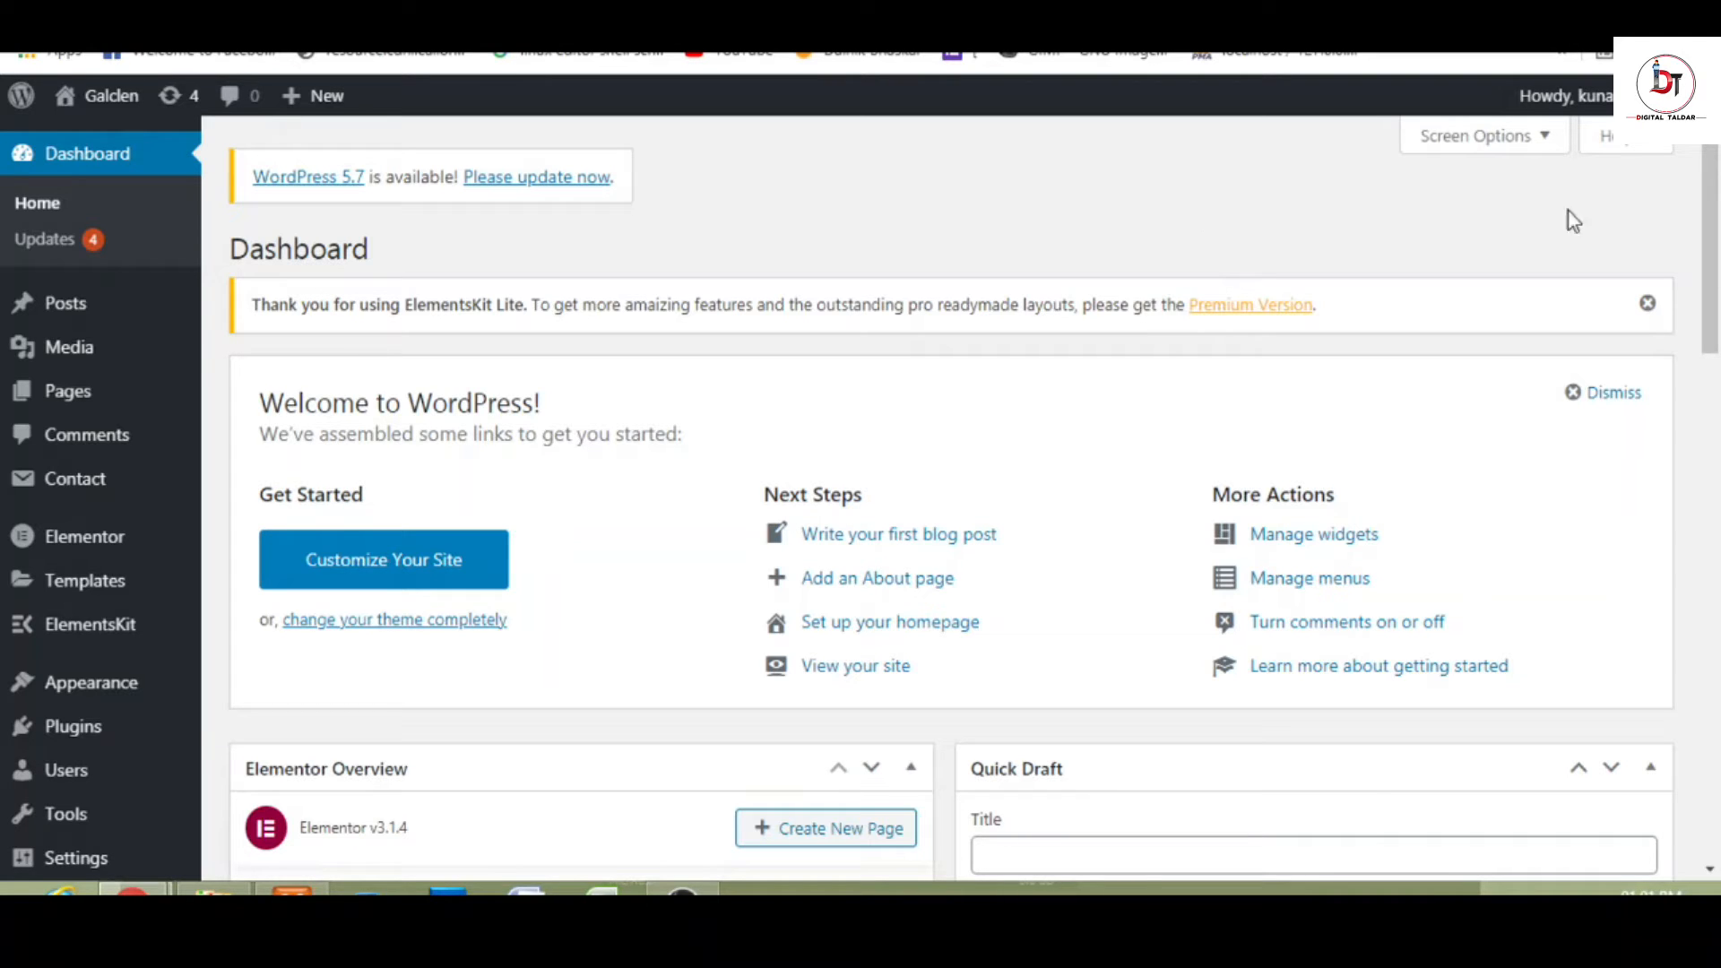
# - Open the installed themes page and look through the available themes, including the active Astra theme
pyautogui.scroll(-5, 1716, 182)
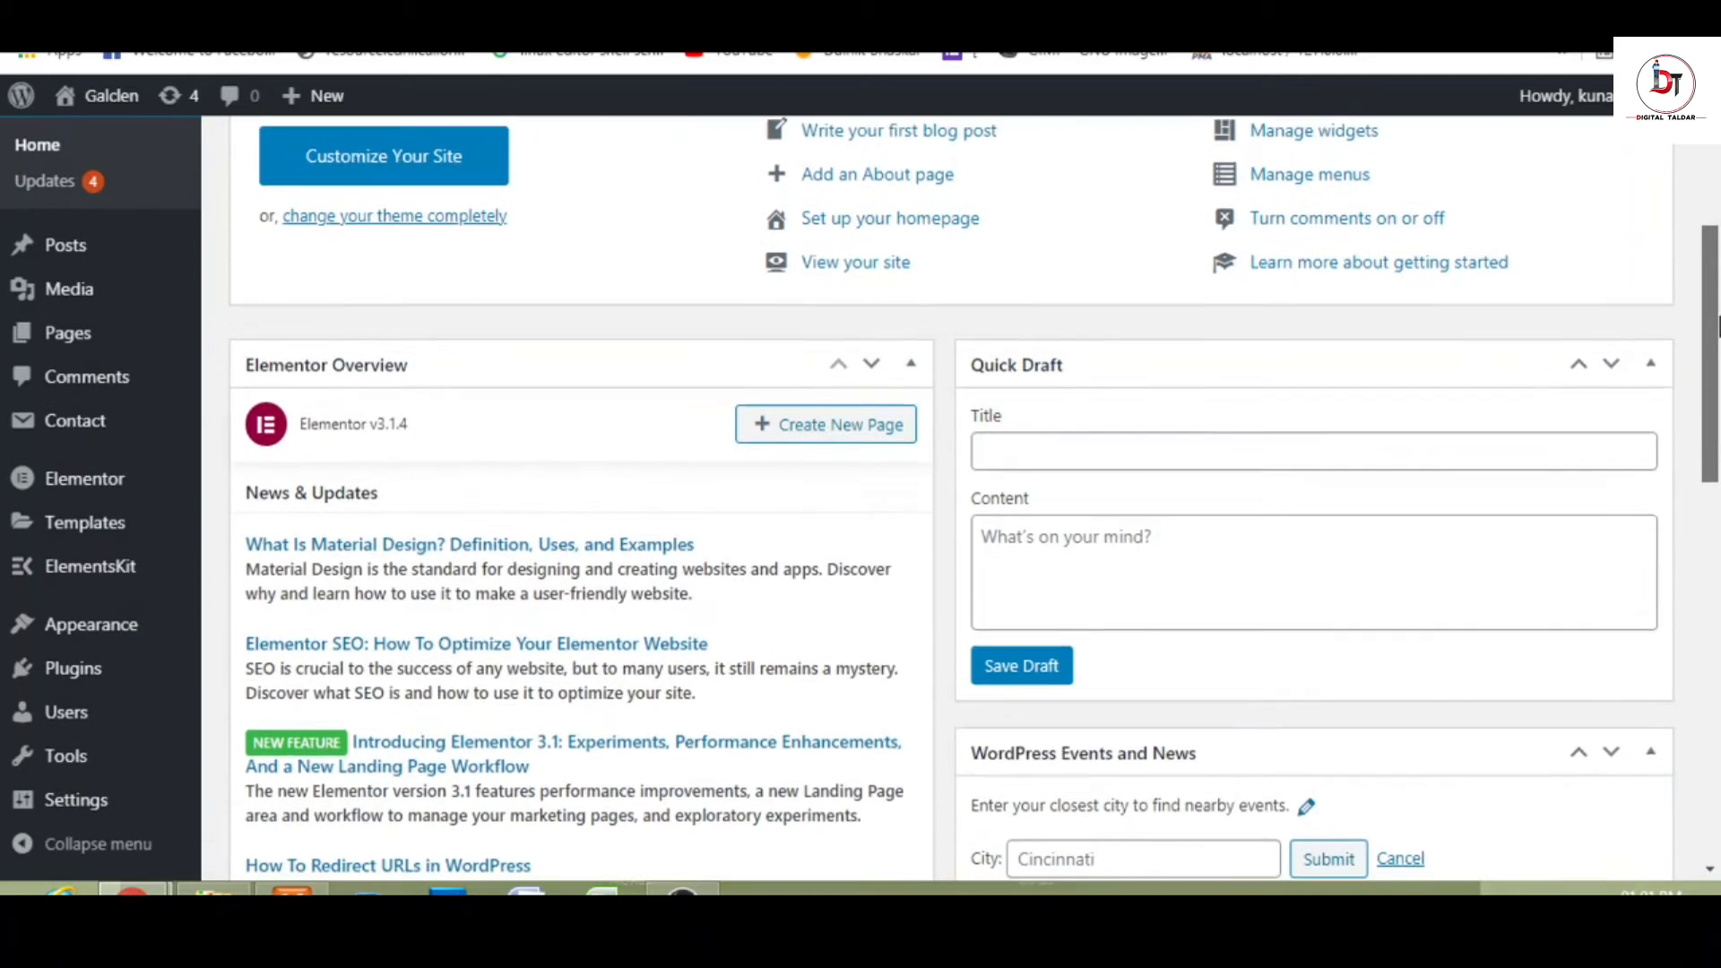
pyautogui.scroll(5, 1717, 327)
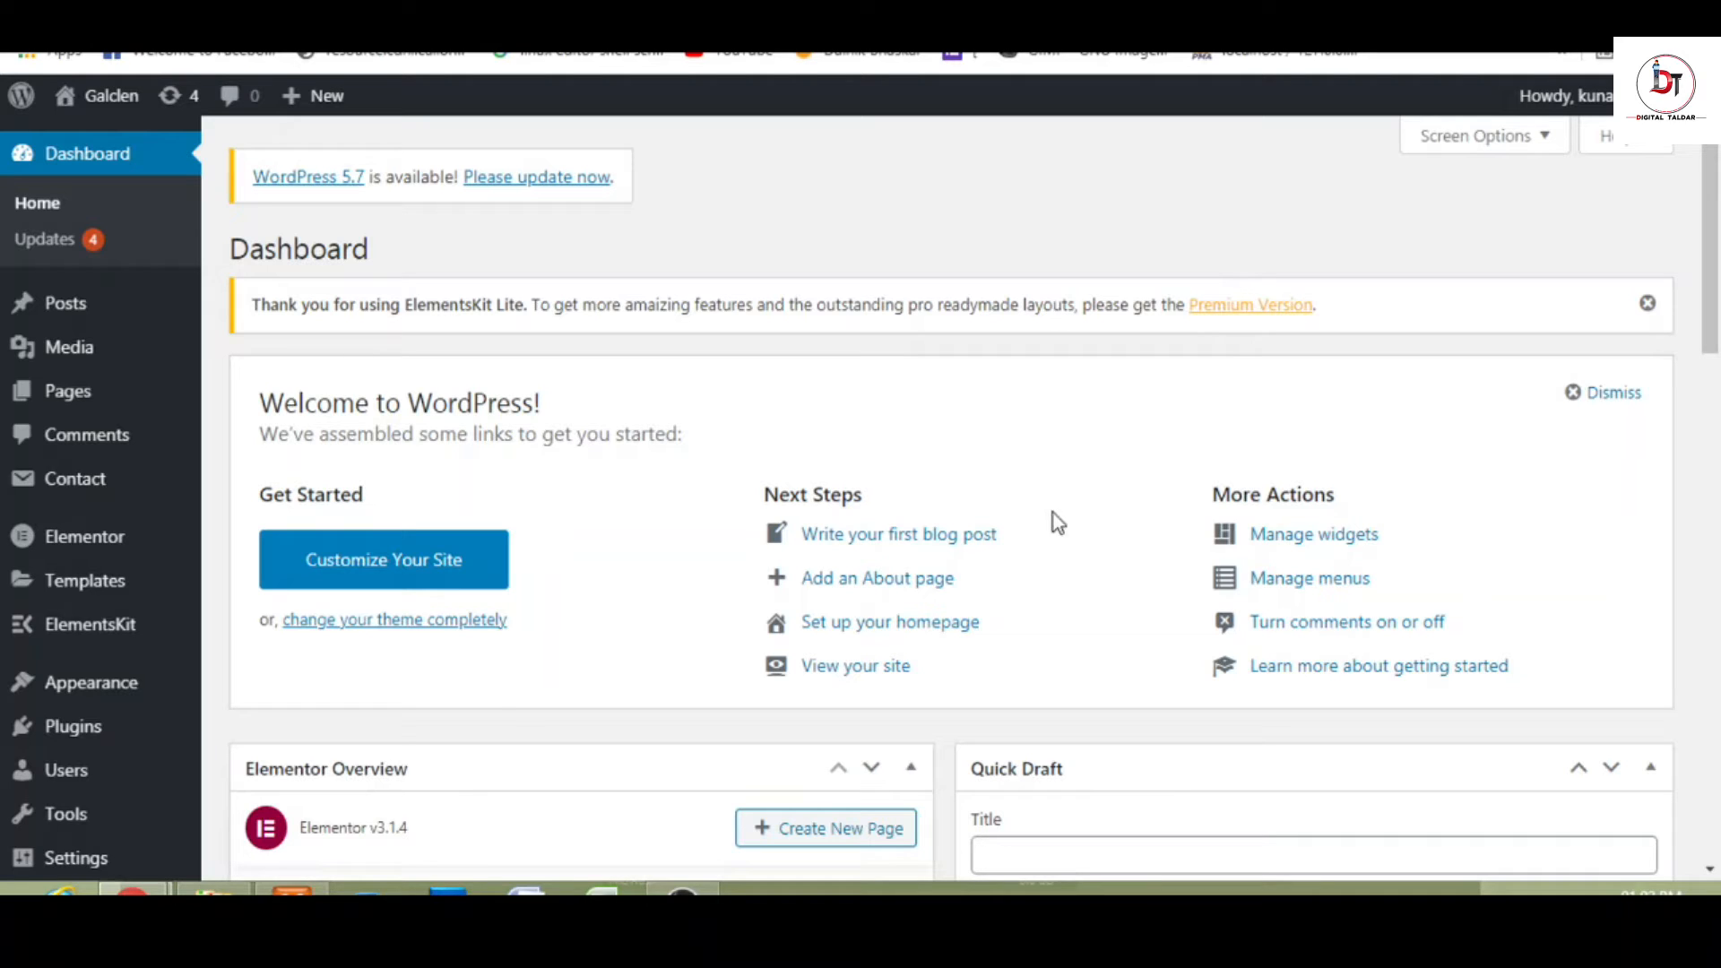
pyautogui.moveTo(105, 699)
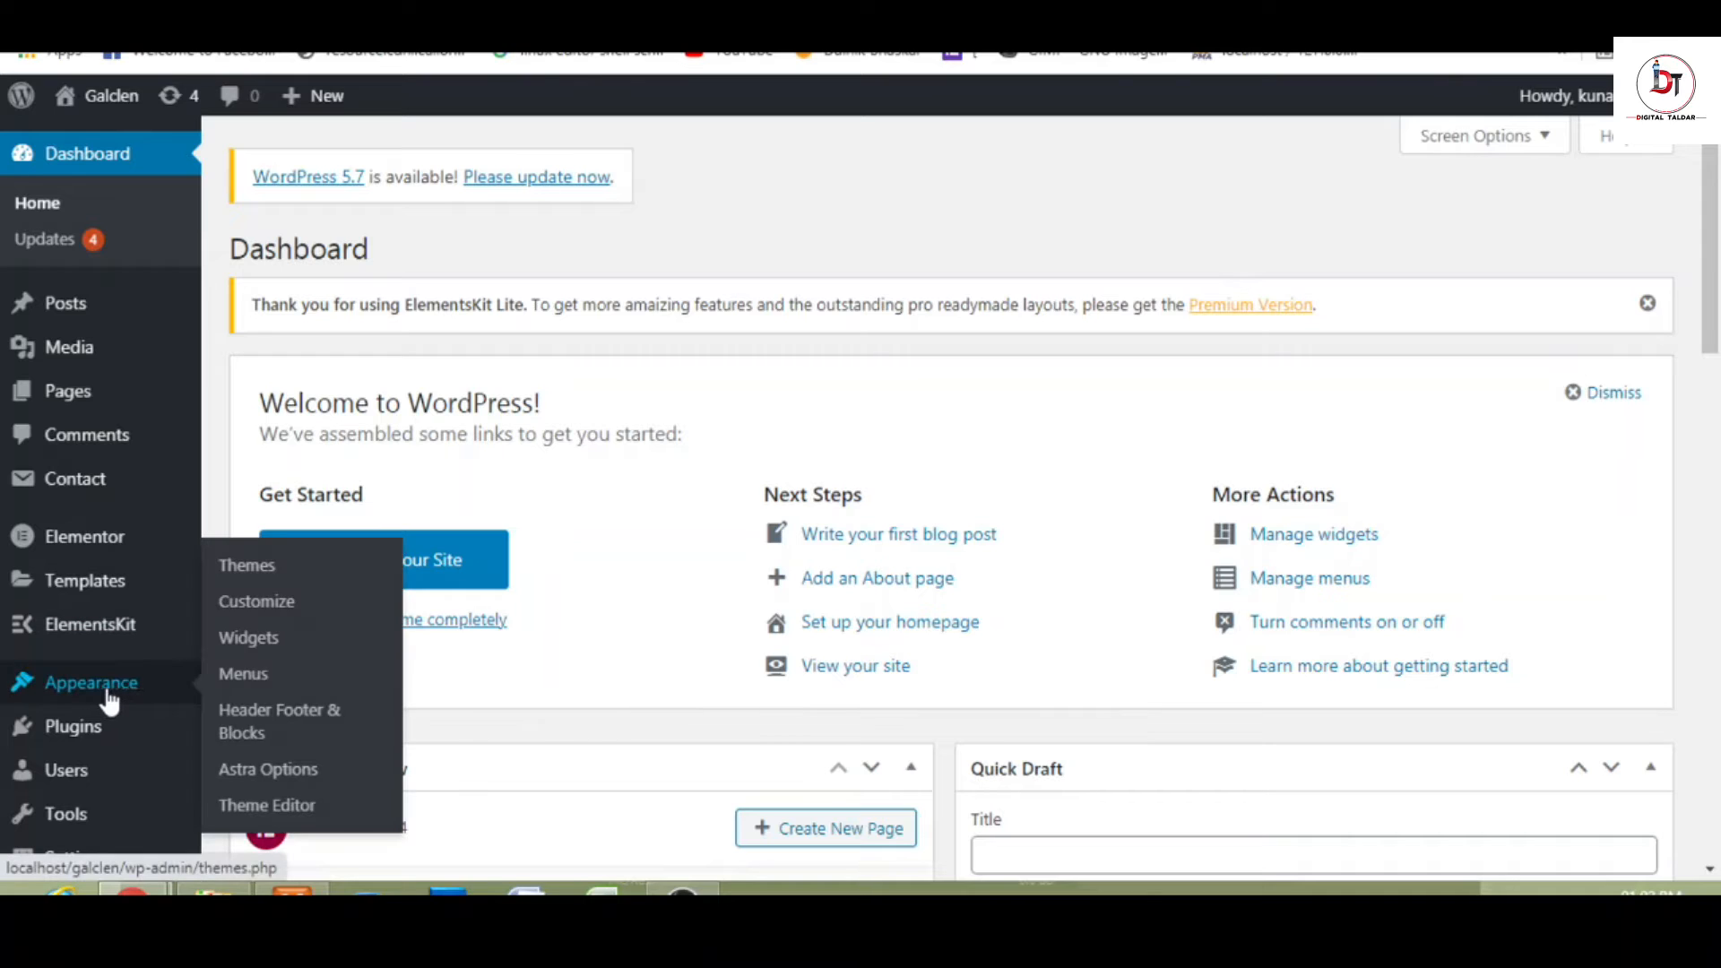
pyautogui.click(274, 572)
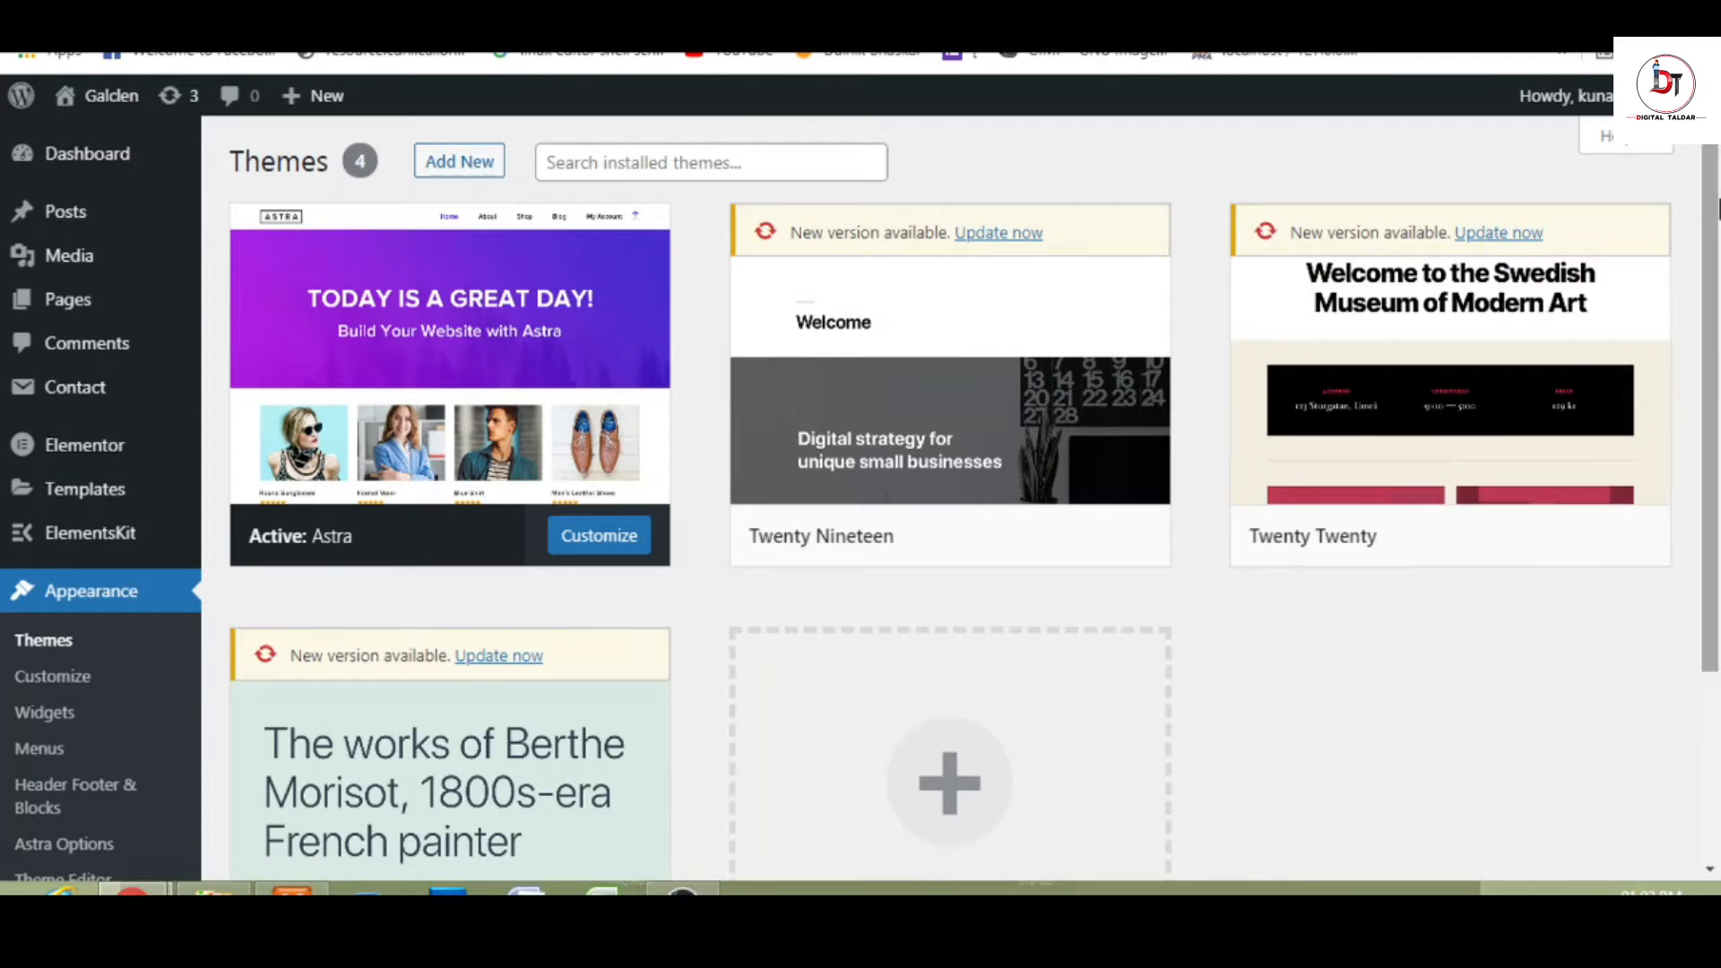
pyautogui.moveTo(1719, 208); pyautogui.dragTo(1719, 502)
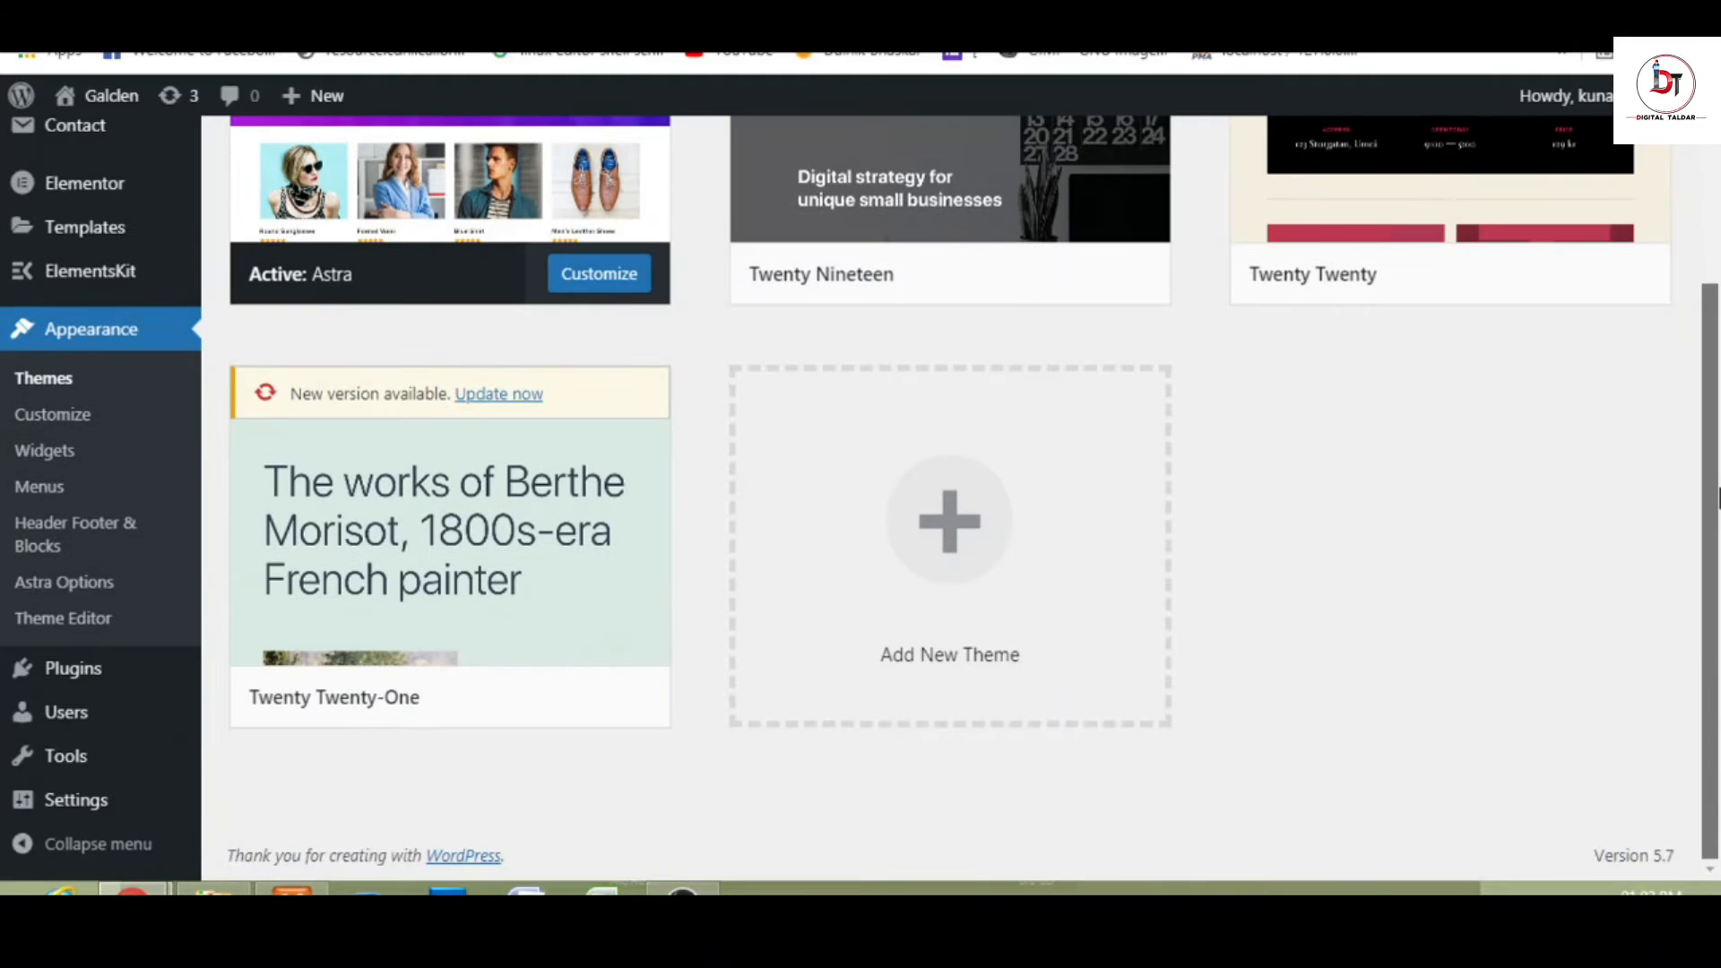
pyautogui.moveTo(1719, 499); pyautogui.dragTo(1702, 190)
pyautogui.moveTo(551, 493)
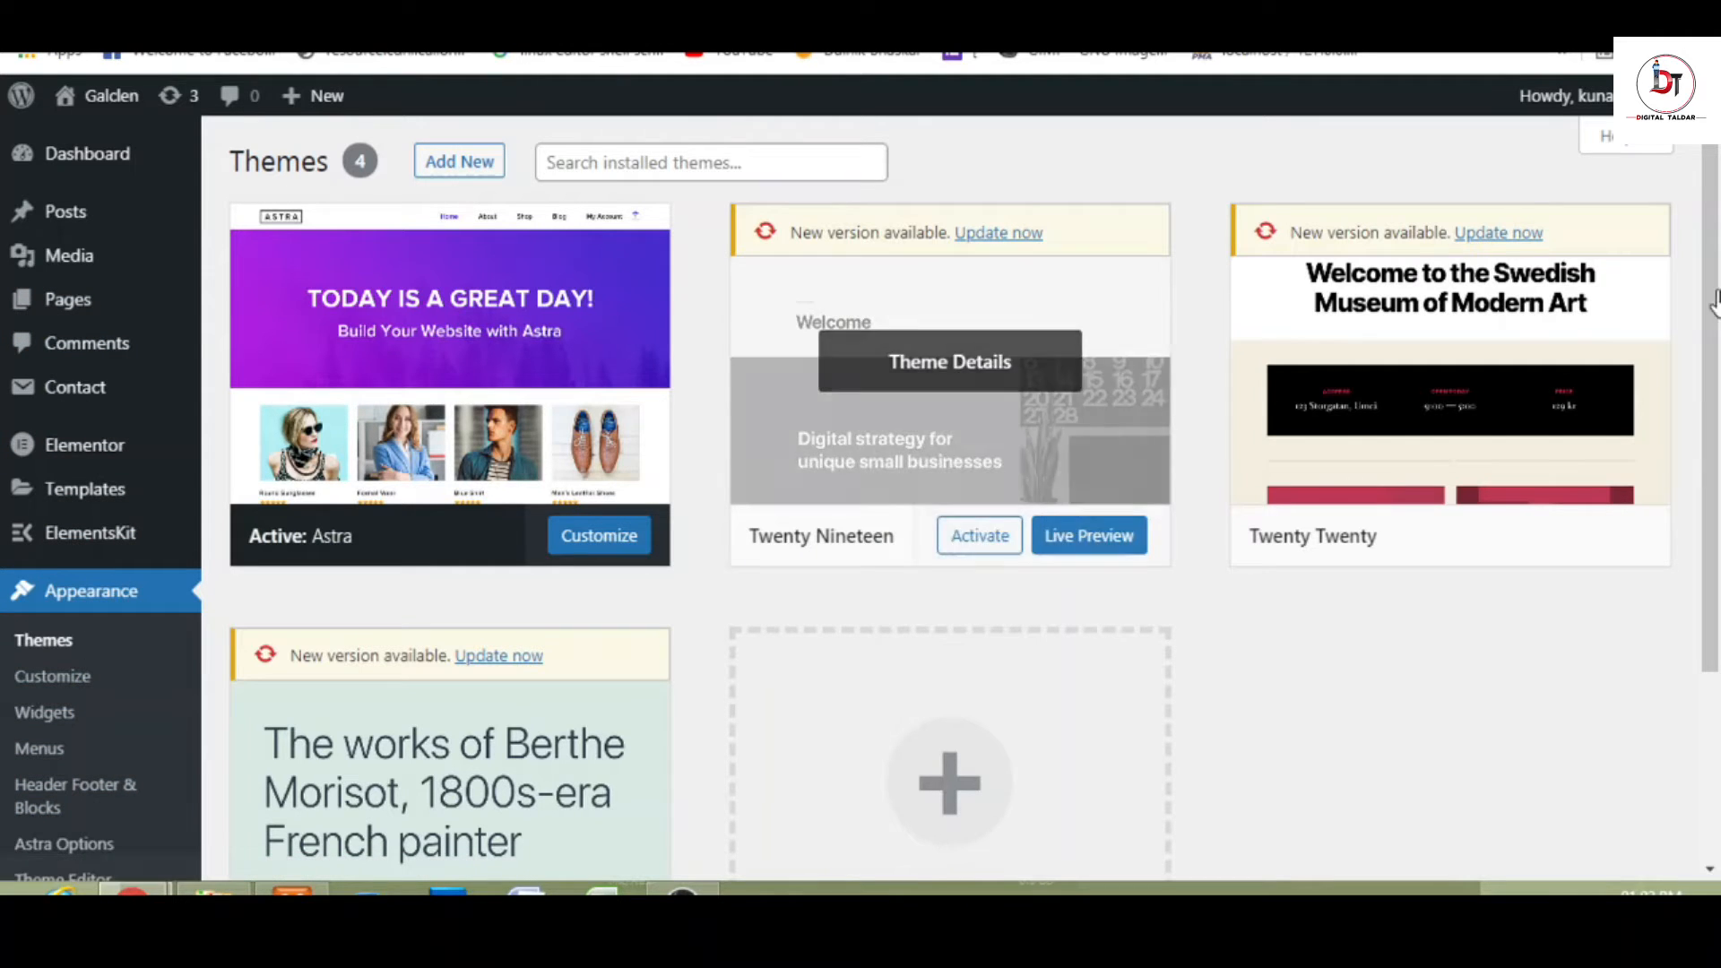
pyautogui.moveTo(1710, 439); pyautogui.dragTo(1718, 578)
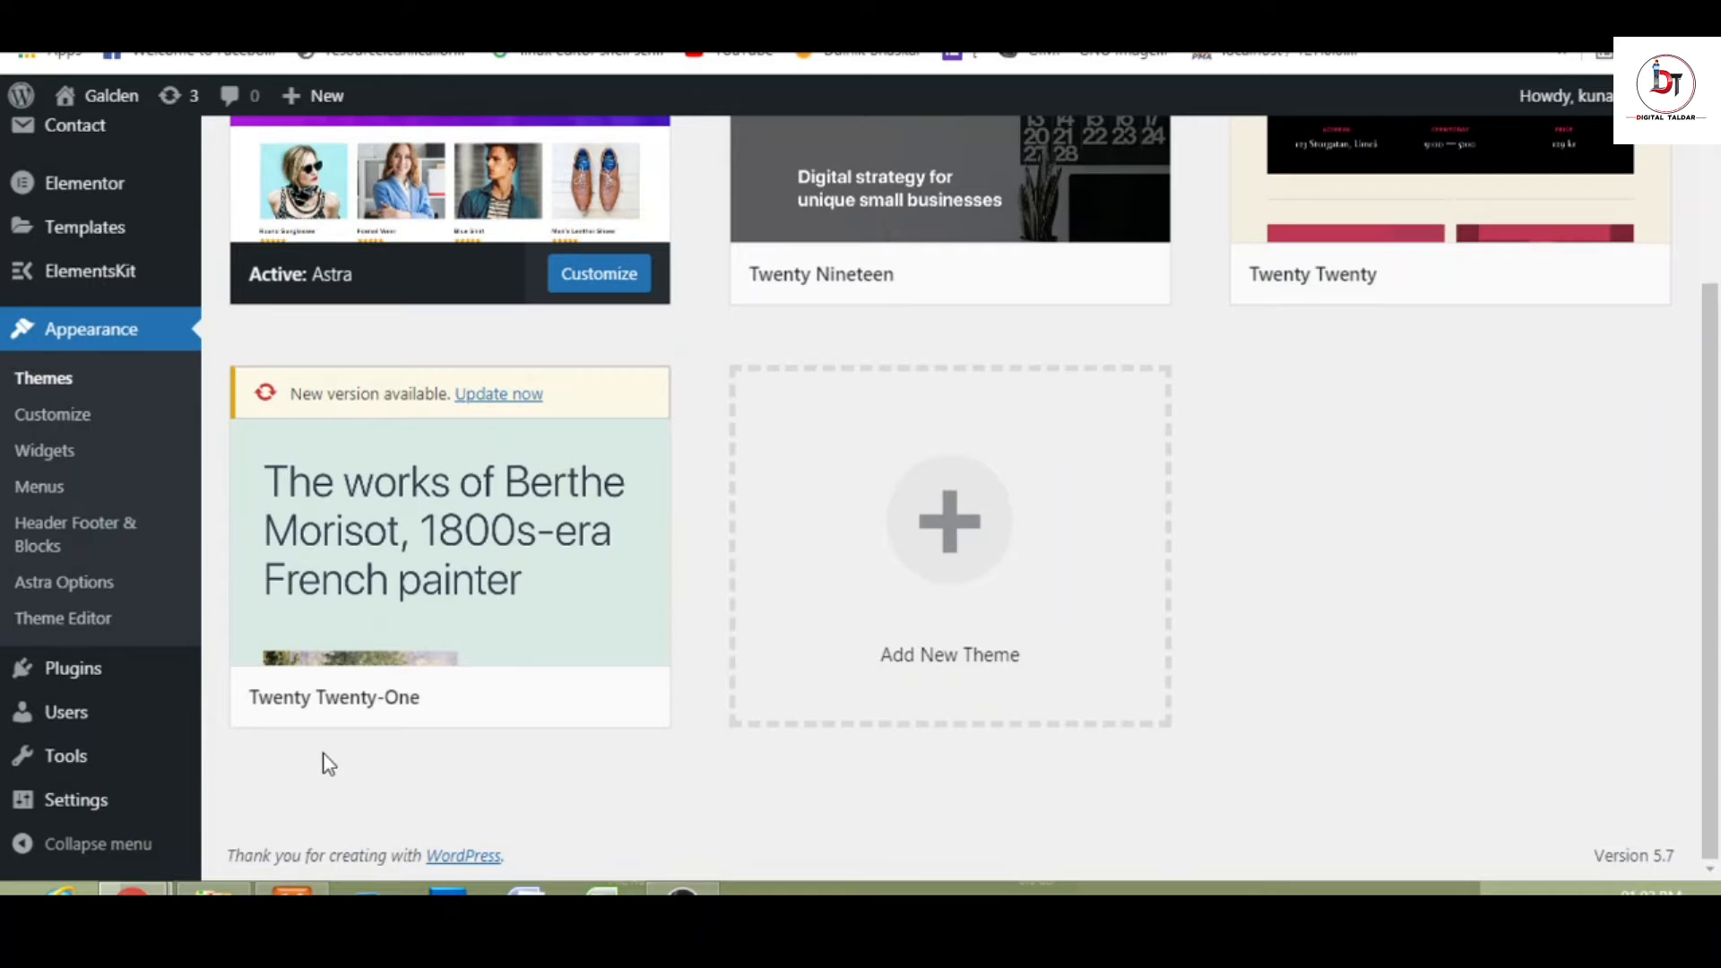
# - Open the list of installed plugins and review the active and inactive ones
pyautogui.moveTo(39, 672)
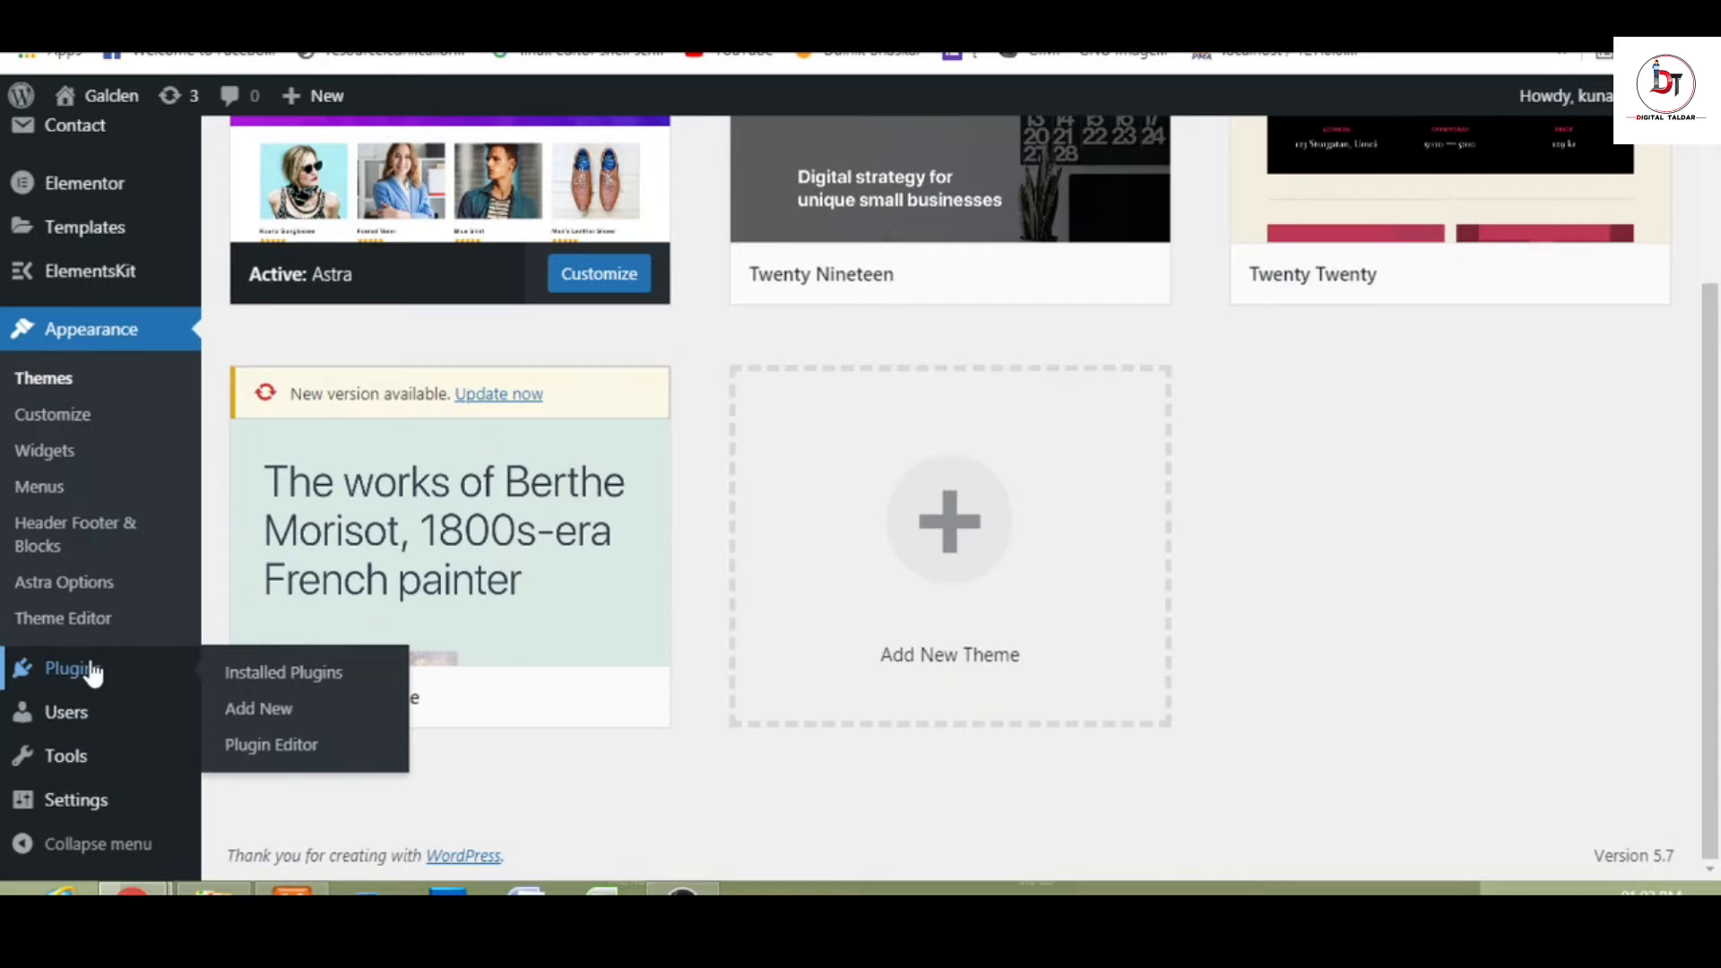
pyautogui.click(253, 681)
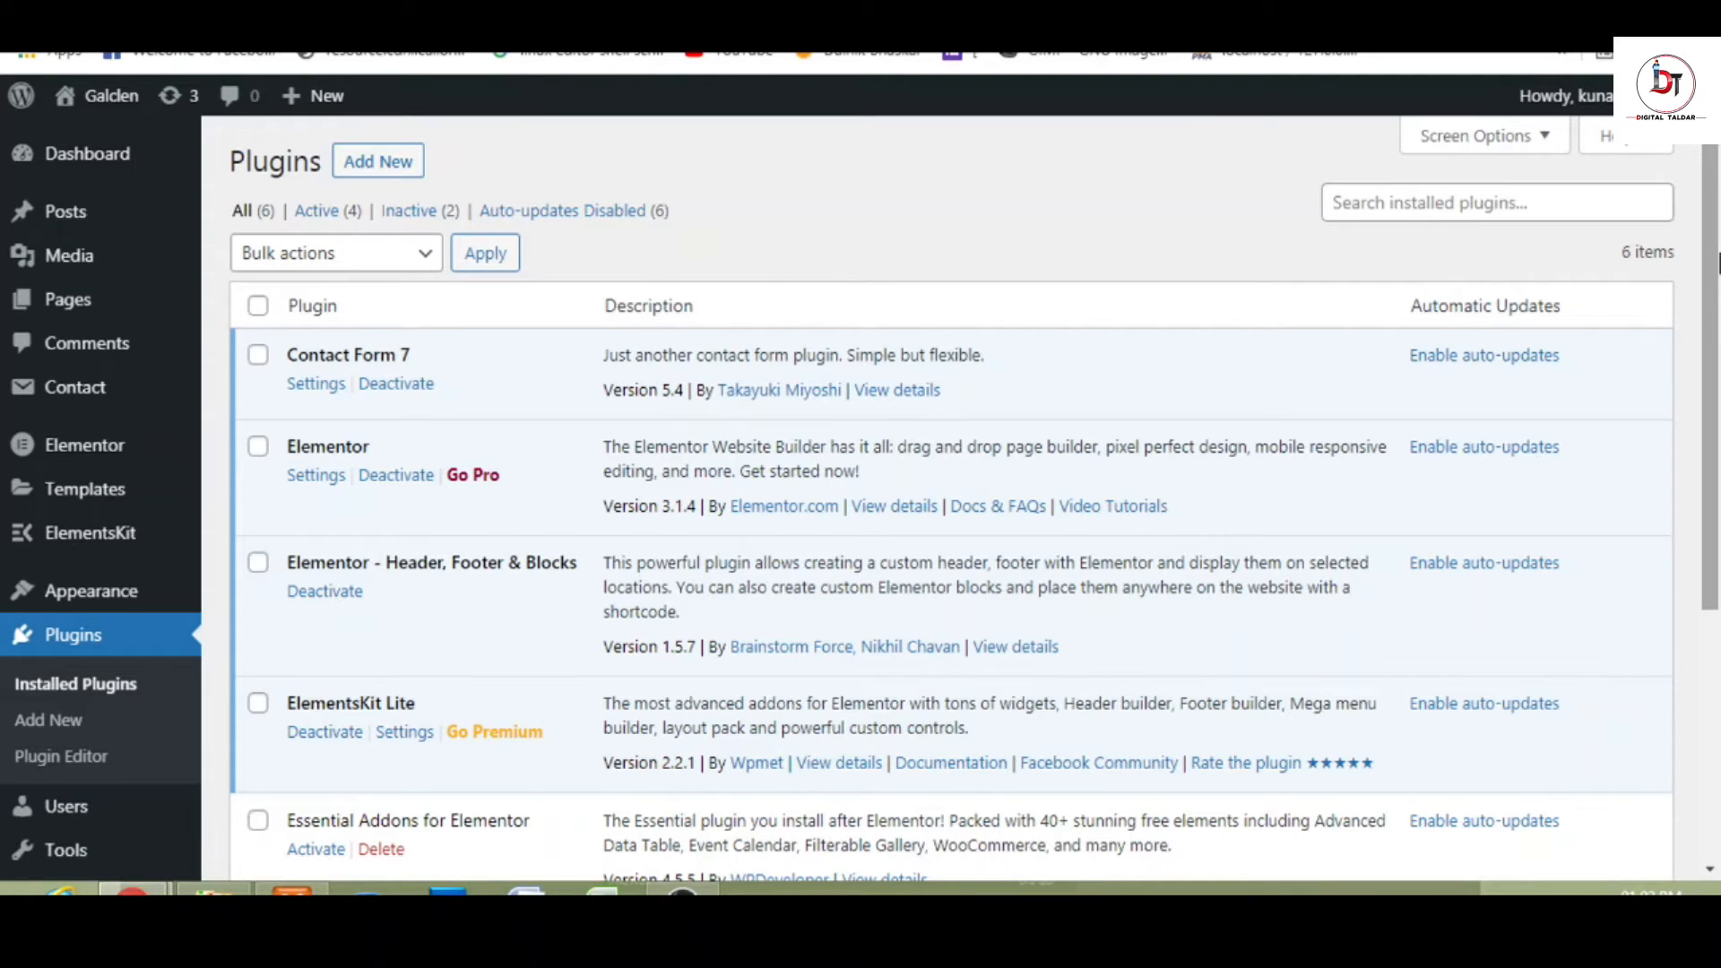
pyautogui.scroll(-1, 1593, 314)
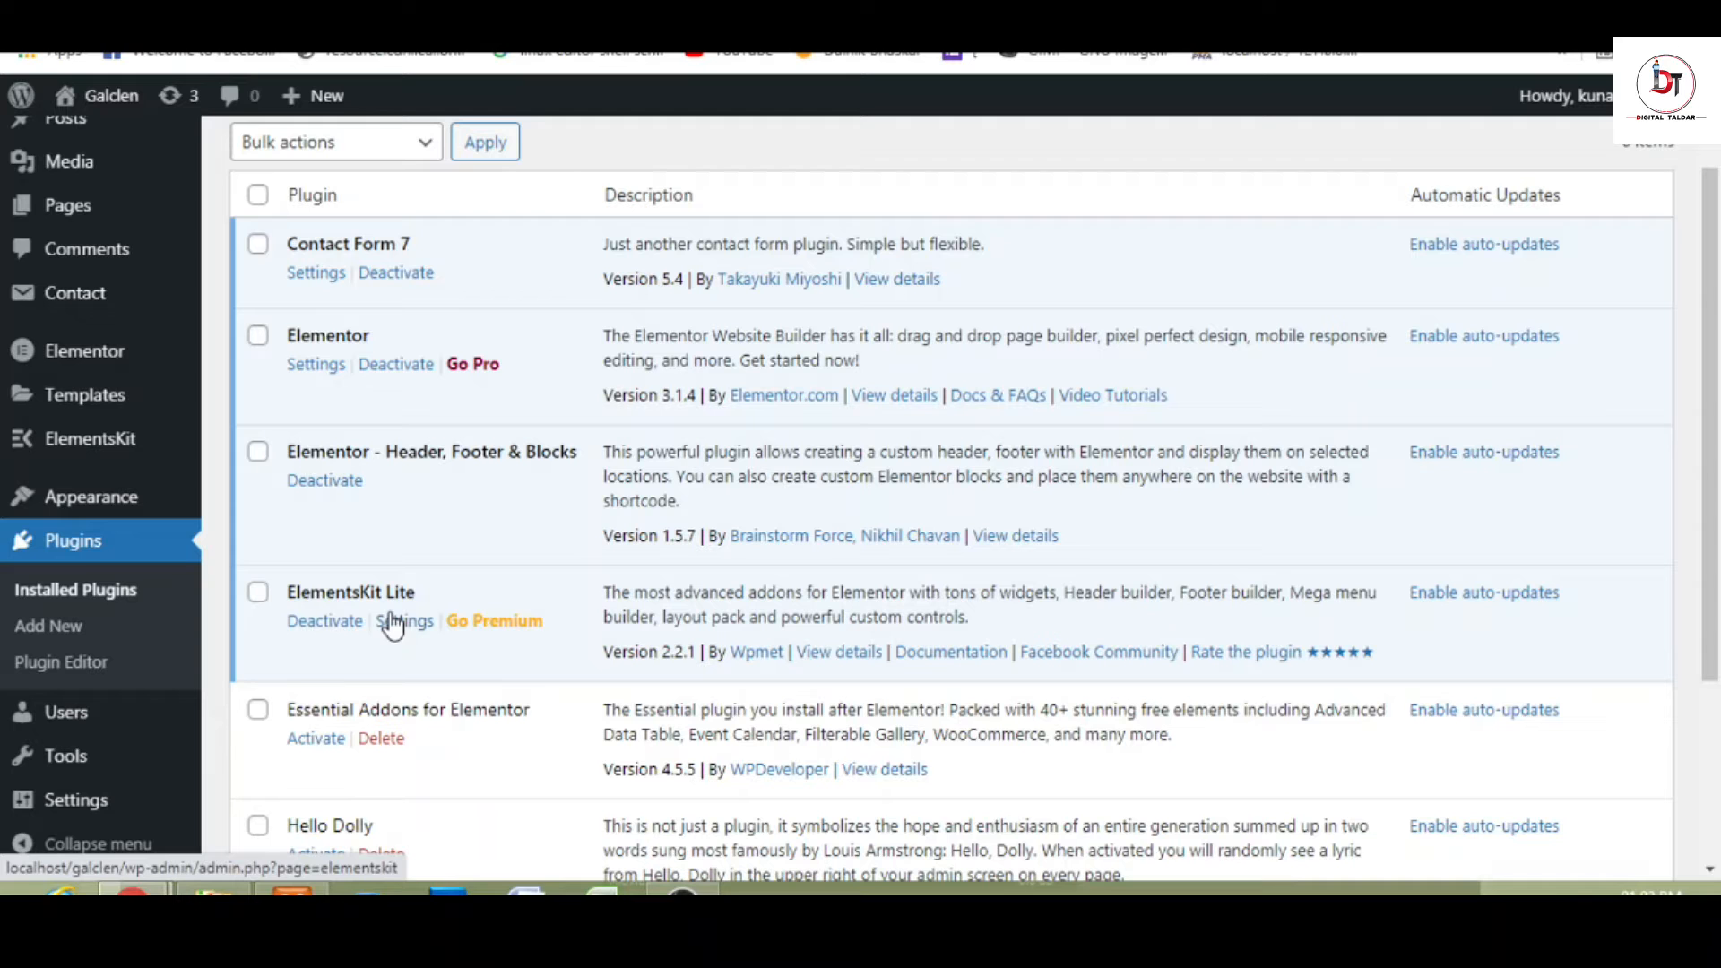
pyautogui.scroll(-2, 1717, 434)
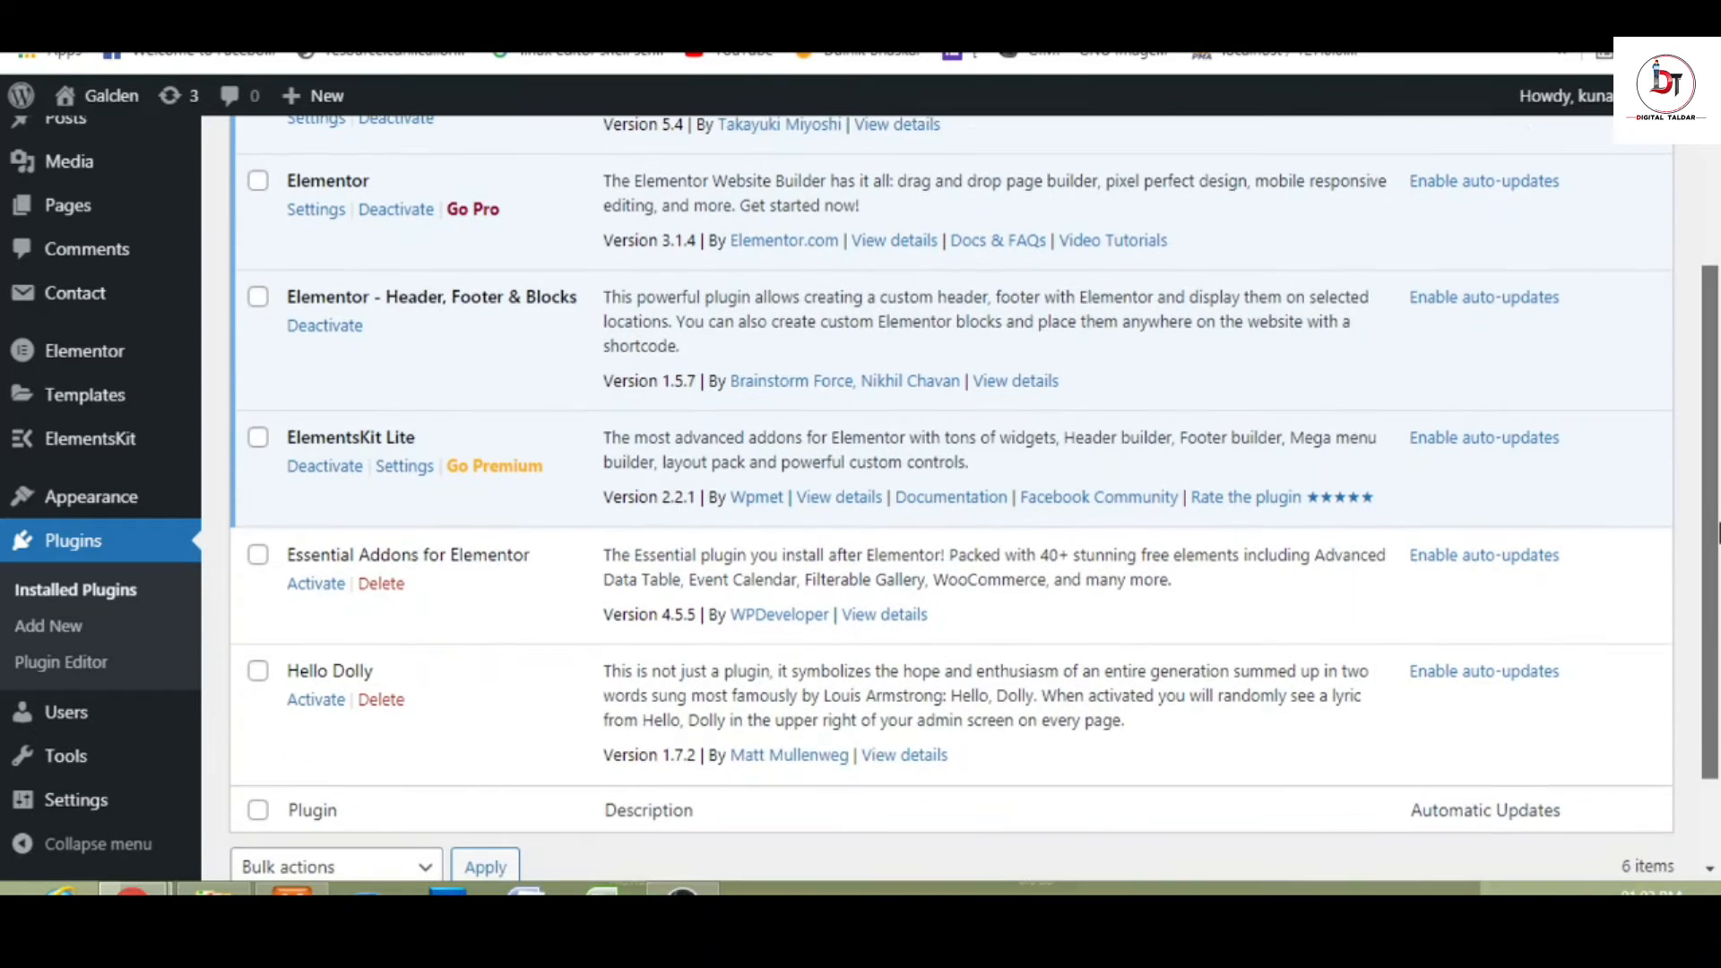
pyautogui.scroll(3, 1713, 340)
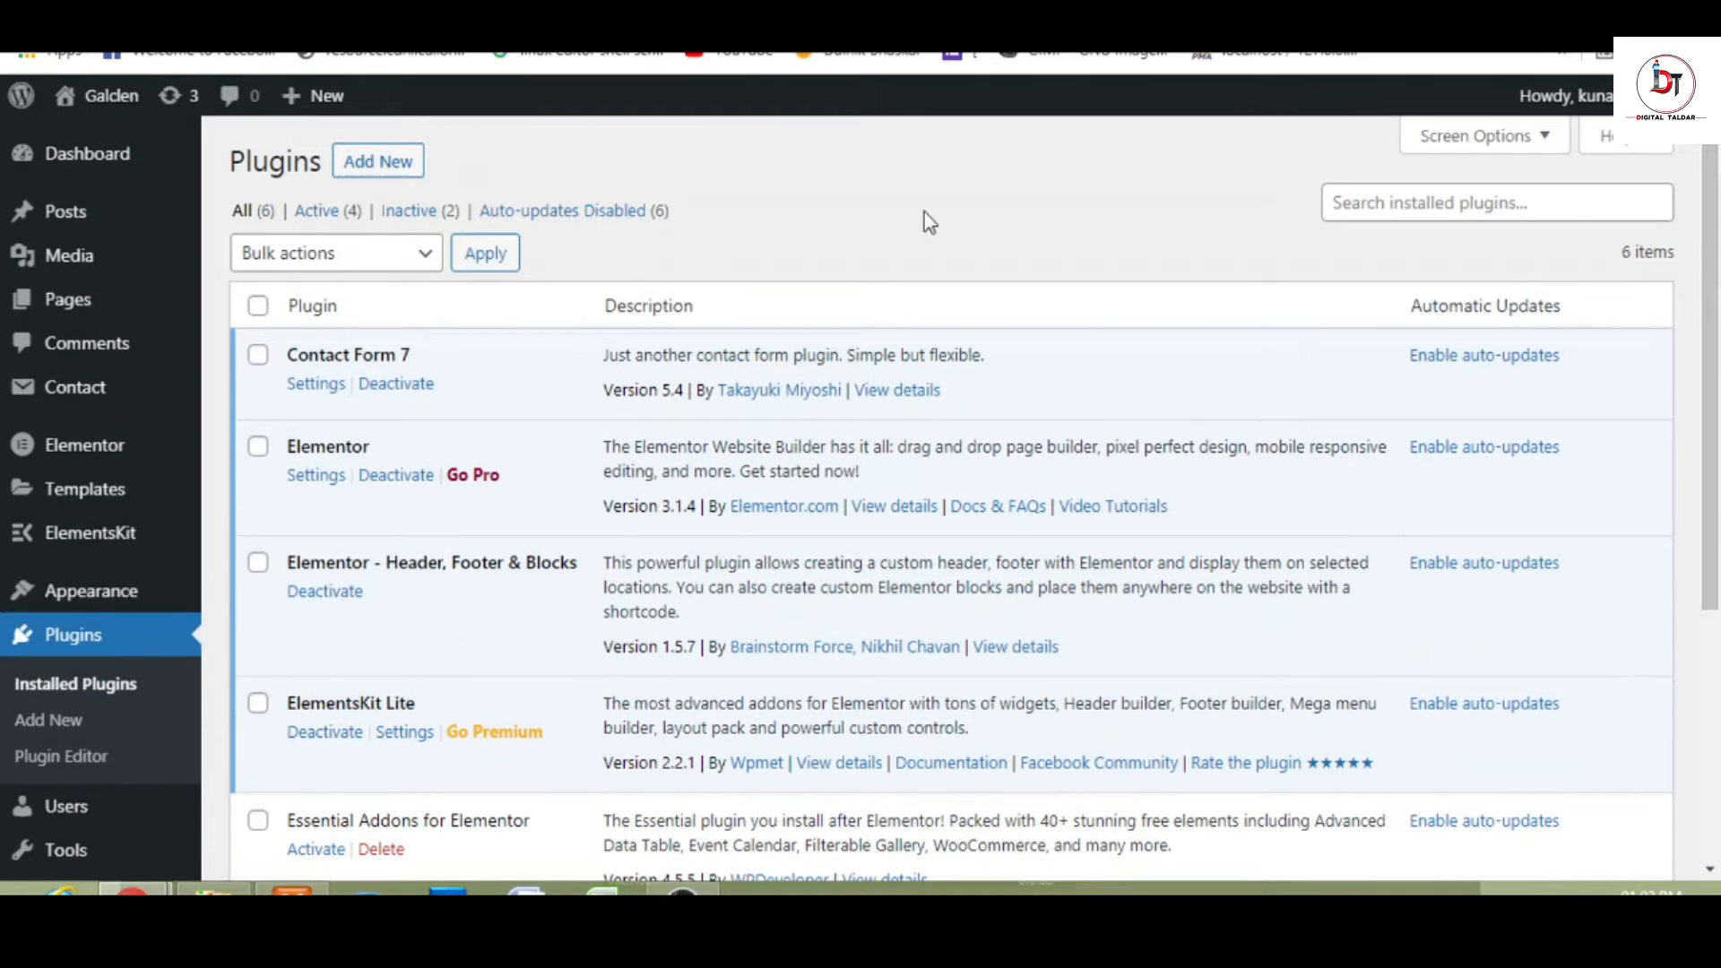
# - Open the Galclen site's front end and examine its default home page from header to footer
pyautogui.moveTo(112, 164)
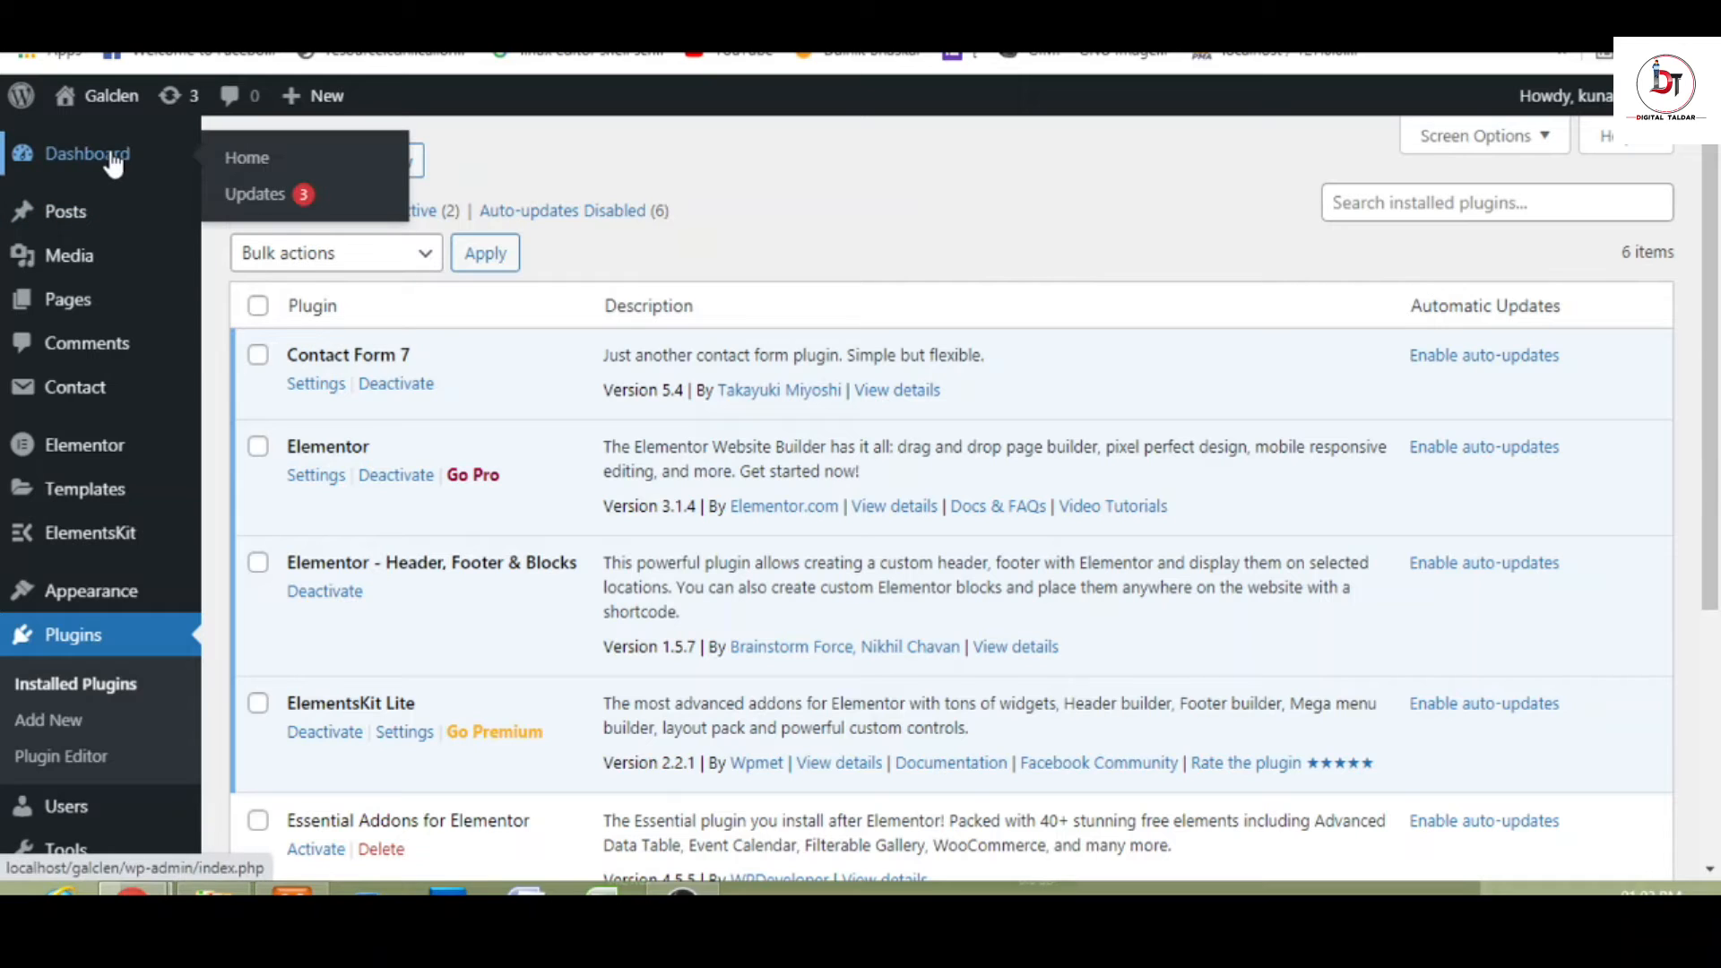
pyautogui.moveTo(124, 113)
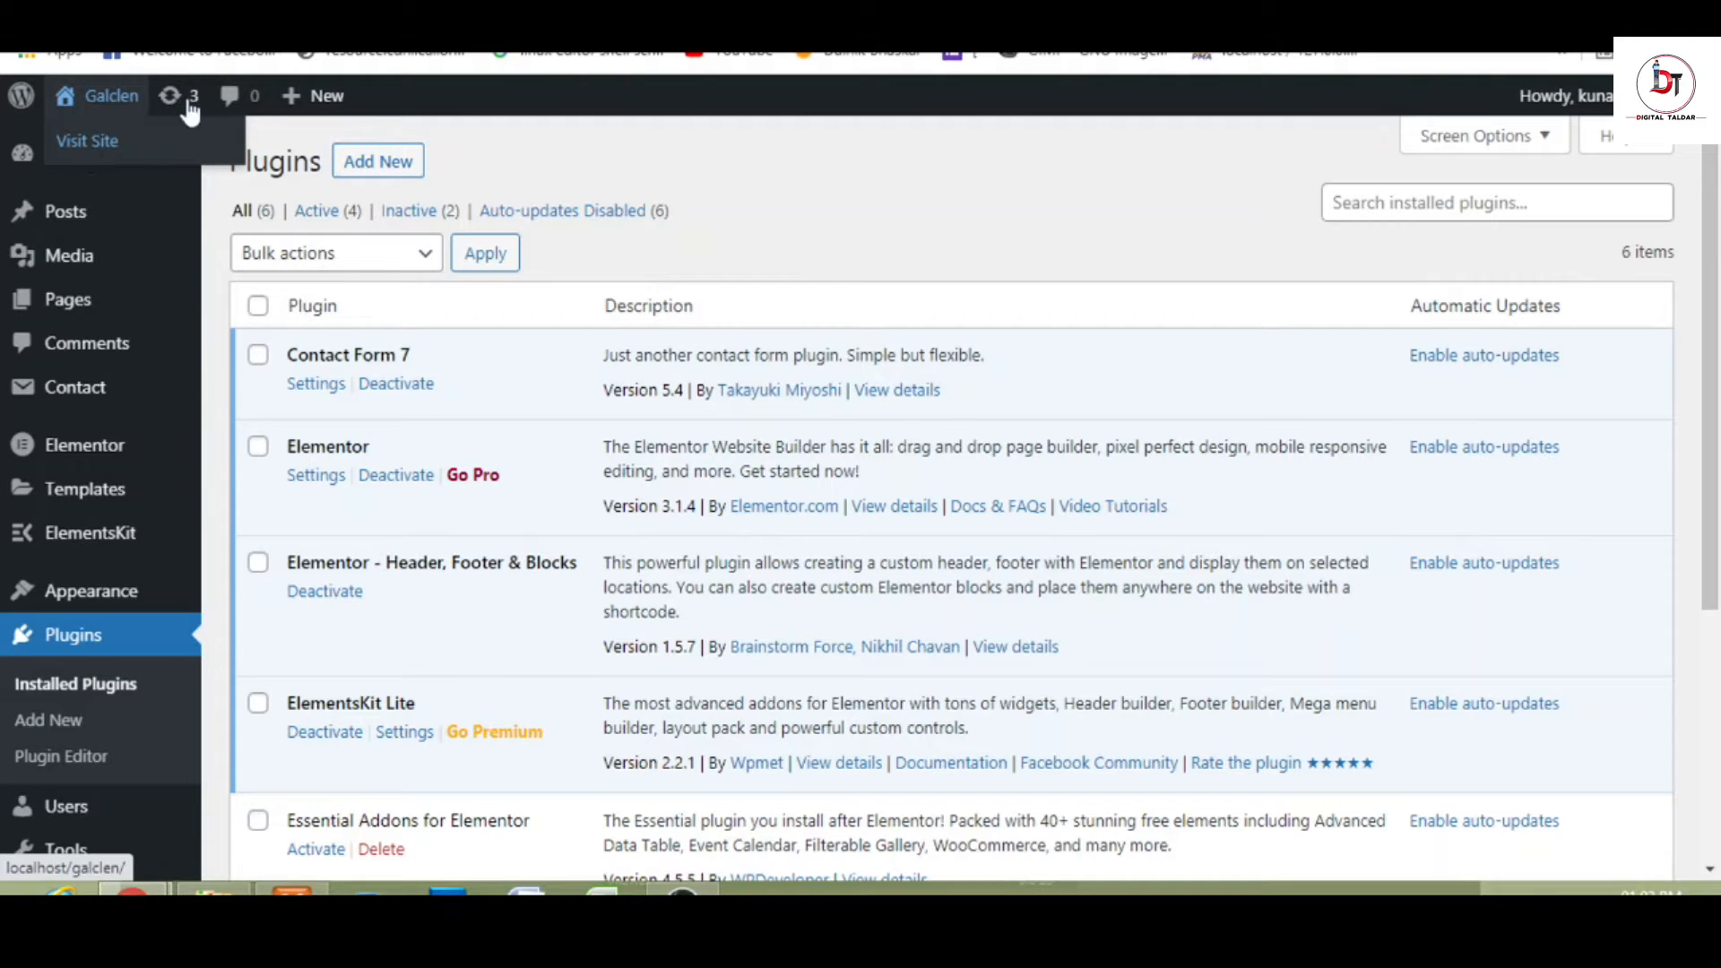
pyautogui.click(87, 145)
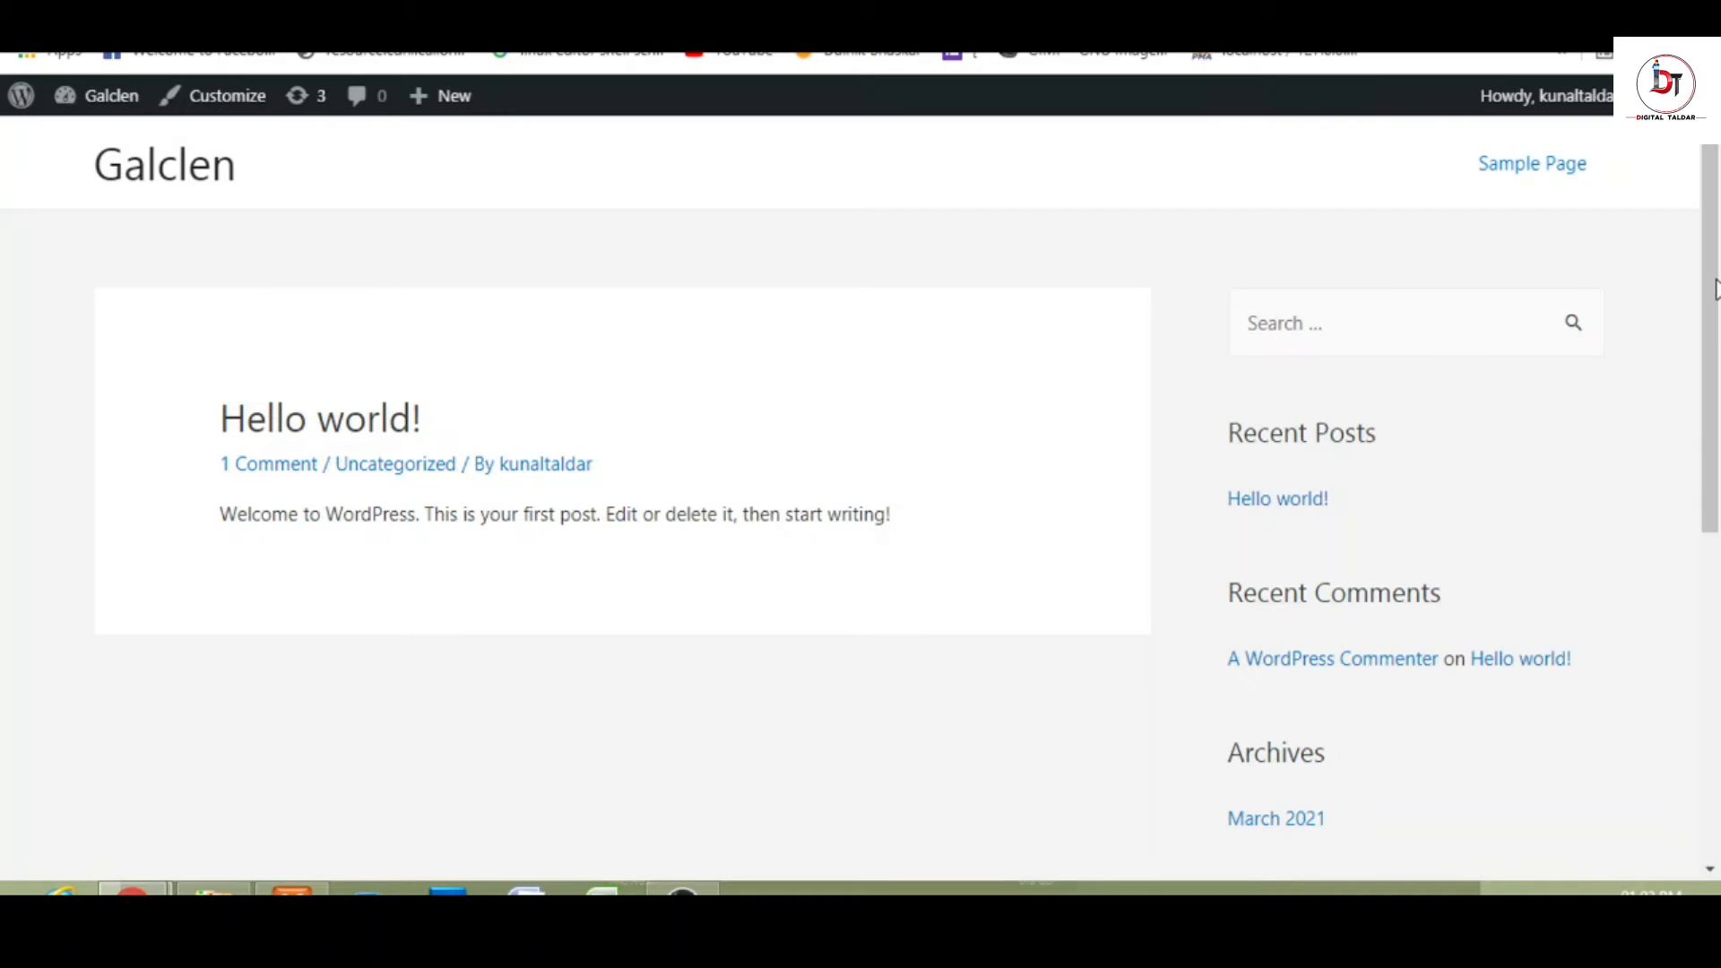
pyautogui.moveTo(1716, 194); pyautogui.dragTo(1719, 708)
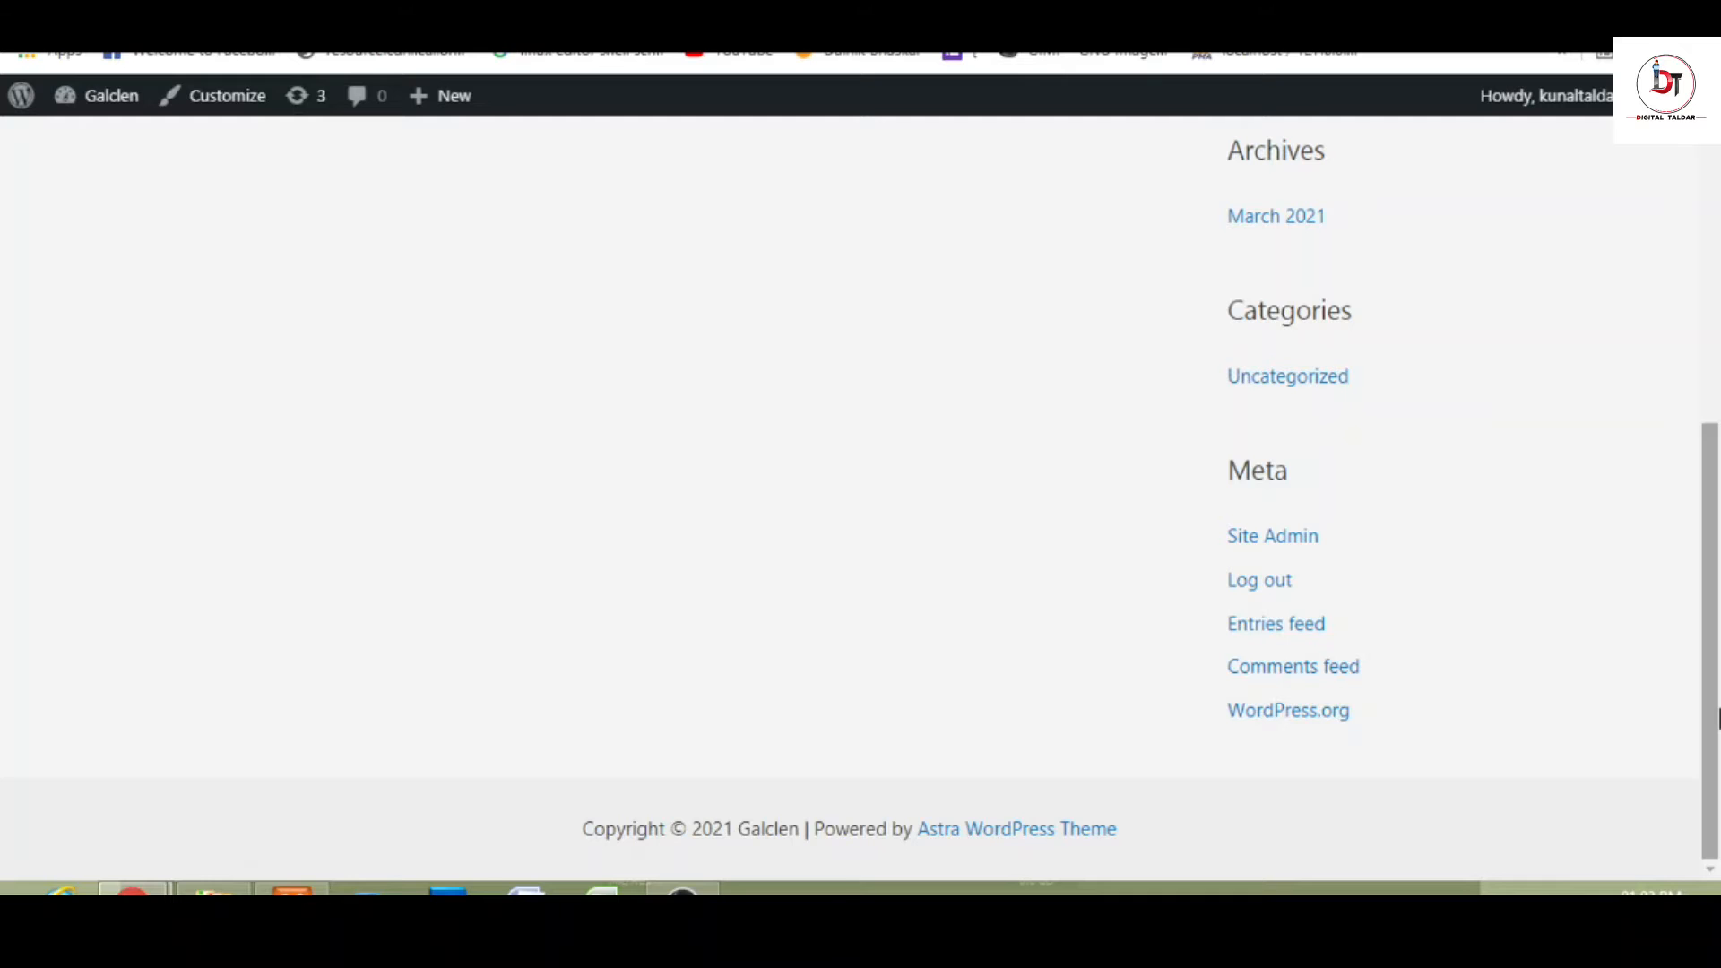
pyautogui.moveTo(1717, 717); pyautogui.dragTo(1717, 345)
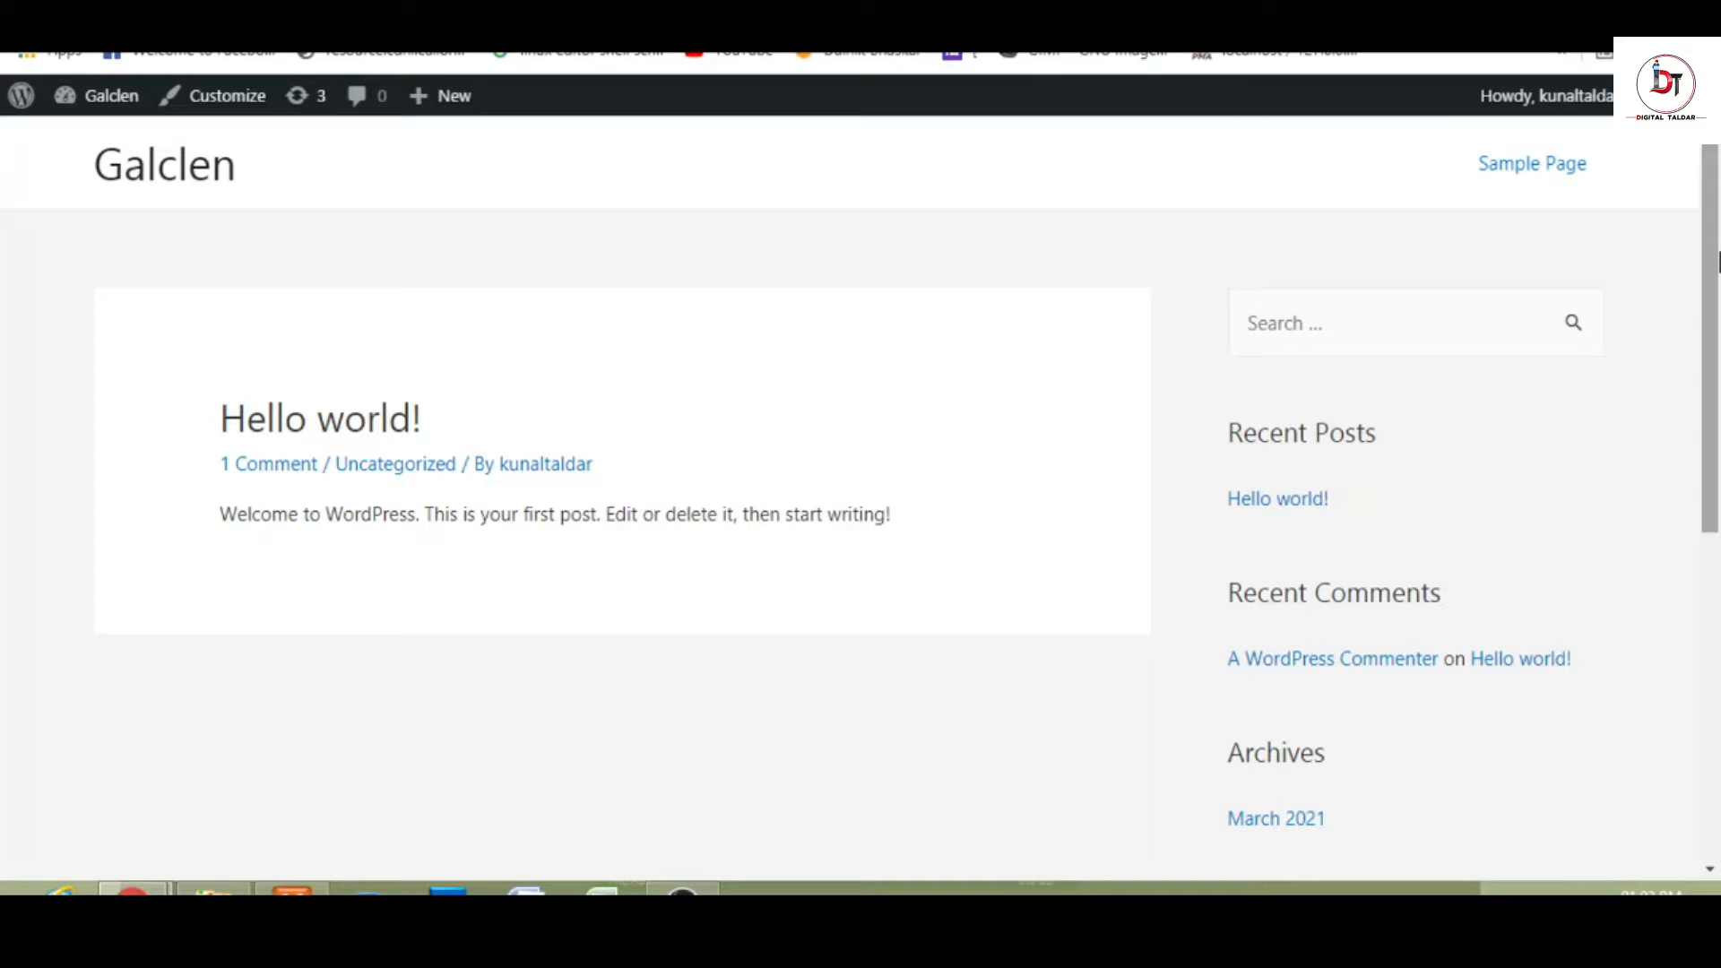
pyautogui.moveTo(1718, 262)
pyautogui.mouseDown()
pyautogui.moveTo(1713, 481)
pyautogui.moveTo(1715, 260)
pyautogui.mouseUp()
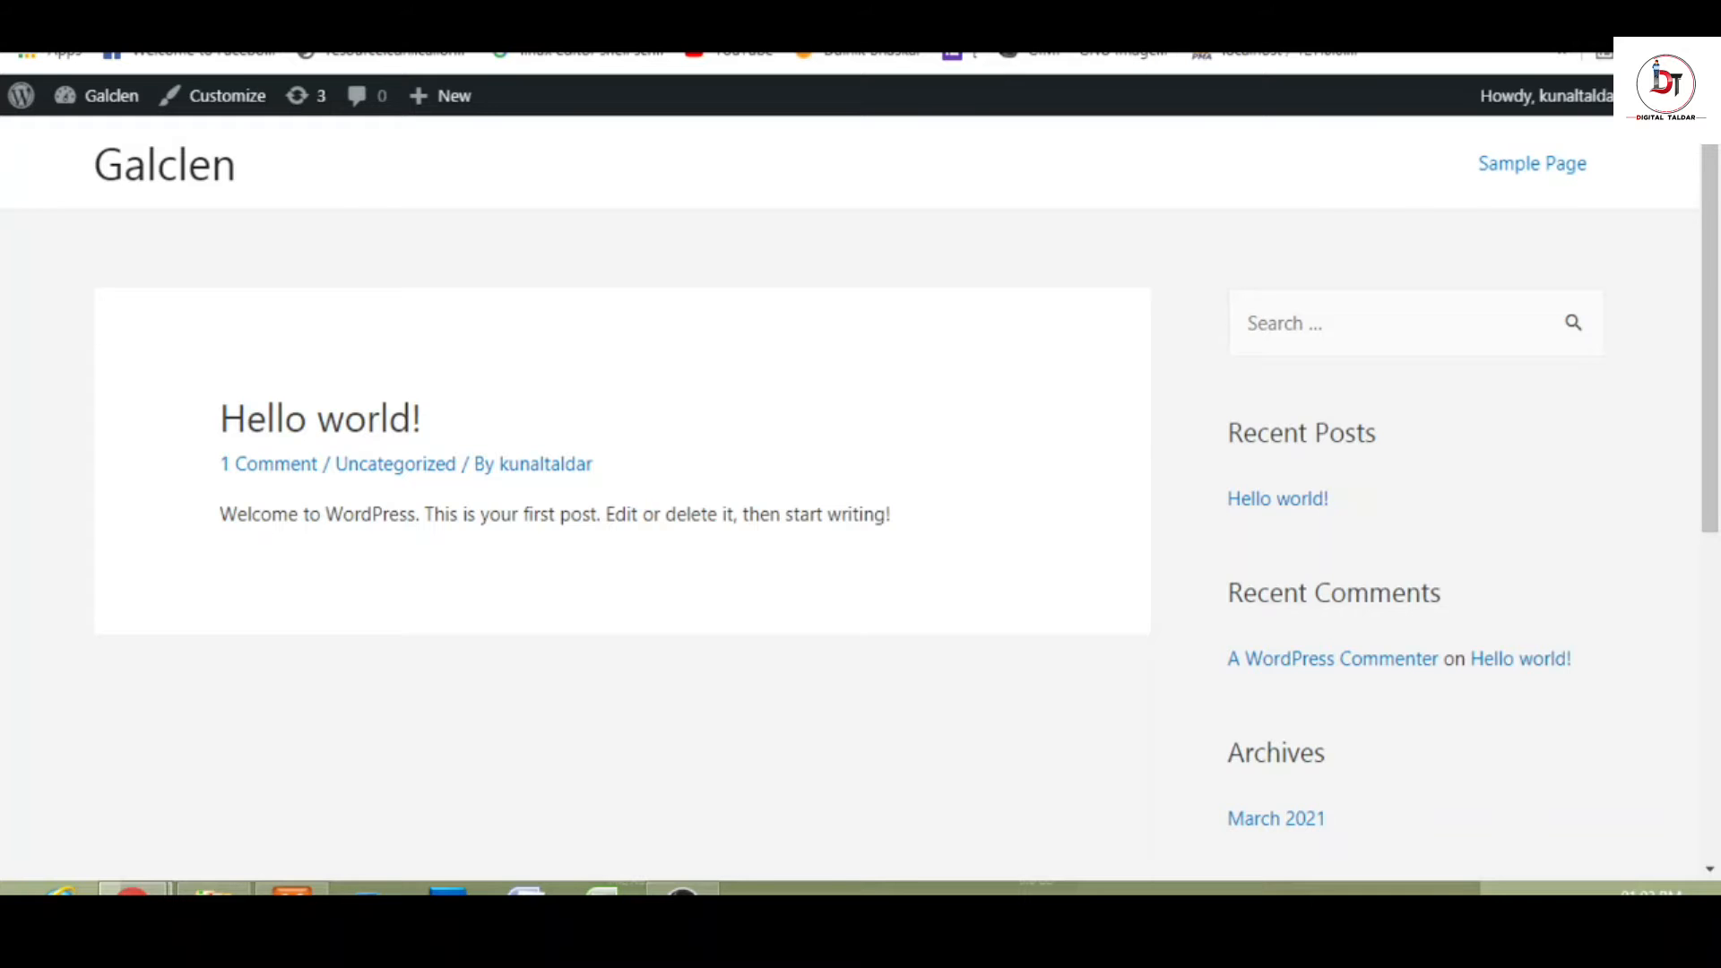
# - Return to the site's admin area and look over the installed plugins again
pyautogui.click(999, 18)
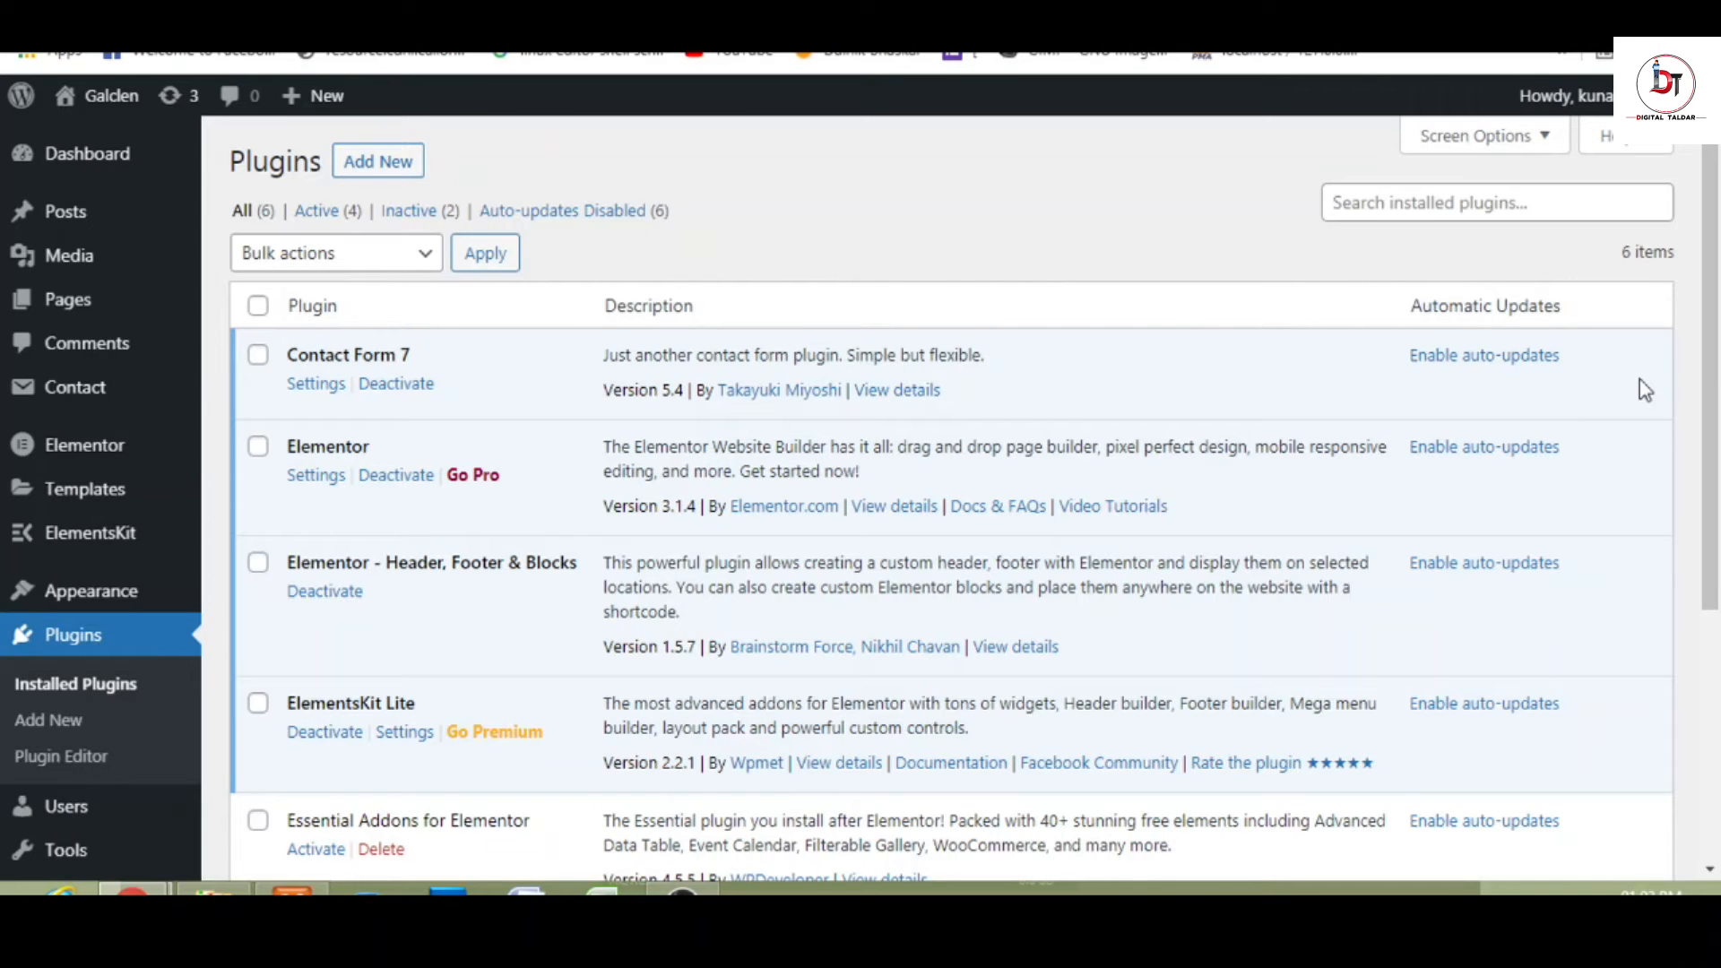
pyautogui.scroll(-5, 1712, 193)
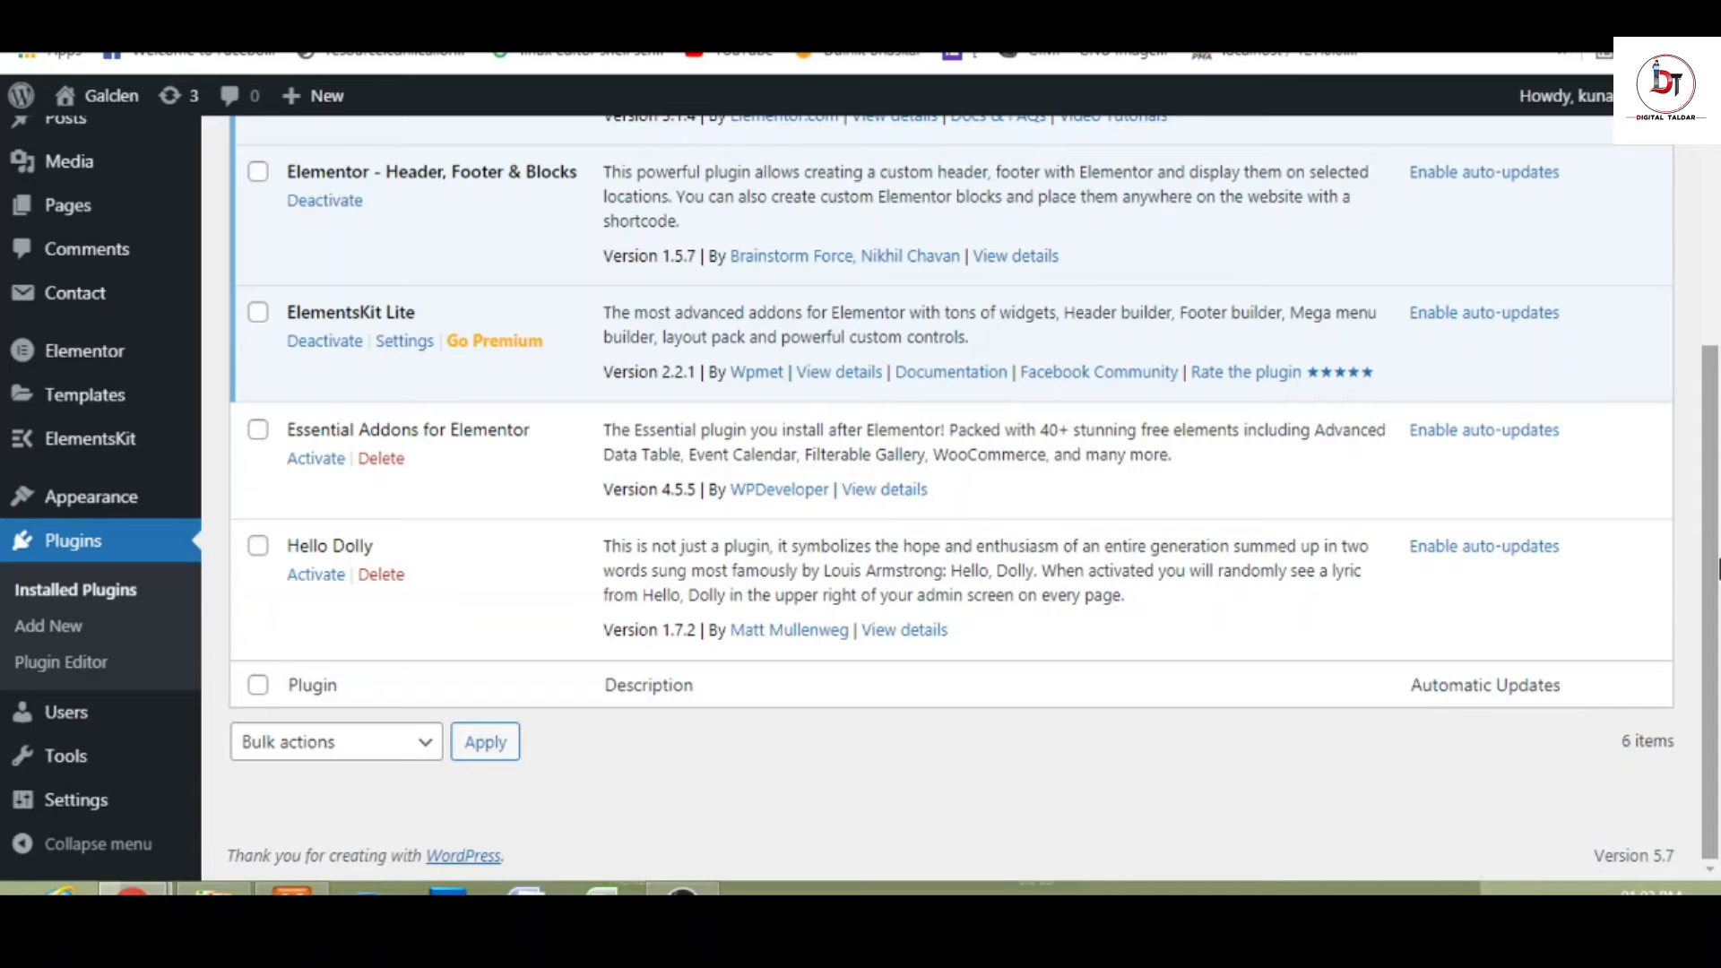
pyautogui.scroll(5, 1712, 192)
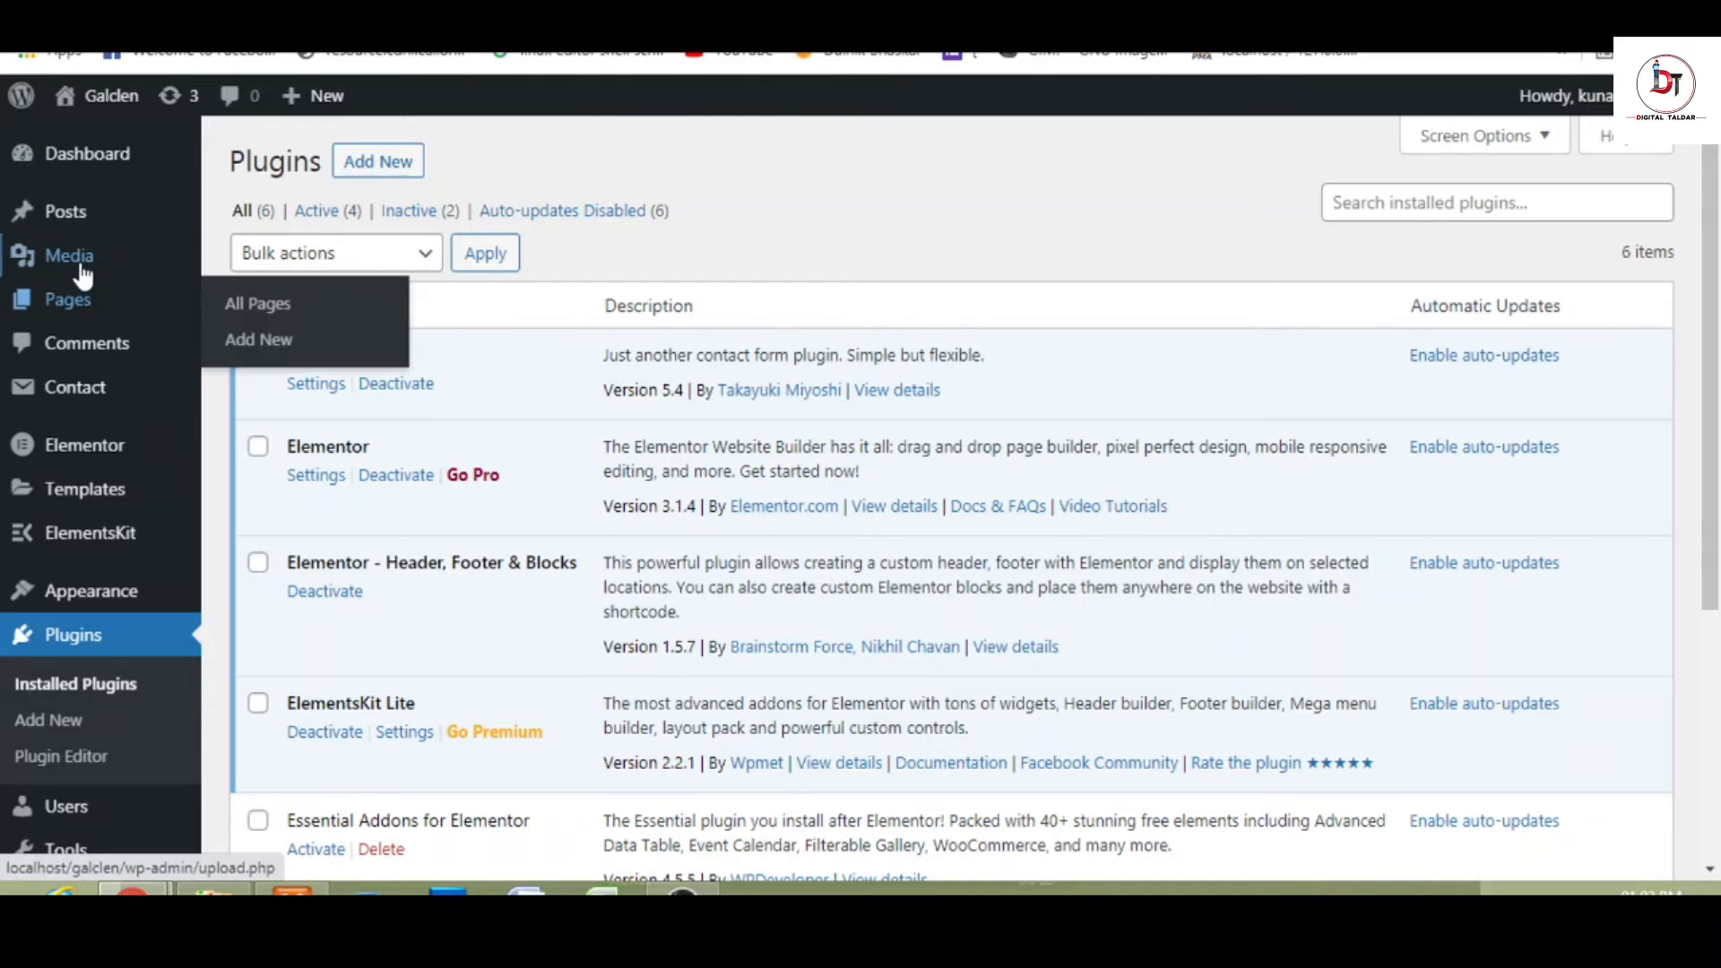
# - Create a new page, dismiss the block editor welcome guide, and title the page "Home"
pyautogui.moveTo(72, 319)
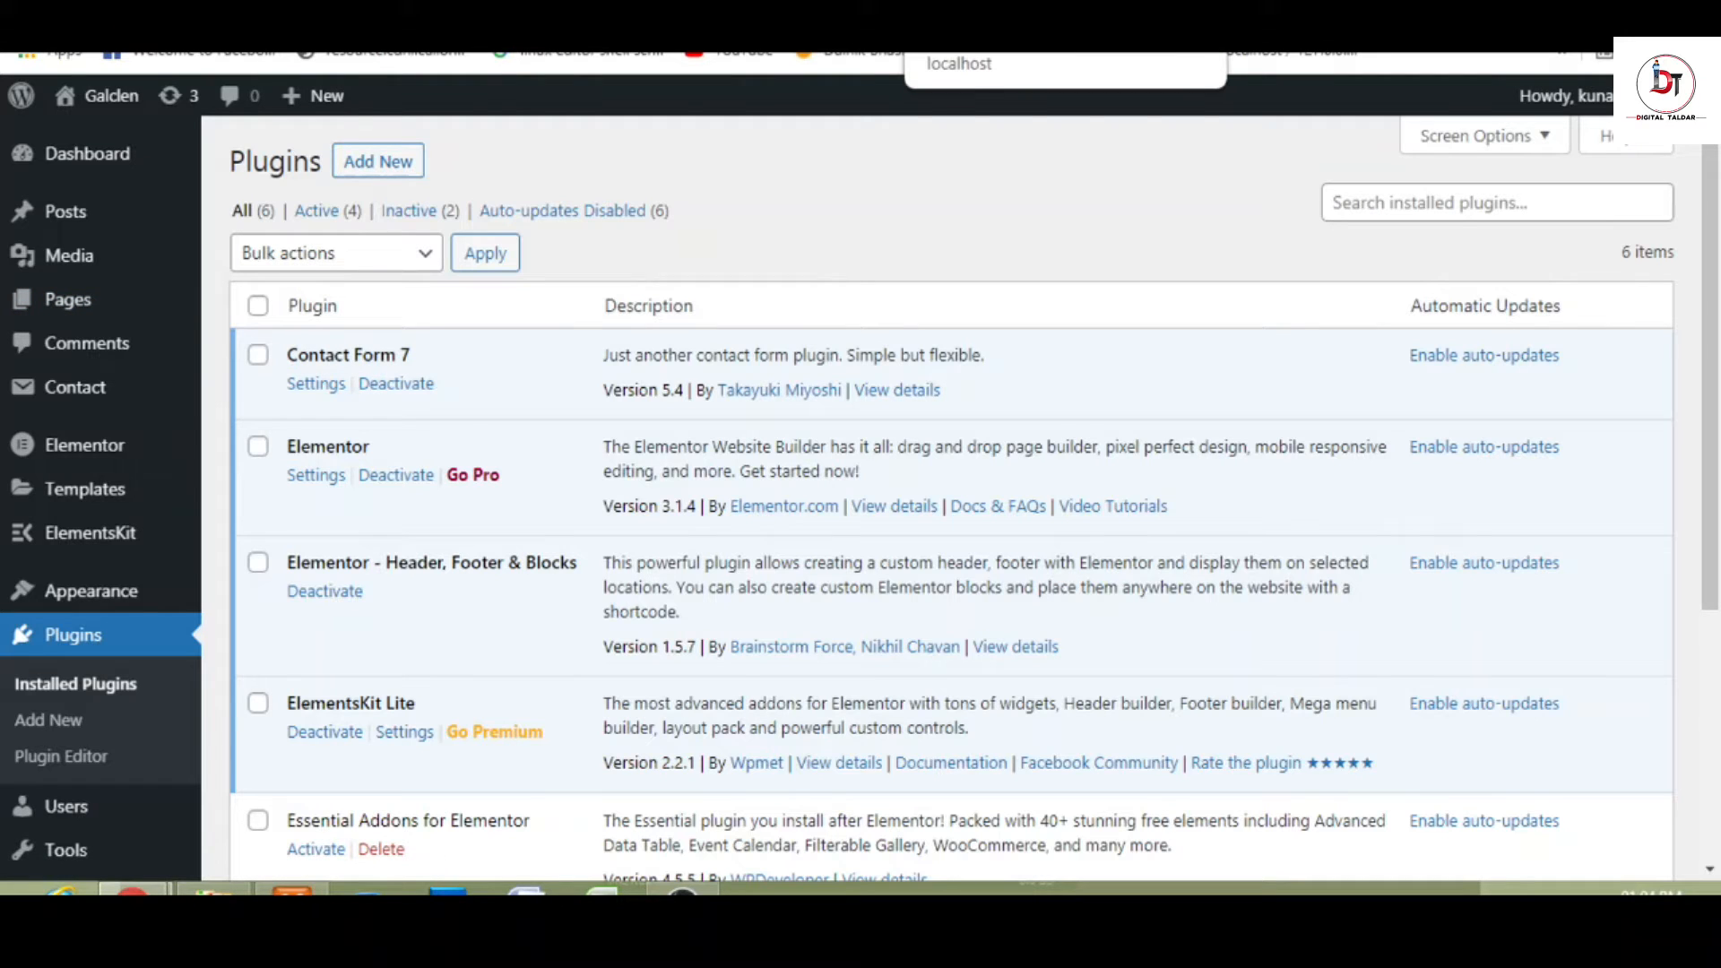
pyautogui.click(977, 5)
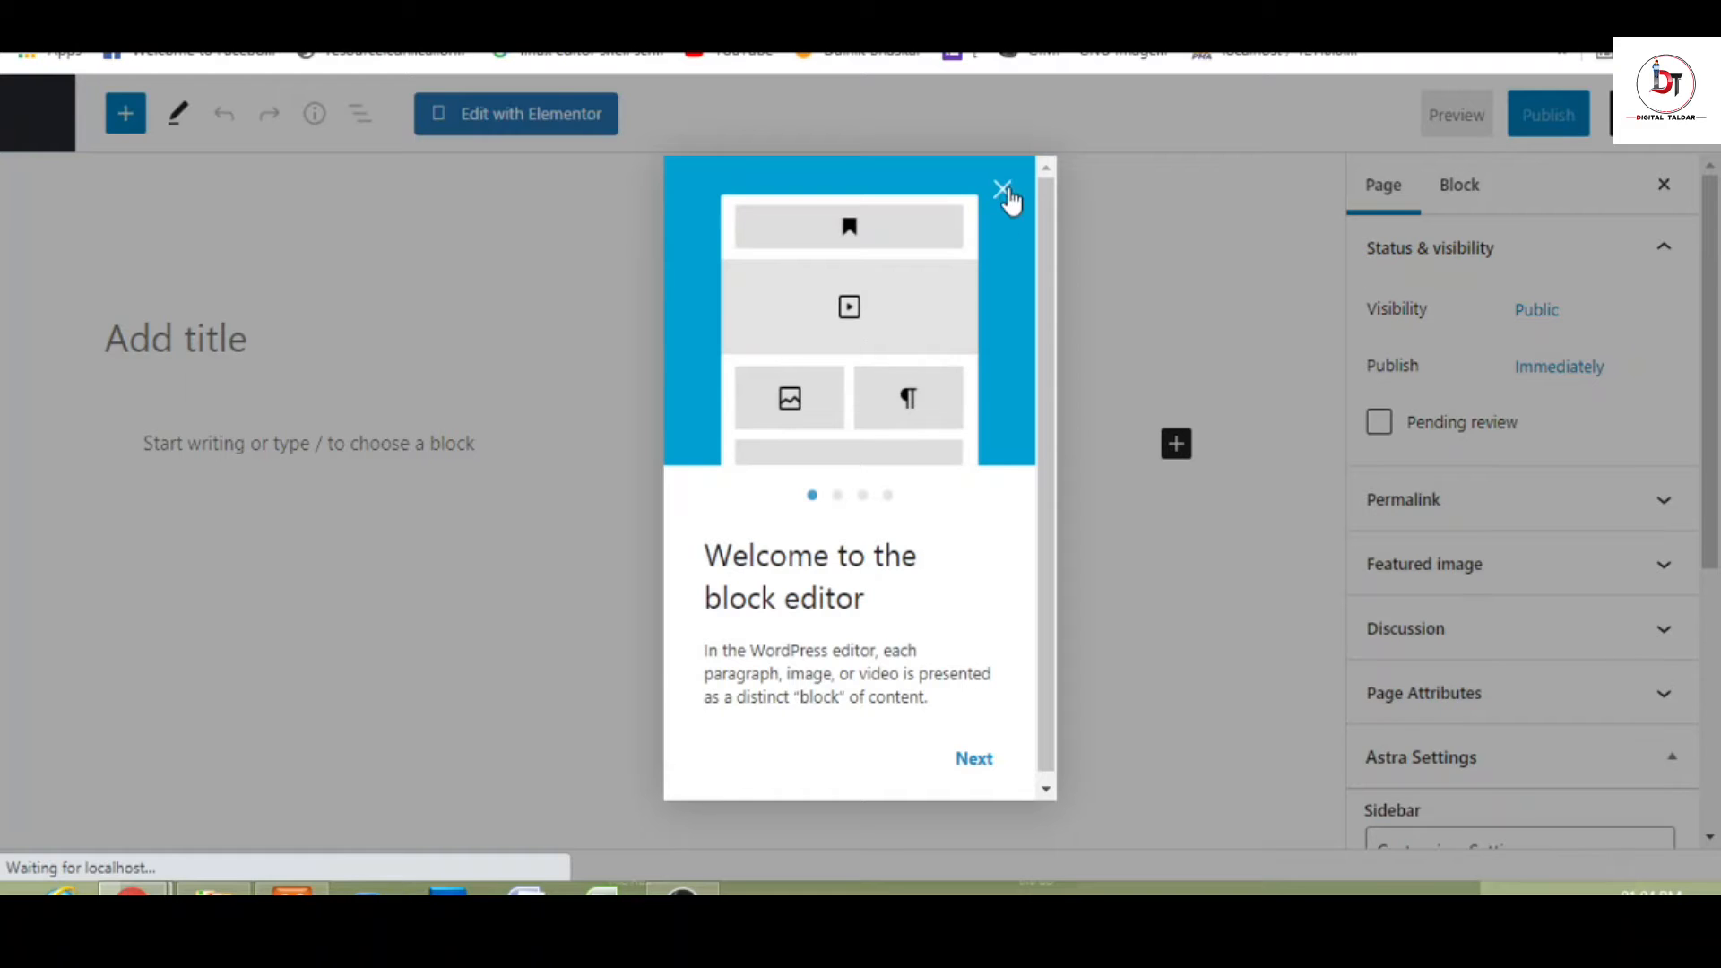
pyautogui.click(1003, 189)
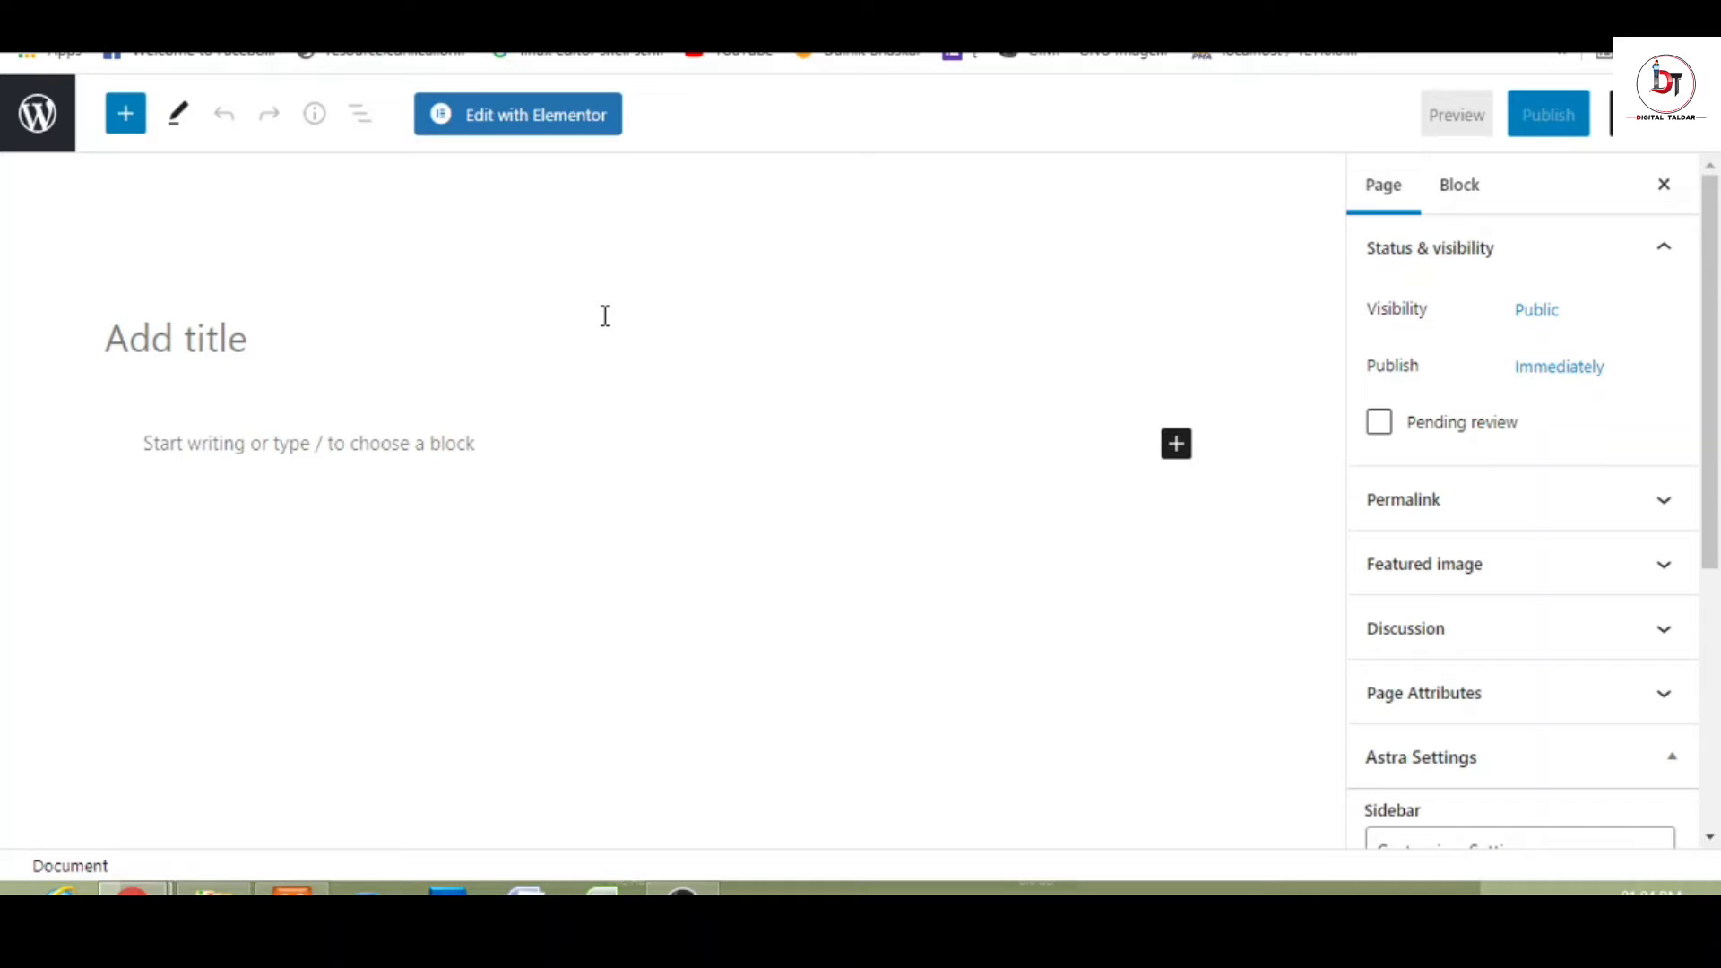
pyautogui.click(351, 317)
pyautogui.write('Home')
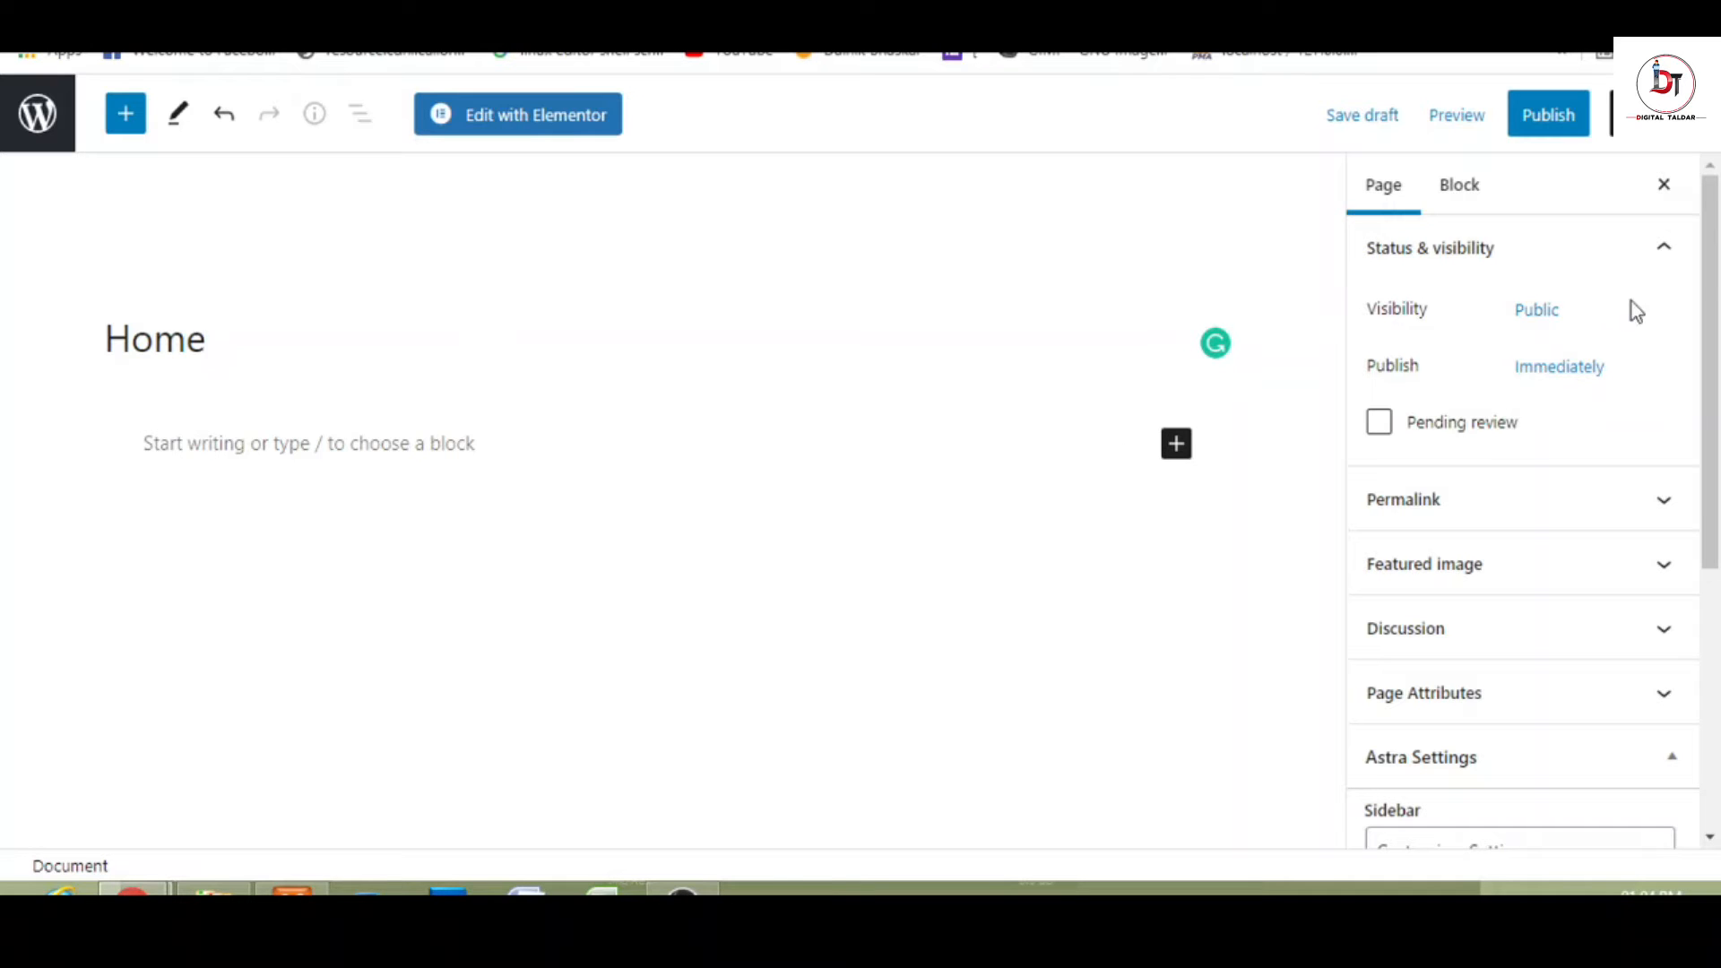
# - Disable the primary header, mobile header, title, breadcrumb, featured image and footer in the page's Astra settings
pyautogui.moveTo(1718, 247); pyautogui.dragTo(1719, 608)
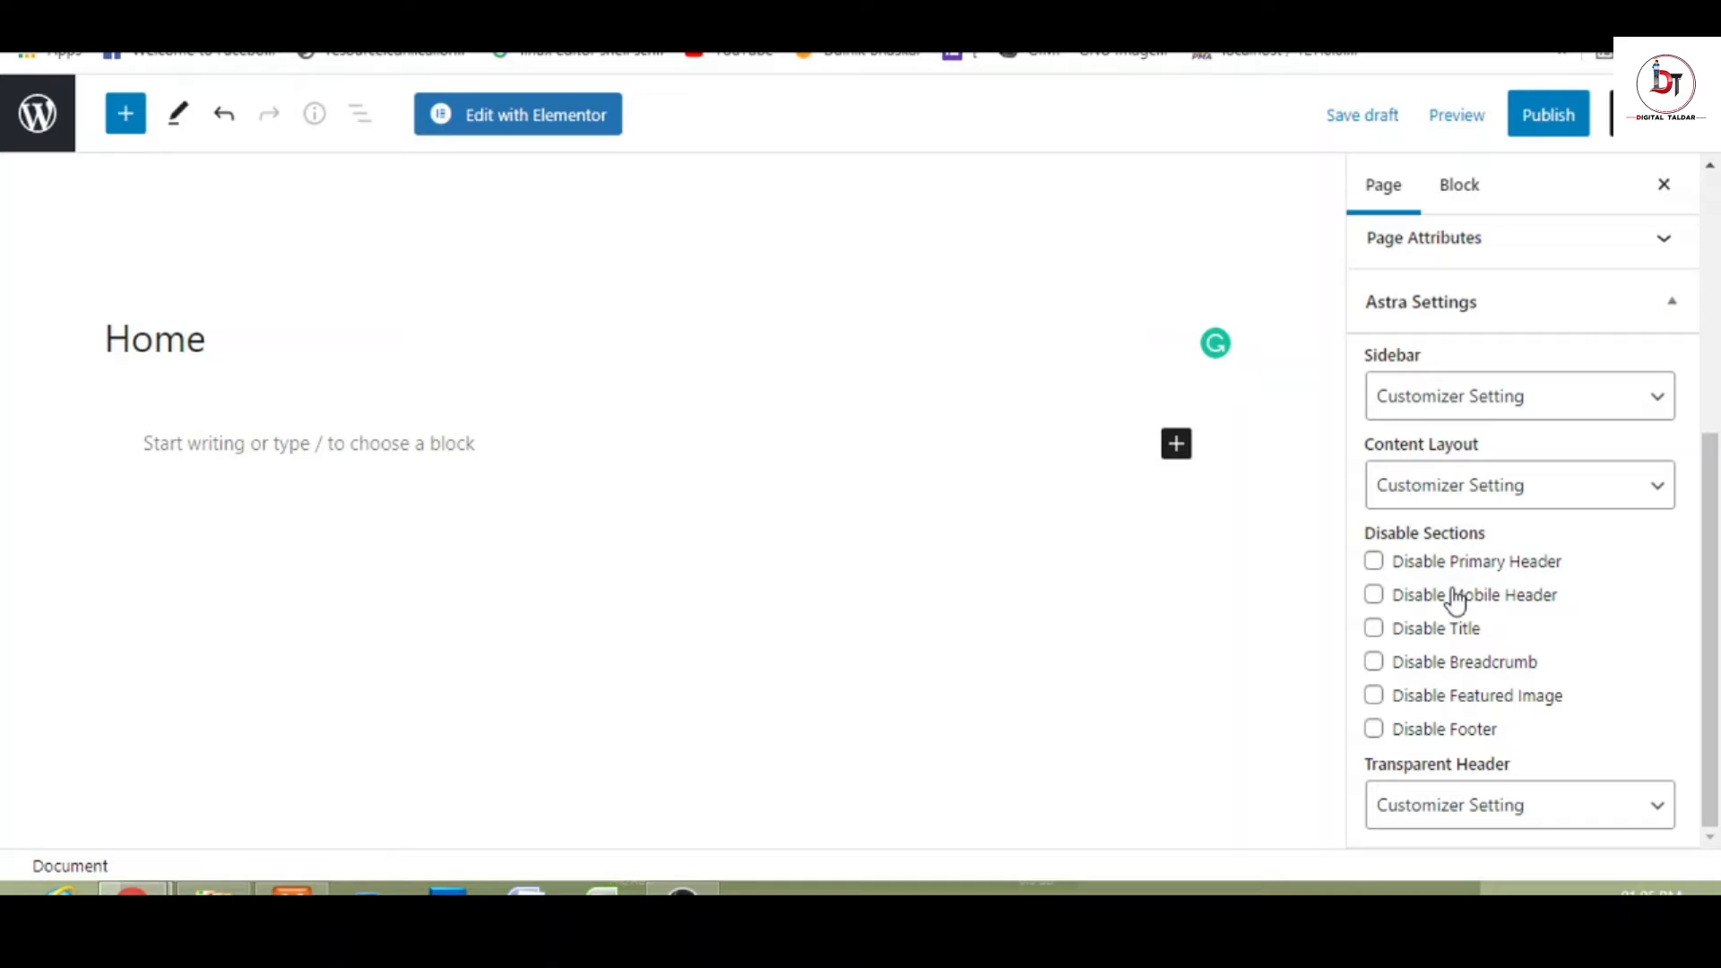
pyautogui.click(1374, 563)
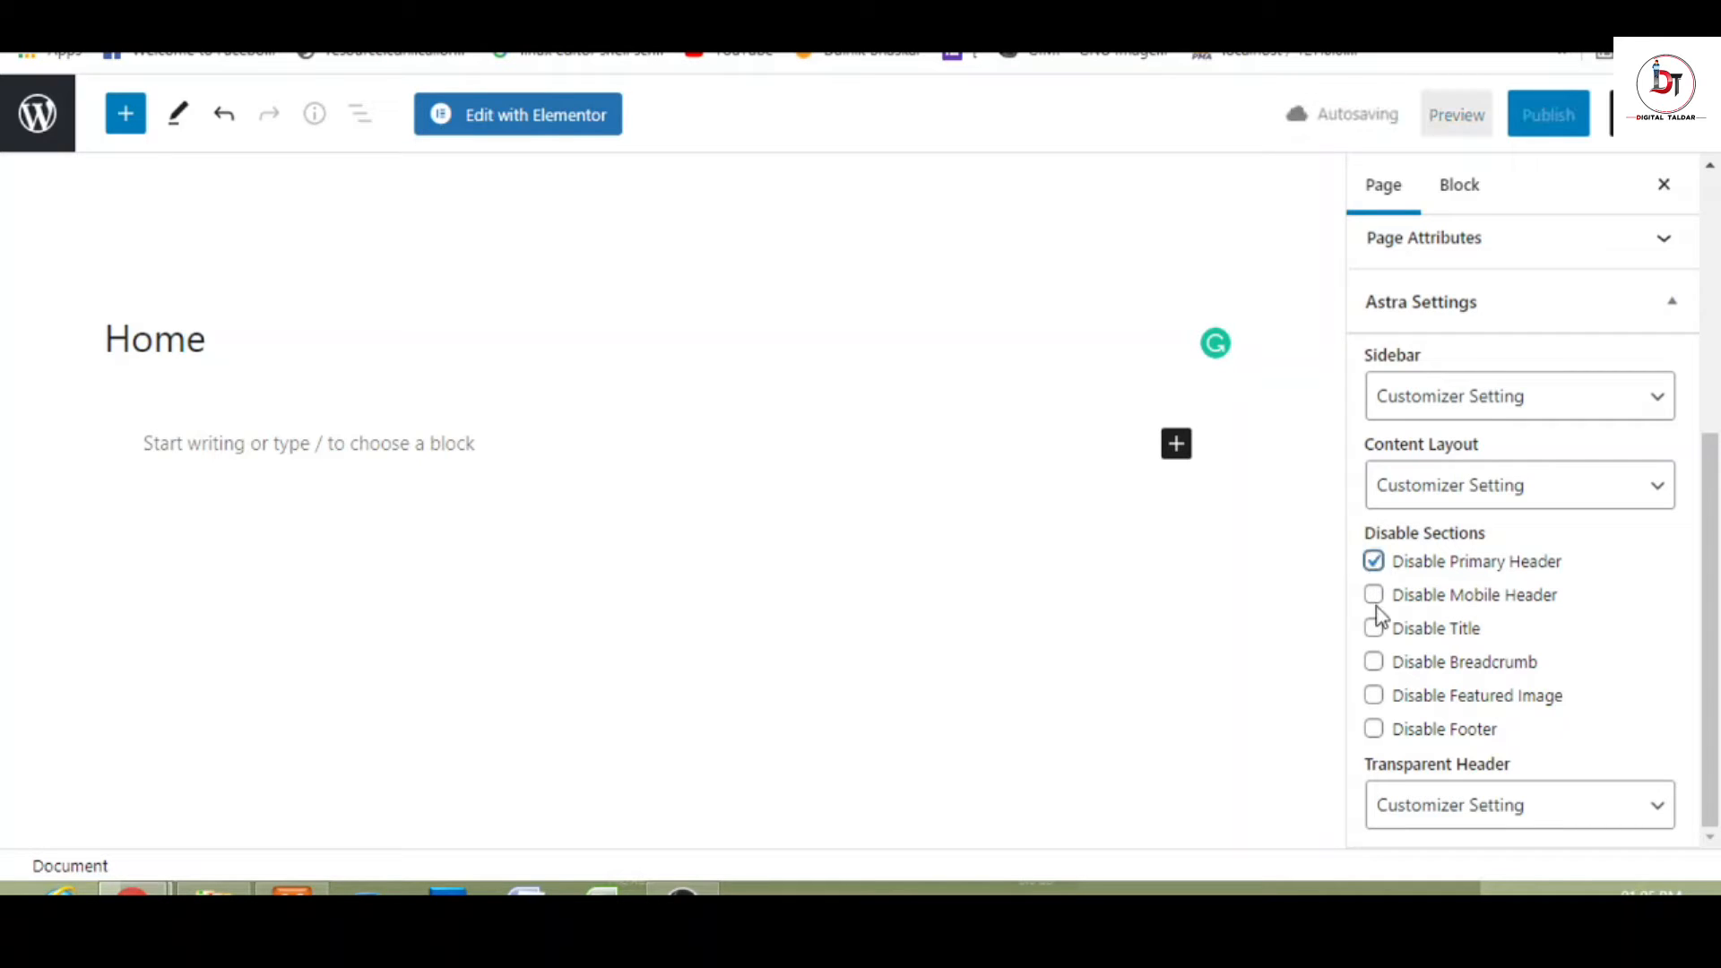
pyautogui.click(1374, 596)
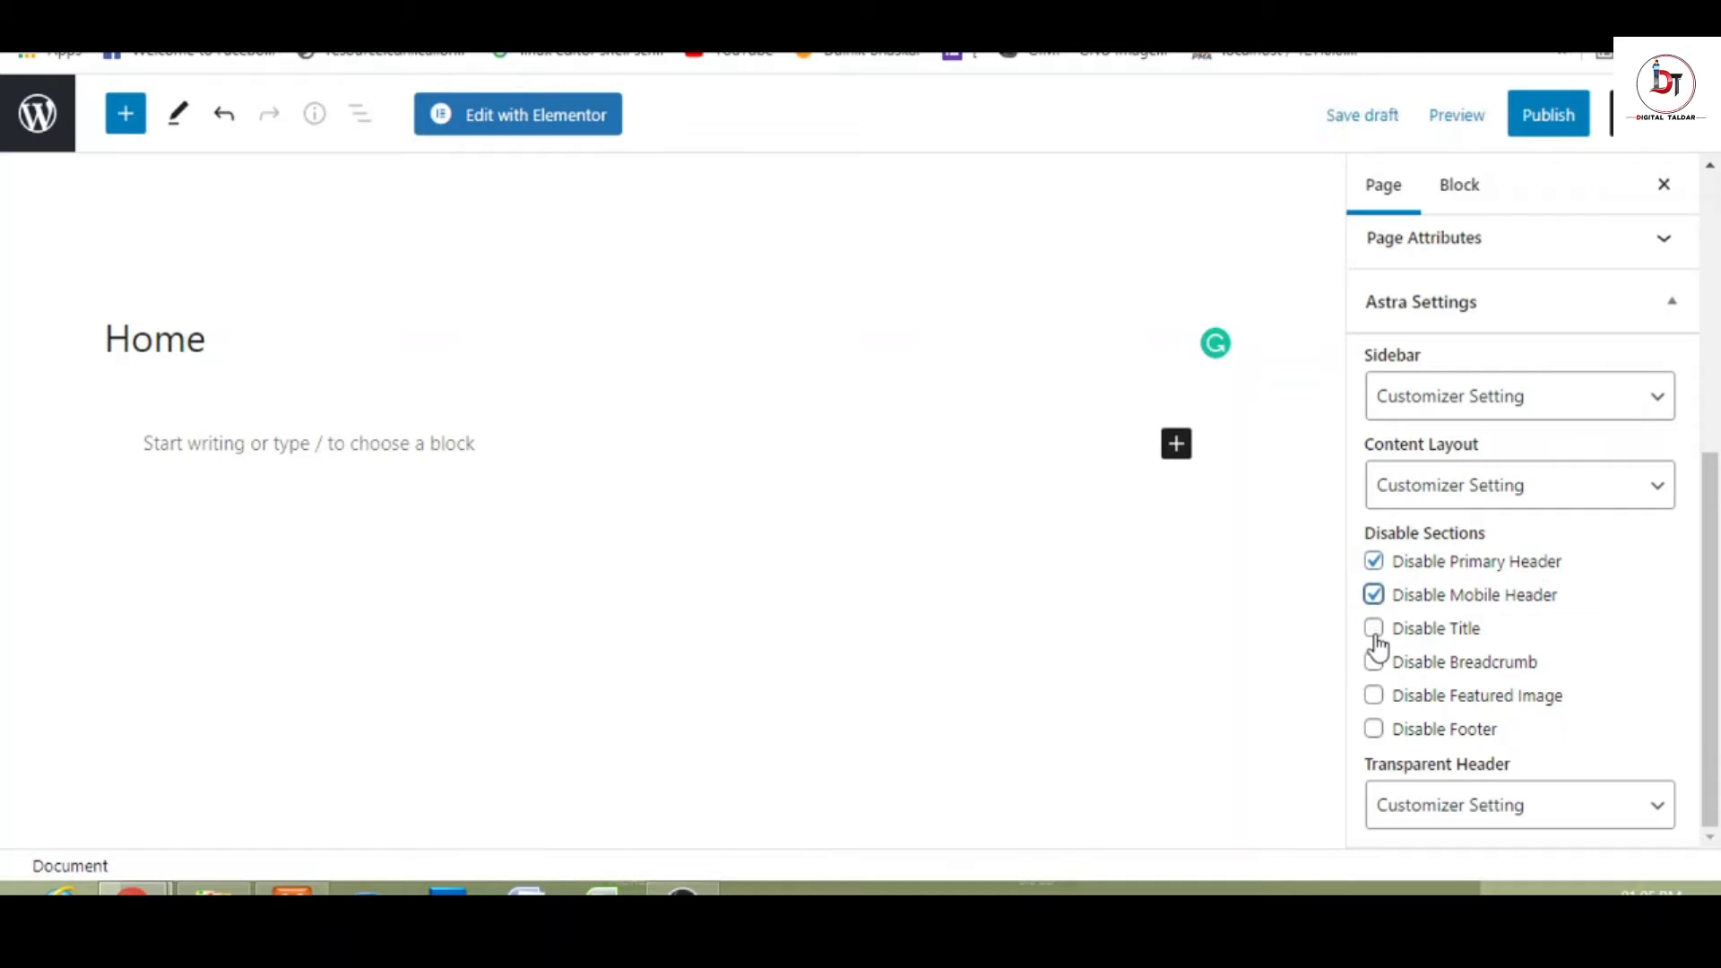
pyautogui.click(1374, 629)
pyautogui.click(1376, 664)
pyautogui.click(1375, 698)
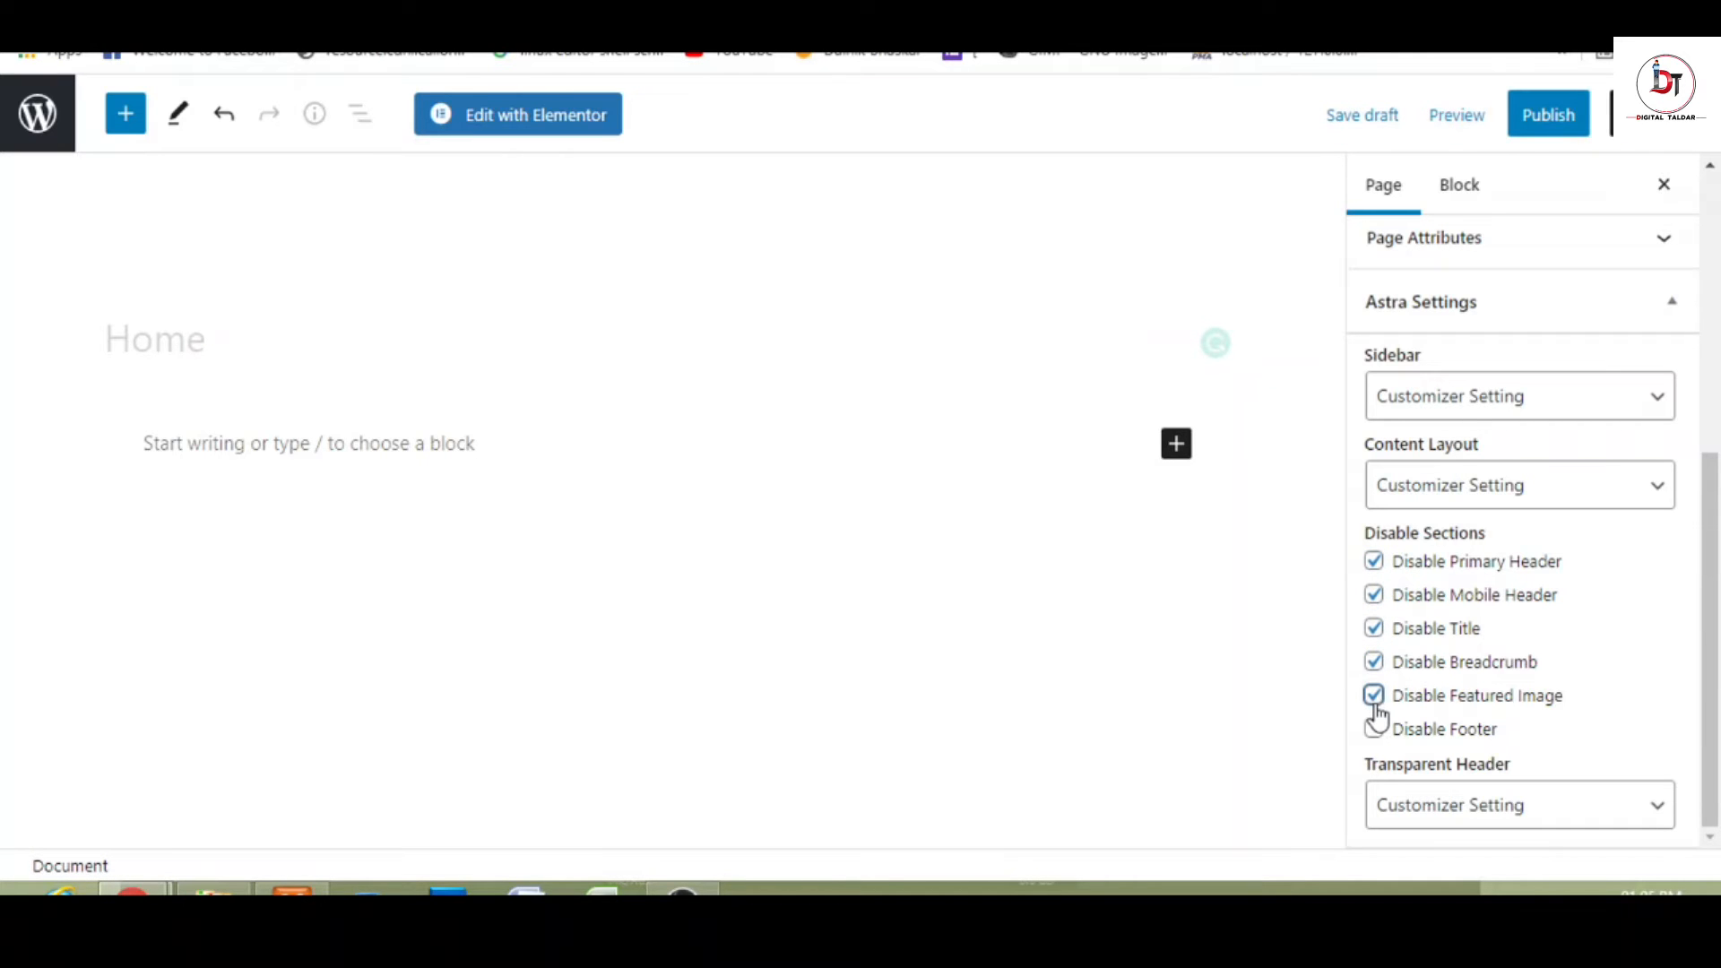
pyautogui.click(1376, 729)
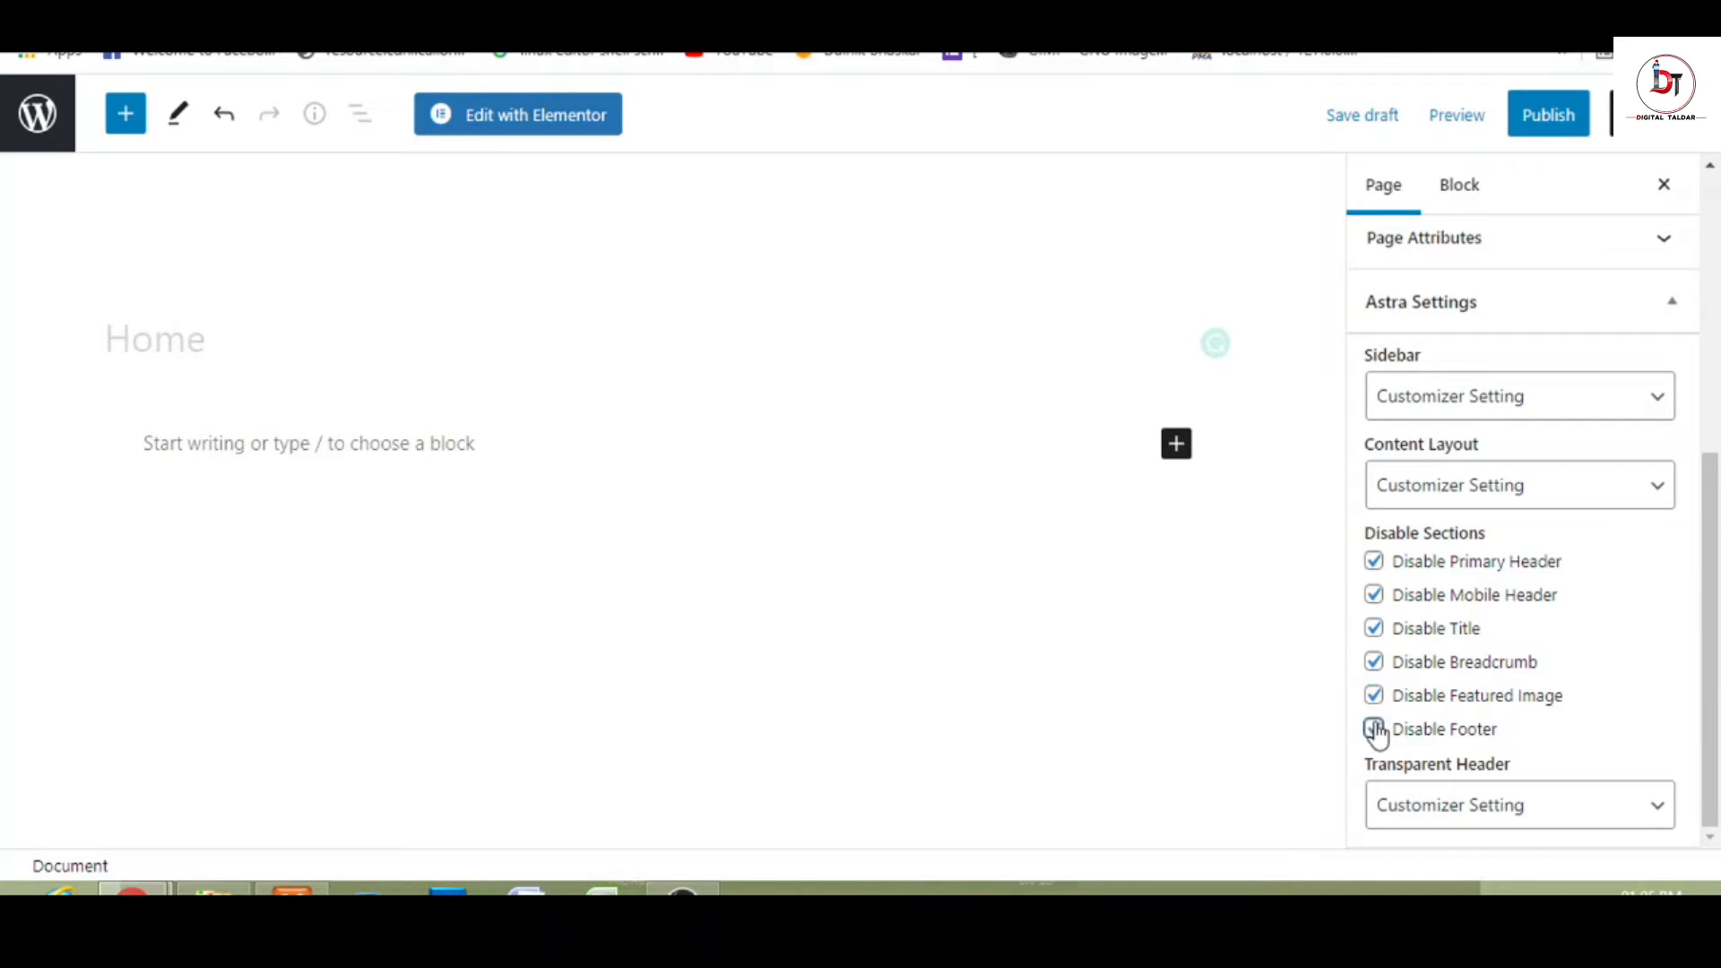
# - Publish the Home page and open it for editing in Elementor
pyautogui.click(1551, 129)
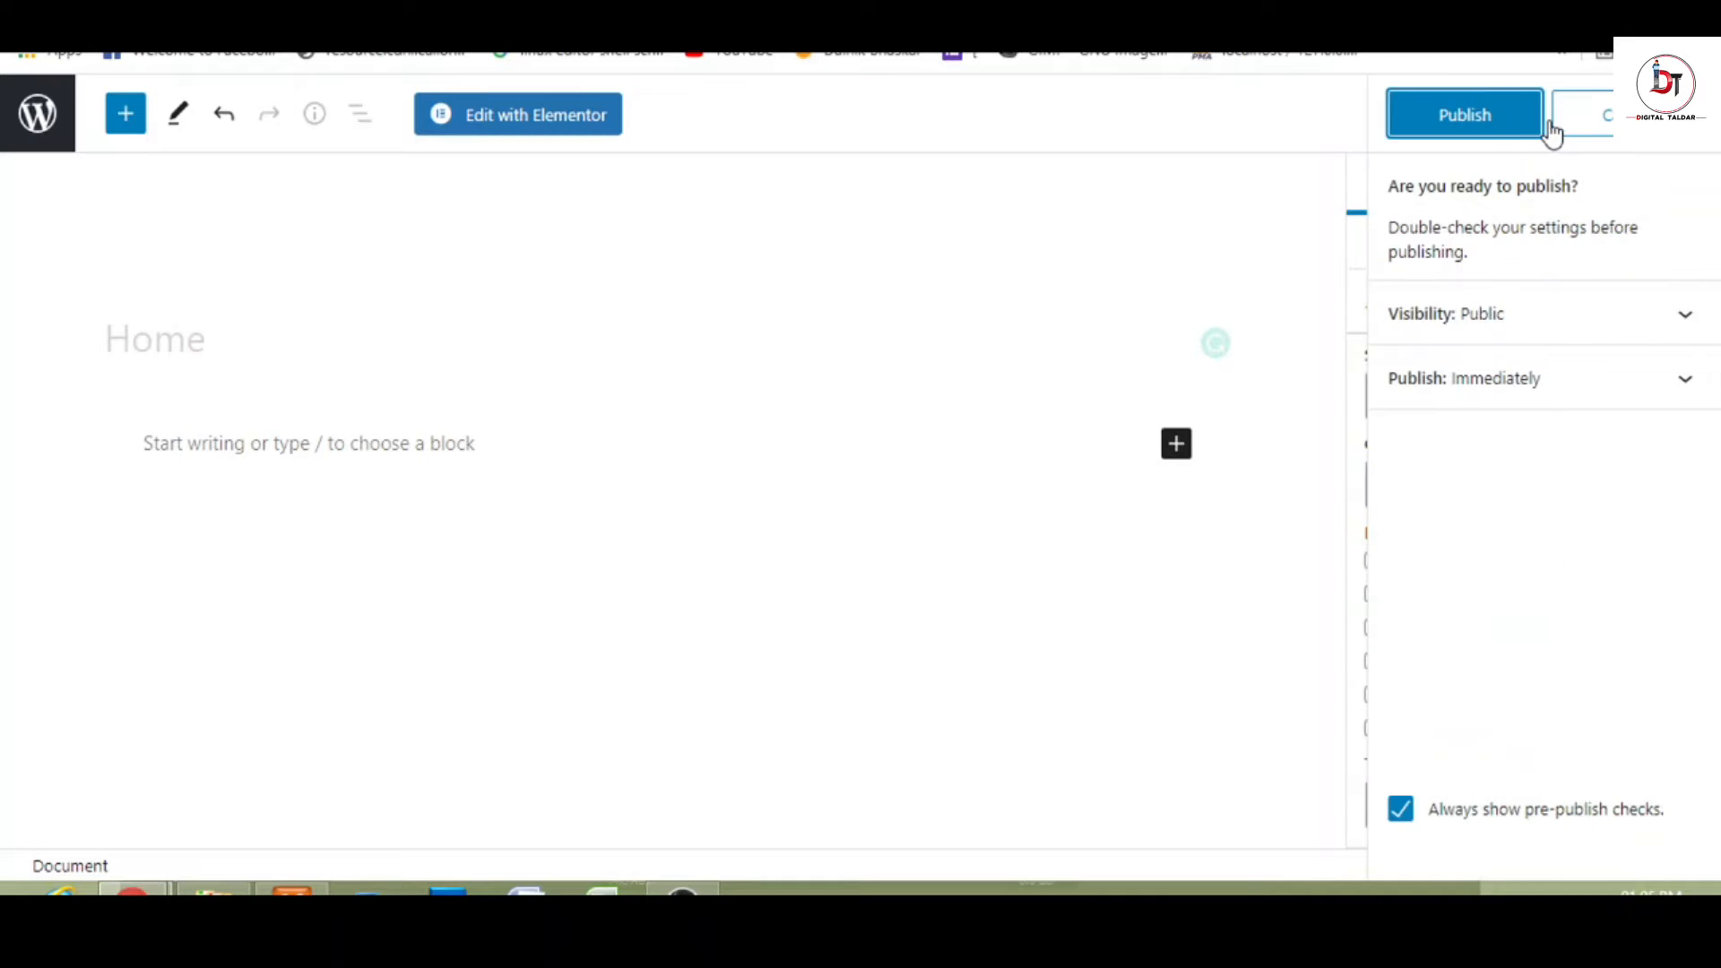
pyautogui.click(1472, 120)
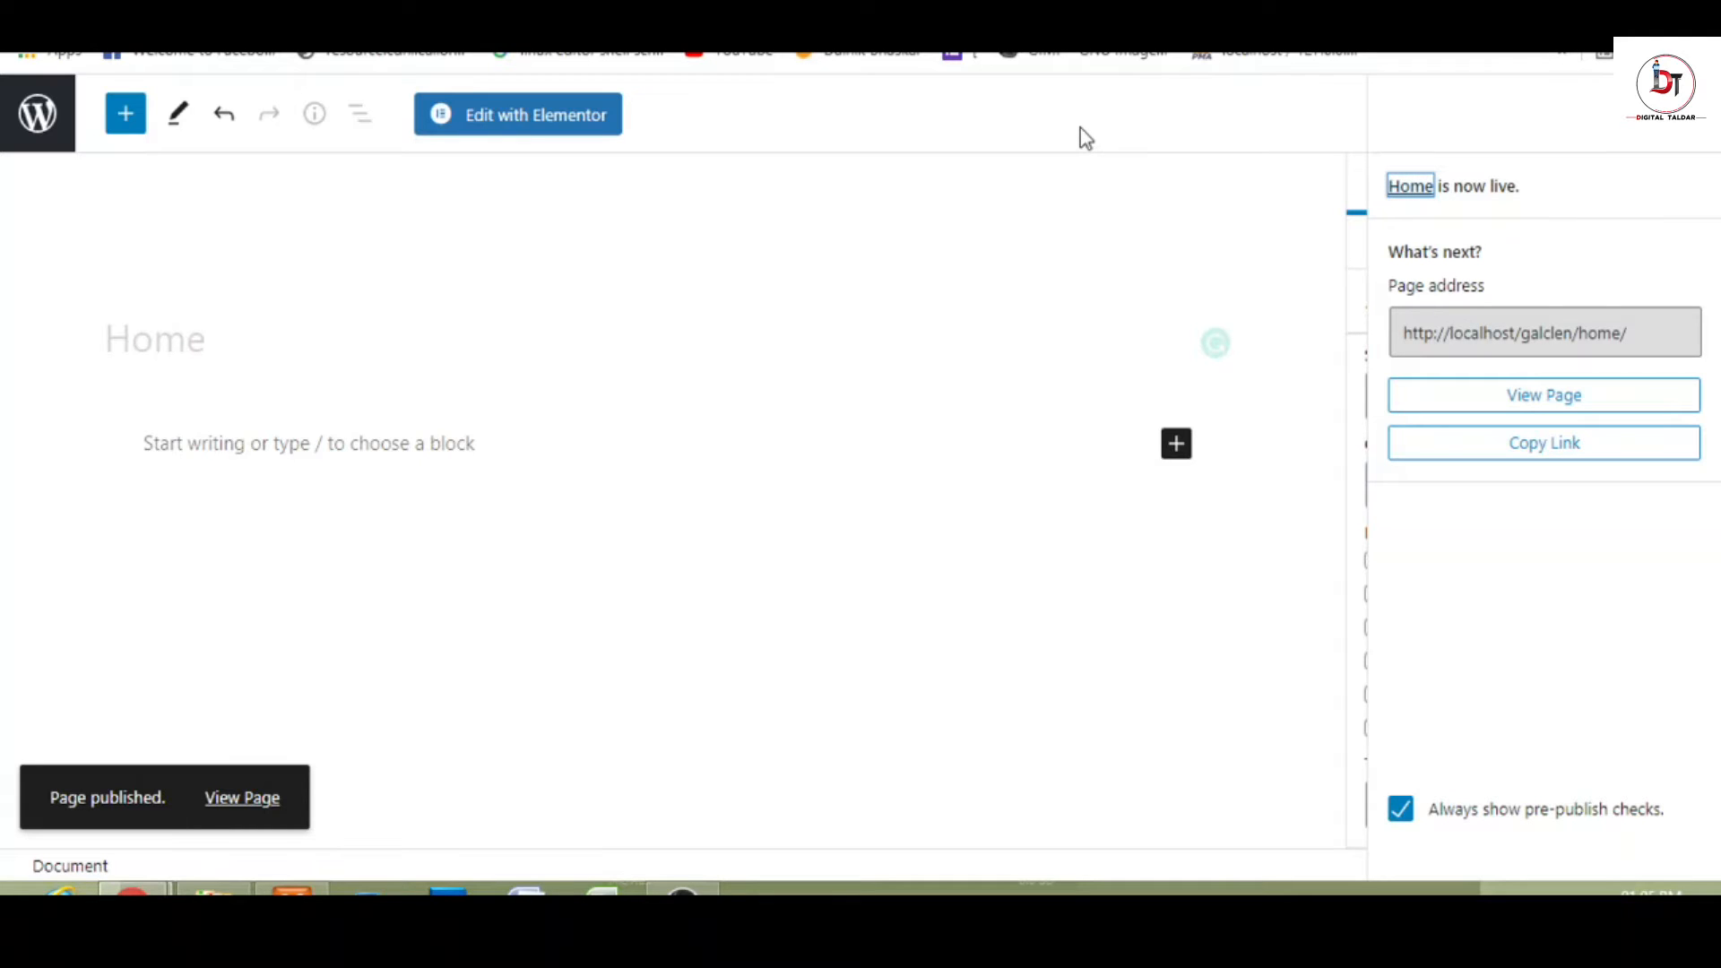
pyautogui.click(521, 123)
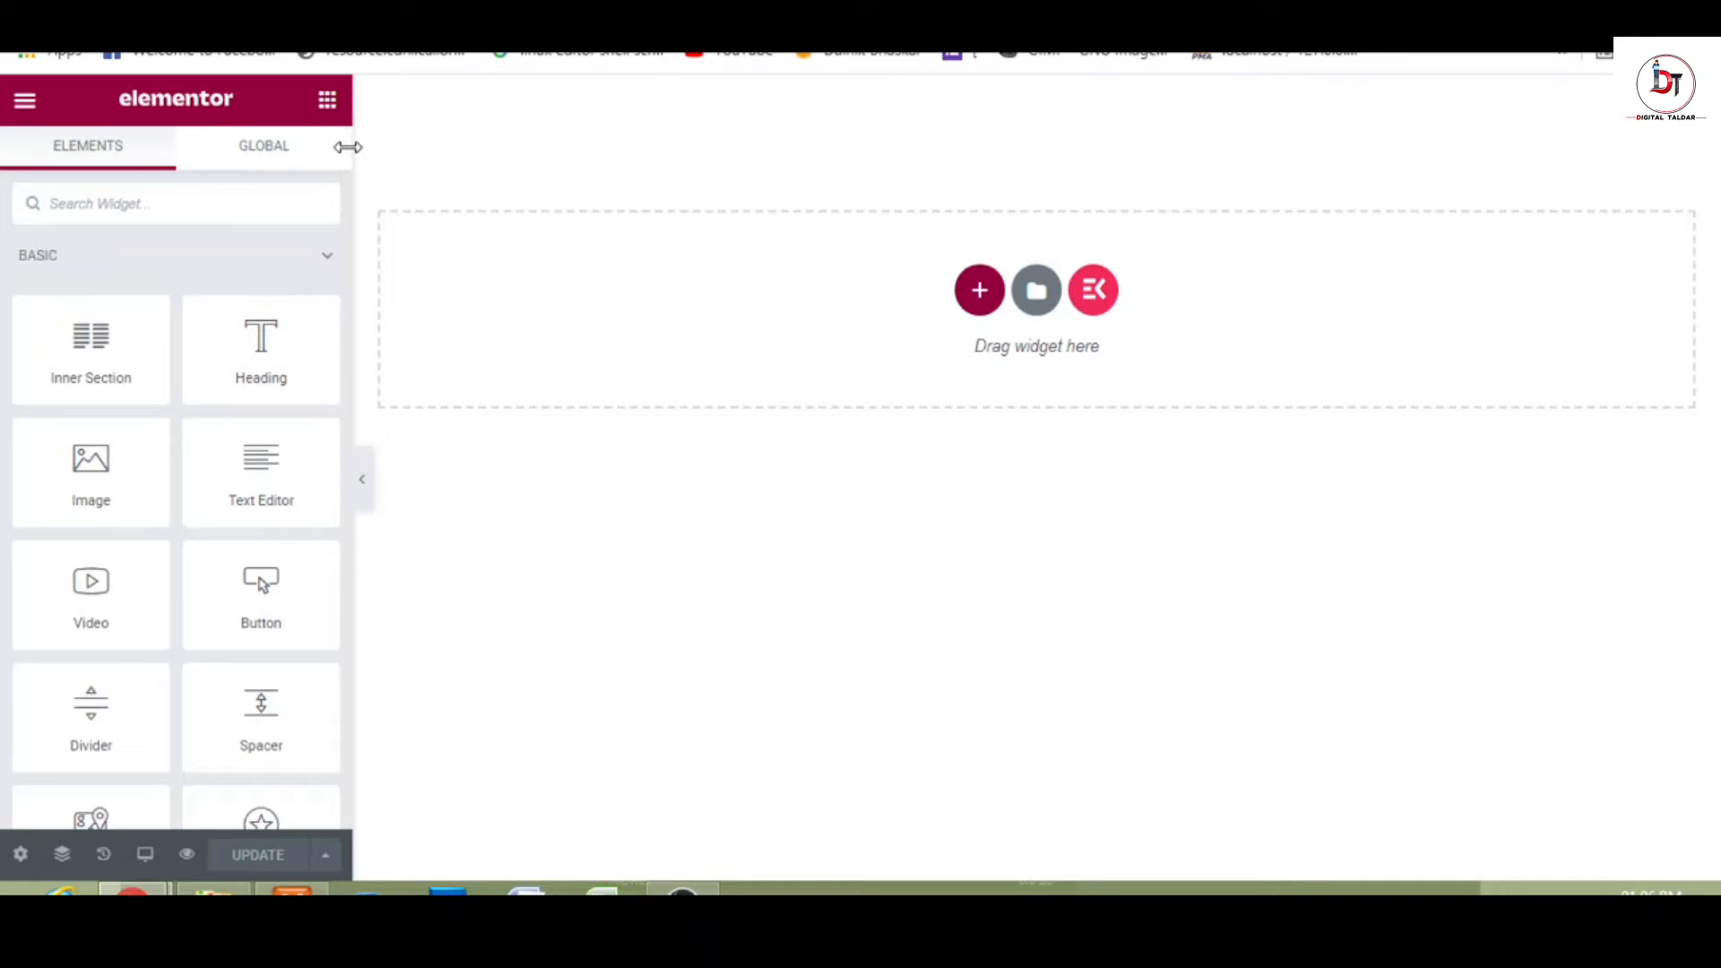
# - Look through the available Elementor widgets in the Basic and General categories and beyond
pyautogui.moveTo(346, 153); pyautogui.dragTo(346, 191)
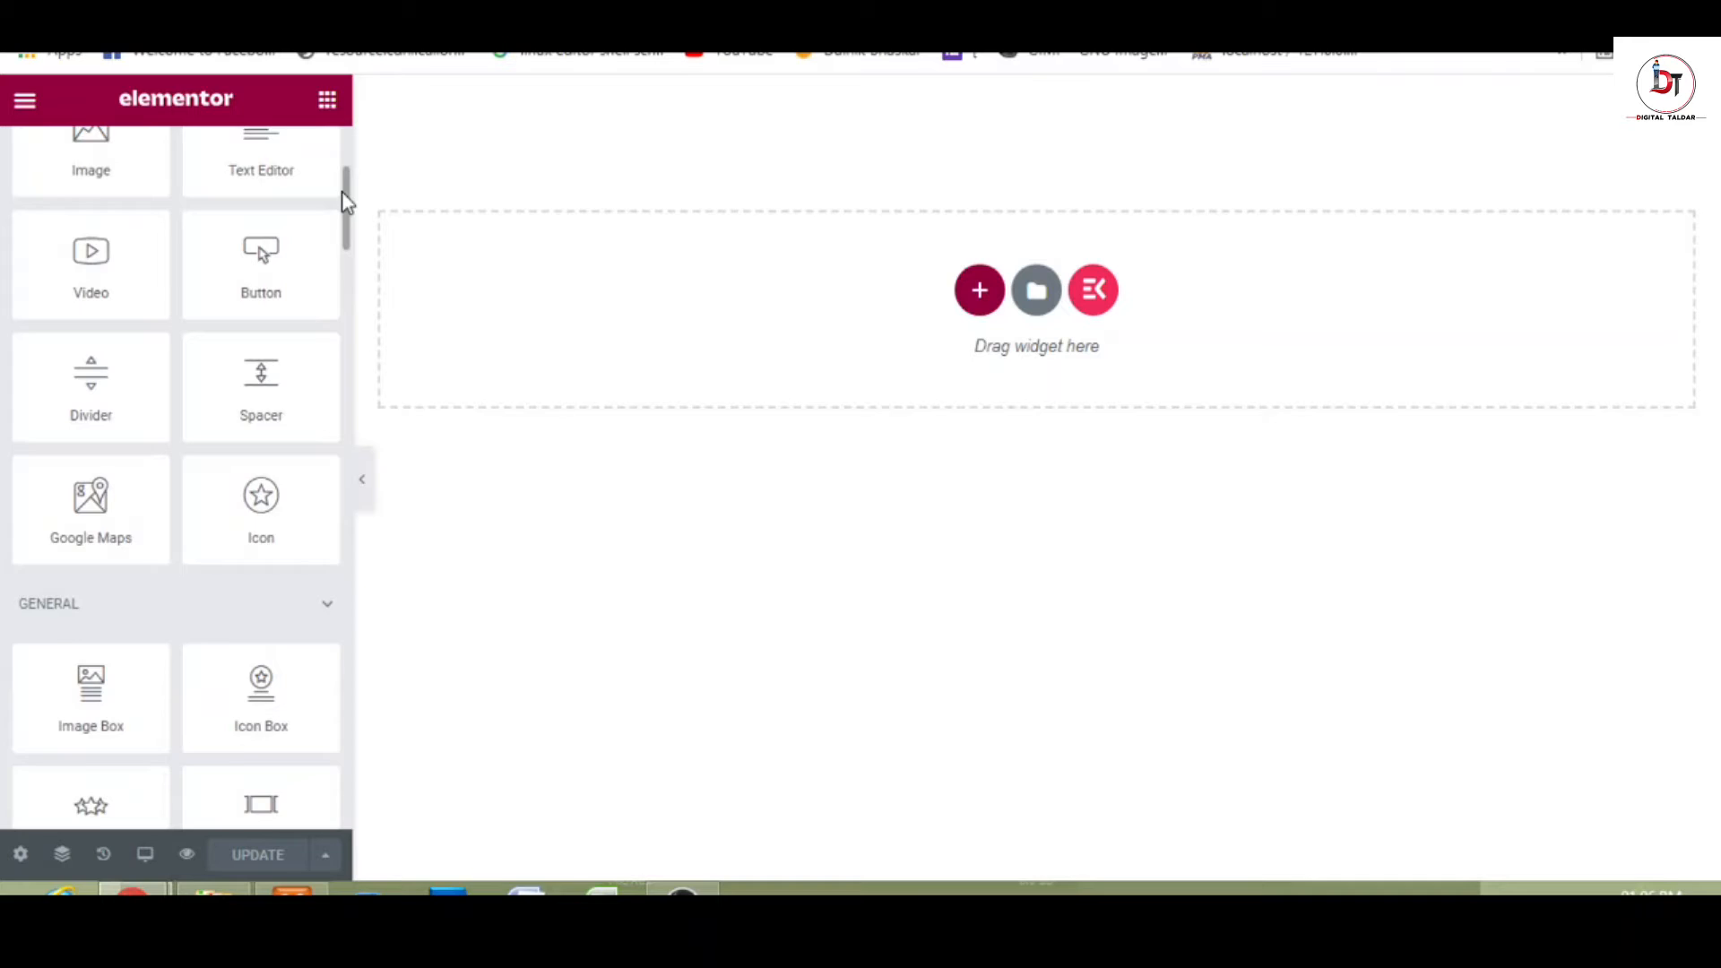
pyautogui.scroll(-7, 347, 180)
pyautogui.scroll(10, 350, 161)
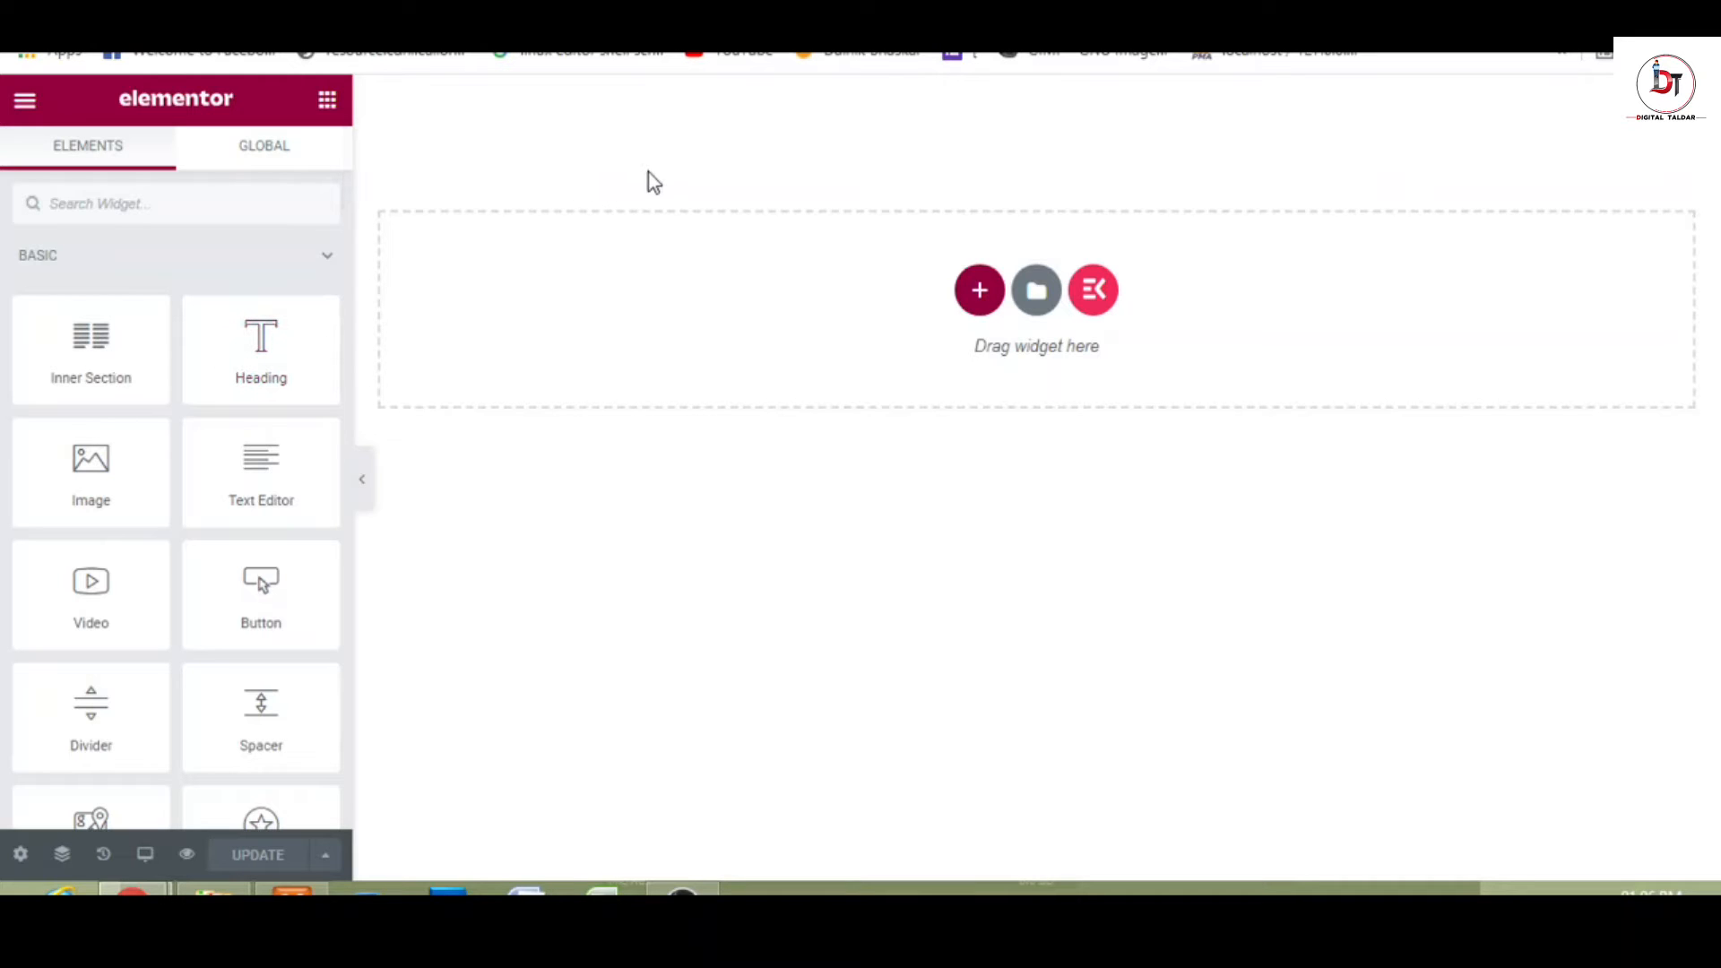
pyautogui.click(980, 292)
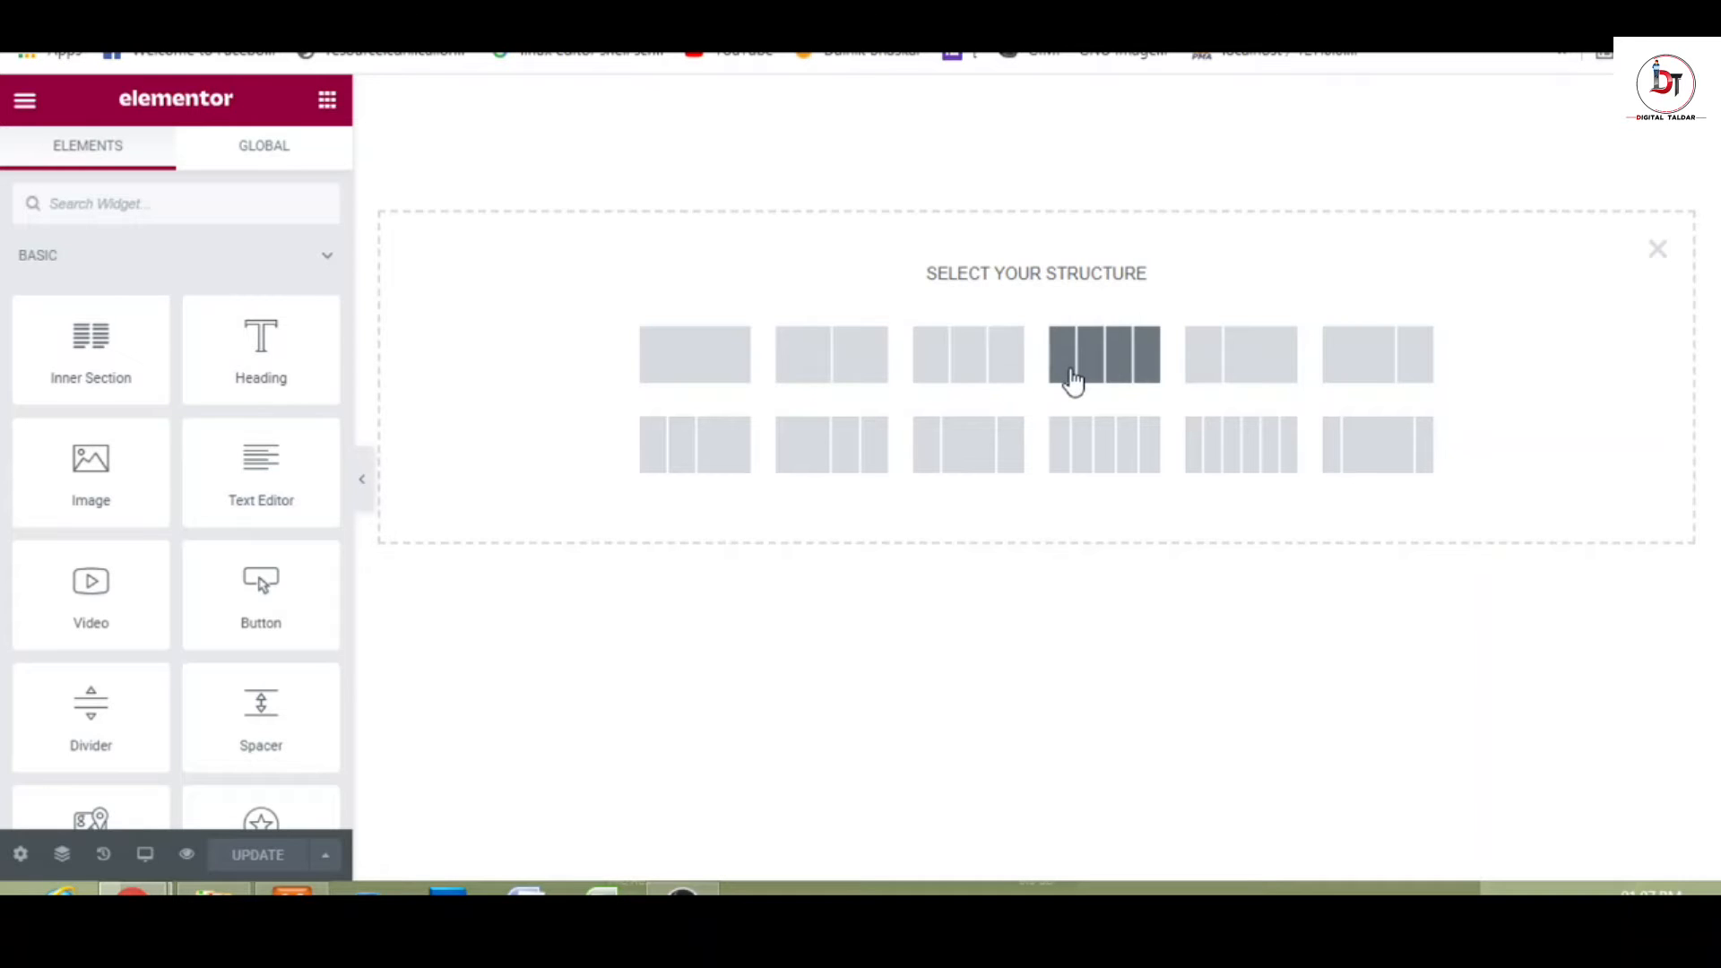
pyautogui.doubleClick(711, 360)
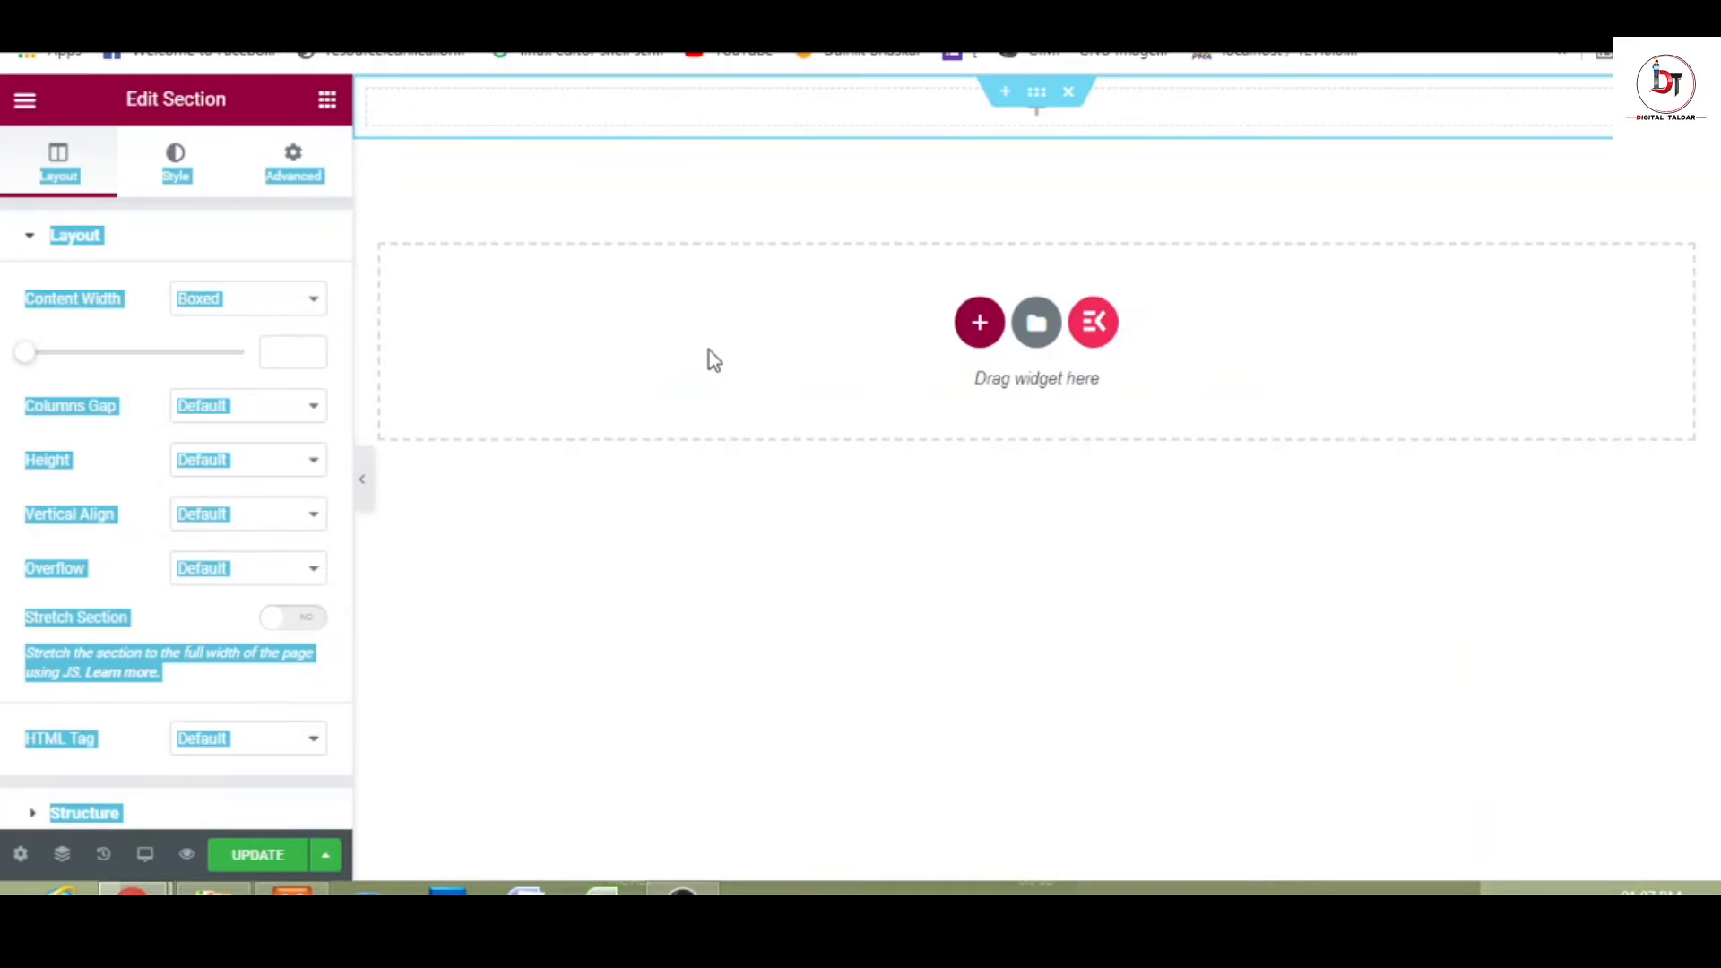
pyautogui.click(315, 231)
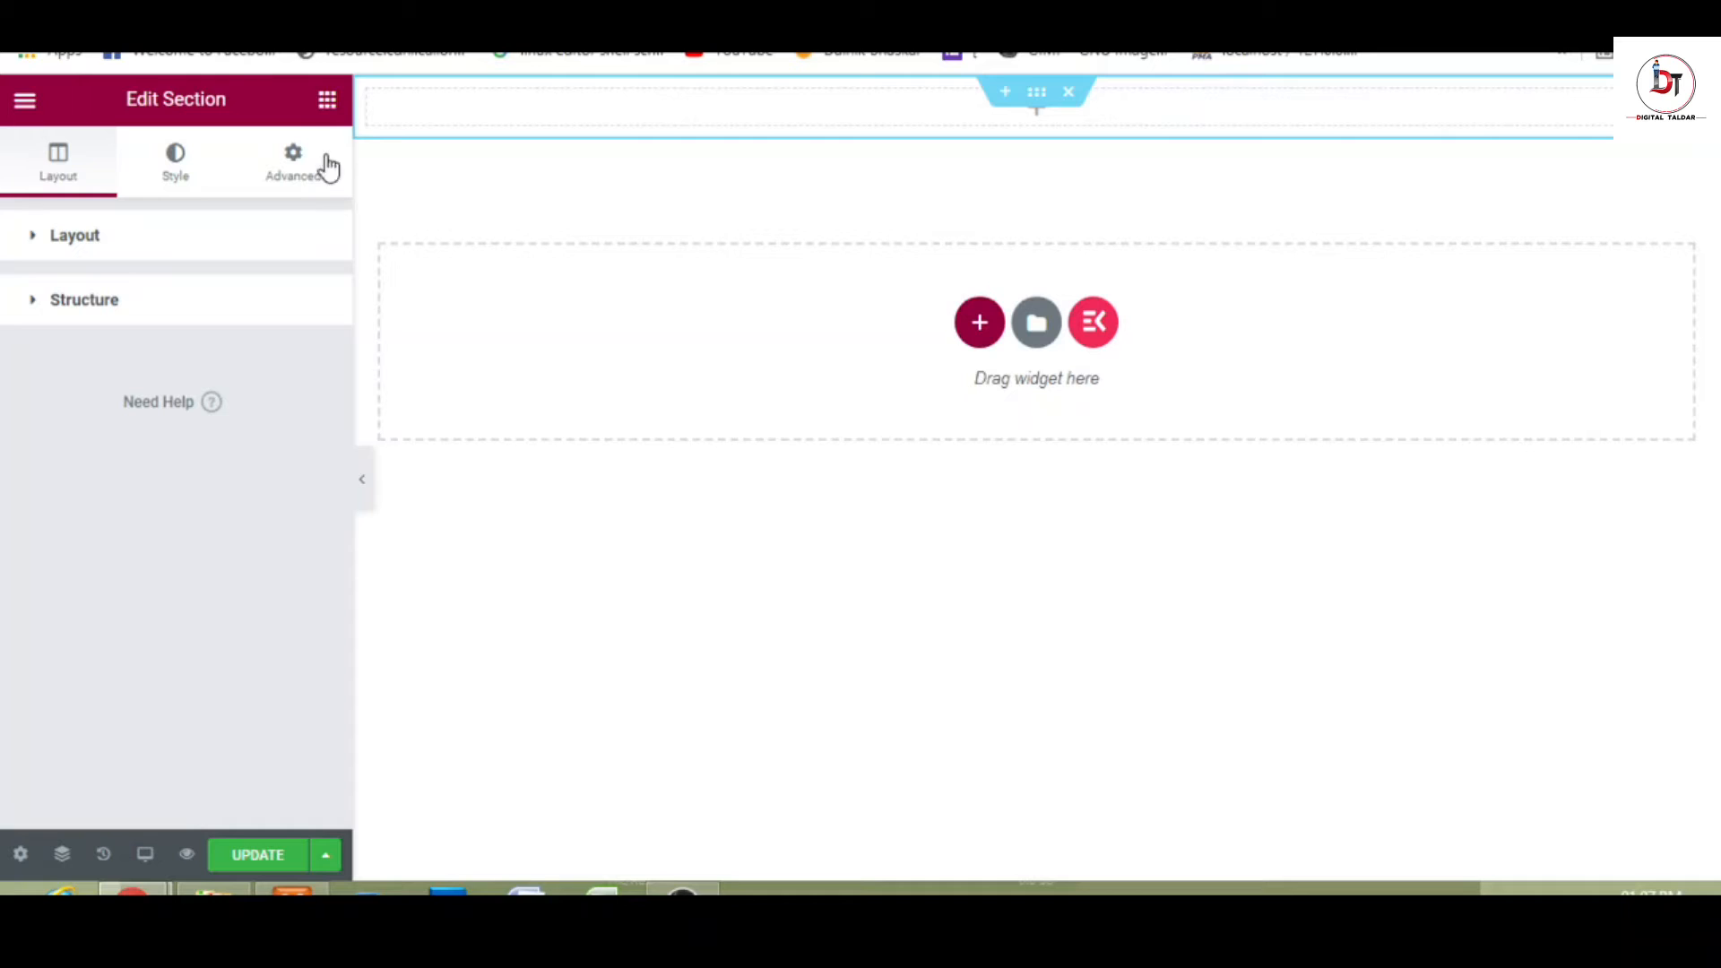
pyautogui.click(328, 98)
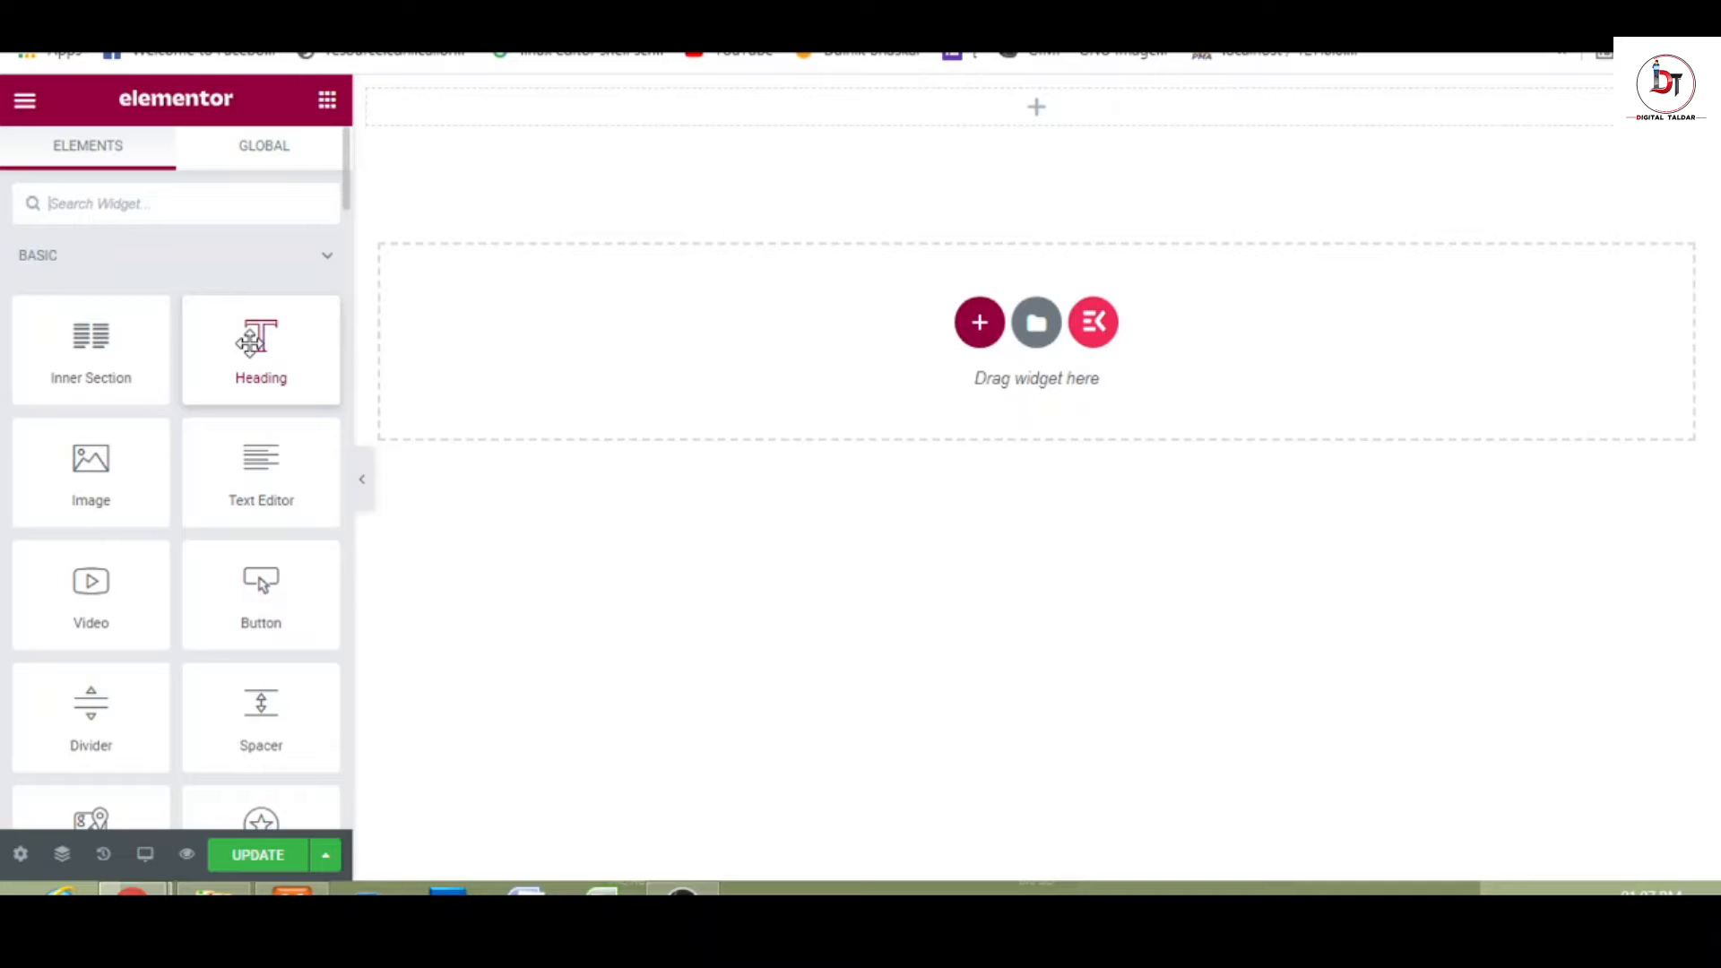
pyautogui.moveTo(251, 341); pyautogui.dragTo(801, 101)
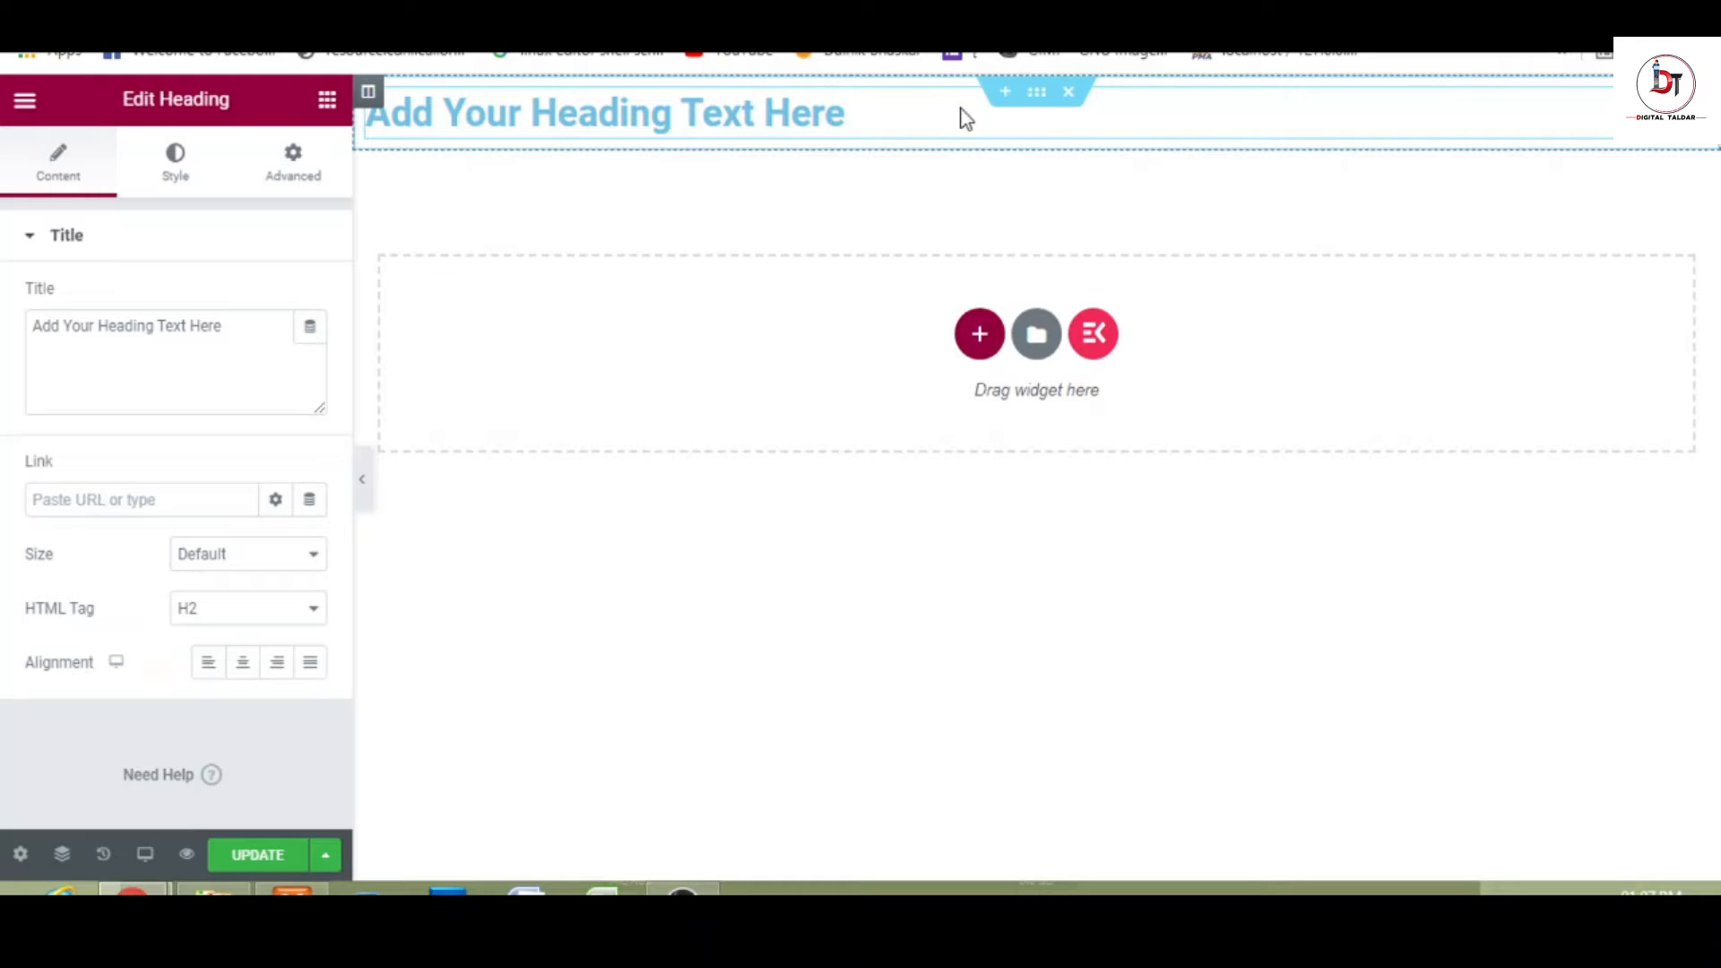
pyautogui.click(1070, 93)
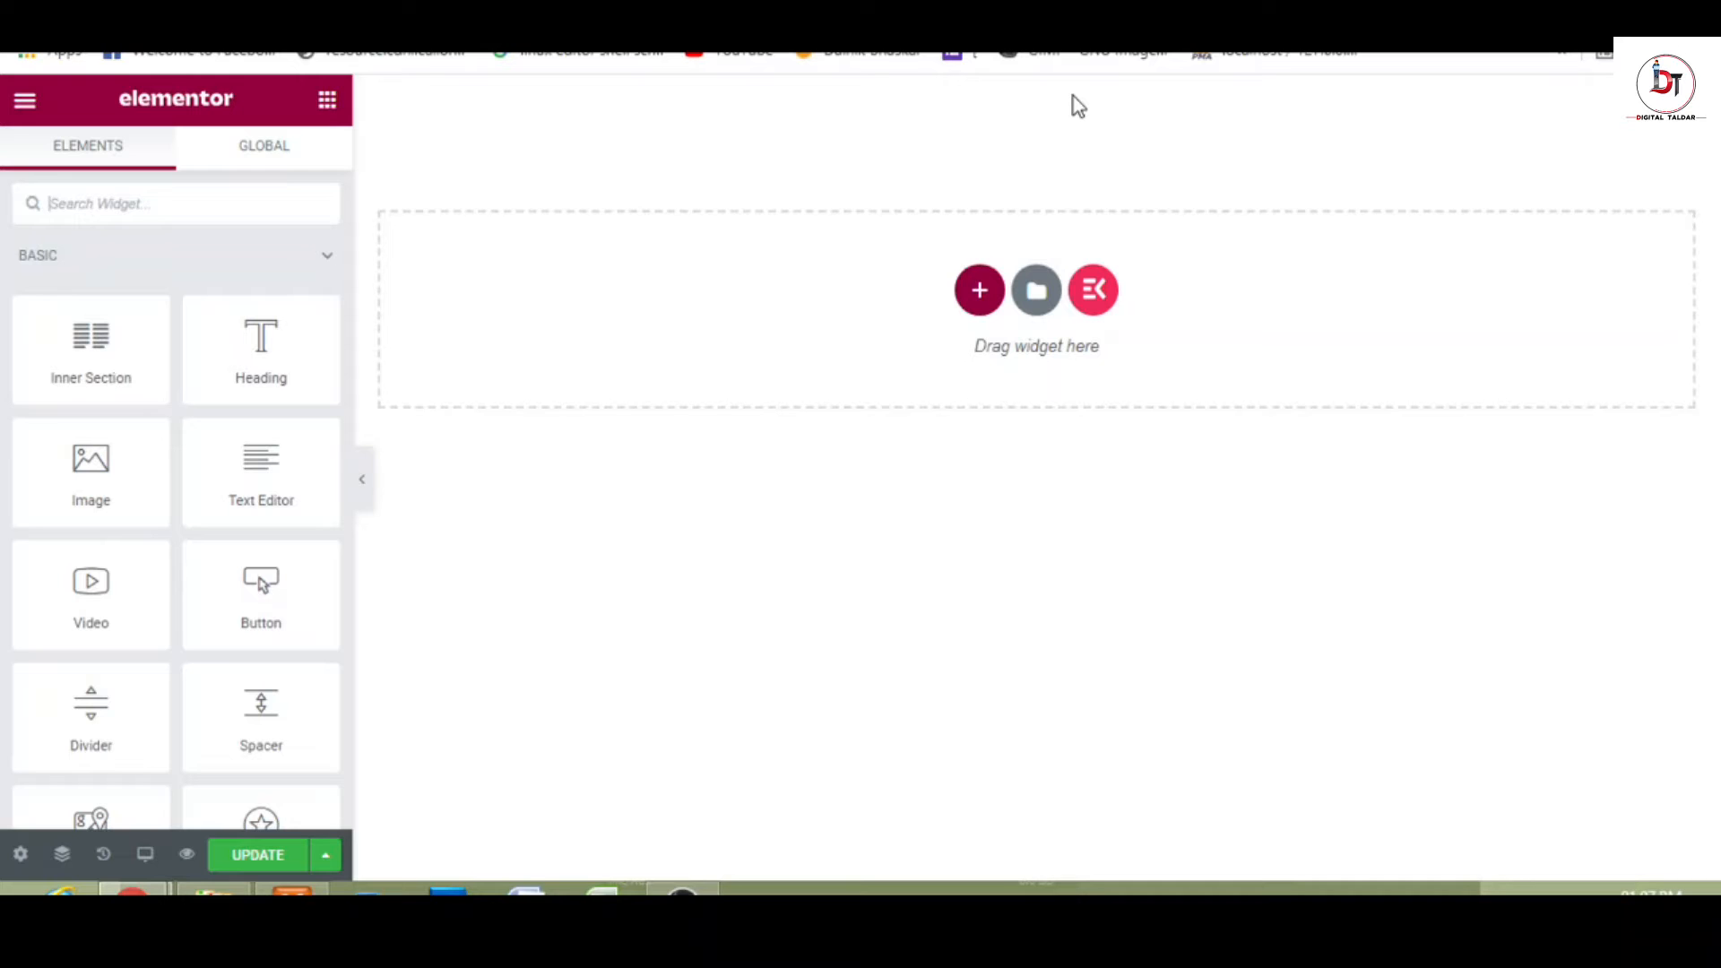
# - Add a new section with two equal columns and open the section's settings
pyautogui.click(978, 292)
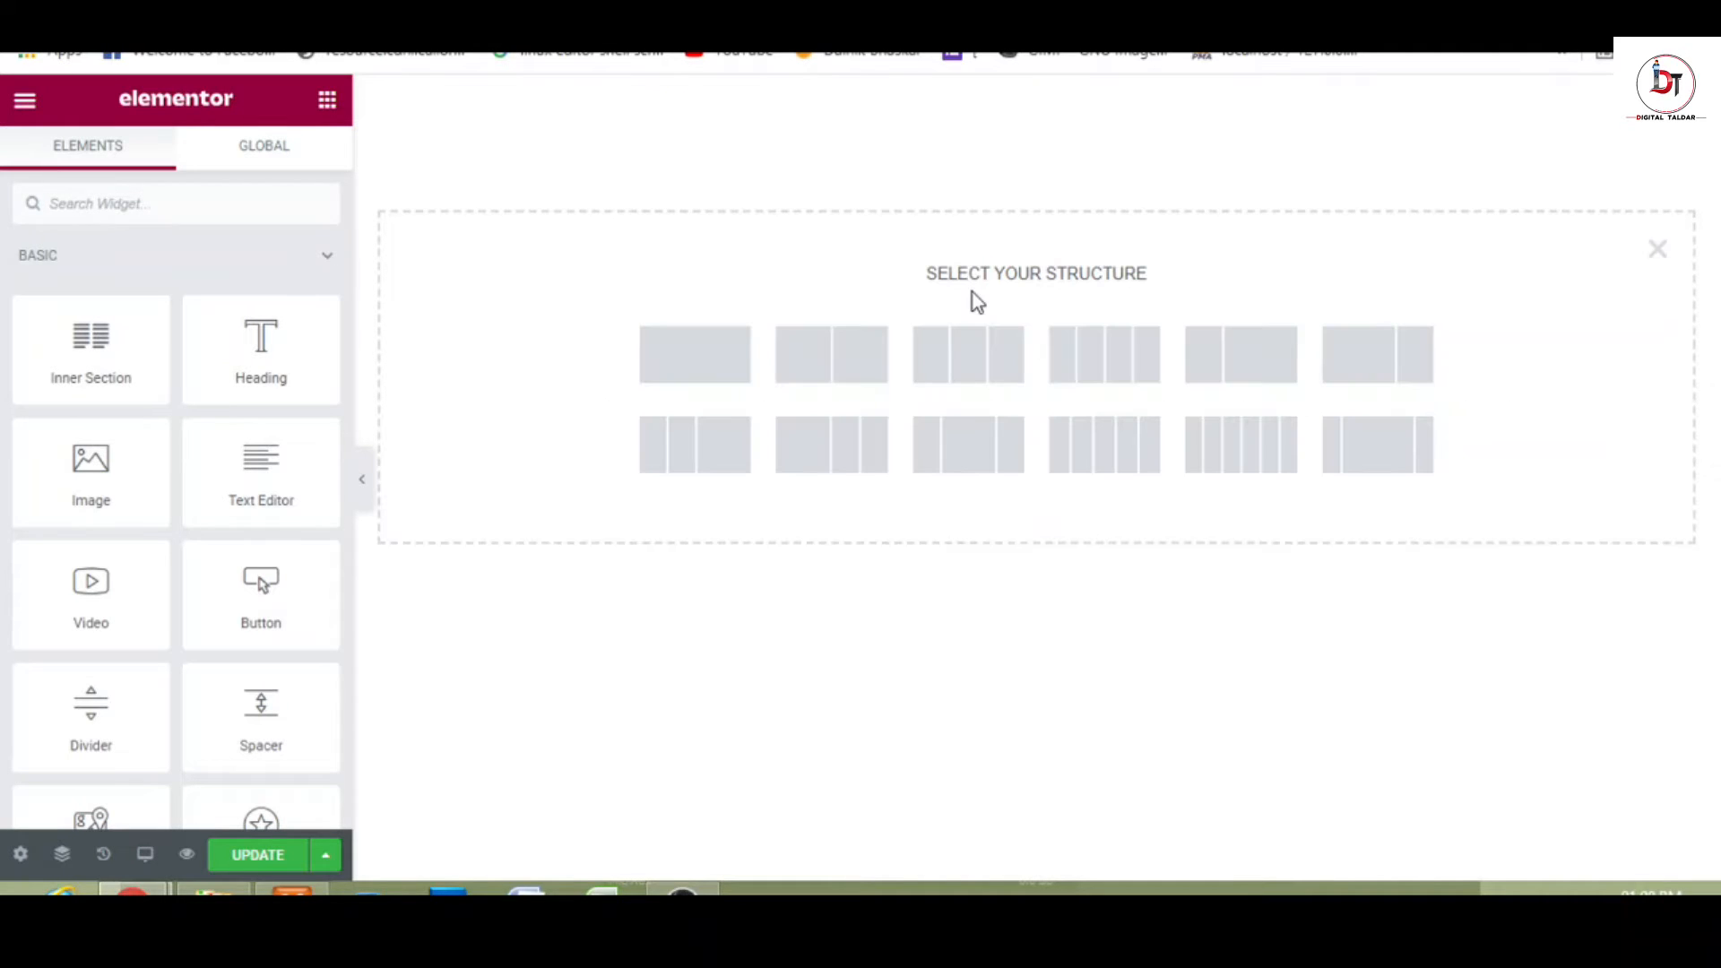
pyautogui.click(838, 358)
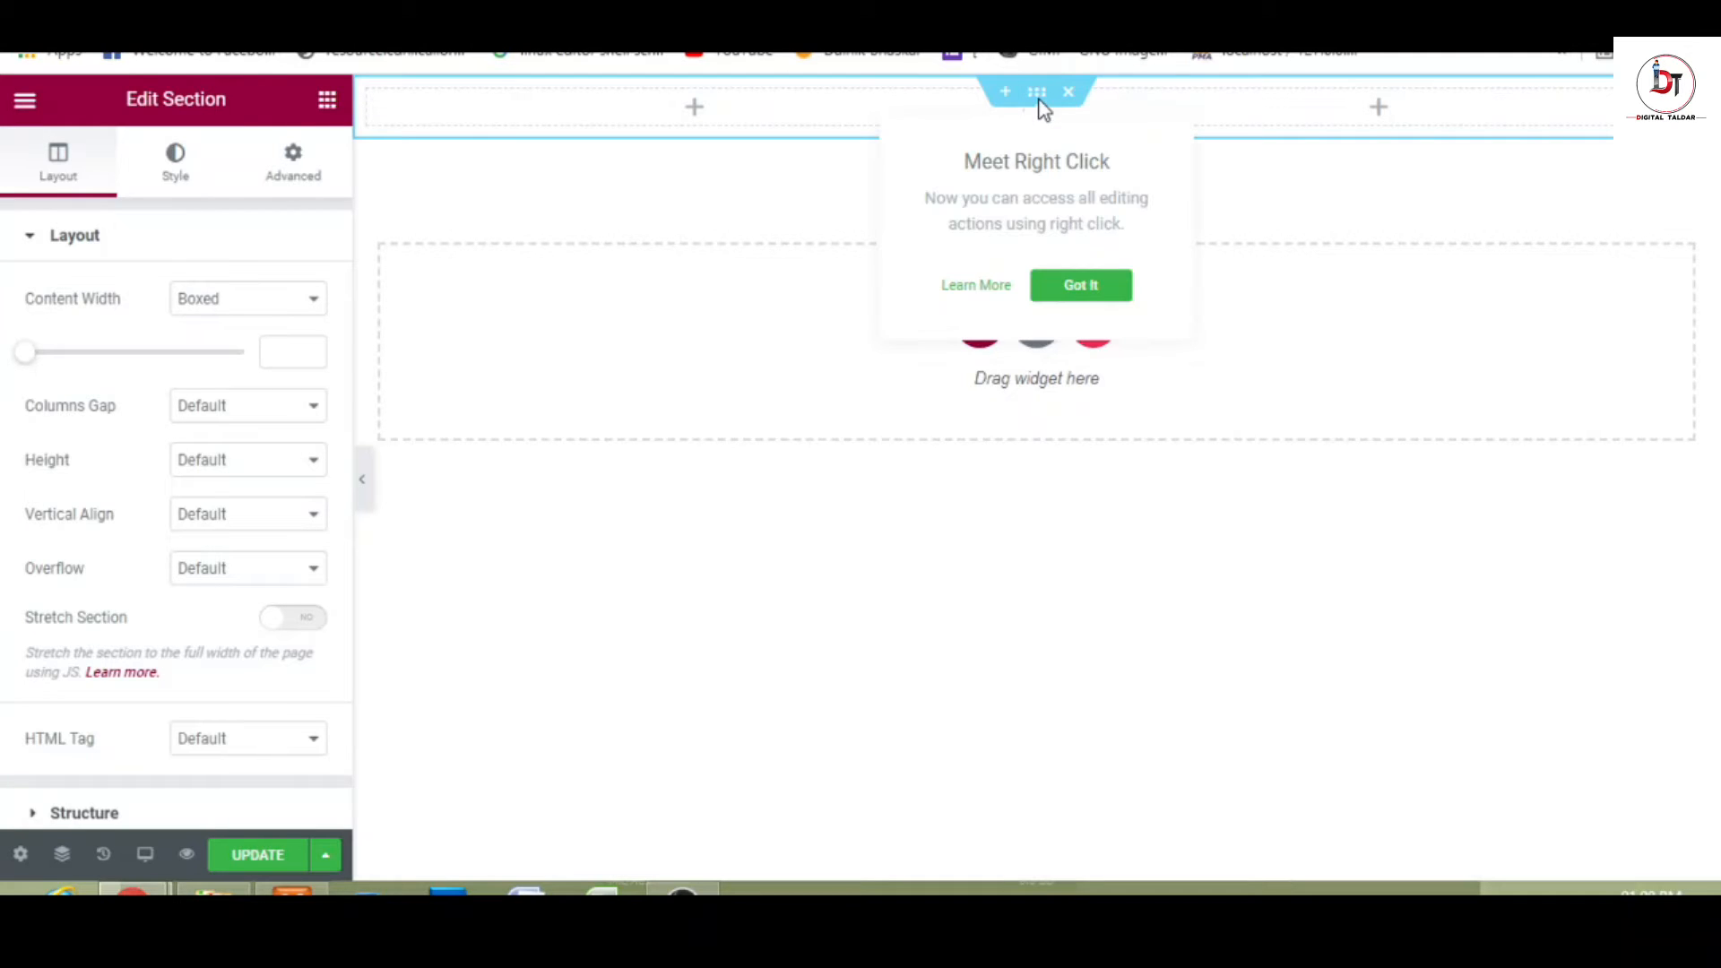
pyautogui.click(819, 177)
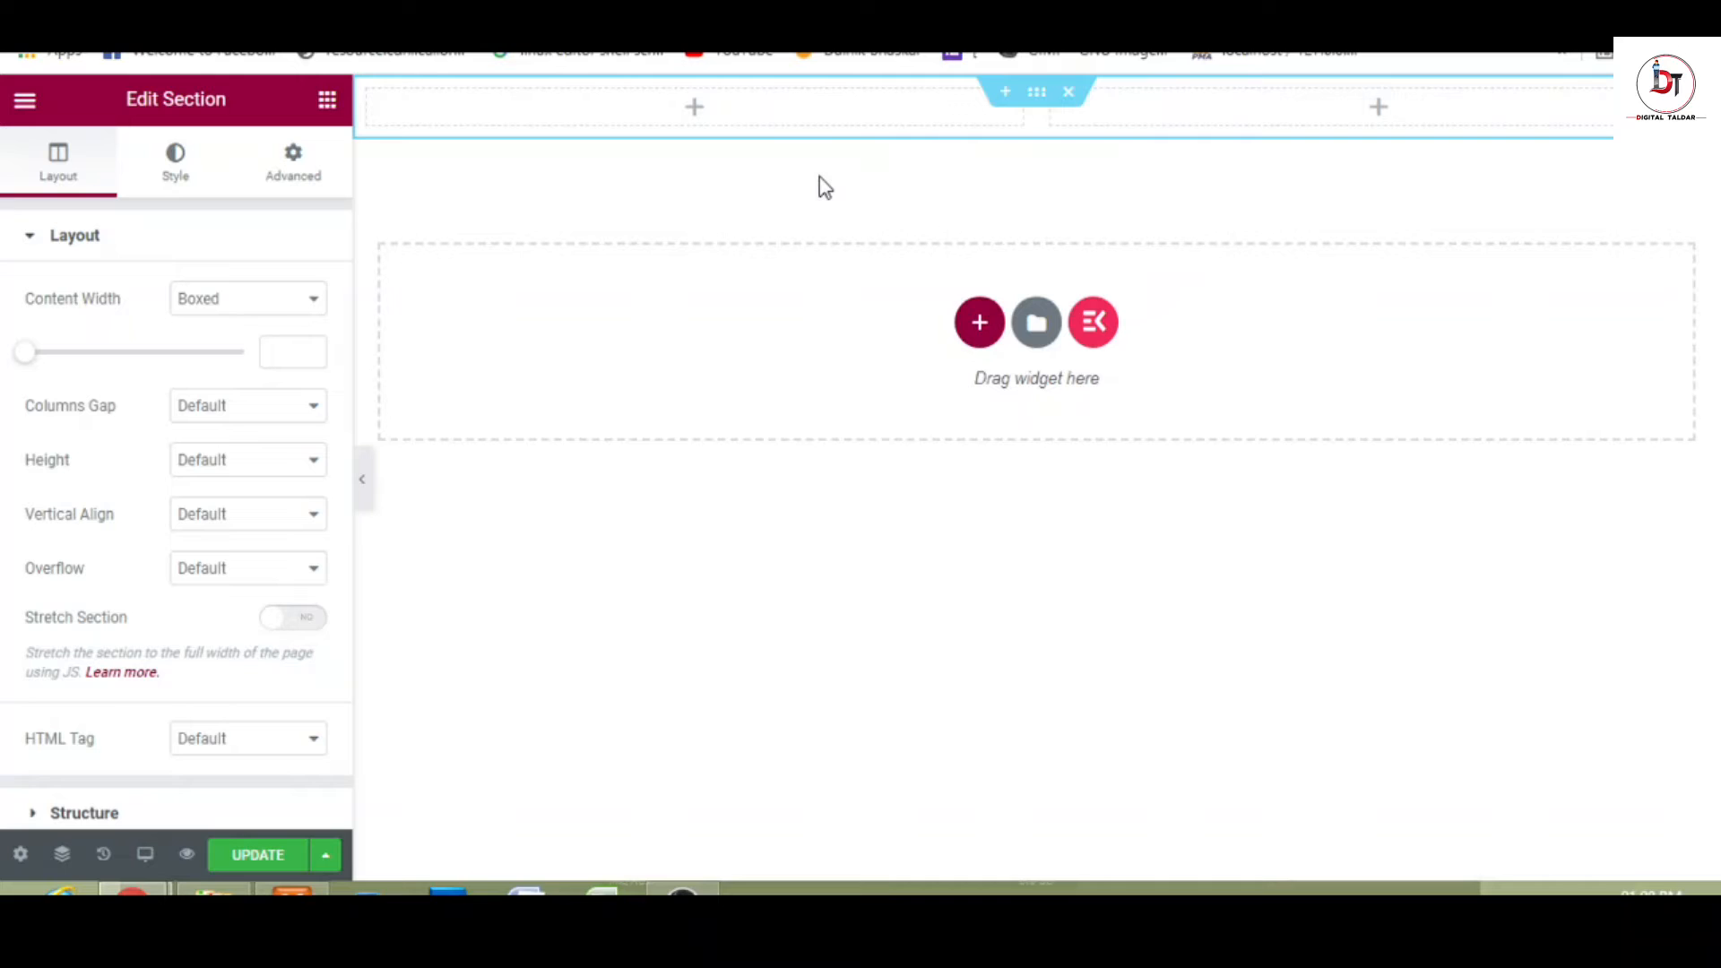
pyautogui.click(1040, 112)
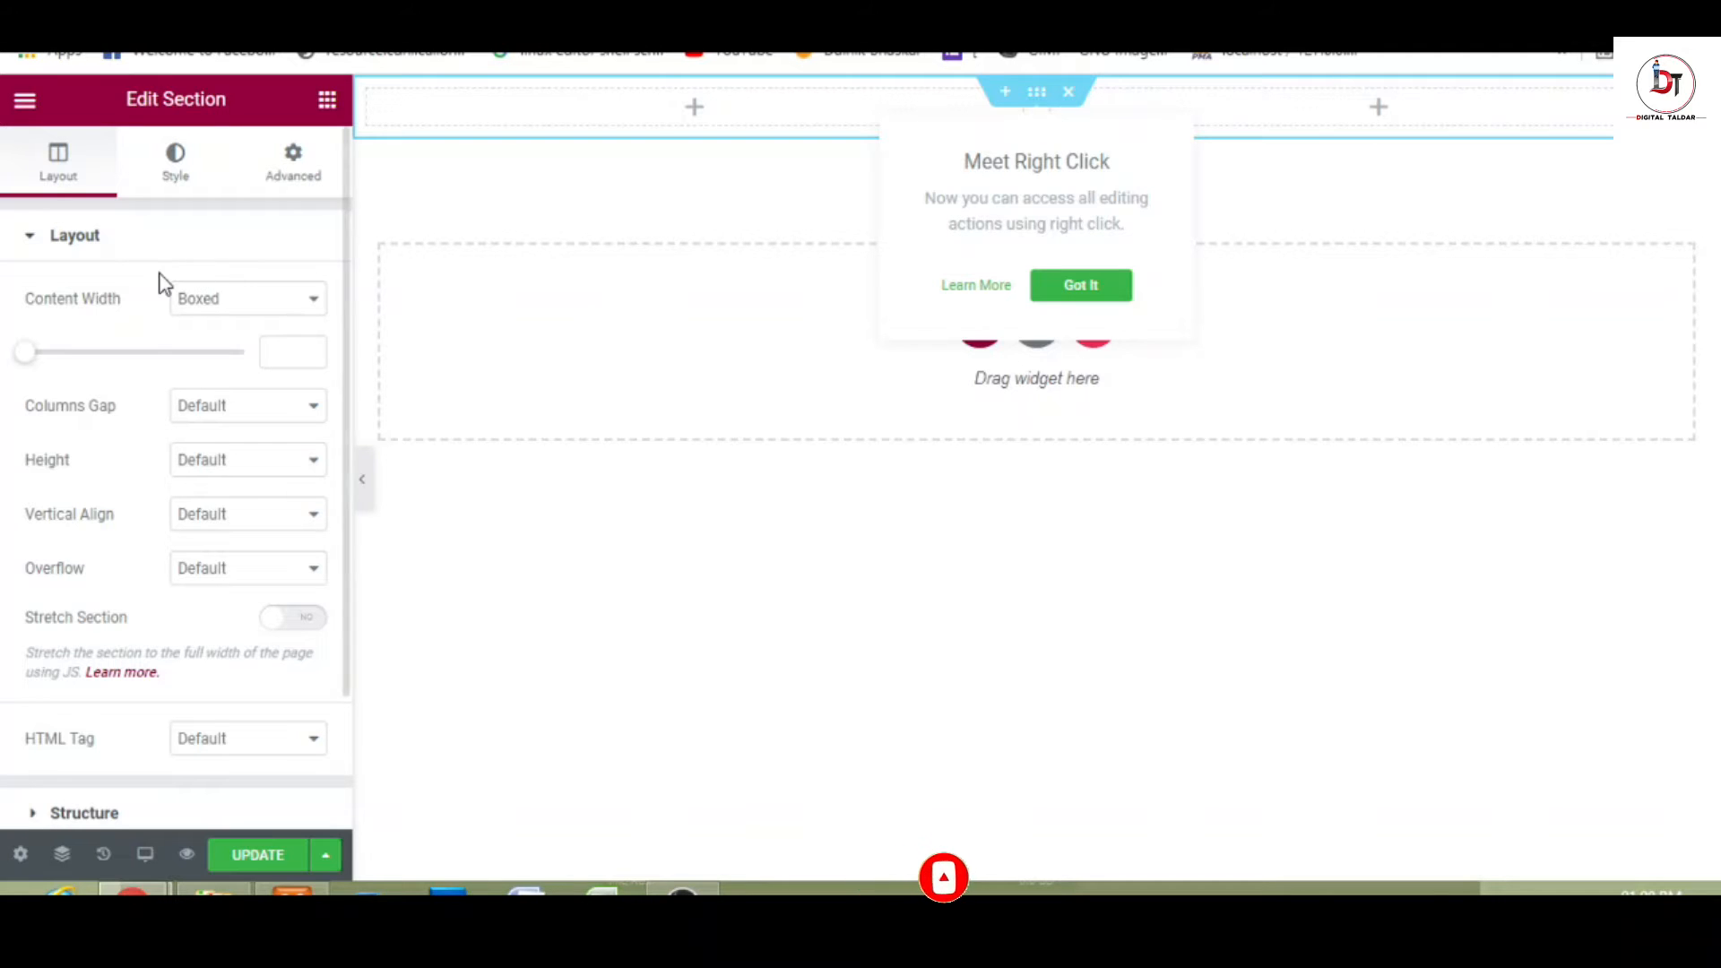
# - Give the section a Classic background using the curtained window image 1511-scaled.jpg from the media library
pyautogui.click(179, 170)
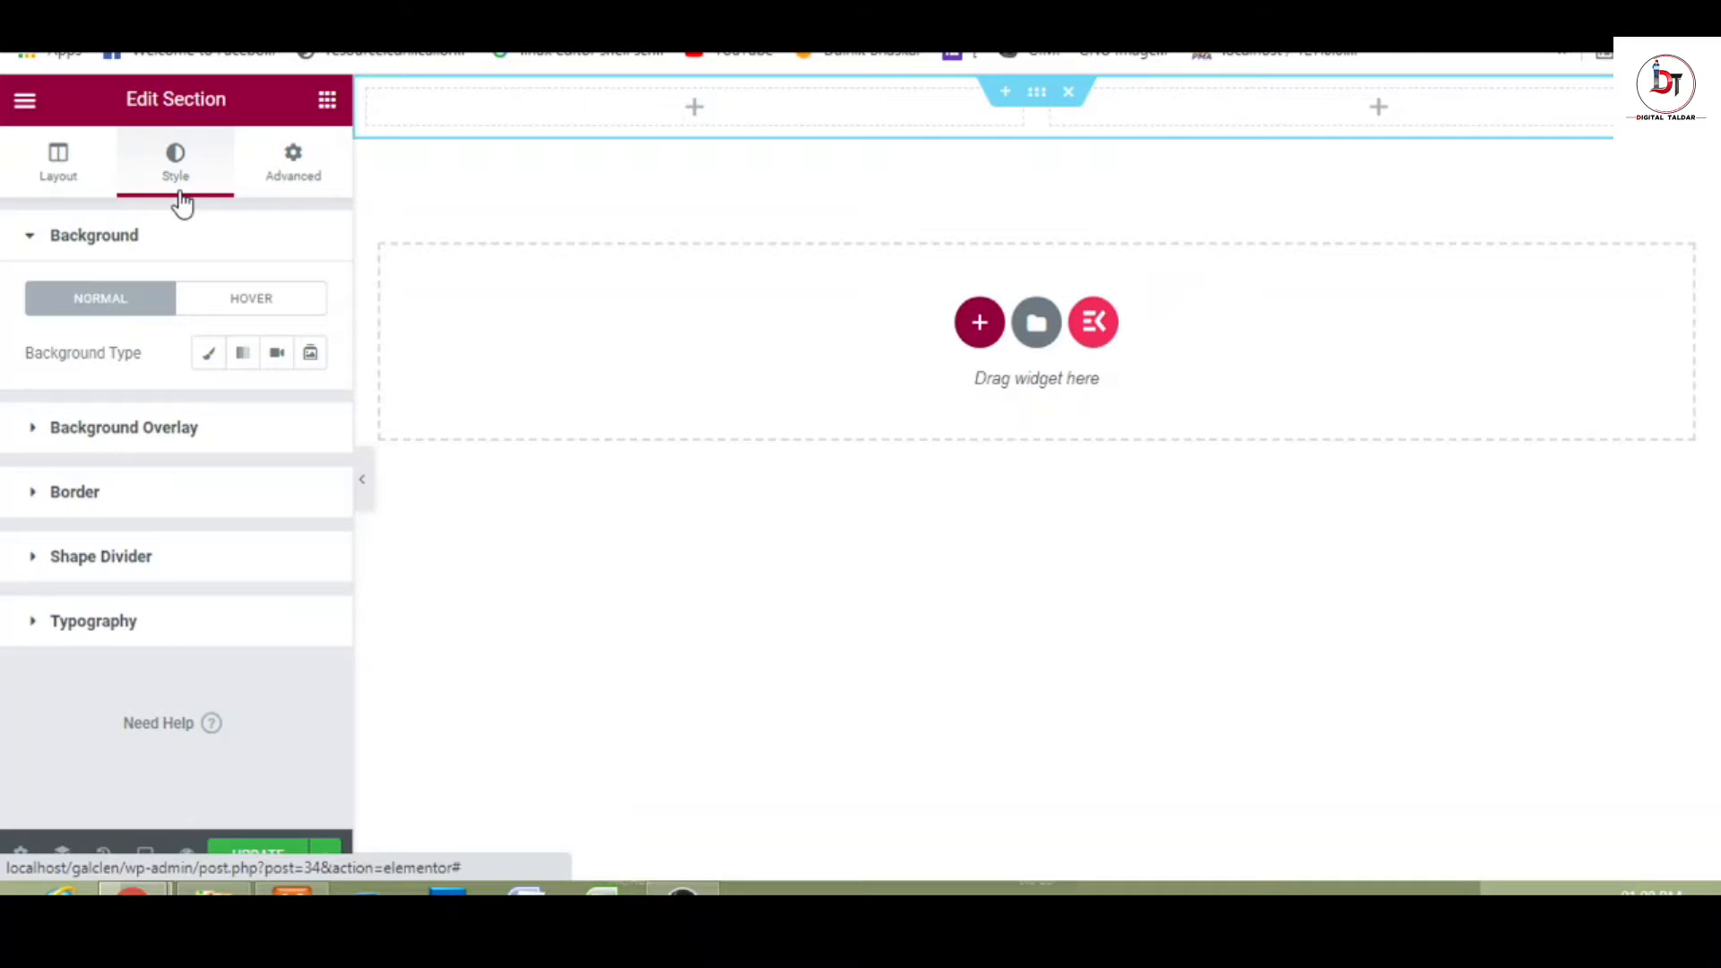
pyautogui.click(209, 355)
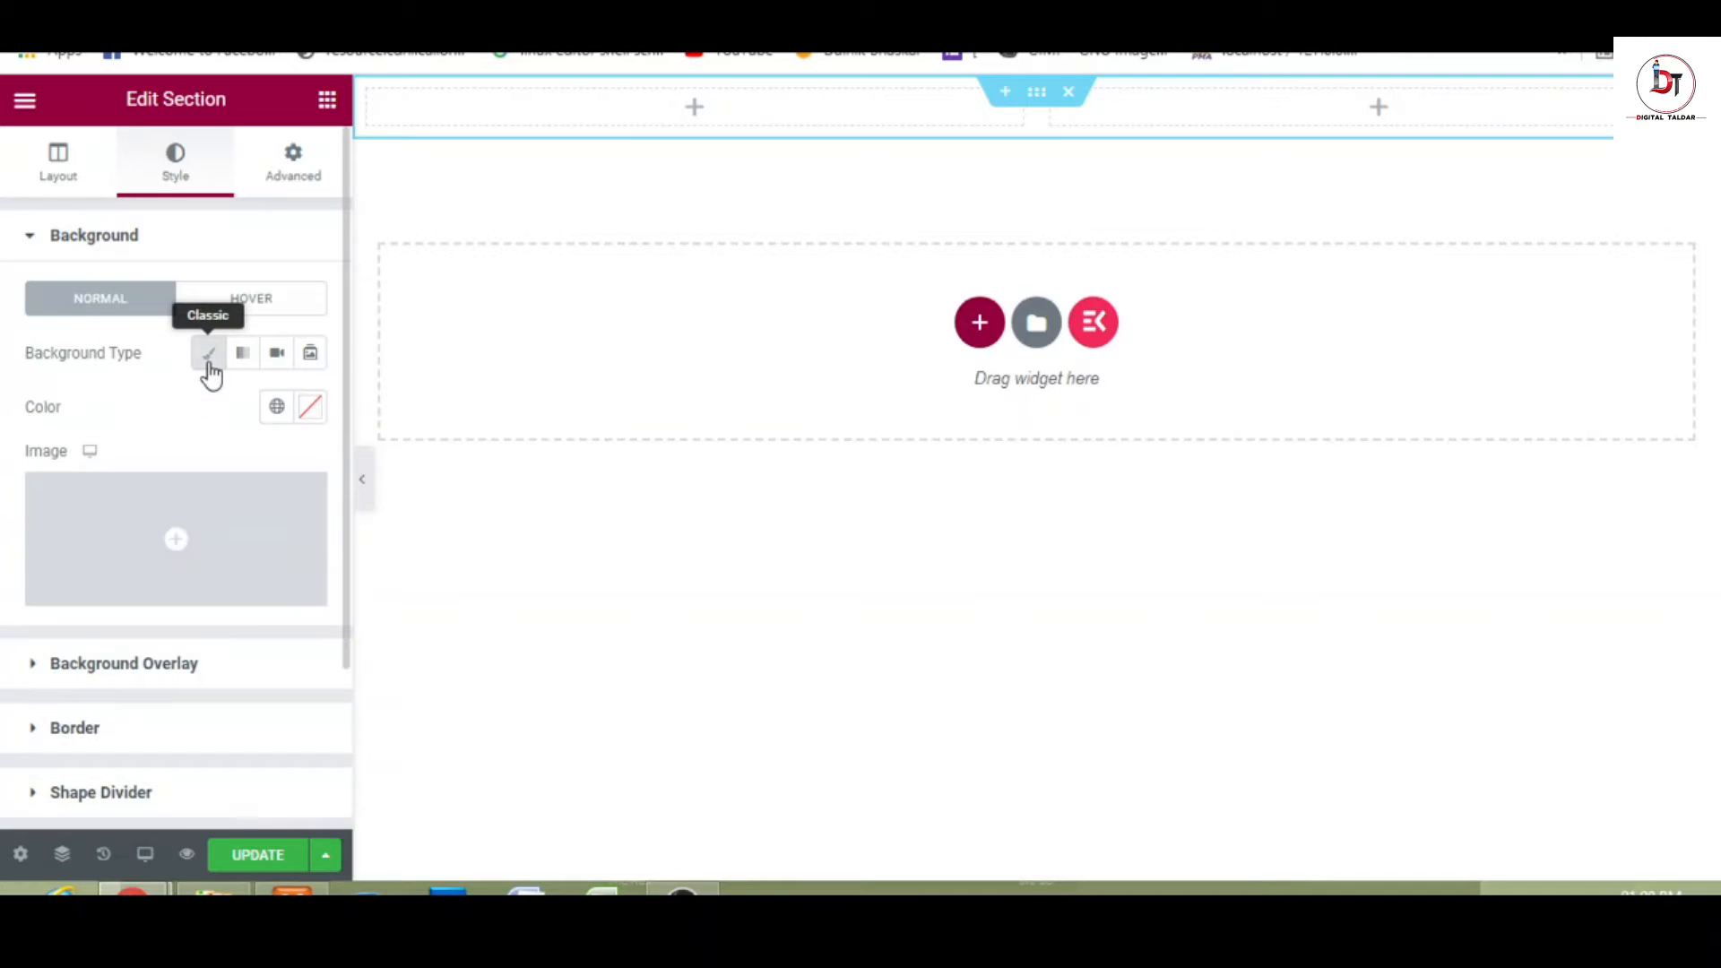
pyautogui.click(221, 554)
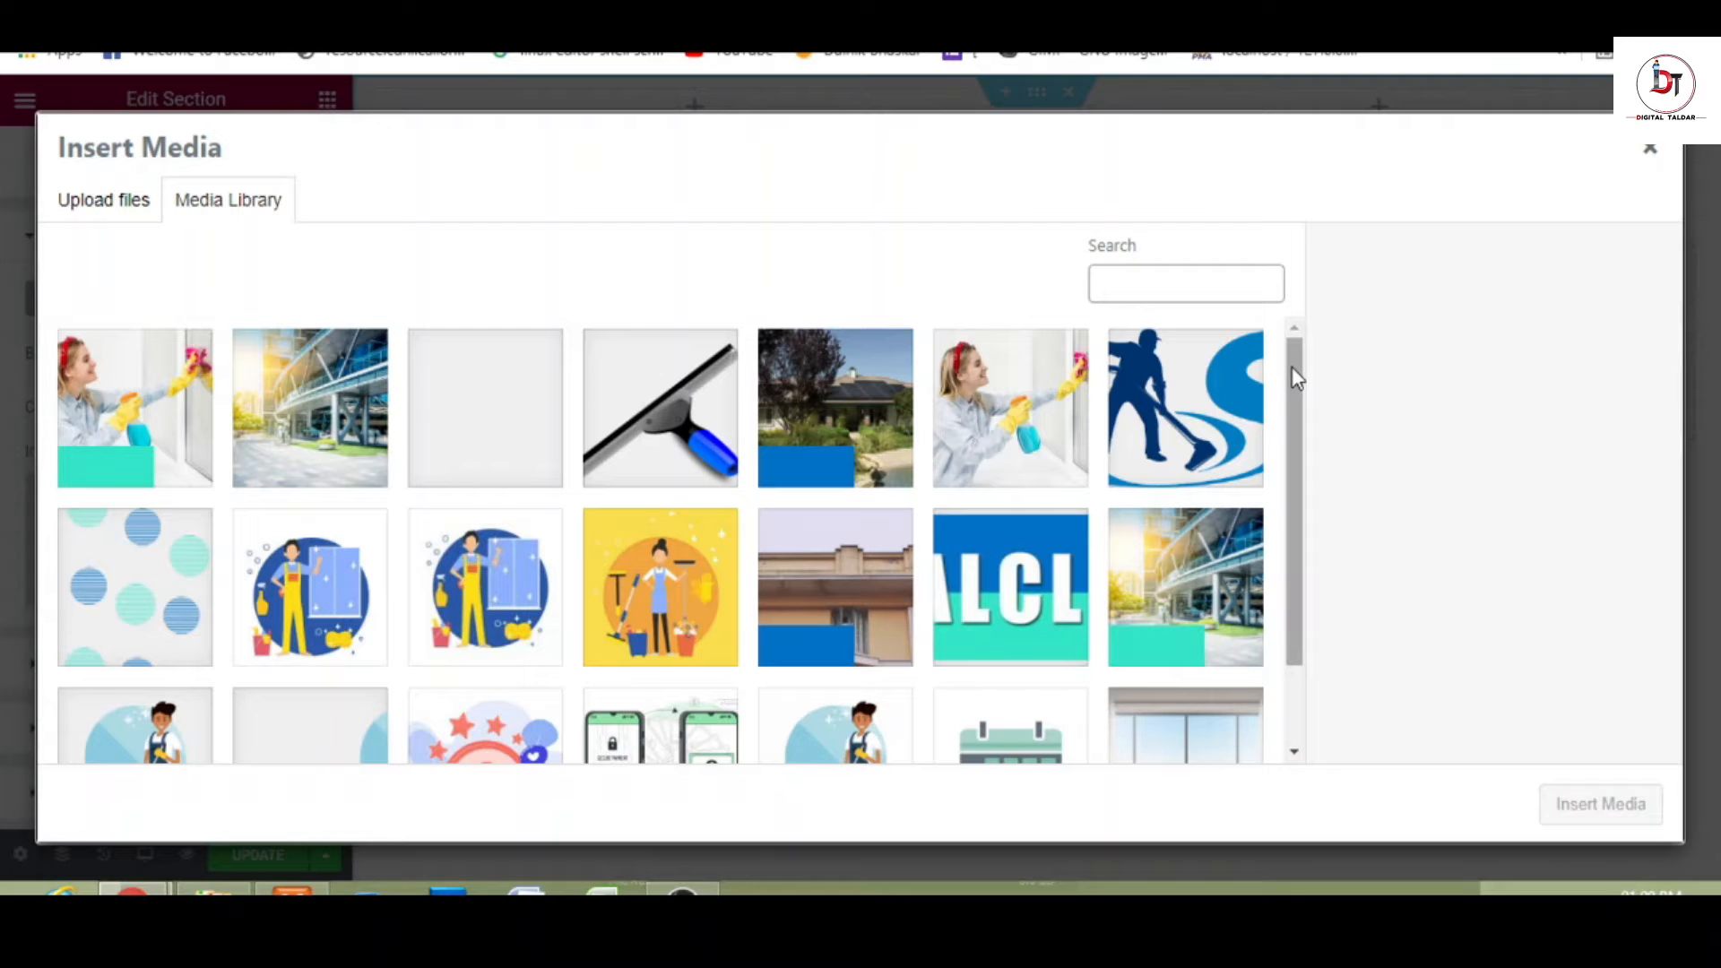
pyautogui.moveTo(1293, 376)
pyautogui.mouseDown()
pyautogui.moveTo(1304, 529)
pyautogui.moveTo(1302, 359)
pyautogui.mouseUp()
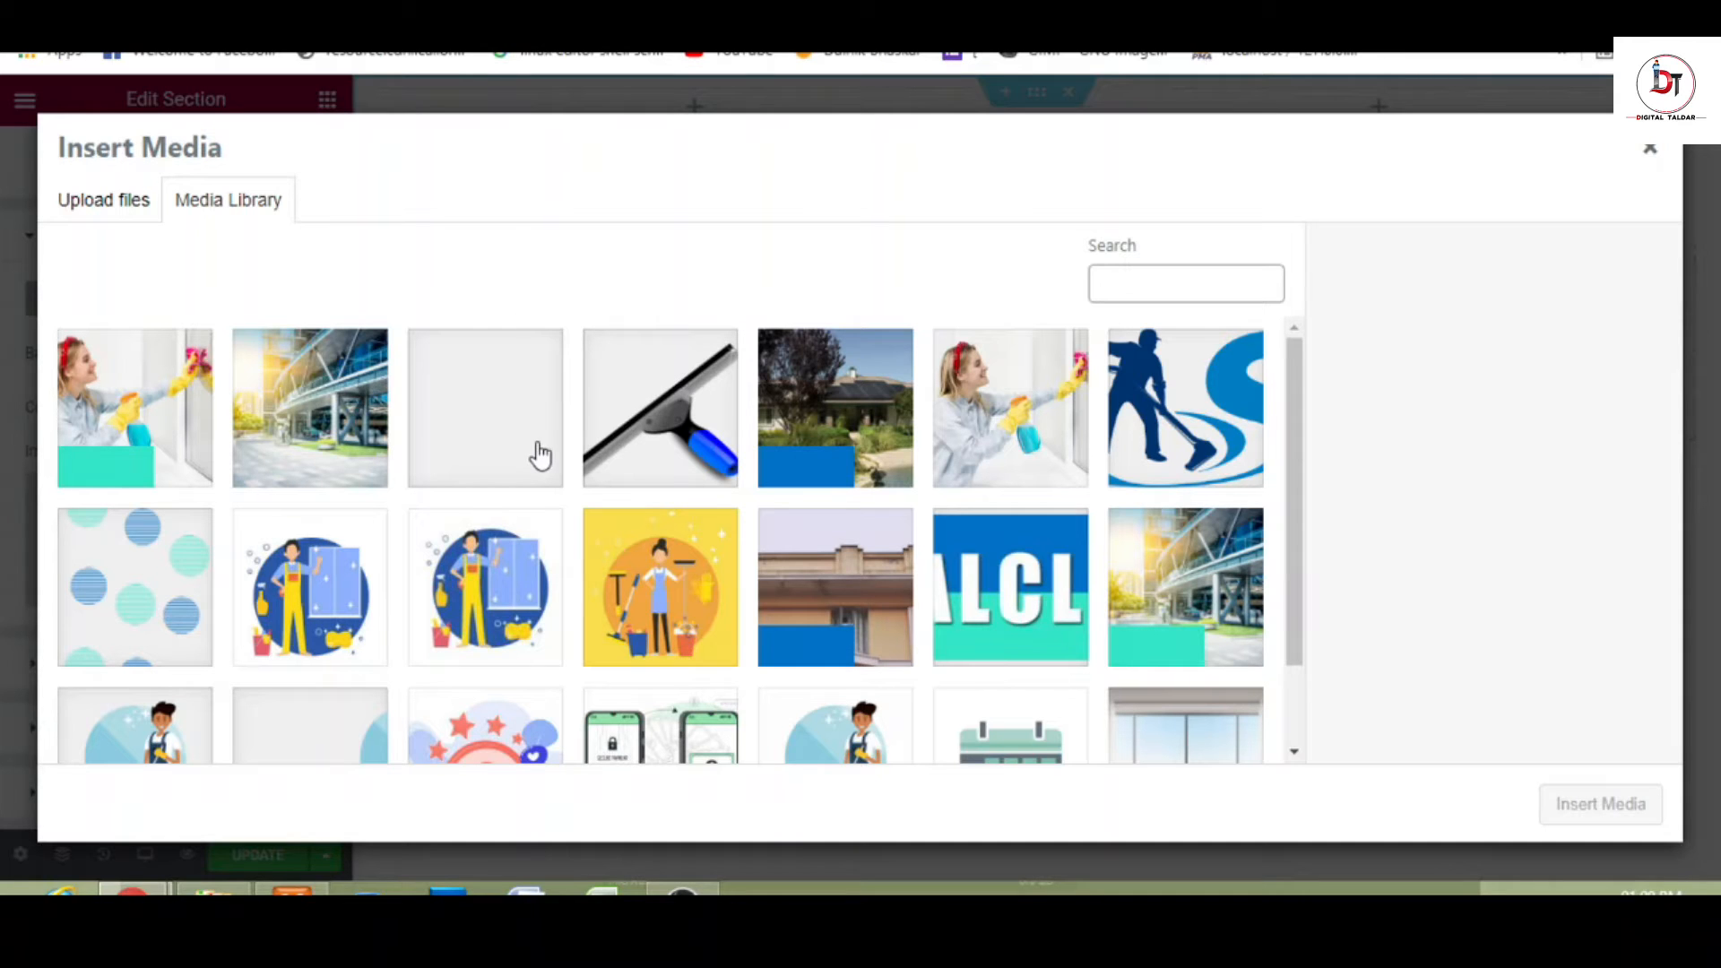
pyautogui.click(105, 203)
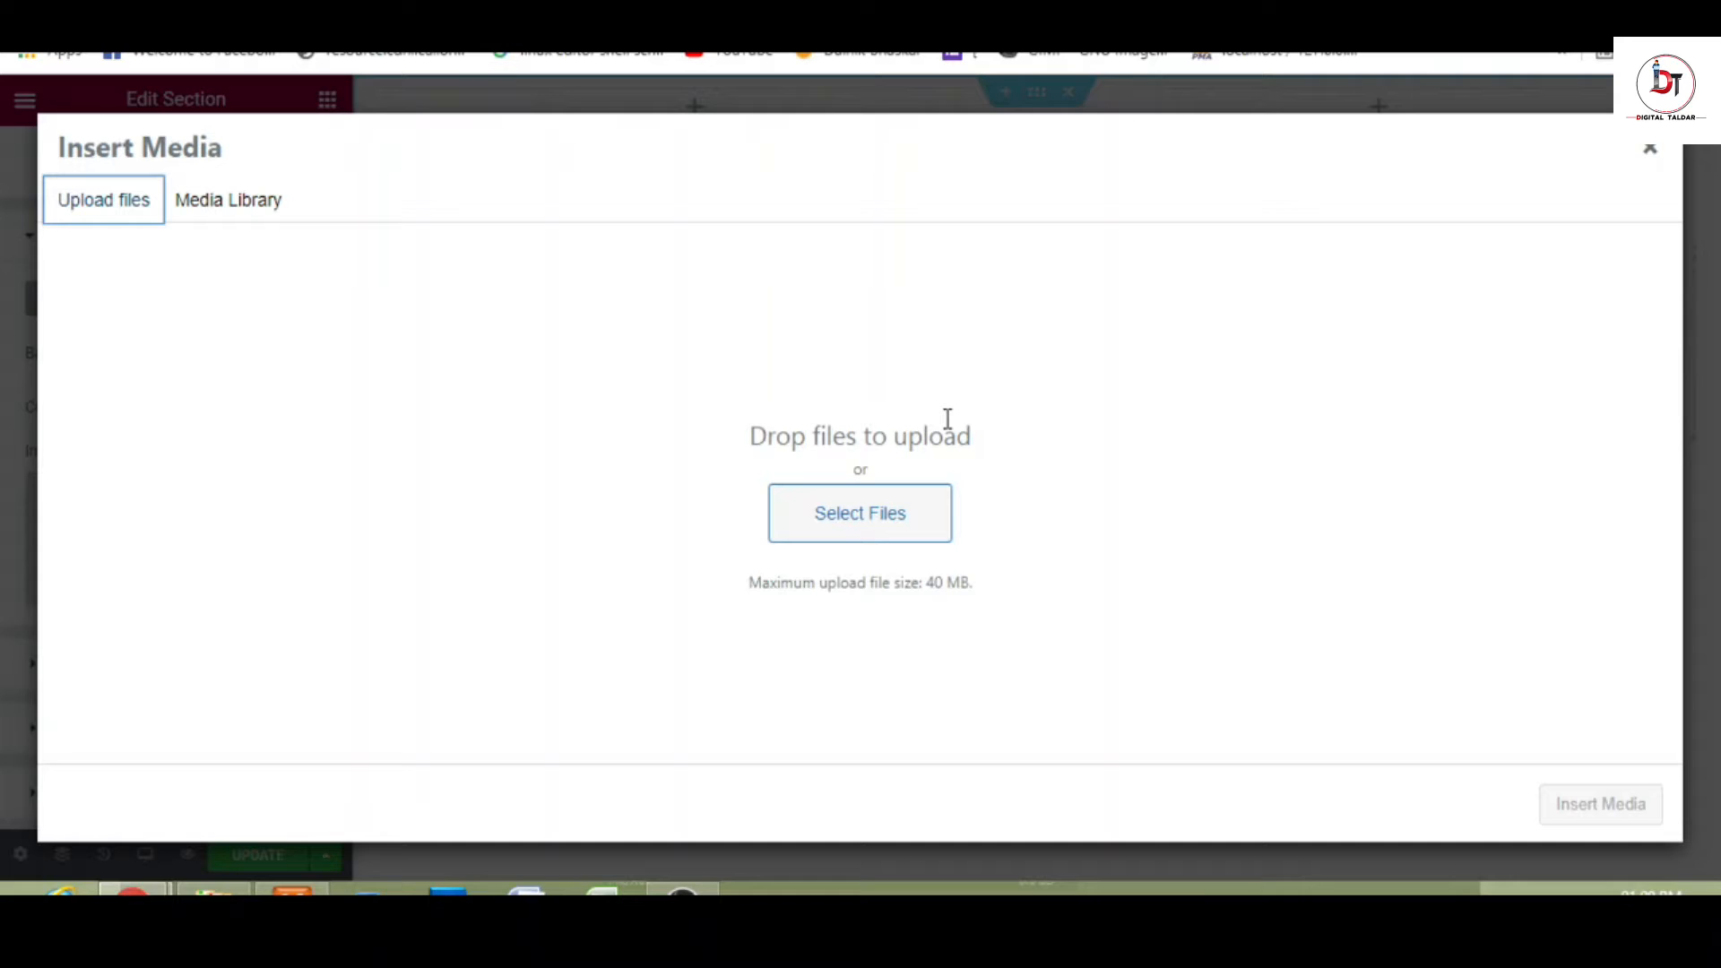
pyautogui.click(227, 203)
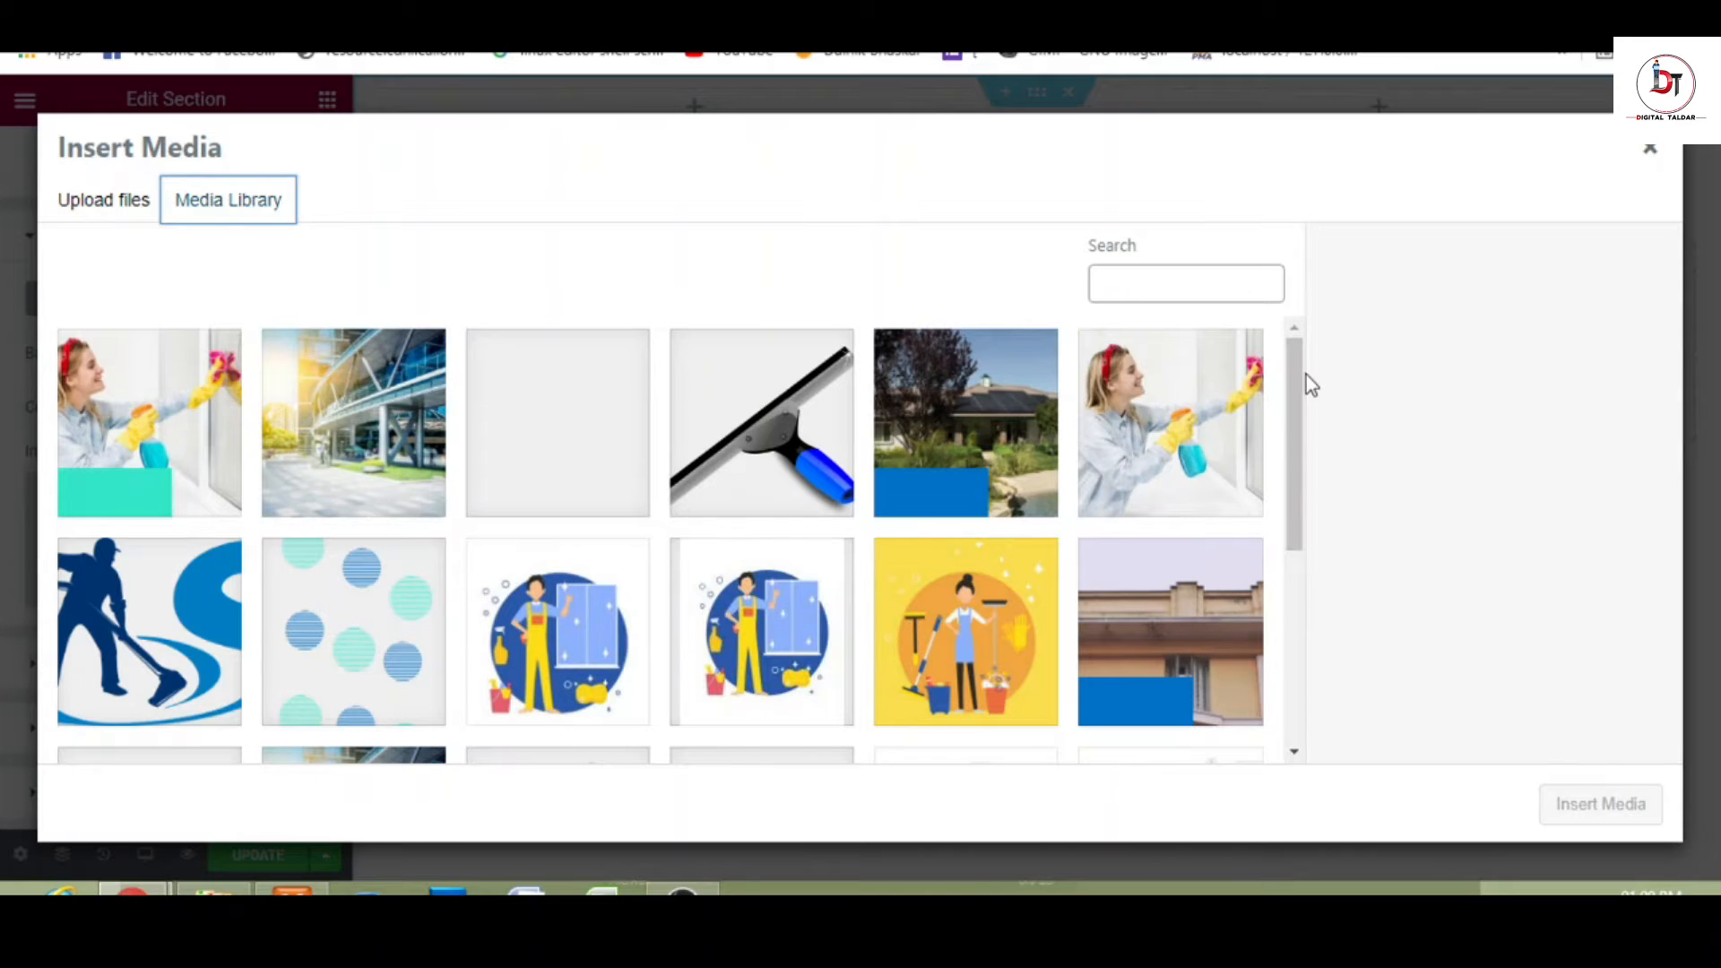
pyautogui.moveTo(1297, 383); pyautogui.dragTo(1290, 550)
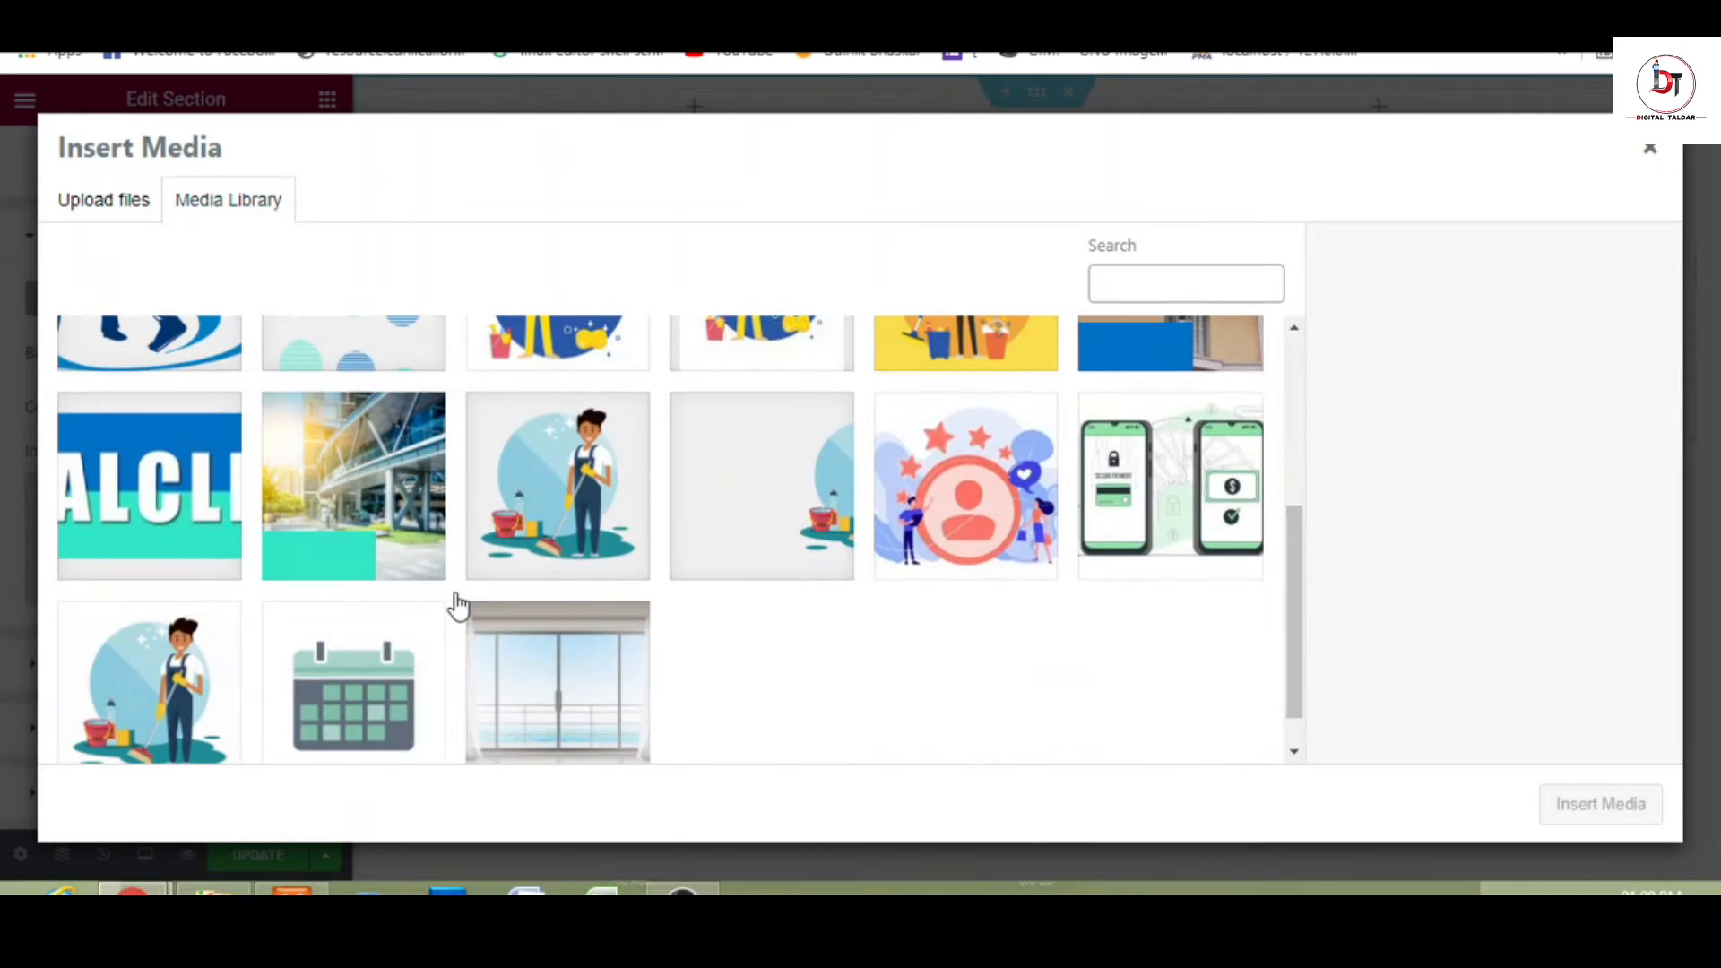
pyautogui.click(584, 708)
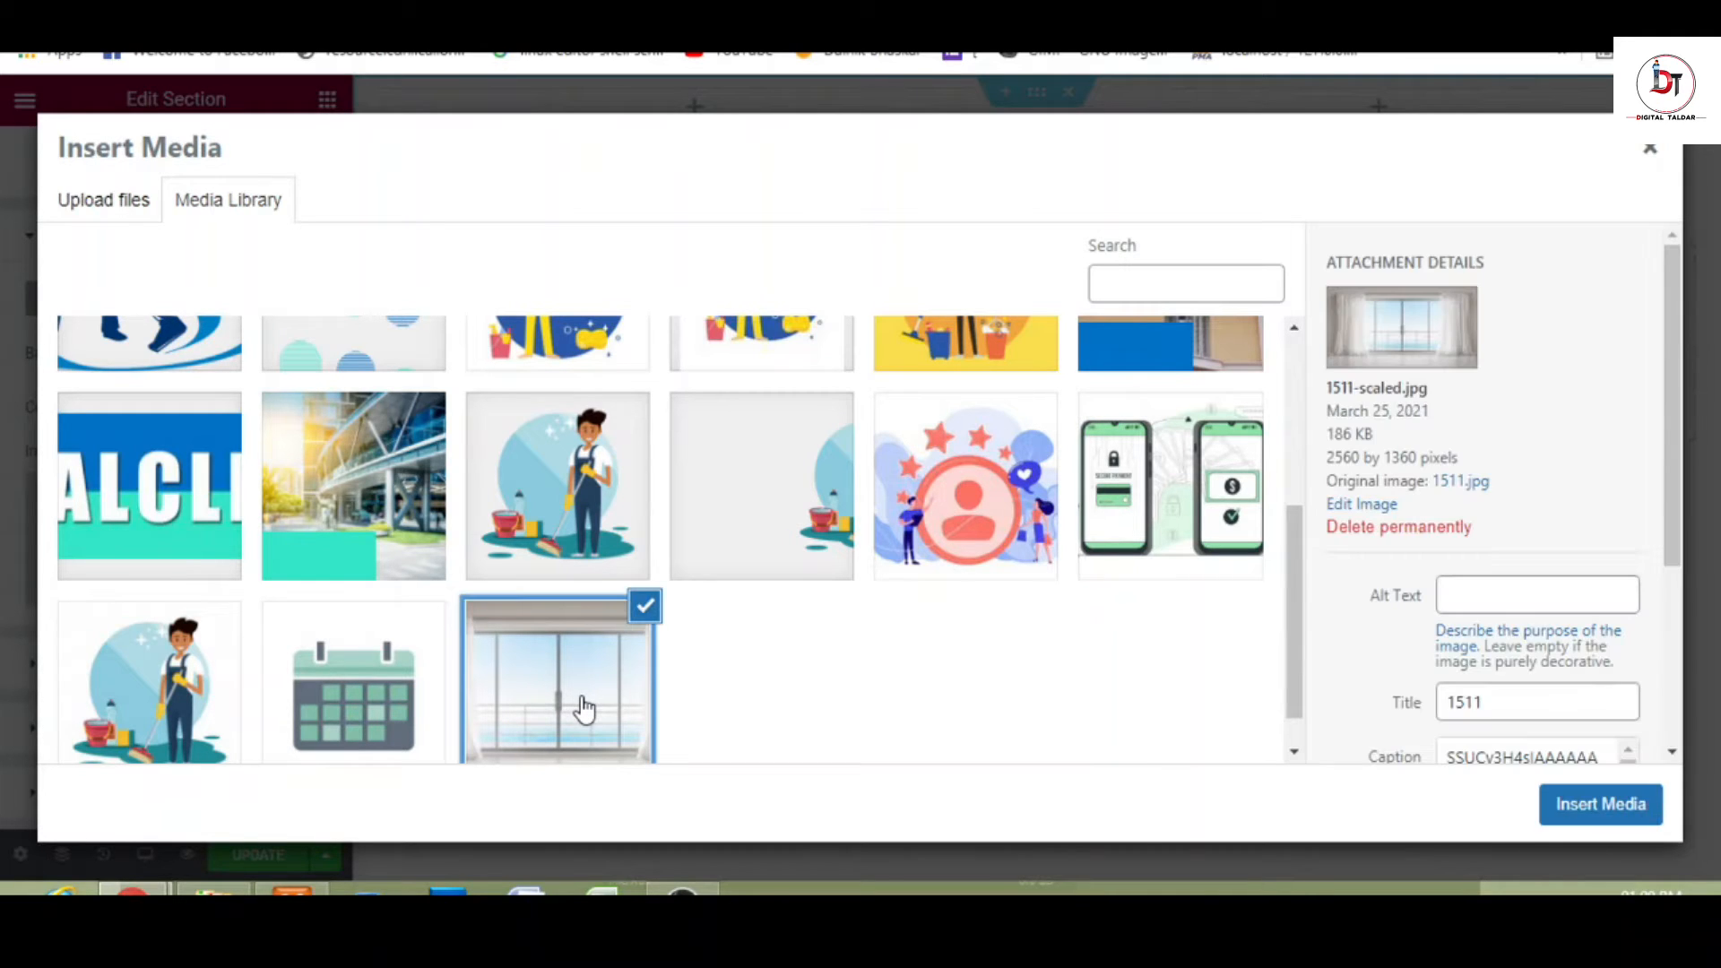
pyautogui.click(1597, 805)
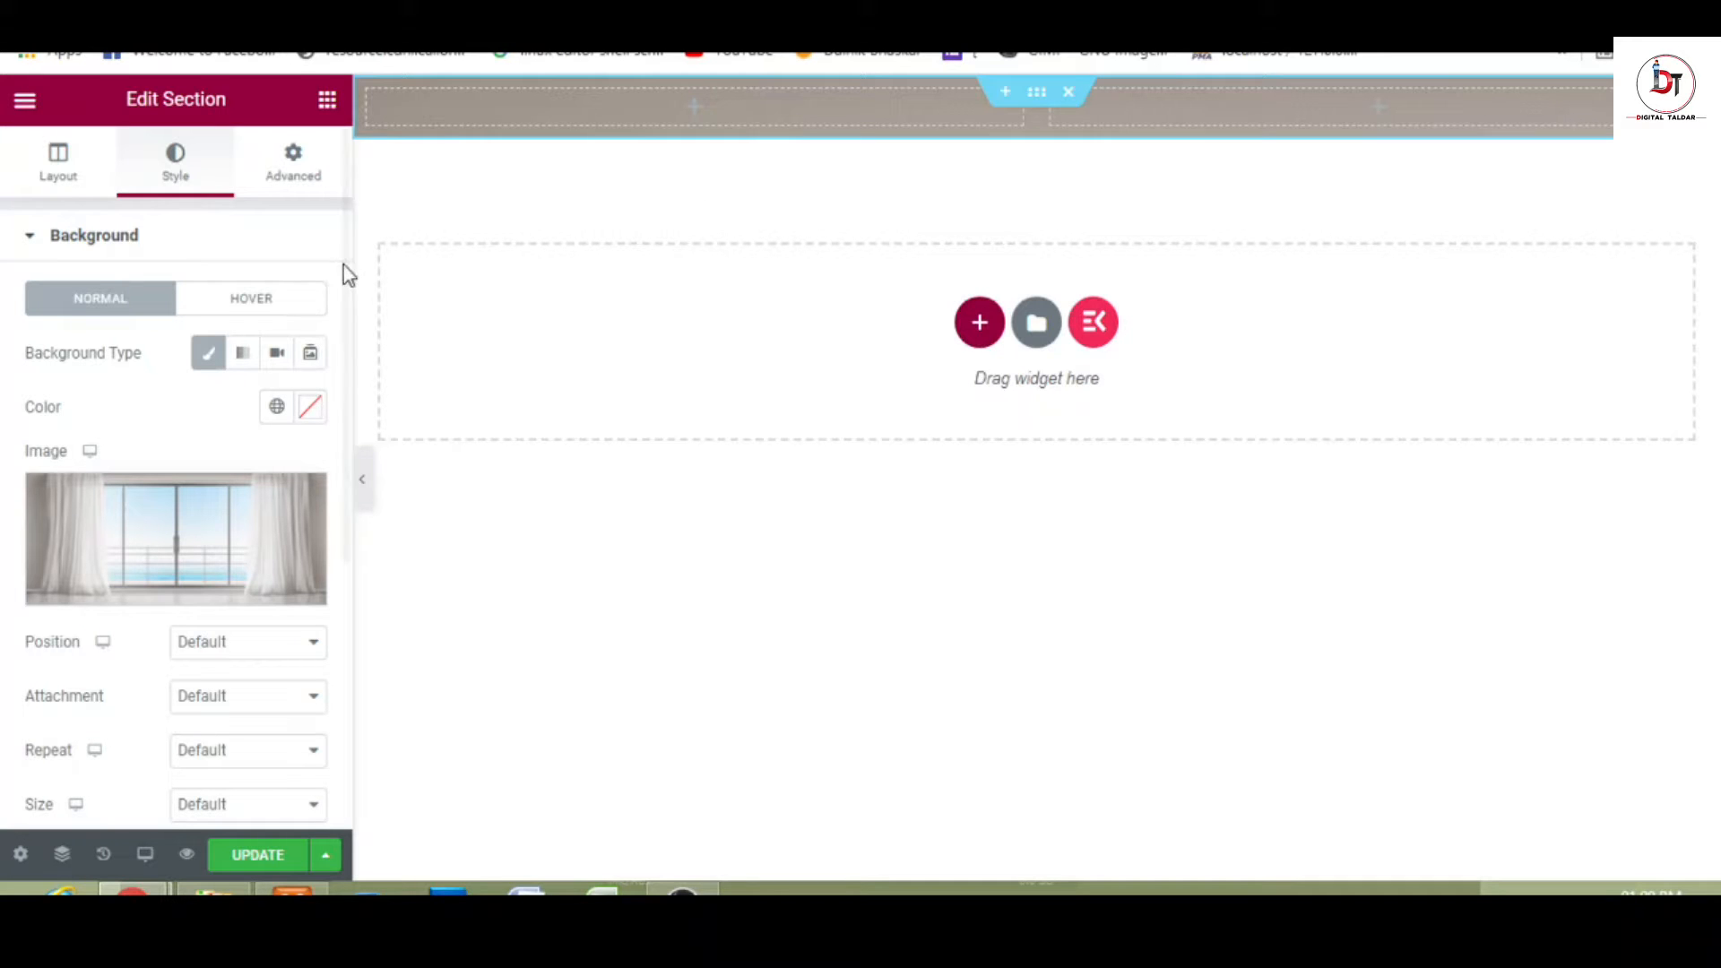
# - Set the section's background image attachment to Fixed
pyautogui.scroll(-5, 345, 422)
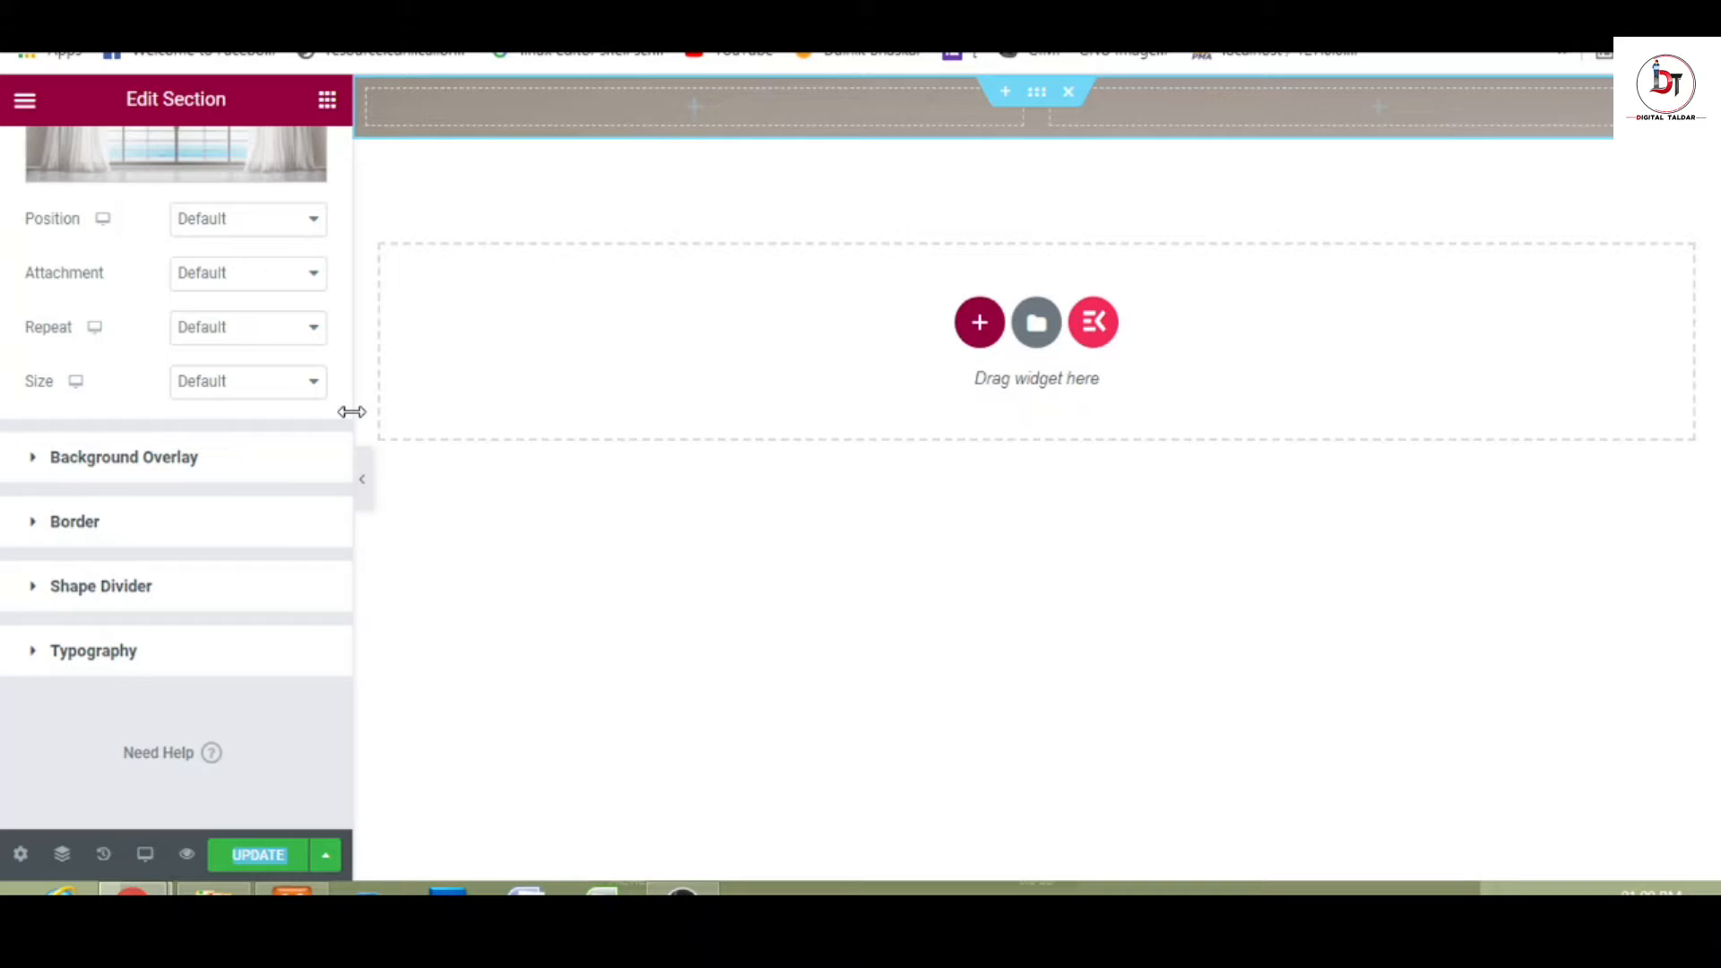
pyautogui.moveTo(348, 421); pyautogui.dragTo(237, 513)
pyautogui.scroll(5, 276, 307)
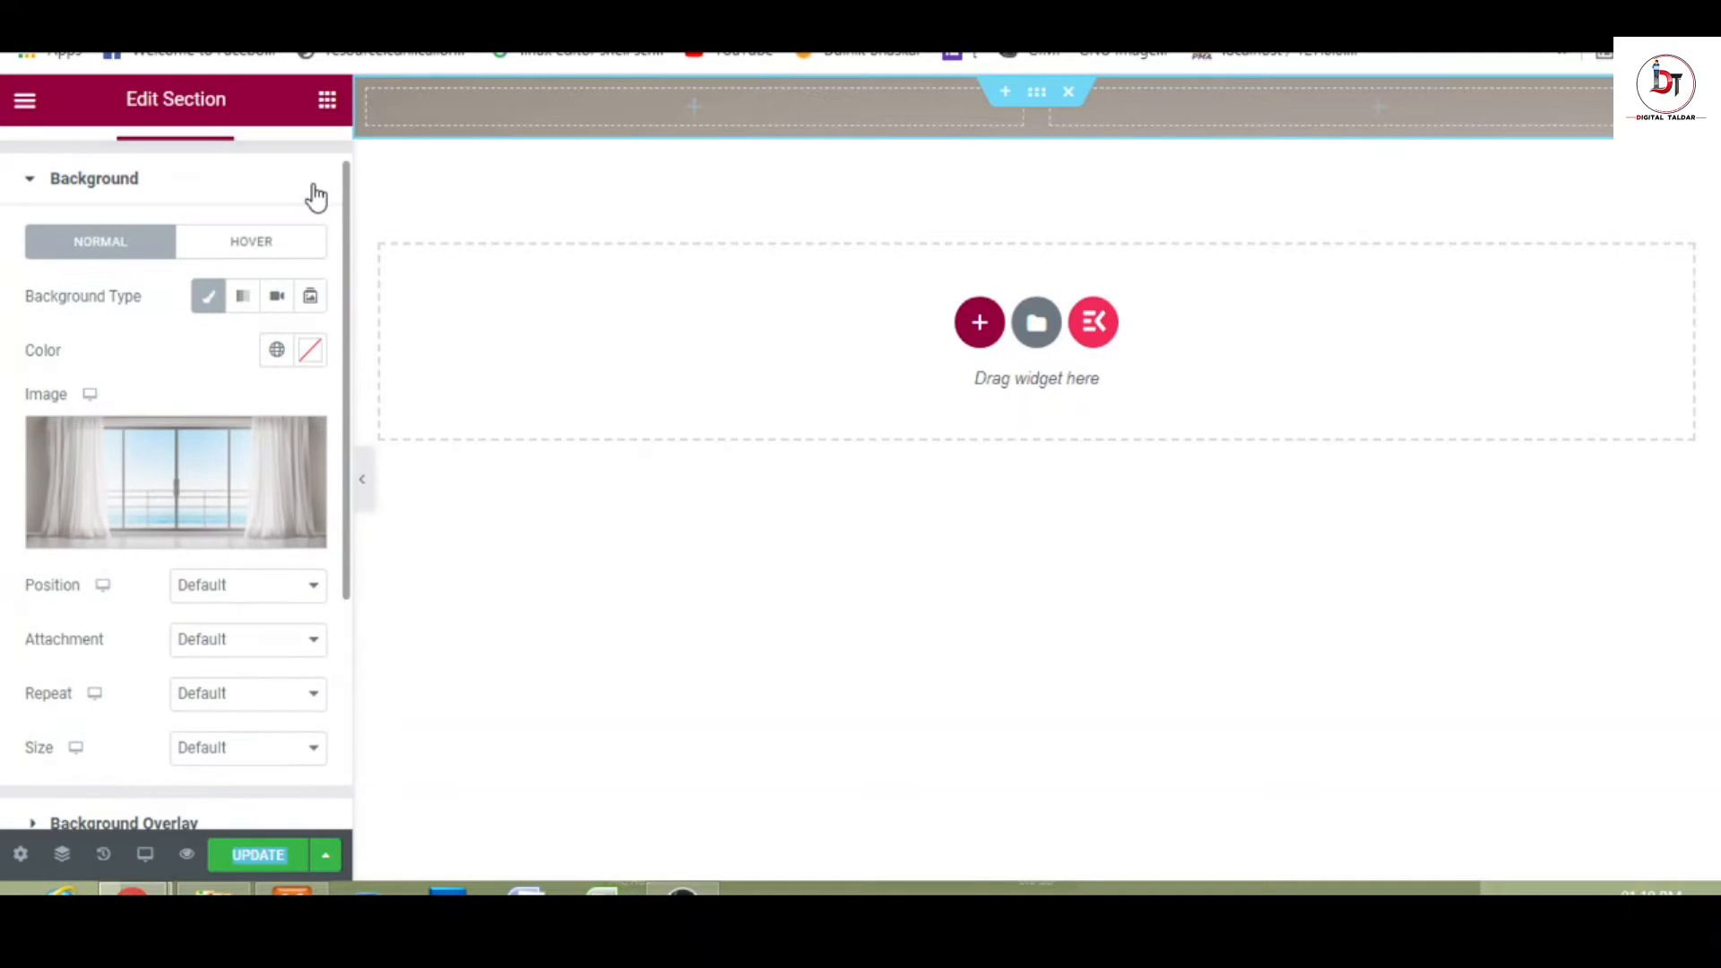
pyautogui.moveTo(349, 184); pyautogui.dragTo(346, 153)
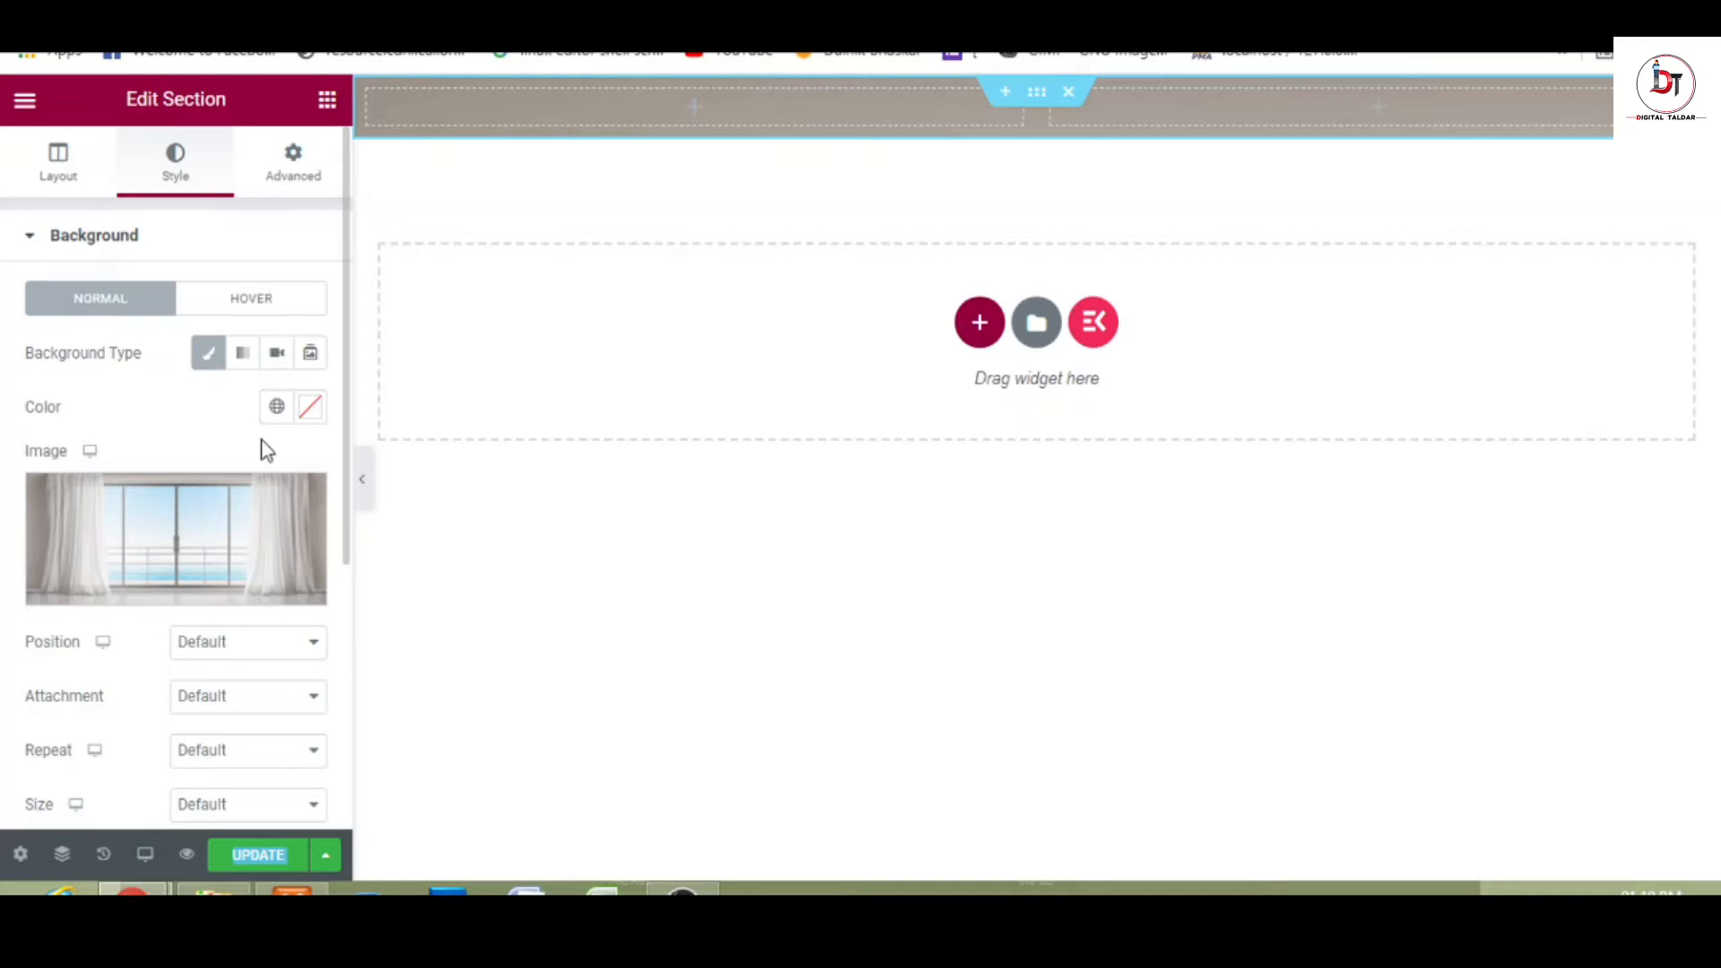
pyautogui.click(258, 706)
pyautogui.click(258, 707)
pyautogui.click(258, 708)
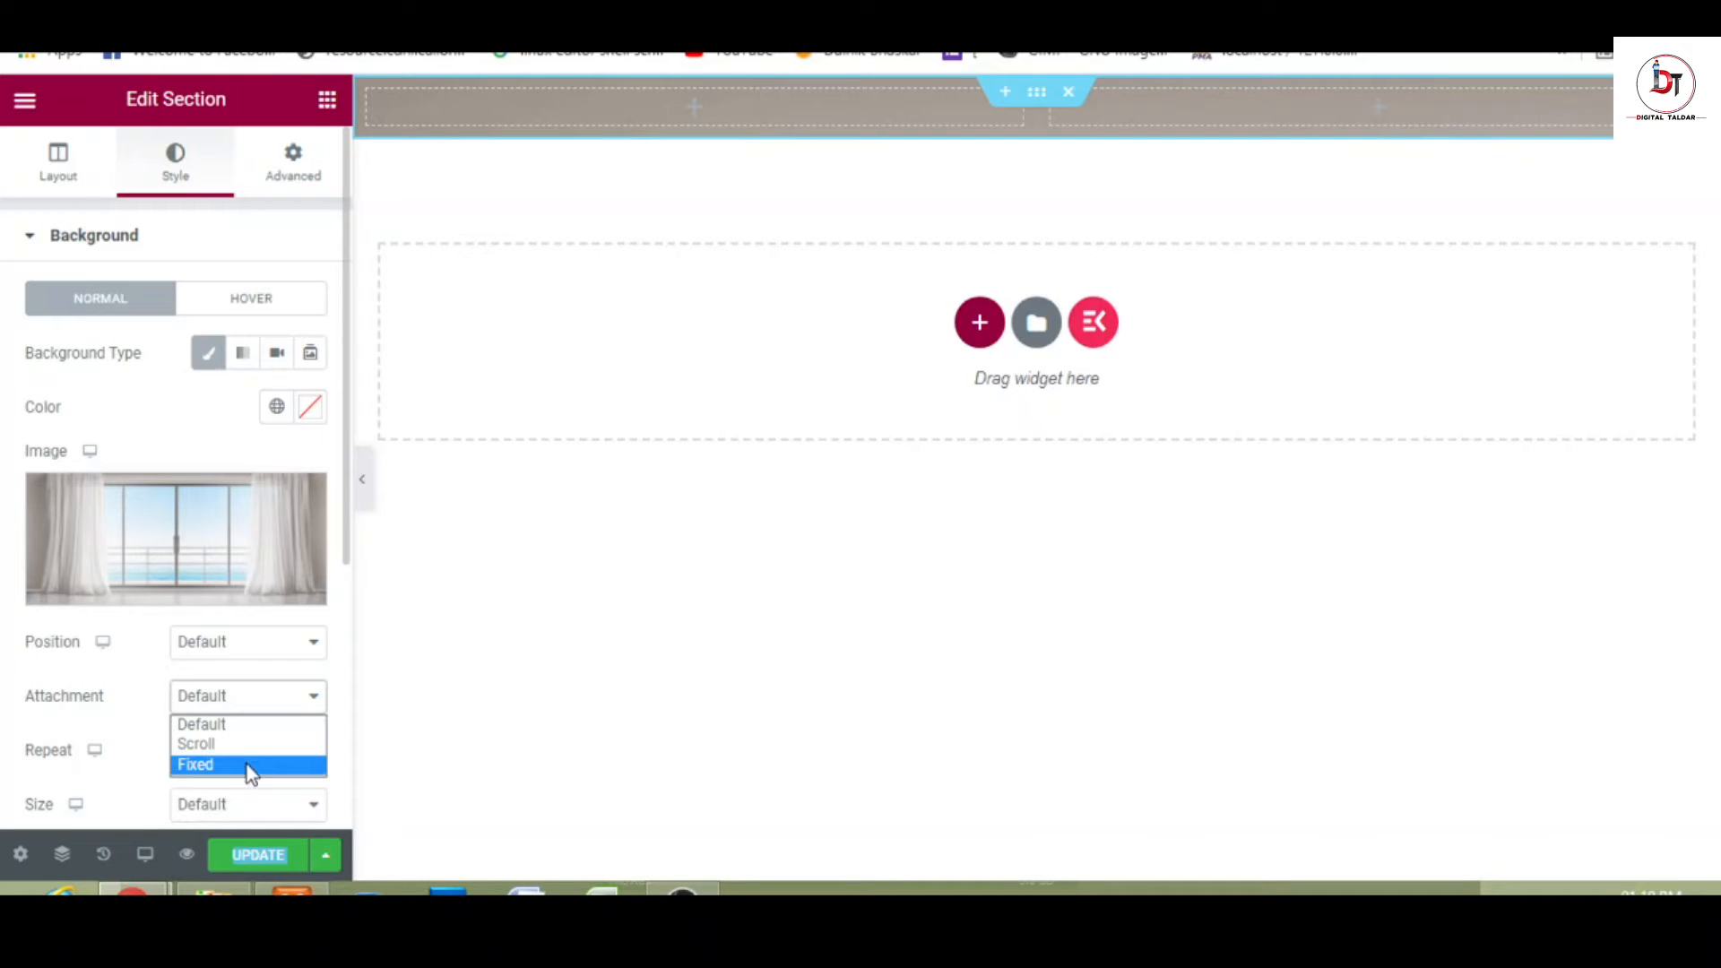
pyautogui.click(245, 765)
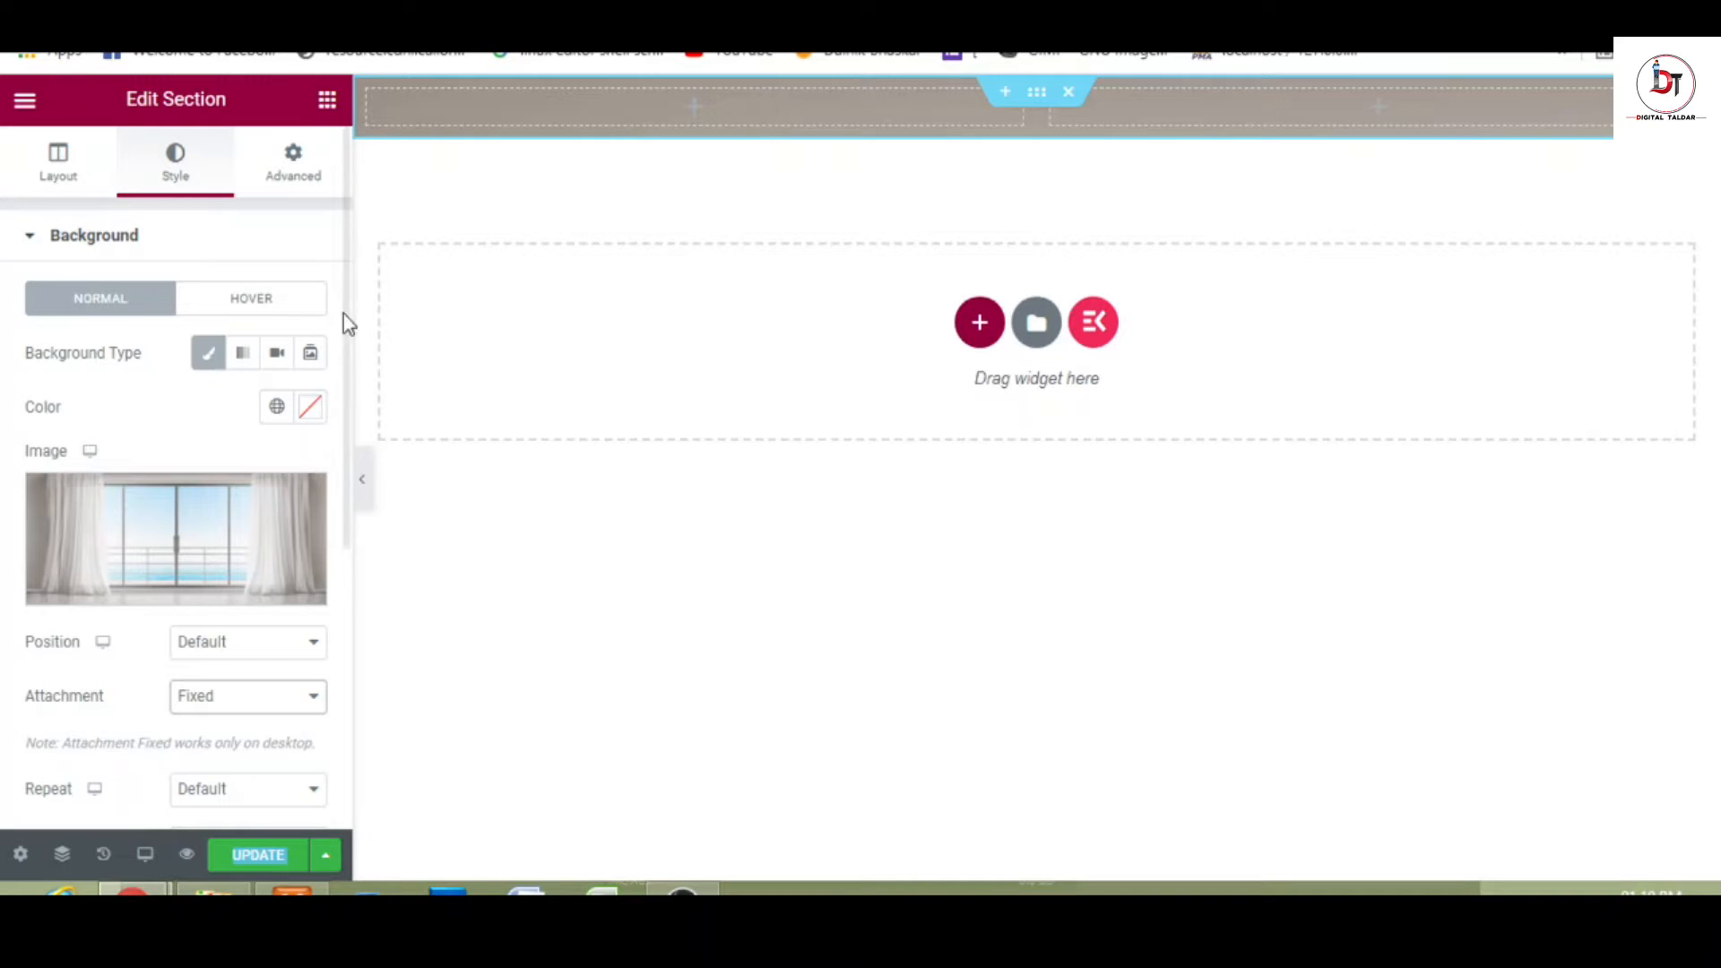
pyautogui.moveTo(342, 313); pyautogui.dragTo(350, 482)
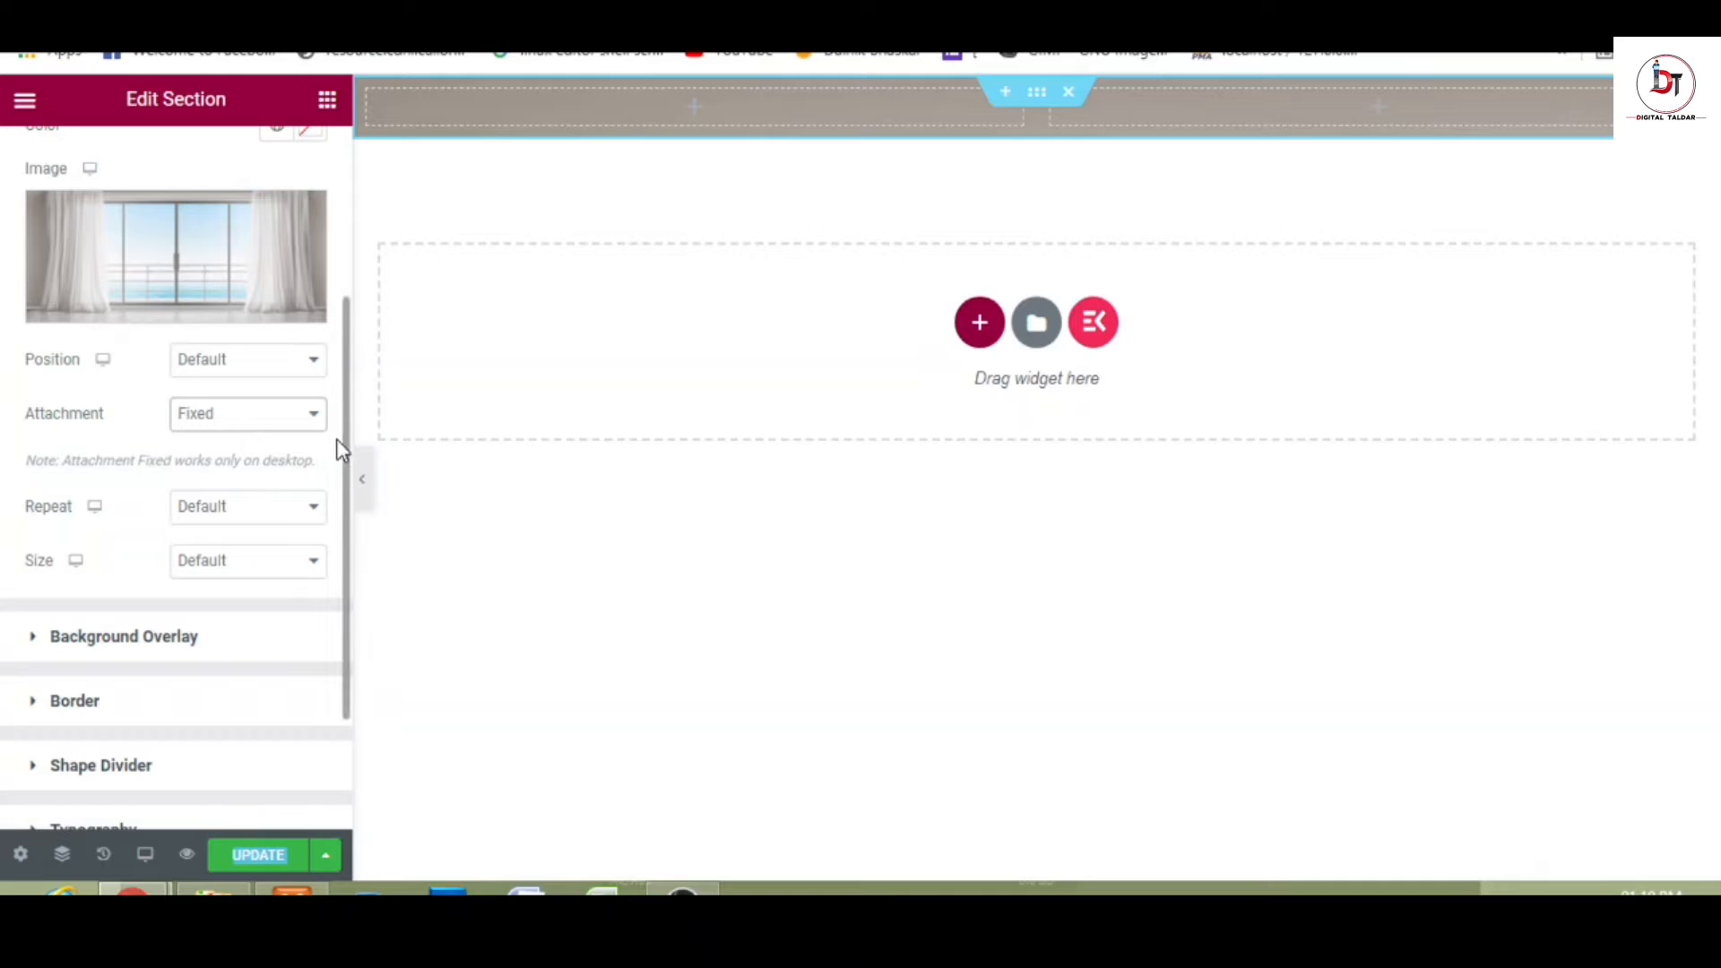
pyautogui.scroll(-2, 342, 428)
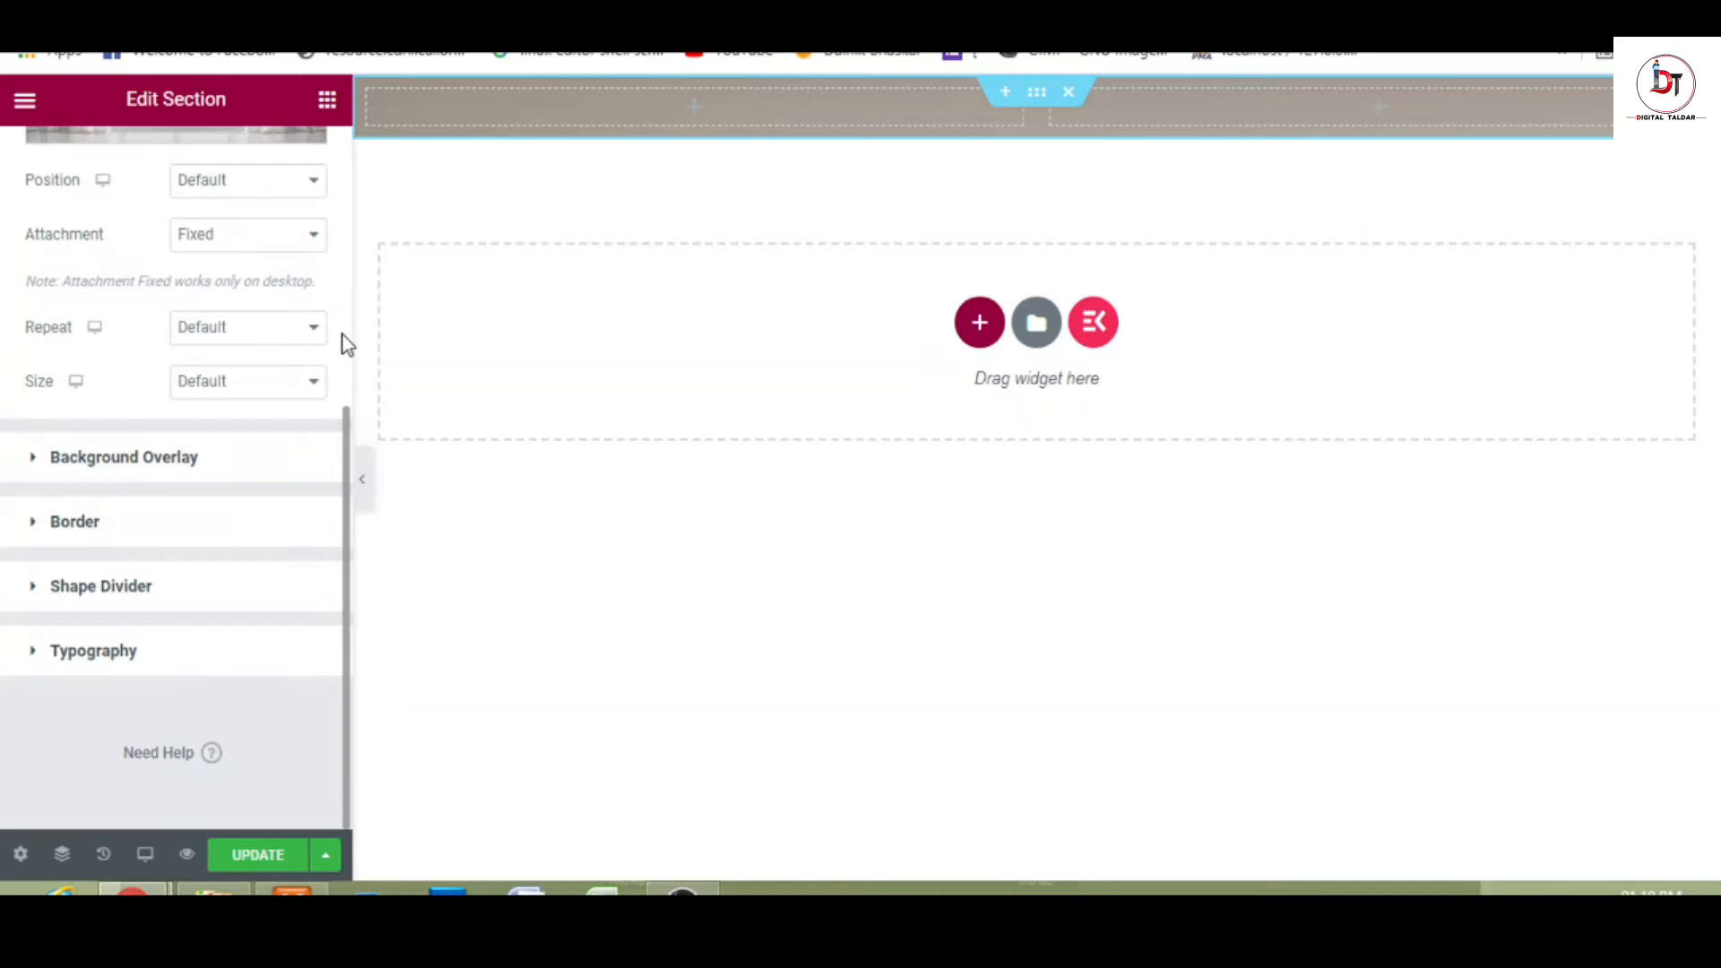
pyautogui.scroll(5, 347, 340)
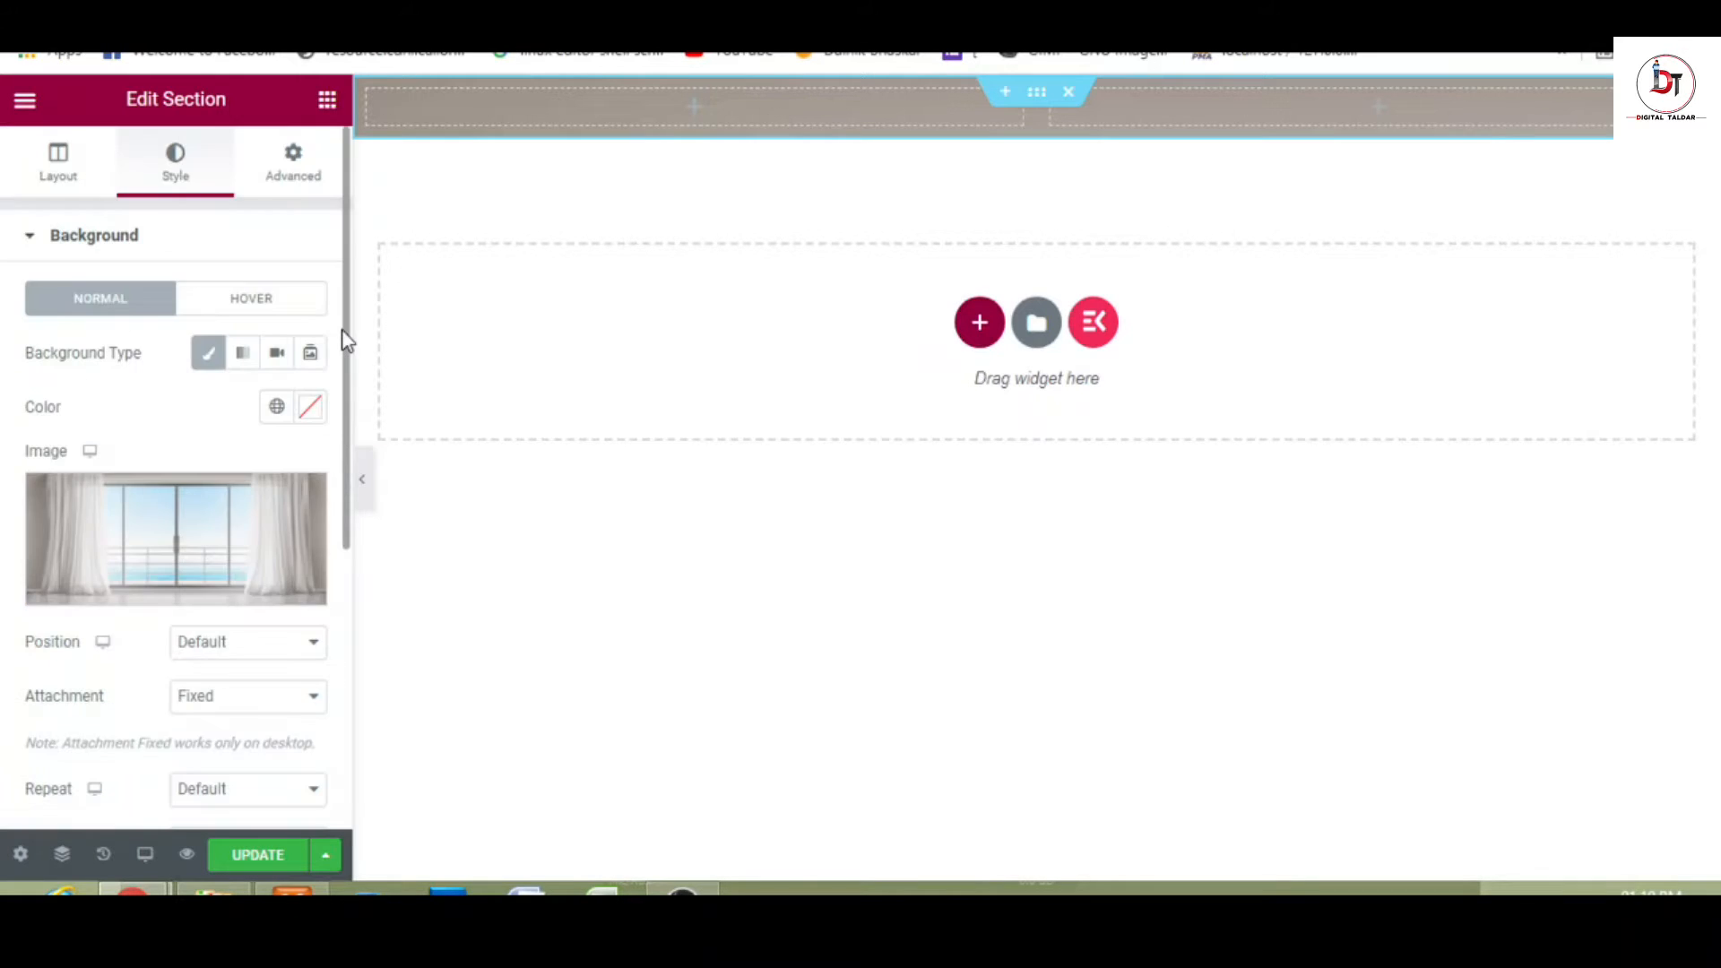
pyautogui.moveTo(346, 334); pyautogui.dragTo(348, 465)
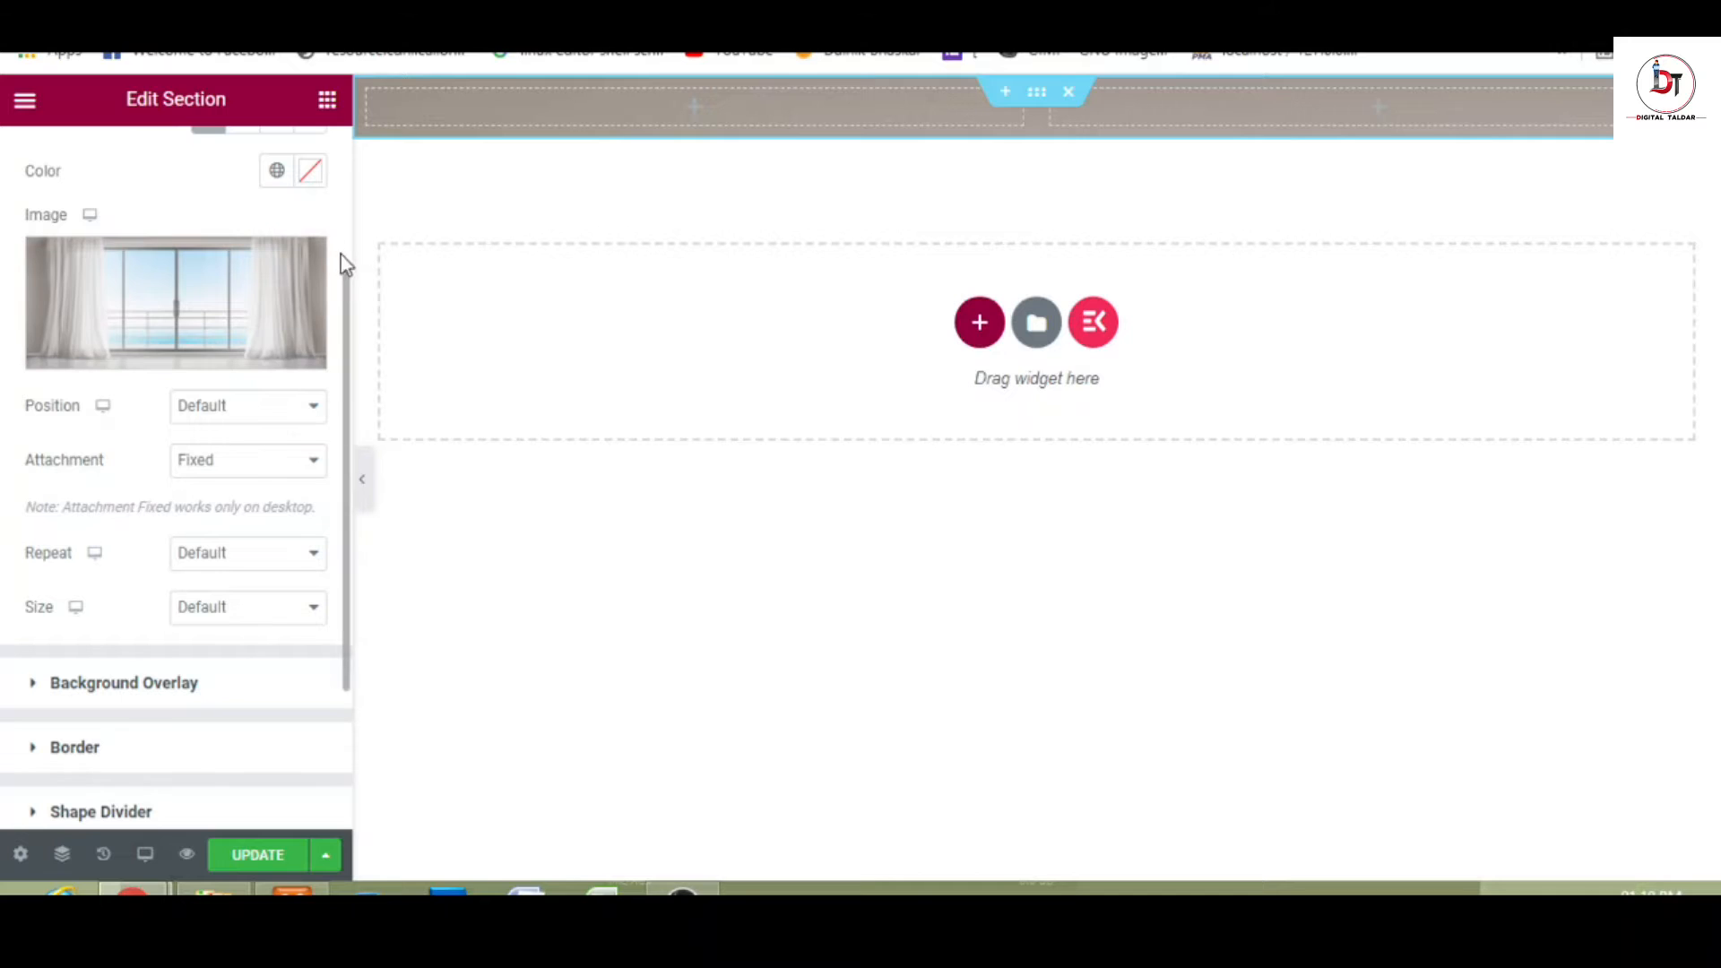
pyautogui.moveTo(344, 291); pyautogui.dragTo(342, 131)
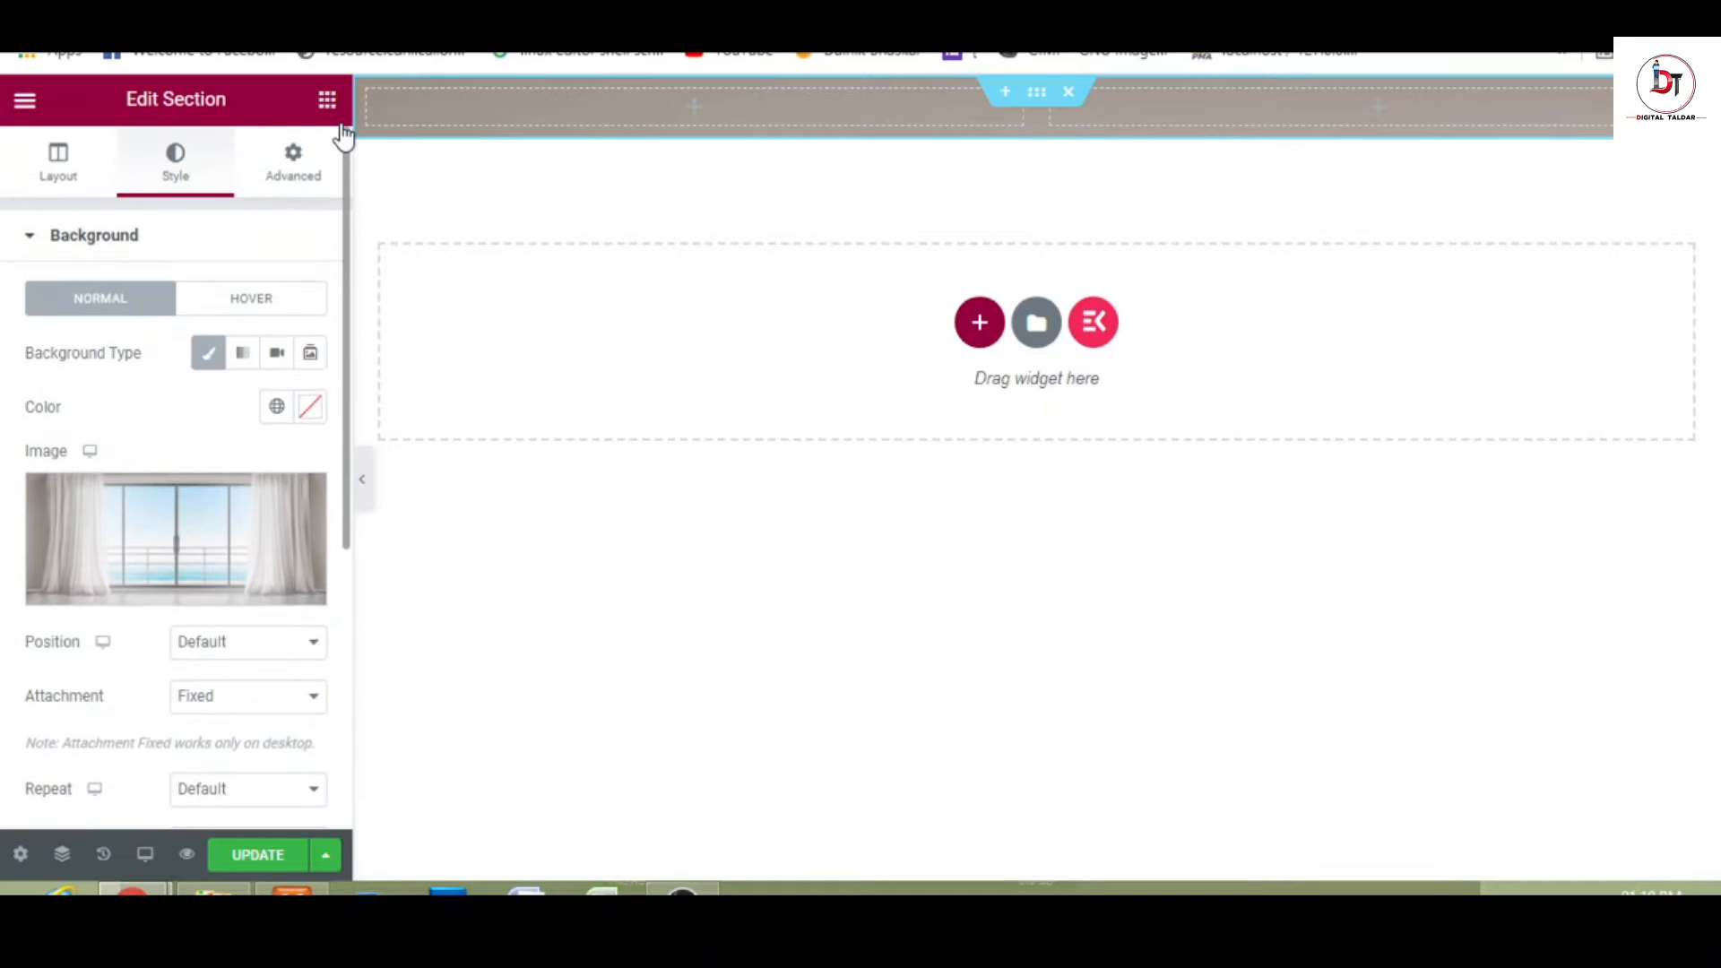
# - Set the section's height option to Min Height and its boxed content width to 1200
pyautogui.click(39, 184)
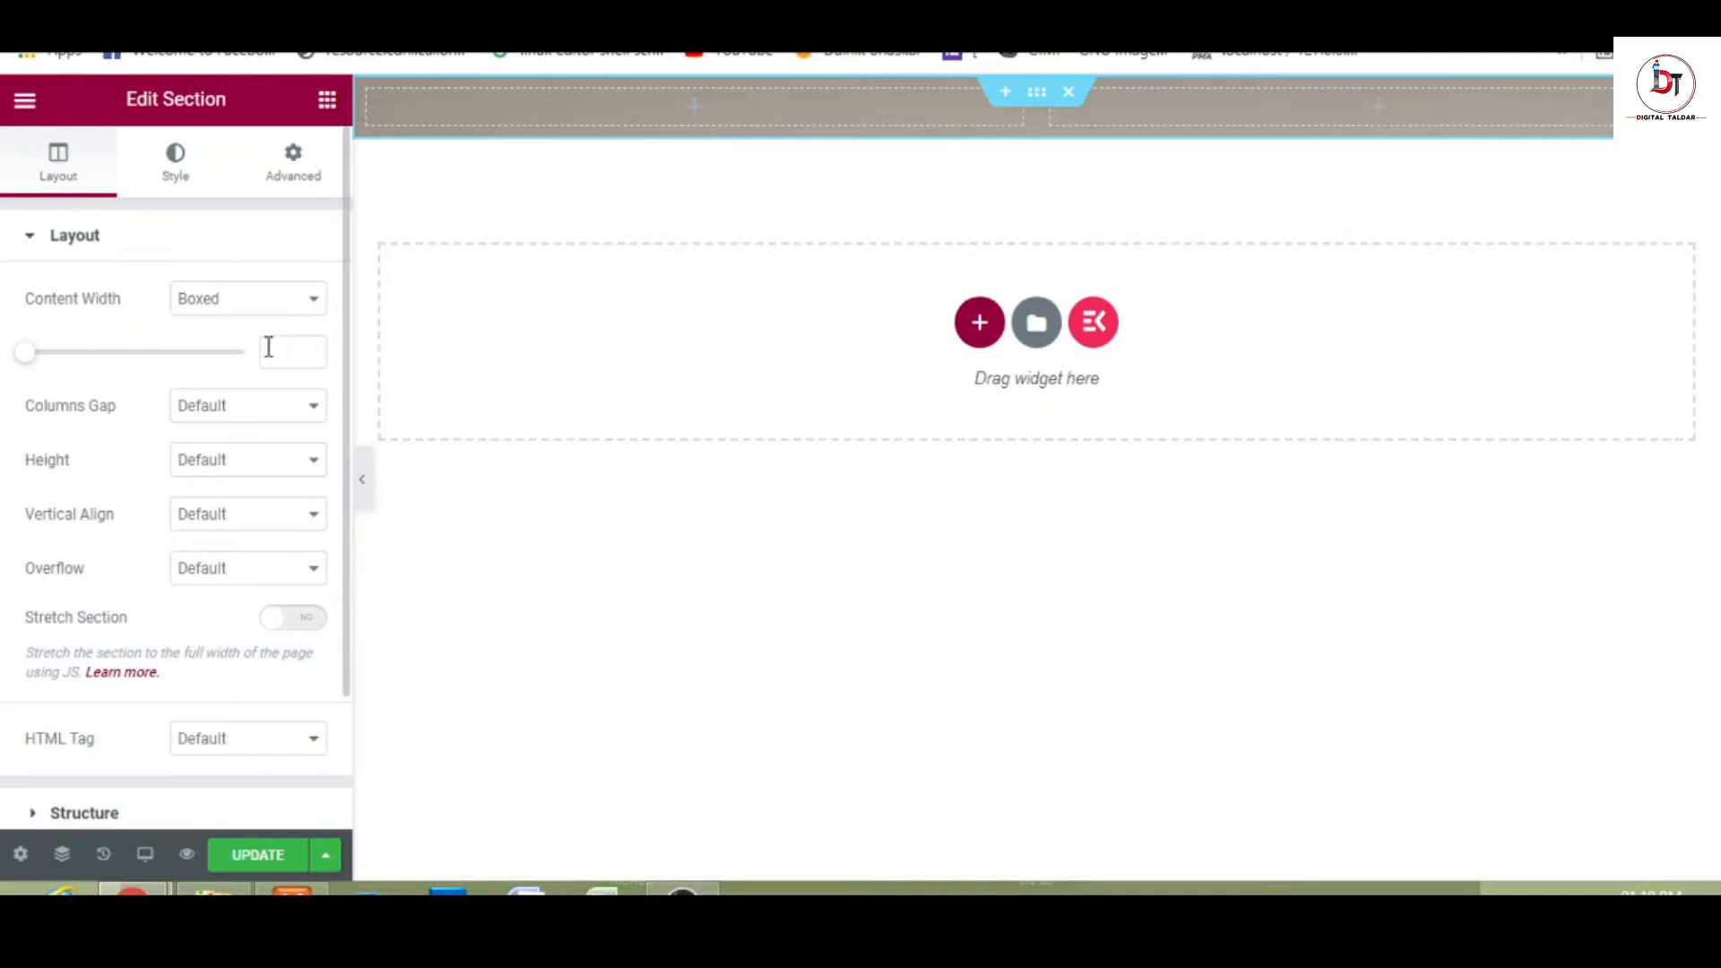
pyautogui.click(253, 428)
pyautogui.click(251, 428)
pyautogui.click(266, 467)
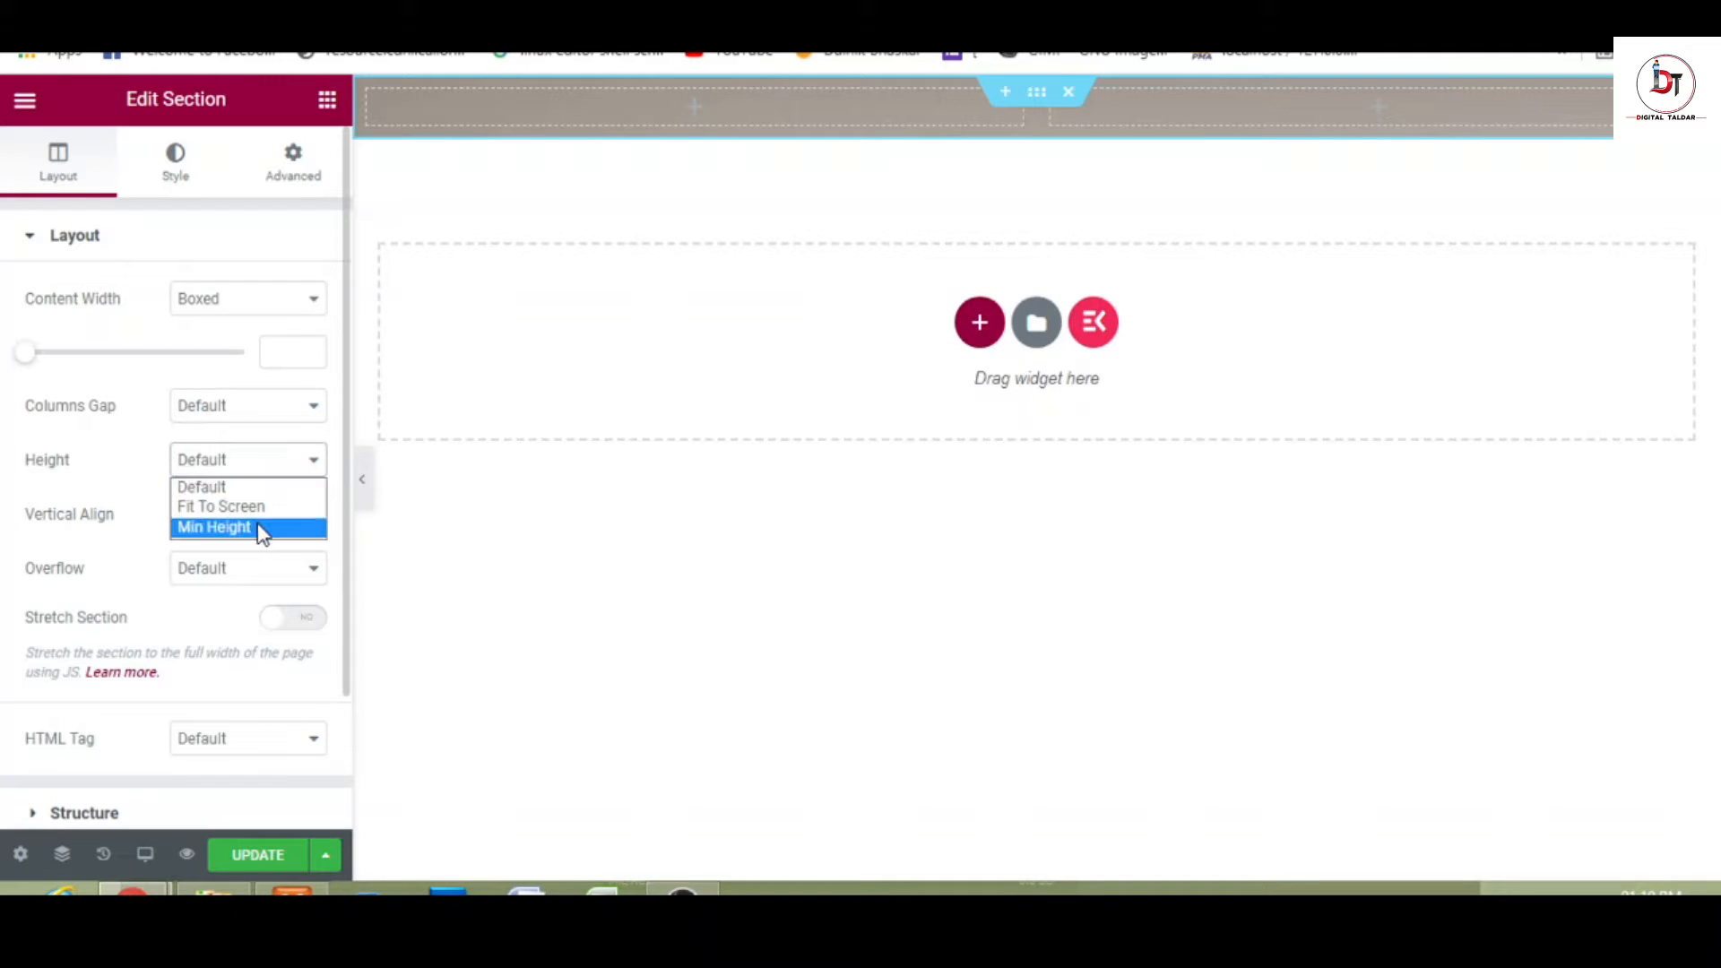
pyautogui.click(215, 527)
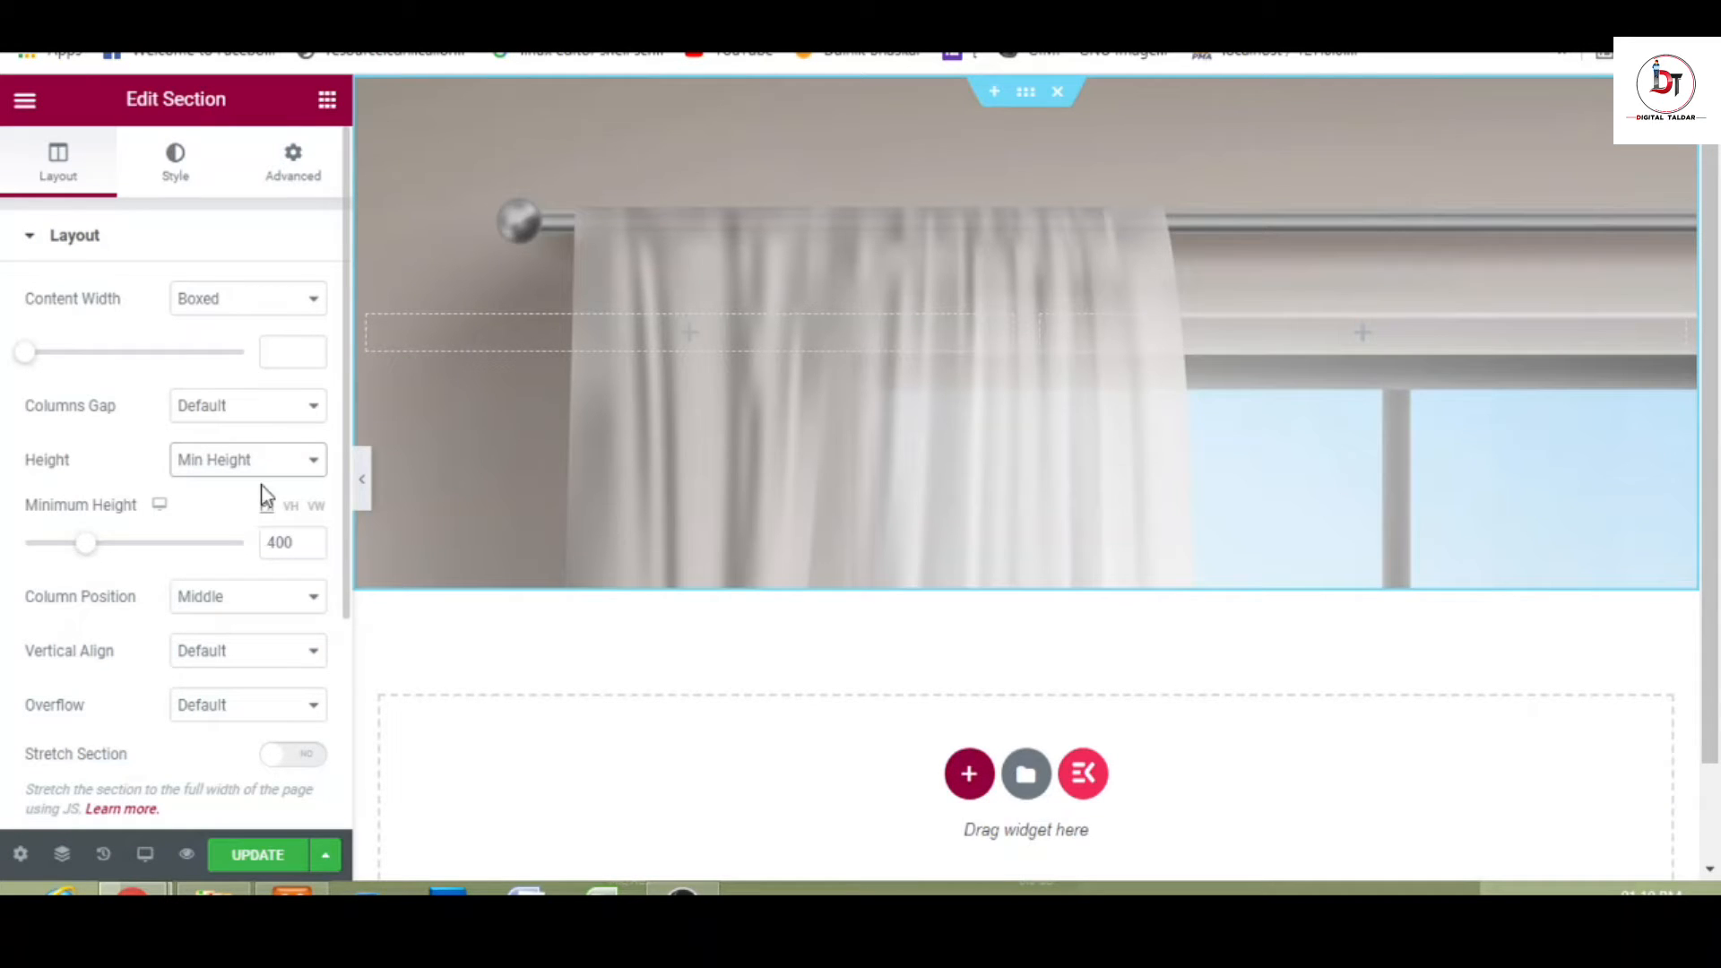
pyautogui.click(287, 346)
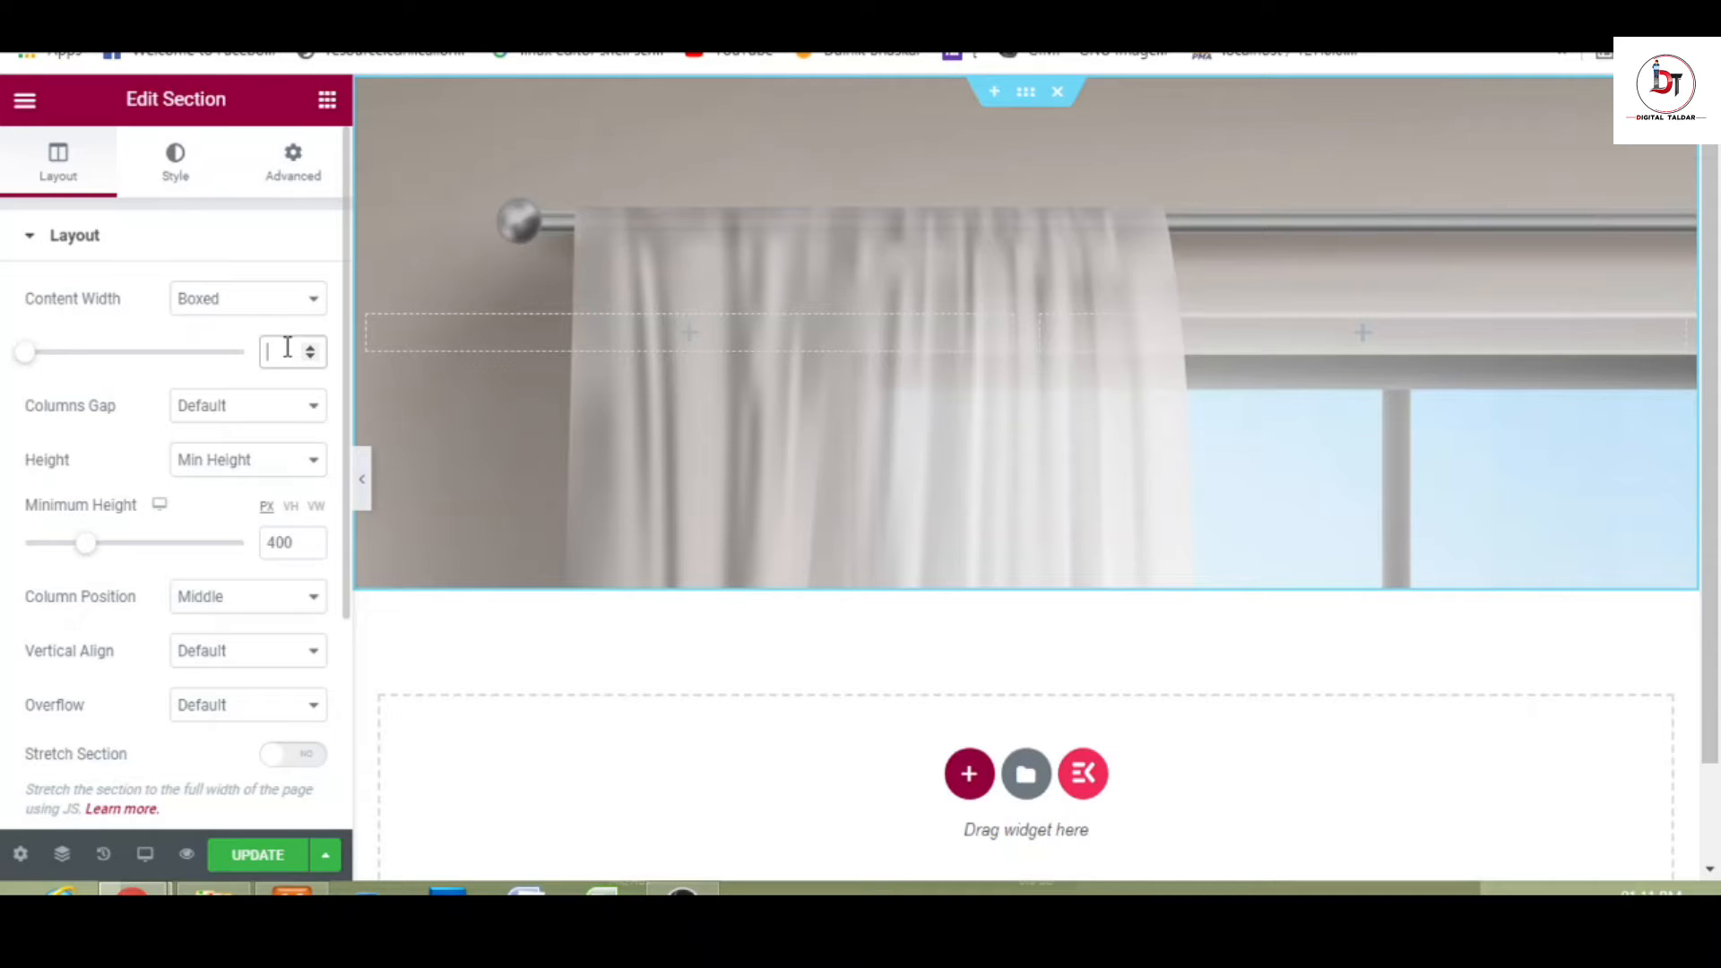
pyautogui.write('1200')
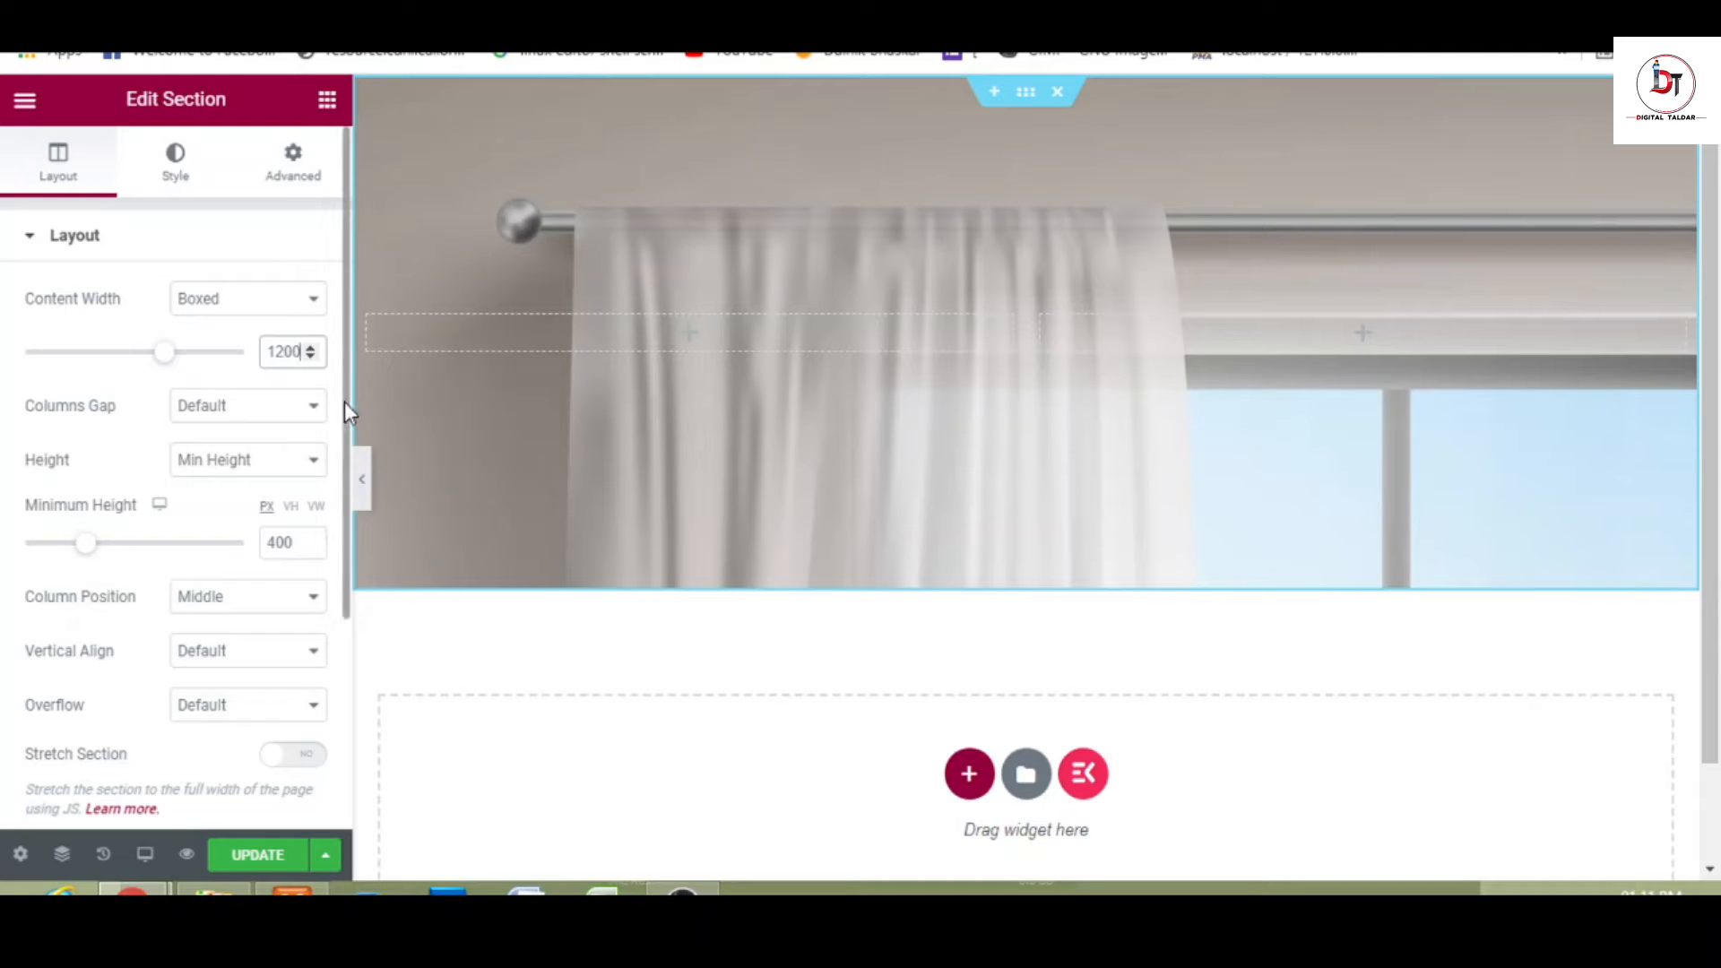
pyautogui.moveTo(344, 401); pyautogui.dragTo(349, 526)
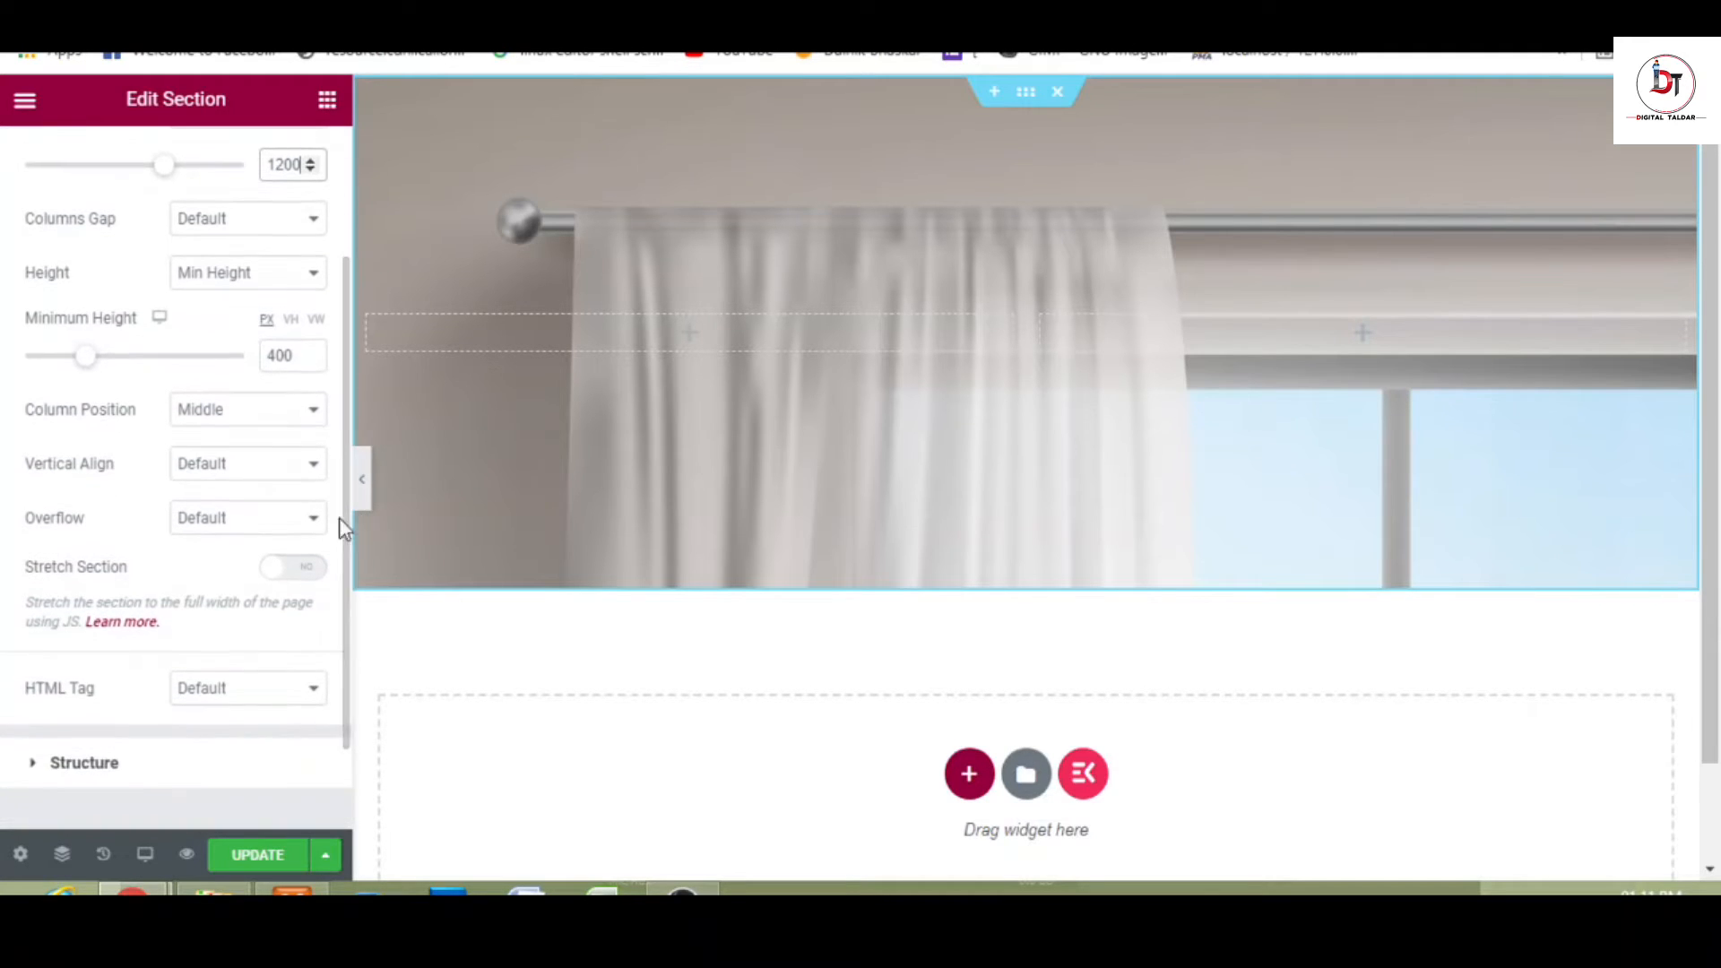
pyautogui.click(272, 410)
pyautogui.click(273, 410)
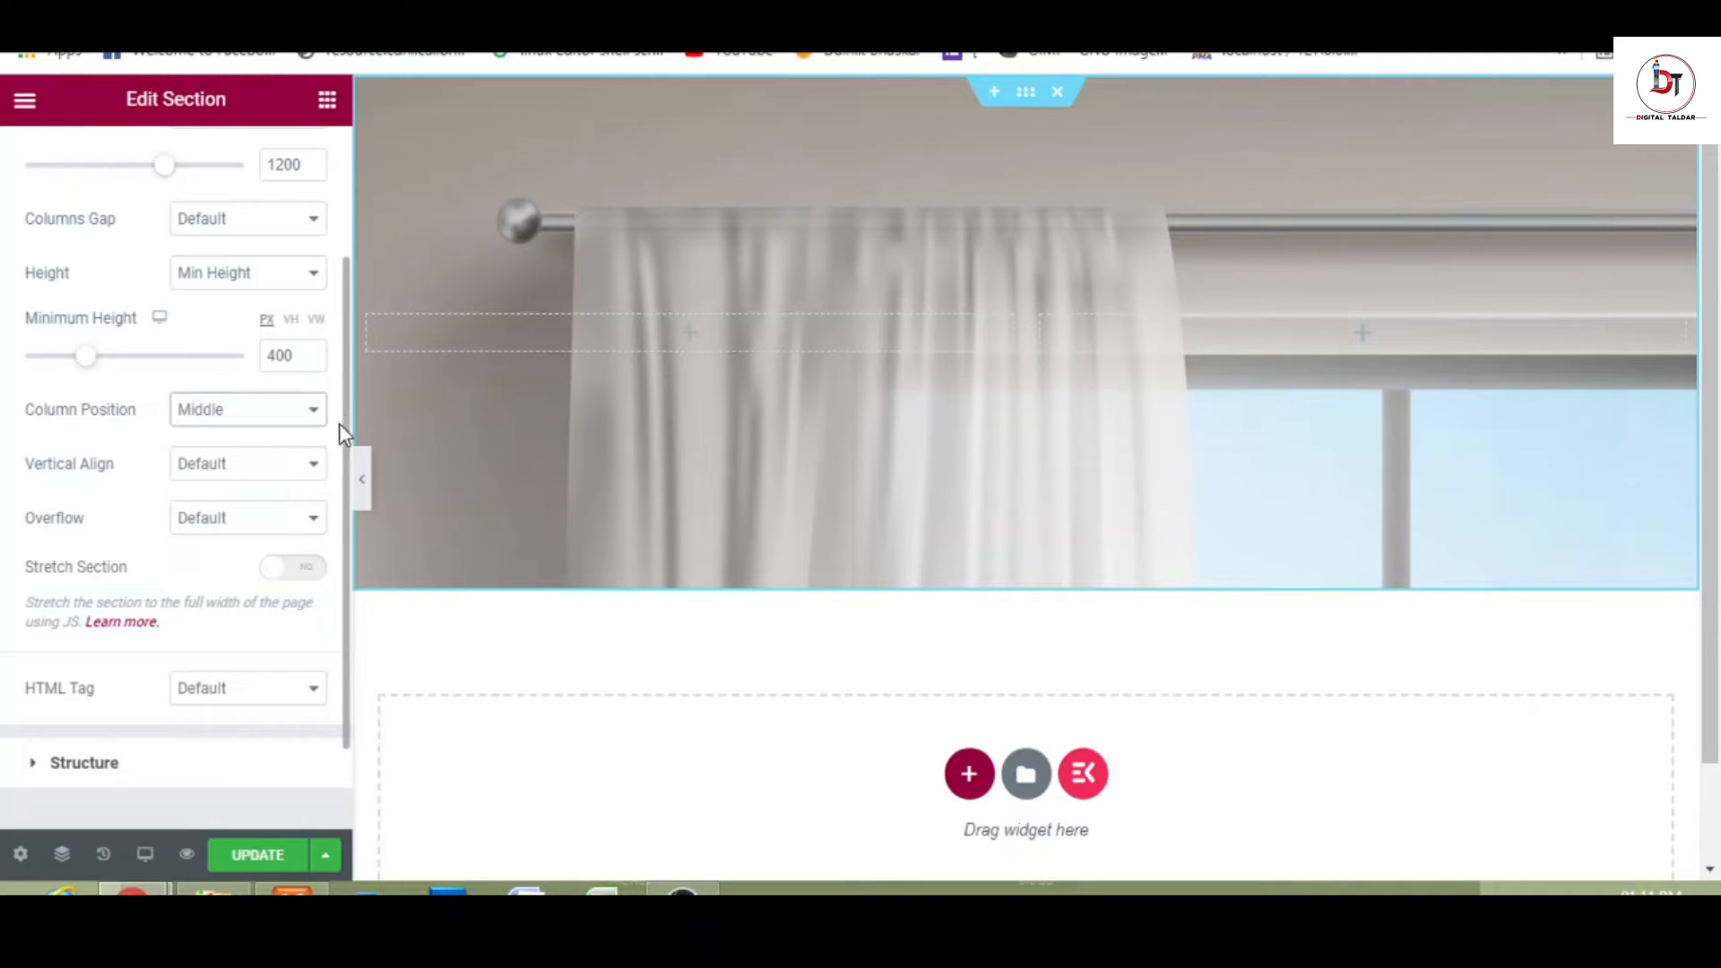
pyautogui.moveTo(343, 412); pyautogui.dragTo(340, 196)
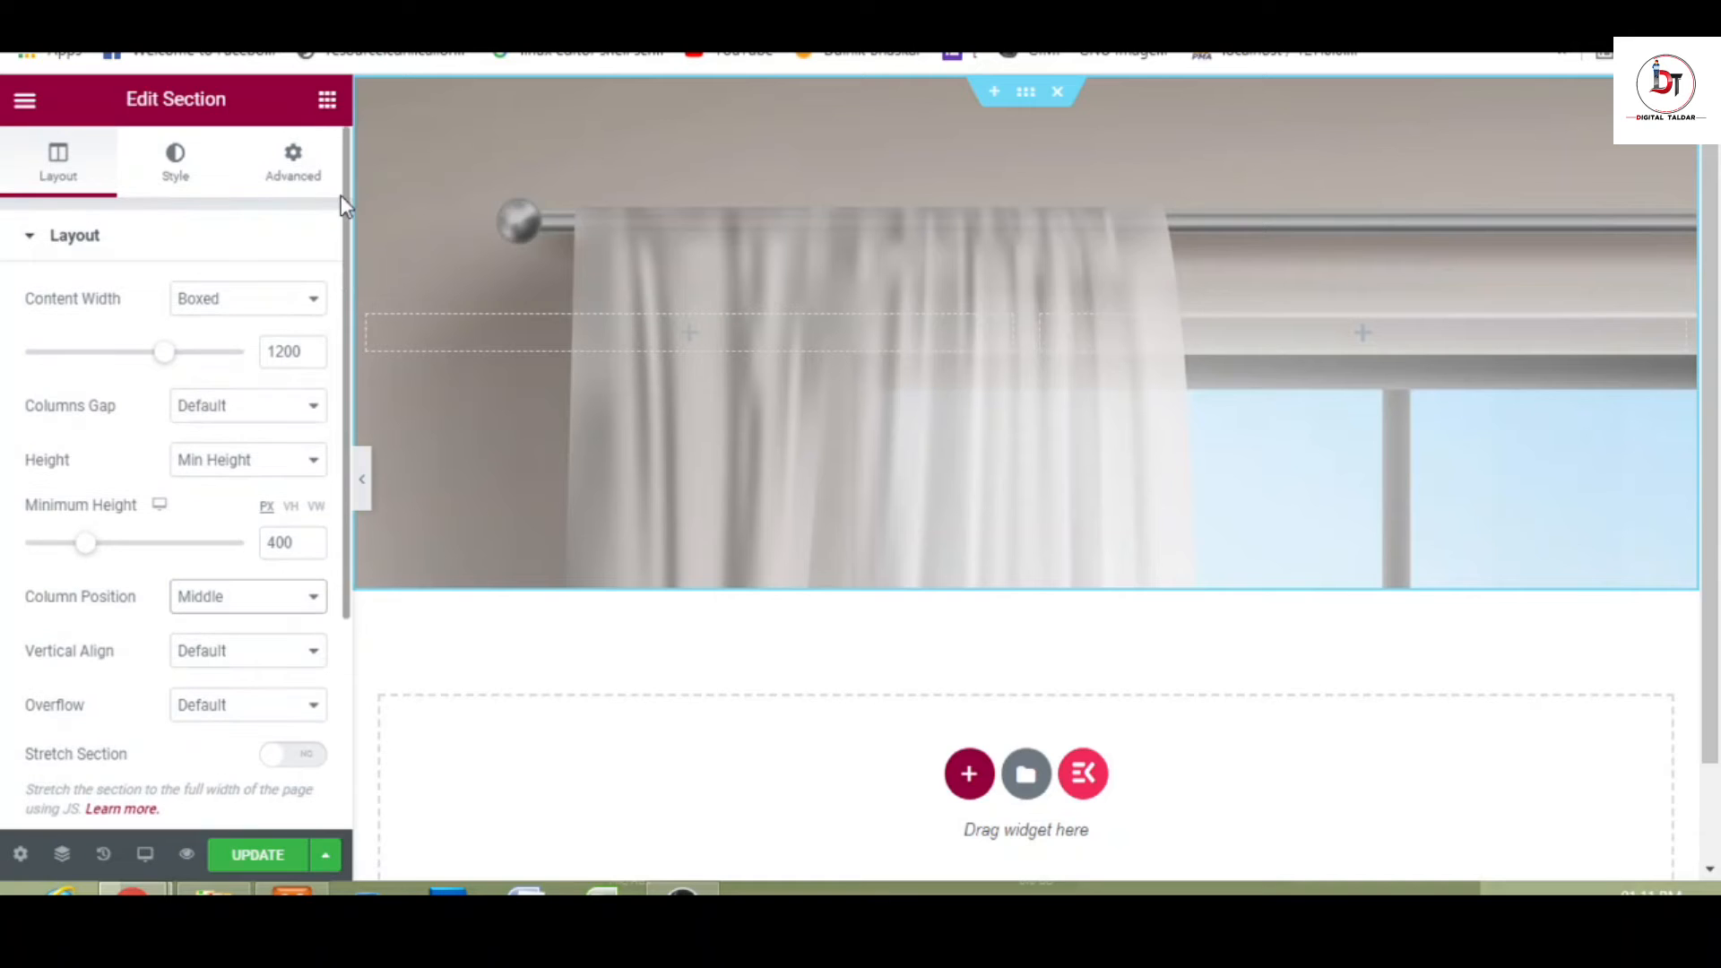
# - Add a Heading widget to the hero's first column with the title "WINDOW CLEANERS WHO ARE CLEARLY DIFFERENT"
pyautogui.click(638, 342)
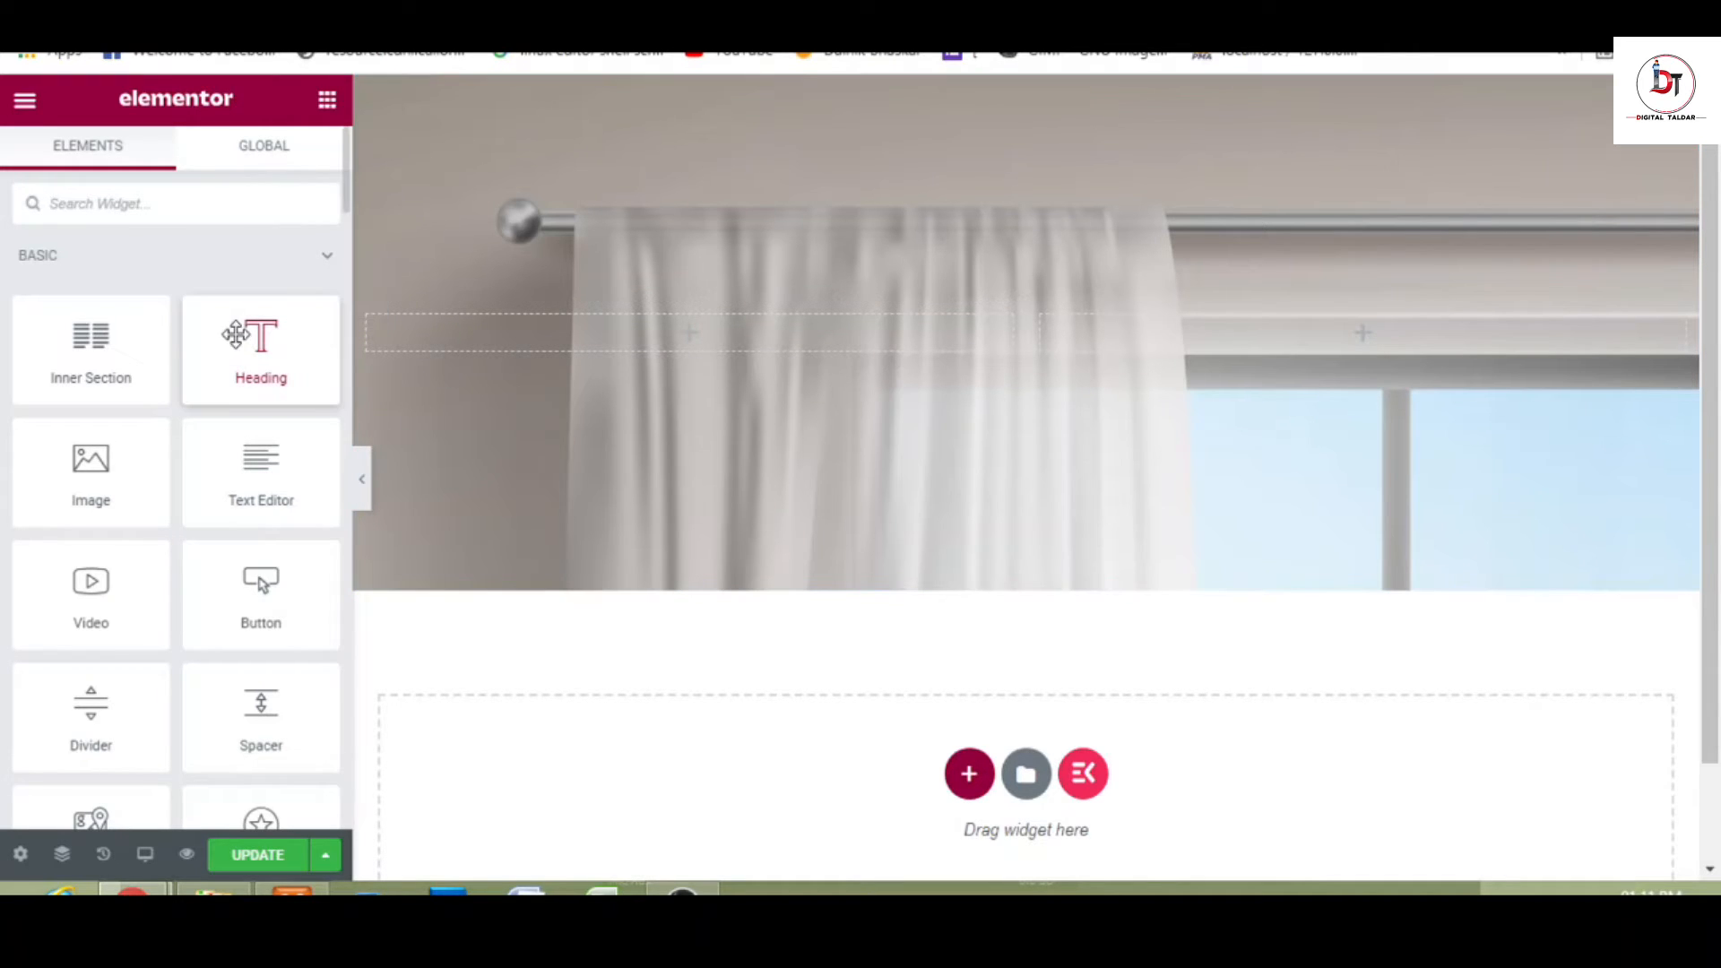
pyautogui.moveTo(239, 335); pyautogui.dragTo(529, 335)
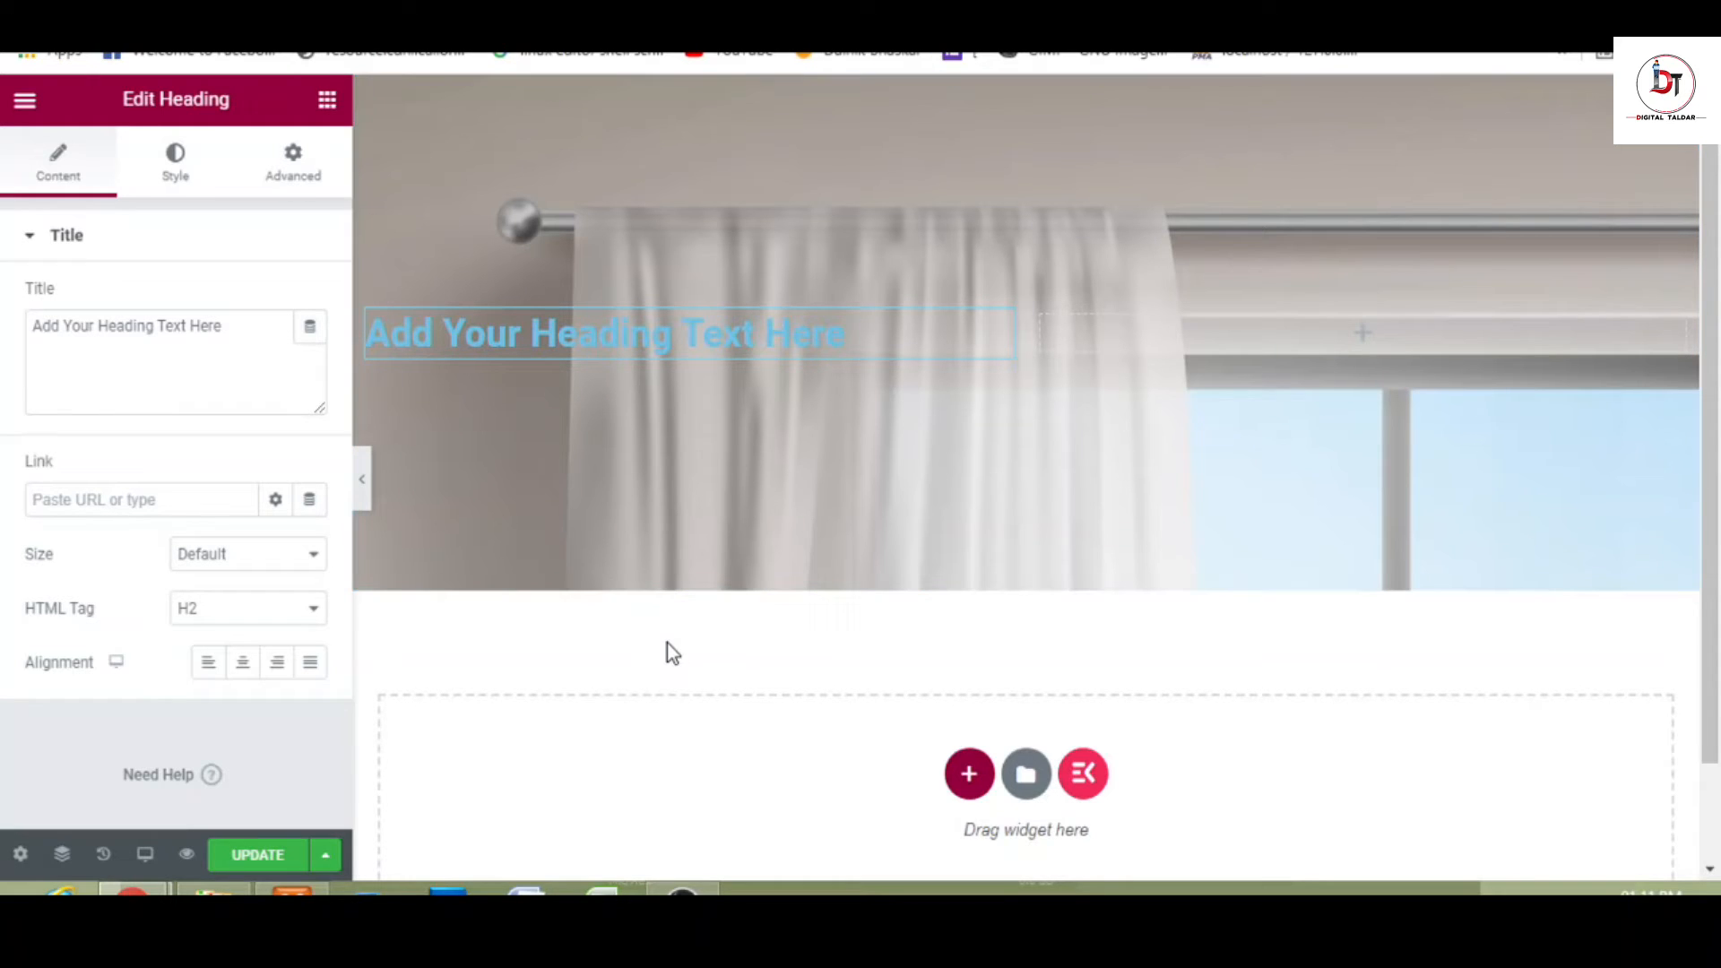
pyautogui.click(233, 350)
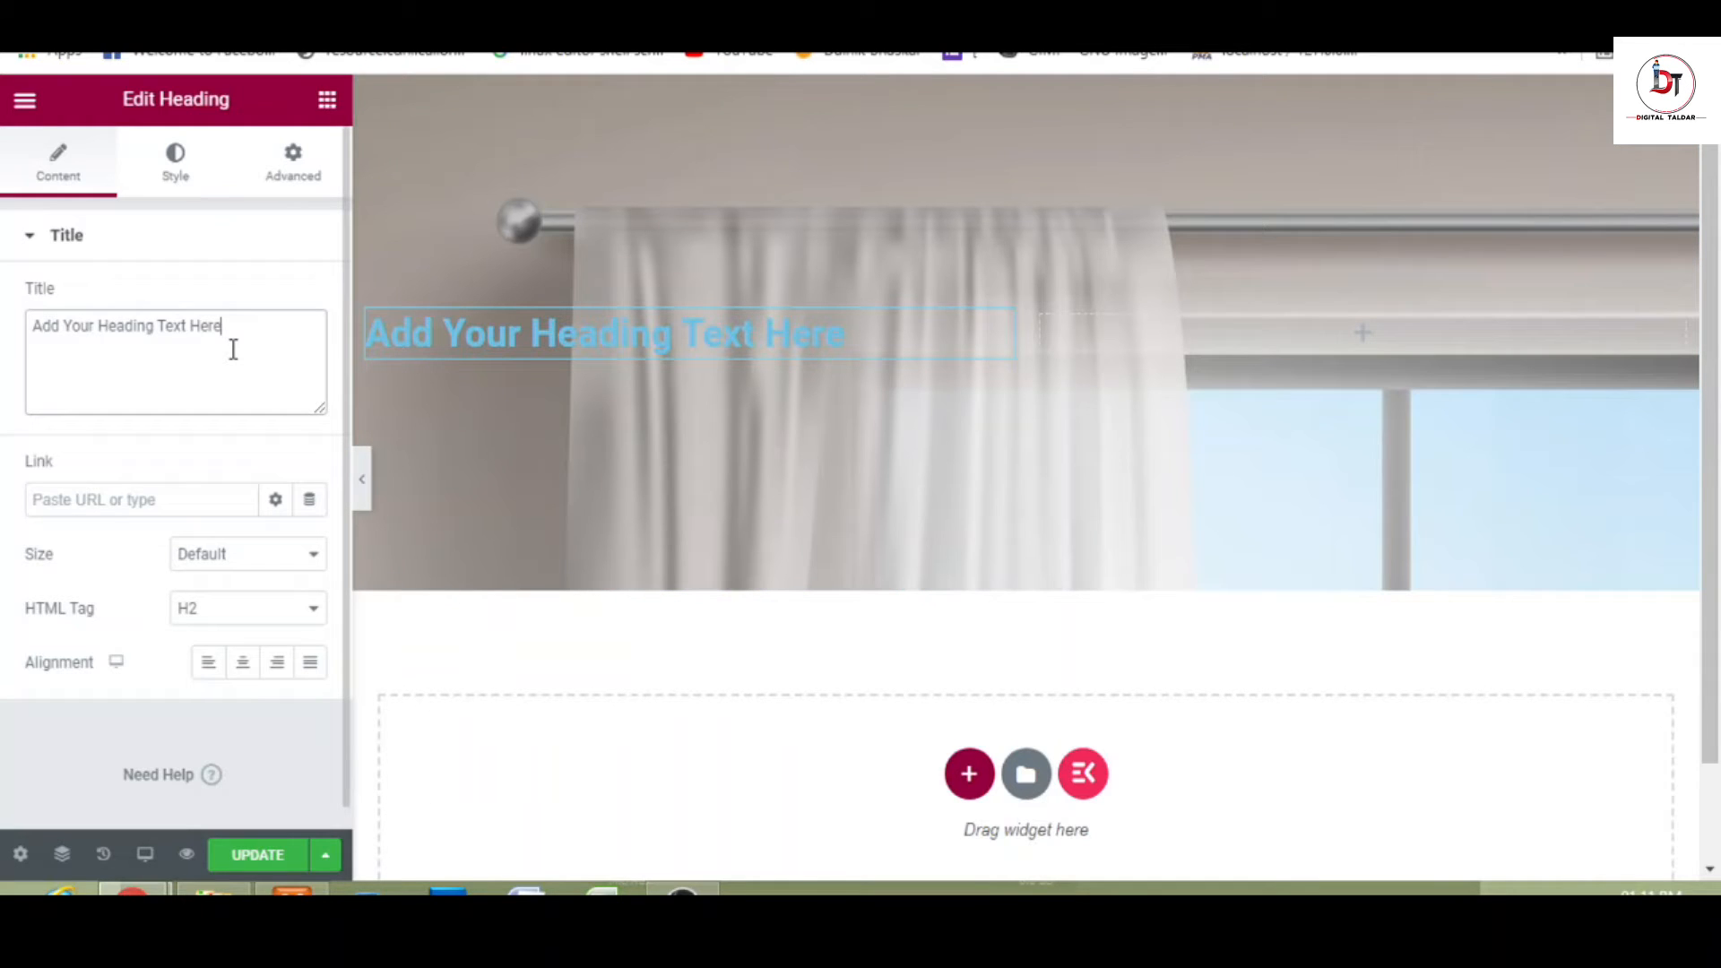
pyautogui.hotkey('ctrl', 'a')
pyautogui.write('WINDOW CLEANERS WHO ARE CLEARLY DIFFERENT')
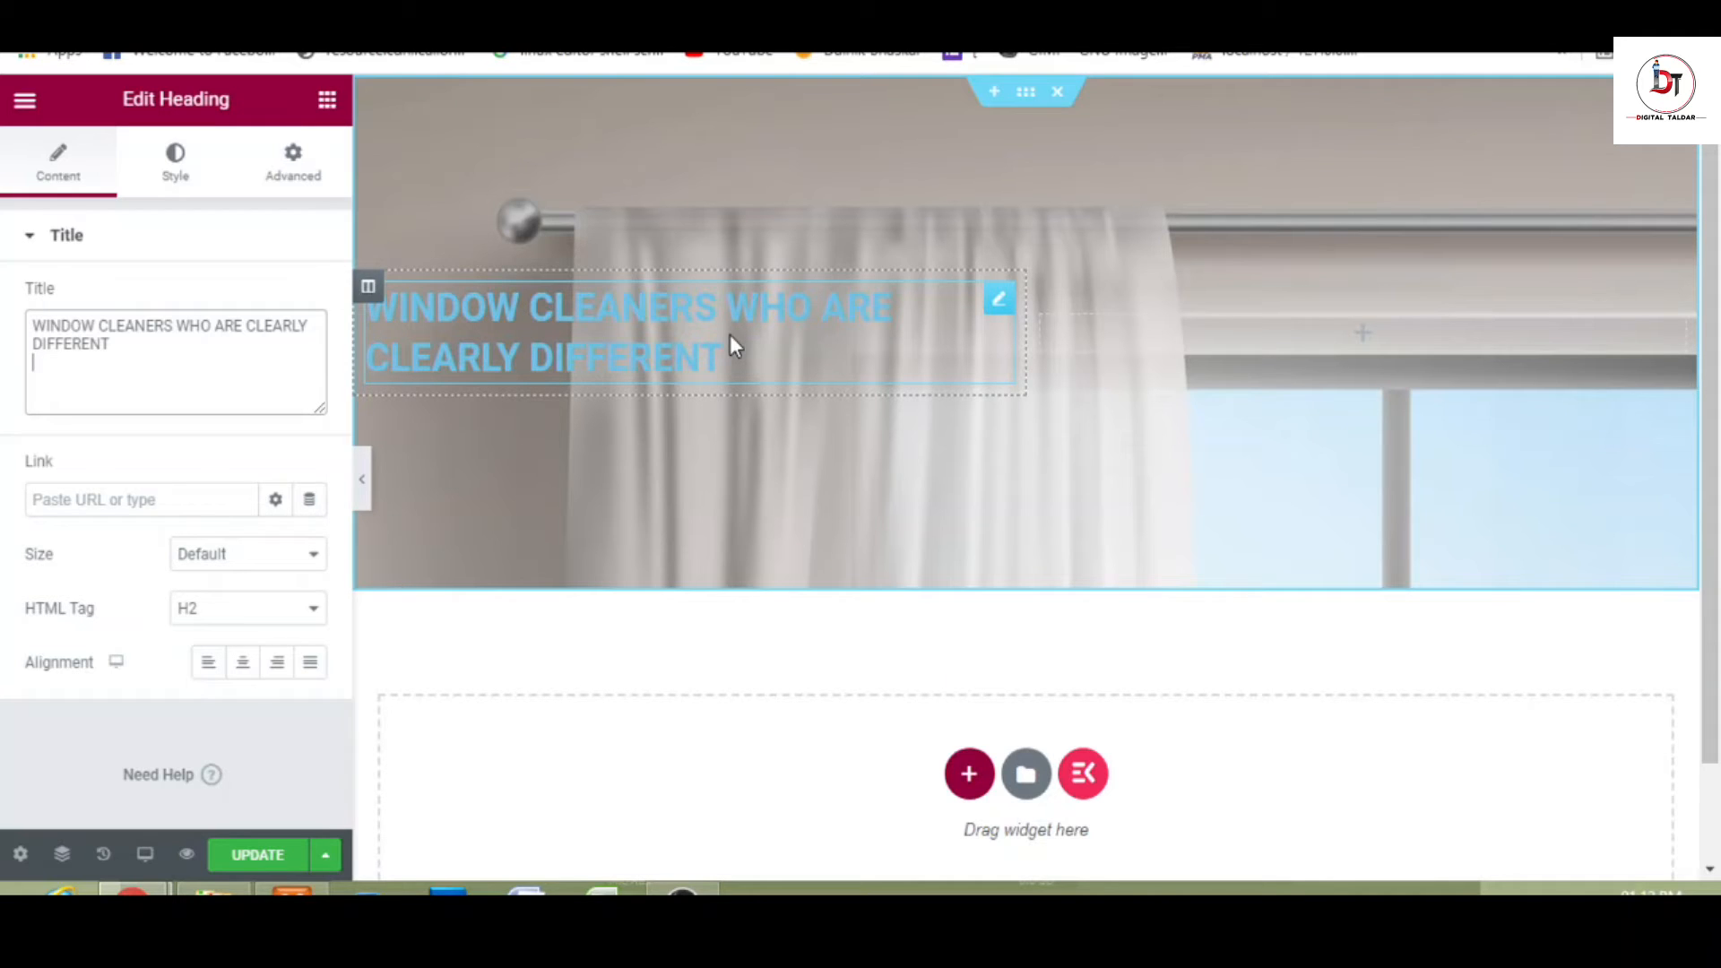
pyautogui.click(203, 242)
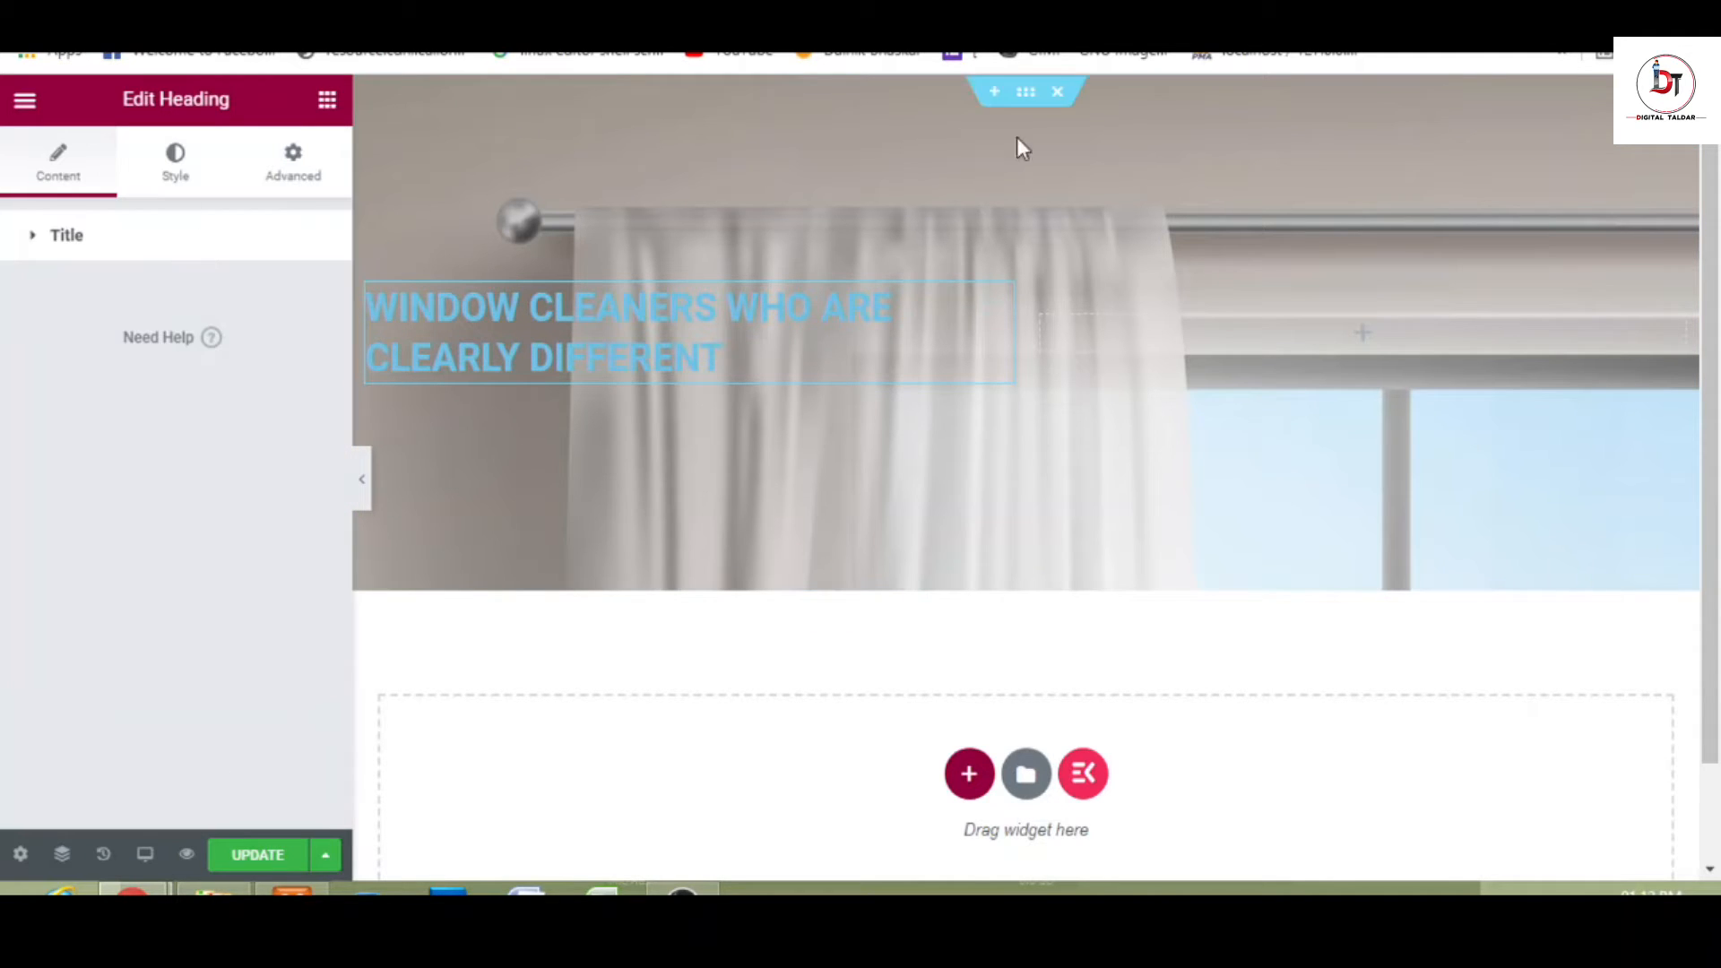
pyautogui.click(170, 240)
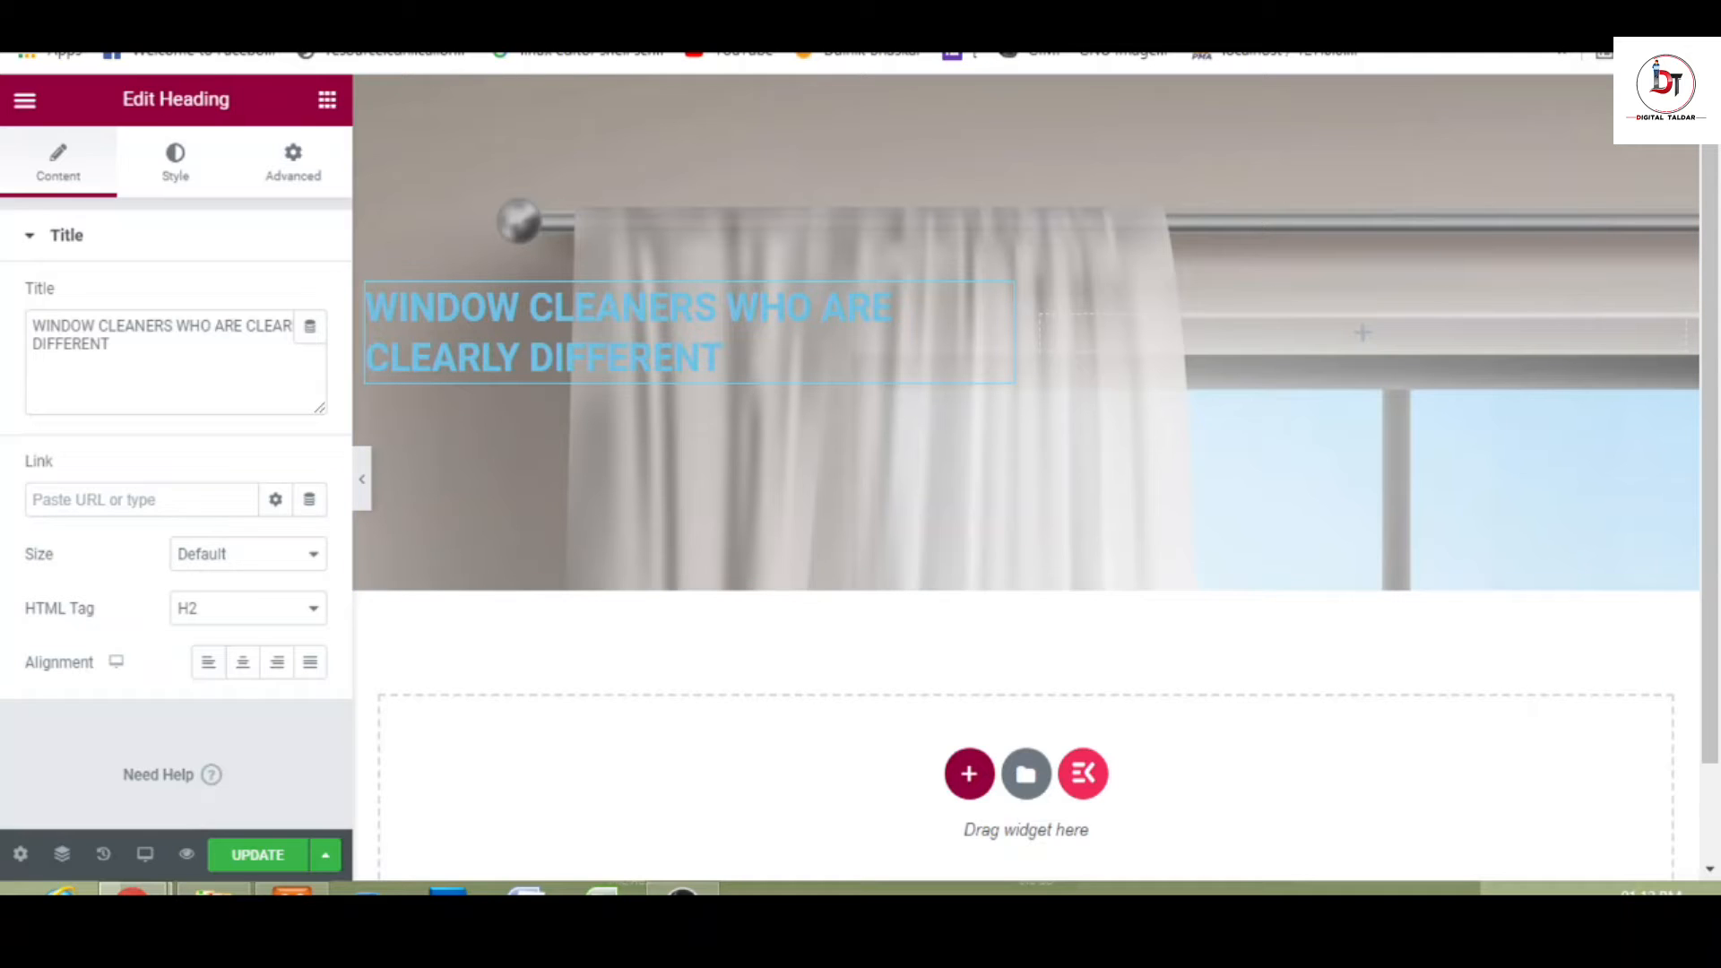
pyautogui.click(1492, 49)
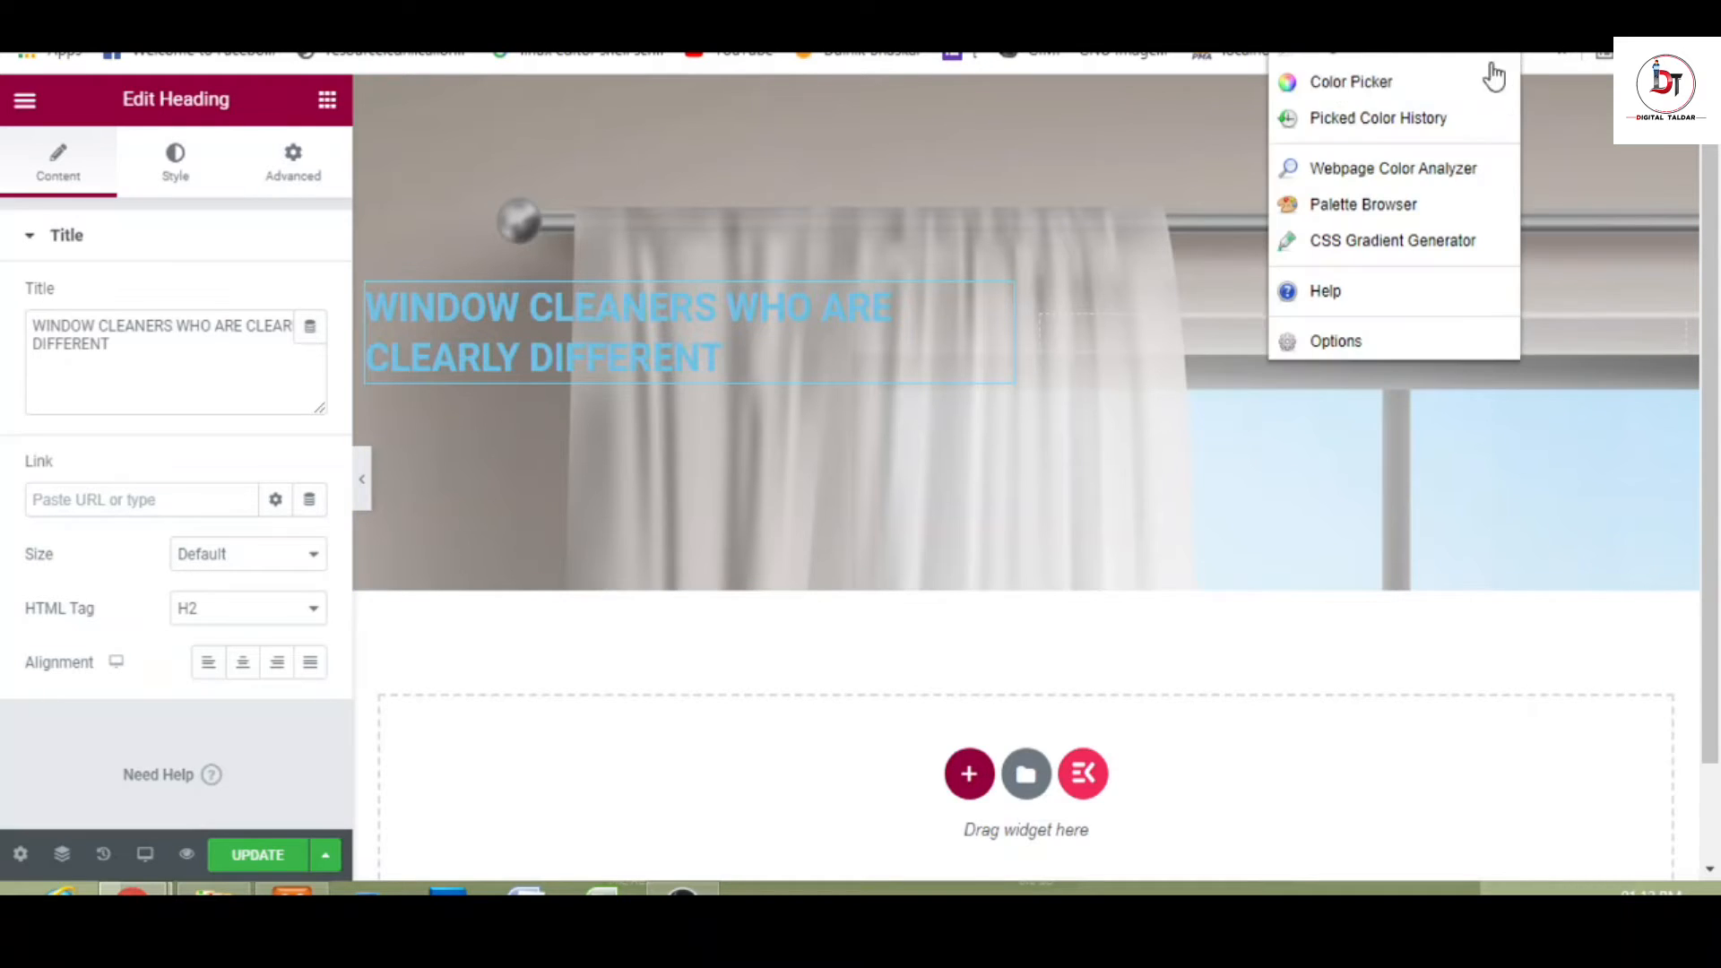
pyautogui.click(1505, 80)
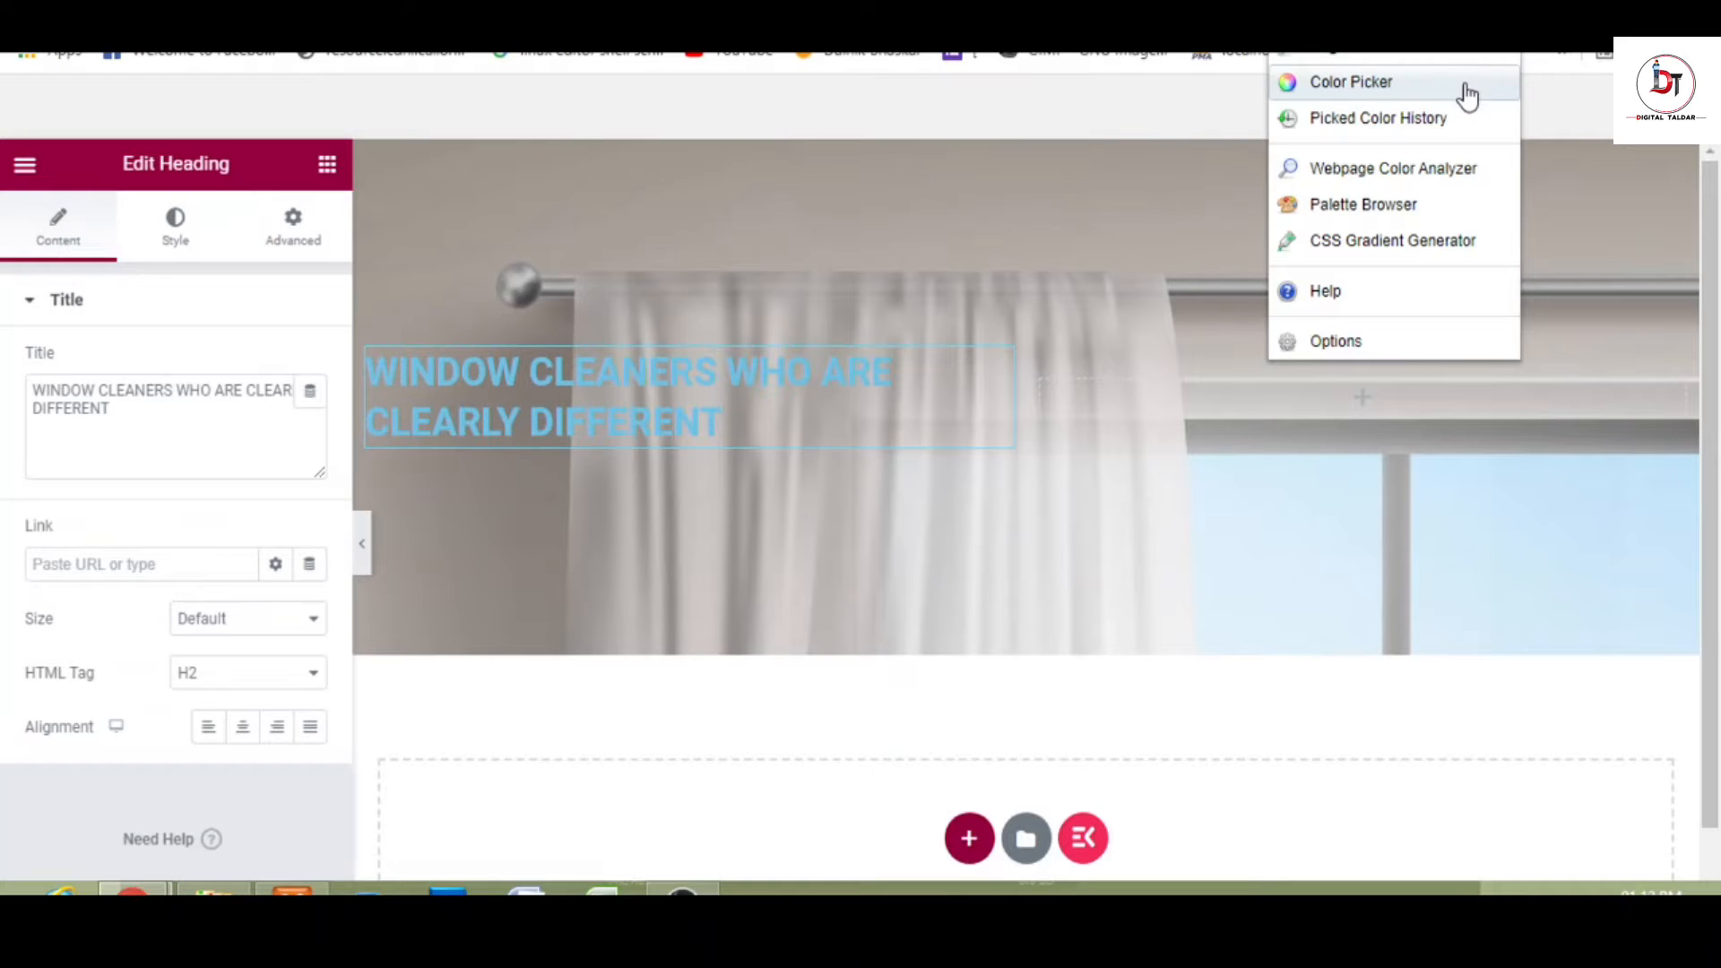
pyautogui.click(1464, 84)
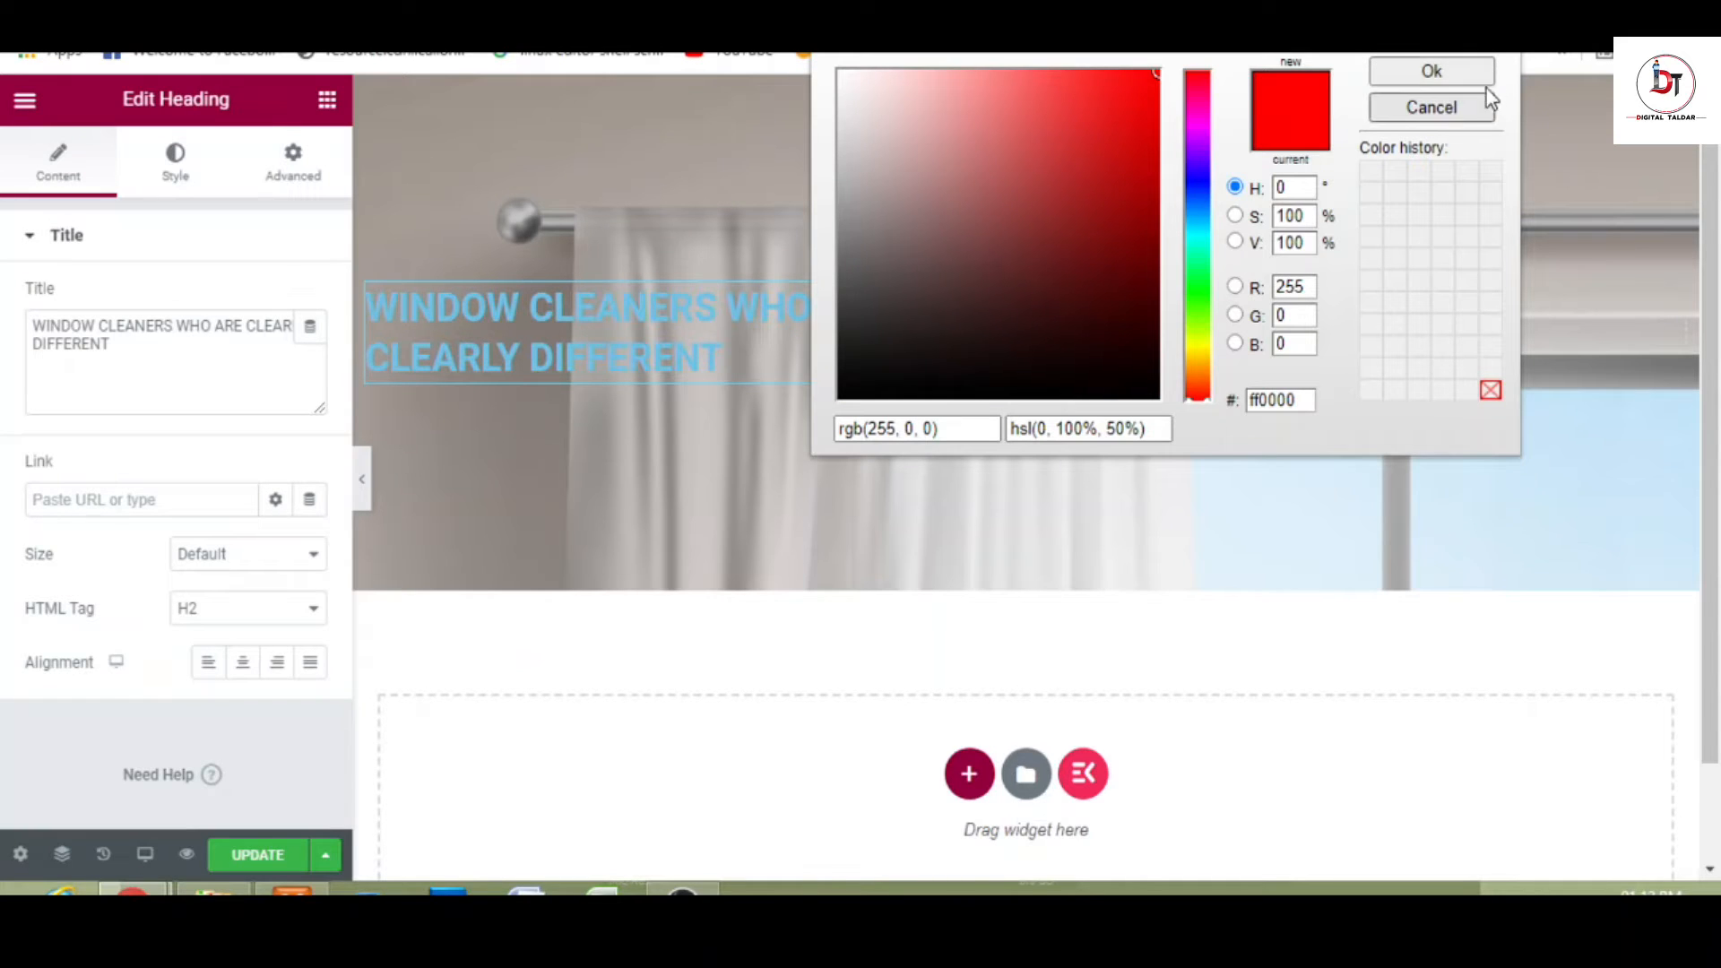
pyautogui.click(1468, 114)
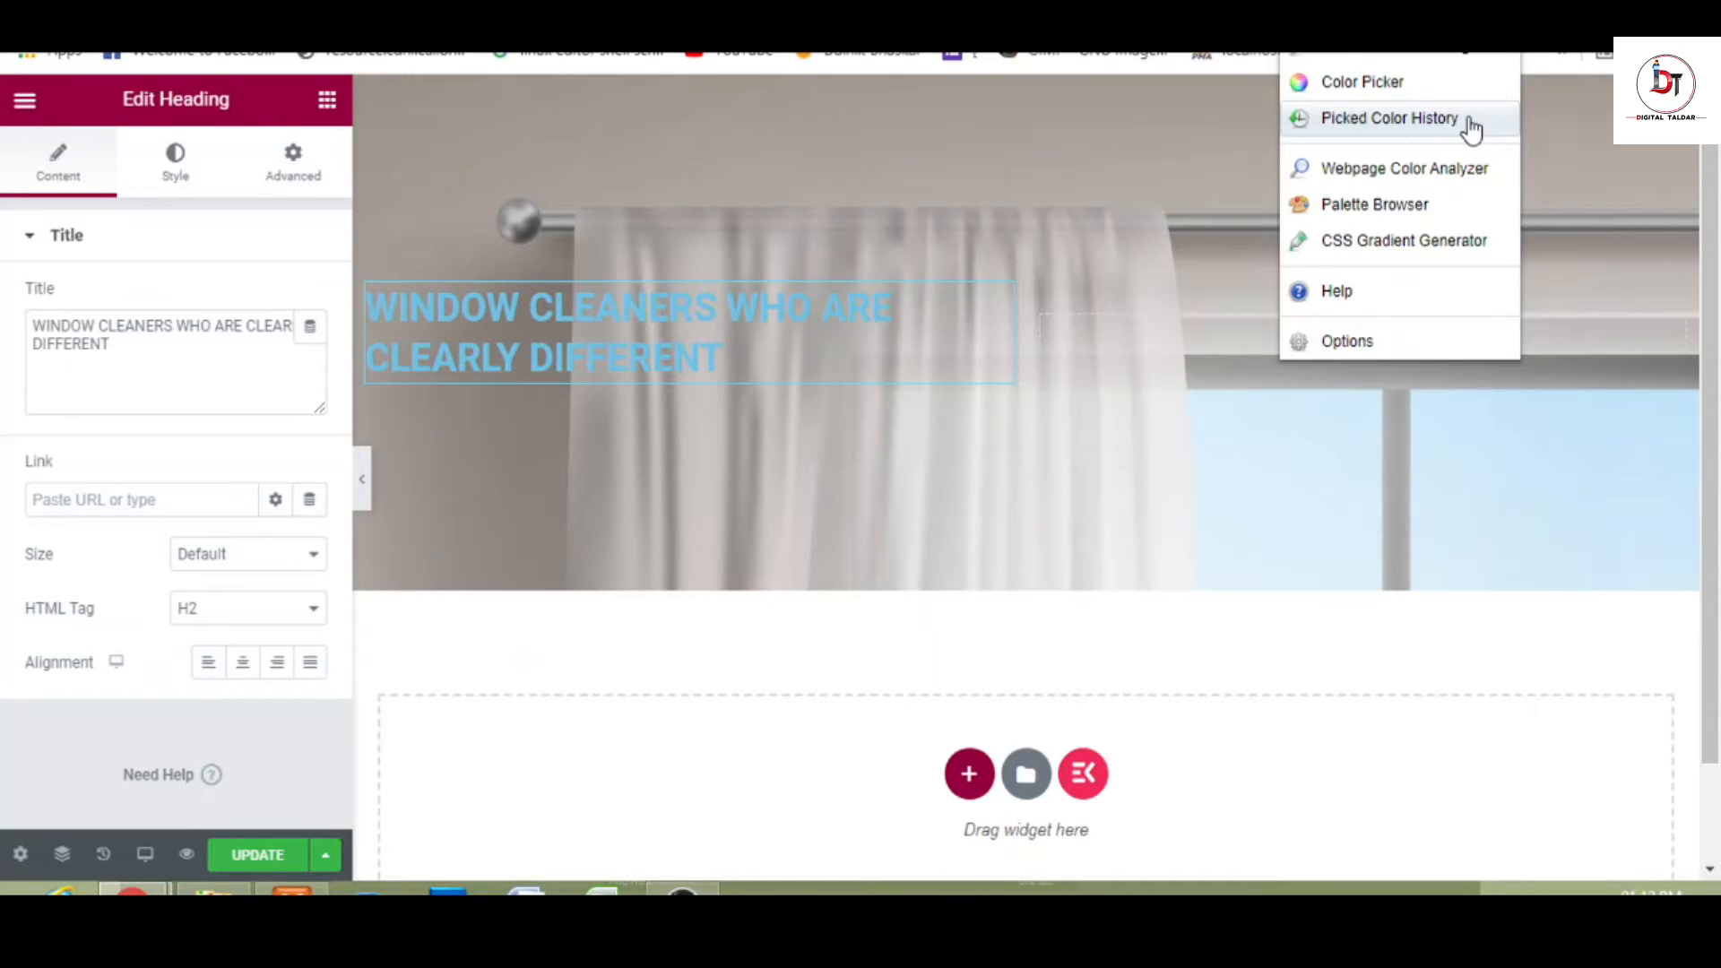
pyautogui.click(1222, 95)
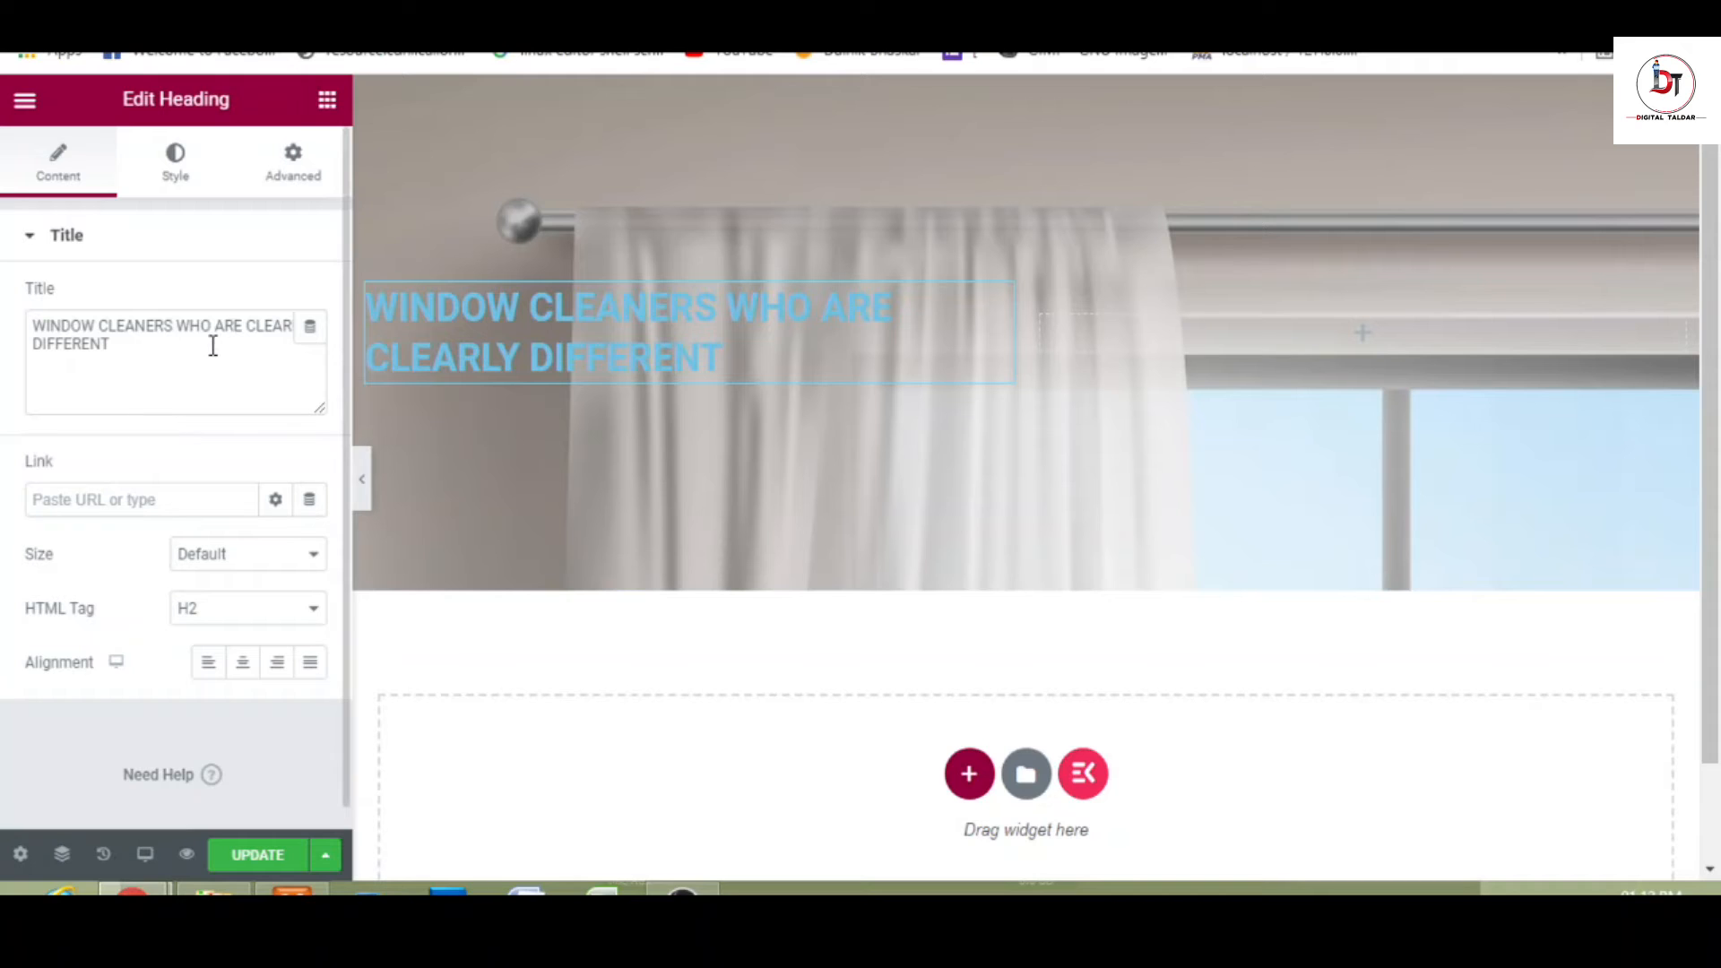
pyautogui.moveTo(120, 349); pyautogui.dragTo(38, 315)
pyautogui.click(39, 315)
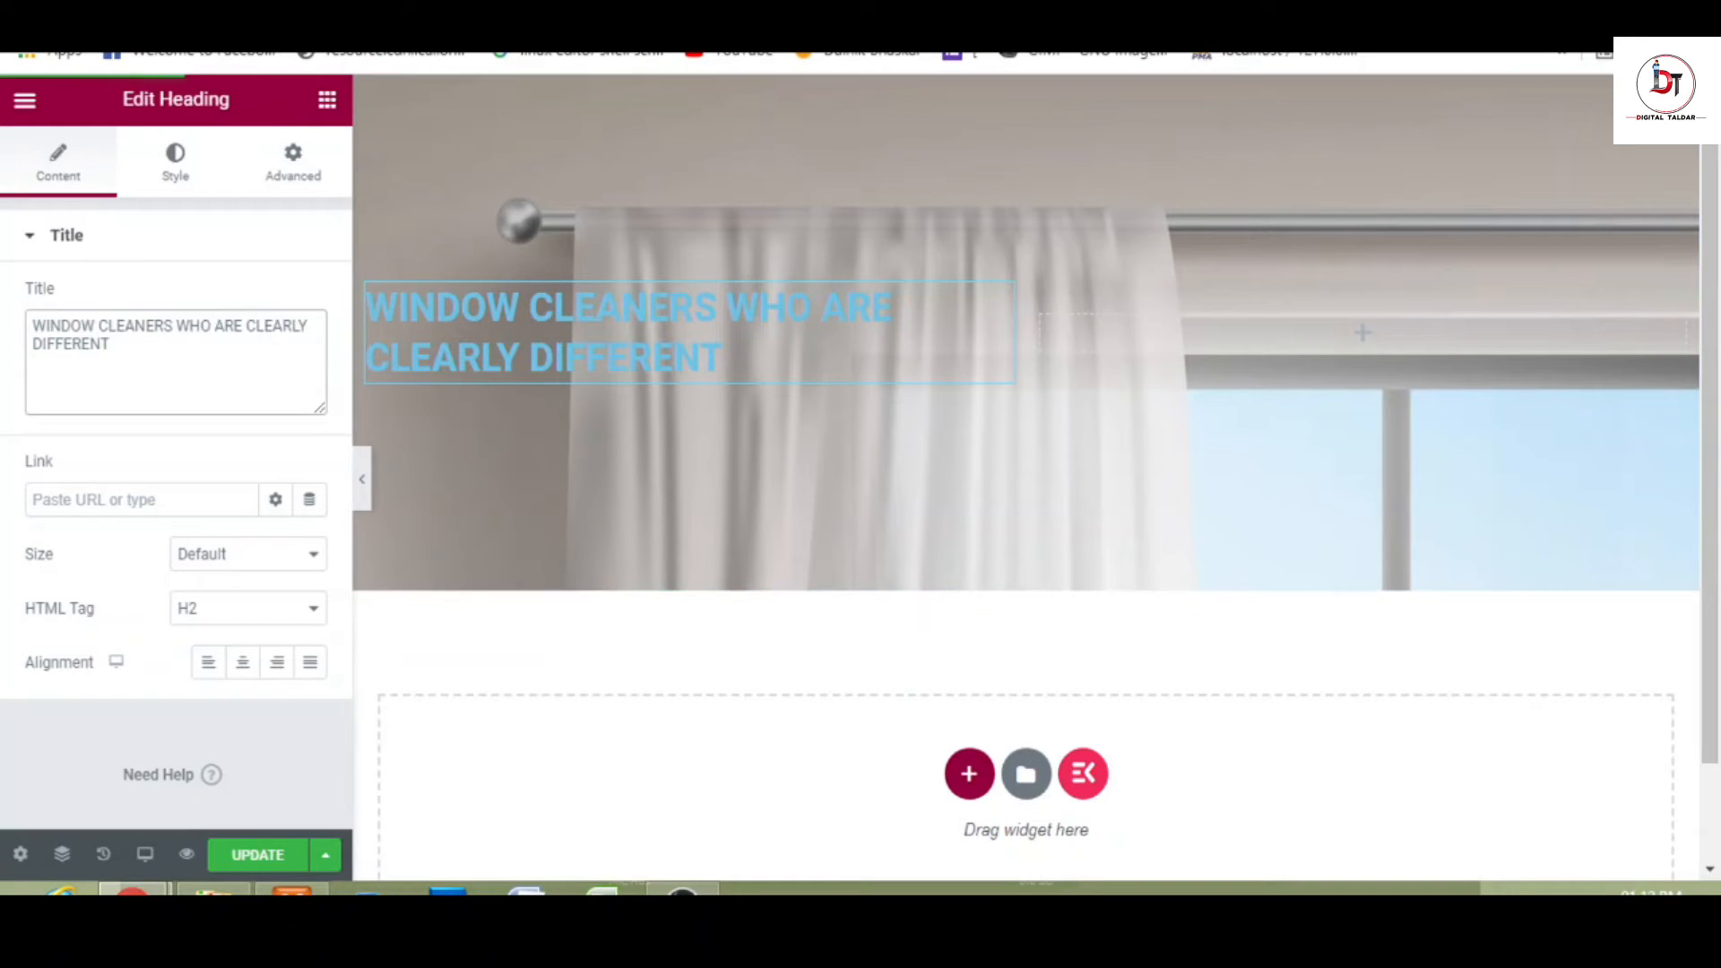
# - Copy the hex code 016fc5 of the blue in the browser color picker's color history
pyautogui.click(1481, 56)
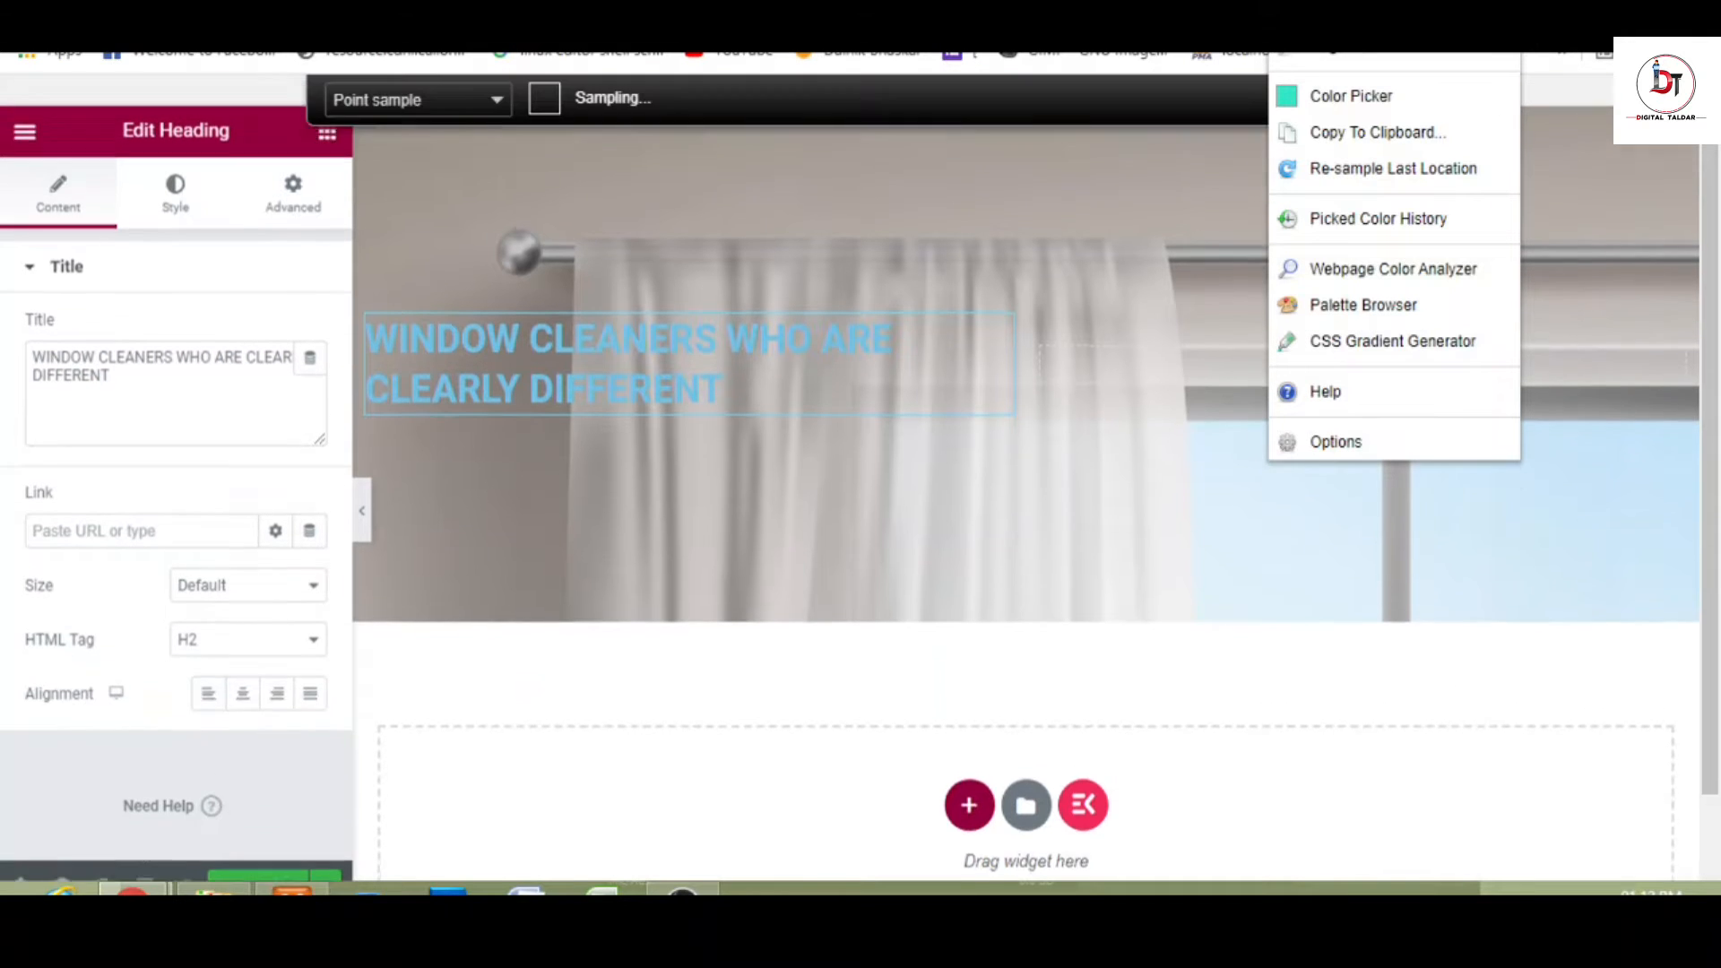
pyautogui.click(1418, 96)
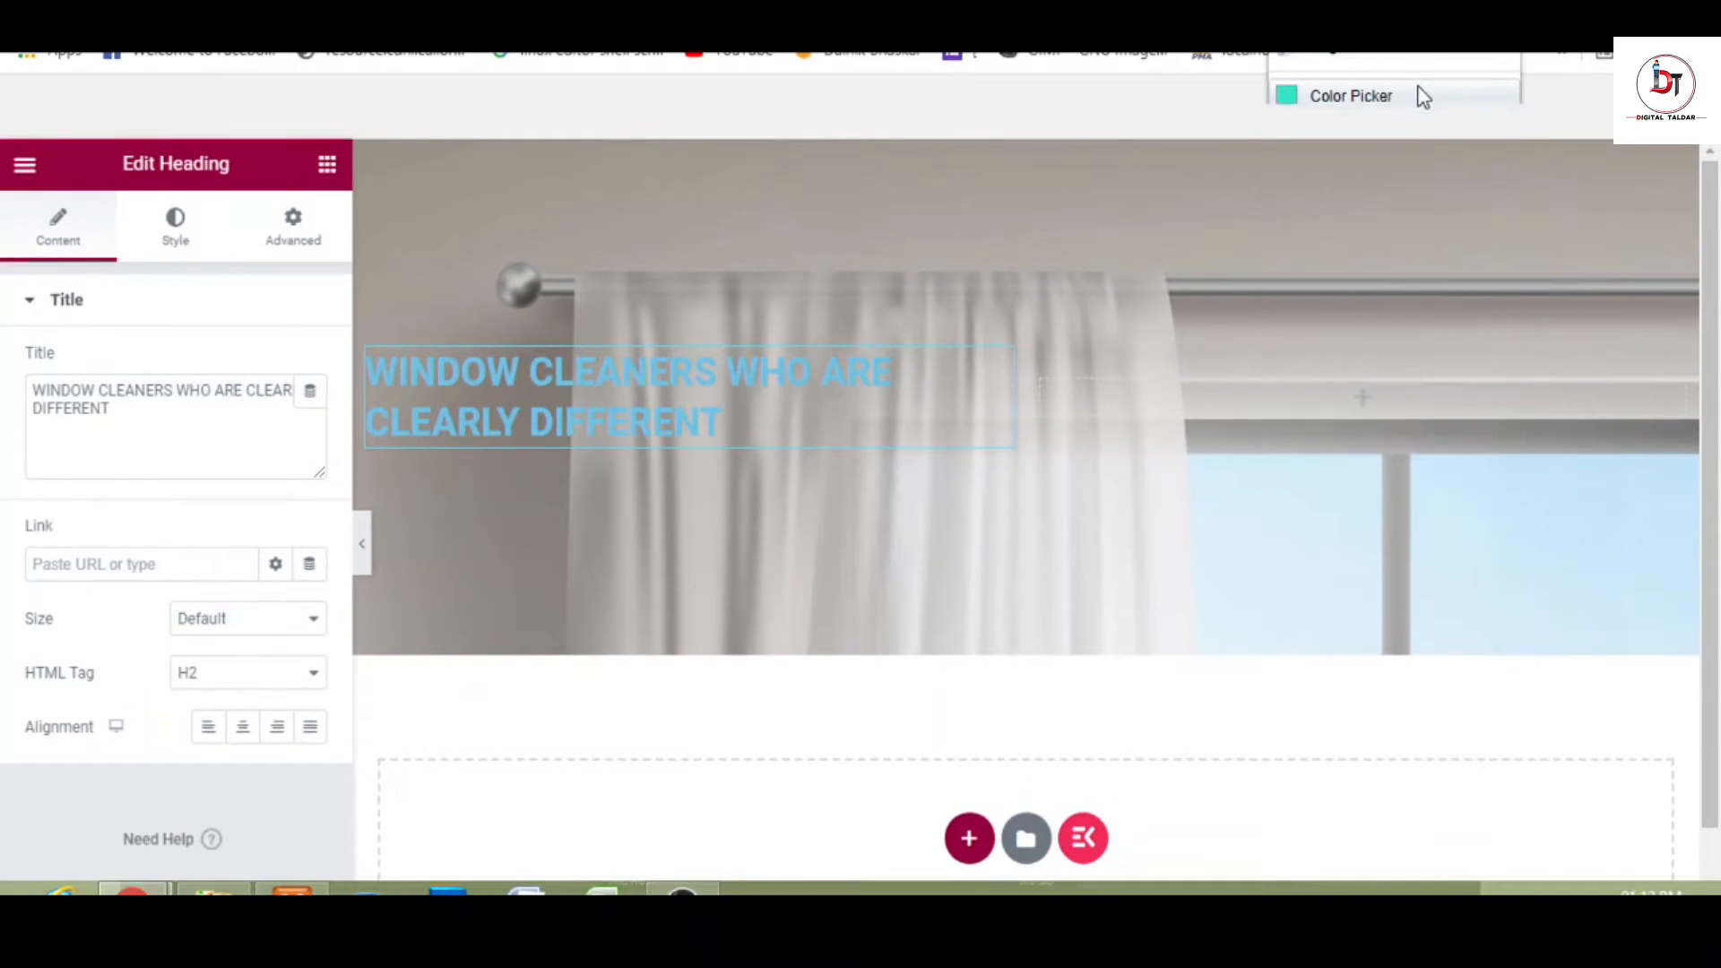
pyautogui.click(1395, 172)
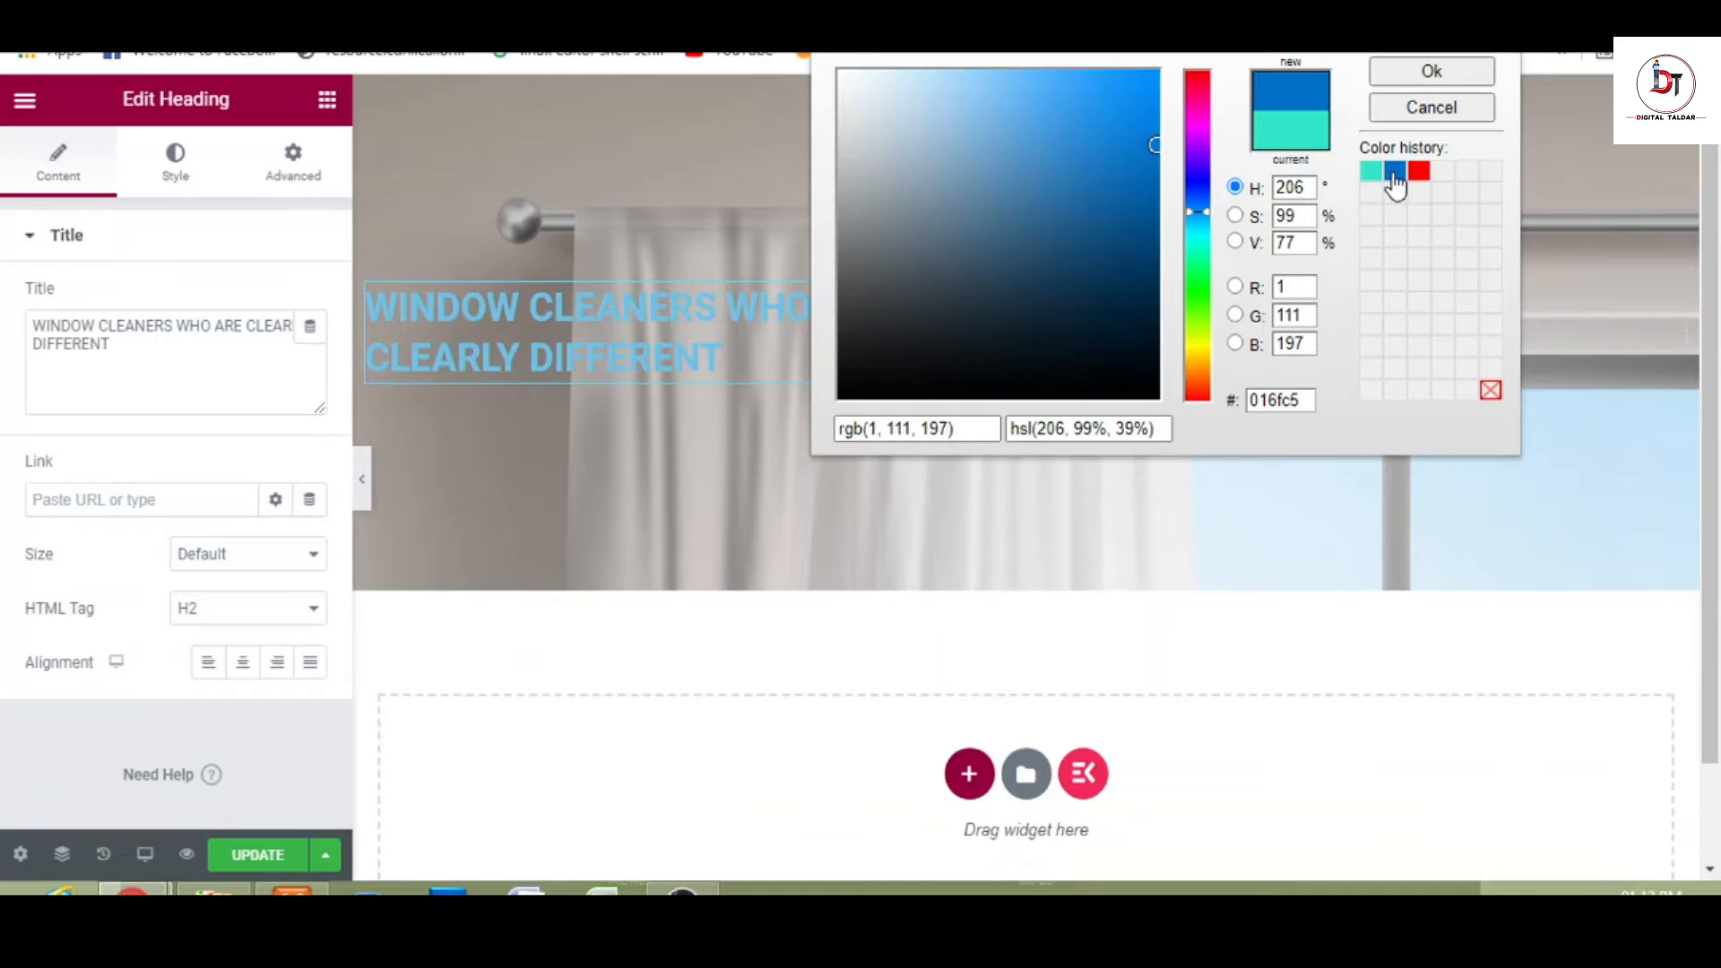
pyautogui.doubleClick(1260, 404)
pyautogui.hotkey('ctrl', 'c')
pyautogui.click(577, 324)
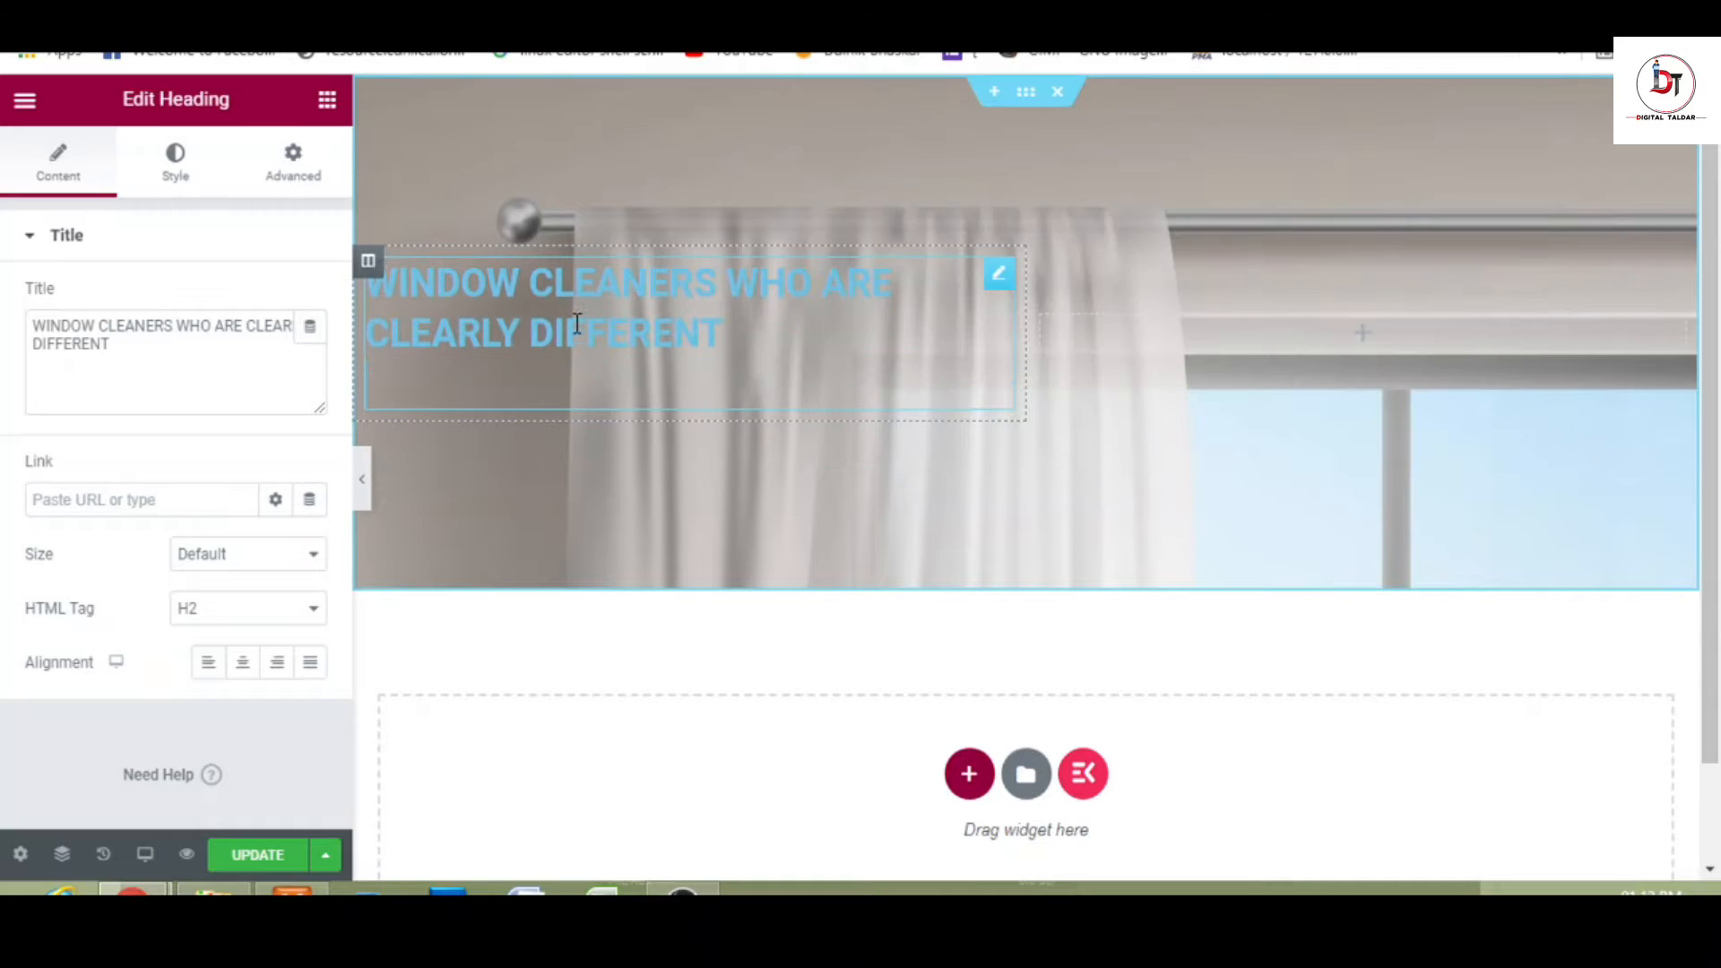
# - Set the heading's text color to the copied blue, 016fc5
pyautogui.click(176, 170)
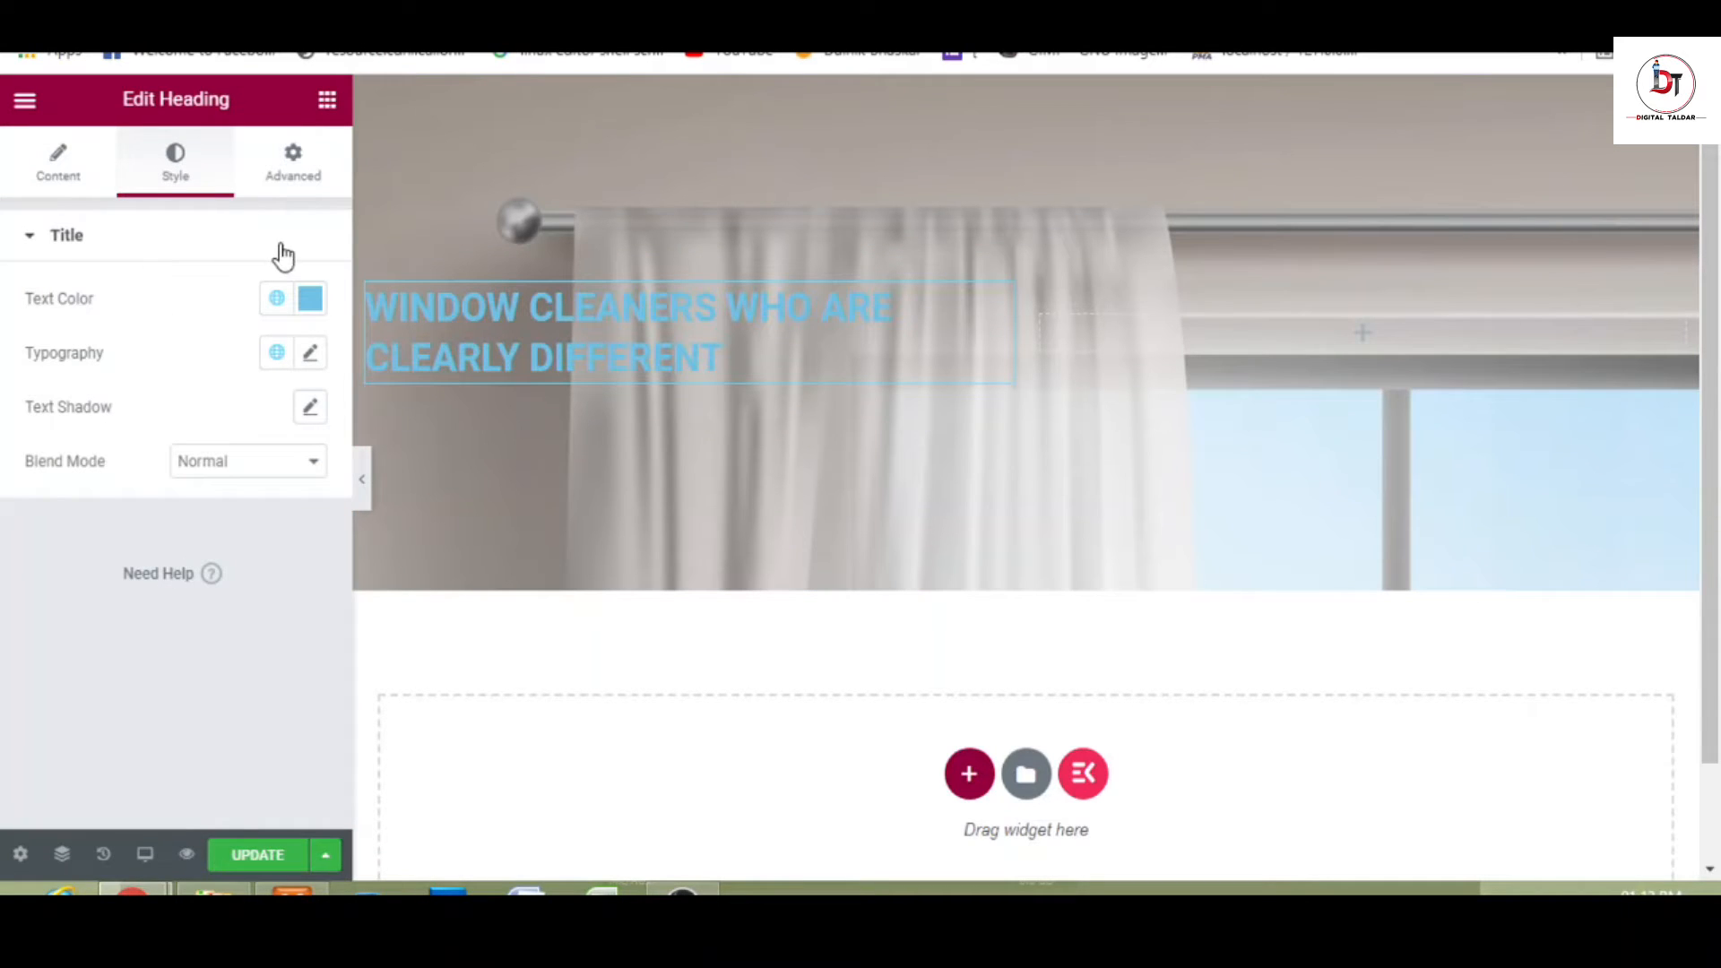
pyautogui.click(310, 303)
pyautogui.click(370, 682)
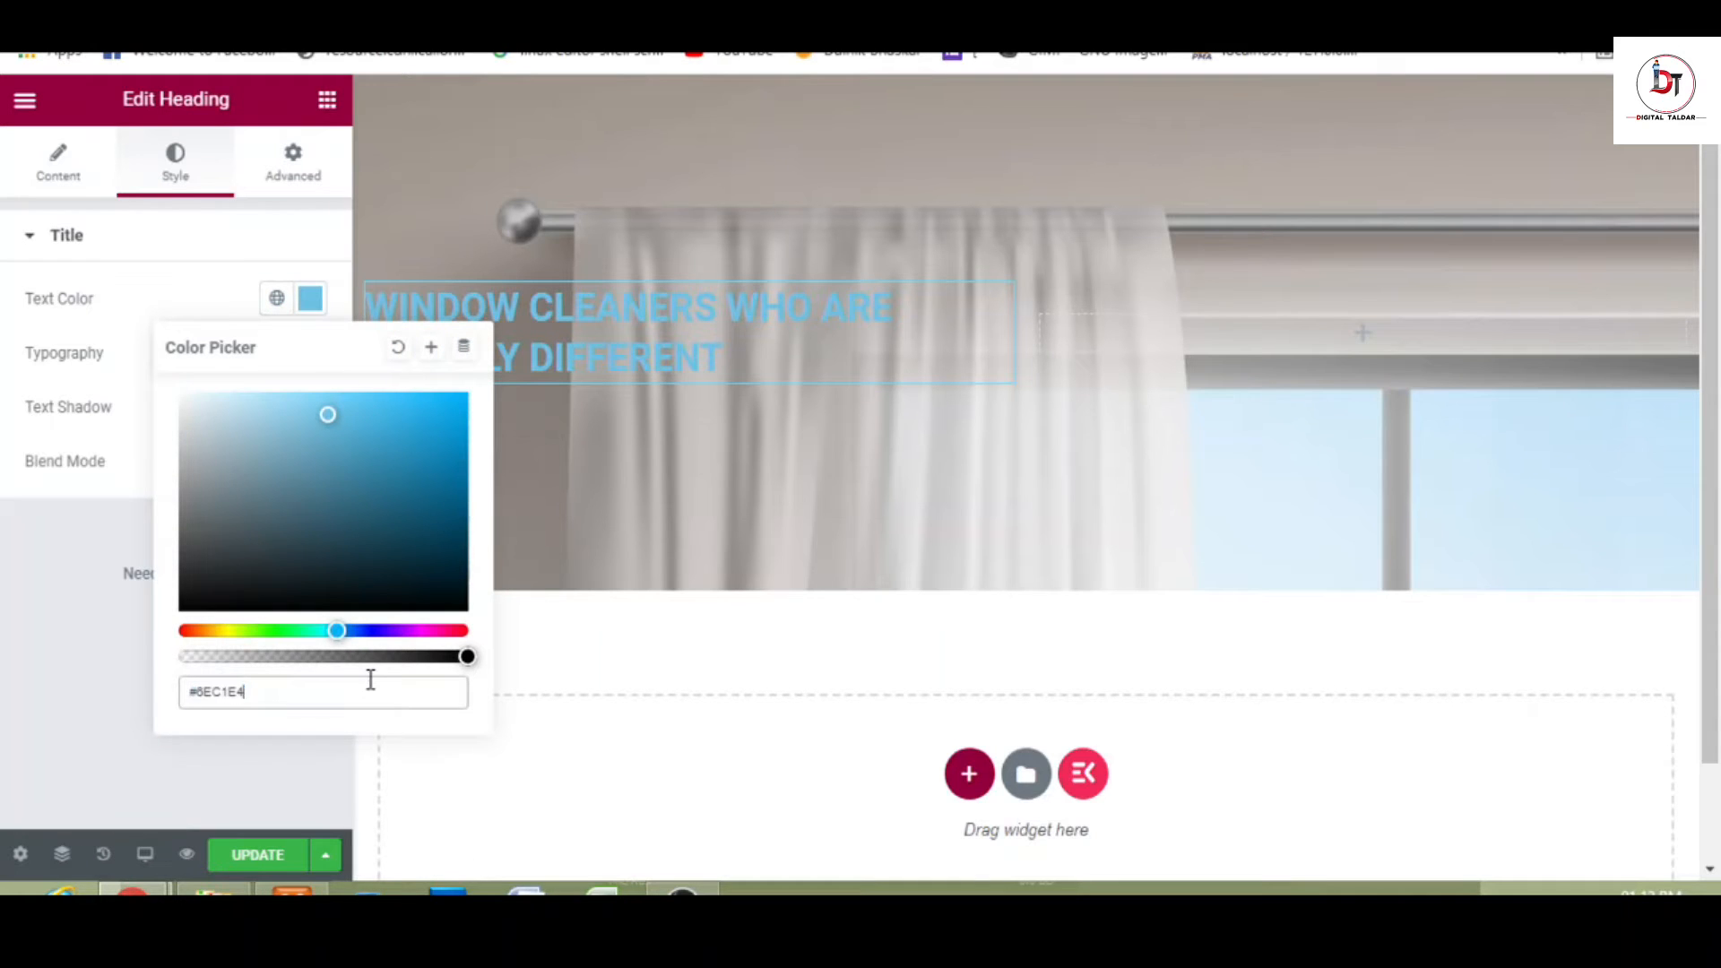
pyautogui.hotkey('ctrl', 'v')
pyautogui.tripleClick(335, 691)
pyautogui.hotkey('ctrl', 'v')
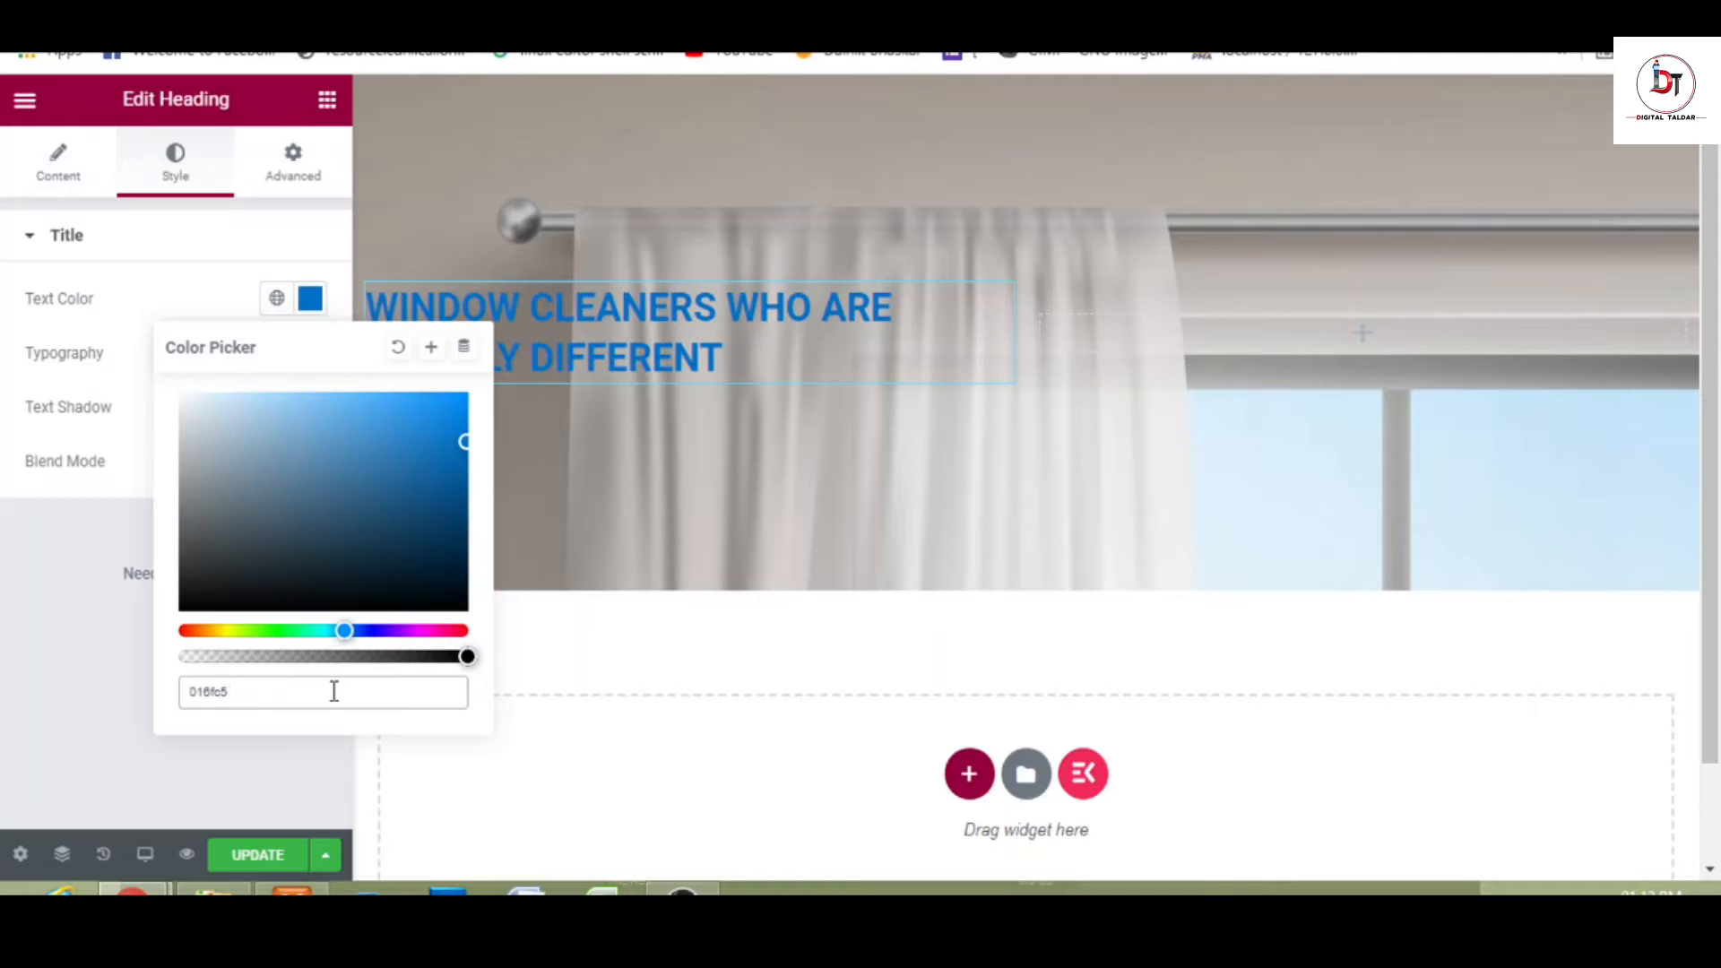
pyautogui.click(317, 310)
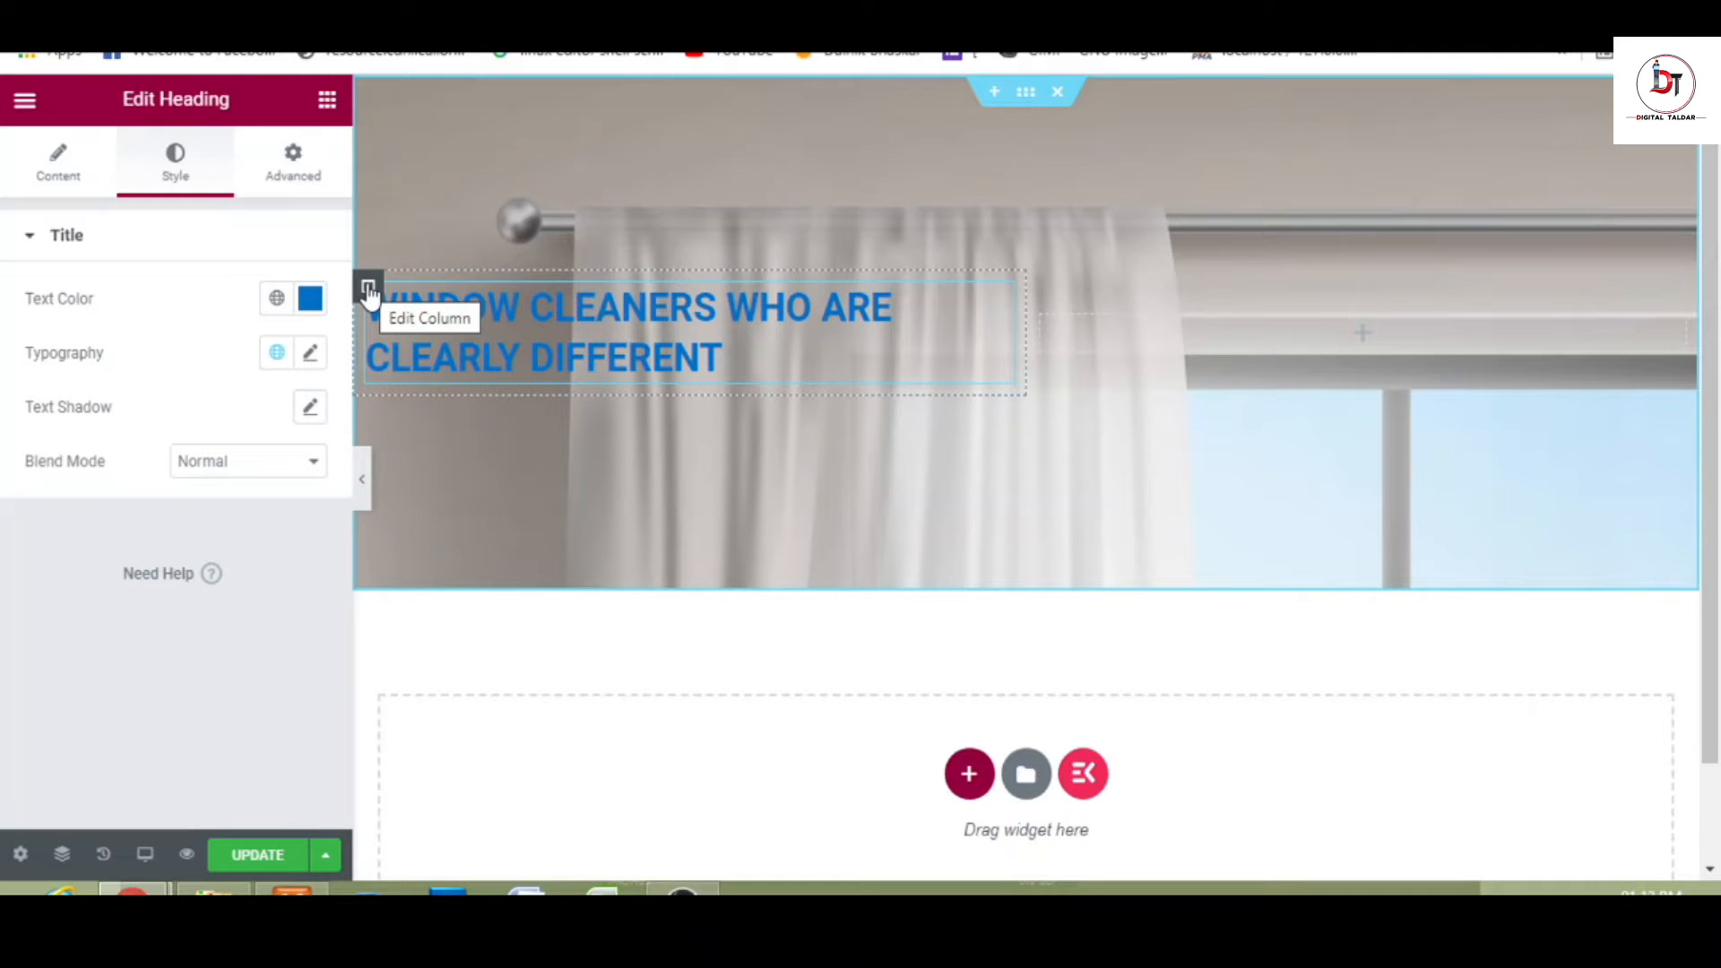
# - Give the column containing the heading a Classic background in white
pyautogui.click(368, 290)
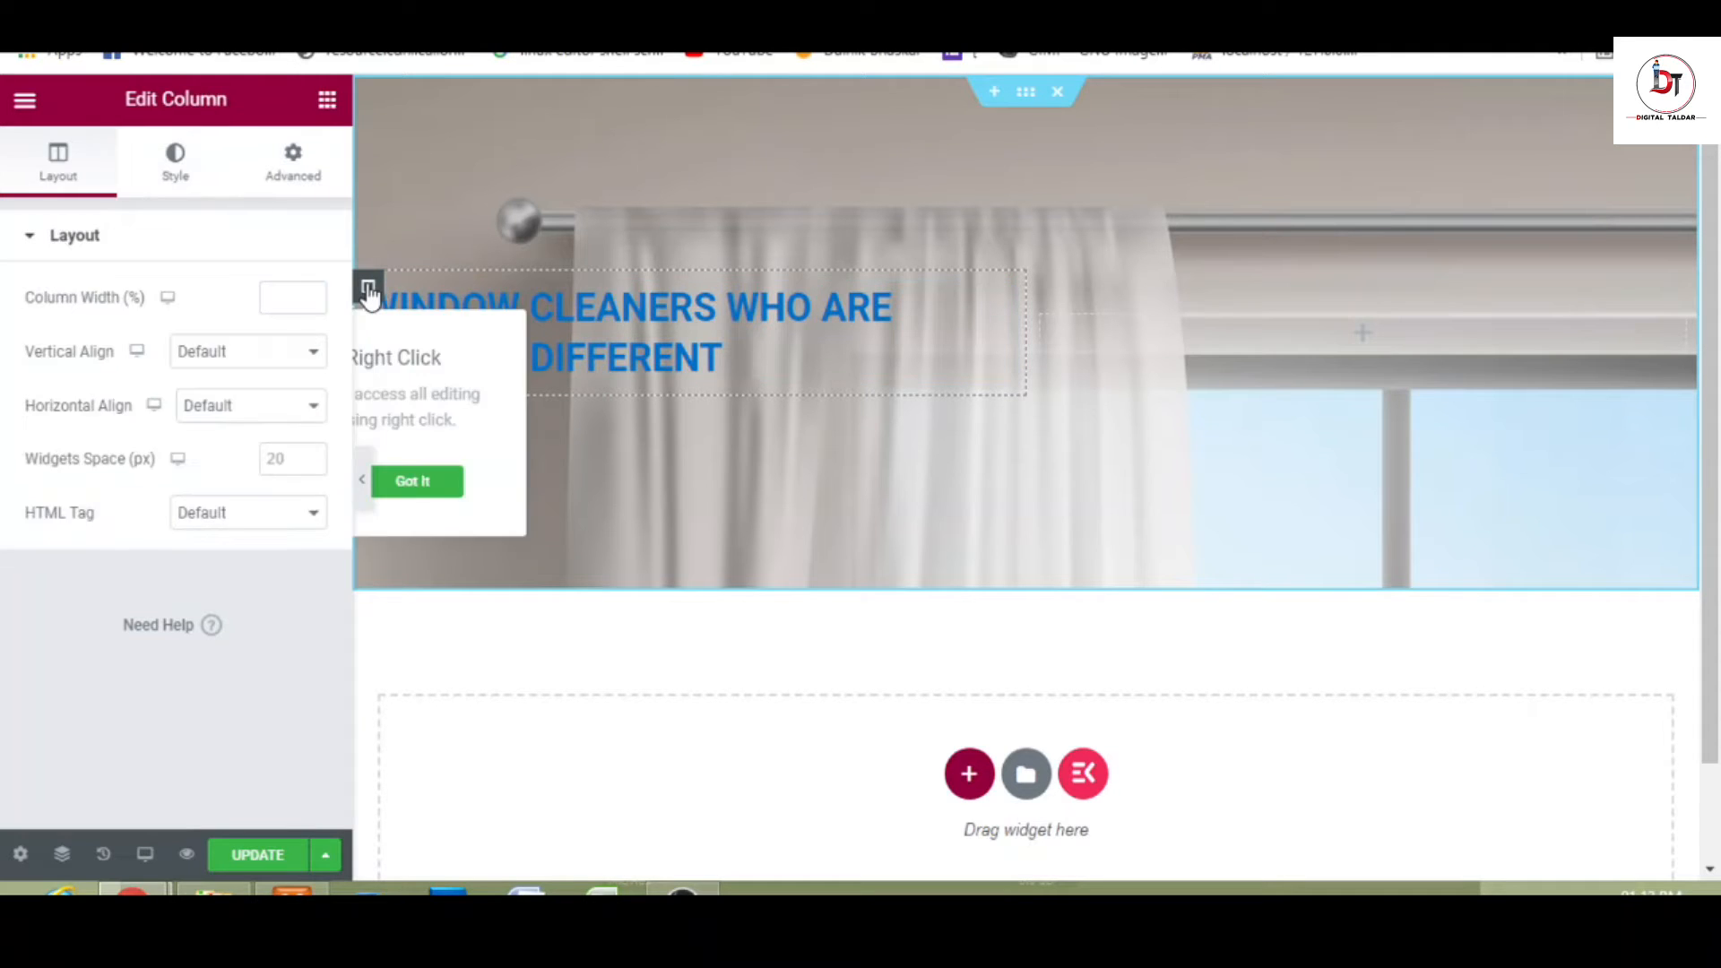
pyautogui.click(179, 182)
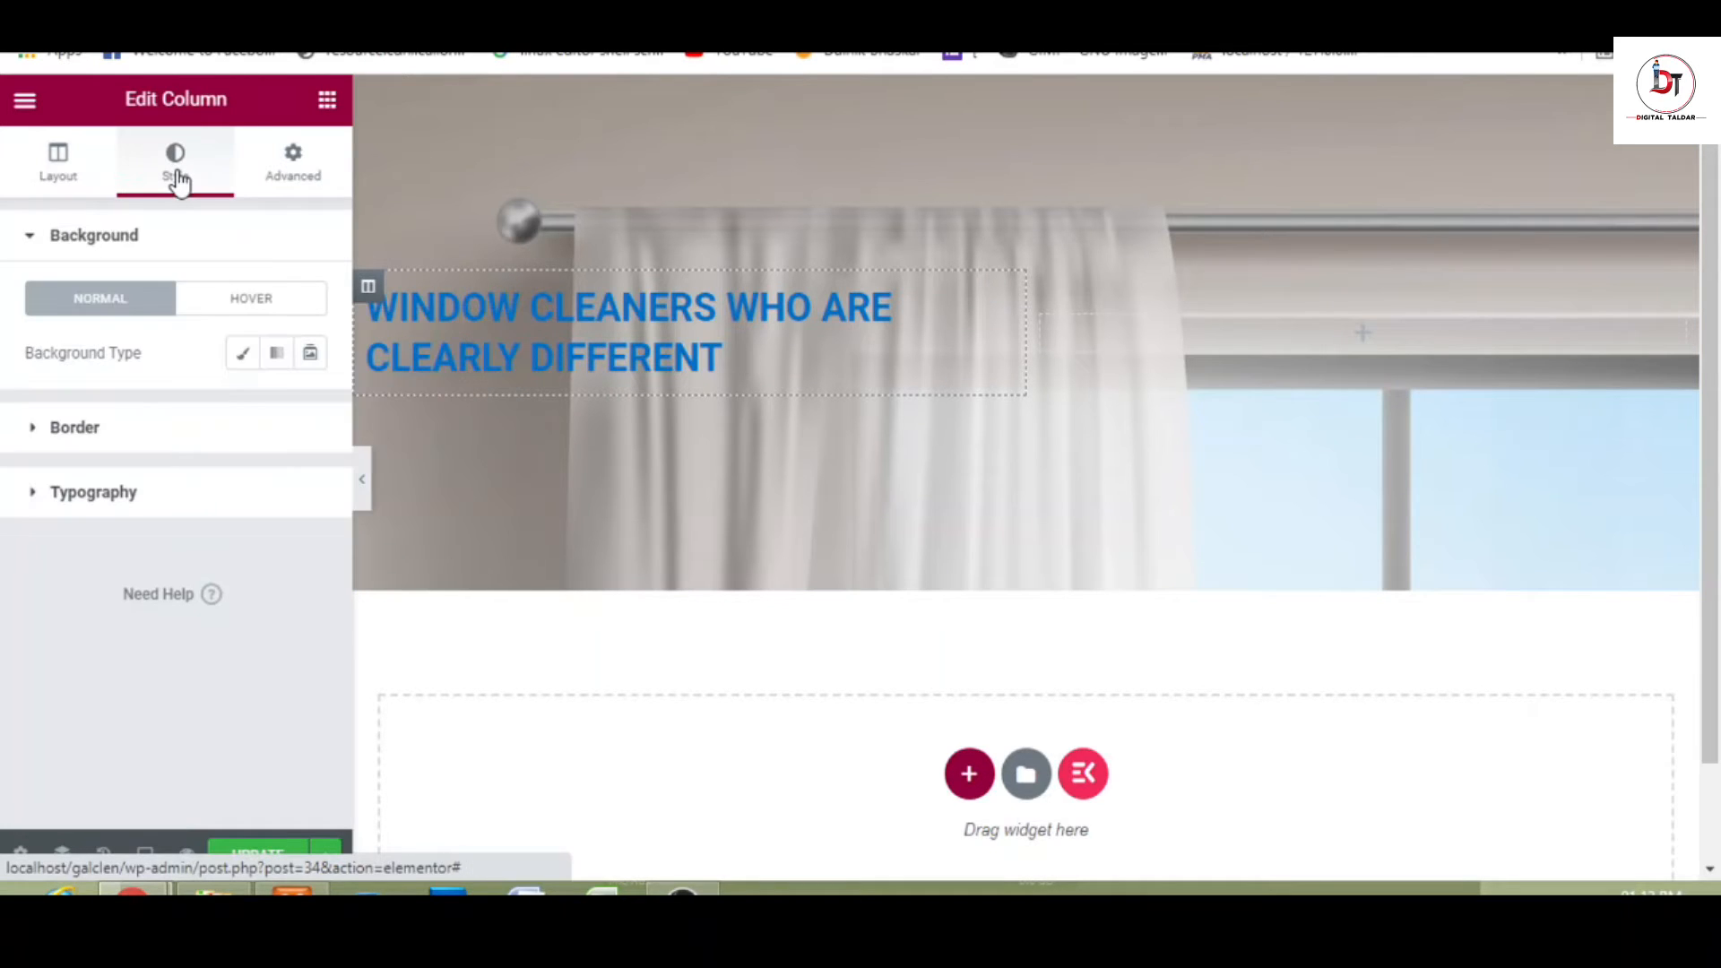
pyautogui.click(242, 356)
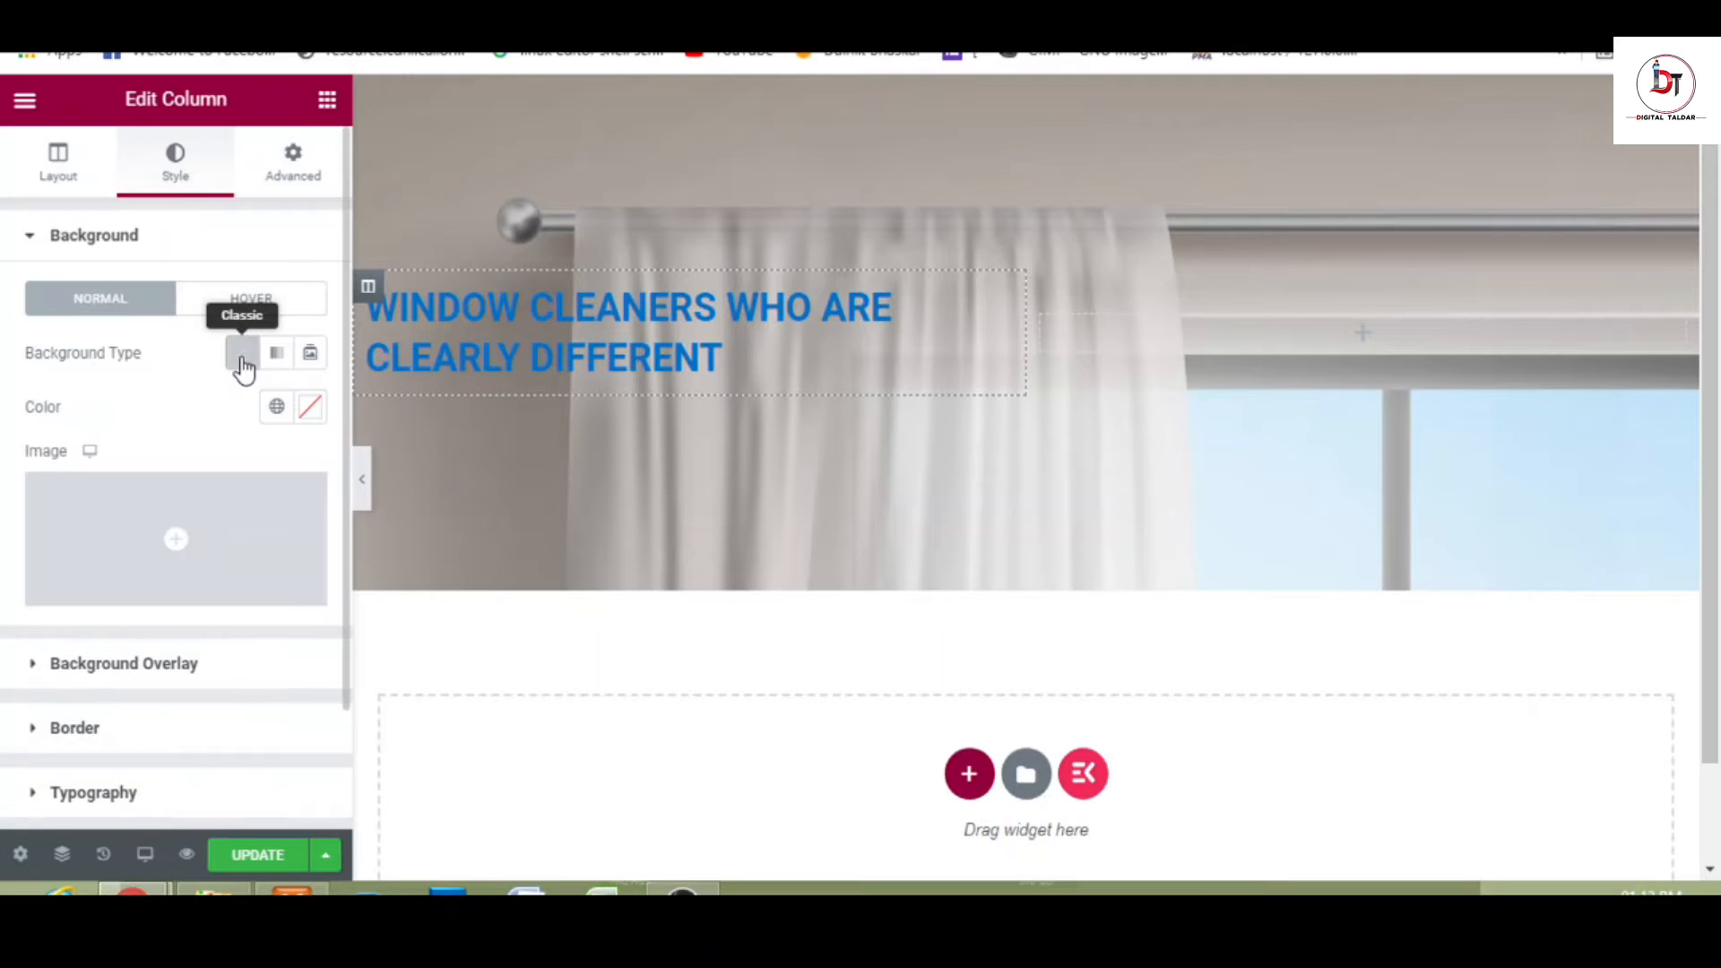
pyautogui.click(316, 408)
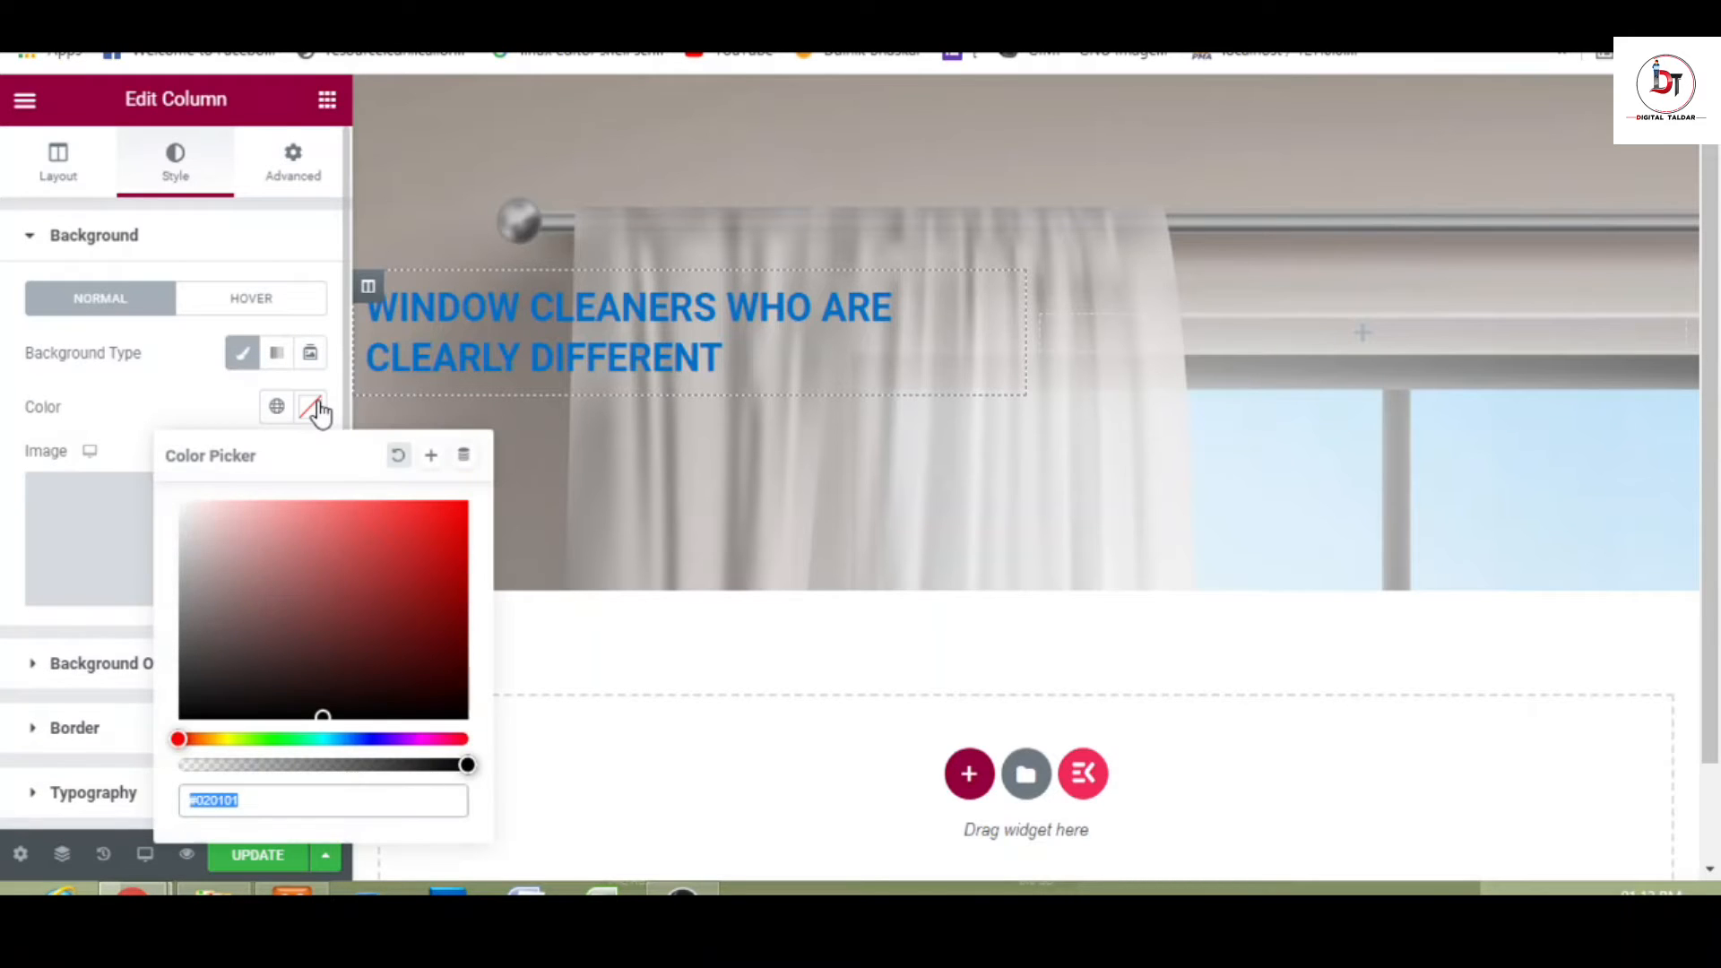
pyautogui.moveTo(214, 500); pyautogui.dragTo(184, 504)
pyautogui.click(110, 411)
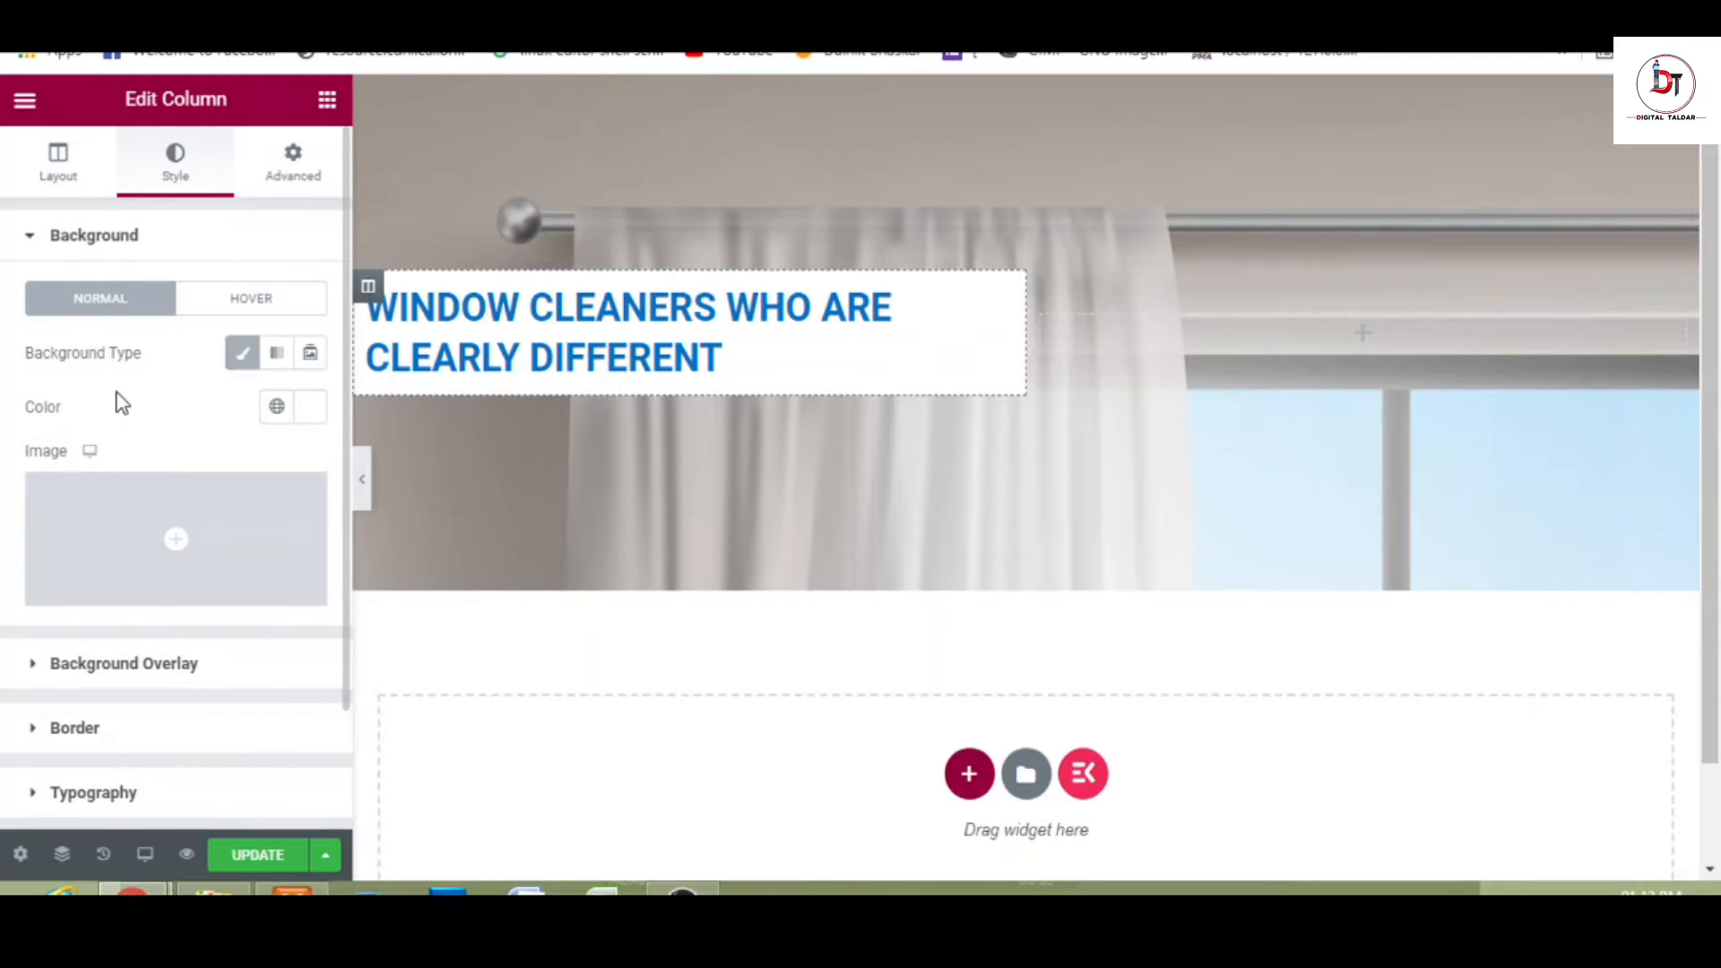
# - Set the heading's typography font family to Montserrat
pyautogui.click(500, 323)
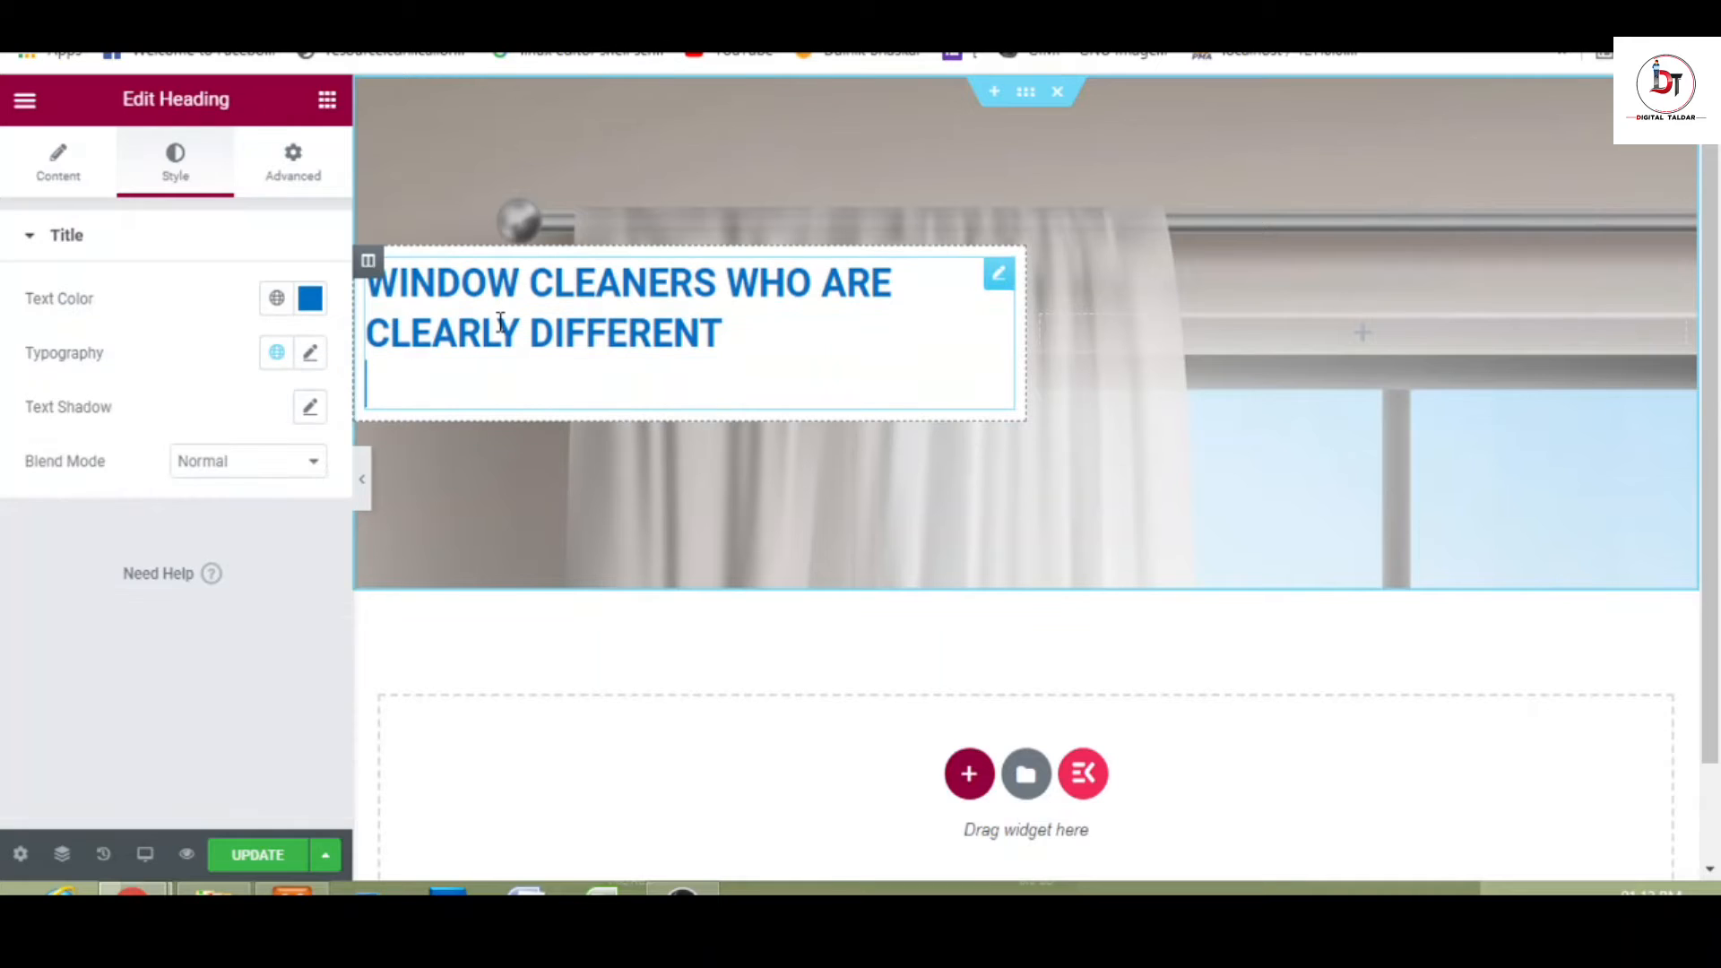
pyautogui.click(311, 355)
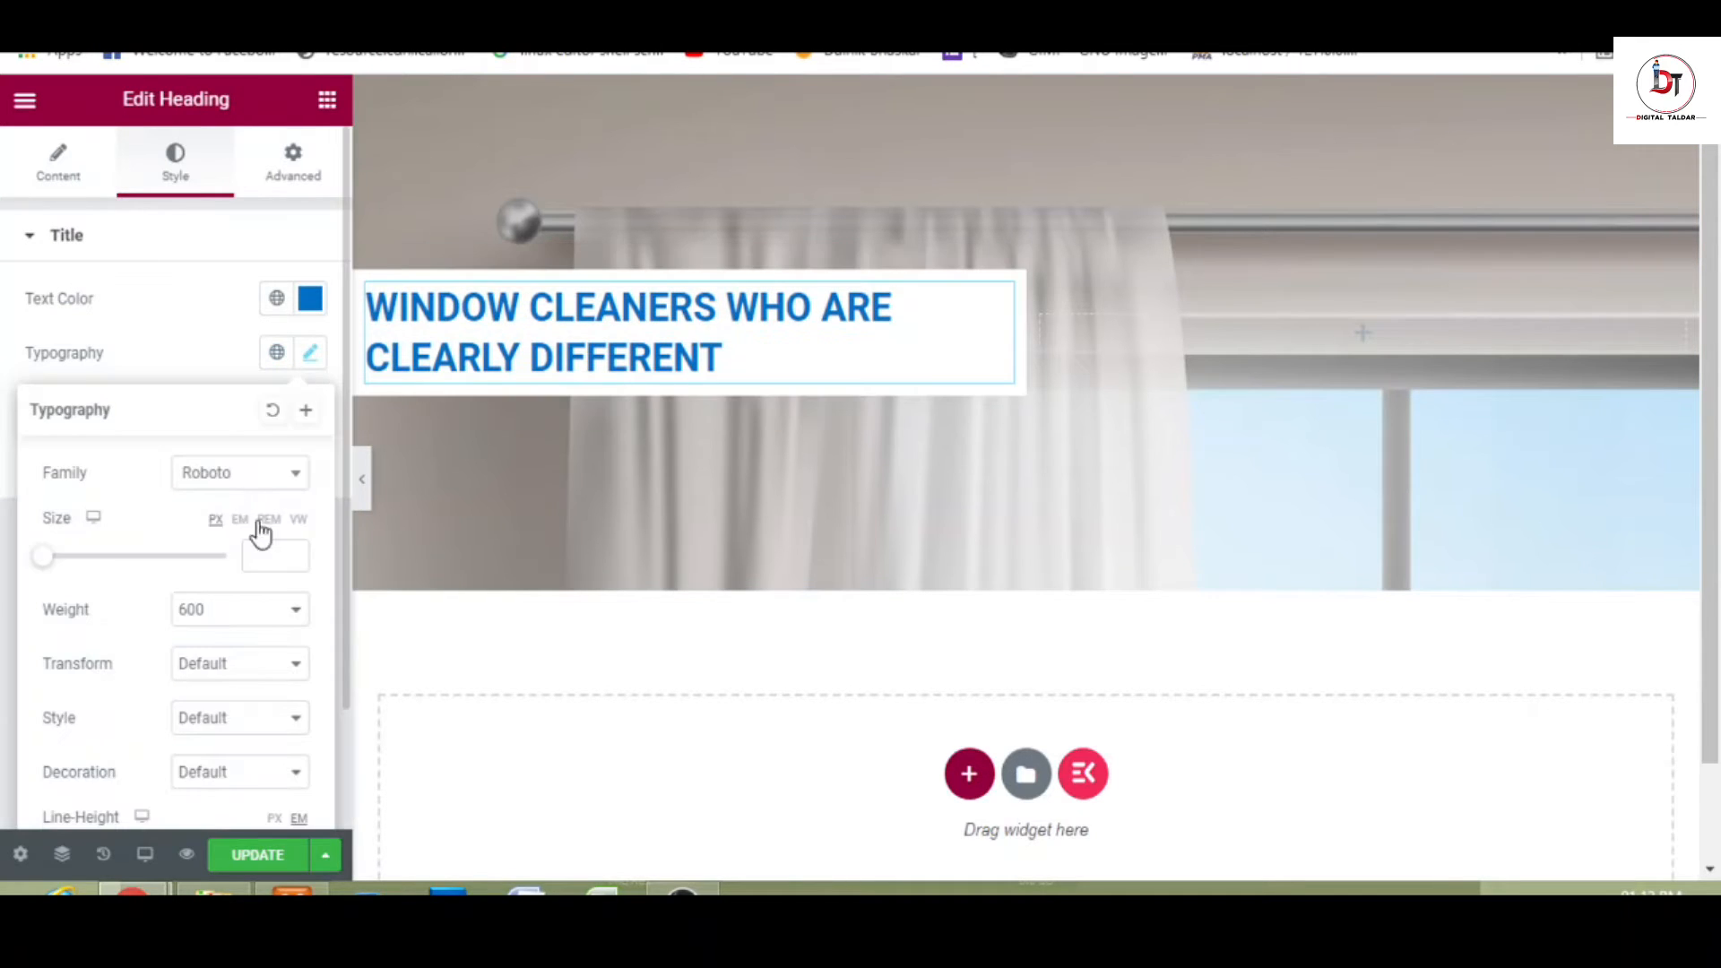
pyautogui.click(290, 485)
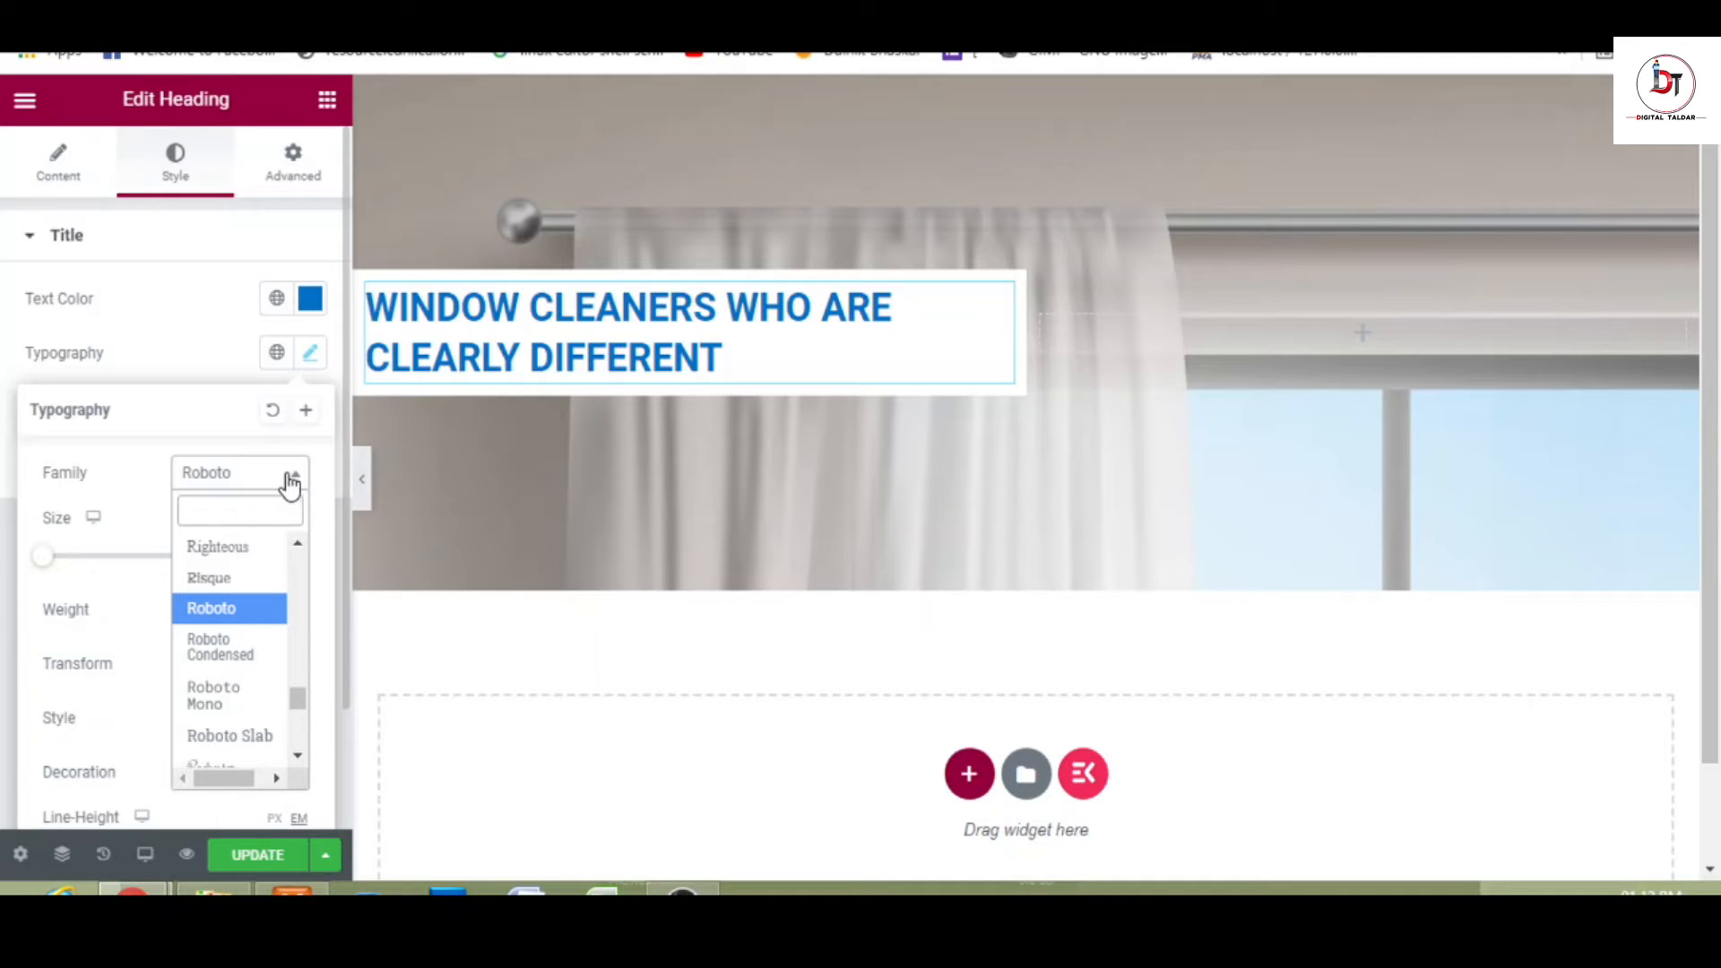
pyautogui.write('mont')
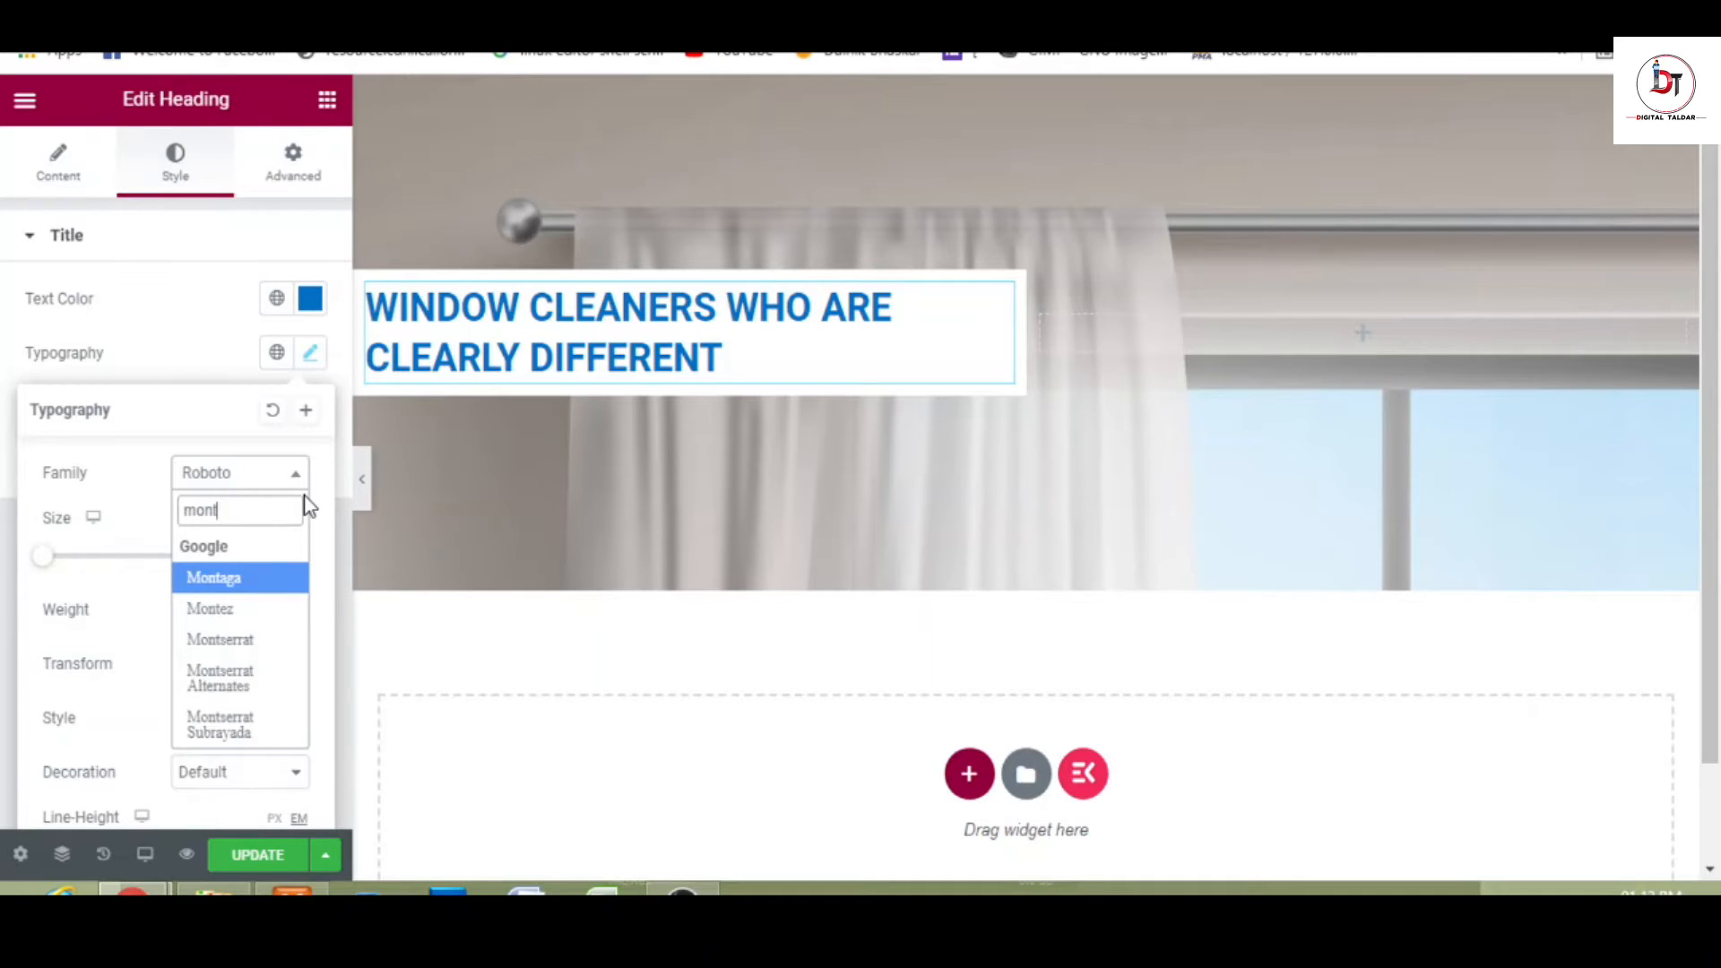
pyautogui.click(246, 642)
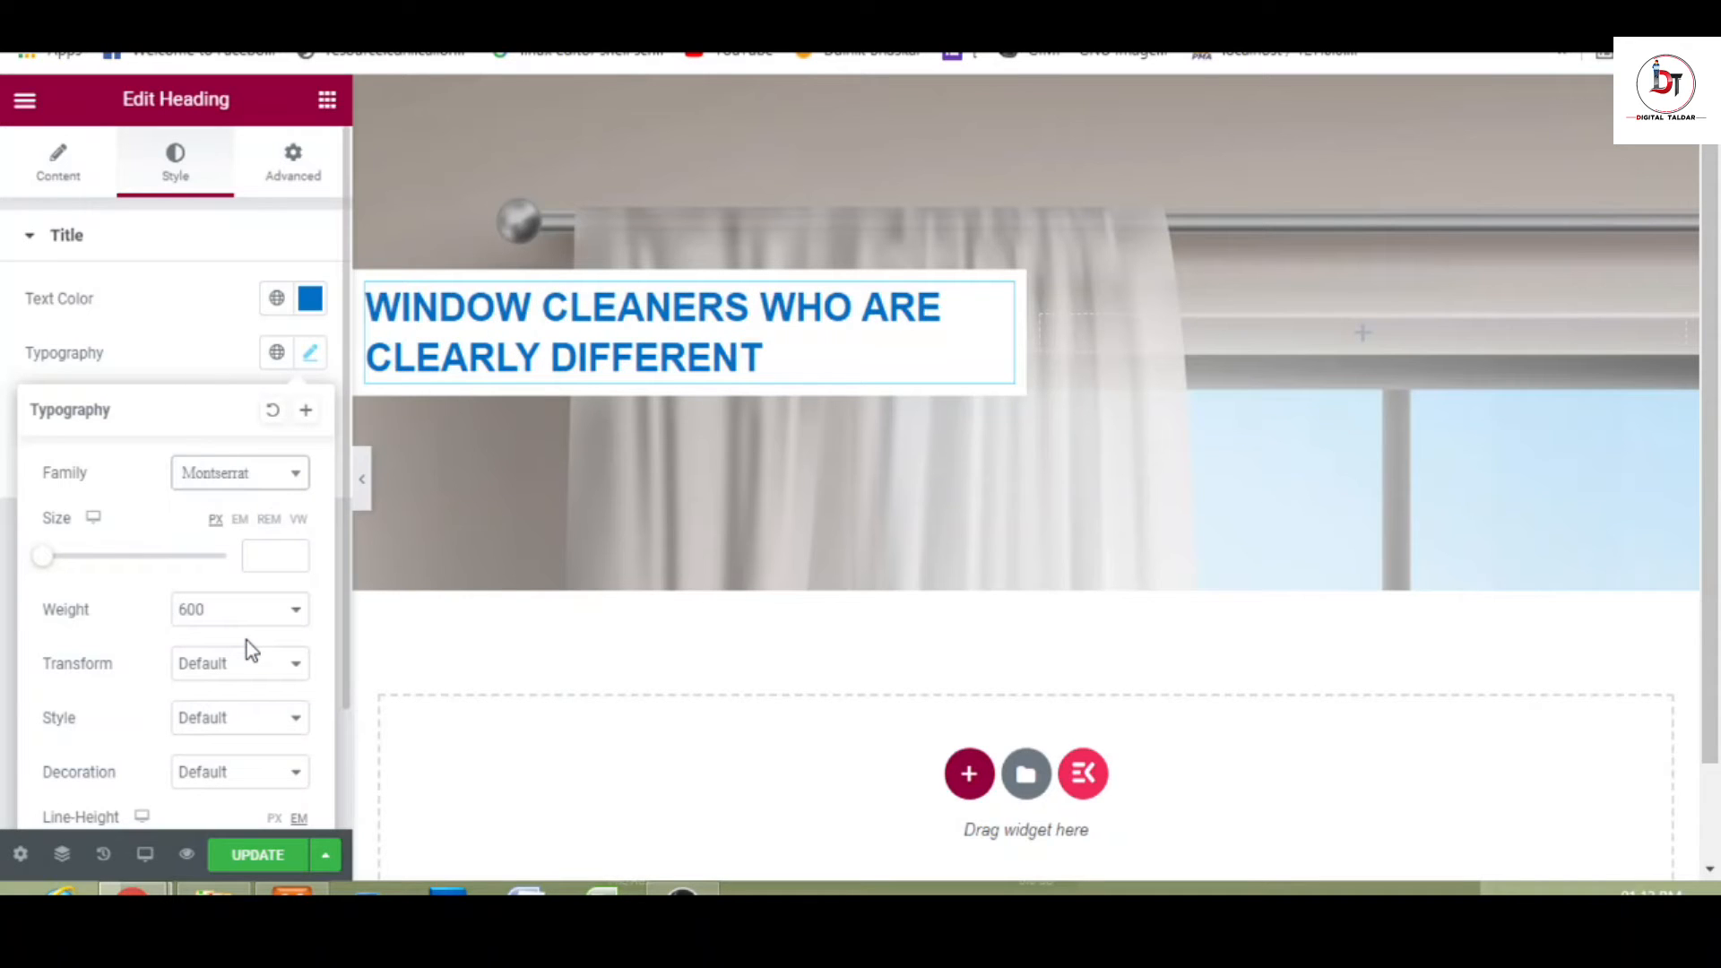
pyautogui.click(186, 297)
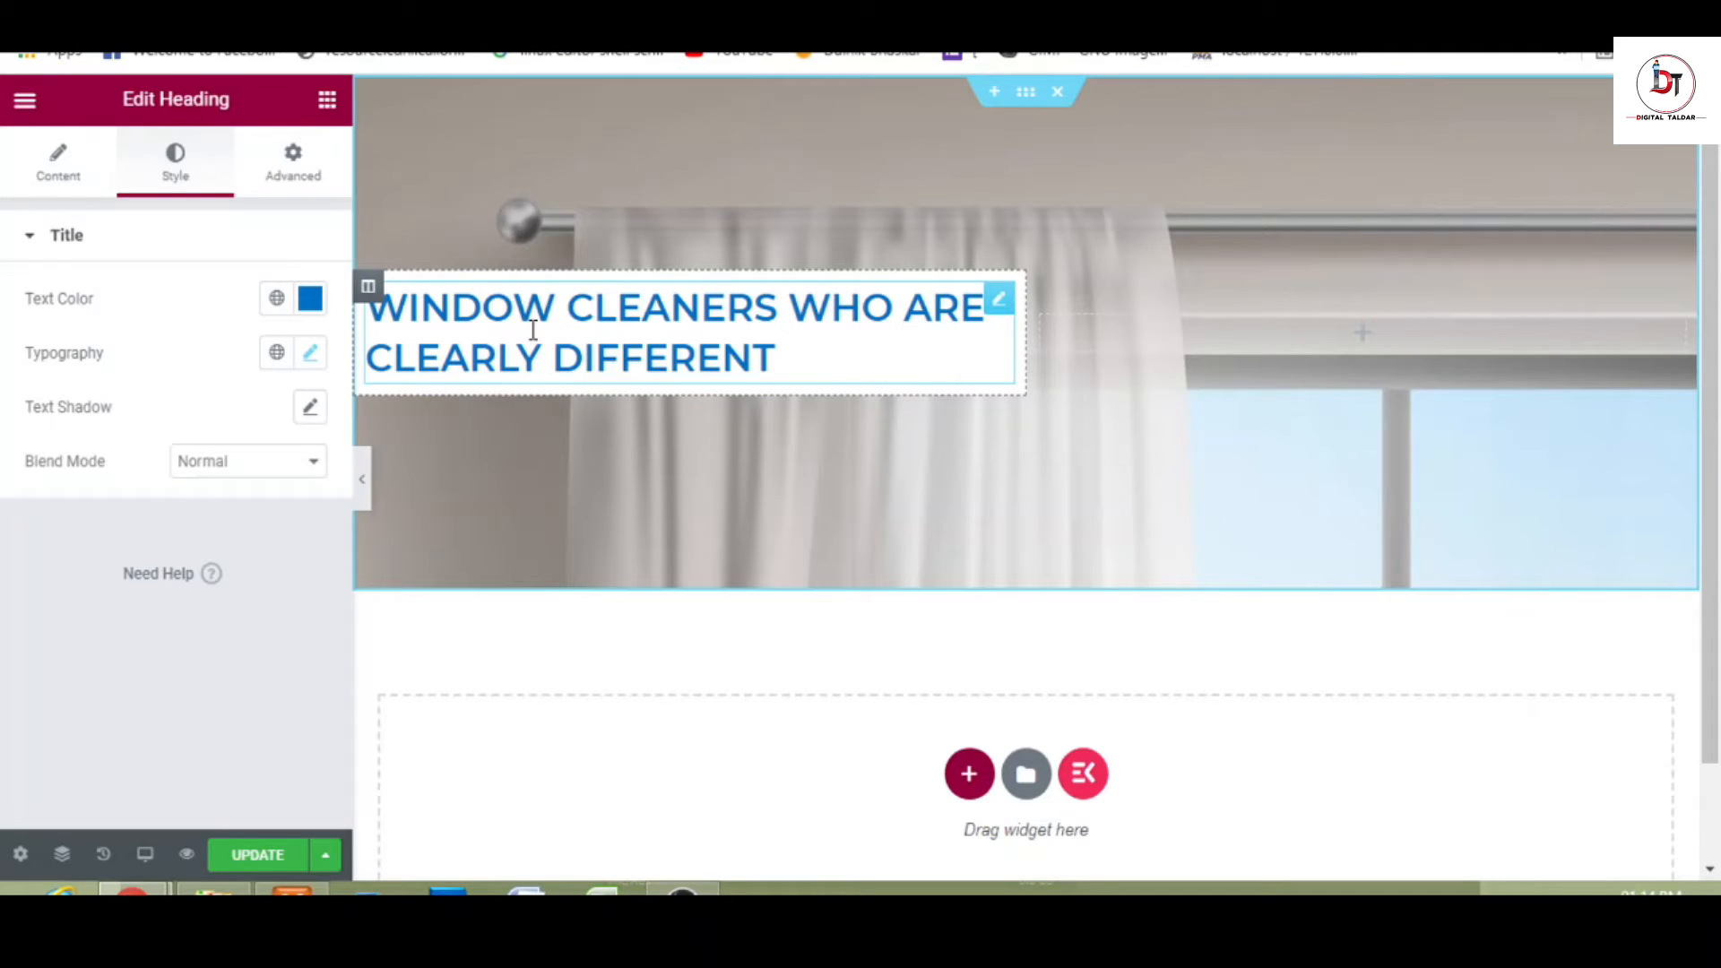
# - Set the heading's font weight to 900 and its size to 2.5 EM, and preview the hero at full width
pyautogui.click(311, 354)
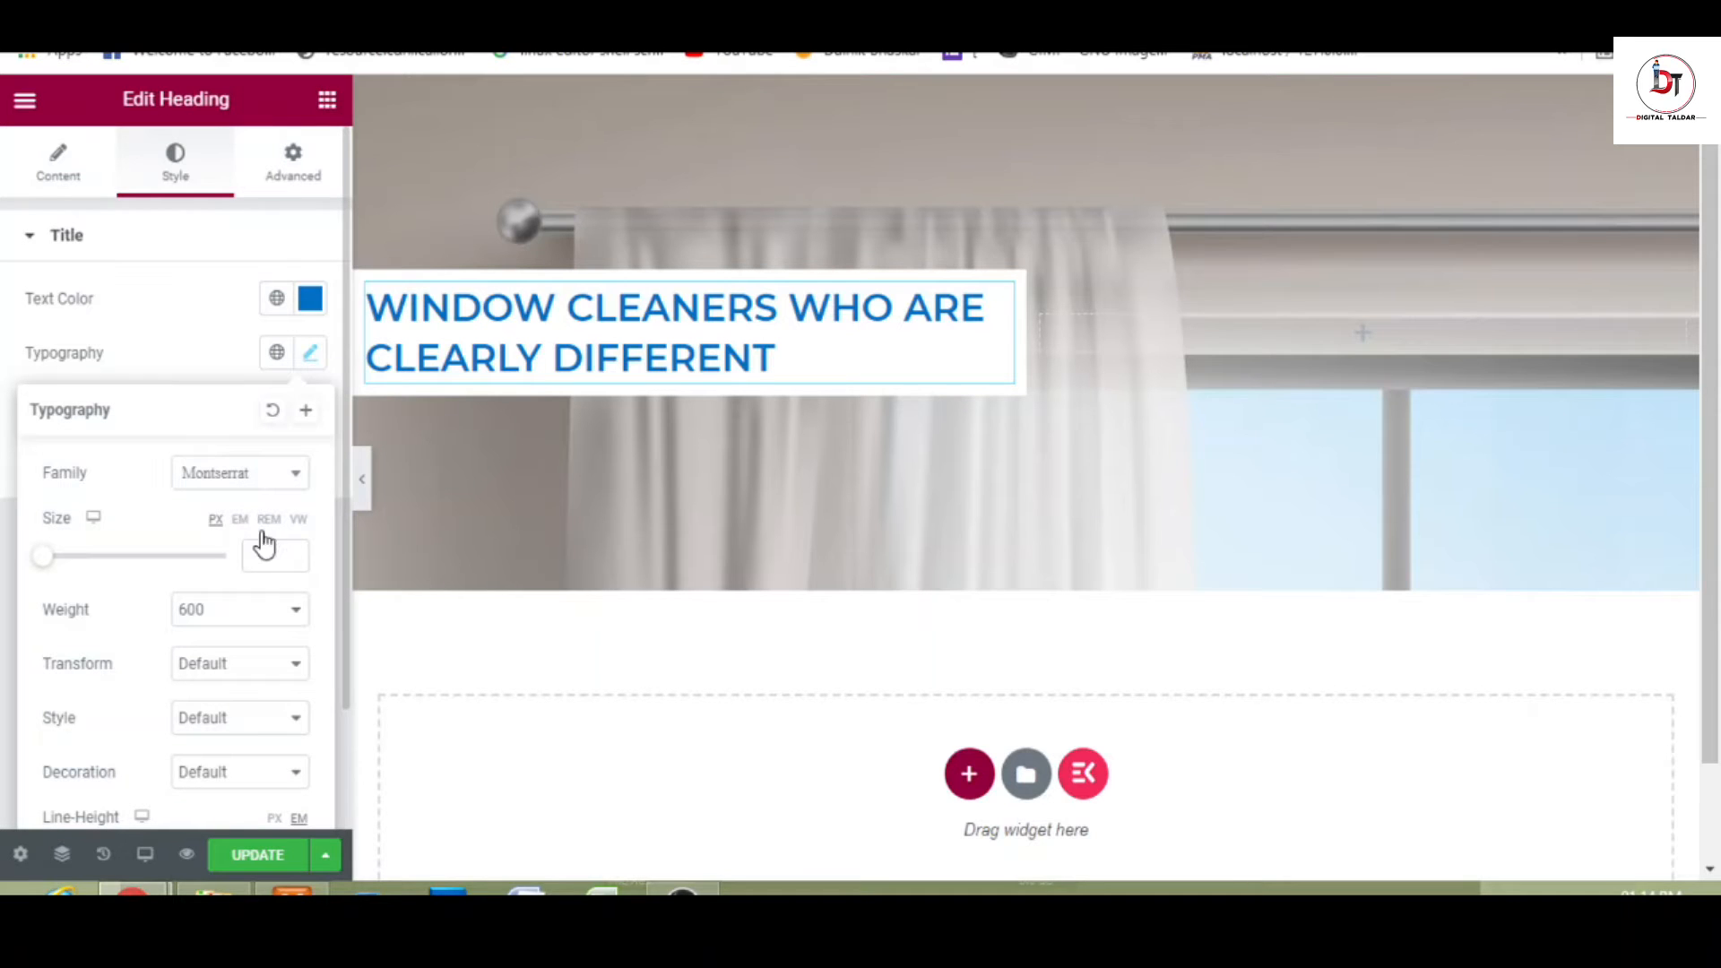
pyautogui.click(248, 623)
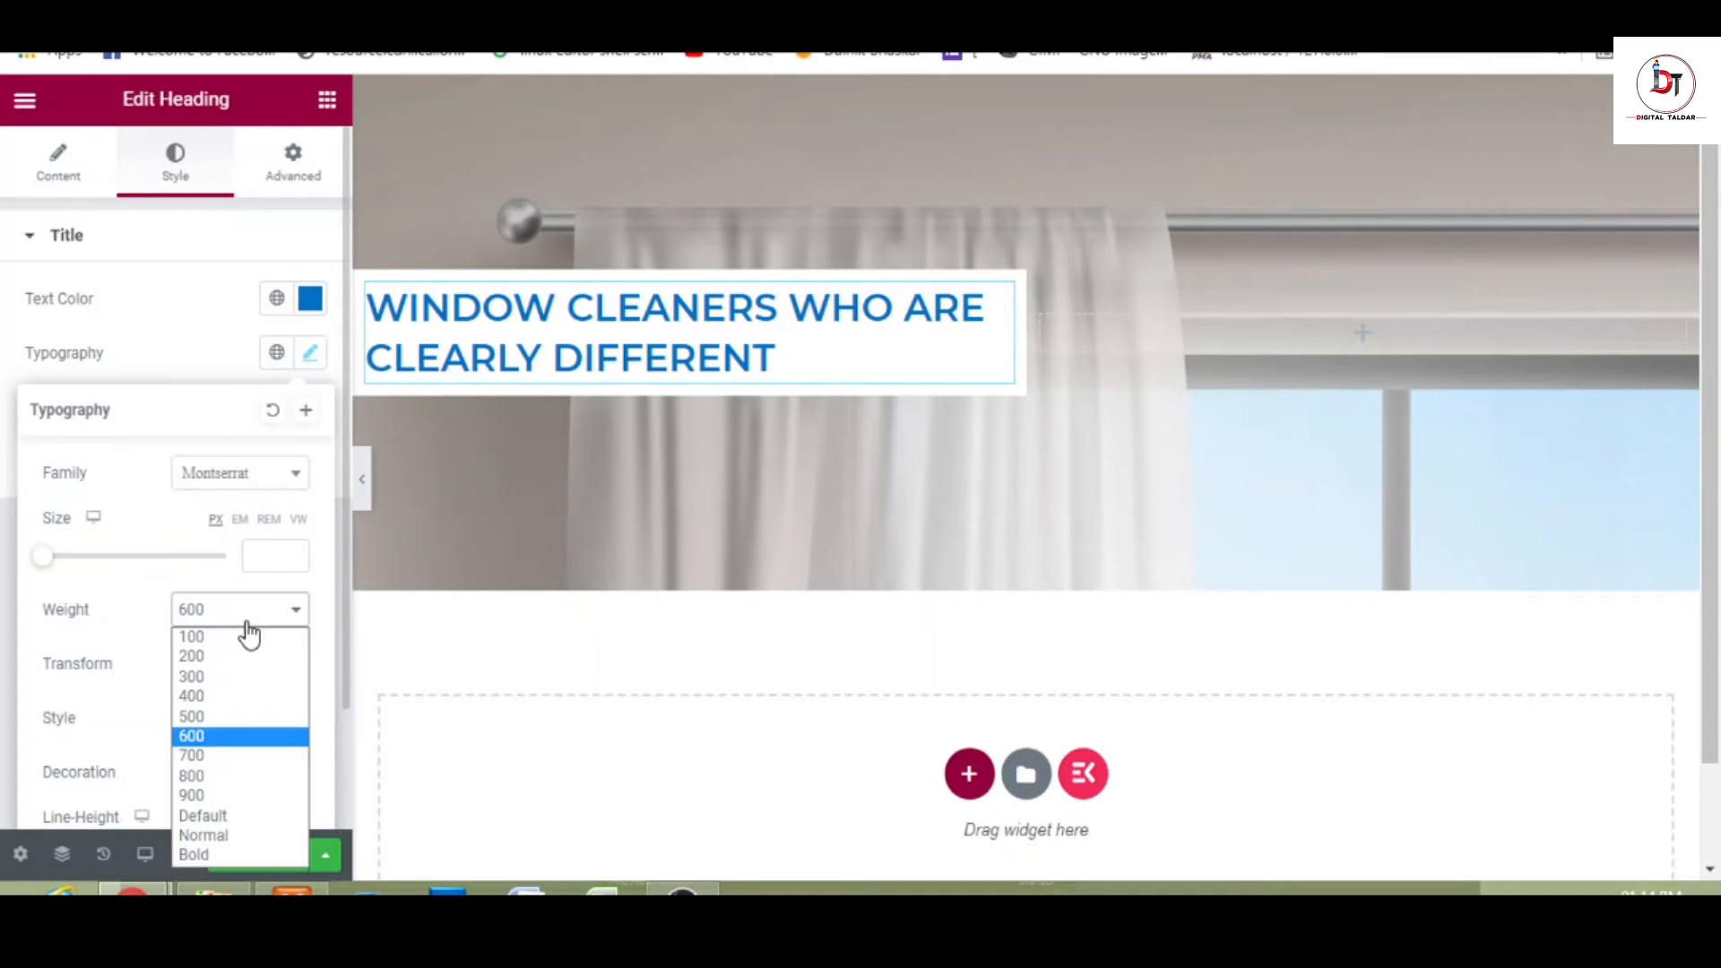
pyautogui.click(207, 795)
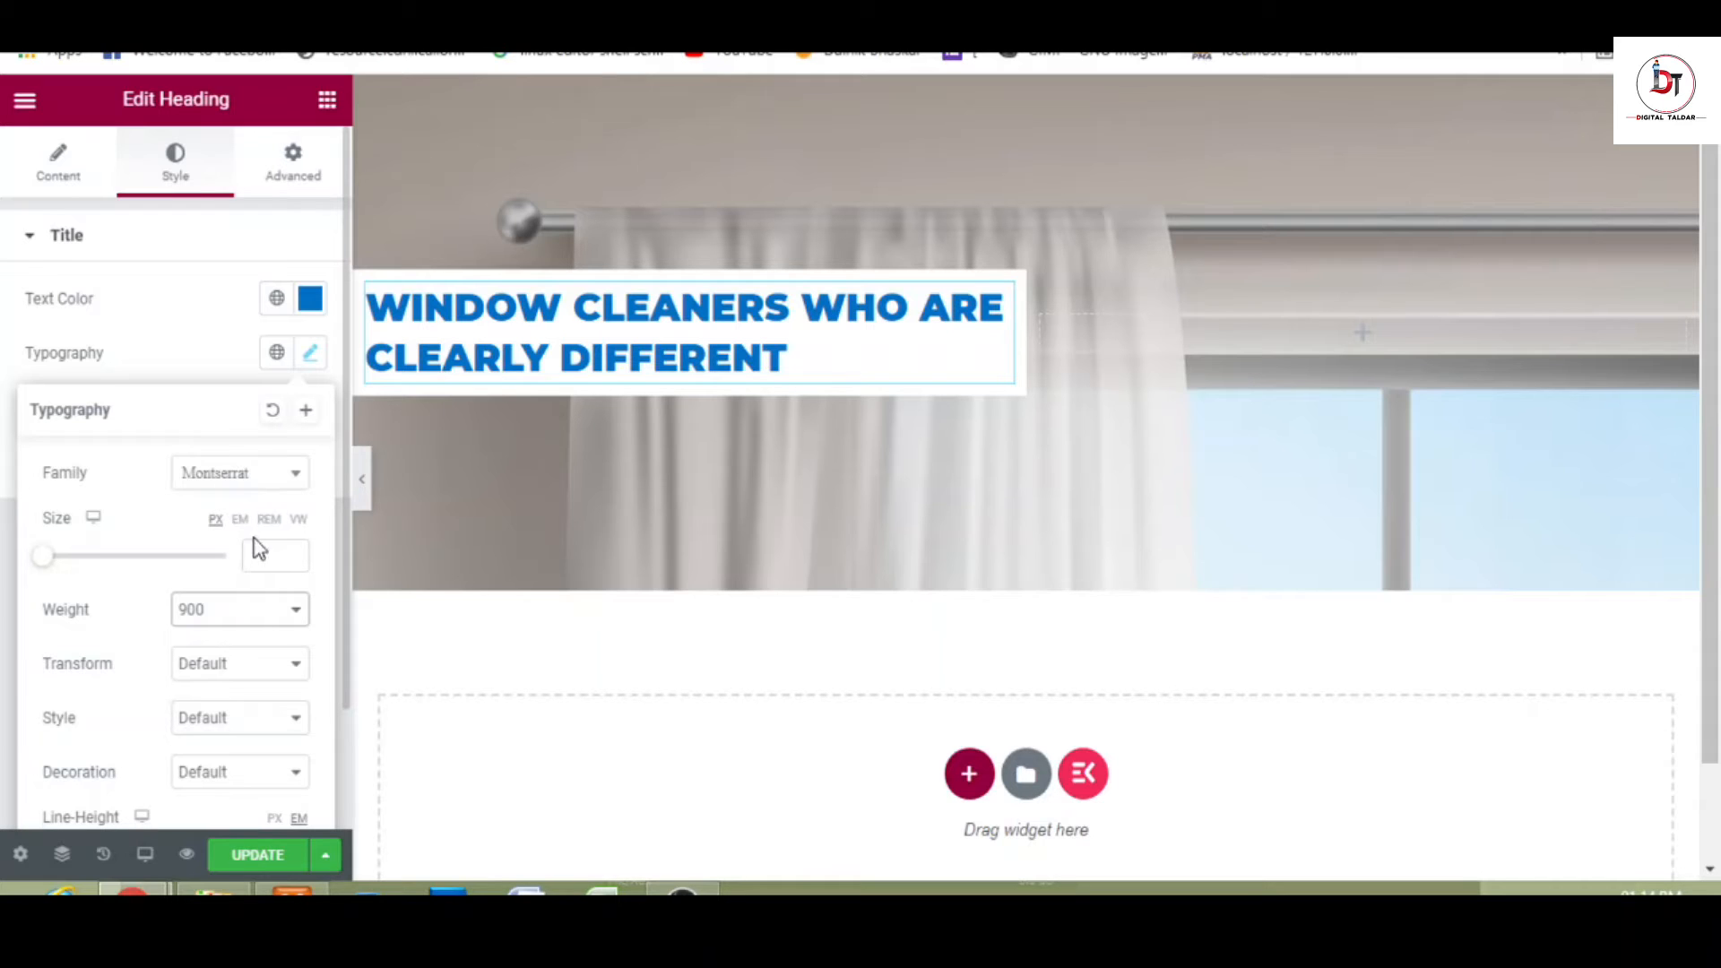
pyautogui.click(239, 520)
pyautogui.click(270, 558)
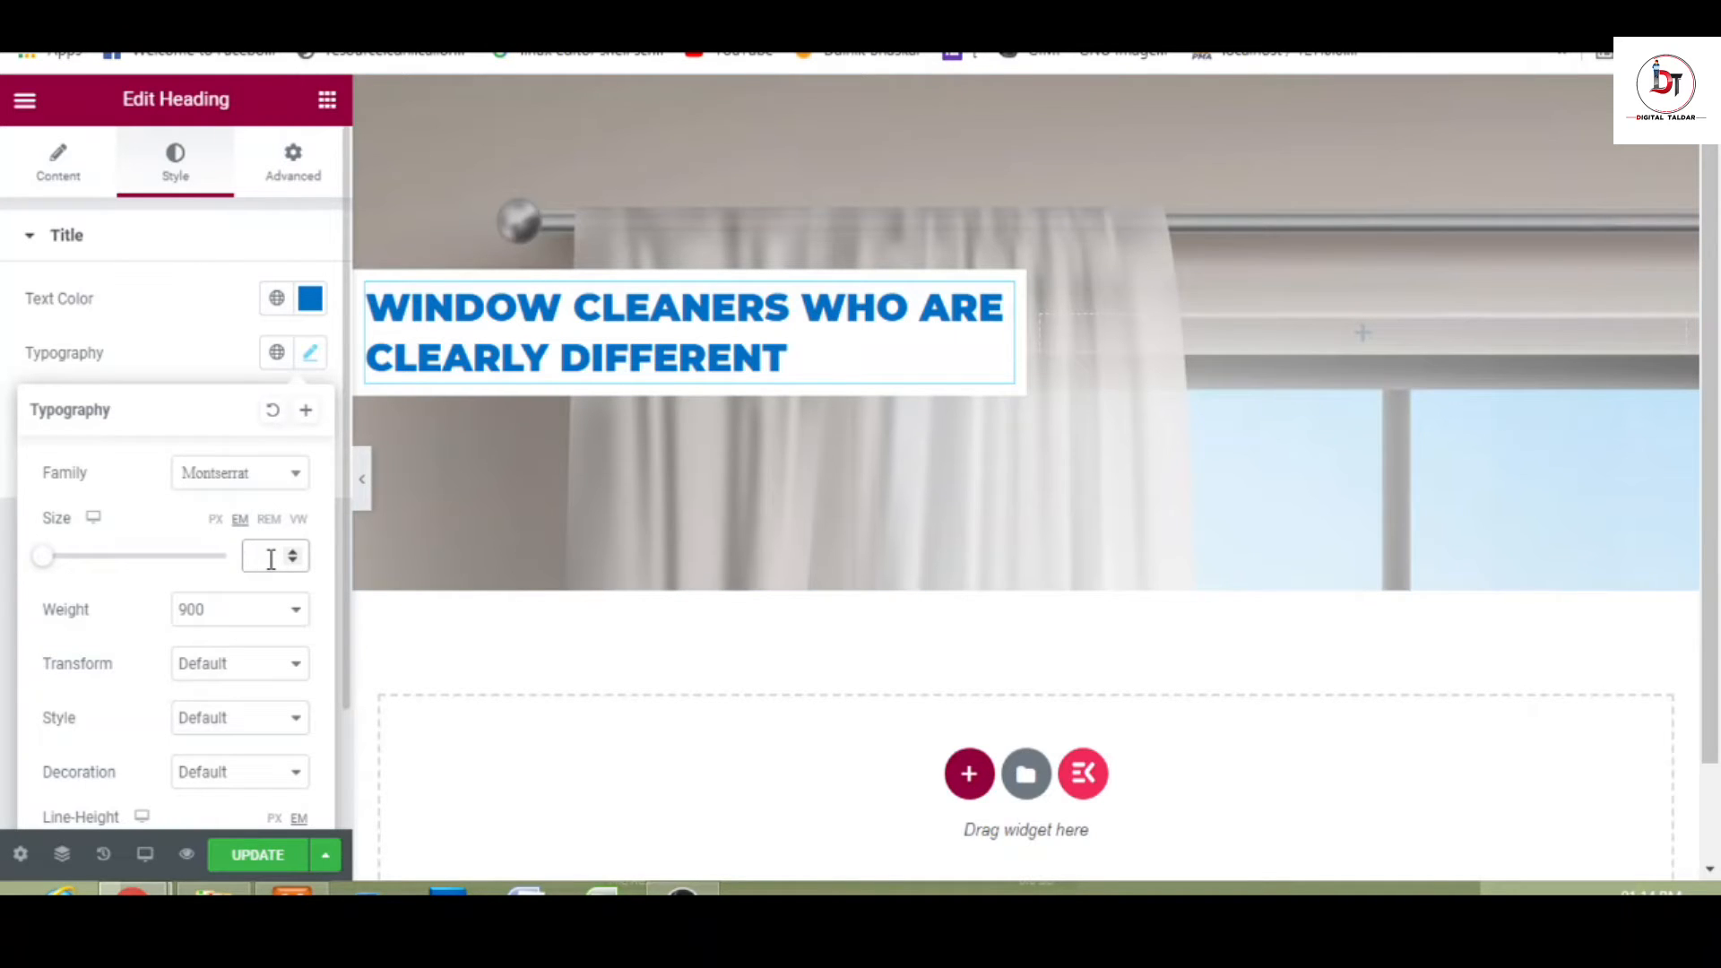
pyautogui.write('2.5')
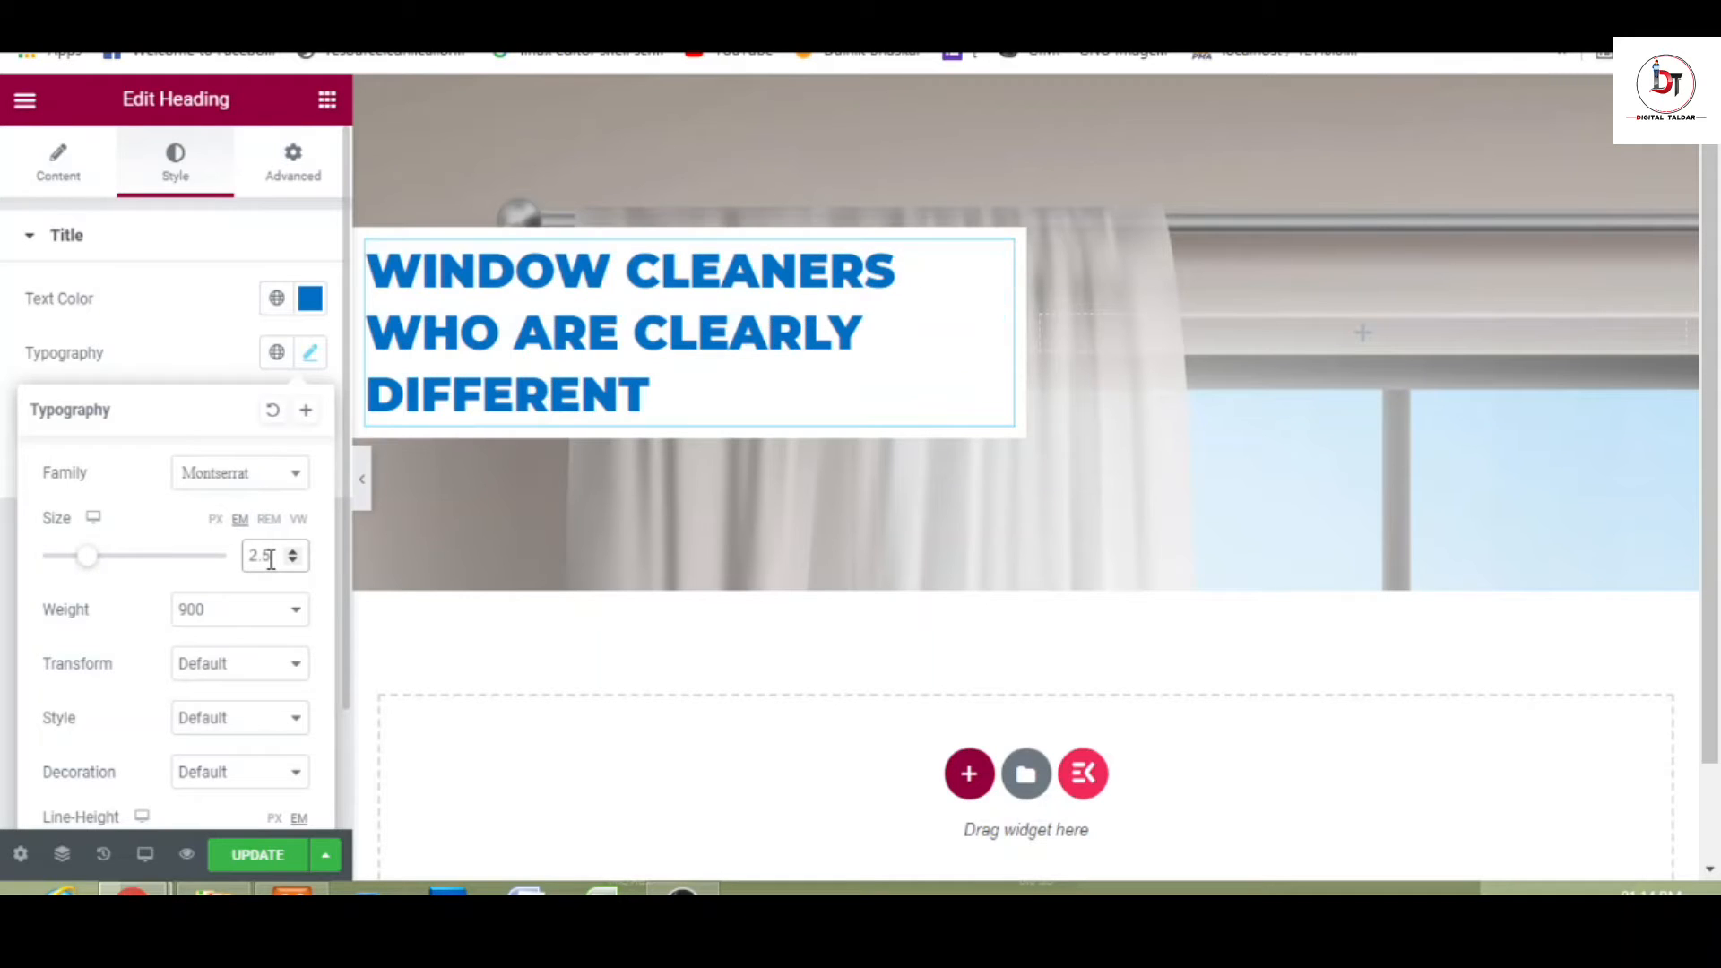
pyautogui.click(364, 484)
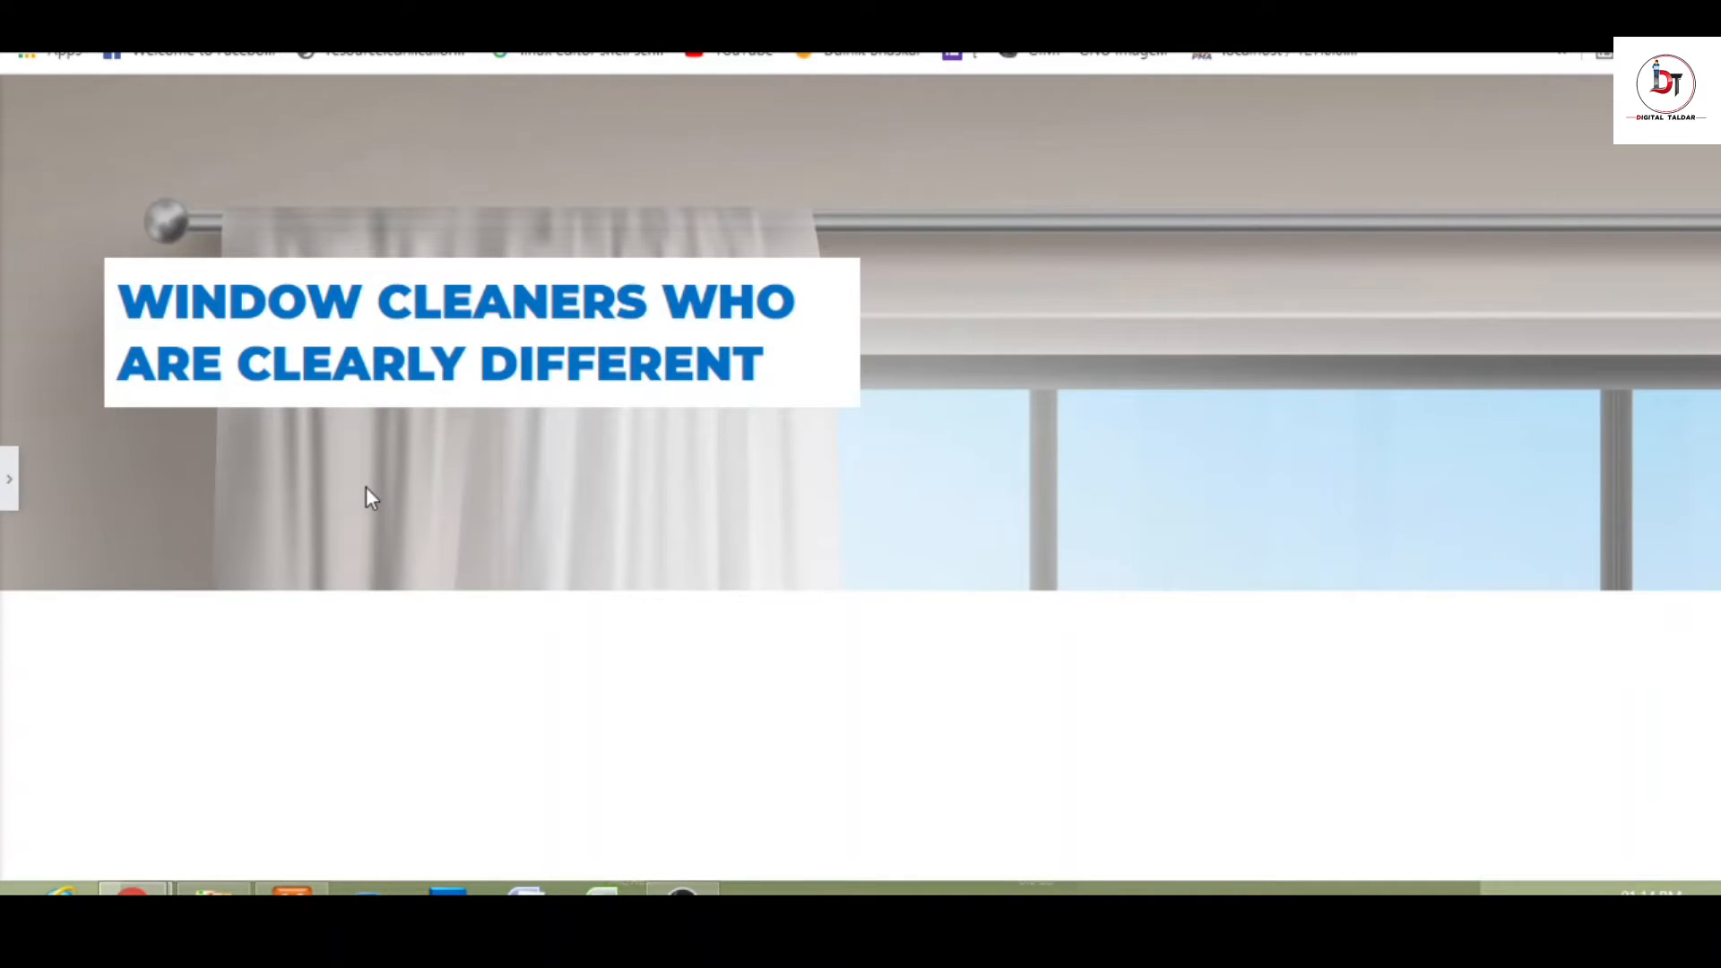
pyautogui.click(6, 480)
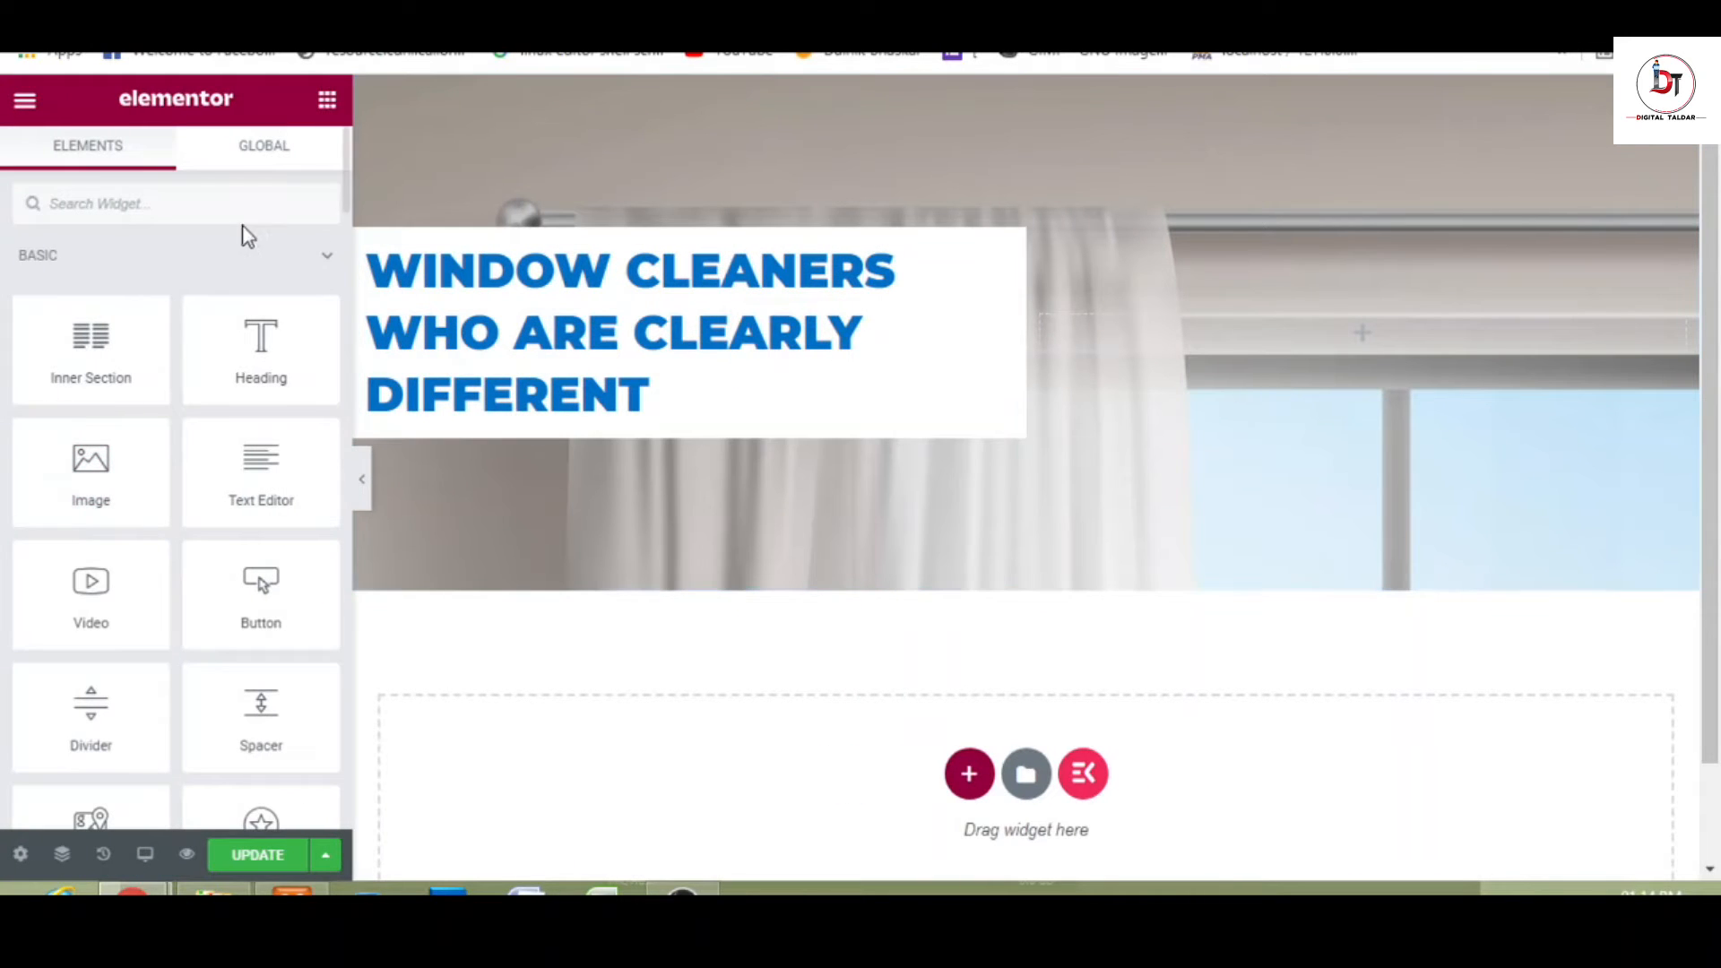
# - Add a Button widget below the heading in the white column and set its font family to Montserrat
pyautogui.moveTo(261, 587); pyautogui.dragTo(542, 410)
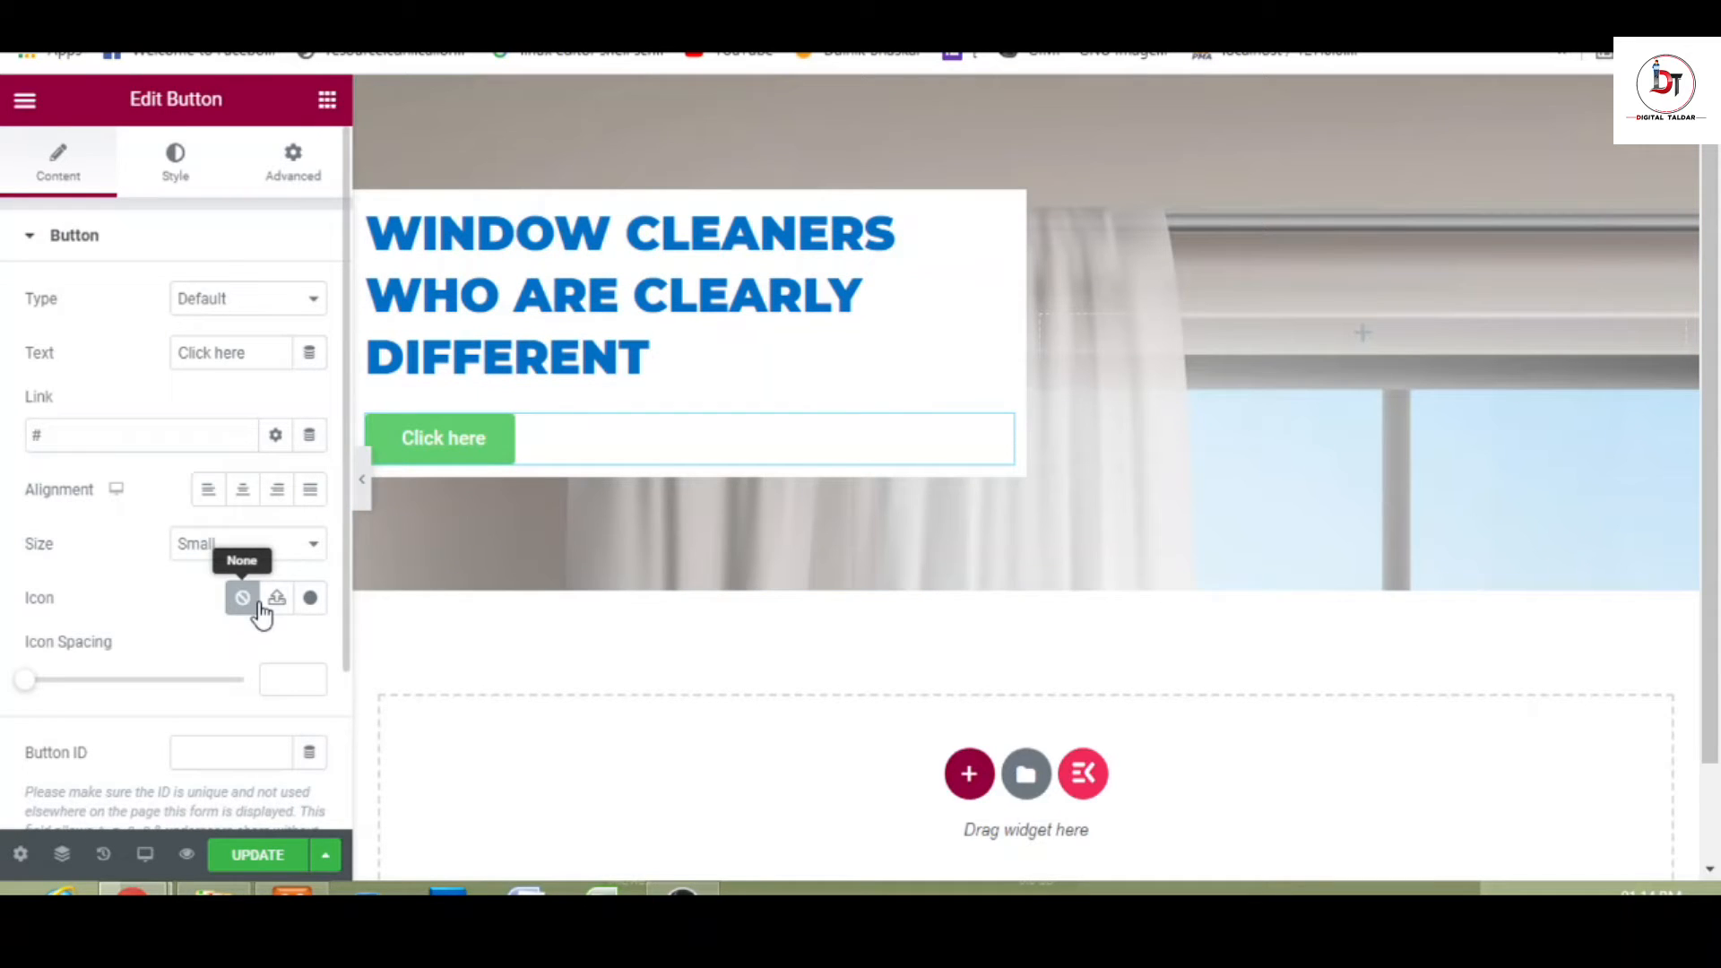
pyautogui.click(166, 175)
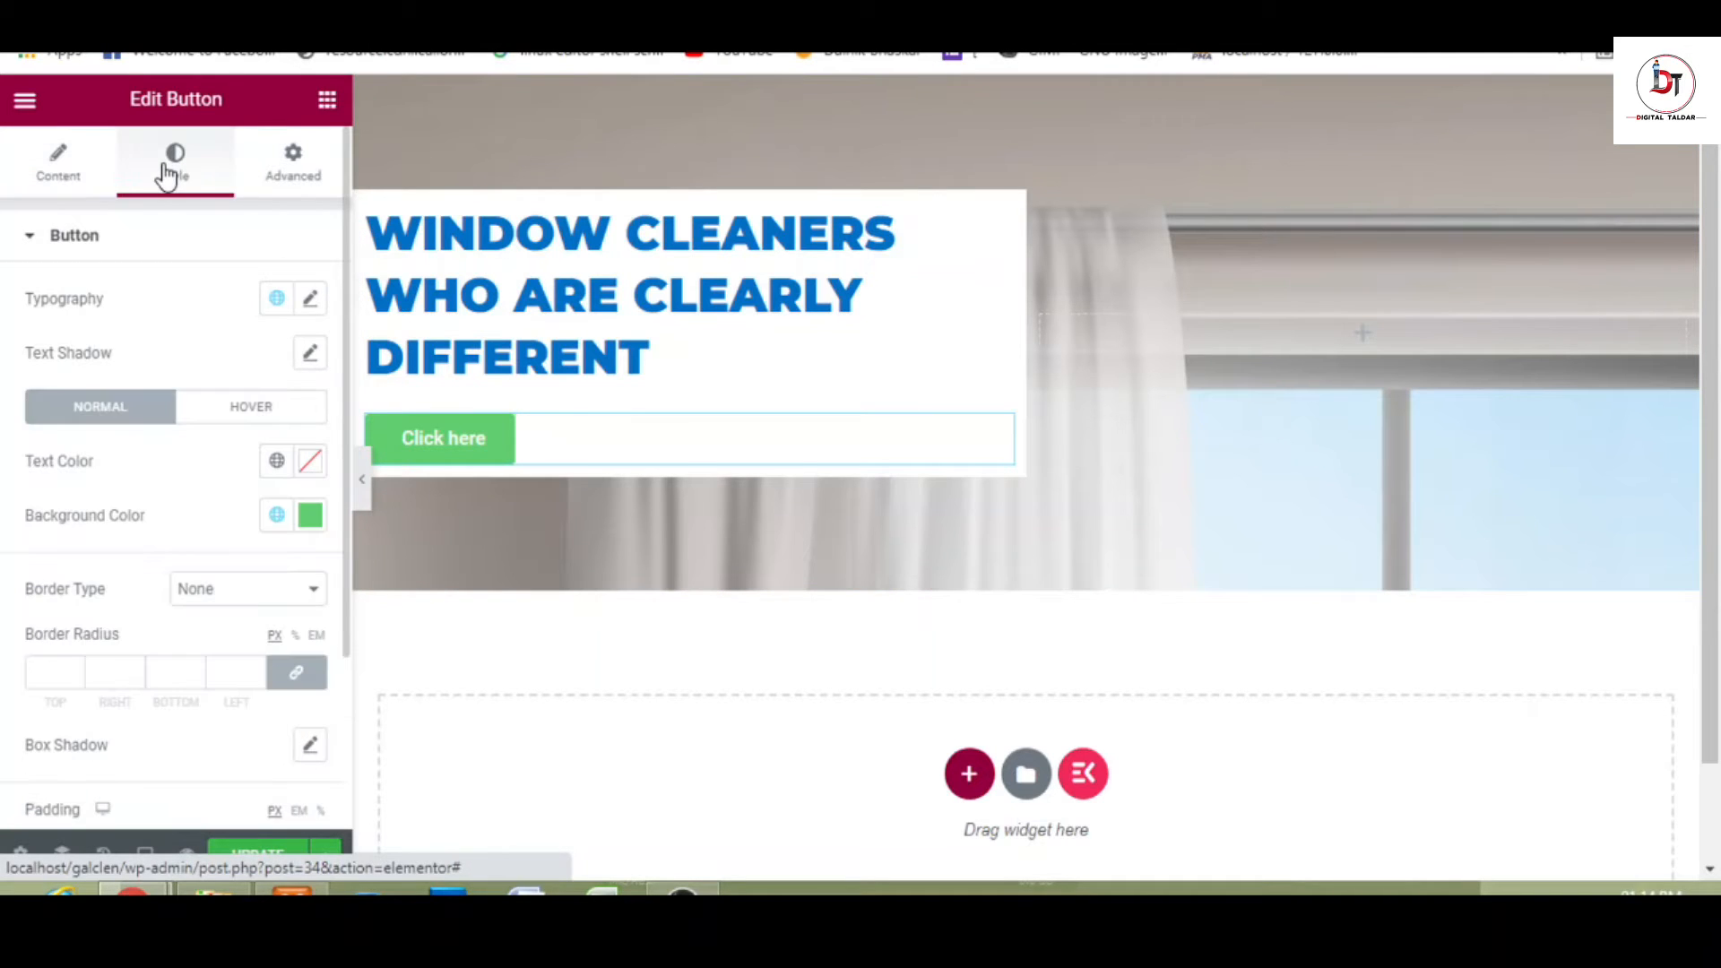
pyautogui.click(313, 305)
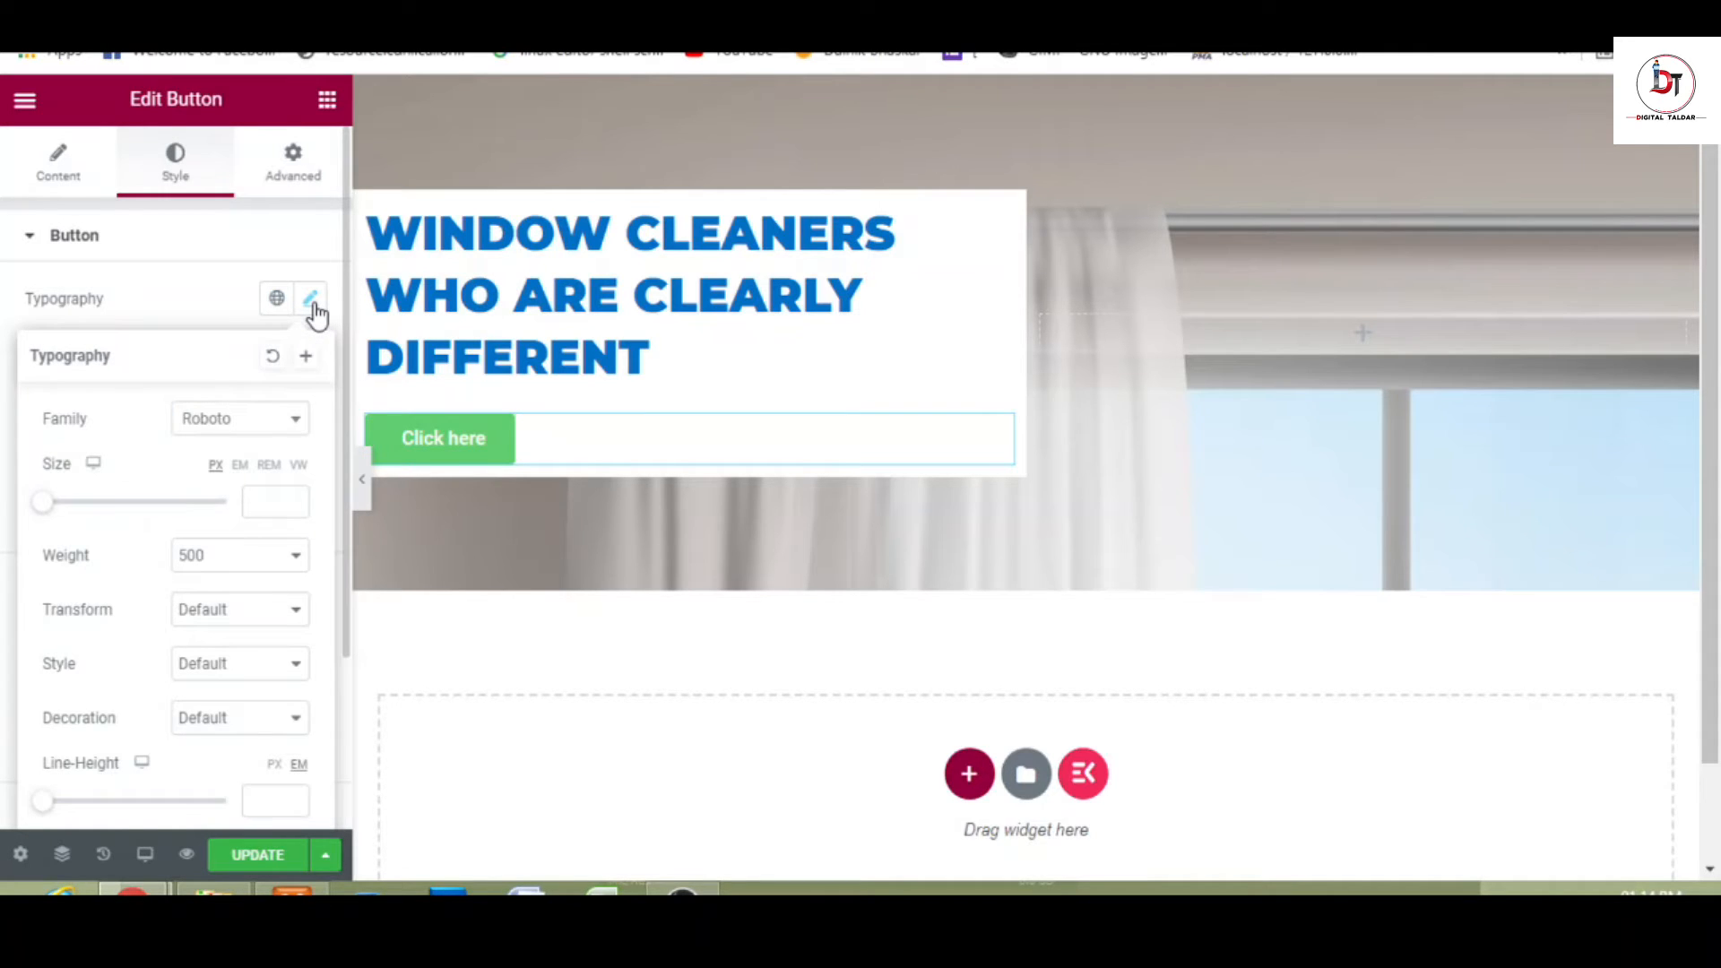
pyautogui.click(255, 435)
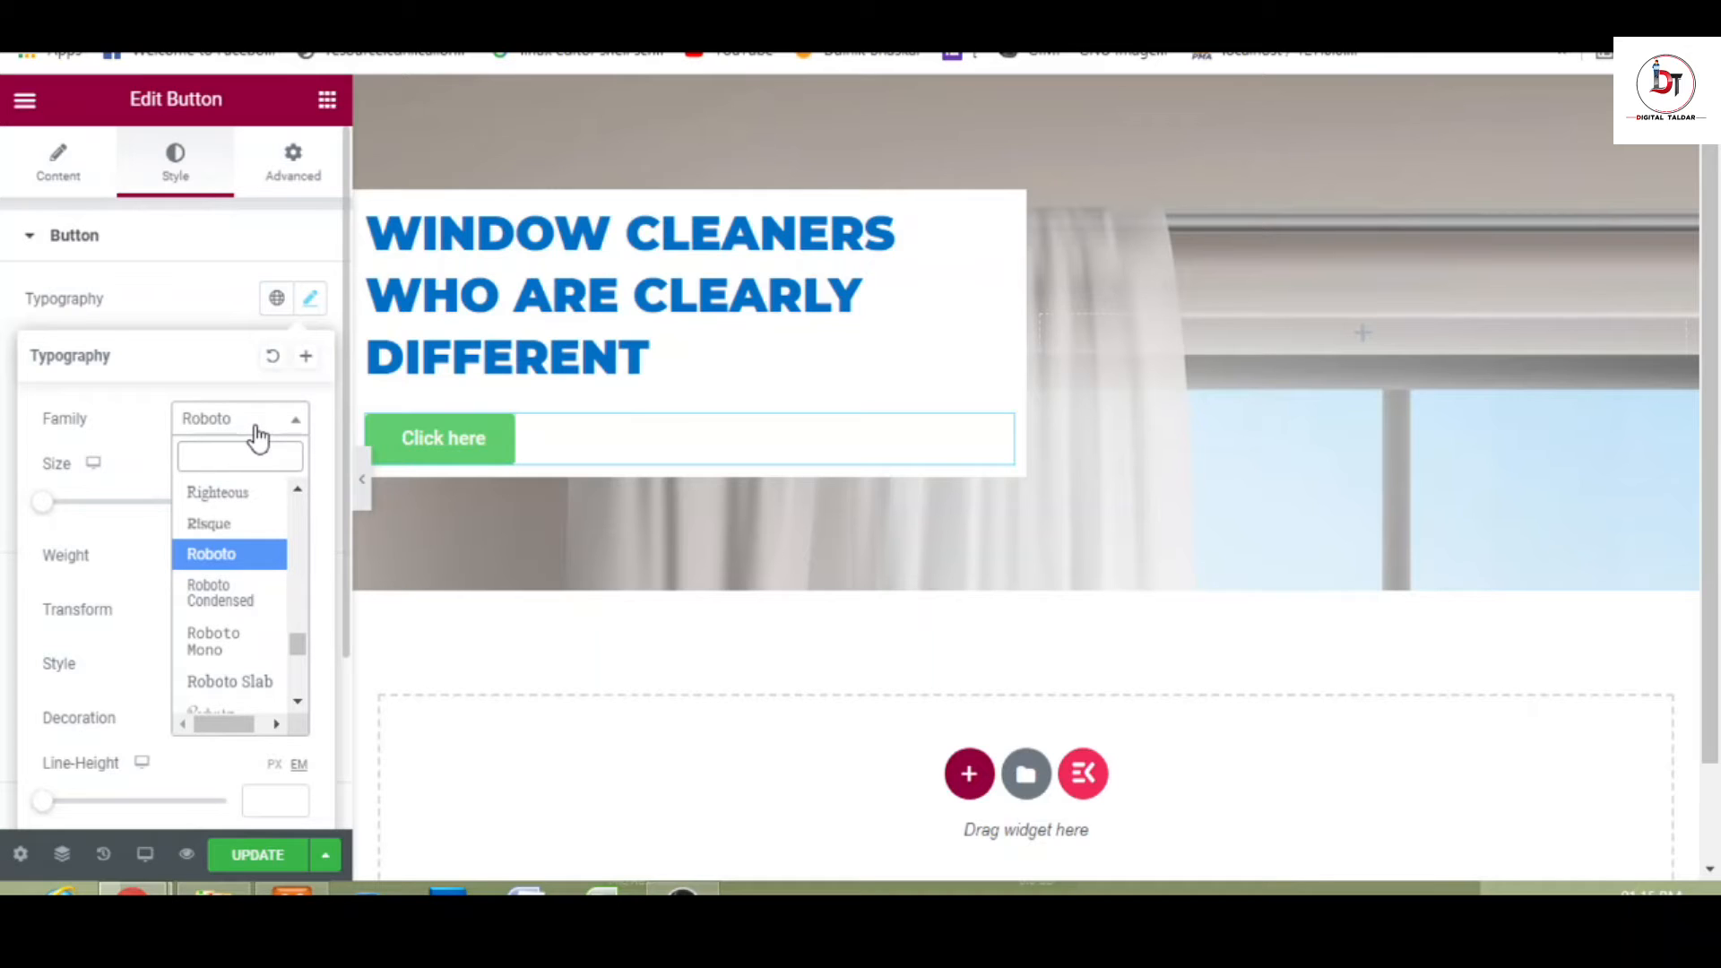
pyautogui.write('mon')
pyautogui.write('t')
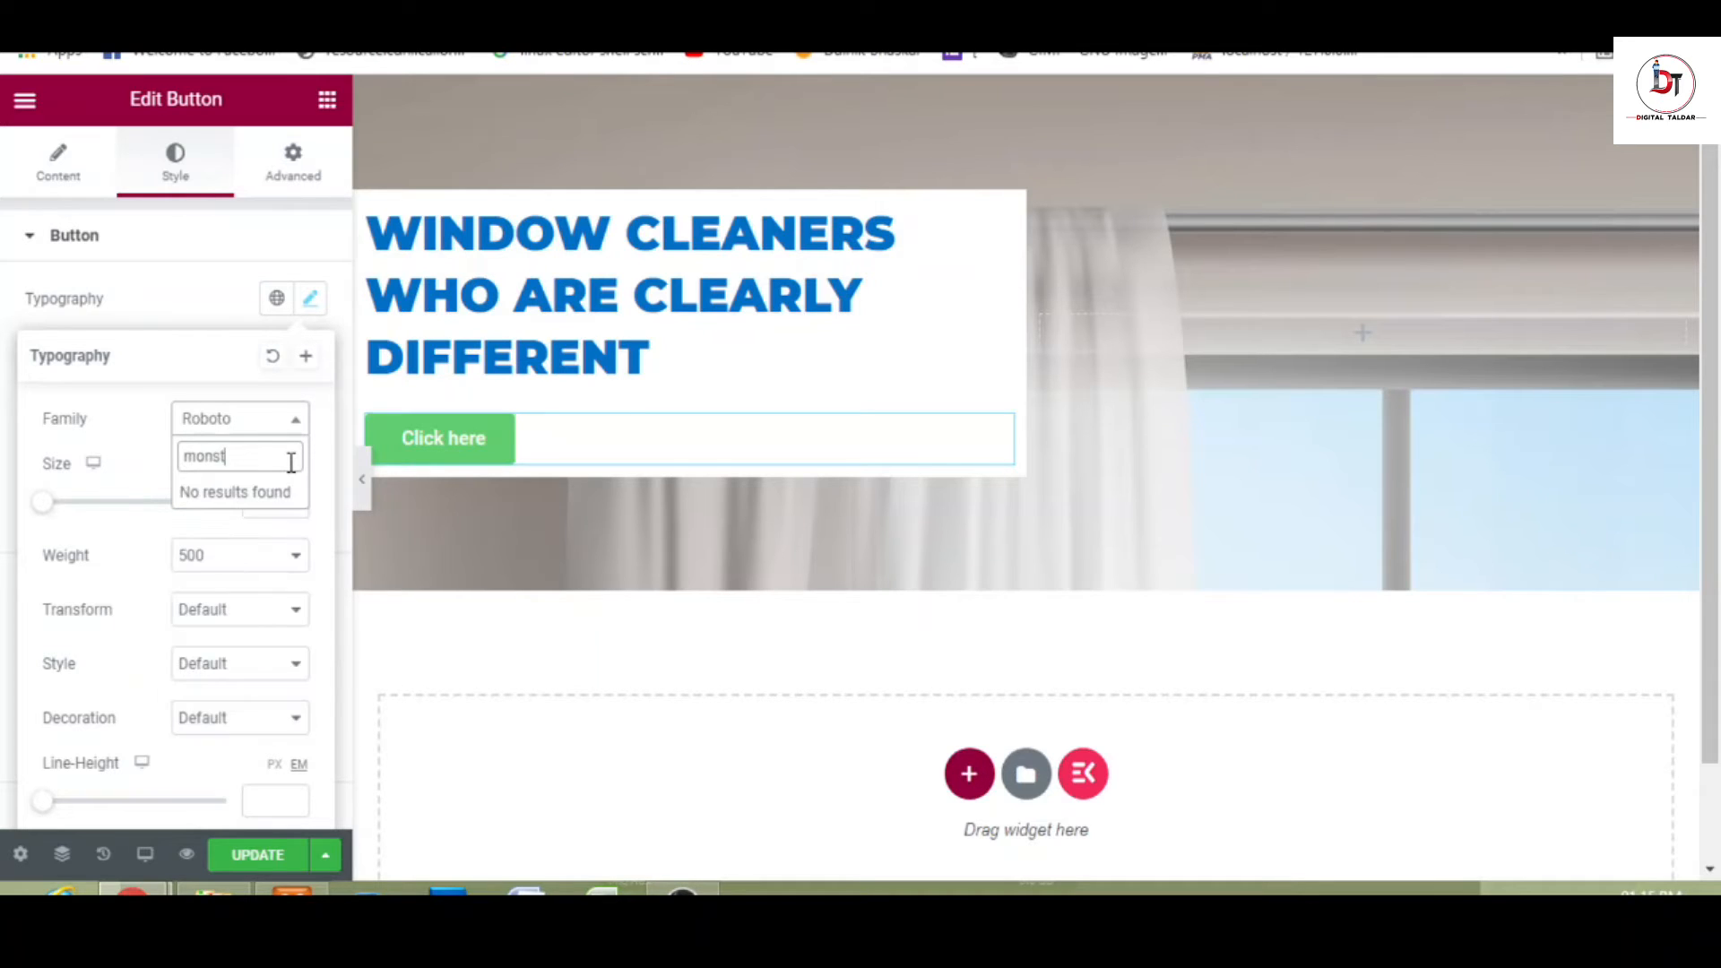
pyautogui.press('BackSpace')
pyautogui.press('BackSpace')
pyautogui.write('t')
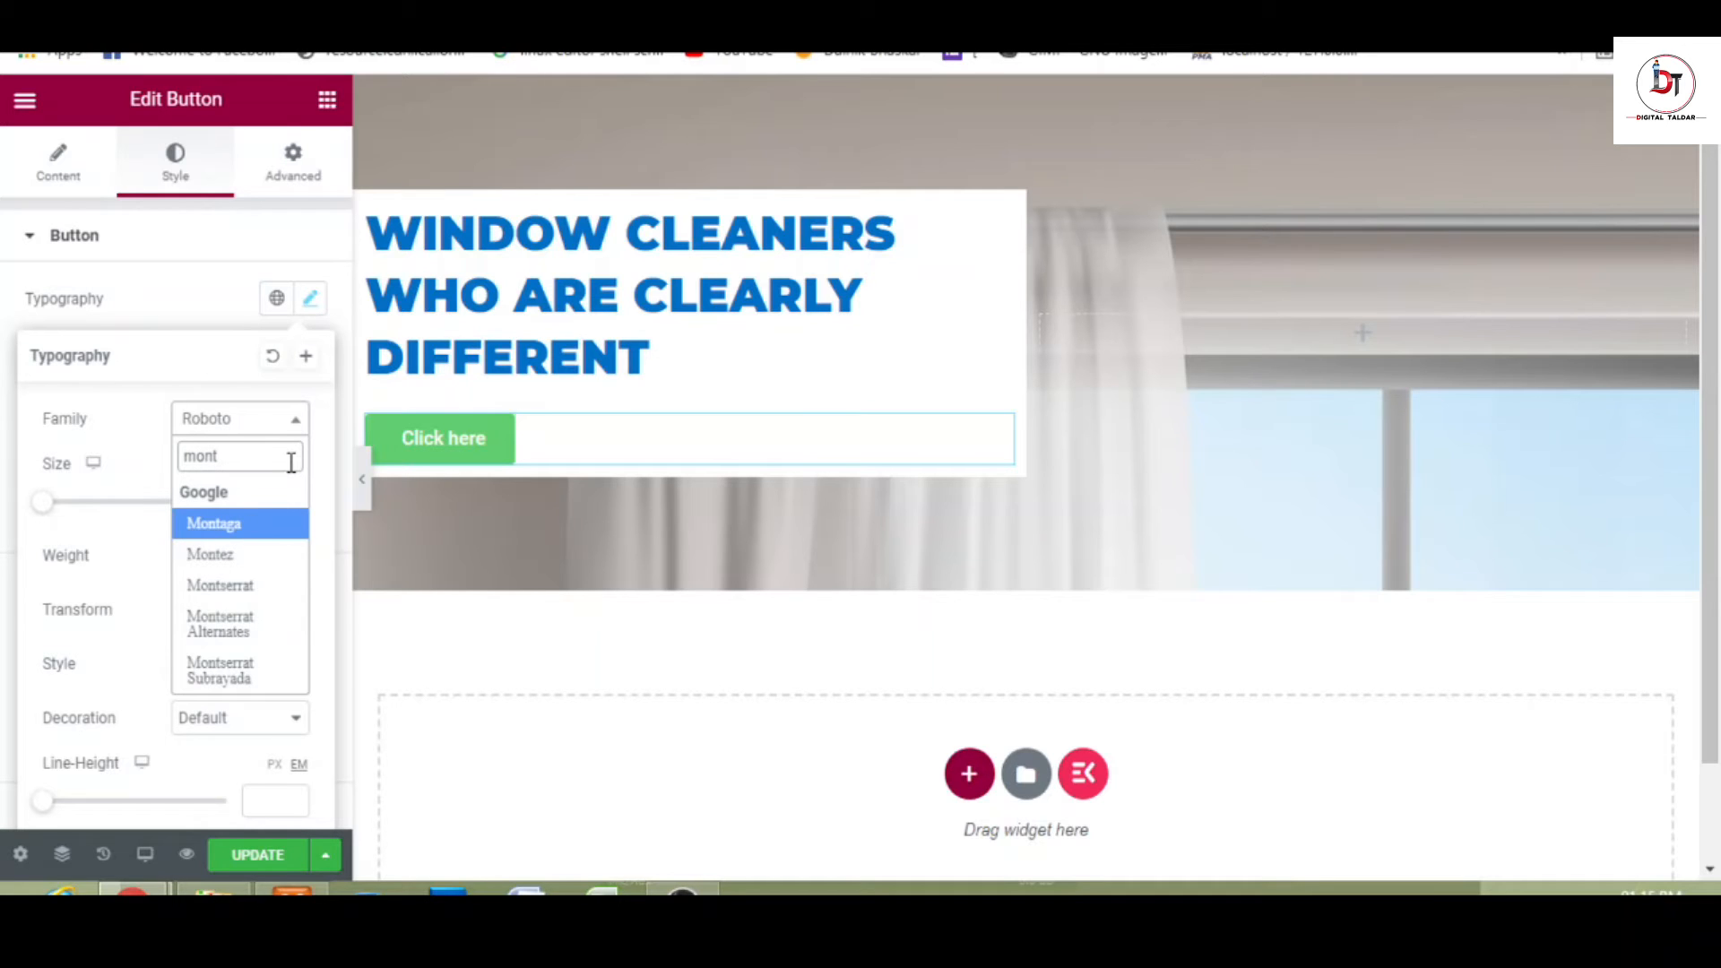
pyautogui.click(244, 584)
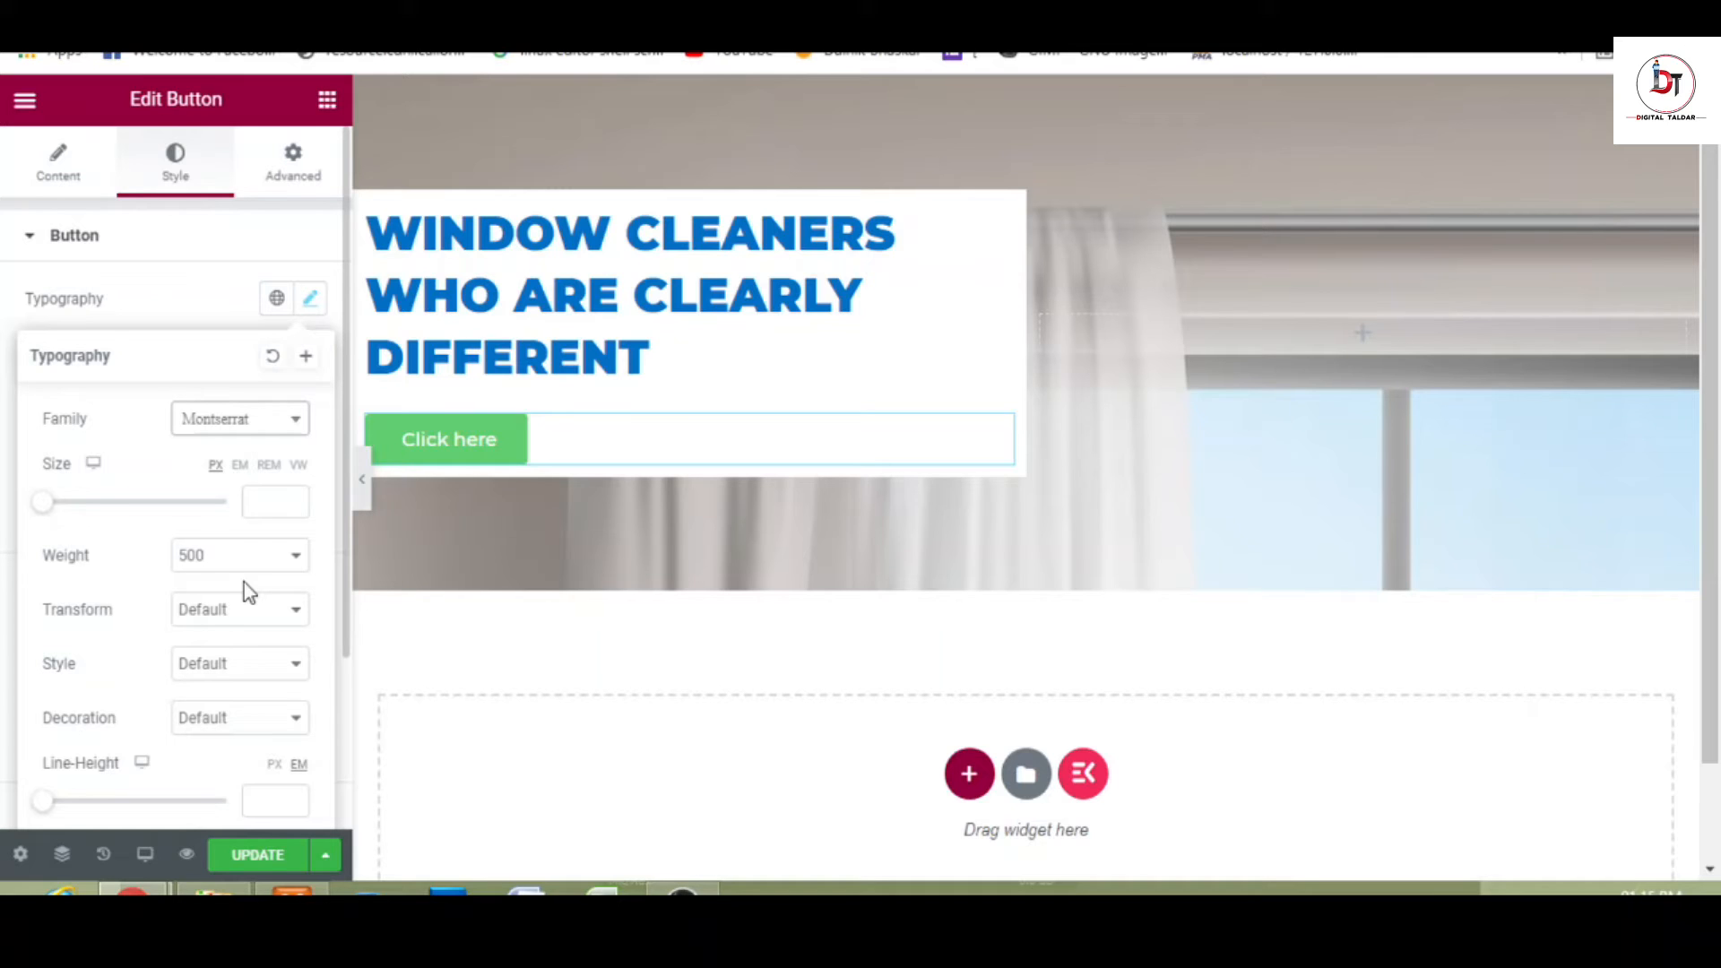
# - Set the button text's font size to 1.3 EM
pyautogui.click(239, 465)
pyautogui.click(268, 504)
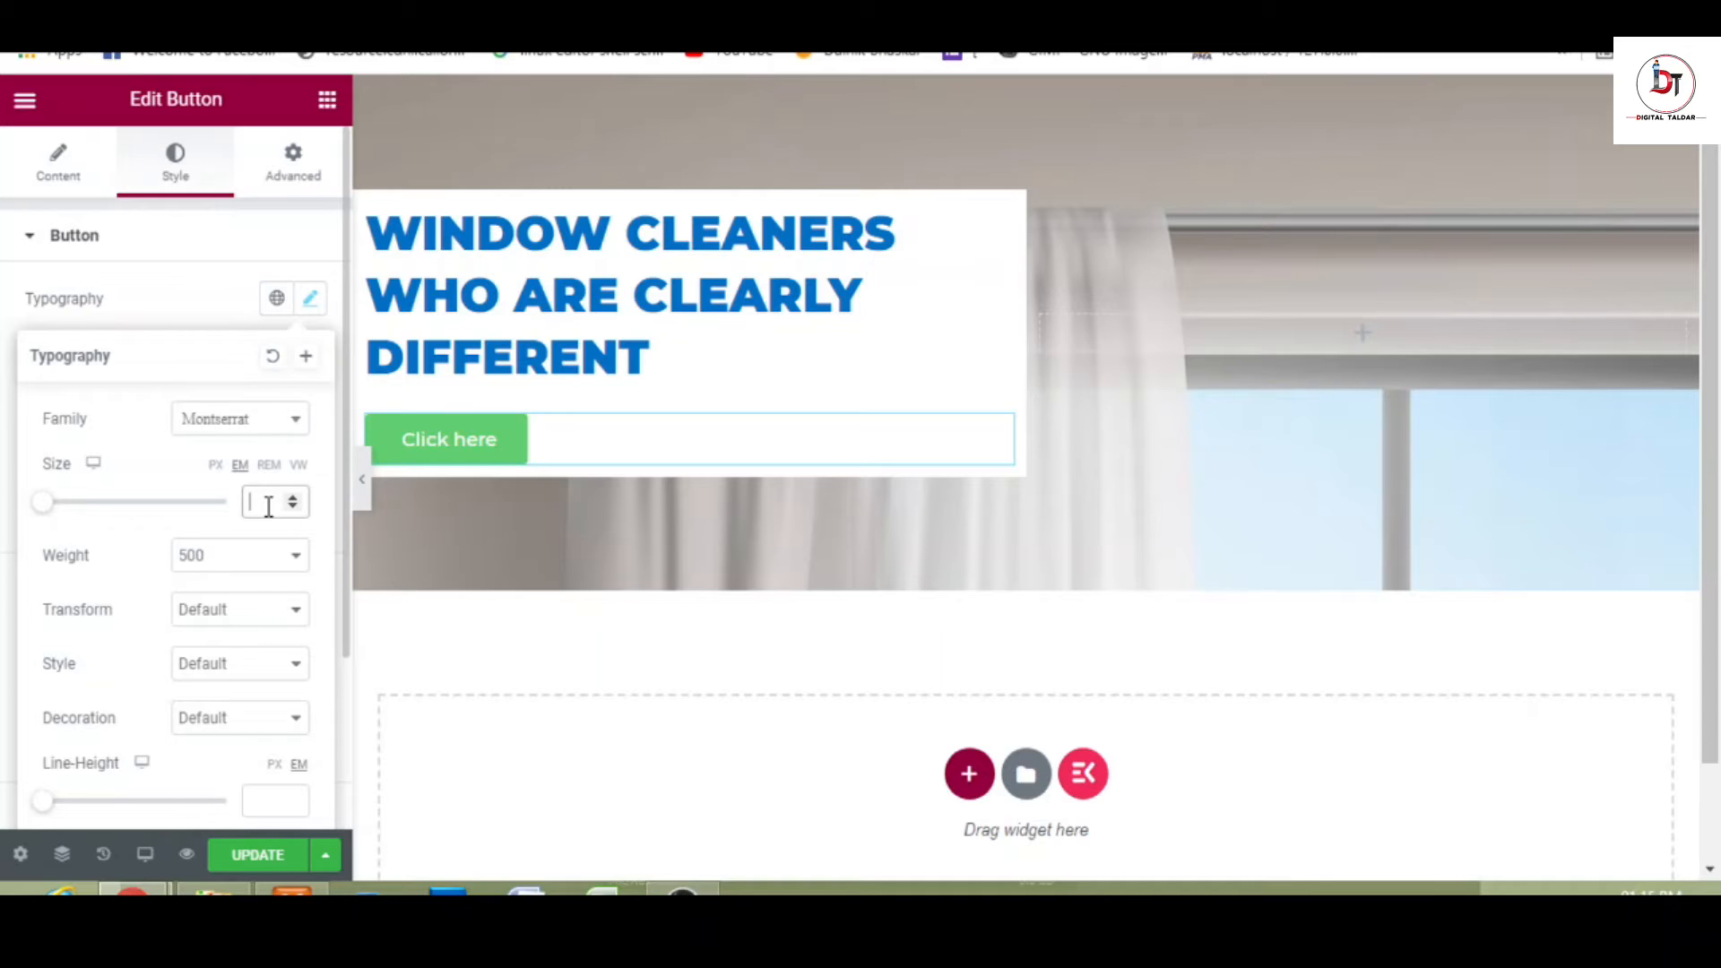
pyautogui.write('1.3')
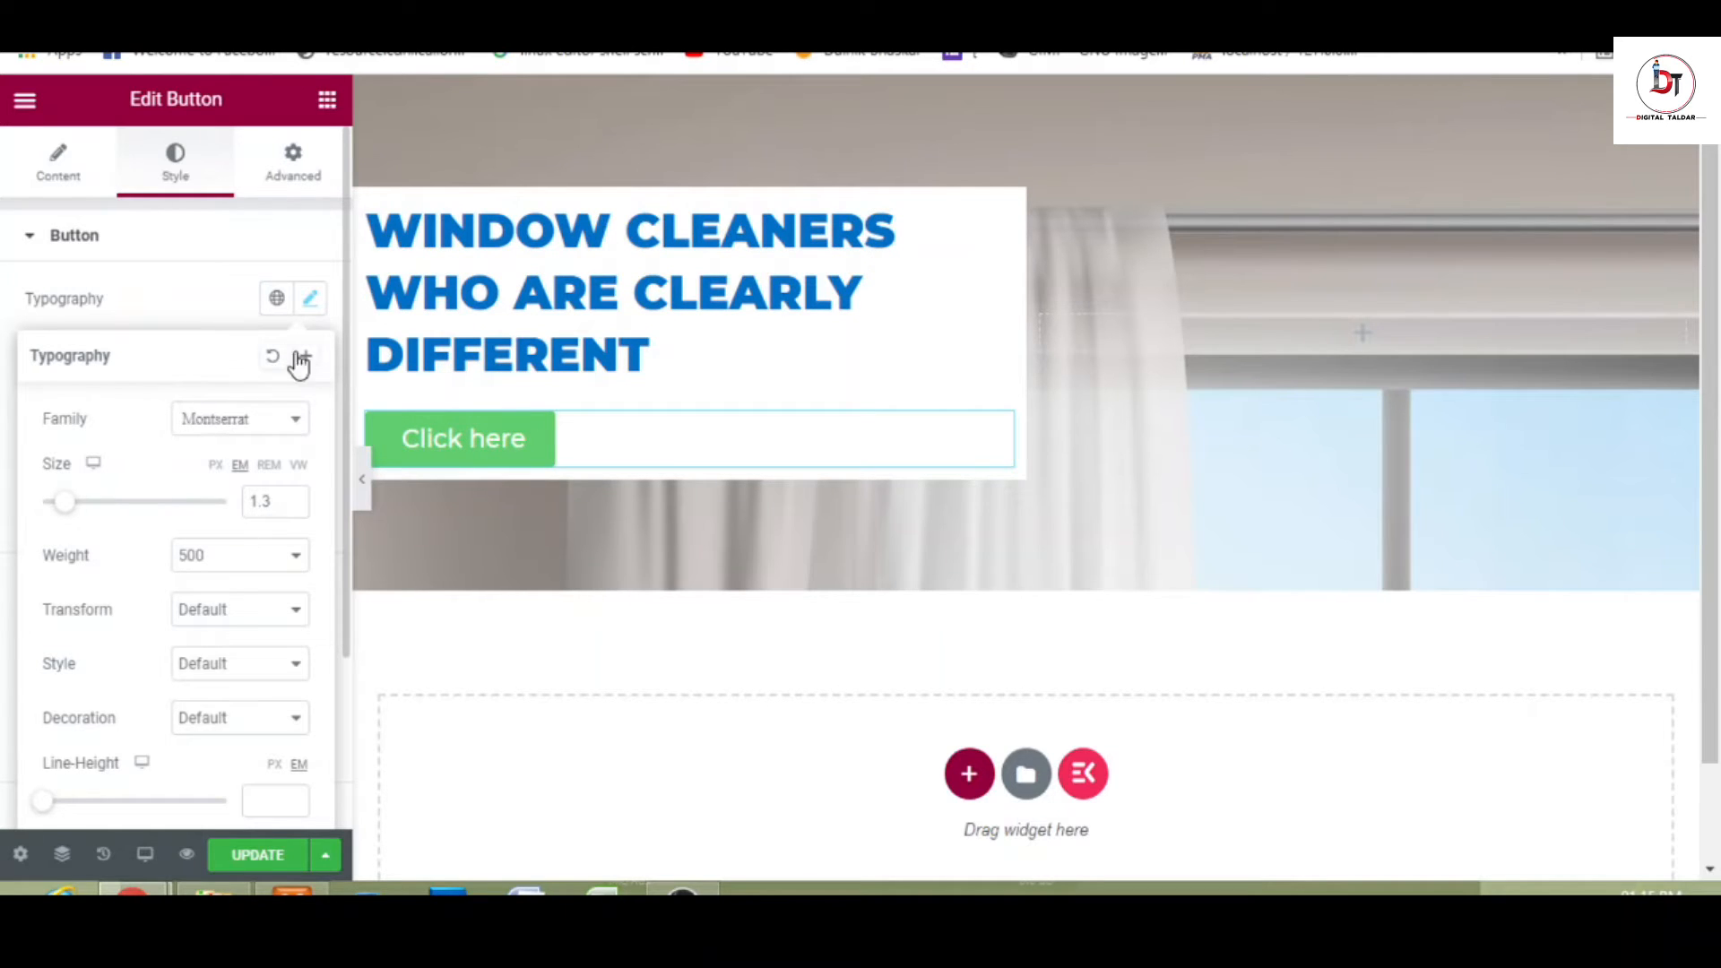
pyautogui.click(179, 260)
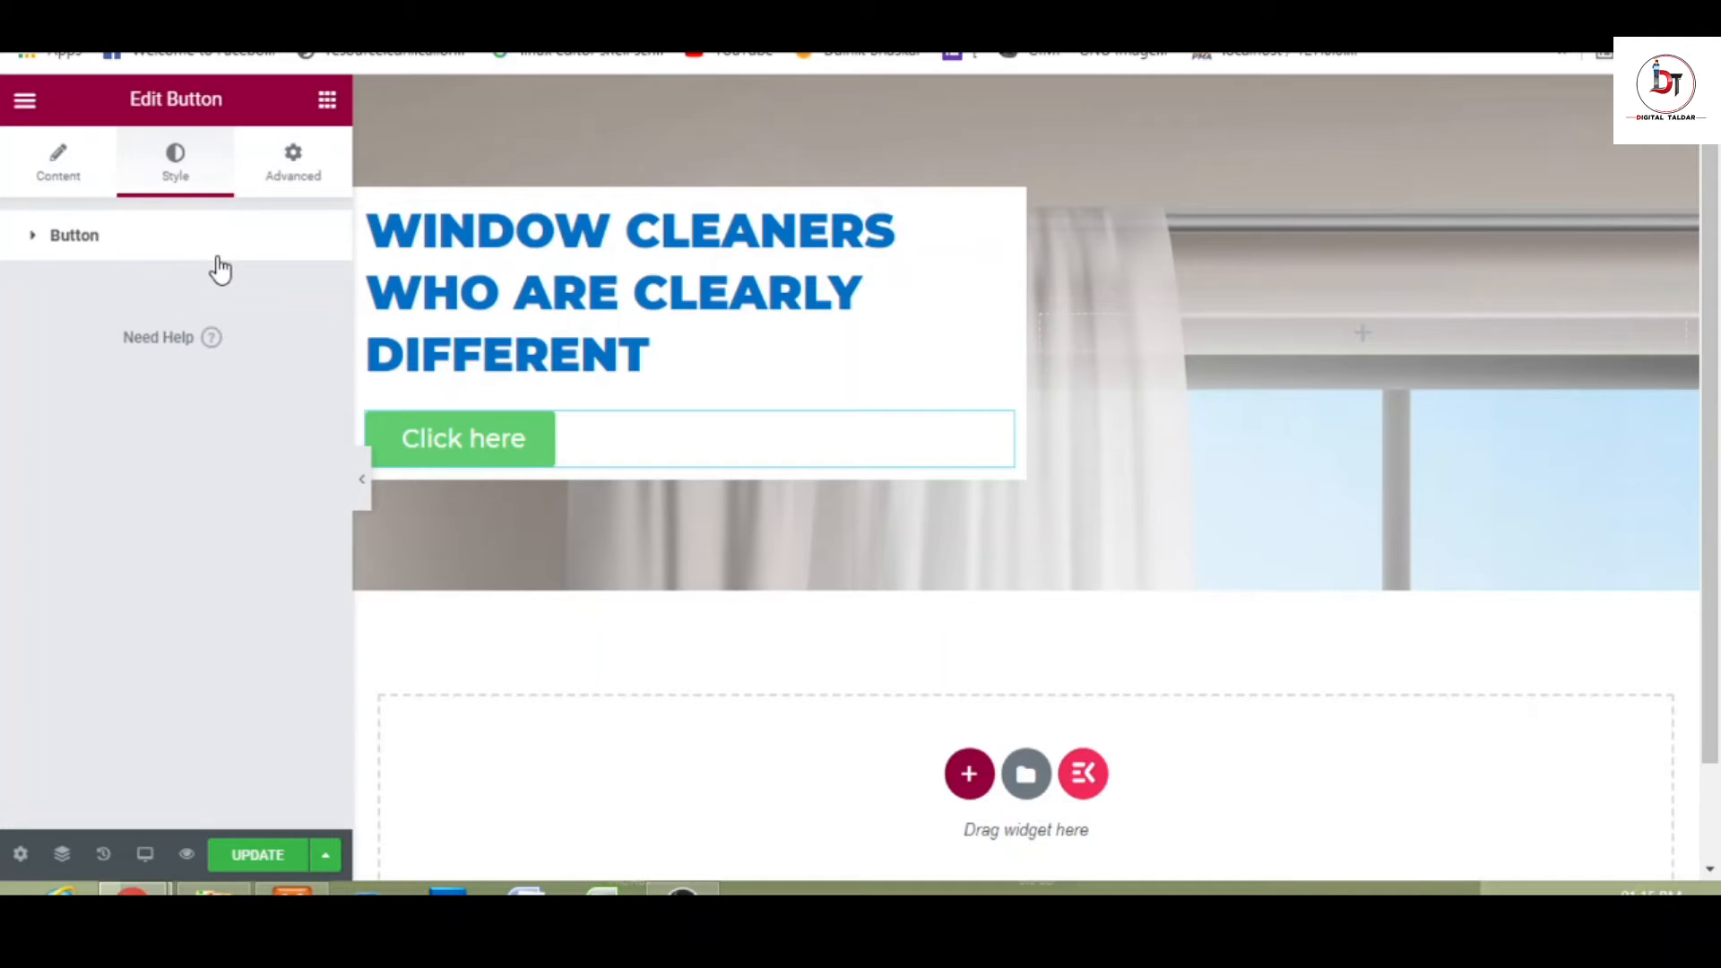
pyautogui.click(218, 259)
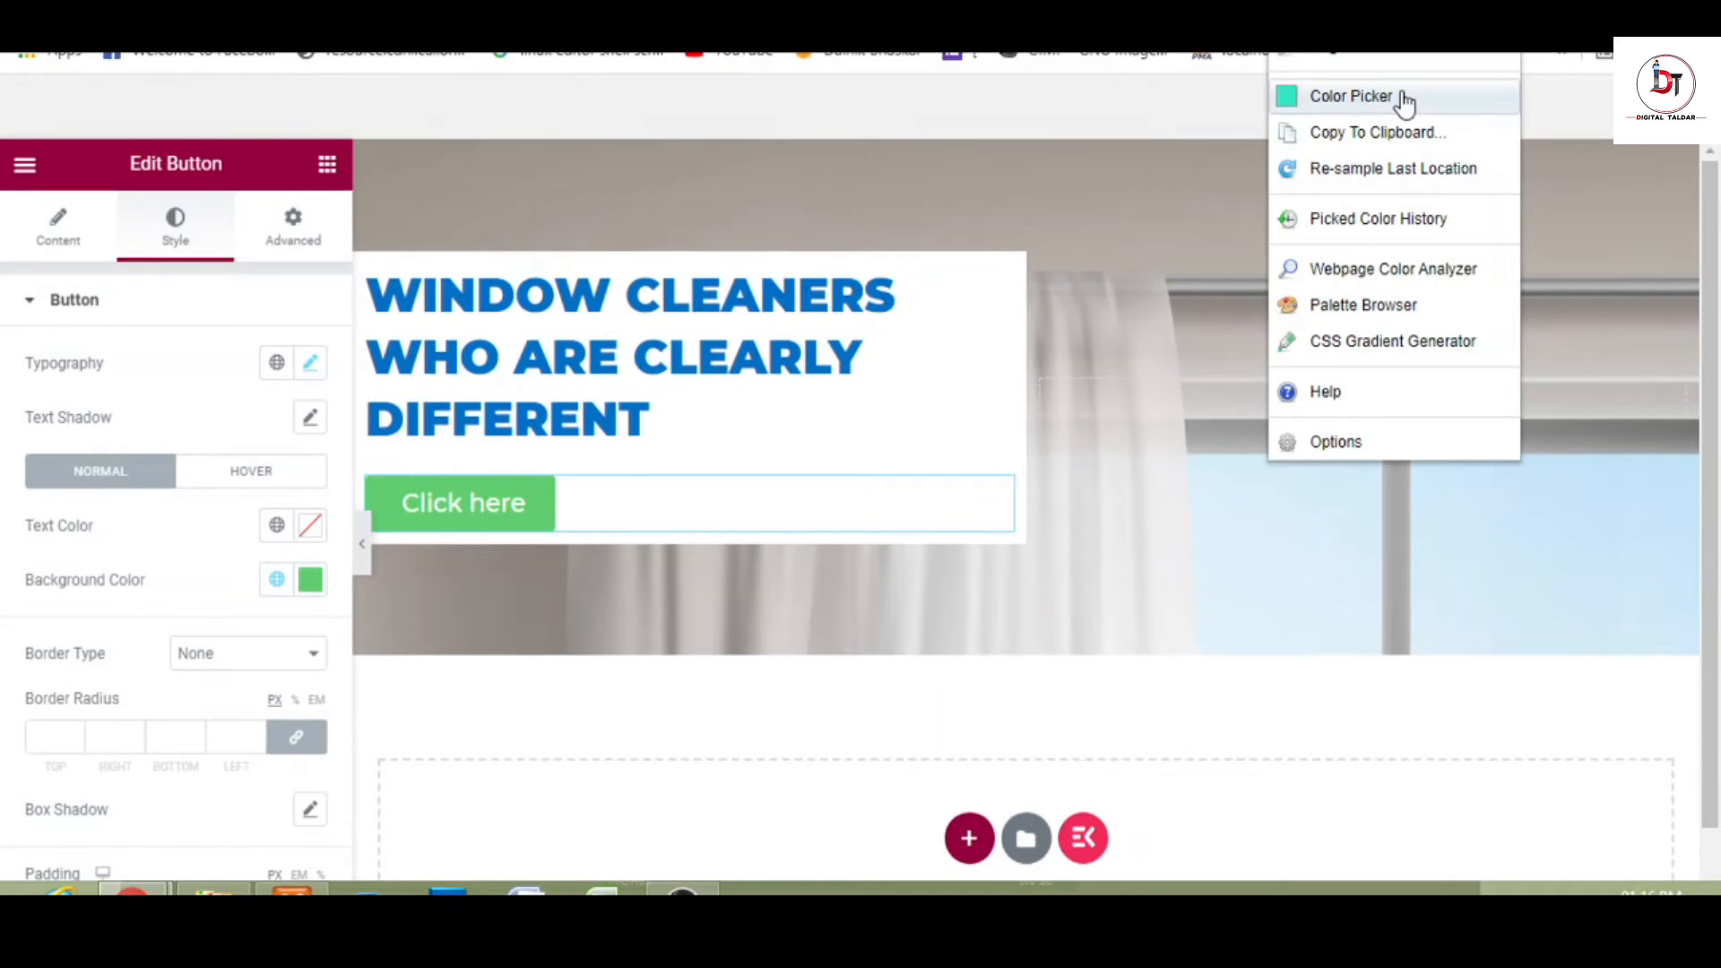
# - Copy the turquoise hex code 32e6c8 from the browser color picker and set it as the button's background color
pyautogui.click(1402, 100)
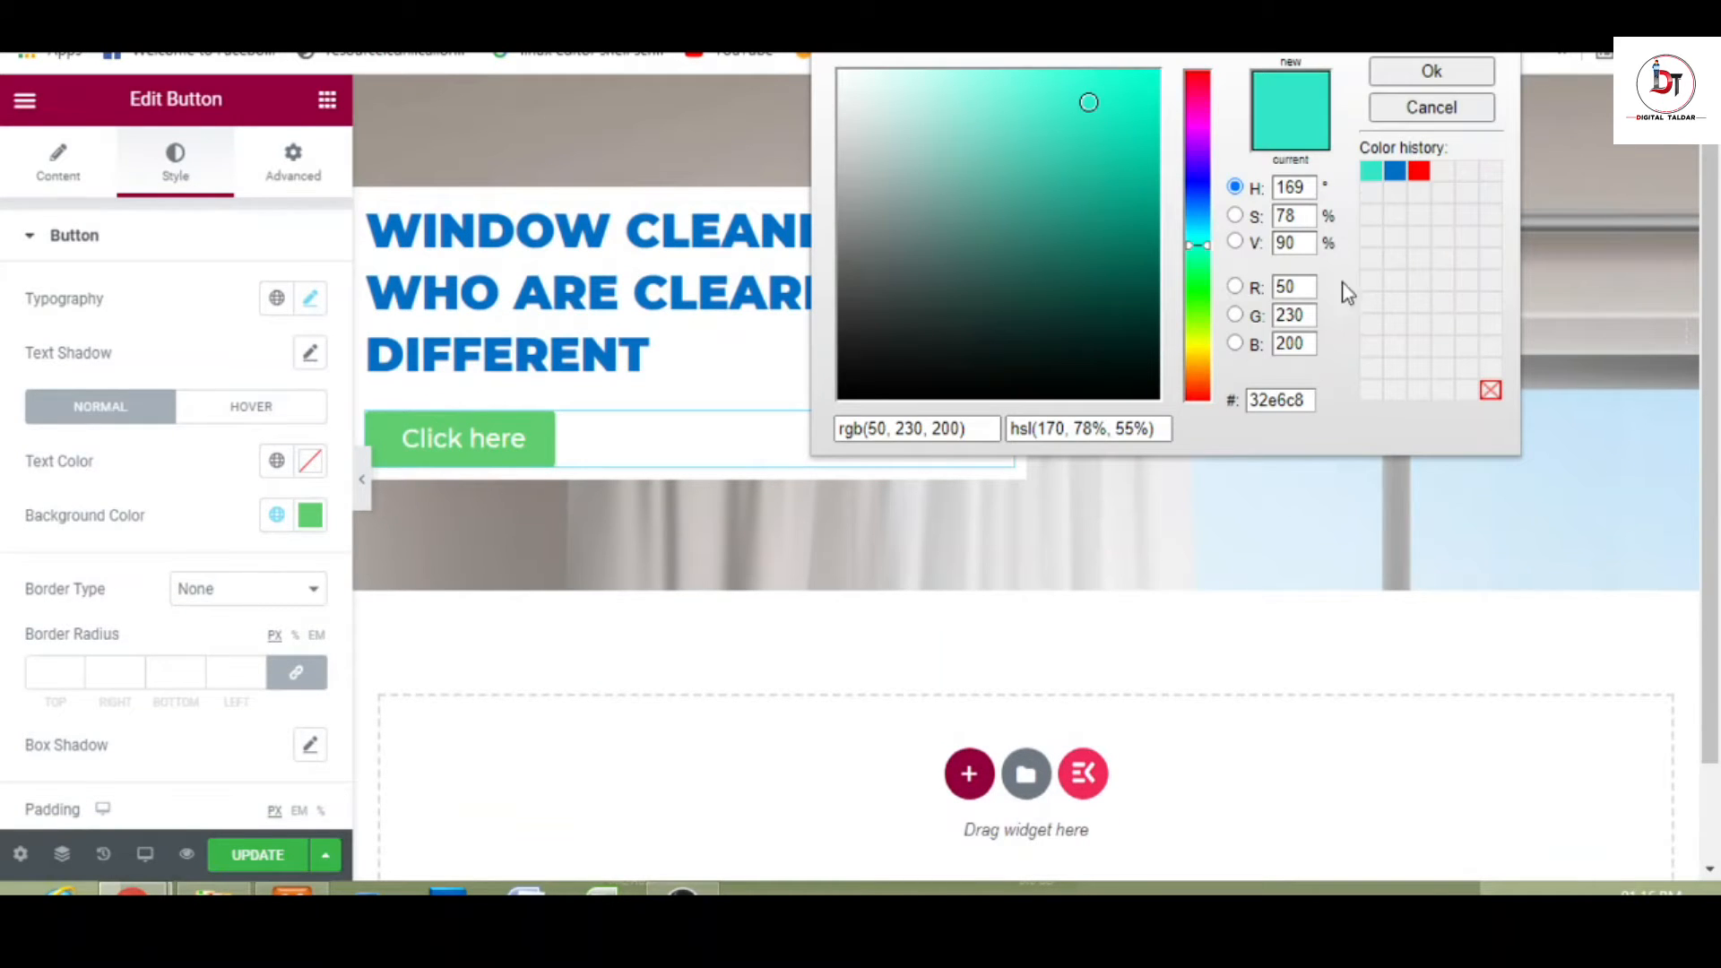
pyautogui.doubleClick(1287, 405)
pyautogui.hotkey('ctrl', 'c')
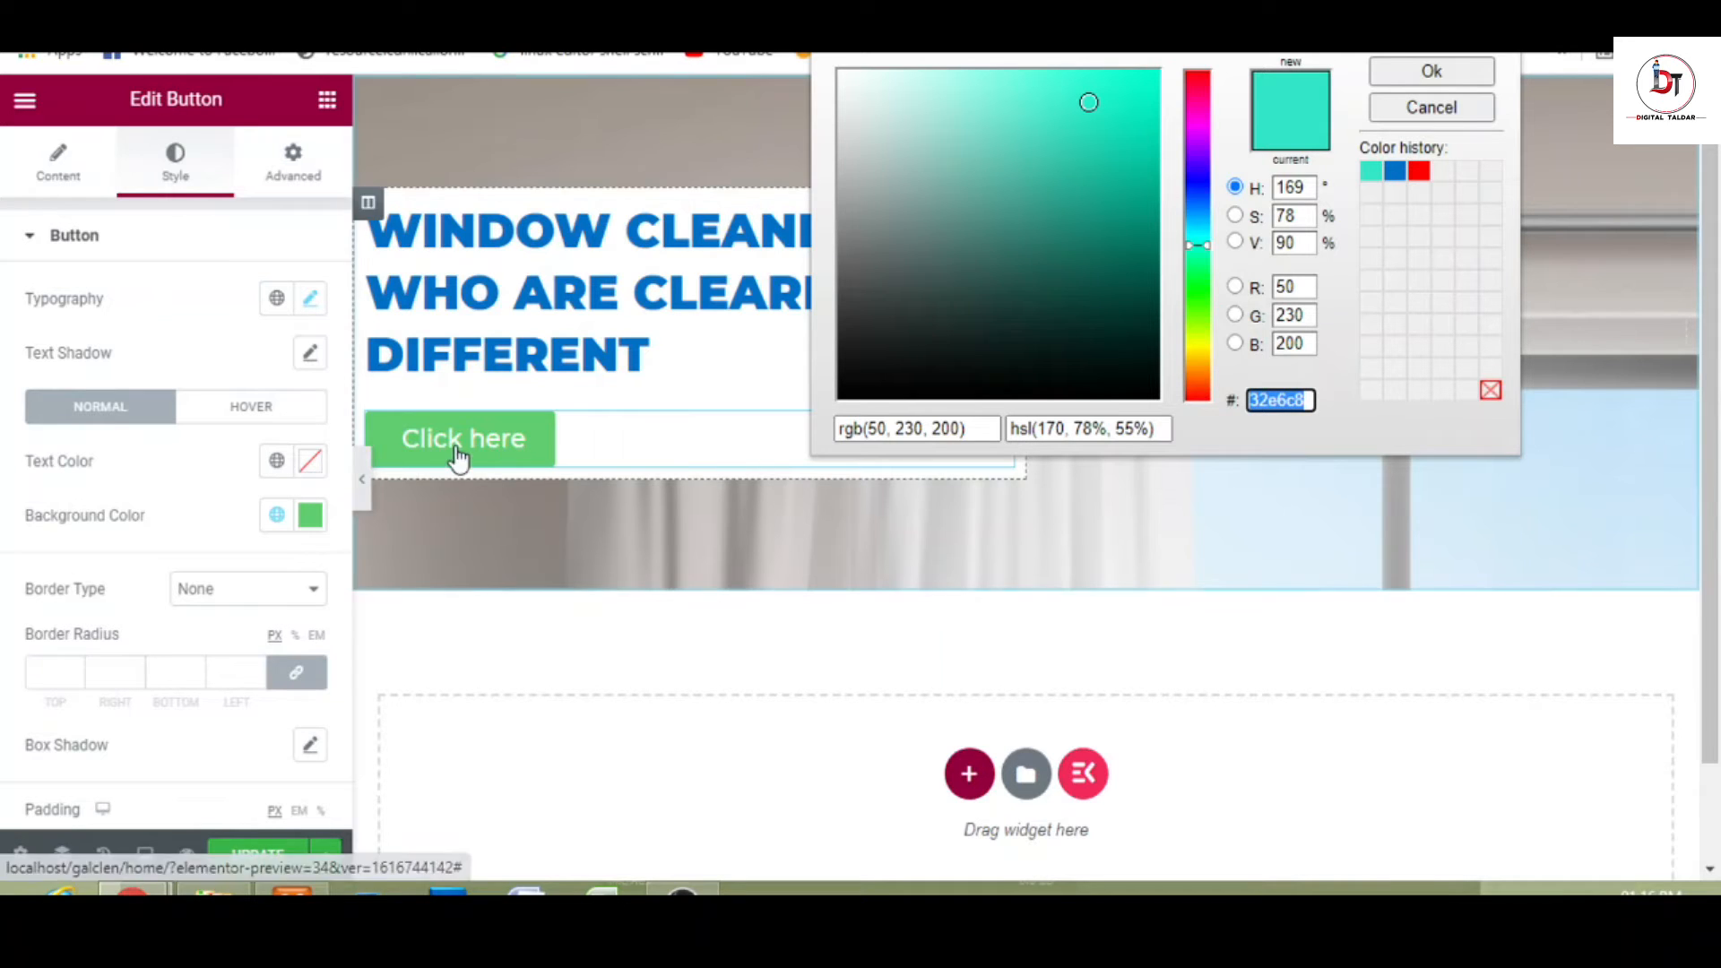
pyautogui.click(310, 515)
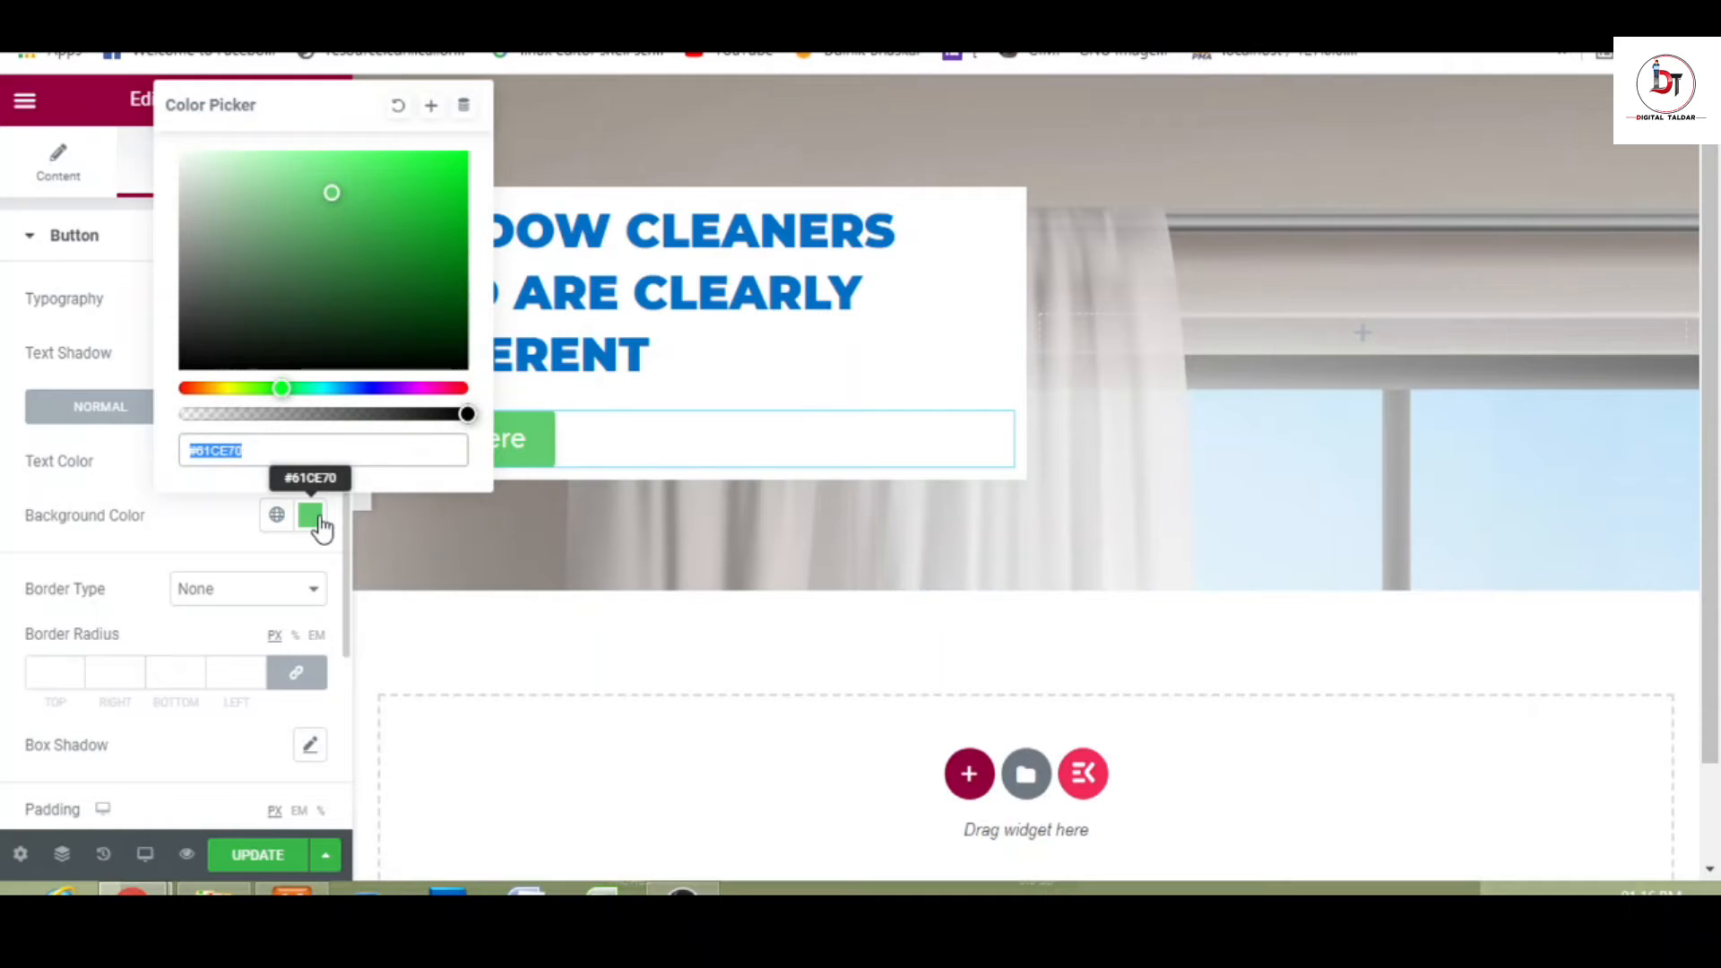
pyautogui.hotkey('ctrl', 'v')
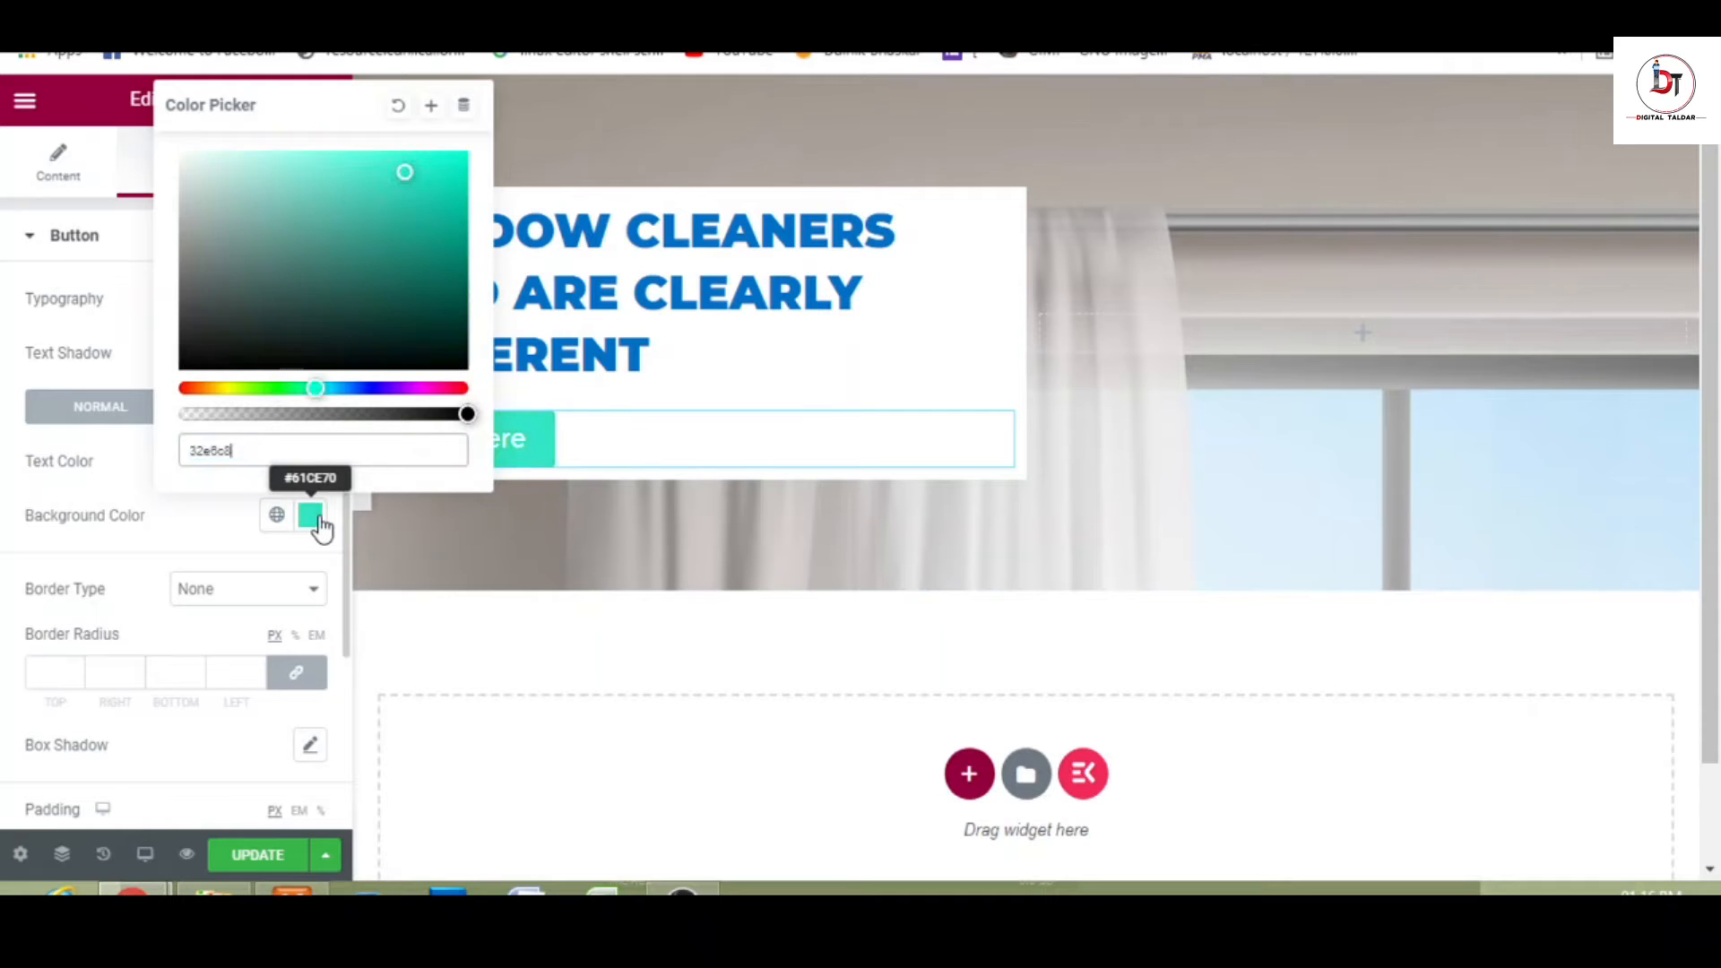
pyautogui.click(226, 530)
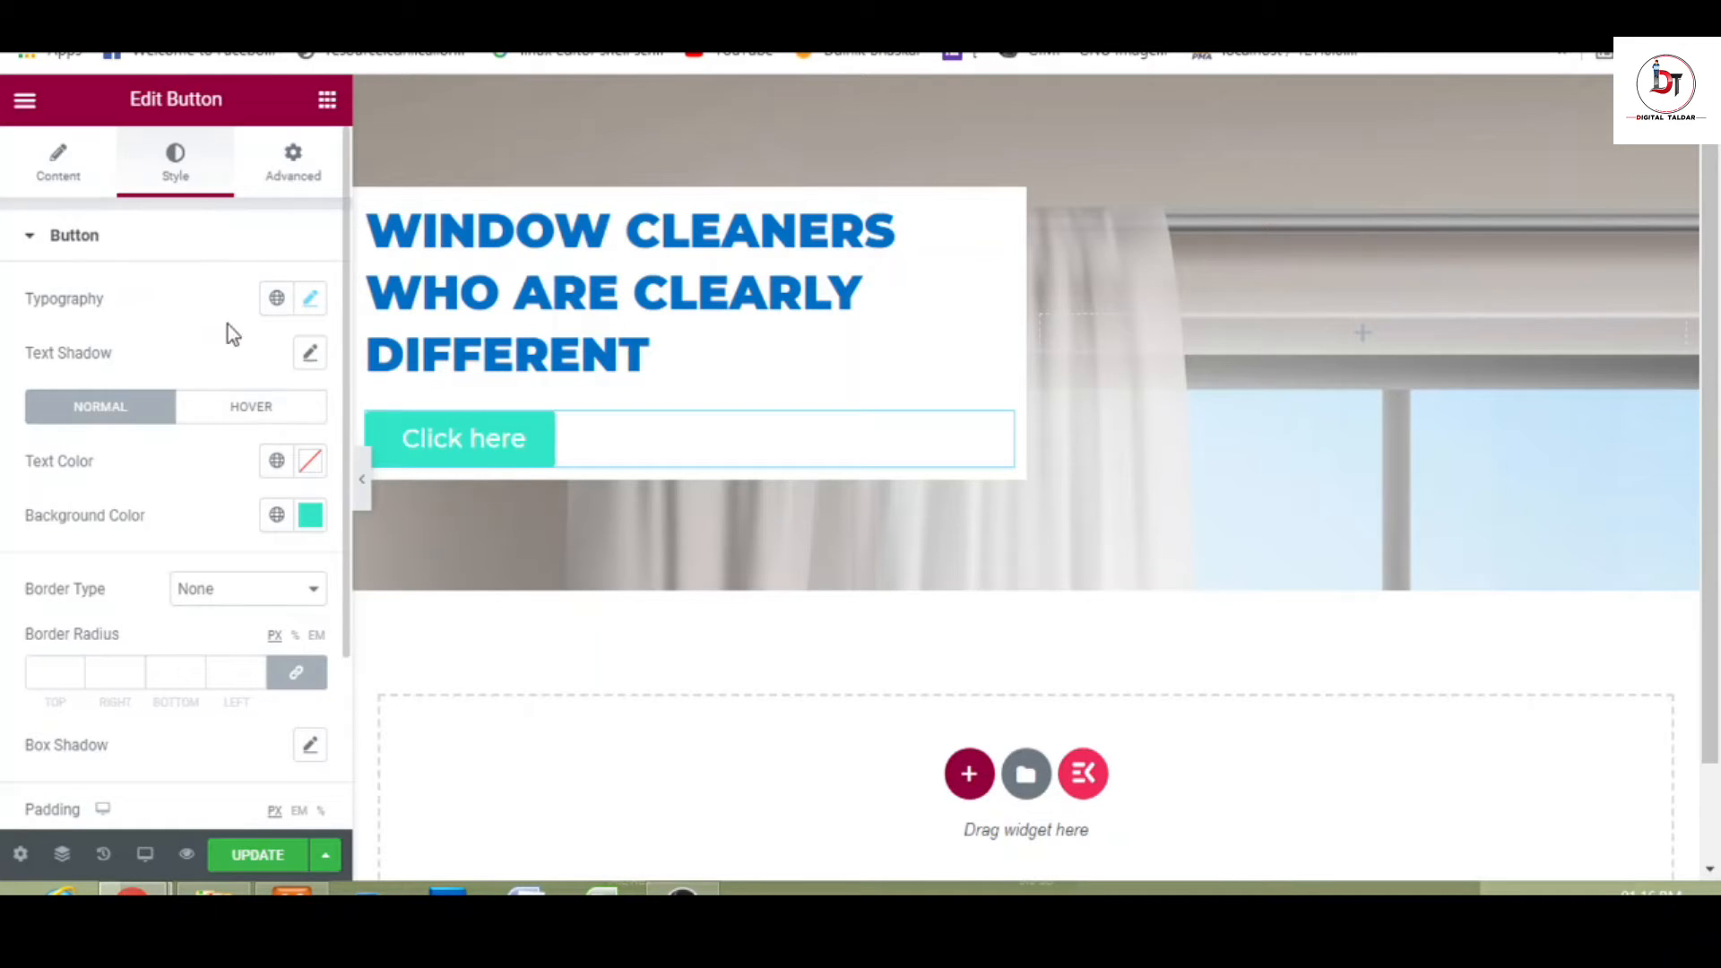
# - Set the button text's font weight to 700
pyautogui.click(313, 312)
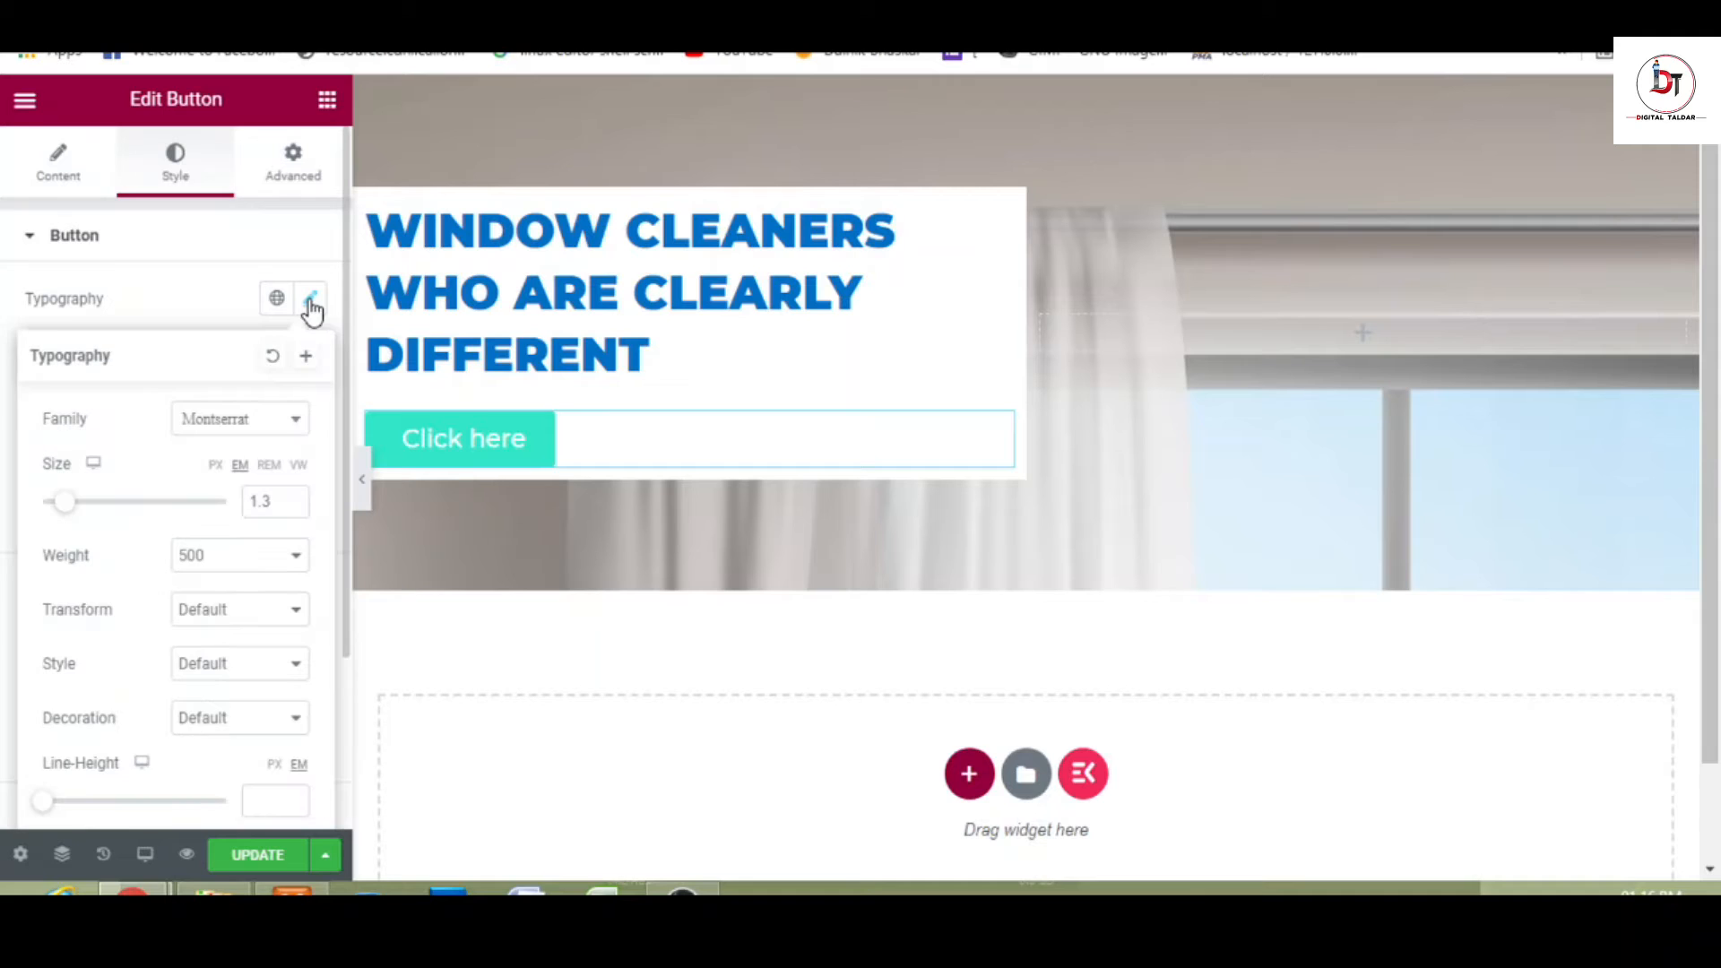
pyautogui.click(260, 568)
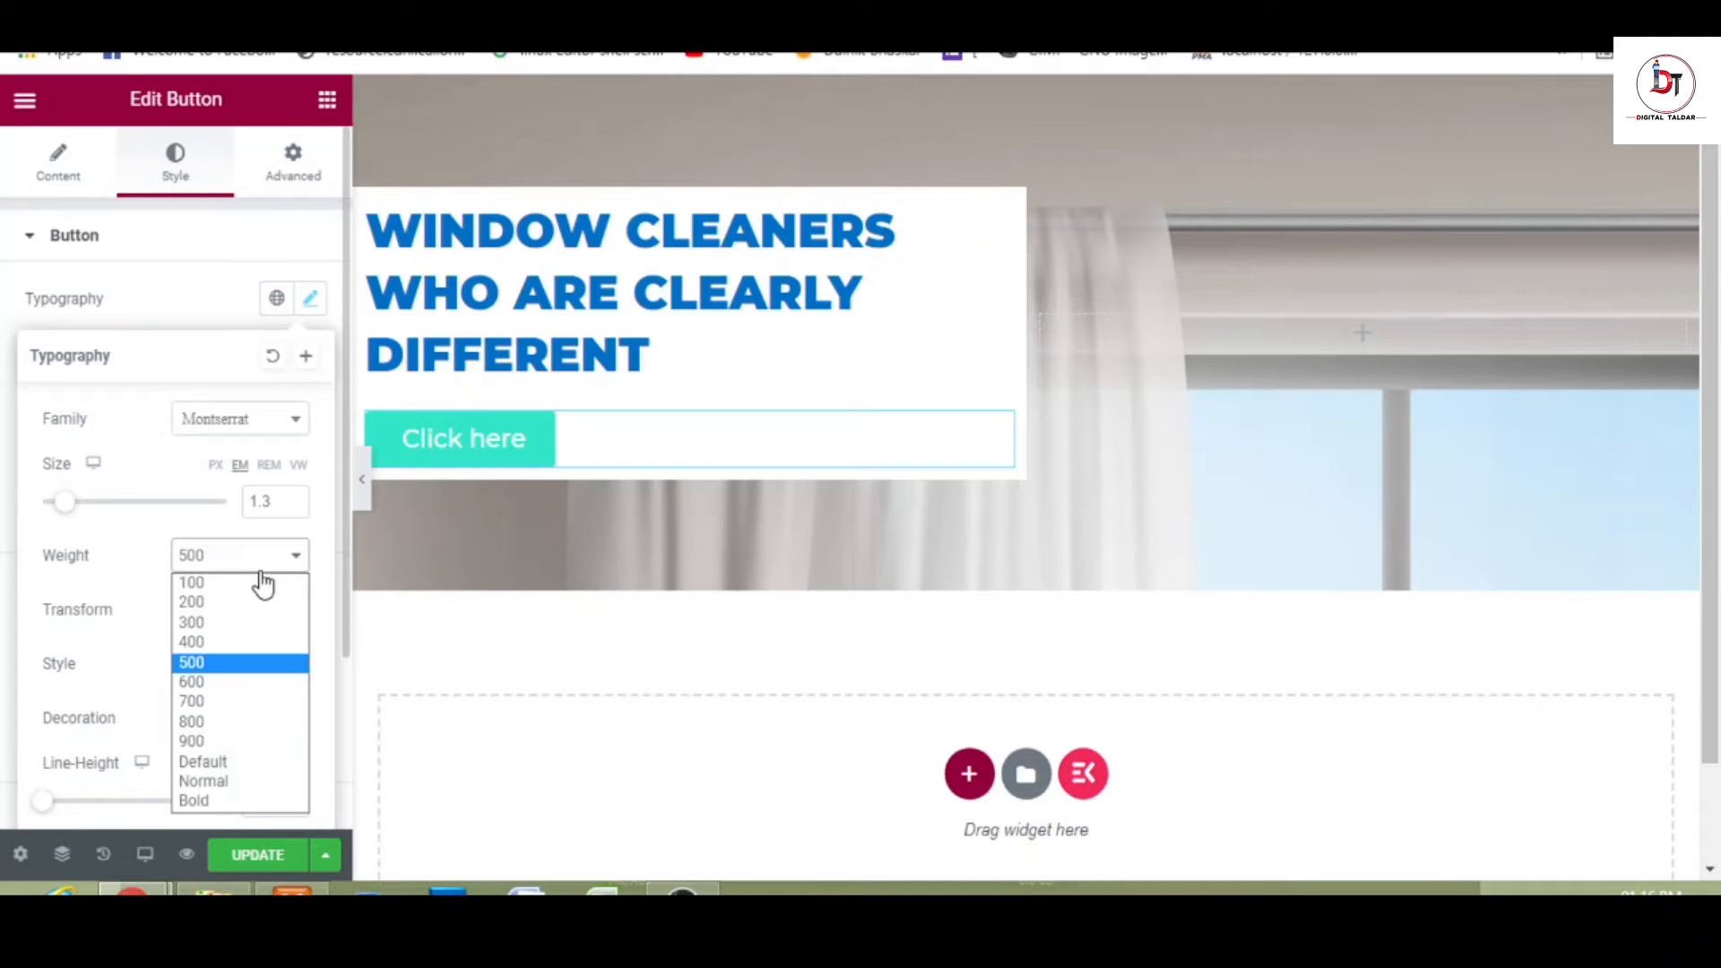
pyautogui.click(222, 701)
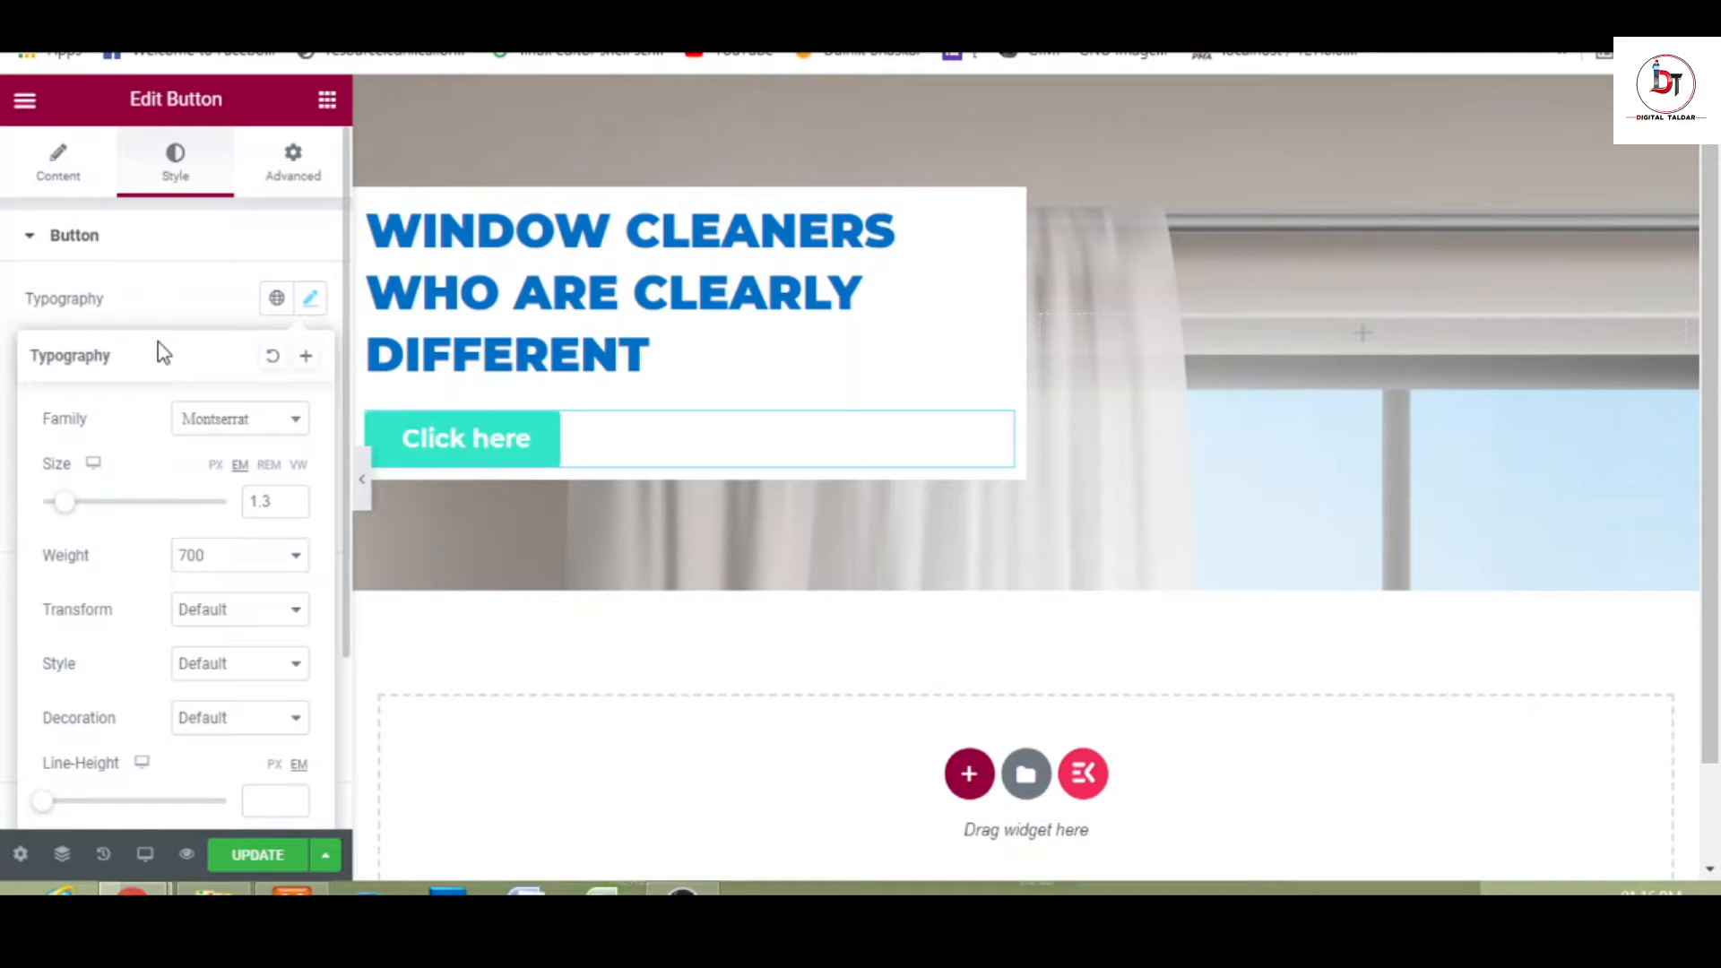
# - Replace the button's label with "Get A Quote"
pyautogui.click(52, 170)
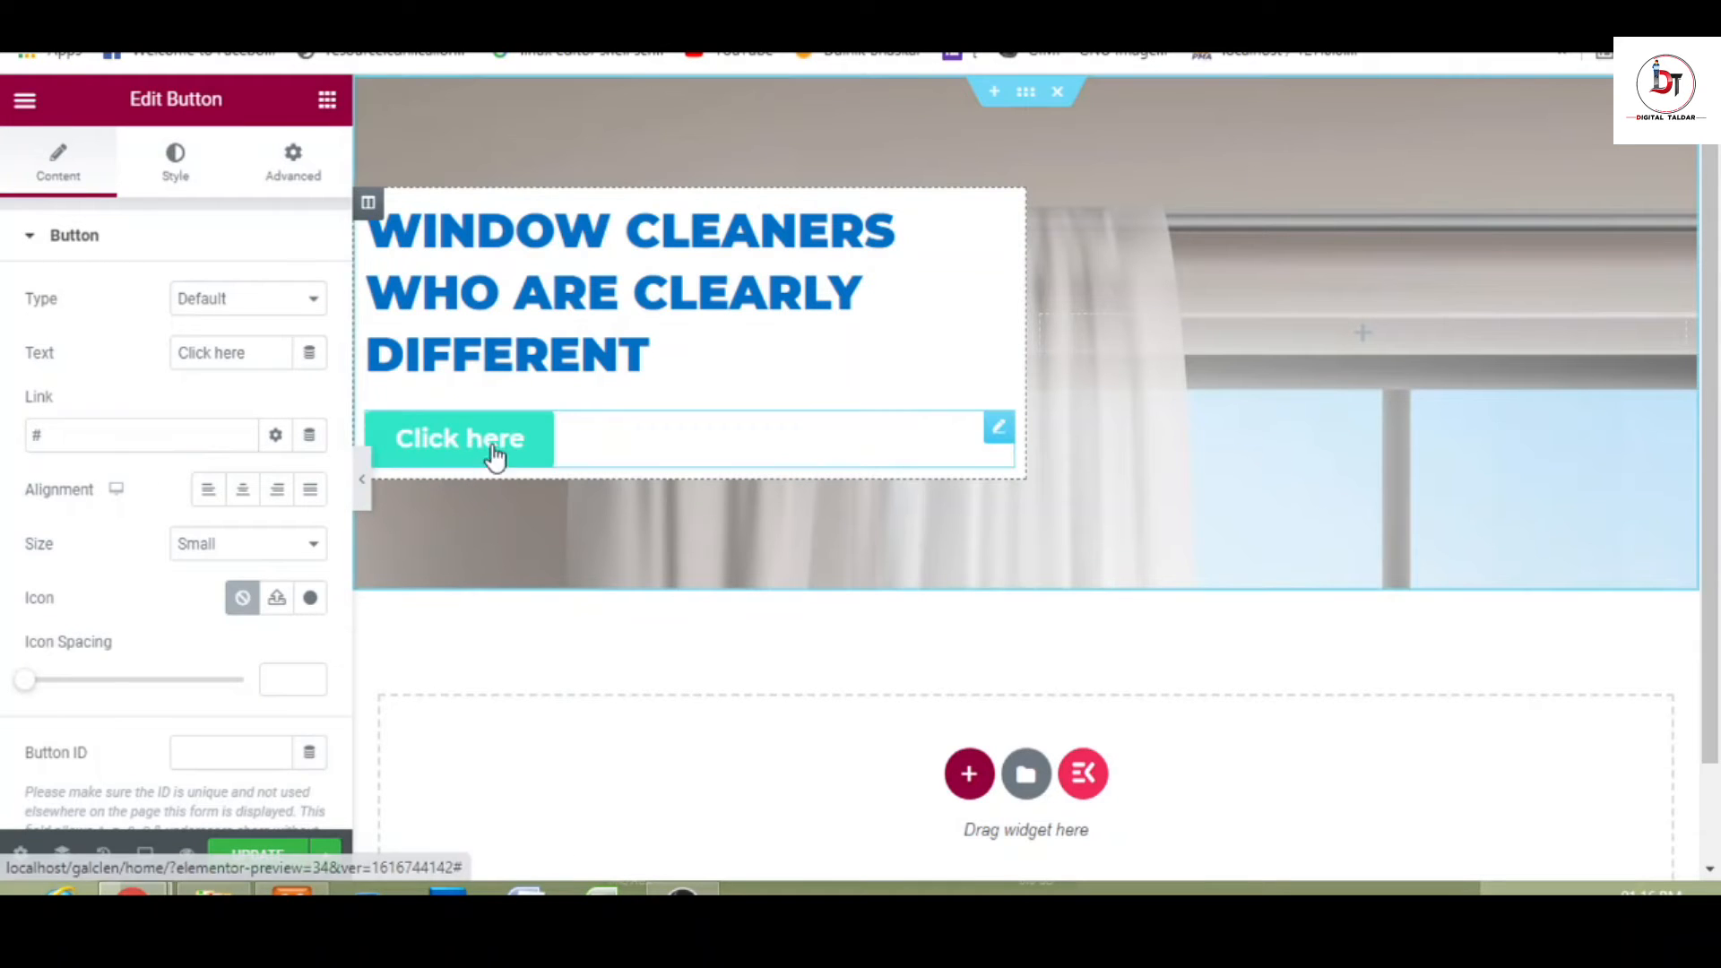
pyautogui.tripleClick(239, 354)
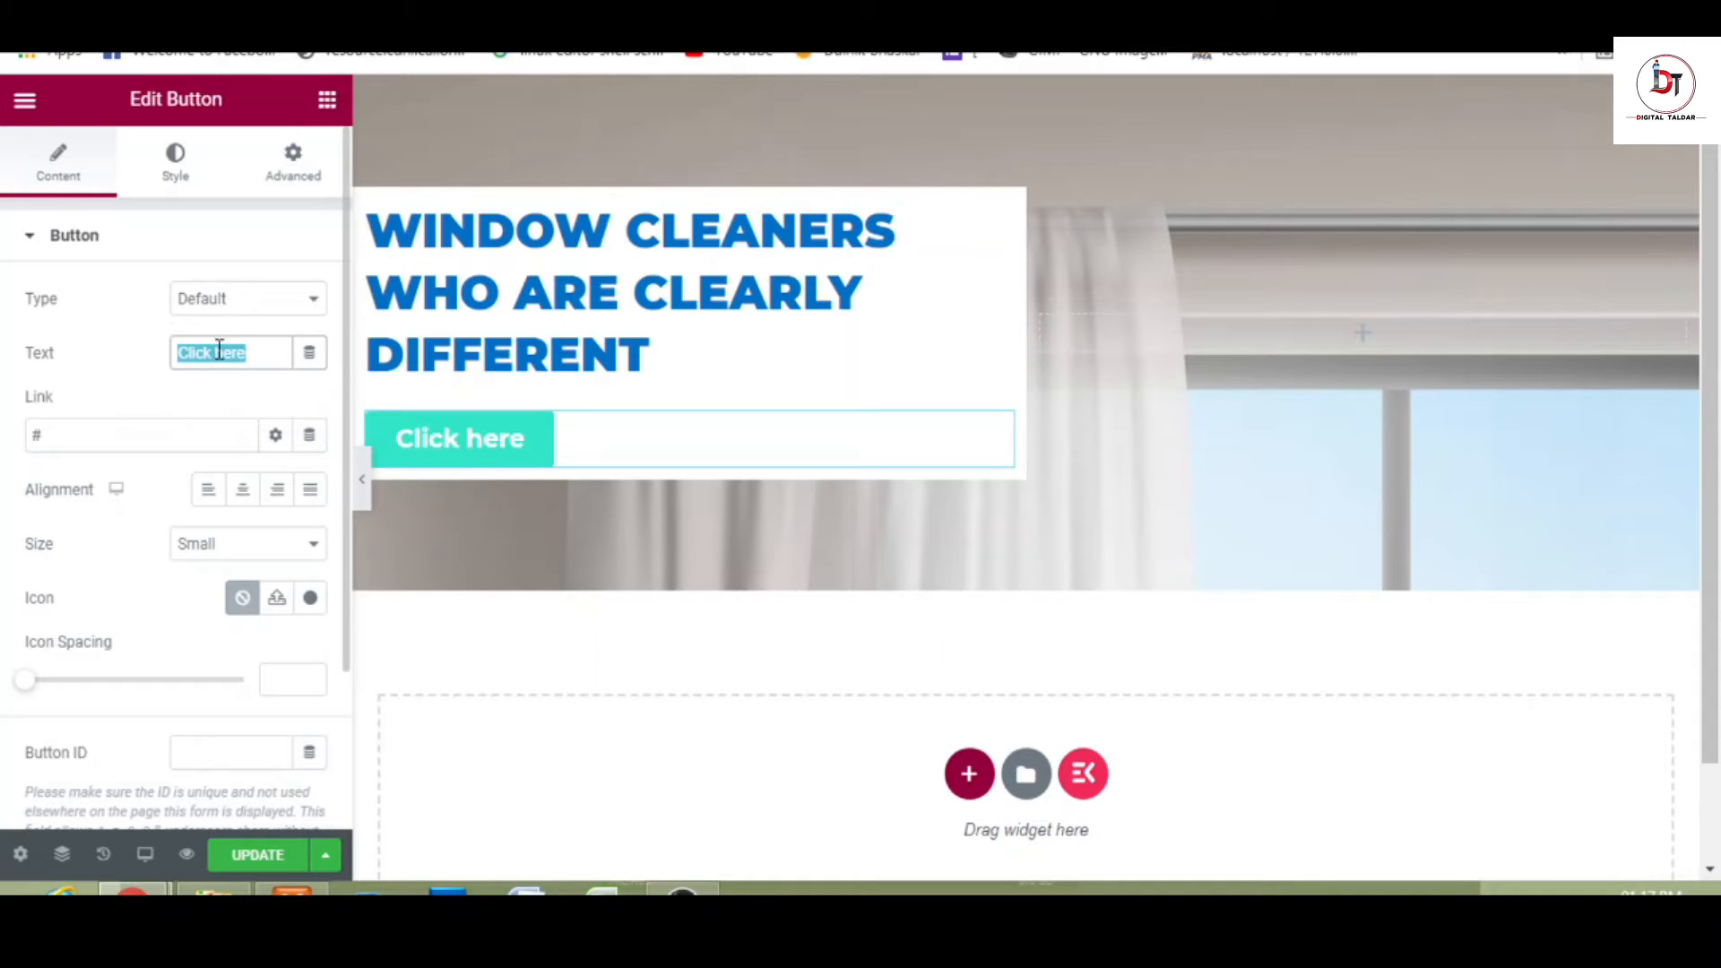
pyautogui.write('Get')
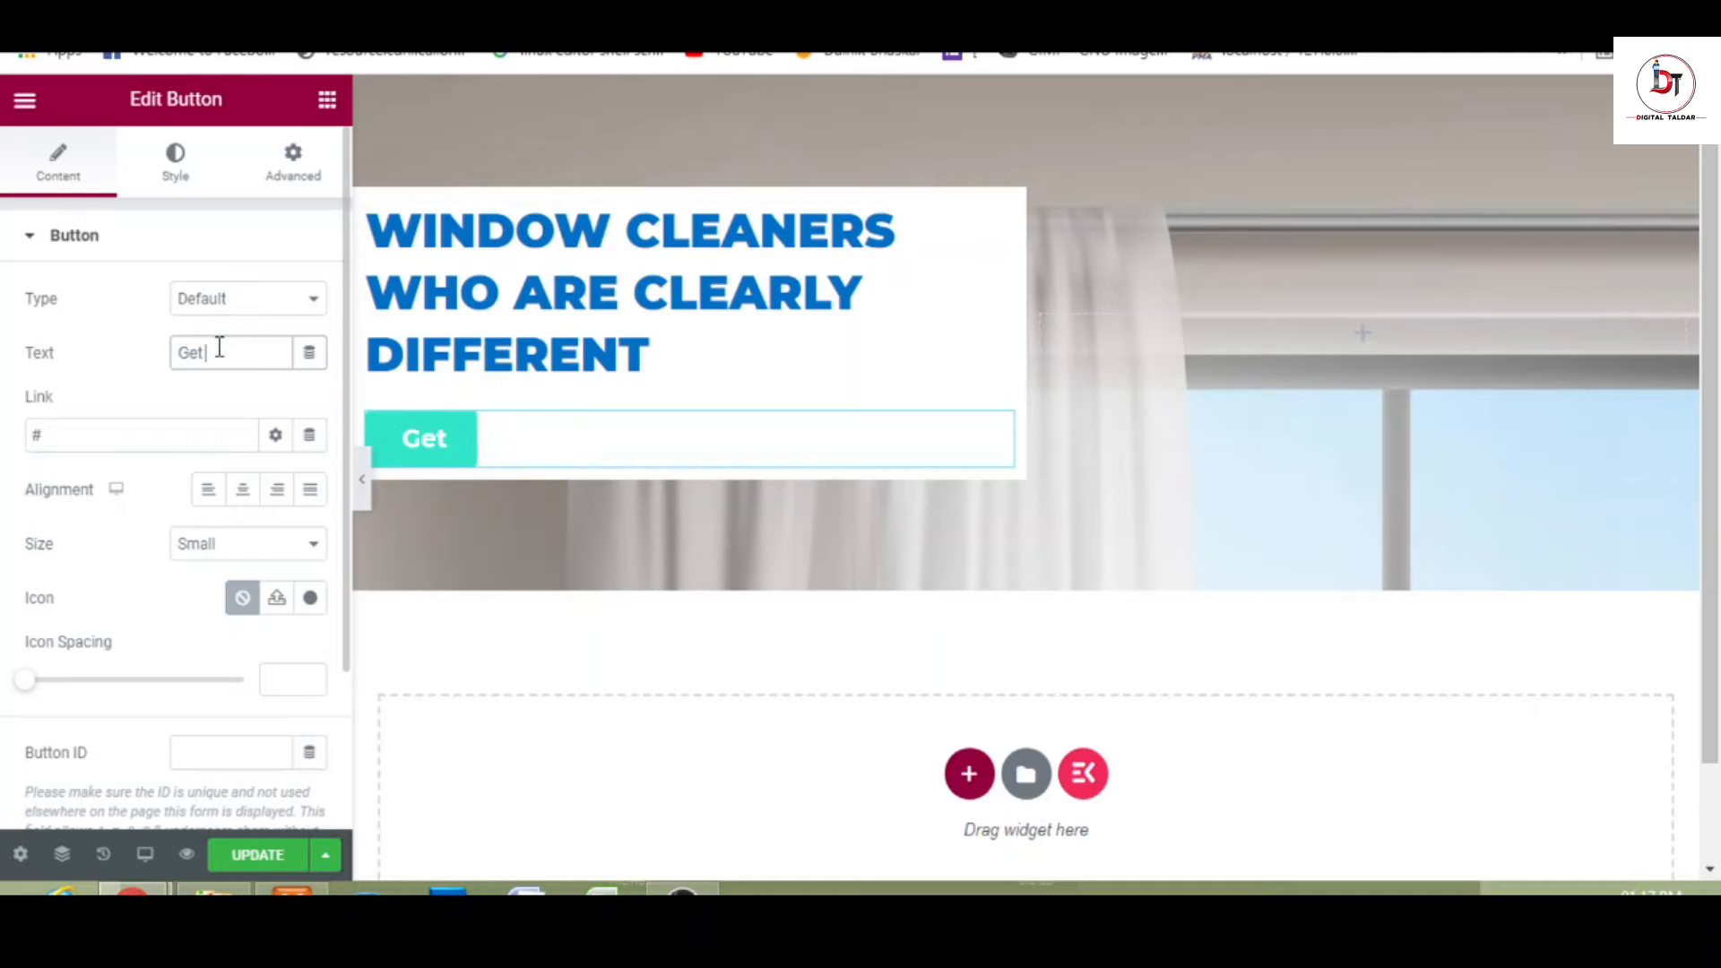
pyautogui.write(' A Quote')
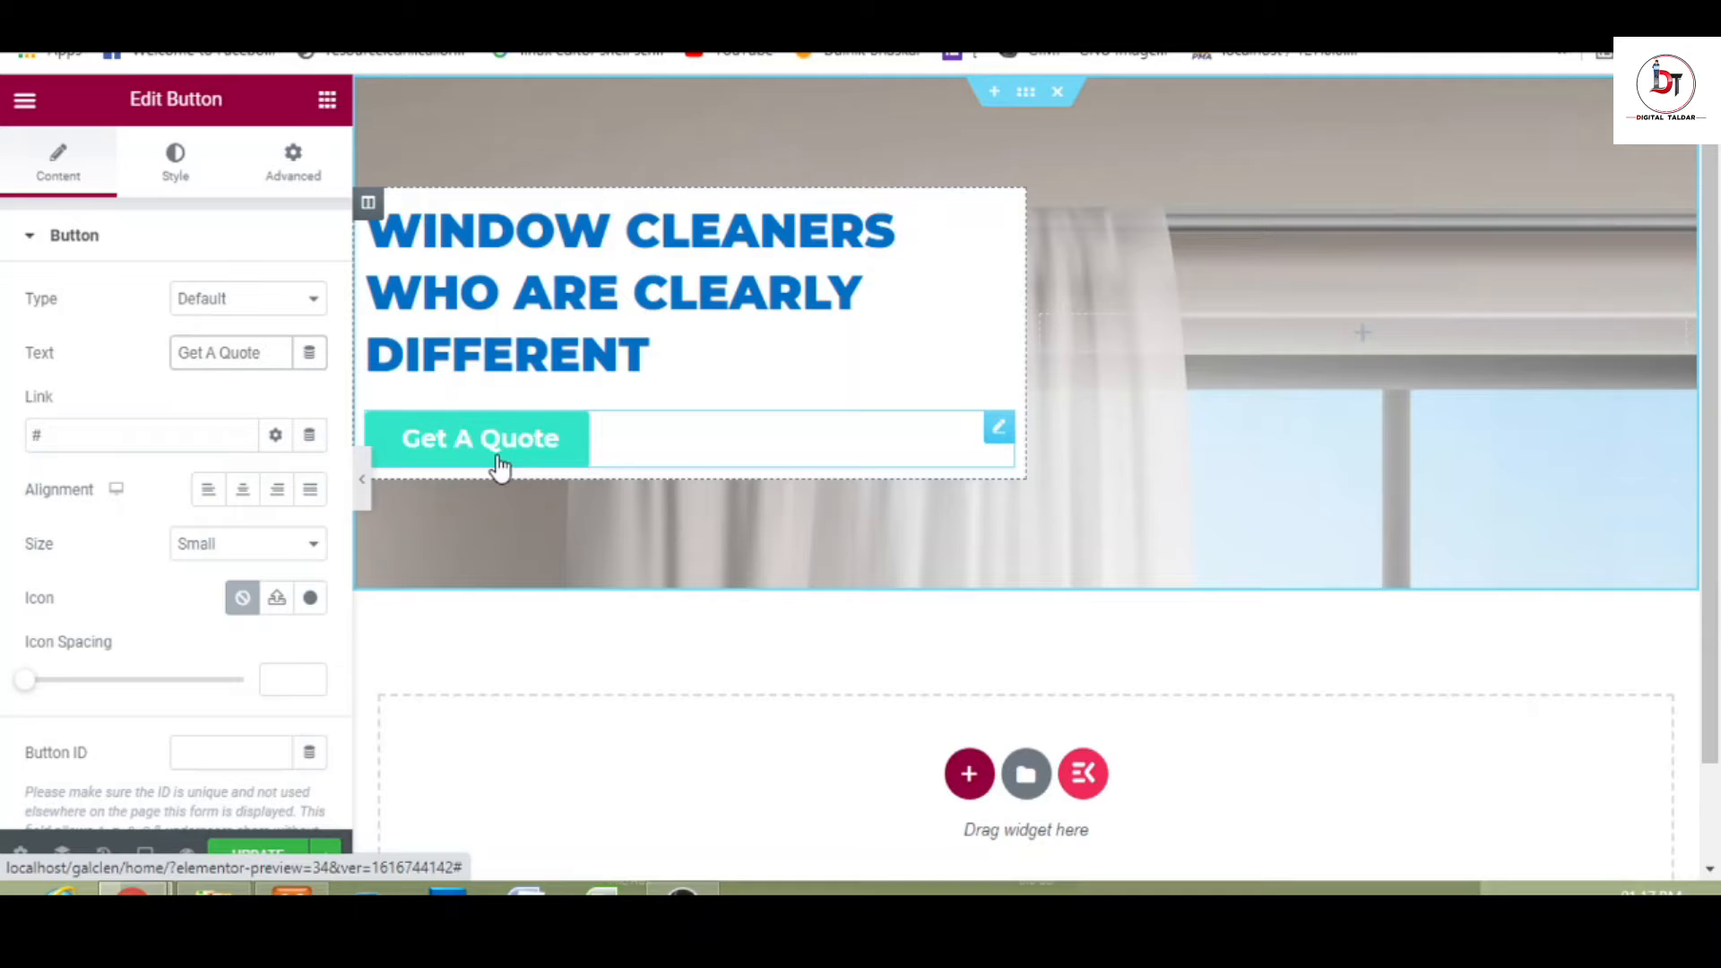
# - Give the button the Pulse hover animation
pyautogui.click(183, 179)
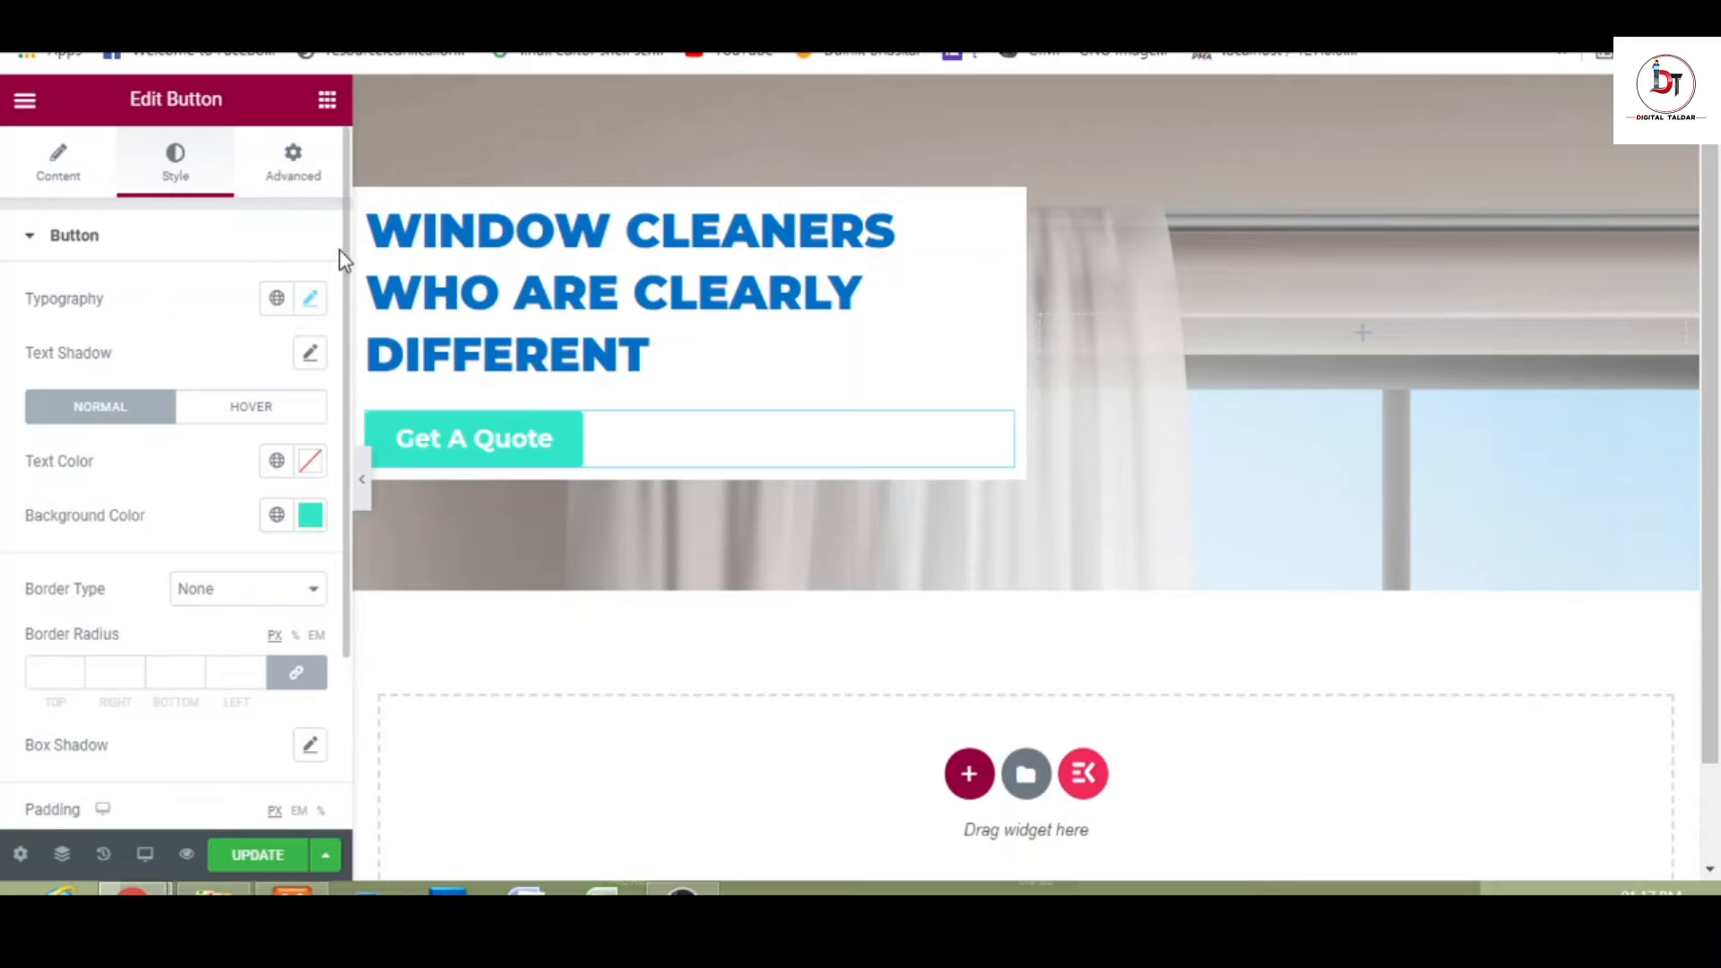
pyautogui.moveTo(348, 260); pyautogui.dragTo(346, 300)
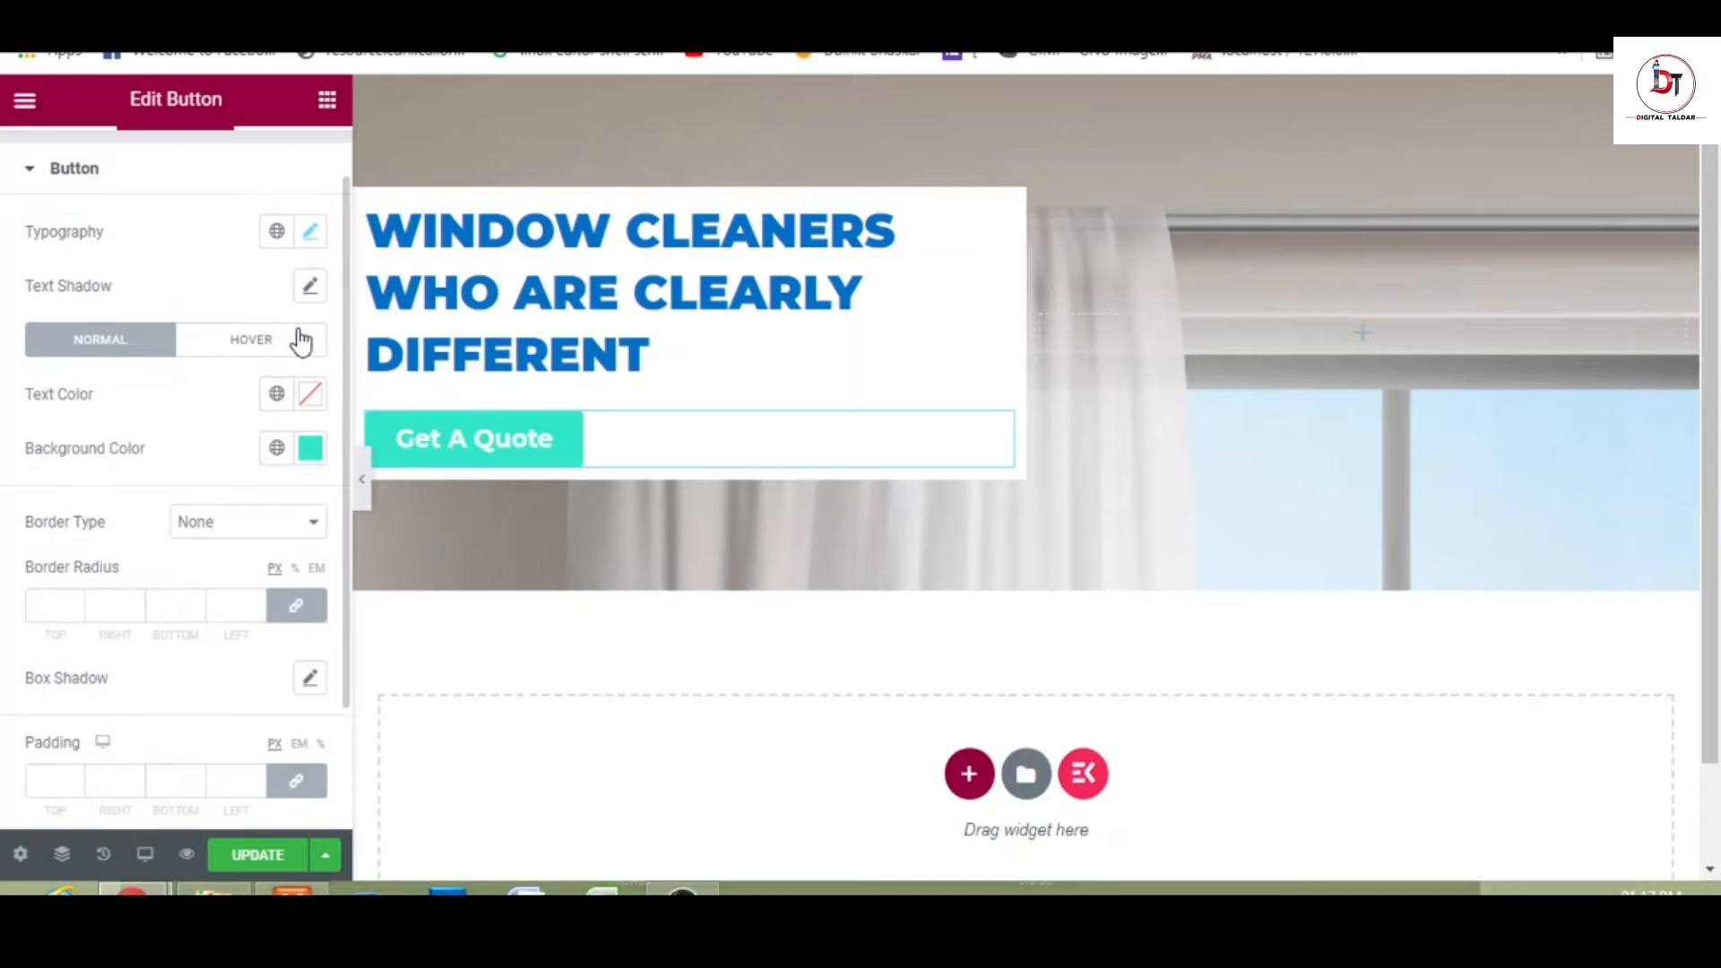
pyautogui.click(277, 353)
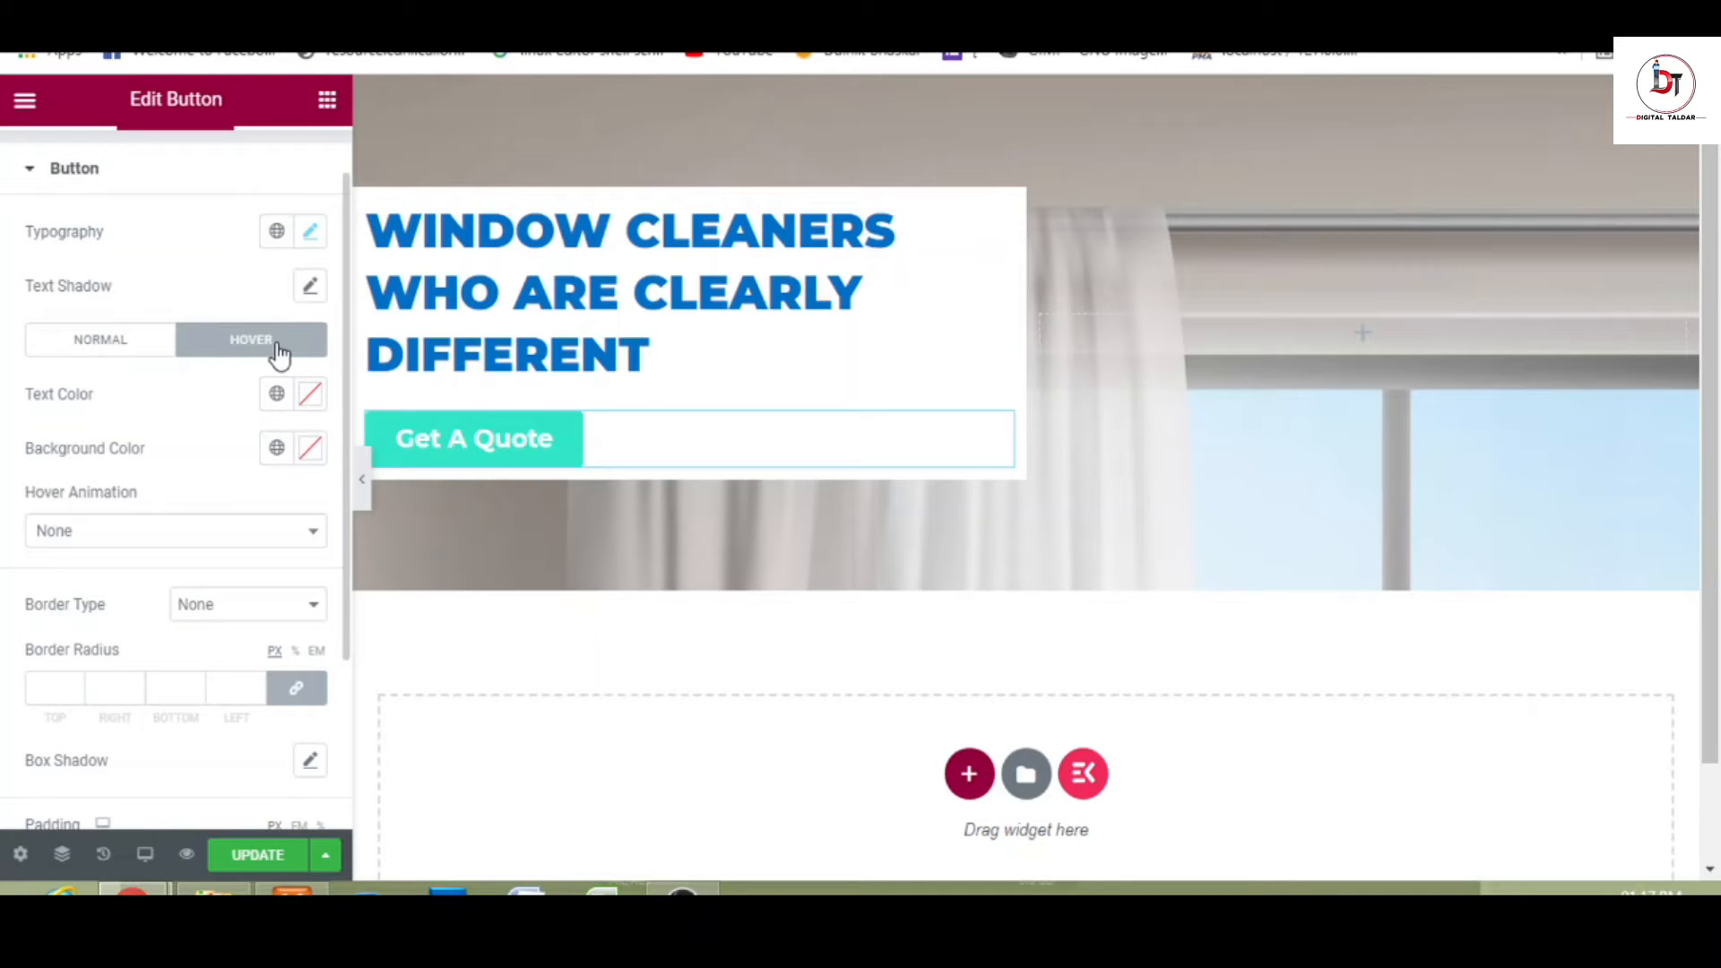
pyautogui.click(250, 532)
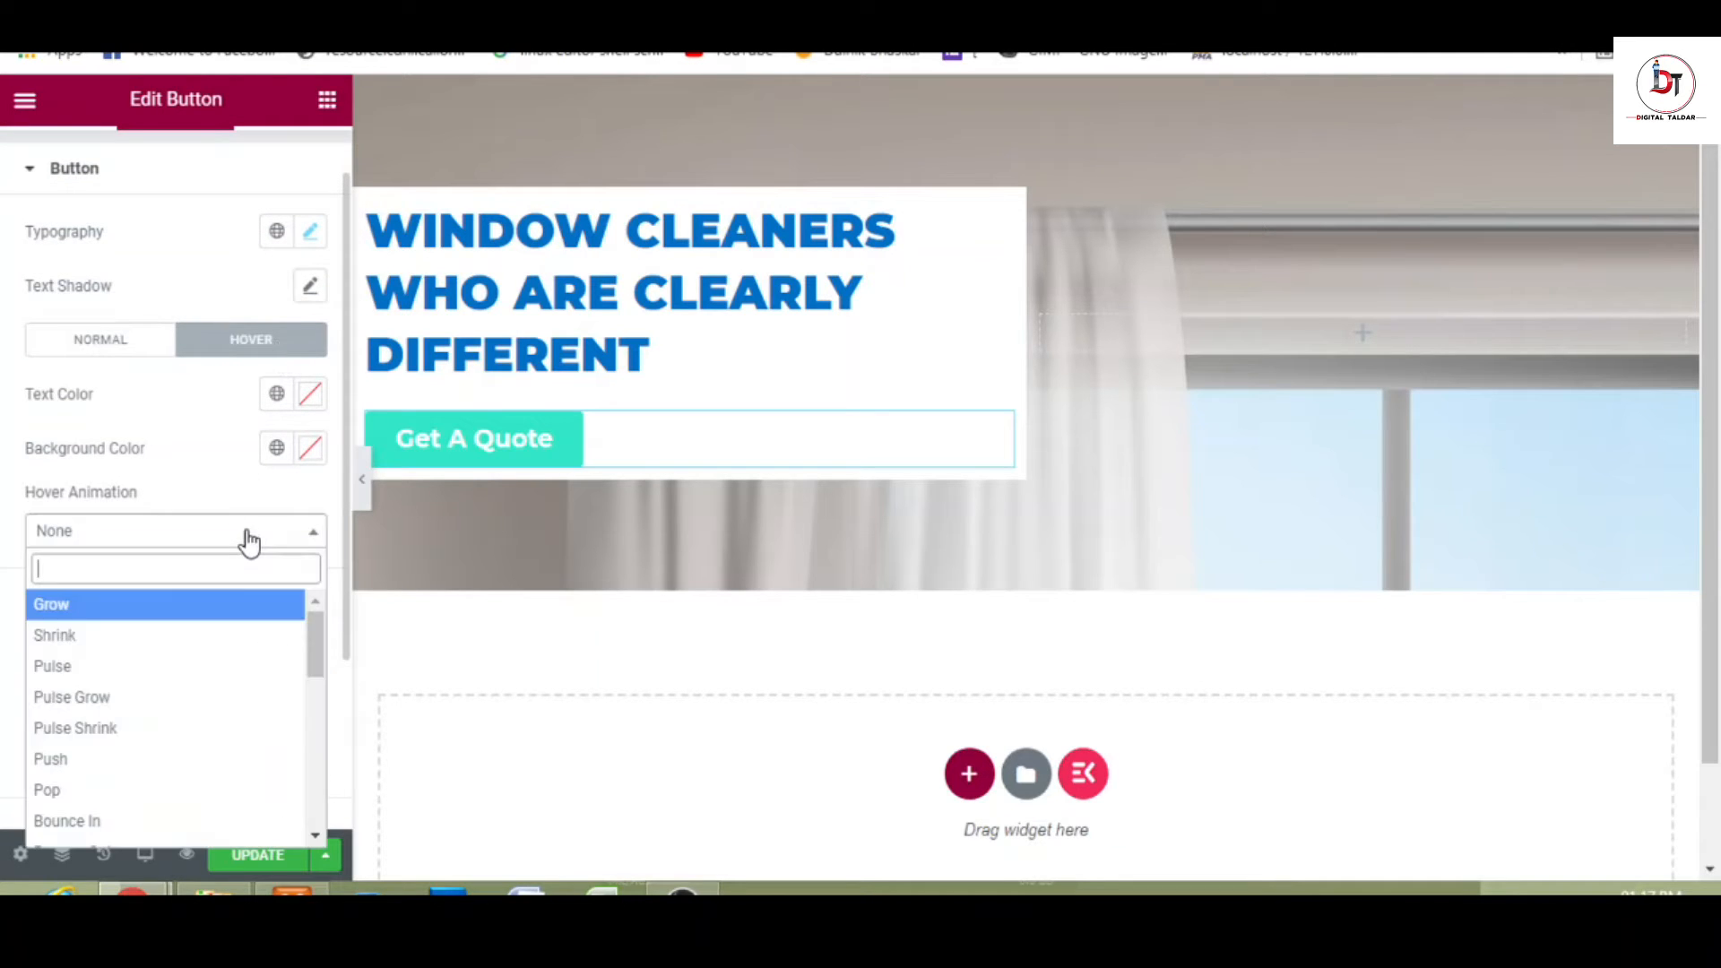
pyautogui.scroll(-1, 183, 654)
pyautogui.click(179, 668)
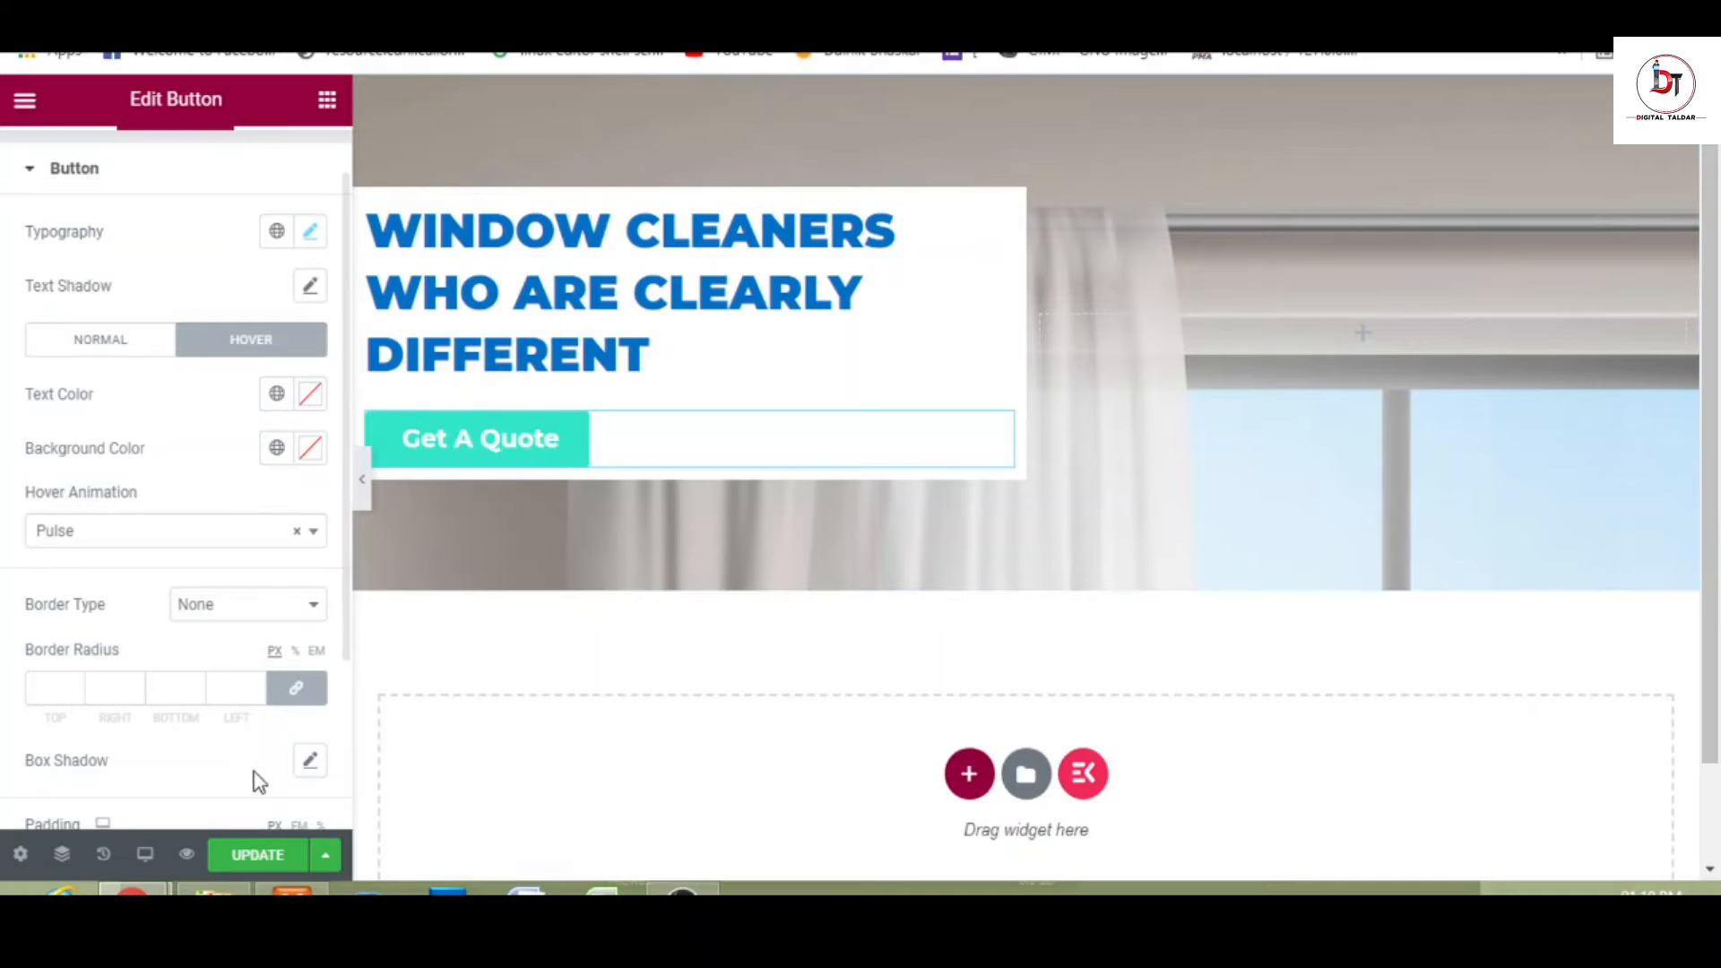
# - Add a box shadow to the Get A Quote button with the colour rgba(0, 0, 0, 0.18) and preview the page
pyautogui.click(311, 763)
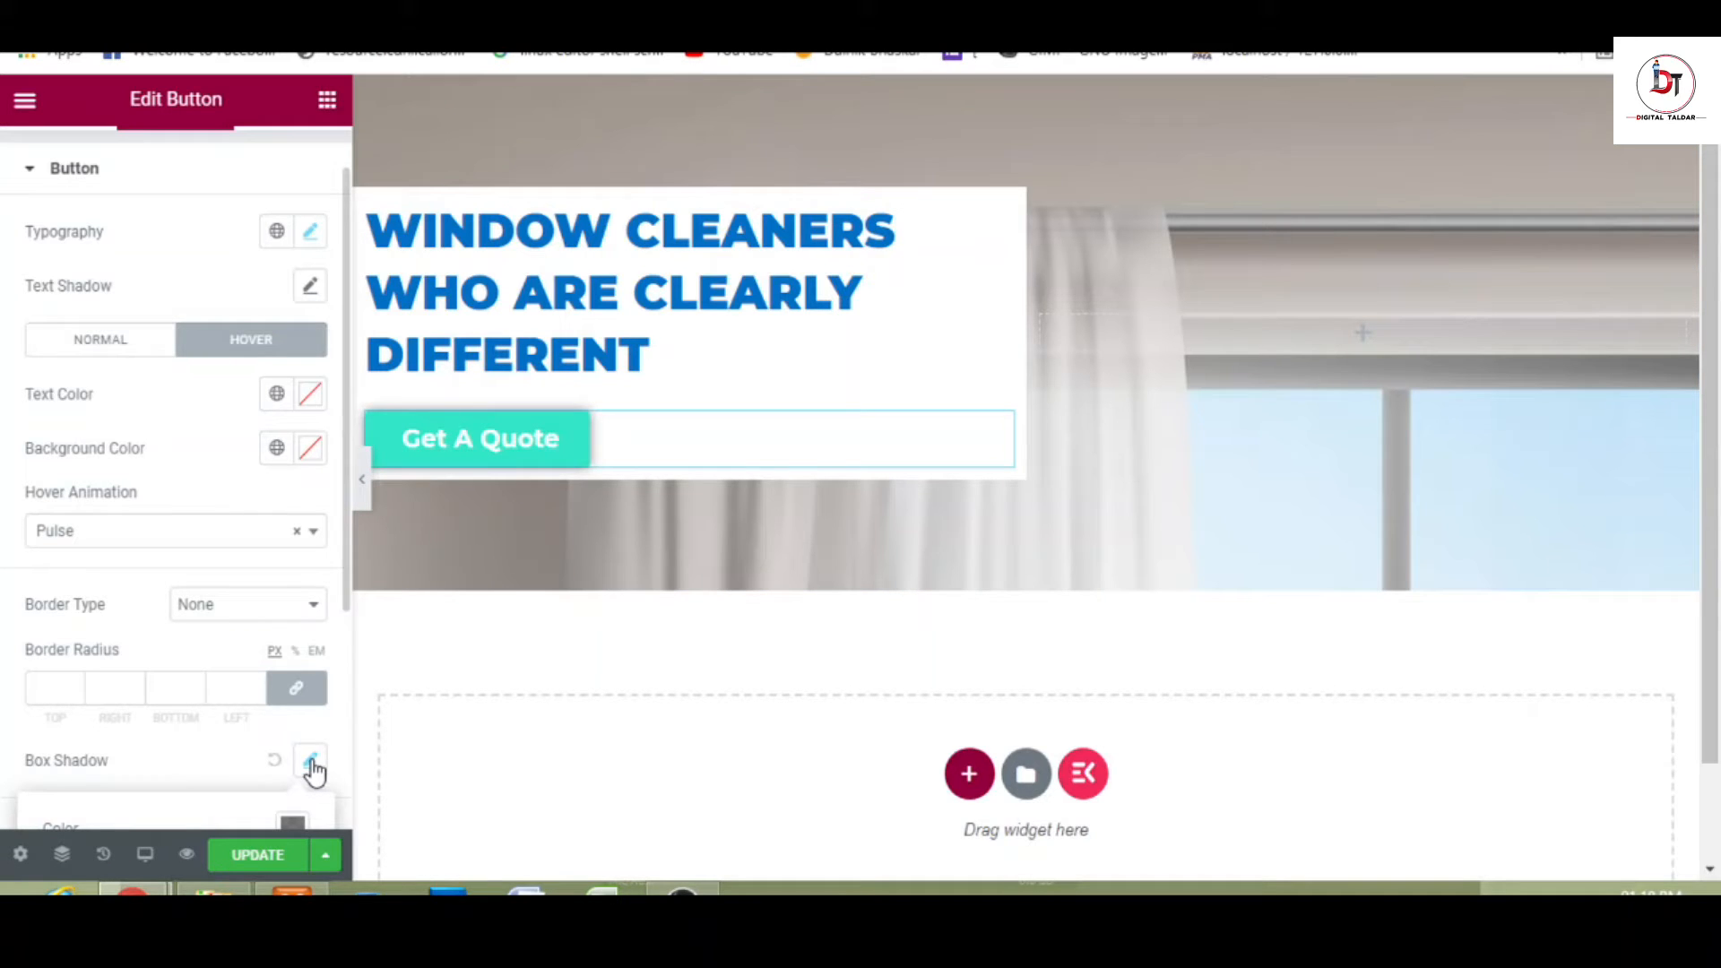
pyautogui.moveTo(343, 593); pyautogui.dragTo(347, 707)
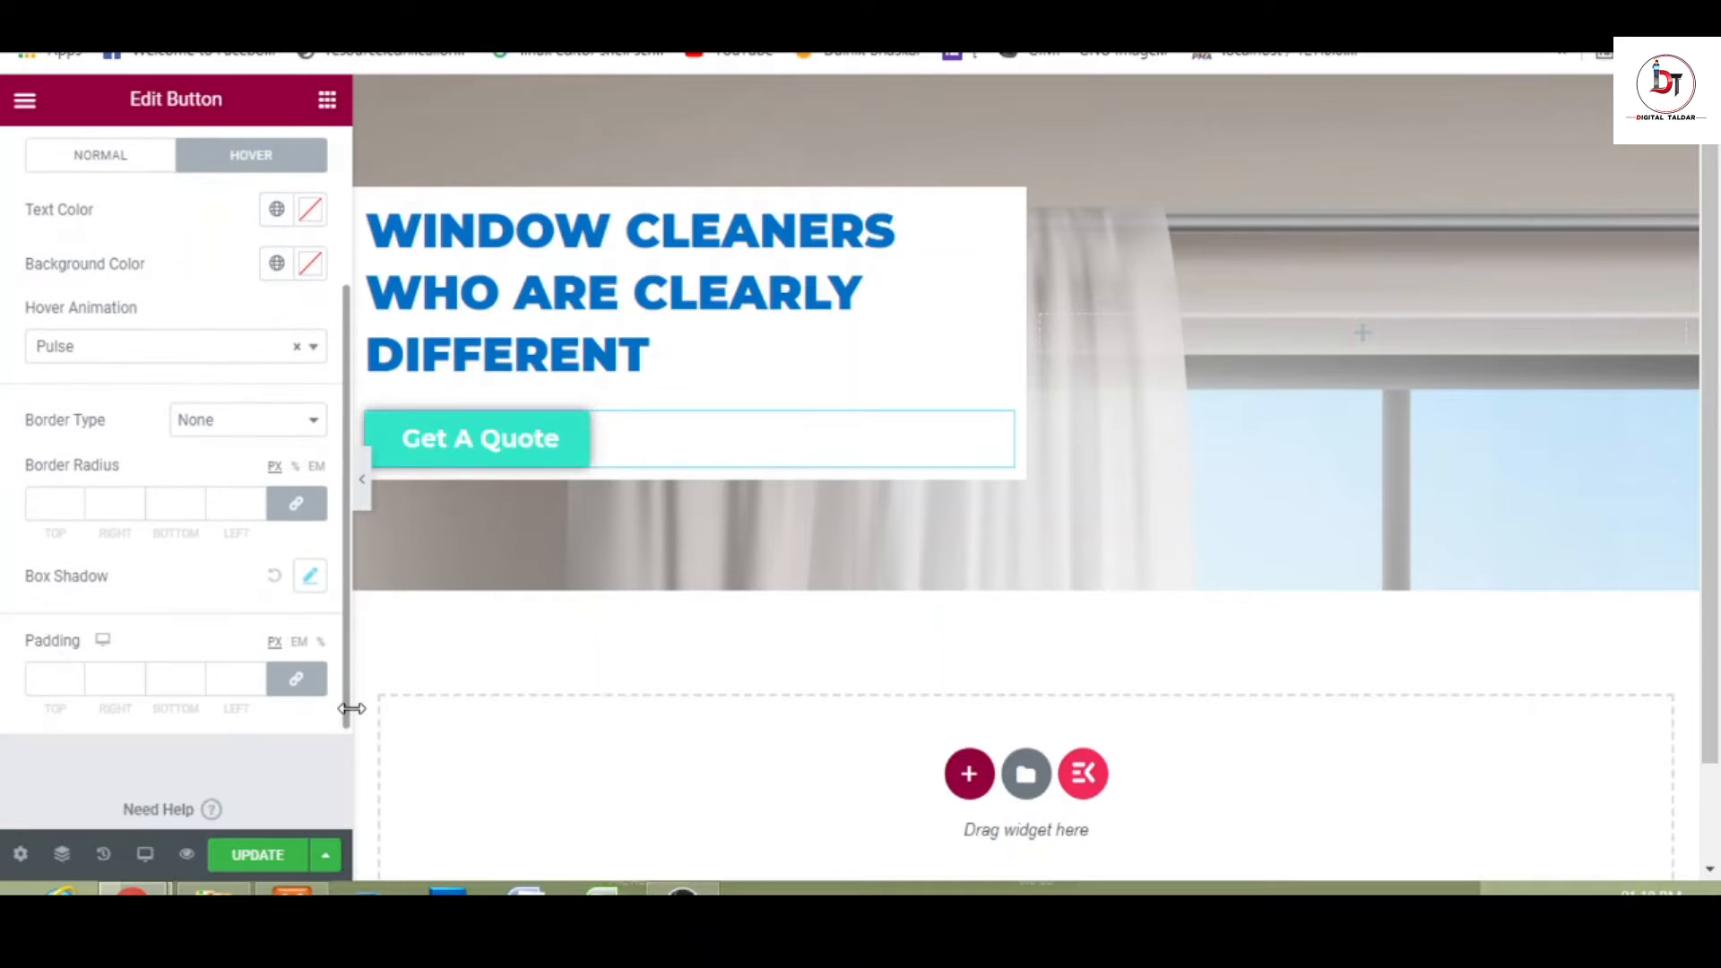
pyautogui.click(310, 578)
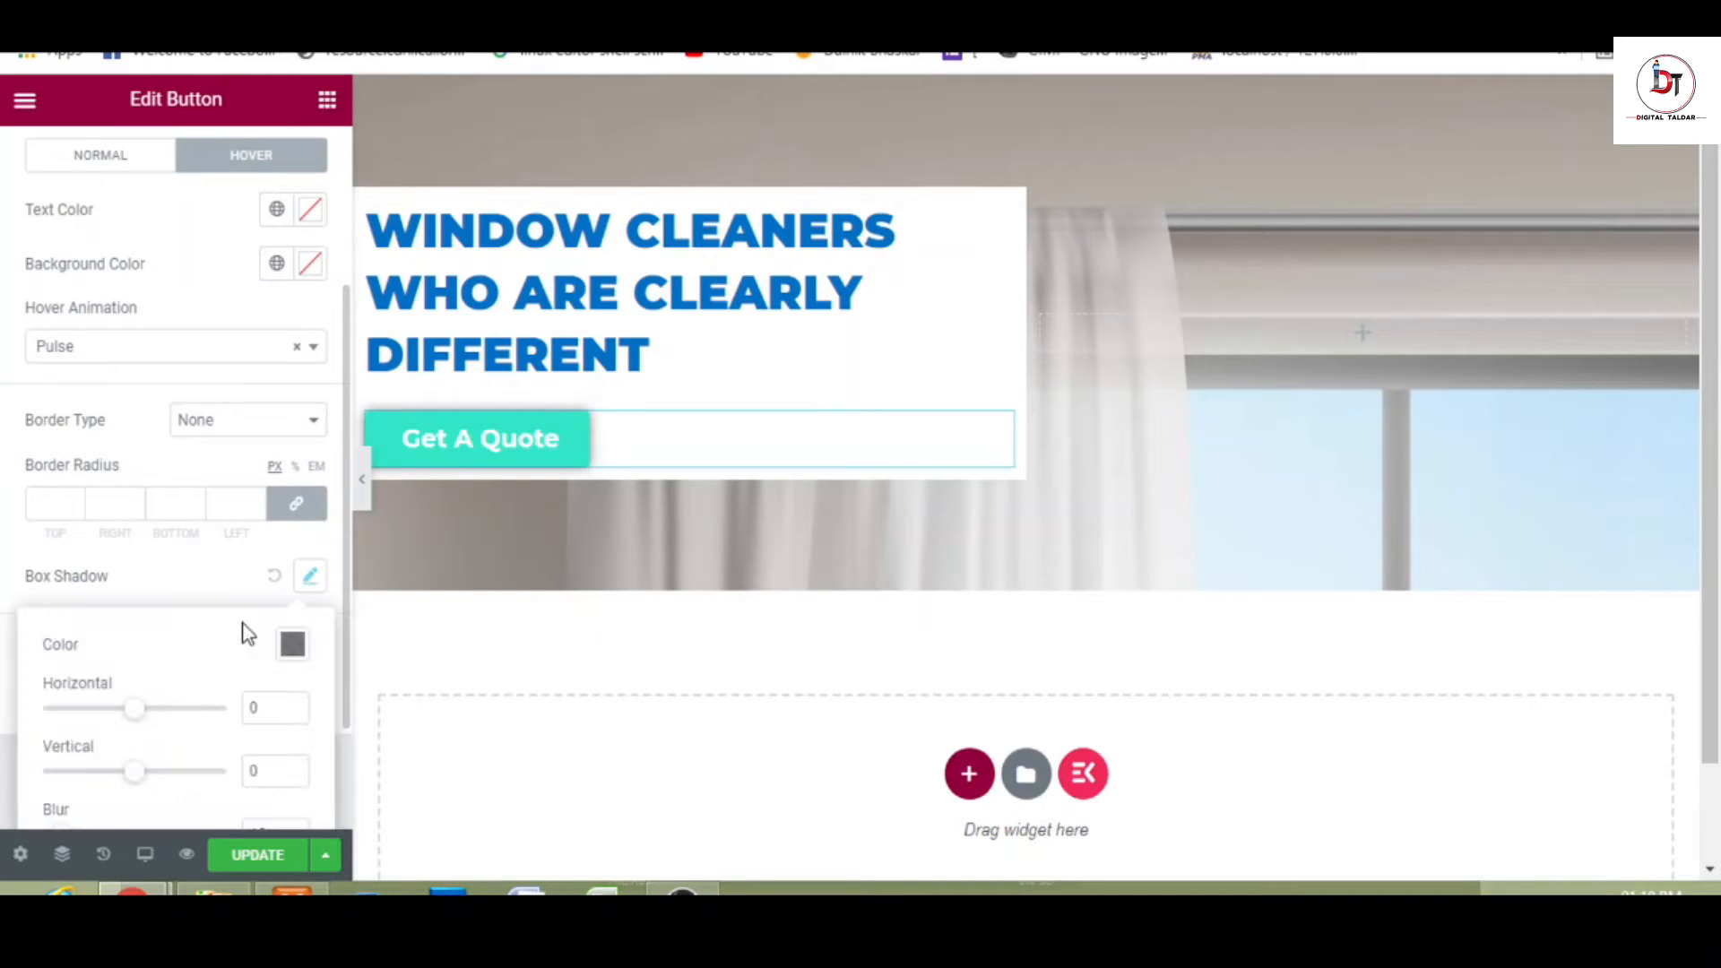
pyautogui.click(293, 643)
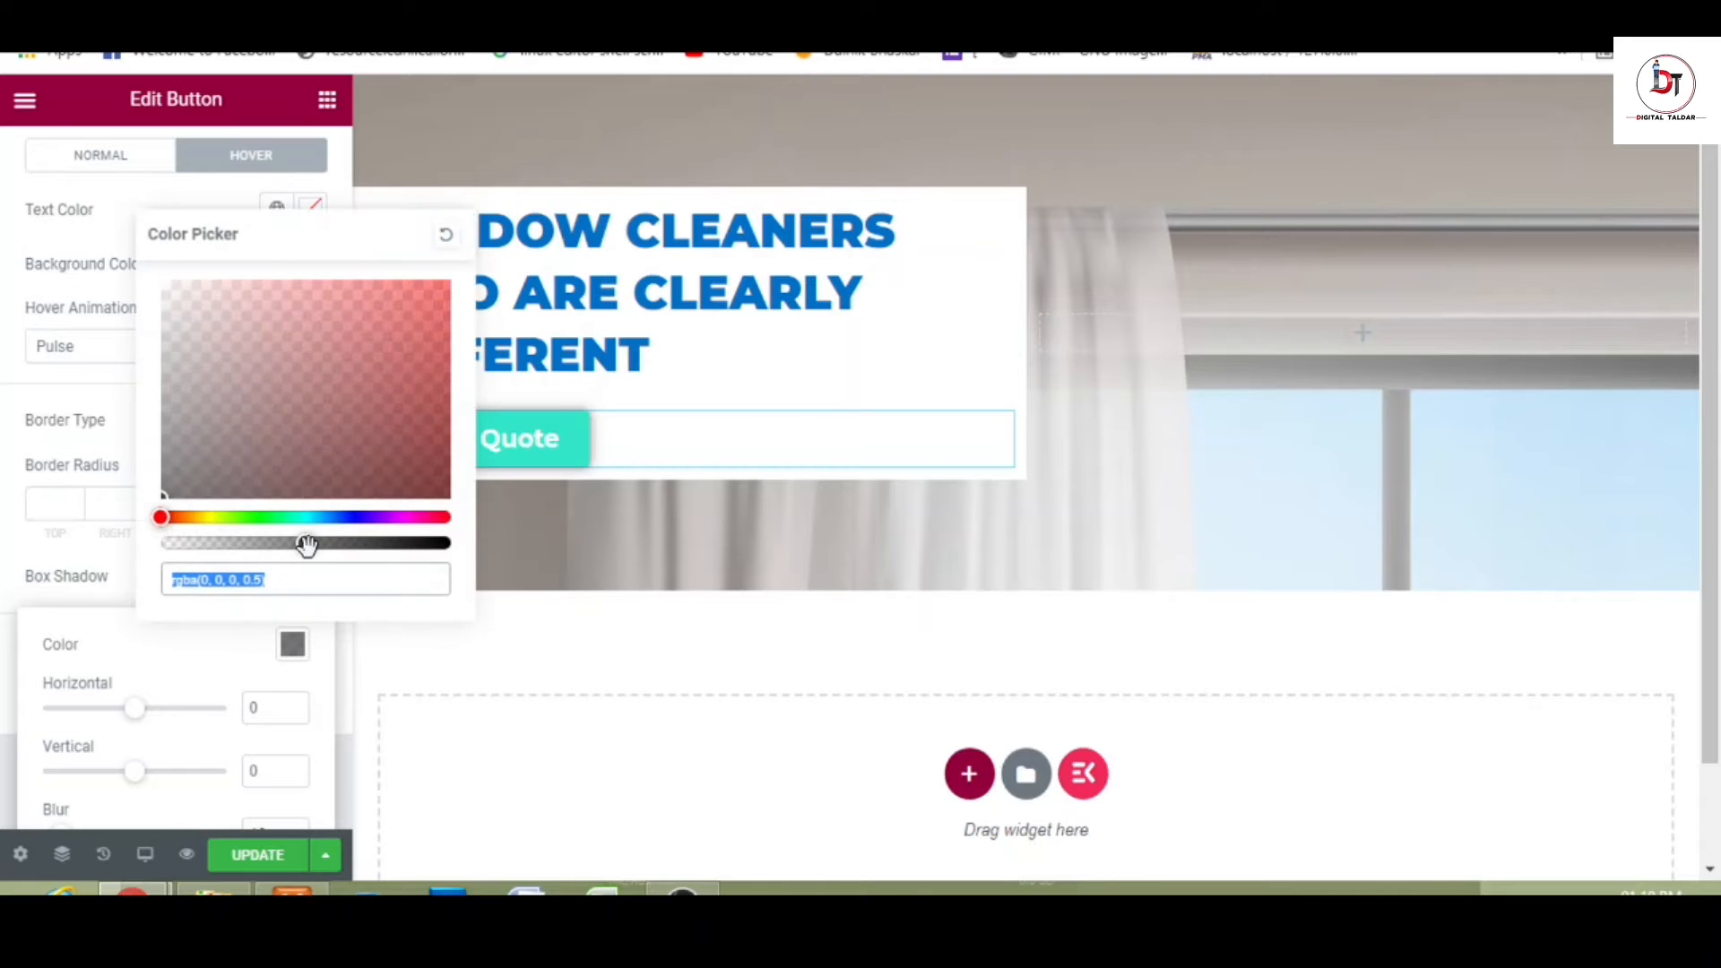
pyautogui.moveTo(307, 544); pyautogui.dragTo(214, 544)
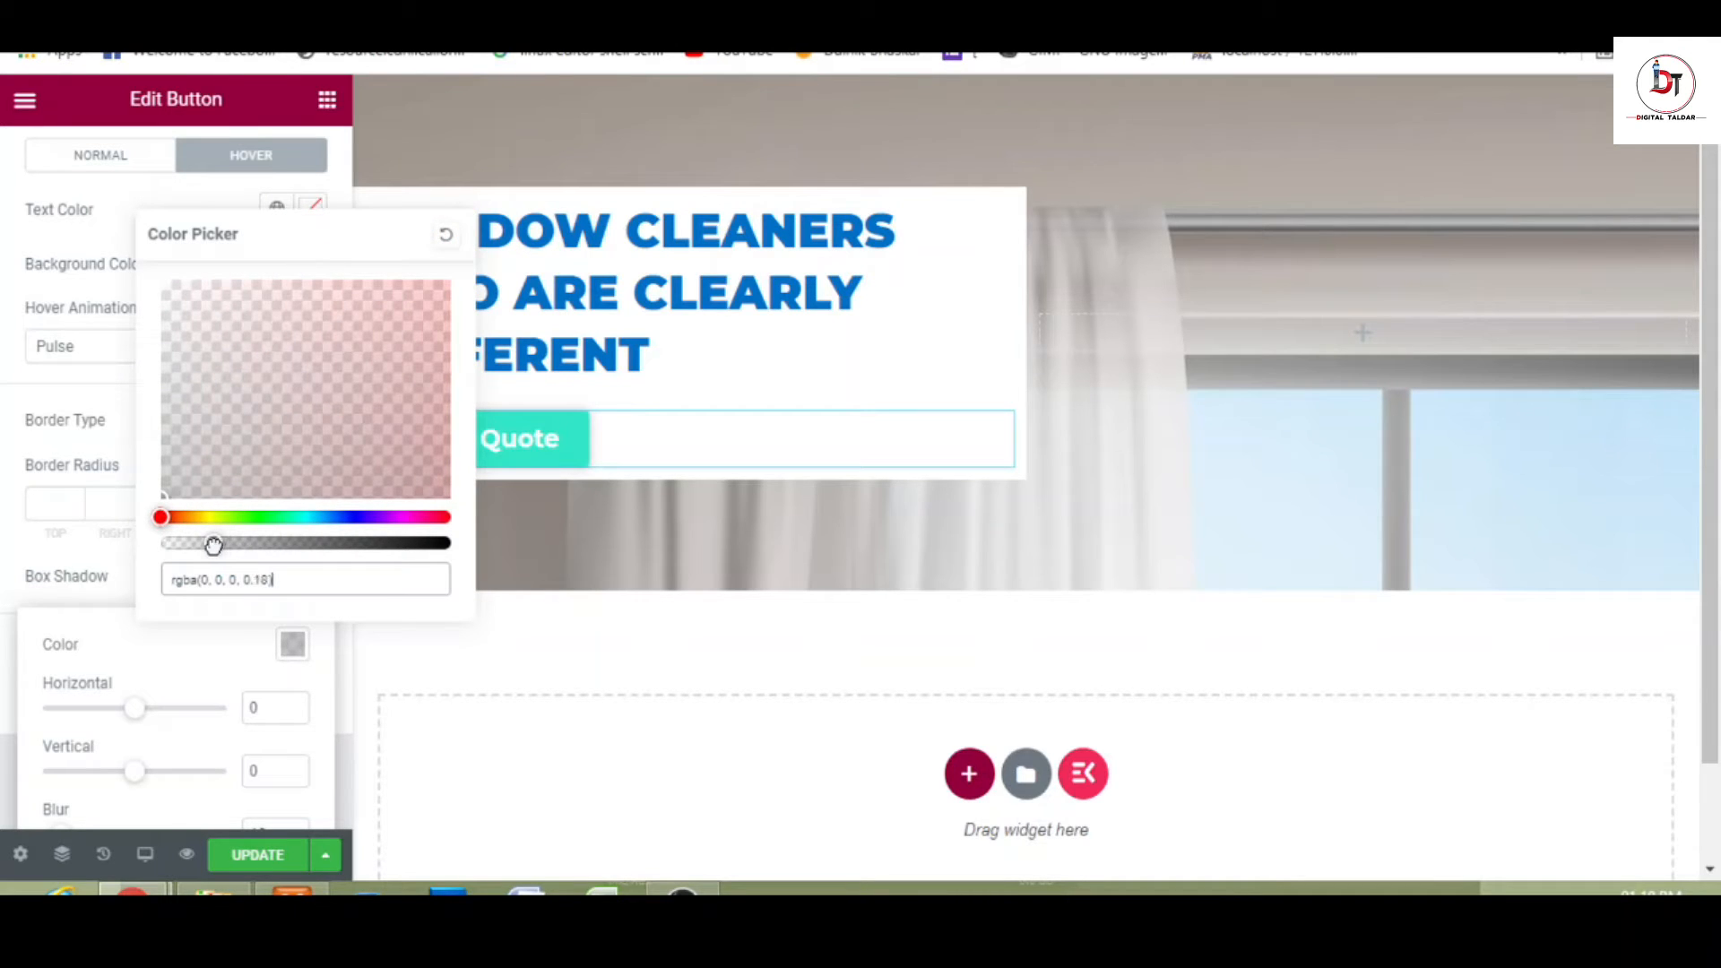
pyautogui.click(110, 566)
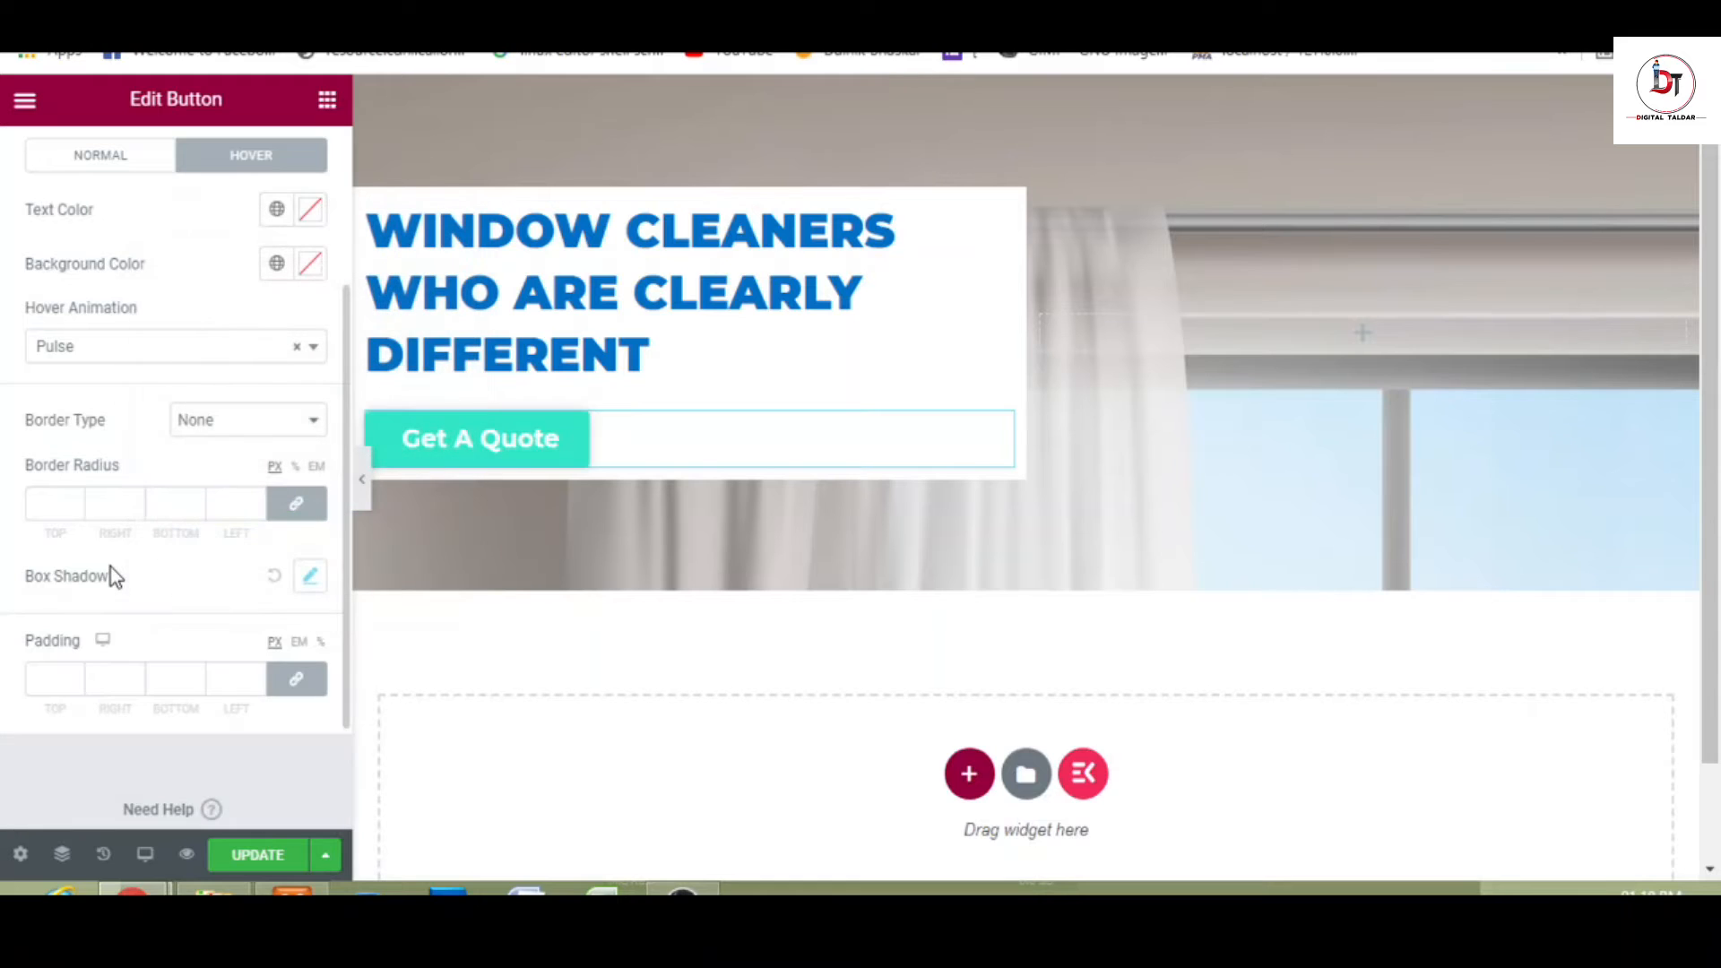
pyautogui.click(362, 489)
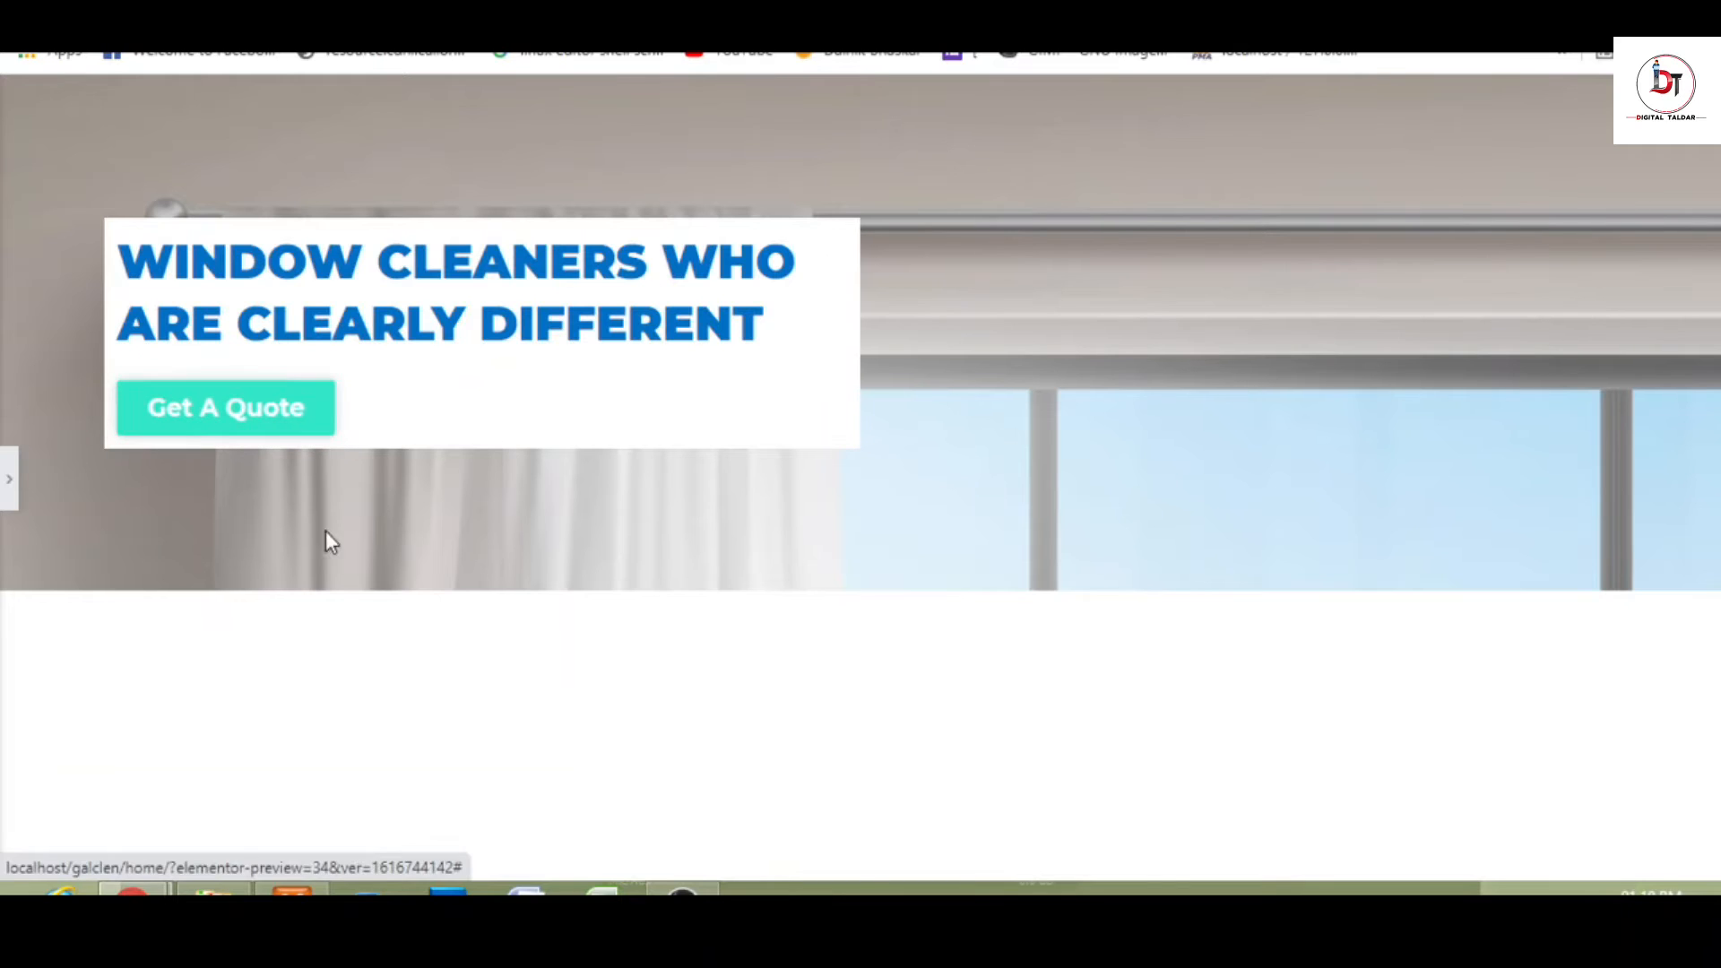
pyautogui.click(9, 493)
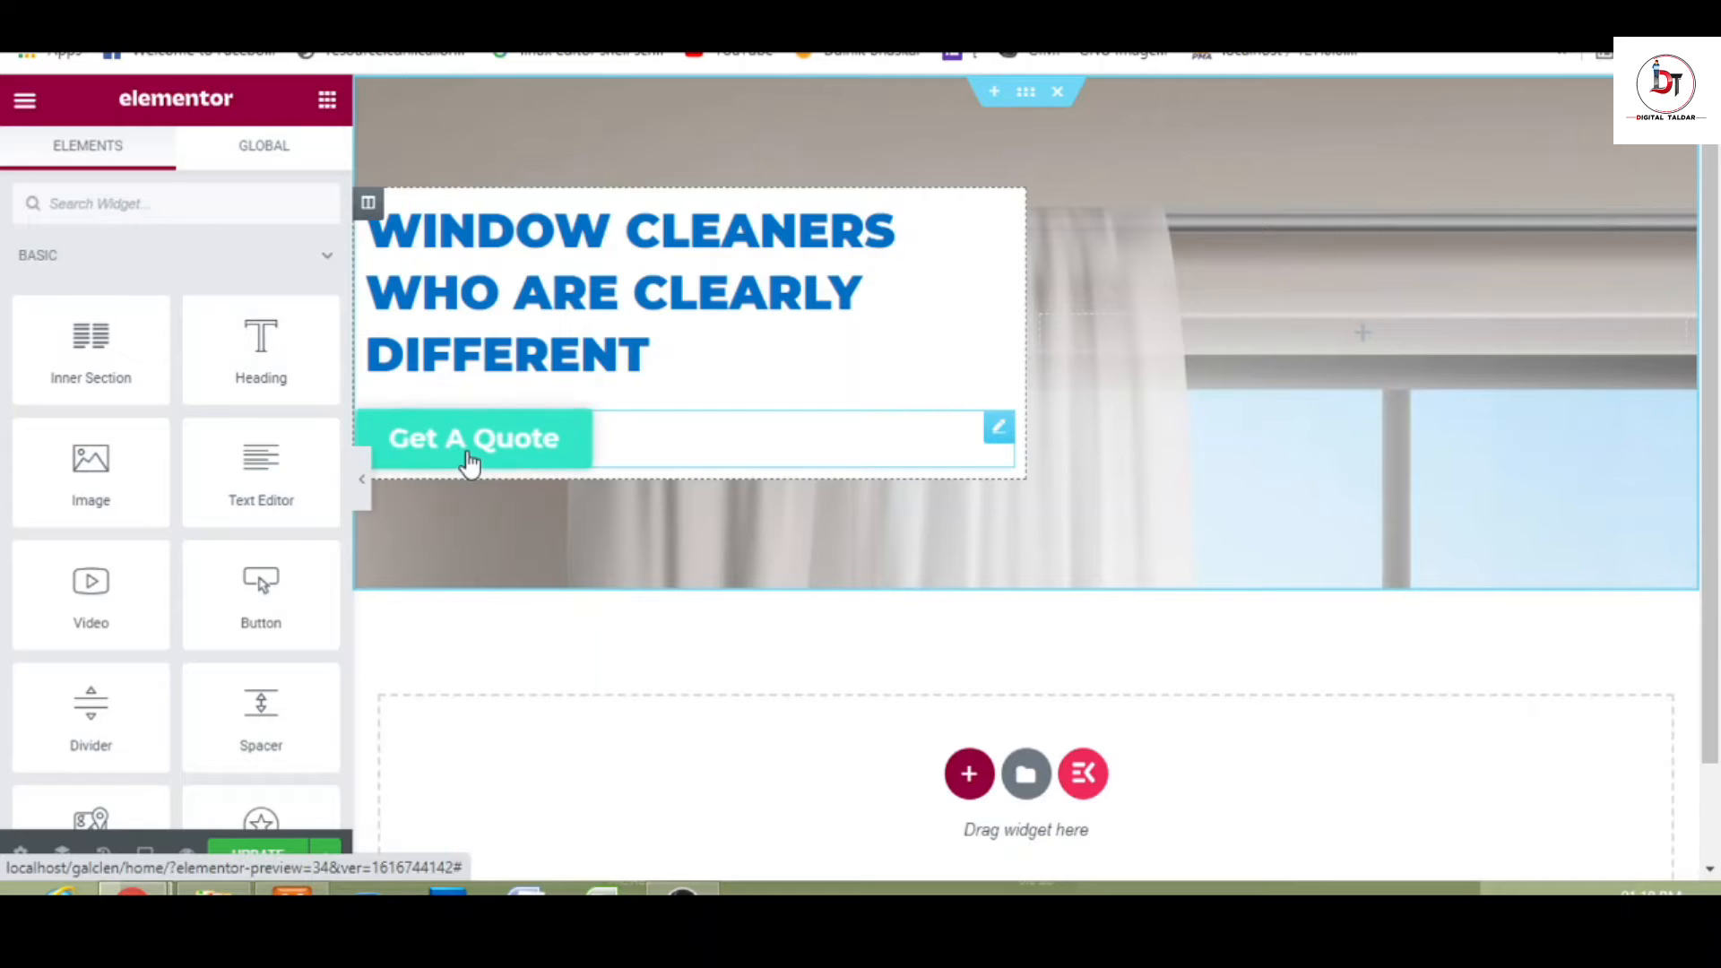
# - Round the Get A Quote button with a 20 px border radius on all corners and preview the page
pyautogui.click(470, 464)
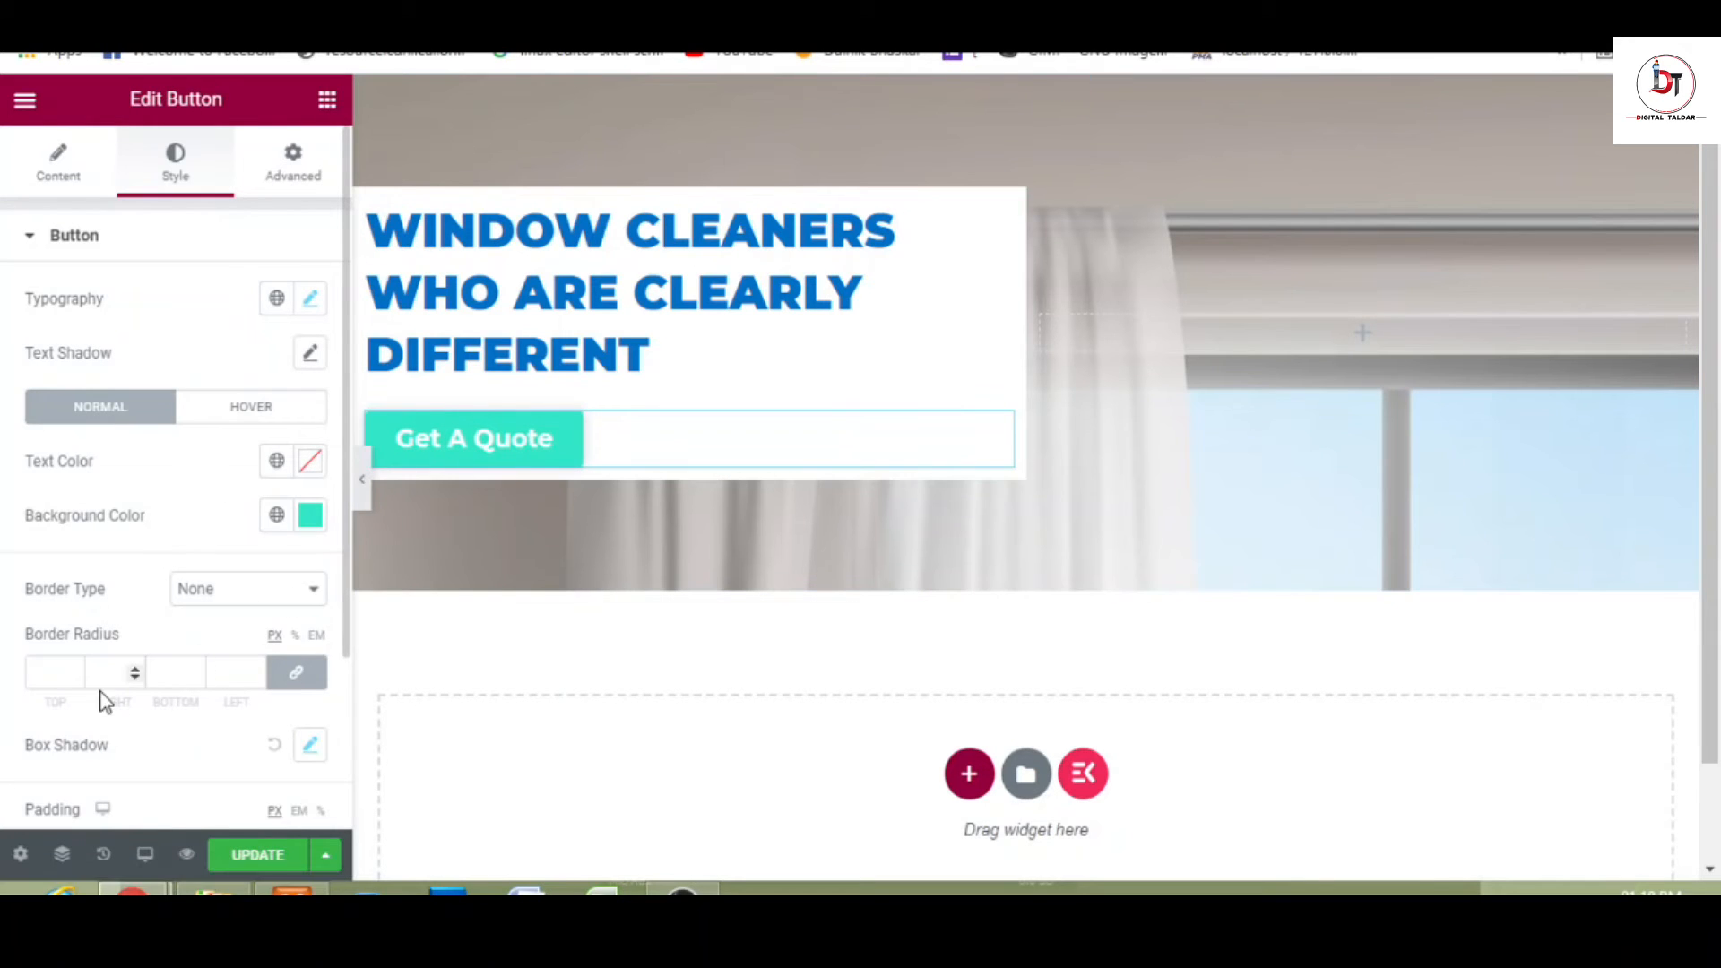
pyautogui.click(74, 670)
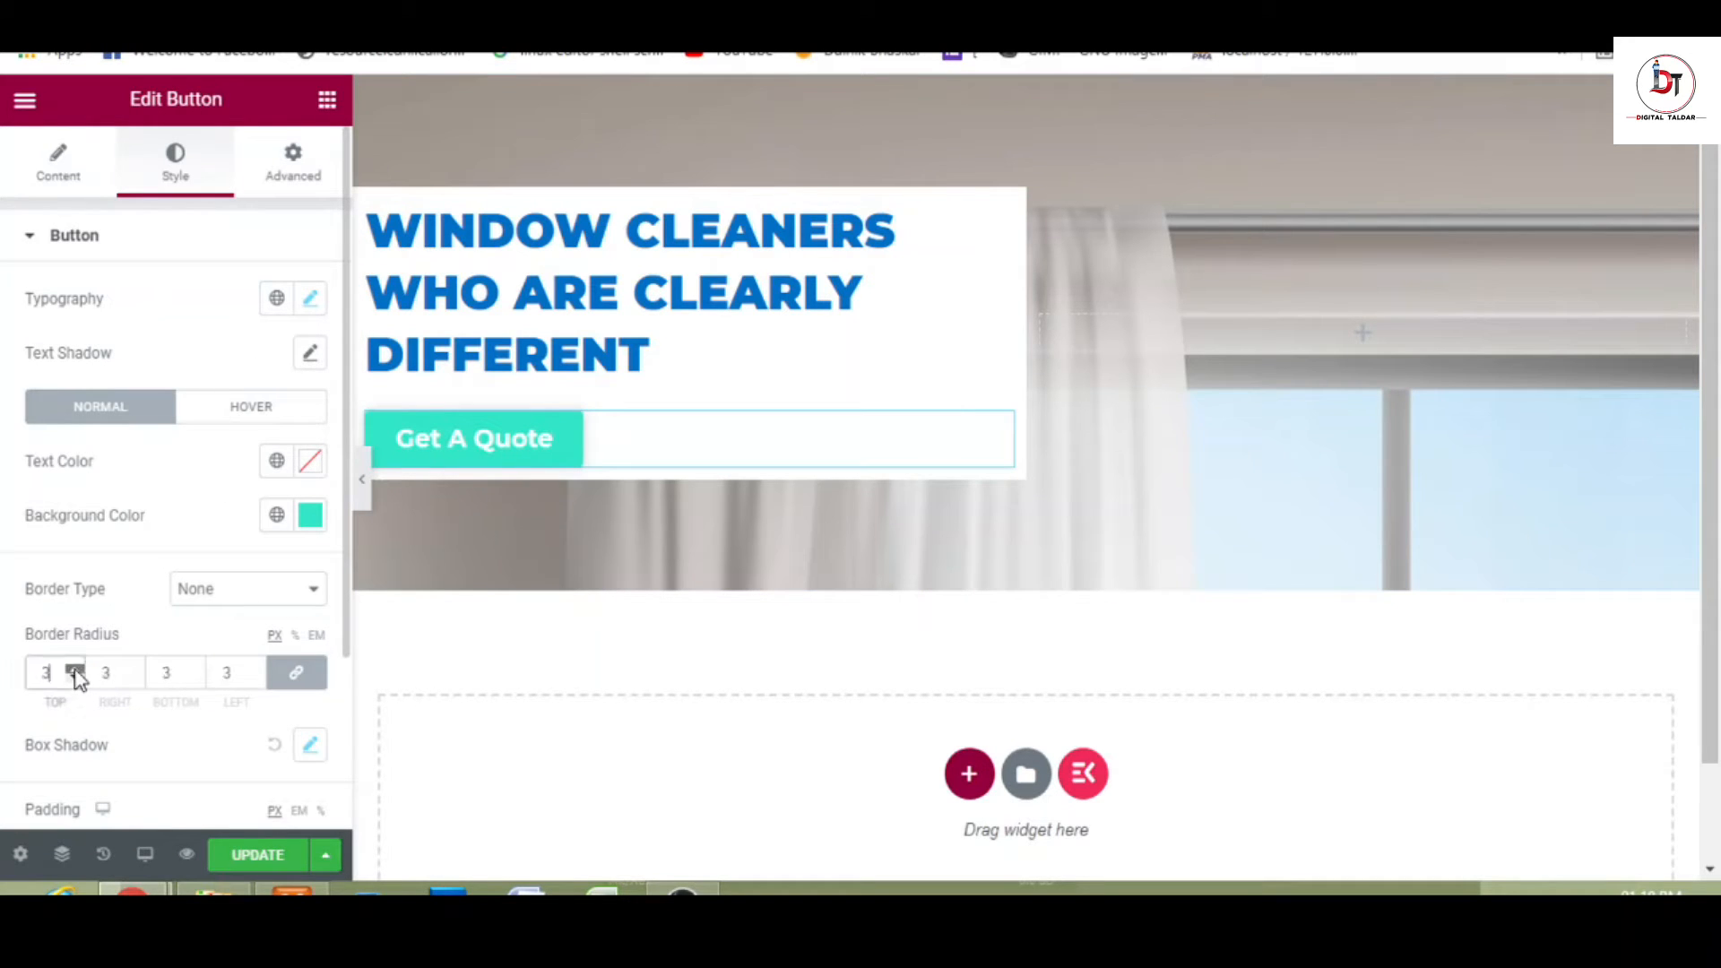
pyautogui.moveTo(75, 672); pyautogui.dragTo(76, 672)
pyautogui.click(74, 670)
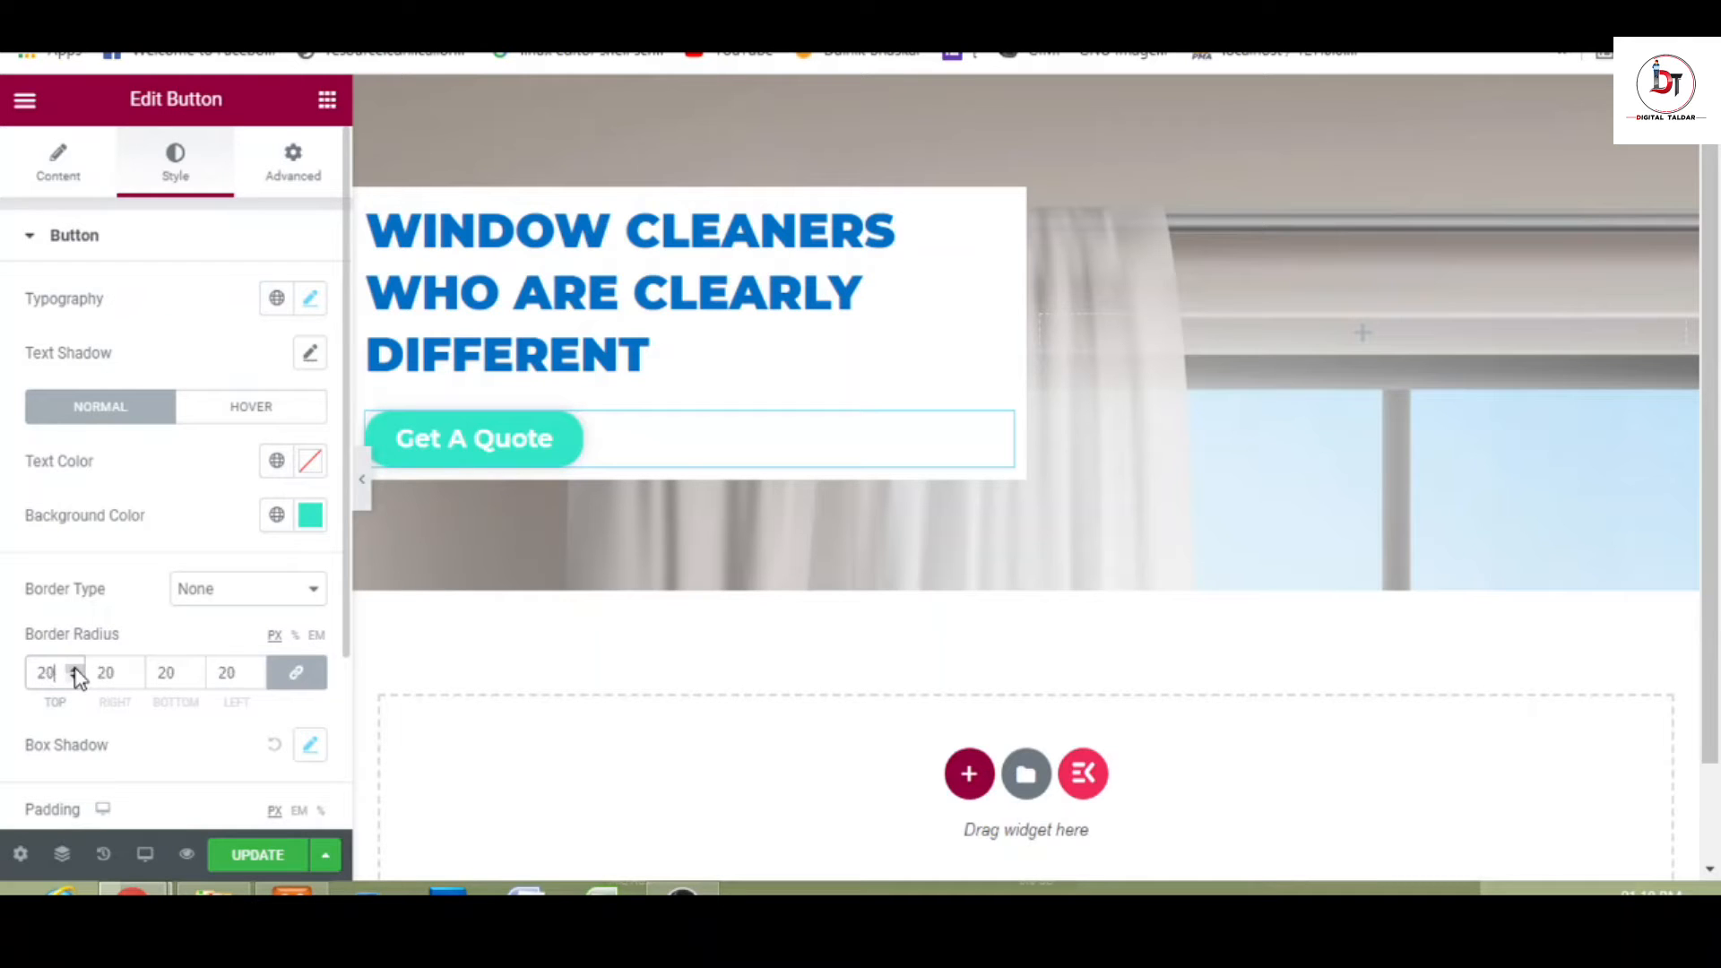
pyautogui.click(368, 493)
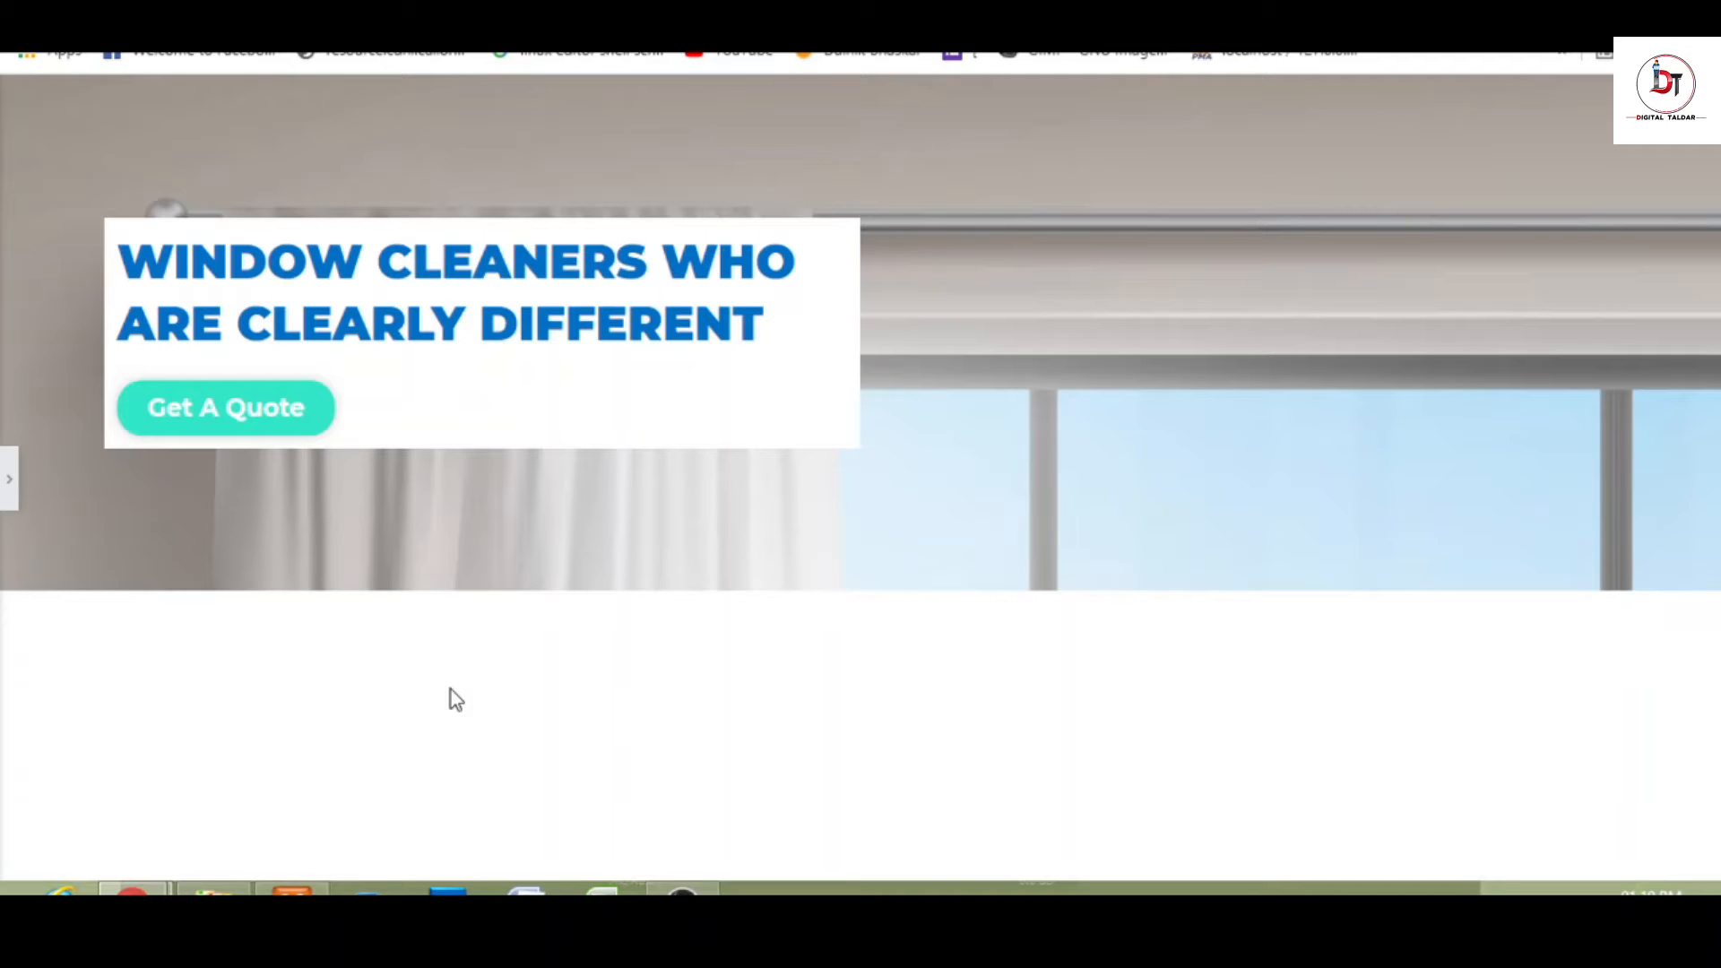
pyautogui.click(8, 477)
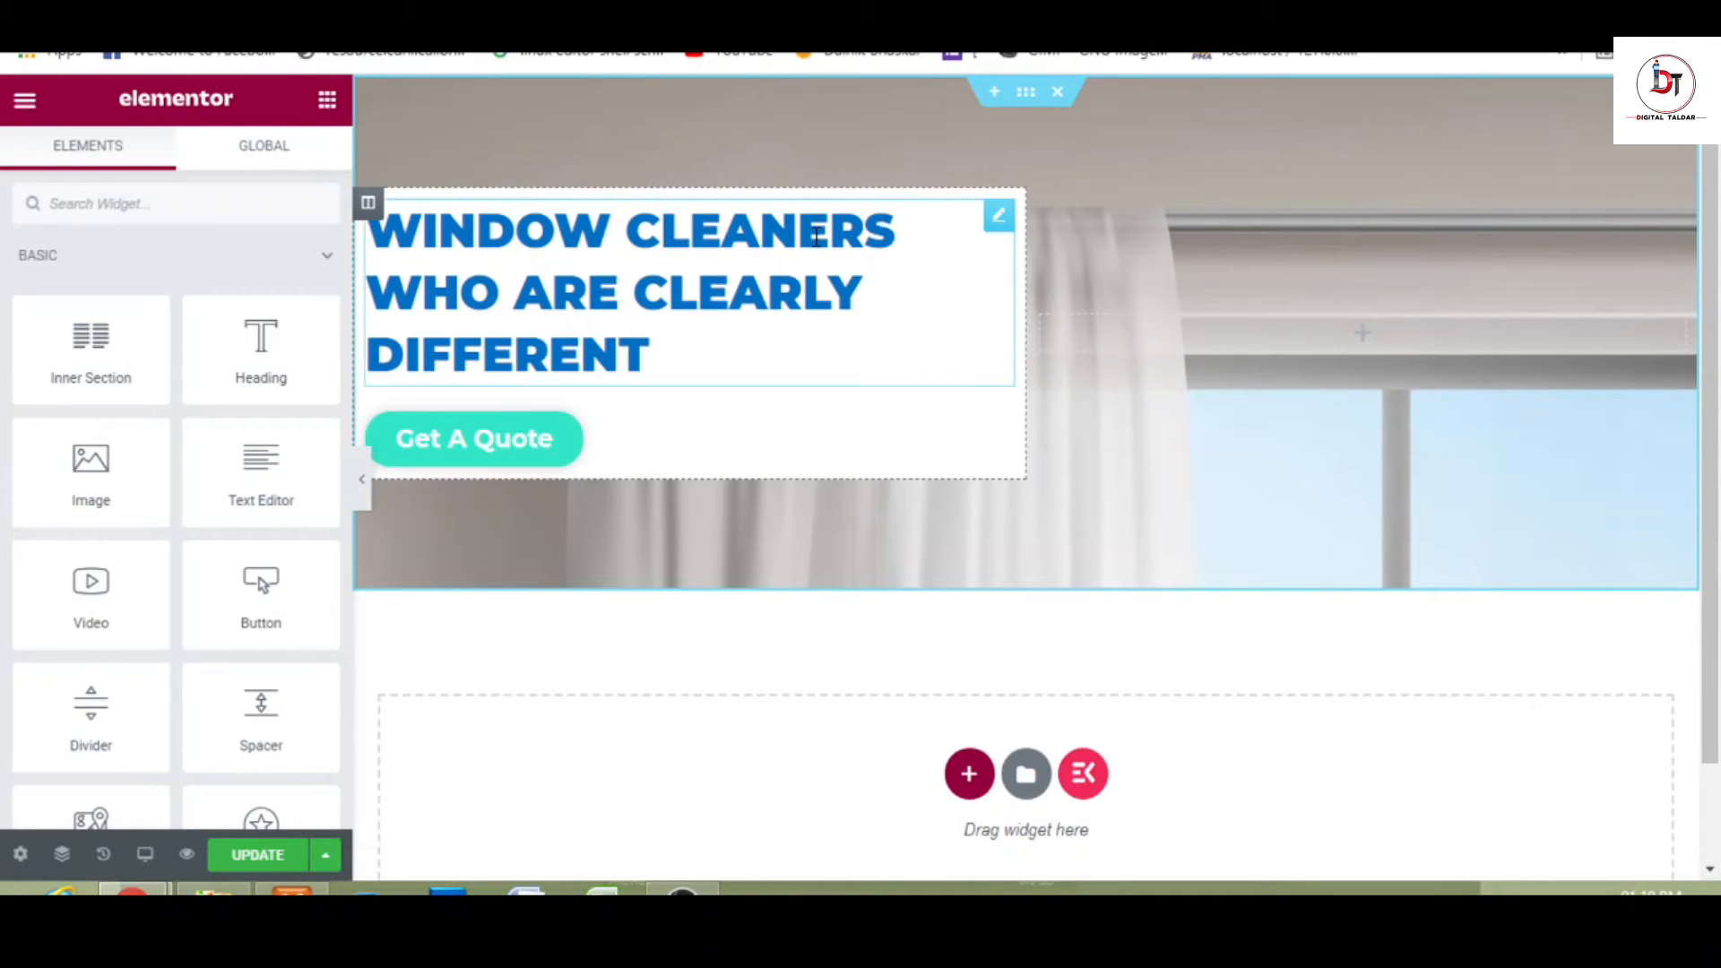
# - Set the padding of the white heading column to 40 px on all sides and preview the page
pyautogui.click(369, 206)
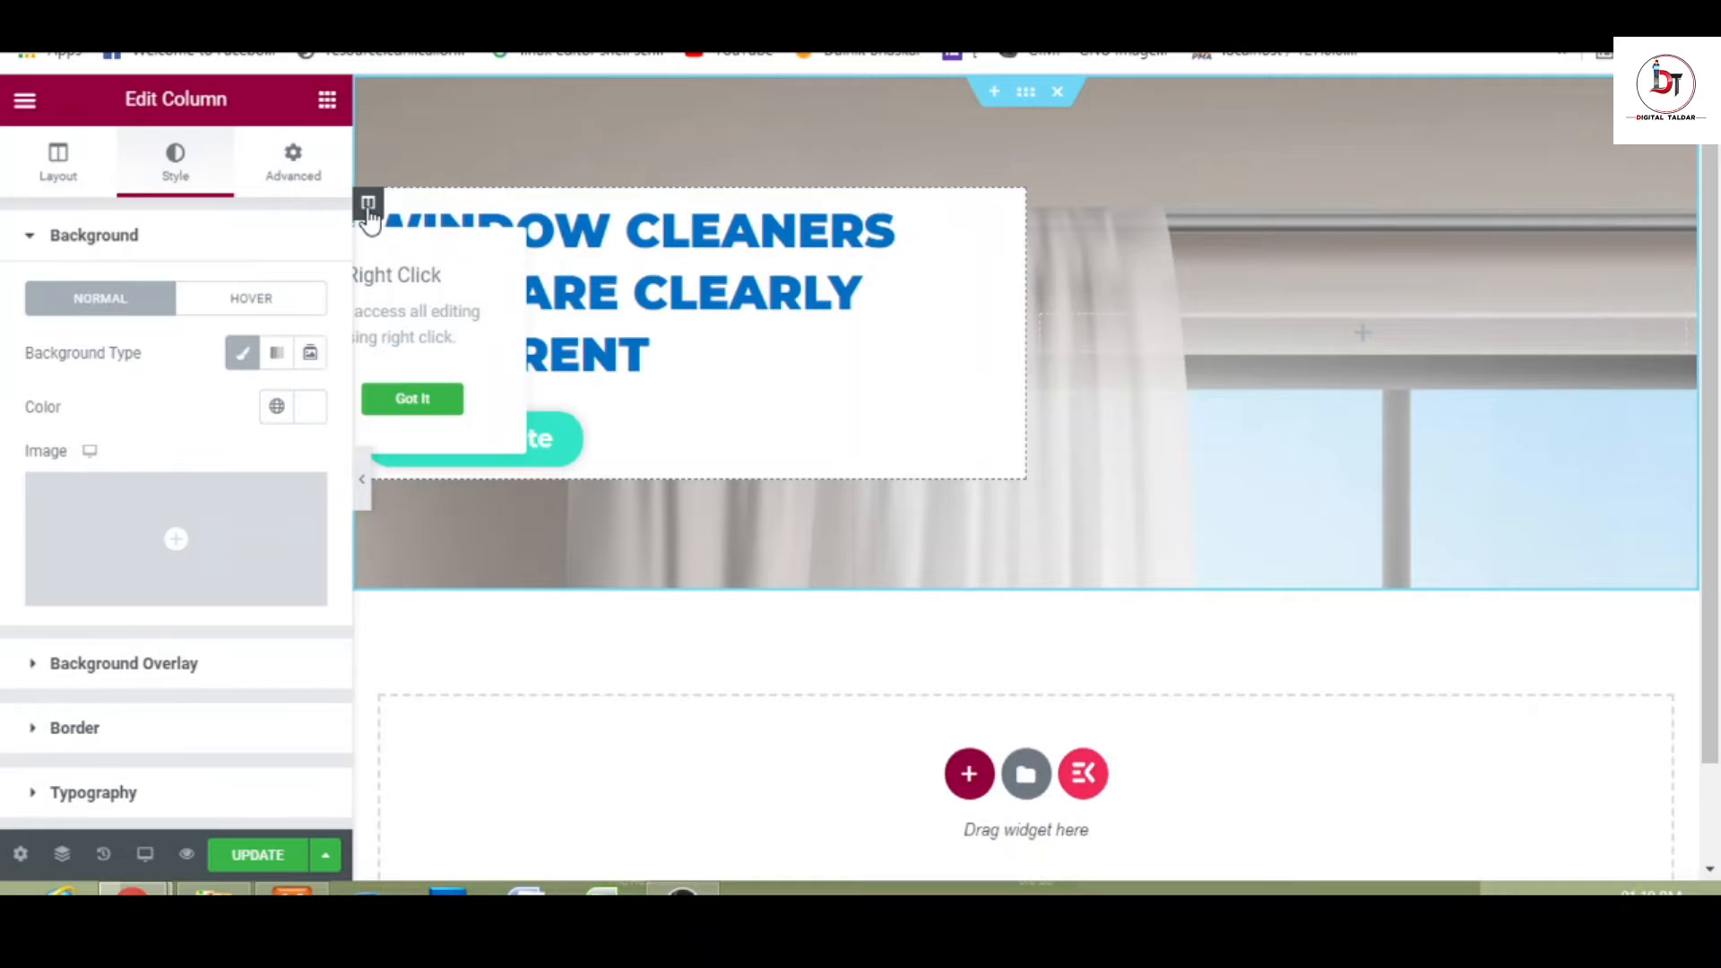
pyautogui.click(301, 177)
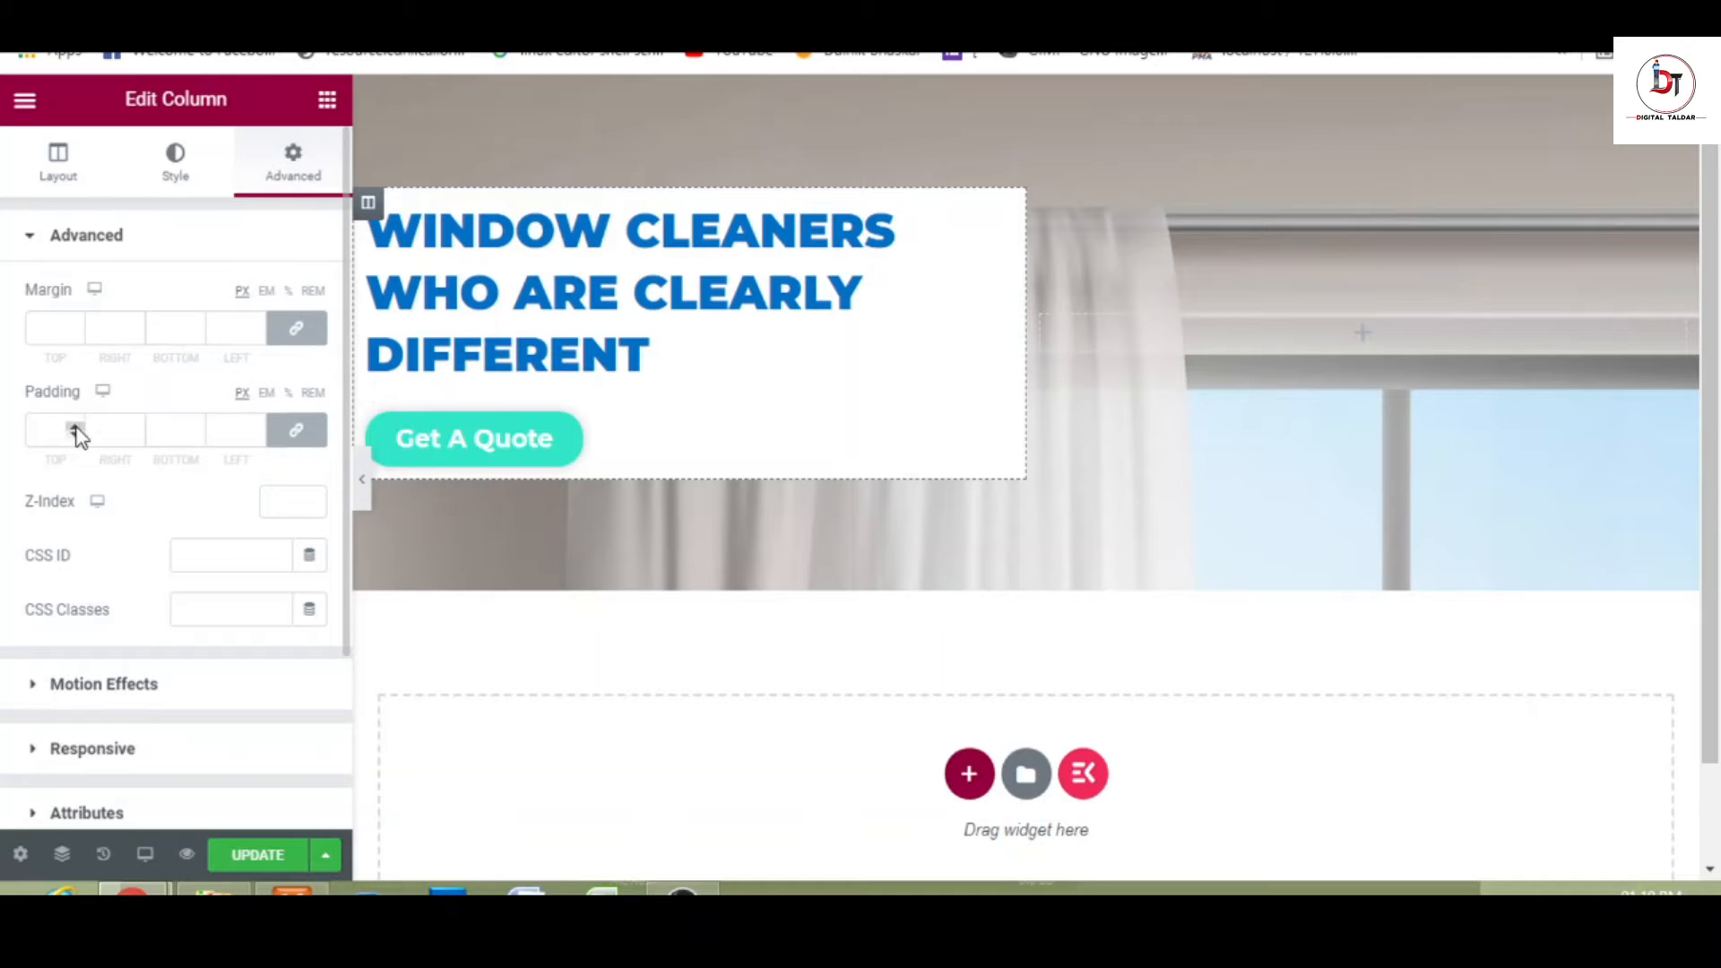
pyautogui.moveTo(75, 430); pyautogui.dragTo(76, 431)
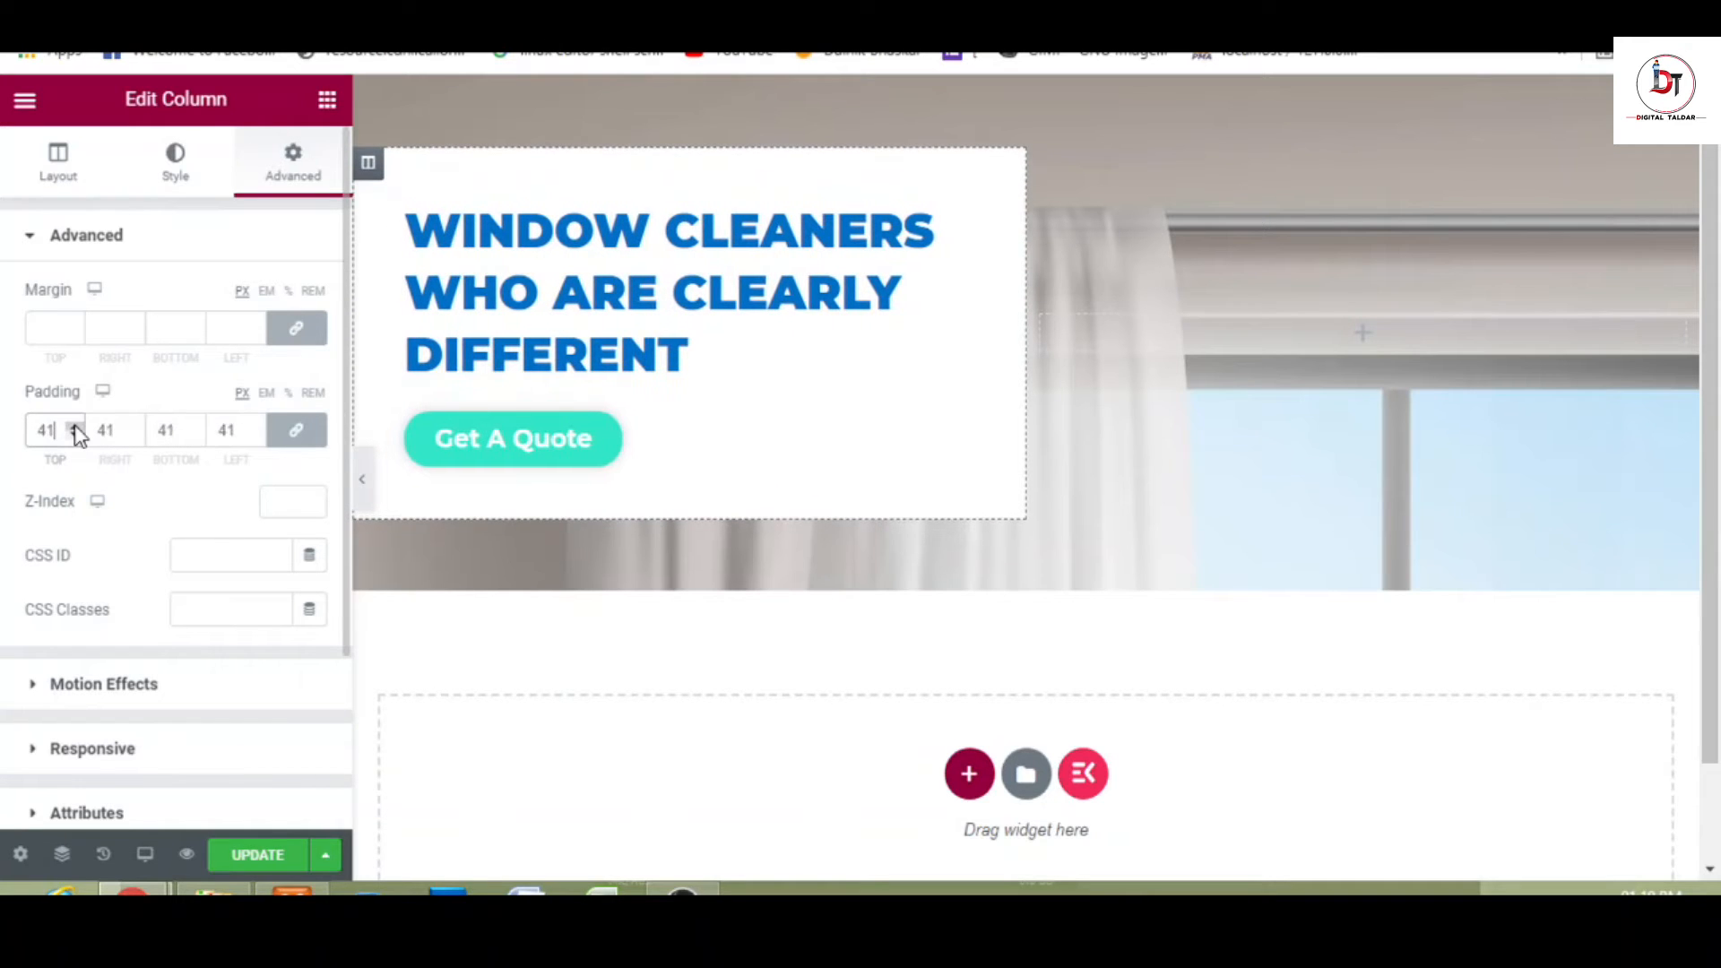
pyautogui.click(75, 434)
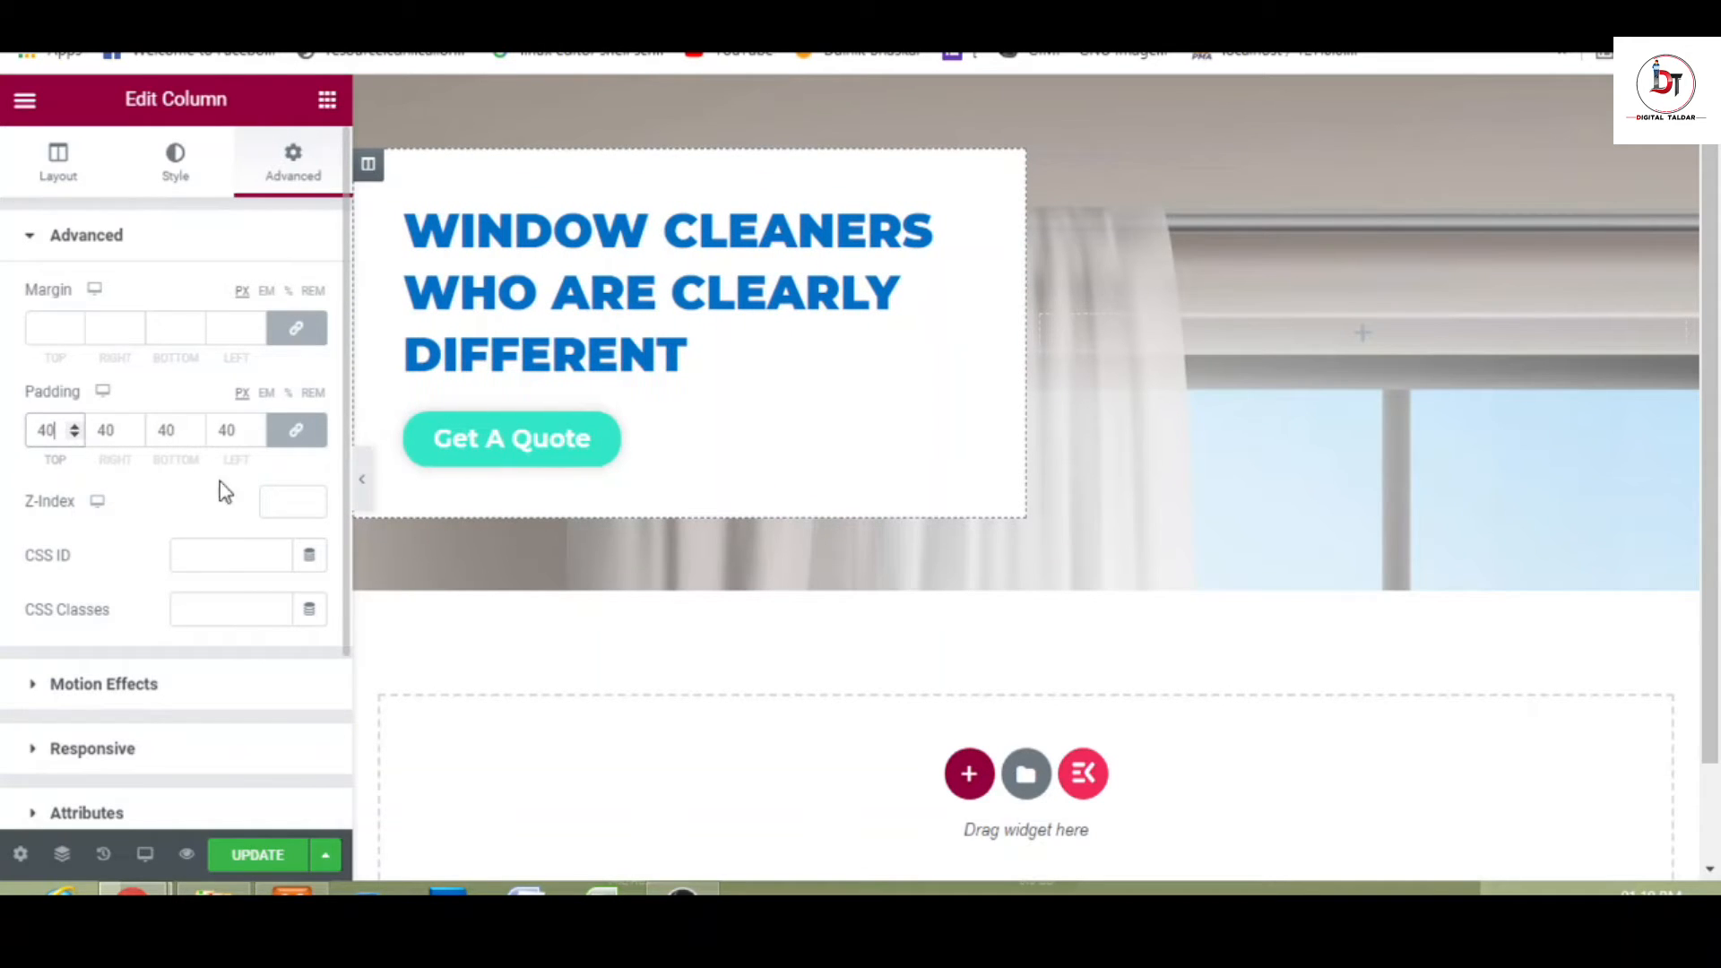
pyautogui.click(363, 491)
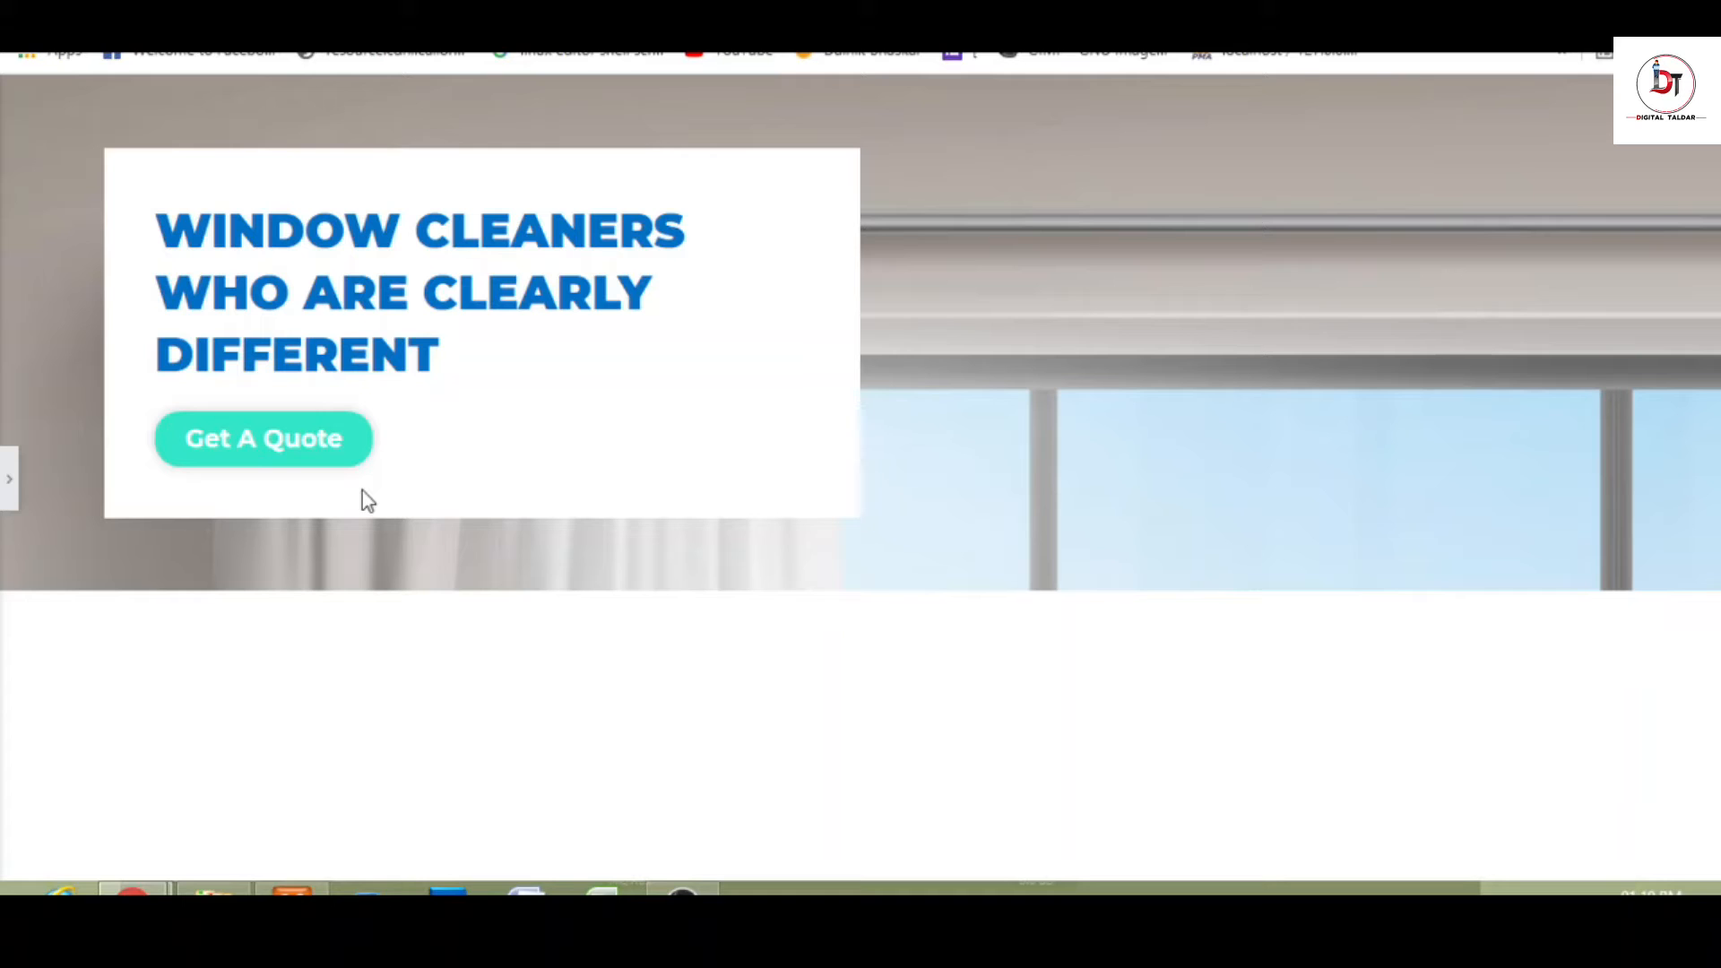
pyautogui.click(9, 484)
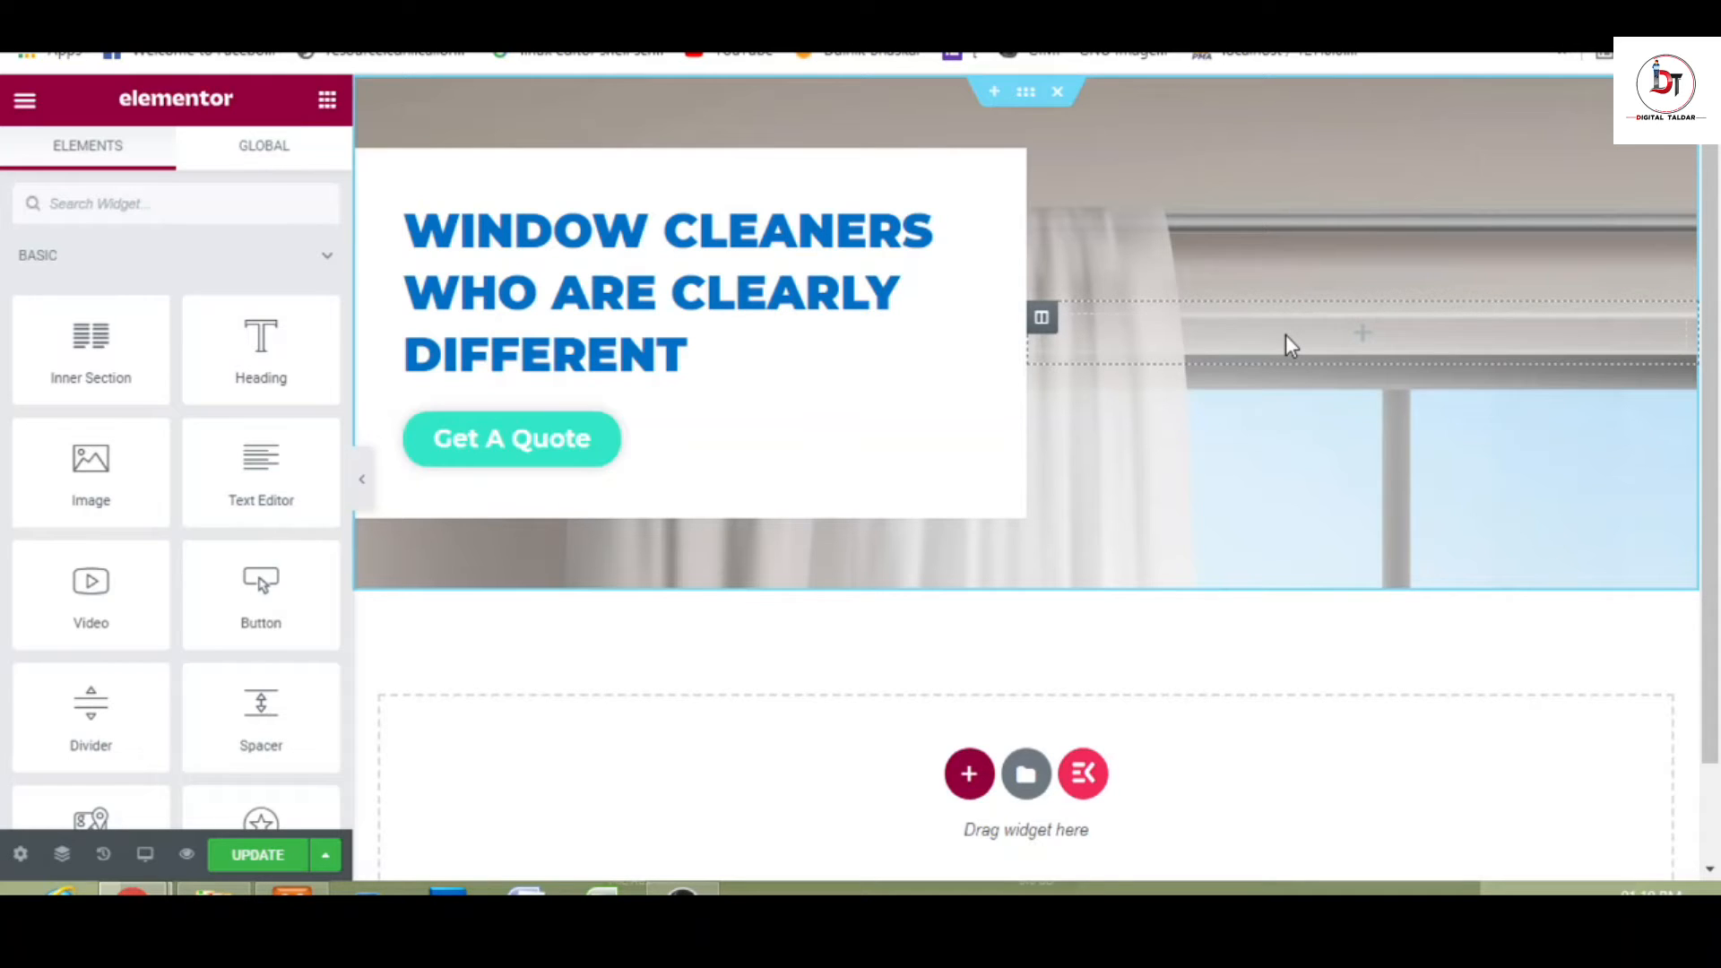
# - Add an Image widget to the hero section's empty column and insert cleaner-image1.png from the media library
pyautogui.click(1041, 318)
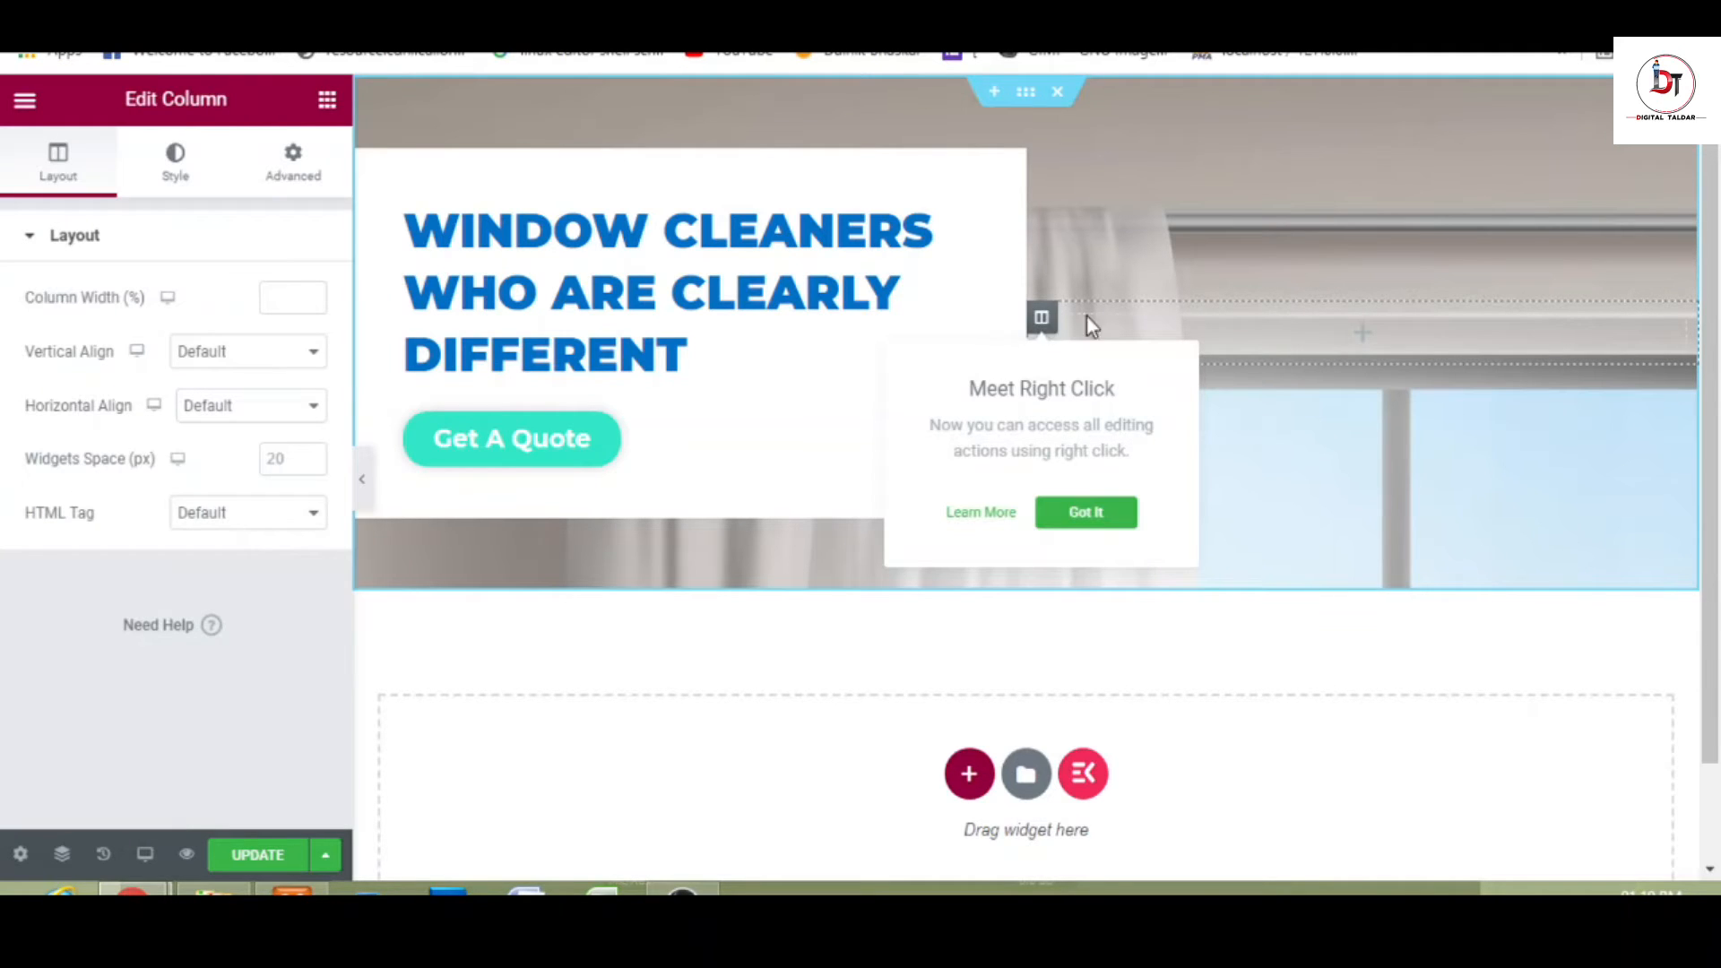
pyautogui.click(1170, 328)
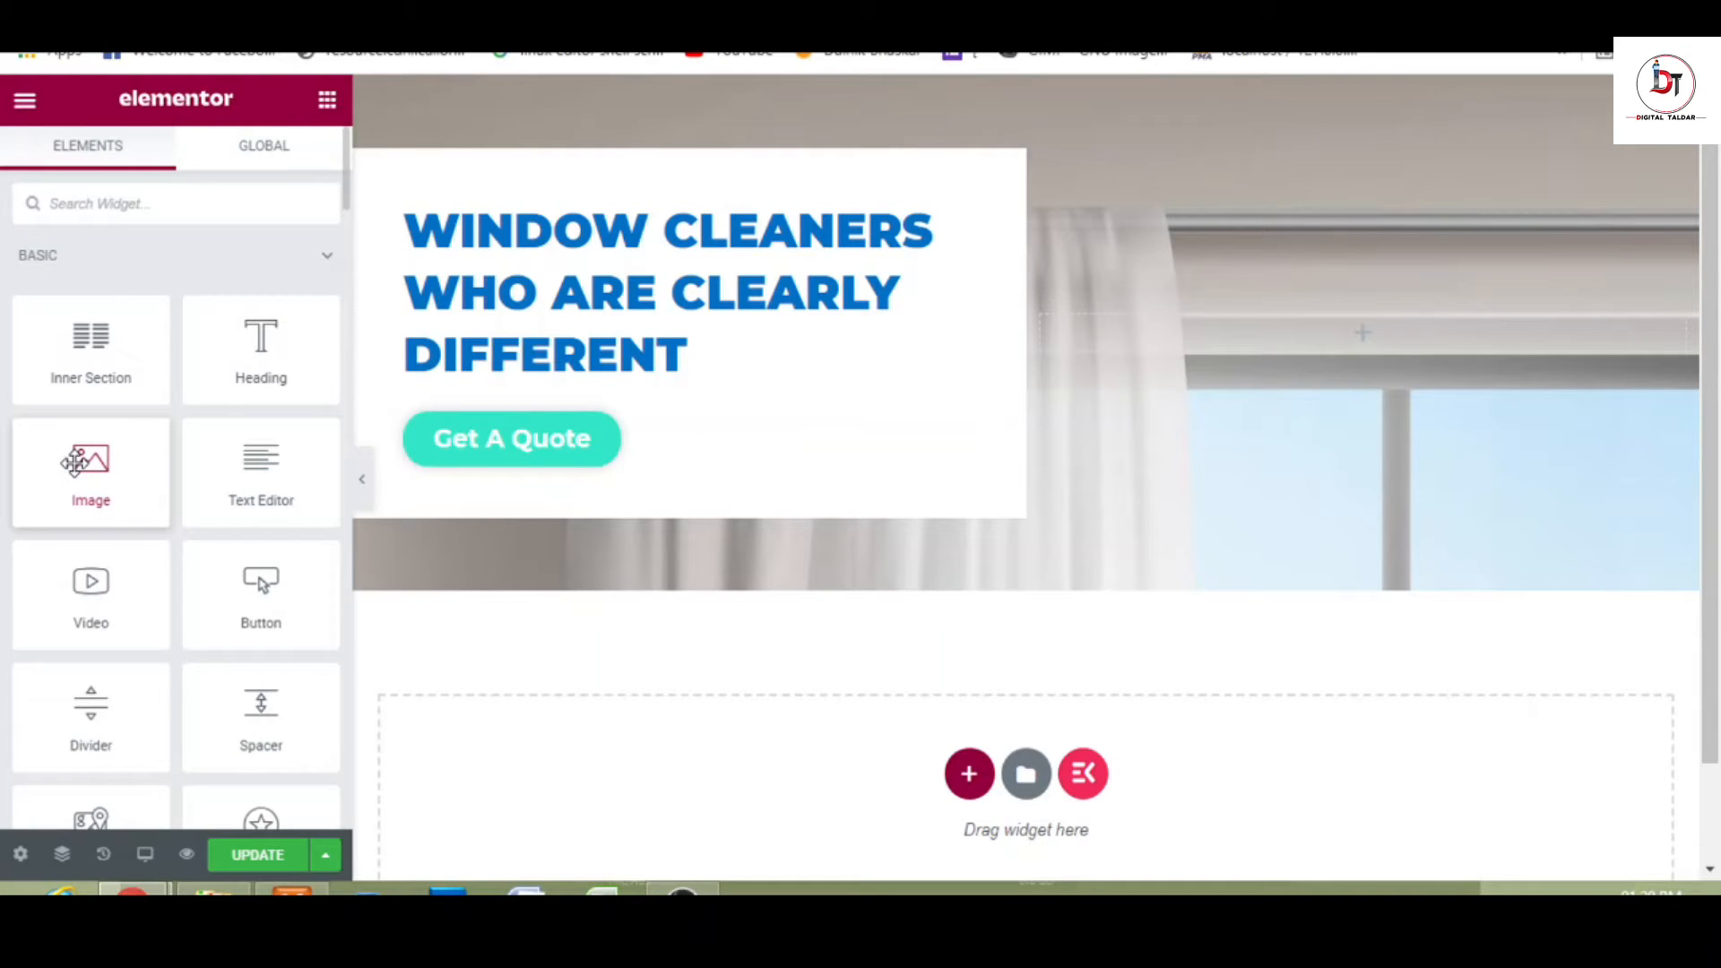
pyautogui.moveTo(74, 462); pyautogui.dragTo(1300, 335)
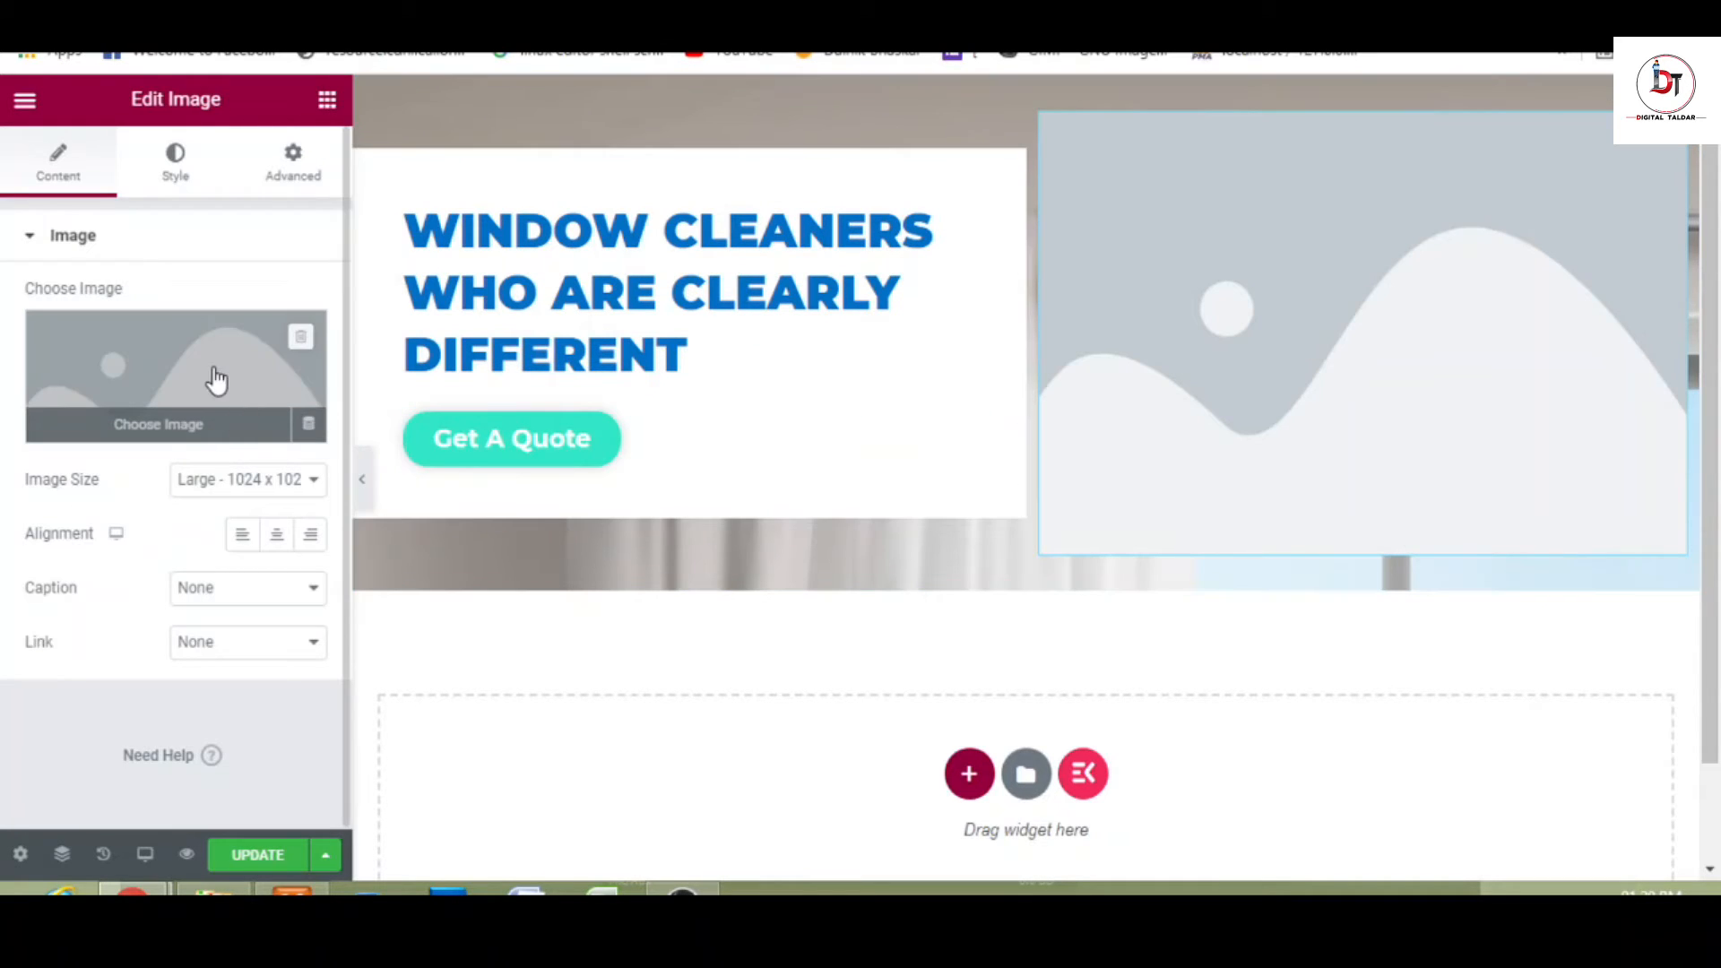
pyautogui.click(215, 376)
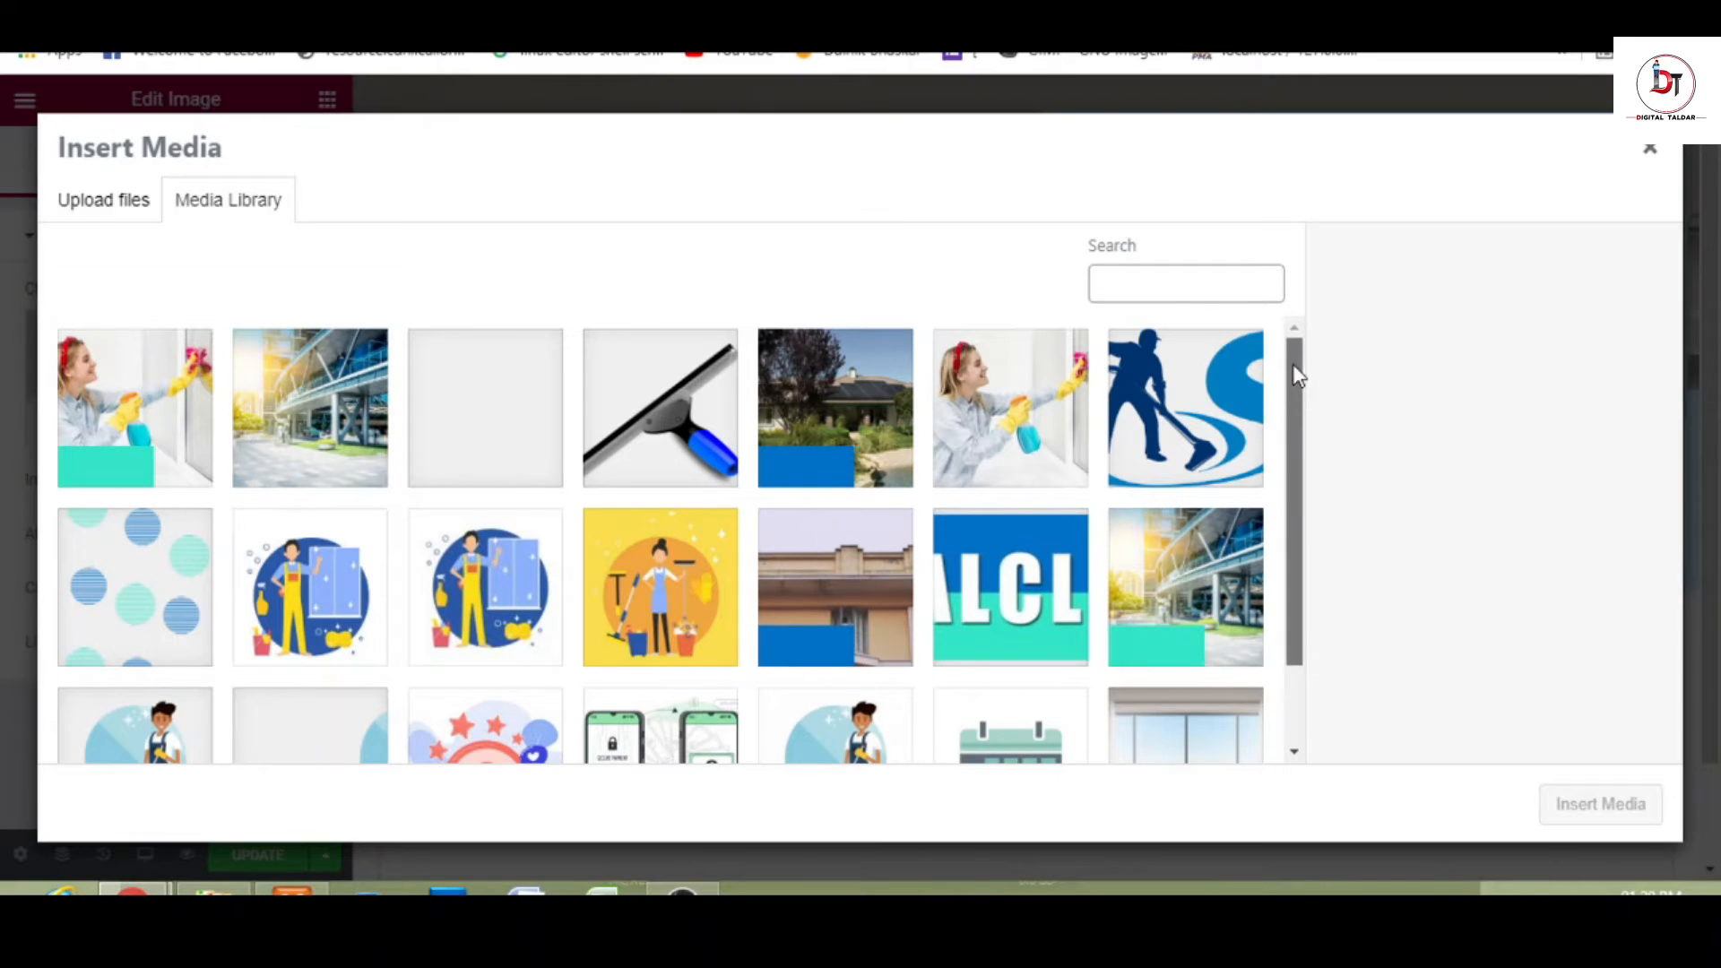
pyautogui.moveTo(1292, 364); pyautogui.dragTo(1309, 499)
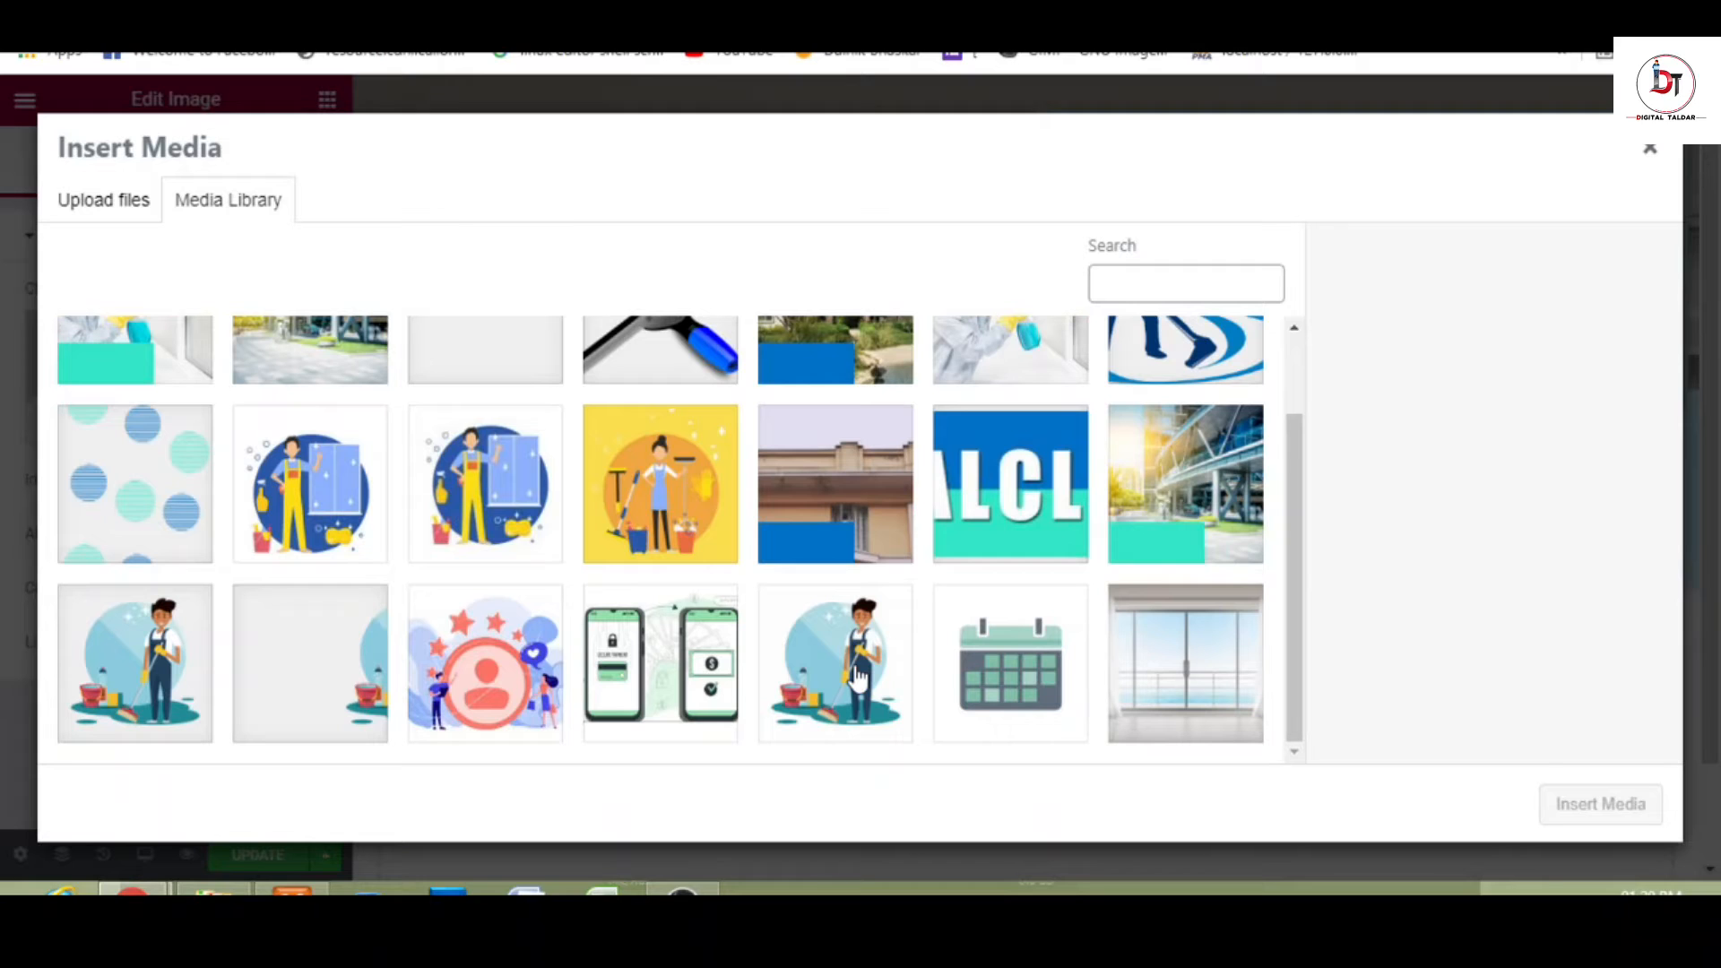
pyautogui.click(137, 634)
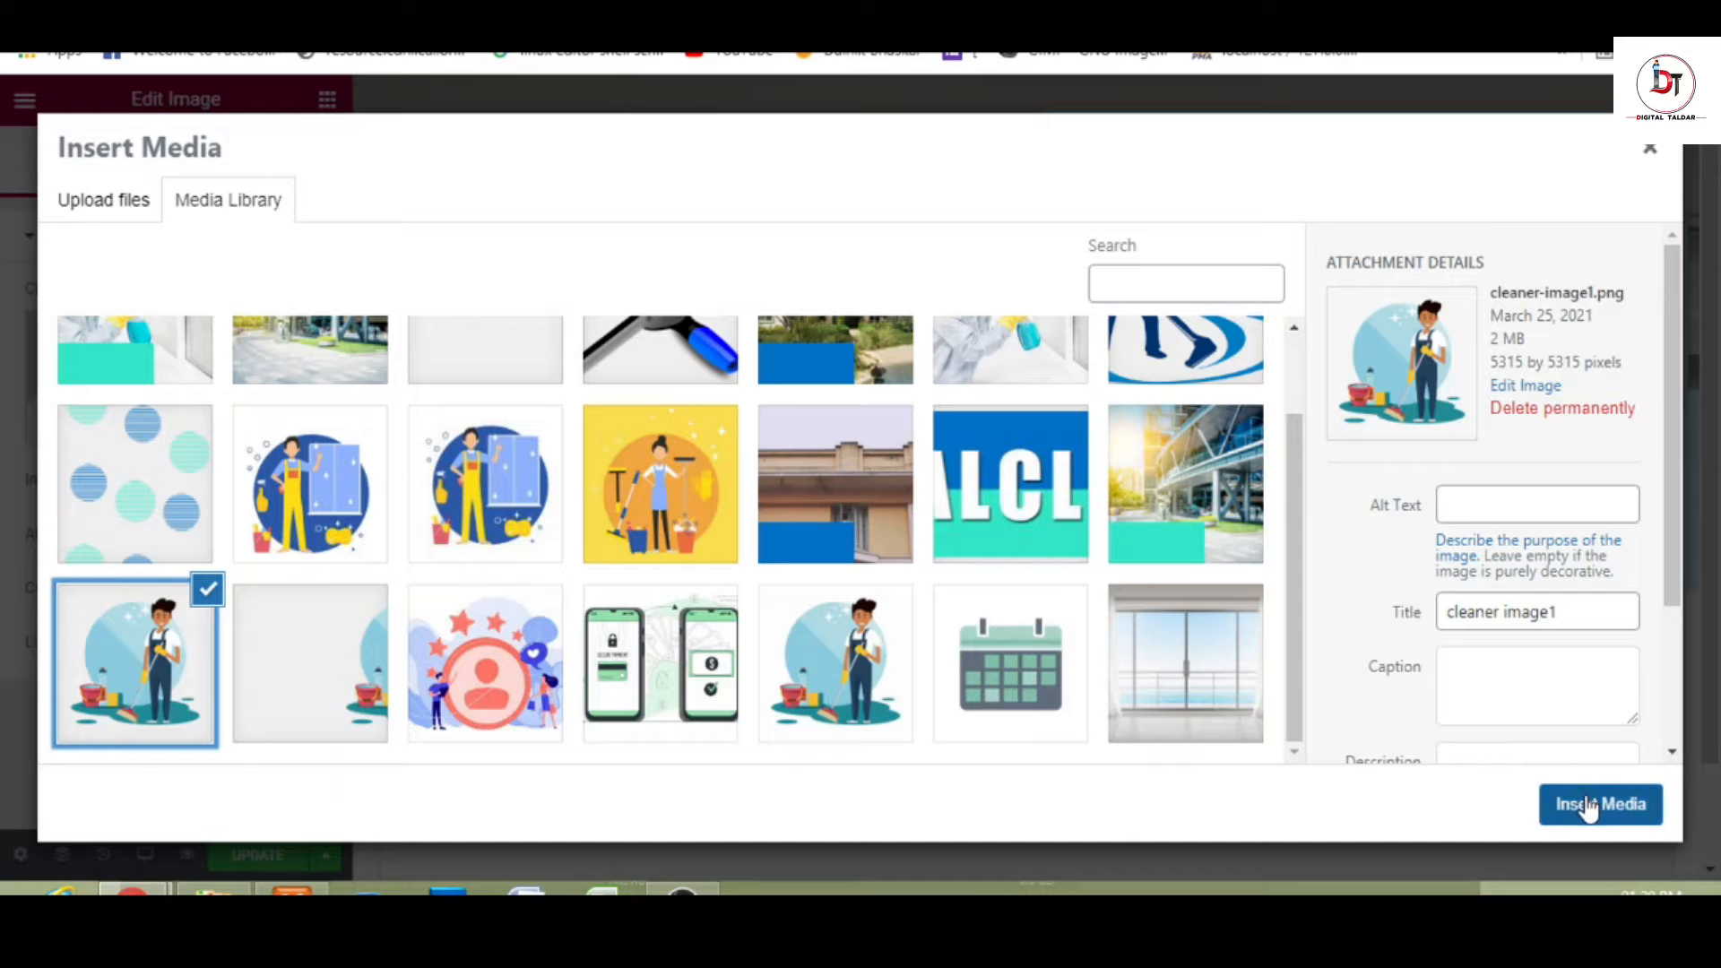
pyautogui.click(1586, 809)
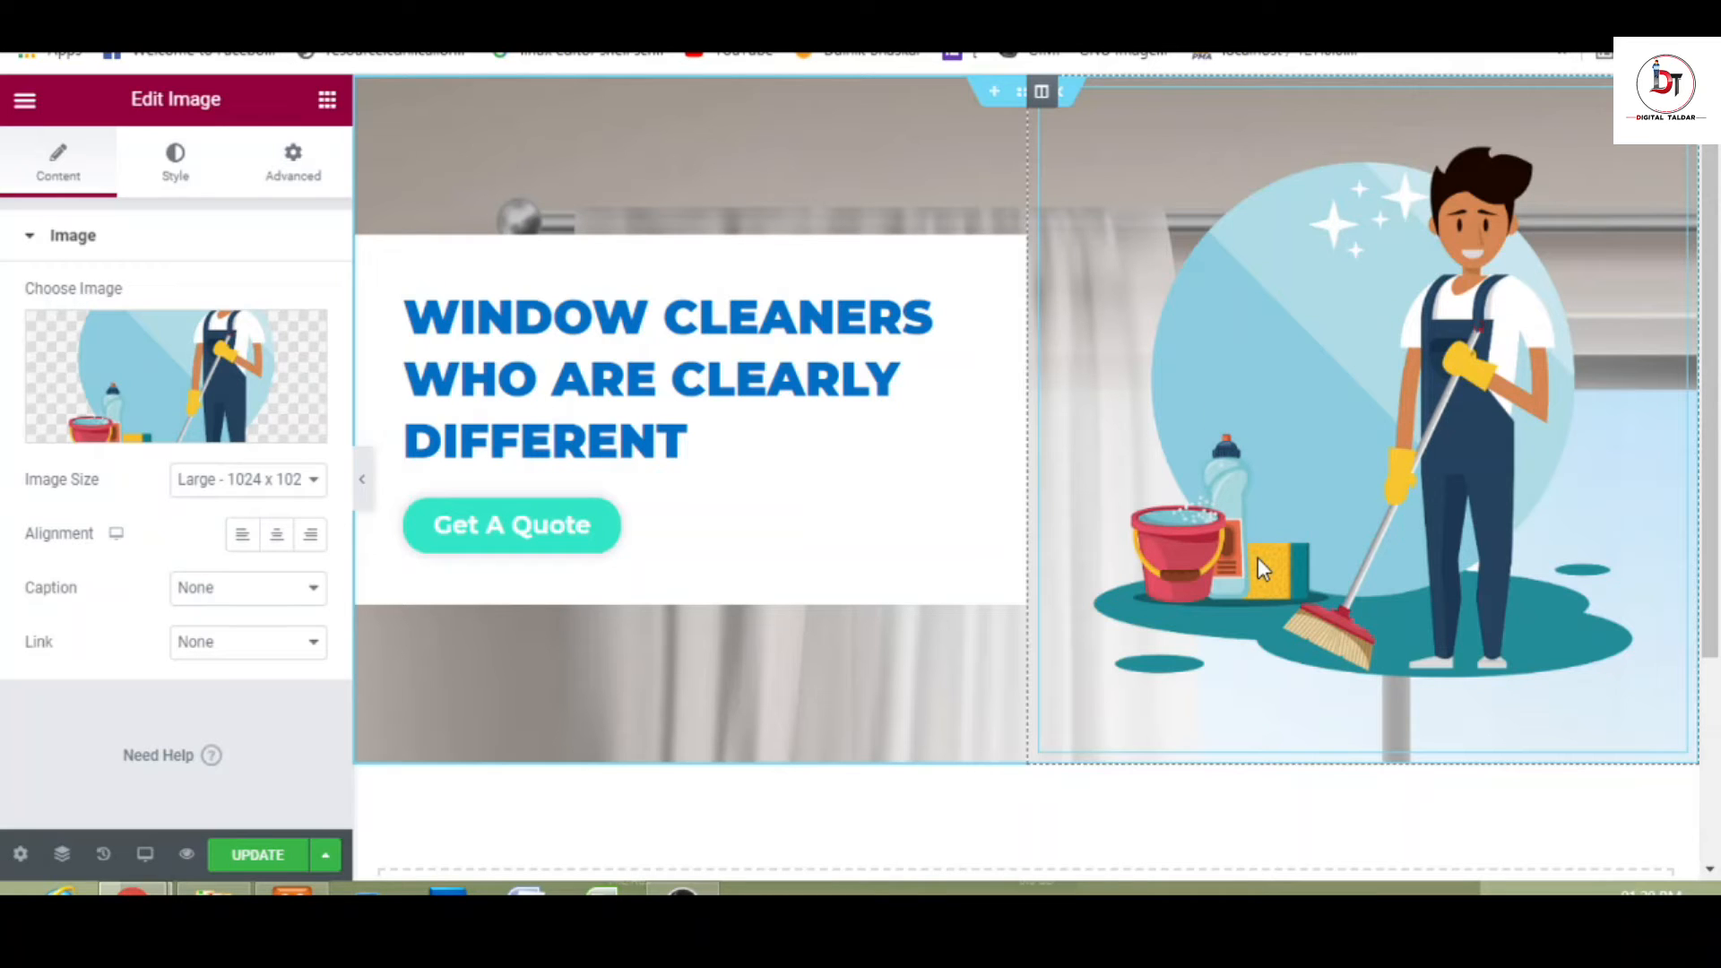
# - Set the cleaner image's width to 56%
pyautogui.click(172, 198)
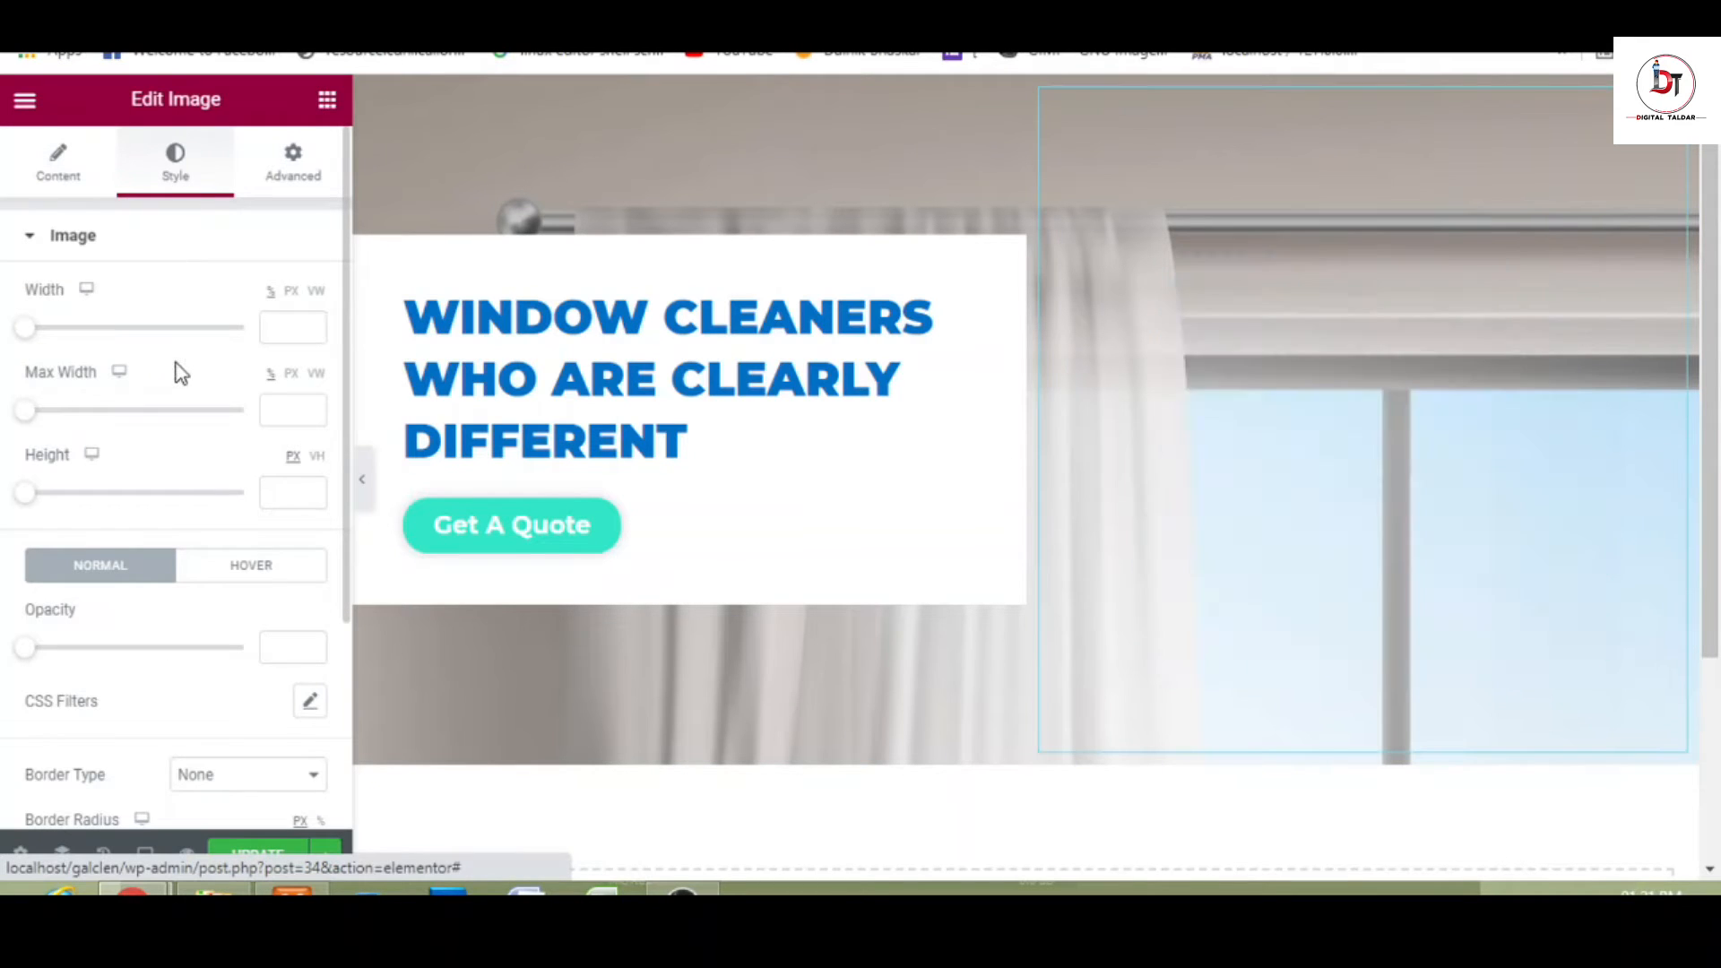
pyautogui.click(287, 177)
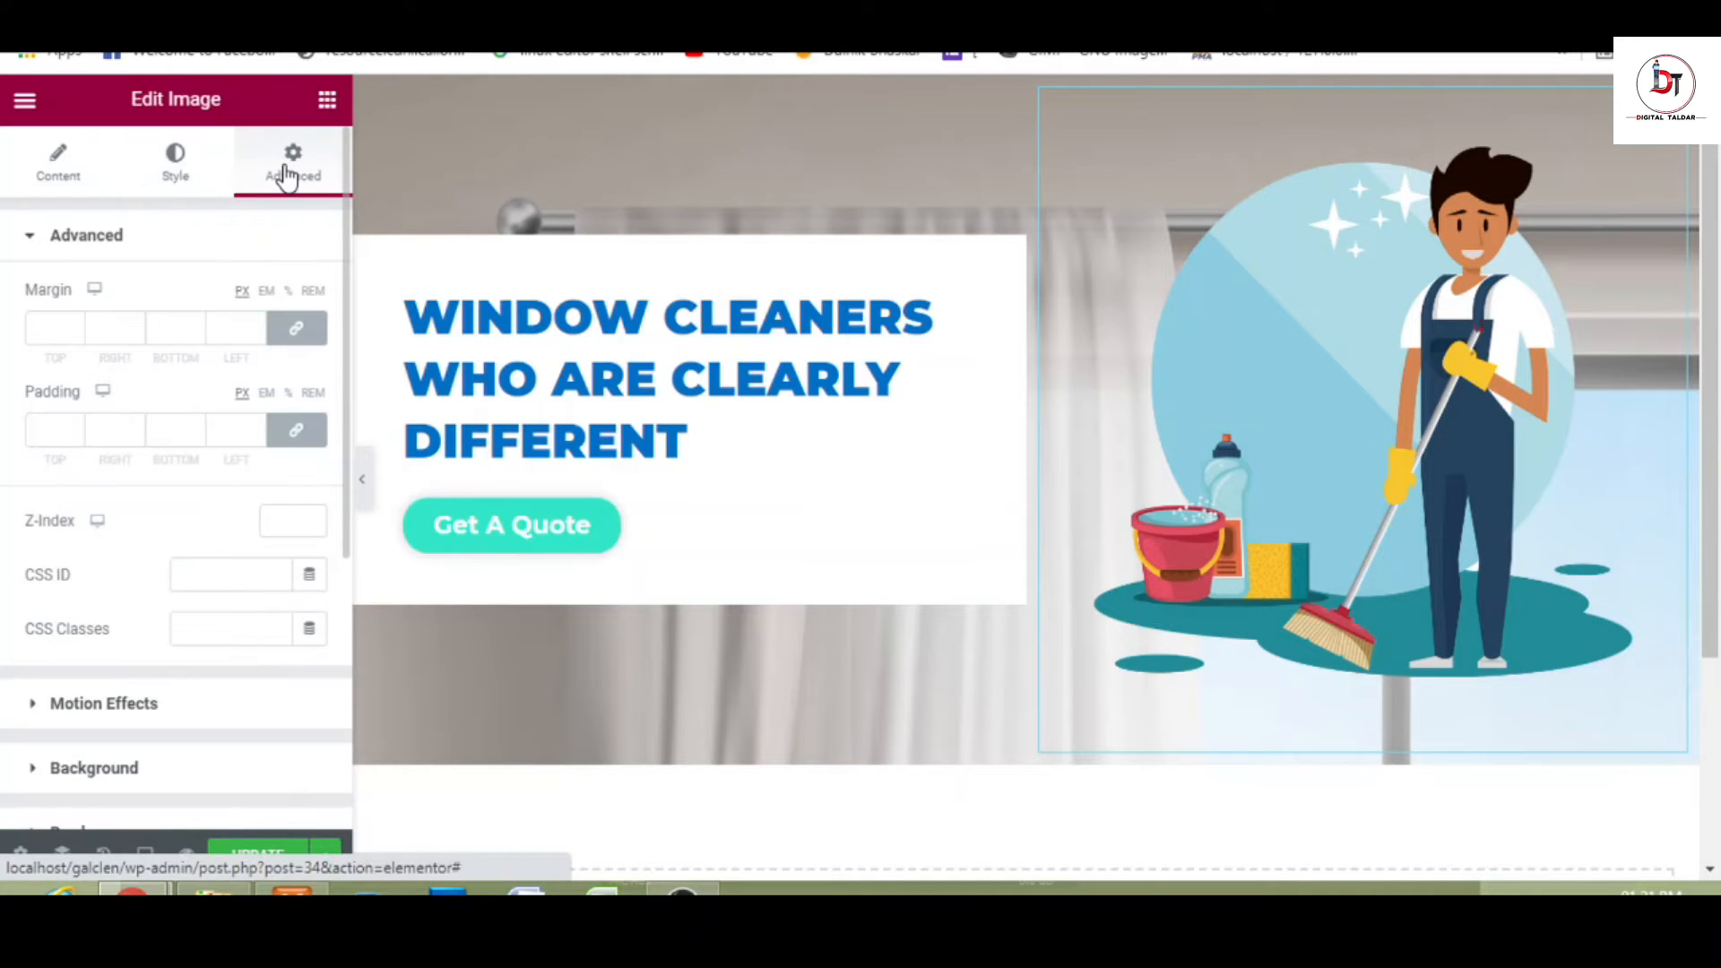
pyautogui.click(197, 174)
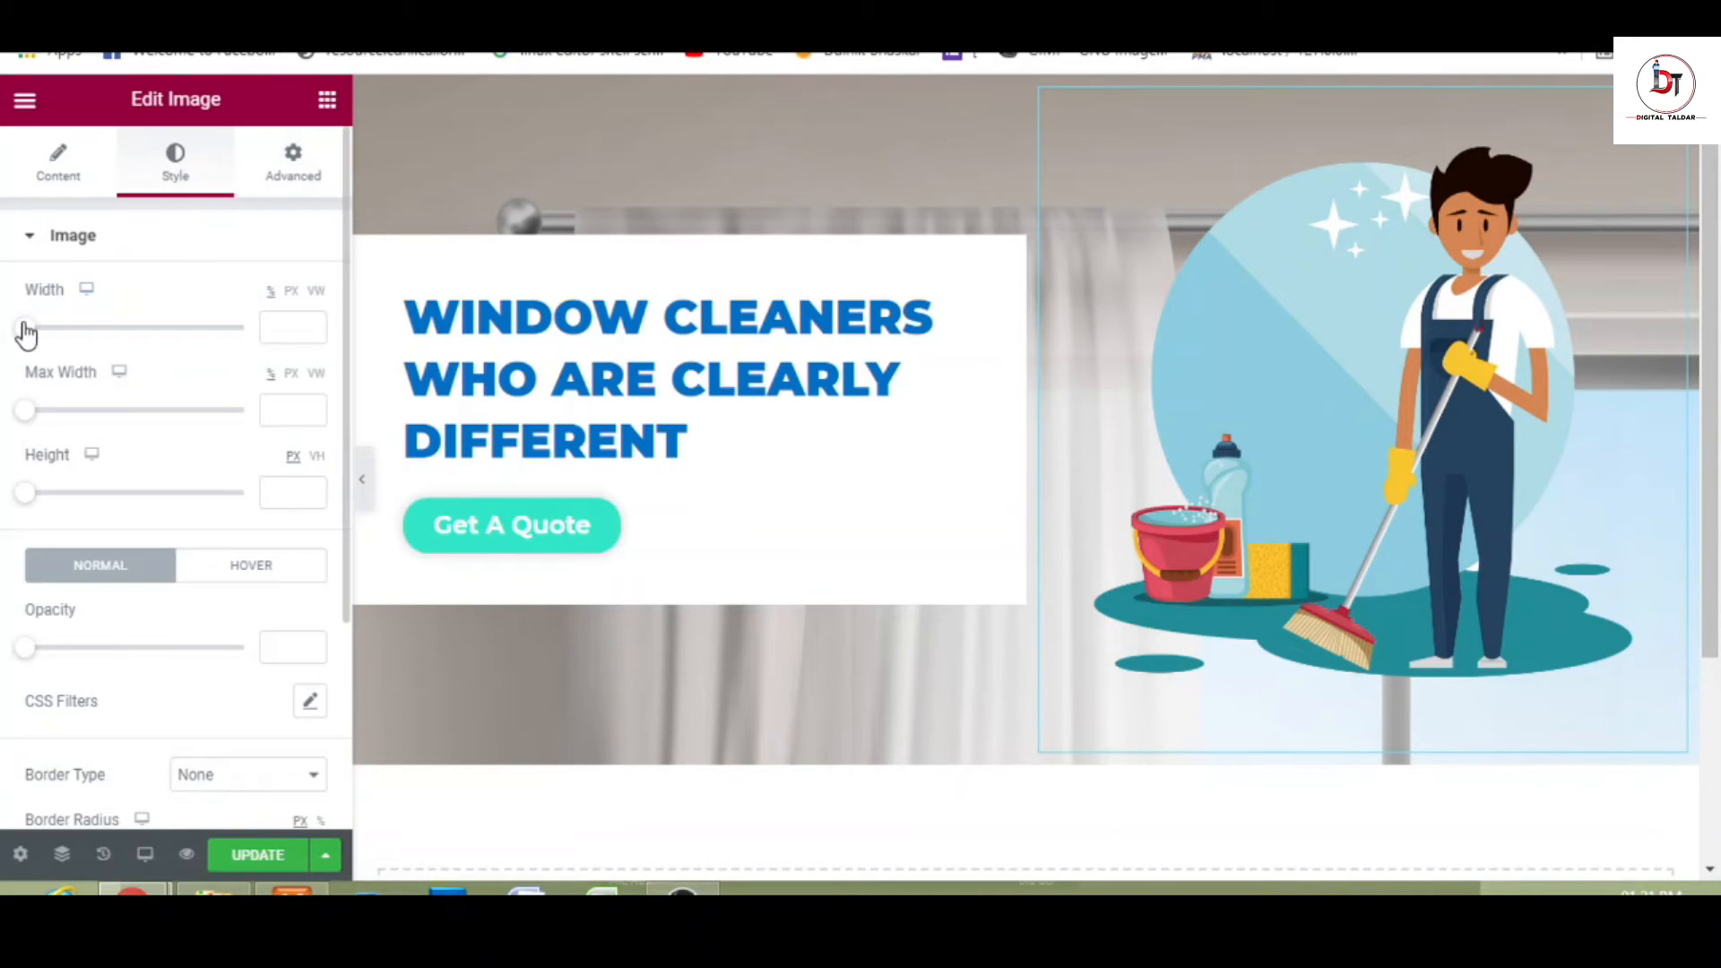
pyautogui.moveTo(25, 328); pyautogui.dragTo(143, 336)
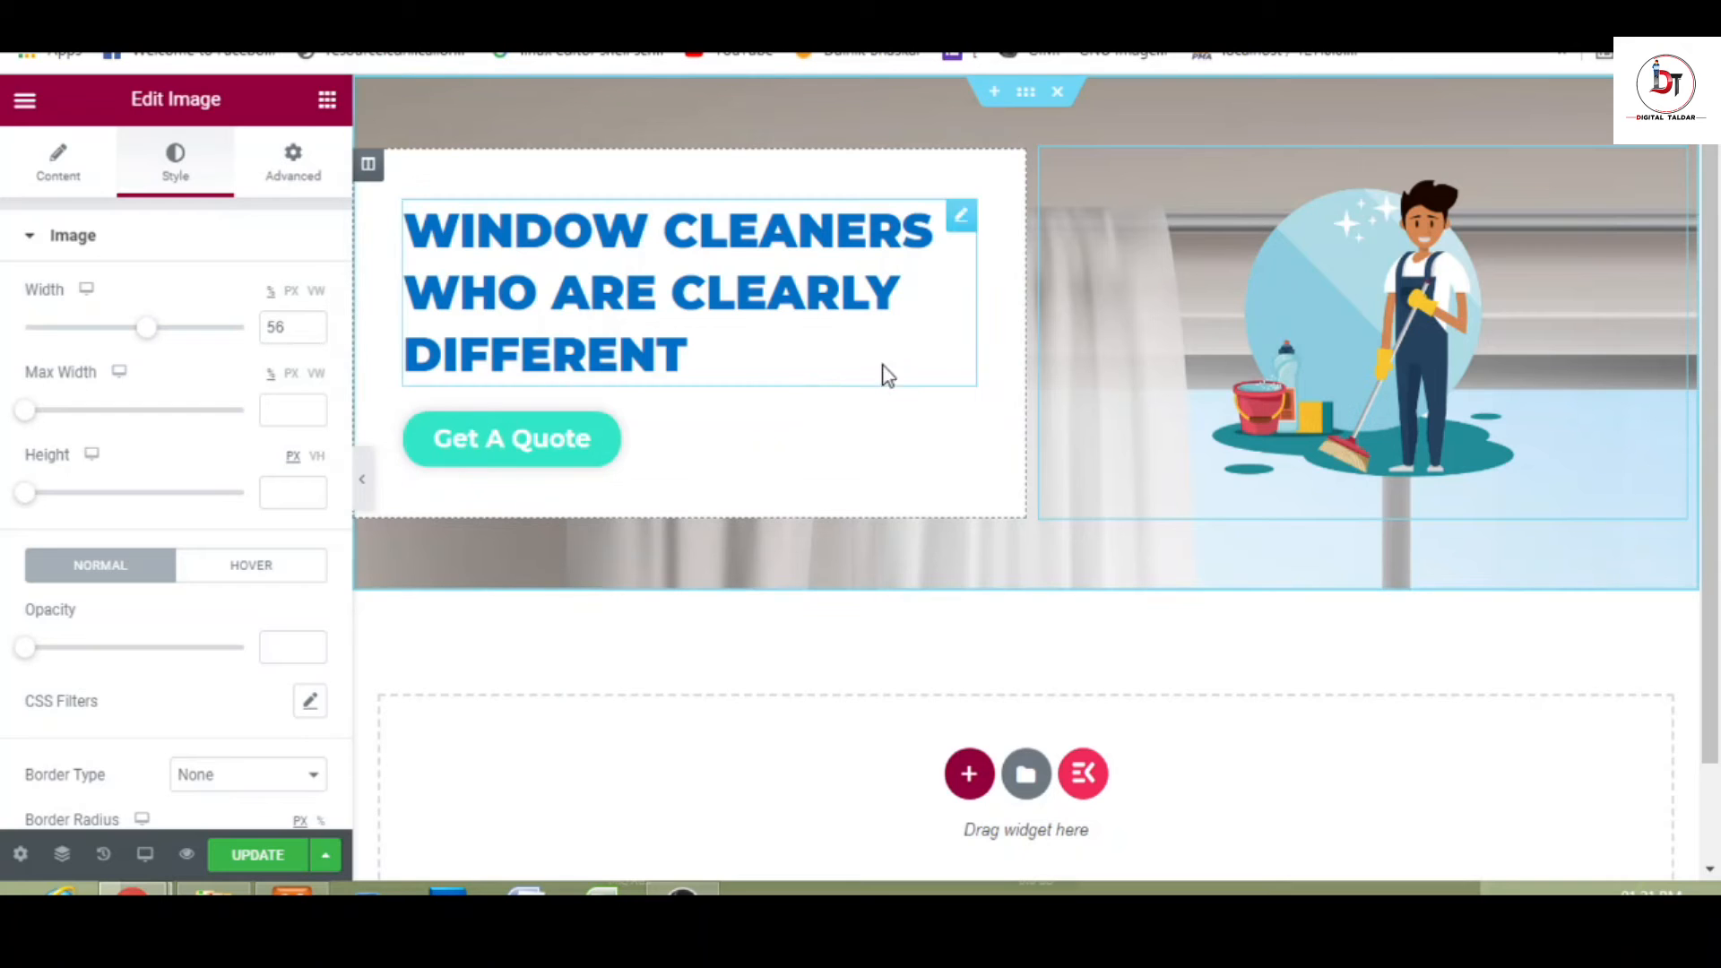
# - Widen the heading column to about 59.1% of the hero section, leaving 40.9% for the image column, and preview the page
pyautogui.moveTo(1025, 326); pyautogui.dragTo(1156, 329)
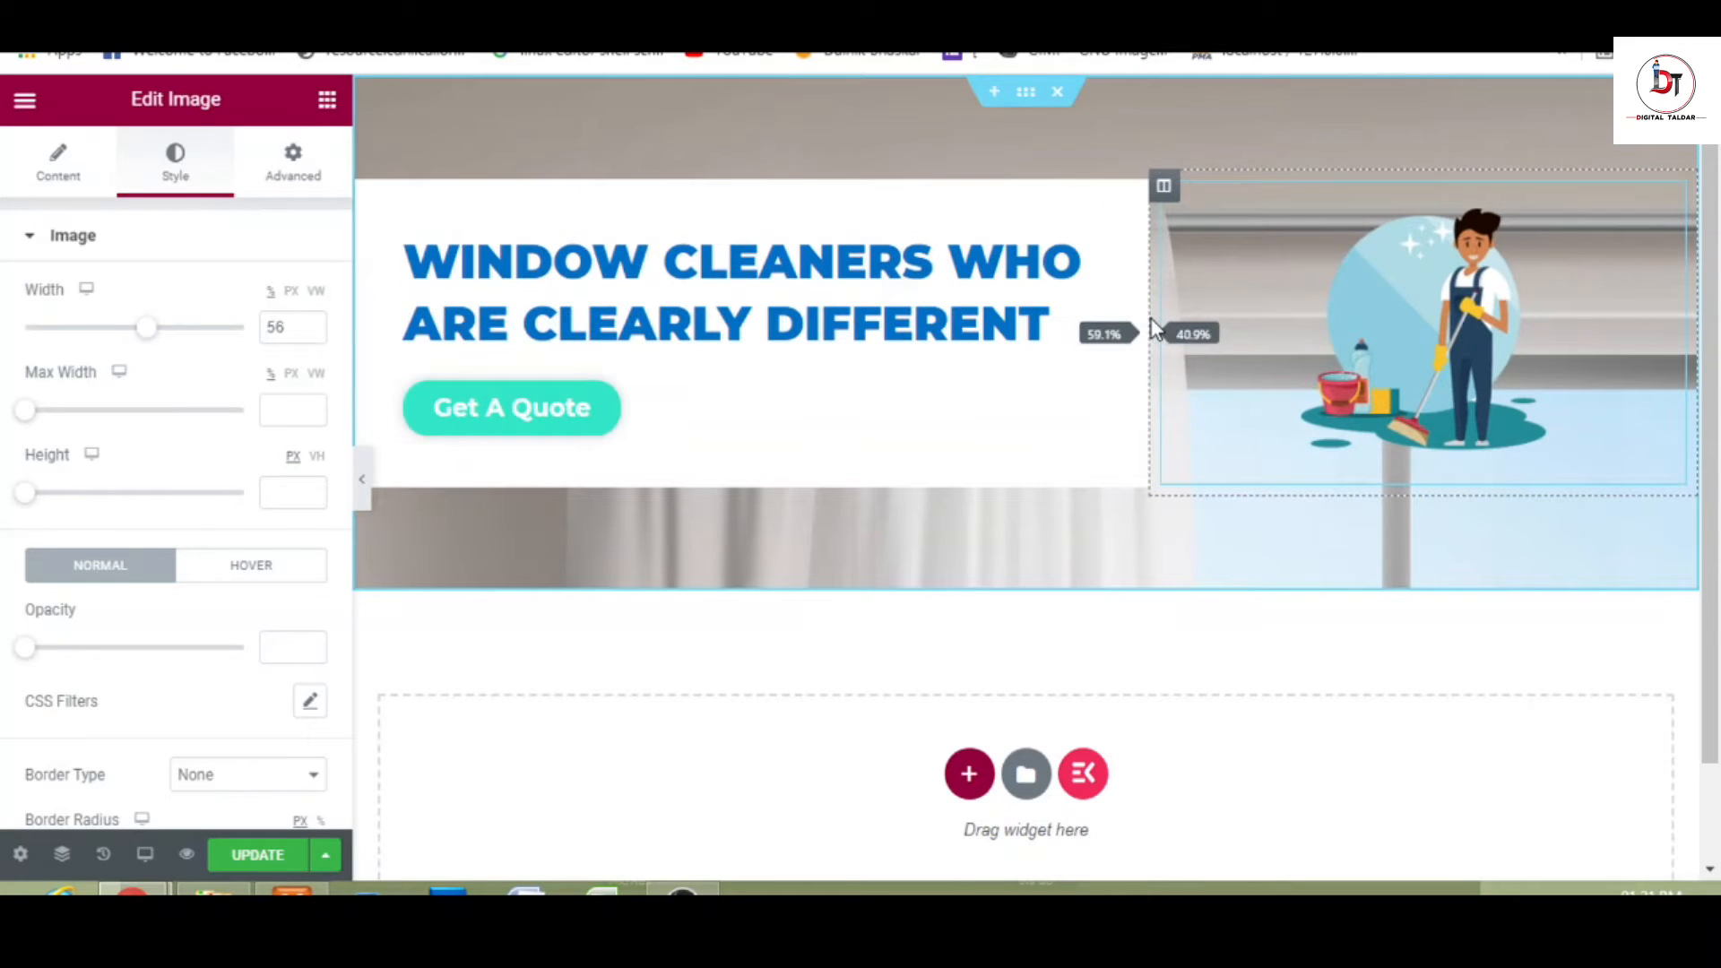
pyautogui.click(363, 481)
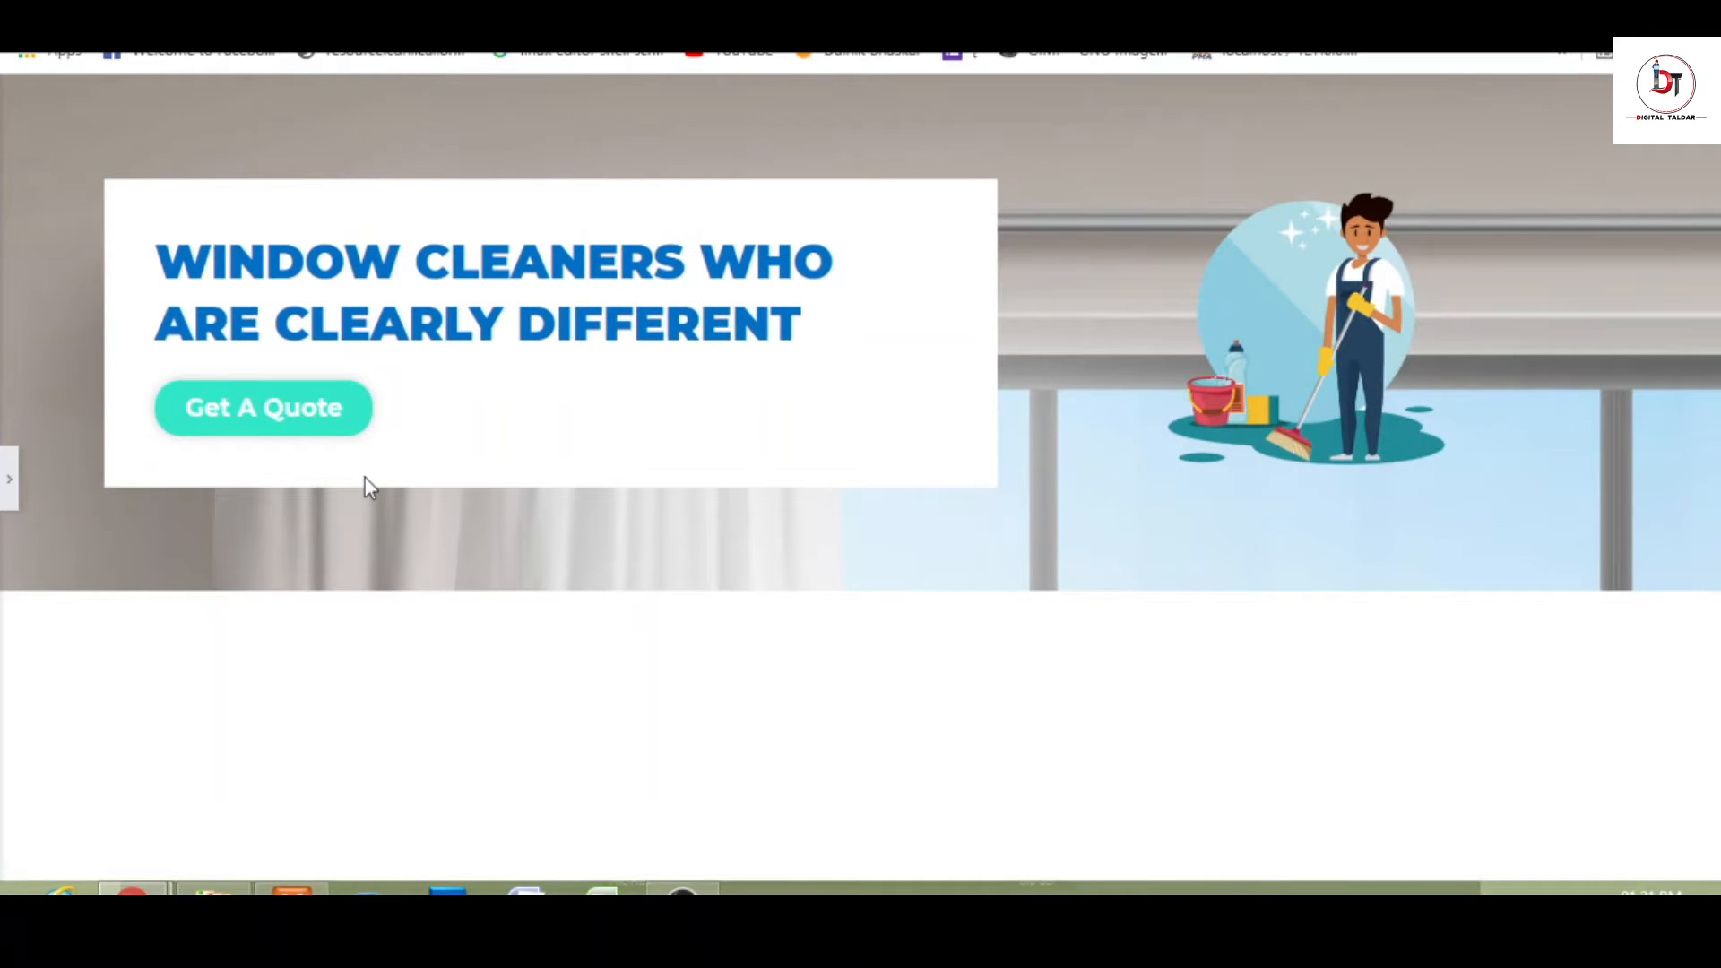
pyautogui.click(9, 479)
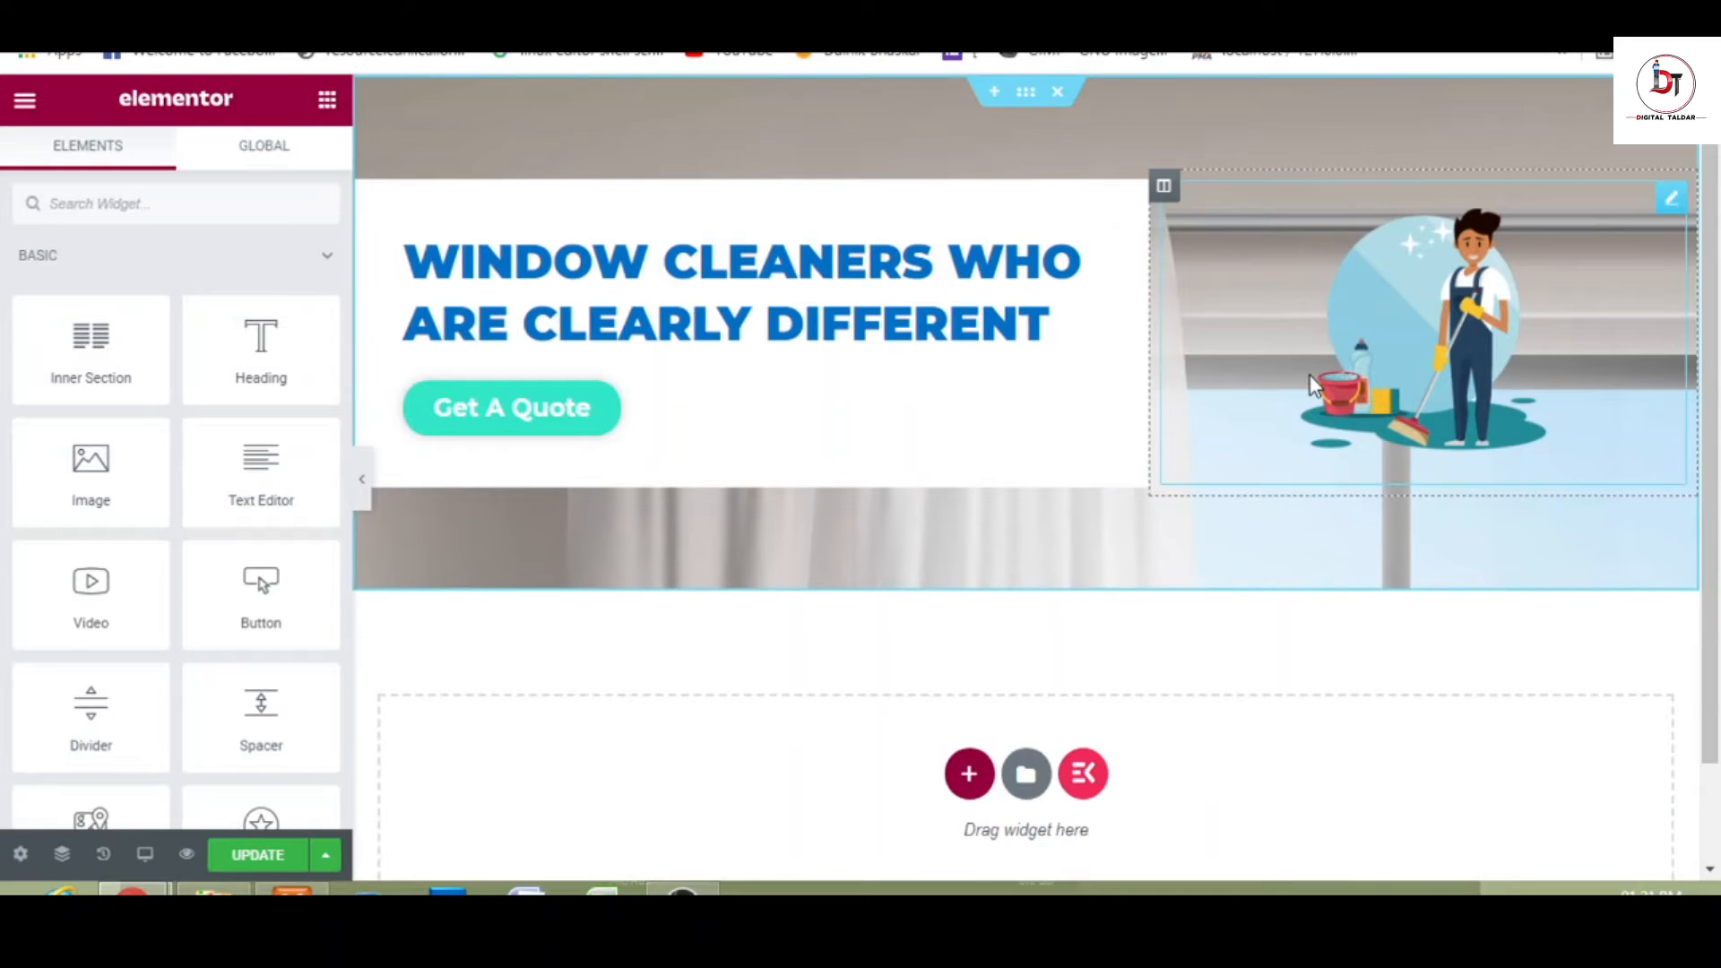
# - Enlarge the cleaner image to a width of 83%
pyautogui.click(1313, 386)
pyautogui.moveTo(157, 341); pyautogui.dragTo(216, 344)
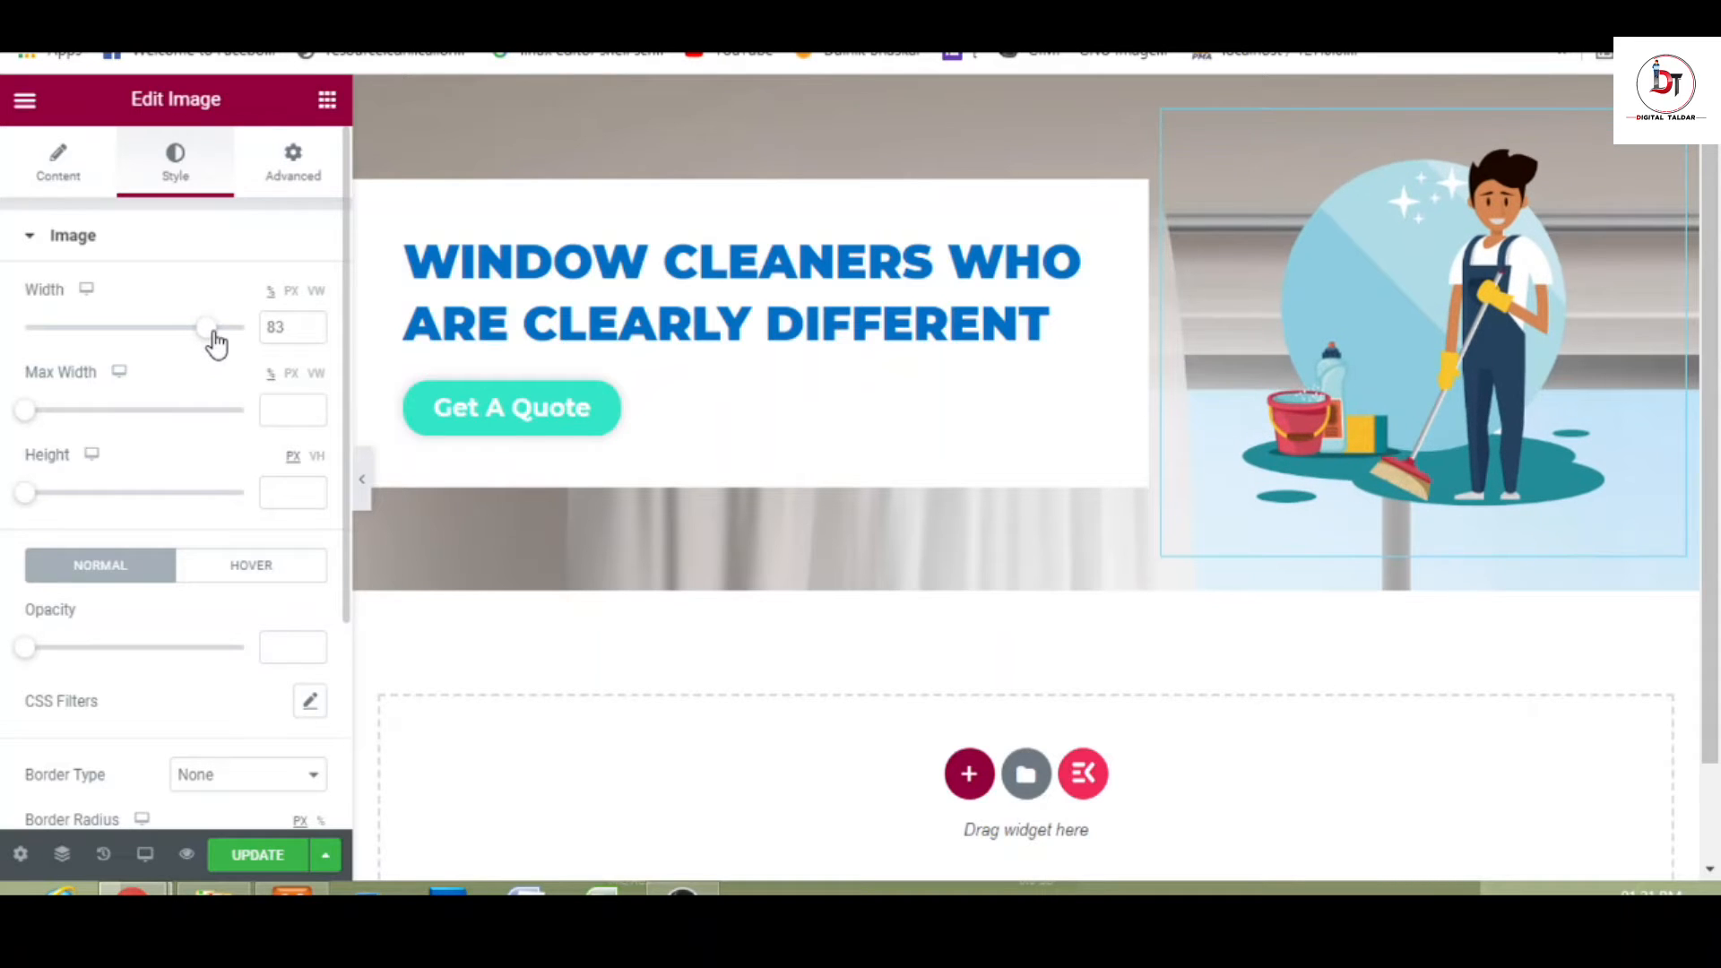
pyautogui.click(213, 329)
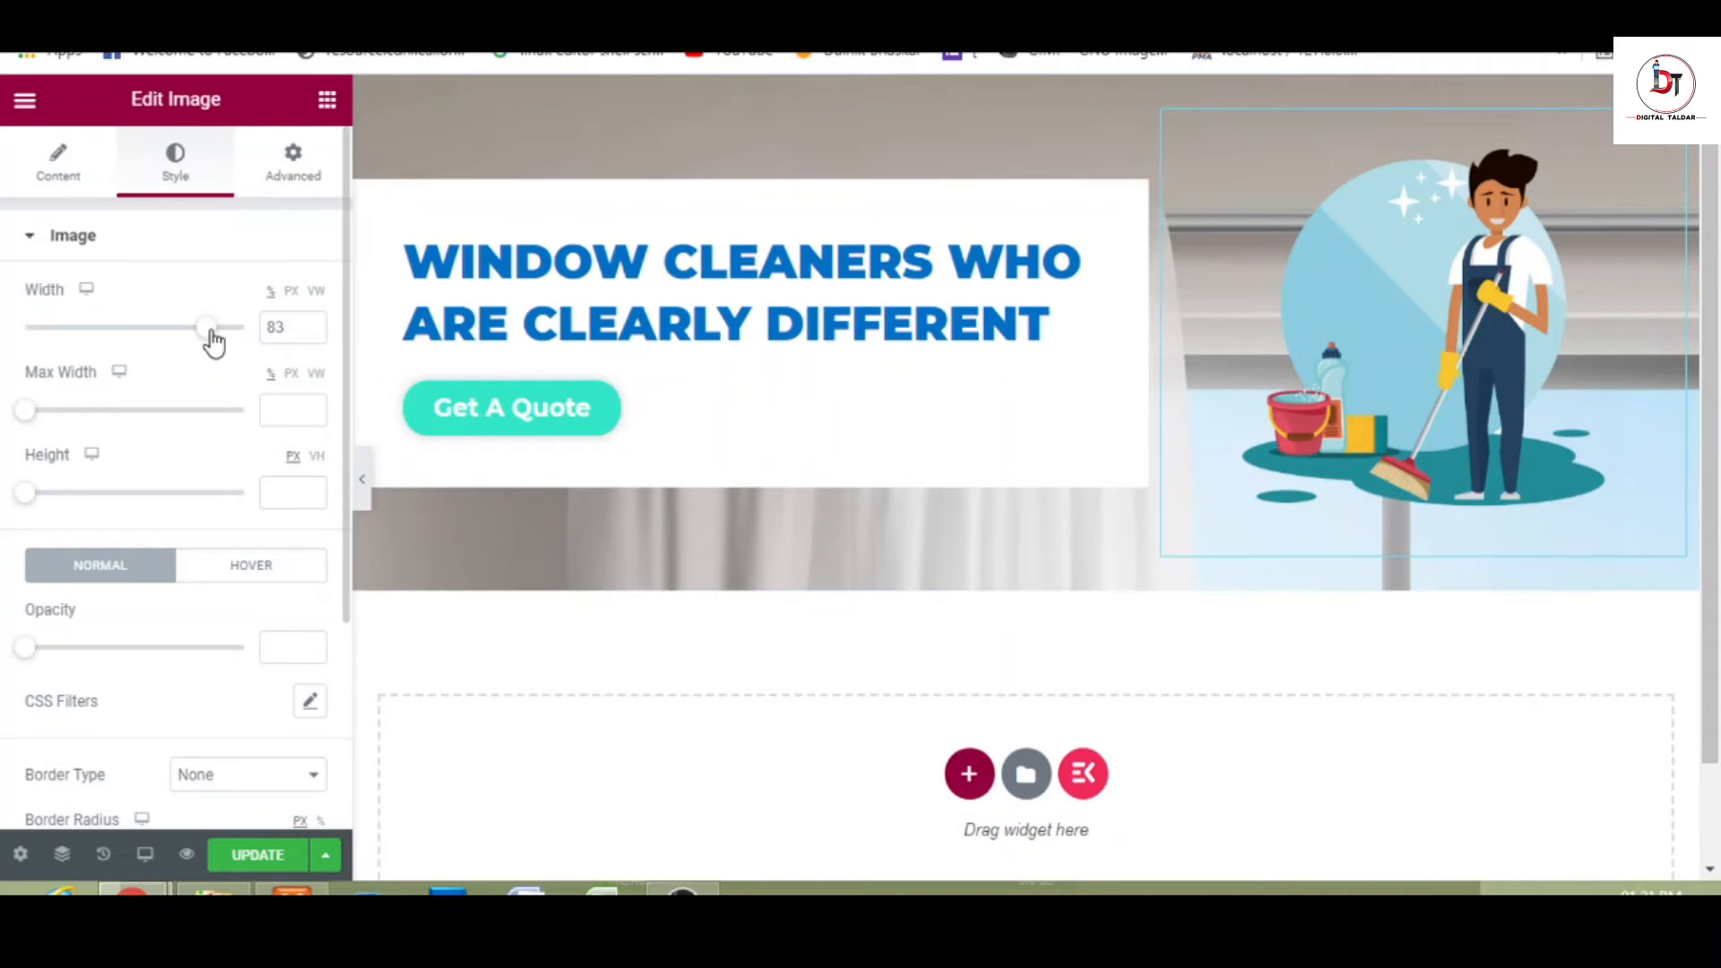
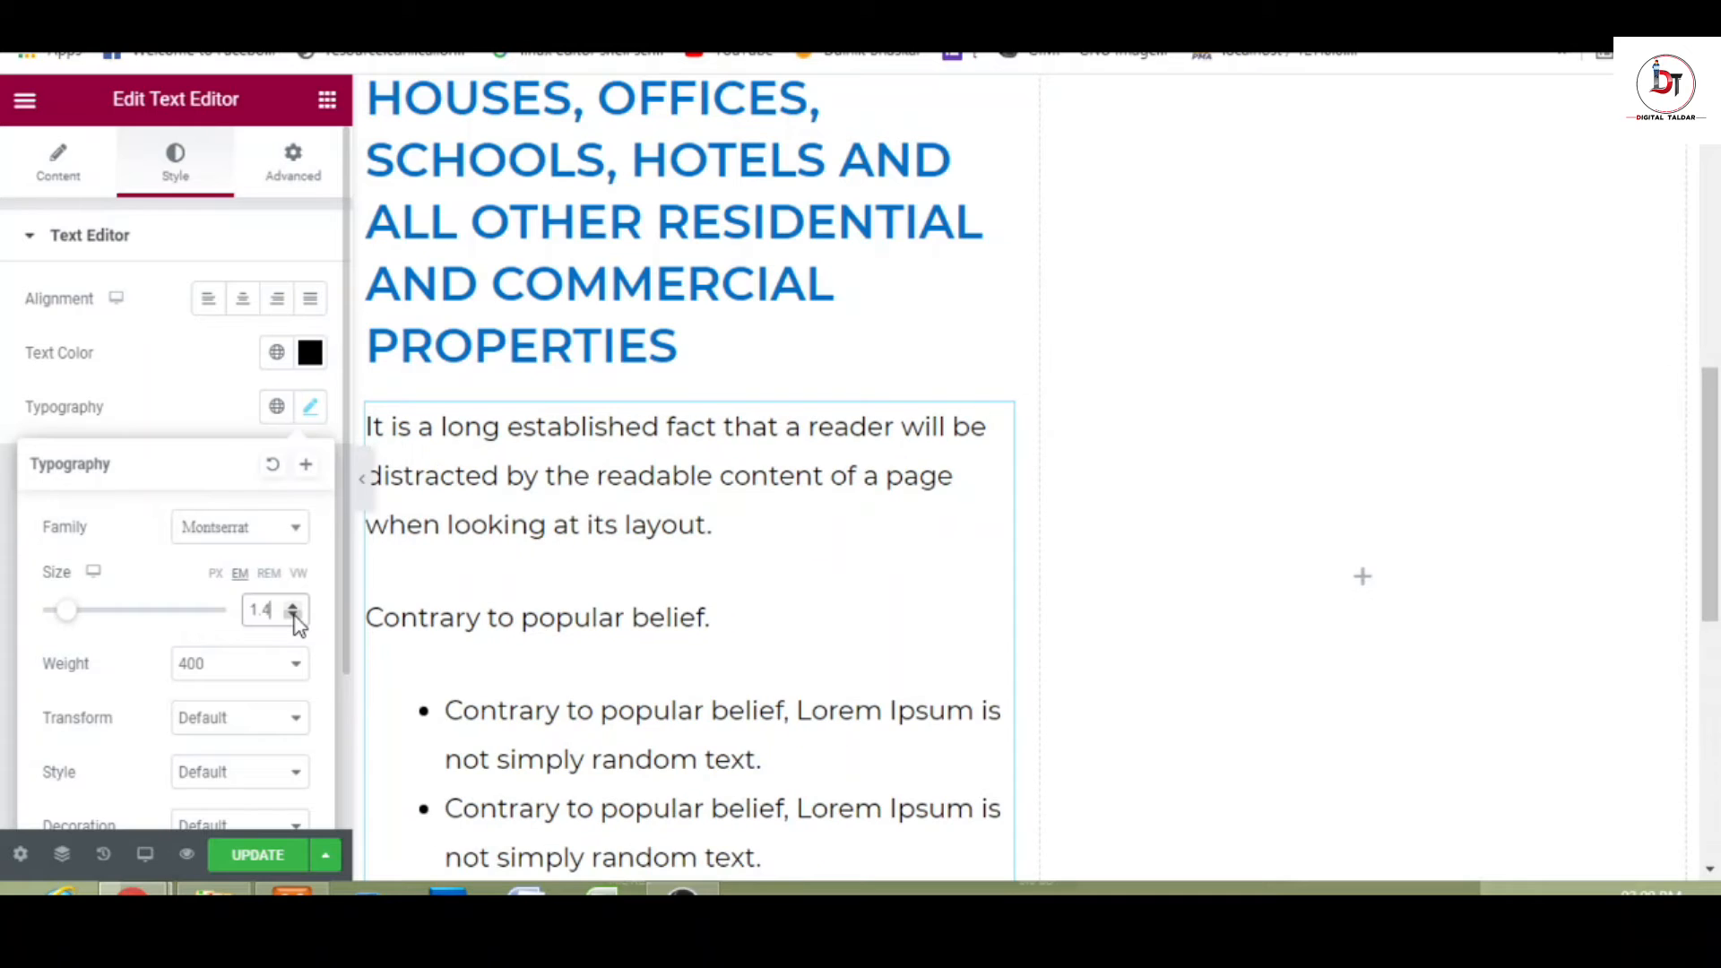
# - Reduce the services text's font size to 1.2 em and preview the section at full page width
pyautogui.click(293, 615)
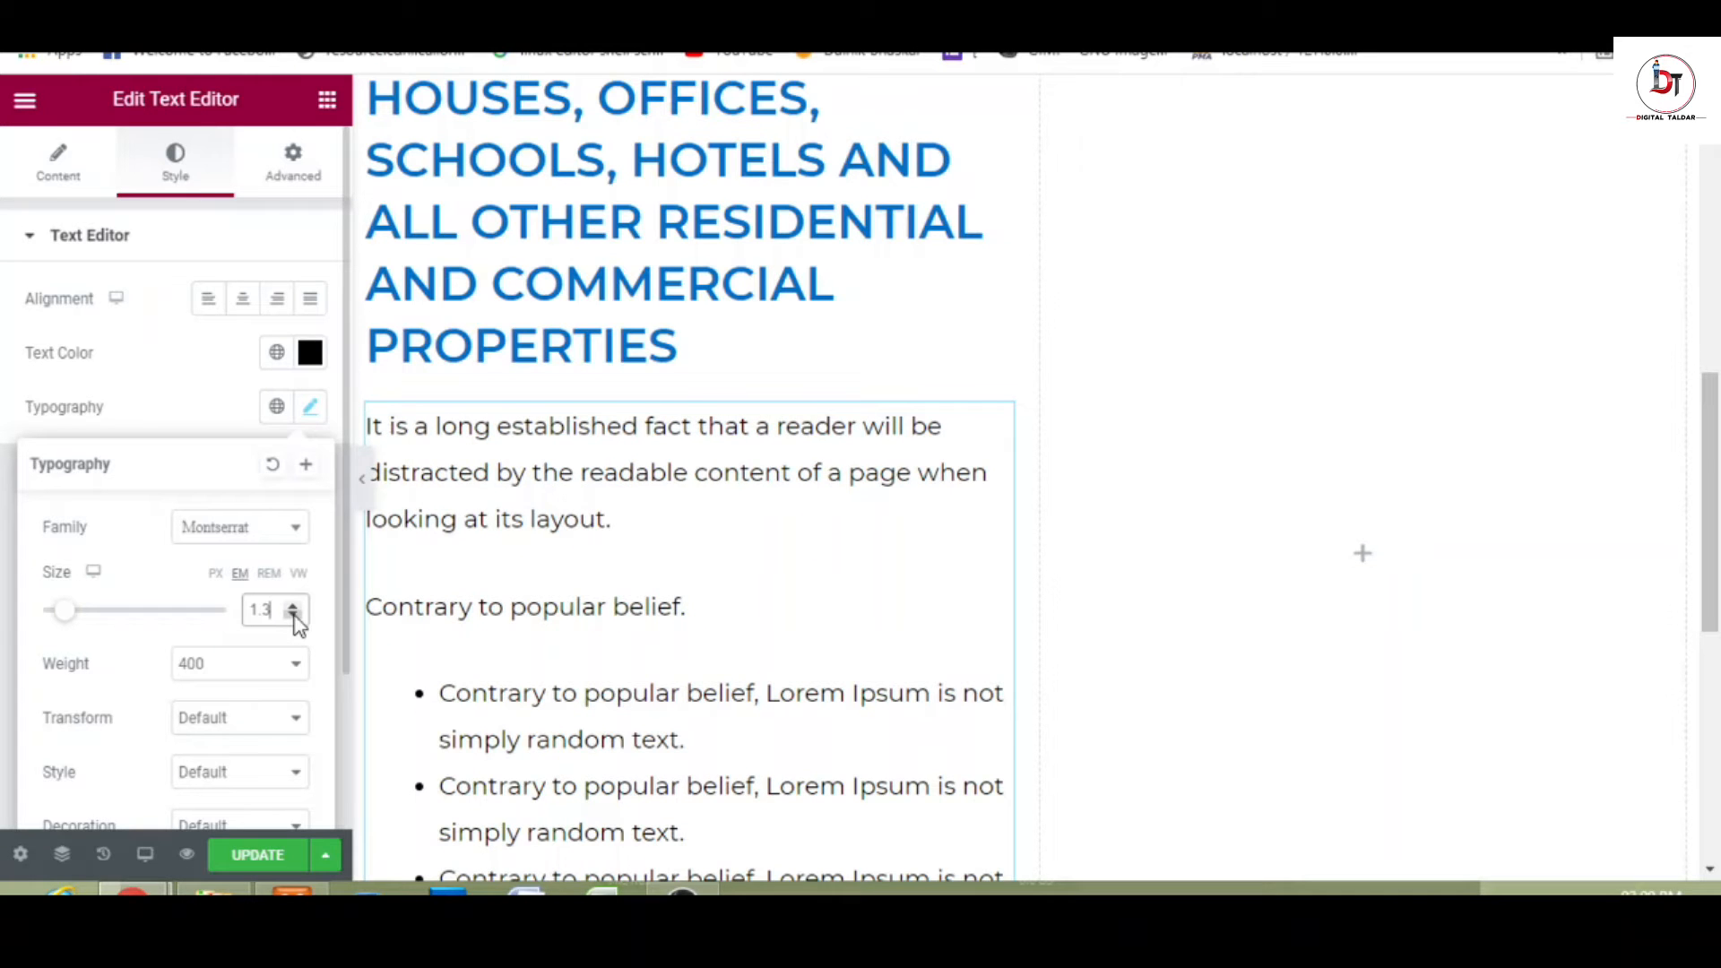
pyautogui.click(293, 616)
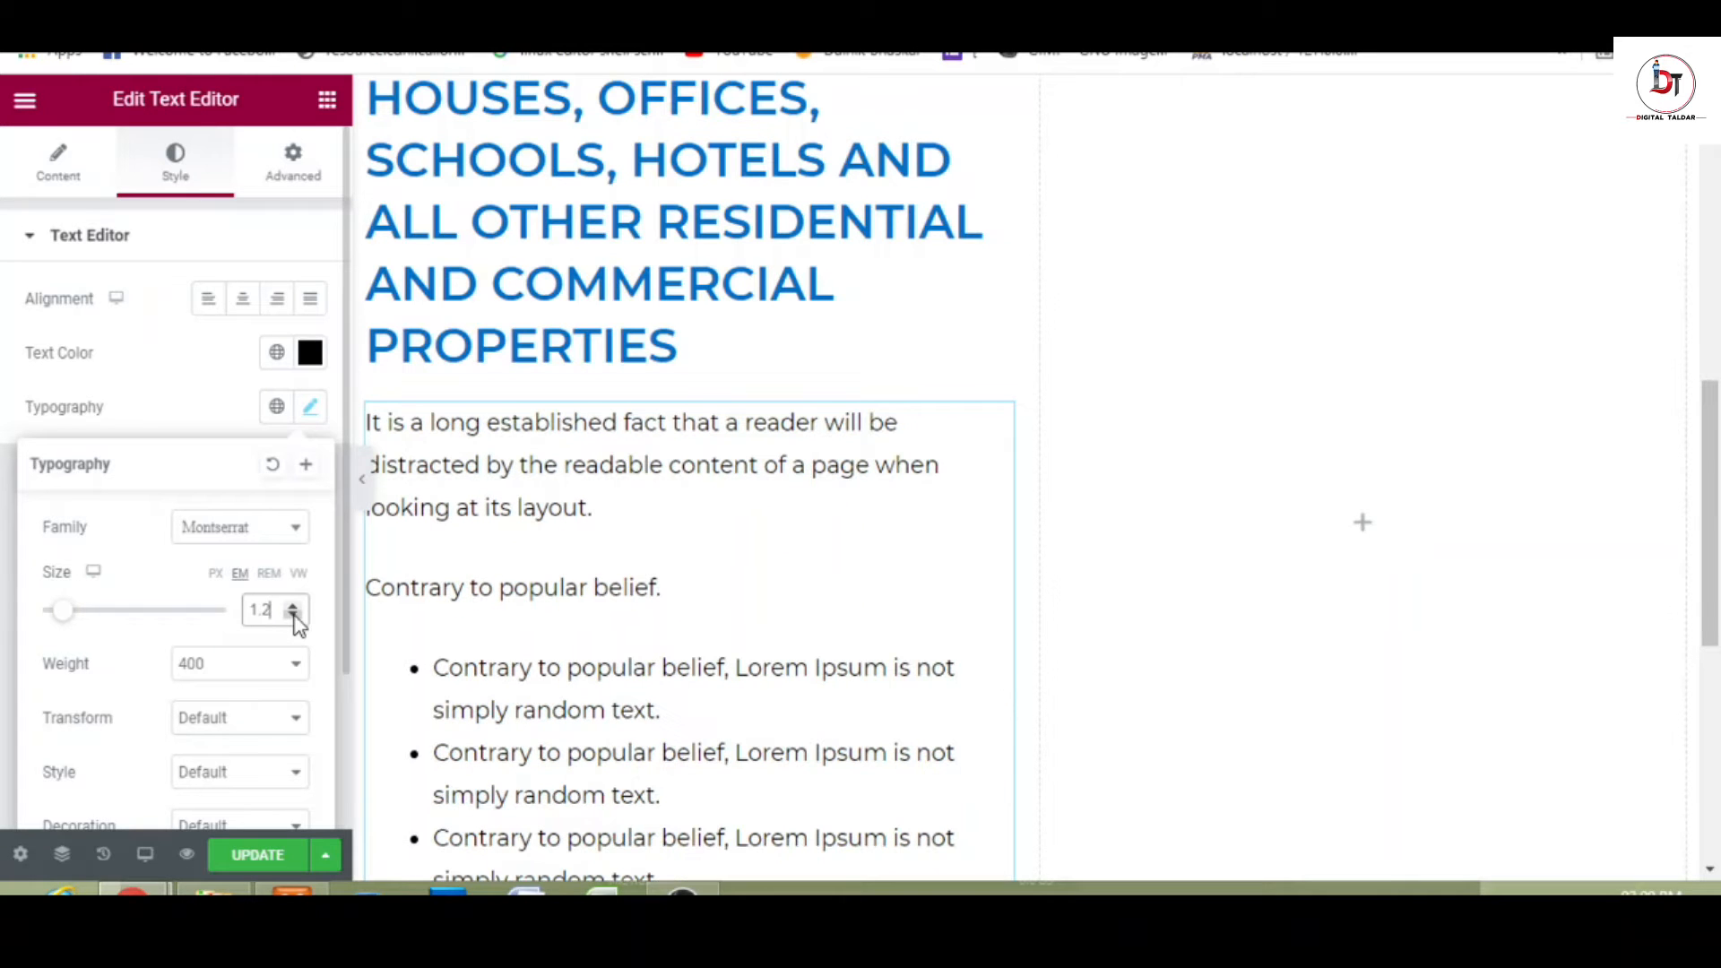
pyautogui.click(363, 484)
pyautogui.click(363, 484)
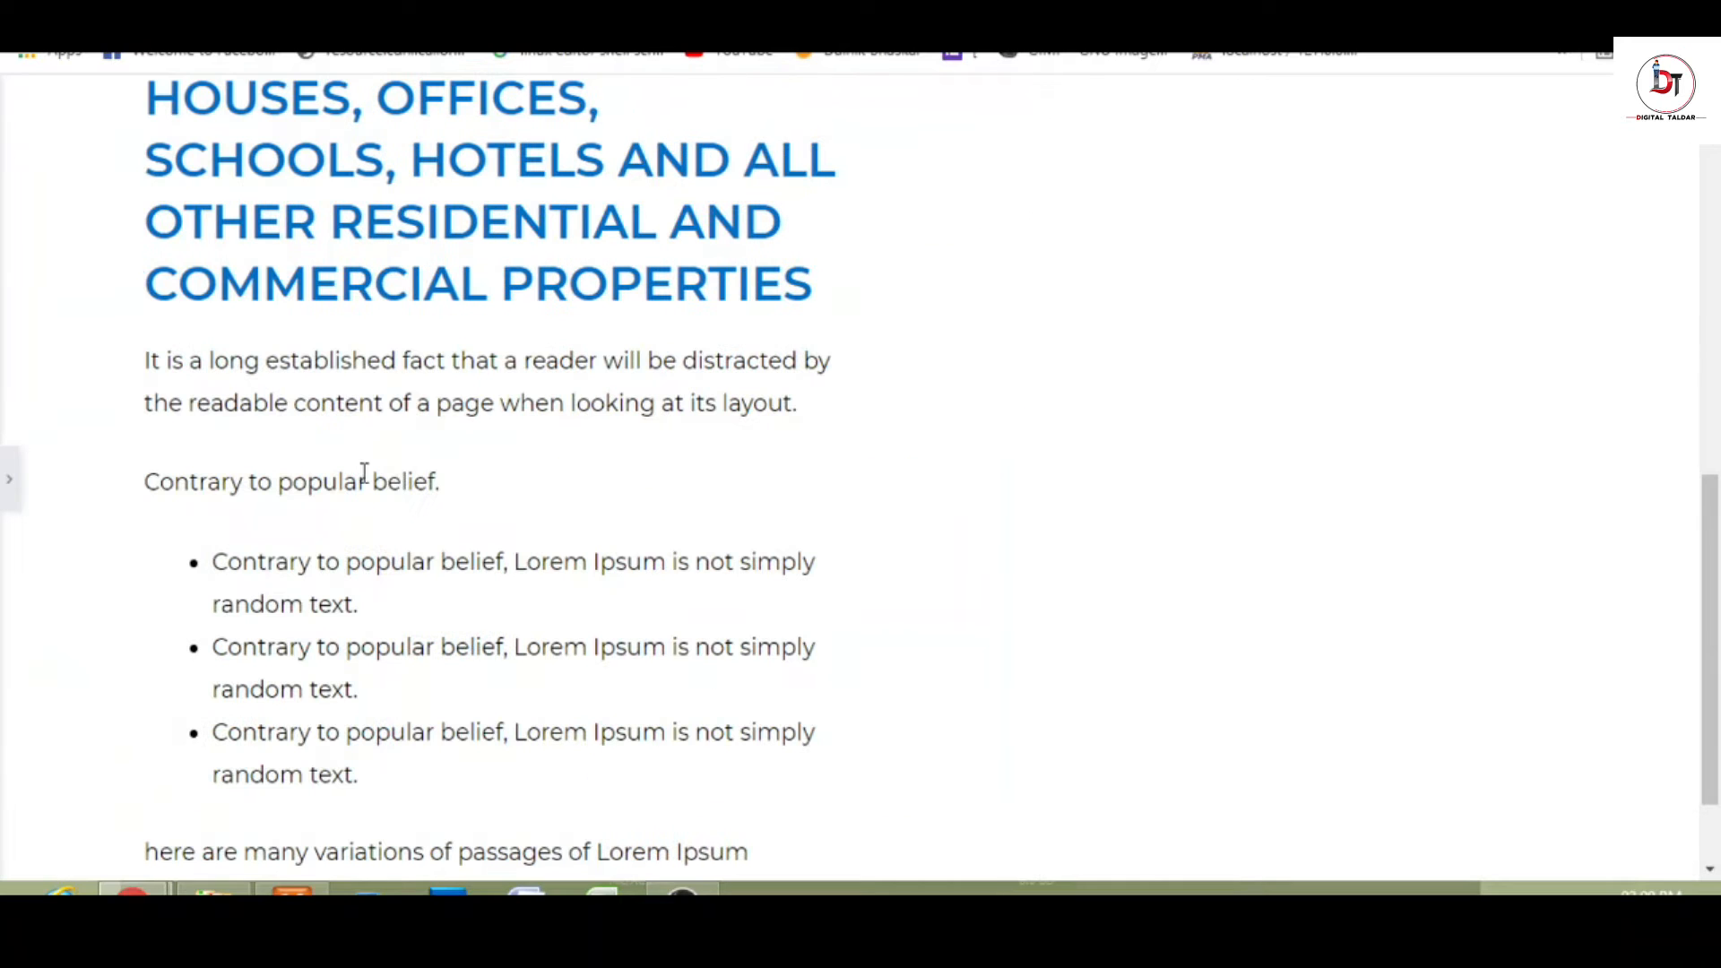
pyautogui.moveTo(1717, 538); pyautogui.dragTo(1715, 584)
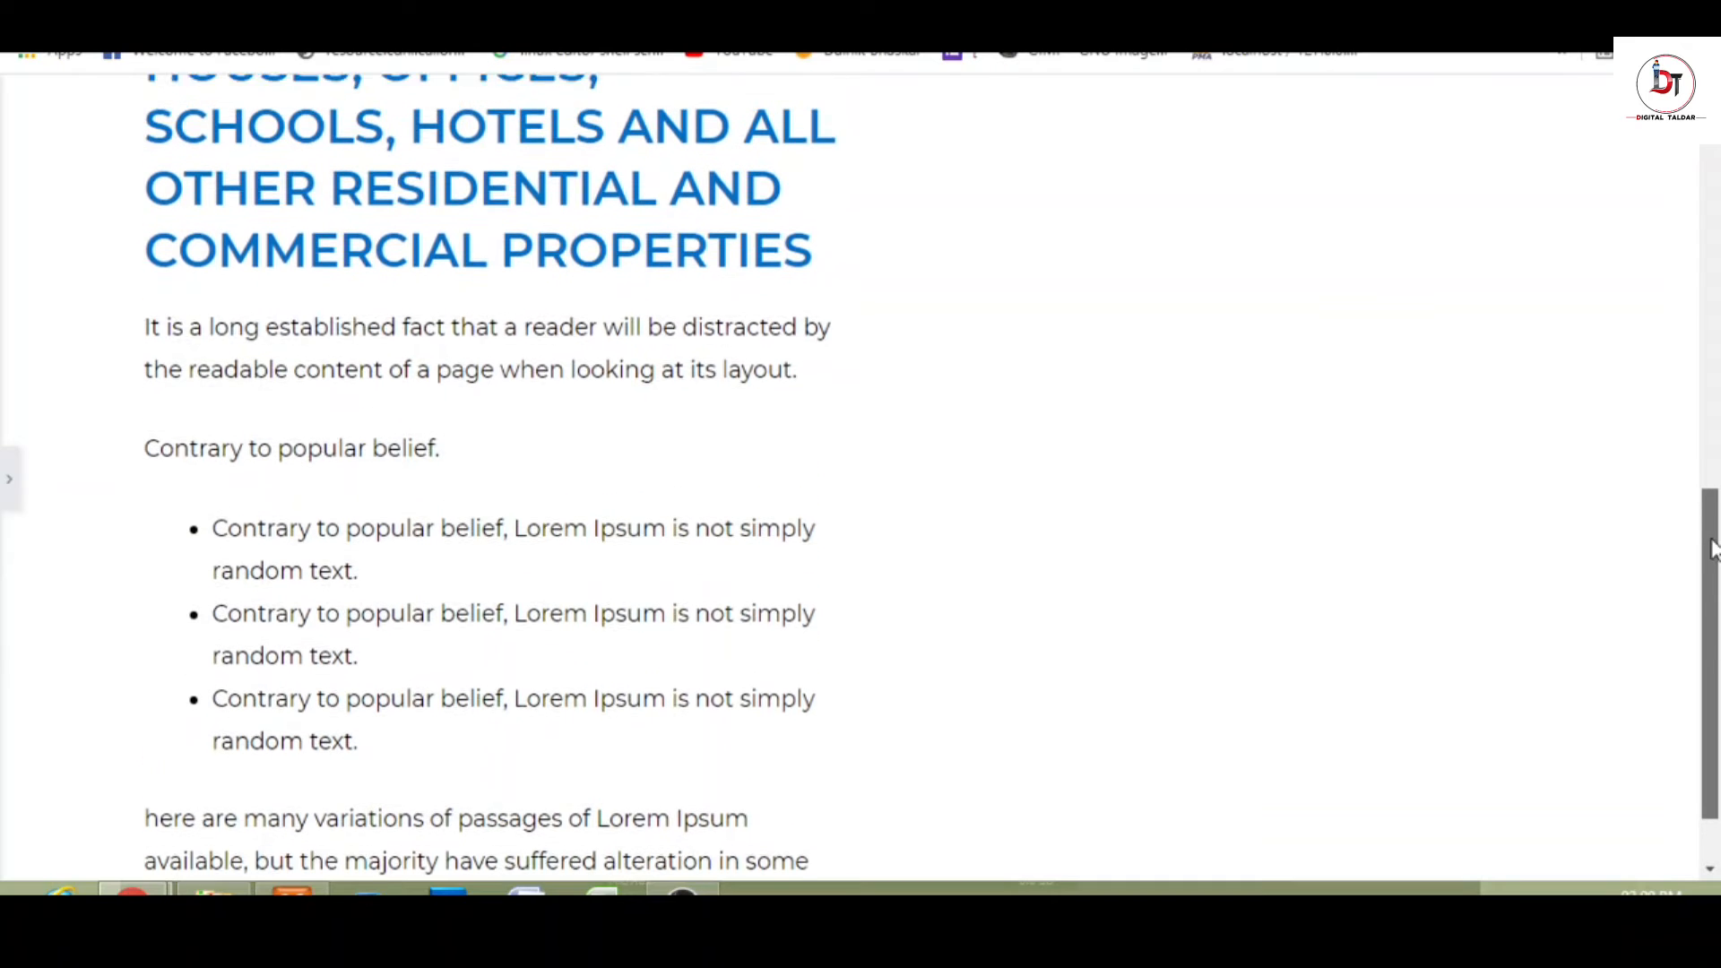
pyautogui.click(9, 493)
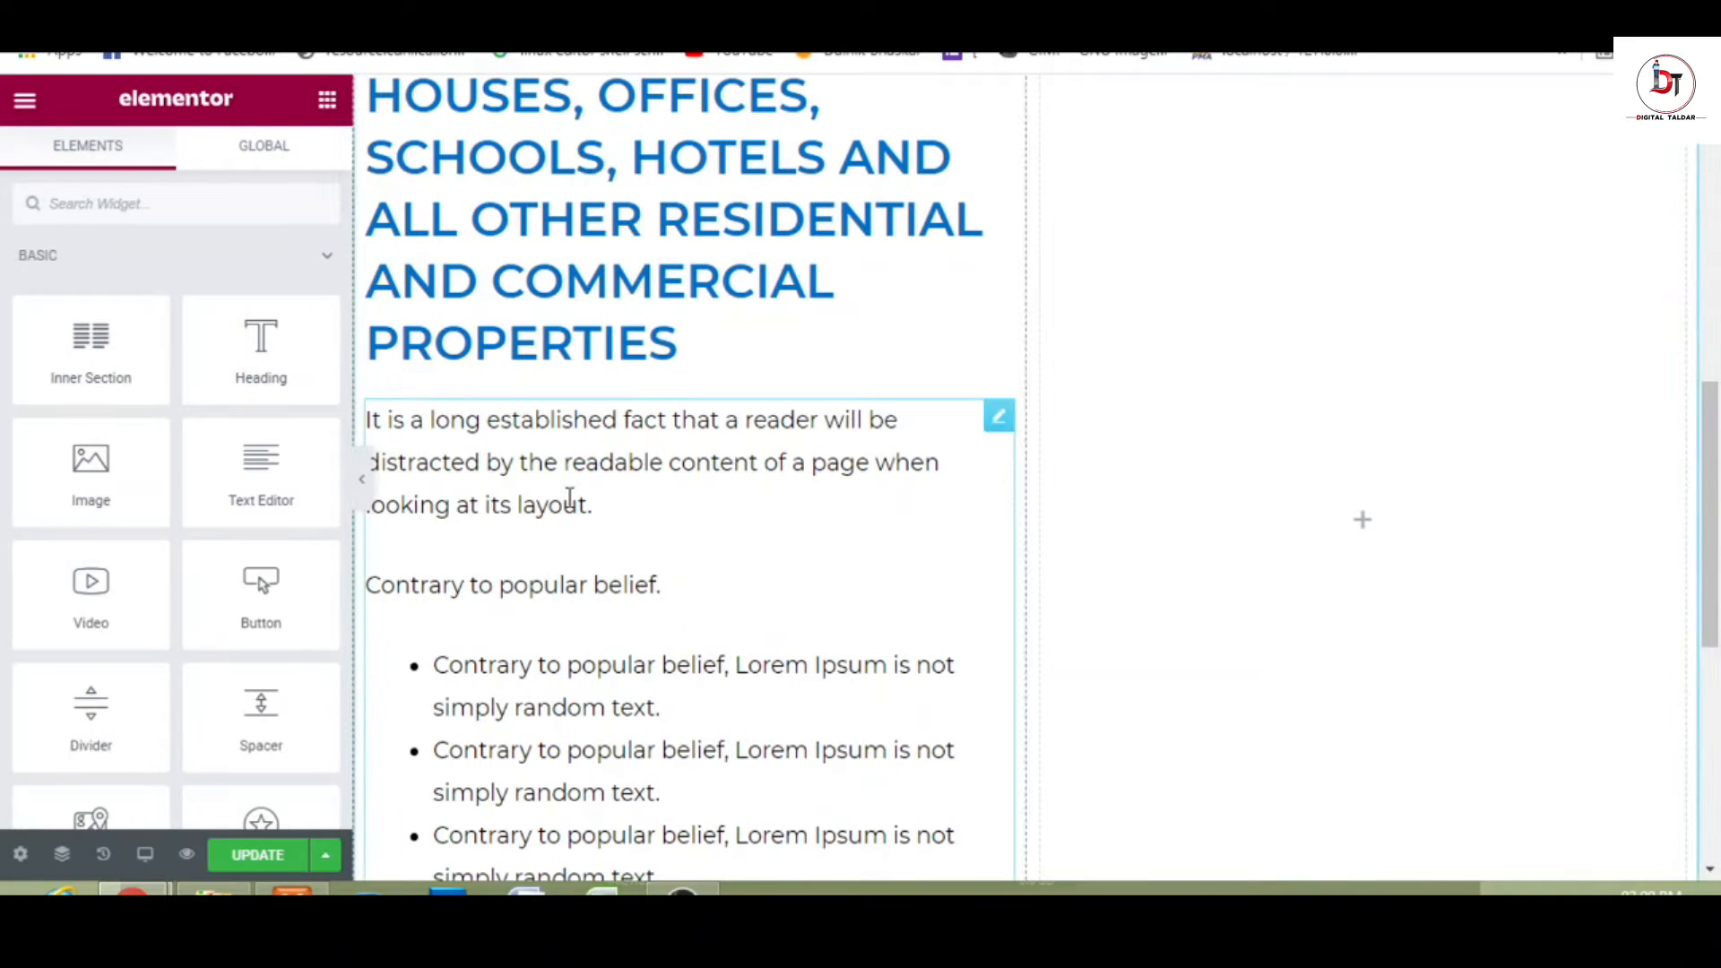
# - Give the services section's empty column a classic background using the LINE-CIRCLE.png image from the media library
pyautogui.moveTo(1716, 542)
pyautogui.mouseDown()
pyautogui.moveTo(1715, 399)
pyautogui.moveTo(1717, 515)
pyautogui.mouseUp()
pyautogui.scroll(-5, 1717, 529)
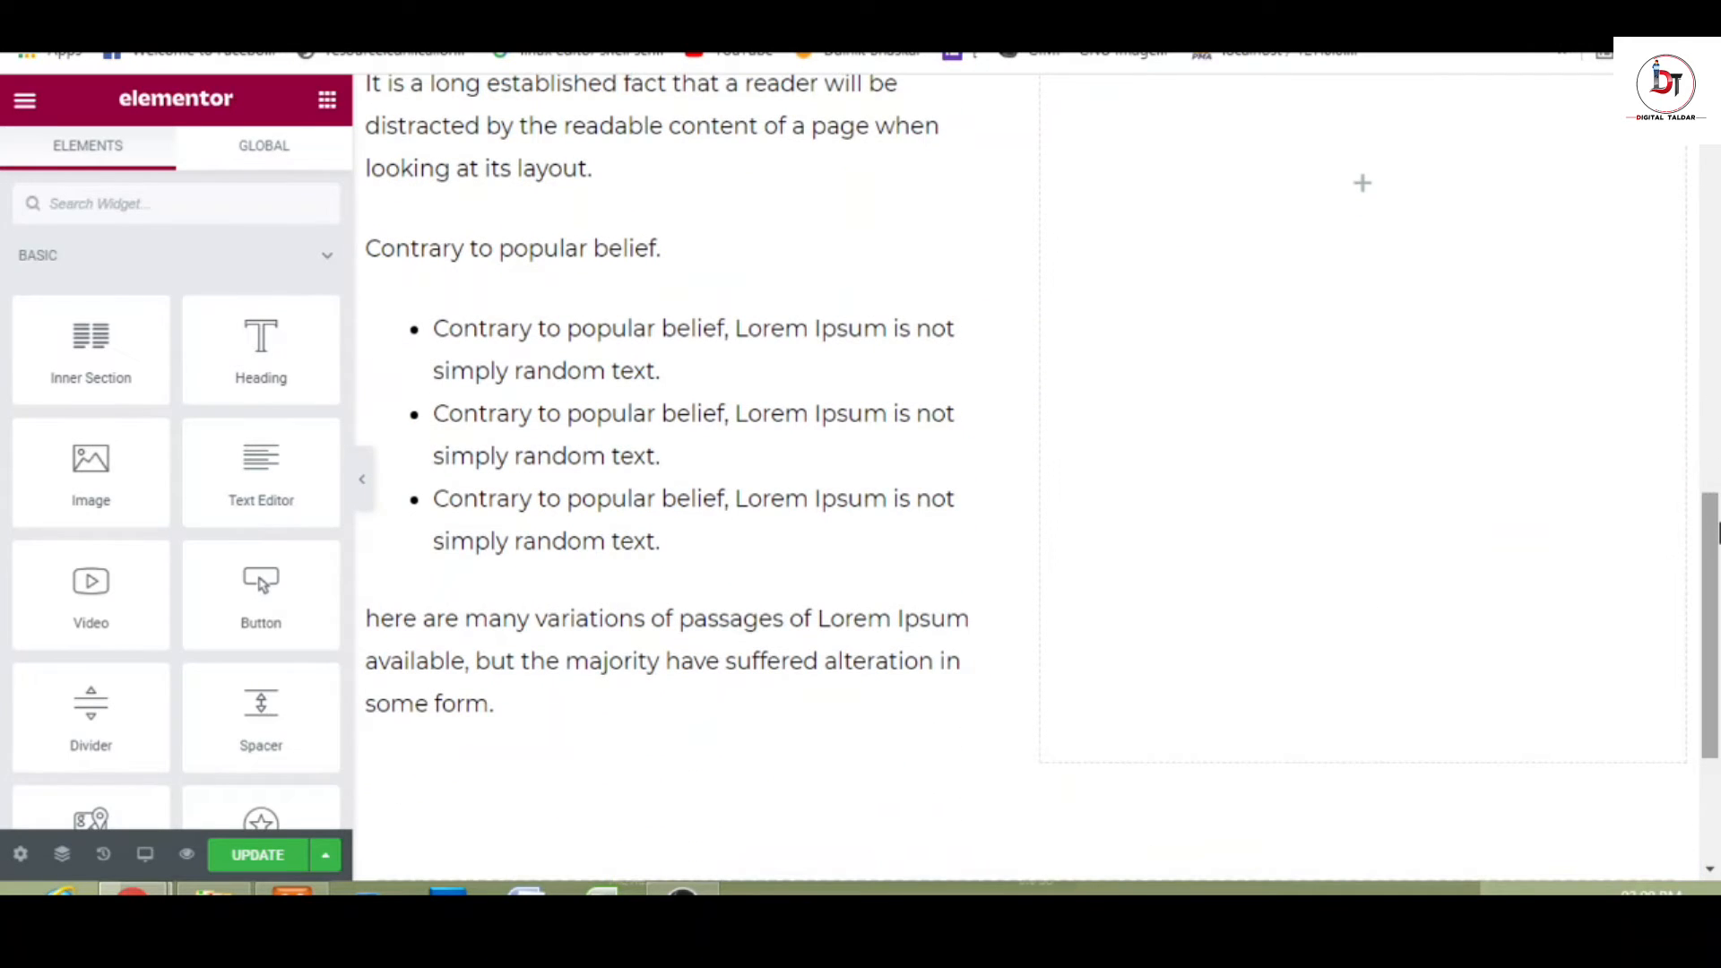
pyautogui.moveTo(1718, 538); pyautogui.dragTo(1717, 421)
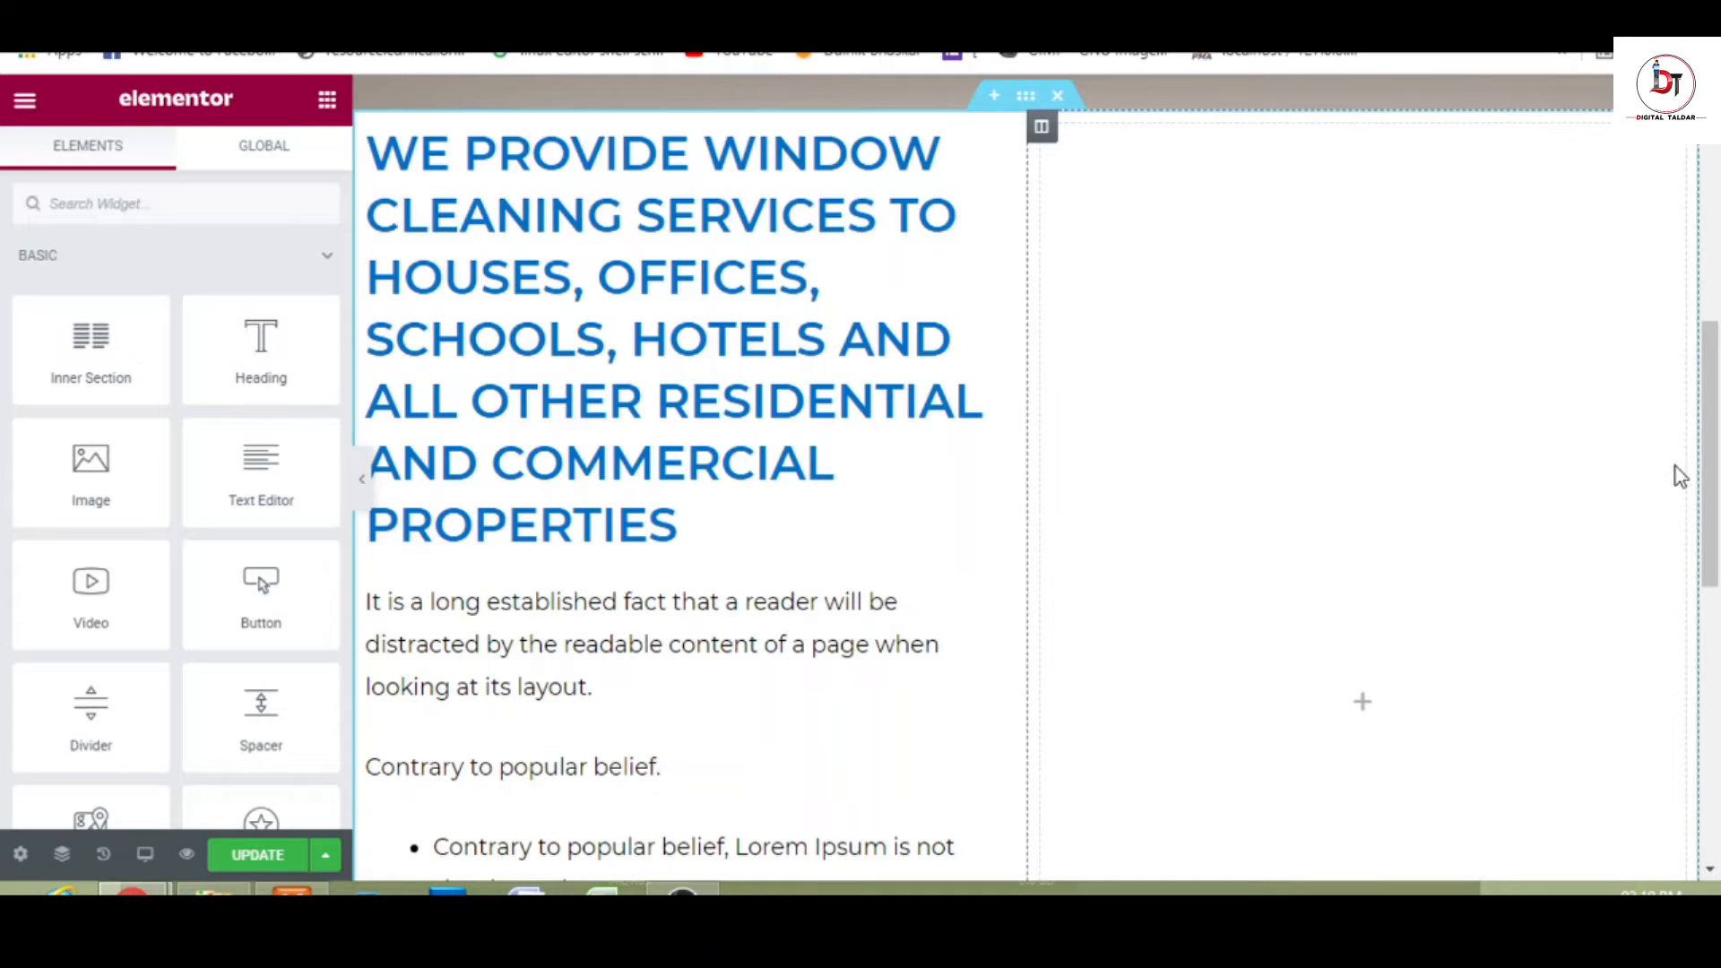
pyautogui.moveTo(1712, 444)
pyautogui.mouseDown()
pyautogui.moveTo(1715, 339)
pyautogui.moveTo(1716, 459)
pyautogui.mouseUp()
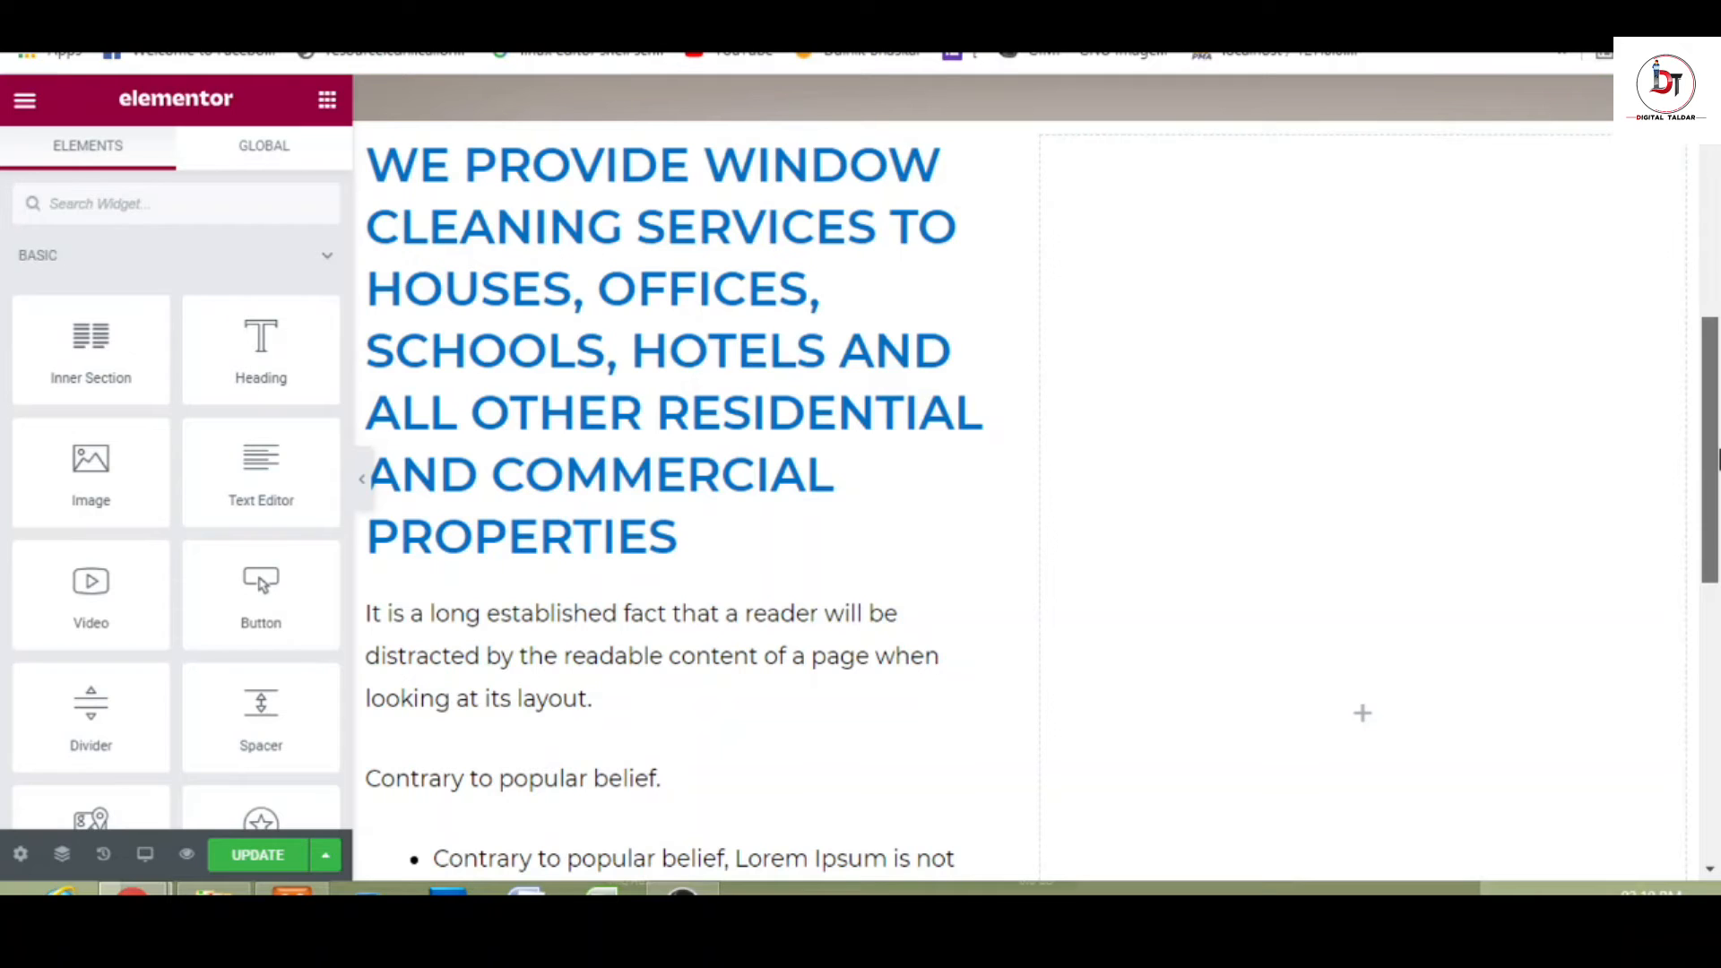
pyautogui.moveTo(1719, 459); pyautogui.dragTo(1719, 457)
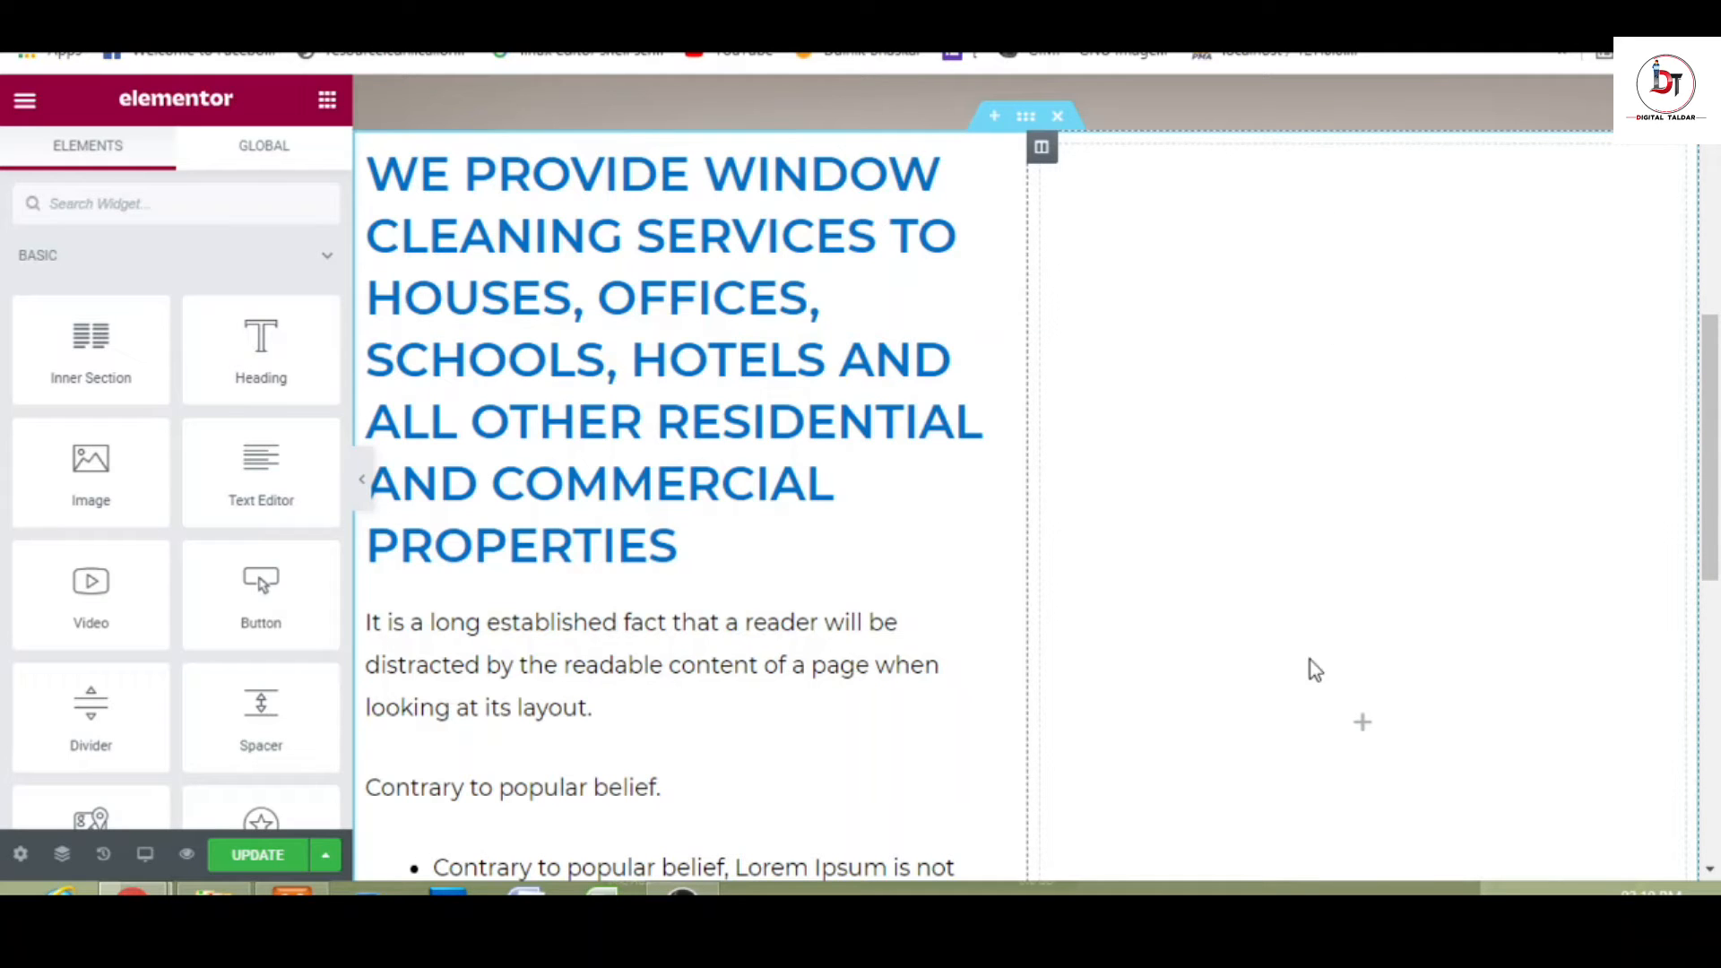
pyautogui.moveTo(1719, 351)
pyautogui.mouseDown()
pyautogui.moveTo(1718, 404)
pyautogui.moveTo(1718, 343)
pyautogui.moveTo(1719, 359)
pyautogui.mouseUp()
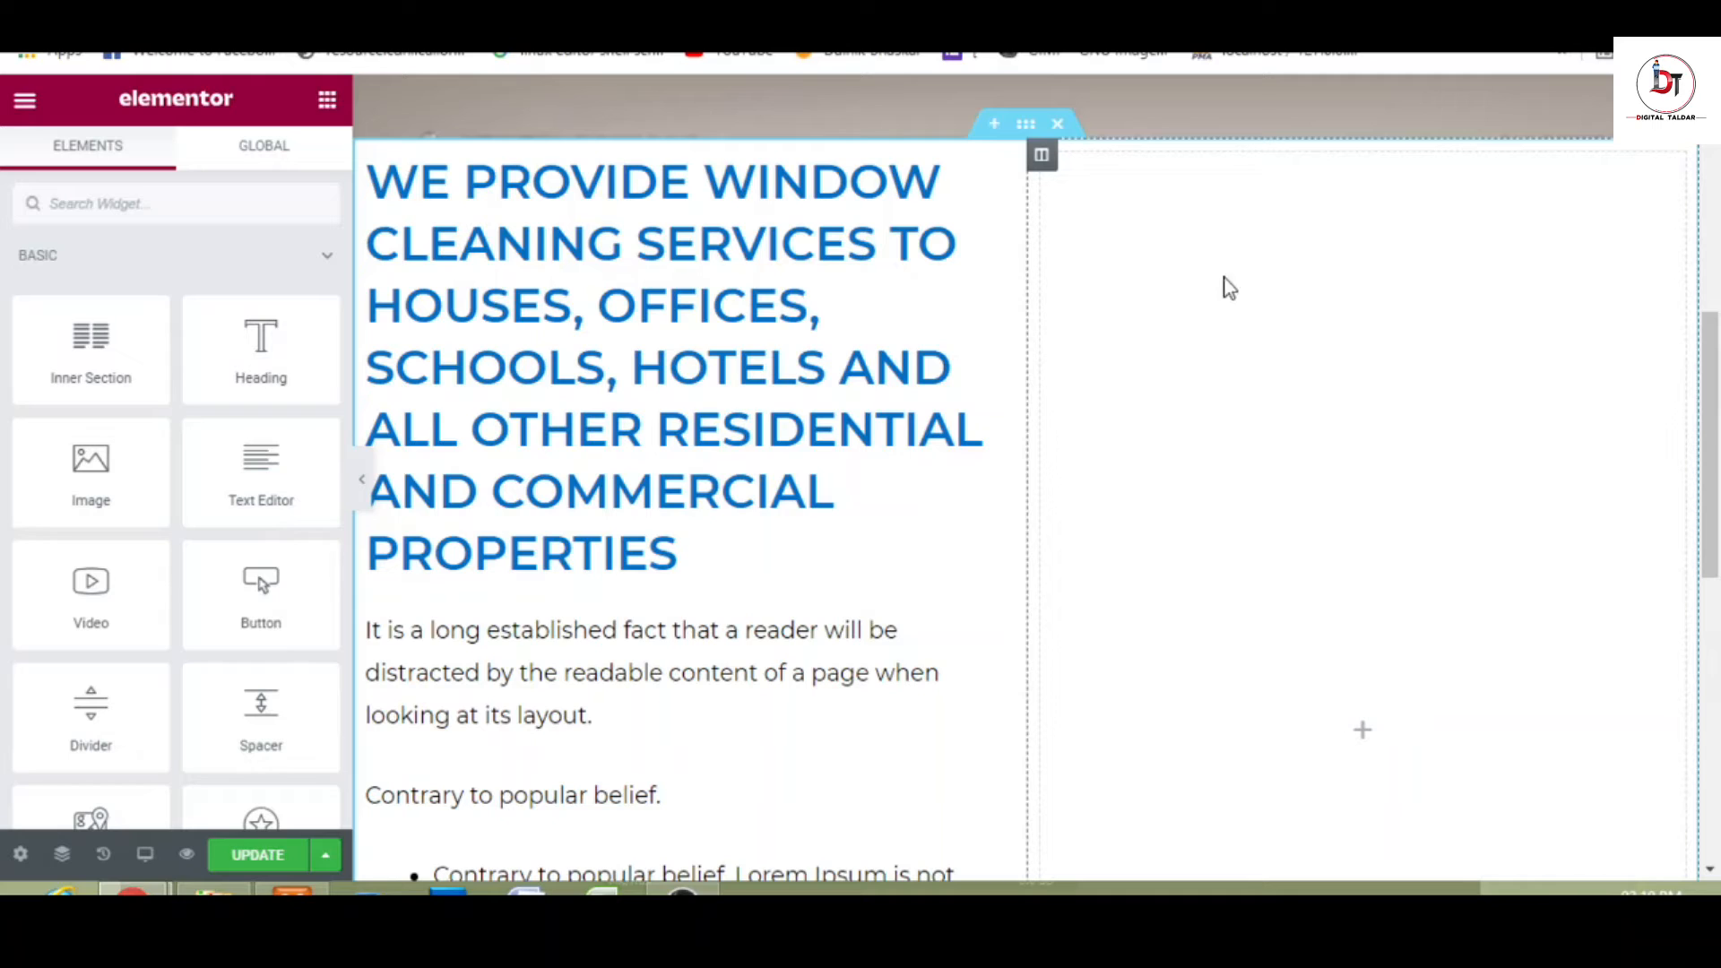
pyautogui.click(1041, 156)
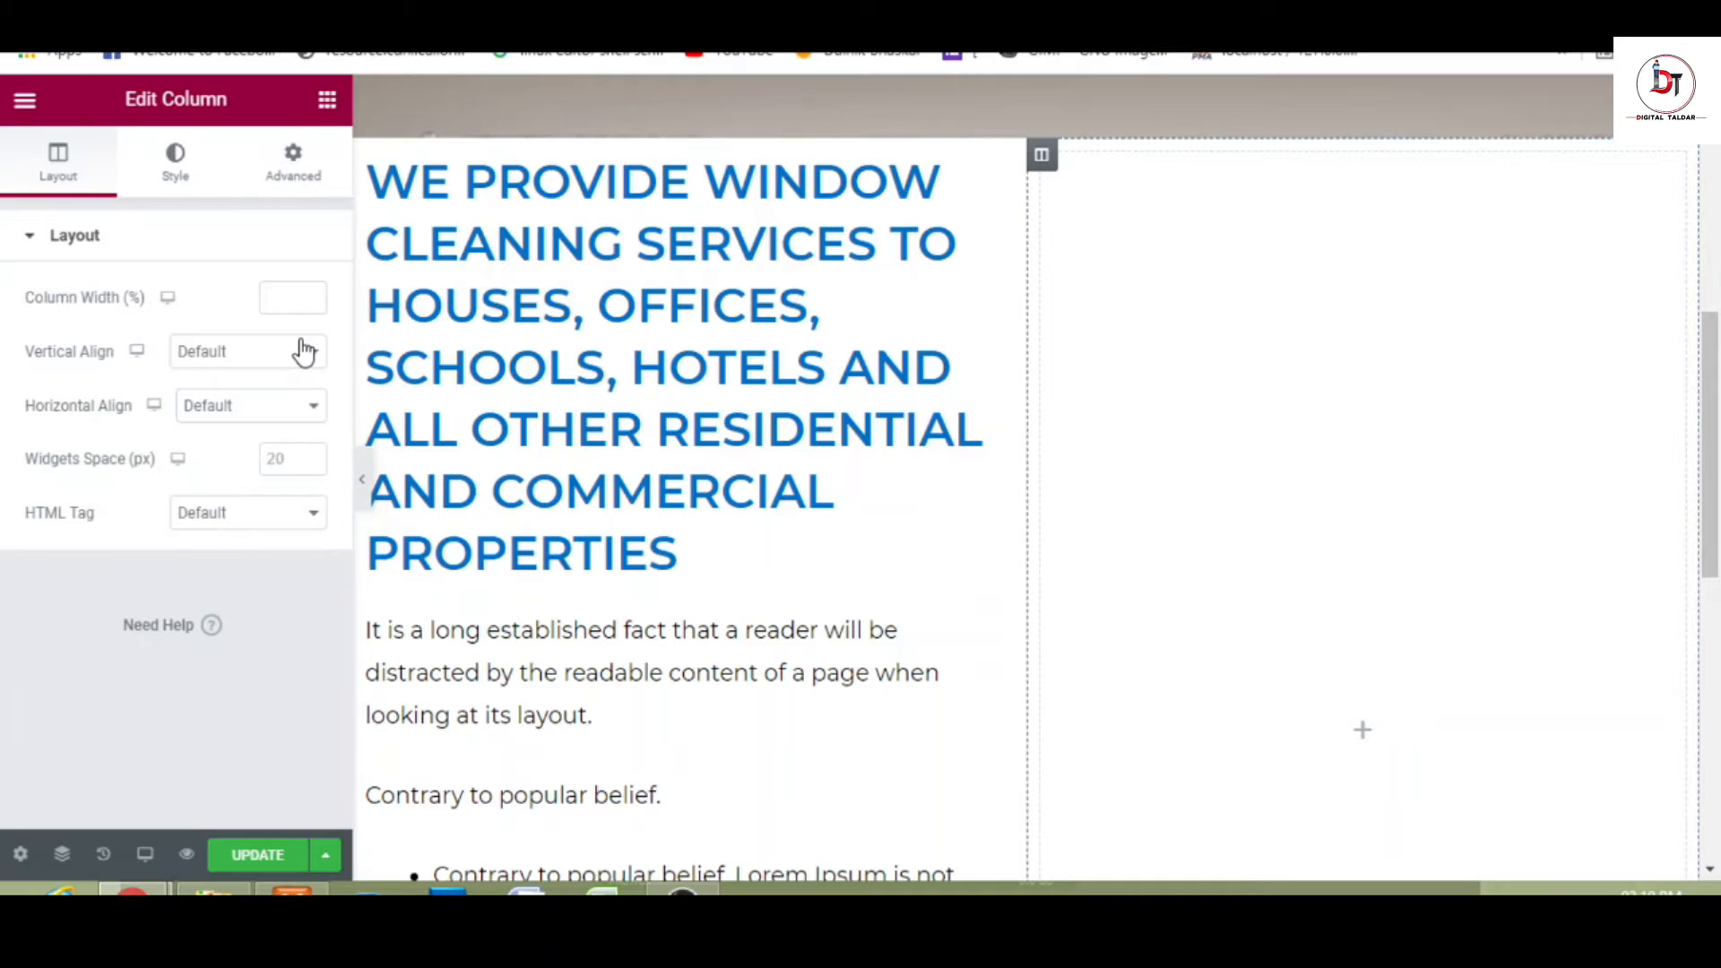
pyautogui.click(183, 188)
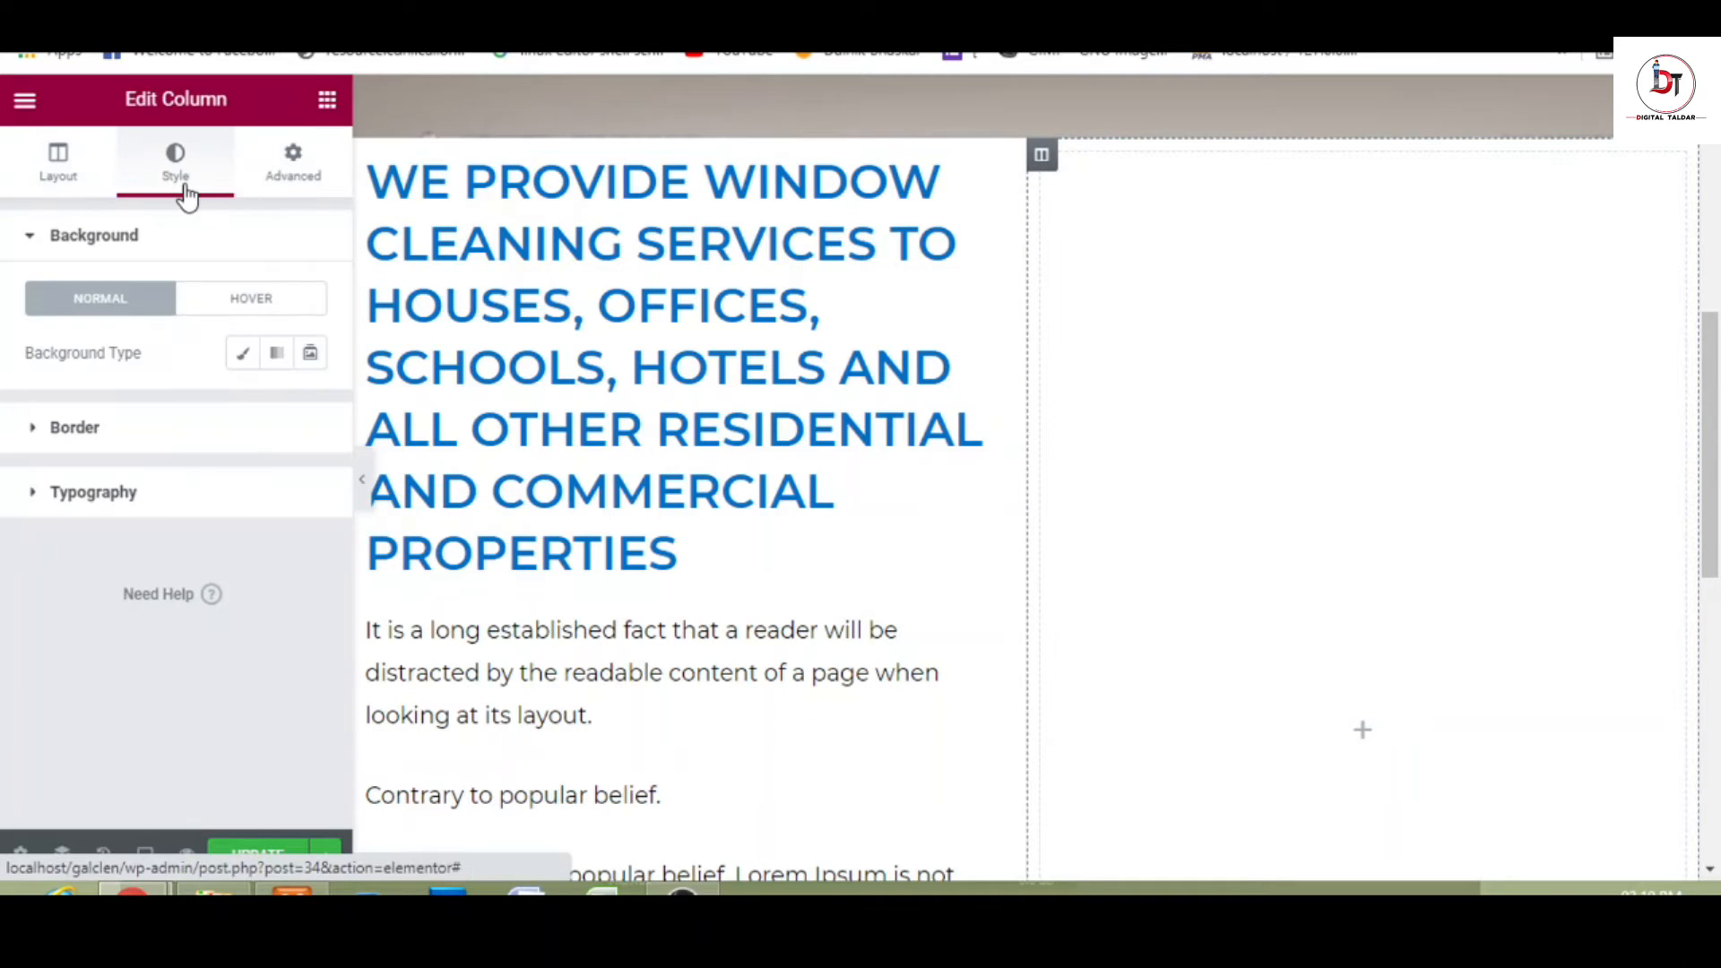
pyautogui.click(244, 361)
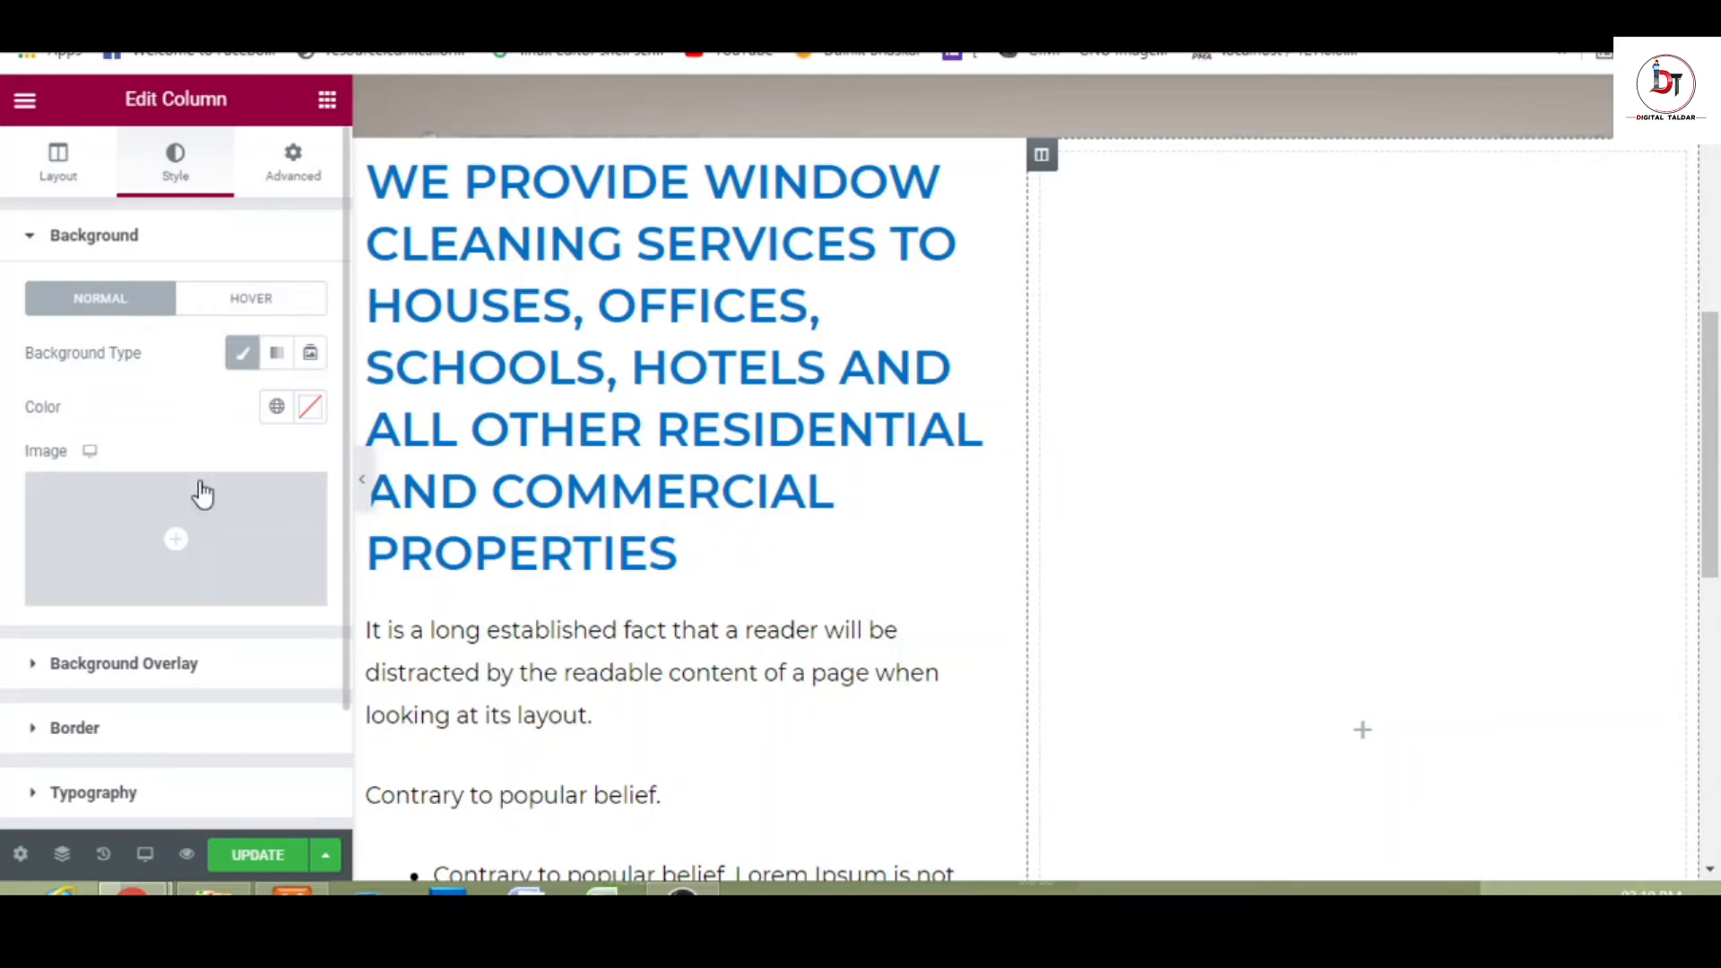
pyautogui.click(189, 534)
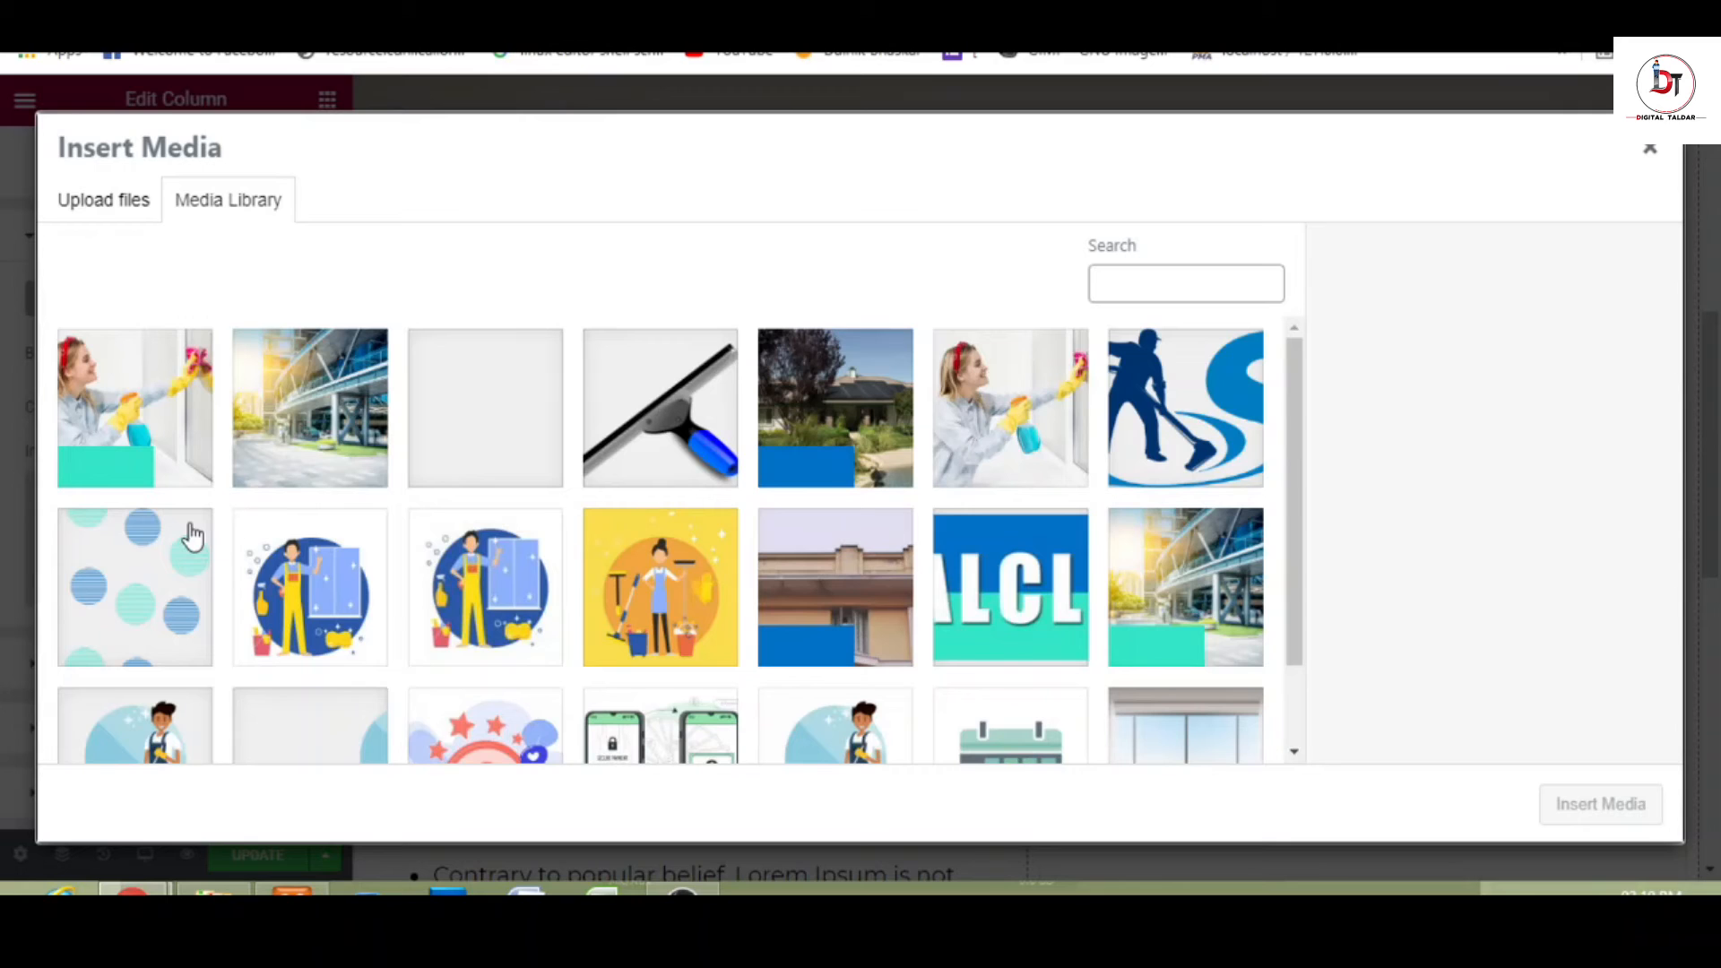
pyautogui.click(152, 590)
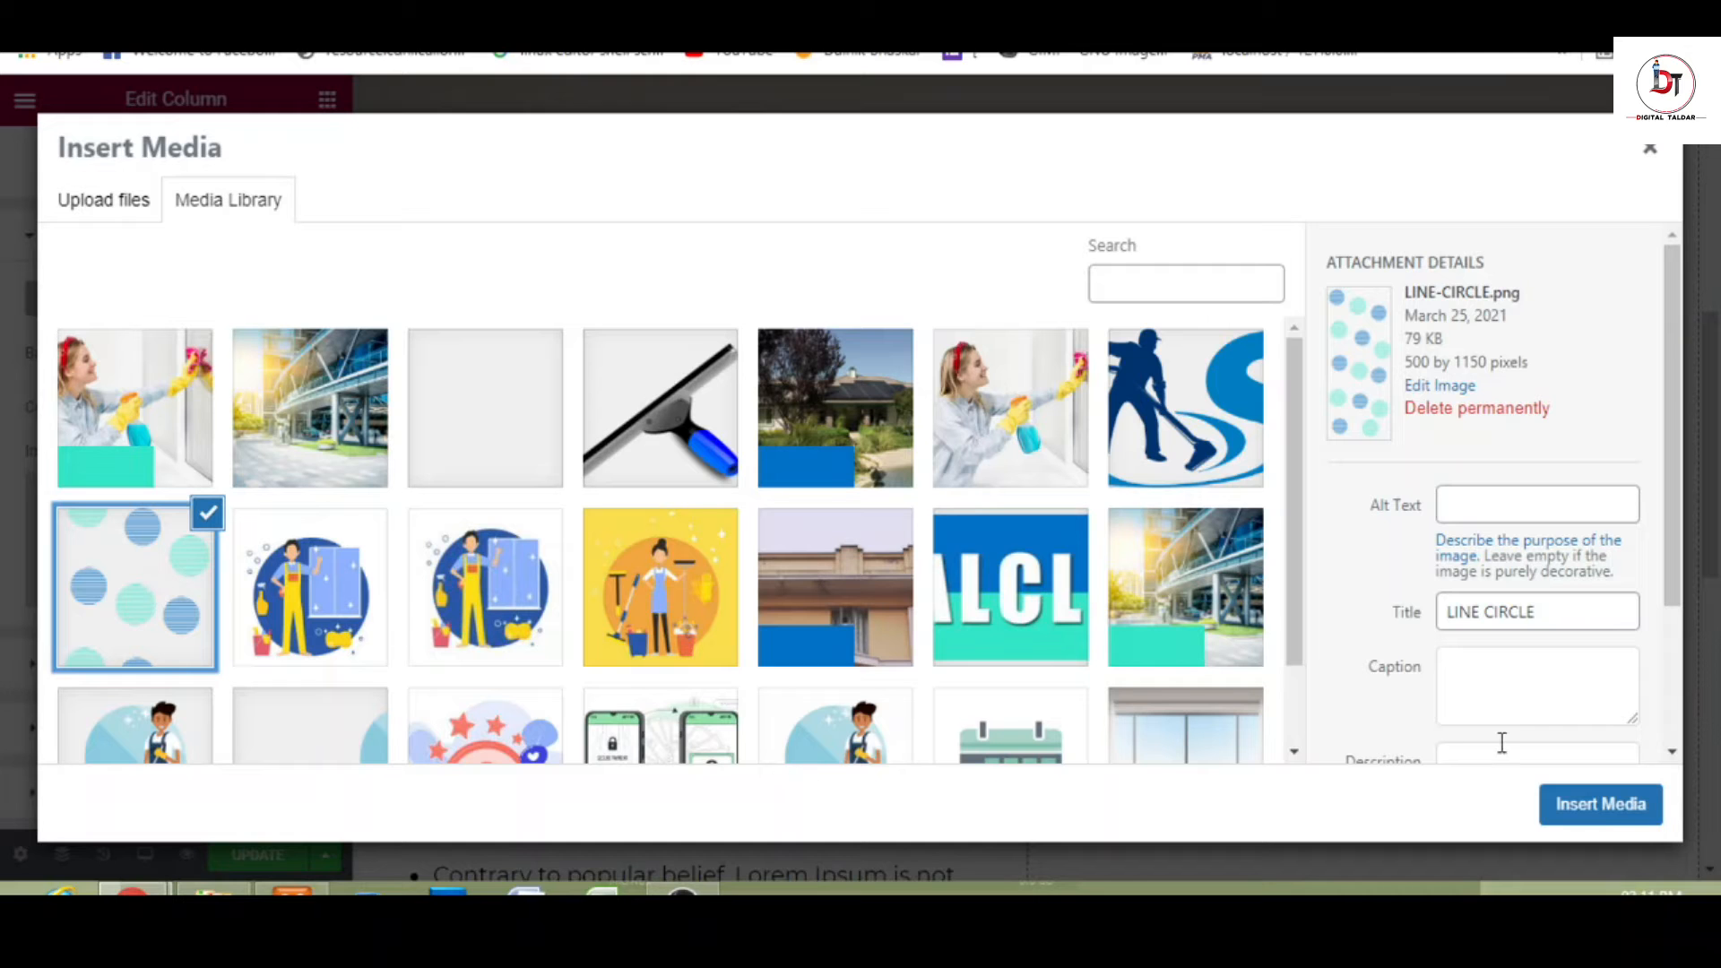
pyautogui.click(1575, 822)
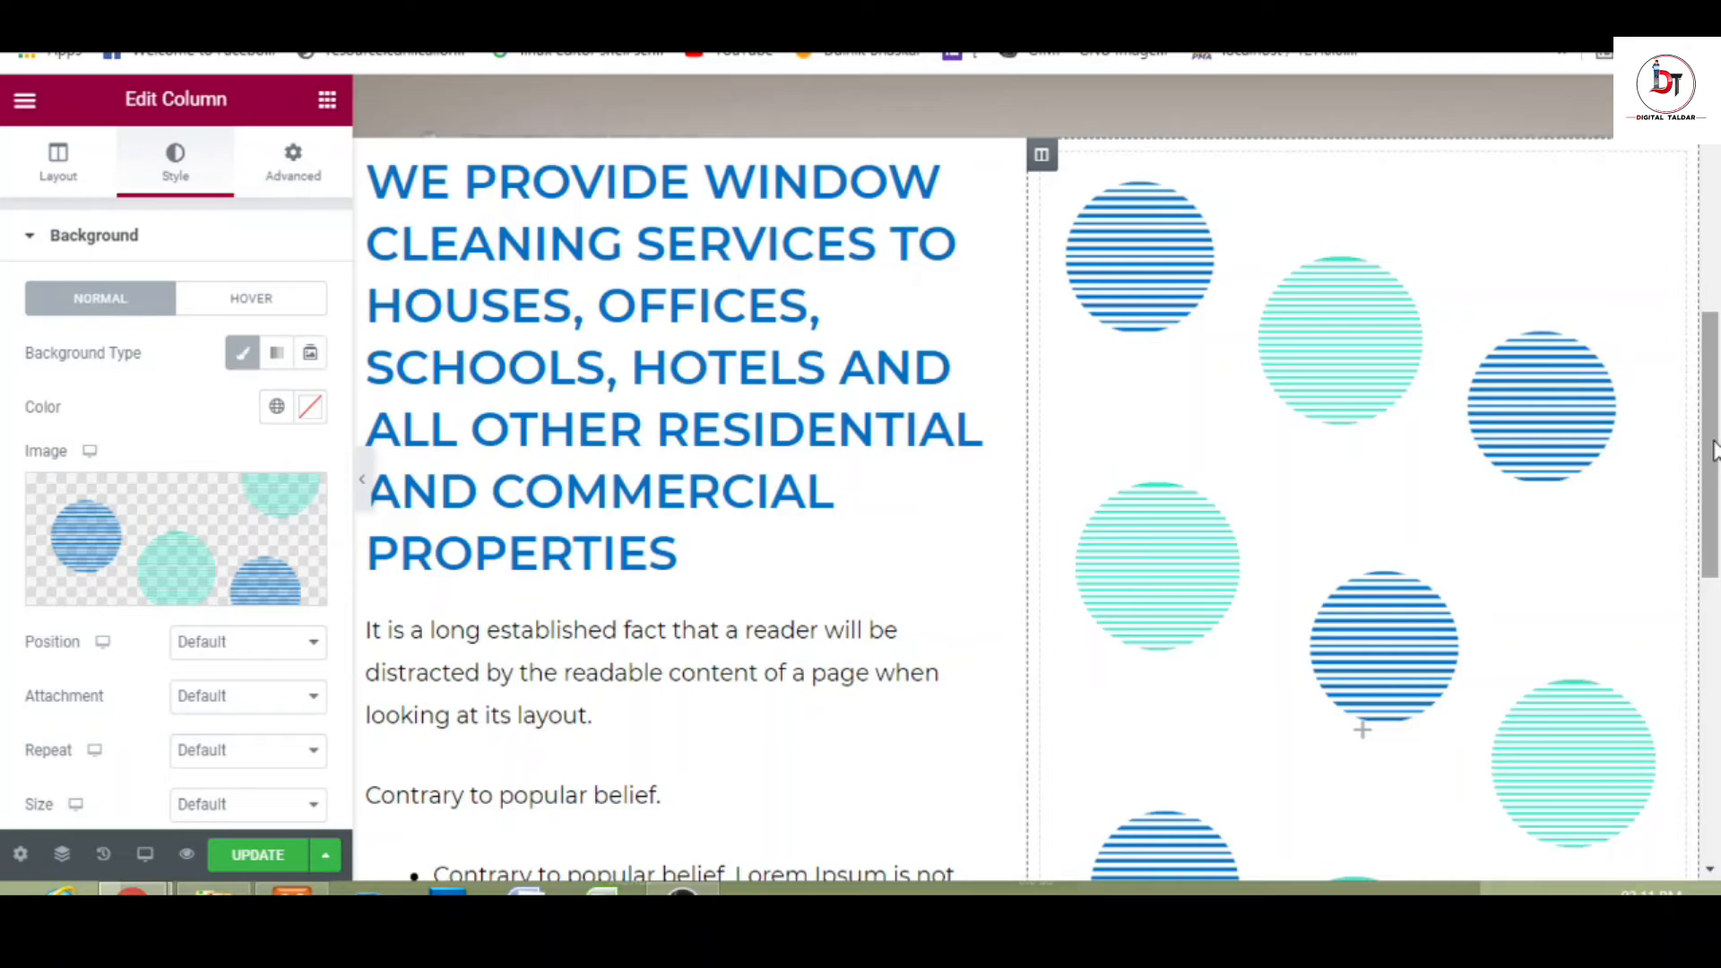
# - Add a Video widget to the column with the striped-circle background
pyautogui.scroll(-2, 1716, 511)
pyautogui.moveTo(1717, 511); pyautogui.dragTo(1716, 609)
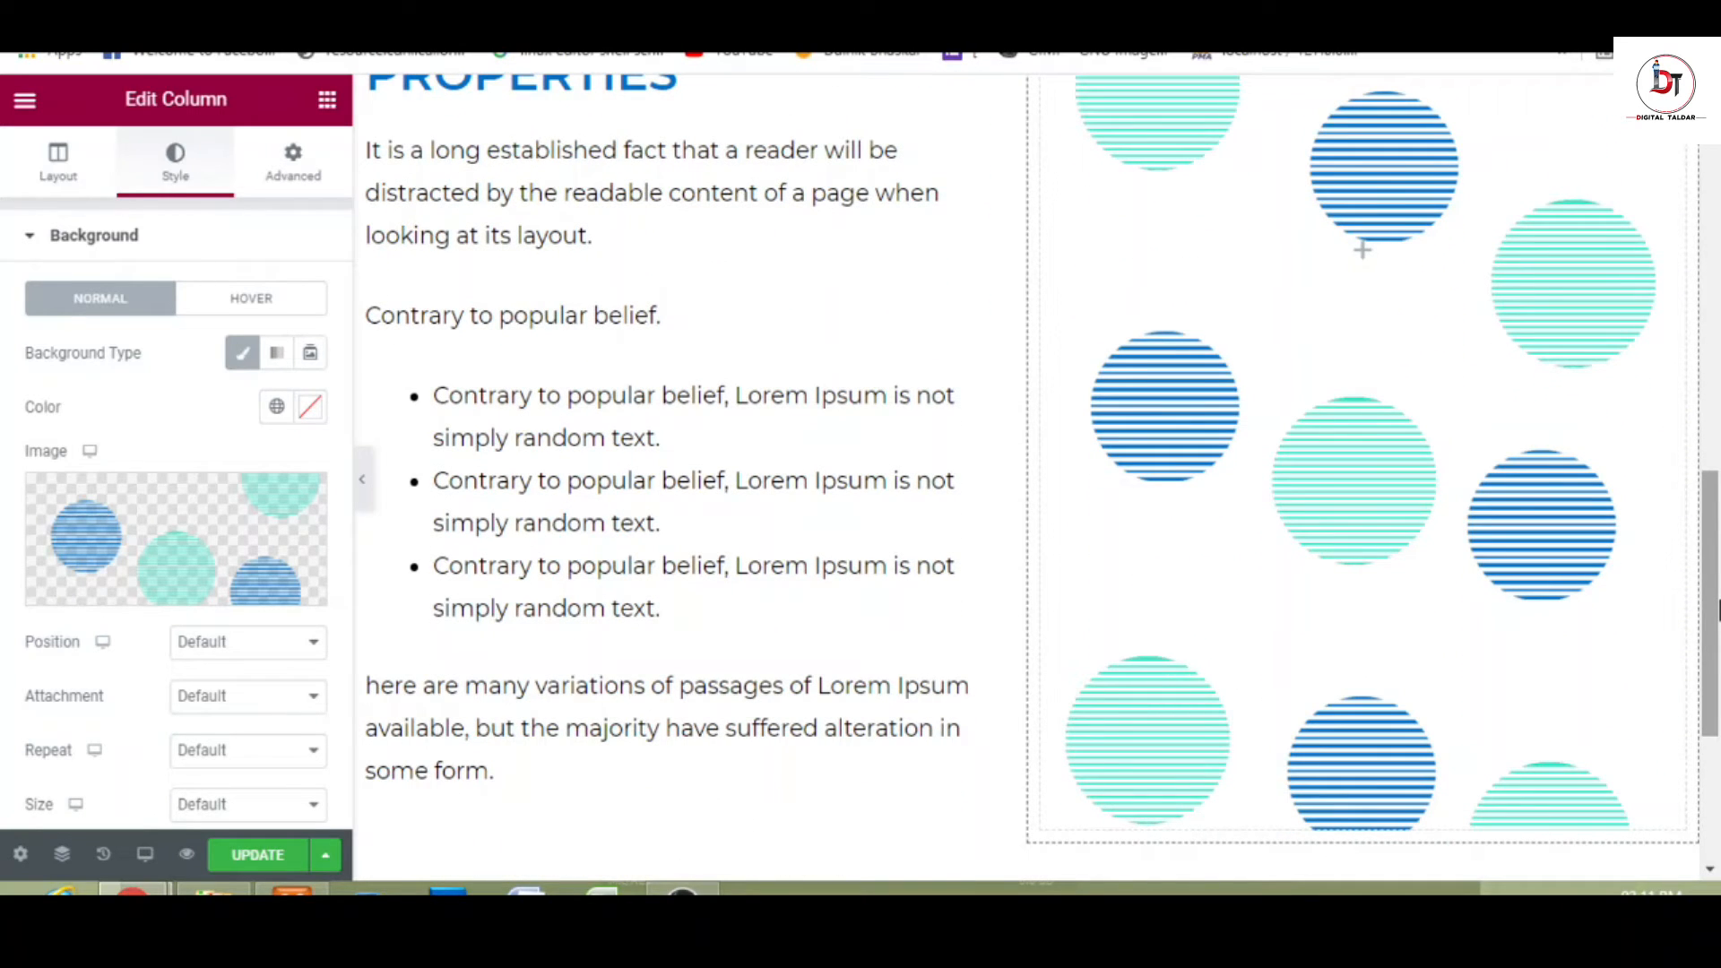
pyautogui.moveTo(1716, 609); pyautogui.dragTo(1716, 540)
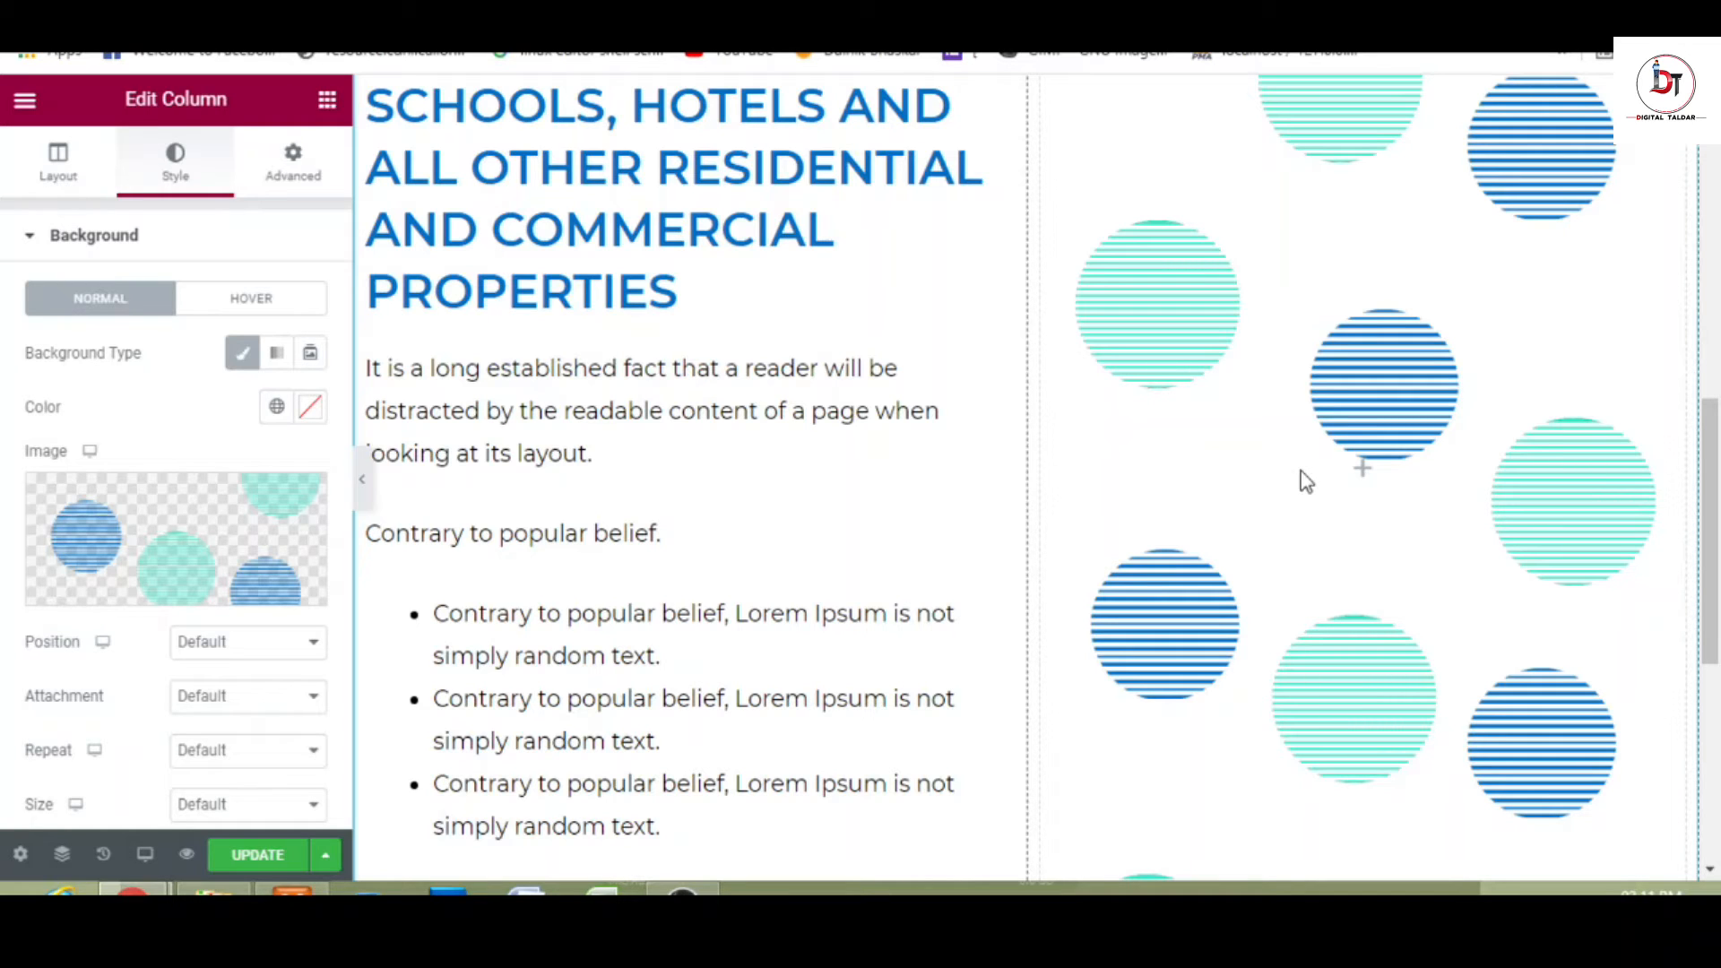
pyautogui.click(327, 111)
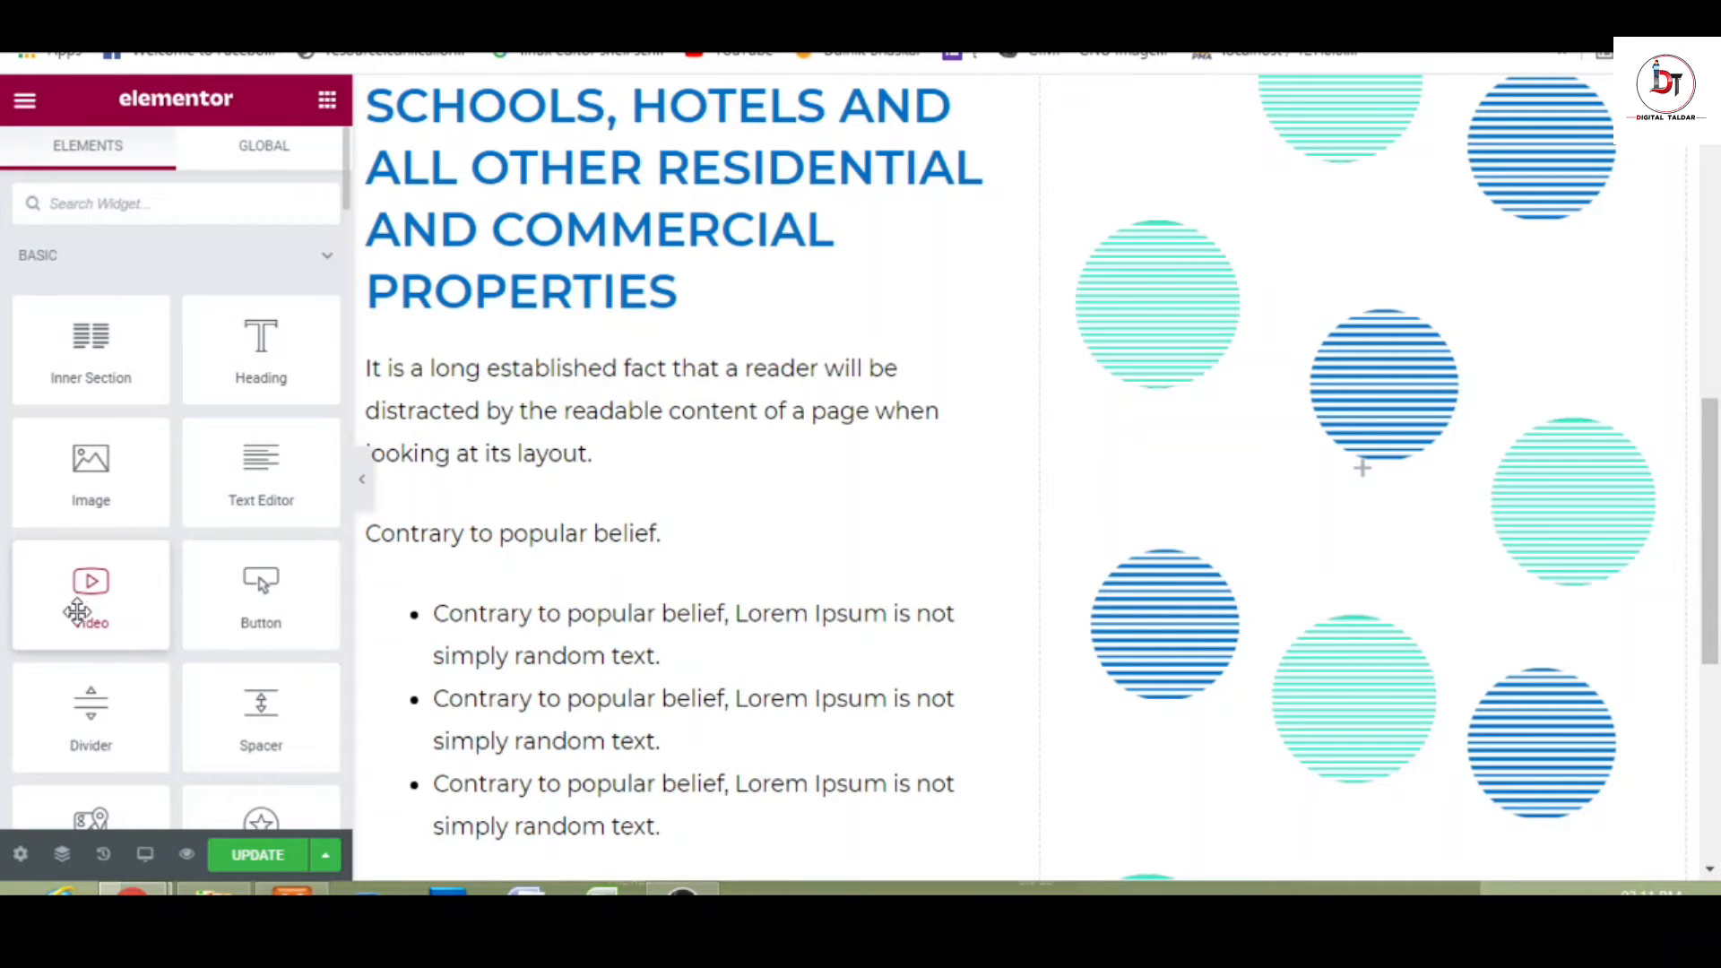
pyautogui.moveTo(71, 599); pyautogui.dragTo(1336, 474)
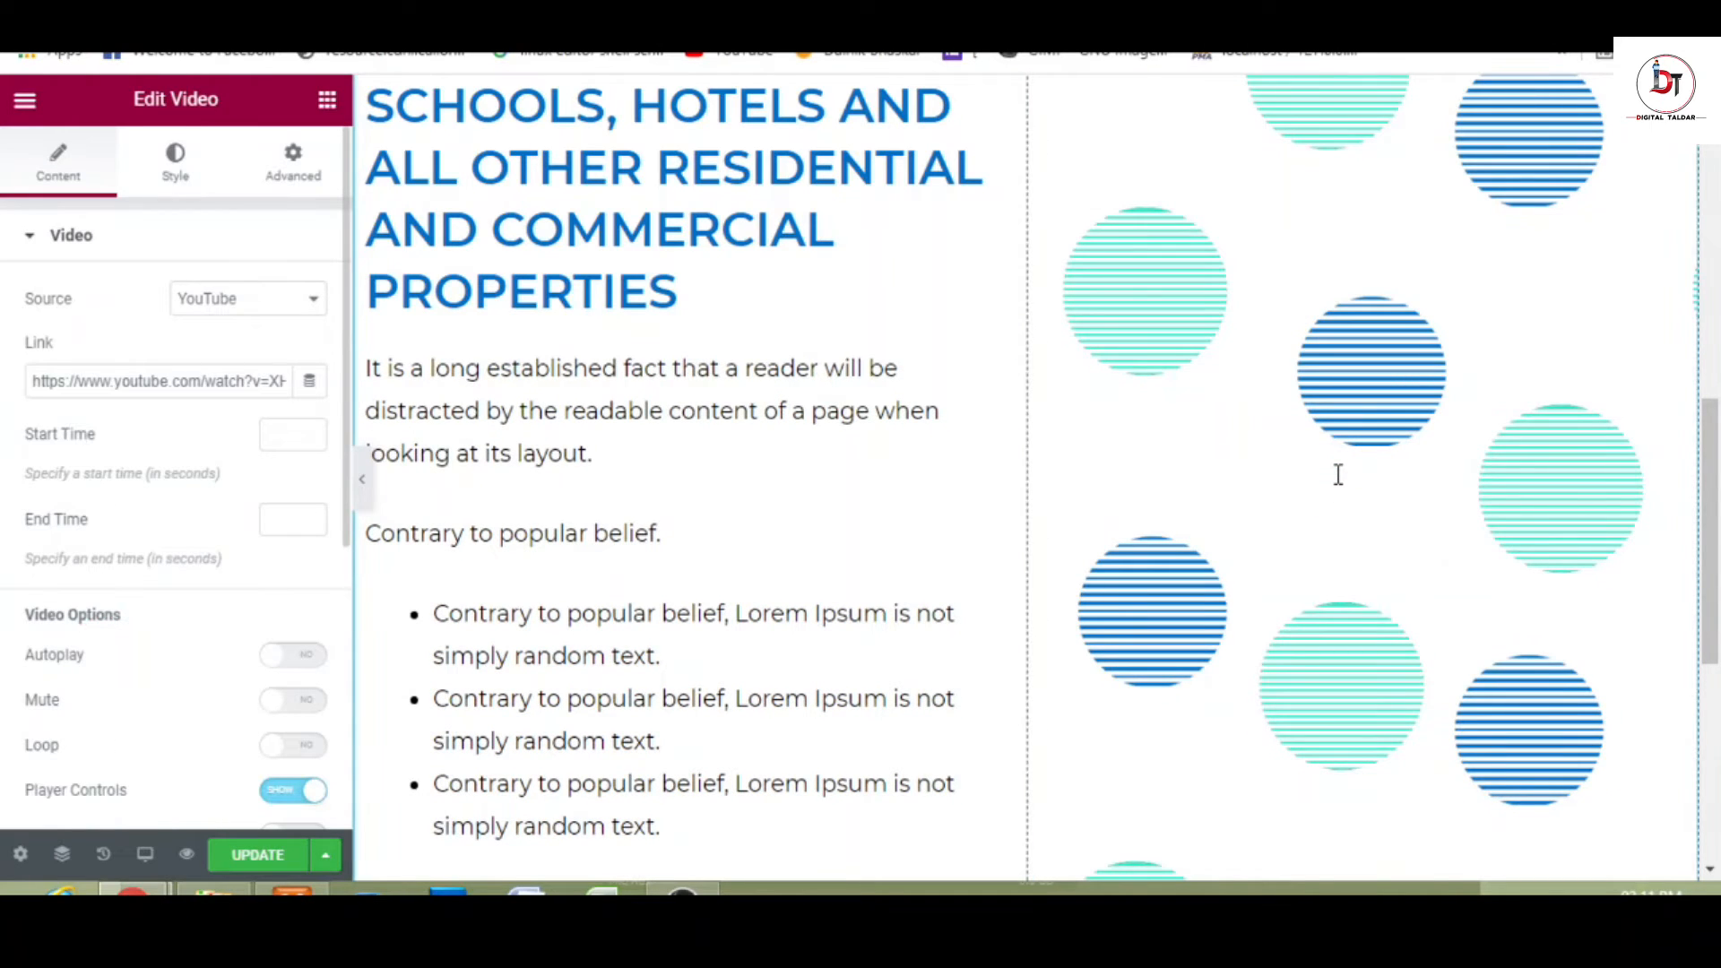
# - Replace the placeholder video link with the YouTube link of the Hobot 198 window washing robot review, watch?v=_cD_VRkgr7s
pyautogui.moveTo(1713, 507); pyautogui.dragTo(1717, 410)
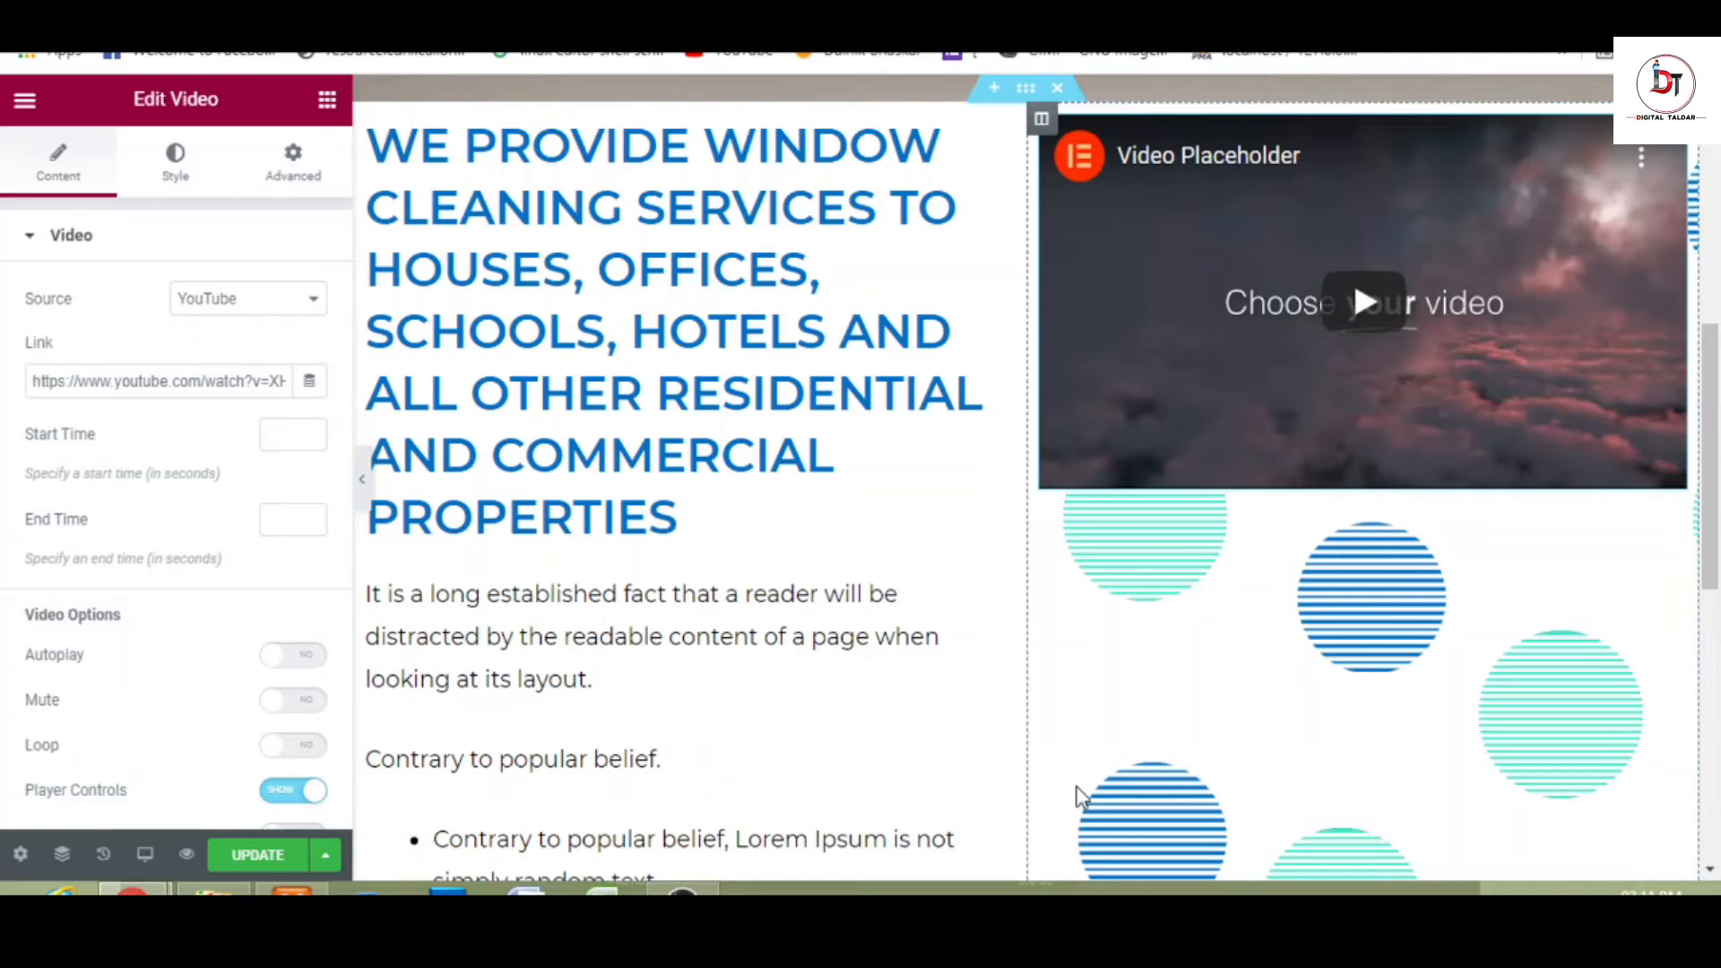
pyautogui.doubleClick(148, 383)
pyautogui.click(148, 383)
pyautogui.tripleClick(148, 383)
pyautogui.hotkey('ctrl', 'v')
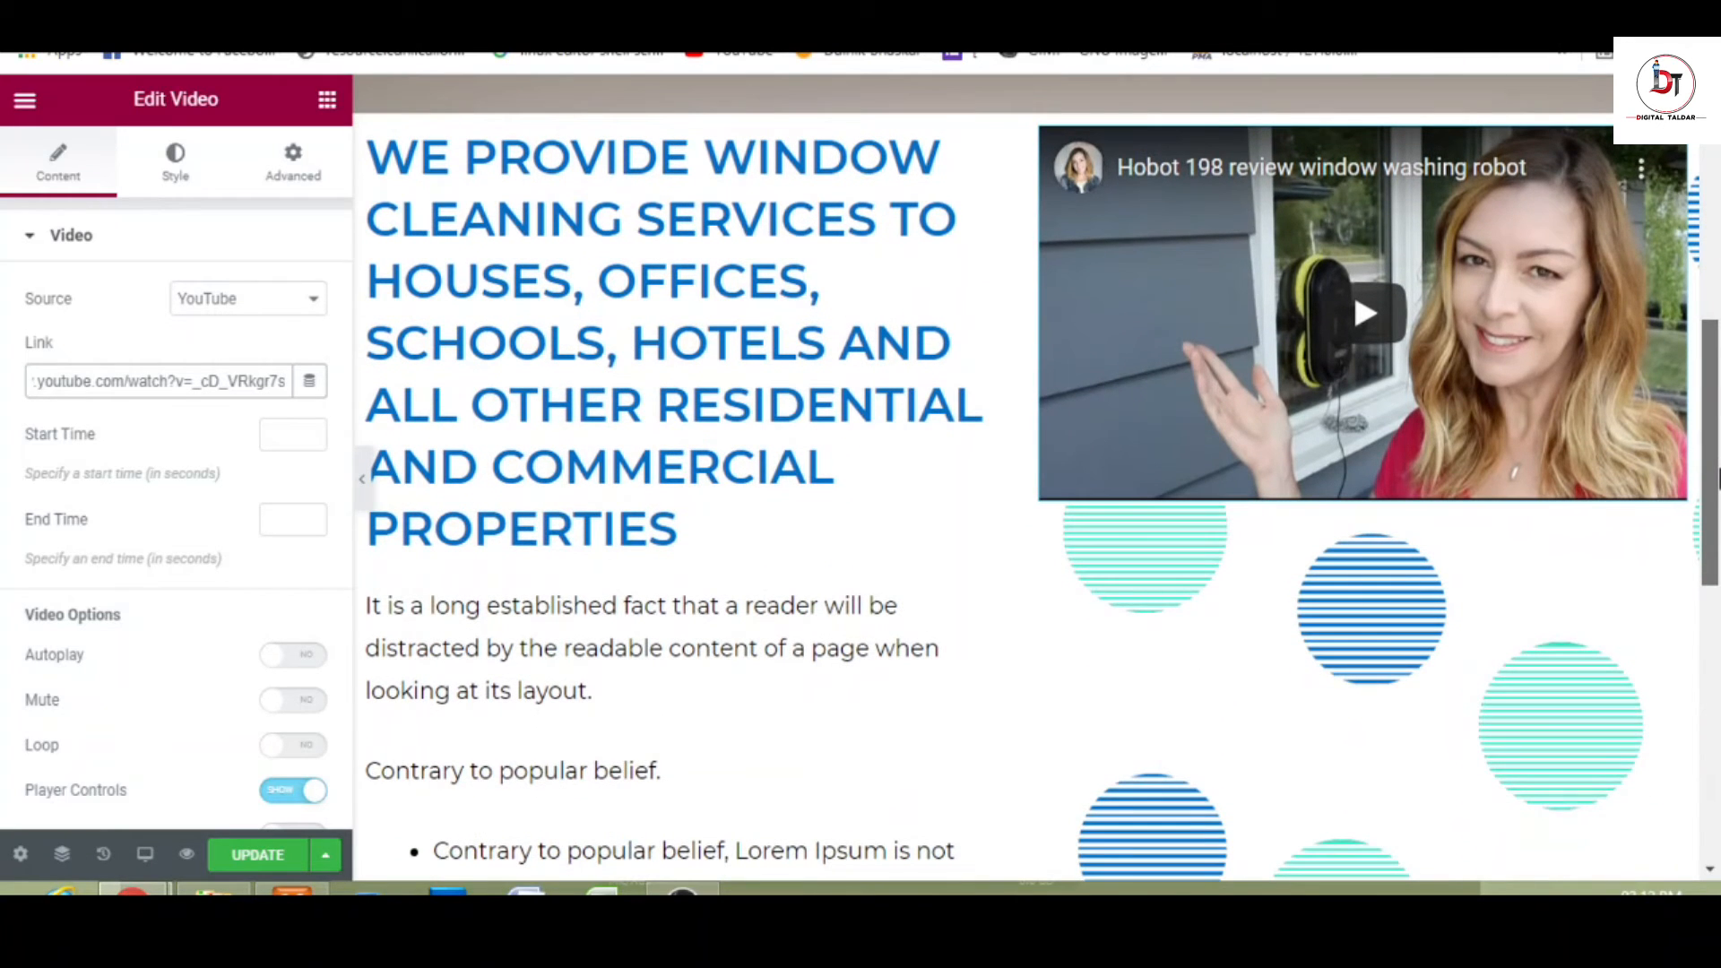
# - Set the services section's vertical alignment to Middle
pyautogui.moveTo(1719, 471)
pyautogui.mouseDown()
pyautogui.moveTo(1719, 425)
pyautogui.moveTo(1719, 474)
pyautogui.mouseUp()
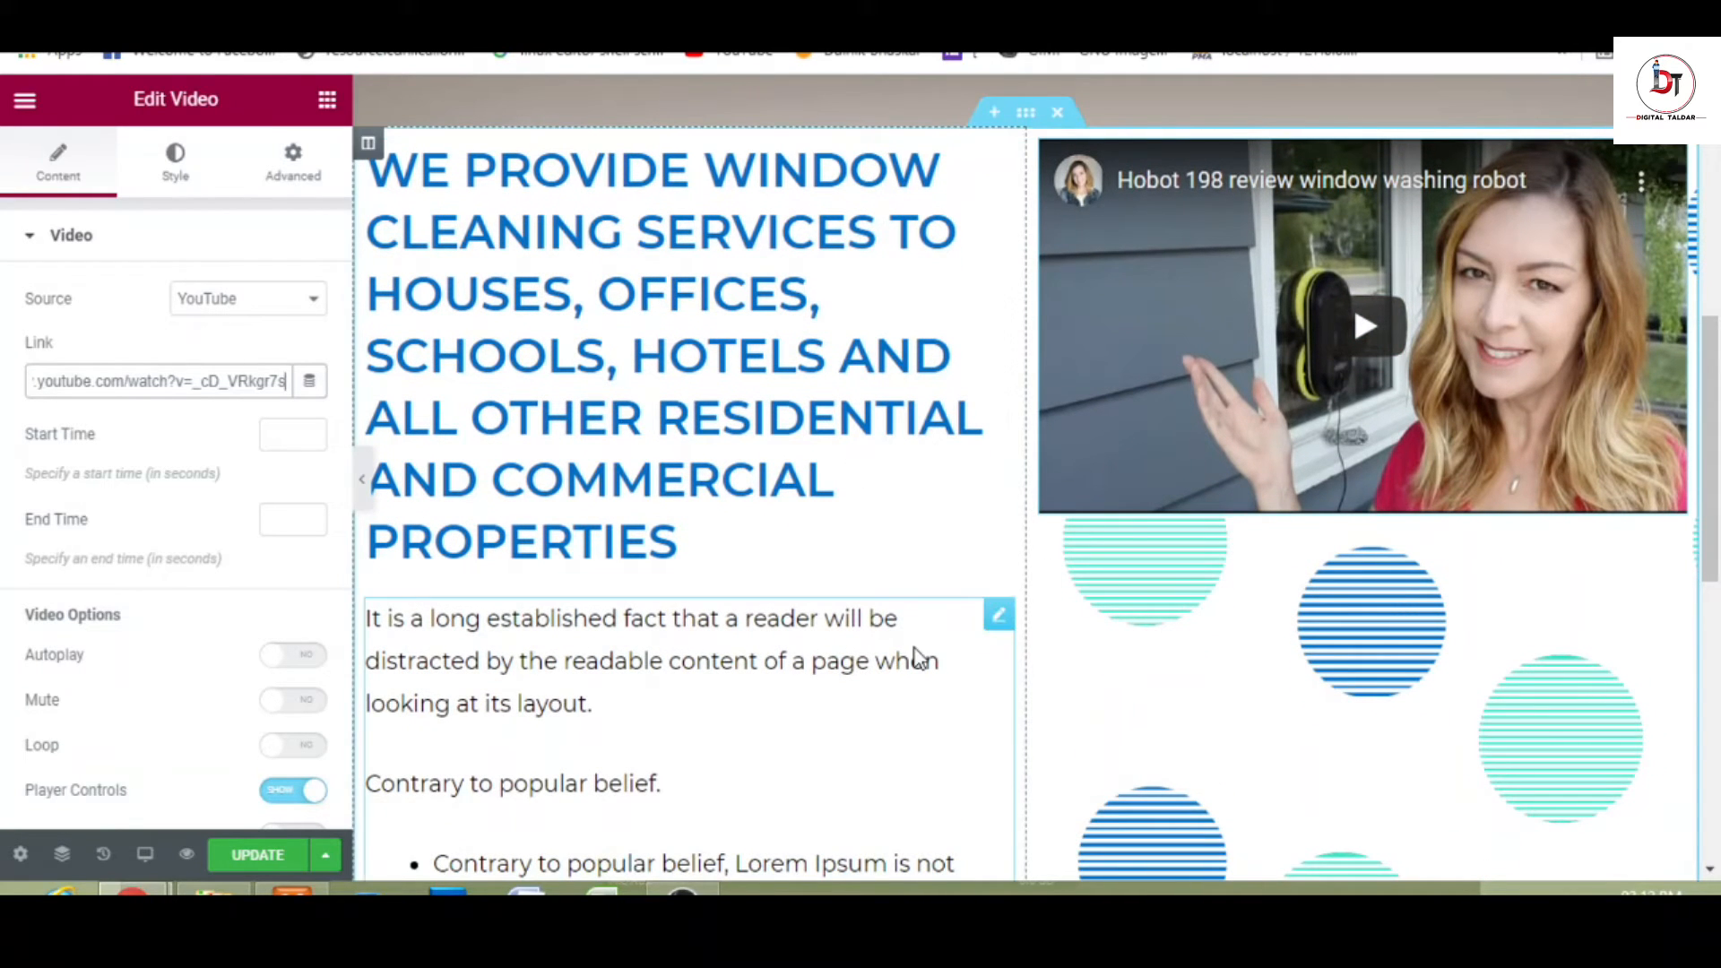
pyautogui.moveTo(1719, 359)
pyautogui.mouseDown()
pyautogui.moveTo(1719, 516)
pyautogui.moveTo(1719, 349)
pyautogui.mouseUp()
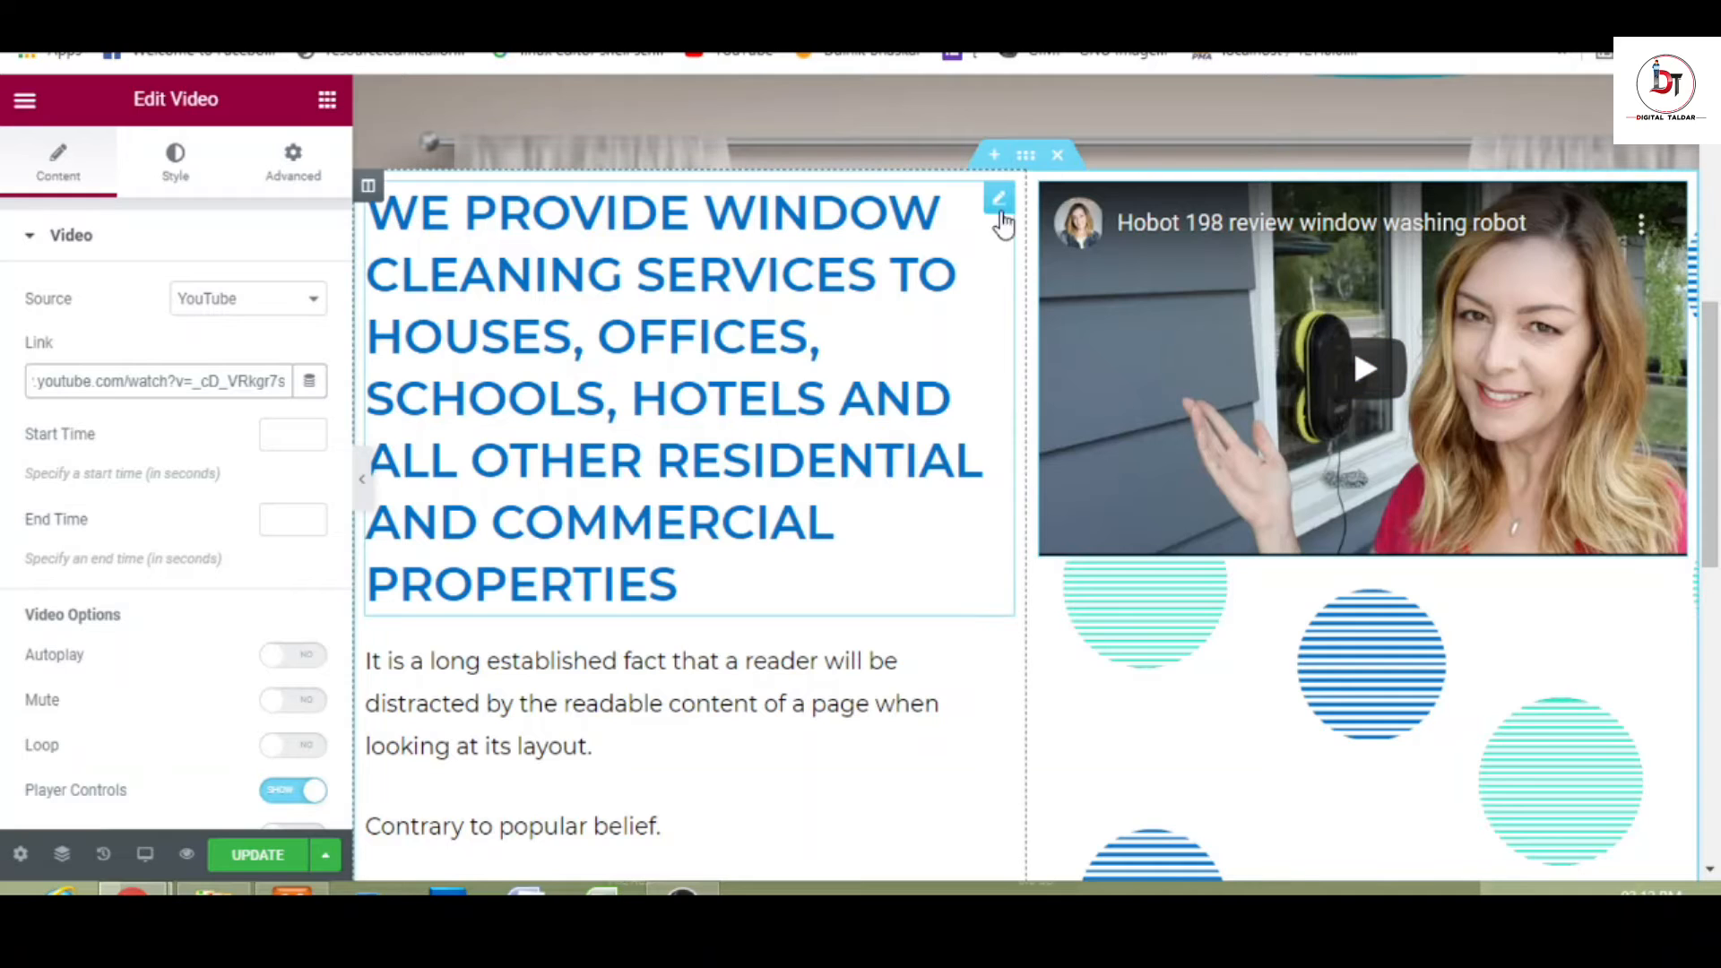
pyautogui.click(1028, 158)
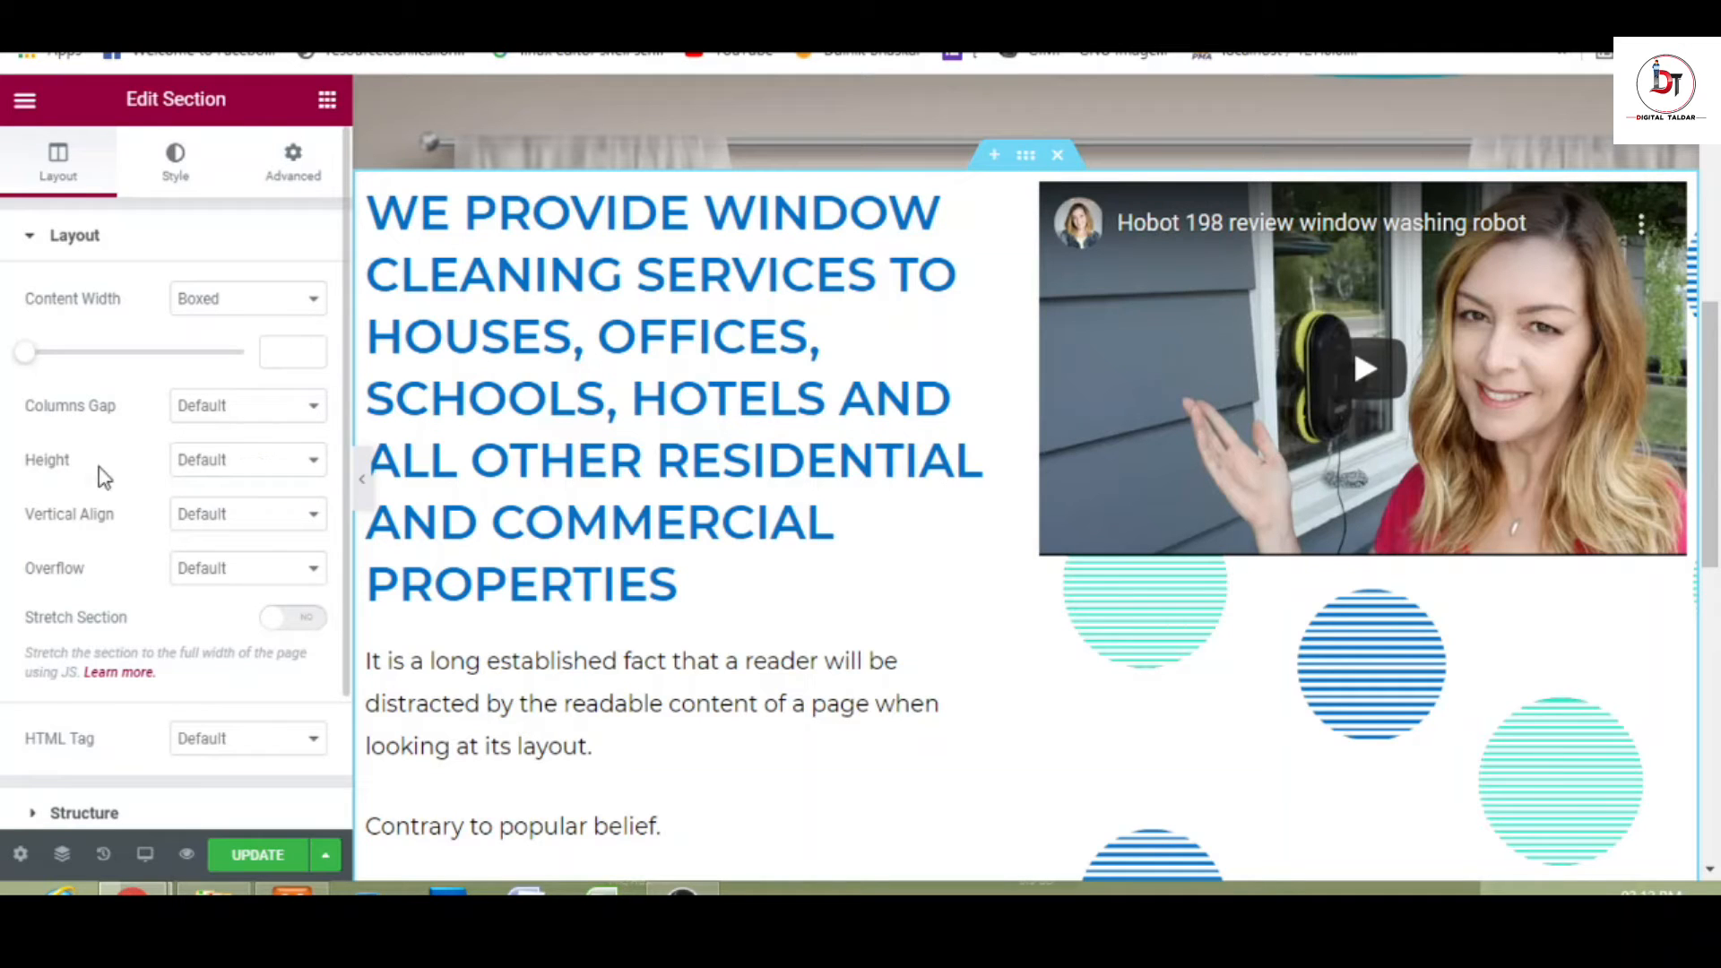
pyautogui.click(226, 525)
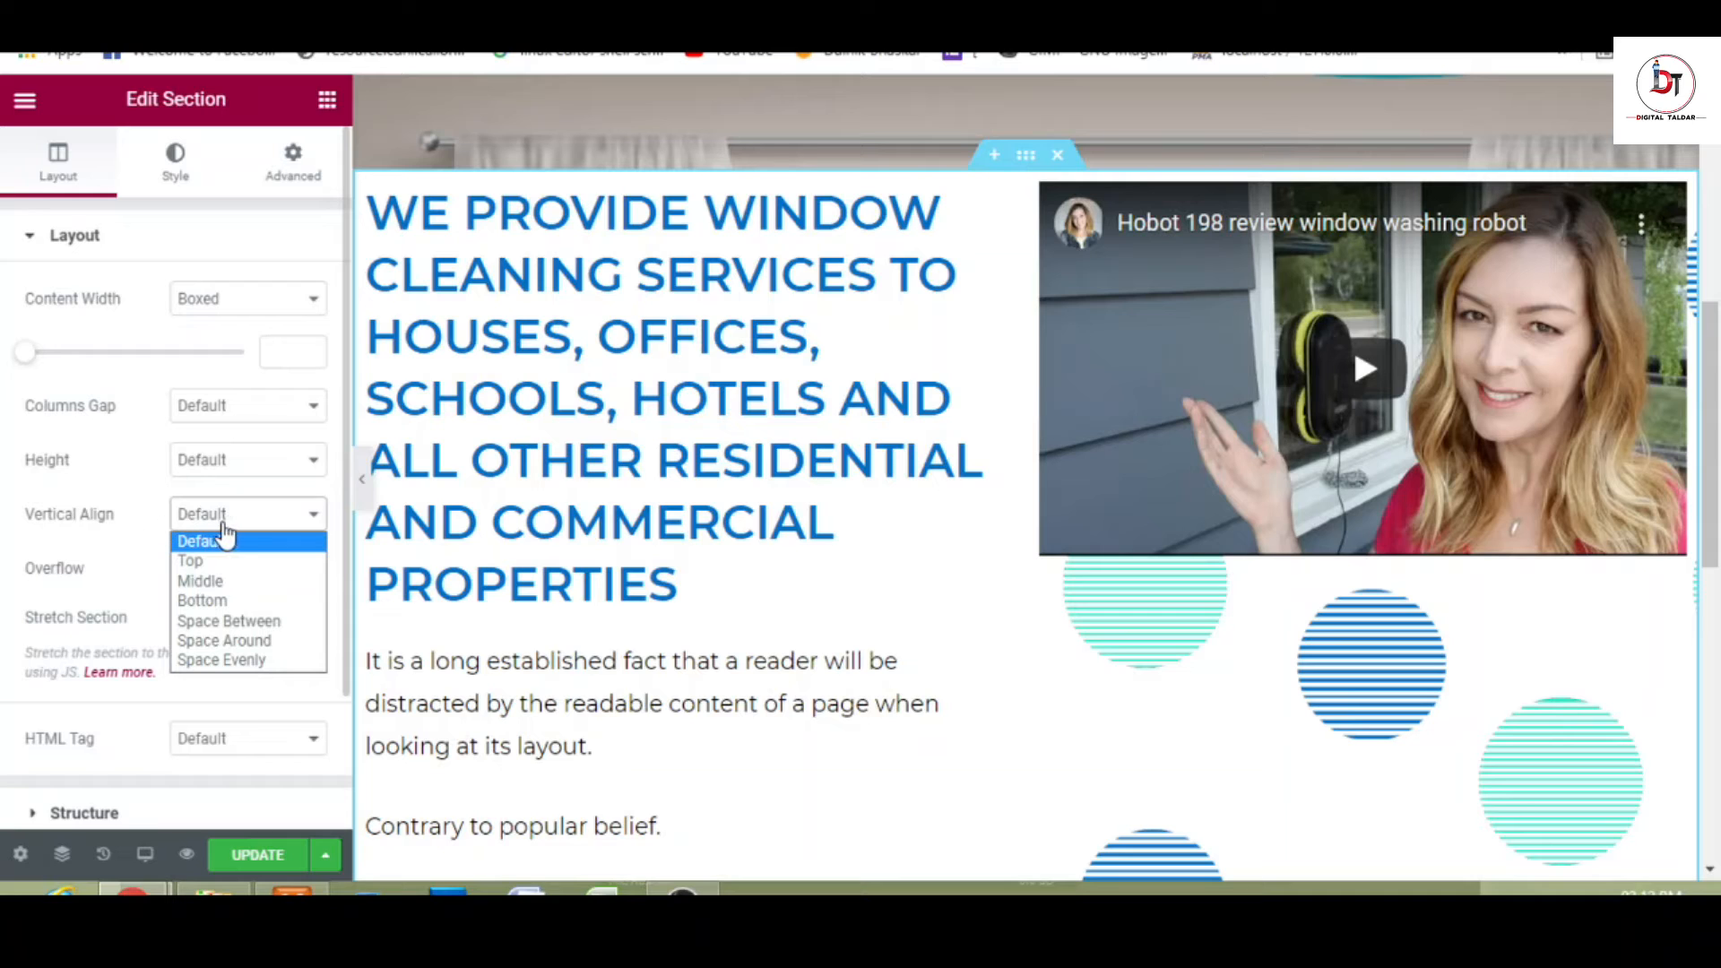
pyautogui.click(224, 582)
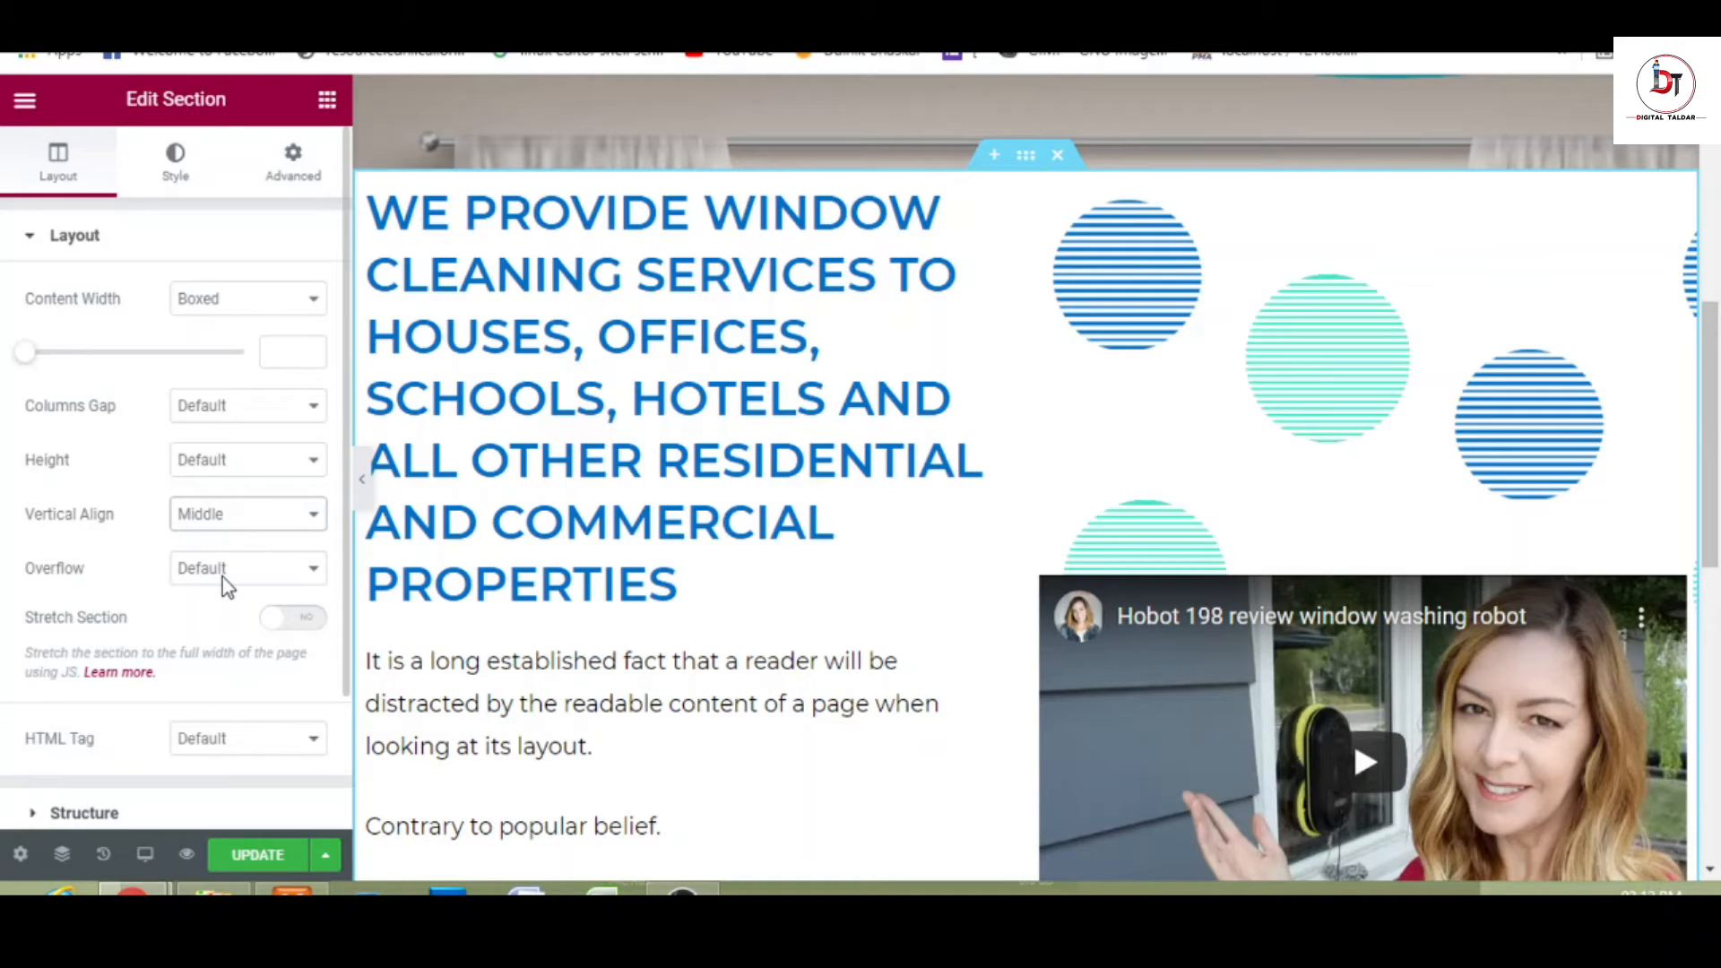
# - Unlink the padding values of the "We provide window cleaning services" heading and set its top padding to 51 px
pyautogui.moveTo(1715, 405)
pyautogui.mouseDown()
pyautogui.moveTo(1715, 583)
pyautogui.moveTo(1717, 388)
pyautogui.mouseUp()
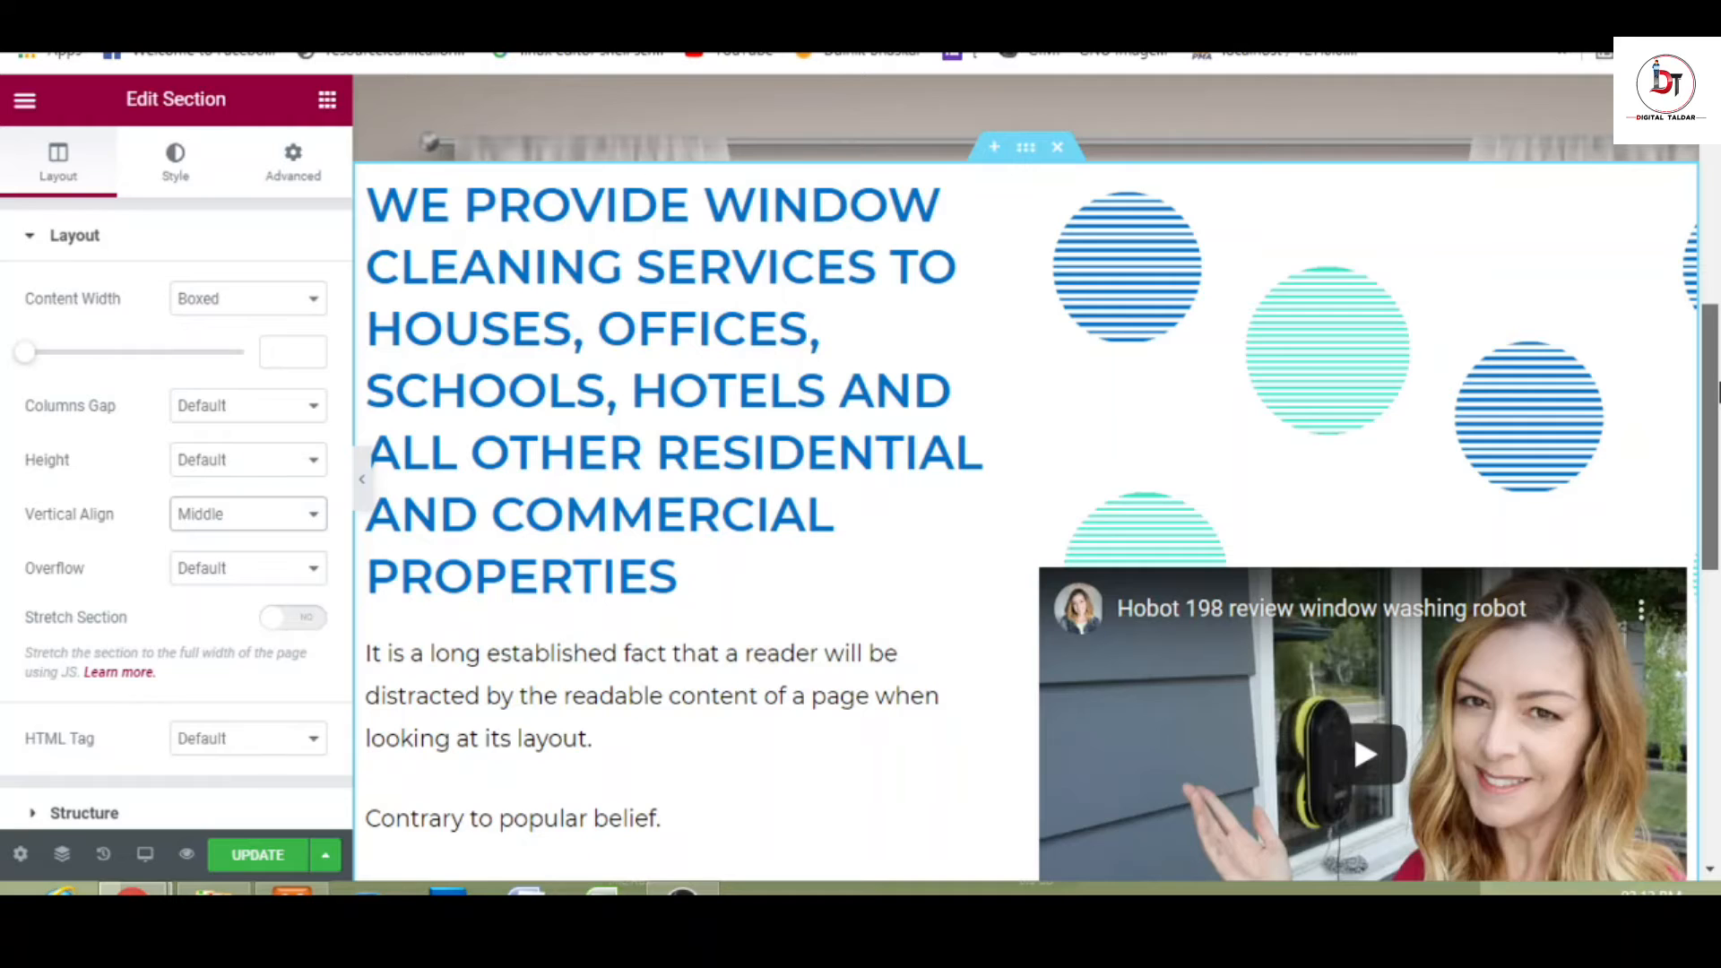
pyautogui.moveTo(1716, 389); pyautogui.dragTo(1717, 349)
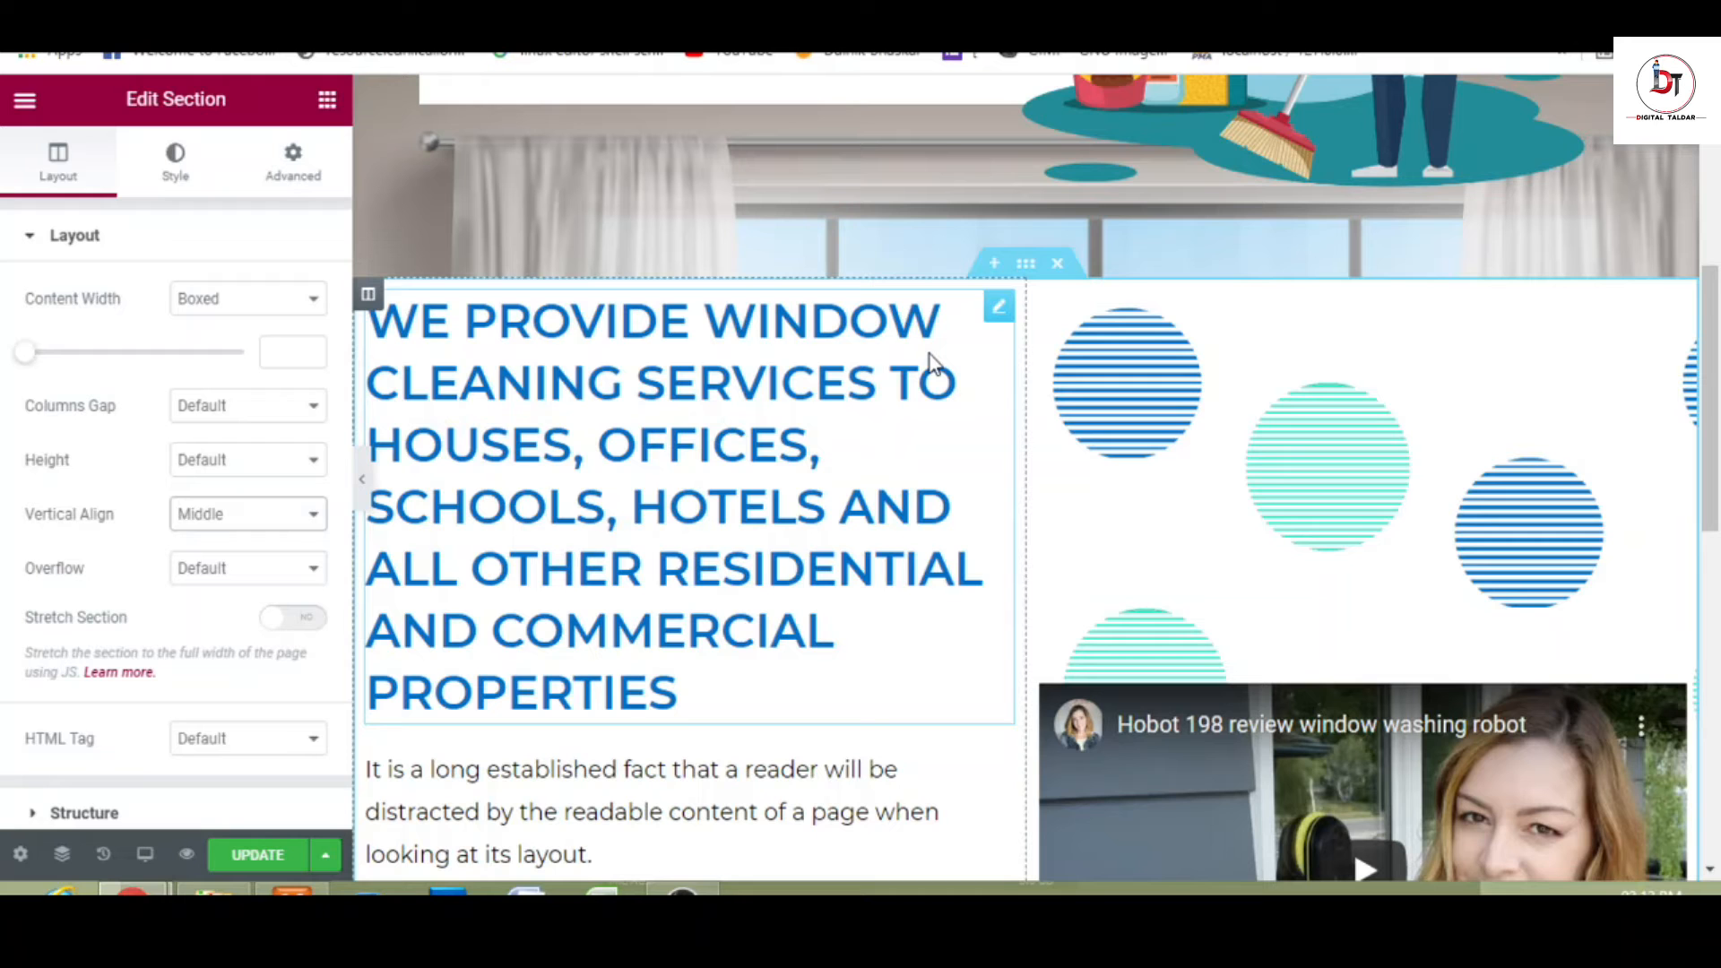
pyautogui.moveTo(1718, 382); pyautogui.dragTo(1719, 336)
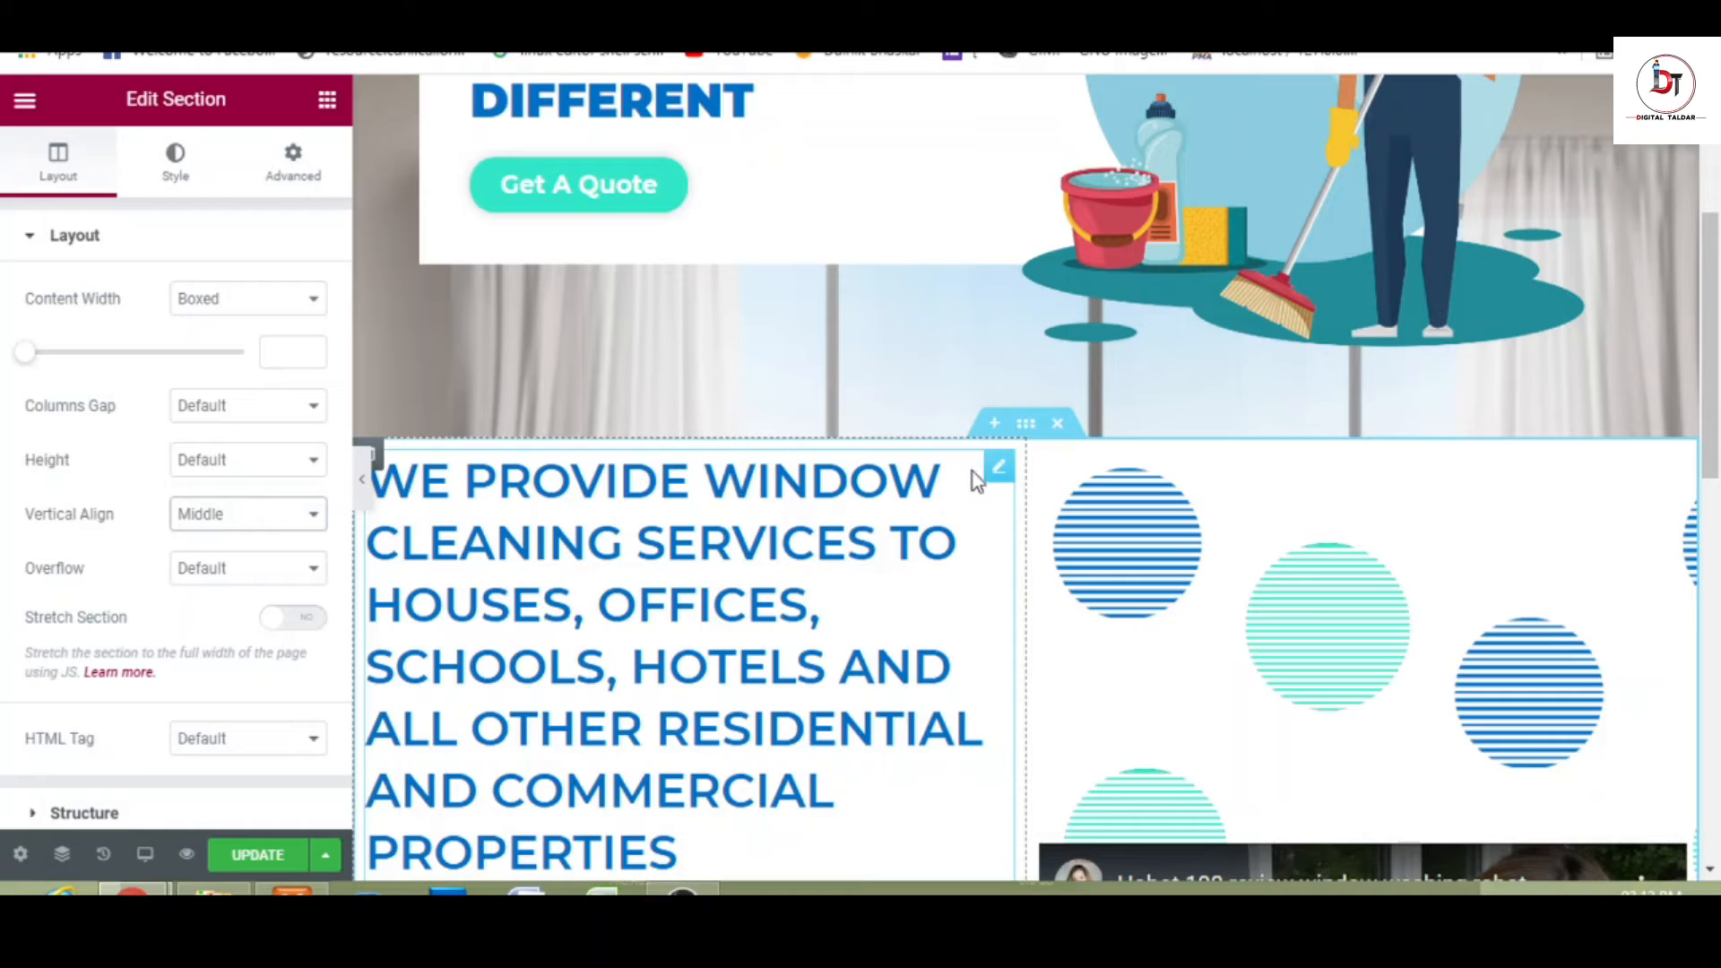
pyautogui.click(1000, 468)
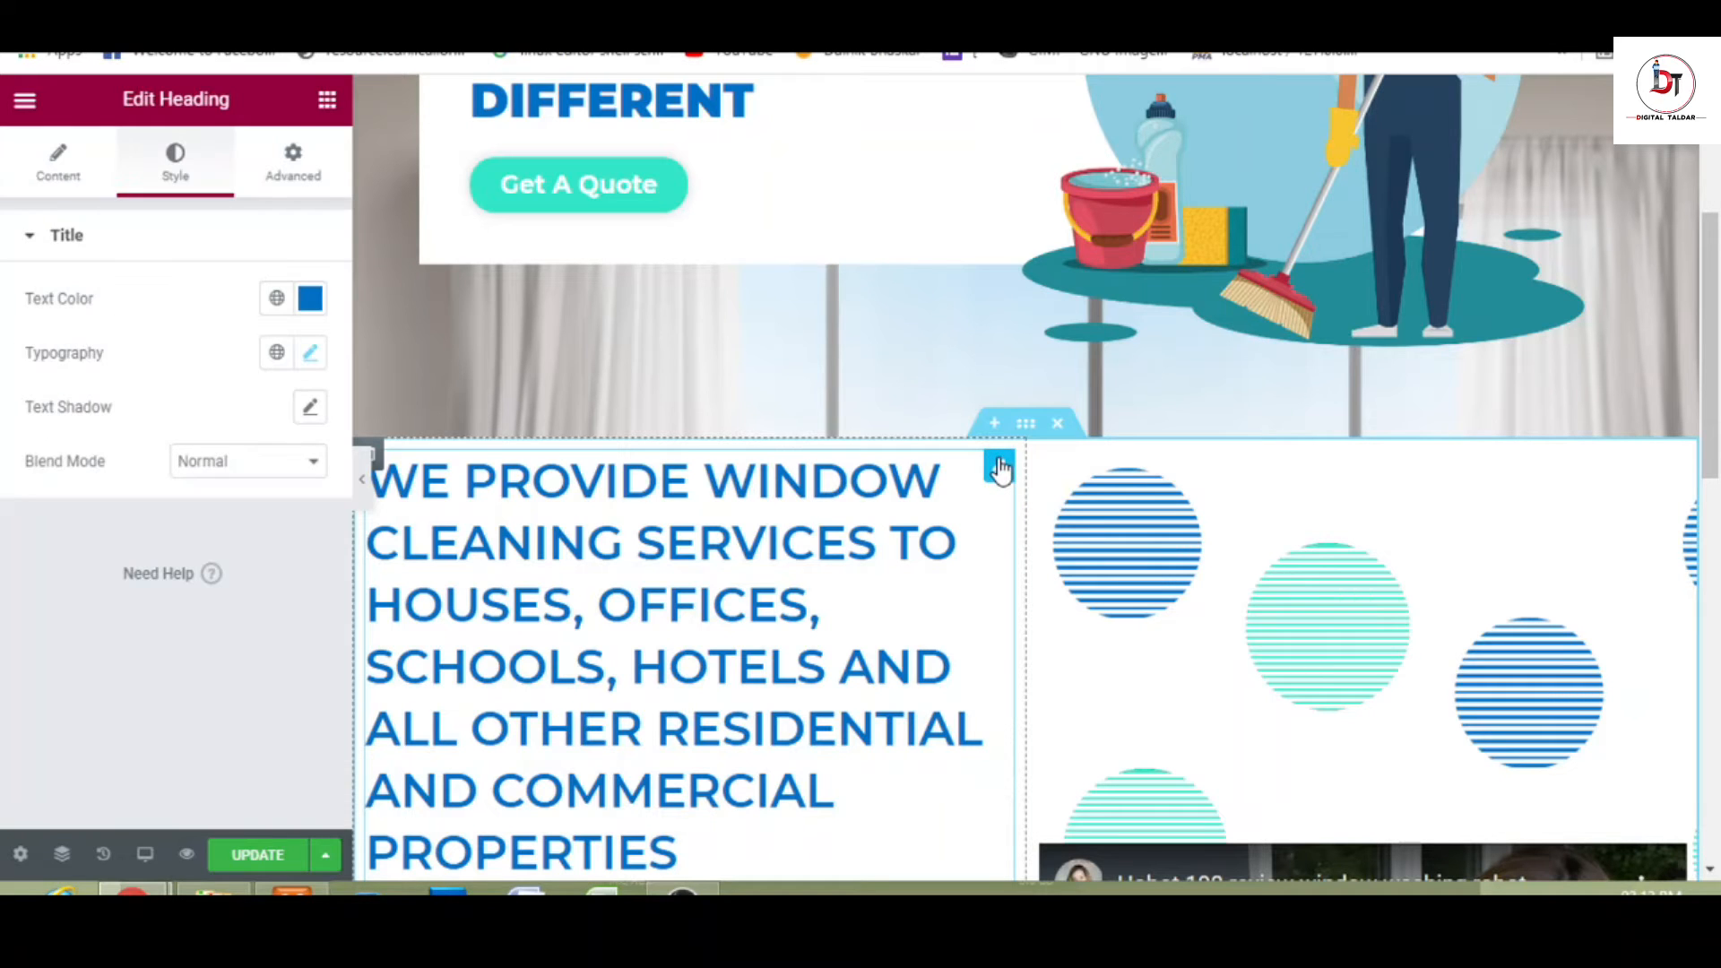
pyautogui.click(313, 184)
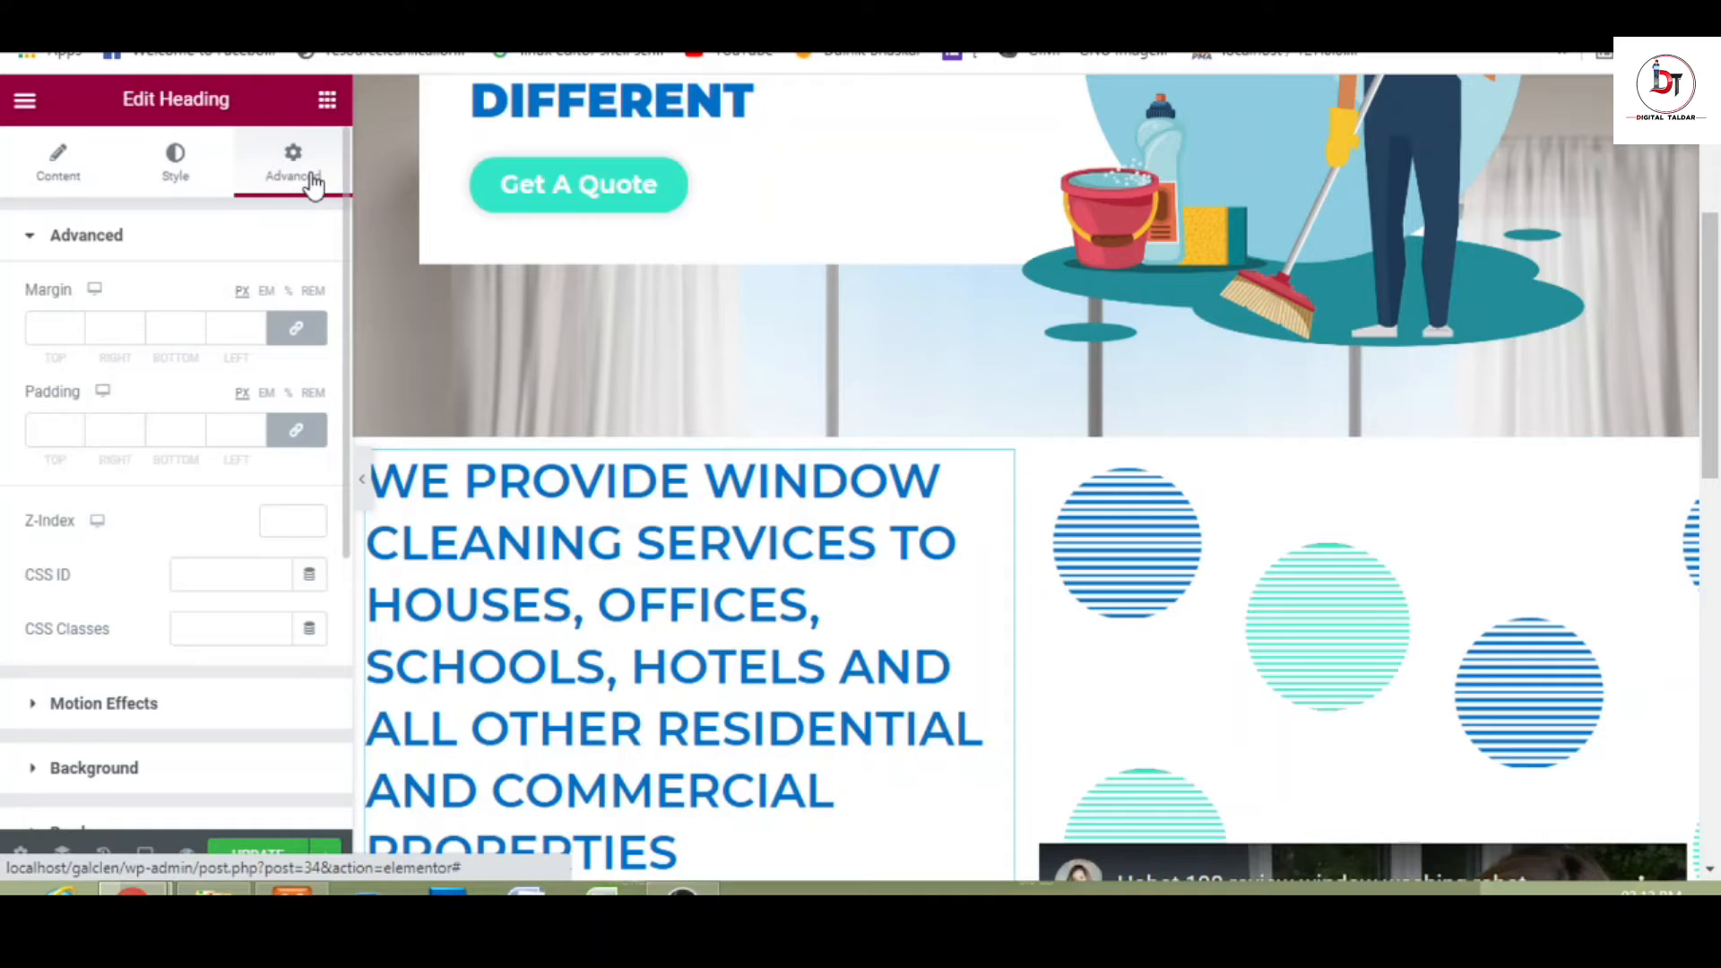
pyautogui.click(299, 442)
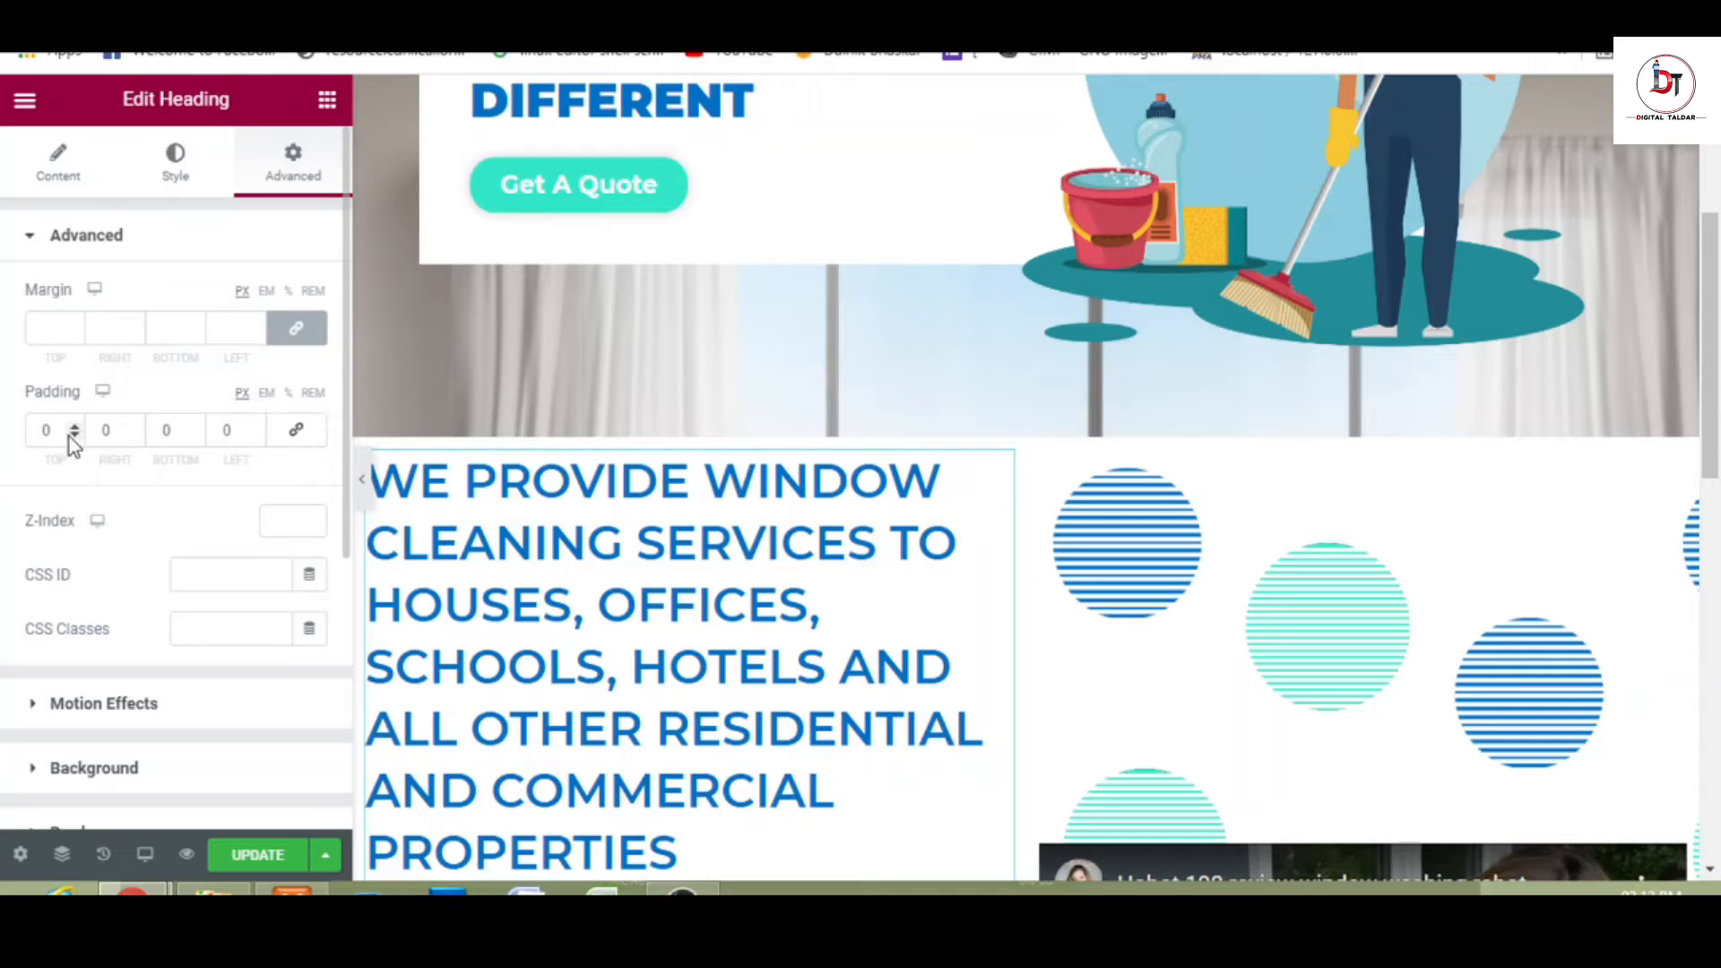
pyautogui.moveTo(74, 428); pyautogui.dragTo(75, 432)
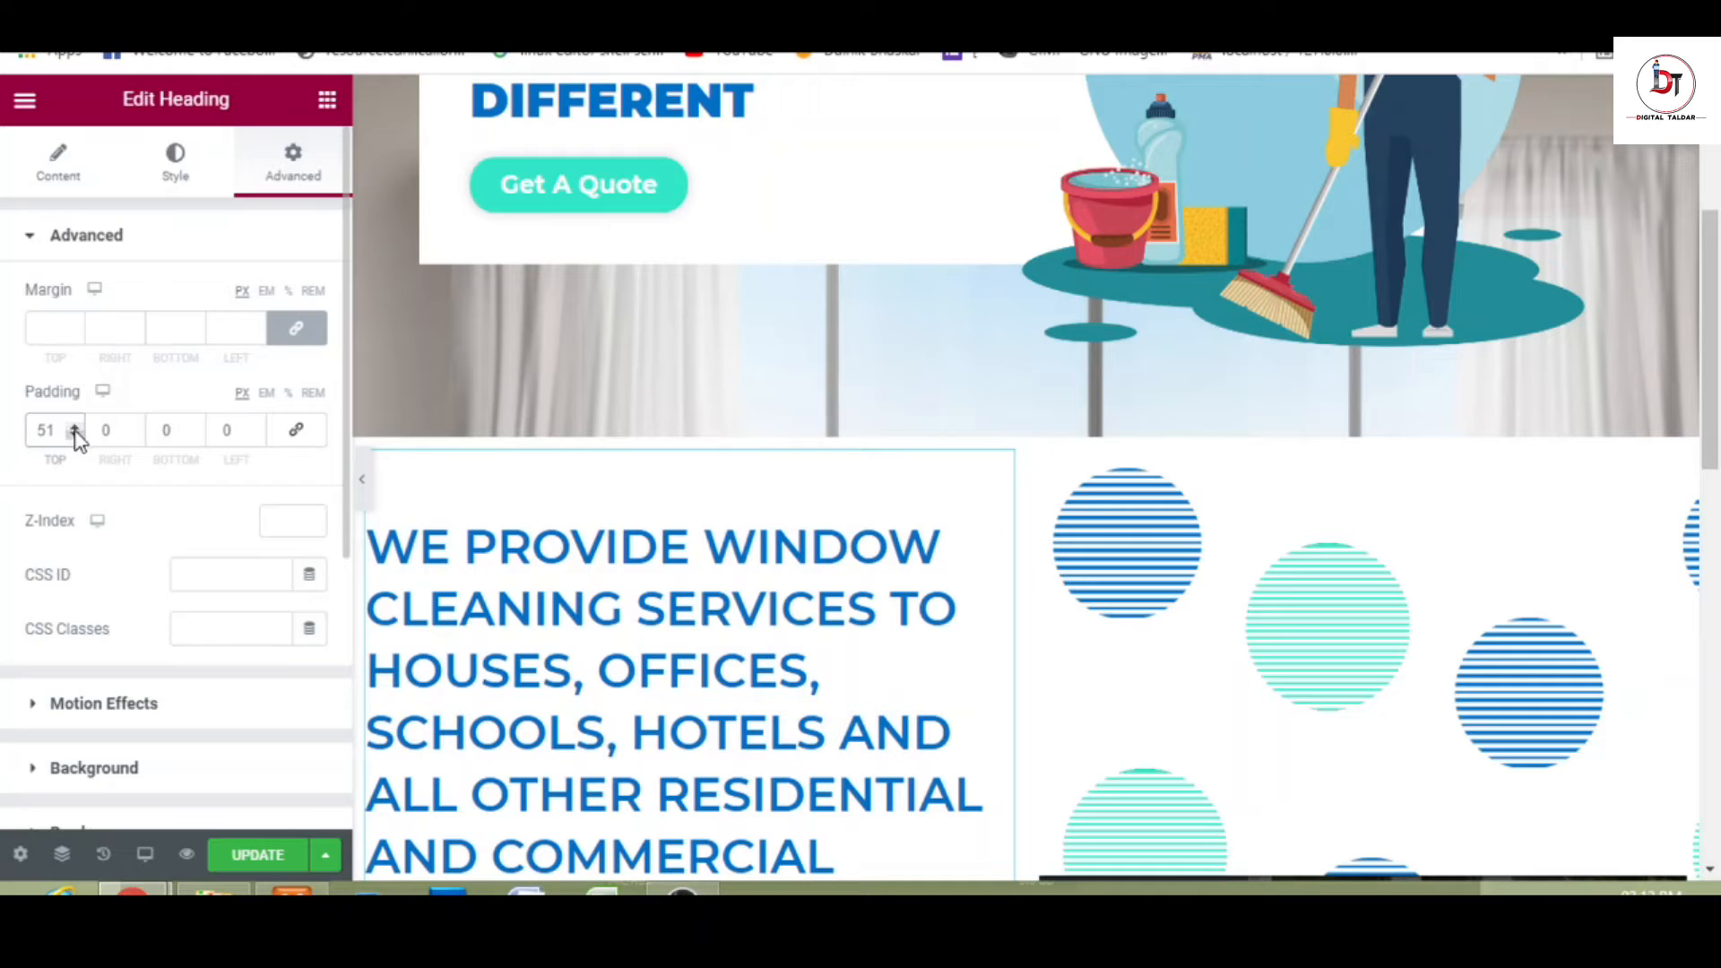
# - Set the services heading's top padding to 50 px and preview the section down to the video and bullet list
pyautogui.click(75, 434)
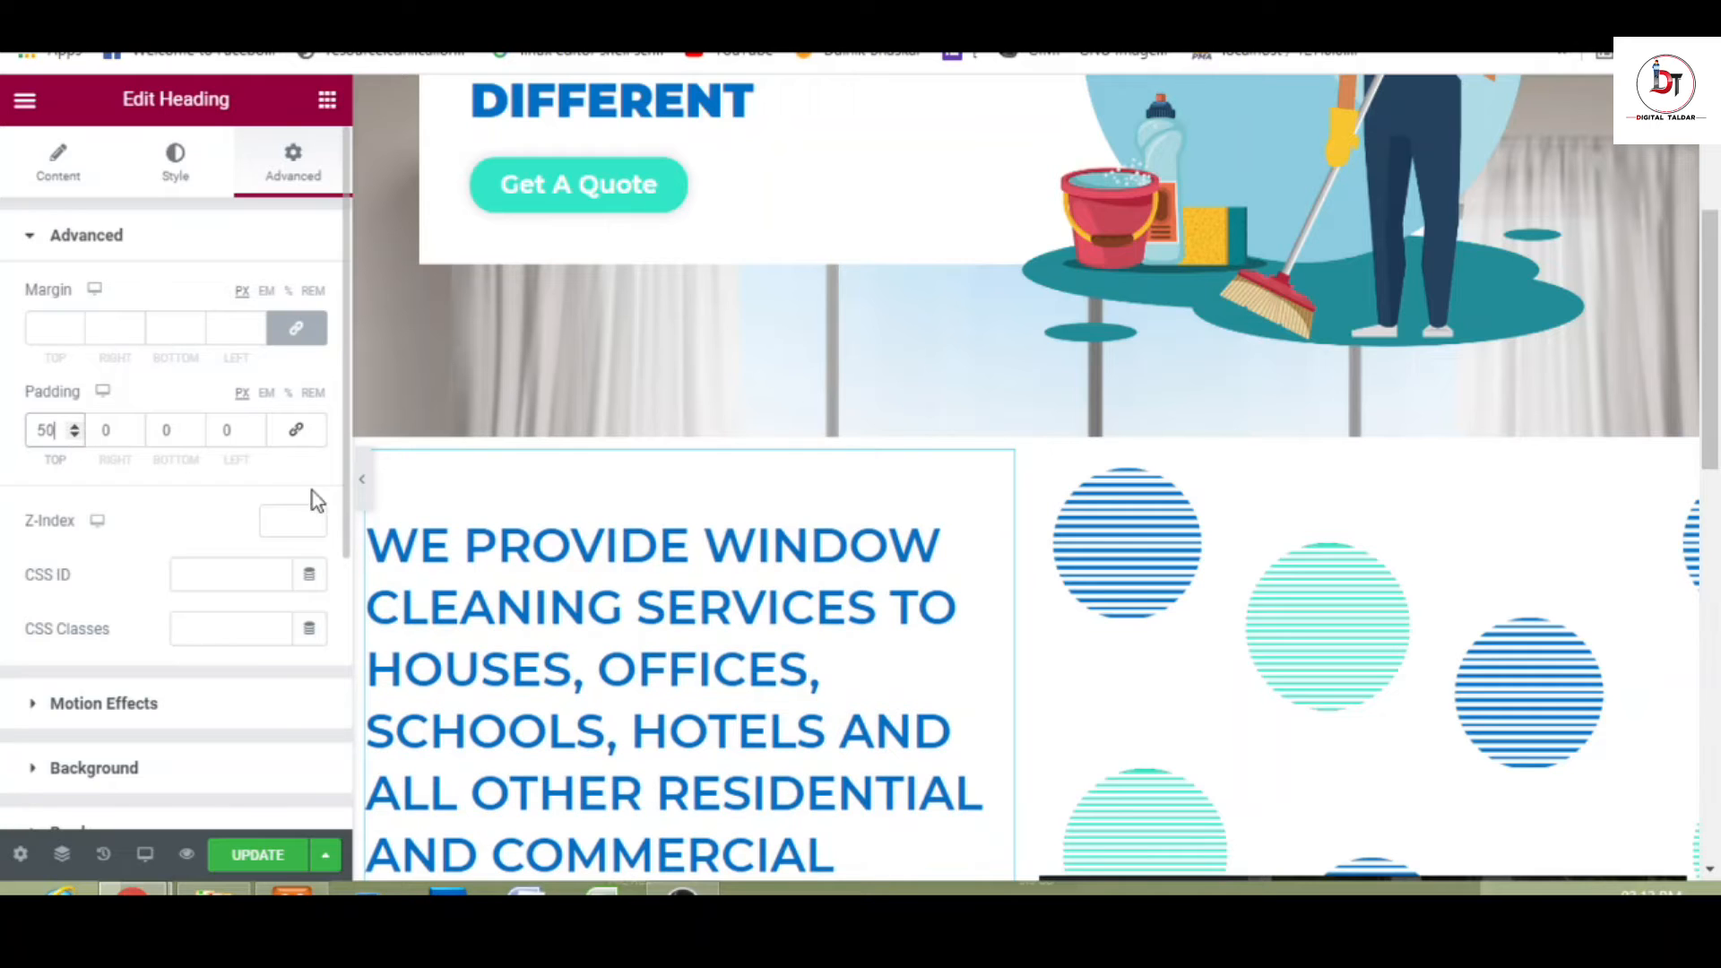
pyautogui.click(370, 486)
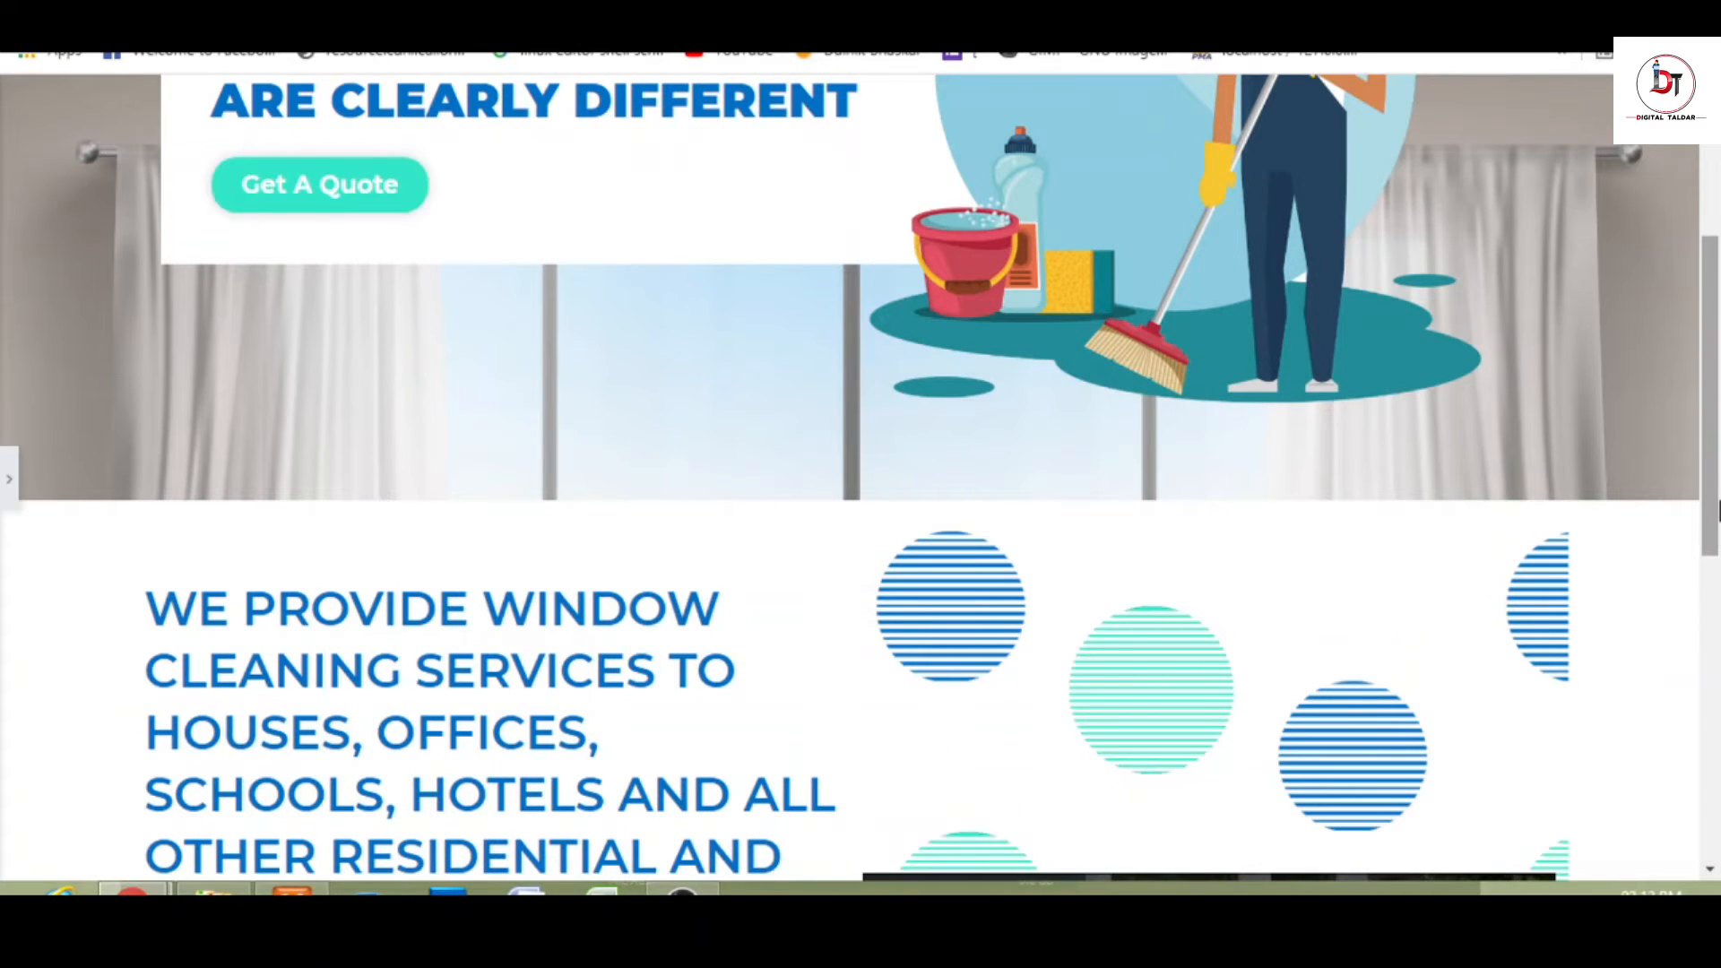
pyautogui.moveTo(1717, 460); pyautogui.dragTo(1715, 692)
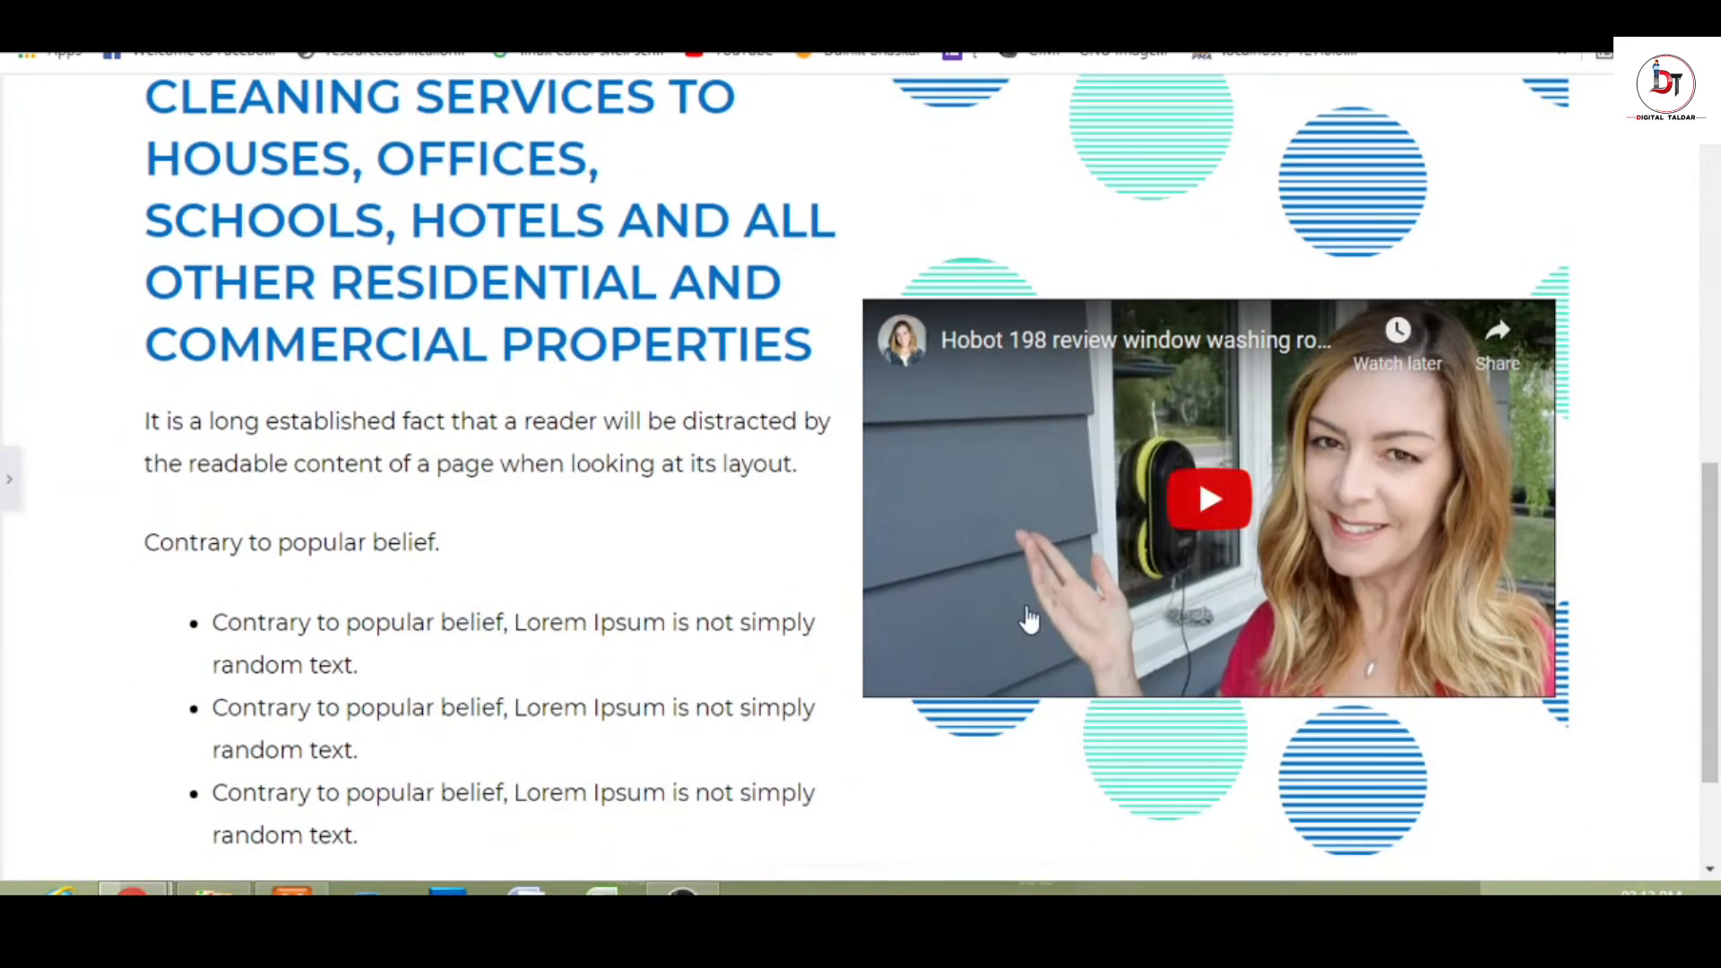
pyautogui.click(7, 491)
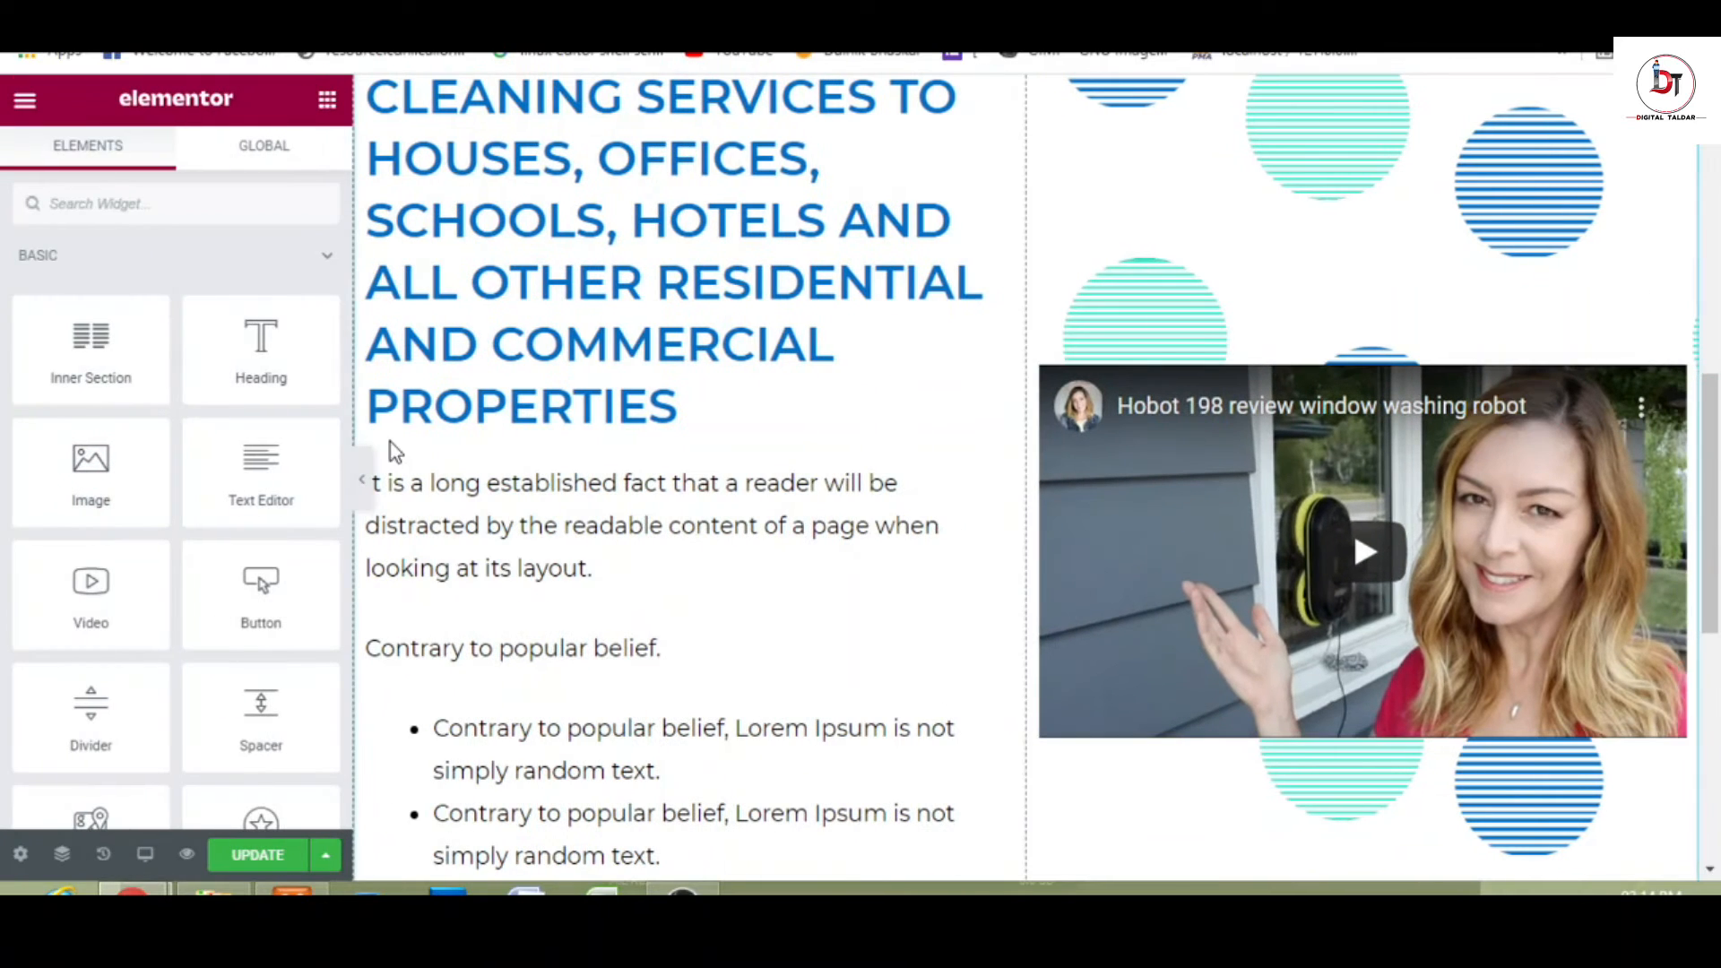
# - Unlink the padding values of the column holding the services heading and text, set left padding to 20 px and add right padding
pyautogui.moveTo(1715, 416); pyautogui.dragTo(1715, 345)
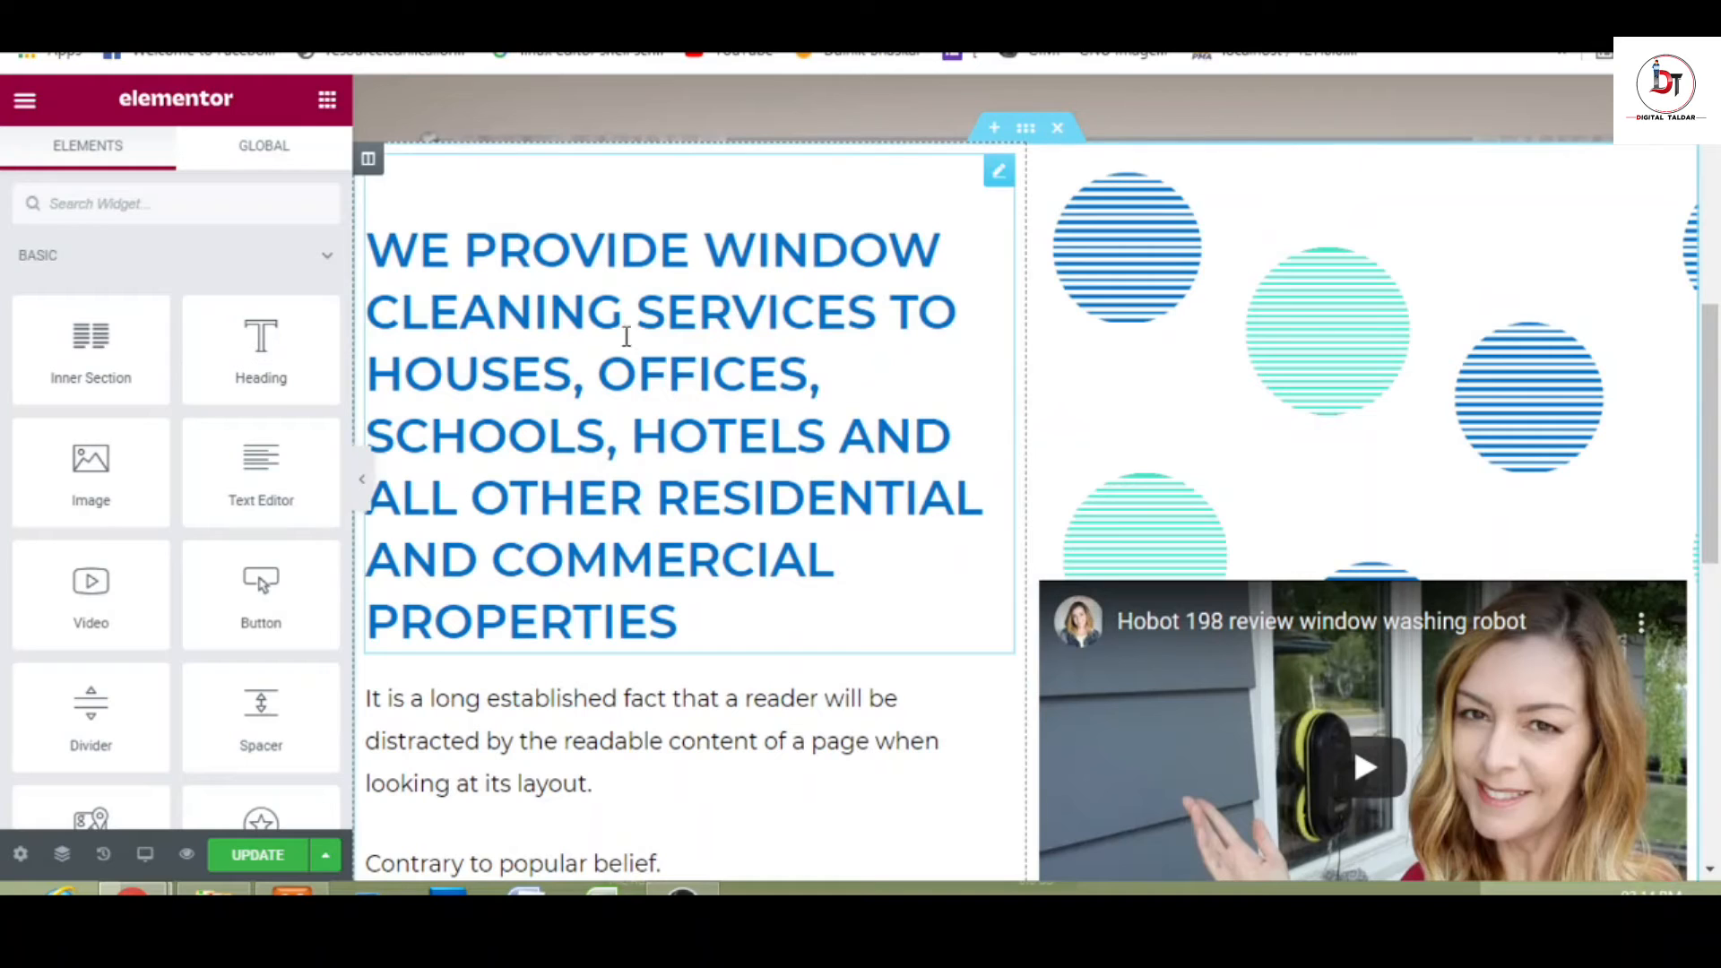
pyautogui.click(371, 166)
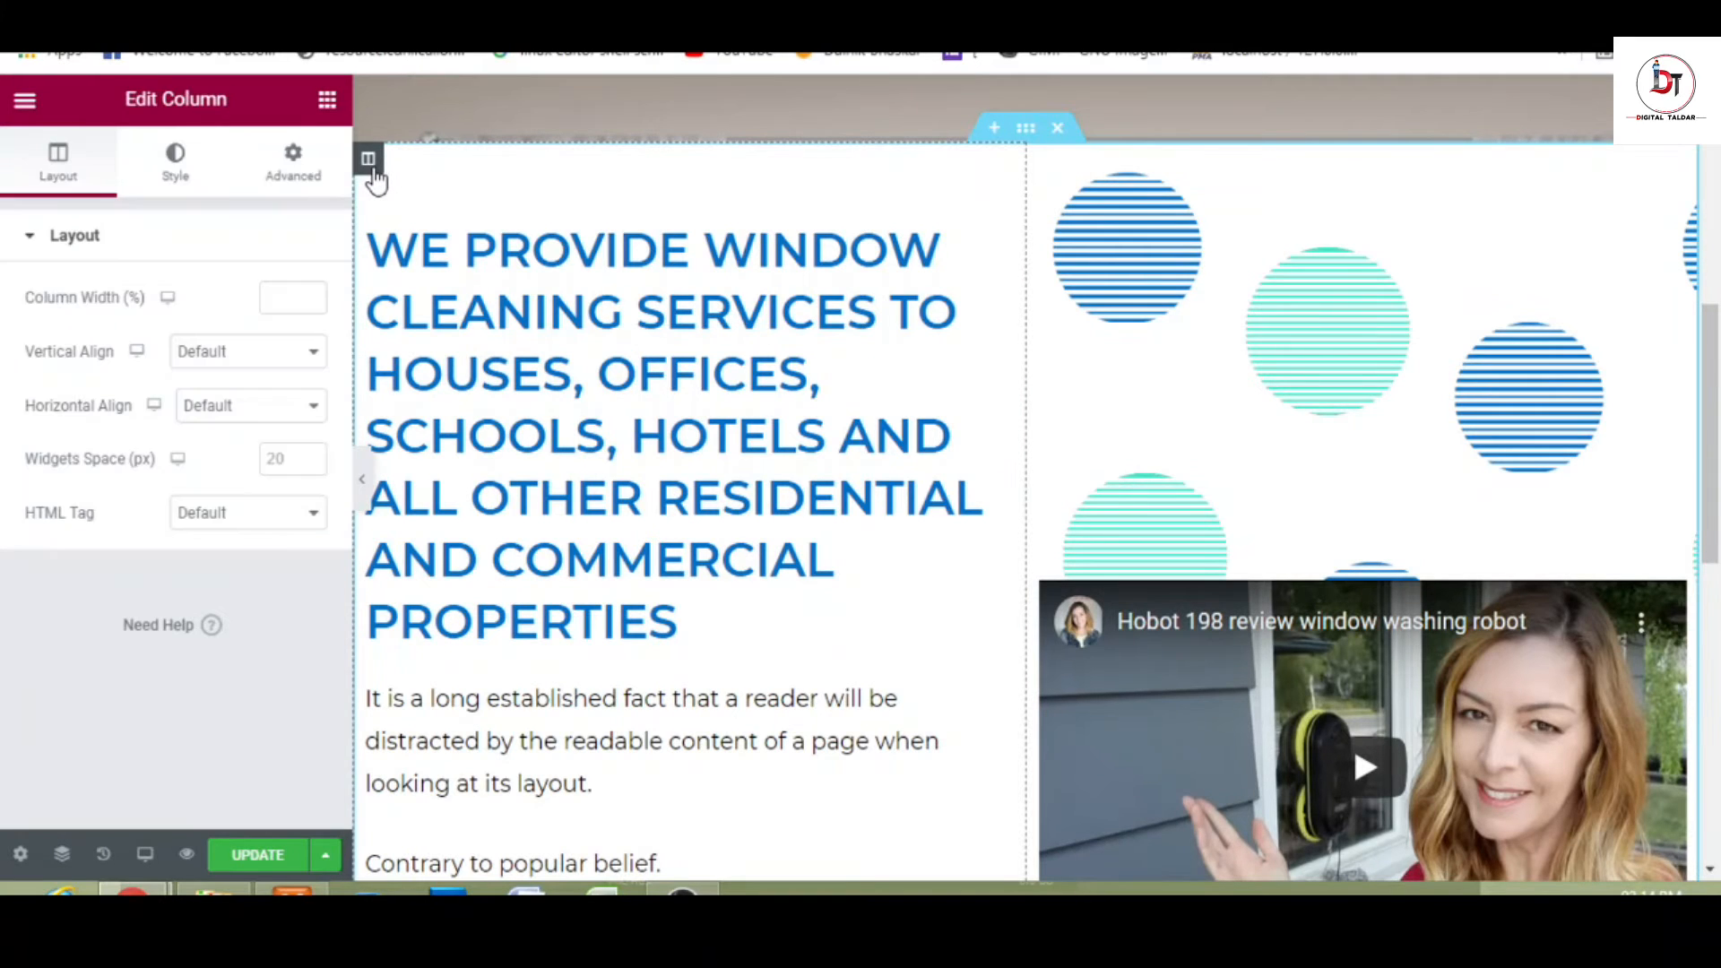
pyautogui.click(293, 162)
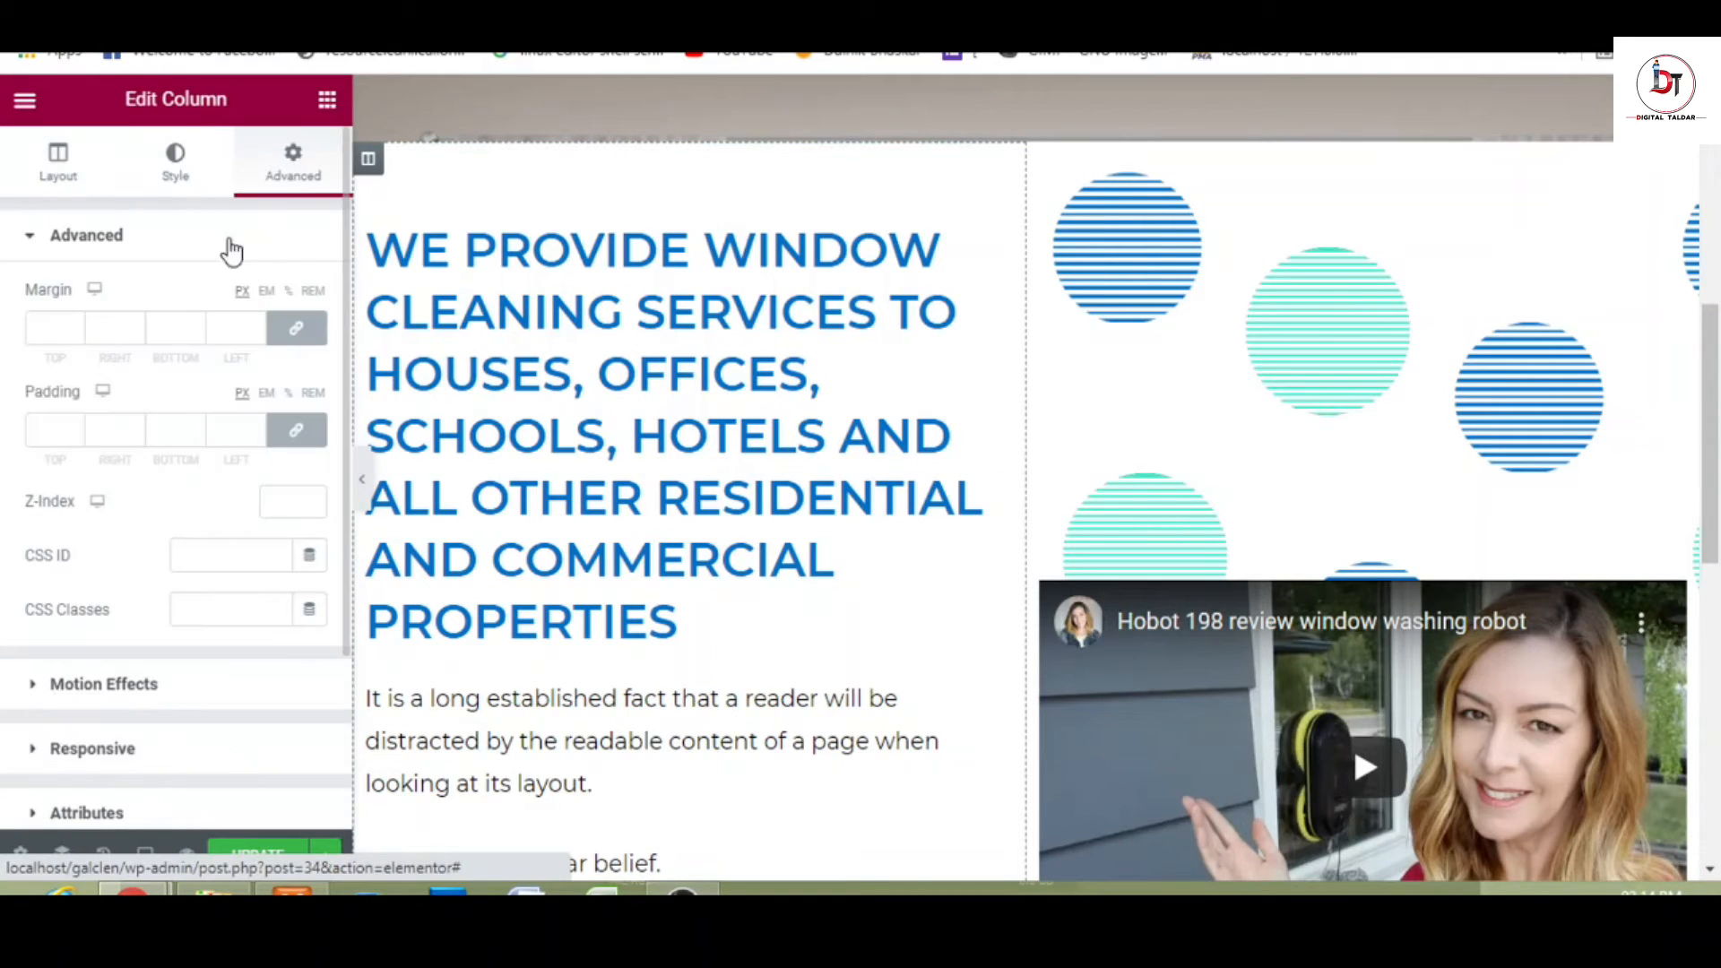
pyautogui.click(257, 435)
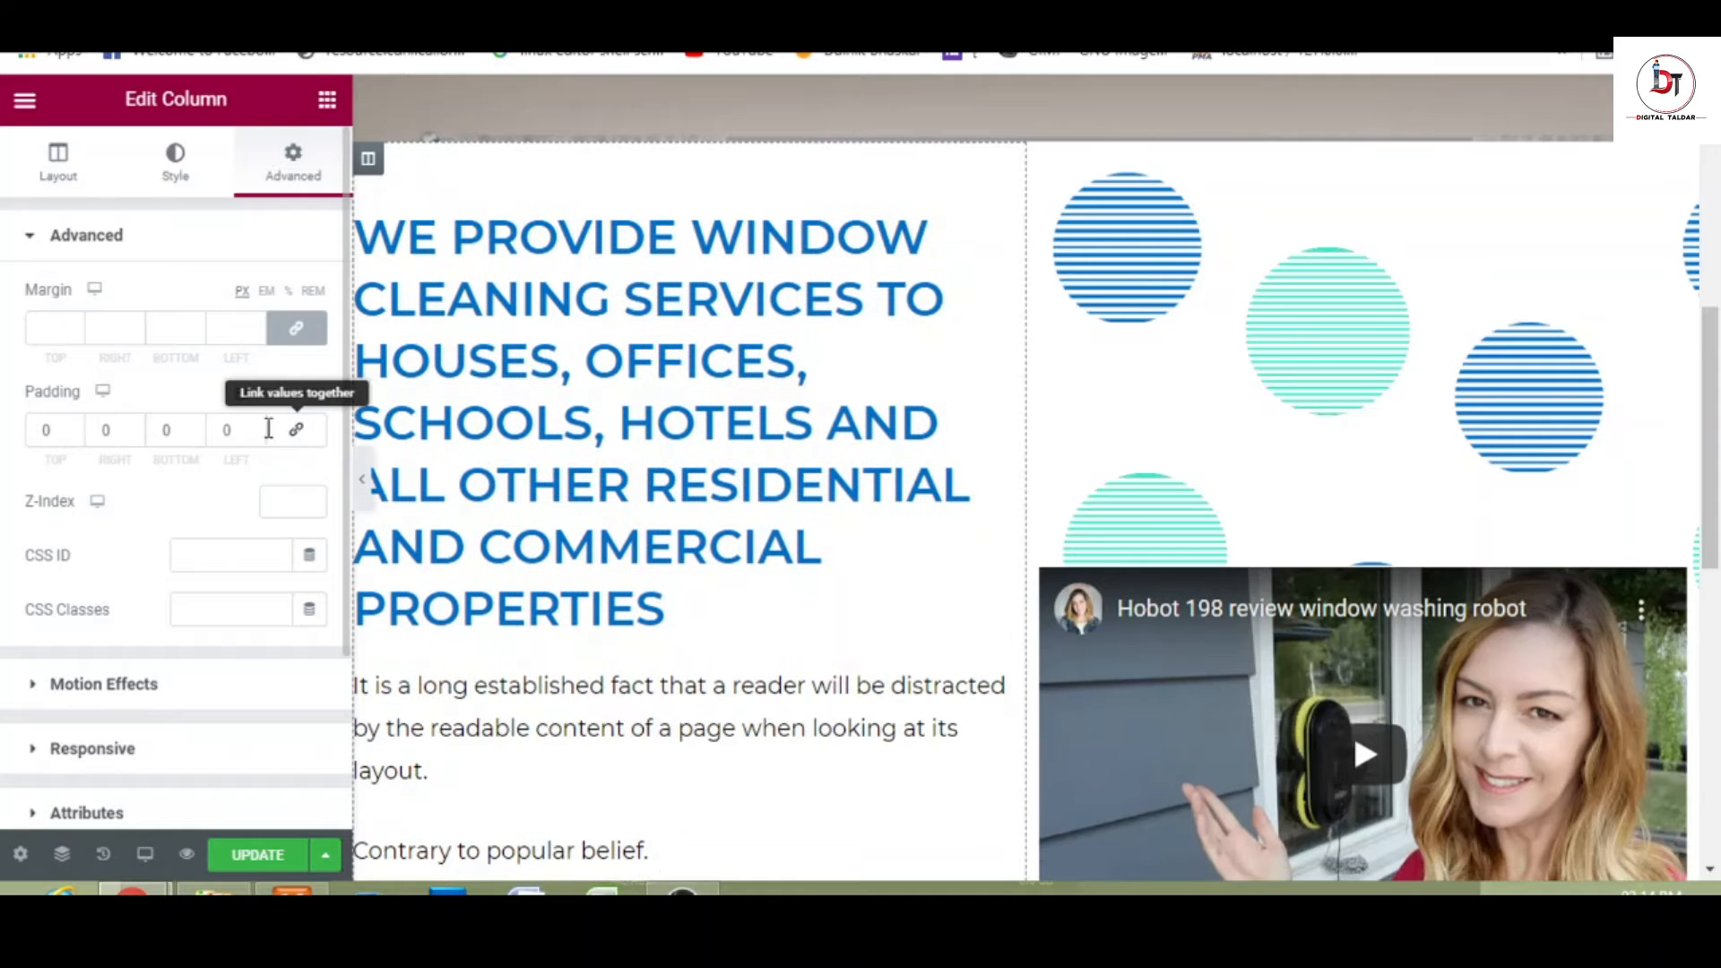
pyautogui.moveTo(258, 429); pyautogui.dragTo(258, 433)
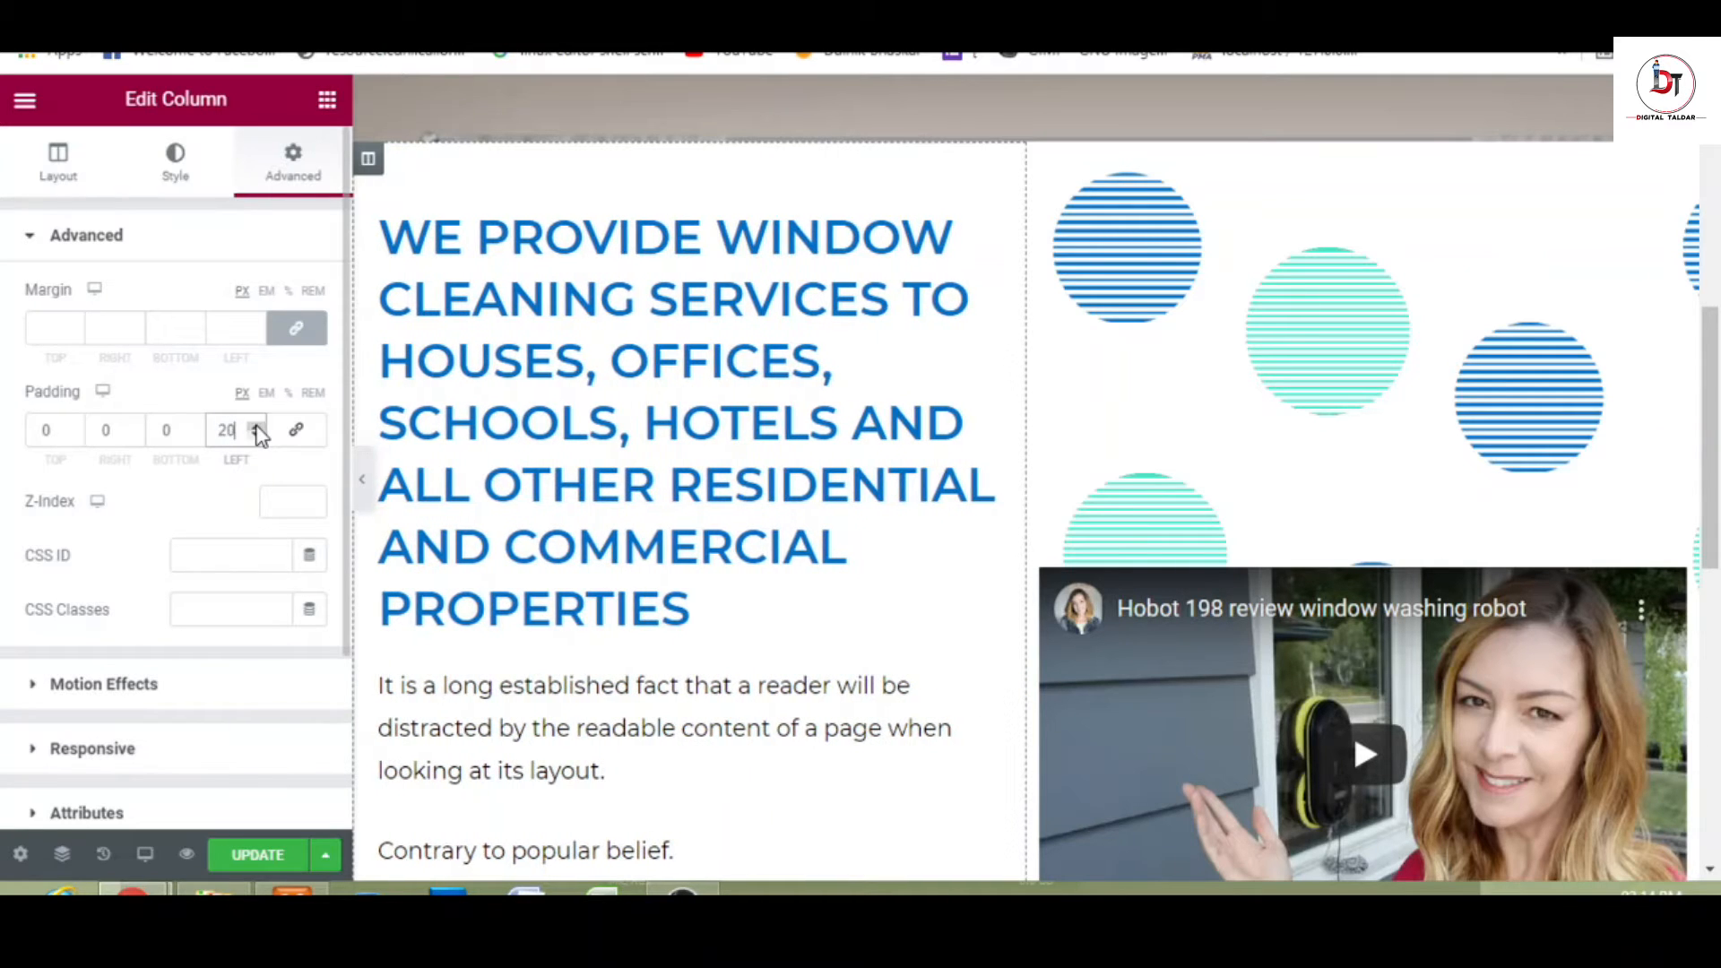
pyautogui.click(133, 424)
pyautogui.click(133, 423)
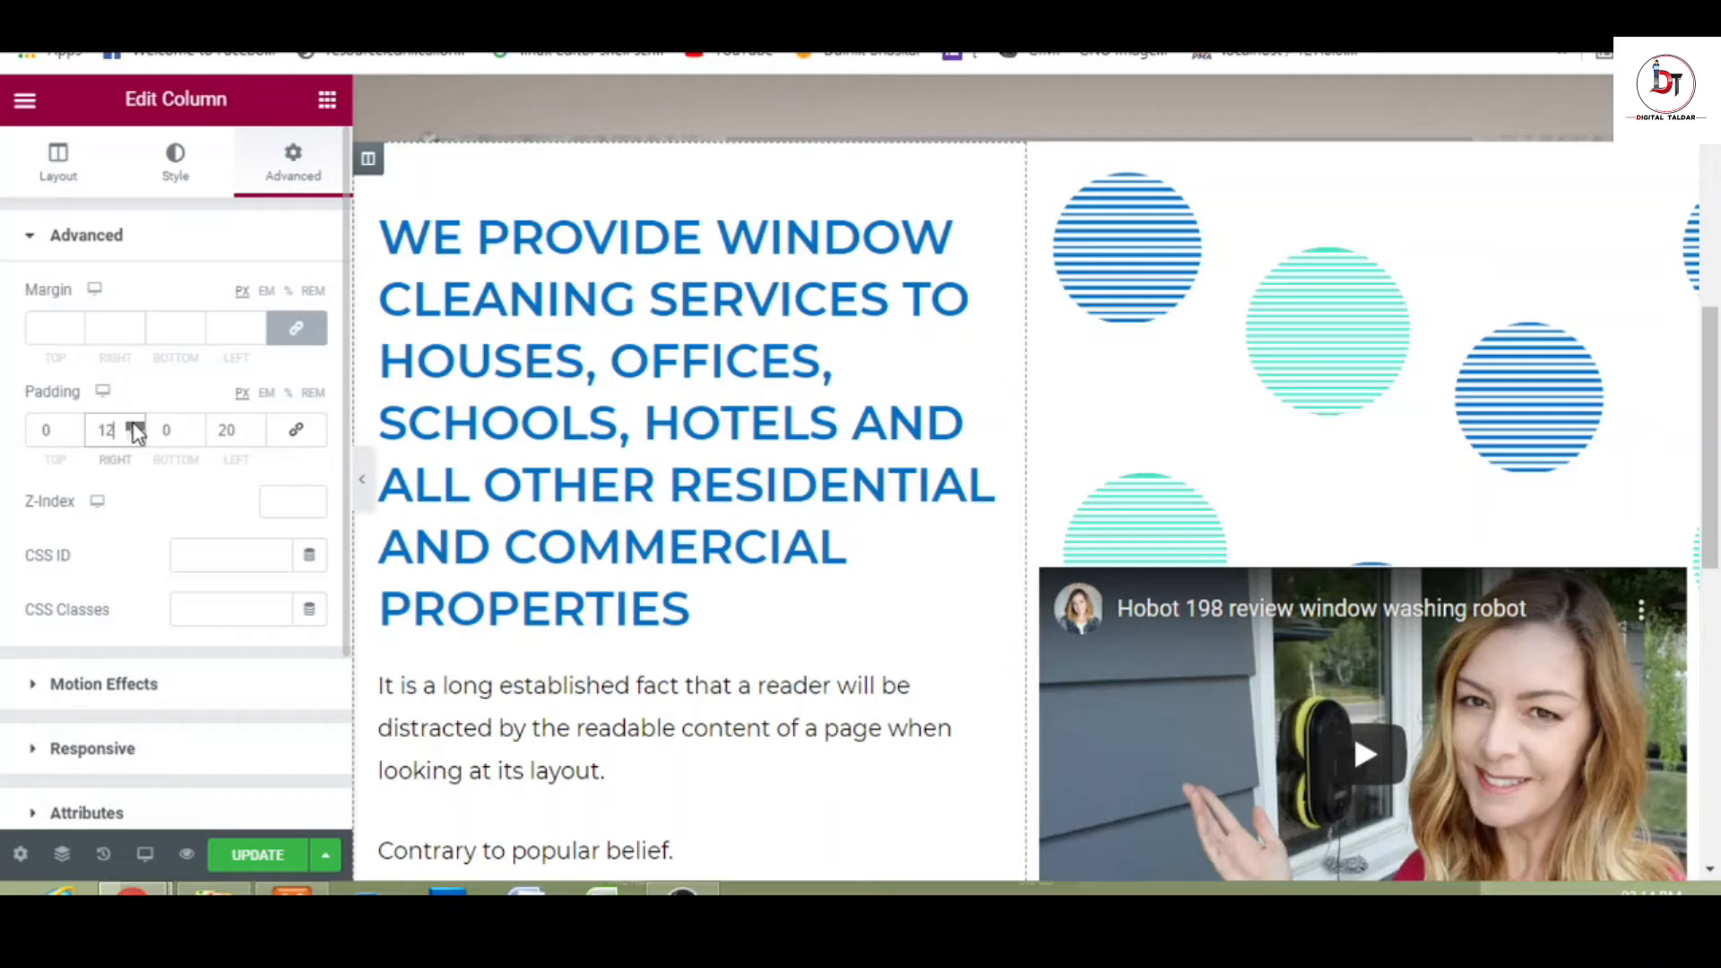
pyautogui.click(133, 425)
# - Preview the page without the editing panel, checking the services heading, text, bullet list, video and hero banner spacing
pyautogui.click(362, 480)
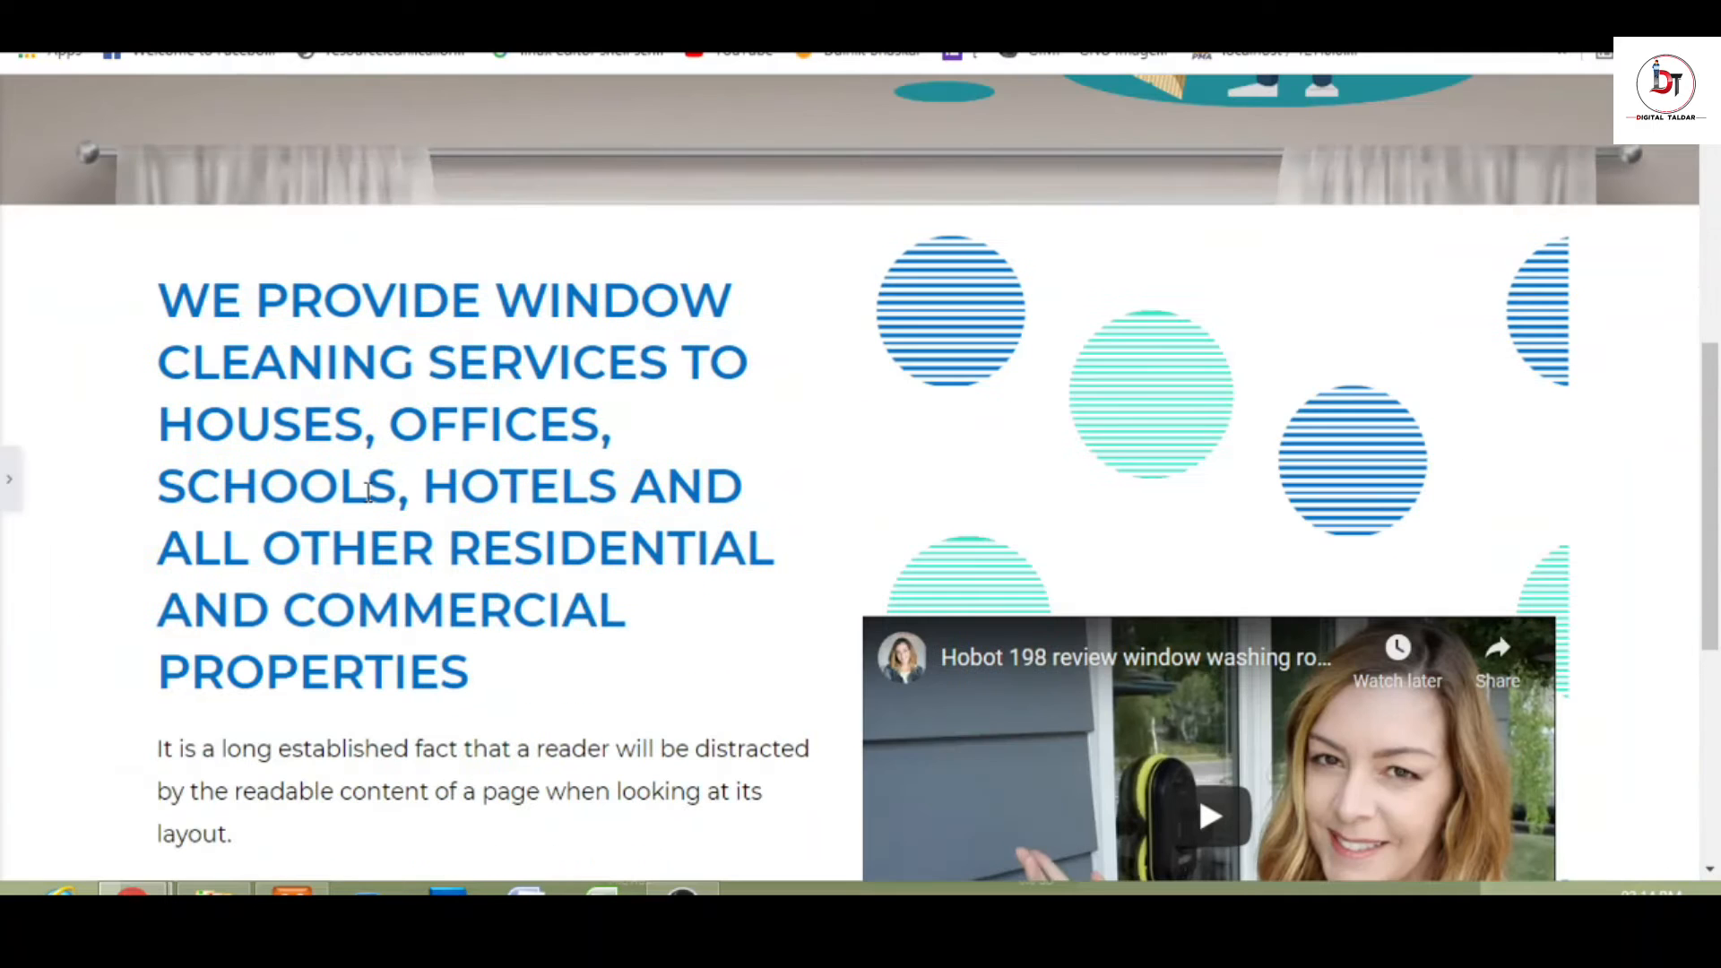
pyautogui.moveTo(1717, 431); pyautogui.dragTo(1719, 760)
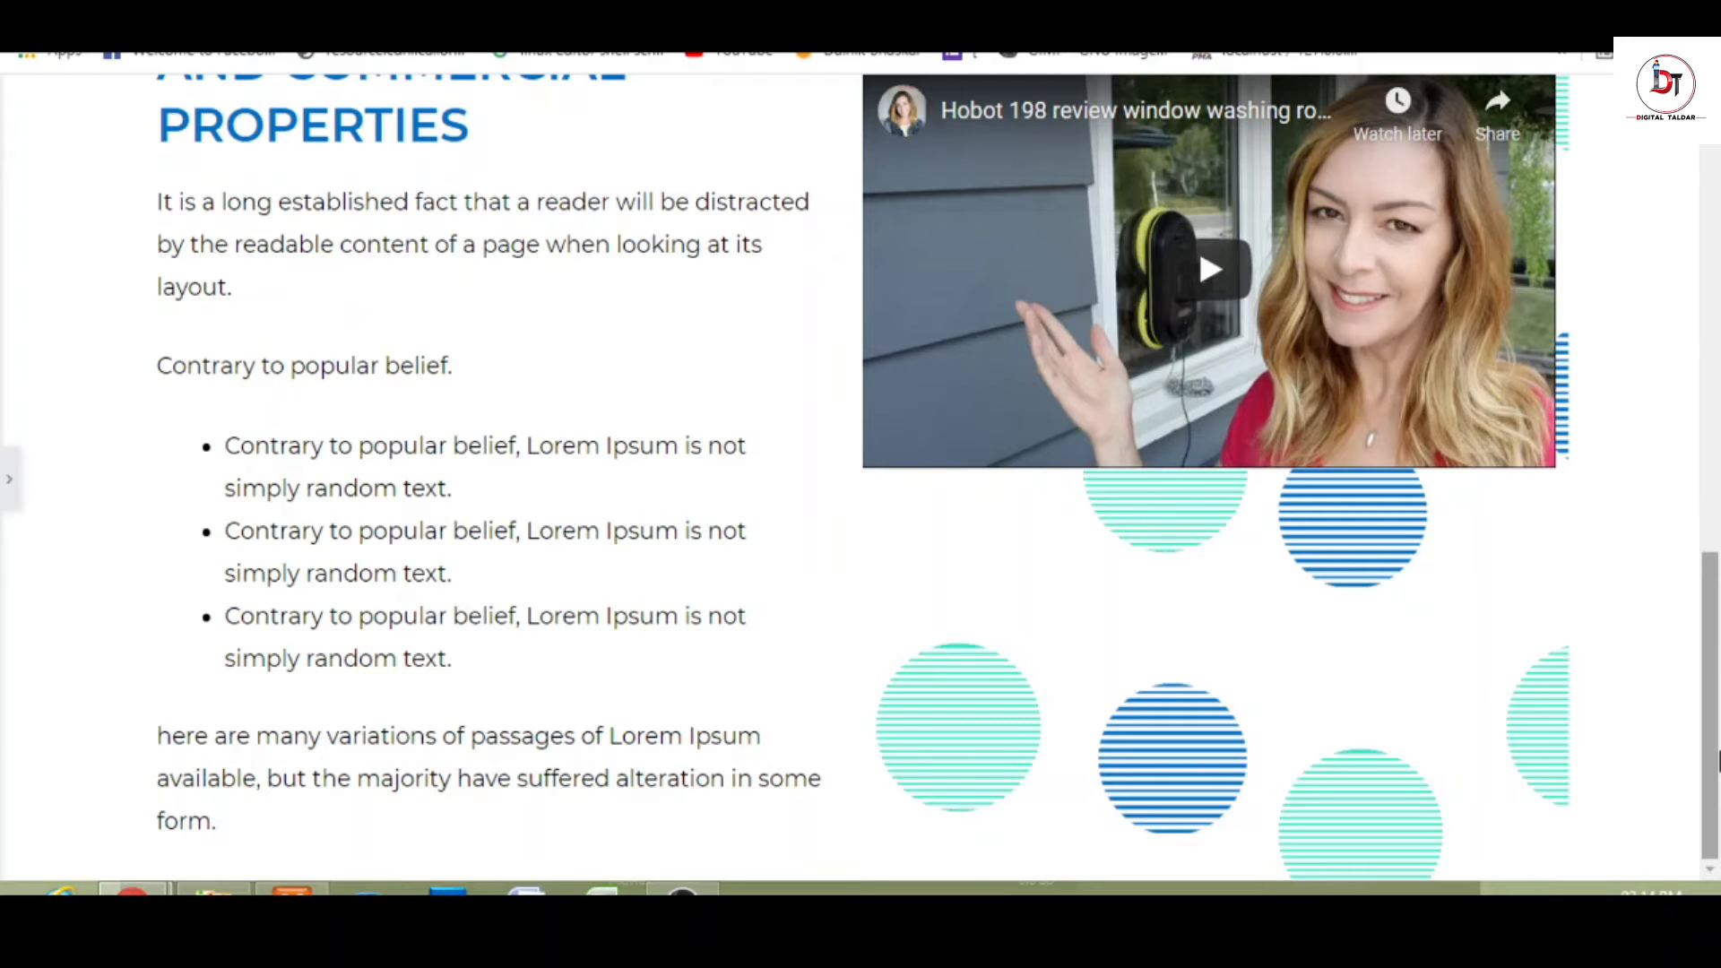
pyautogui.moveTo(1719, 761); pyautogui.dragTo(1719, 499)
pyautogui.scroll(-3, 1718, 500)
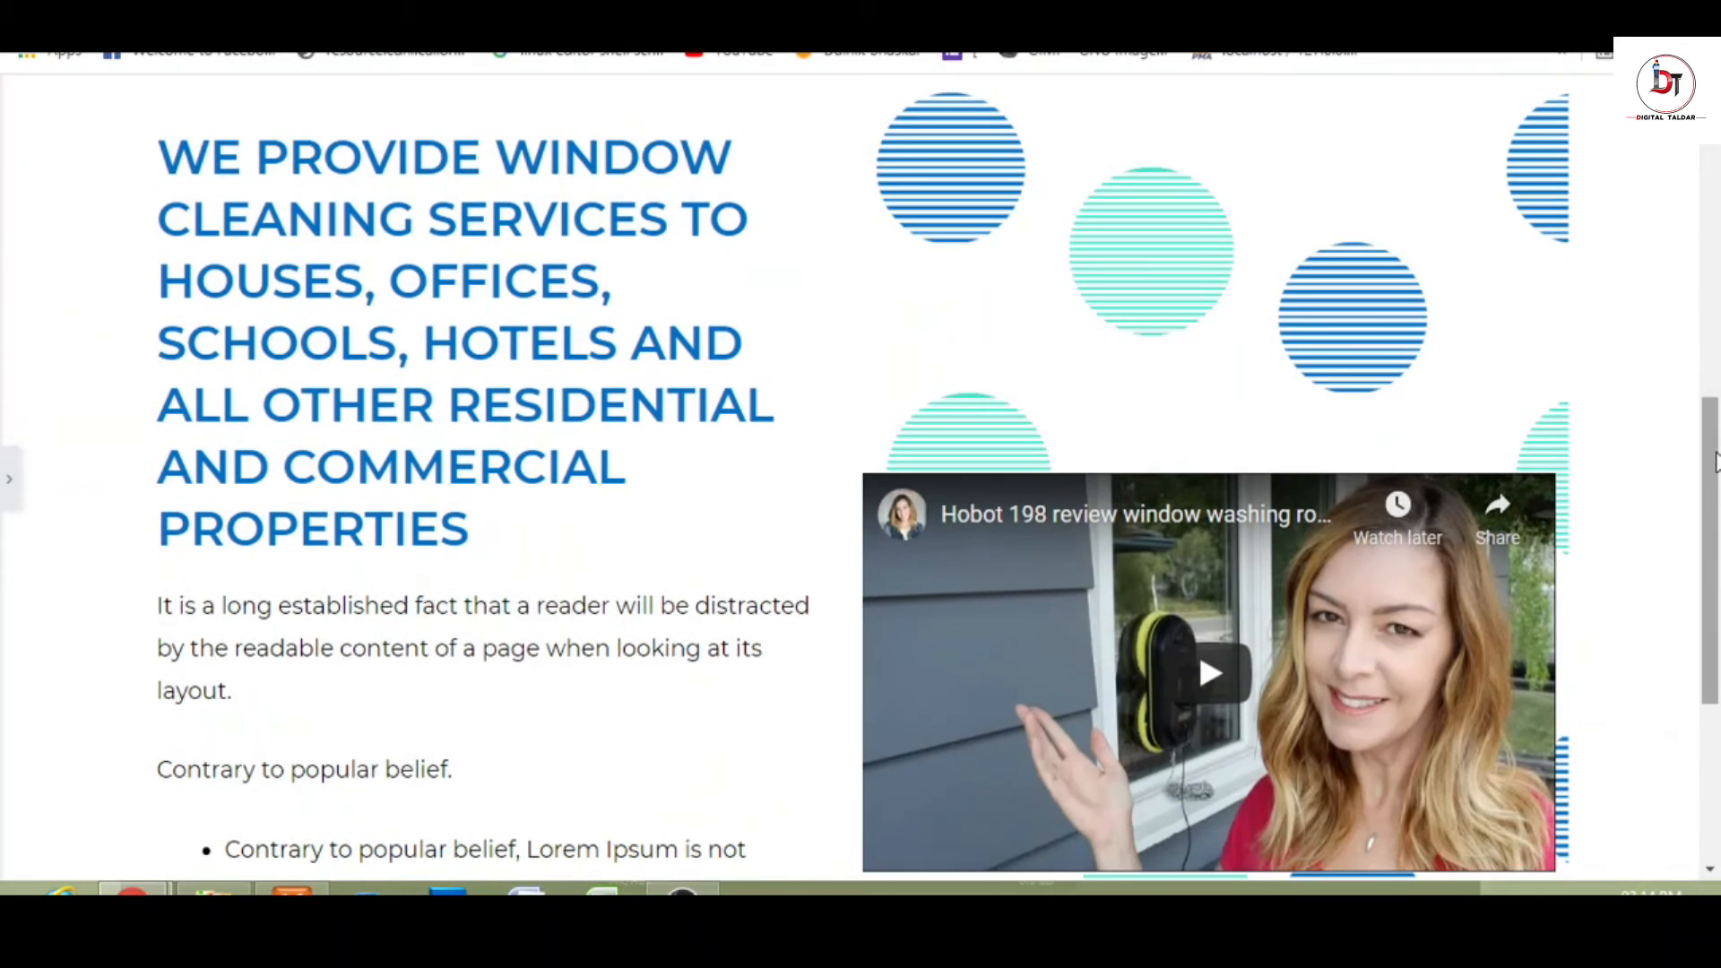
pyautogui.moveTo(1715, 464); pyautogui.dragTo(1718, 544)
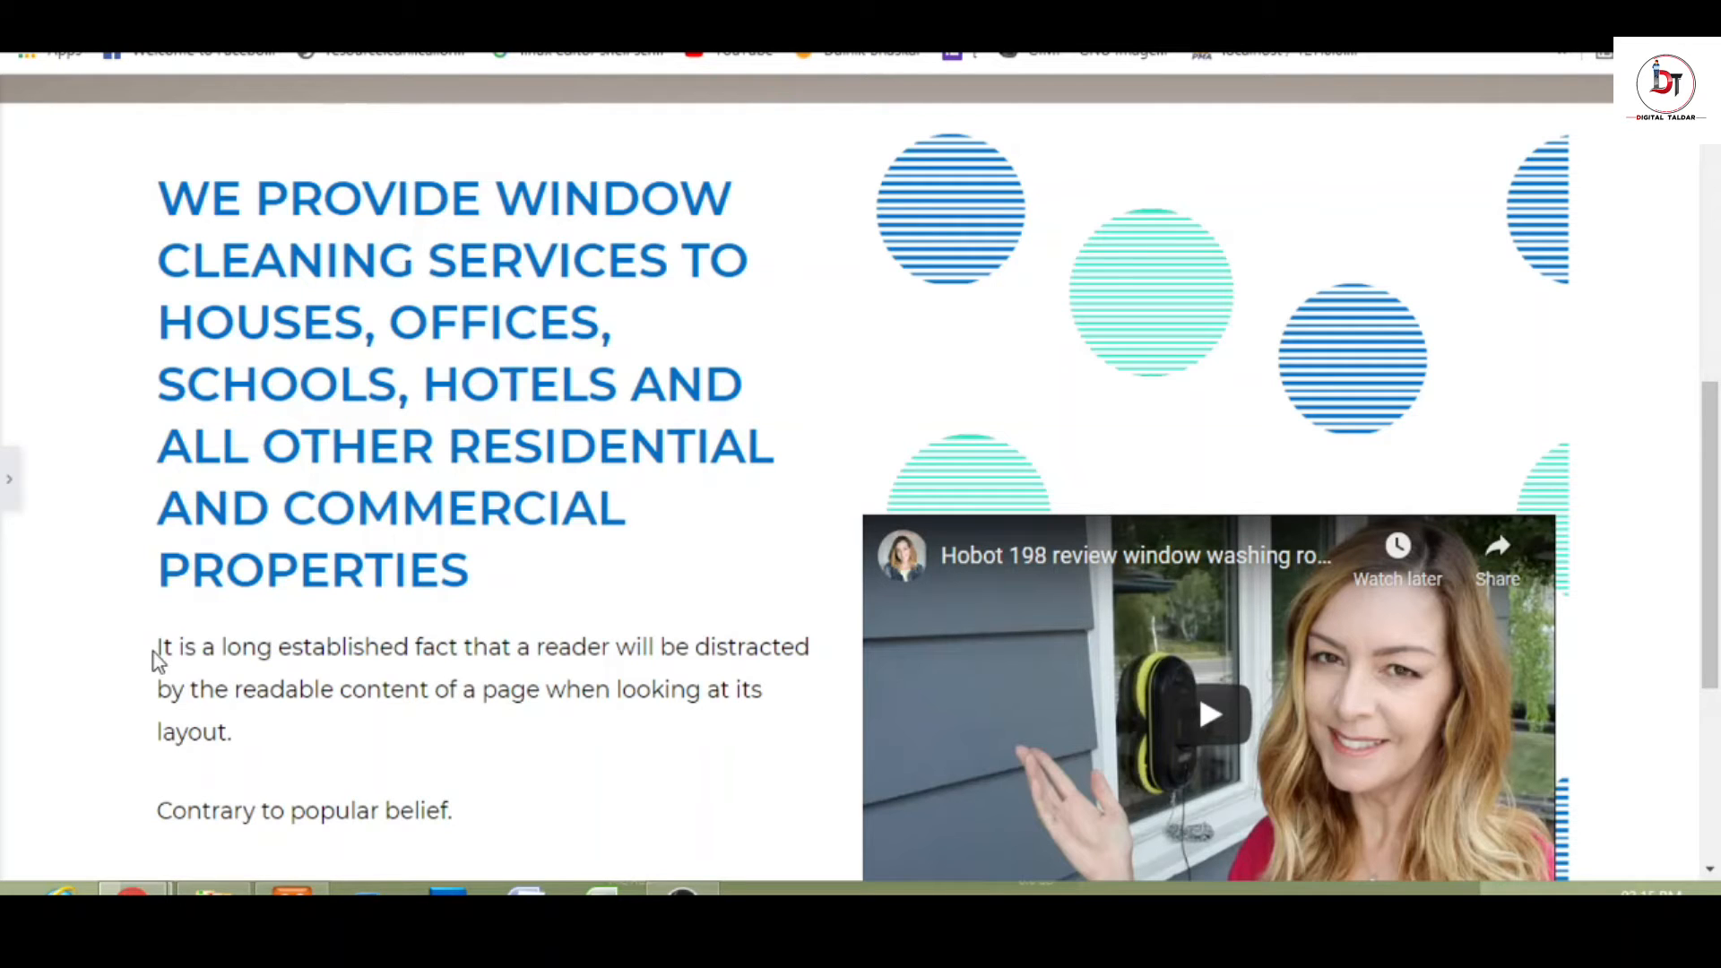
pyautogui.moveTo(161, 662); pyautogui.dragTo(297, 690)
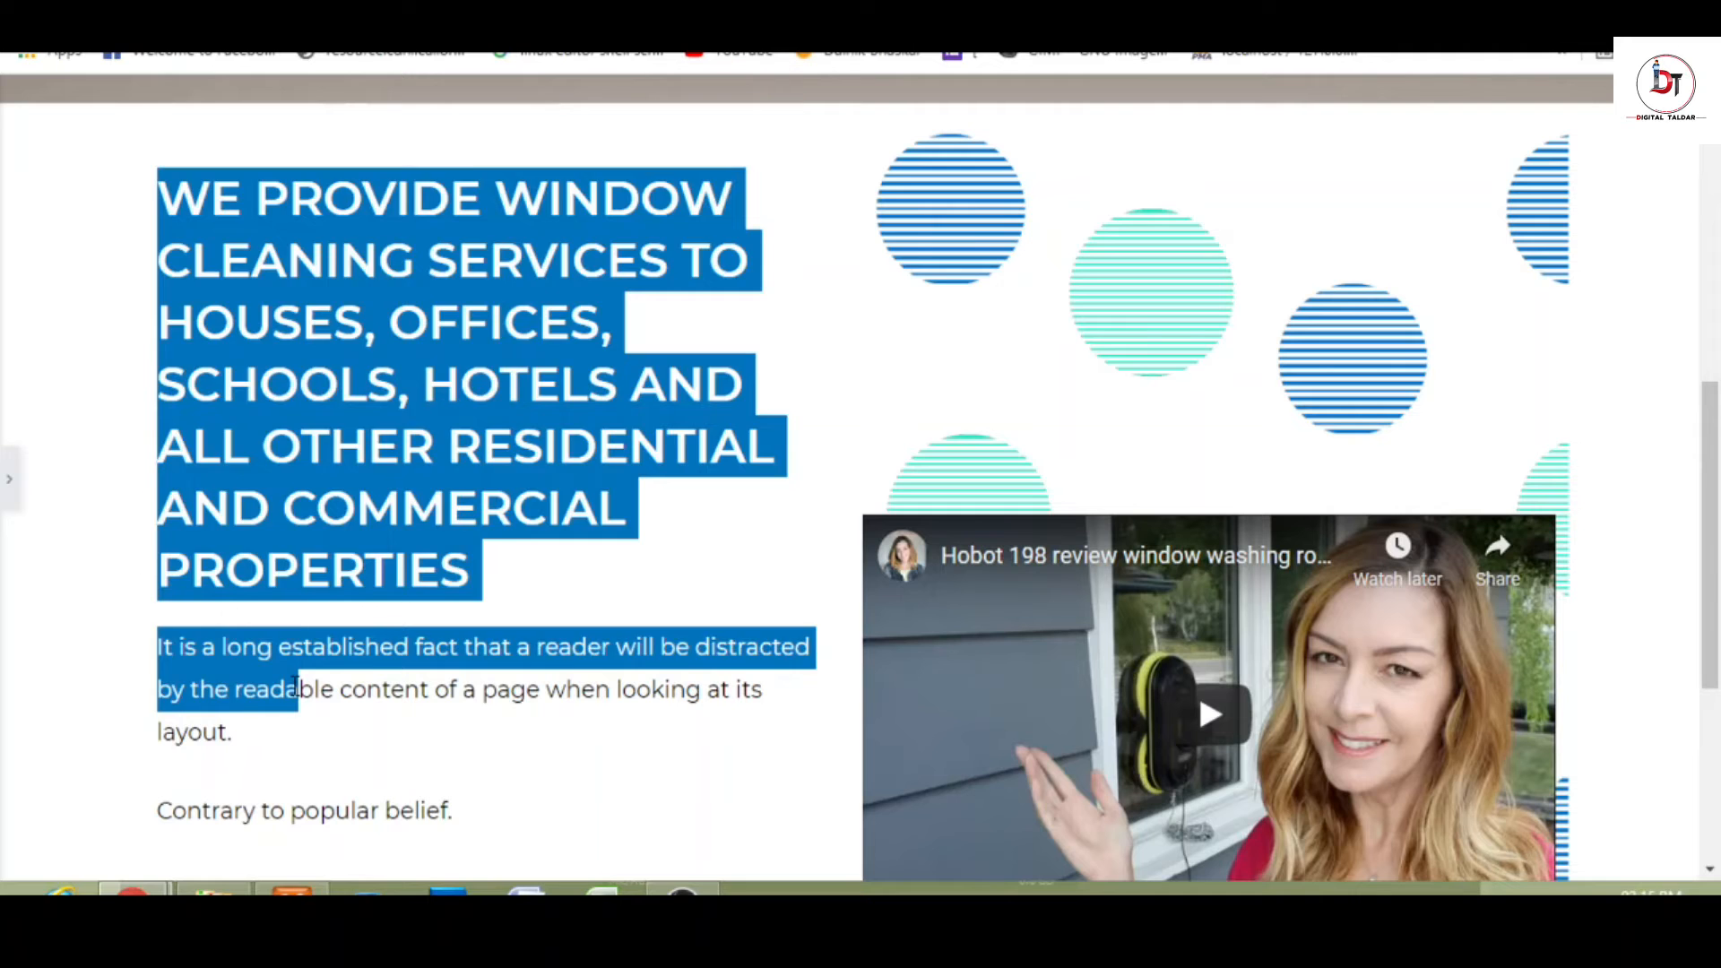
pyautogui.click(296, 689)
pyautogui.moveTo(1718, 472); pyautogui.dragTo(1718, 621)
pyautogui.scroll(3, 1718, 621)
pyautogui.scroll(-2, 1719, 621)
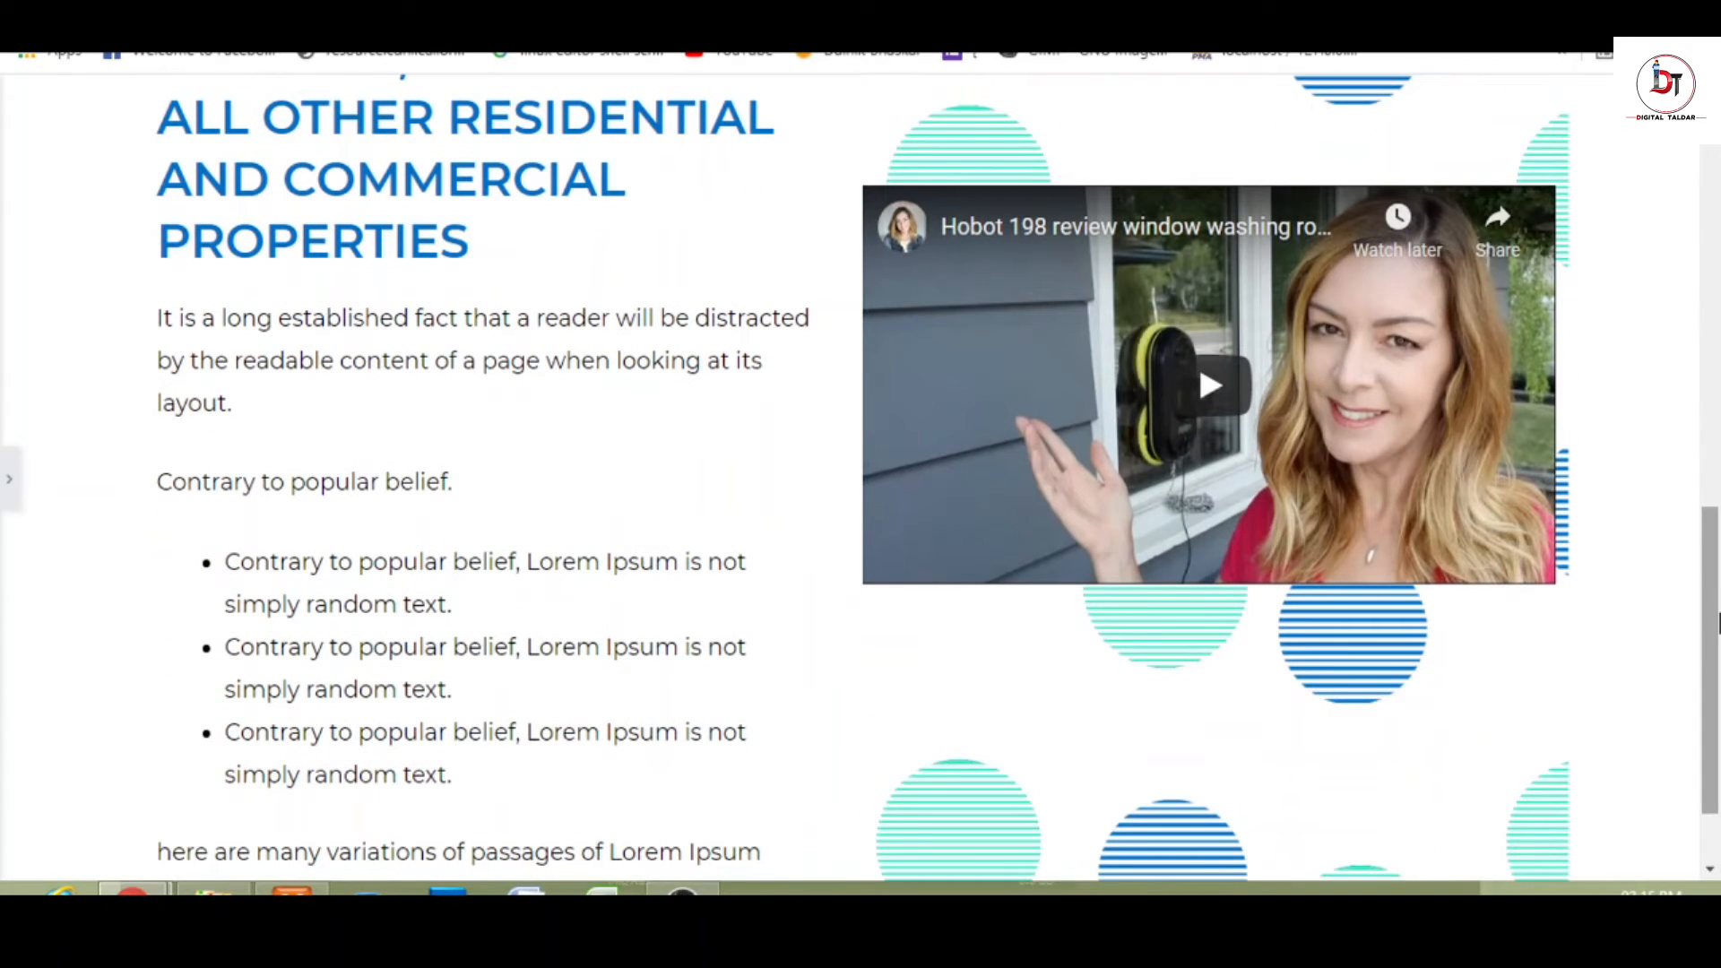
pyautogui.moveTo(1718, 610); pyautogui.dragTo(1718, 307)
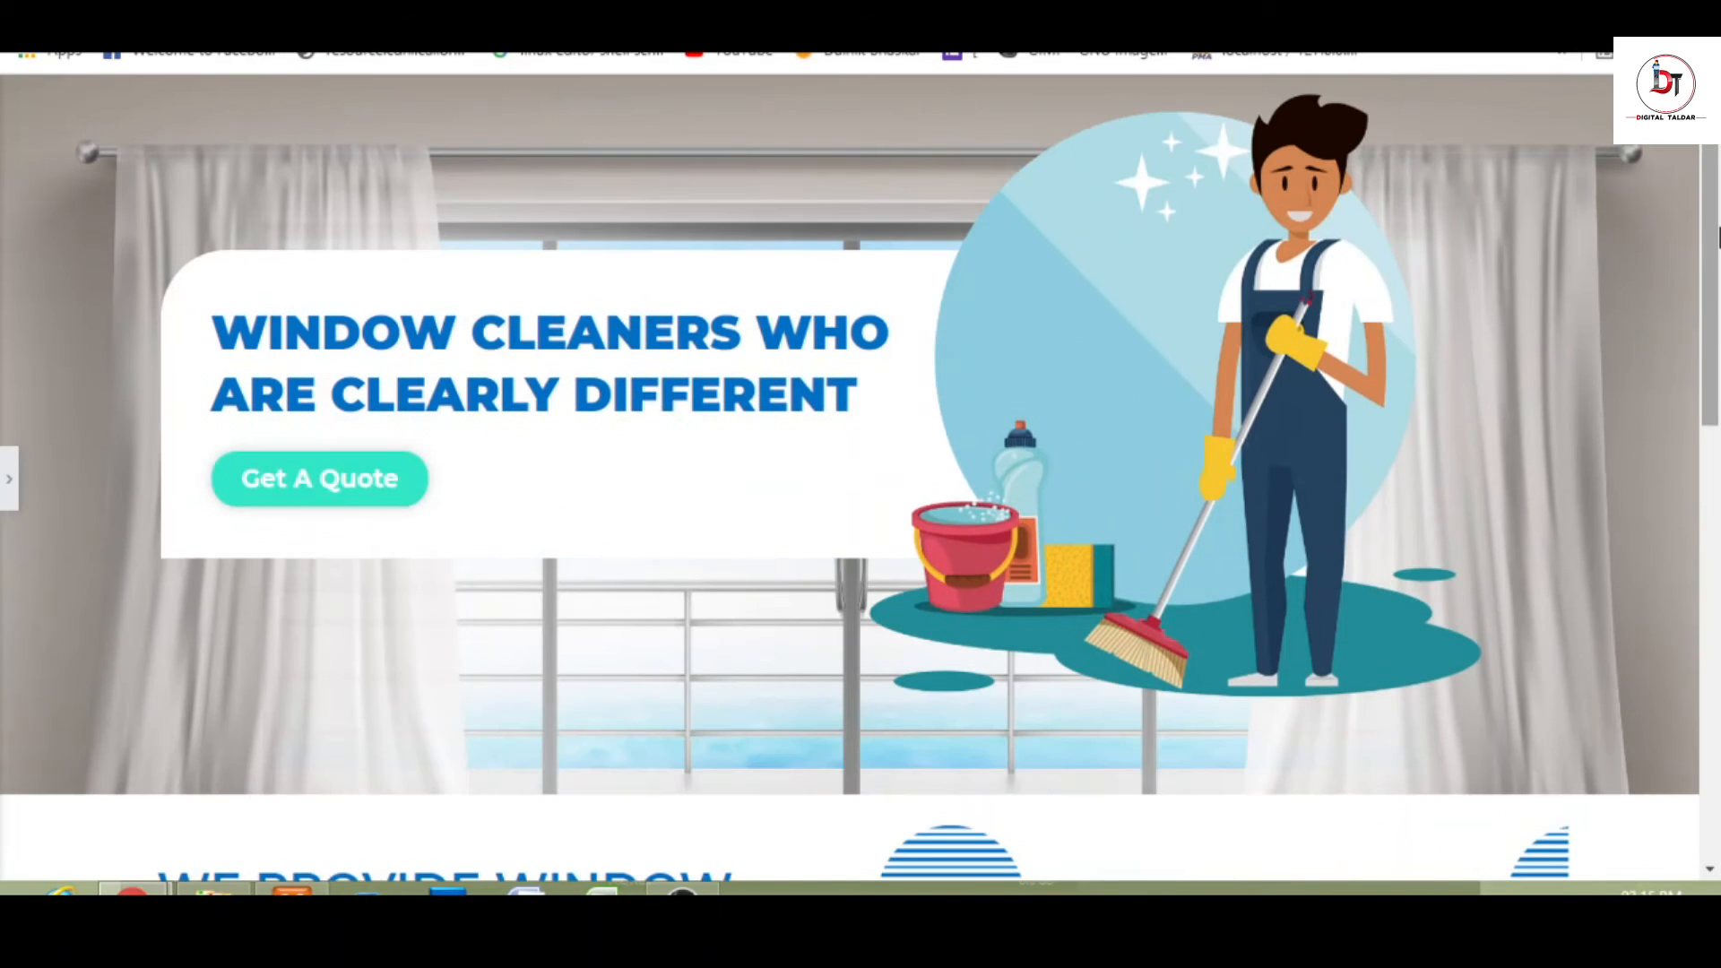
# - Add a new section with three equal columns below the services section
pyautogui.moveTo(1718, 238); pyautogui.dragTo(1718, 834)
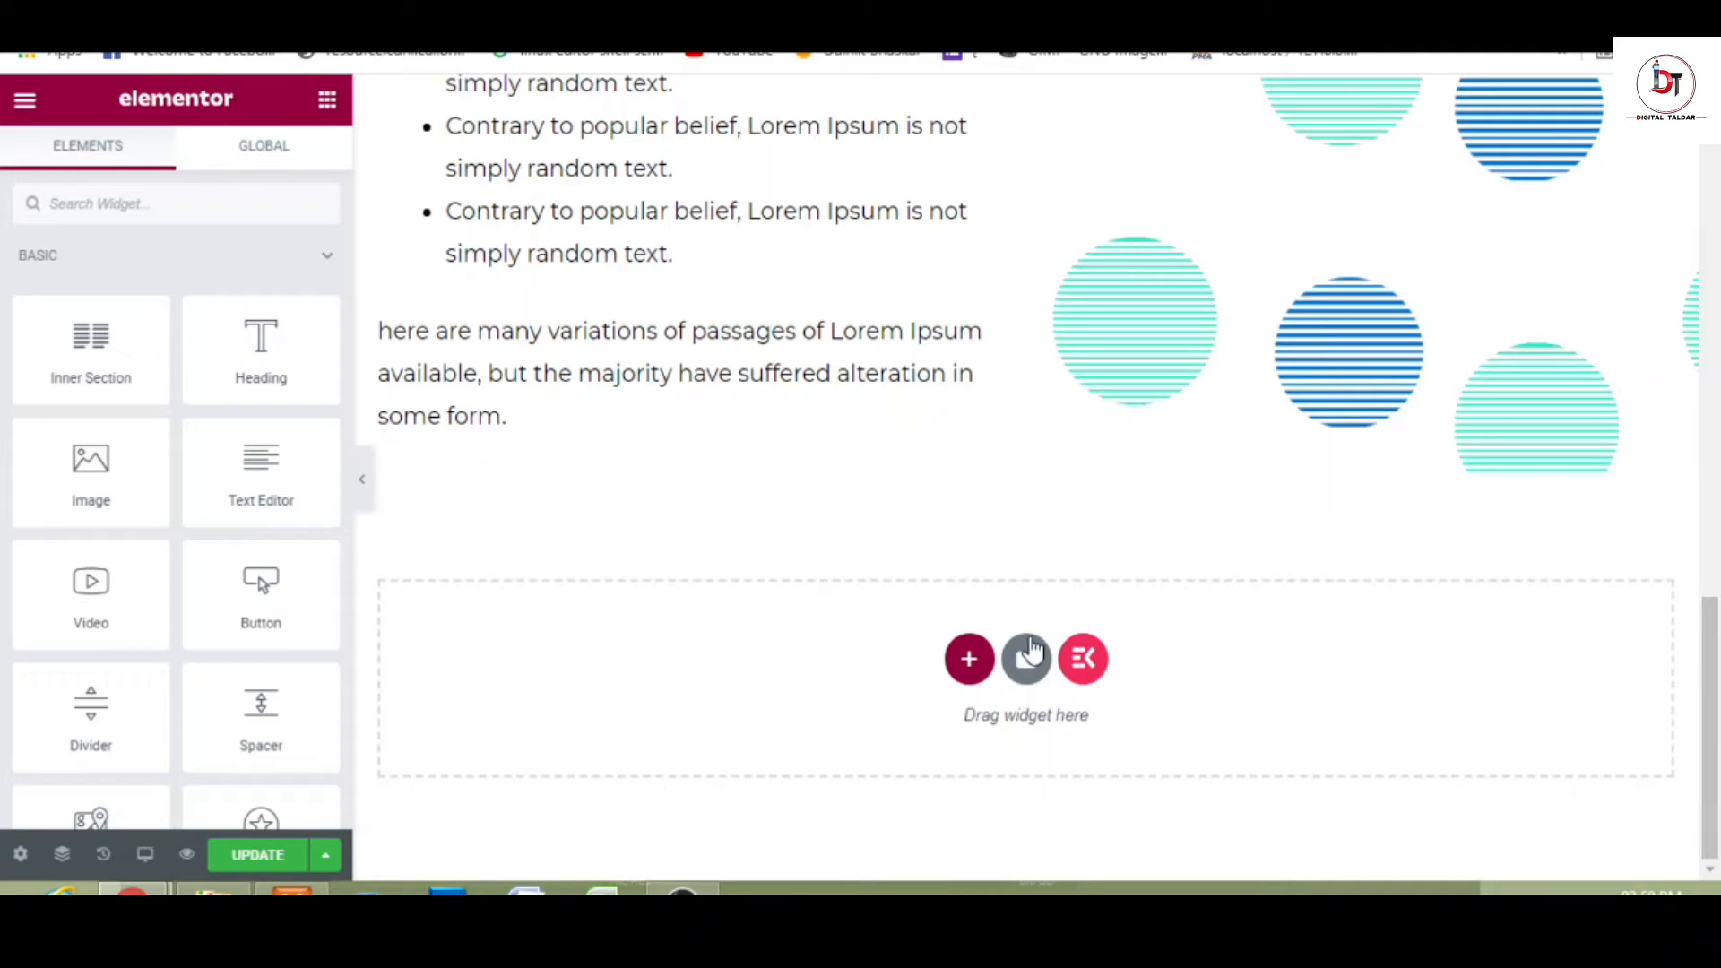
pyautogui.click(970, 665)
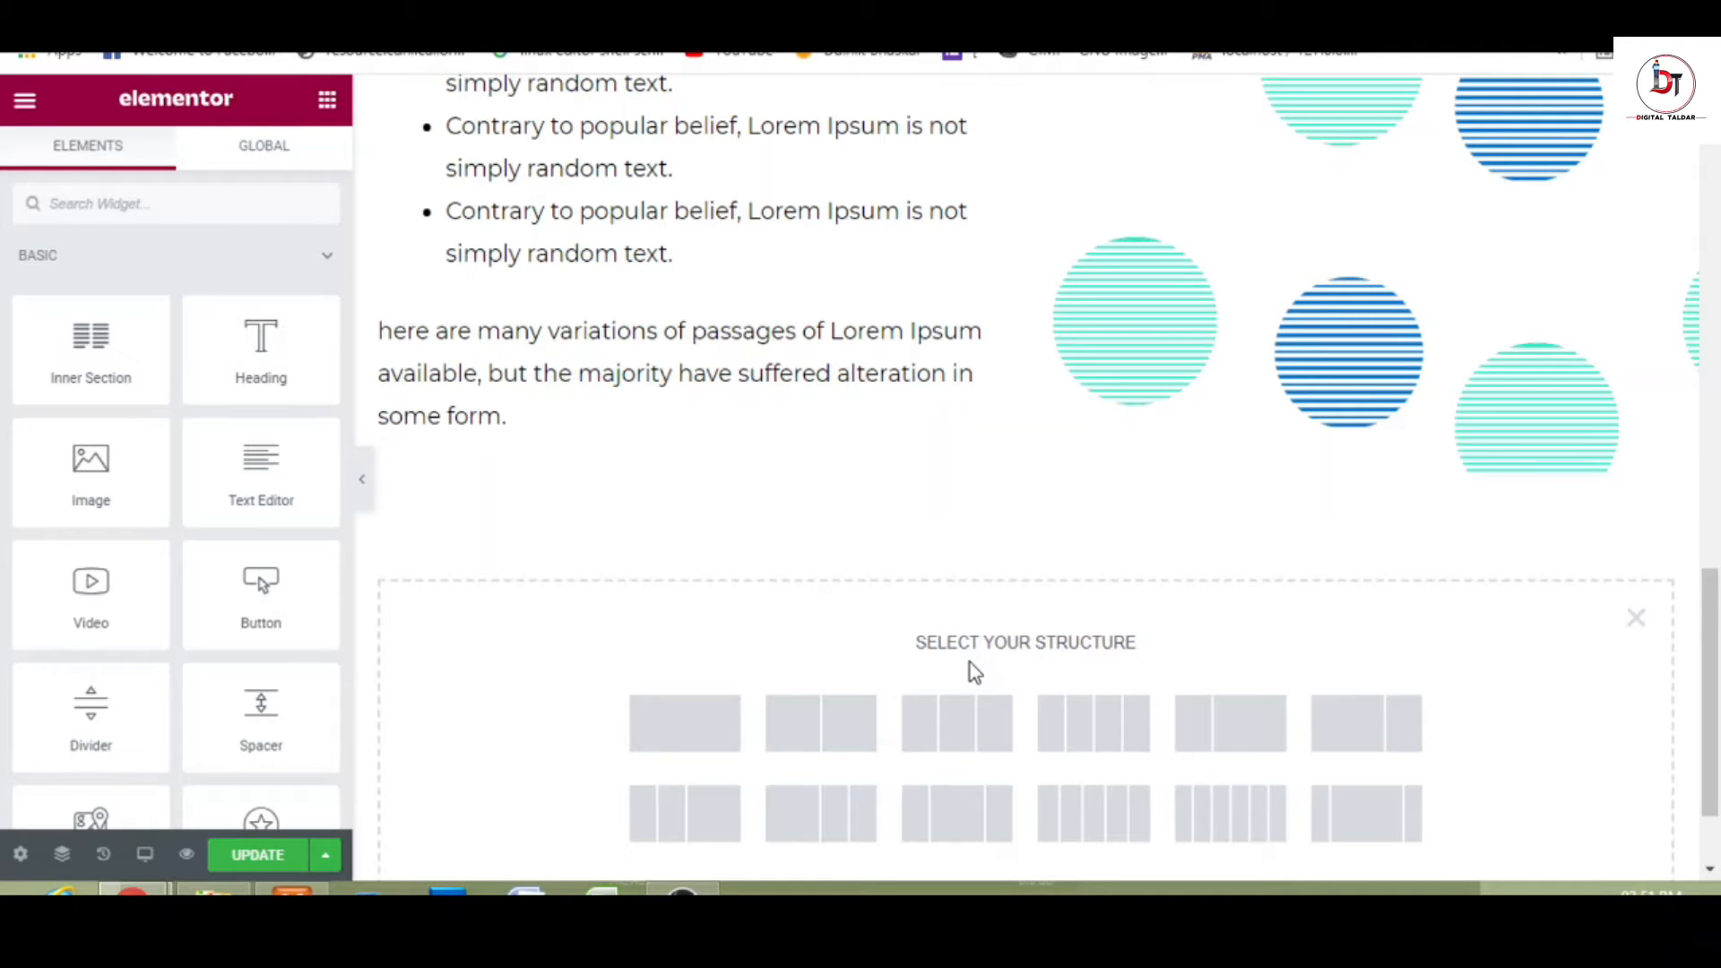
pyautogui.click(957, 731)
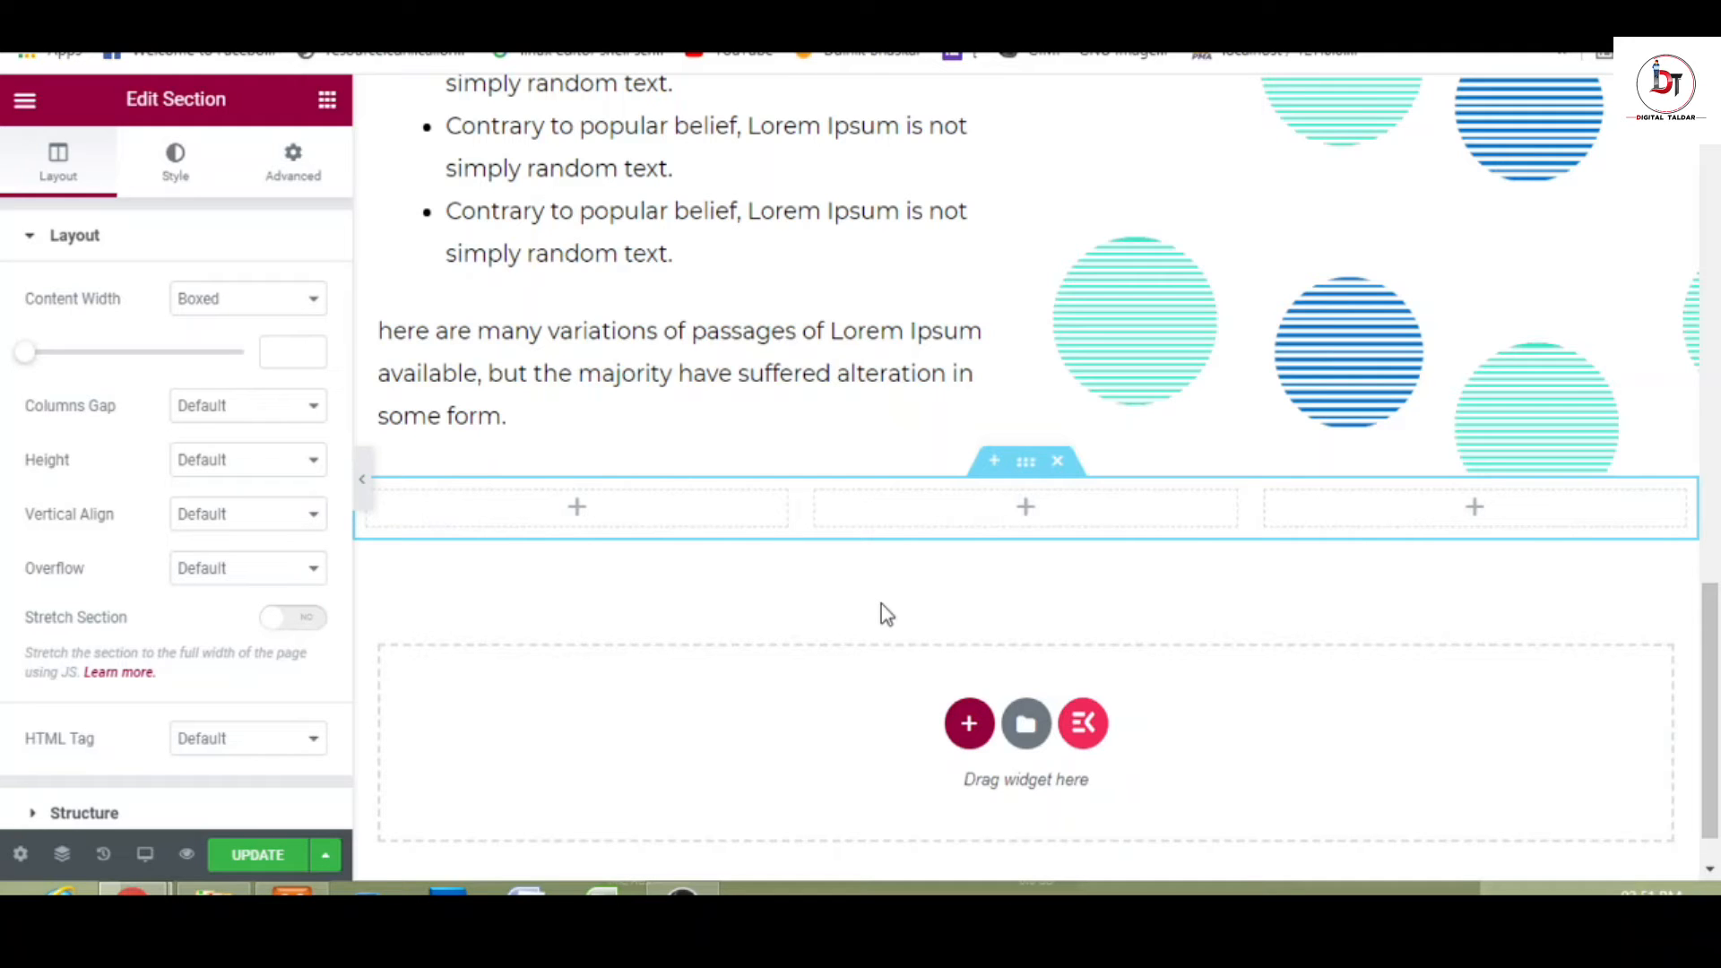
pyautogui.moveTo(1714, 674); pyautogui.dragTo(1716, 694)
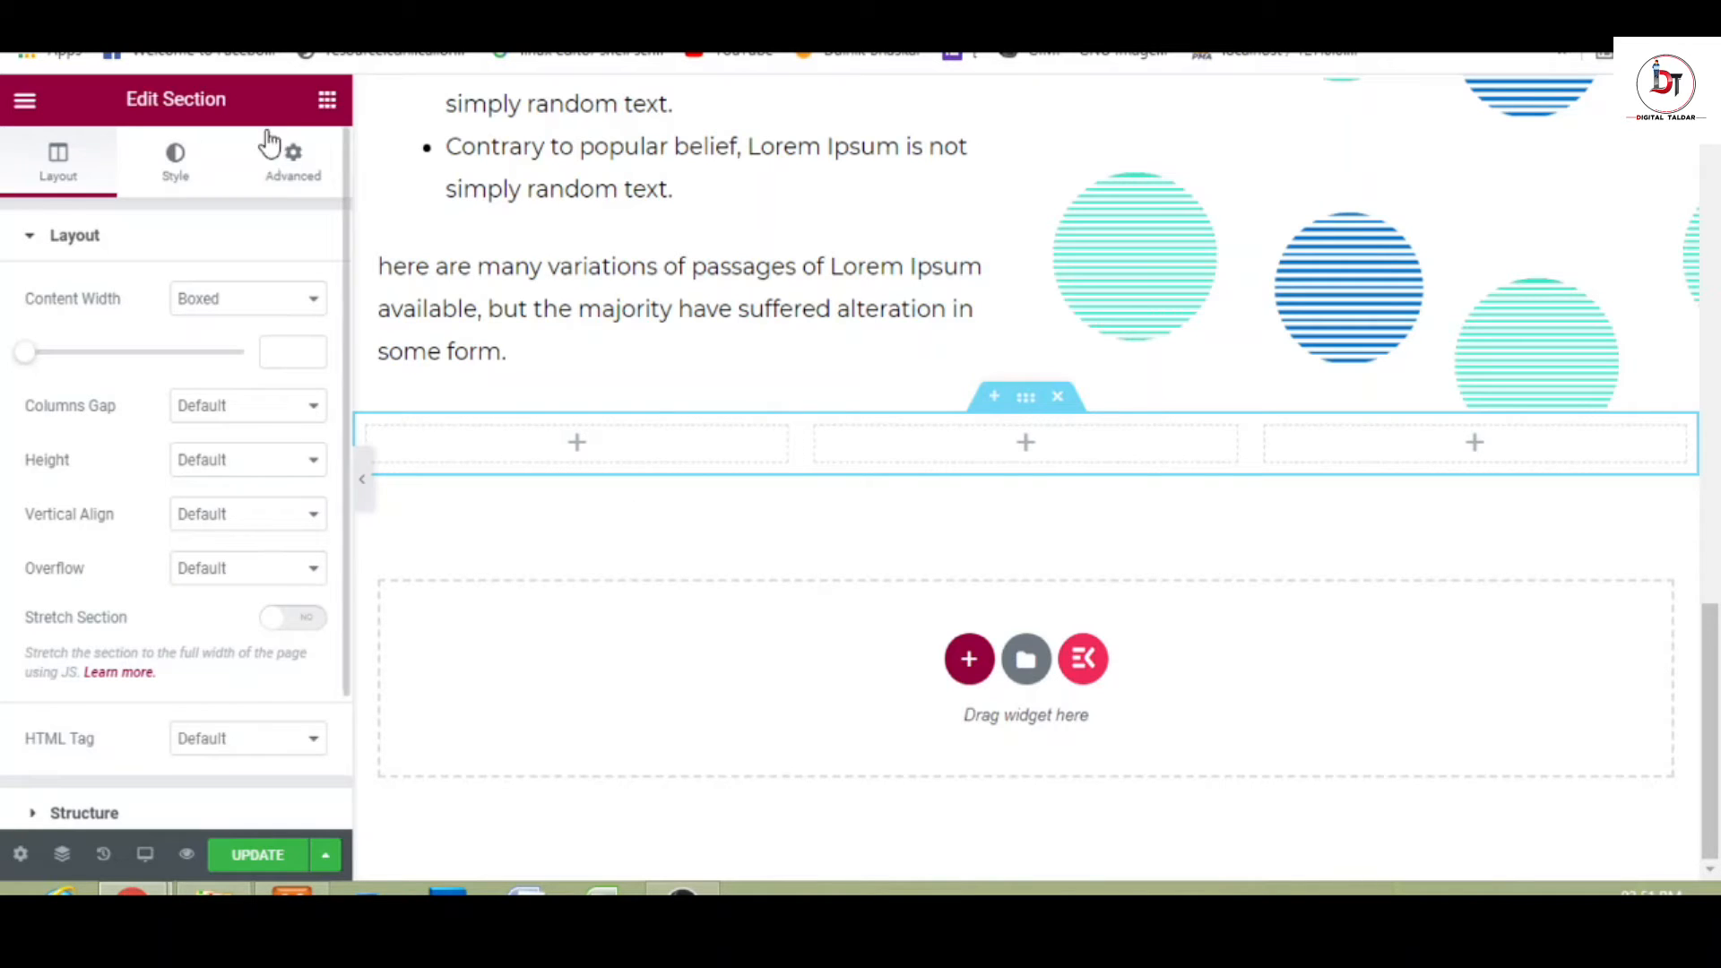
# - Find the Image Box widget by searching for "image" and add it to the first column of the new section
pyautogui.click(324, 117)
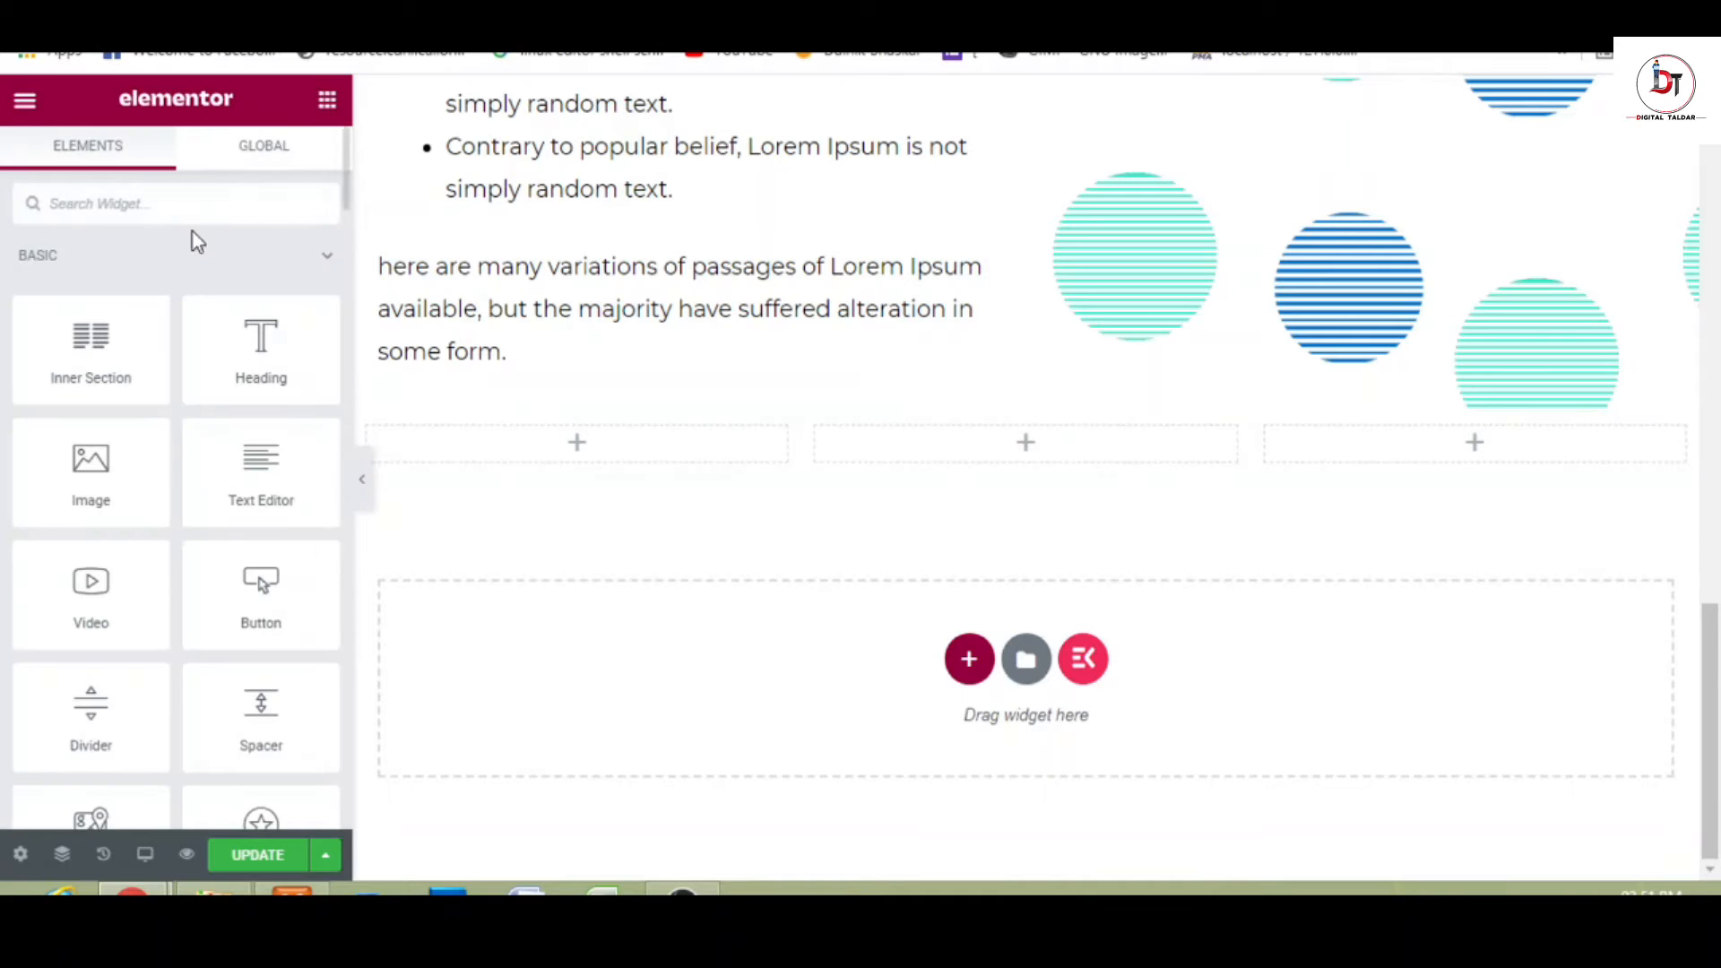
pyautogui.click(218, 212)
pyautogui.write('image')
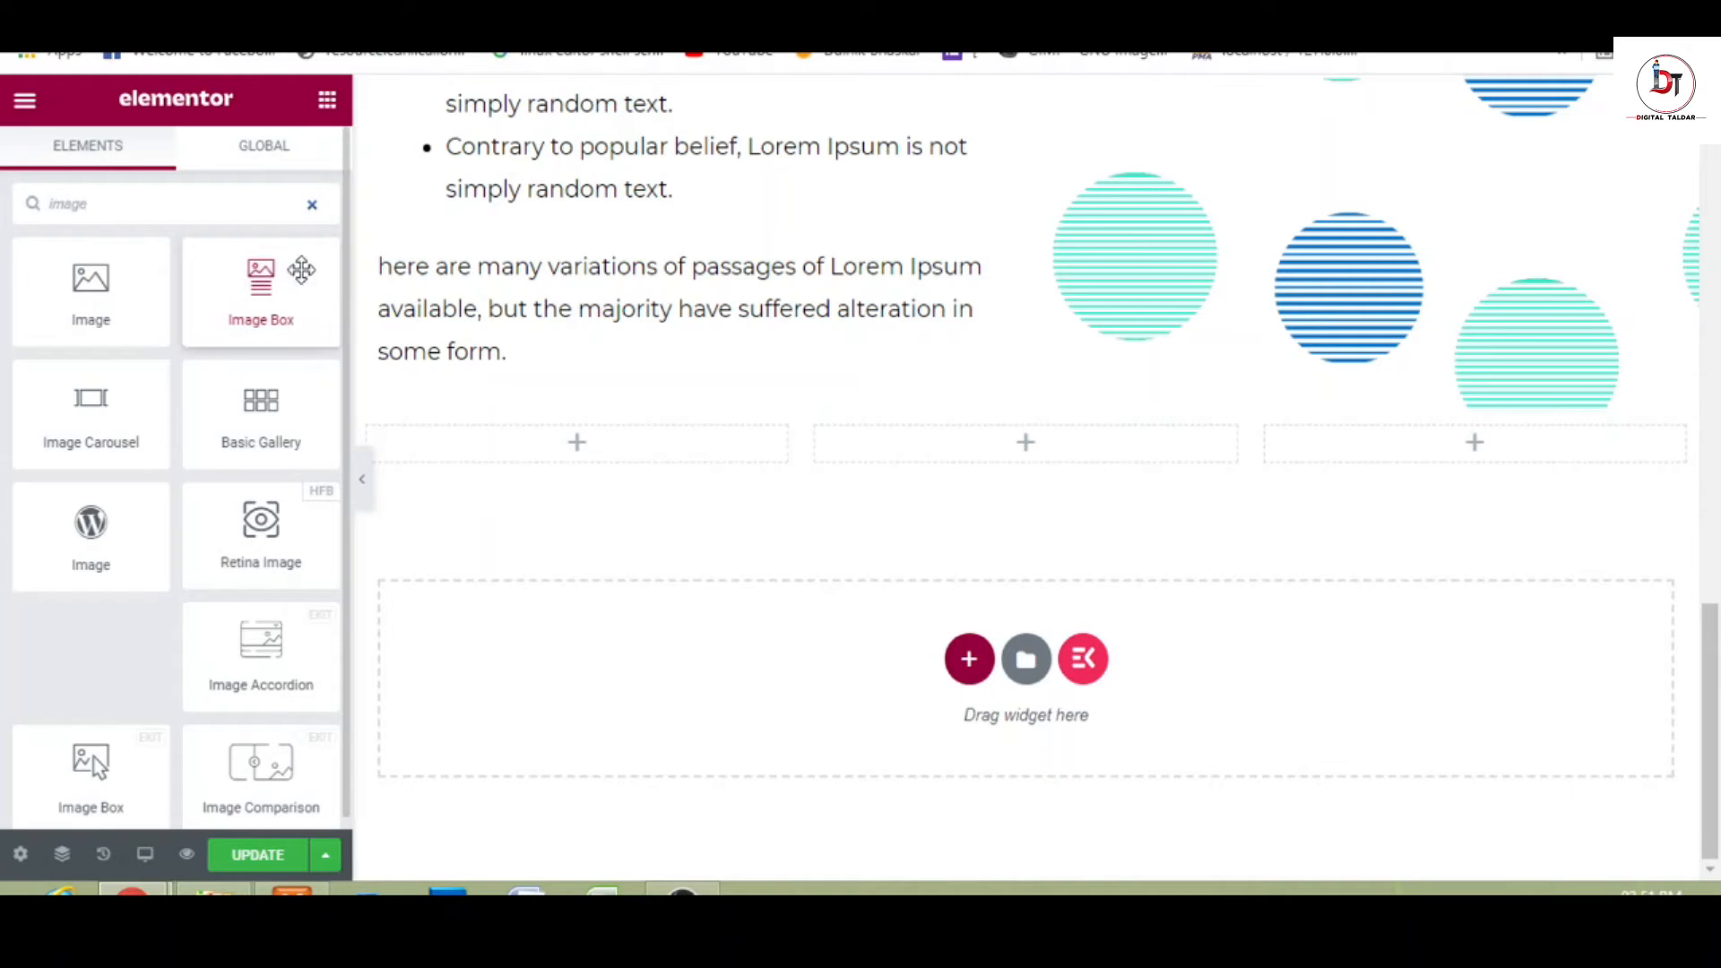
pyautogui.moveTo(272, 315); pyautogui.dragTo(502, 449)
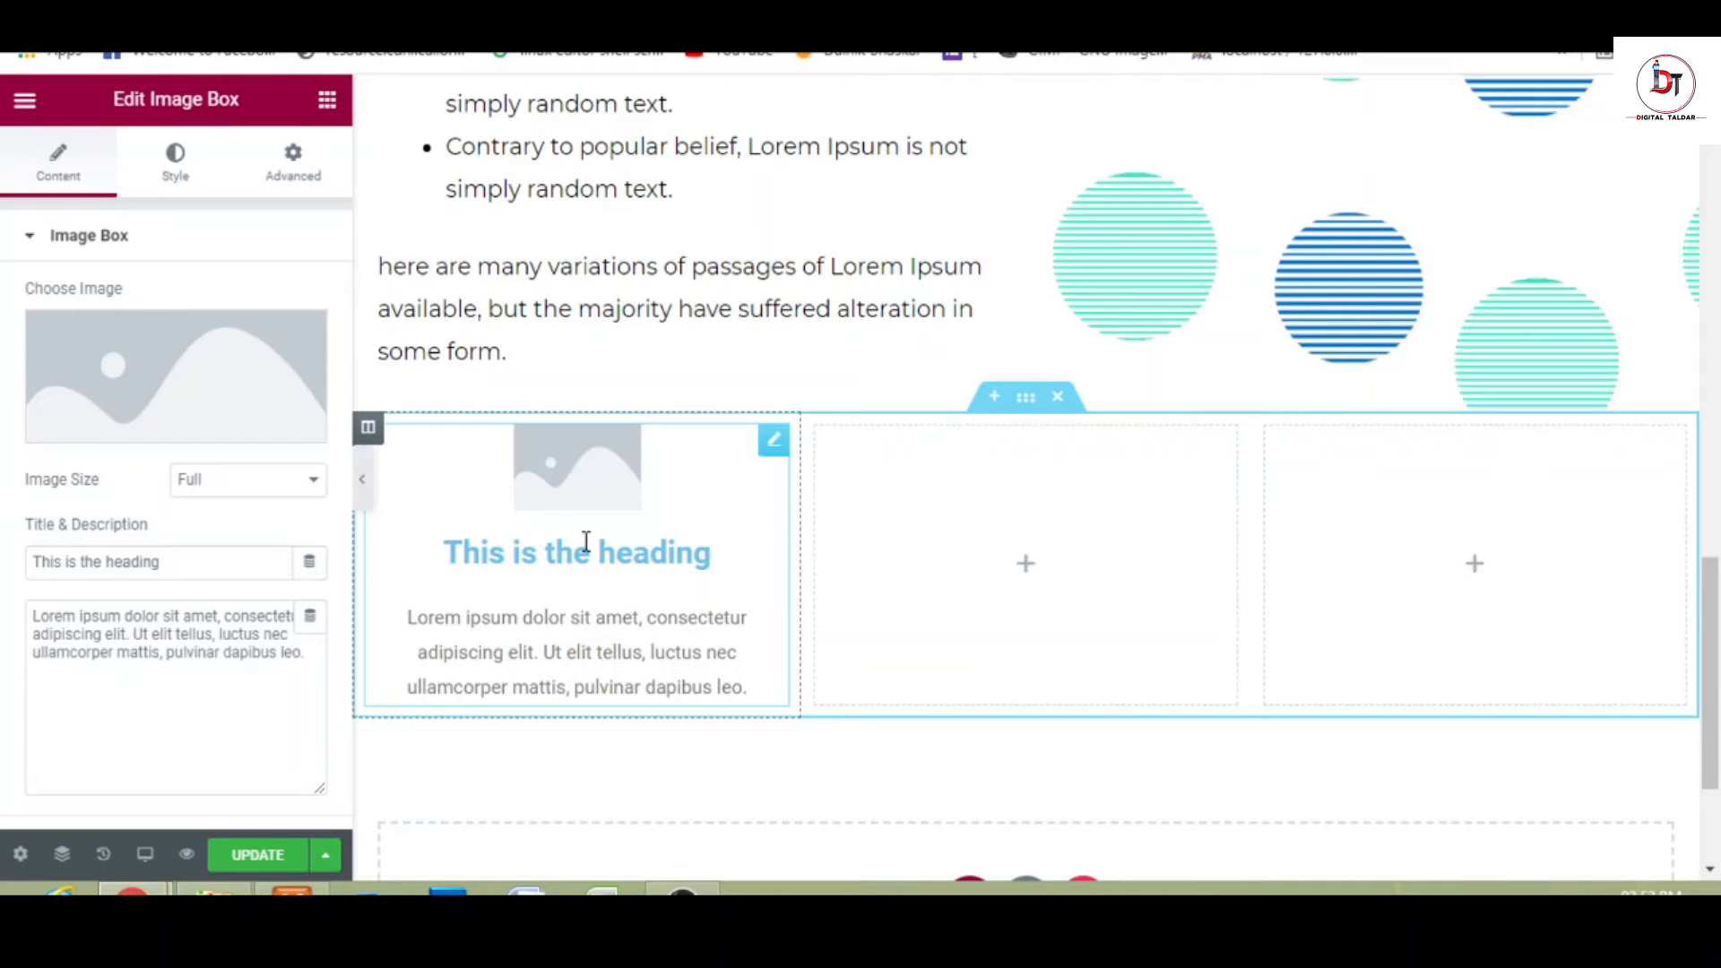
# - Replace the image box's placeholder picture with the green calendar image from the Media Library
pyautogui.click(142, 354)
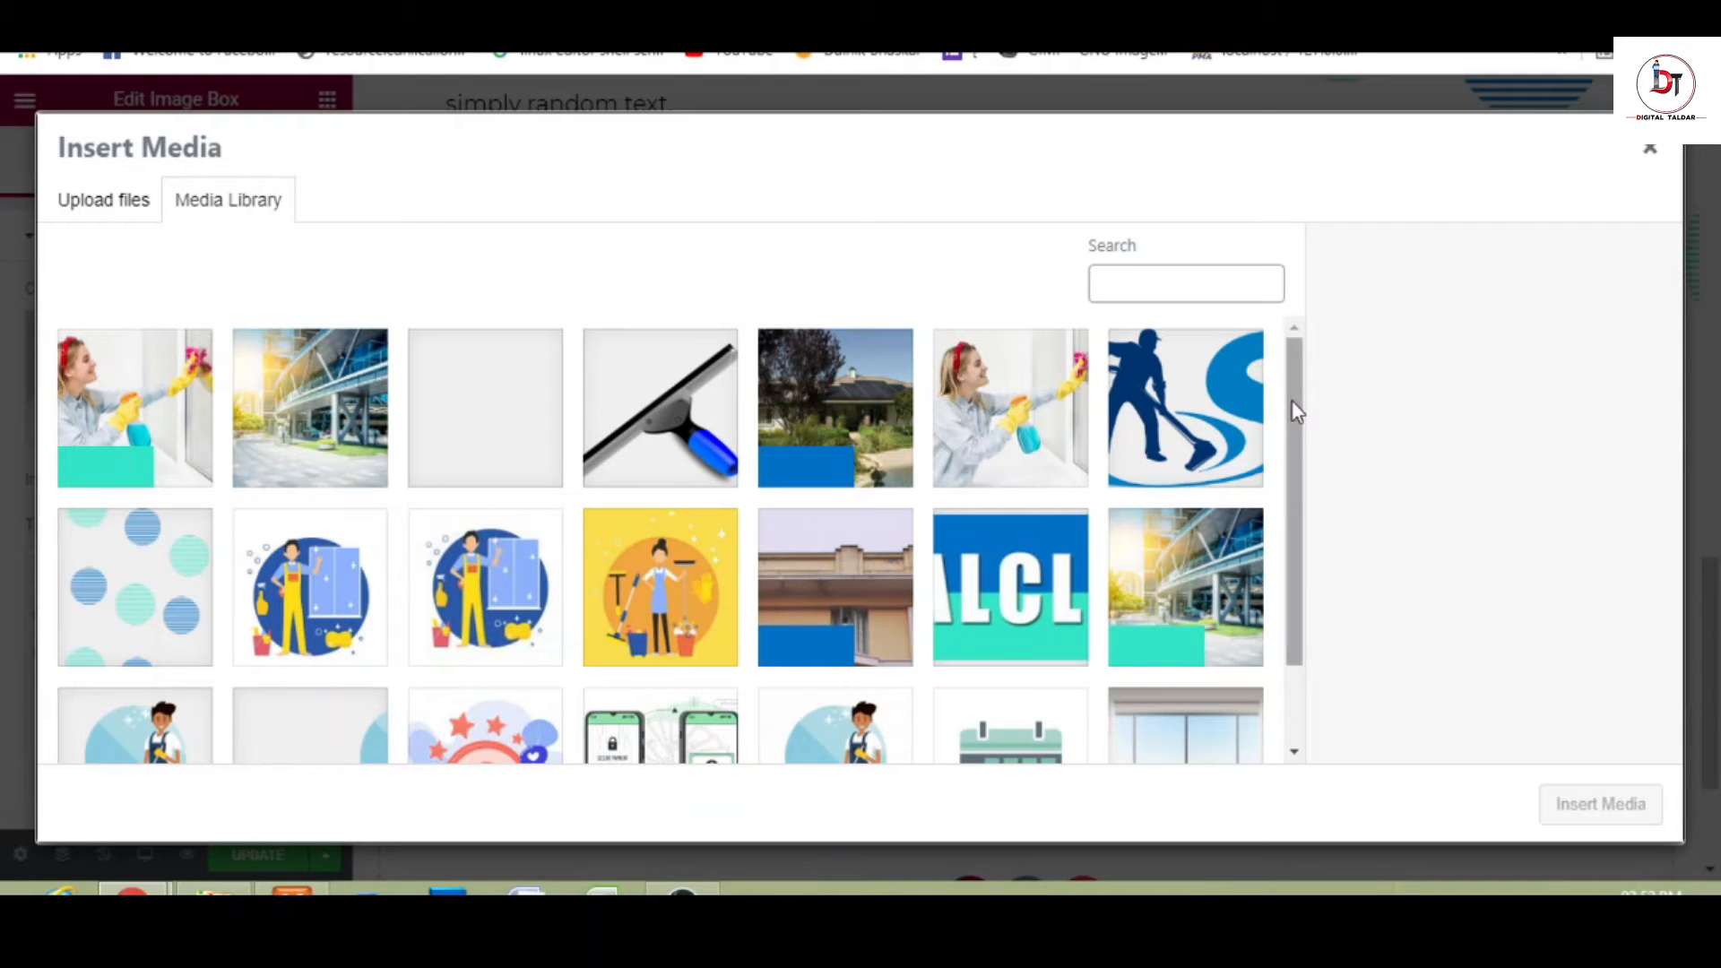
pyautogui.moveTo(1295, 411); pyautogui.dragTo(1303, 578)
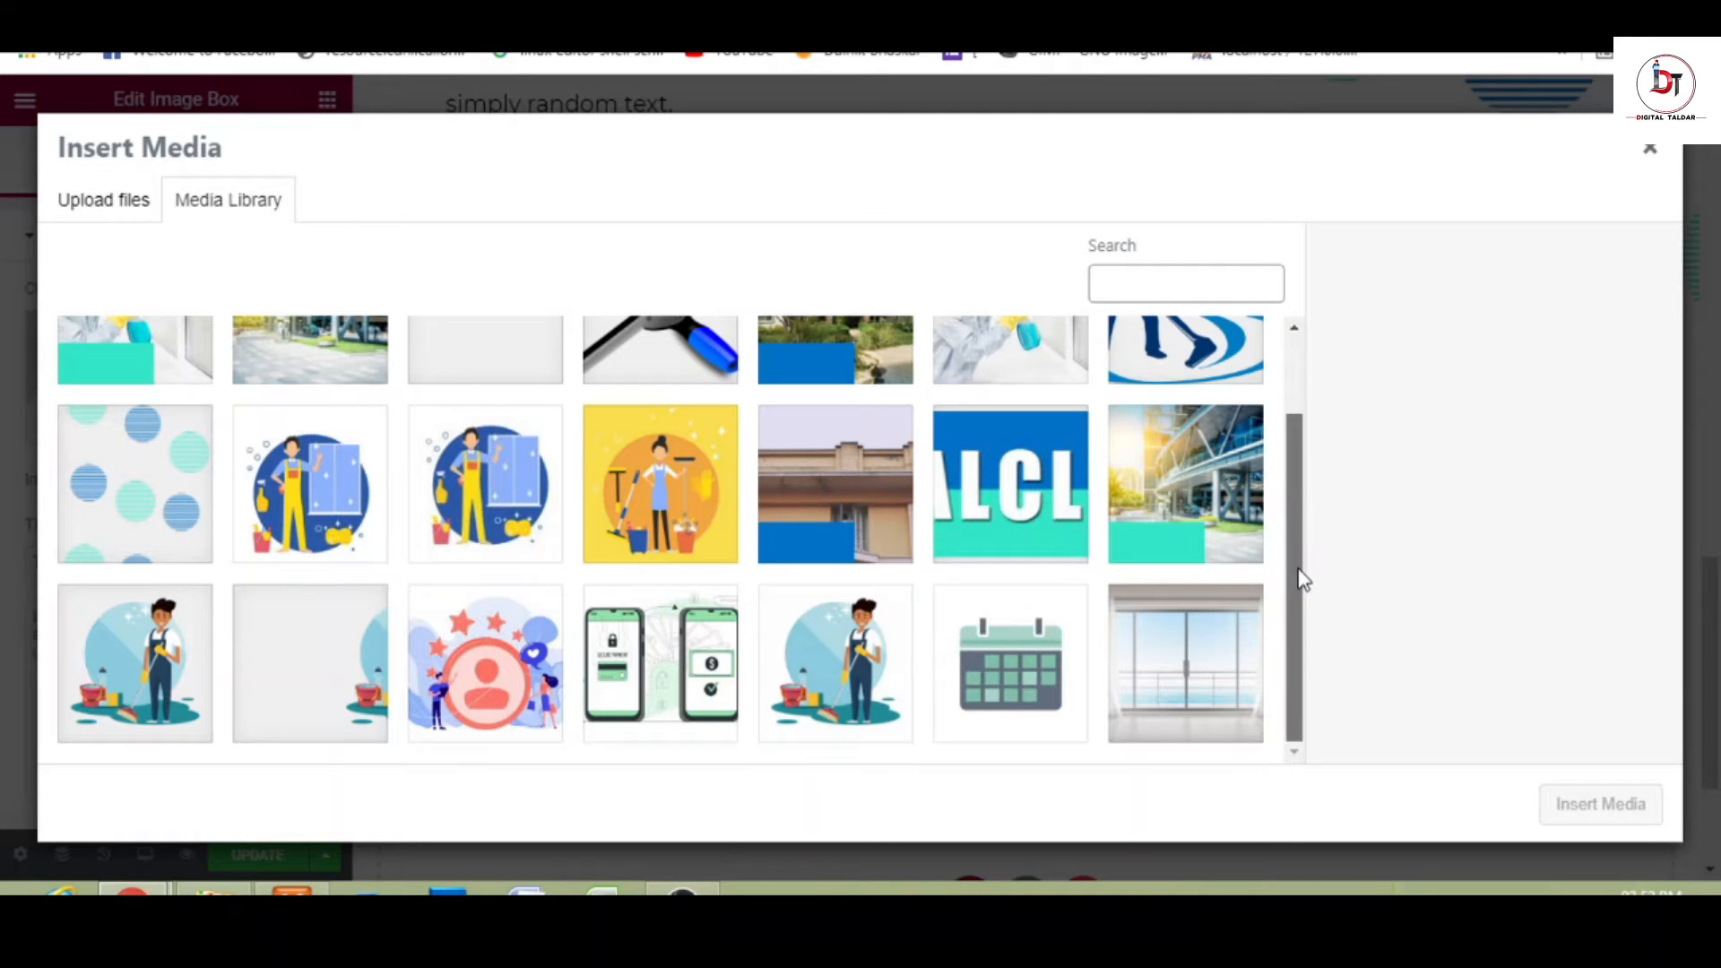
pyautogui.moveTo(1299, 545); pyautogui.dragTo(1294, 803)
pyautogui.click(1029, 681)
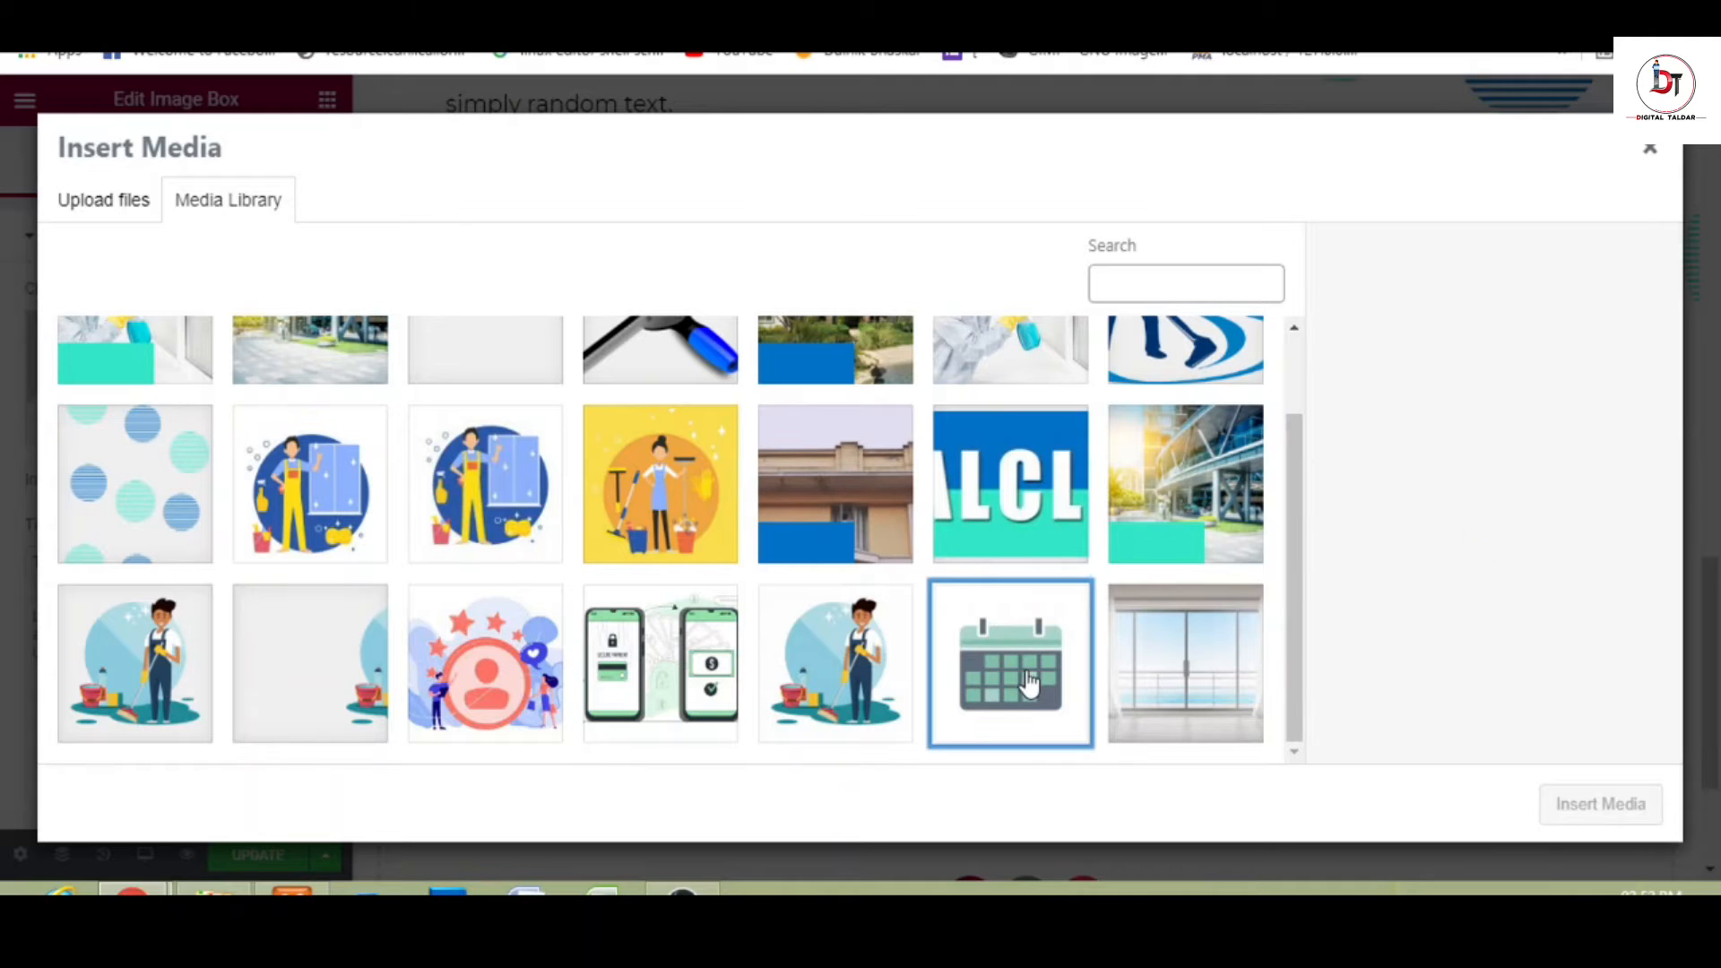
pyautogui.click(1568, 820)
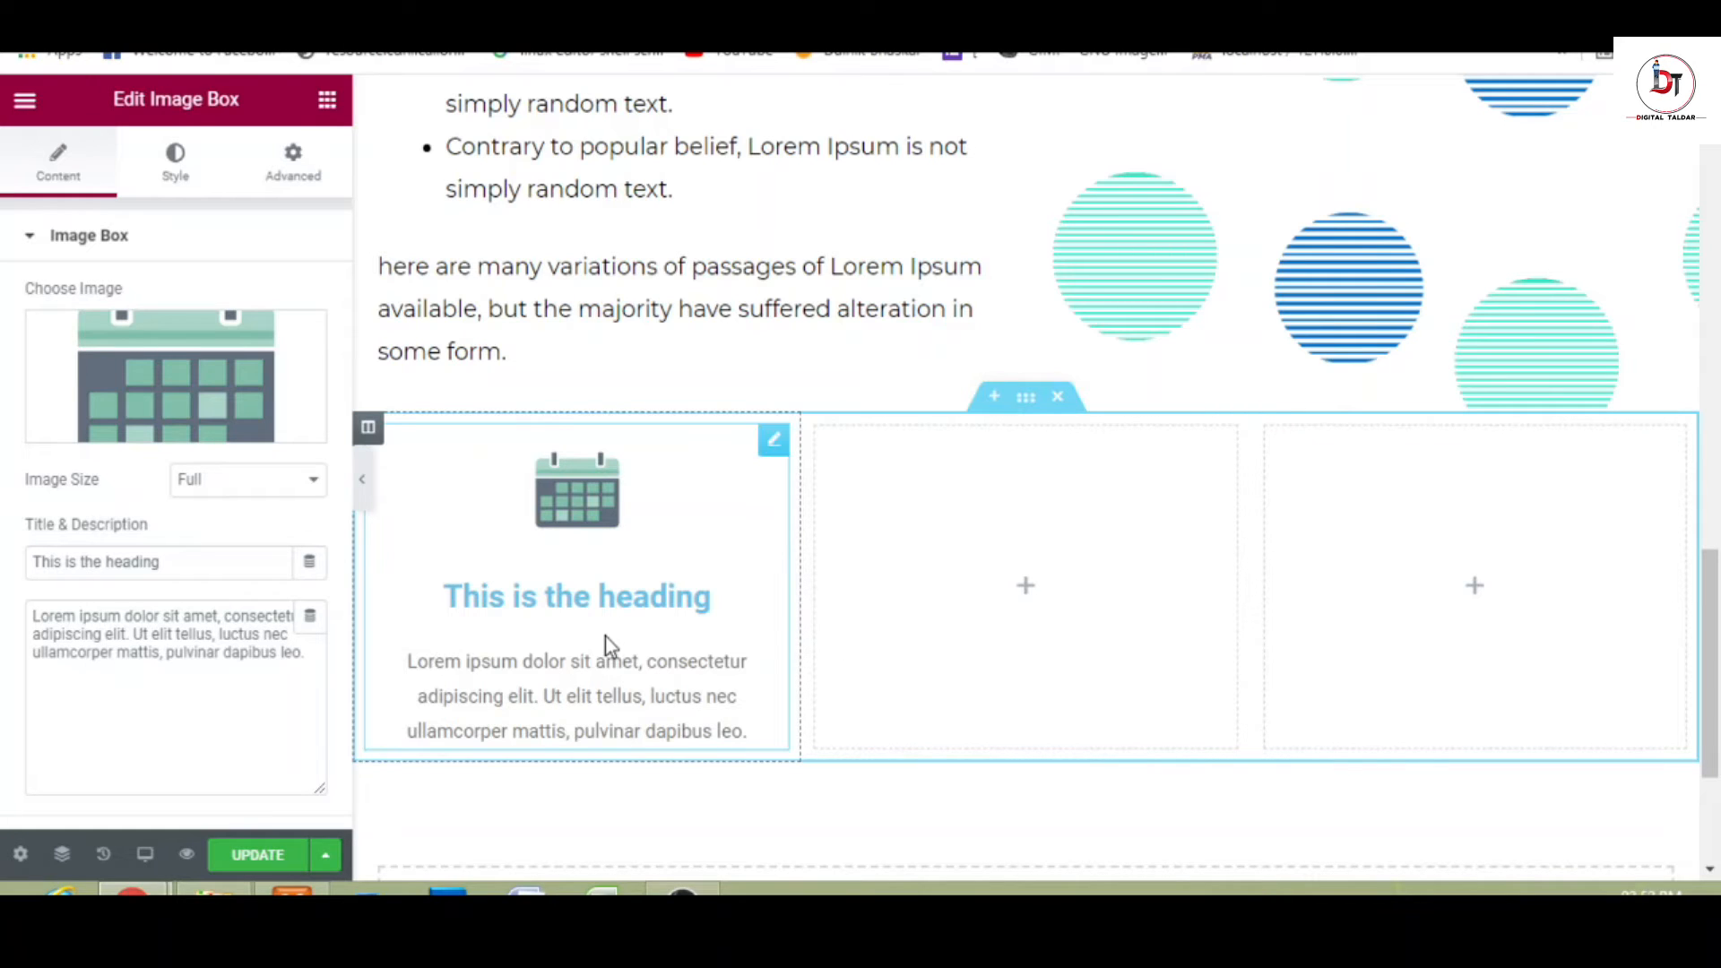
# - Change the image box title to "Day Before Notification"
pyautogui.click(176, 571)
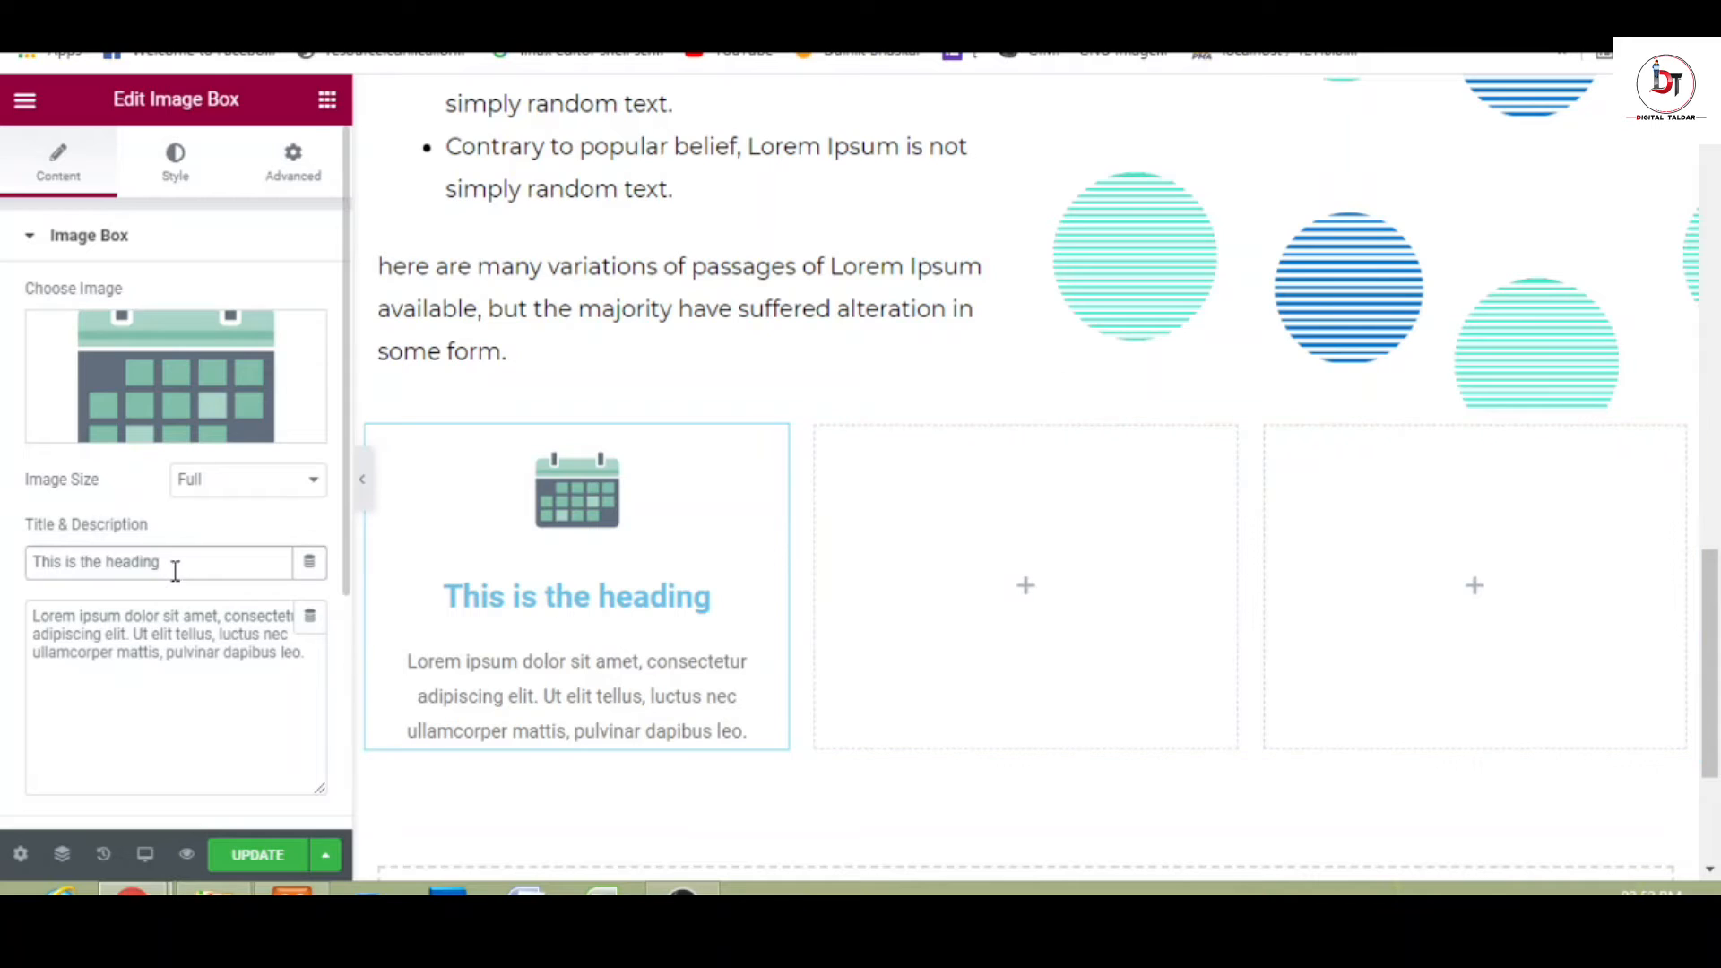
pyautogui.moveTo(176, 571); pyautogui.dragTo(11, 566)
pyautogui.write('Day Before Notification')
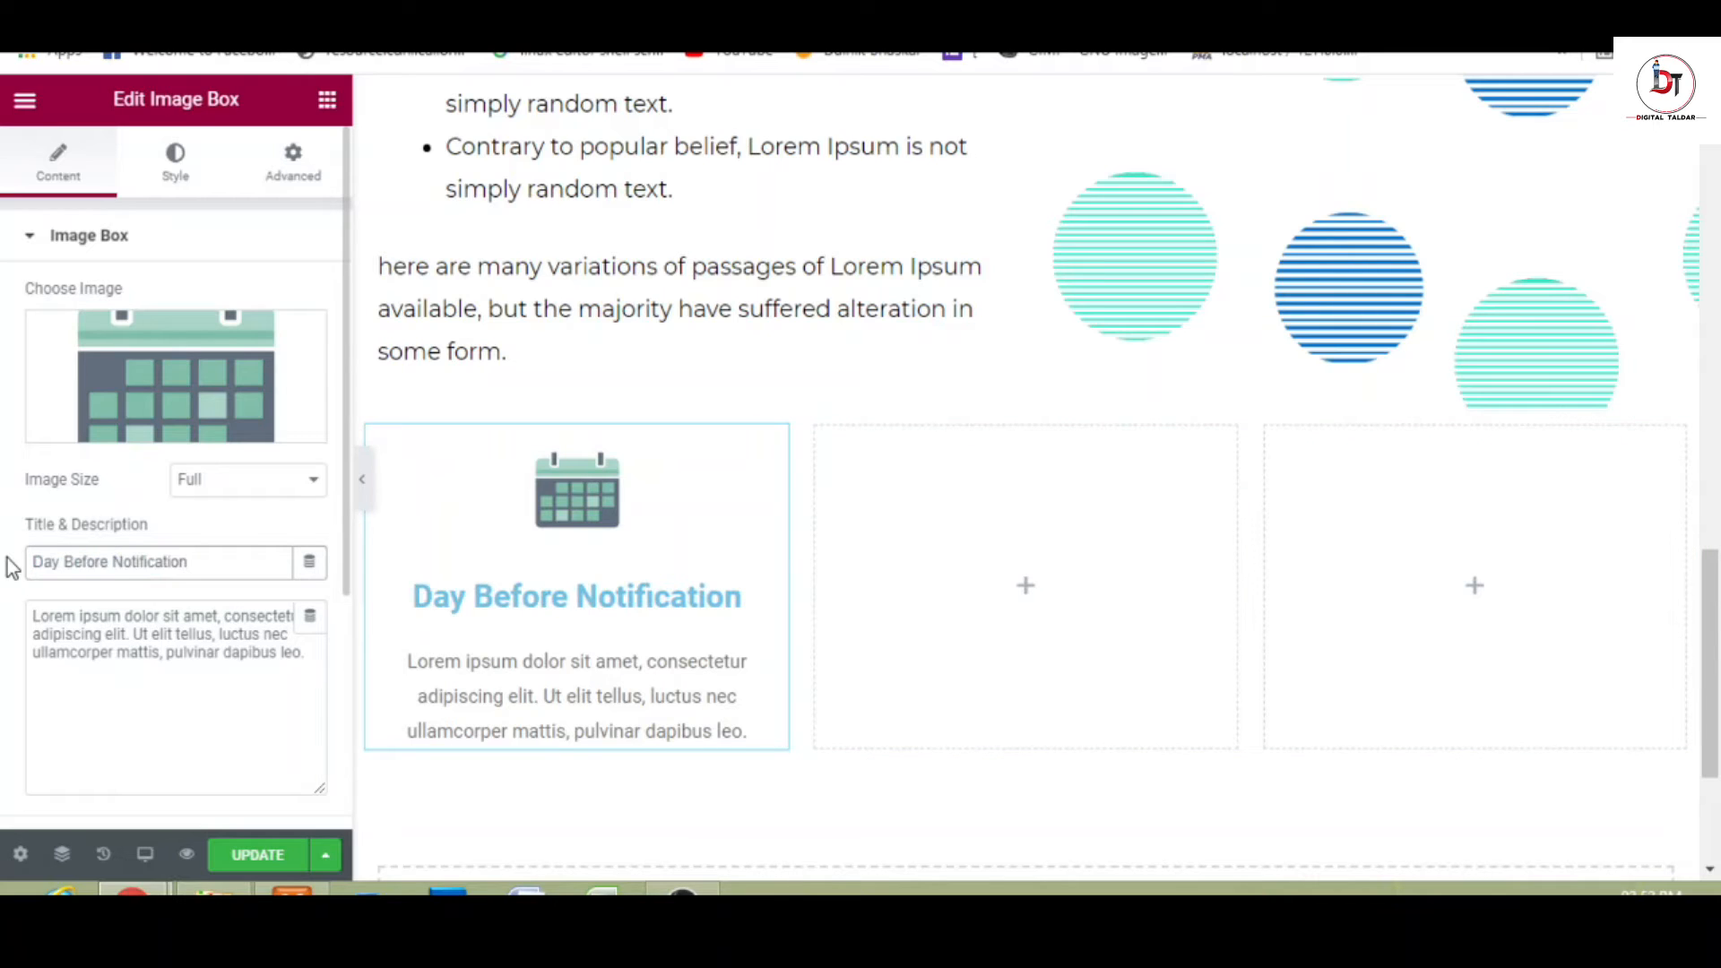
# - Replace the image box description with "There are many variations of passages of Lorem Ipsum available, but the majority have suffered alteration in some form"
pyautogui.click(102, 664)
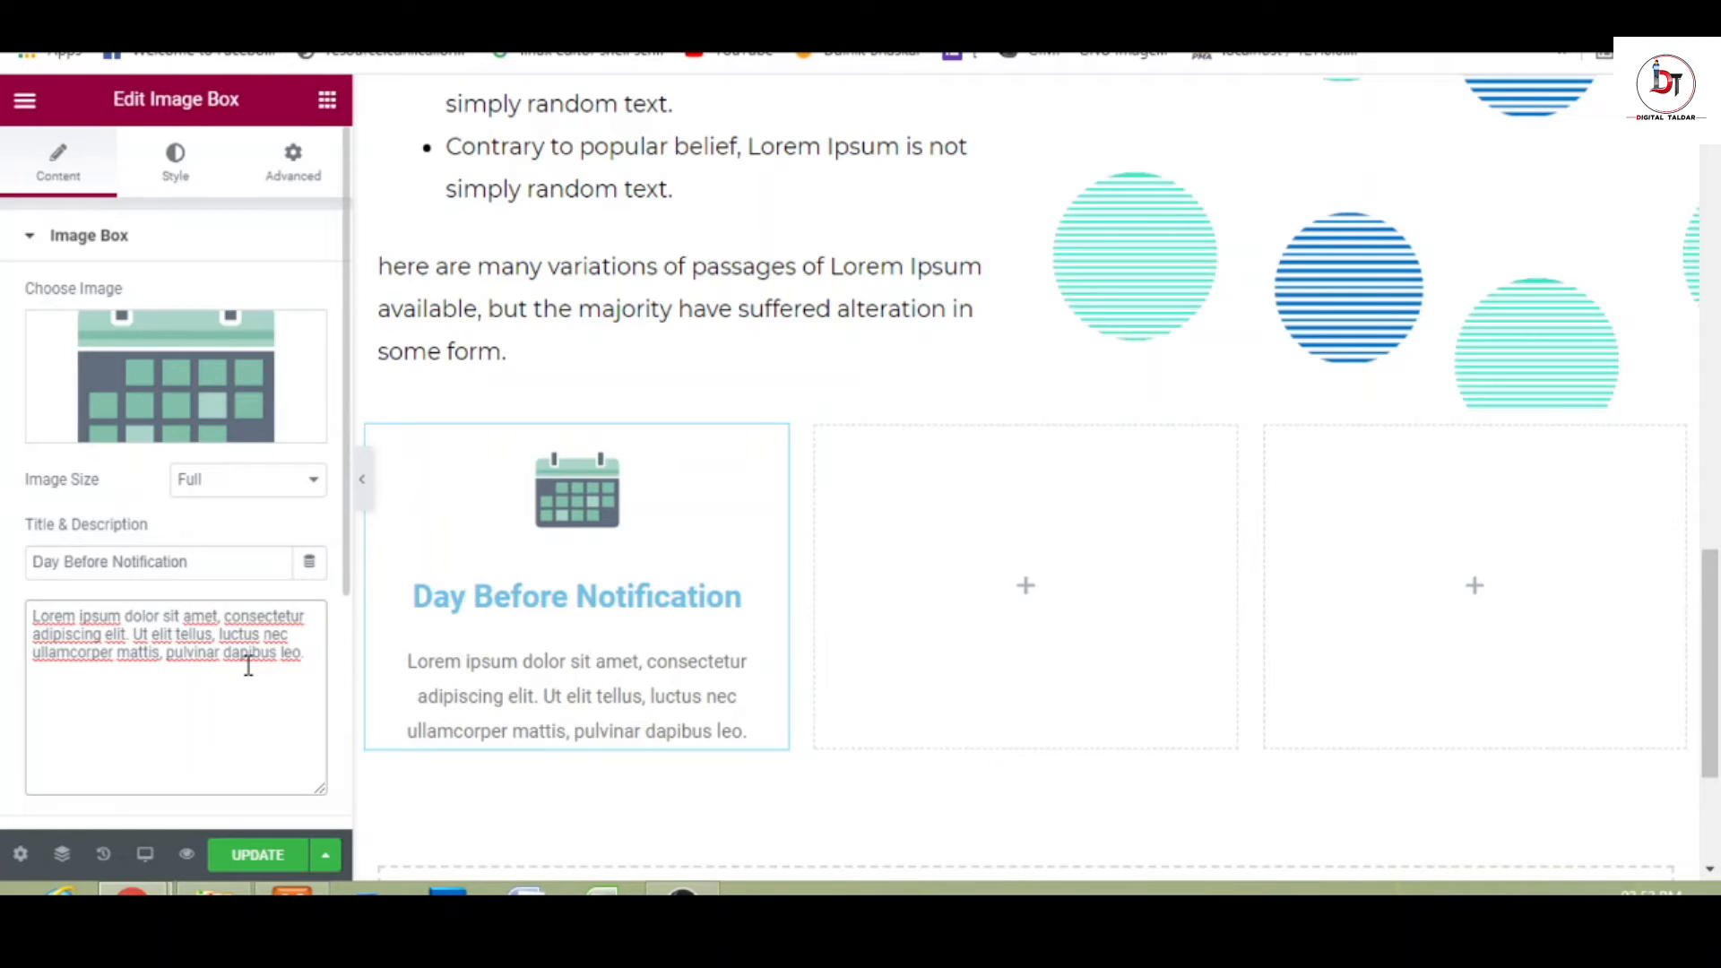
pyautogui.hotkey('ctrl', 'a')
pyautogui.write('There are many variations of passages of Lorem Ipsum available, but the majority have suffered alteration in some form')
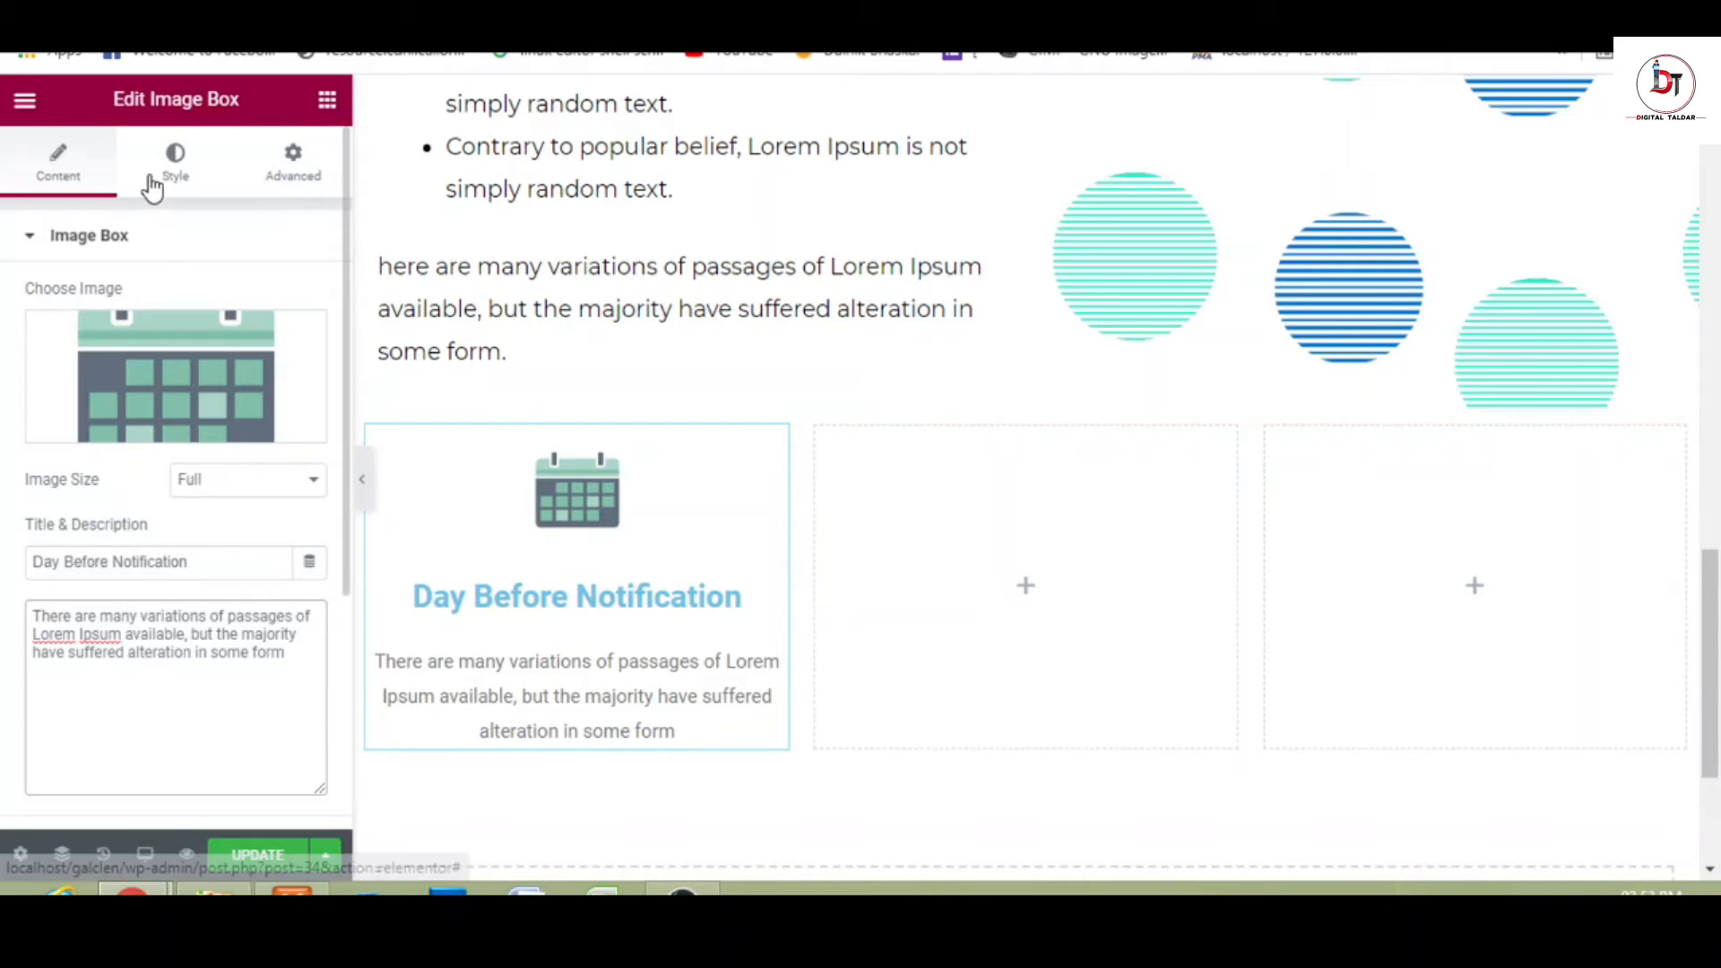
# - Open the style settings of the first column and choose the Classic background type
pyautogui.click(146, 236)
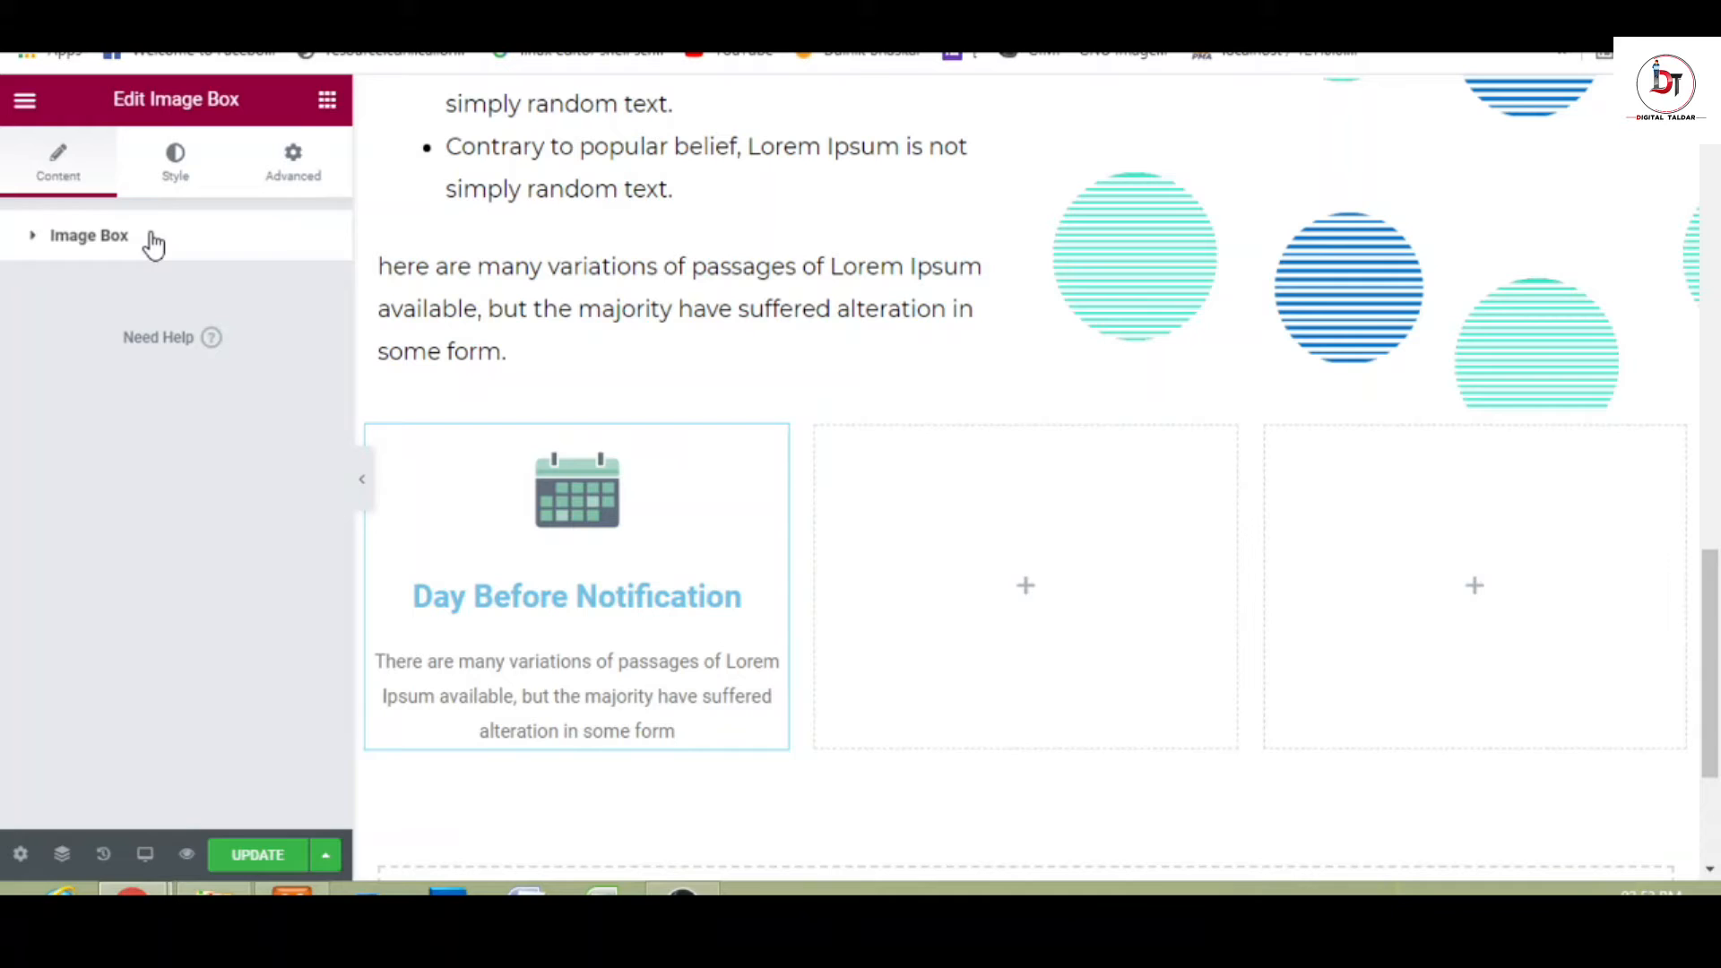
pyautogui.click(177, 188)
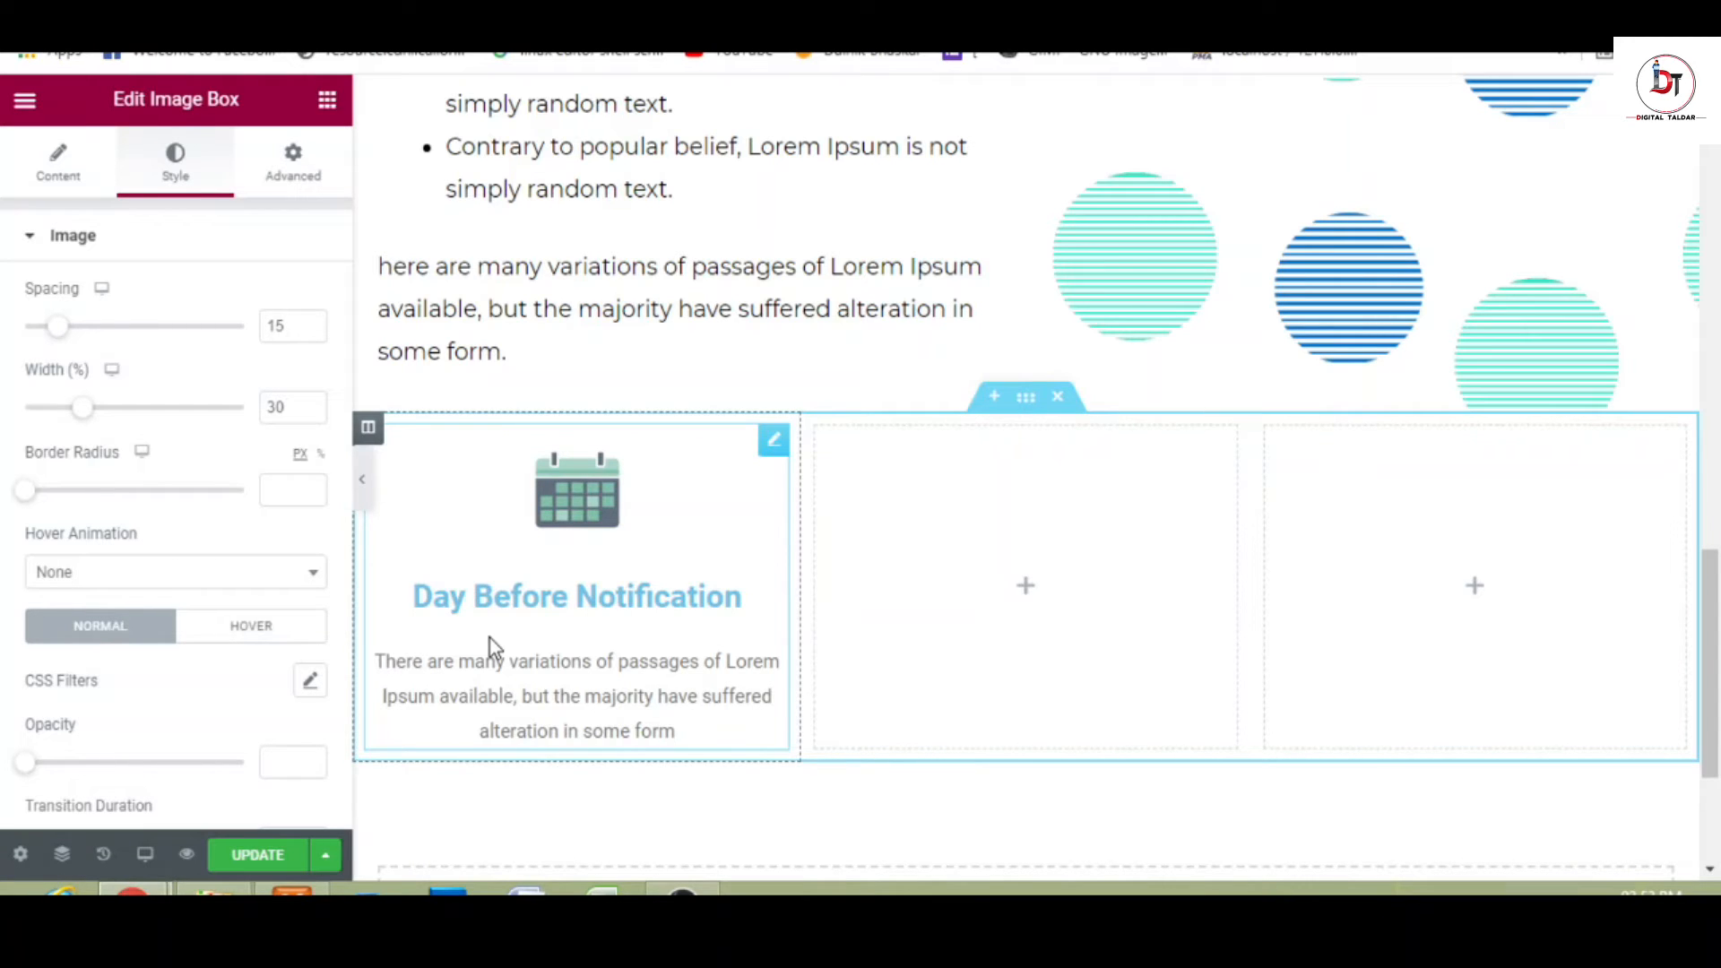
pyautogui.click(368, 429)
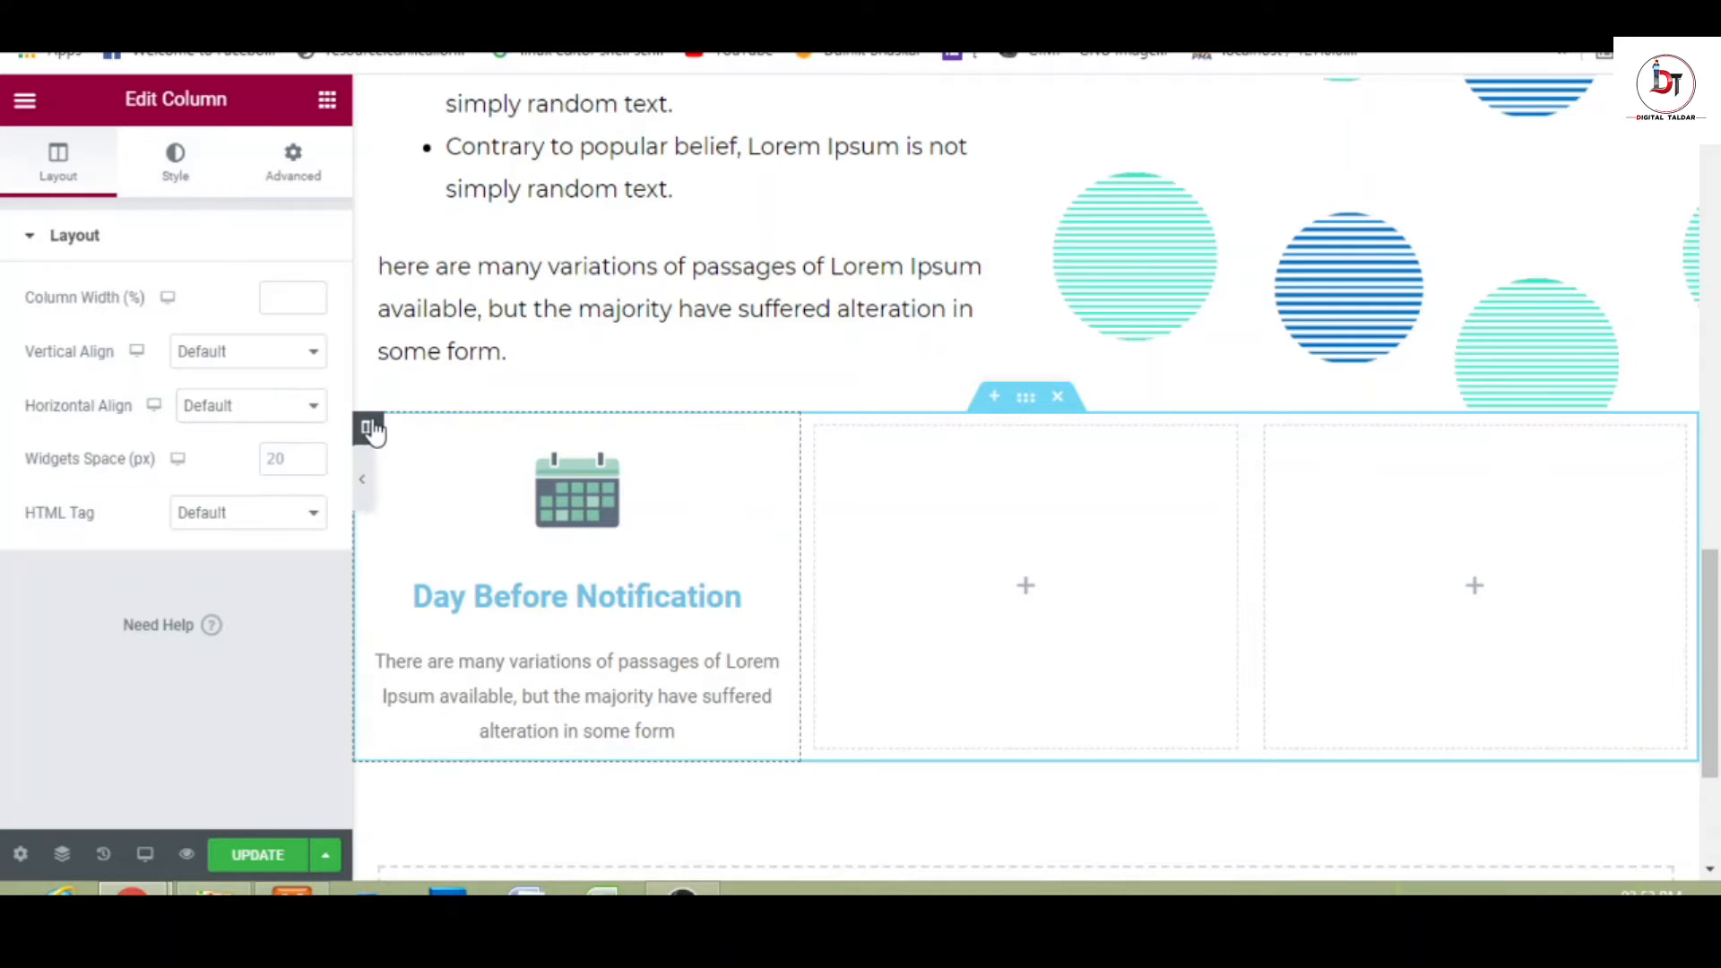
pyautogui.click(176, 164)
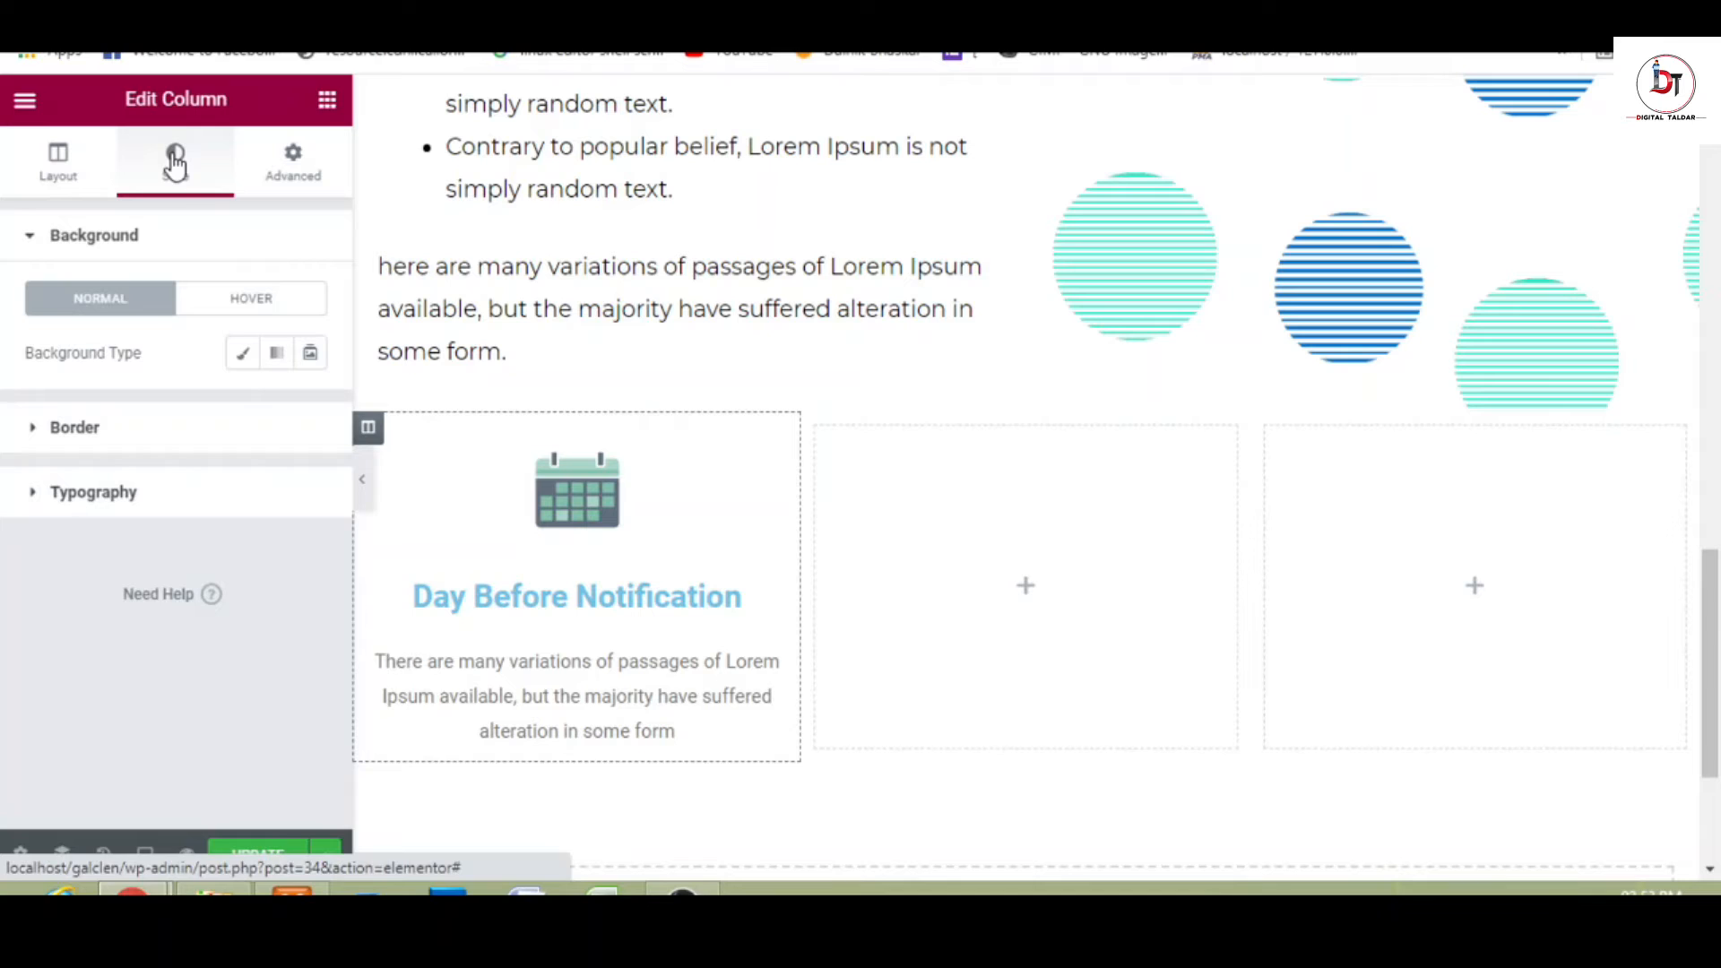
pyautogui.click(242, 359)
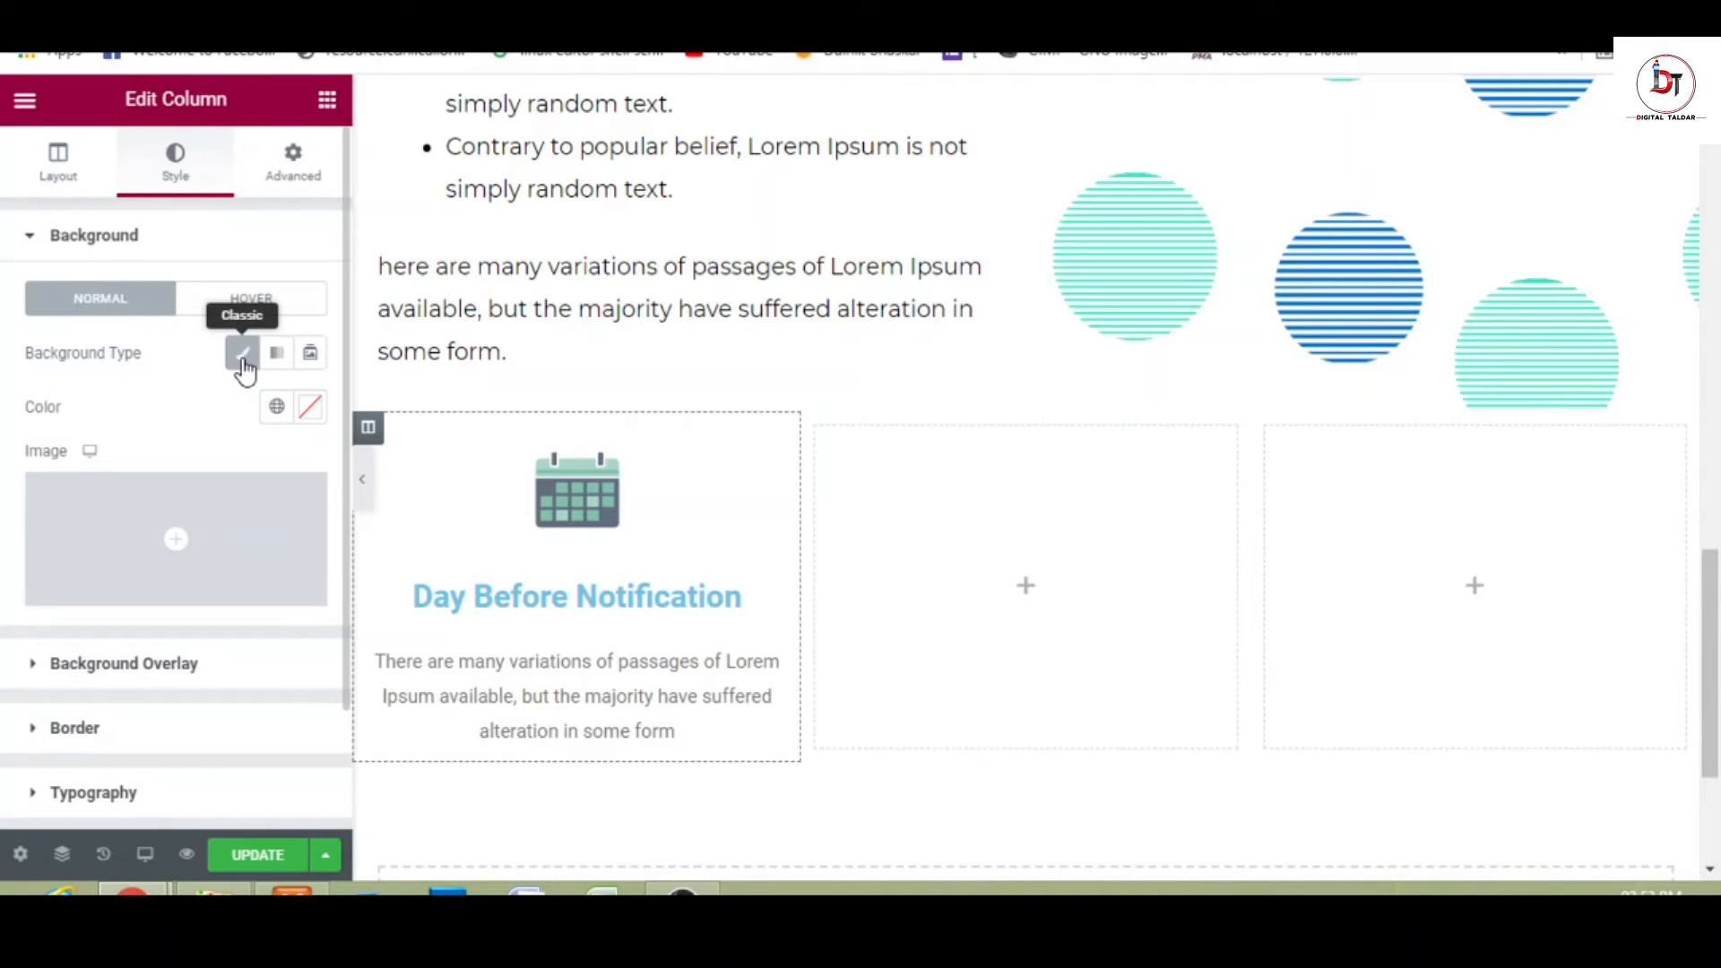
# - Copy the hex code 016fc5 of the blue swatch in the browser colour picker extension's color history
pyautogui.click(1467, 20)
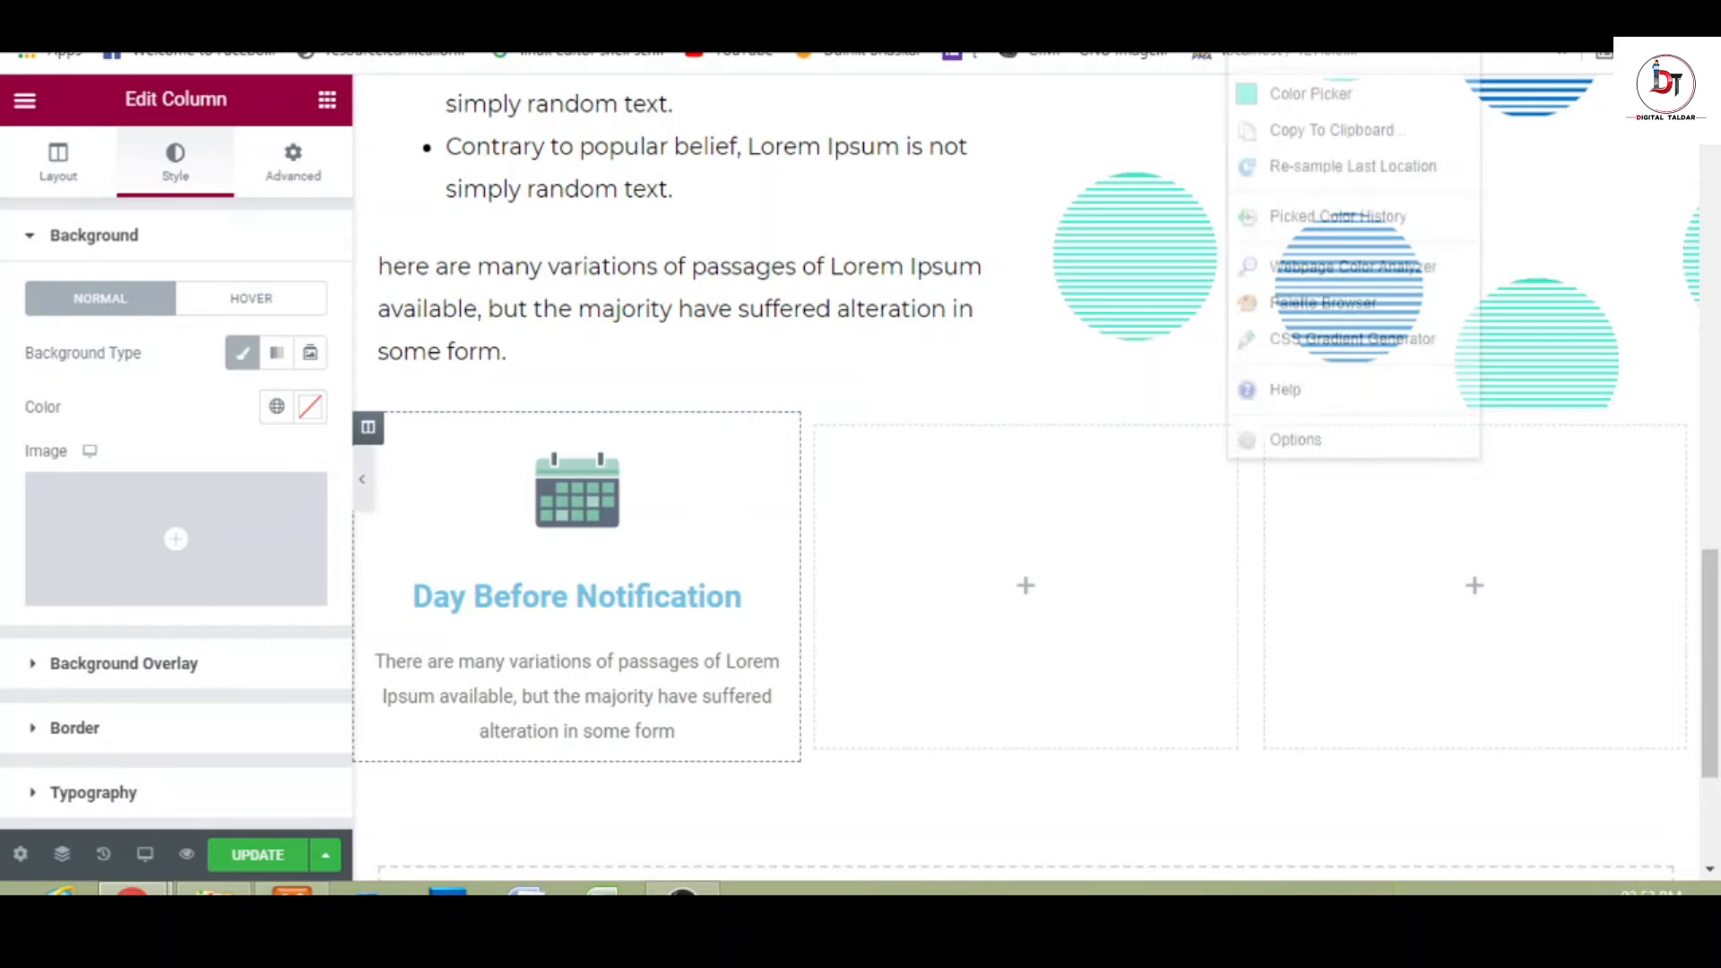
pyautogui.click(1398, 109)
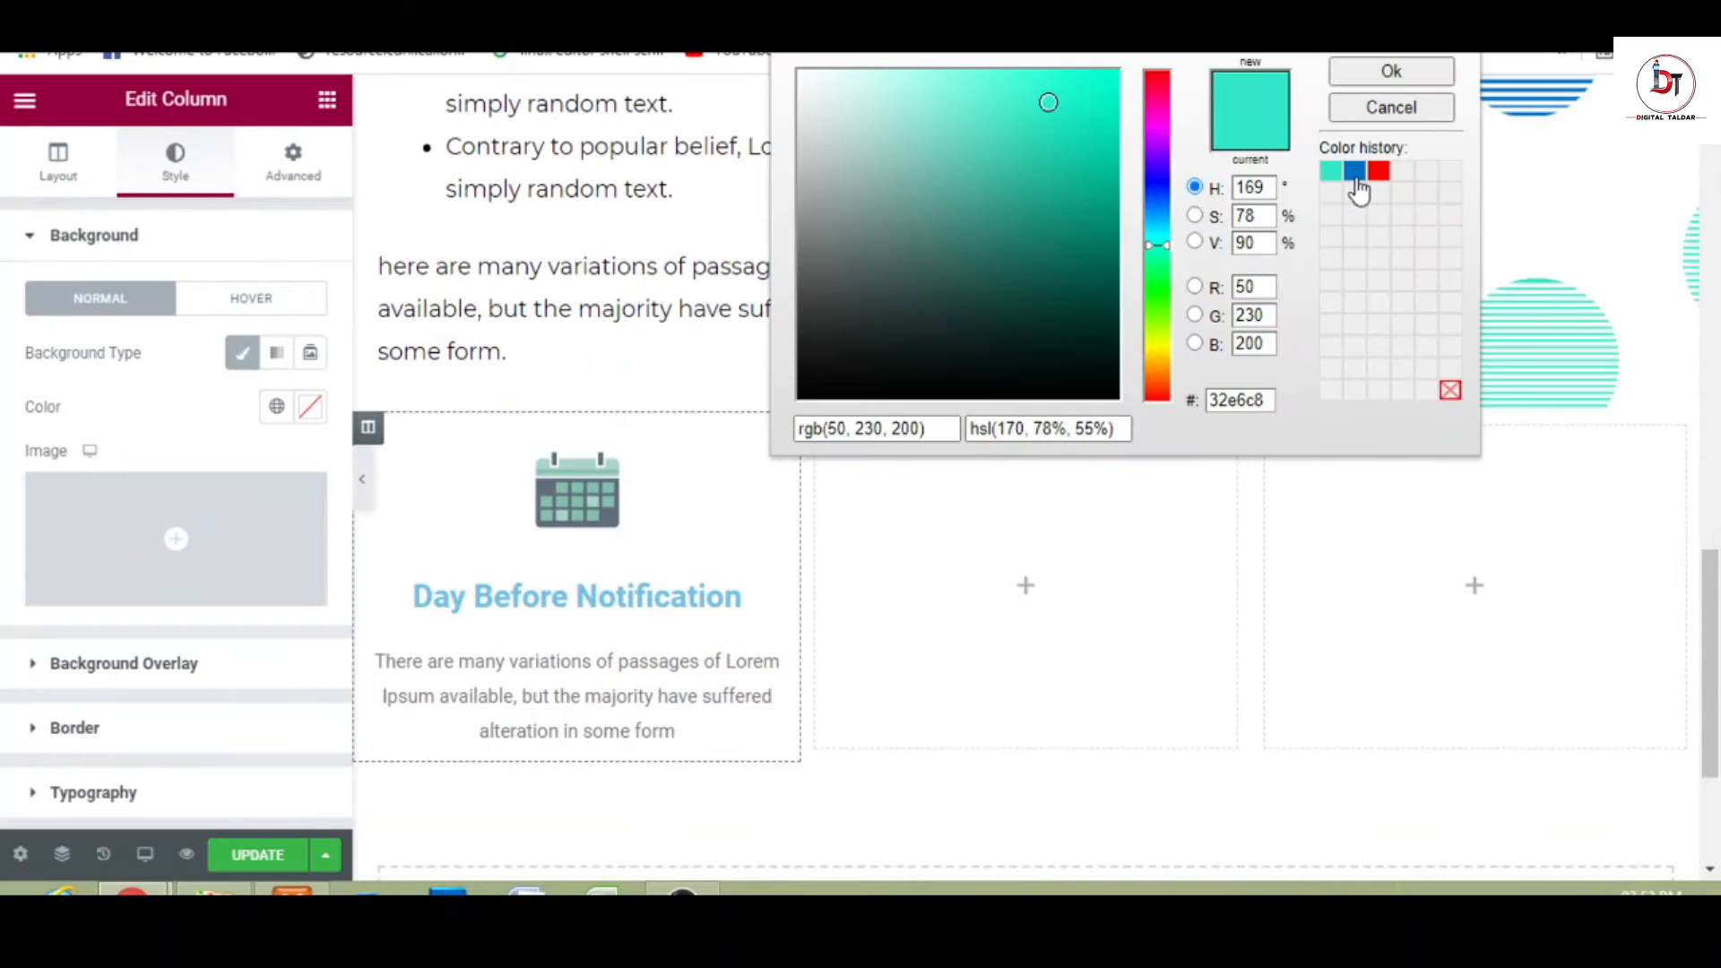
pyautogui.click(1355, 176)
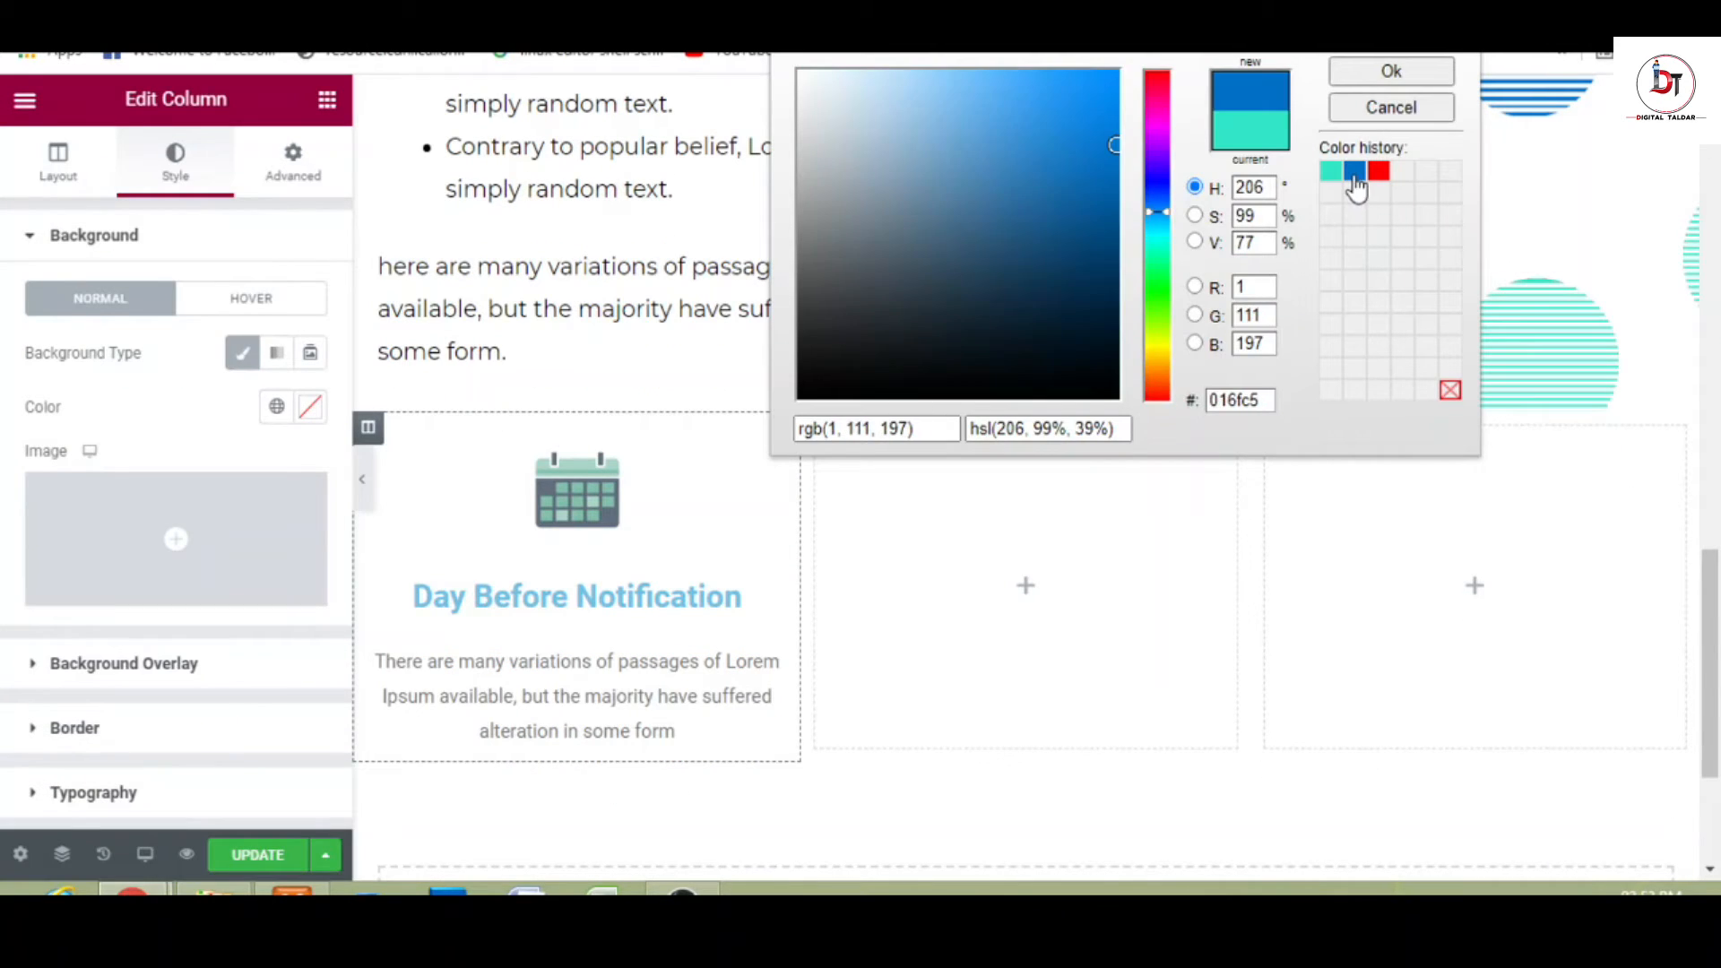
pyautogui.doubleClick(1239, 401)
pyautogui.hotkey('ctrl', 'c')
pyautogui.click(716, 361)
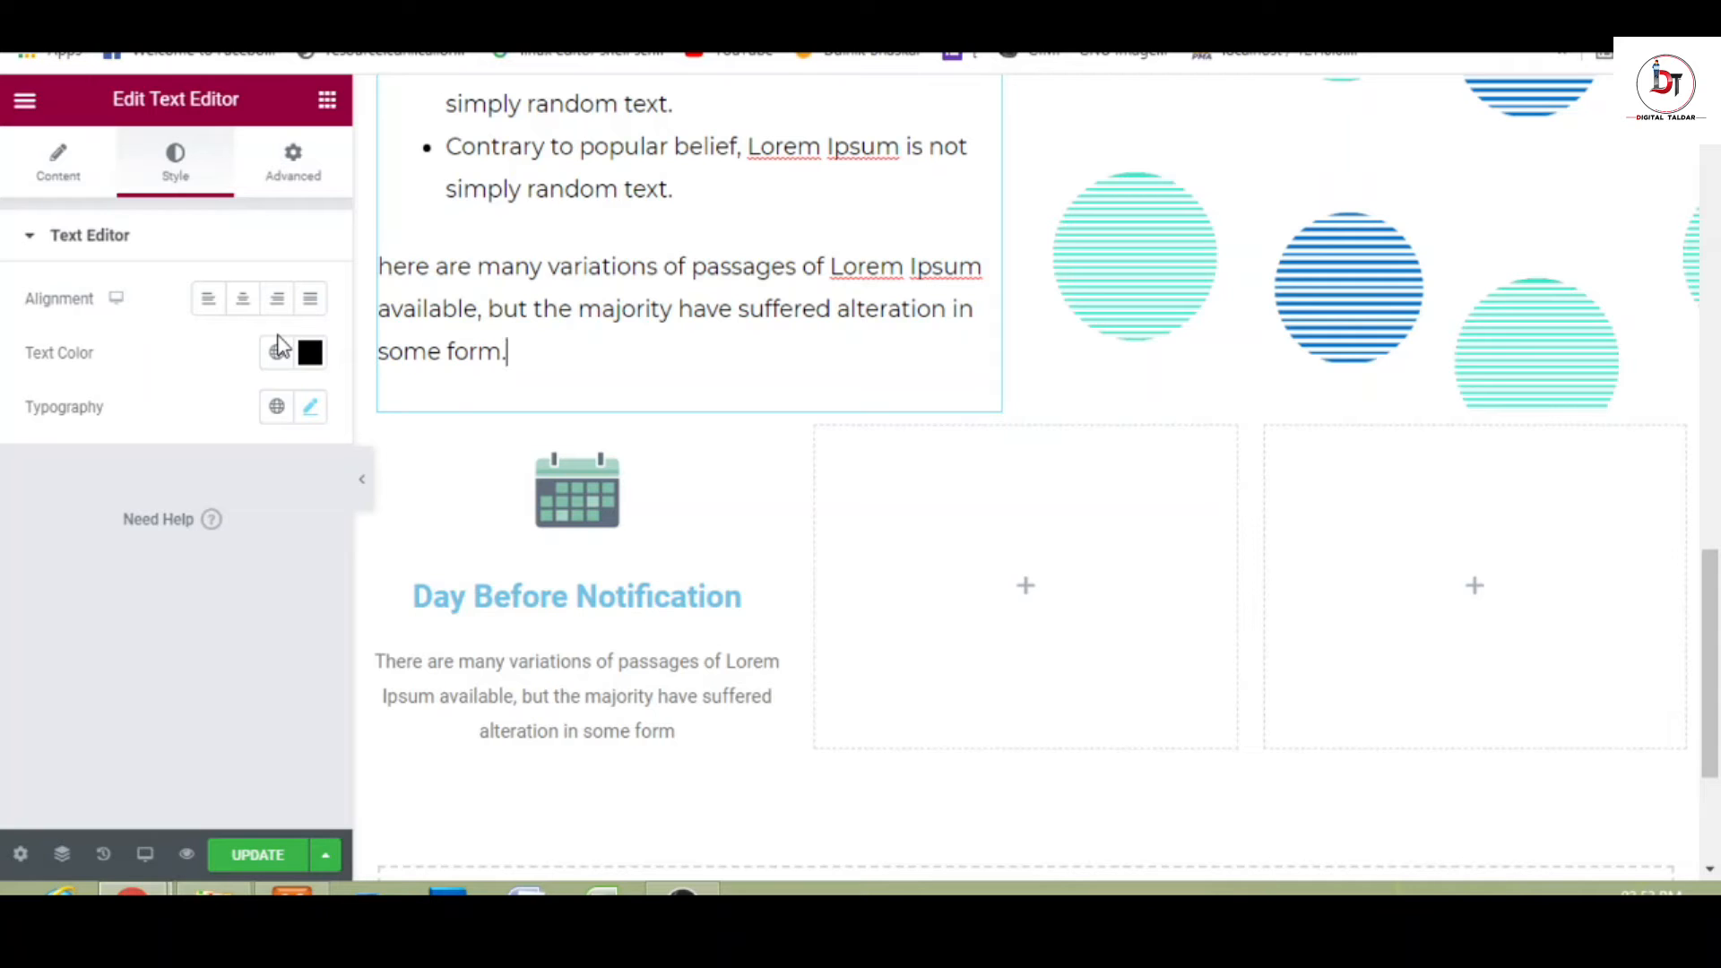
pyautogui.click(312, 359)
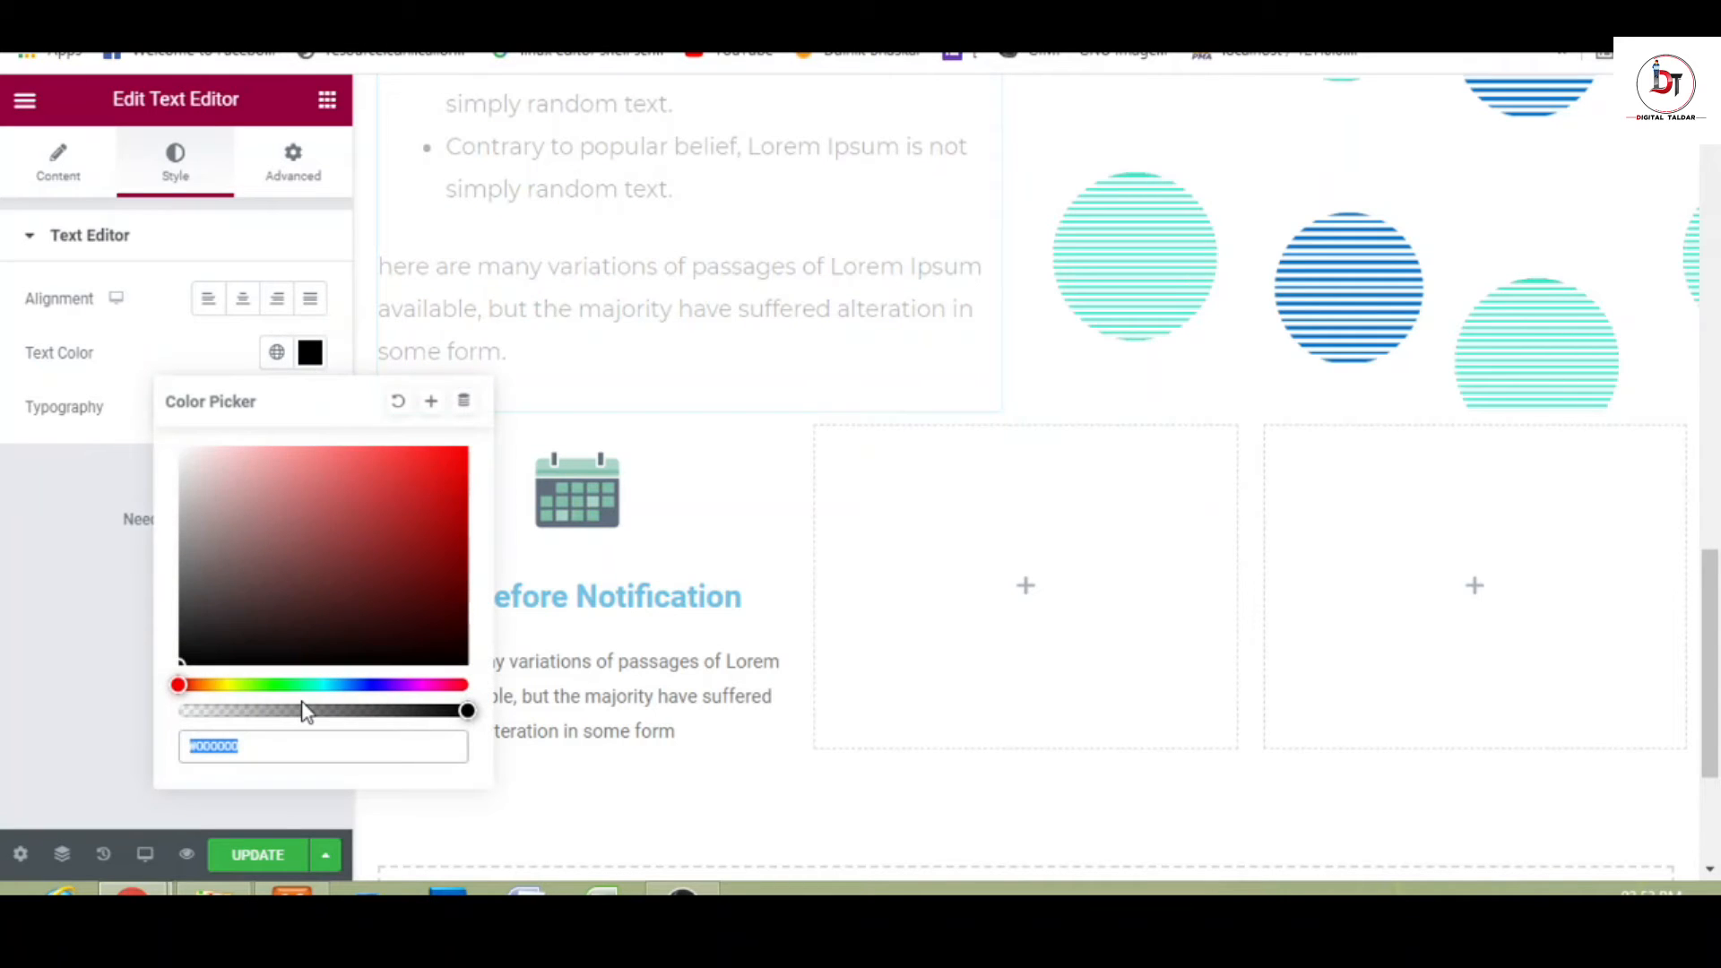
pyautogui.hotkey('ctrl', 'v')
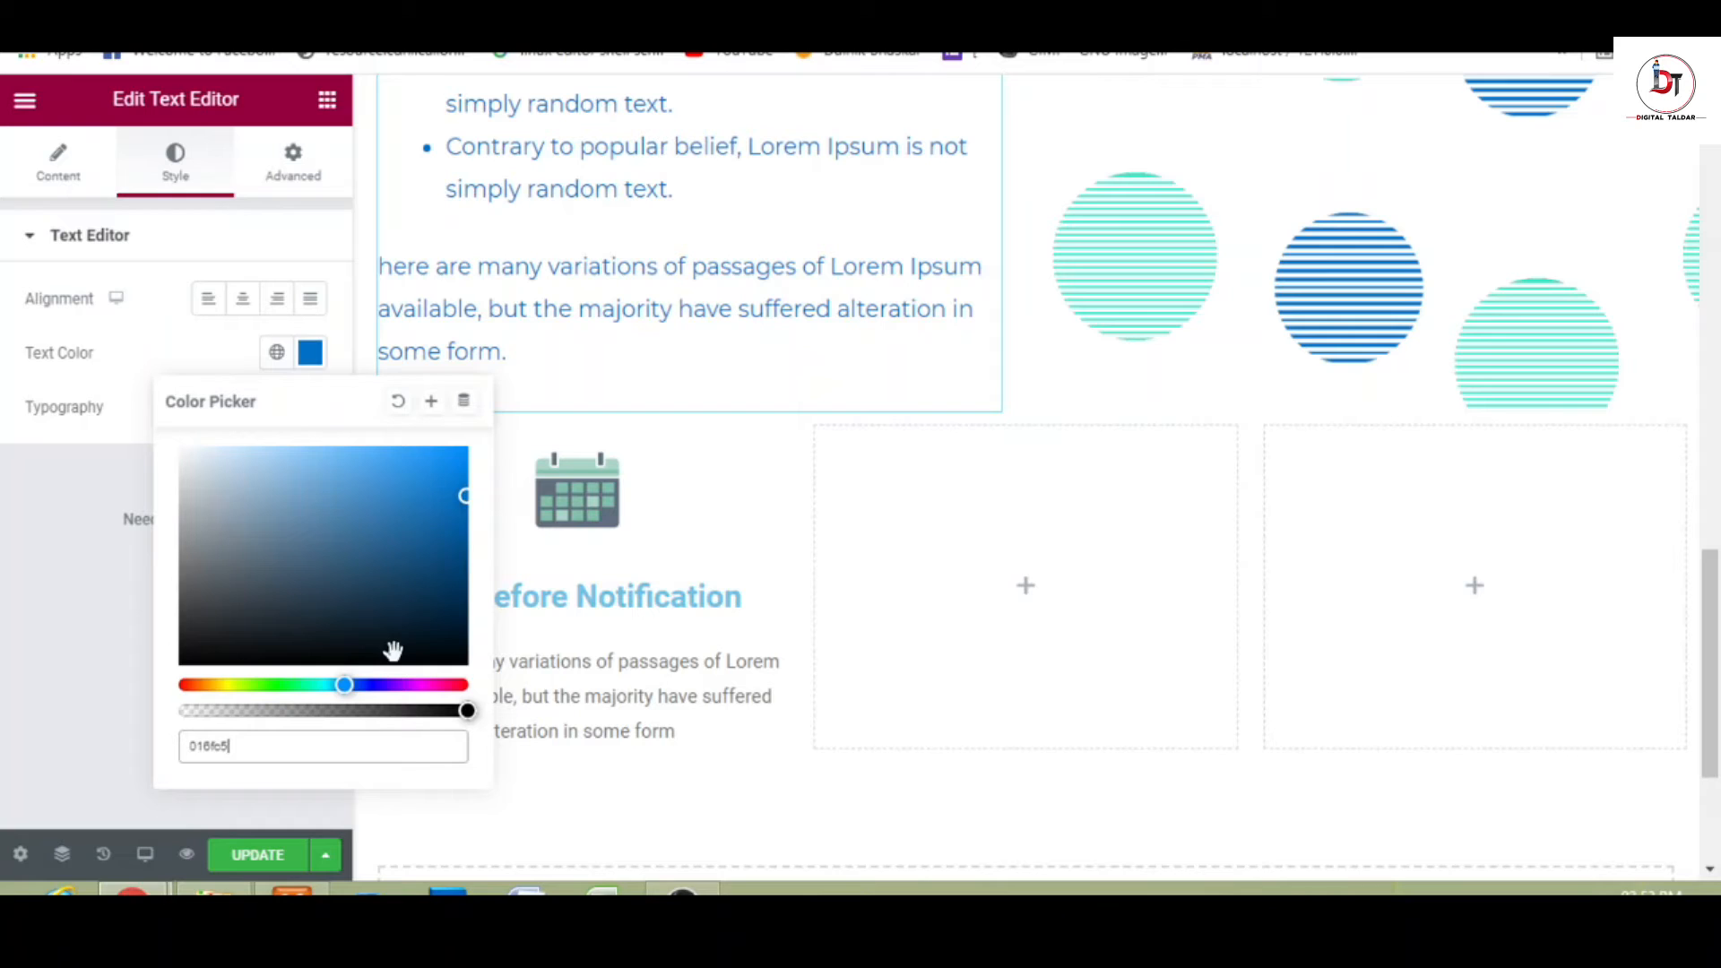
pyautogui.moveTo(395, 660); pyautogui.dragTo(407, 776)
pyautogui.click(7, 674)
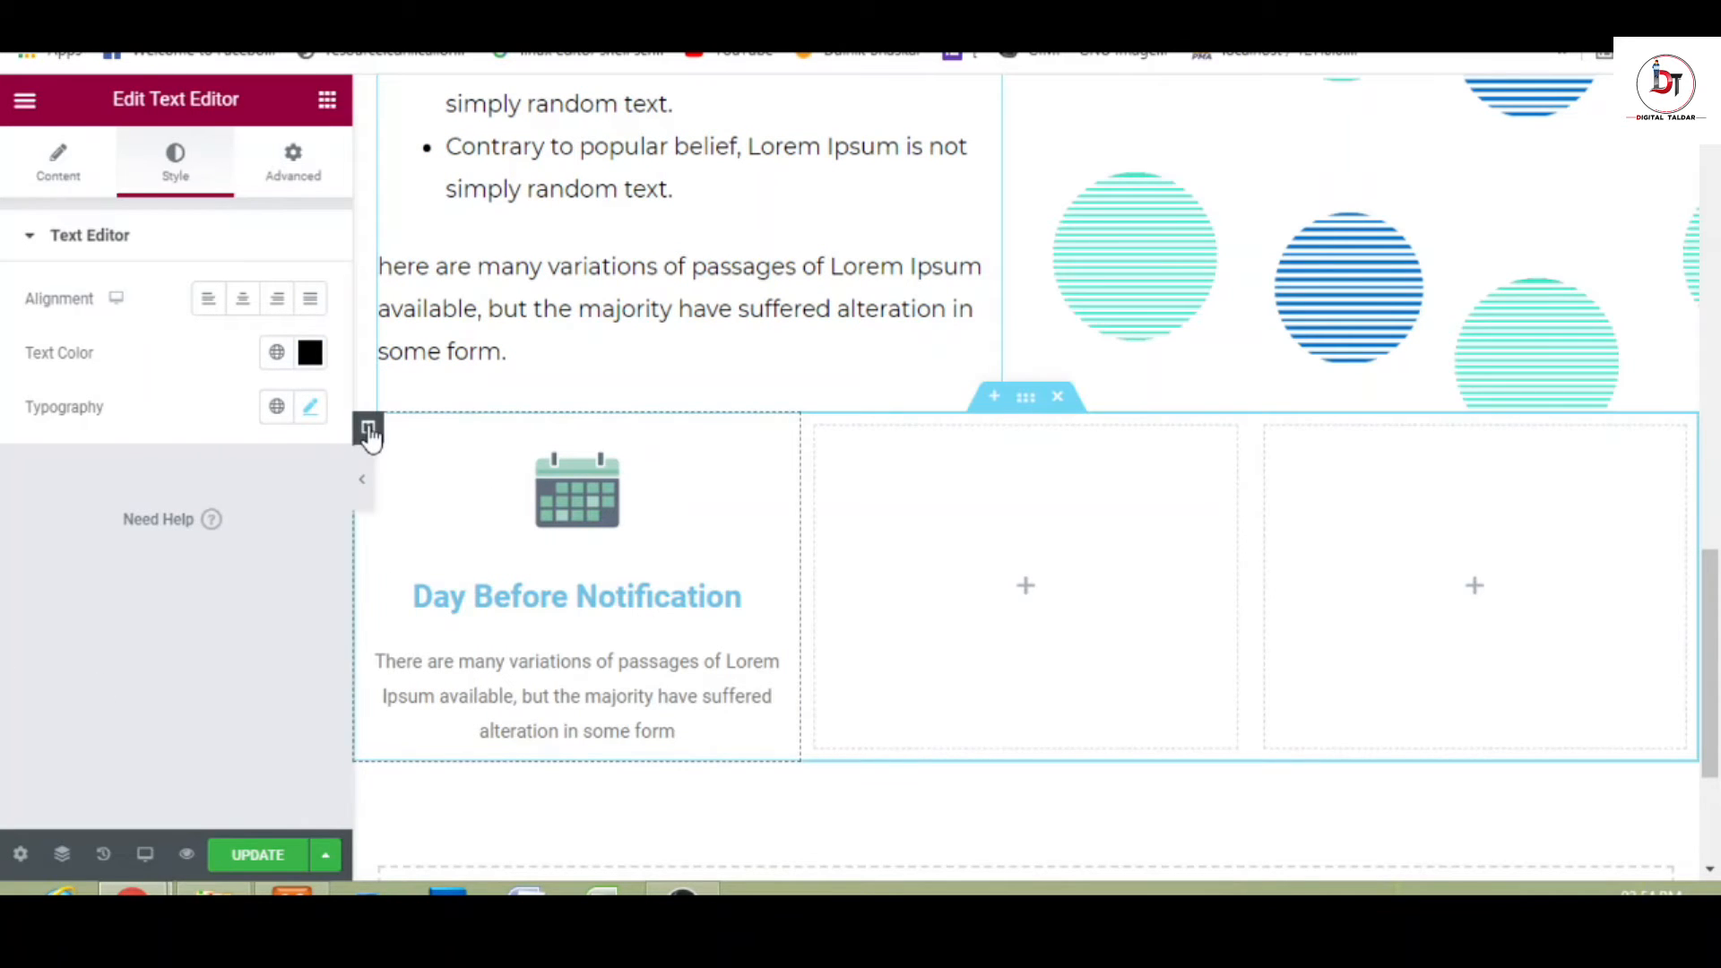
# - Give the column holding the image box a classic background in the copied blue, 016fc5
pyautogui.click(368, 432)
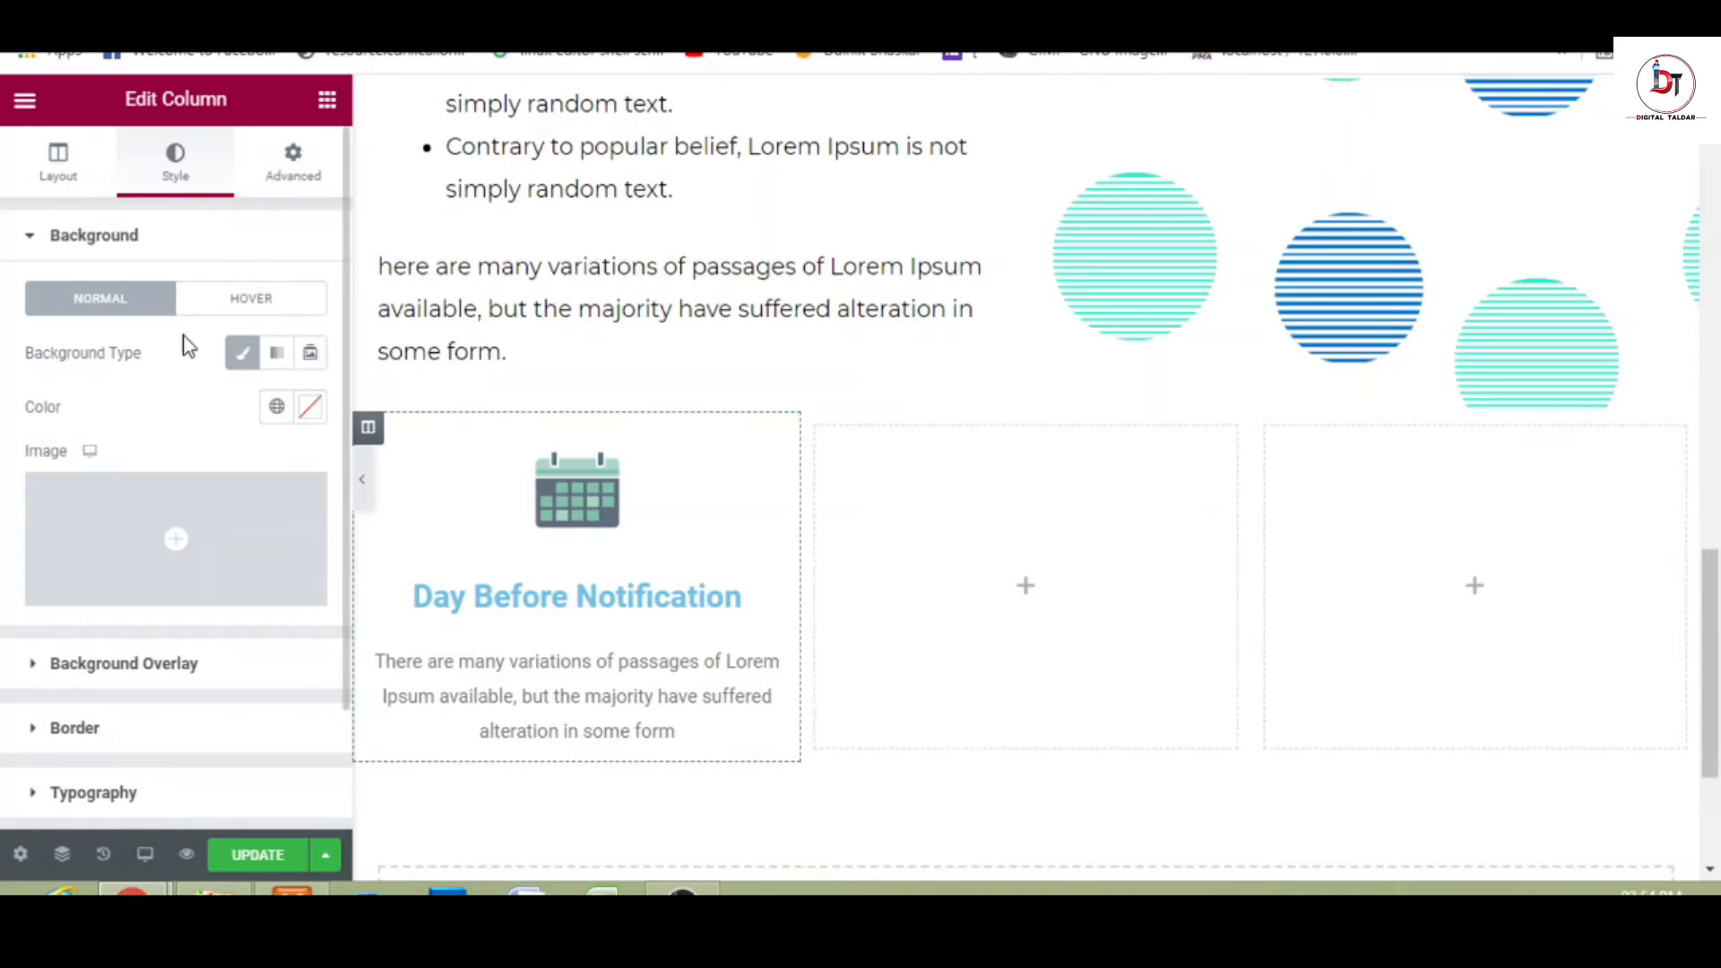
pyautogui.click(242, 353)
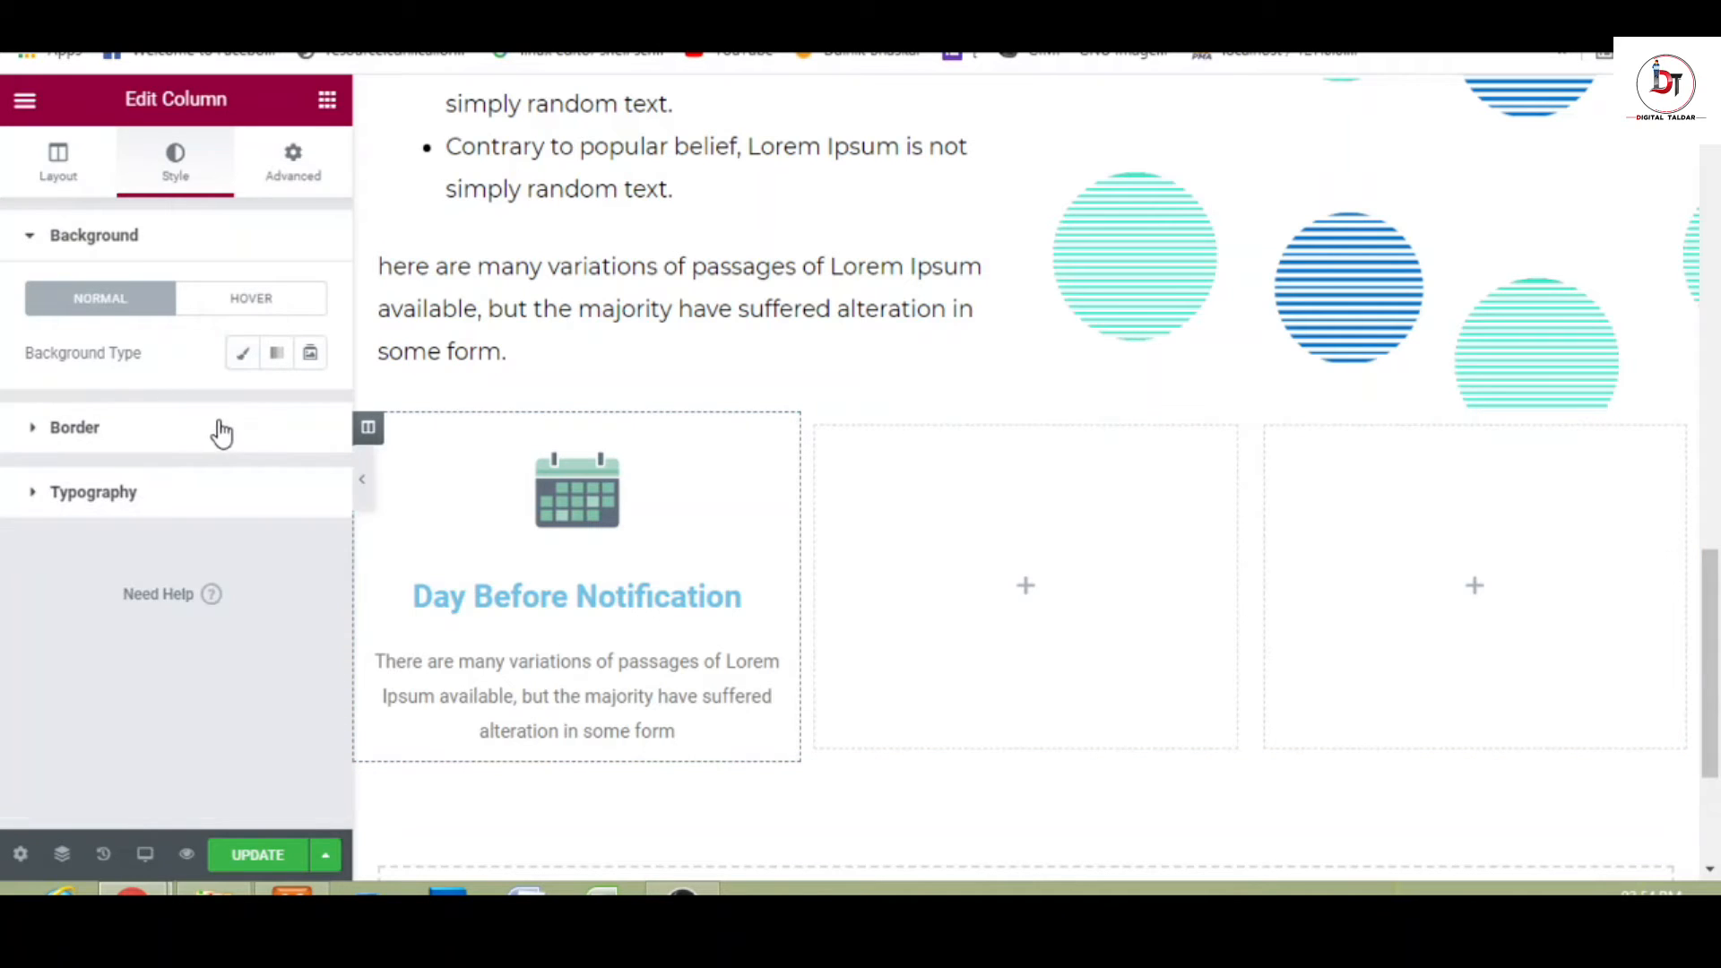
pyautogui.click(242, 353)
pyautogui.click(314, 418)
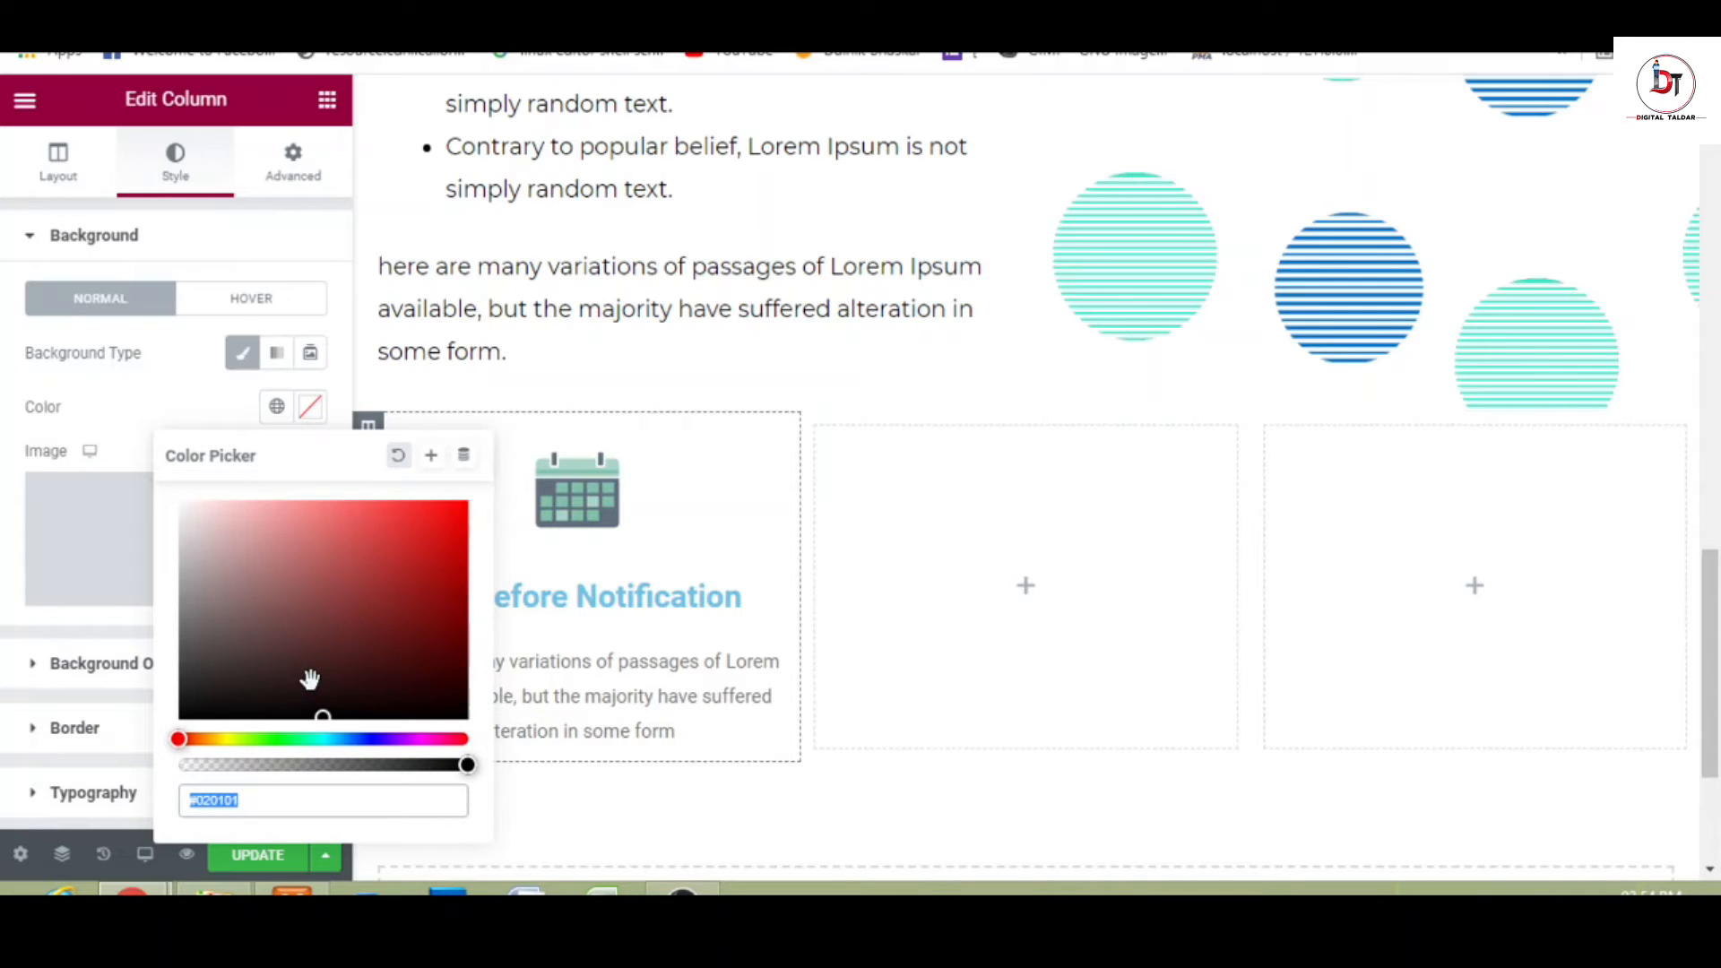
pyautogui.hotkey('ctrl', 'v')
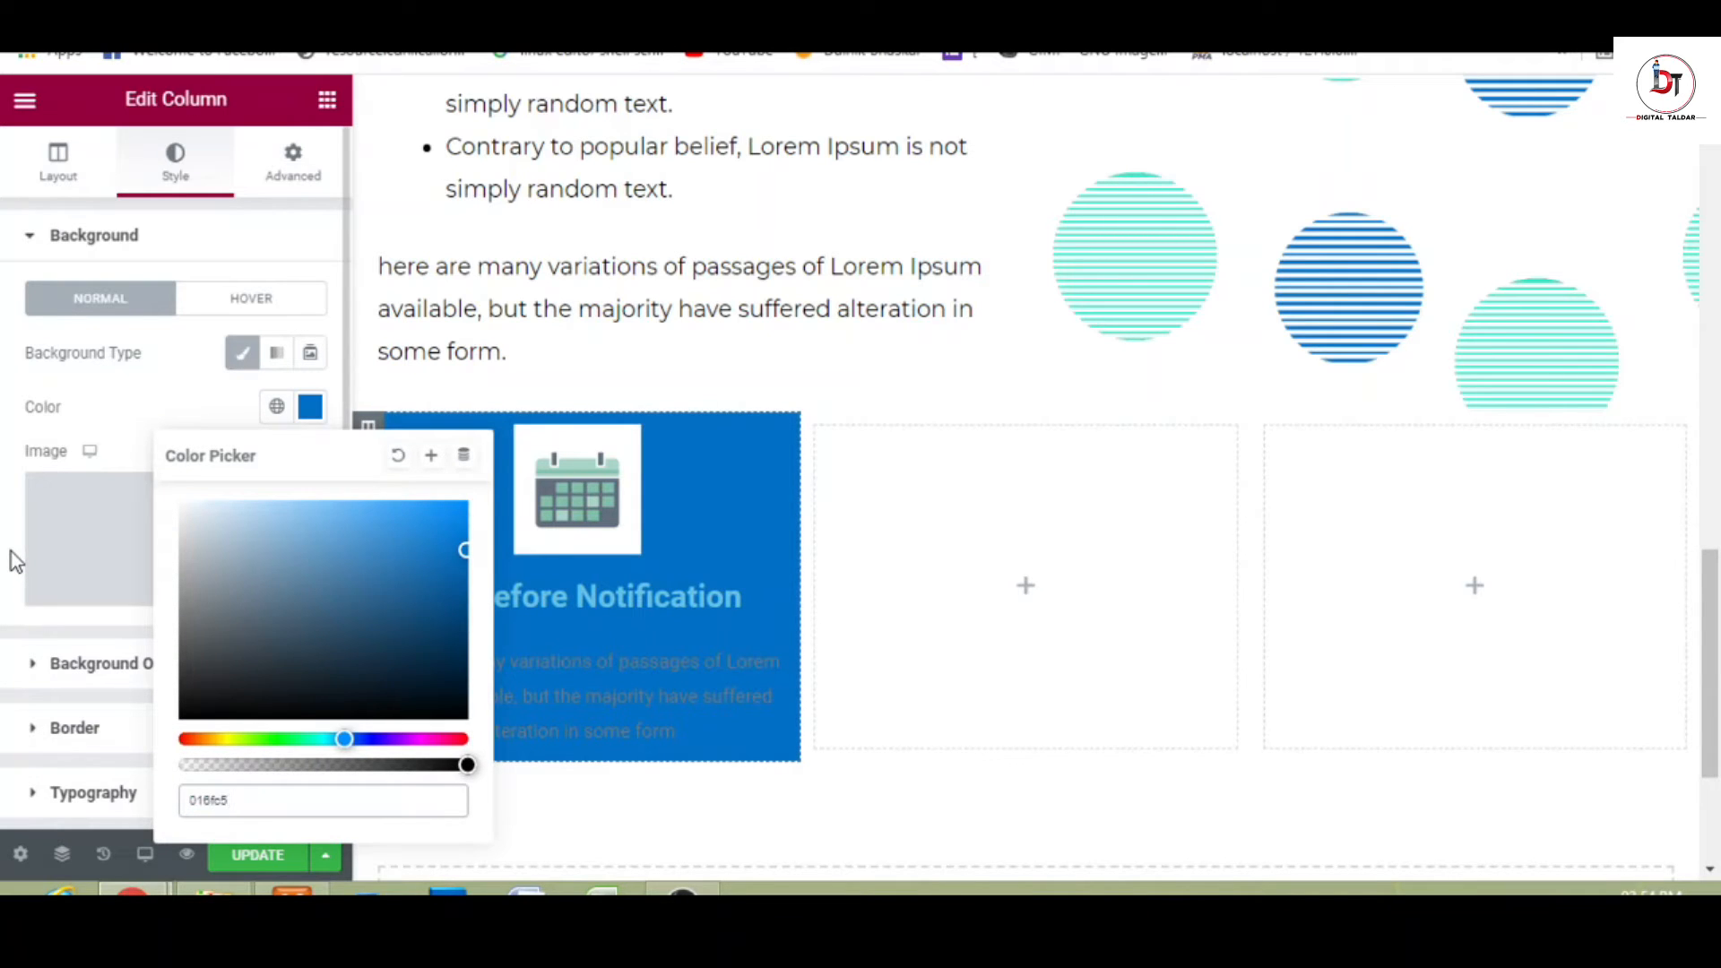
pyautogui.click(11, 551)
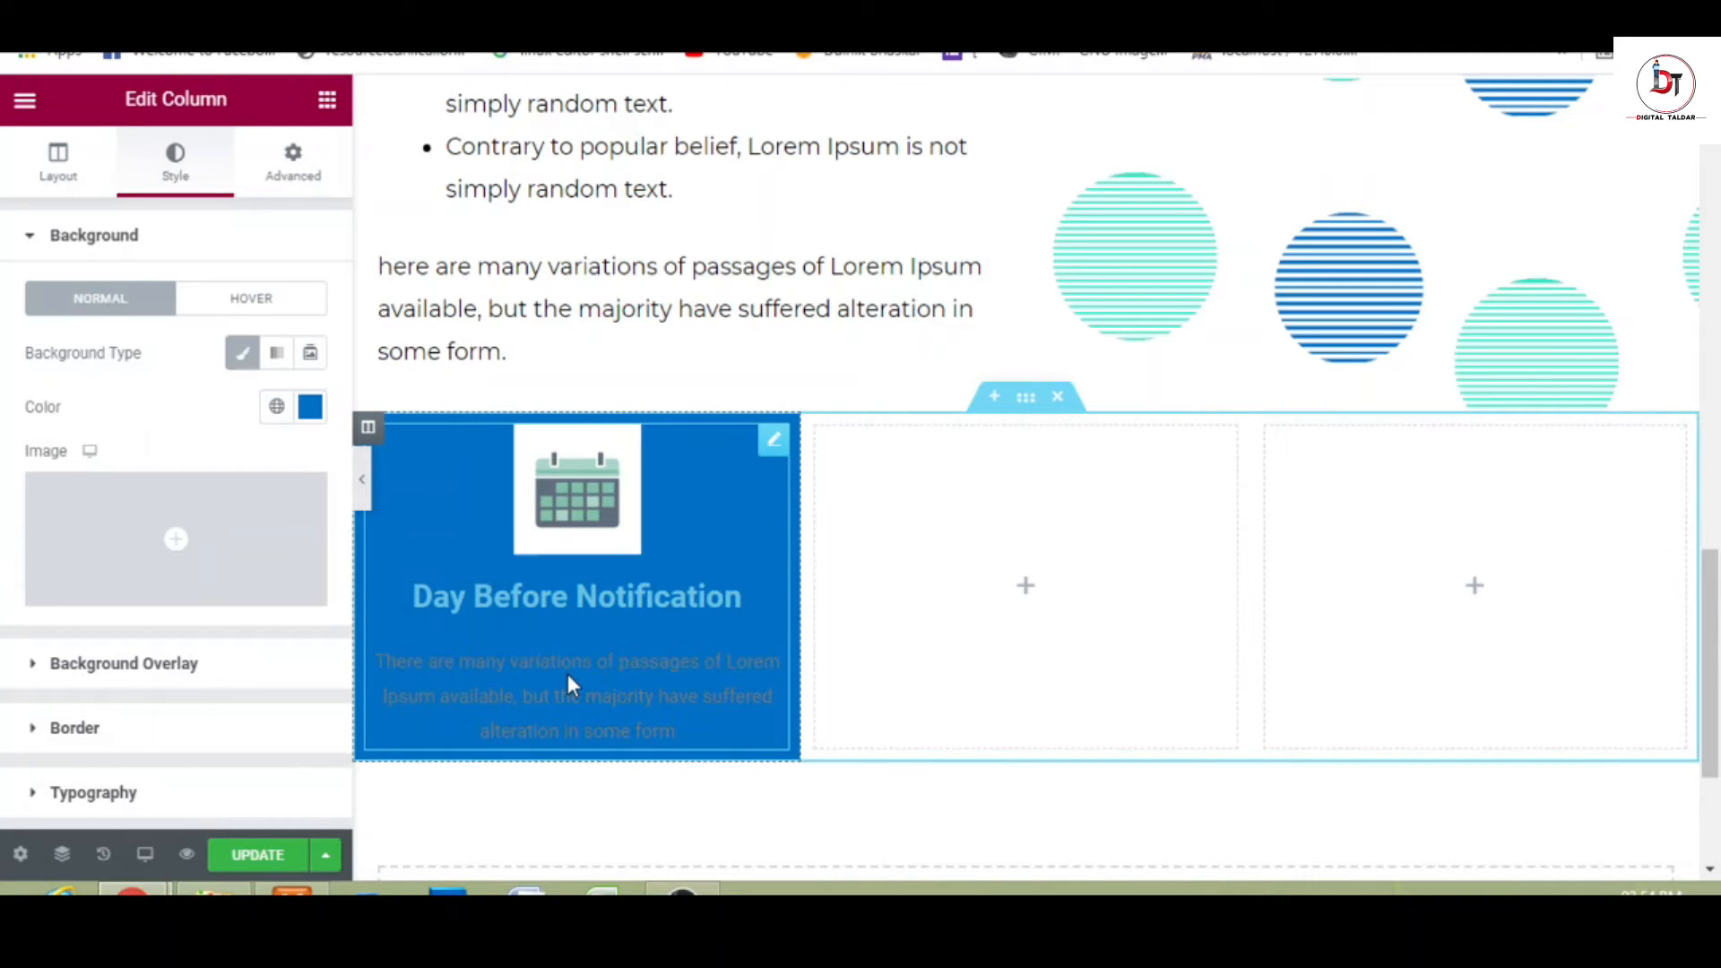
# - Set the title color of the "Day Before Notification" image box to white, #FFFFFF
pyautogui.click(560, 596)
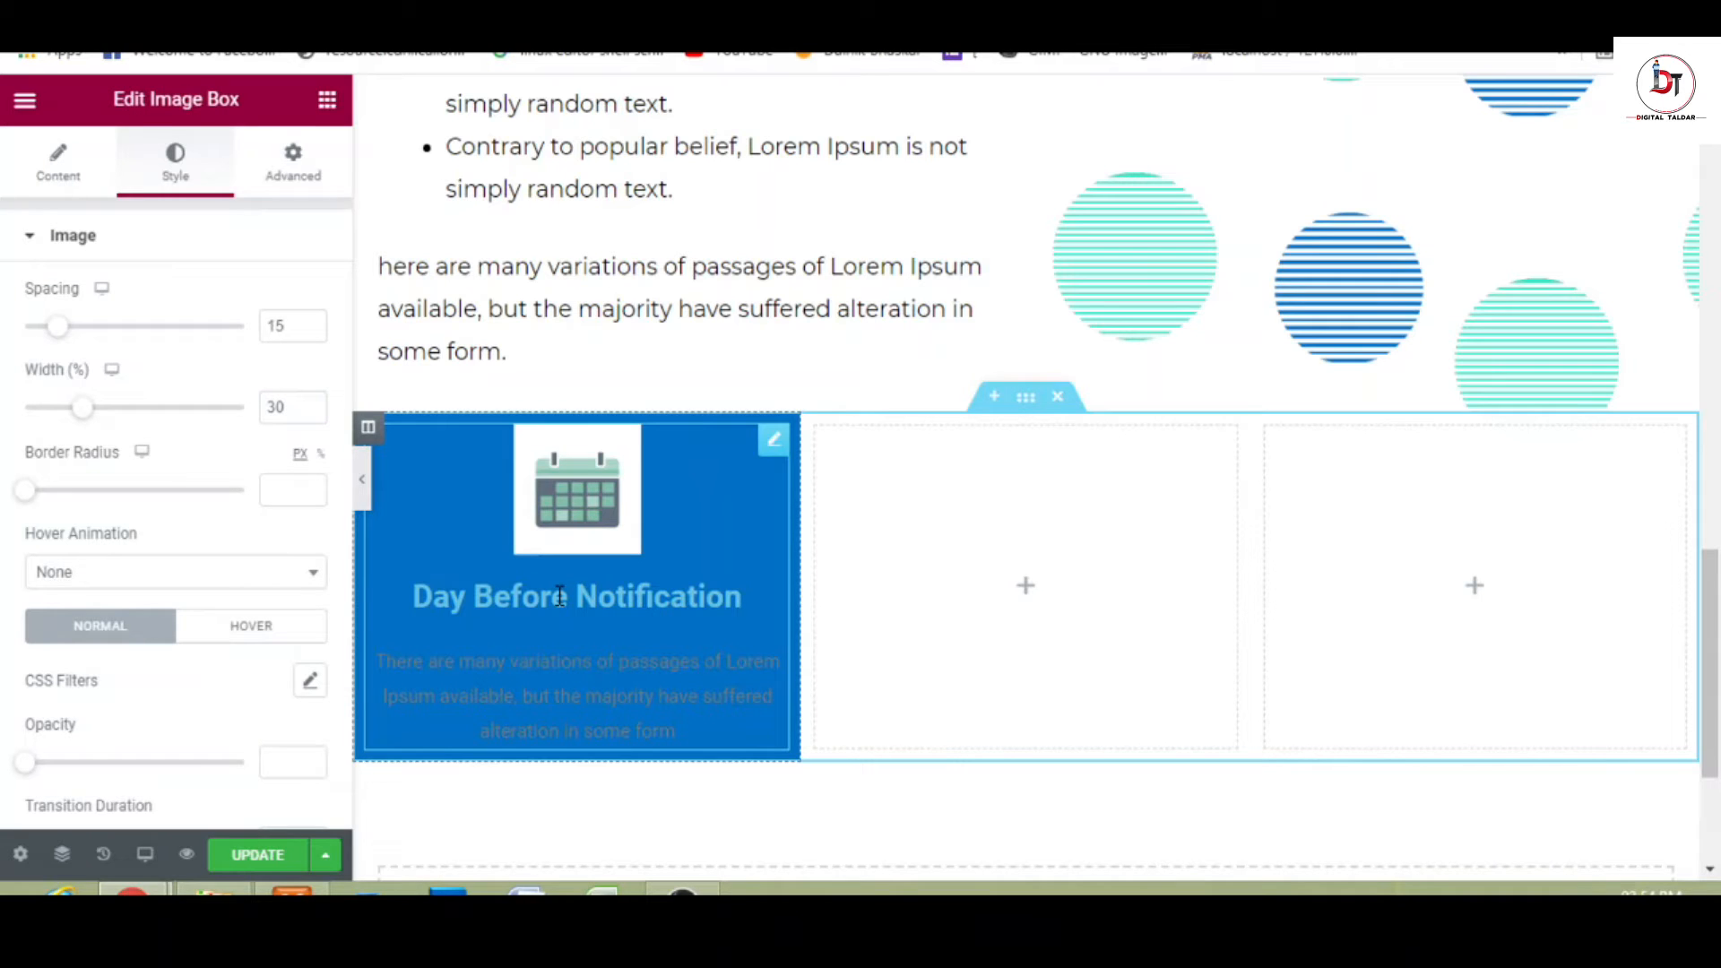
pyautogui.click(193, 254)
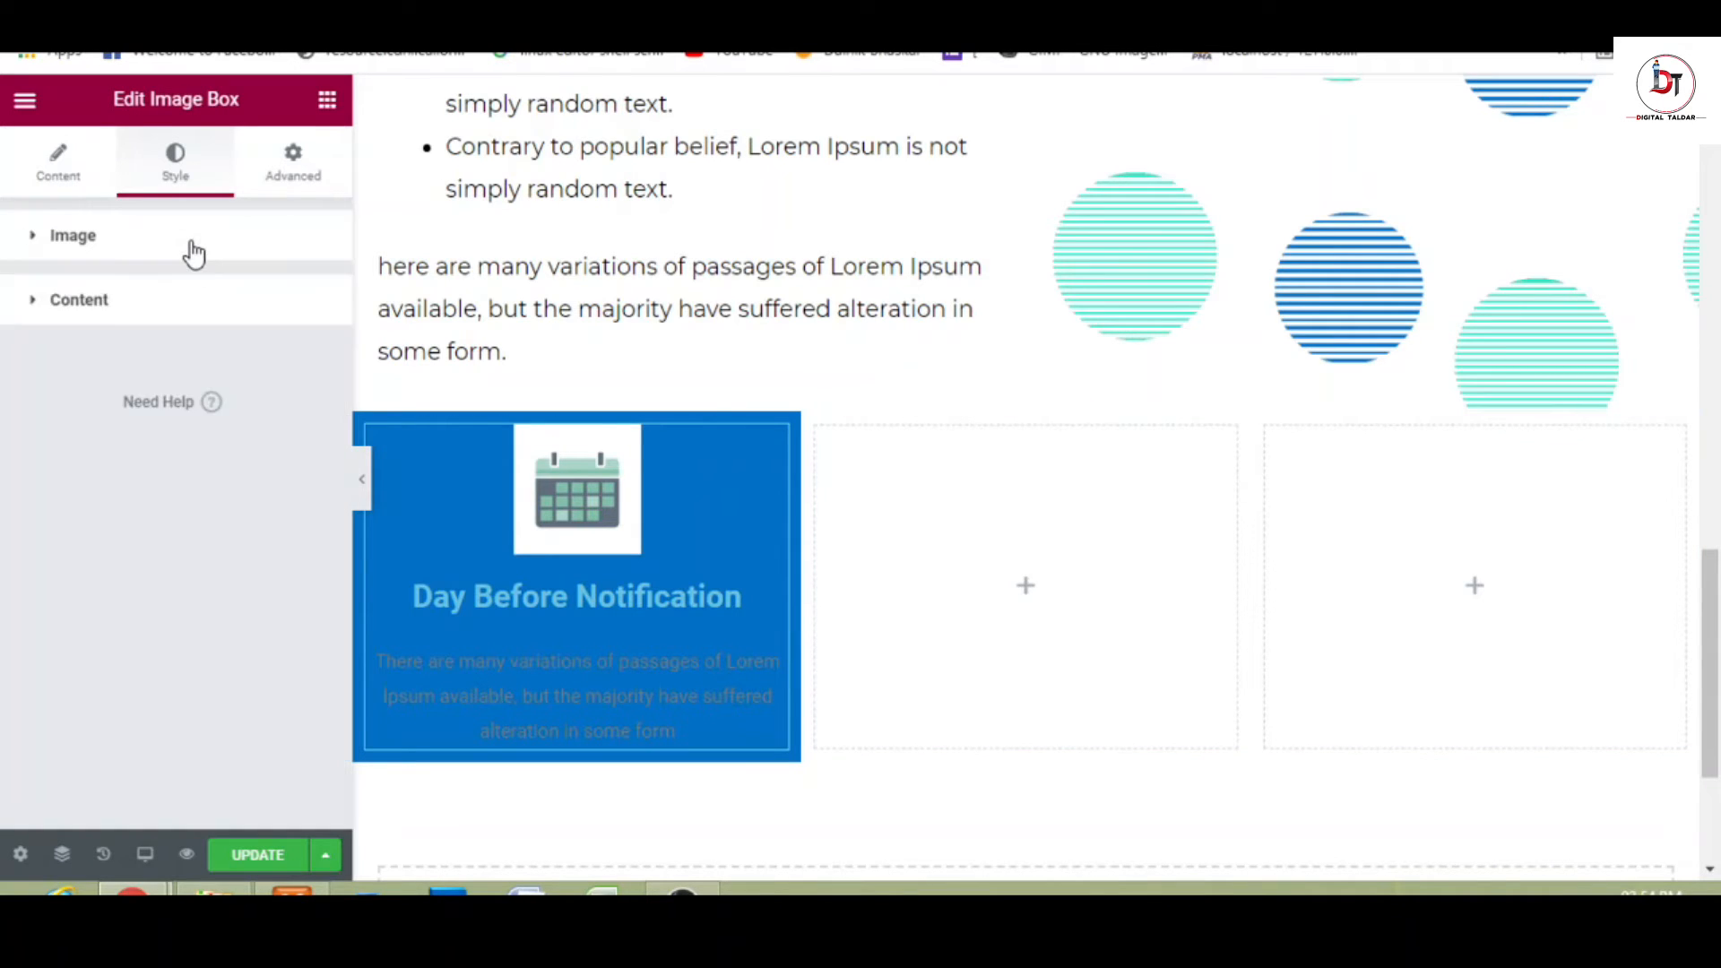
pyautogui.click(134, 315)
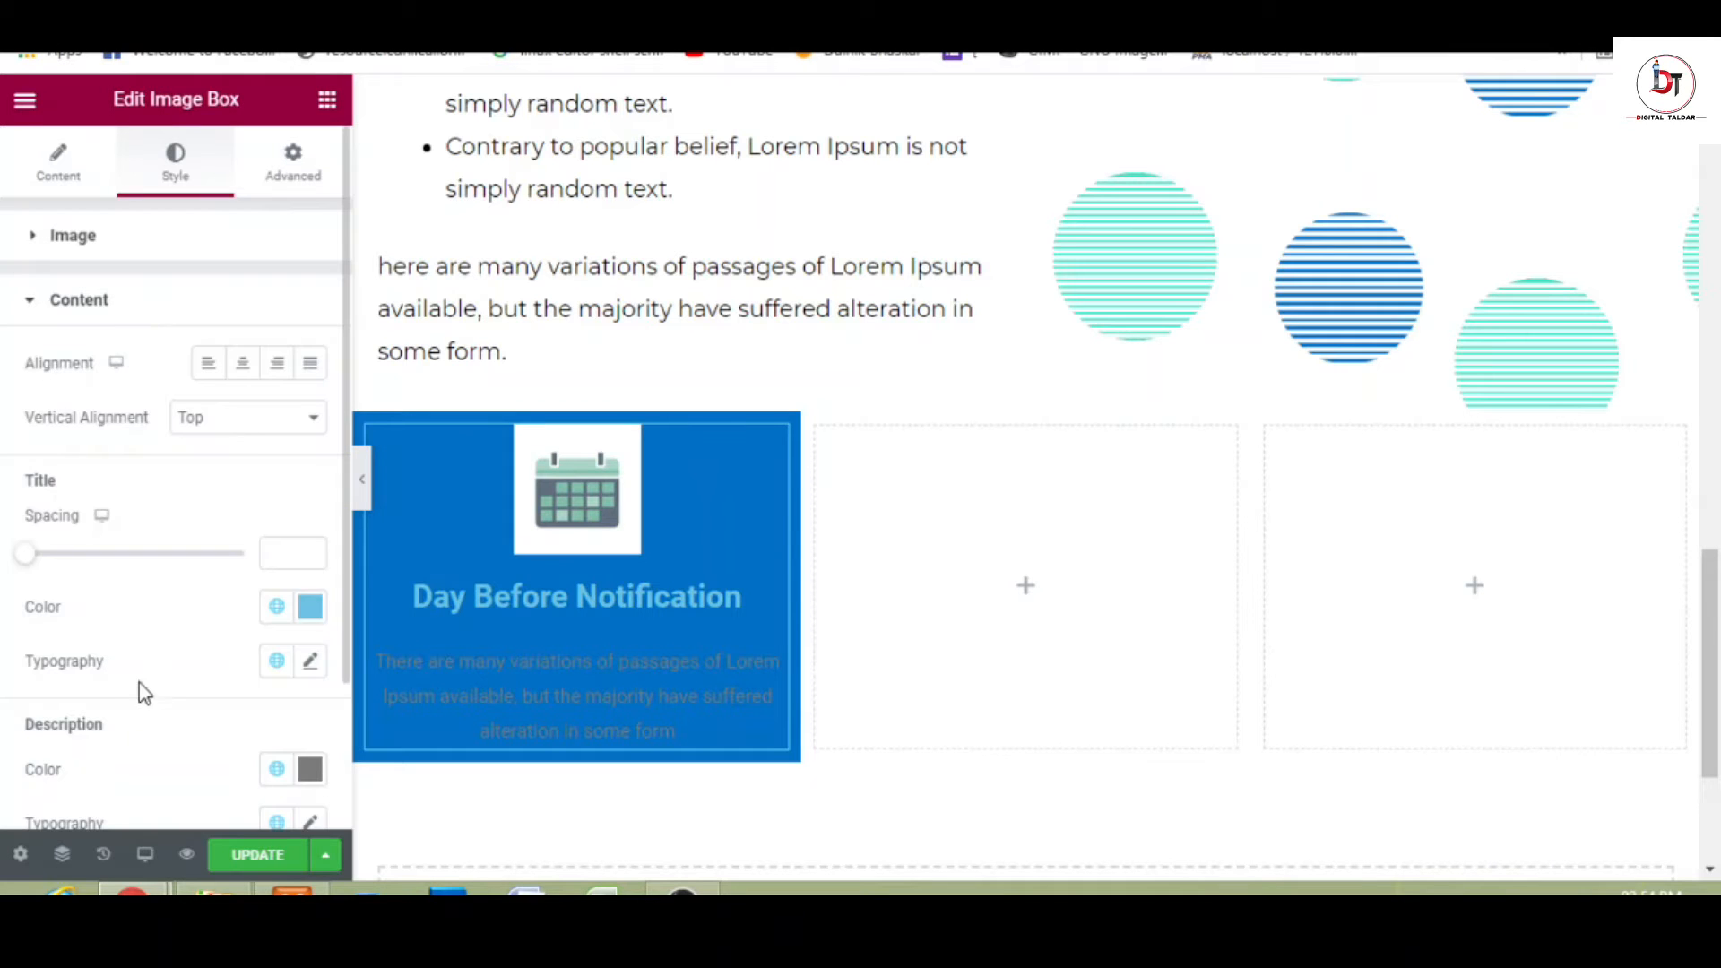
pyautogui.click(311, 610)
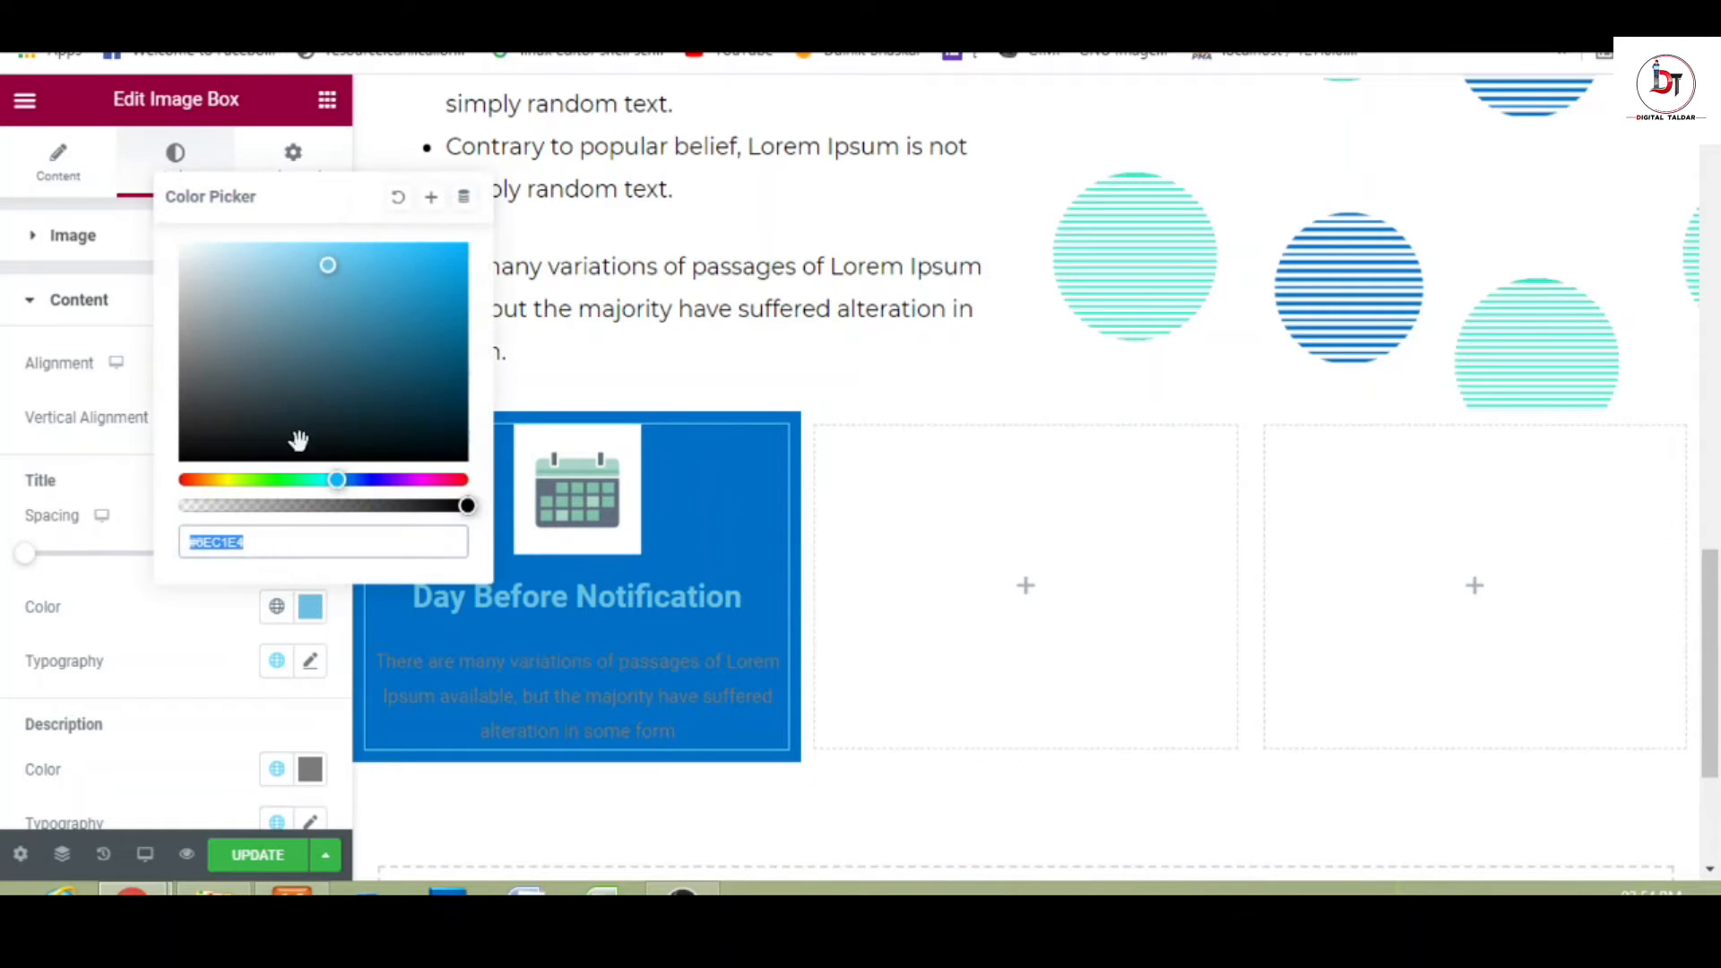
pyautogui.click(183, 250)
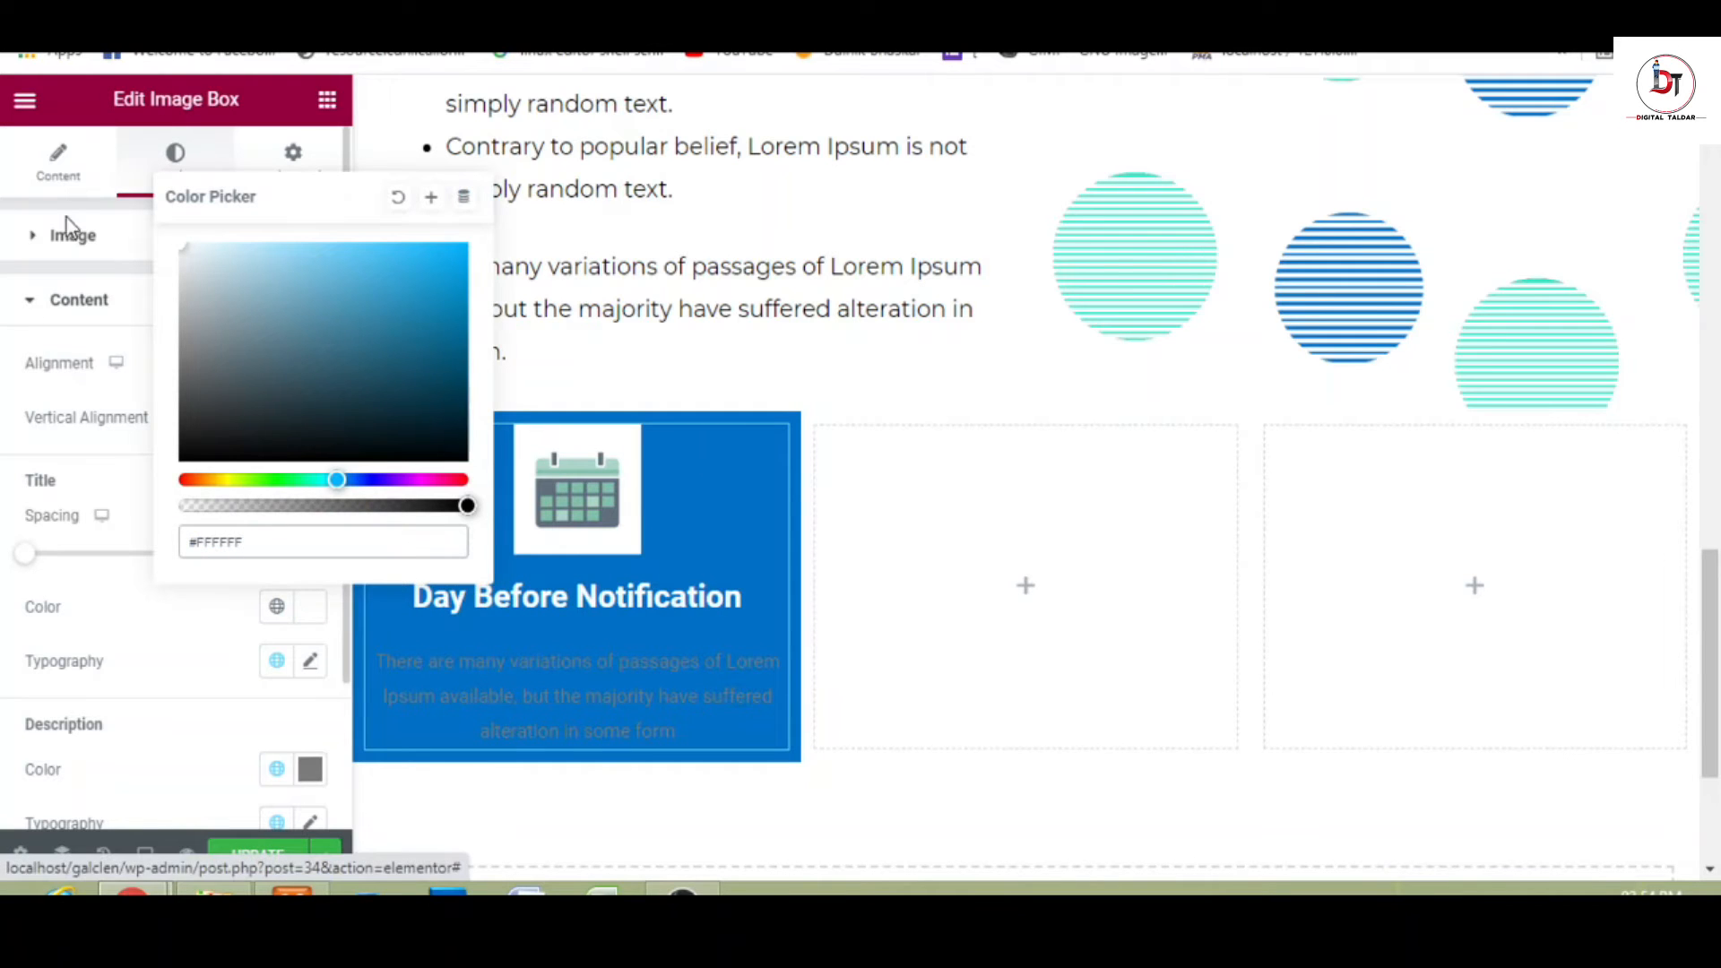
pyautogui.click(101, 445)
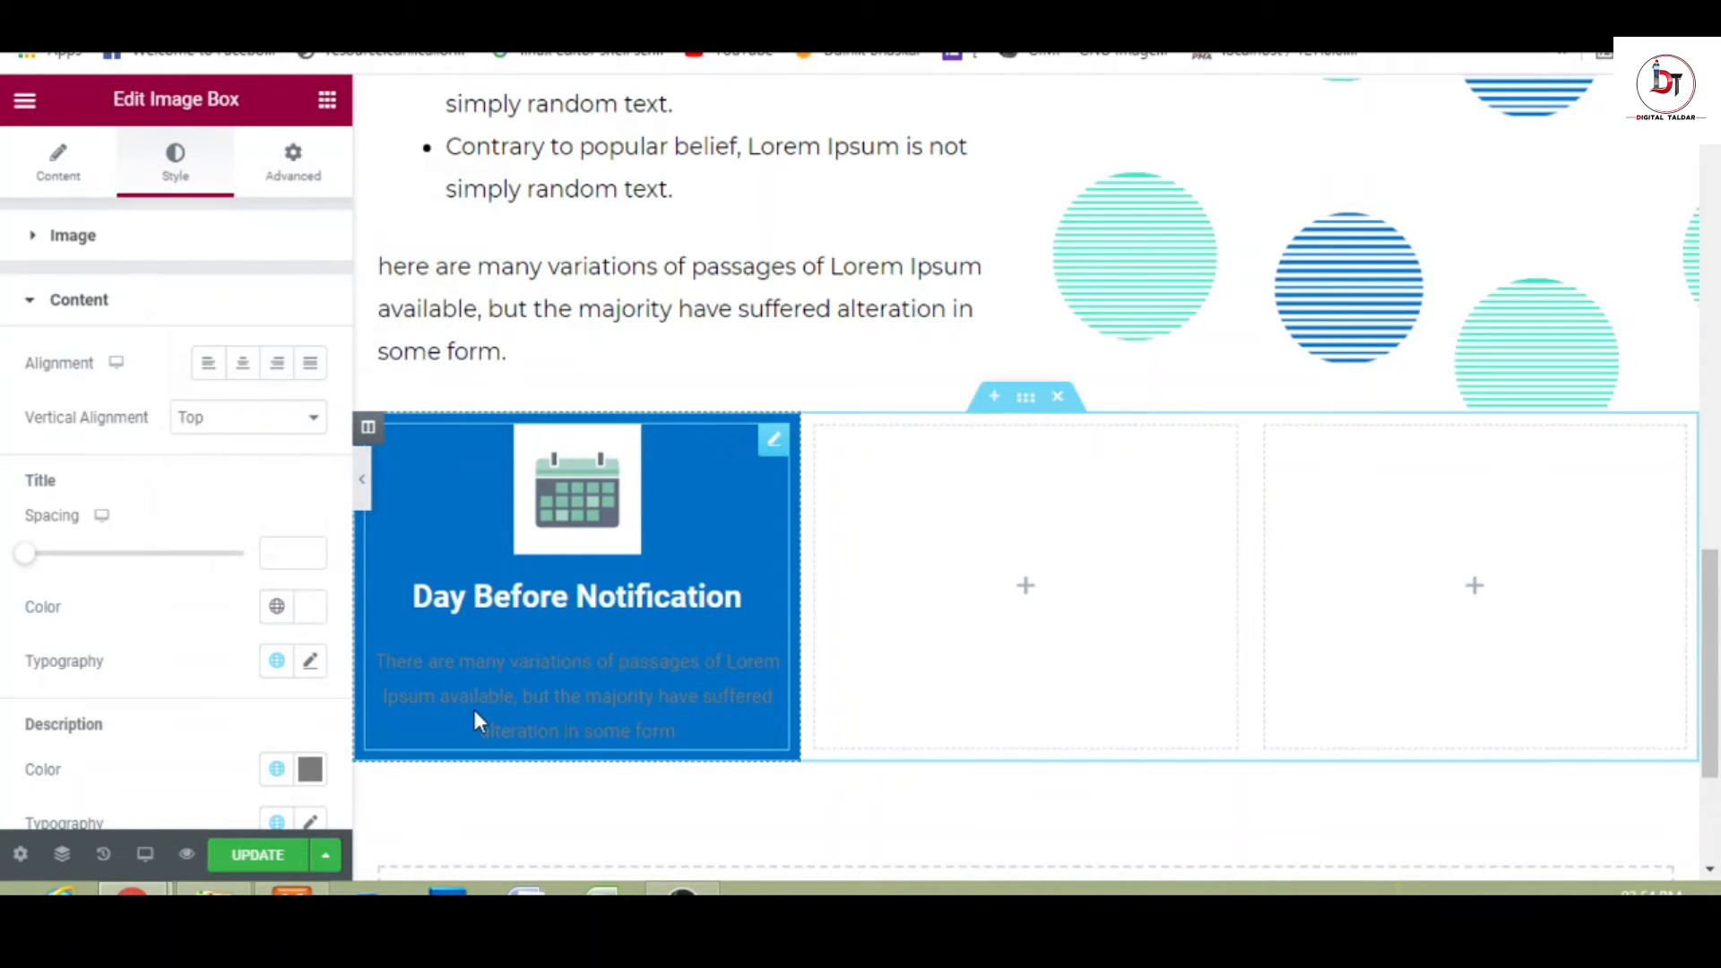
# - Set the description color of the "Day Before Notification" image box to white
pyautogui.click(306, 782)
pyautogui.click(184, 412)
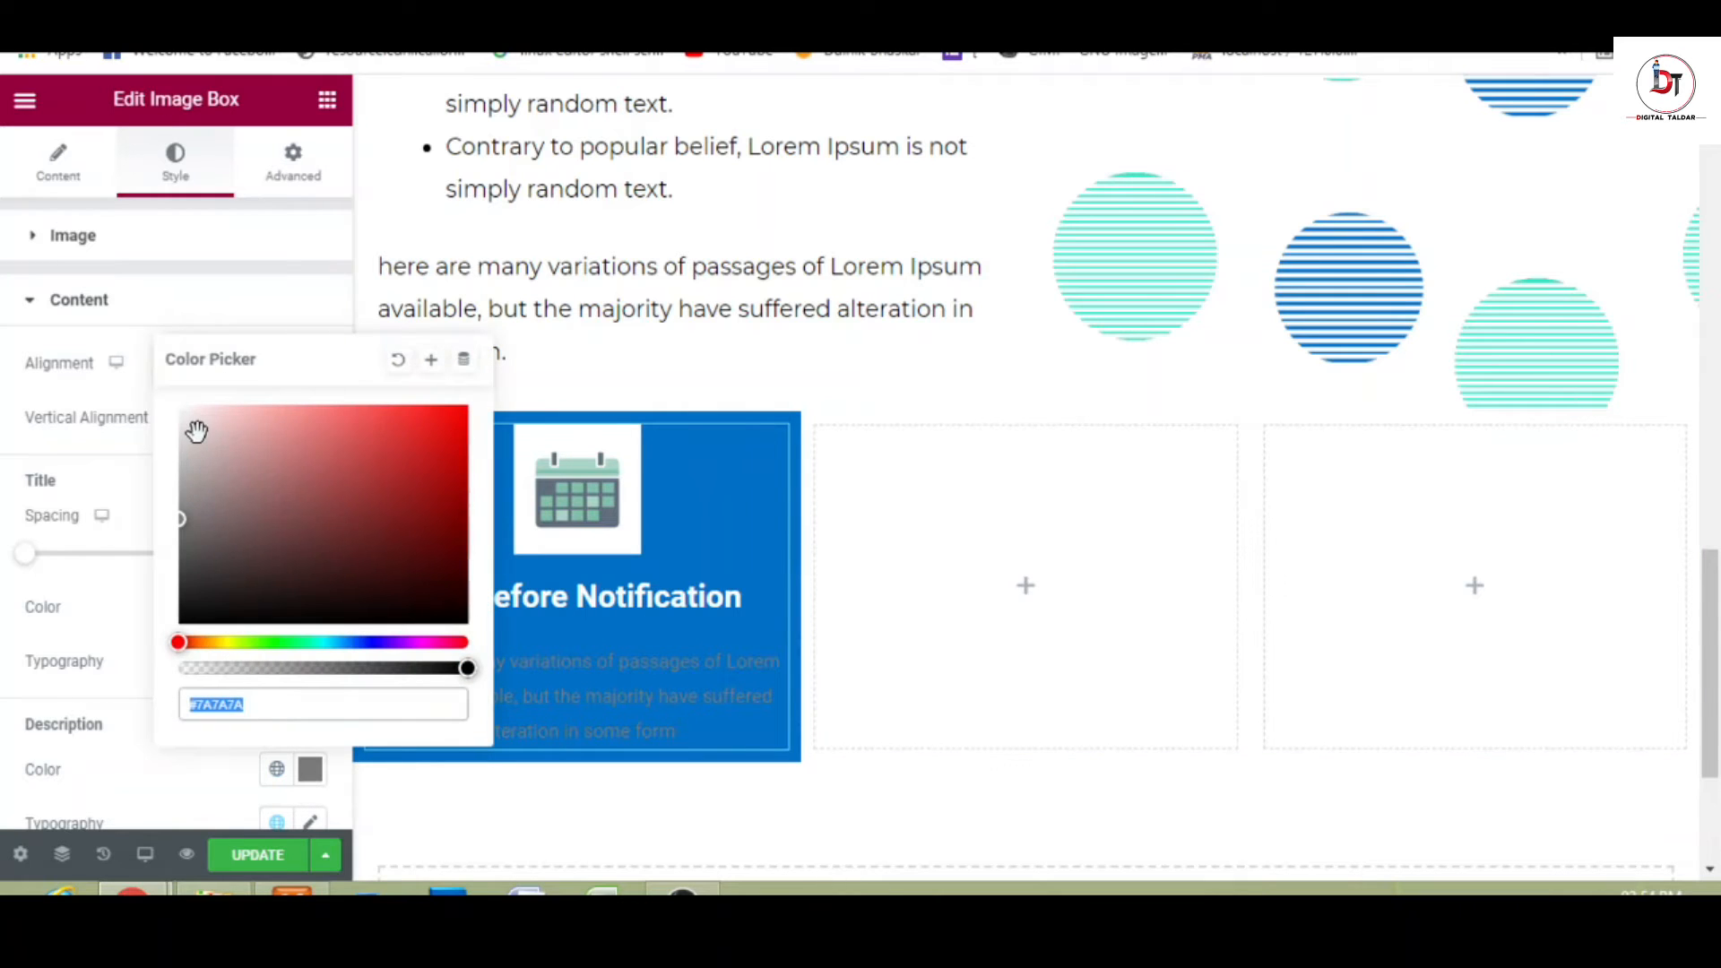
pyautogui.click(122, 299)
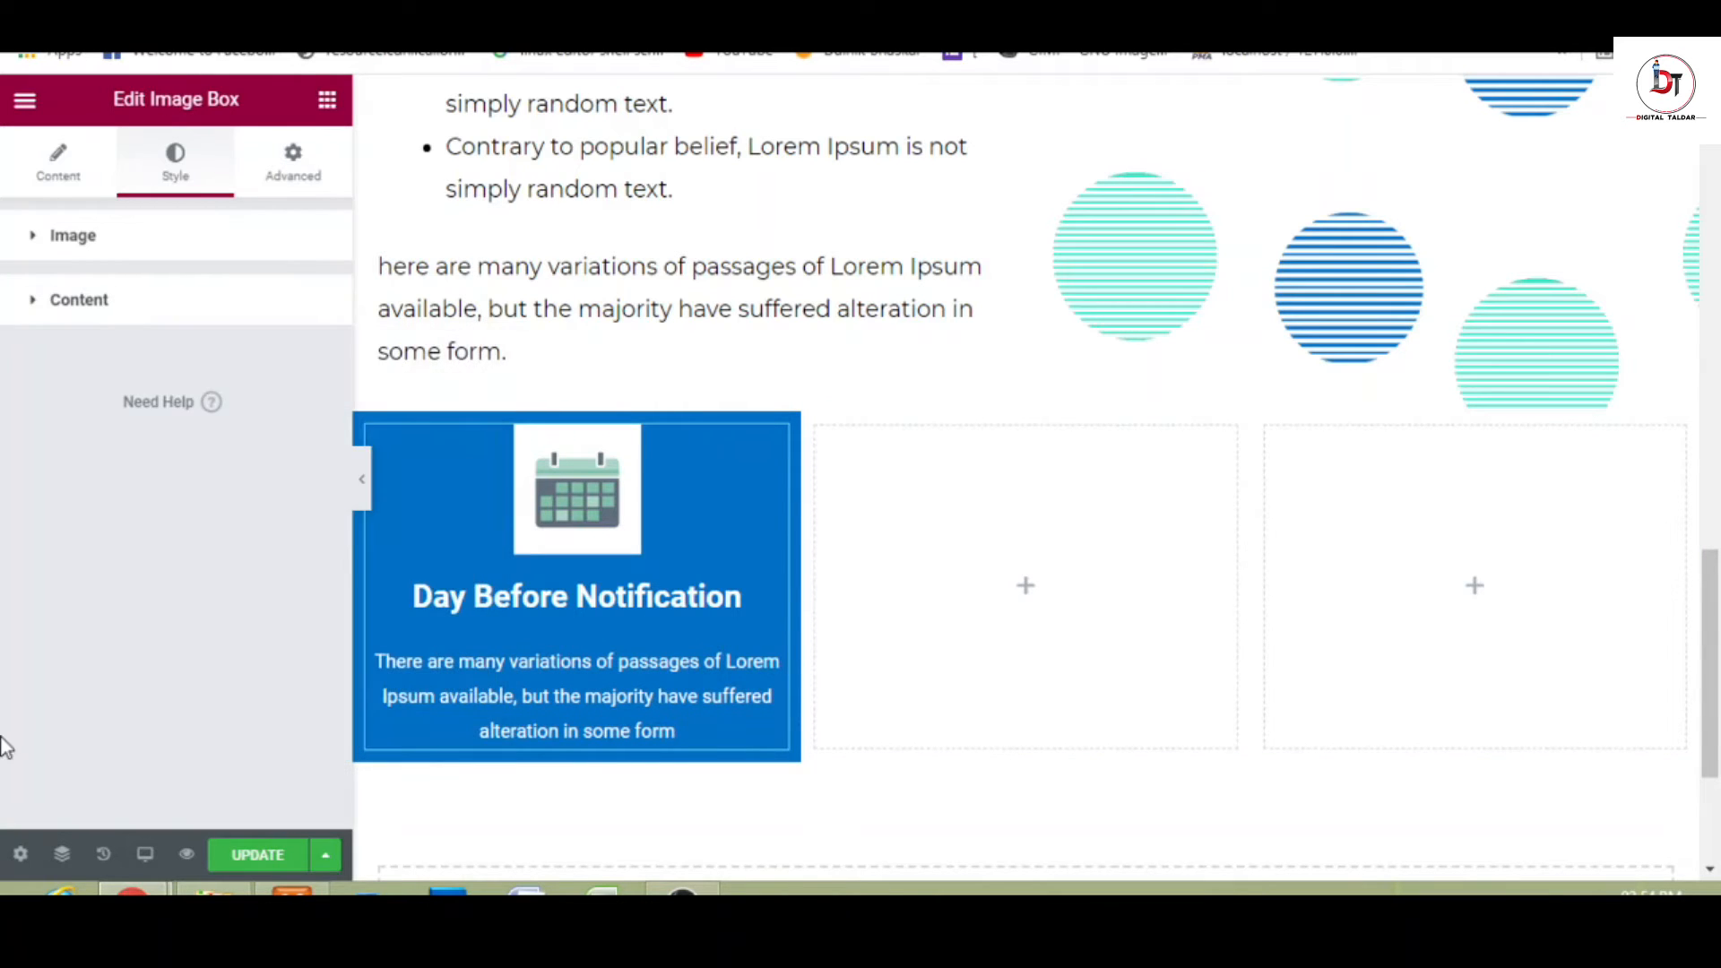
# - Set the calendar picture's width to 43% and its border radius to 80 px, and preview the page
pyautogui.click(224, 255)
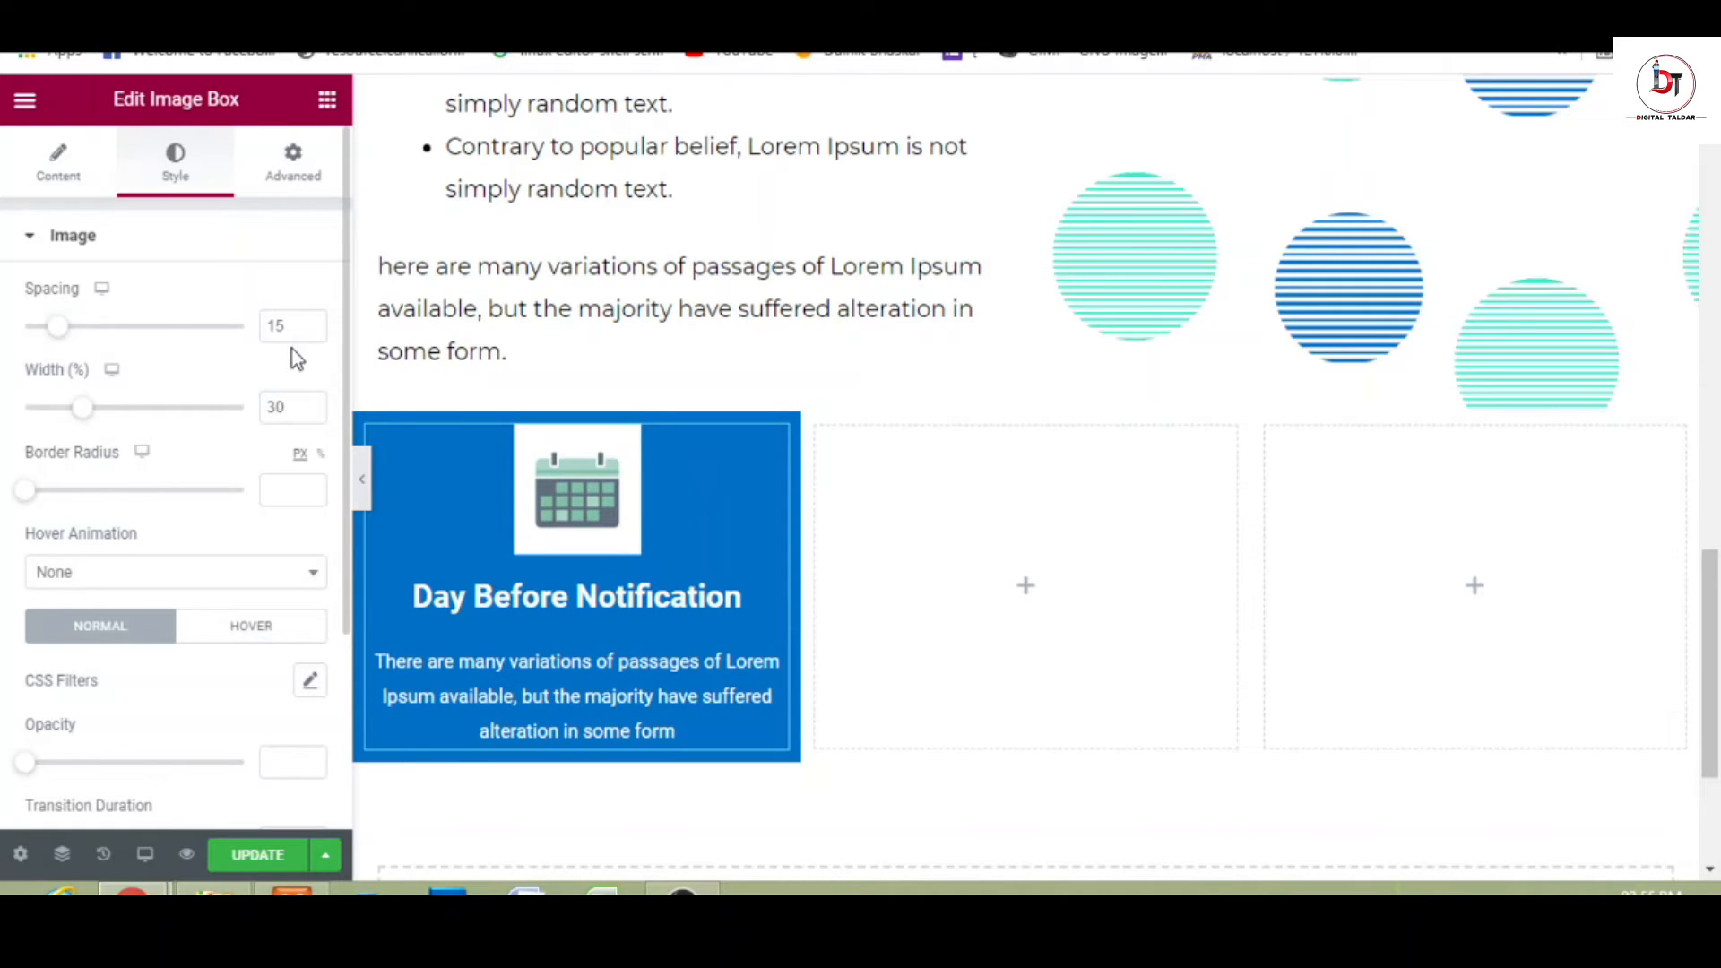
pyautogui.moveTo(92, 425); pyautogui.dragTo(123, 424)
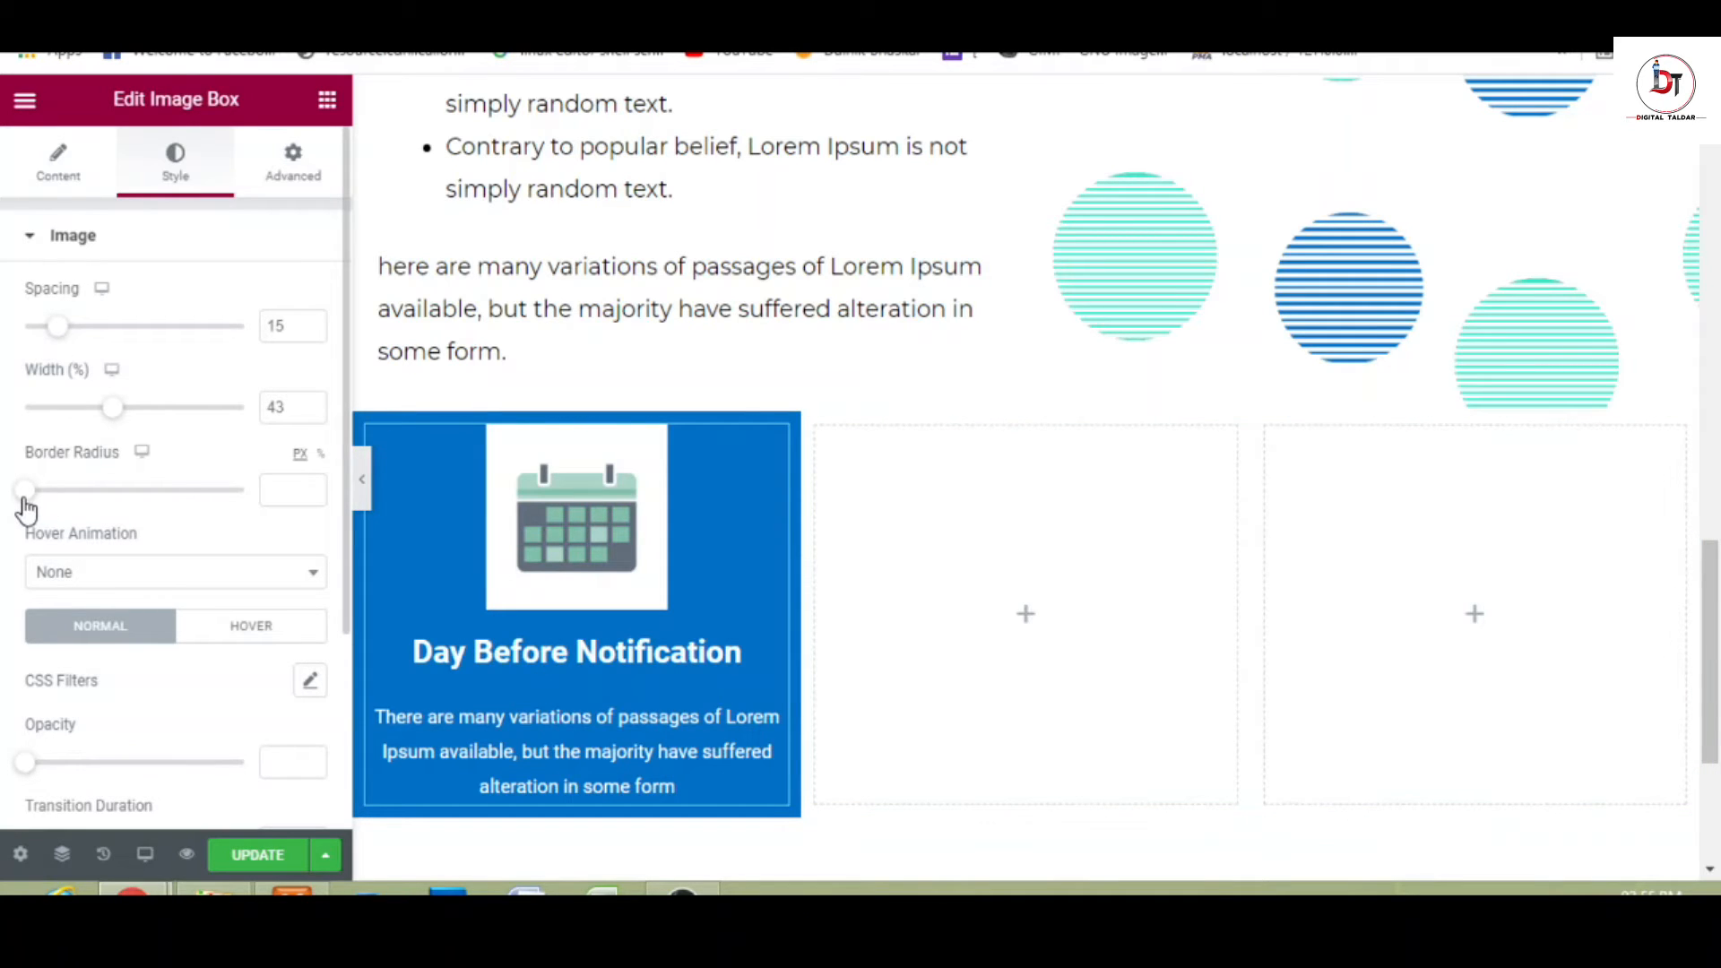
pyautogui.moveTo(26, 504); pyautogui.dragTo(181, 499)
pyautogui.click(364, 479)
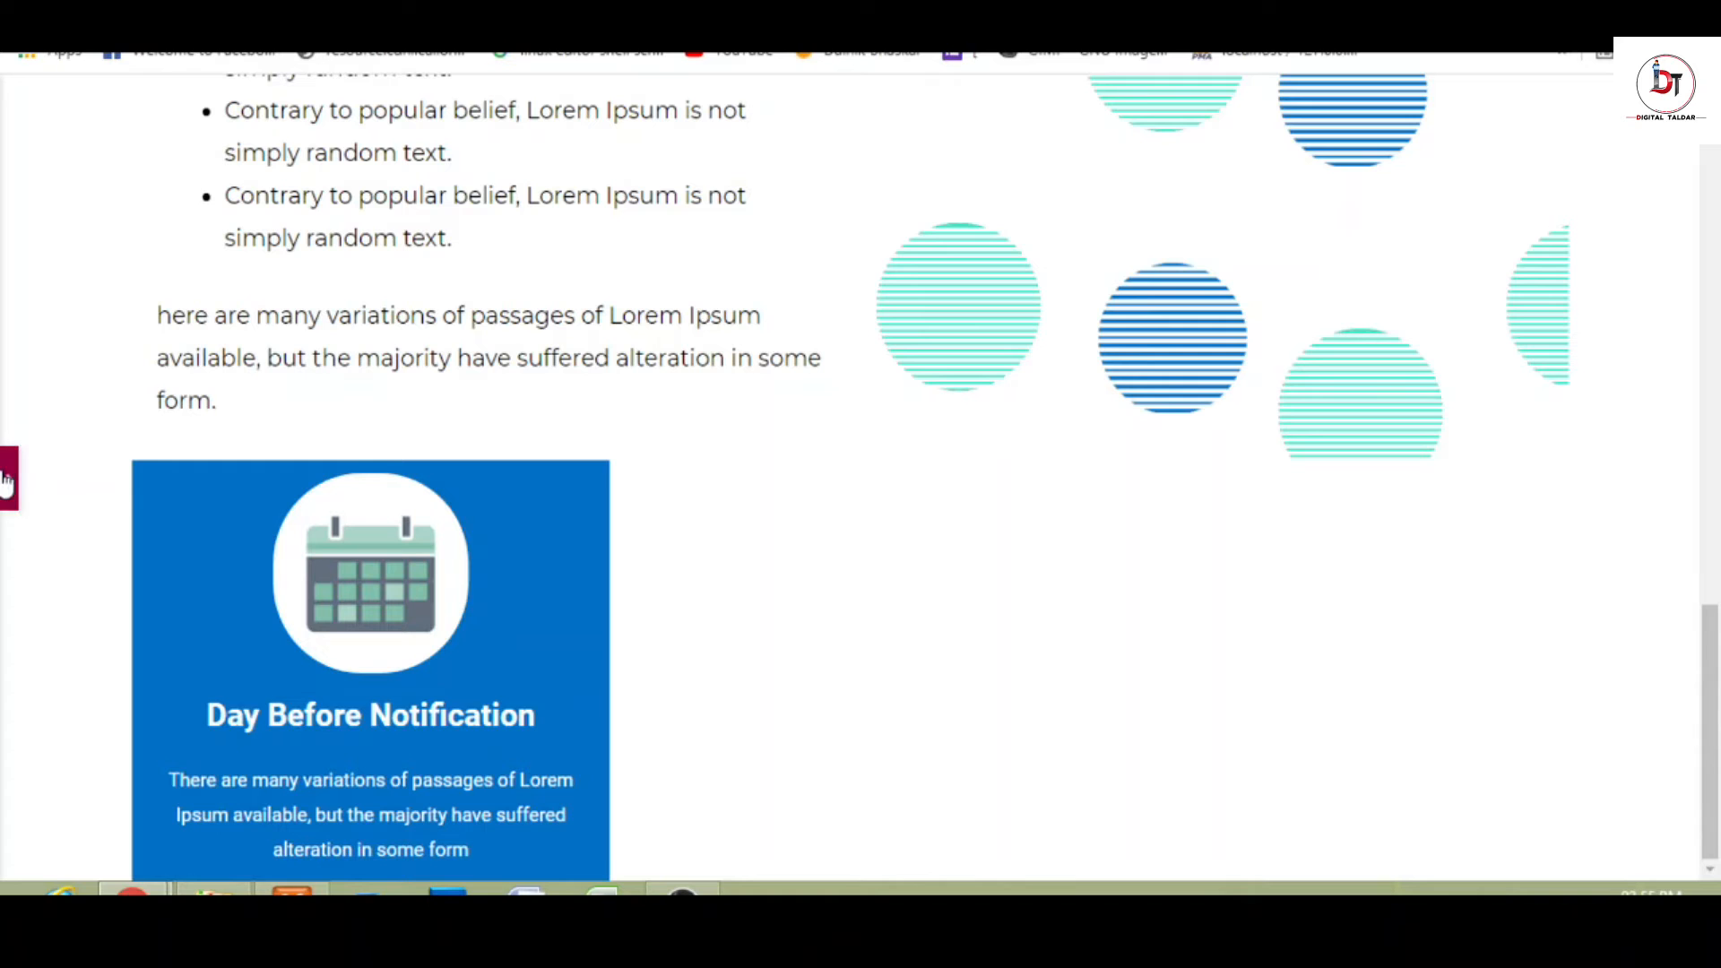
pyautogui.click(7, 481)
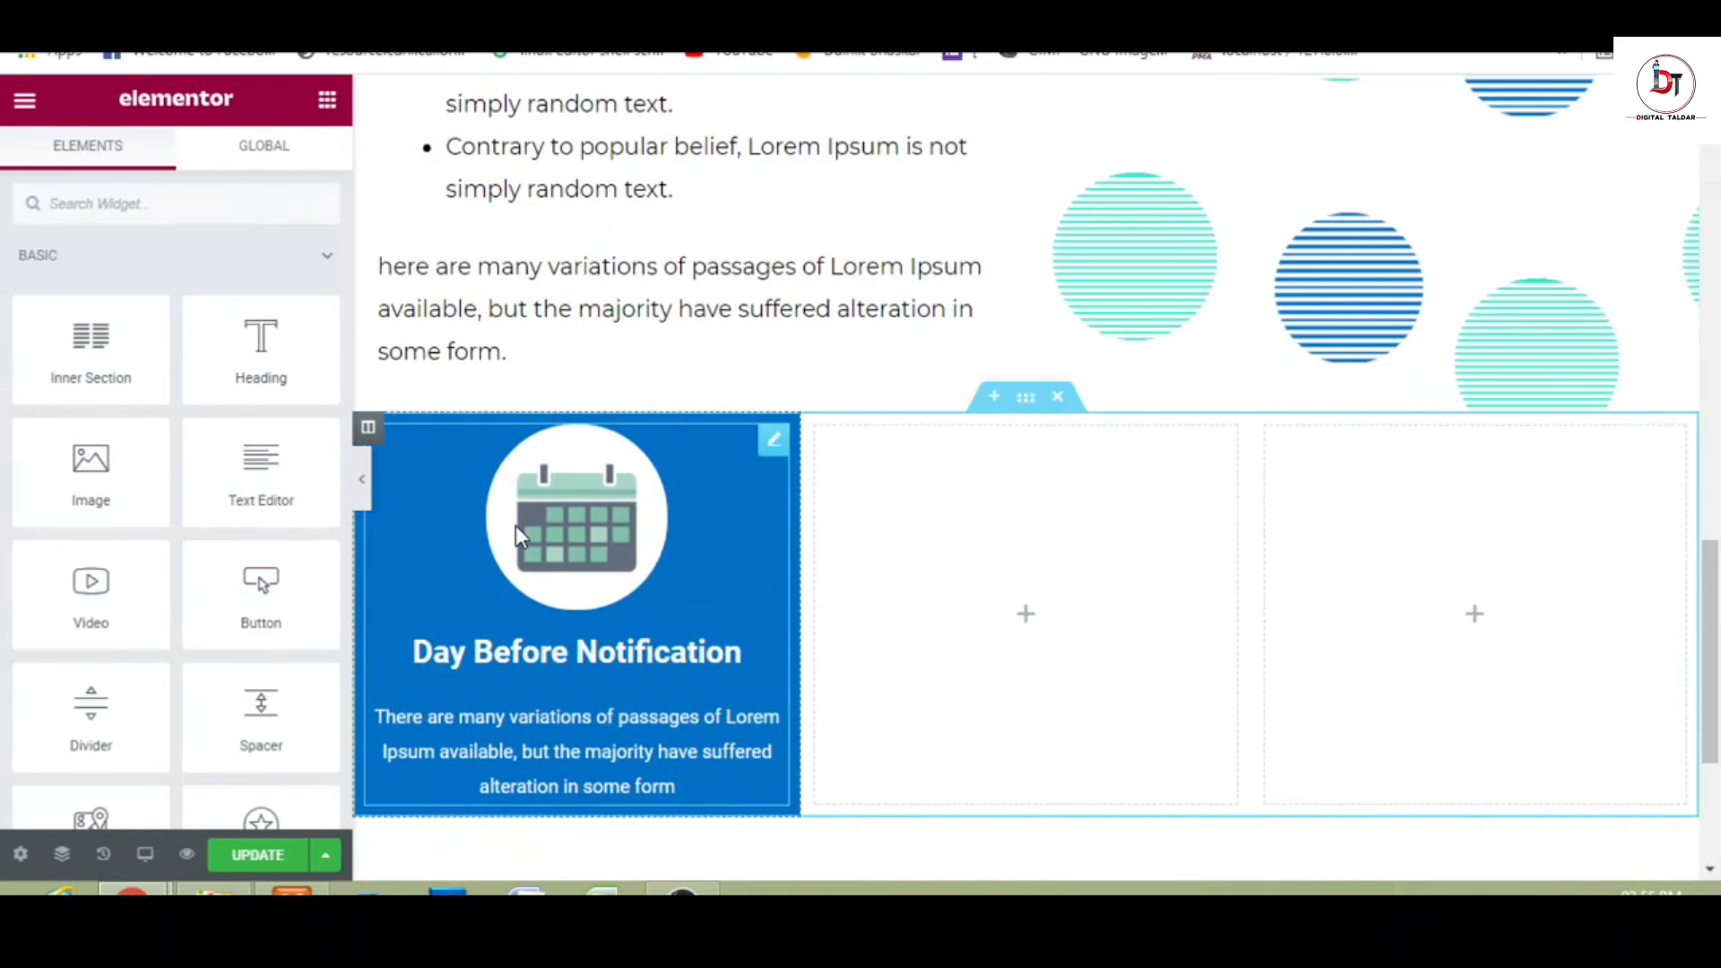
pyautogui.click(511, 531)
pyautogui.moveTo(184, 502); pyautogui.dragTo(203, 498)
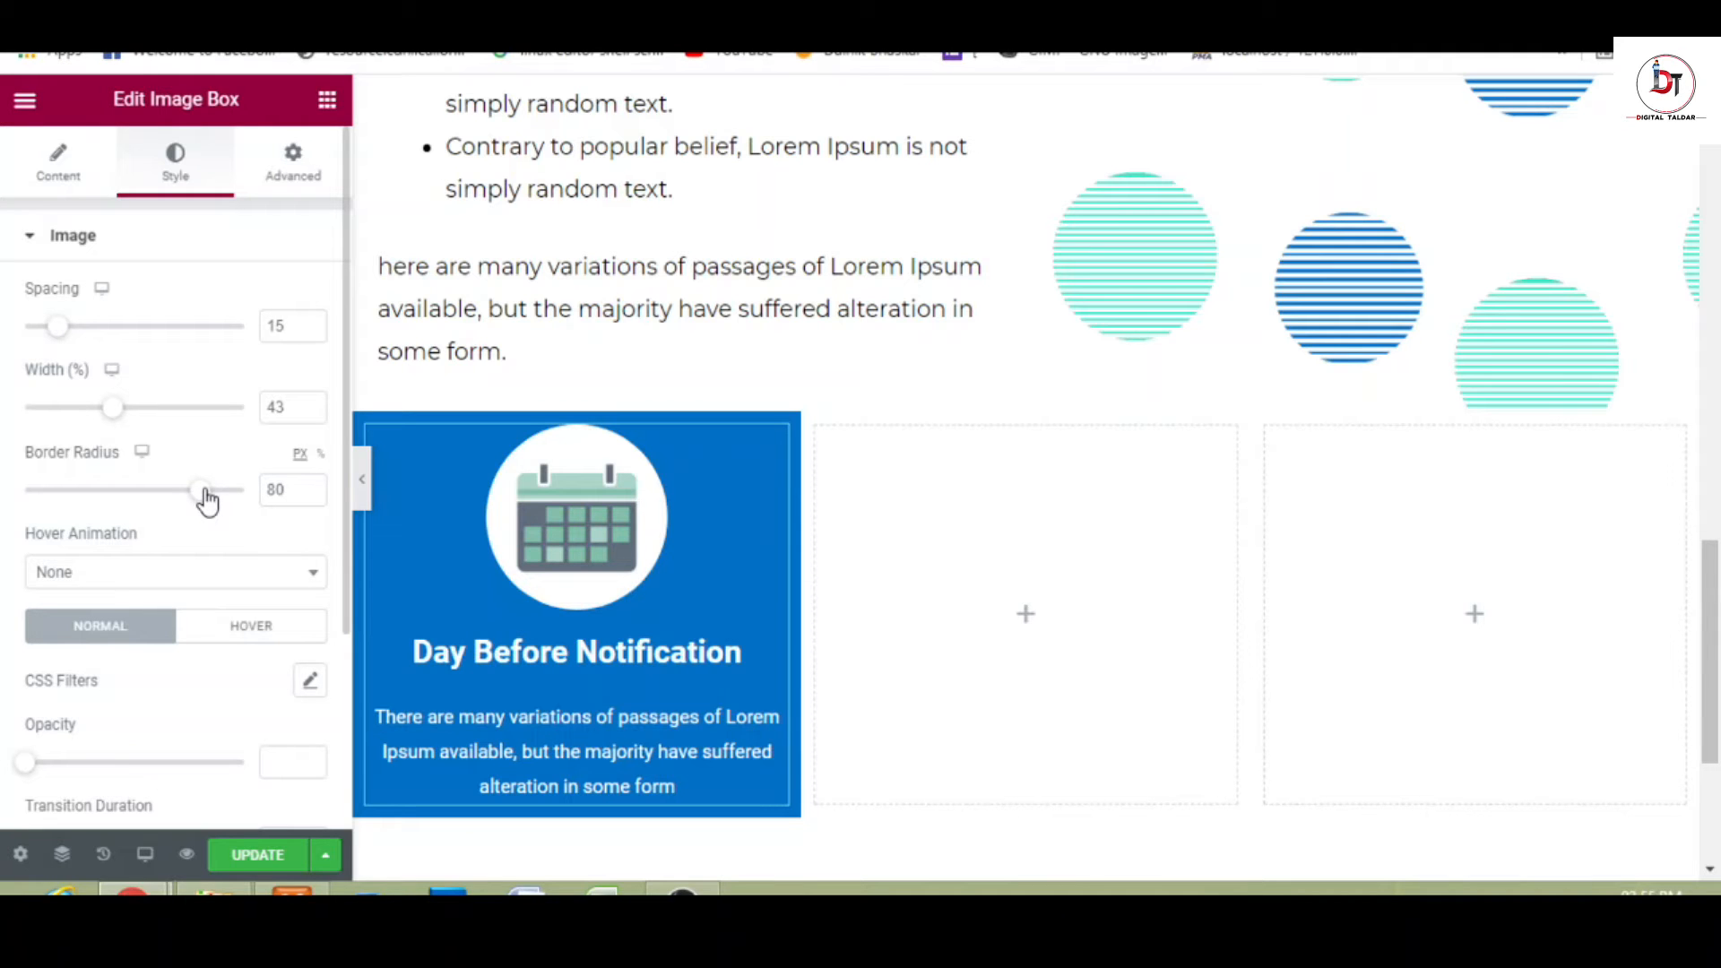
pyautogui.click(367, 498)
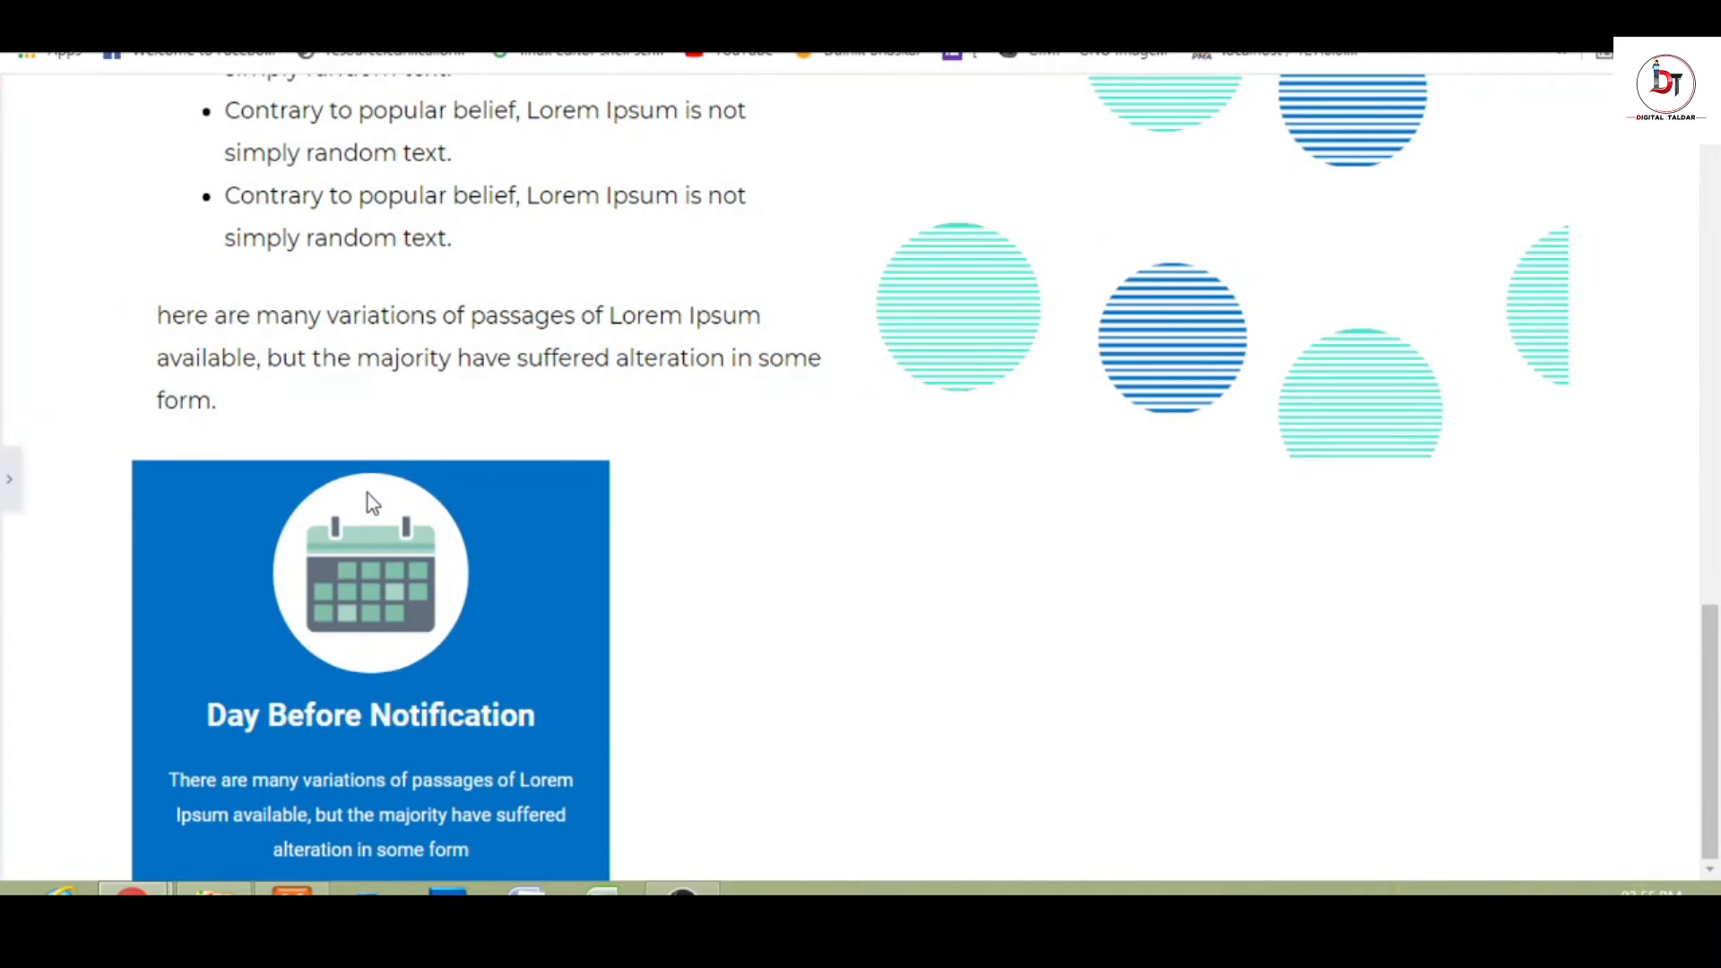
pyautogui.click(7, 484)
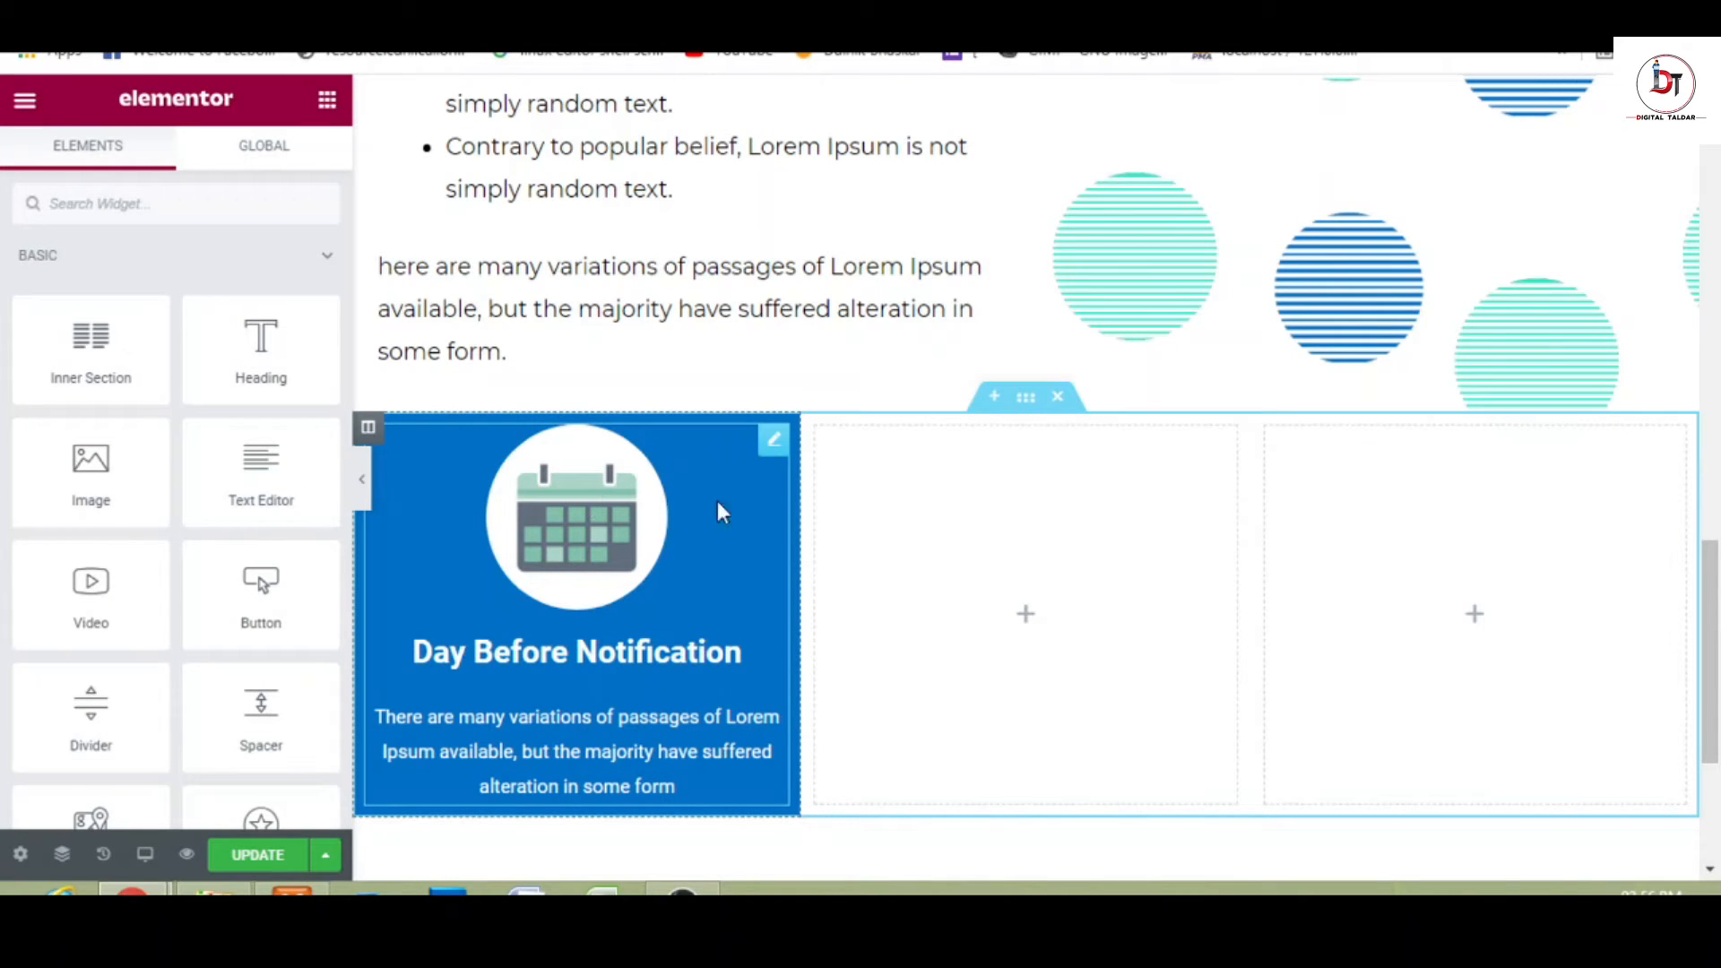
# - Give the "Day Before Notification" image box a Solid border
pyautogui.click(775, 444)
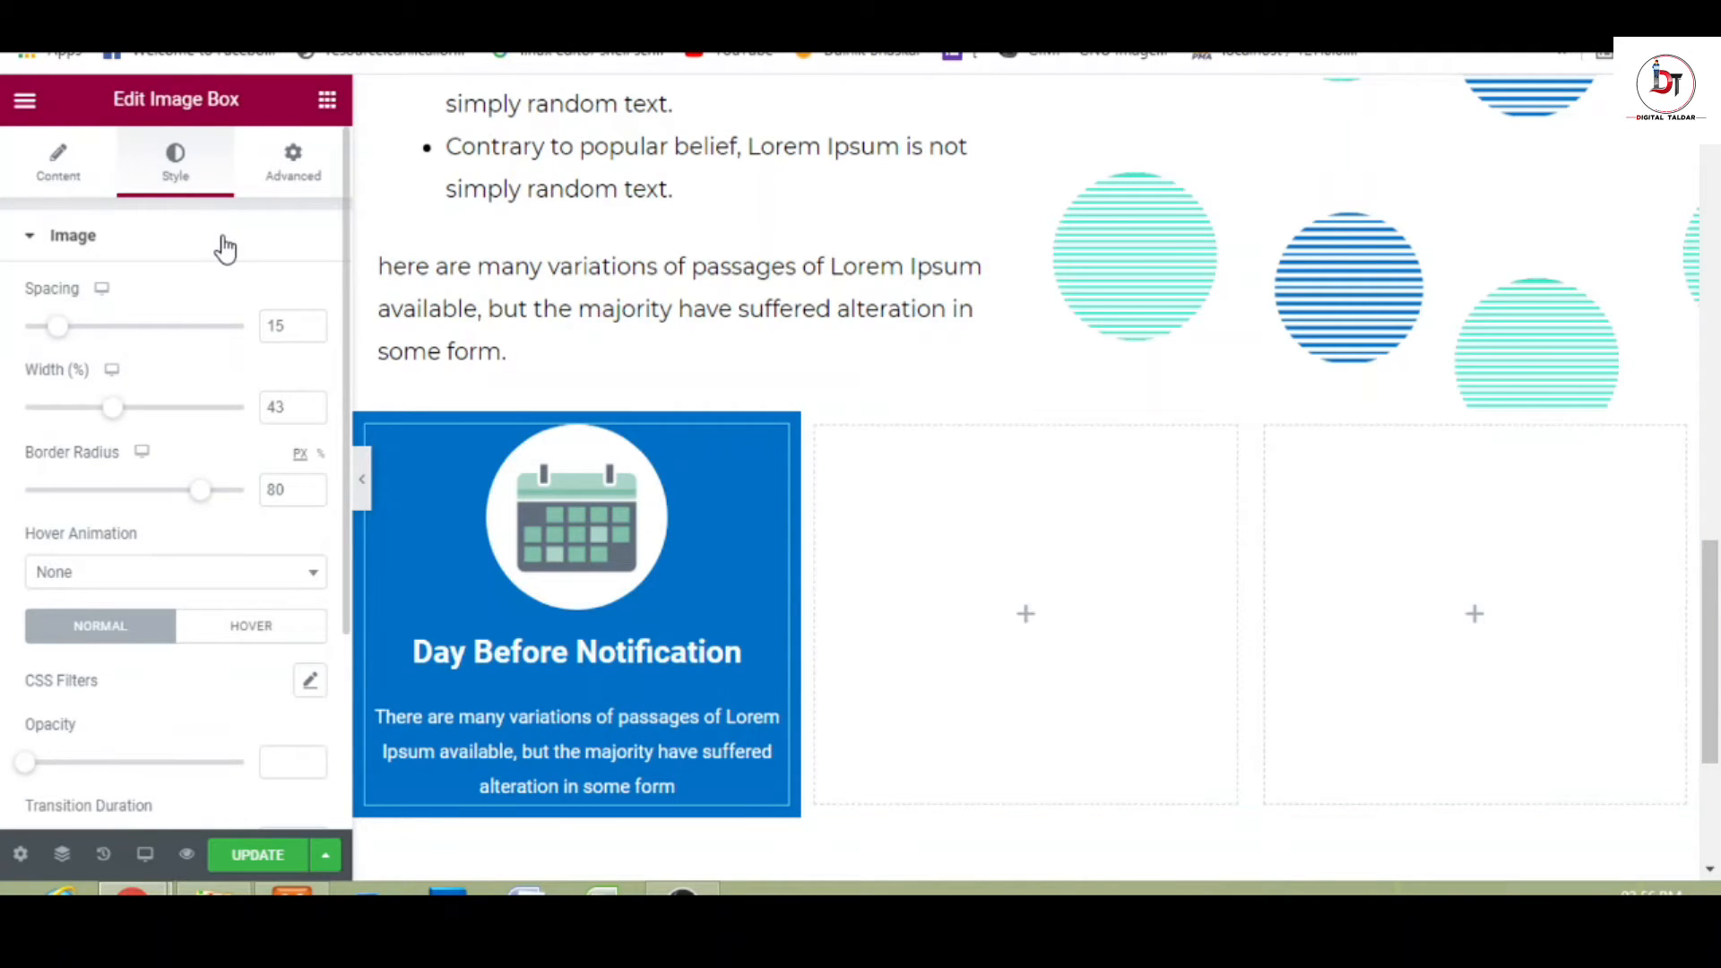
pyautogui.click(283, 188)
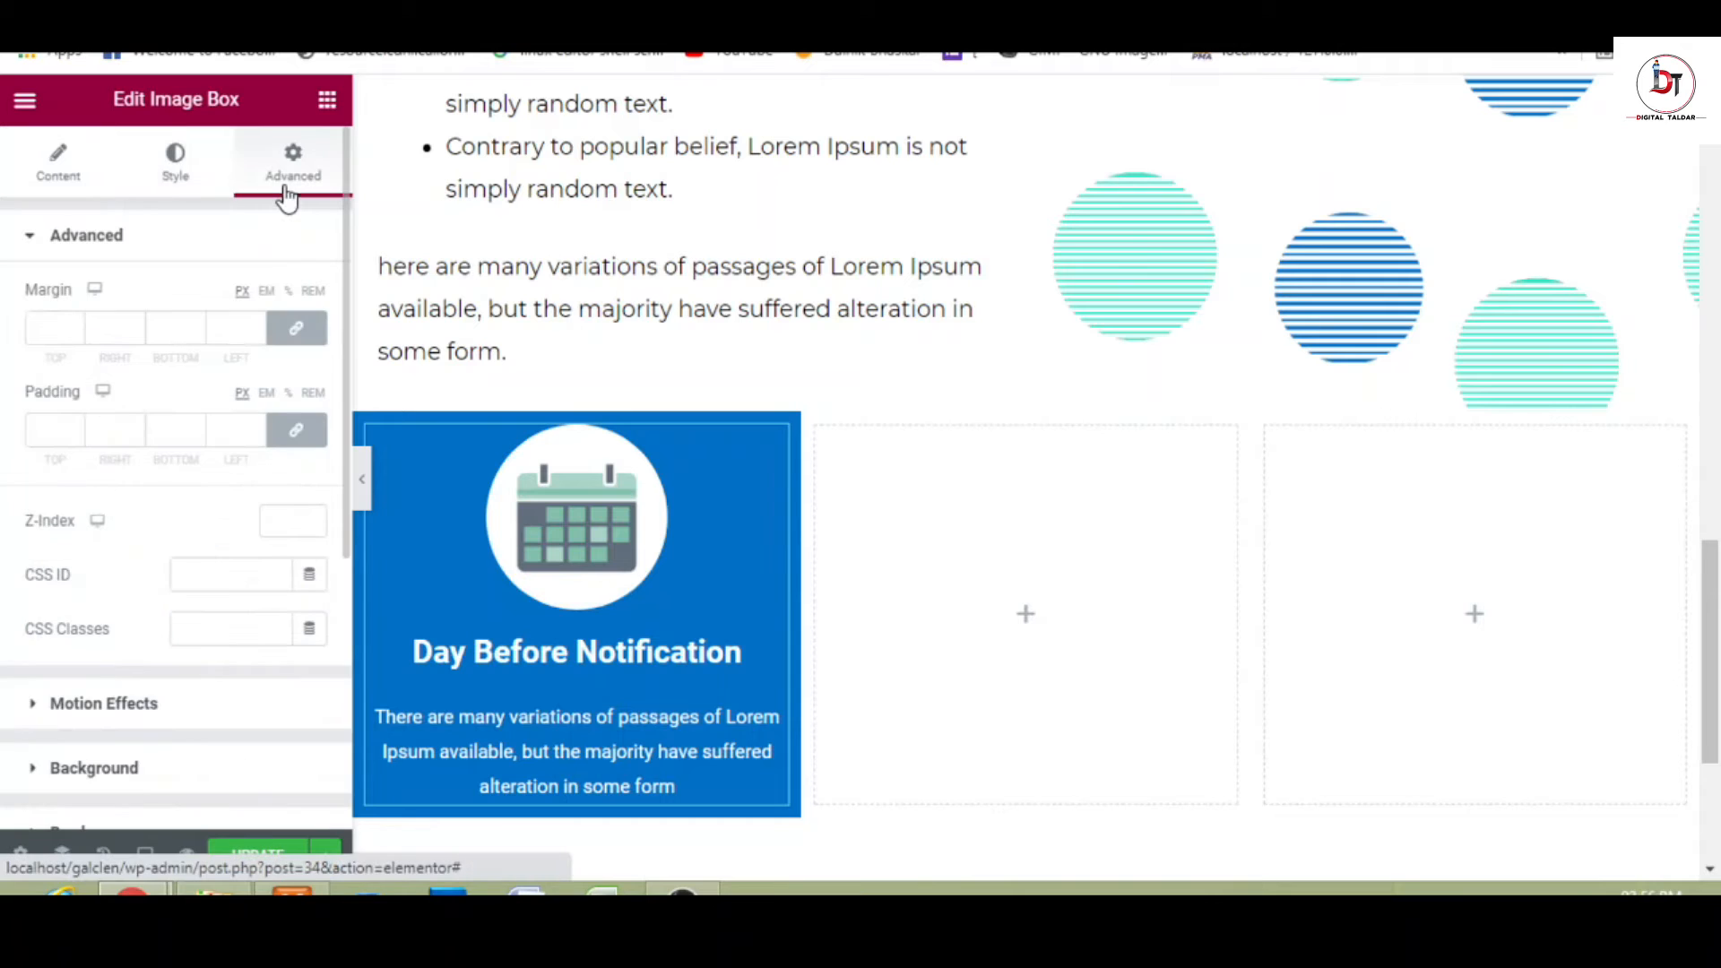
pyautogui.click(222, 242)
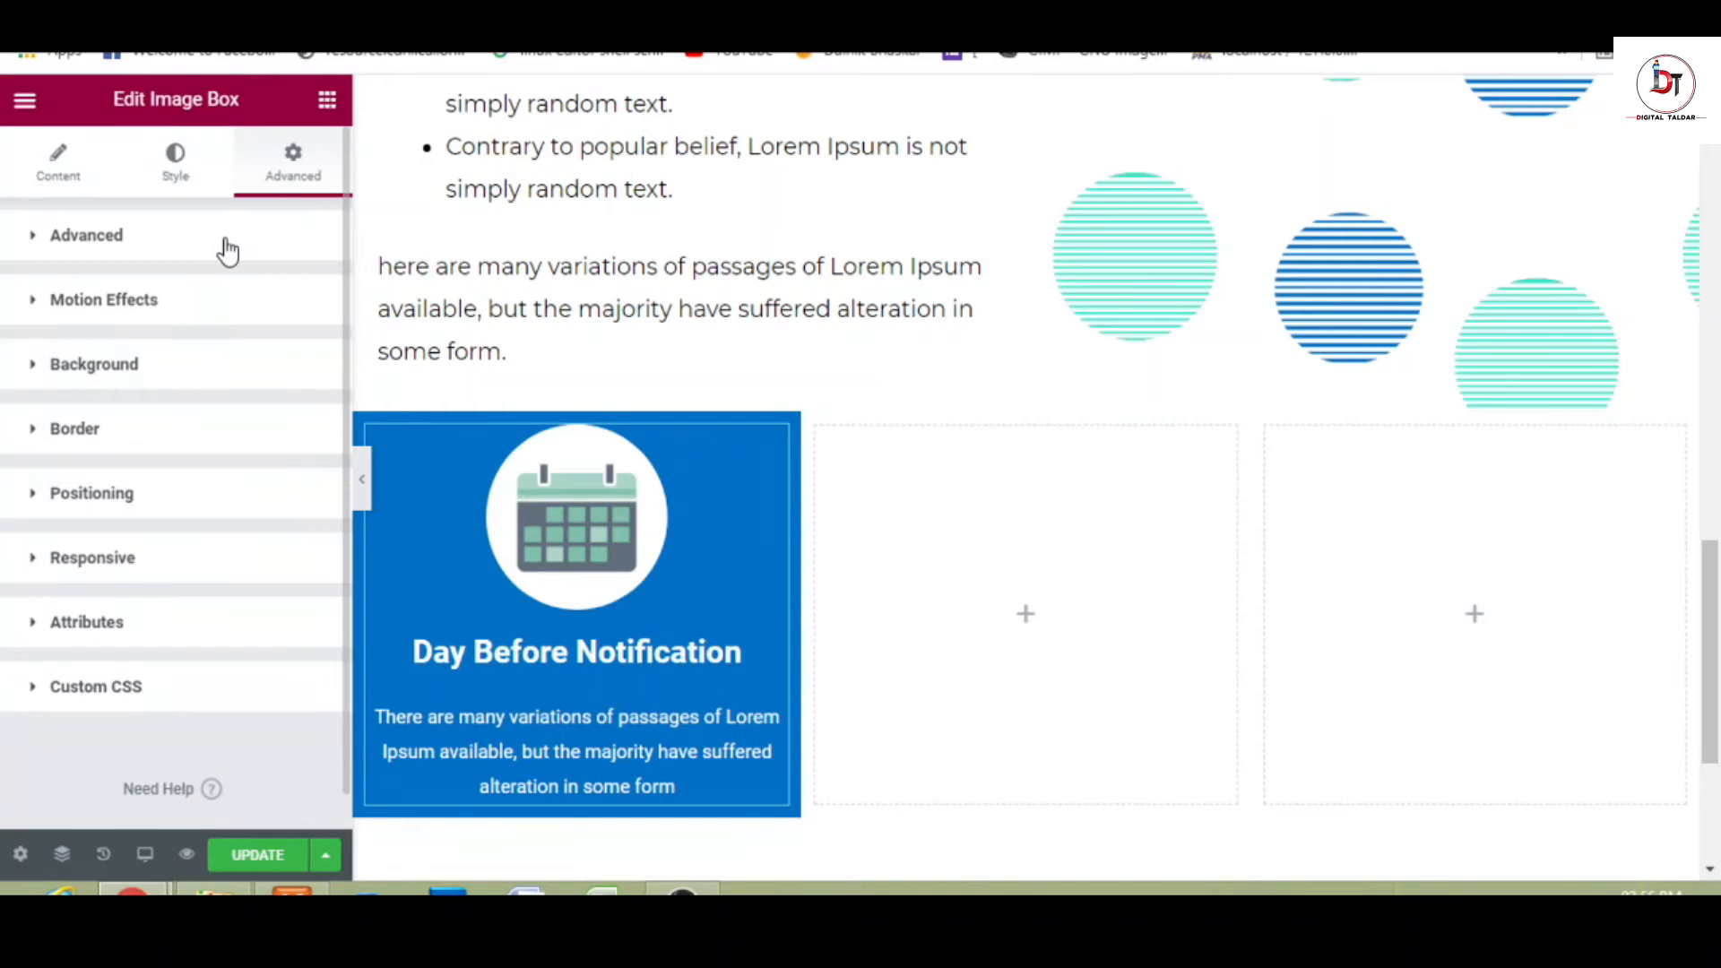
pyautogui.click(156, 447)
pyautogui.click(156, 446)
pyautogui.click(156, 447)
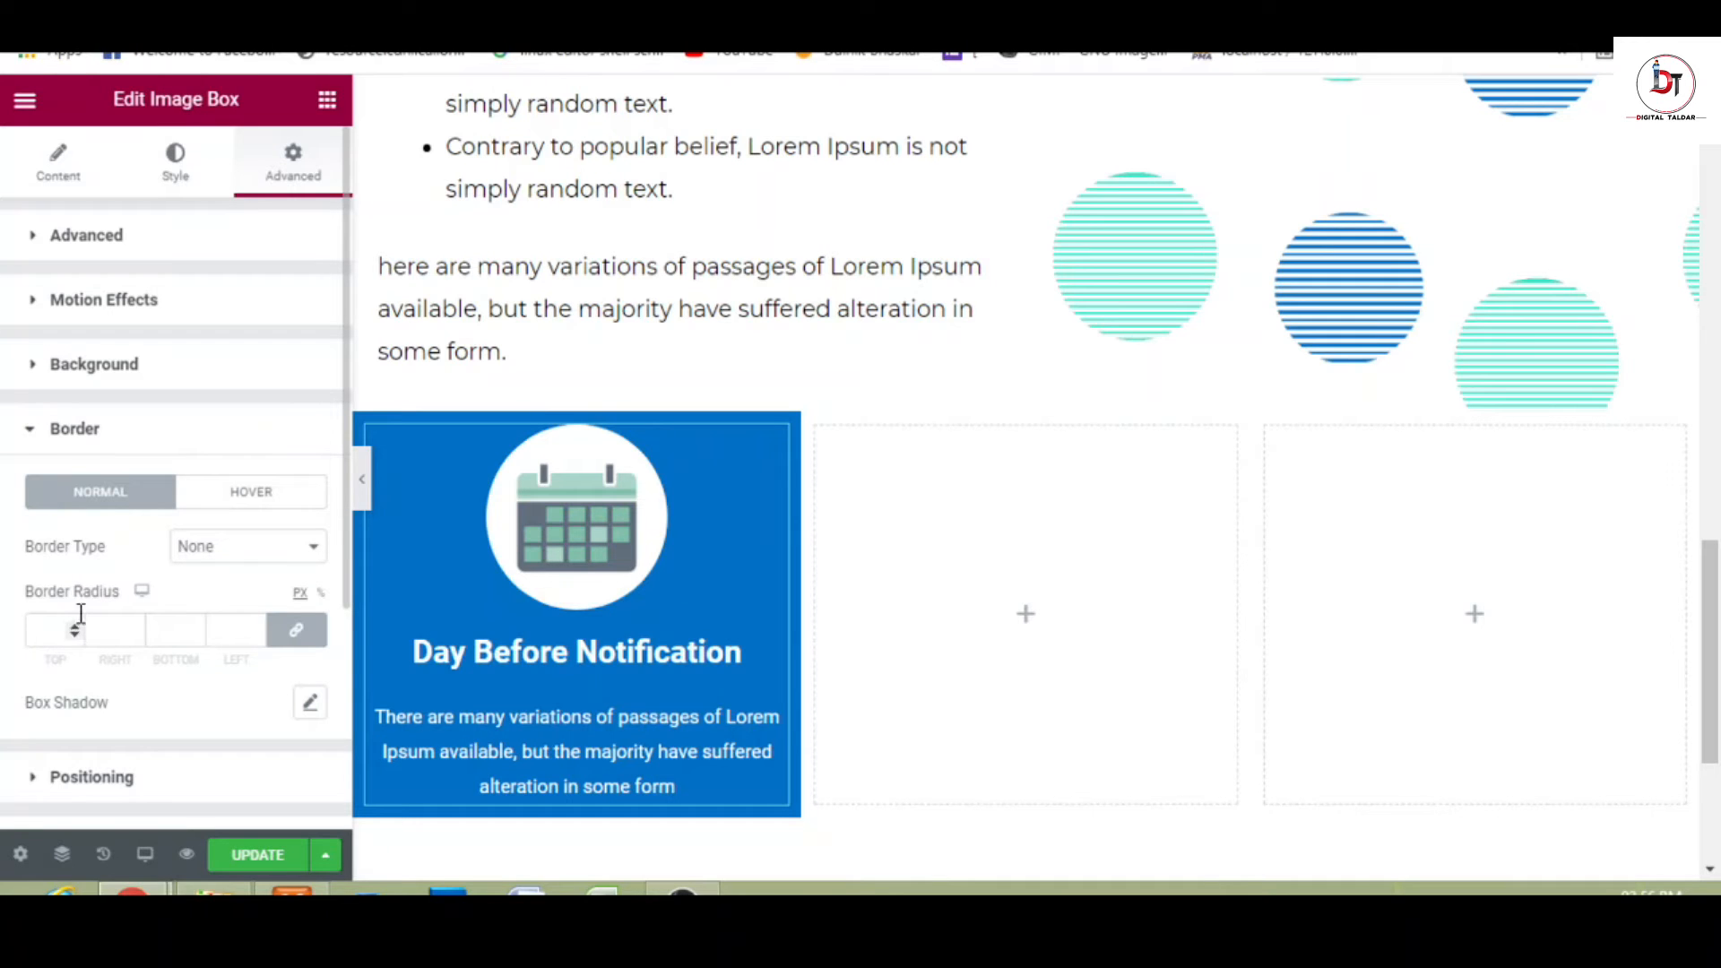
pyautogui.click(237, 552)
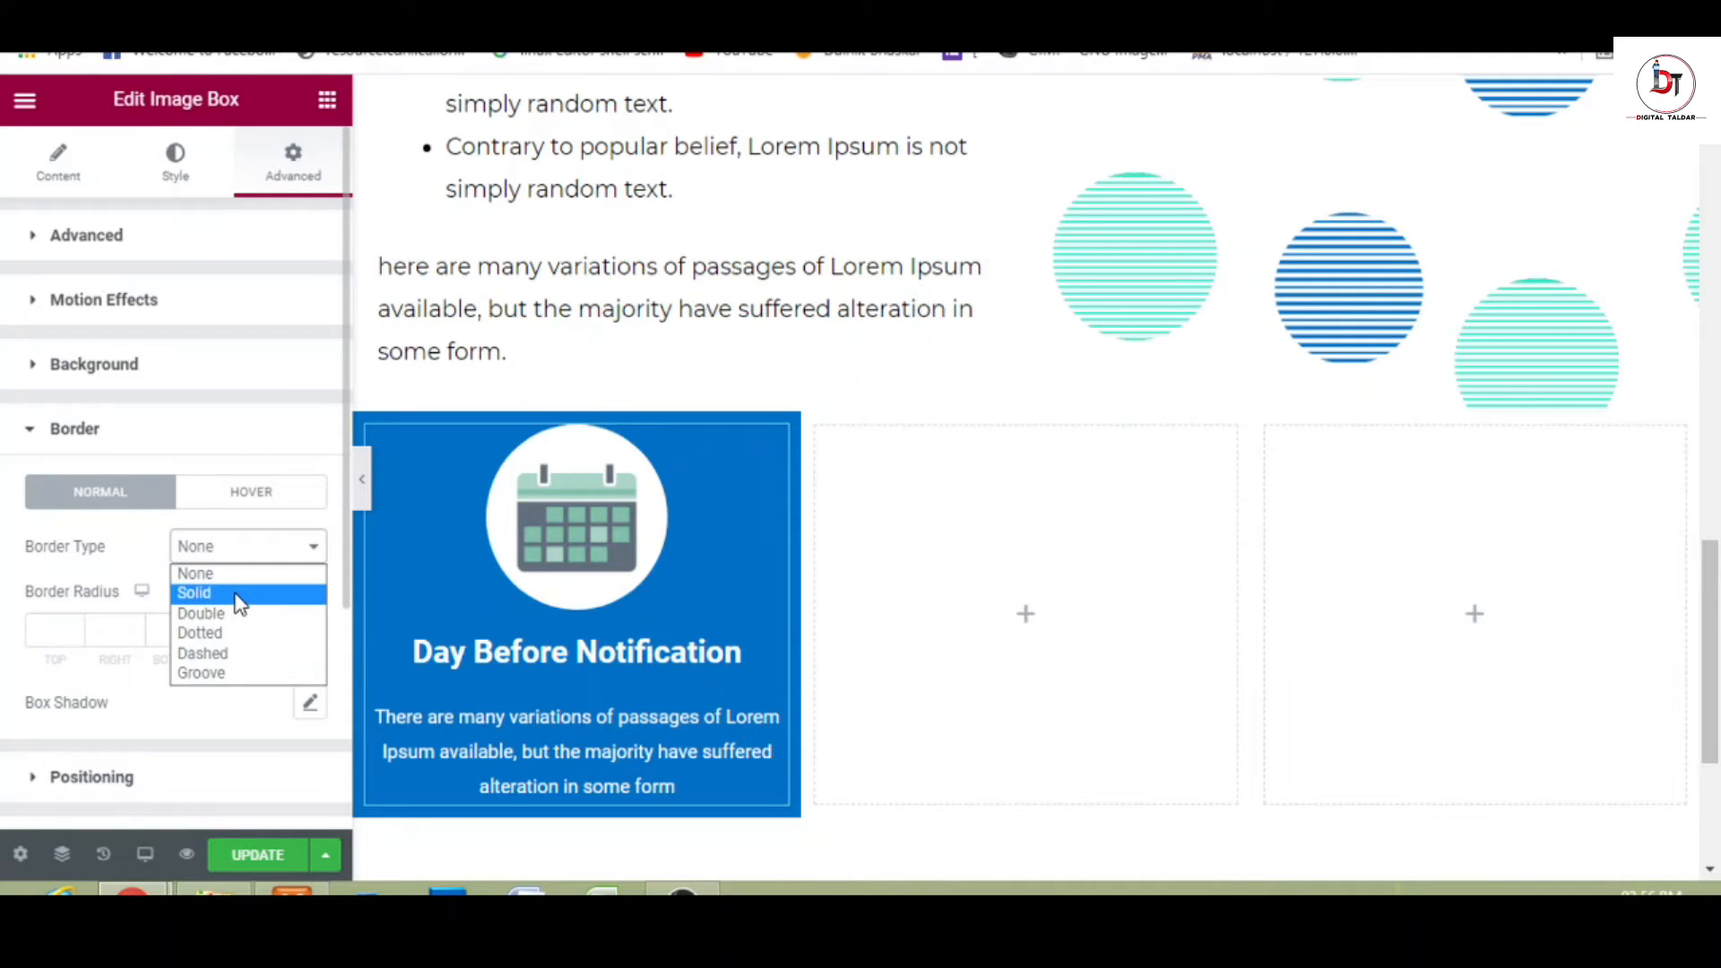
pyautogui.click(239, 594)
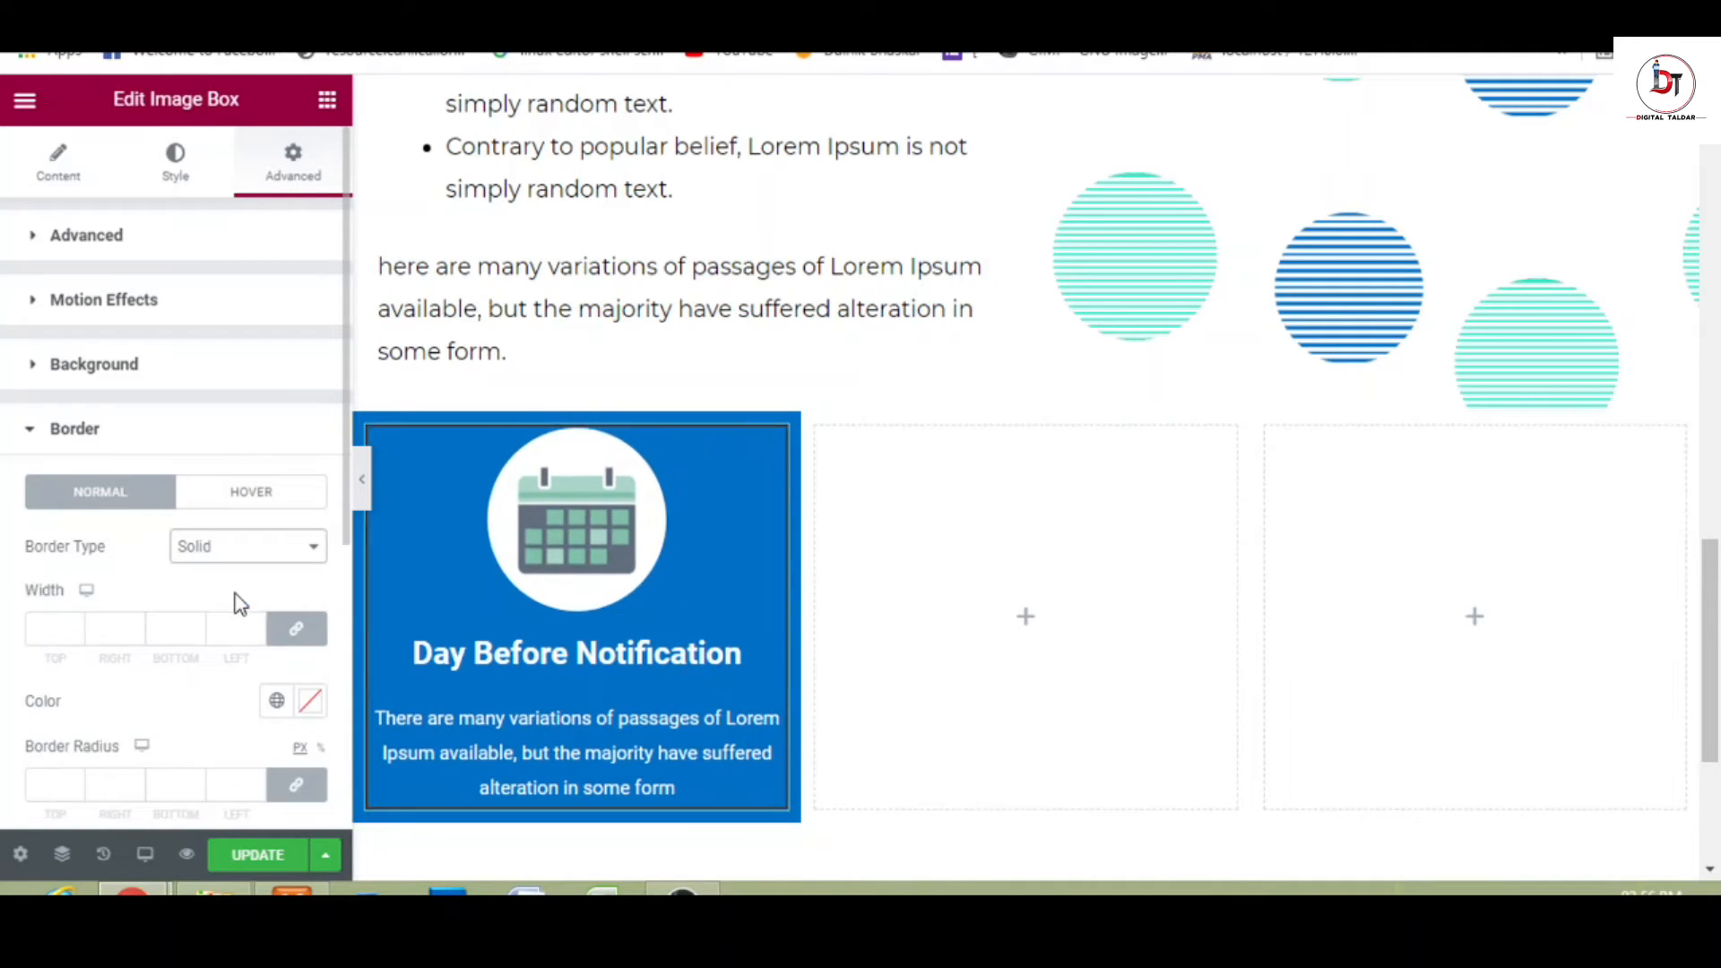
# - Set the border color of the "Day Before Notification" image box to white, #FFFFFF, and preview the page
pyautogui.click(310, 701)
pyautogui.click(188, 352)
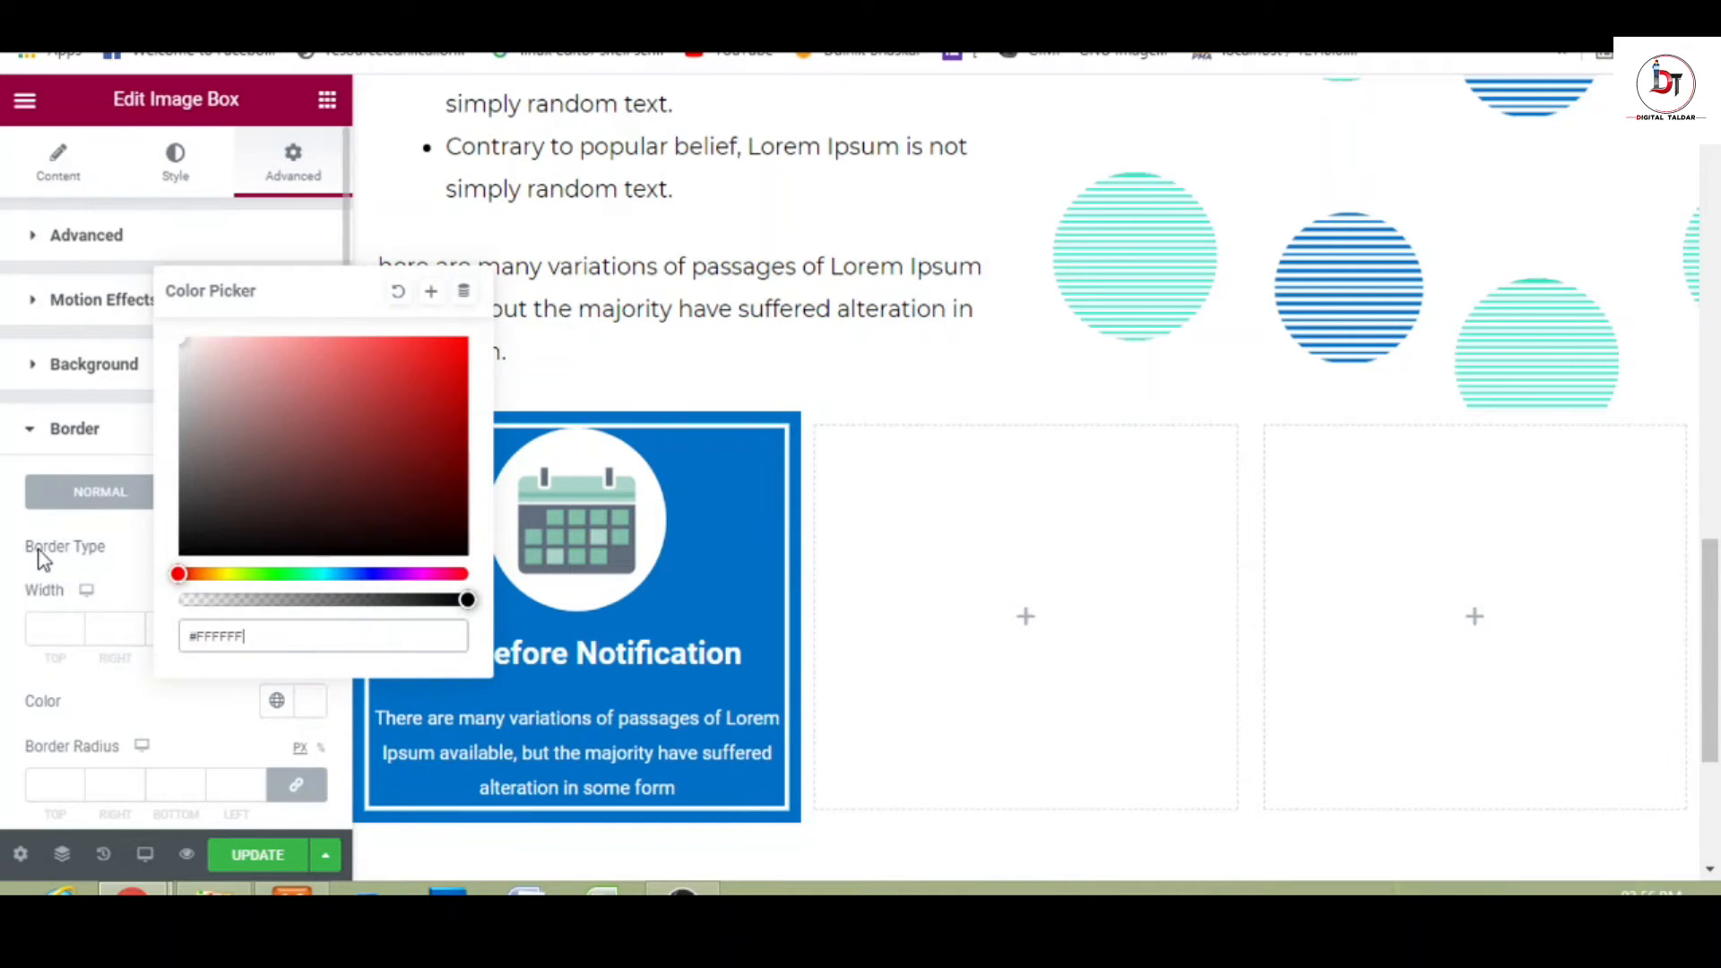
pyautogui.click(9, 538)
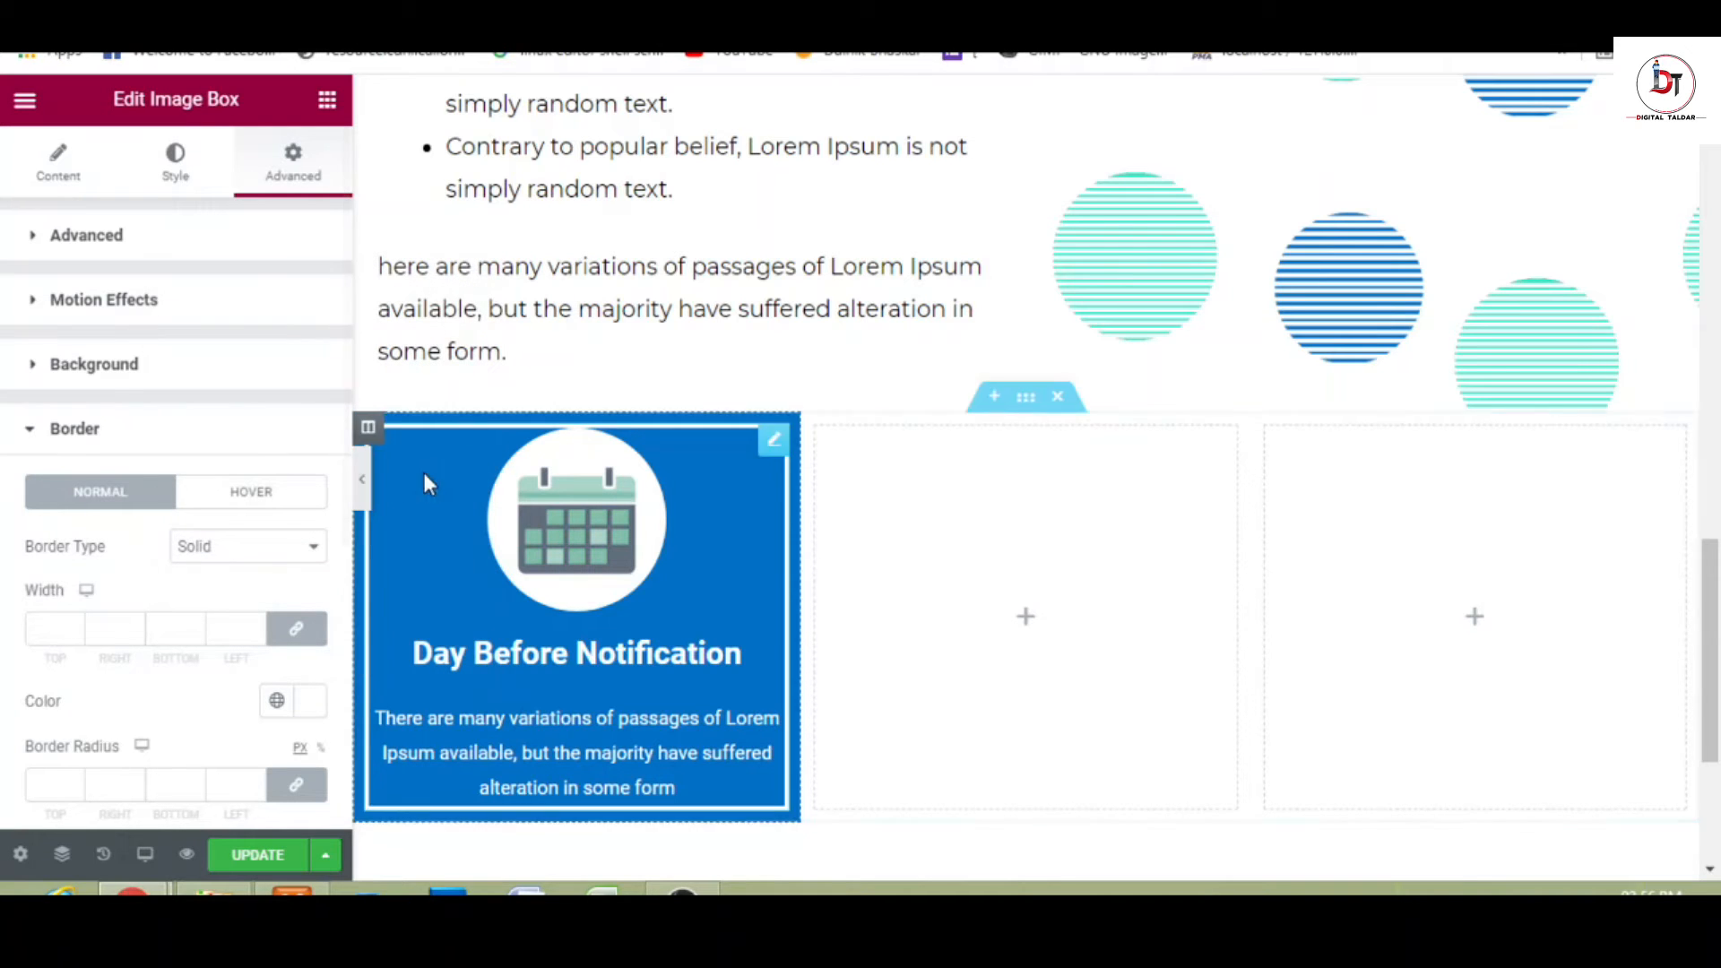
pyautogui.click(365, 481)
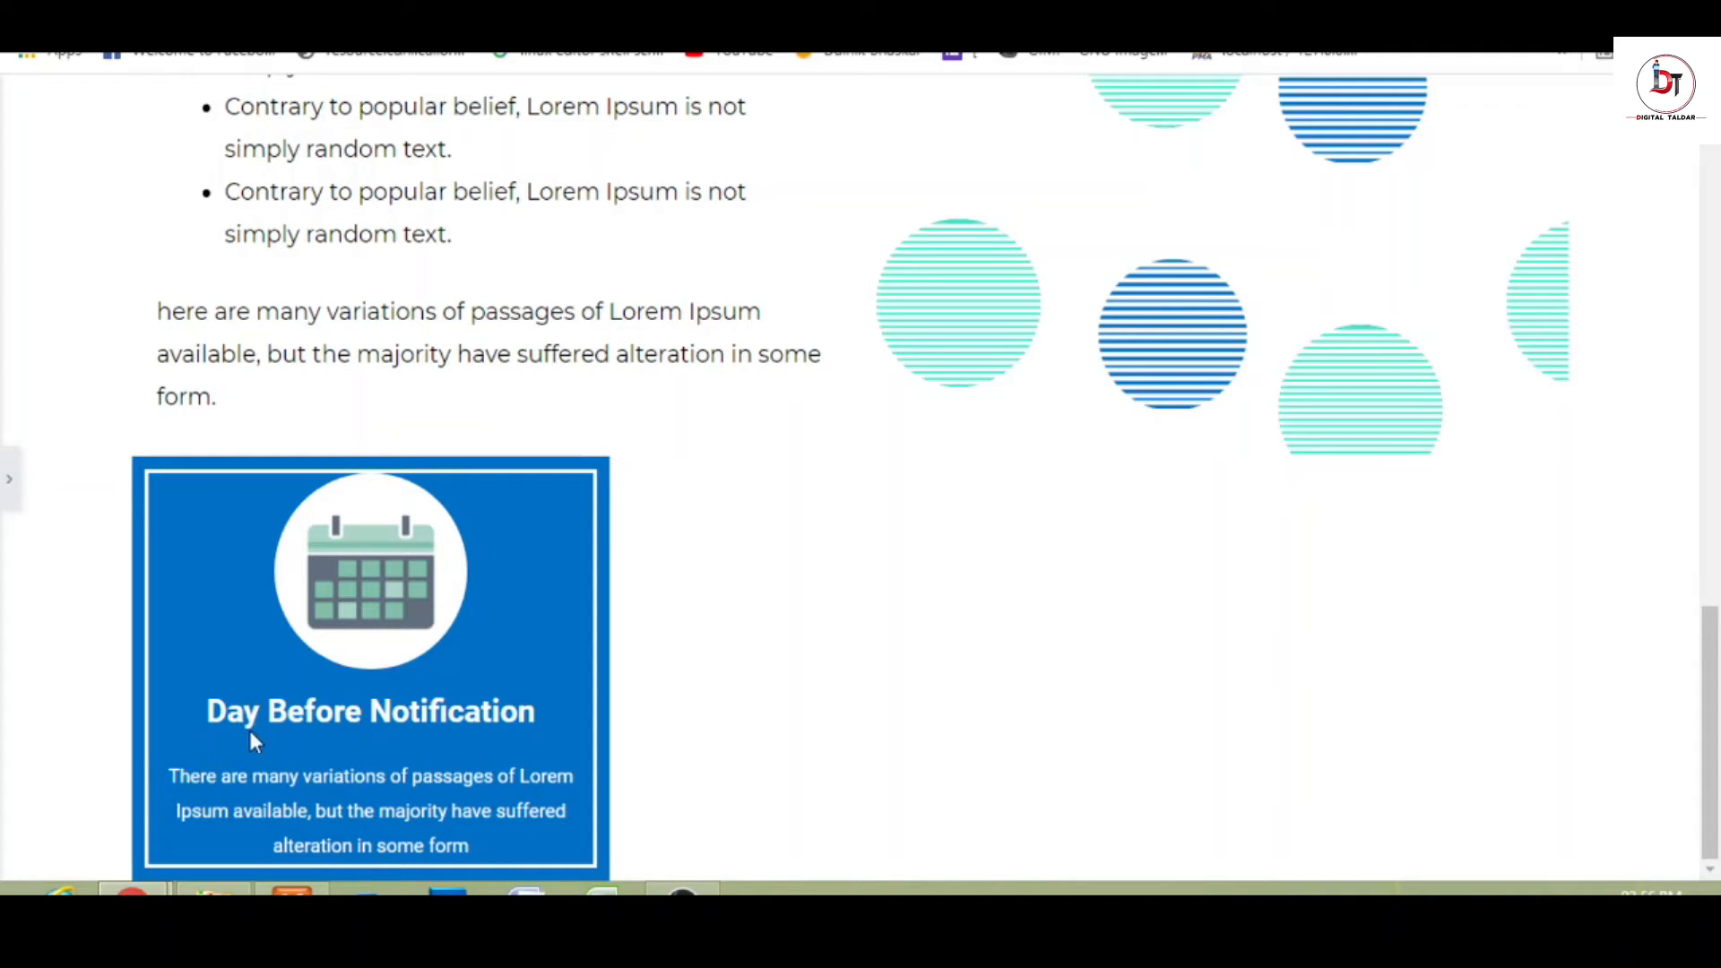
pyautogui.click(9, 478)
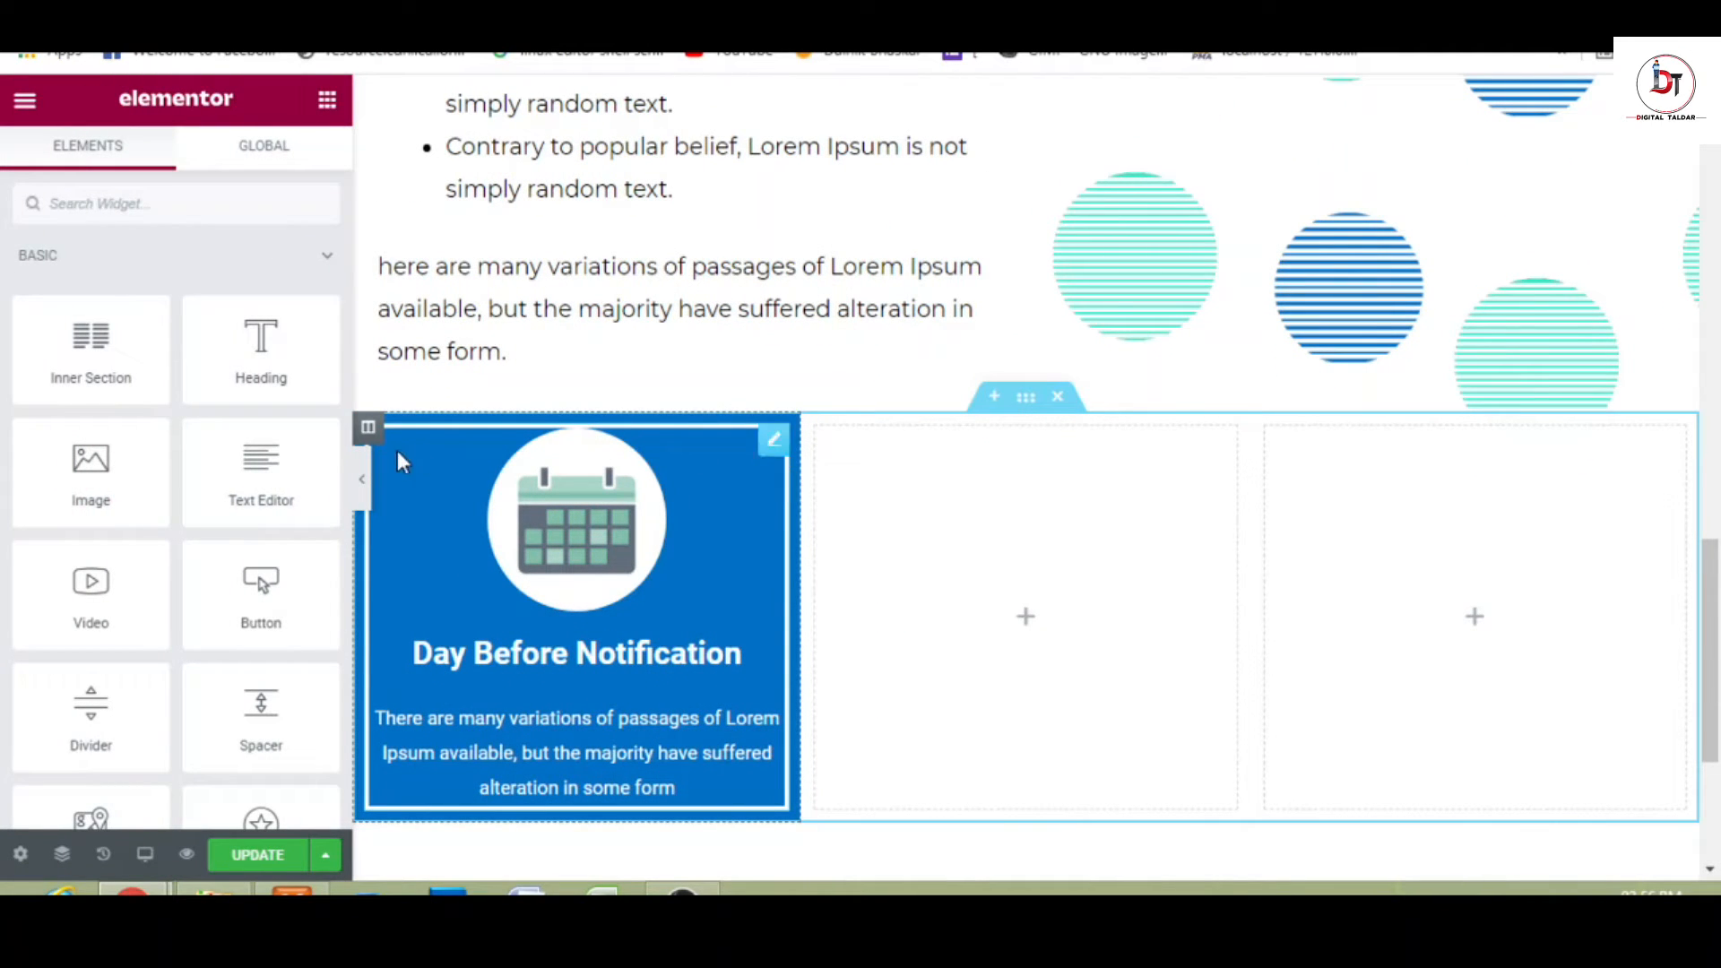
# - Unlink the padding values of the "Day Before Notification" image box and set its top padding to 20 px
pyautogui.click(774, 443)
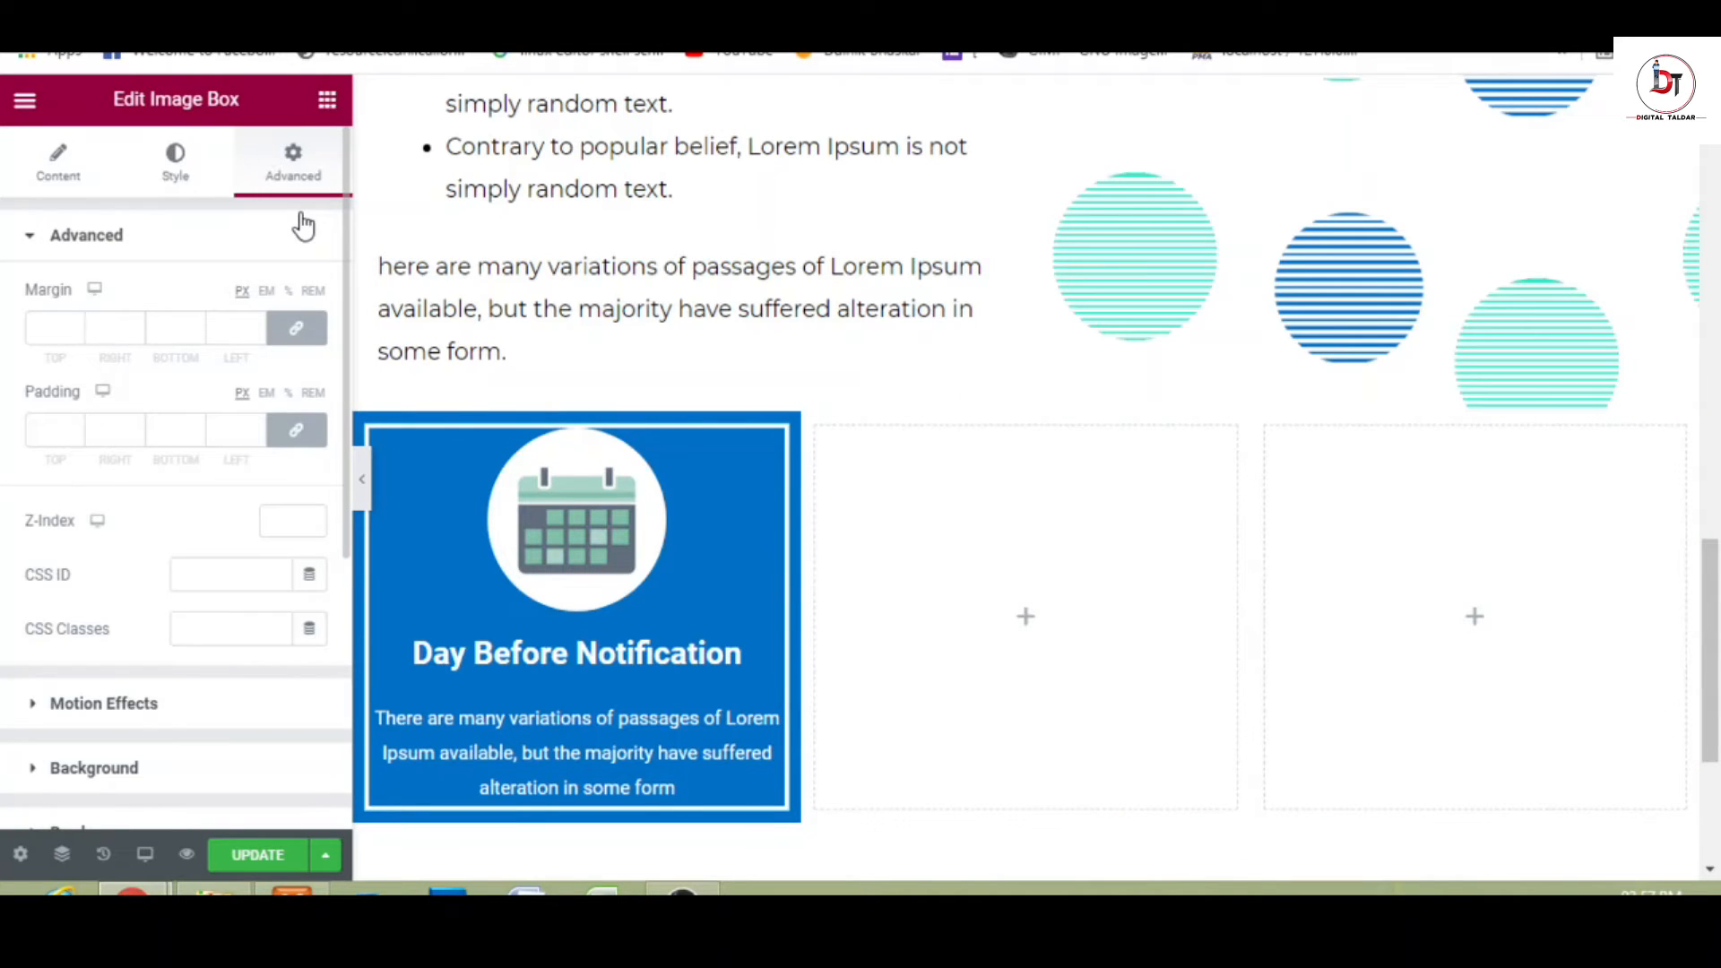
pyautogui.click(296, 434)
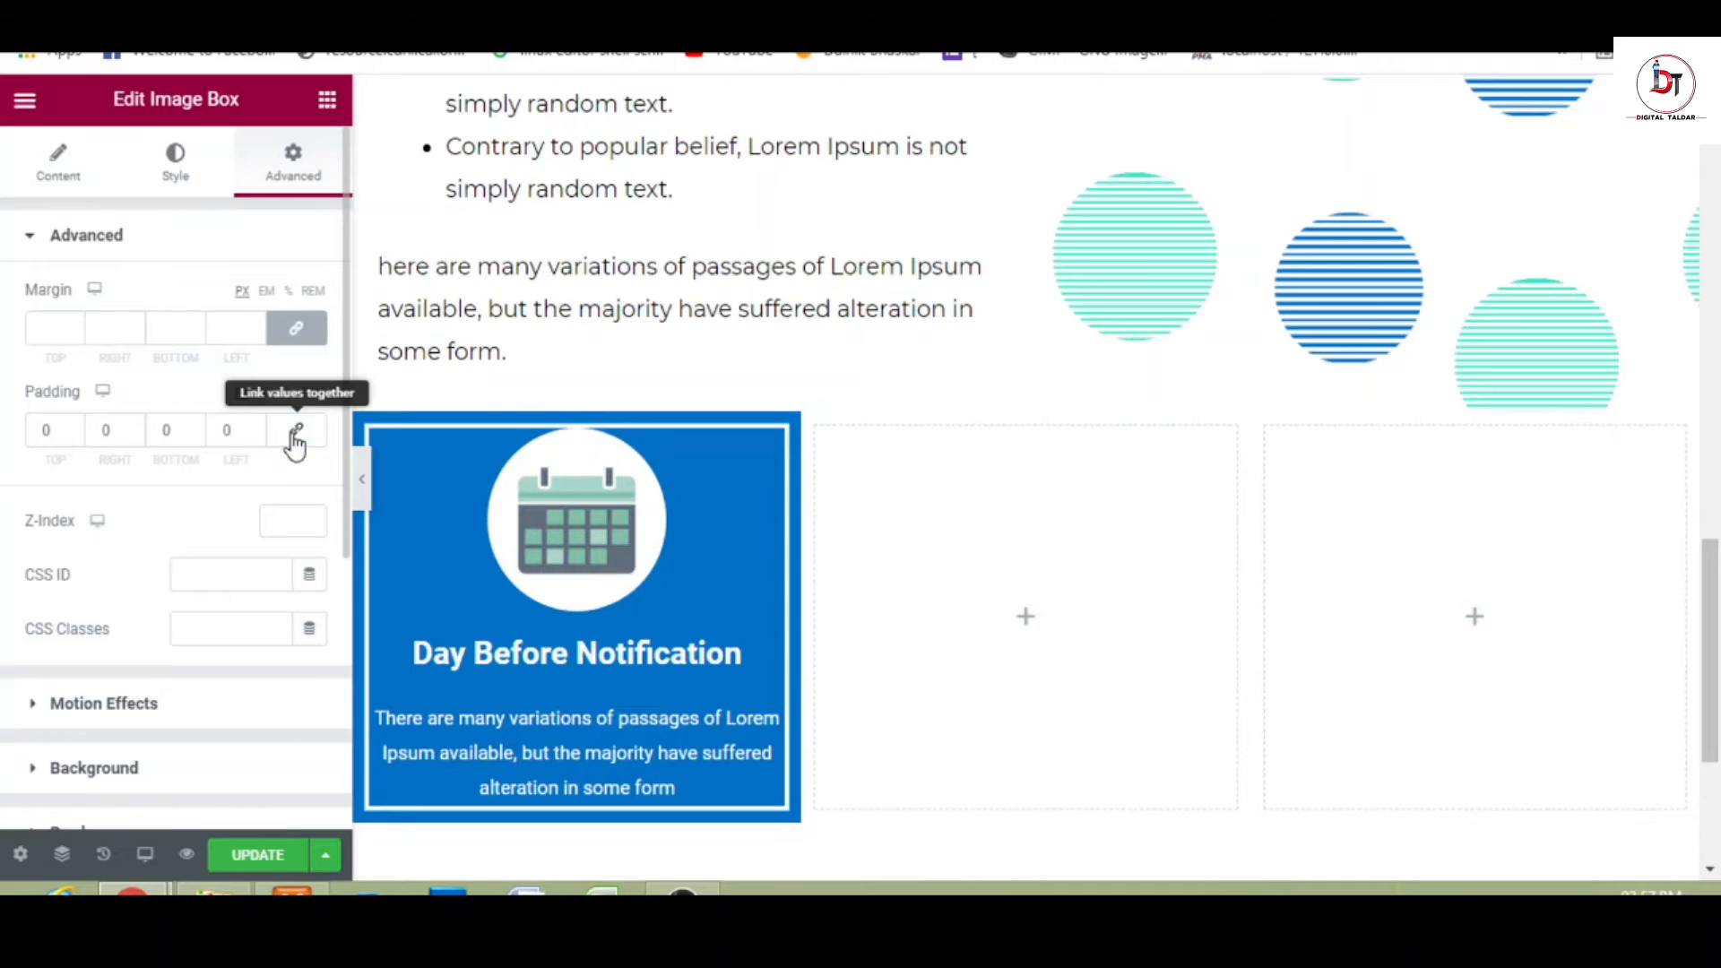
pyautogui.click(71, 427)
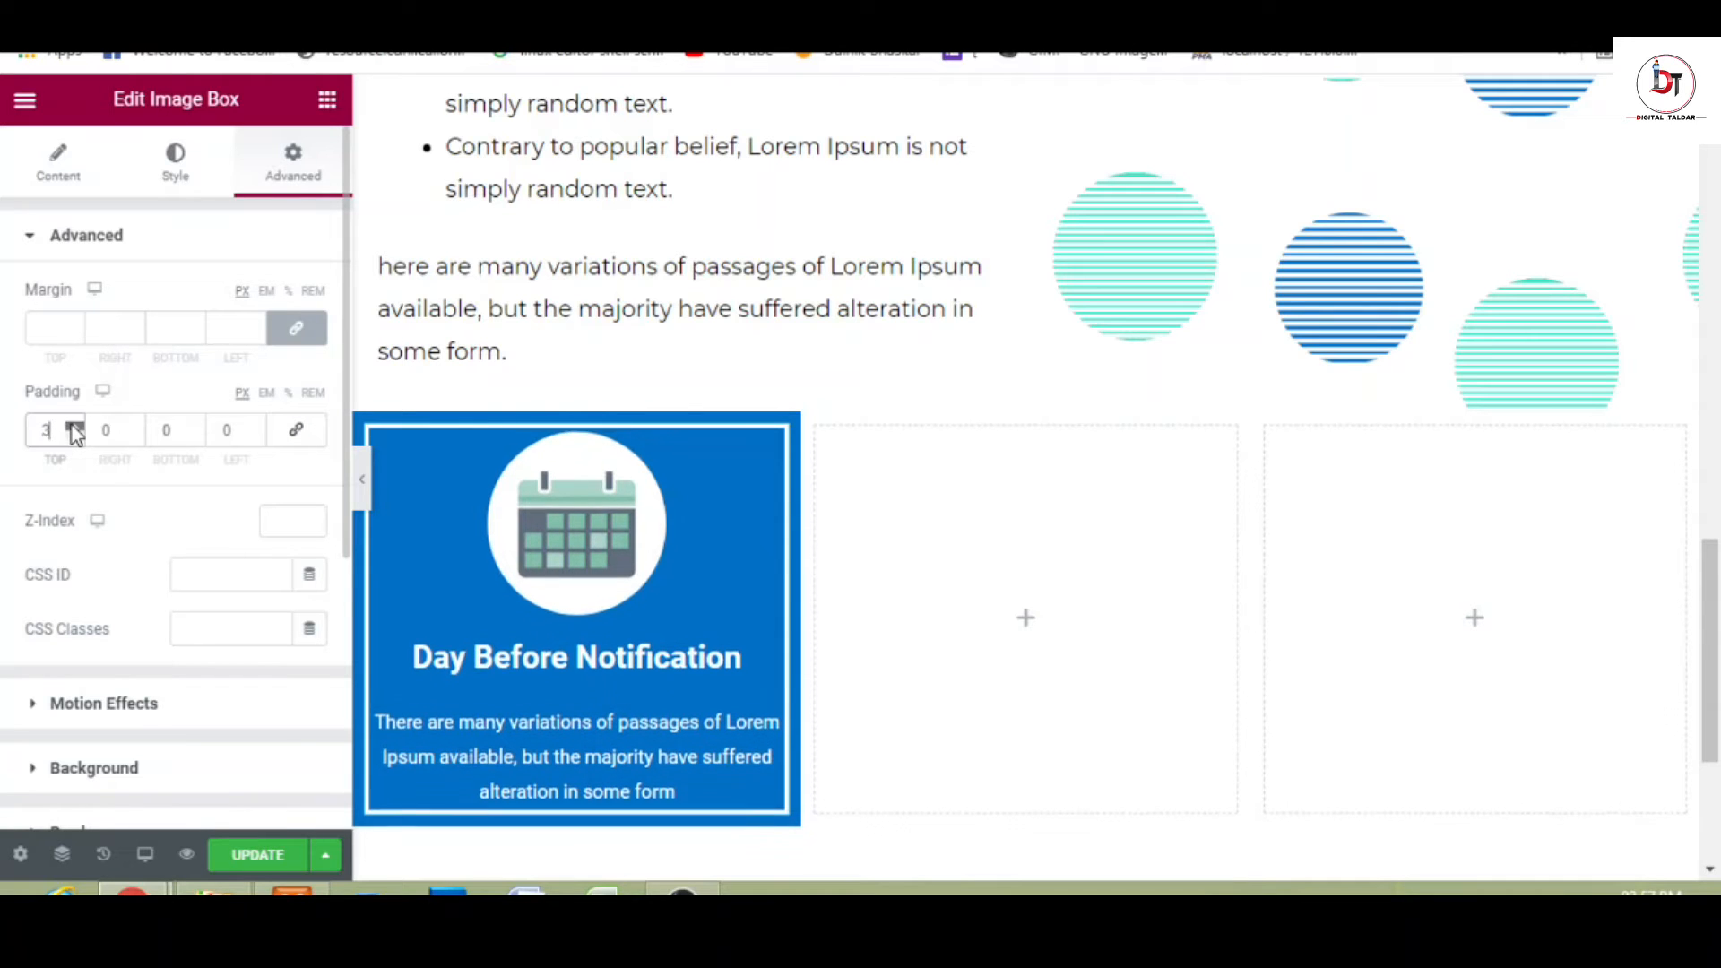
pyautogui.click(72, 426)
pyautogui.click(72, 426)
pyautogui.click(71, 426)
pyautogui.click(72, 426)
pyautogui.click(72, 426)
pyautogui.click(72, 426)
pyautogui.click(72, 425)
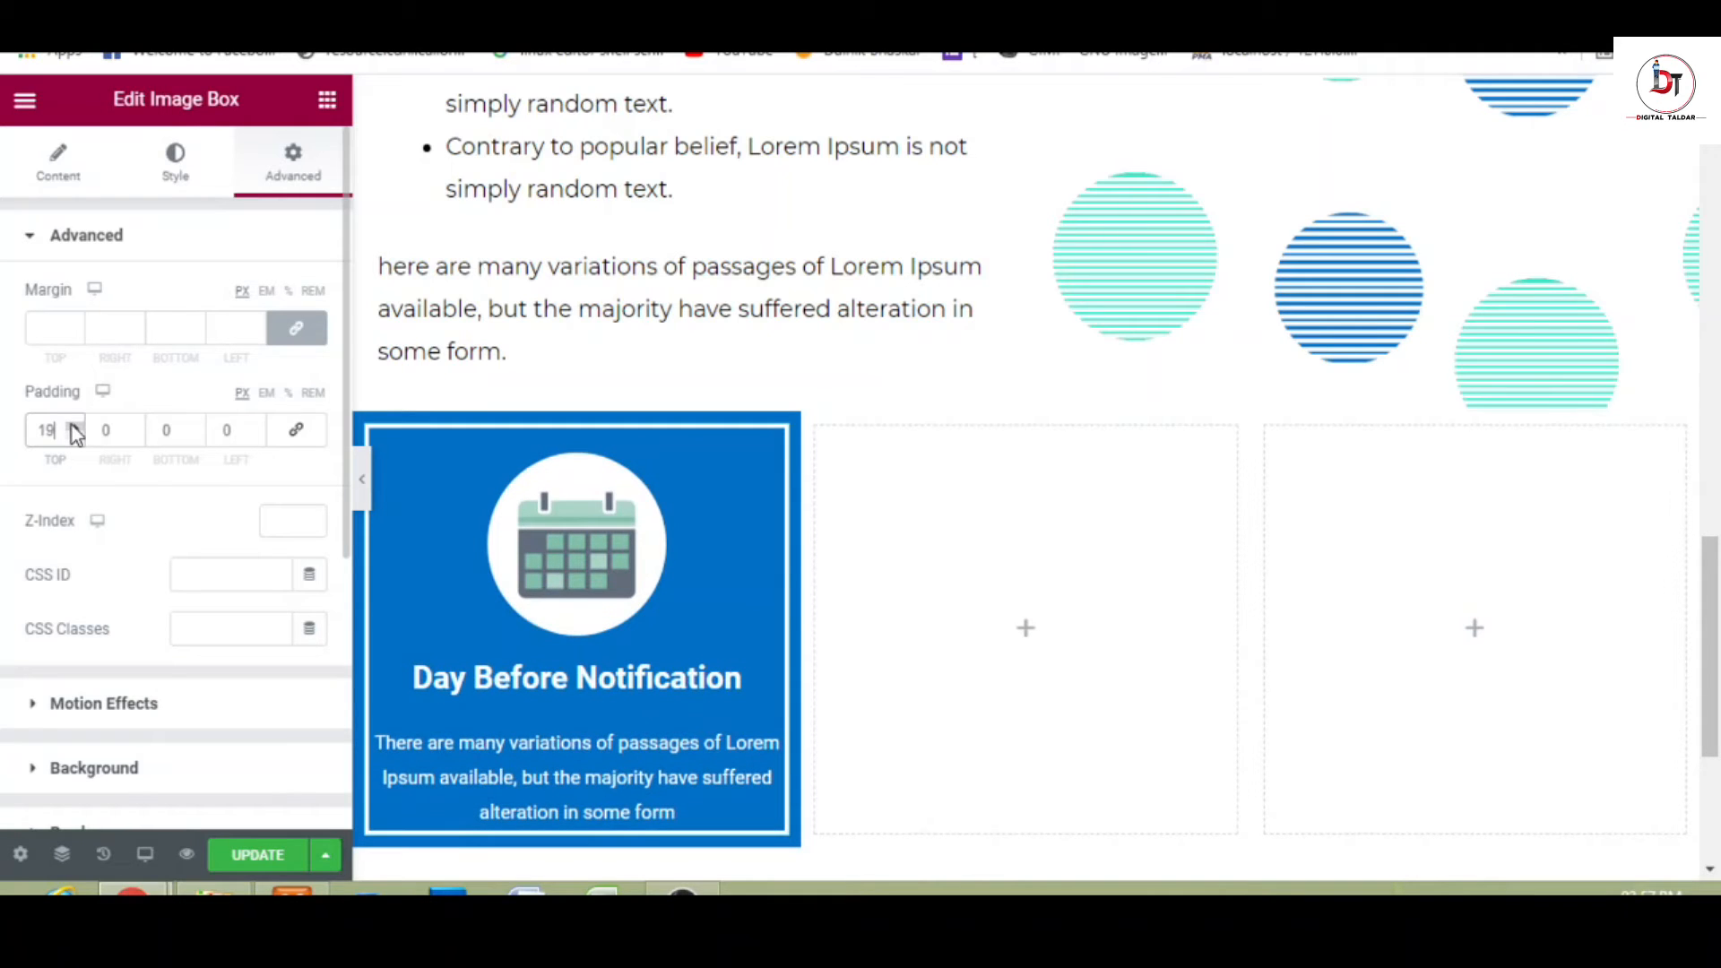
pyautogui.click(73, 428)
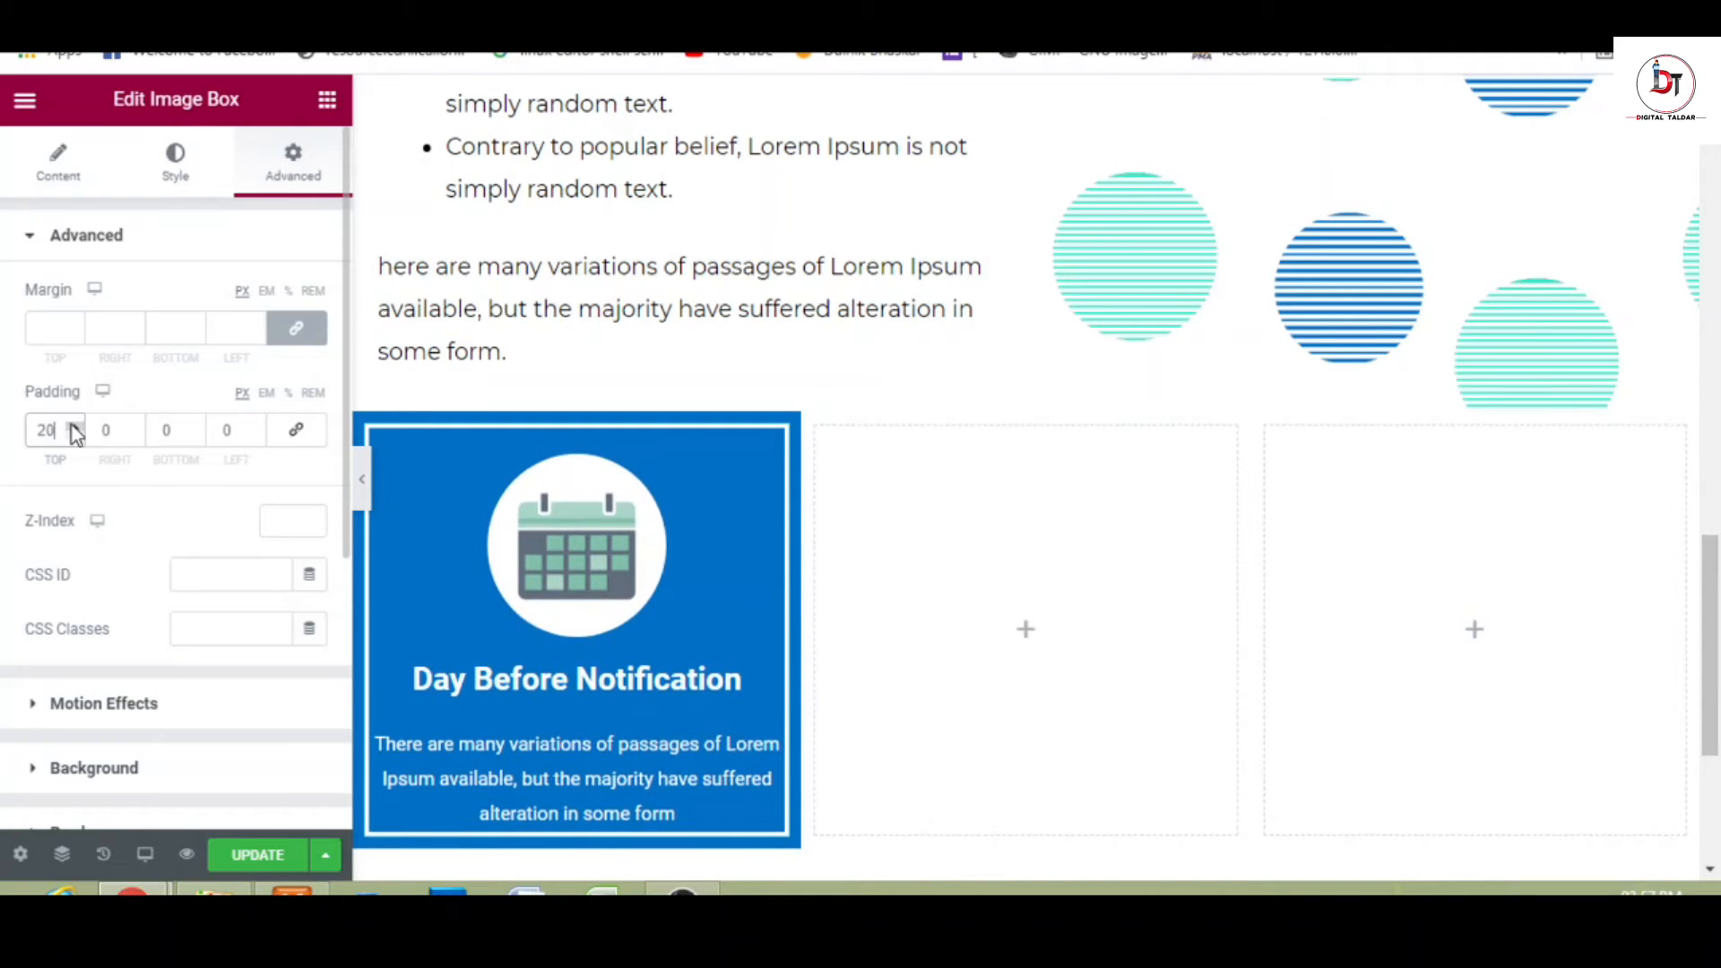
# - Set the bottom padding of the "Day Before Notification" image box to 20 px
pyautogui.click(197, 428)
pyautogui.click(196, 427)
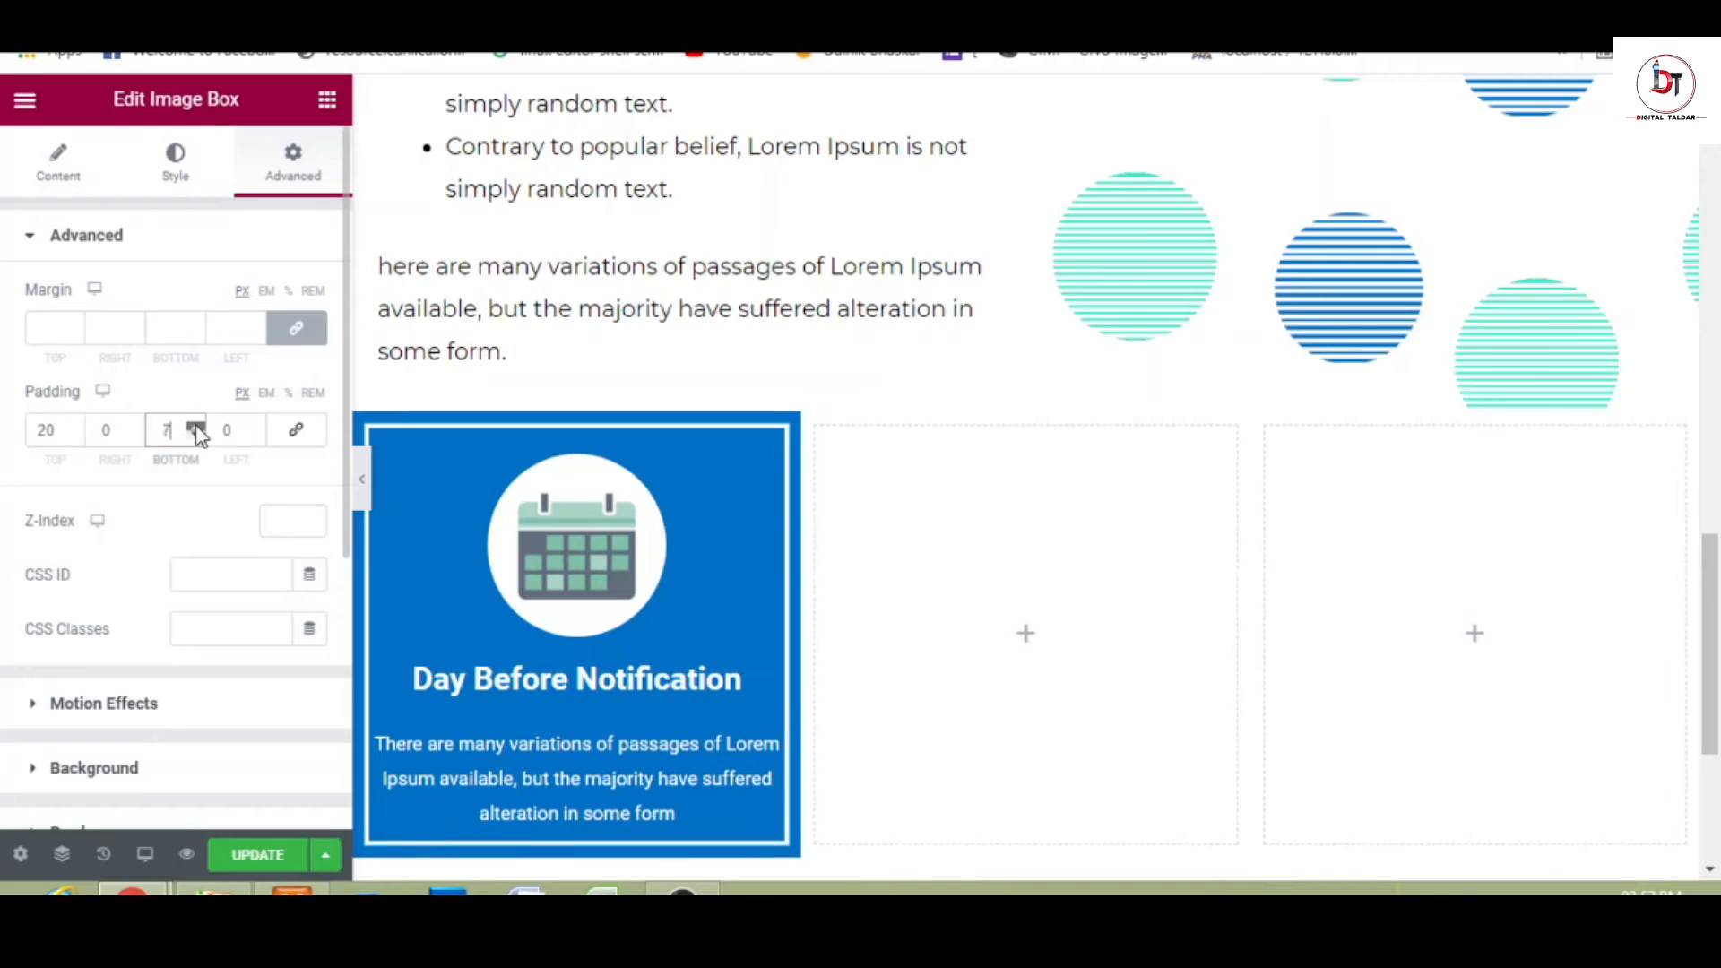
pyautogui.click(196, 427)
pyautogui.click(197, 428)
pyautogui.click(196, 428)
pyautogui.click(196, 427)
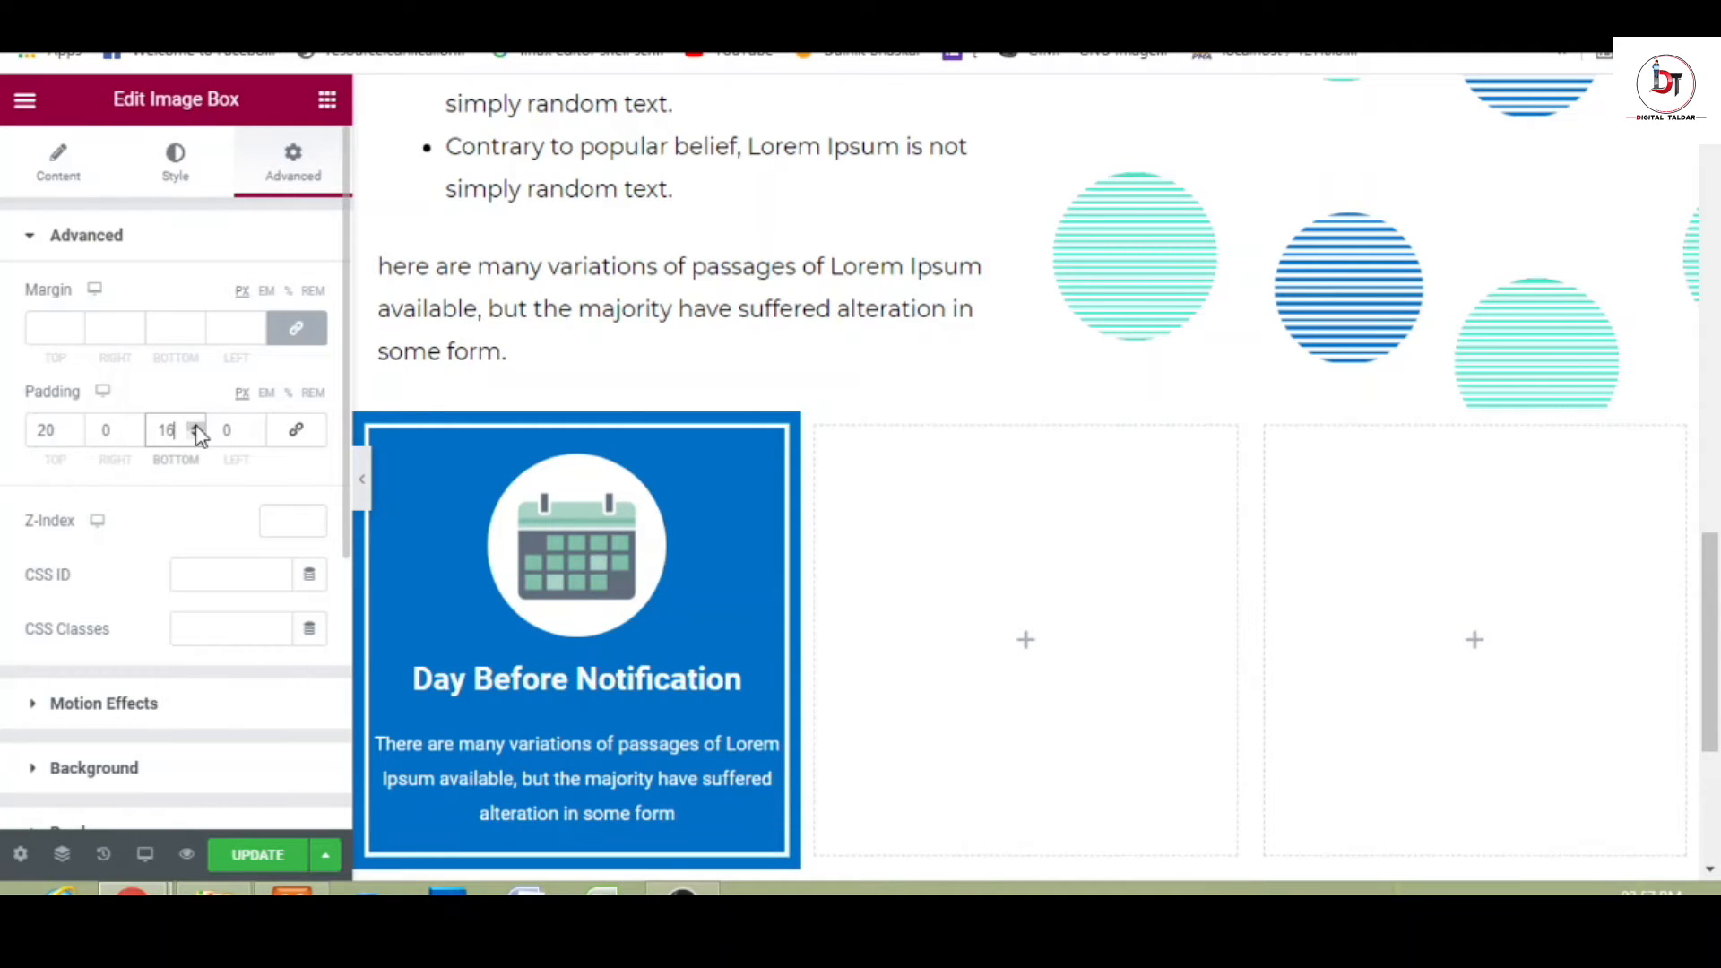
pyautogui.click(196, 427)
pyautogui.click(196, 428)
pyautogui.click(196, 428)
pyautogui.click(197, 428)
# - Set the left padding of the "Day Before Notification" image box to 10 px
pyautogui.click(256, 426)
pyautogui.click(256, 426)
pyautogui.click(256, 426)
pyautogui.click(256, 426)
pyautogui.click(256, 425)
pyautogui.click(257, 425)
pyautogui.click(257, 425)
pyautogui.click(257, 426)
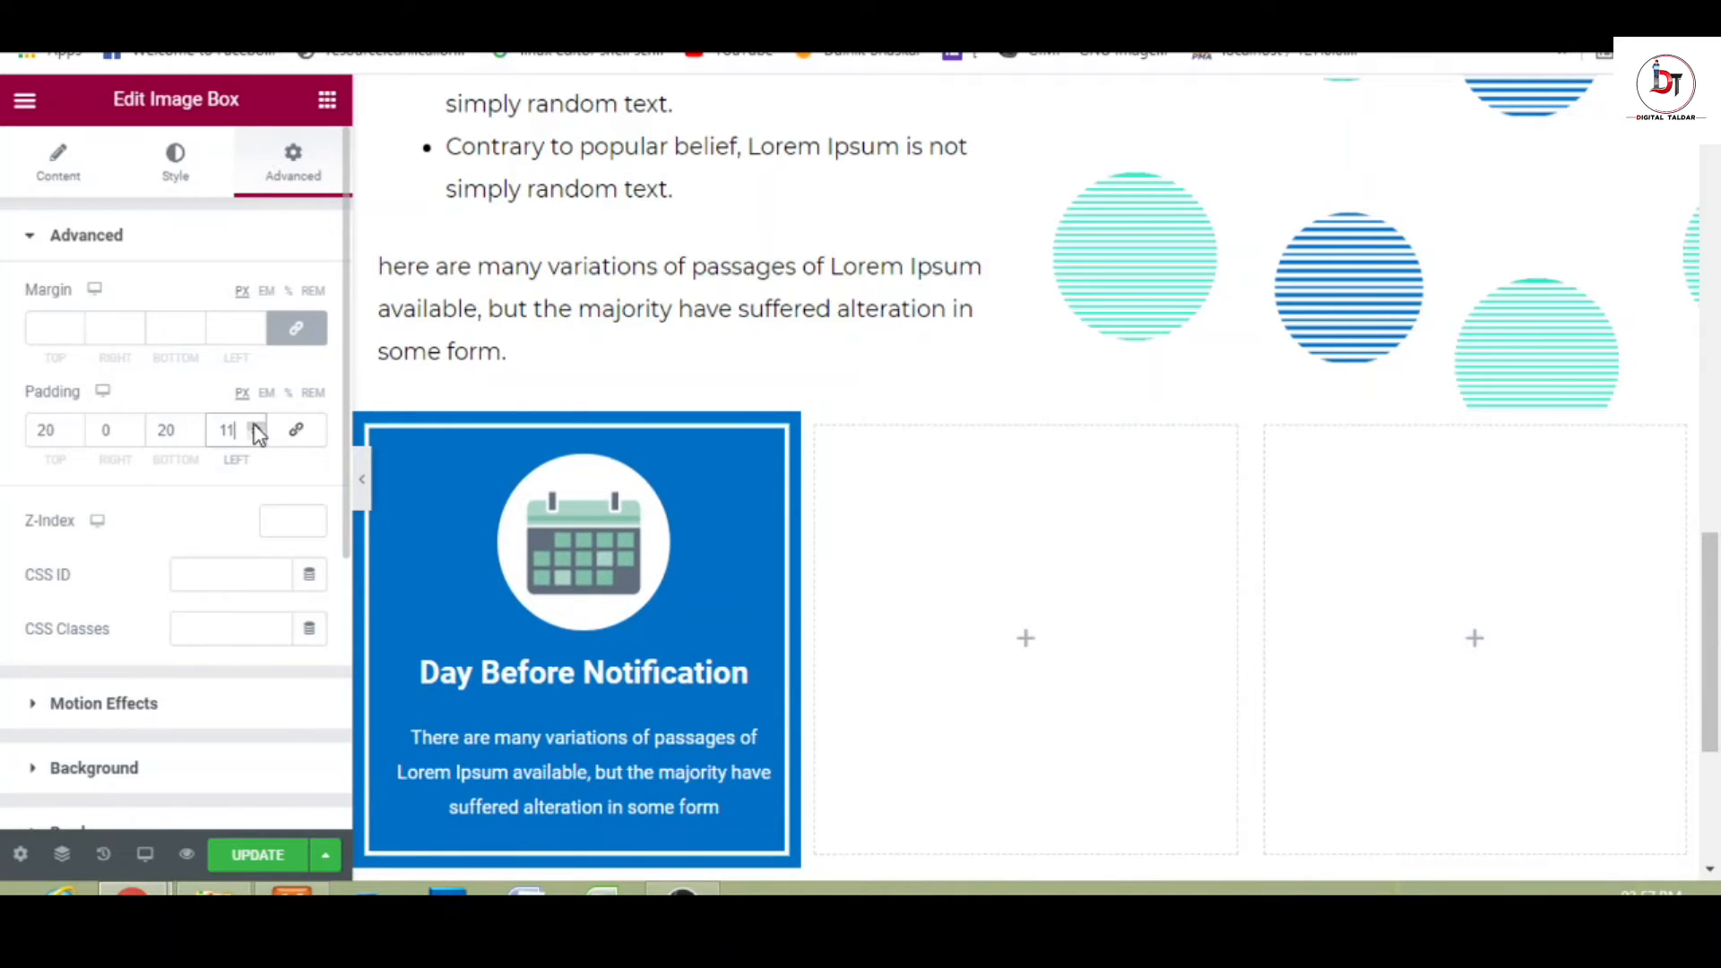
pyautogui.click(257, 437)
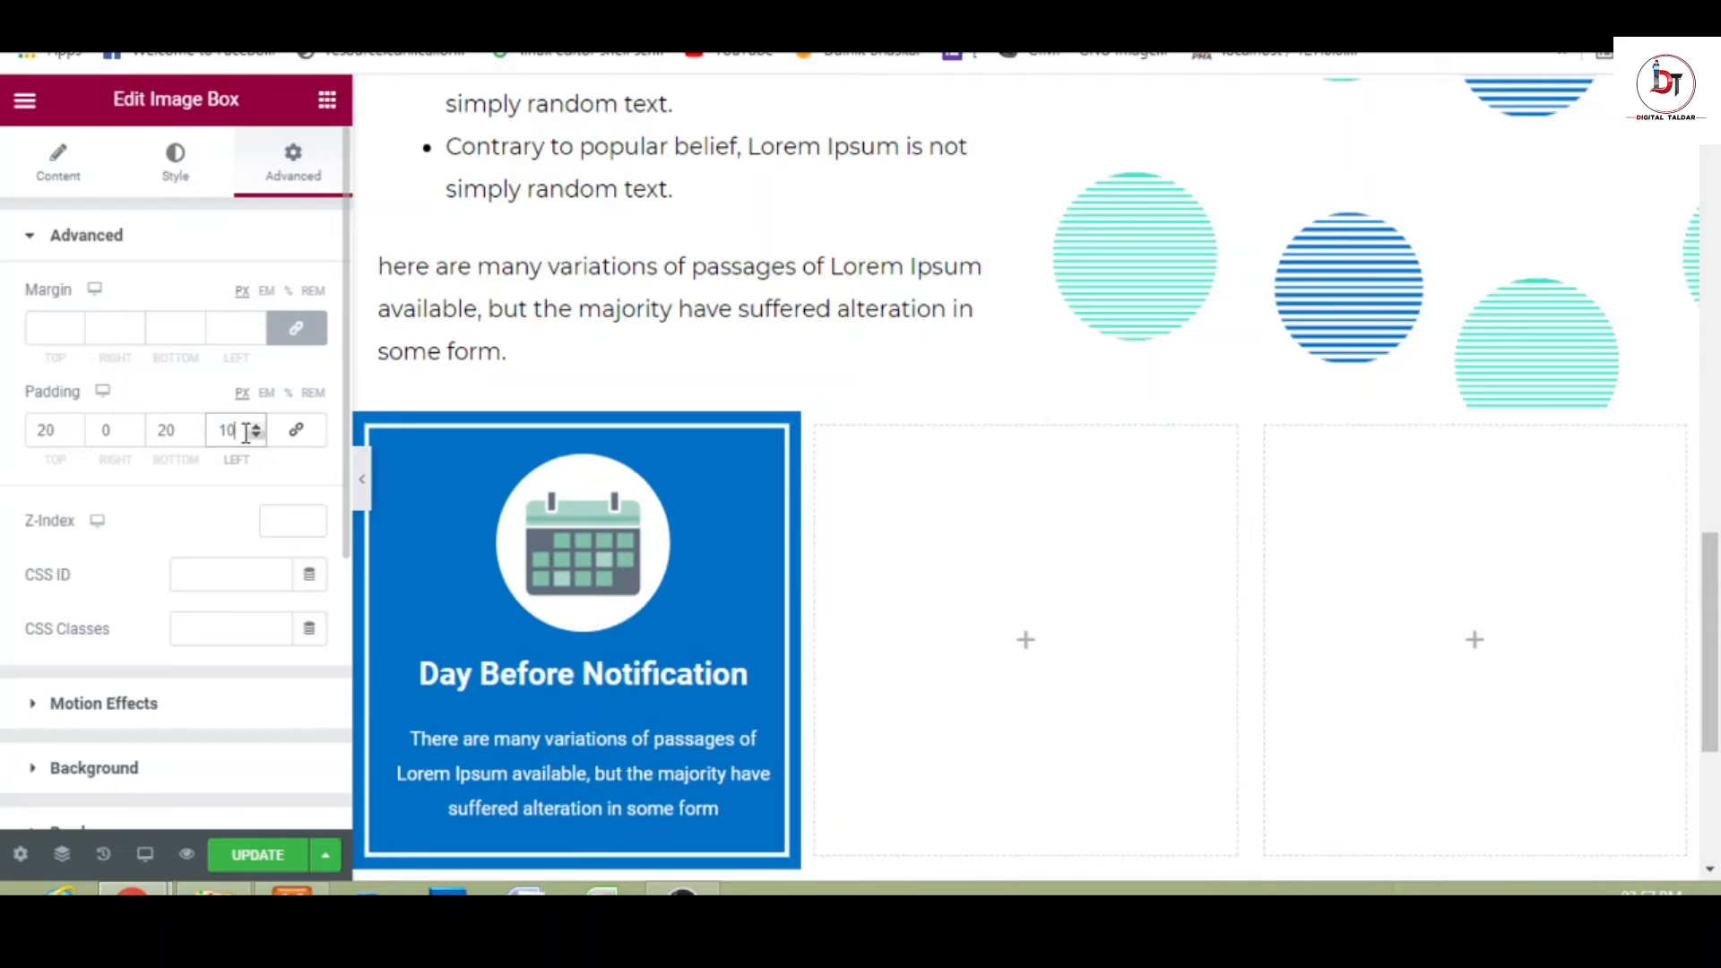
# - Set the right padding of the "Day Before Notification" image box to 10 px
pyautogui.click(137, 426)
pyautogui.click(136, 426)
pyautogui.click(137, 426)
pyautogui.doubleClick(136, 426)
pyautogui.click(137, 426)
pyautogui.click(136, 426)
pyautogui.doubleClick(136, 426)
pyautogui.click(137, 426)
pyautogui.click(136, 425)
pyautogui.doubleClick(136, 426)
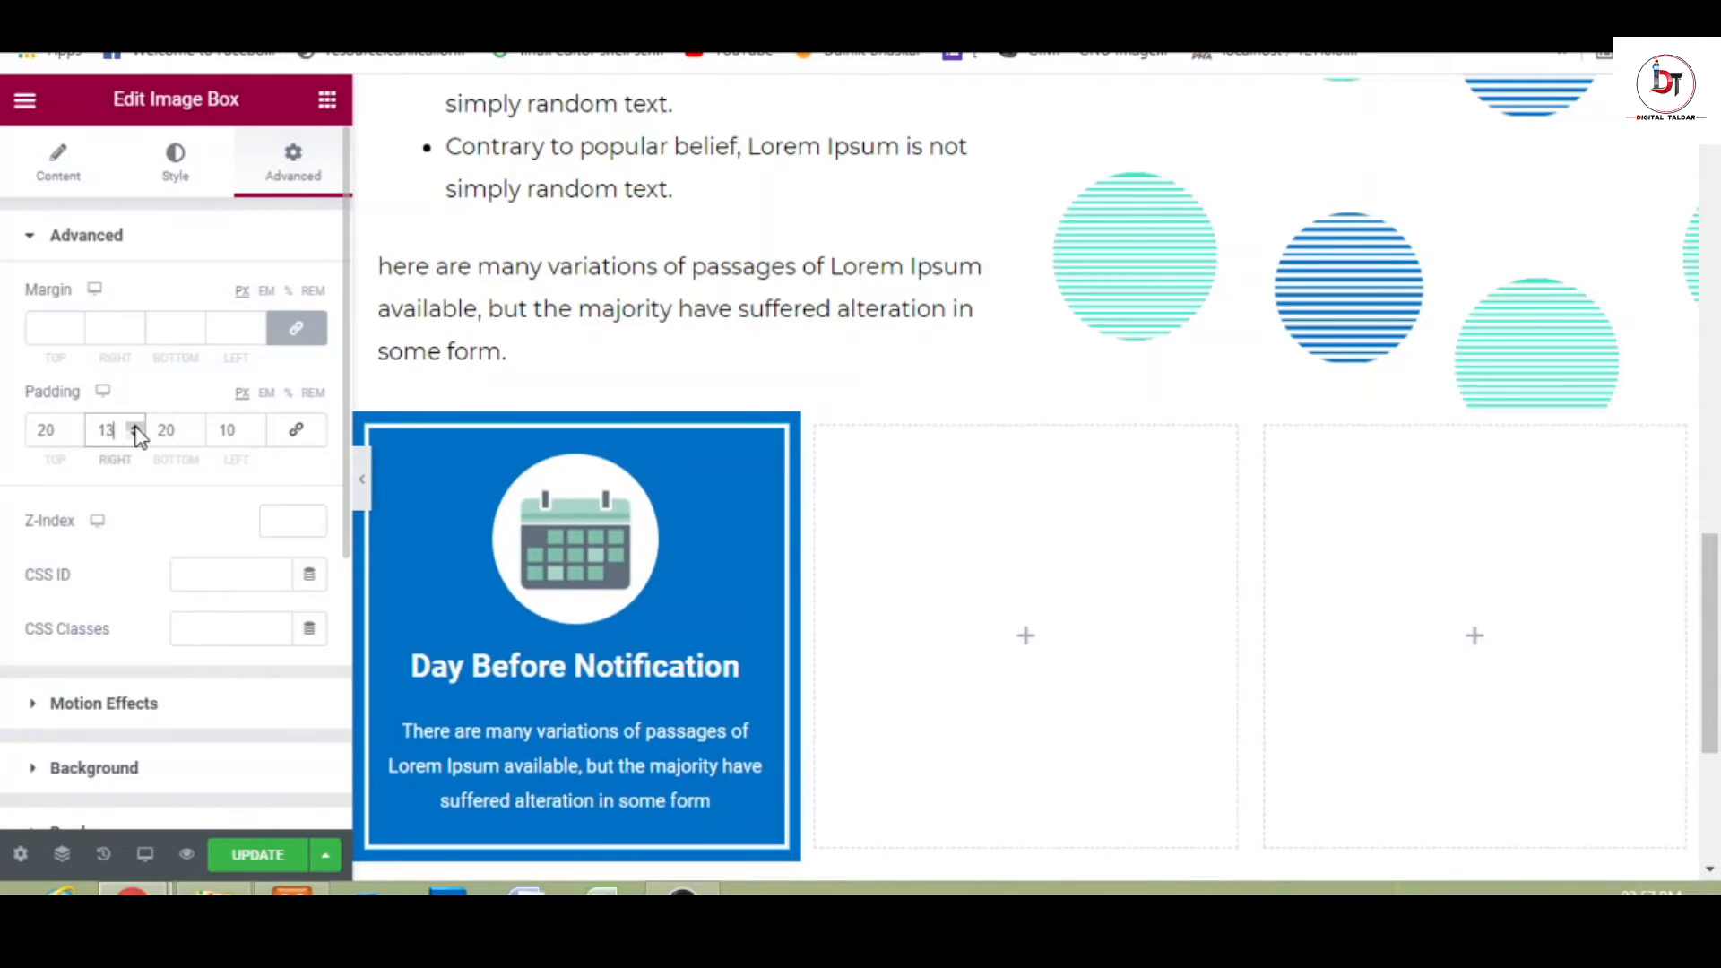
pyautogui.doubleClick(136, 437)
pyautogui.doubleClick(136, 437)
pyautogui.click(136, 428)
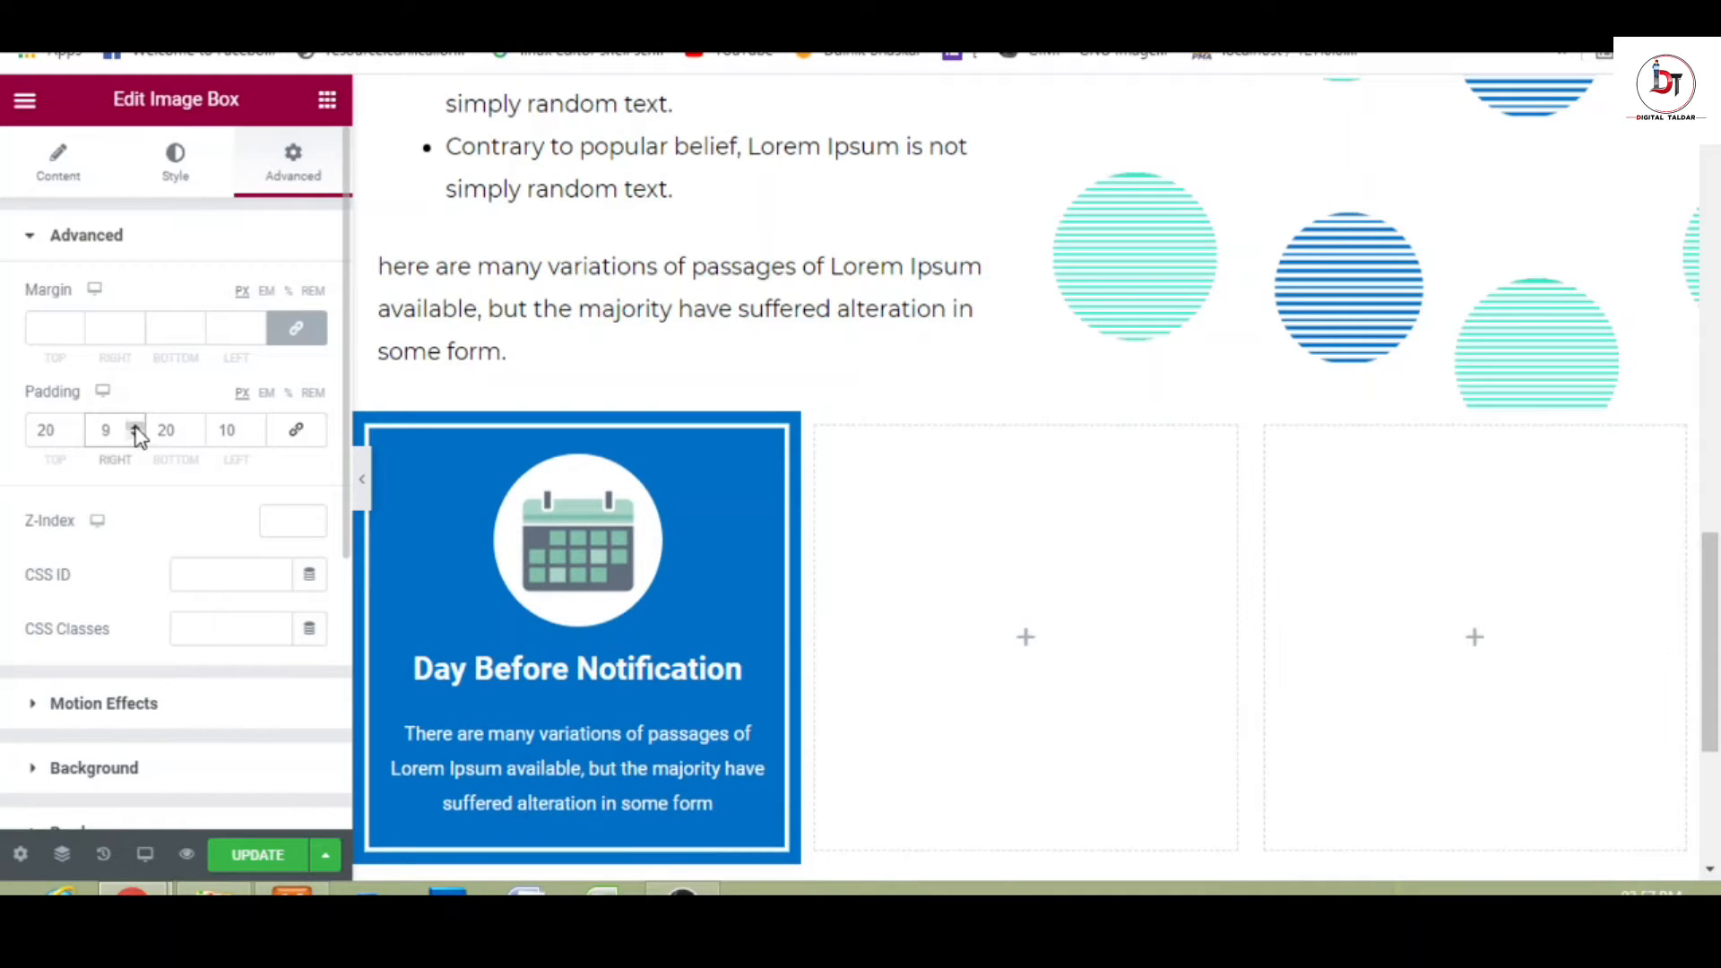
pyautogui.click(524, 767)
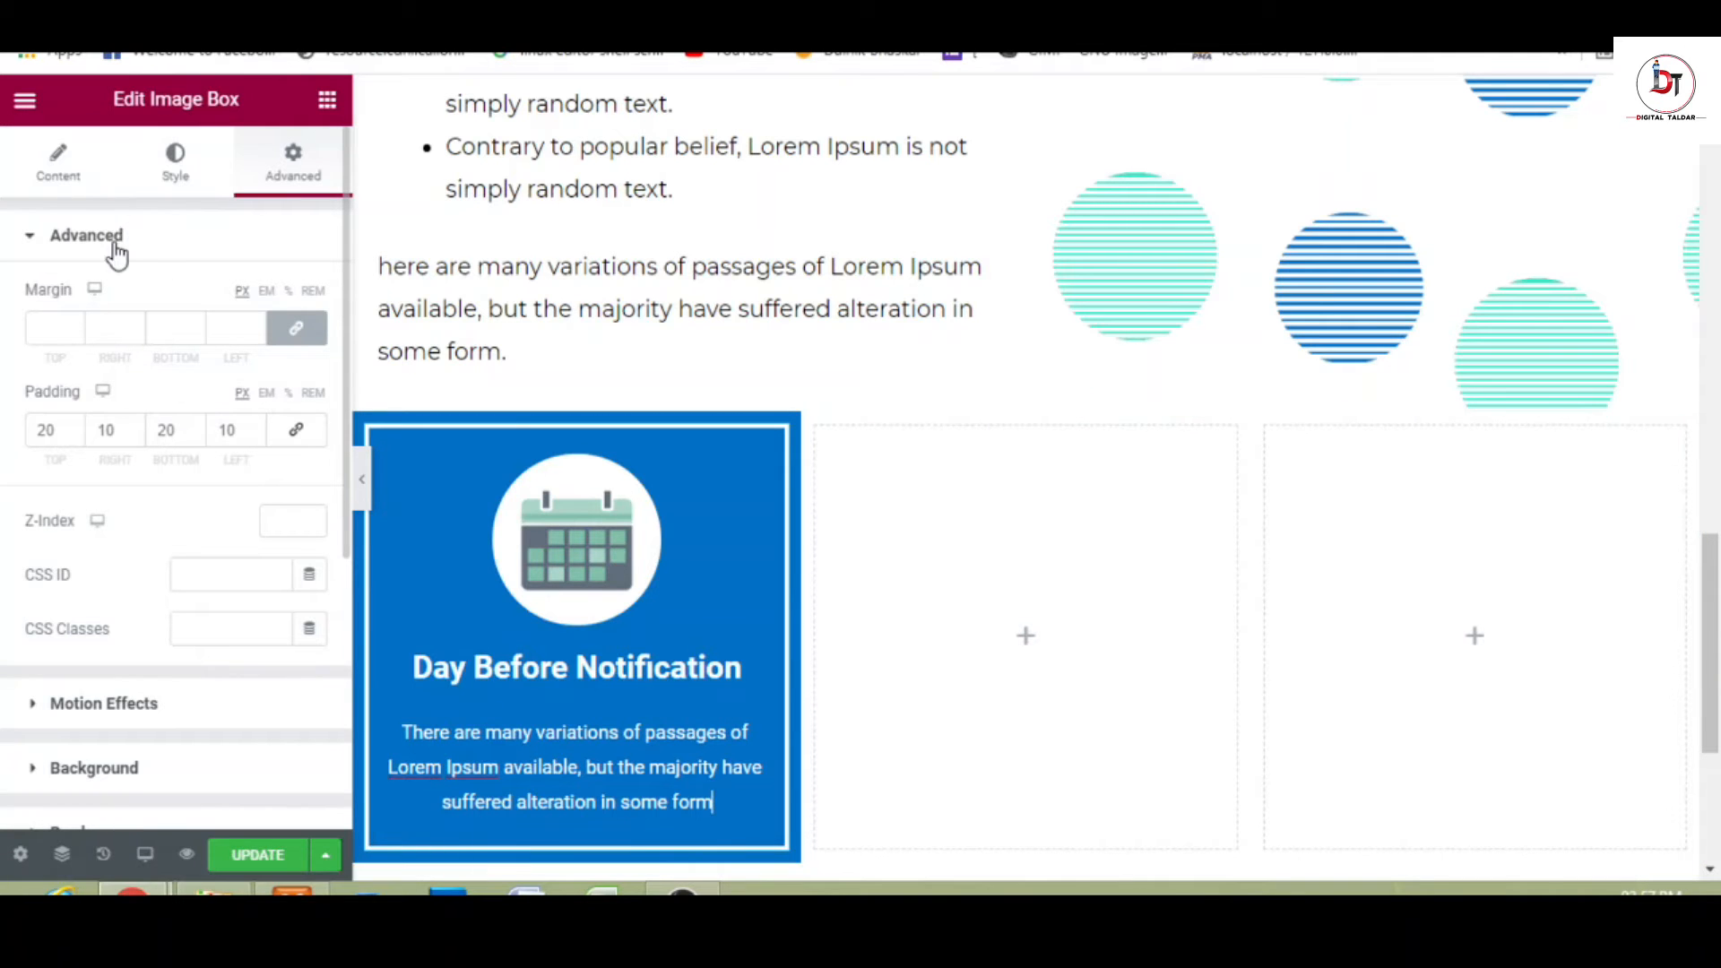
# - Review the image box's content settings down to the image position, and preview the padded box on the page
pyautogui.click(57, 190)
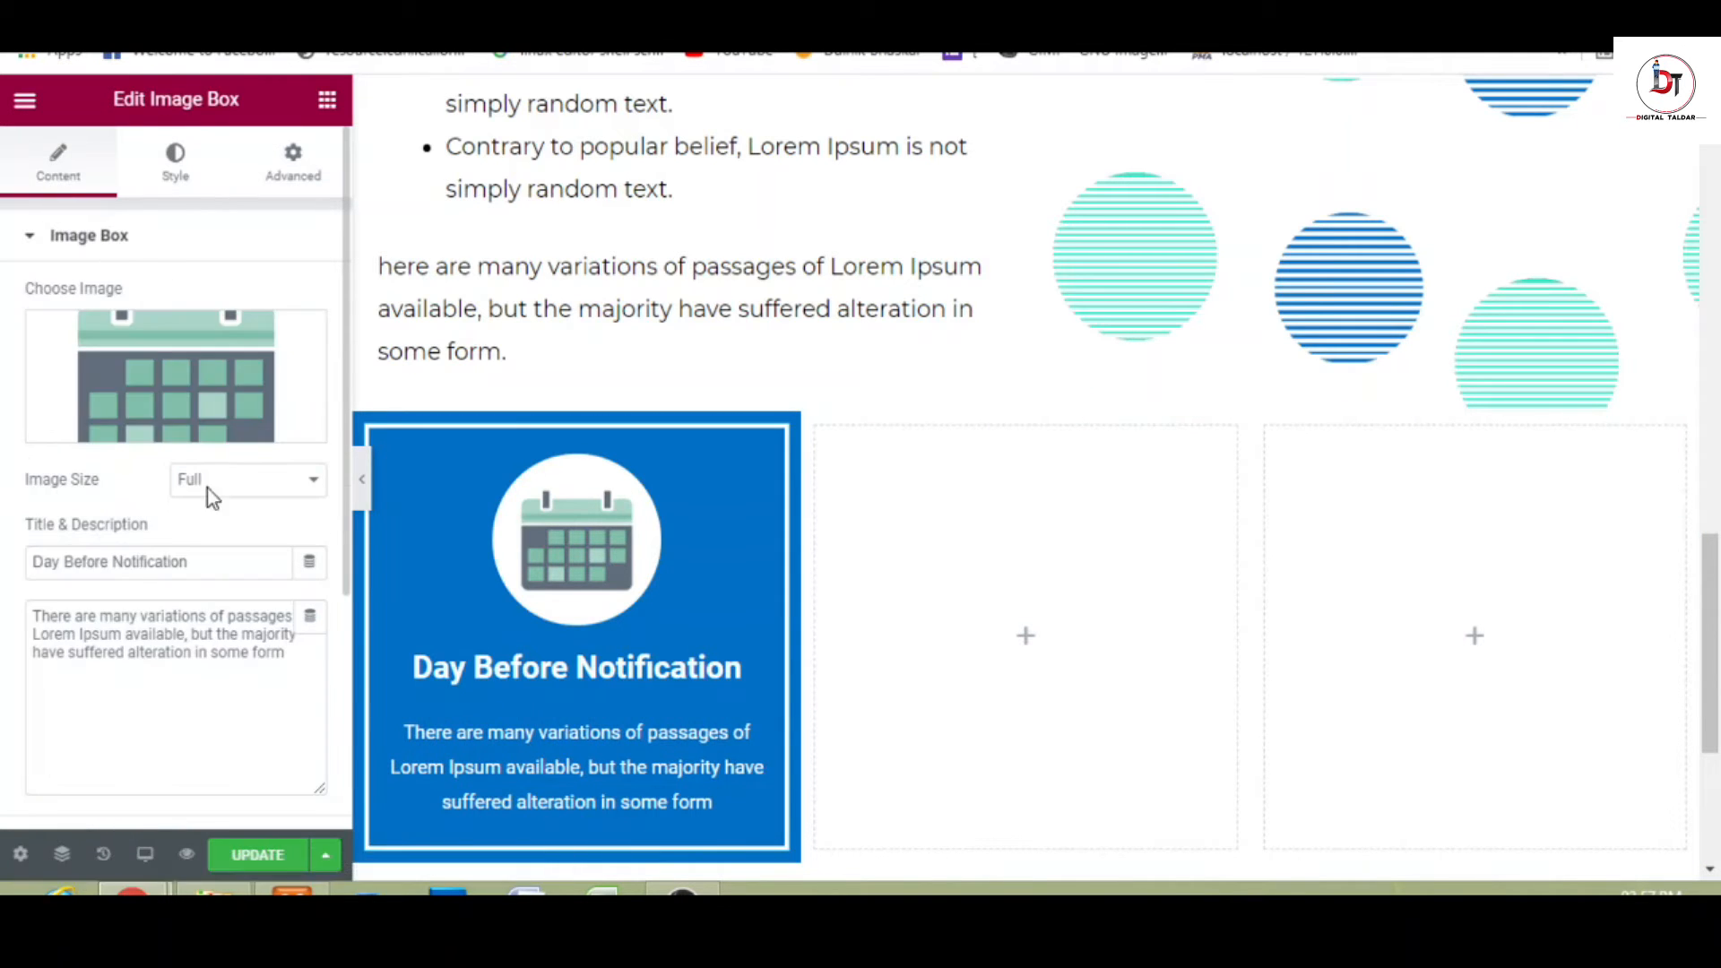
pyautogui.moveTo(345, 309); pyautogui.dragTo(347, 560)
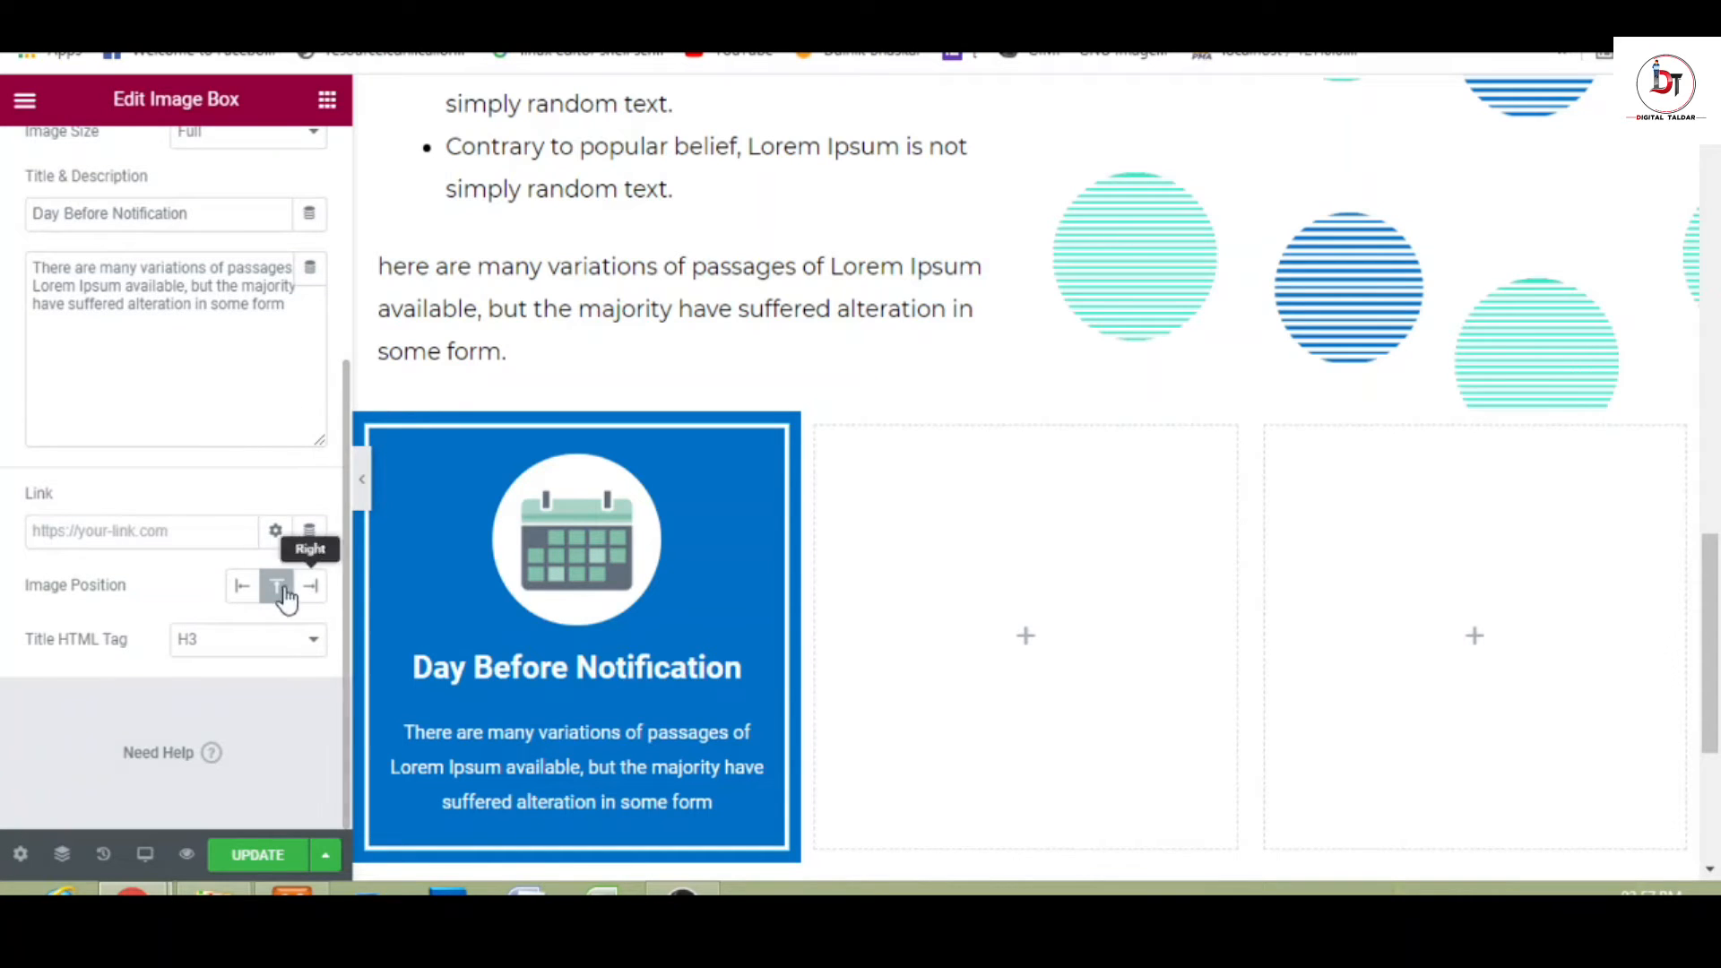
pyautogui.click(358, 481)
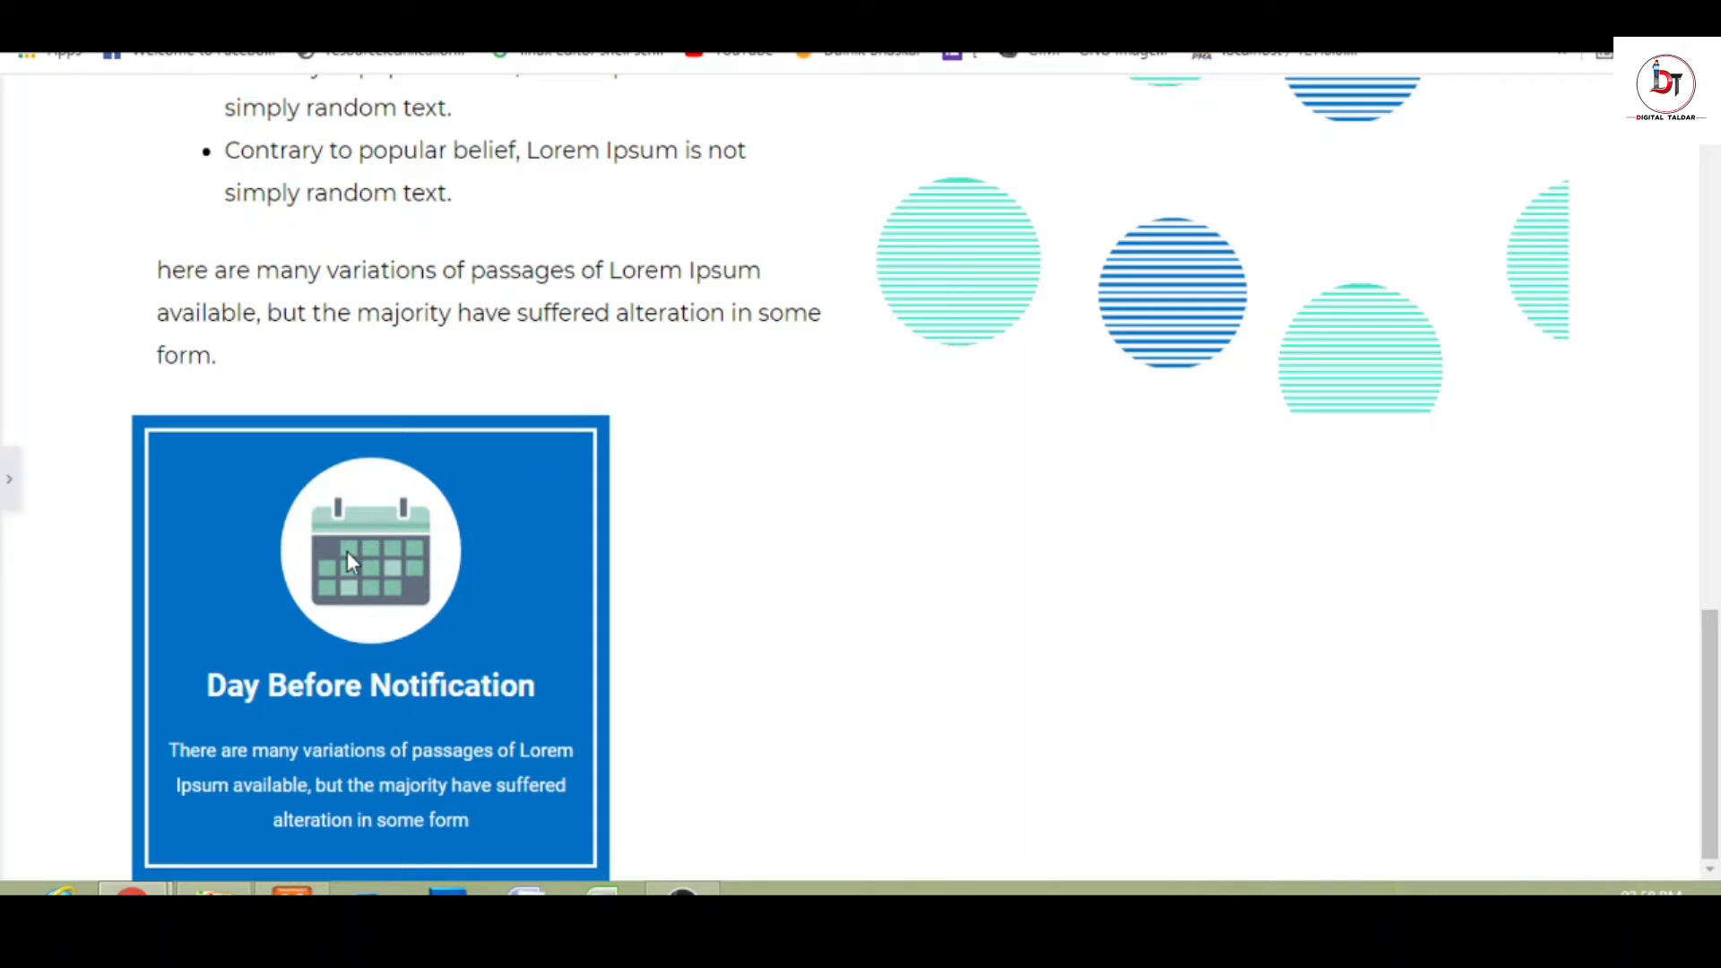
pyautogui.click(11, 488)
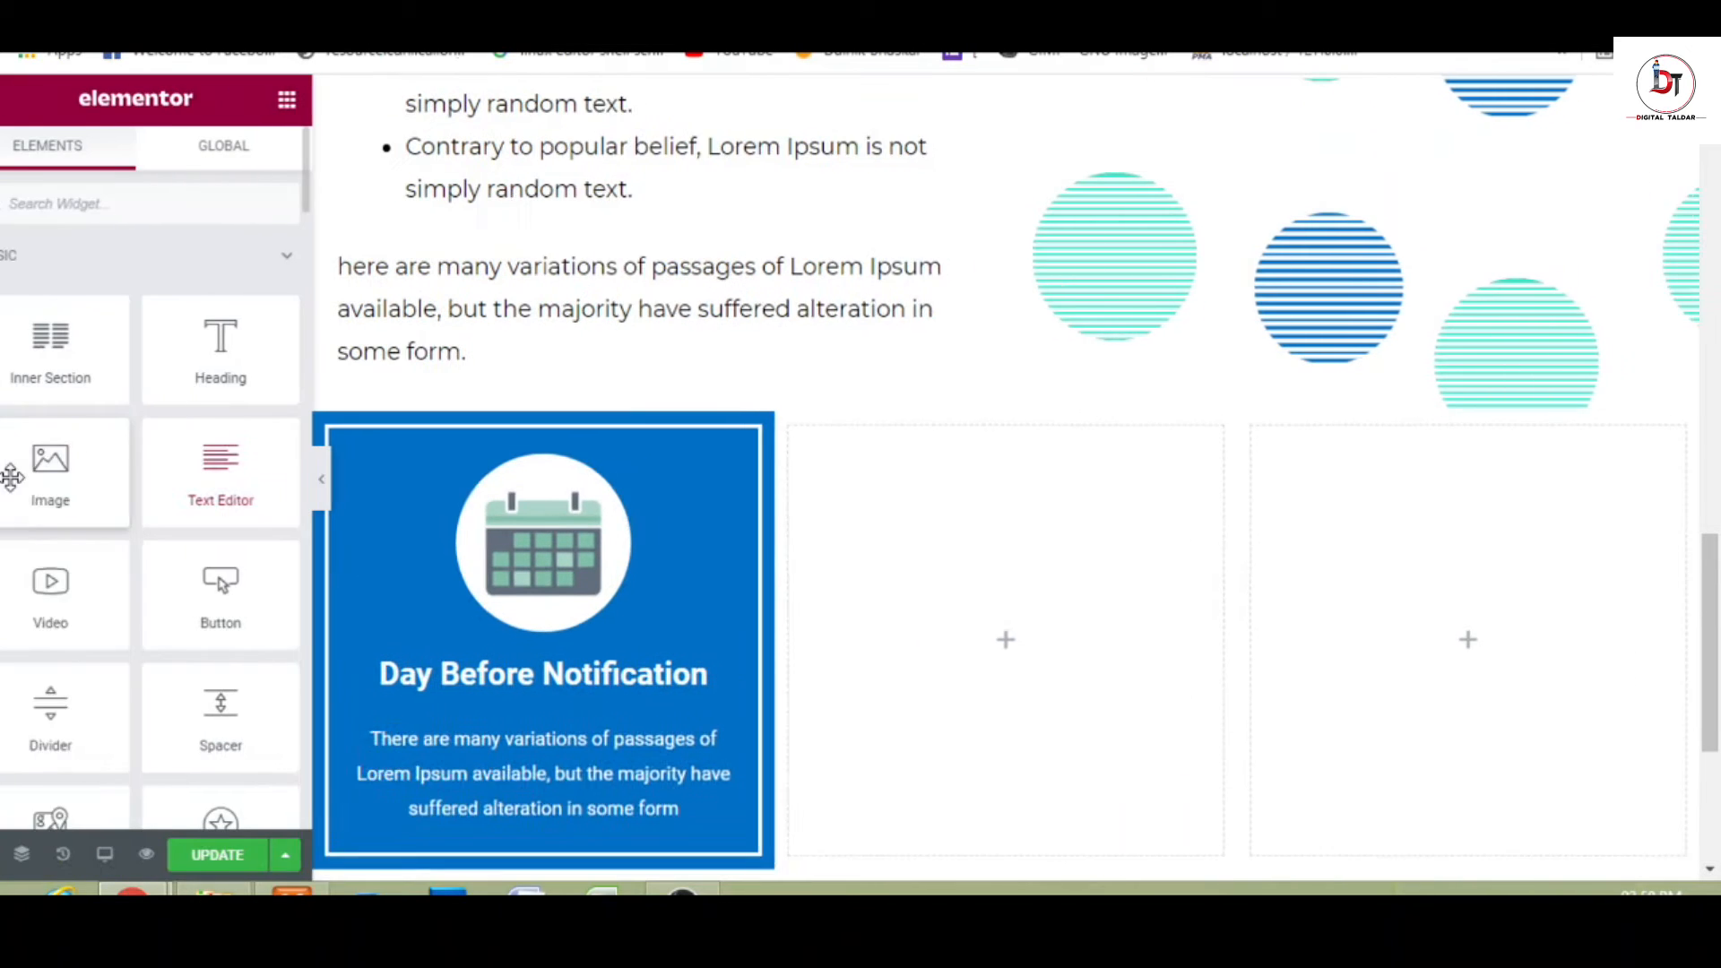
# - Set the hover animation of the calendar picture to Pulse and preview the page
pyautogui.click(551, 544)
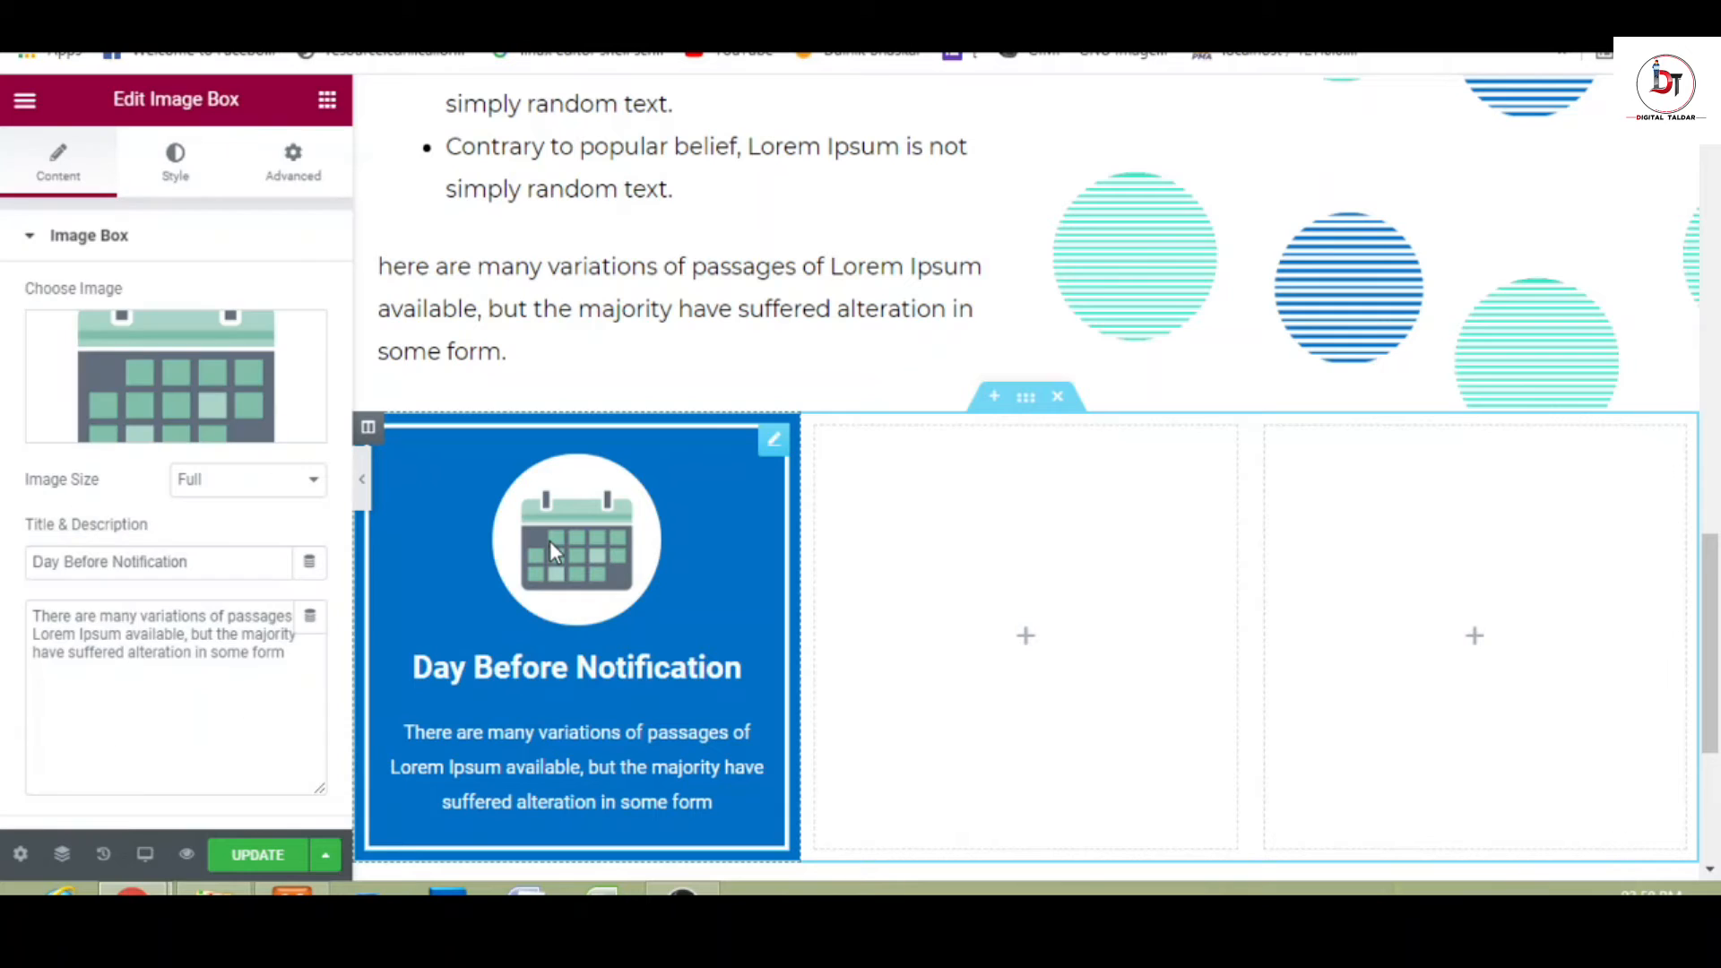
pyautogui.click(185, 184)
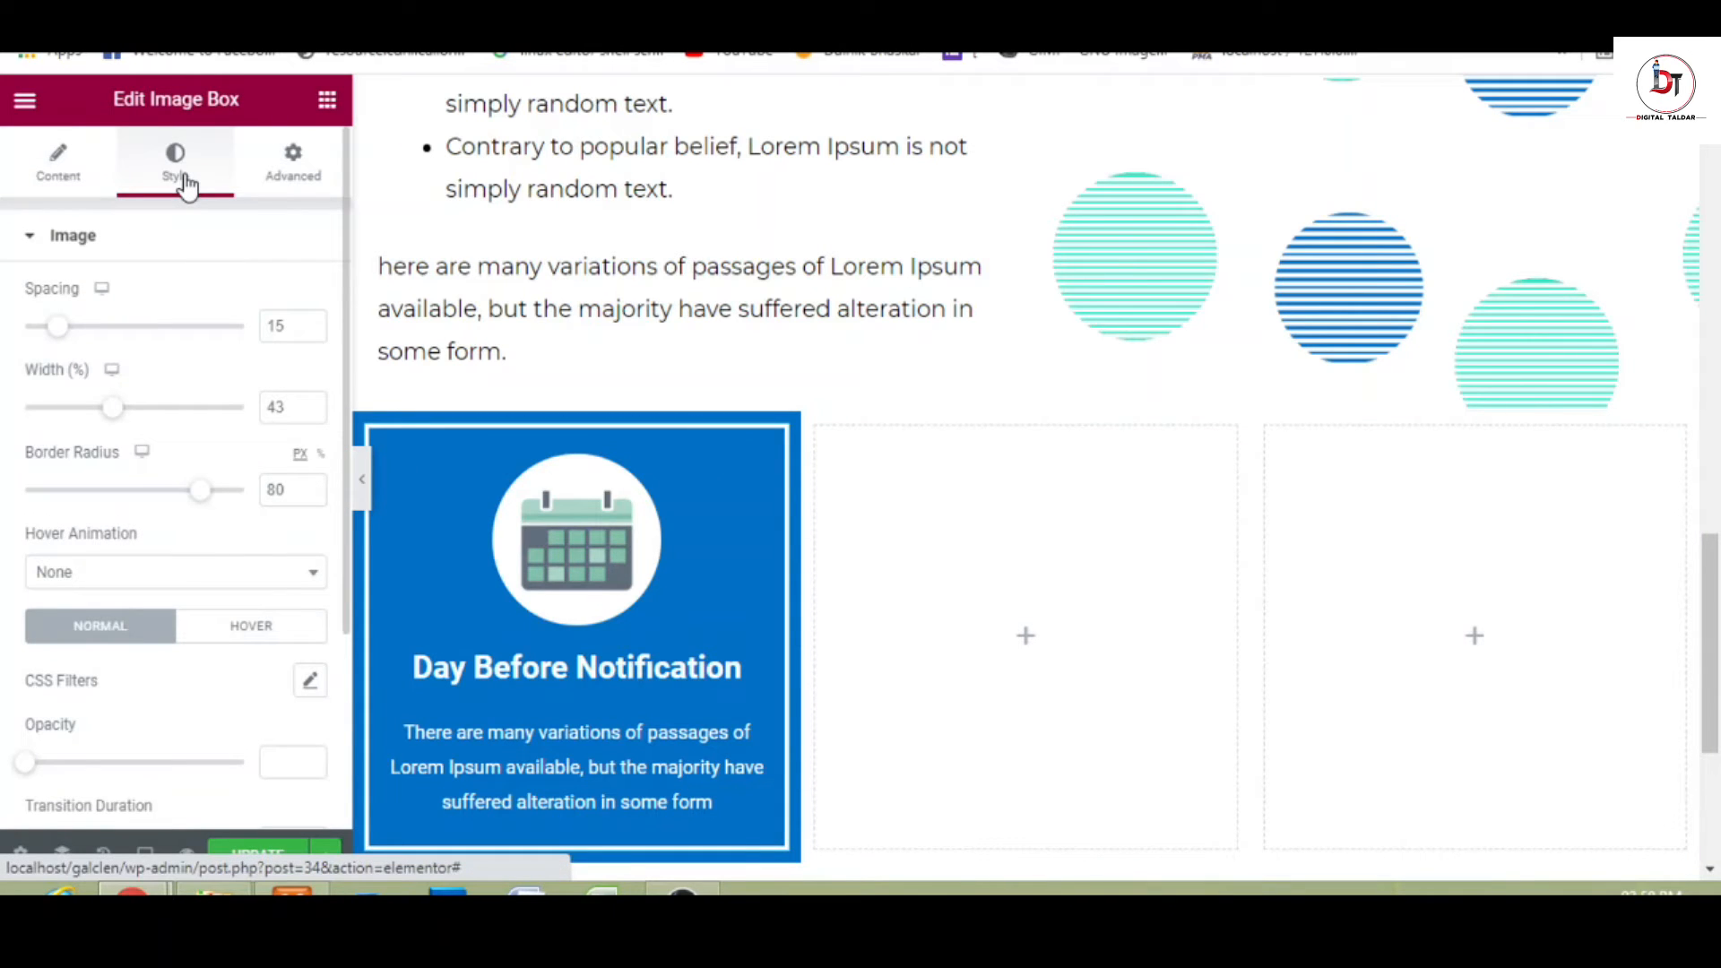
pyautogui.click(266, 636)
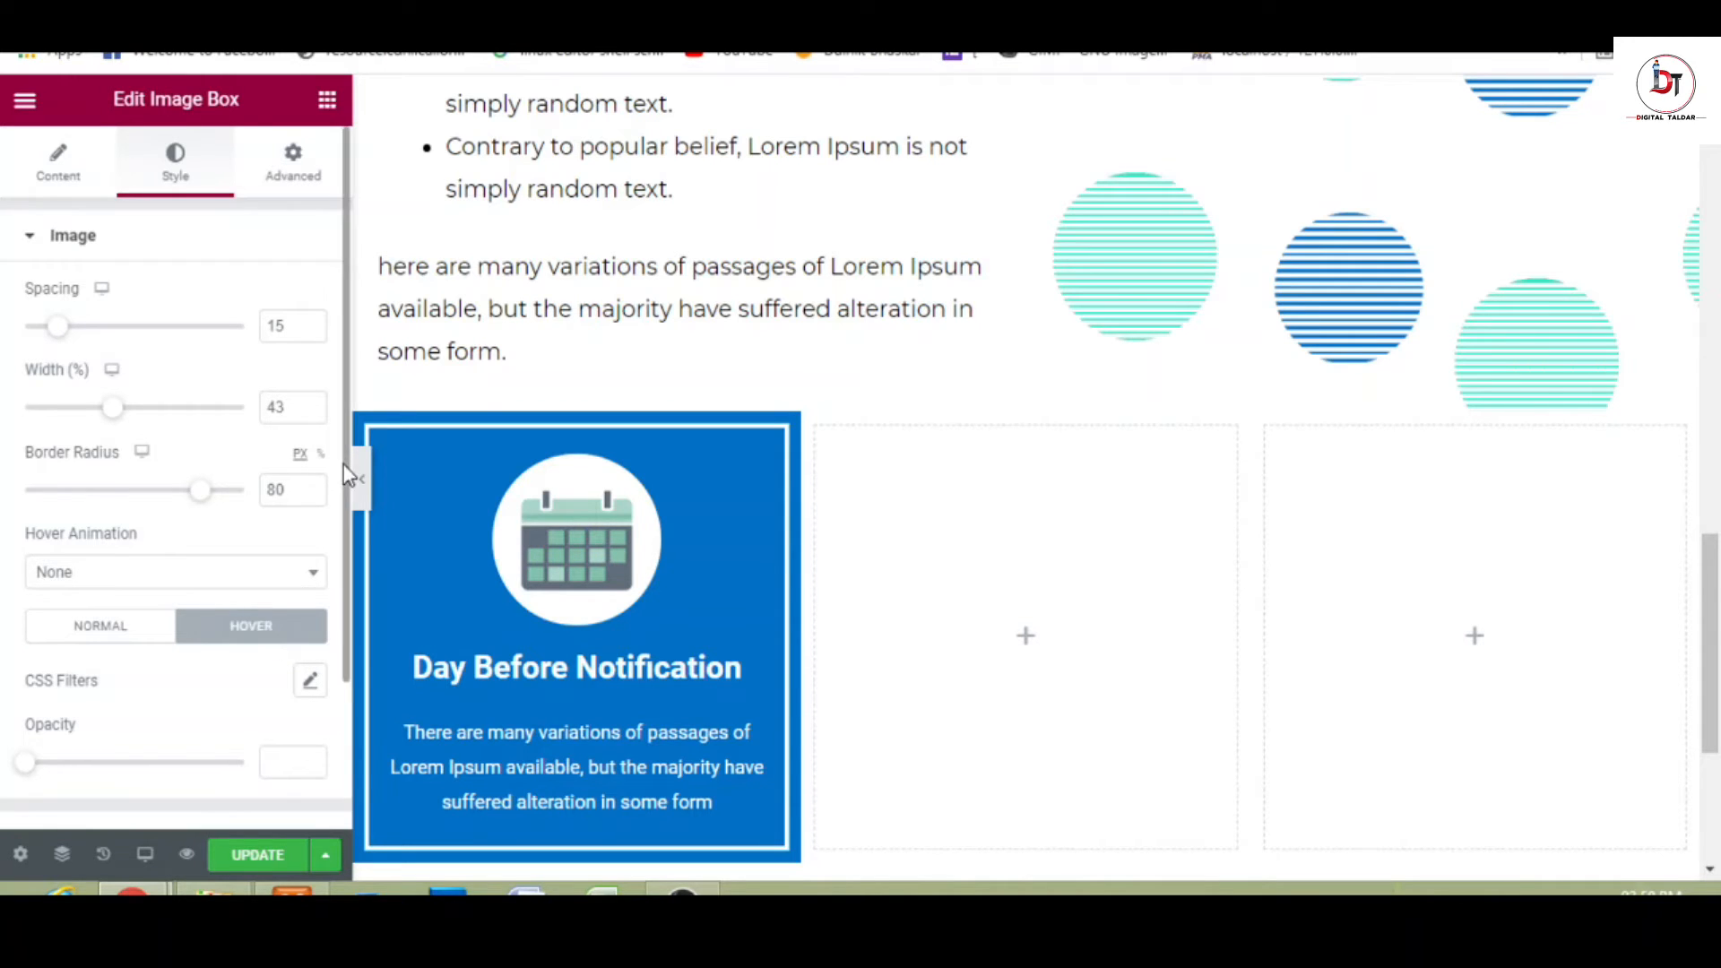
pyautogui.click(285, 578)
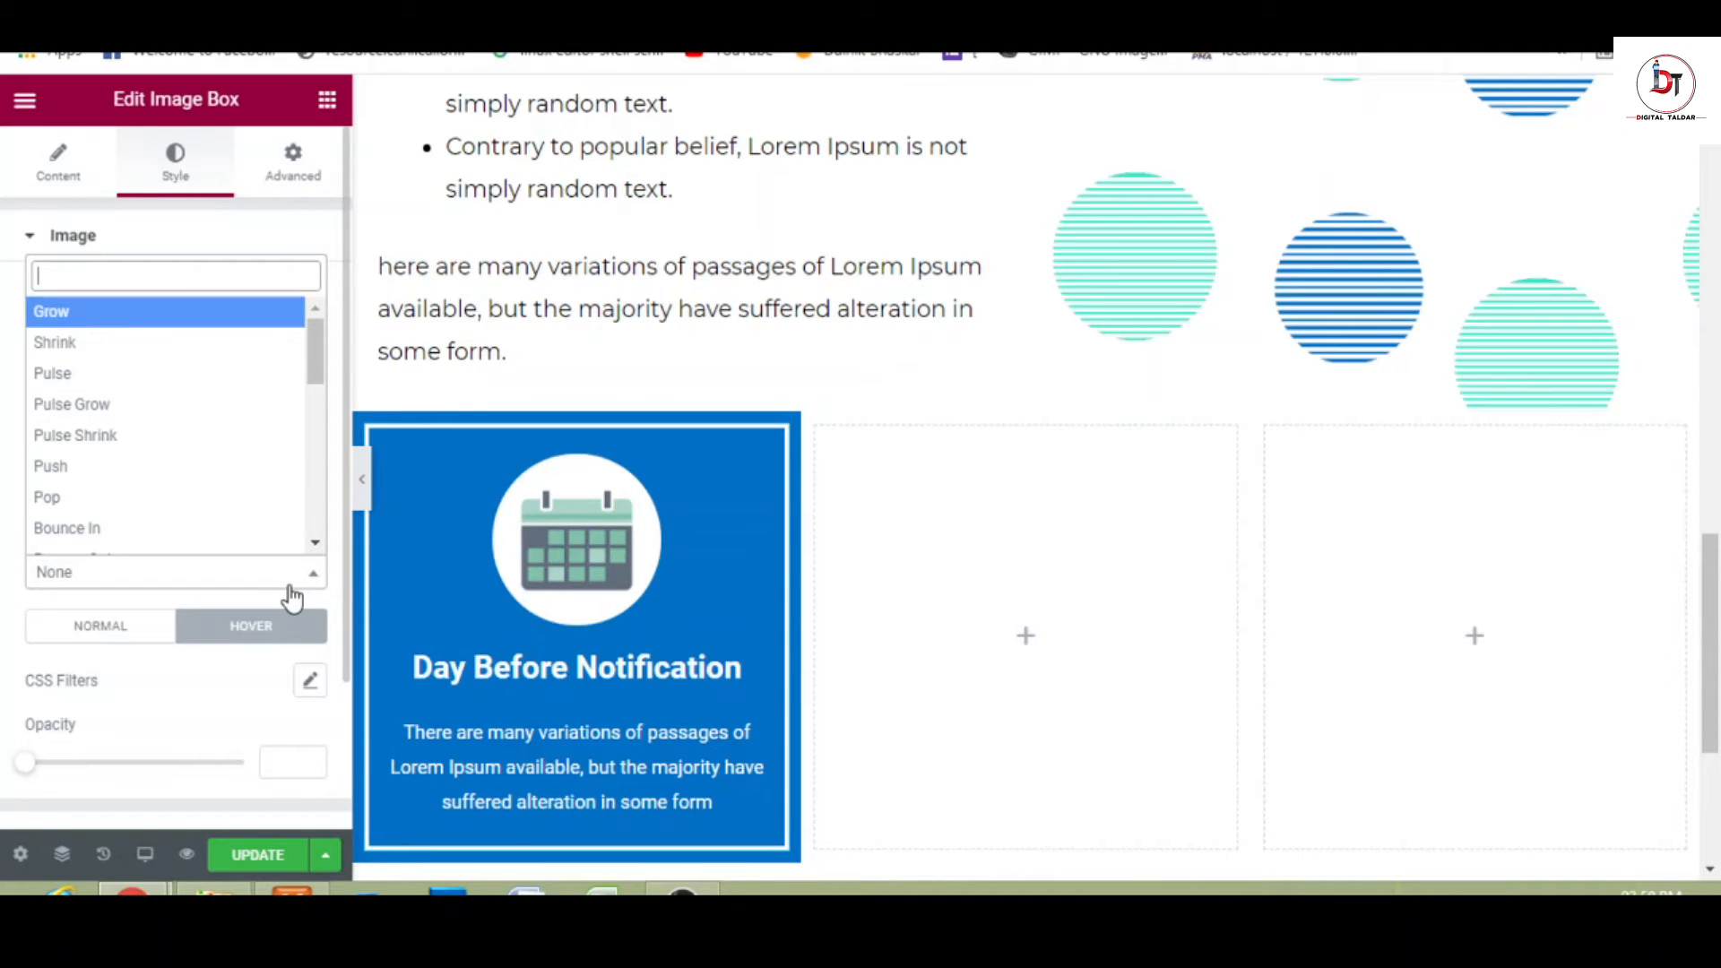
pyautogui.click(208, 377)
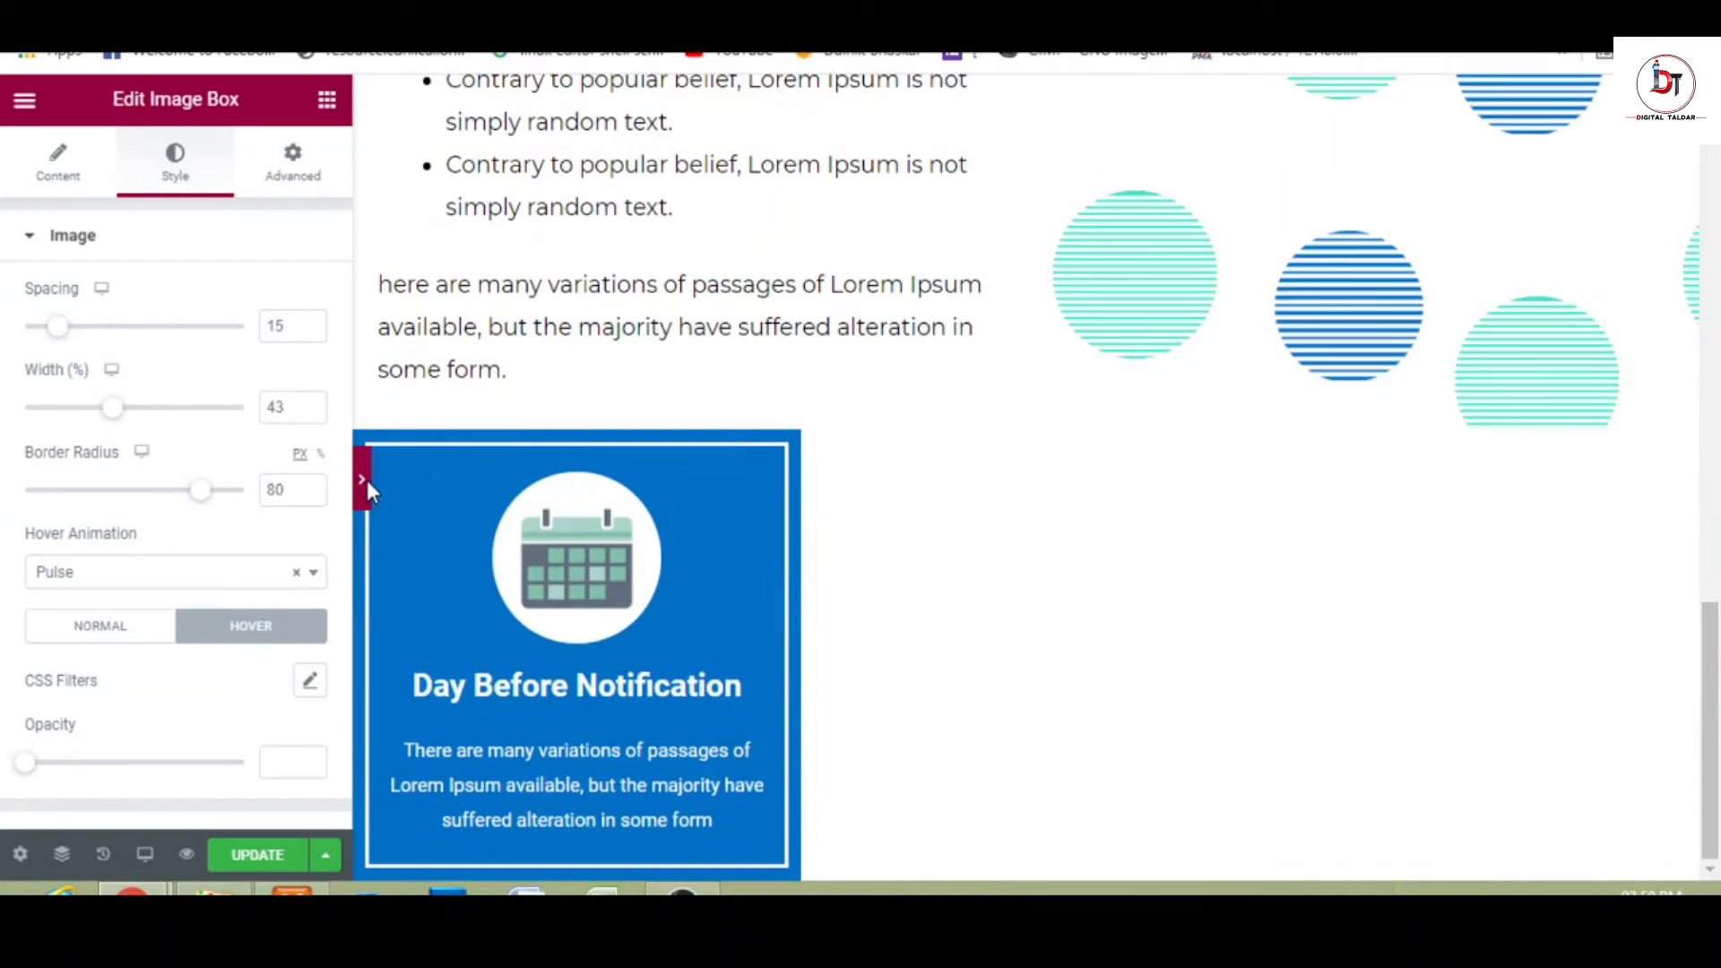
pyautogui.click(366, 481)
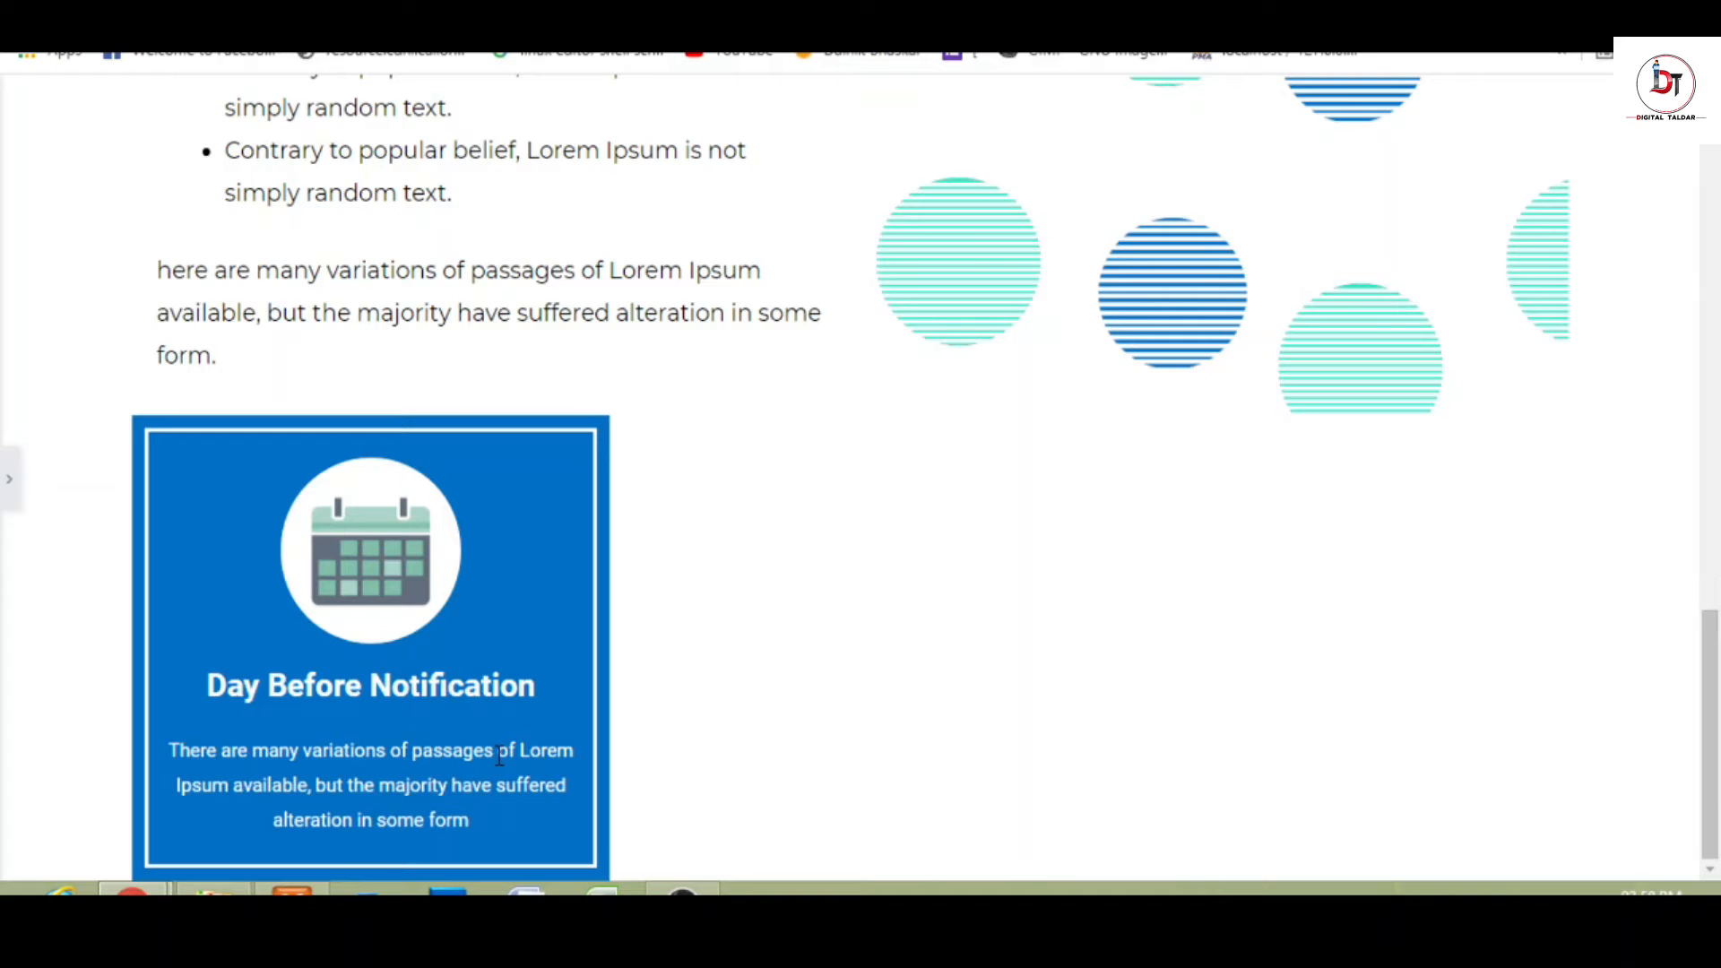
pyautogui.click(7, 473)
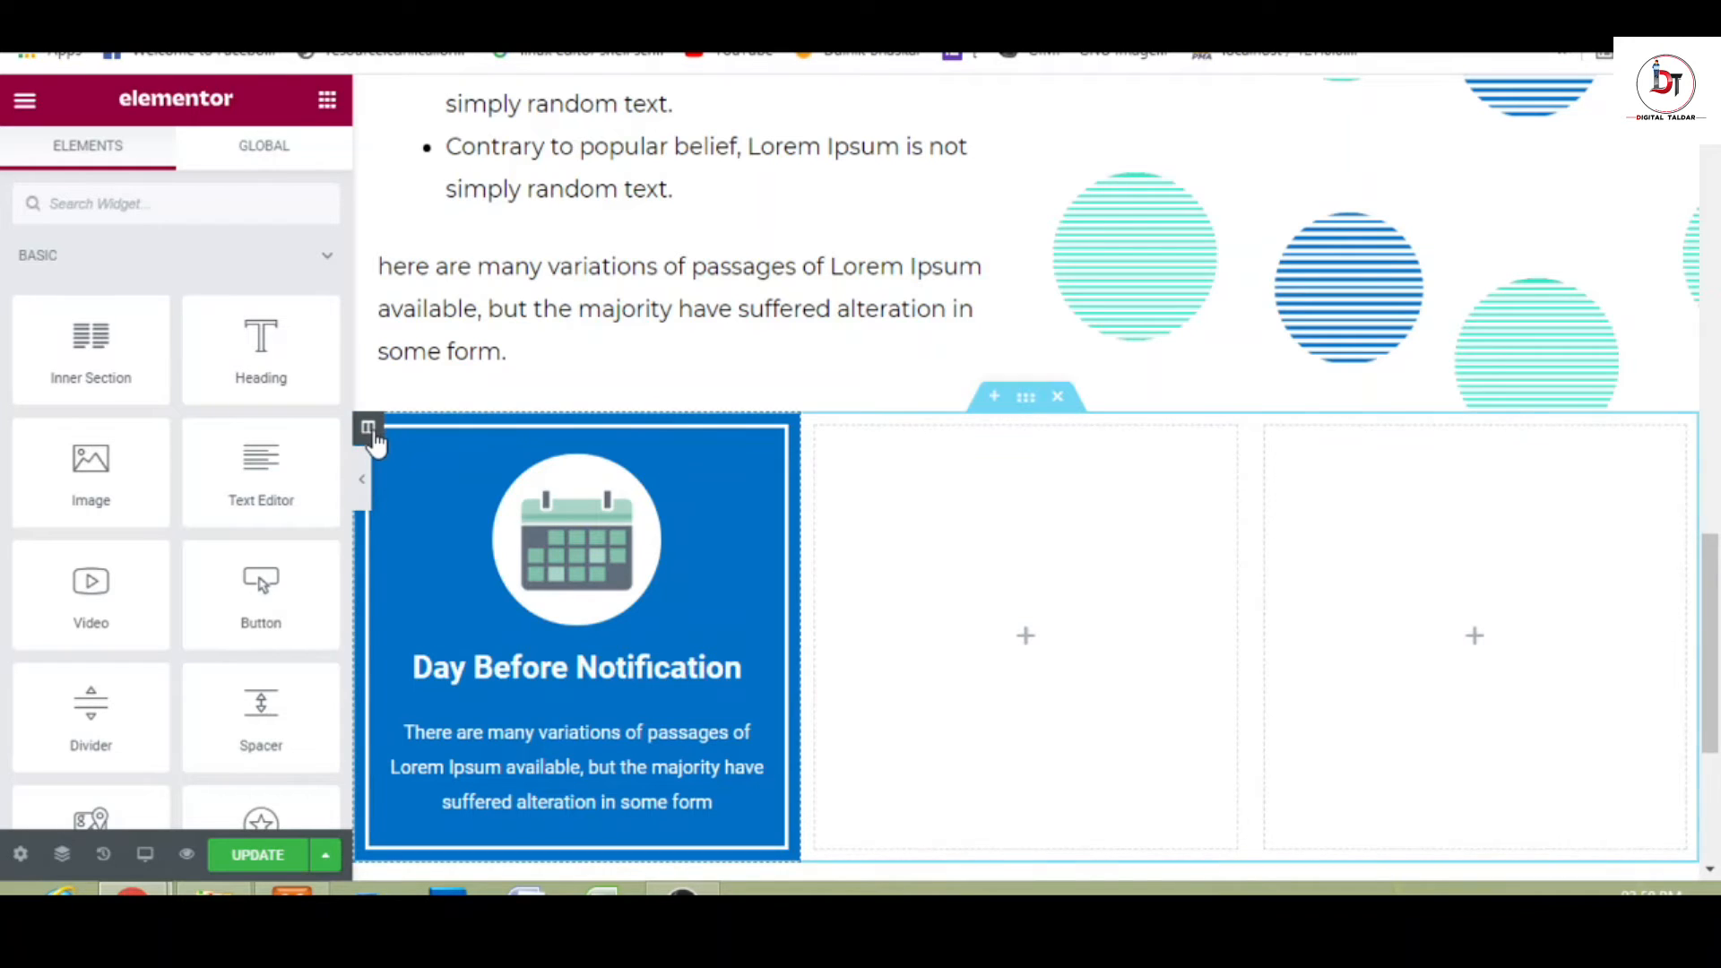
# - Duplicate the blue column holding the "Day Before Notification" image box
pyautogui.rightClick(369, 432)
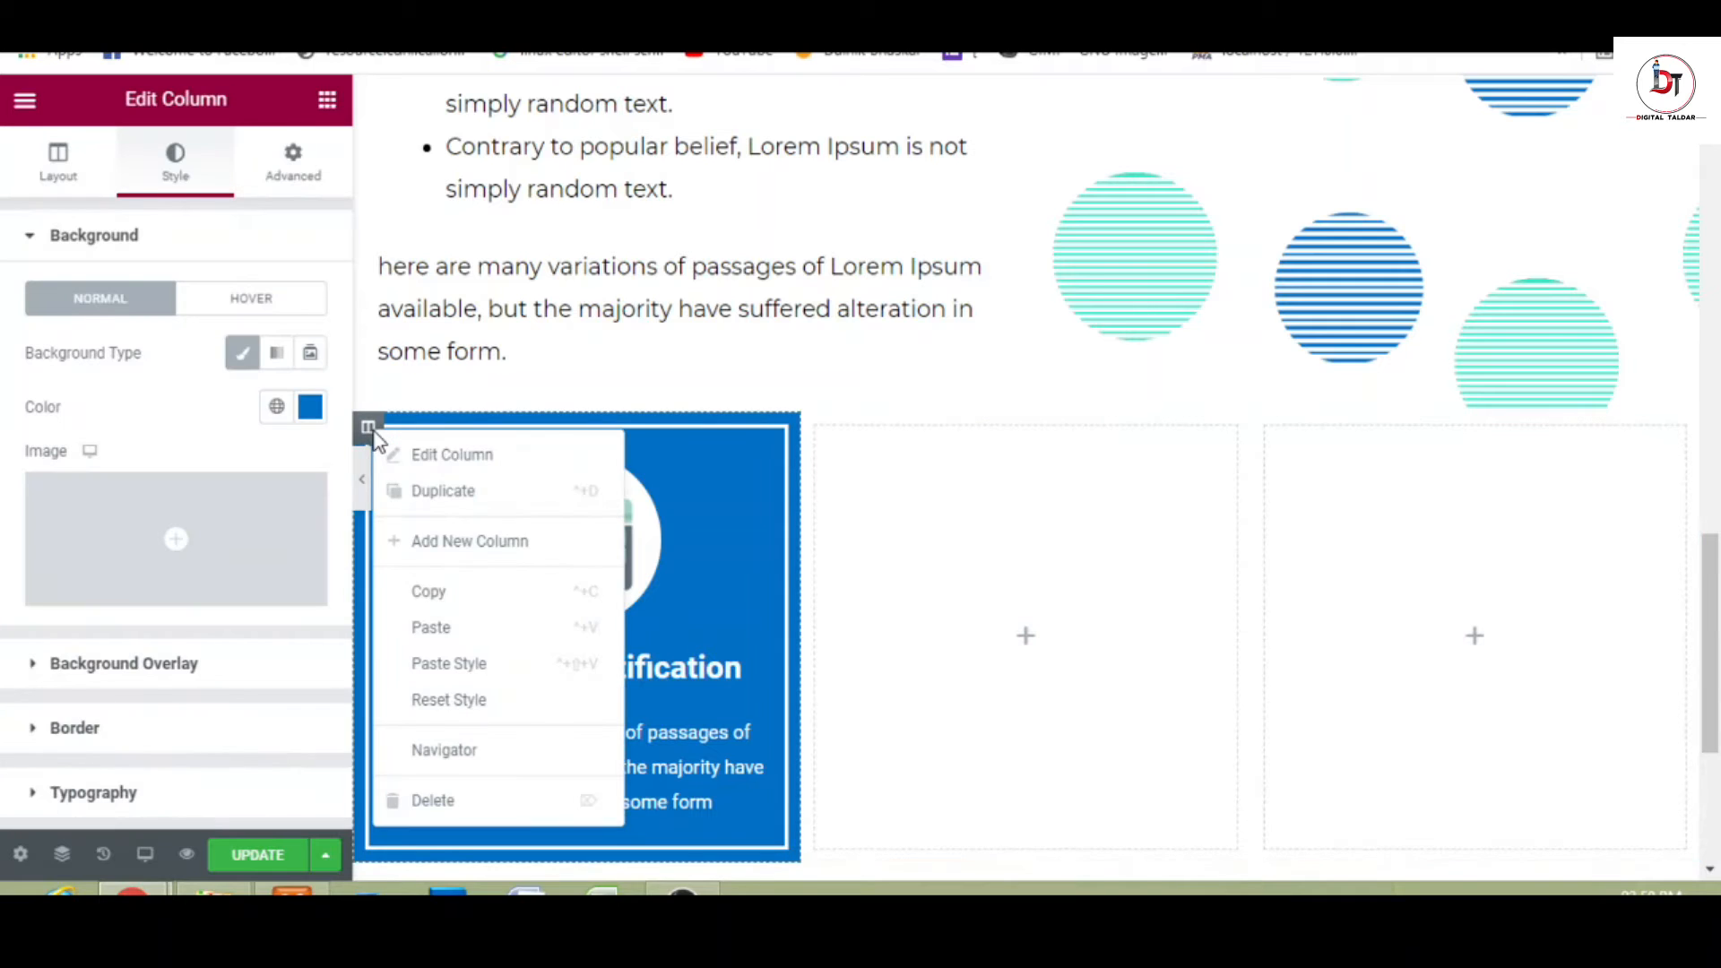
pyautogui.click(432, 502)
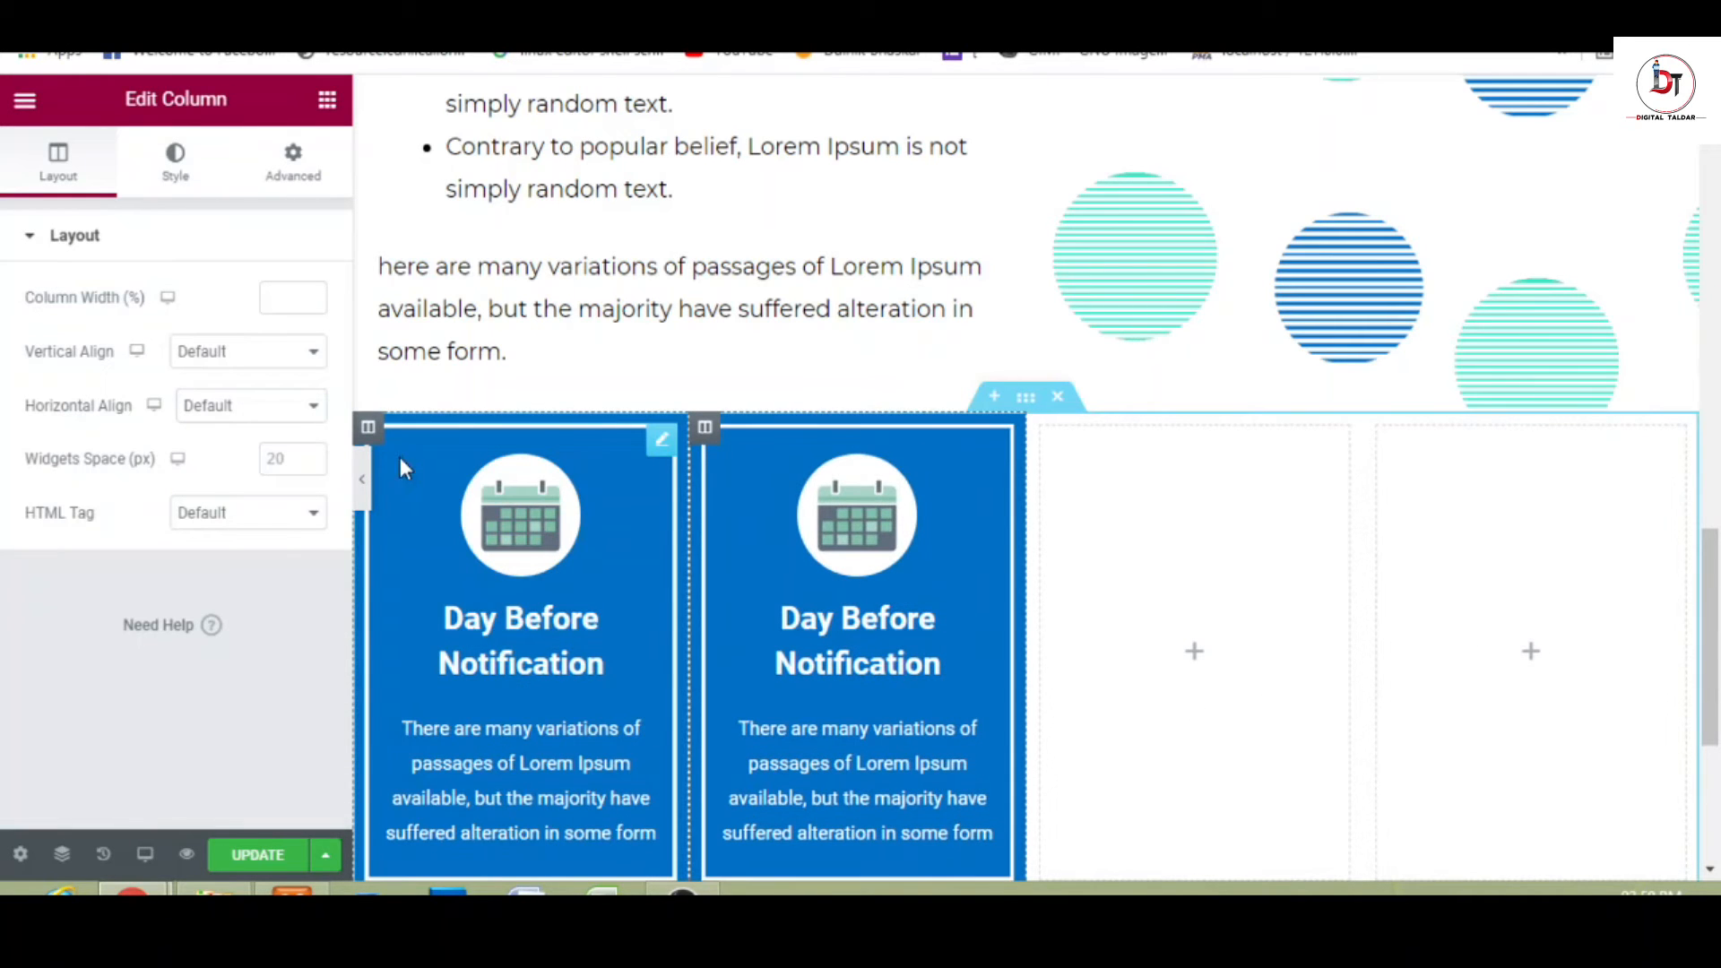
# - Duplicate the first blue image box column once more and delete the two empty columns from the section
pyautogui.rightClick(368, 428)
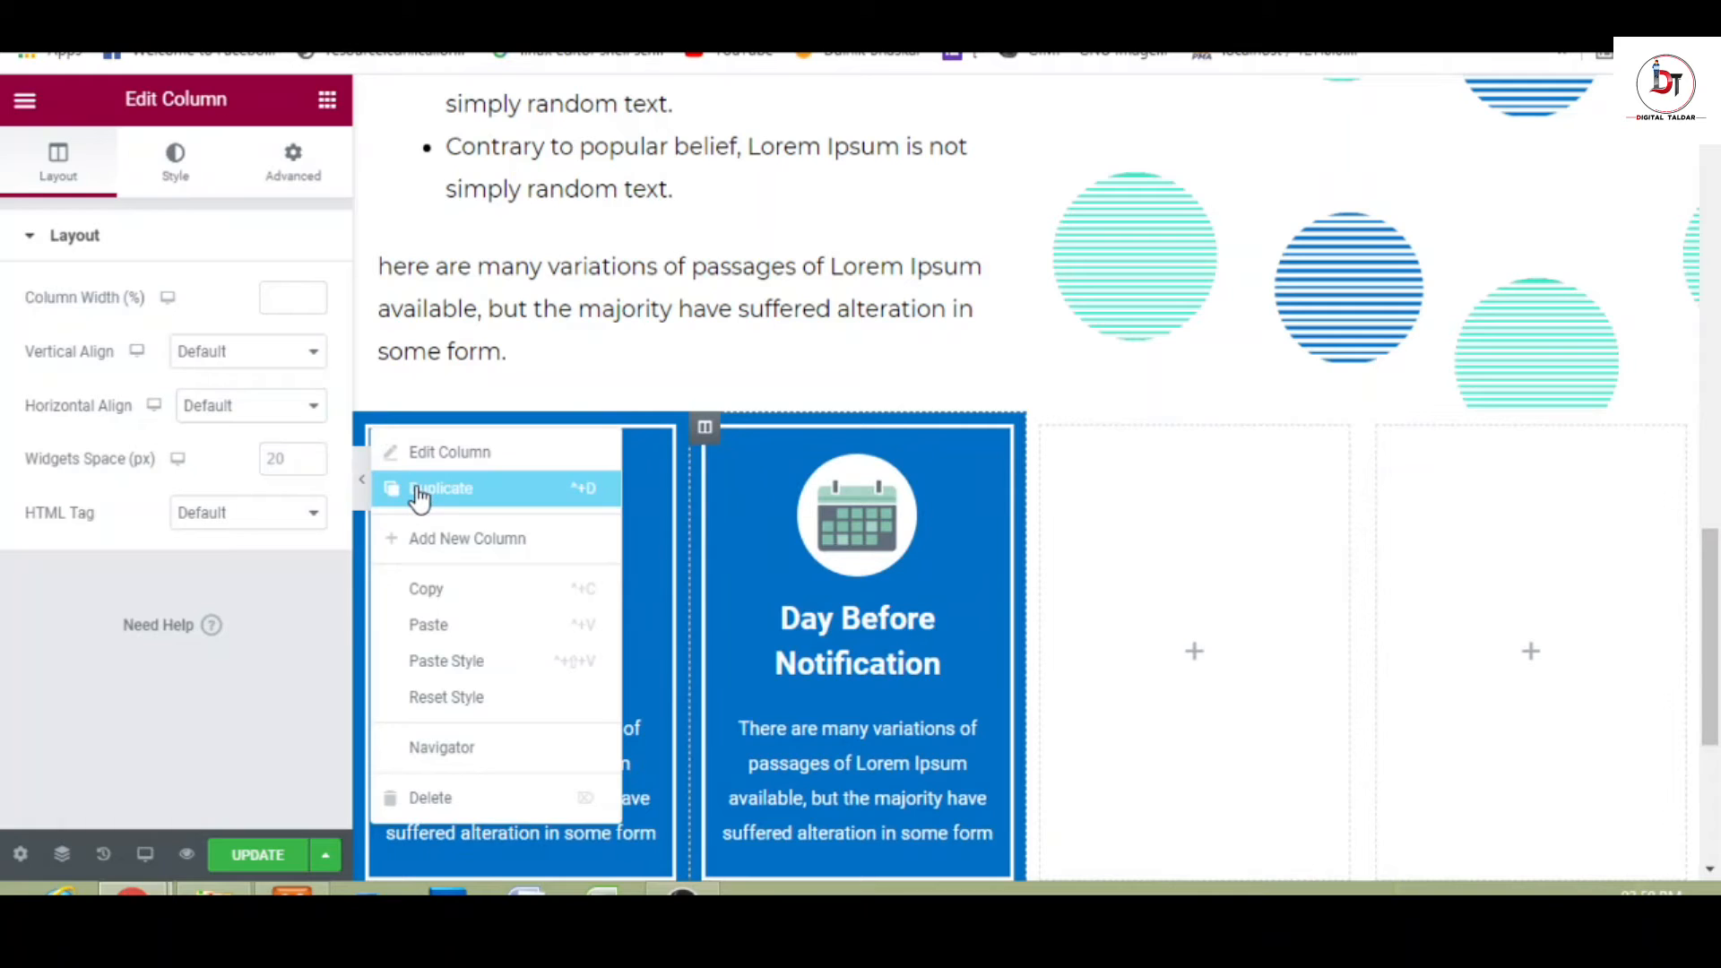
pyautogui.click(415, 495)
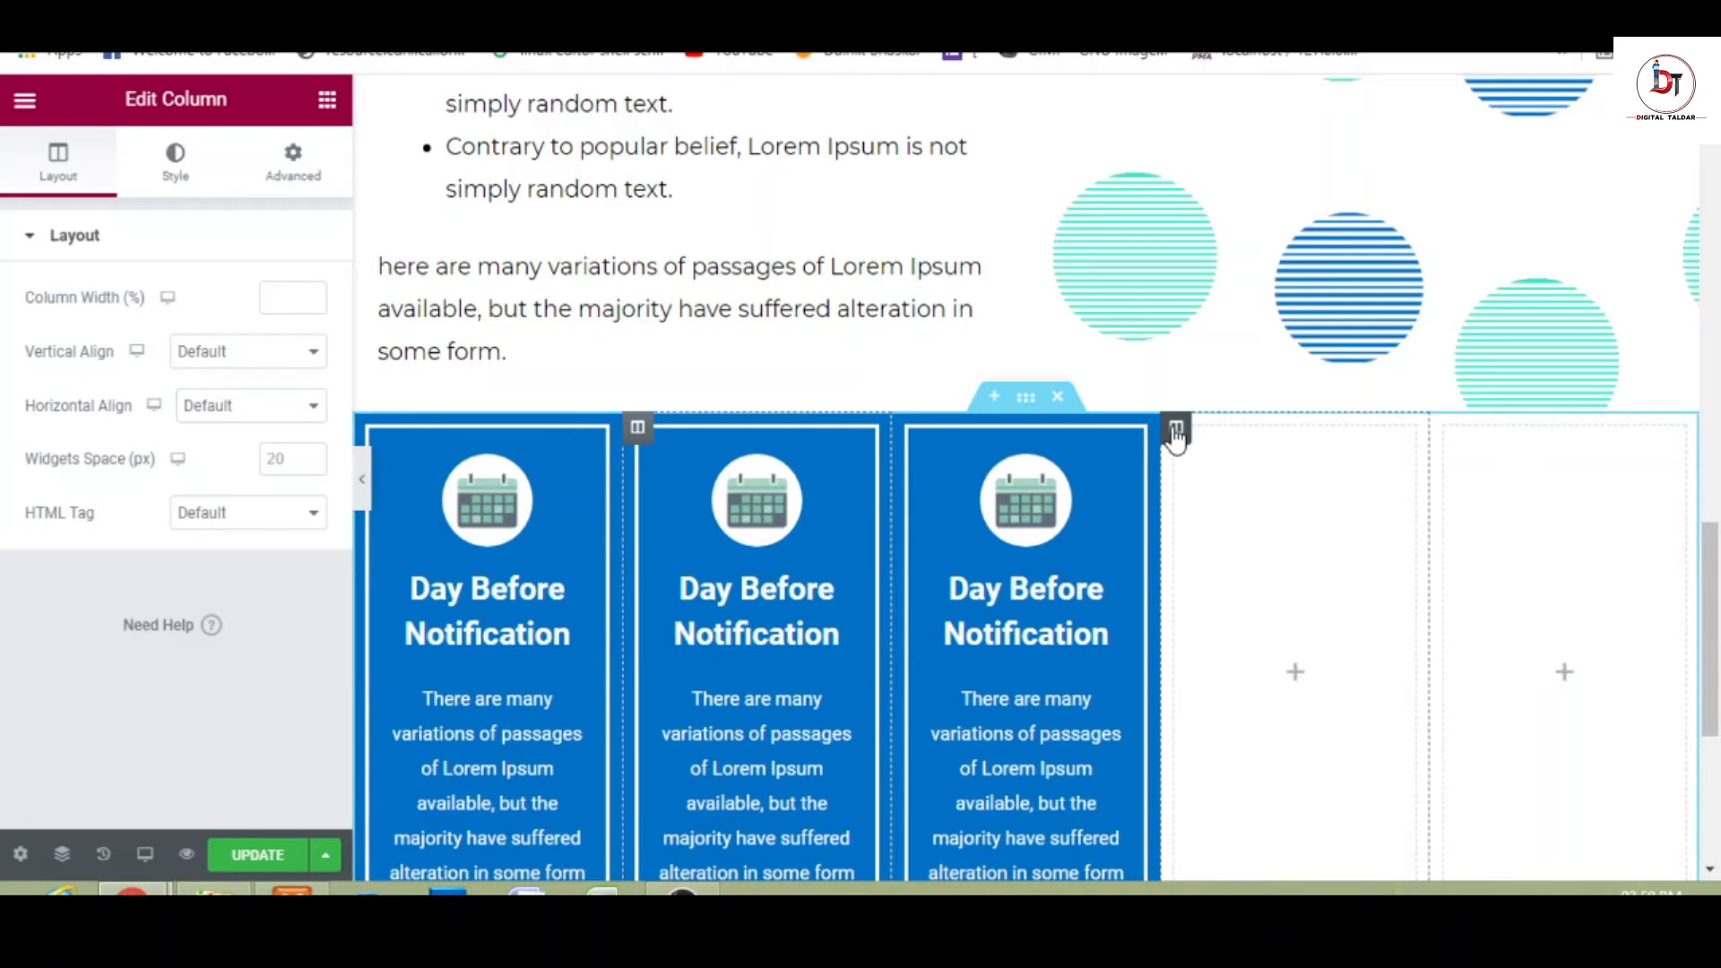
pyautogui.rightClick(1173, 428)
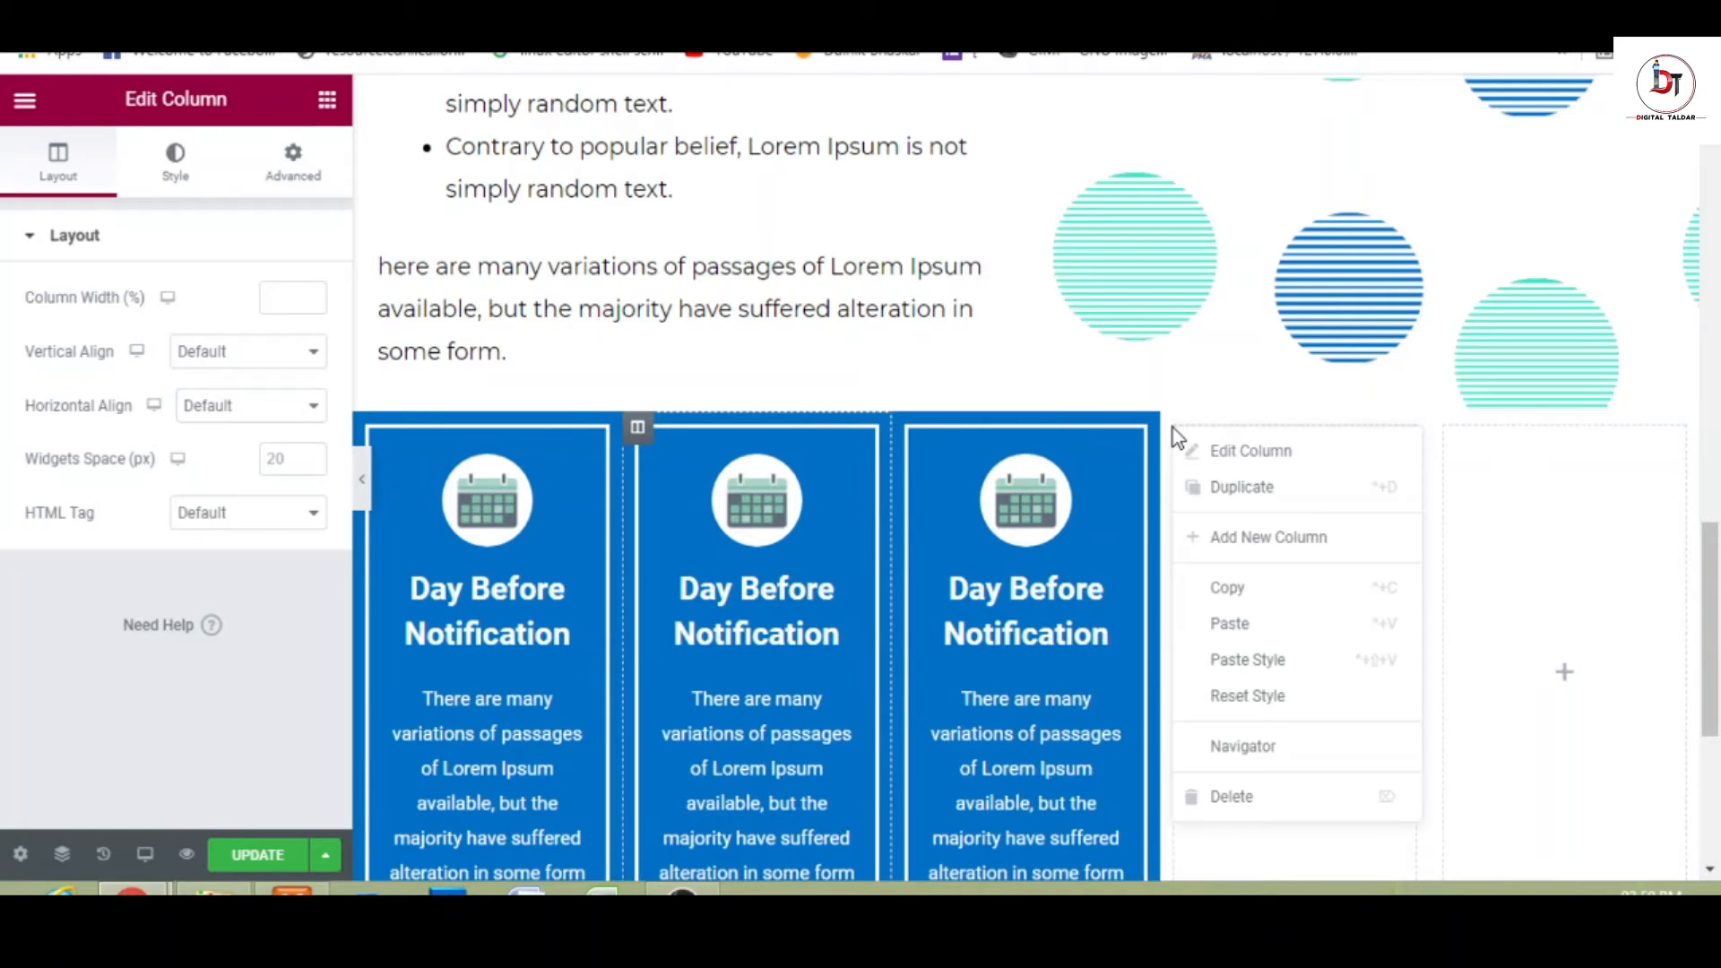
pyautogui.click(1266, 800)
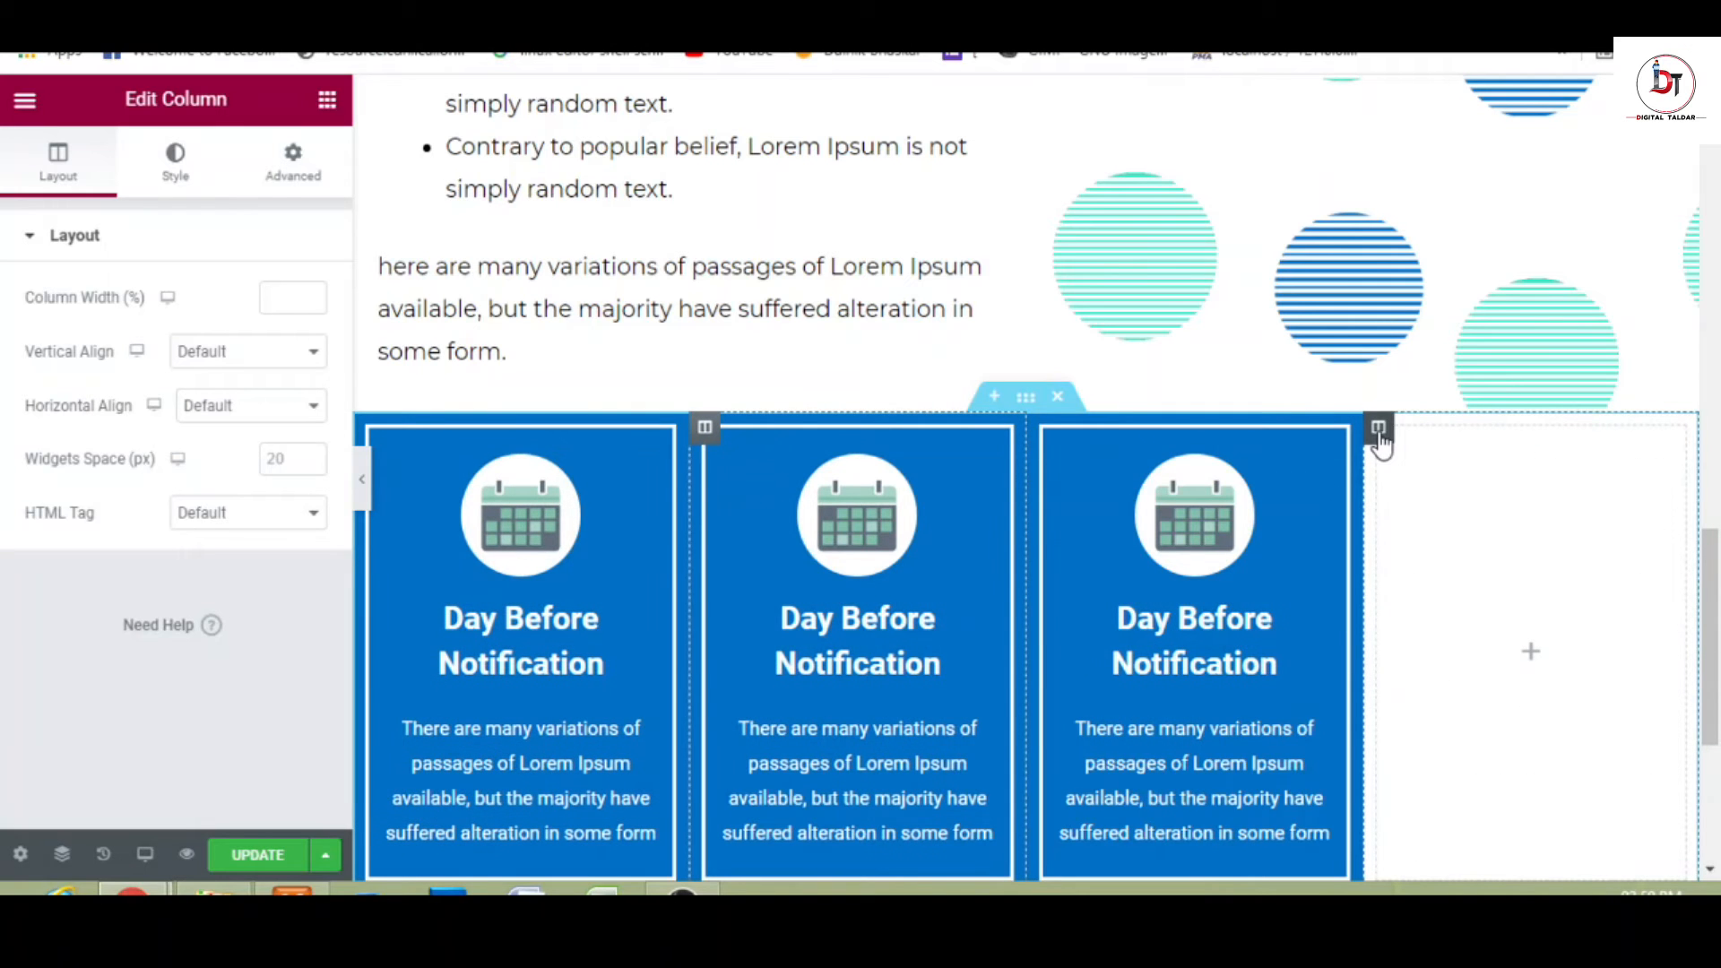
pyautogui.rightClick(1386, 434)
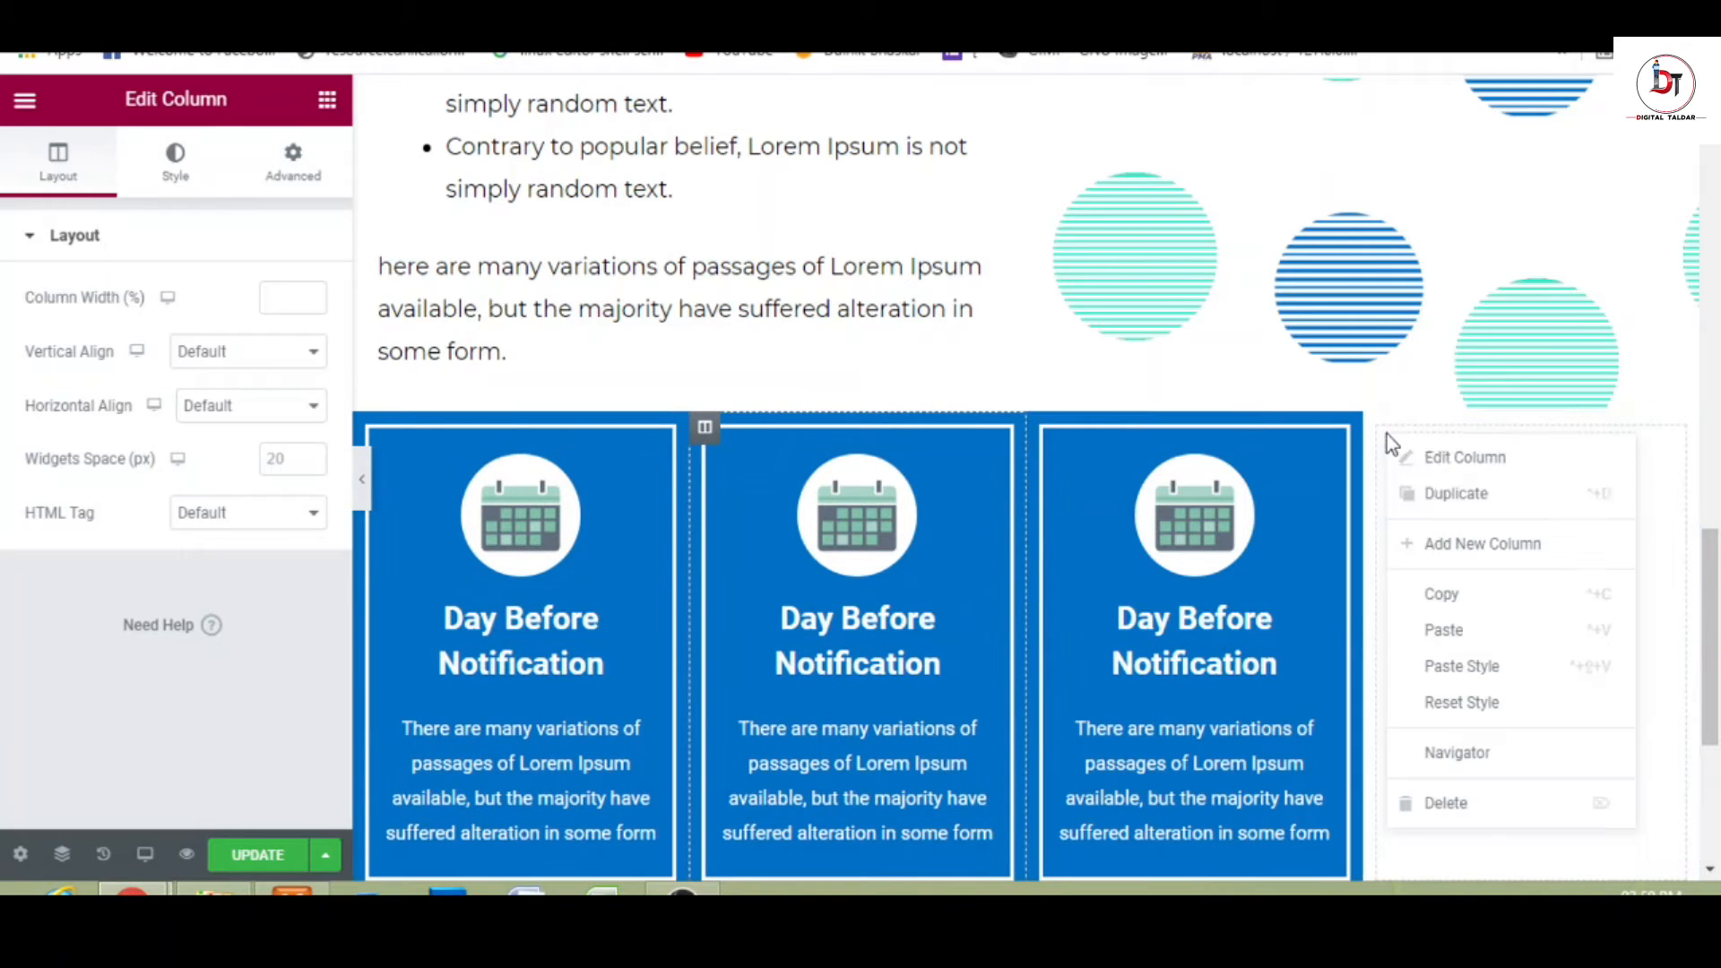
pyautogui.click(1465, 807)
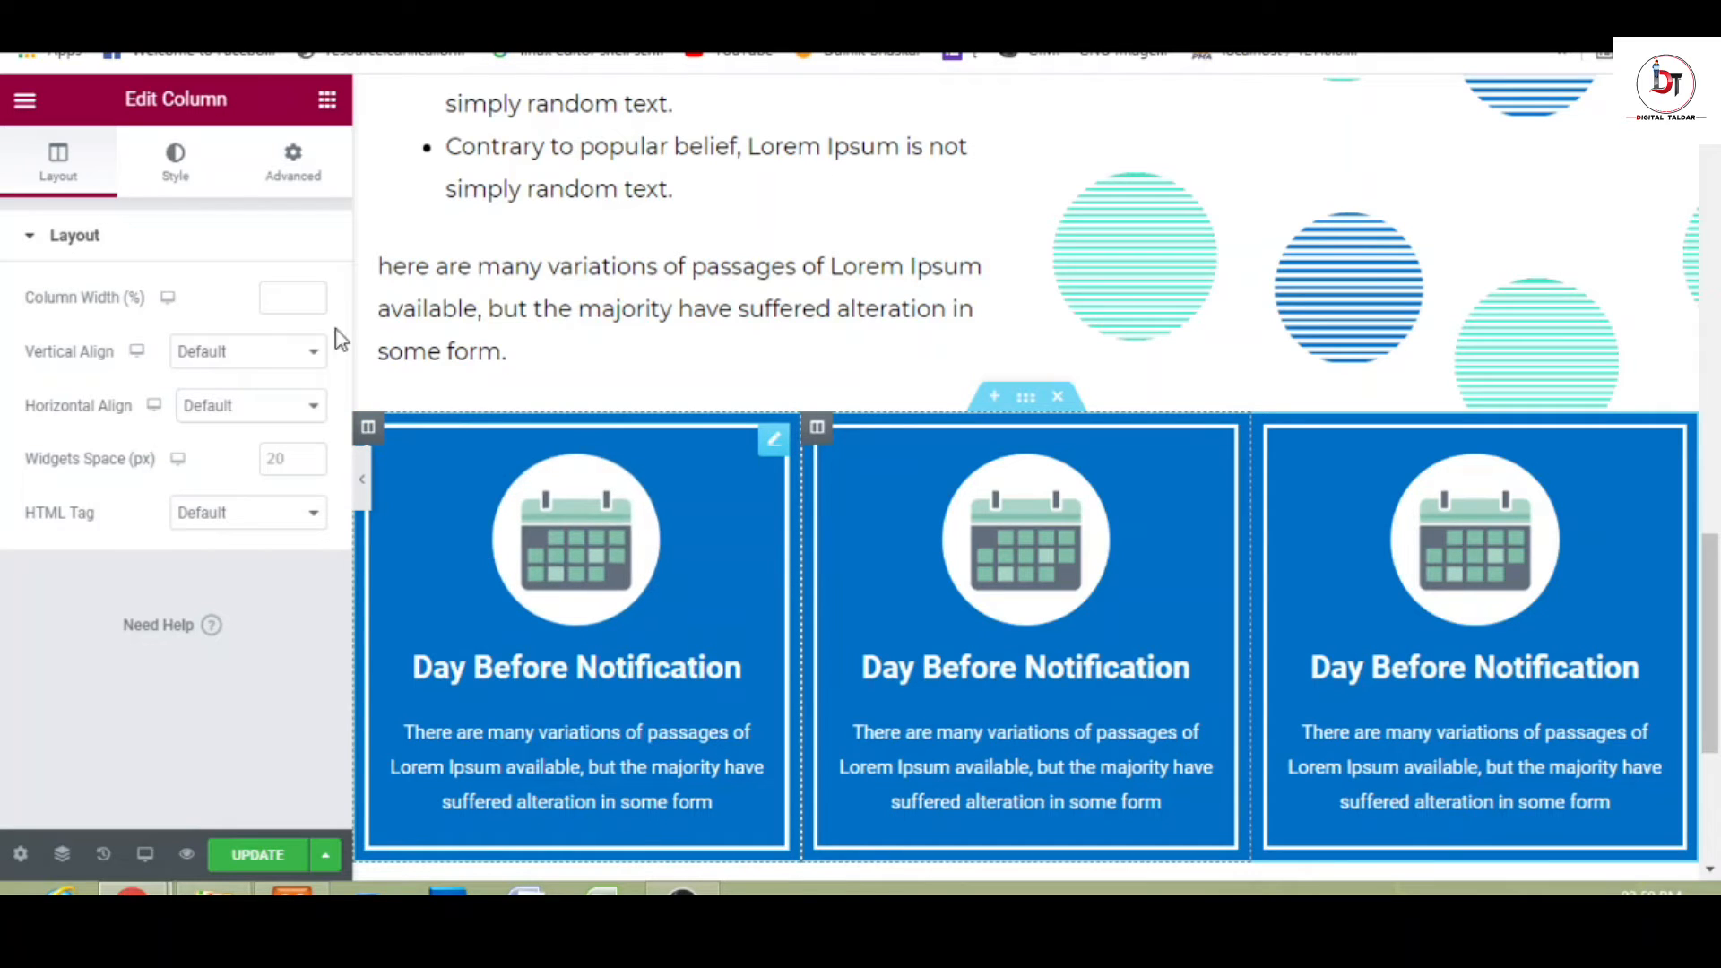
# - Give the first image box's title custom Montserrat typography with EM size units and weight 600, and preview the page
pyautogui.click(547, 684)
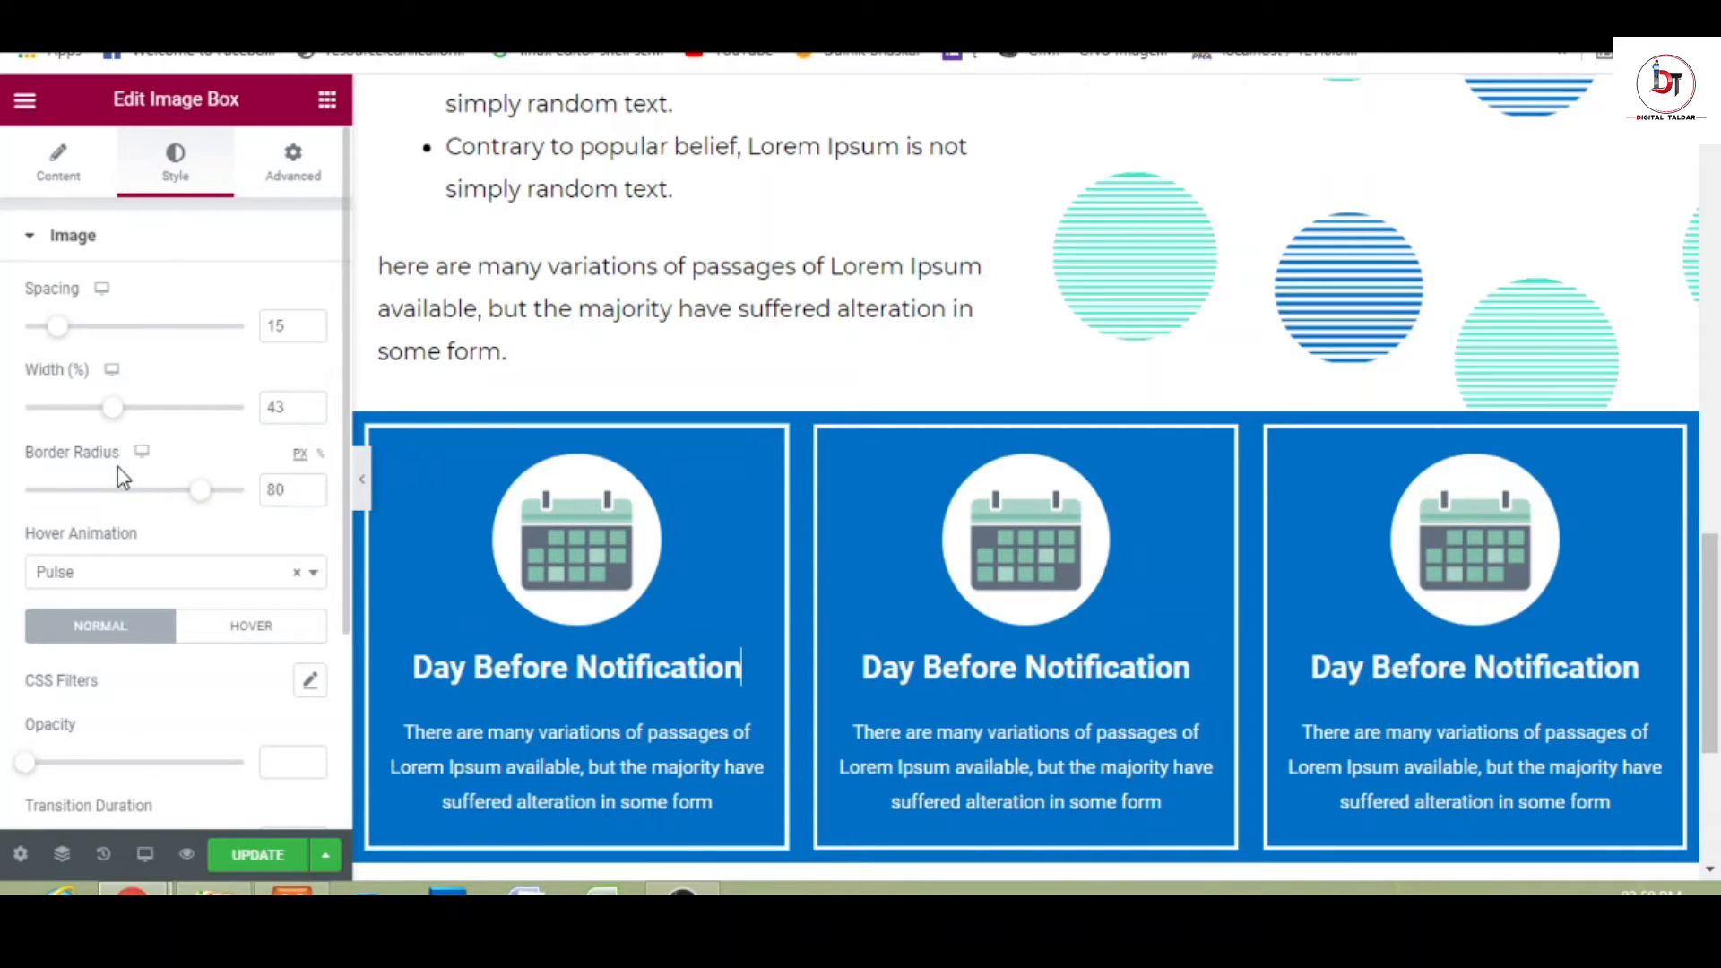
pyautogui.click(158, 242)
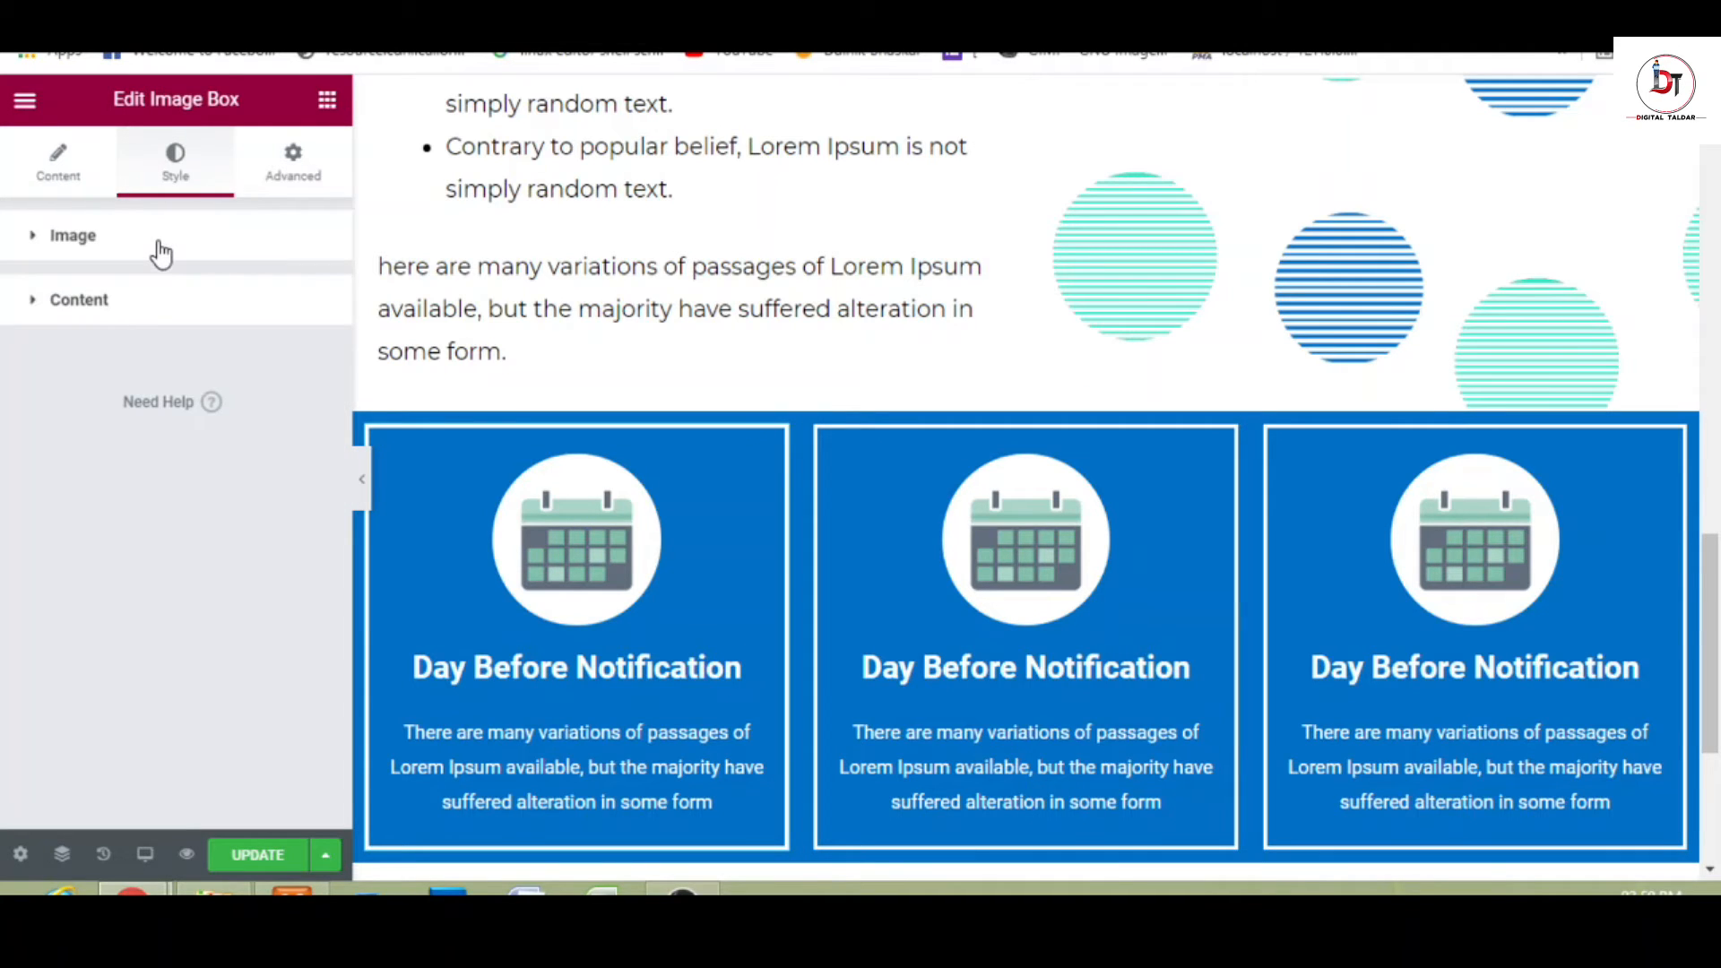
pyautogui.click(161, 310)
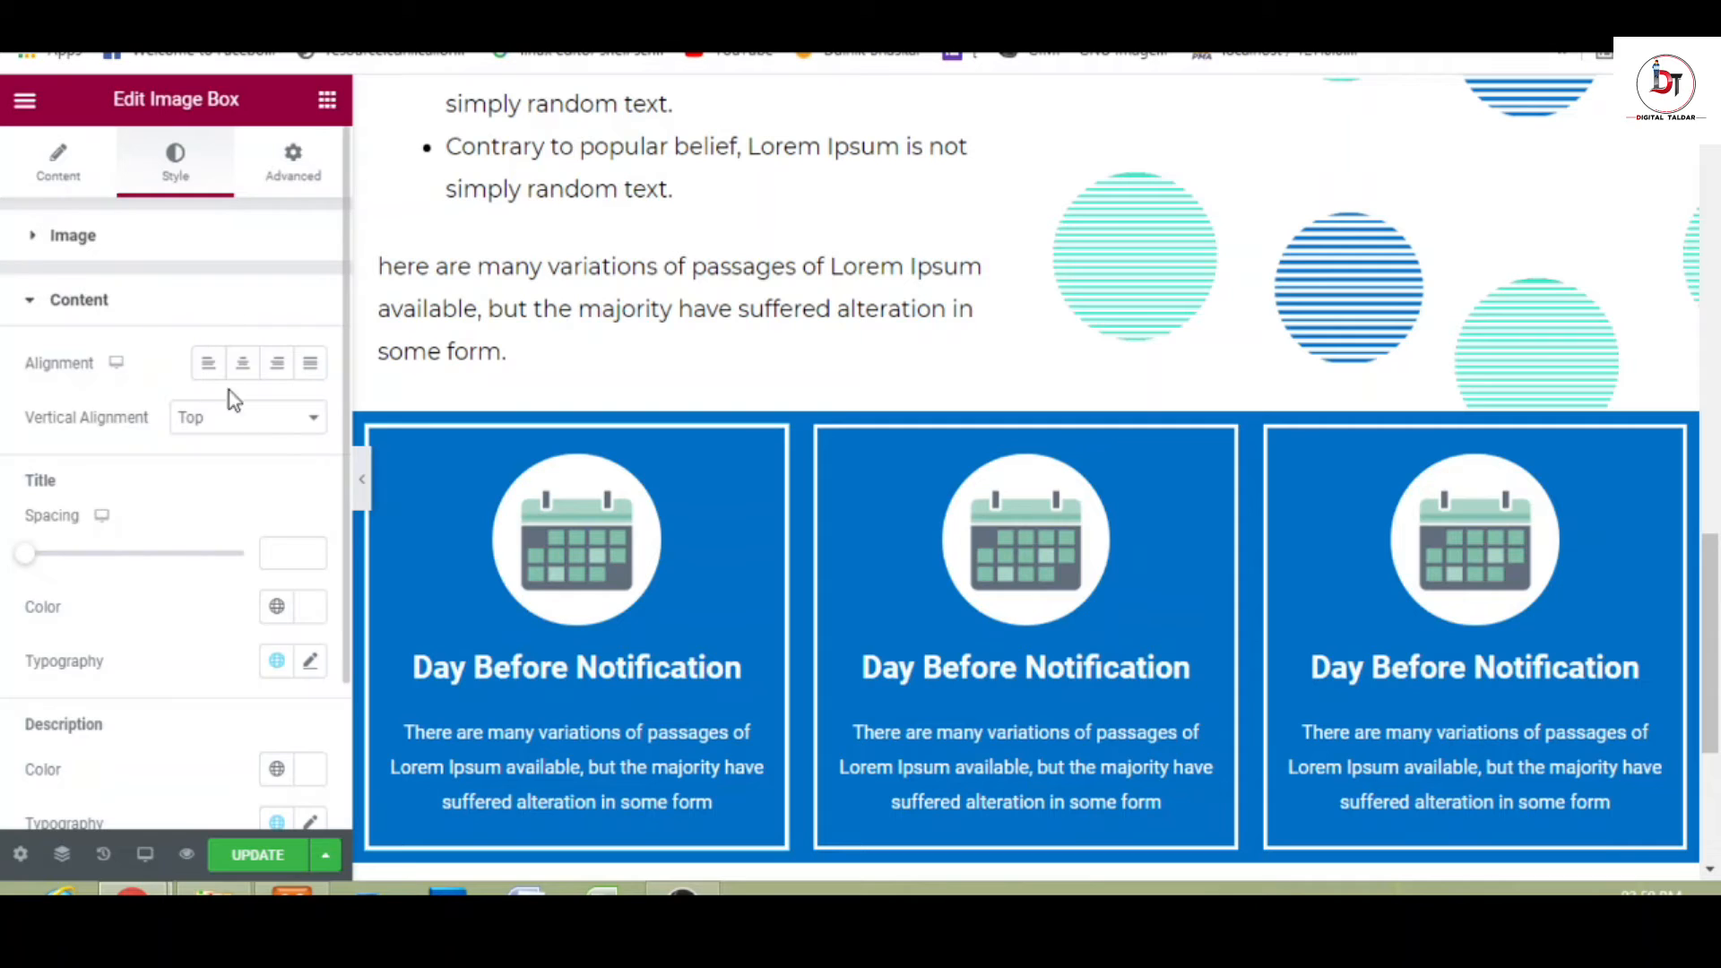
pyautogui.click(309, 661)
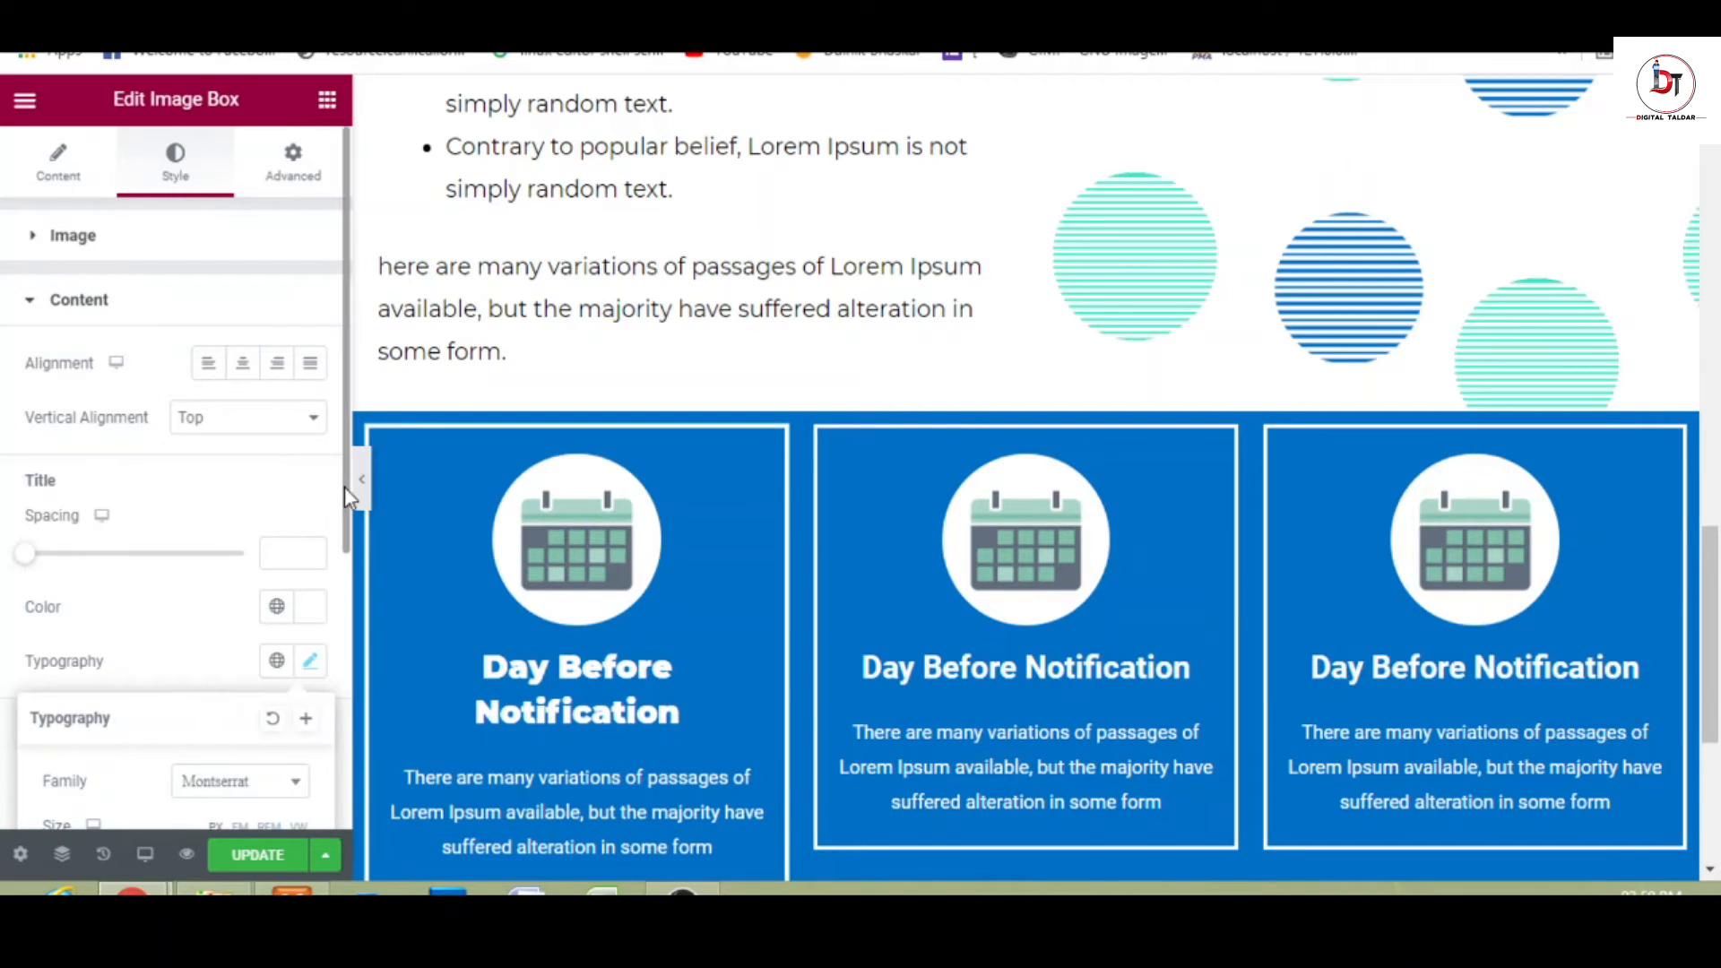
pyautogui.moveTo(344, 493); pyautogui.dragTo(335, 680)
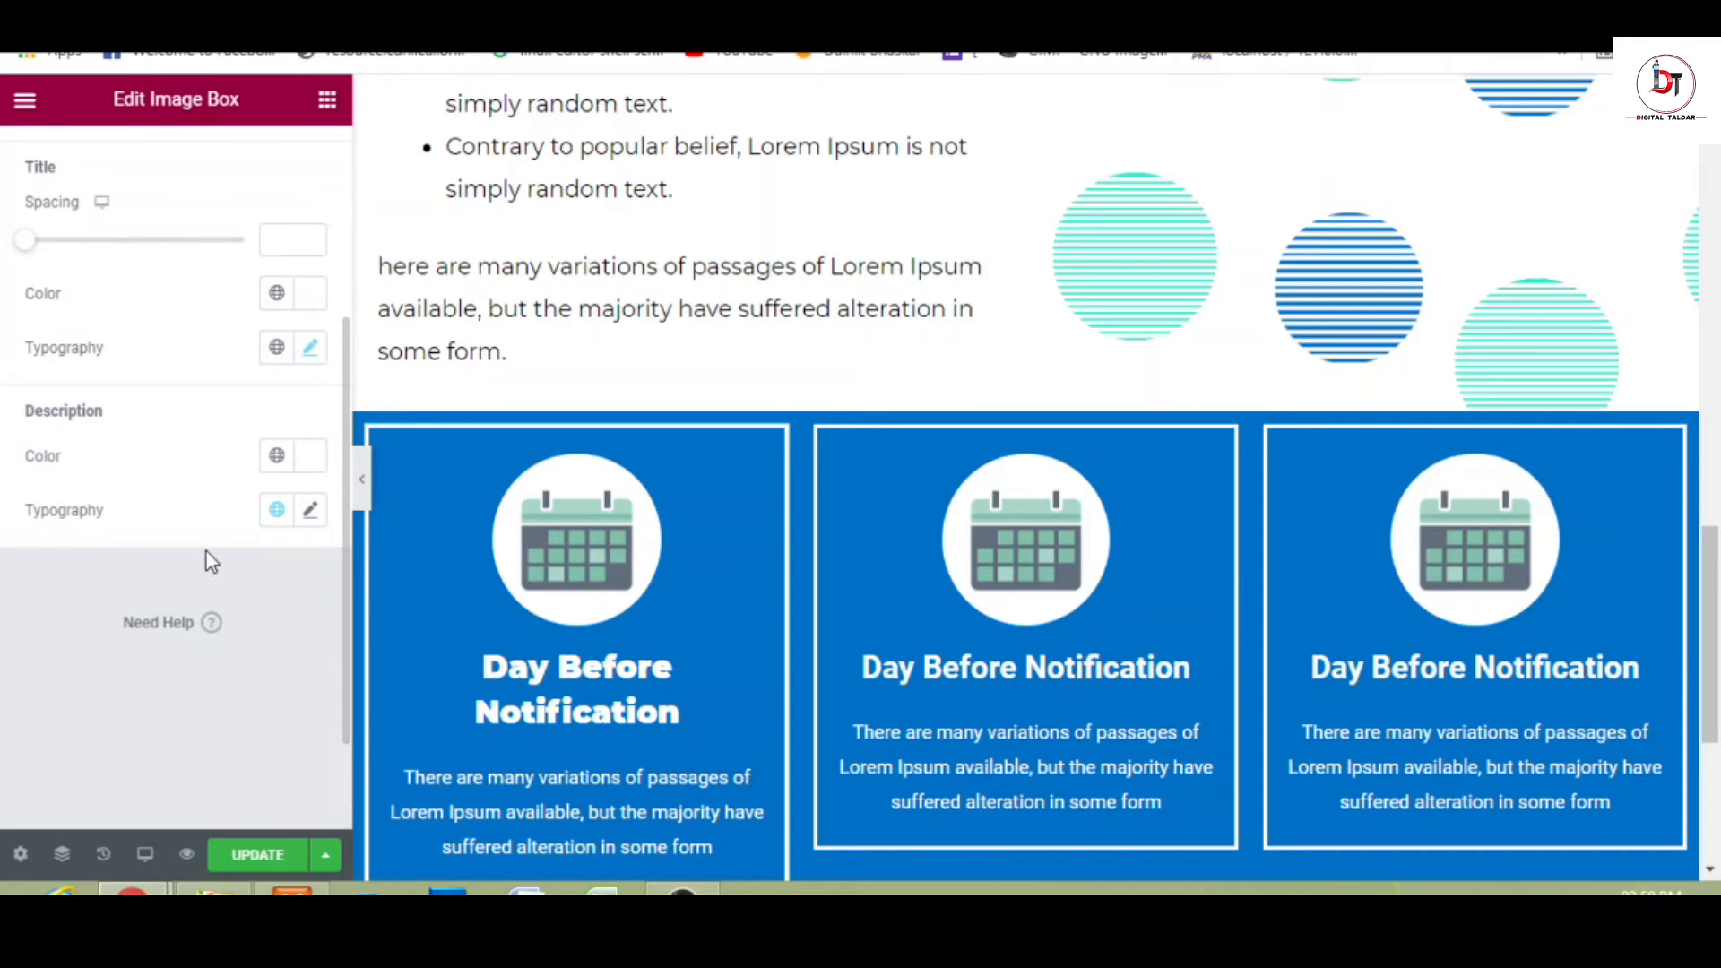
pyautogui.click(311, 348)
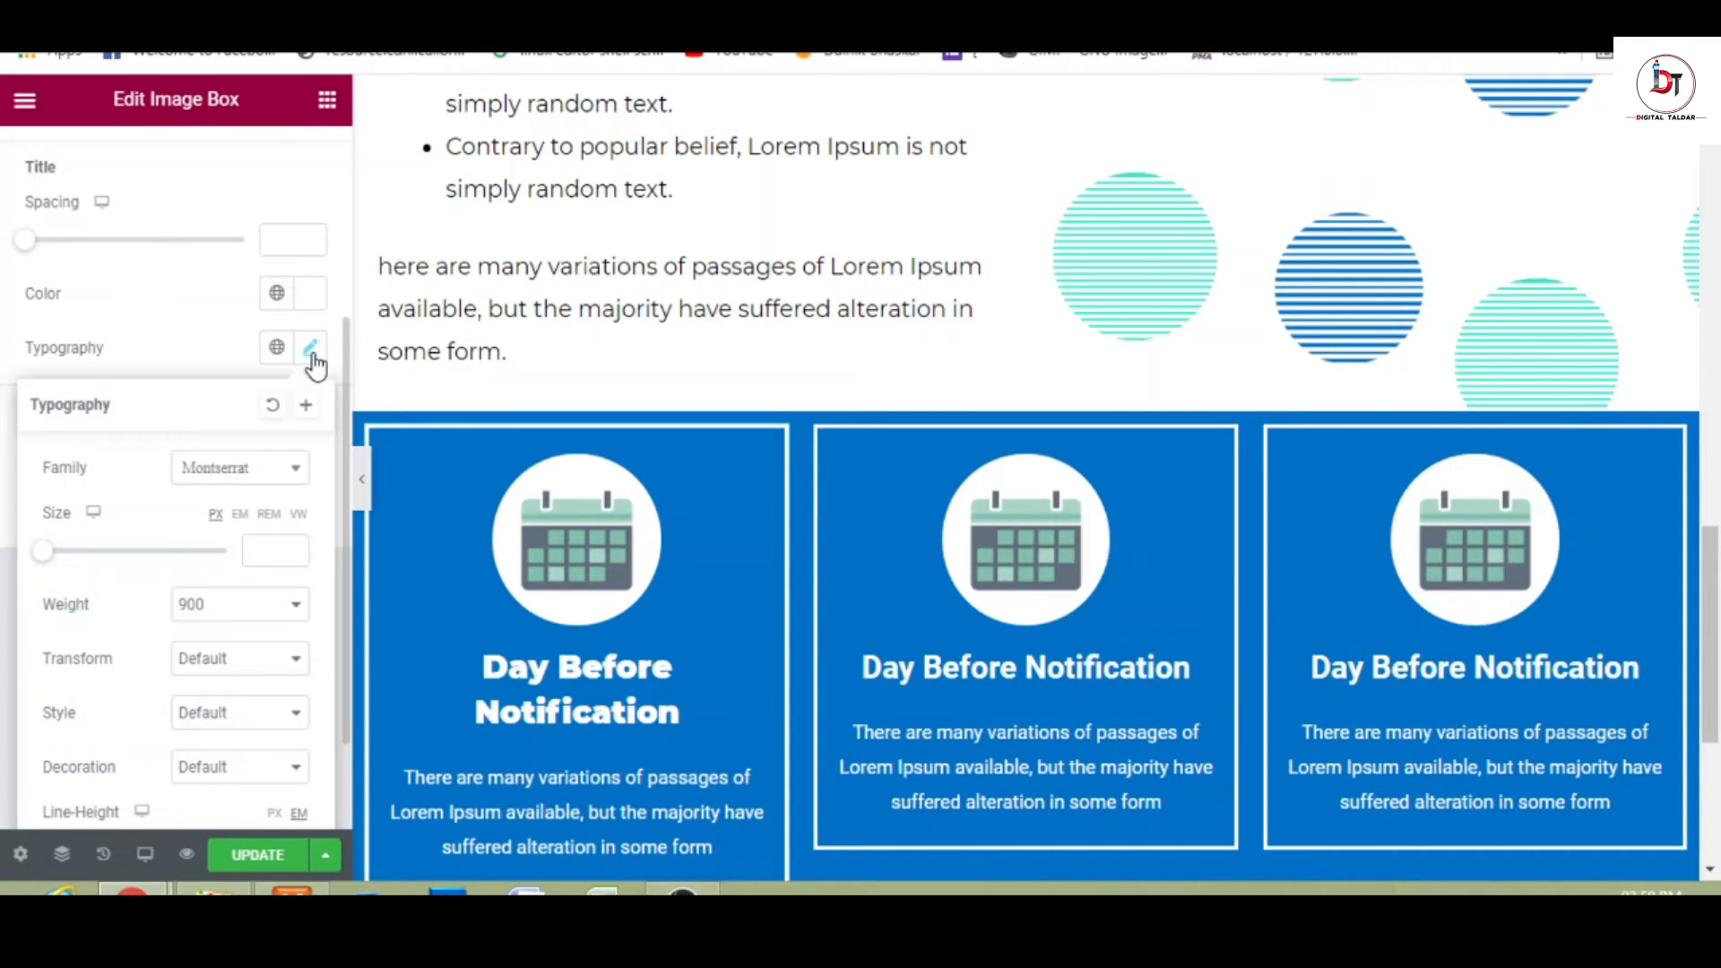
pyautogui.click(242, 518)
pyautogui.click(264, 553)
pyautogui.click(262, 616)
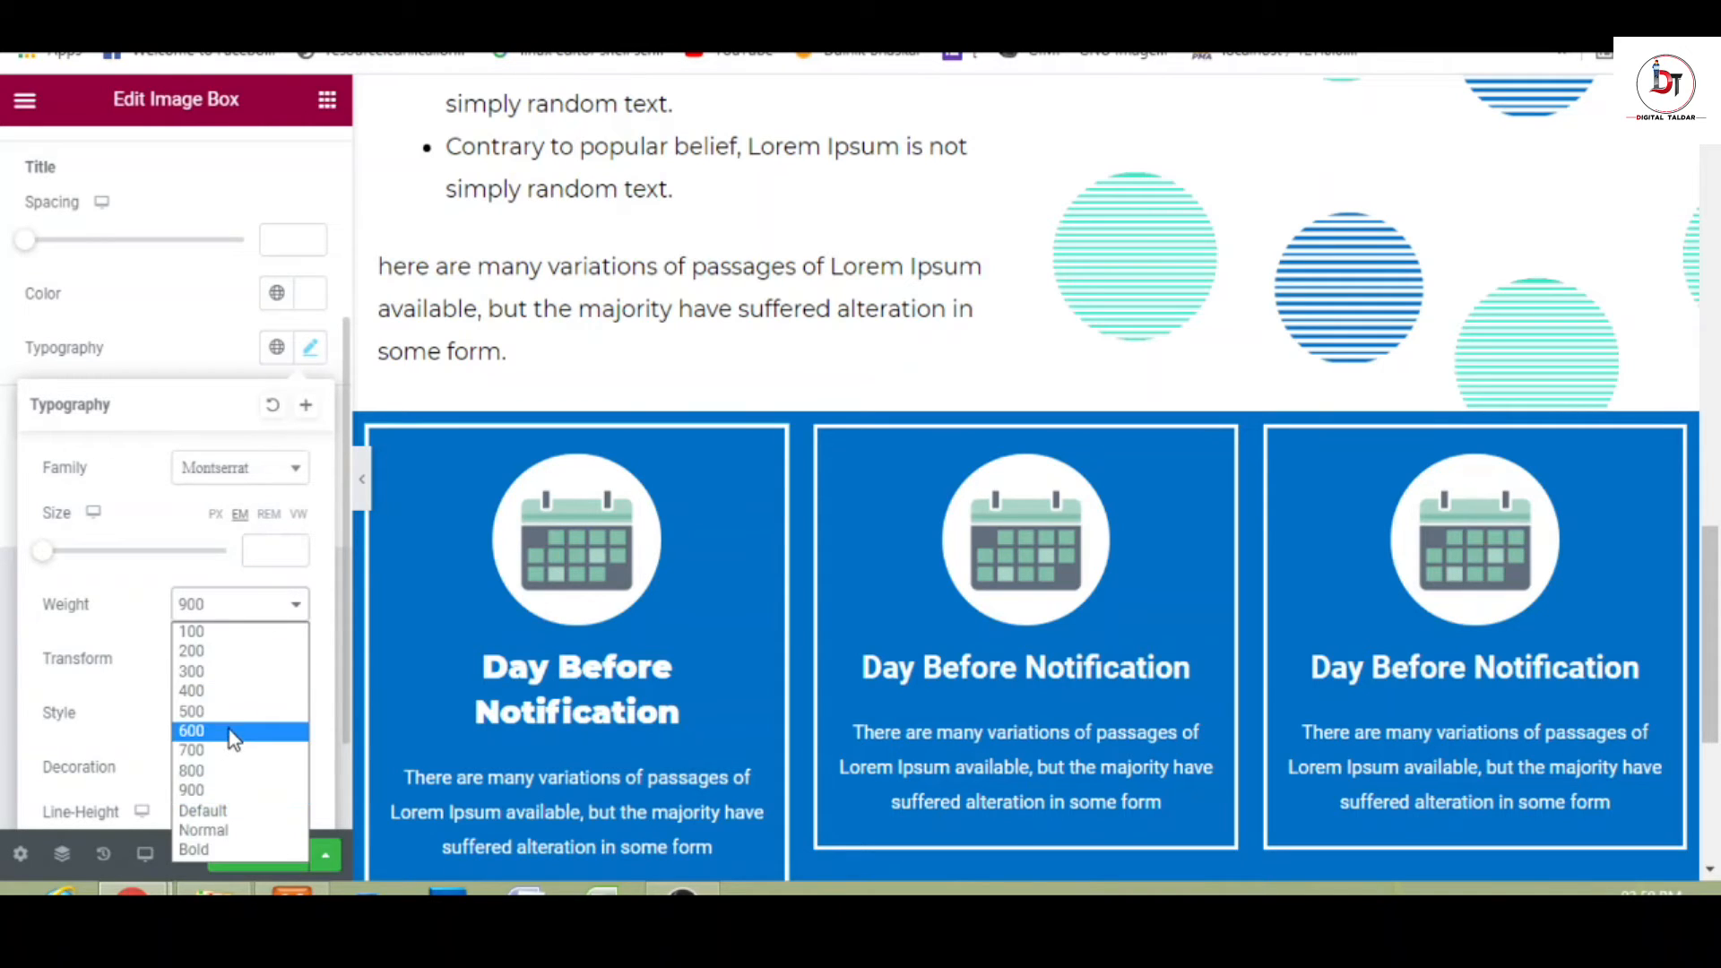
pyautogui.click(229, 732)
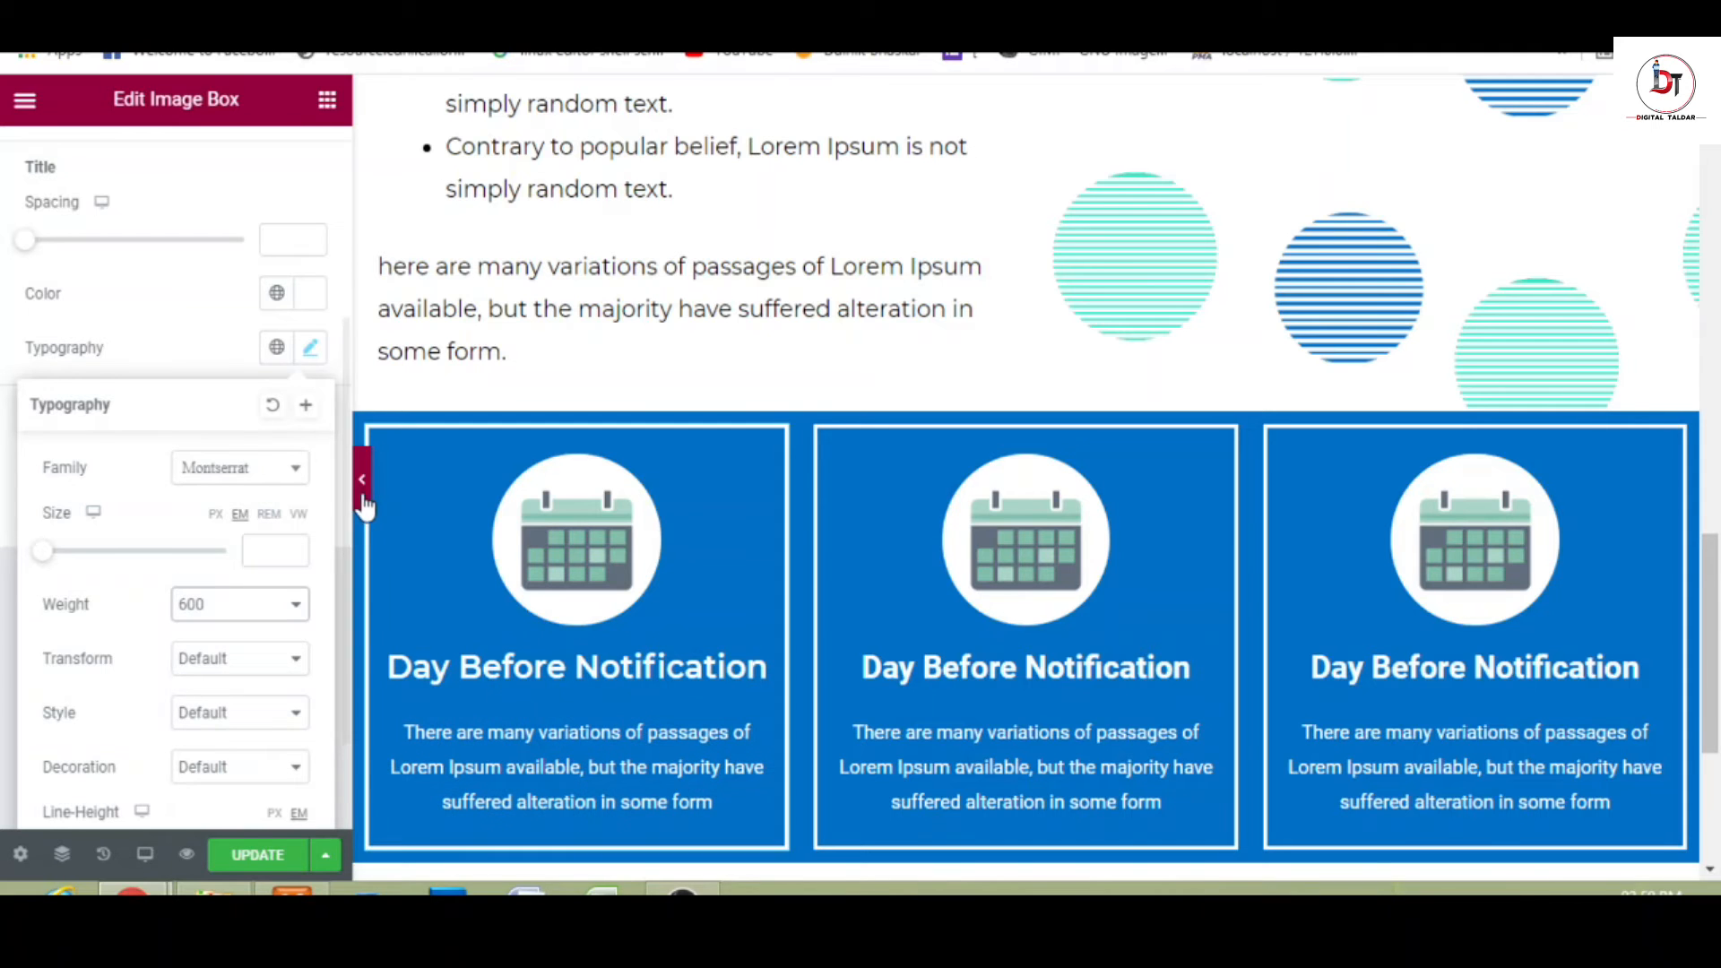
pyautogui.click(364, 493)
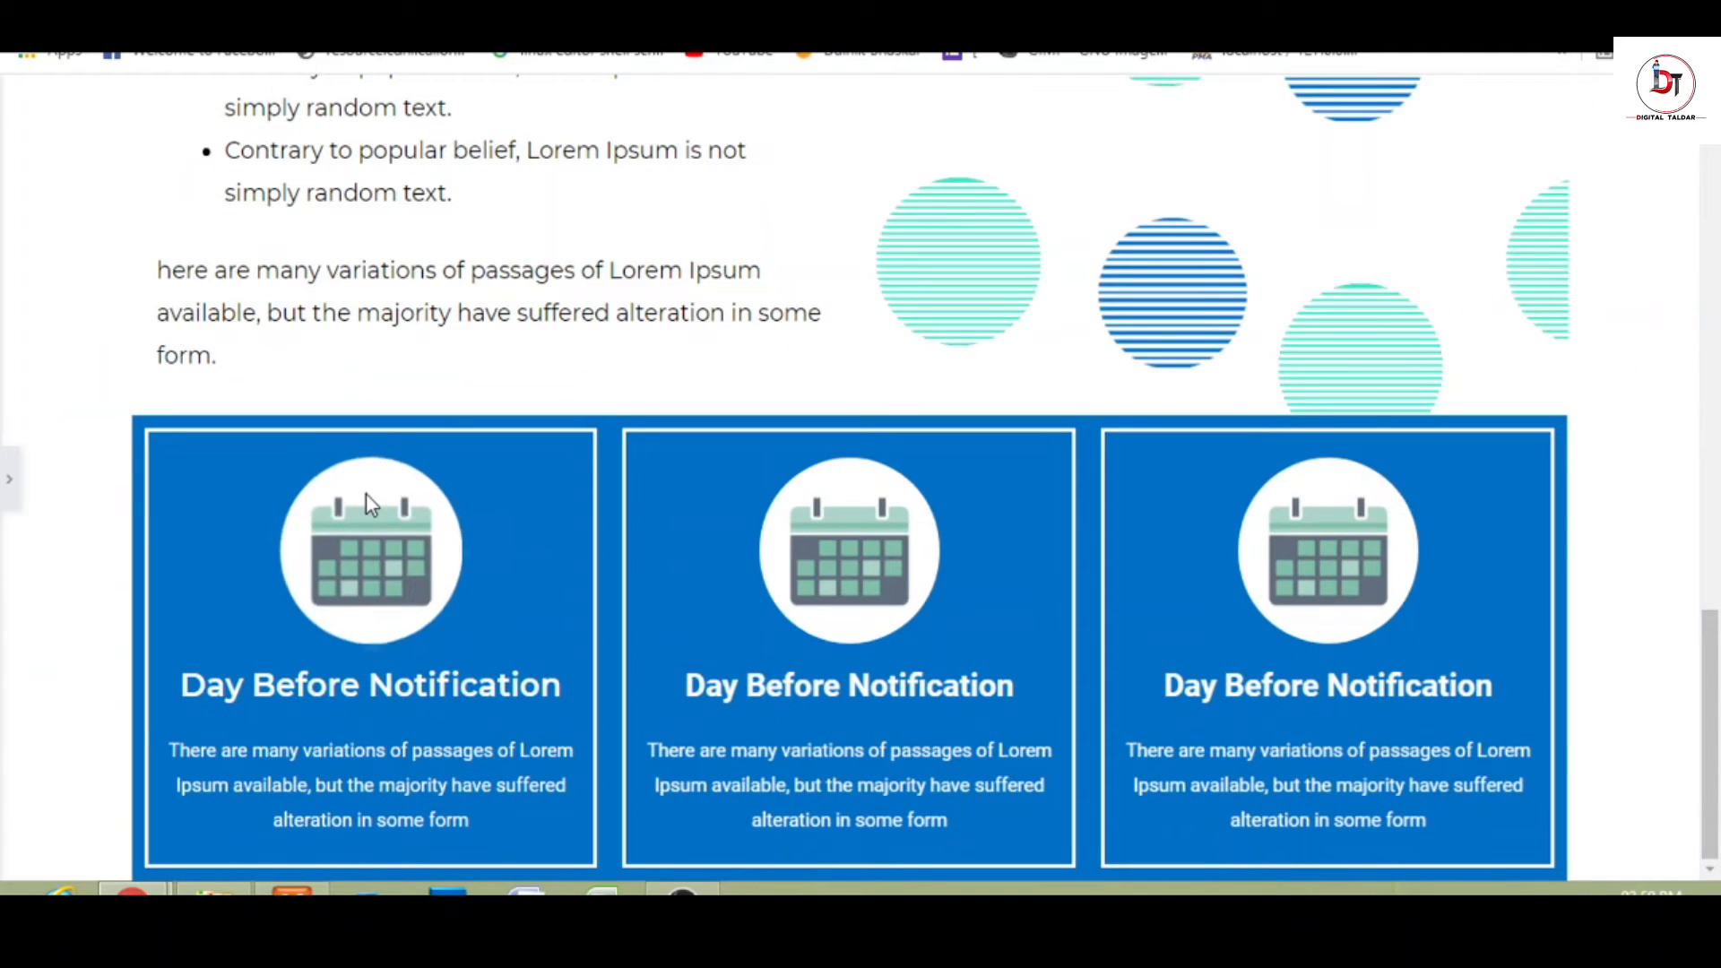
pyautogui.click(9, 479)
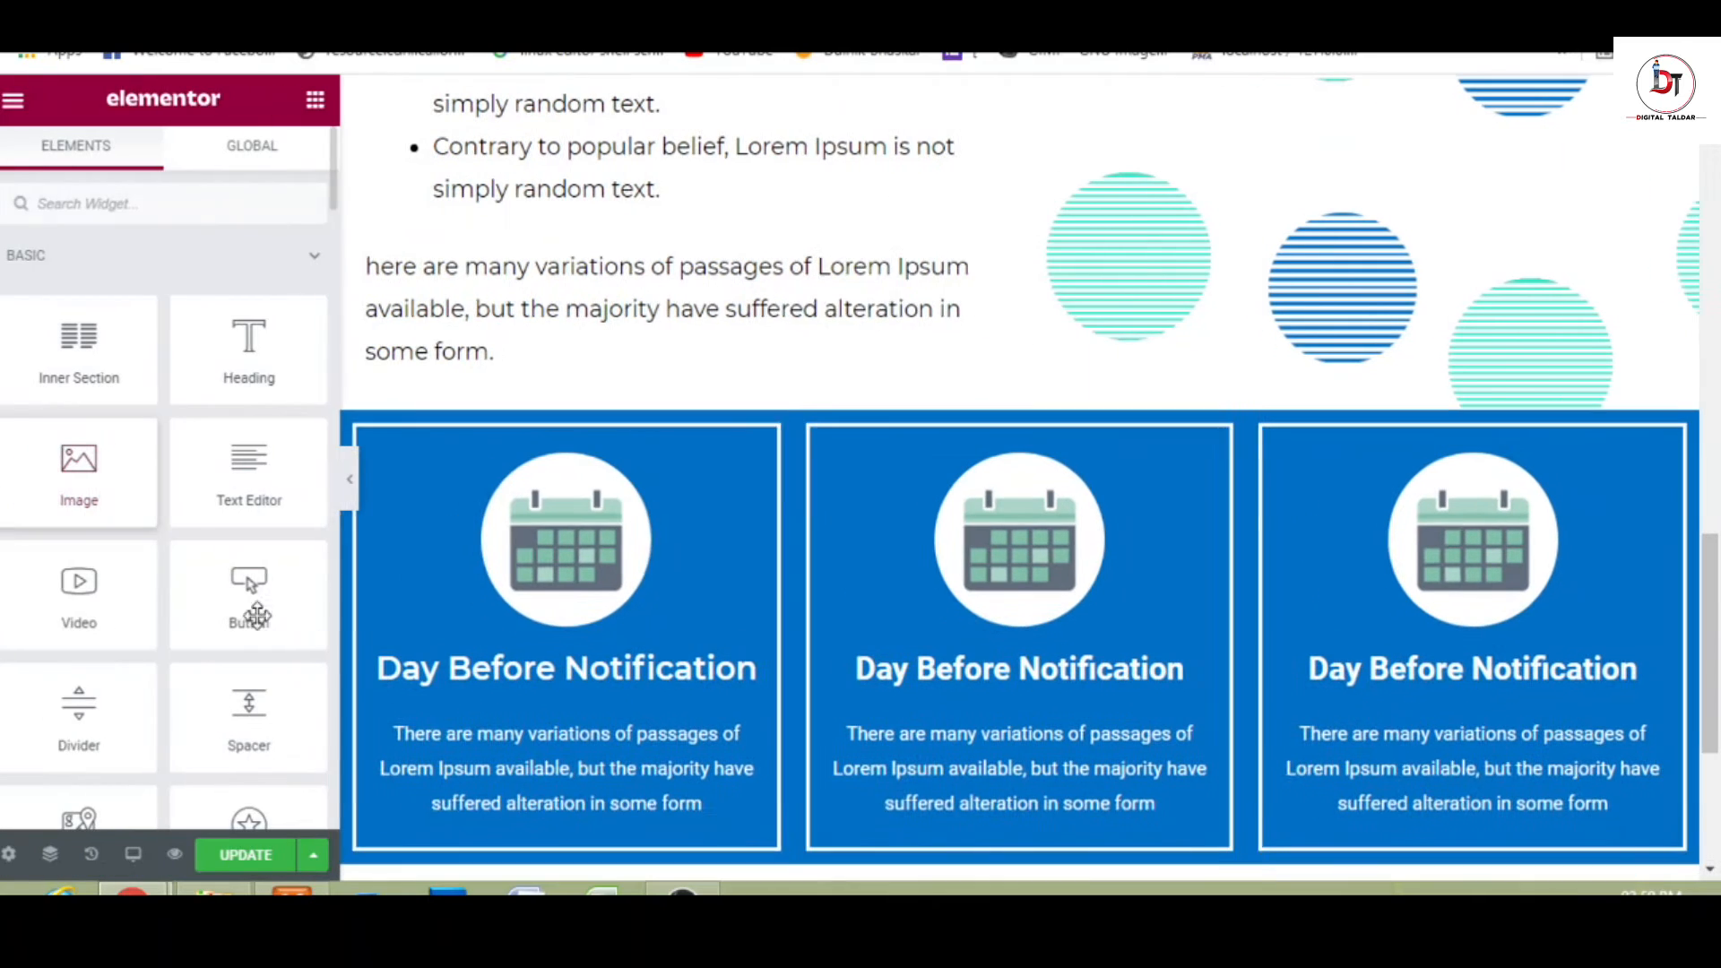
# - Switch the first image box's description to custom Montserrat typography
pyautogui.click(536, 758)
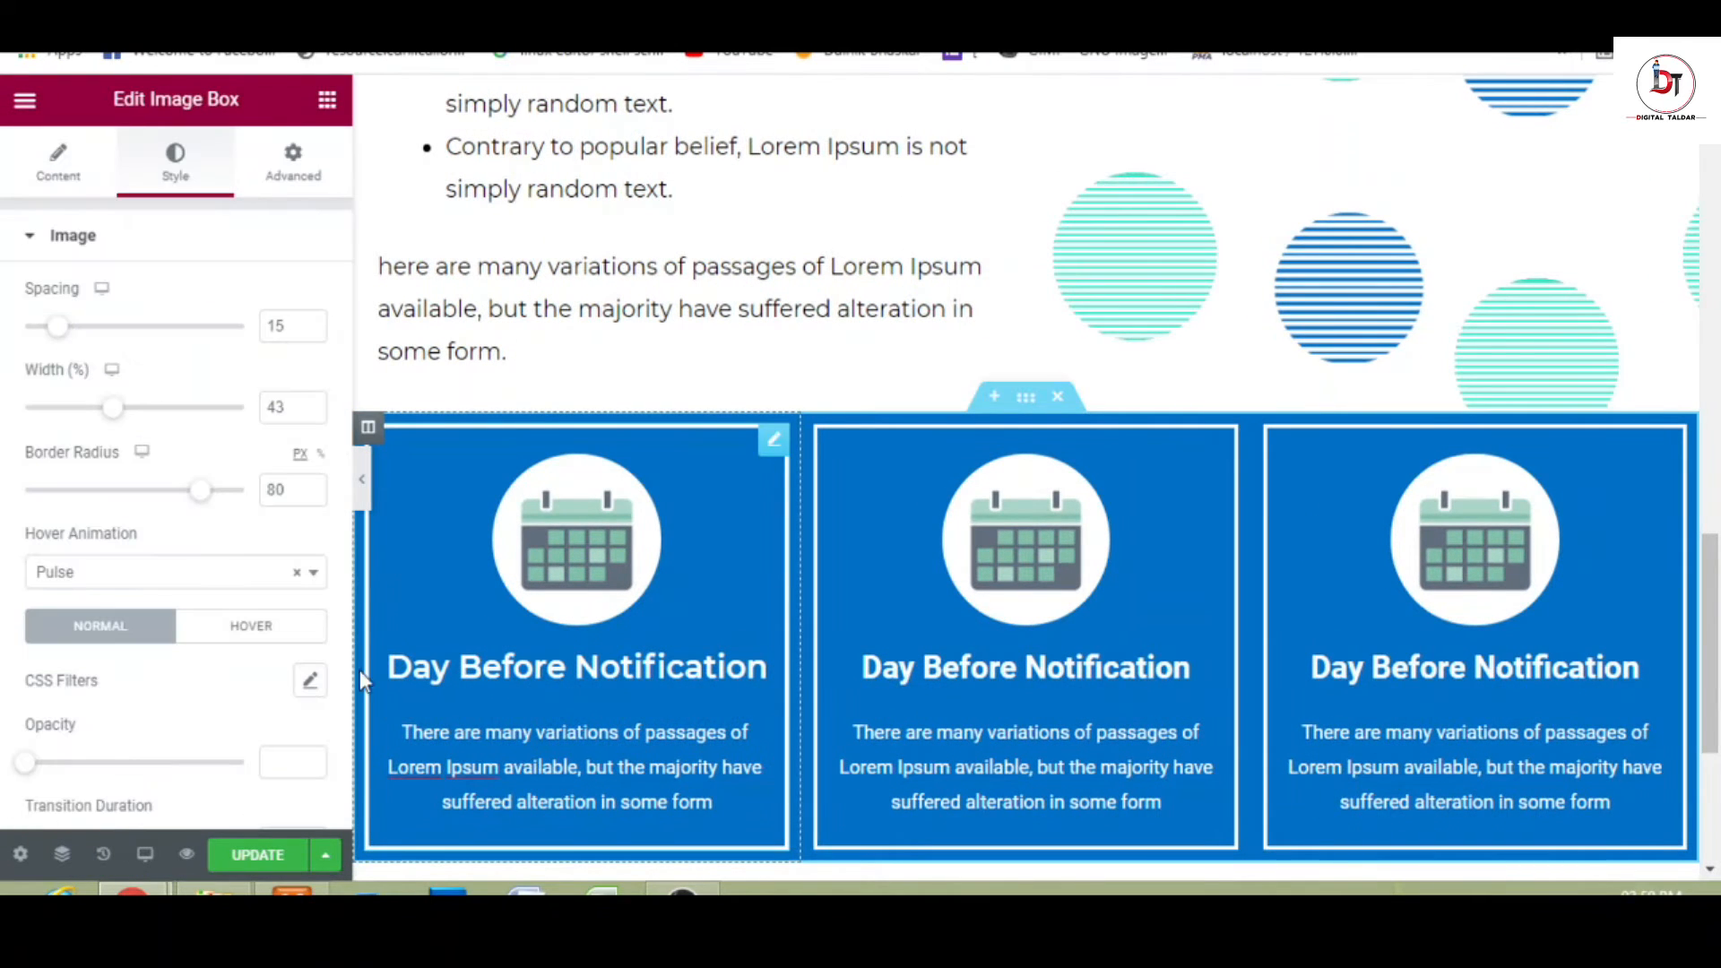
pyautogui.click(199, 237)
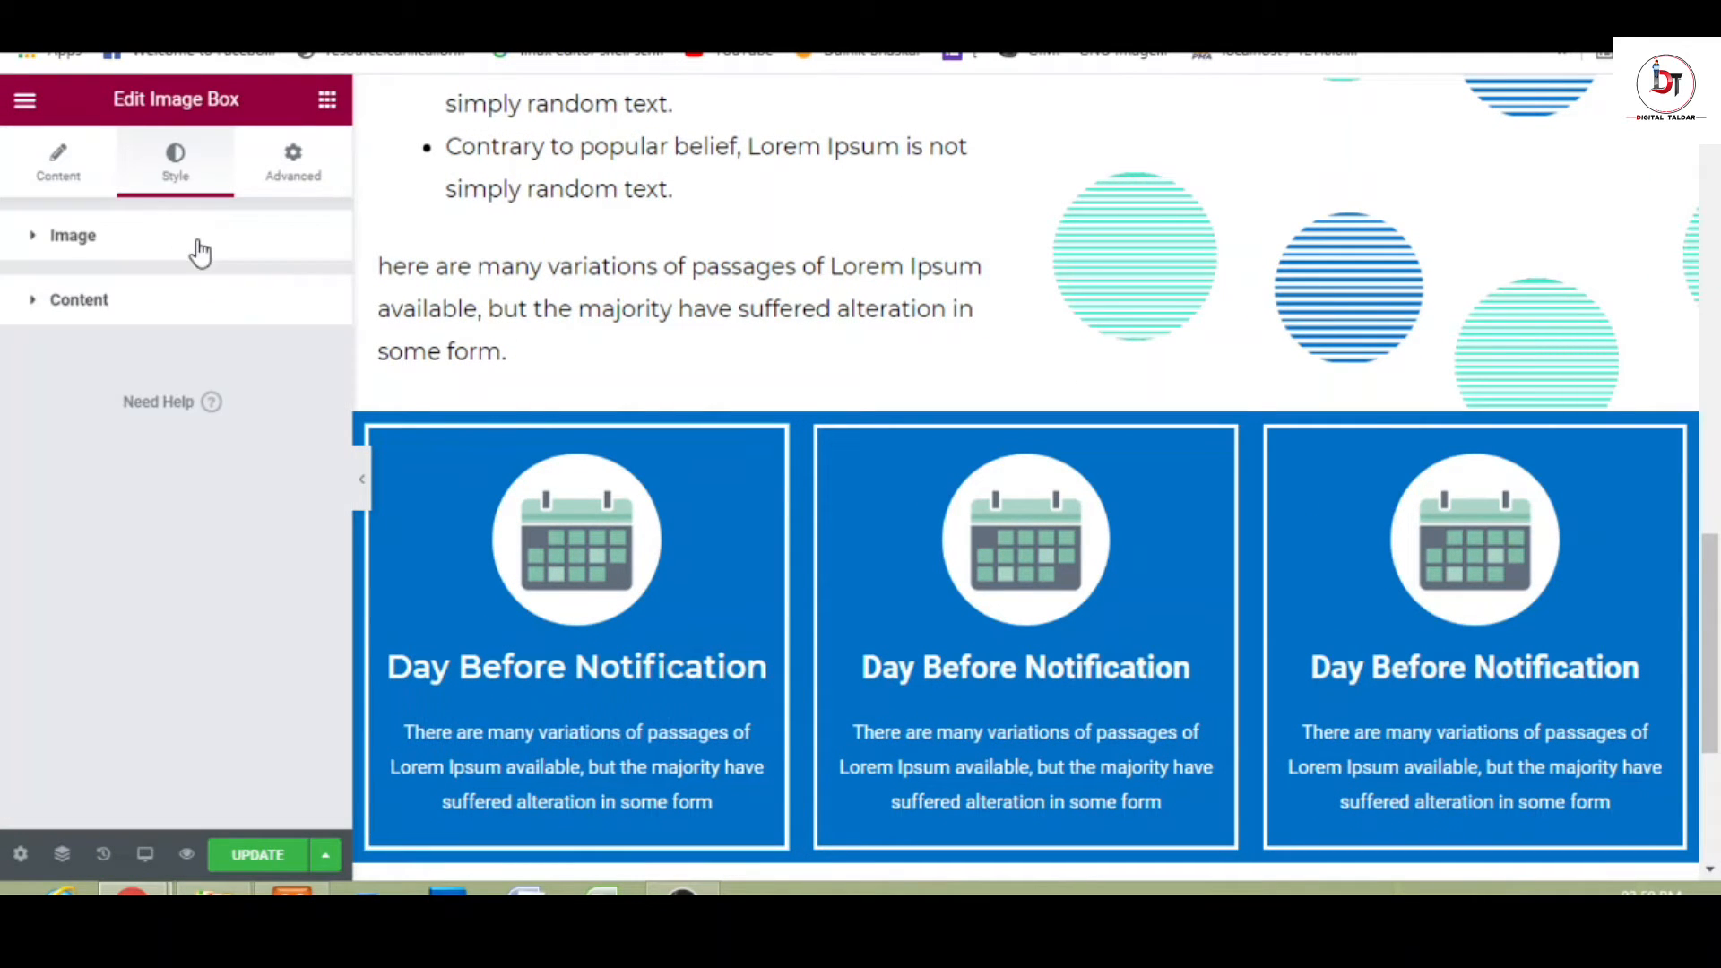
pyautogui.click(176, 327)
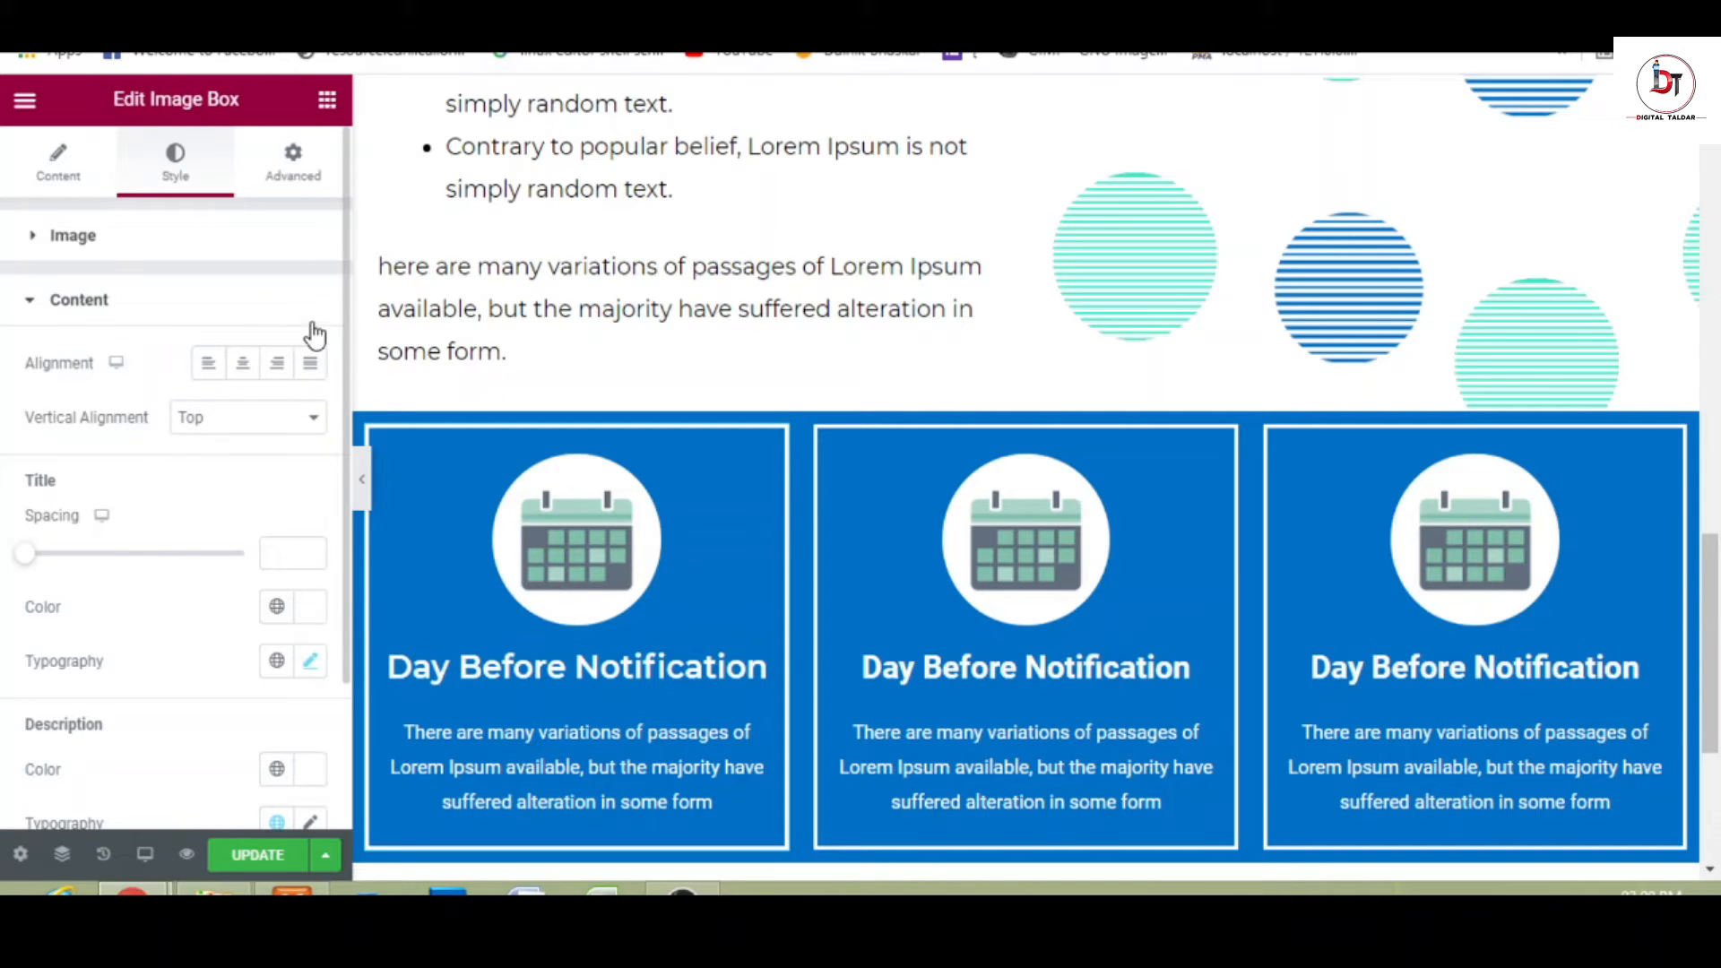
pyautogui.scroll(-2, 343, 423)
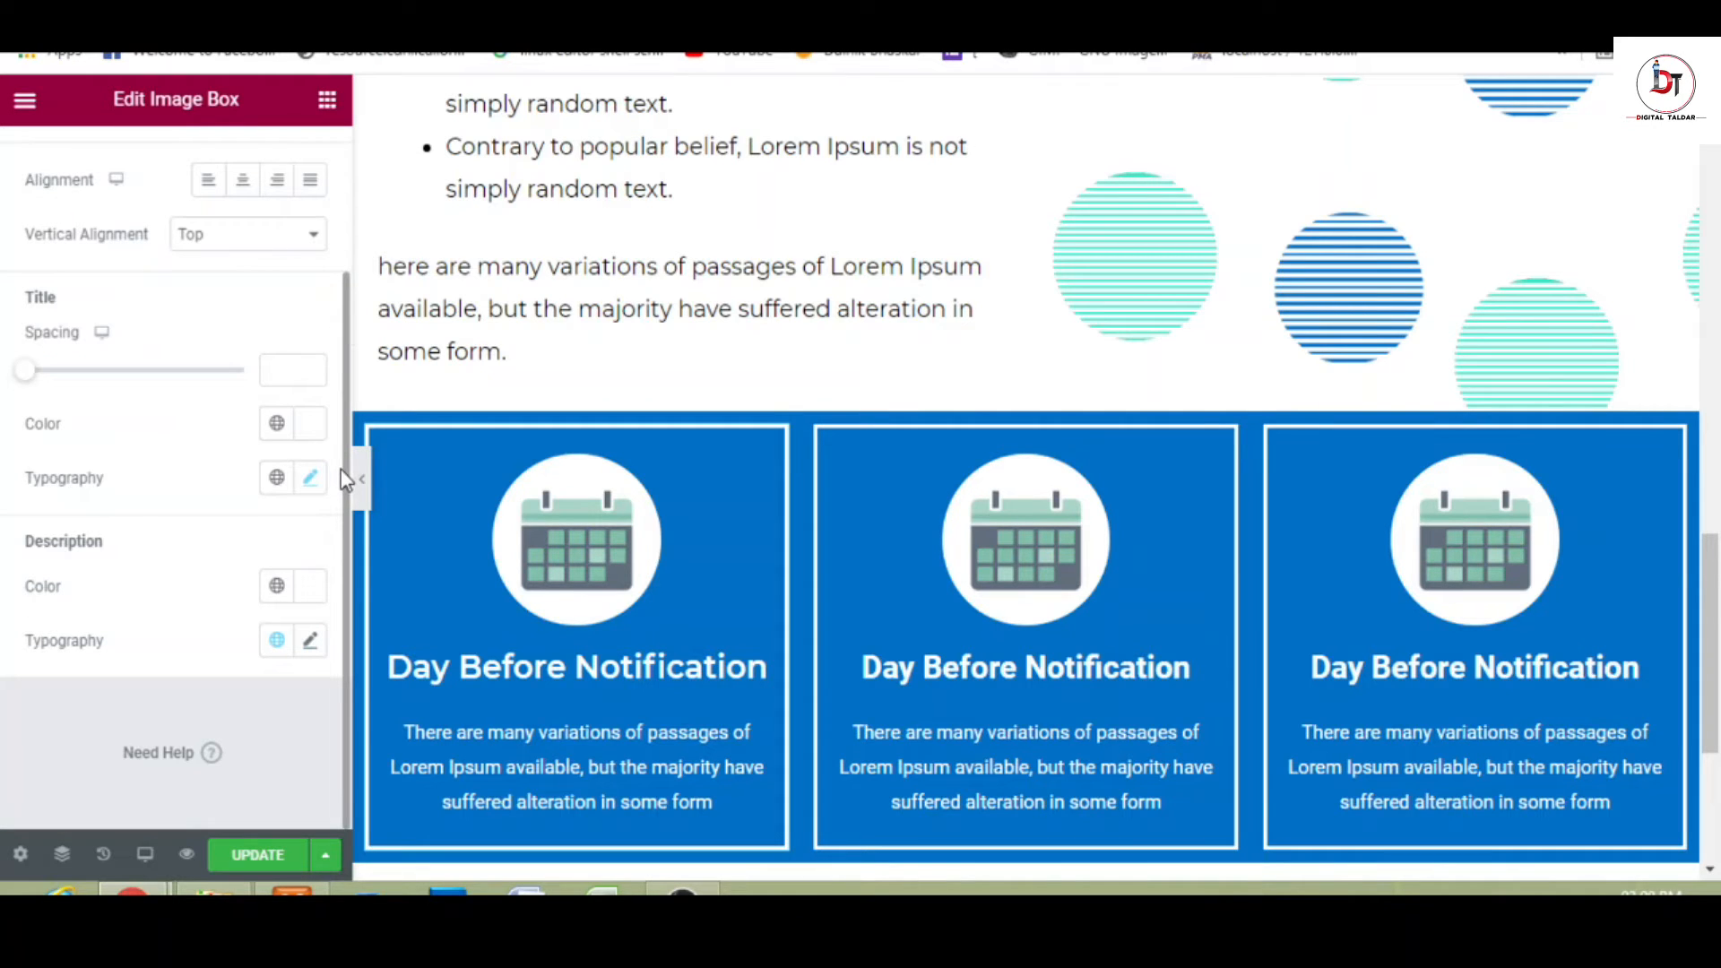
pyautogui.click(310, 641)
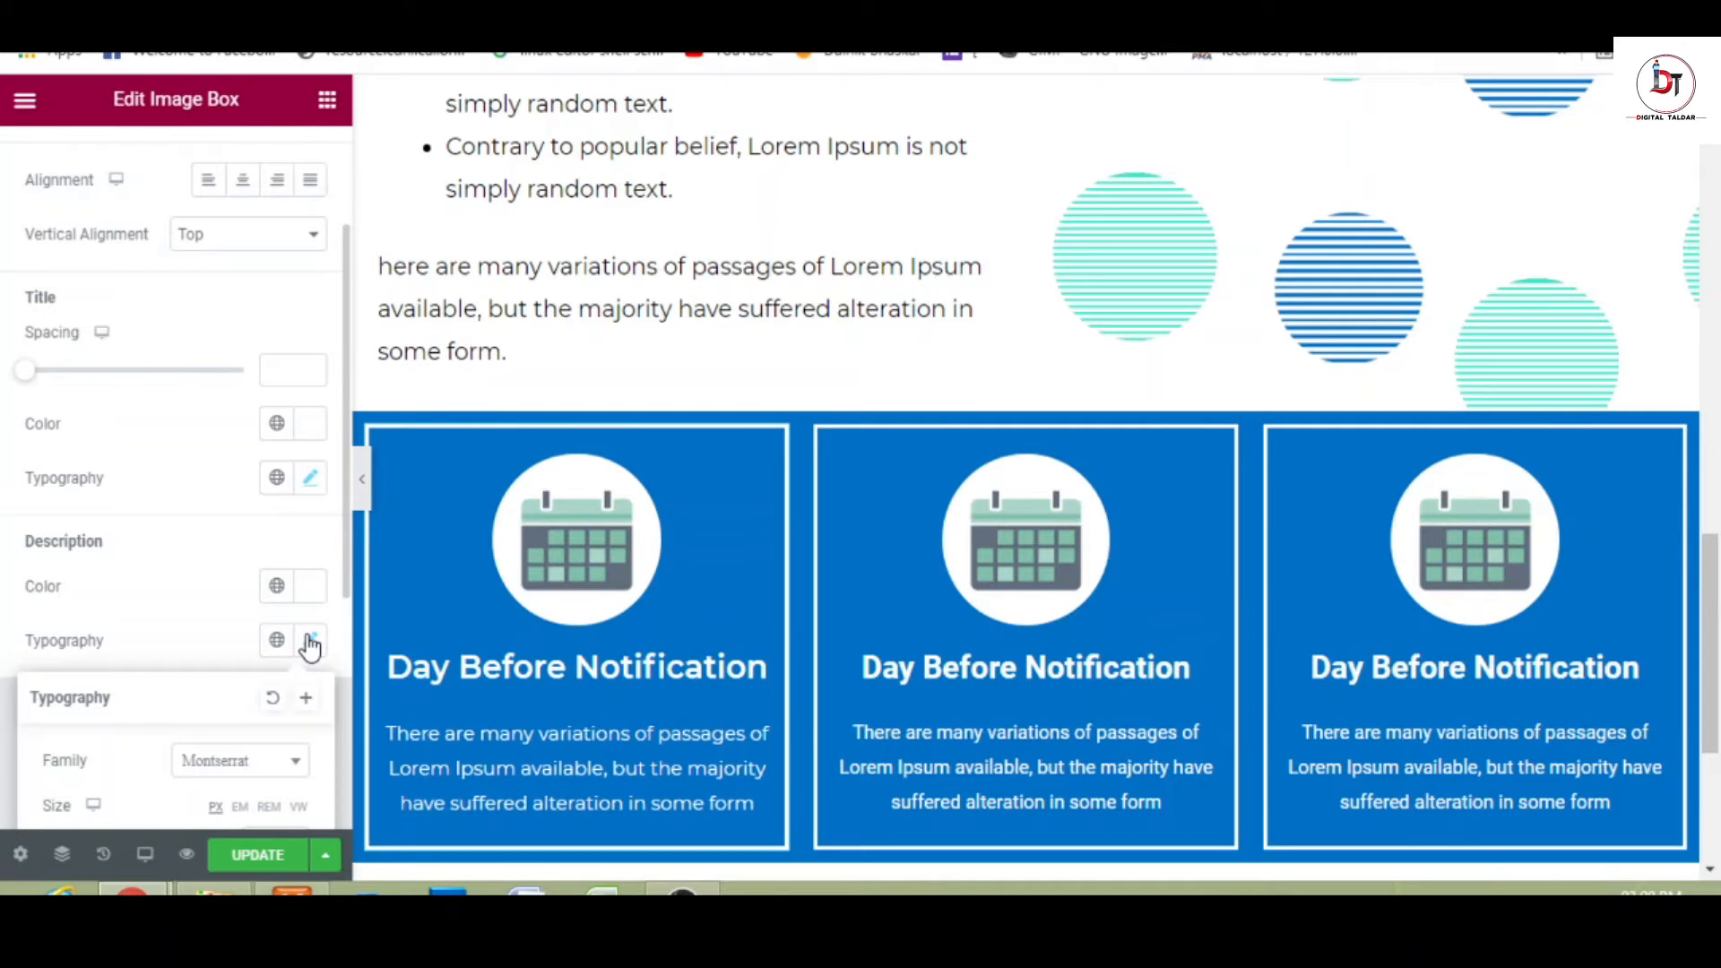
pyautogui.click(531, 686)
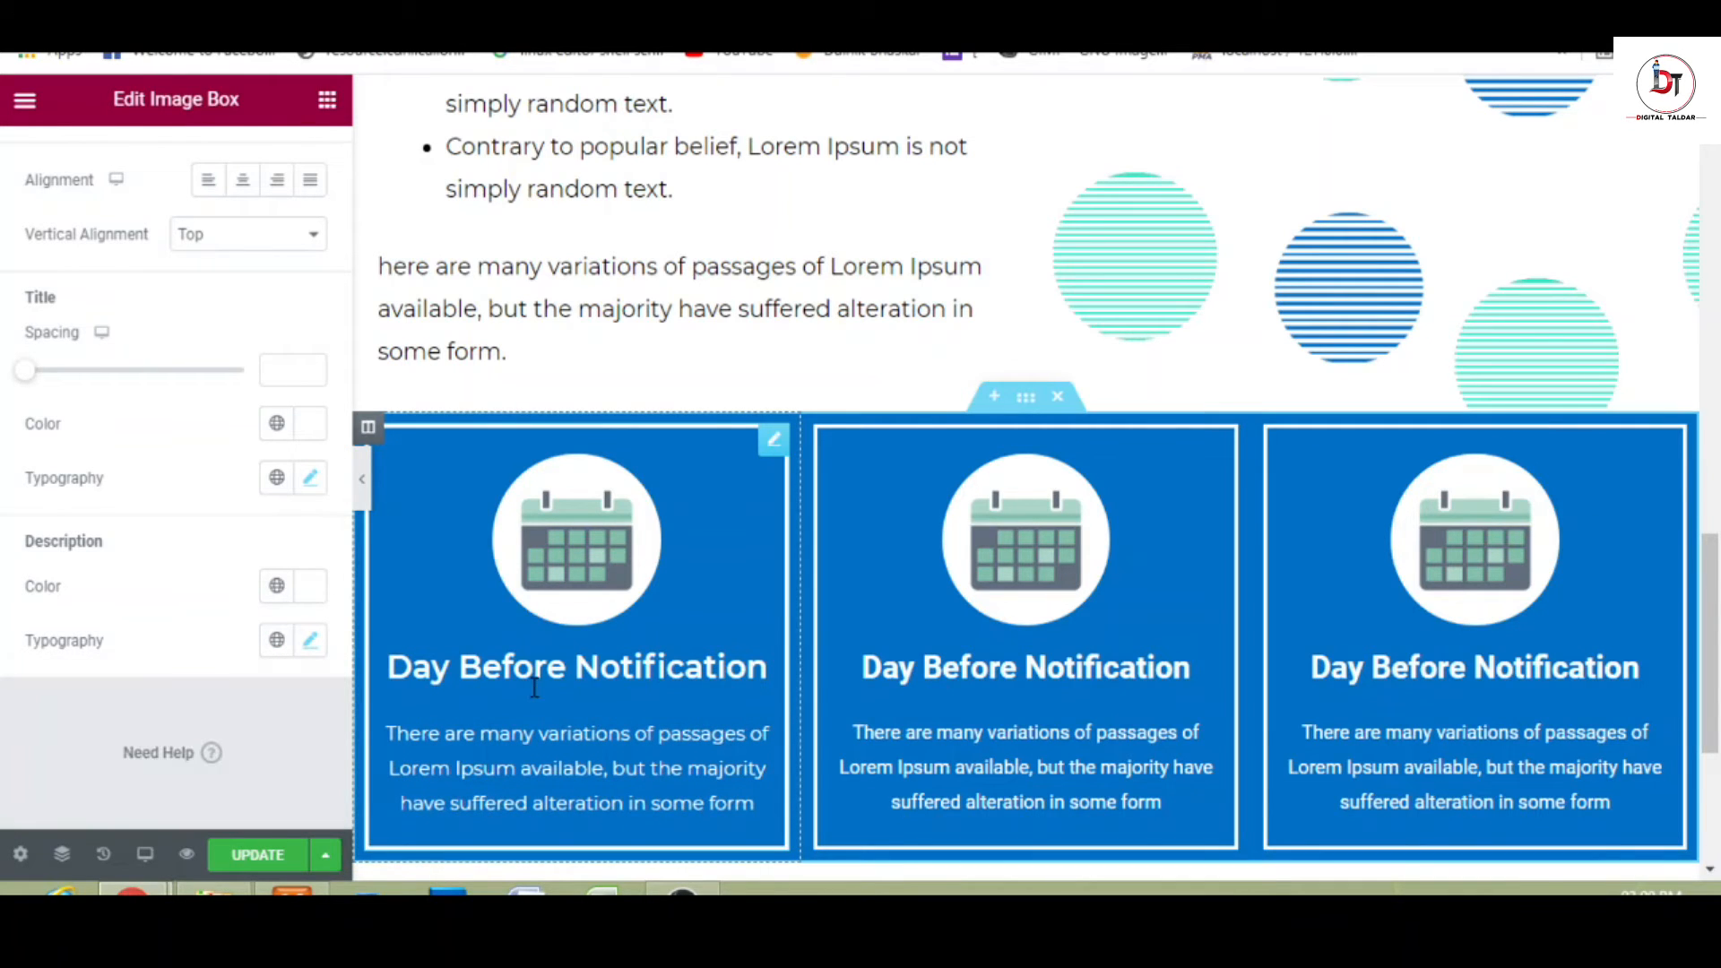
# - Copy the first image box and paste its style onto the second and third image boxes
pyautogui.click(952, 672)
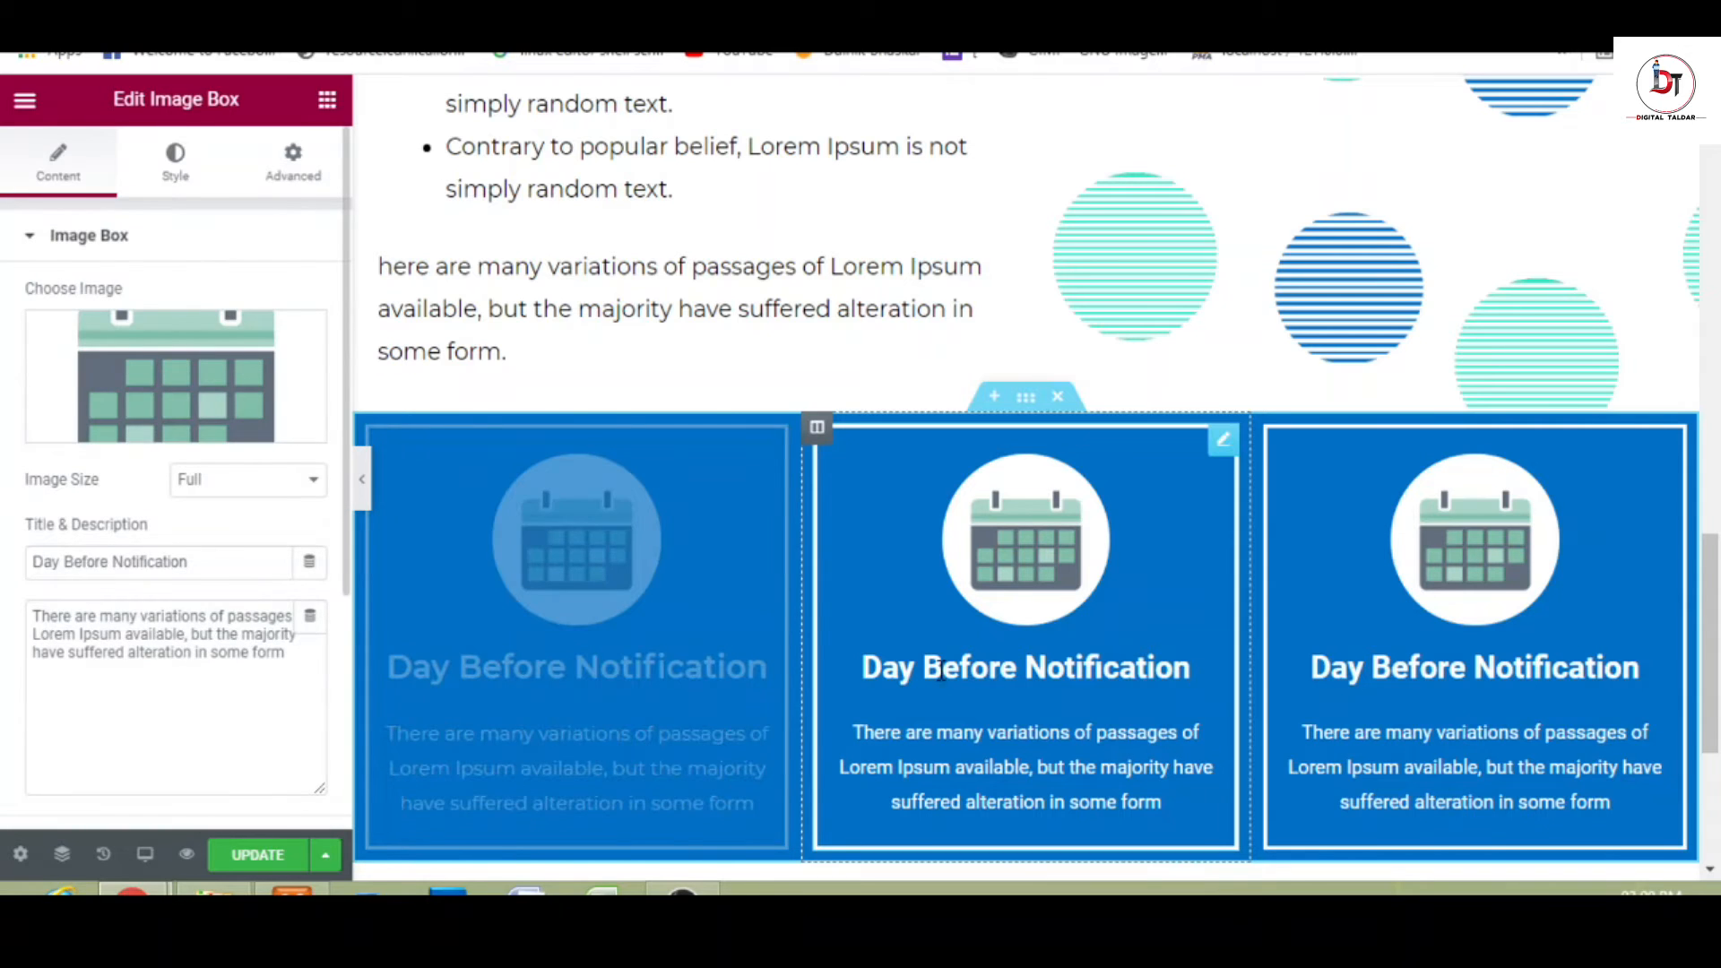
pyautogui.click(614, 660)
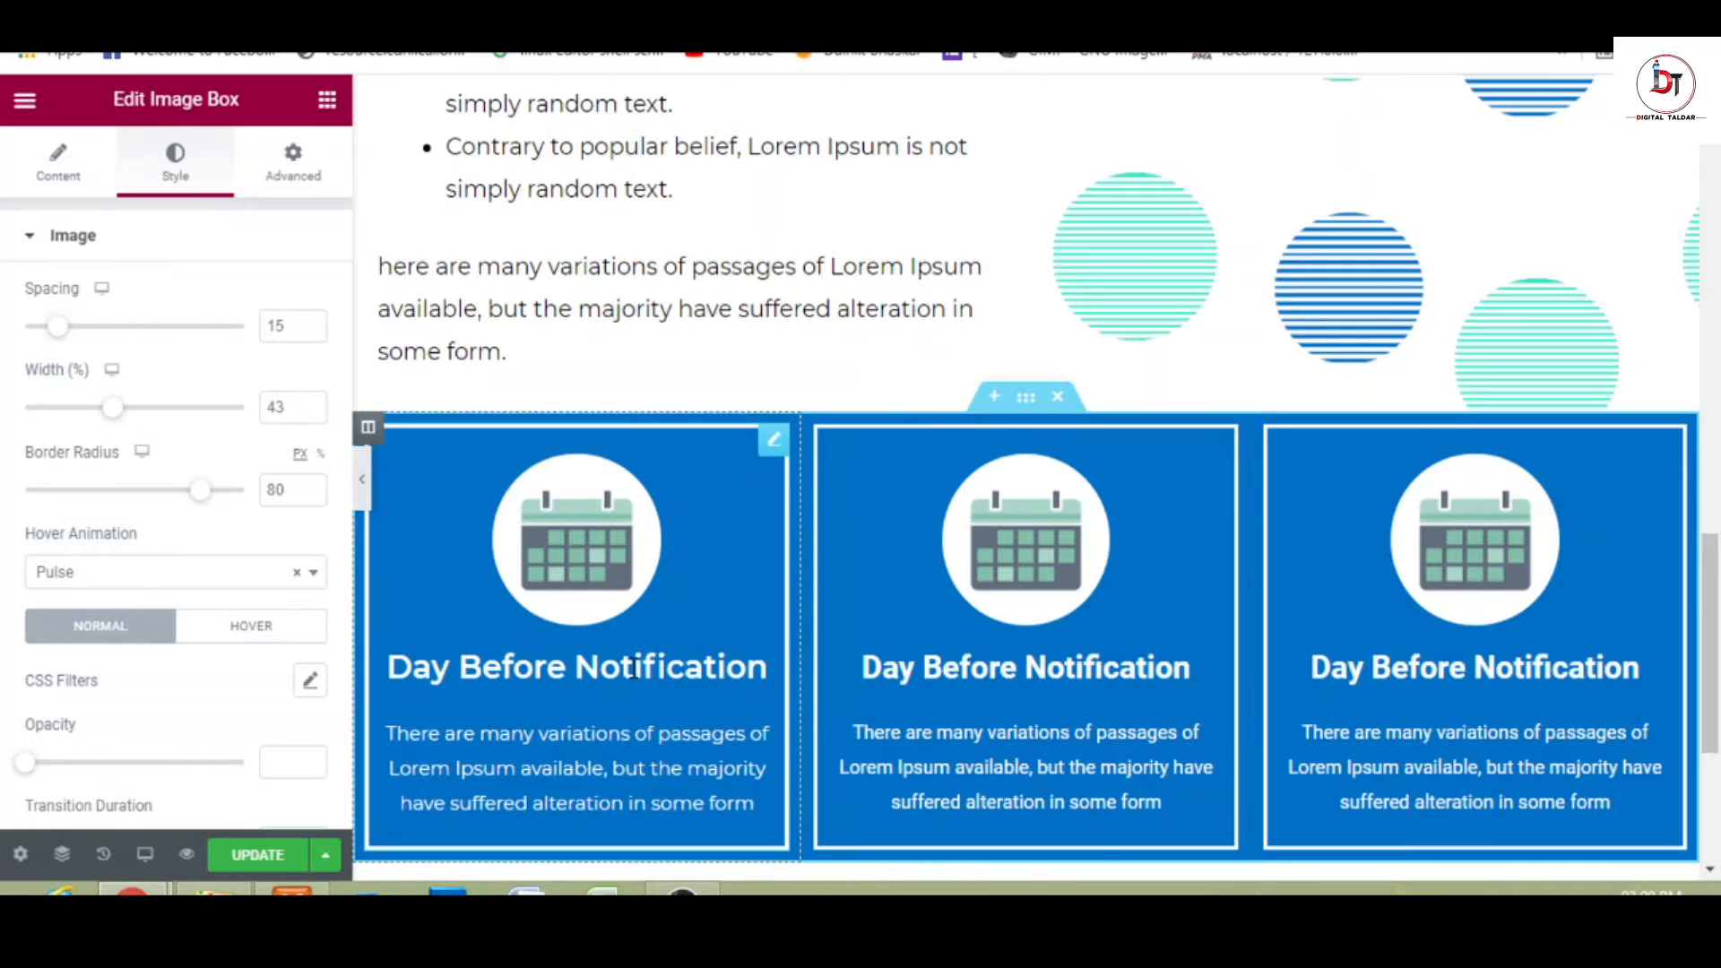
pyautogui.rightClick(778, 442)
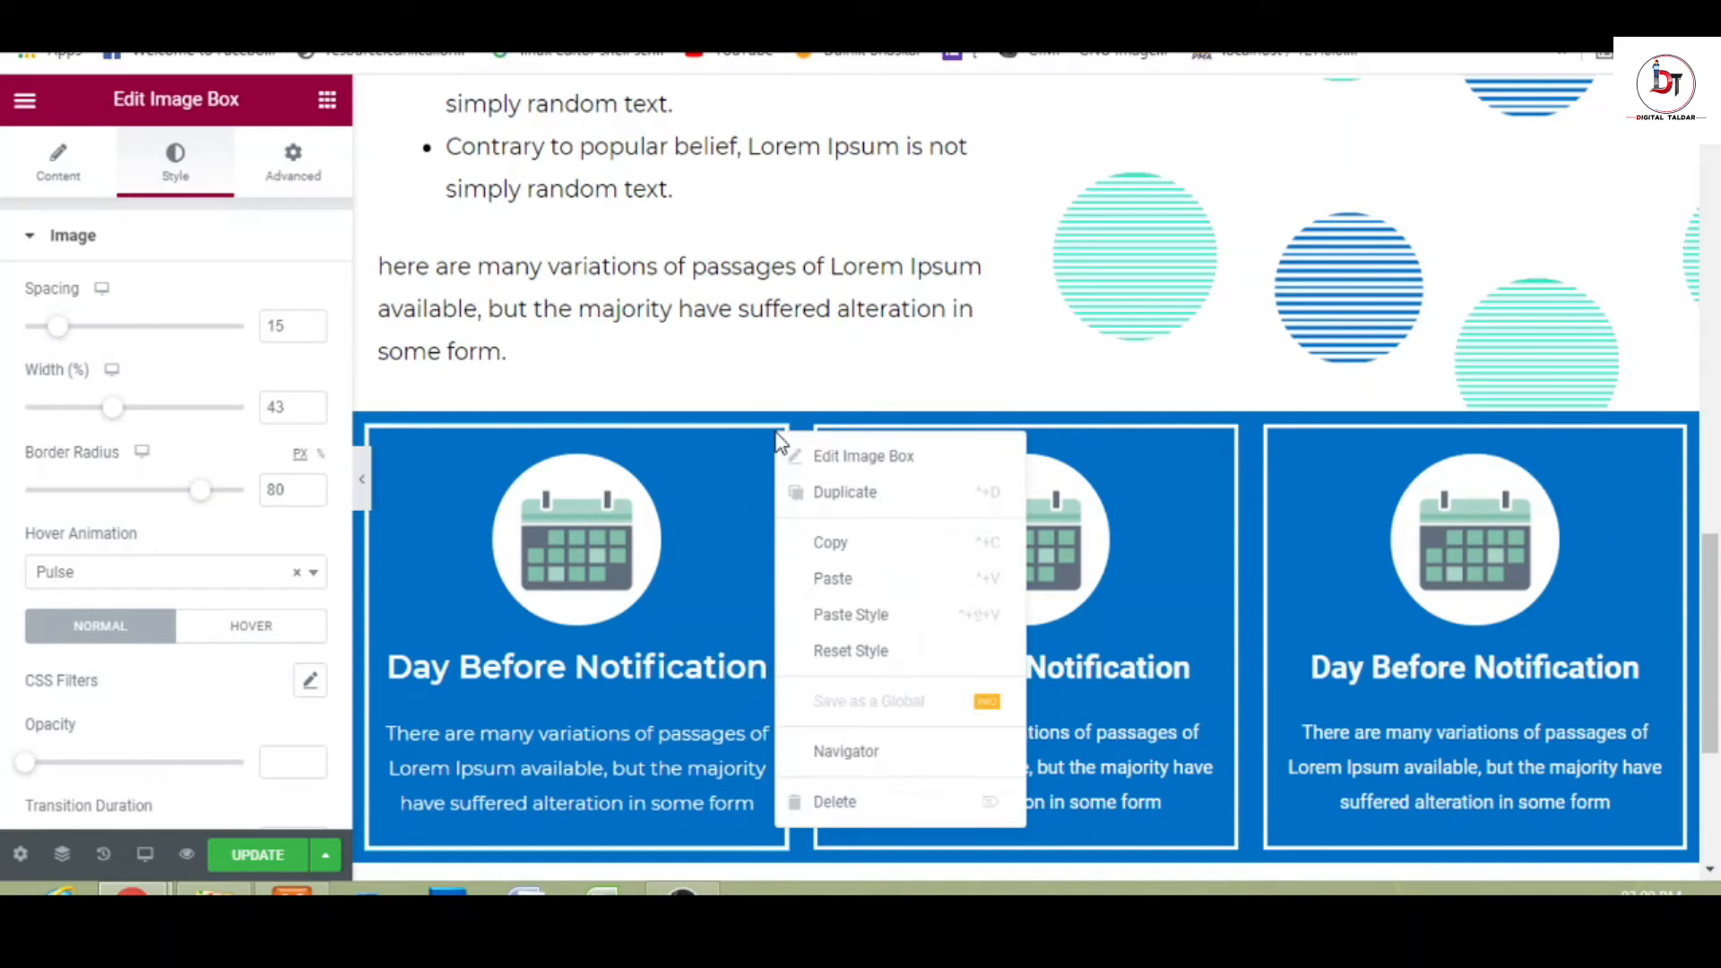
pyautogui.click(844, 550)
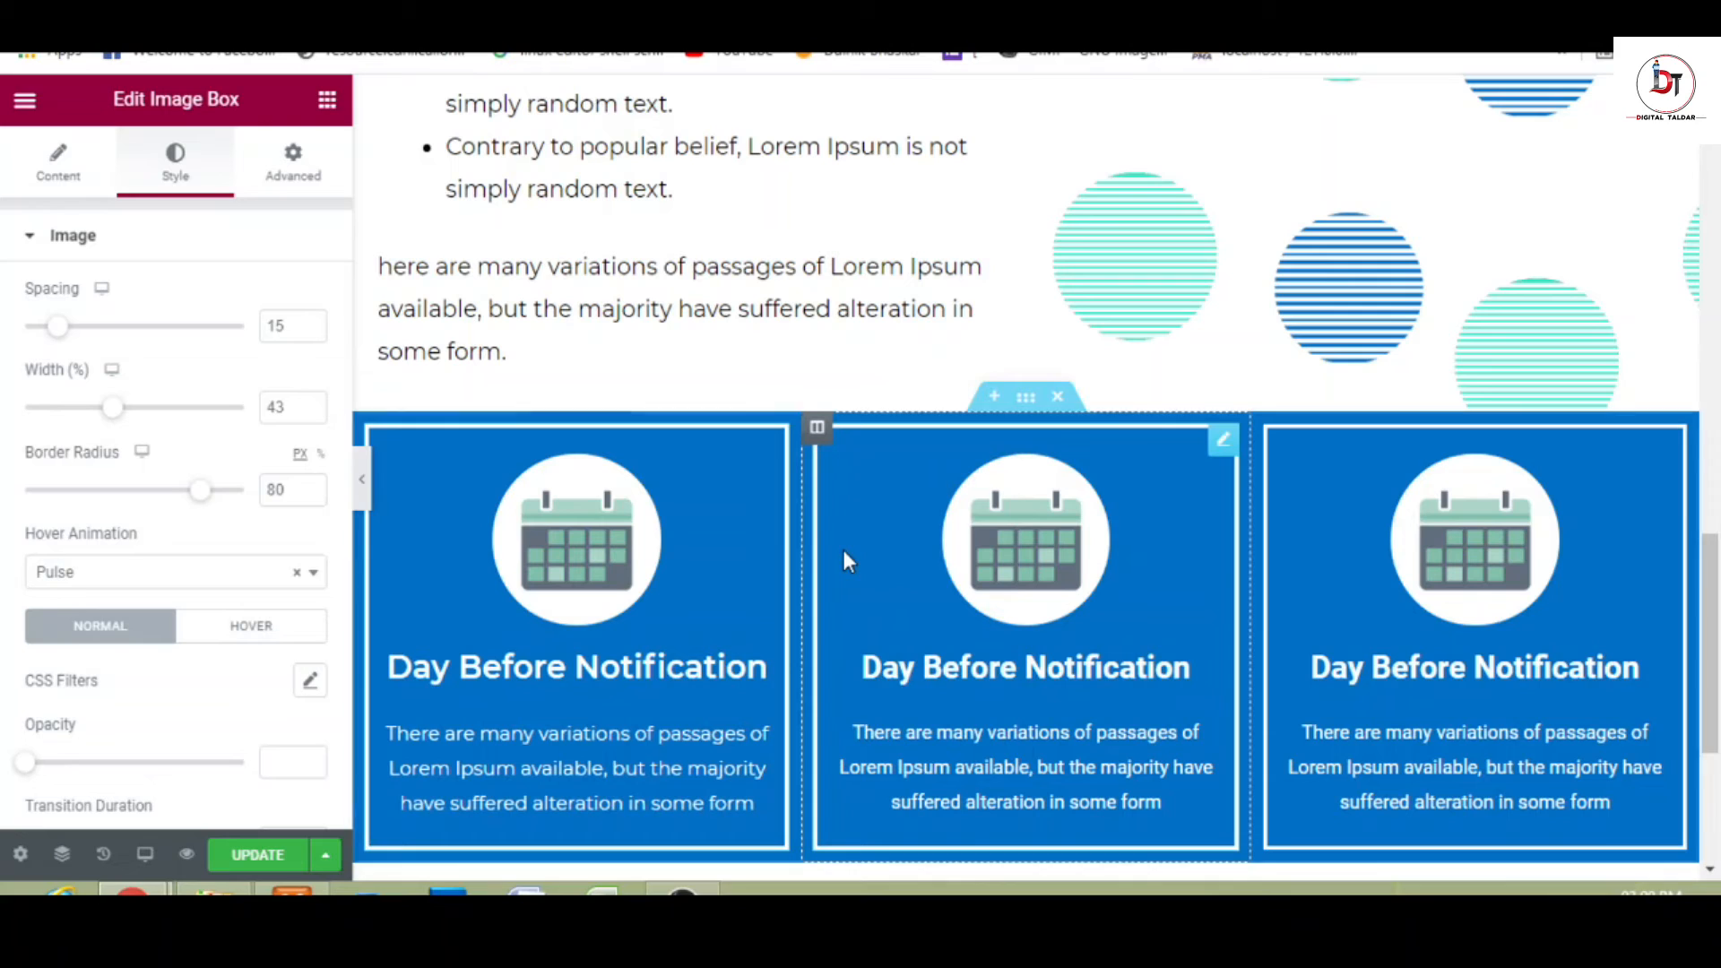
pyautogui.rightClick(1224, 441)
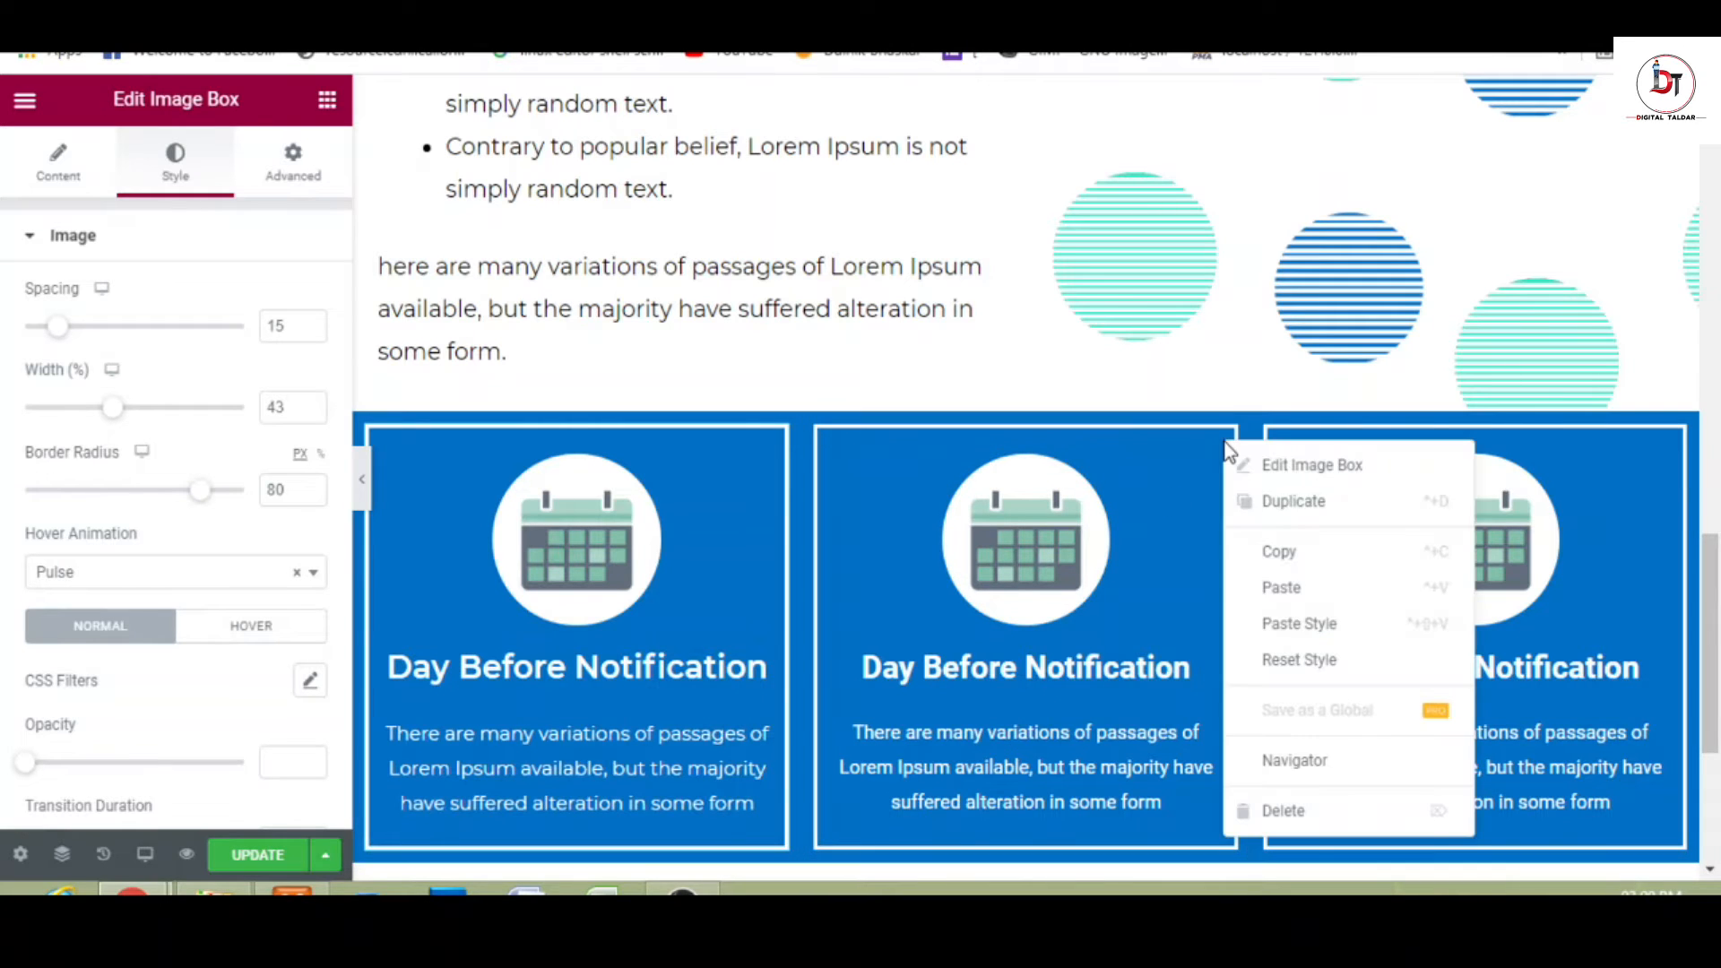
pyautogui.click(1271, 623)
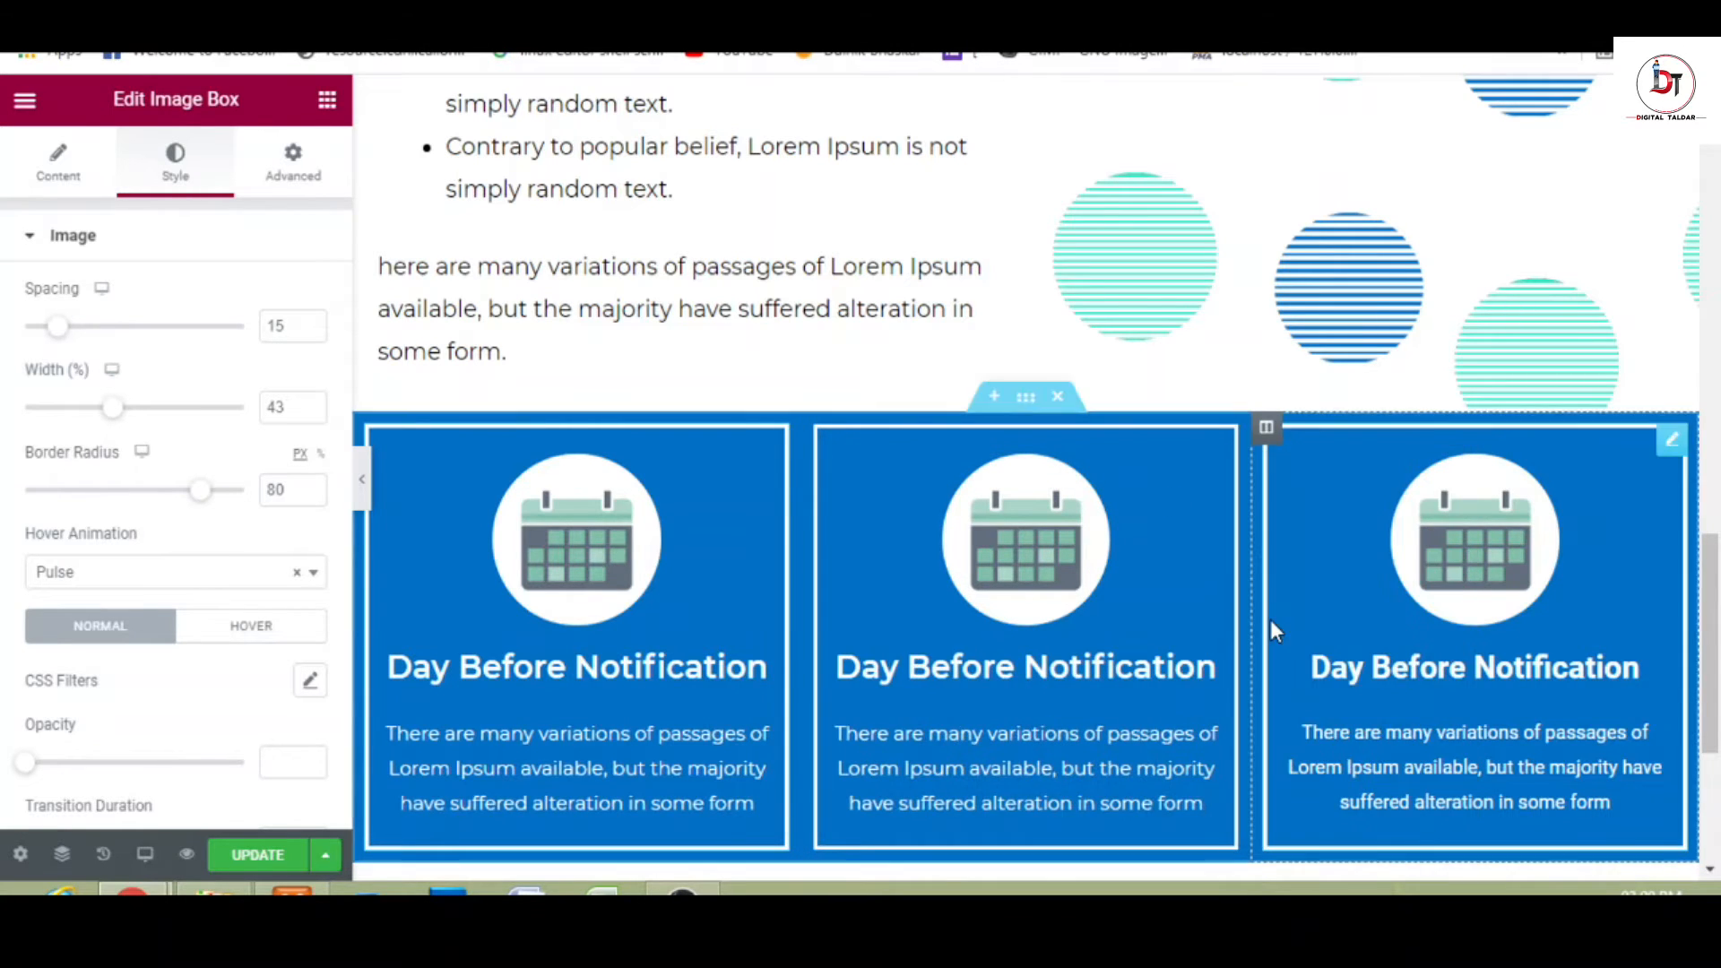
pyautogui.rightClick(1673, 441)
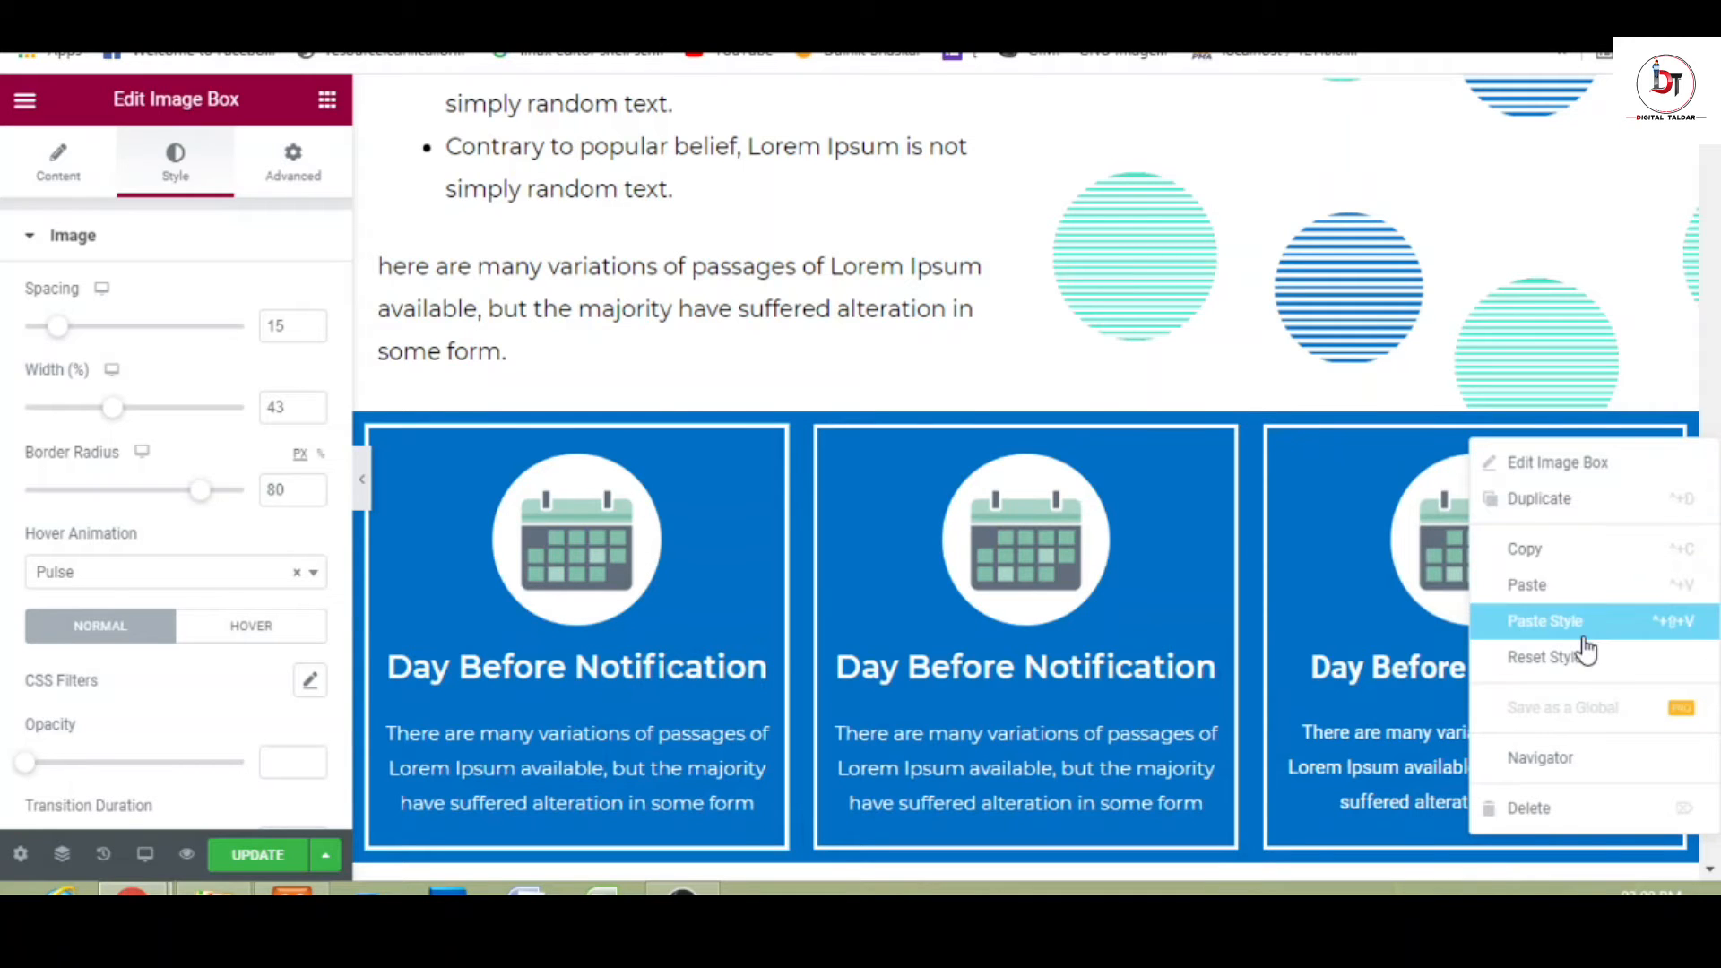
pyautogui.click(1584, 638)
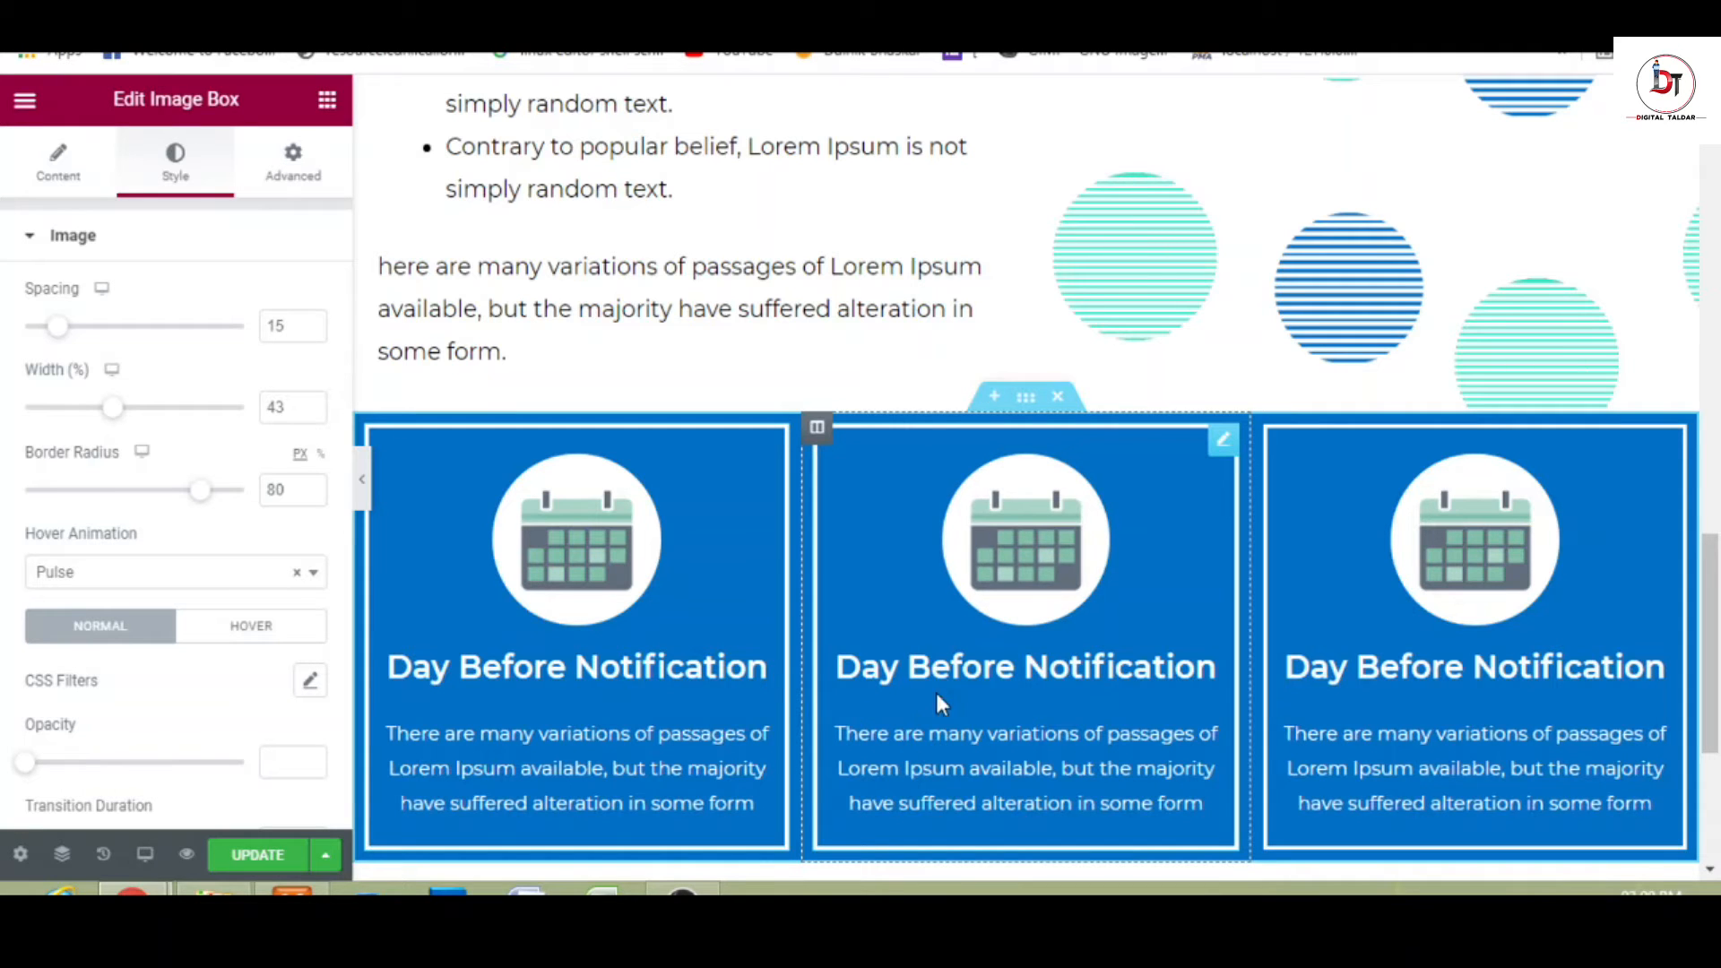
# - Open the middle column for editing and copy the turquoise hex code 32e6c8 from the color picker extension
pyautogui.click(816, 427)
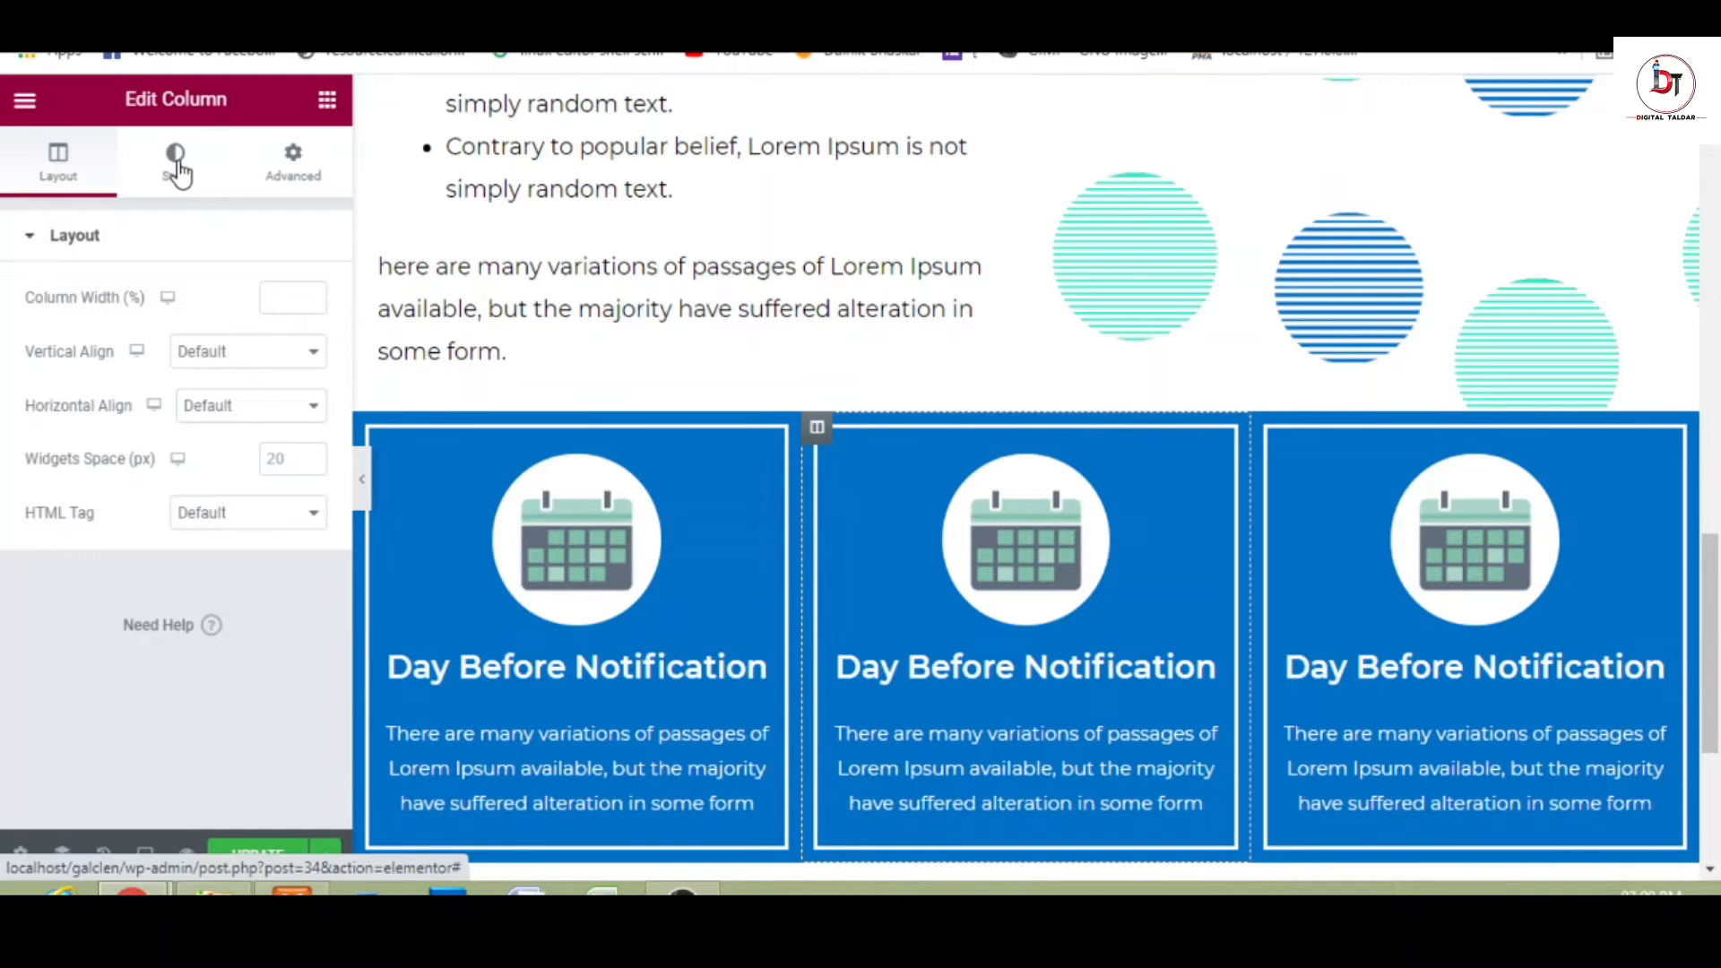
pyautogui.click(1464, 25)
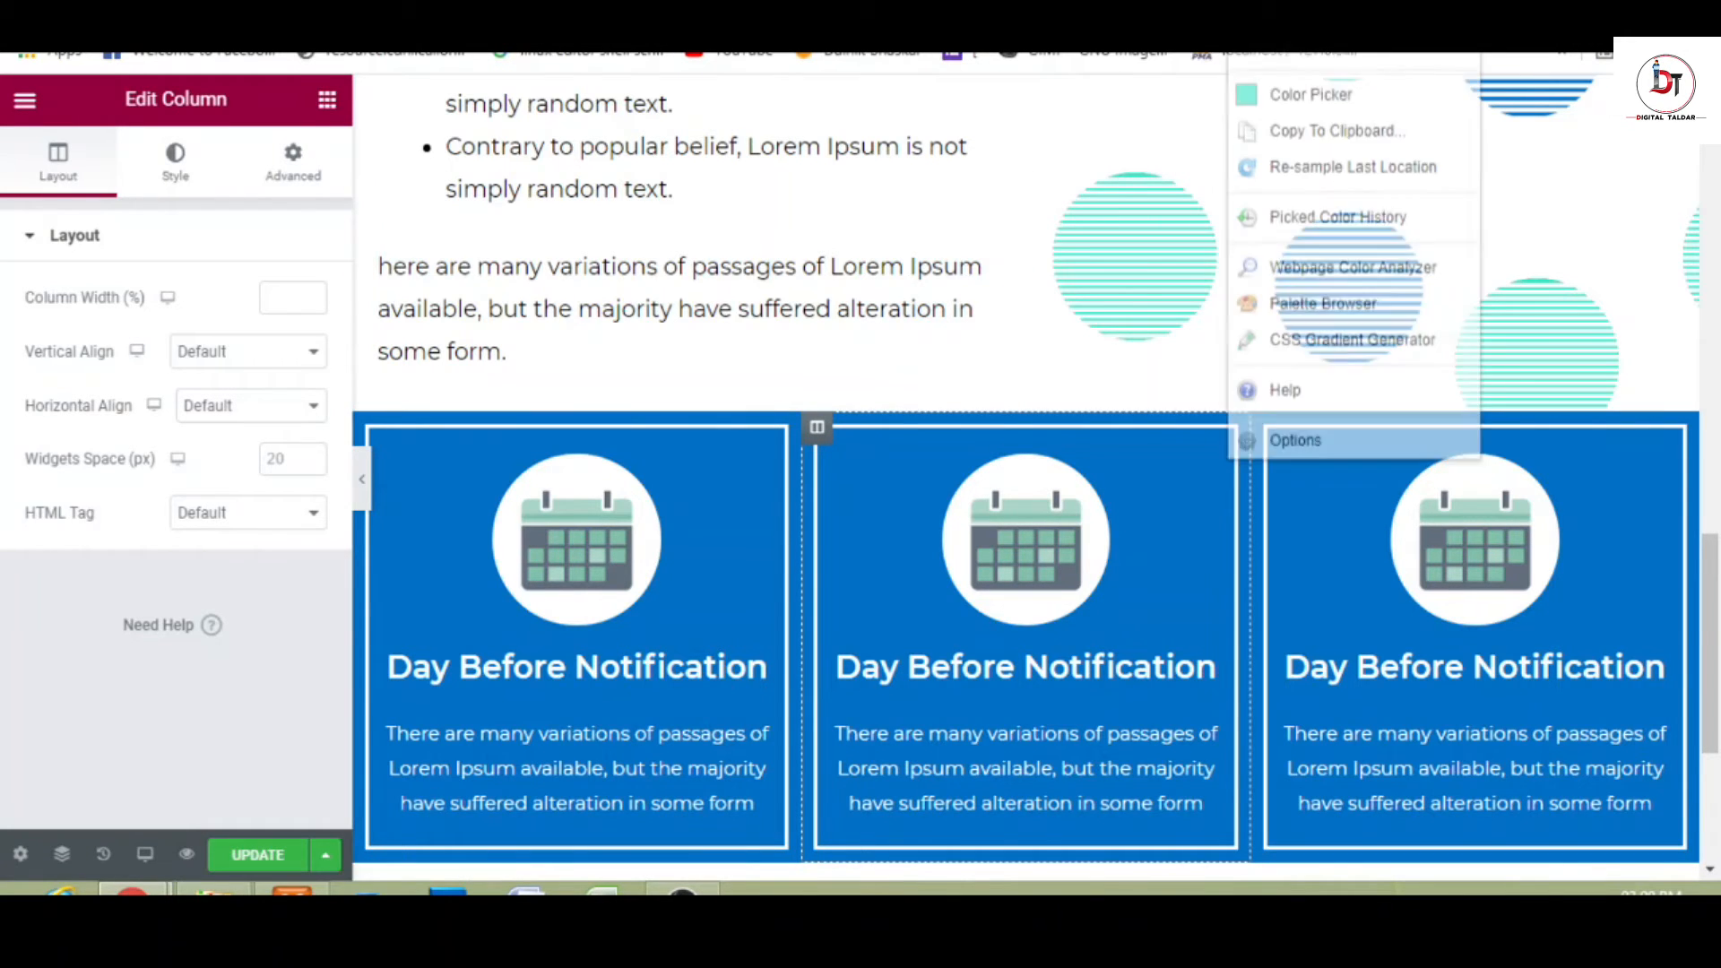
pyautogui.click(1352, 95)
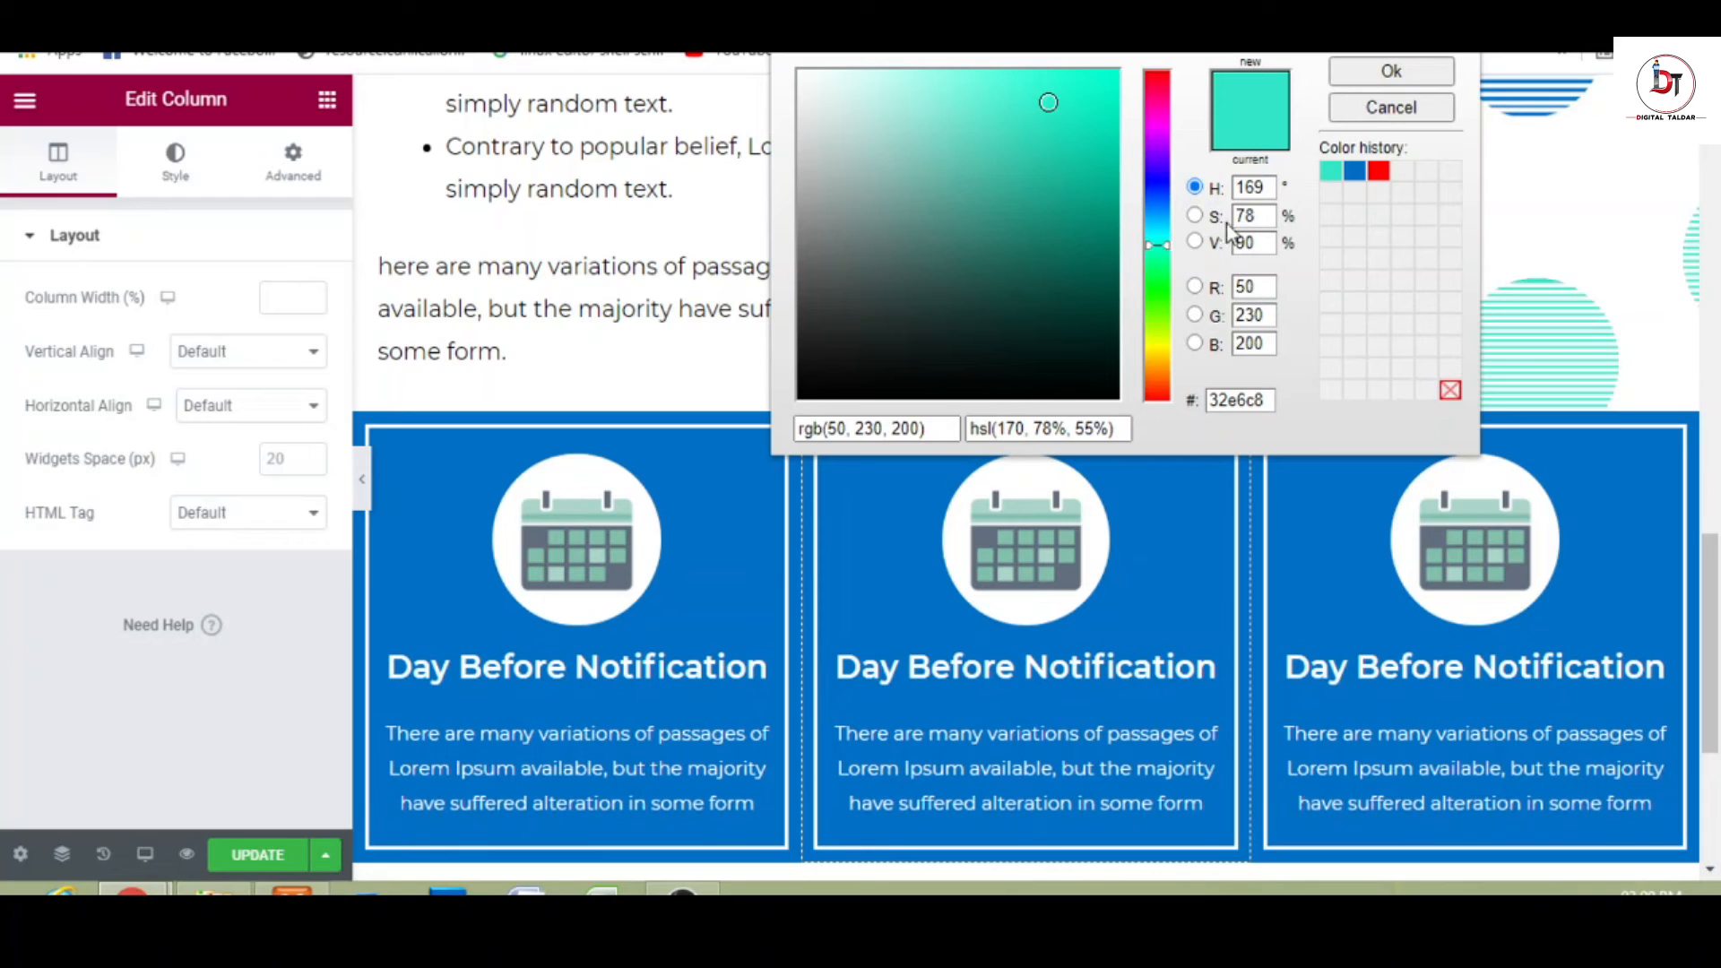
pyautogui.doubleClick(1226, 400)
pyautogui.hotkey('ctrl', 'c')
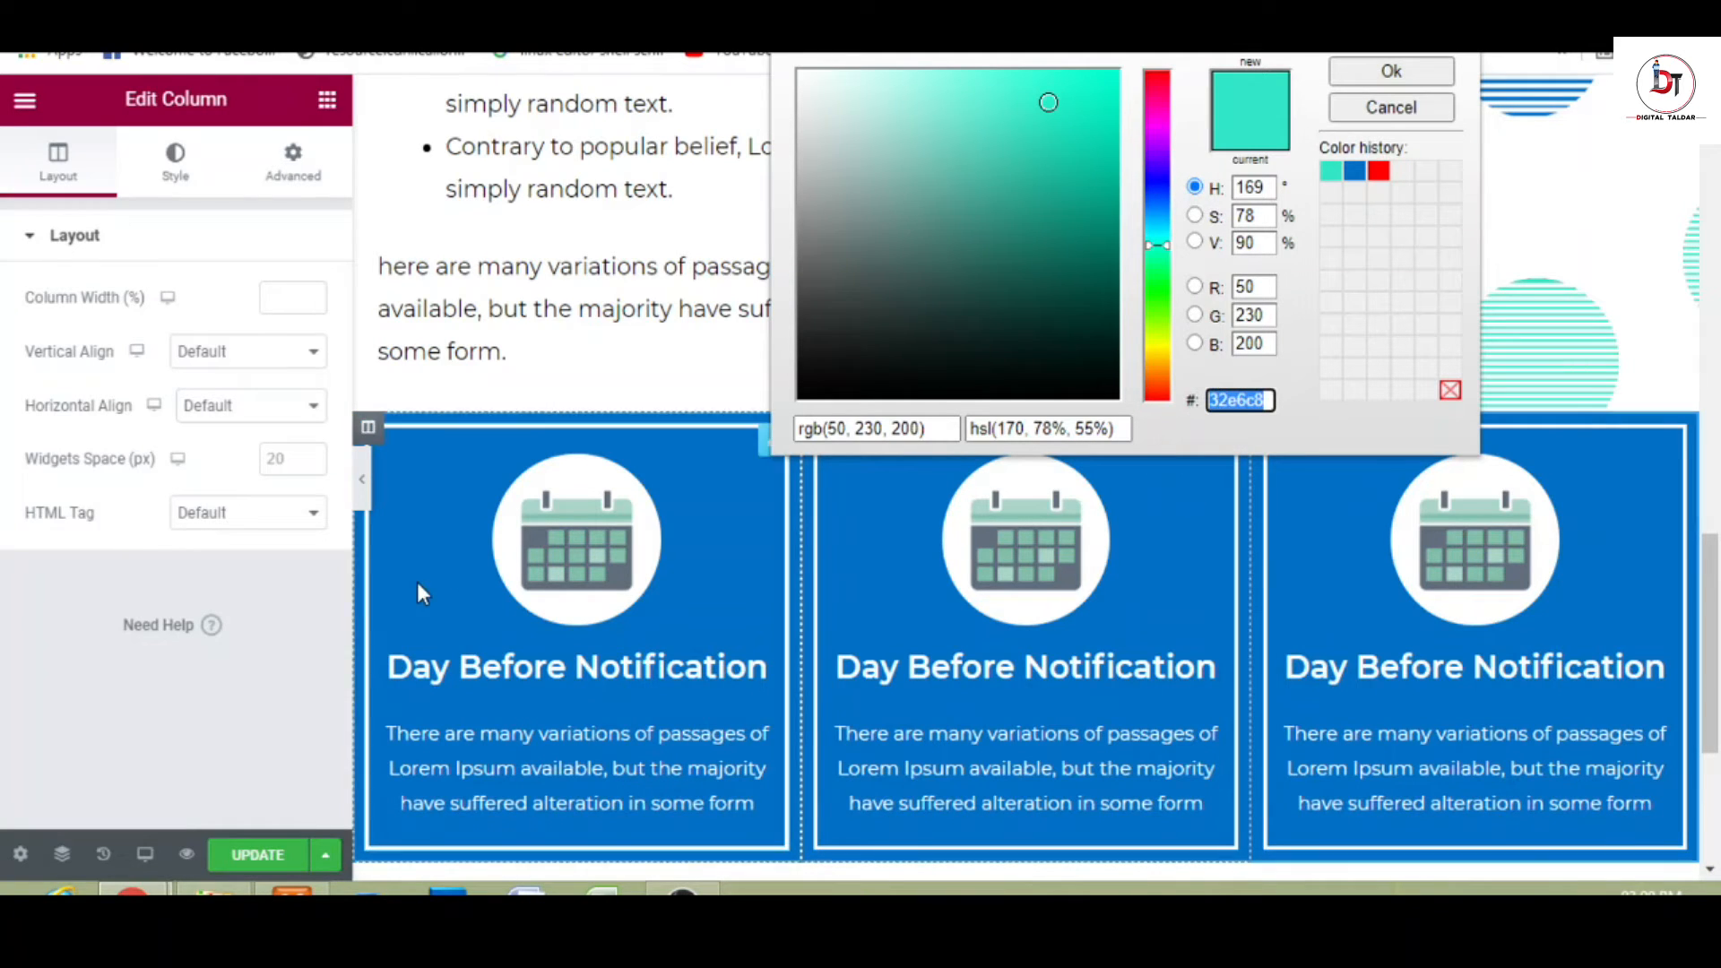
pyautogui.click(348, 601)
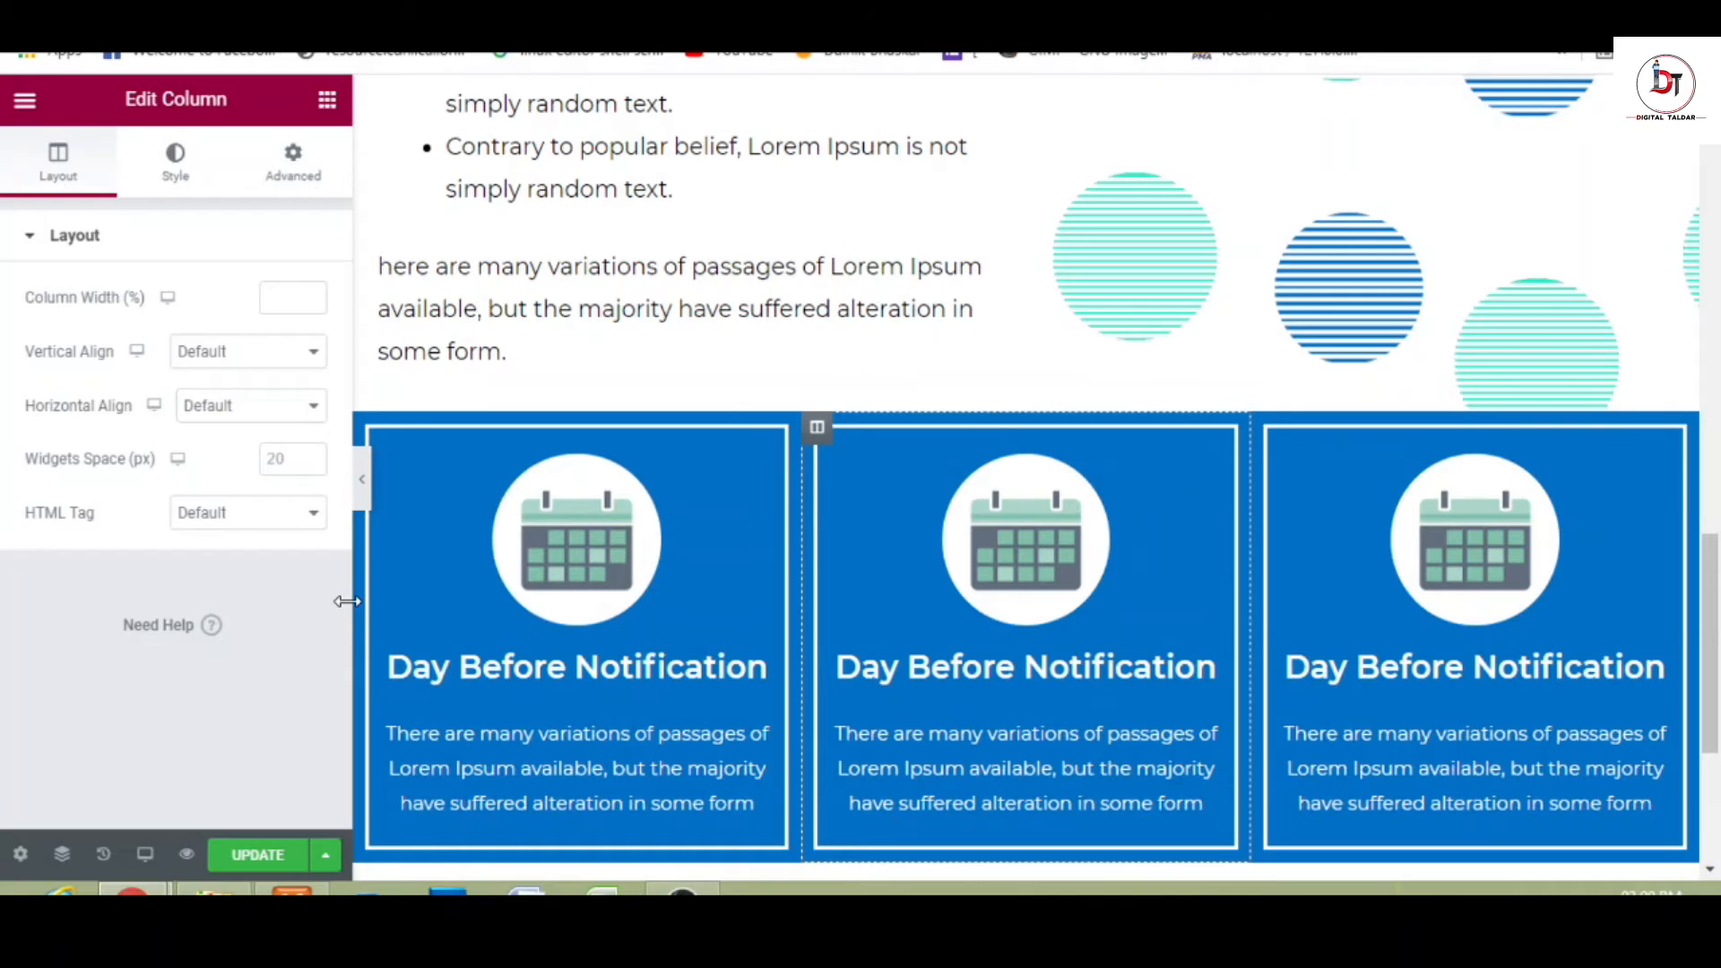
# - Set the middle column's background color to the copied turquoise 32e6c8
pyautogui.click(175, 188)
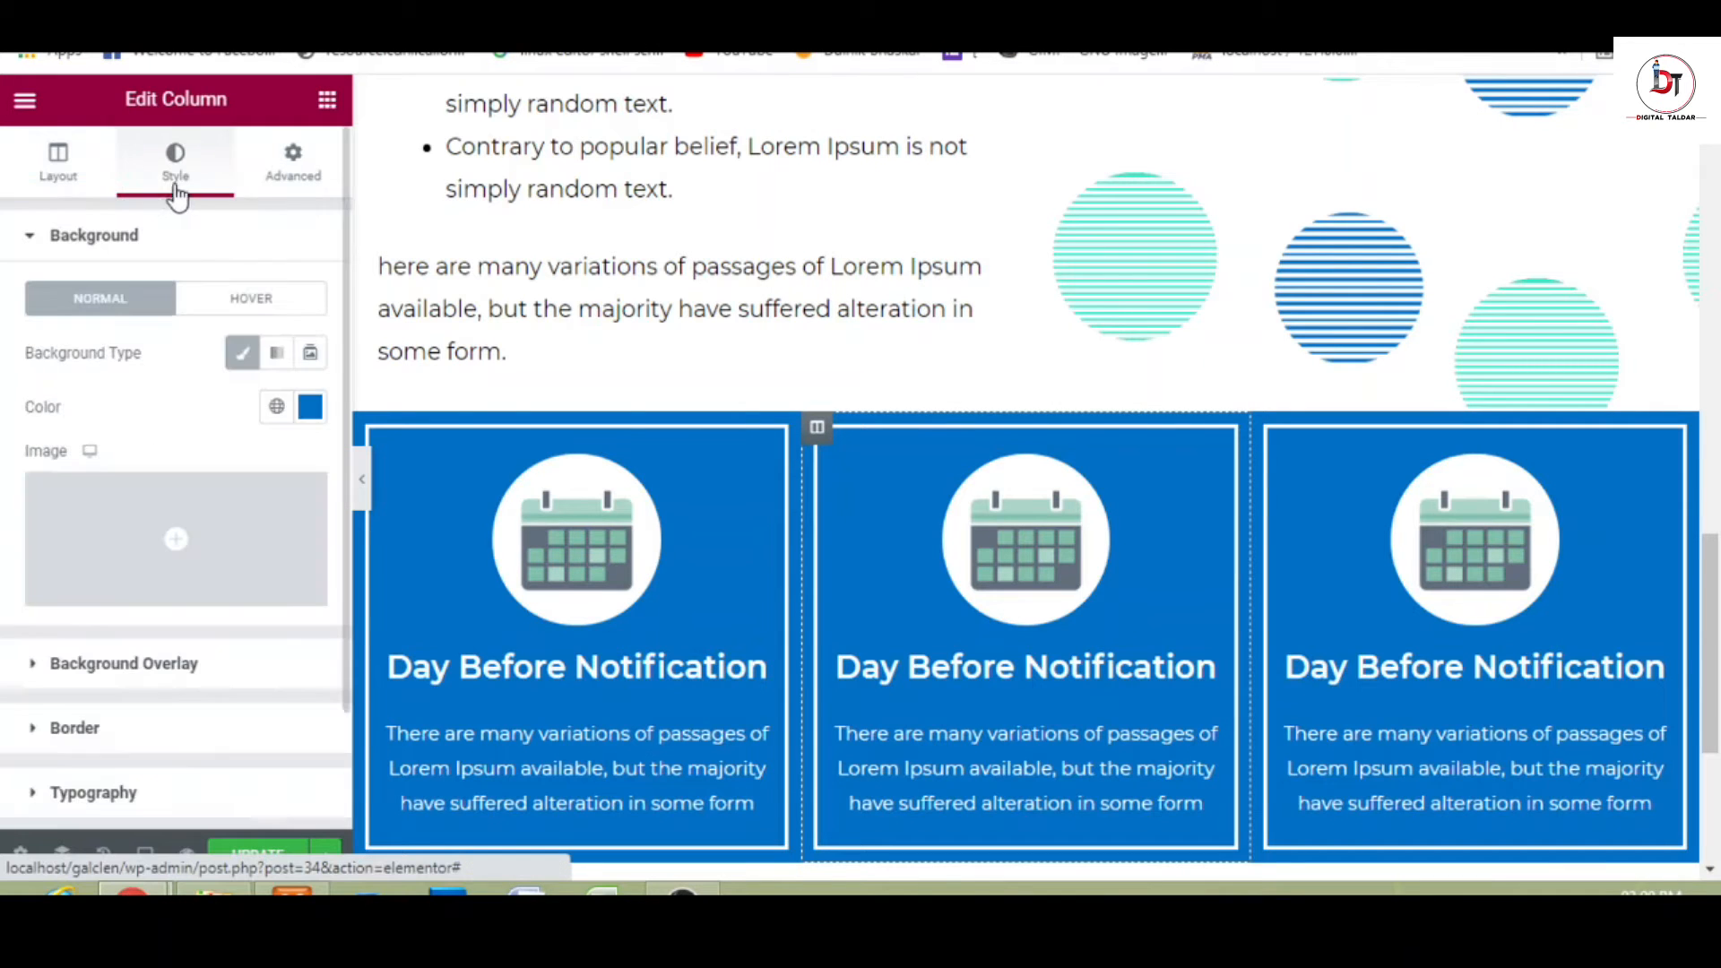
pyautogui.click(310, 408)
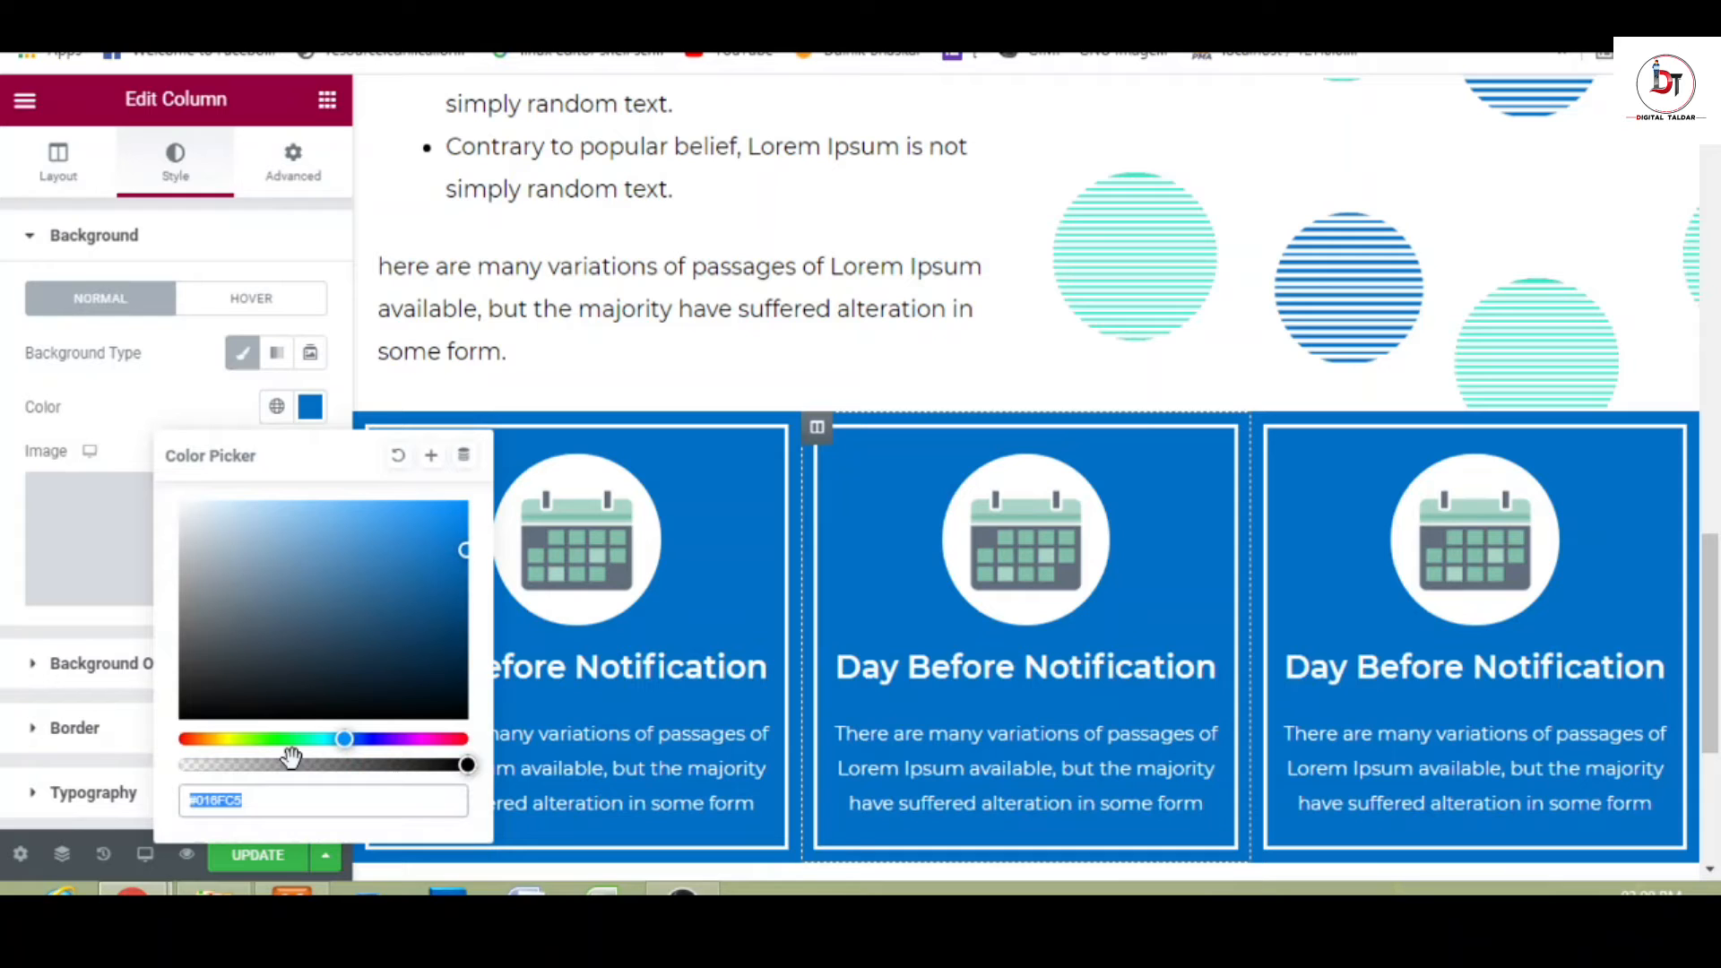
pyautogui.hotkey('ctrl', 'v')
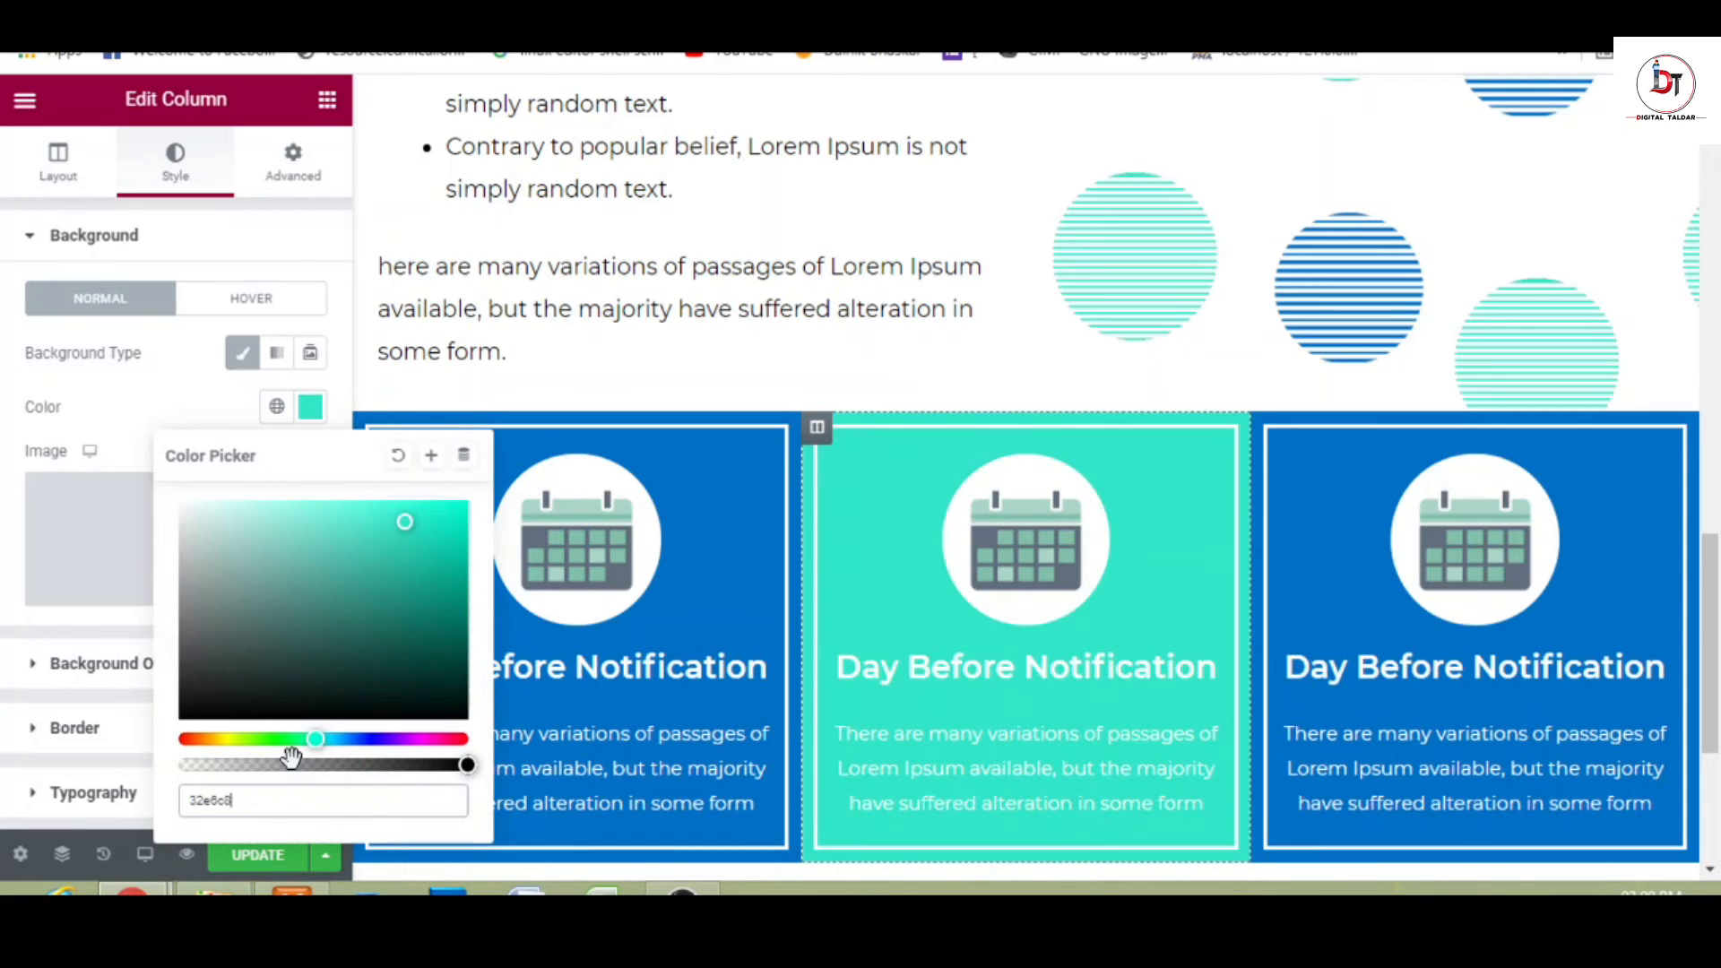
pyautogui.click(42, 633)
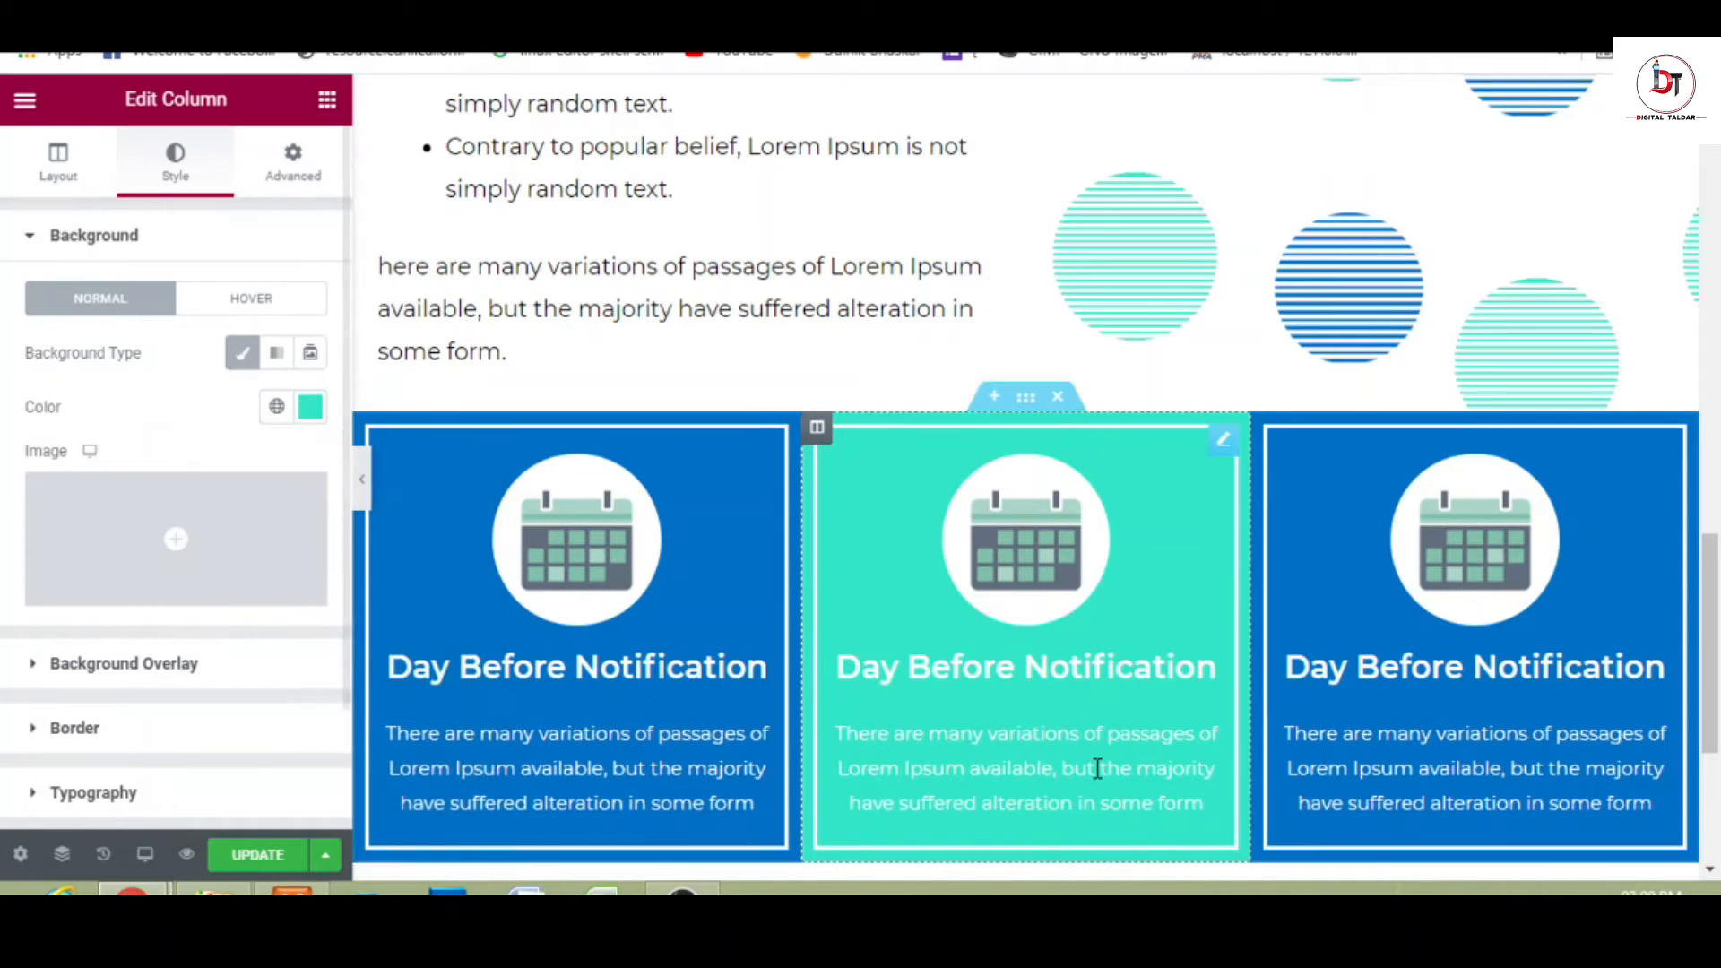
# - Replace the middle image box's calendar picture with the customer rating illustration 20943756-scaled.jpg from the media library
pyautogui.click(1013, 587)
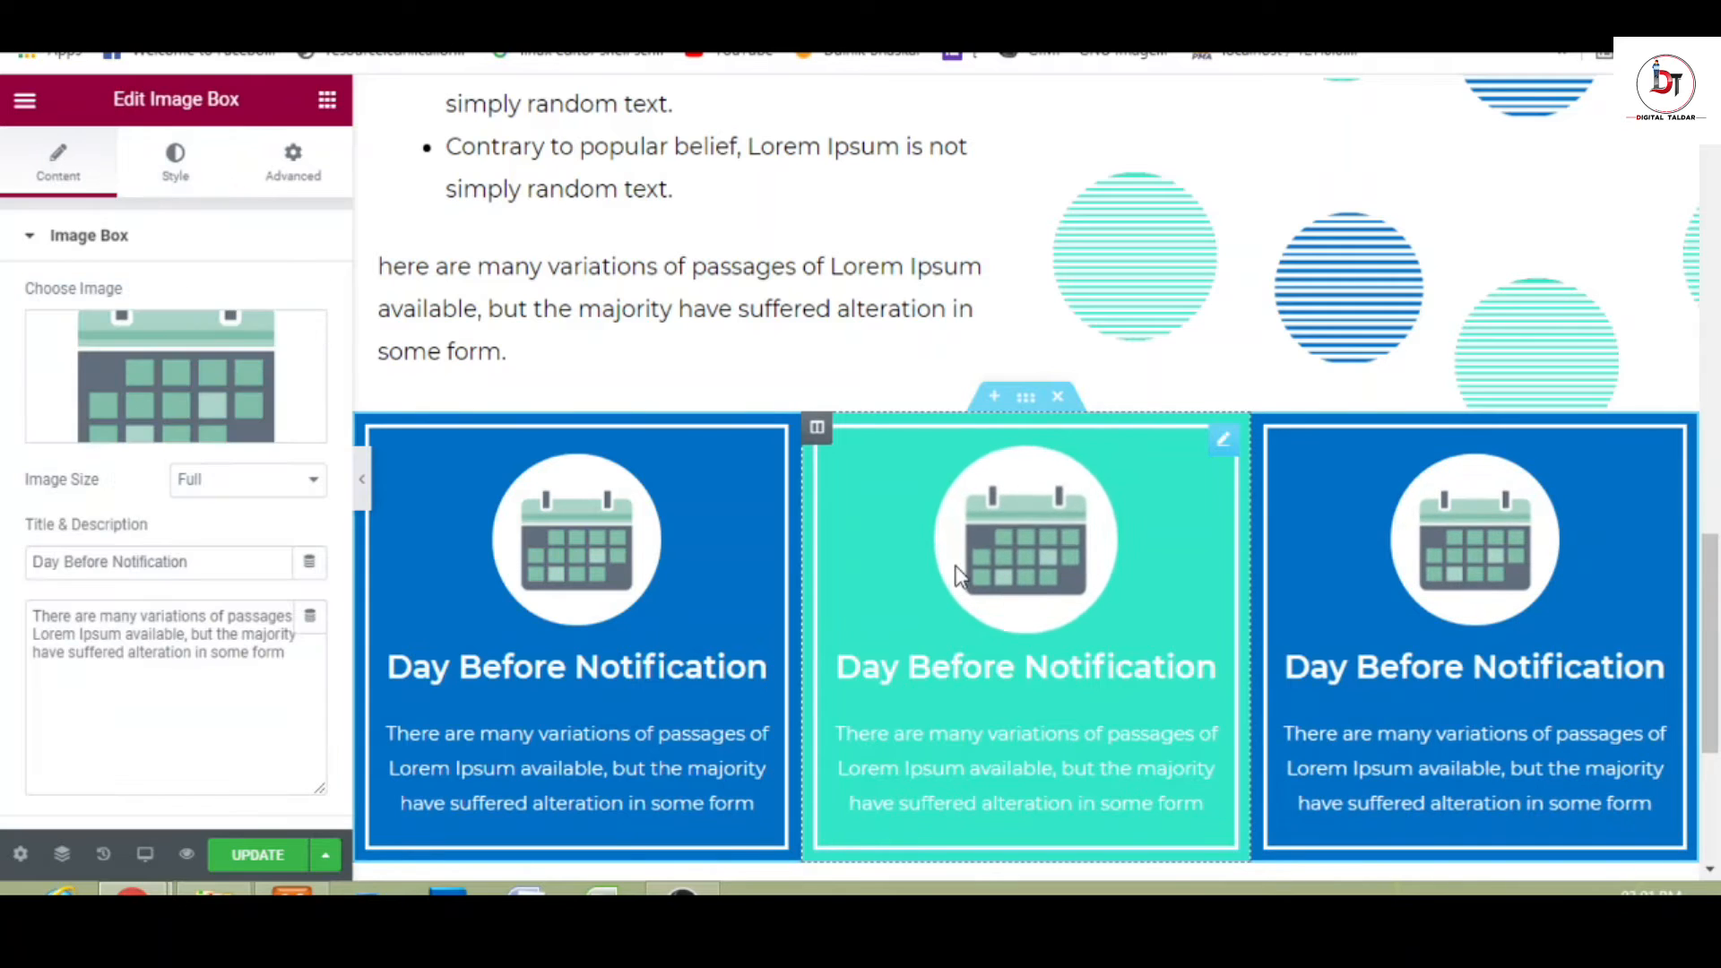
pyautogui.click(154, 381)
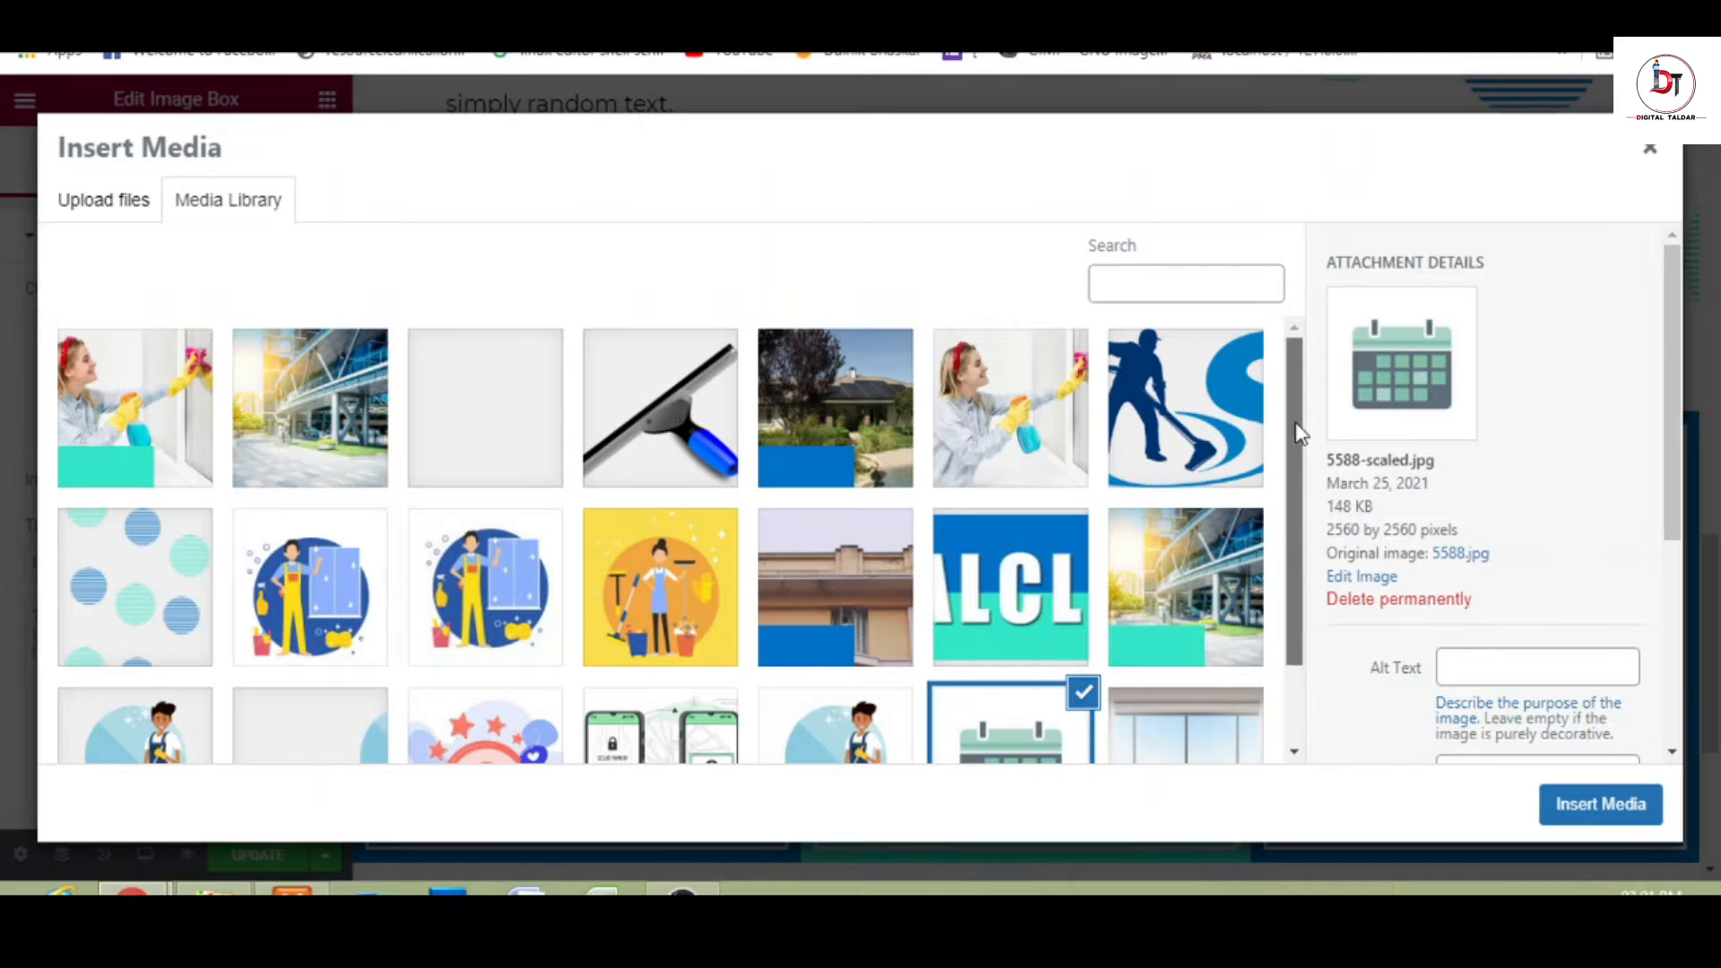
pyautogui.scroll(-1, 1300, 434)
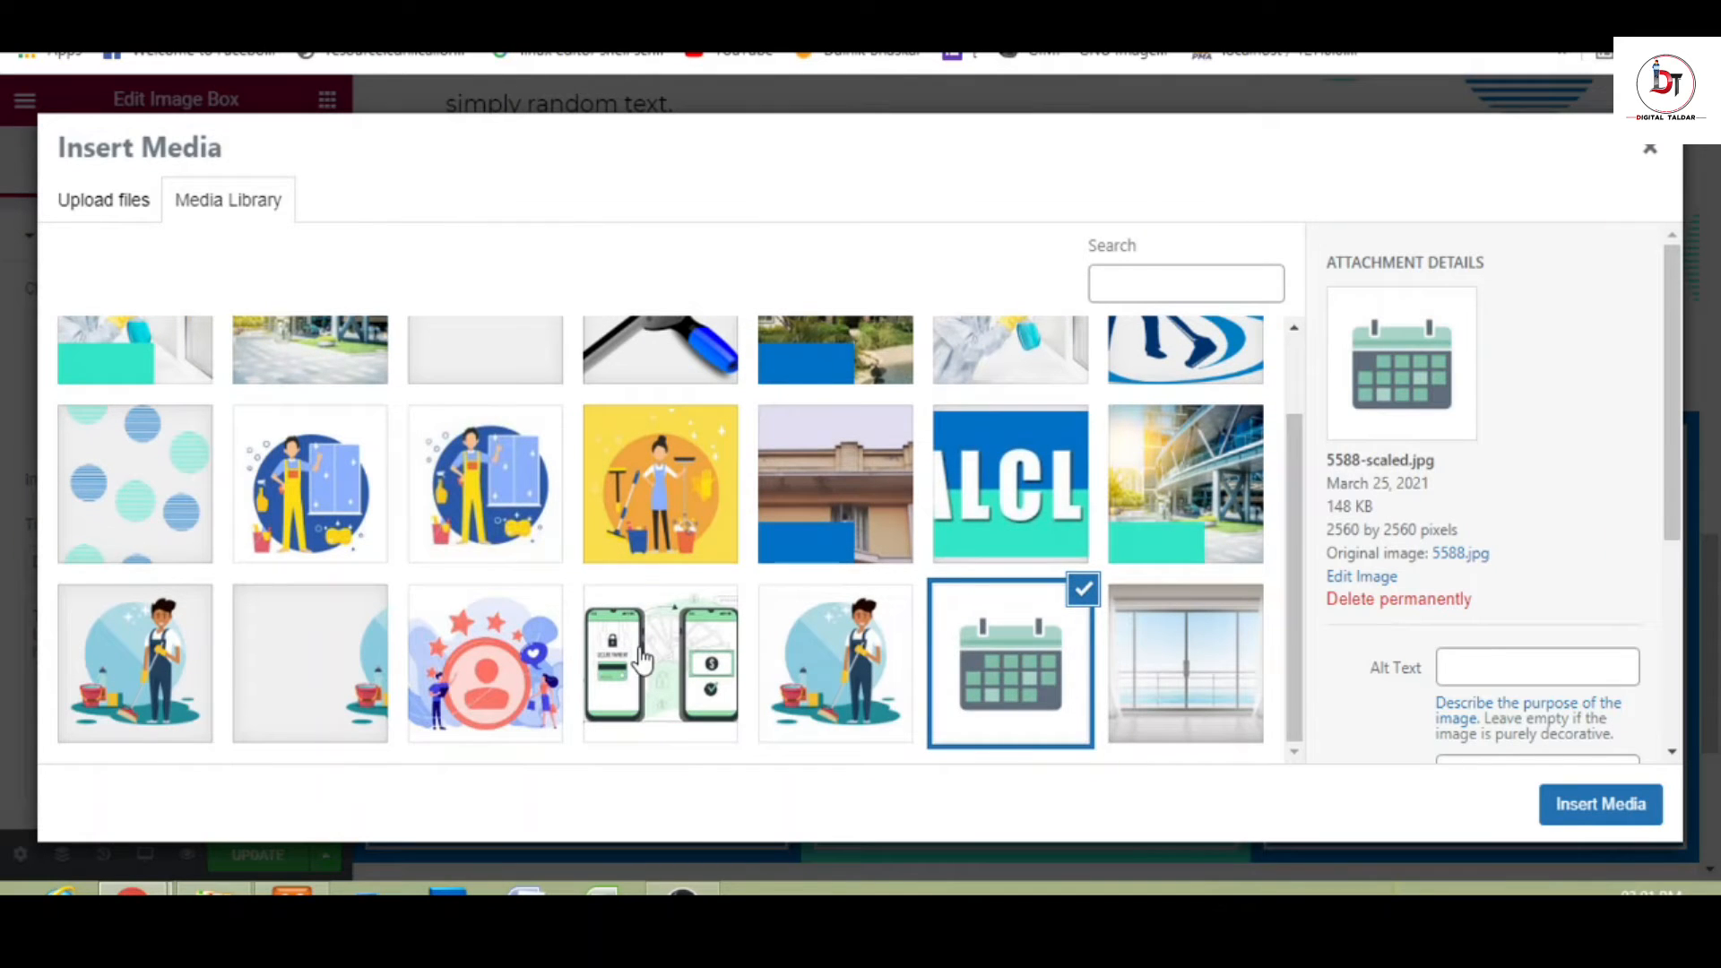
pyautogui.click(506, 668)
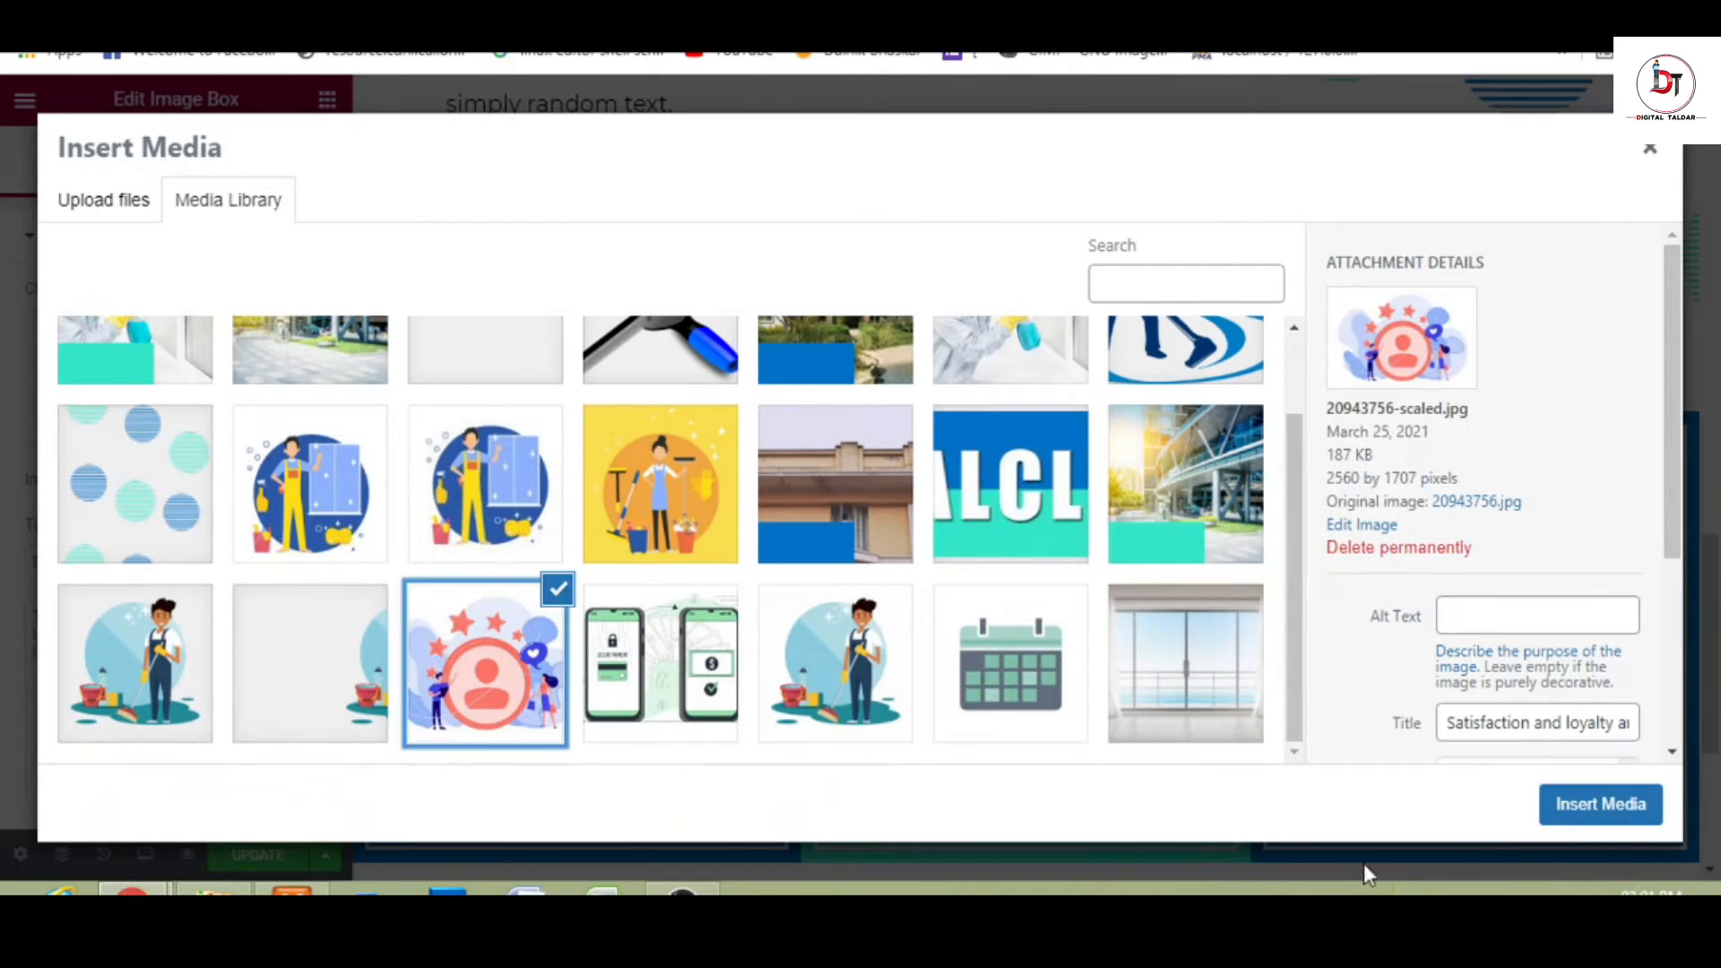
pyautogui.click(1598, 812)
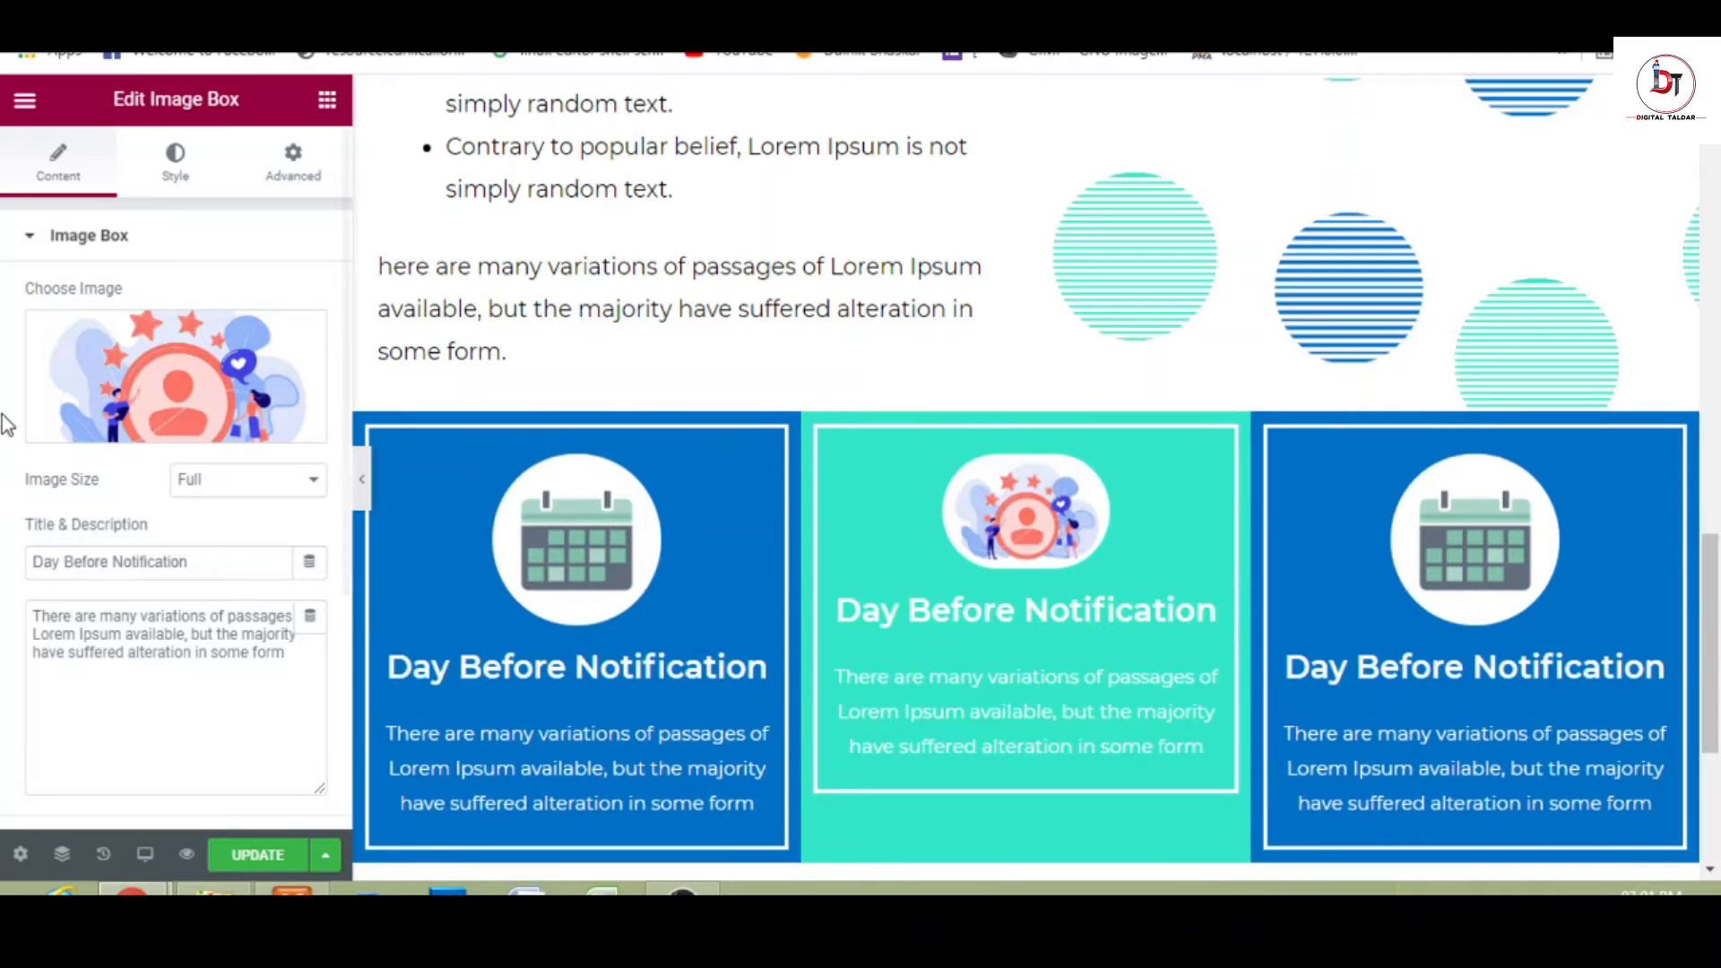
# - Adjust the border radius of the middle image box's picture to 81 px
pyautogui.click(176, 179)
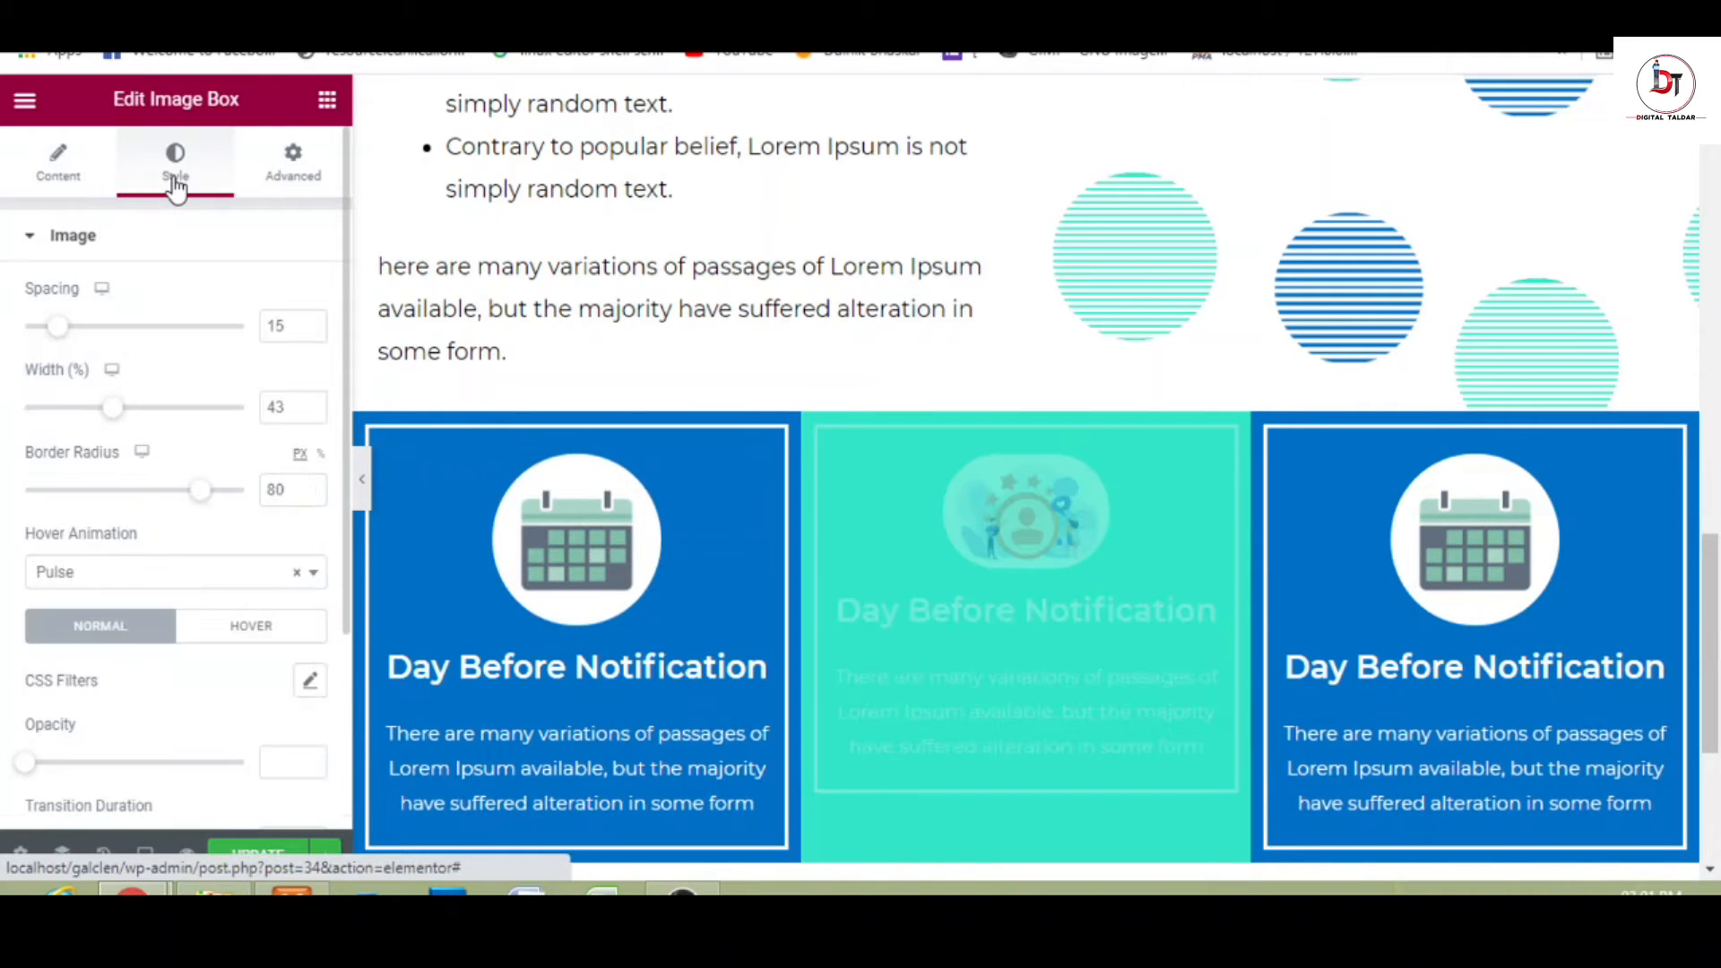
pyautogui.moveTo(199, 502)
pyautogui.mouseDown()
pyautogui.moveTo(180, 504)
pyautogui.moveTo(204, 505)
pyautogui.mouseUp()
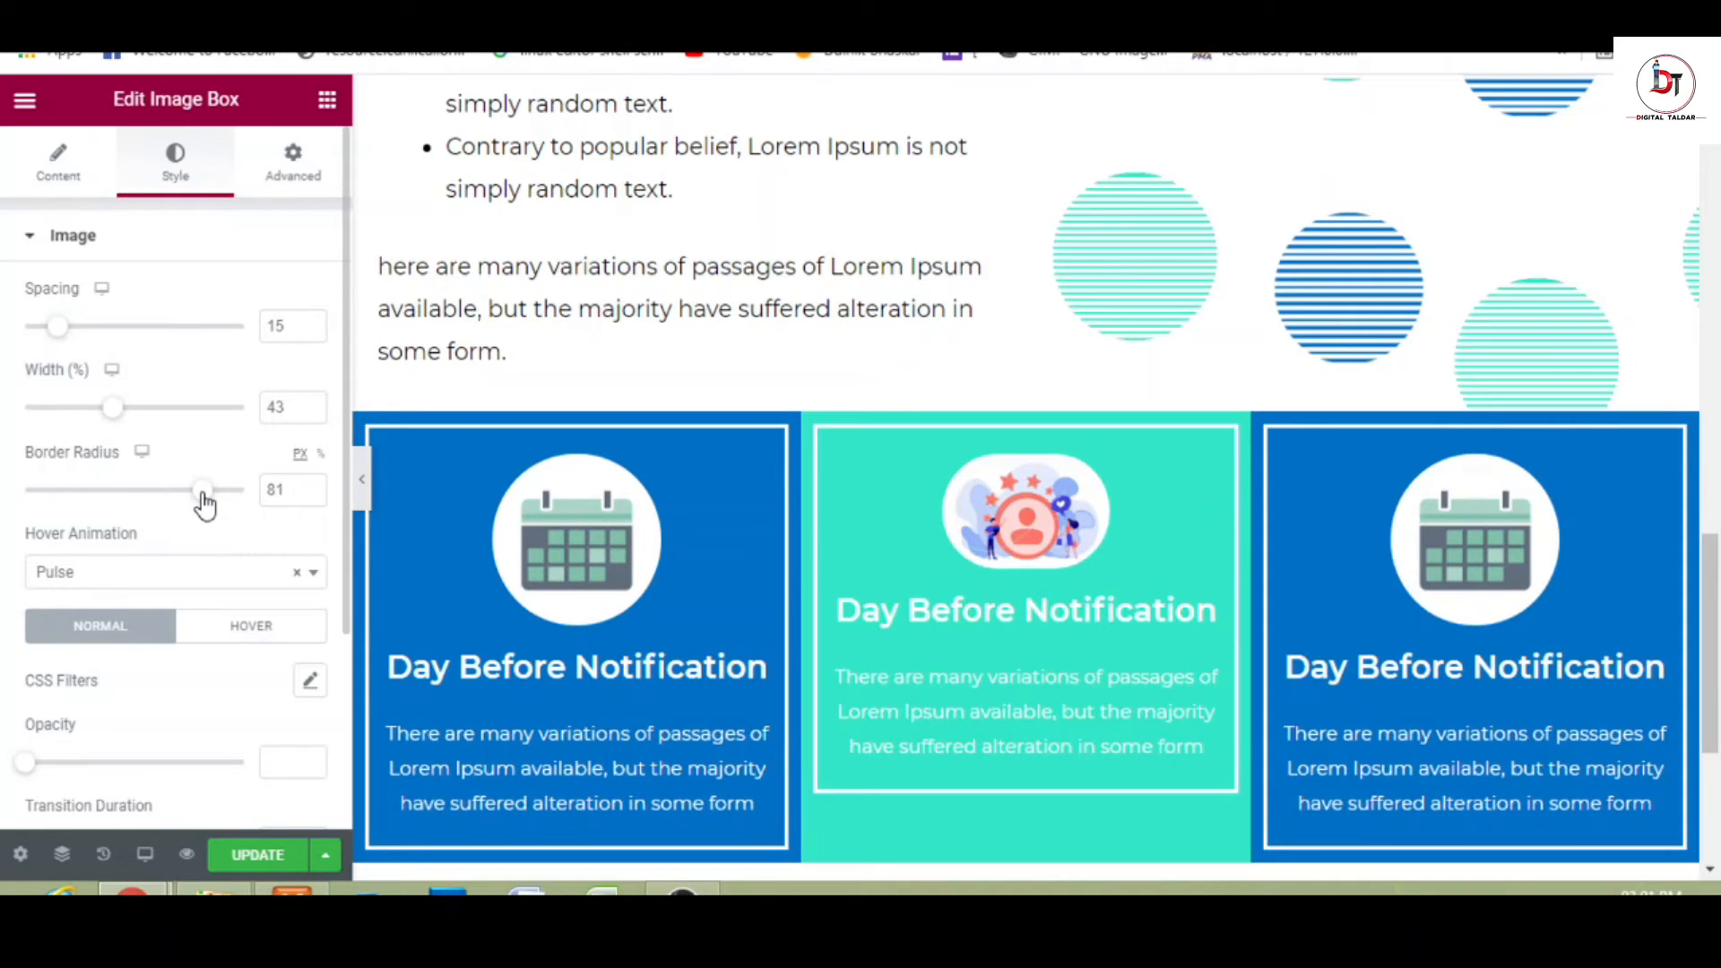
# - Set the image width in the middle image box to 63%
pyautogui.moveTo(113, 408); pyautogui.dragTo(161, 424)
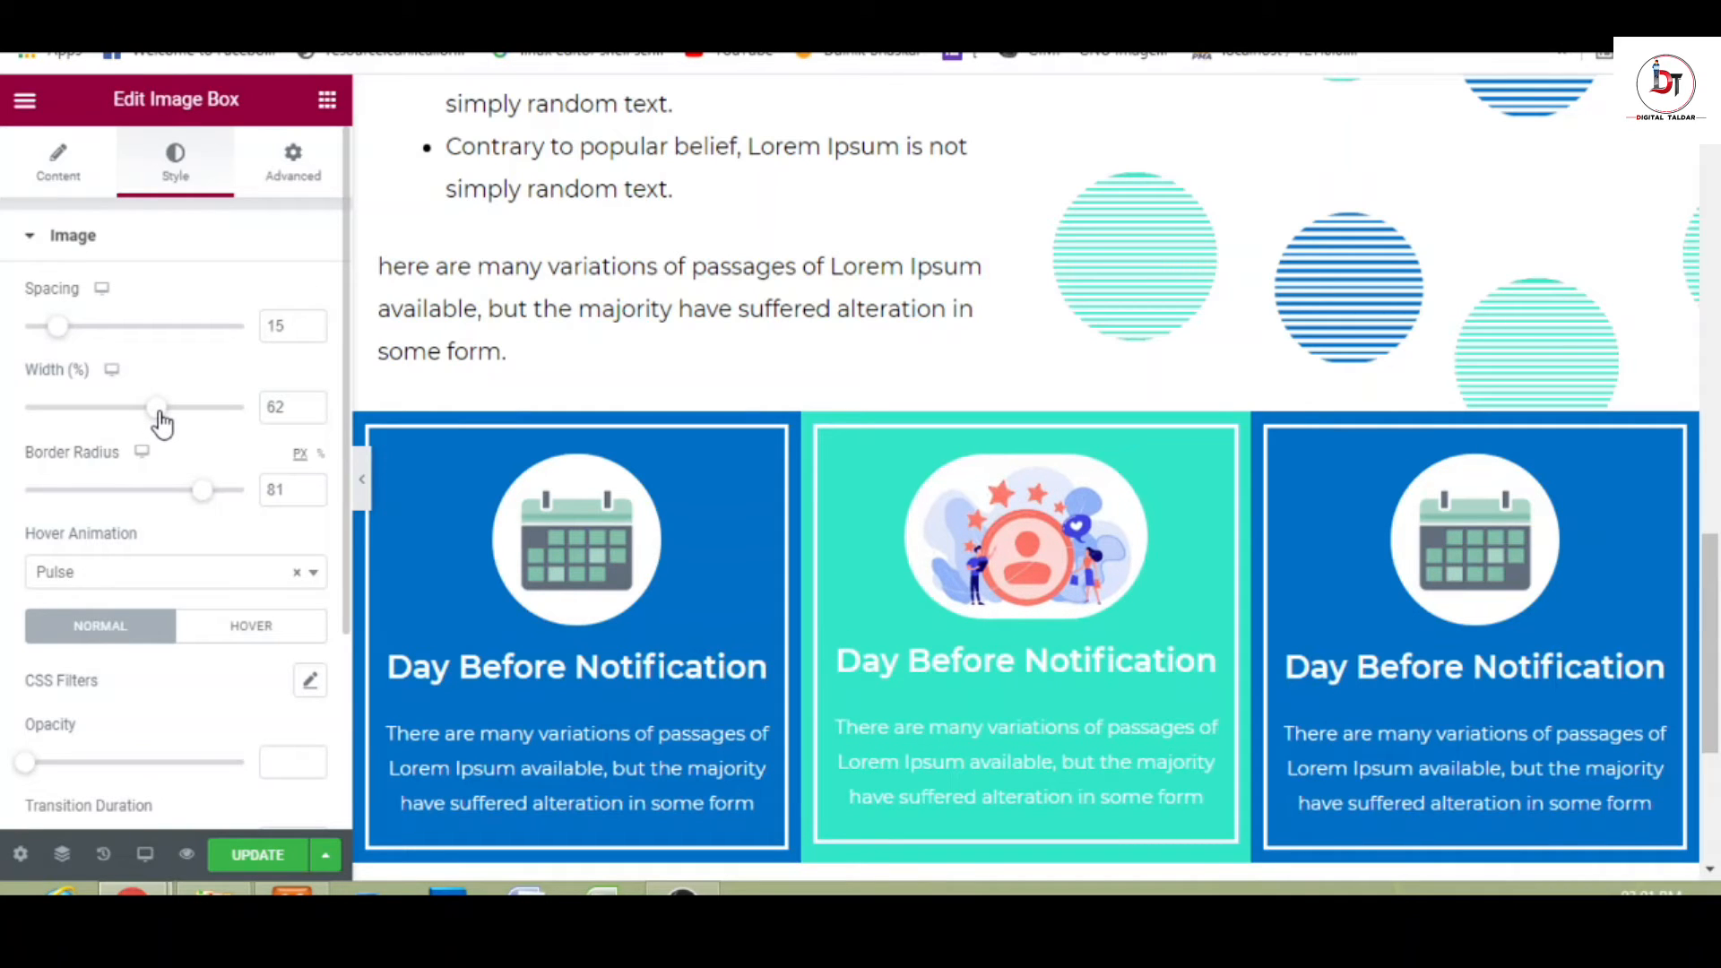
pyautogui.moveTo(161, 421); pyautogui.dragTo(166, 423)
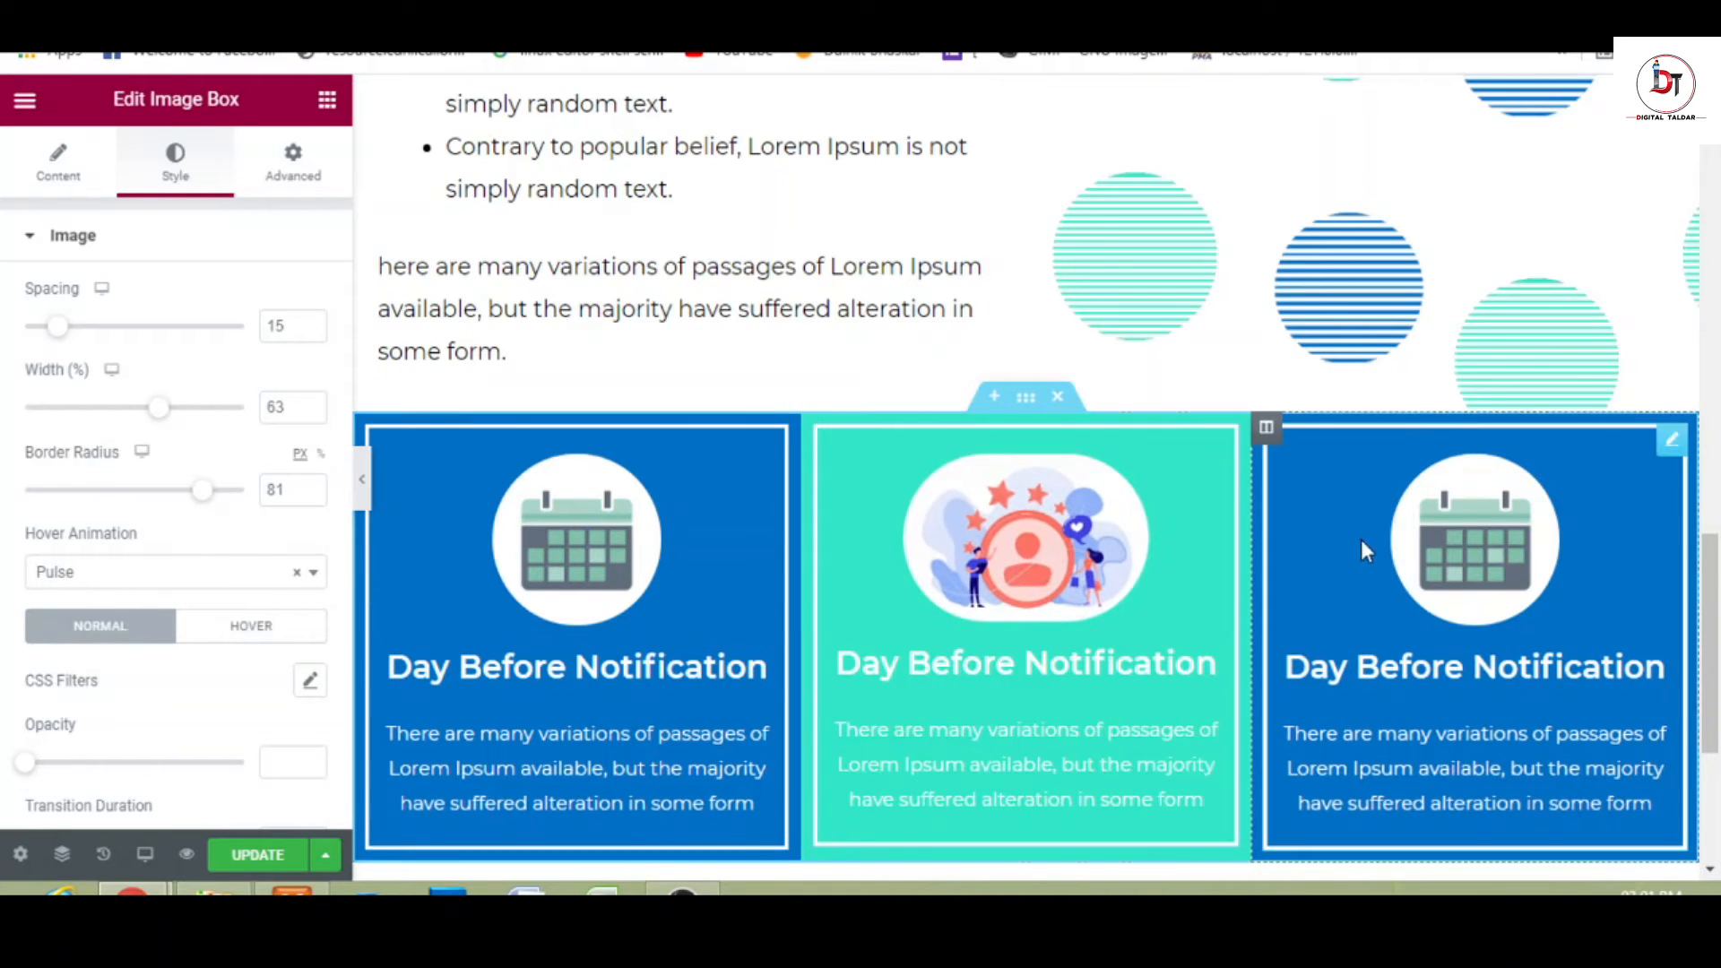
# - Replace the calendar picture in the third image box with 5097358-scaled.jpg from the media library
pyautogui.click(1449, 507)
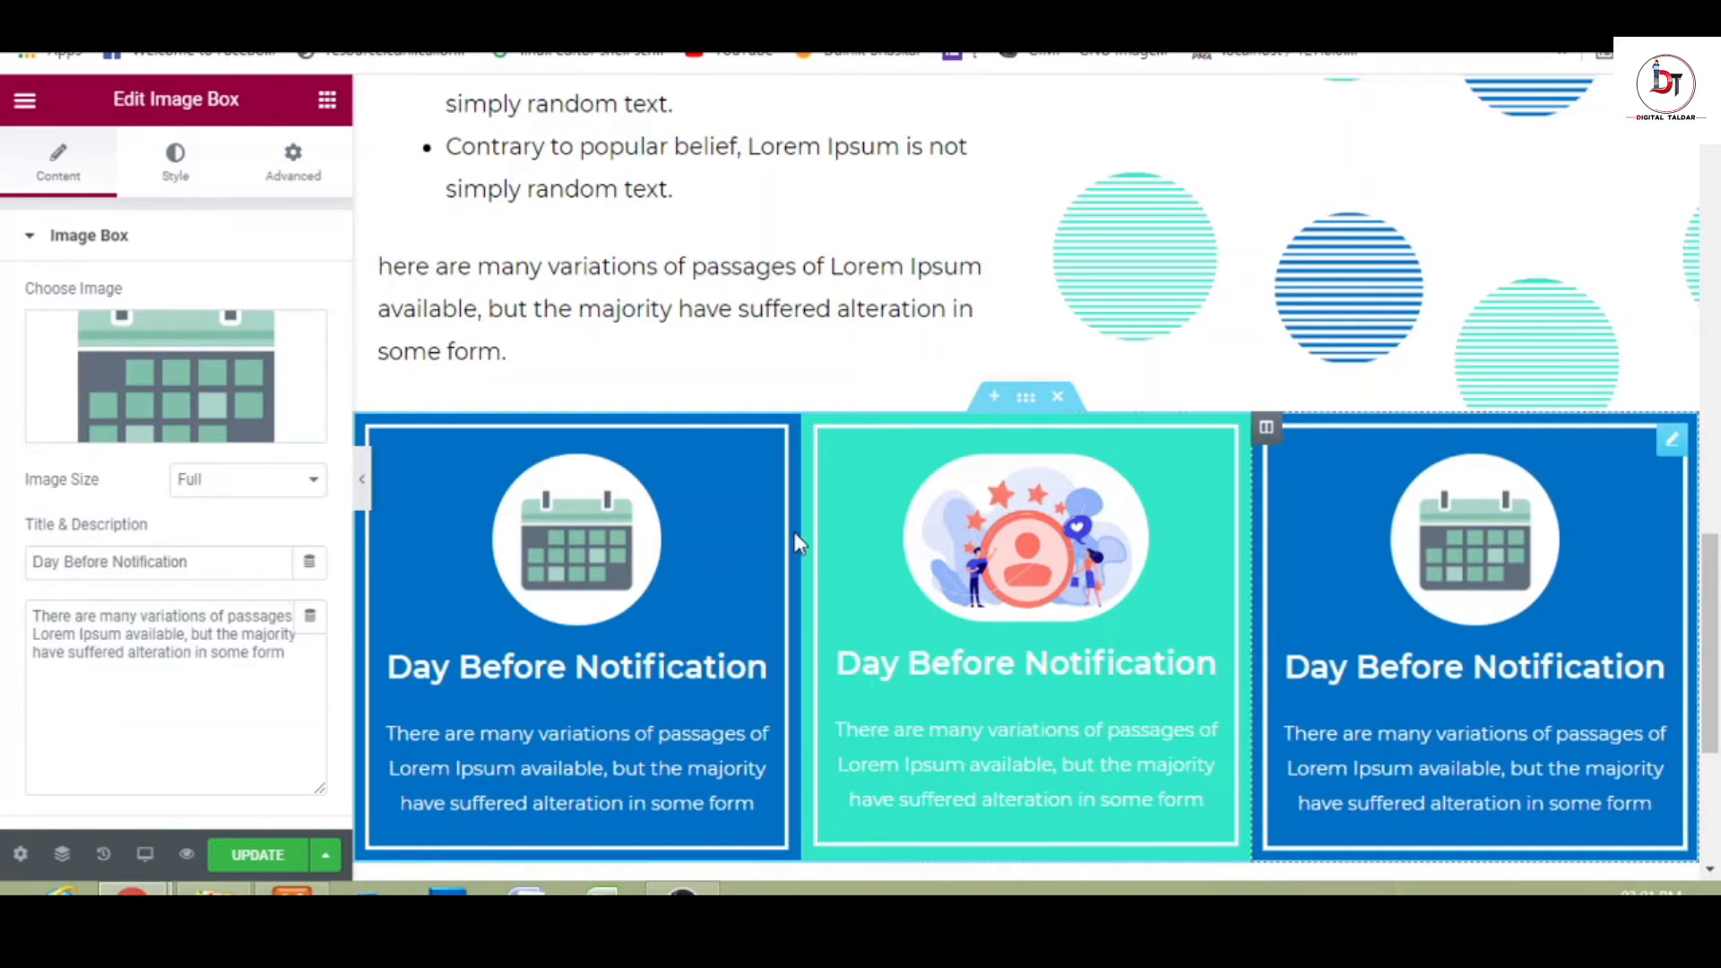
pyautogui.click(199, 376)
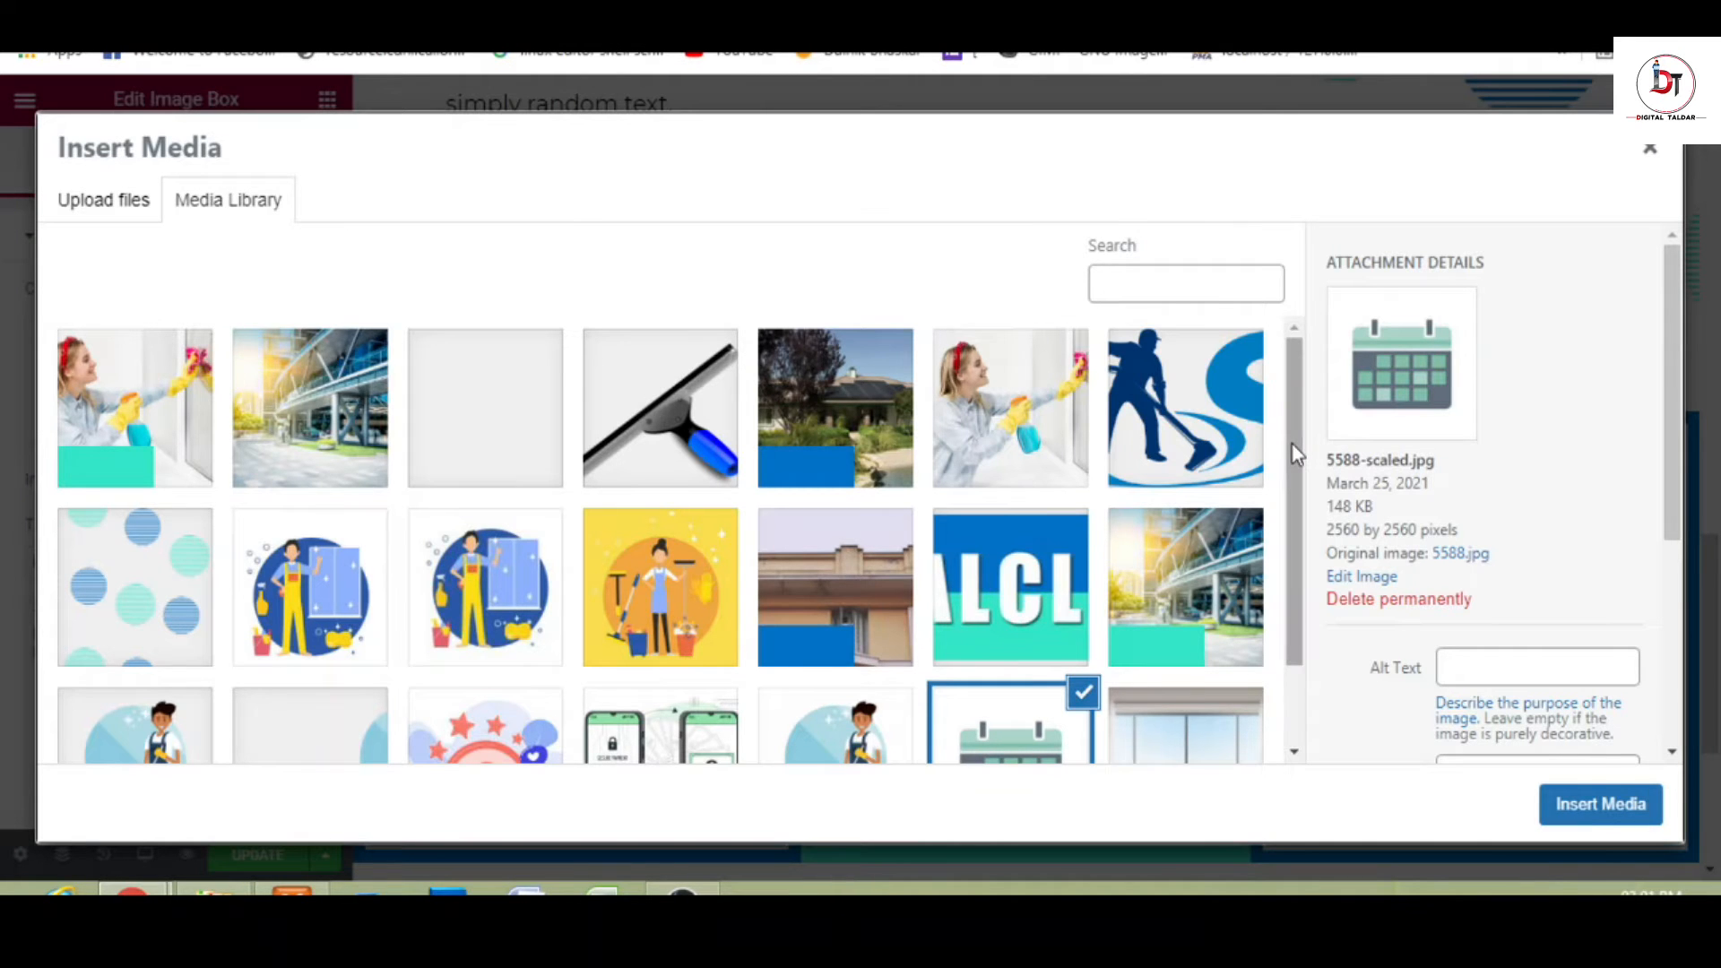
pyautogui.scroll(-1, 1292, 444)
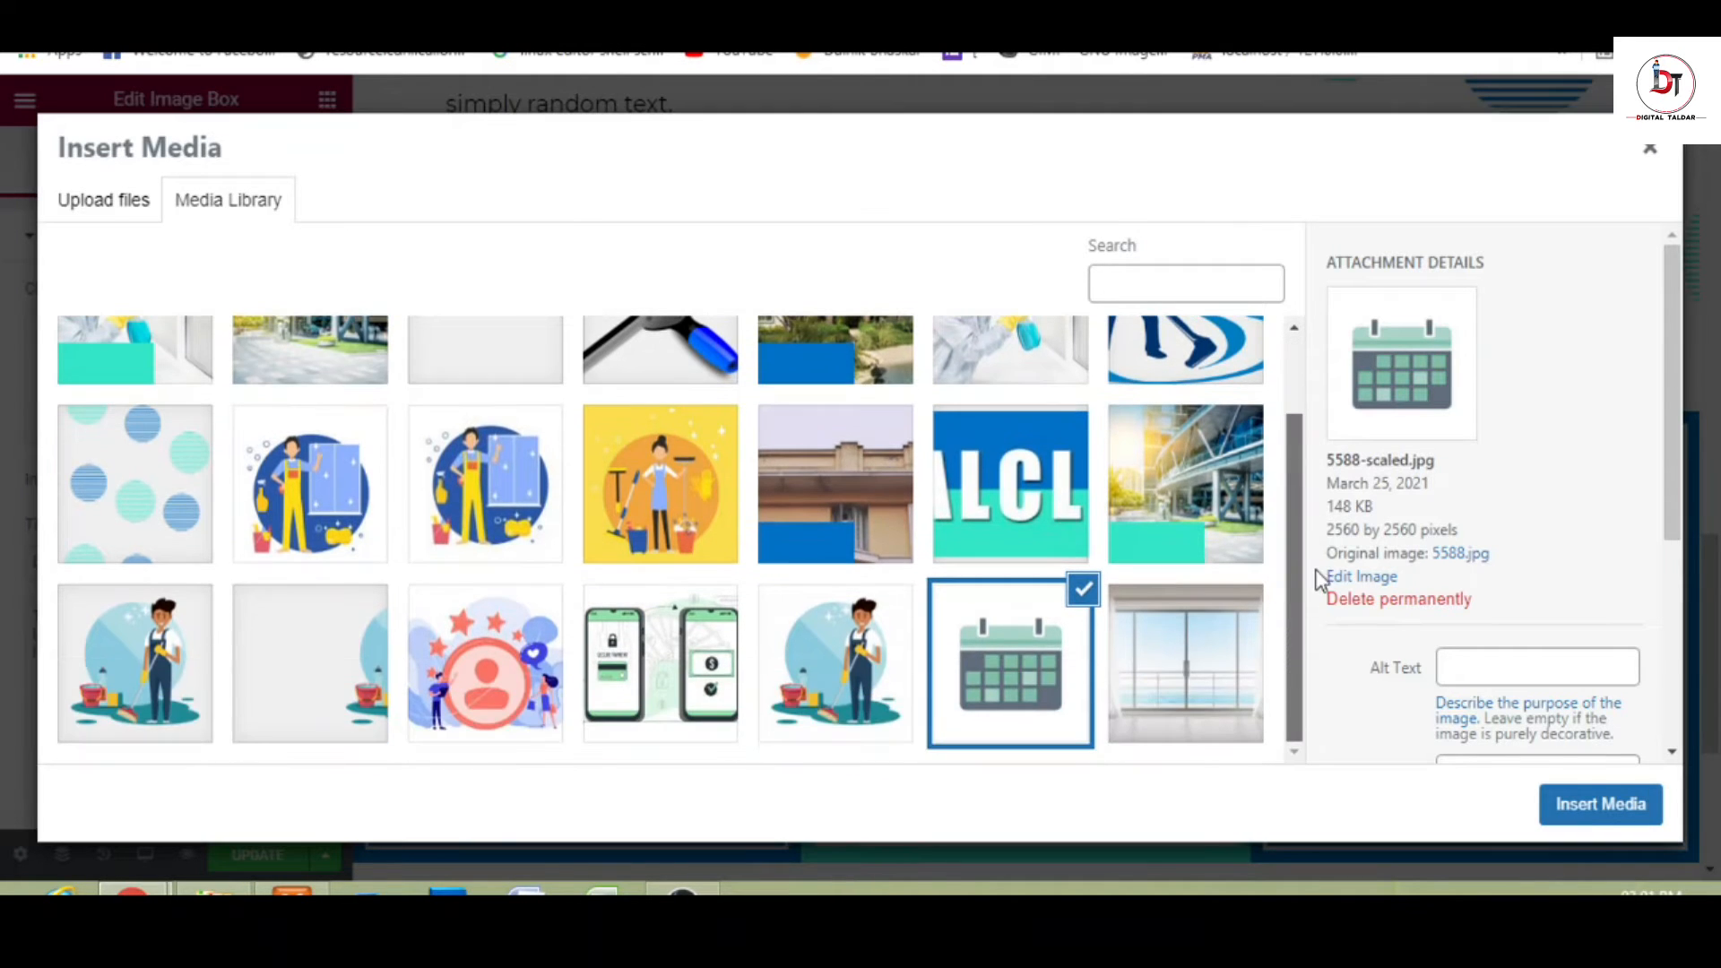
pyautogui.click(616, 668)
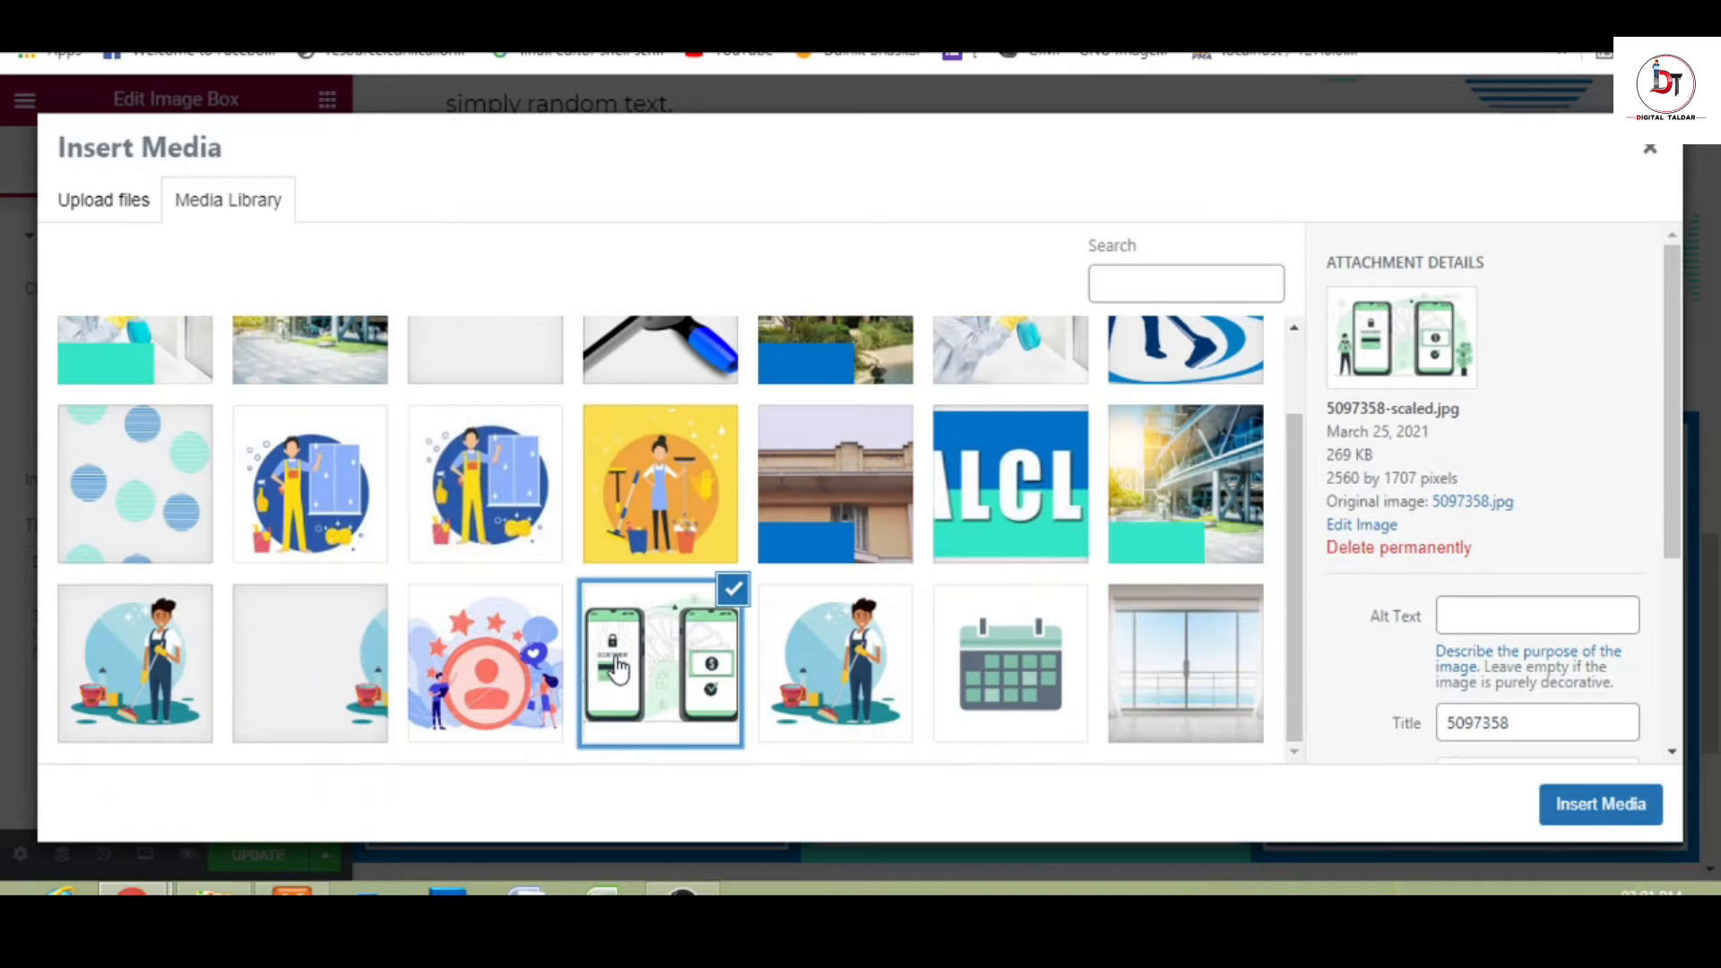
pyautogui.click(1574, 811)
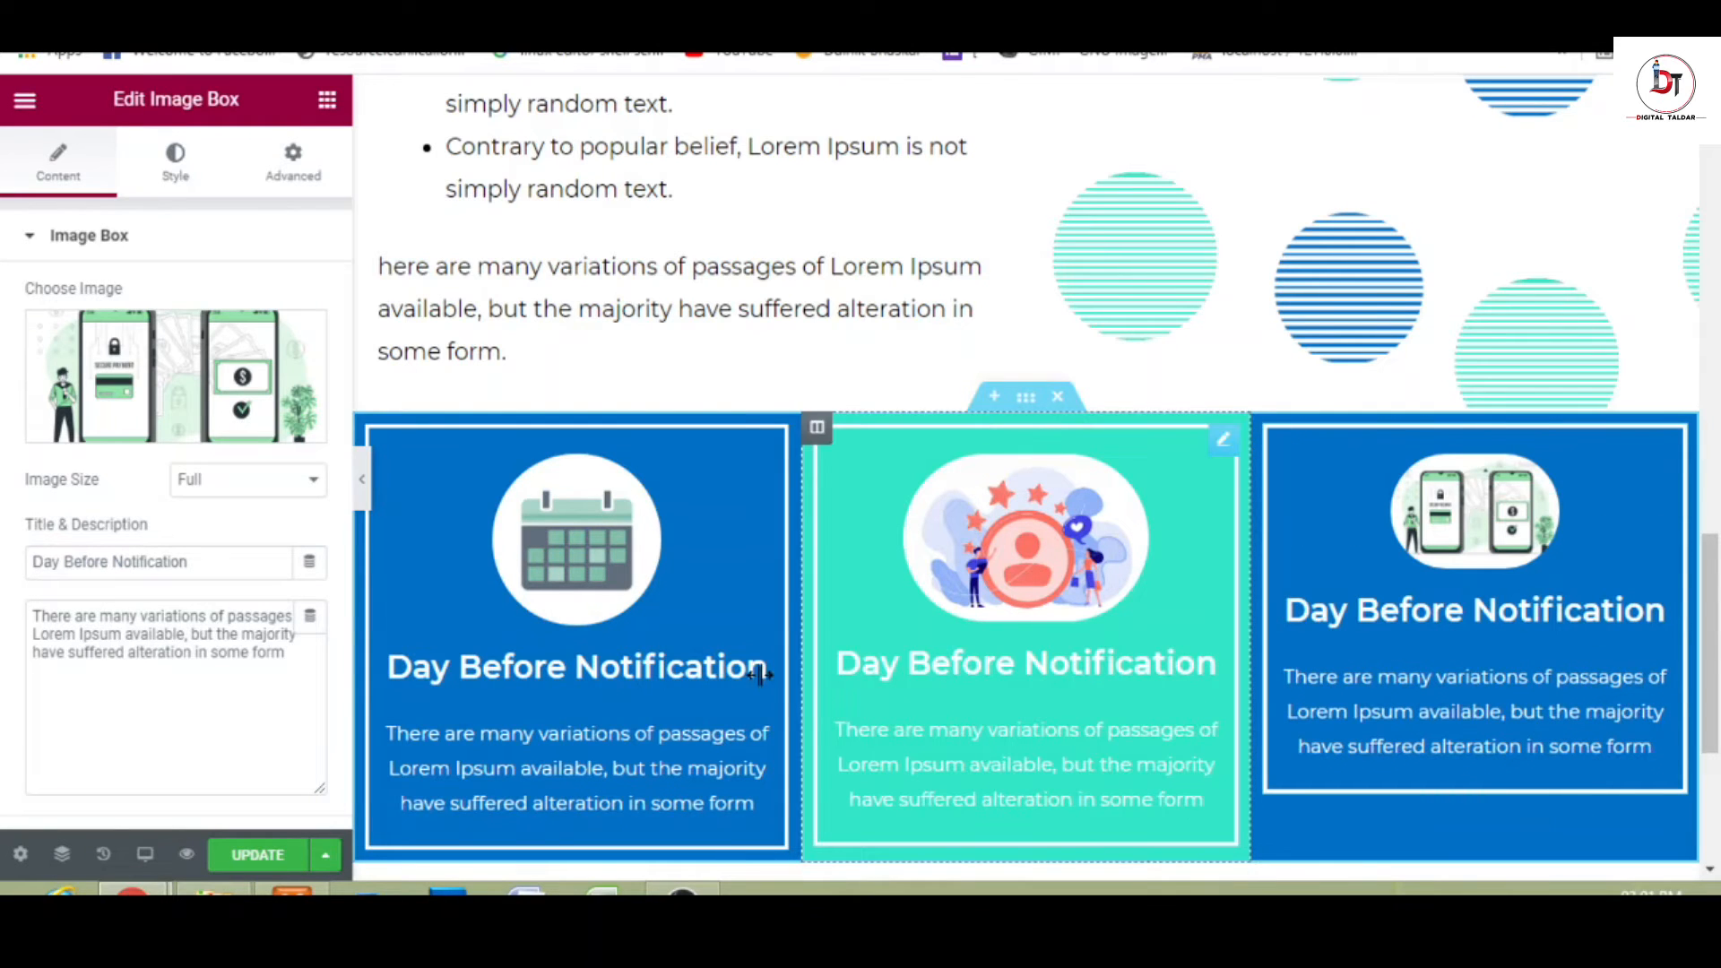
# - Set the image width in the third image box to 62% and preview the row of boxes at full page width
pyautogui.click(171, 179)
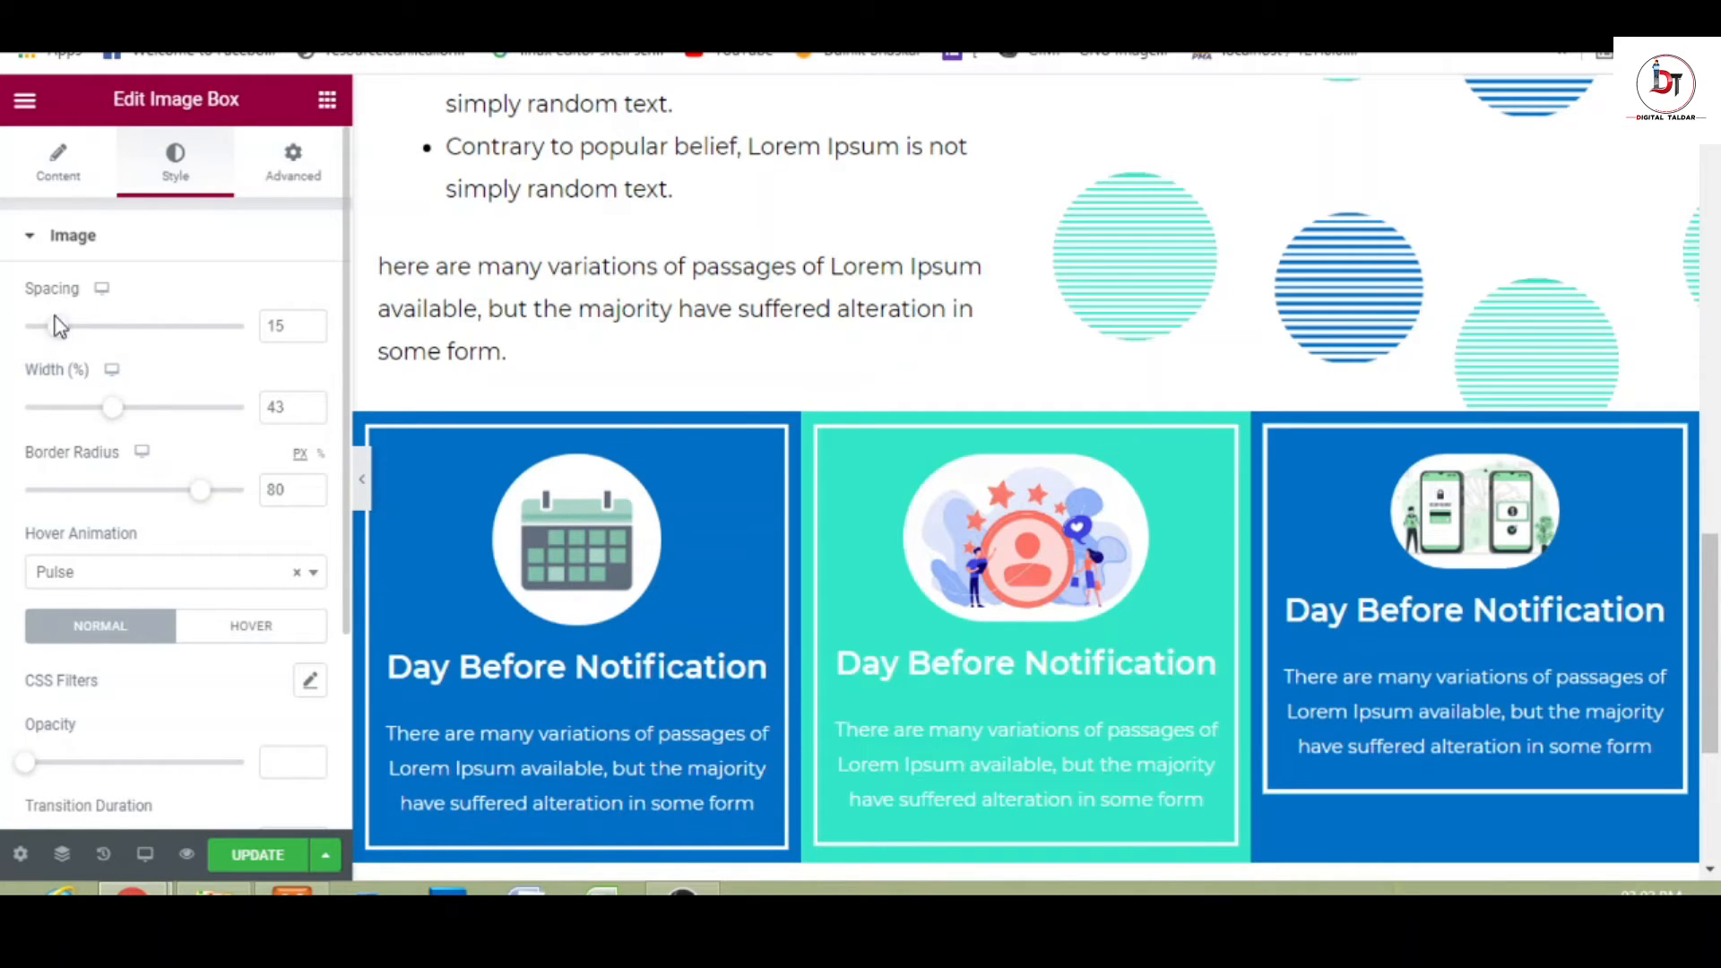
pyautogui.moveTo(123, 427); pyautogui.dragTo(164, 422)
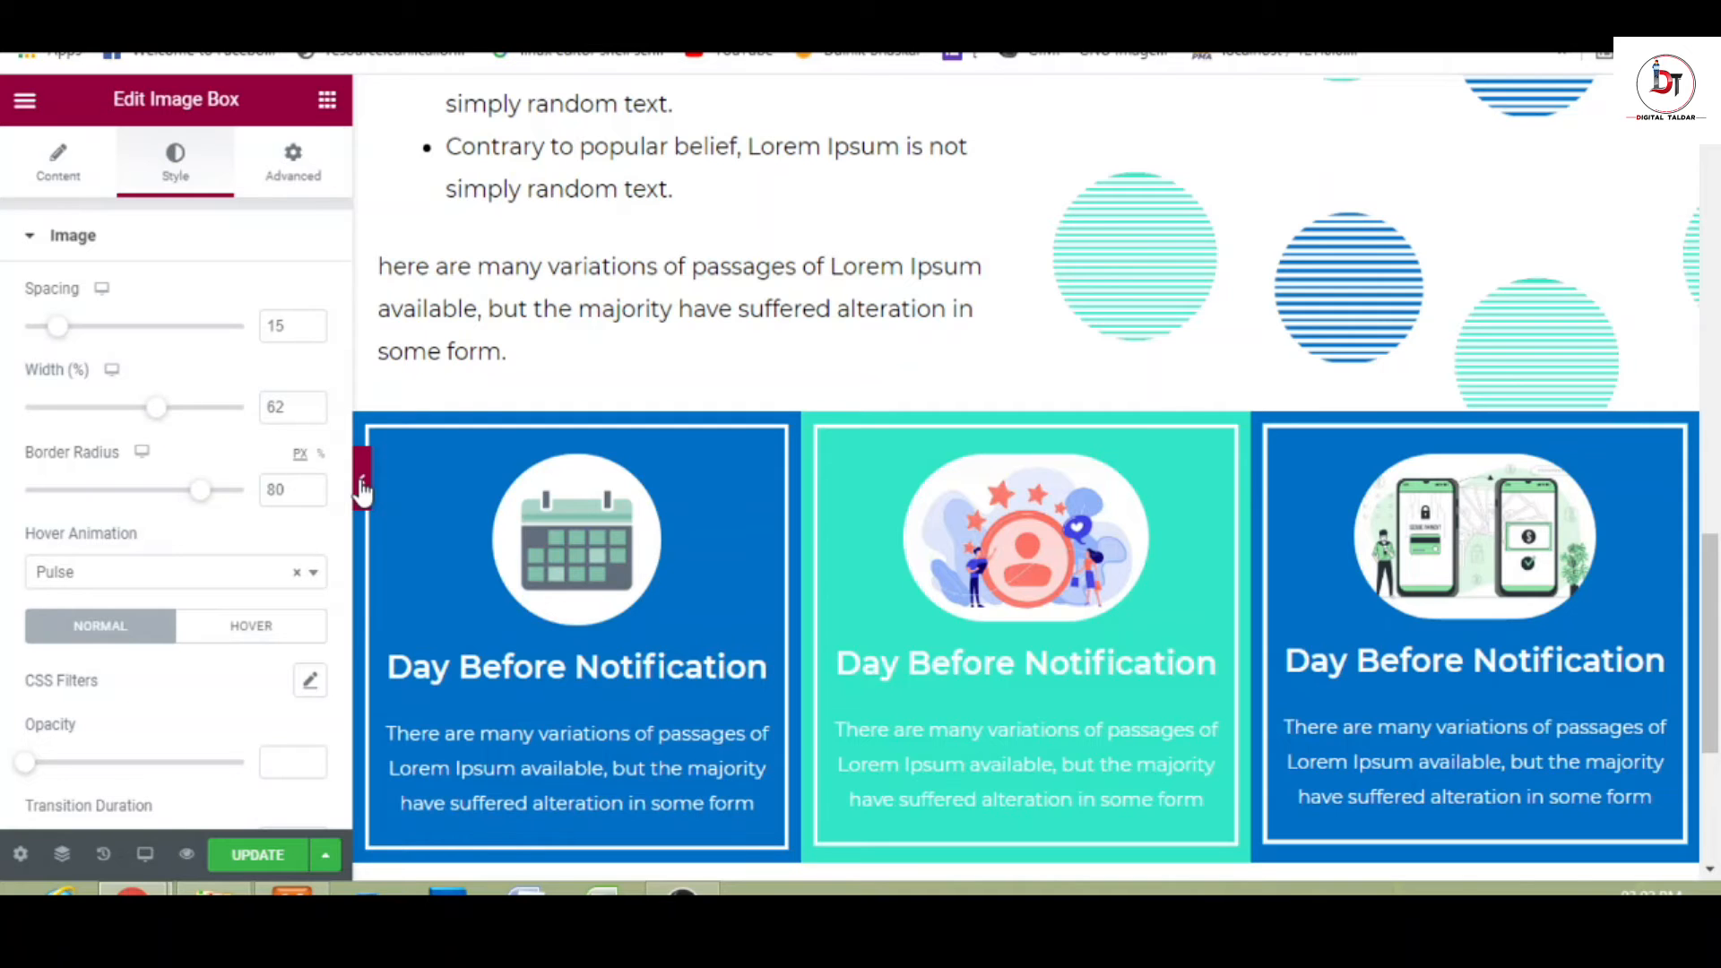
pyautogui.moveTo(1714, 565)
pyautogui.mouseDown()
pyautogui.moveTo(1714, 628)
pyautogui.moveTo(1714, 566)
pyautogui.moveTo(1717, 581)
pyautogui.mouseUp()
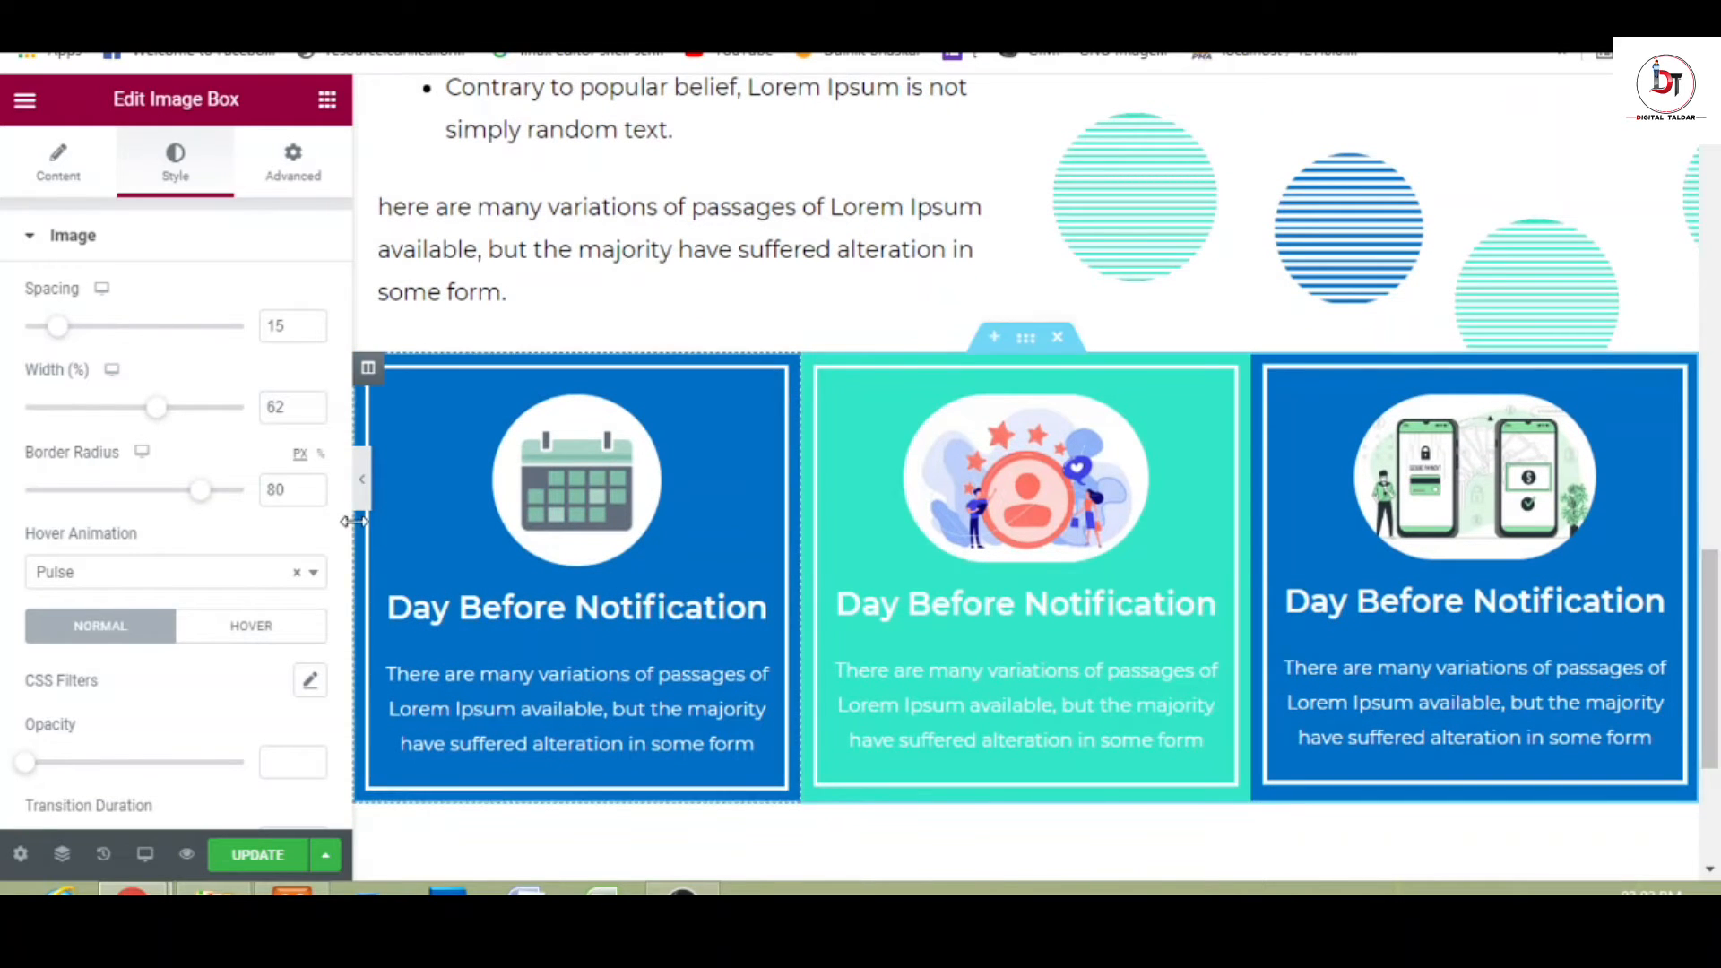
pyautogui.click(364, 489)
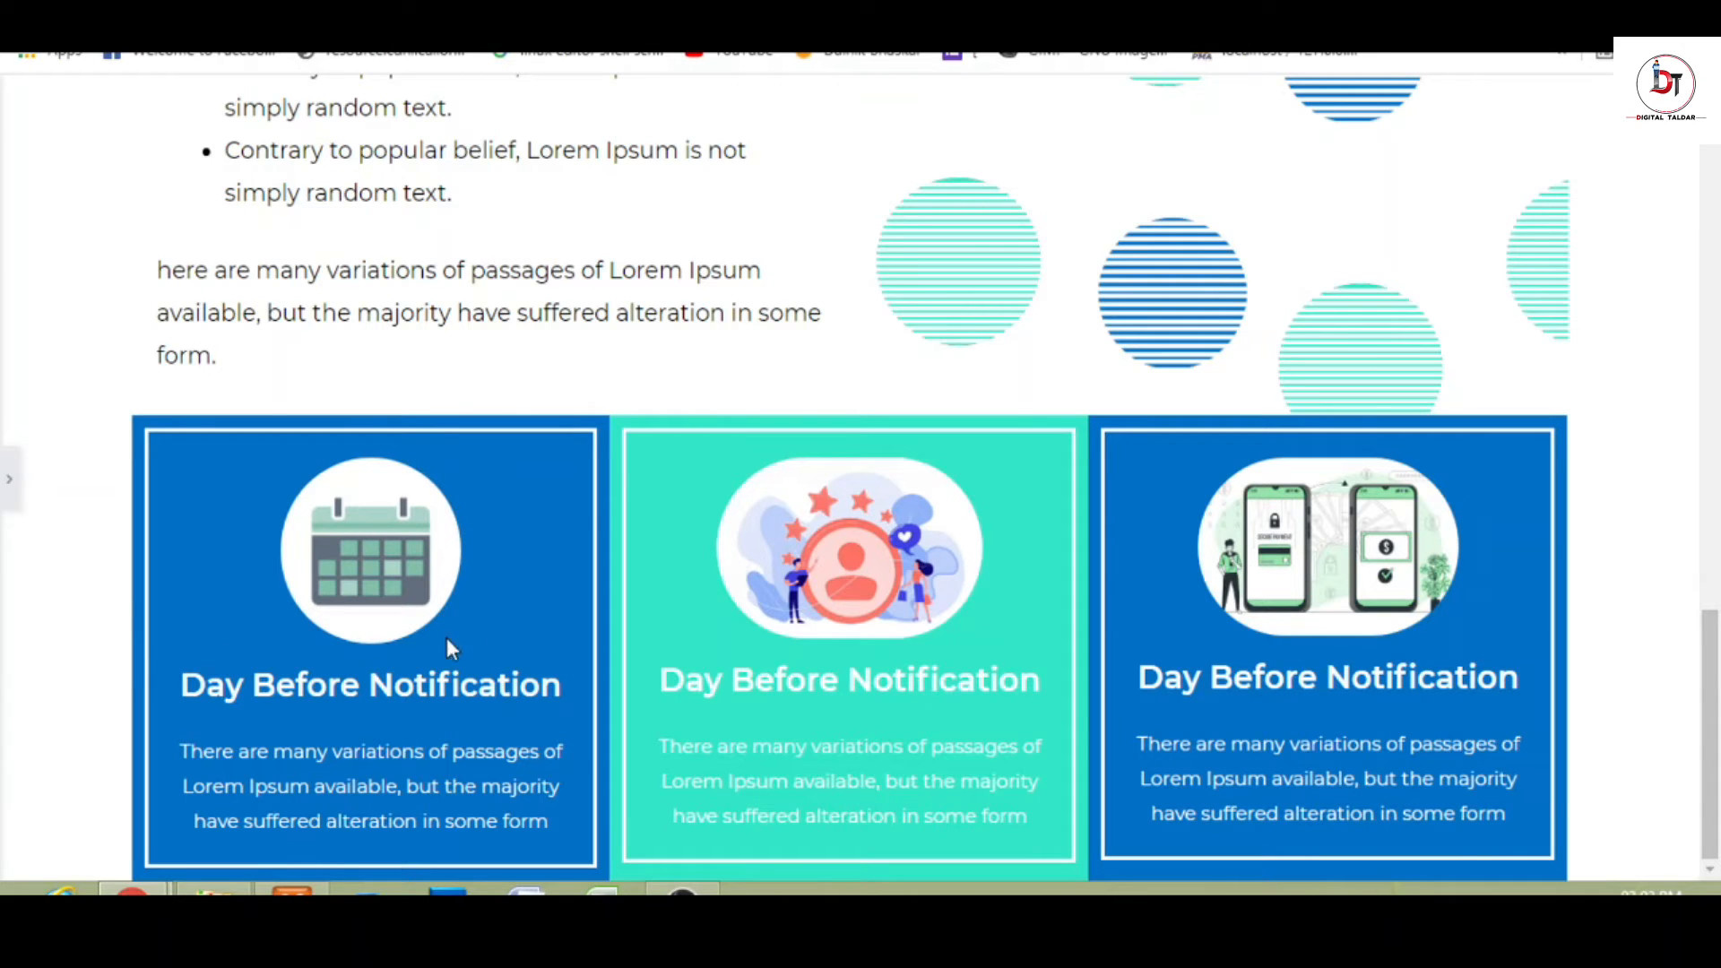
pyautogui.click(13, 484)
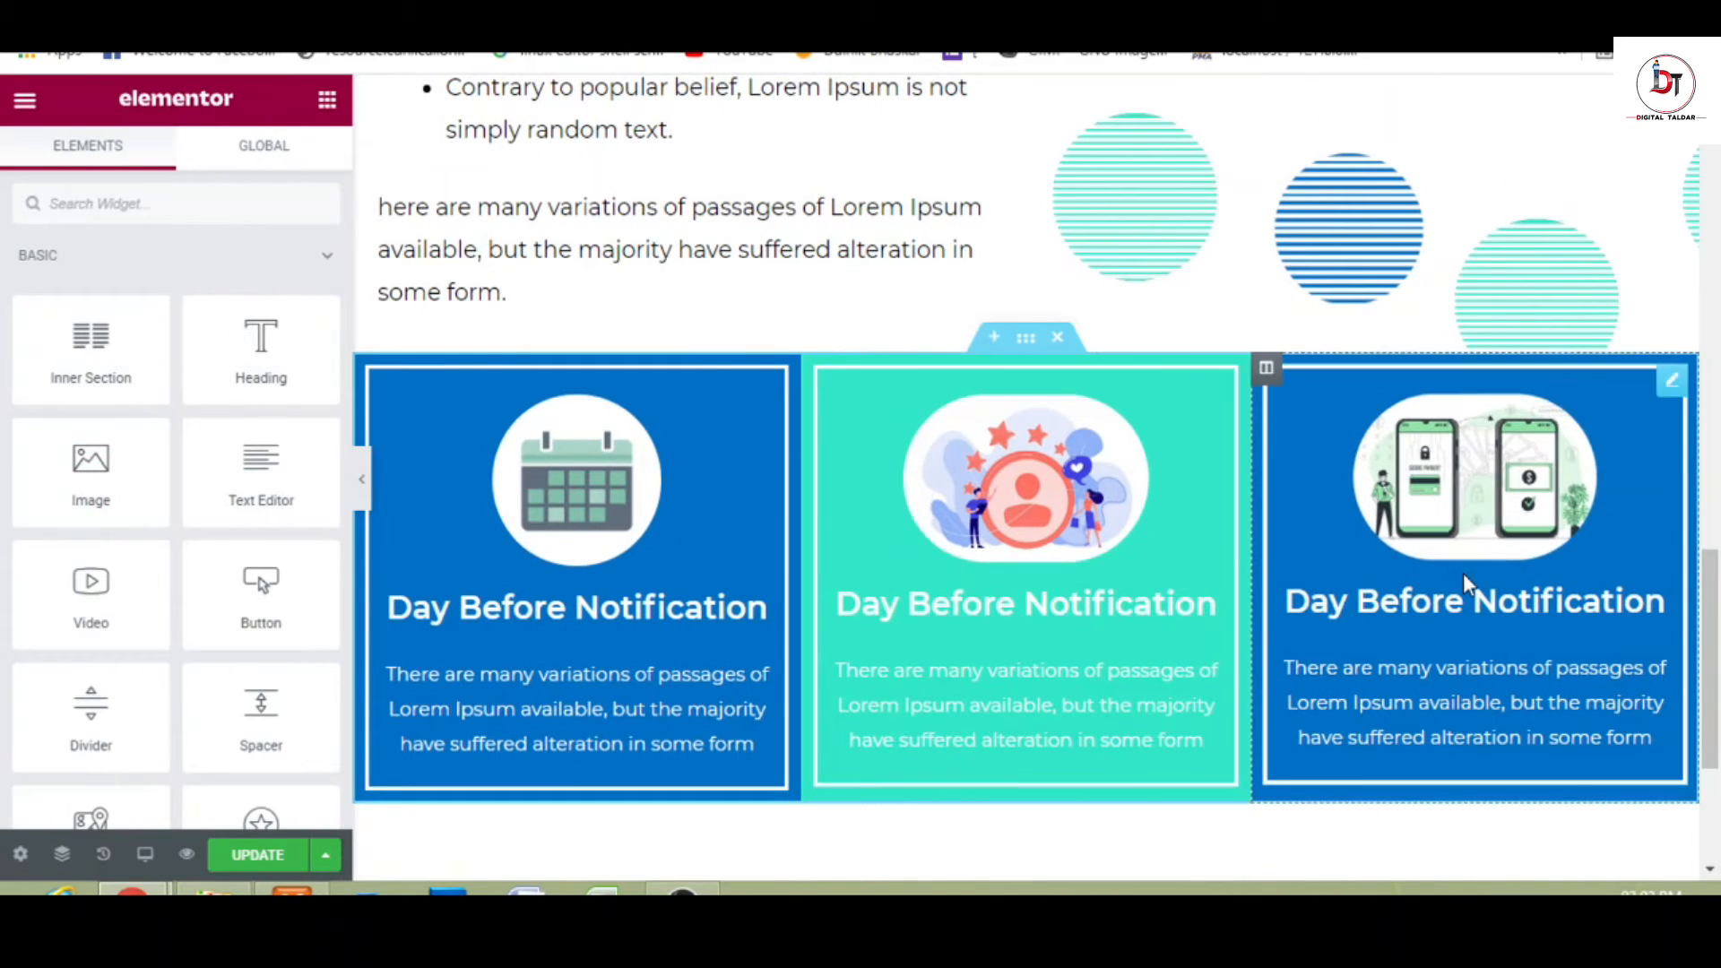
# - Set the content width of the three-box section to Full Width and preview it at full page width
pyautogui.click(1026, 339)
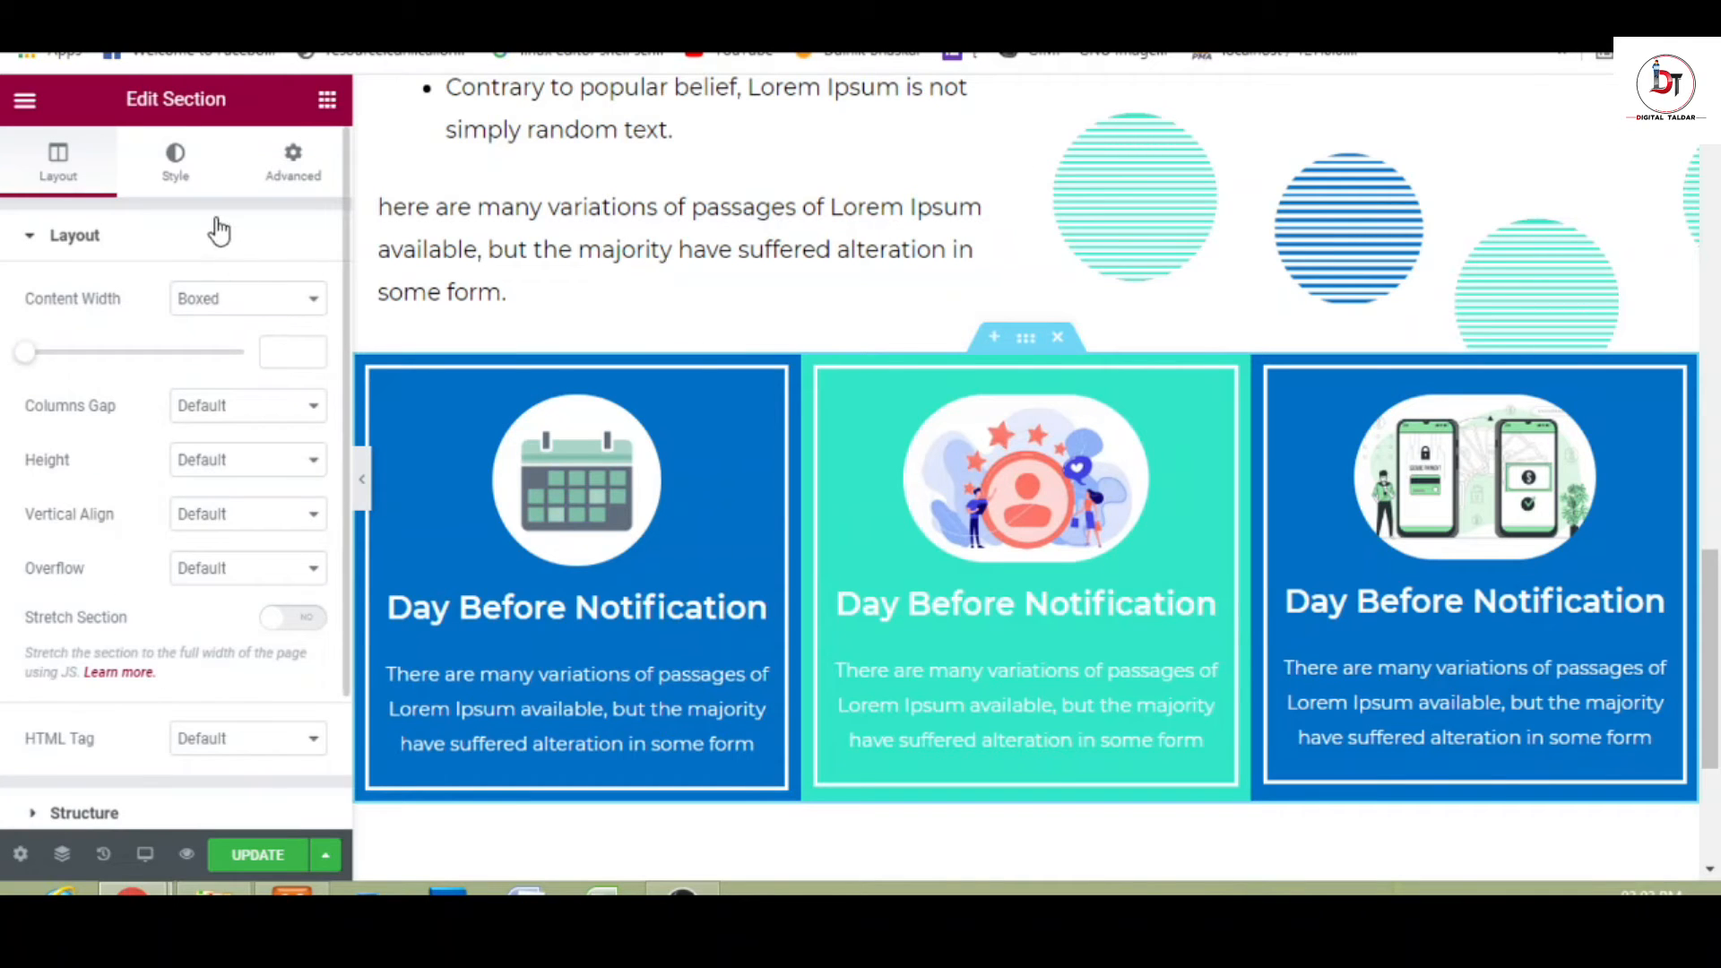
pyautogui.click(235, 309)
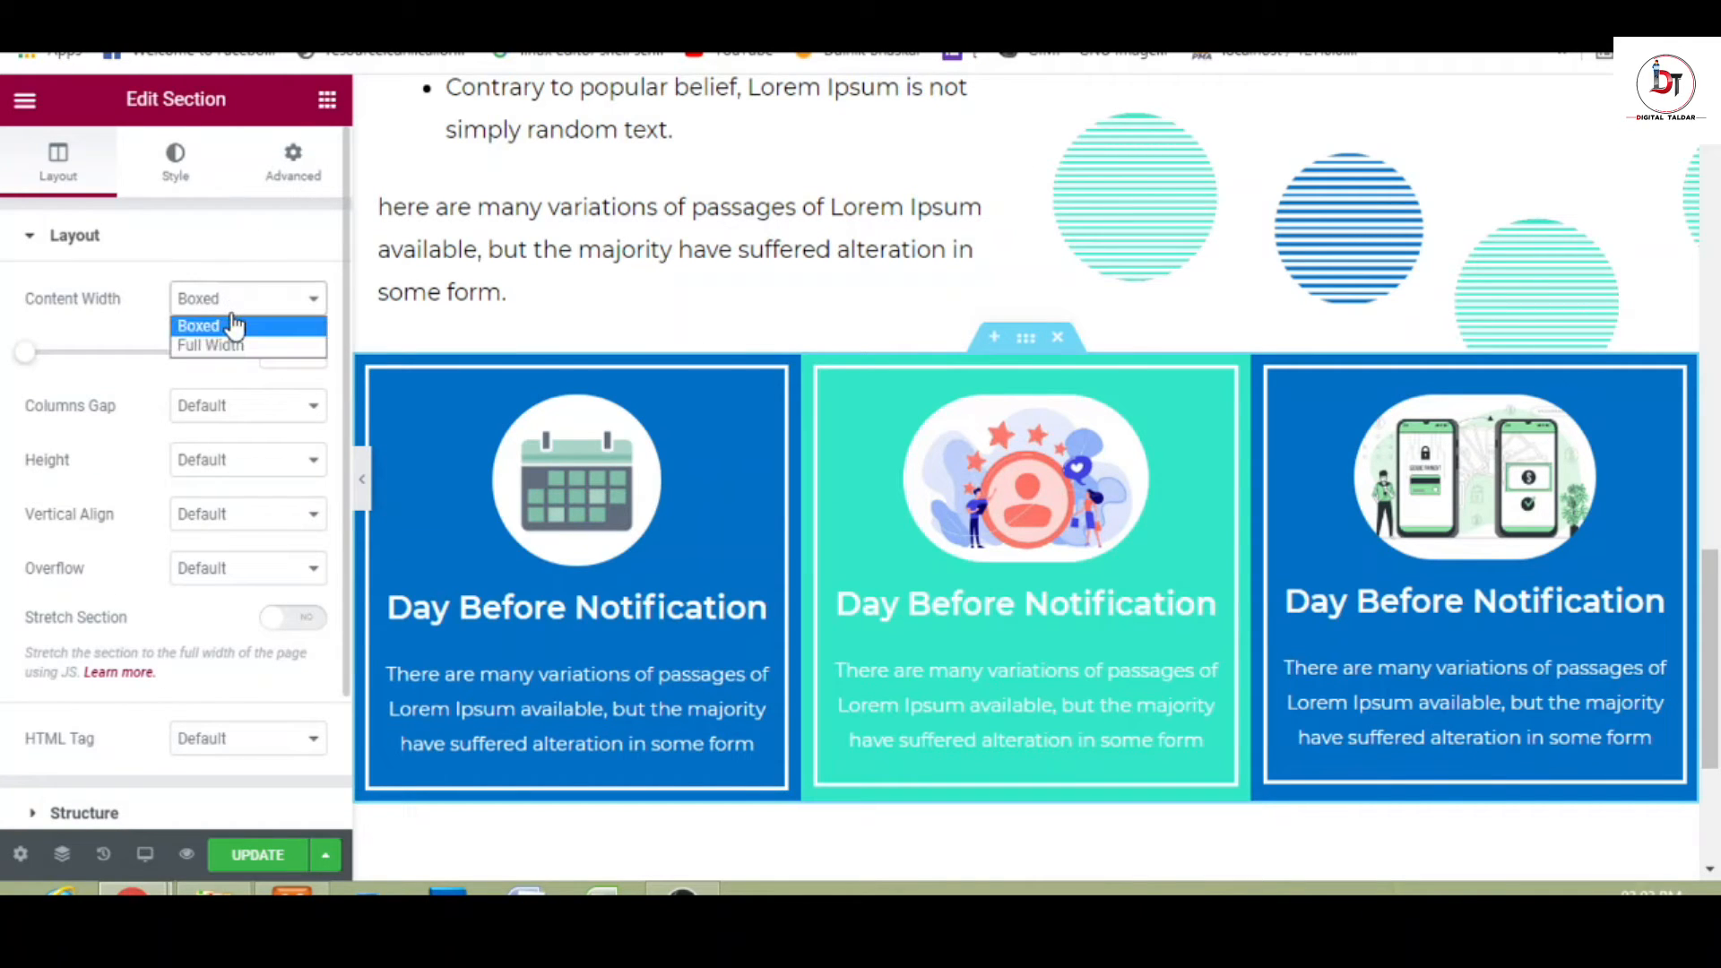
pyautogui.click(235, 347)
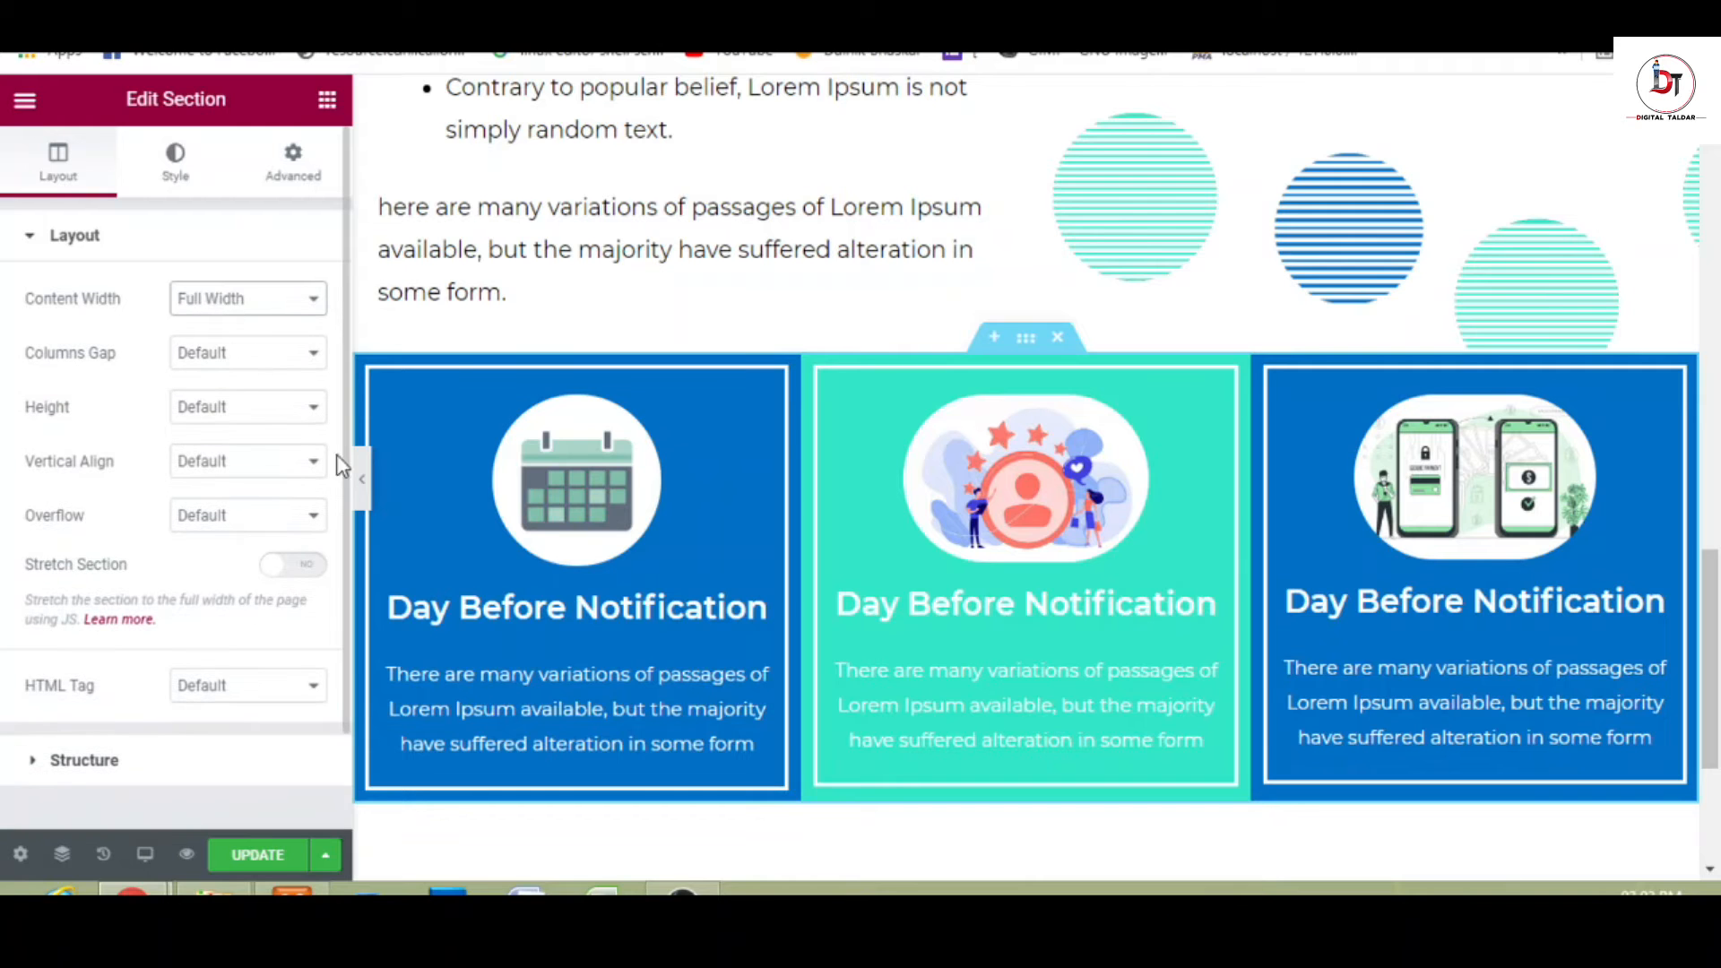
pyautogui.click(366, 481)
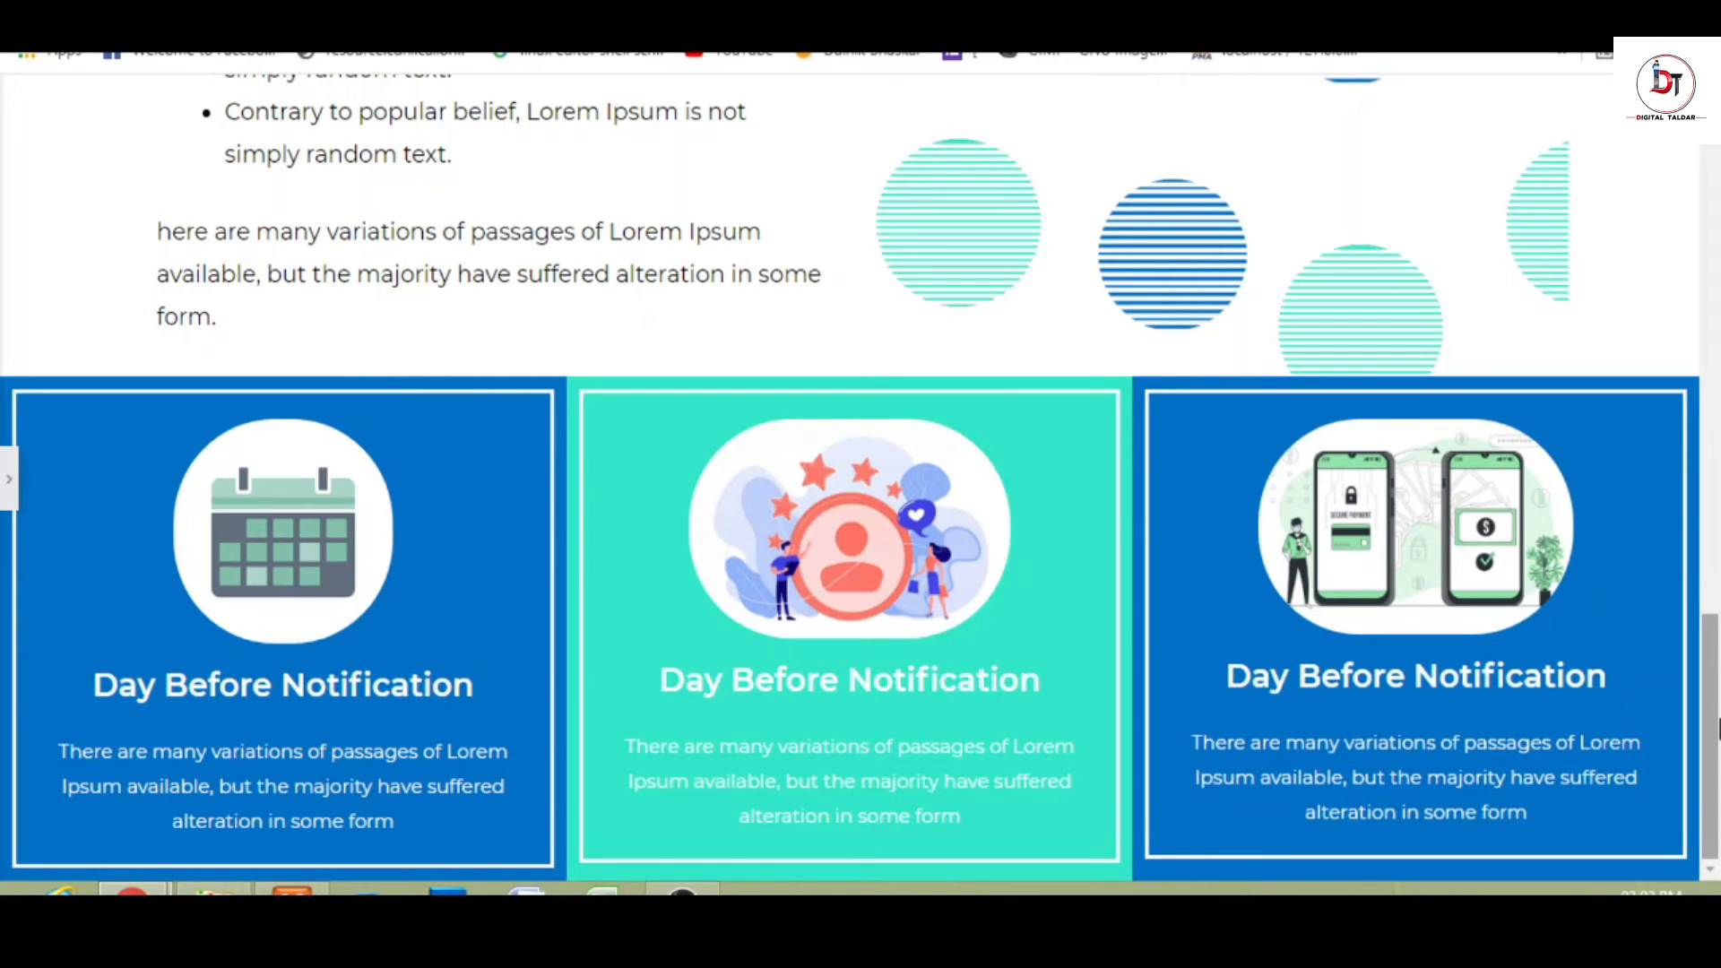
pyautogui.moveTo(1716, 727)
pyautogui.mouseDown()
pyautogui.moveTo(1716, 231)
pyautogui.moveTo(1716, 699)
pyautogui.mouseUp()
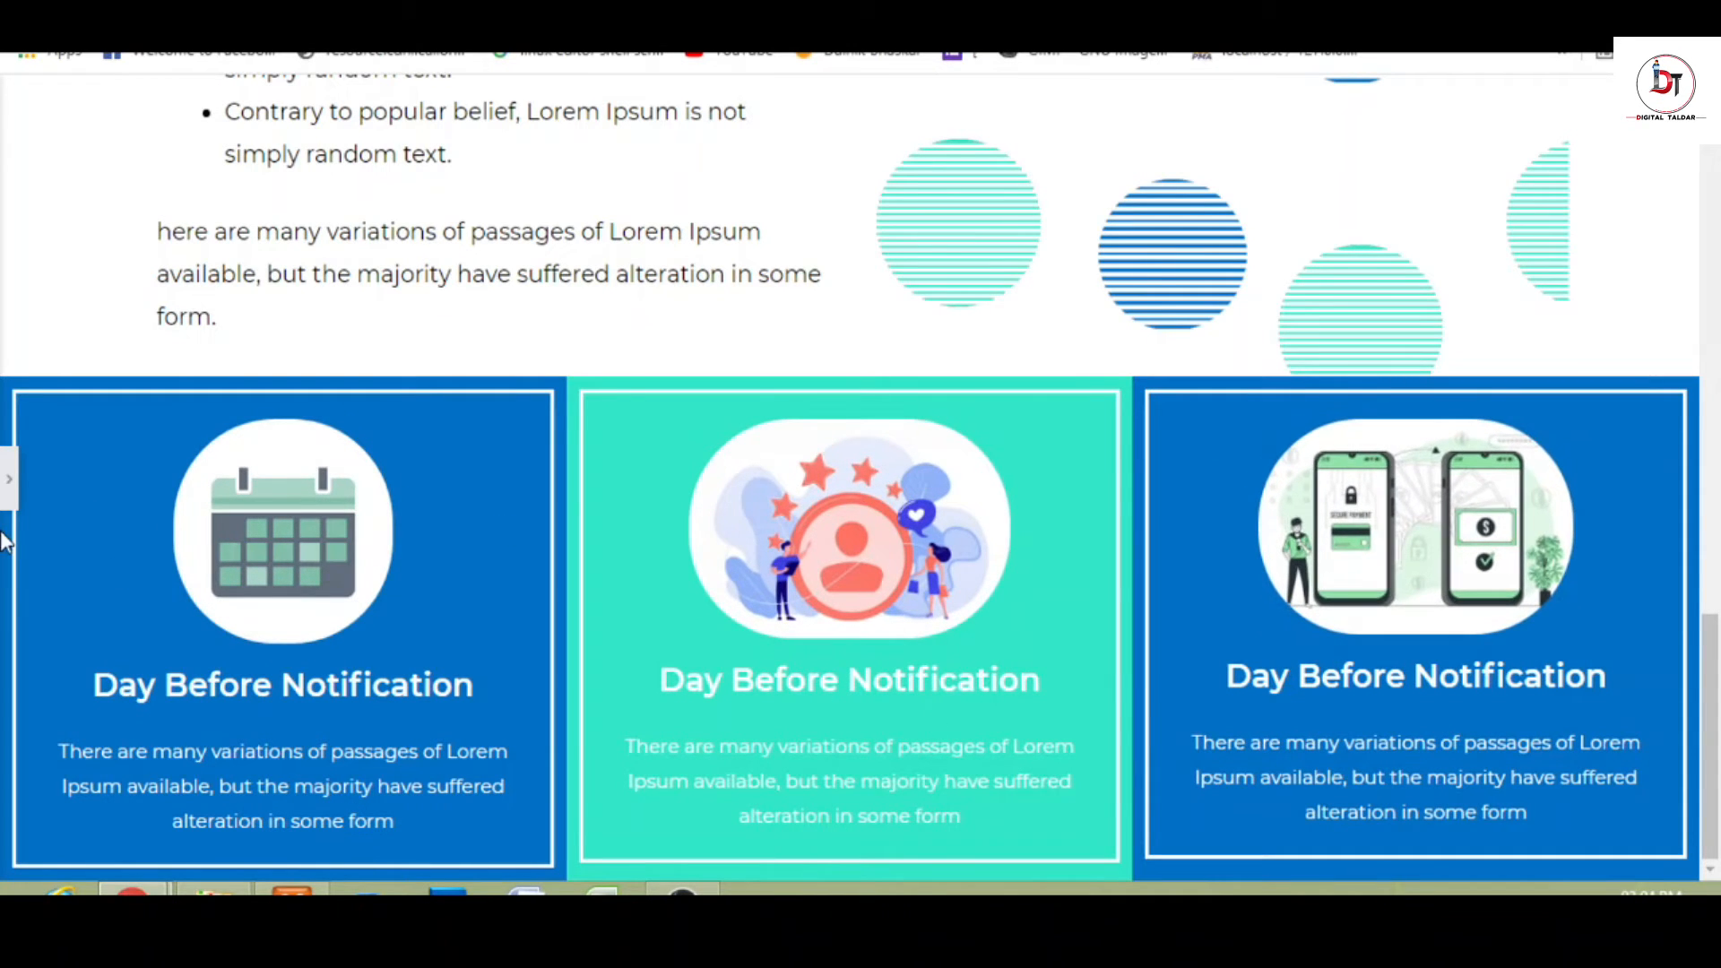
pyautogui.click(11, 482)
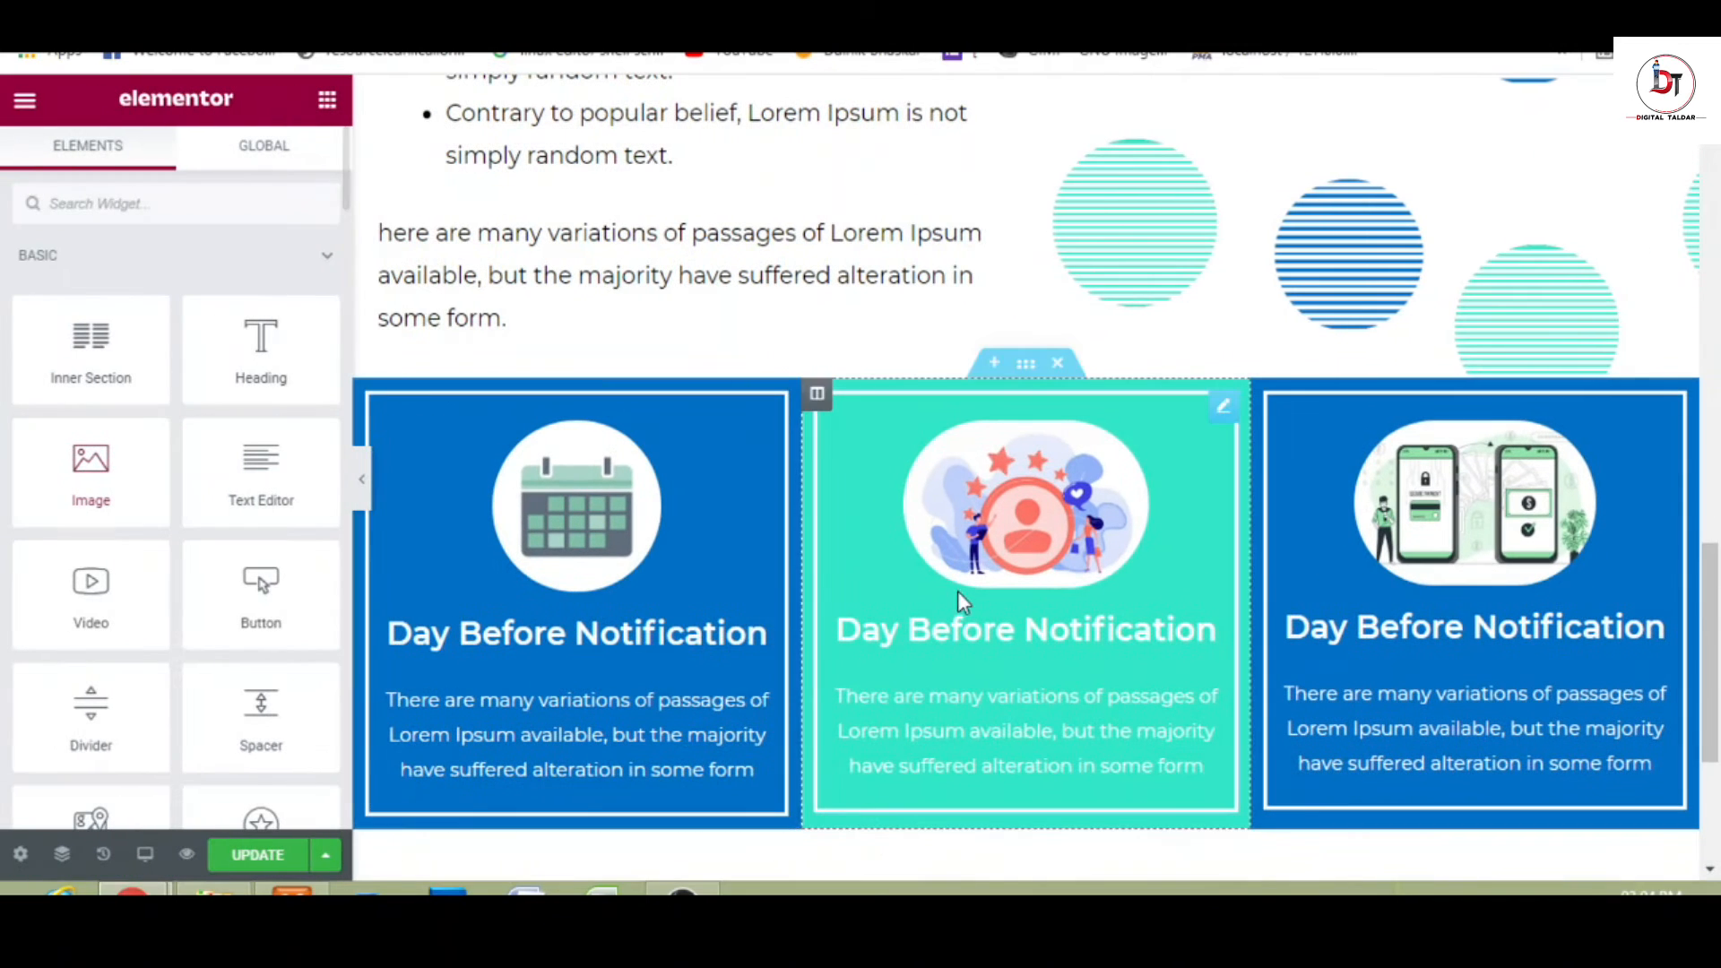
# - Add a new section with two equal columns below the row of image boxes
pyautogui.moveTo(1712, 578); pyautogui.dragTo(1719, 590)
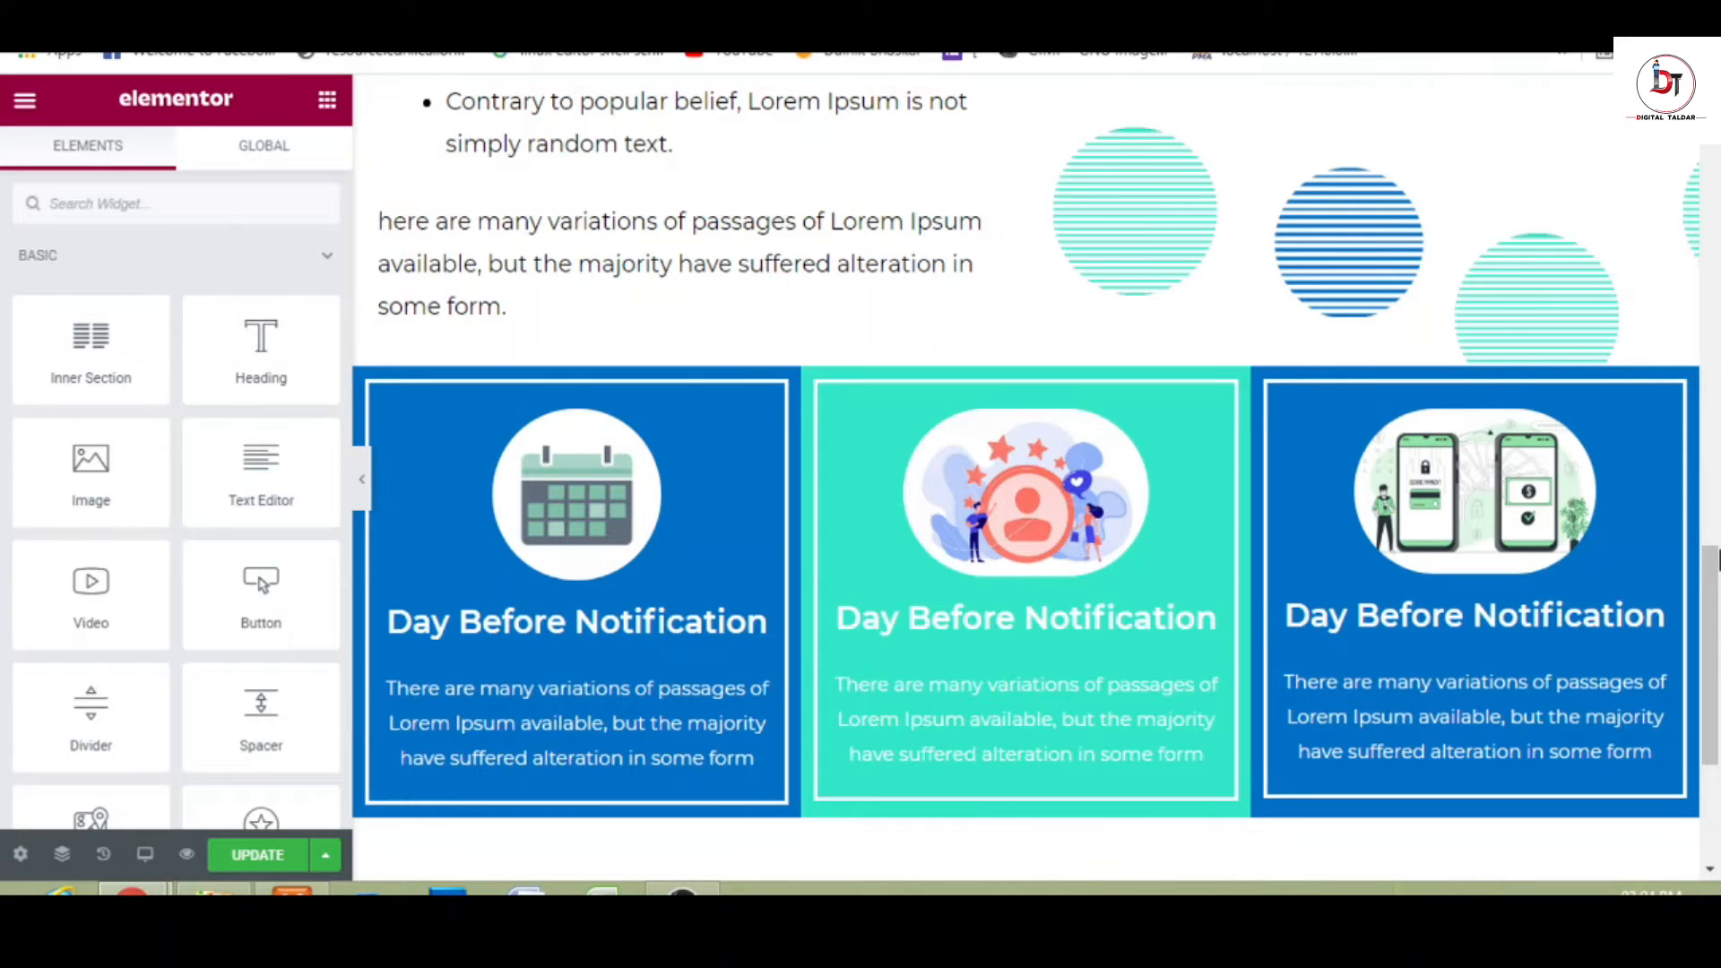
pyautogui.moveTo(1716, 560); pyautogui.dragTo(1716, 672)
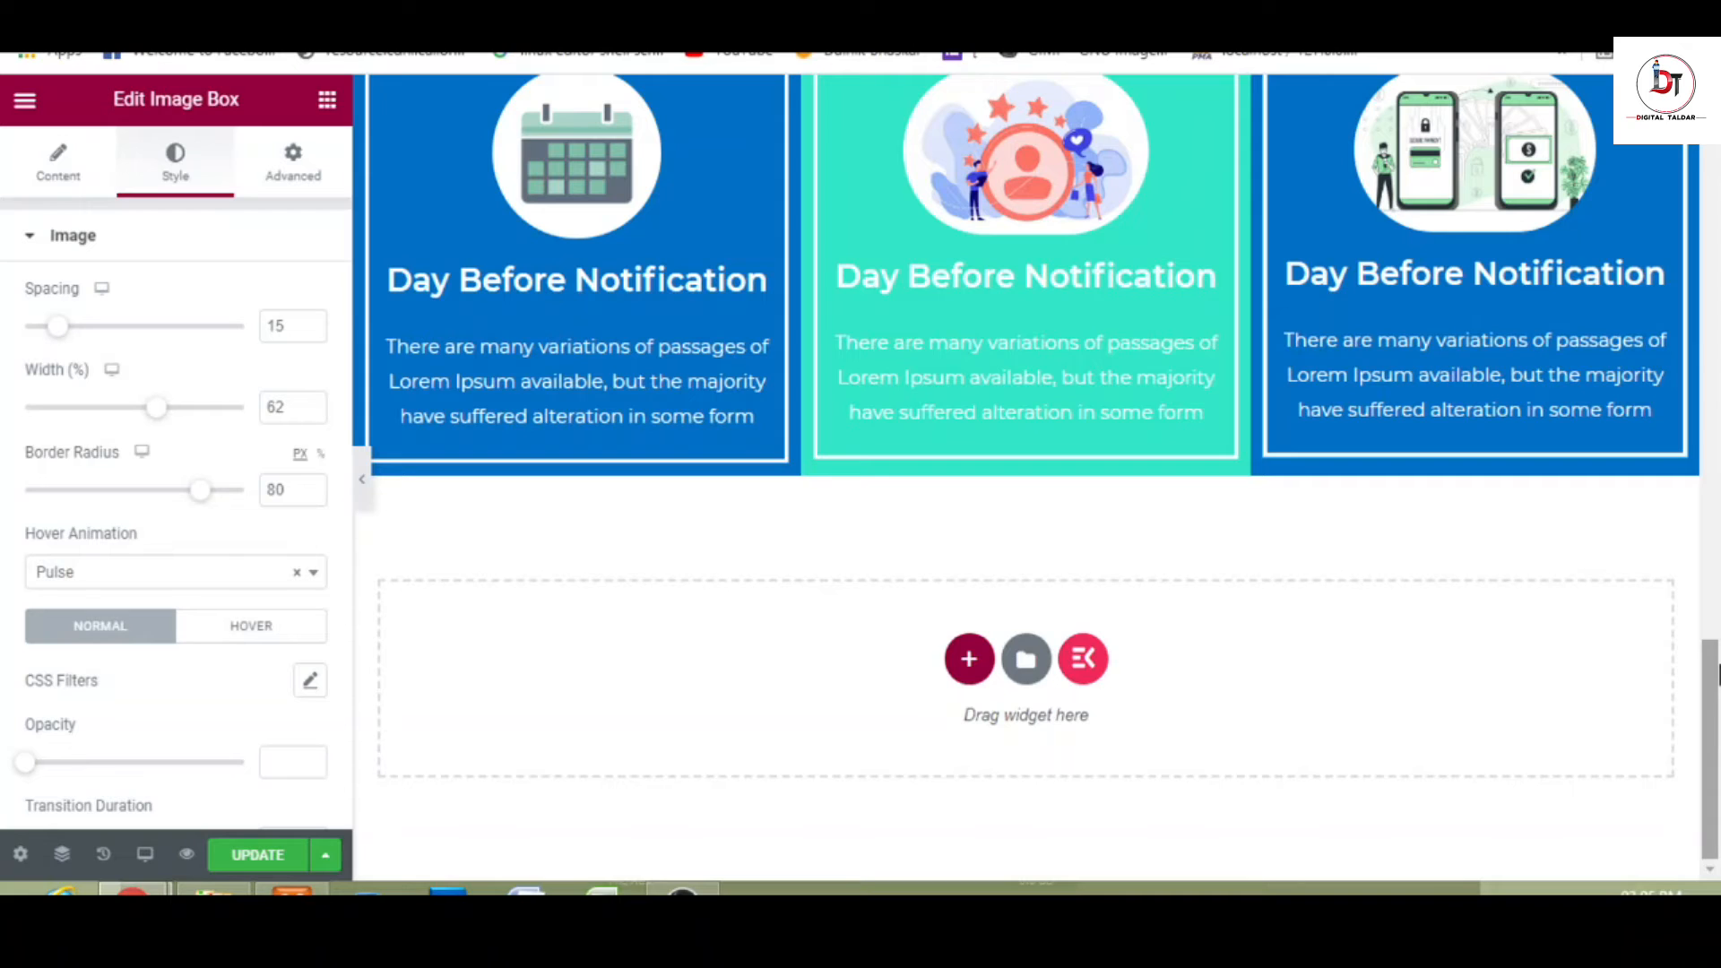
pyautogui.click(977, 674)
pyautogui.click(804, 722)
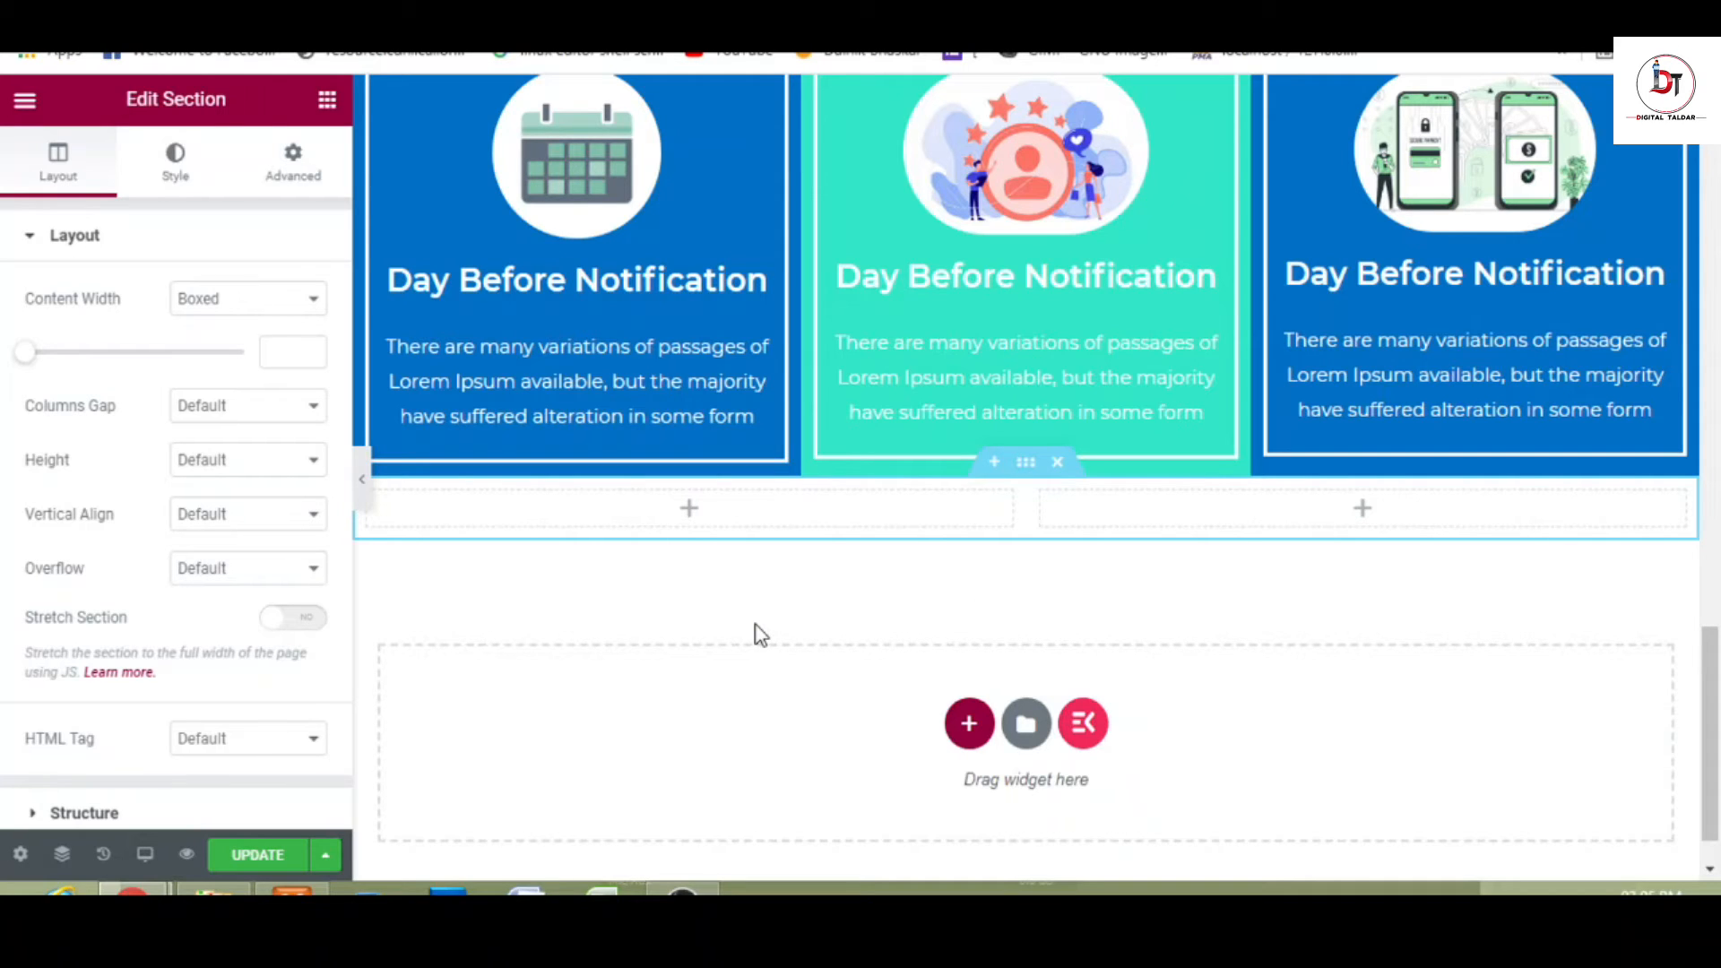
# - Place Heading and Image widgets in the new section's left column and a Text Editor widget in its right column
pyautogui.click(328, 101)
pyautogui.moveTo(251, 342); pyautogui.dragTo(680, 513)
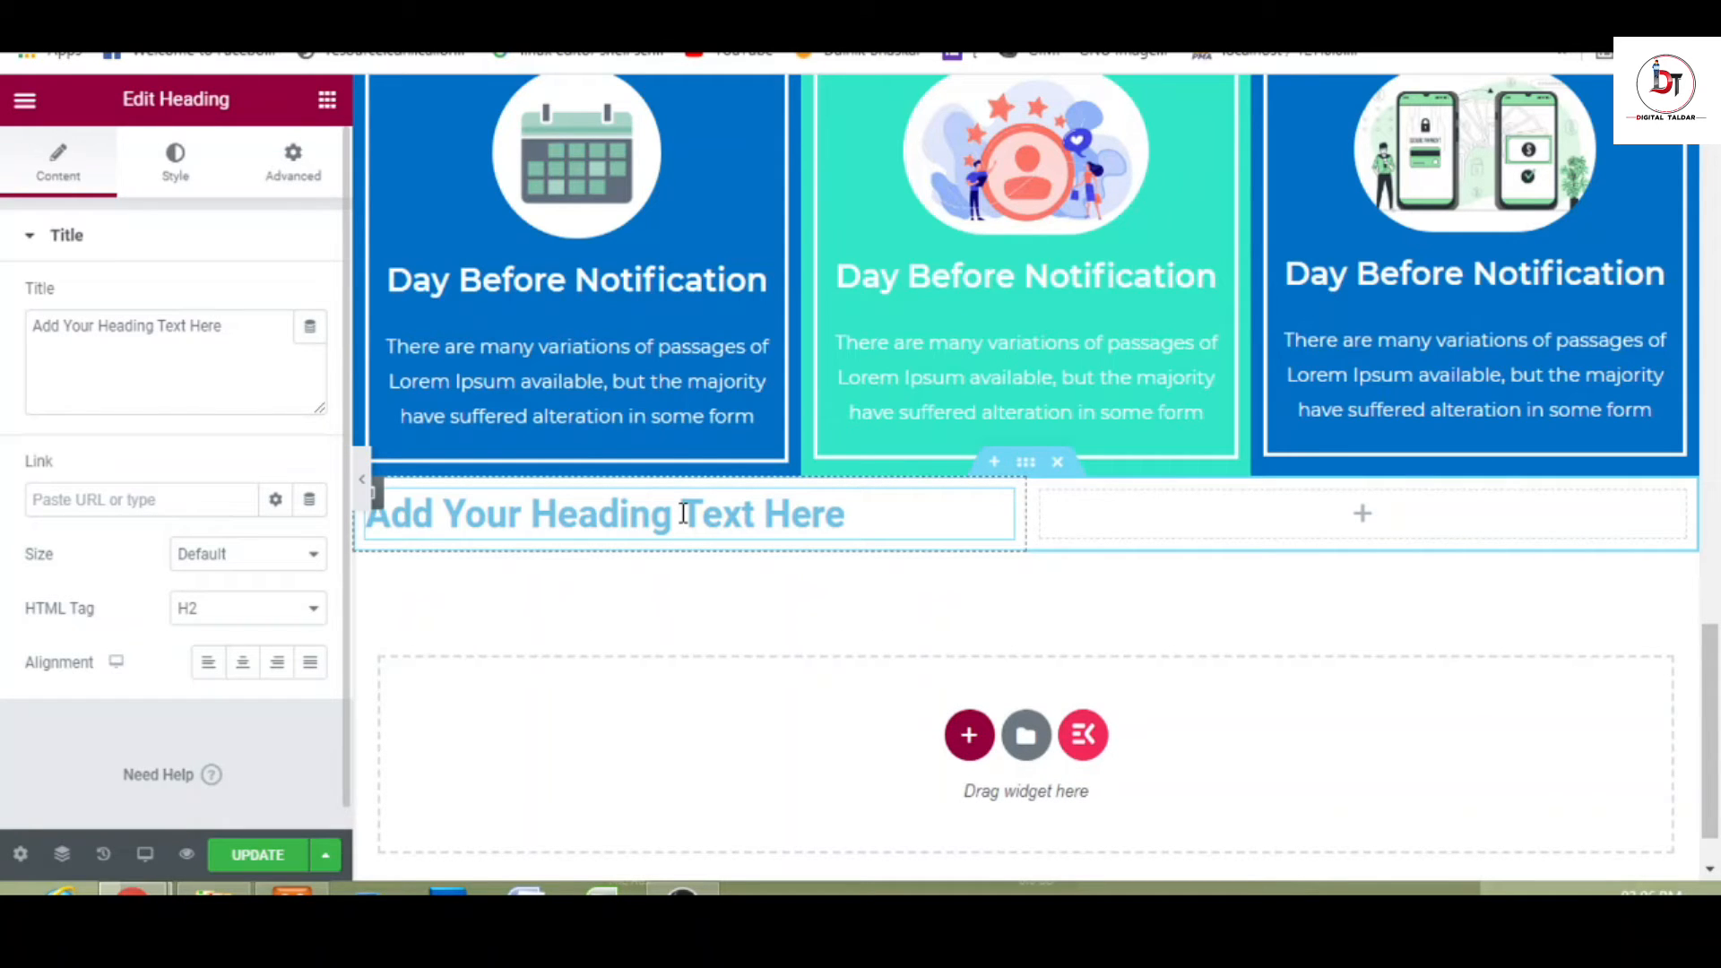
pyautogui.click(327, 99)
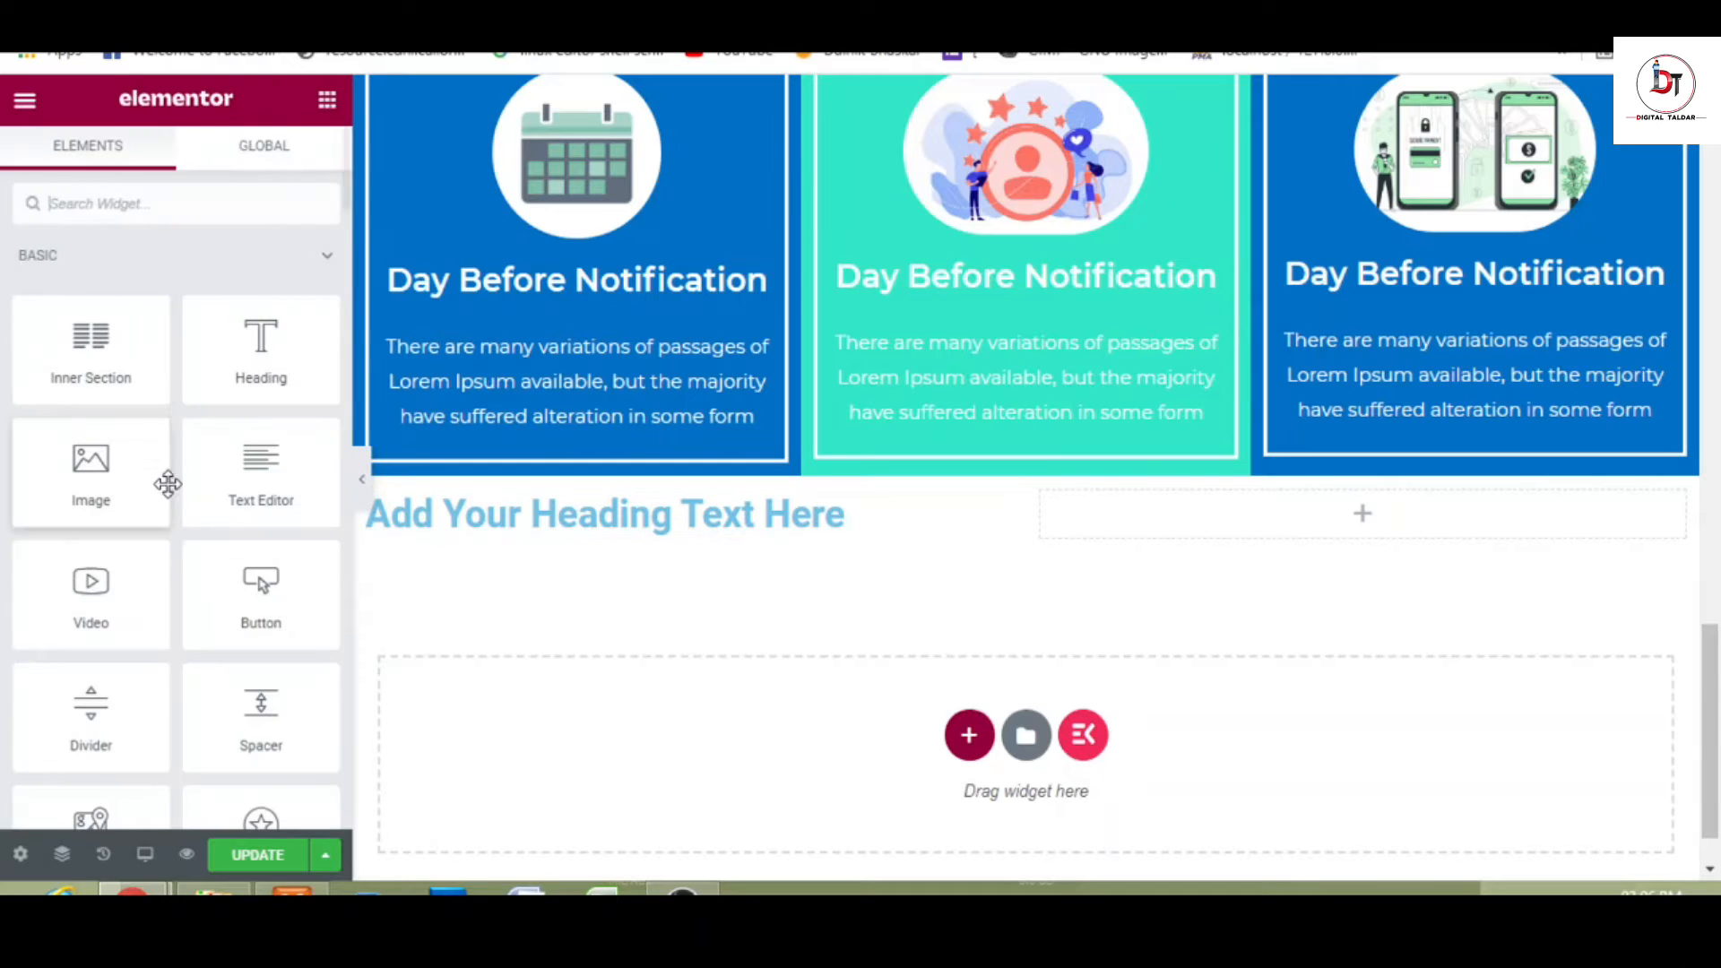
pyautogui.moveTo(77, 460); pyautogui.dragTo(561, 541)
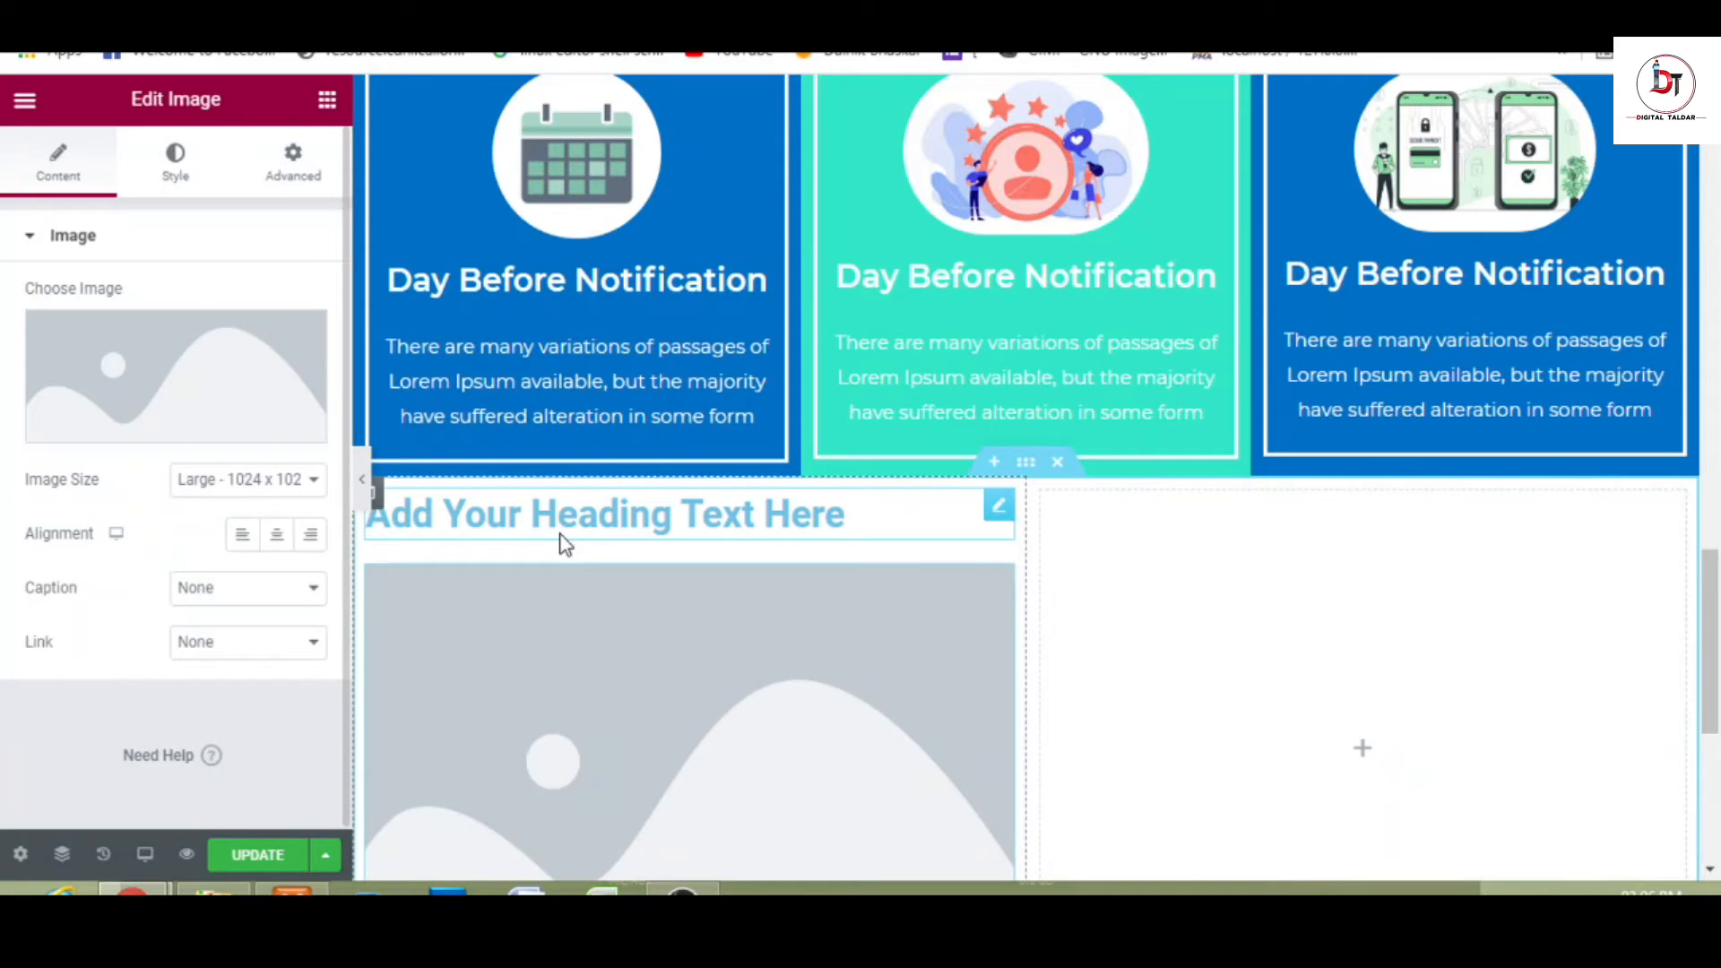
pyautogui.click(324, 102)
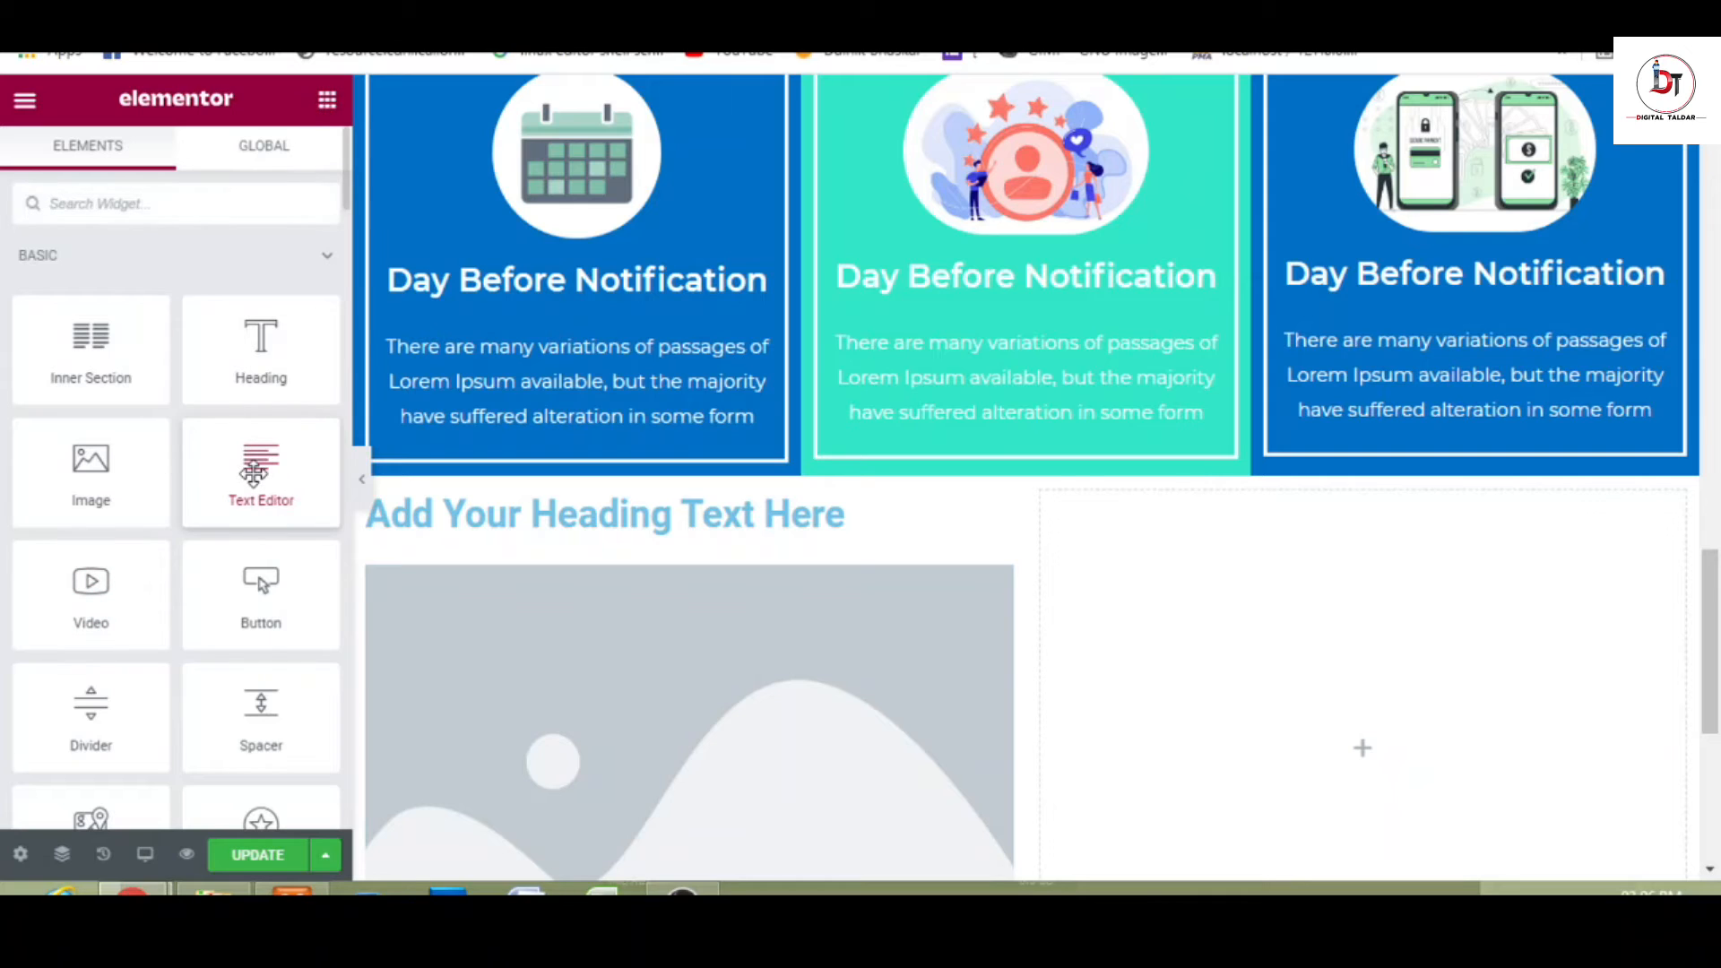
pyautogui.moveTo(254, 473); pyautogui.dragTo(1345, 691)
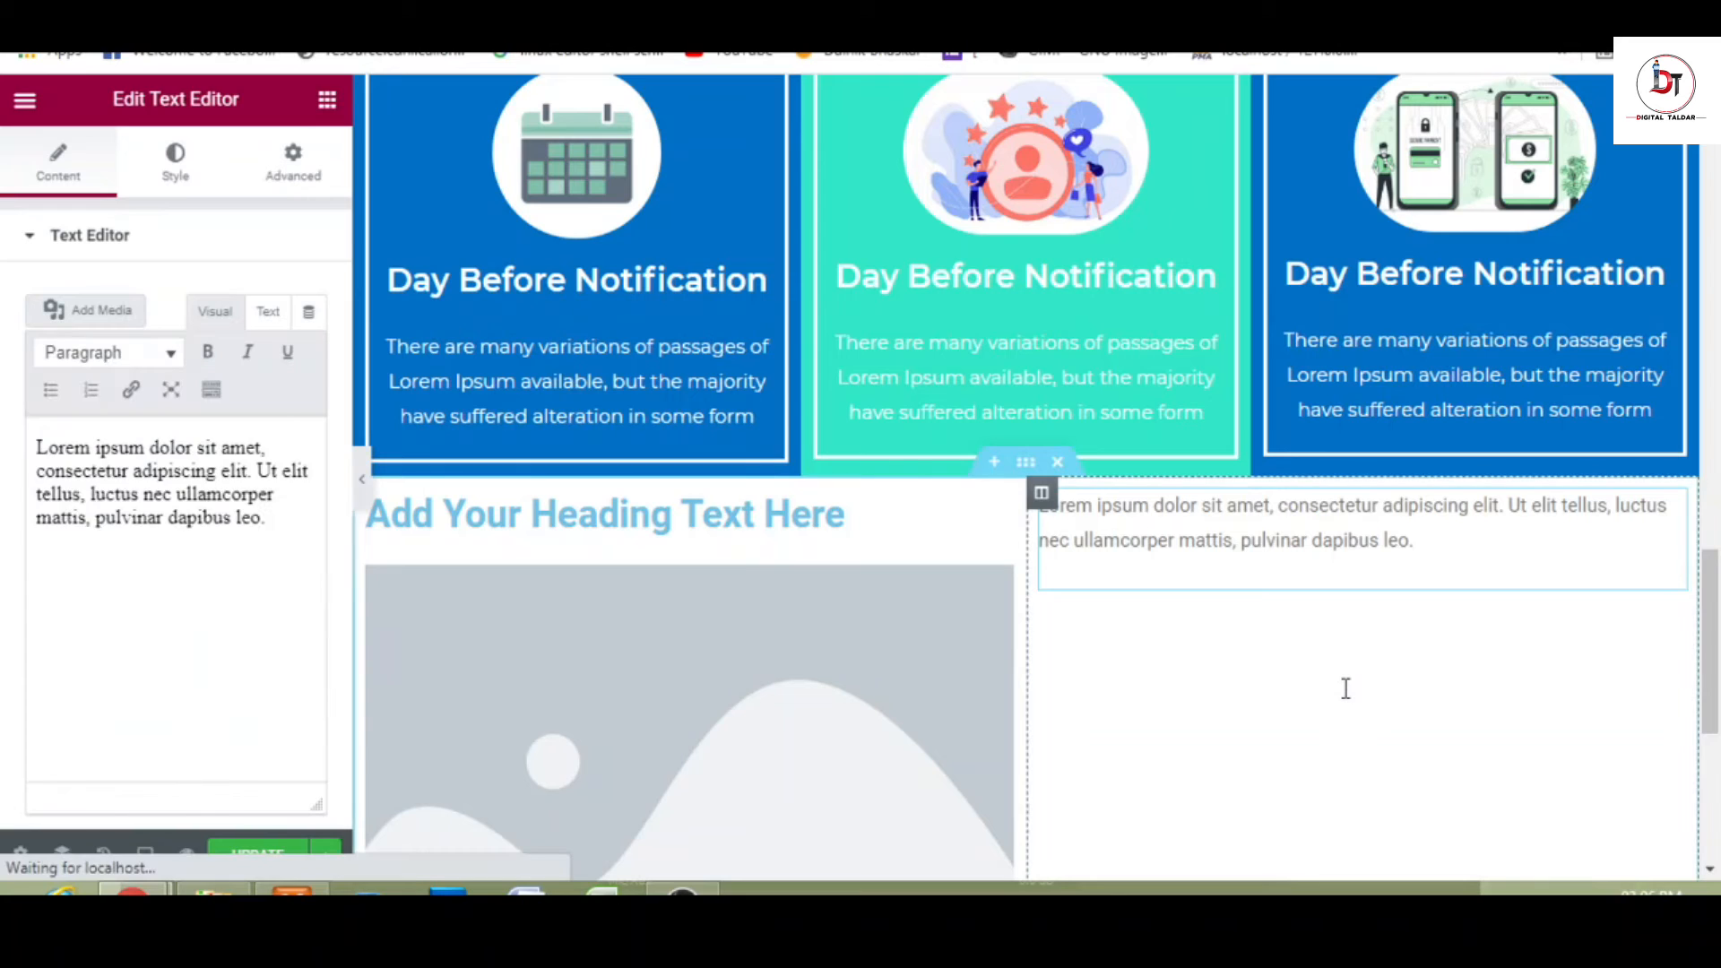
# - Replace the placeholder title of the new heading with "How It Works:"
pyautogui.scroll(-3, 1709, 638)
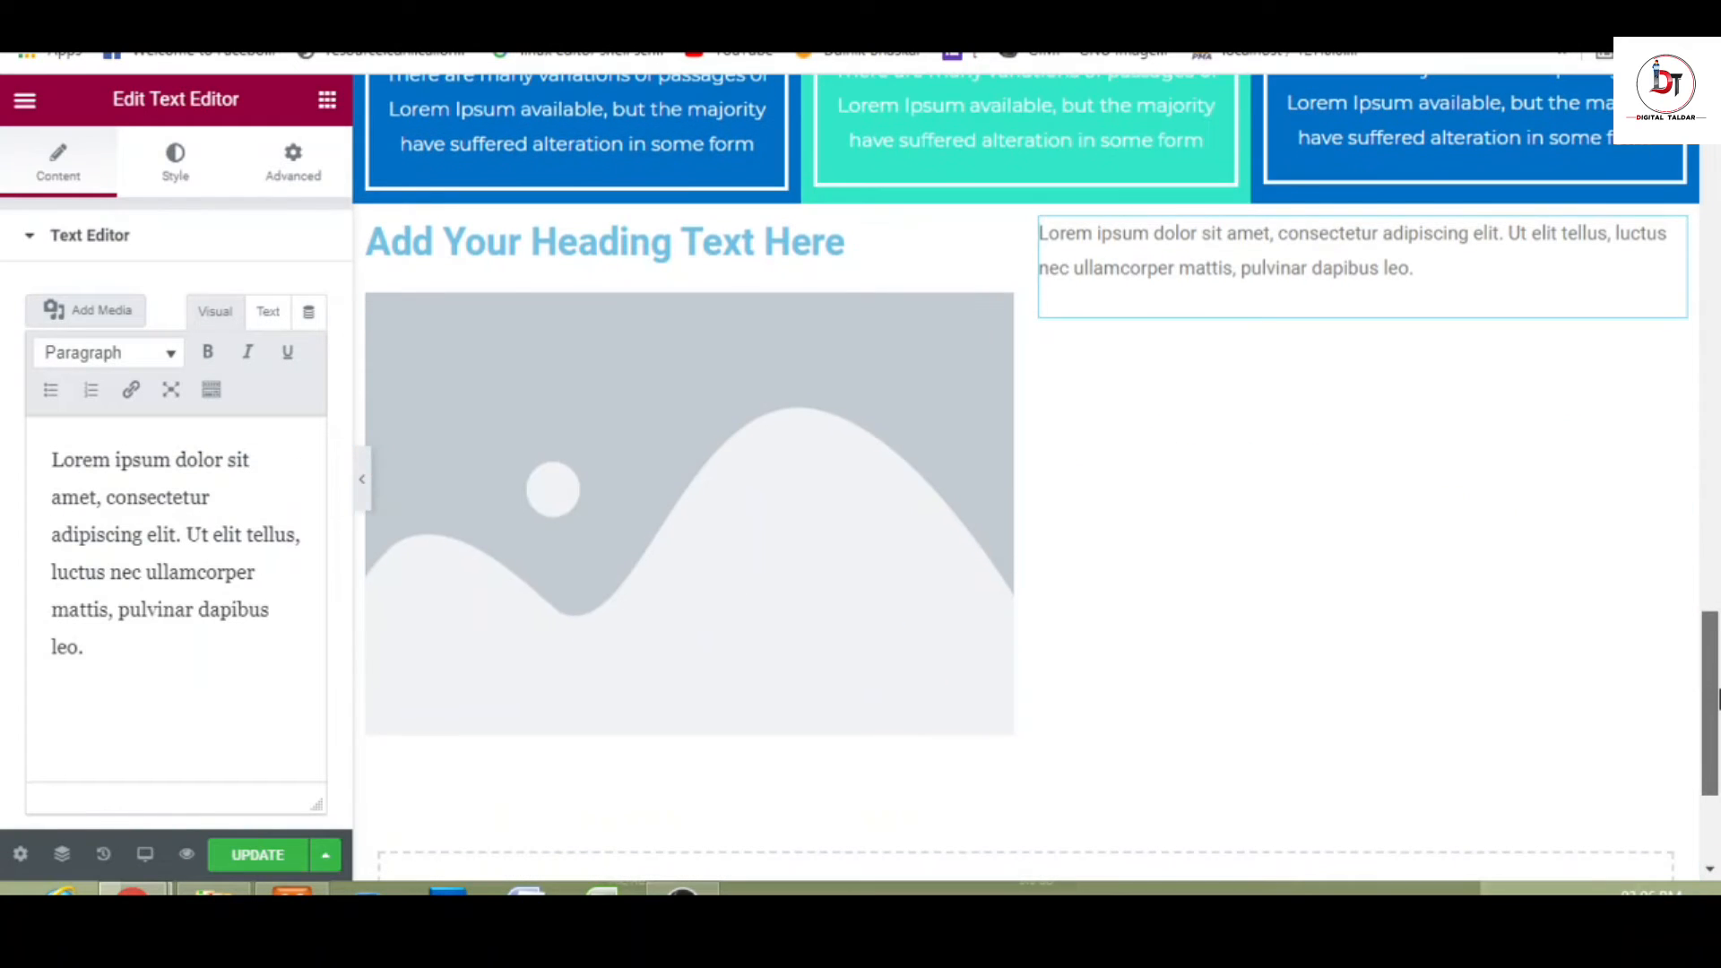
pyautogui.click(665, 236)
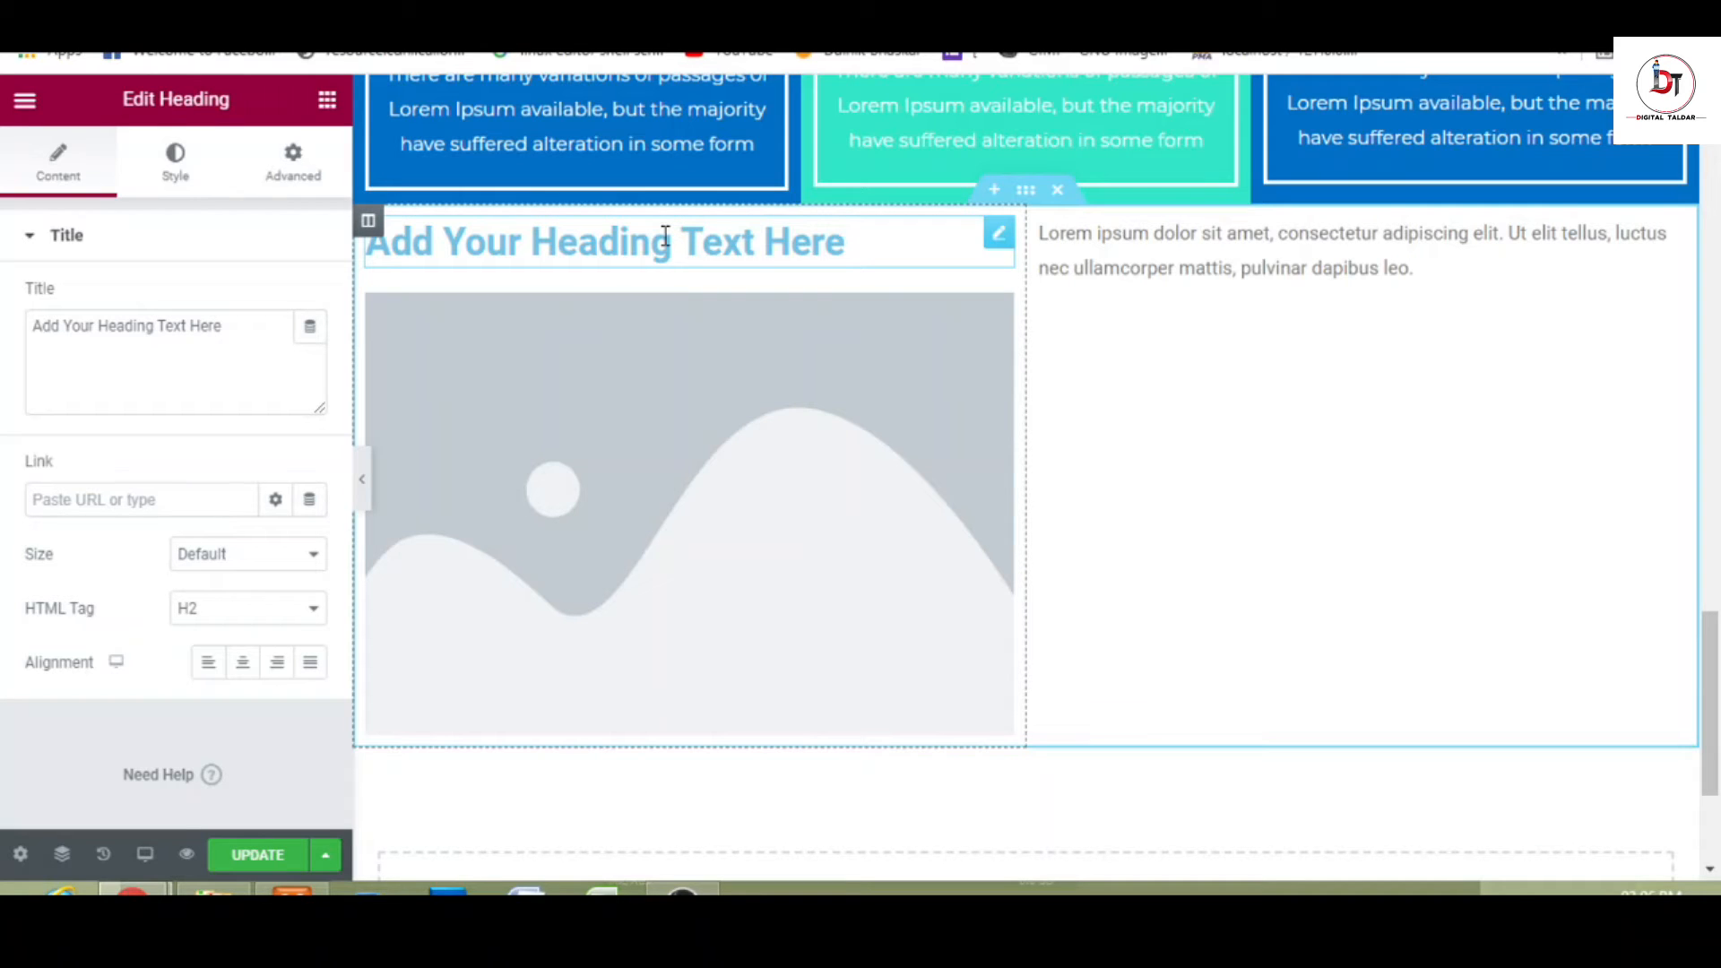
pyautogui.click(193, 376)
pyautogui.hotkey('ctrl', 'a')
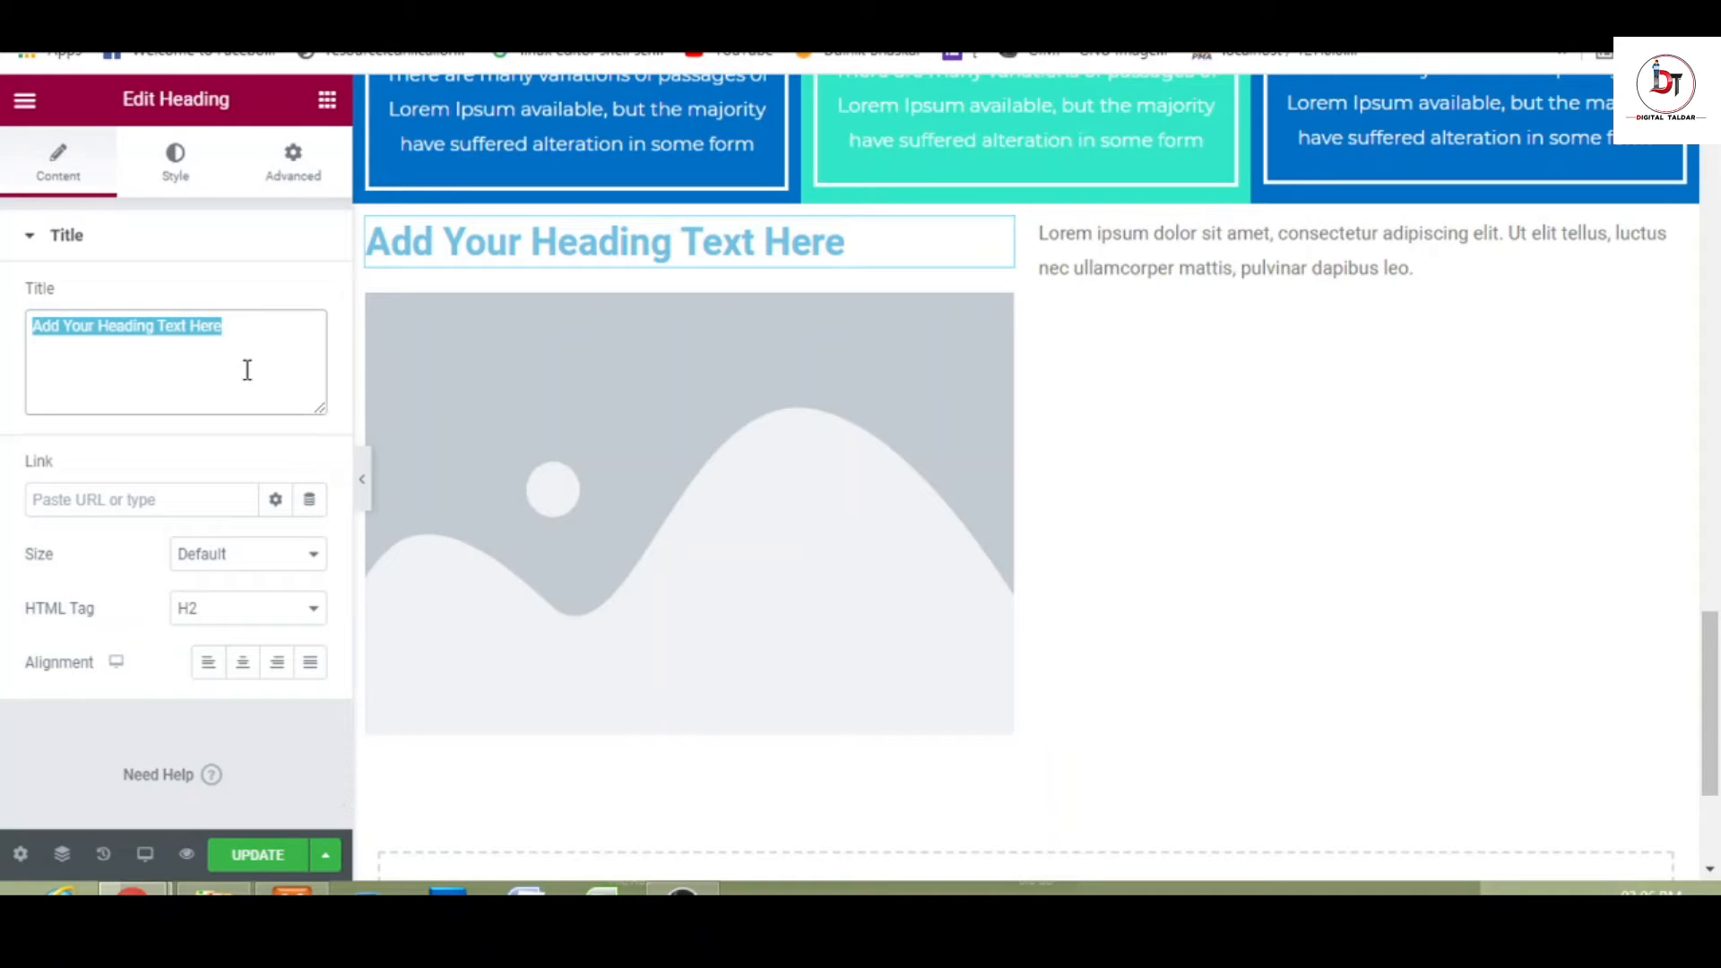
pyautogui.write('how it works:')
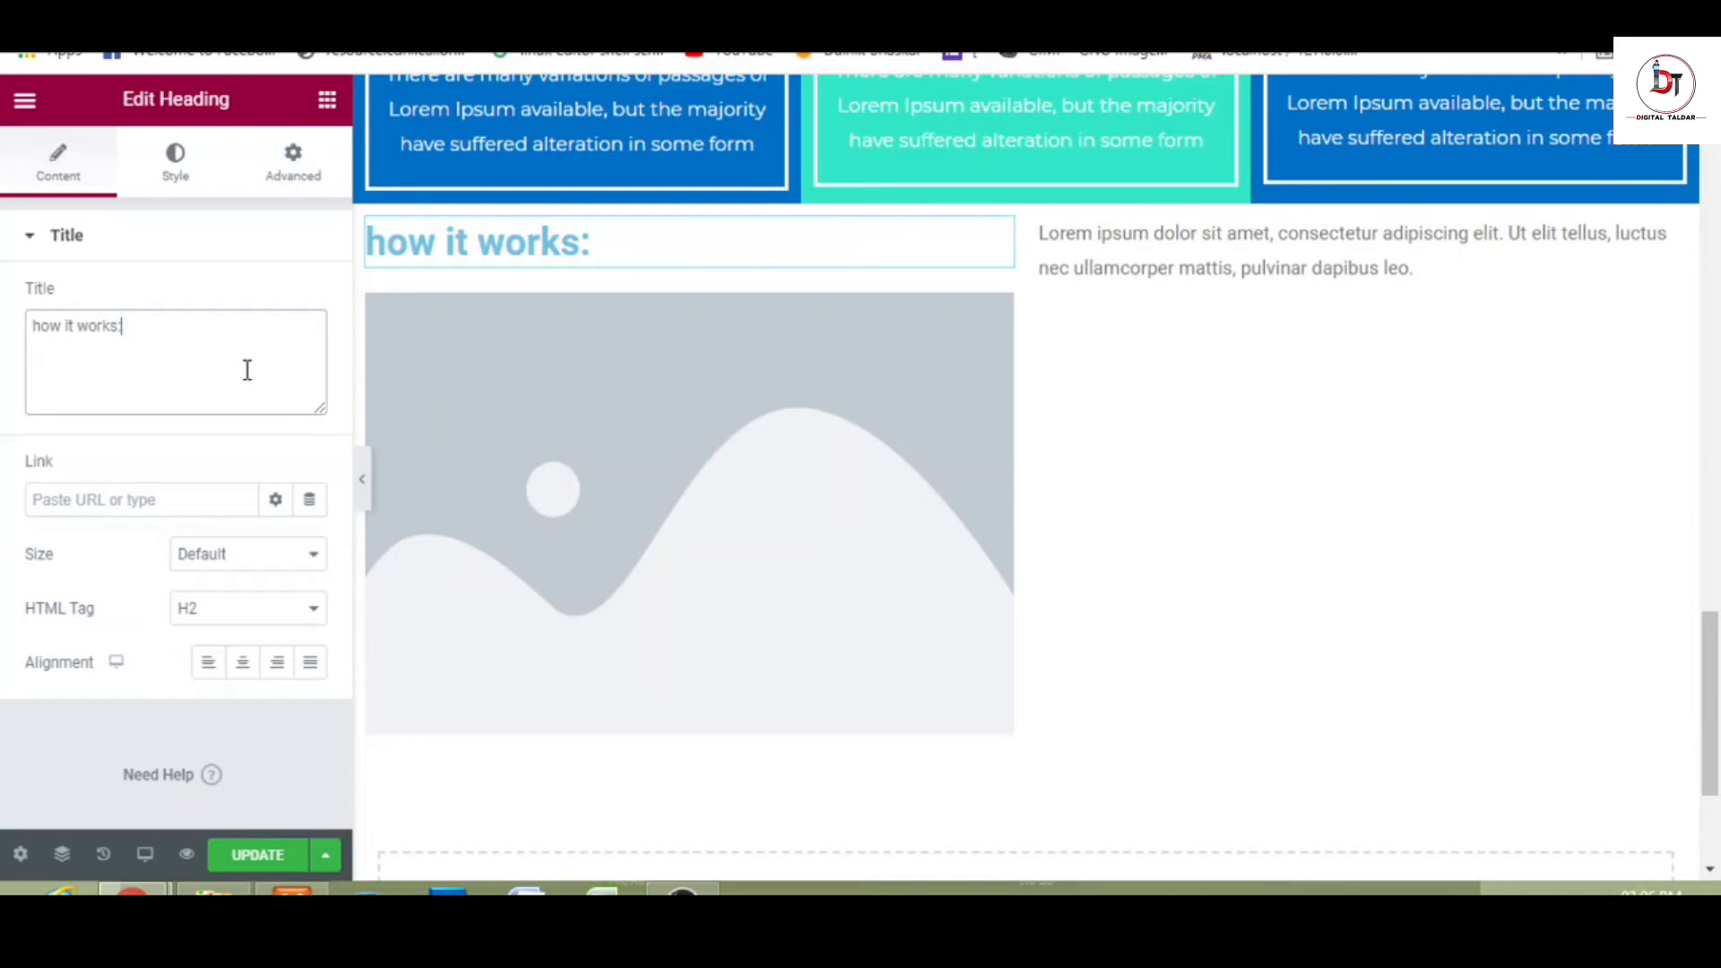
pyautogui.click(41, 326)
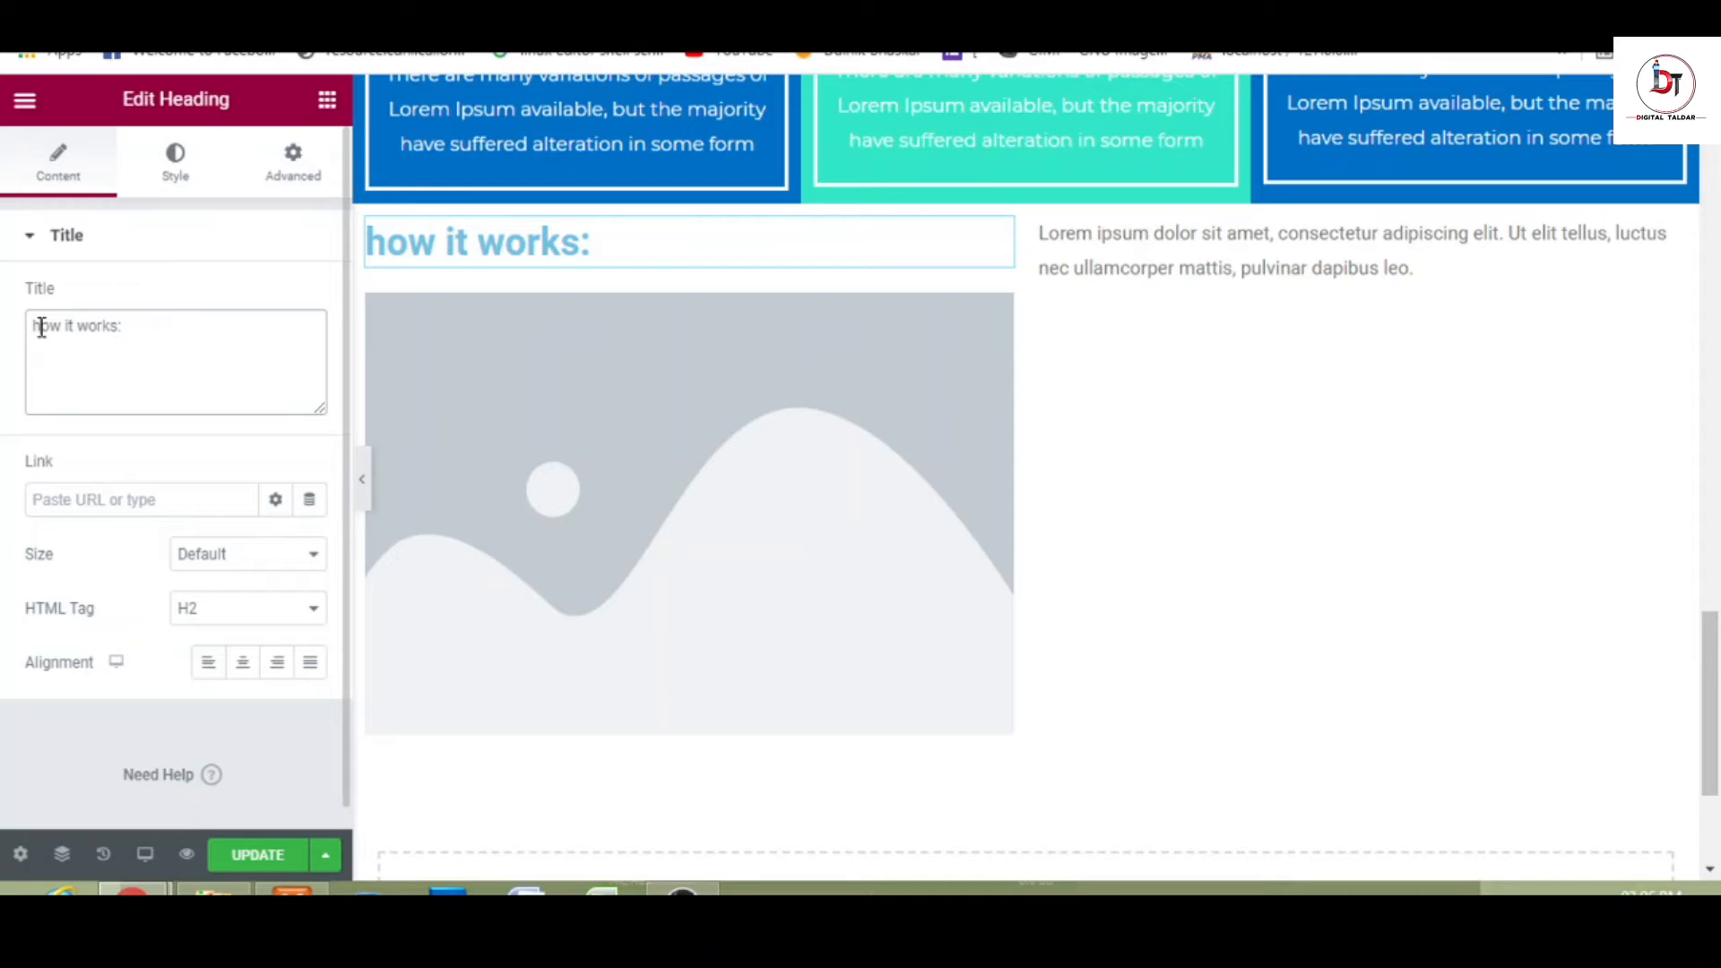
pyautogui.press('BackSpace')
pyautogui.write('H')
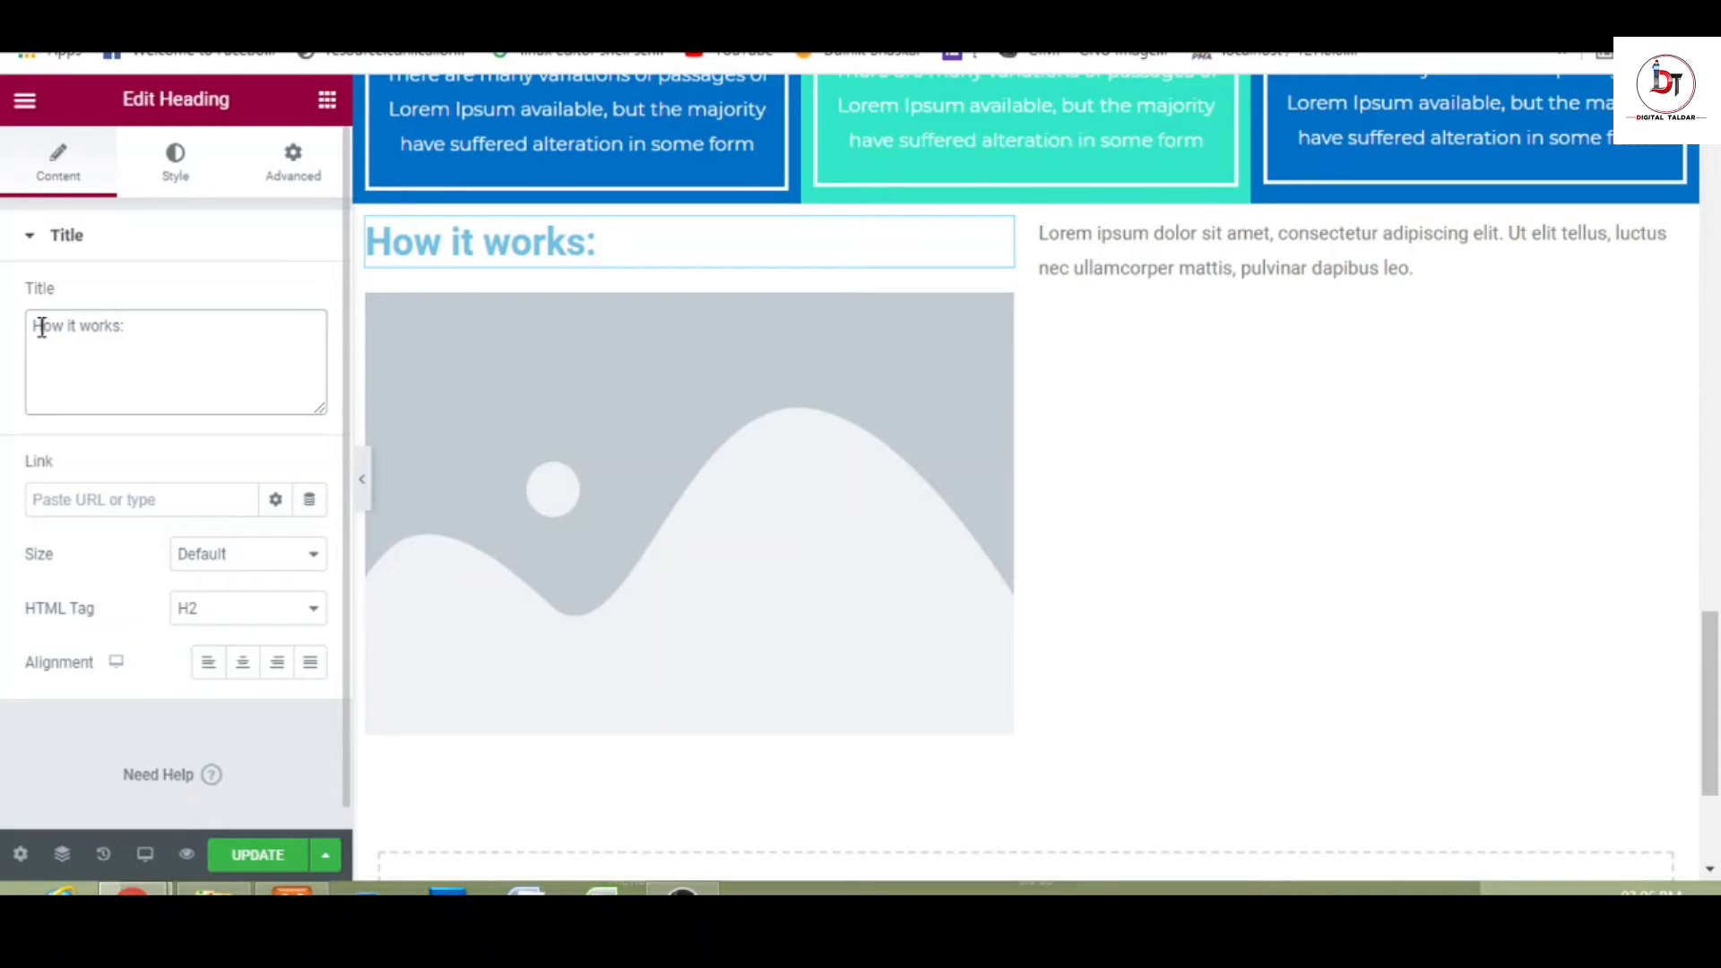
pyautogui.click(73, 326)
pyautogui.press('BackSpace')
pyautogui.write('I')
pyautogui.click(95, 326)
pyautogui.press('BackSpace')
pyautogui.write('W')
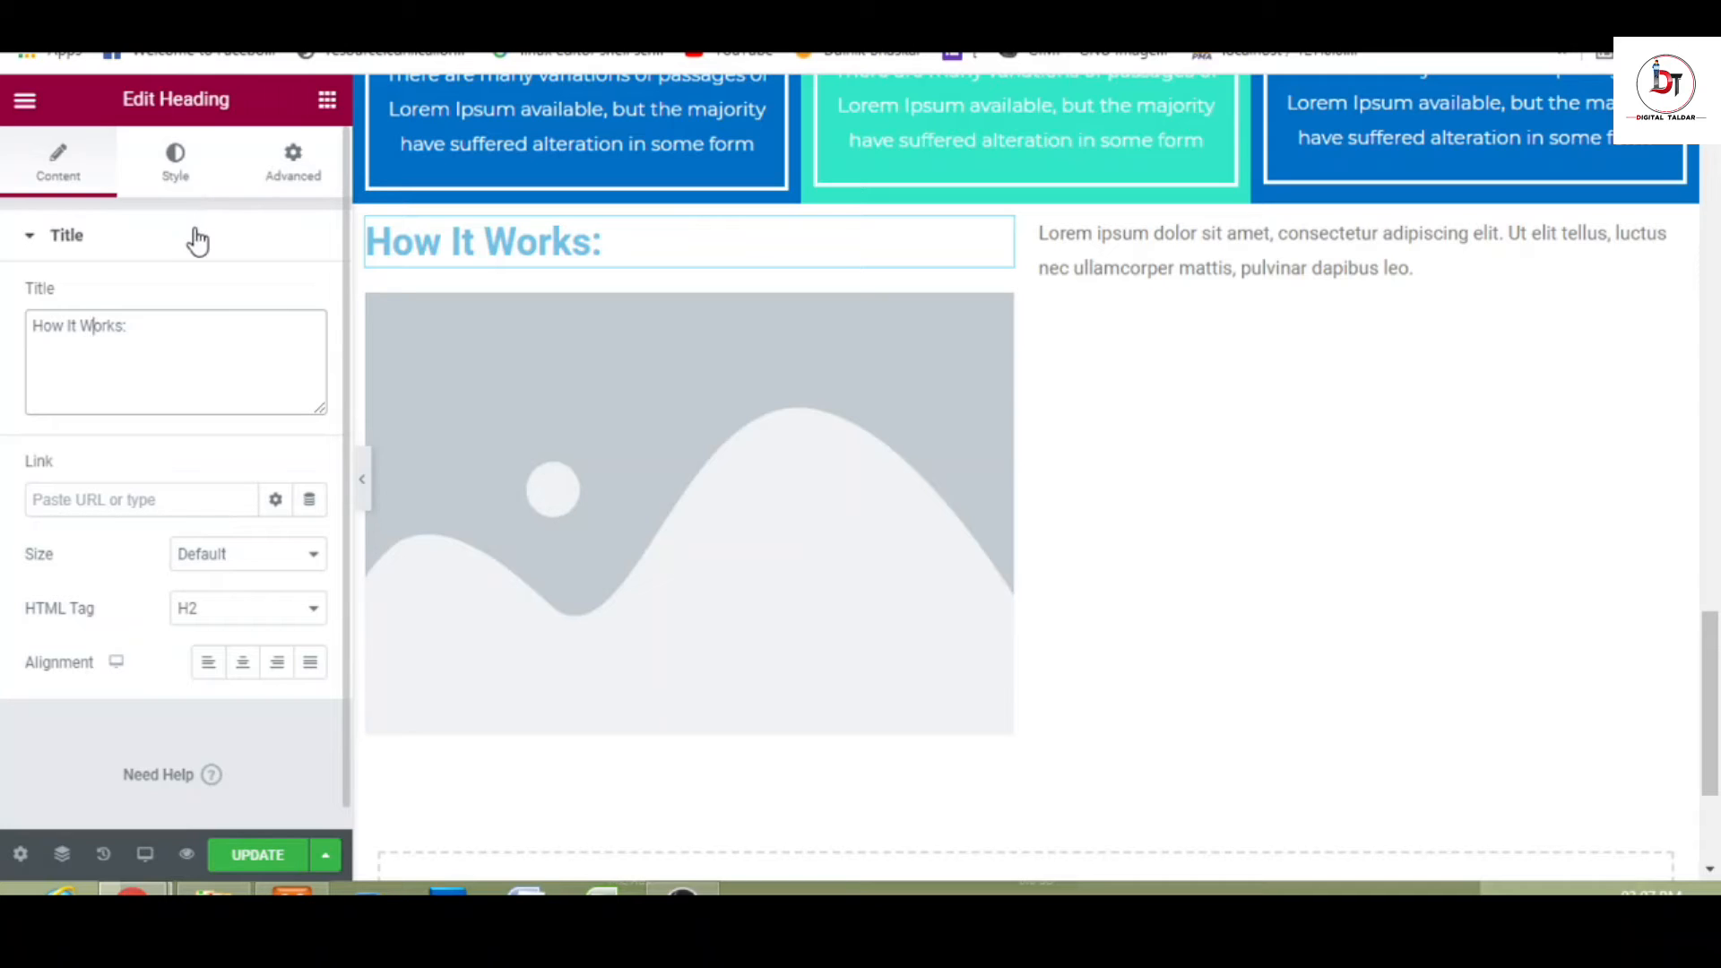
# - Set the "How It Works:" heading's text color to blue 016fc5, copied from the browser color picker's history
pyautogui.click(174, 173)
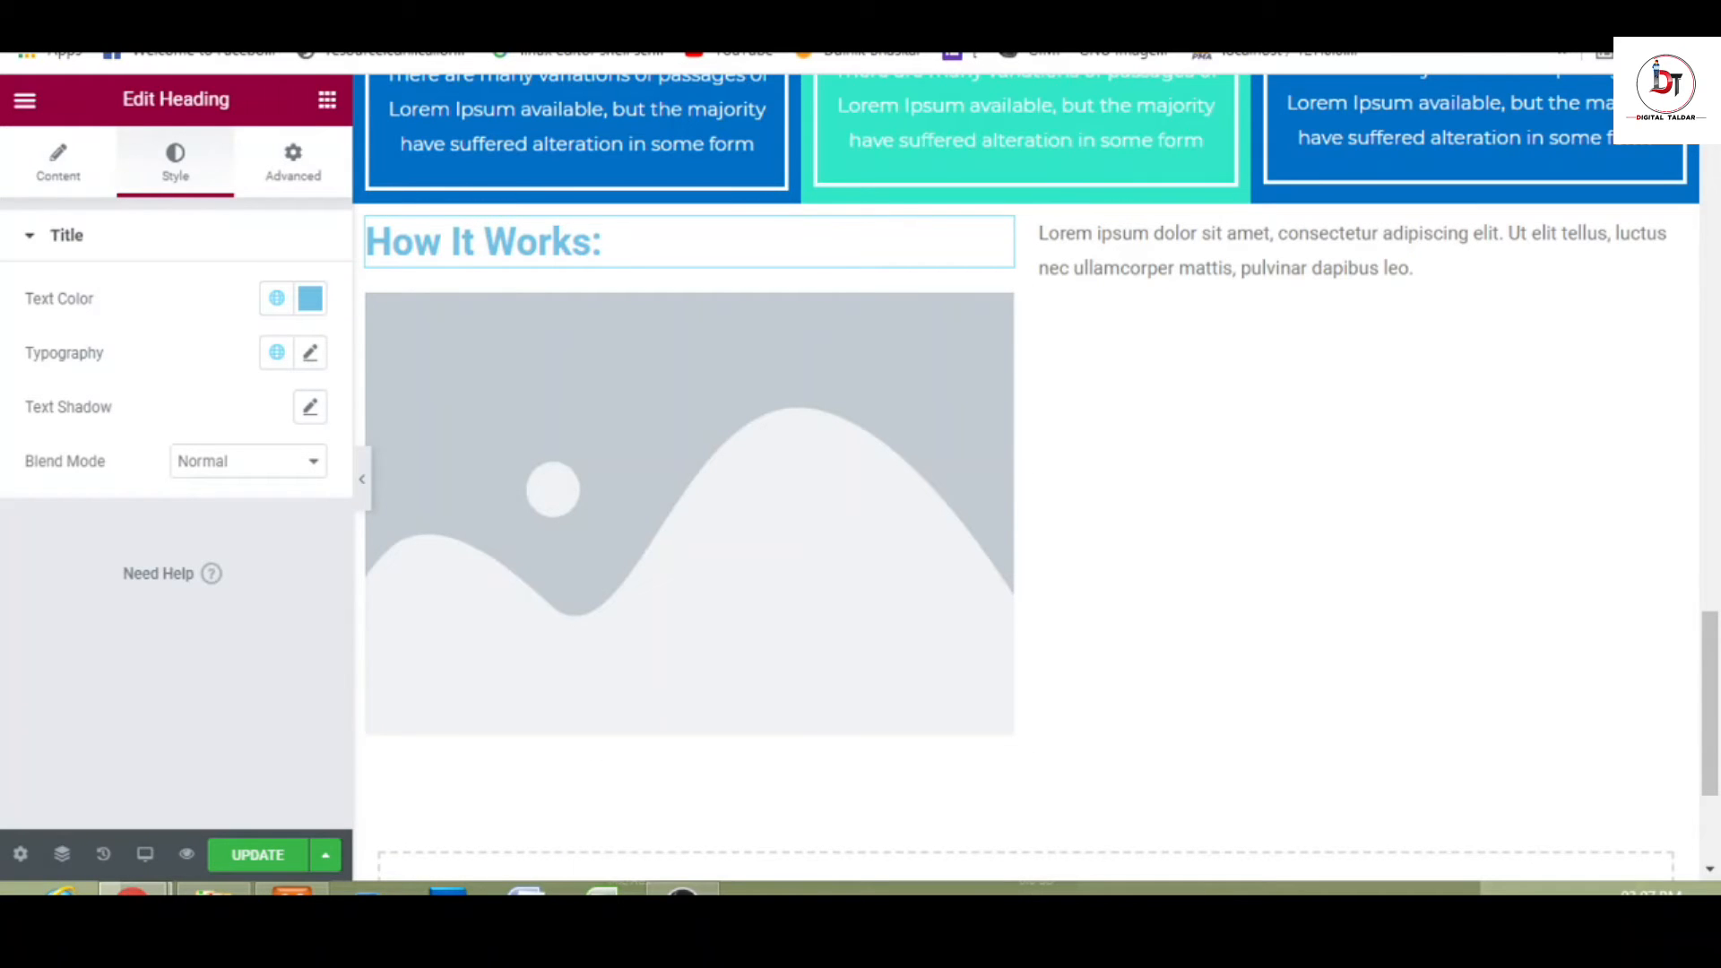
pyautogui.click(1479, 36)
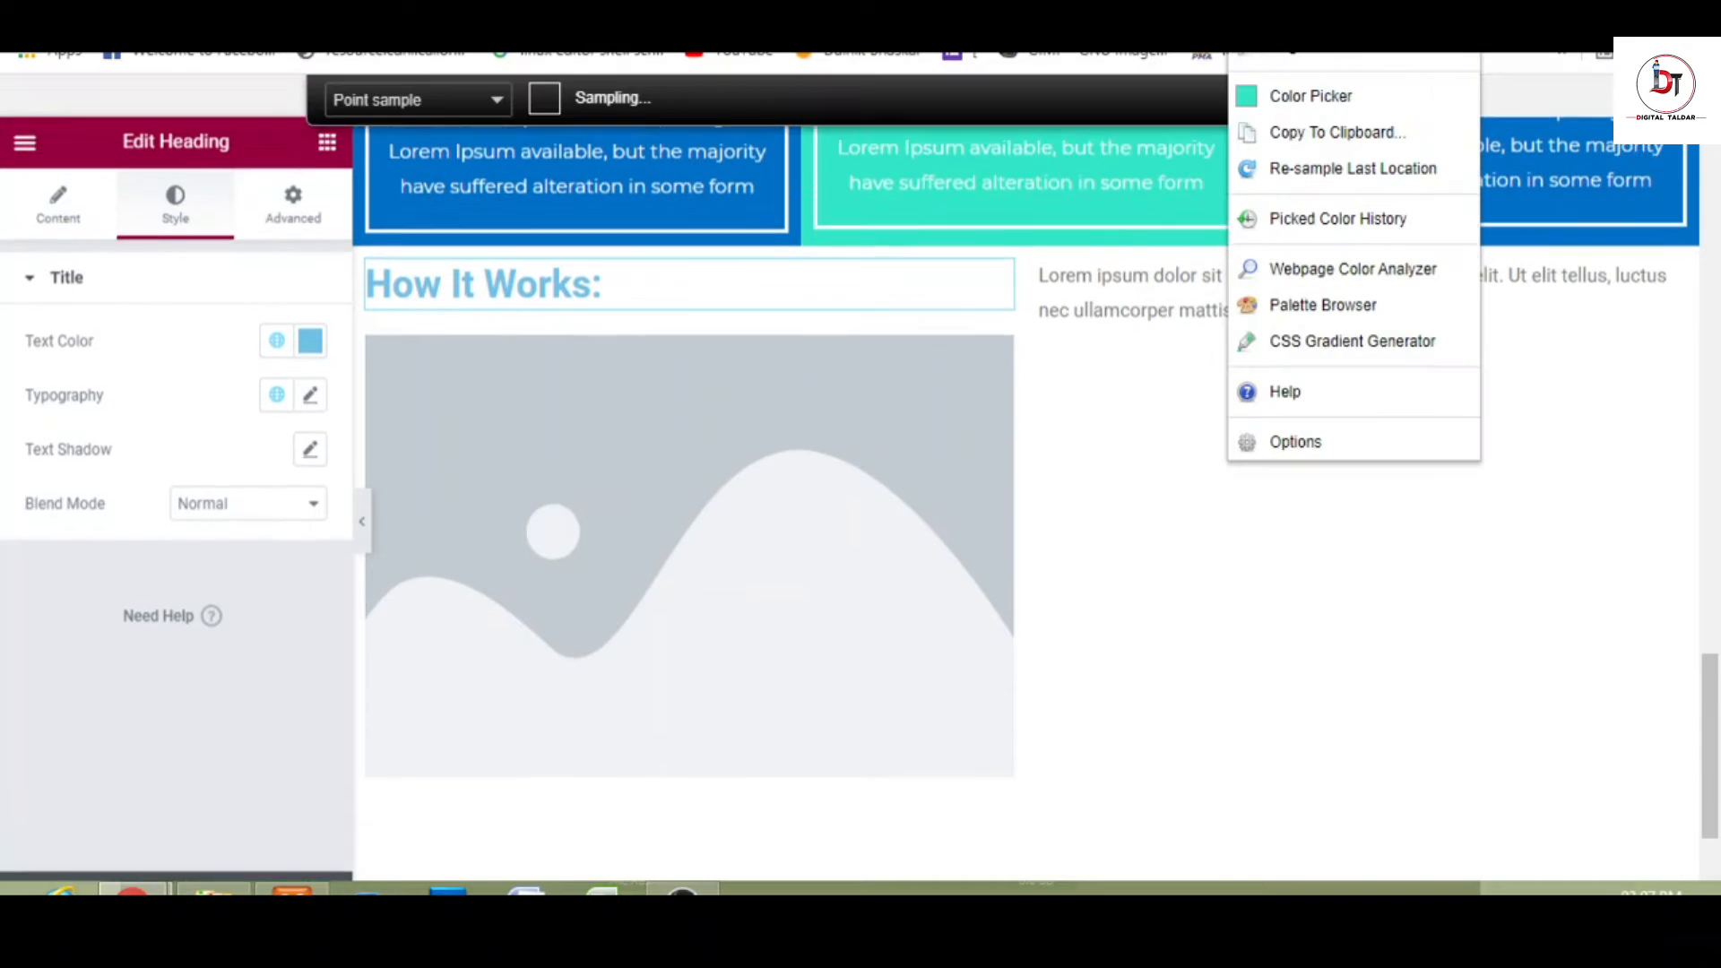
pyautogui.click(1366, 98)
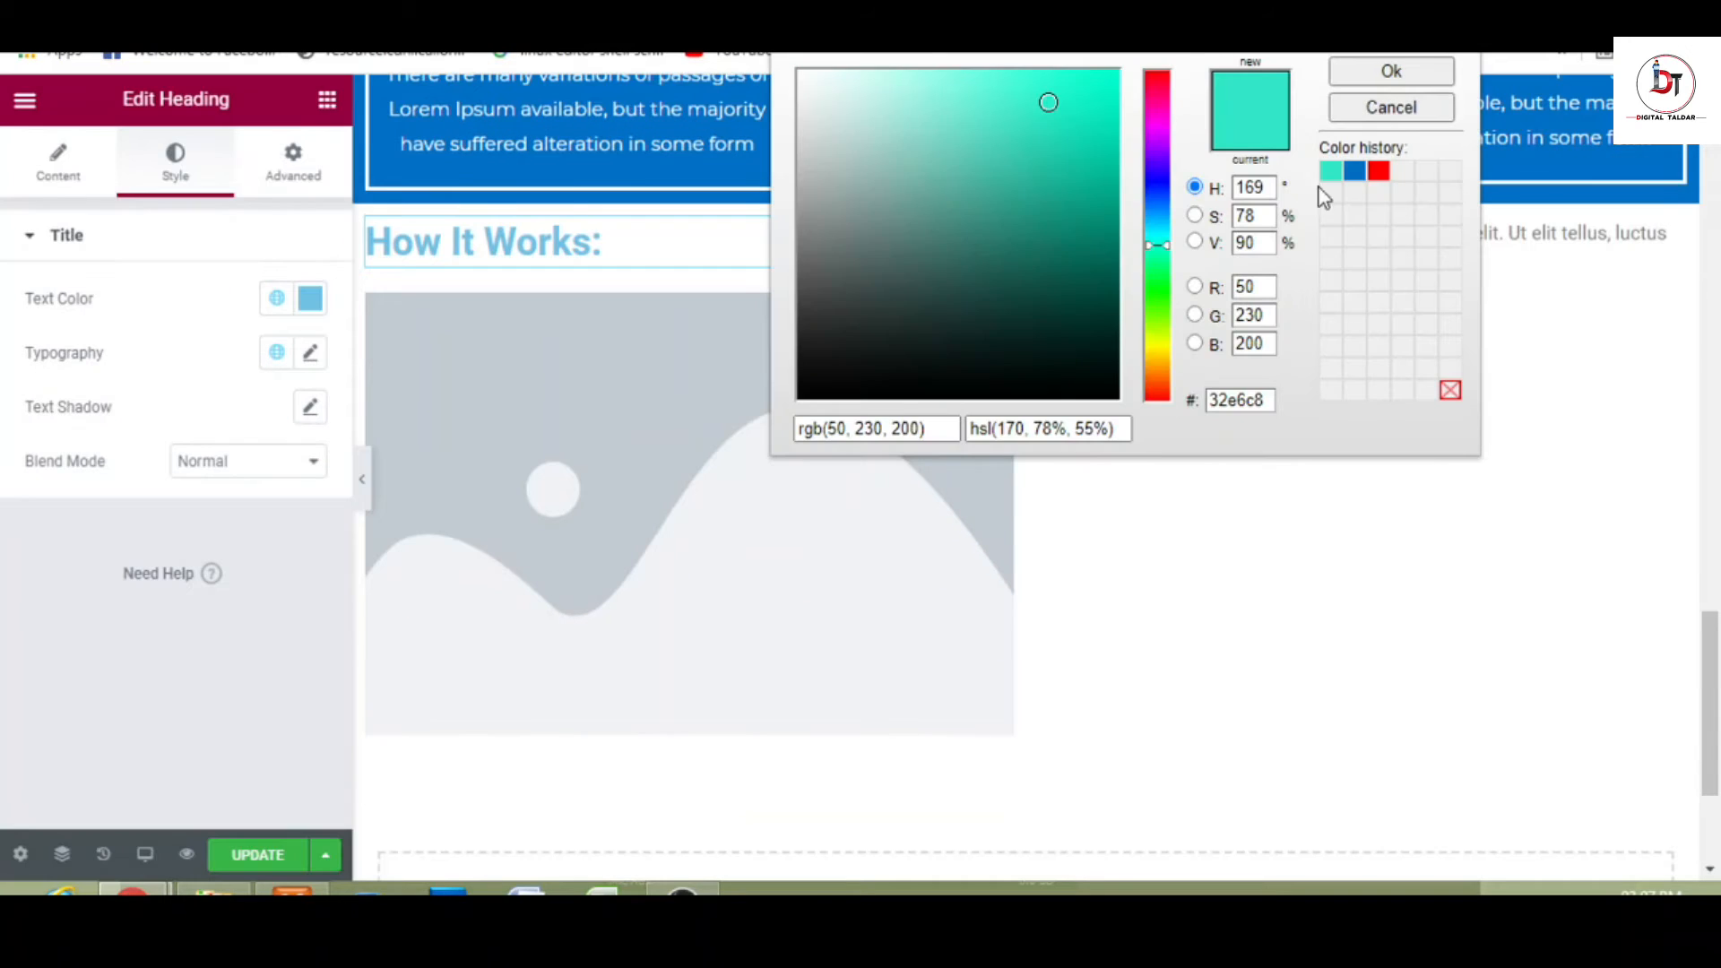
pyautogui.click(1354, 175)
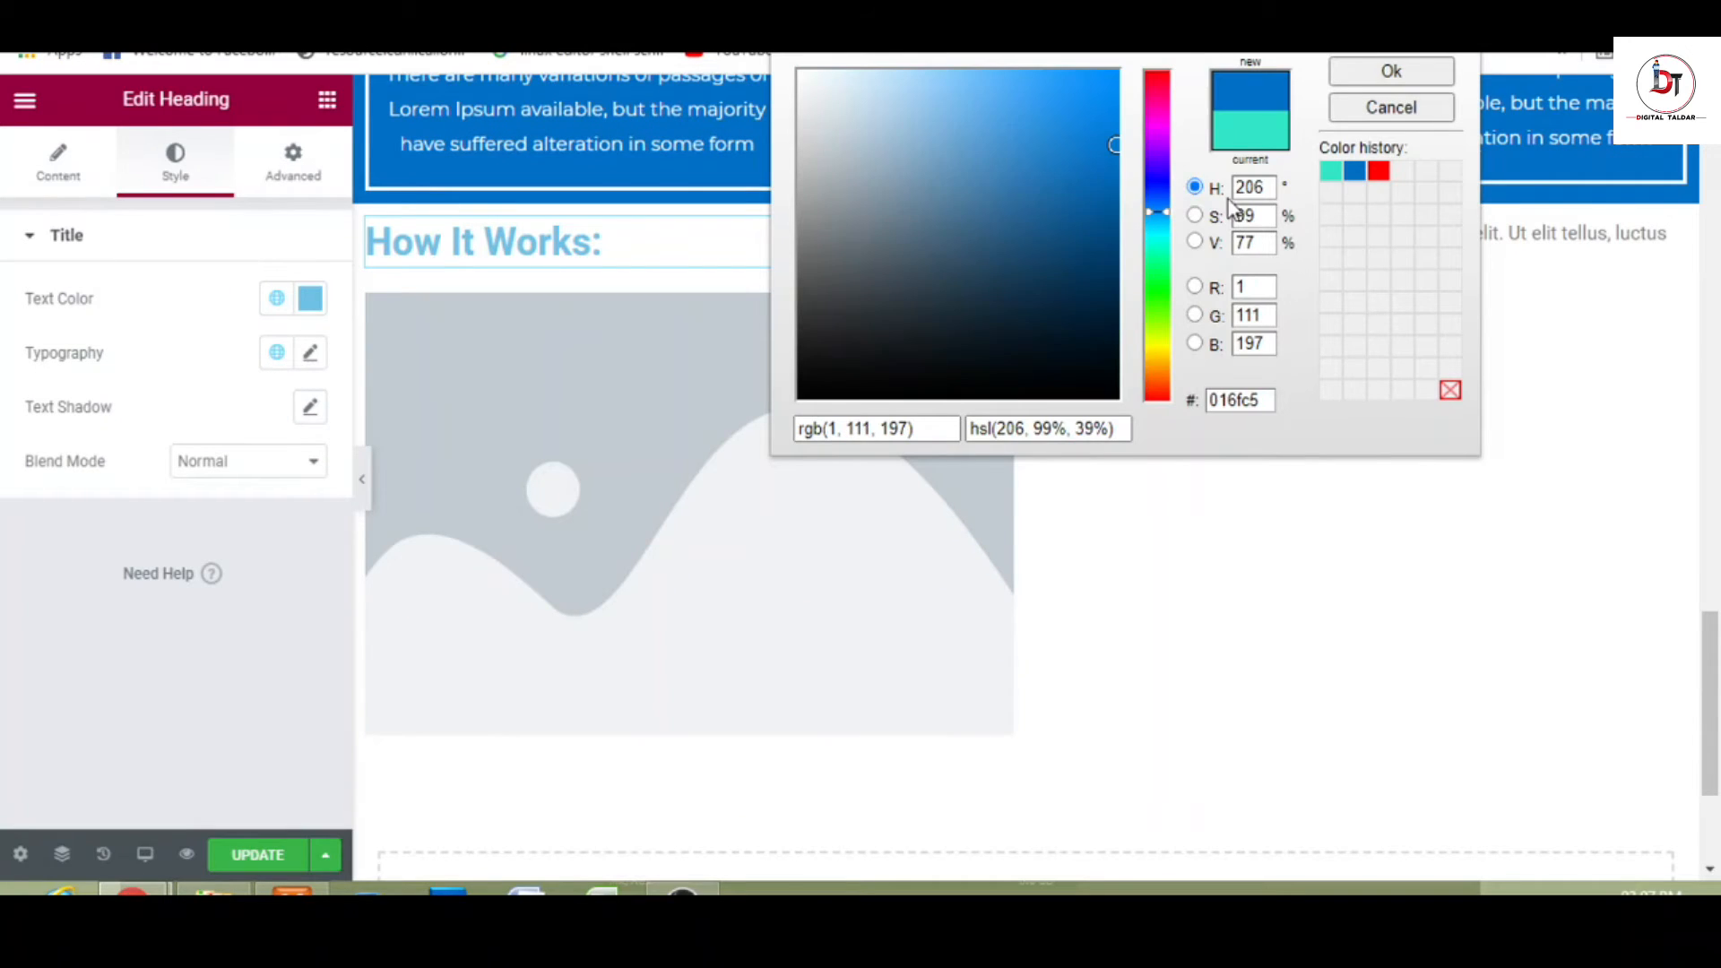
pyautogui.doubleClick(1237, 400)
pyautogui.hotkey('ctrl', 'c')
pyautogui.click(1390, 71)
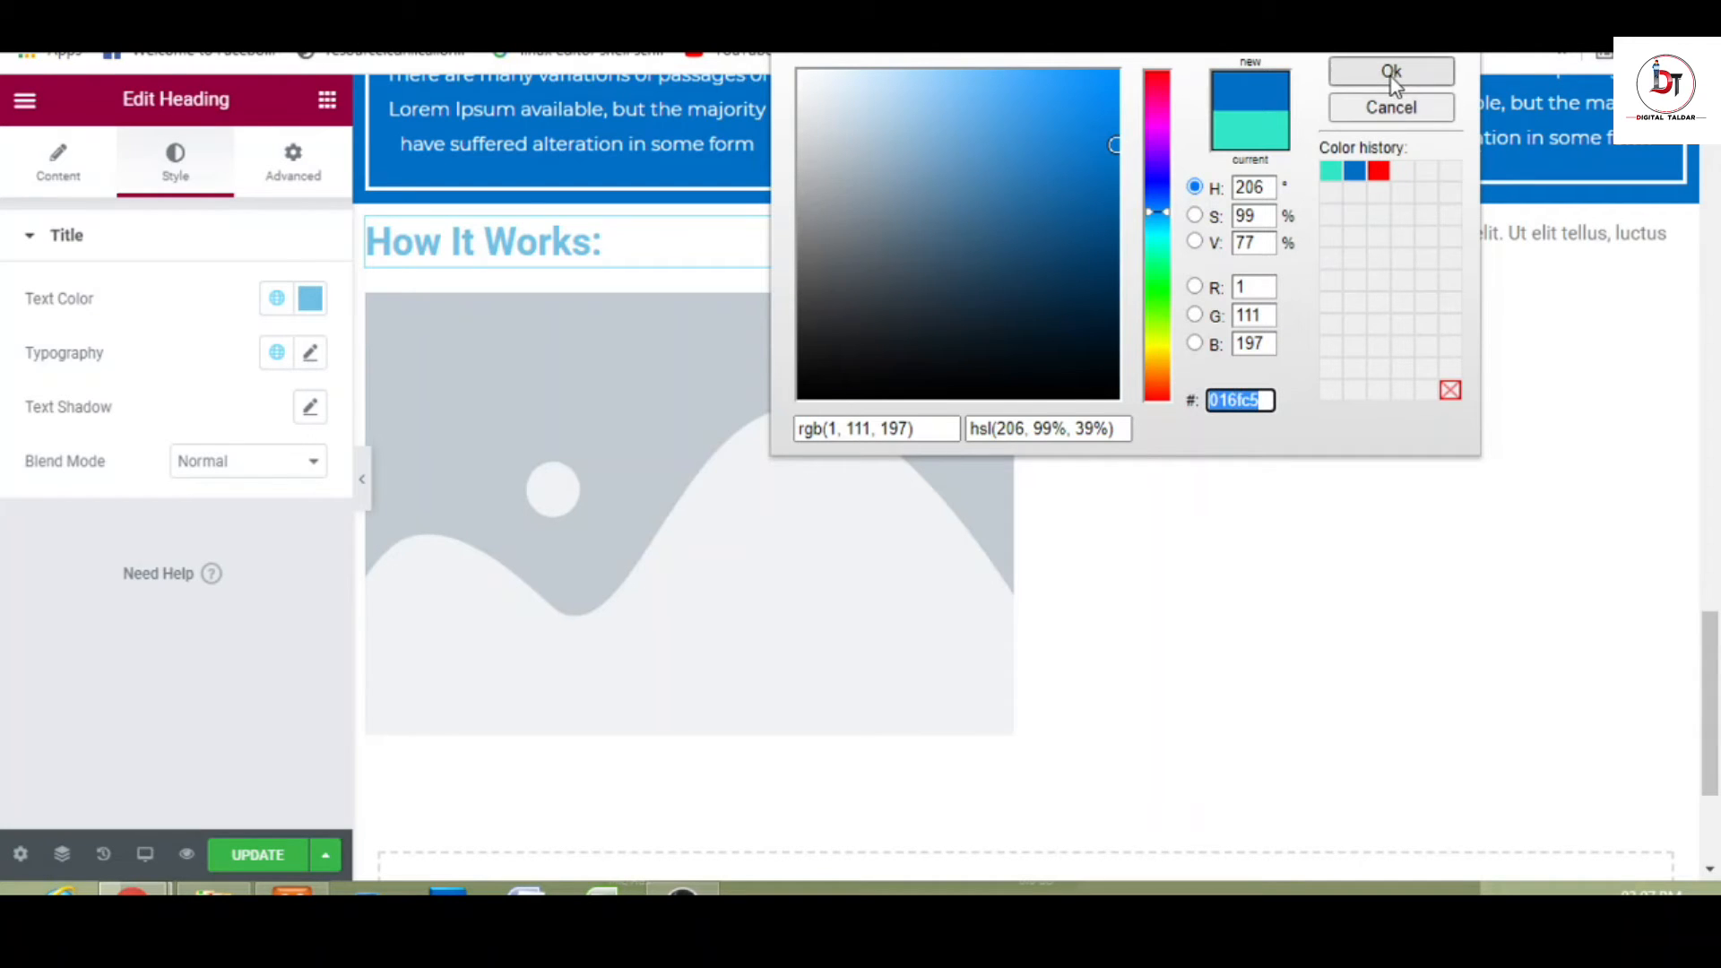
pyautogui.click(311, 300)
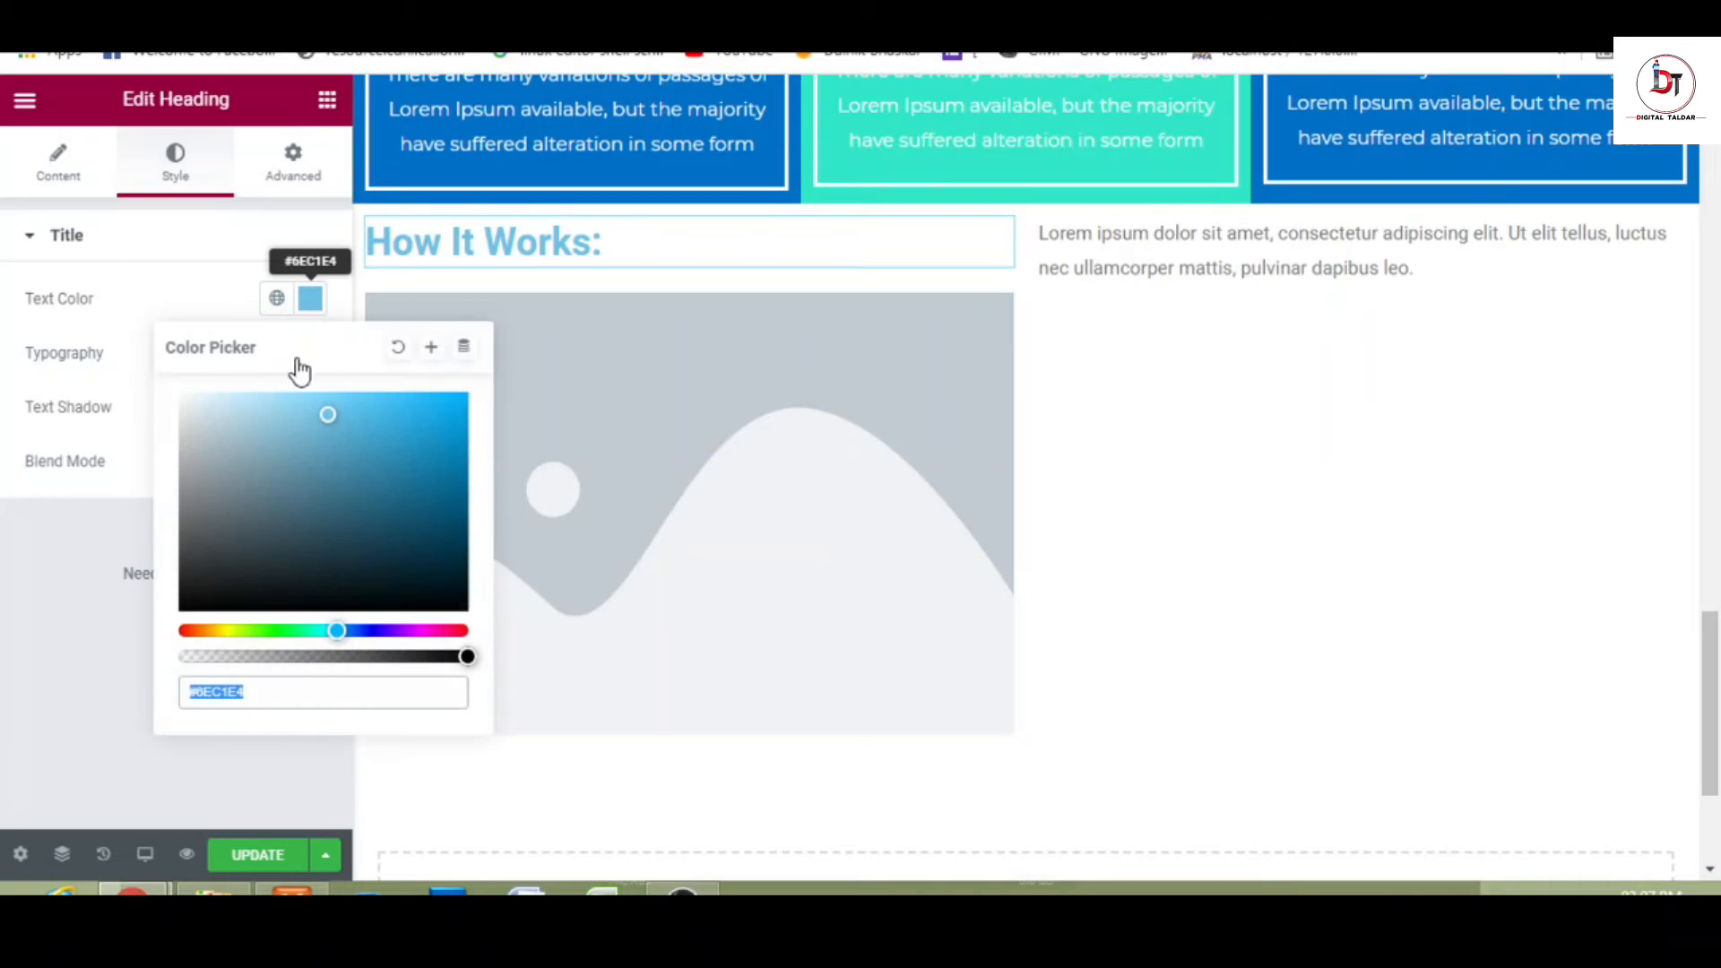
pyautogui.hotkey('ctrl', 'v')
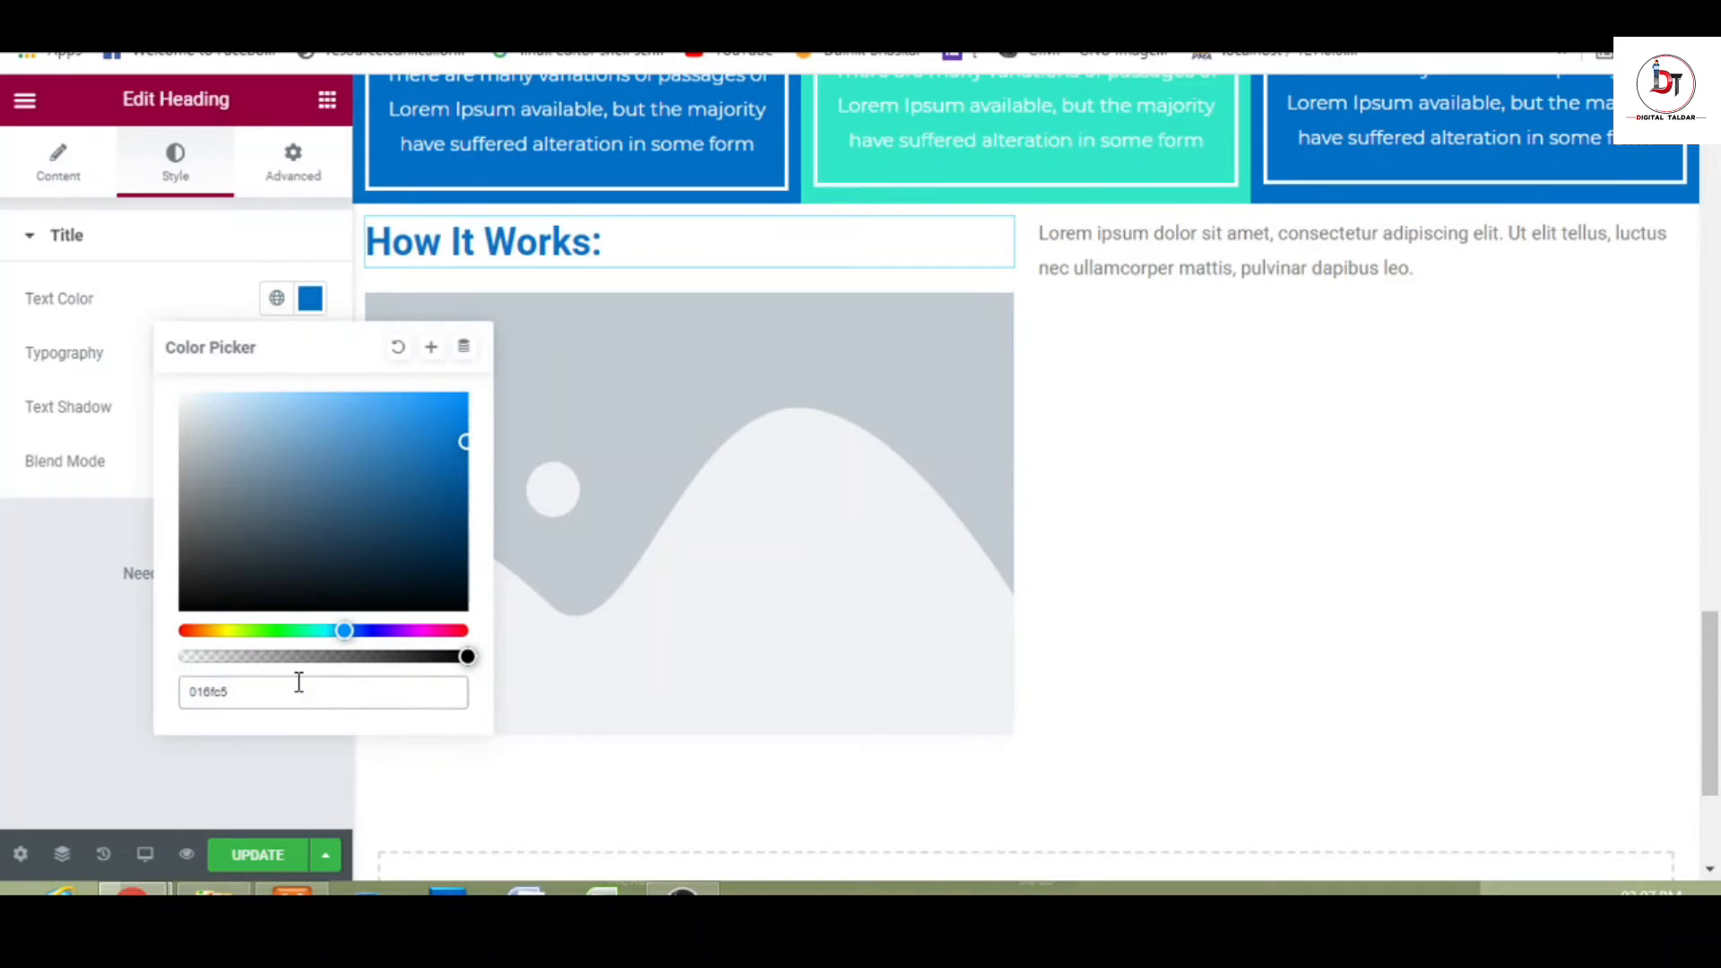
pyautogui.click(310, 301)
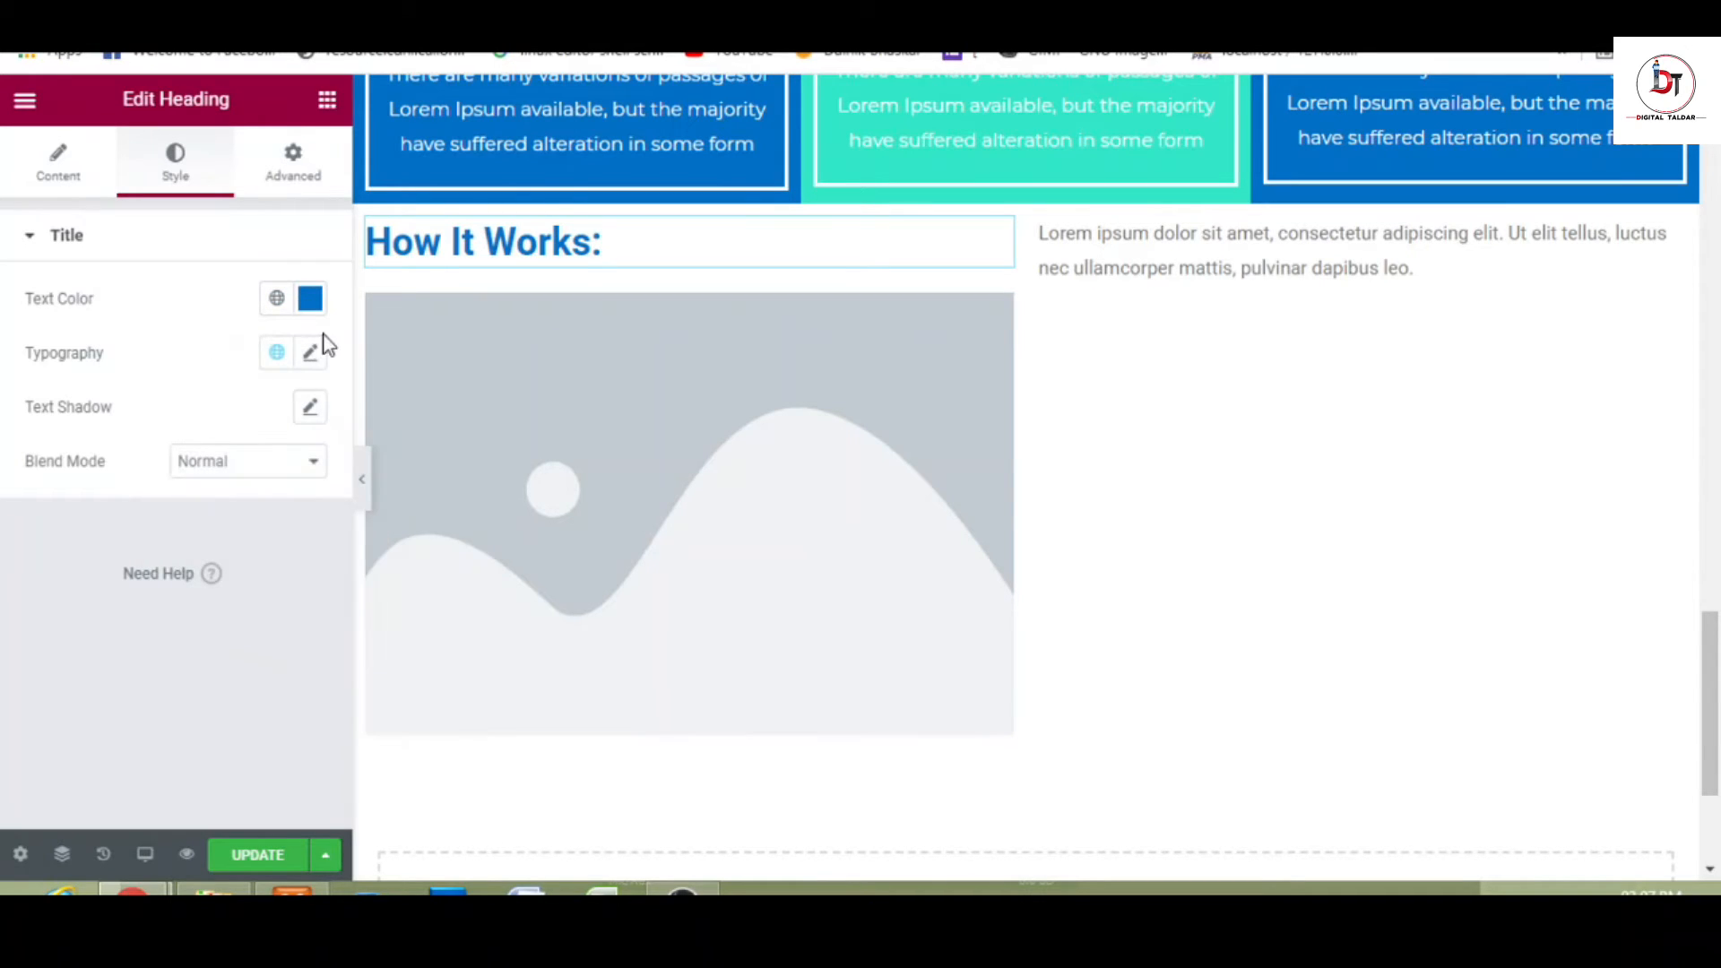
# - Set the "How It Works:" heading's typography to size 2.5 EM and weight 600
pyautogui.click(312, 361)
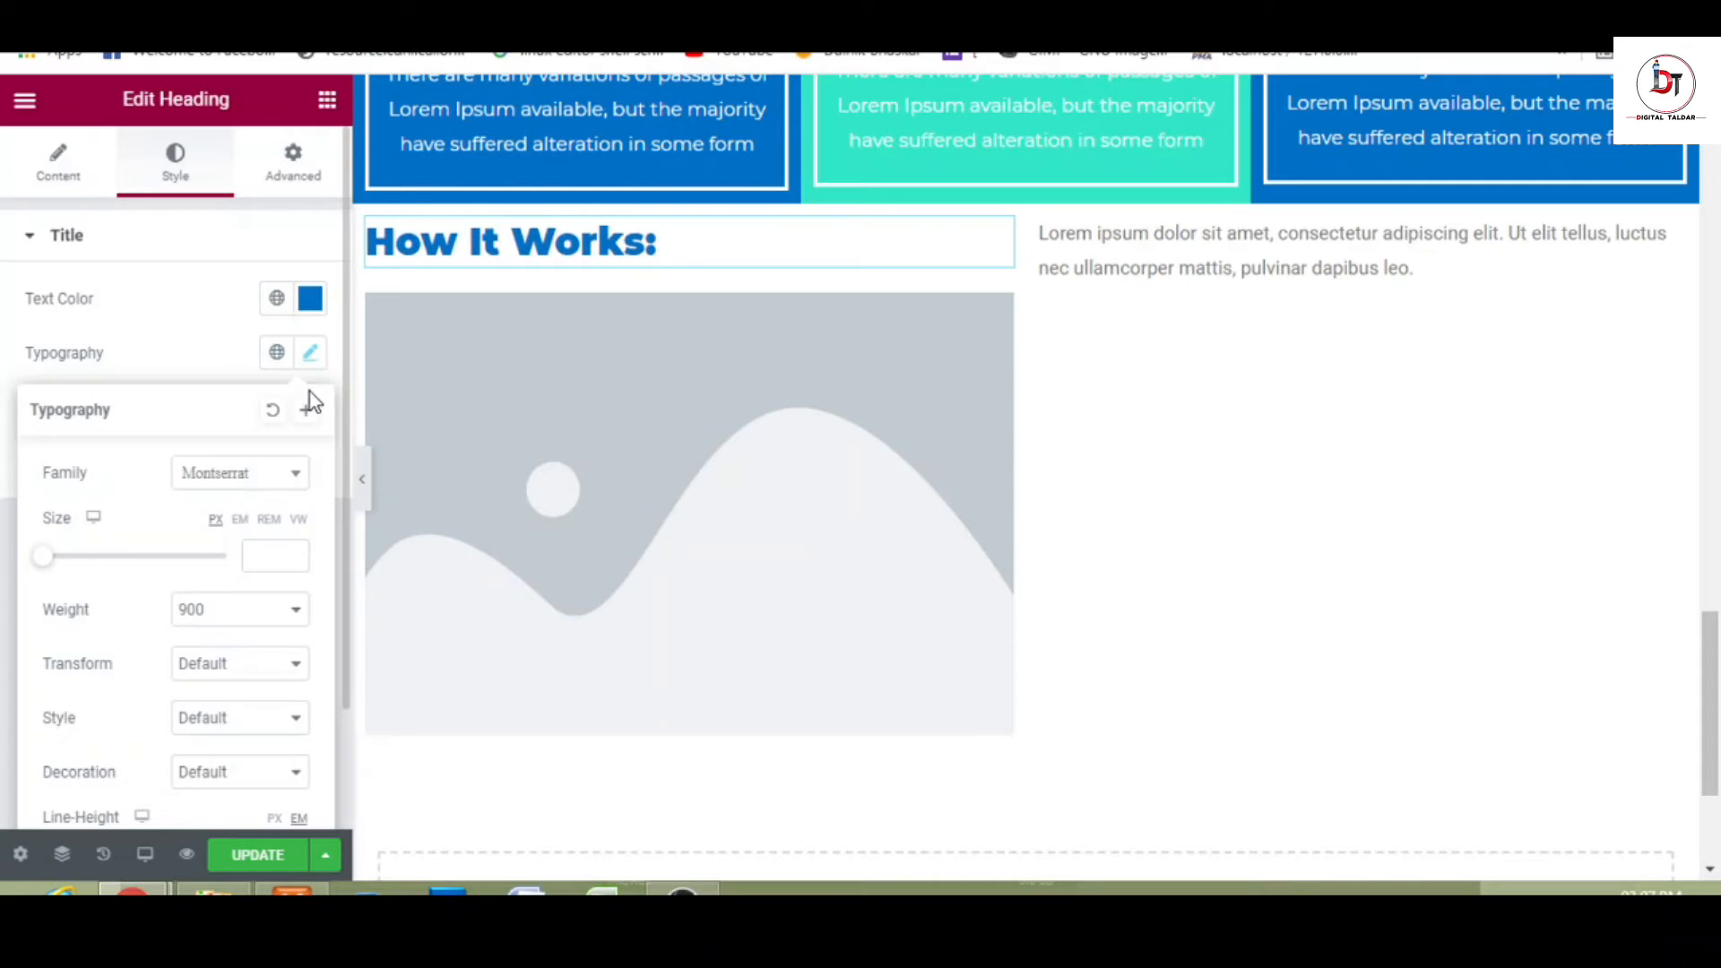
pyautogui.click(239, 520)
pyautogui.click(269, 555)
pyautogui.write('2.5')
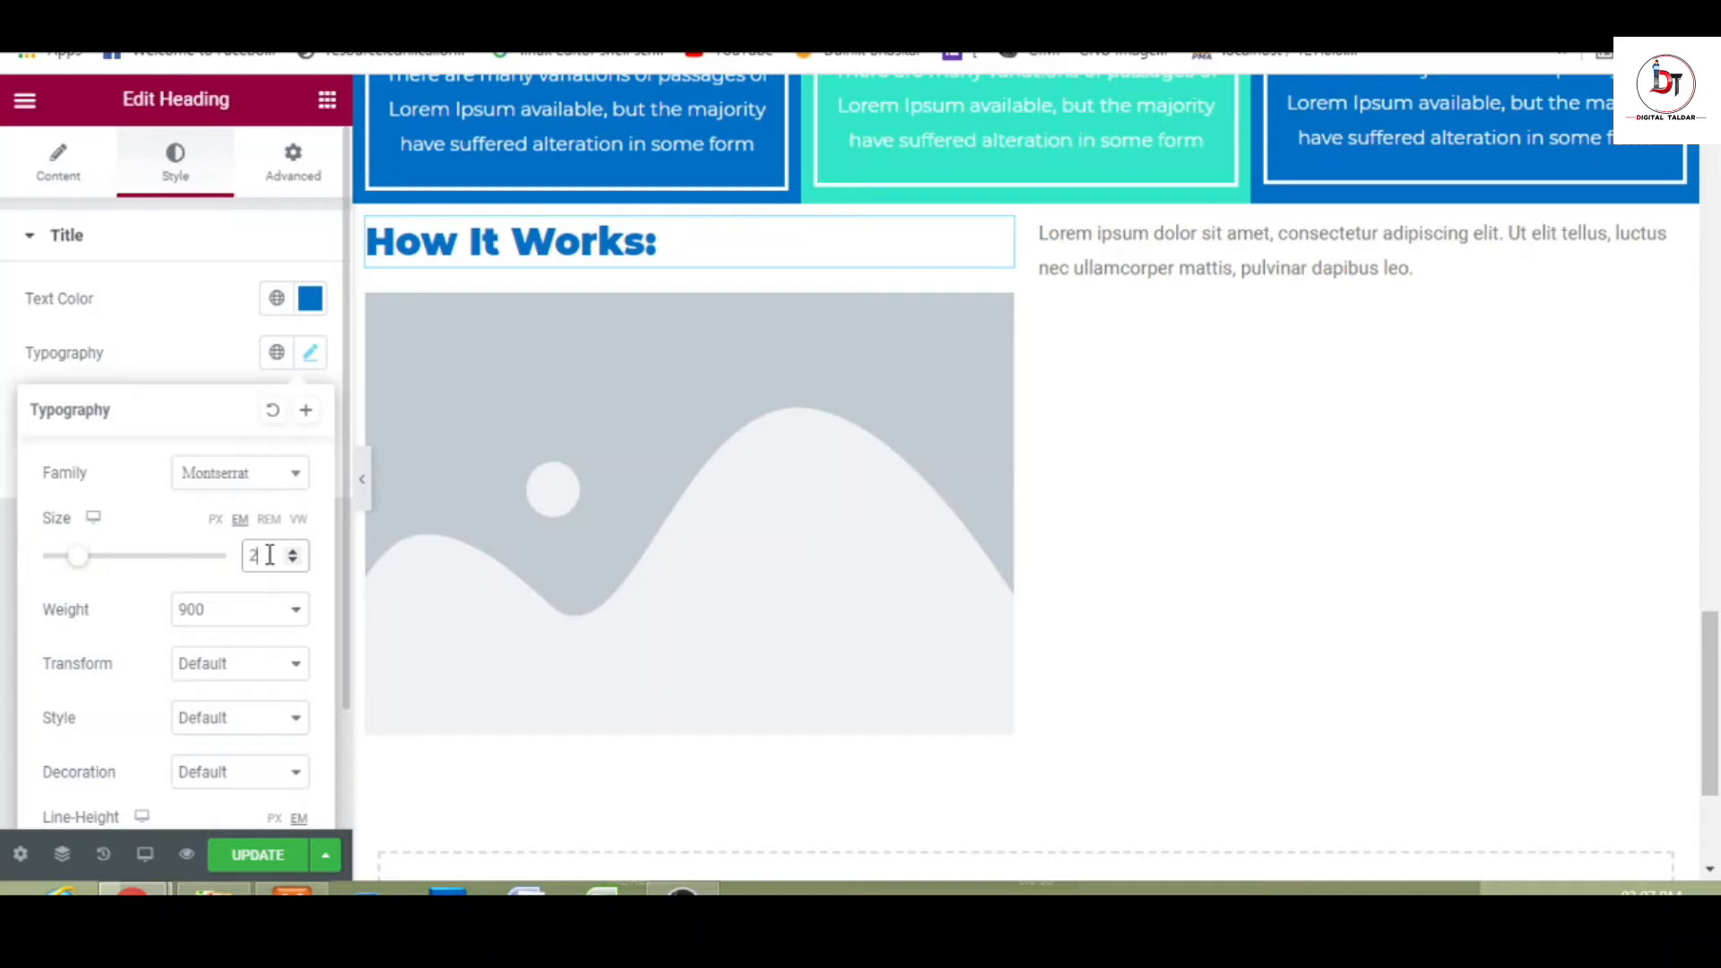
pyautogui.click(257, 611)
pyautogui.click(221, 737)
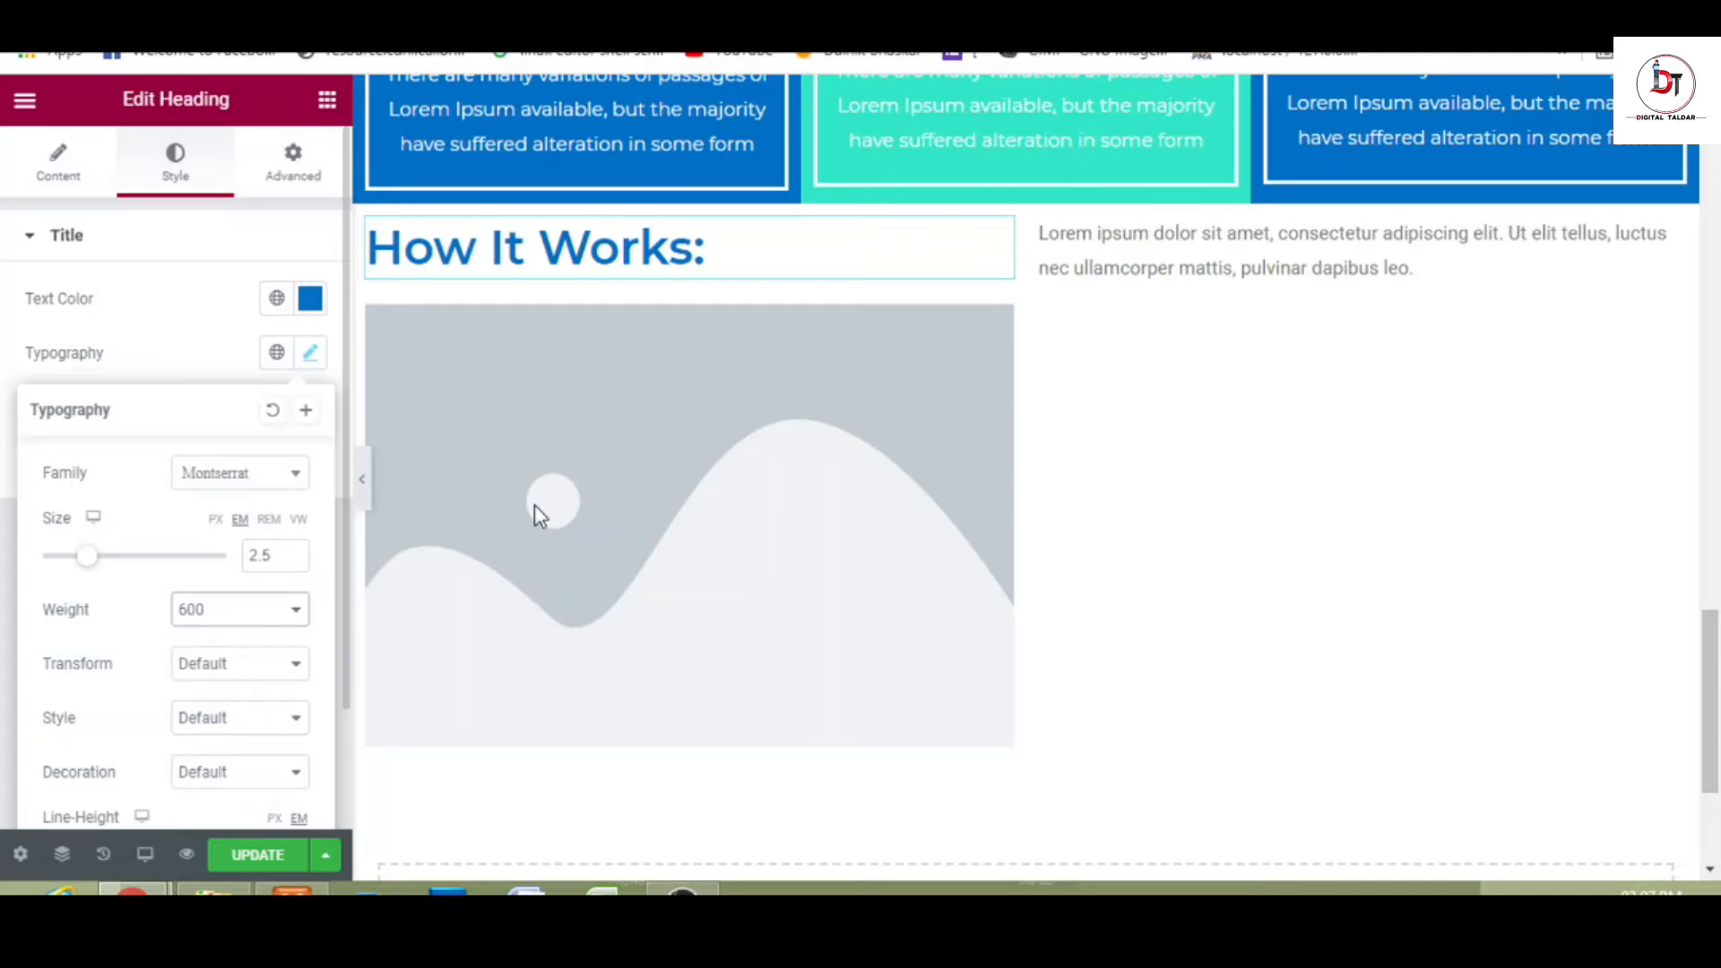
# - Replace the placeholder image under the heading with squeegee-156491_1280.png from the media library and set its size to Medium - 300 x 300
pyautogui.click(570, 550)
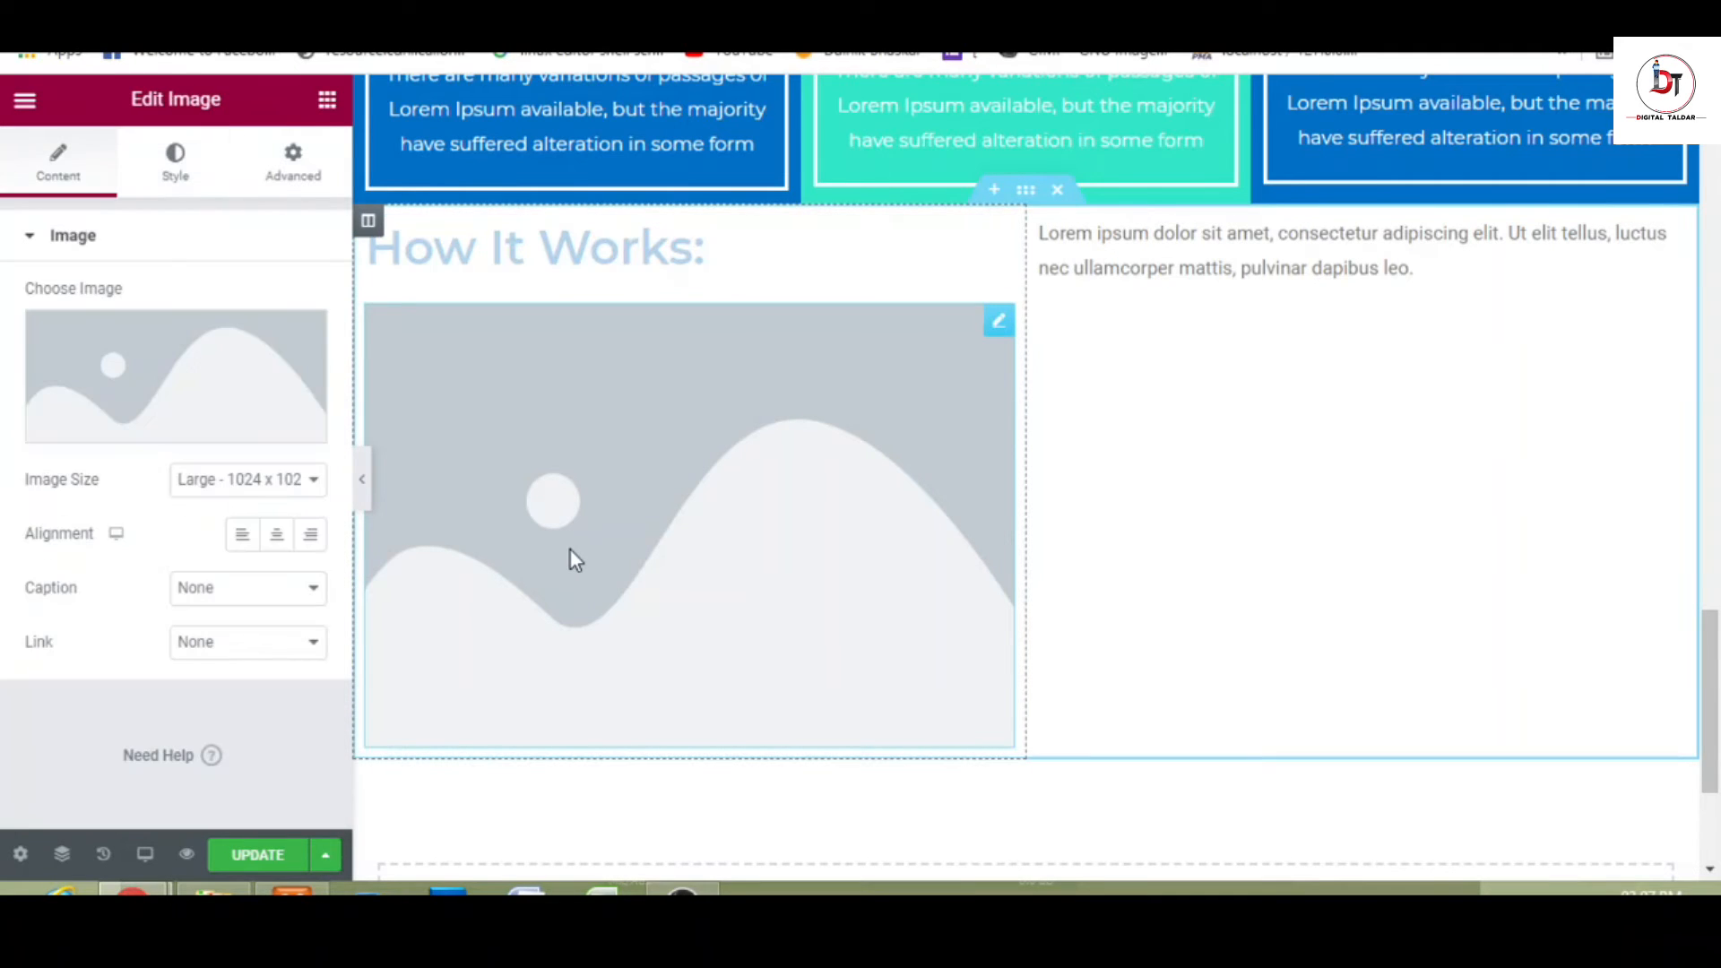
pyautogui.click(177, 334)
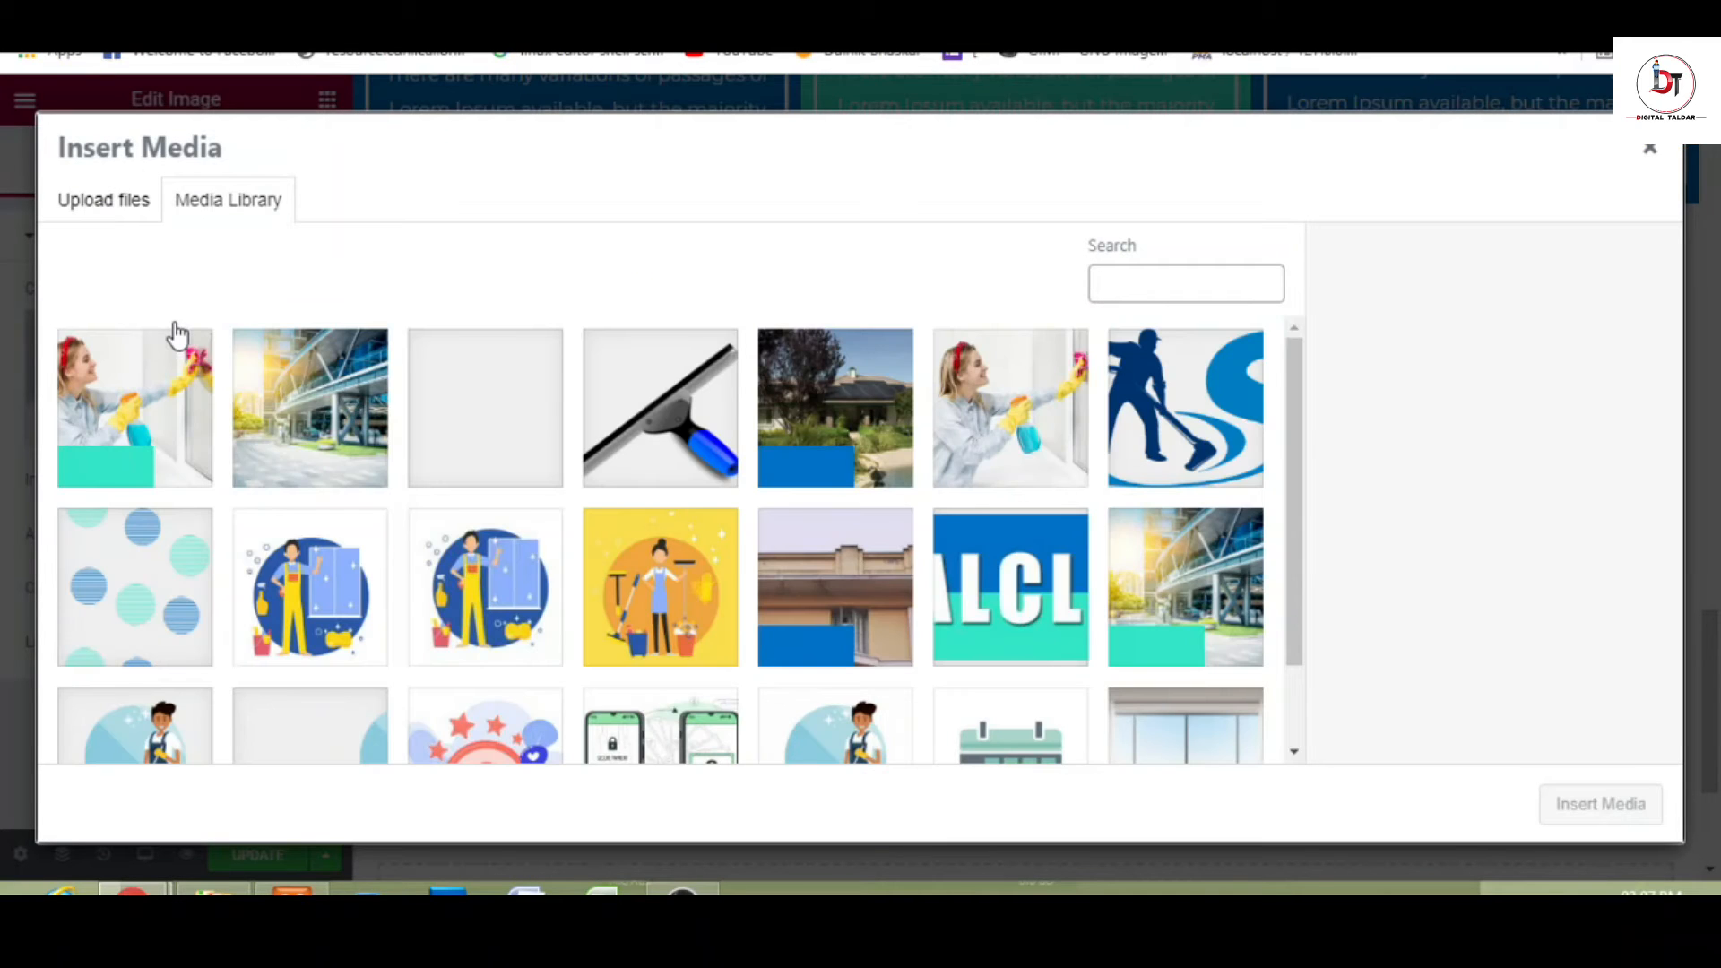
pyautogui.click(683, 433)
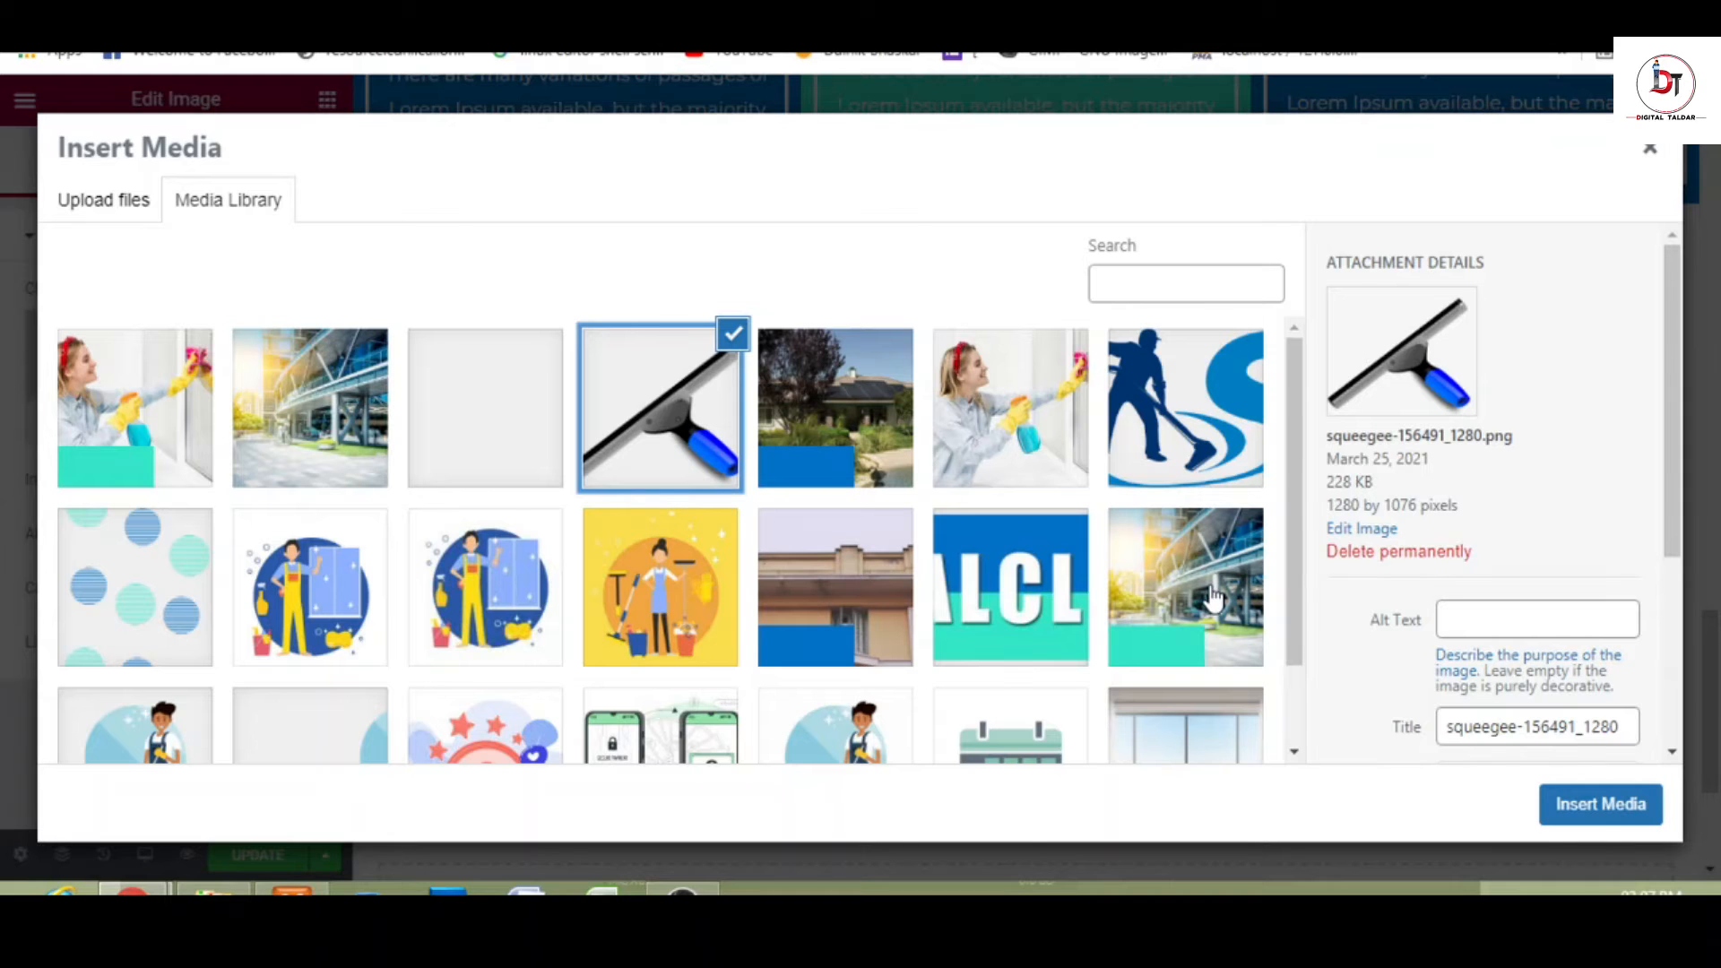
pyautogui.click(1601, 816)
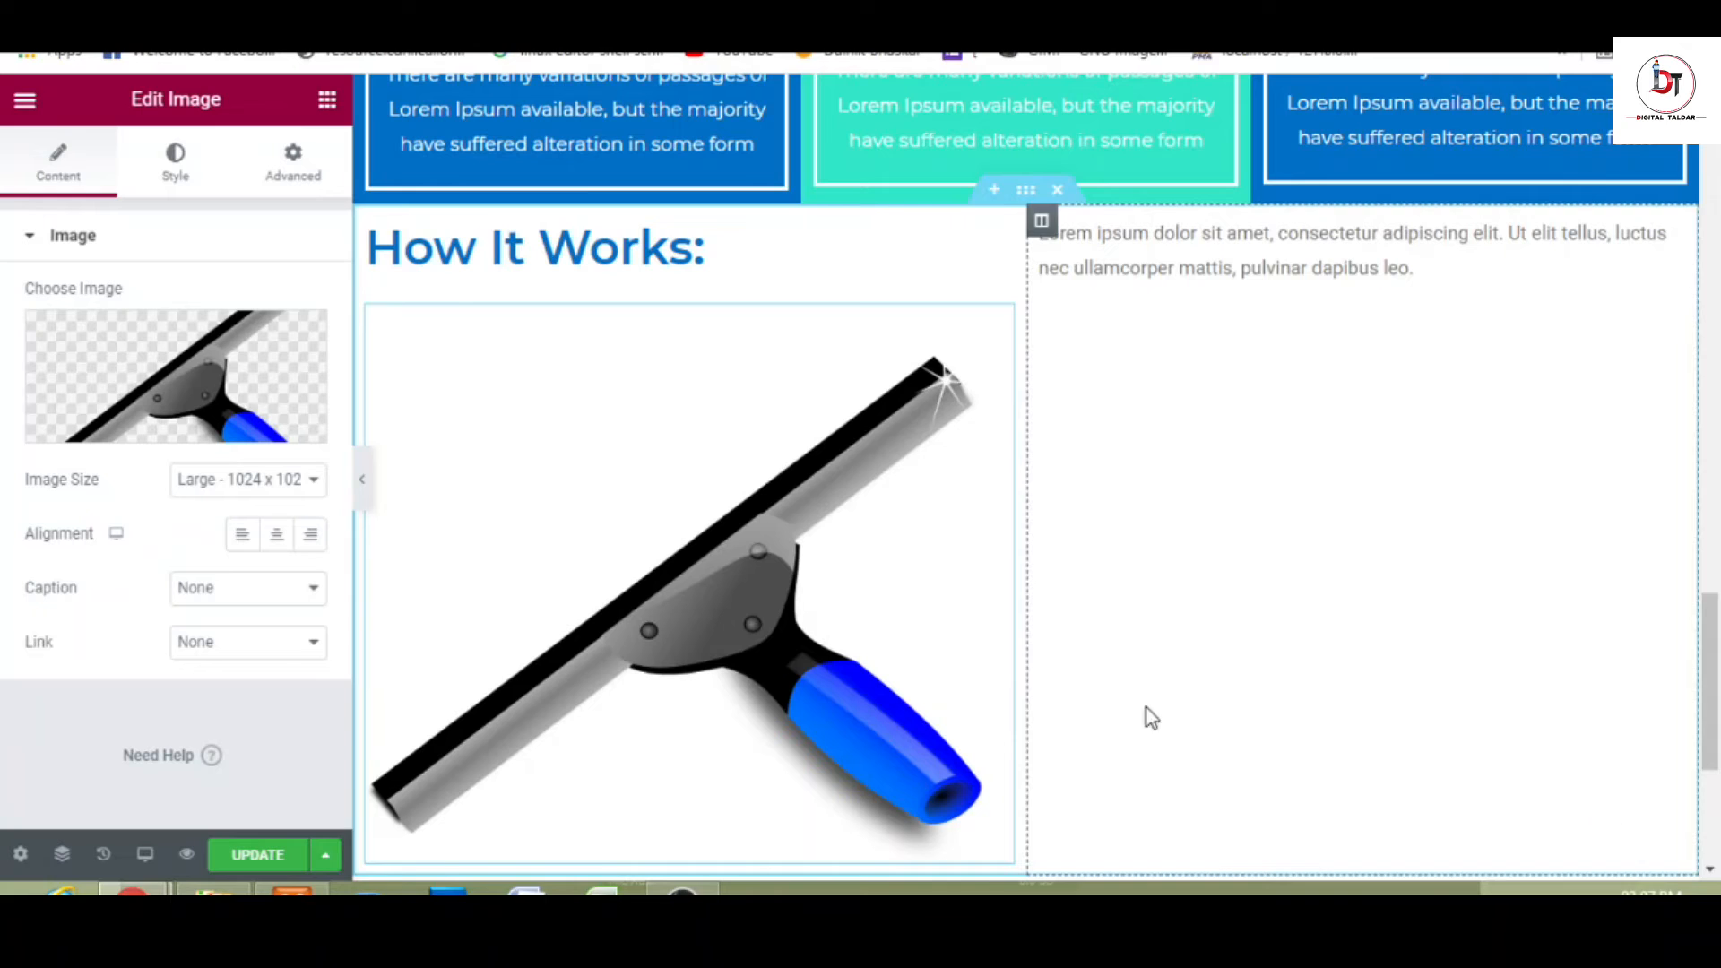
pyautogui.click(281, 494)
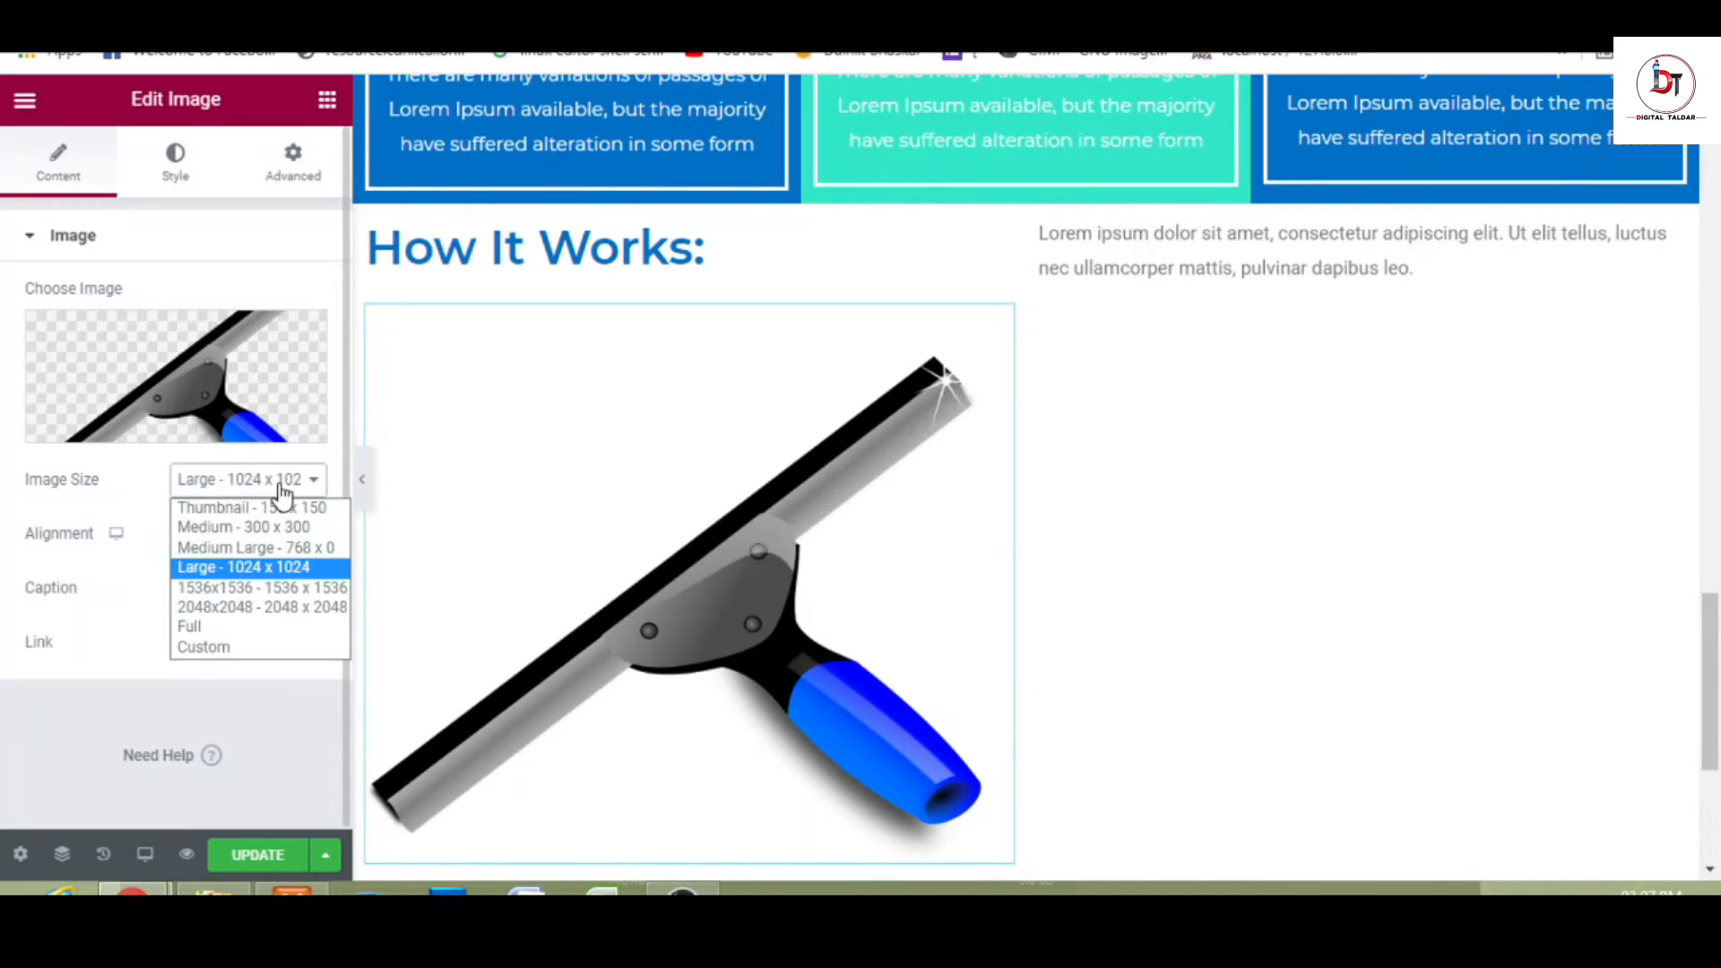
pyautogui.click(282, 529)
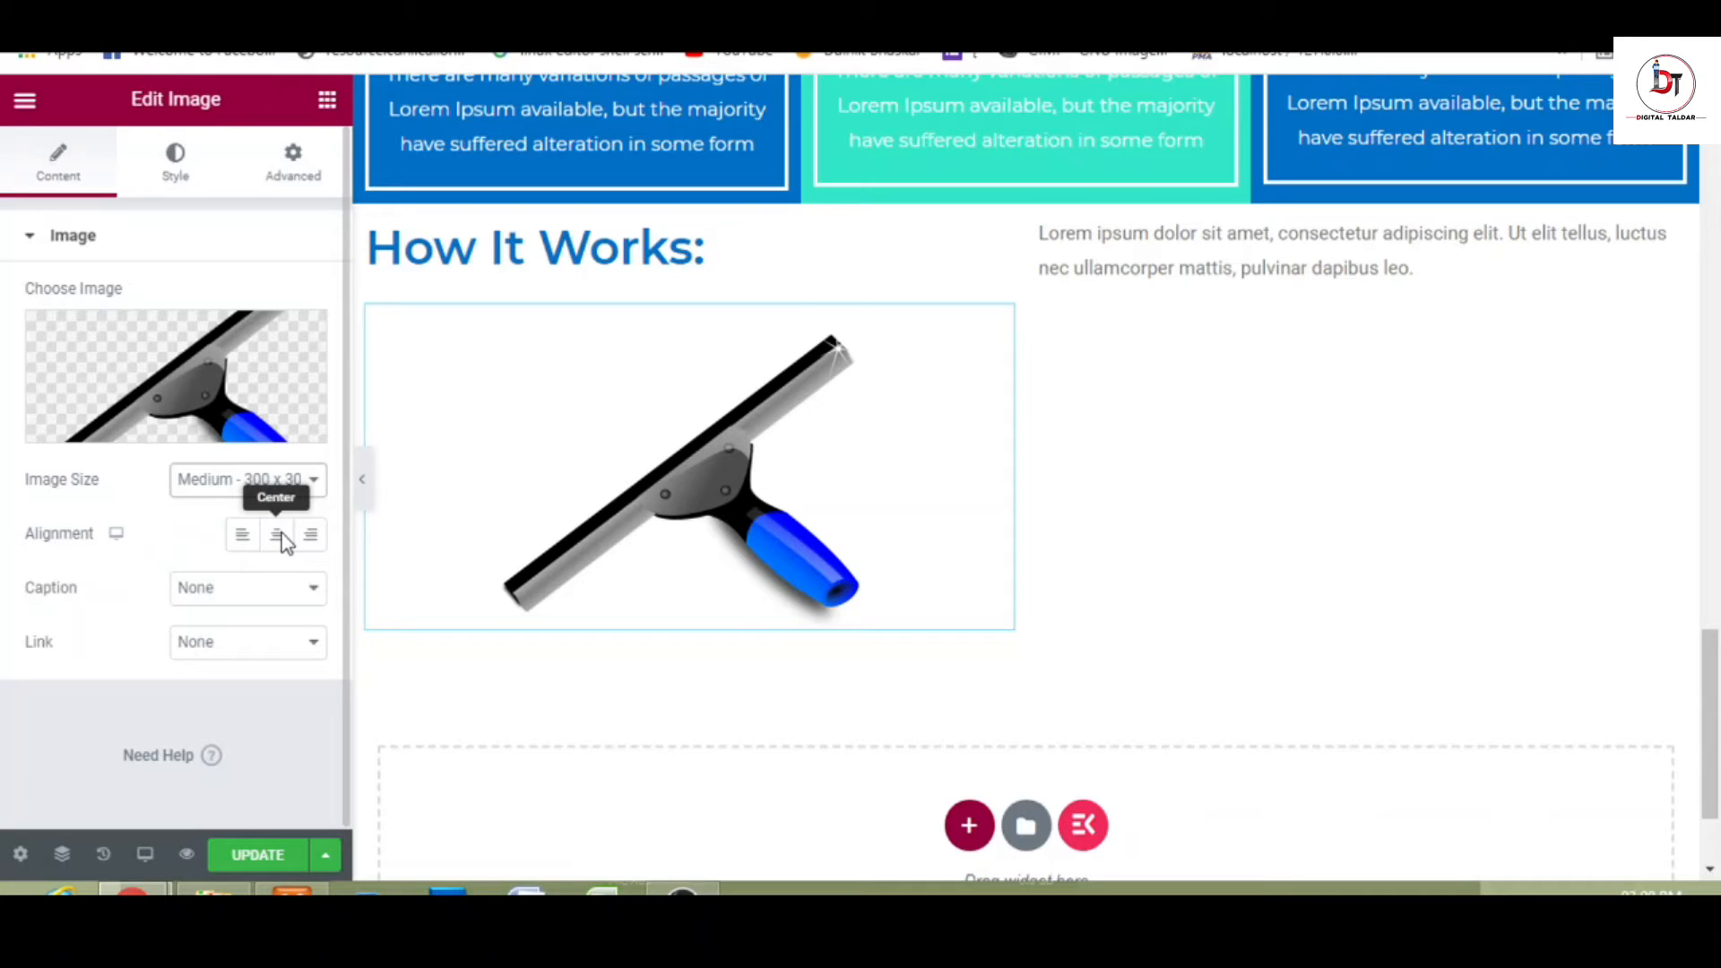
# - Add a heading titled "1. Request Our Free Quote" above the right column's text and paste the copied heading style onto it
pyautogui.click(1360, 269)
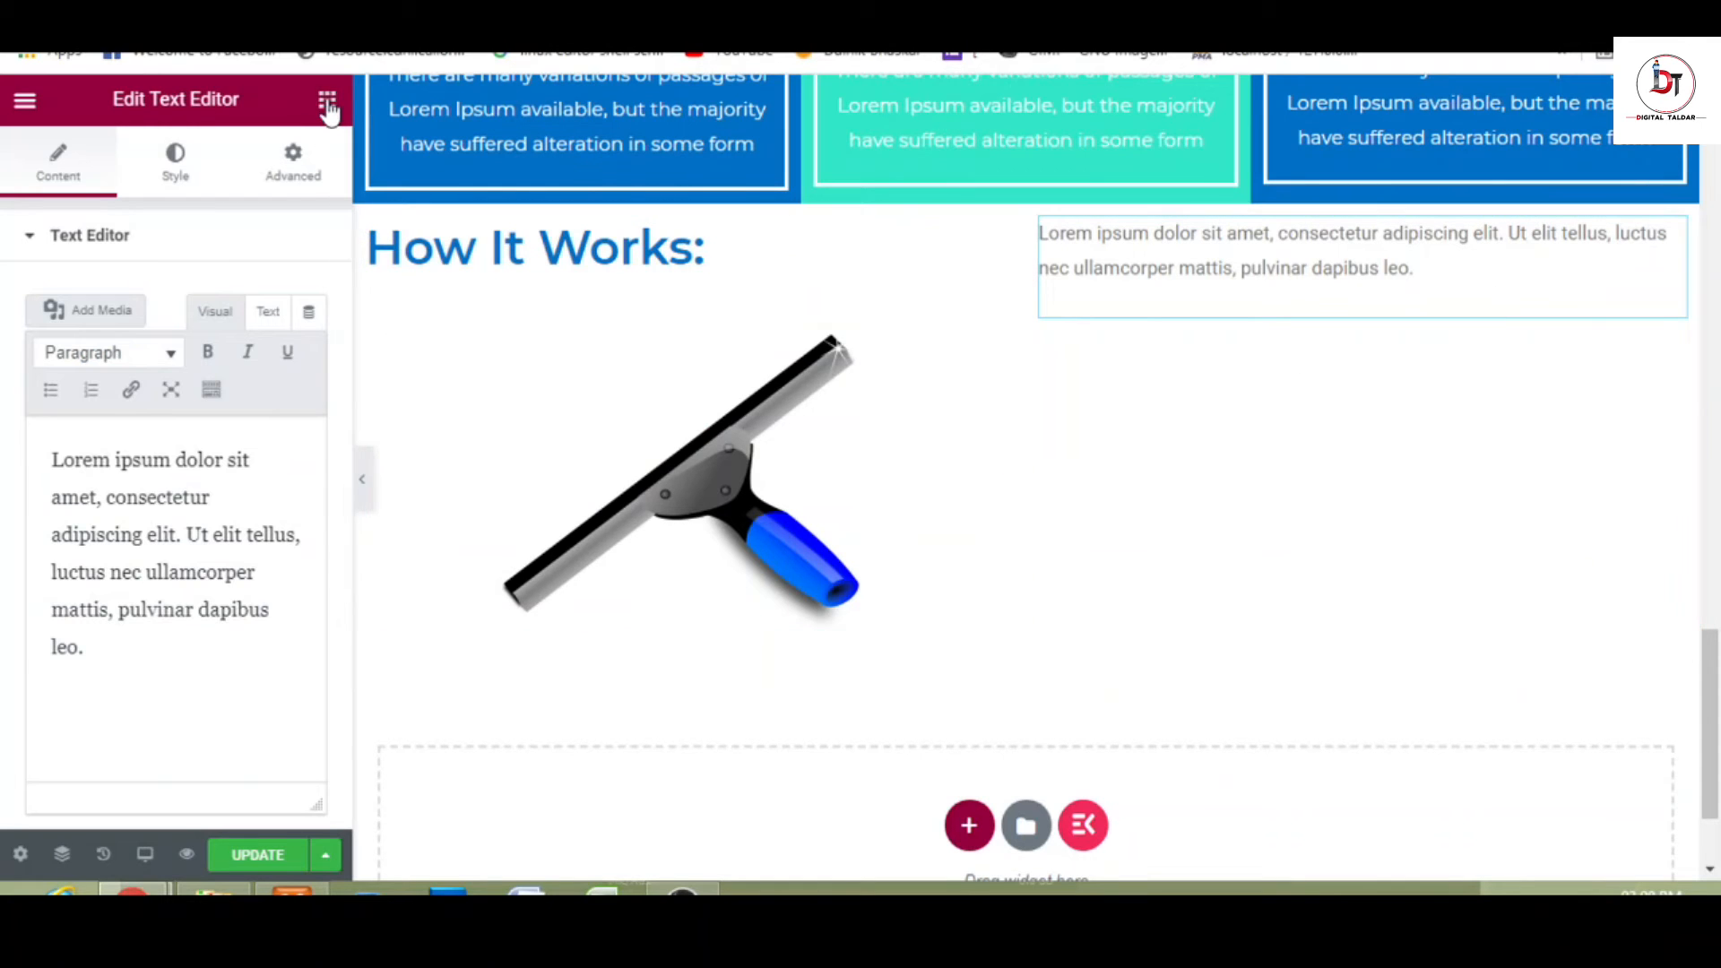
pyautogui.click(327, 104)
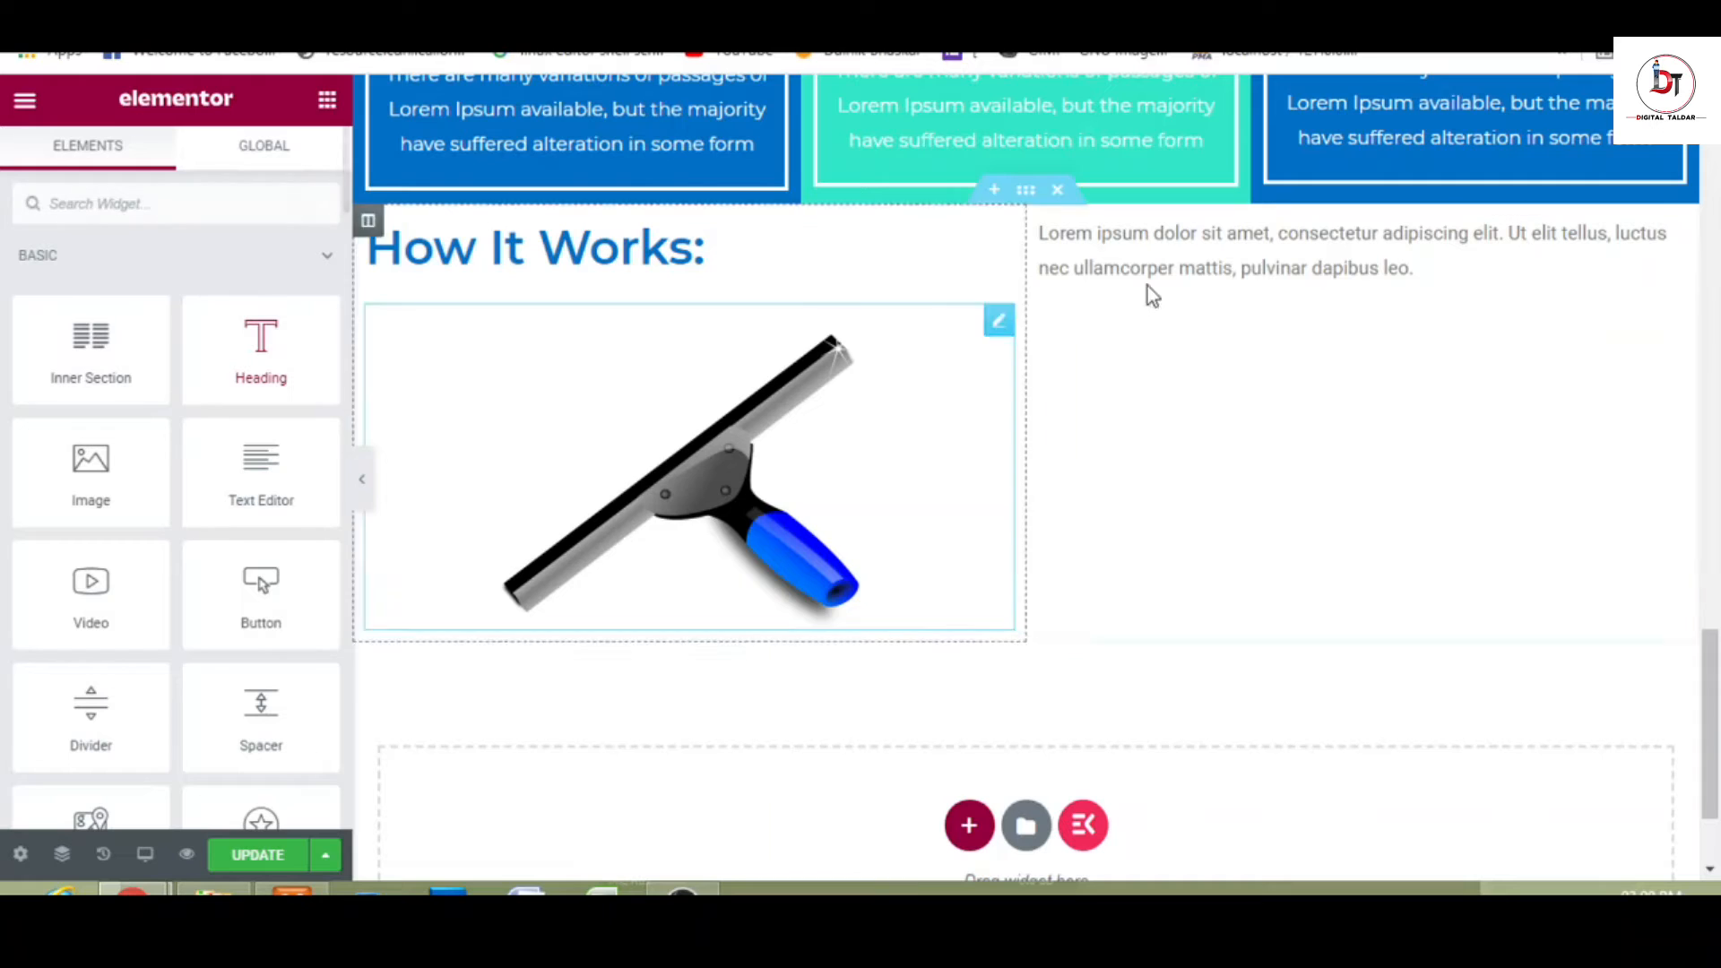
pyautogui.moveTo(224, 352); pyautogui.dragTo(1060, 231)
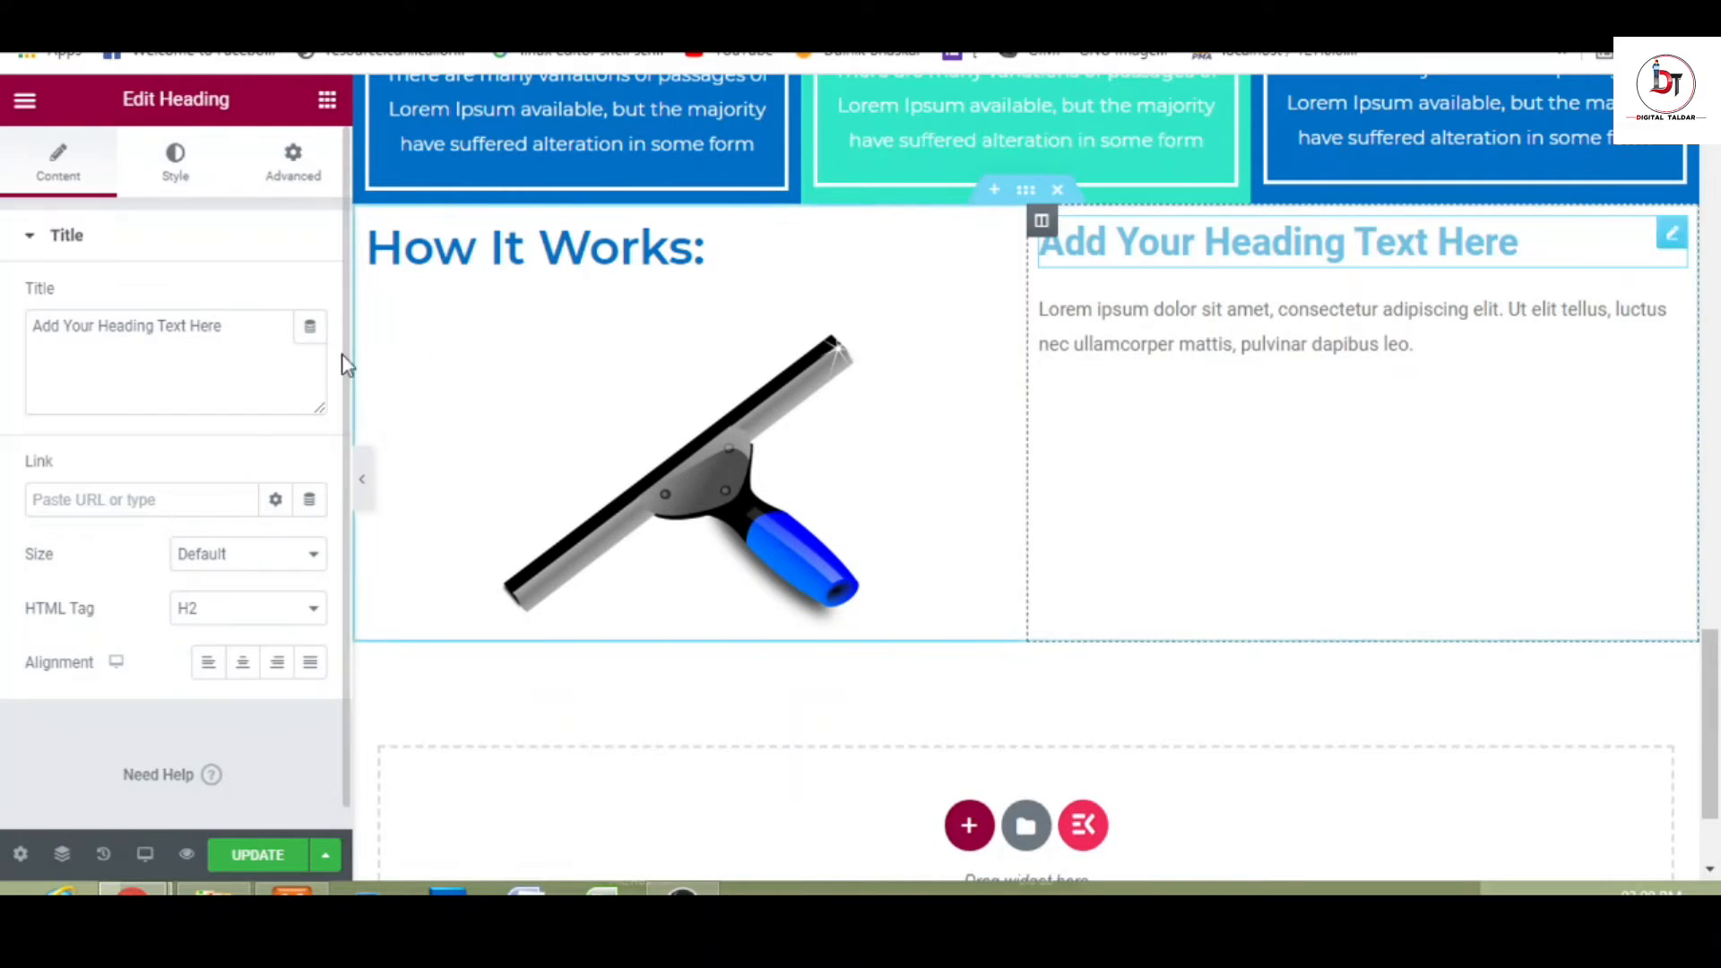
pyautogui.click(155, 375)
pyautogui.hotkey('ctrl', 'a')
pyautogui.write('1. Request Our Free Quote')
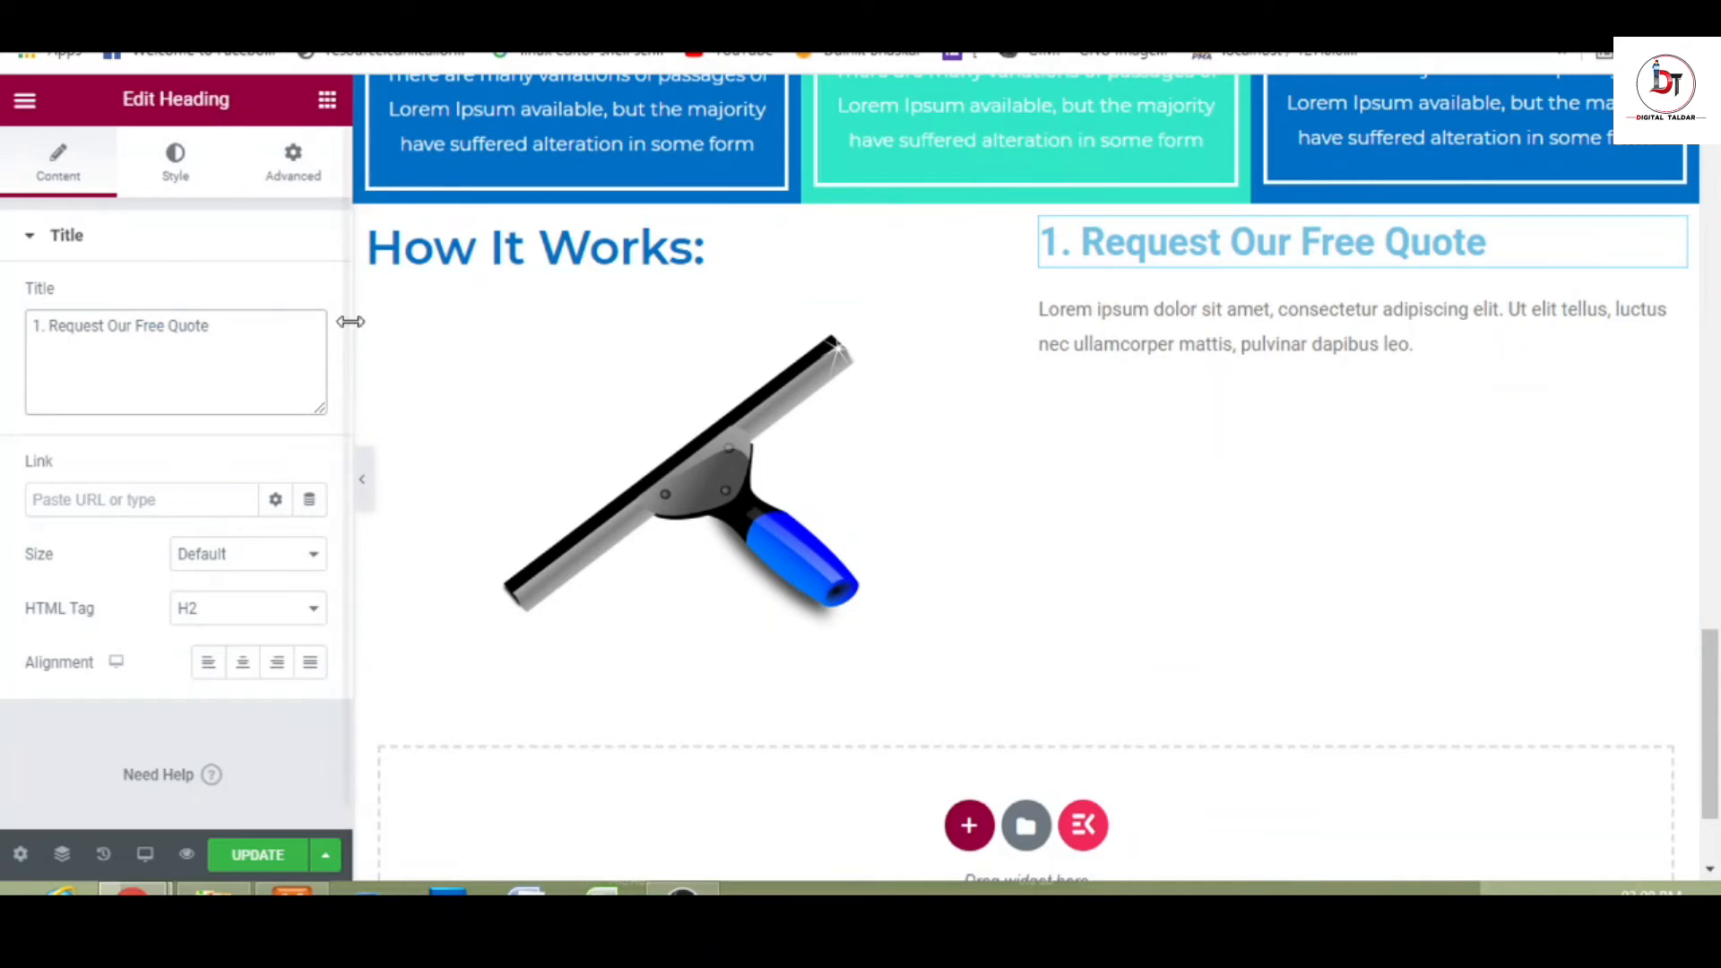
pyautogui.rightClick(1672, 243)
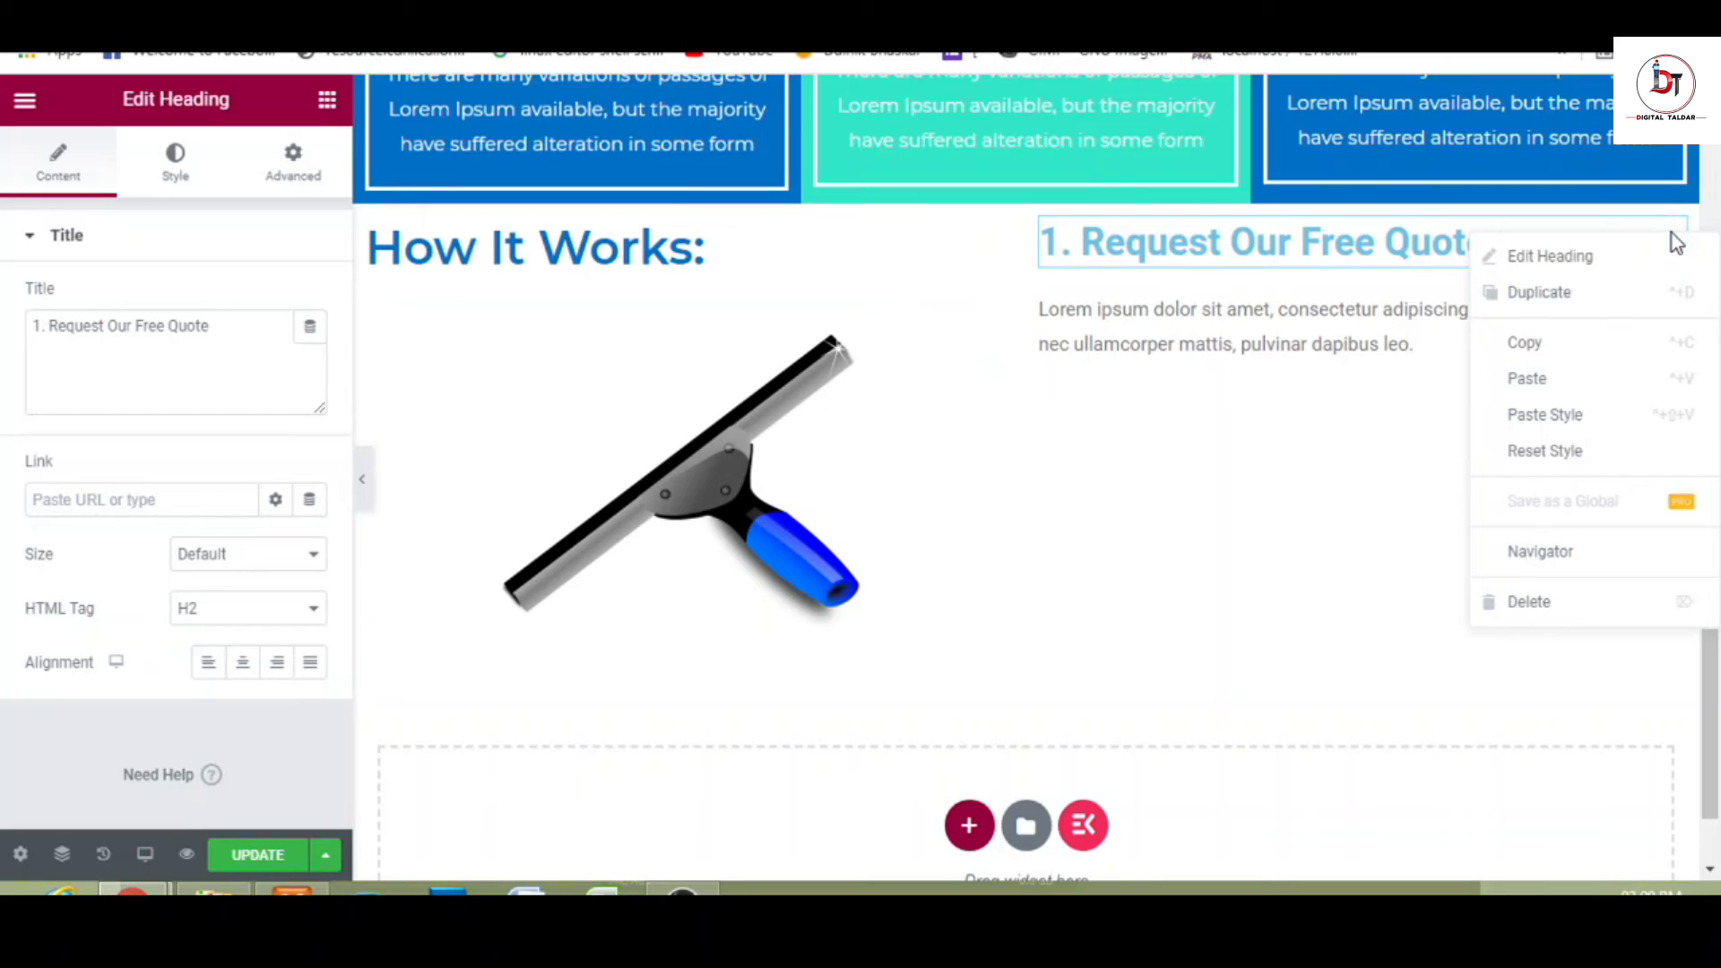
pyautogui.click(1594, 419)
# - Replace the placeholder paragraph with "There are many variations of passages of Lorem Ipsum available, but the majority have suffered alteration in some form"
pyautogui.click(1321, 349)
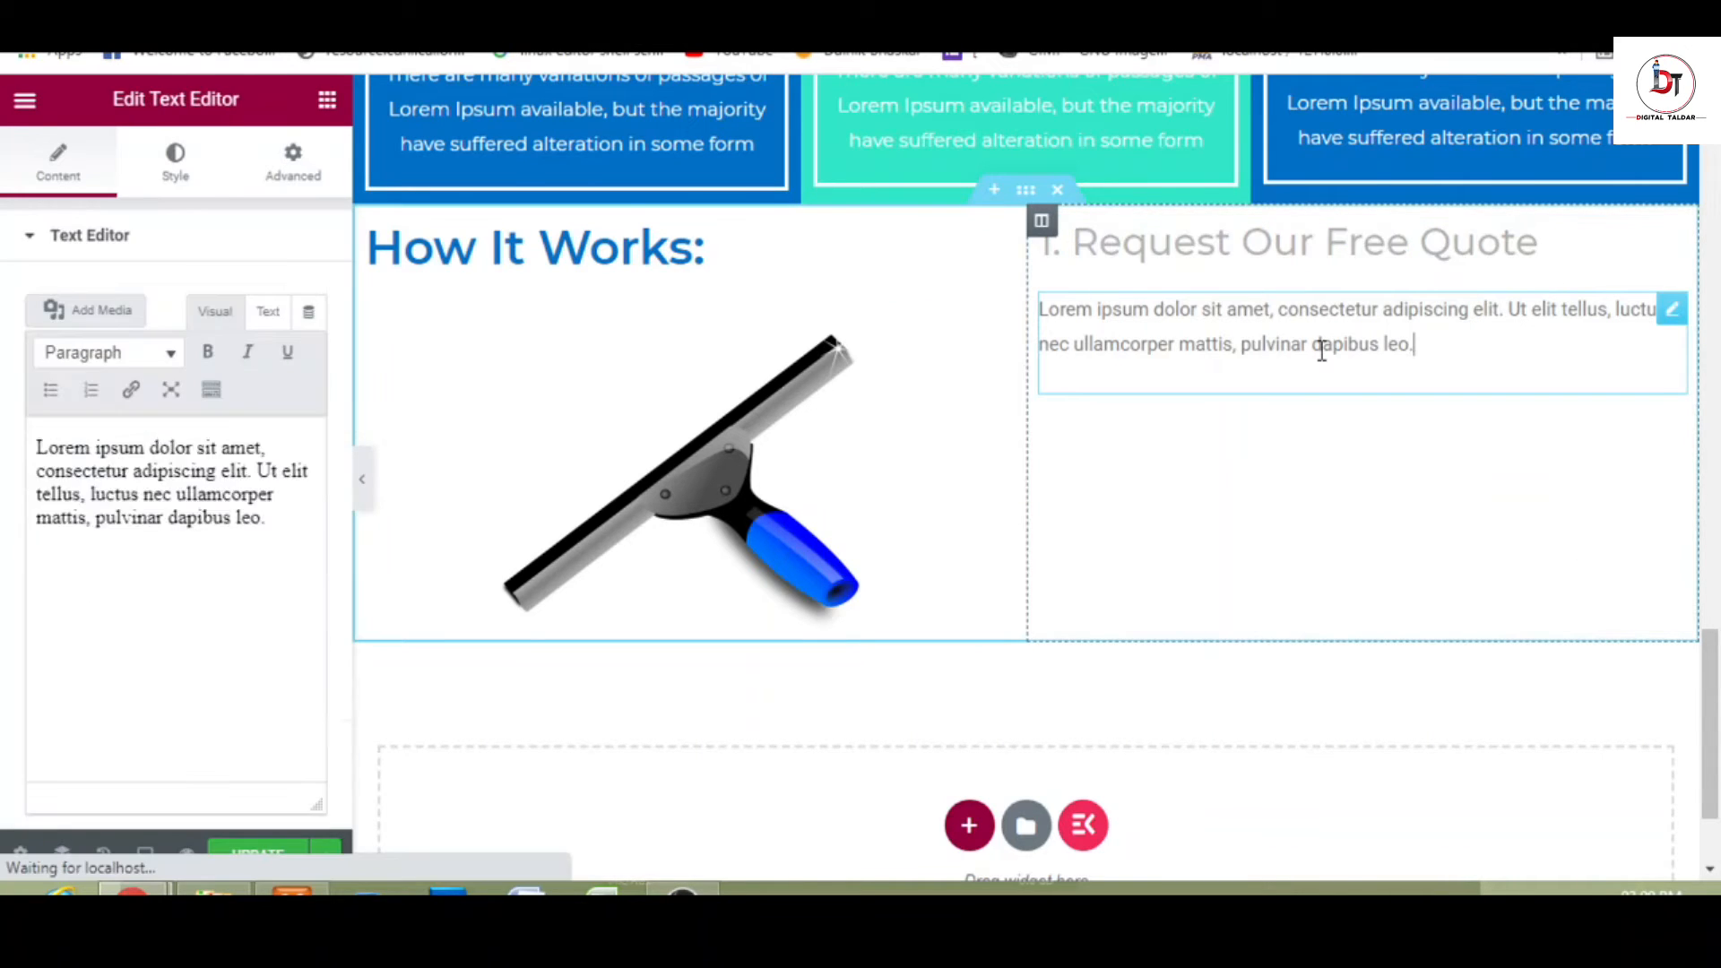
pyautogui.click(177, 661)
pyautogui.hotkey('ctrl', 'a')
pyautogui.write('There are many variations of passages of Lorem Ipsum available, but the majority have suffered alteration in some form')
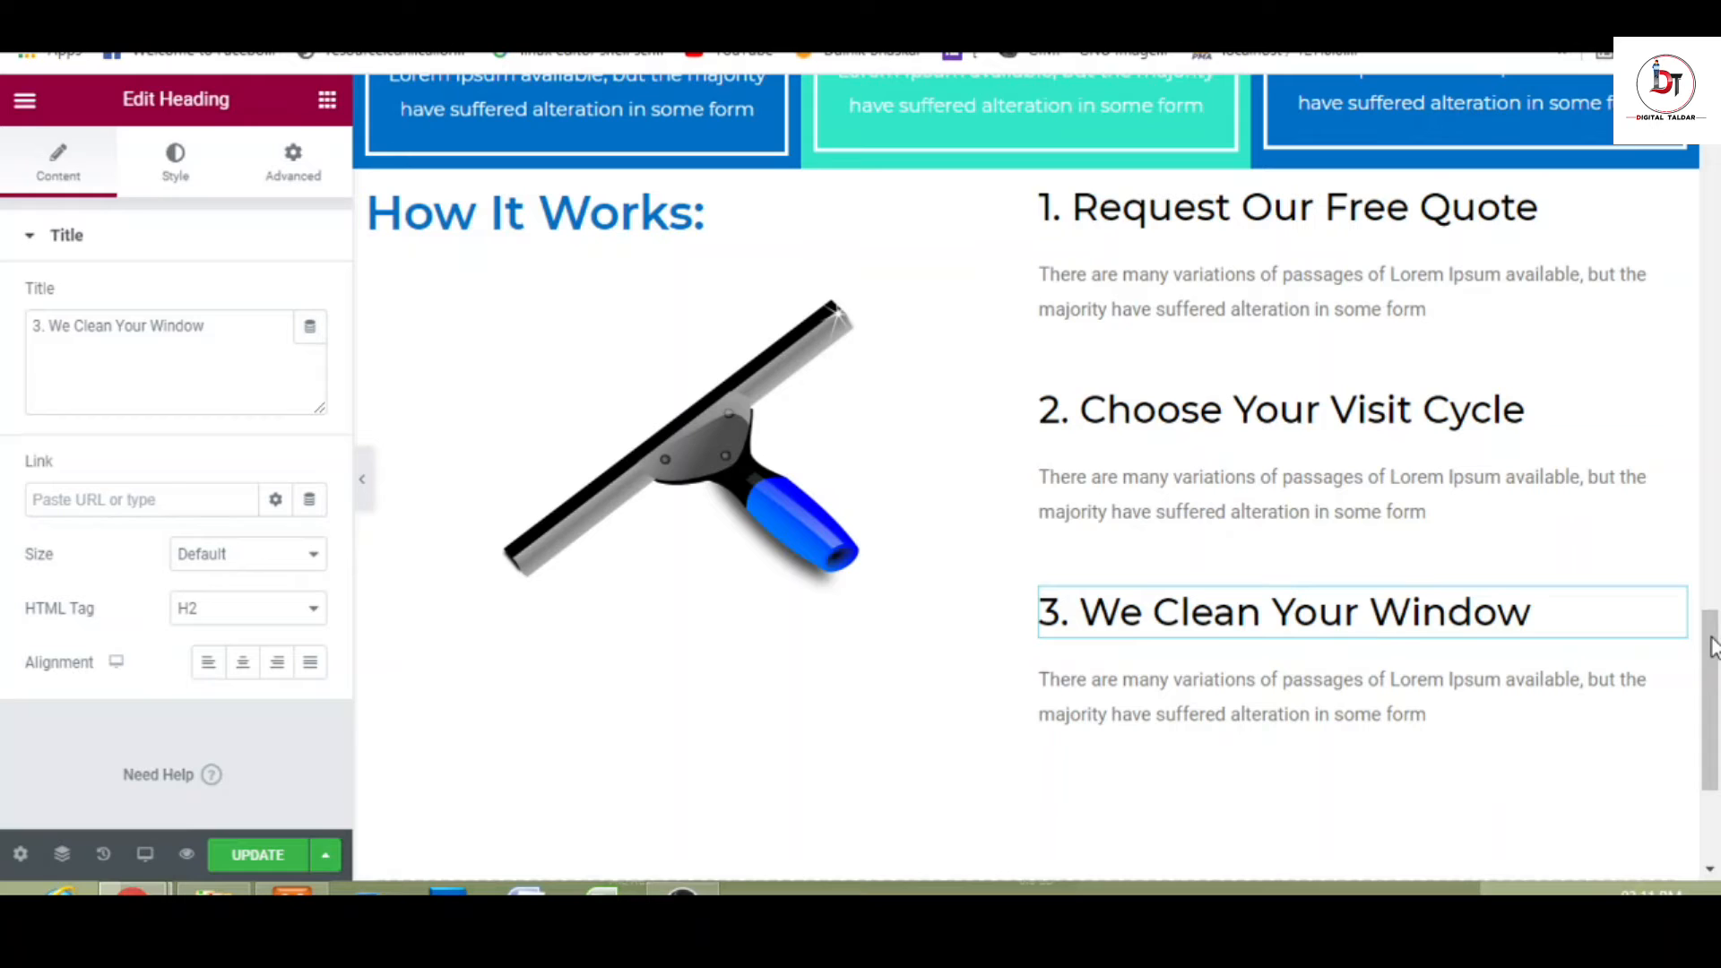
pyautogui.moveTo(1712, 645)
pyautogui.mouseDown()
pyautogui.moveTo(1711, 609)
pyautogui.moveTo(1714, 653)
pyautogui.moveTo(1715, 617)
pyautogui.moveTo(1715, 638)
pyautogui.mouseUp()
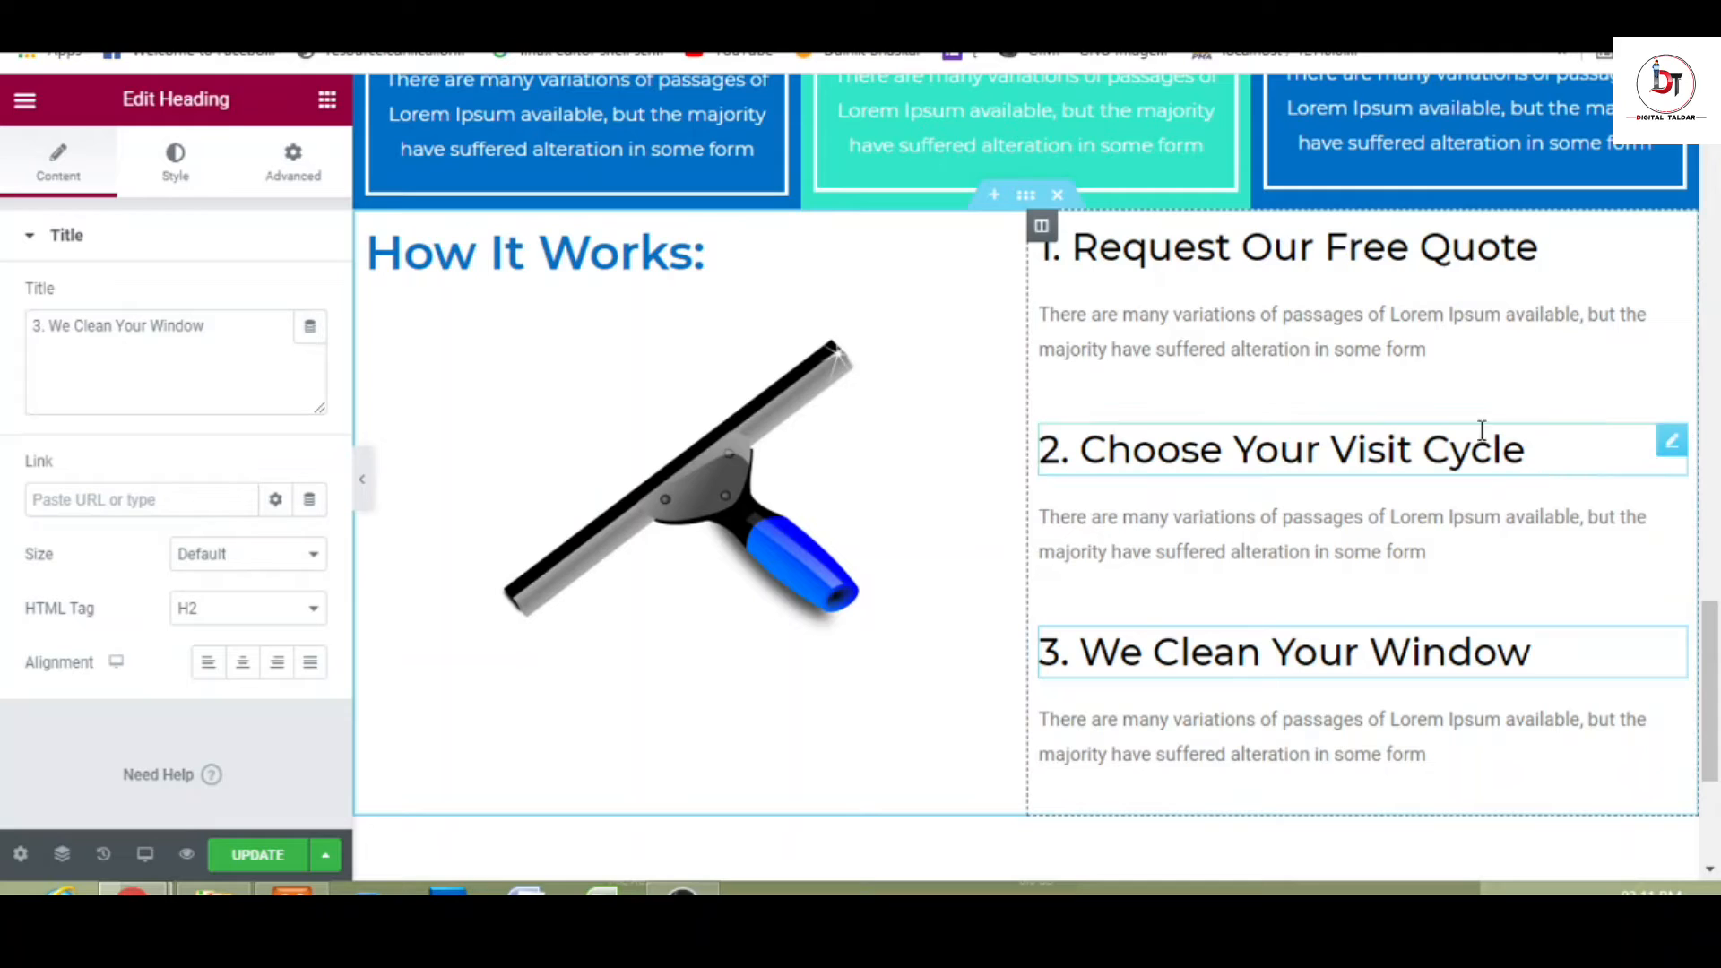
pyautogui.click(1530, 443)
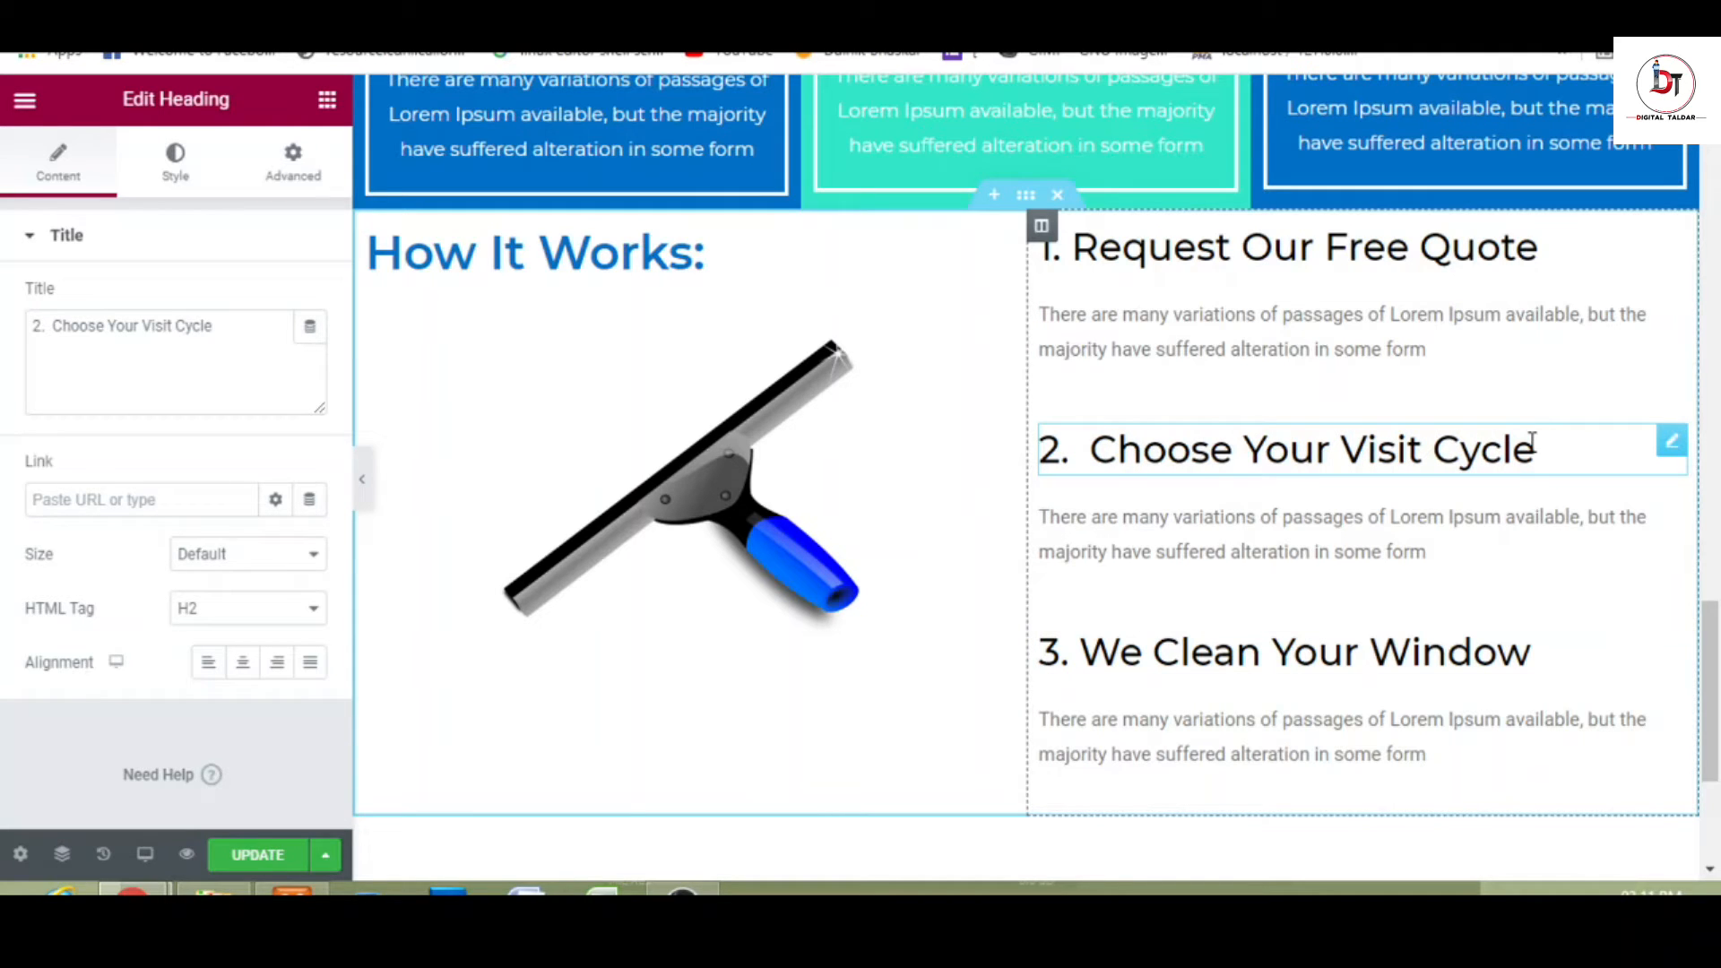
pyautogui.click(1383, 257)
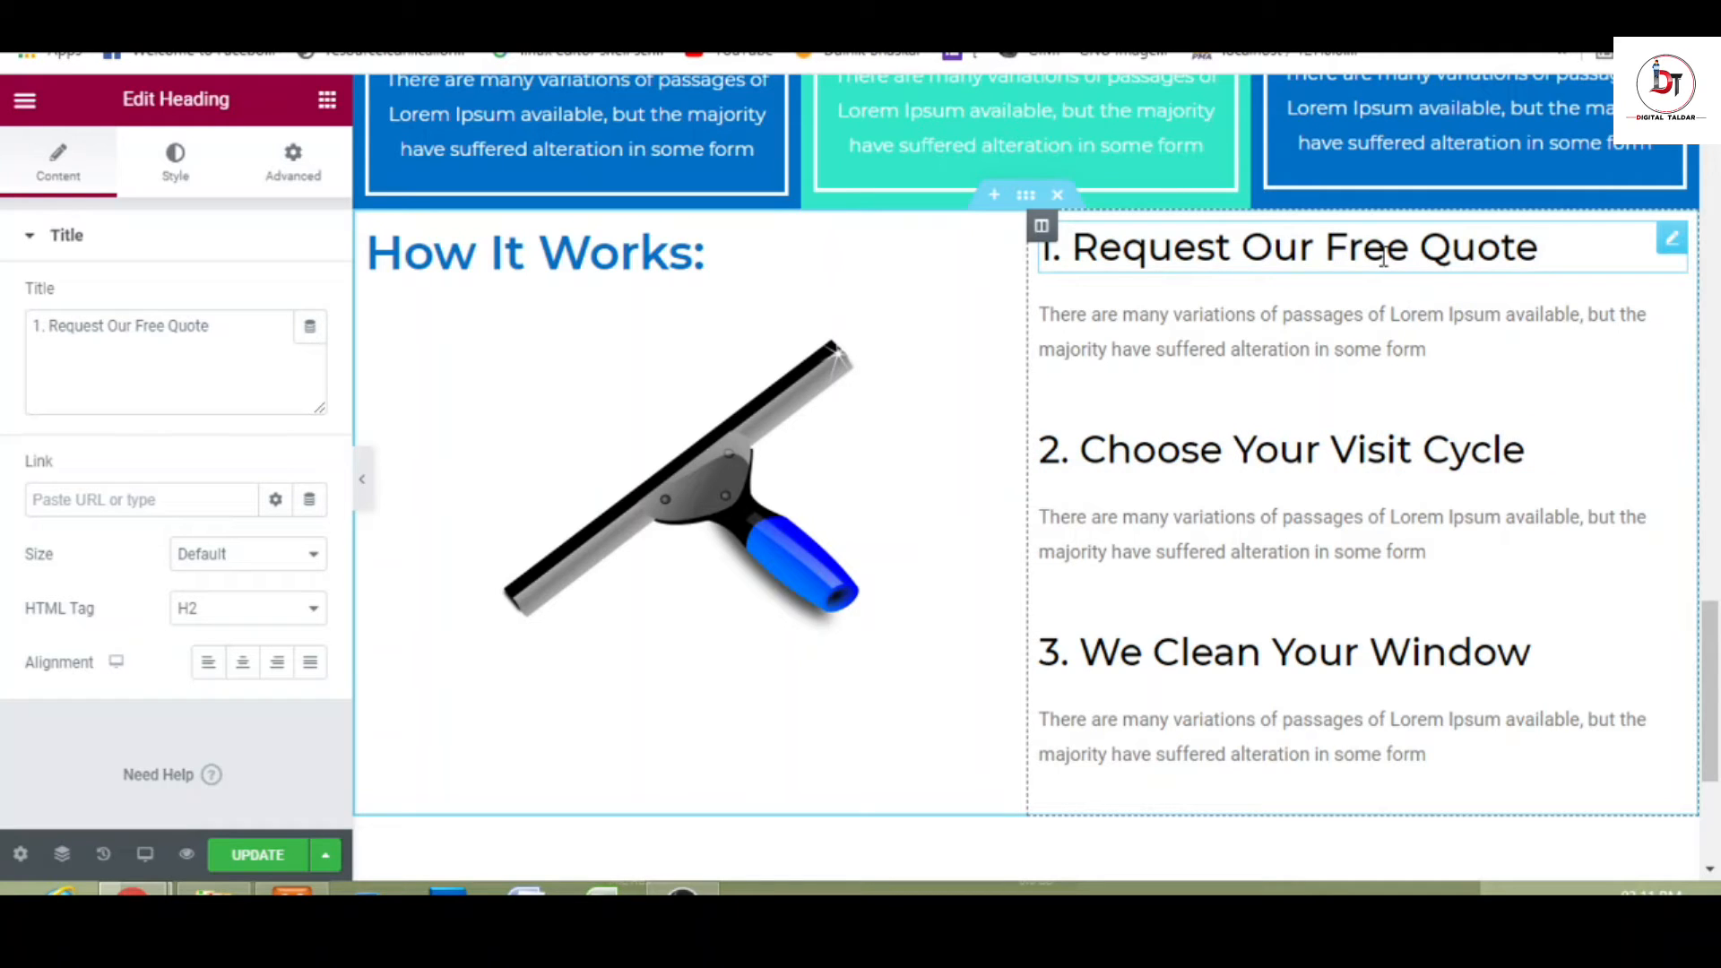
pyautogui.click(1323, 339)
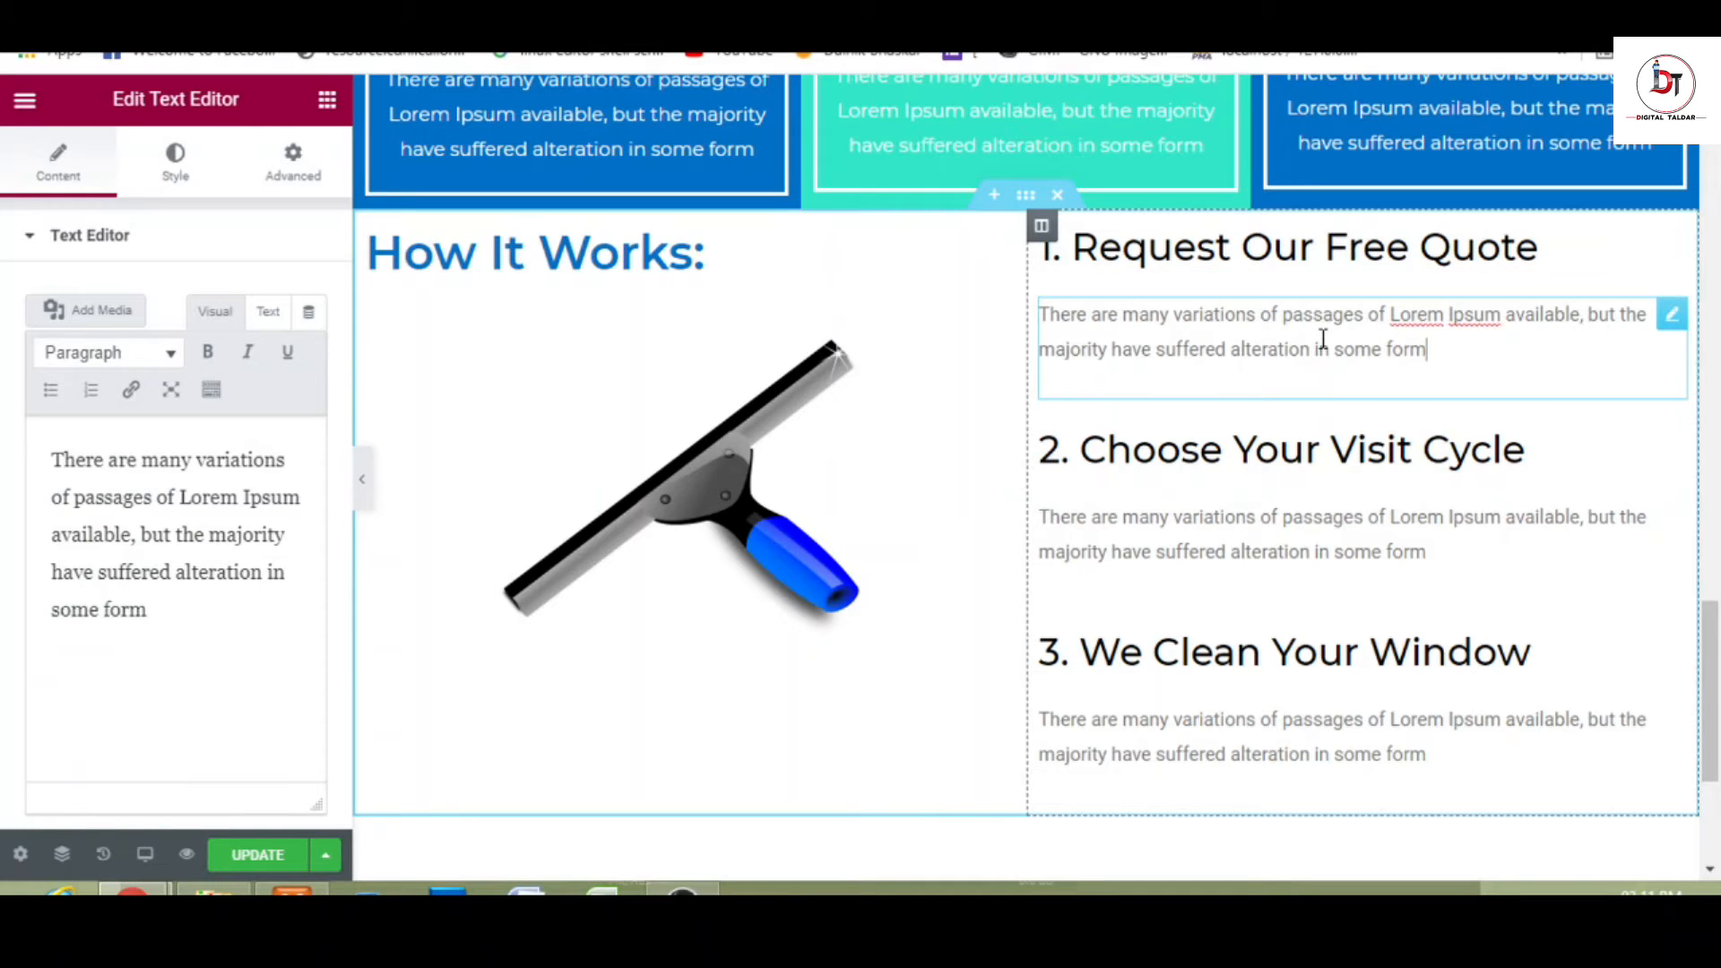
pyautogui.click(1376, 247)
# - Unlink the margins of the "2. Choose Your Visit Cycle" heading and set its top margin to -40 px
pyautogui.click(1337, 445)
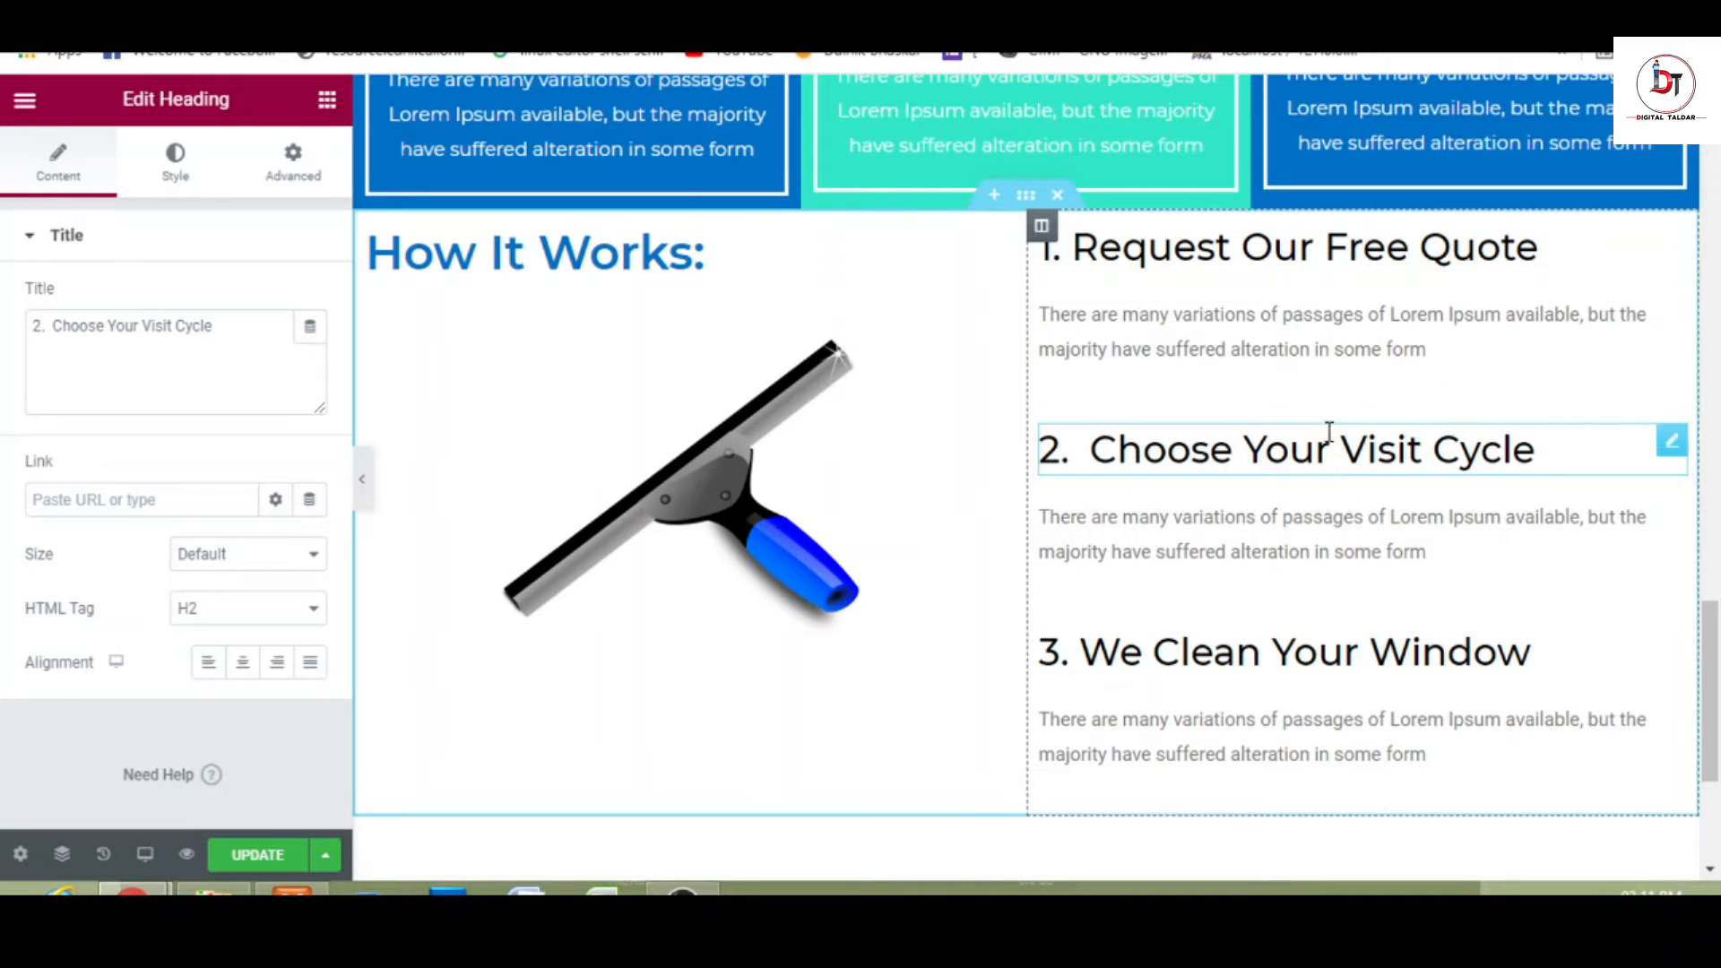
pyautogui.click(285, 196)
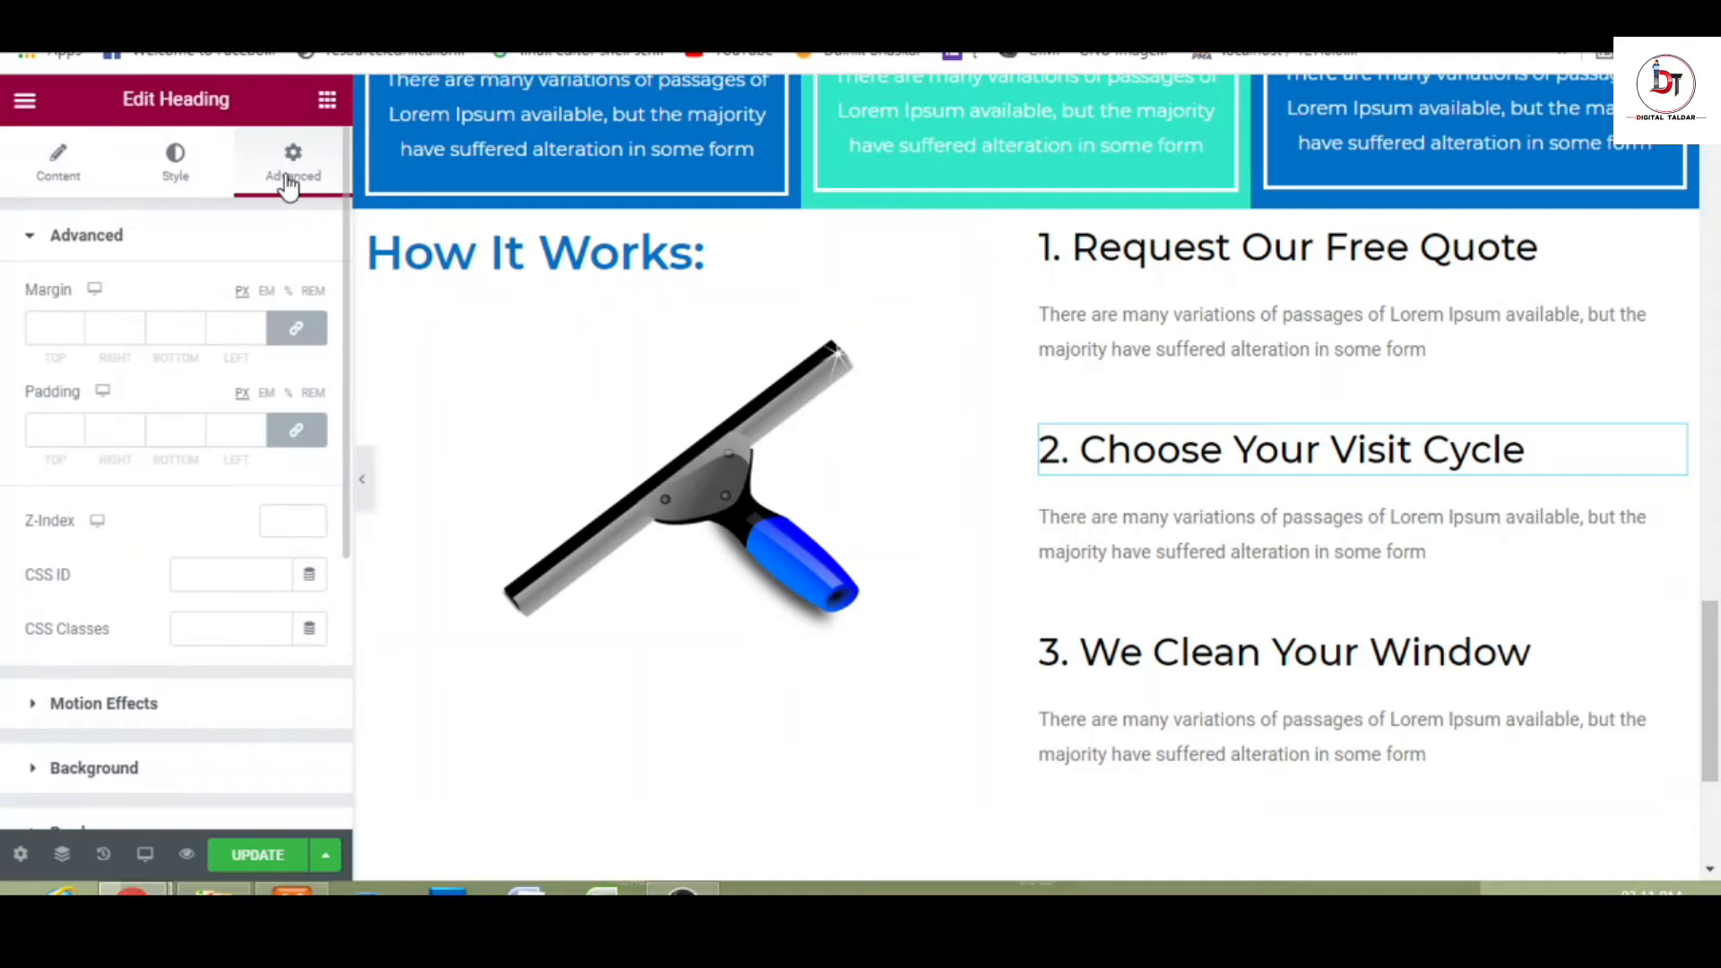
pyautogui.click(297, 328)
pyautogui.click(73, 329)
pyautogui.click(73, 328)
pyautogui.click(73, 329)
pyautogui.click(73, 329)
pyautogui.click(73, 333)
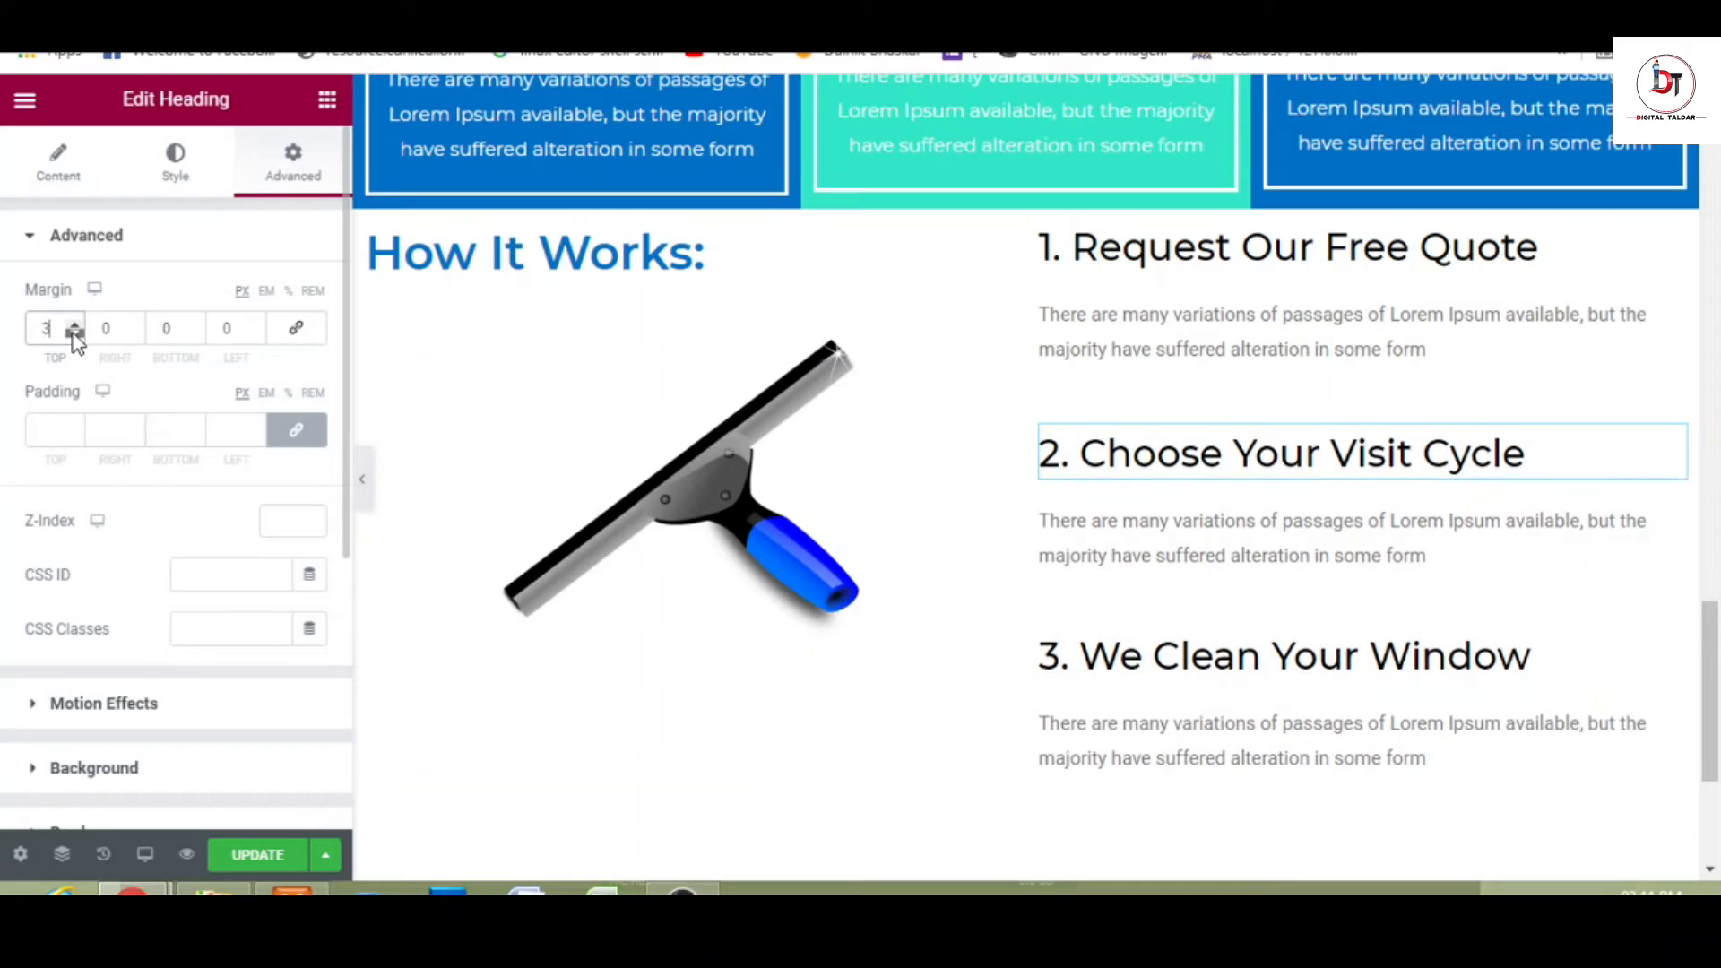
pyautogui.click(75, 334)
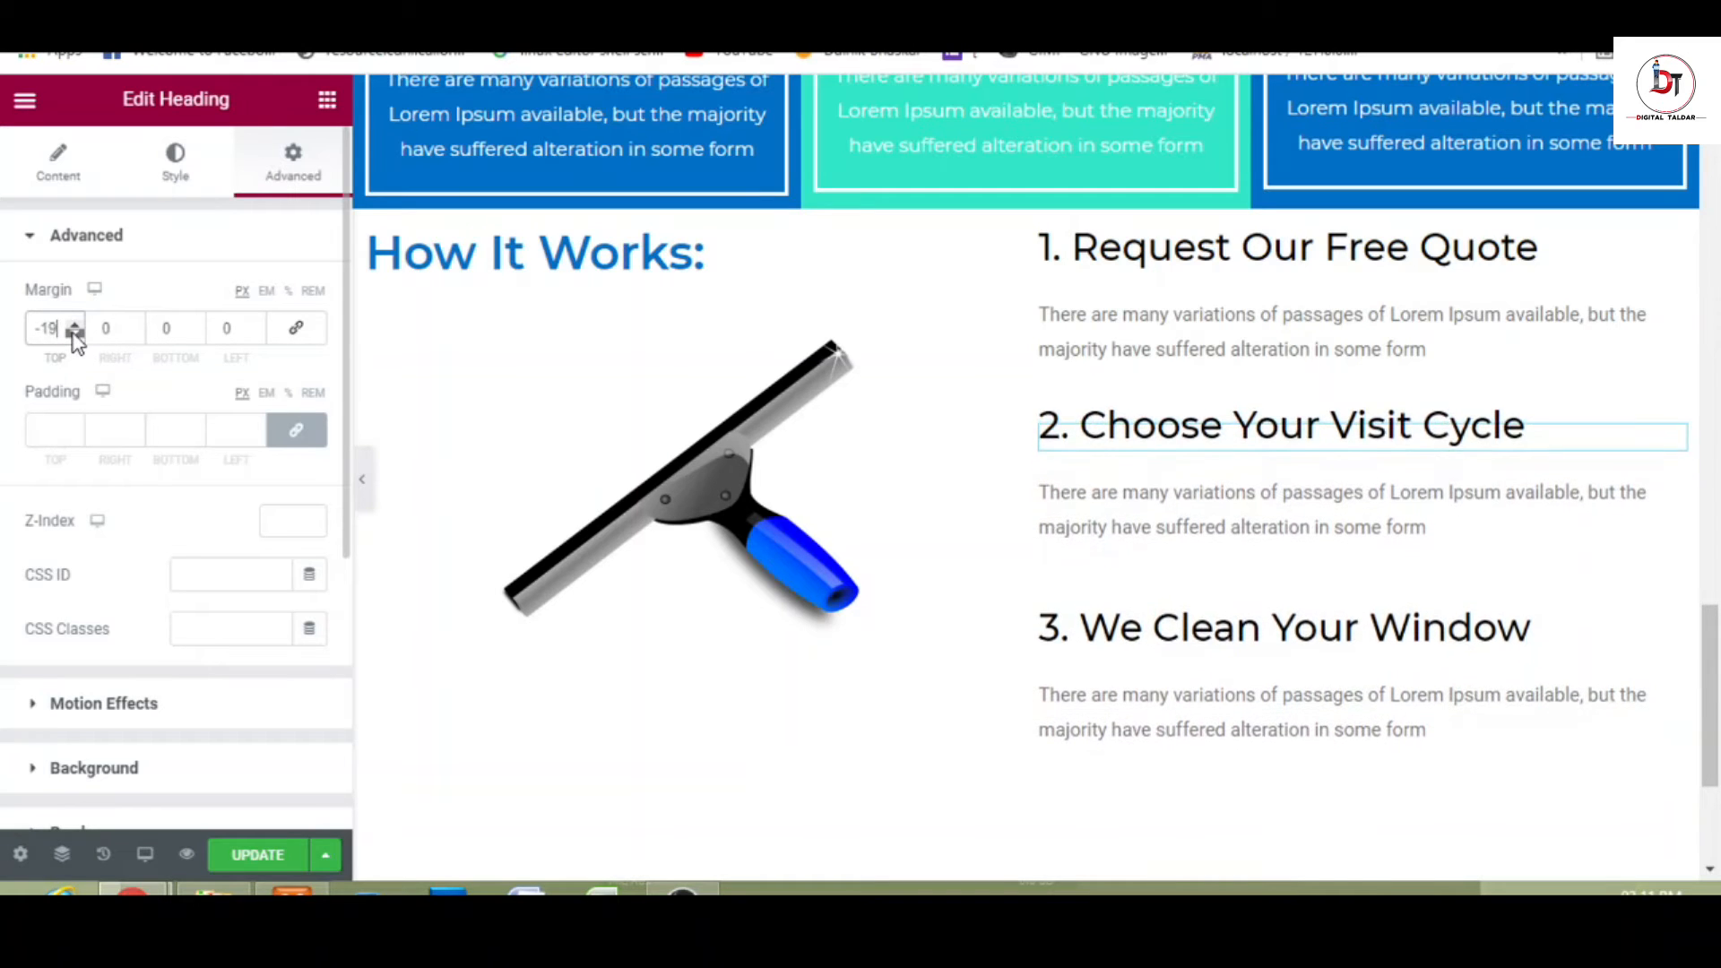
pyautogui.click(74, 334)
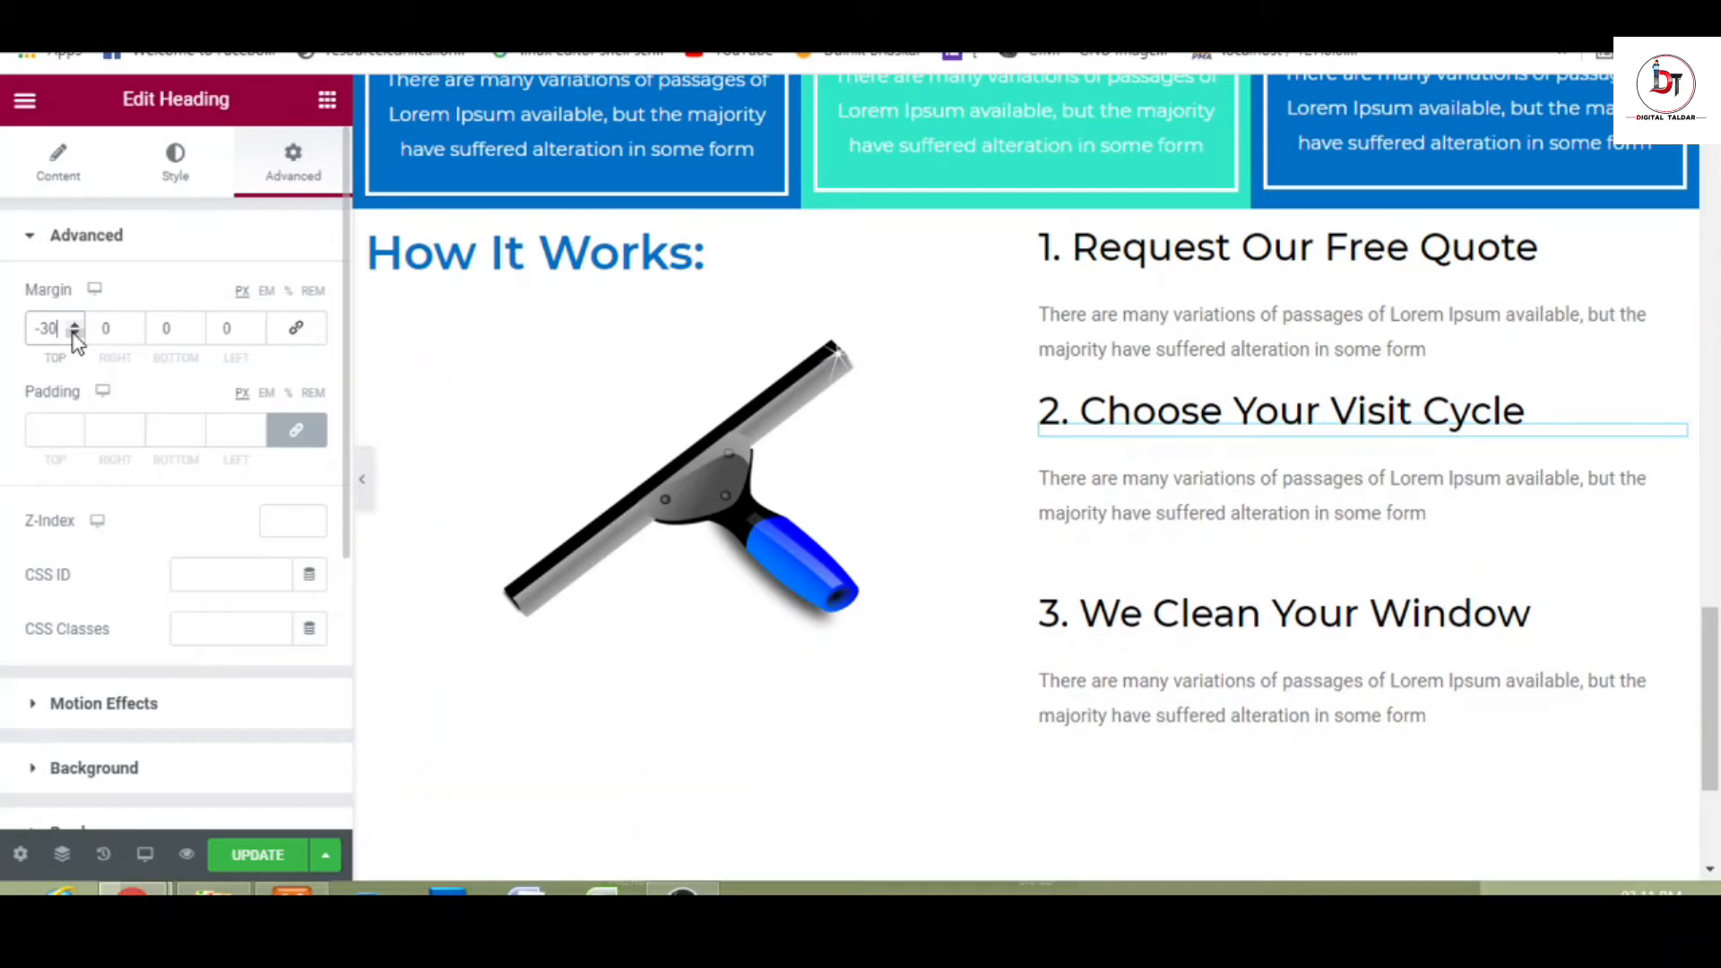
pyautogui.click(75, 335)
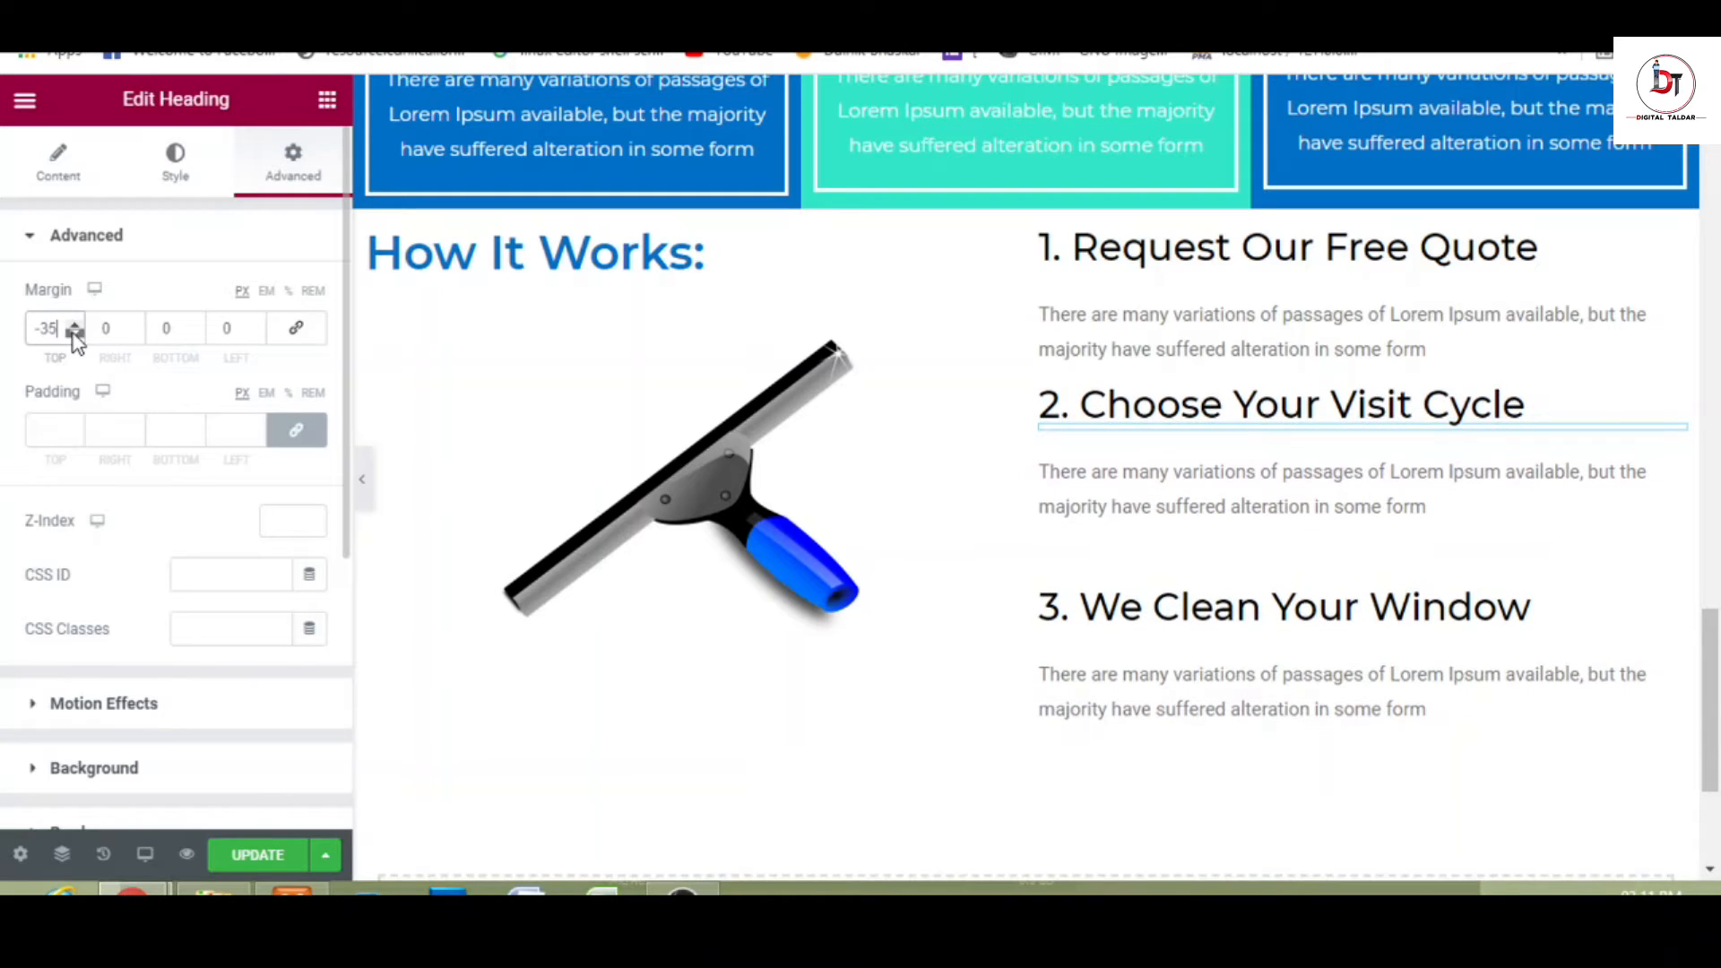
pyautogui.click(75, 334)
pyautogui.click(74, 335)
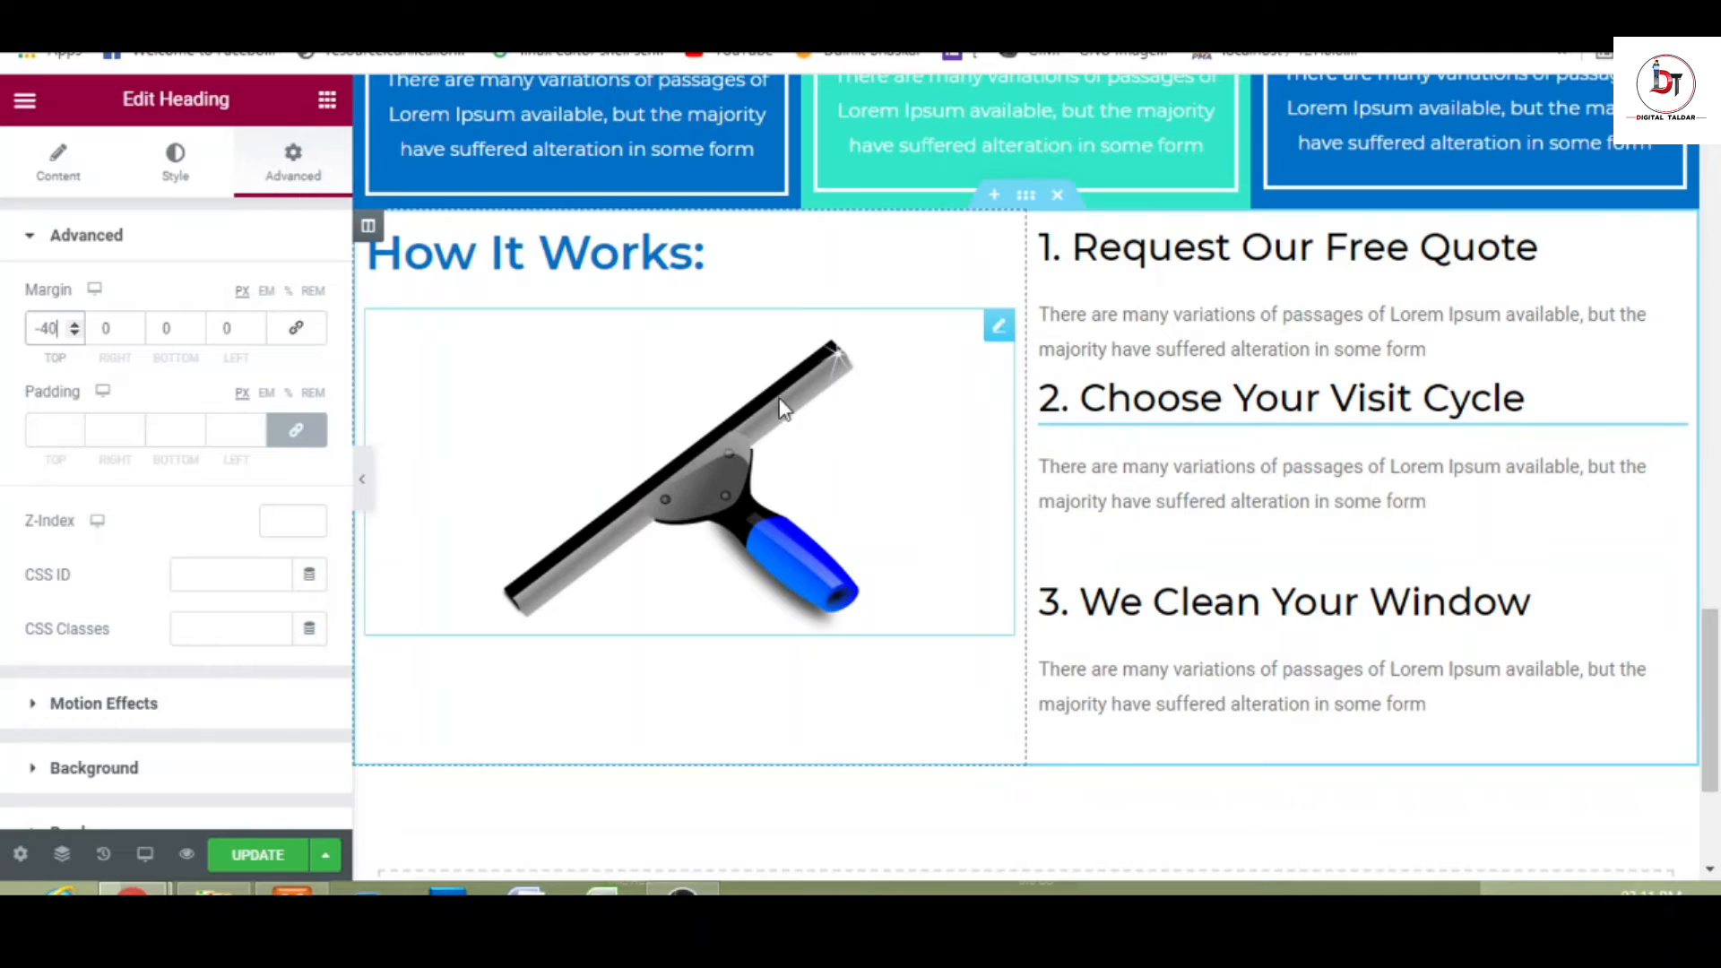
# - Set the top margin of the "2. Choose Your Visit Cycle" heading to -30 px
pyautogui.scroll(7, 77, 331)
pyautogui.scroll(3, 77, 331)
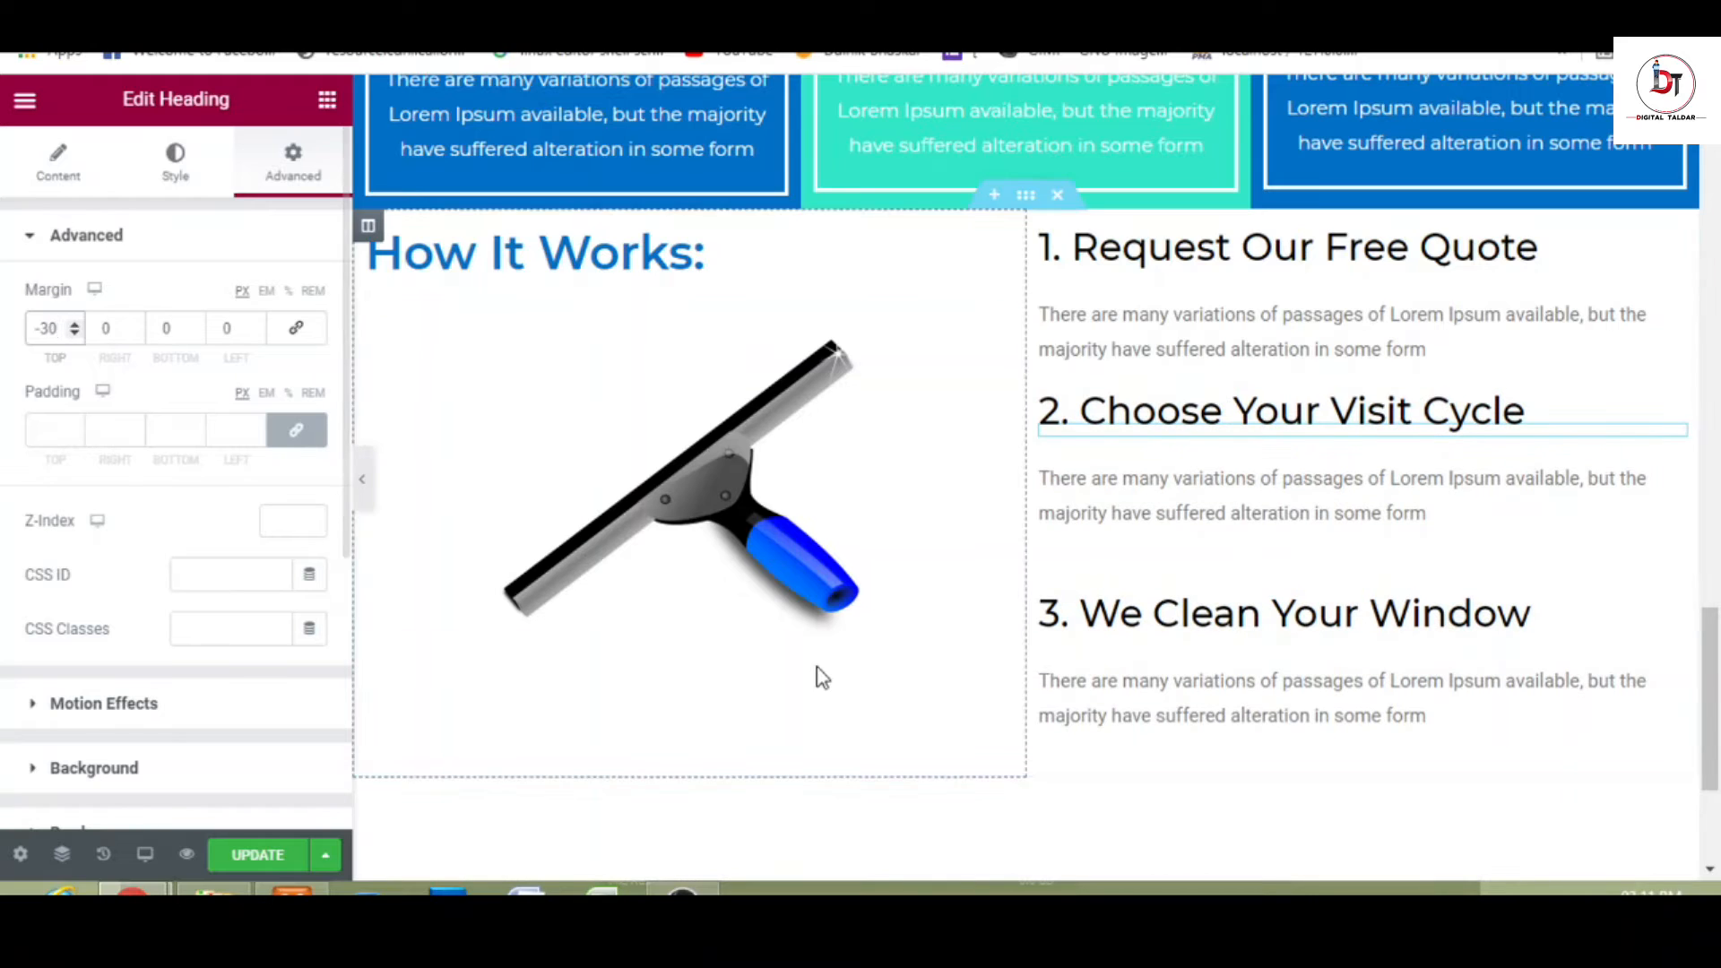
# - Unlink the margins of the "3. We Clean Your Window" heading and give it a negative top margin to tighten the gap above it
pyautogui.click(1224, 611)
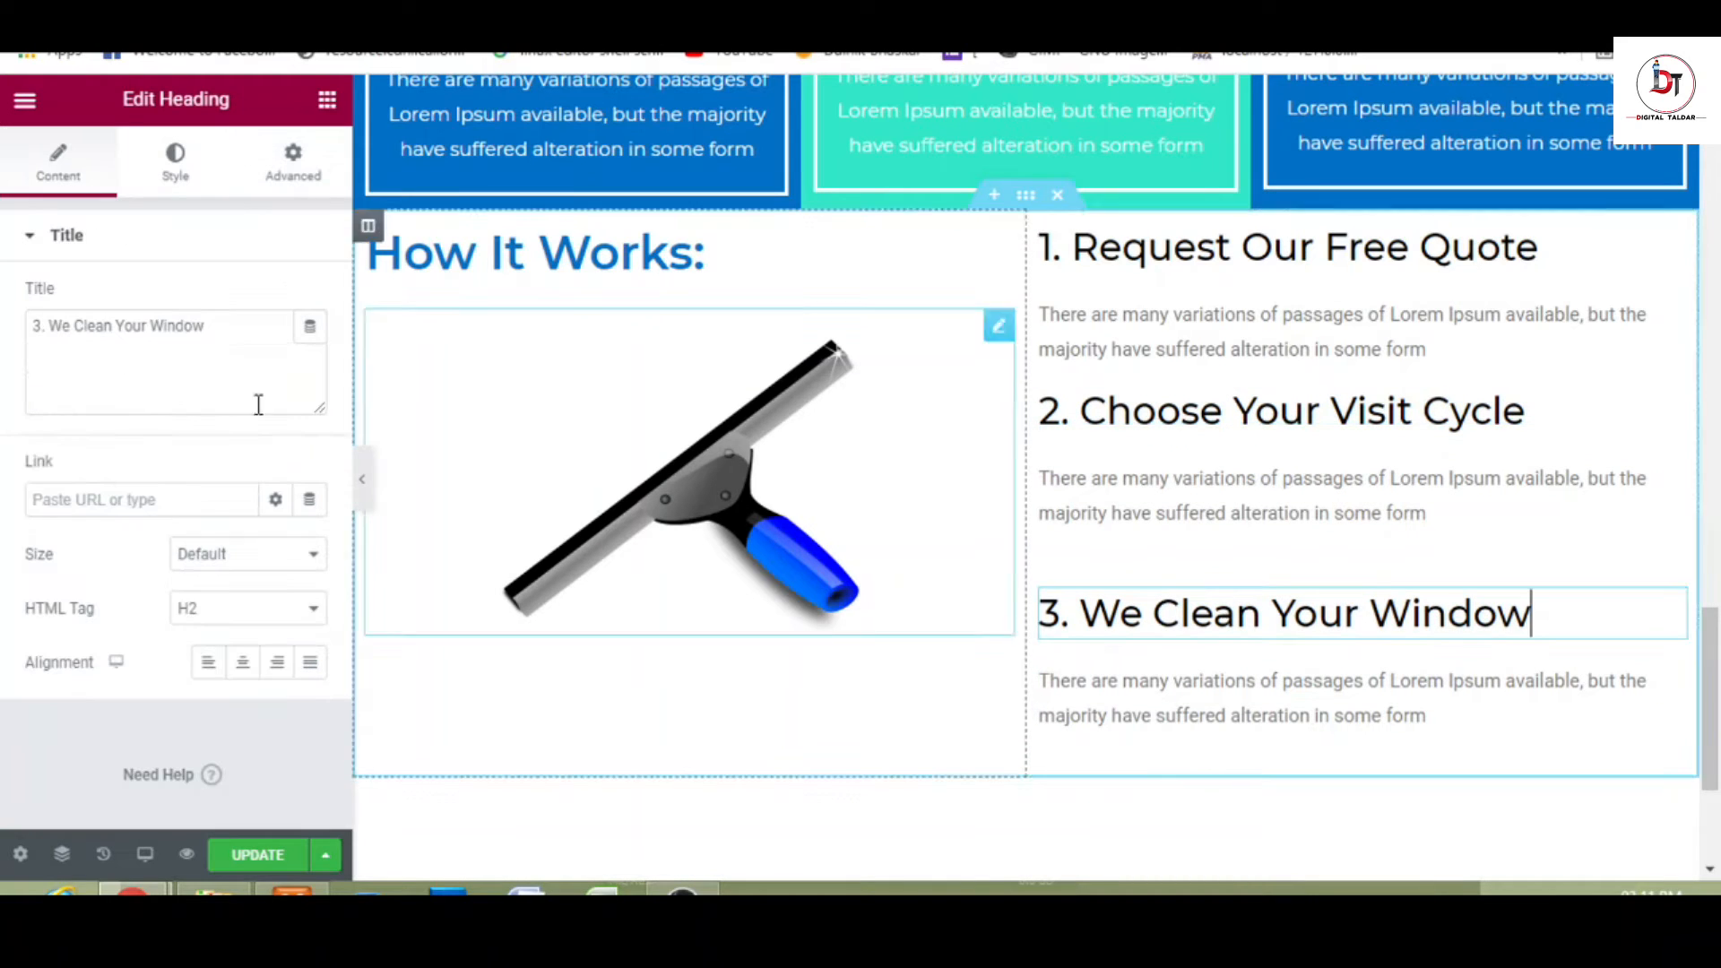
pyautogui.click(291, 193)
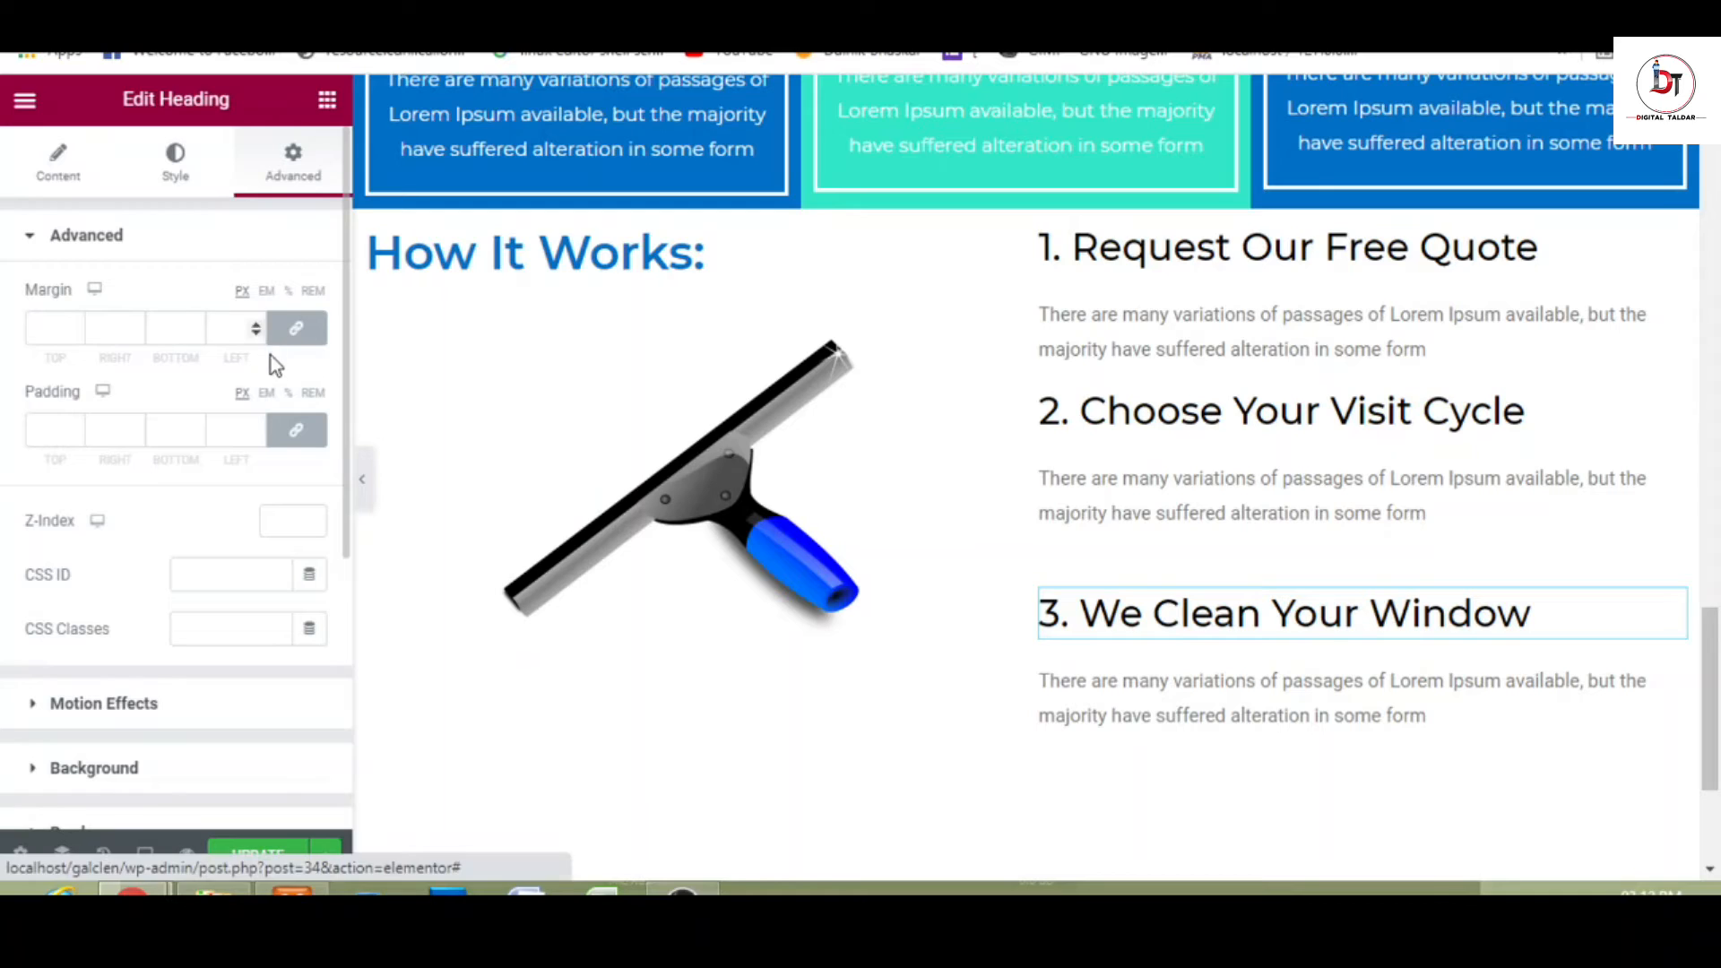
pyautogui.click(295, 328)
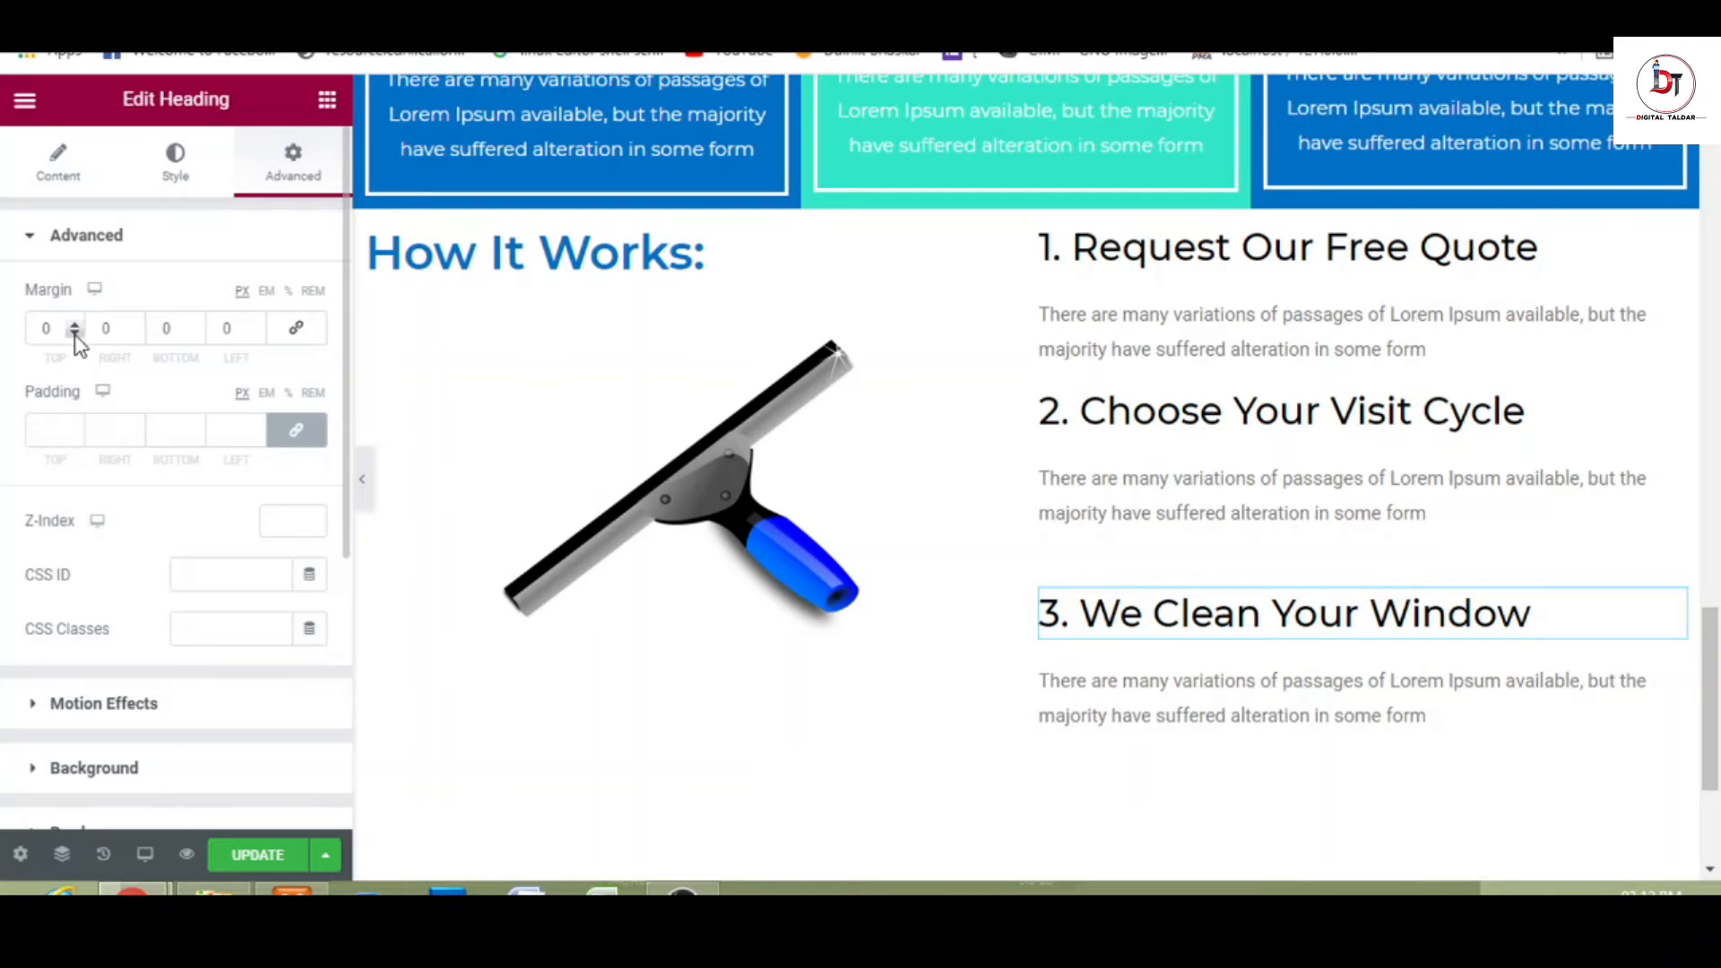
pyautogui.click(75, 333)
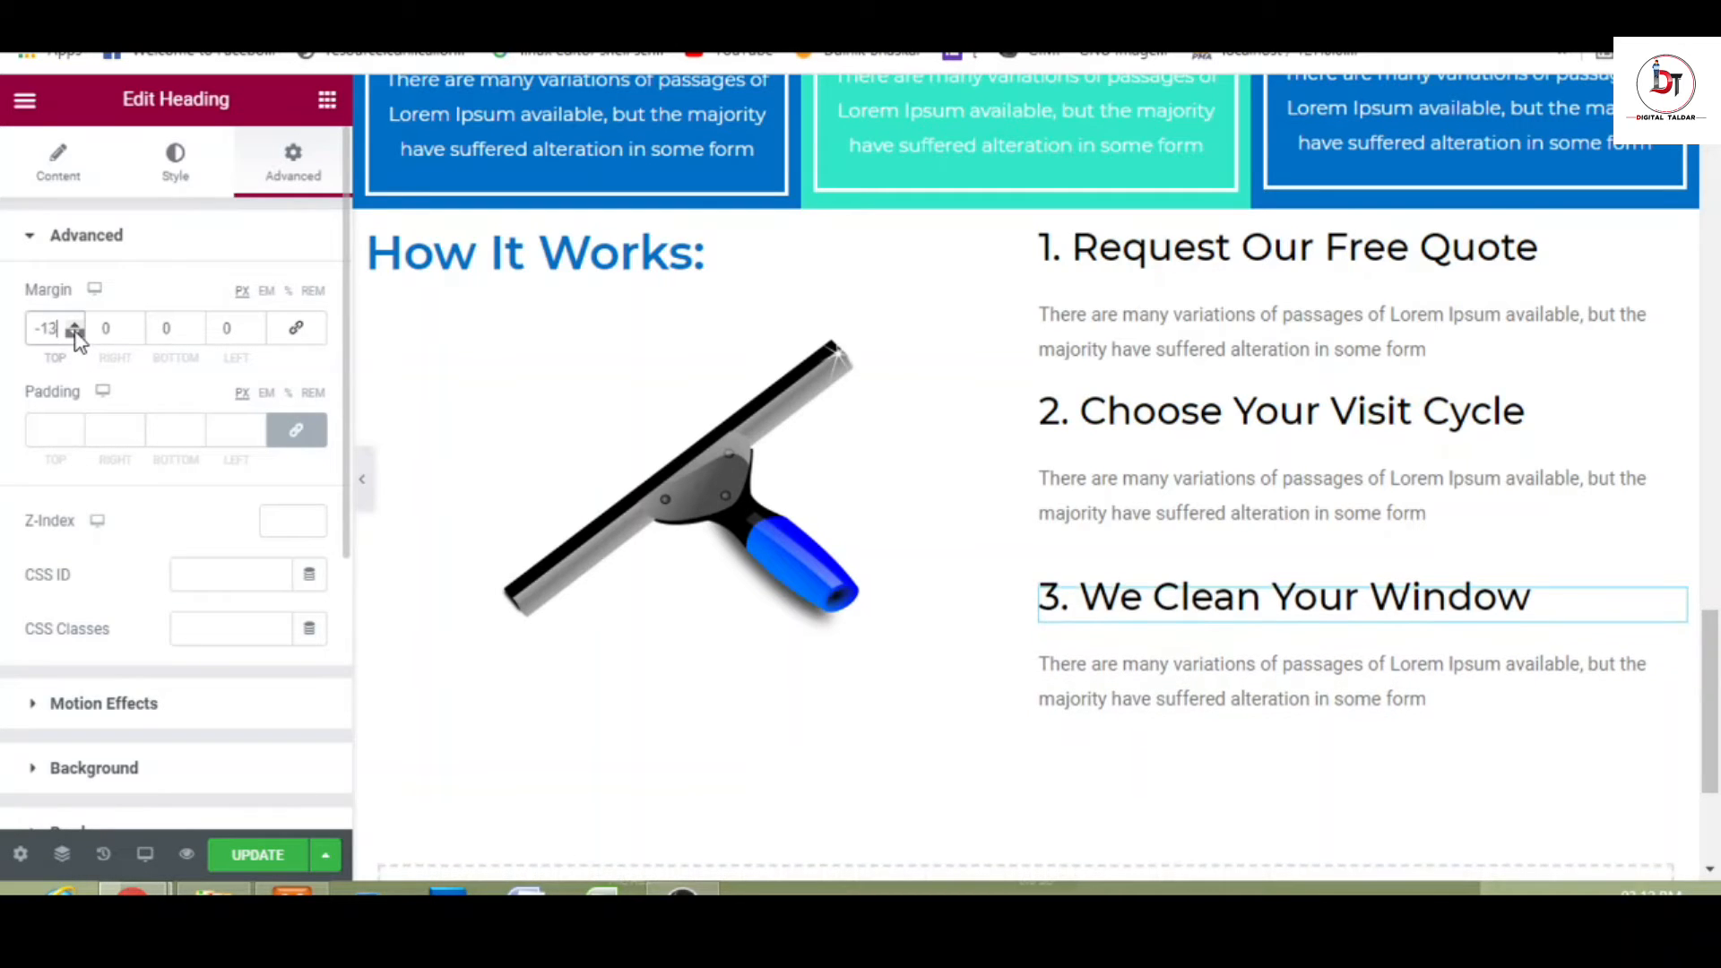
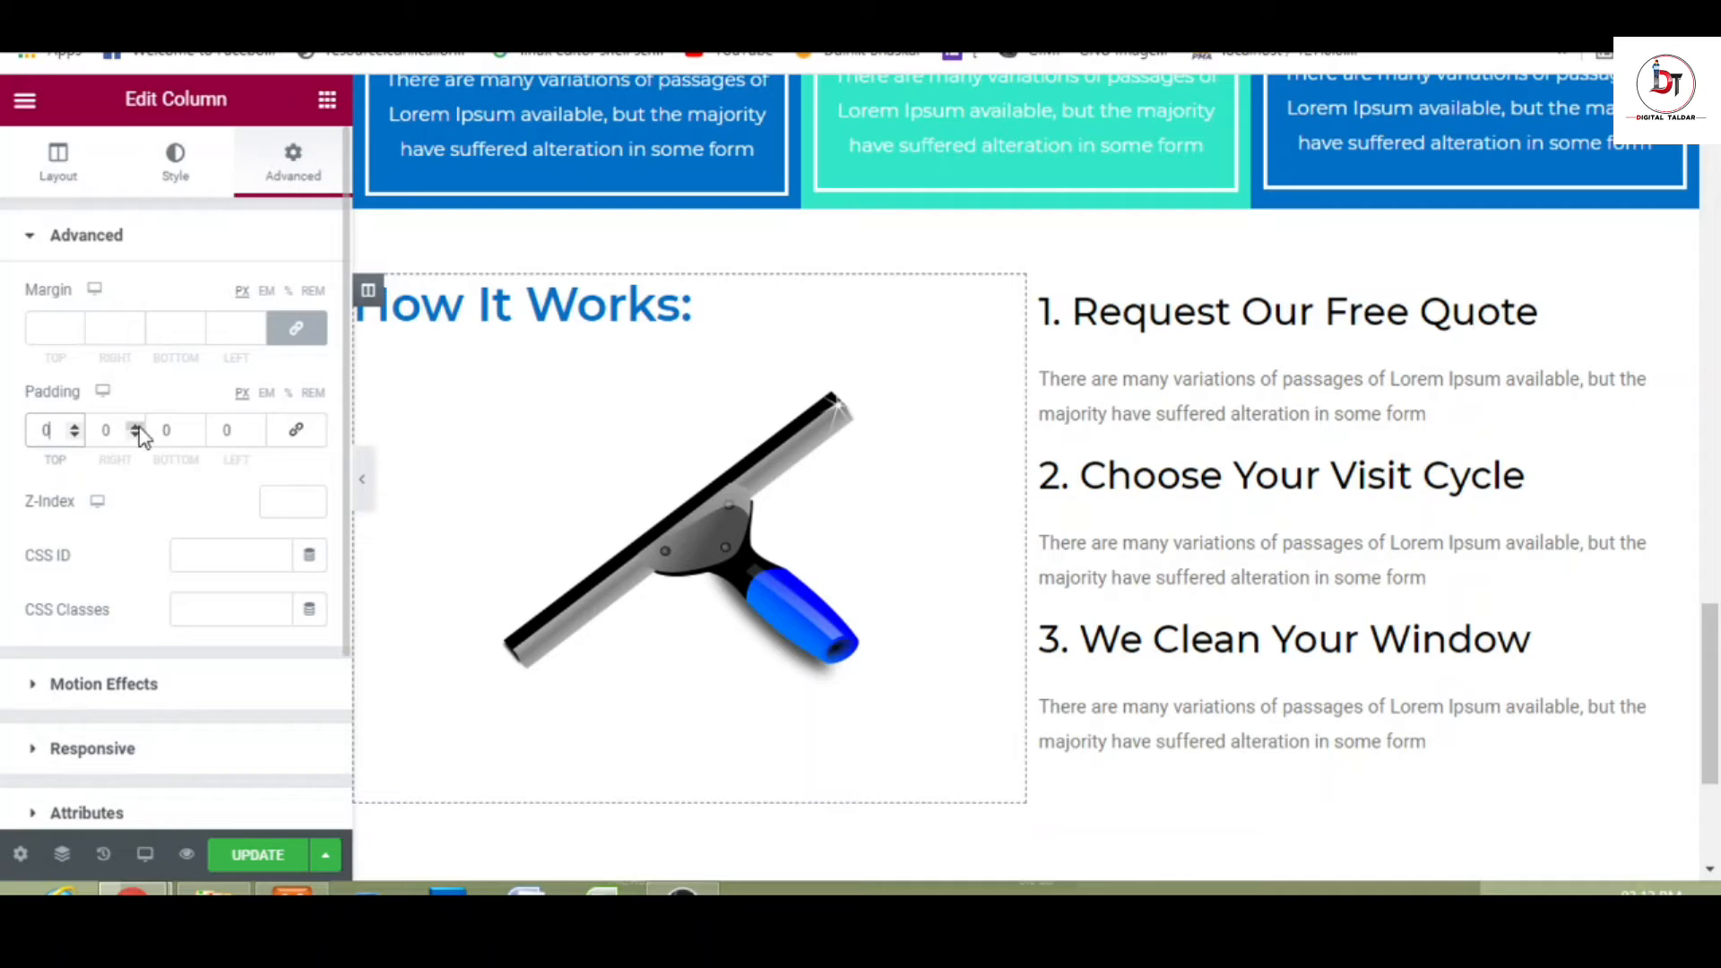
# - Set the padding of the "How It Works:" column to 0 px on the right and 40 px on the left
pyautogui.click(136, 426)
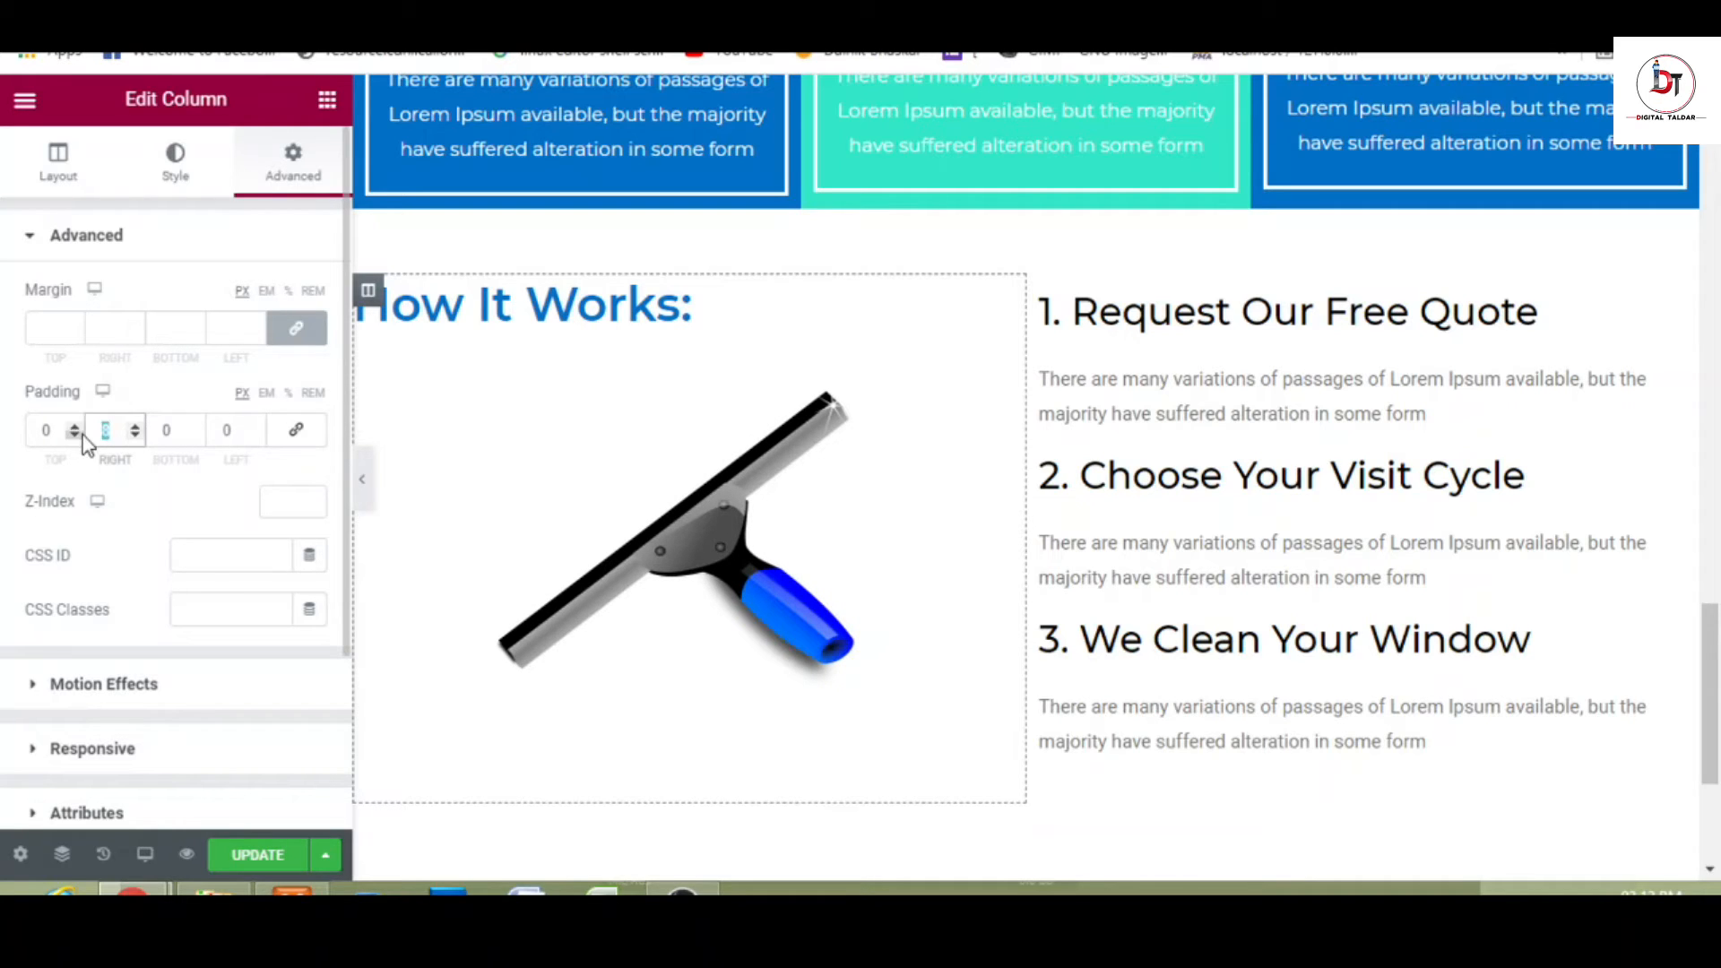
pyautogui.write('0')
pyautogui.click(257, 428)
pyautogui.moveTo(257, 430); pyautogui.dragTo(259, 432)
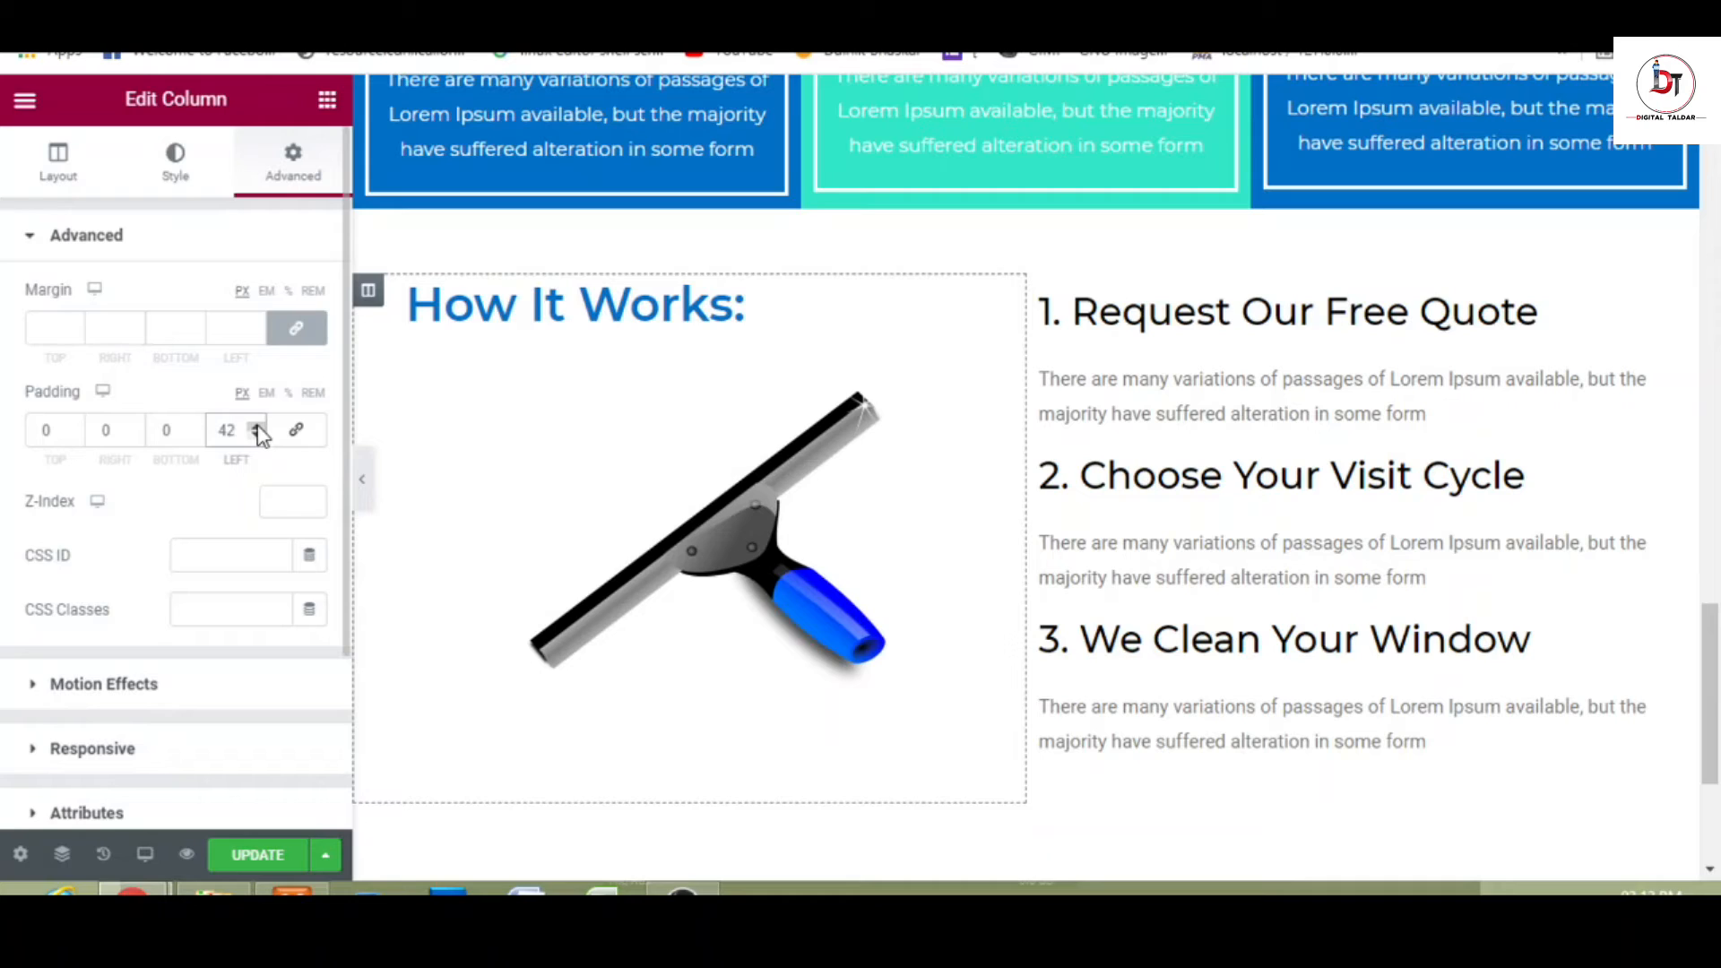
pyautogui.click(257, 436)
pyautogui.click(257, 436)
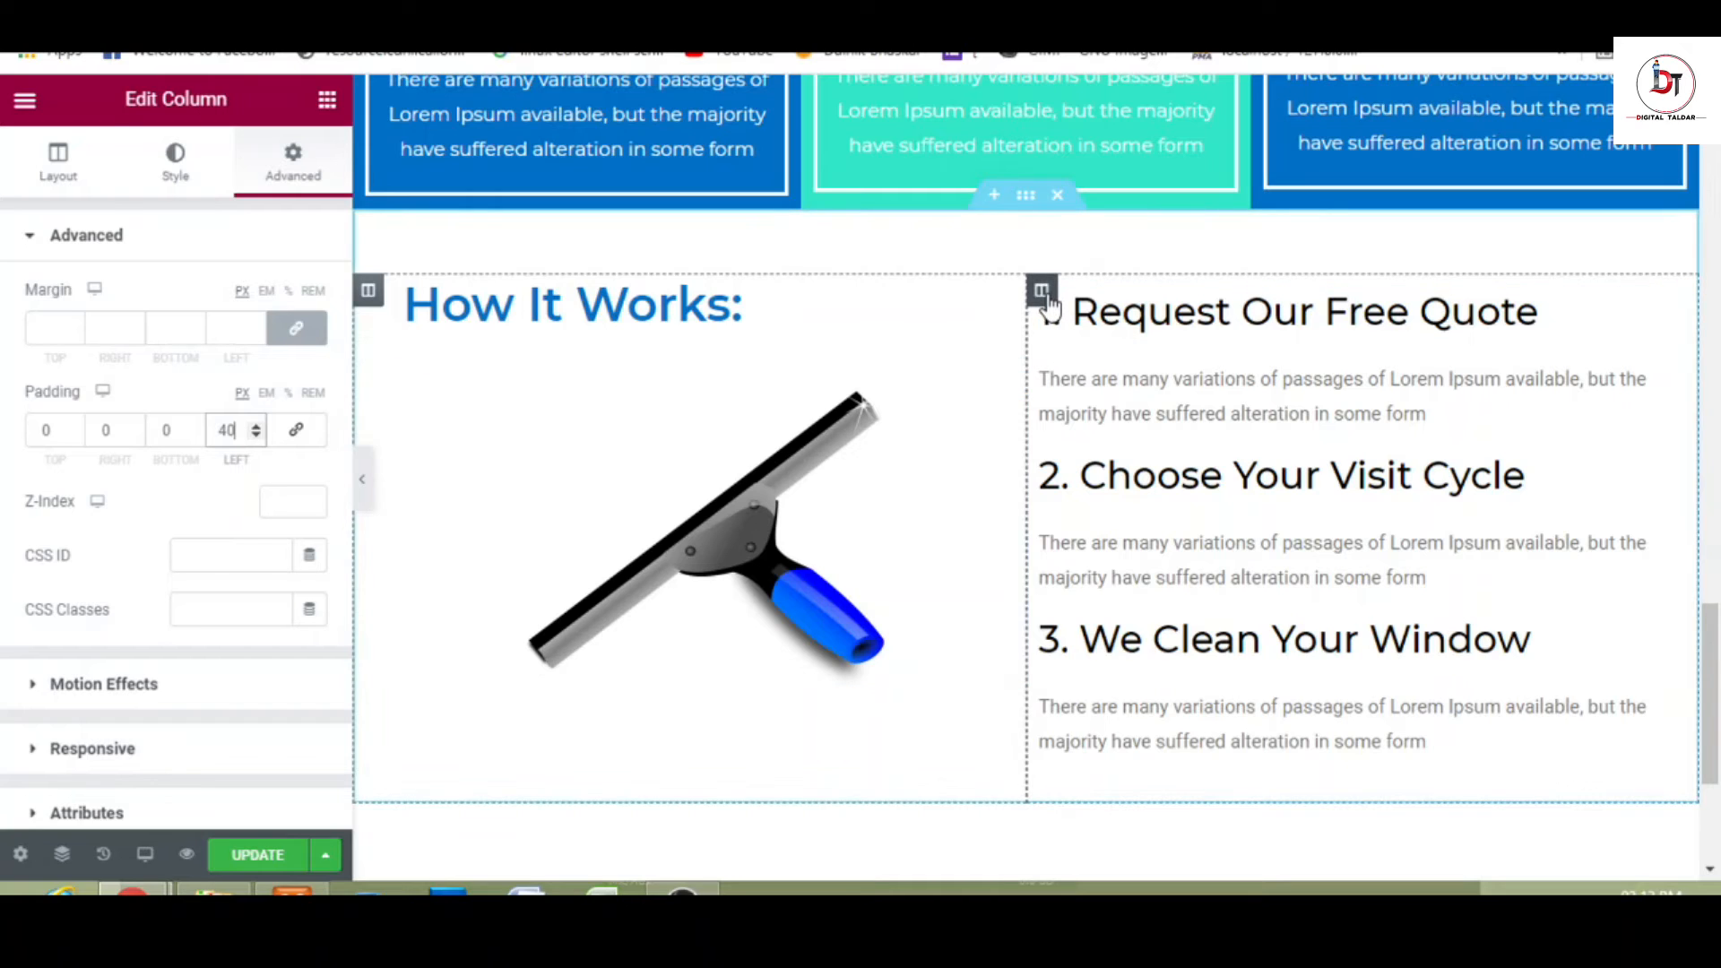
# - Unlink the padding of the column with the three numbered steps, leaving 0 px on every side
pyautogui.click(1046, 300)
pyautogui.click(302, 176)
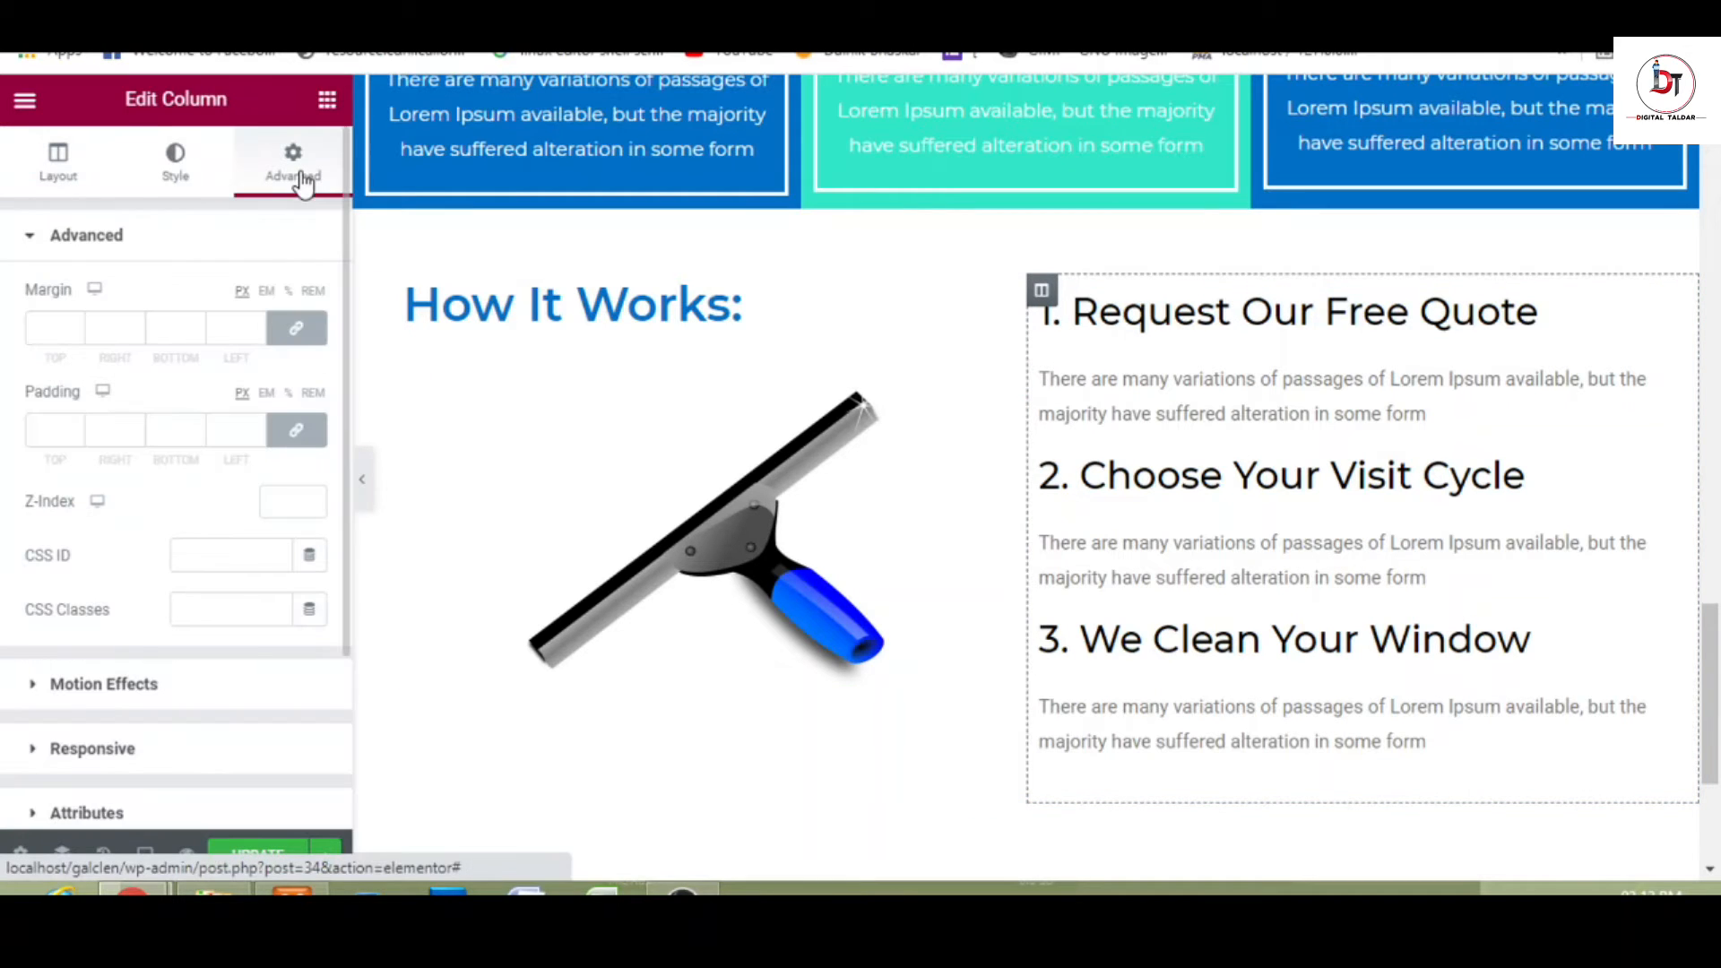
pyautogui.click(296, 430)
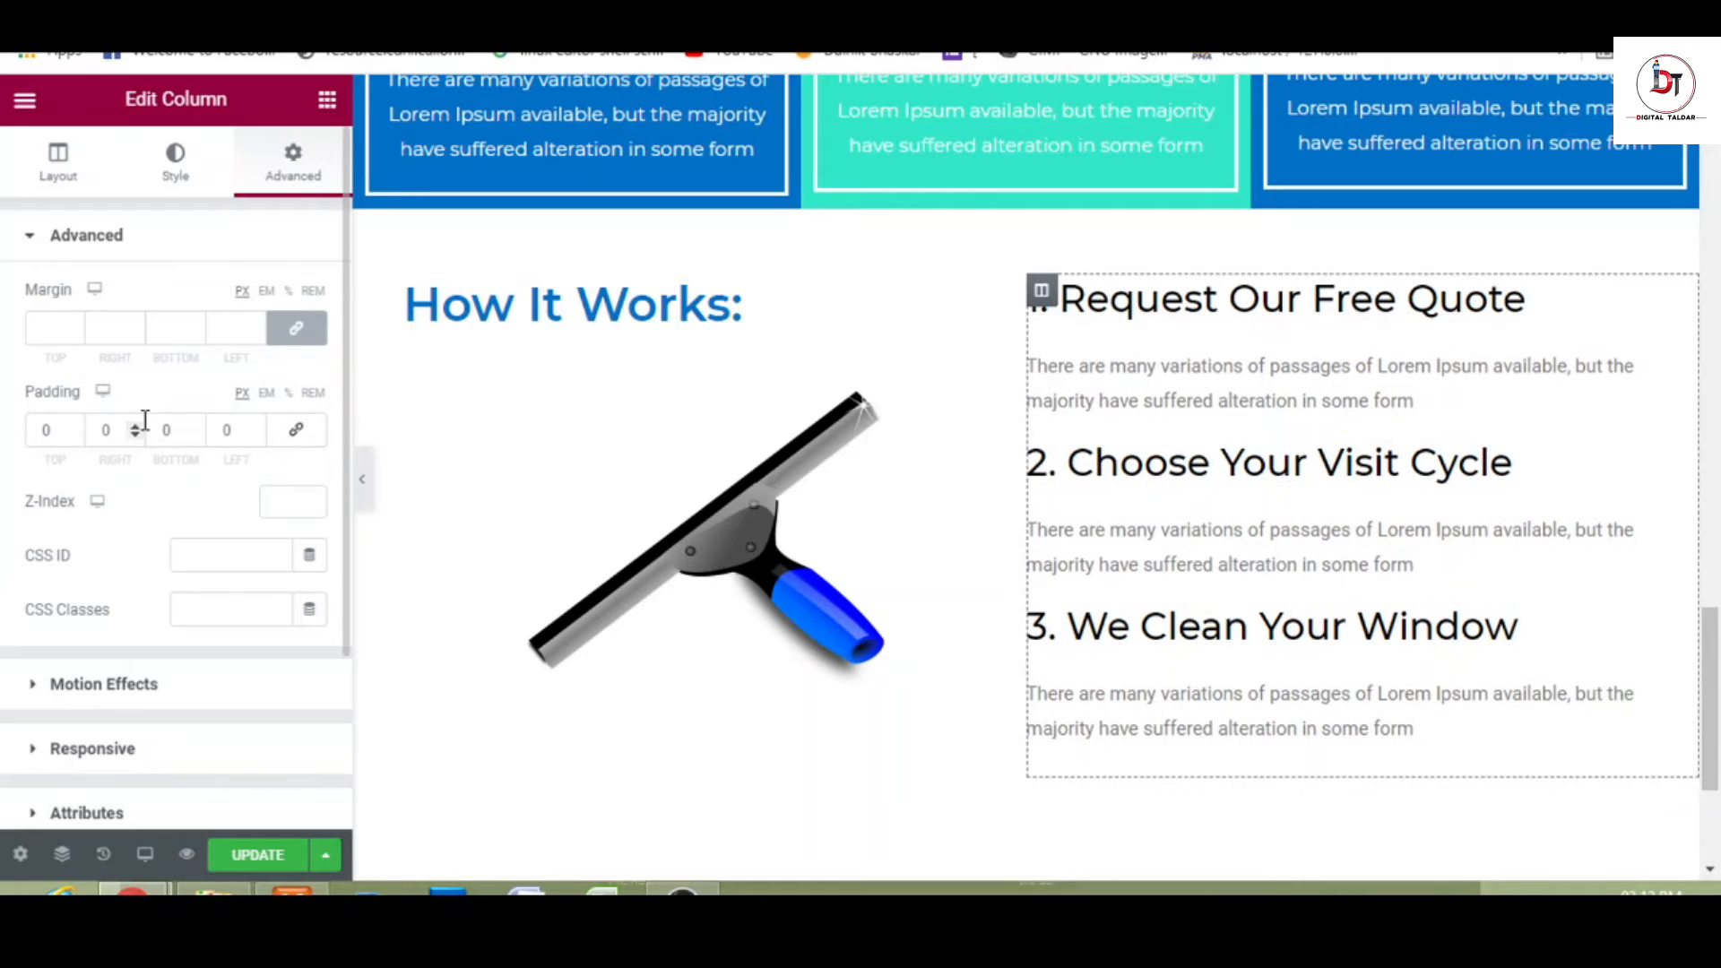
# - Try a larger right padding on the numbered steps column and set it back to 0 px
pyautogui.doubleClick(135, 430)
pyautogui.write('12')
pyautogui.press('BackSpace')
pyautogui.press('BackSpace')
pyautogui.write('5')
pyautogui.click(134, 428)
pyautogui.click(135, 428)
pyautogui.doubleClick(105, 438)
pyautogui.write('0')
# - Try a left padding of 13 px on the numbered steps column, reset it to 0 px and preview the section
pyautogui.click(258, 428)
pyautogui.click(258, 427)
pyautogui.click(257, 427)
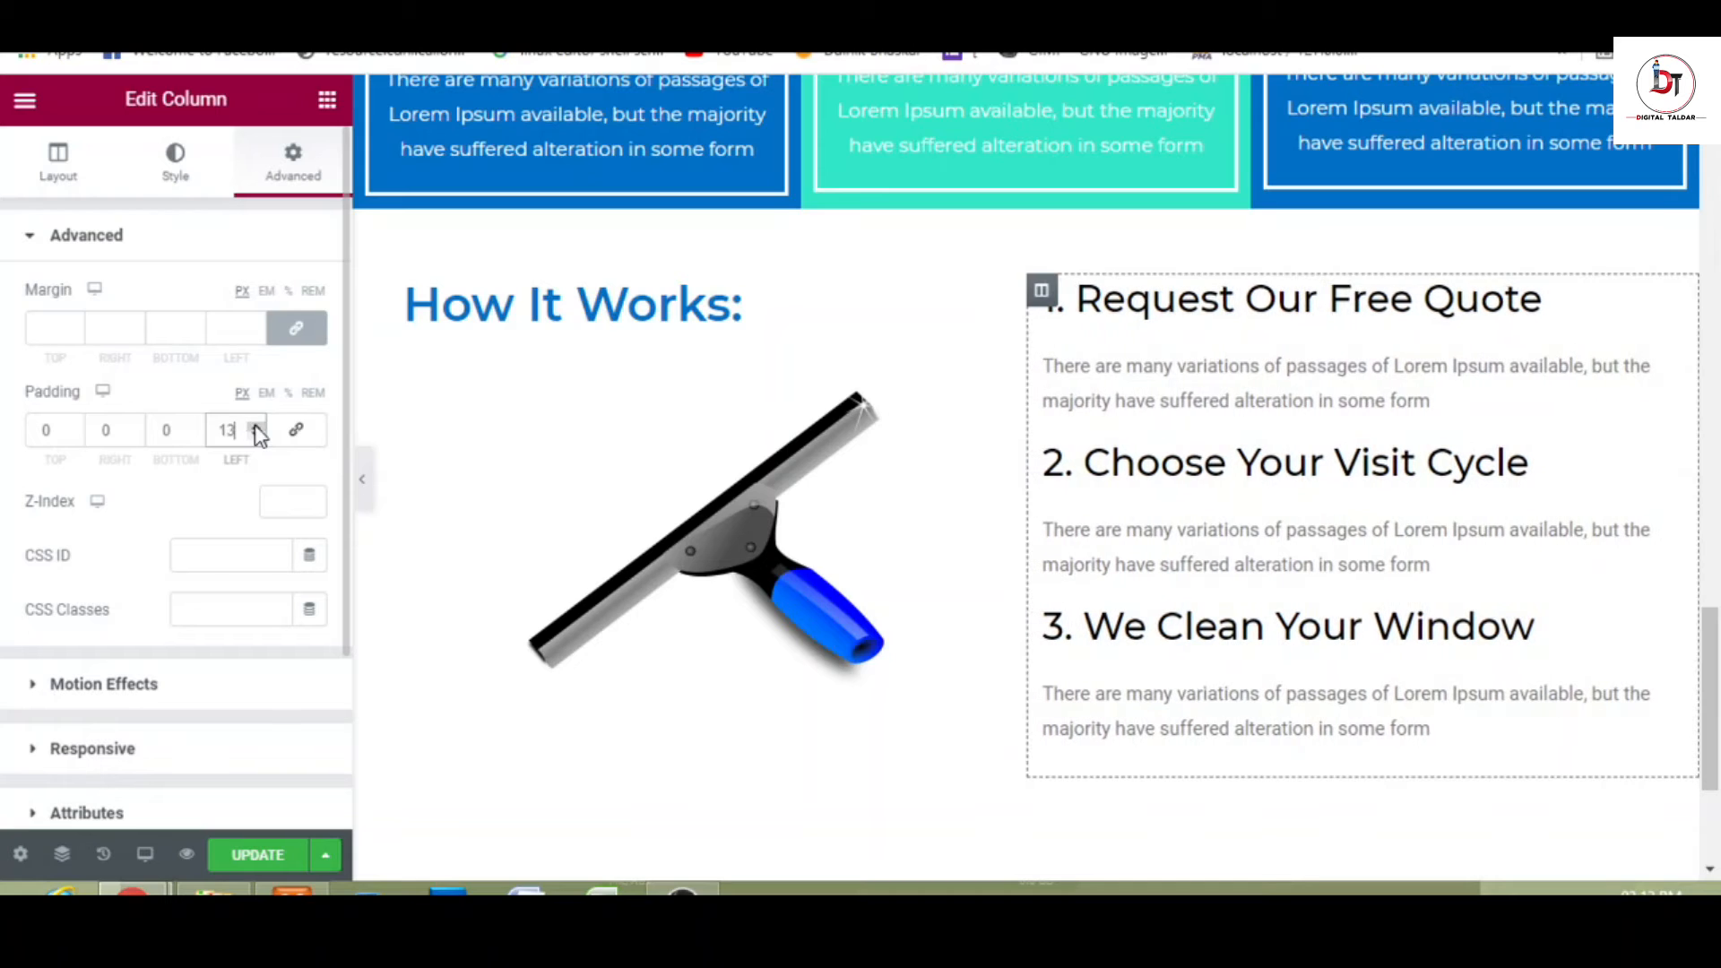
pyautogui.click(257, 433)
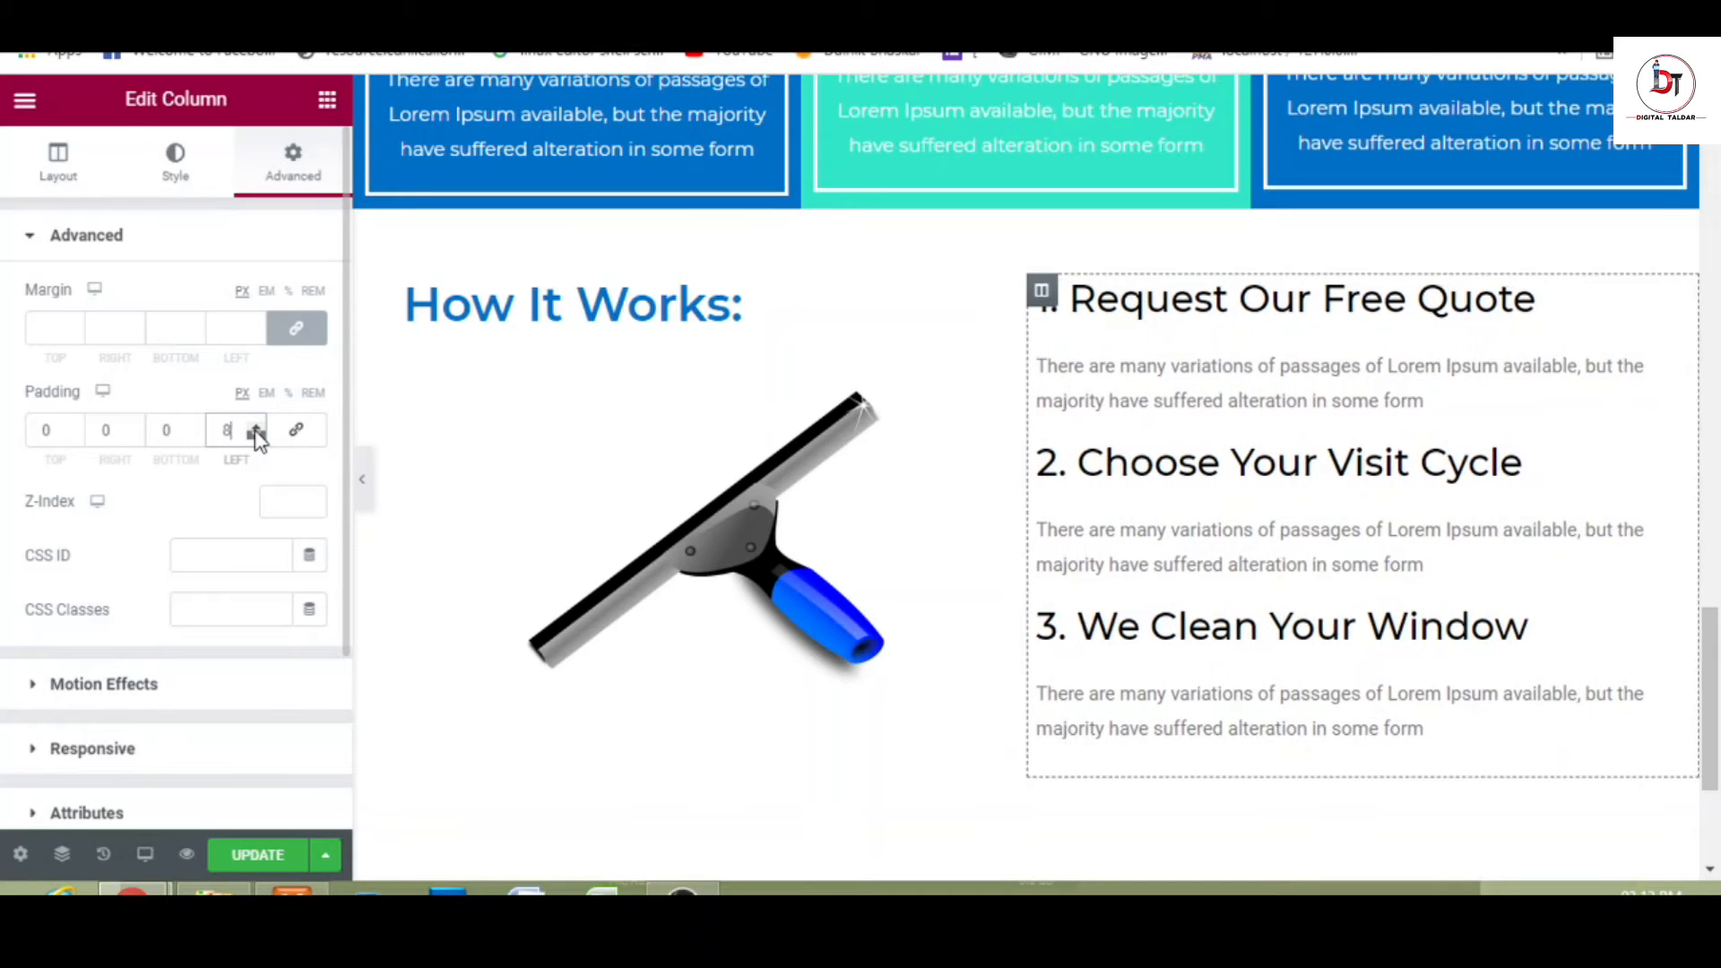
pyautogui.tripleClick(234, 431)
pyautogui.write('0')
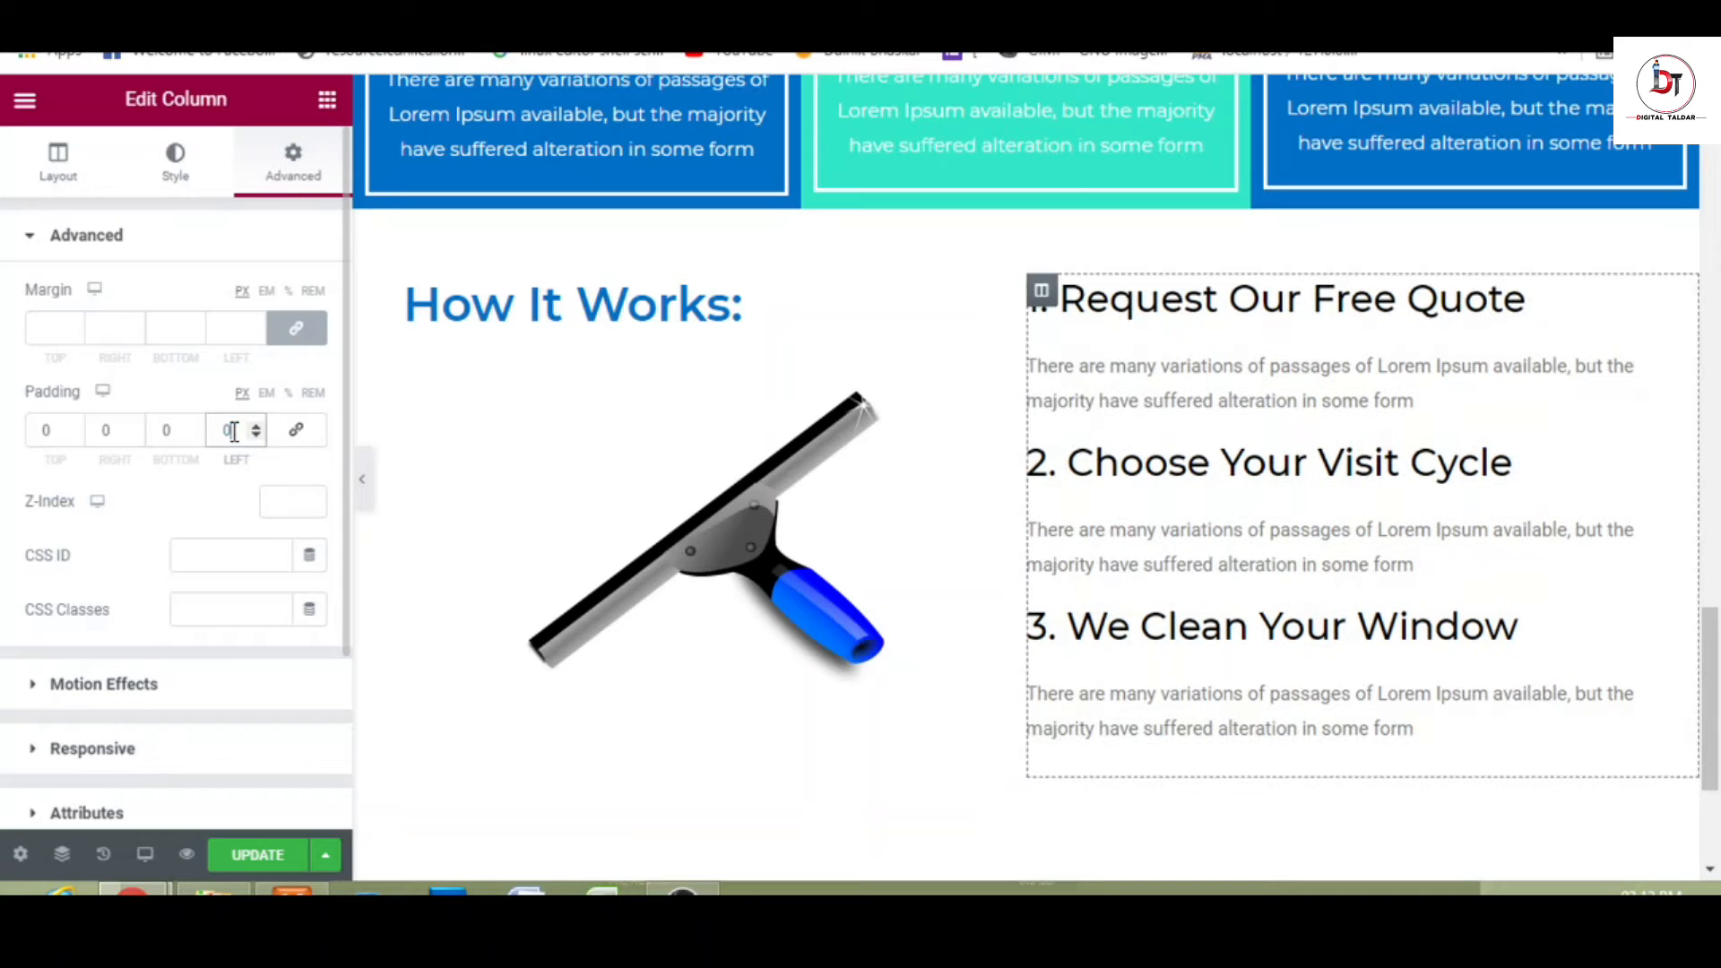
pyautogui.click(364, 480)
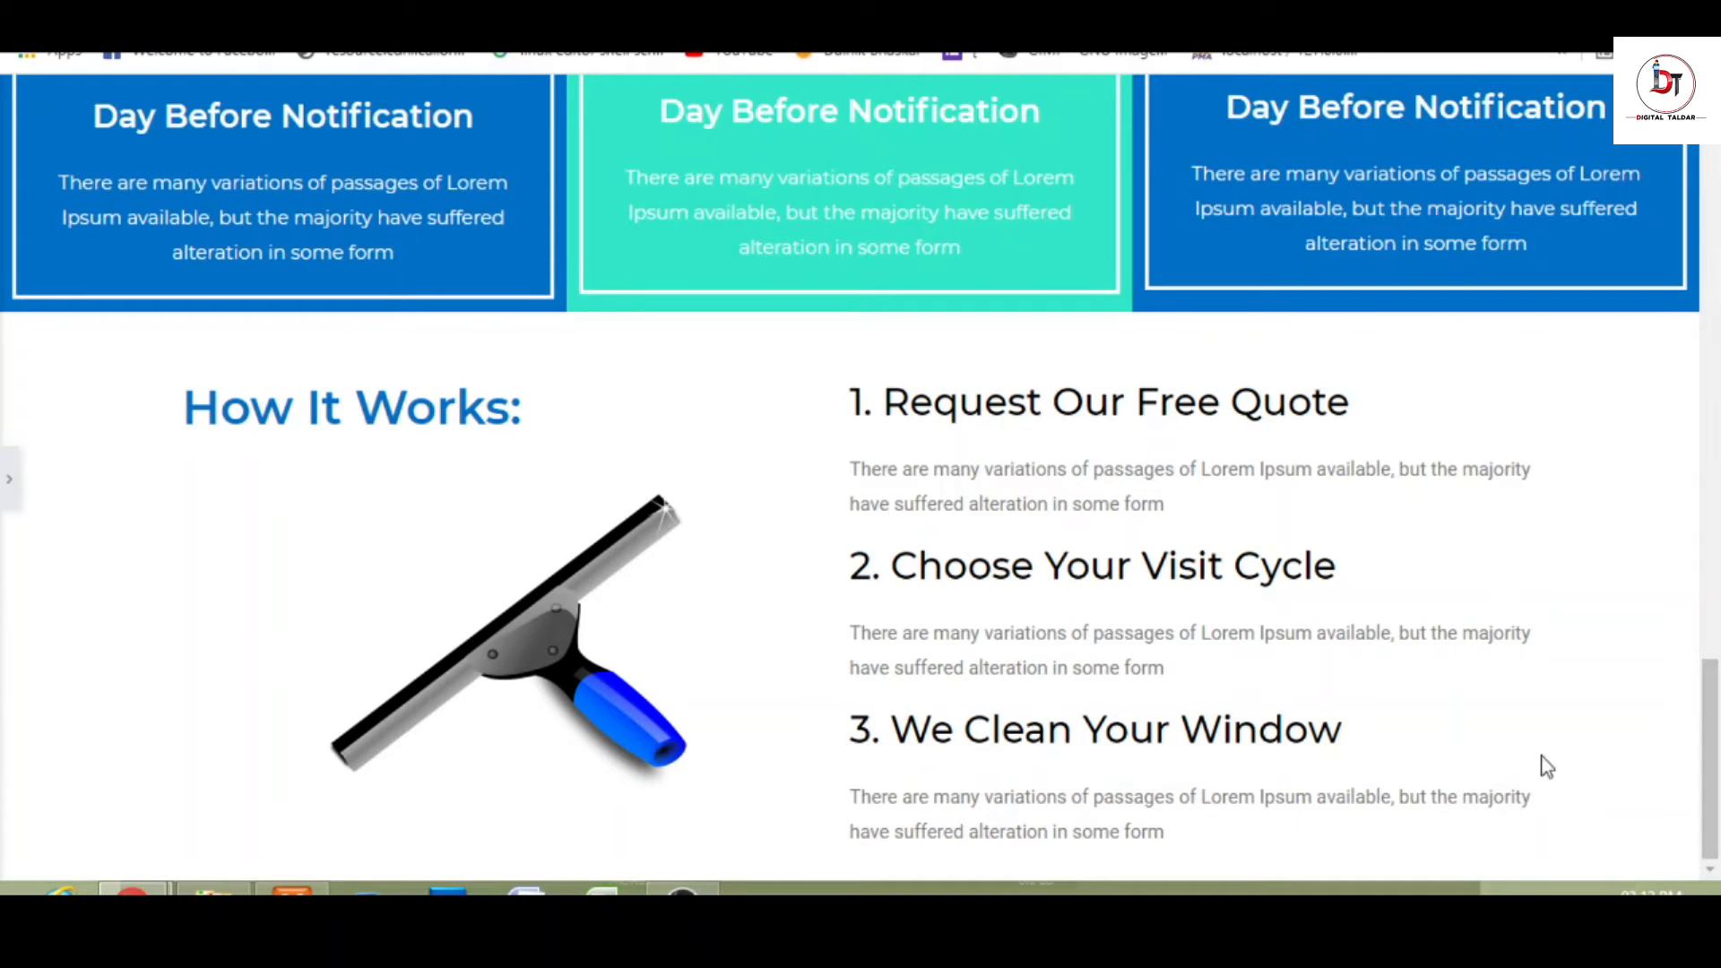
pyautogui.click(11, 488)
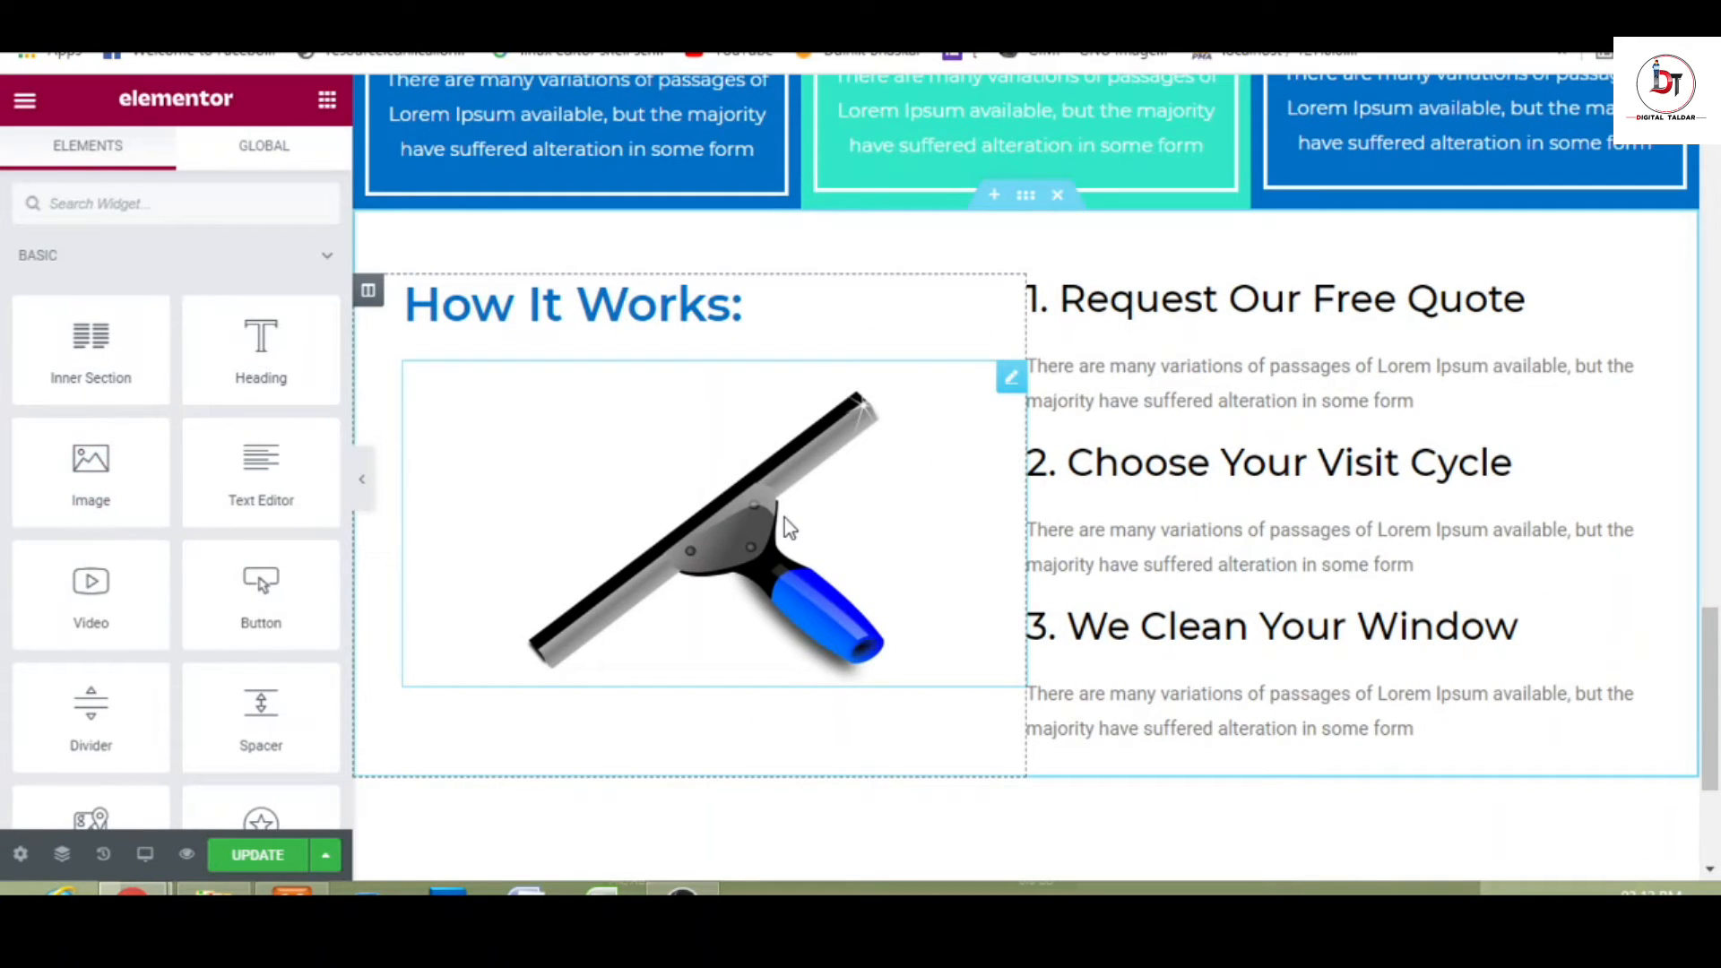
# - Give the squeegee image a Fade In Left entrance animation and preview the section without the editing panel
pyautogui.click(785, 520)
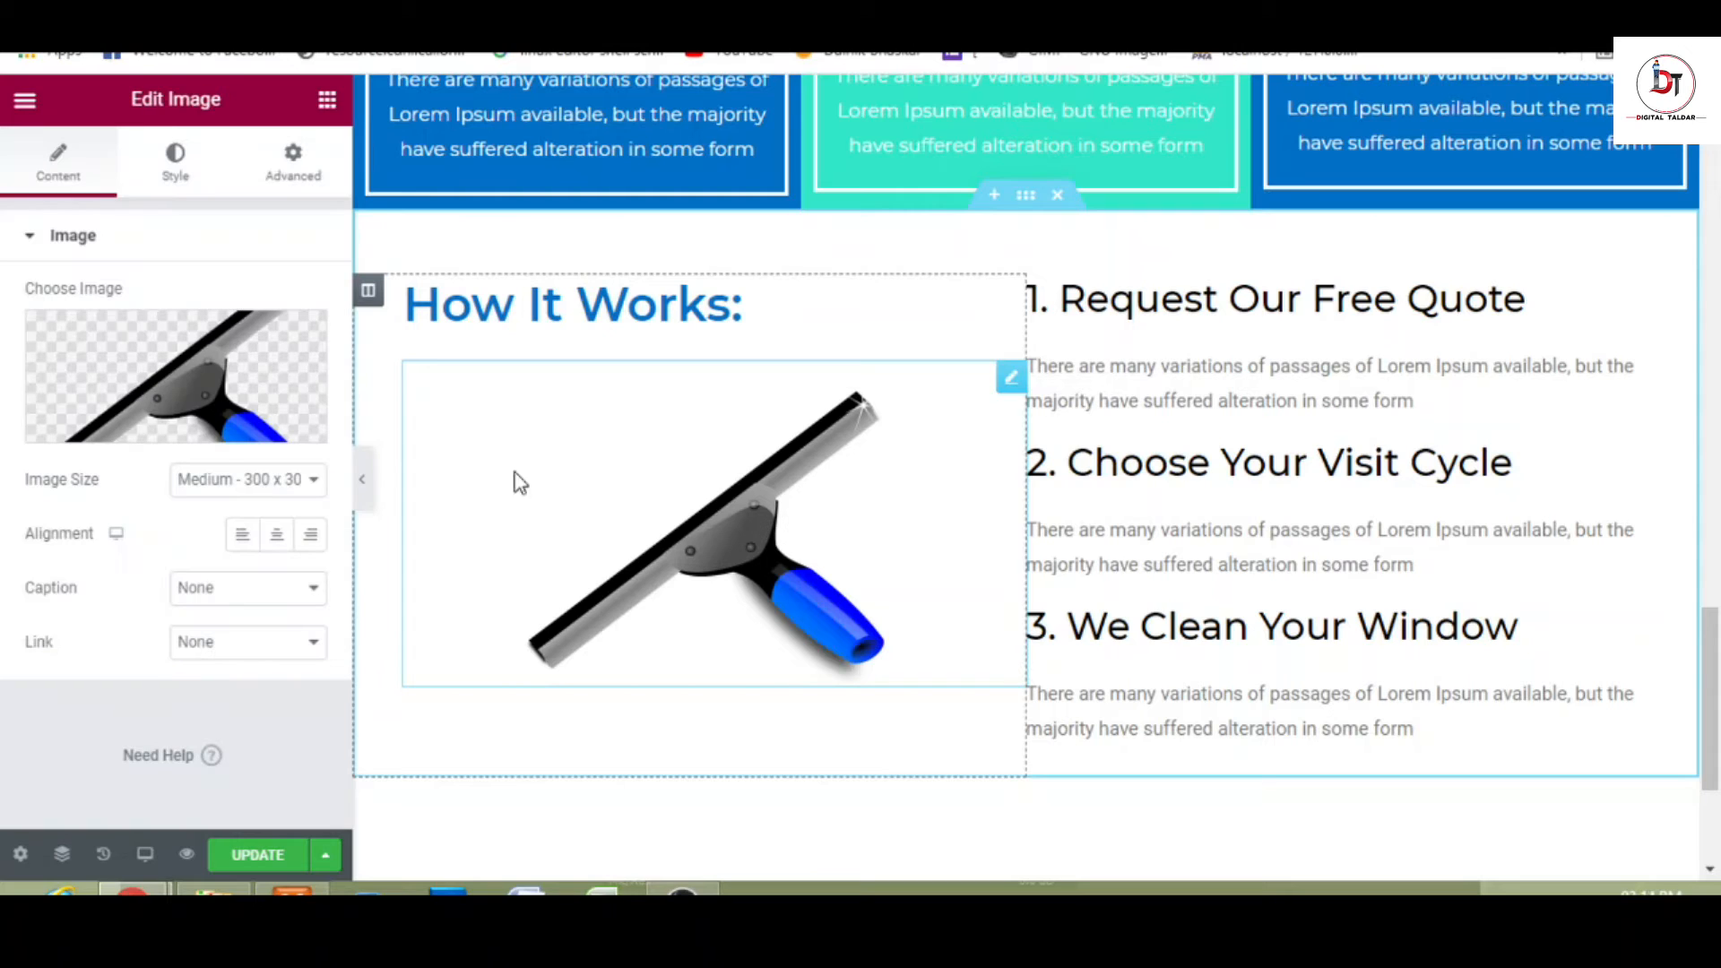
pyautogui.click(173, 164)
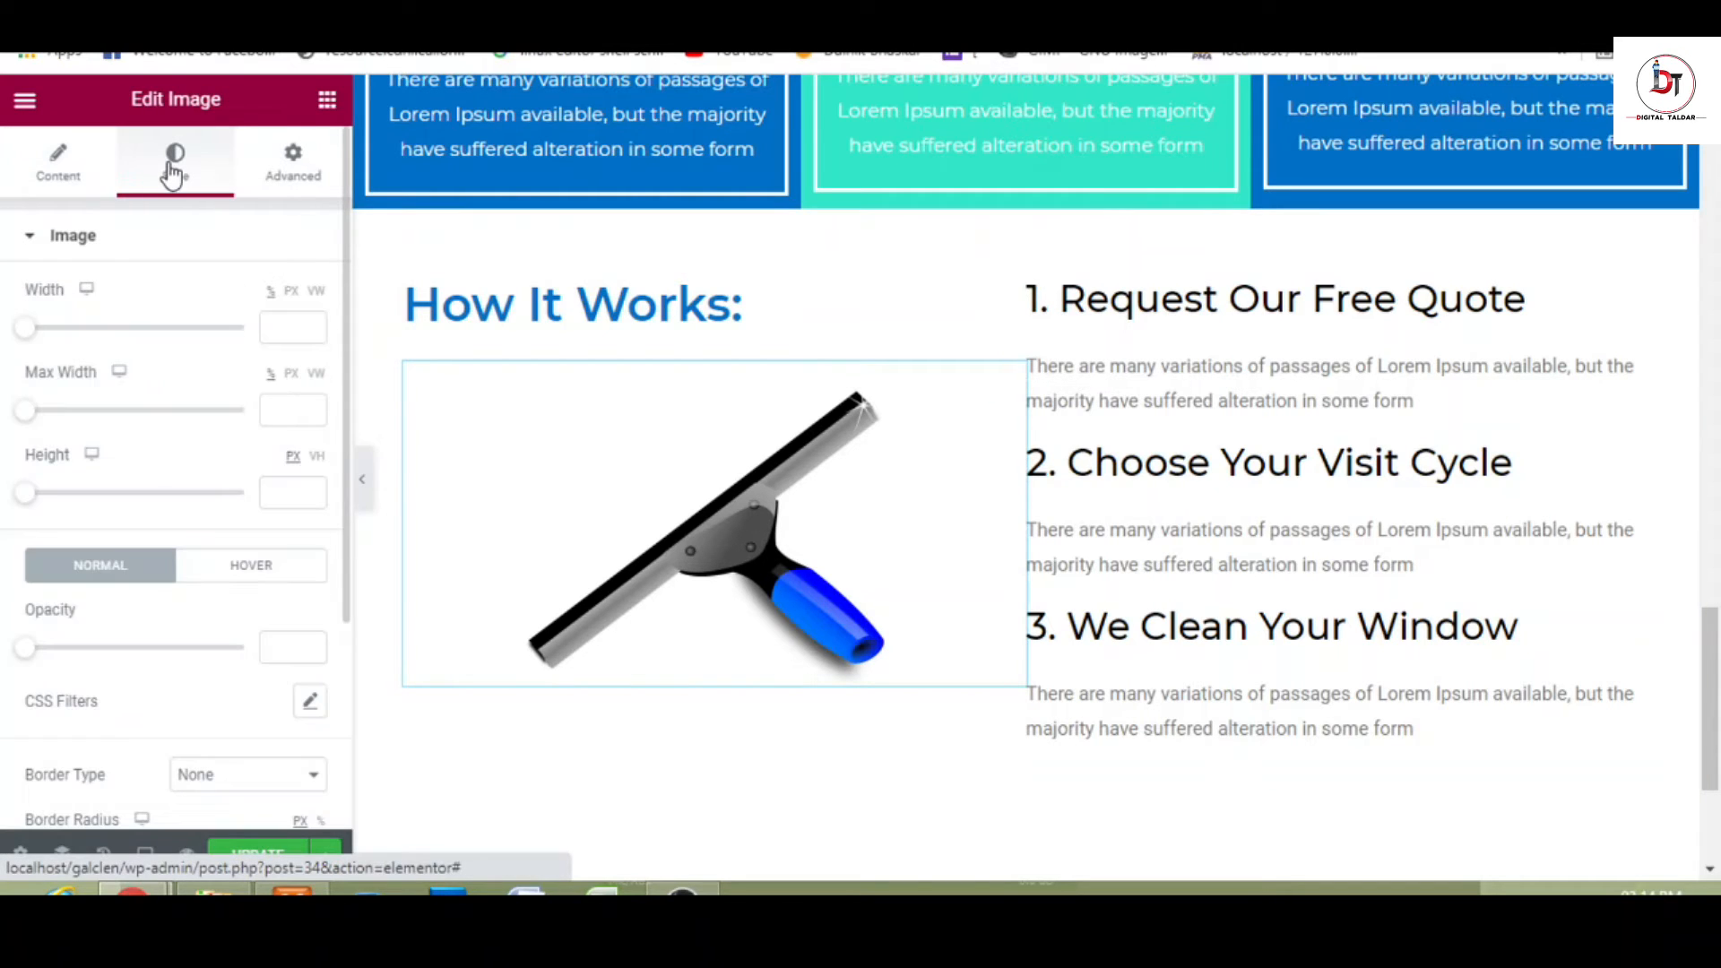
pyautogui.click(303, 163)
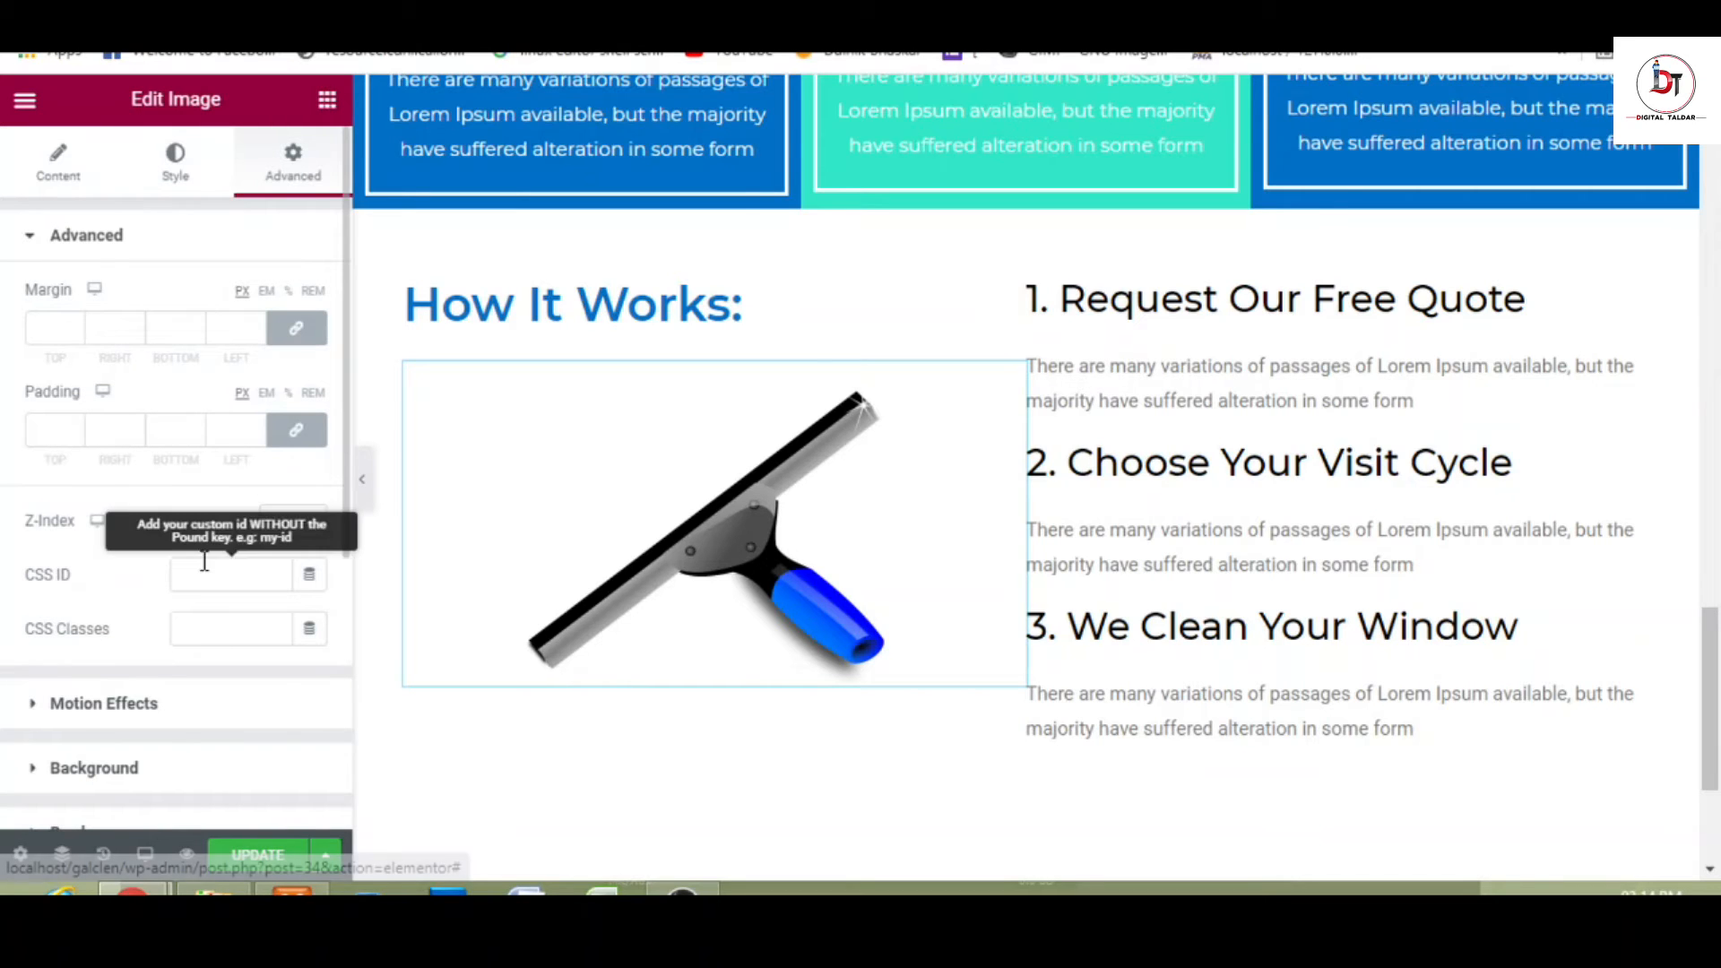
pyautogui.click(184, 709)
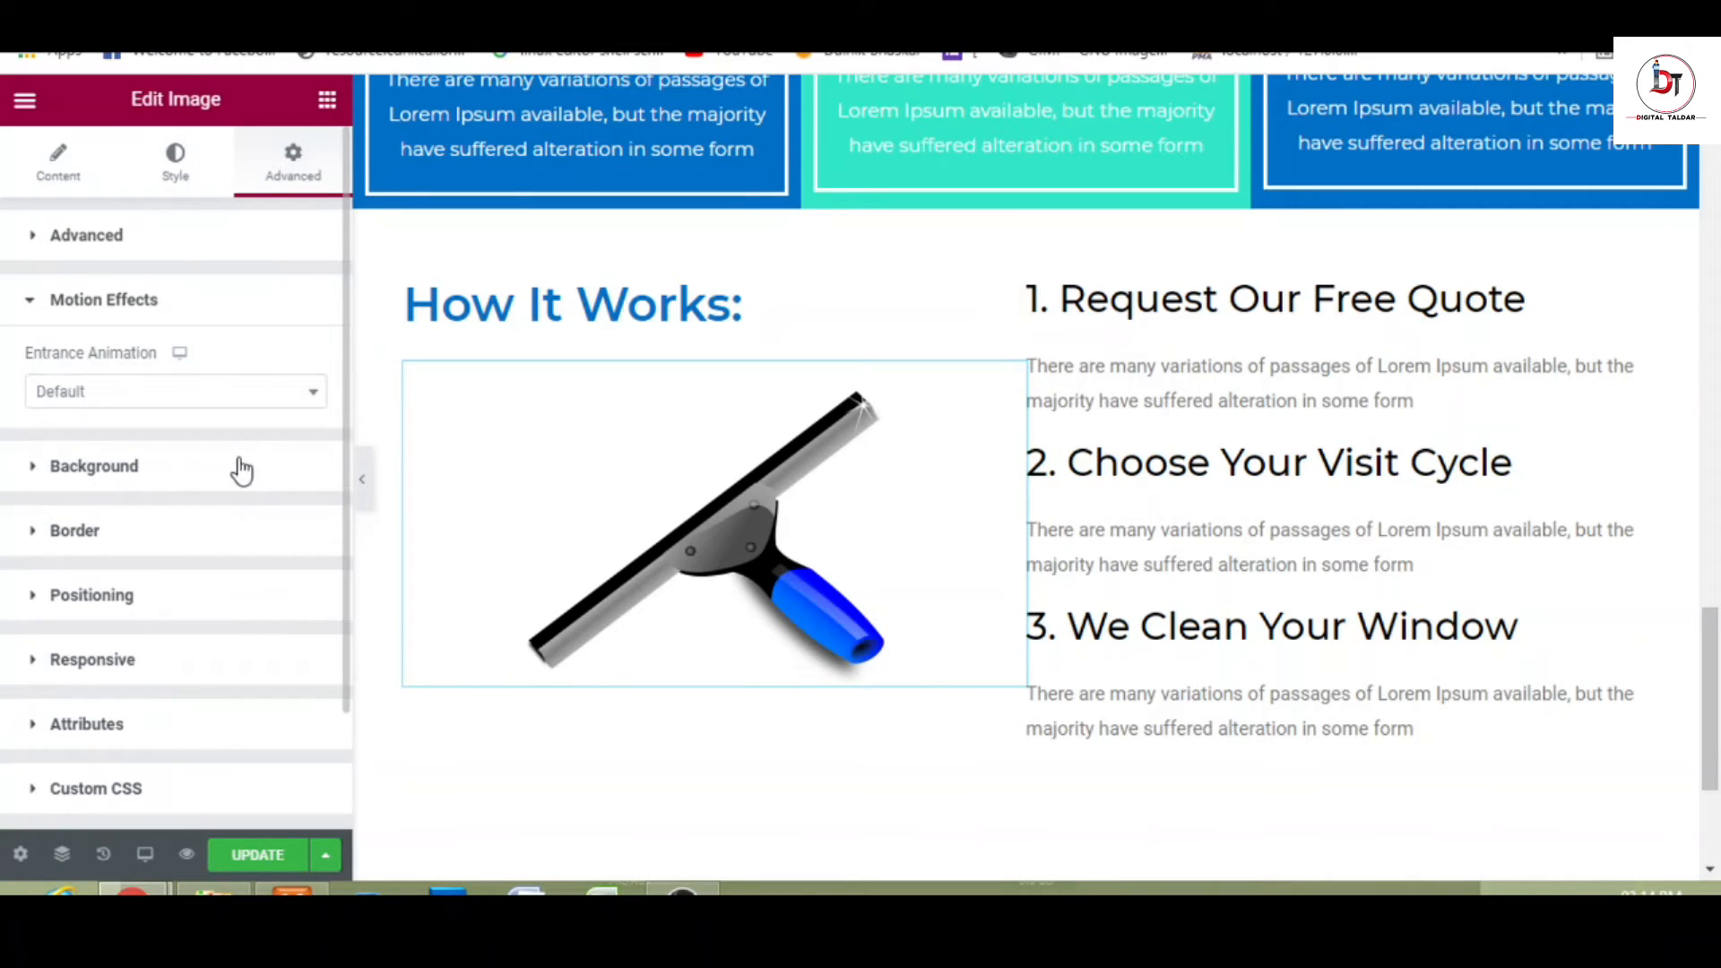
pyautogui.click(207, 410)
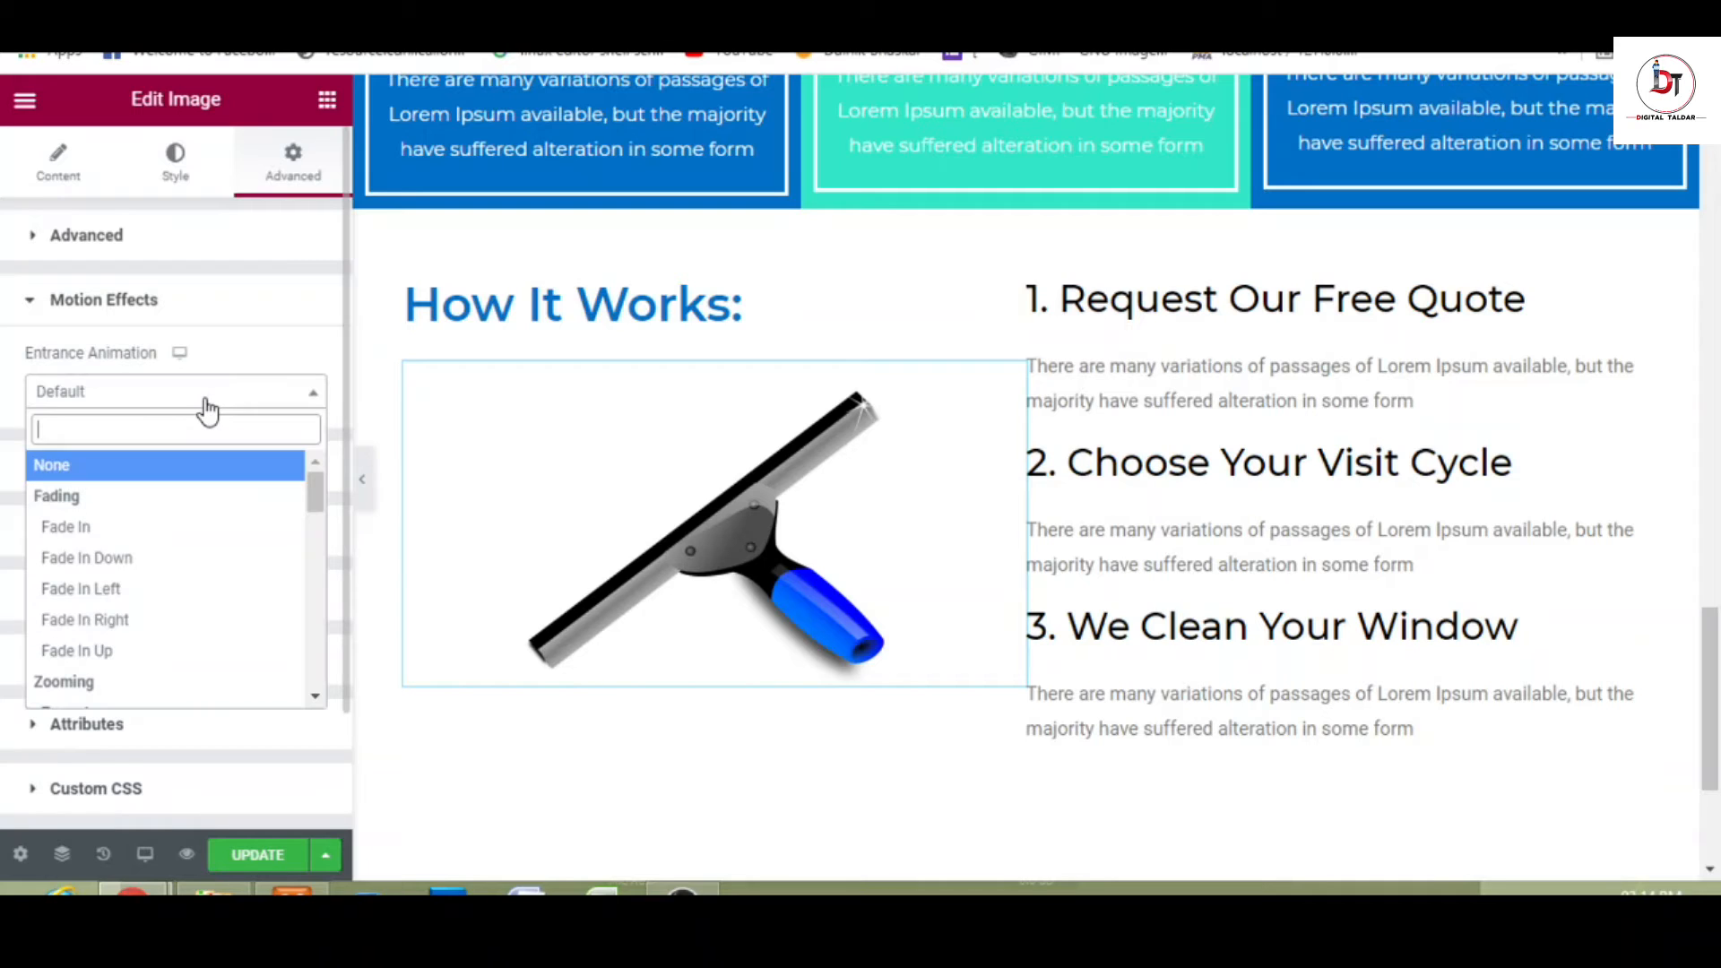
pyautogui.click(158, 599)
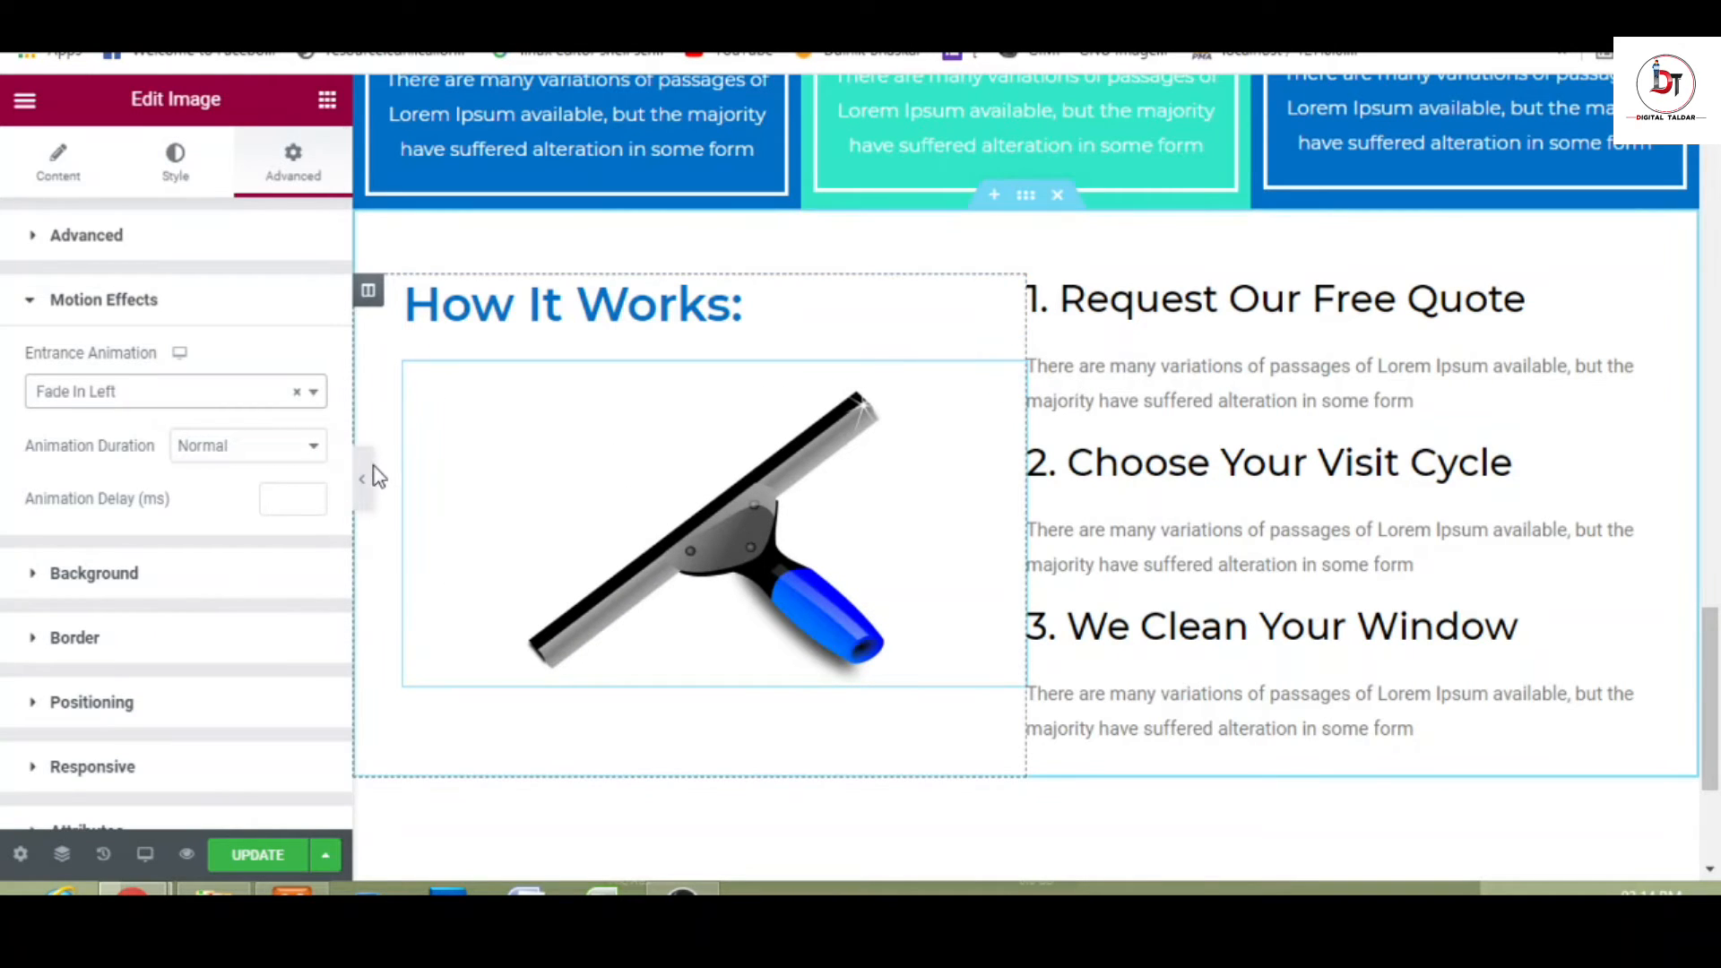
pyautogui.click(371, 489)
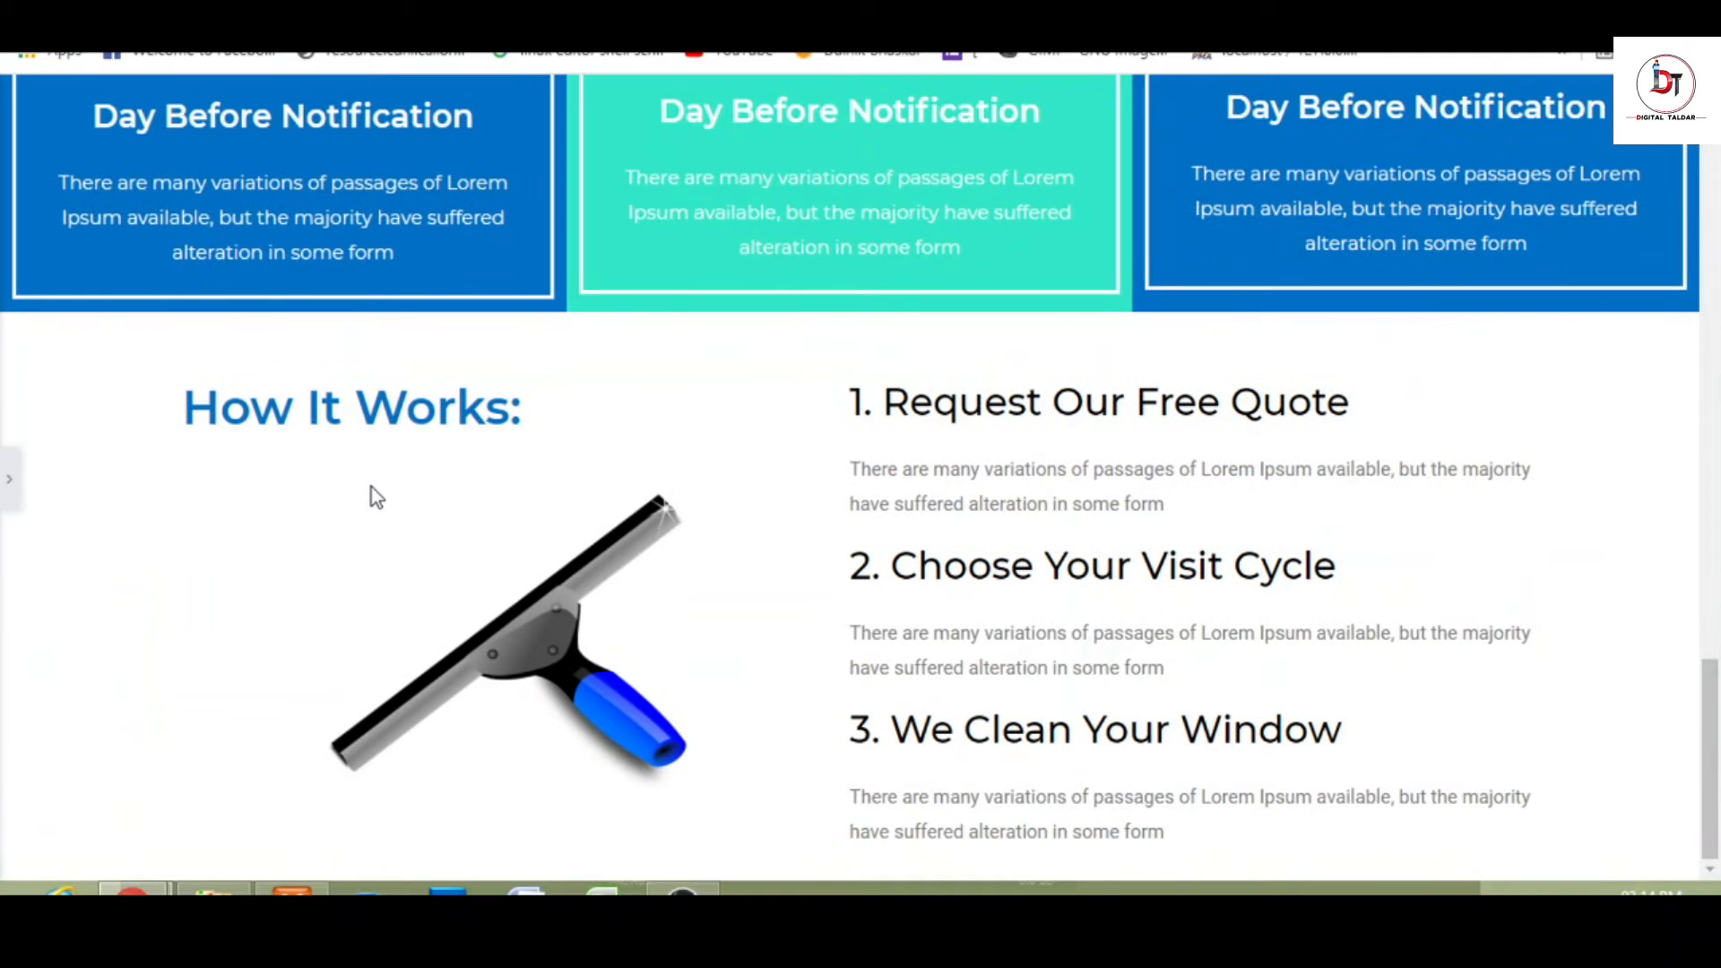
pyautogui.click(9, 479)
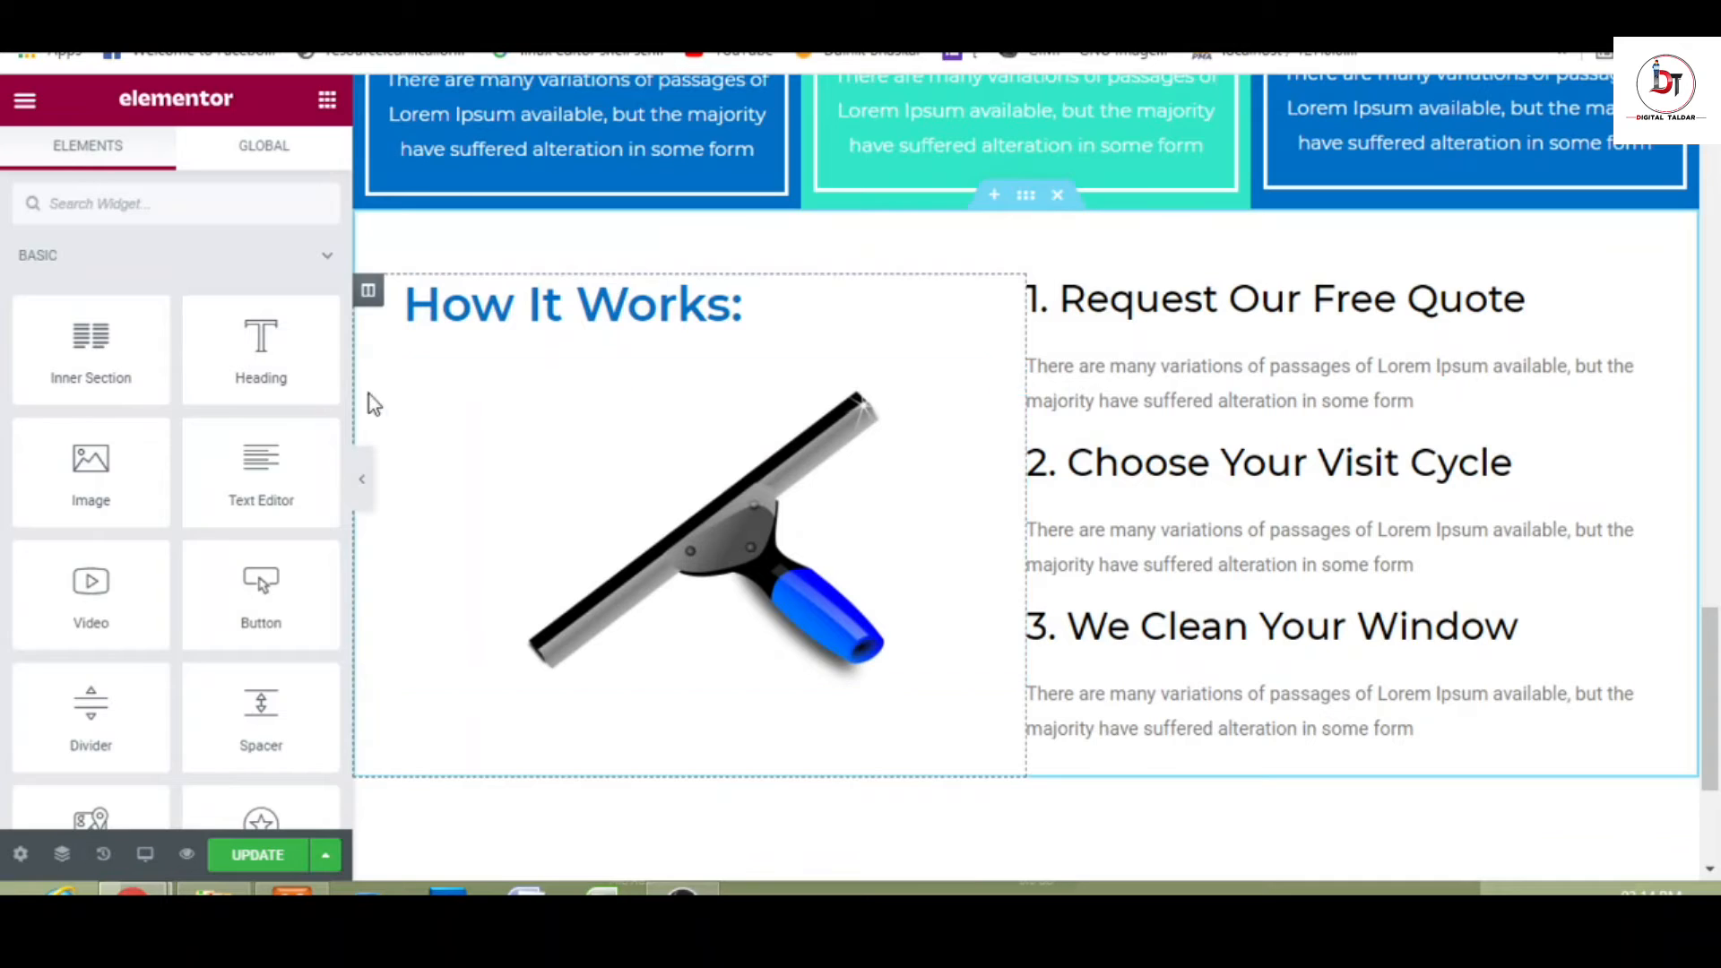
pyautogui.scroll(1, 363, 484)
pyautogui.click(362, 479)
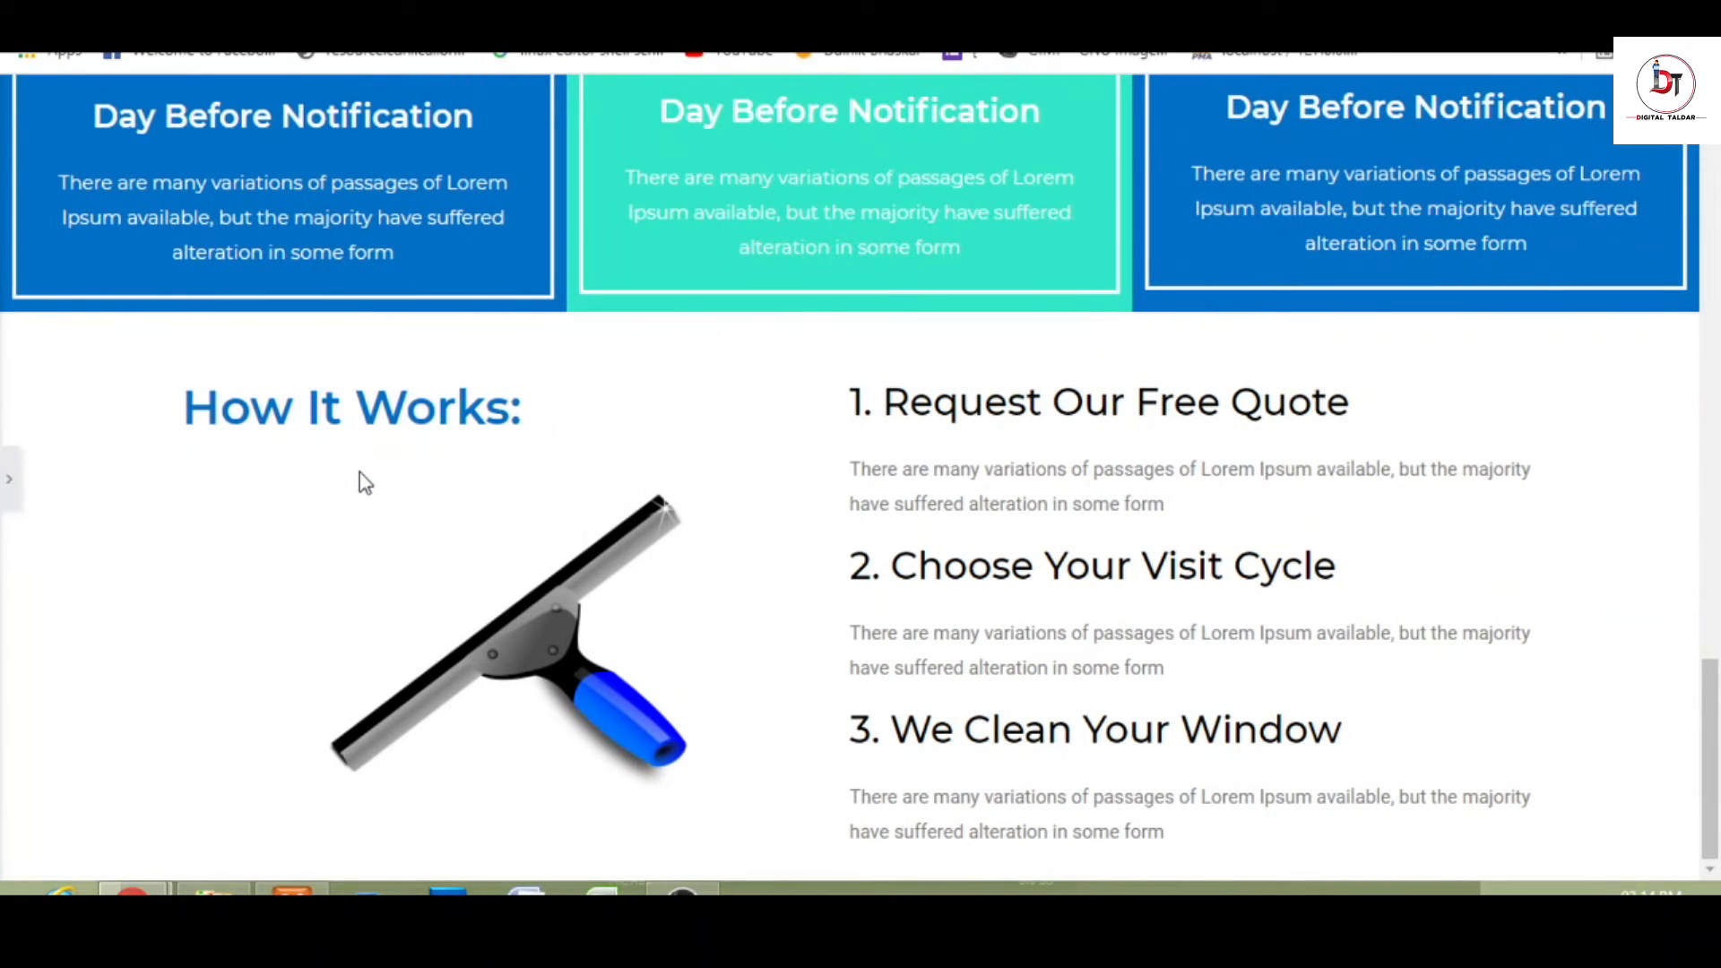
pyautogui.click(10, 484)
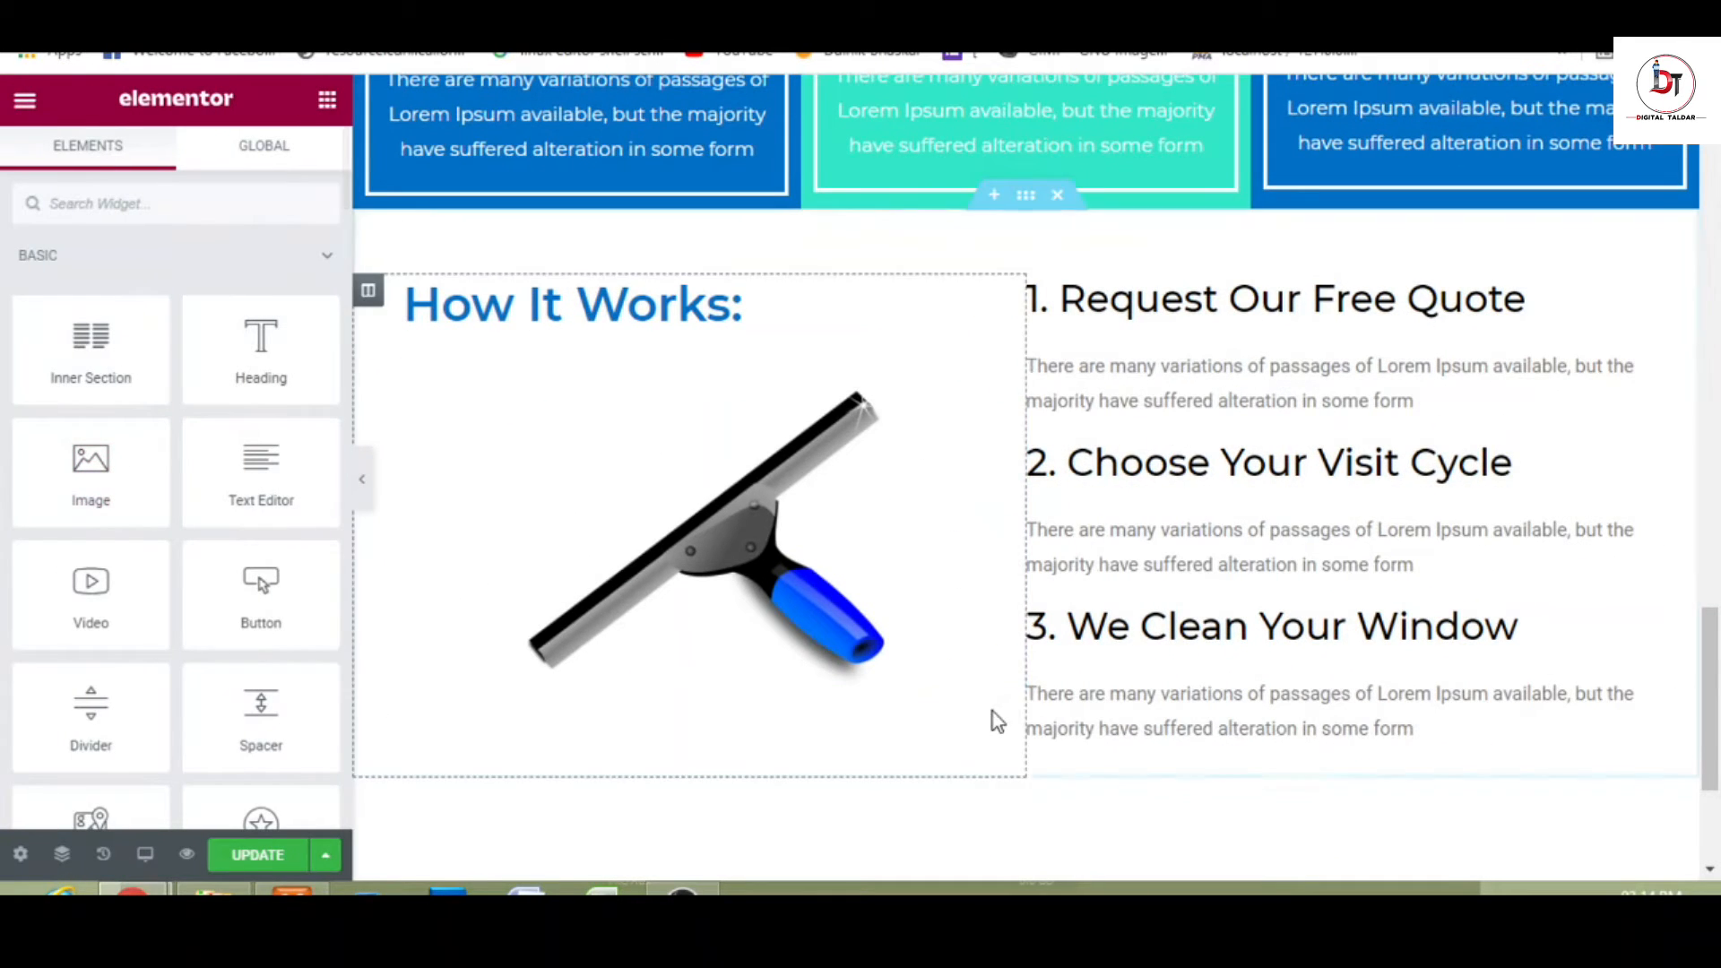
# - Add a new section with four equal columns below the "How It Works:" section
pyautogui.moveTo(1719, 659)
pyautogui.mouseDown()
pyautogui.moveTo(1718, 726)
pyautogui.moveTo(1718, 571)
pyautogui.moveTo(1719, 686)
pyautogui.moveTo(1718, 643)
pyautogui.moveTo(1718, 661)
pyautogui.mouseUp()
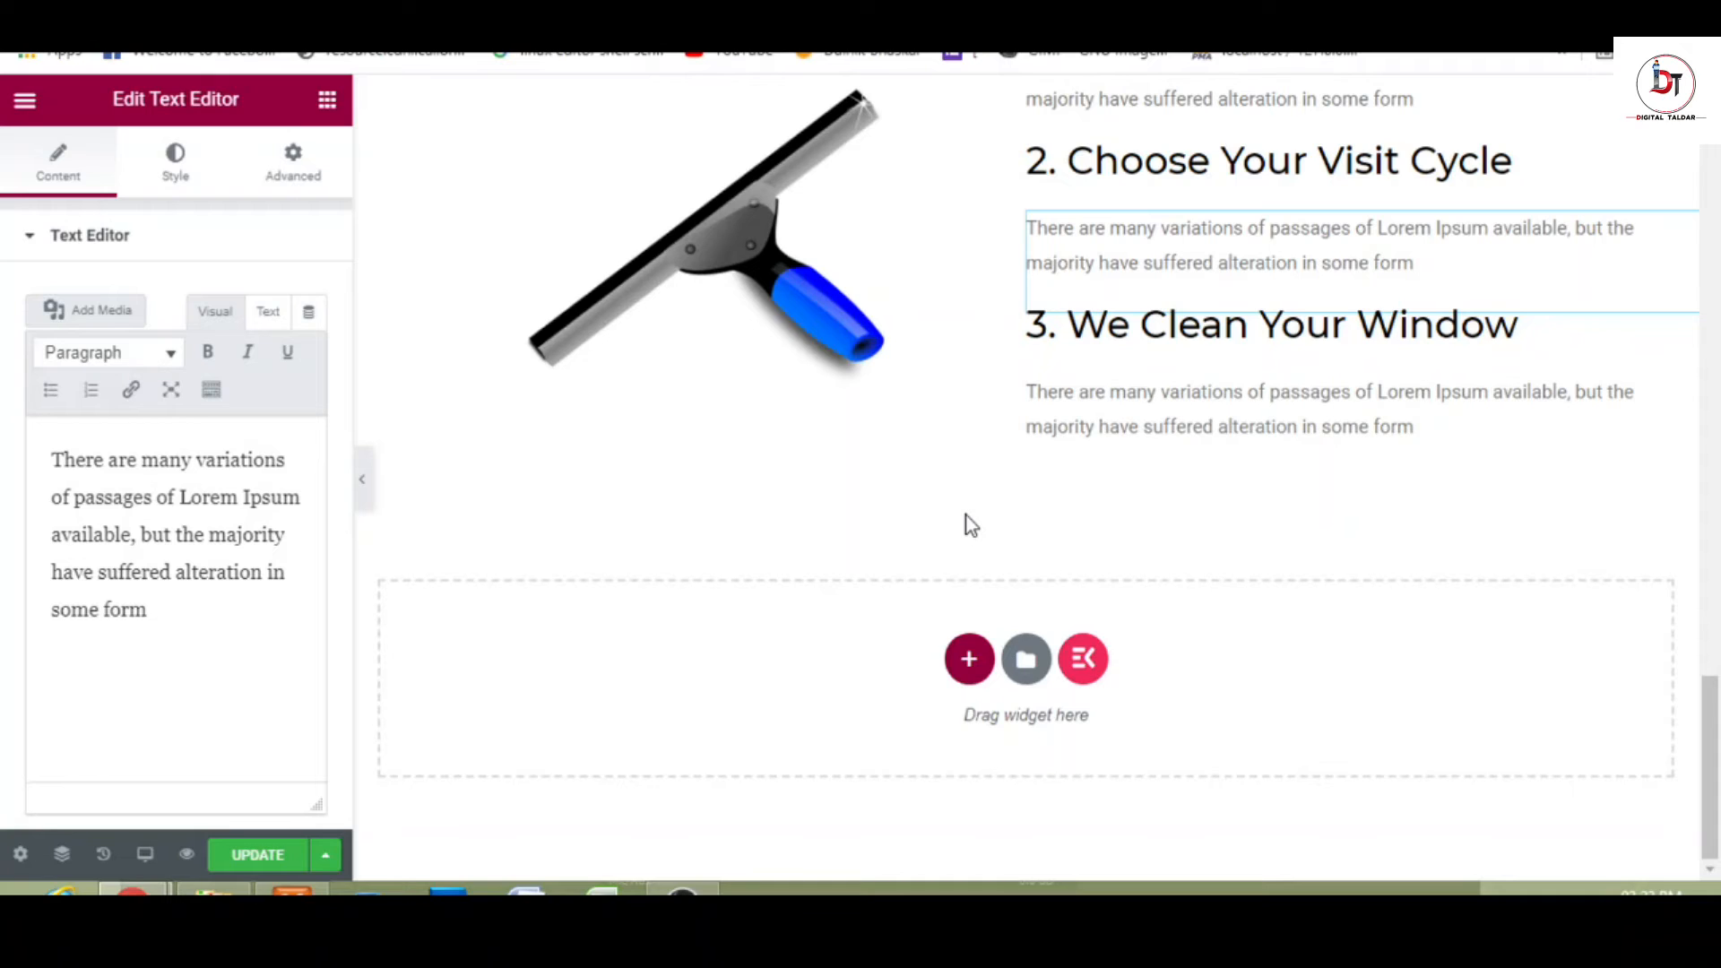
pyautogui.click(972, 663)
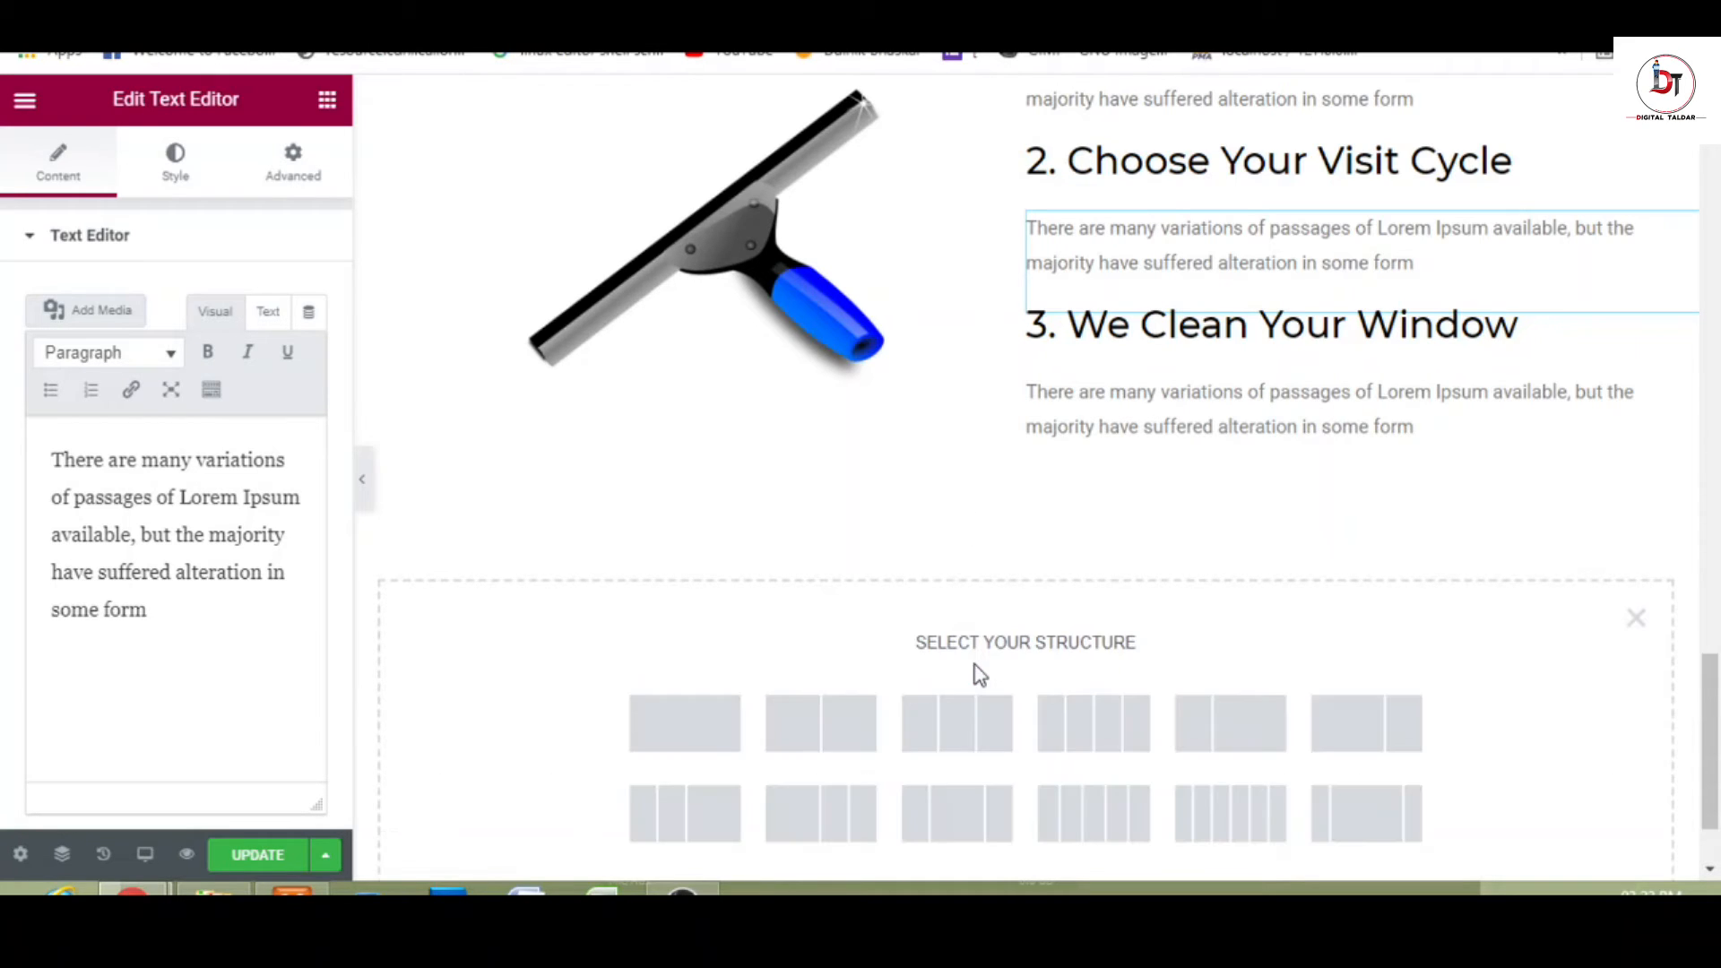
pyautogui.click(1116, 724)
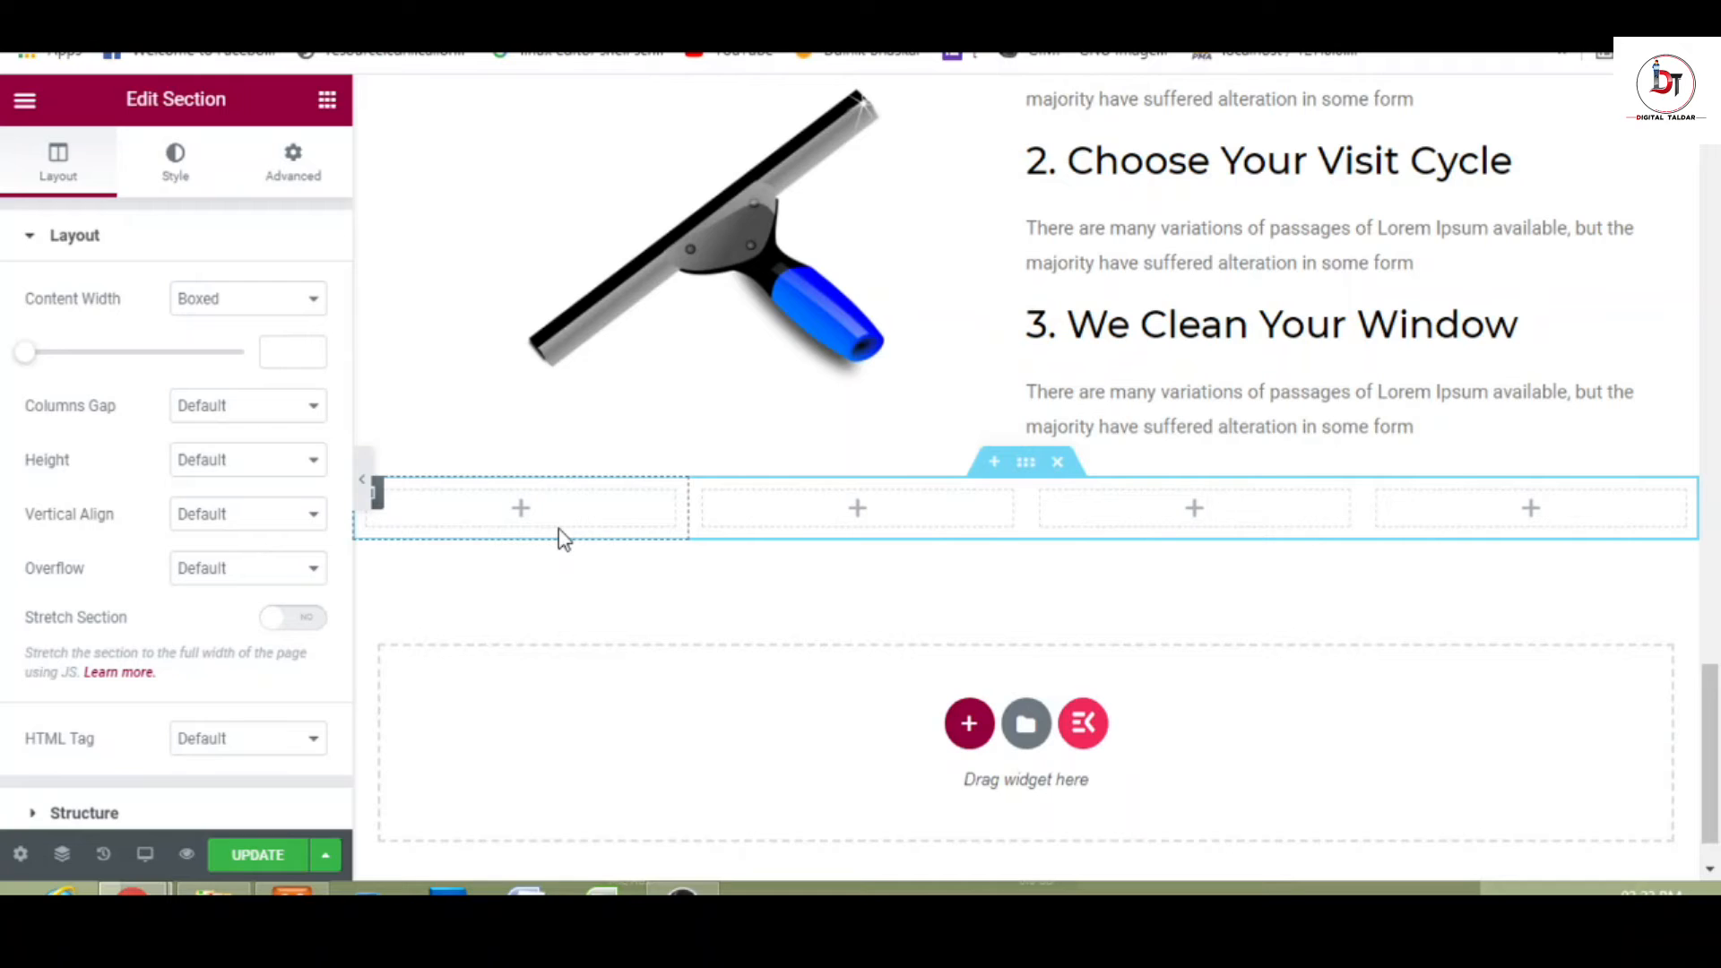
# - Add an Image widget to the first column of the new section and insert window-cleaning.jpg from the media library
pyautogui.click(327, 100)
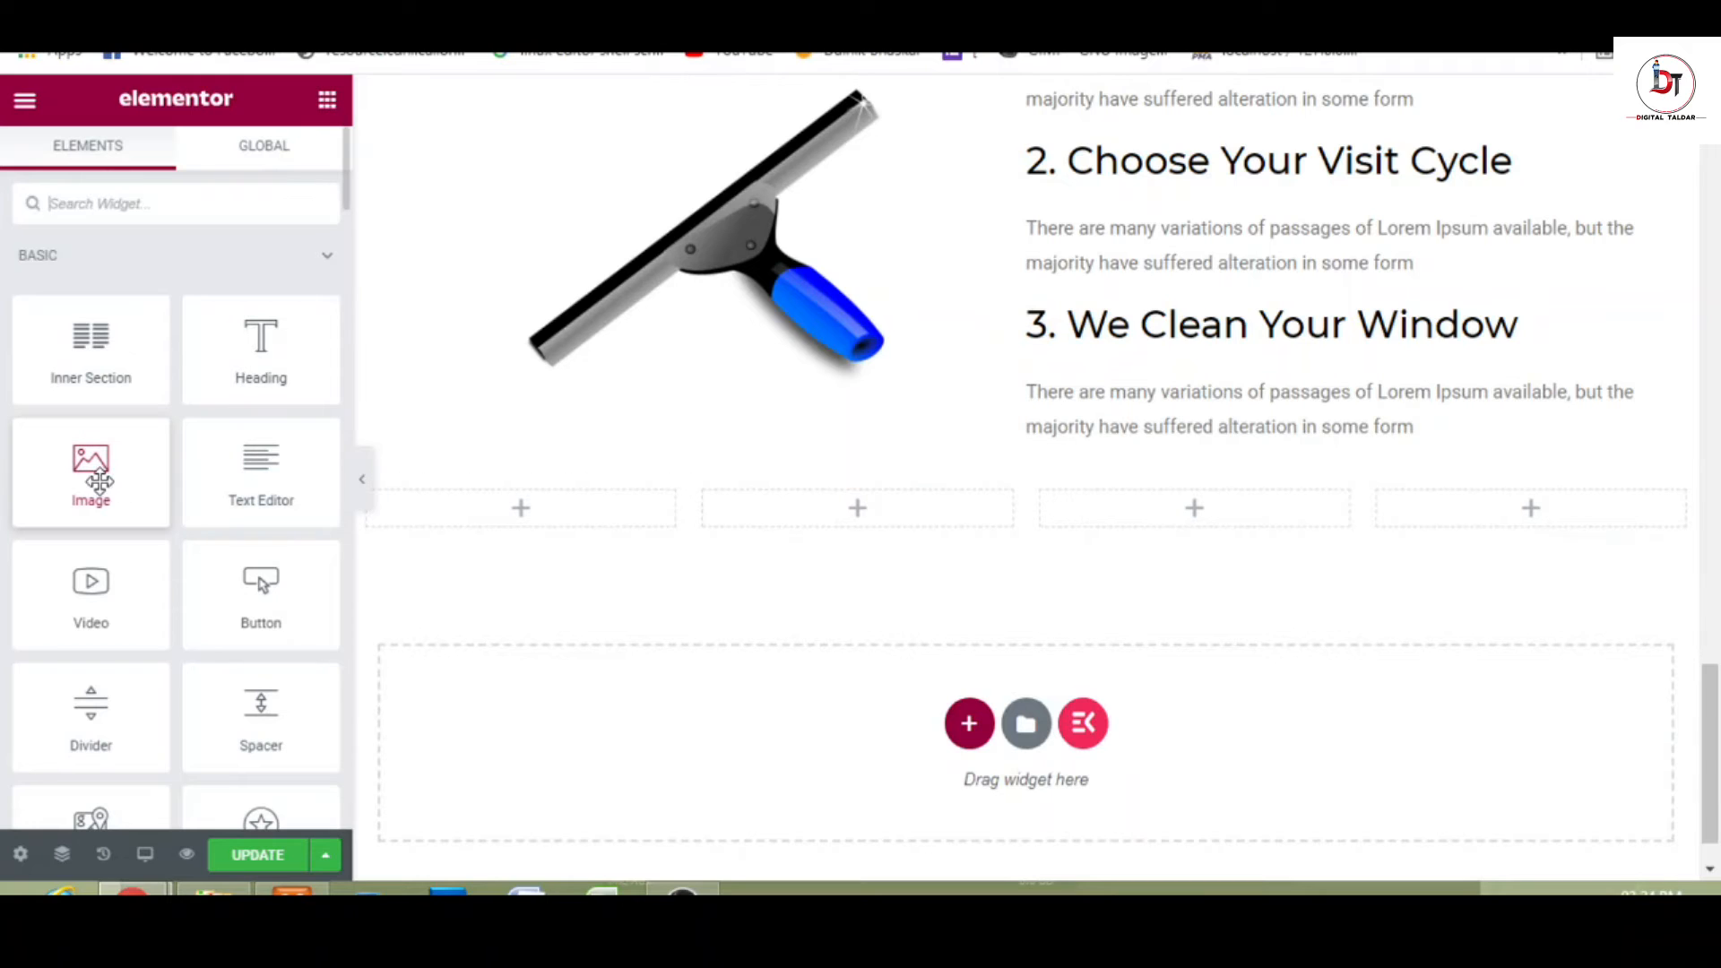
pyautogui.moveTo(90, 471); pyautogui.dragTo(505, 520)
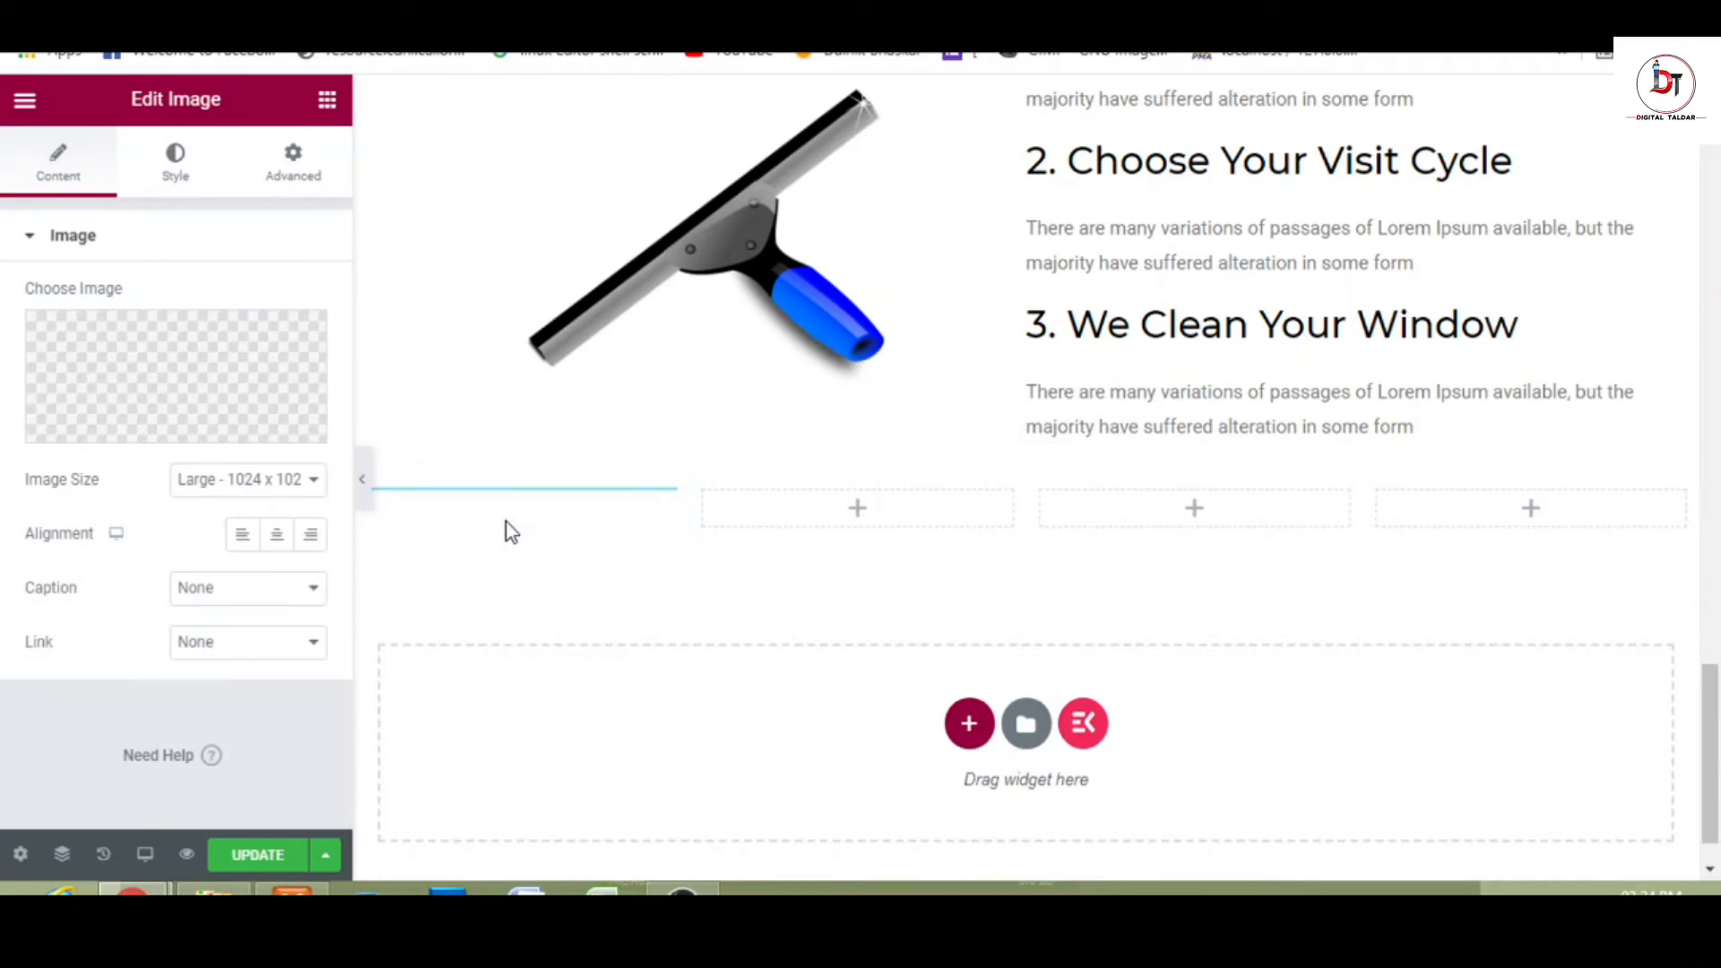
pyautogui.click(153, 344)
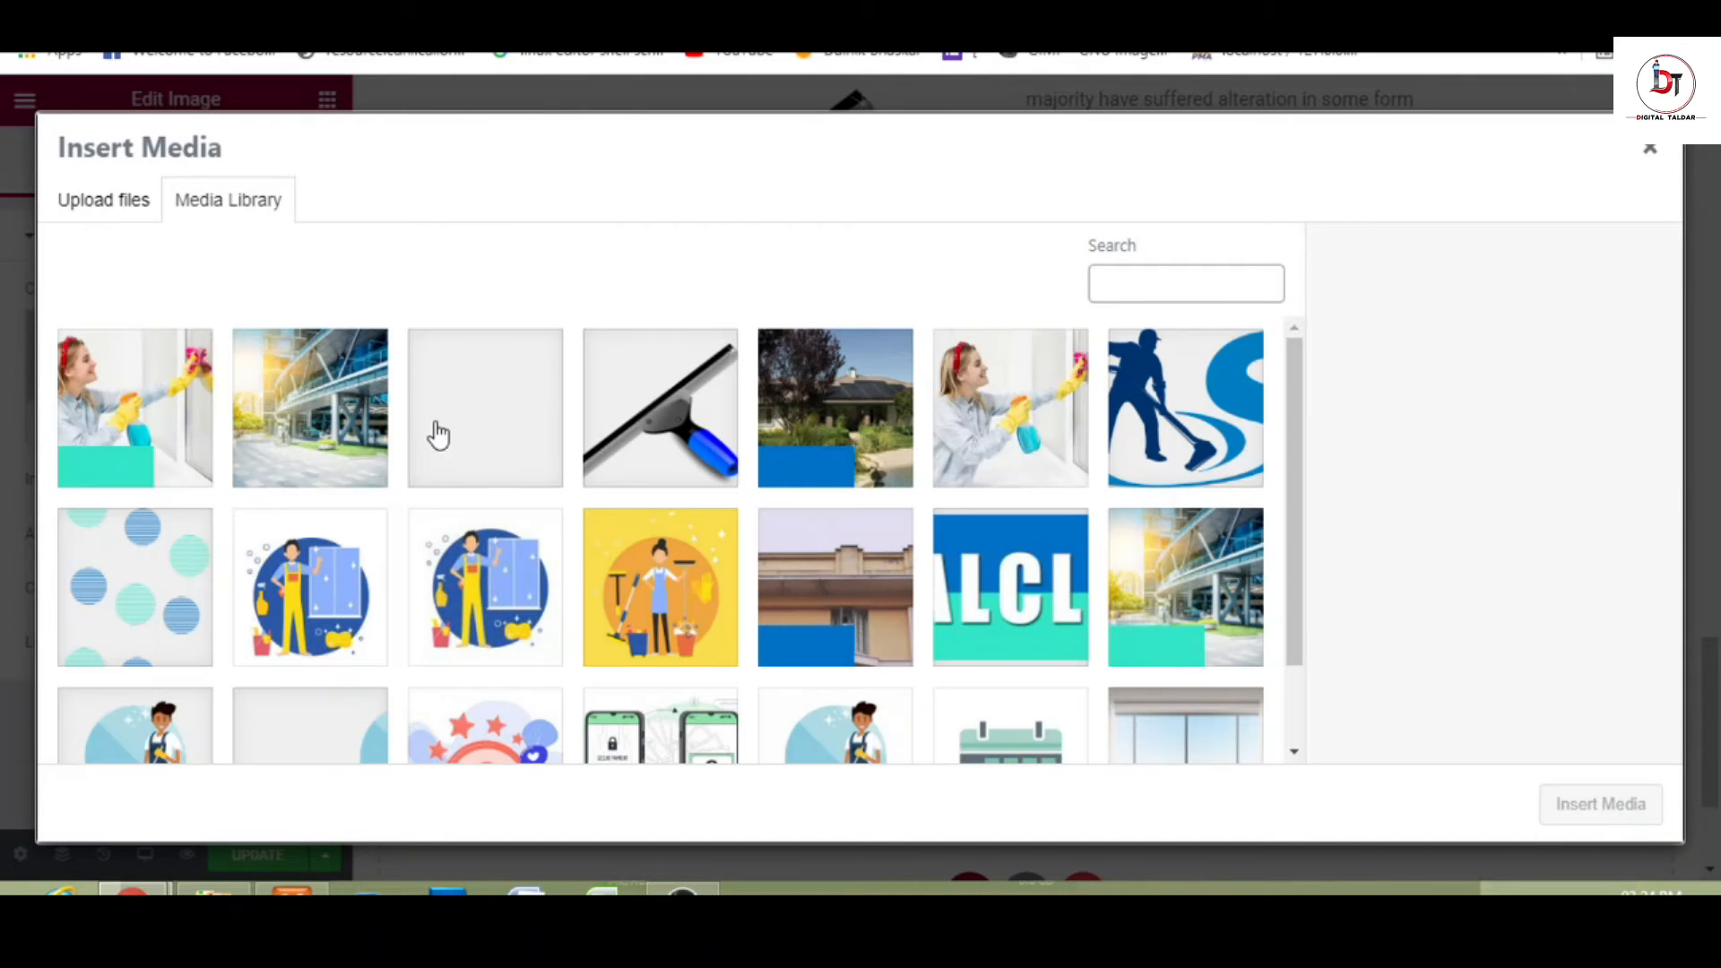
pyautogui.click(108, 439)
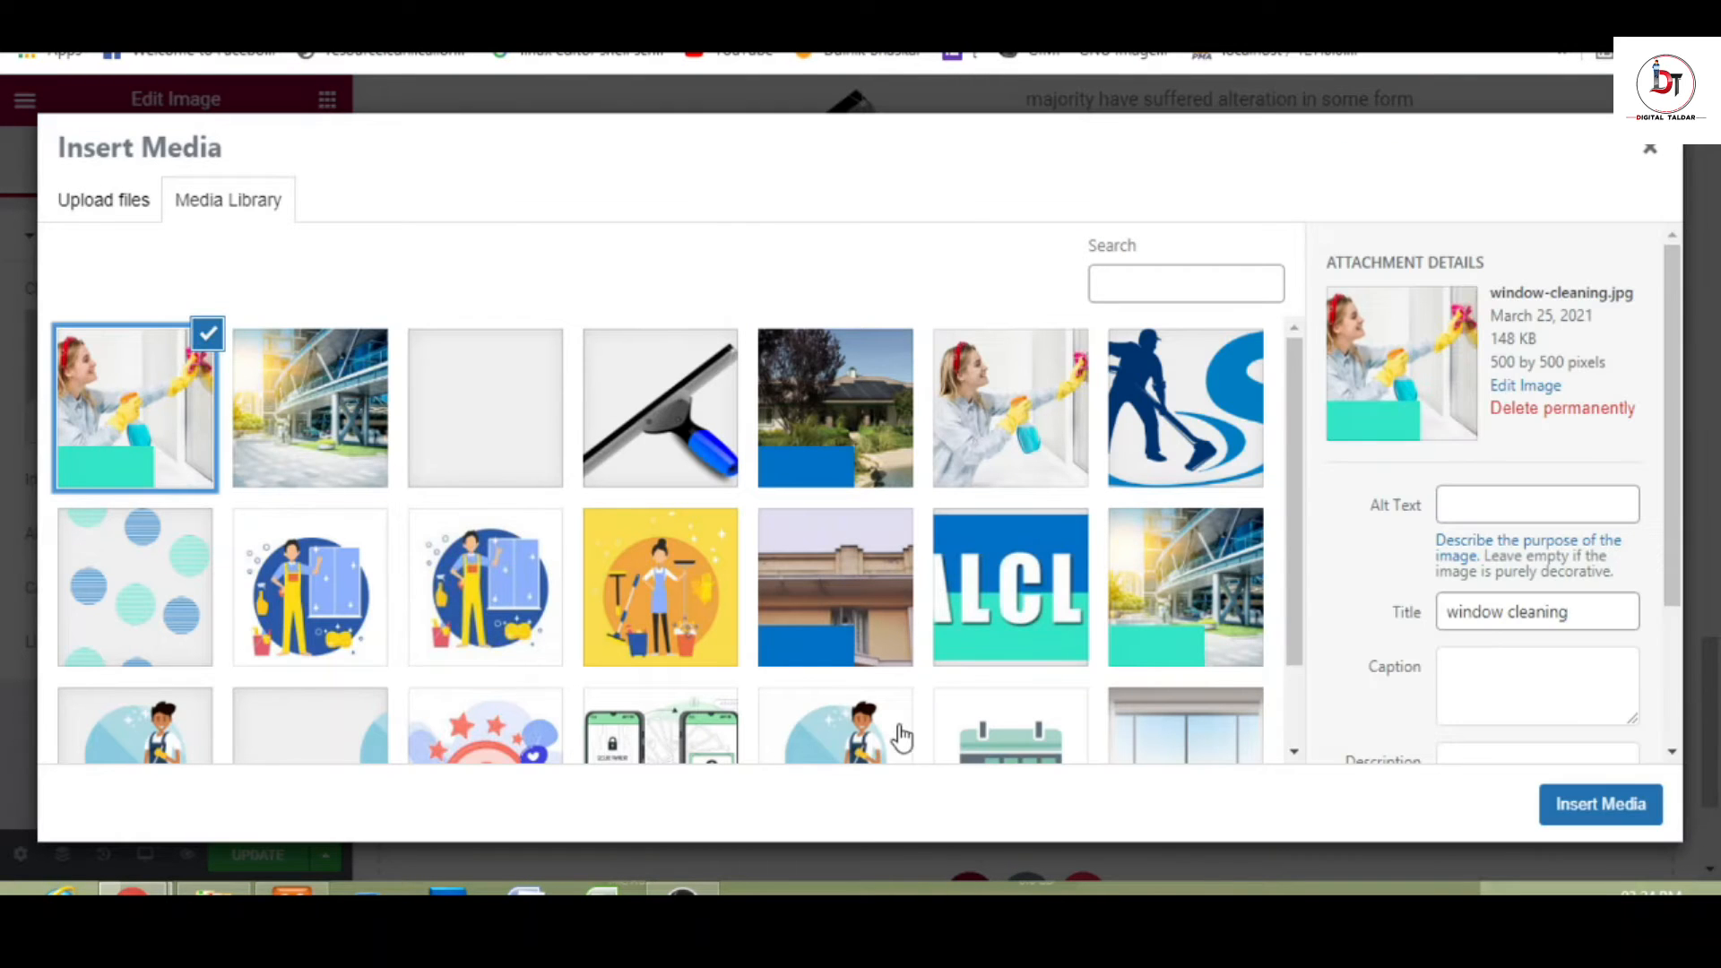
pyautogui.click(1600, 804)
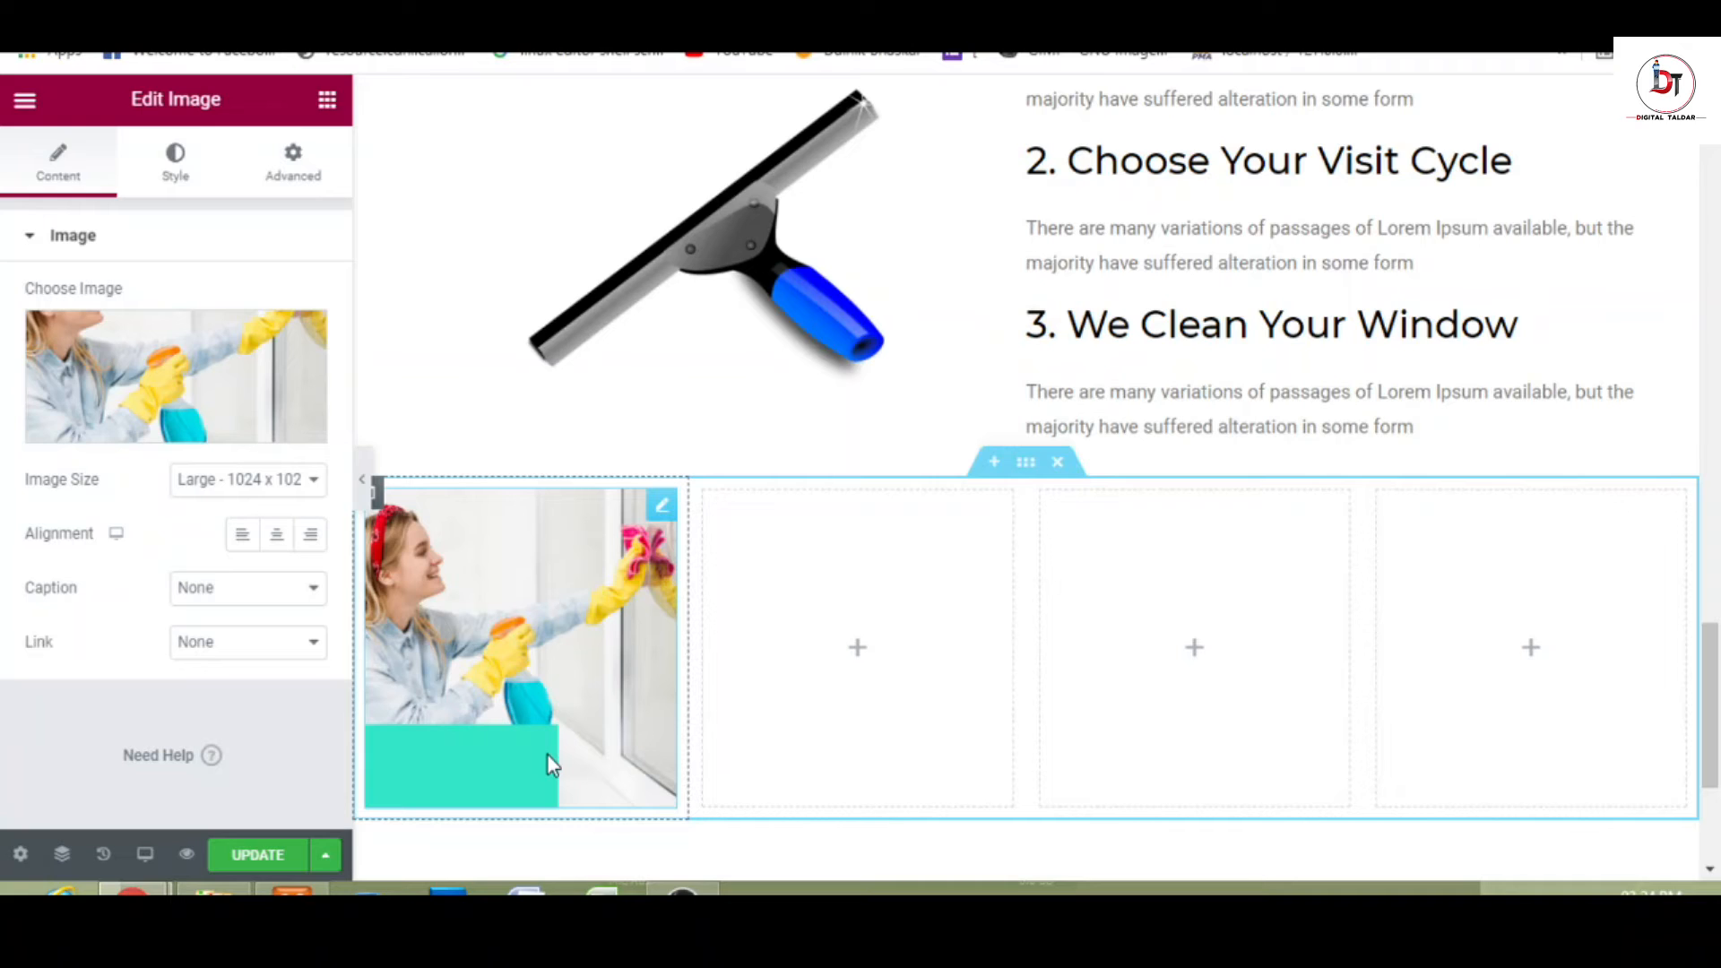
# - Add a Button widget below the window-cleaning image in the first column
pyautogui.click(324, 106)
pyautogui.moveTo(242, 572); pyautogui.dragTo(478, 811)
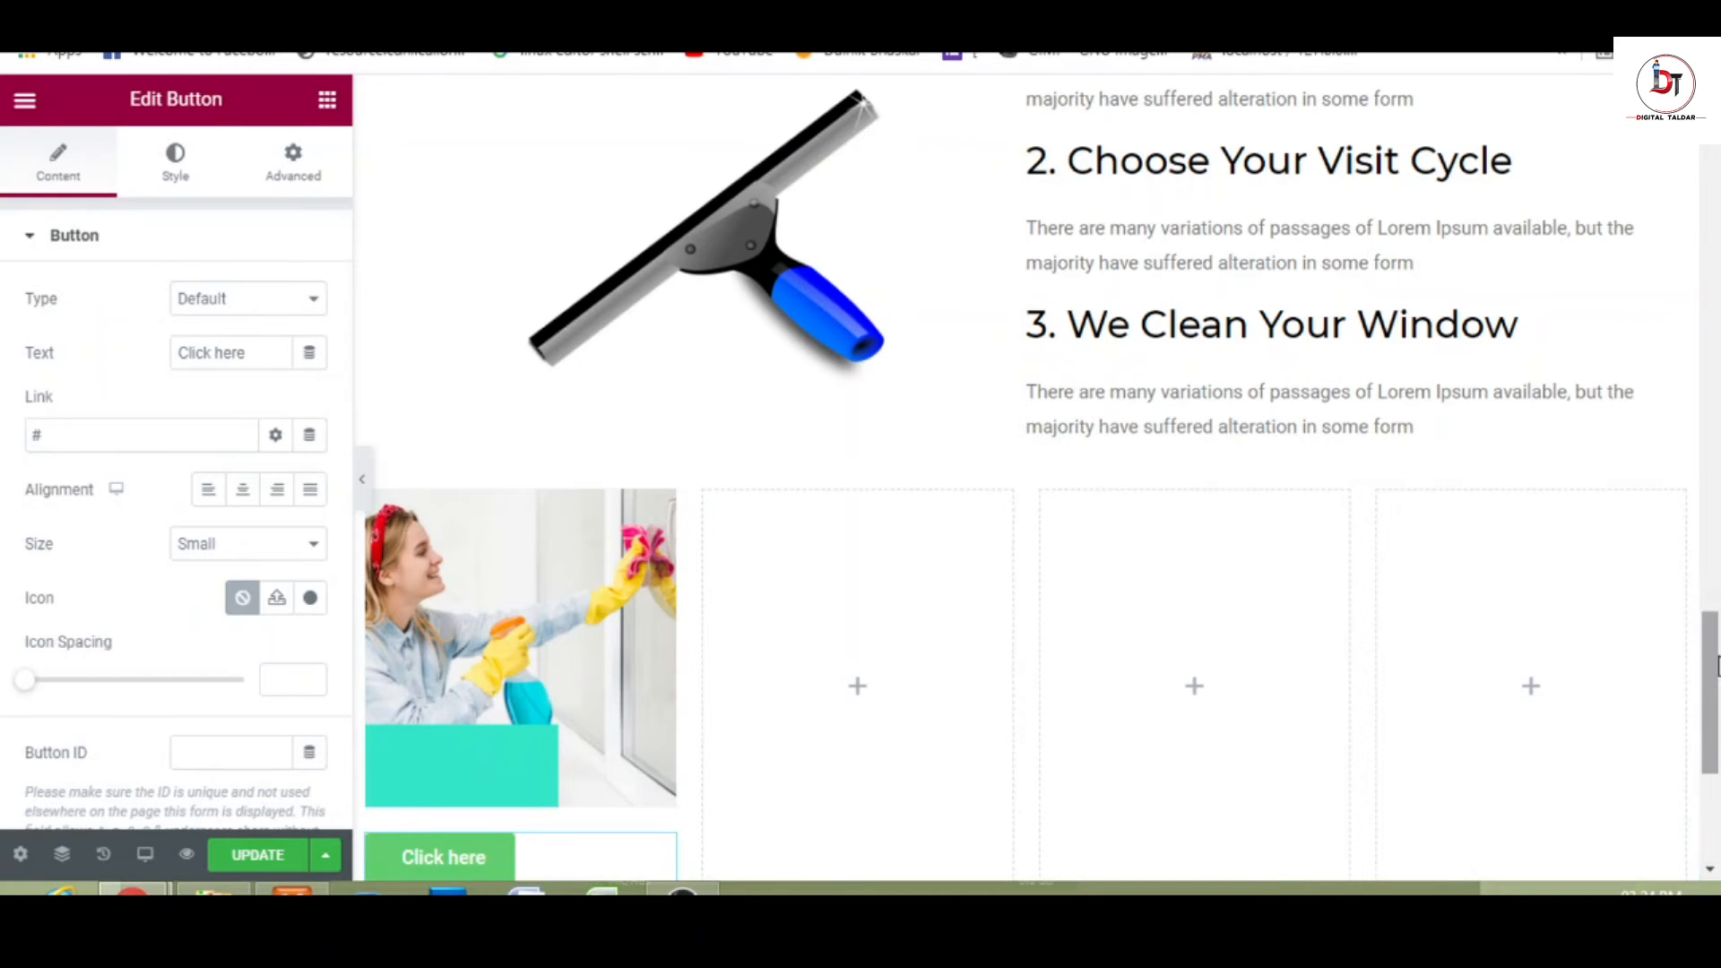
# - Change the text of the button below the window-cleaning image to "Window Cleaning"
pyautogui.moveTo(1718, 666); pyautogui.dragTo(1717, 697)
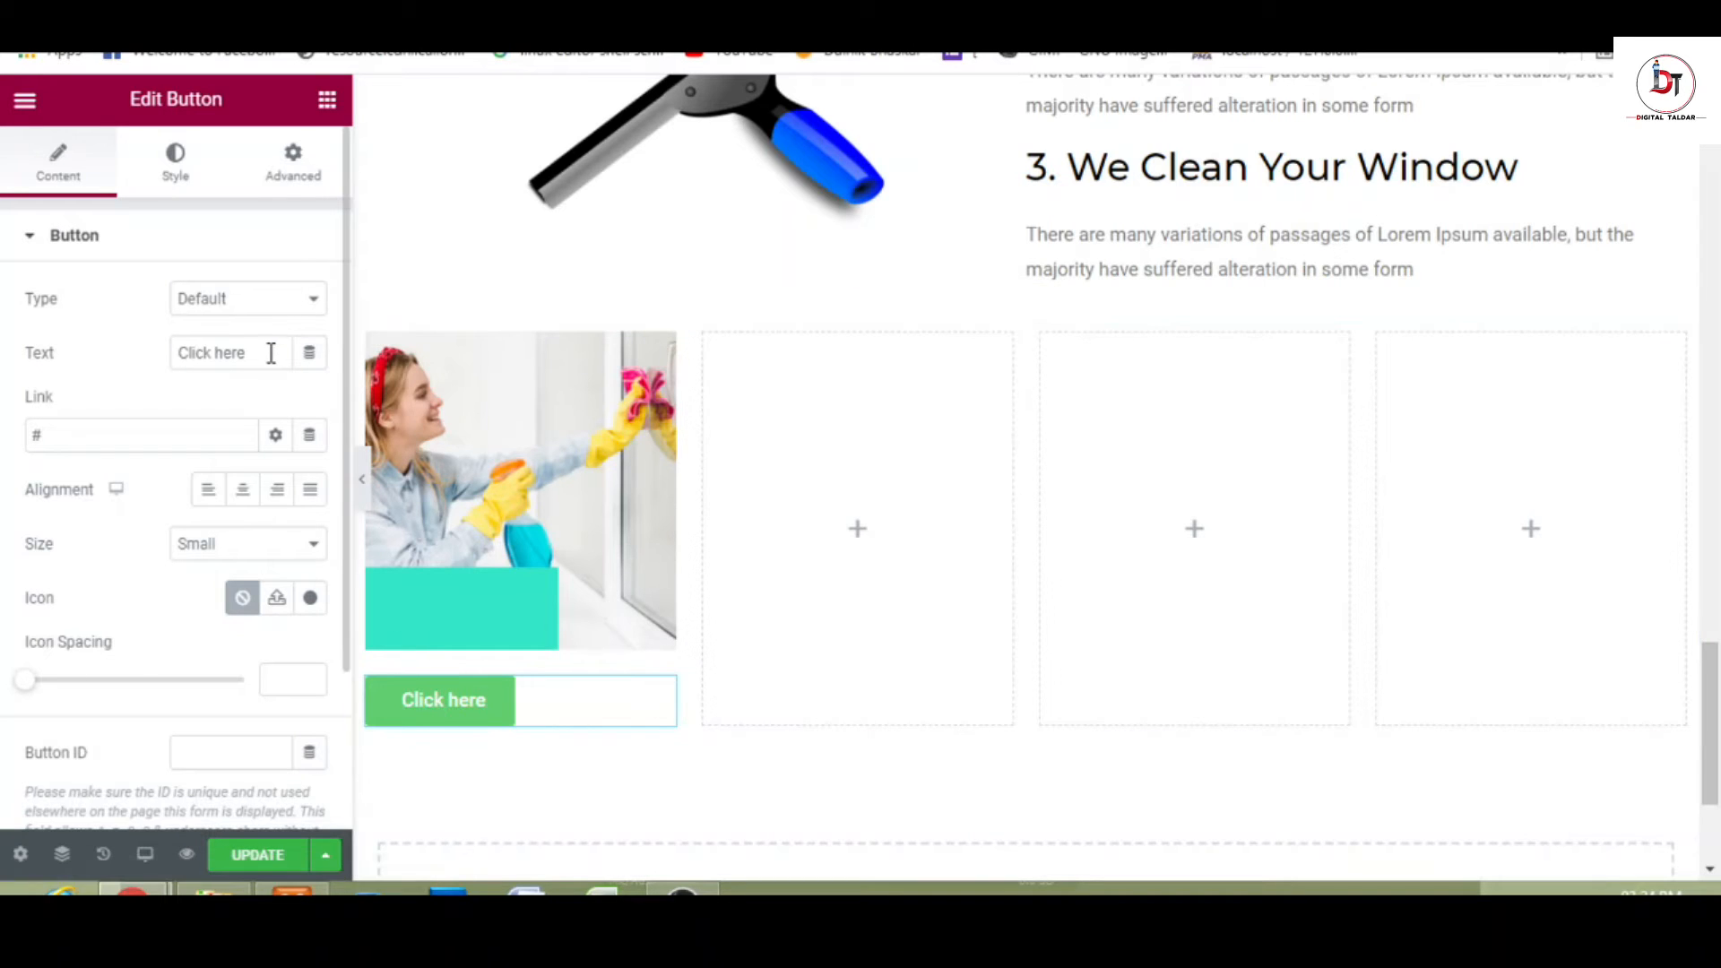
pyautogui.moveTo(269, 350); pyautogui.dragTo(125, 367)
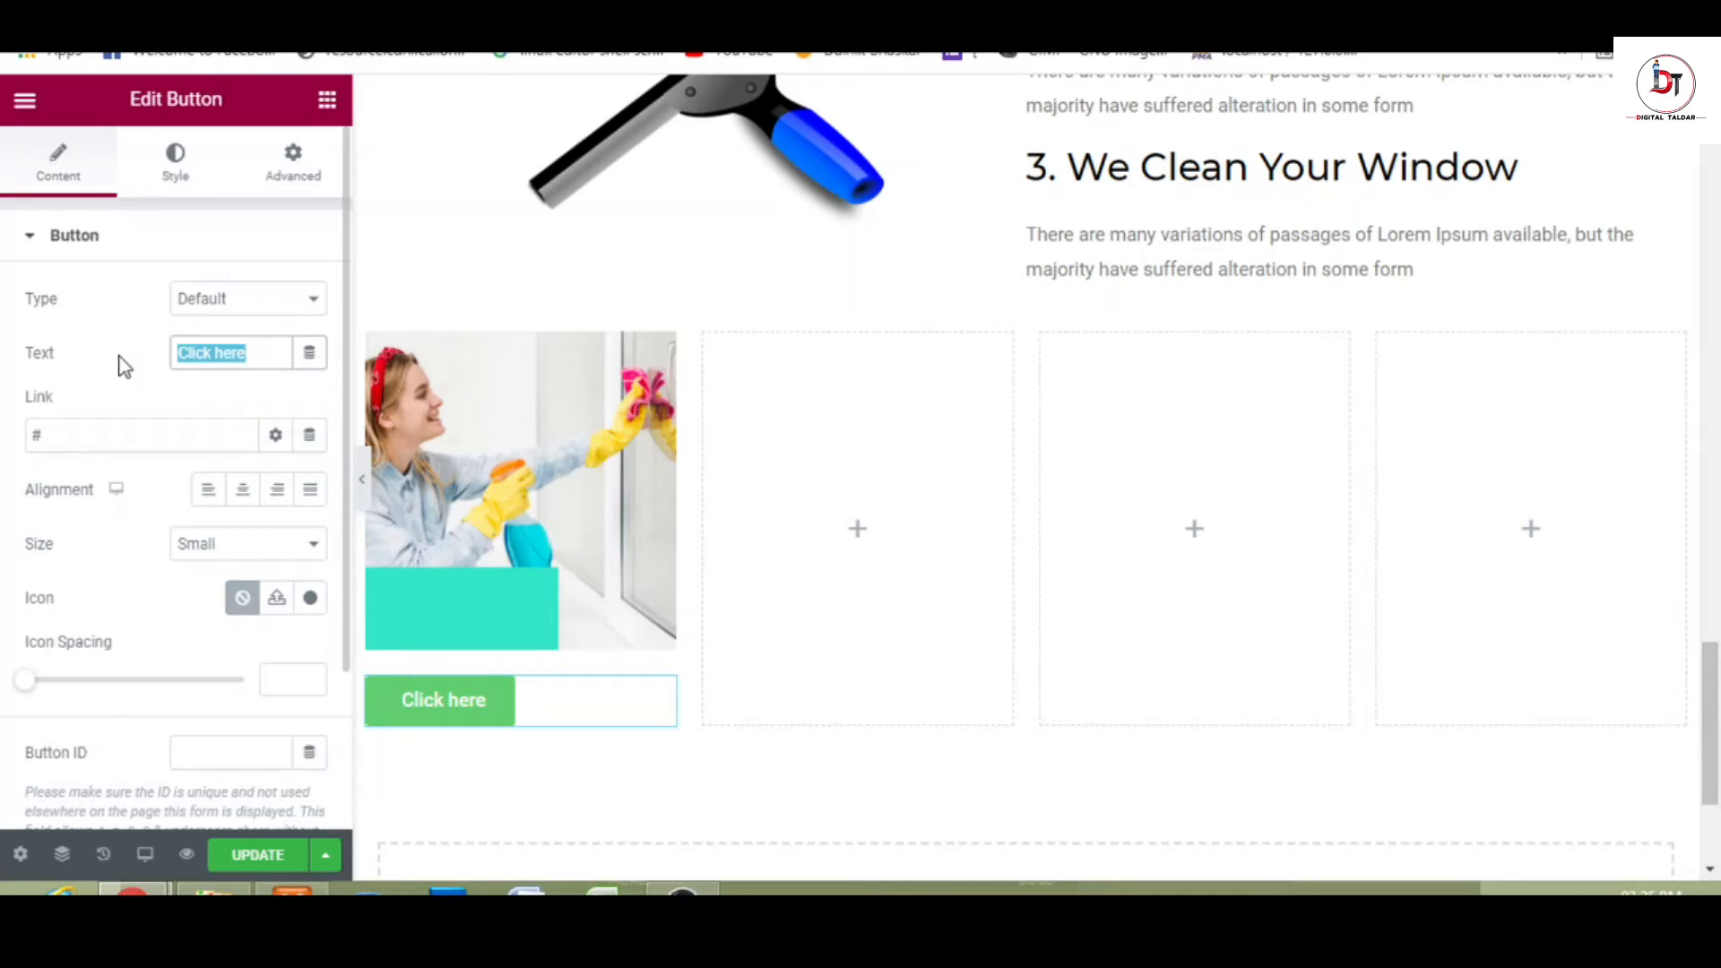
pyautogui.write('W')
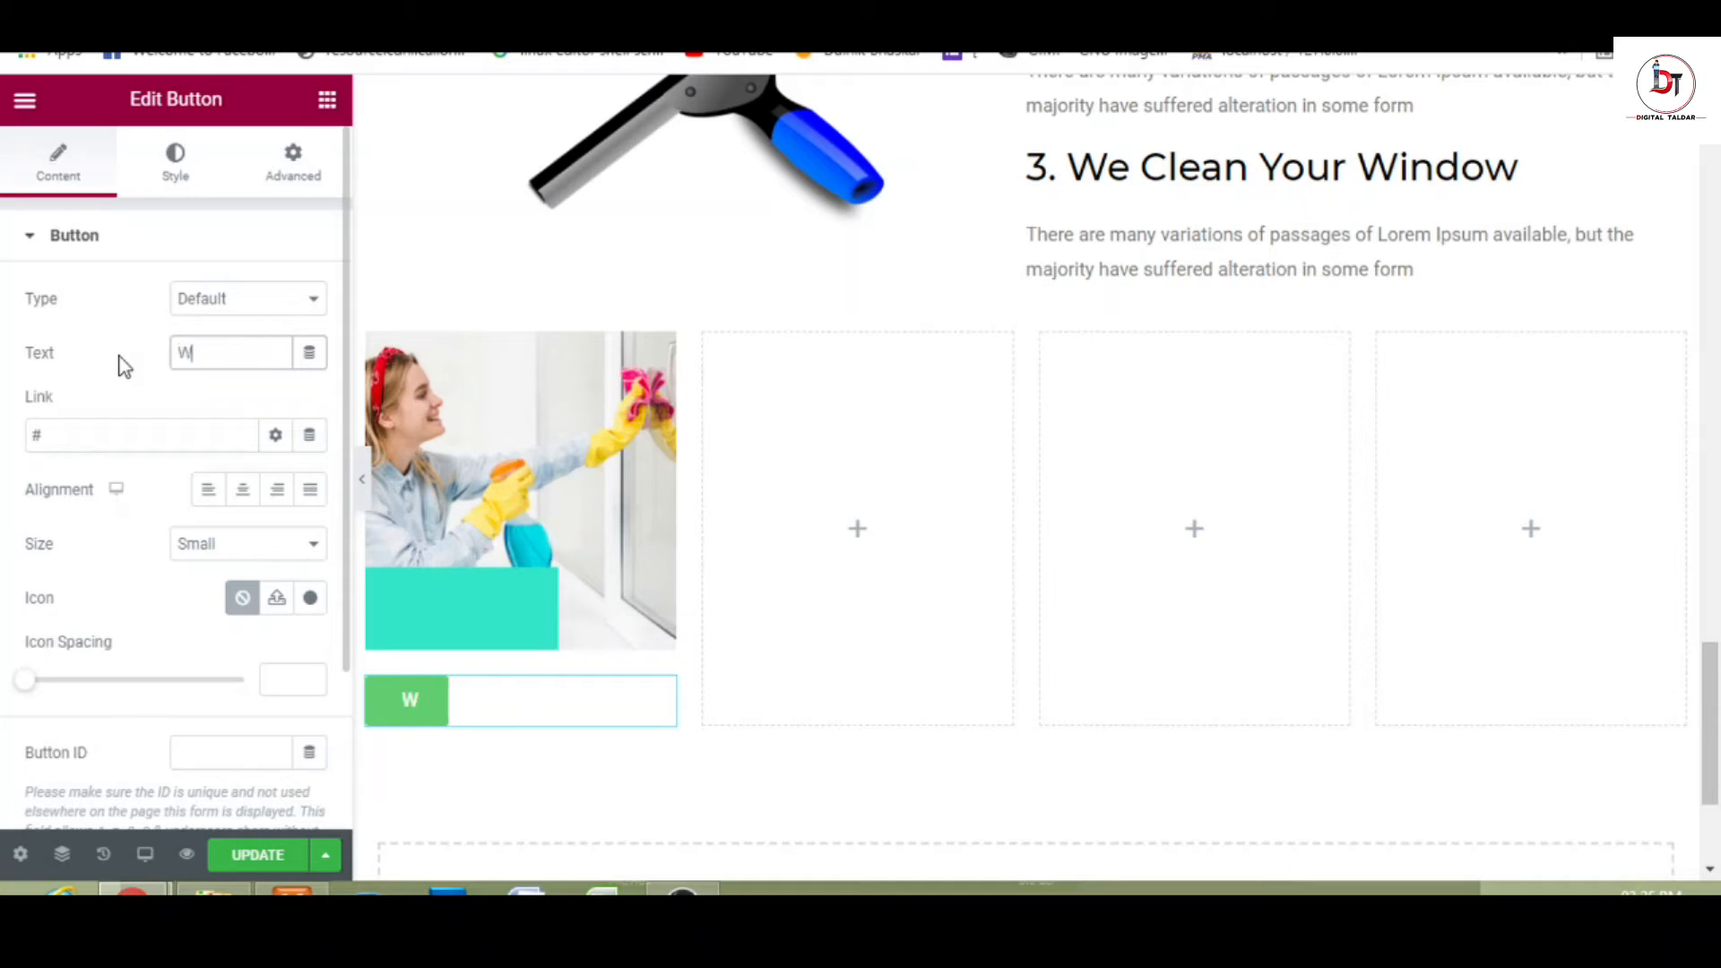
pyautogui.write('indow ')
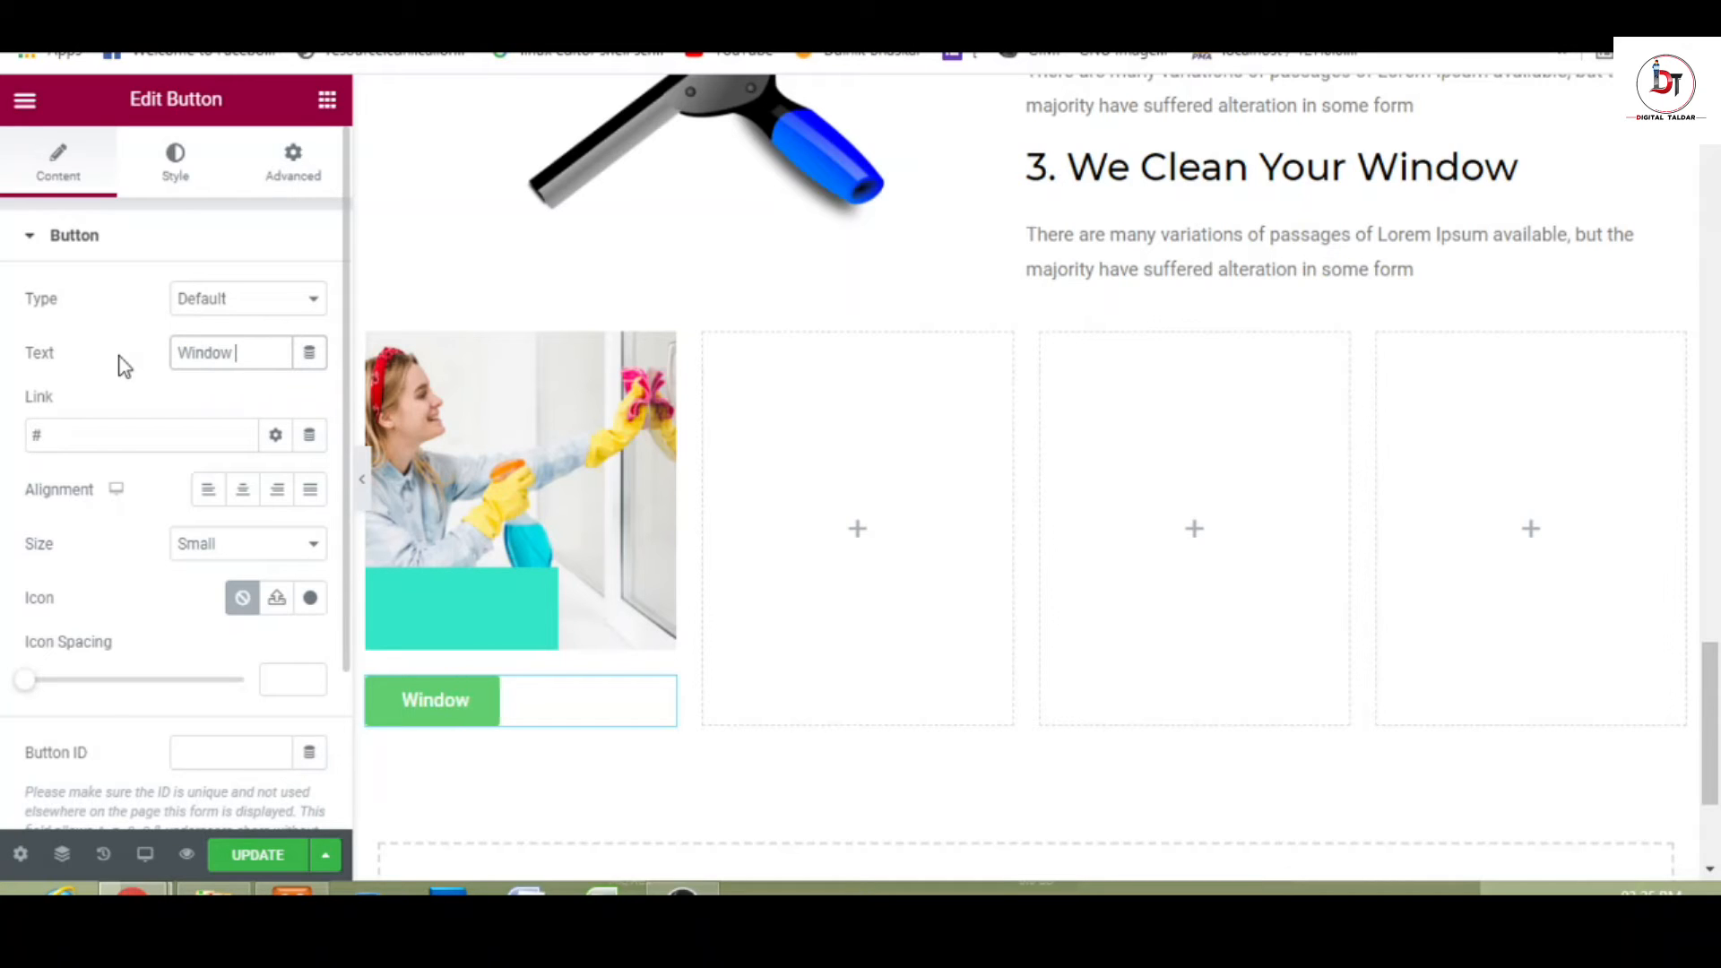
pyautogui.write('Cleaning')
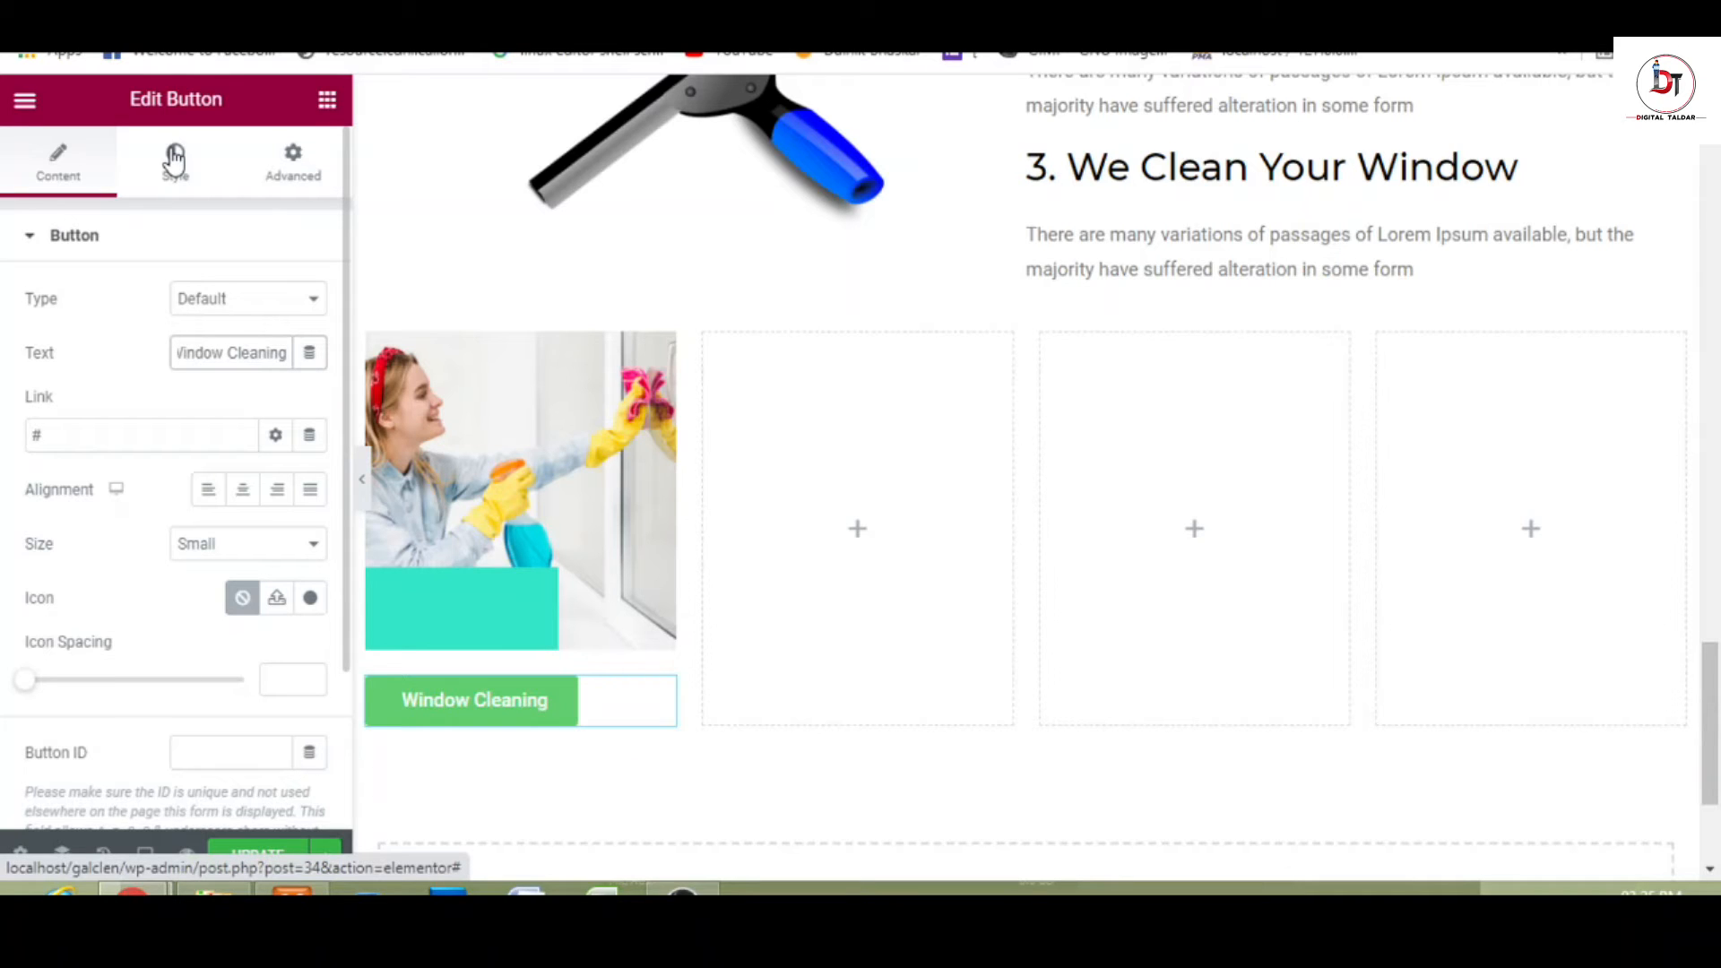
# - Set the Window Cleaning button's typography size to 1.3 em
pyautogui.click(175, 159)
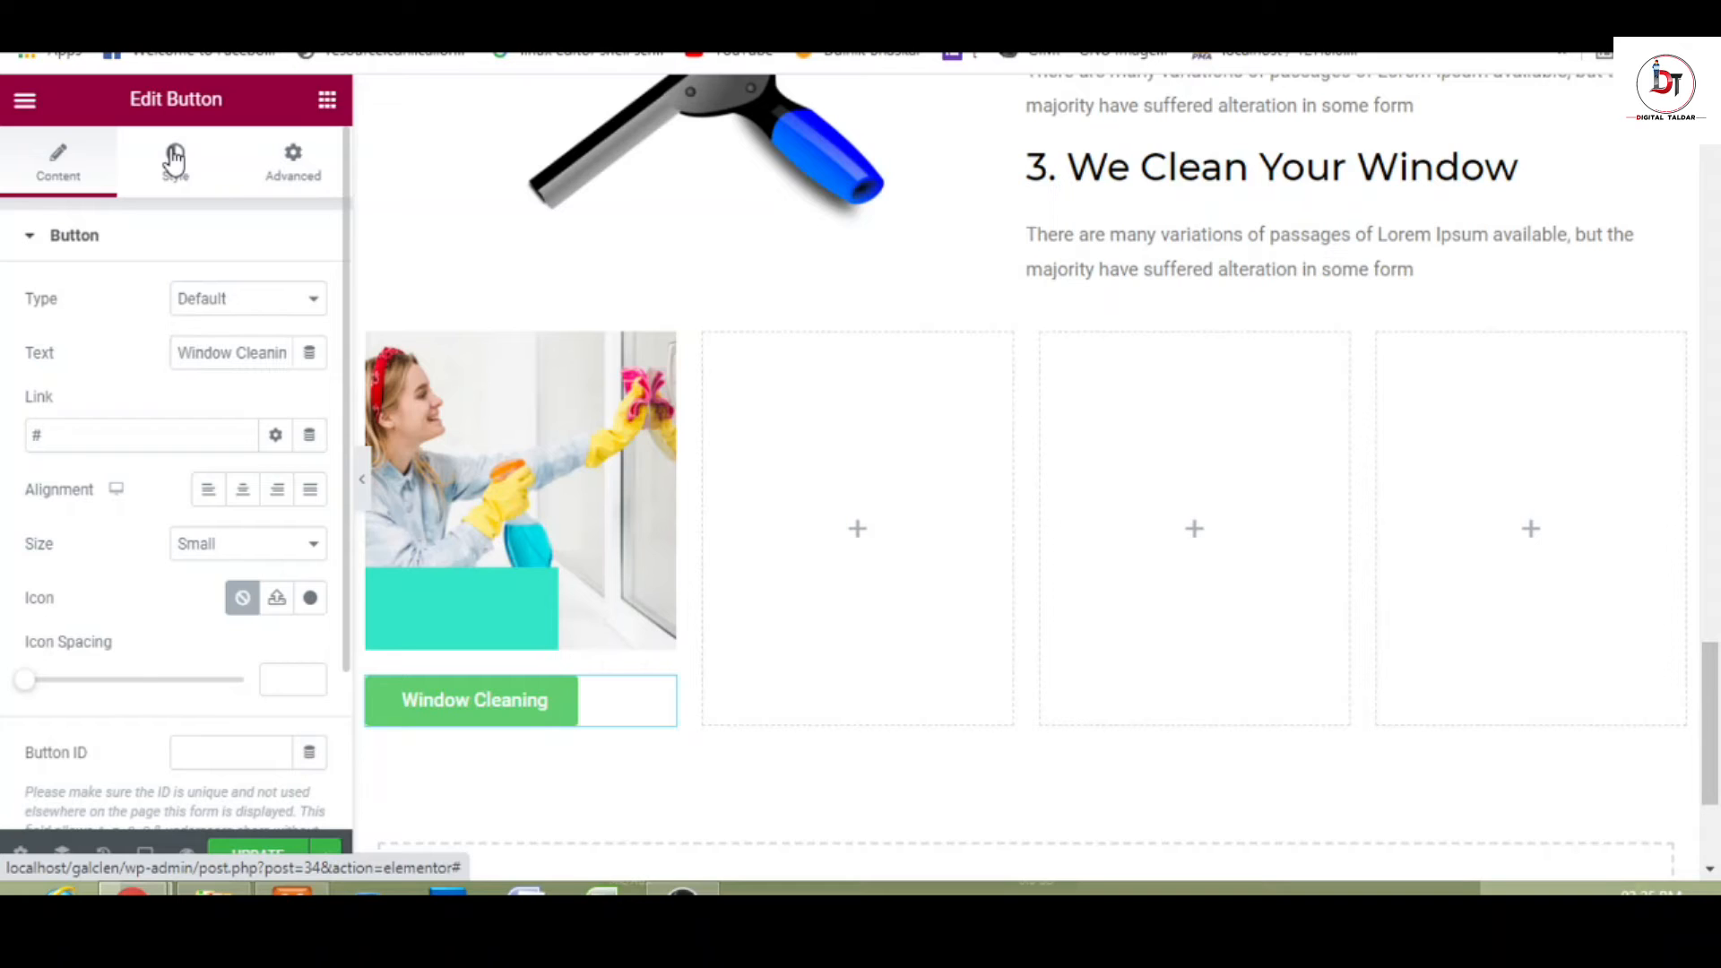
pyautogui.click(174, 159)
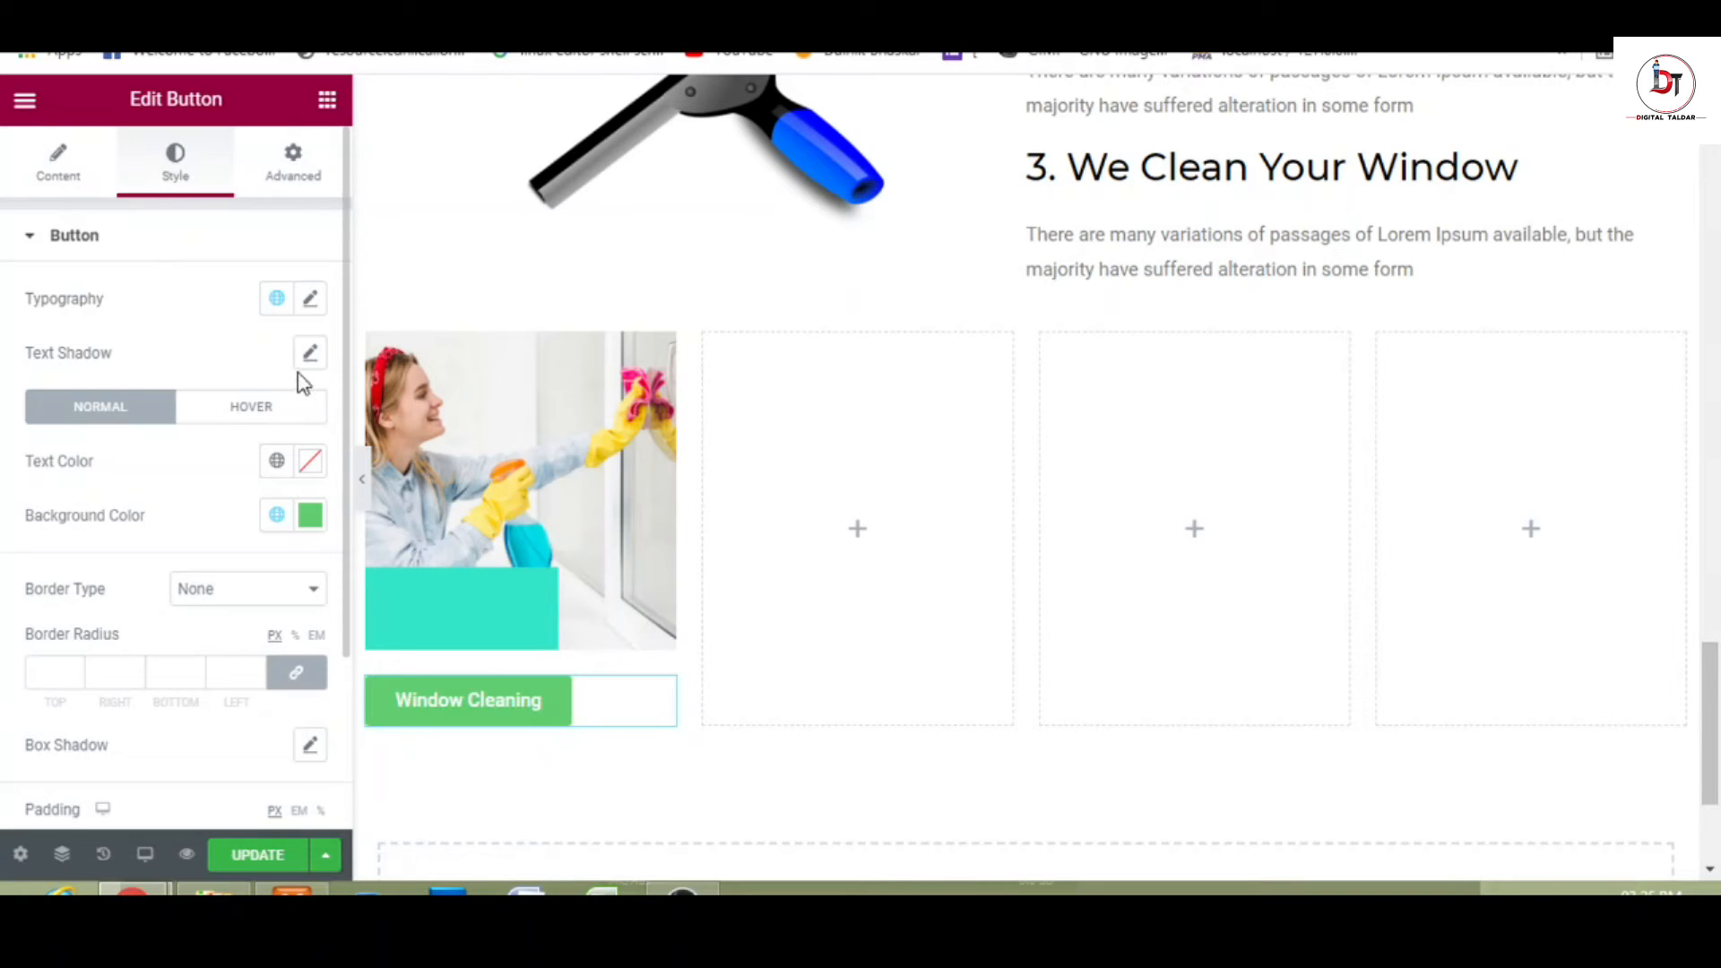
pyautogui.click(310, 300)
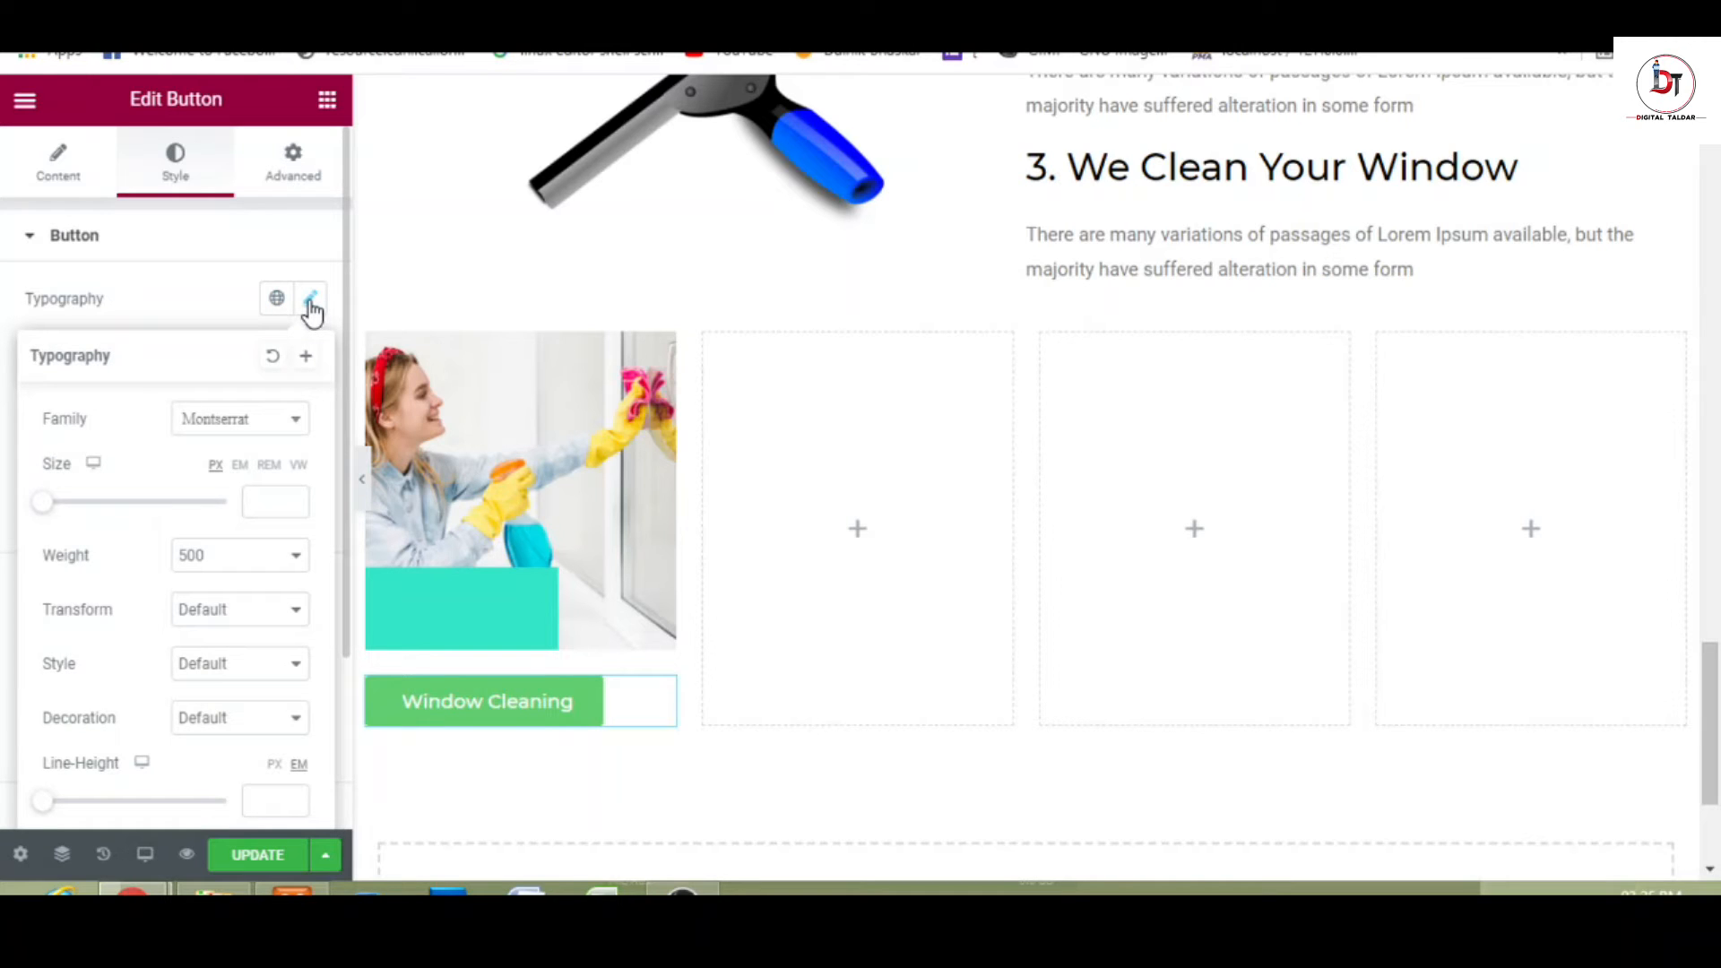
pyautogui.click(238, 468)
pyautogui.click(267, 504)
pyautogui.write('1.5')
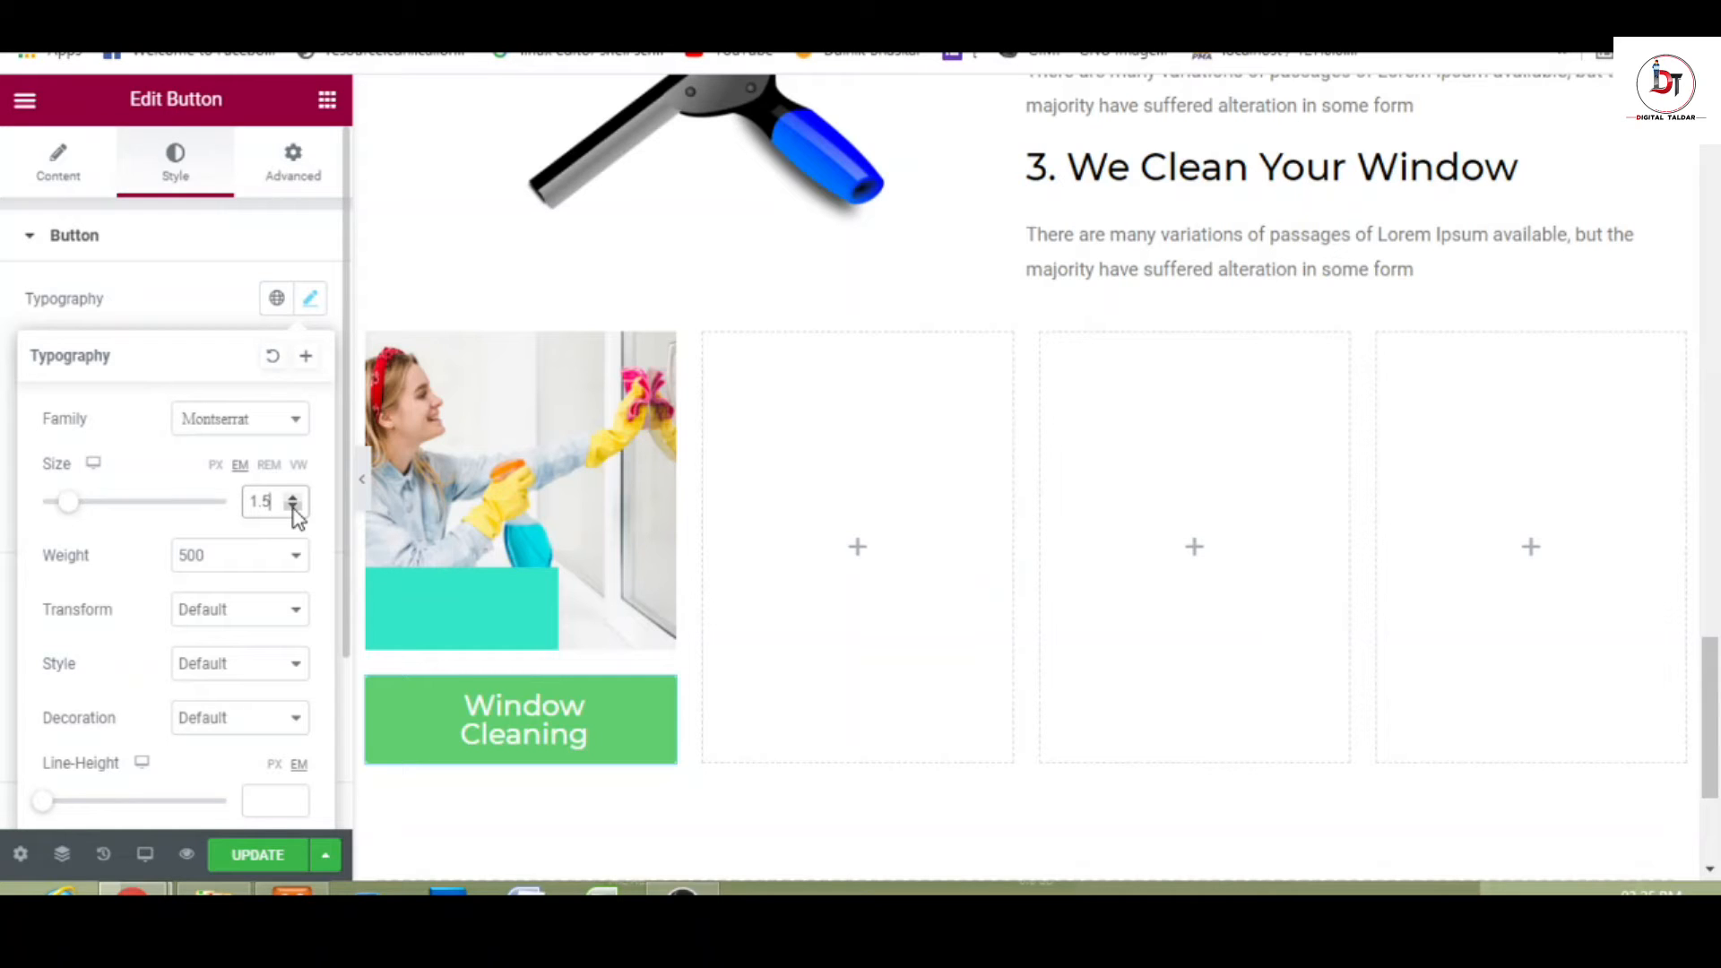
pyautogui.click(294, 508)
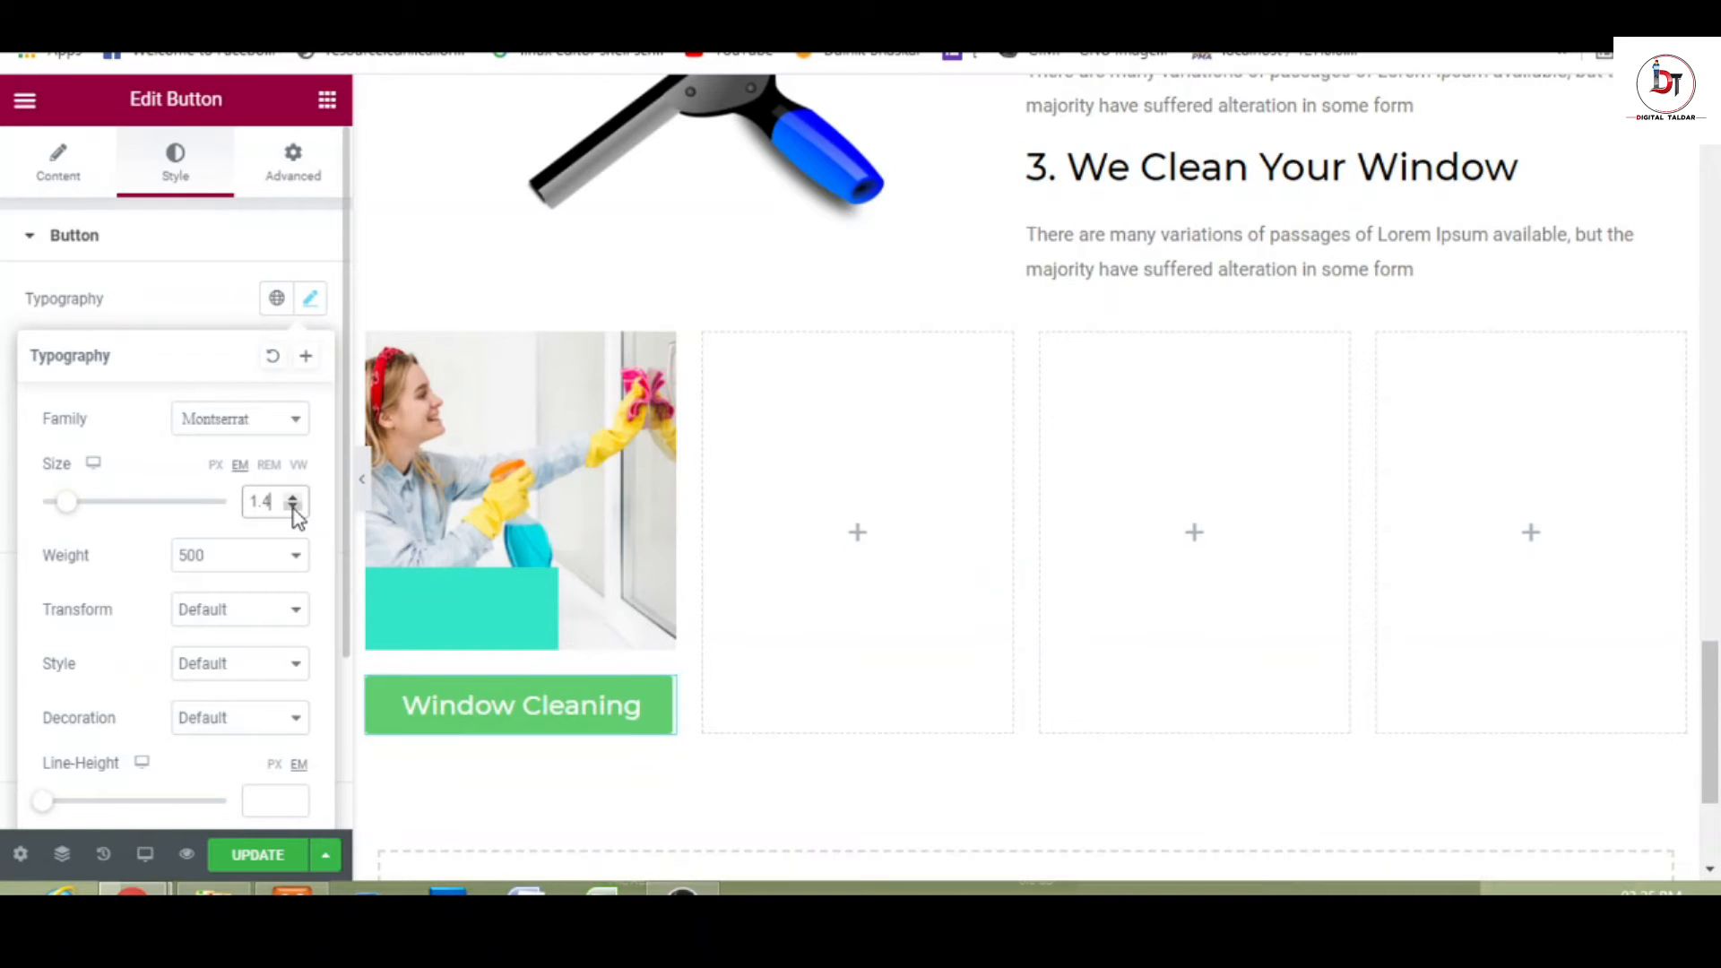
pyautogui.click(293, 508)
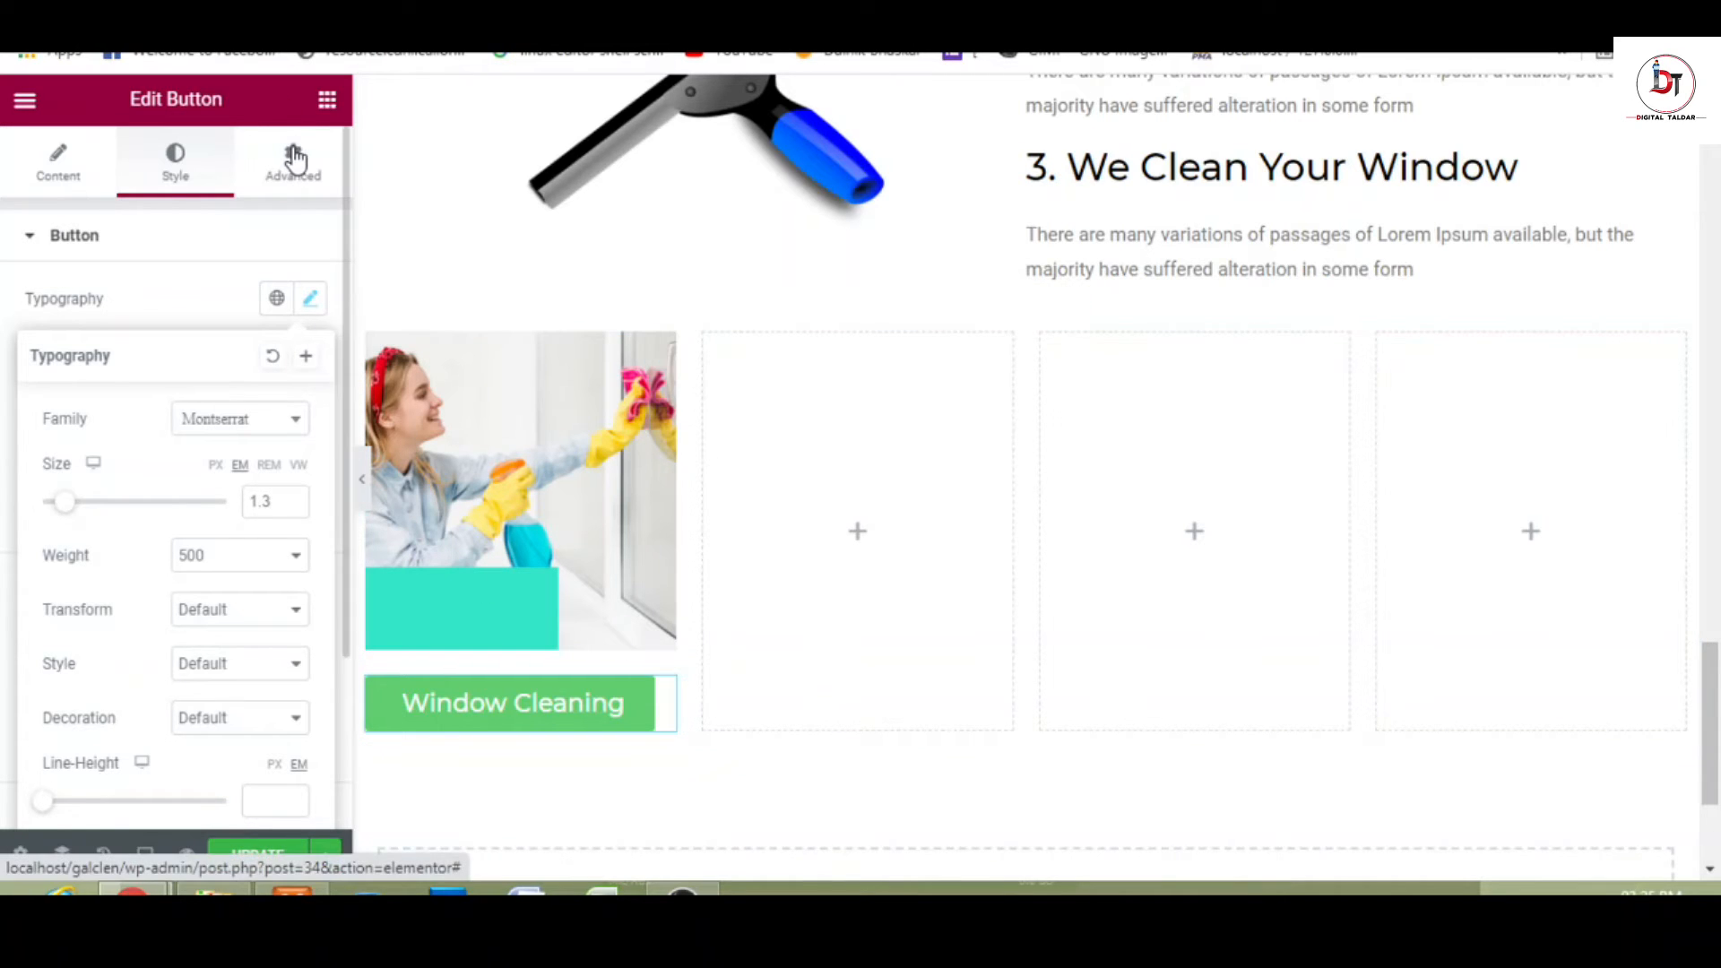
# - Unlink the button's margins, set only the top margin to -72 px, and preview the page without the editing panel
pyautogui.click(294, 161)
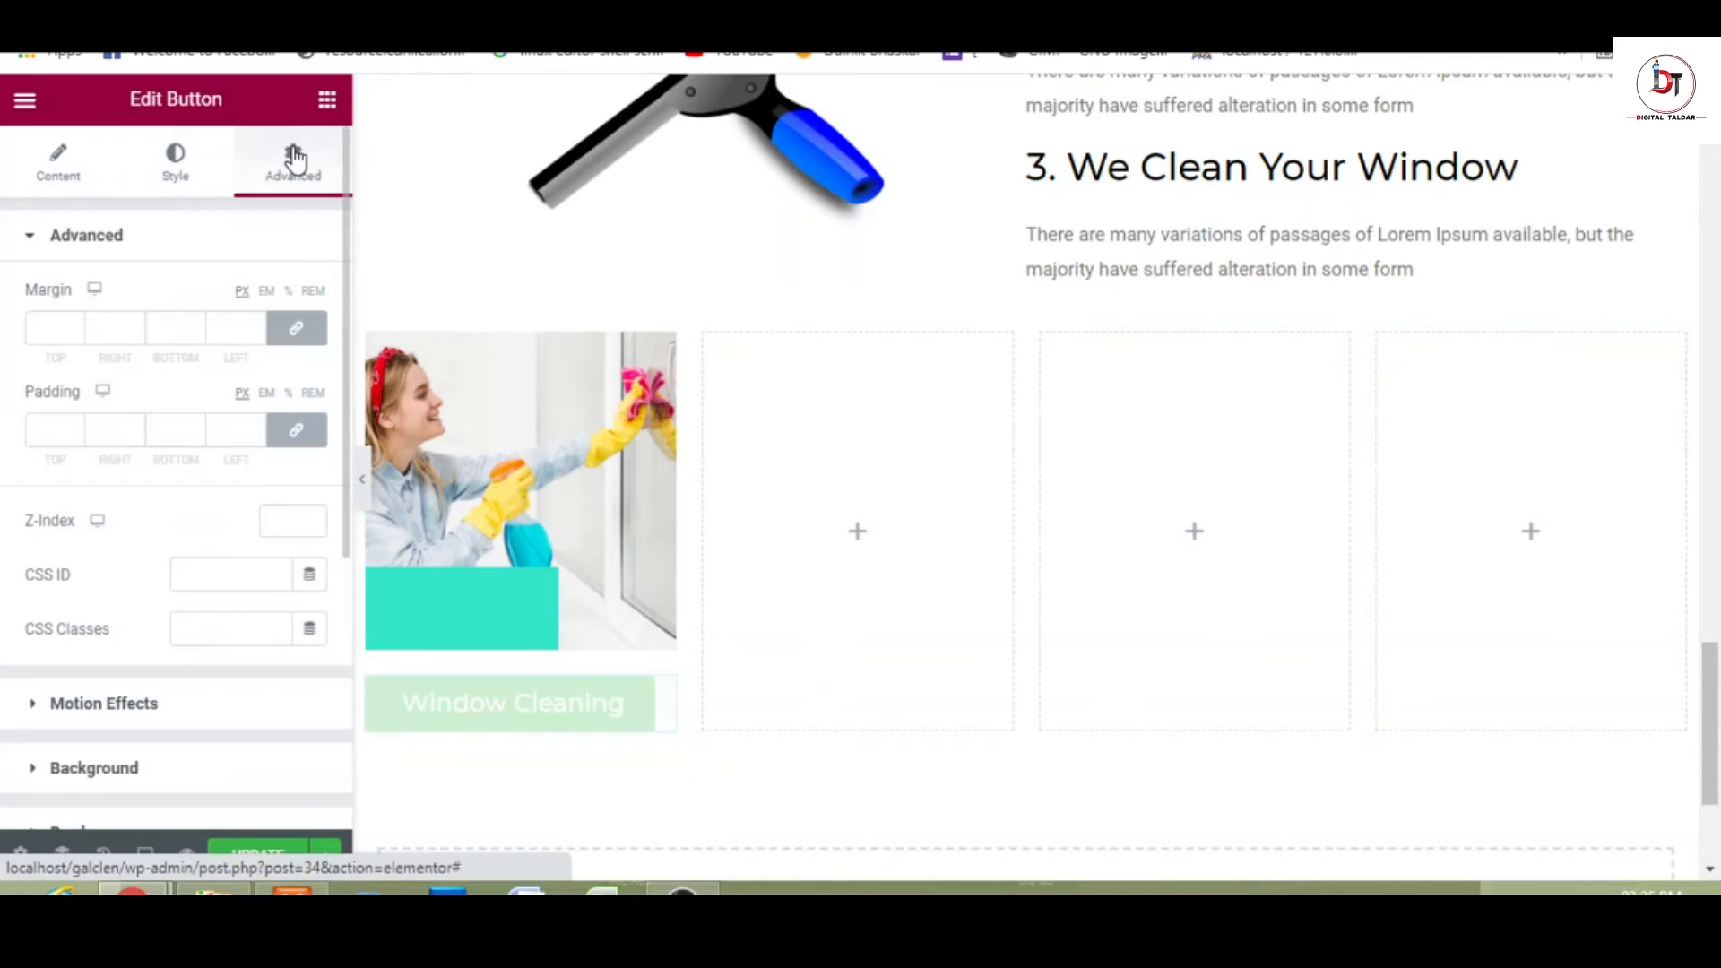
pyautogui.click(292, 336)
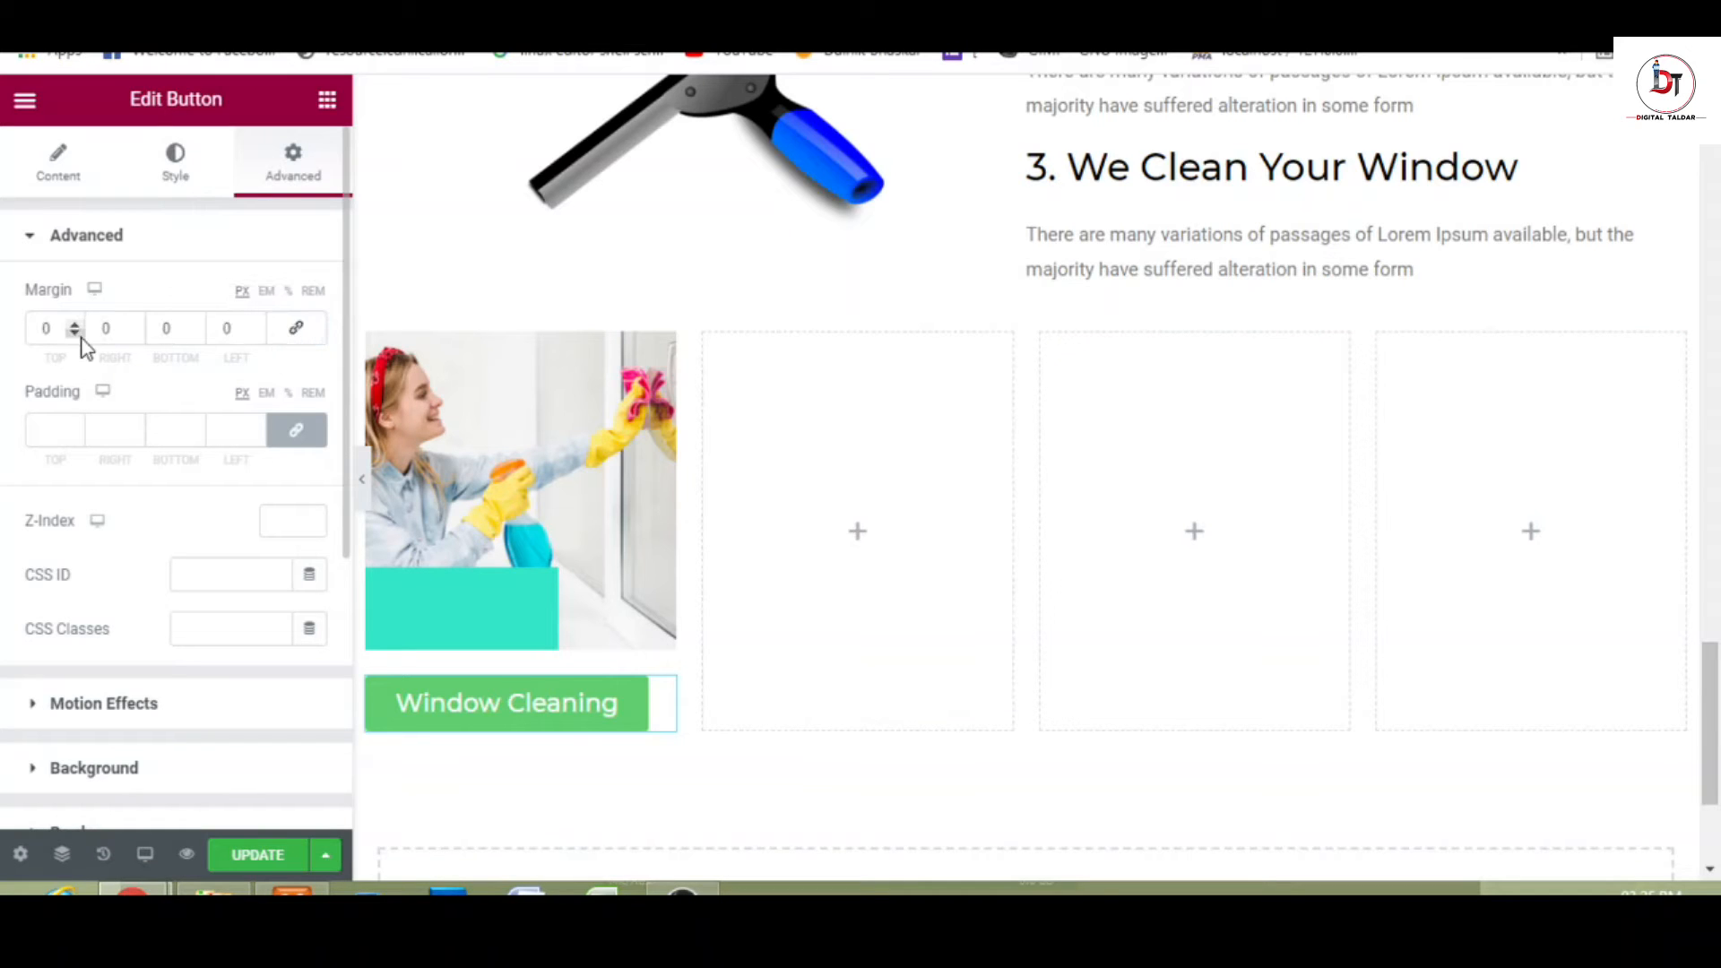
pyautogui.moveTo(75, 334); pyautogui.dragTo(74, 333)
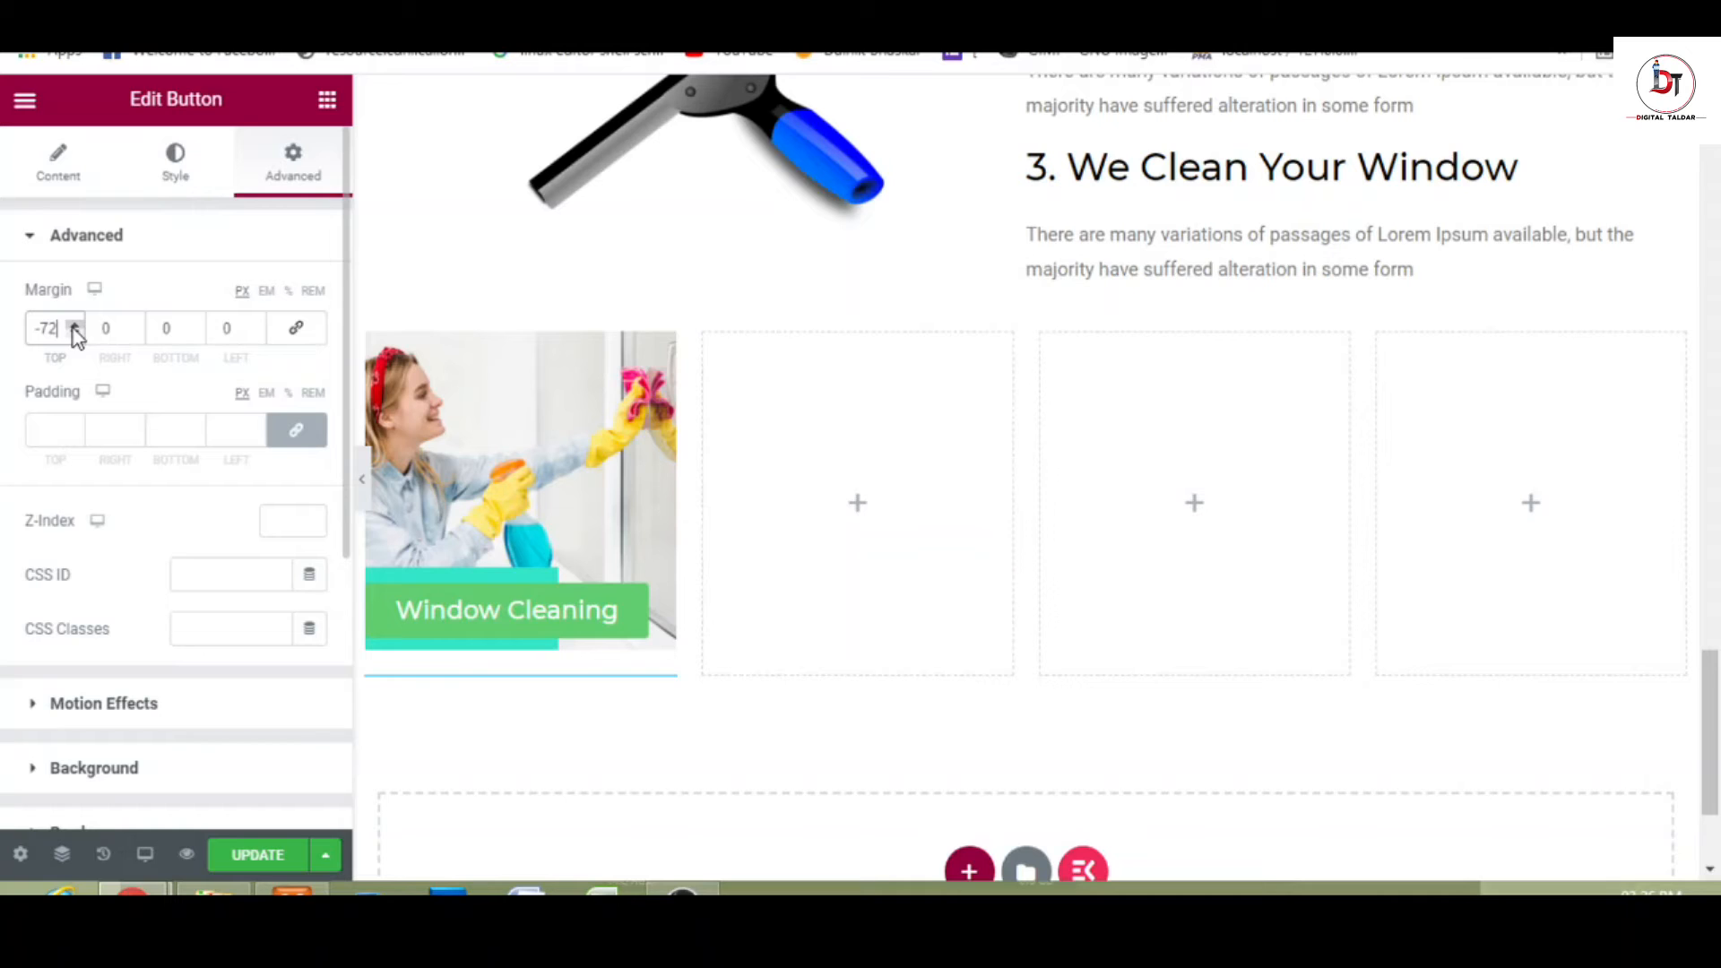
pyautogui.click(361, 480)
pyautogui.click(365, 479)
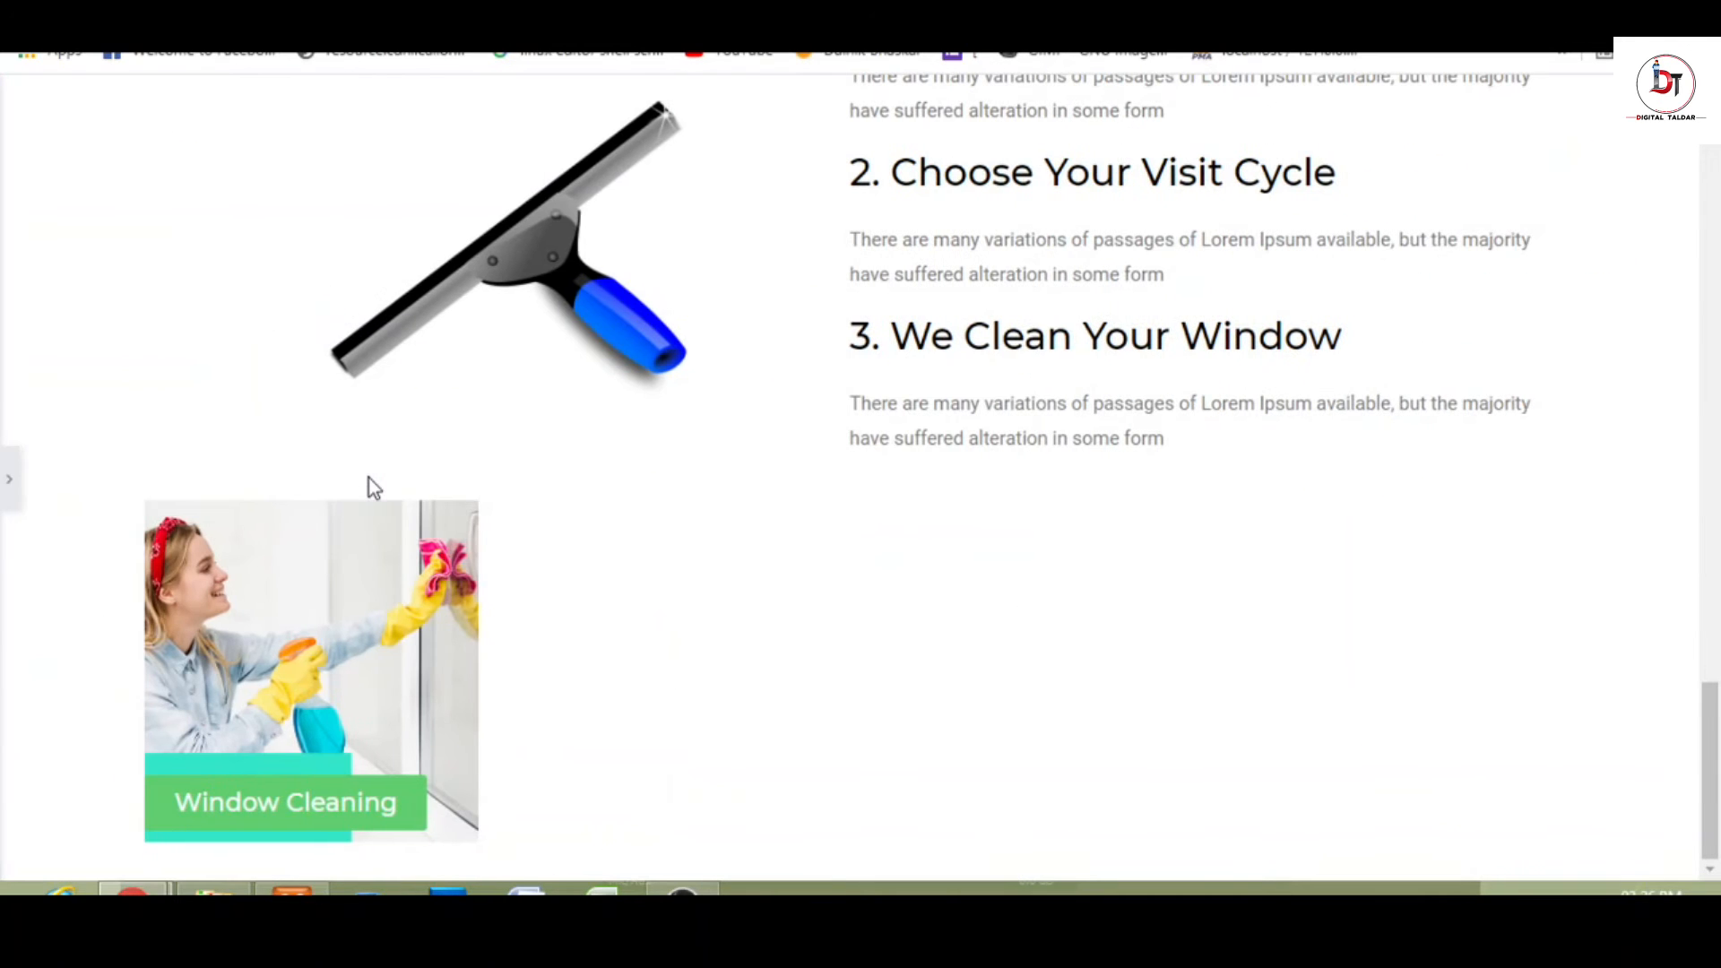
pyautogui.click(9, 488)
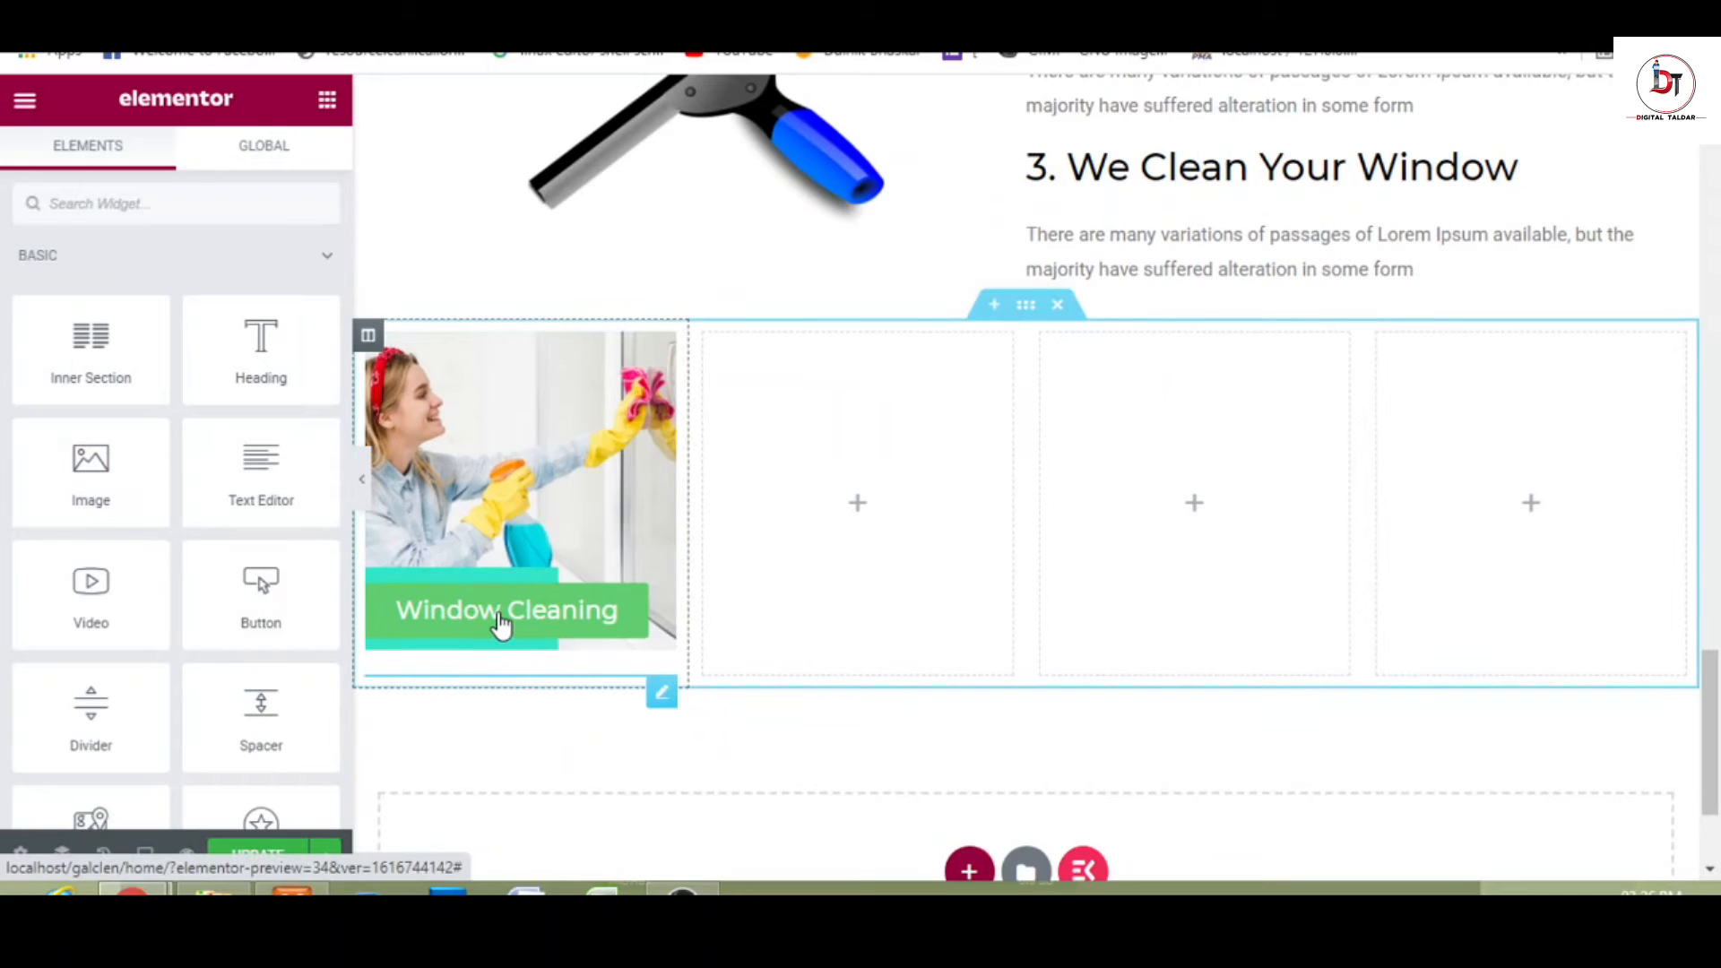
# - Reduce the Window Cleaning button's typography size to 1 em
pyautogui.click(502, 625)
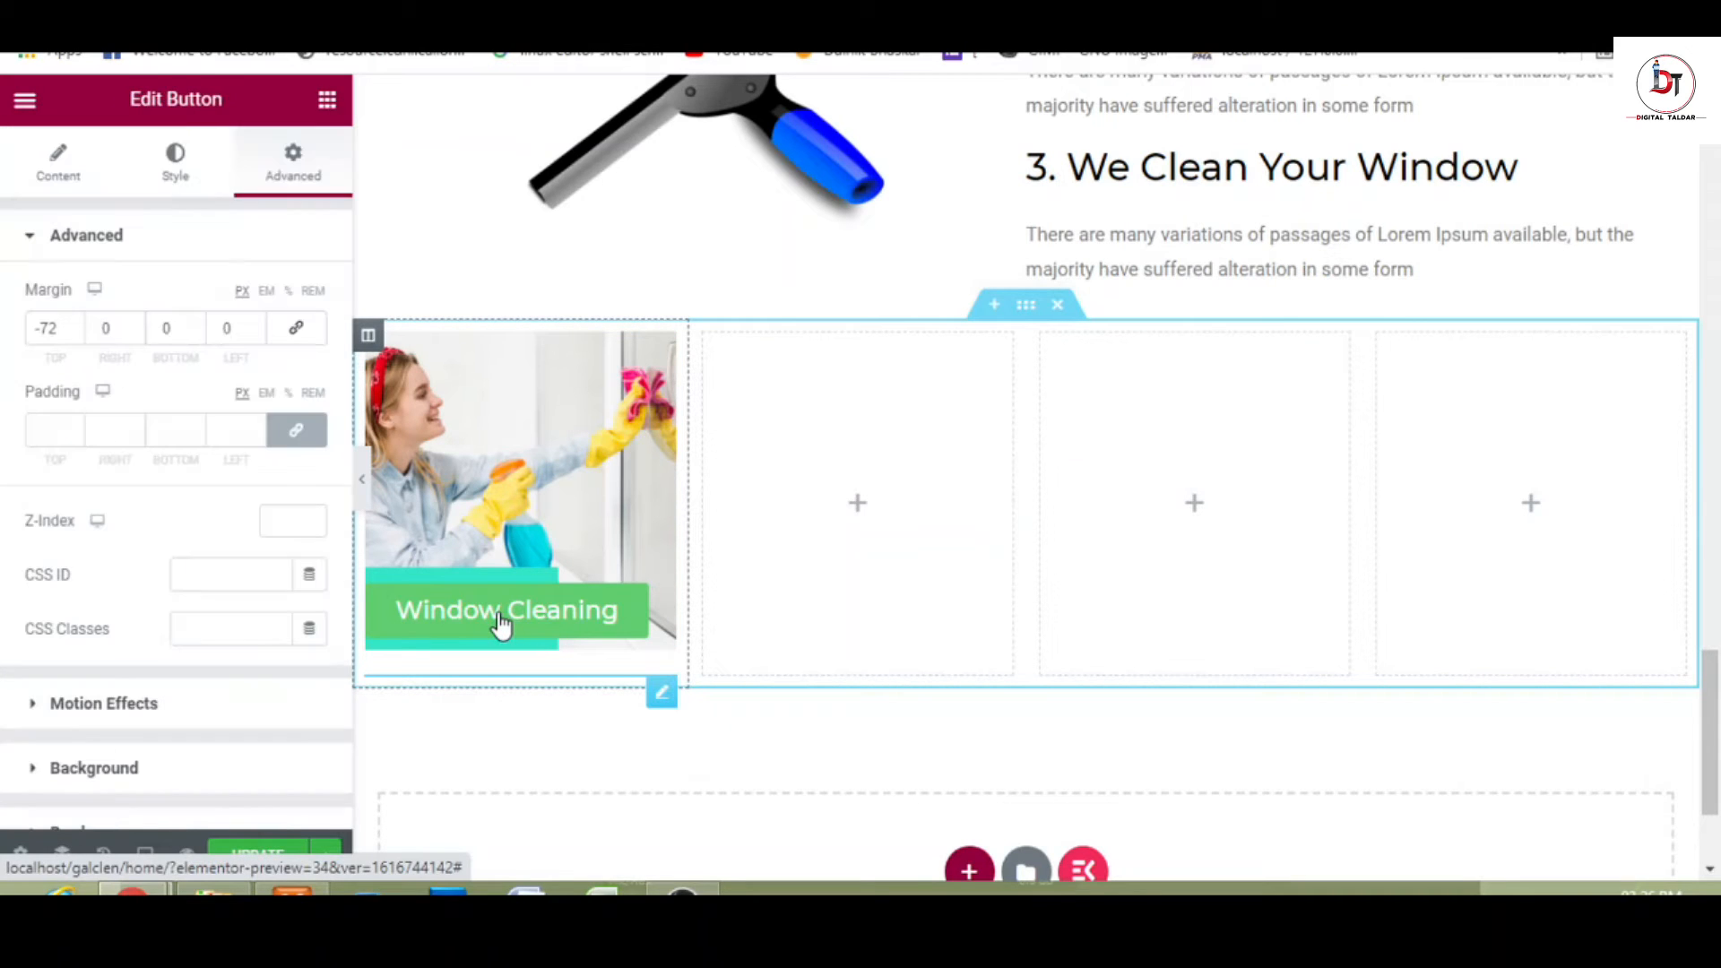
pyautogui.click(175, 179)
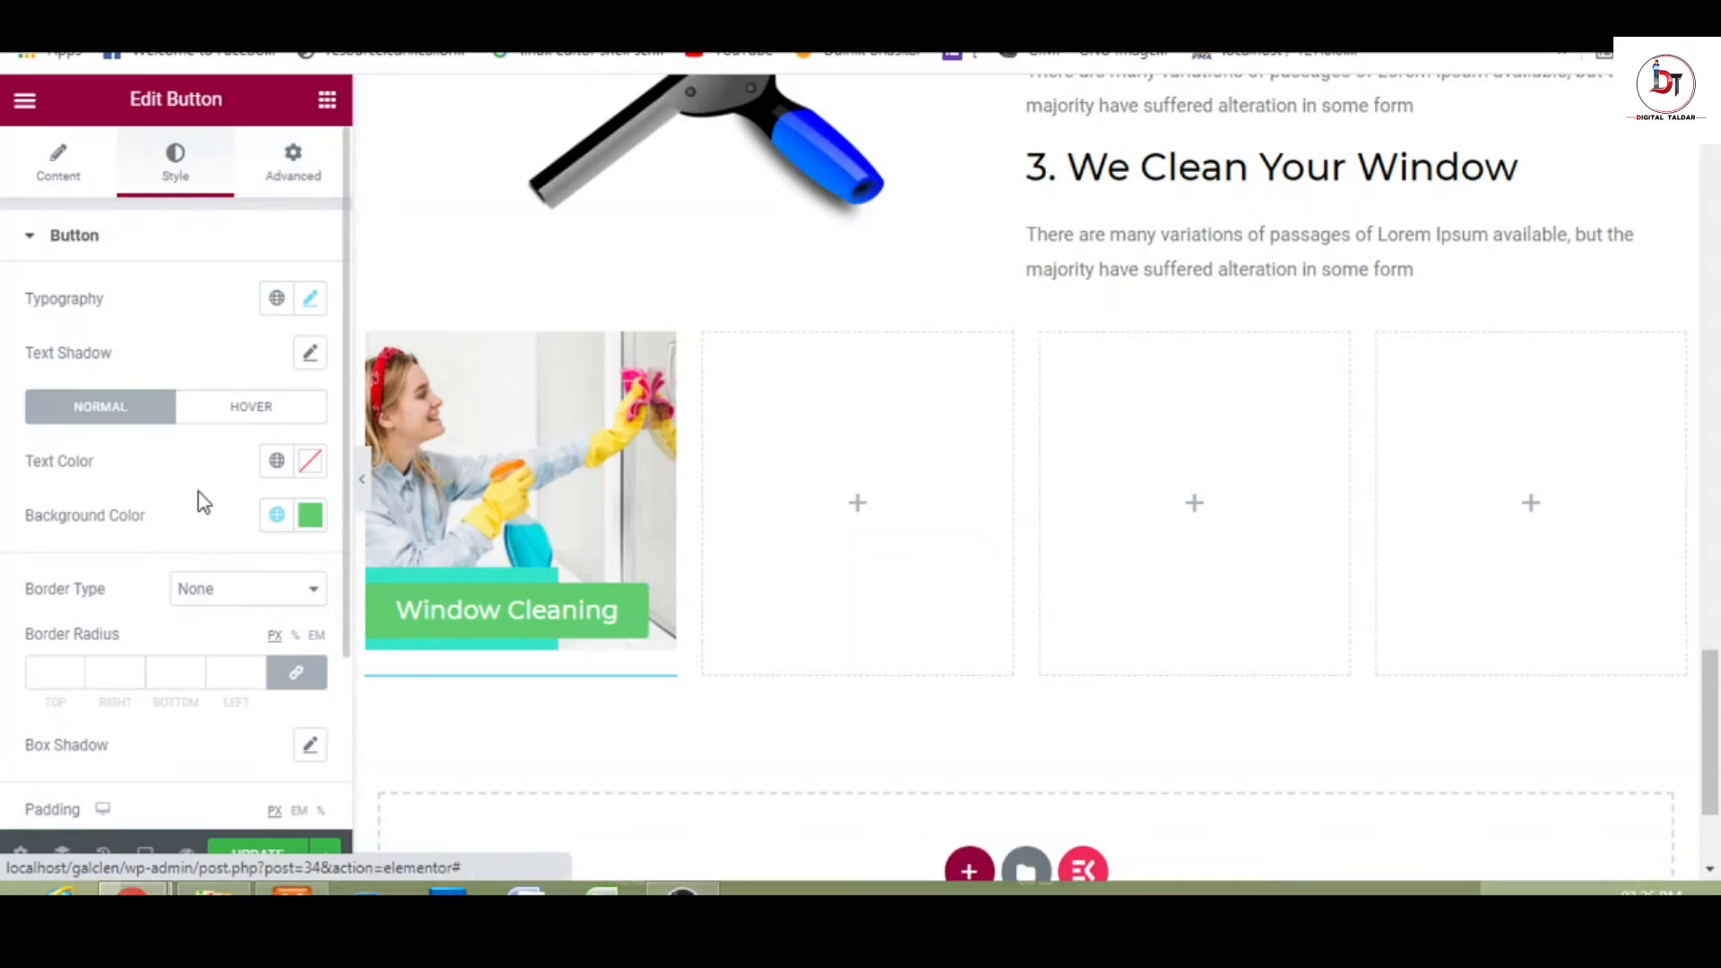
pyautogui.click(310, 301)
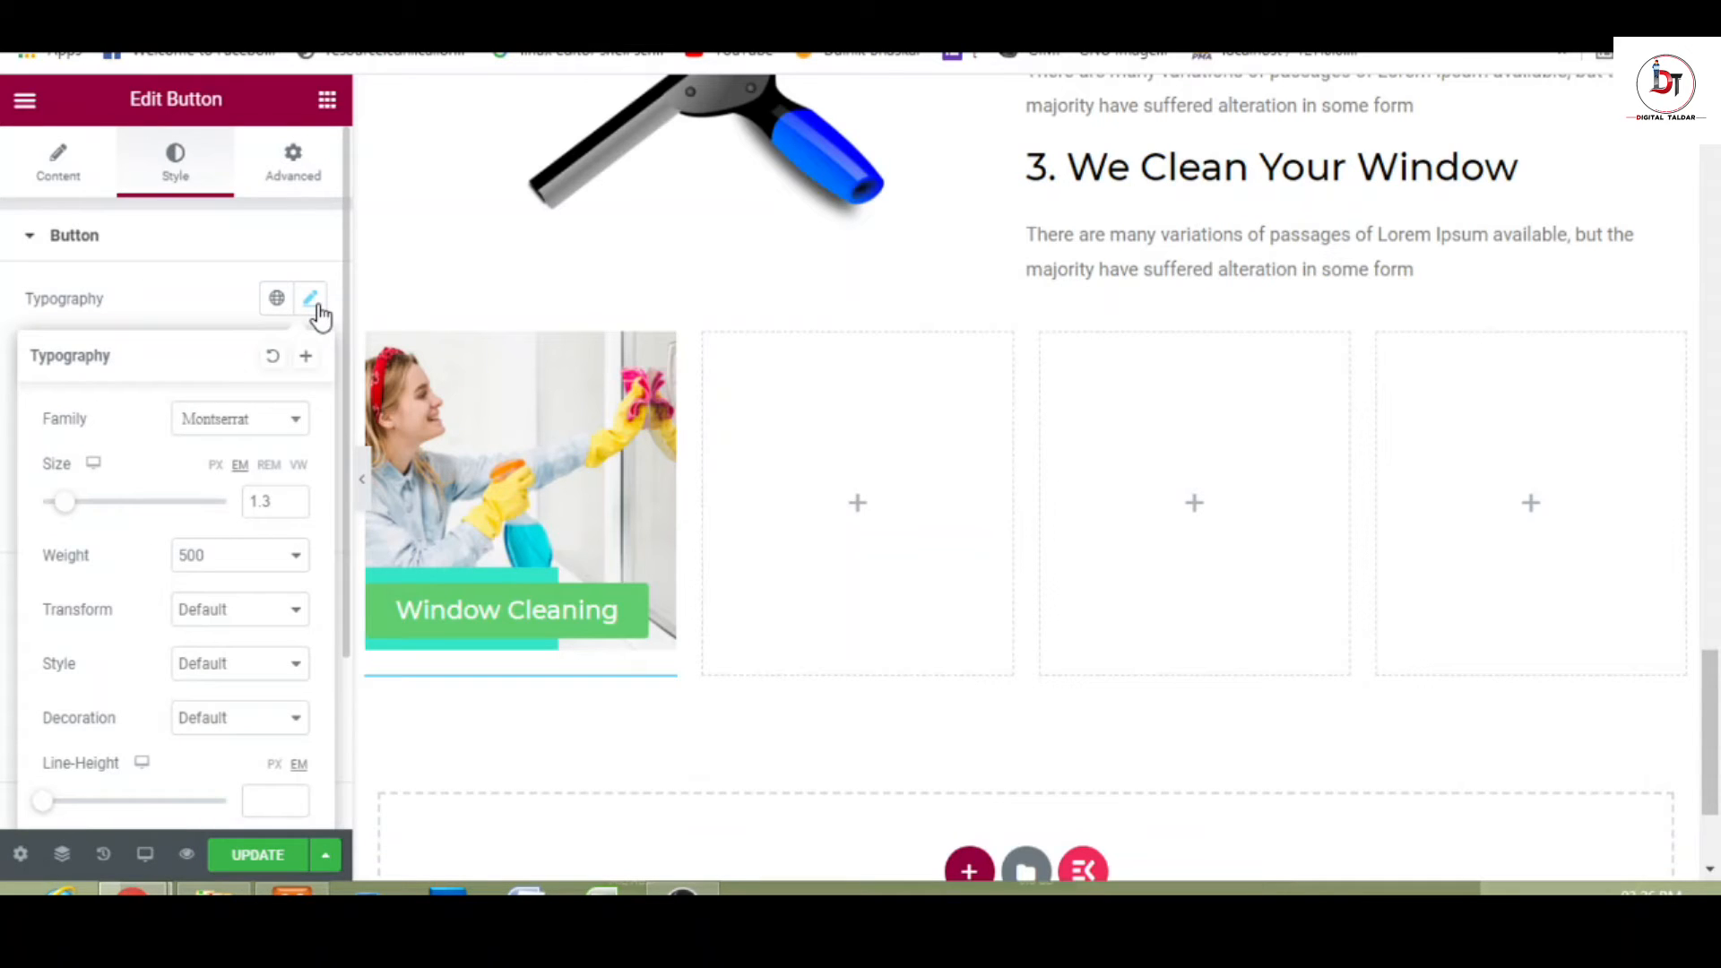
pyautogui.click(293, 508)
pyautogui.click(293, 507)
pyautogui.click(293, 507)
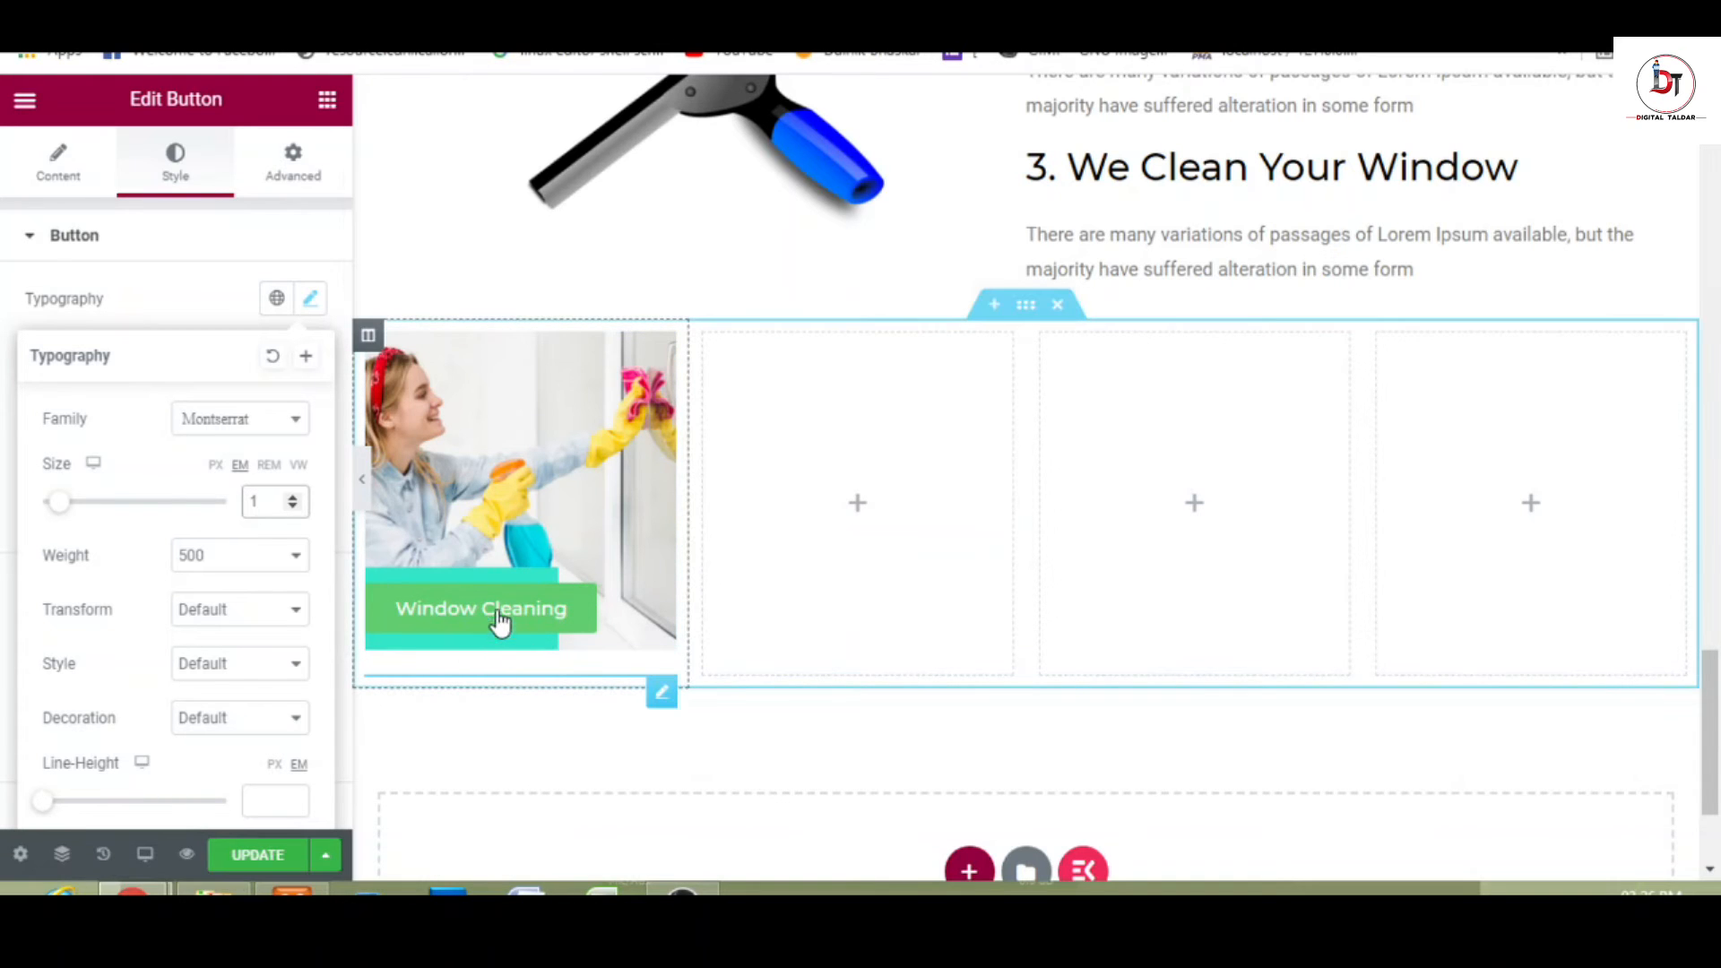
pyautogui.click(309, 307)
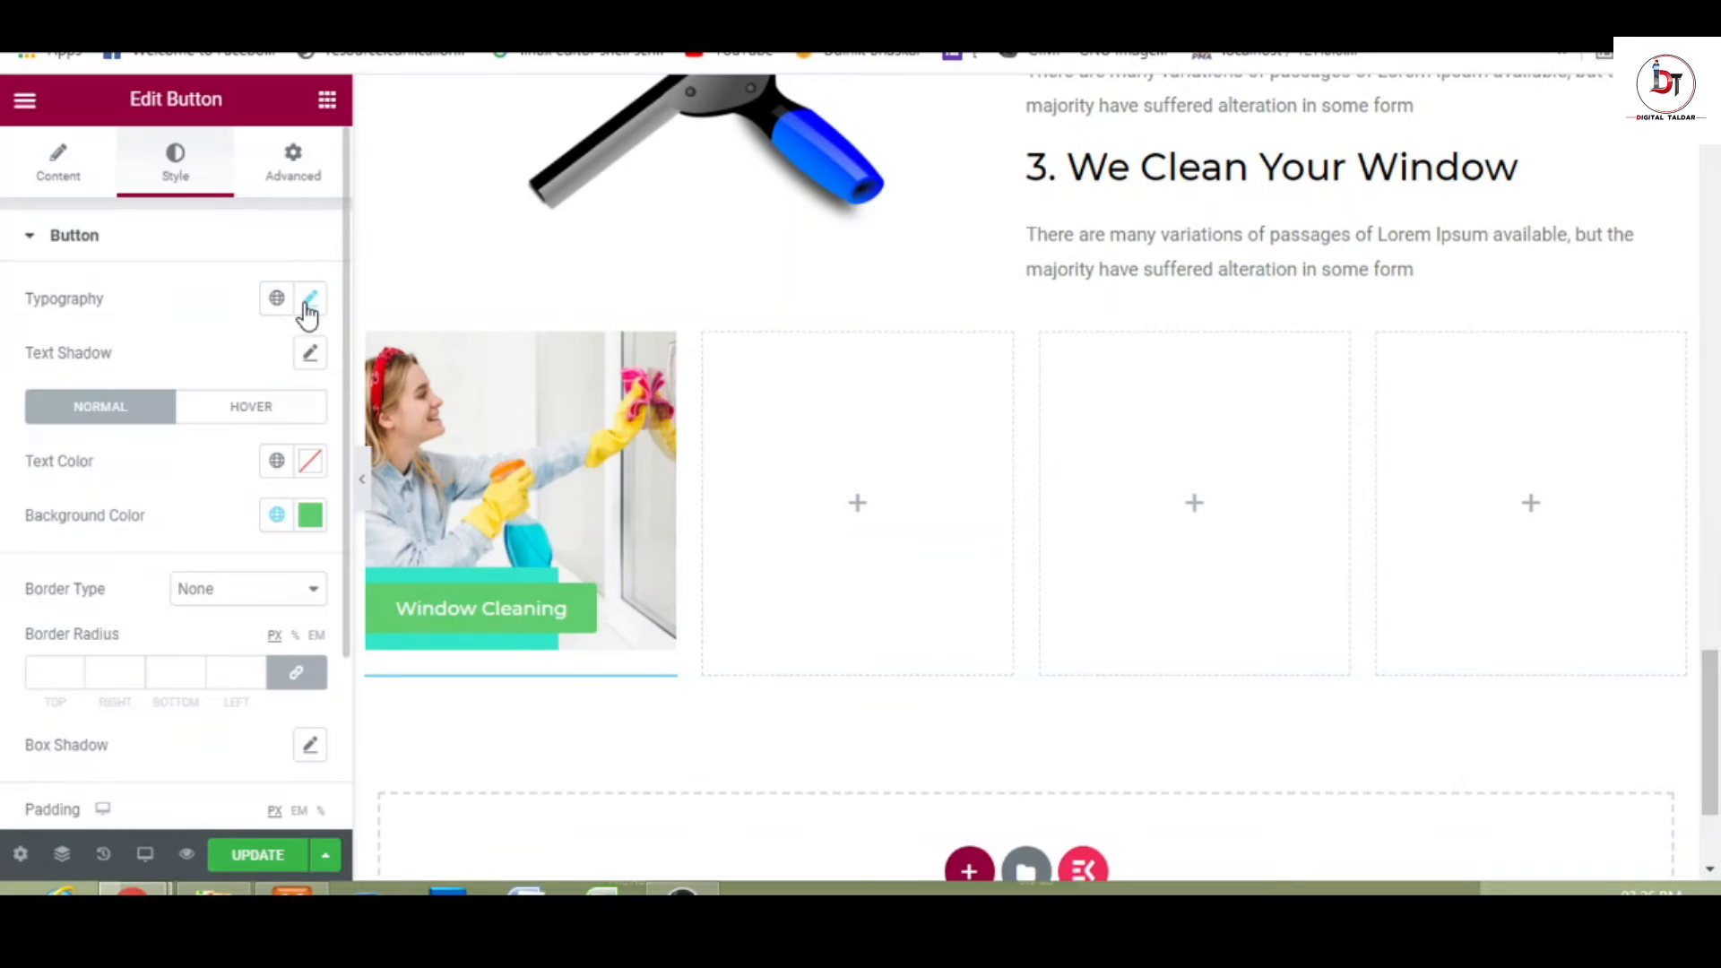
# - Make the button's background colour almost fully transparent and give the button a solid 3 px border
pyautogui.click(318, 534)
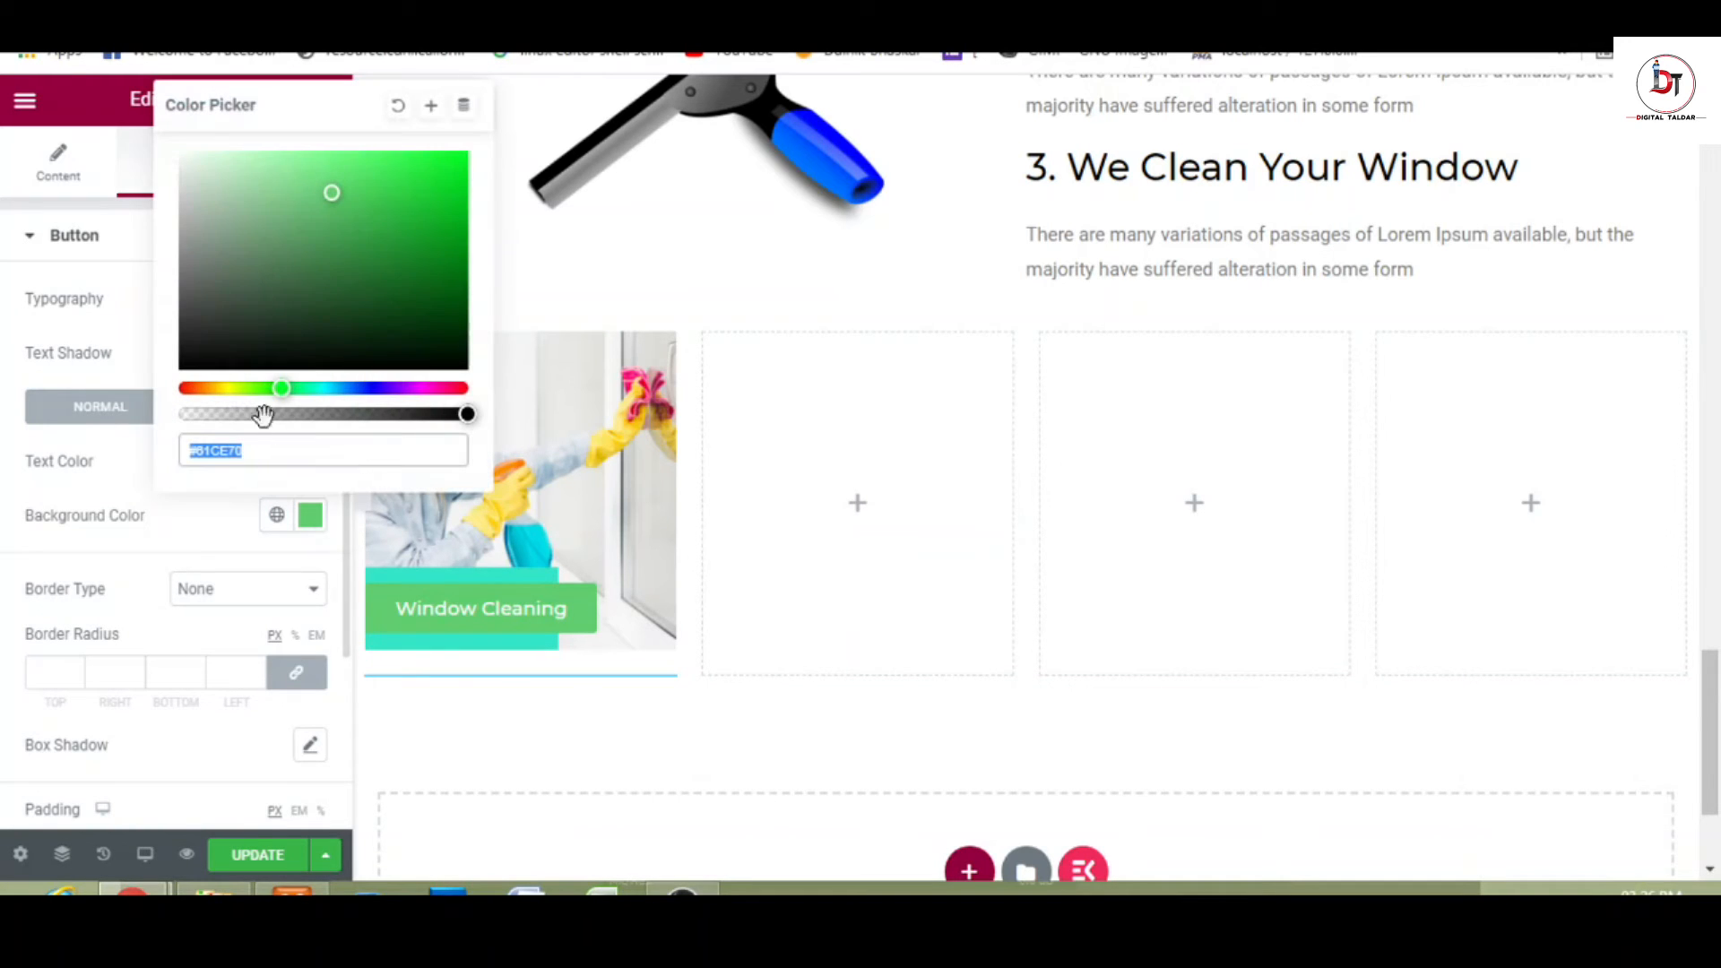
pyautogui.moveTo(470, 411); pyautogui.dragTo(180, 413)
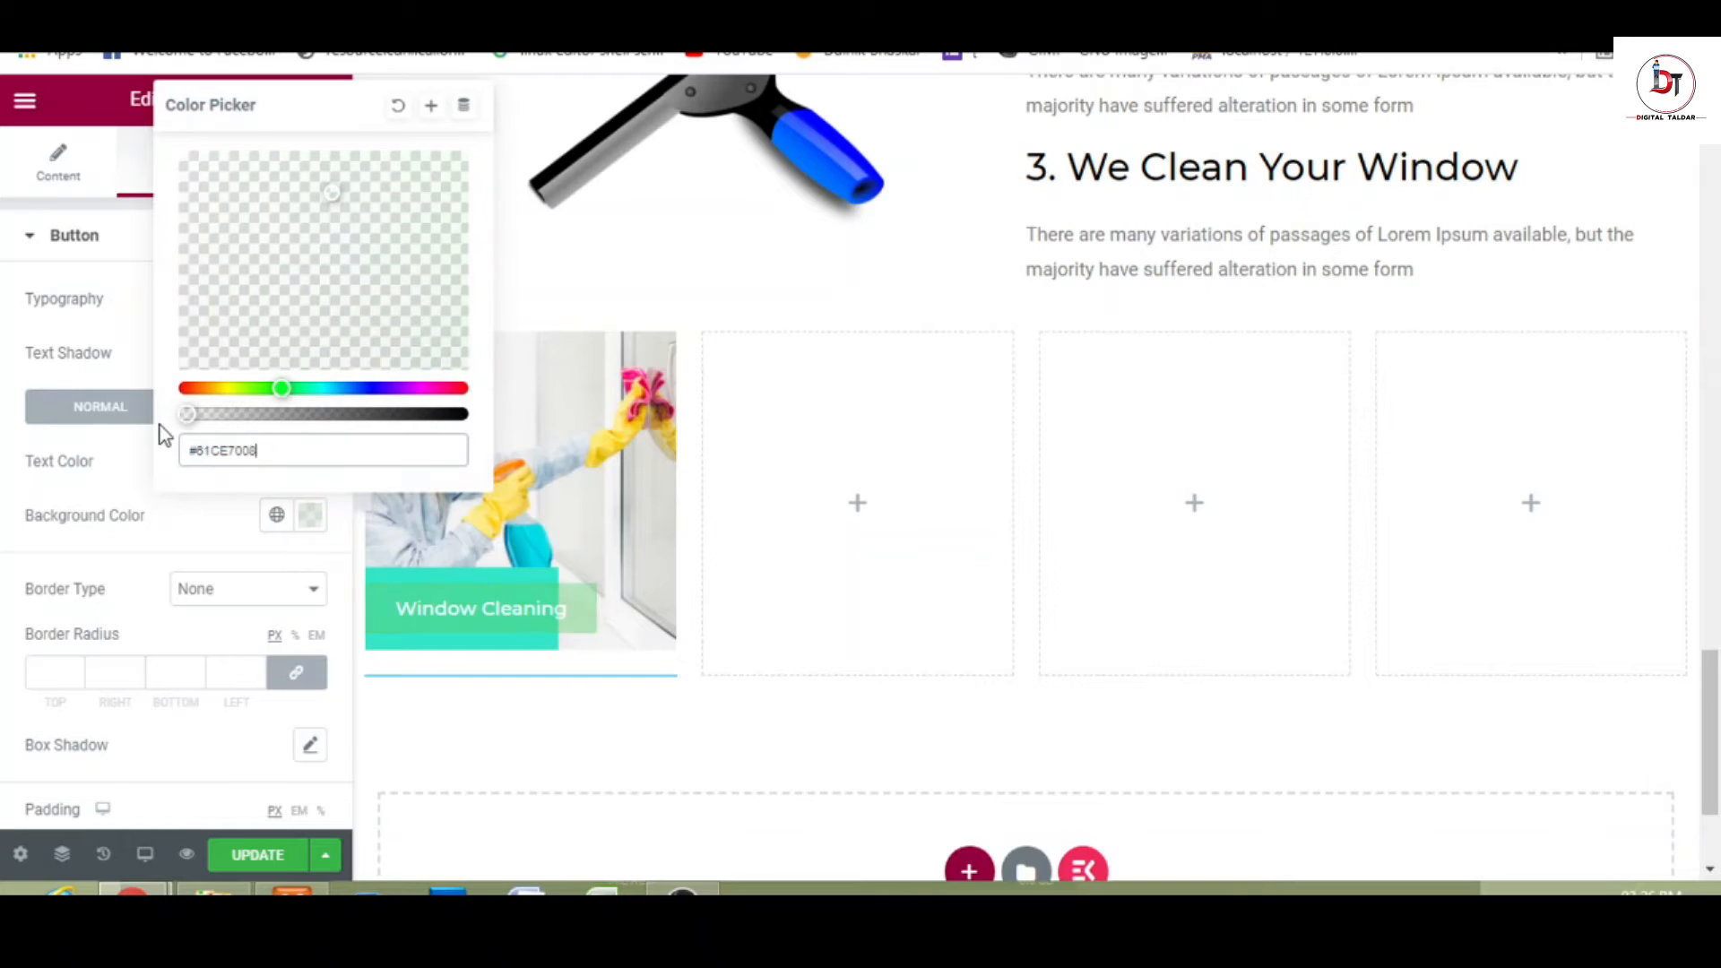
pyautogui.click(150, 513)
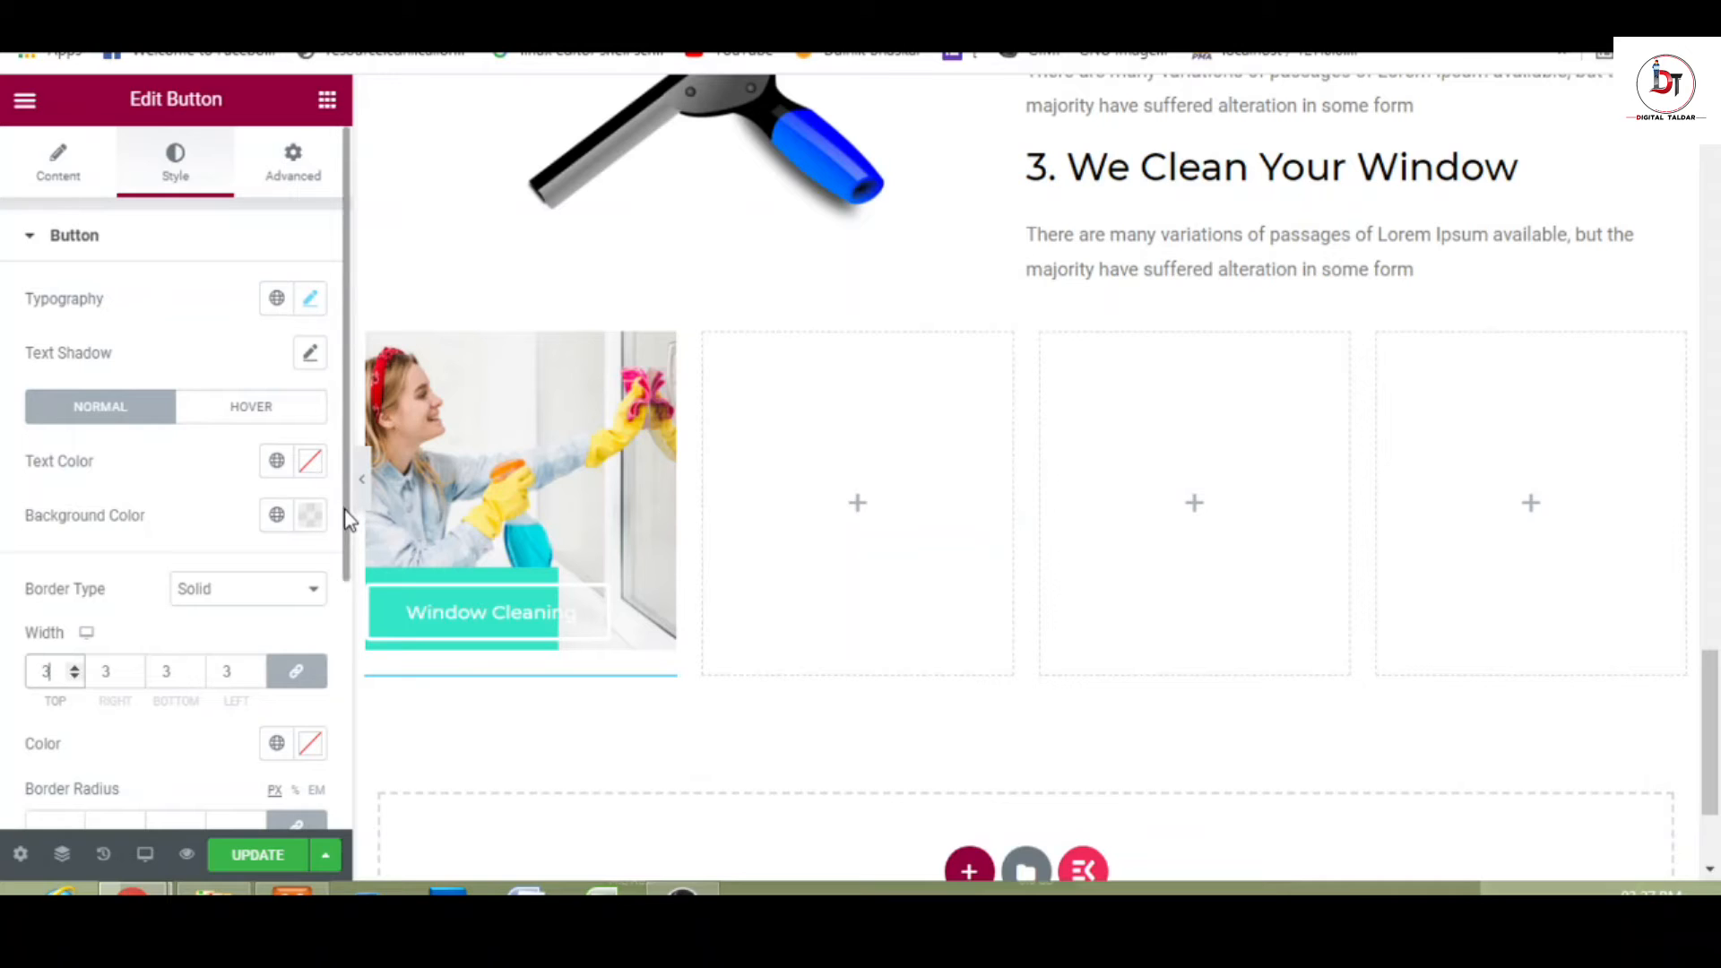
# - Unlink the button's border radius values and set the top value to 15 px, with the other three at 0
pyautogui.moveTo(346, 513); pyautogui.dragTo(346, 631)
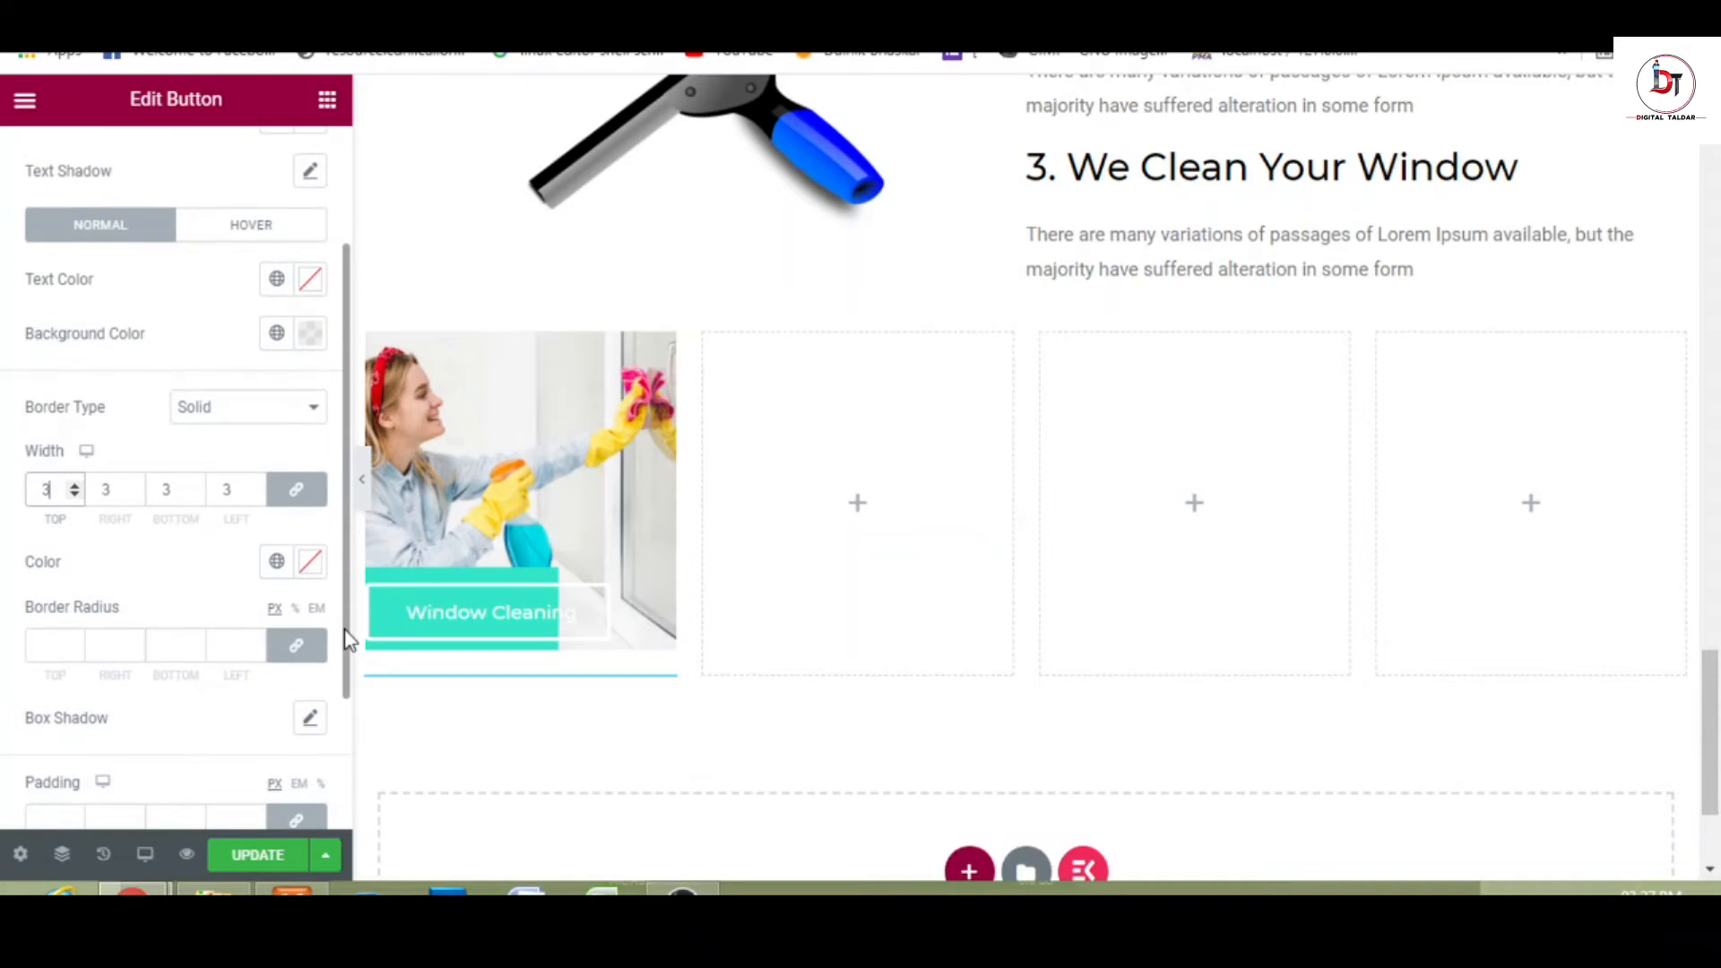
pyautogui.click(77, 647)
pyautogui.moveTo(67, 647); pyautogui.dragTo(4, 655)
pyautogui.write('0')
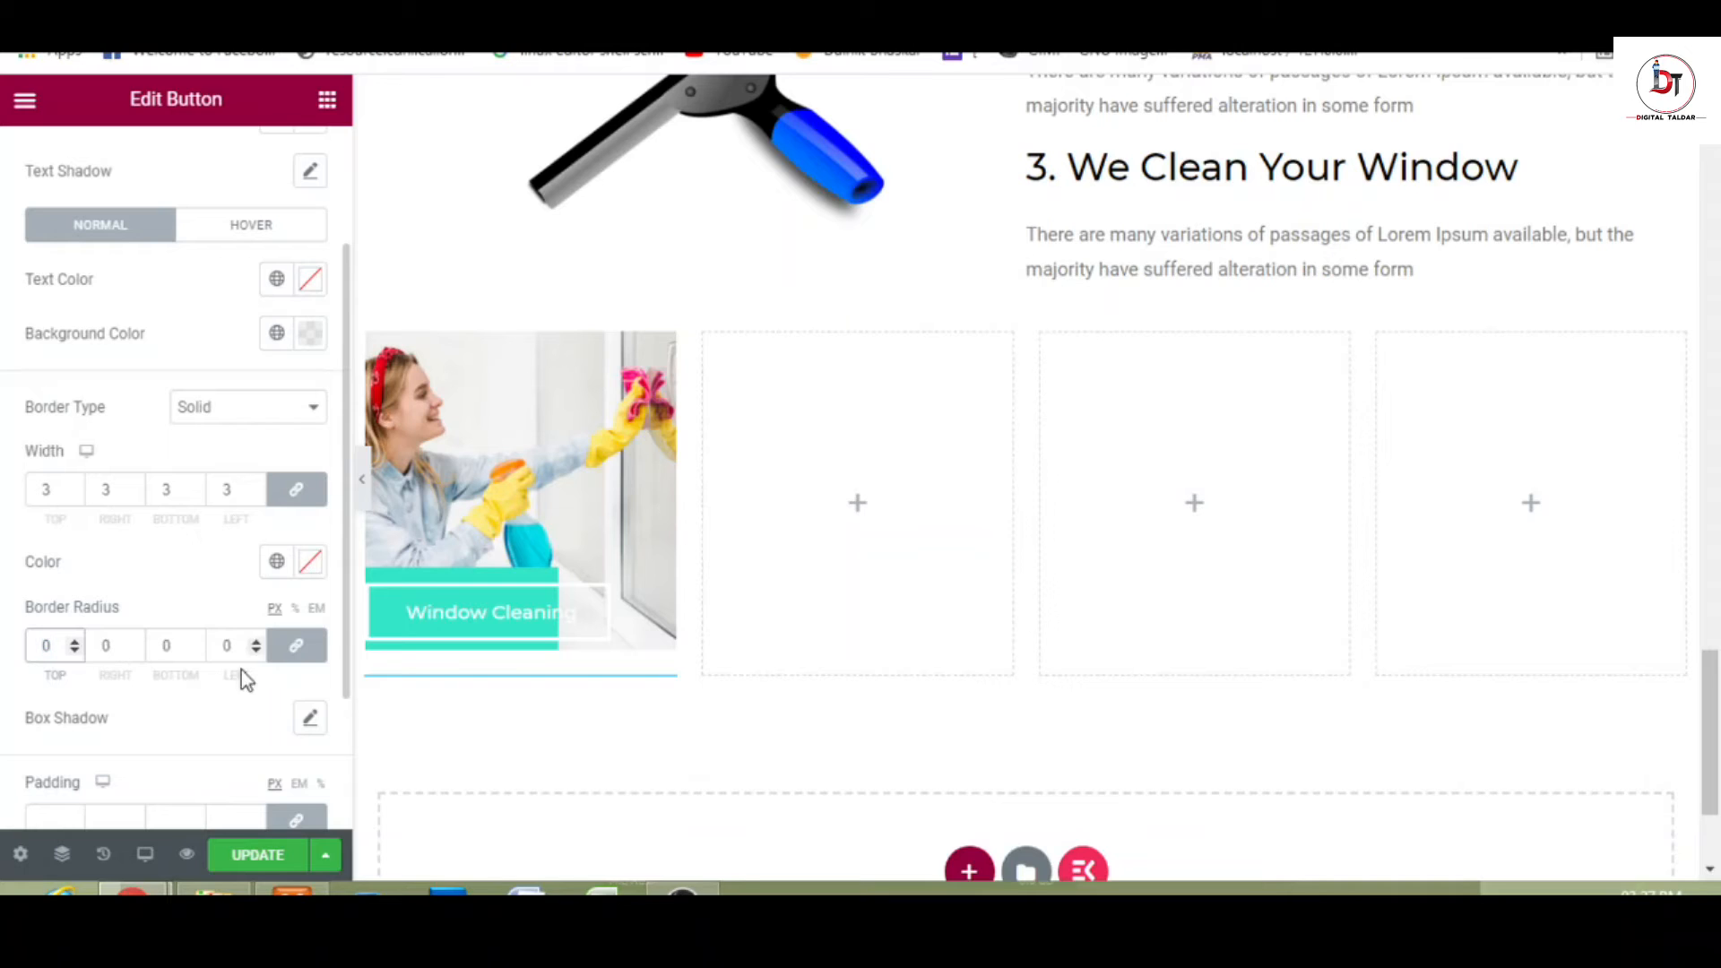
pyautogui.click(300, 647)
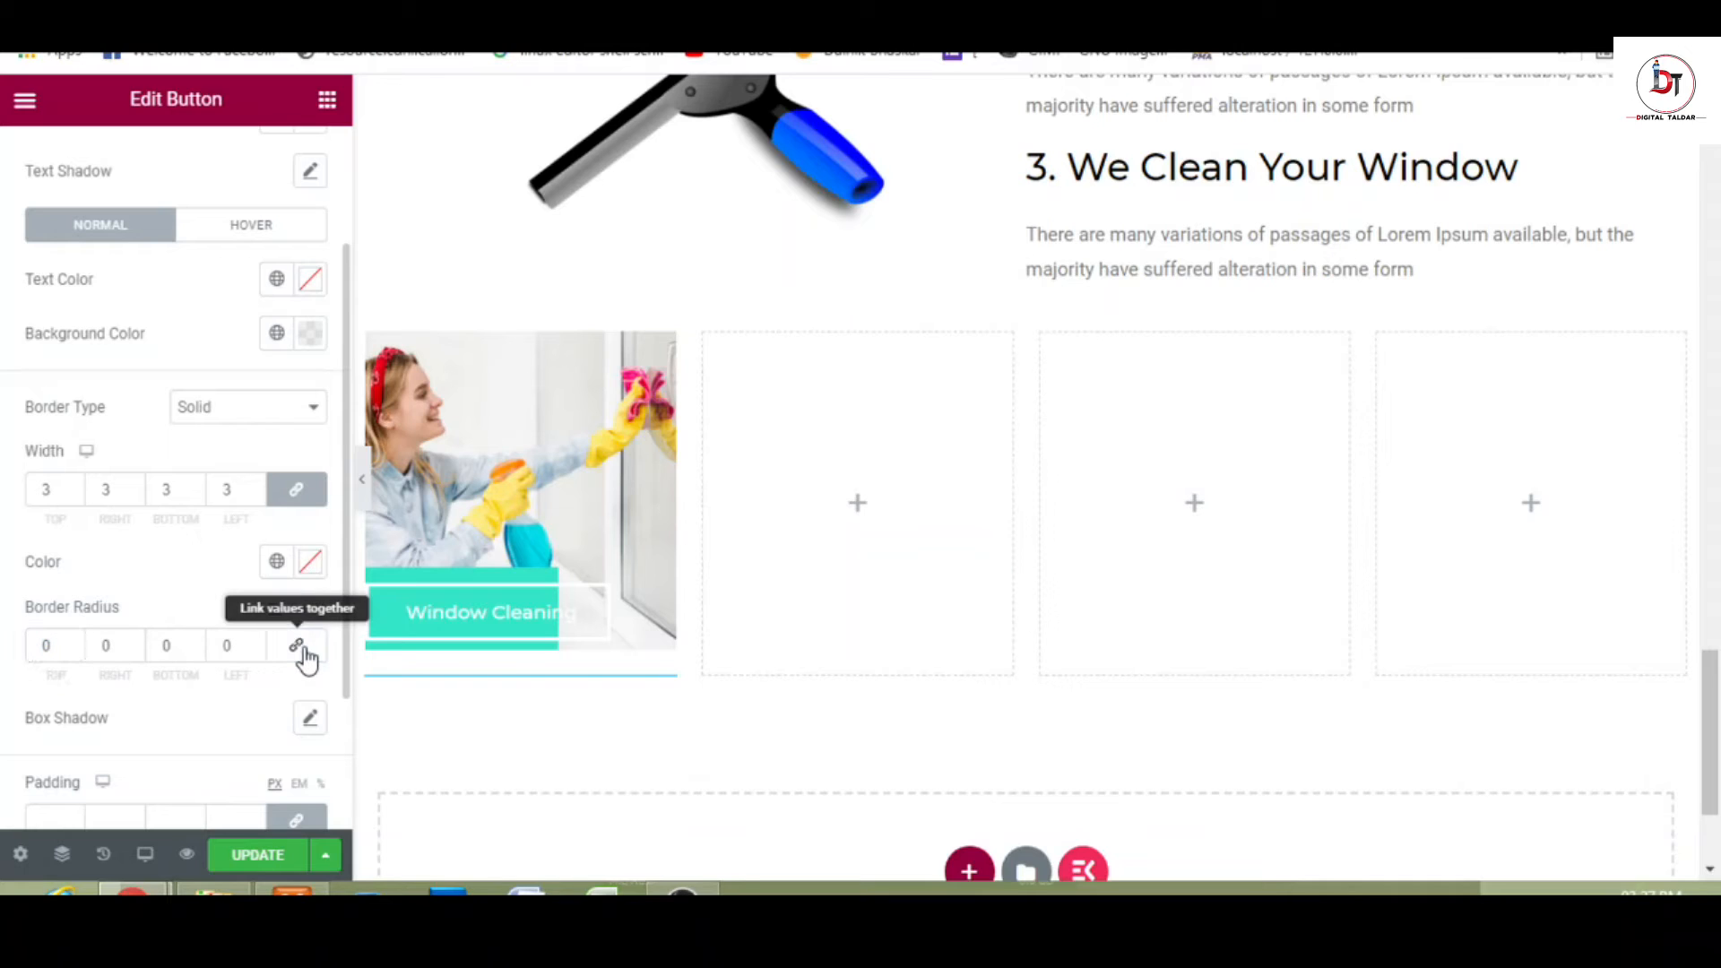
pyautogui.click(76, 643)
pyautogui.click(75, 643)
pyautogui.click(75, 642)
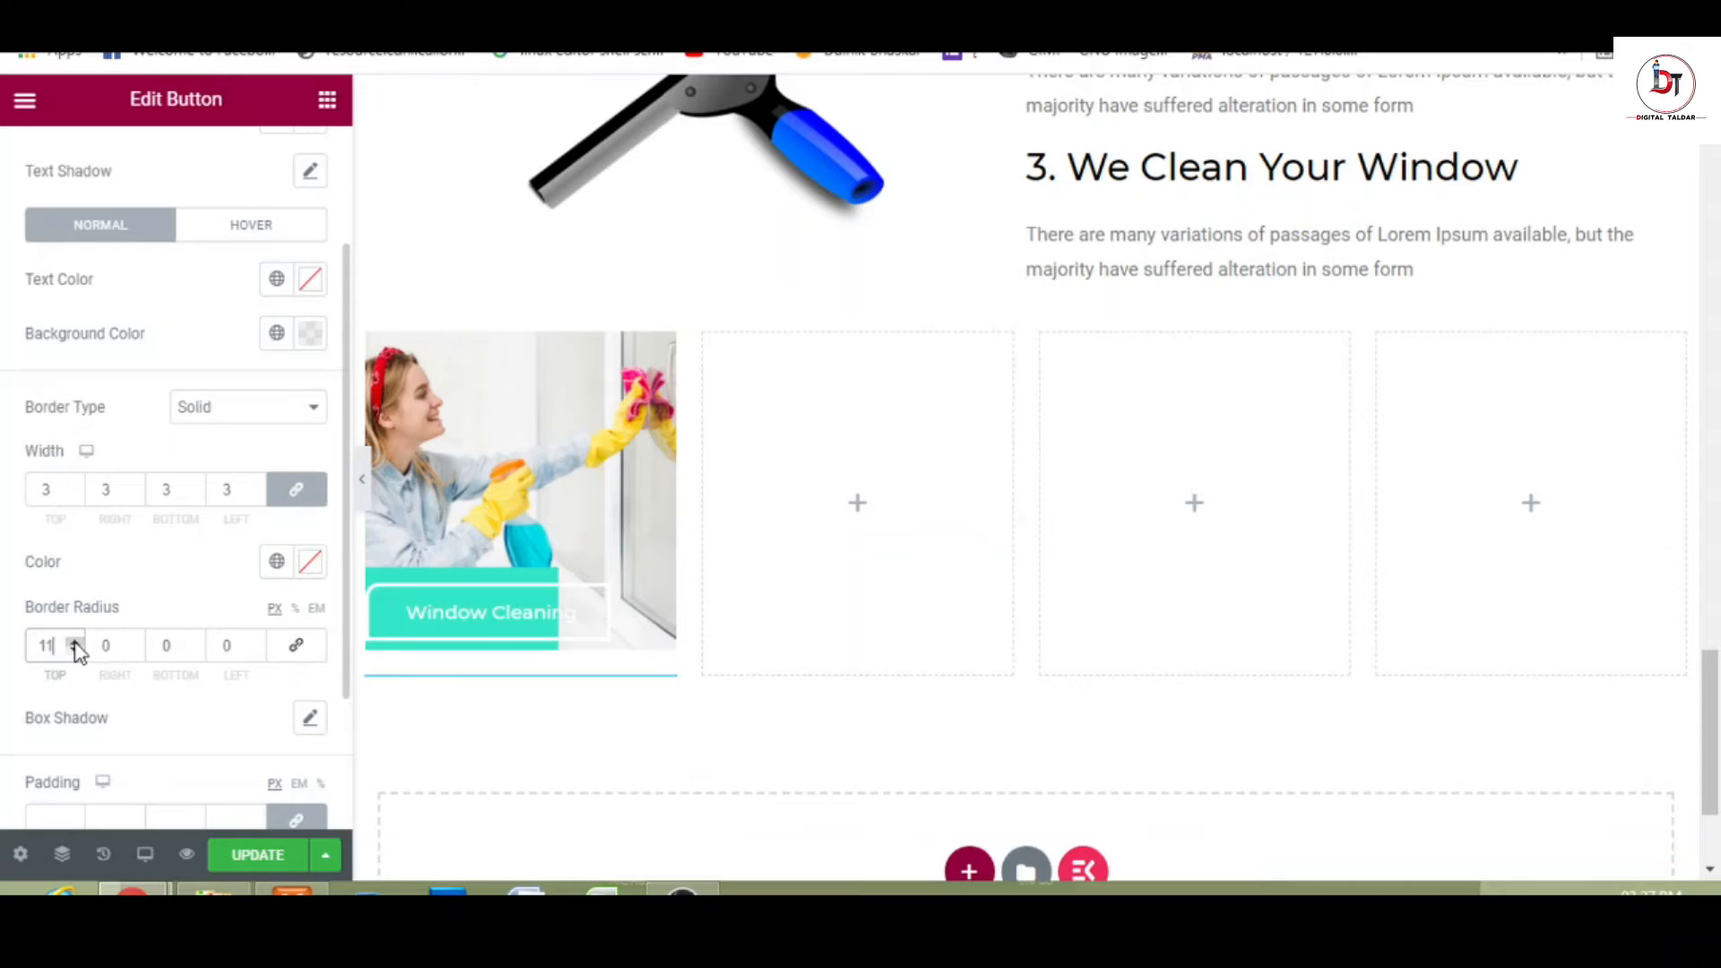
pyautogui.click(75, 643)
pyautogui.click(76, 644)
pyautogui.click(255, 643)
pyautogui.click(256, 643)
pyautogui.click(257, 643)
pyautogui.click(256, 642)
pyautogui.moveTo(236, 645); pyautogui.dragTo(214, 643)
pyautogui.write('0')
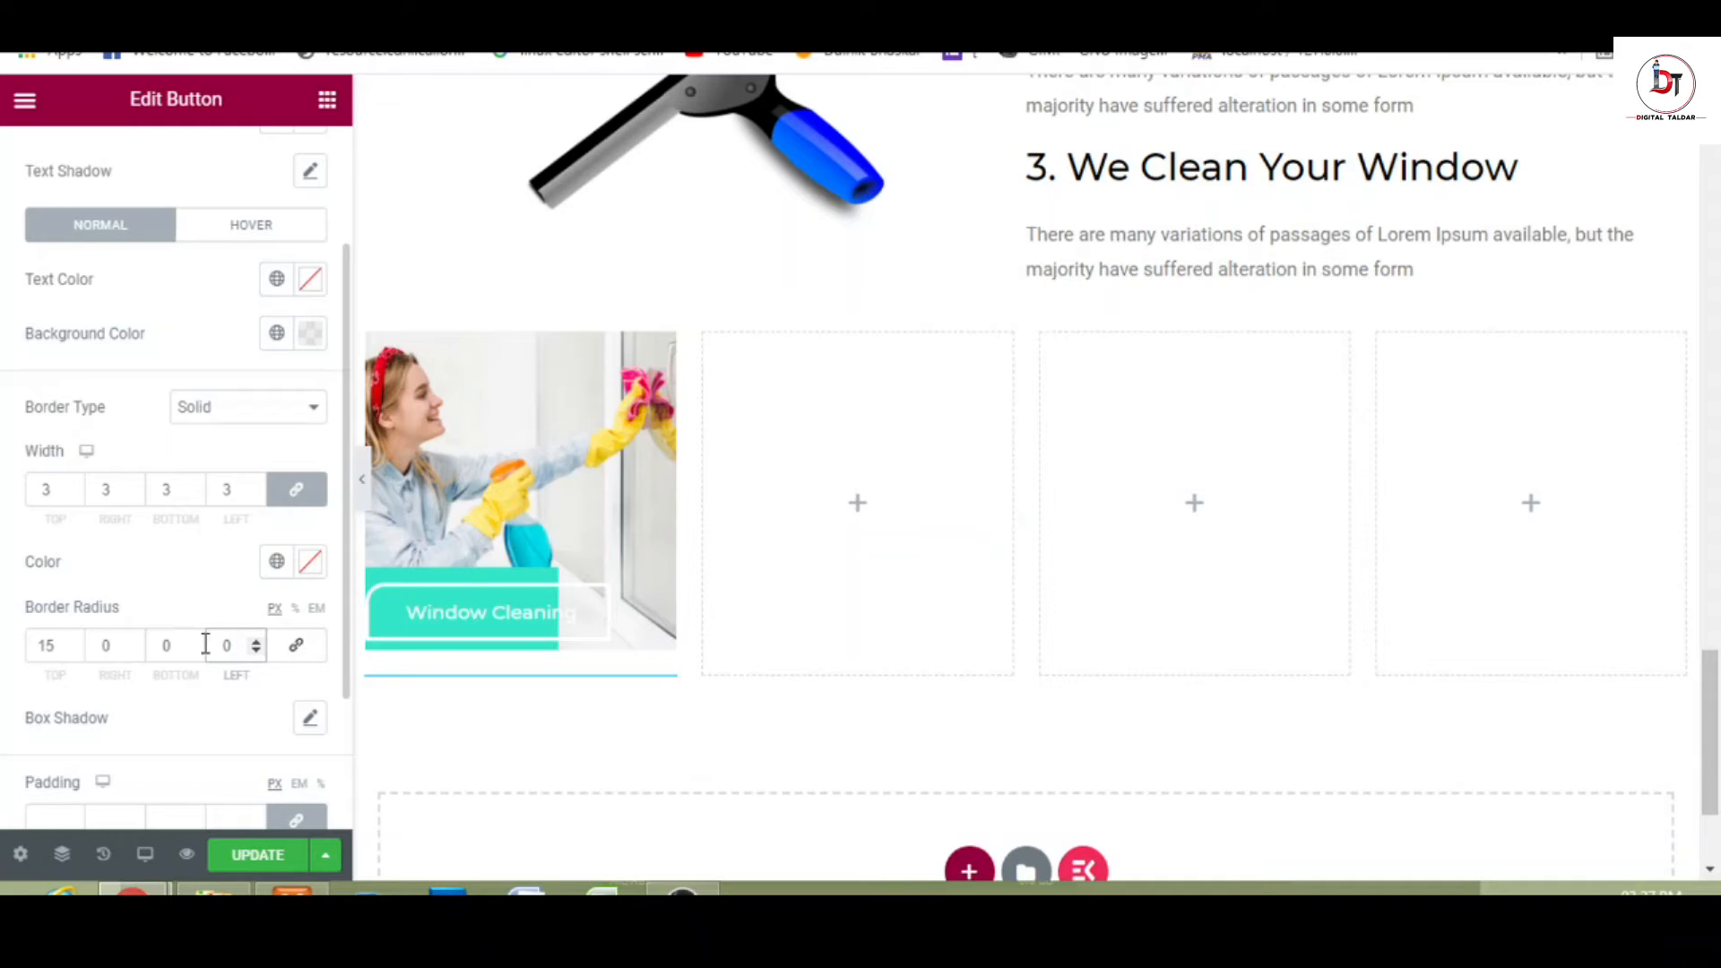
# - Set the button's bottom border radius to 15 px and preview the page without the editing panel
pyautogui.click(193, 642)
pyautogui.click(194, 641)
pyautogui.click(195, 642)
pyautogui.click(194, 642)
pyautogui.click(194, 642)
pyautogui.click(194, 641)
pyautogui.click(194, 641)
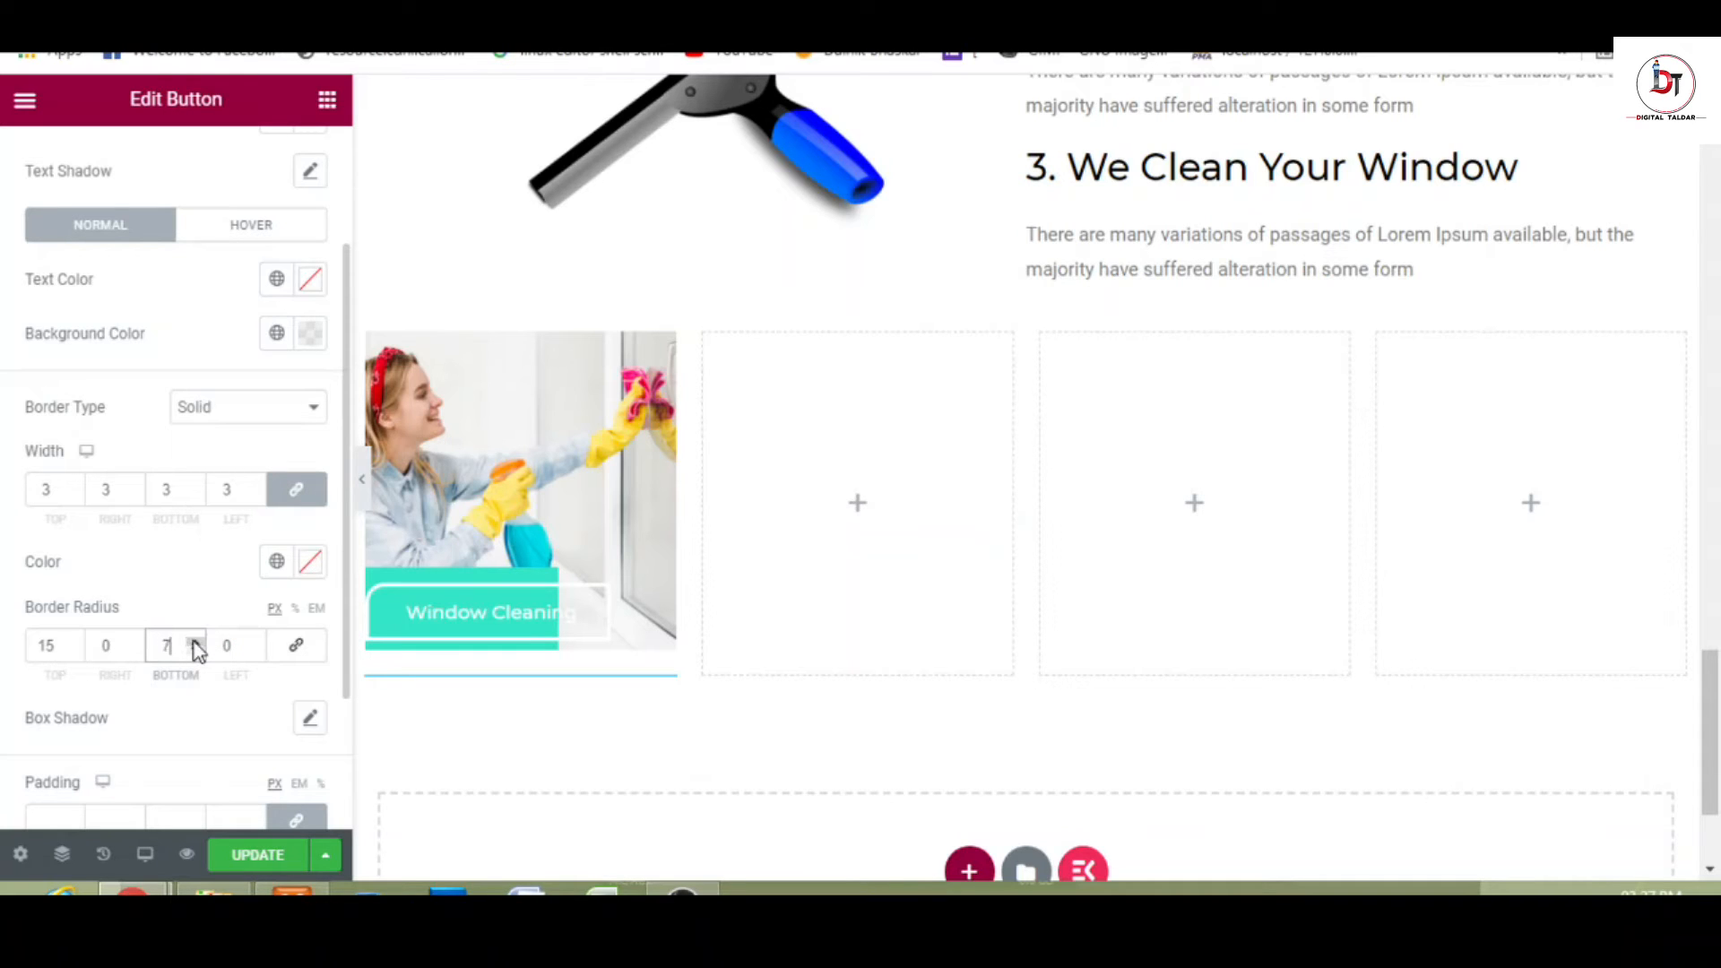
pyautogui.click(194, 642)
pyautogui.click(194, 641)
pyautogui.click(194, 642)
pyautogui.click(195, 642)
pyautogui.click(195, 641)
pyautogui.click(194, 642)
pyautogui.click(194, 651)
pyautogui.click(194, 651)
pyautogui.click(195, 651)
pyautogui.click(363, 485)
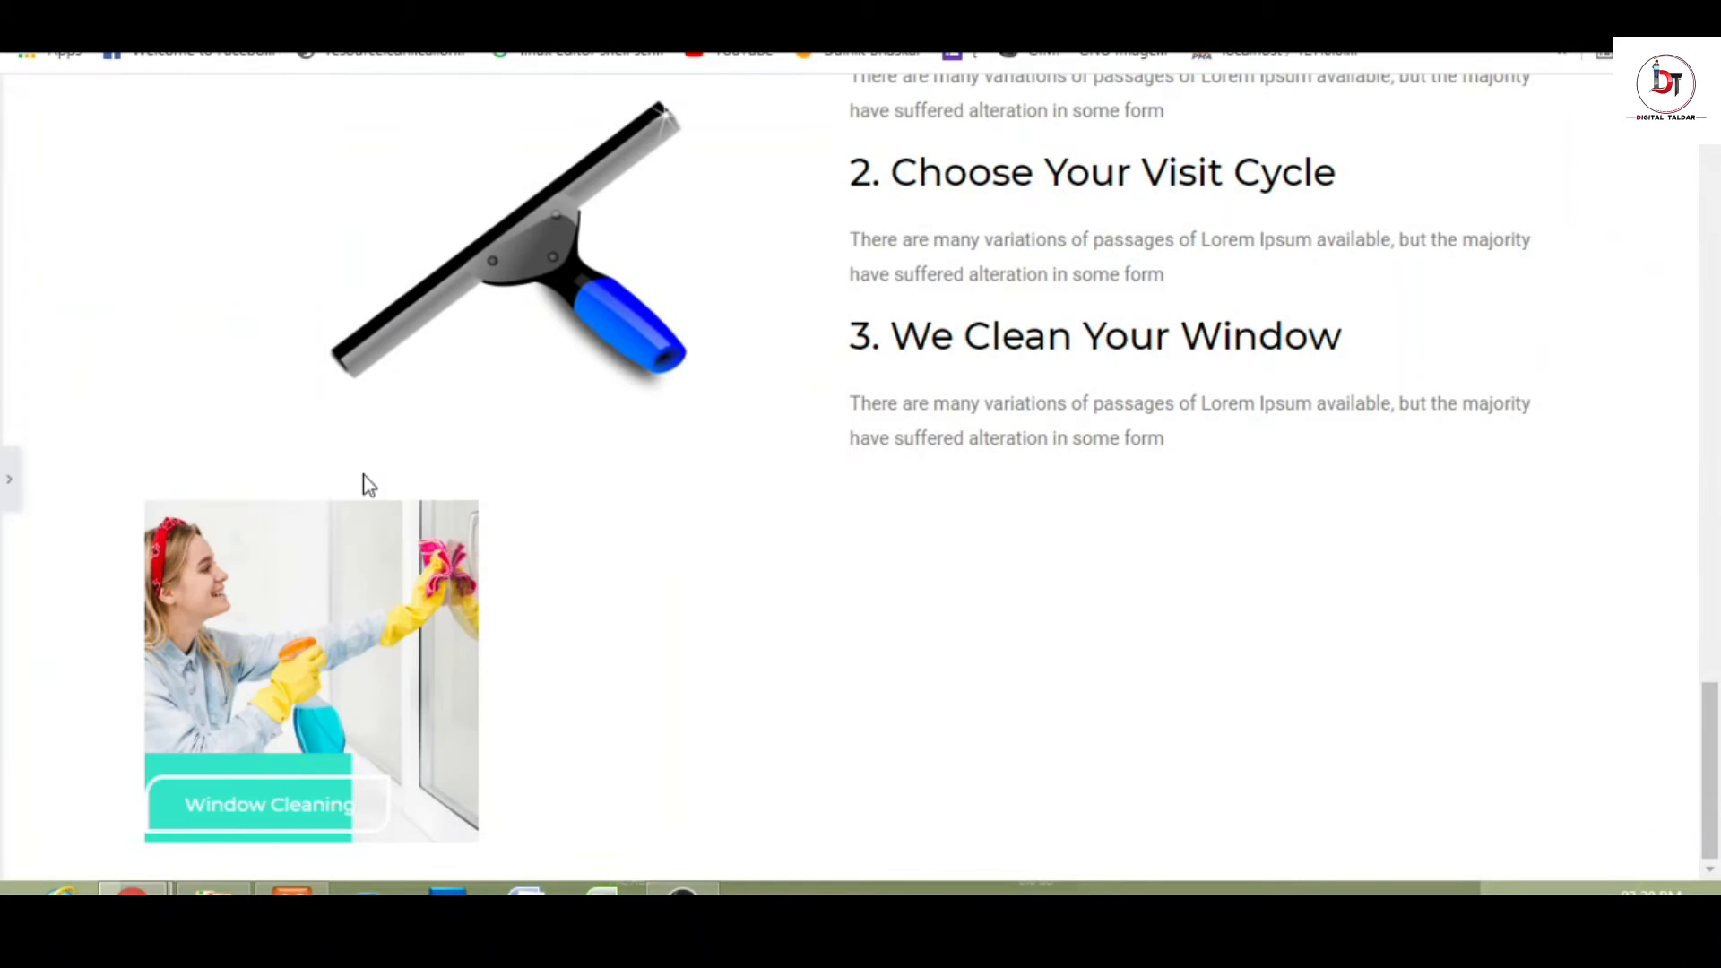
pyautogui.click(9, 488)
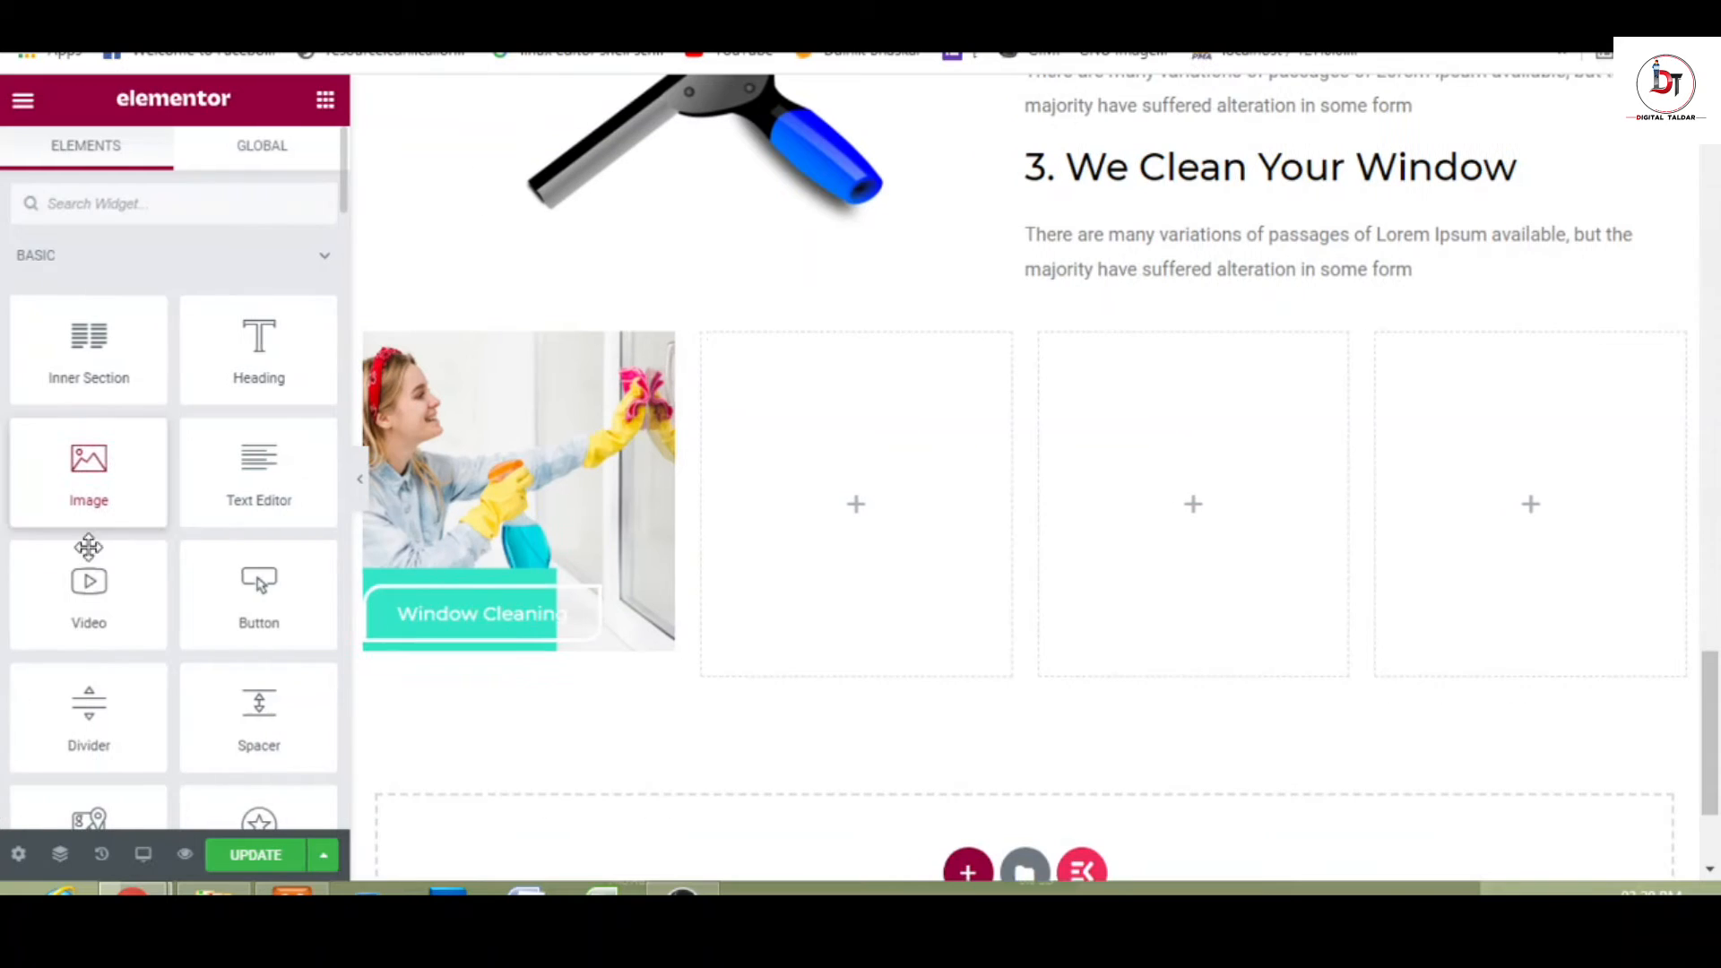
# - Open the Window Cleaning button's spacing settings, try adjusting its right padding, and set that value back to 0
pyautogui.click(405, 627)
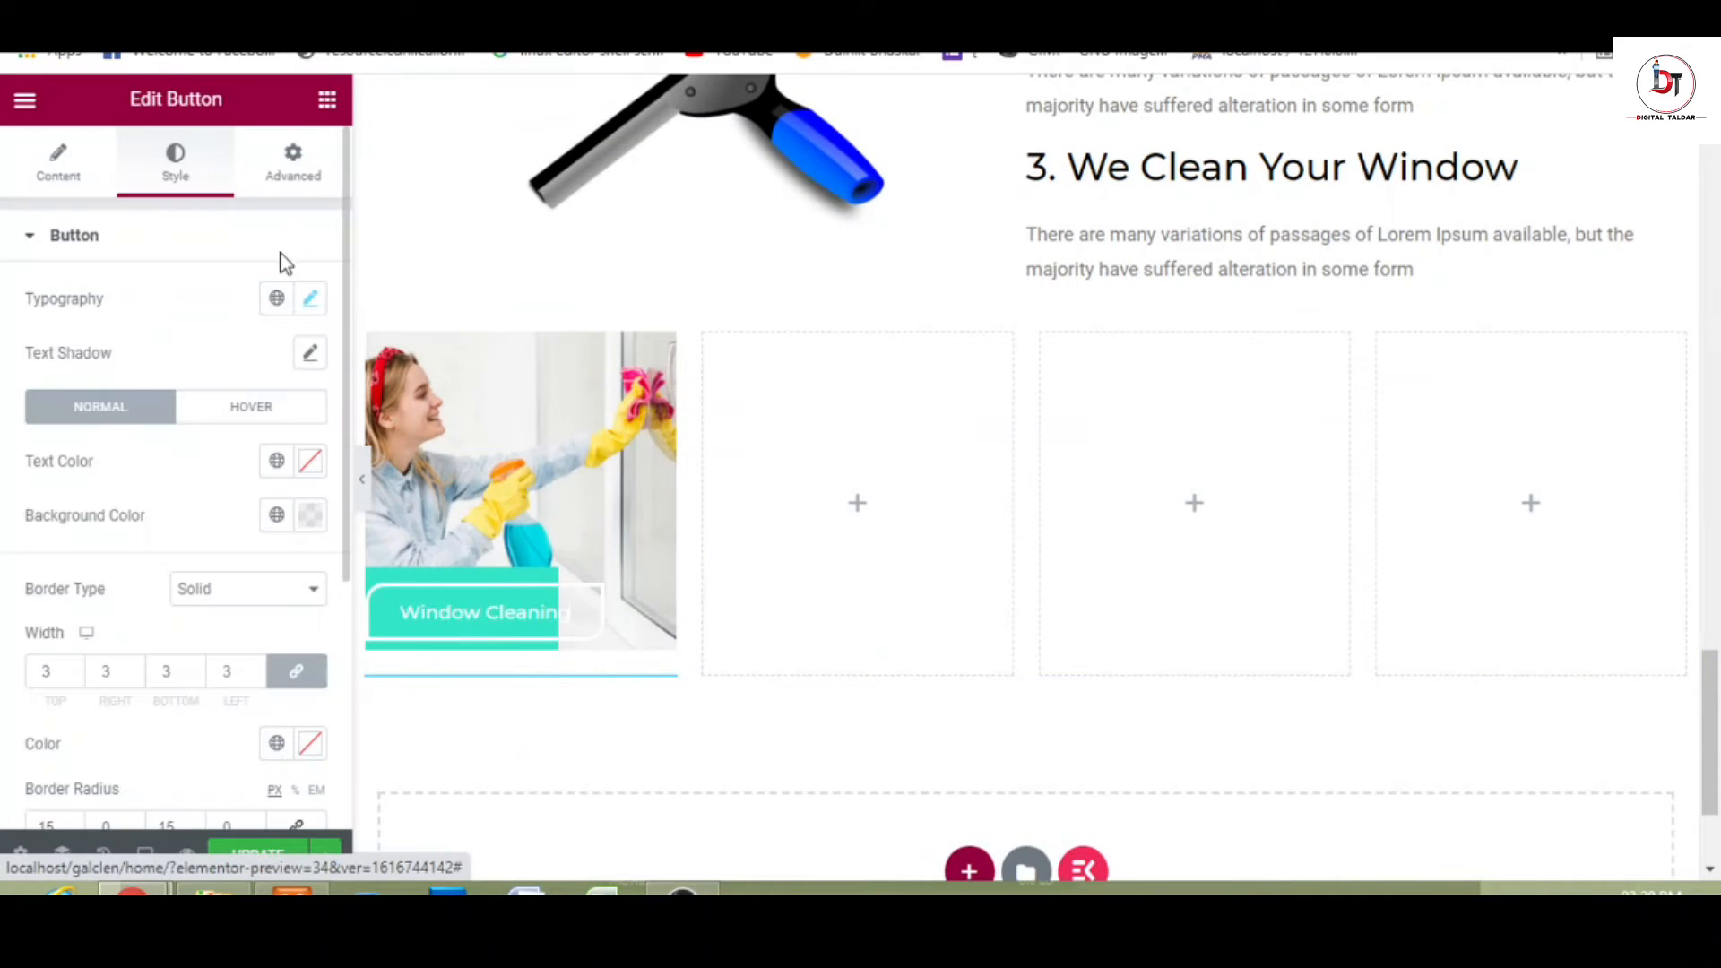
pyautogui.click(289, 193)
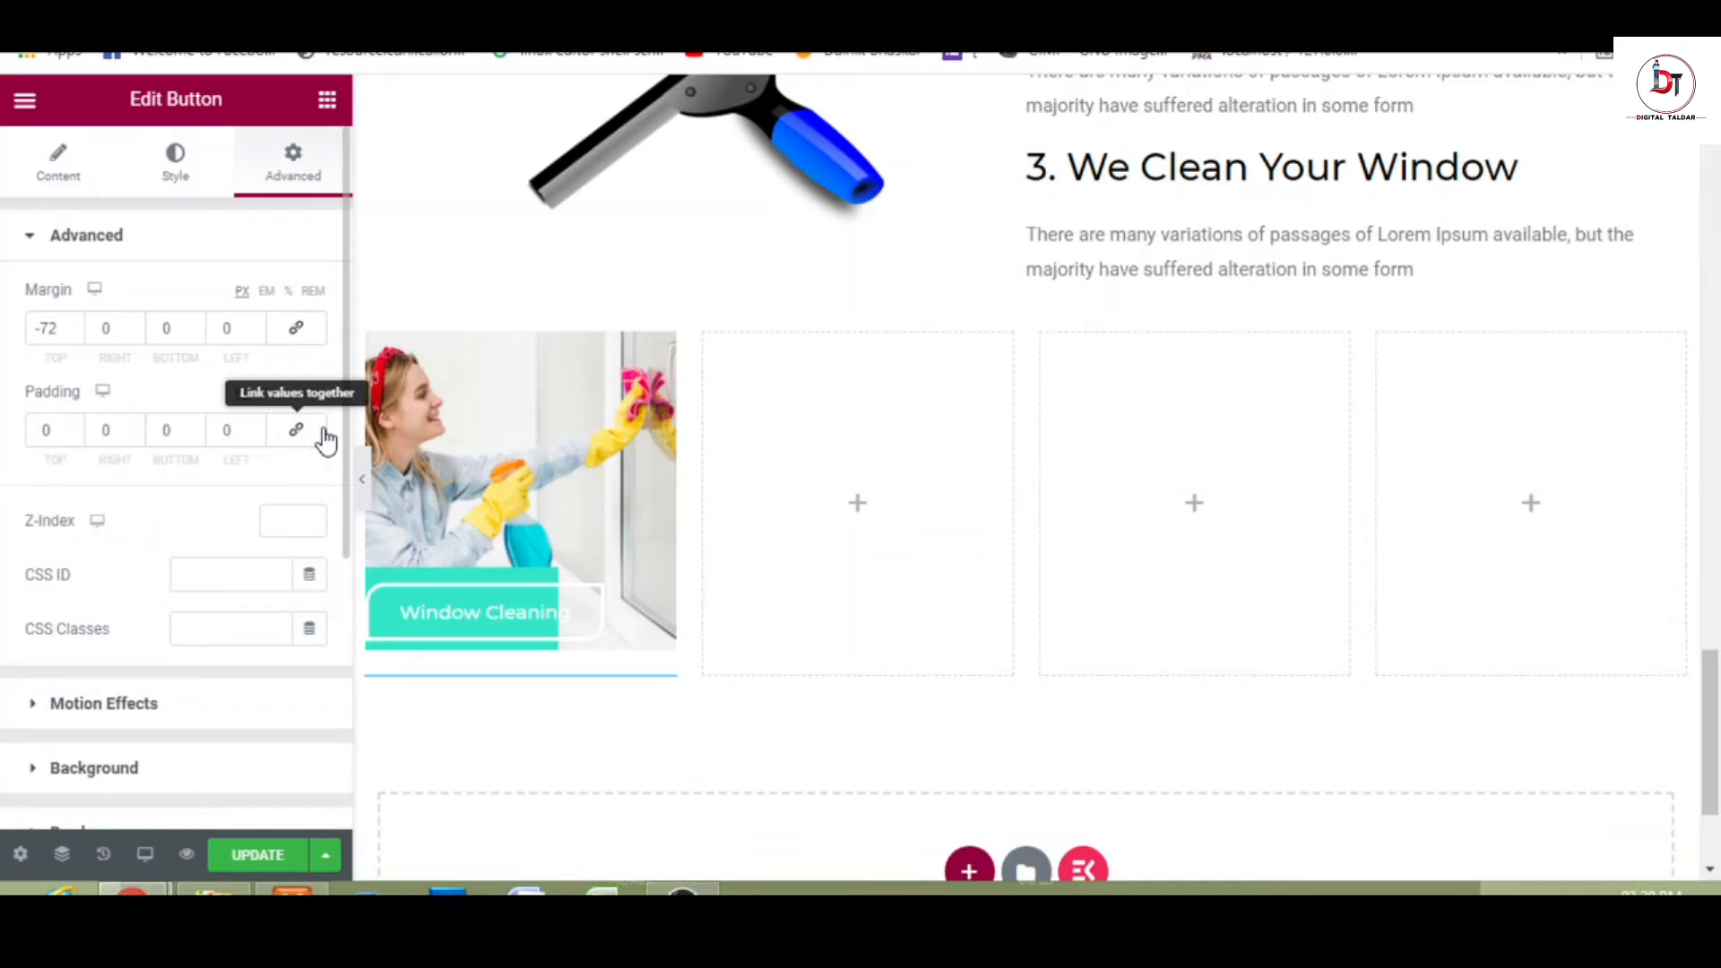
pyautogui.click(138, 424)
pyautogui.click(138, 424)
pyautogui.moveTo(123, 430); pyautogui.dragTo(94, 432)
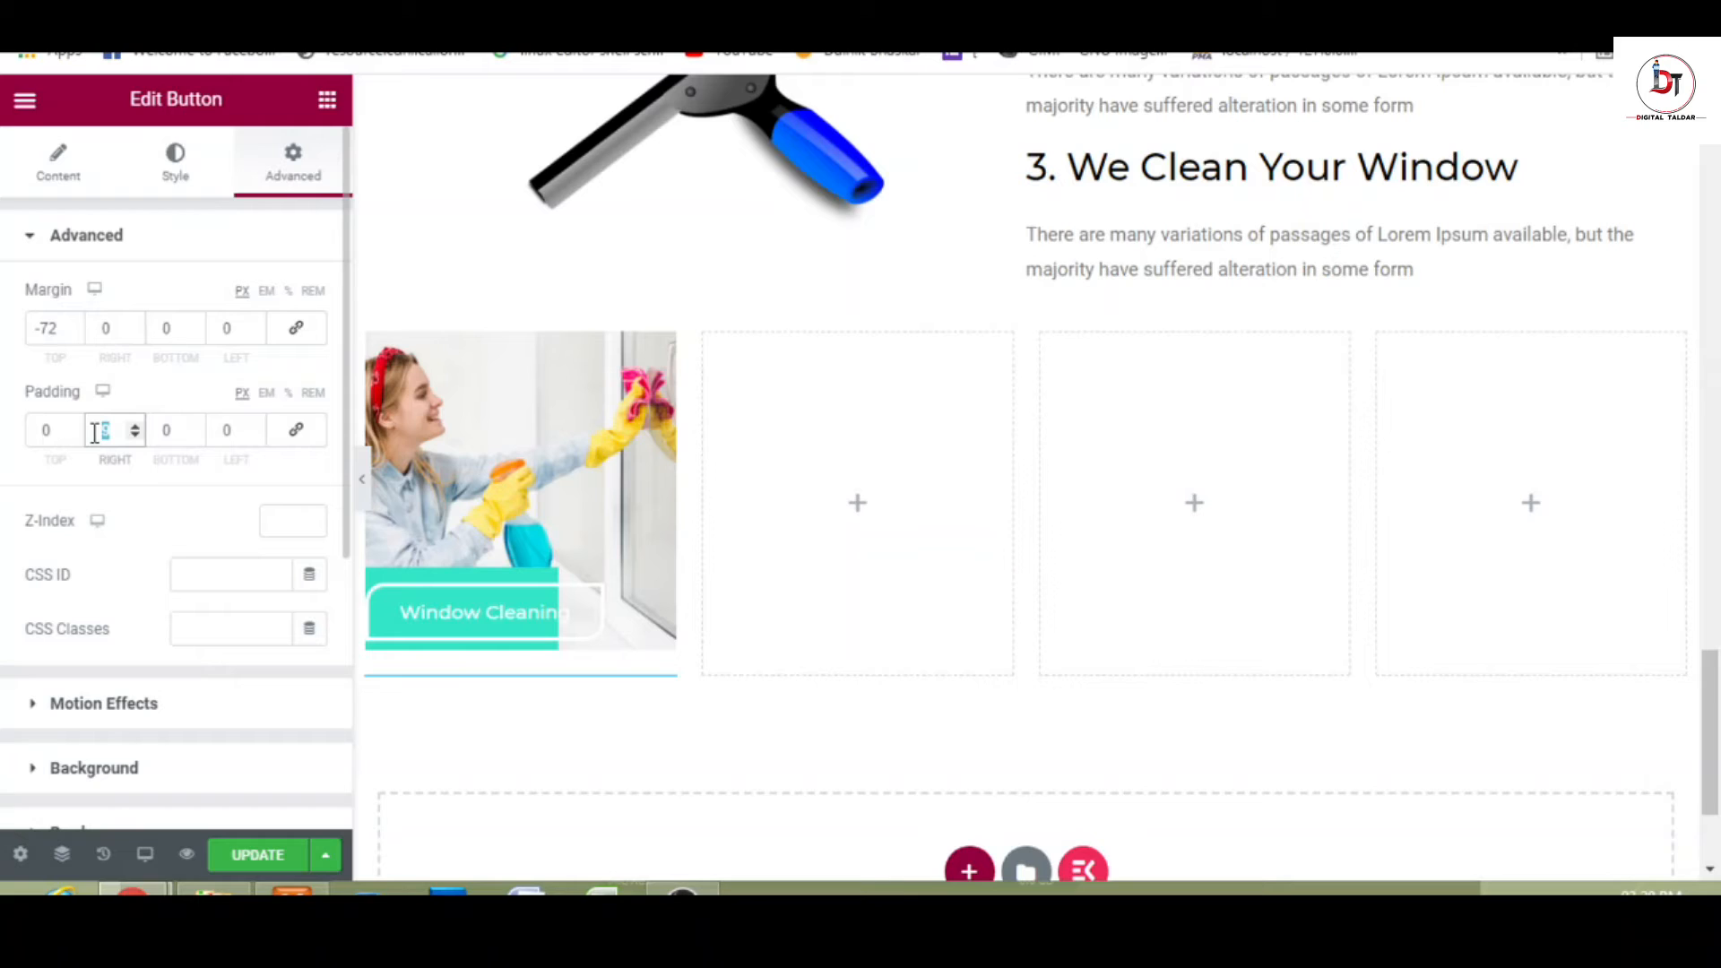
pyautogui.write('0')
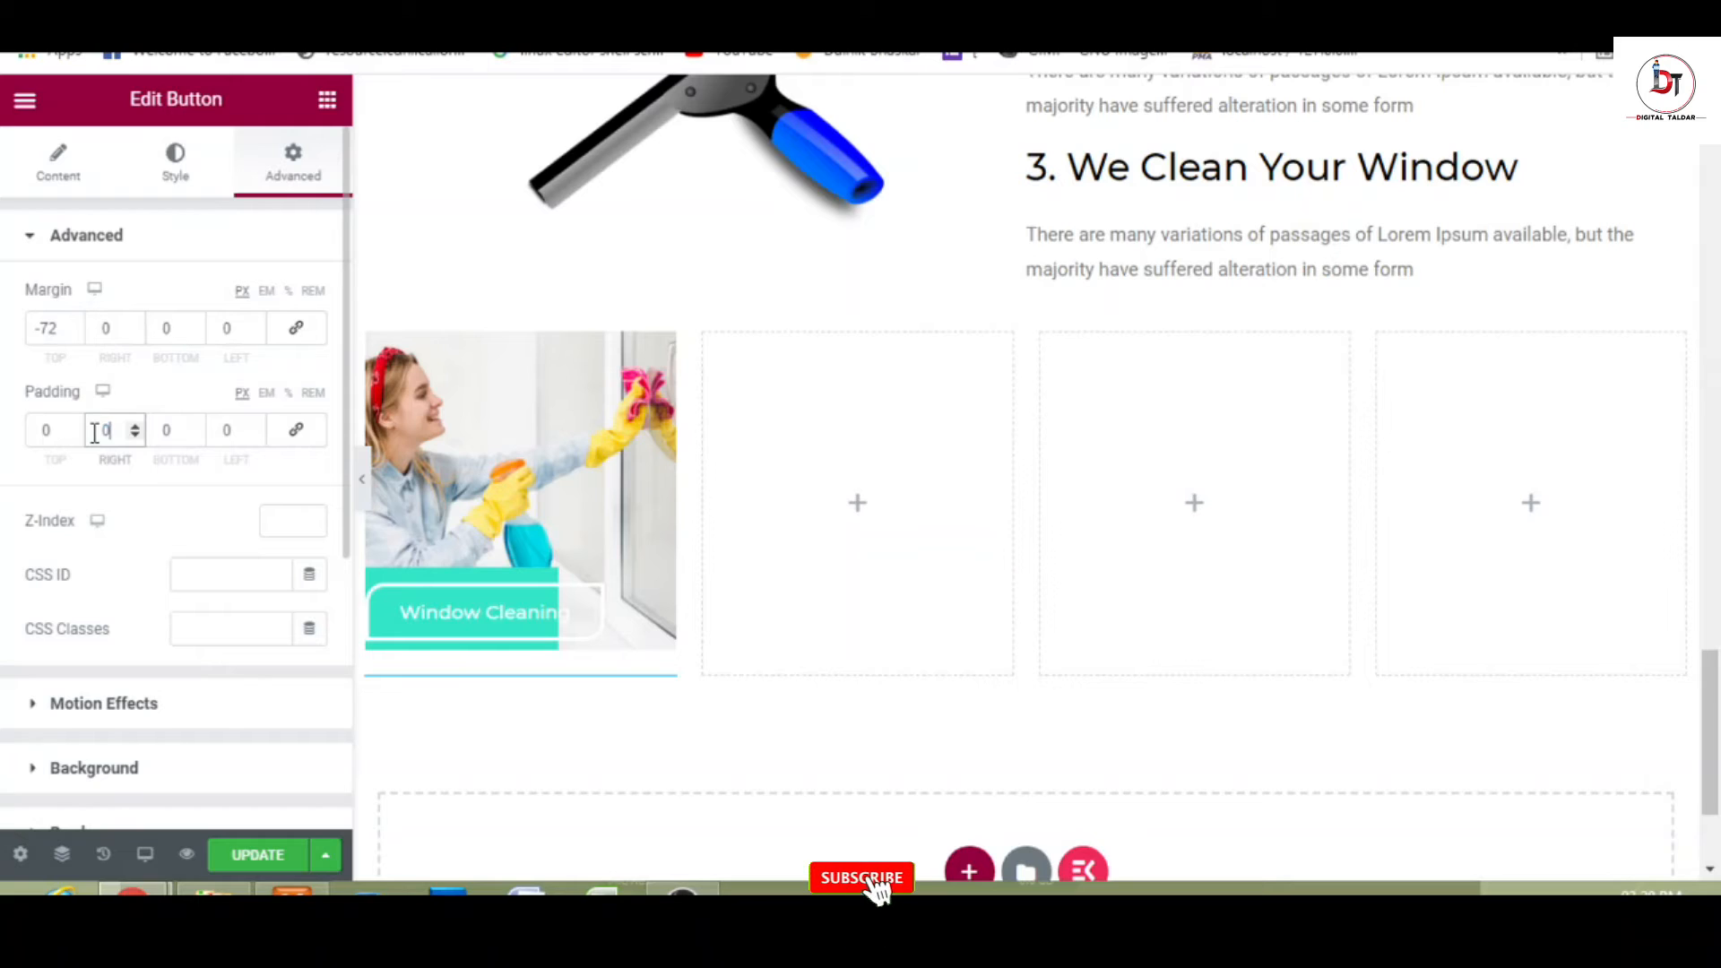
# - Set the Window Cleaning button's left padding to 20 px and preview the page without the editing panel
pyautogui.click(255, 428)
pyautogui.click(256, 429)
pyautogui.click(256, 436)
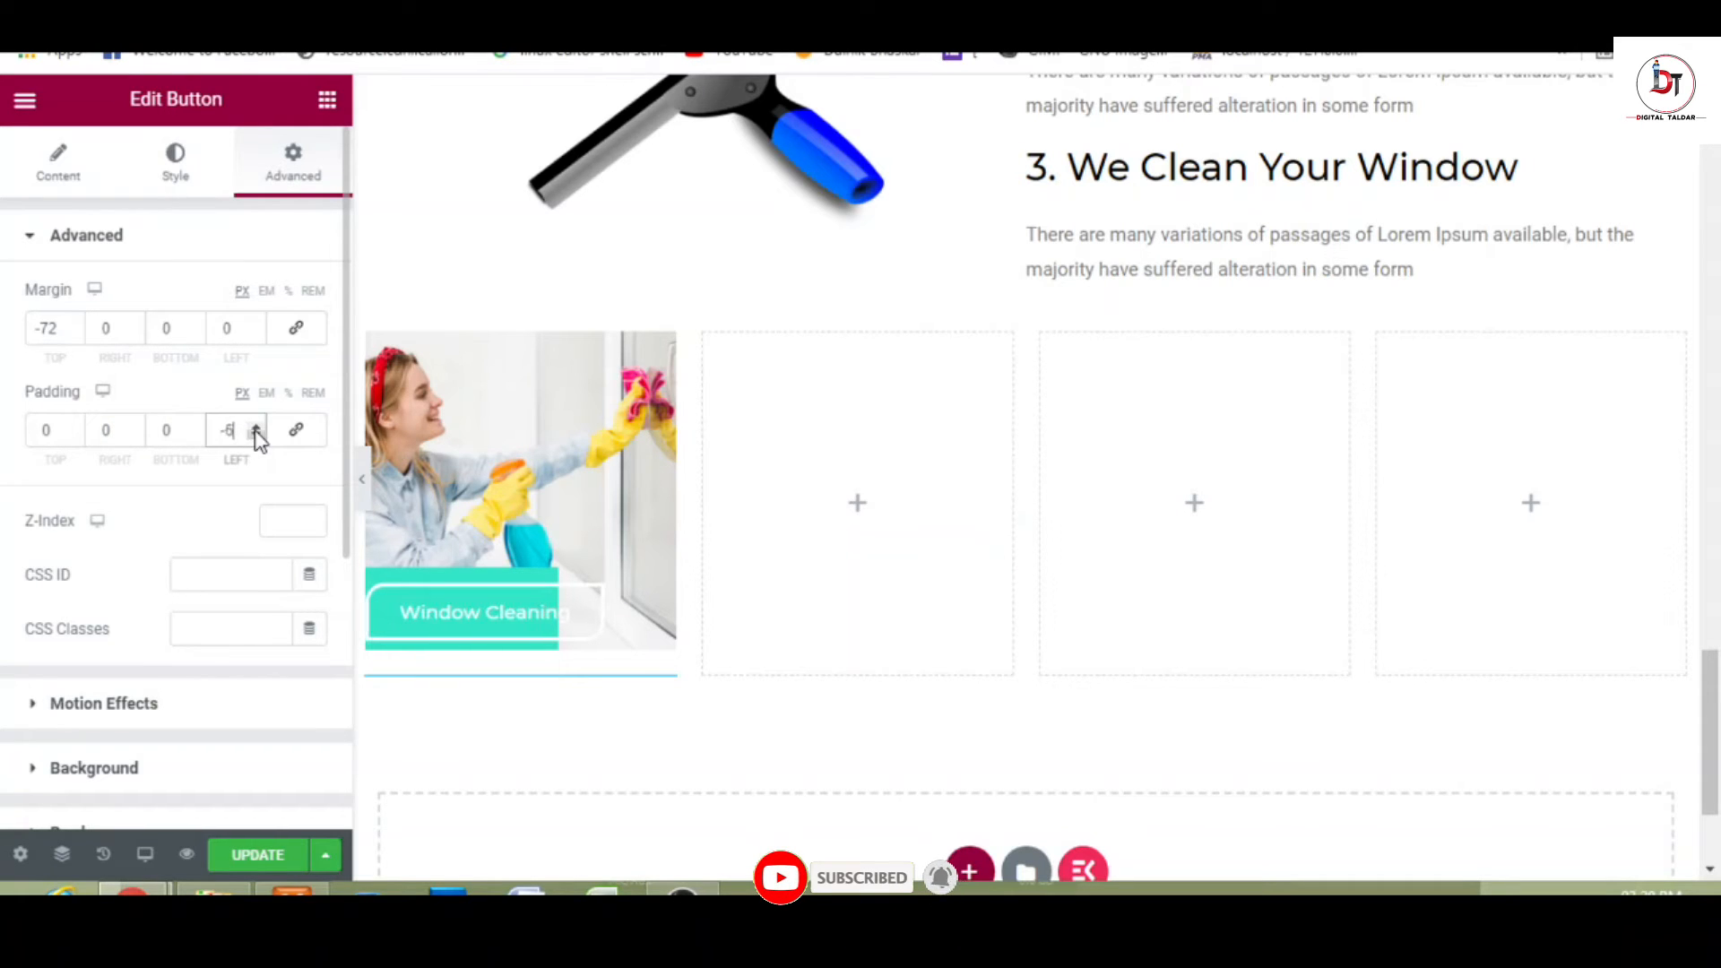
pyautogui.click(255, 427)
pyautogui.click(256, 427)
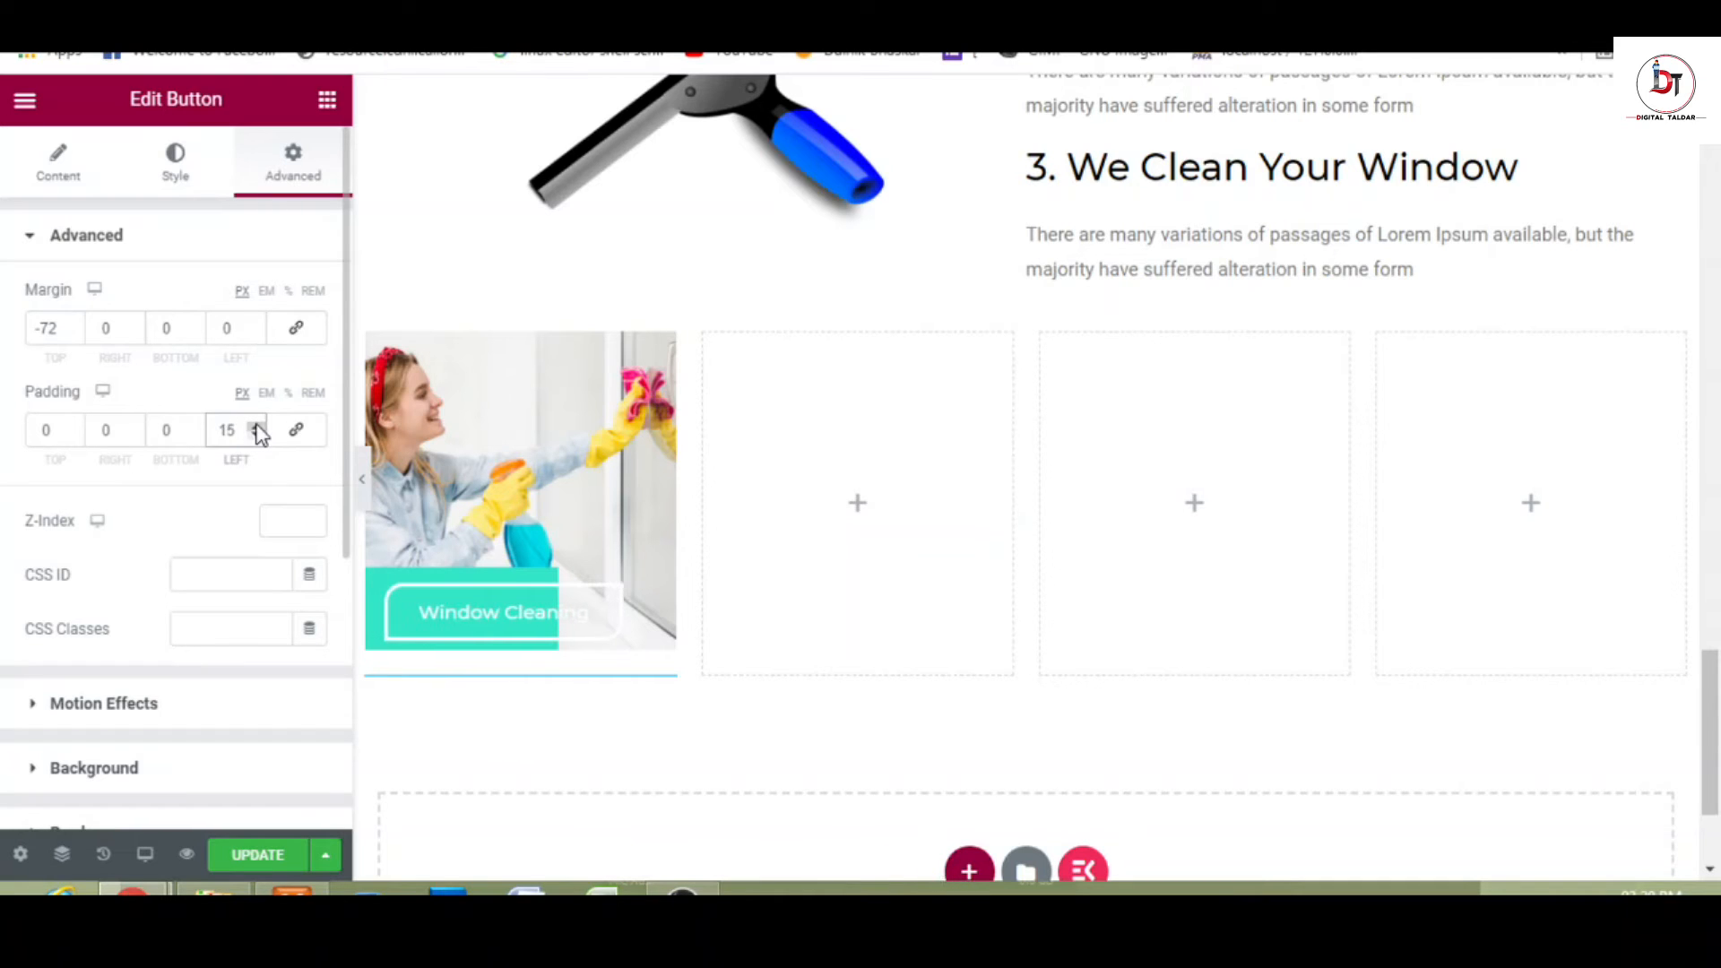
pyautogui.click(257, 427)
pyautogui.click(255, 425)
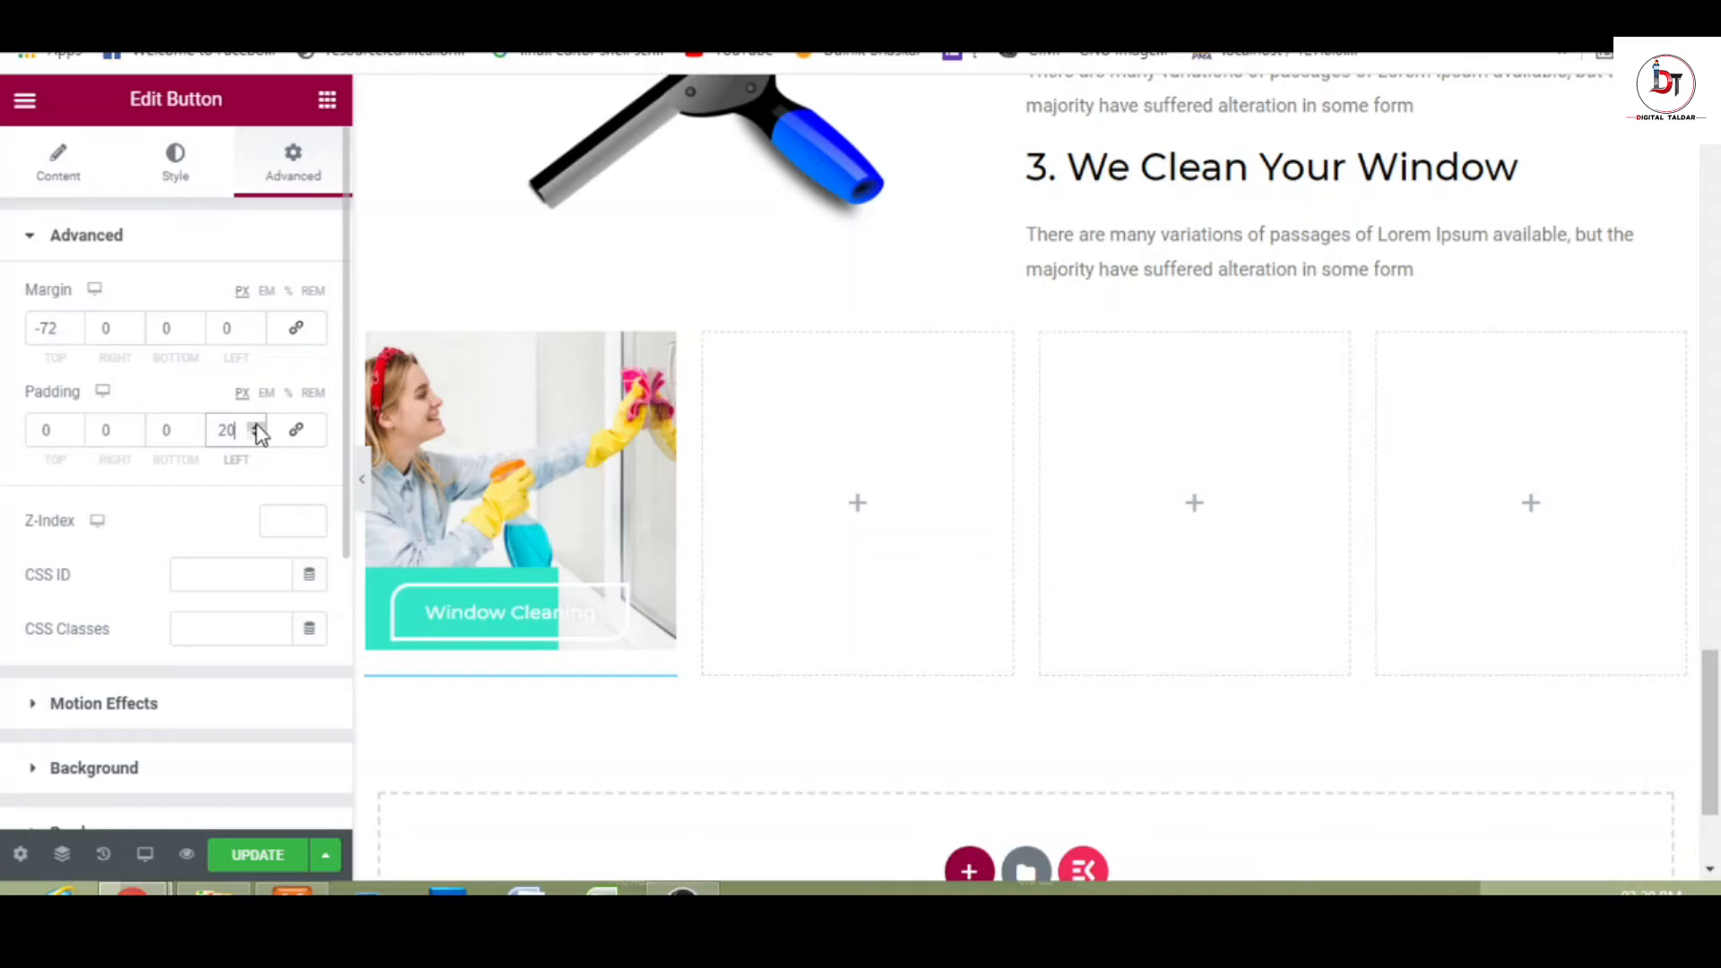
pyautogui.click(366, 484)
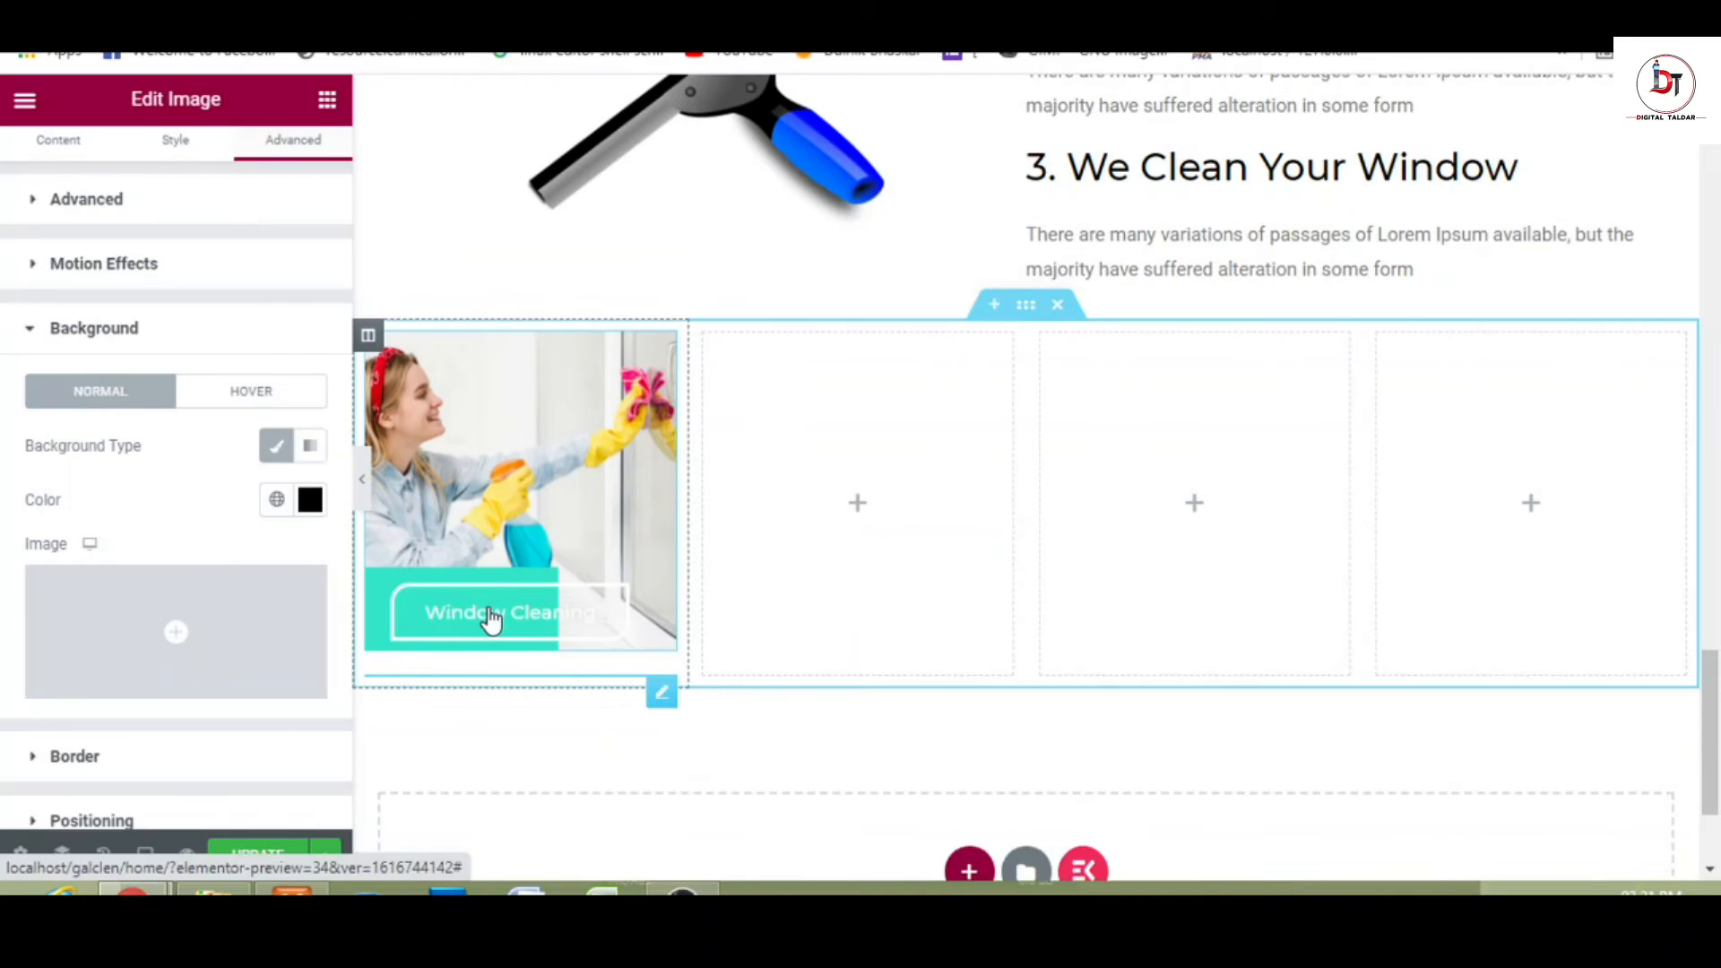
# - Set the Window Cleaning button's background to semi-transparent black (#00000073), preview the page without the editing panel, and return to editing
pyautogui.click(489, 617)
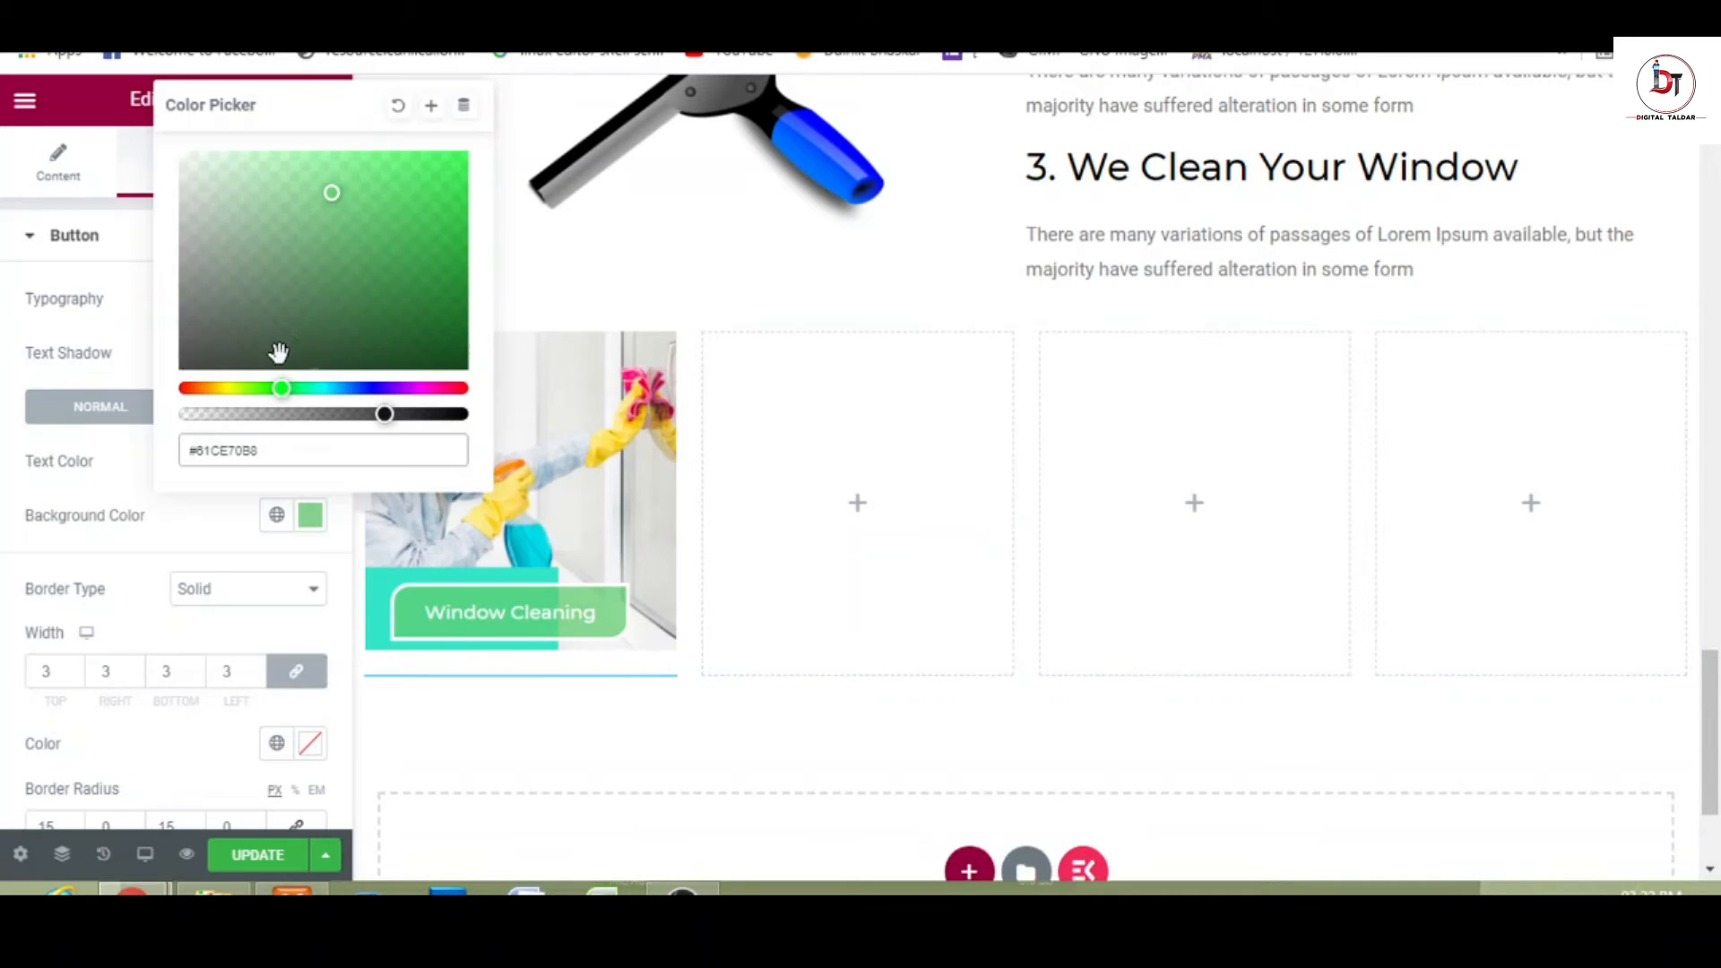
pyautogui.moveTo(277, 353); pyautogui.dragTo(384, 414)
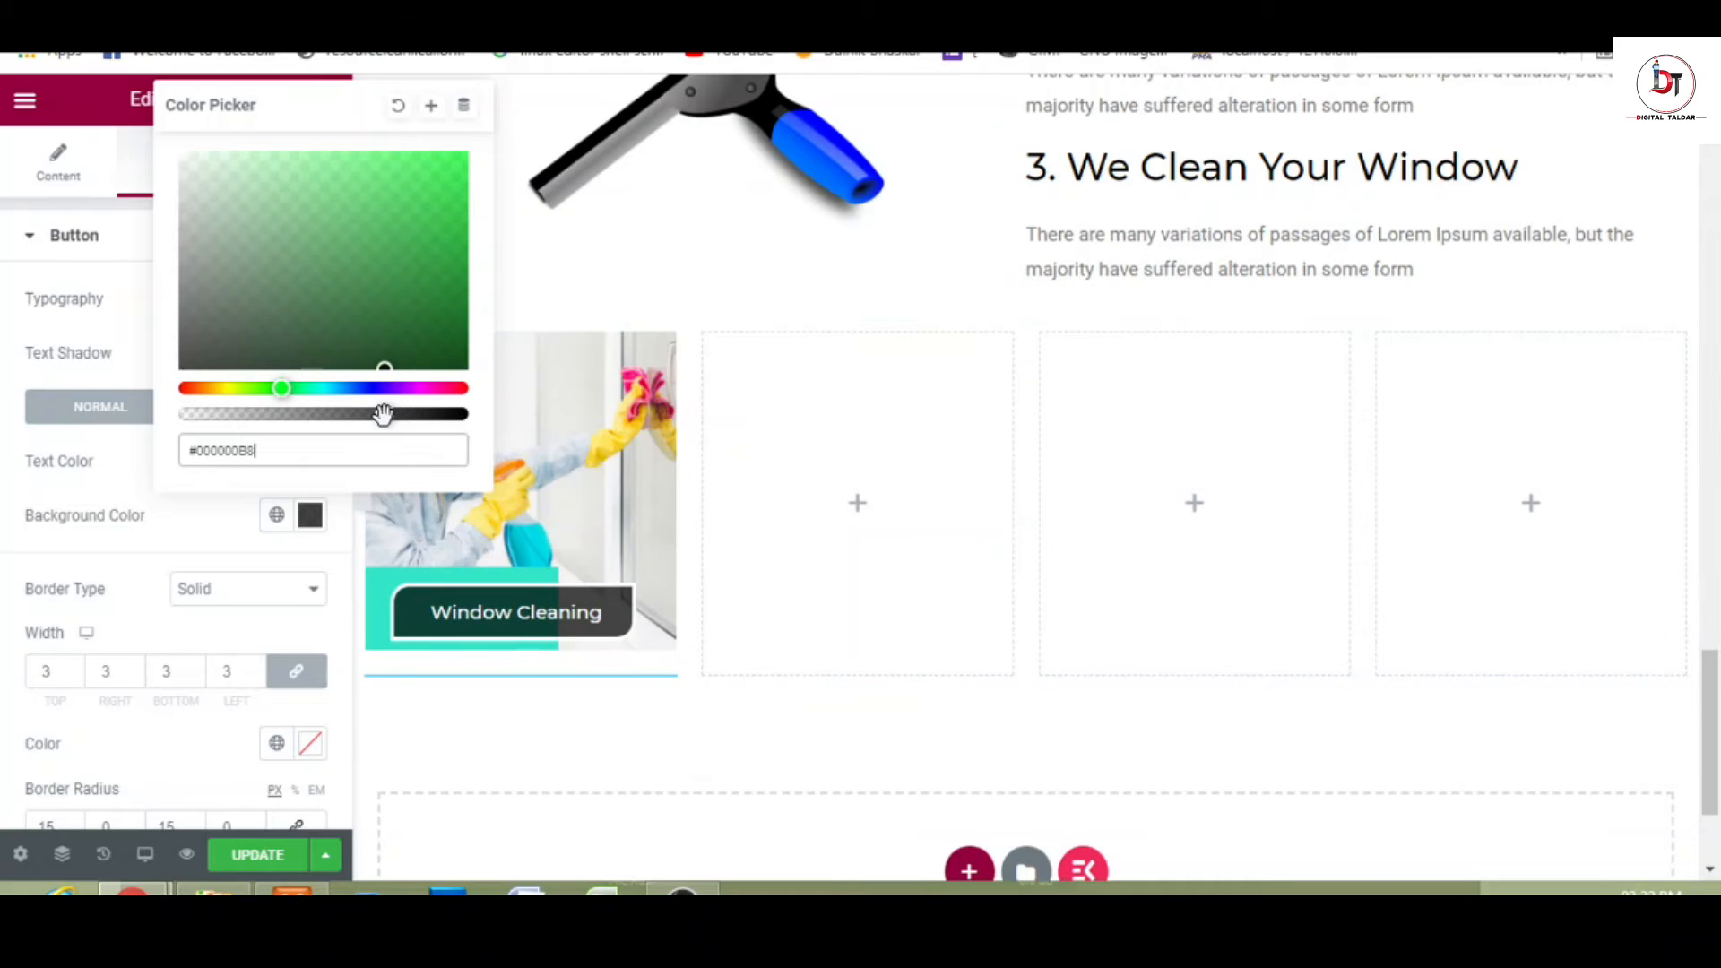
pyautogui.moveTo(385, 417); pyautogui.dragTo(309, 418)
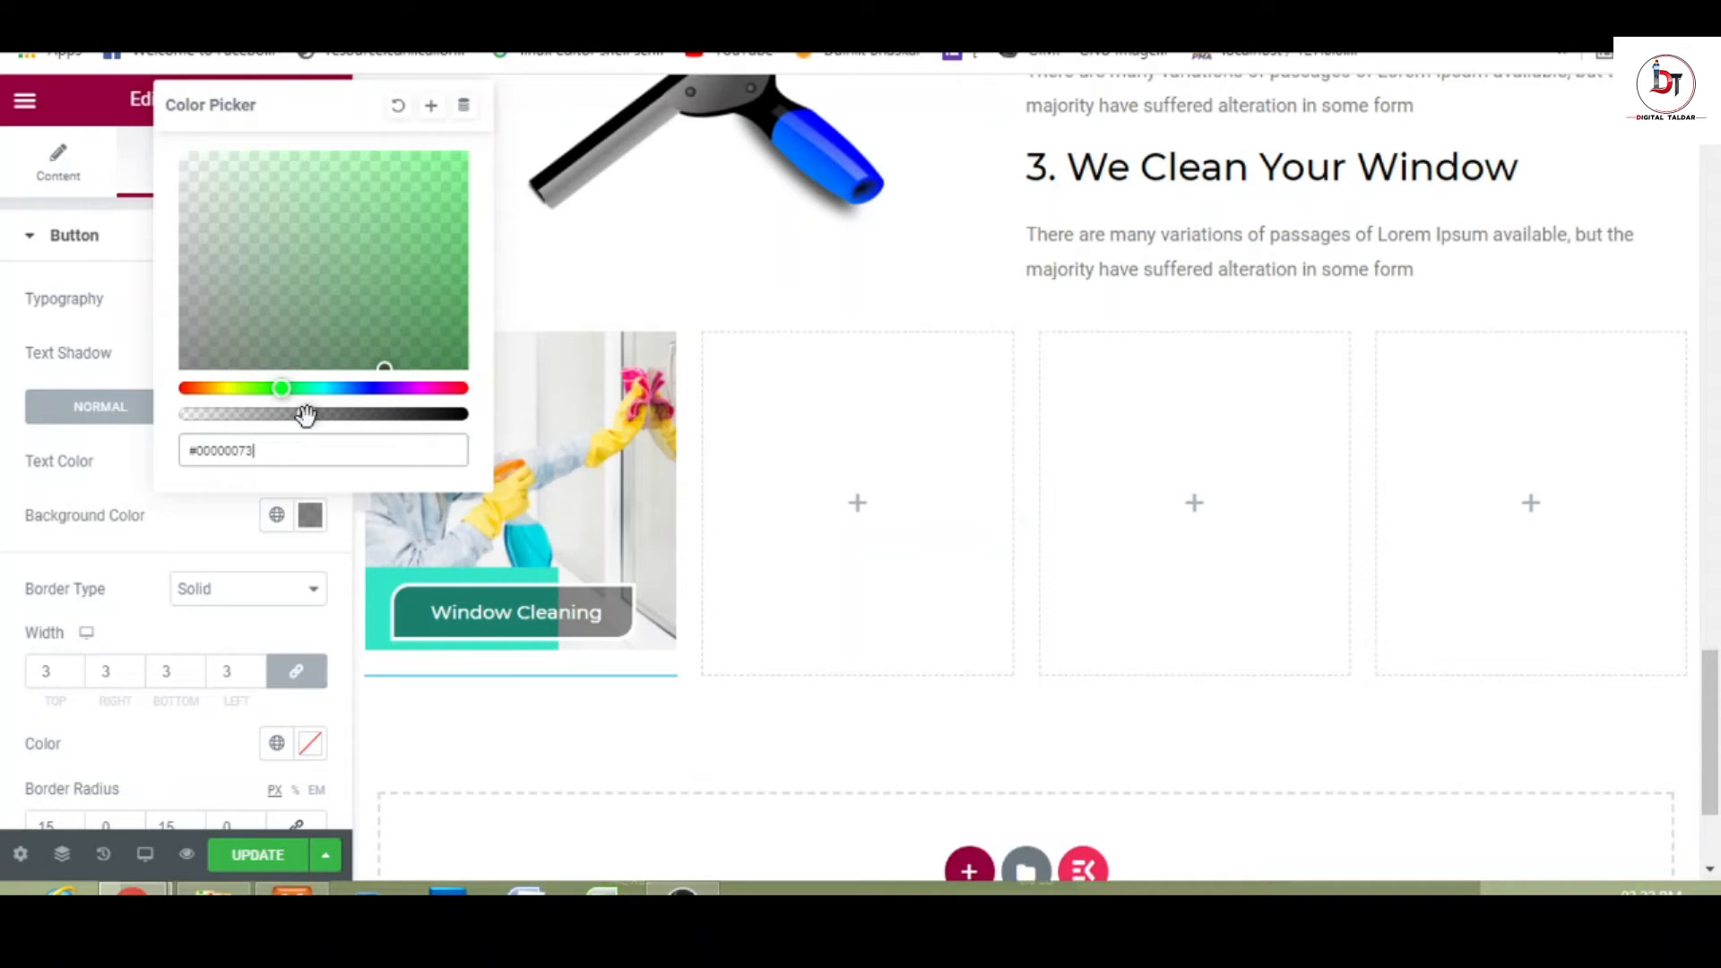
pyautogui.click(178, 531)
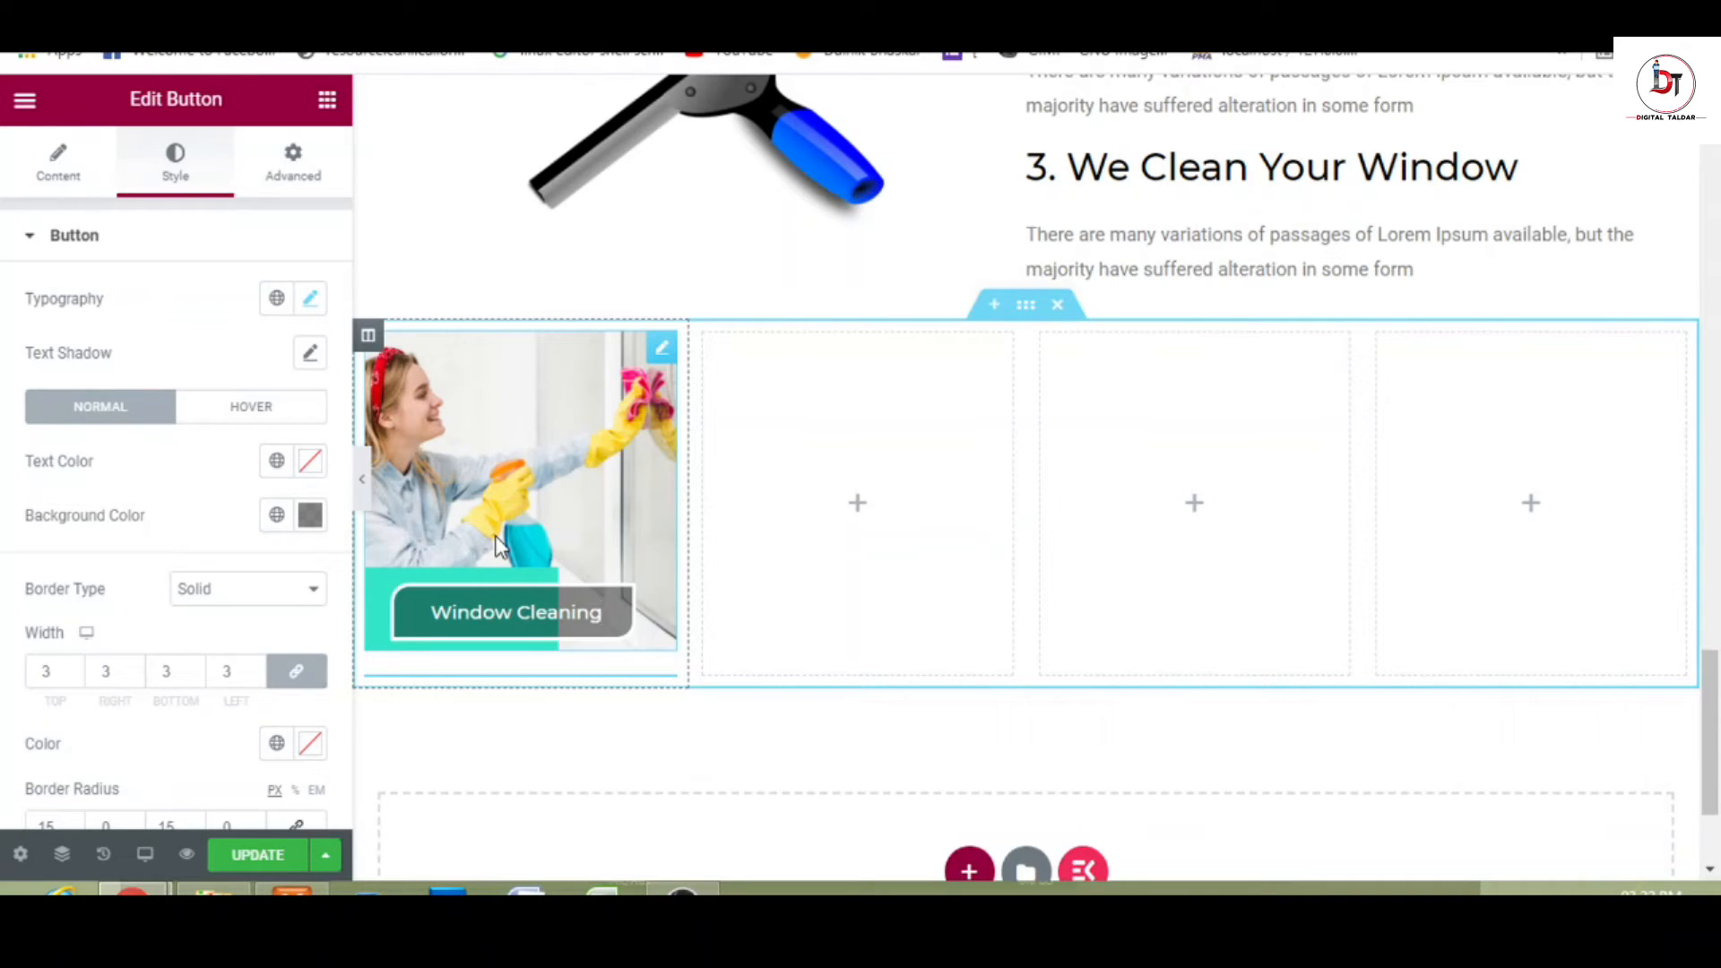
pyautogui.click(361, 478)
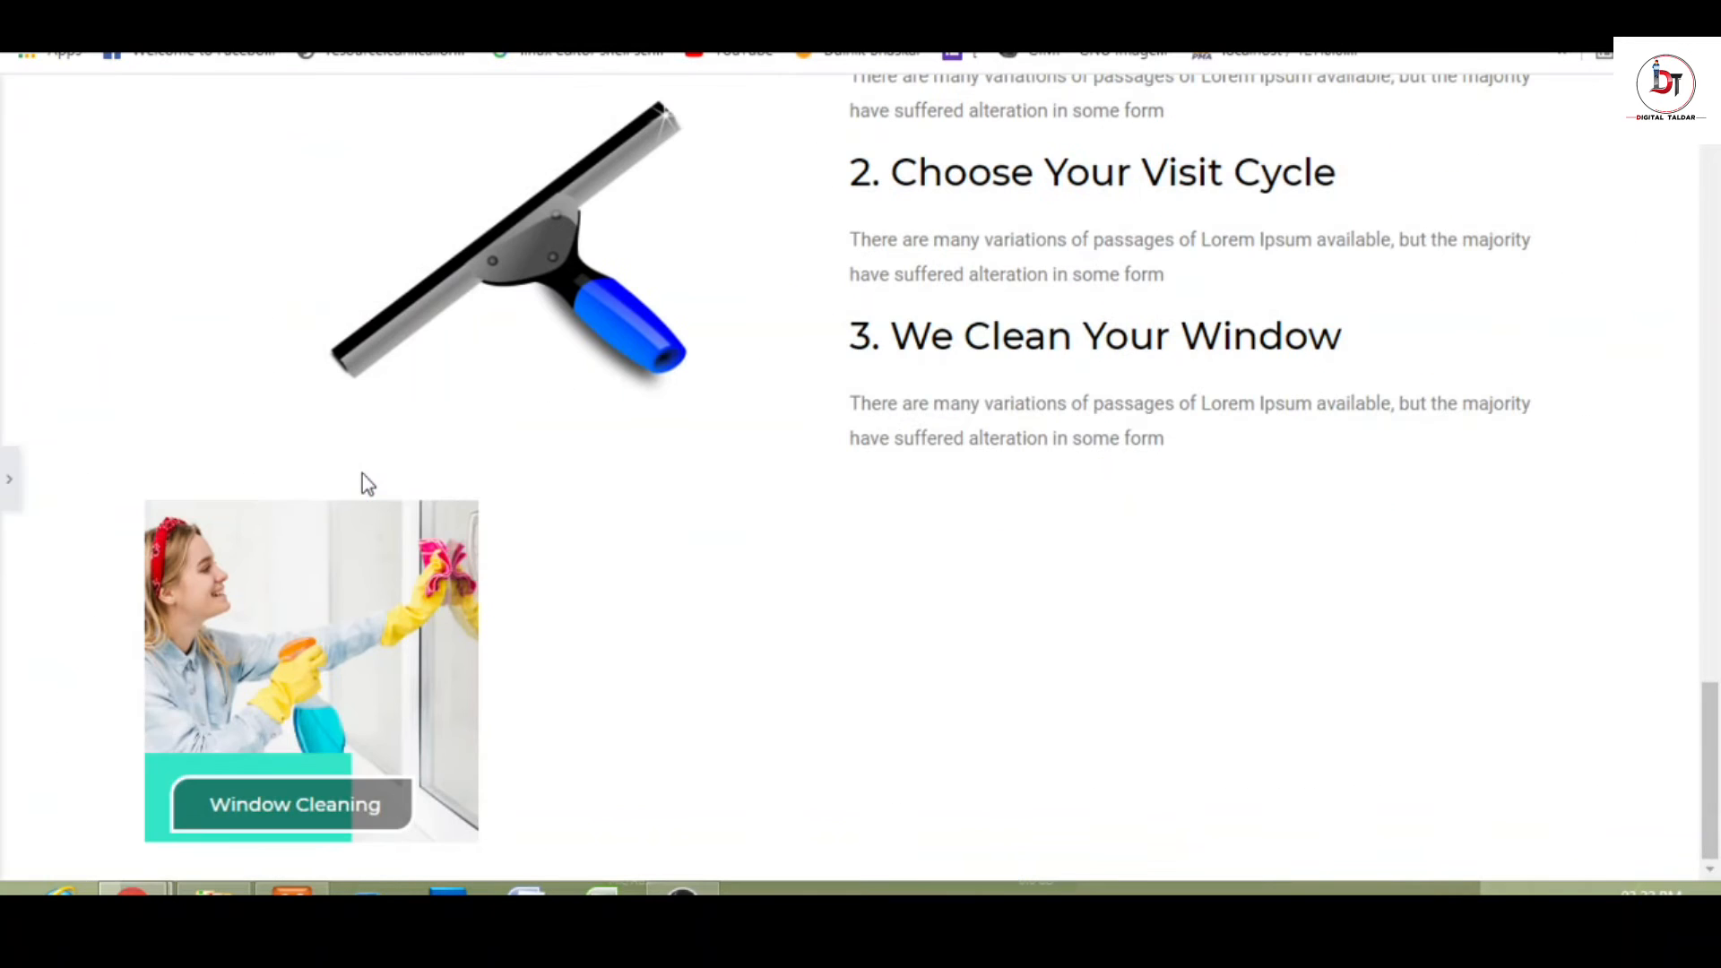
pyautogui.click(9, 478)
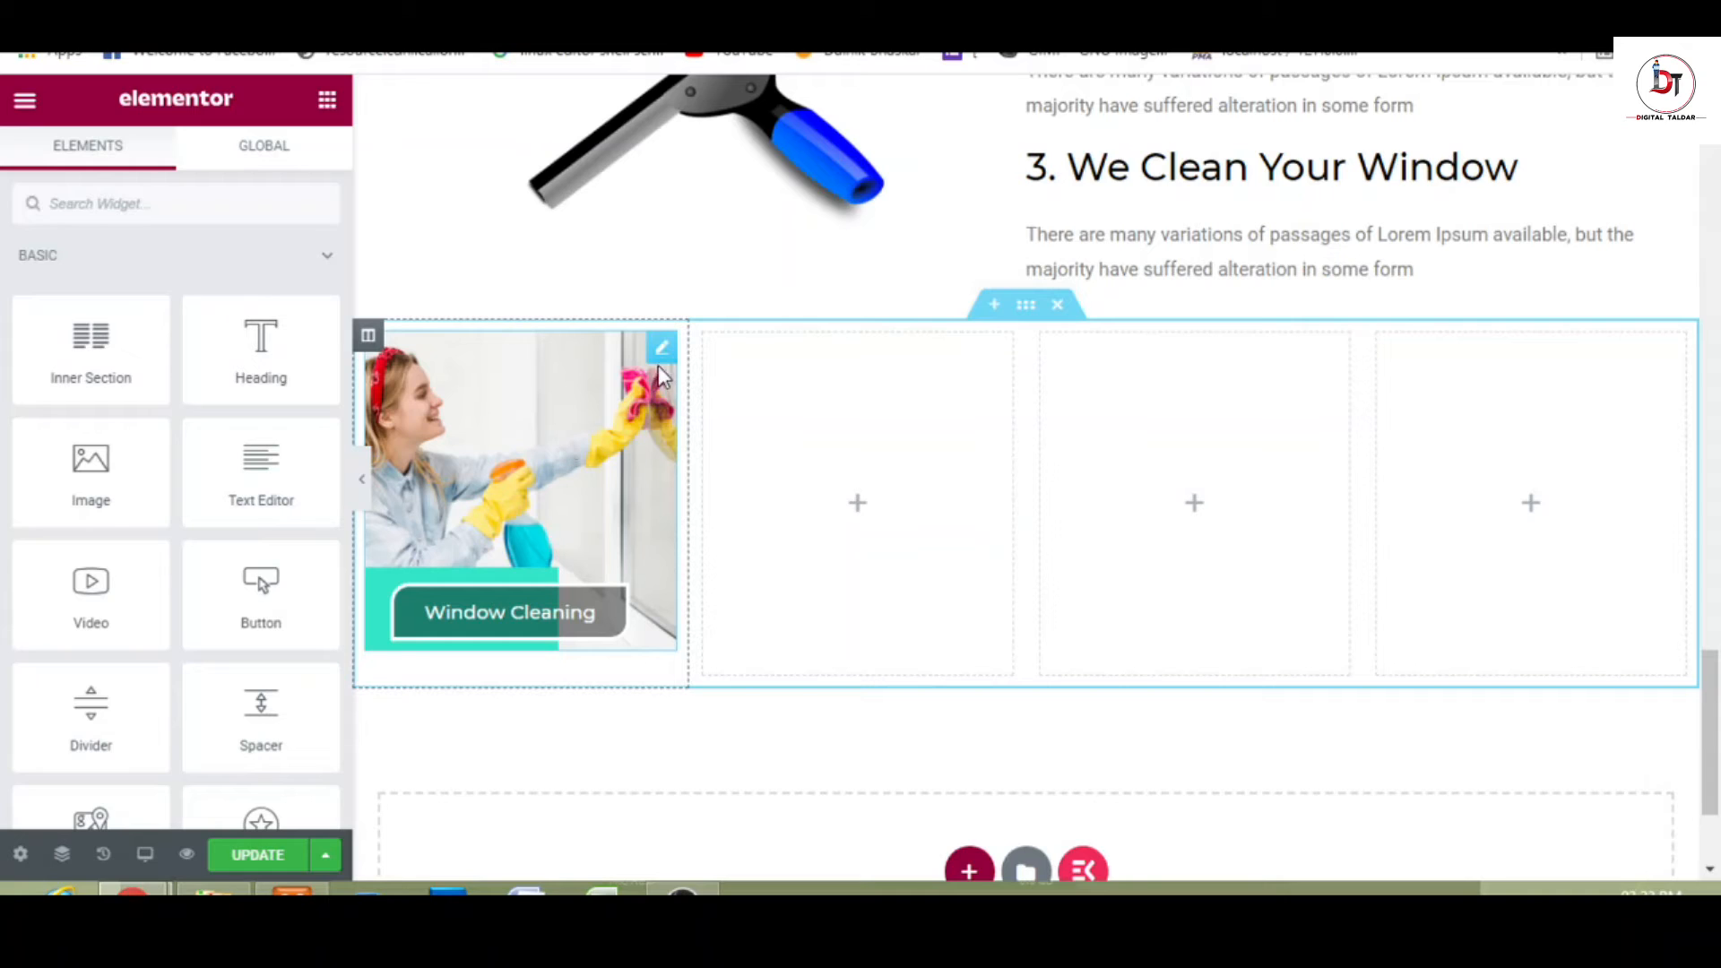
# - Duplicate the column with the image and Window Cleaning button three times
pyautogui.rightClick(372, 344)
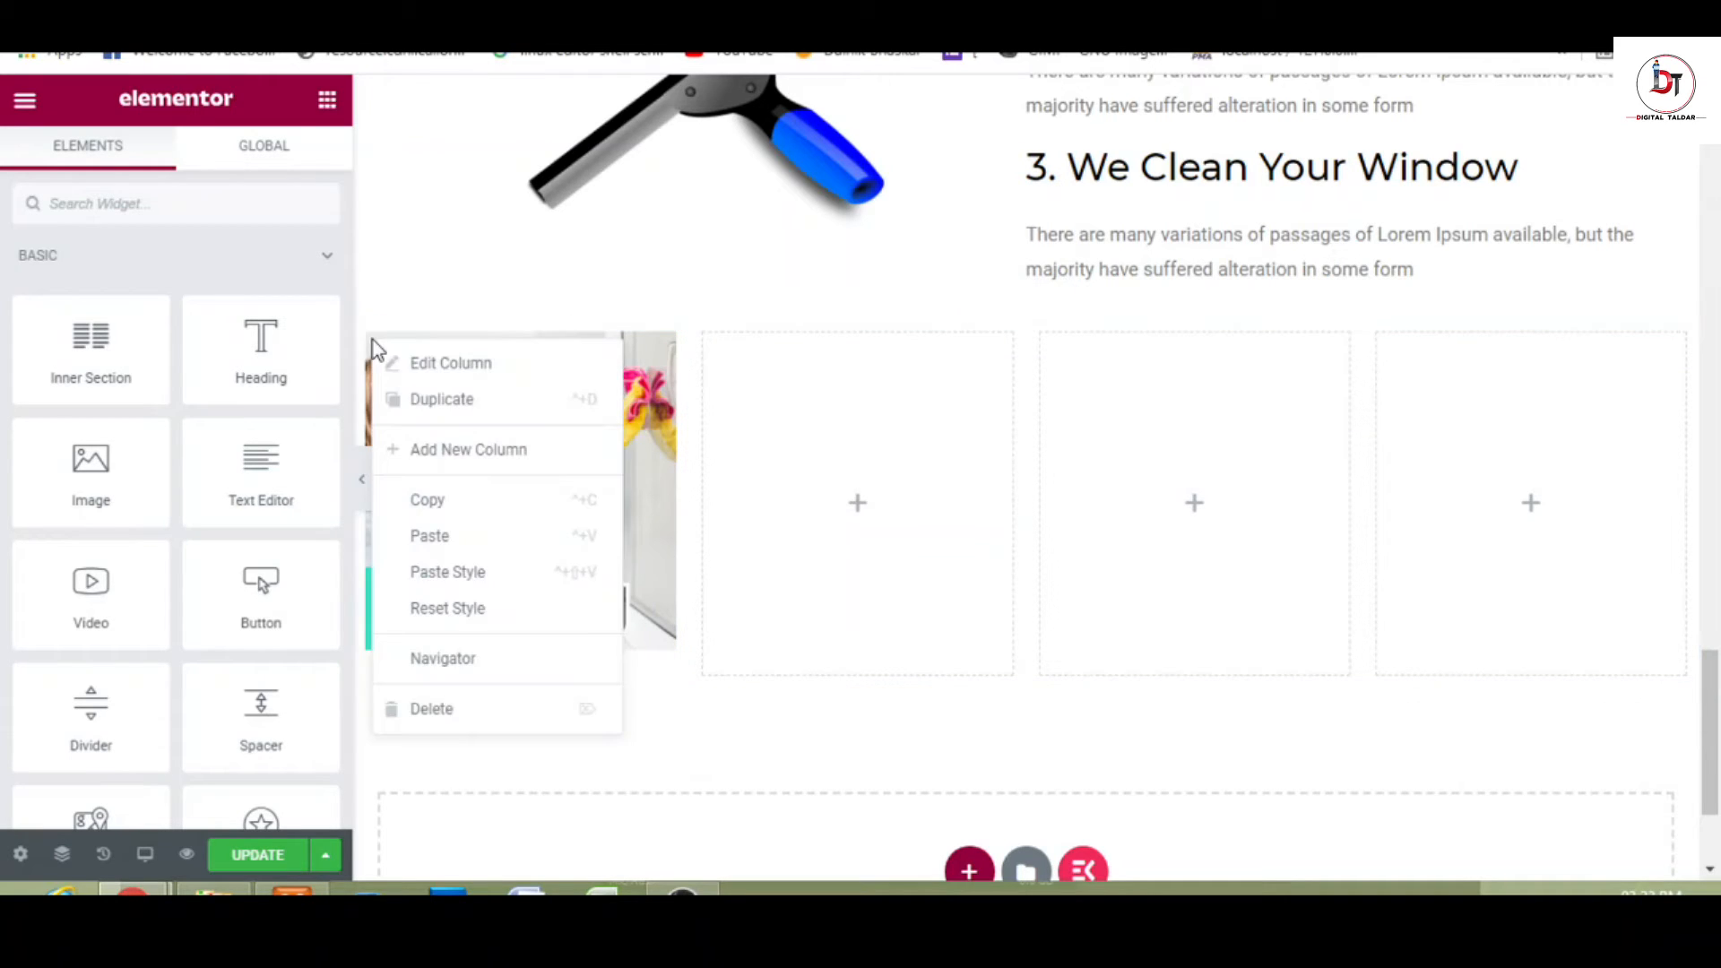
pyautogui.click(438, 400)
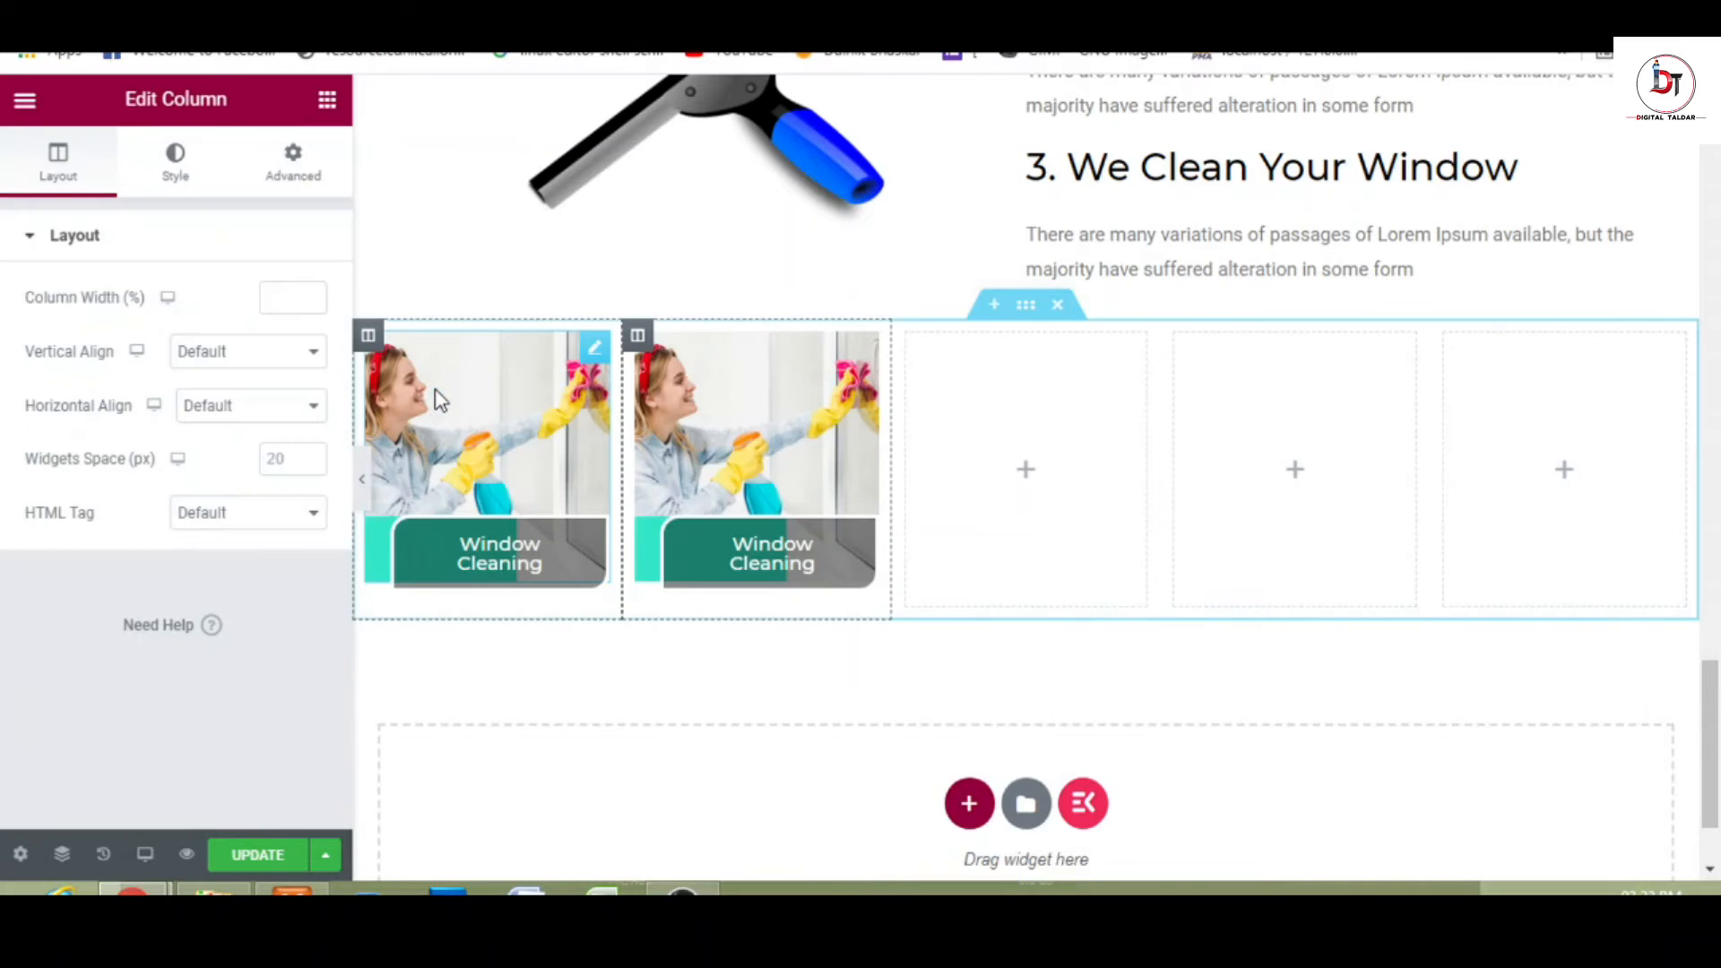
pyautogui.rightClick(642, 346)
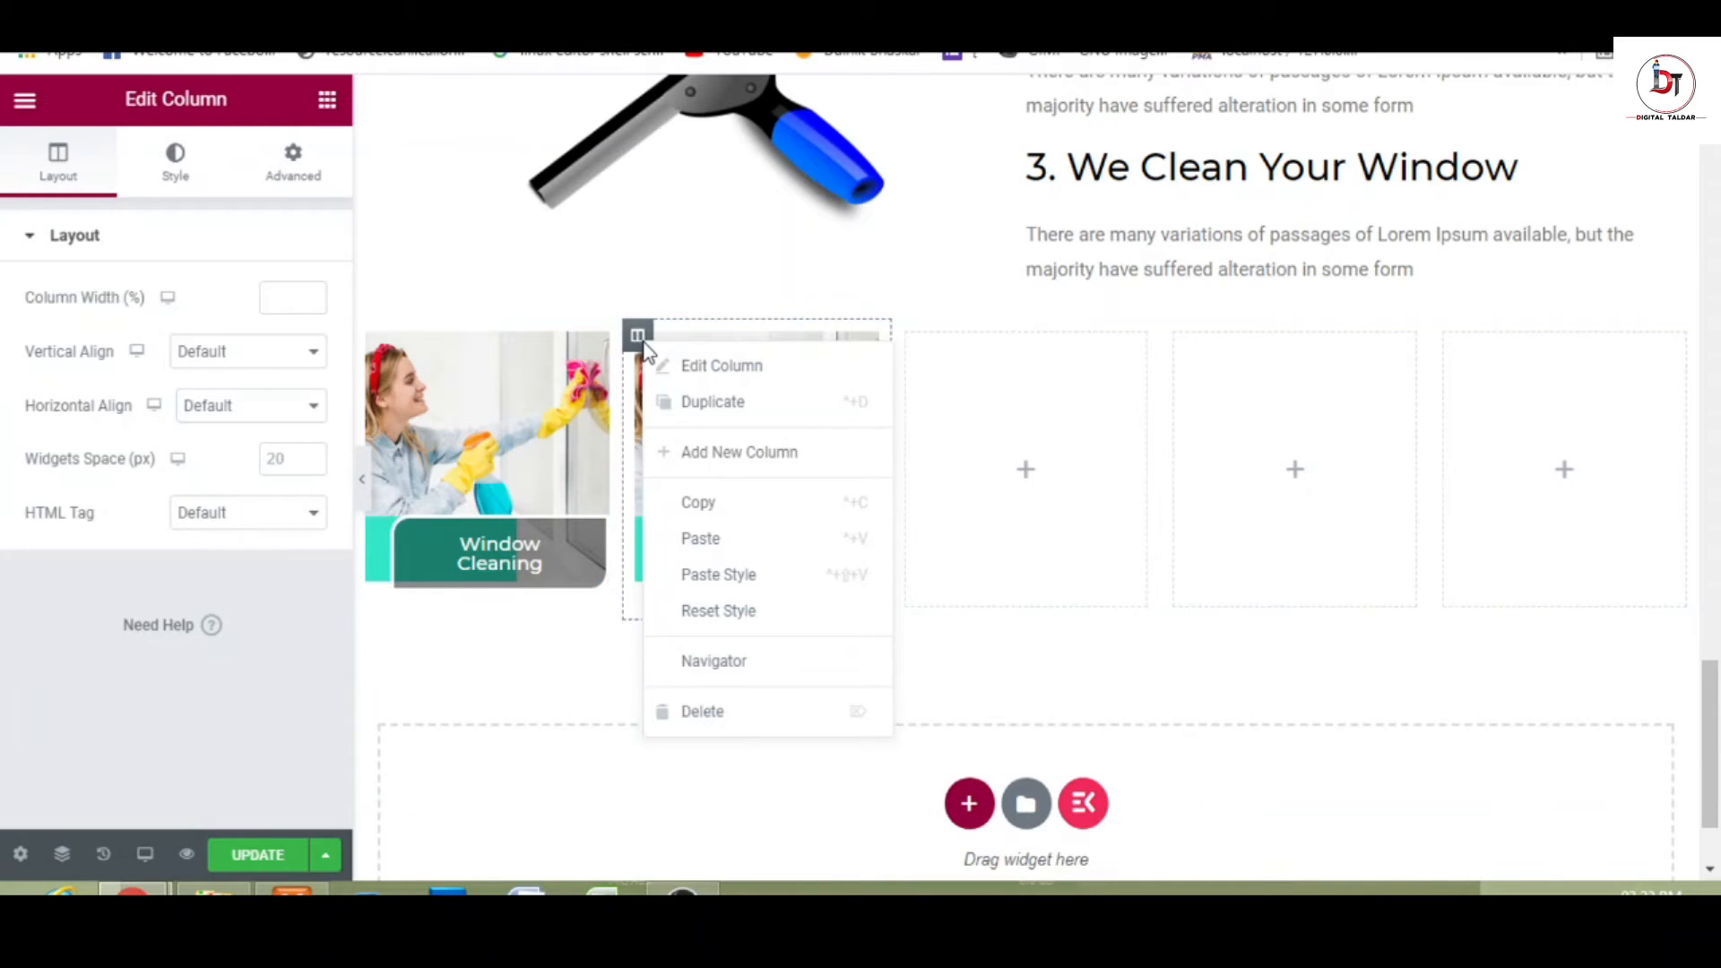
pyautogui.click(700, 405)
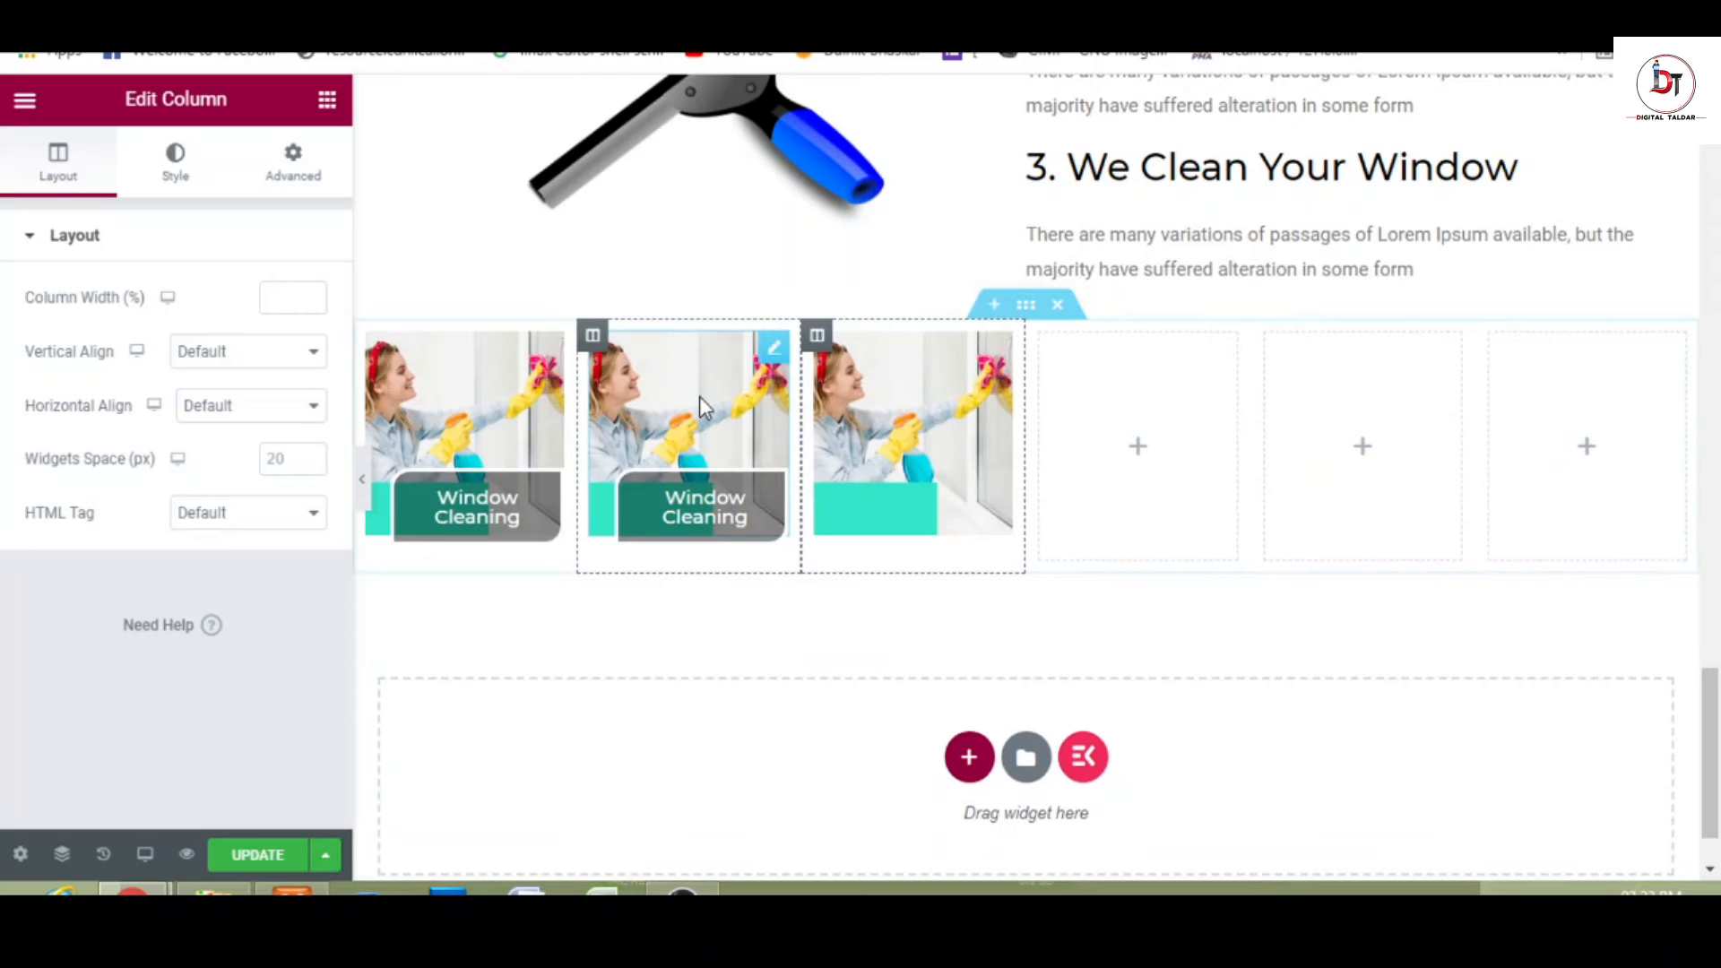
pyautogui.rightClick(819, 340)
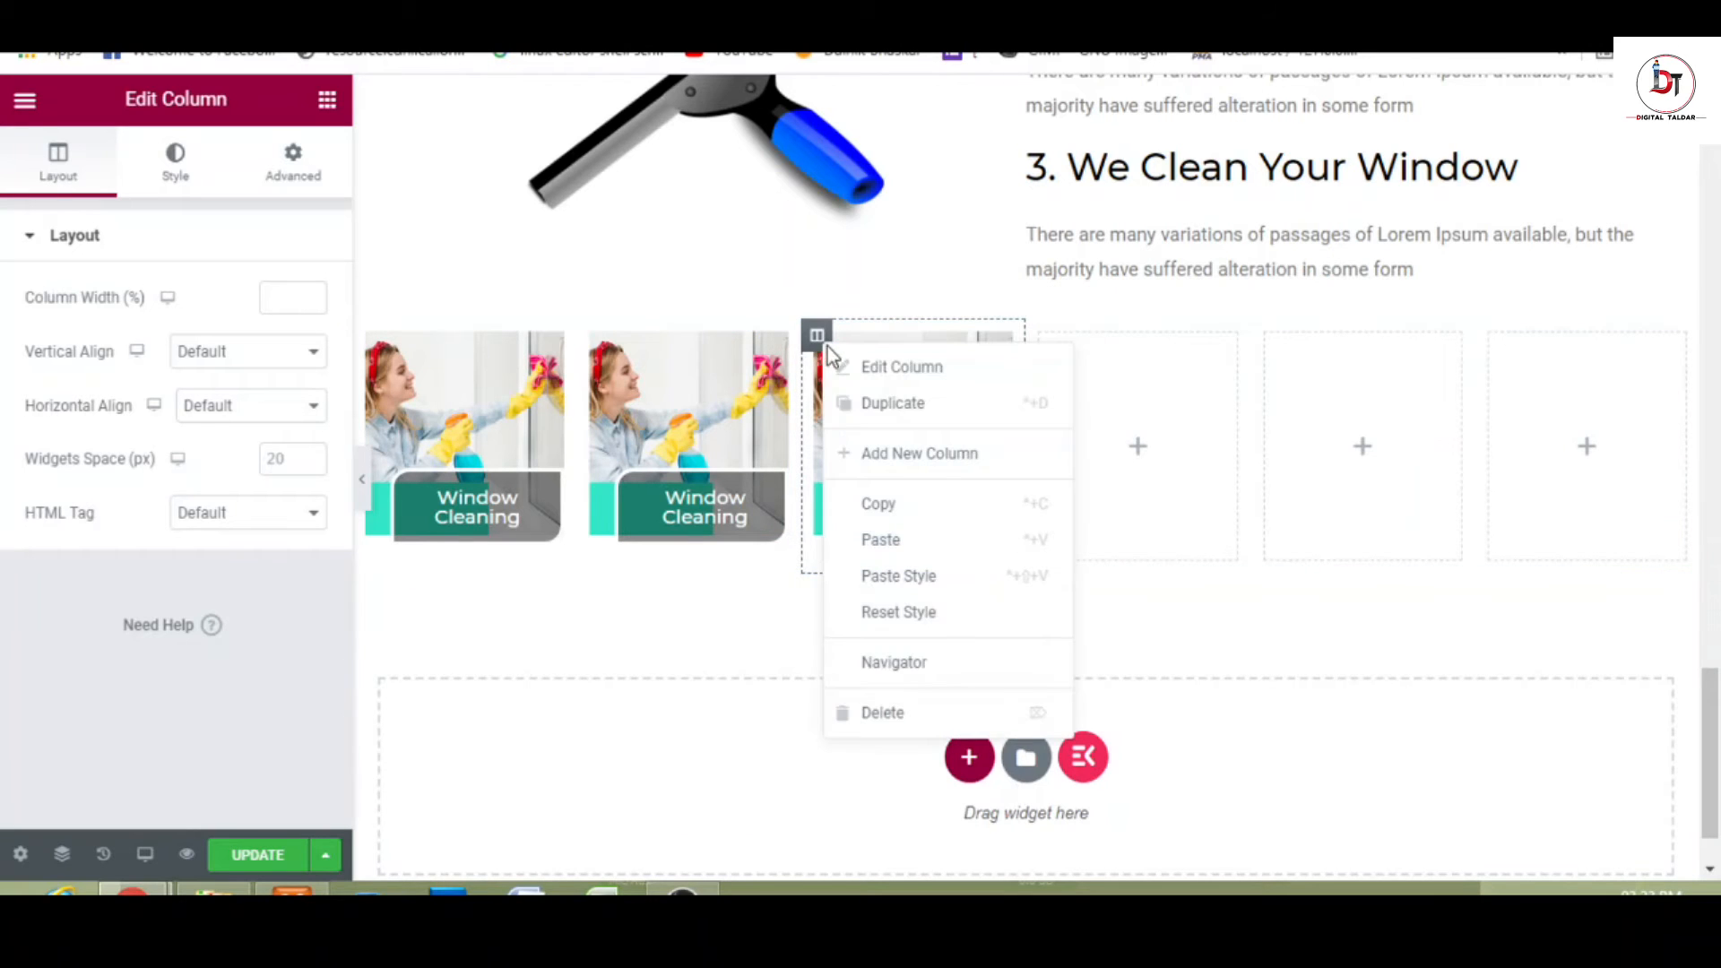
pyautogui.click(875, 408)
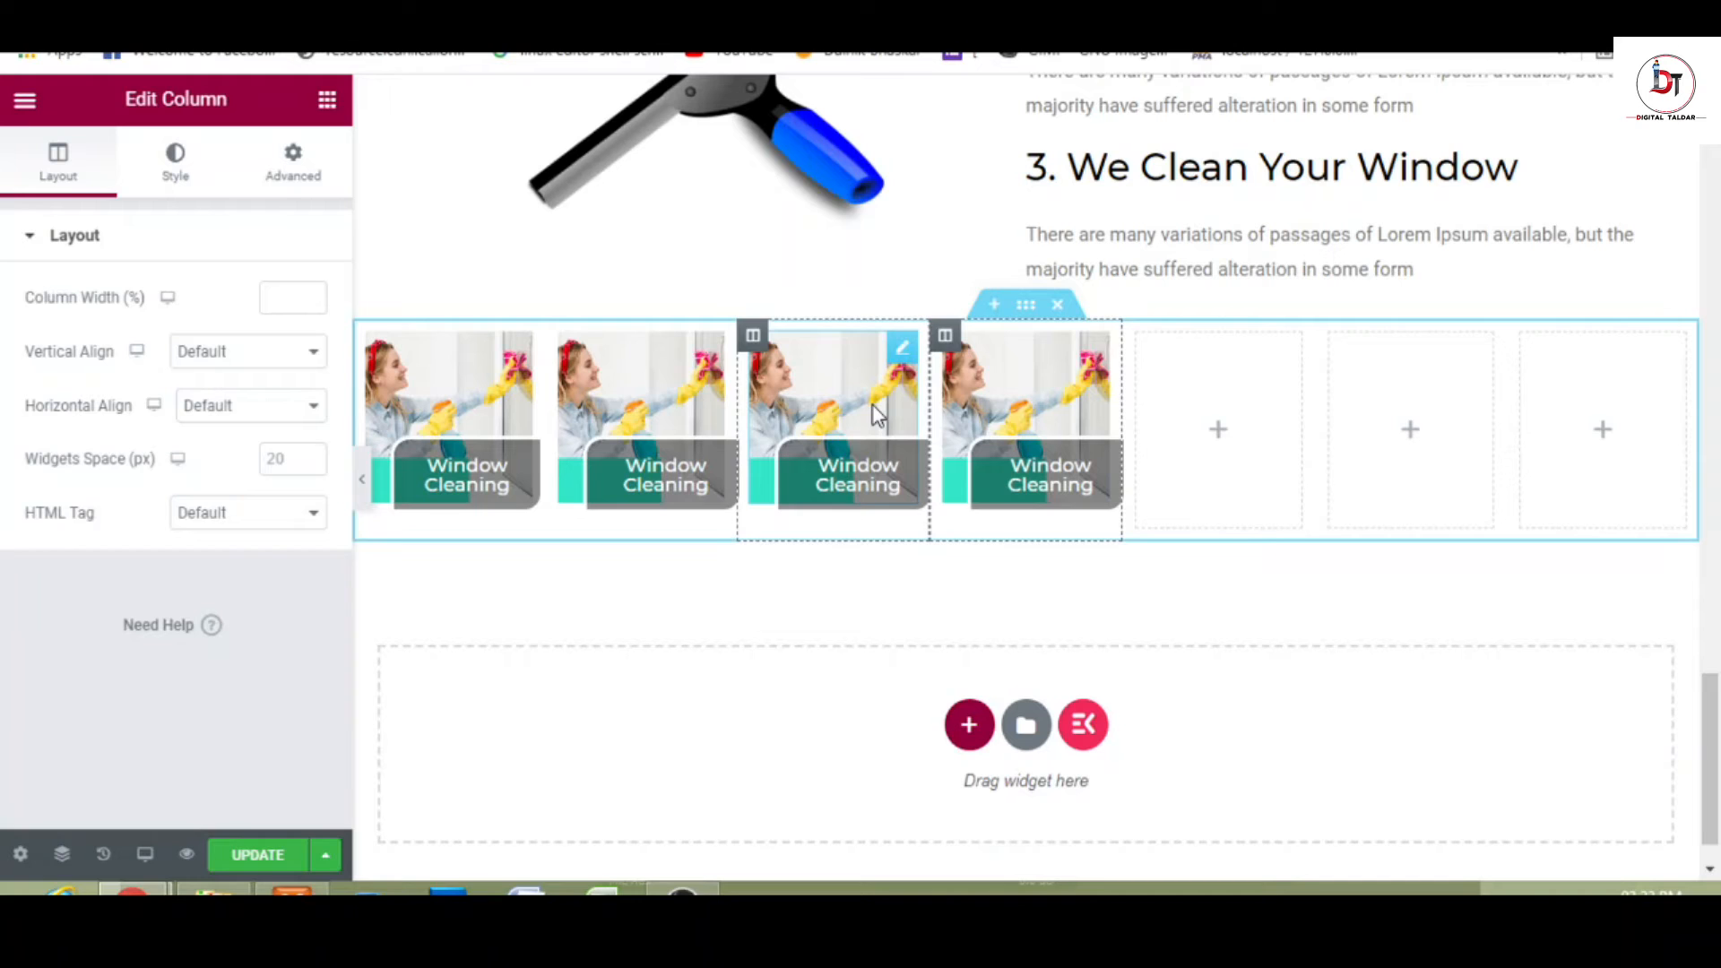
# - Delete the three empty columns from the section, keeping the four image and button columns
pyautogui.rightClick(1143, 345)
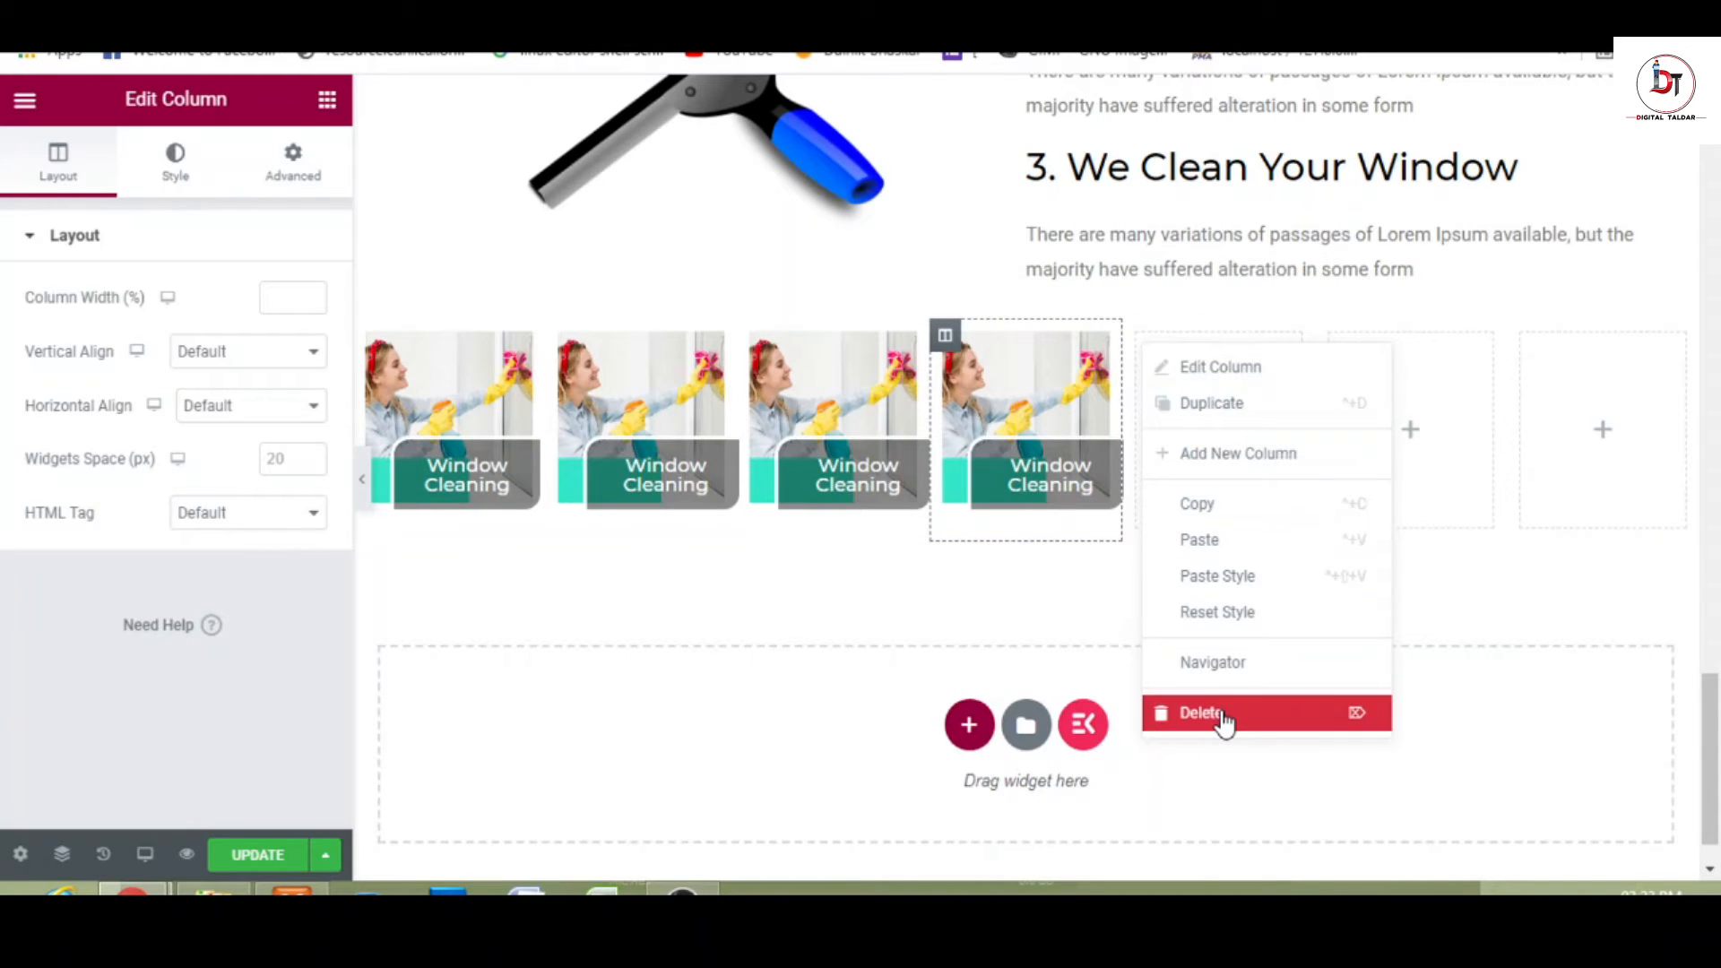
pyautogui.click(1246, 454)
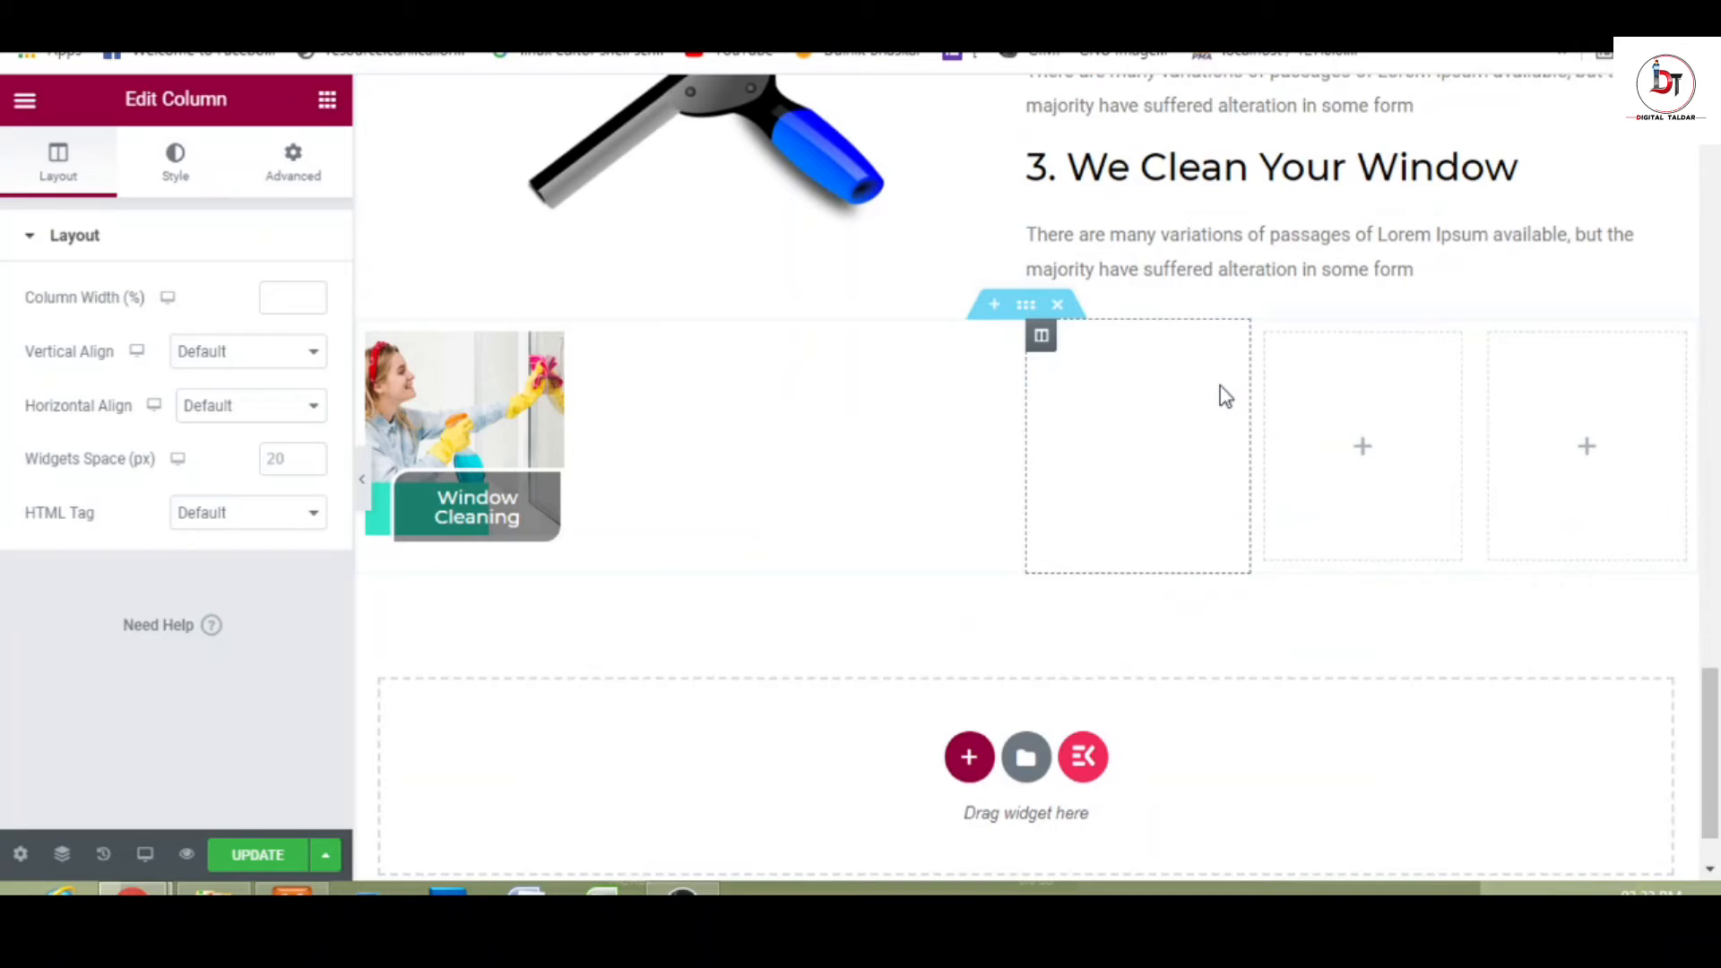
pyautogui.rightClick(1277, 336)
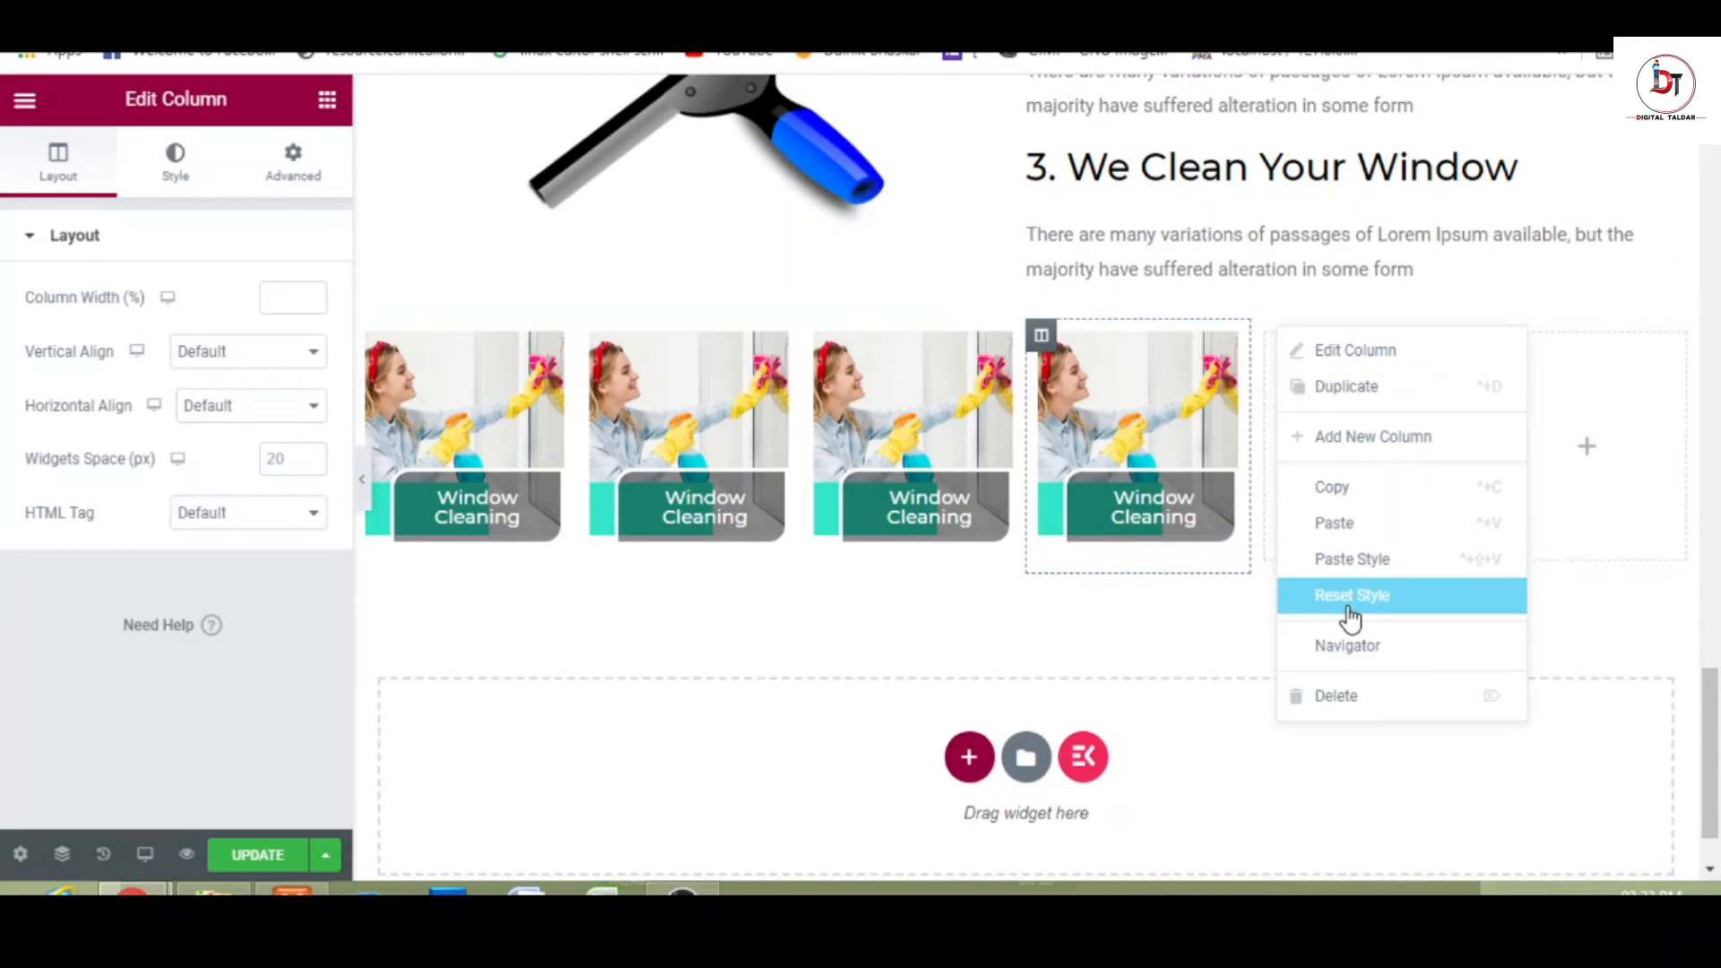
pyautogui.click(1359, 705)
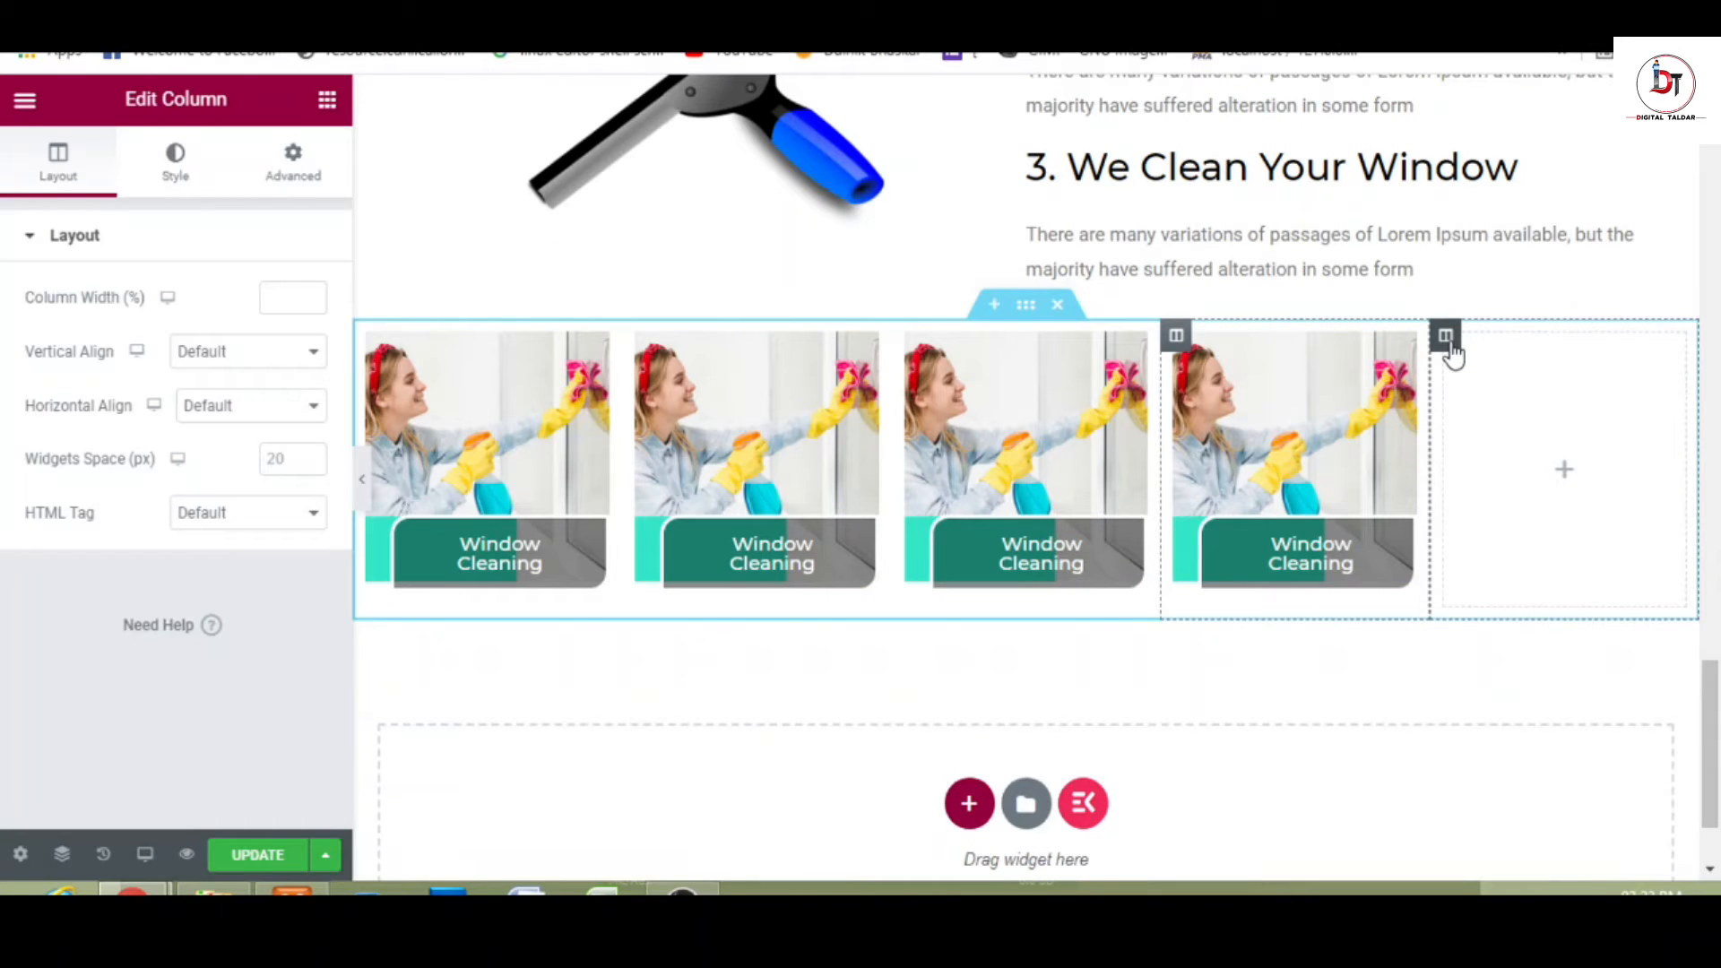
pyautogui.rightClick(1445, 337)
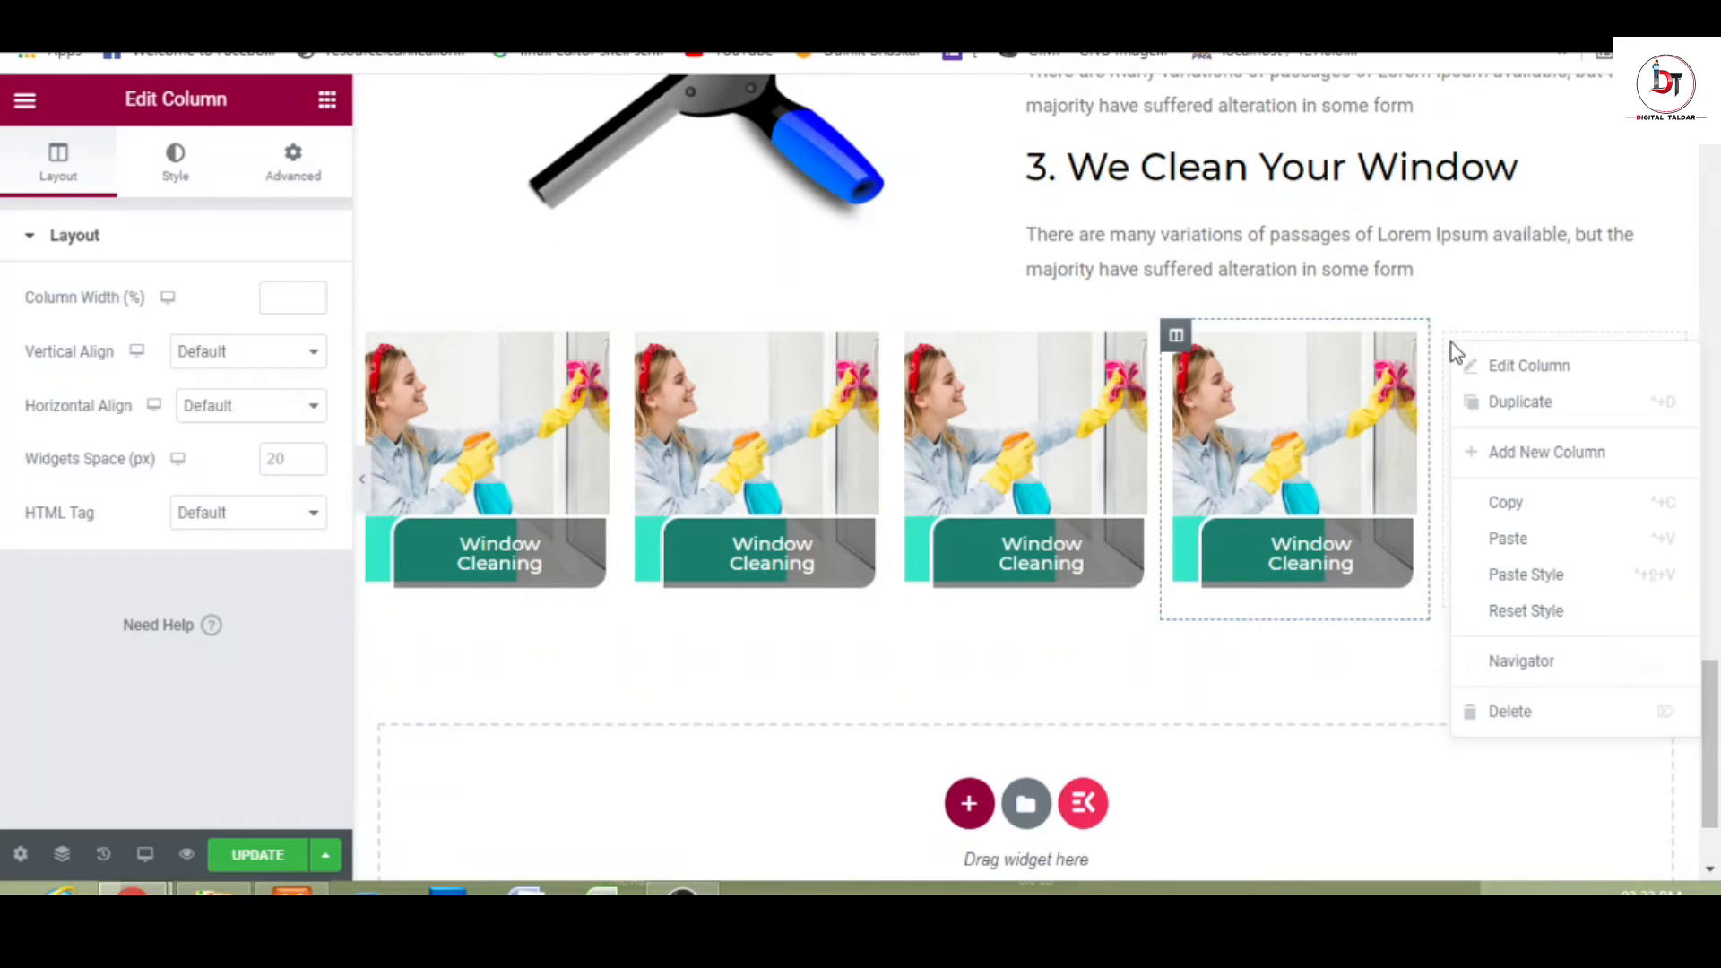
pyautogui.click(1528, 714)
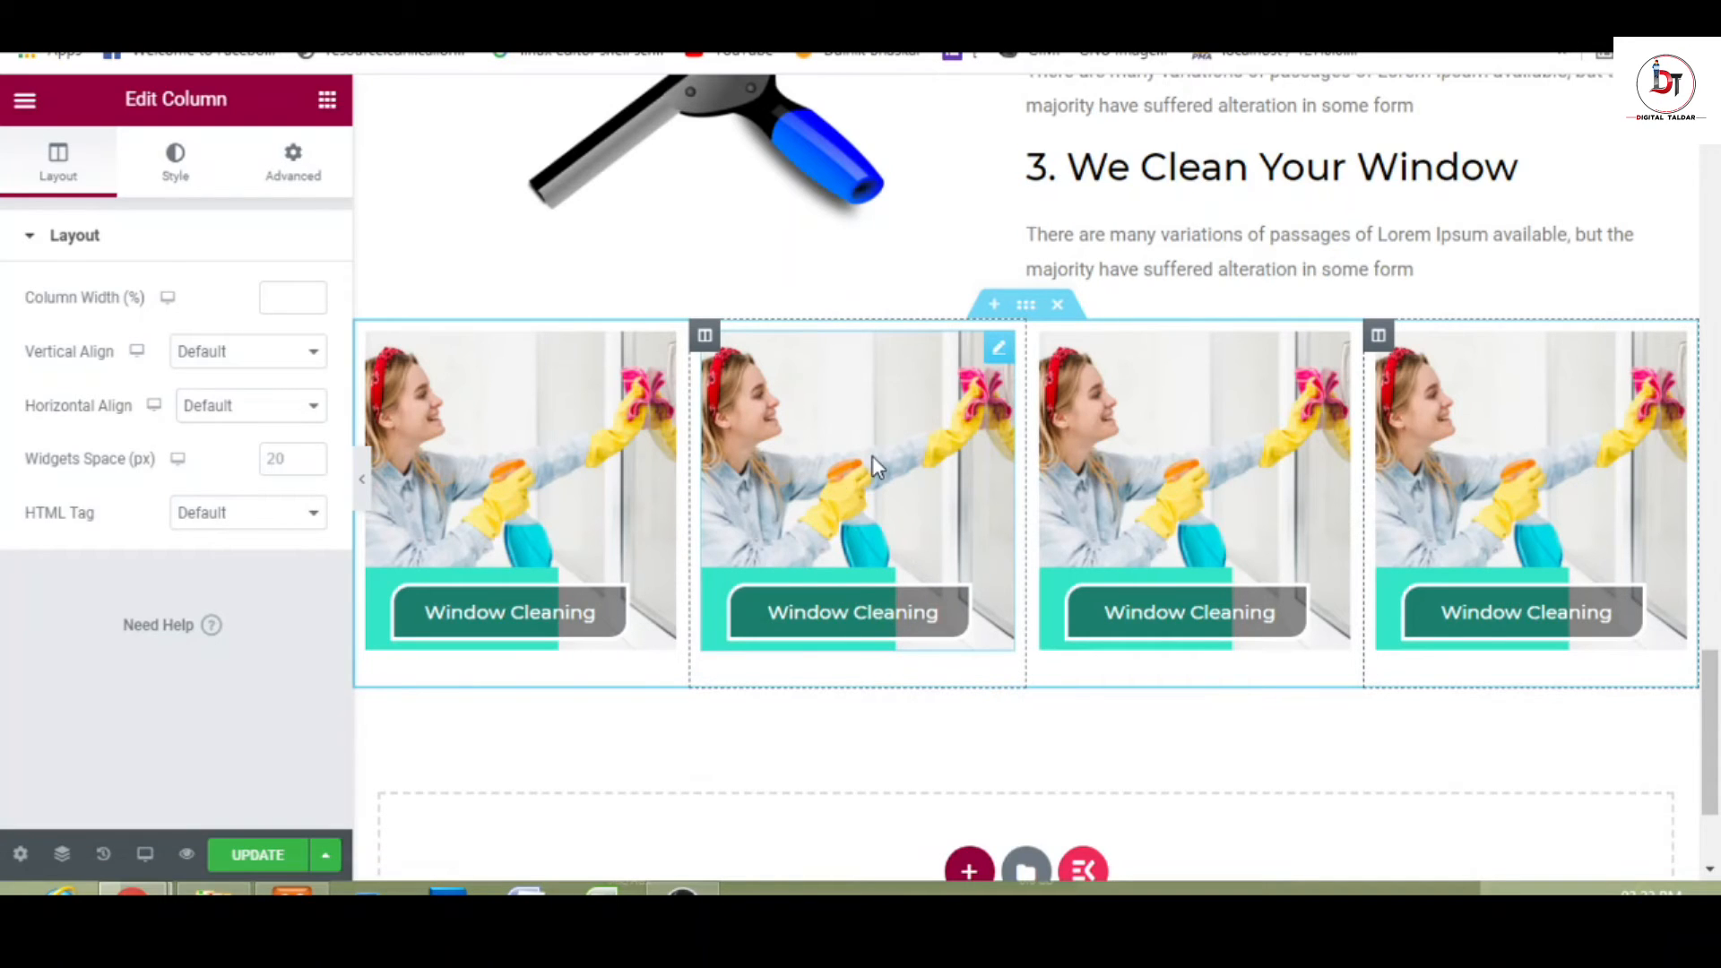
# - Replace the second column's image with gutter-cleaning.jpg from the media library
pyautogui.click(927, 380)
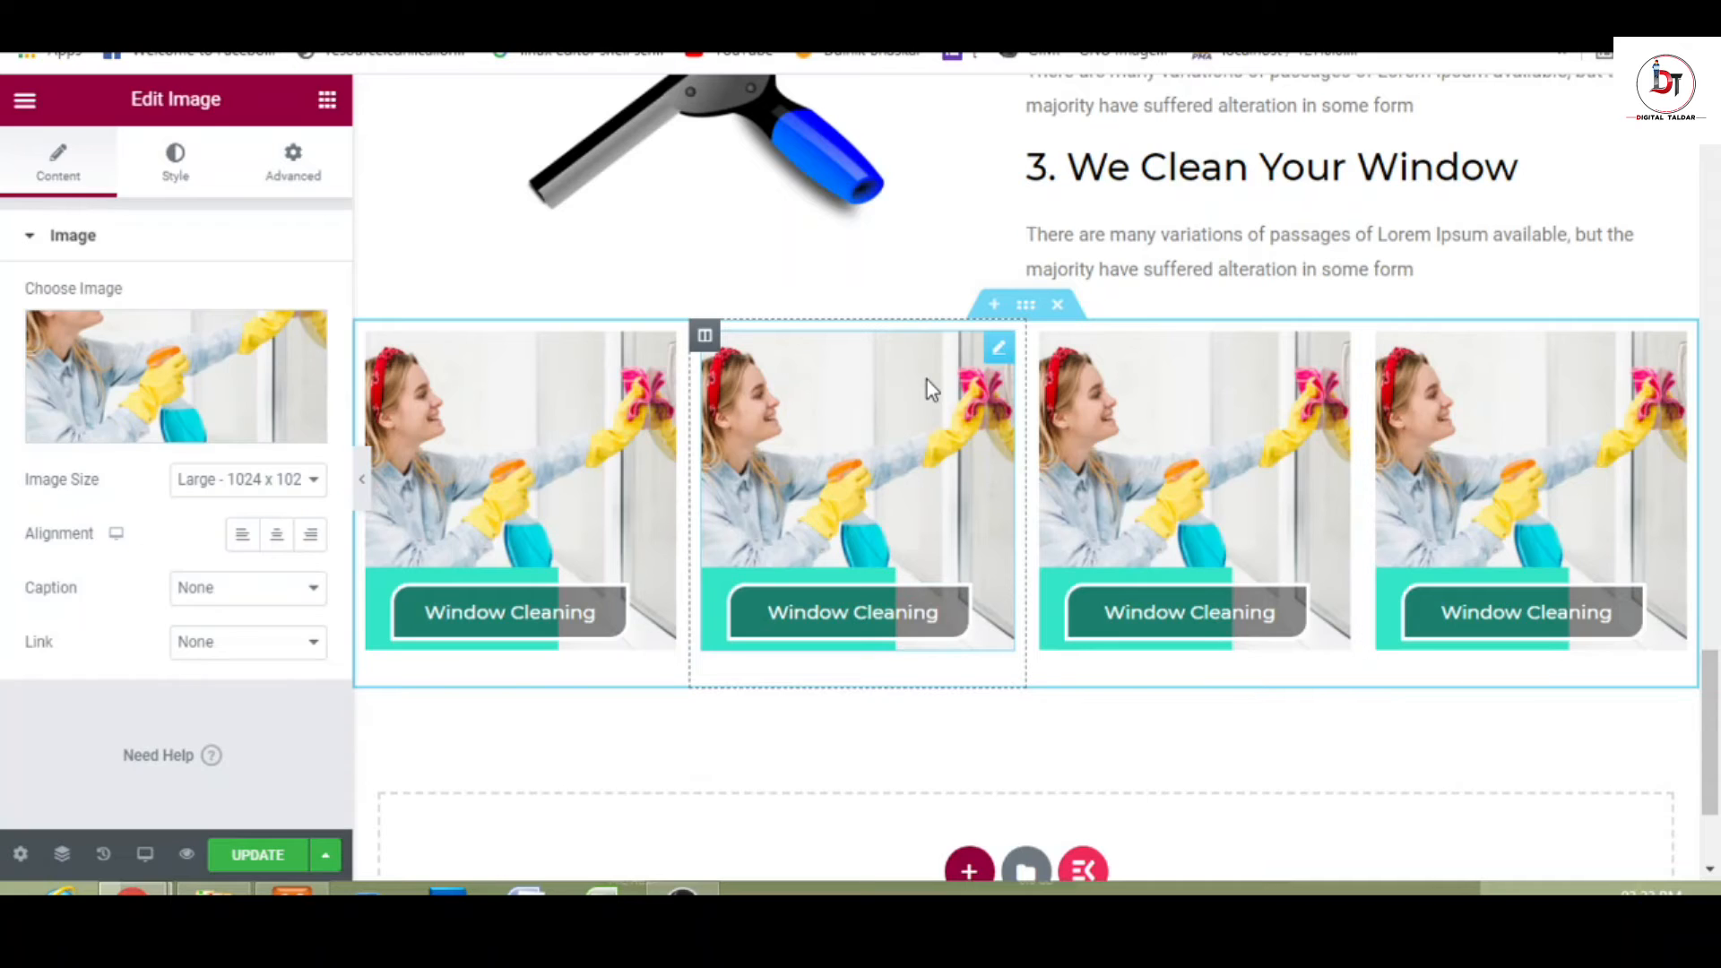
pyautogui.click(173, 351)
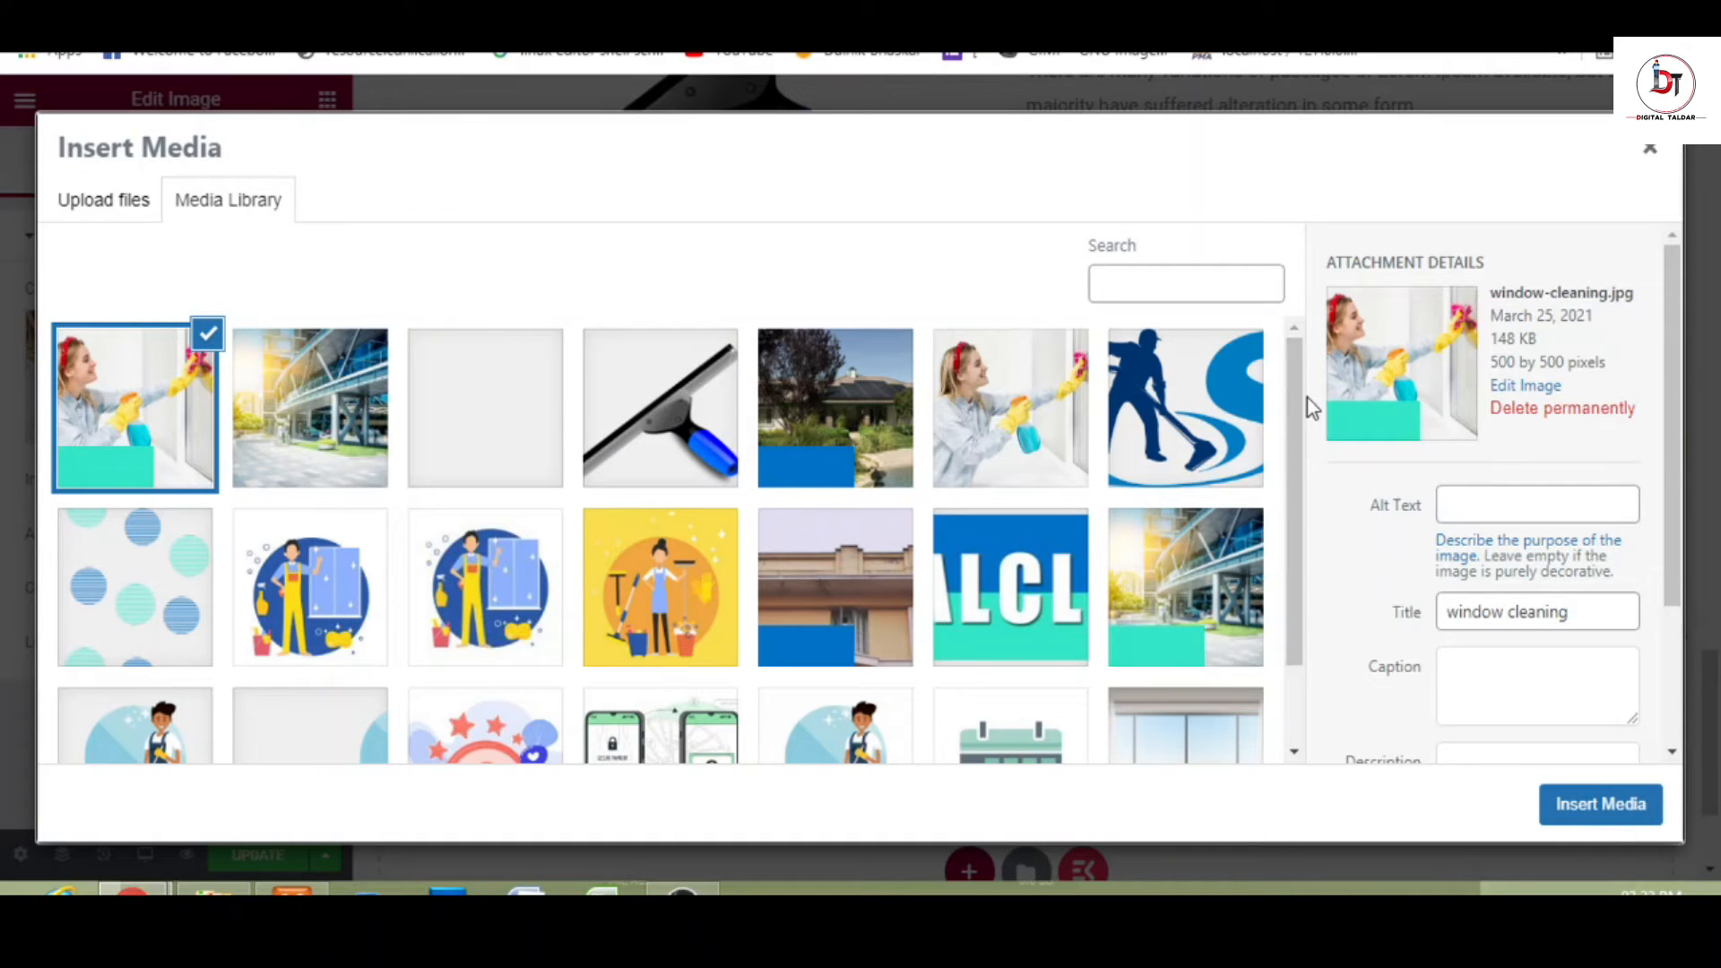
pyautogui.moveTo(1293, 396); pyautogui.dragTo(1298, 535)
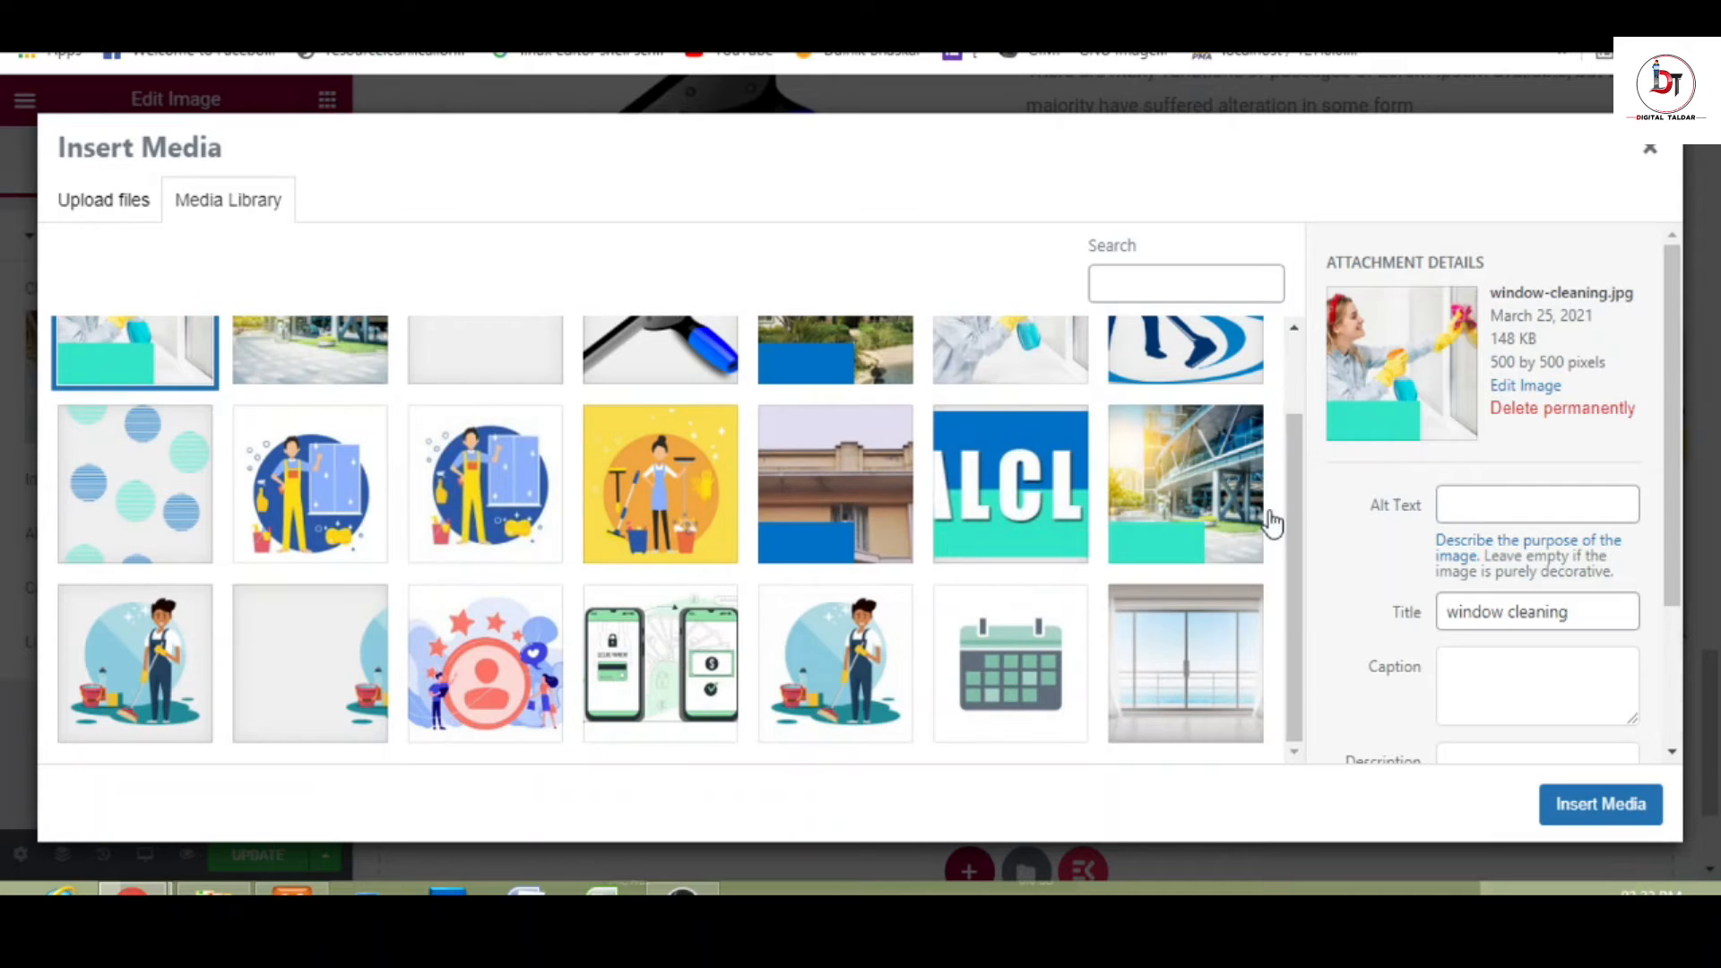
pyautogui.moveTo(1302, 518); pyautogui.dragTo(1299, 363)
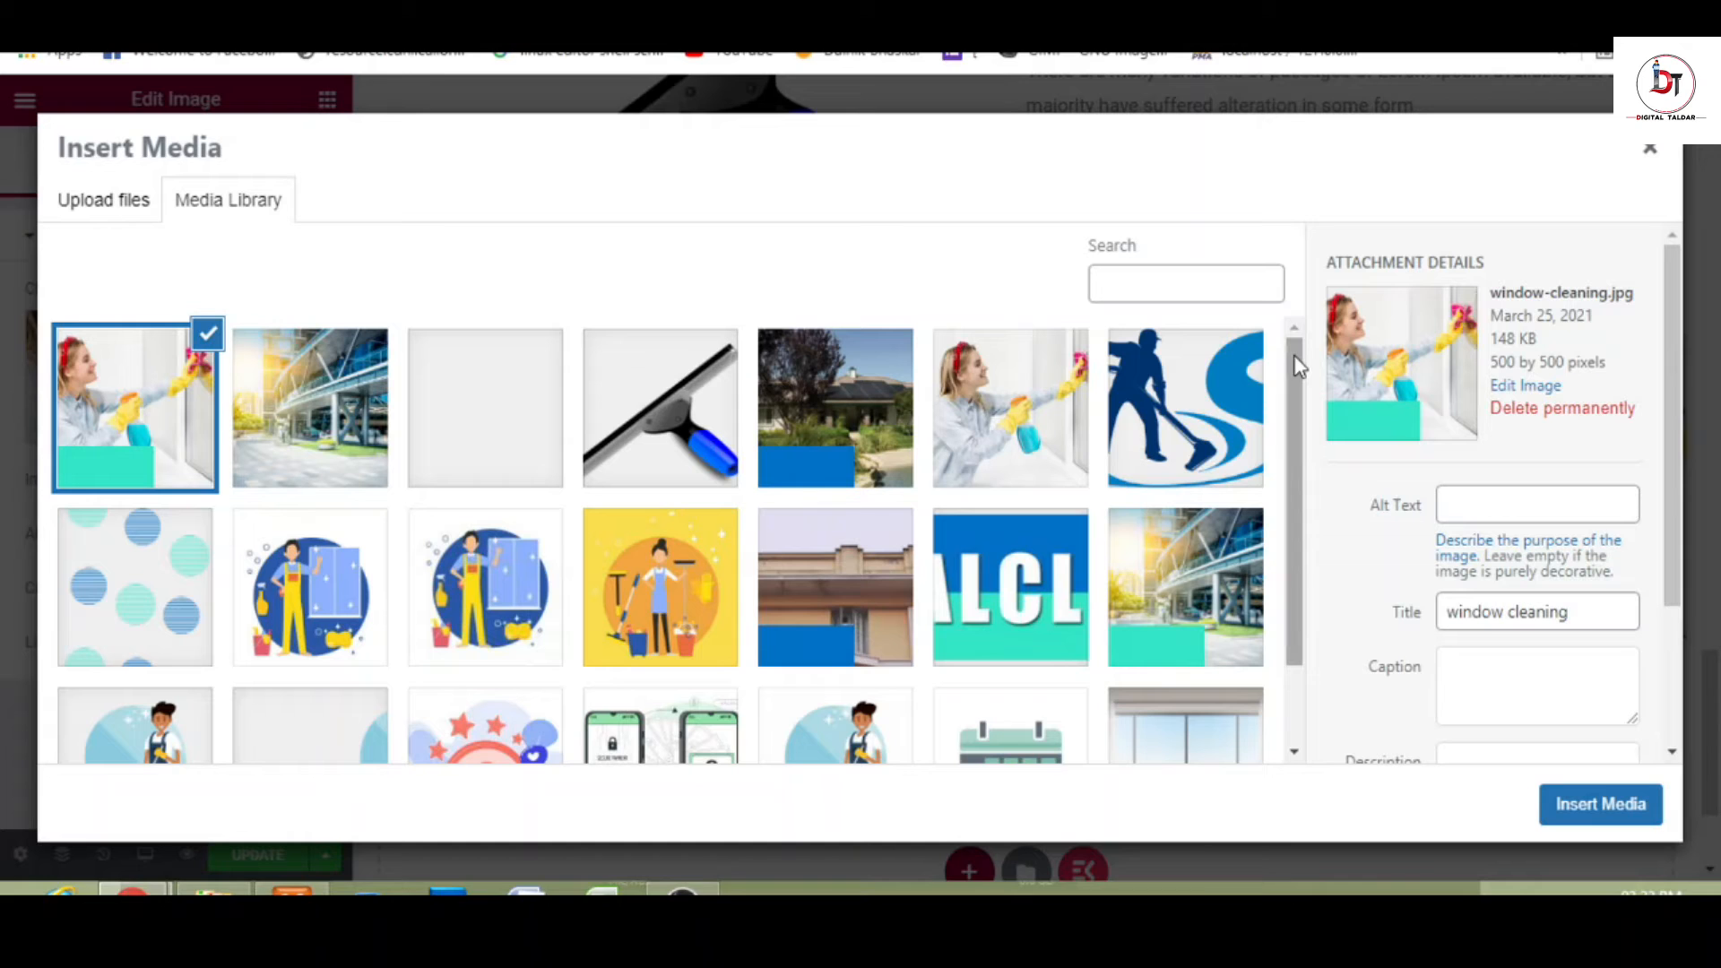
pyautogui.click(843, 616)
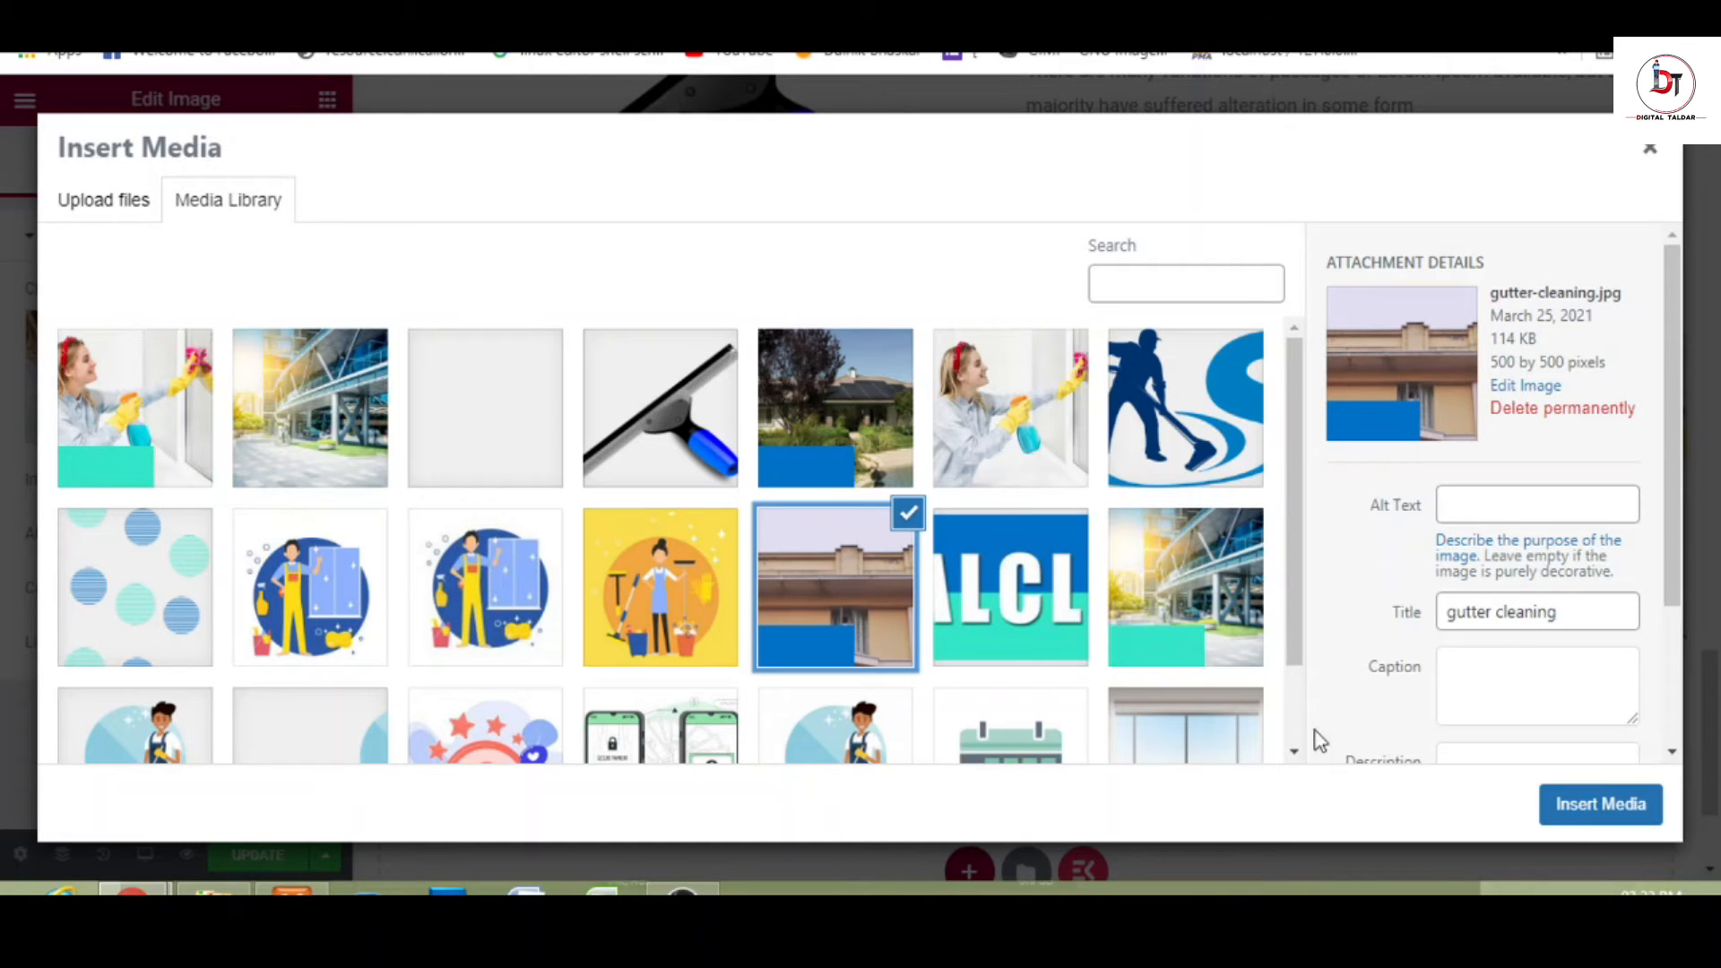
pyautogui.click(1564, 814)
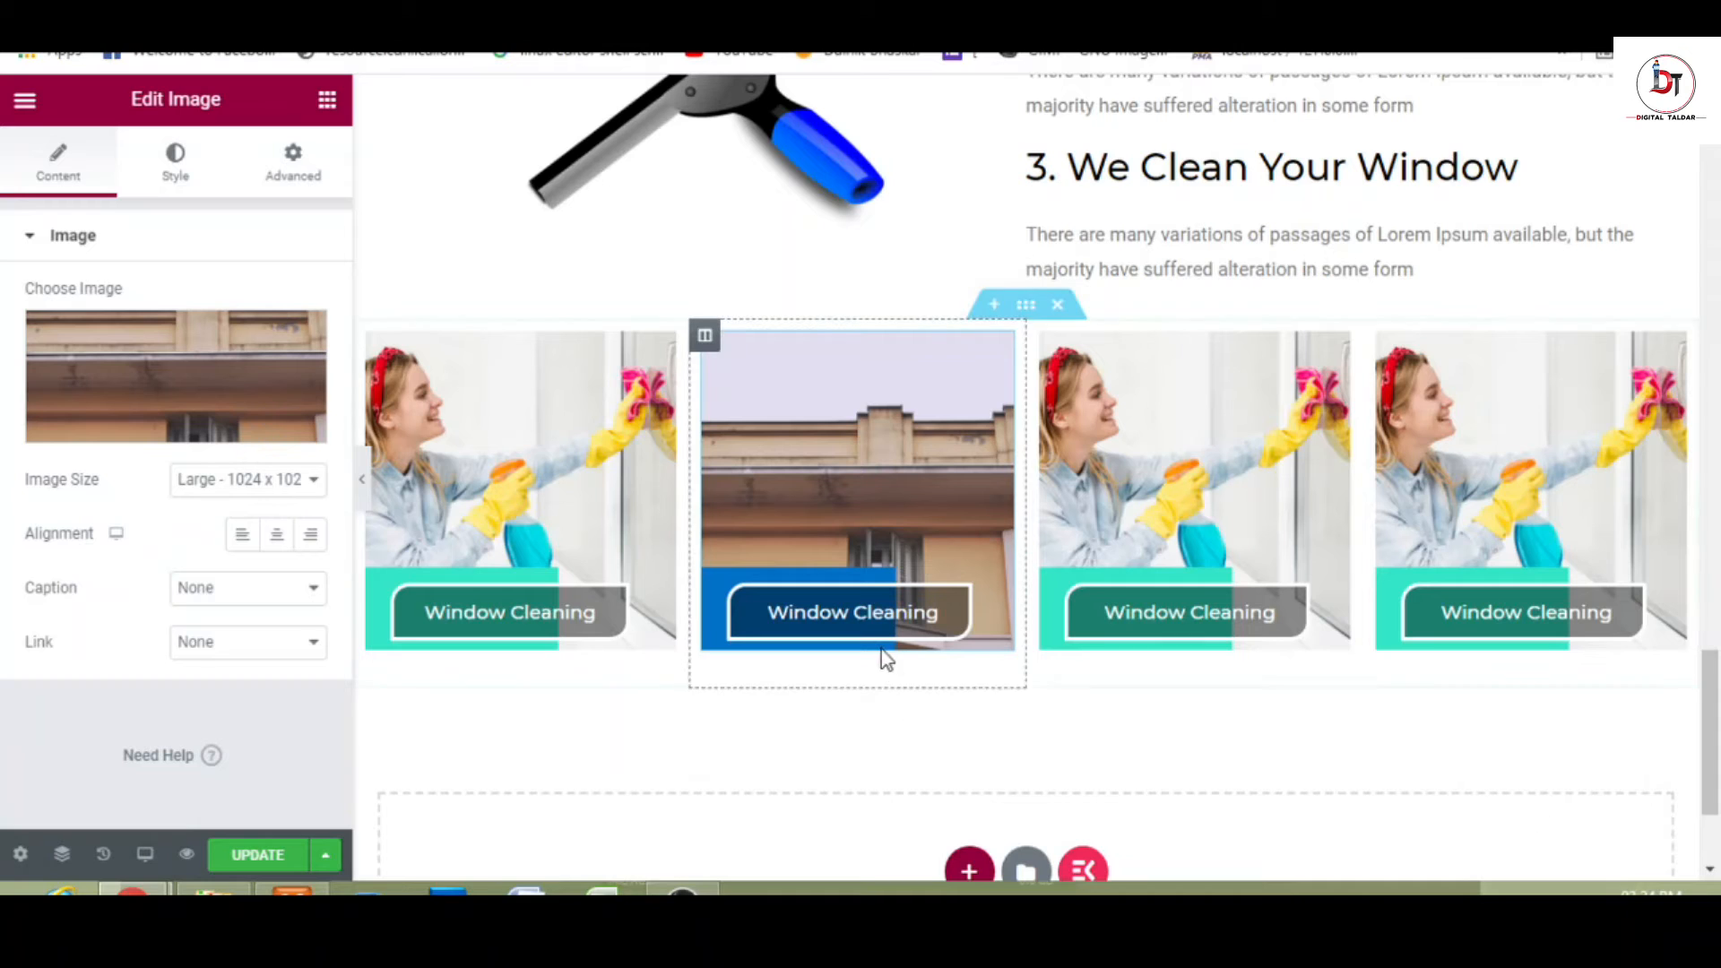
# - Open the second column's Window Cleaning button for editing and select the word Window in its text
pyautogui.click(858, 617)
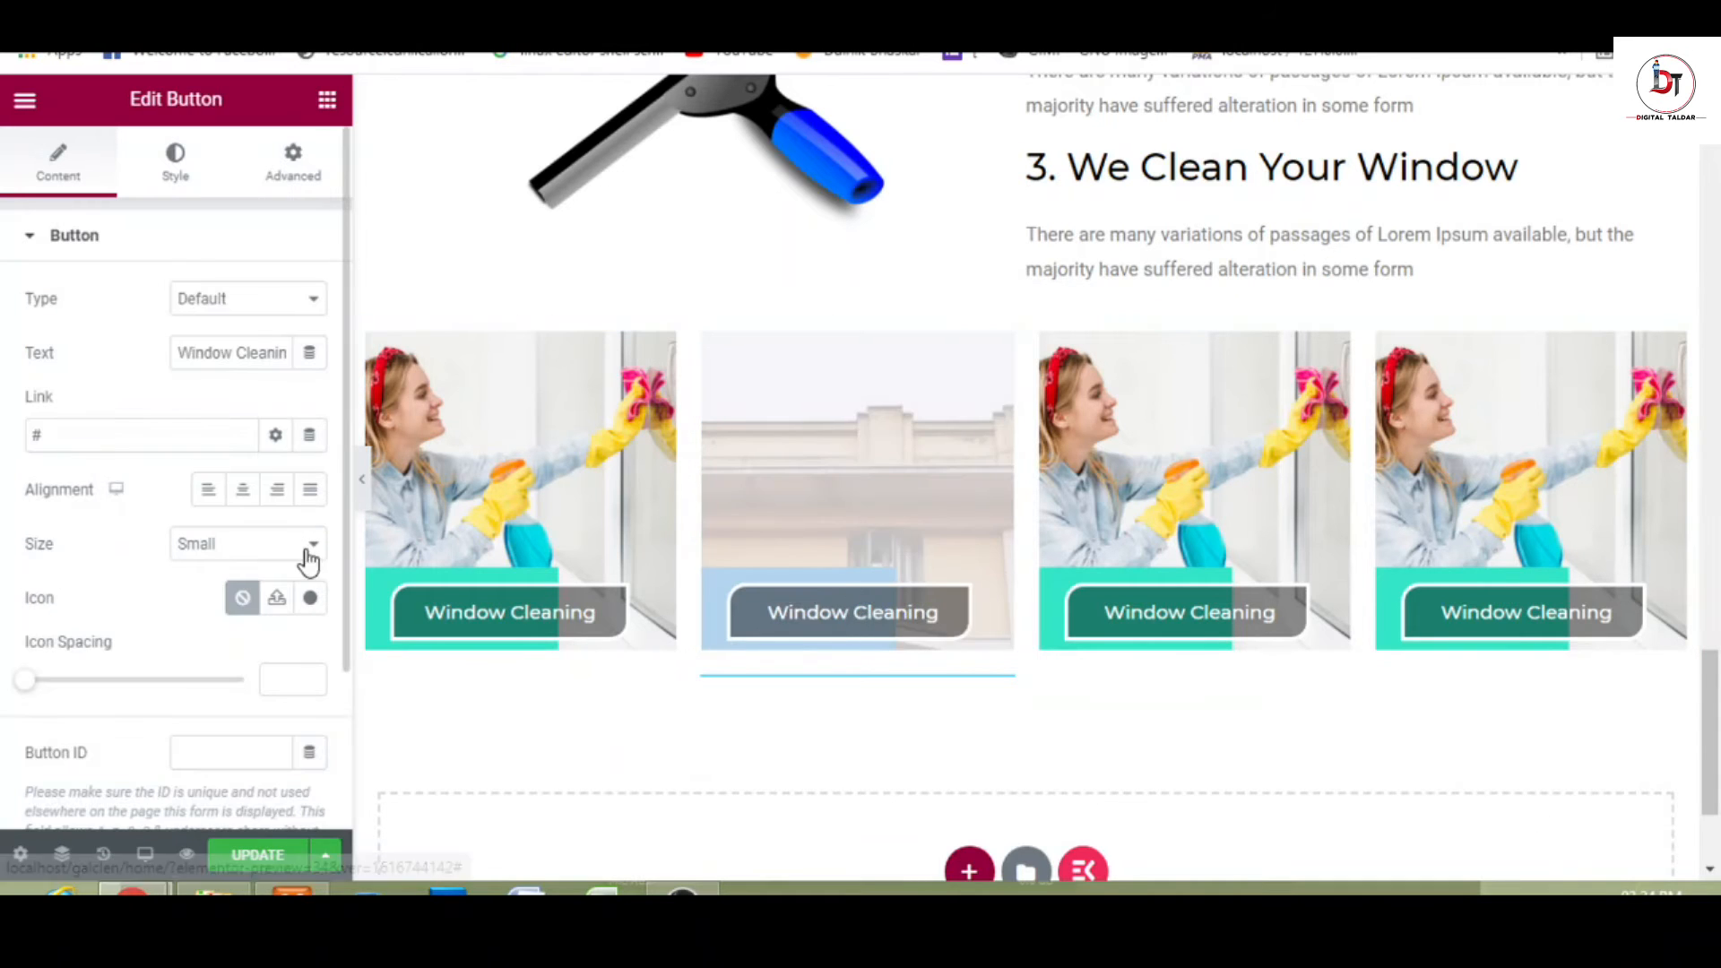
pyautogui.doubleClick(208, 353)
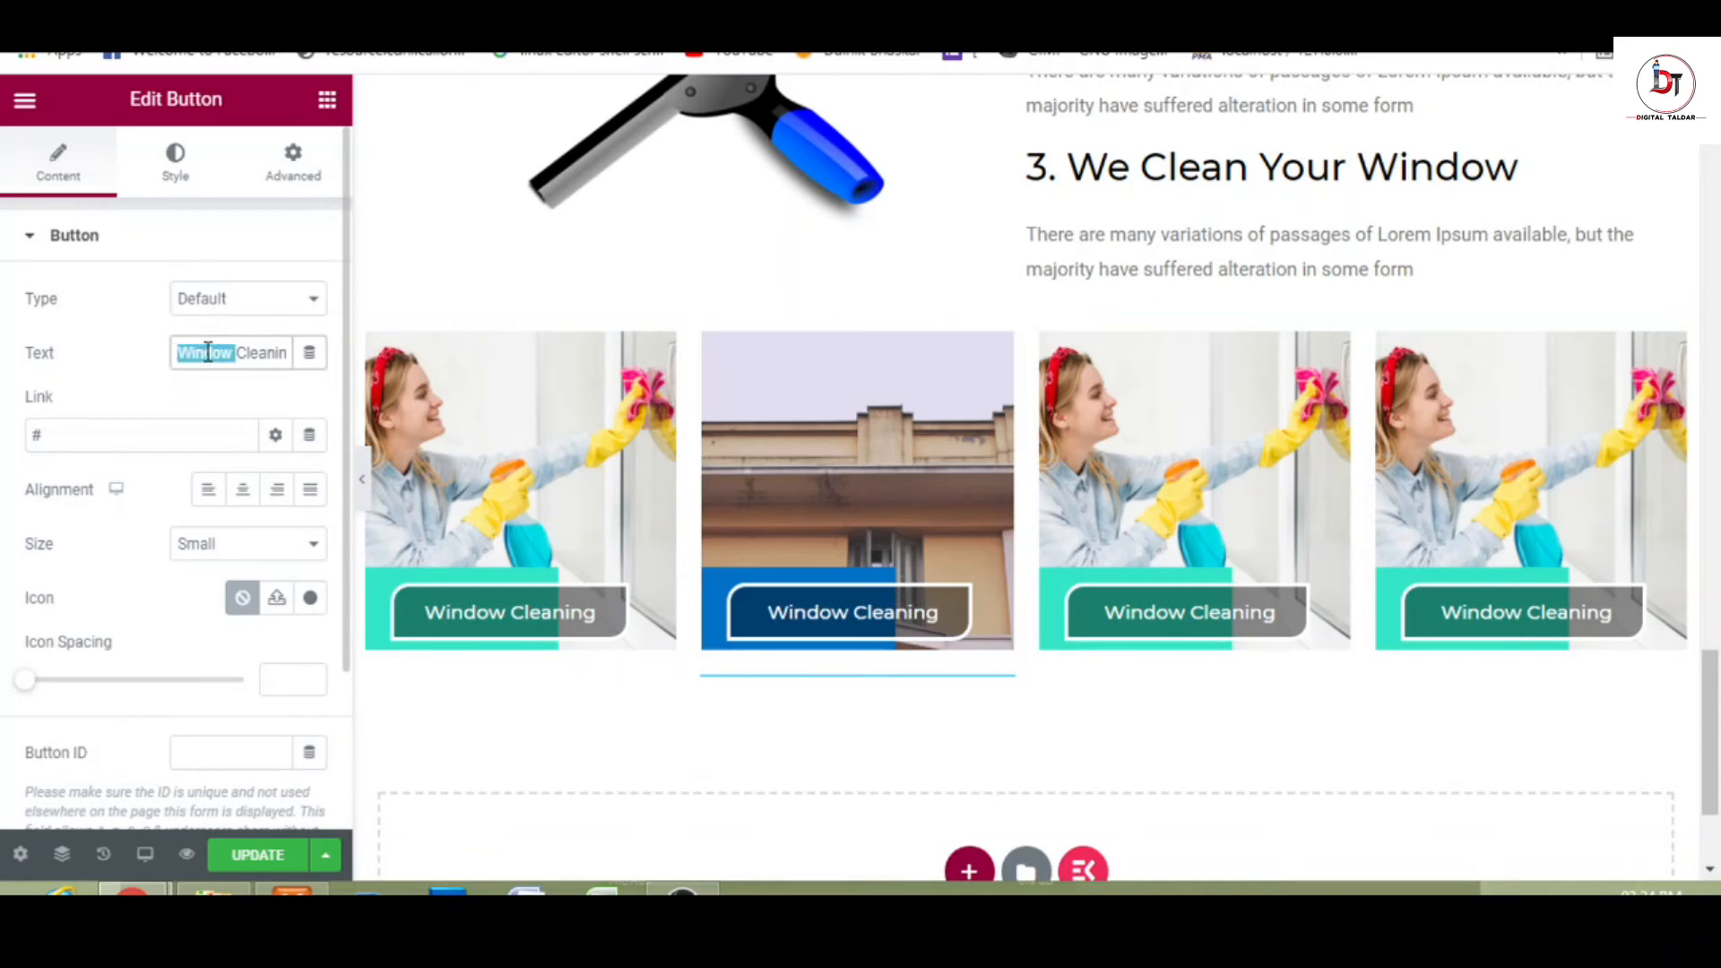
pyautogui.hotkey('ctrl', 'f')
pyautogui.write('u')
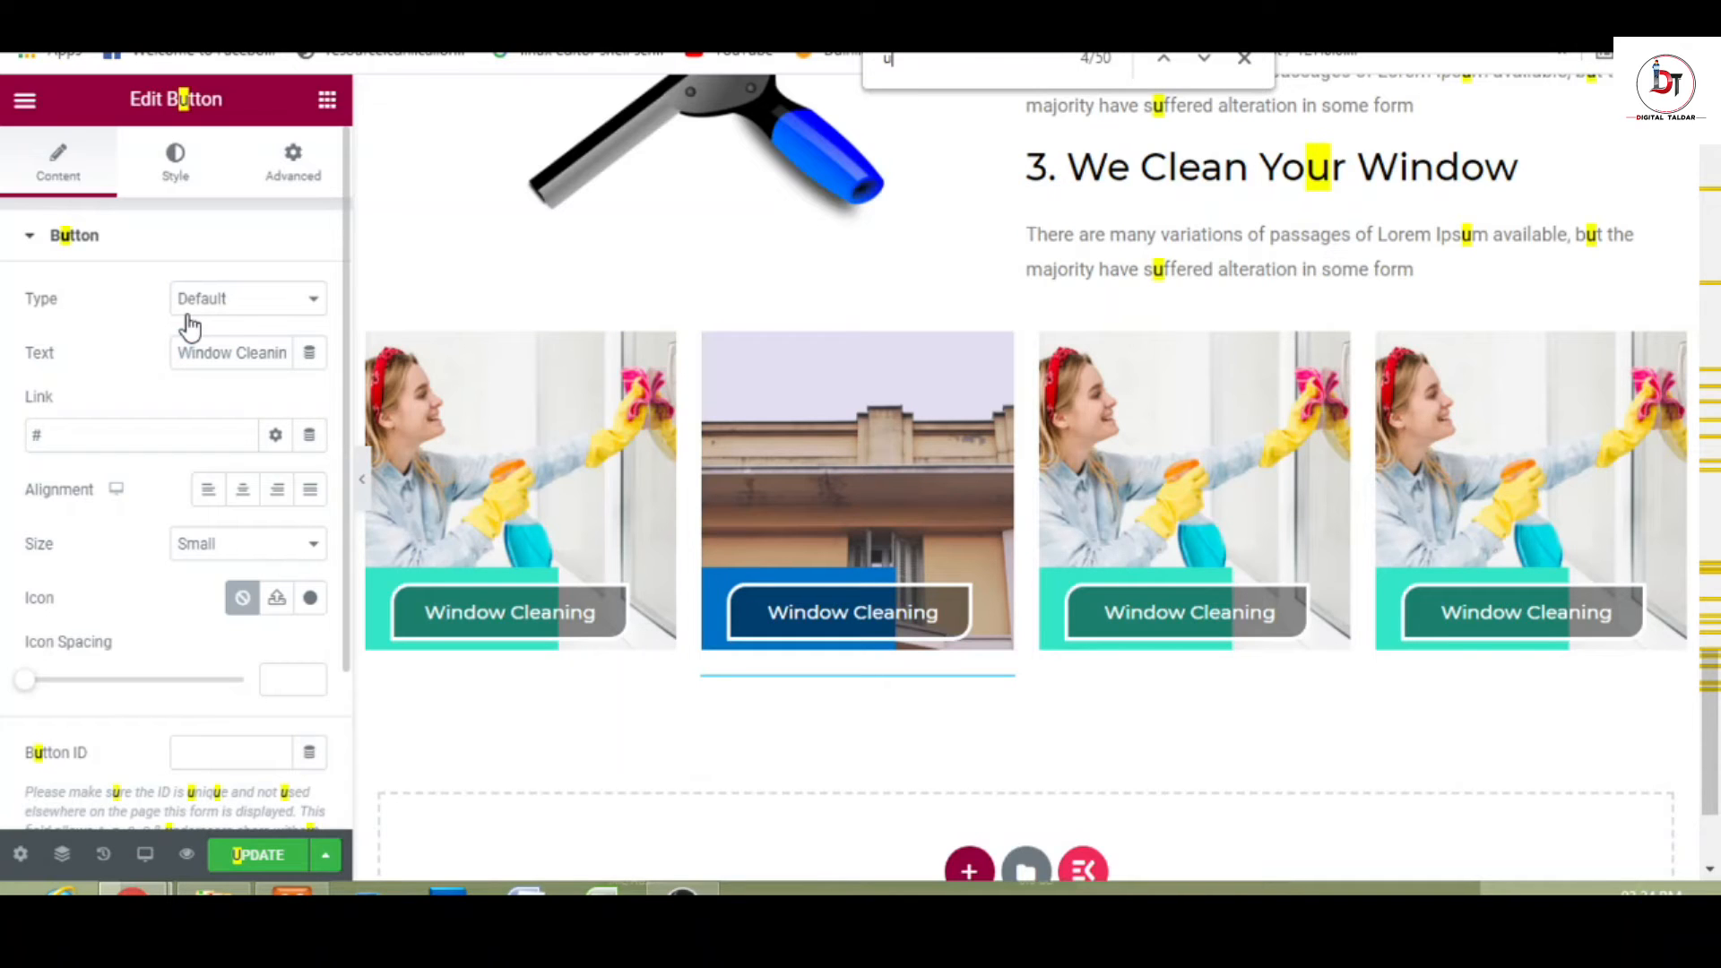
pyautogui.doubleClick(204, 352)
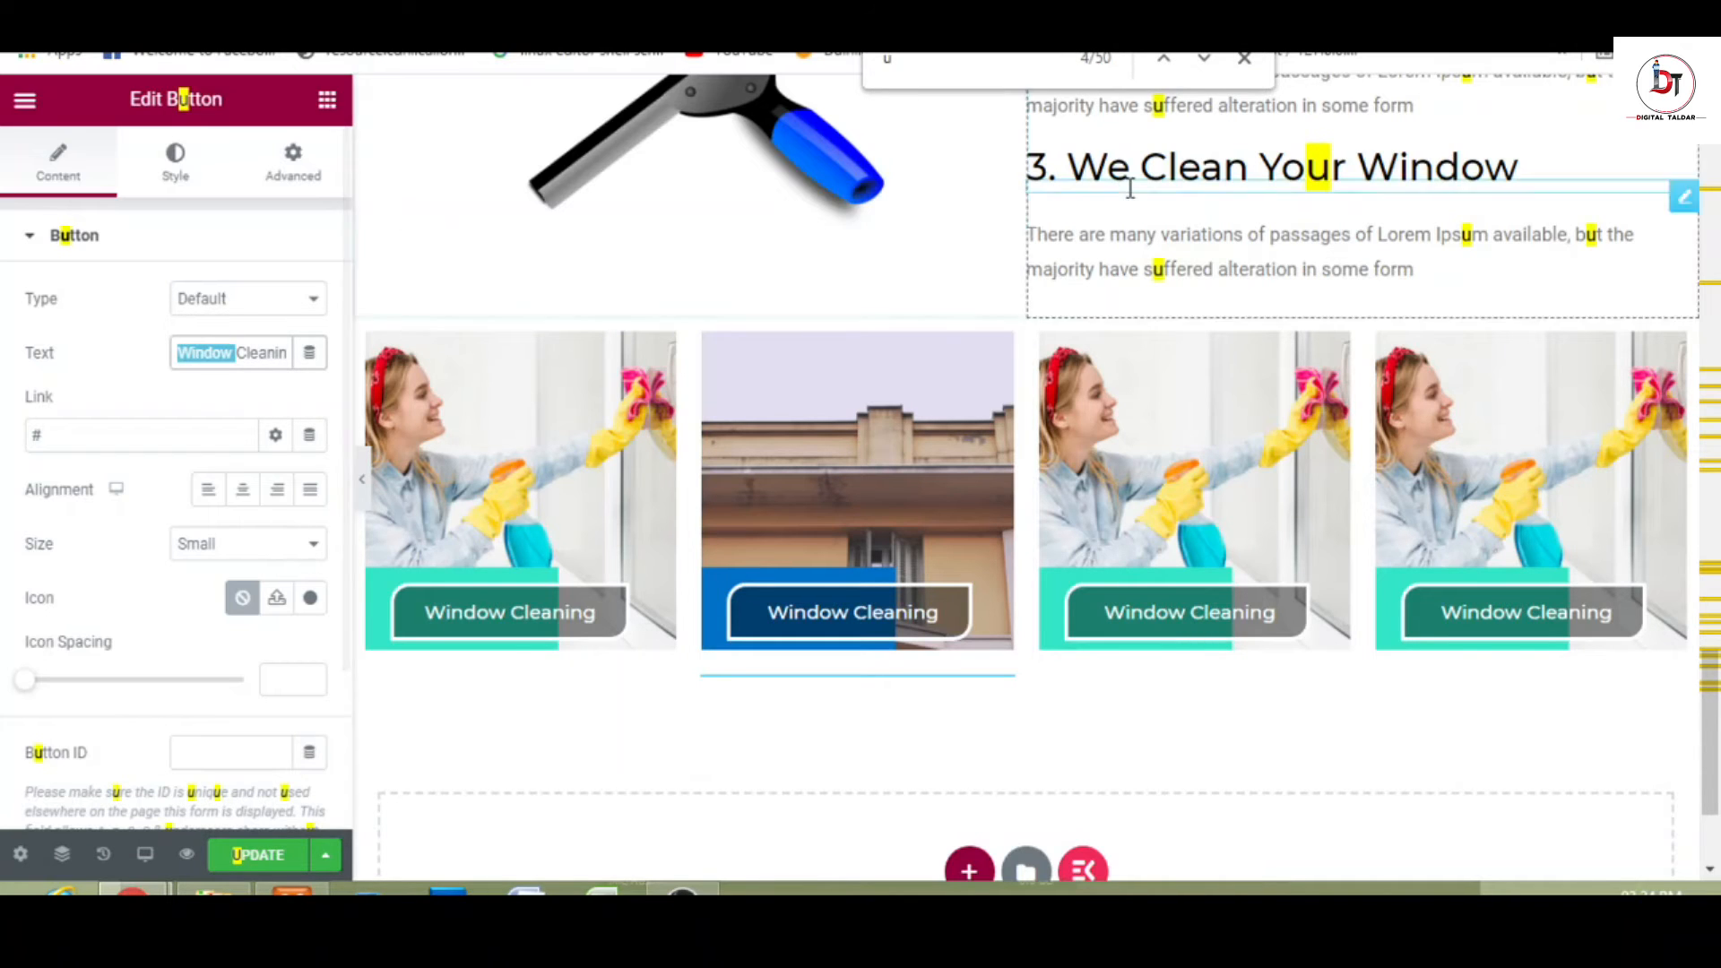
pyautogui.click(1244, 63)
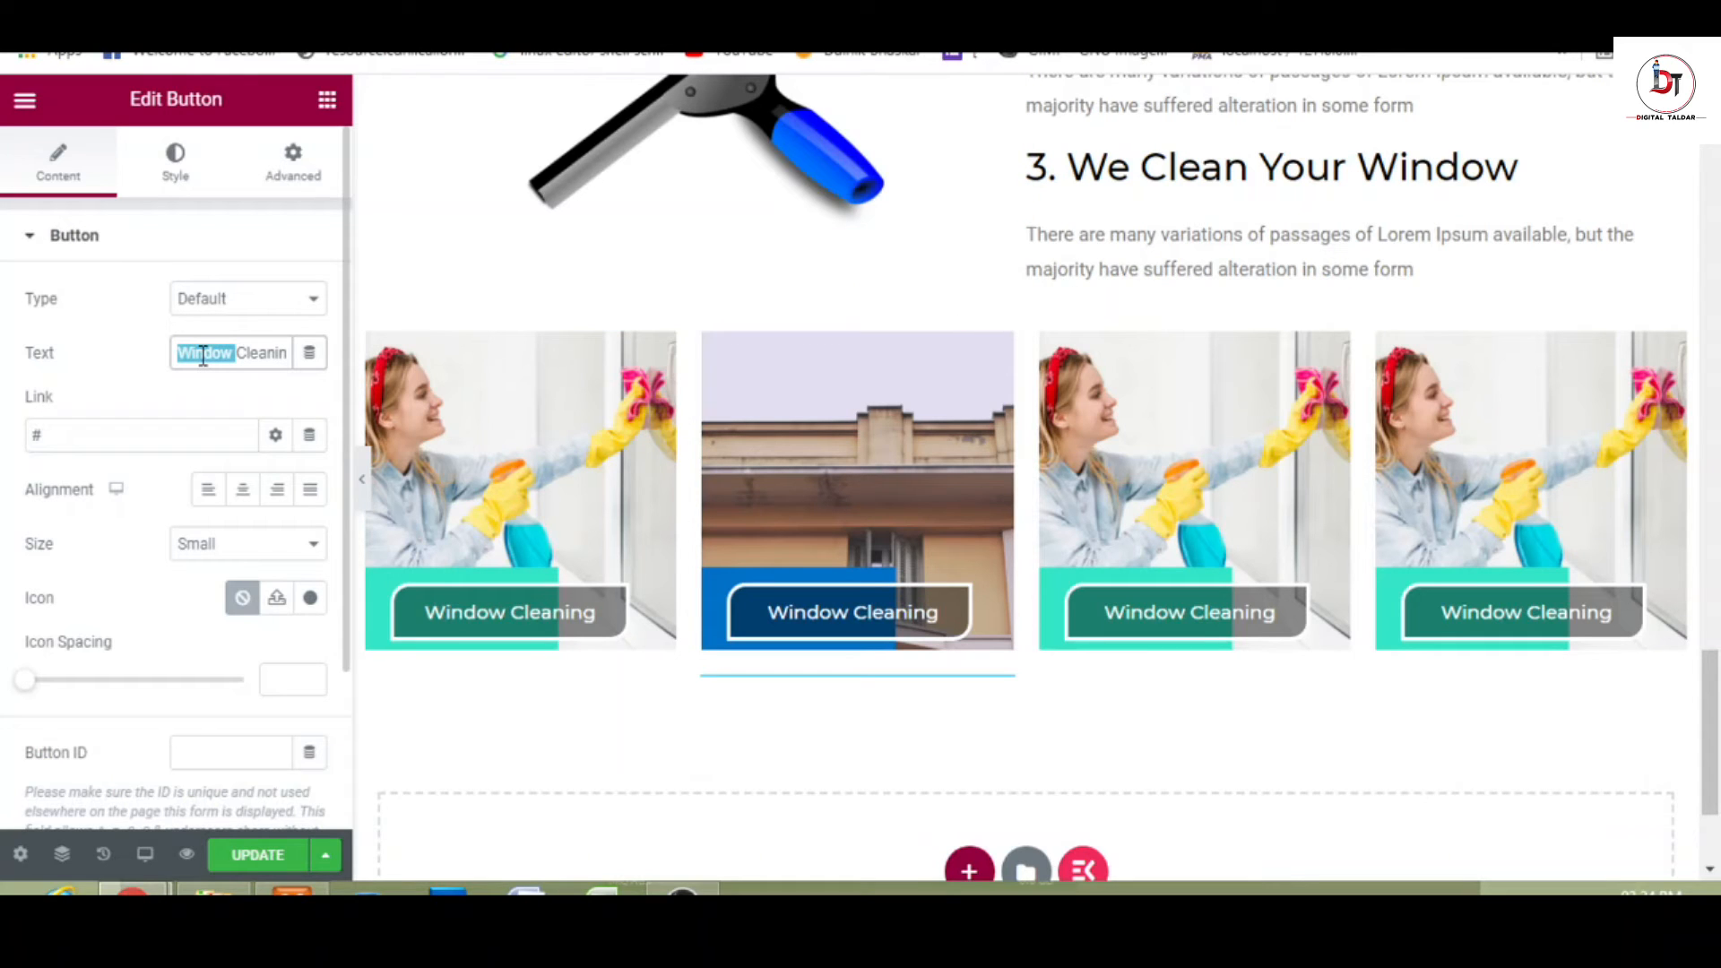
pyautogui.hotkey('ctrl', 'f')
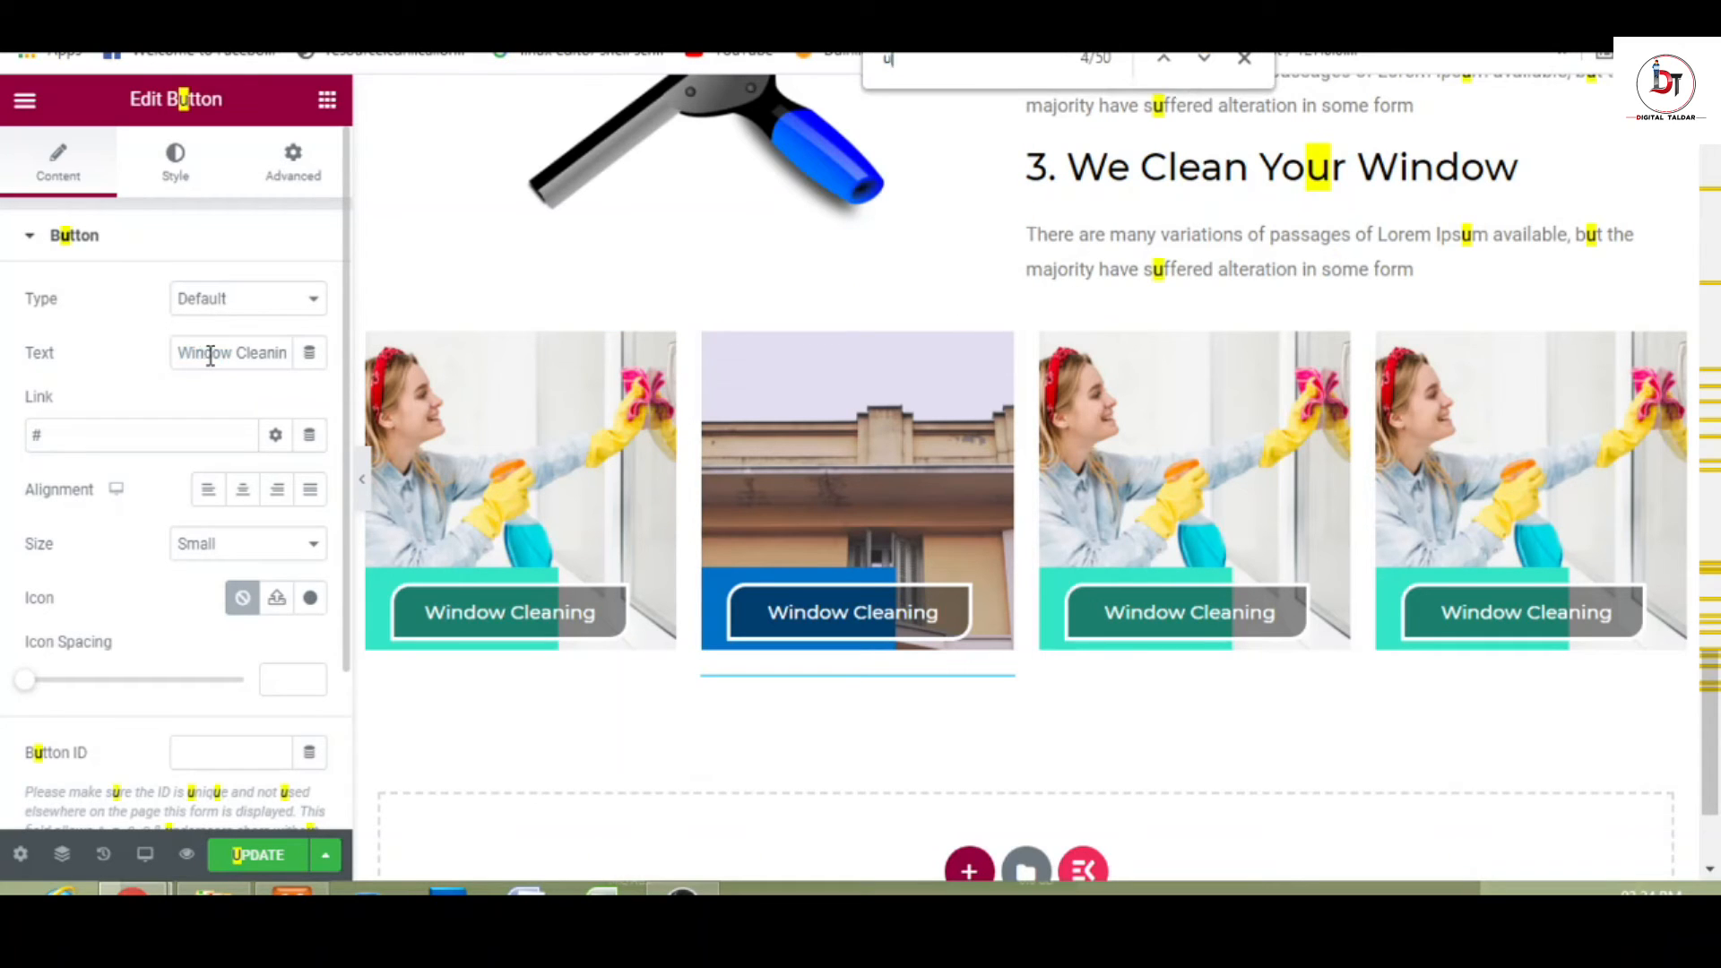
pyautogui.moveTo(233, 353); pyautogui.dragTo(173, 358)
pyautogui.click(1244, 59)
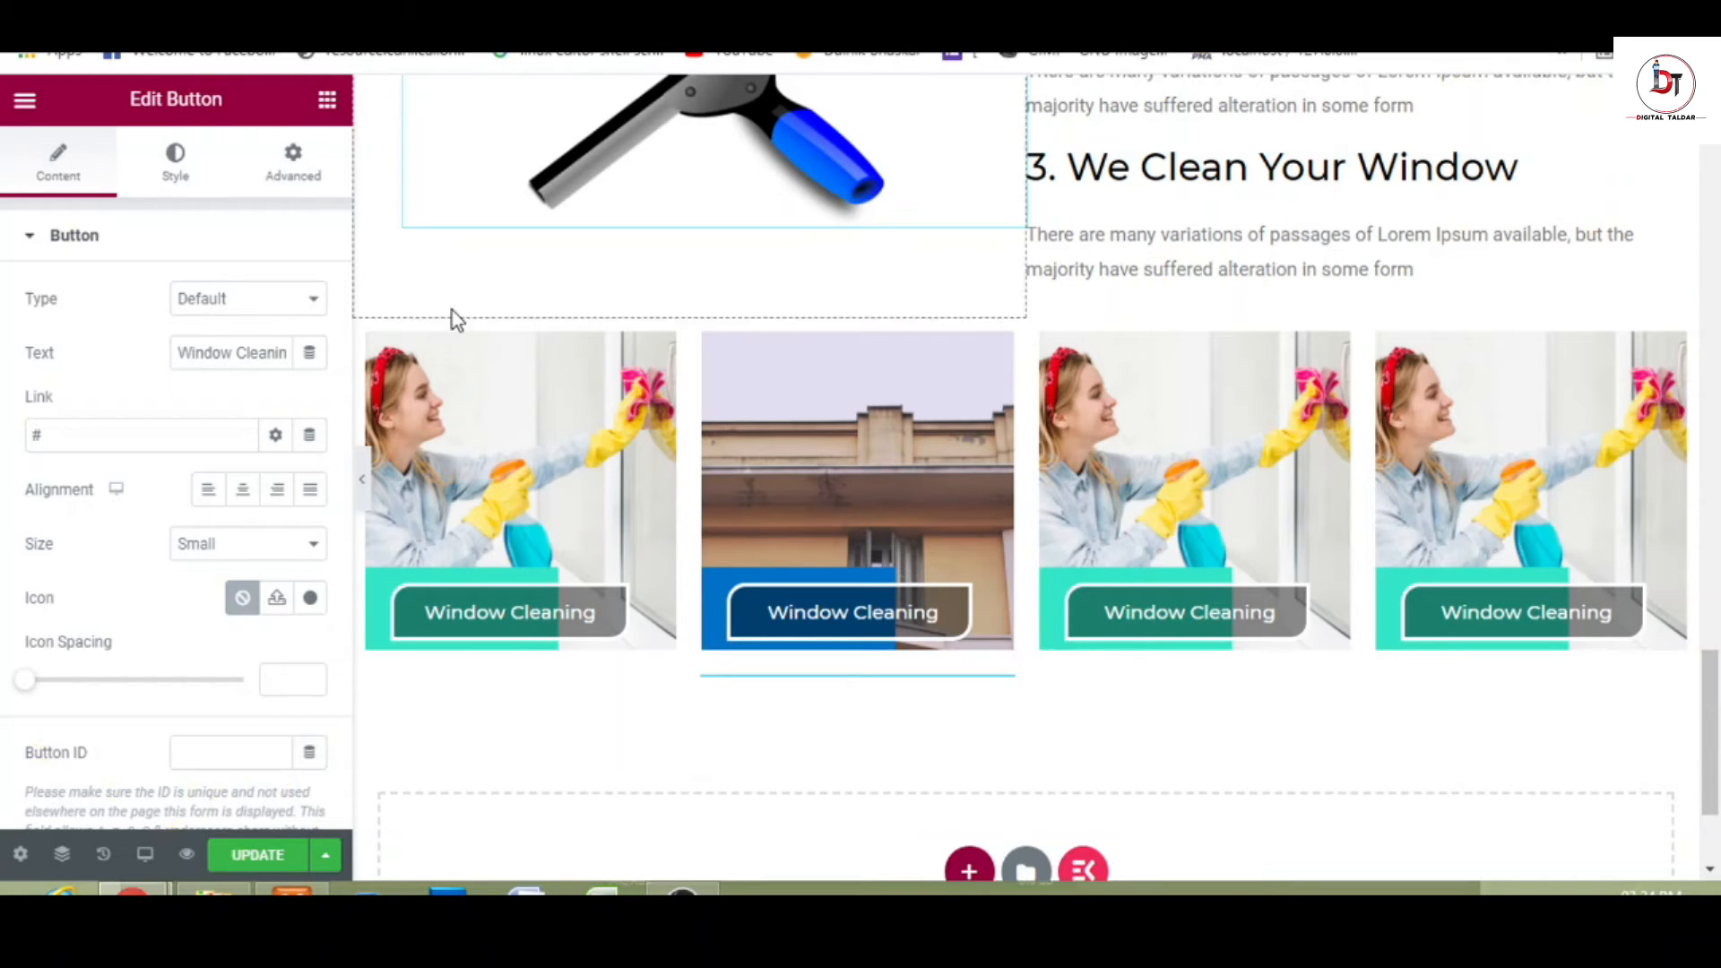
# - Change the second column's button text to Gutter Cleaning
pyautogui.click(182, 359)
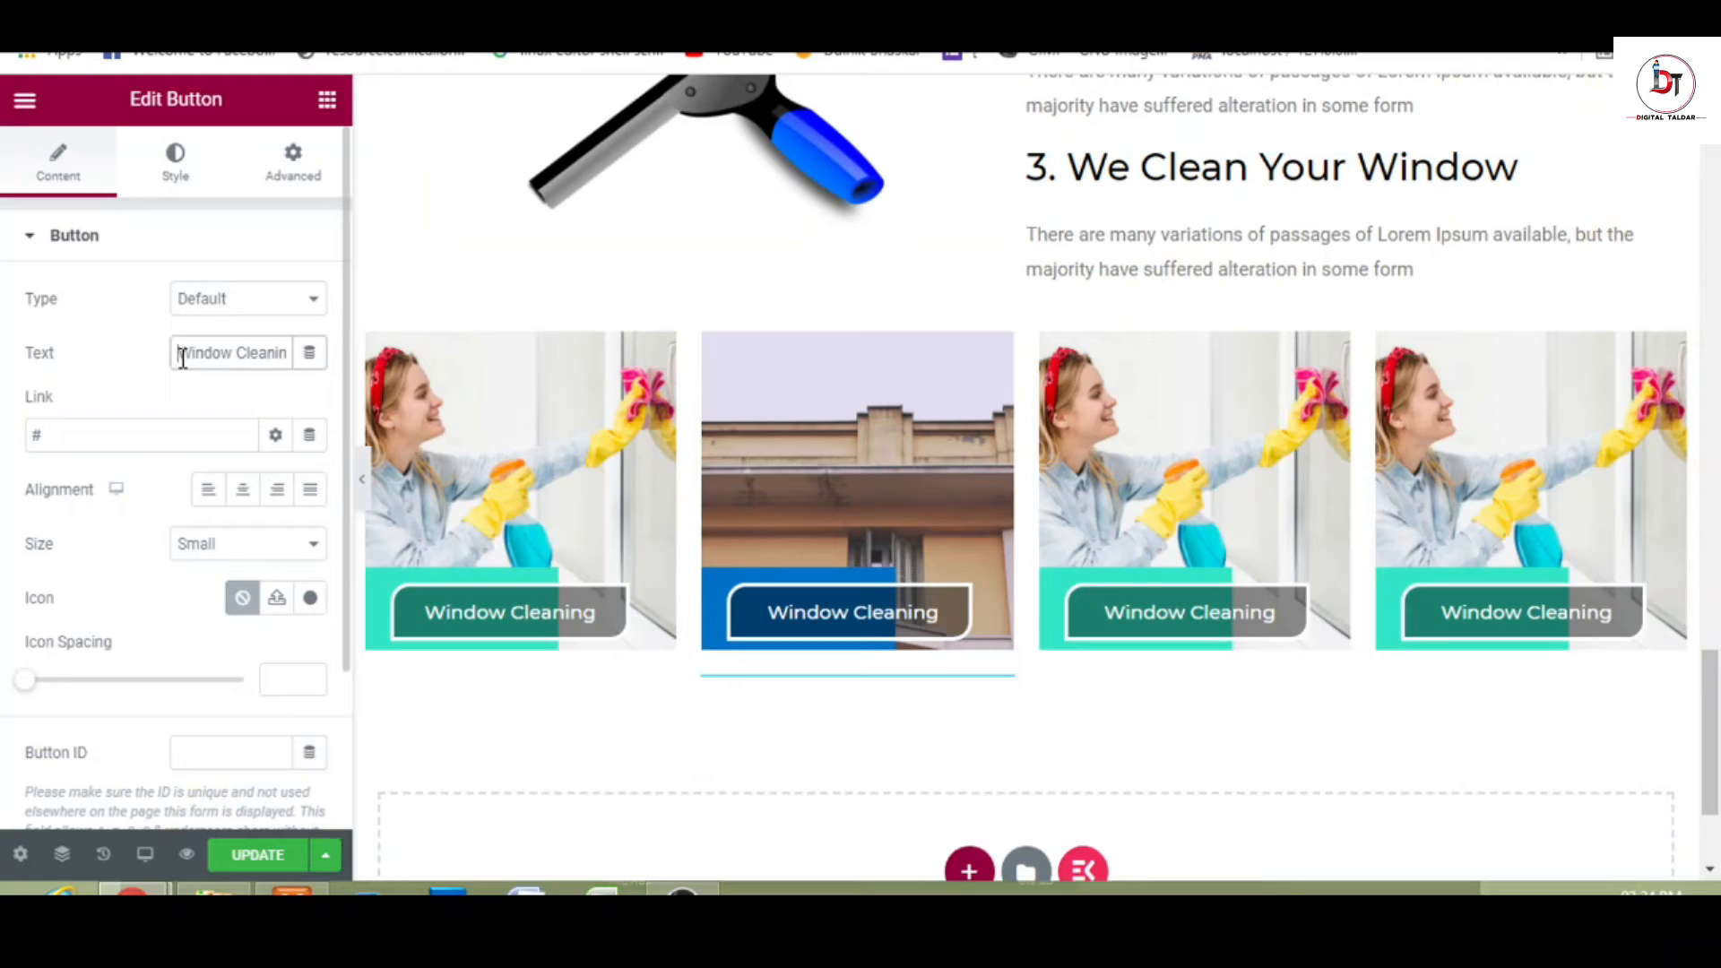
pyautogui.doubleClick(182, 358)
pyautogui.press('BackSpace')
pyautogui.write('Gutter')
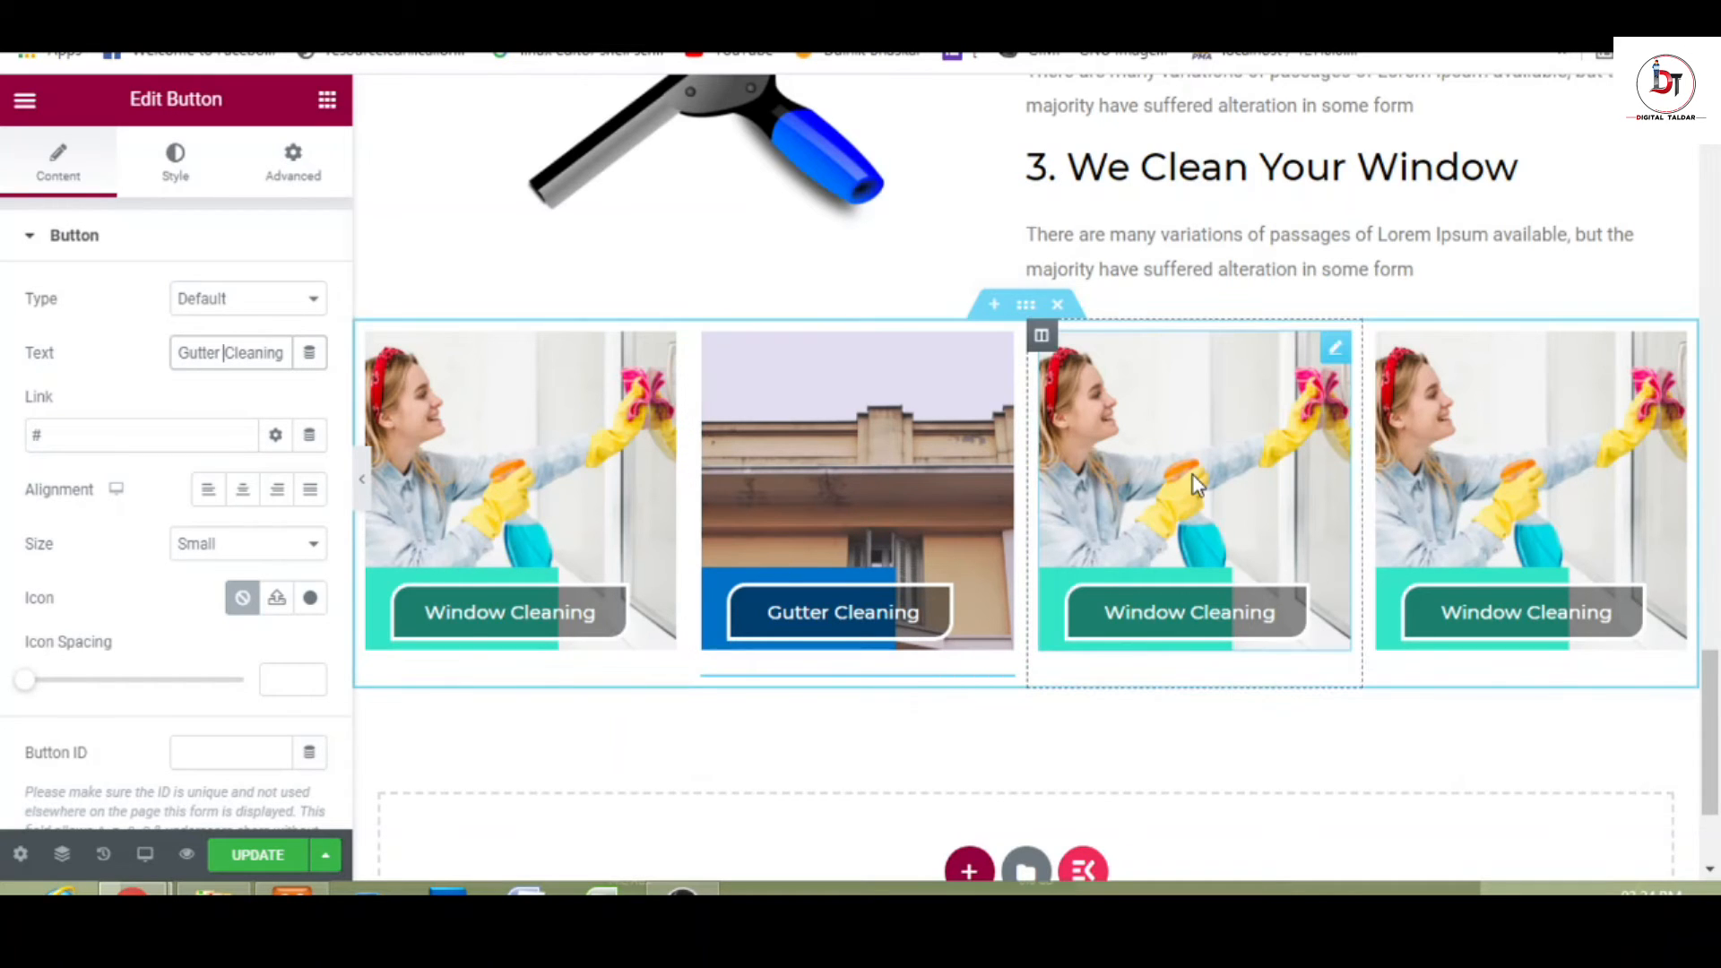
# - Replace the third column's image with conservatory-cleaning.jpg from the media library
pyautogui.click(1246, 430)
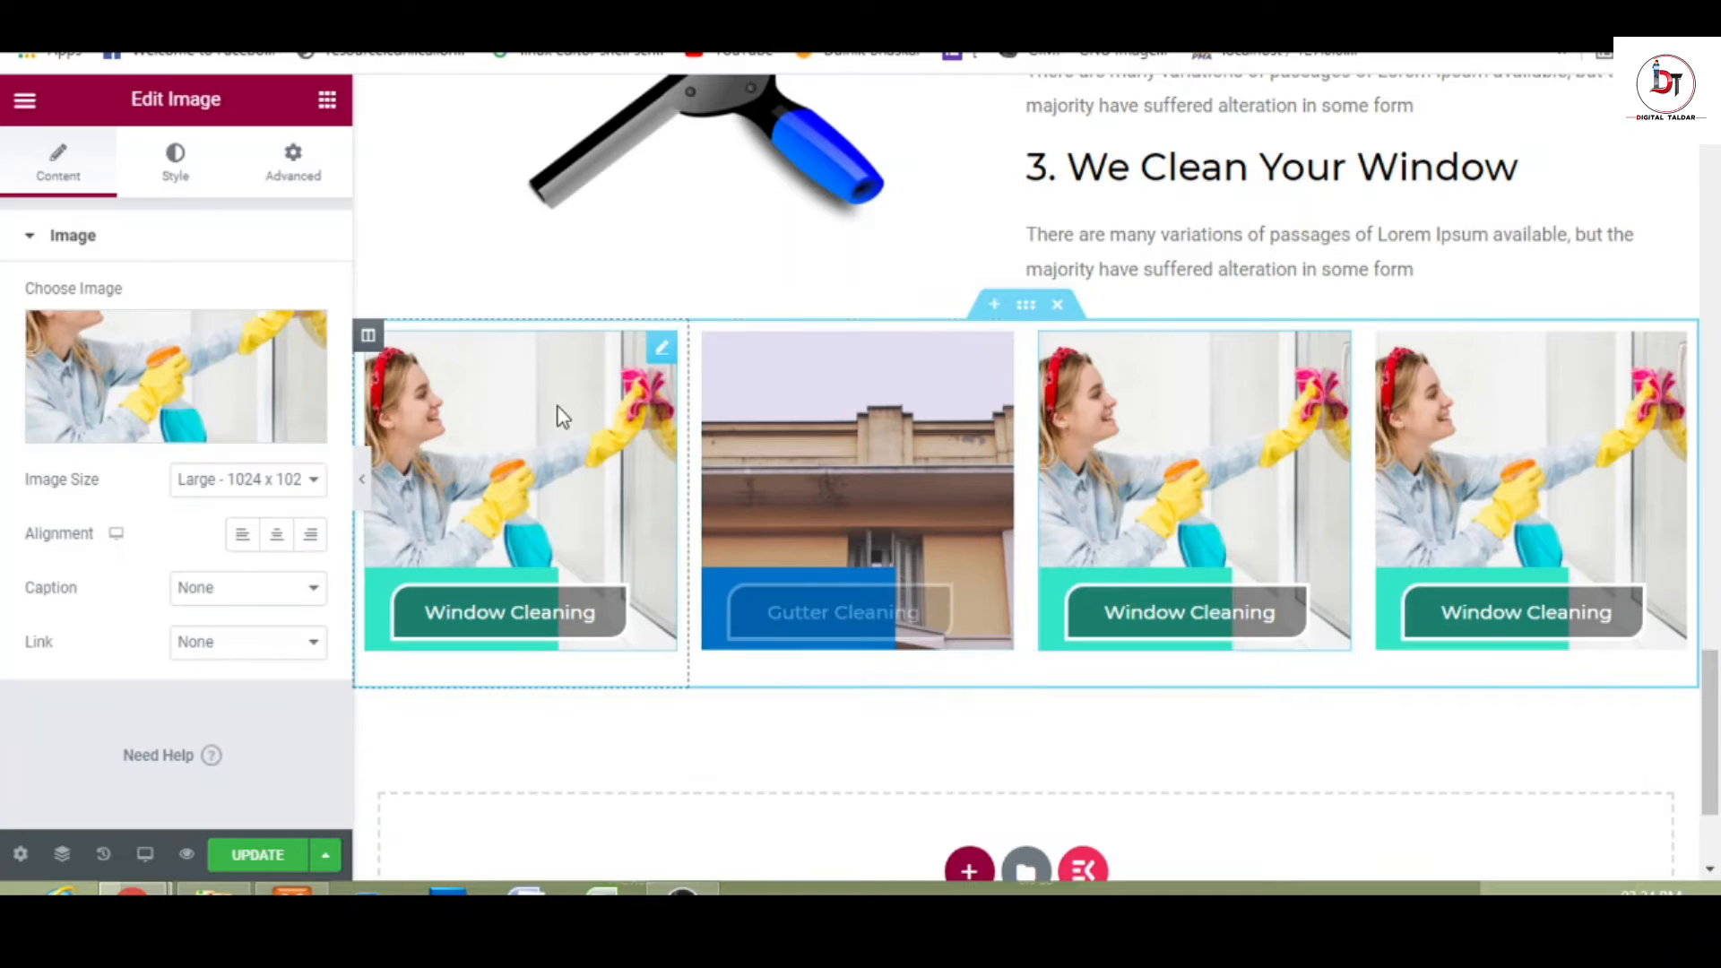
pyautogui.click(170, 399)
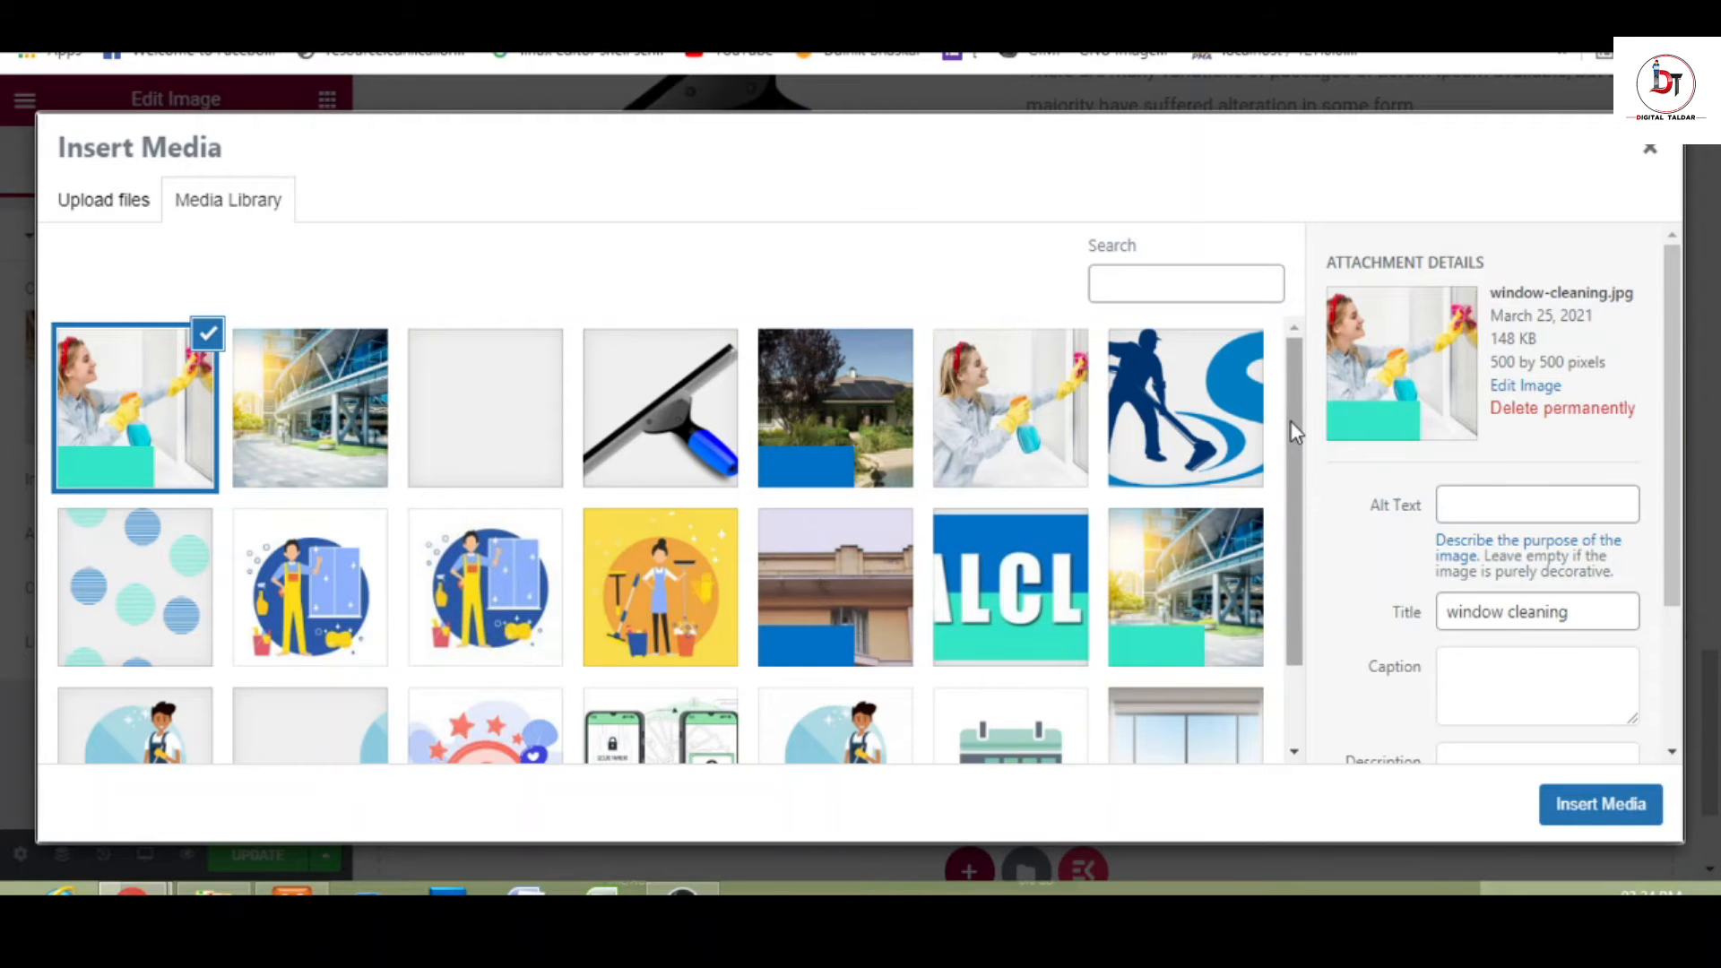
pyautogui.scroll(-1, 1289, 421)
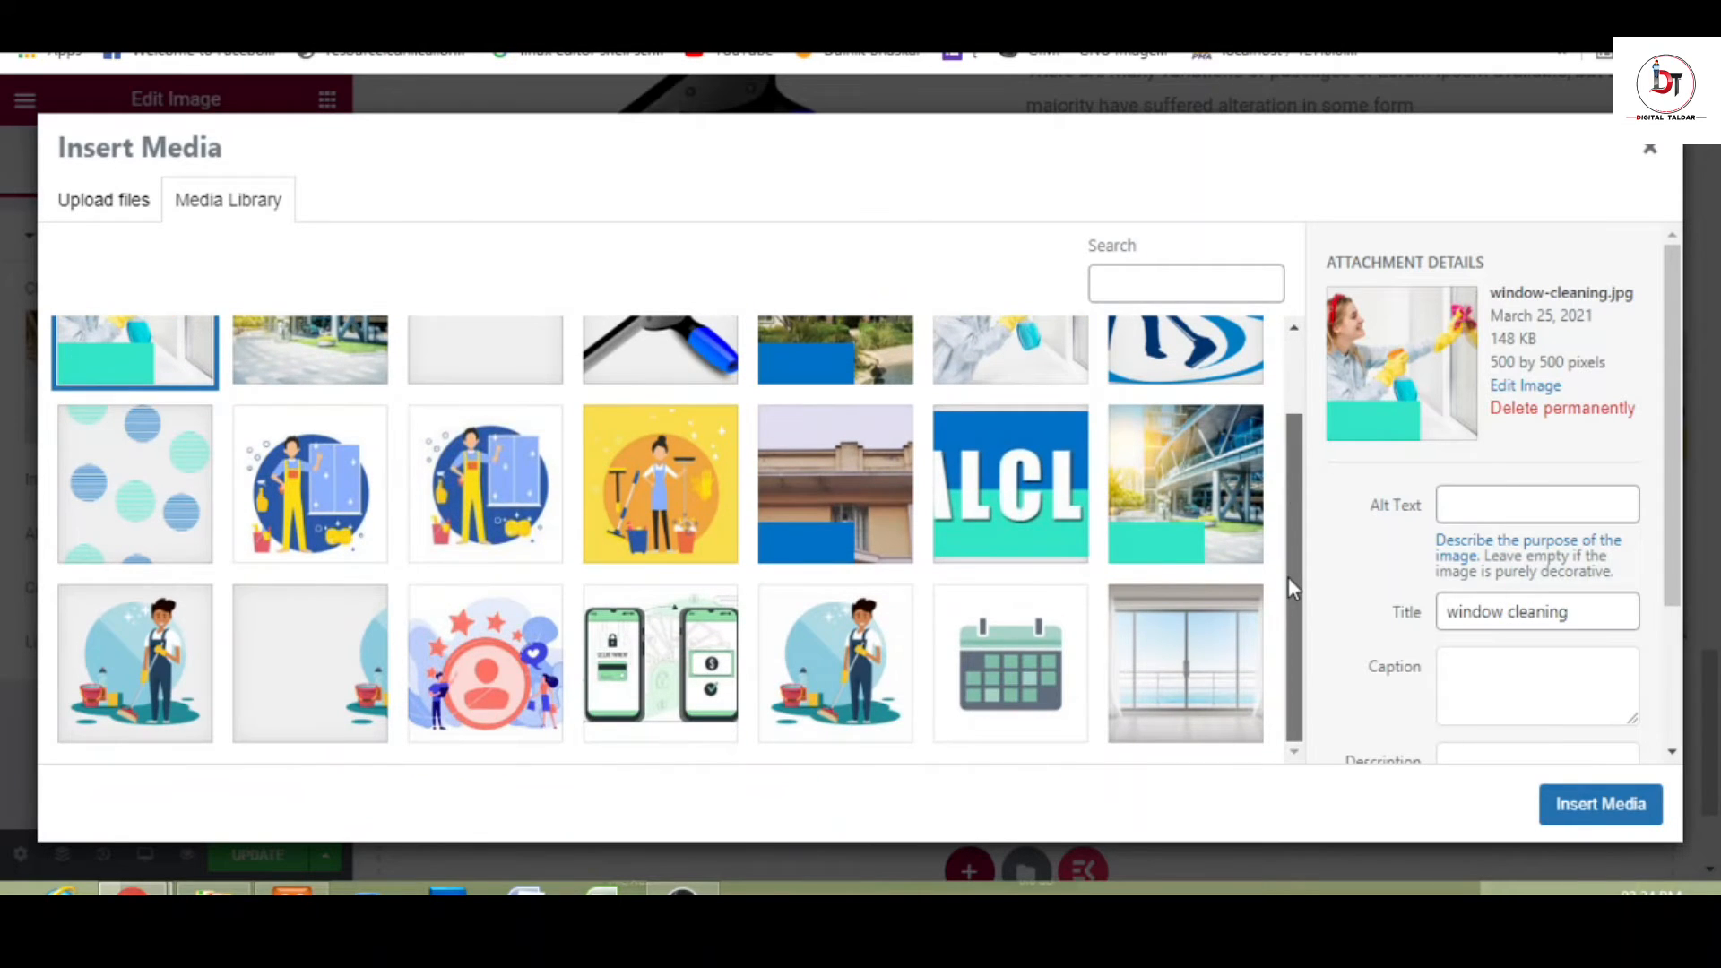
pyautogui.moveTo(1288, 579); pyautogui.dragTo(1288, 443)
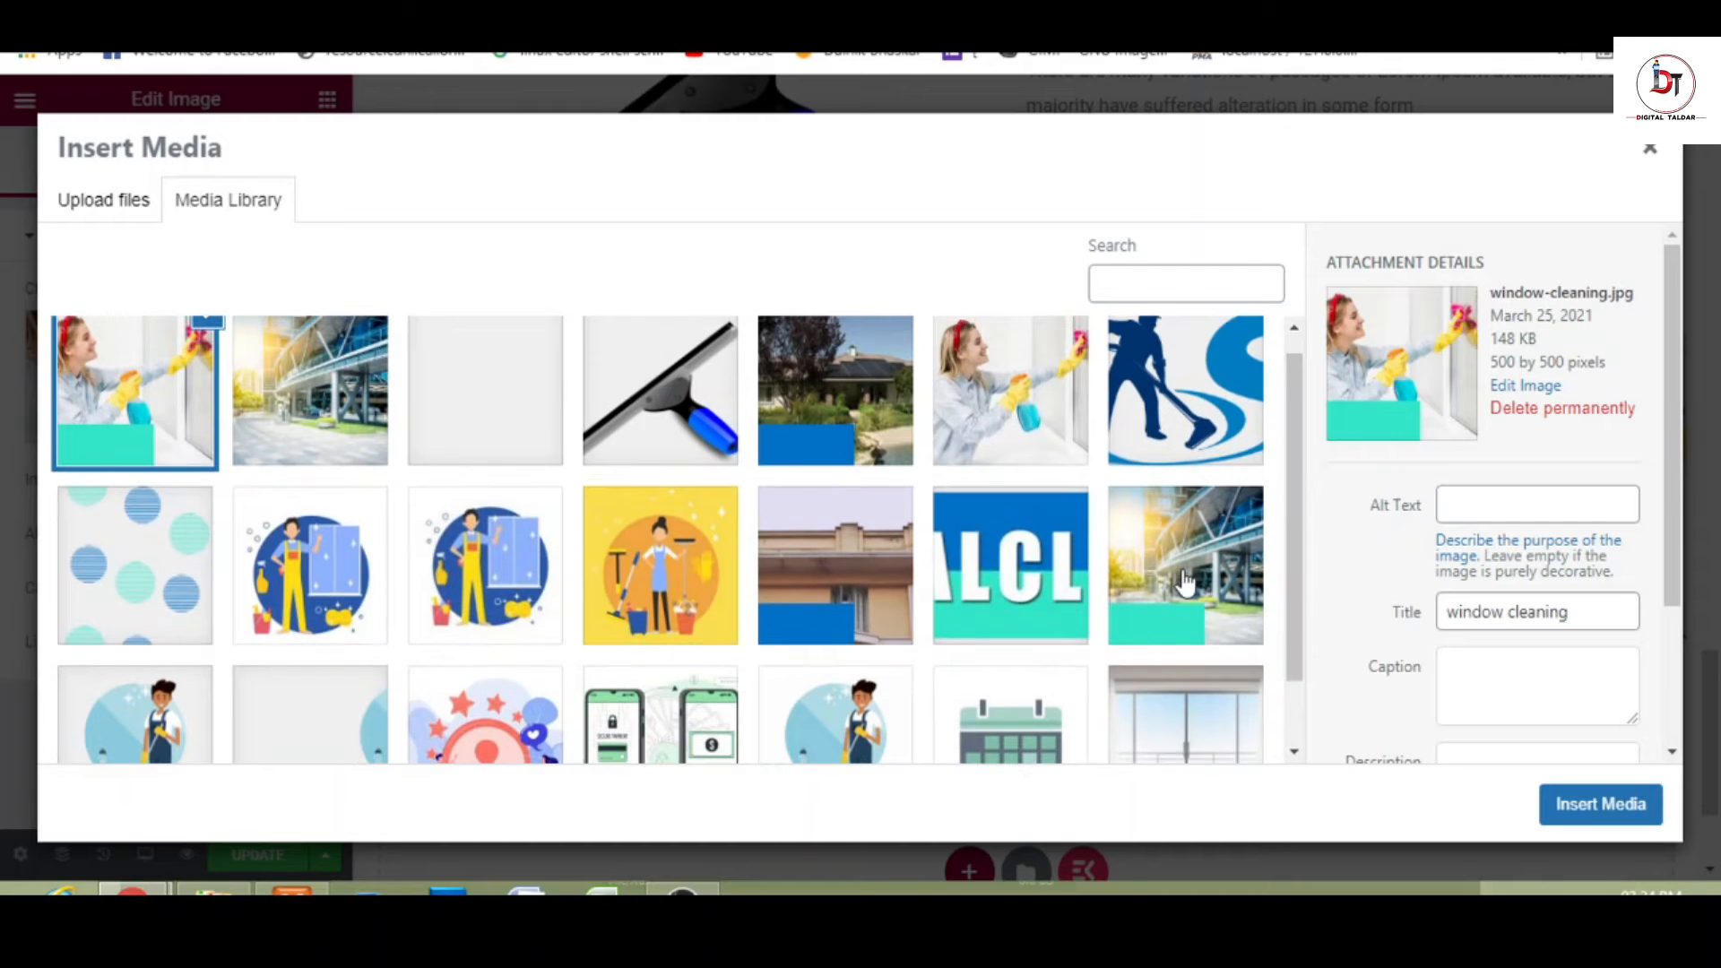
pyautogui.click(1185, 581)
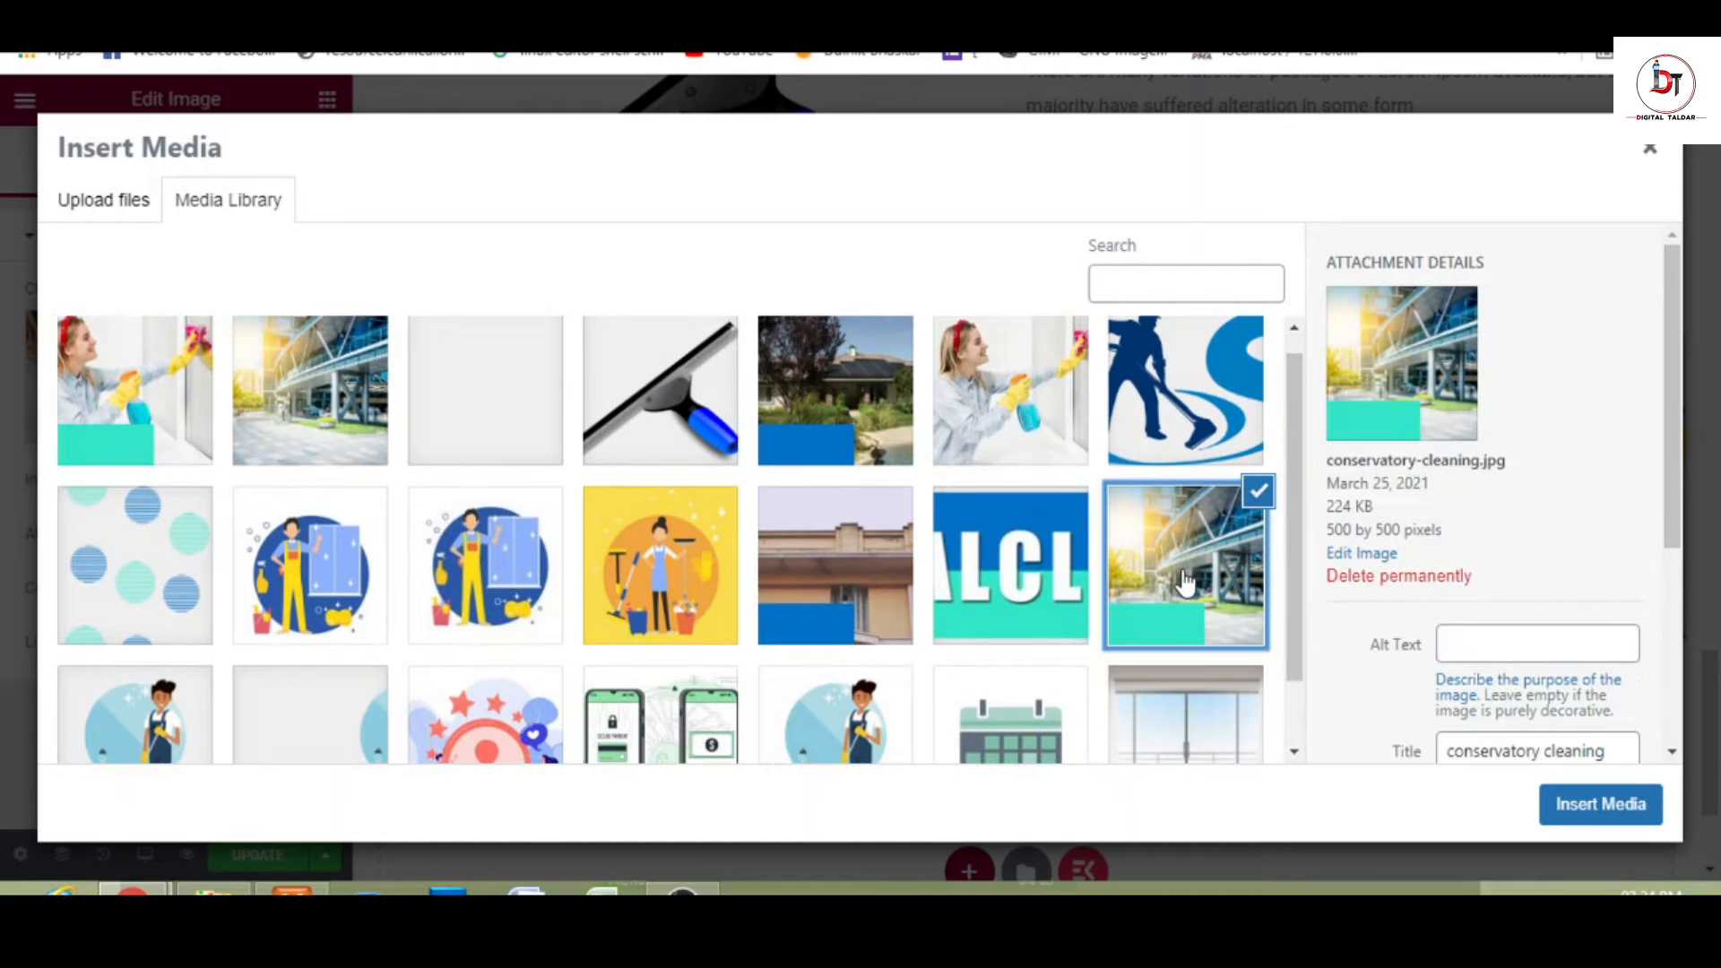
pyautogui.click(1580, 807)
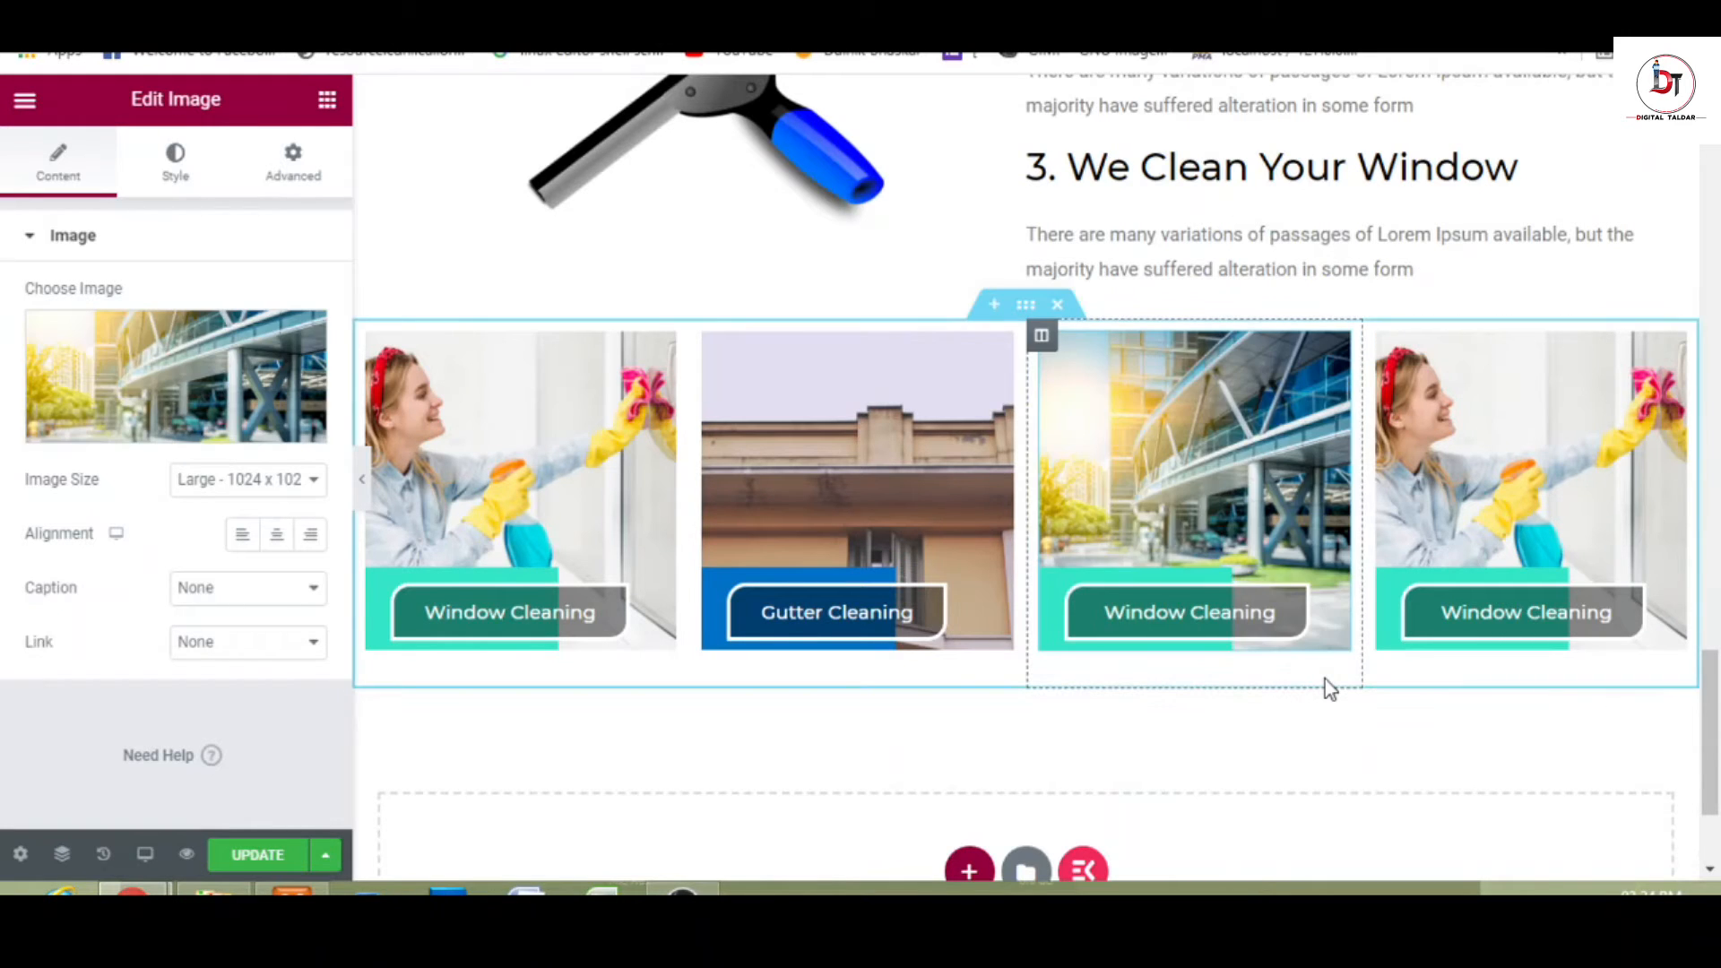
# - Change the third column's button text to Conventional Cleaning
pyautogui.click(1189, 618)
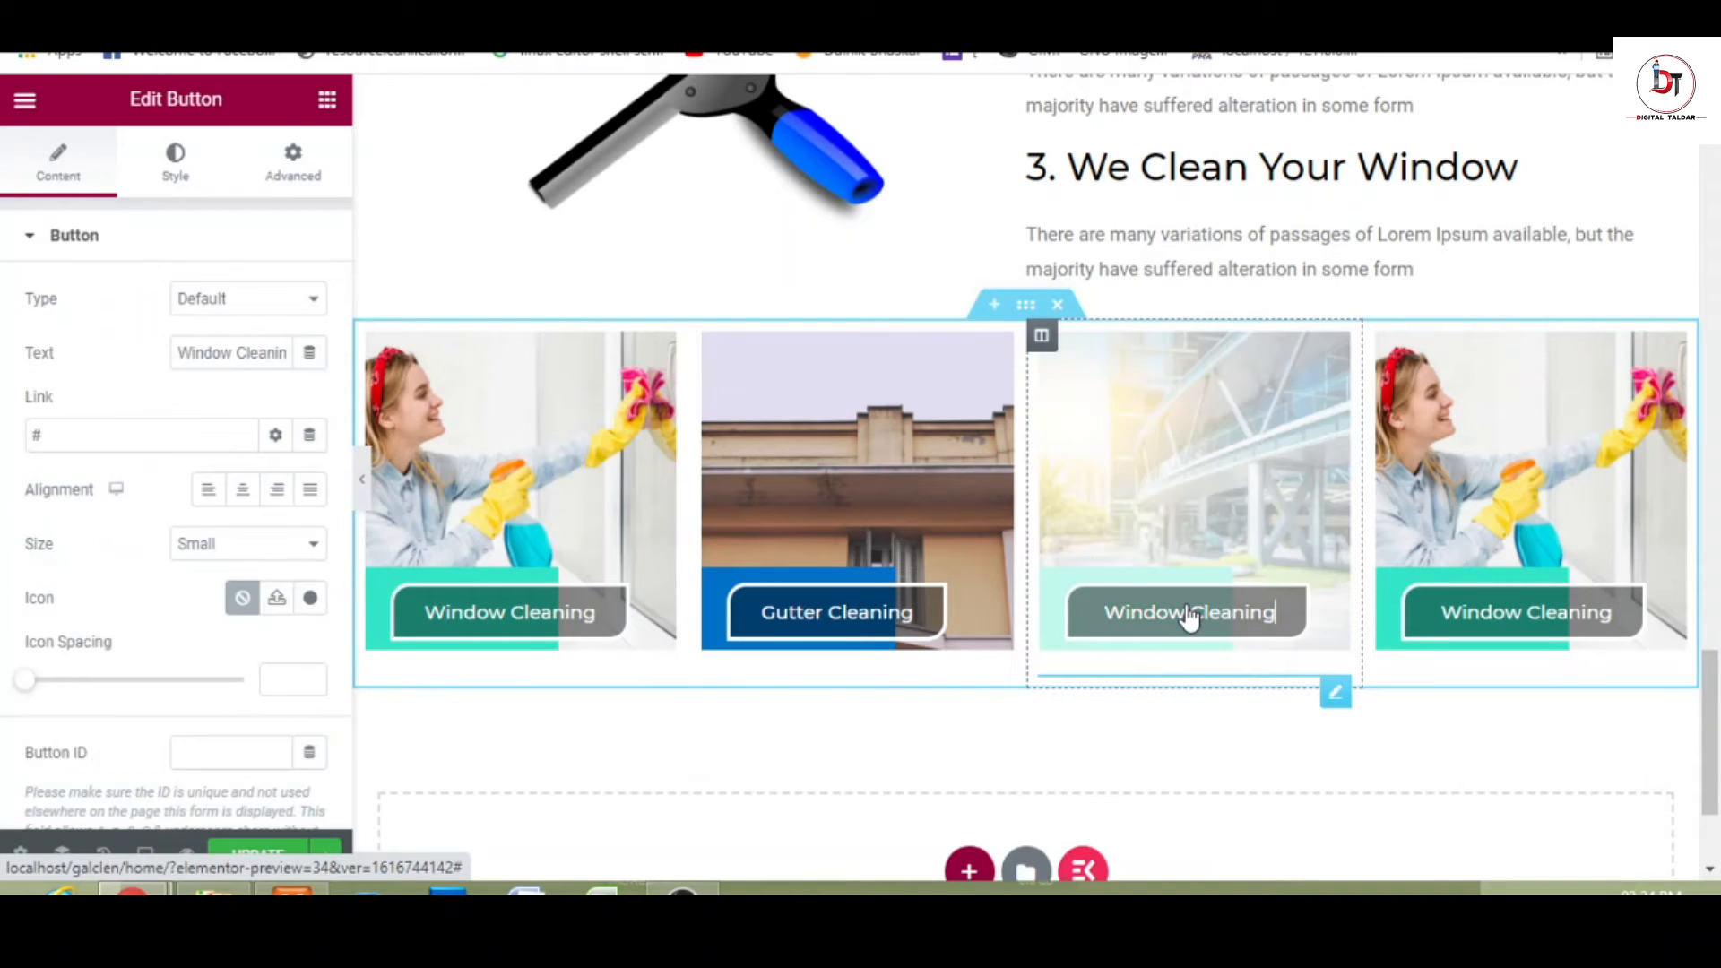
pyautogui.doubleClick(198, 351)
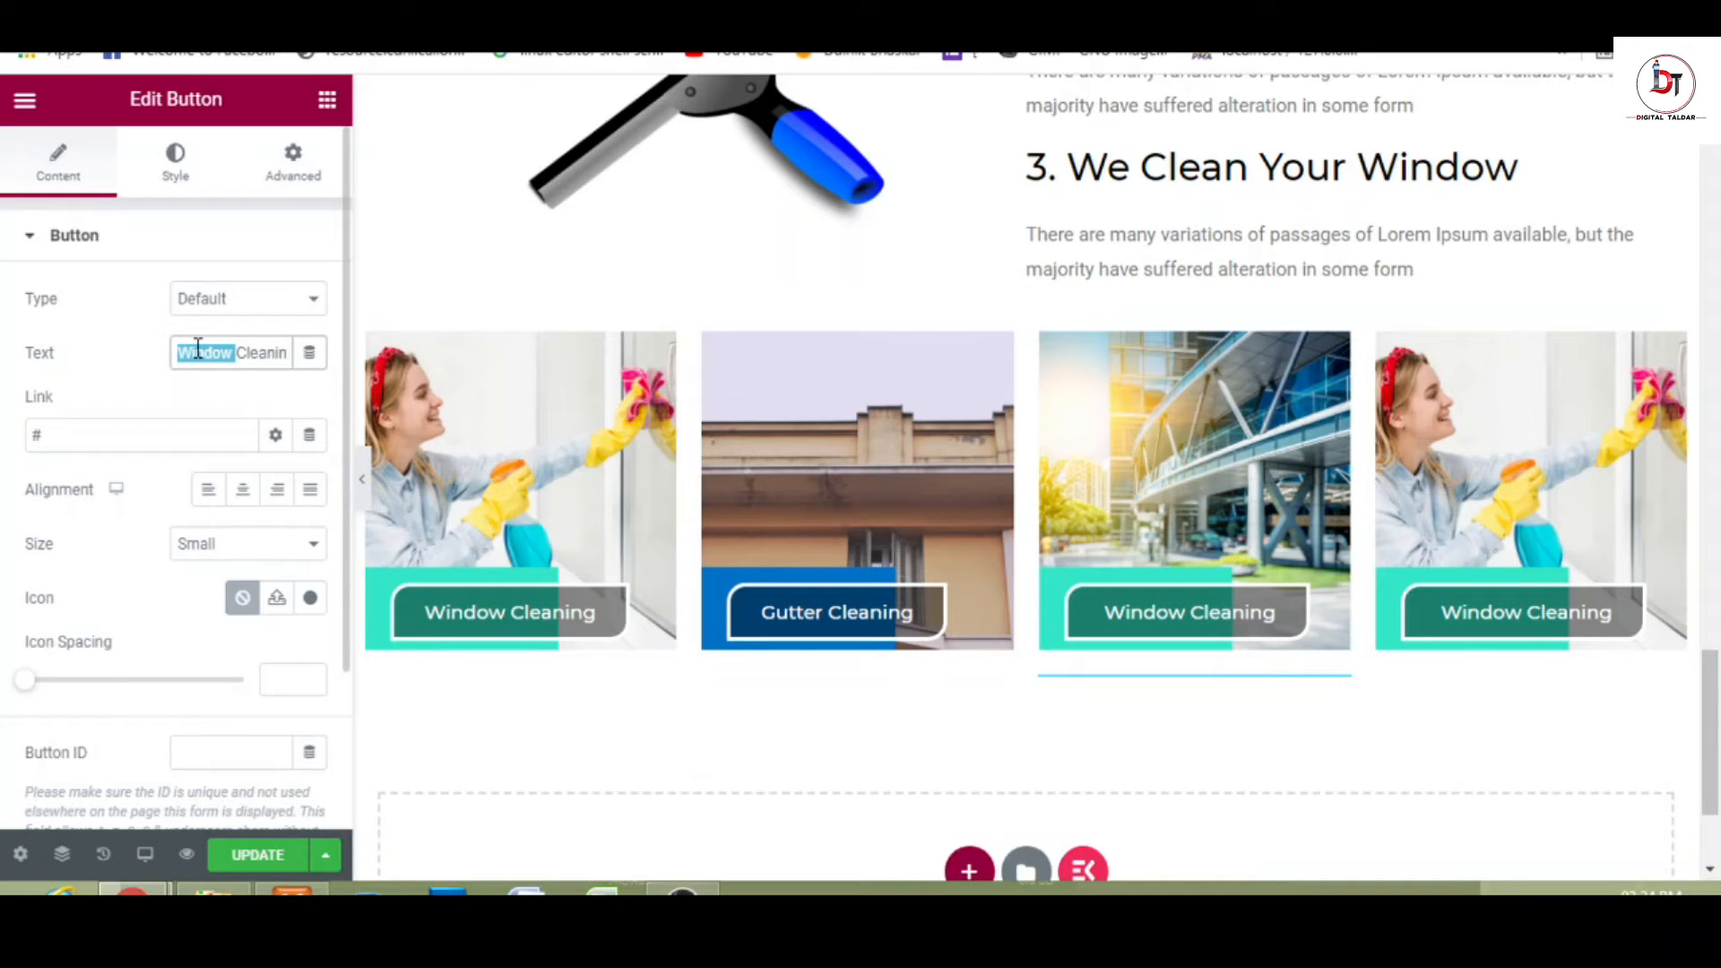
pyautogui.write('Conventional Cl')
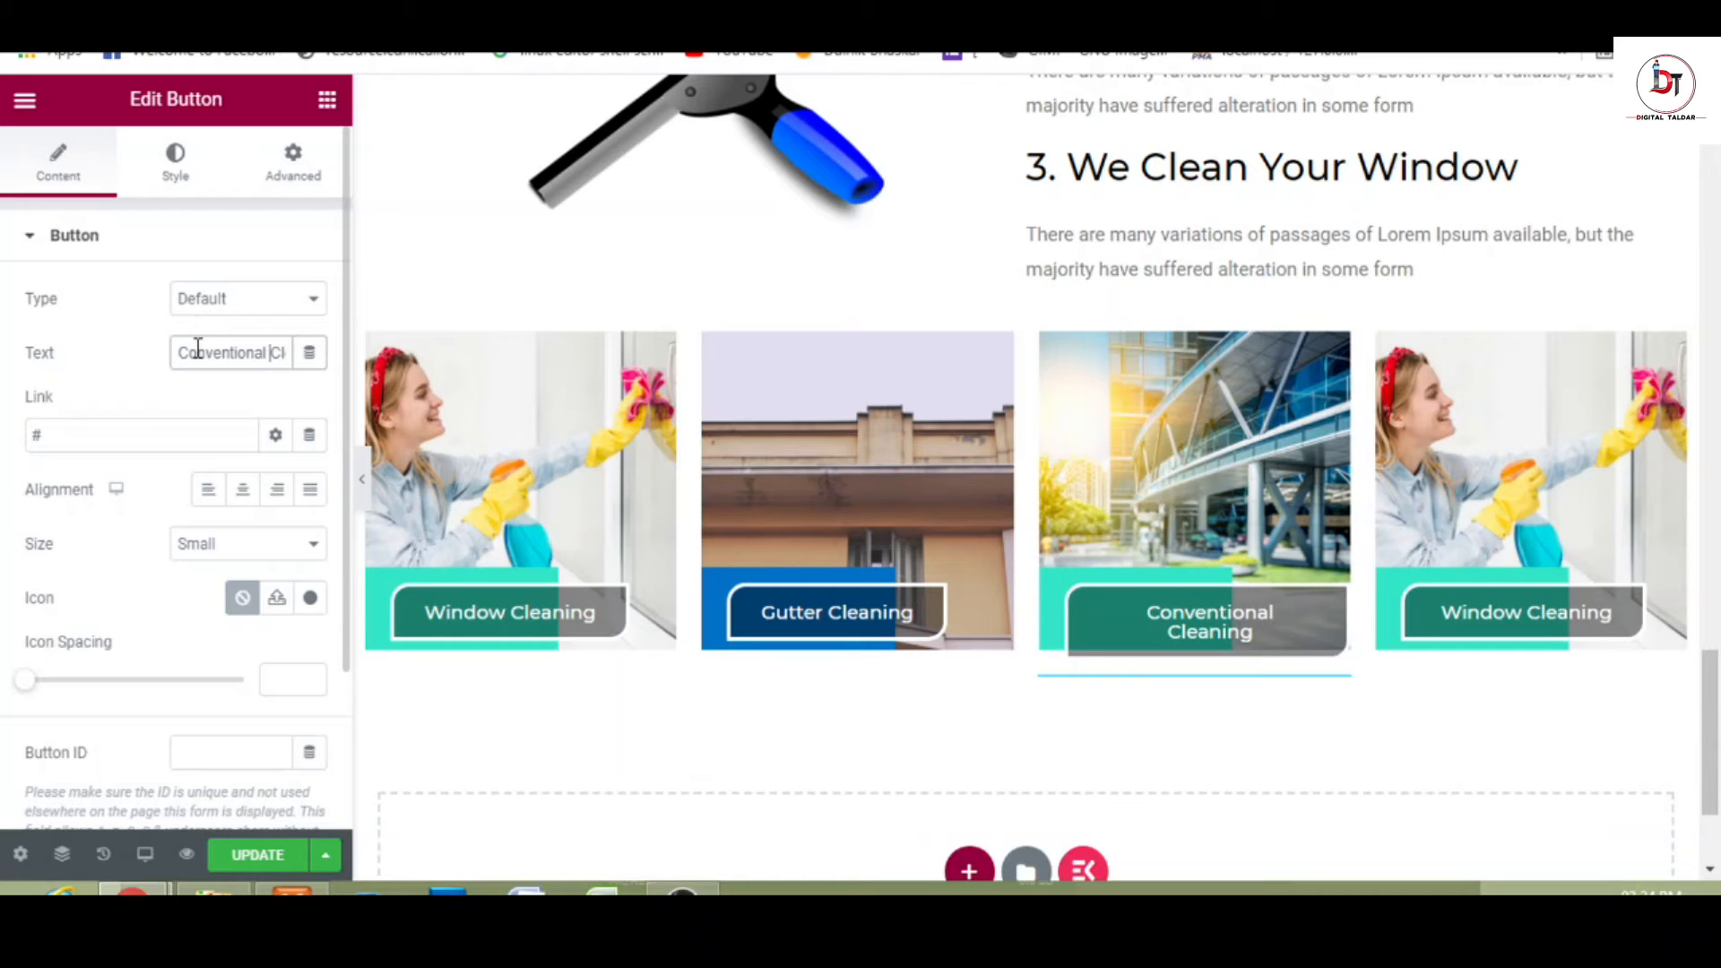
# - Replace the fourth column's image with the media library picture of the house with solar panels and a blue corner block
pyautogui.click(1456, 616)
pyautogui.click(1454, 480)
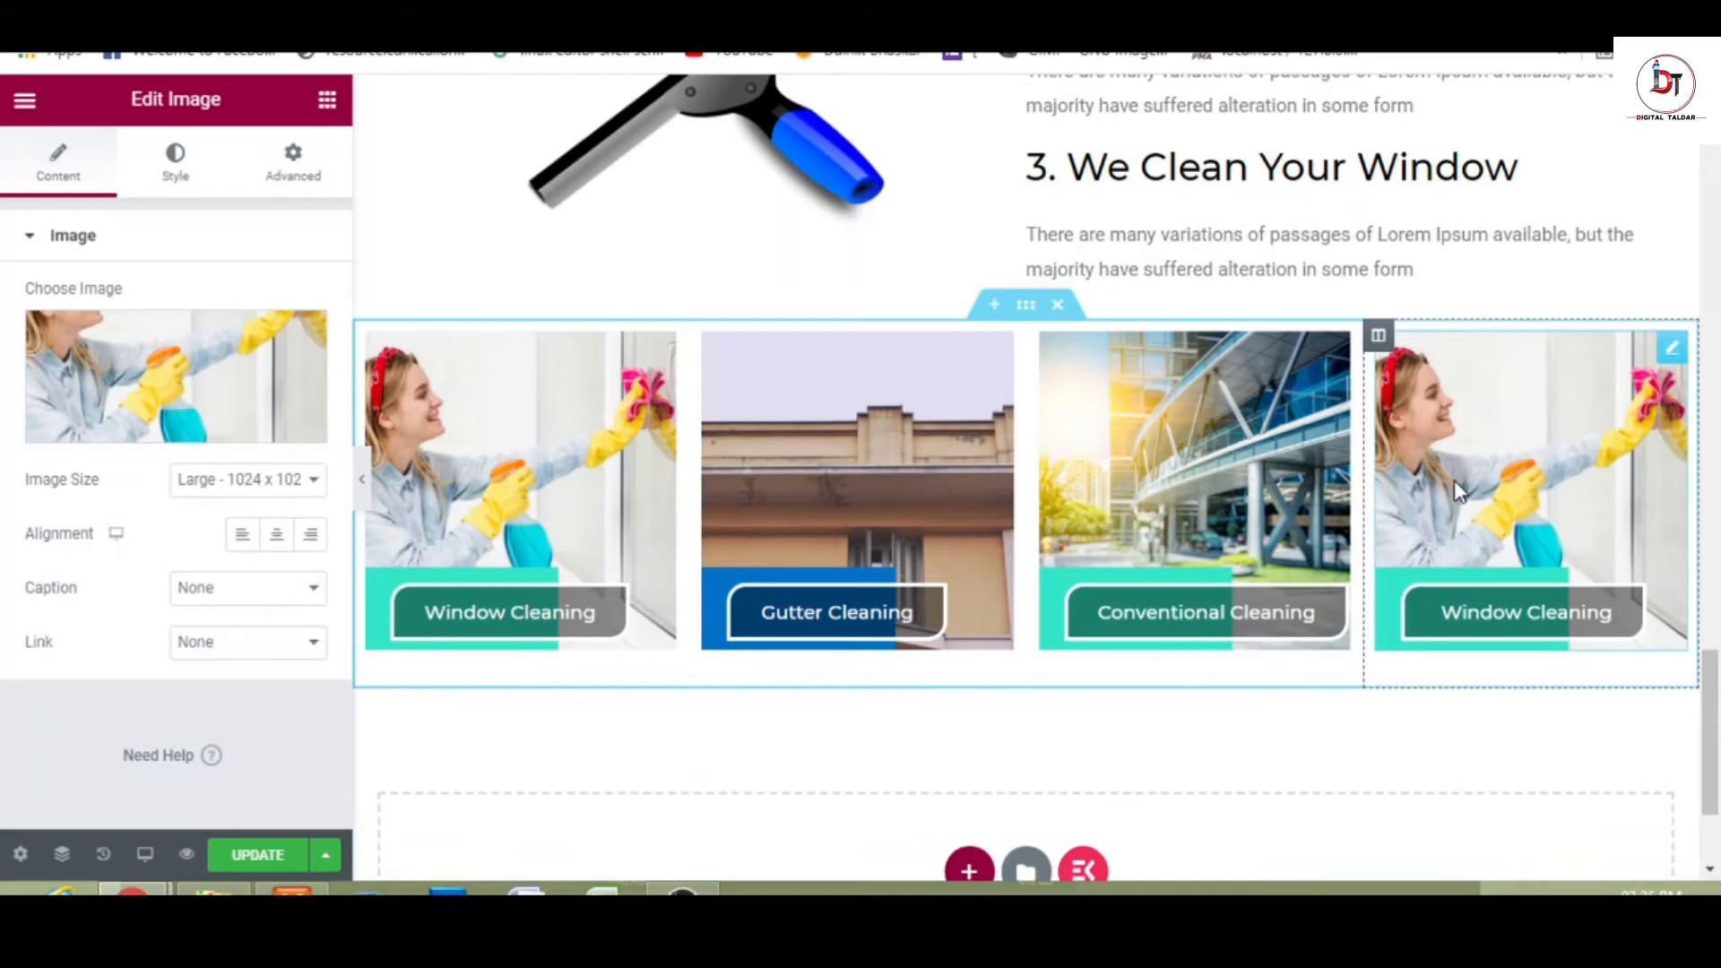
pyautogui.click(260, 384)
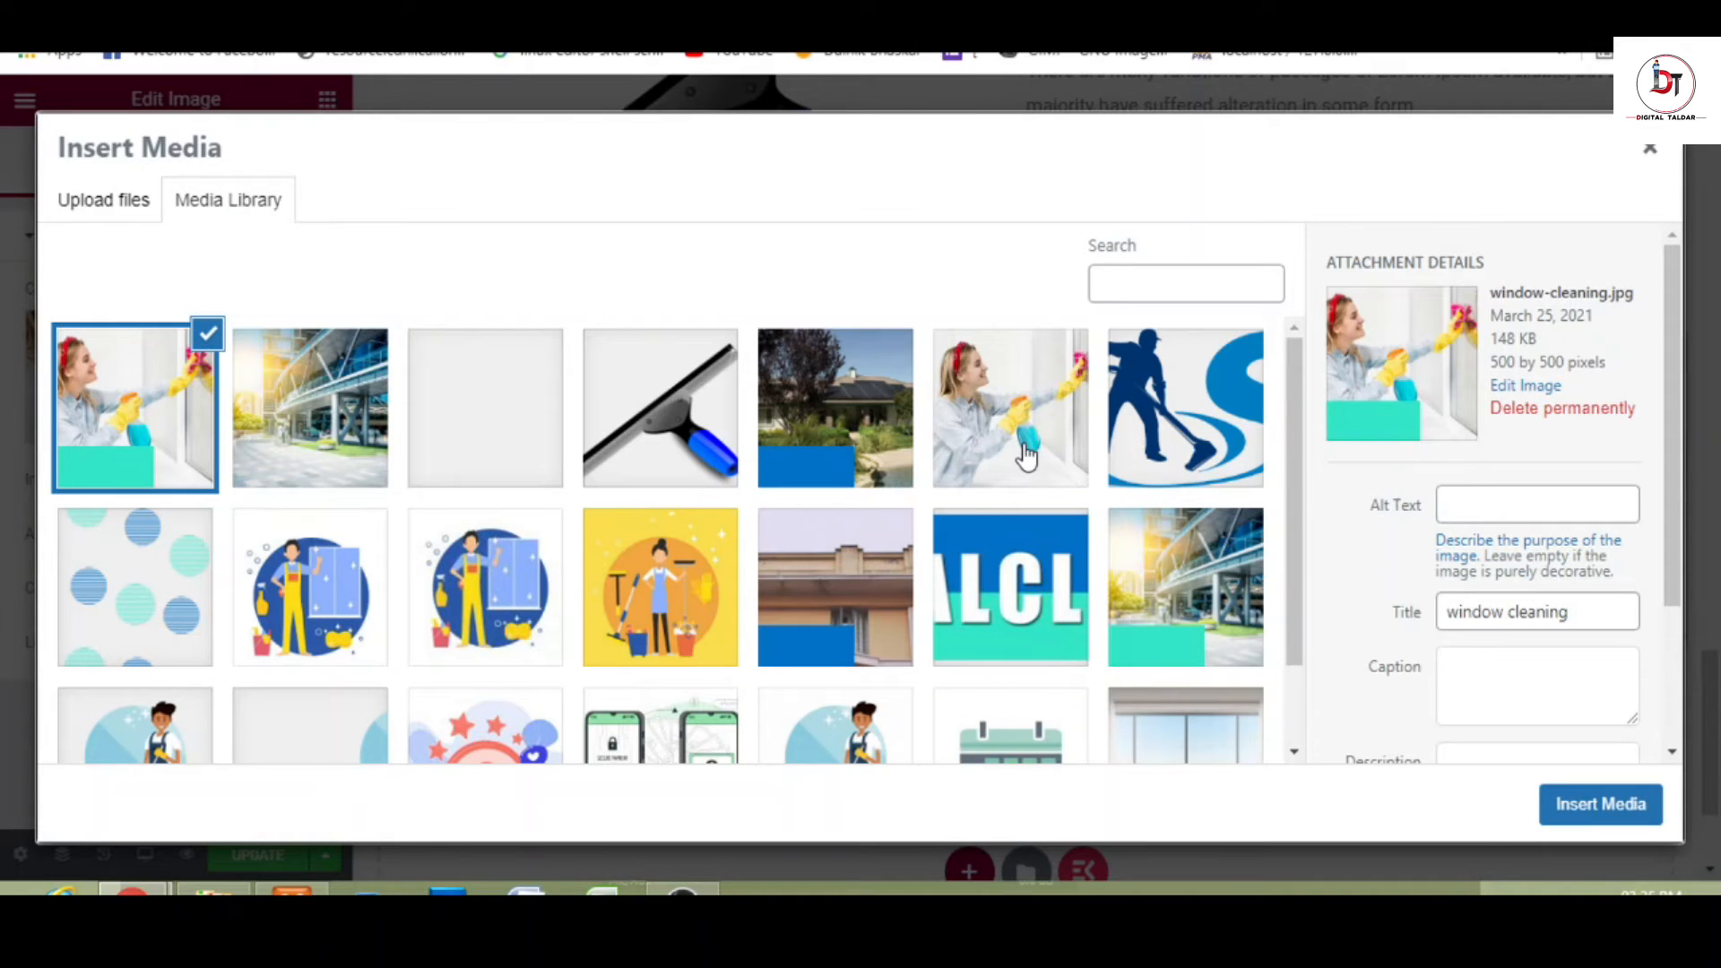
pyautogui.click(834, 402)
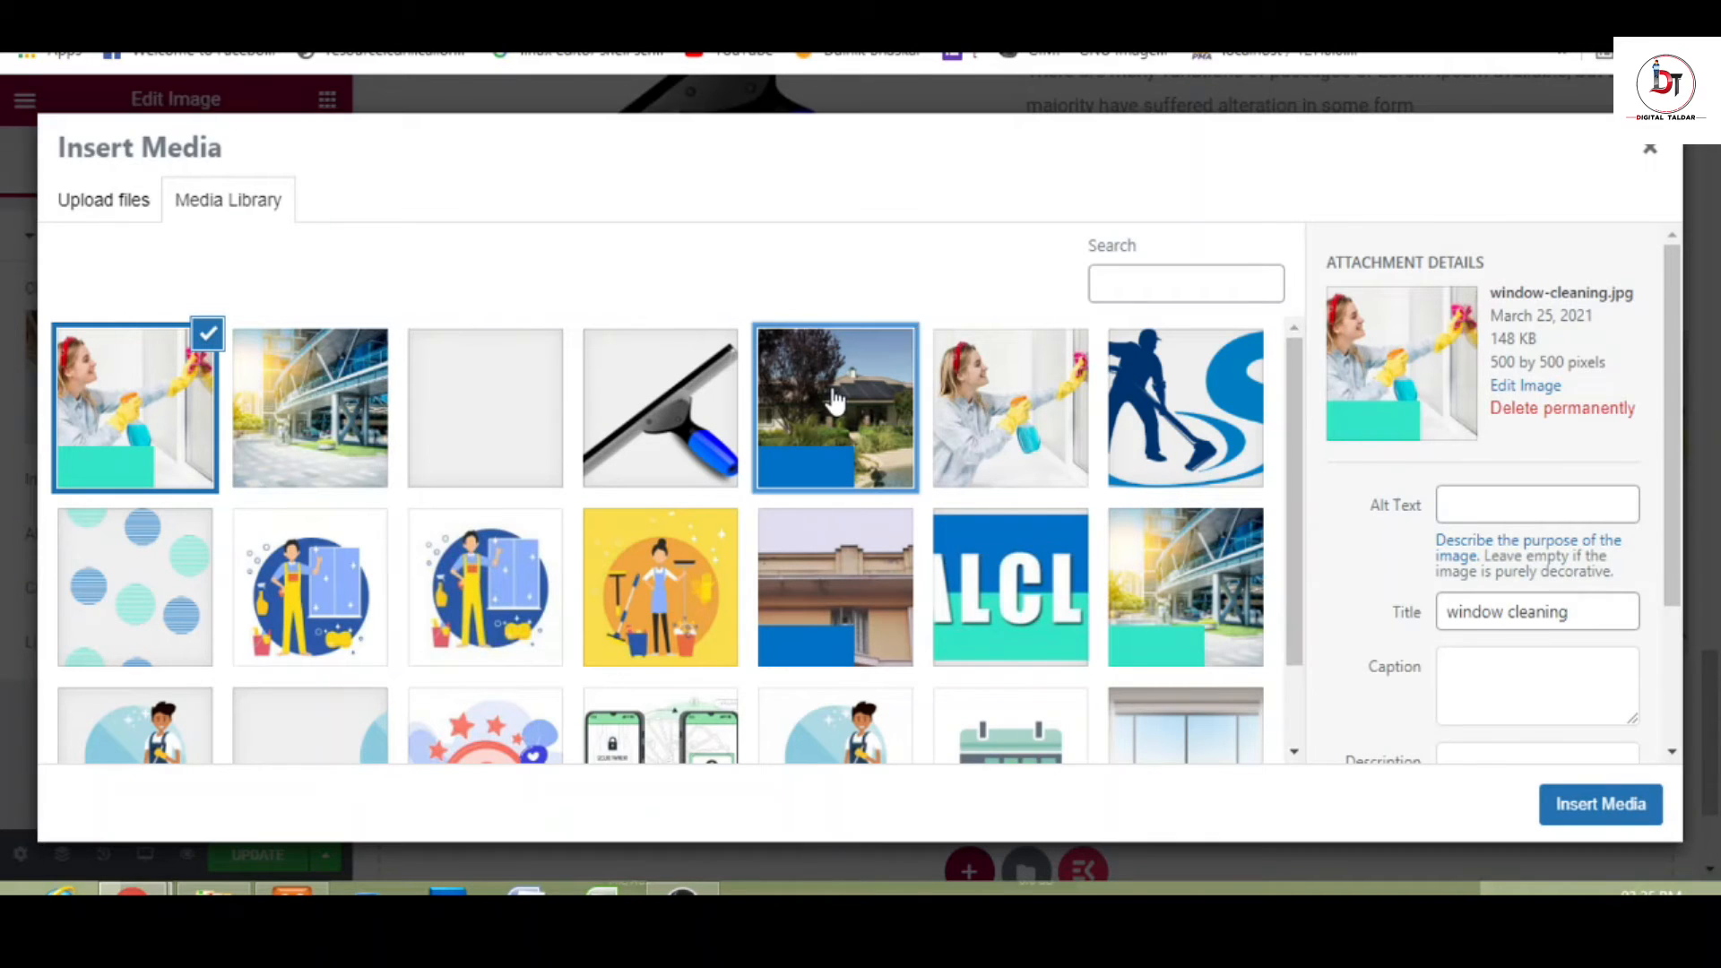
pyautogui.click(1605, 804)
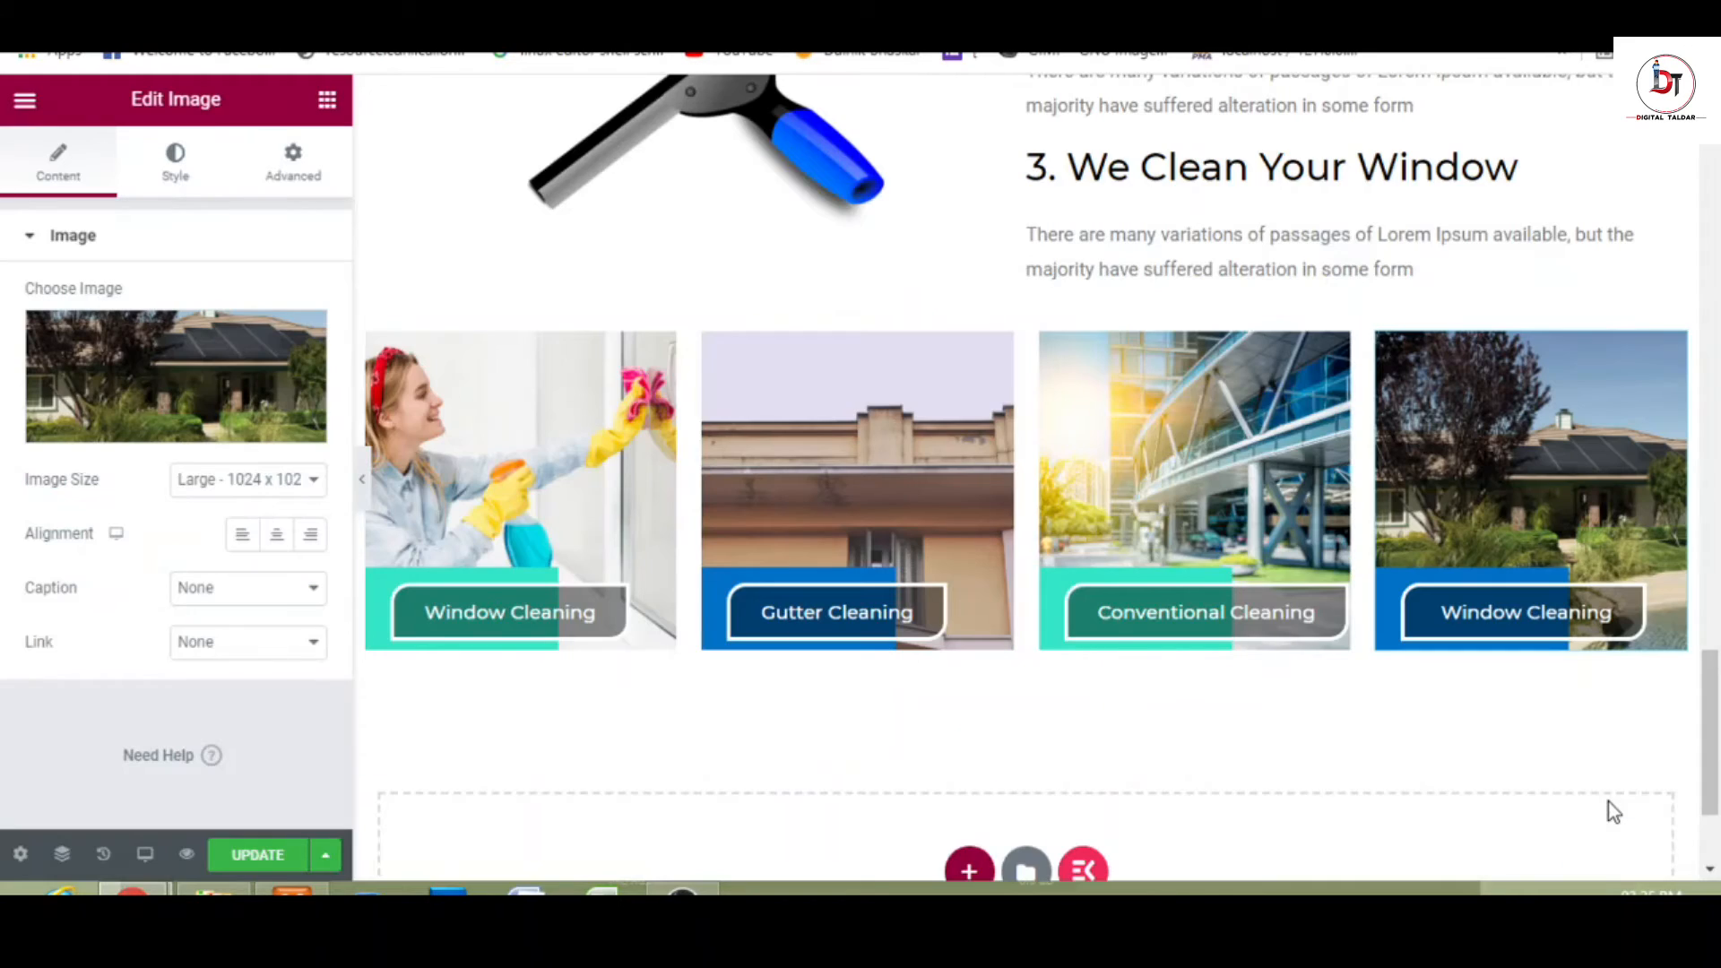
# - Change the fourth column's button text to Solar Panel Cleaning, preview the page without the editing panel, and return to editing
pyautogui.moveTo(1486, 641); pyautogui.dragTo(349, 425)
pyautogui.doubleClick(200, 349)
pyautogui.write('Sol')
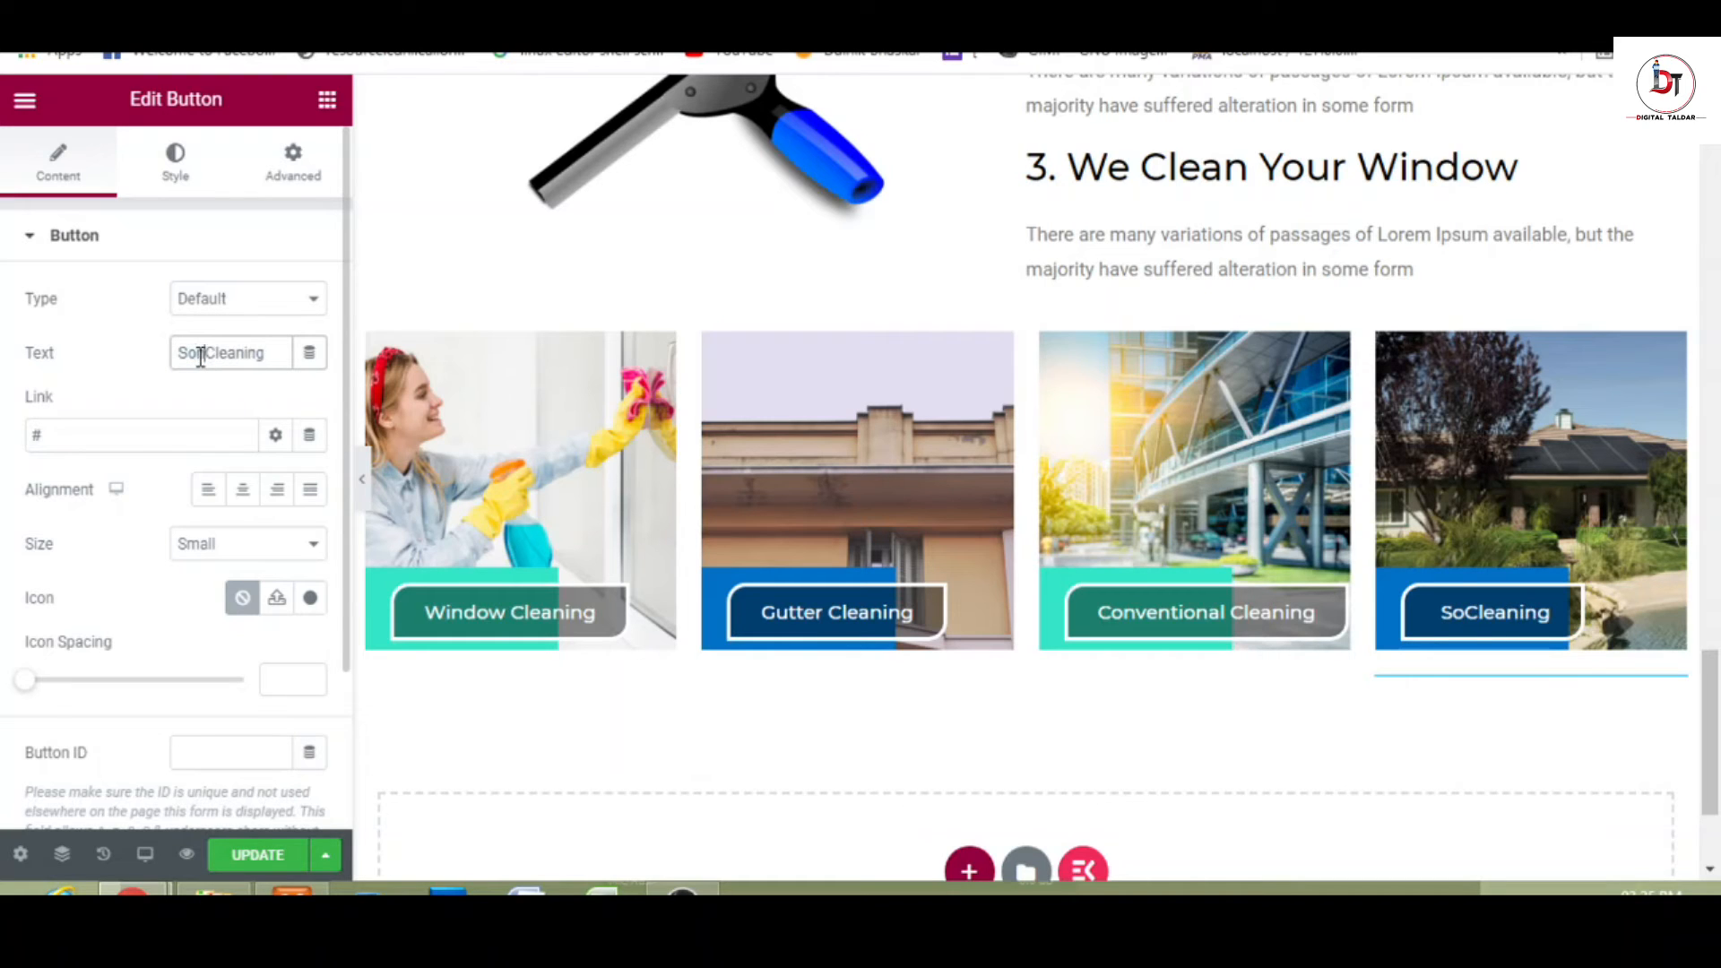
pyautogui.write('ar Panel')
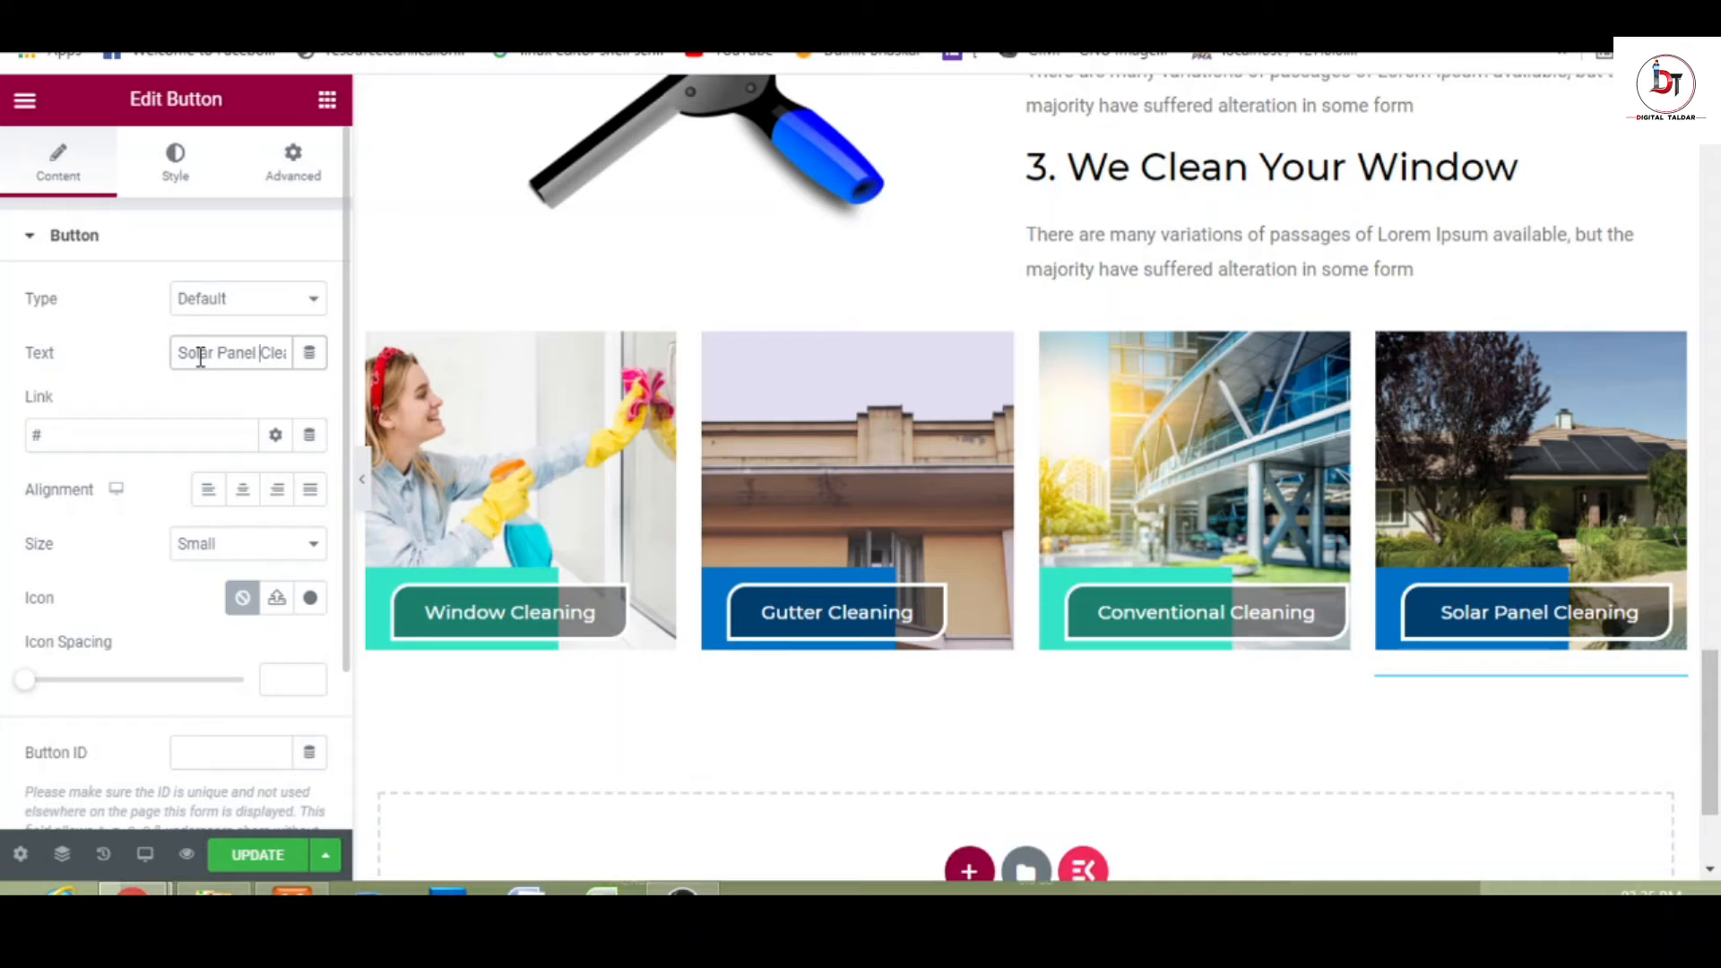
pyautogui.click(363, 477)
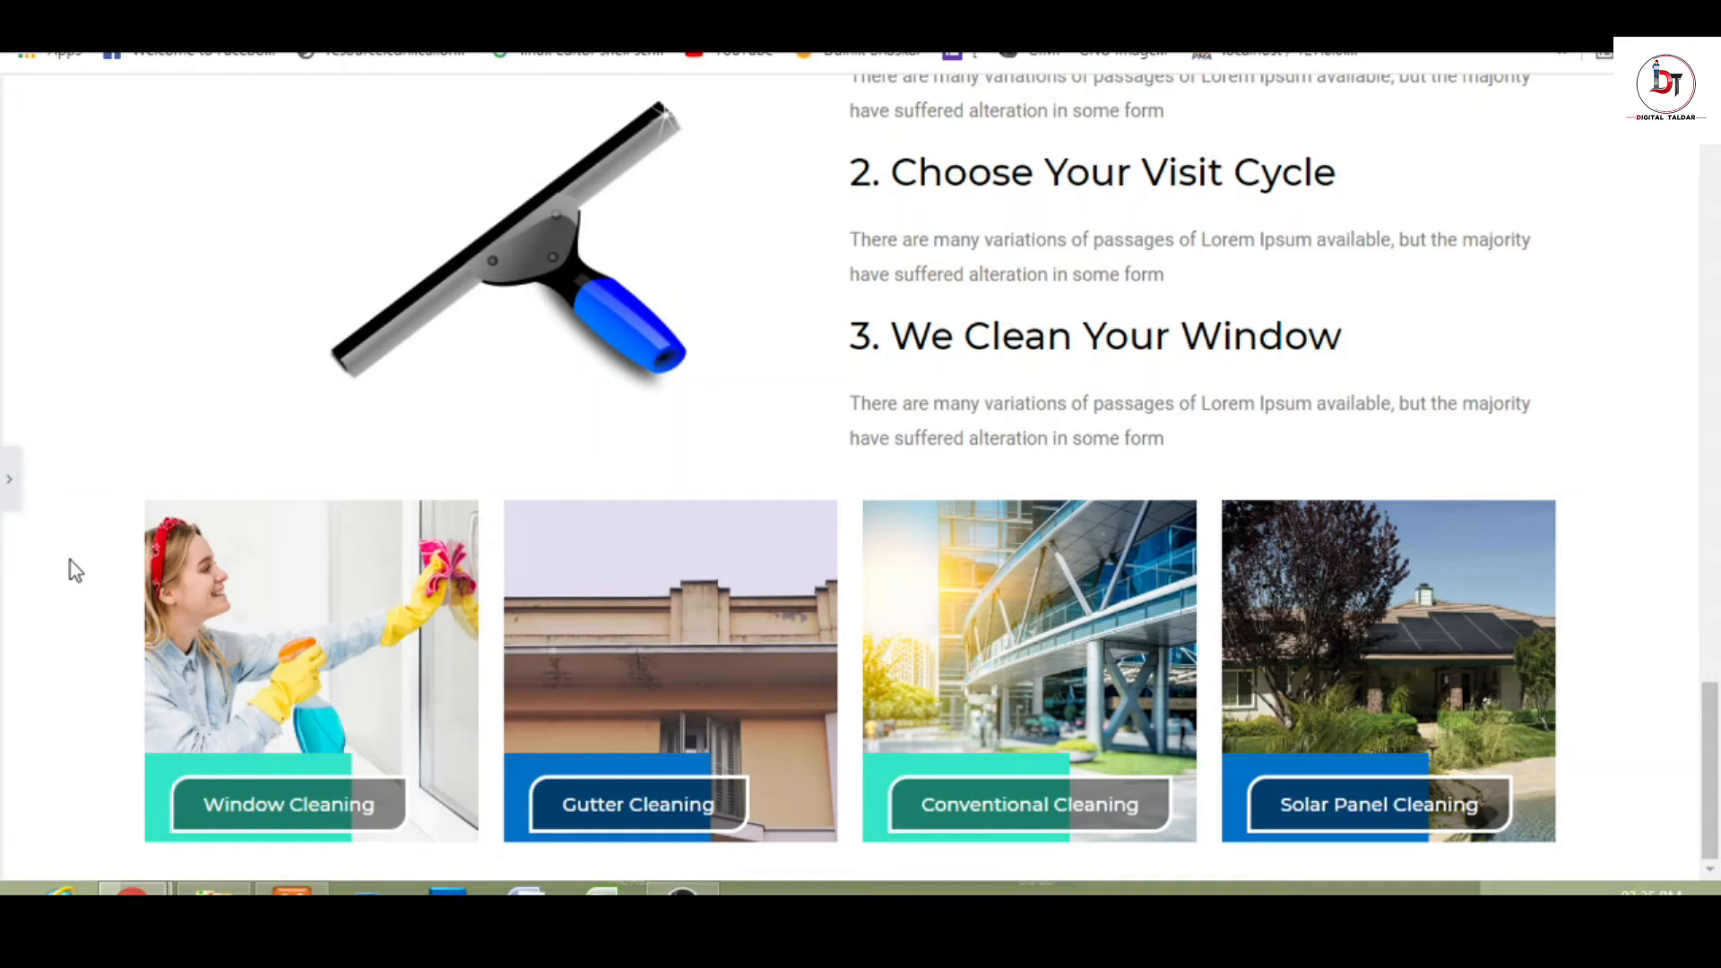
pyautogui.scroll(-2, 7, 495)
pyautogui.click(8, 480)
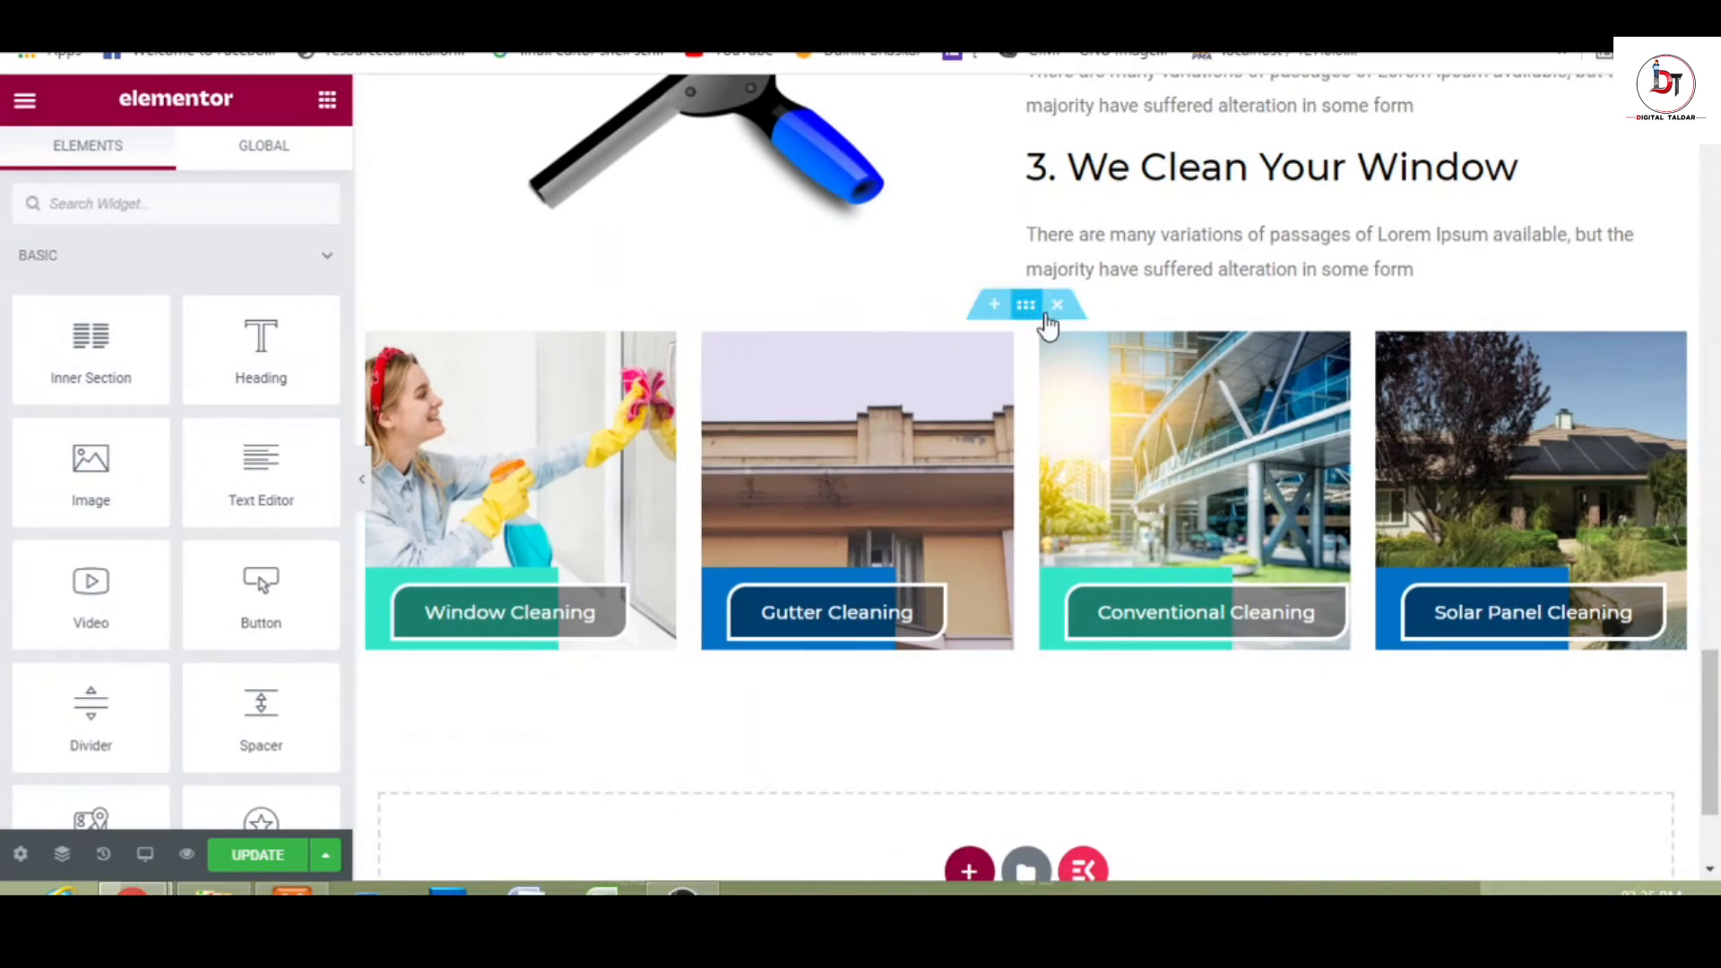
# - Set the columns gap of the four-column image section to No Gap, and preview the page without the editing panel
pyautogui.click(1025, 313)
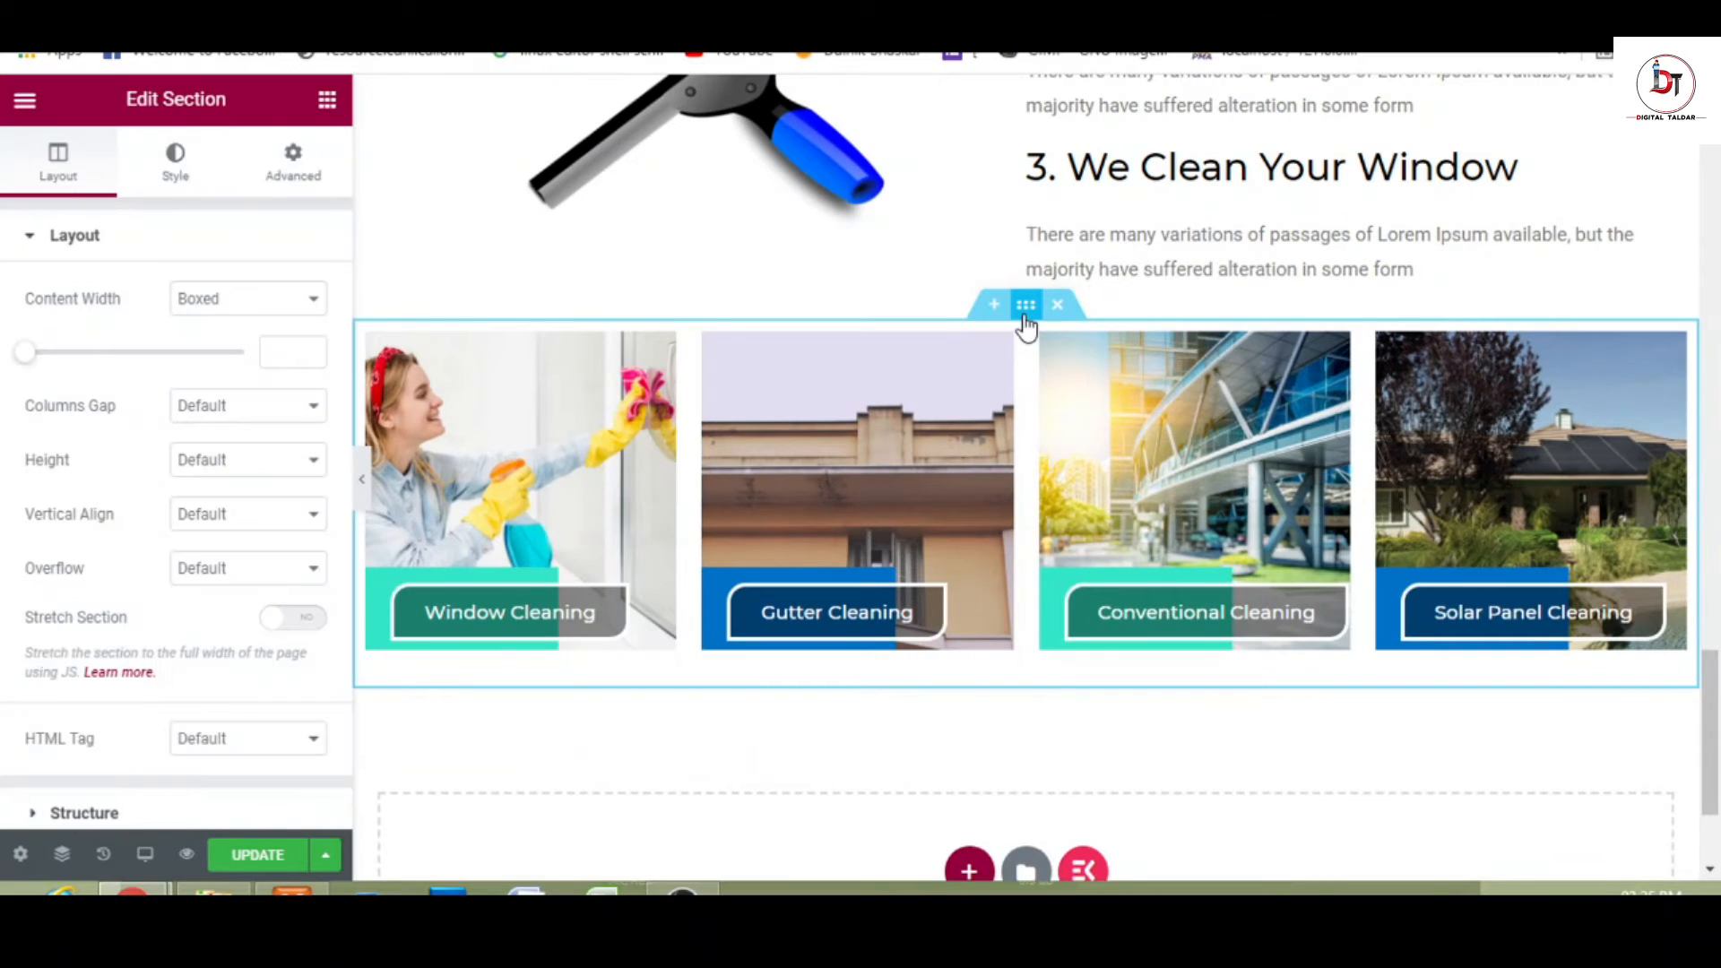
pyautogui.click(263, 417)
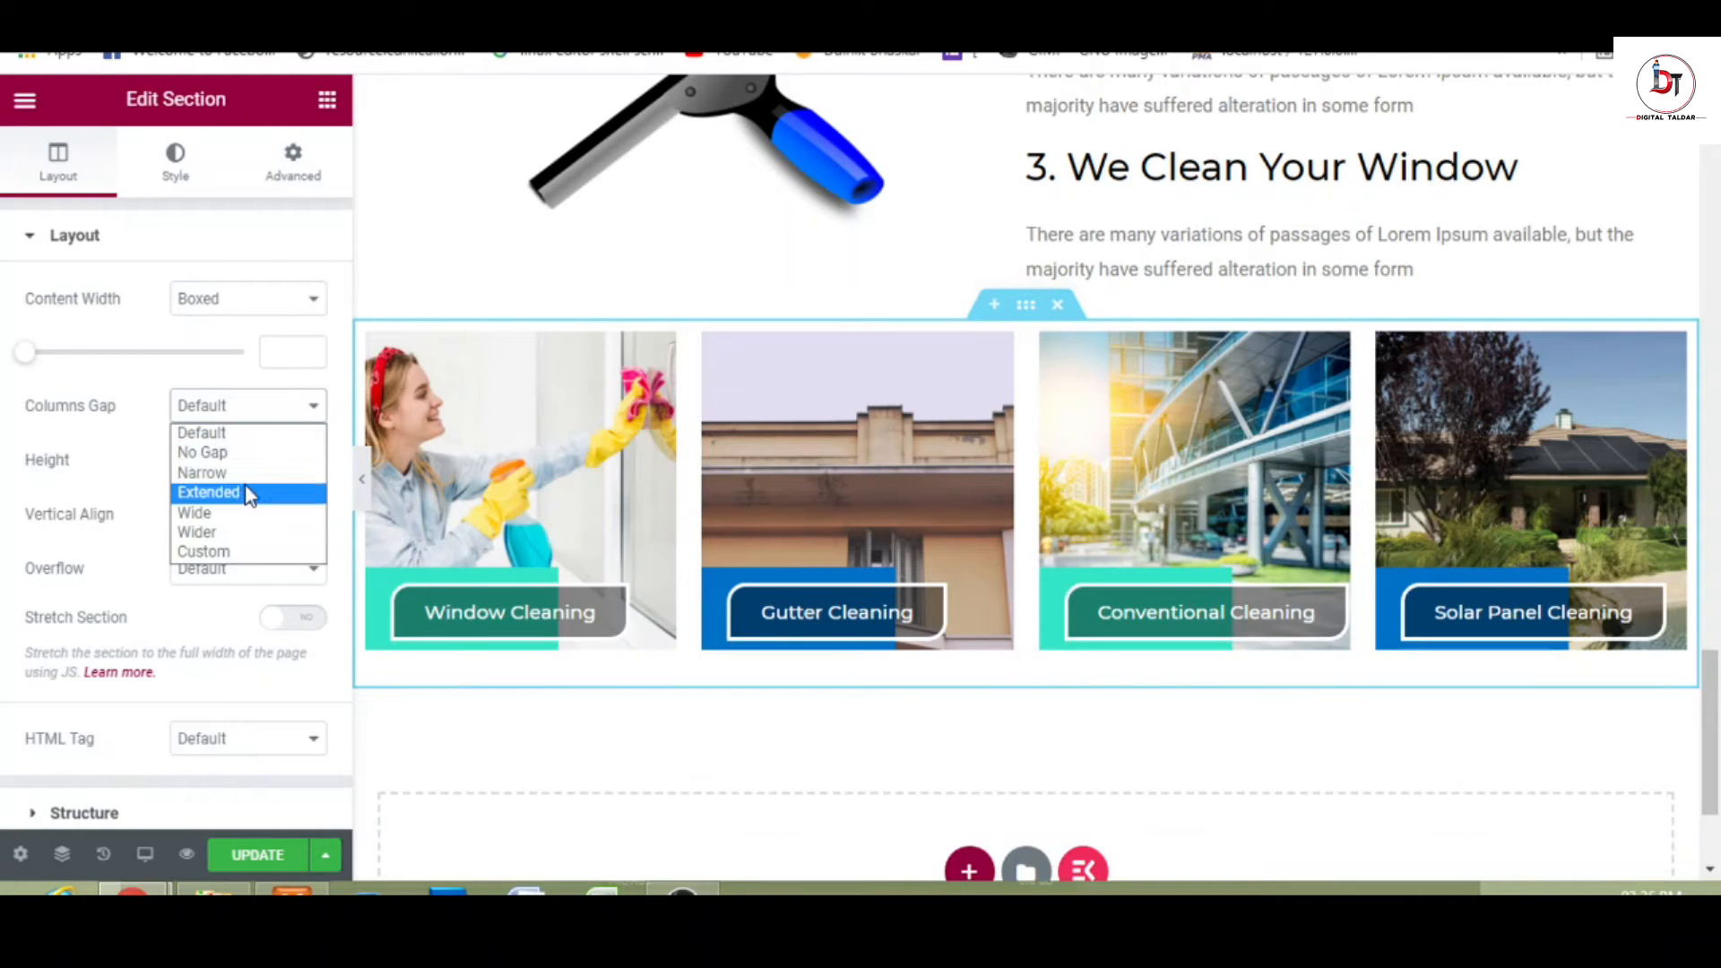
pyautogui.click(240, 455)
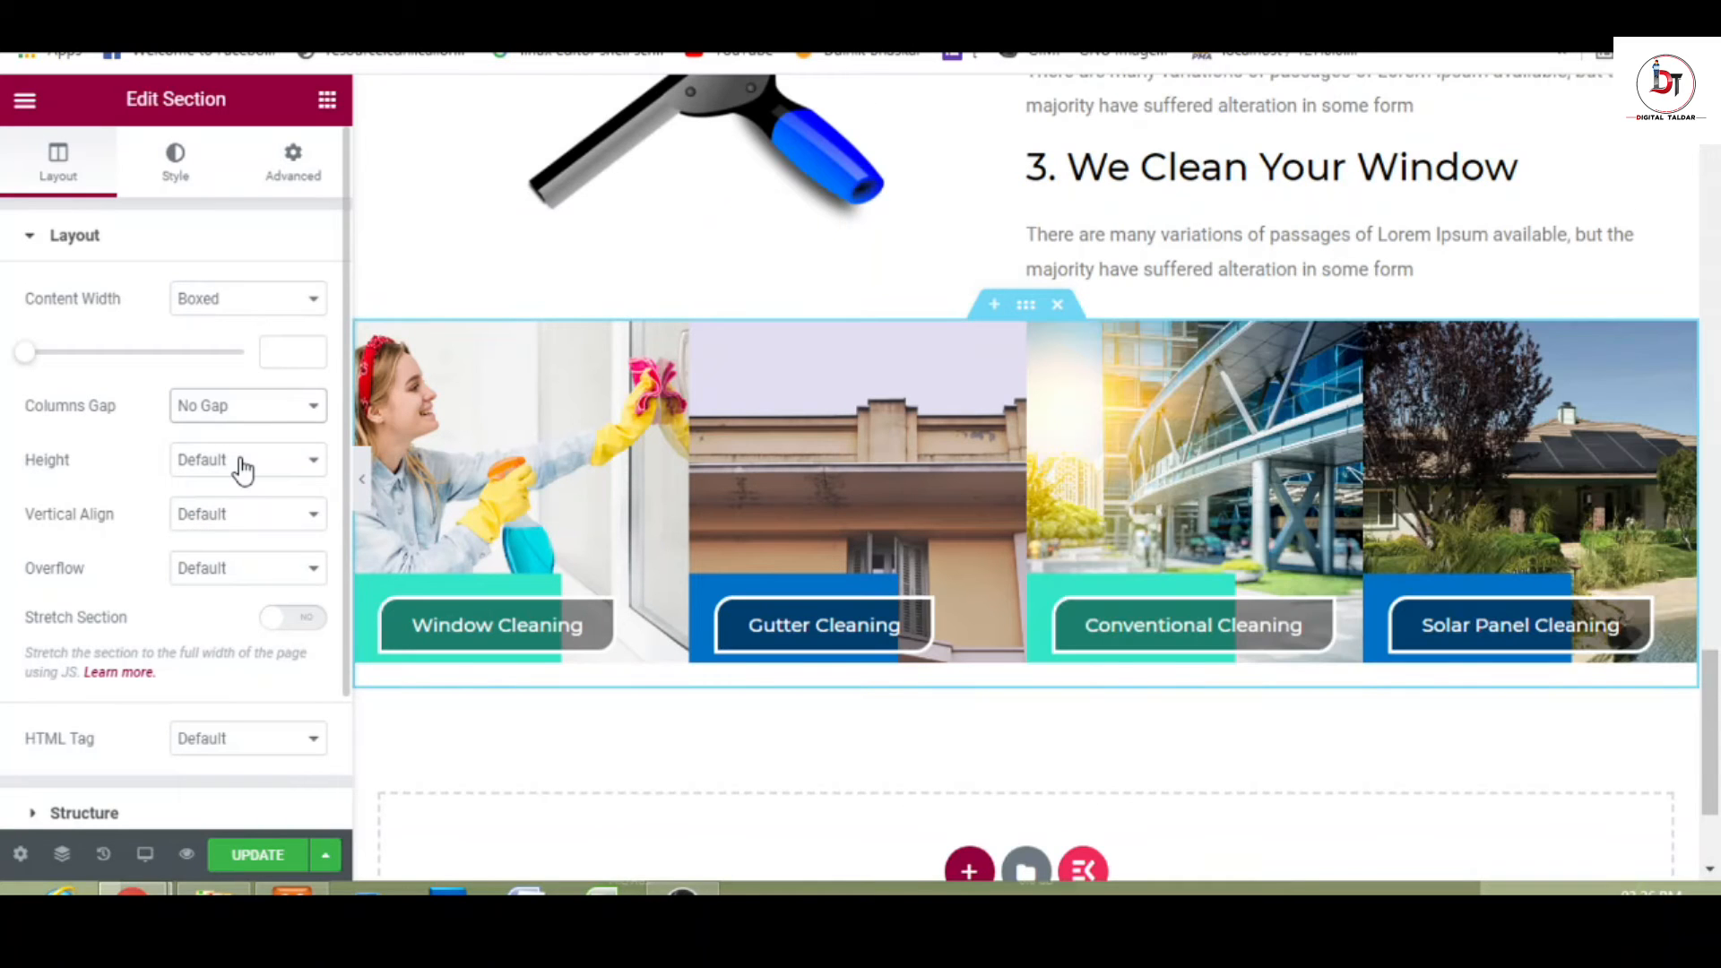
pyautogui.click(365, 465)
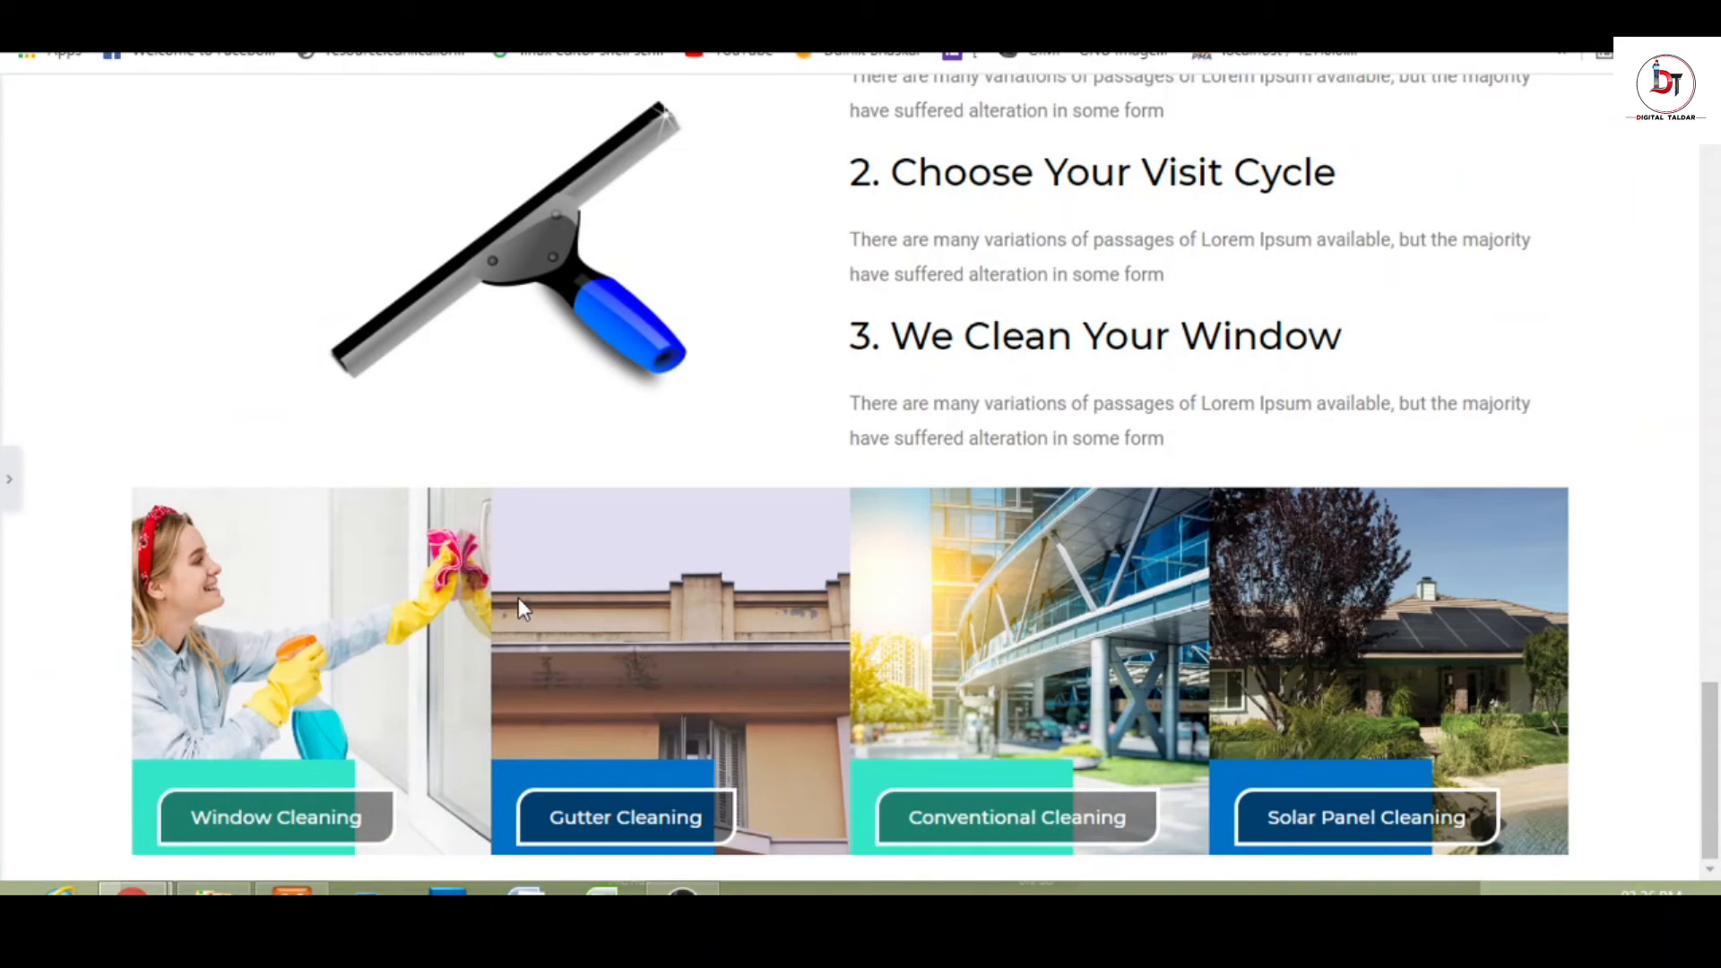
pyautogui.scroll(-2, 9, 506)
pyautogui.click(9, 484)
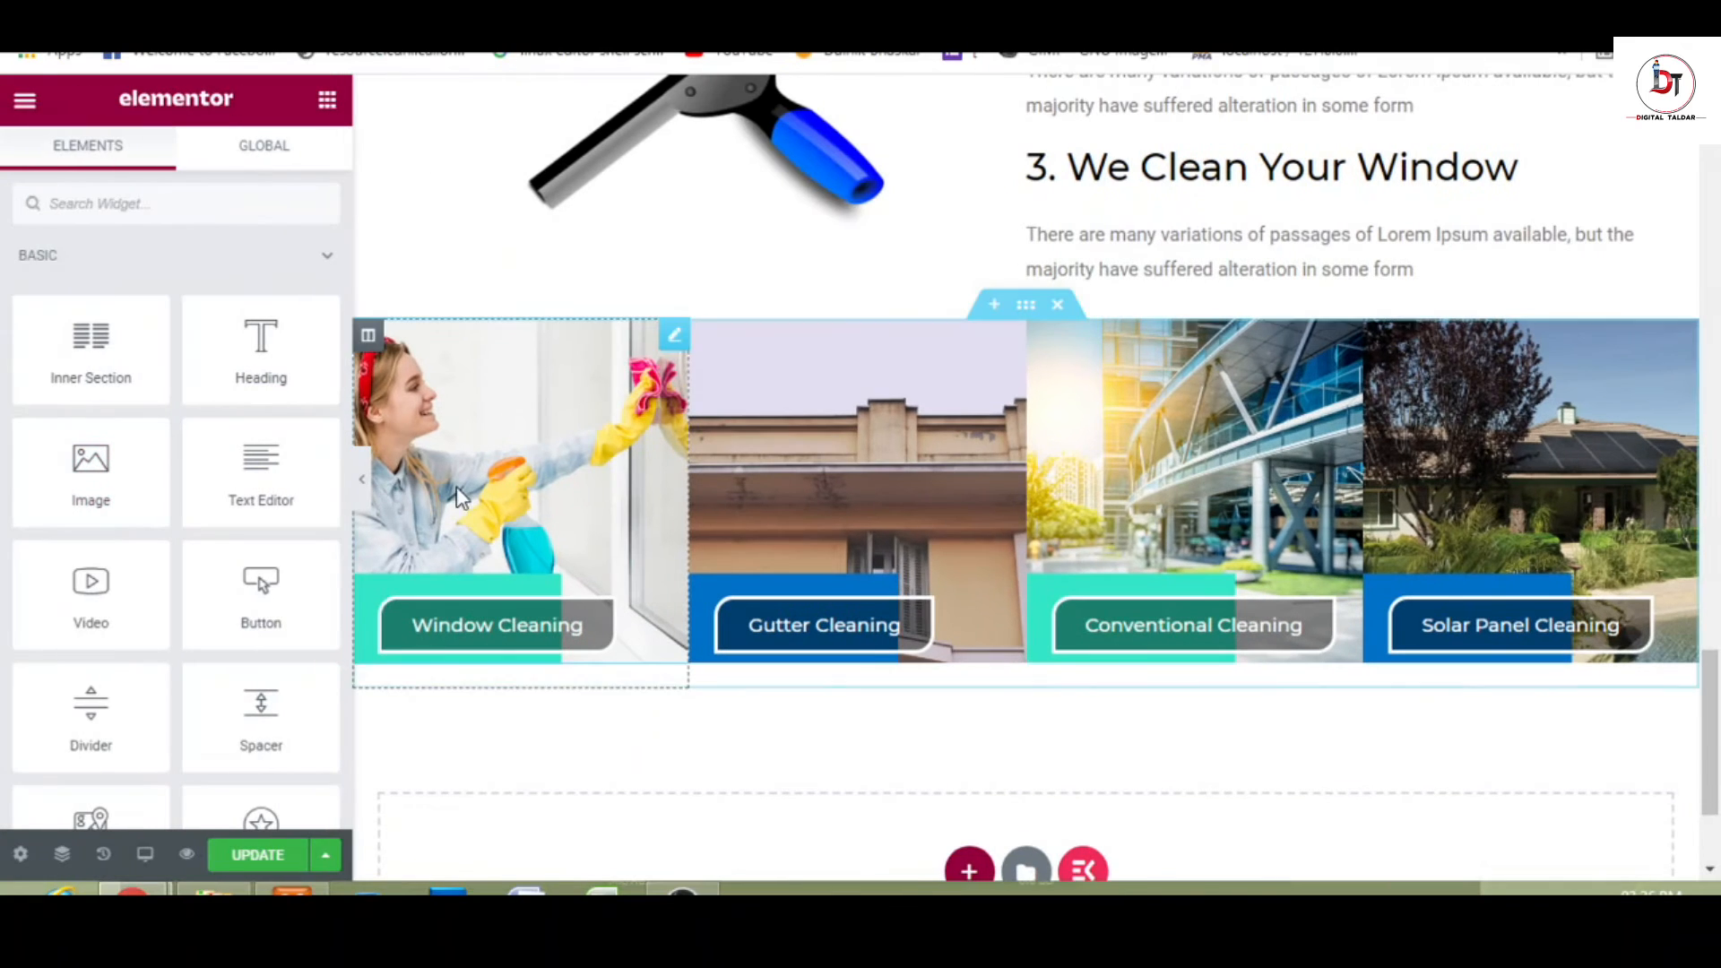
# - Set the four-column image section's content width to full width, preview the page without the editing panel, and return to editing
pyautogui.click(1026, 306)
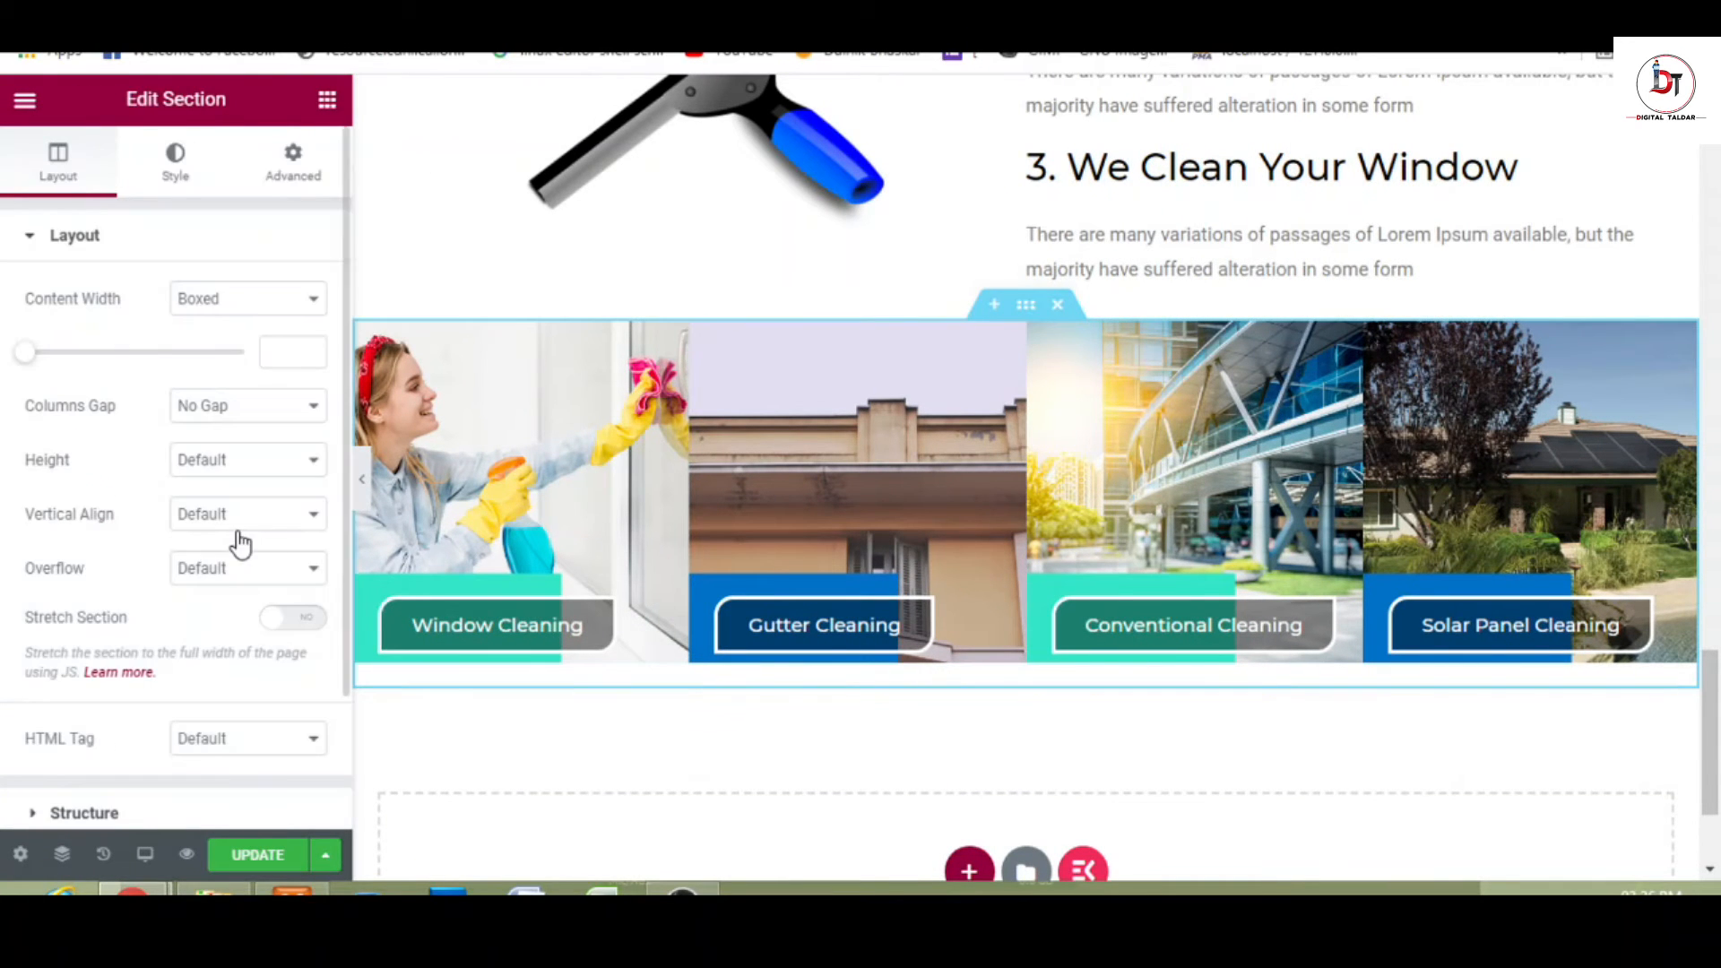
pyautogui.click(242, 308)
pyautogui.click(238, 345)
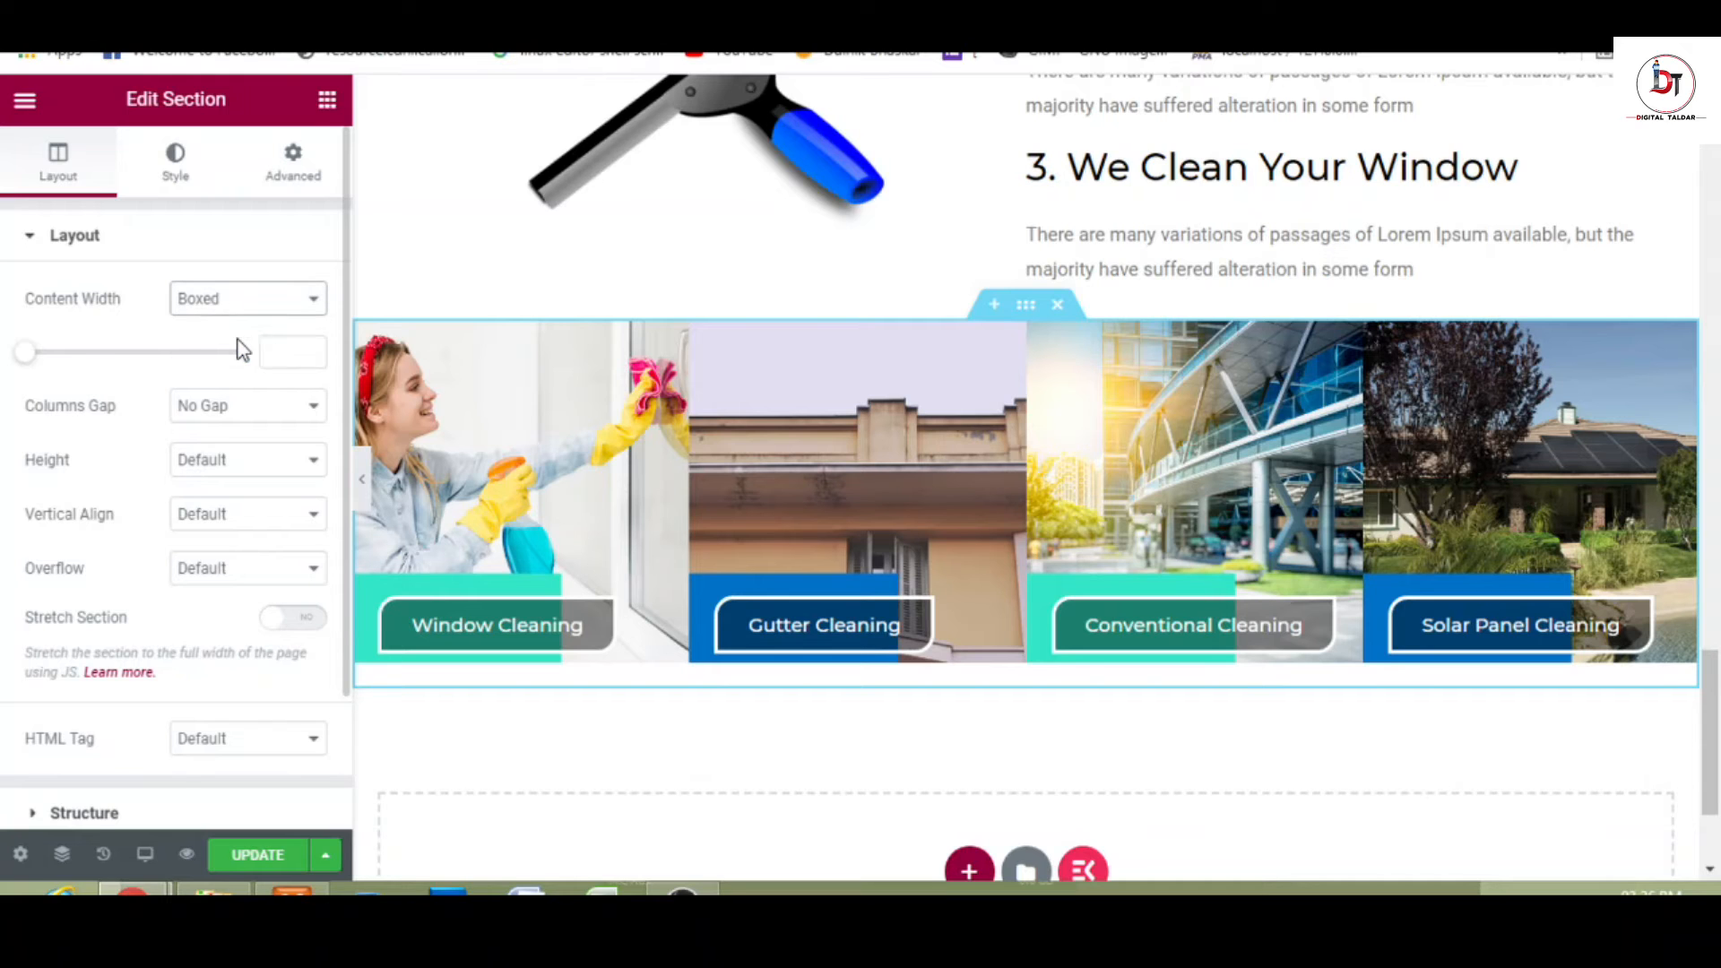
pyautogui.scroll(2, 368, 466)
pyautogui.click(361, 467)
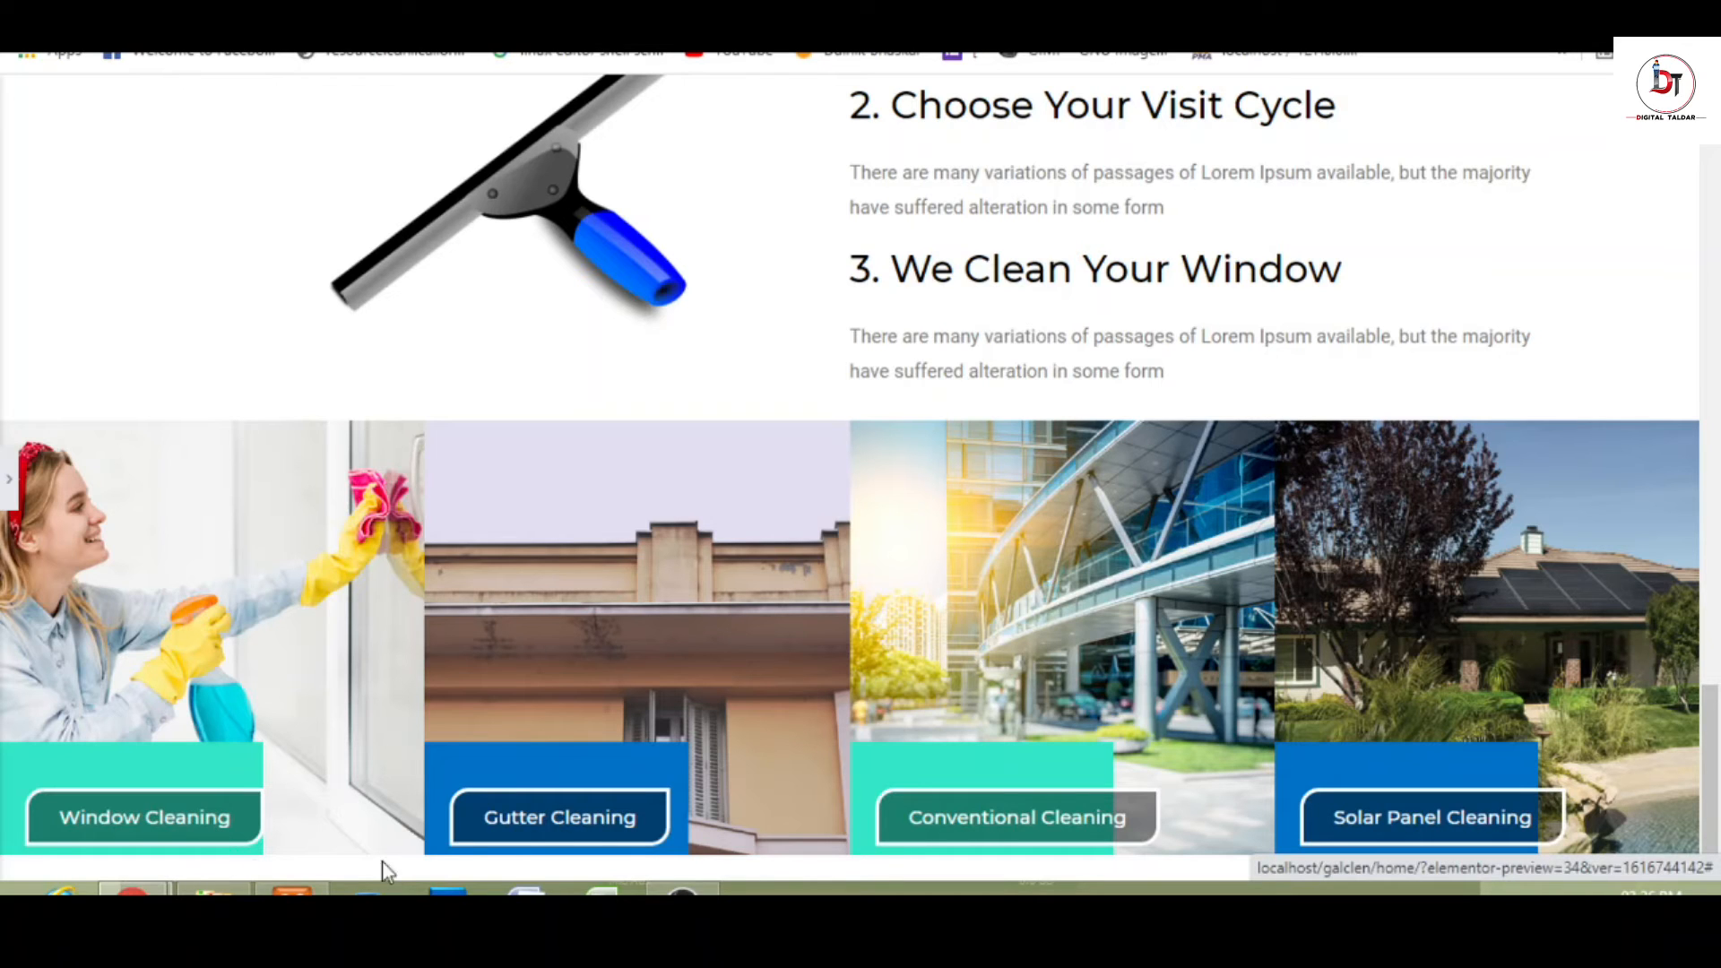
pyautogui.click(7, 502)
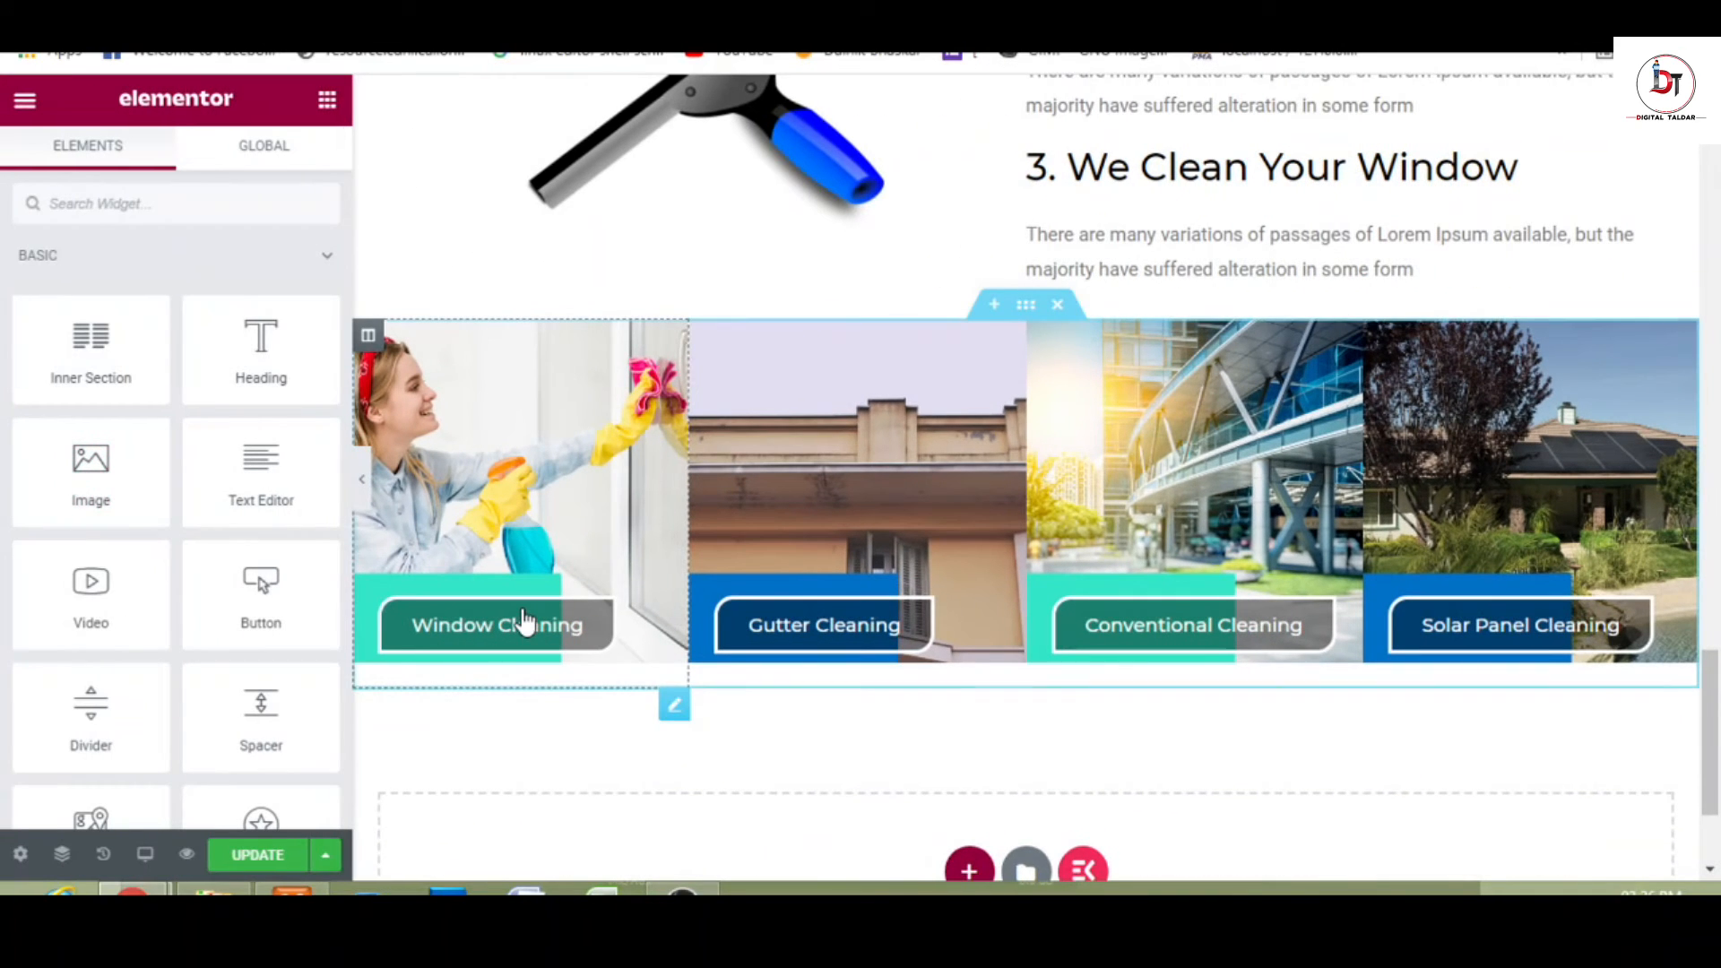
# - Try a bottom padding of 18 px on the Window Cleaning button and preview the page without the editing panel
pyautogui.click(524, 623)
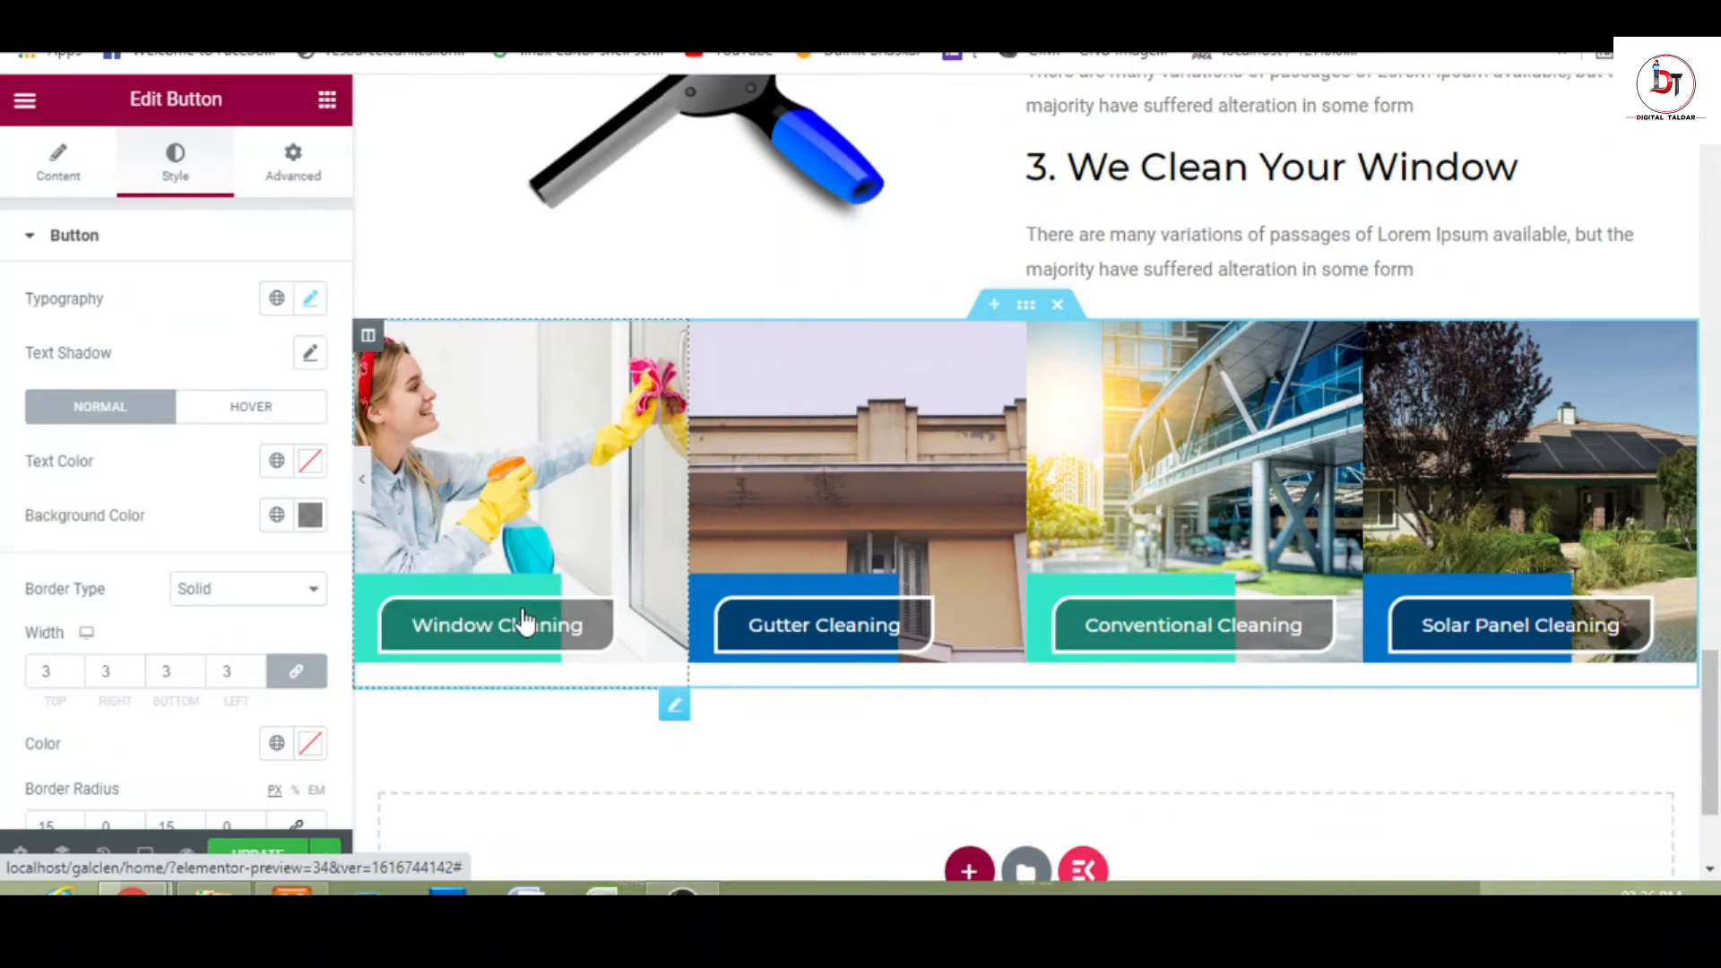
pyautogui.click(308, 190)
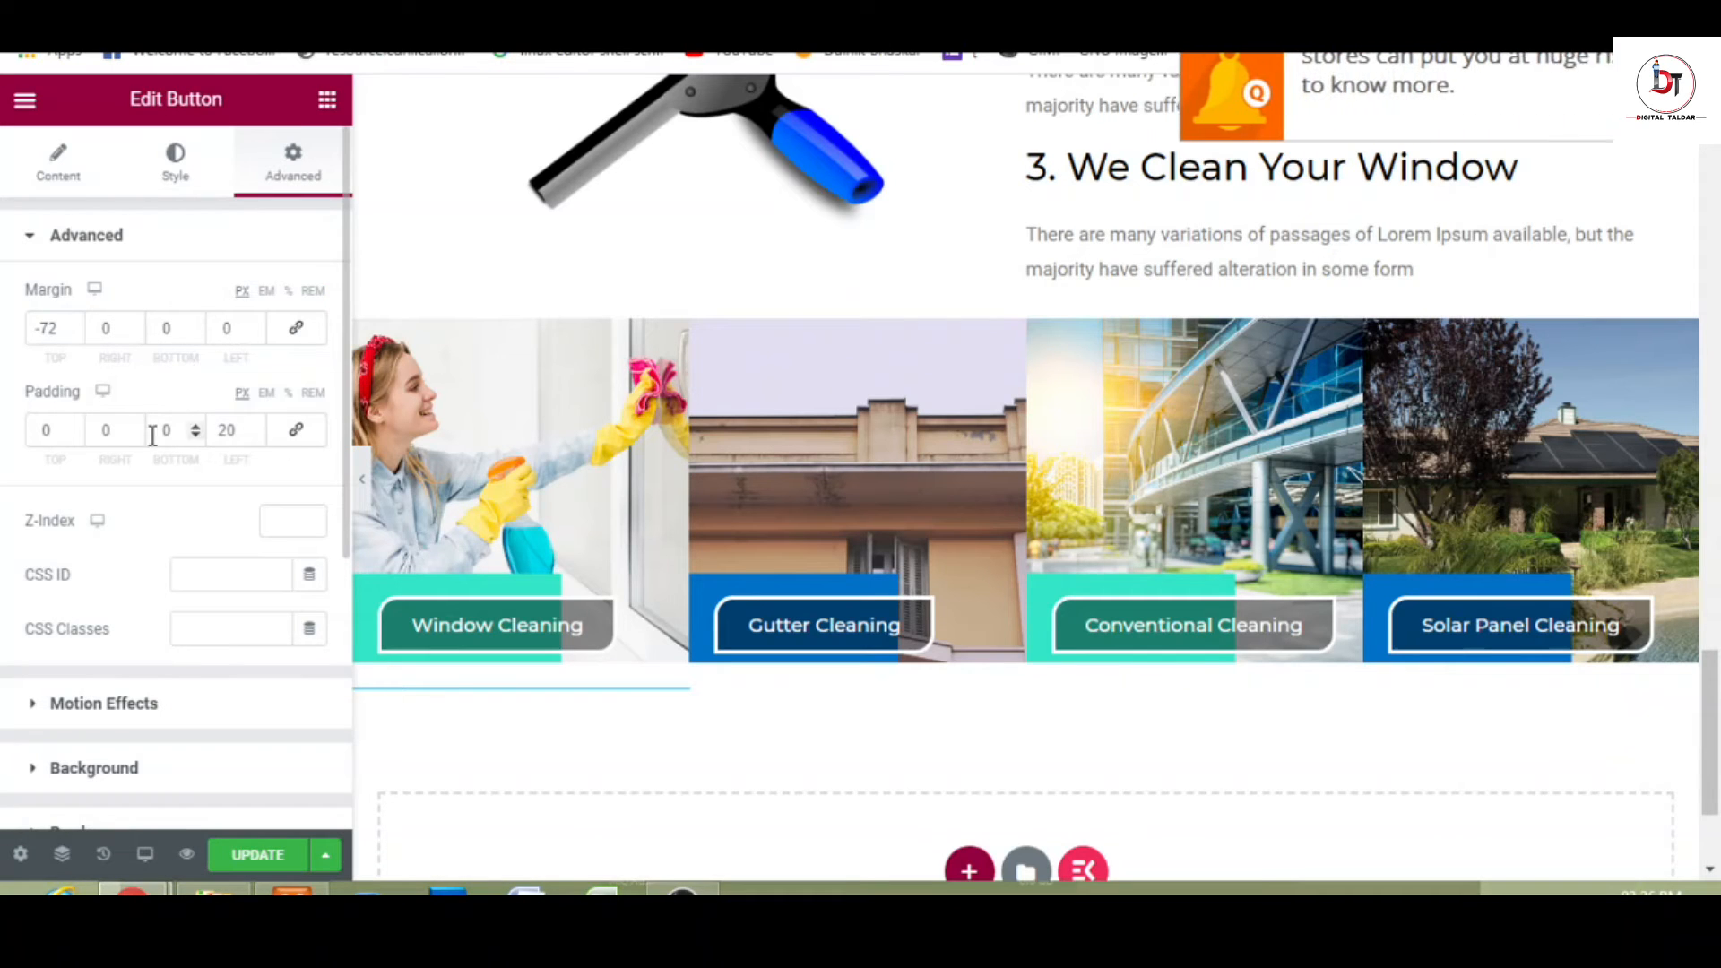
pyautogui.doubleClick(196, 426)
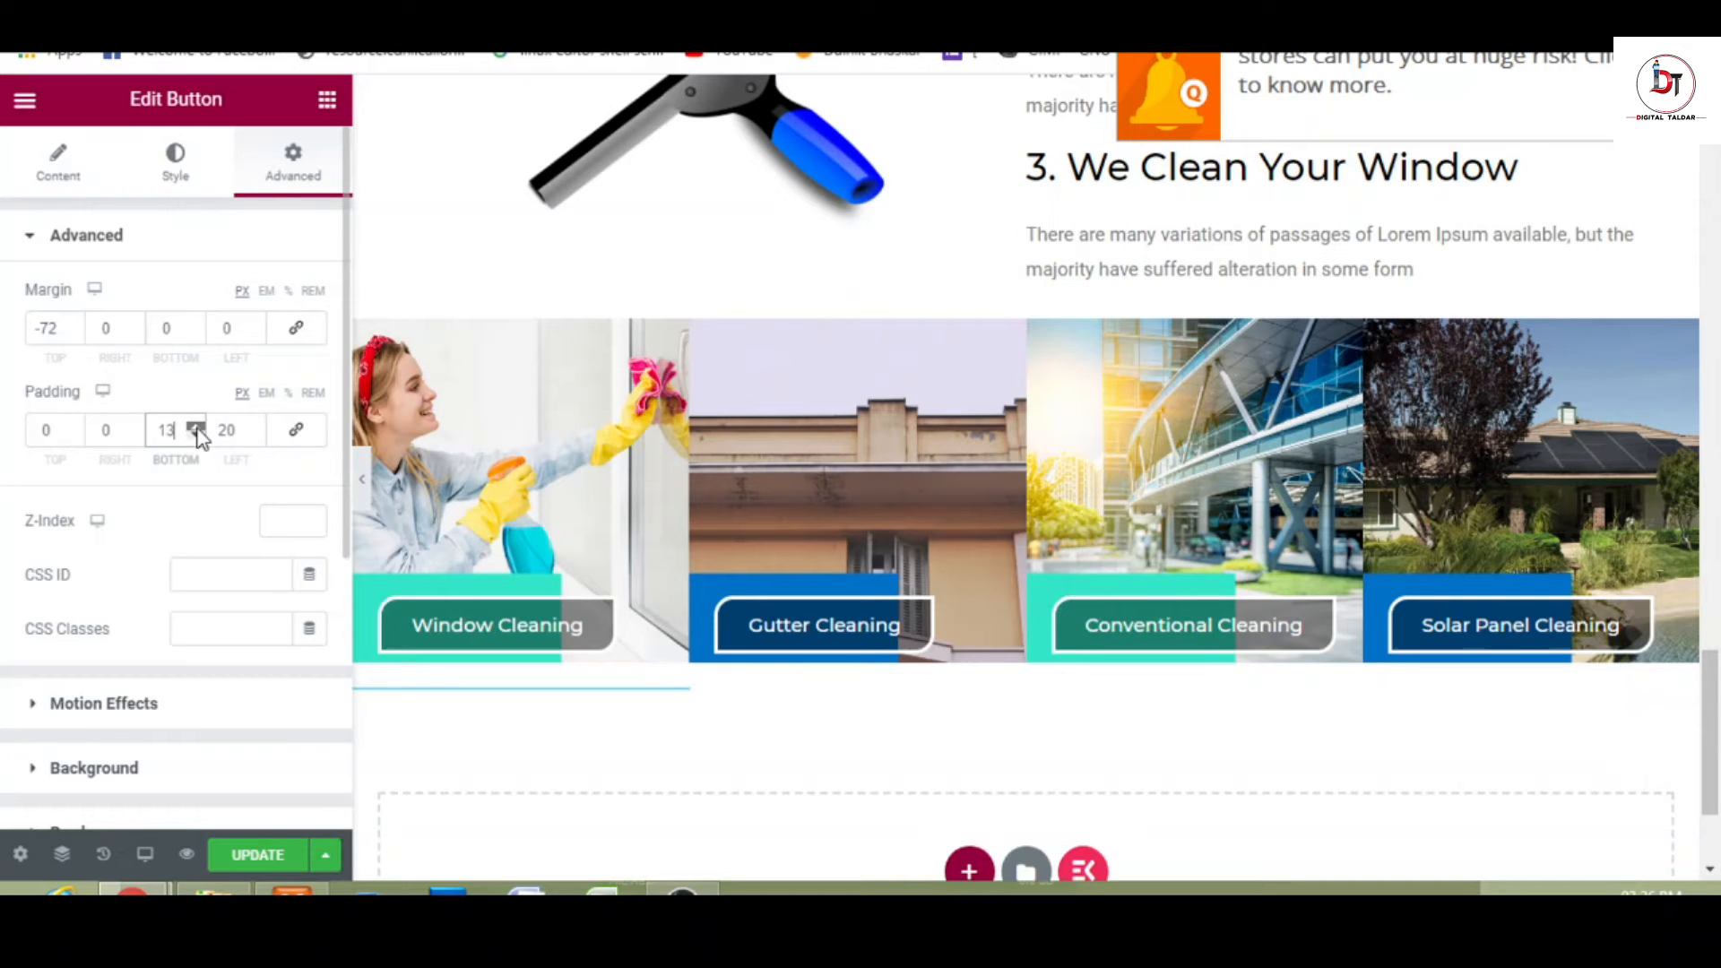
pyautogui.doubleClick(197, 428)
pyautogui.doubleClick(171, 432)
pyautogui.scroll(2, 366, 479)
pyautogui.click(364, 478)
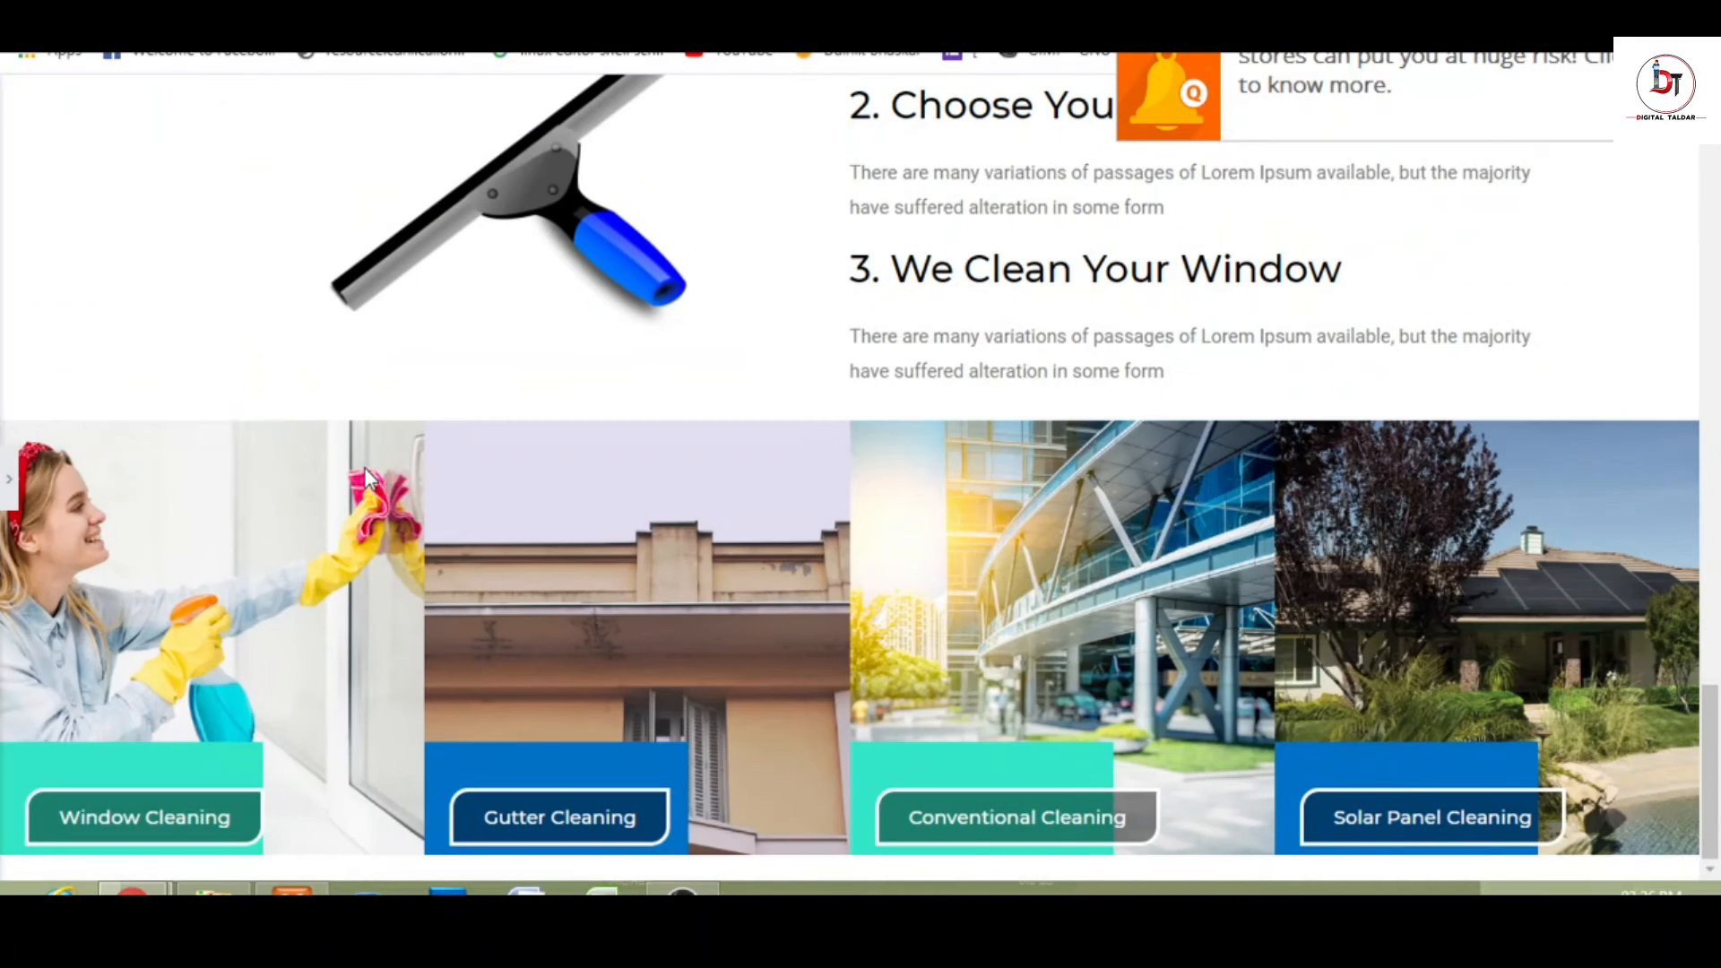
pyautogui.scroll(-1, 11, 488)
pyautogui.click(11, 484)
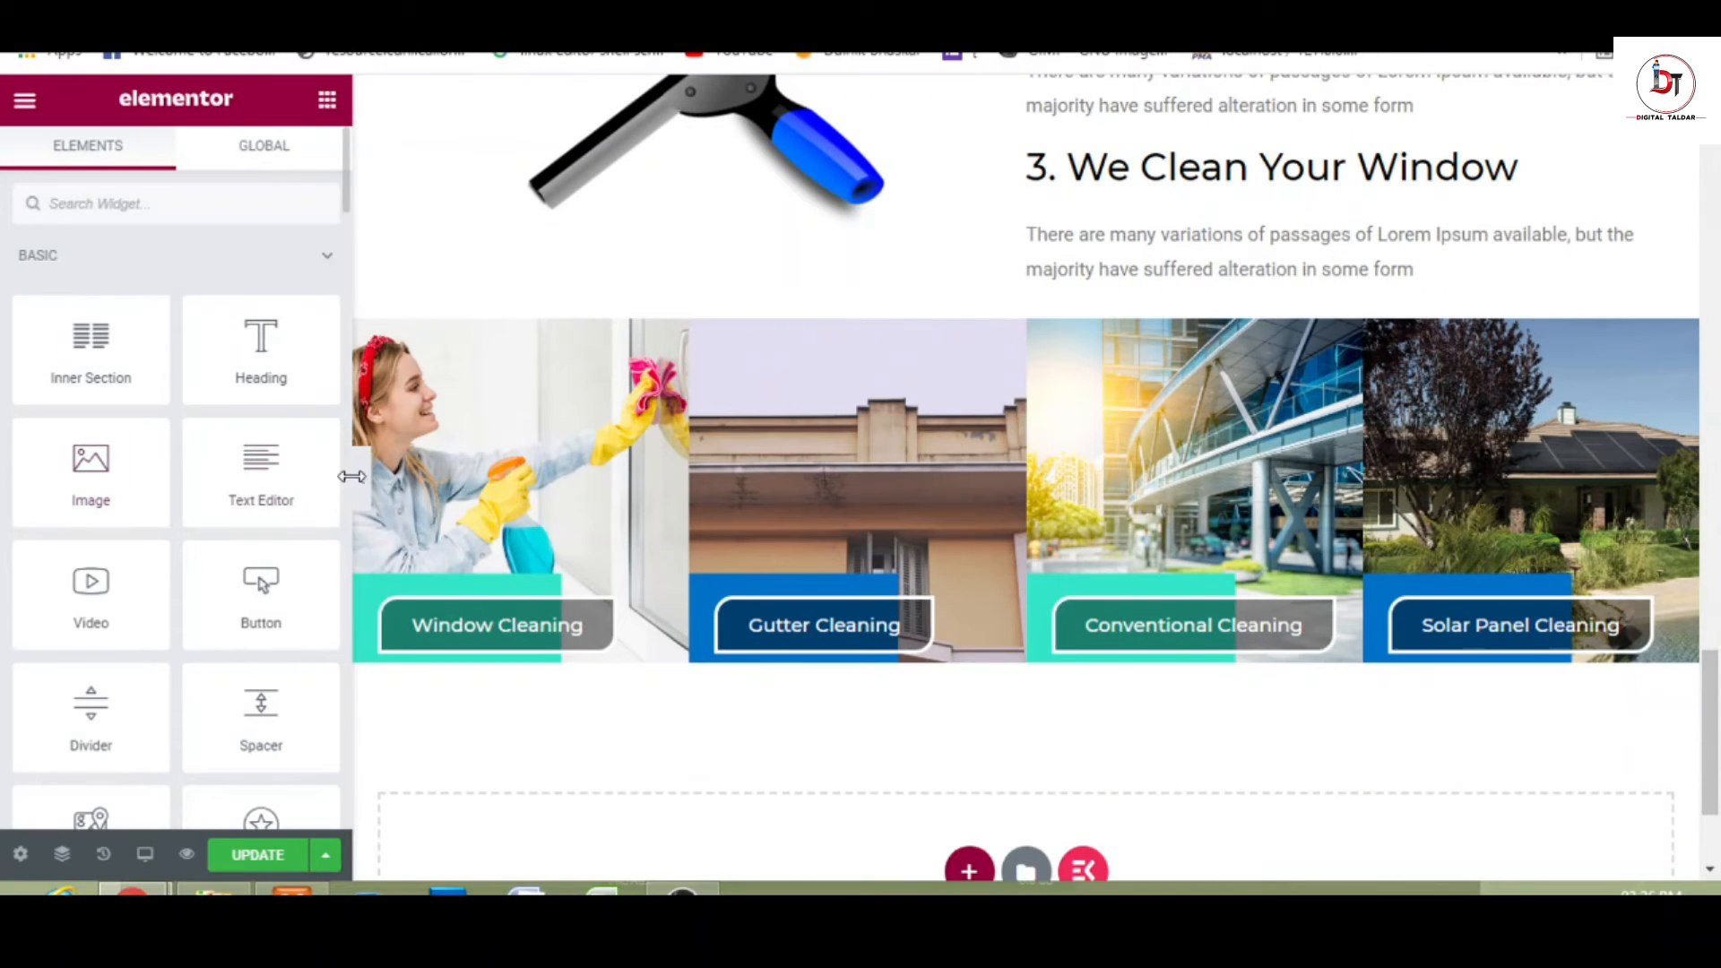
# - Reset the Window Cleaning button's bottom padding to 0, set its top margin to -80 px, and preview the page without the editing panel
pyautogui.click(504, 624)
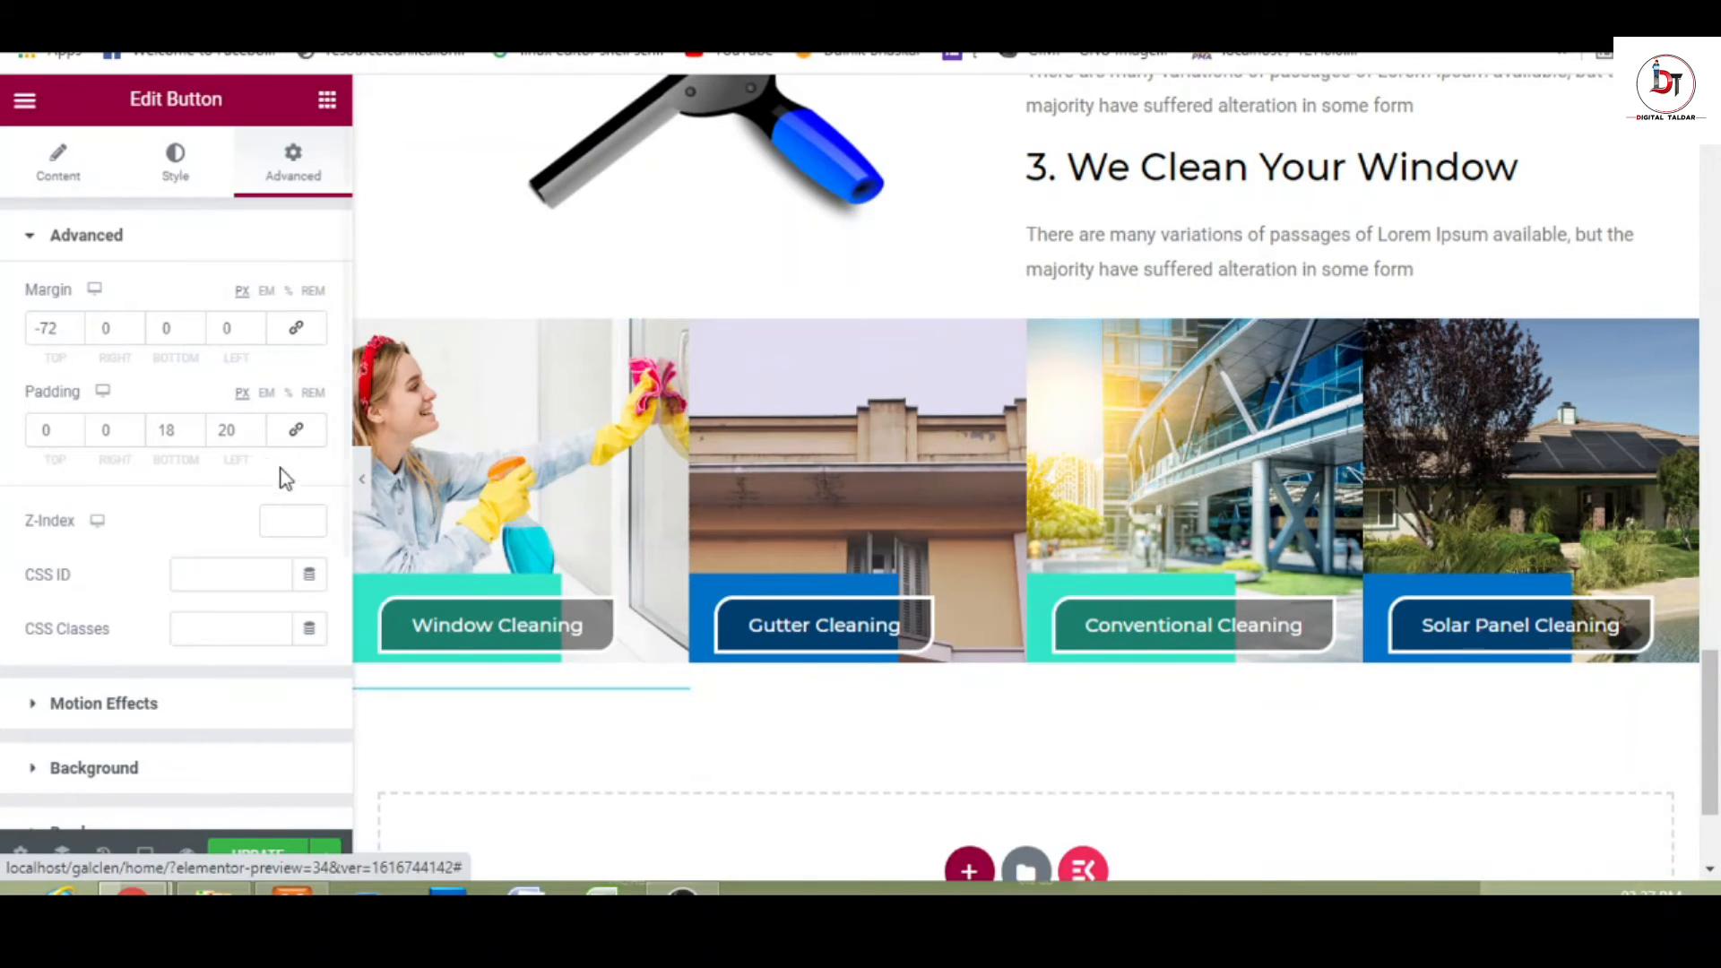
pyautogui.doubleClick(162, 423)
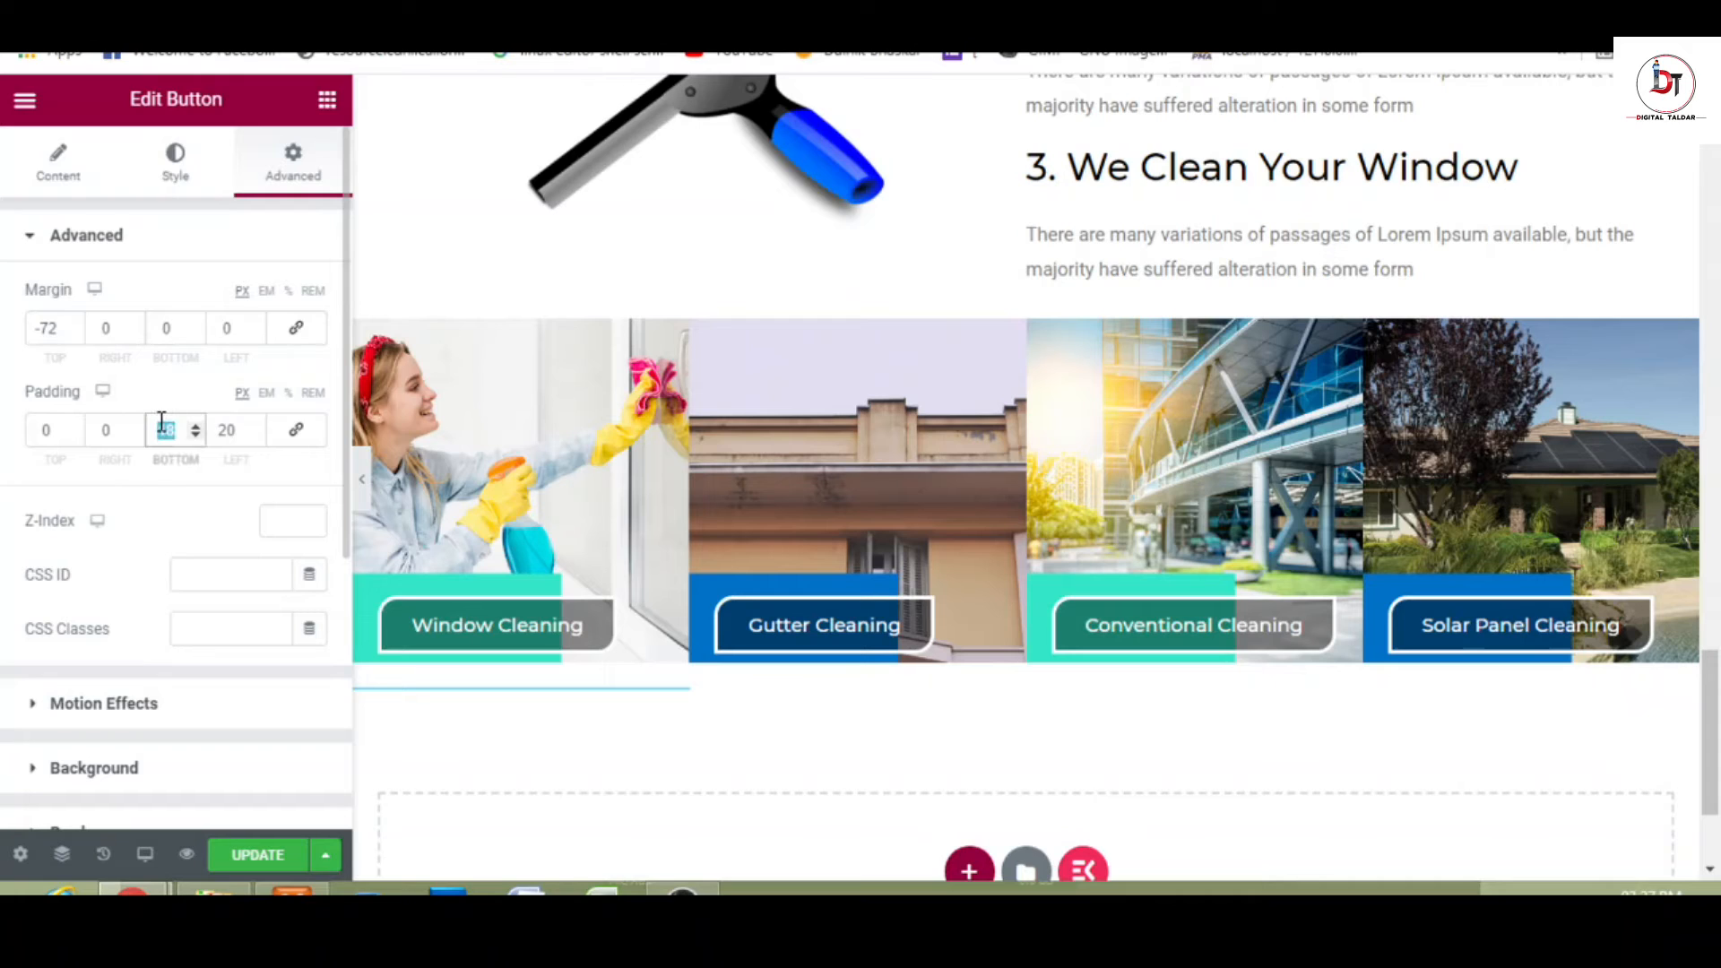
pyautogui.write('0')
pyautogui.click(75, 332)
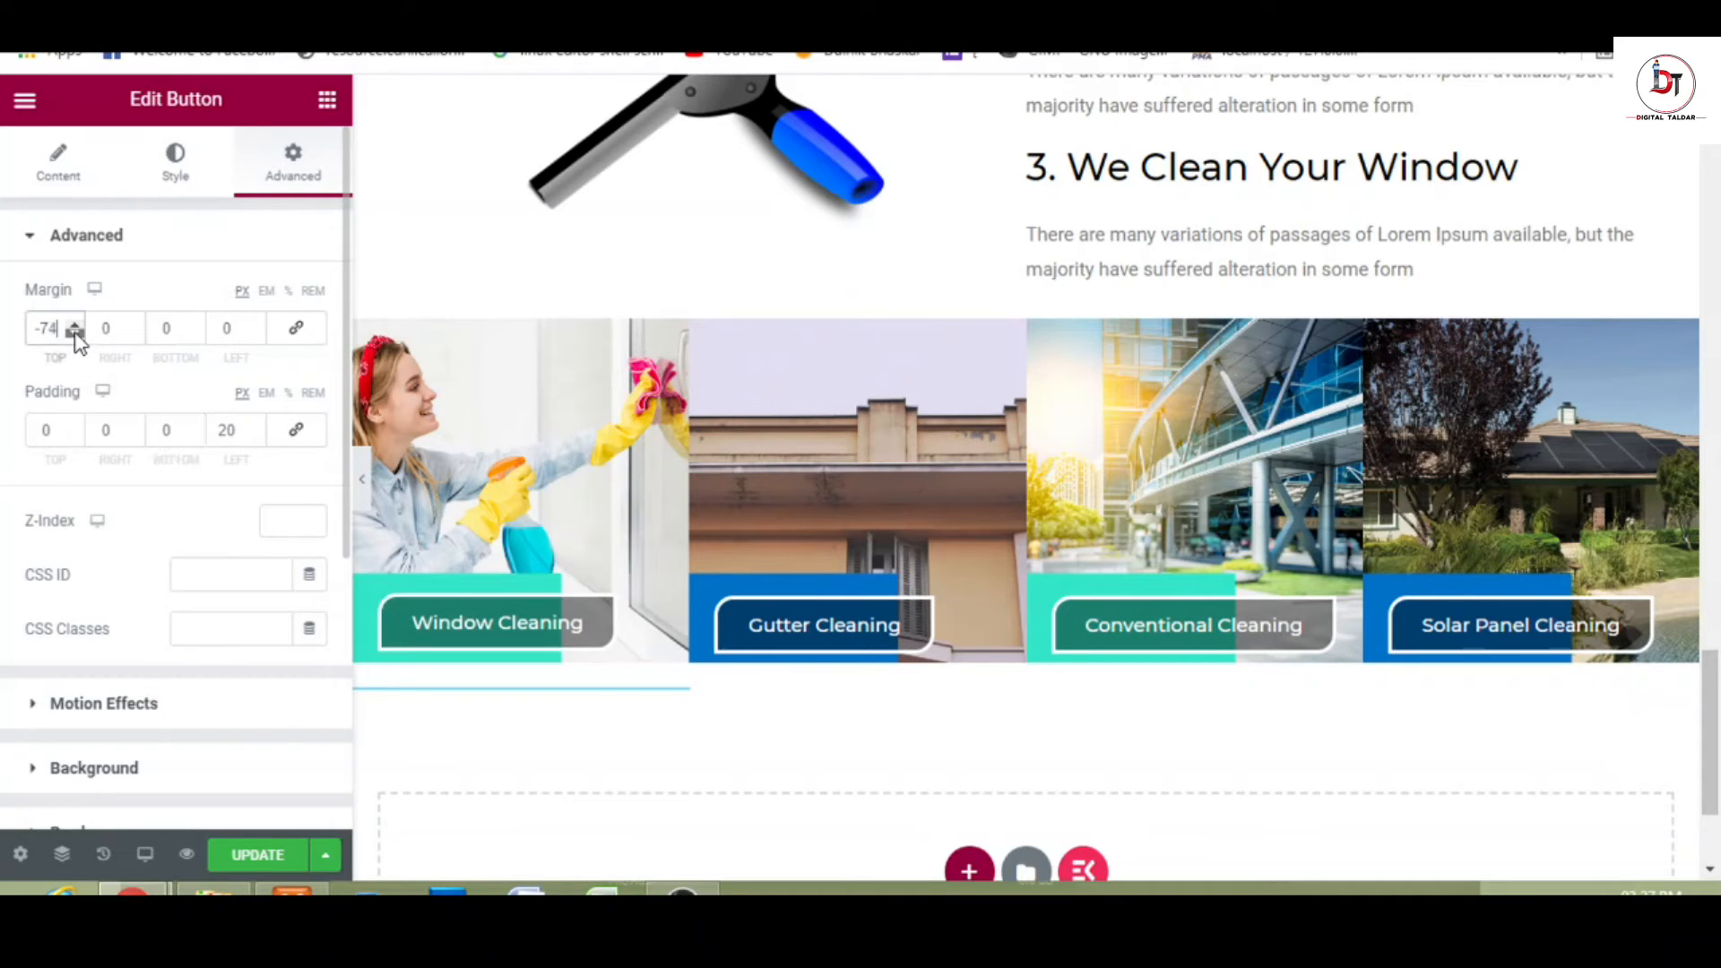
pyautogui.click(75, 334)
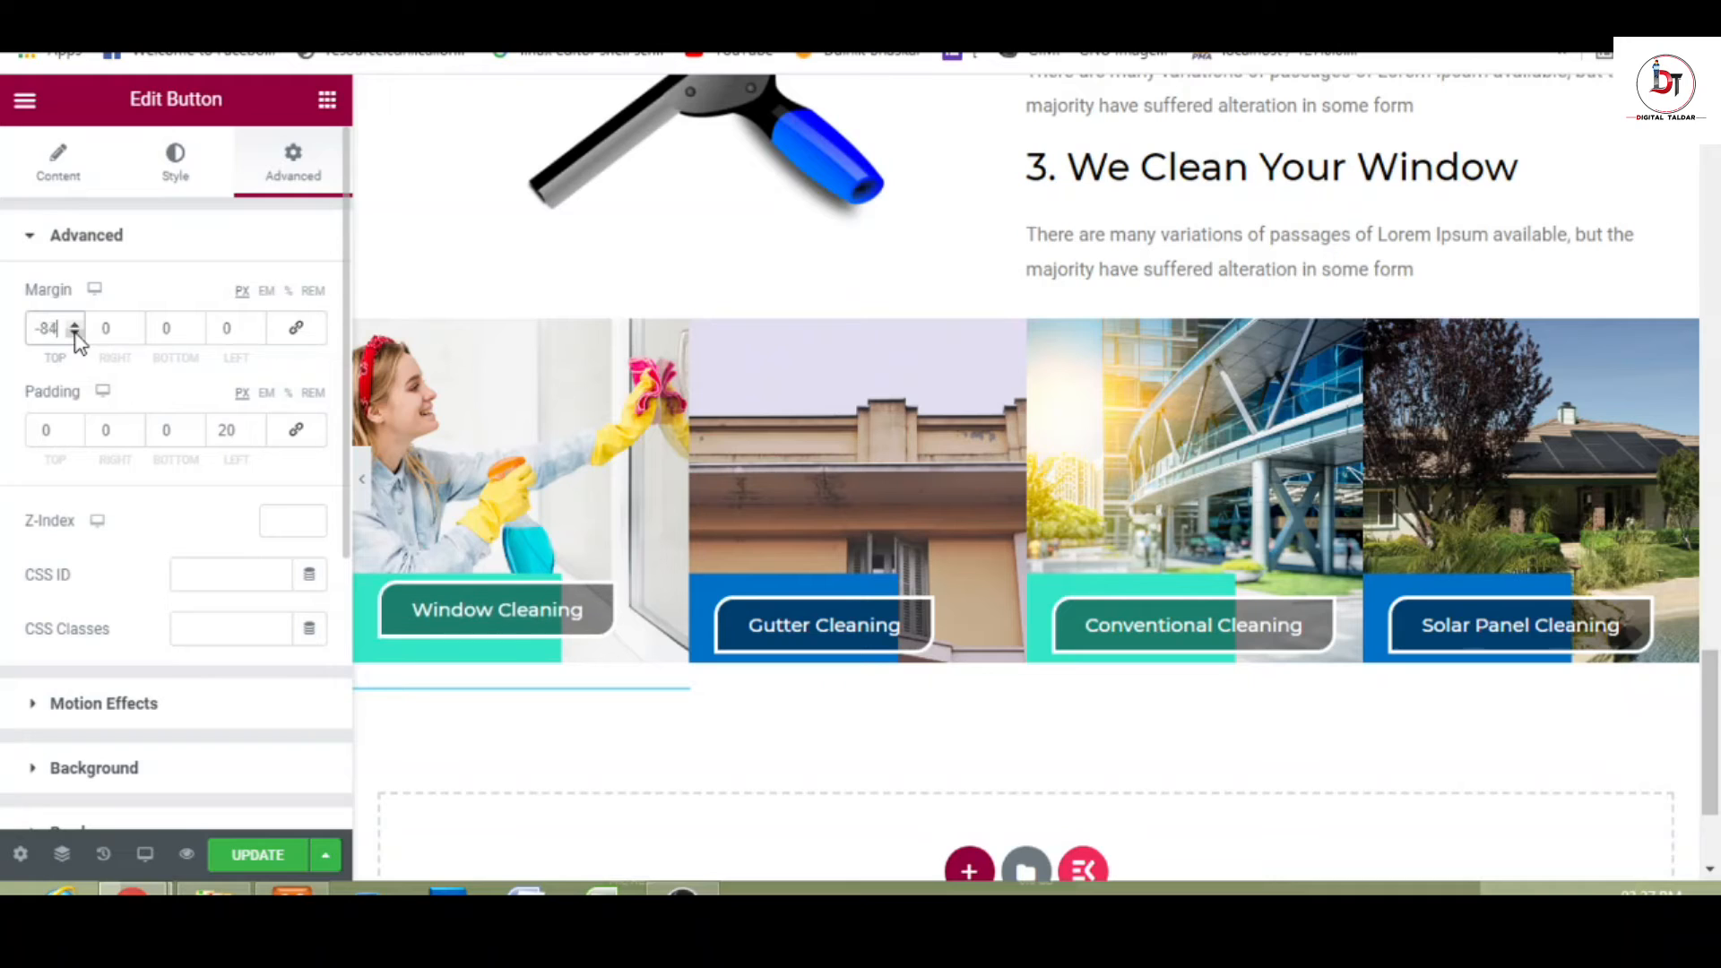
pyautogui.click(75, 326)
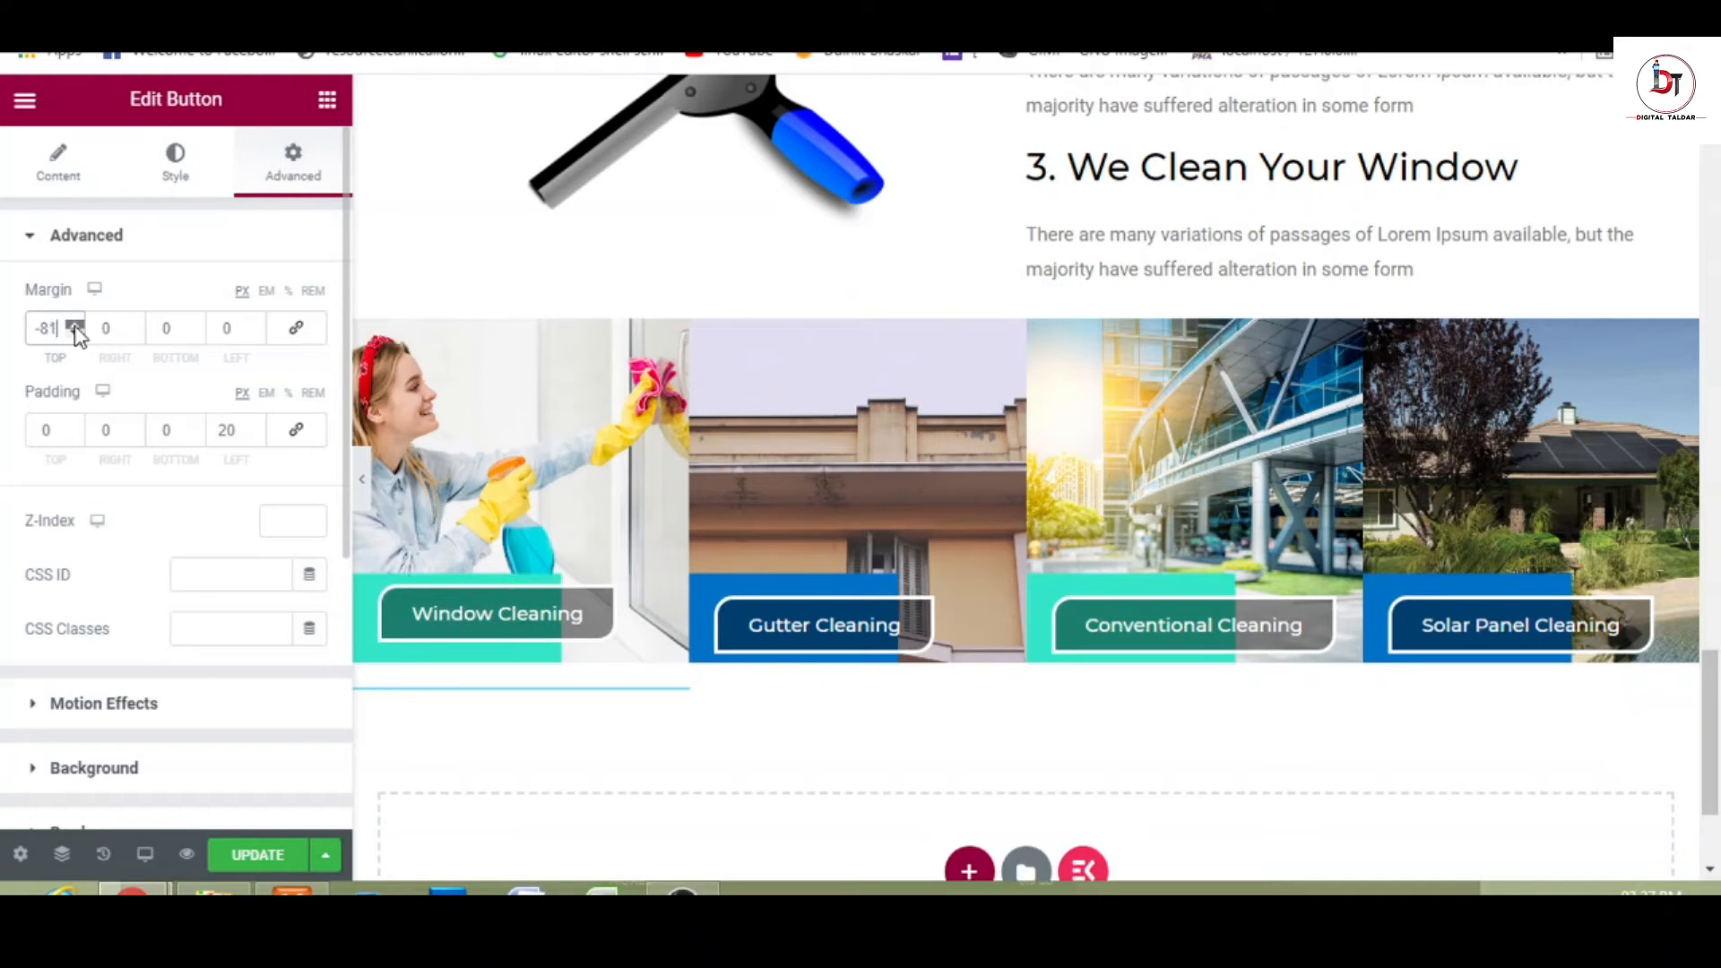
pyautogui.click(75, 326)
pyautogui.click(75, 333)
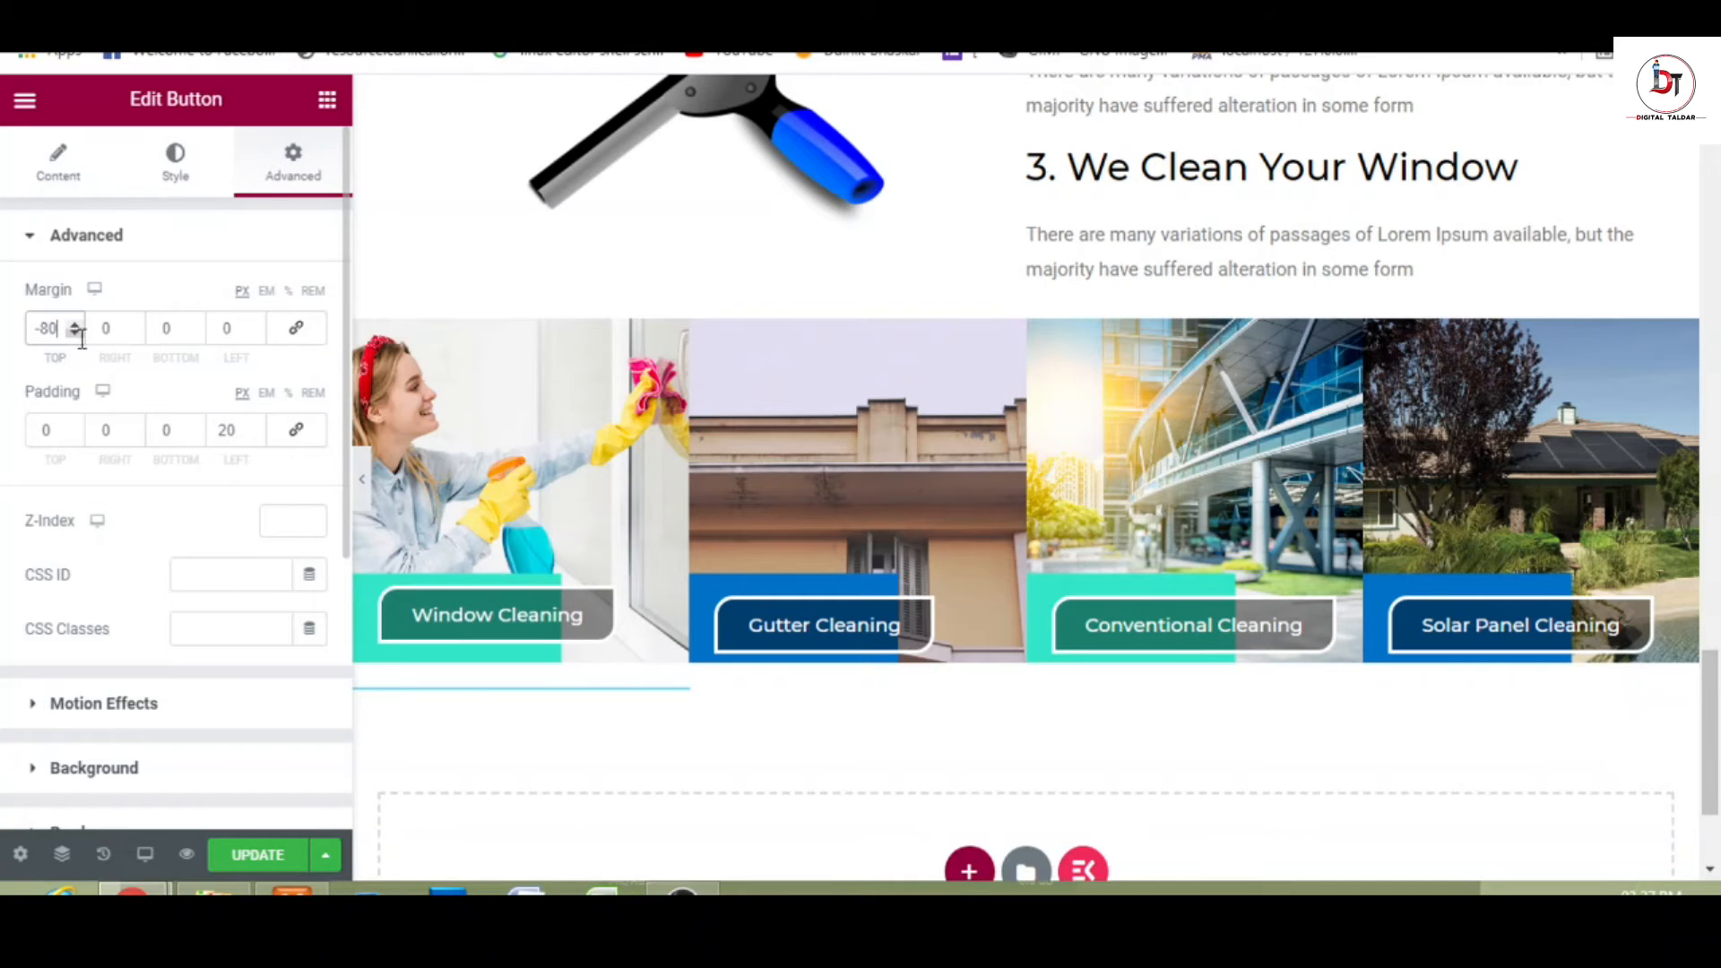
pyautogui.click(366, 488)
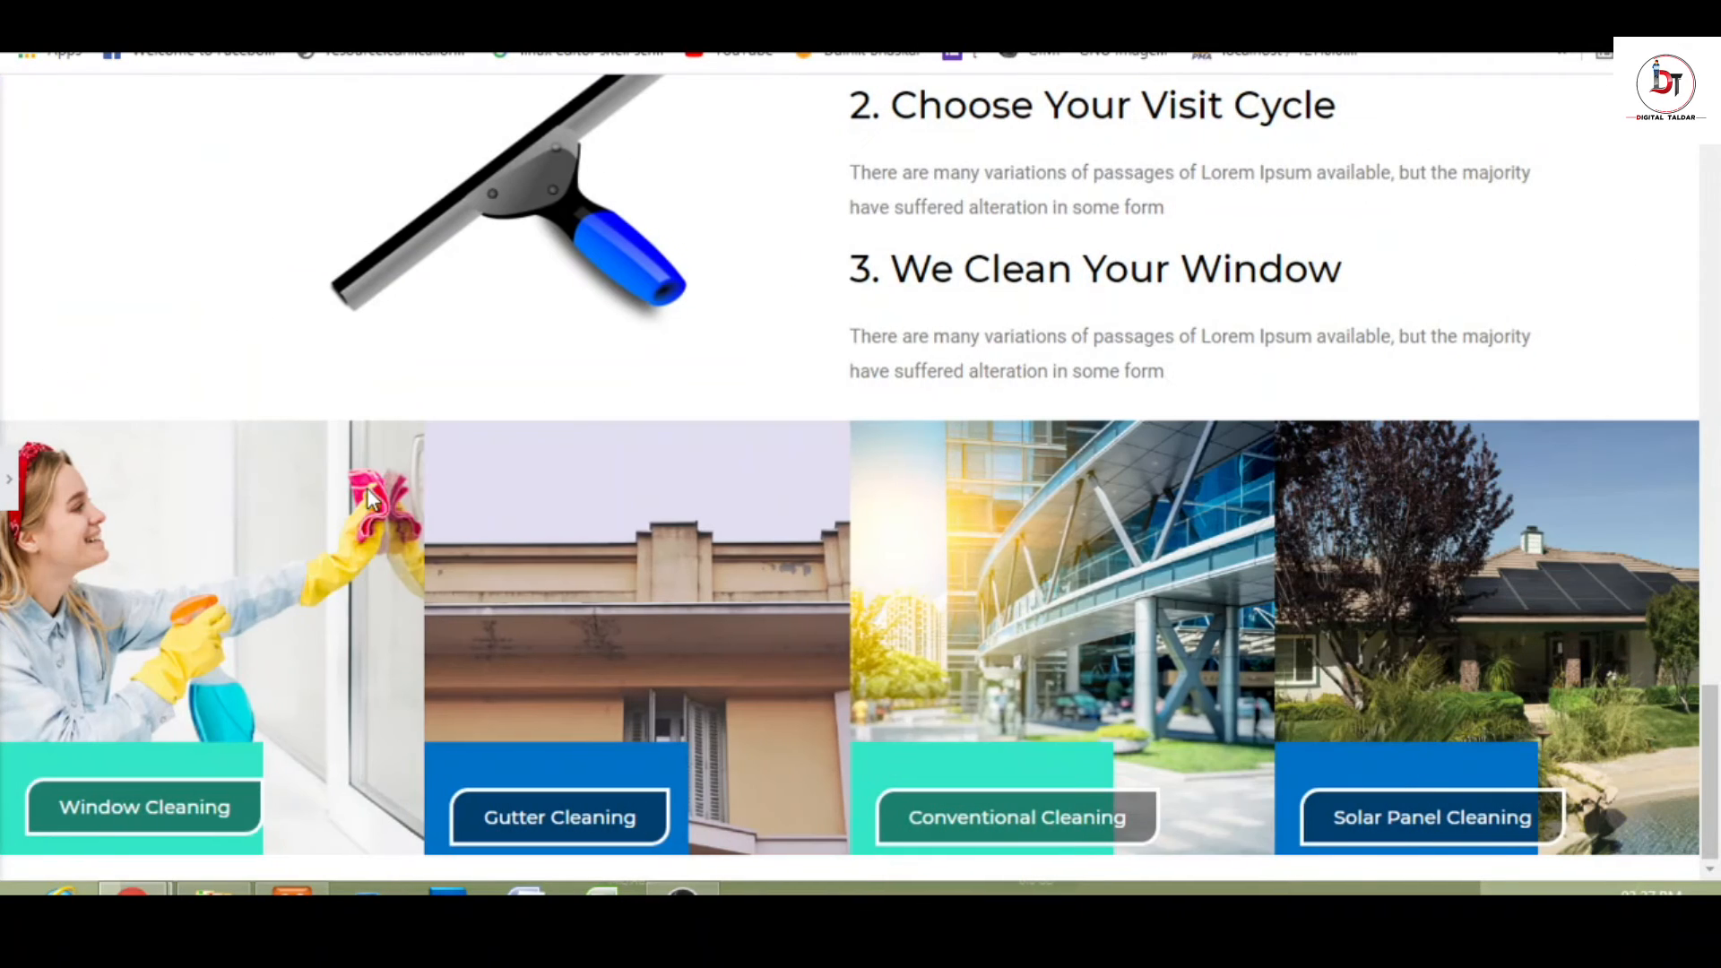
pyautogui.scroll(-1, 6, 498)
pyautogui.click(7, 484)
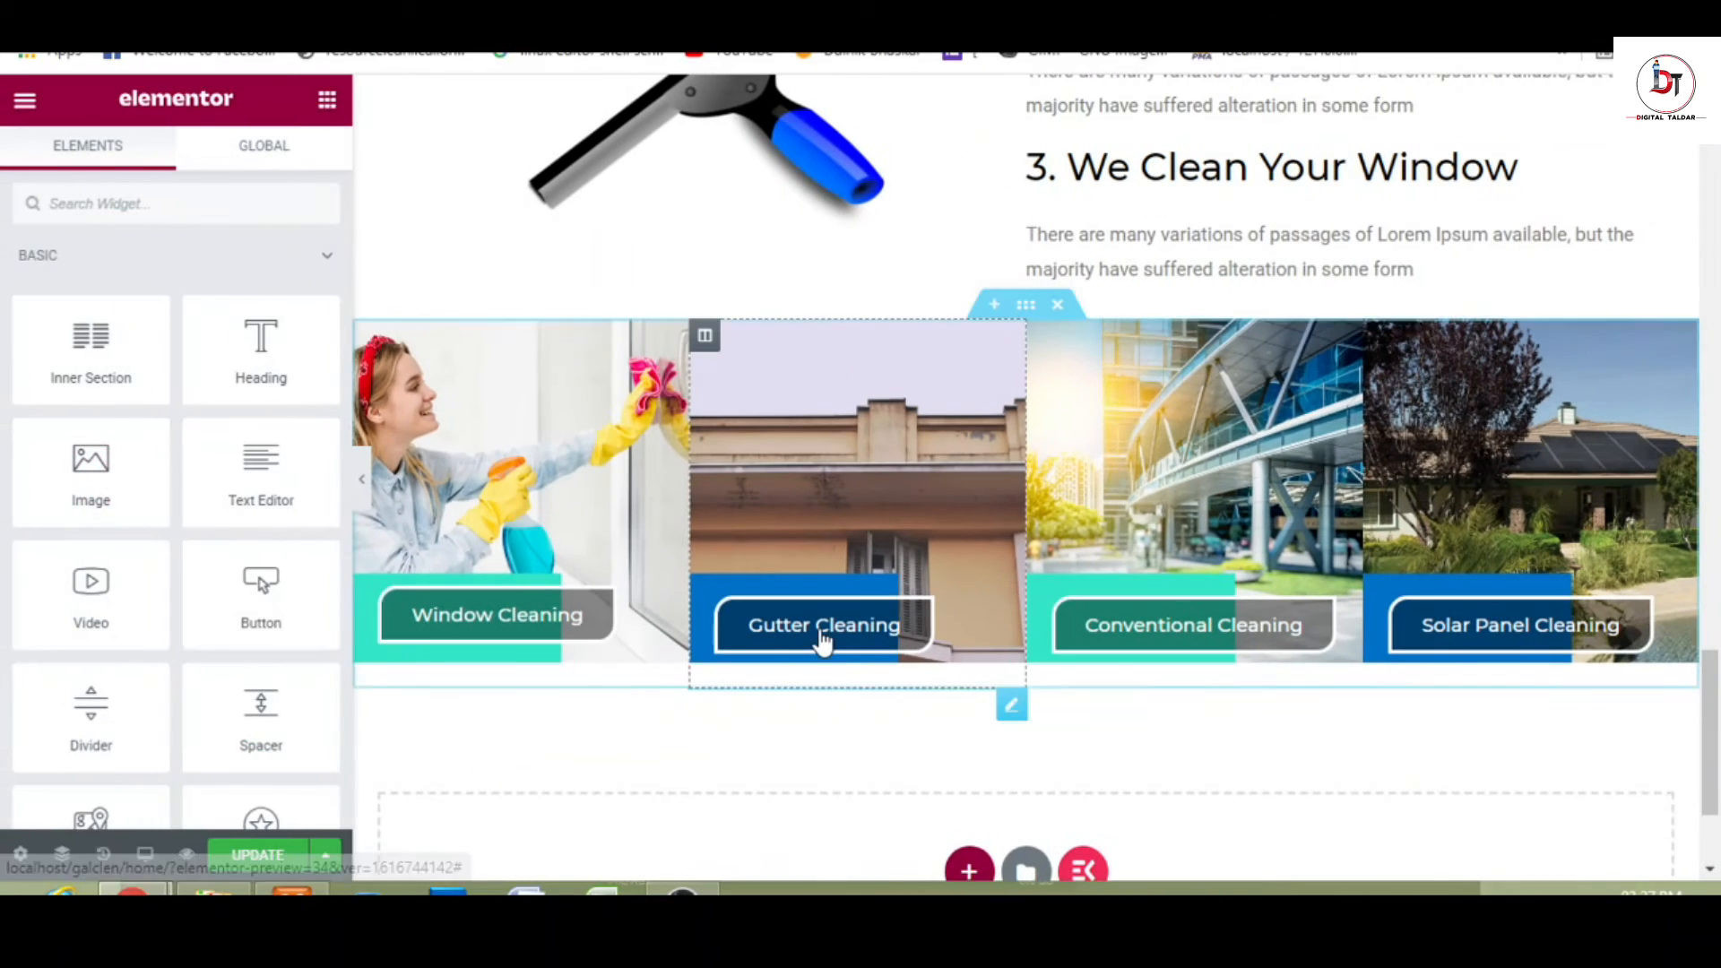
# - Set the Gutter Cleaning button's top margin to -80 px
pyautogui.click(821, 642)
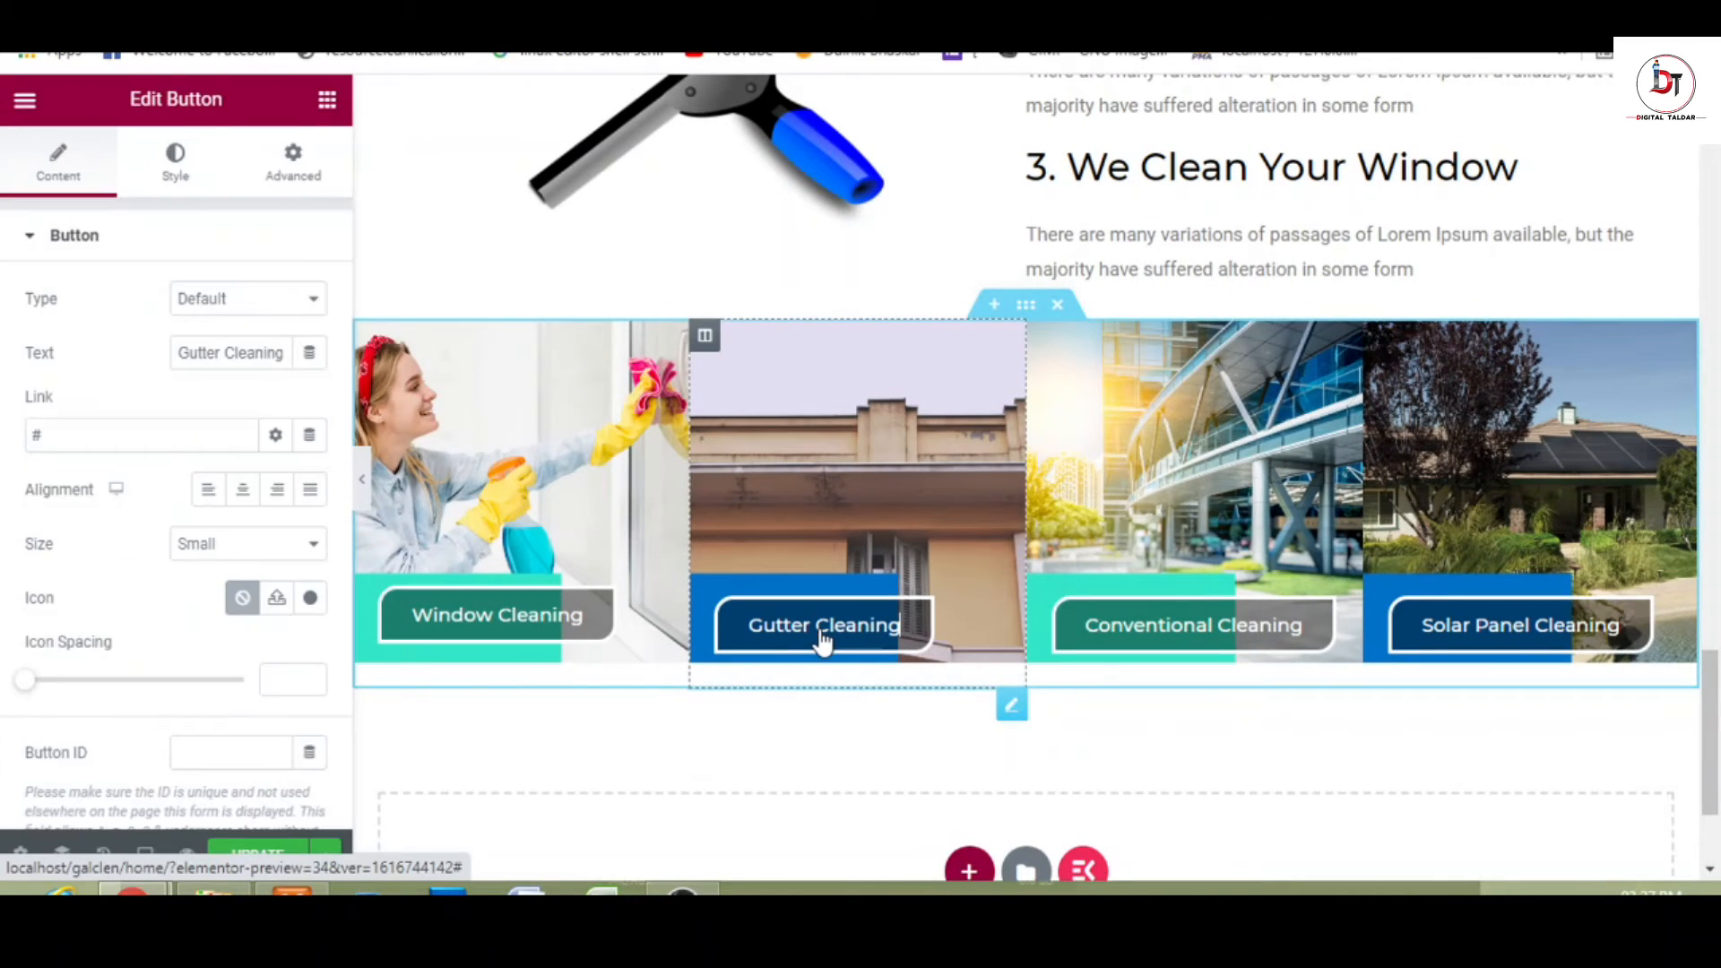
pyautogui.click(304, 188)
pyautogui.click(74, 333)
pyautogui.click(74, 332)
pyautogui.click(75, 333)
pyautogui.click(75, 333)
pyautogui.click(74, 332)
pyautogui.click(75, 332)
pyautogui.click(73, 333)
pyautogui.click(74, 333)
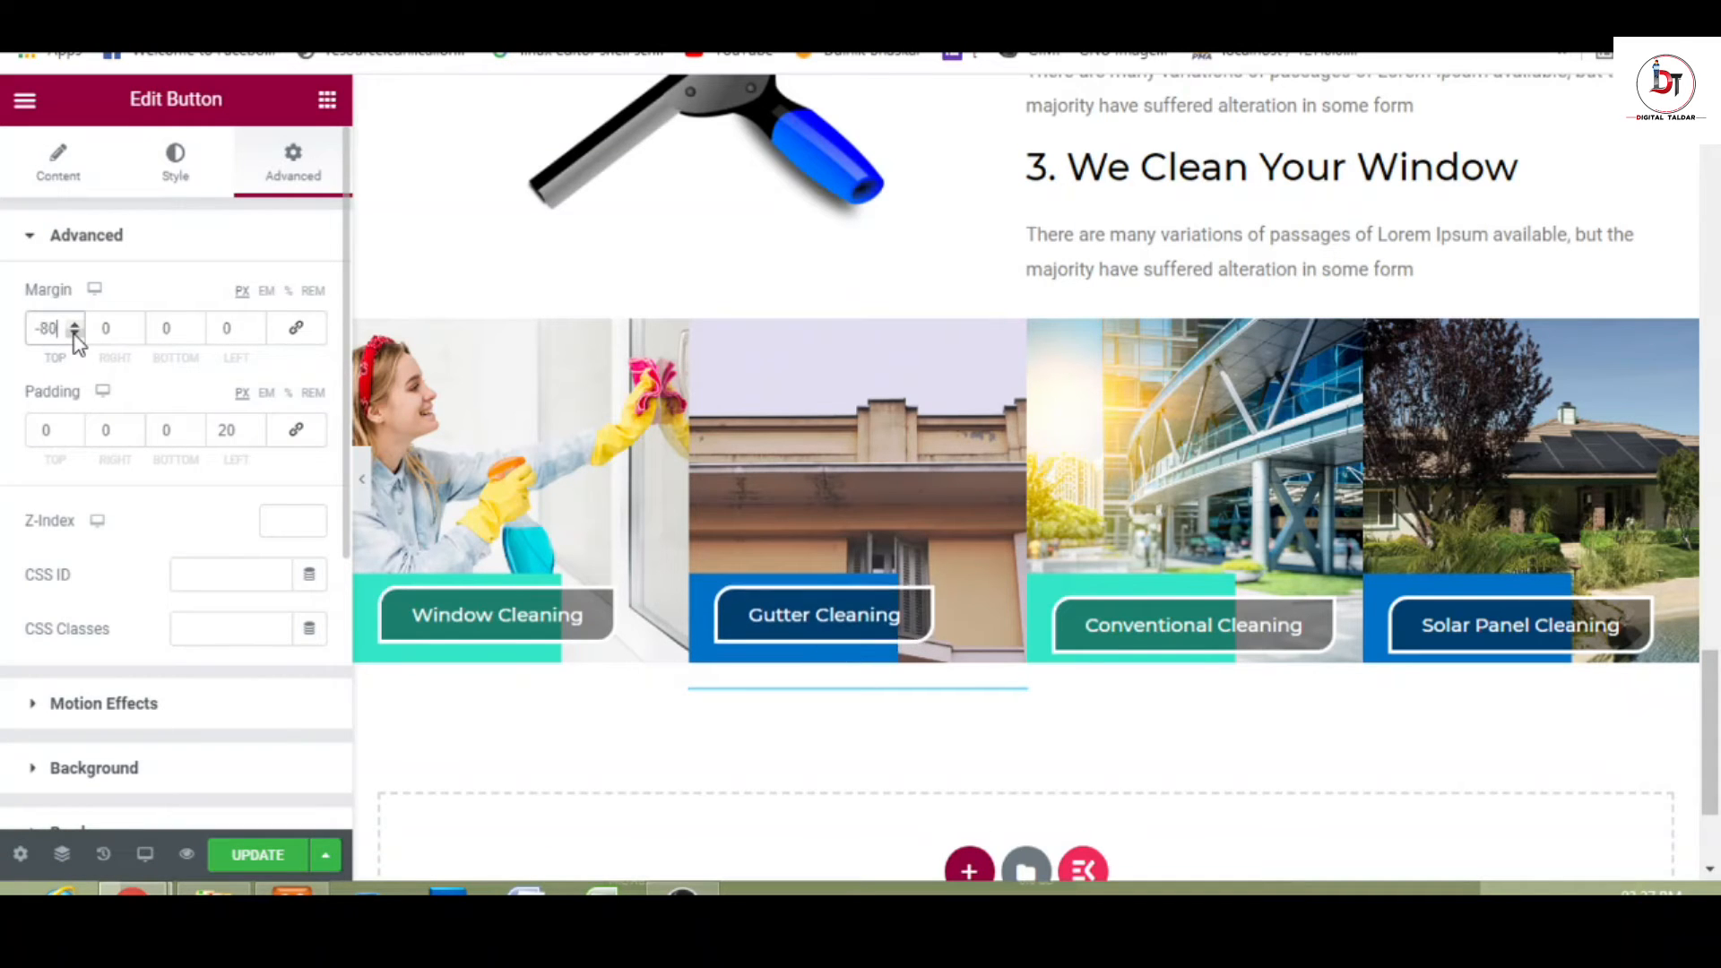
# - Set the Conventional Cleaning button's top margin to -80 px
pyautogui.click(1075, 622)
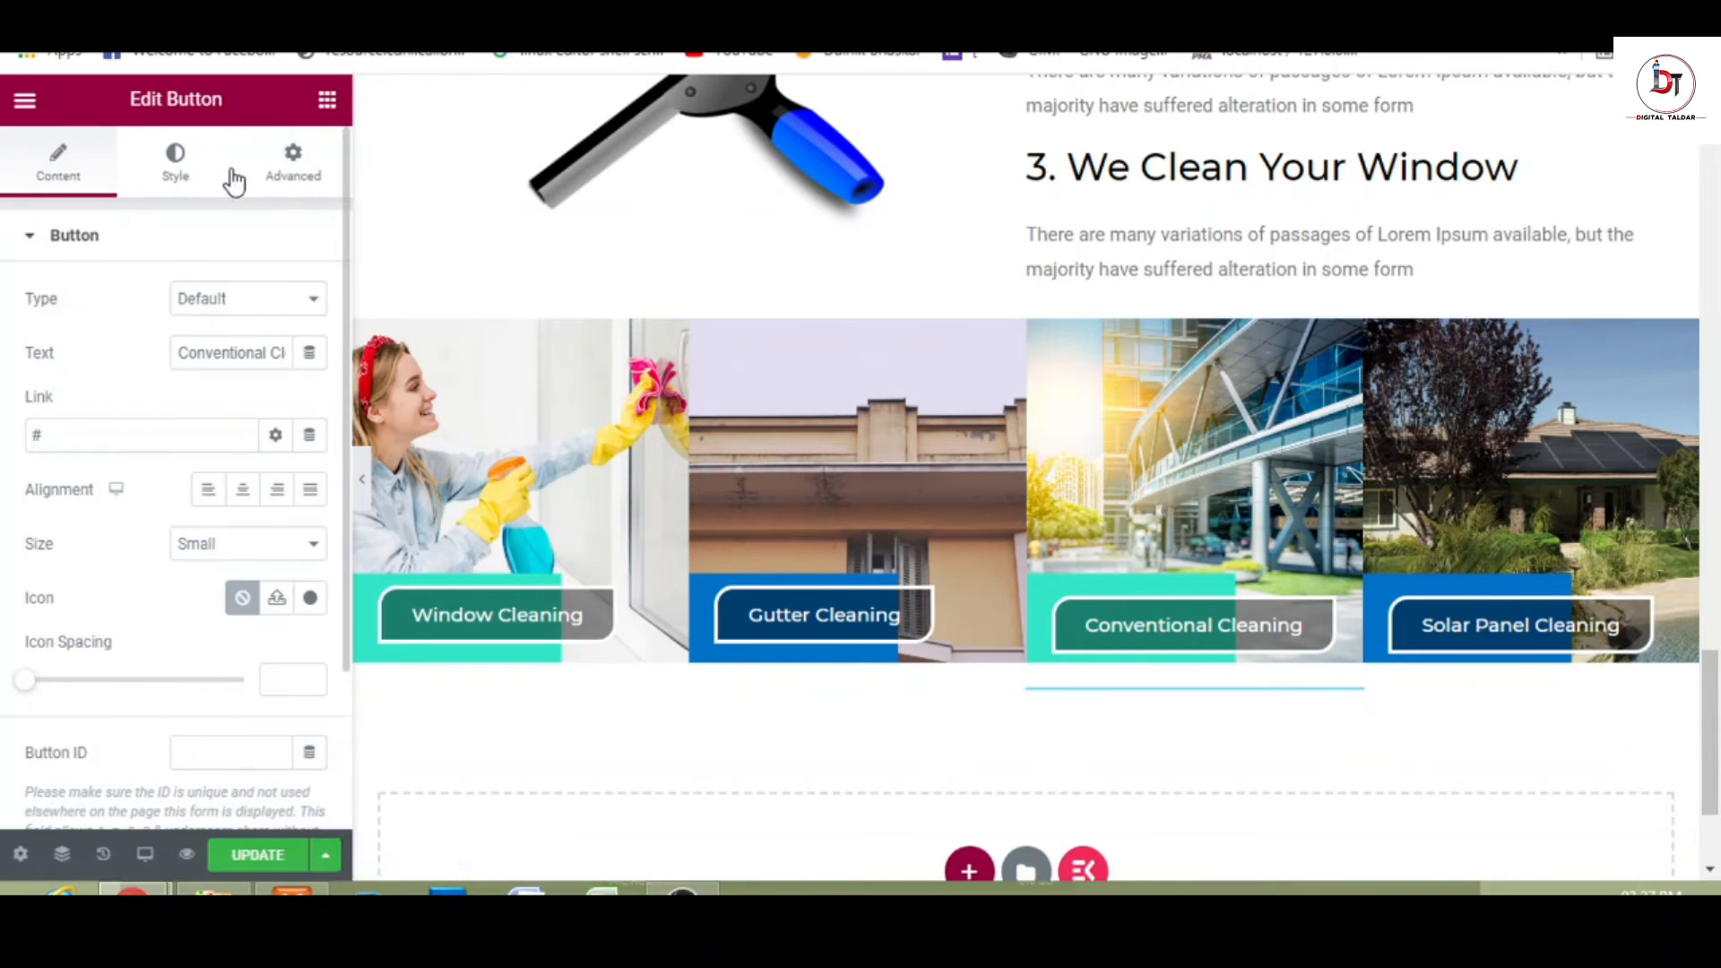
pyautogui.click(291, 171)
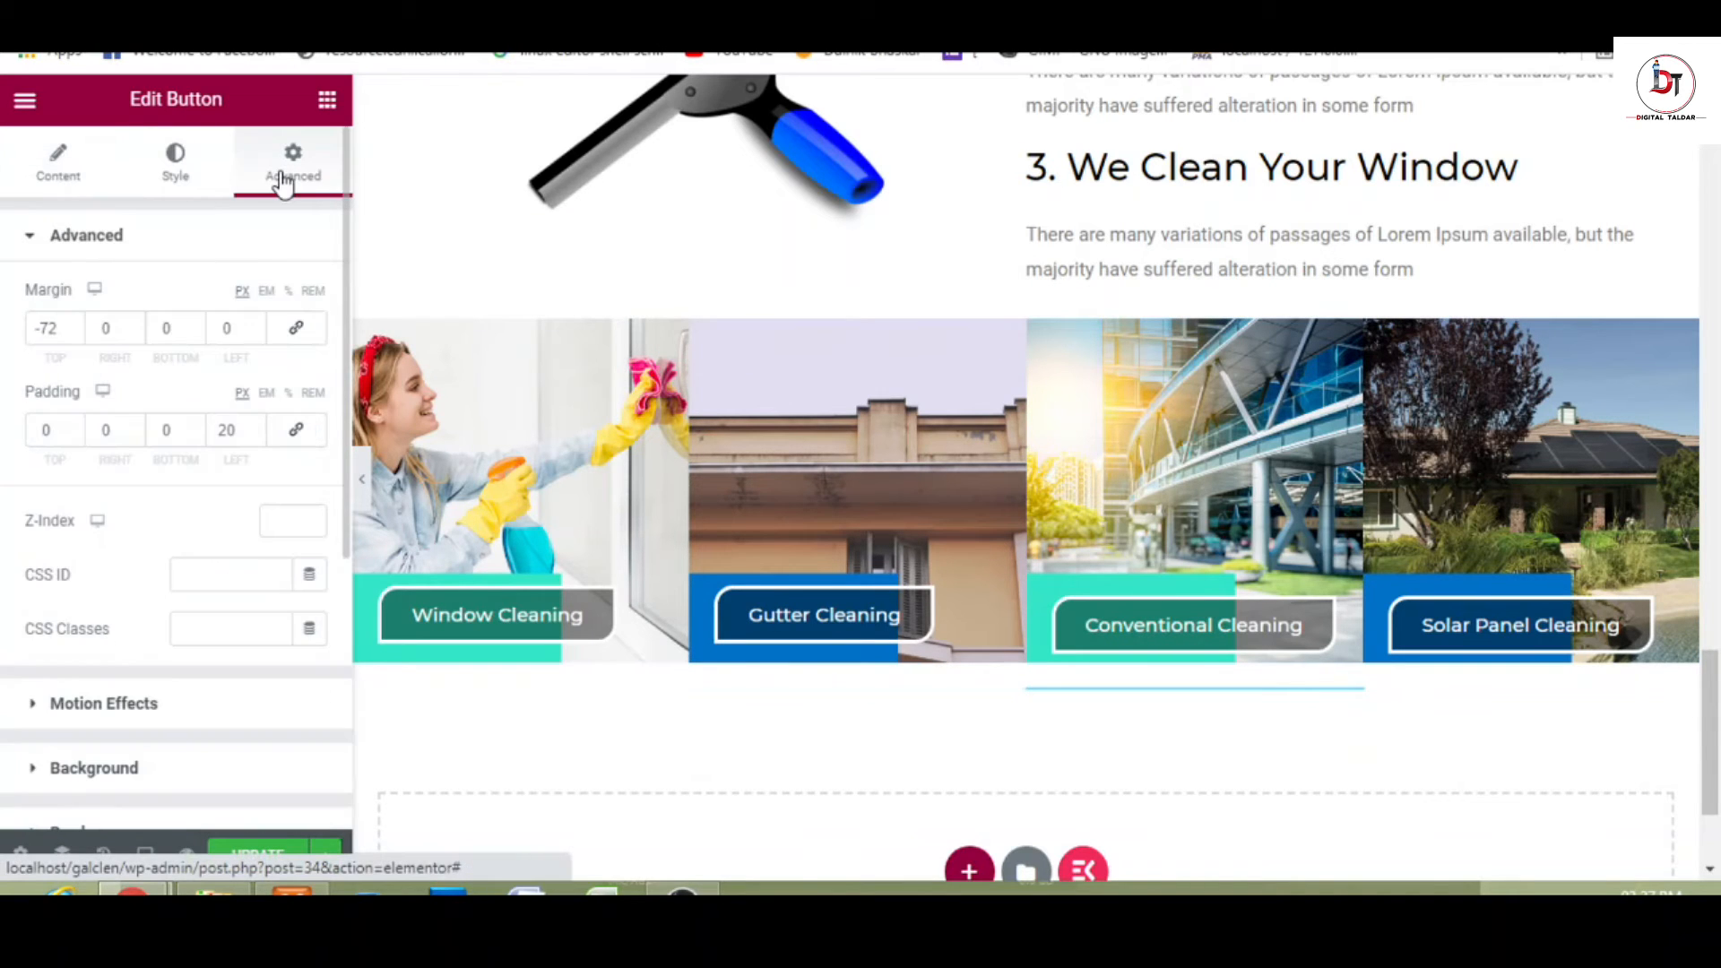
pyautogui.click(75, 334)
pyautogui.click(75, 333)
pyautogui.click(75, 333)
pyautogui.click(75, 333)
pyautogui.click(75, 333)
pyautogui.click(76, 334)
pyautogui.click(76, 334)
pyautogui.click(75, 333)
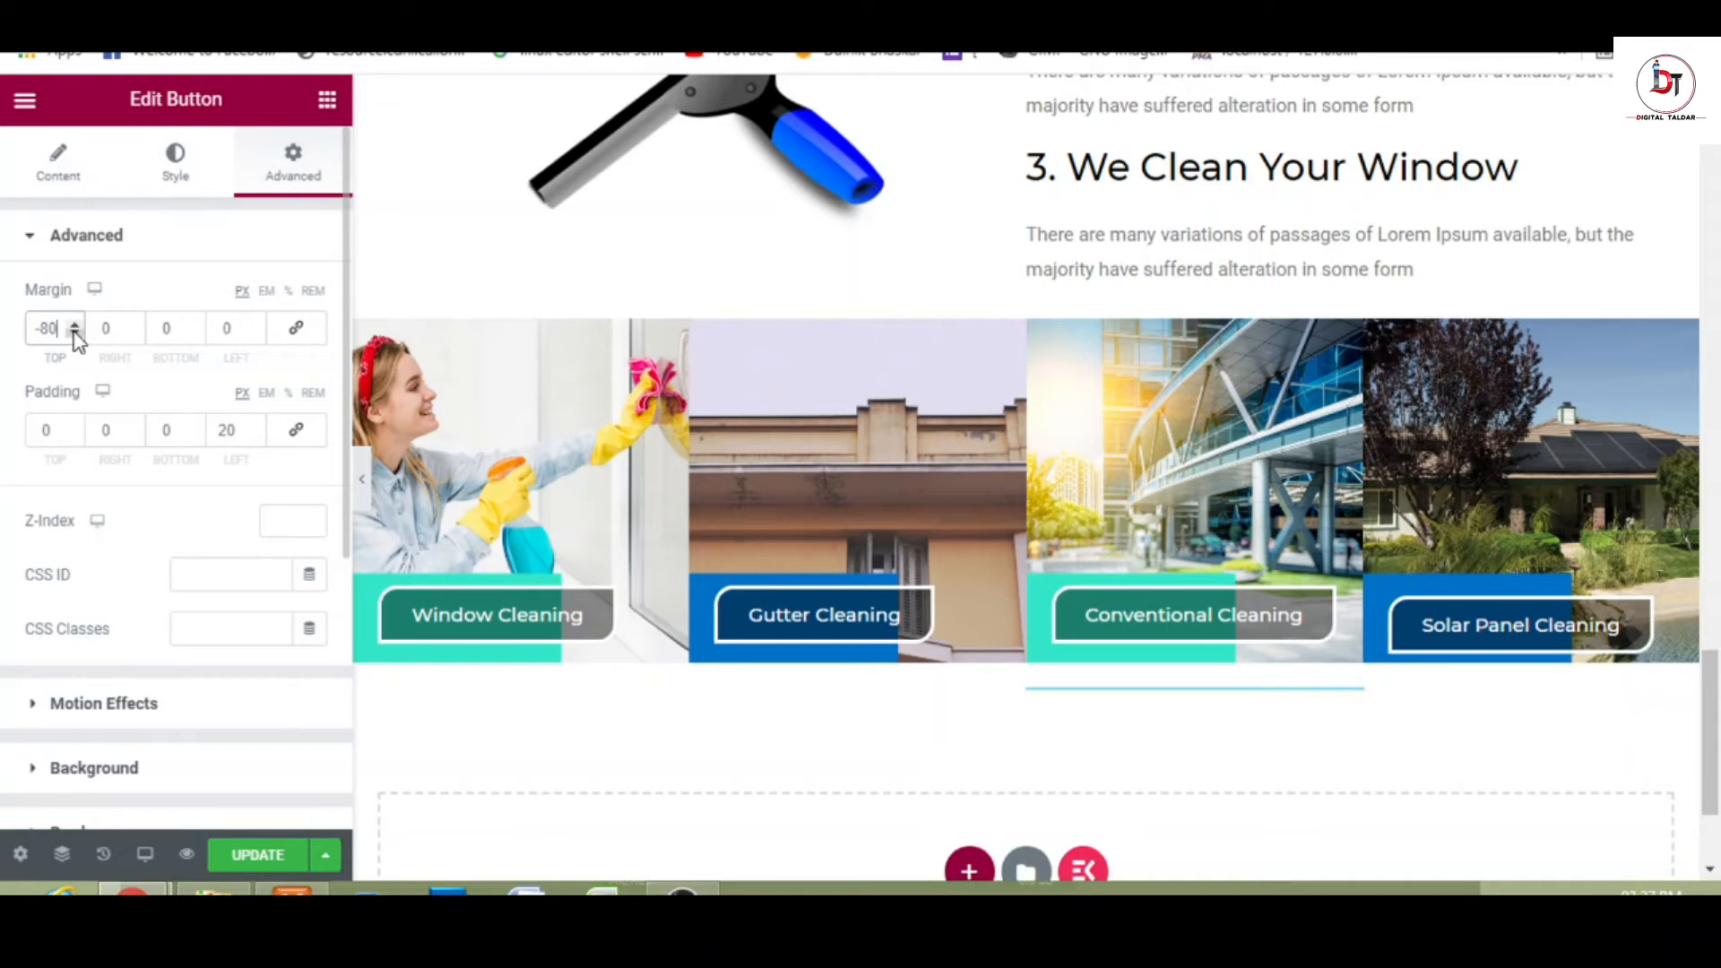
# - Set the Solar Panel Cleaning button's top margin to -80 px, preview the page without the editing panel, and return to editing
pyautogui.click(1486, 632)
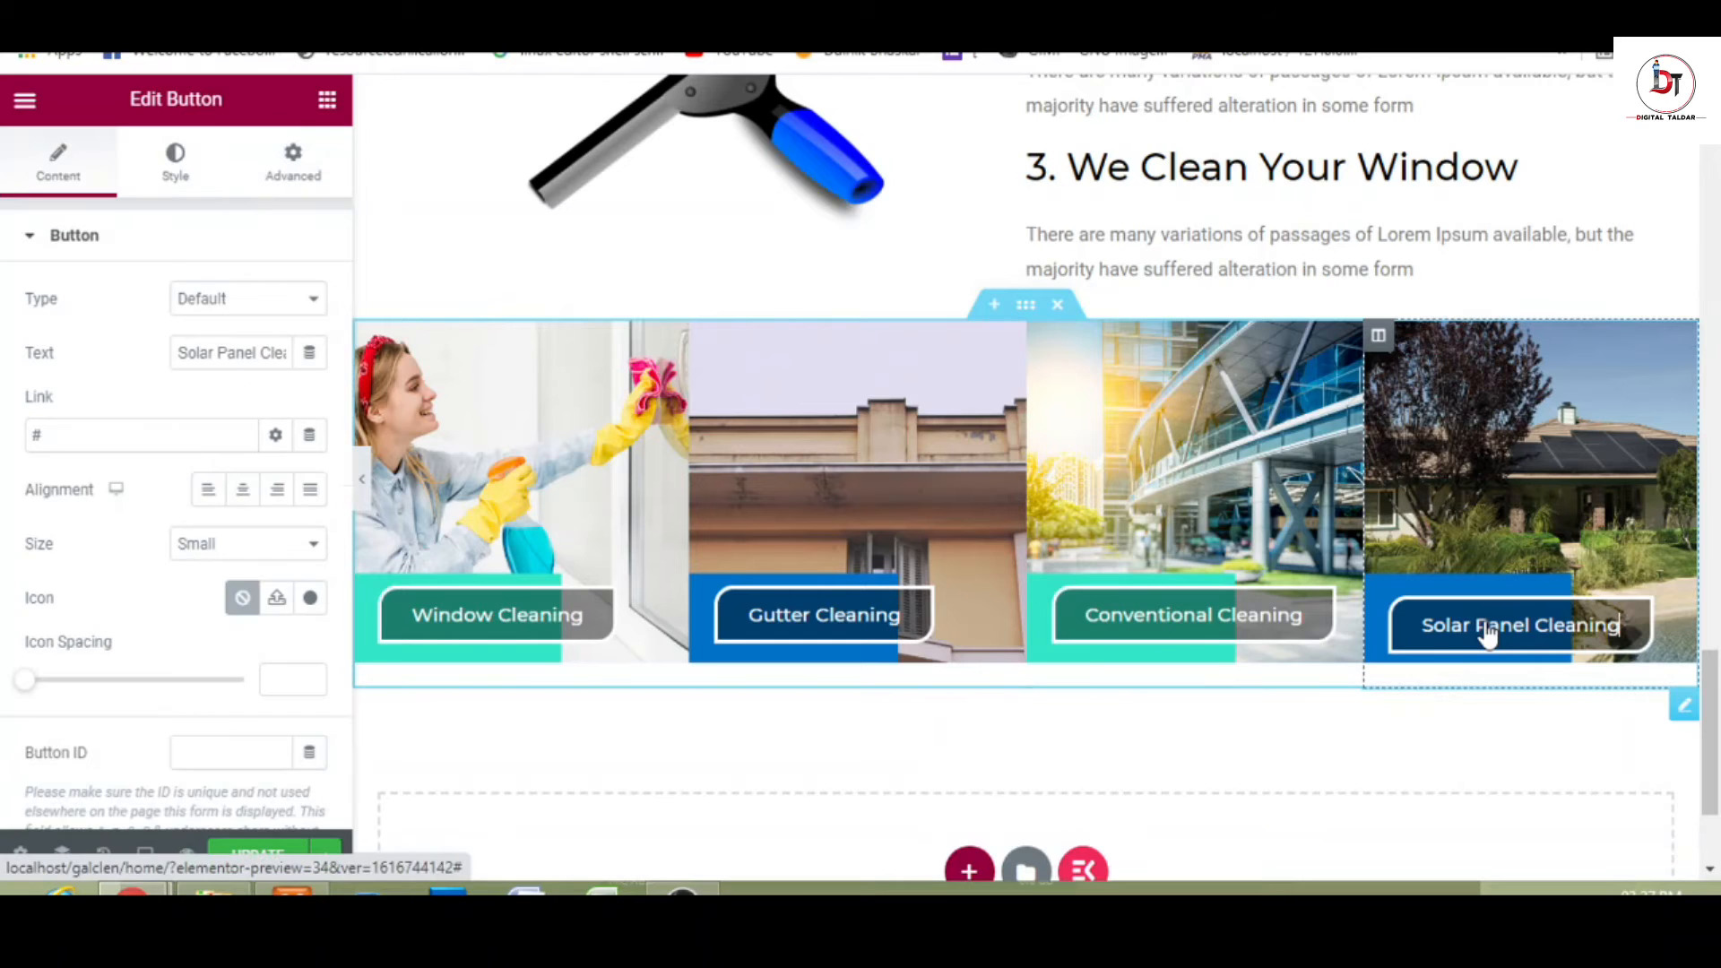
pyautogui.click(285, 190)
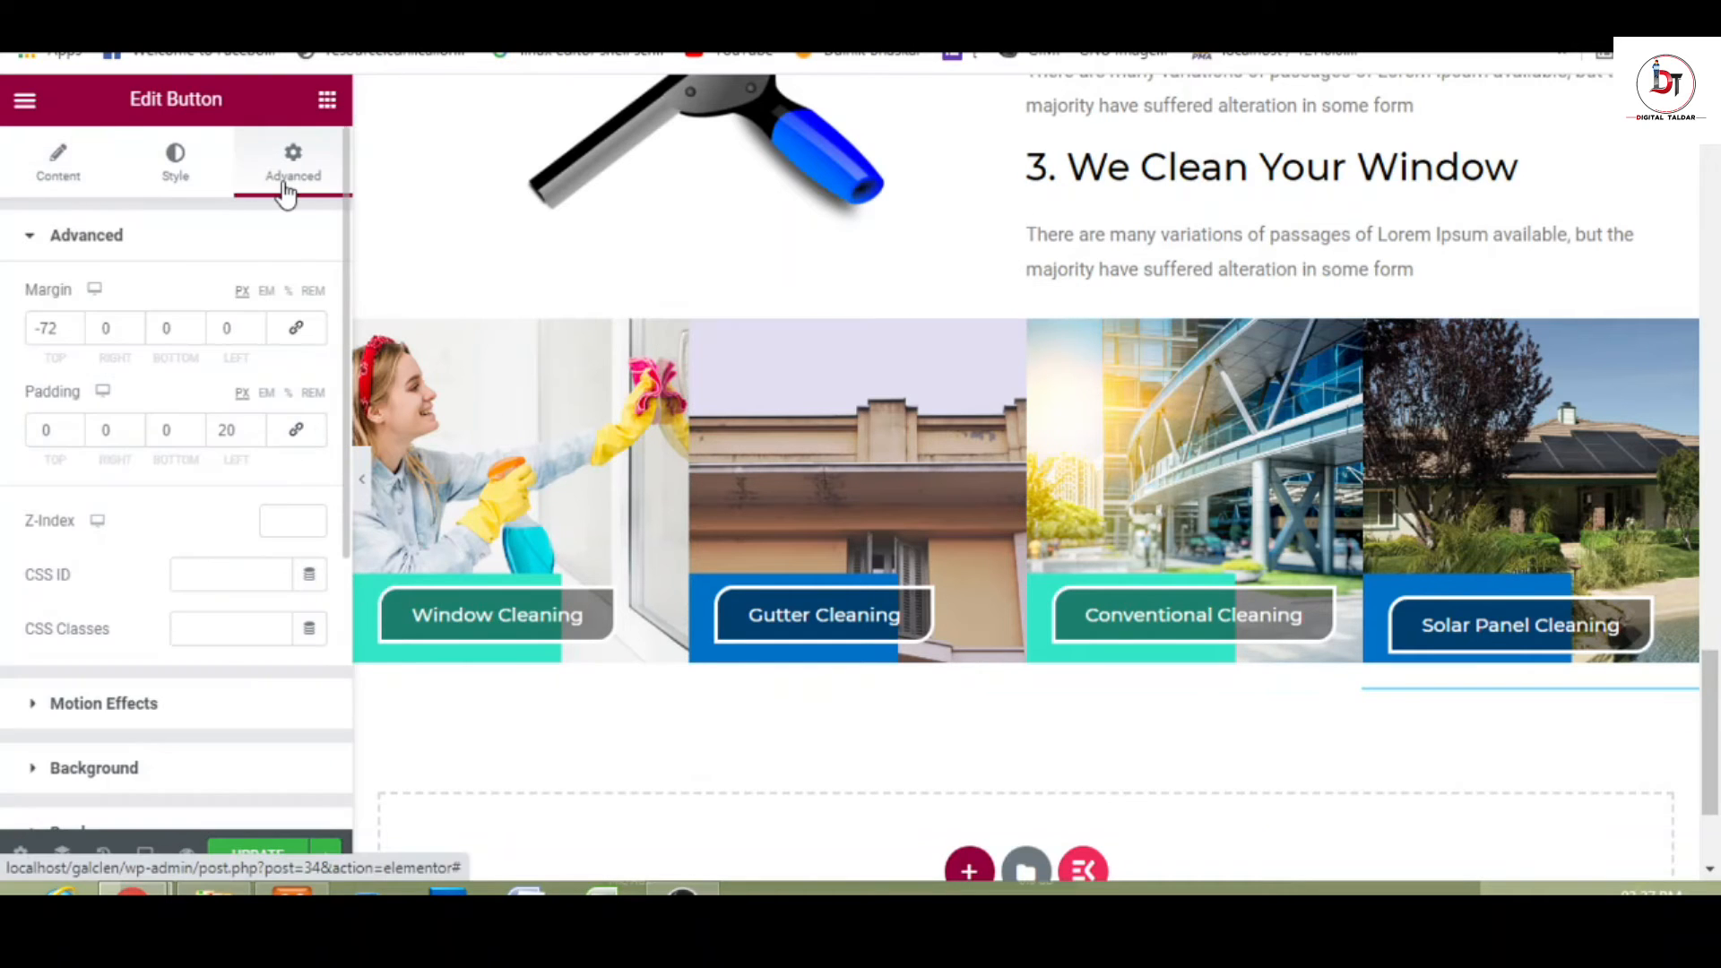
pyautogui.click(75, 334)
pyautogui.click(75, 333)
pyautogui.click(75, 334)
pyautogui.click(76, 333)
pyautogui.click(75, 333)
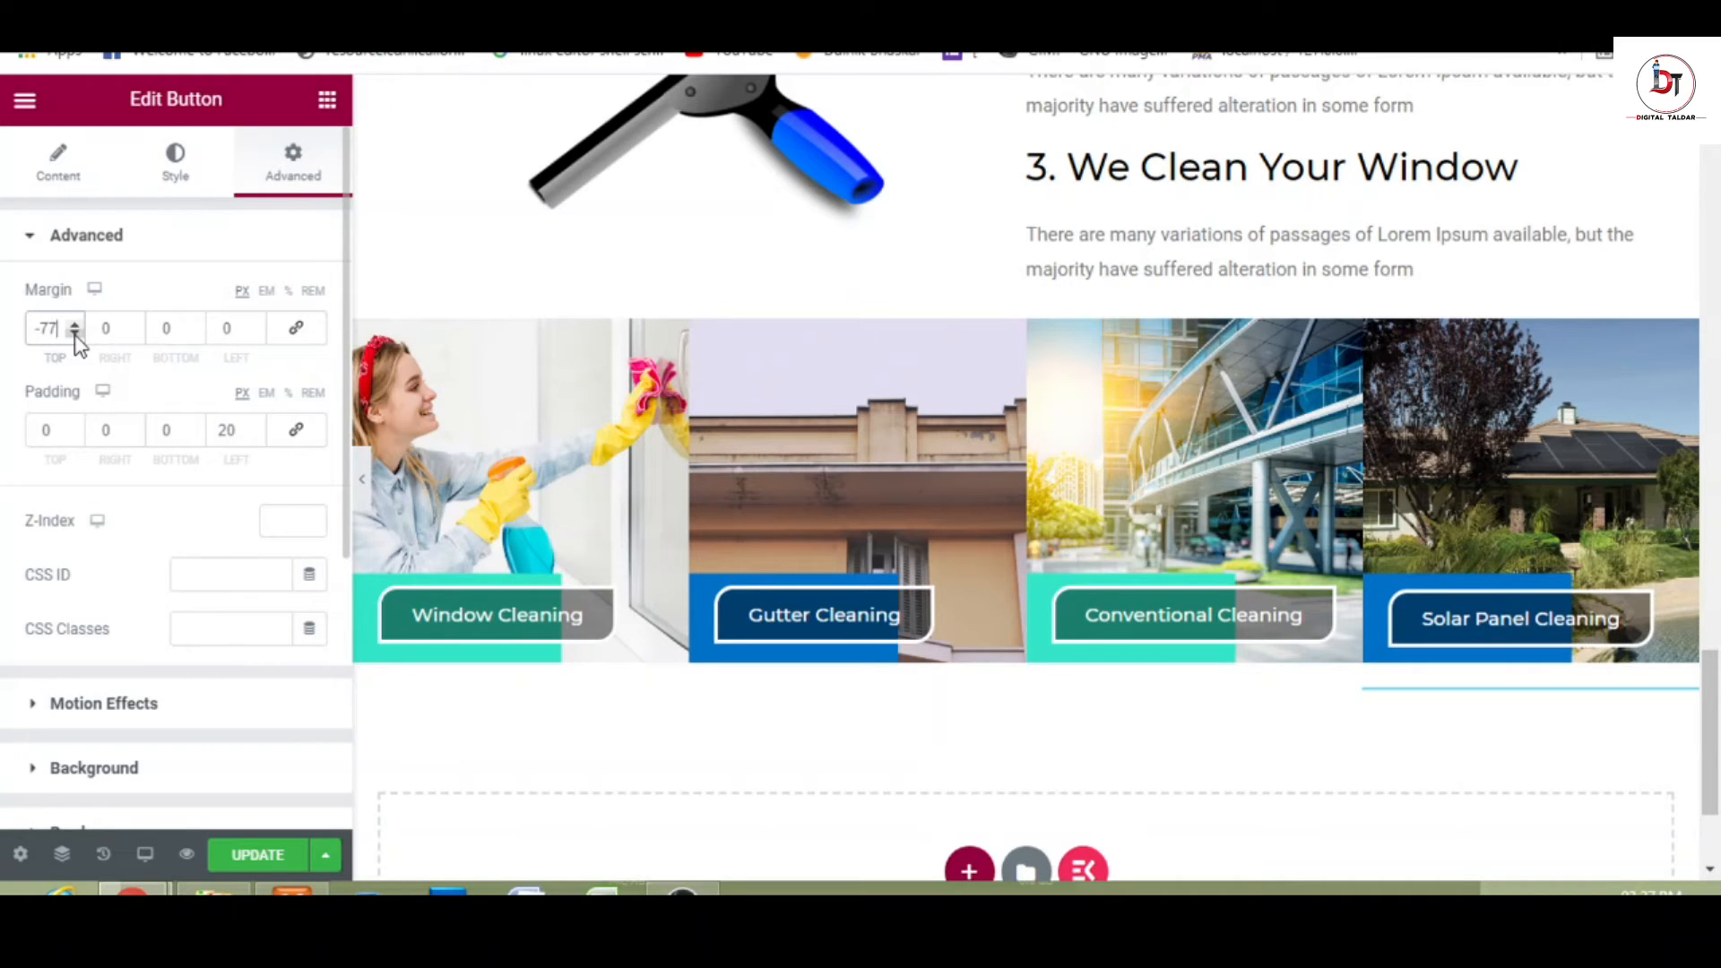
pyautogui.click(75, 334)
pyautogui.click(75, 333)
pyautogui.click(75, 333)
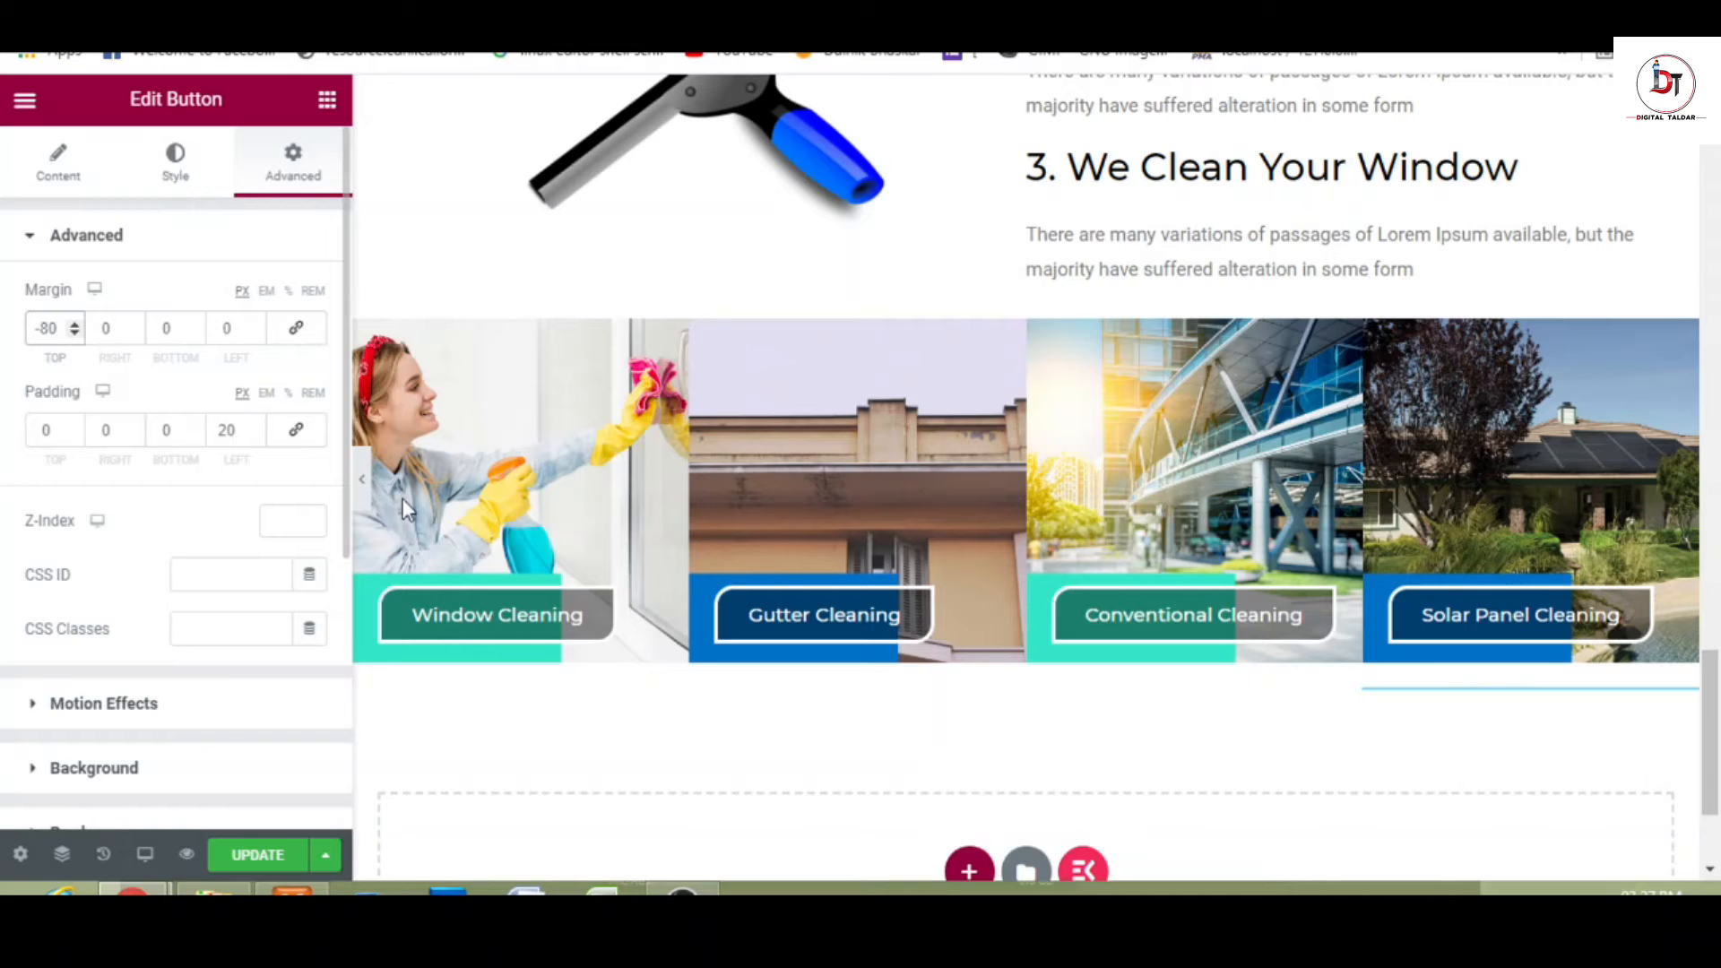
pyautogui.click(363, 489)
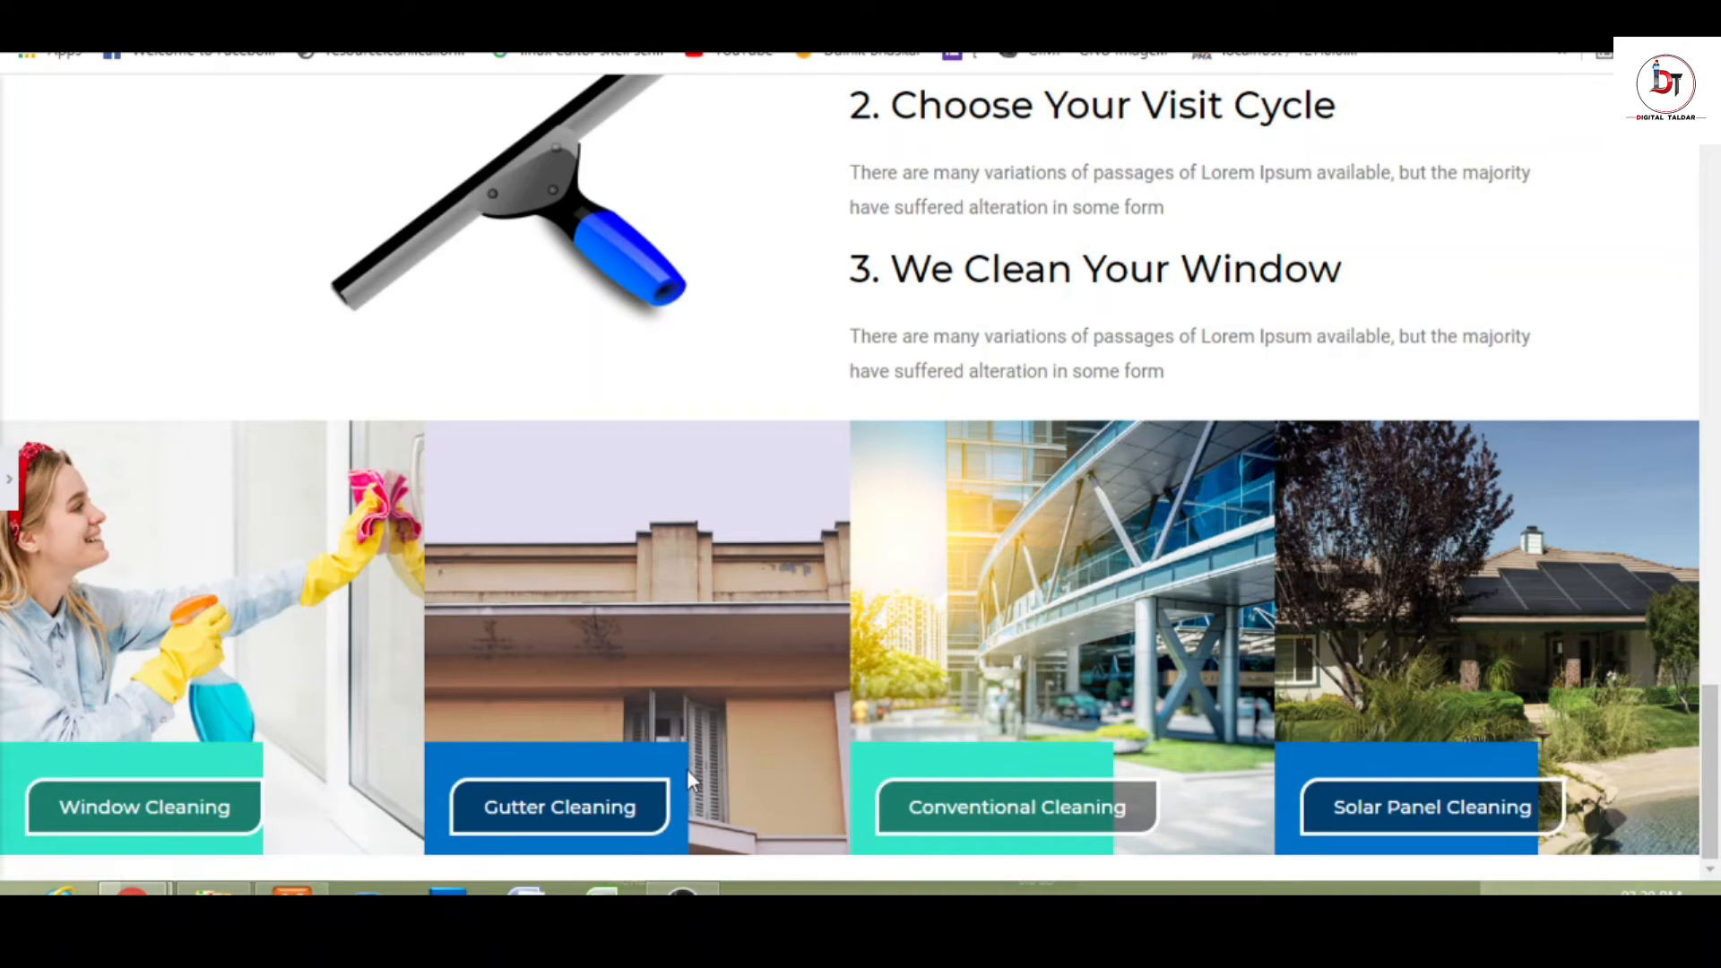
pyautogui.click(9, 479)
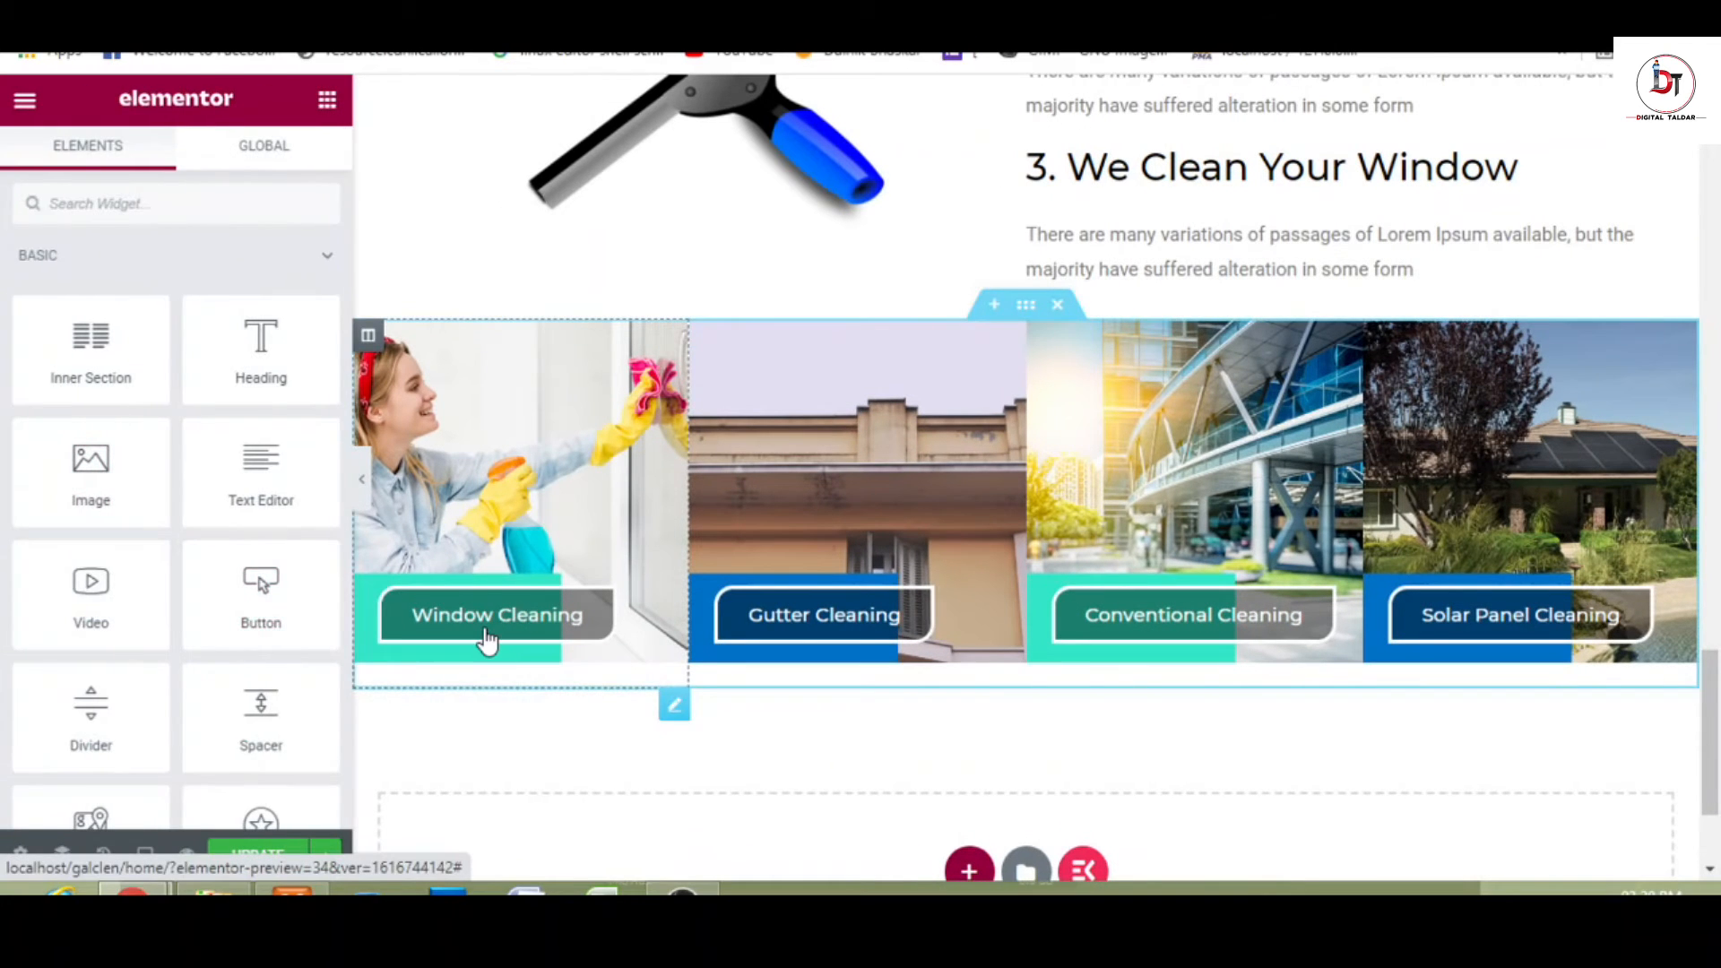
# - Set the Window Cleaning button's left padding to 35 px
pyautogui.click(487, 641)
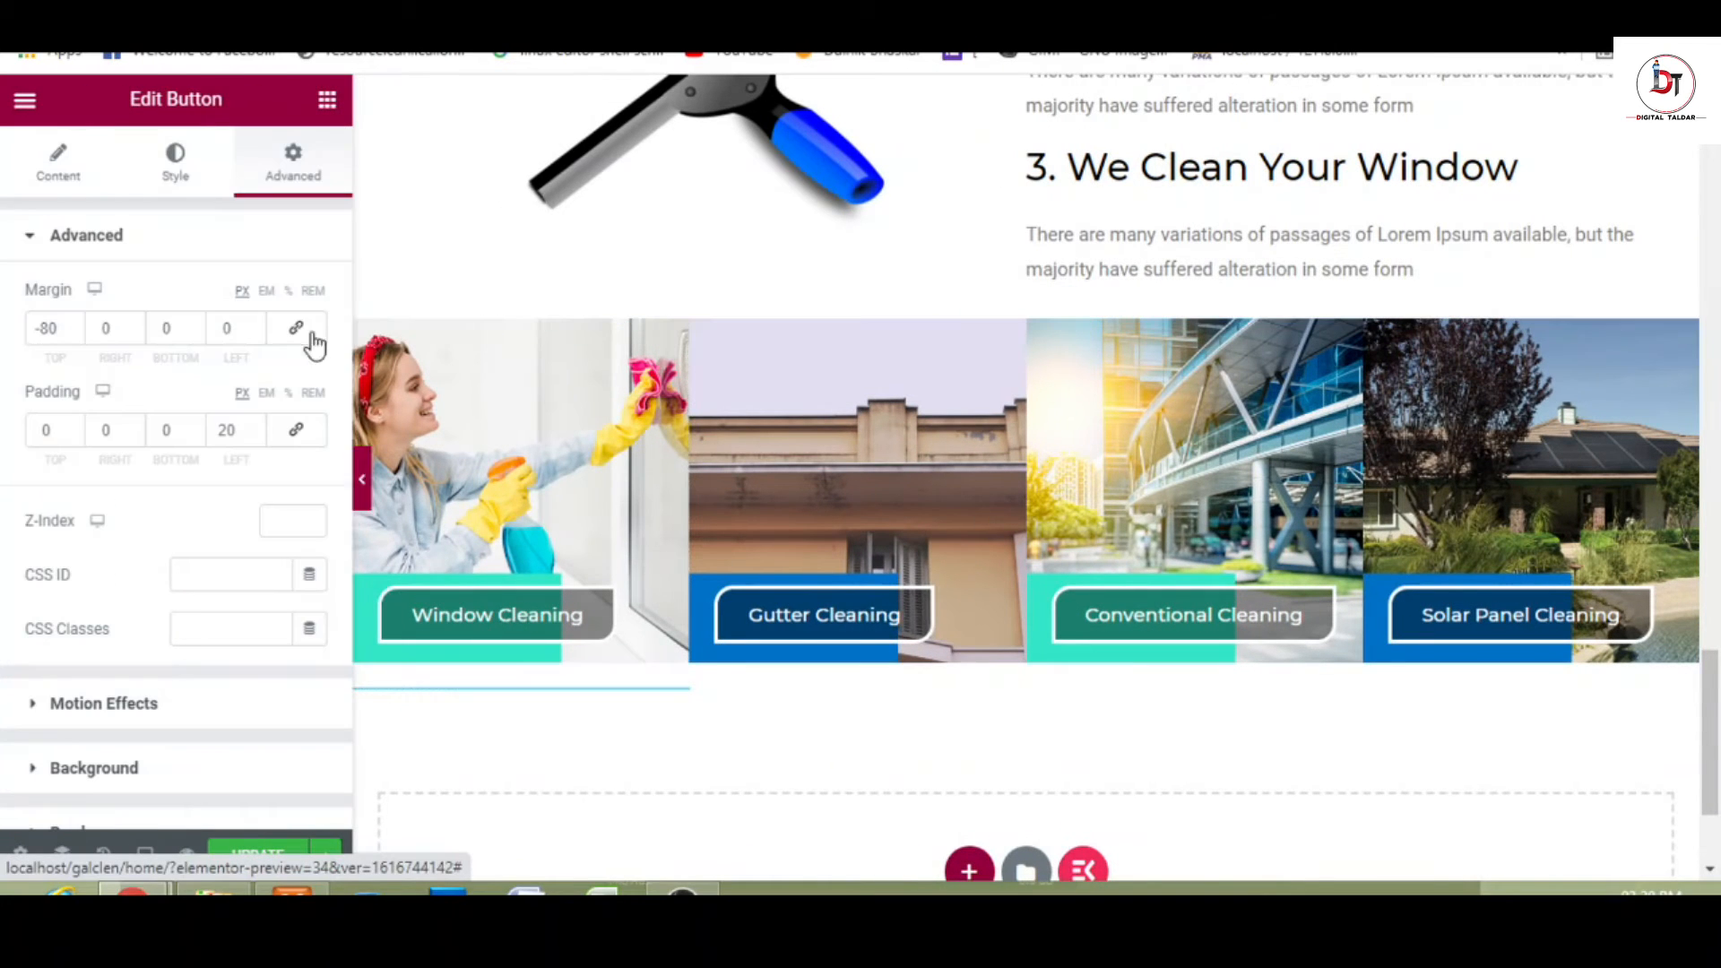
pyautogui.click(254, 423)
pyautogui.click(254, 426)
pyautogui.click(256, 425)
pyautogui.click(255, 426)
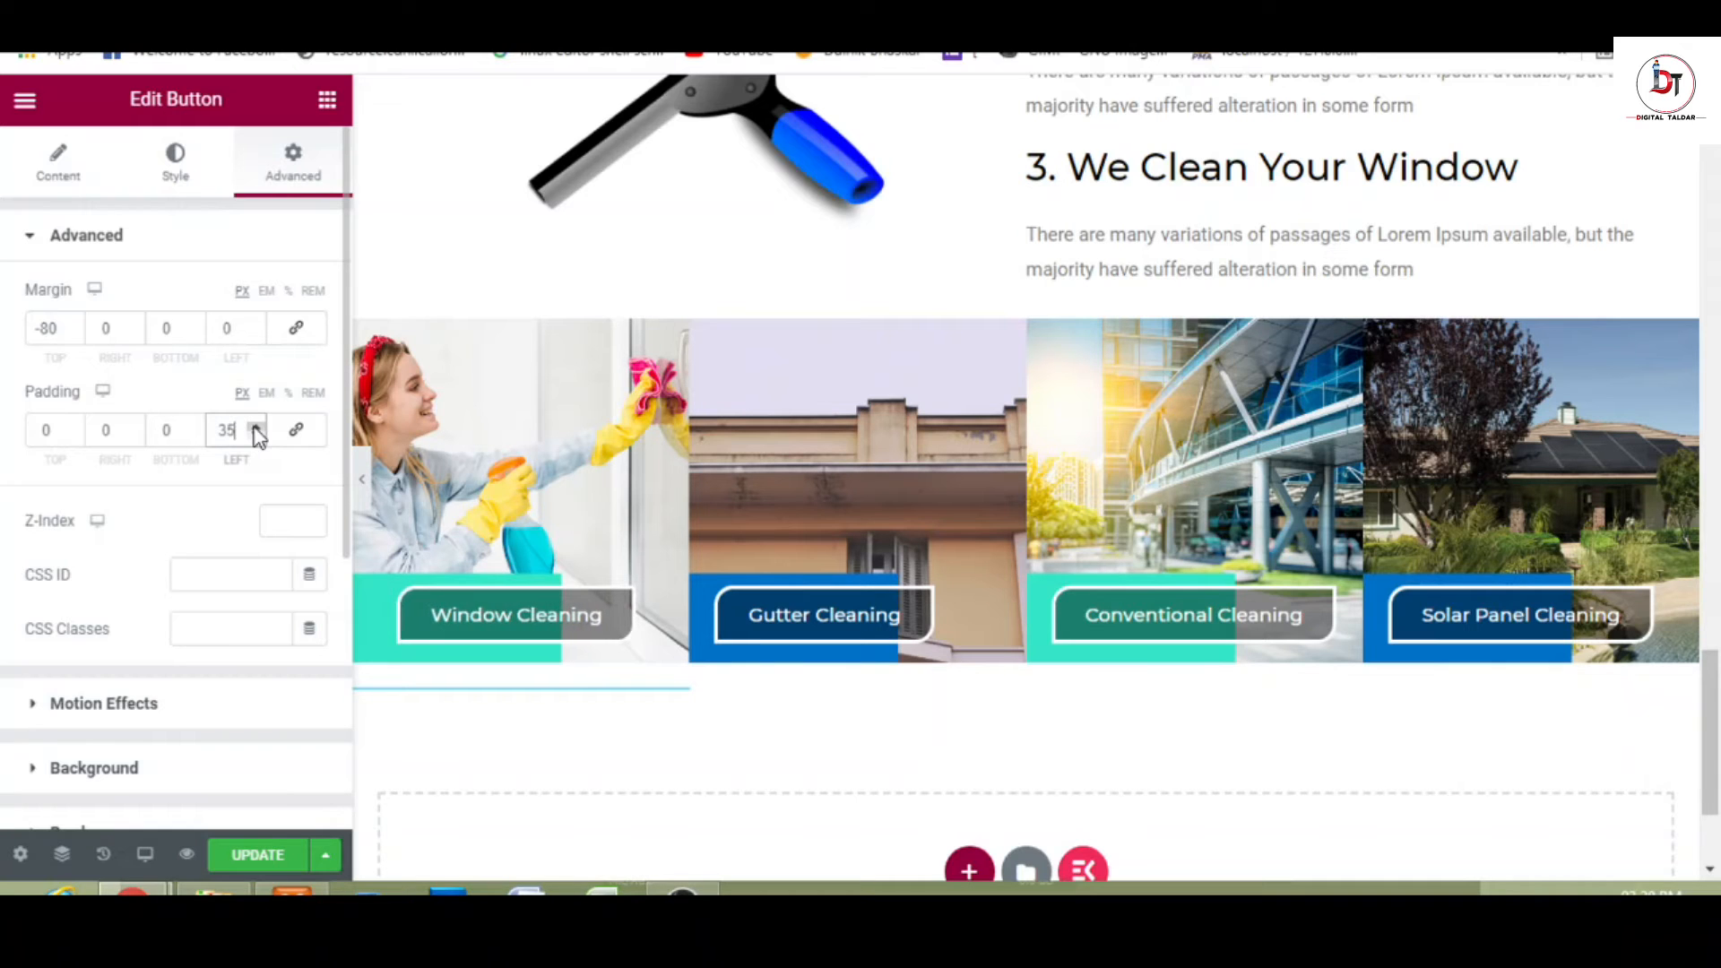
# - Set the Gutter Cleaning button's left padding to 35 px
pyautogui.click(773, 617)
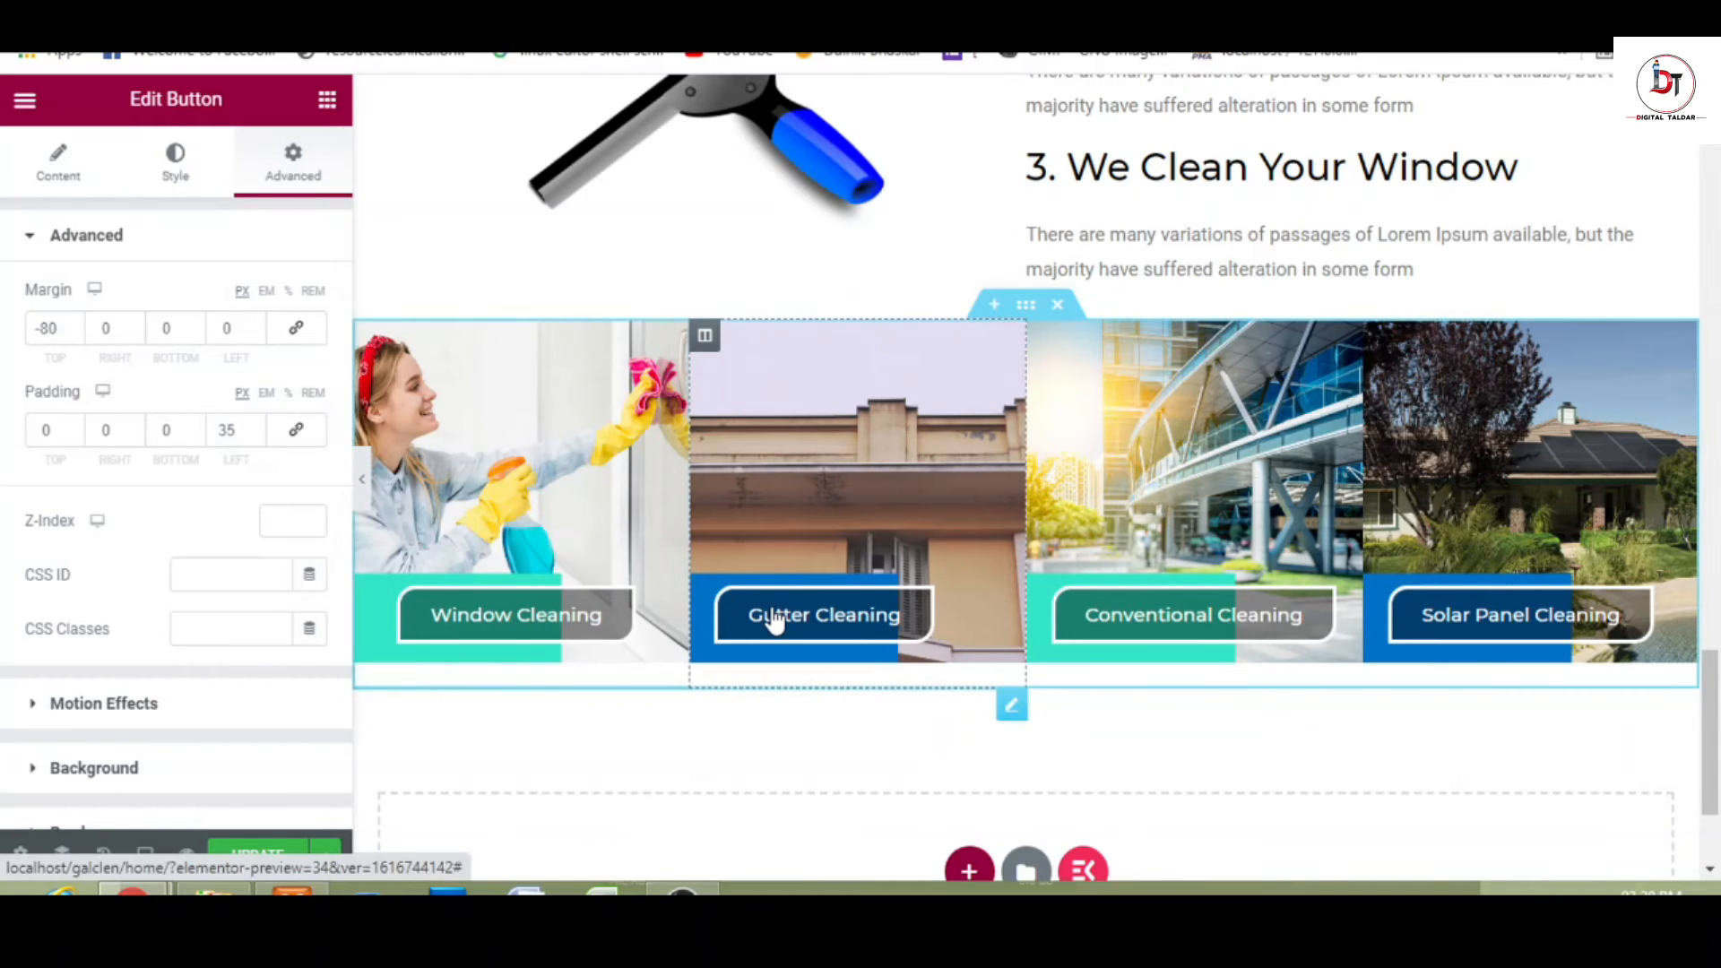
pyautogui.click(257, 425)
pyautogui.click(257, 426)
pyautogui.click(257, 426)
pyautogui.click(257, 426)
pyautogui.click(257, 426)
pyautogui.click(257, 426)
pyautogui.click(256, 426)
pyautogui.click(256, 426)
pyautogui.click(257, 426)
pyautogui.click(257, 427)
pyautogui.click(257, 426)
pyautogui.click(257, 427)
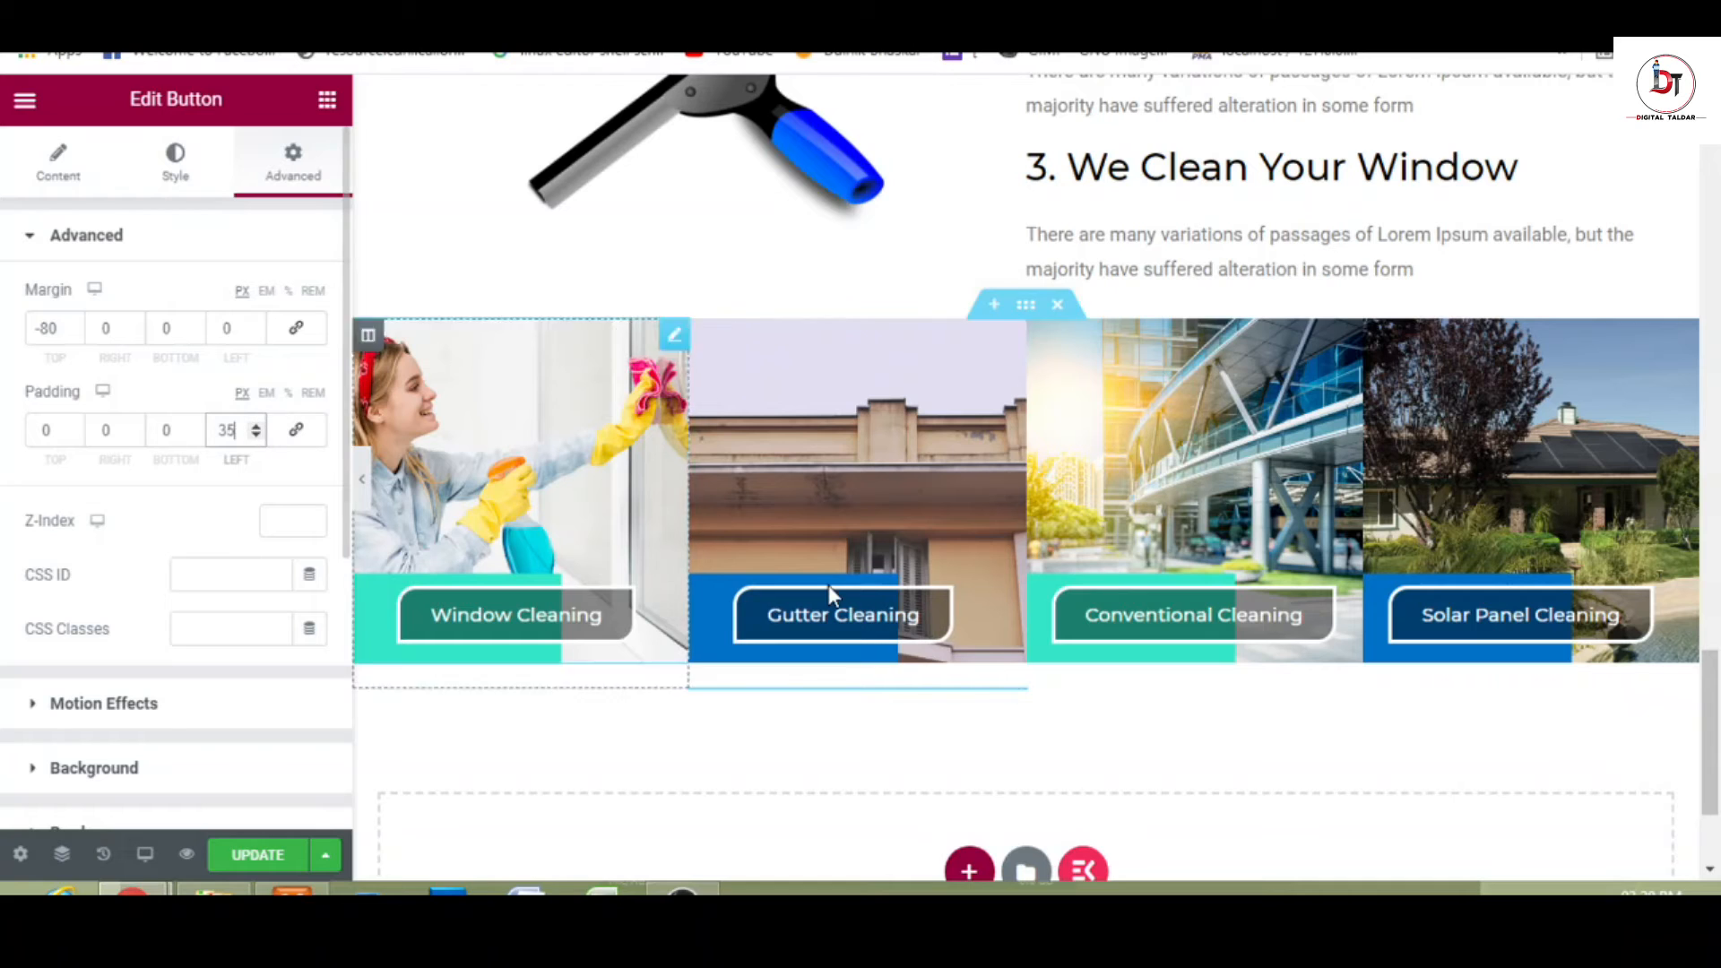
# - Set the Solar Panel Cleaning button's left padding to 25 px, preview the page without the editing panel, and return to editing
pyautogui.click(1192, 615)
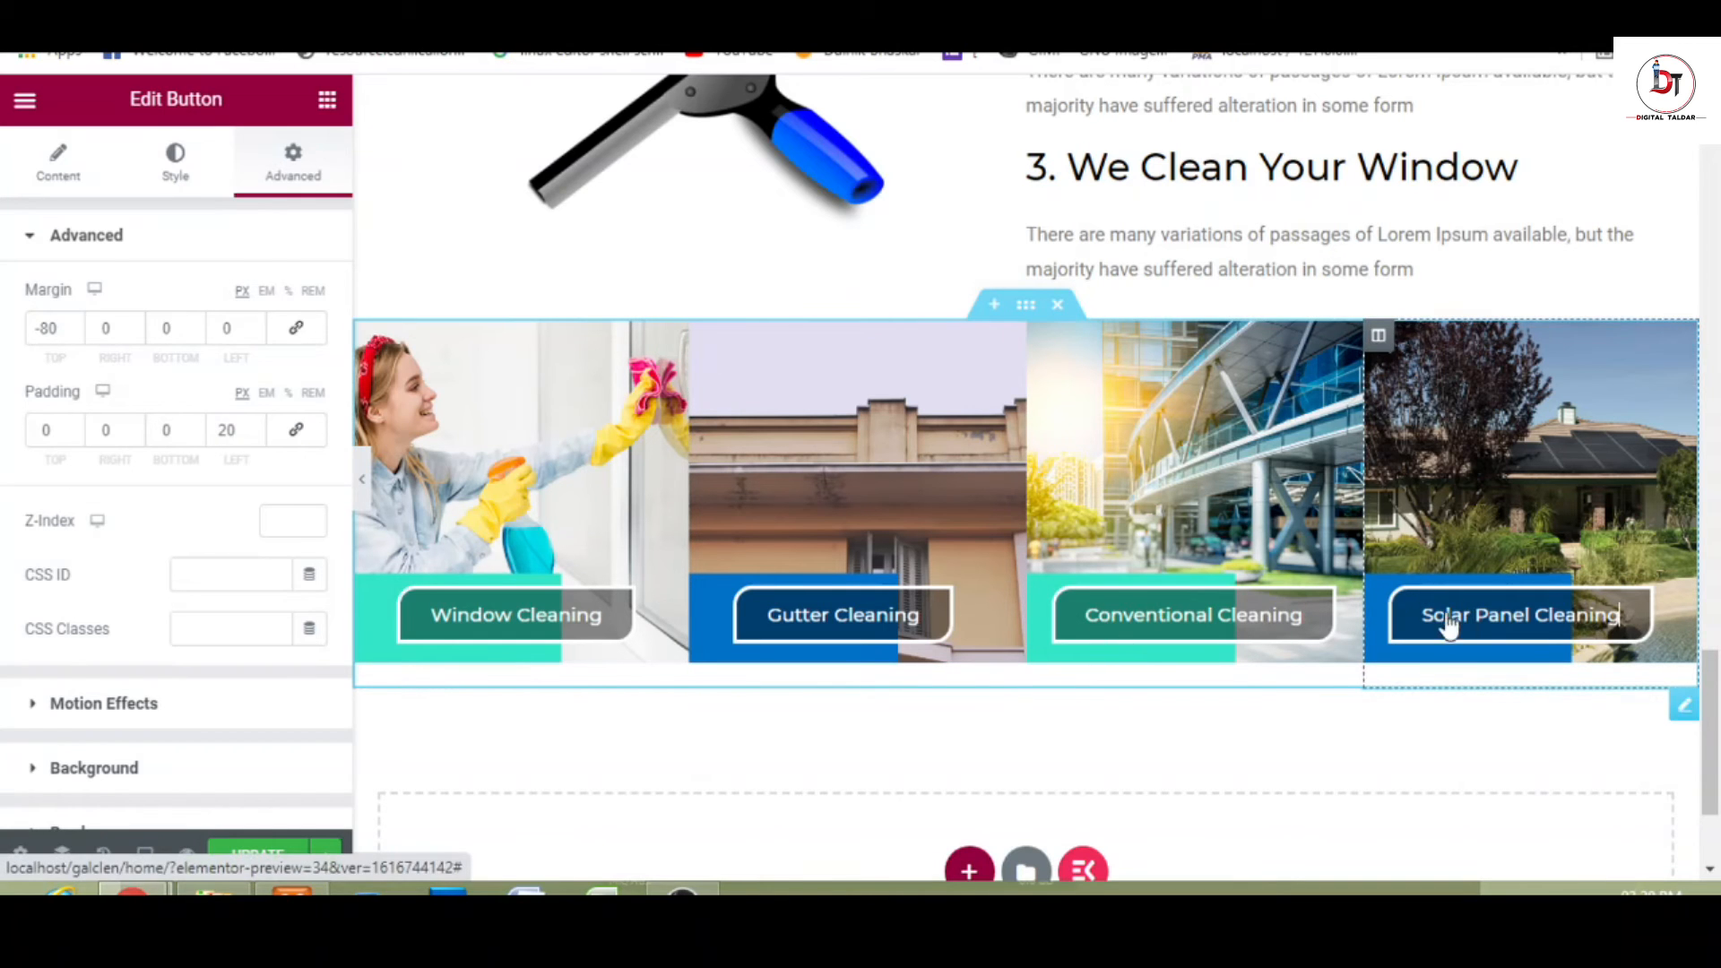
pyautogui.click(1529, 618)
pyautogui.click(257, 426)
pyautogui.click(258, 426)
pyautogui.click(258, 426)
pyautogui.click(257, 426)
pyautogui.click(258, 426)
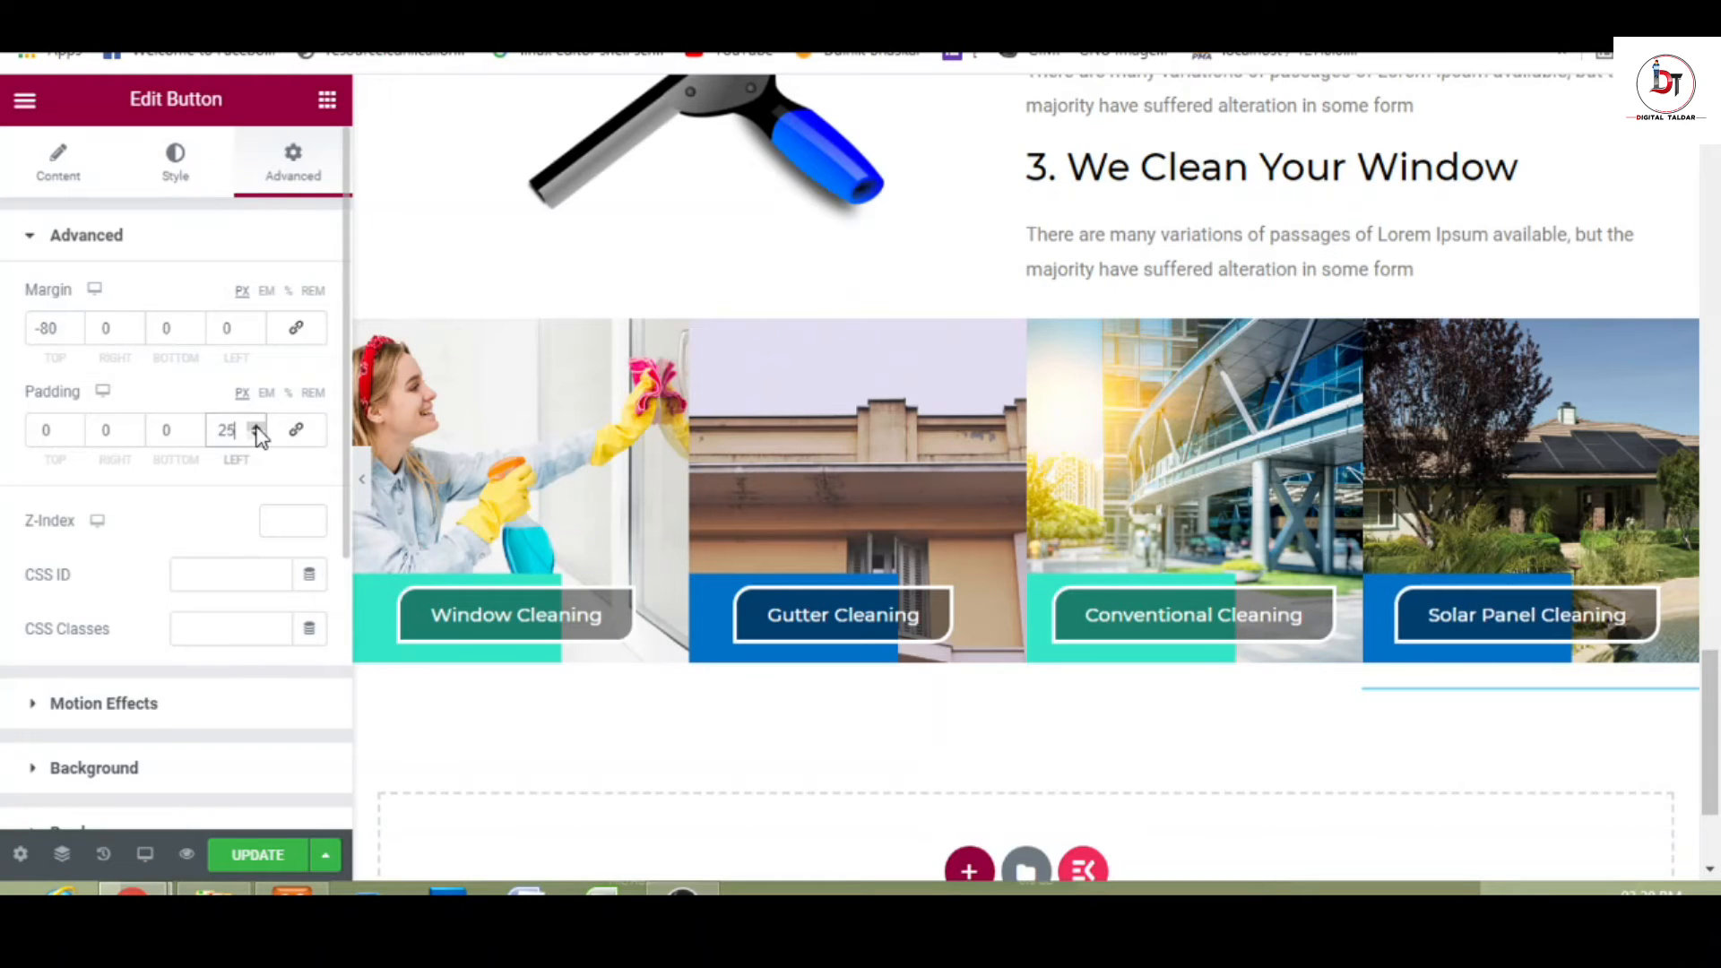
pyautogui.click(359, 484)
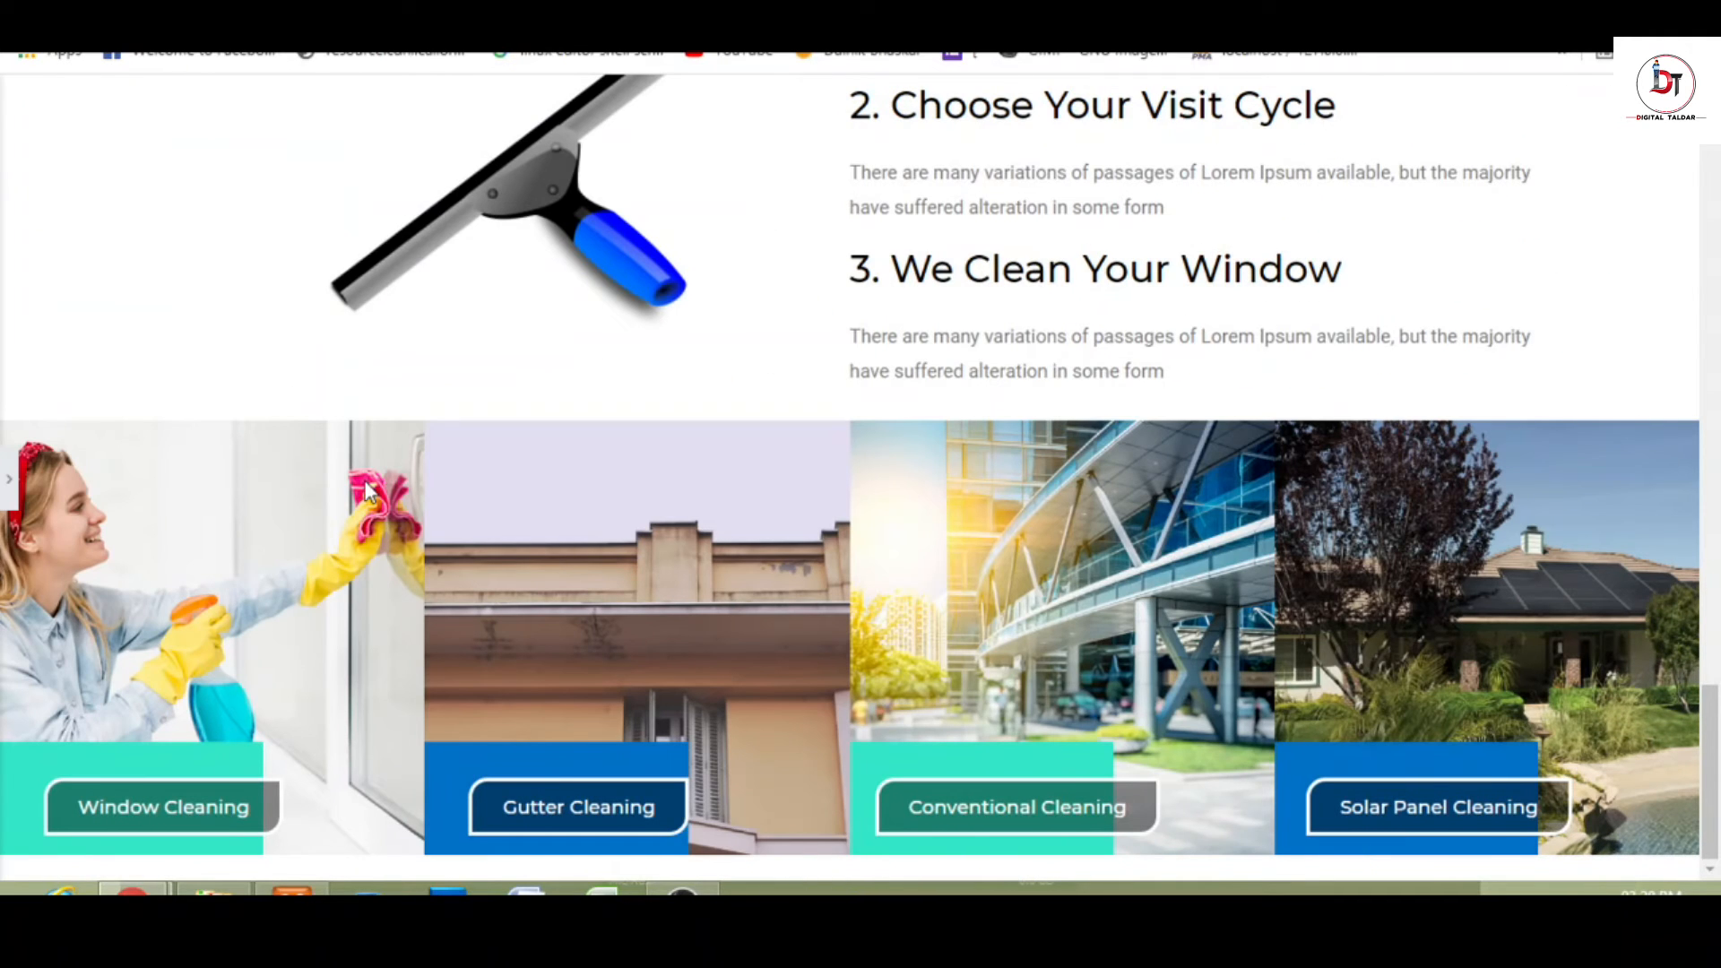
pyautogui.click(9, 489)
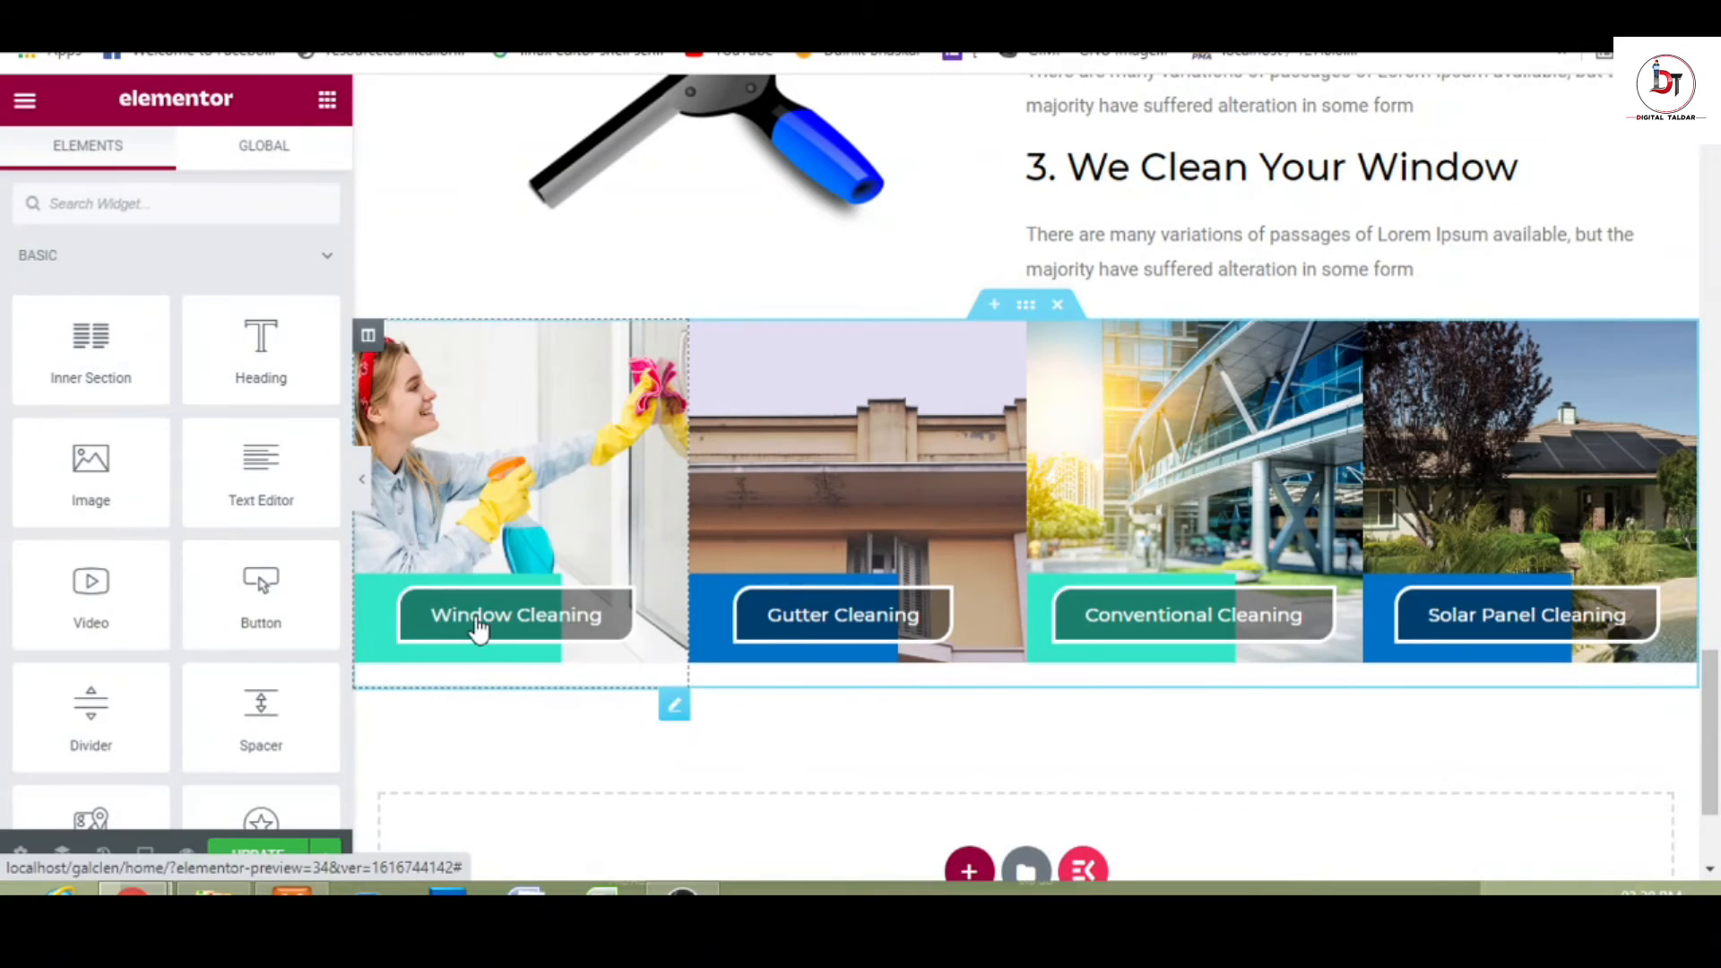
# - Increase the Window Cleaning button's left padding to 60 px
pyautogui.click(478, 630)
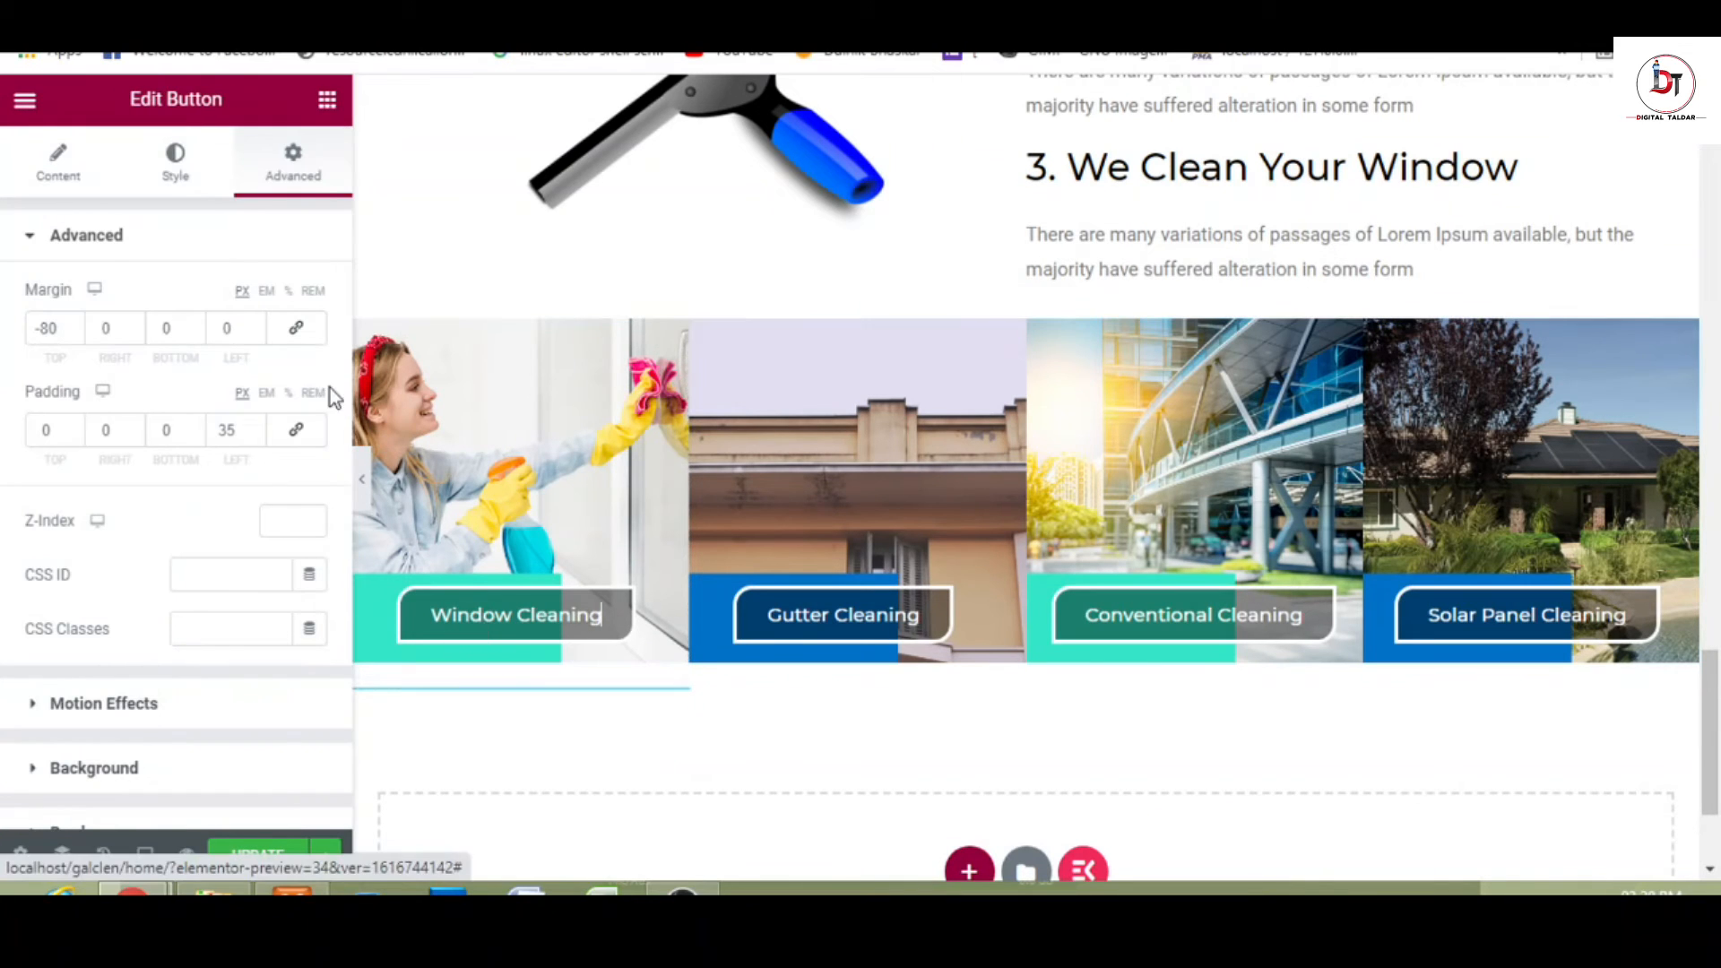
pyautogui.click(257, 426)
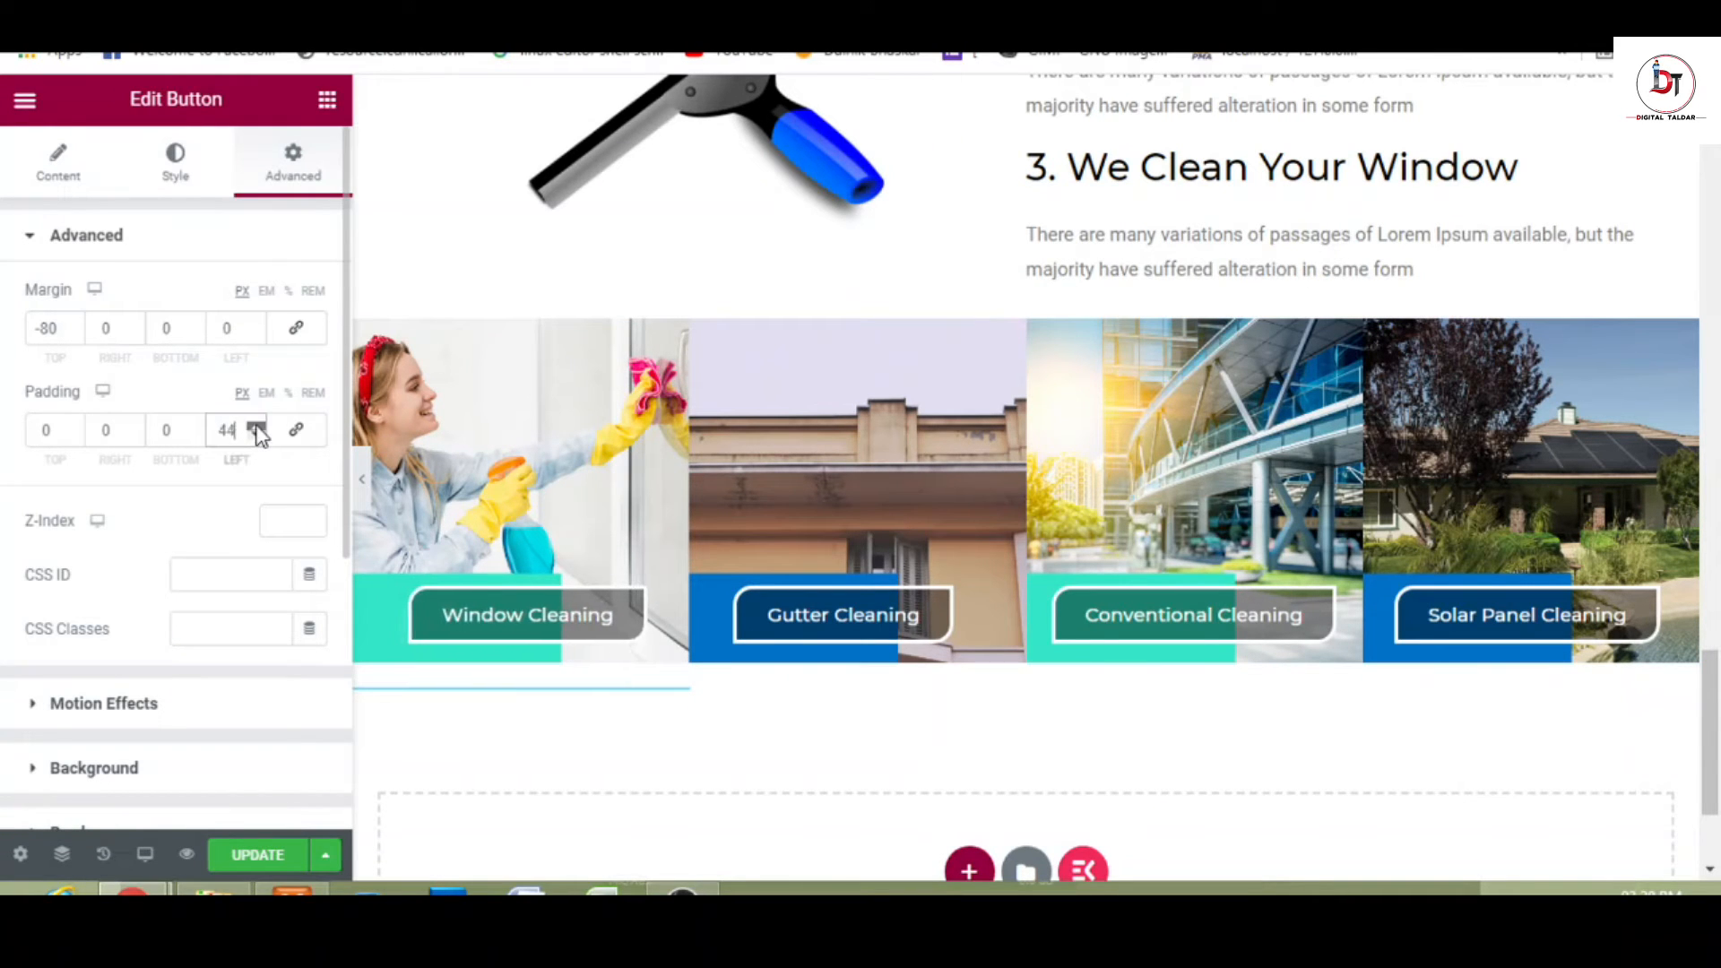
pyautogui.click(257, 427)
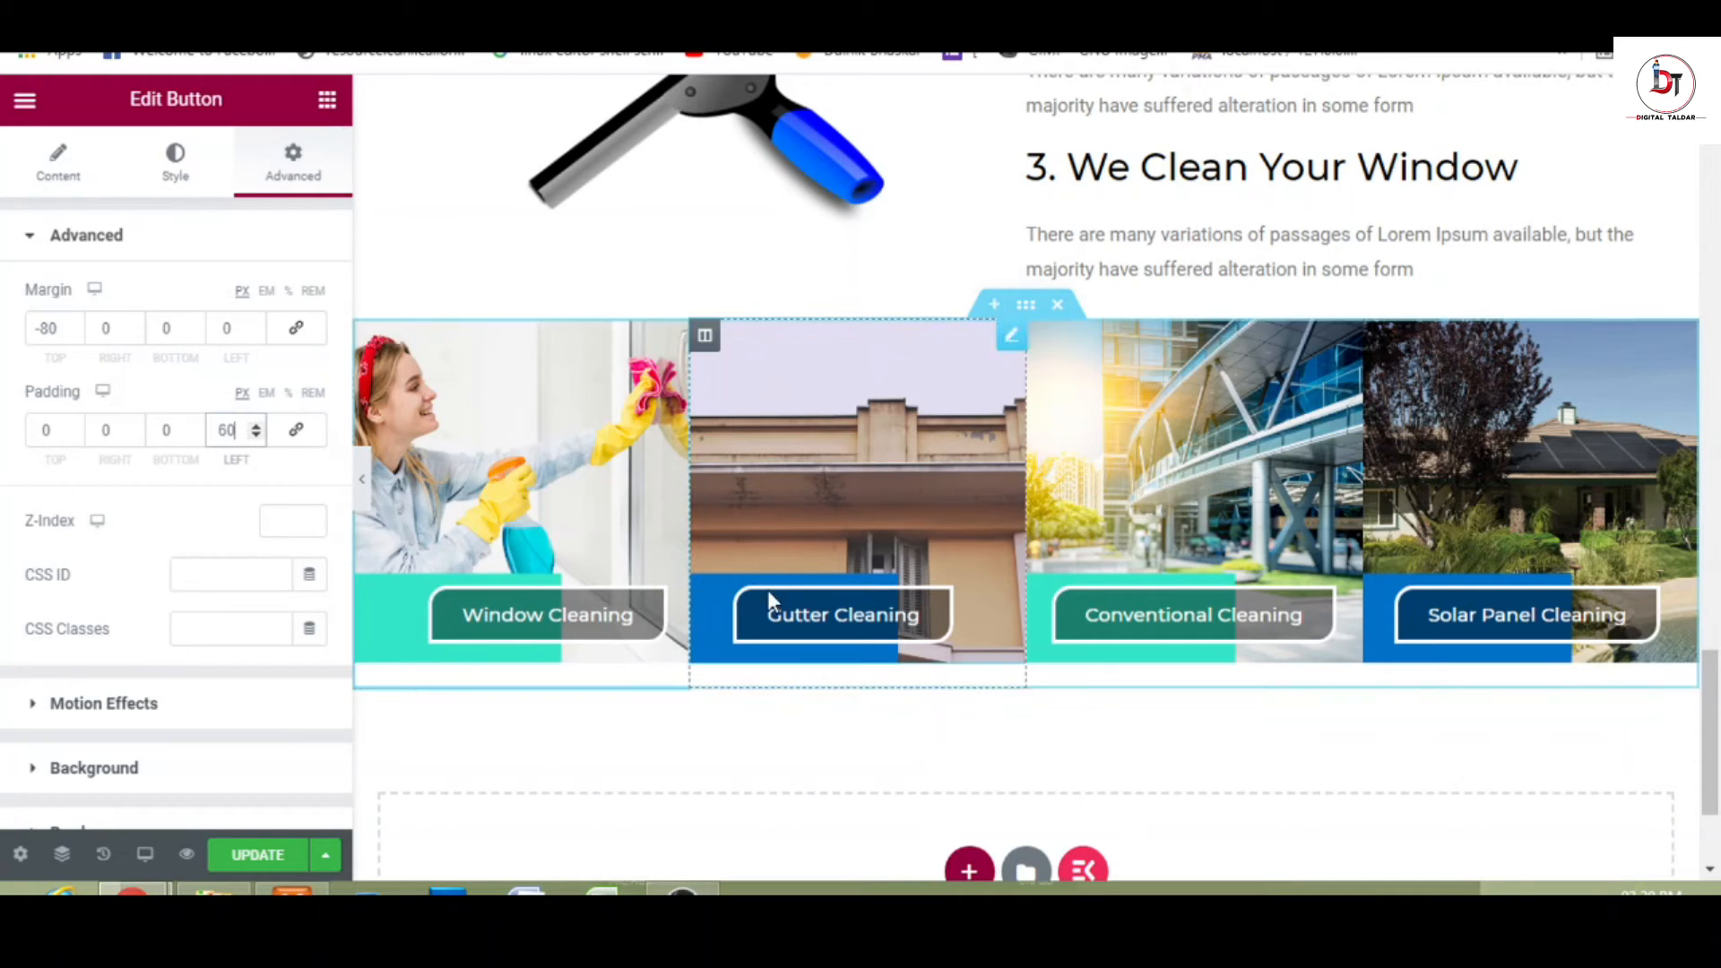
# - Set the Gutter Cleaning button's left padding to 66 px, preview the page without the editing panel, and return to editing
pyautogui.click(787, 615)
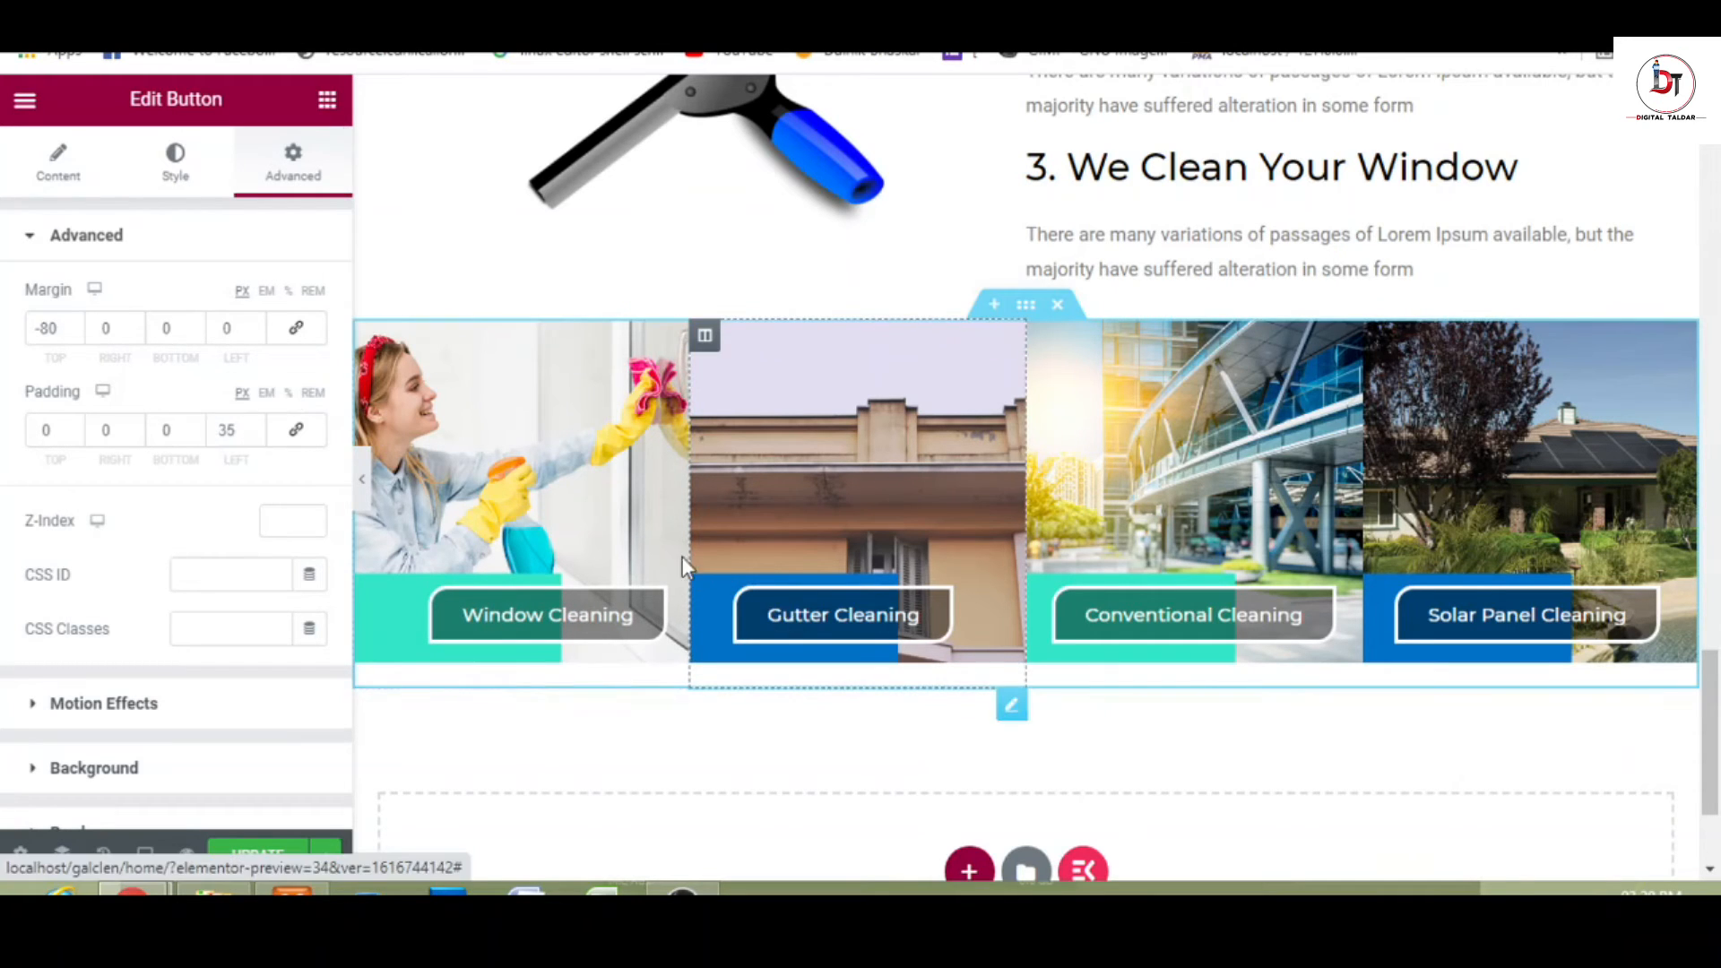
pyautogui.click(255, 428)
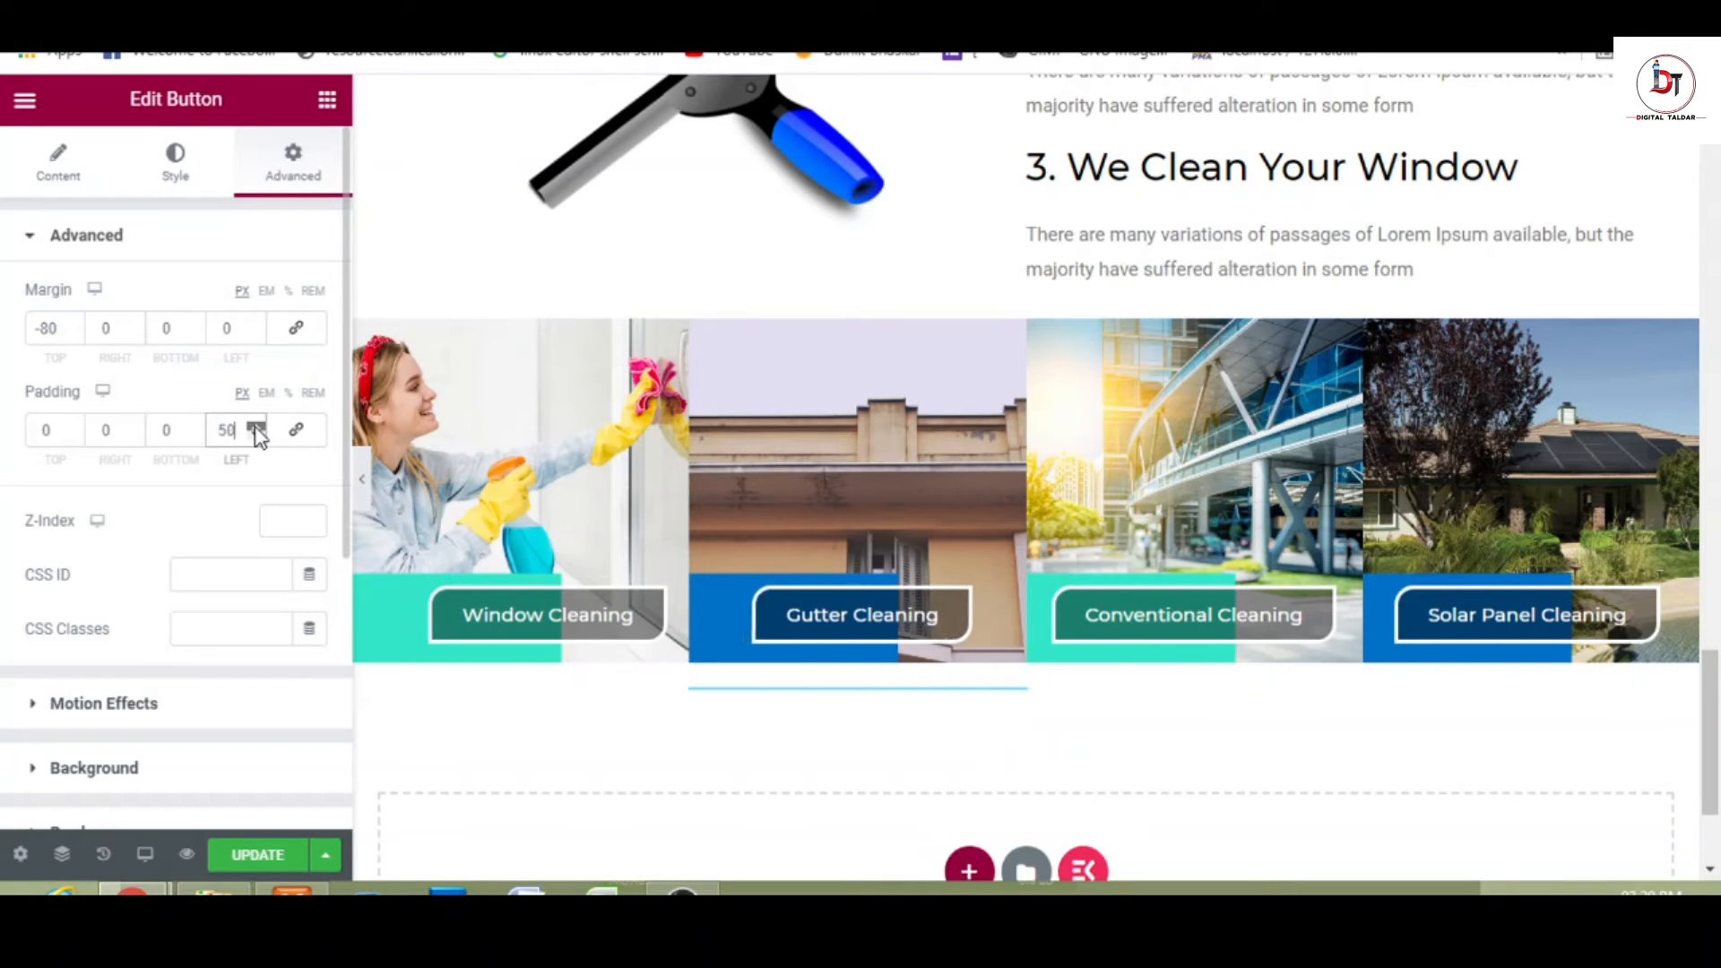
pyautogui.click(257, 426)
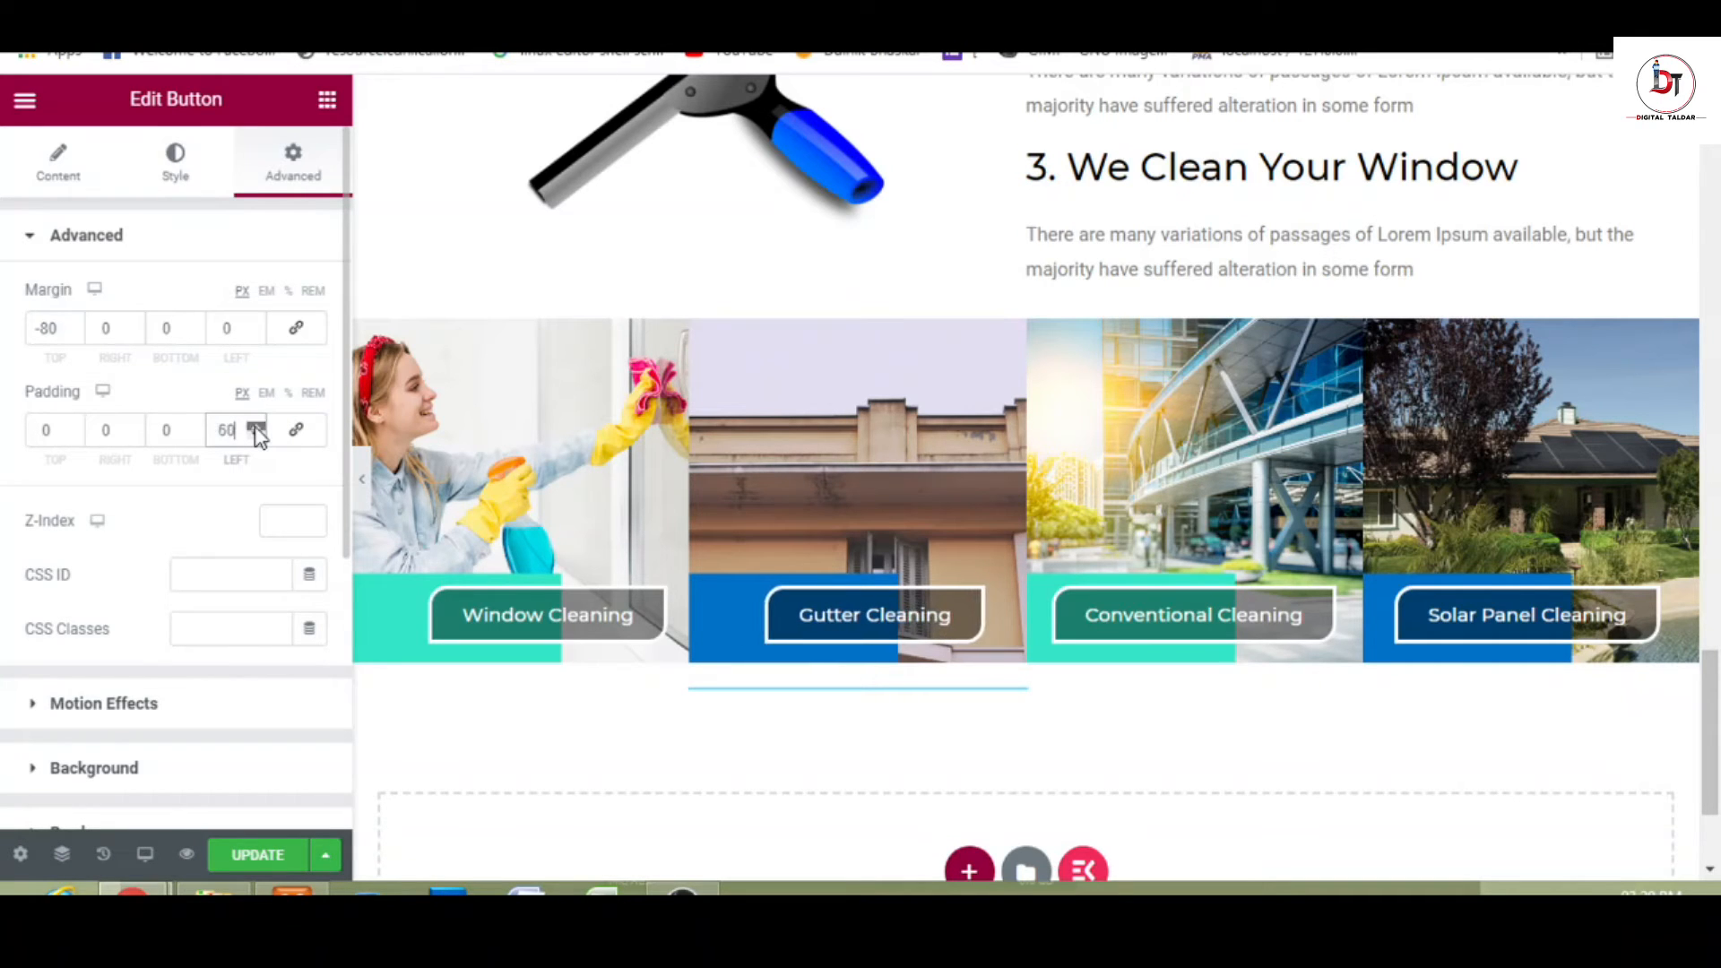
pyautogui.click(256, 426)
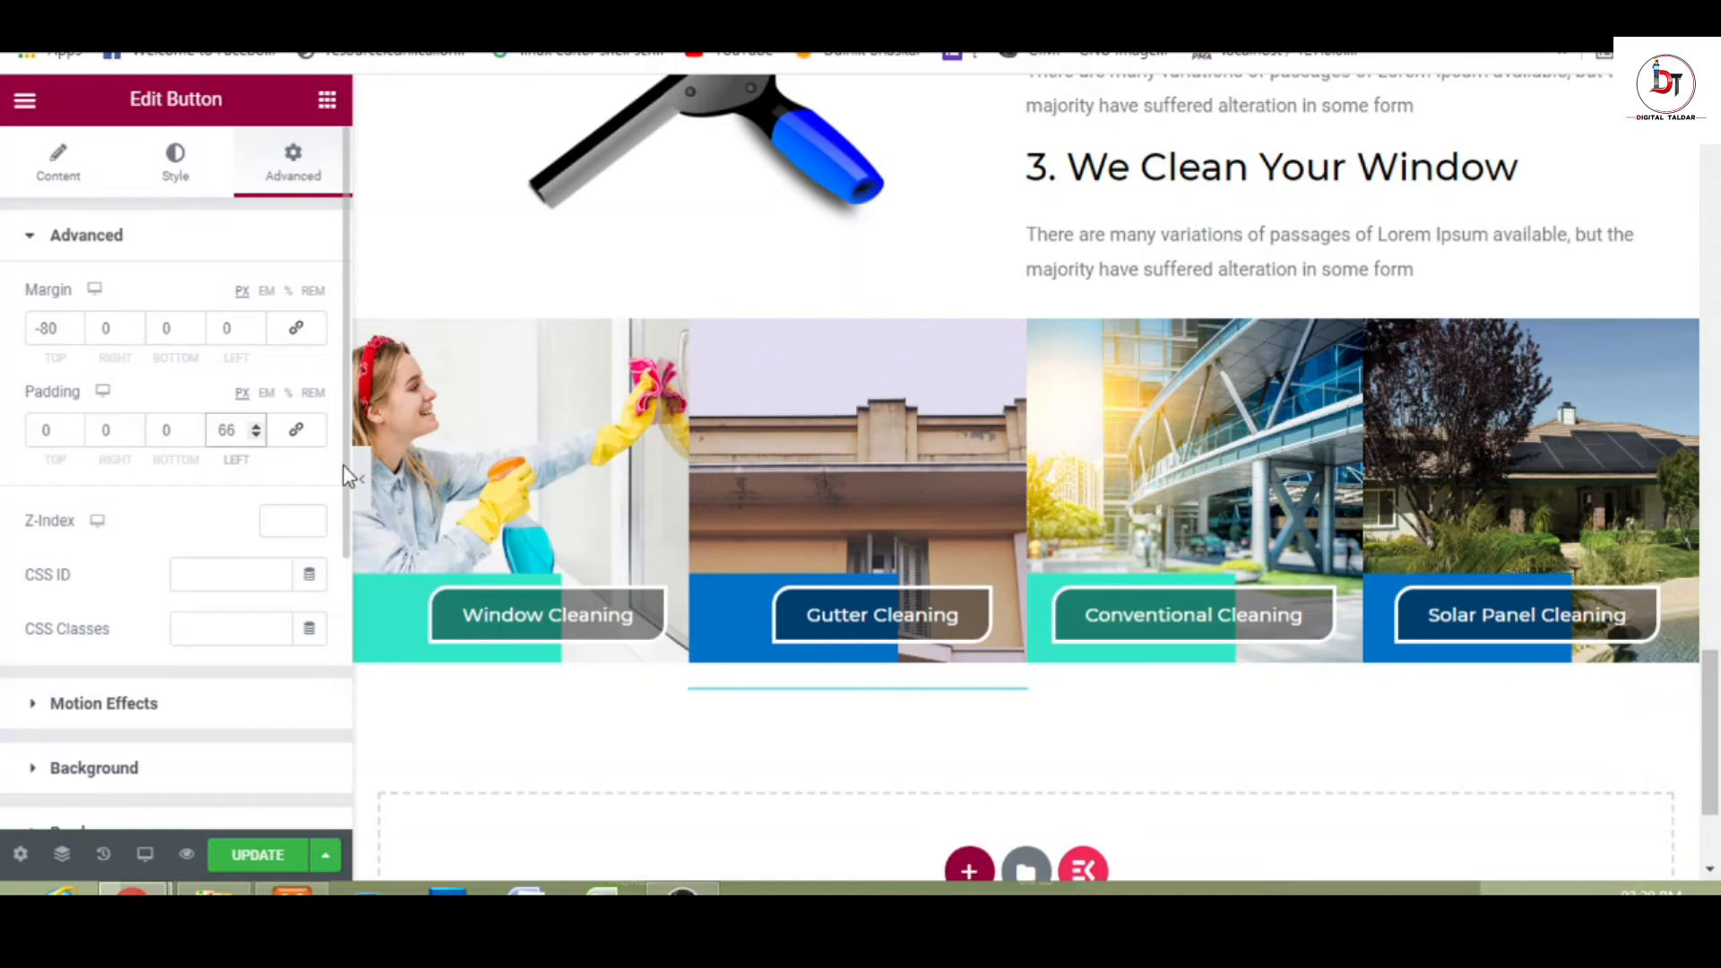
pyautogui.click(363, 484)
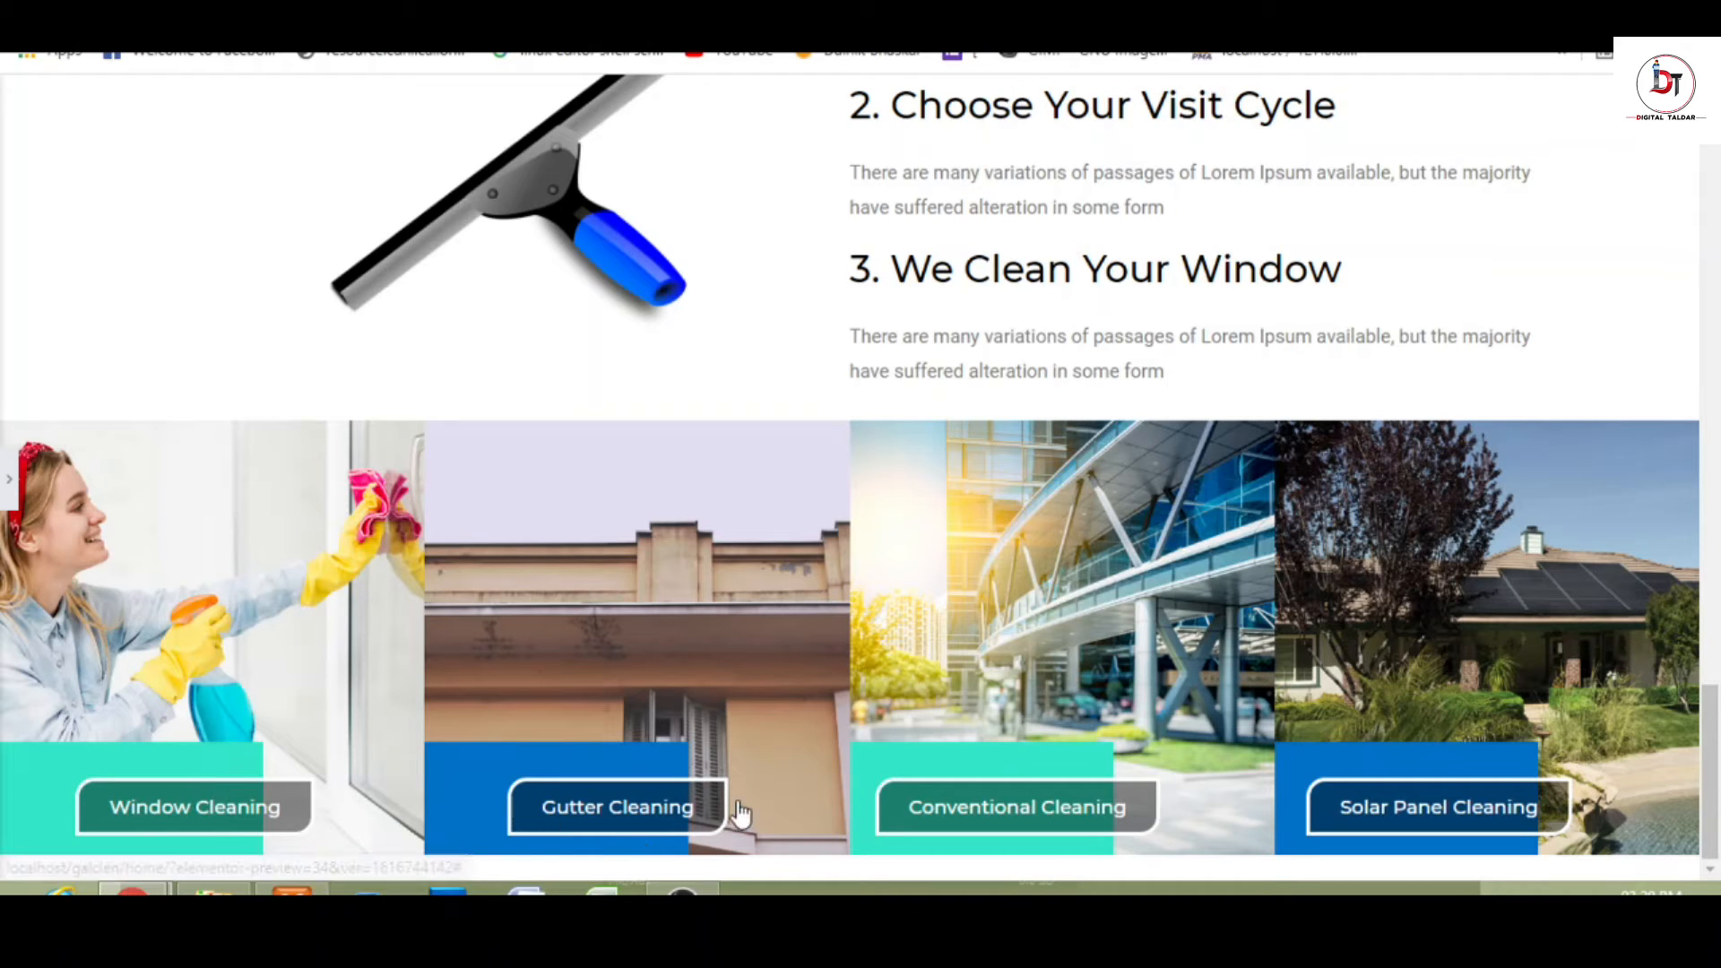
pyautogui.click(11, 484)
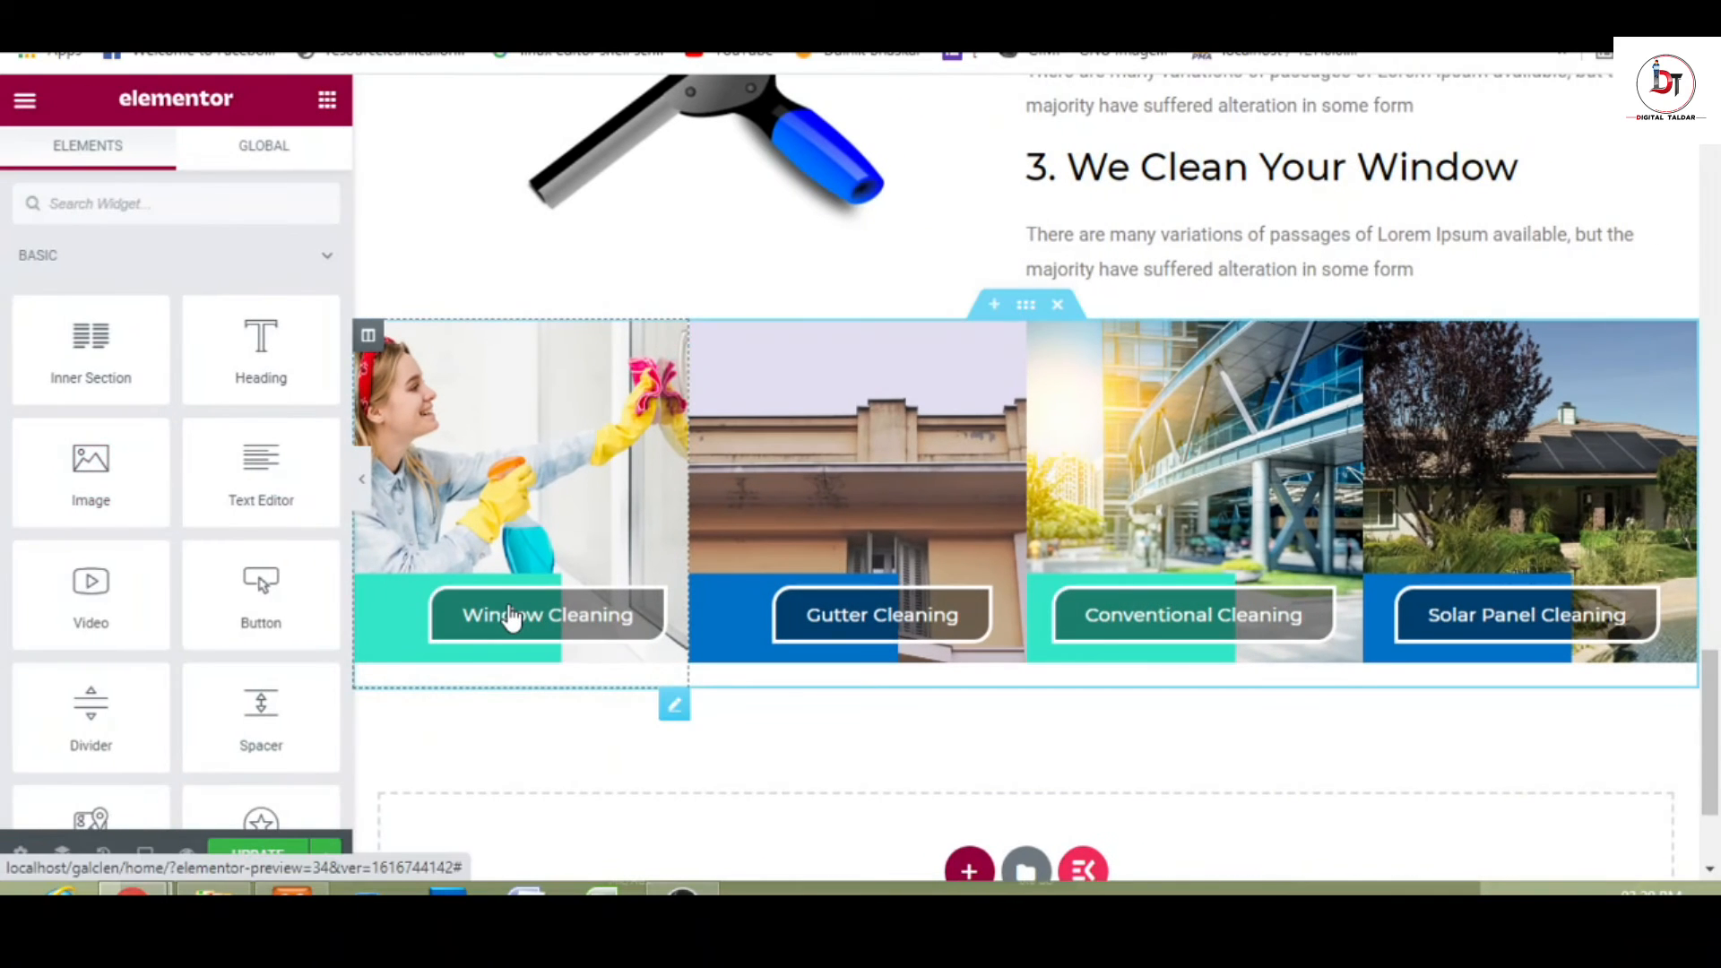
# - Give the Window Cleaning button the Pulse hover animation
pyautogui.click(511, 617)
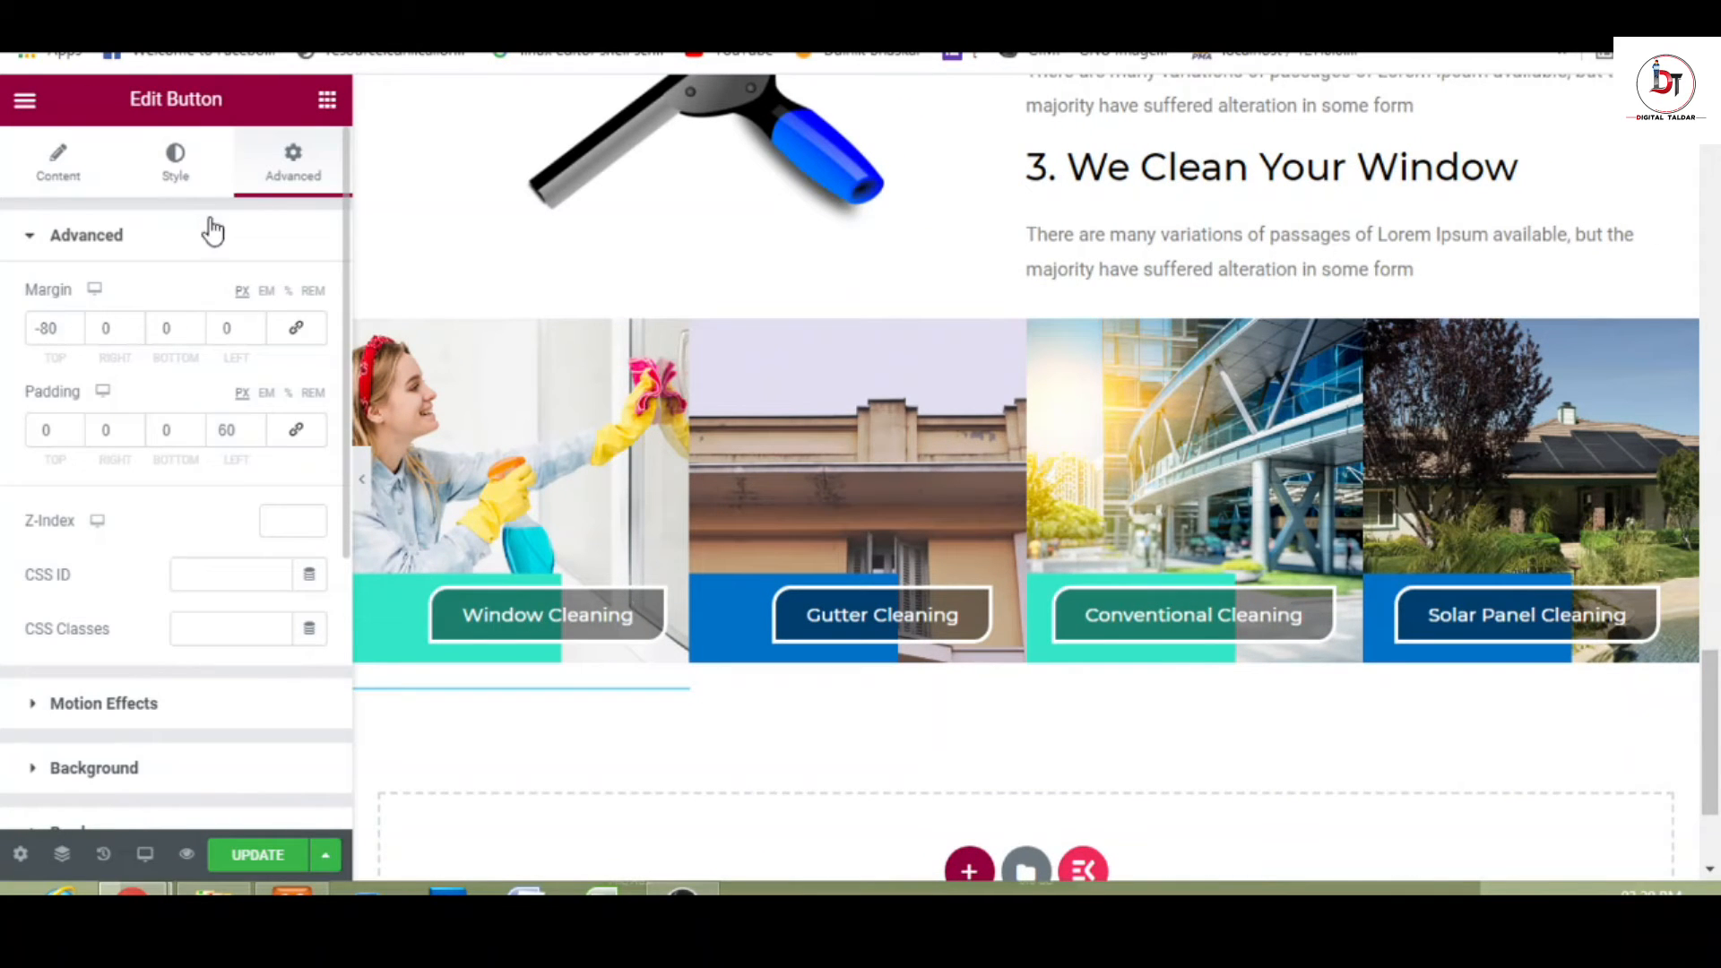
pyautogui.click(164, 713)
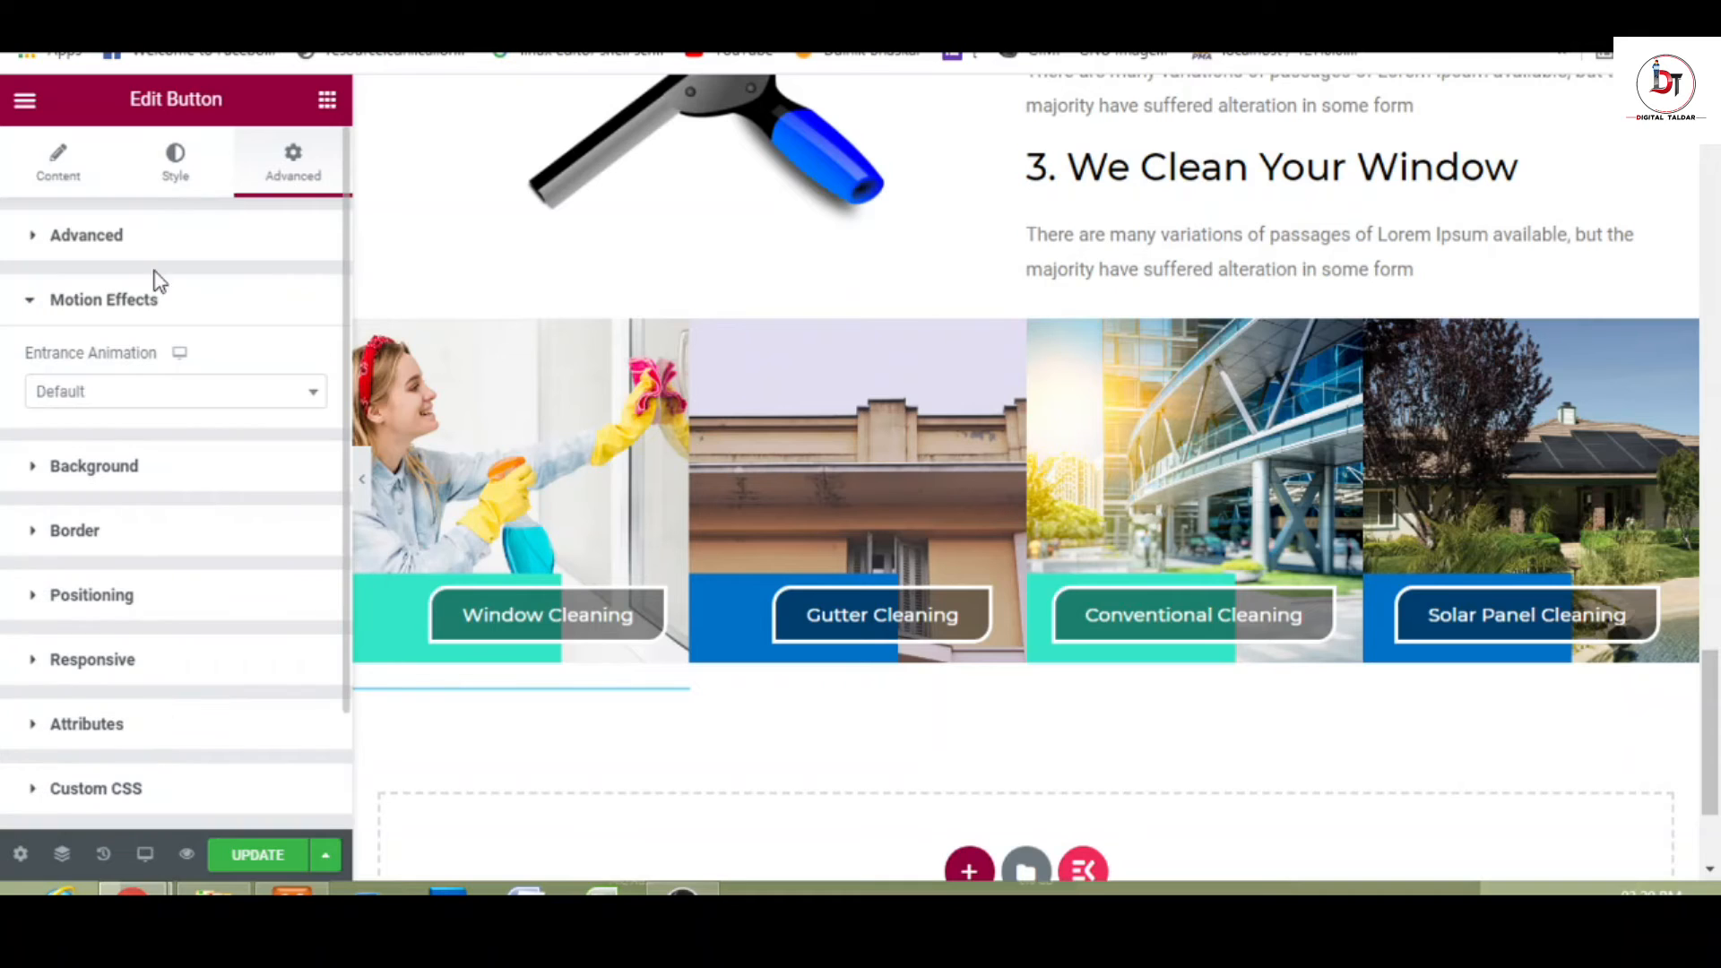
pyautogui.click(166, 160)
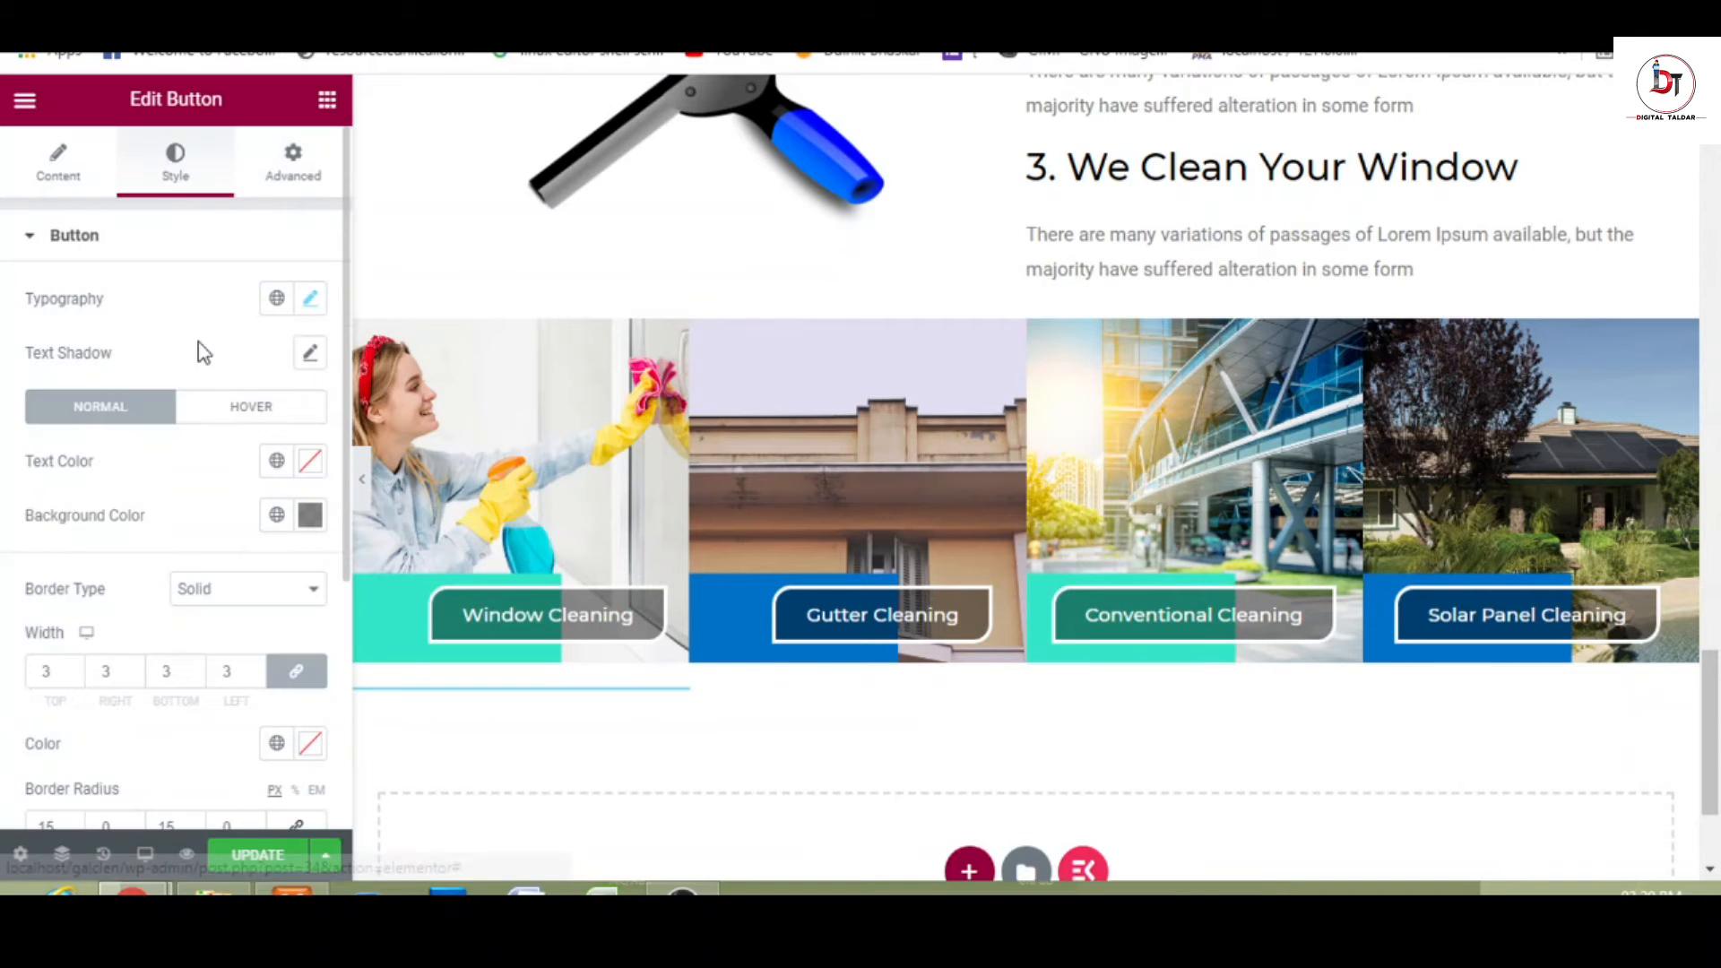
pyautogui.click(251, 408)
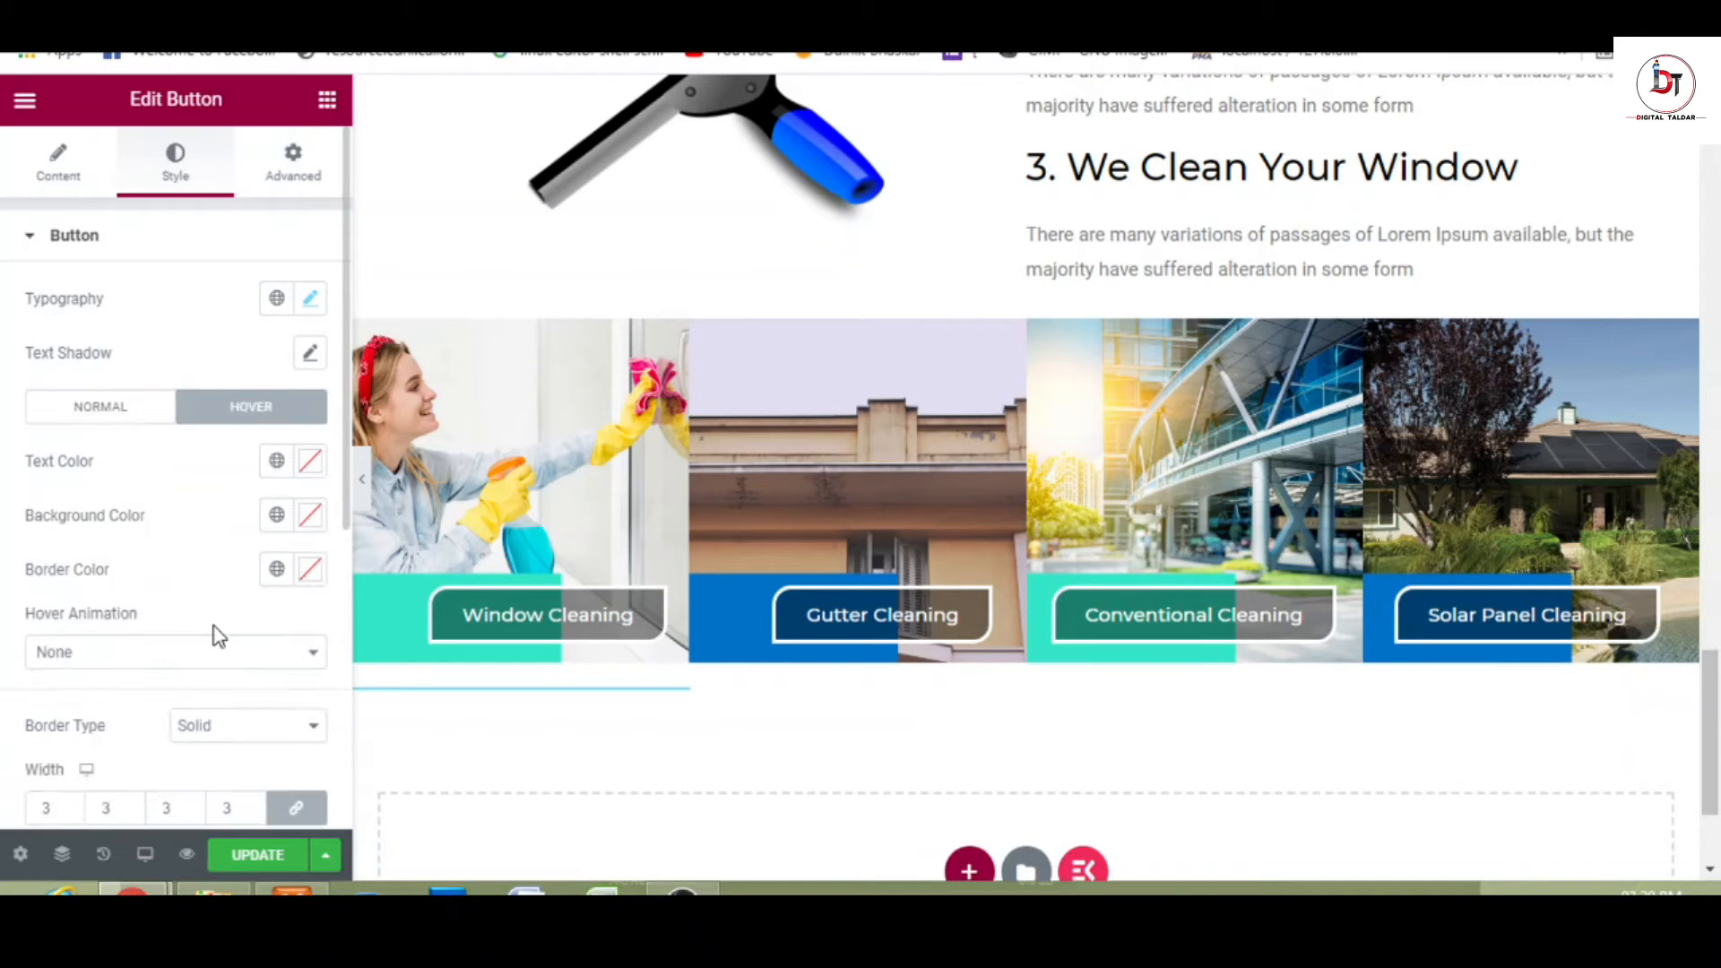
pyautogui.click(218, 663)
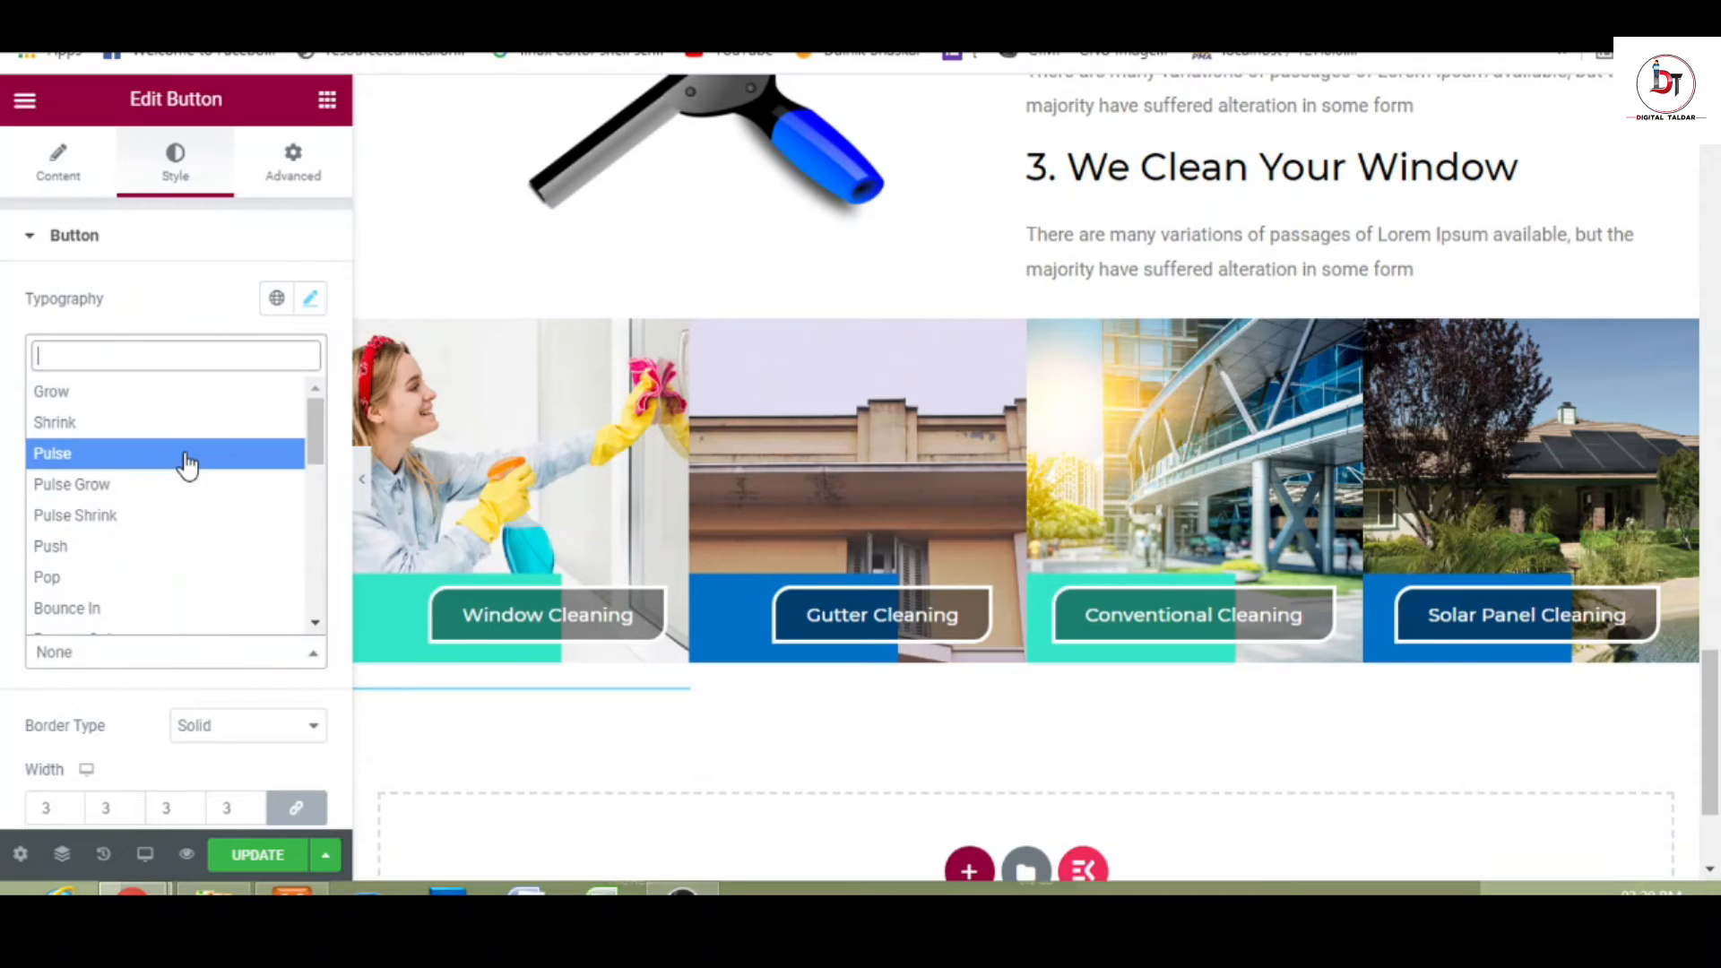
pyautogui.click(184, 454)
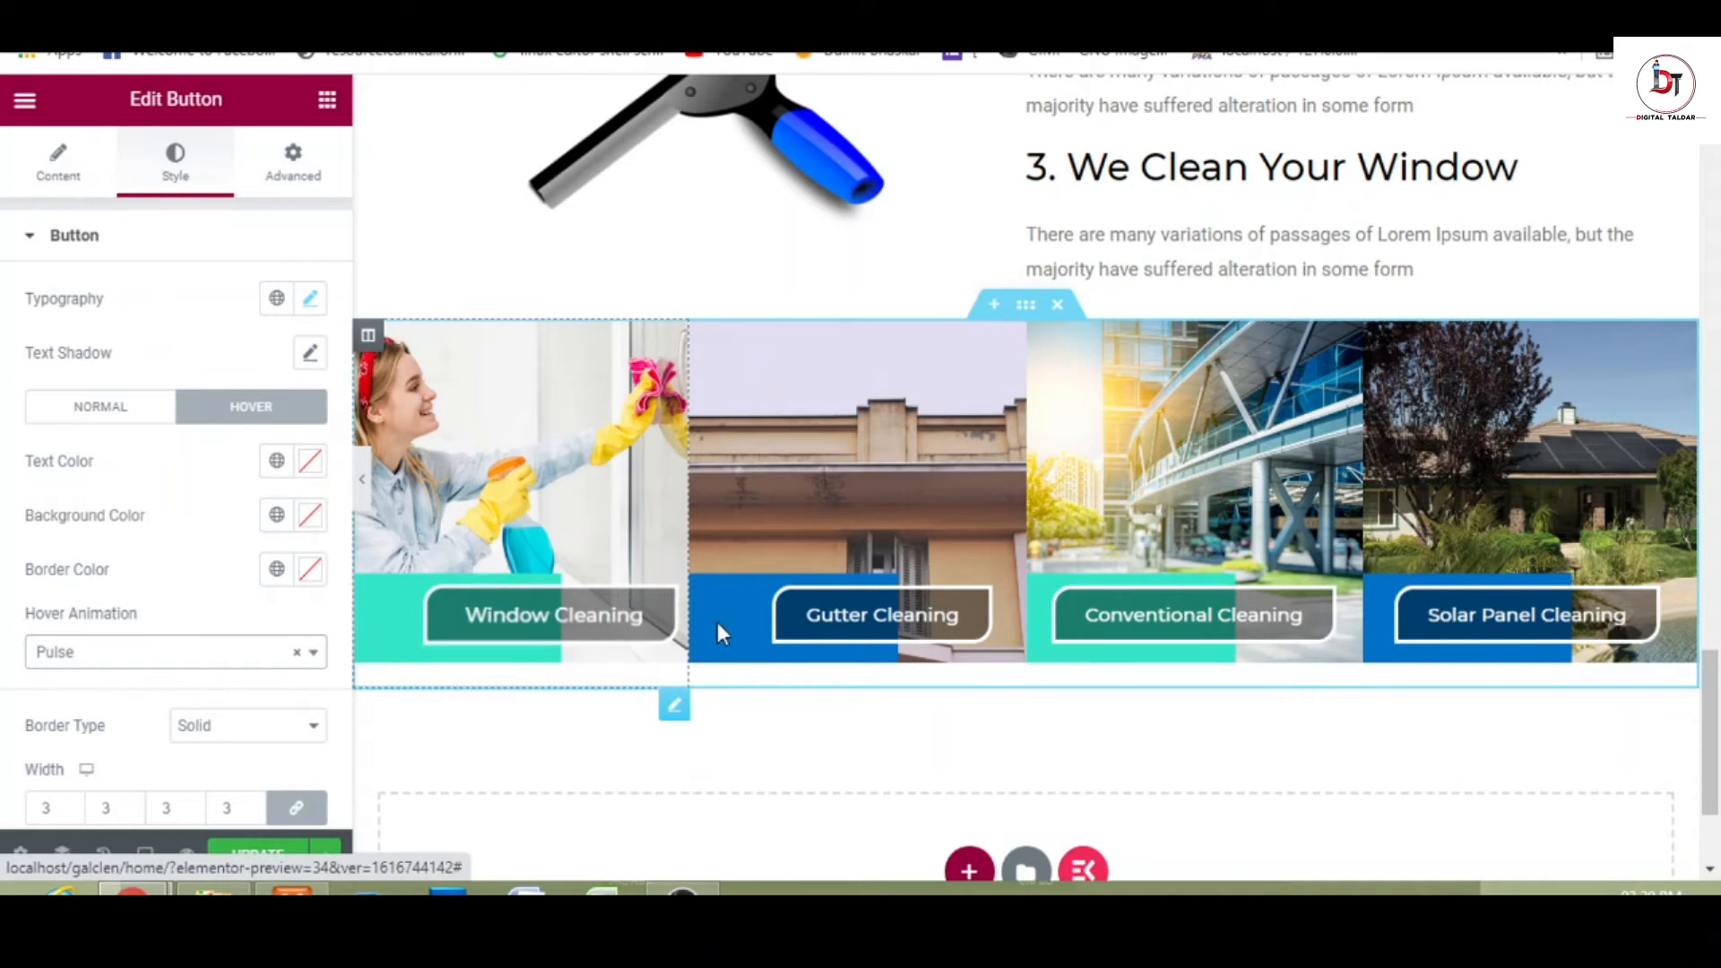
# - Give the Gutter Cleaning button the Pulse hover animation
pyautogui.click(813, 635)
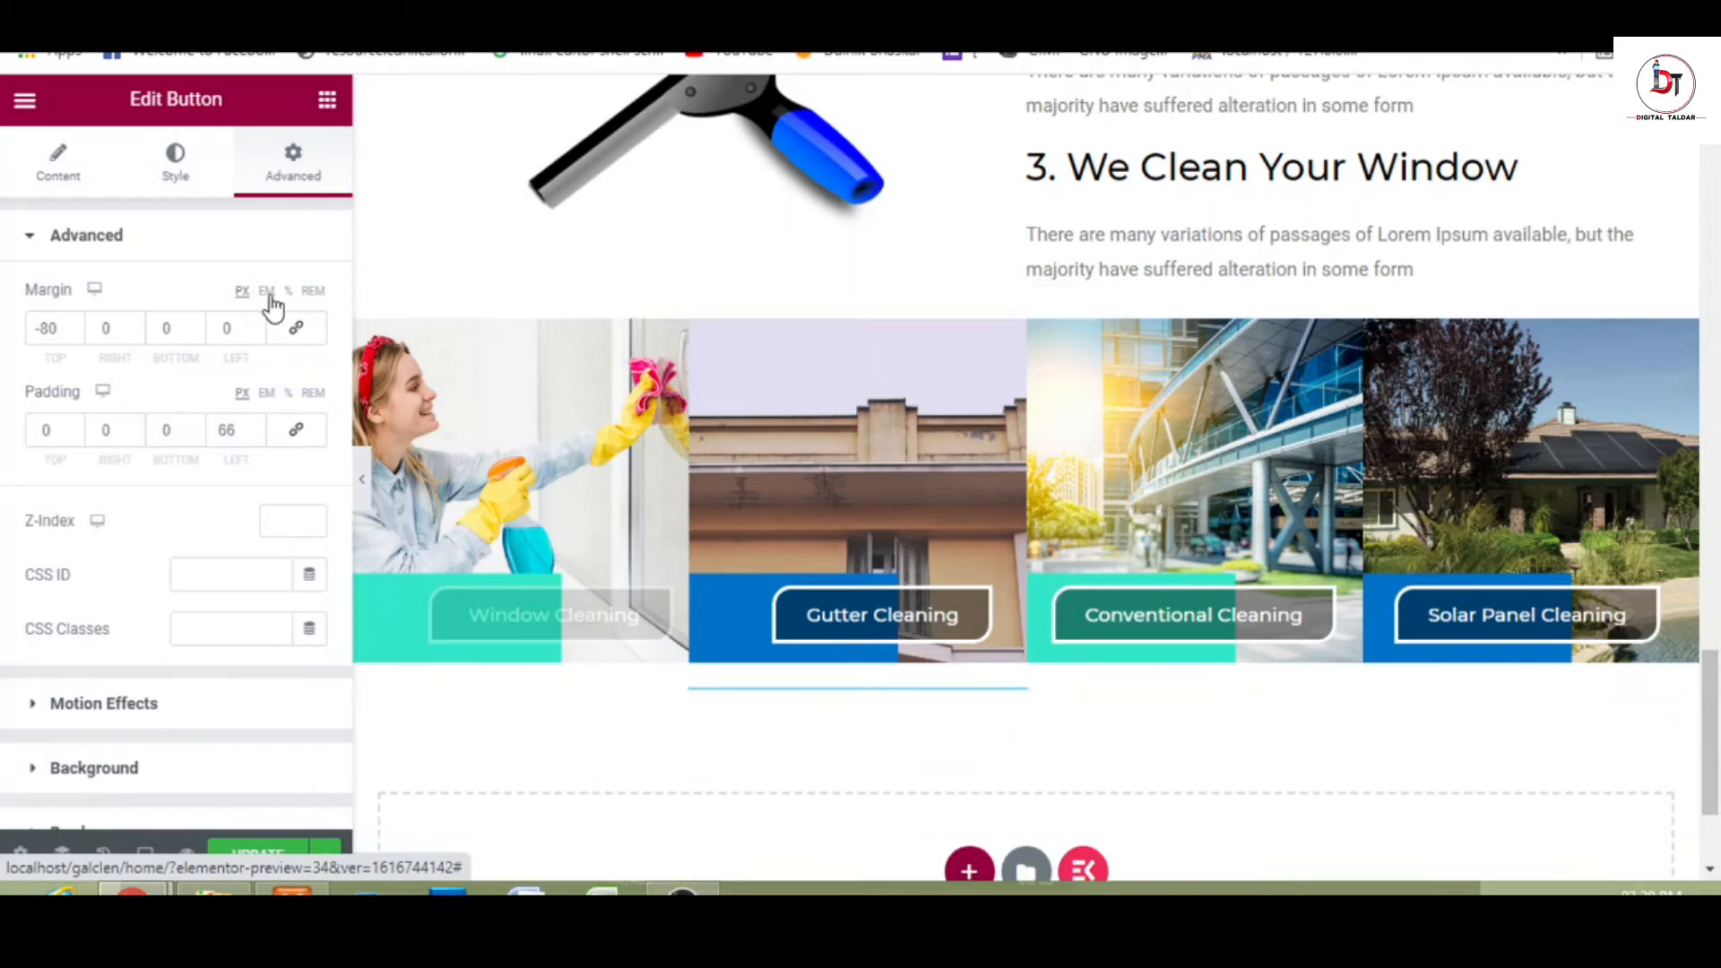
pyautogui.click(192, 195)
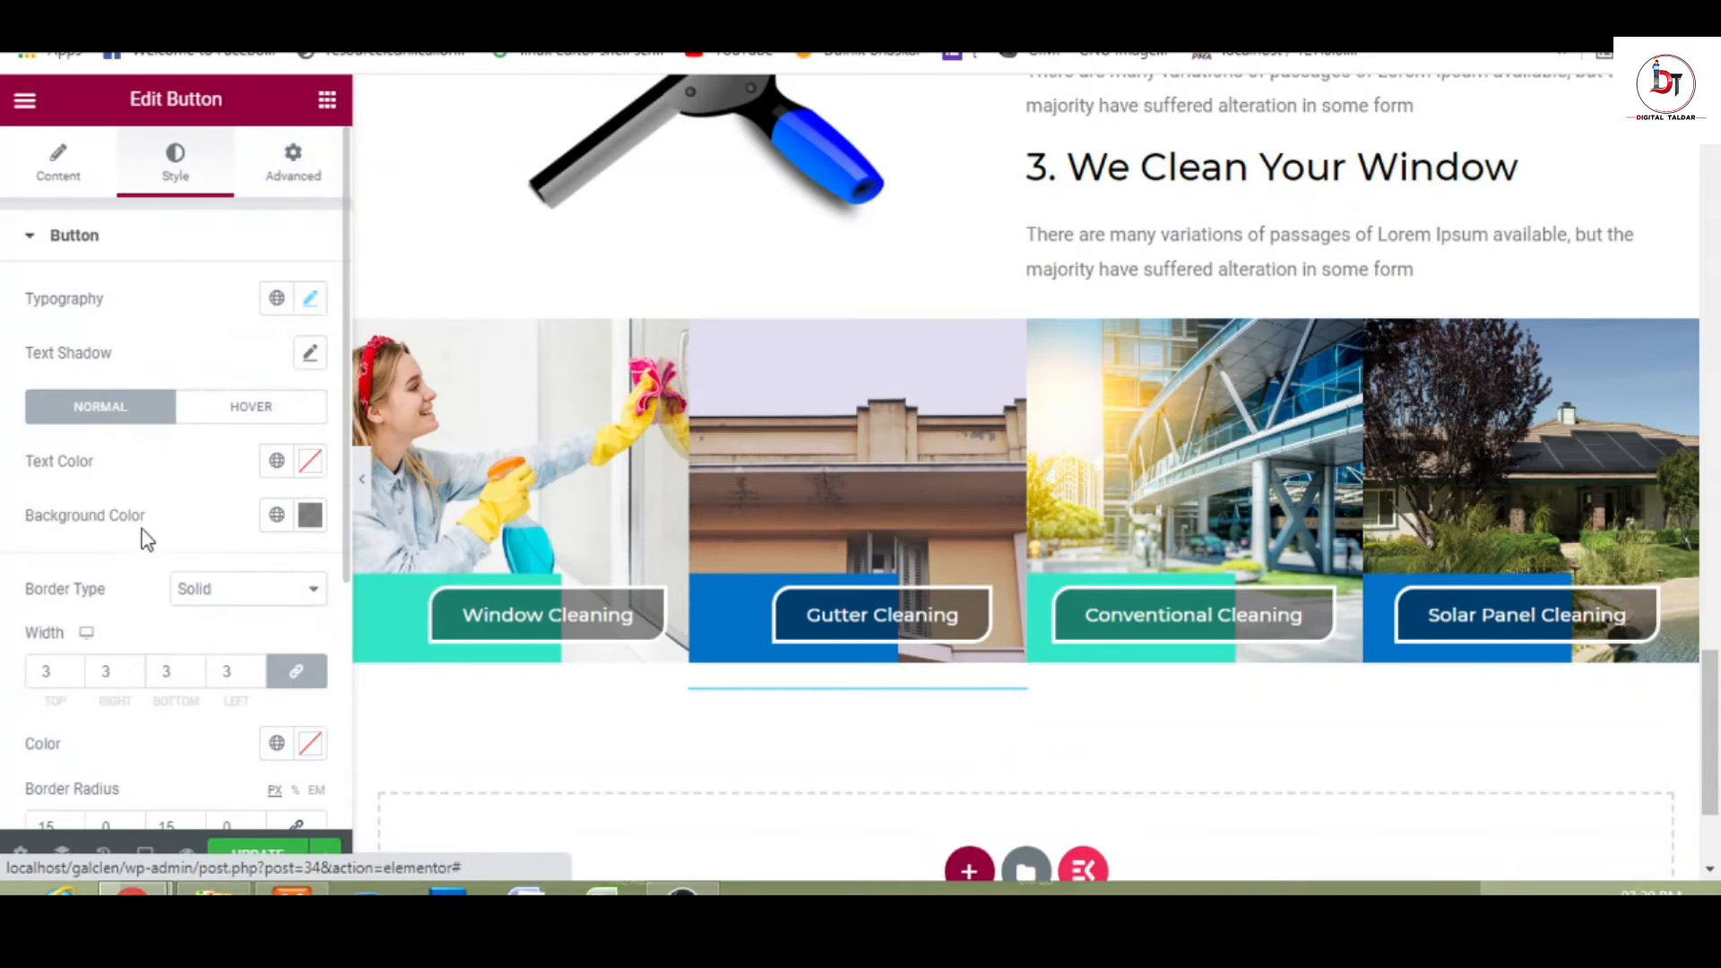
pyautogui.click(255, 412)
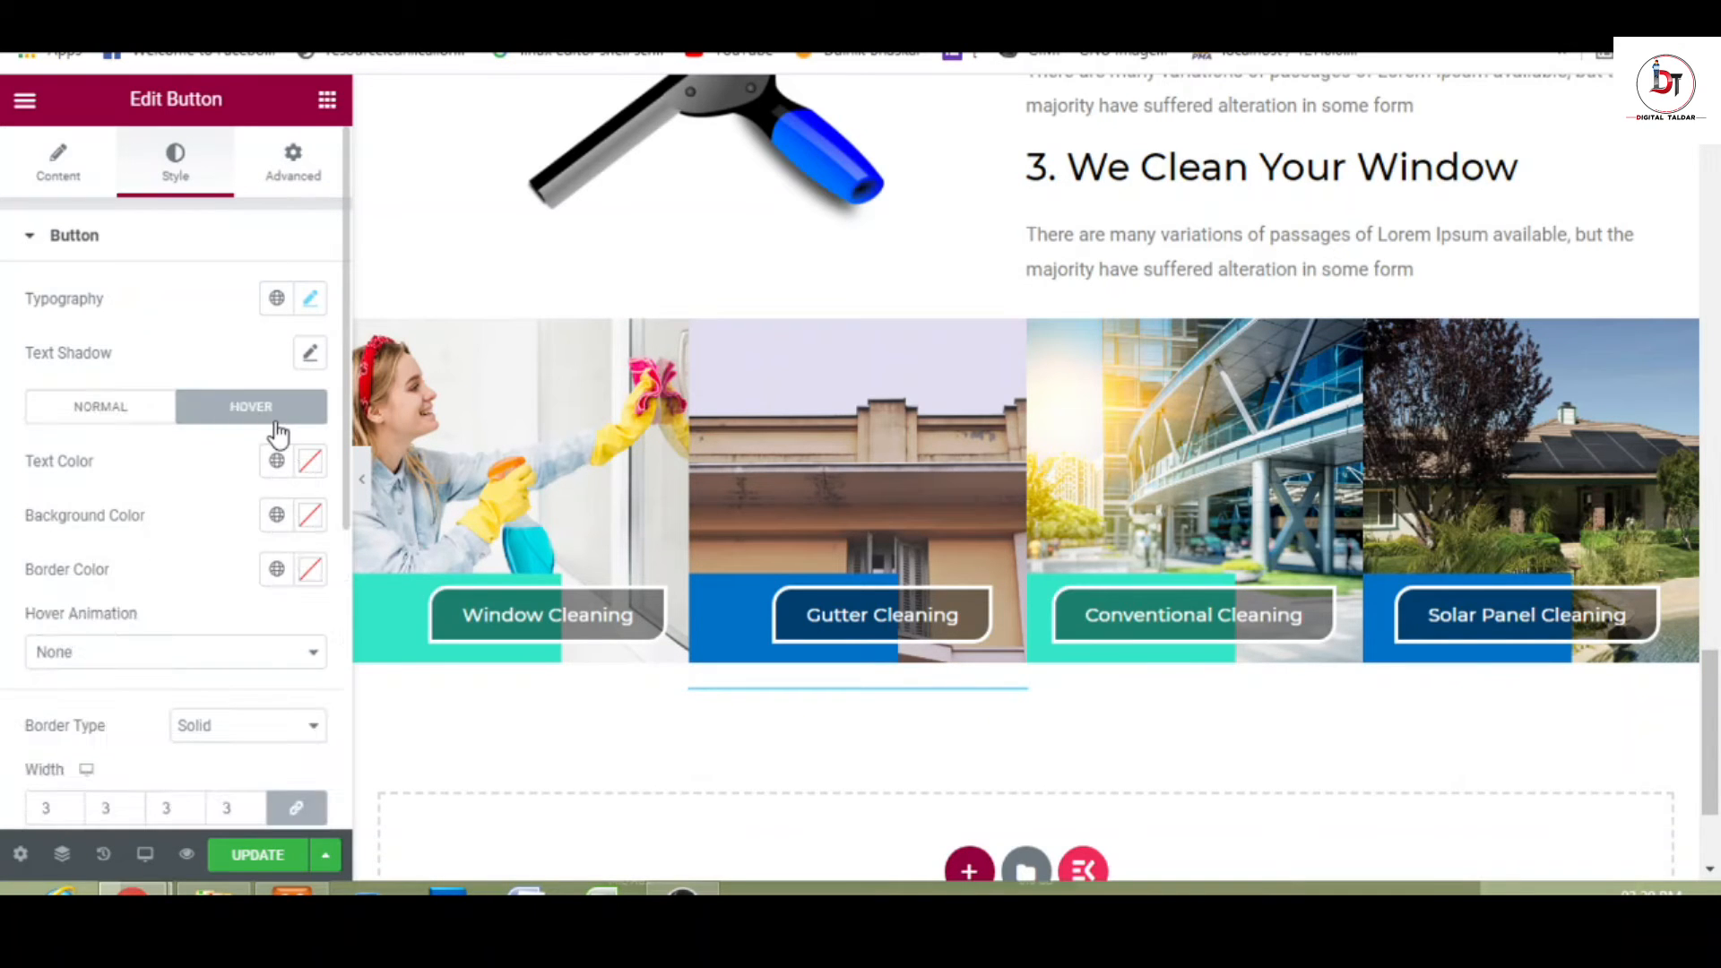
pyautogui.click(170, 660)
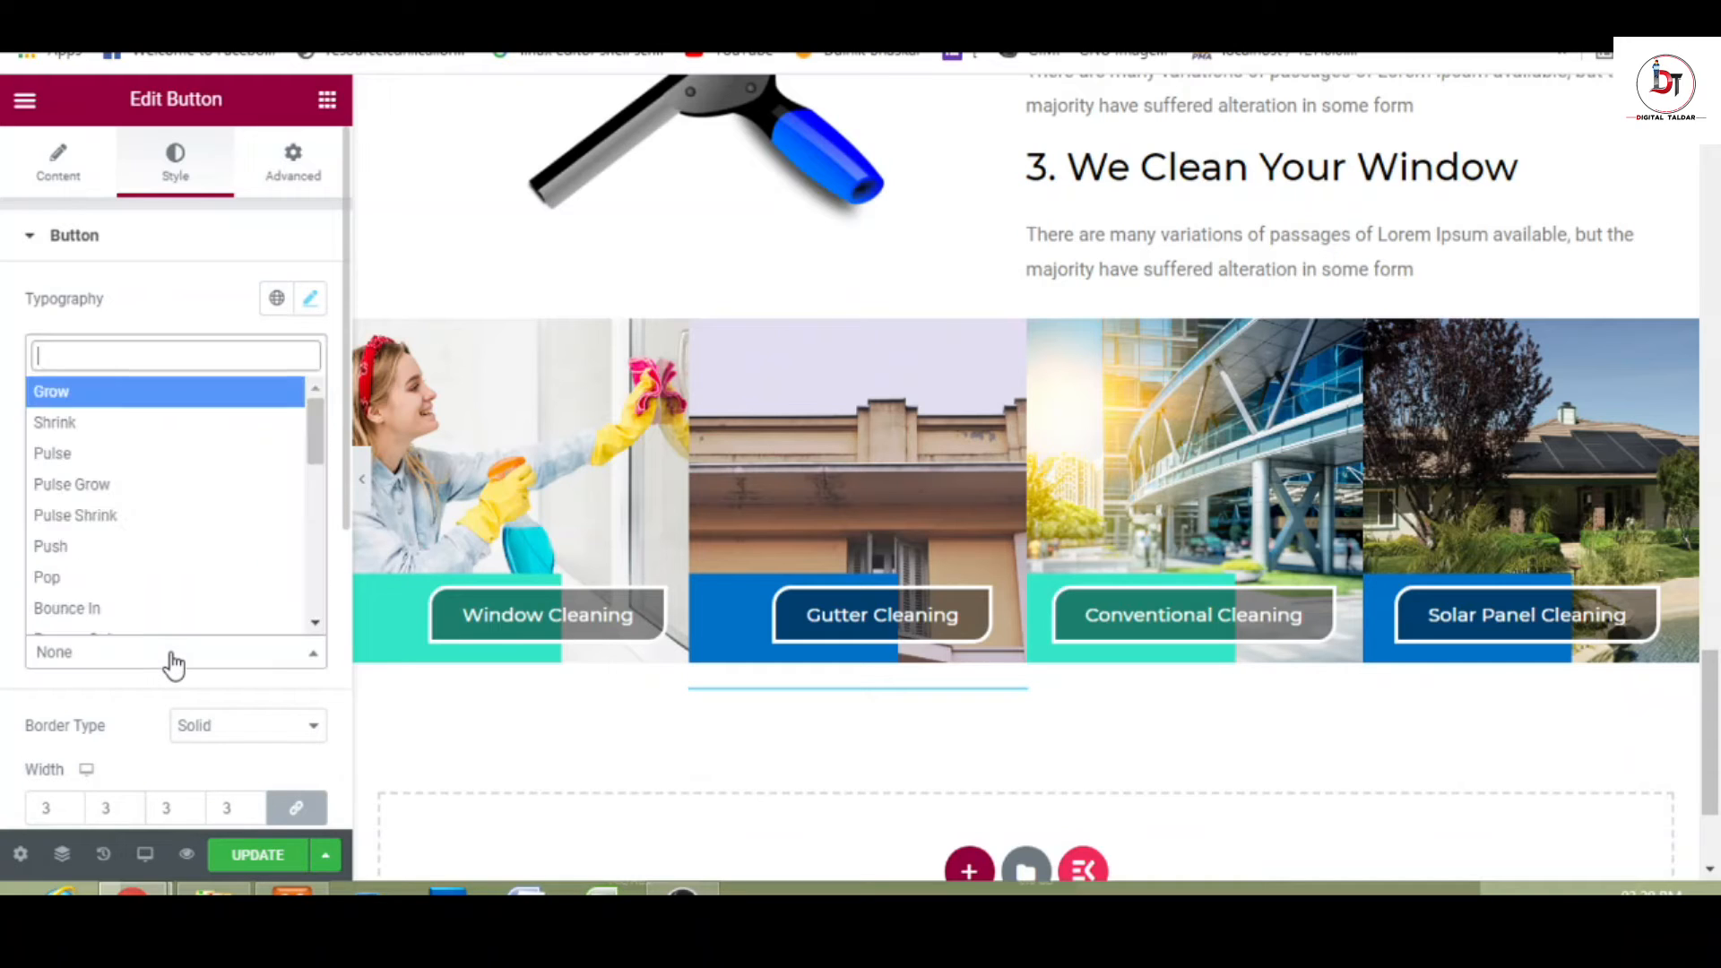
pyautogui.click(146, 461)
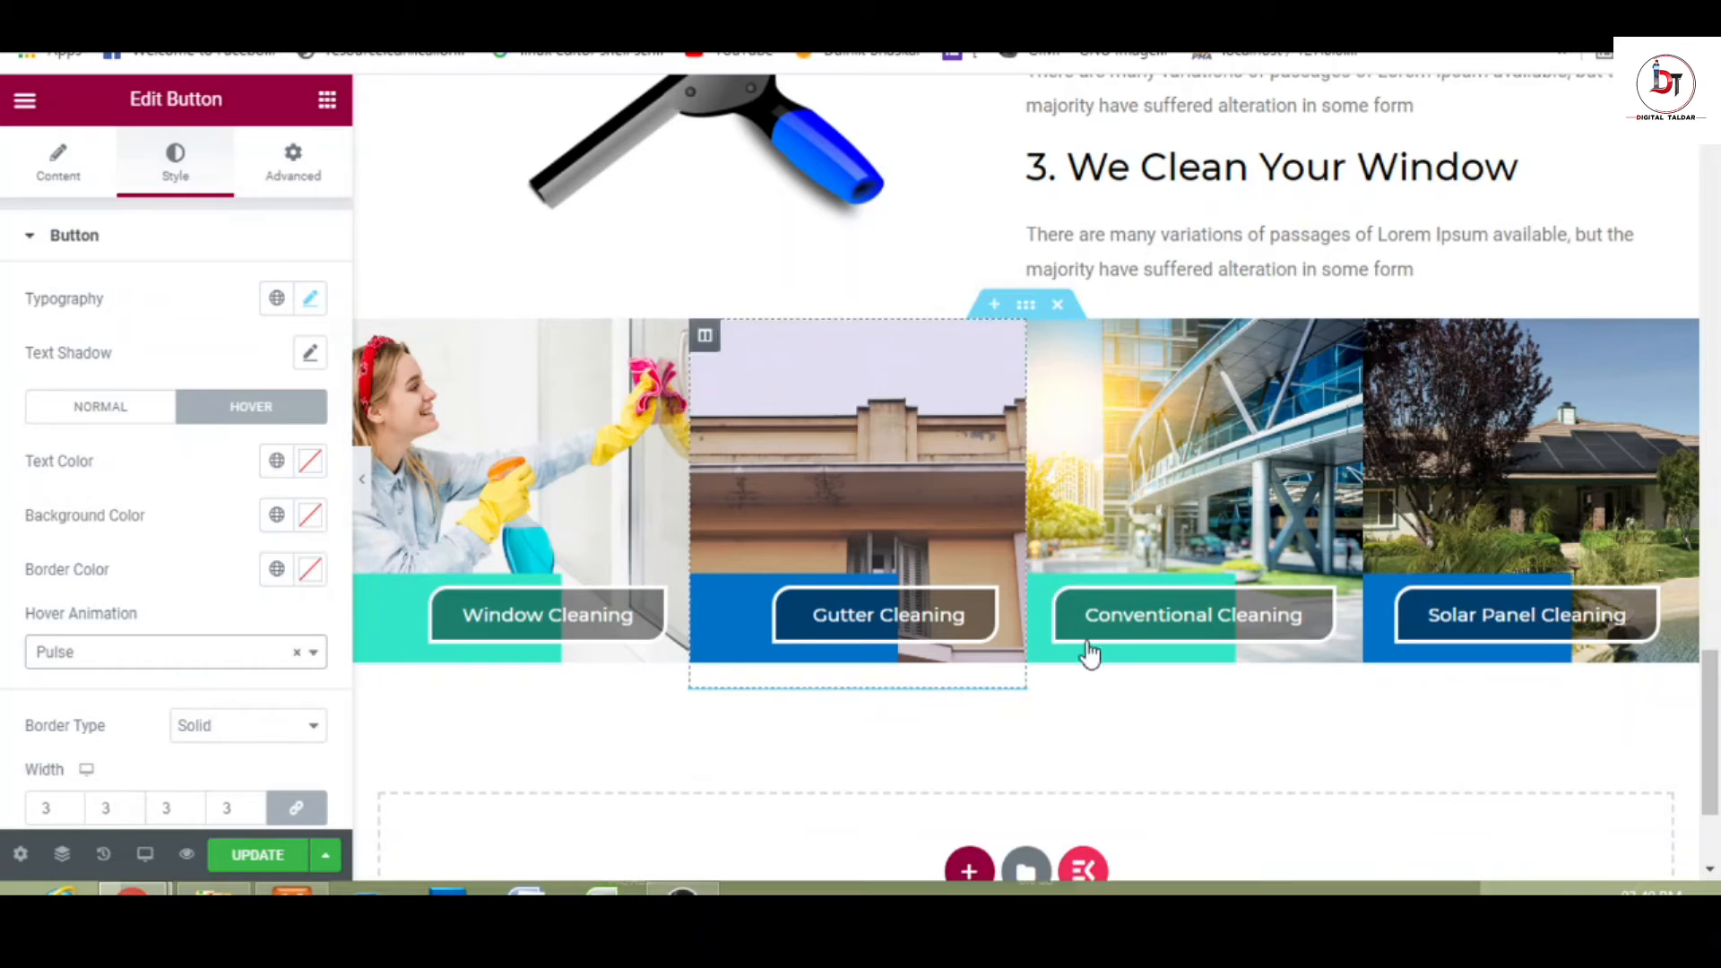
# - Give the Conventional Cleaning button the Pulse hover animation
pyautogui.click(293, 166)
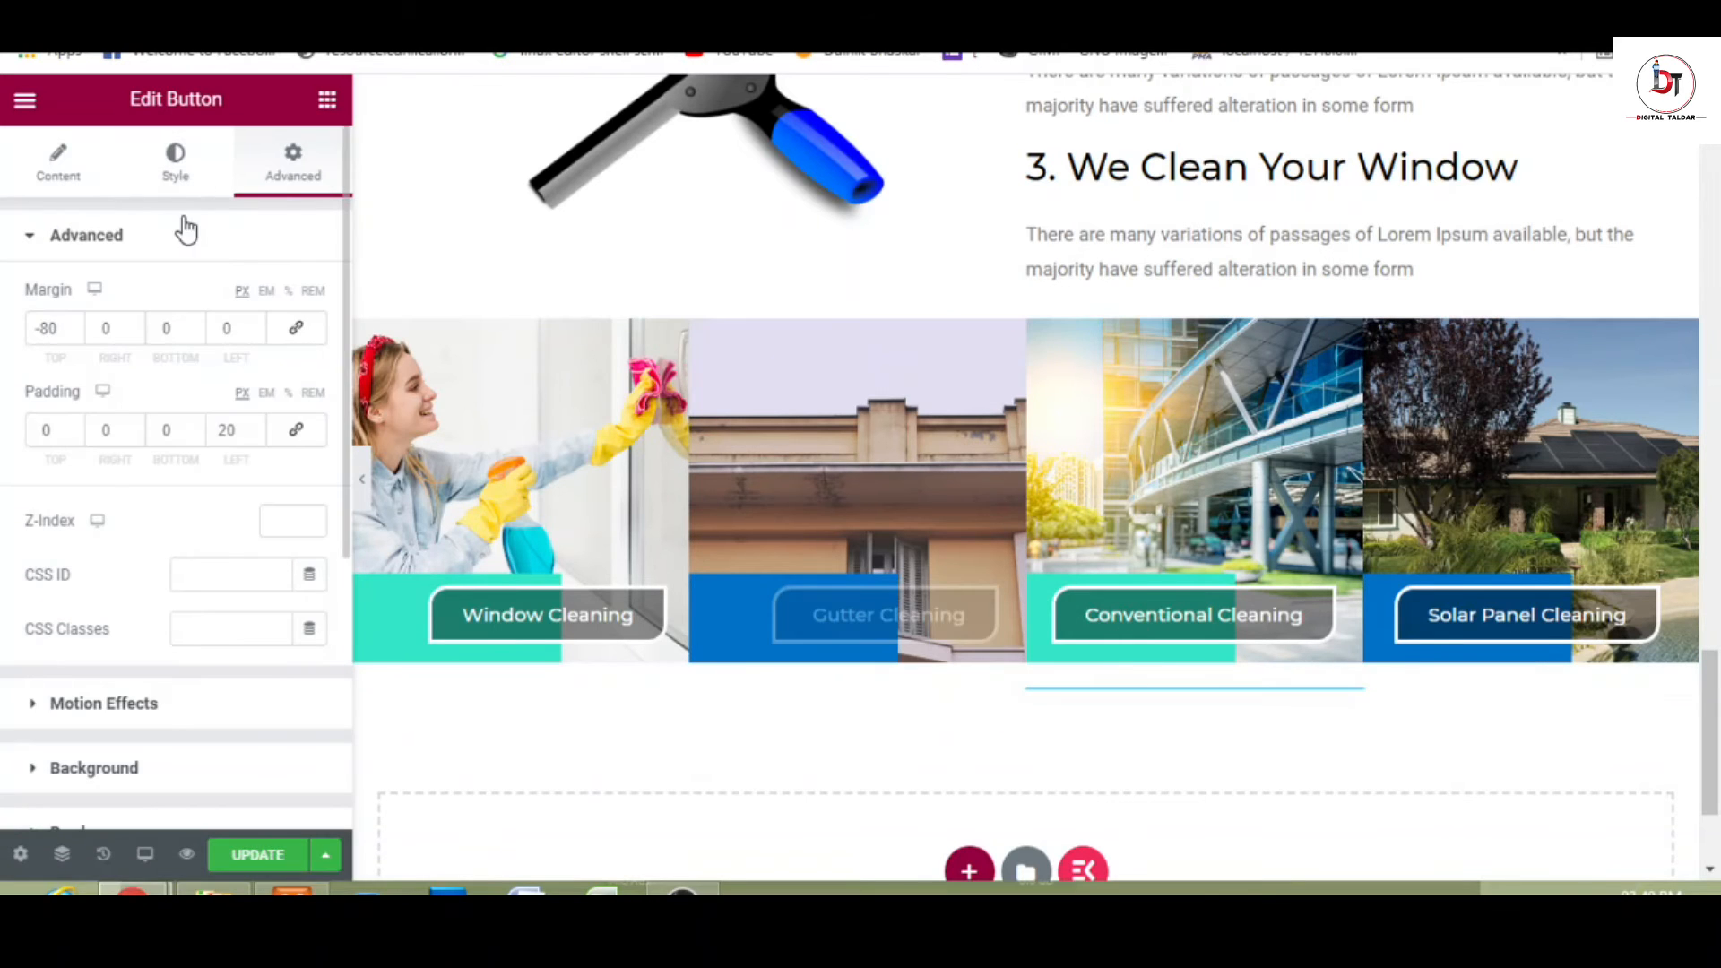
pyautogui.click(174, 184)
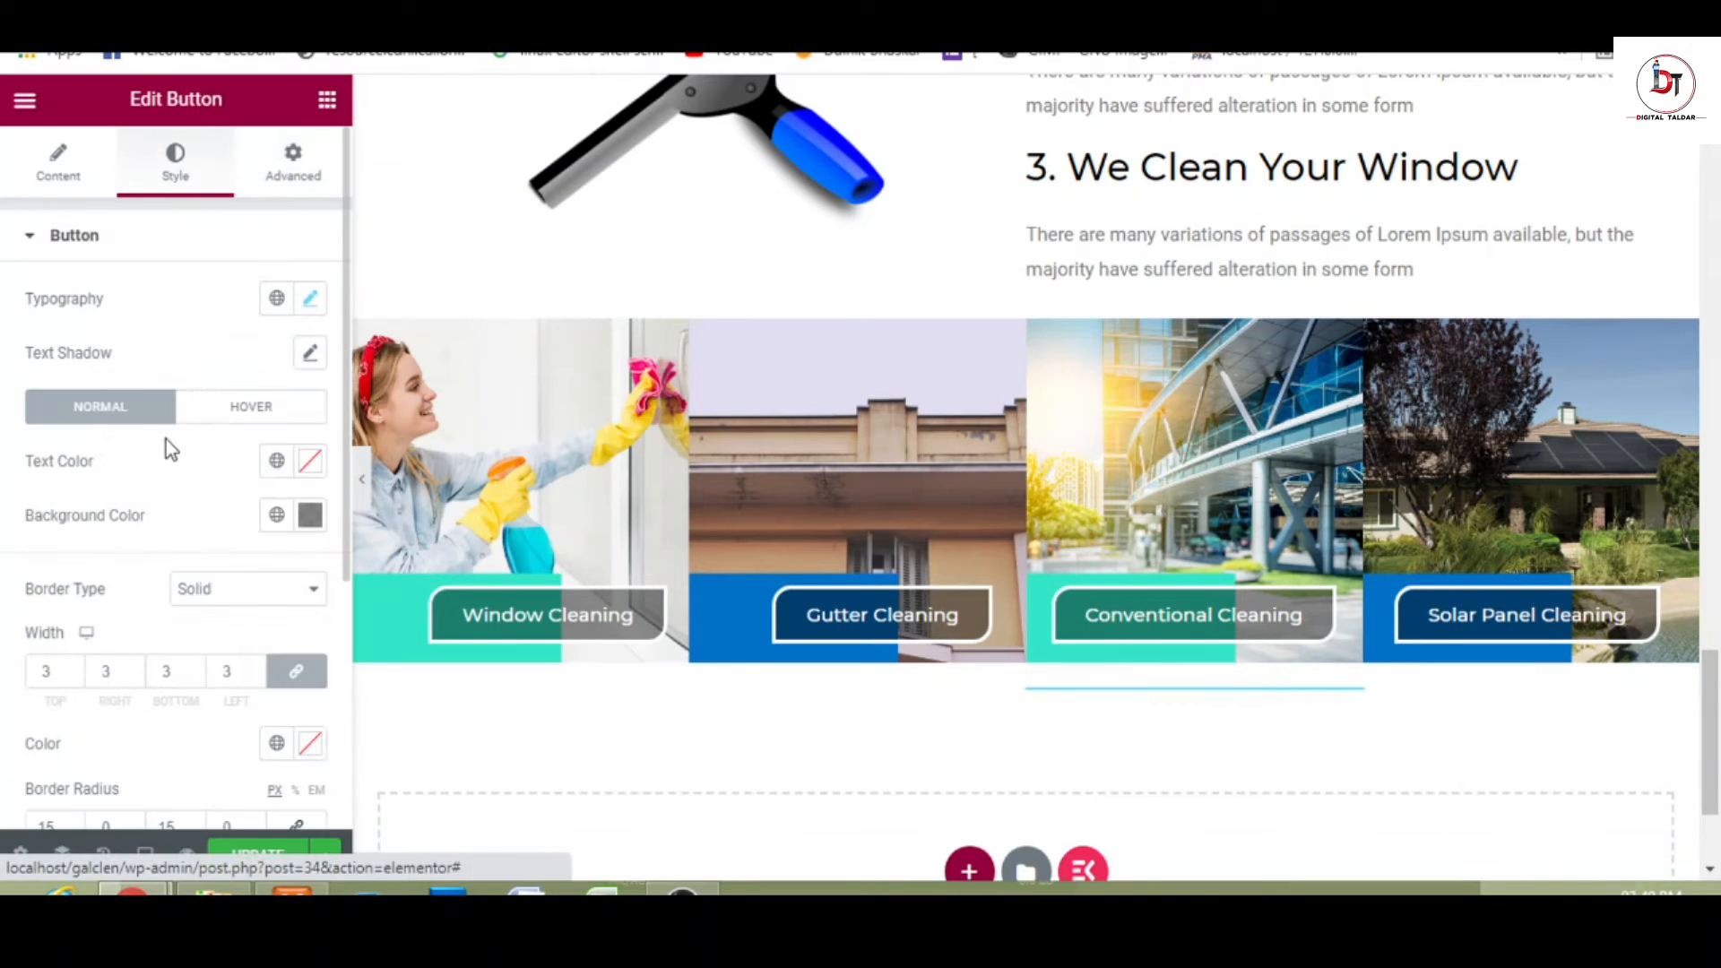
pyautogui.click(277, 417)
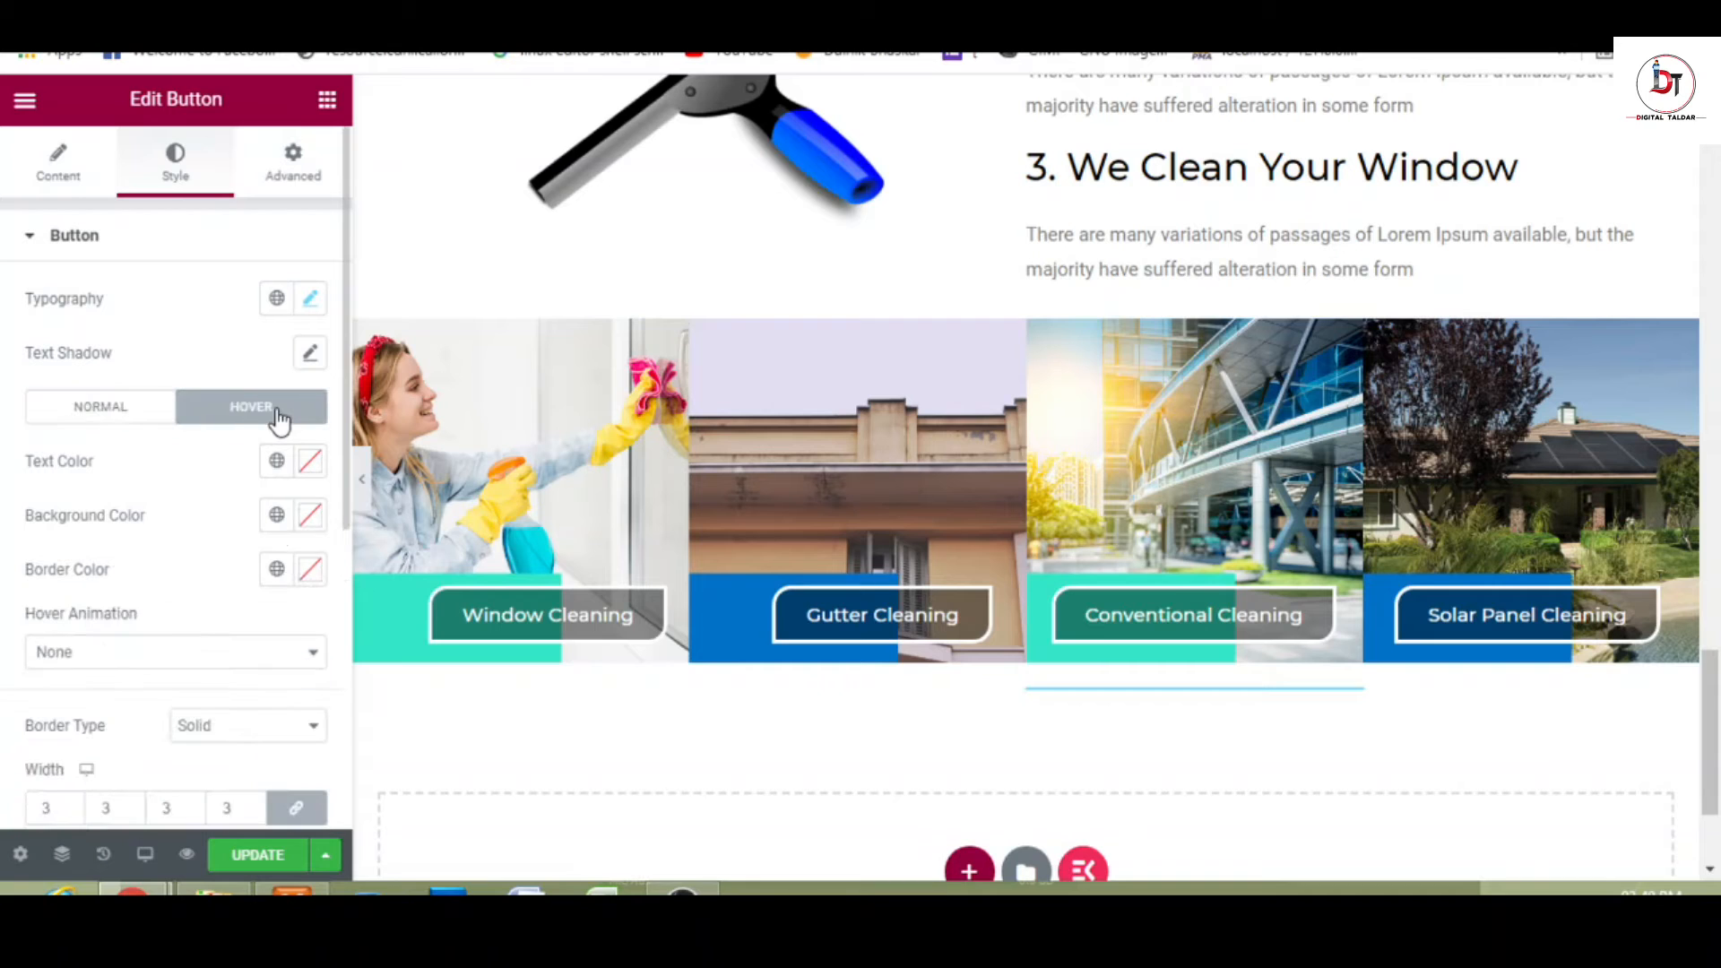
pyautogui.click(166, 654)
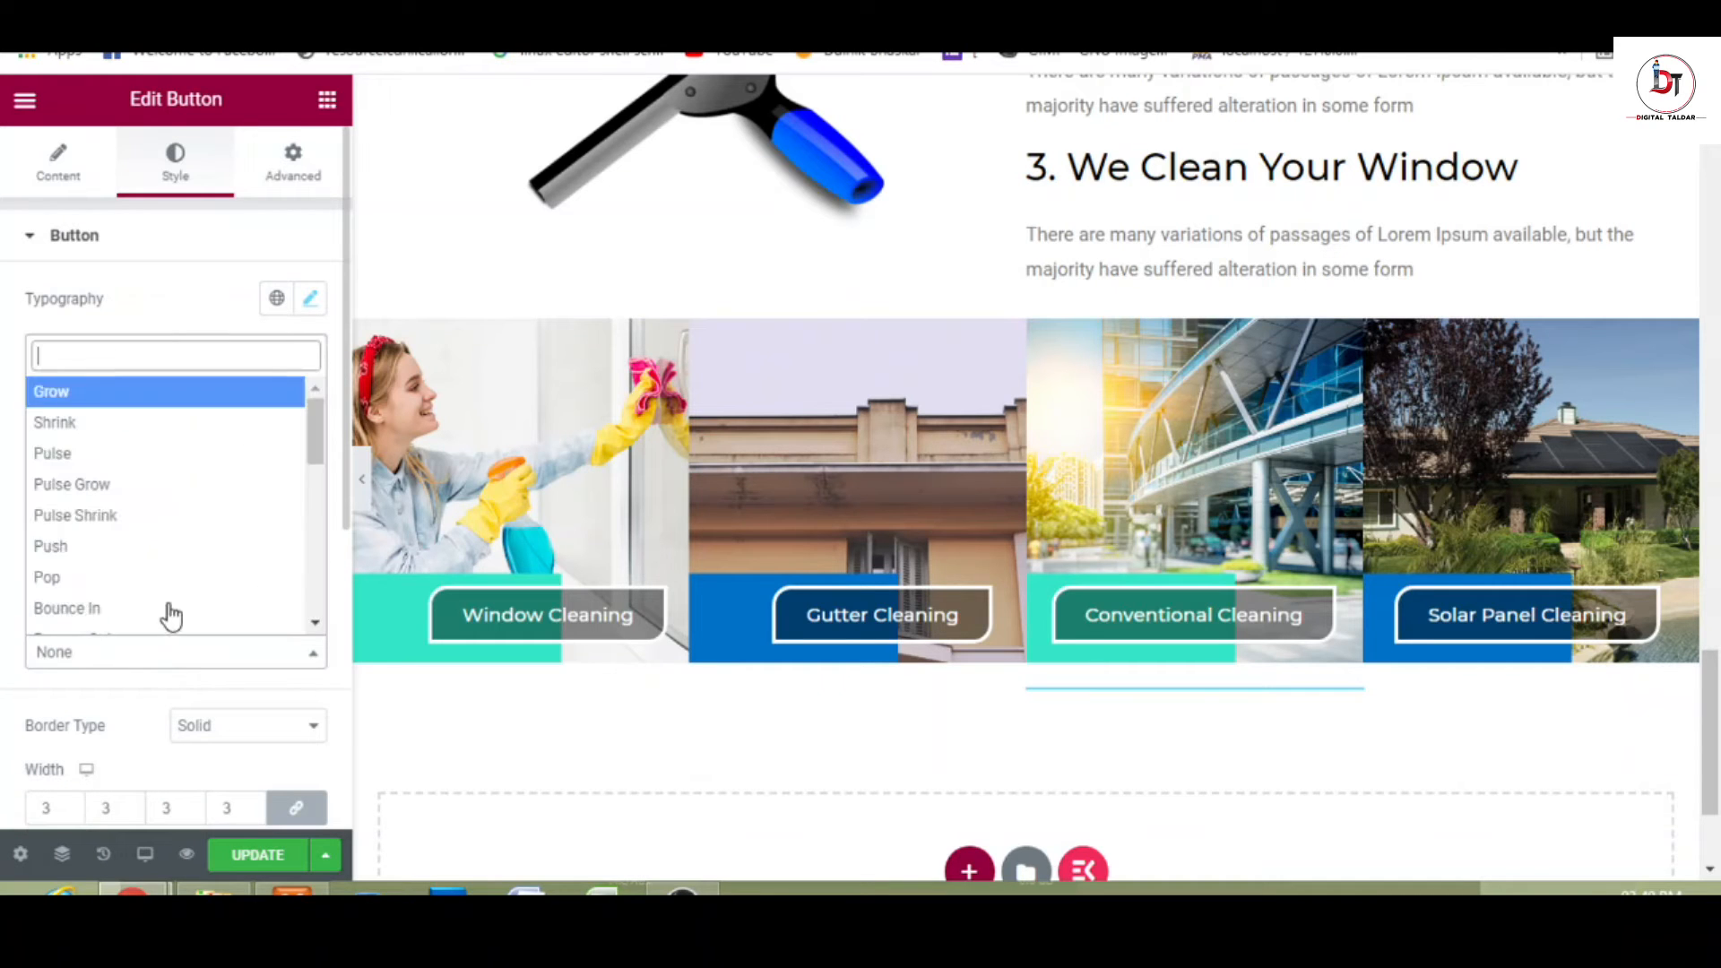
pyautogui.click(162, 453)
# - Give the Solar Panel Cleaning button the Pulse hover animation and preview the page without the editing panel
pyautogui.click(1506, 617)
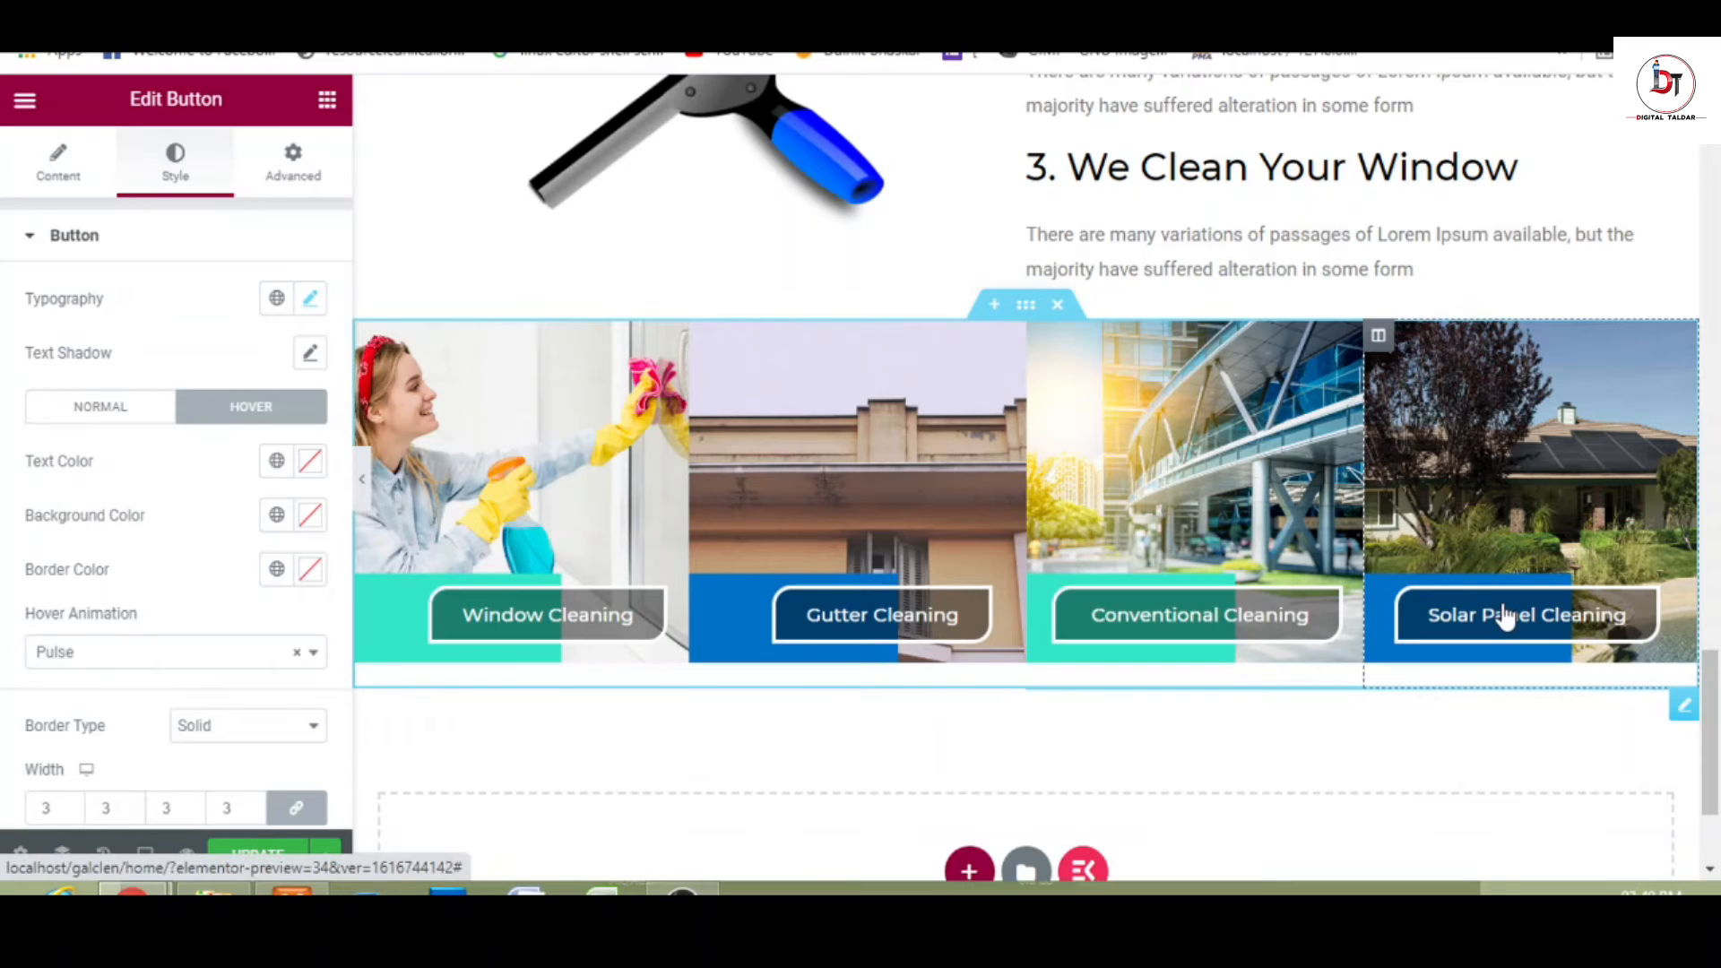
pyautogui.click(173, 188)
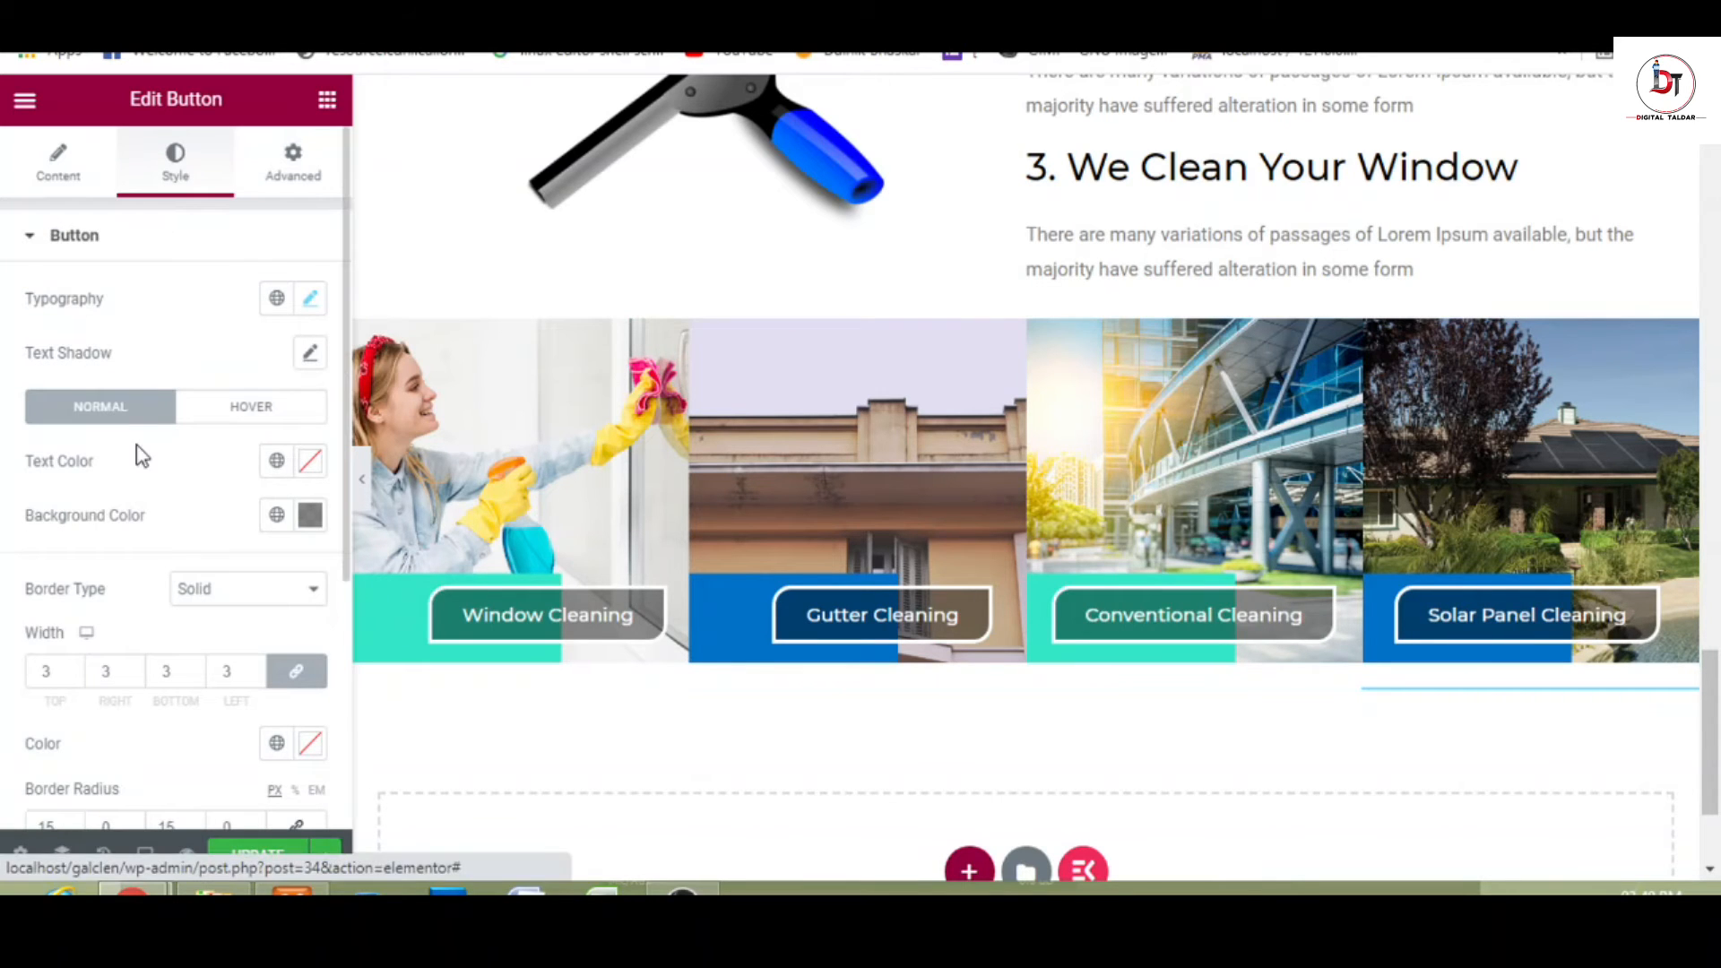
pyautogui.click(242, 414)
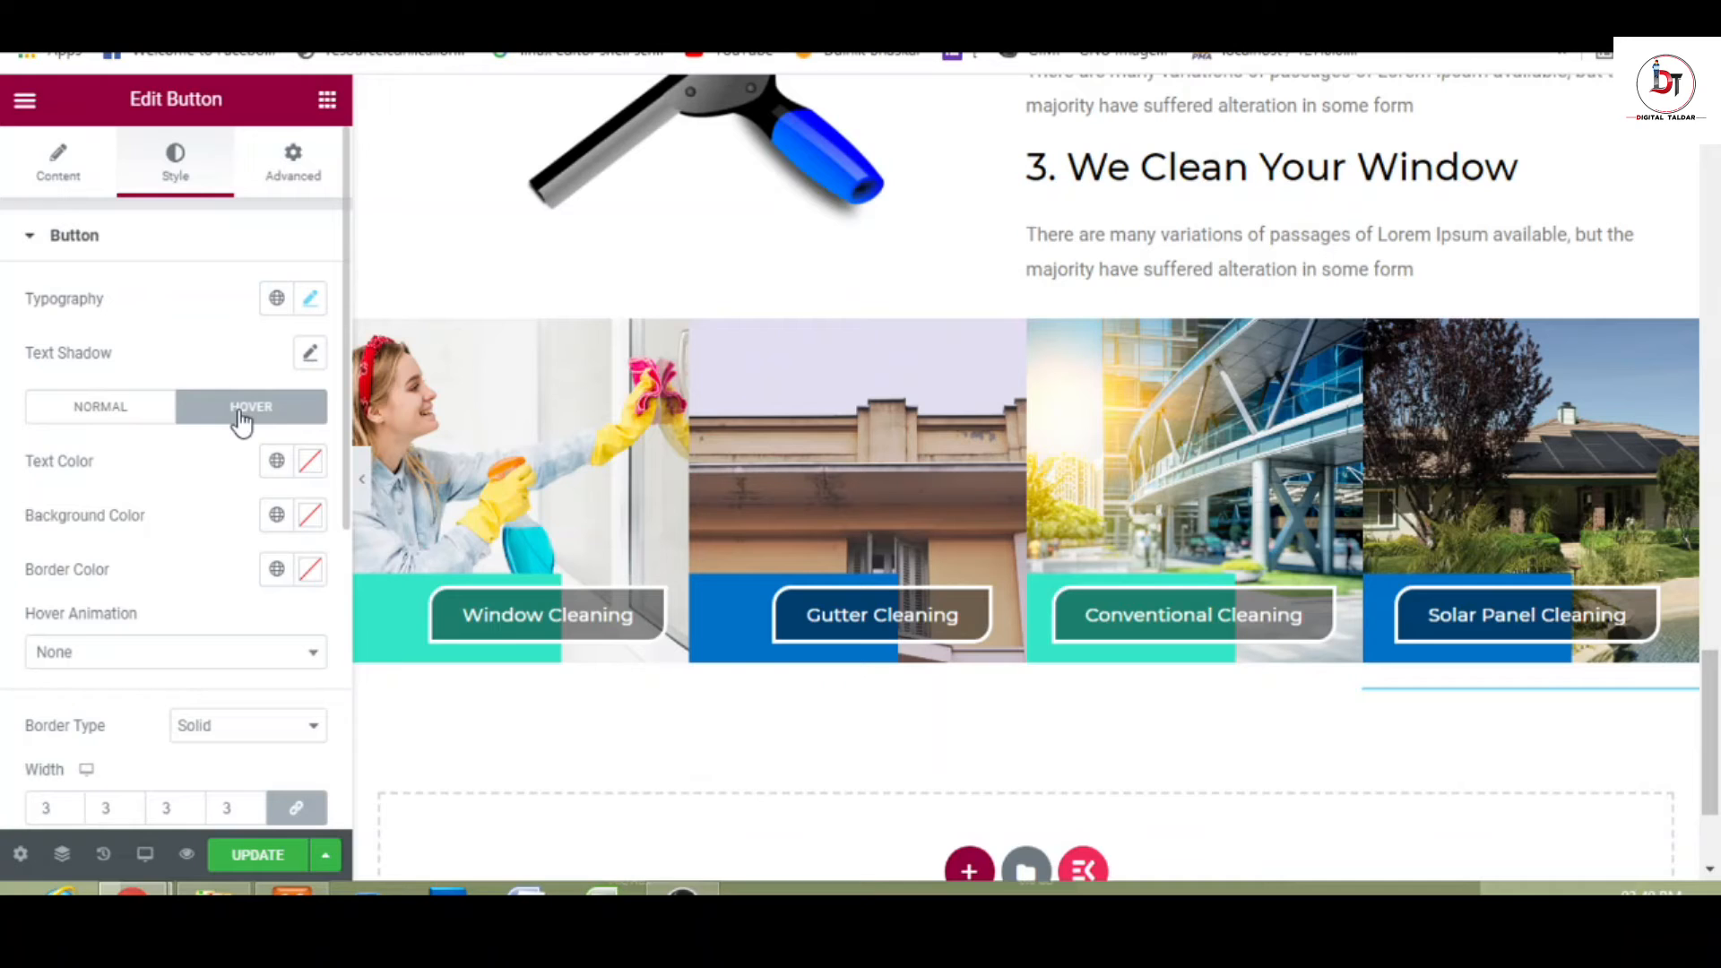
pyautogui.click(174, 662)
pyautogui.click(169, 457)
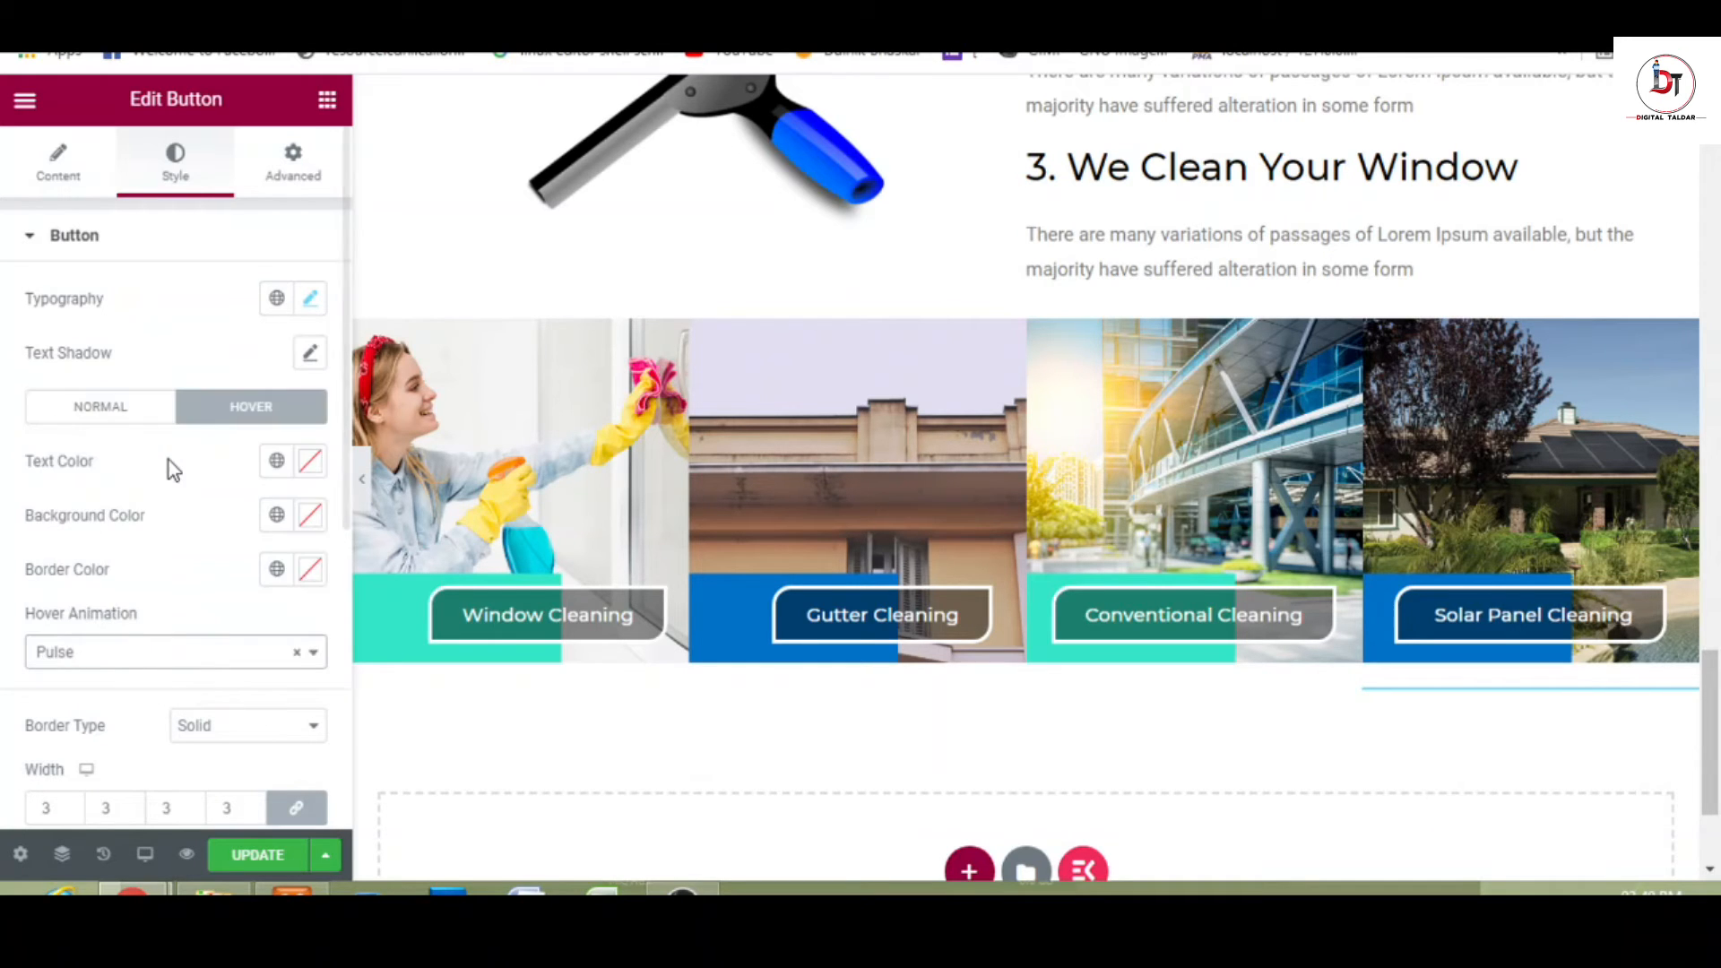
pyautogui.click(363, 483)
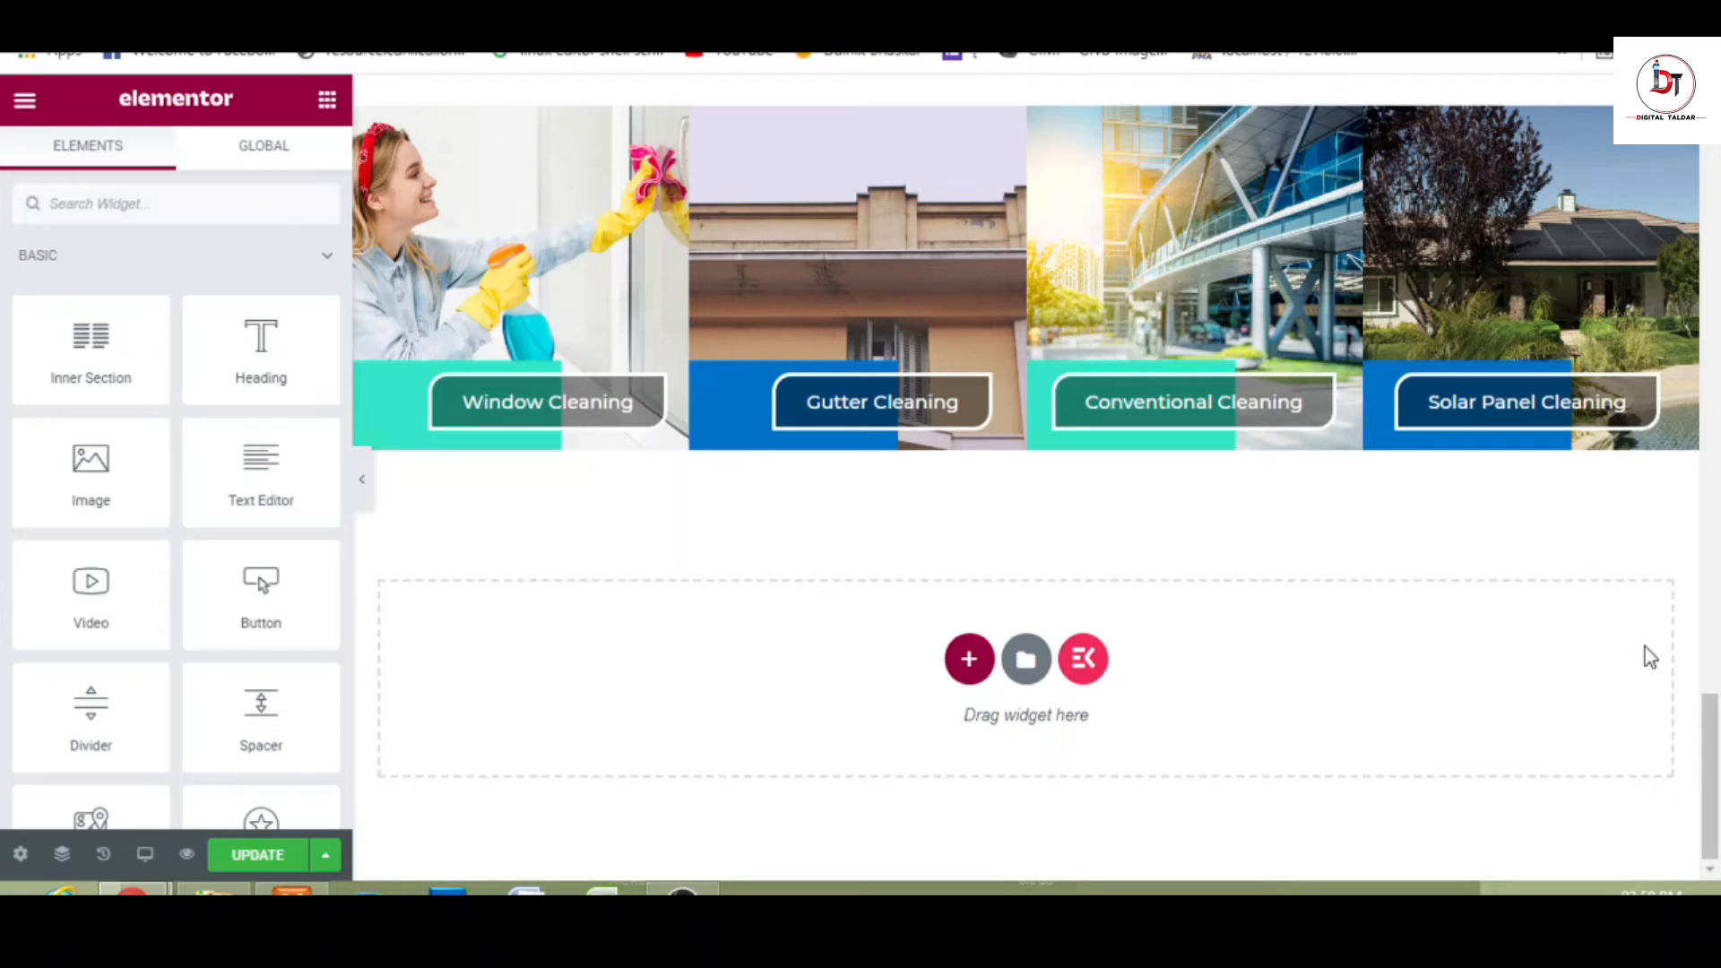
# - Add a single-column section below the service images and place a Heading widget in it
pyautogui.click(969, 660)
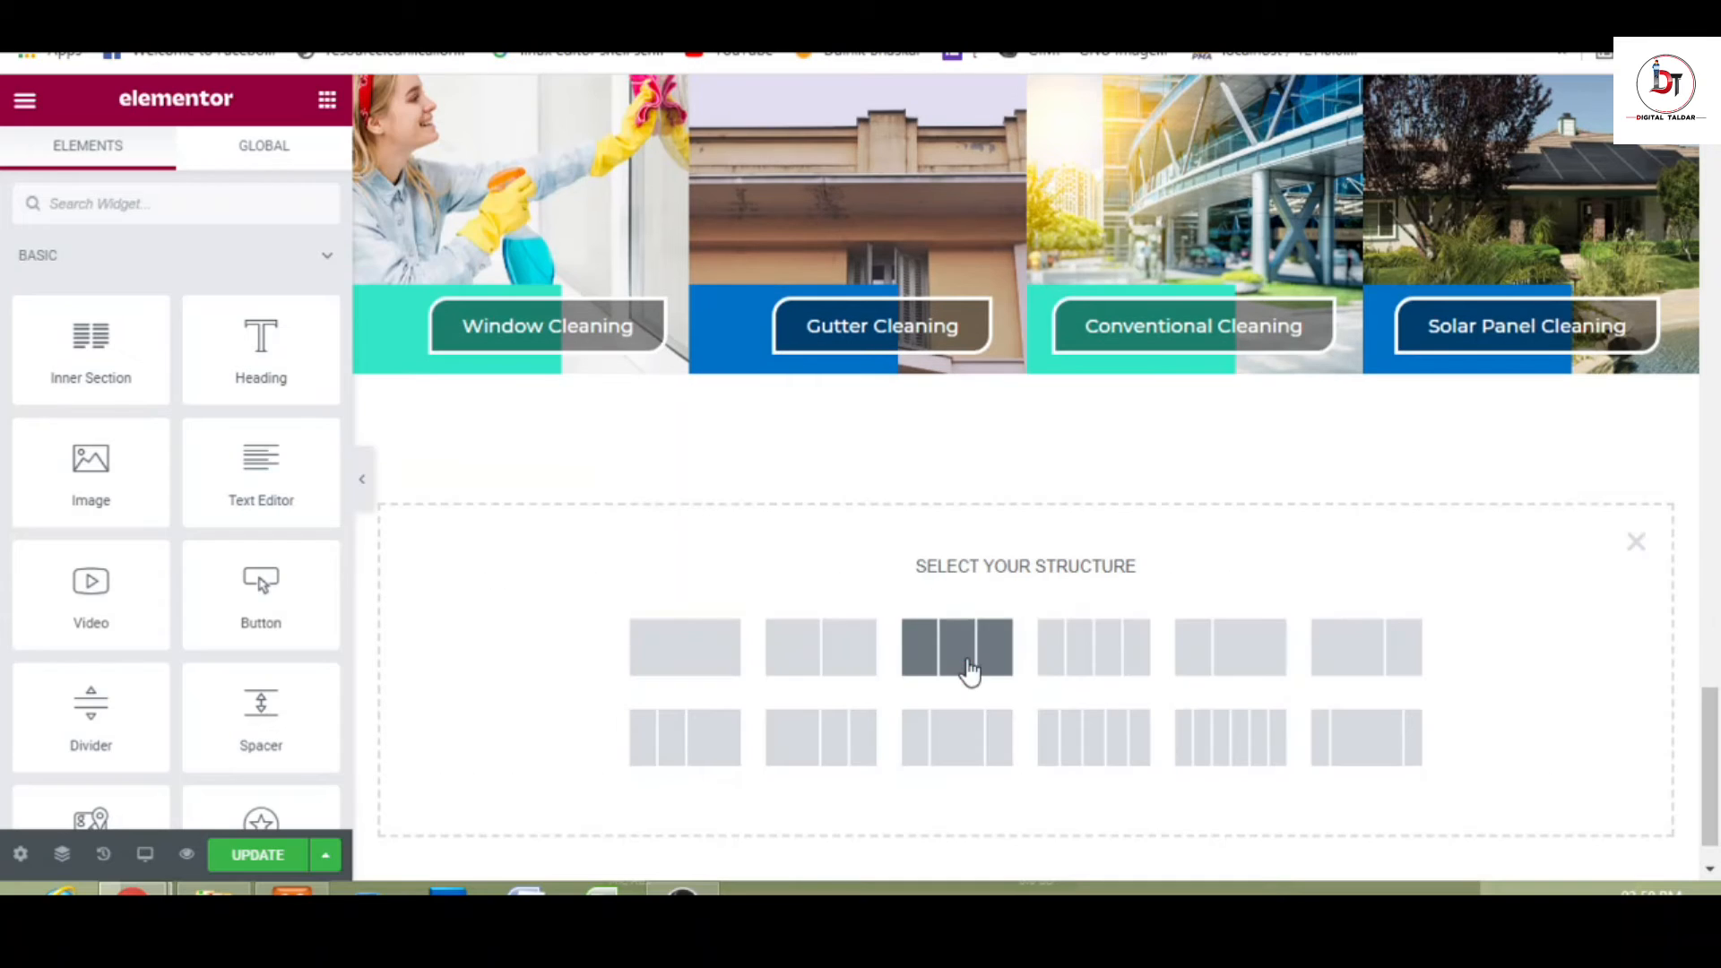
pyautogui.click(698, 668)
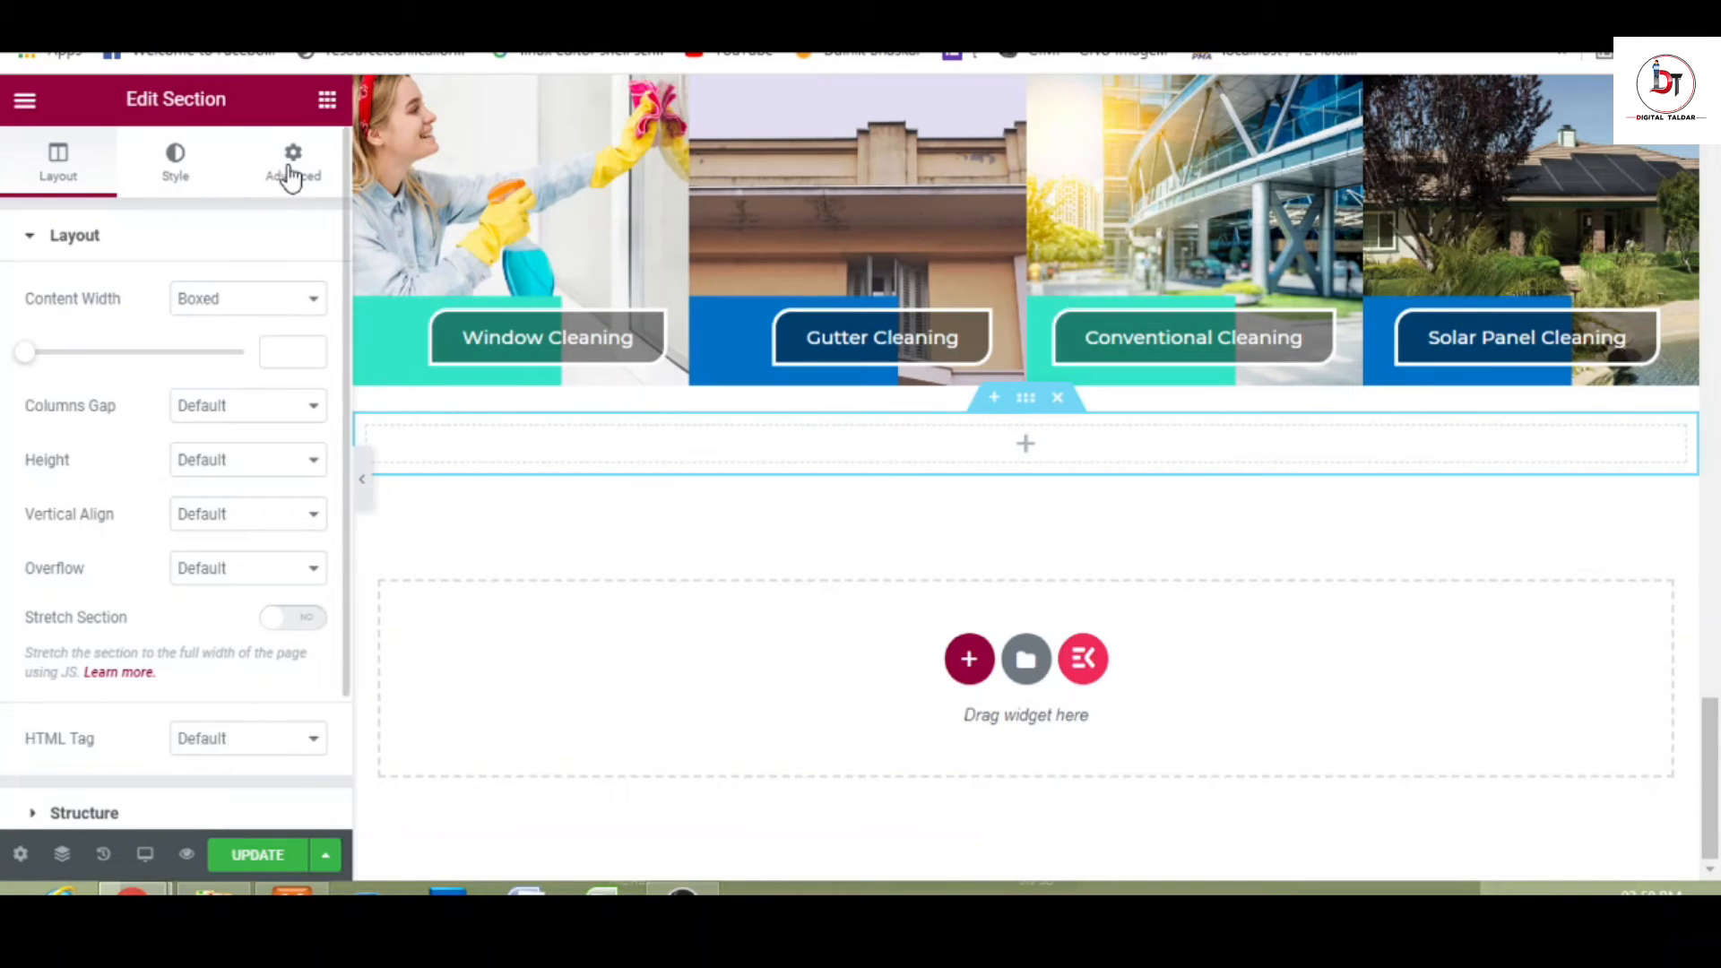
pyautogui.click(328, 103)
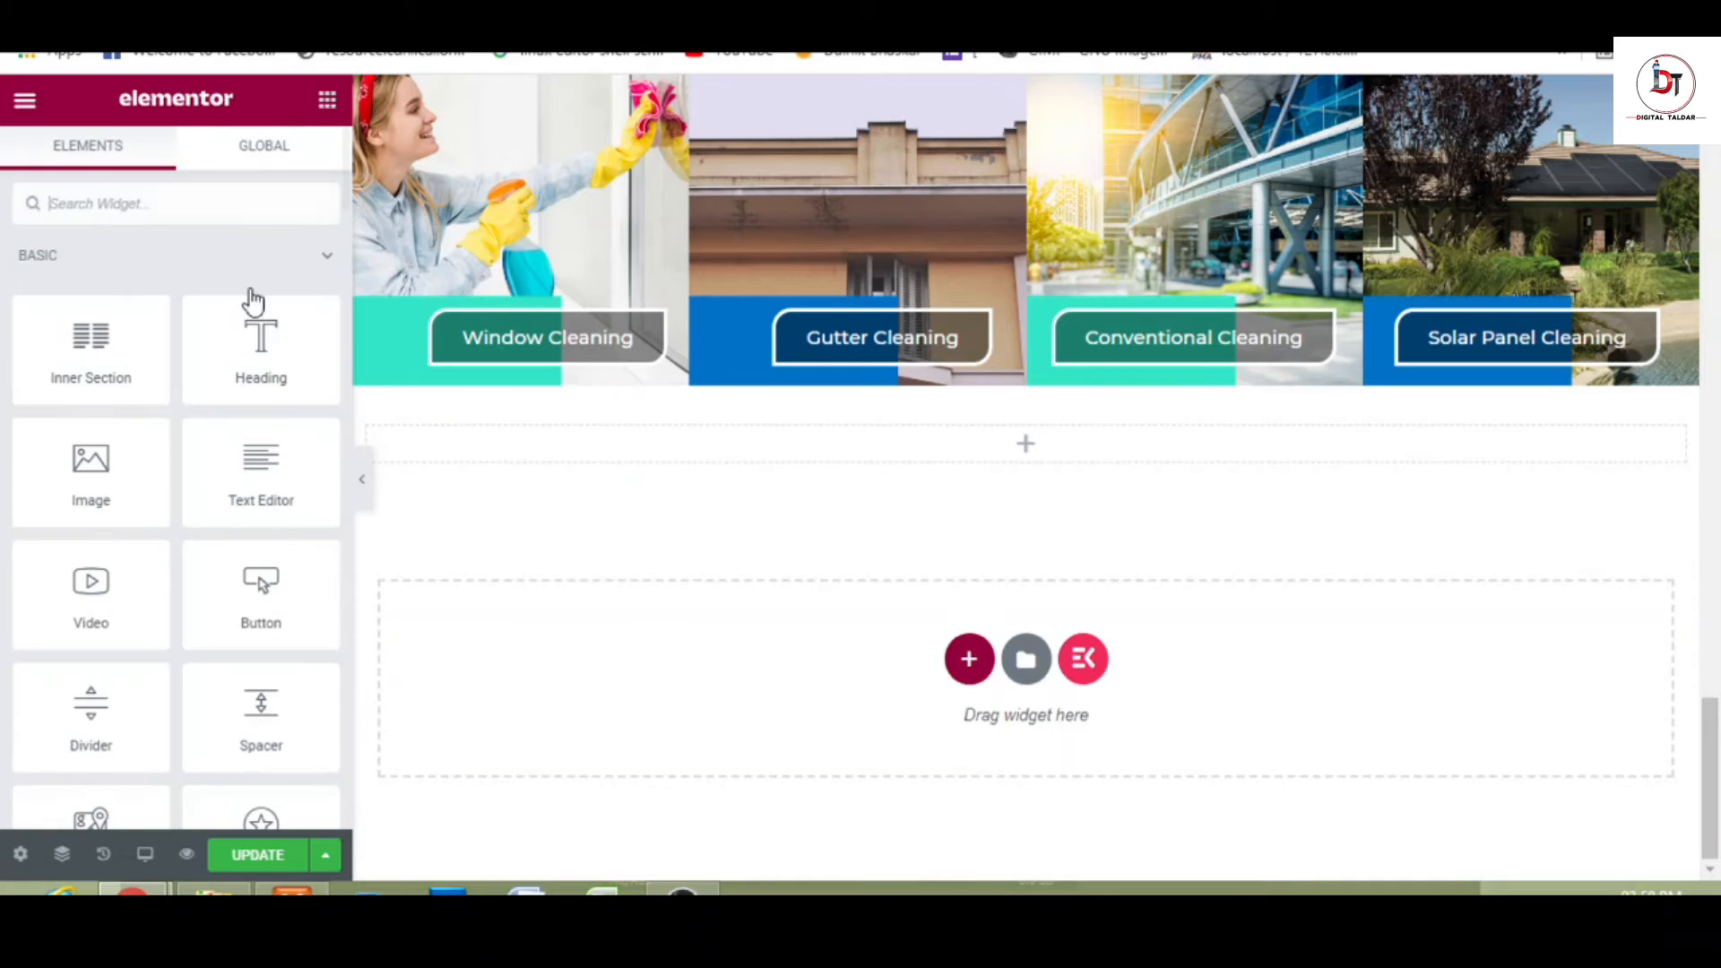
pyautogui.moveTo(244, 339); pyautogui.dragTo(737, 432)
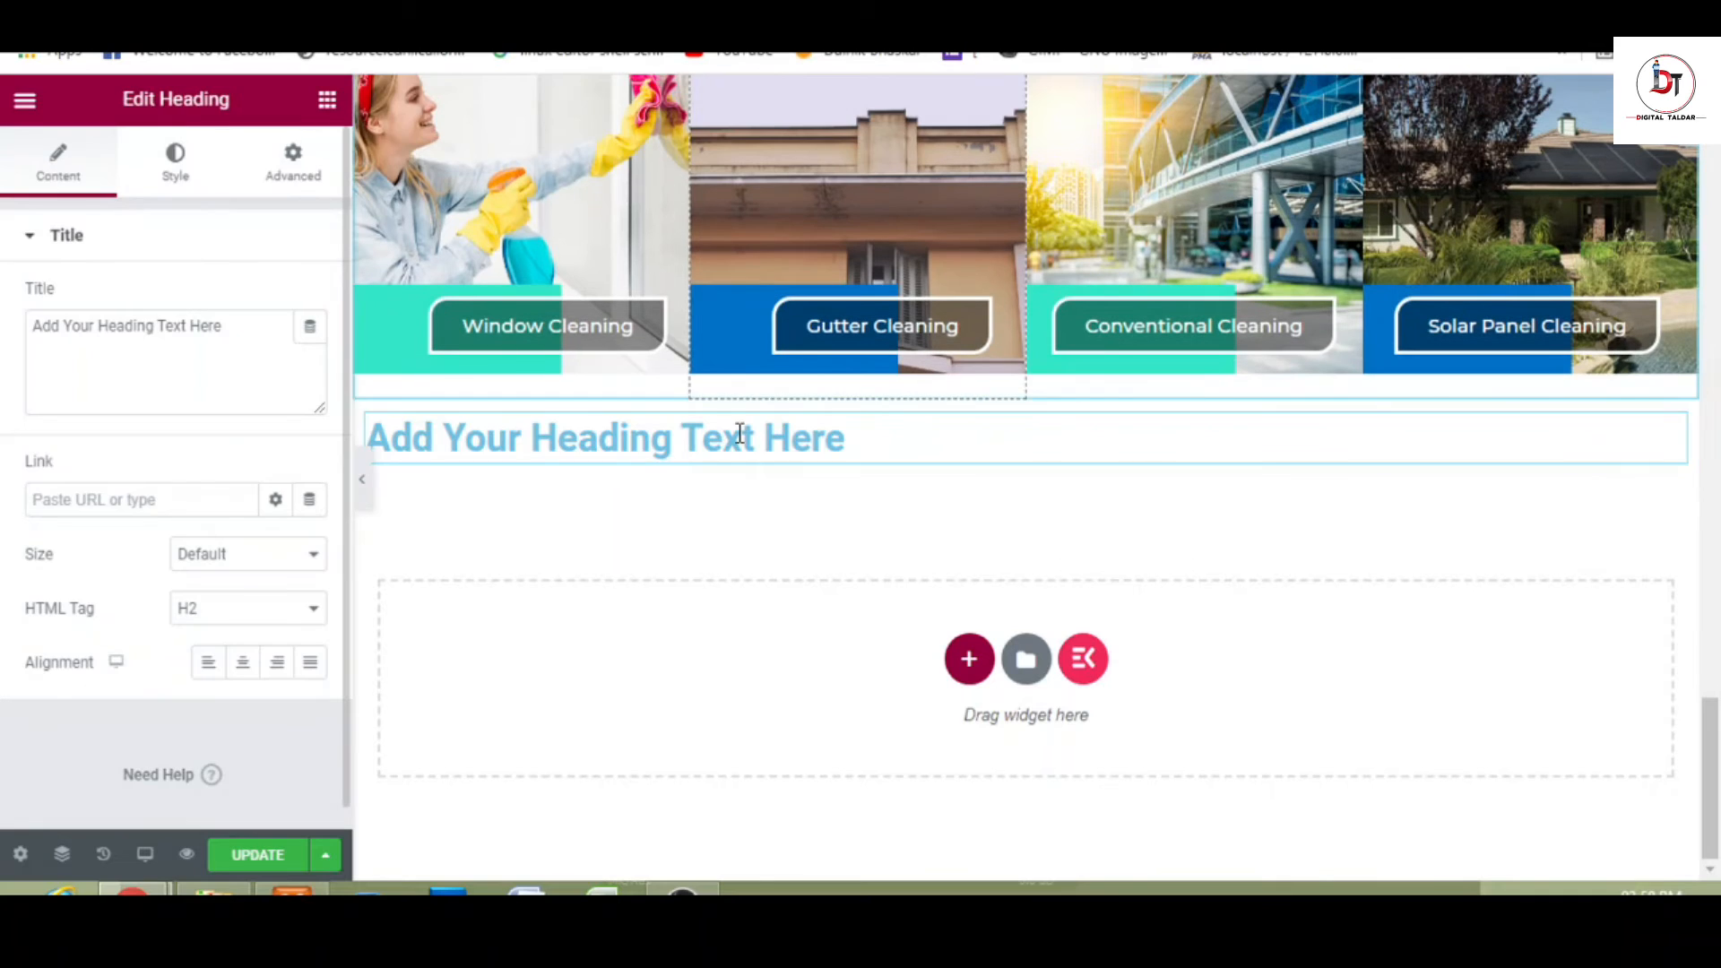
# - Replace the new heading's placeholder title with "OUR CUSTOMERS REVIEW"
pyautogui.doubleClick(214, 360)
pyautogui.tripleClick(214, 361)
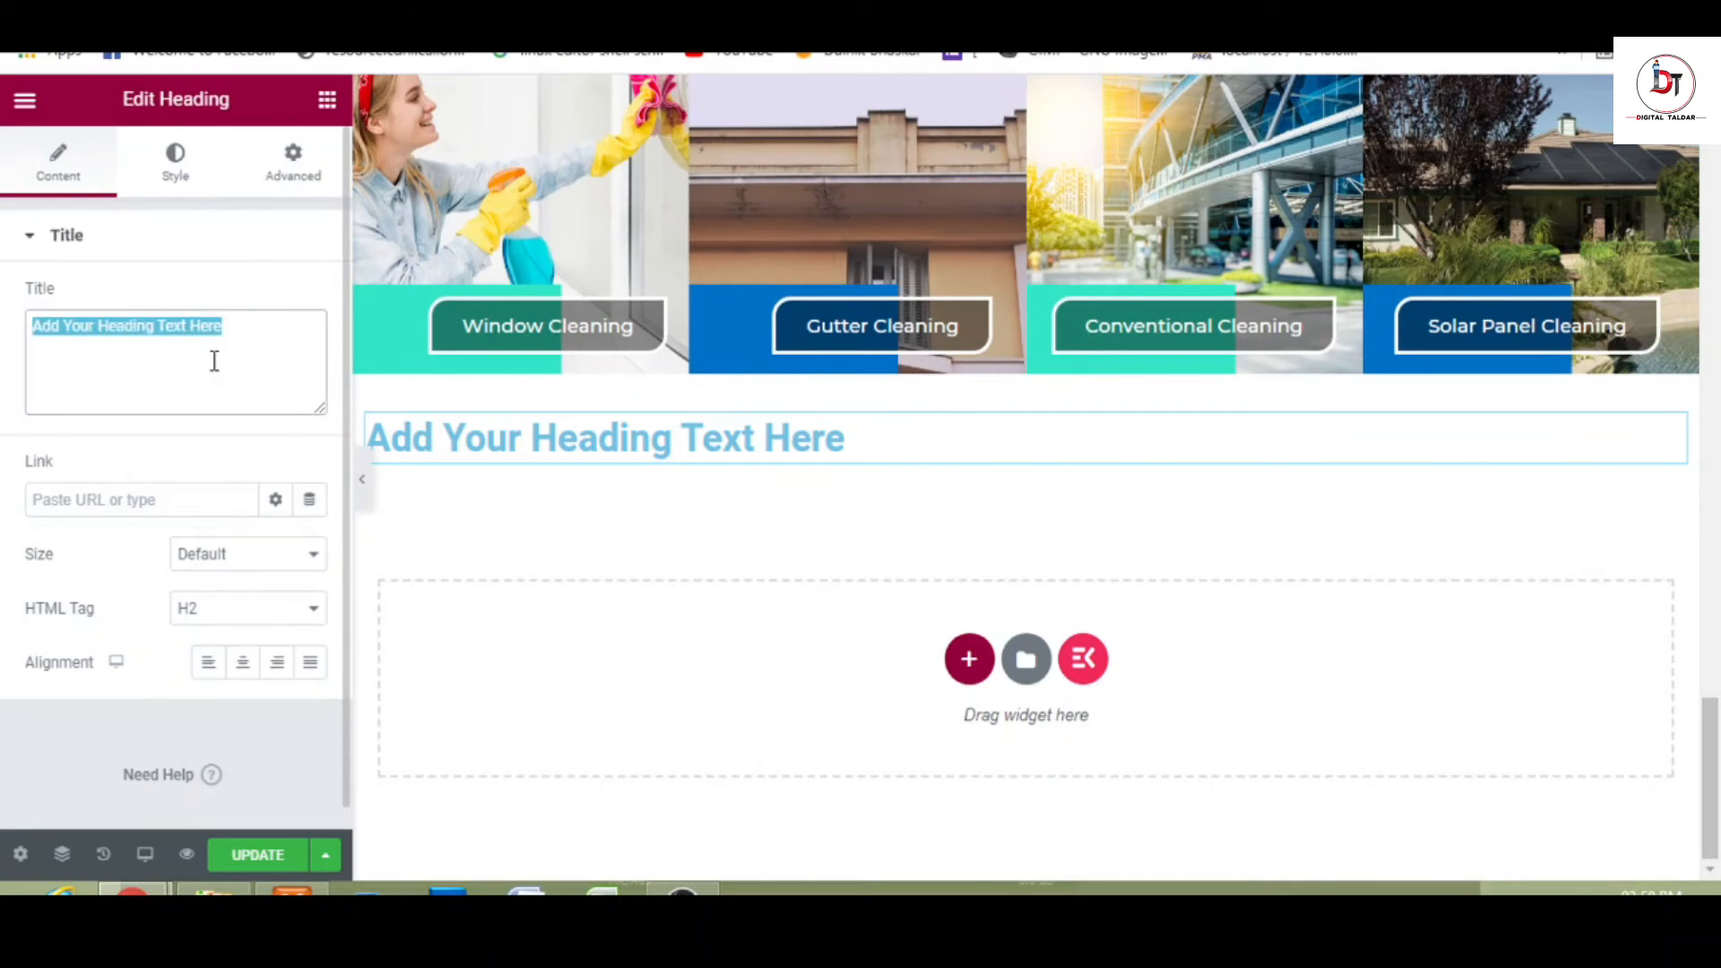
pyautogui.write('OUR CUSTOMERS REVIEW')
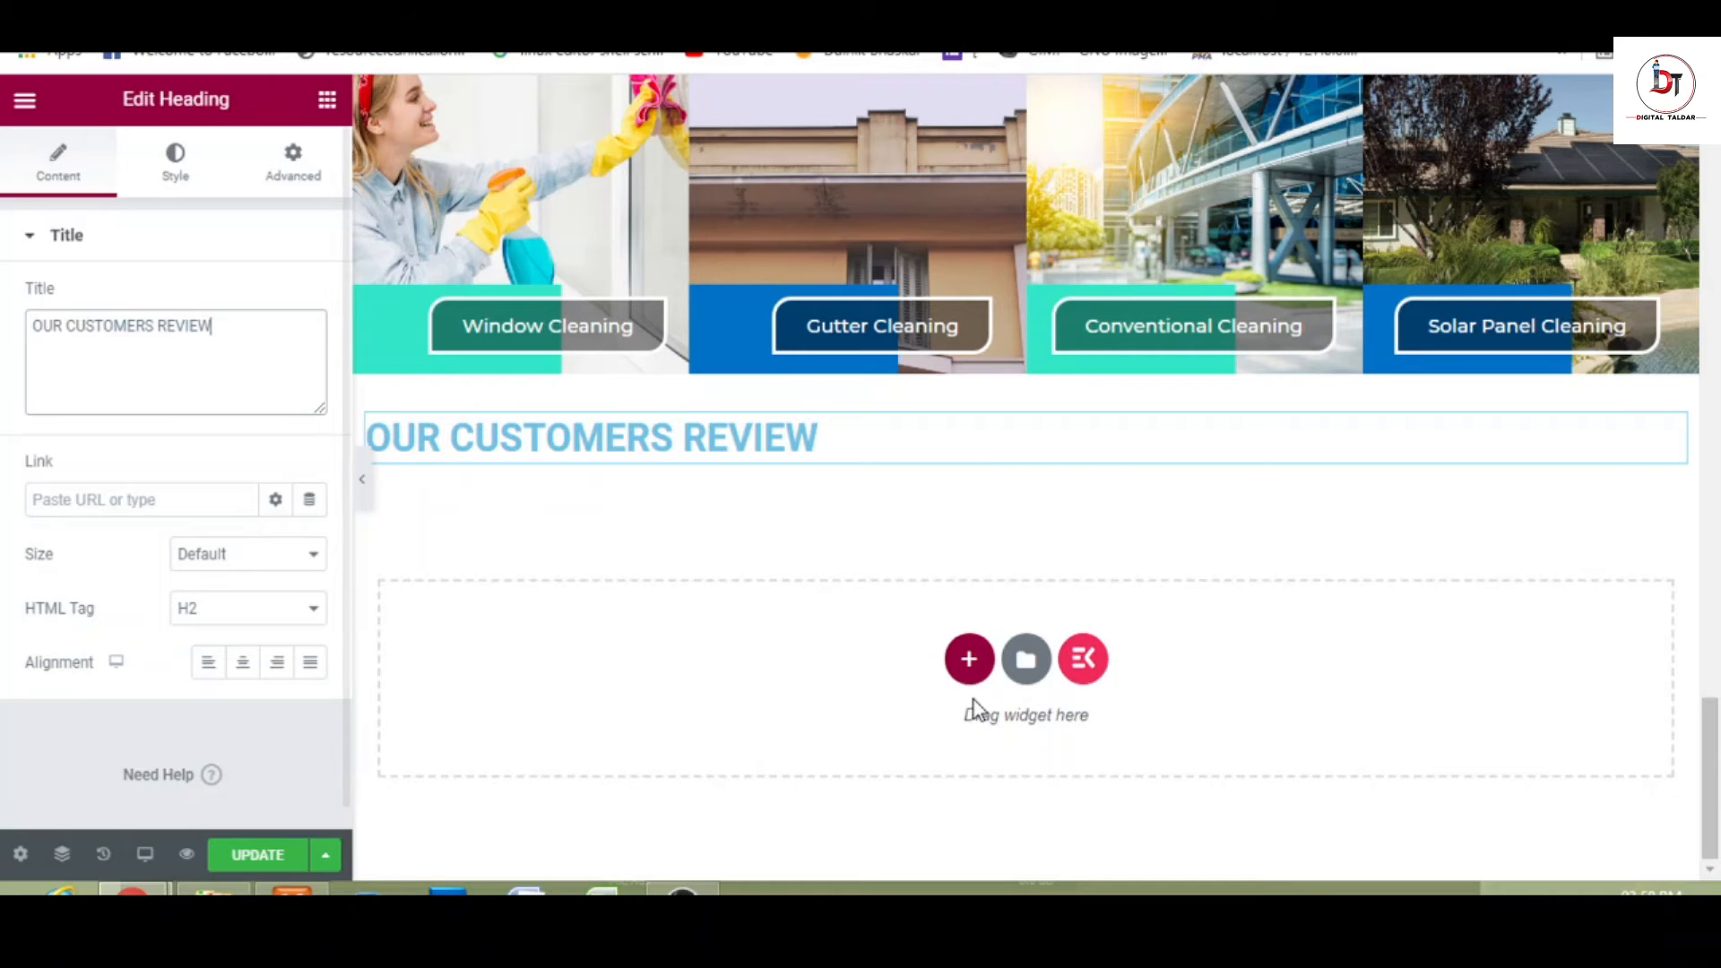
# - Copy the style of the "How It Works:" heading onto the "OUR CUSTOMERS REVIEW" heading and centre-align it
pyautogui.moveTo(1709, 780); pyautogui.dragTo(1703, 533)
pyautogui.scroll(-7, 831, 343)
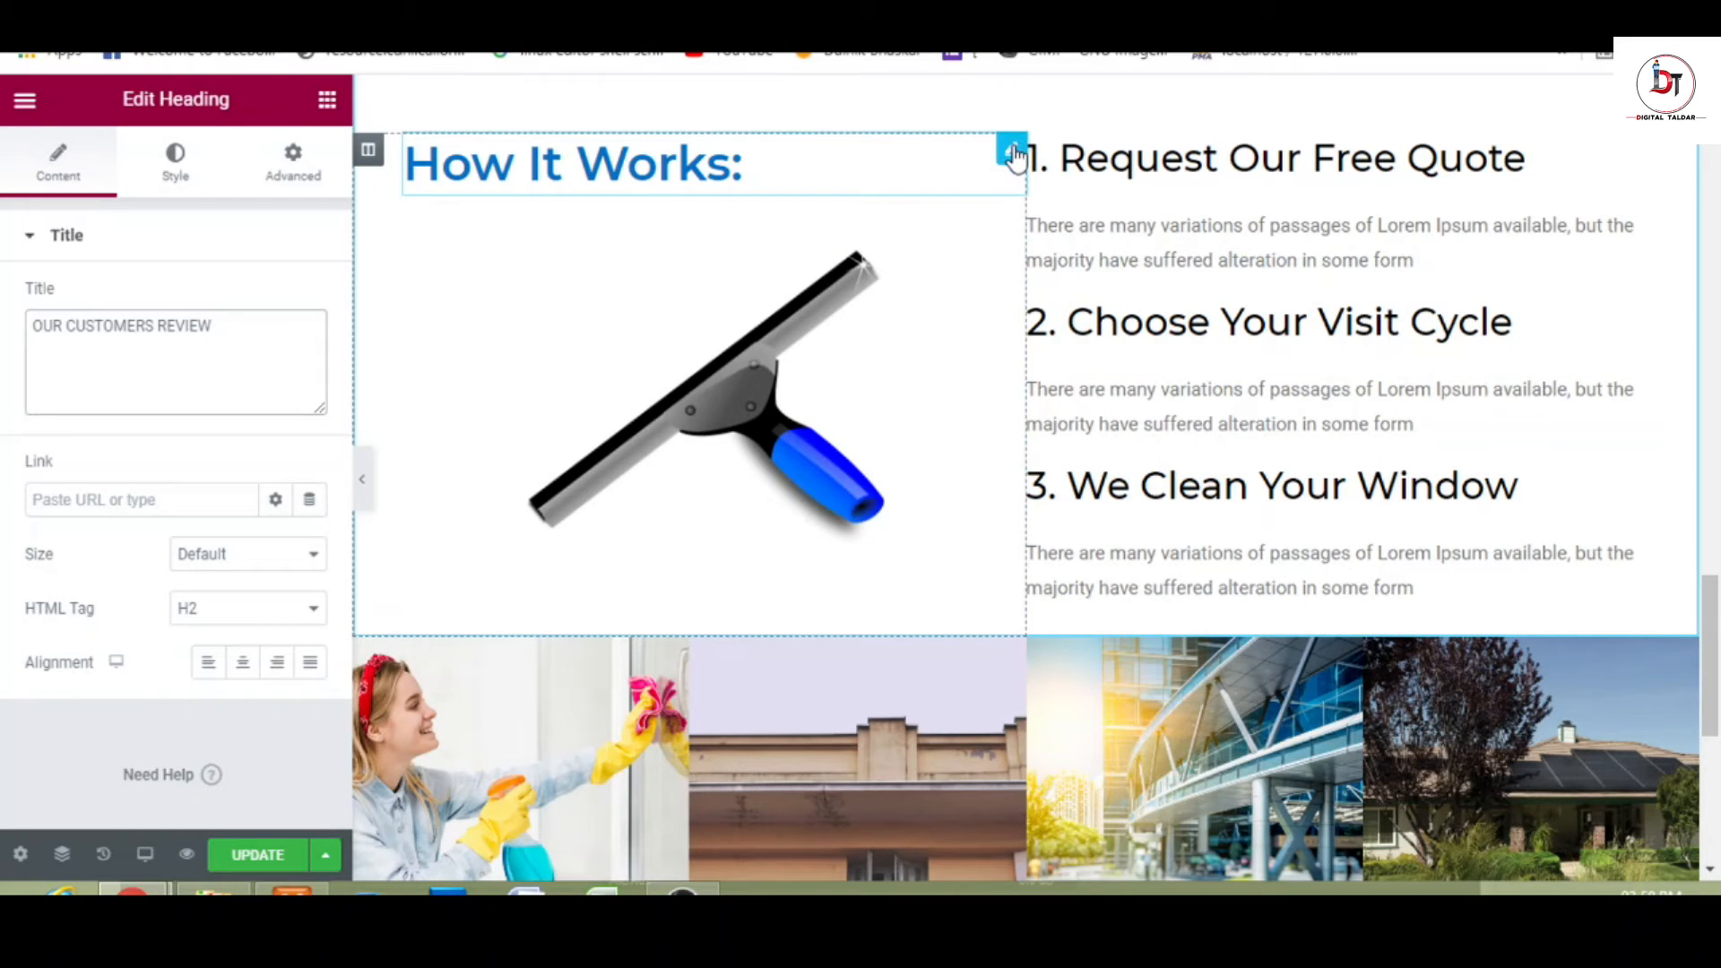
pyautogui.rightClick(1014, 147)
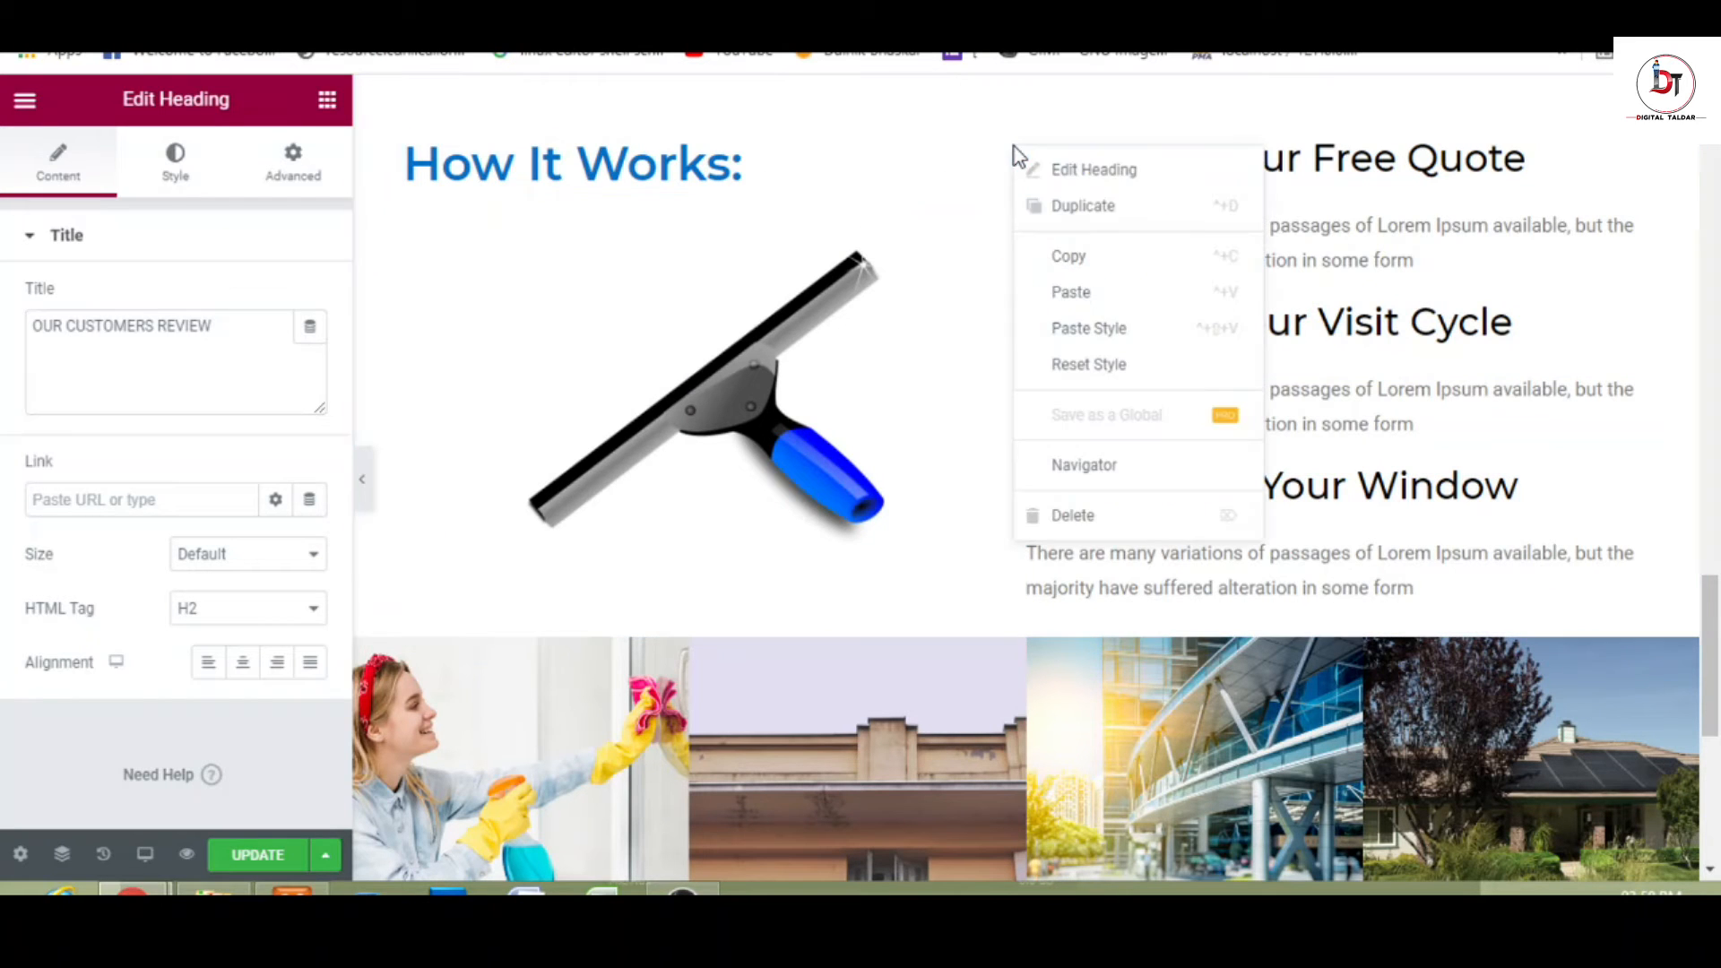
pyautogui.click(1058, 266)
pyautogui.moveTo(1713, 650); pyautogui.dragTo(1717, 776)
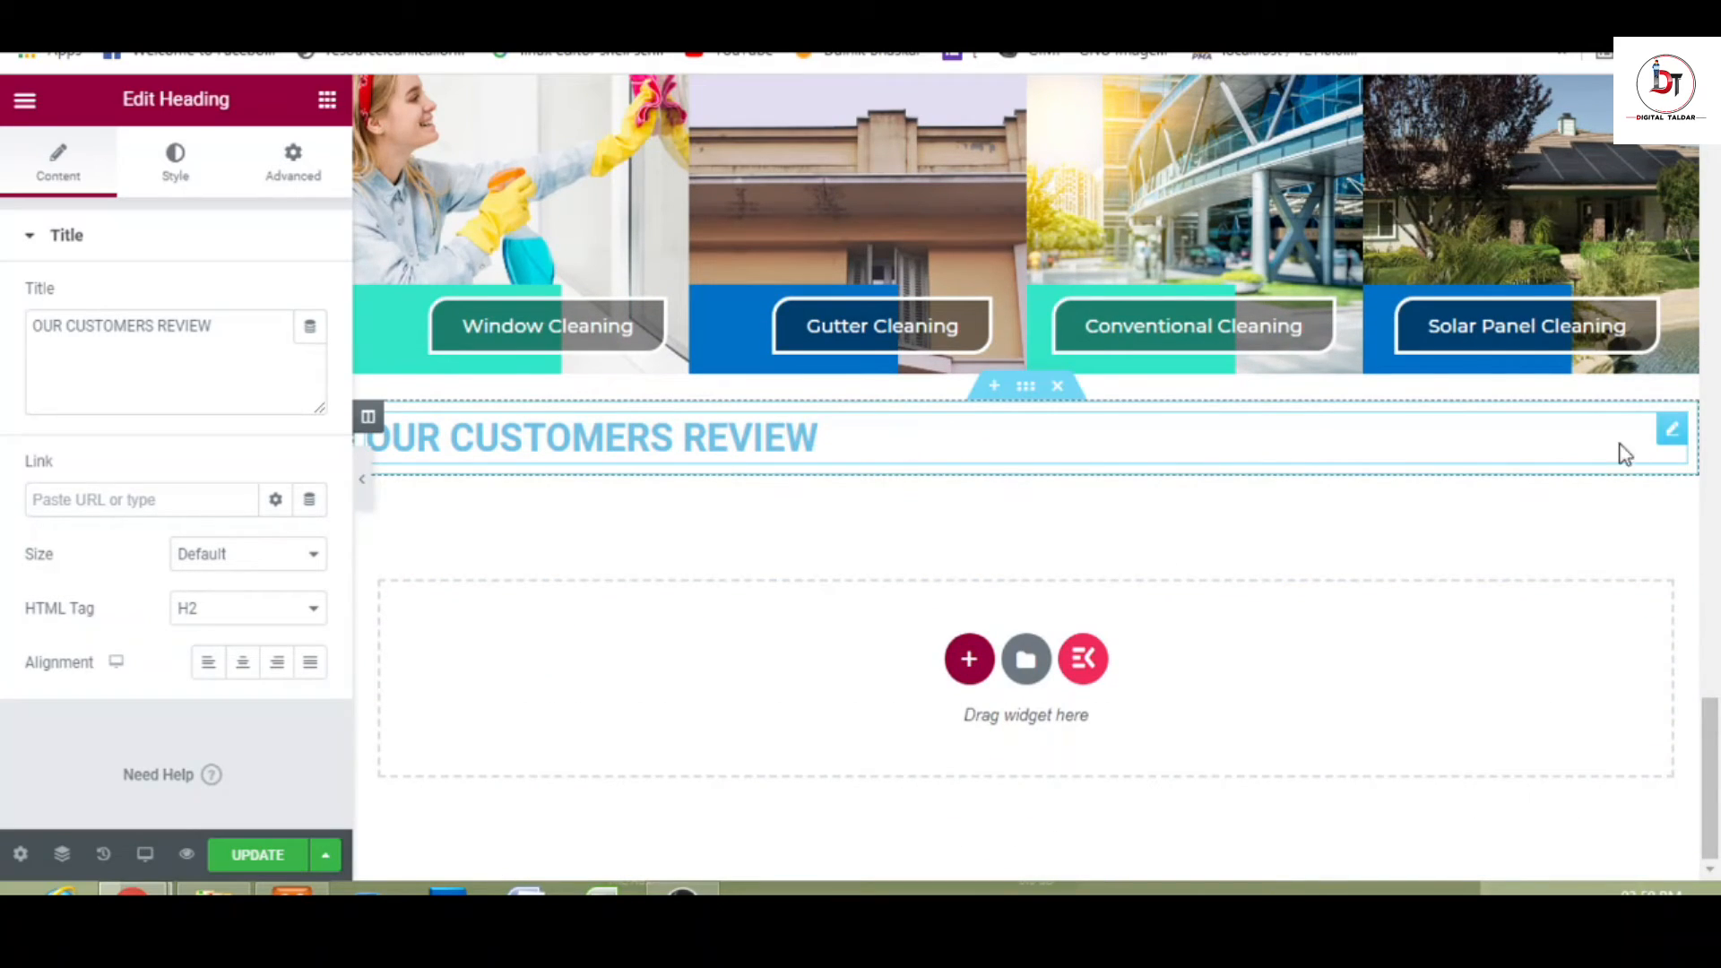
pyautogui.rightClick(1674, 434)
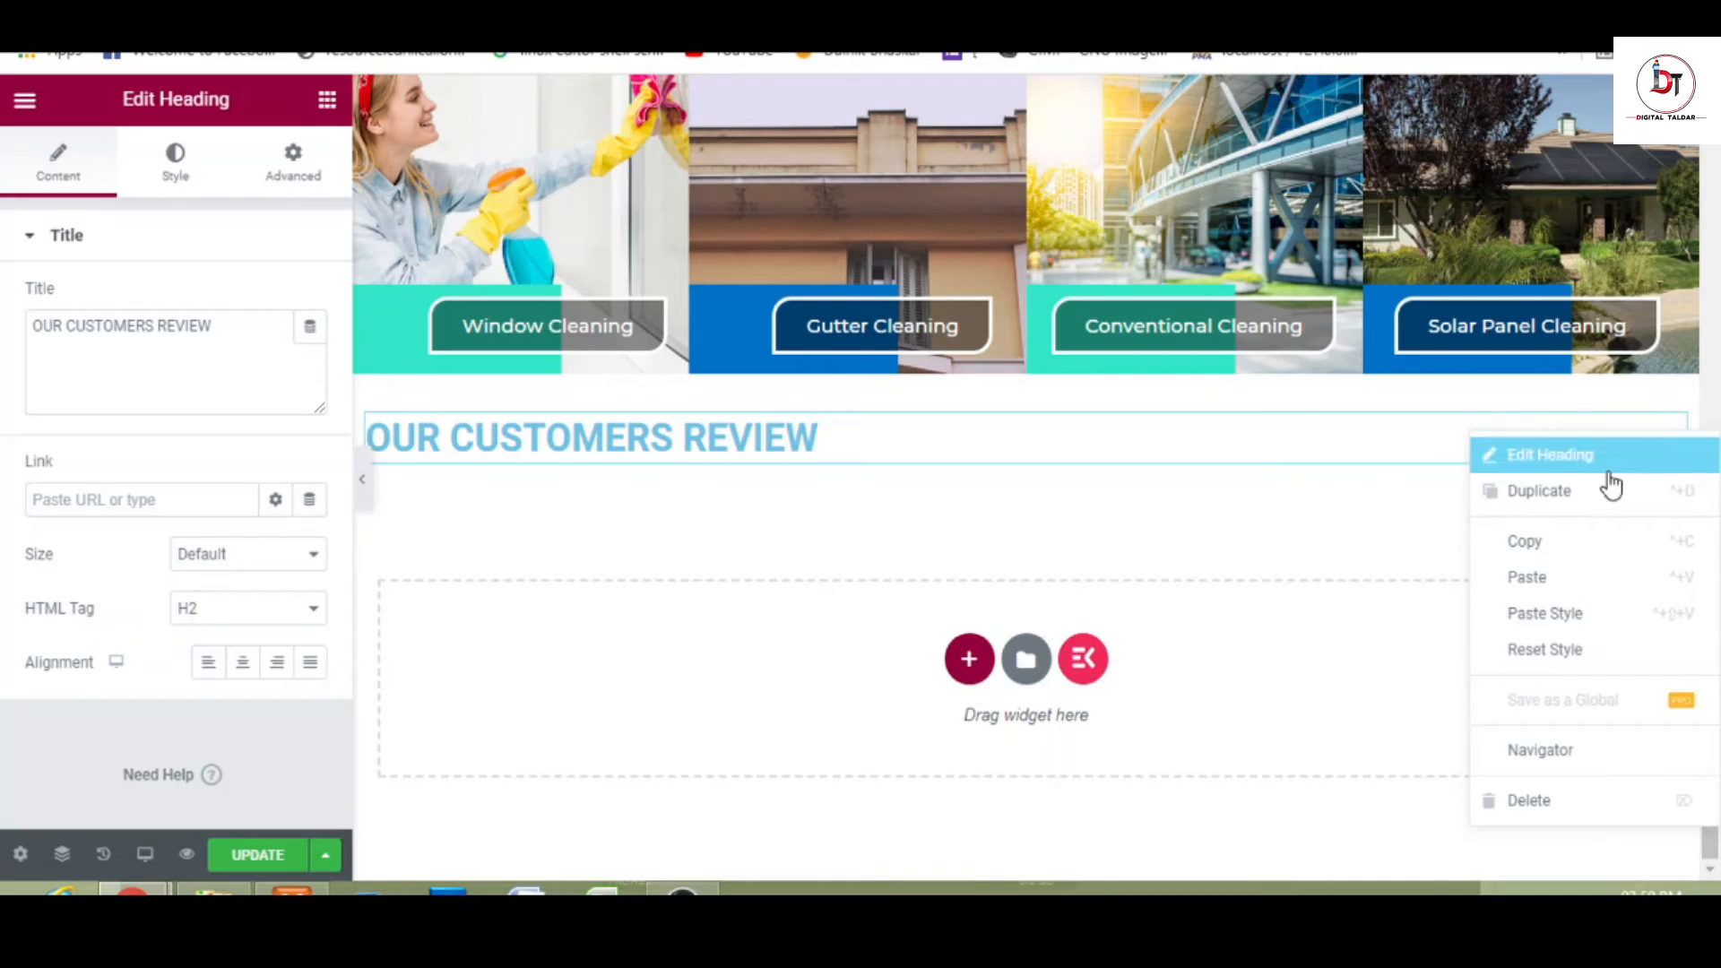
pyautogui.click(1573, 615)
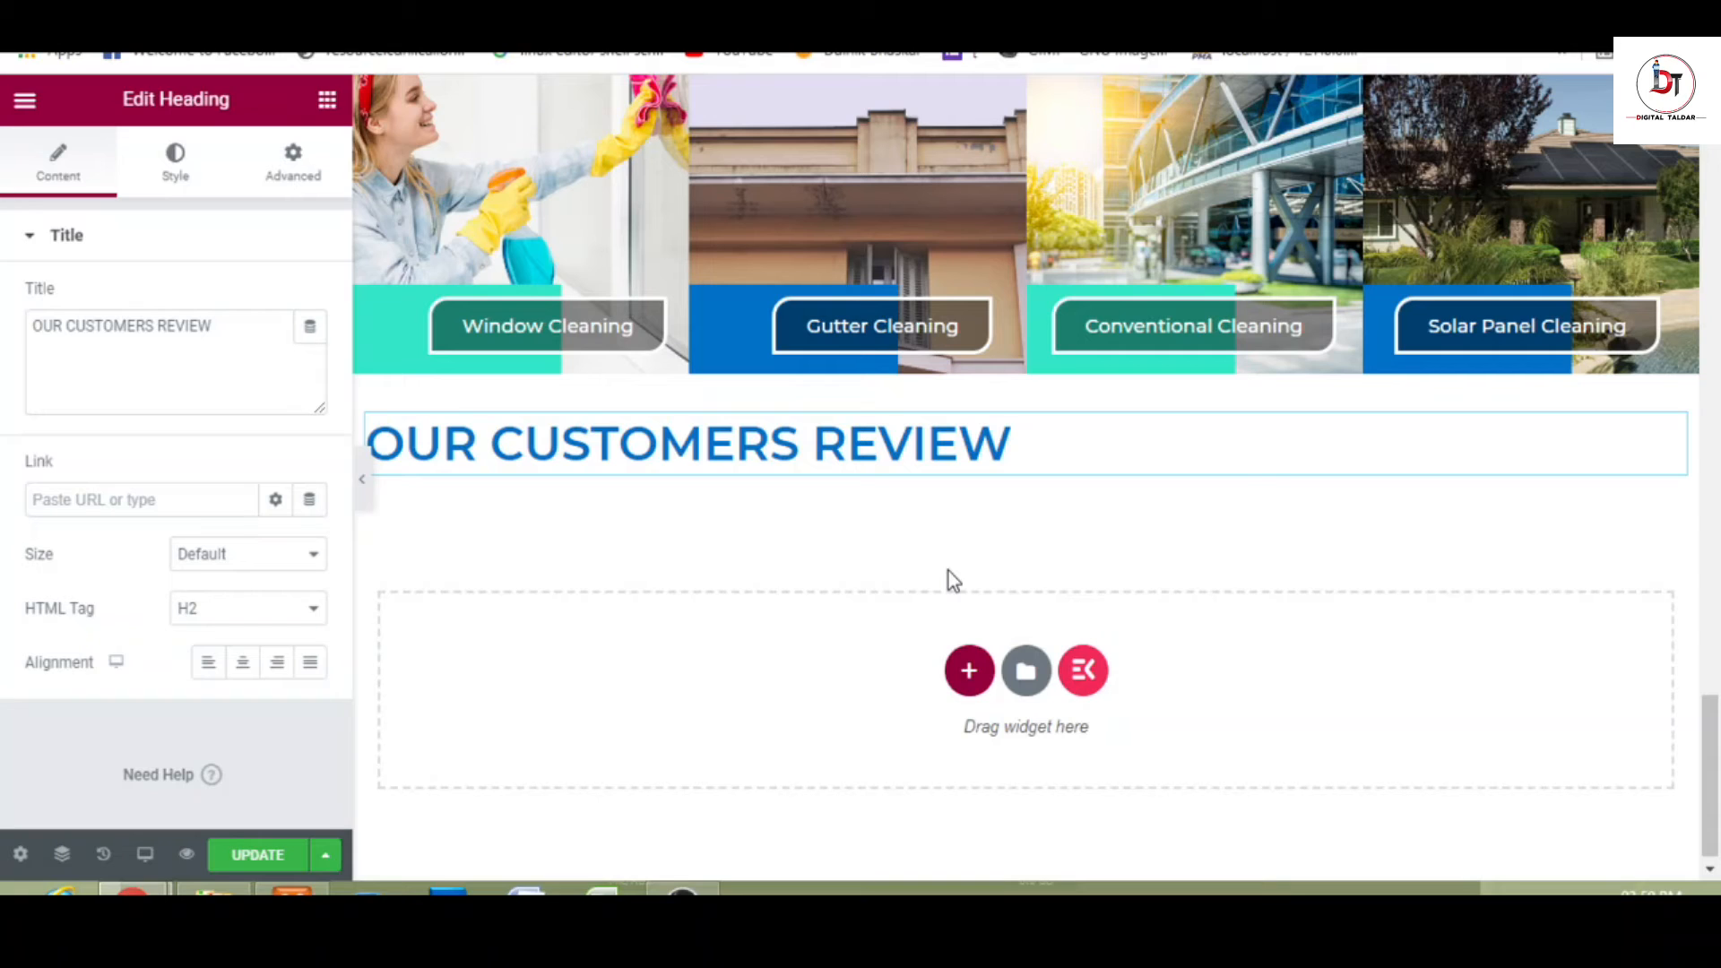
pyautogui.click(244, 665)
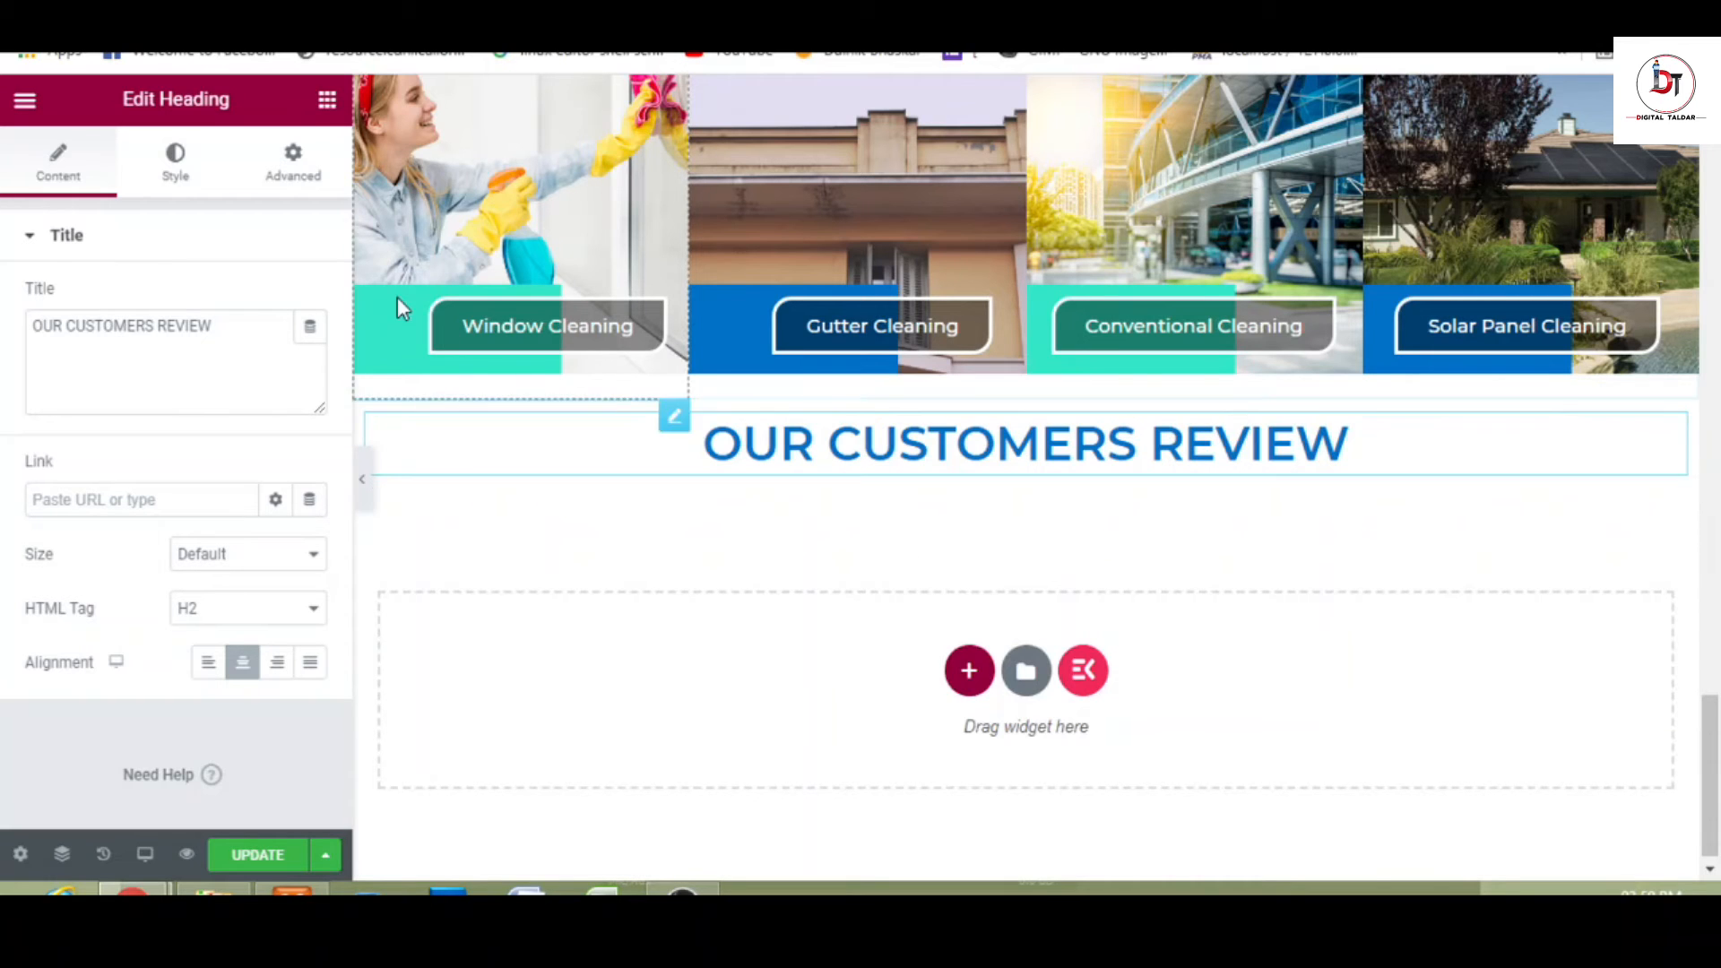
# - Add a two-column inner section below the "OUR CUSTOMERS REVIEW" heading and place a basic Testimonial widget in its first column
pyautogui.click(327, 101)
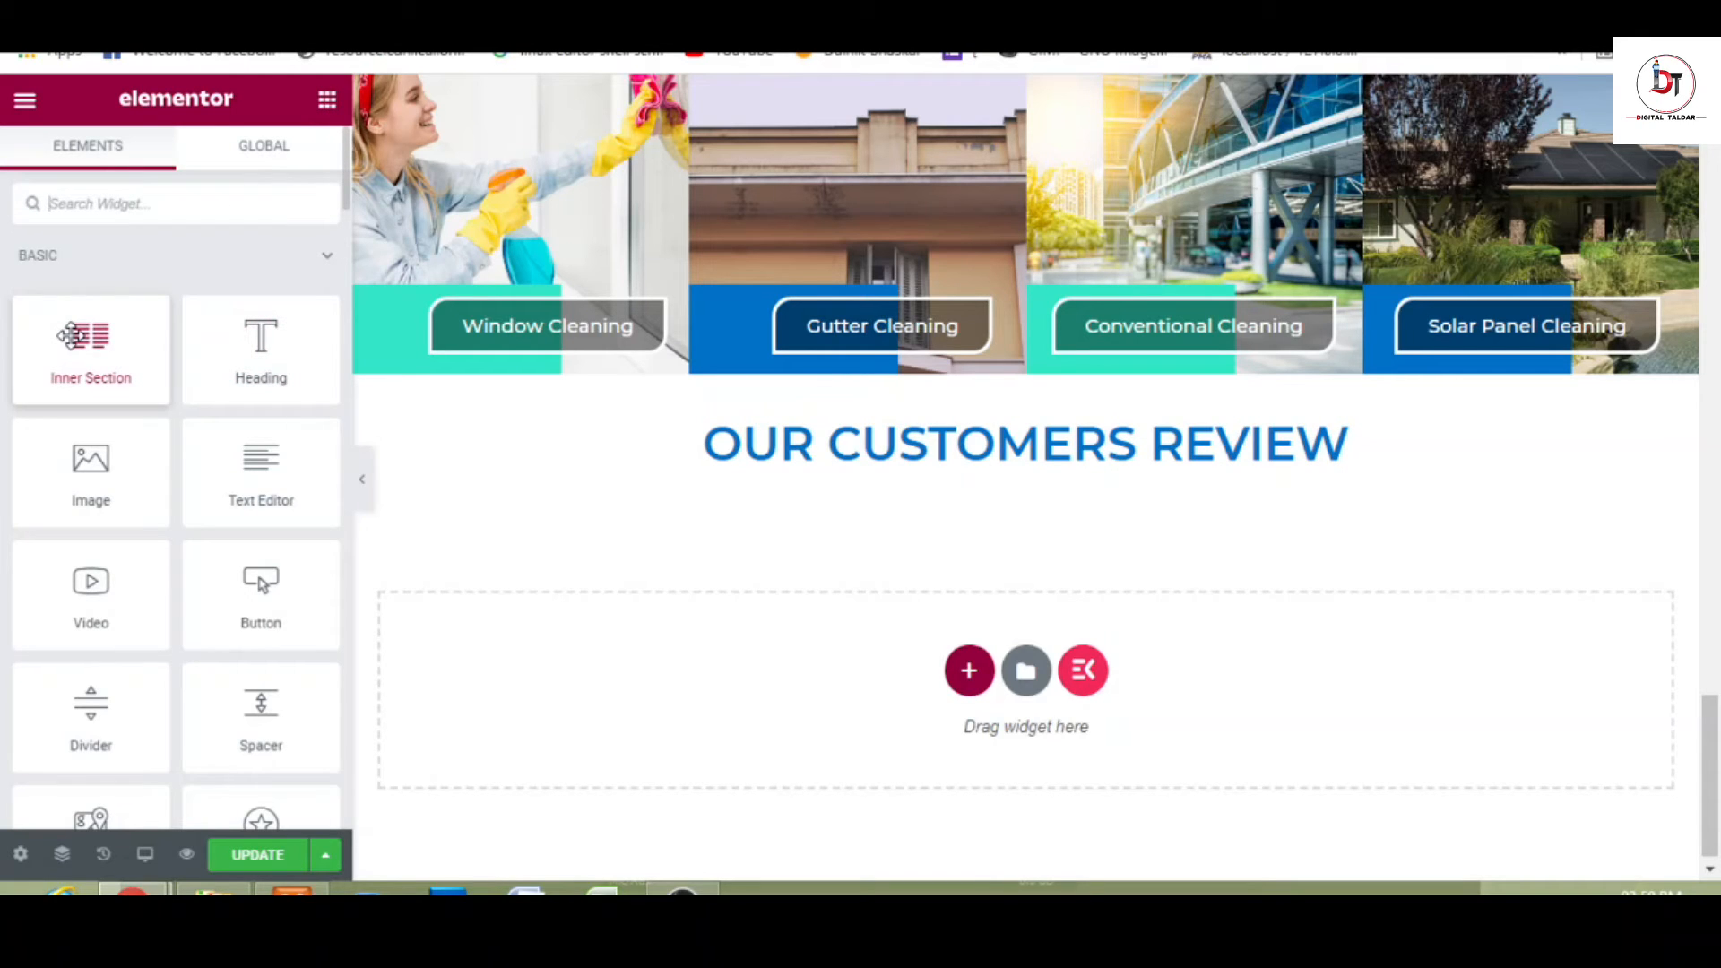
pyautogui.moveTo(115, 372); pyautogui.dragTo(752, 463)
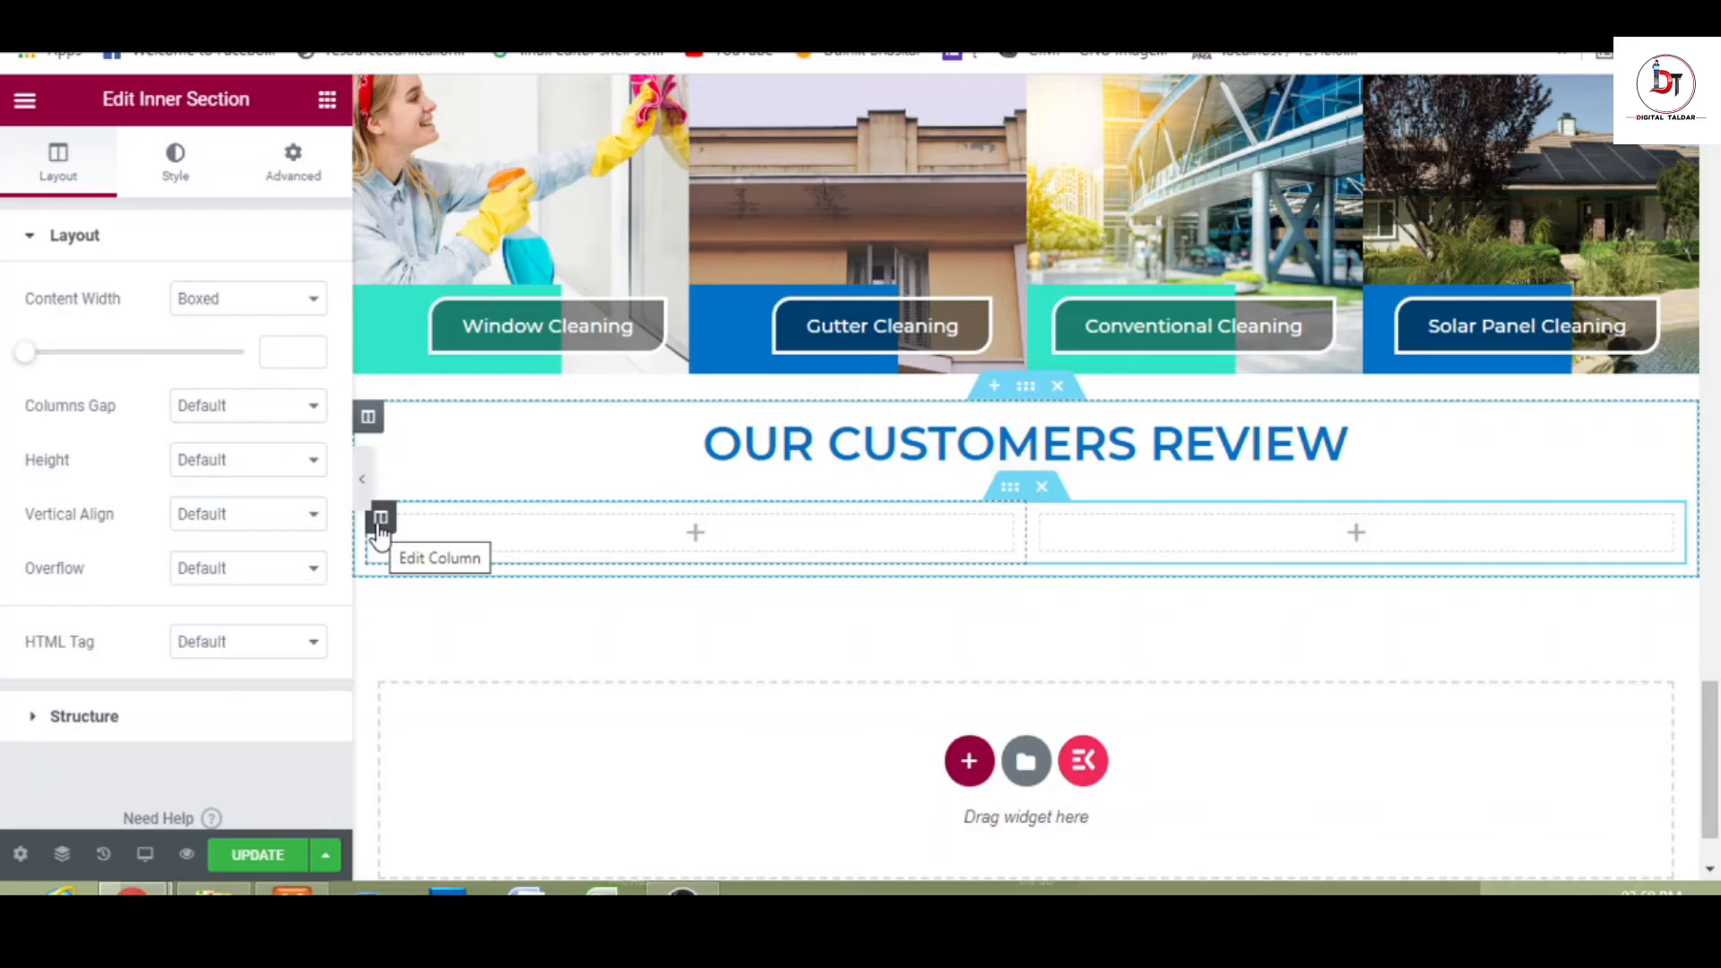
pyautogui.click(563, 550)
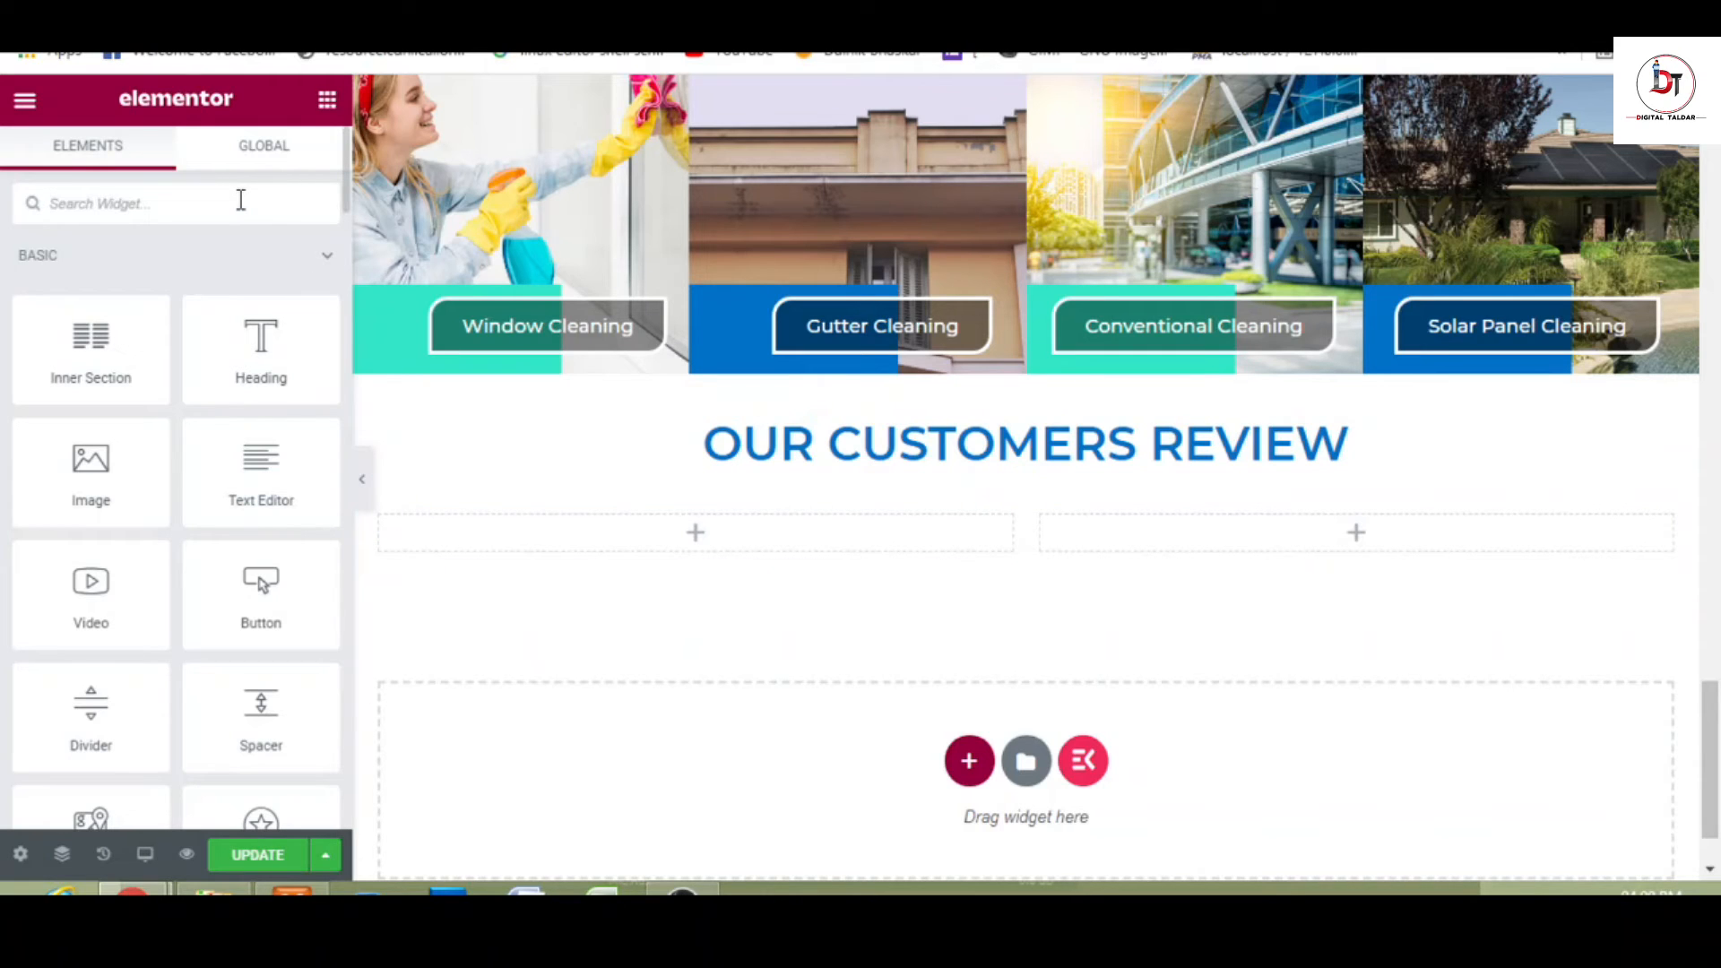
pyautogui.write('test')
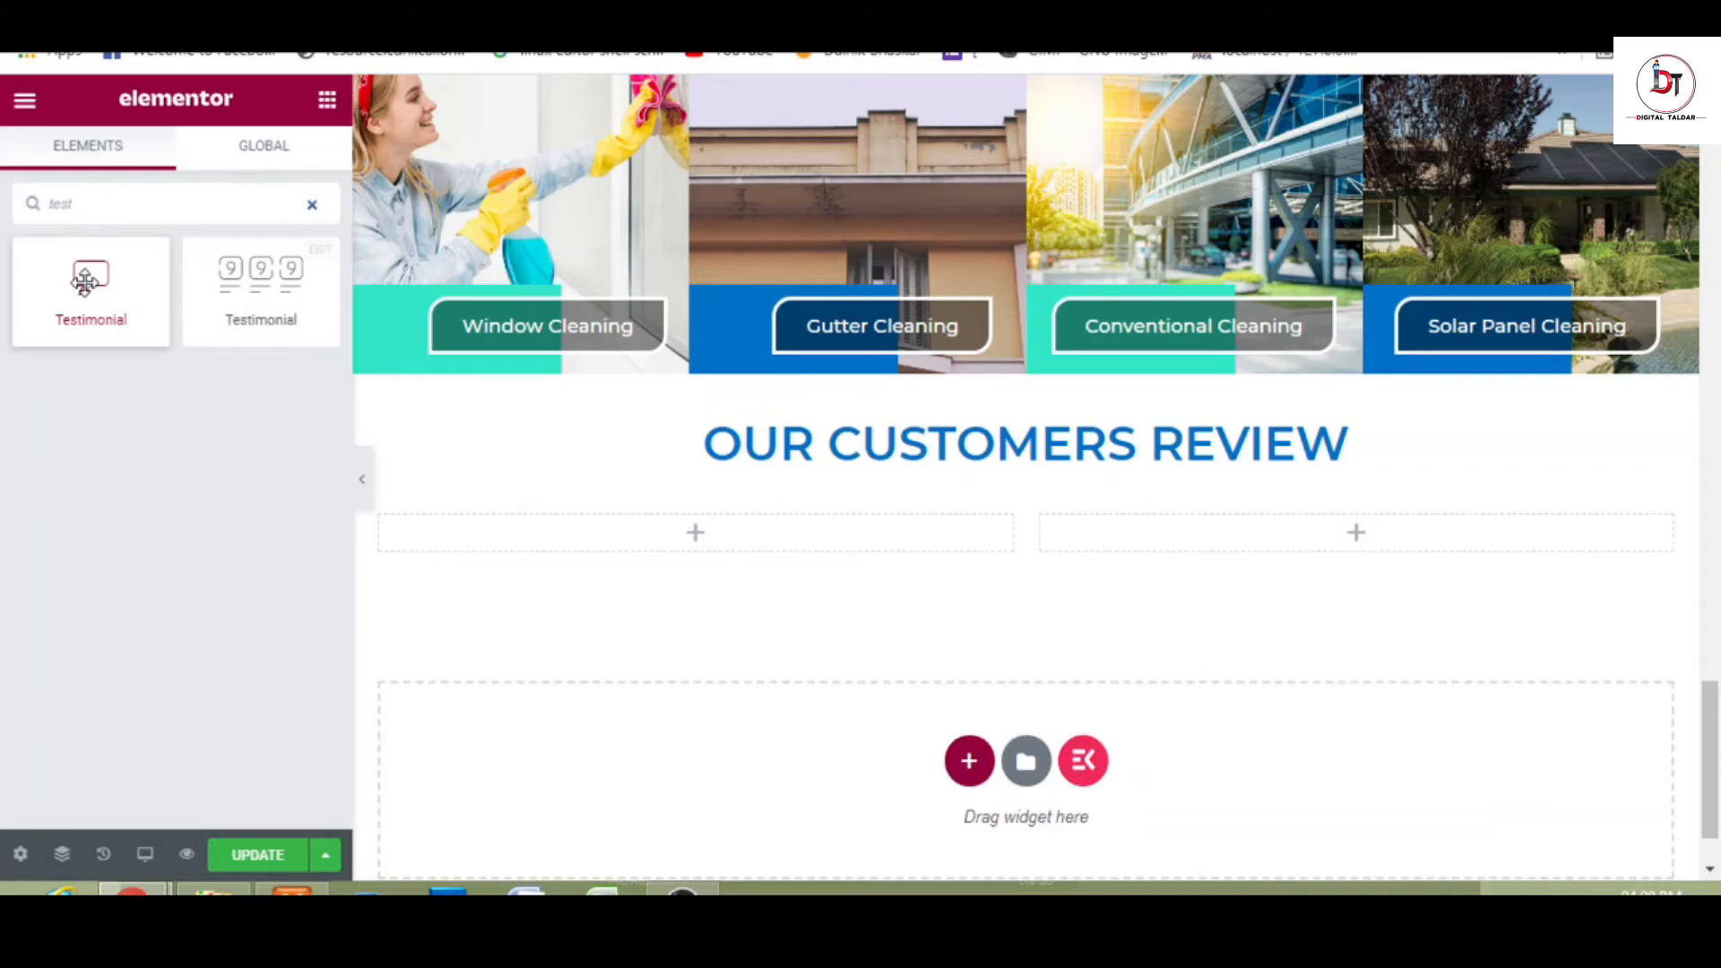
pyautogui.moveTo(90, 280); pyautogui.dragTo(627, 551)
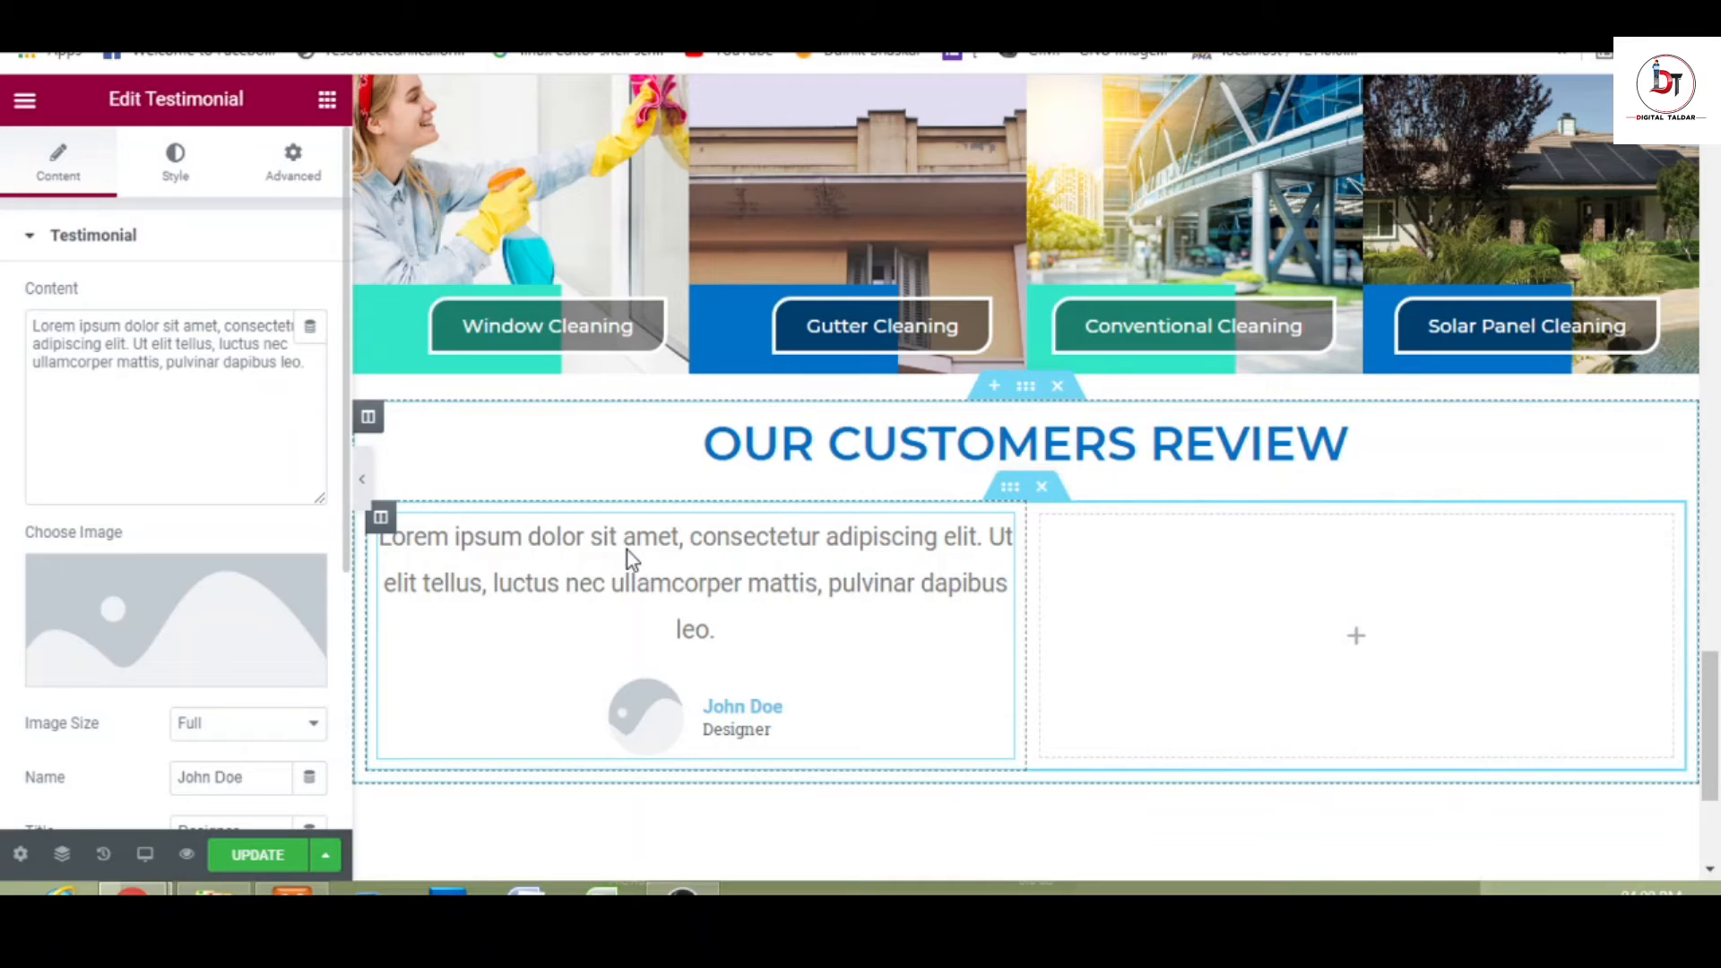
# - Set the testimonial's image to the media library portrait of the bearded man in a dark blue T-shirt
pyautogui.moveTo(240, 633)
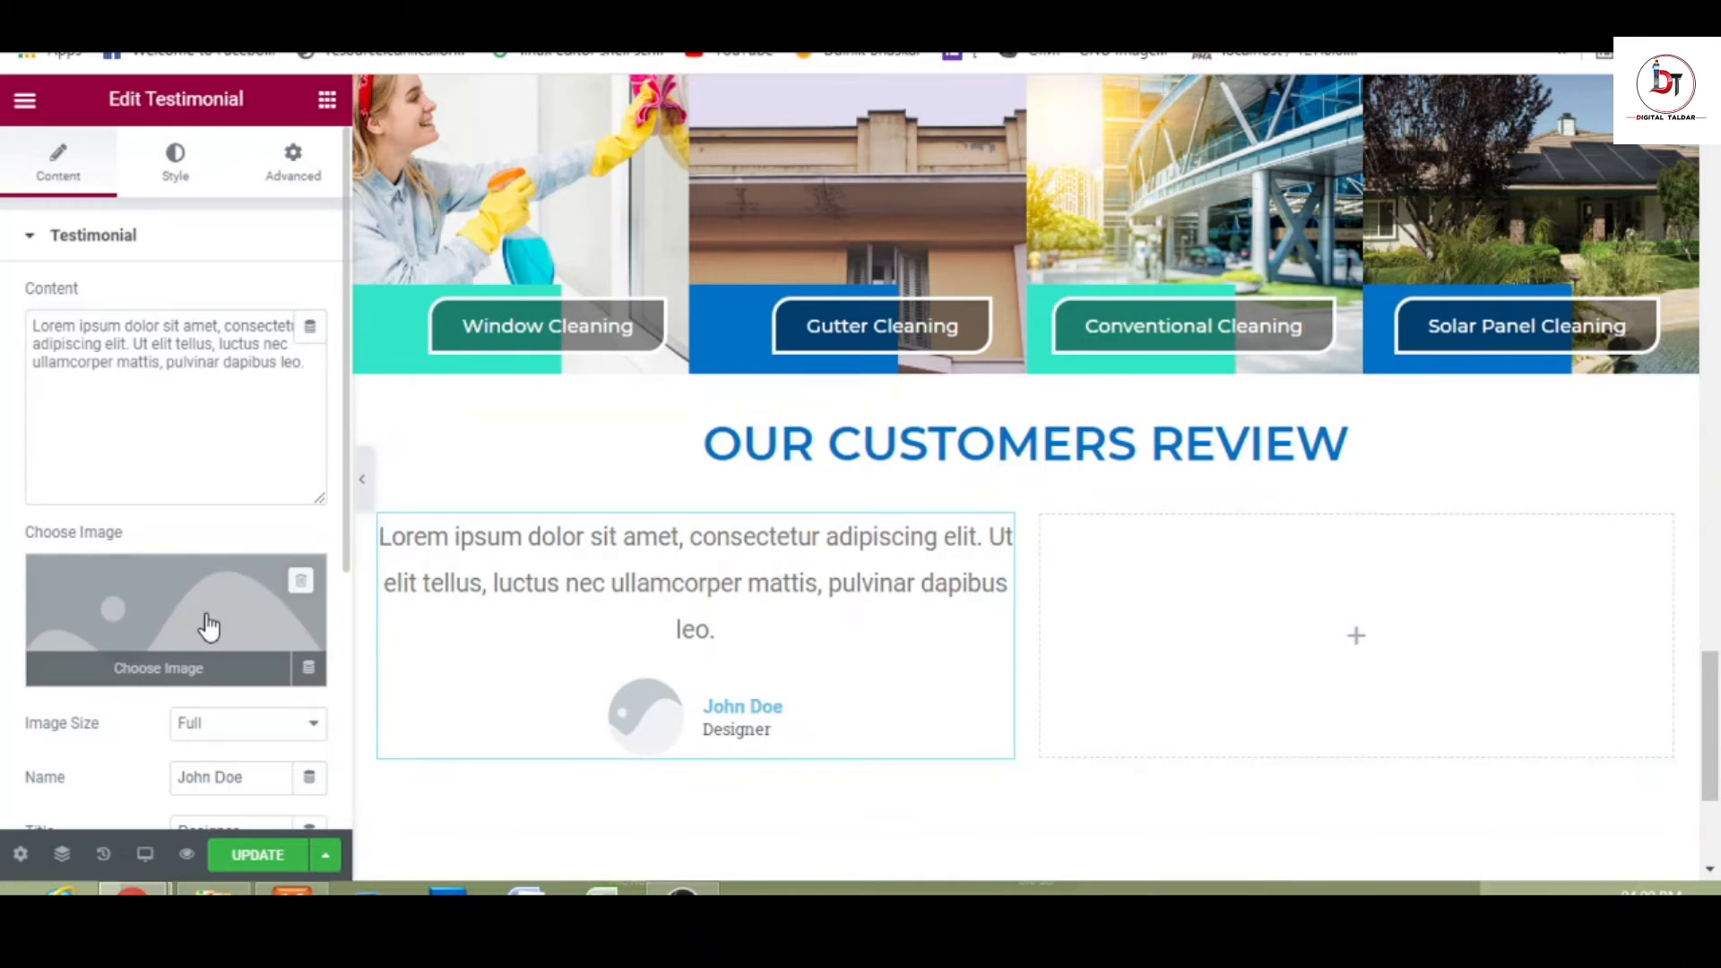
pyautogui.click(211, 625)
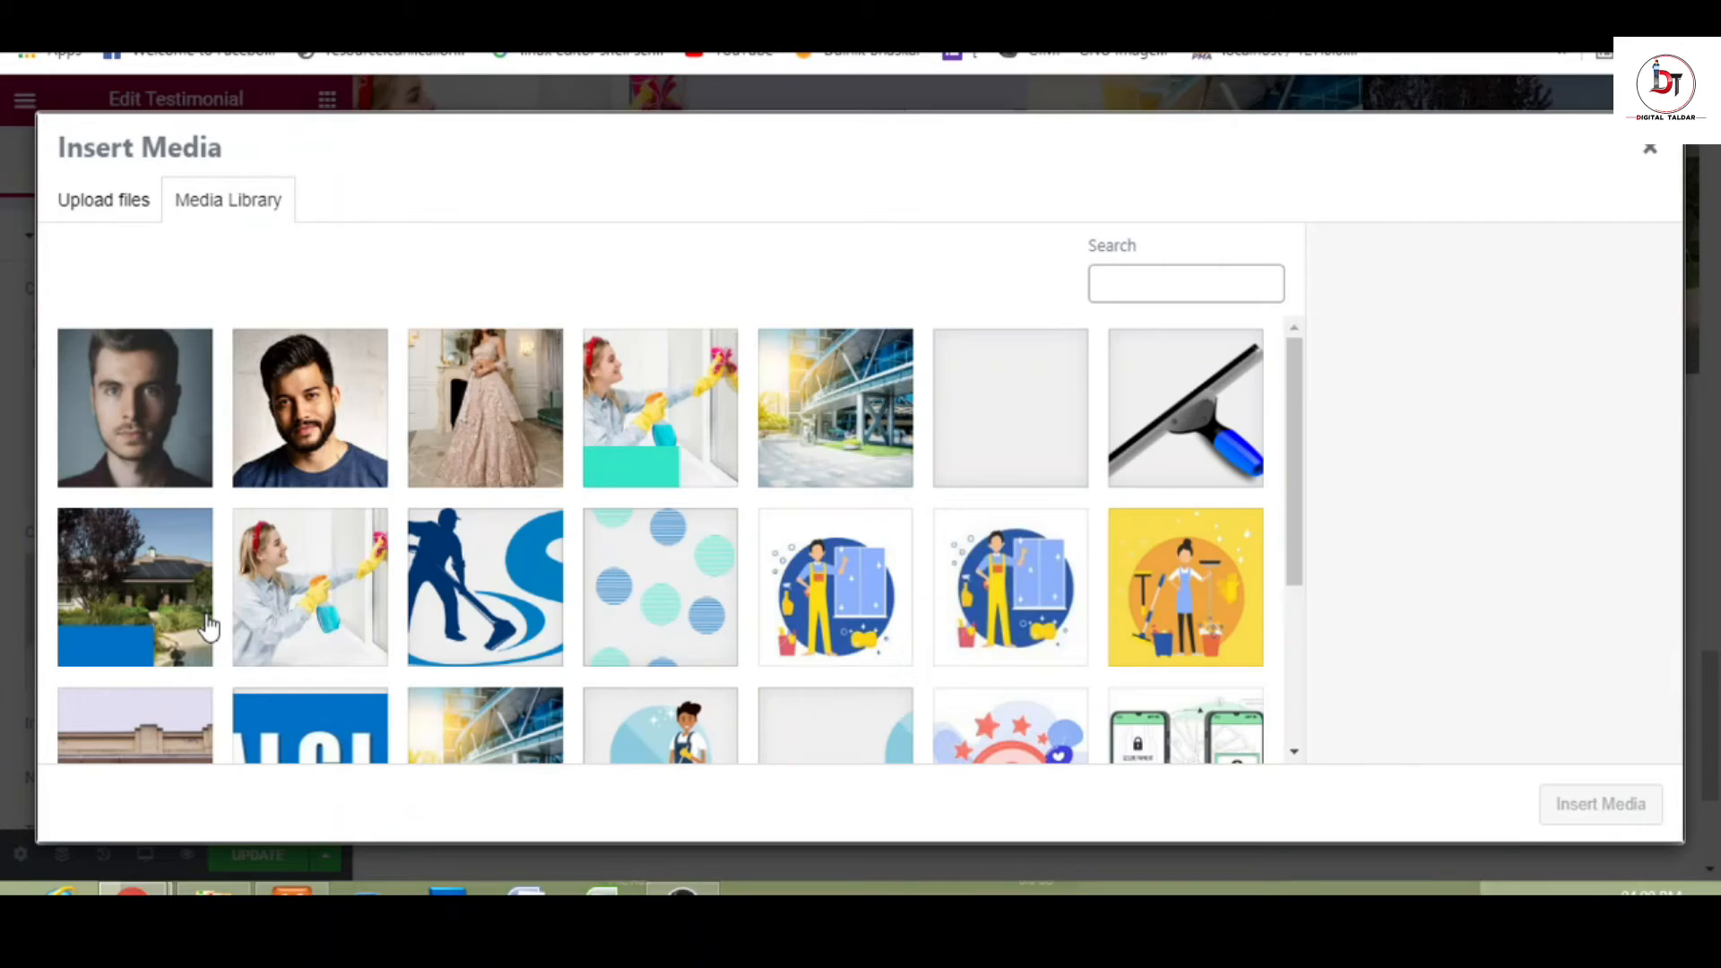
pyautogui.click(269, 450)
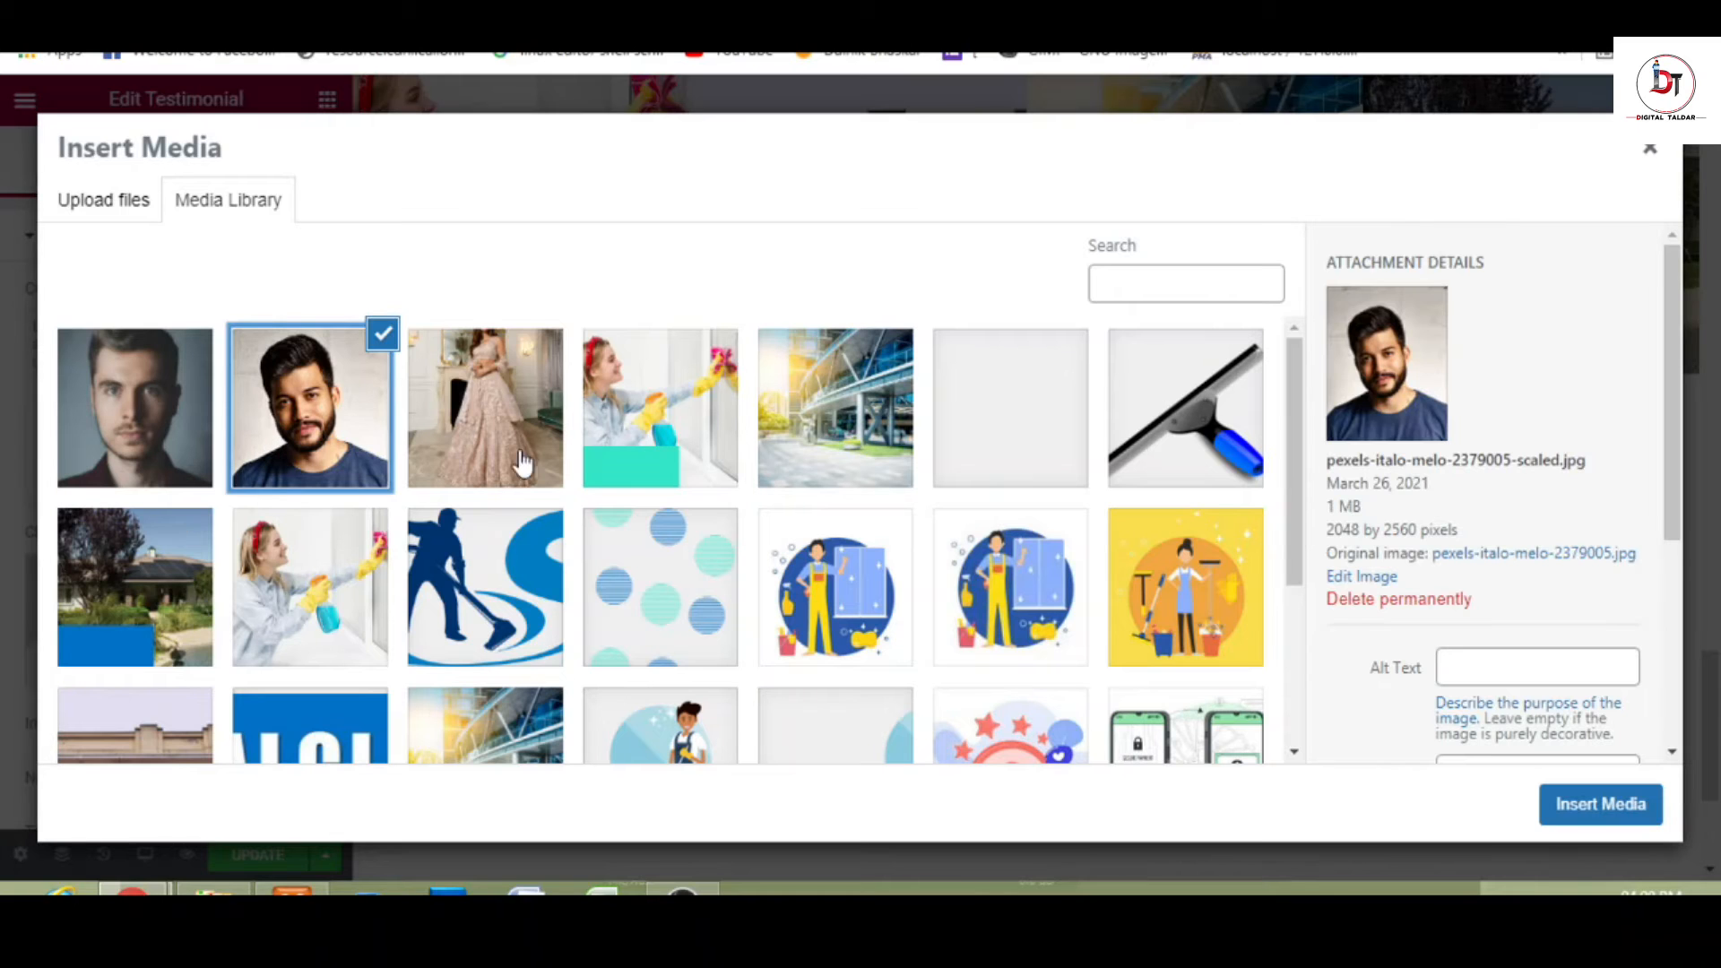
pyautogui.click(1574, 814)
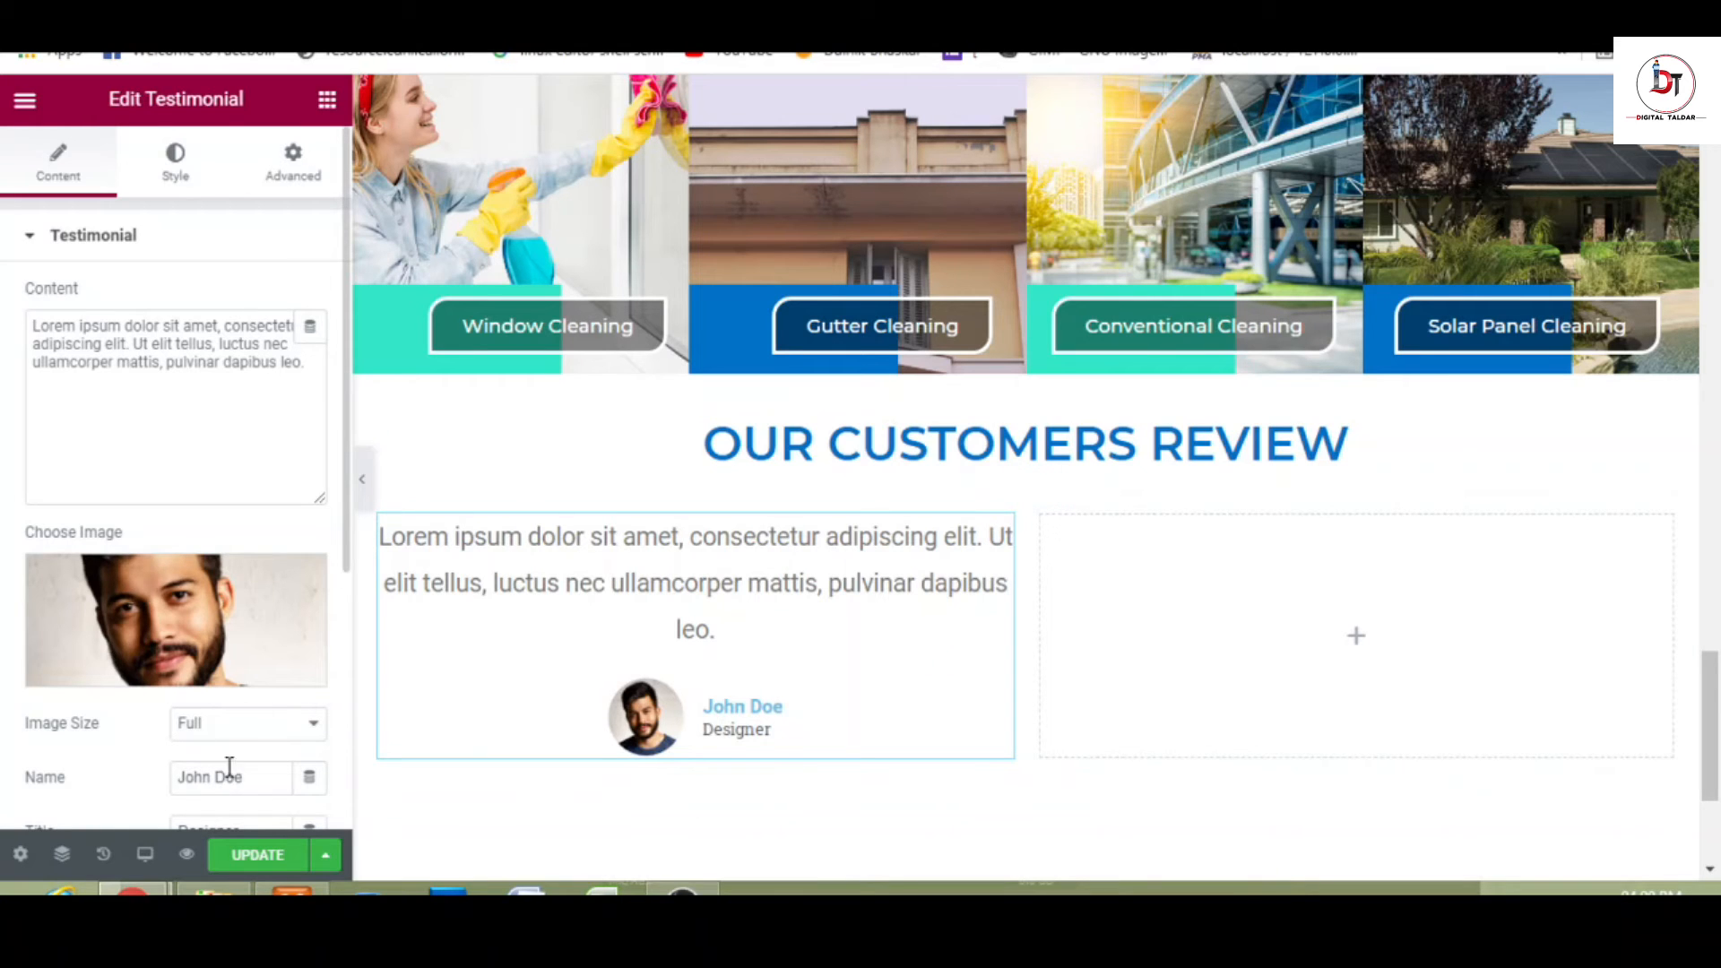
pyautogui.moveTo(343, 513); pyautogui.dragTo(347, 687)
pyautogui.moveTo(178, 500); pyautogui.dragTo(270, 500)
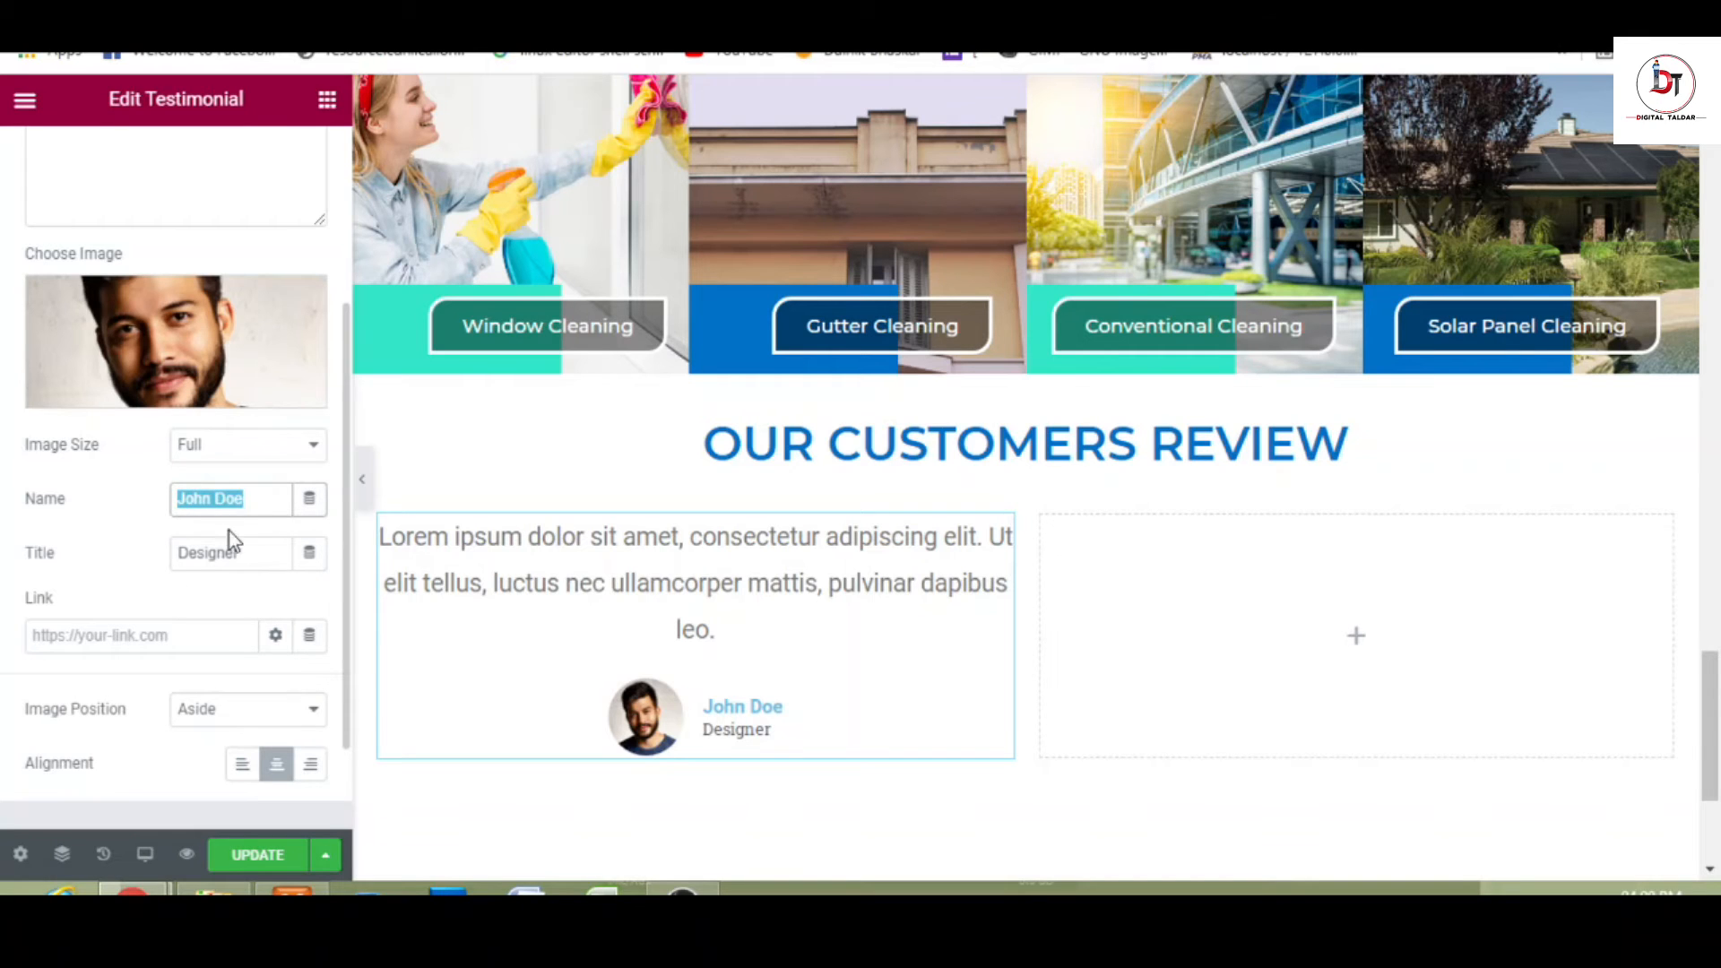
pyautogui.scroll(3, 212, 361)
pyautogui.tripleClick(212, 361)
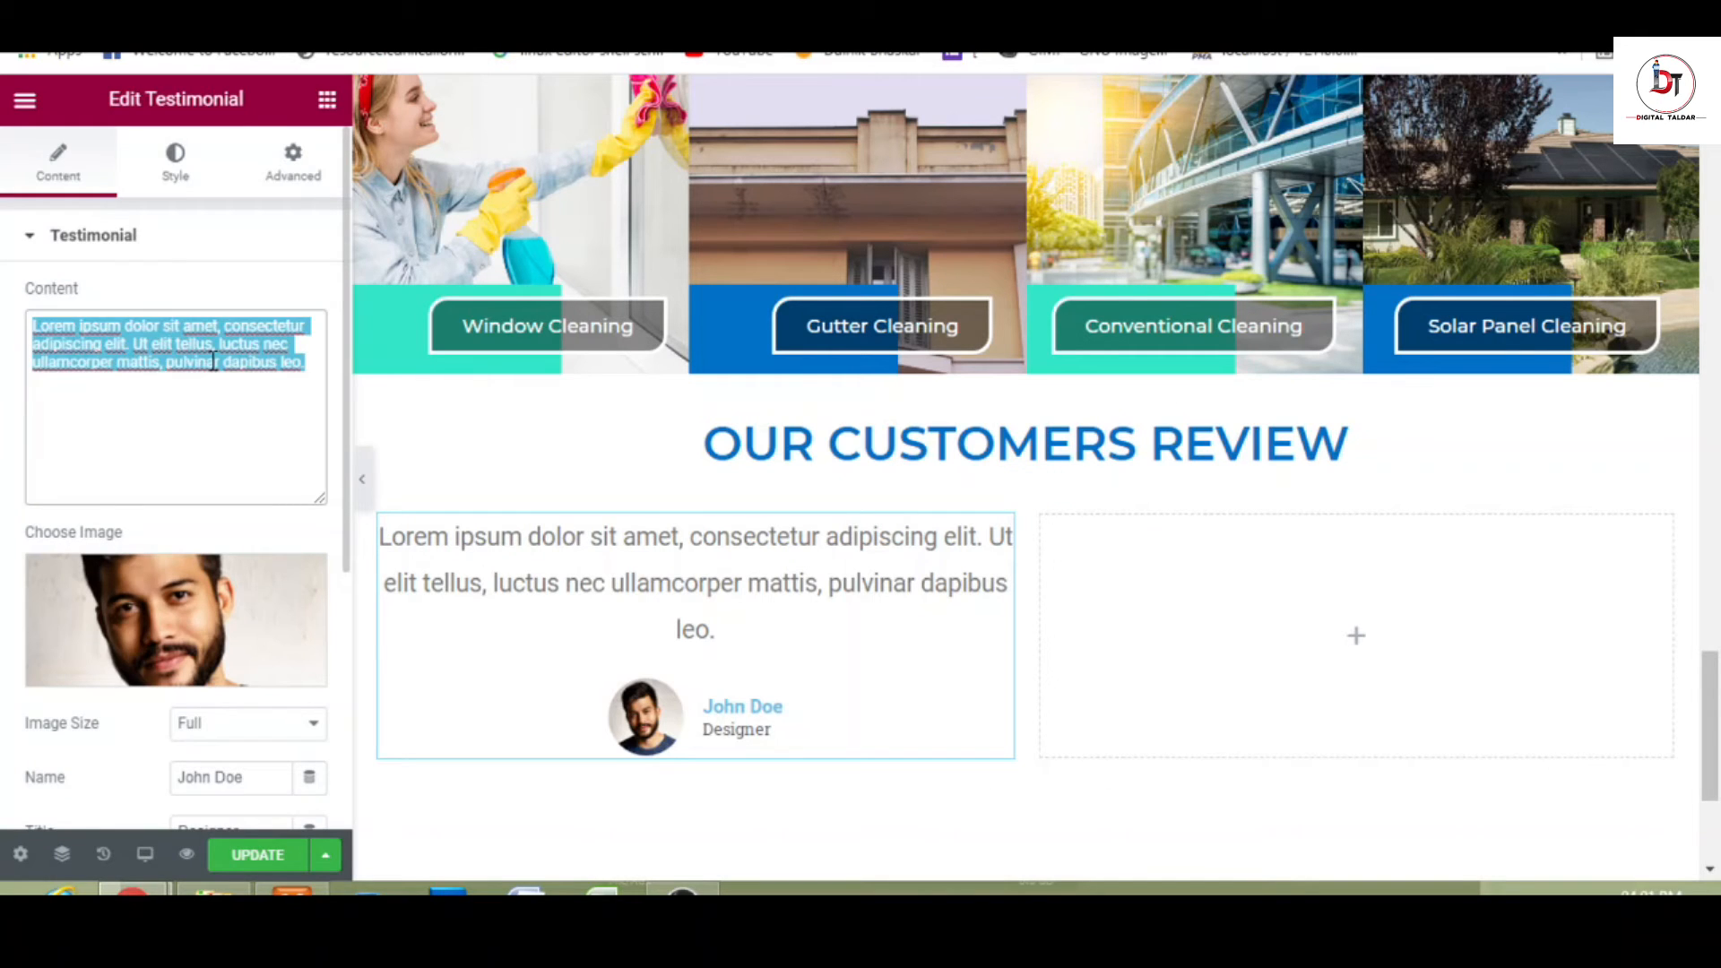
pyautogui.click(206, 408)
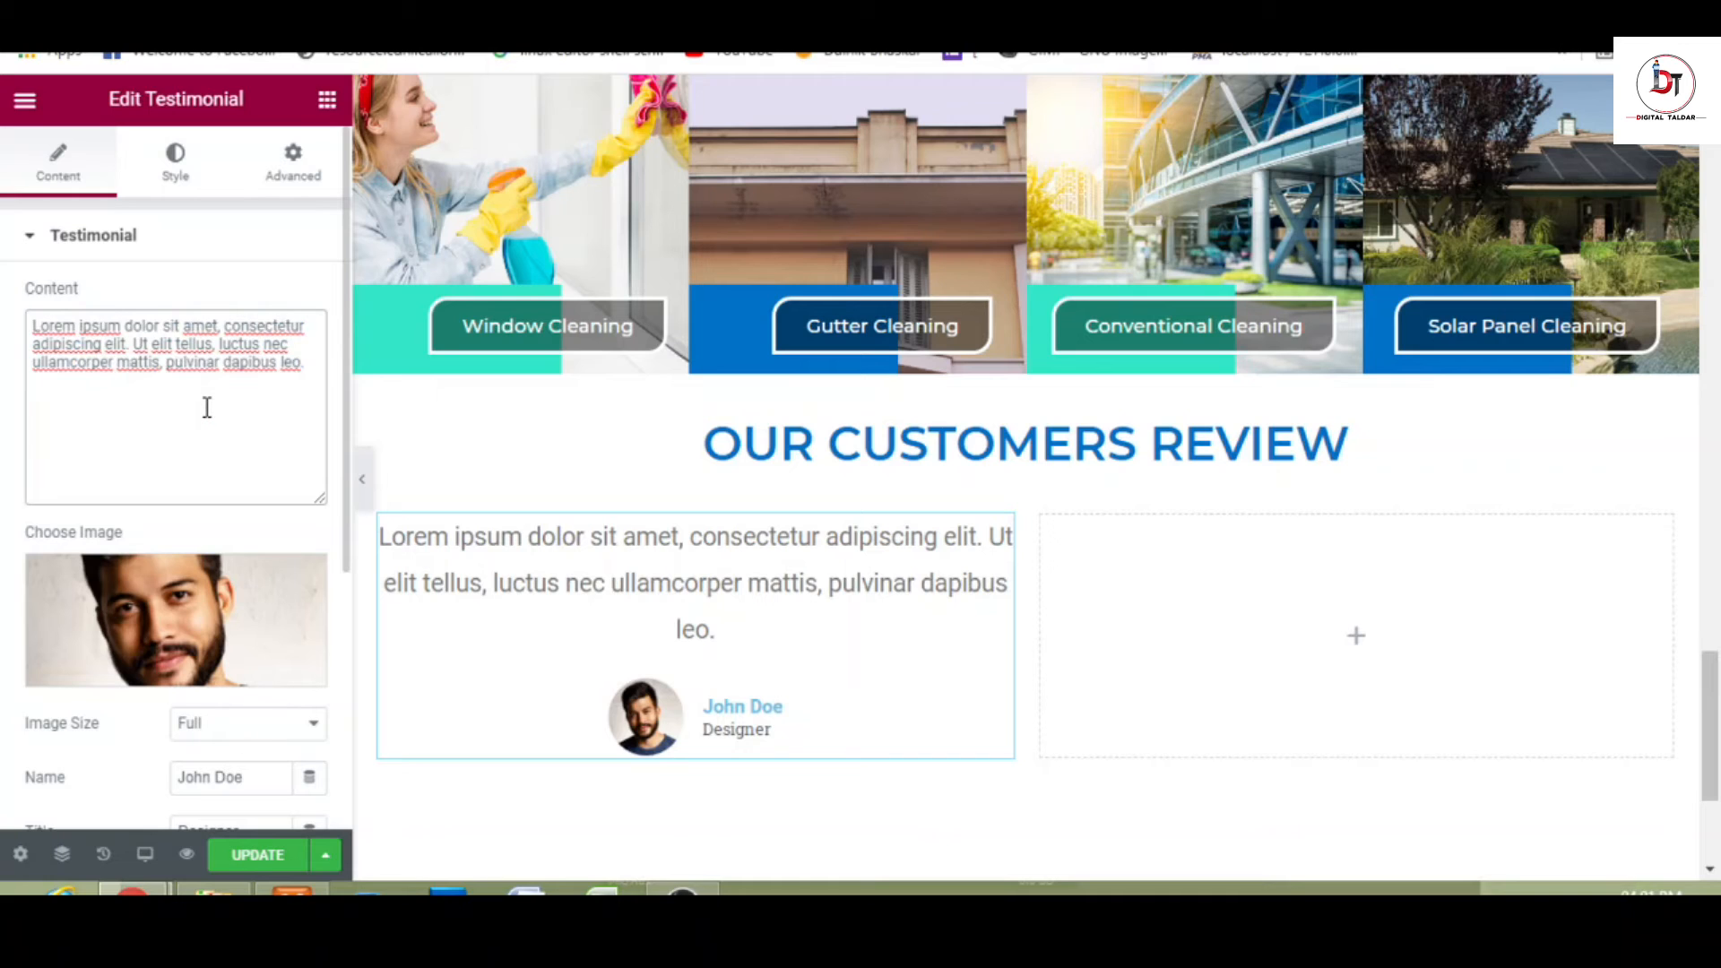
pyautogui.hotkey('ctrl', 'v')
pyautogui.hotkey('ctrl', 'a')
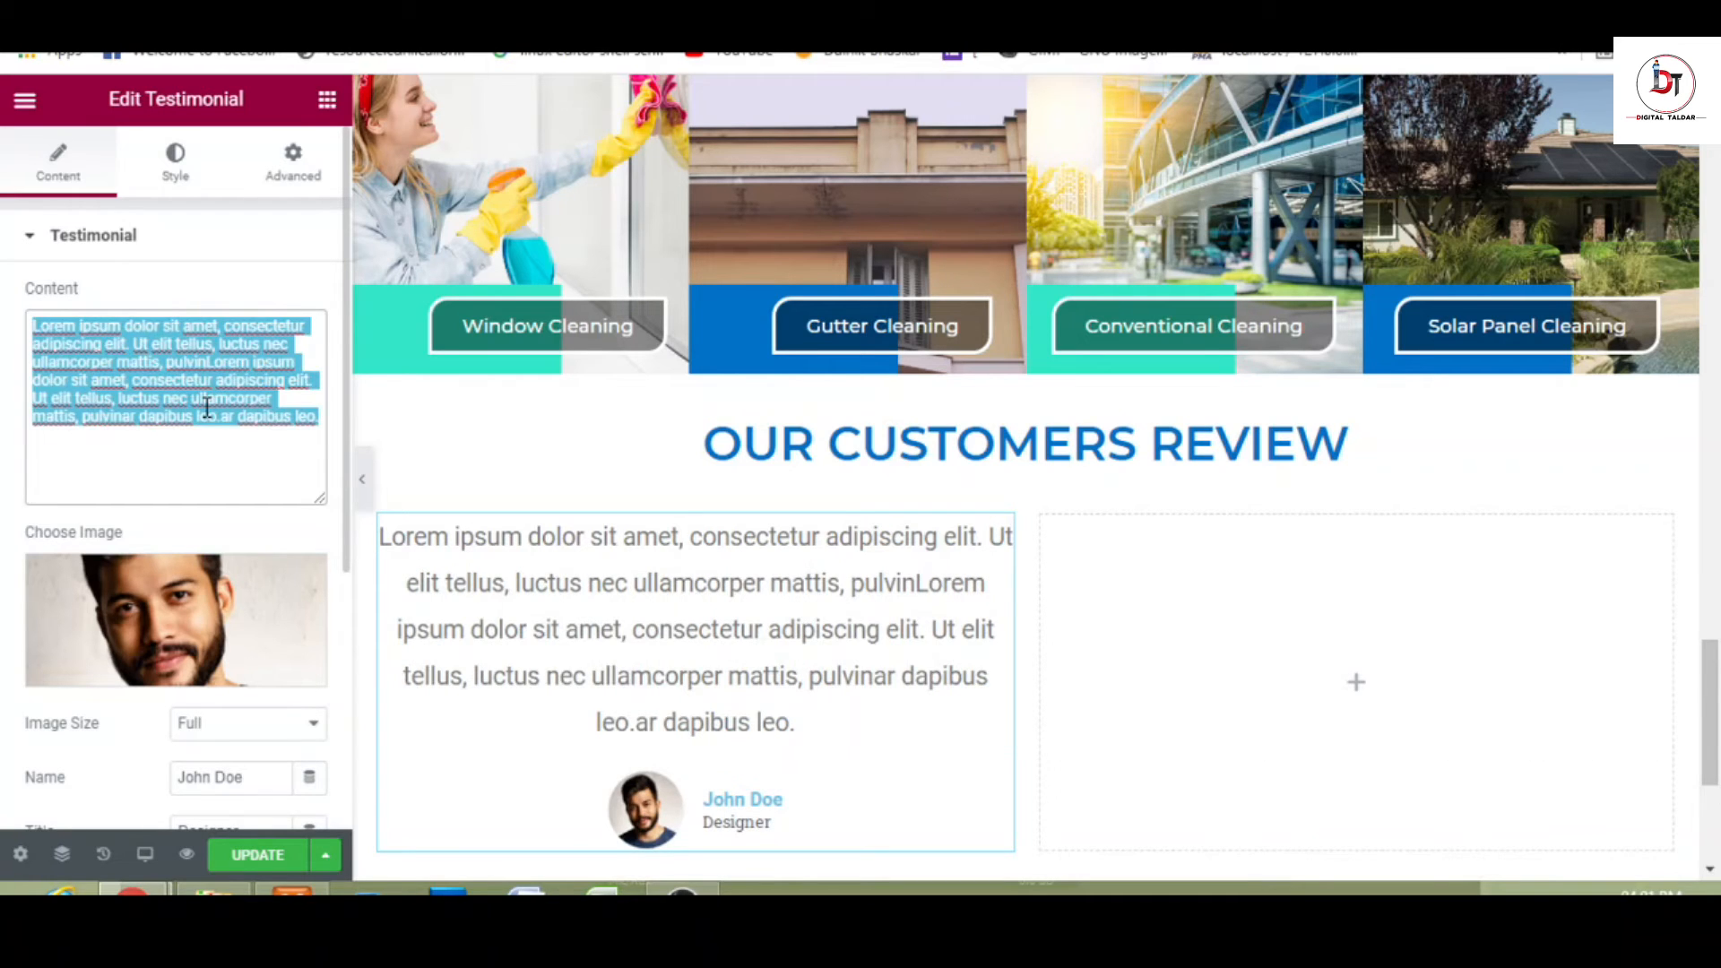
pyautogui.hotkey('ctrl', 'v')
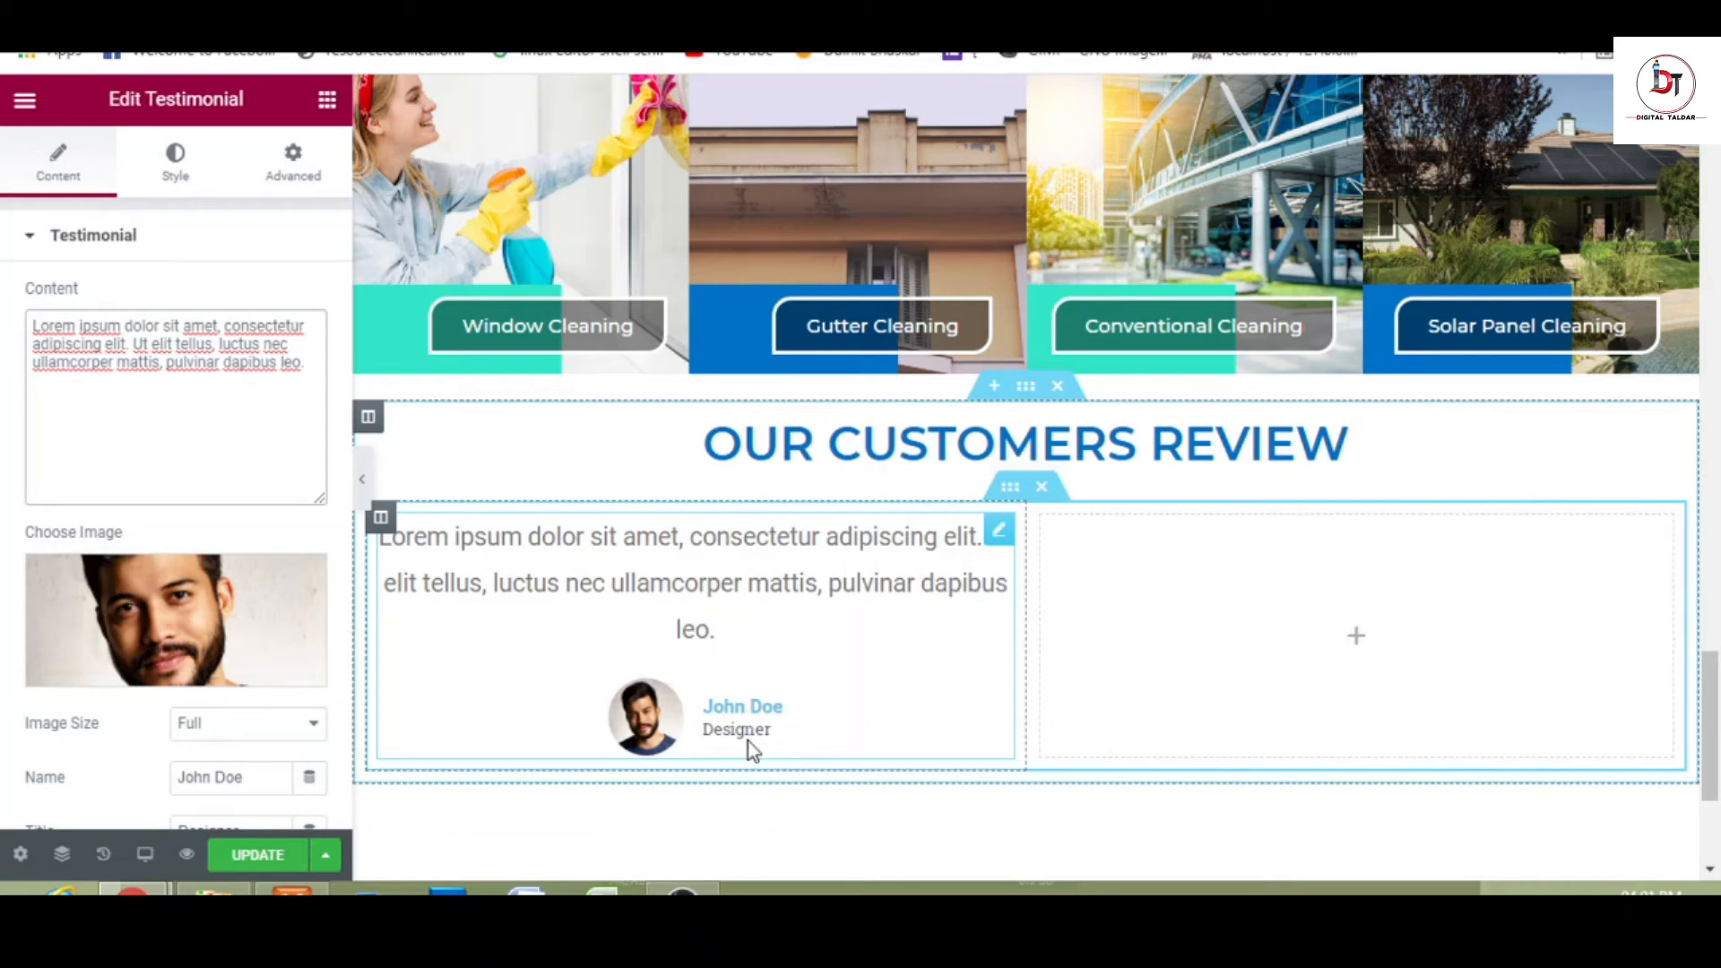
pyautogui.moveTo(707, 731); pyautogui.dragTo(775, 730)
pyautogui.click(780, 728)
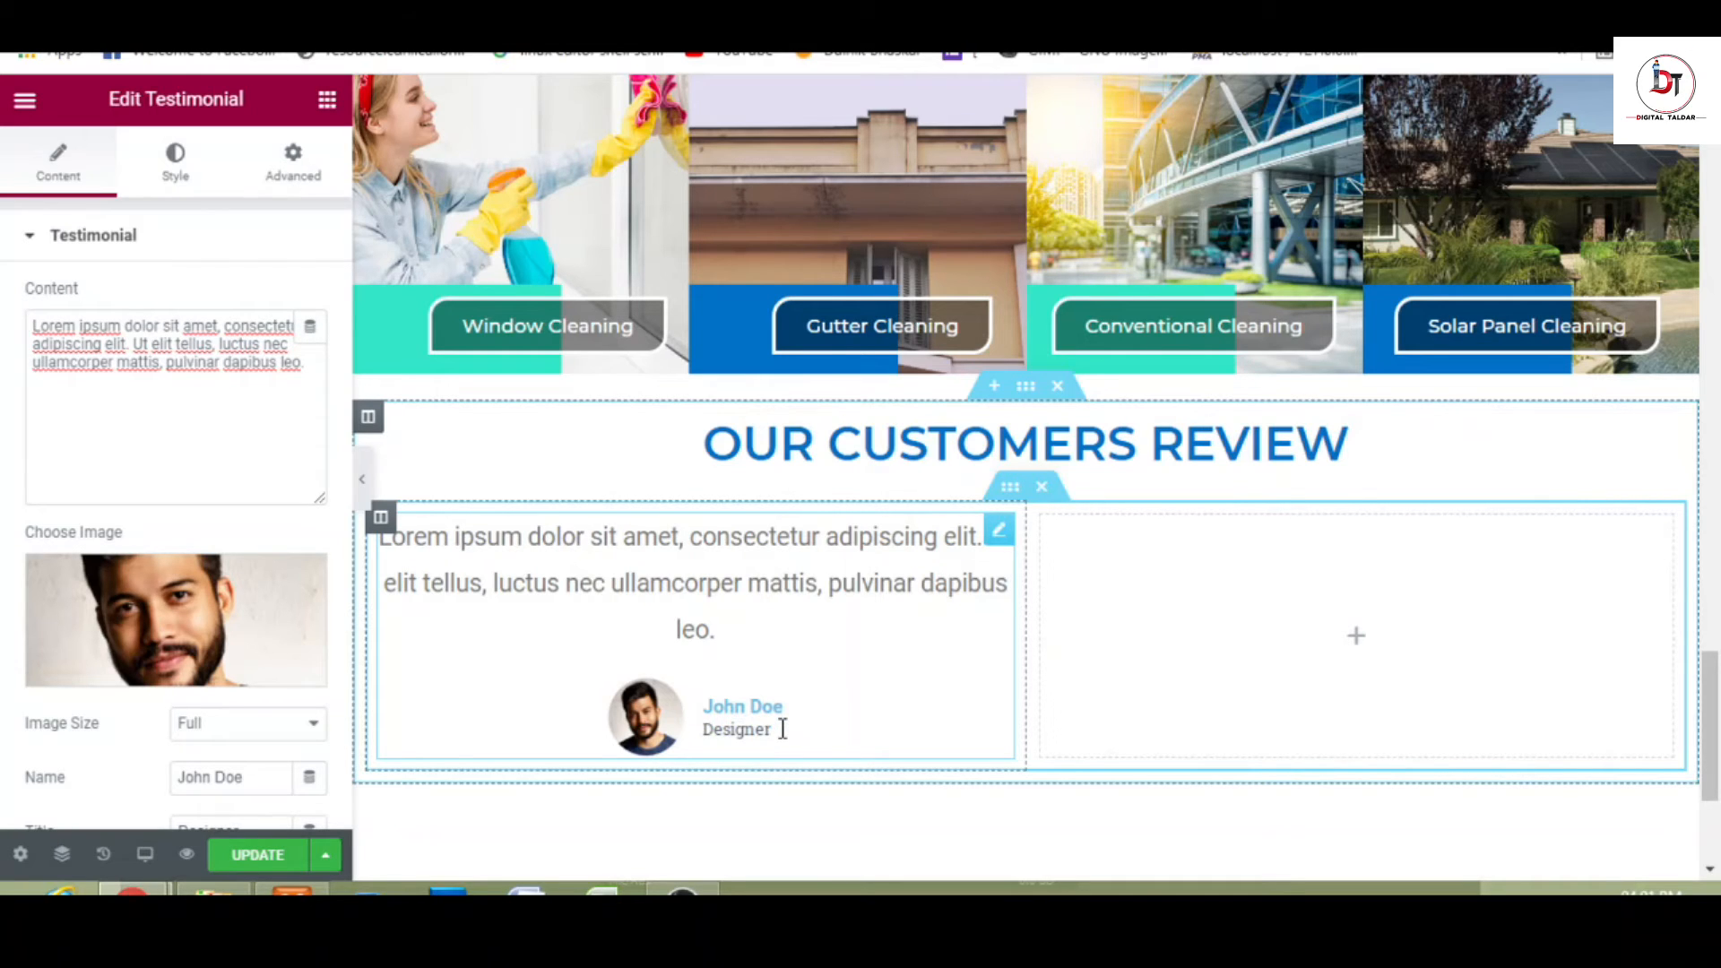
pyautogui.moveTo(782, 729); pyautogui.dragTo(705, 744)
pyautogui.click(816, 744)
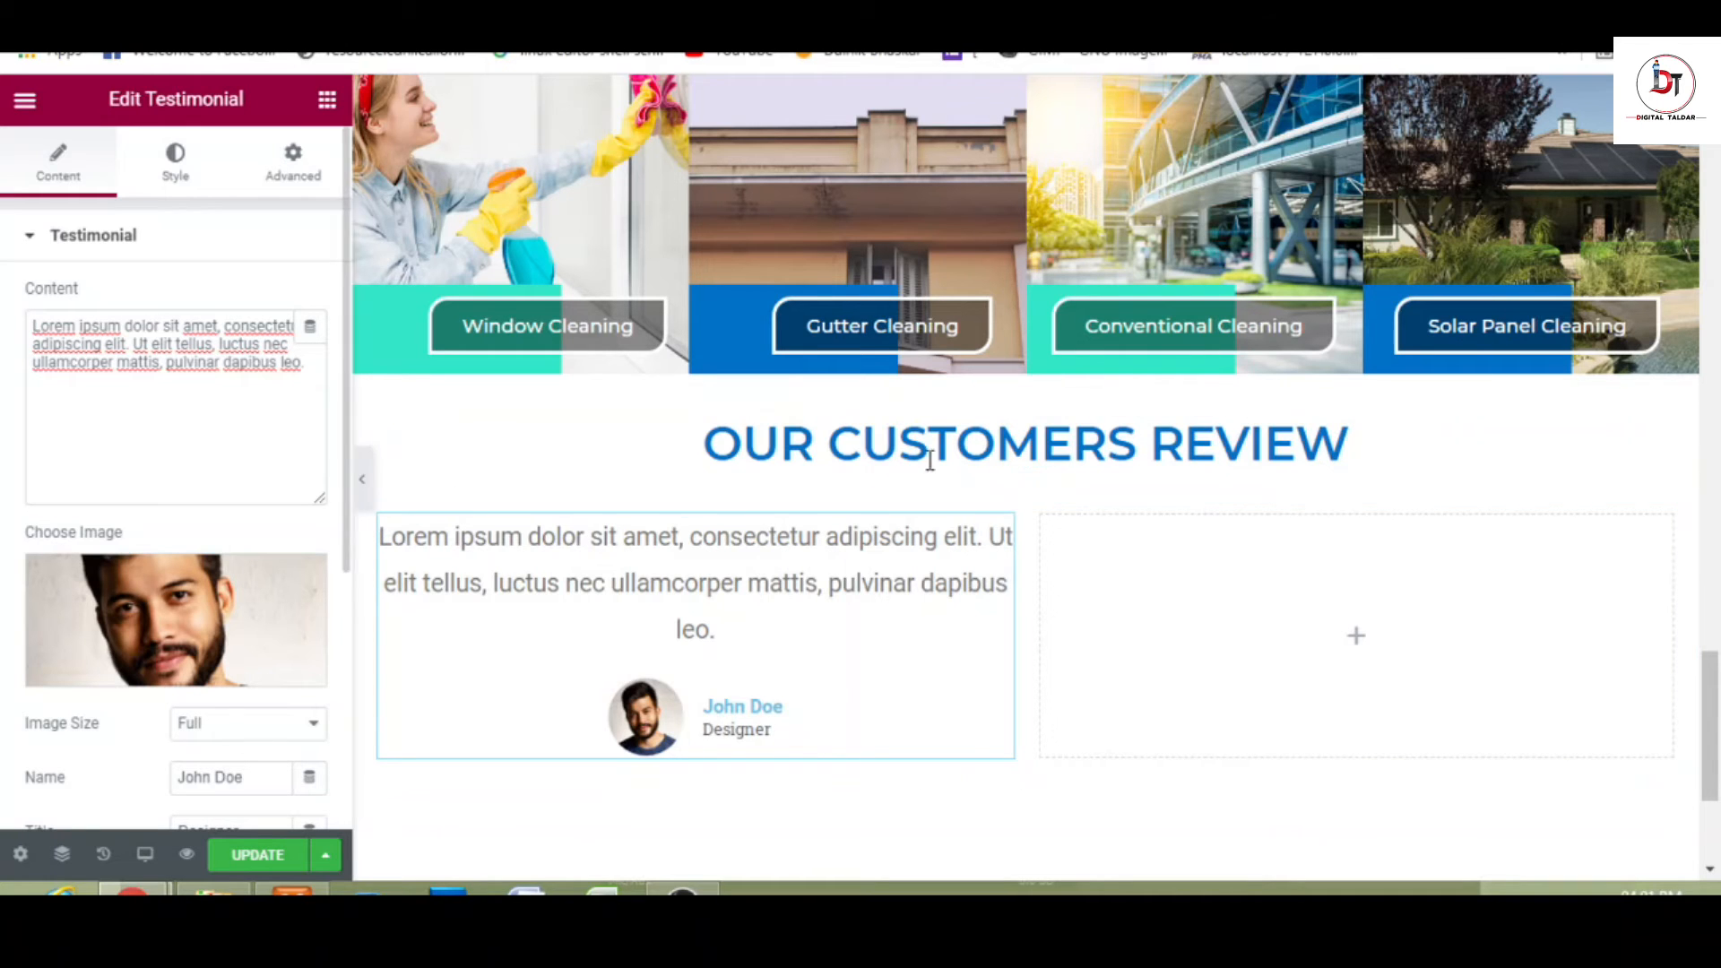
pyautogui.moveTo(1714, 672)
pyautogui.mouseDown()
pyautogui.moveTo(1714, 729)
pyautogui.moveTo(1713, 695)
pyautogui.mouseUp()
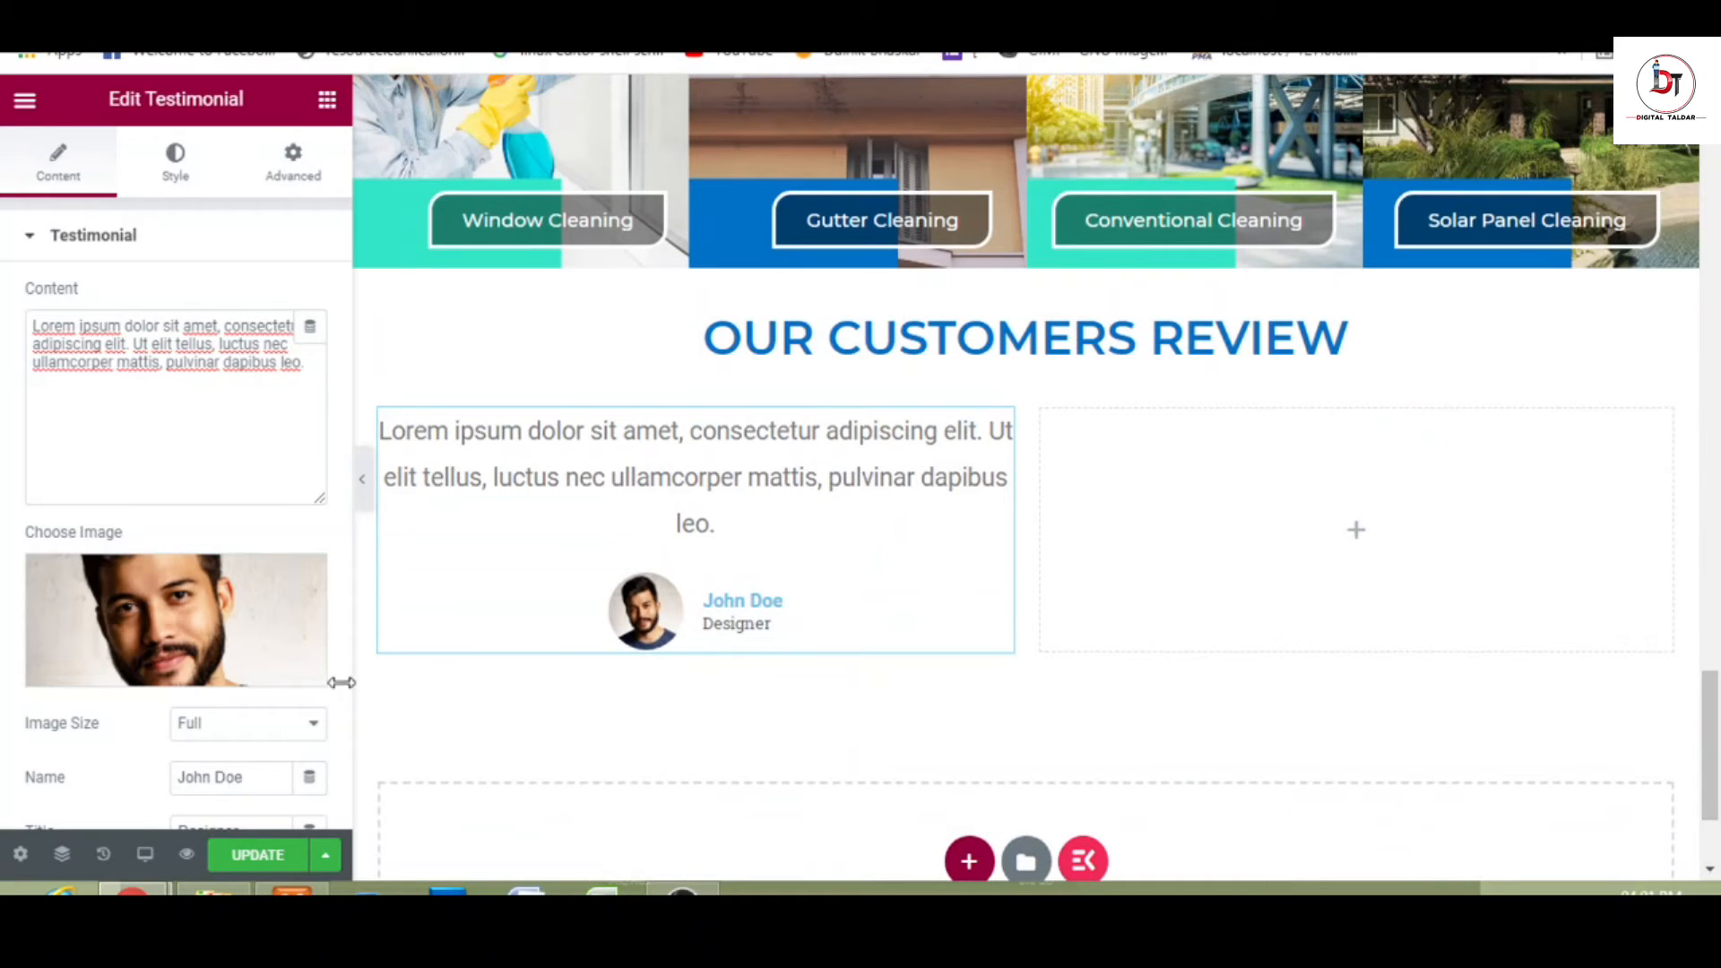
# - Search the web for "emoji for website" in a new browser tab
pyautogui.moveTo(319, 602)
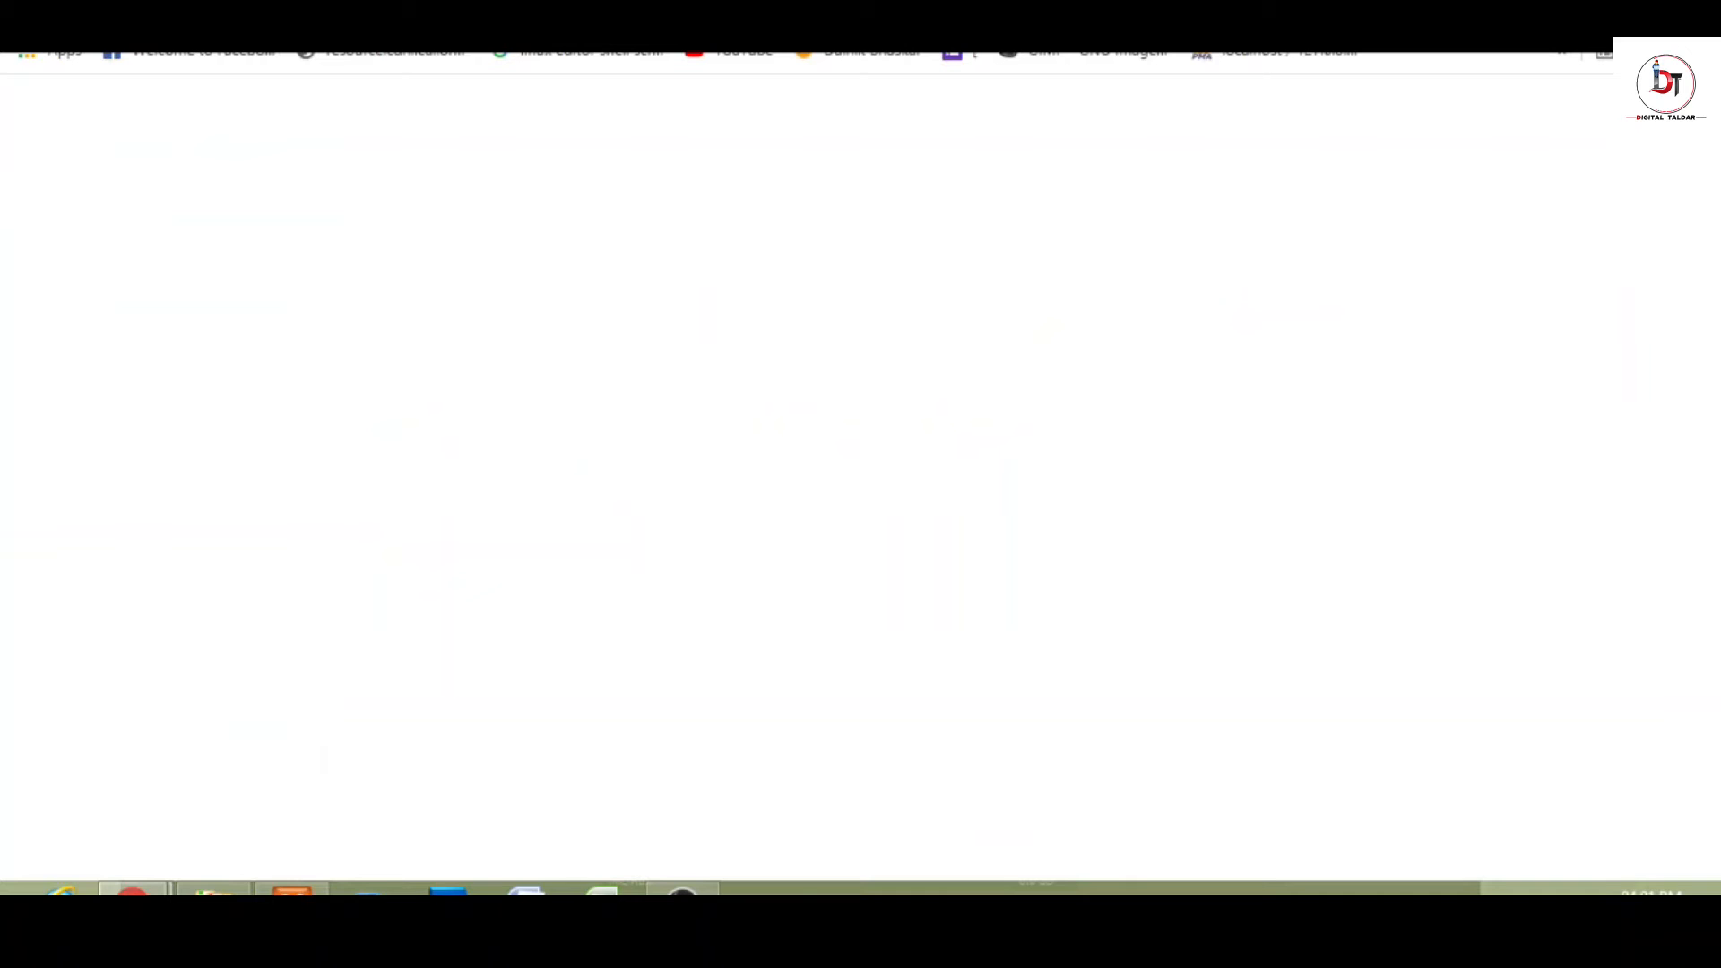
pyautogui.click(448, 9)
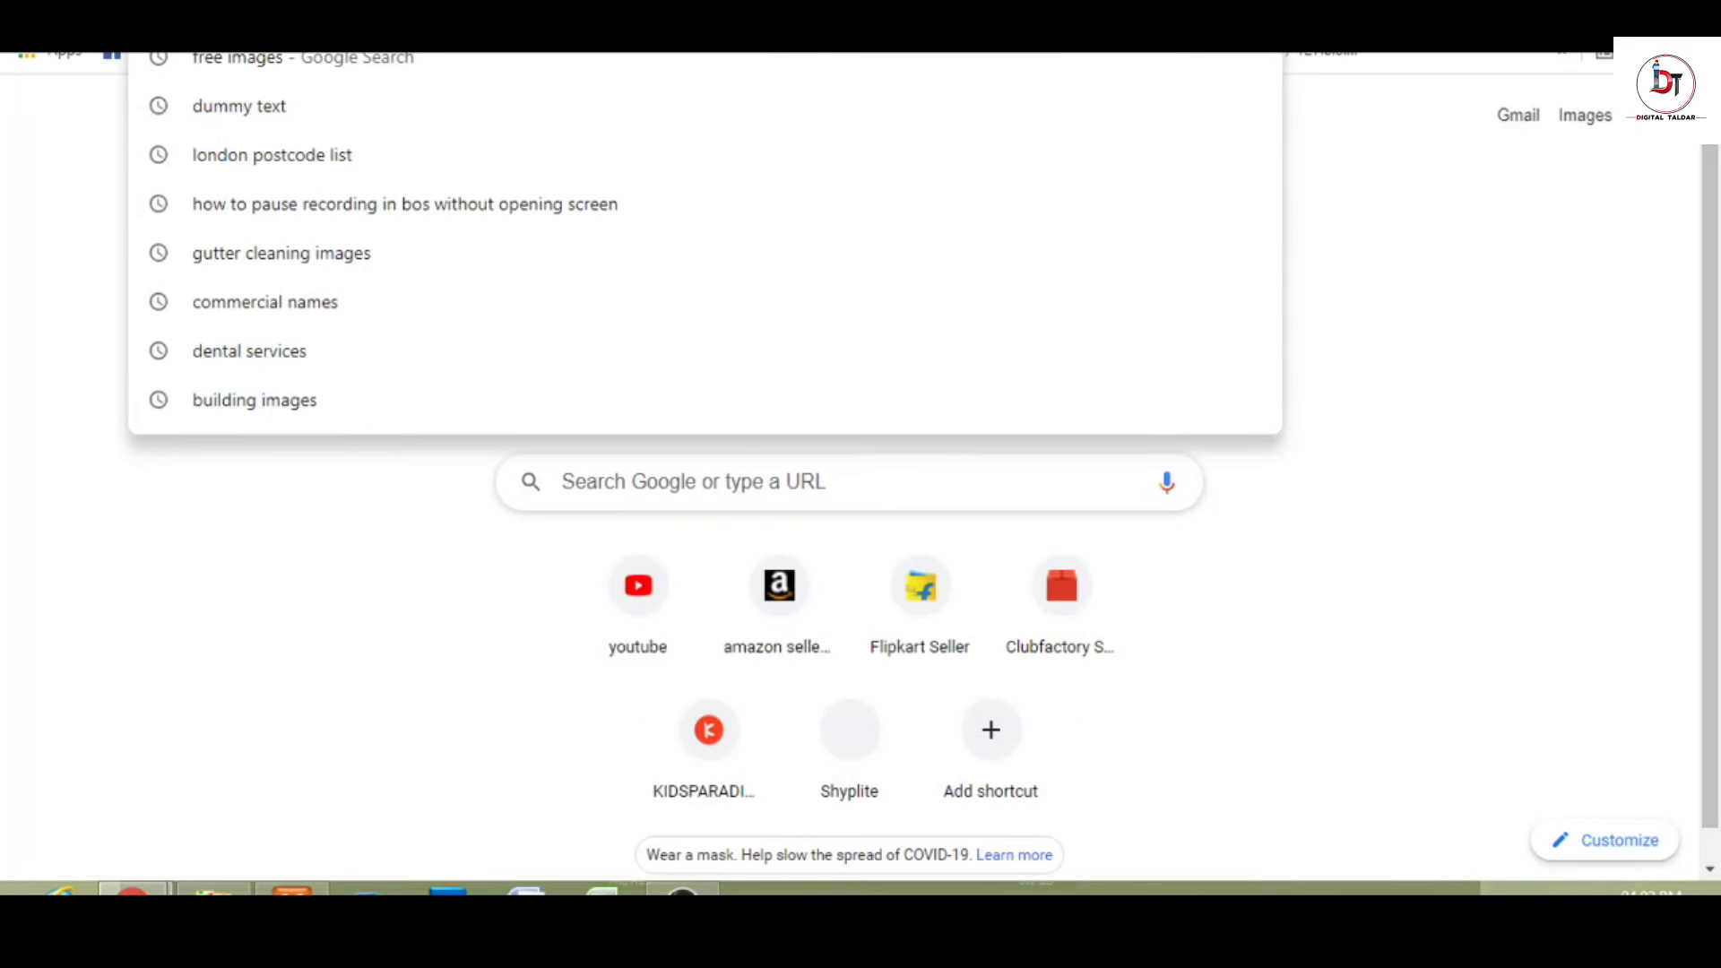
pyautogui.write('emoj')
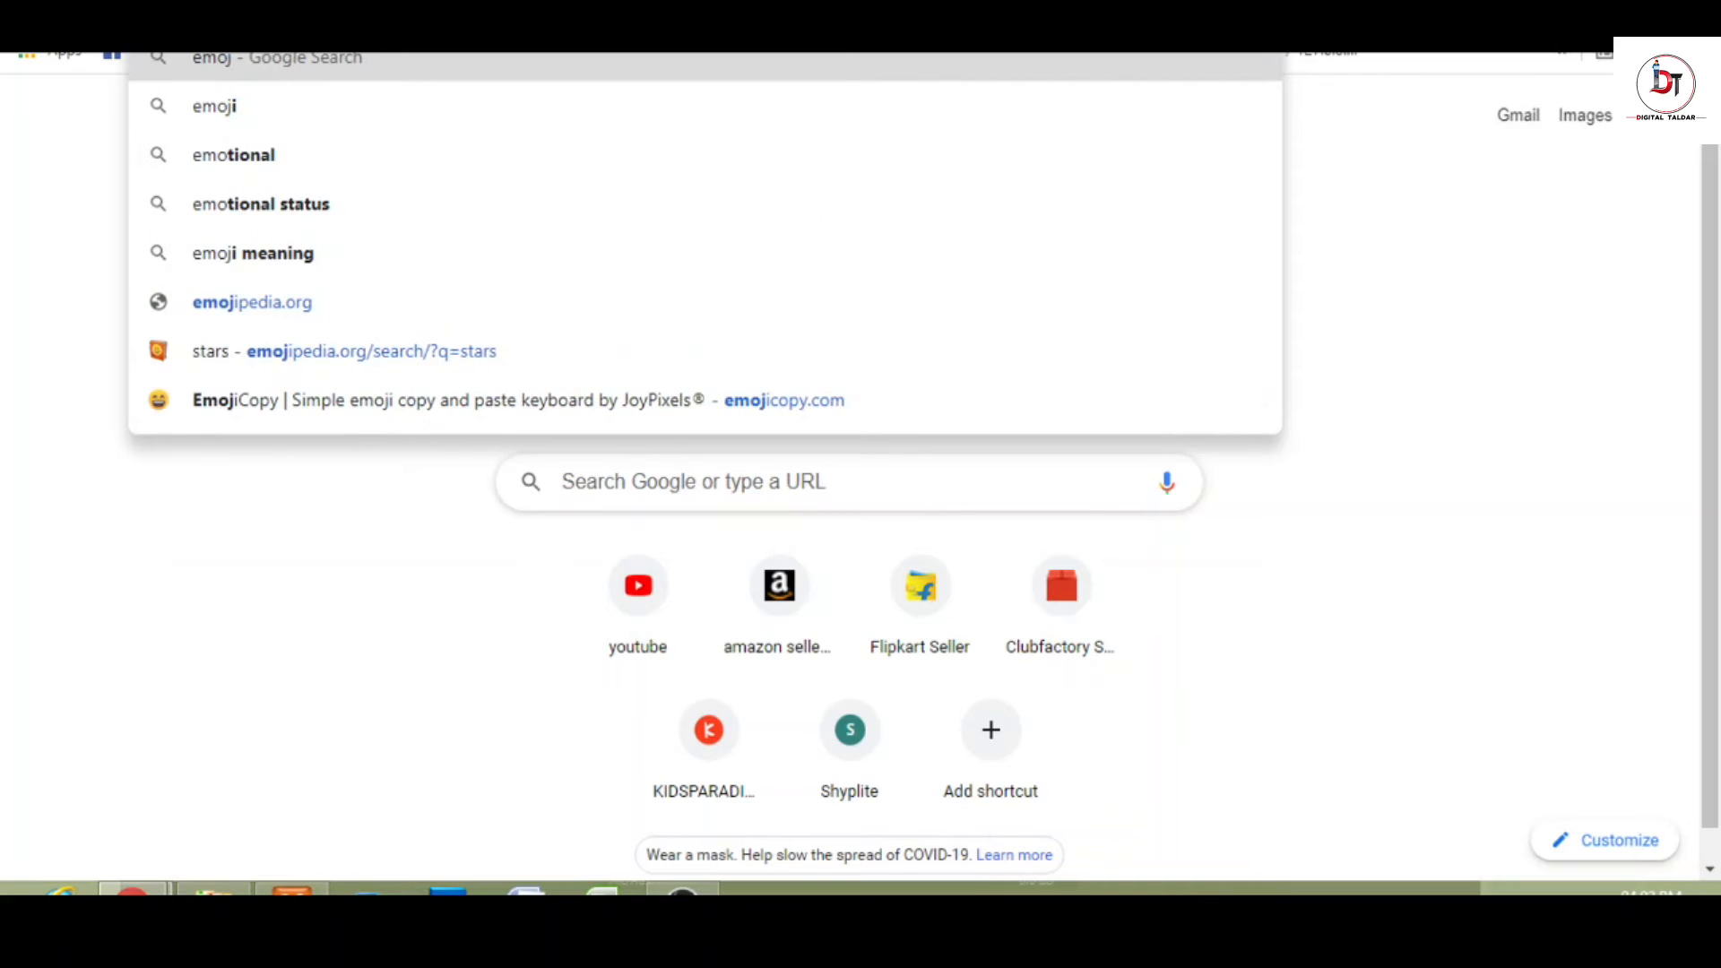
pyautogui.write('ifo')
pyautogui.press('BackSpace')
pyautogui.press('BackSpace')
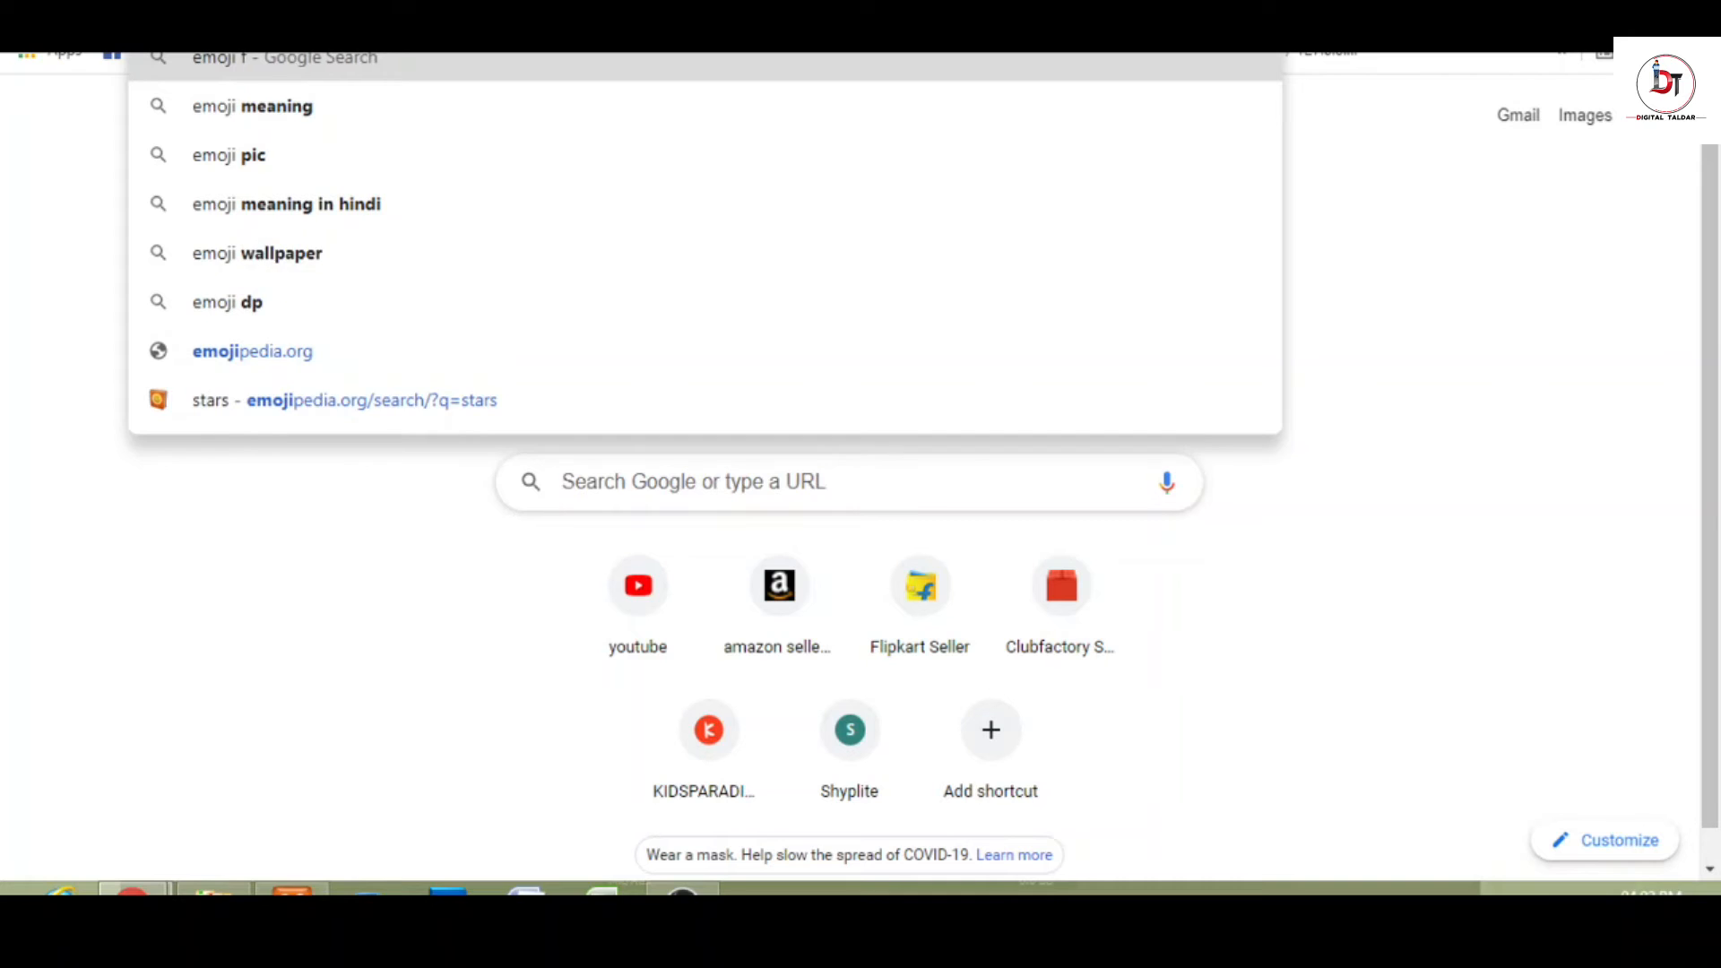
pyautogui.write('for web')
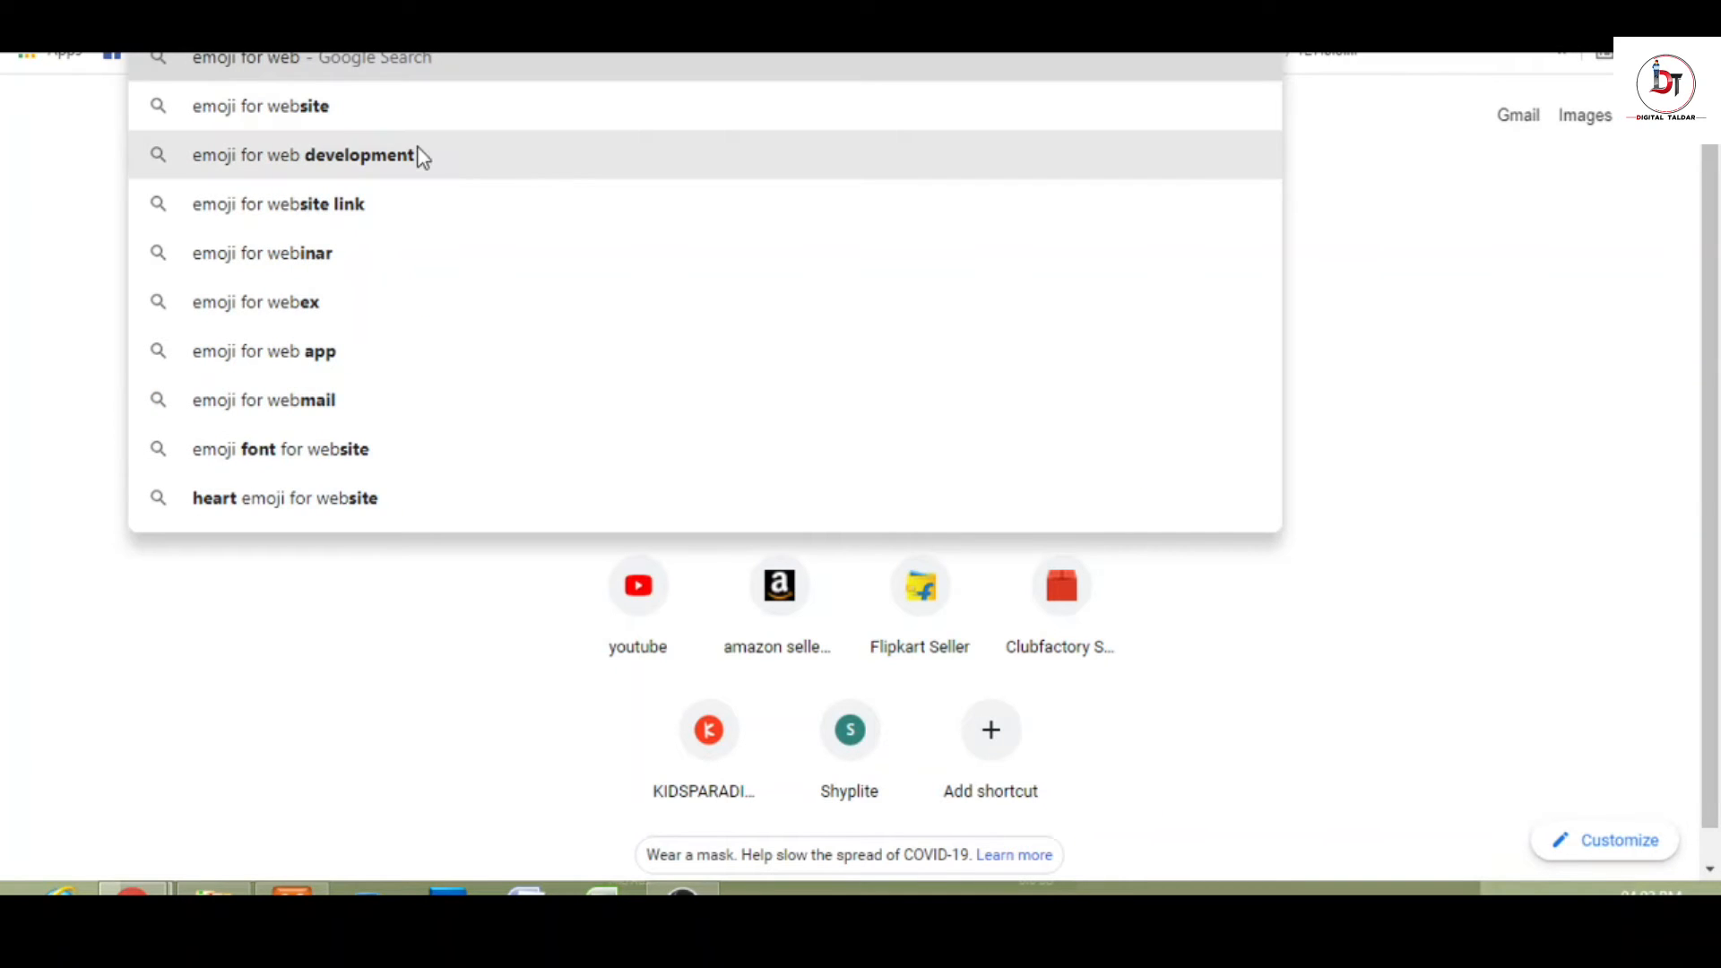
pyautogui.click(368, 117)
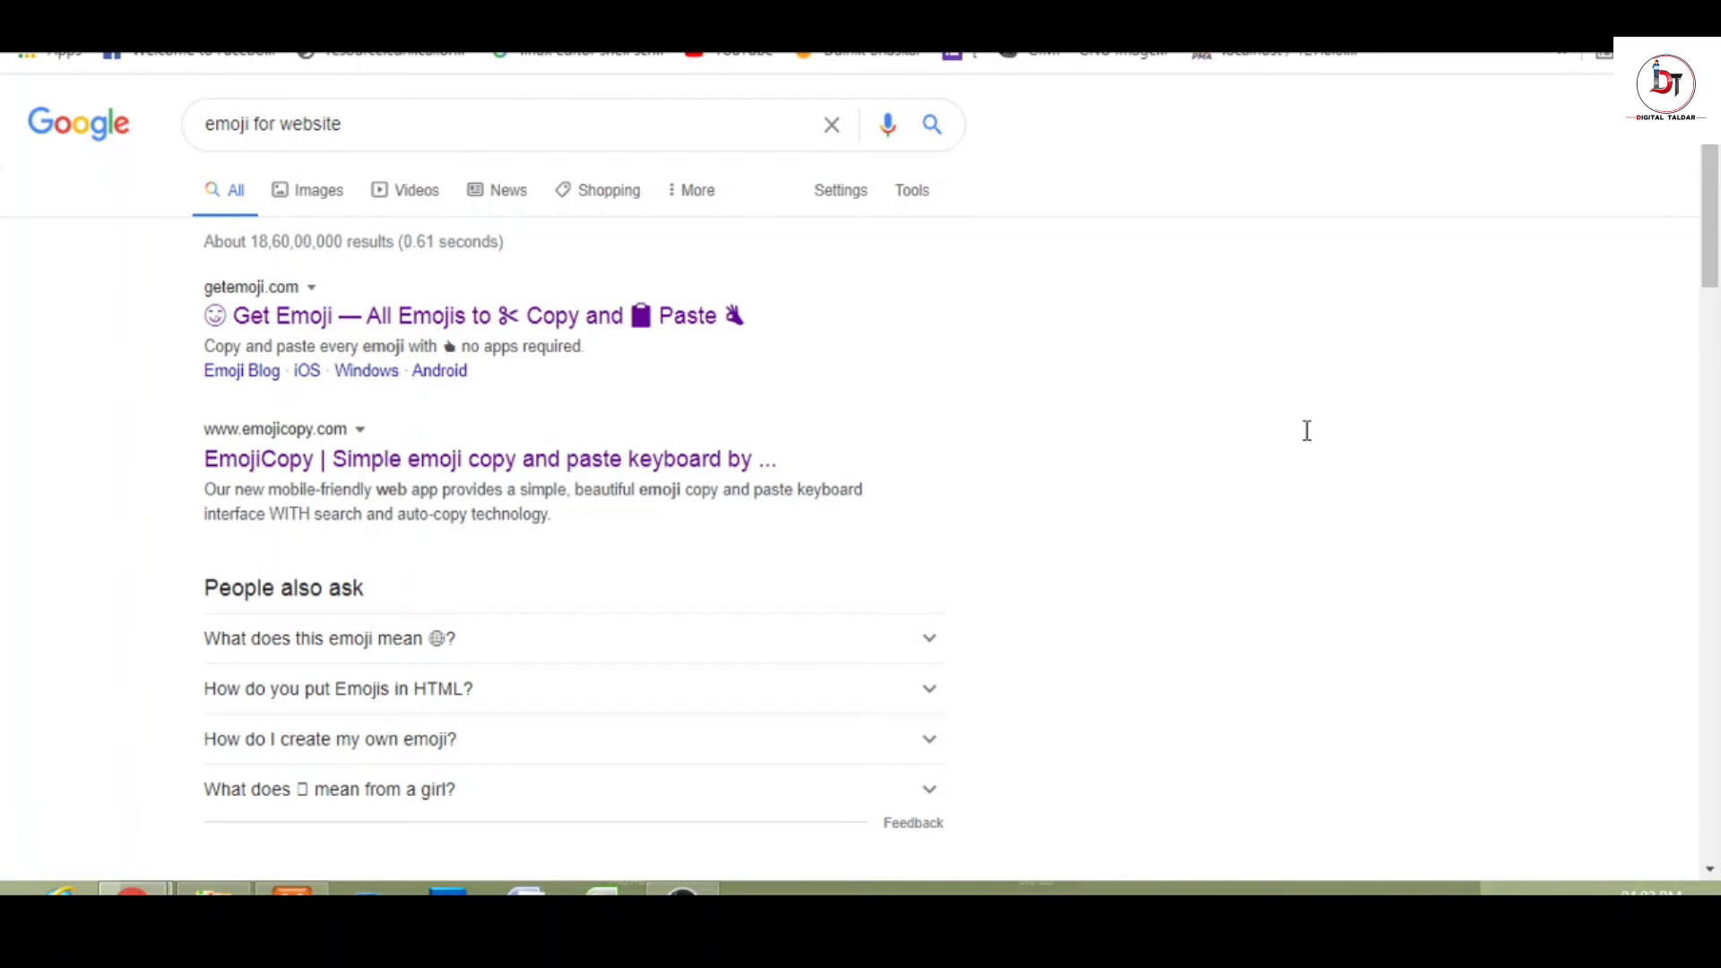
# - Turn off the domain authority and engagement data pop-up and open the EmojiCopy site from the search results
pyautogui.moveTo(1714, 152); pyautogui.dragTo(1718, 200)
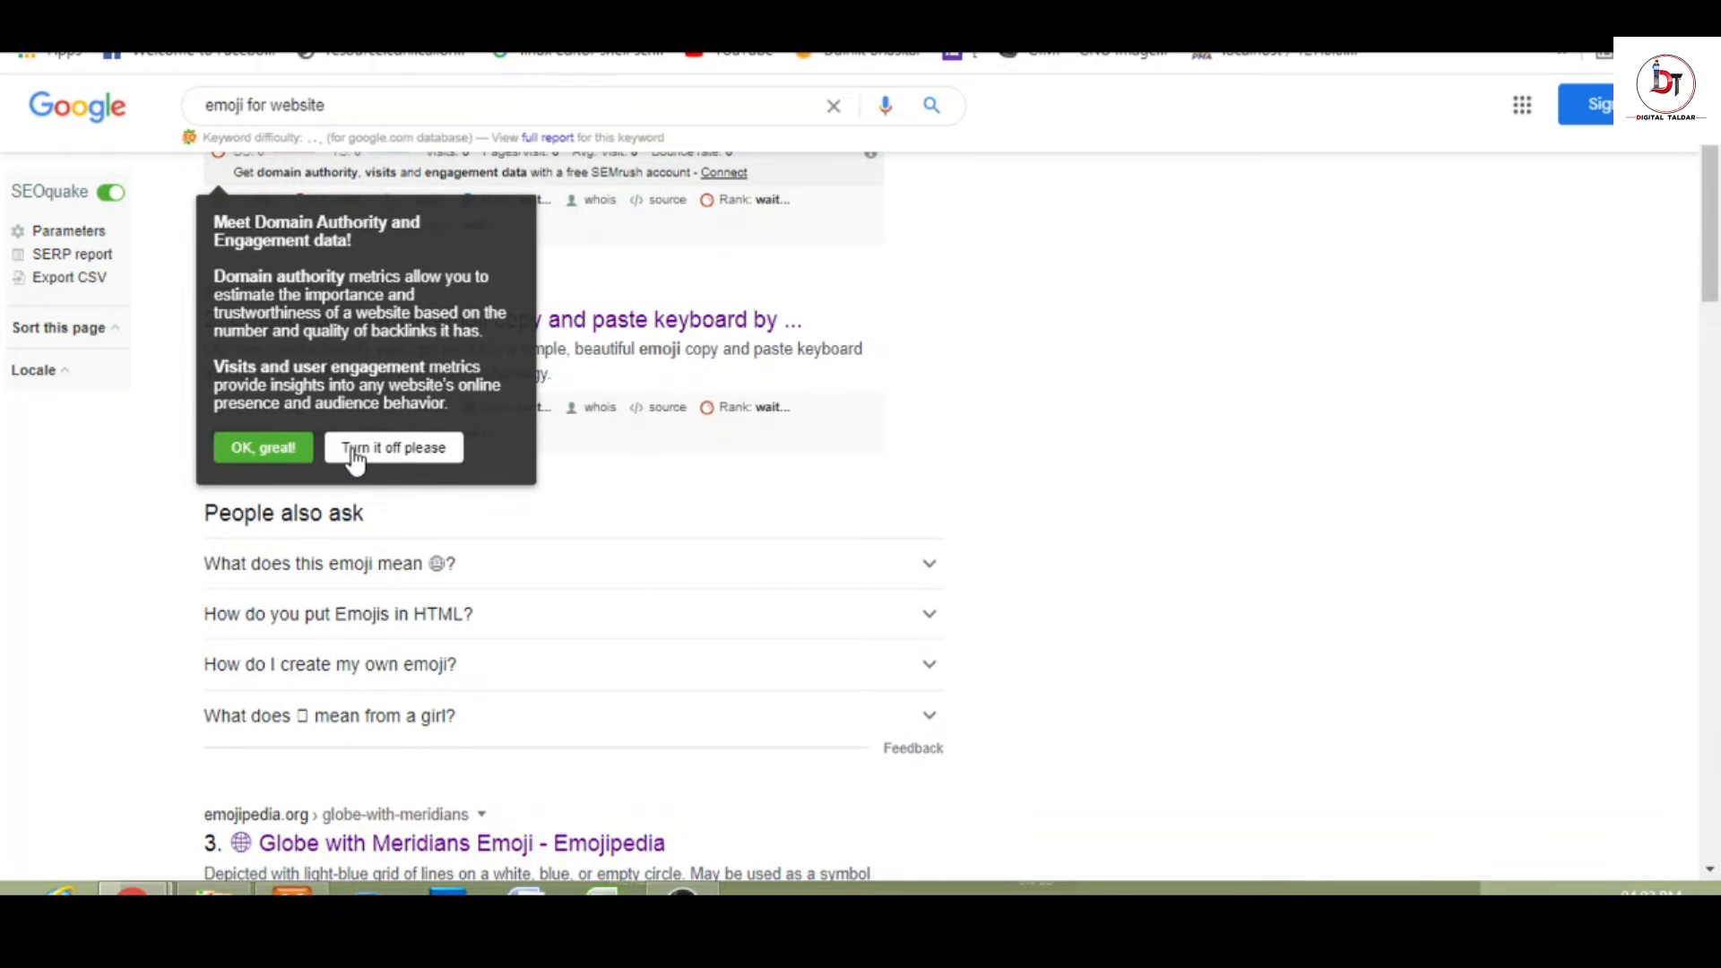
pyautogui.click(354, 454)
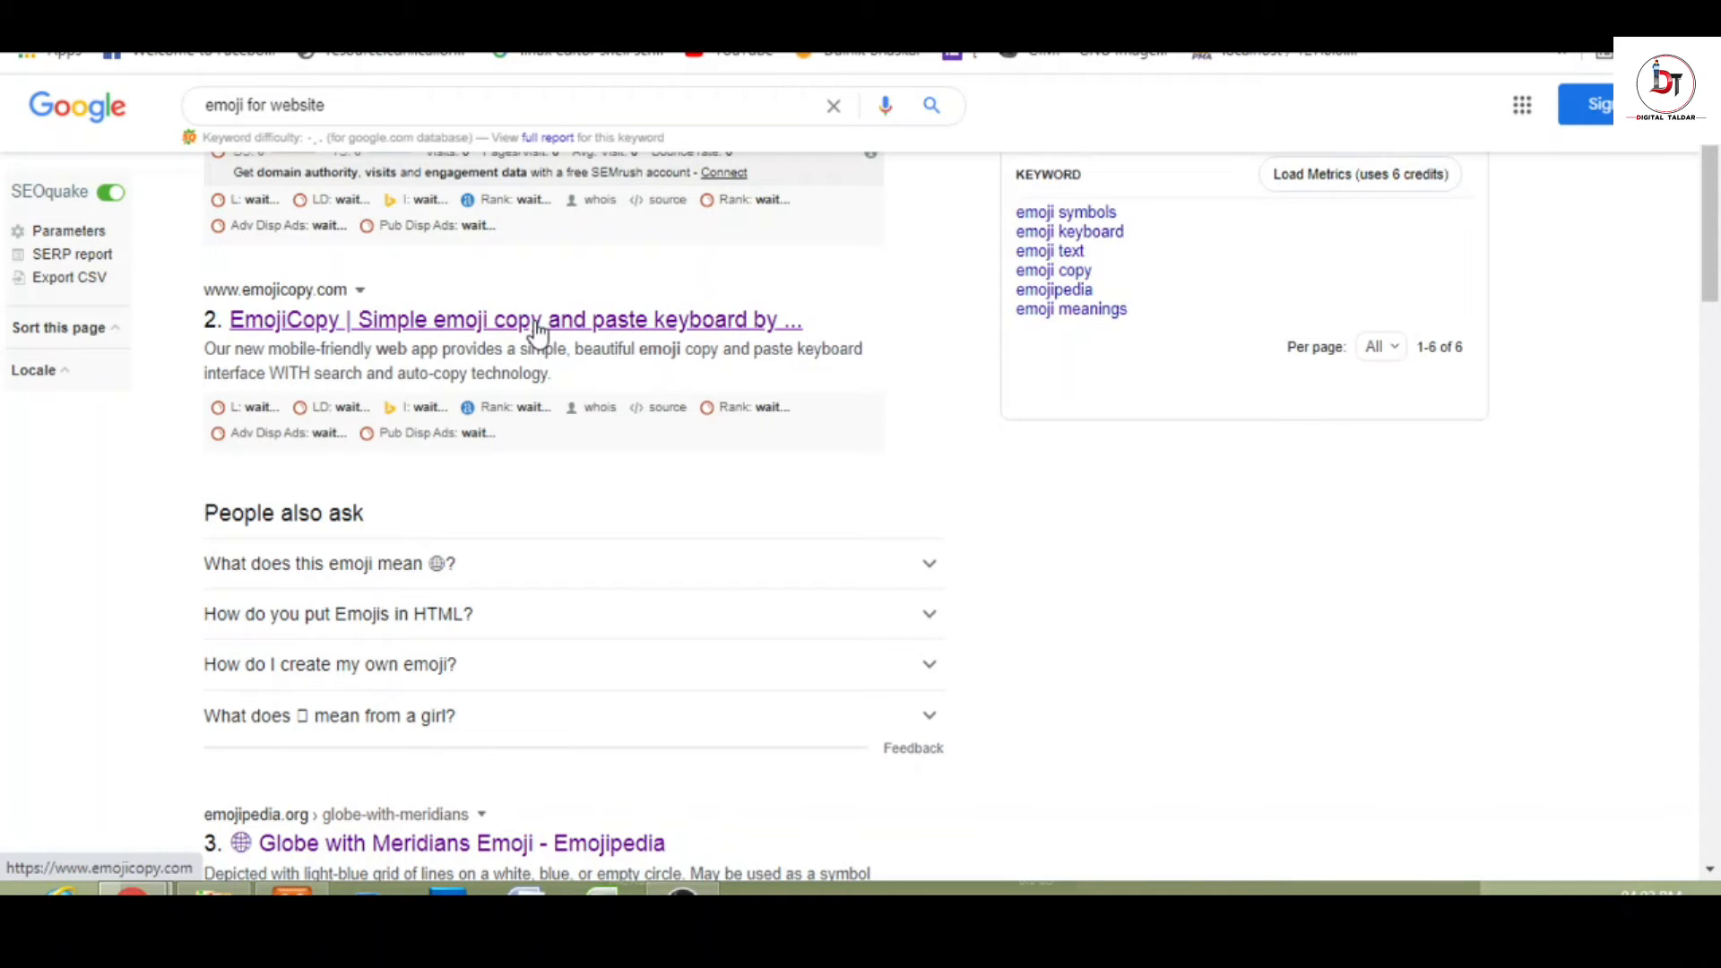
pyautogui.click(538, 323)
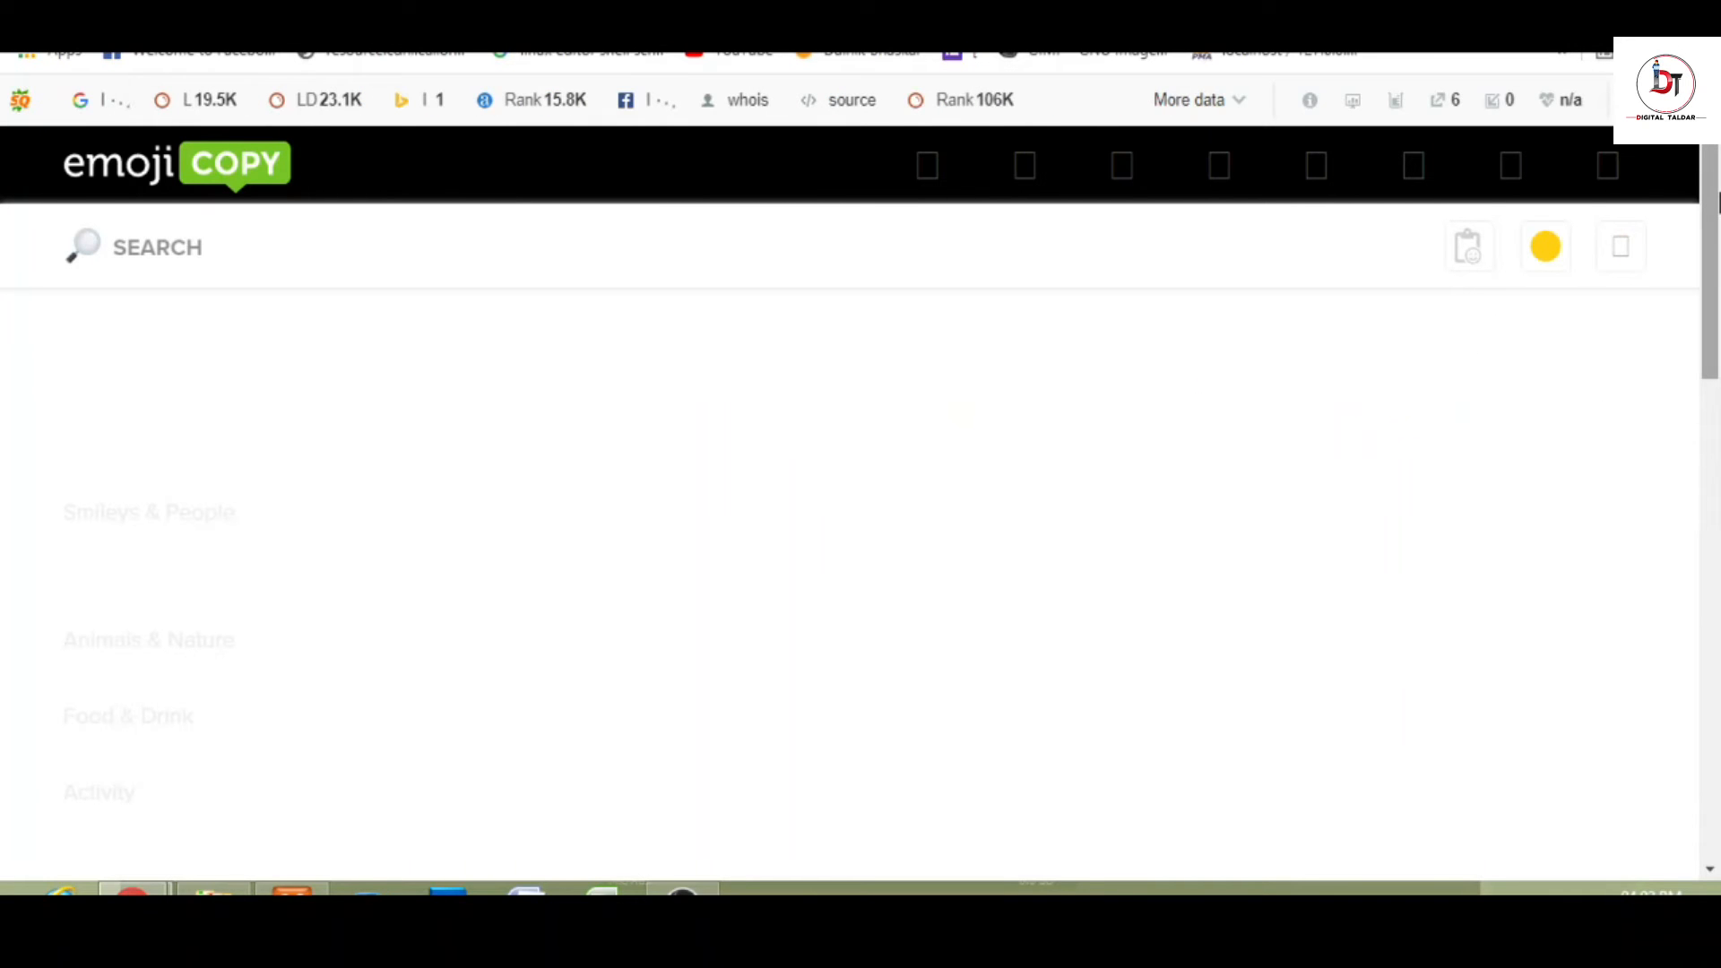
pyautogui.moveTo(1719, 201)
pyautogui.mouseDown()
pyautogui.moveTo(1719, 335)
pyautogui.moveTo(1712, 161)
pyautogui.moveTo(1718, 612)
pyautogui.moveTo(1716, 183)
pyautogui.mouseUp()
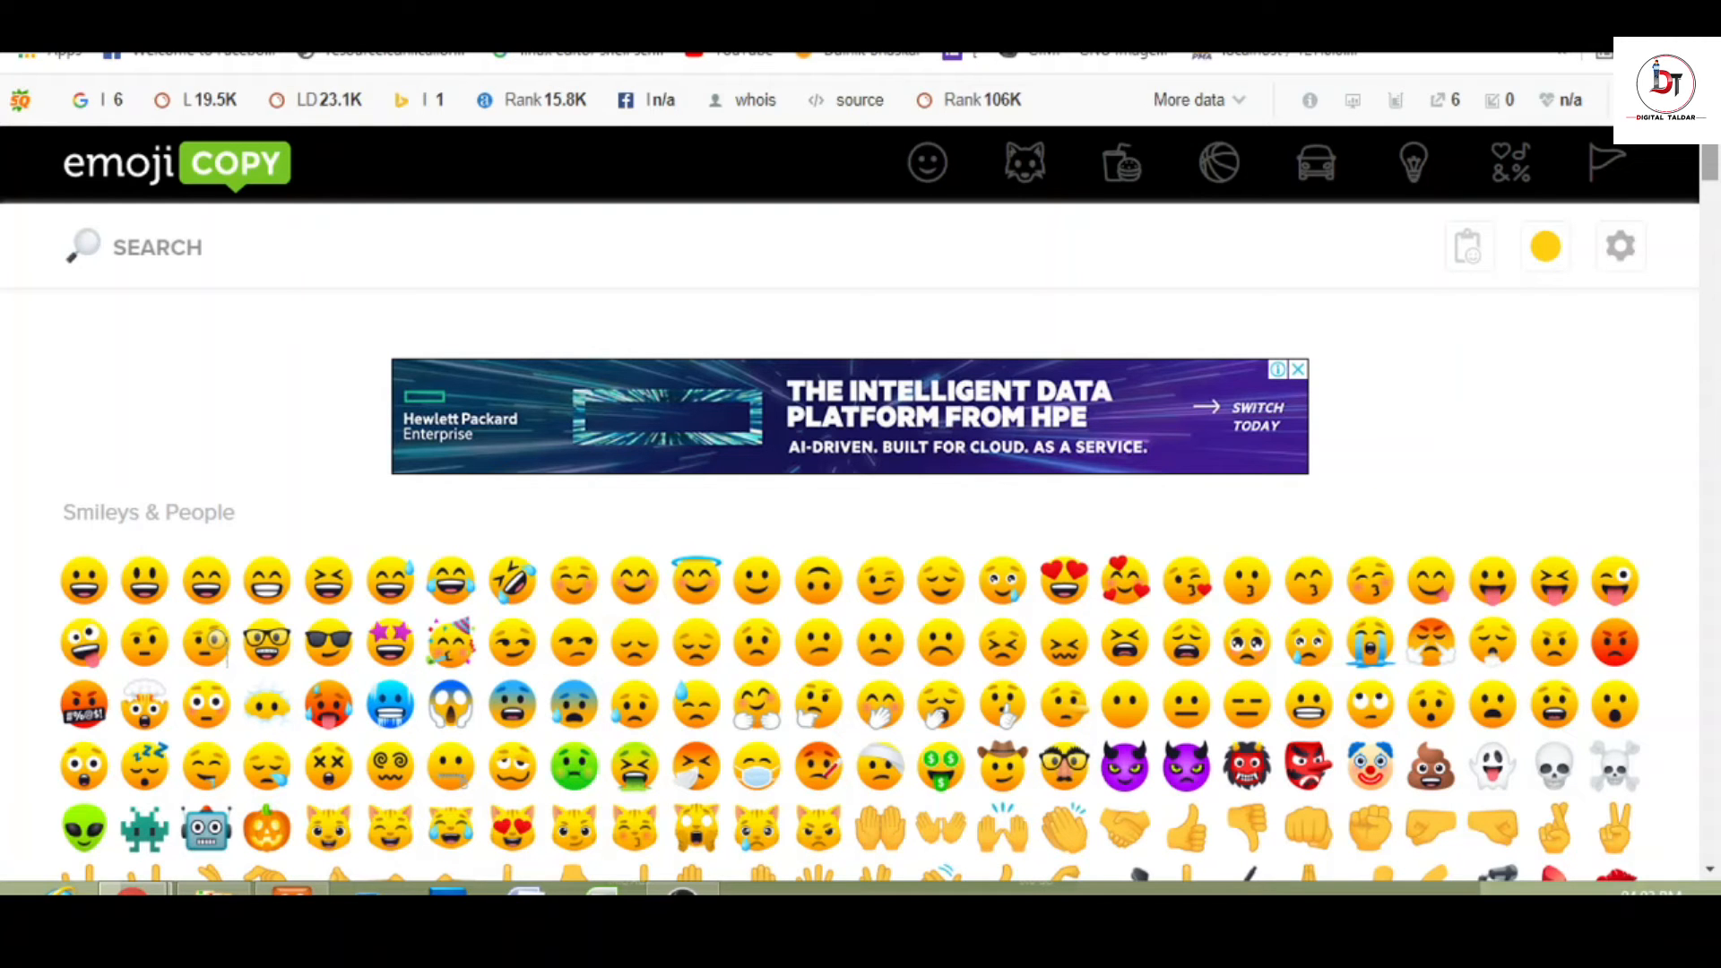
# - Search EmojiCopy for "STAR" and copy the plain yellow star emoji
pyautogui.click(509, 260)
pyautogui.write('sTAR')
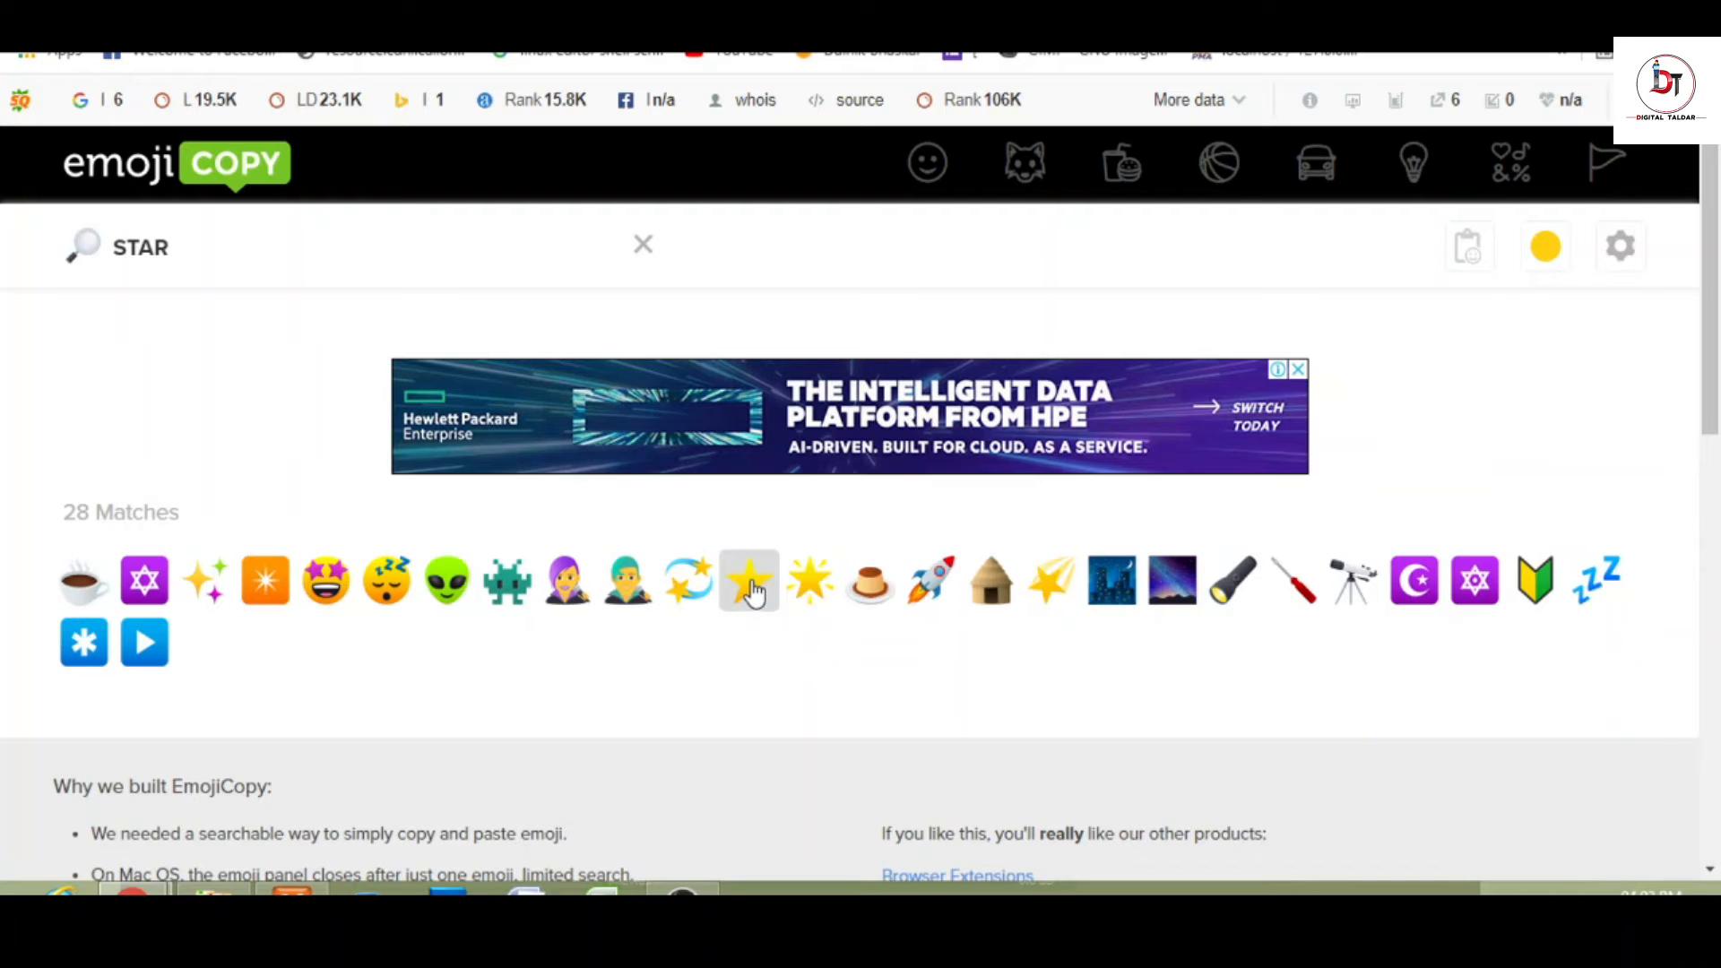
pyautogui.click(749, 582)
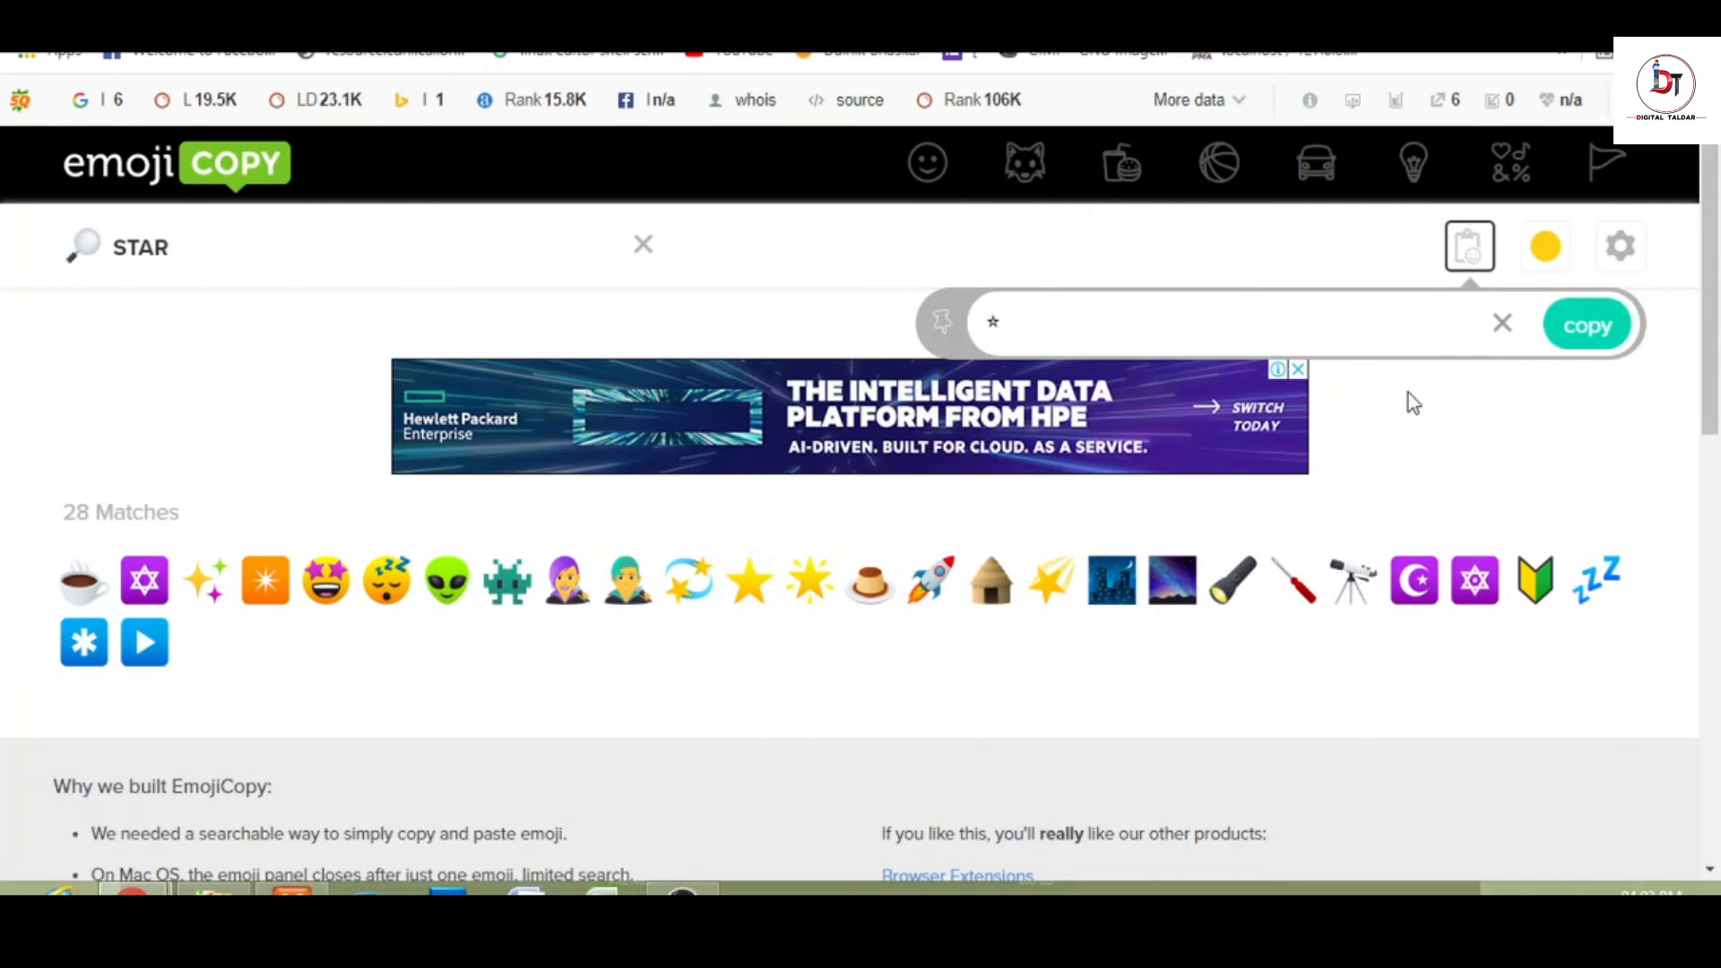
pyautogui.click(1582, 333)
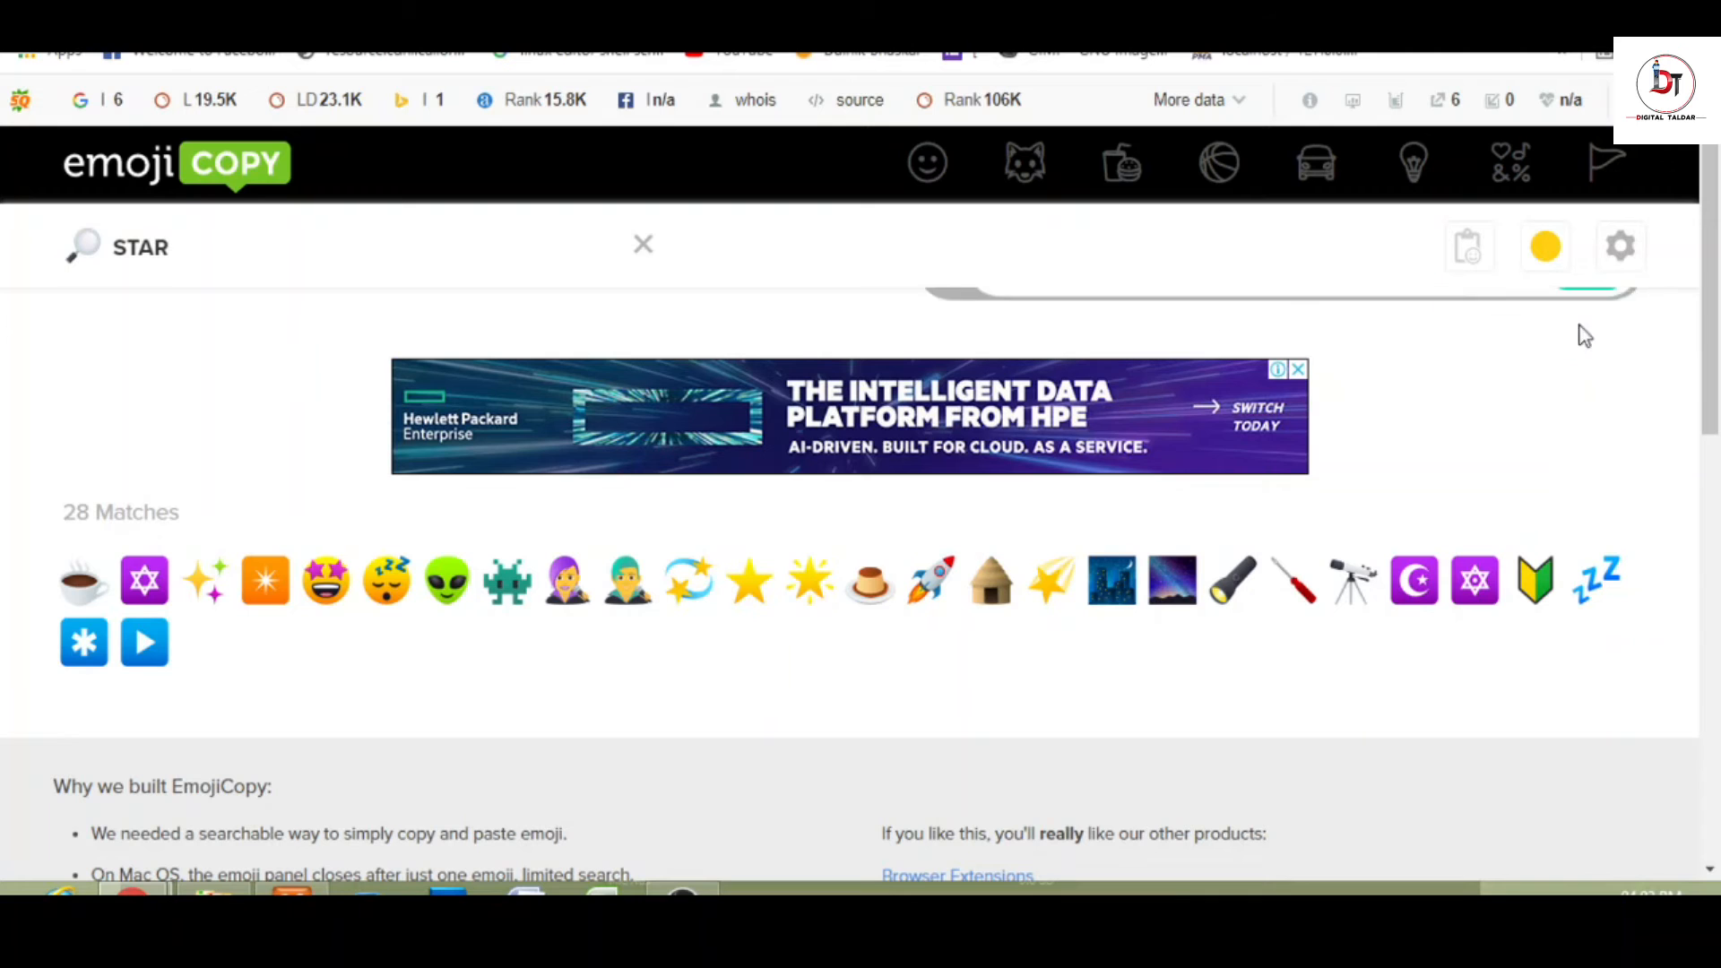
# - Return to the Elementor editor and replace the testimonial's title with five copied star emojis
pyautogui.hotkey('ctrl', 'shift', 'Tab')
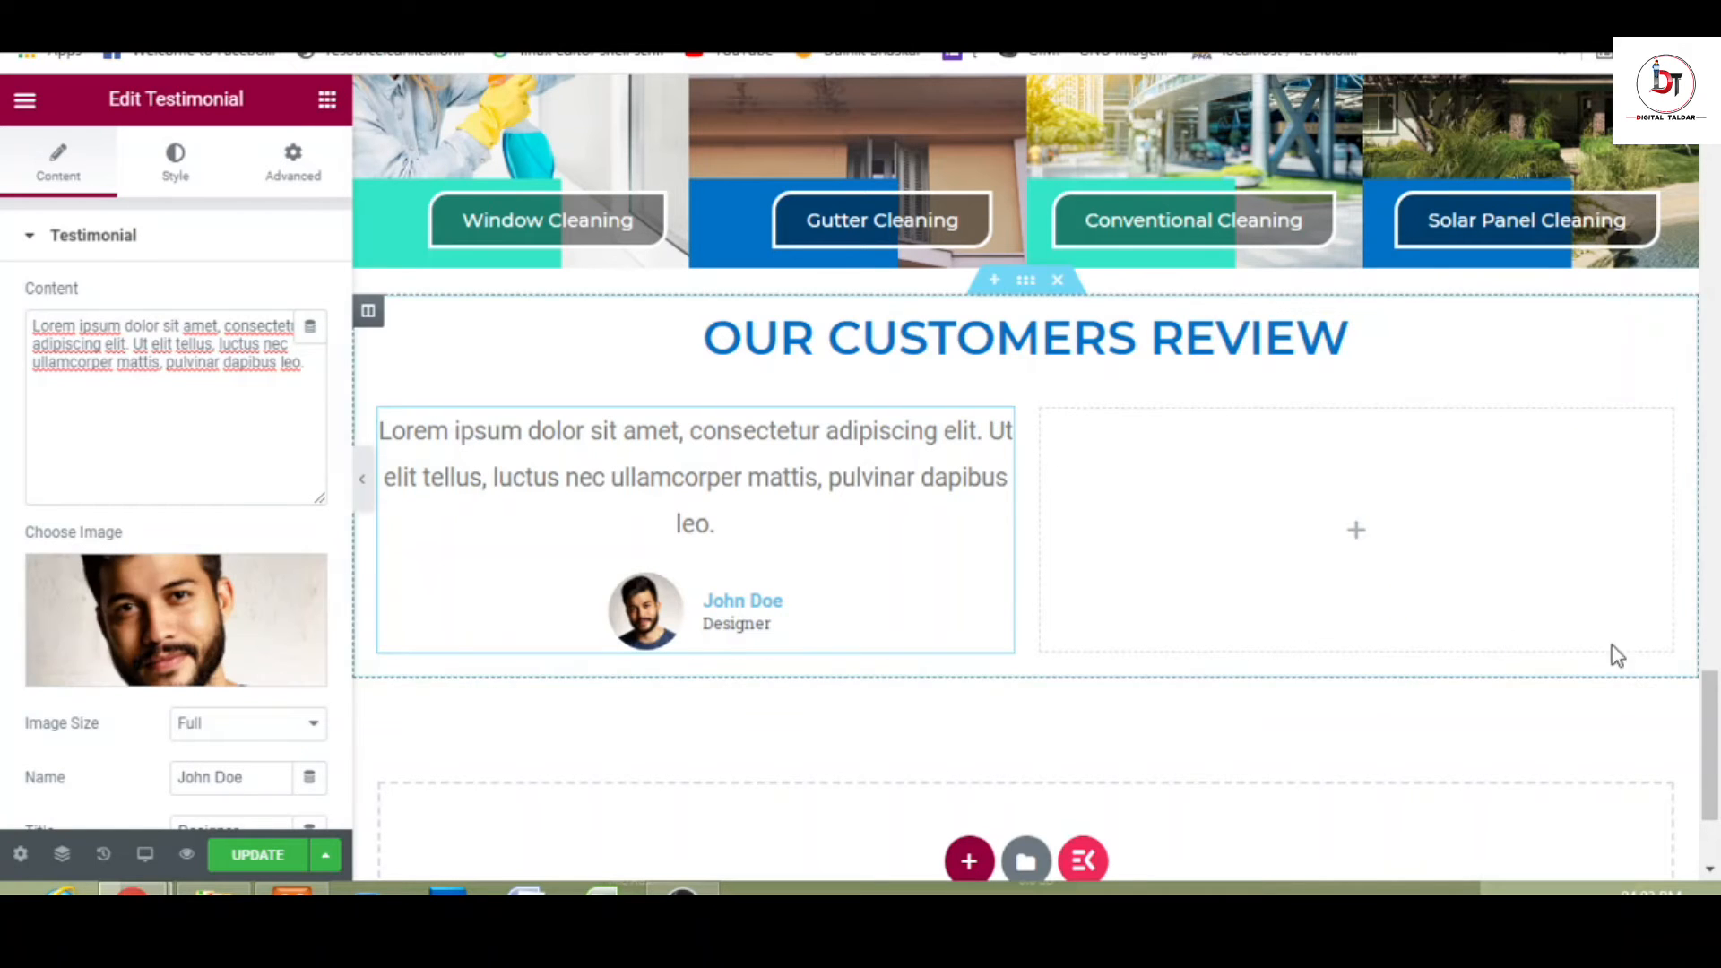
pyautogui.scroll(-2, 1026, 475)
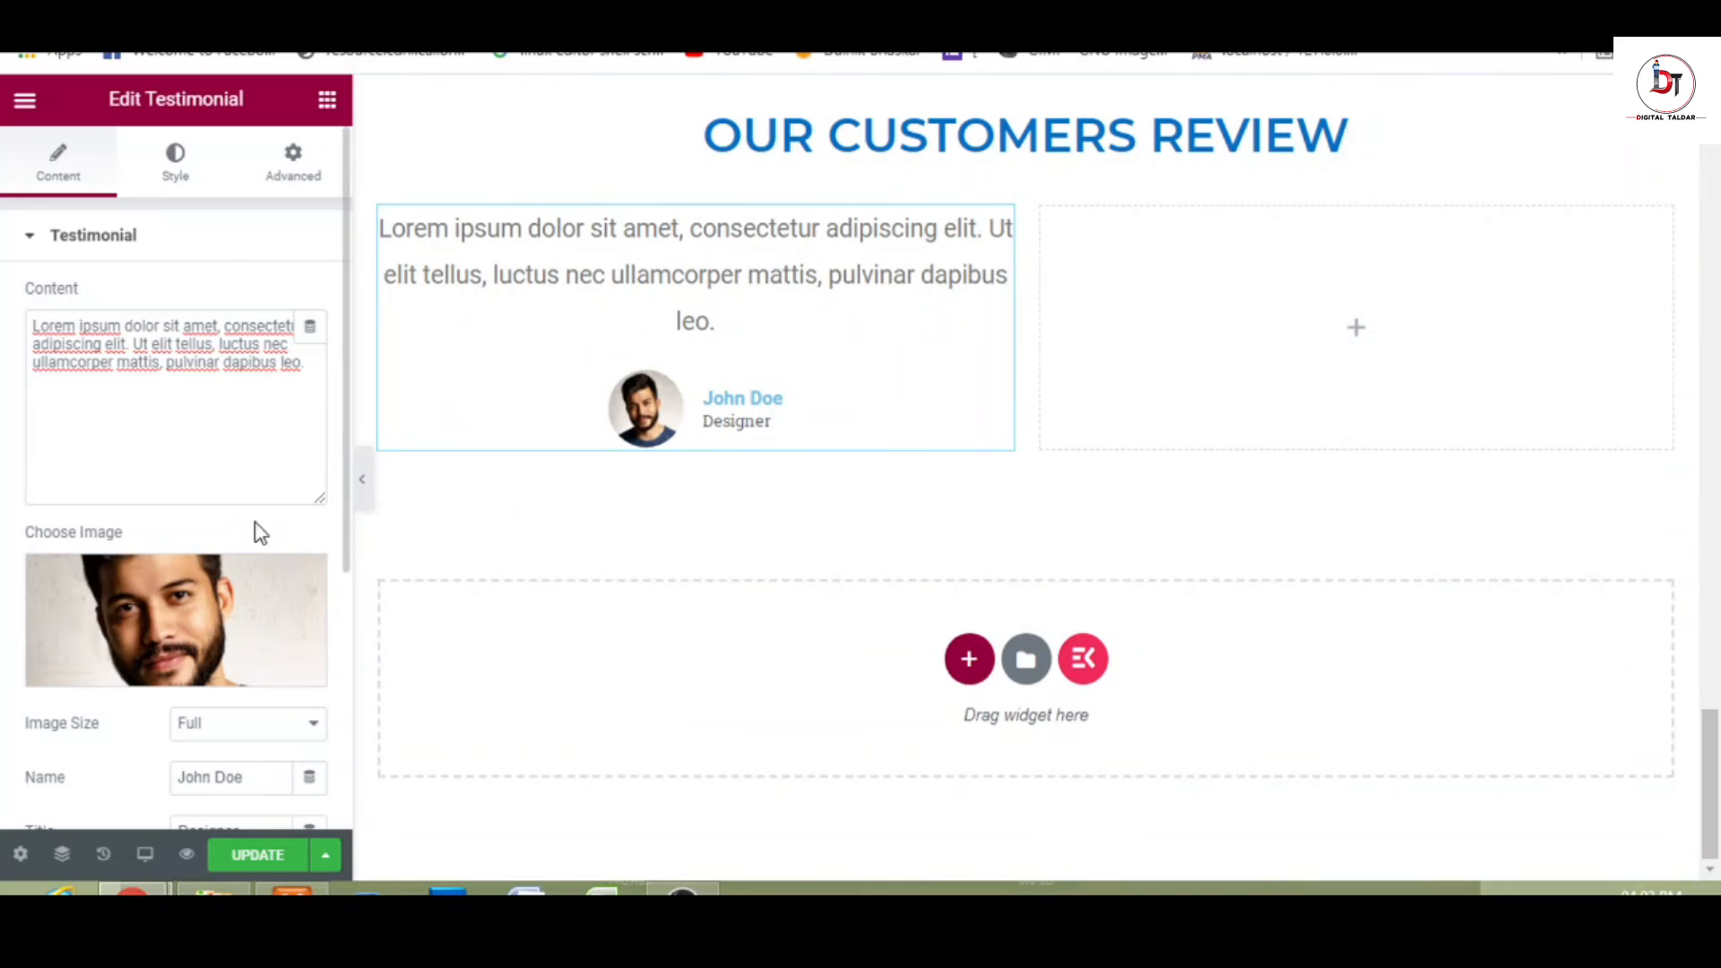
pyautogui.moveTo(348, 499); pyautogui.dragTo(339, 653)
pyautogui.doubleClick(230, 585)
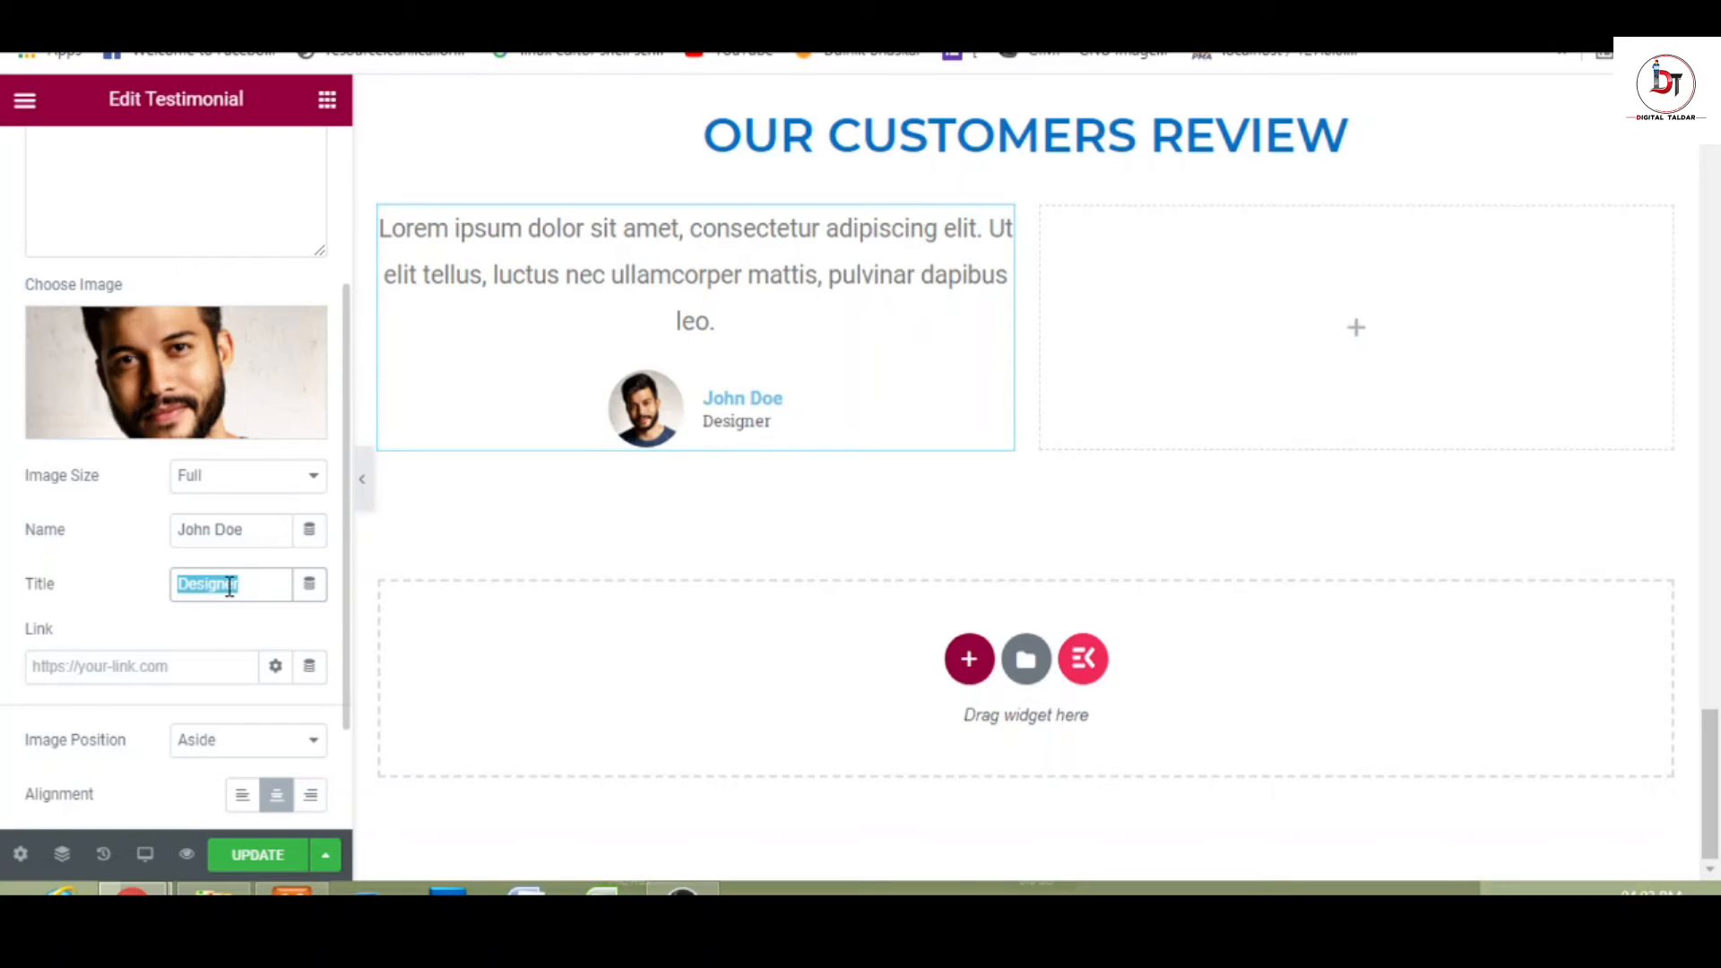
pyautogui.hotkey('ctrl', 'v')
pyautogui.hotkey('ctrl', 'v')
pyautogui.hotkey('ctrl', 'v')
pyautogui.hotkey('ctrl', 'v')
pyautogui.hotkey('ctrl', 'v')
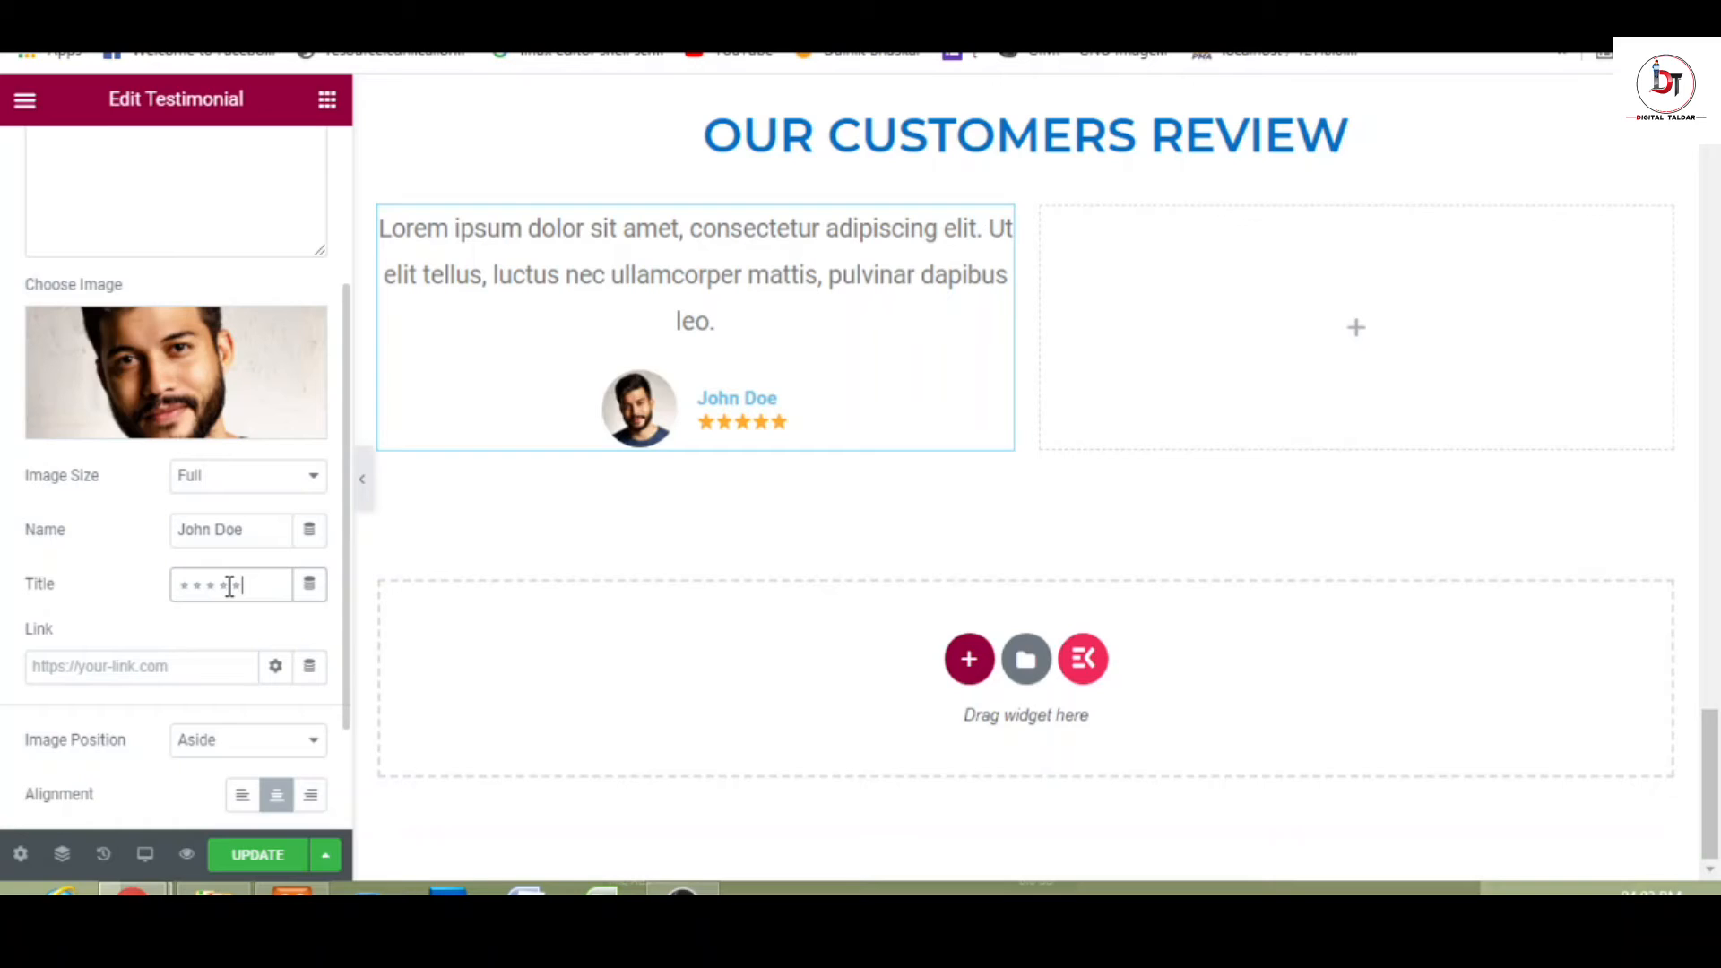
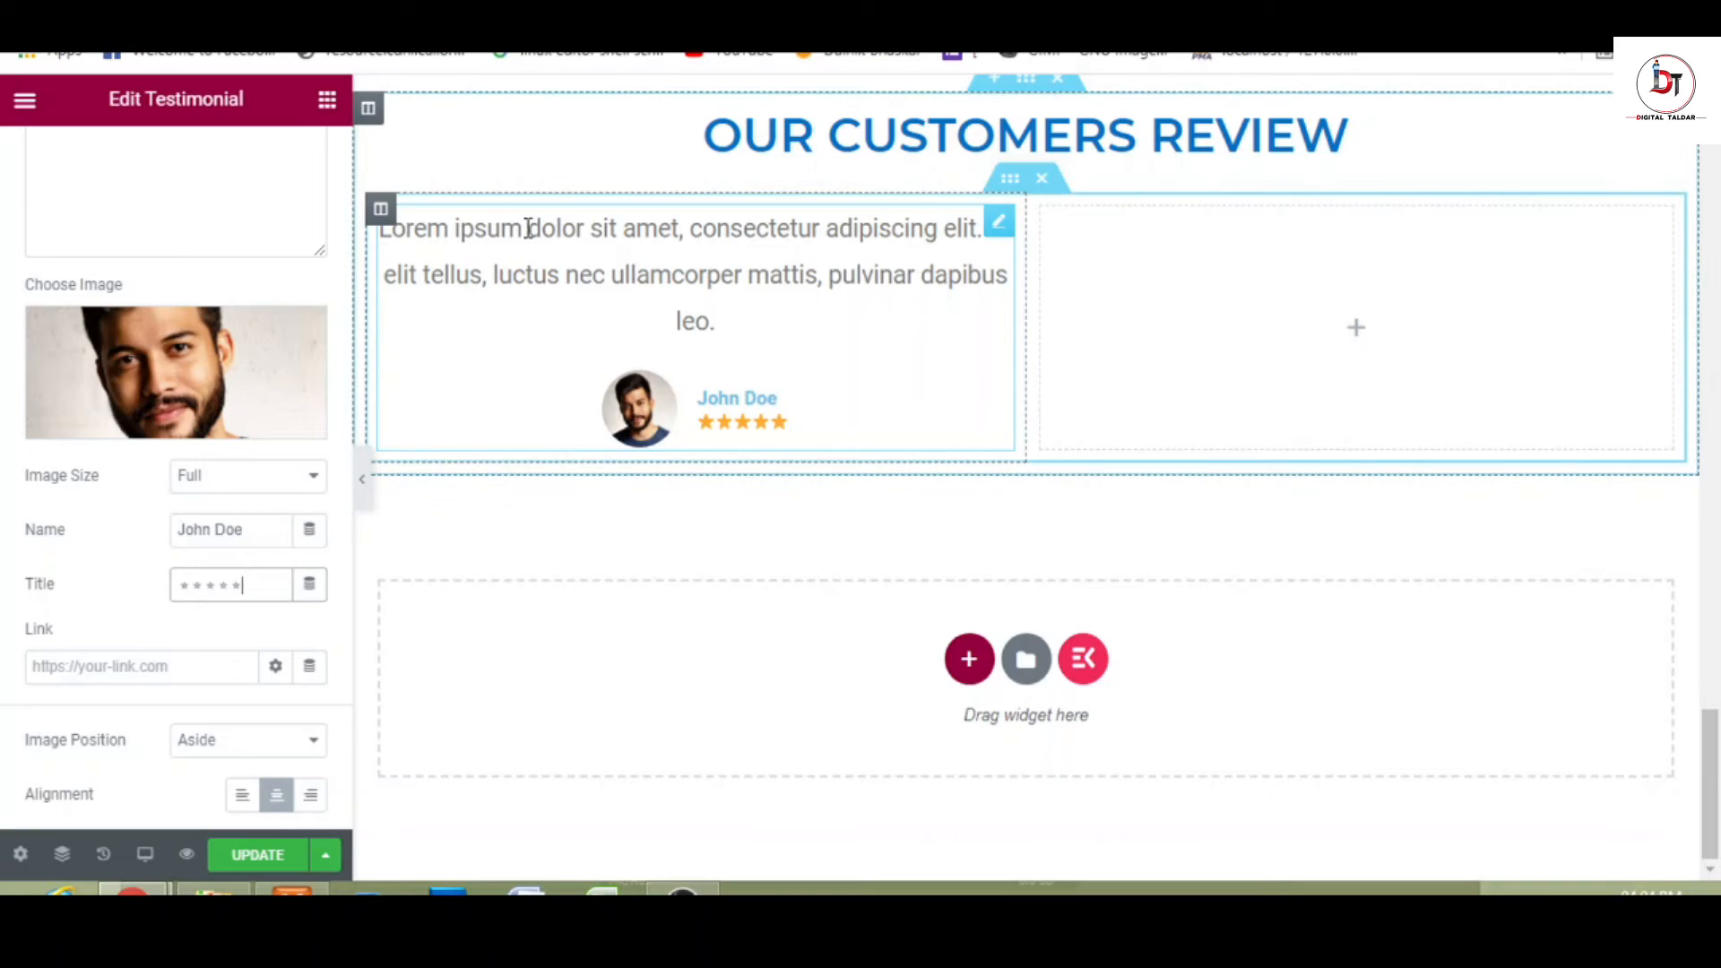
# - Duplicate the first testimonial column three times to get four identical testimonials
pyautogui.rightClick(381, 212)
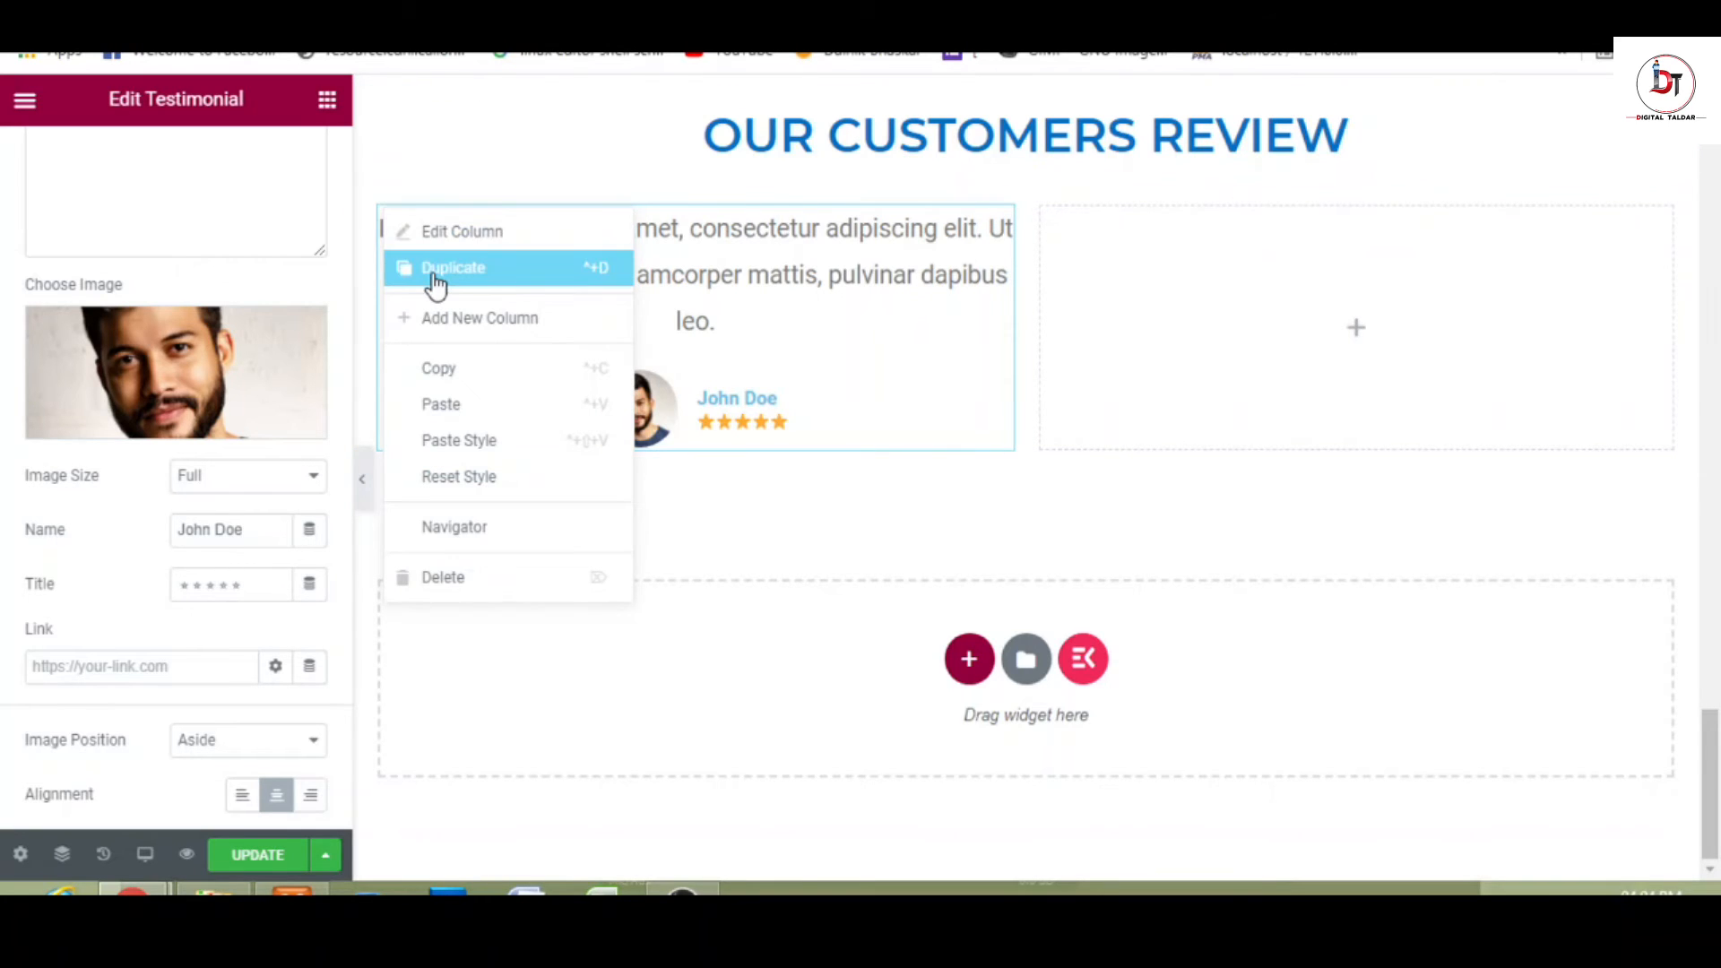
pyautogui.click(435, 280)
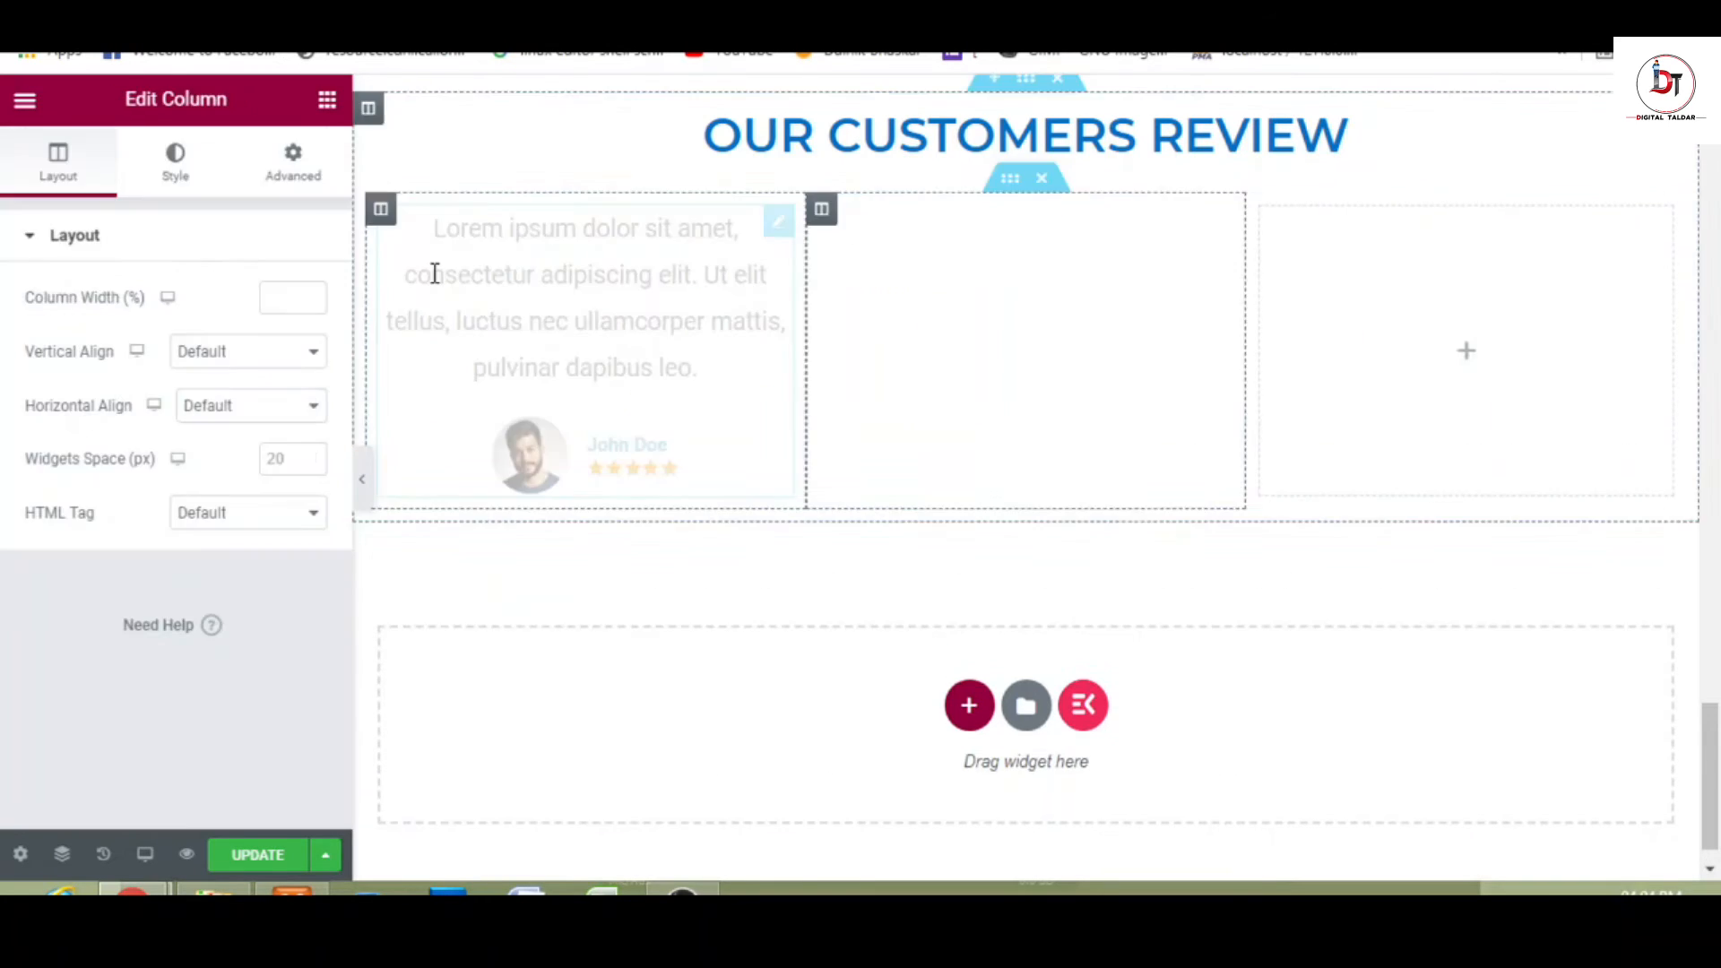
pyautogui.rightClick(380, 215)
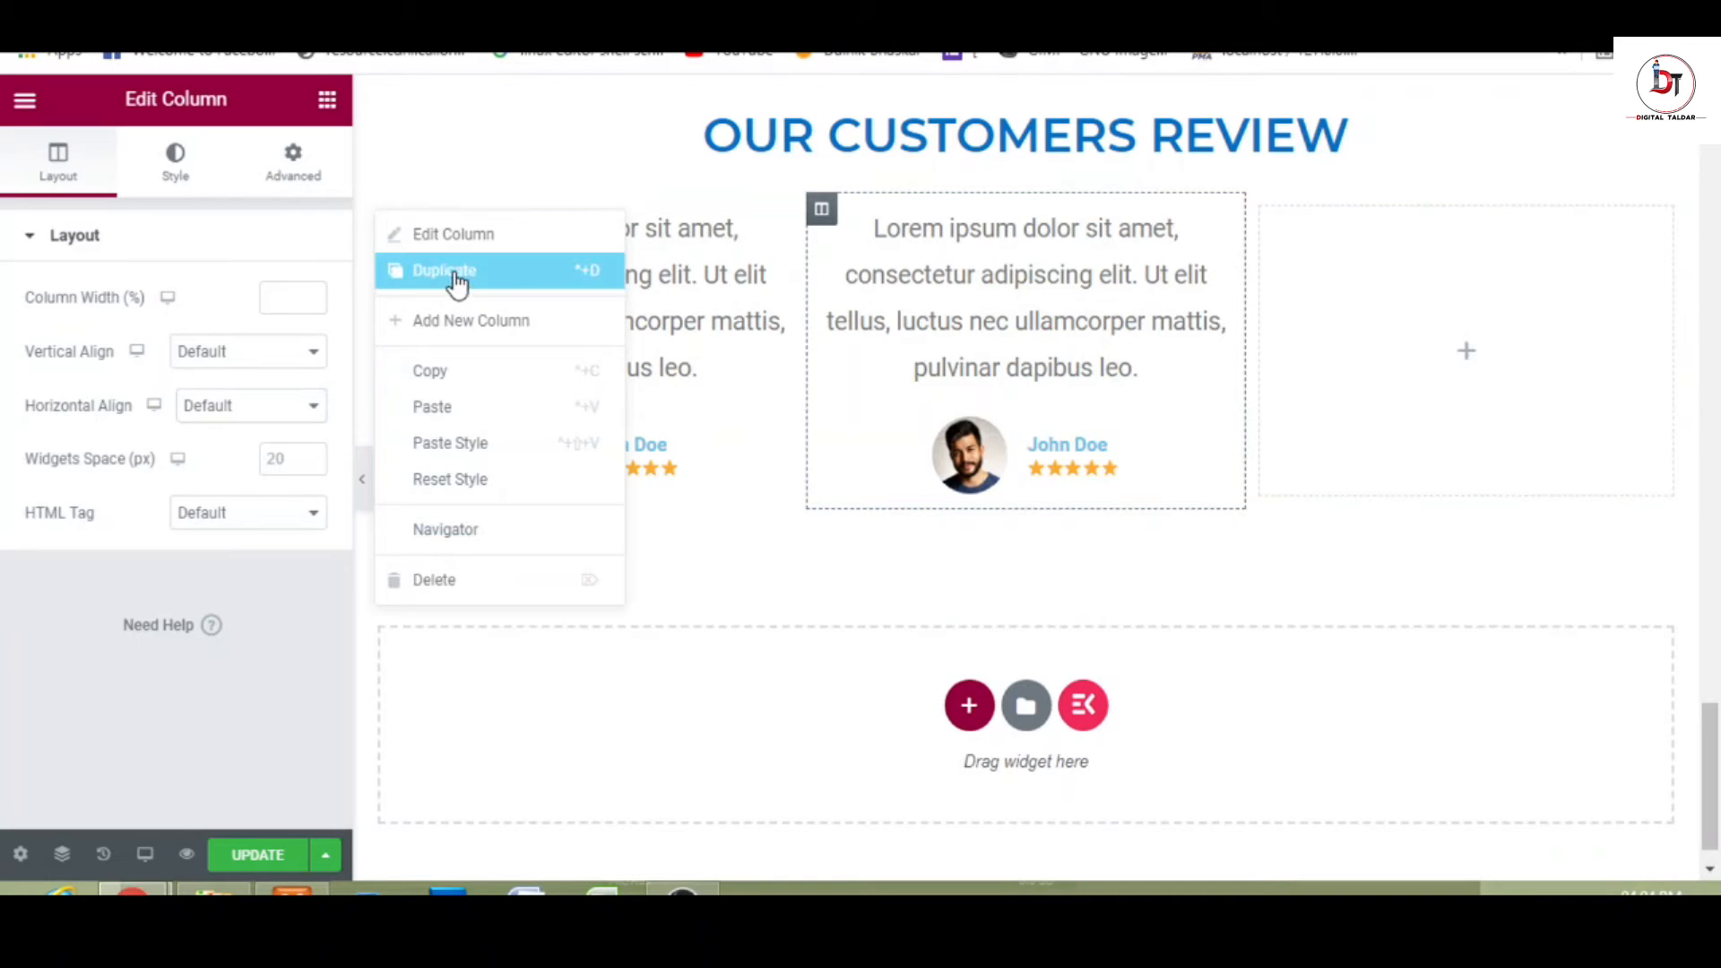
pyautogui.click(457, 283)
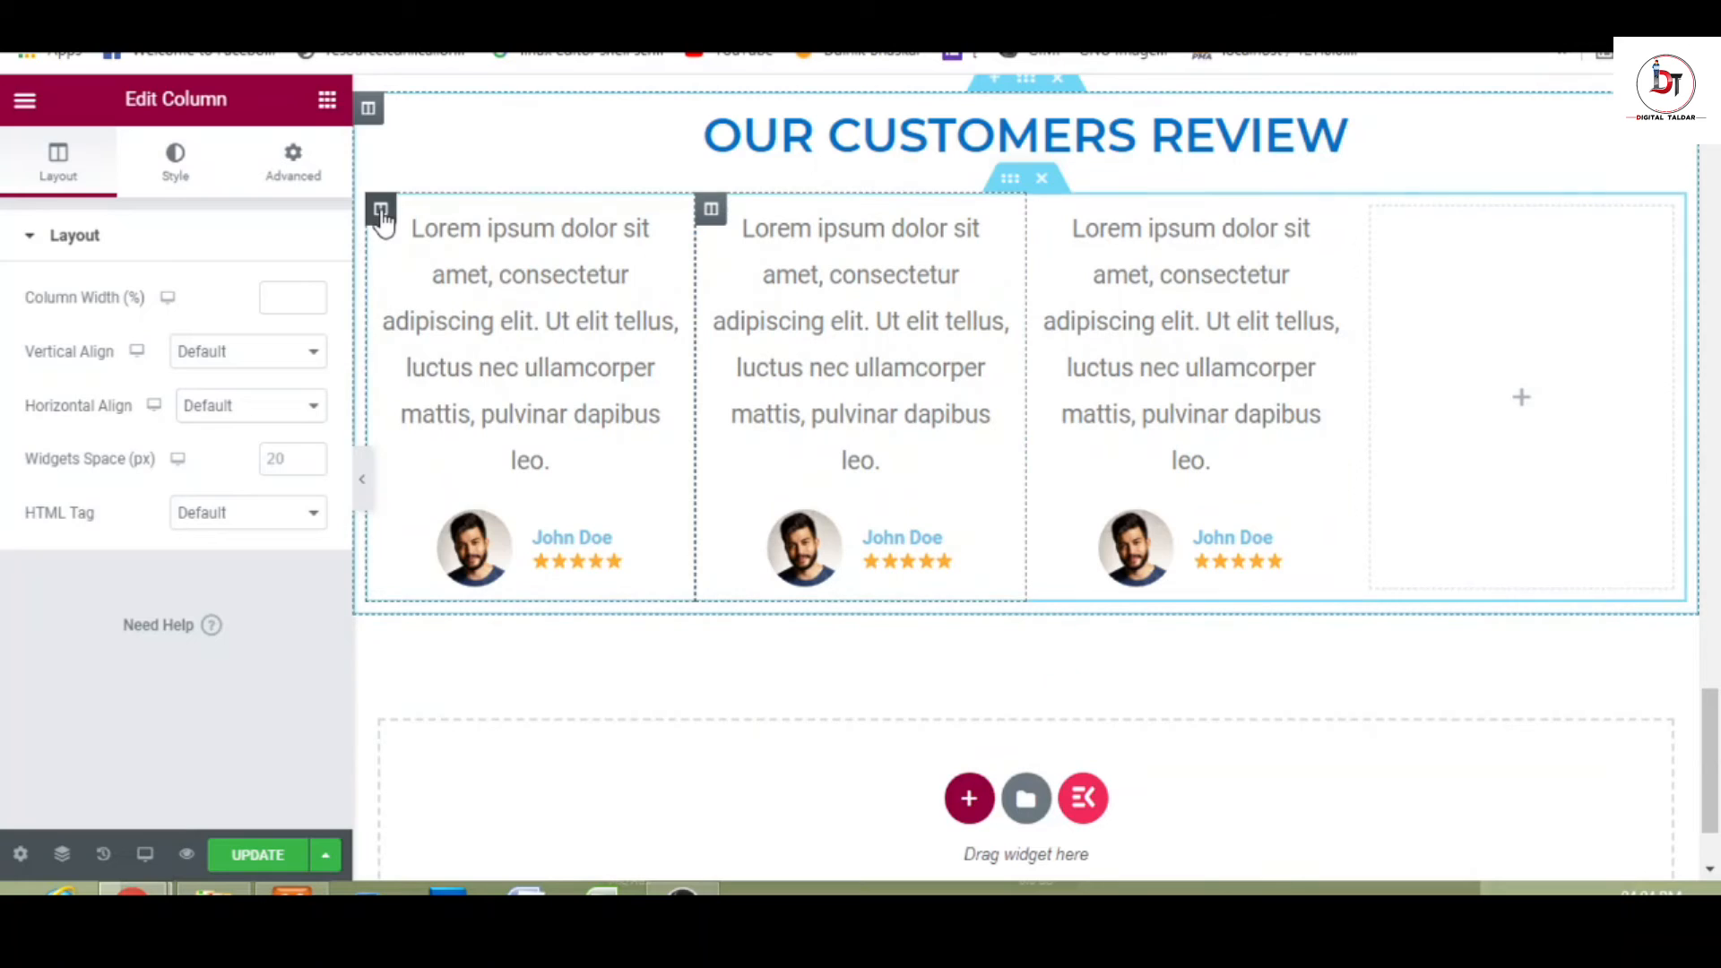
pyautogui.rightClick(381, 219)
pyautogui.click(439, 272)
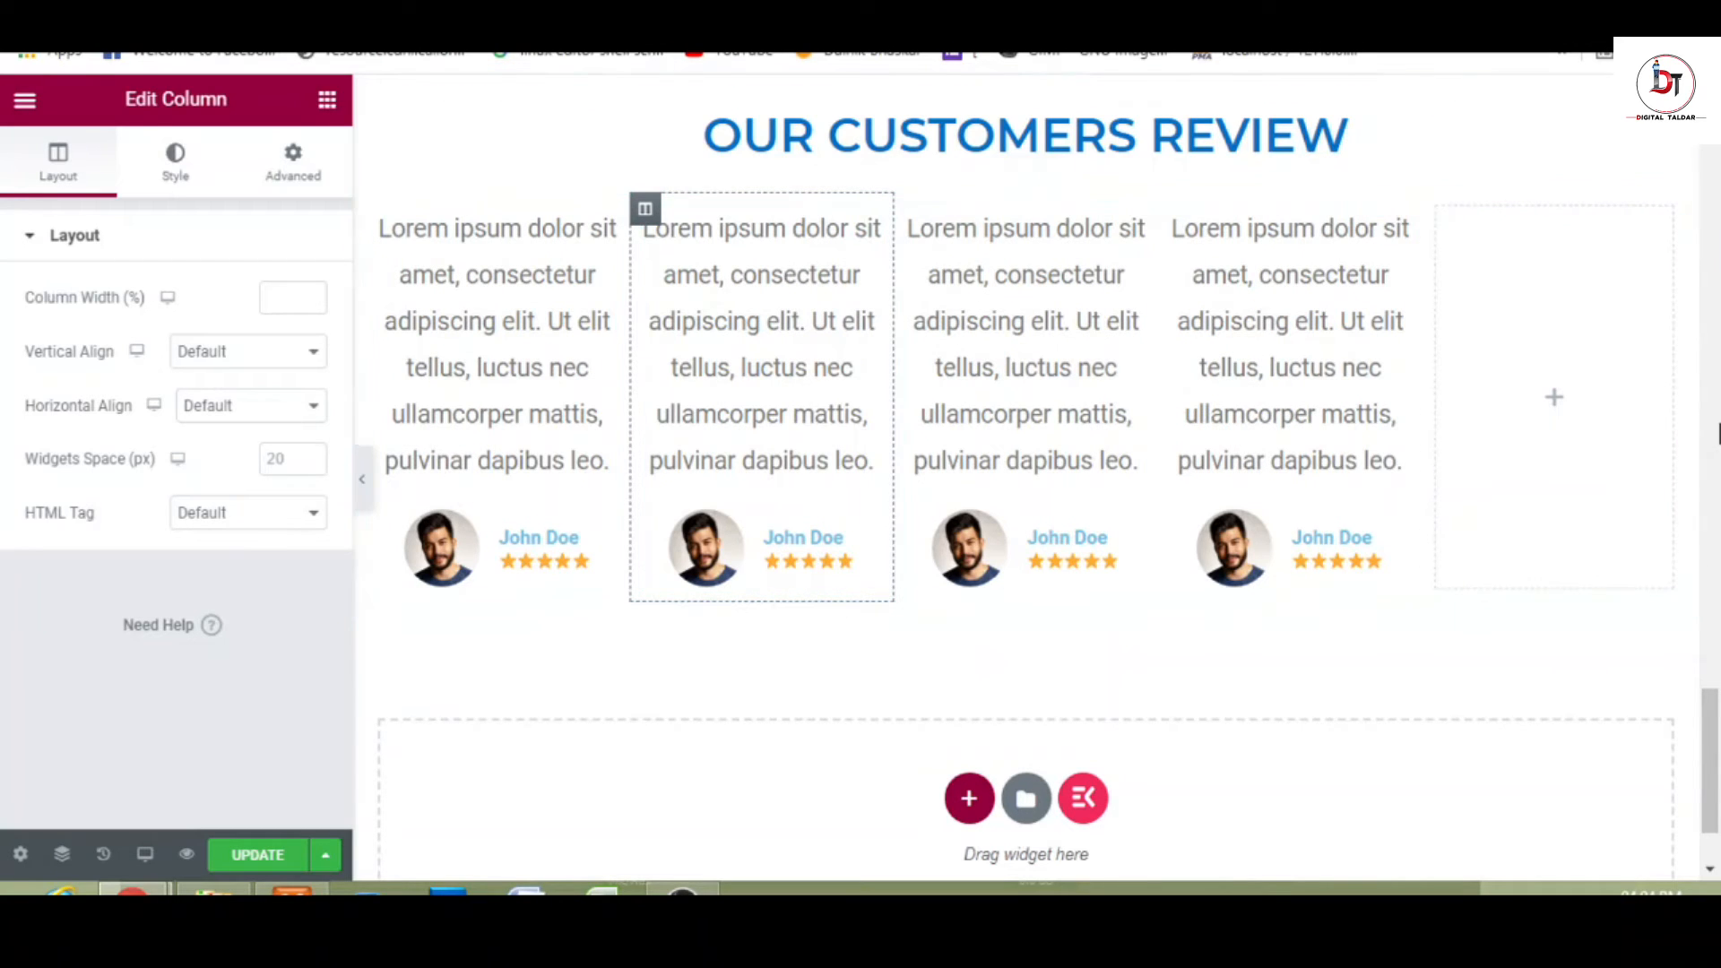
# - Delete the empty column at the end of the testimonial row
pyautogui.moveTo(1719, 749)
pyautogui.mouseDown()
pyautogui.moveTo(1718, 713)
pyautogui.moveTo(1718, 737)
pyautogui.mouseUp()
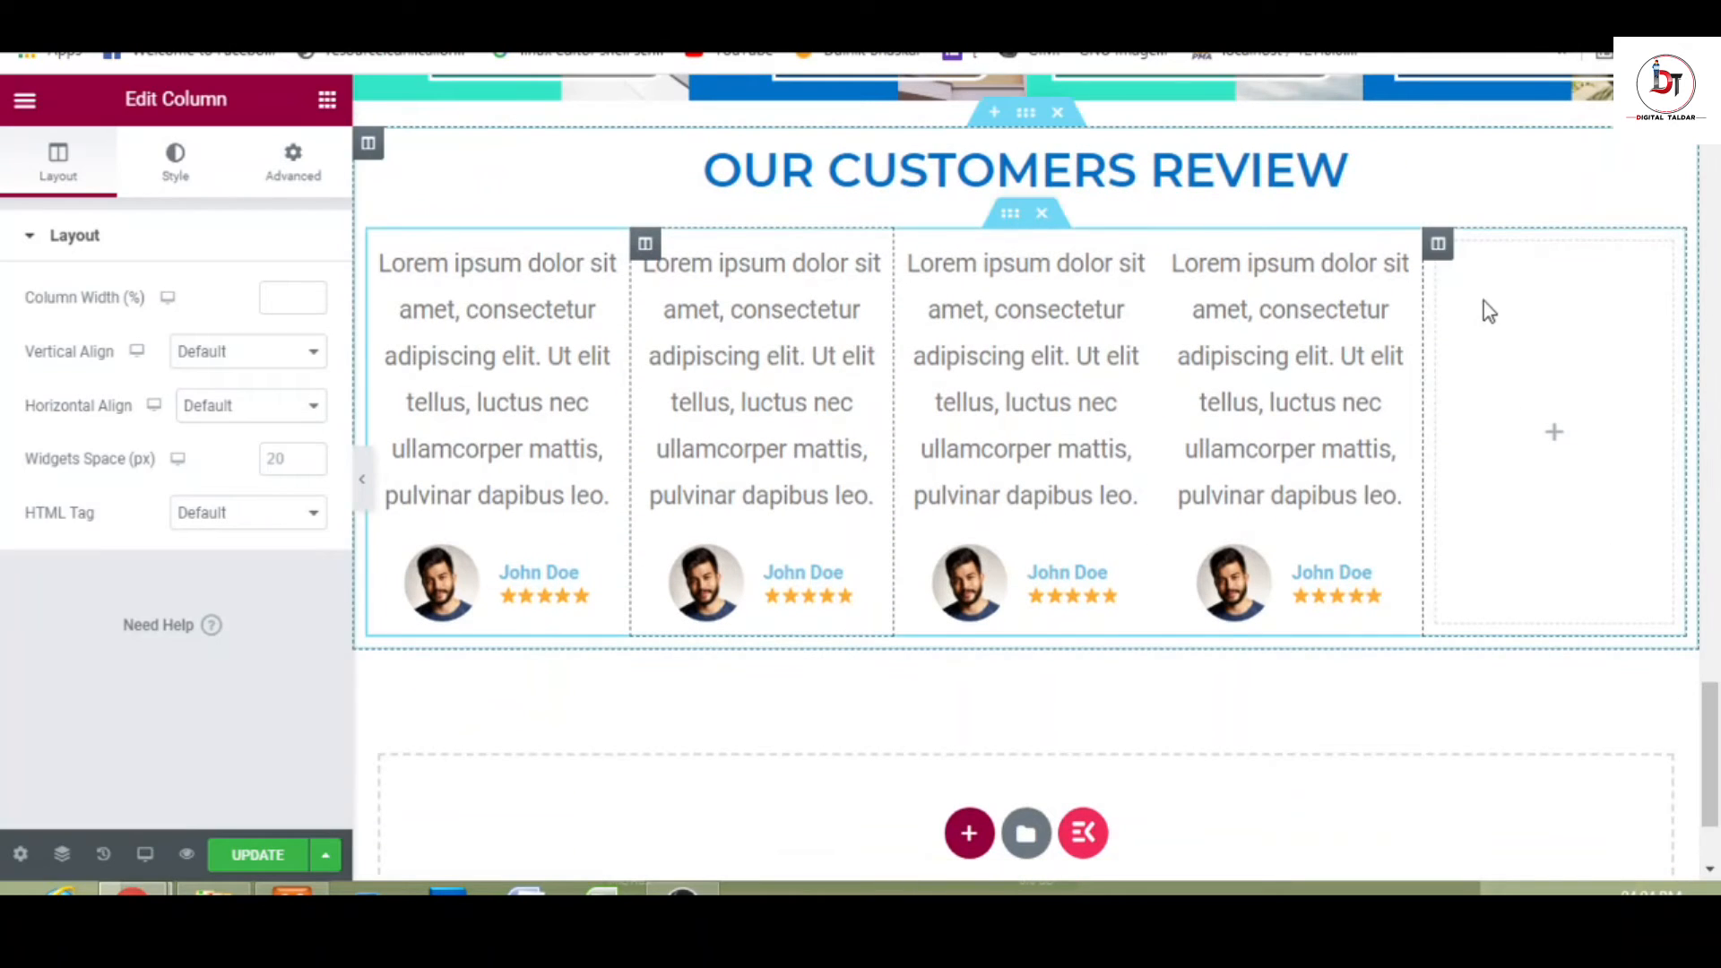
pyautogui.rightClick(1439, 247)
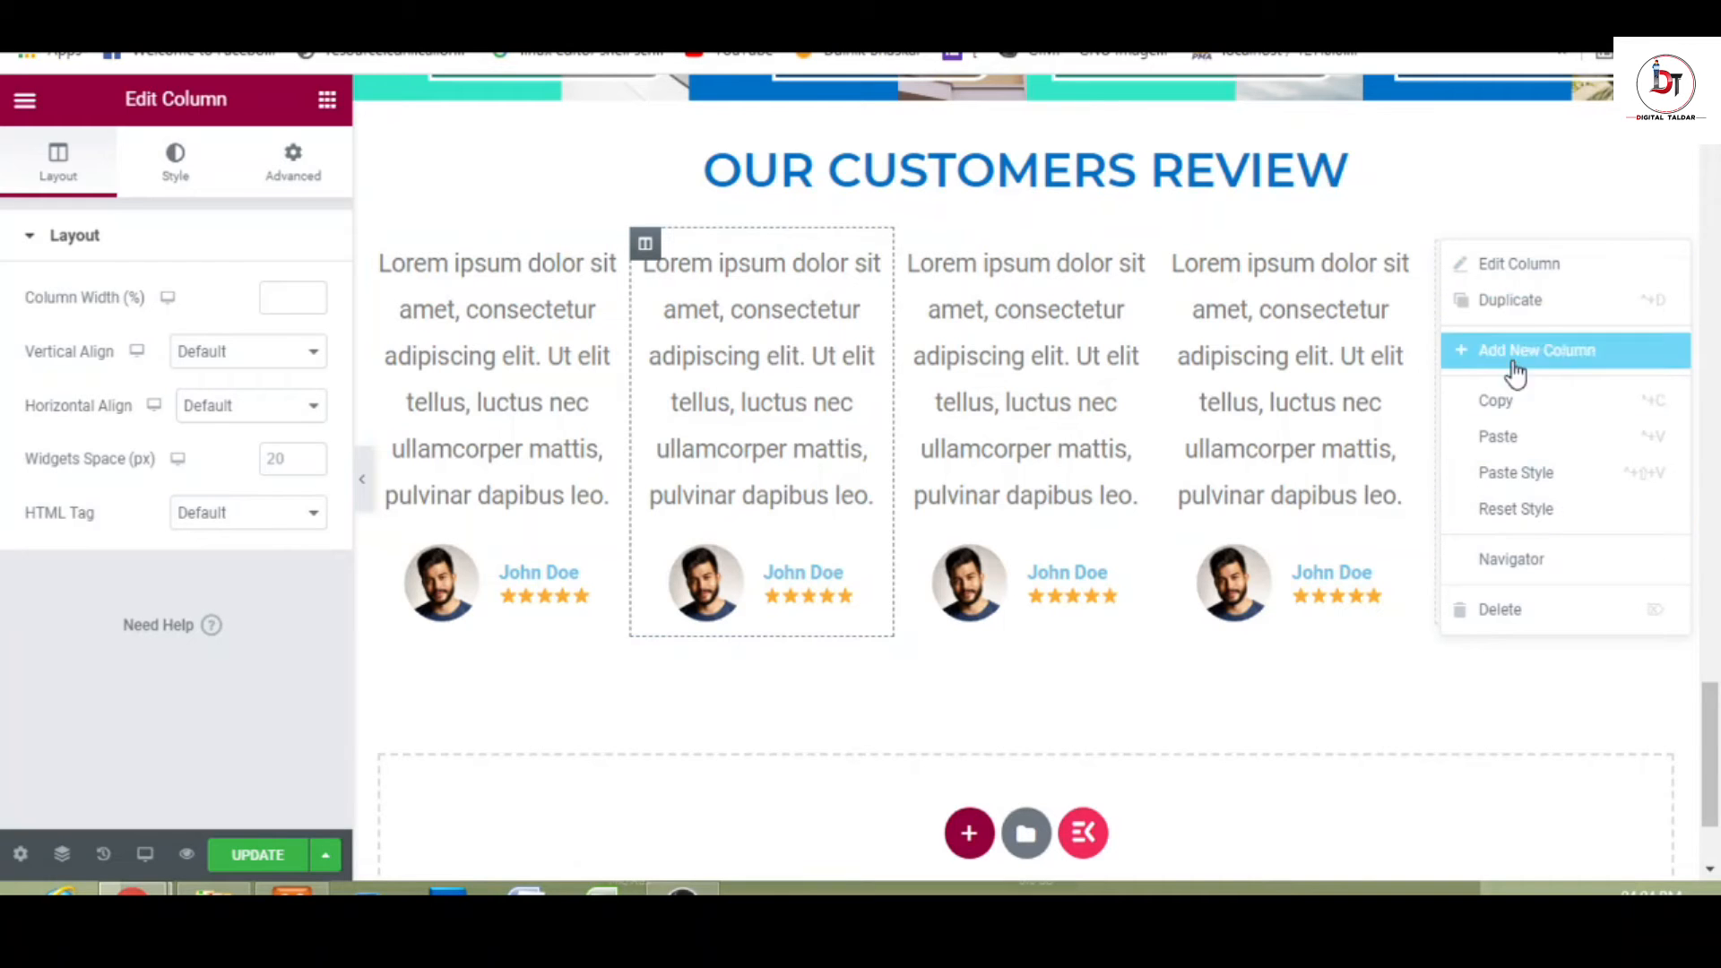
pyautogui.click(1528, 618)
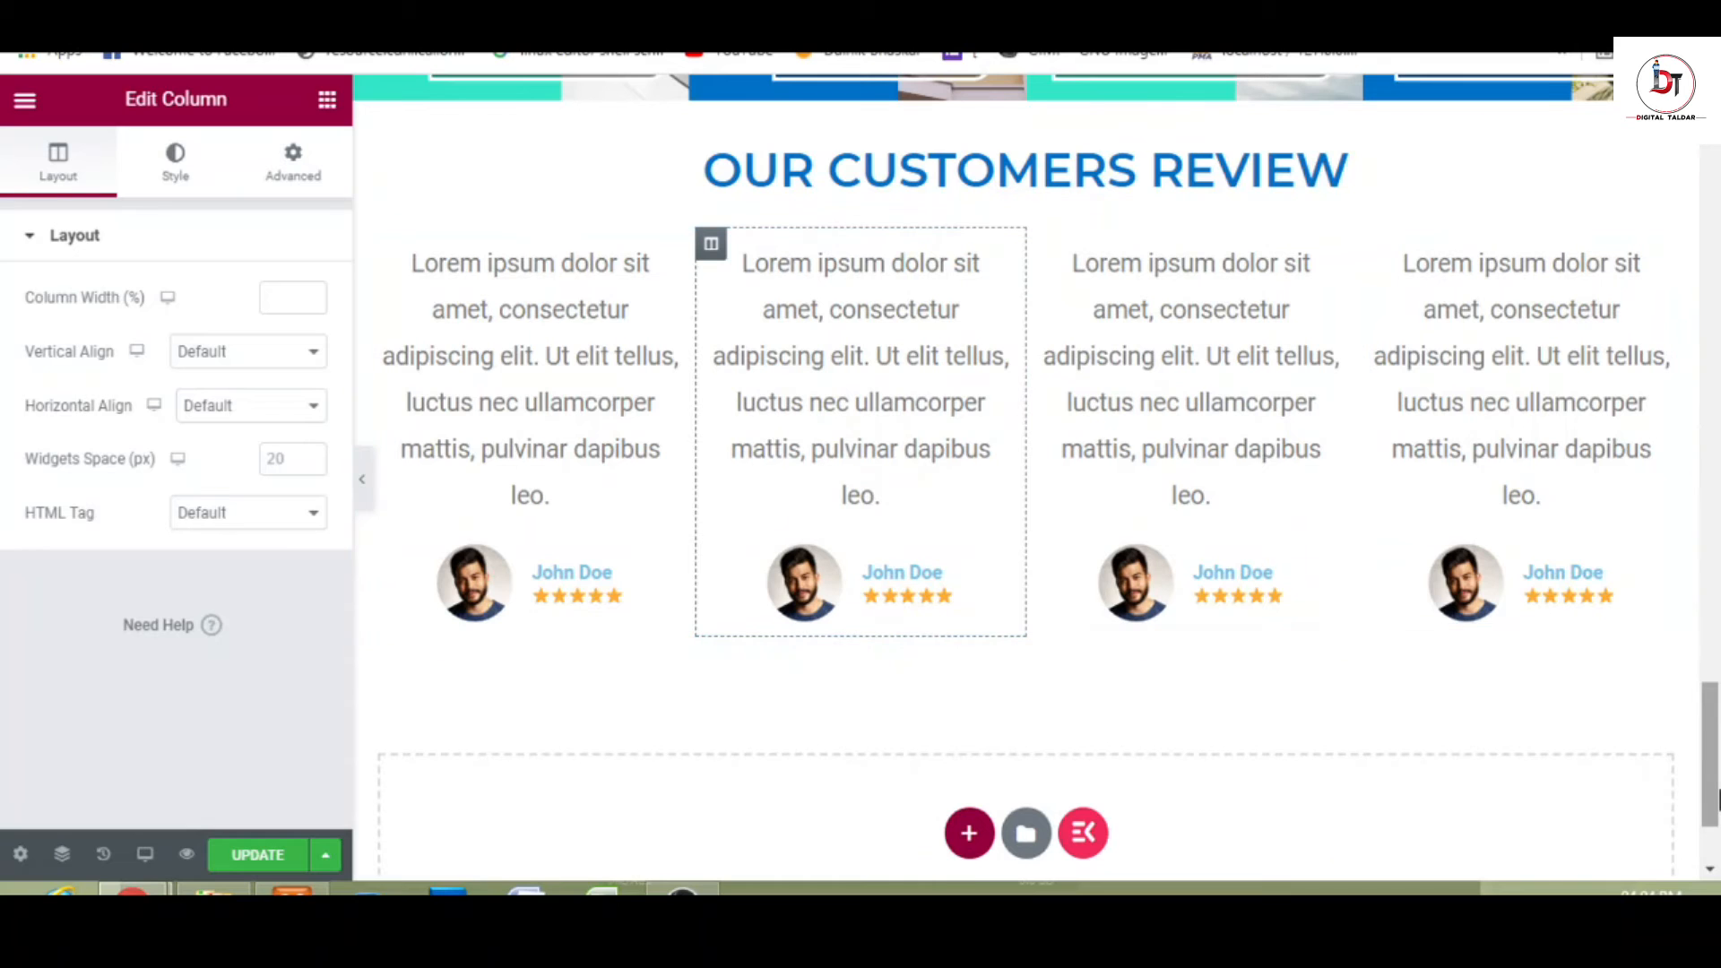
# - Copy the hex code 32e6c8 of the turquoise colour from the browser colour picker's history
pyautogui.moveTo(1716, 797); pyautogui.dragTo(1716, 771)
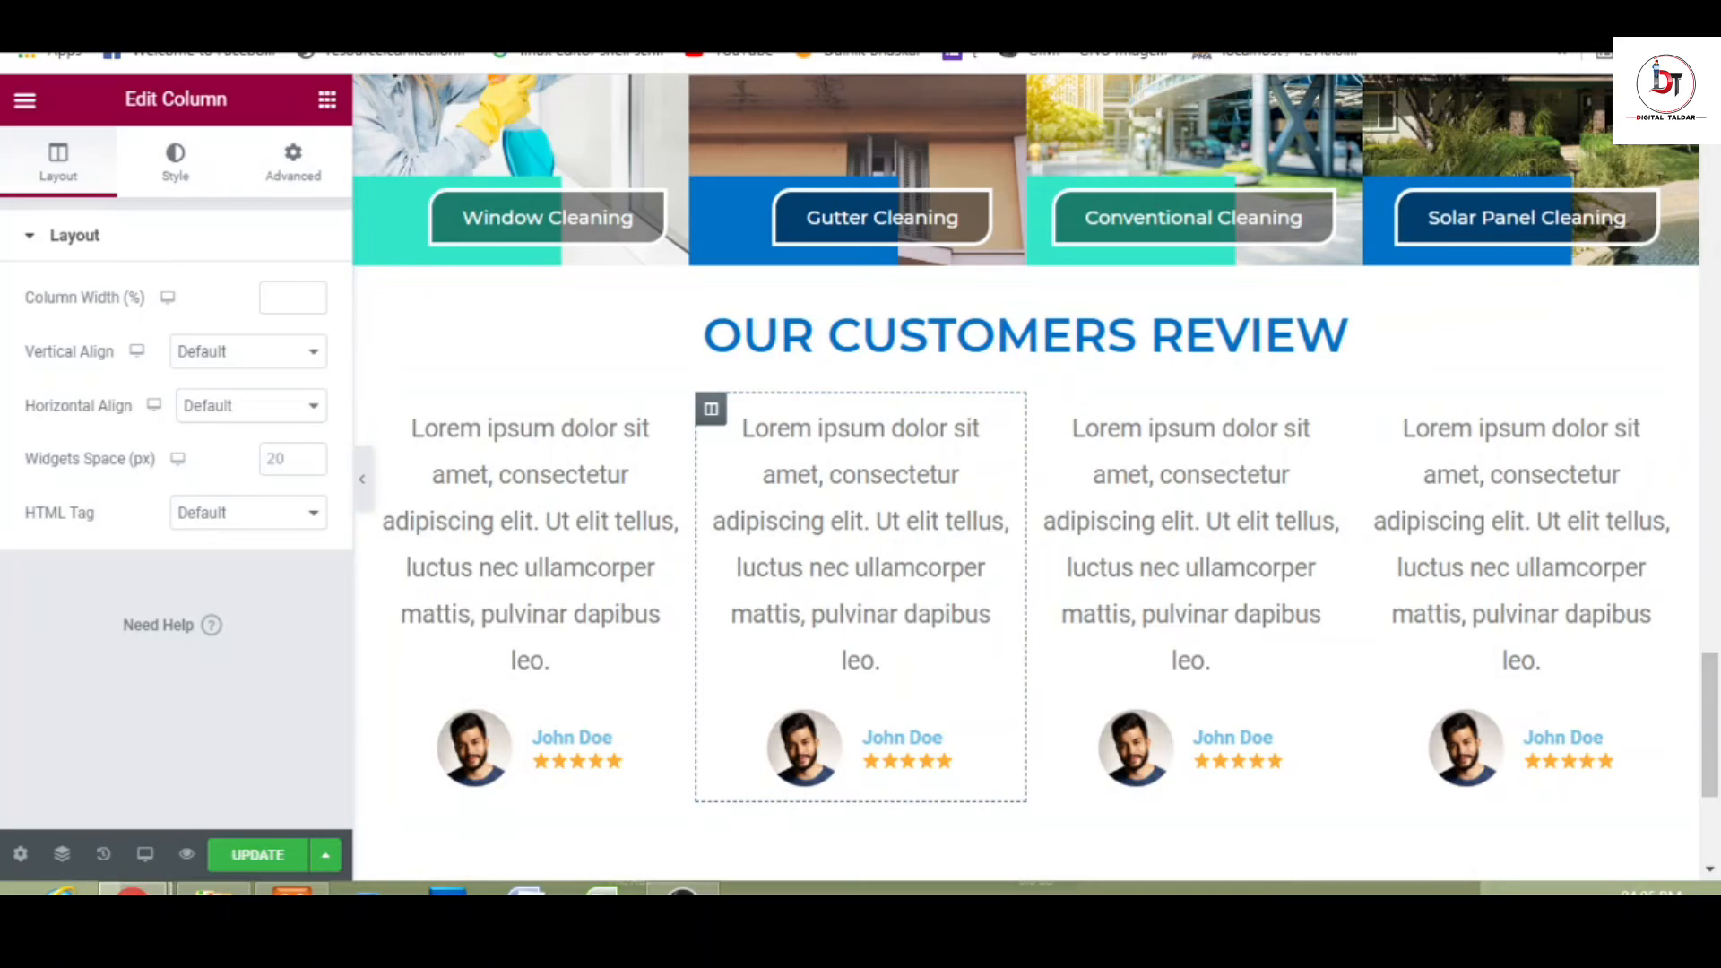
pyautogui.click(1504, 21)
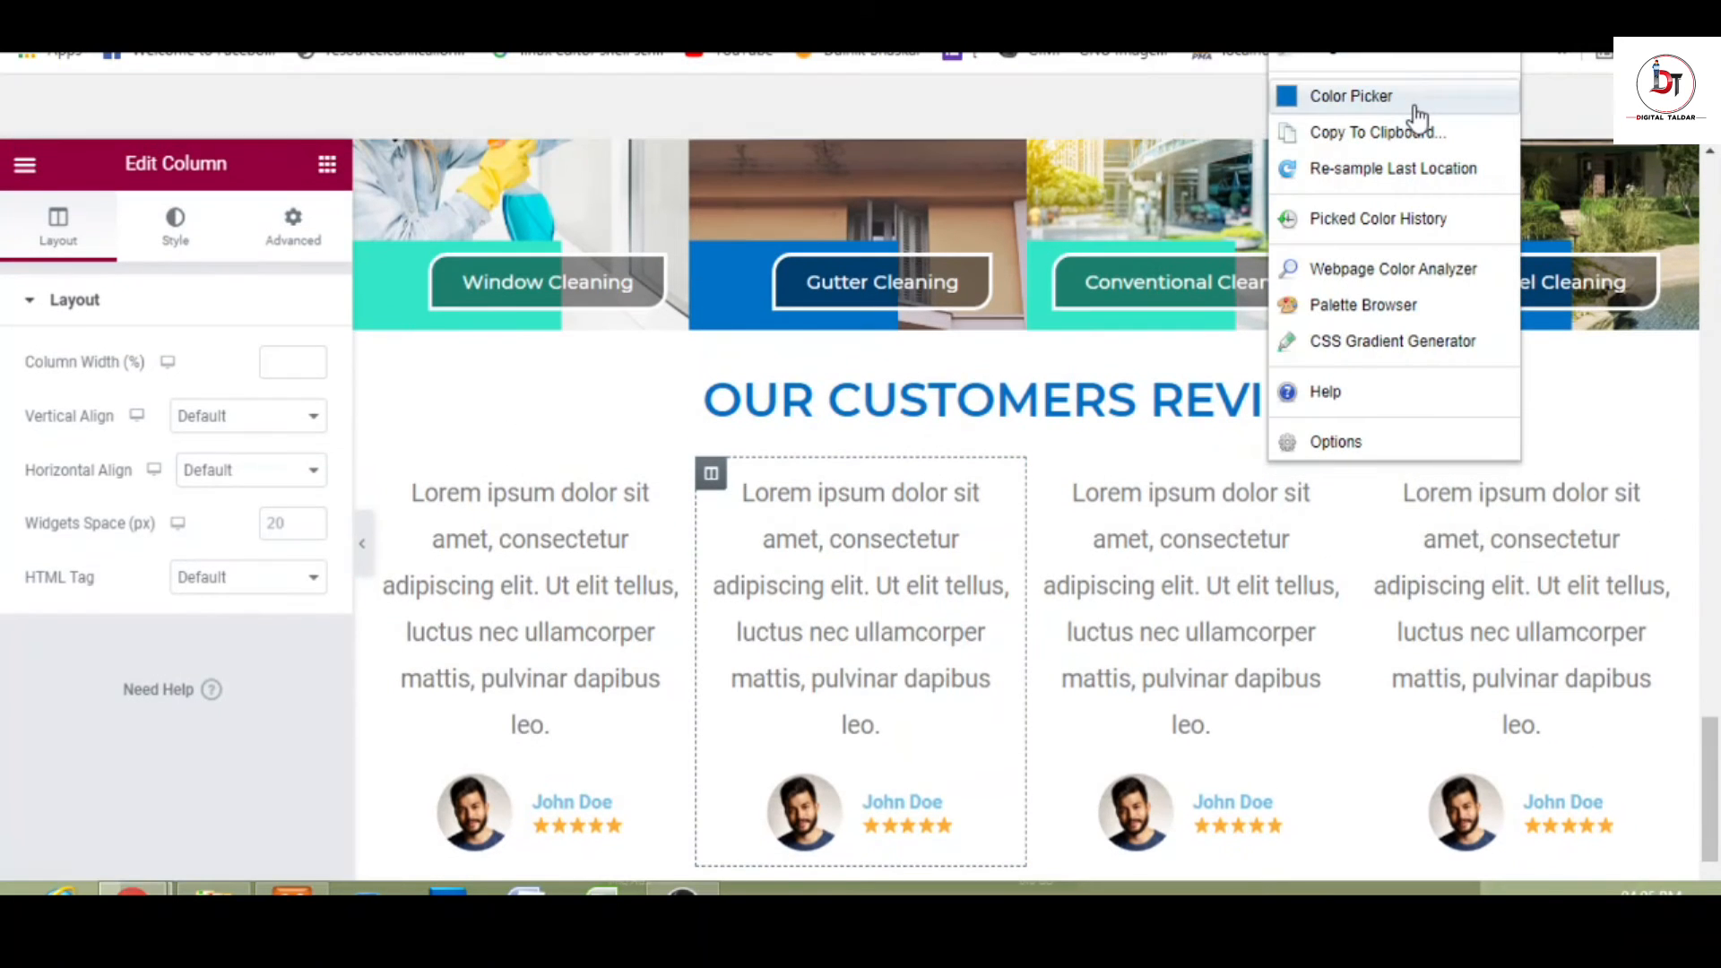
pyautogui.click(1414, 105)
pyautogui.click(1395, 171)
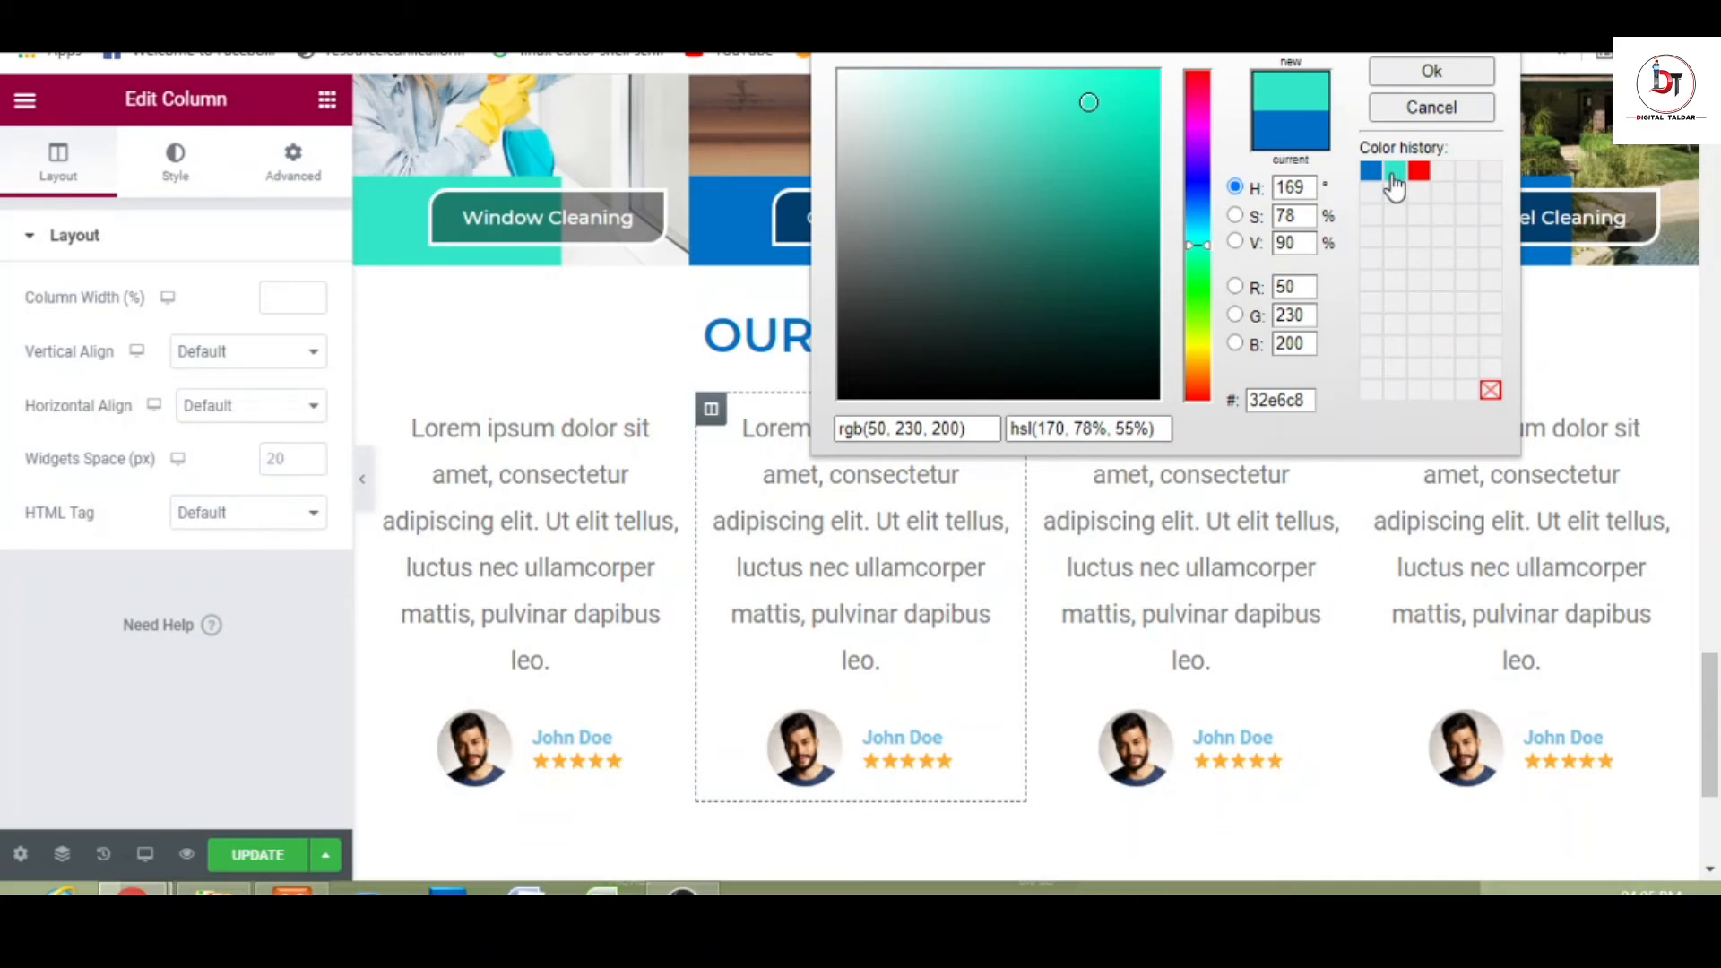
pyautogui.doubleClick(1286, 401)
pyautogui.hotkey('ctrl', 'c')
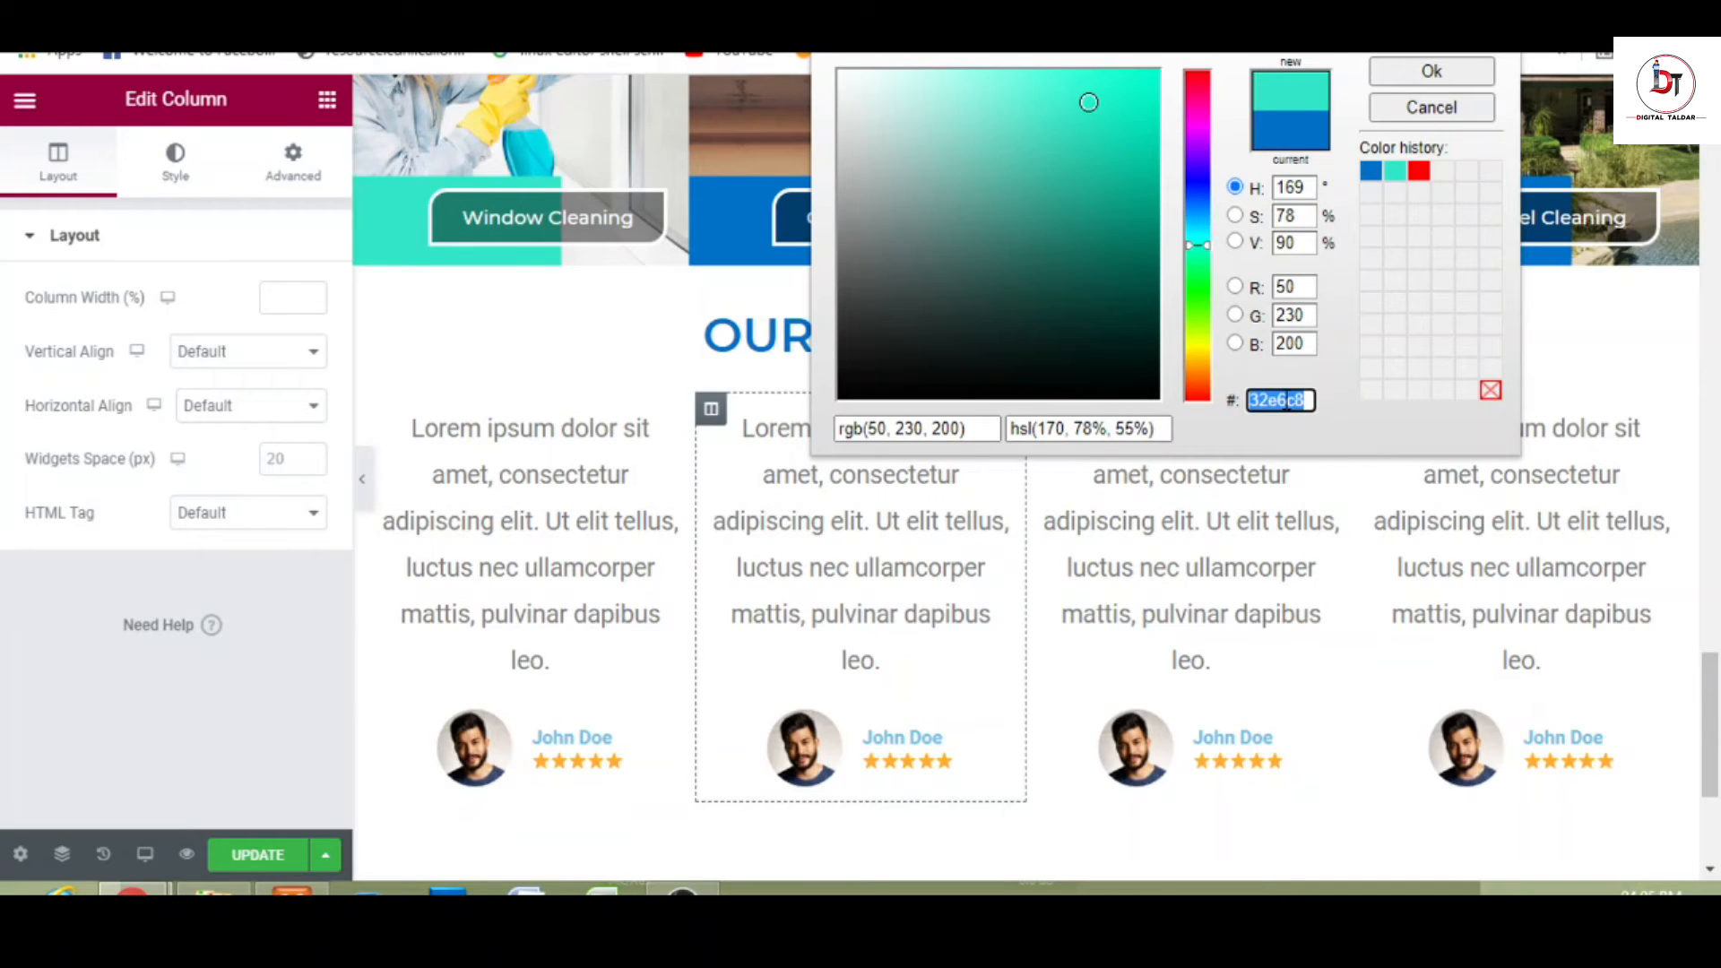
pyautogui.click(696, 377)
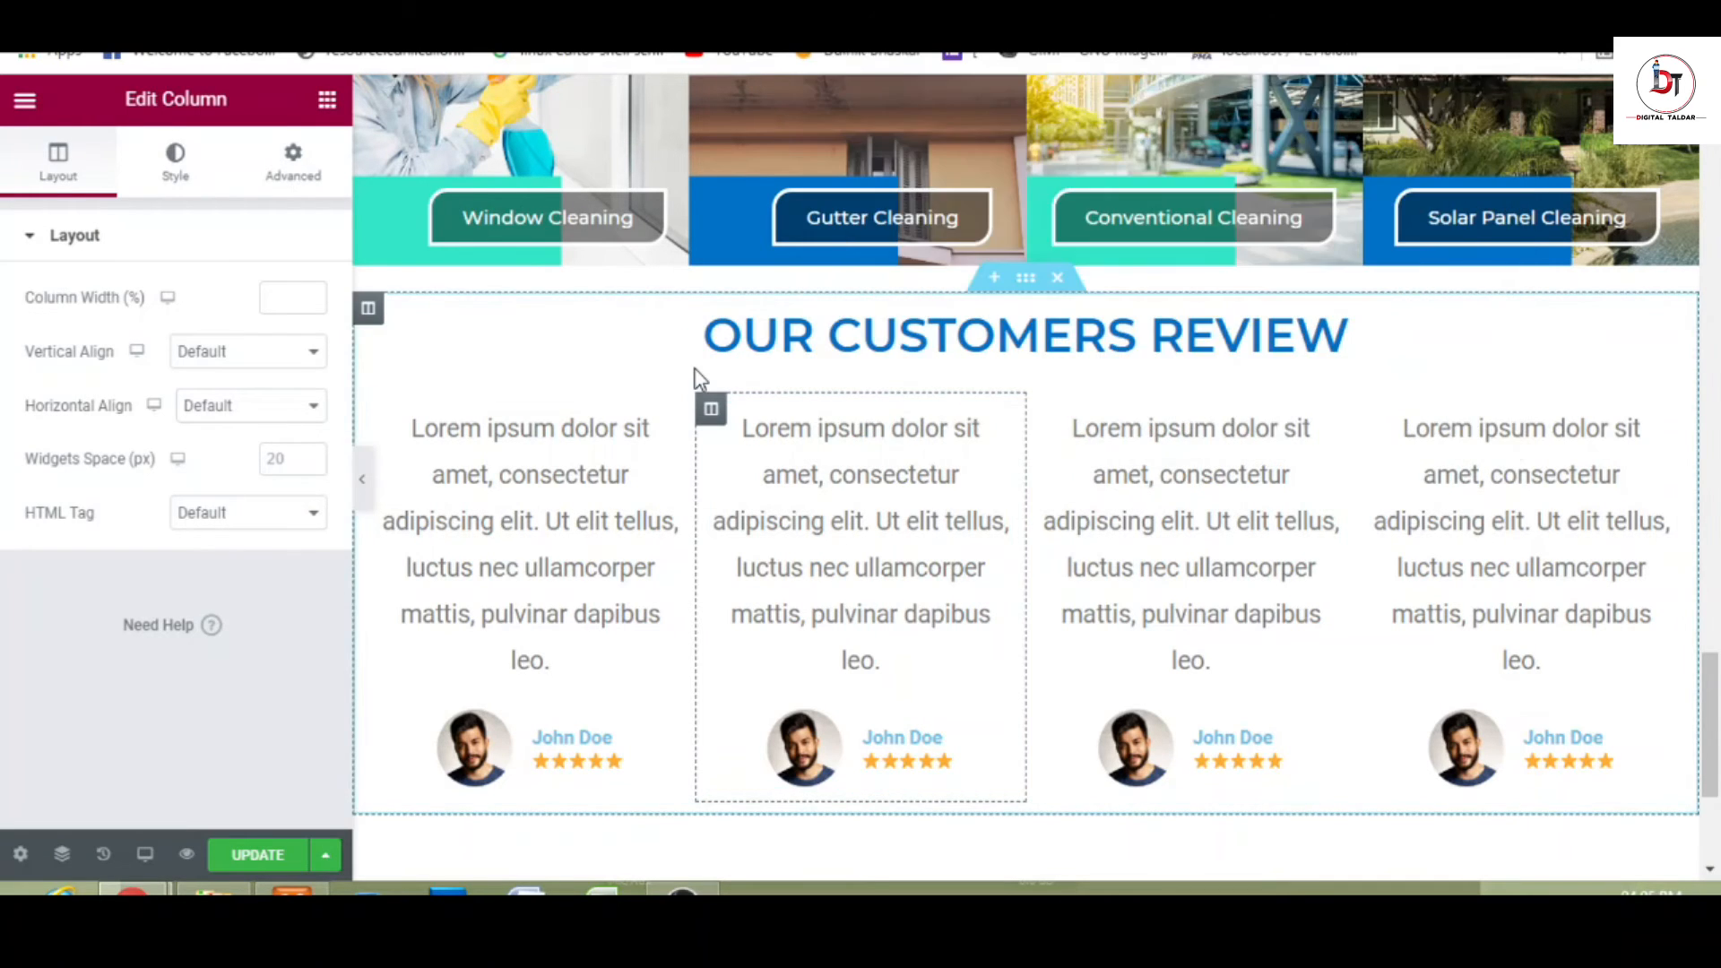
# - Give the customer review section a Classic background in colour 32e6c8 and preview it at full width
pyautogui.click(1025, 279)
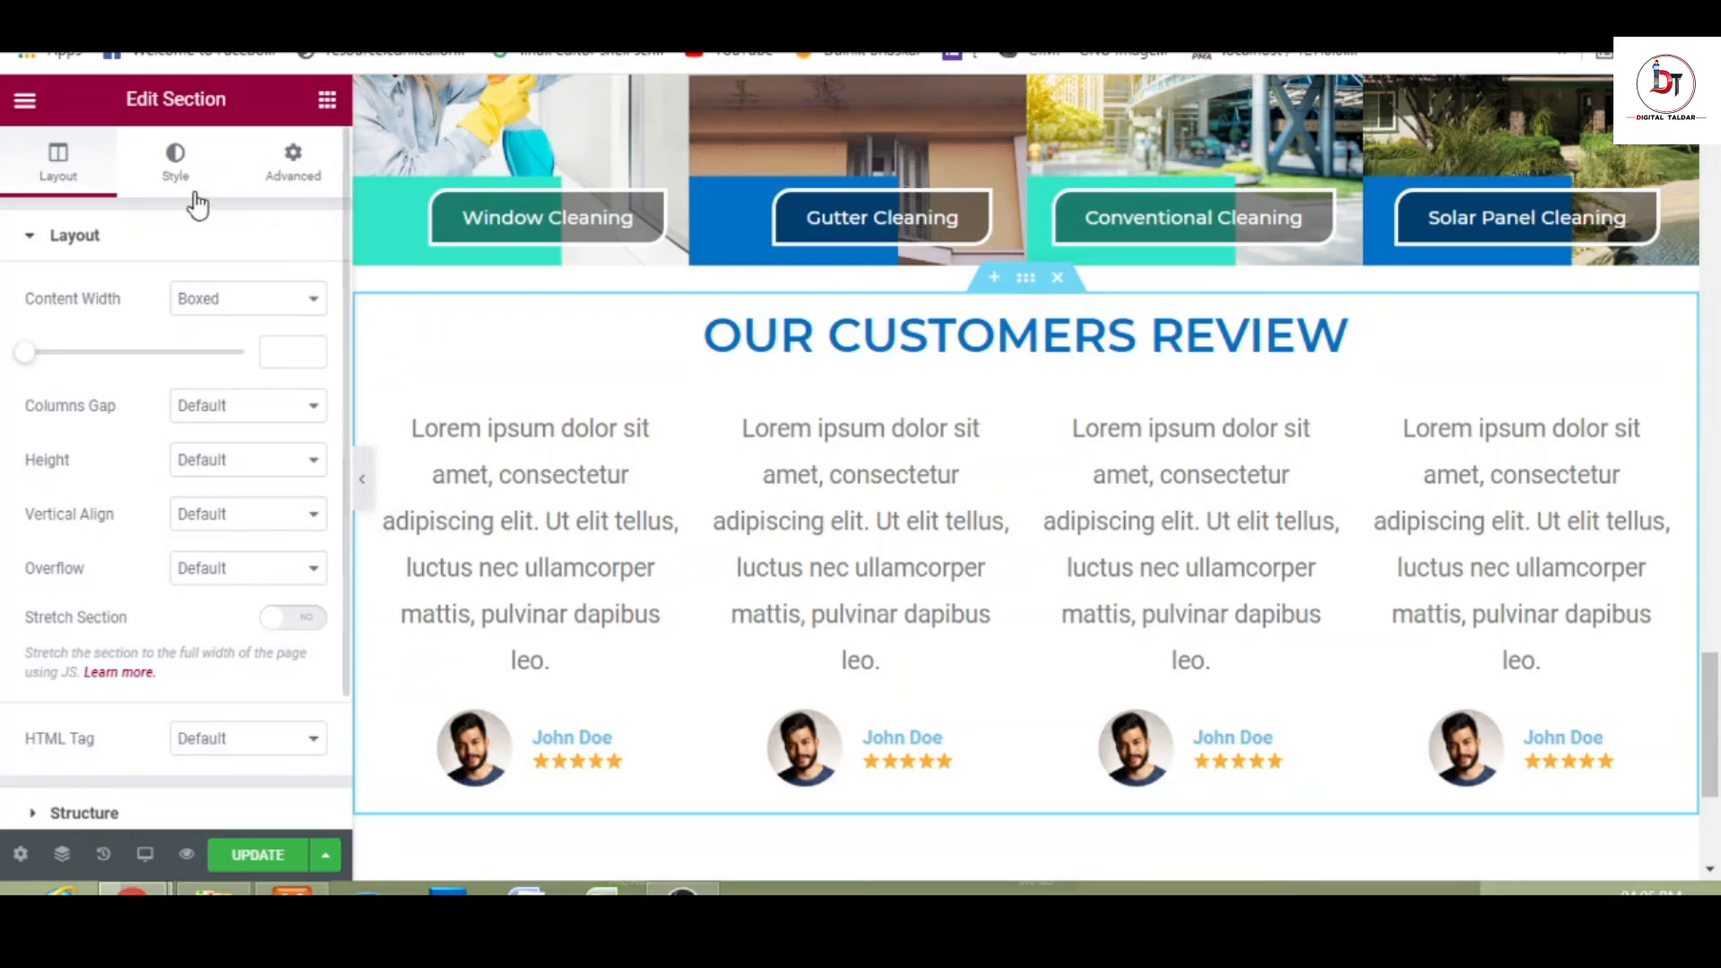
pyautogui.click(156, 181)
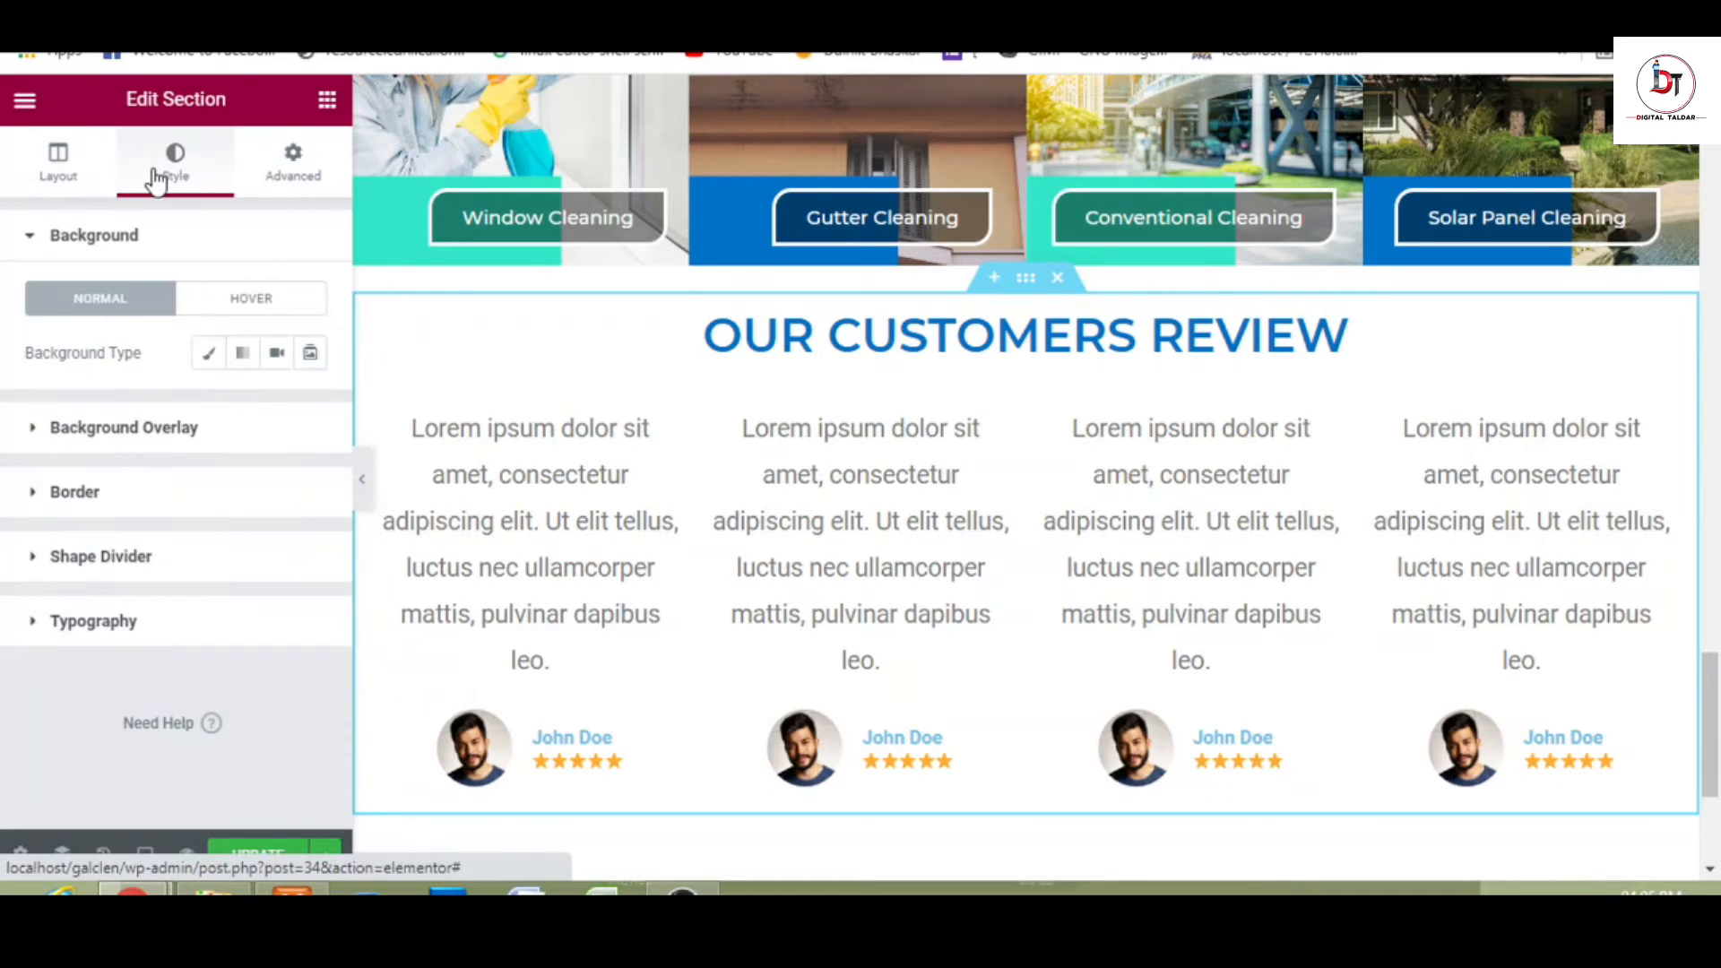
pyautogui.click(208, 358)
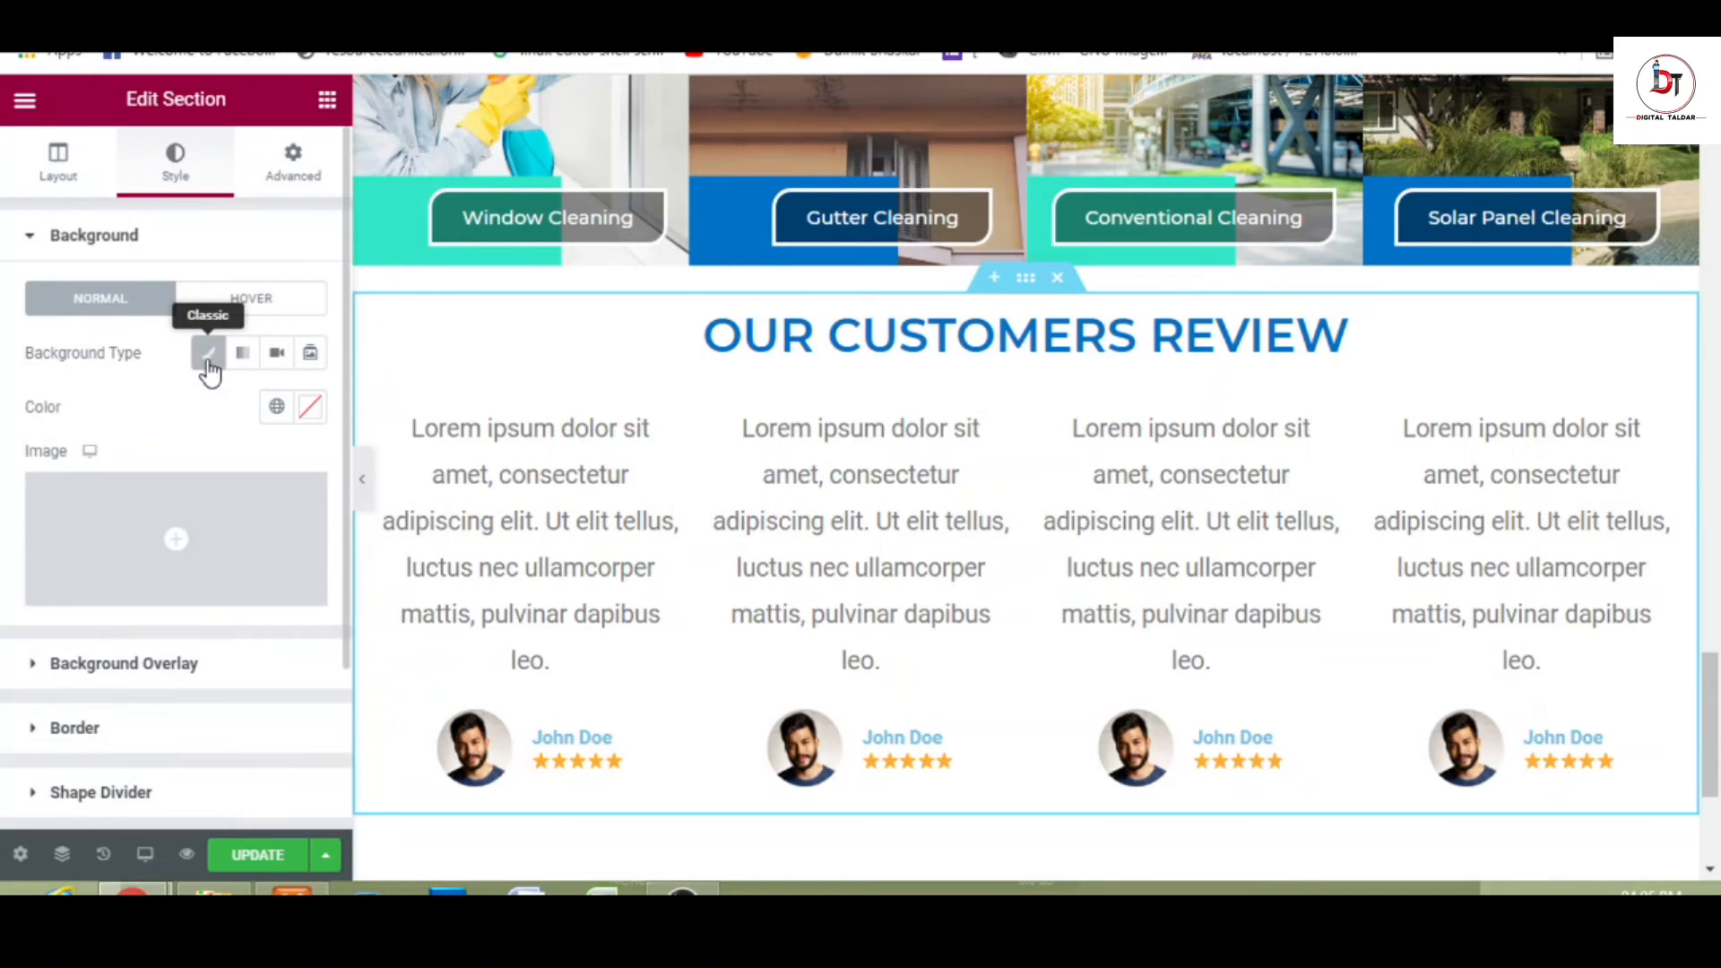
pyautogui.click(310, 407)
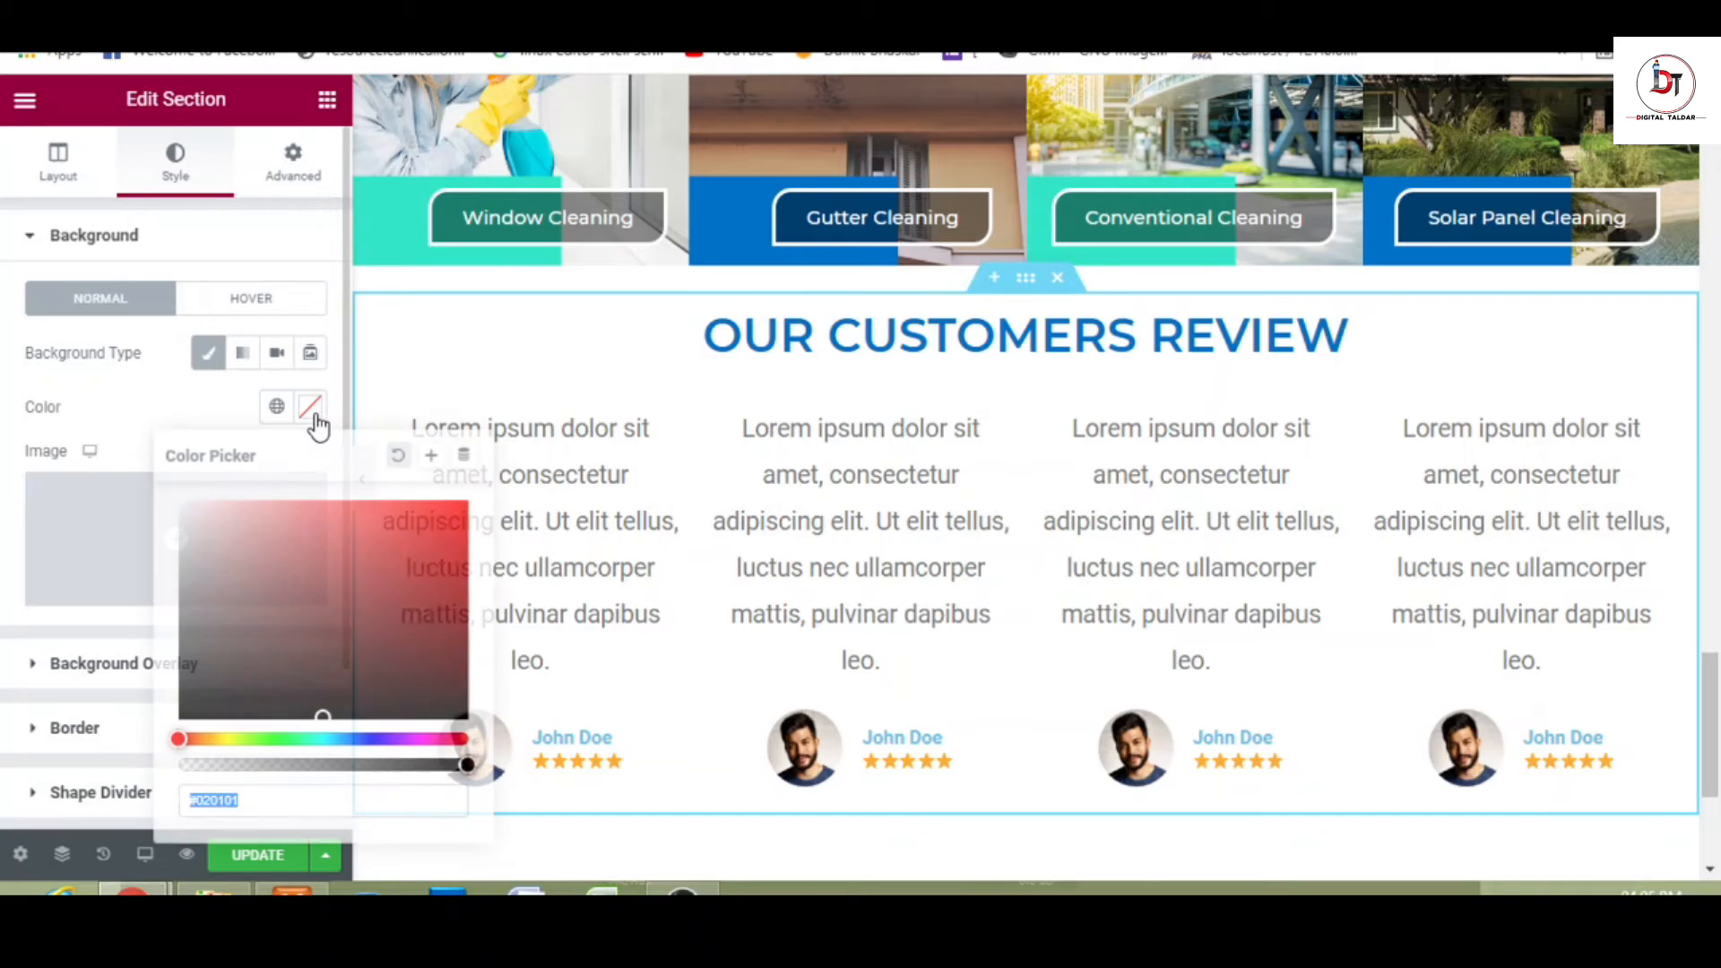
pyautogui.hotkey('ctrl', 'v')
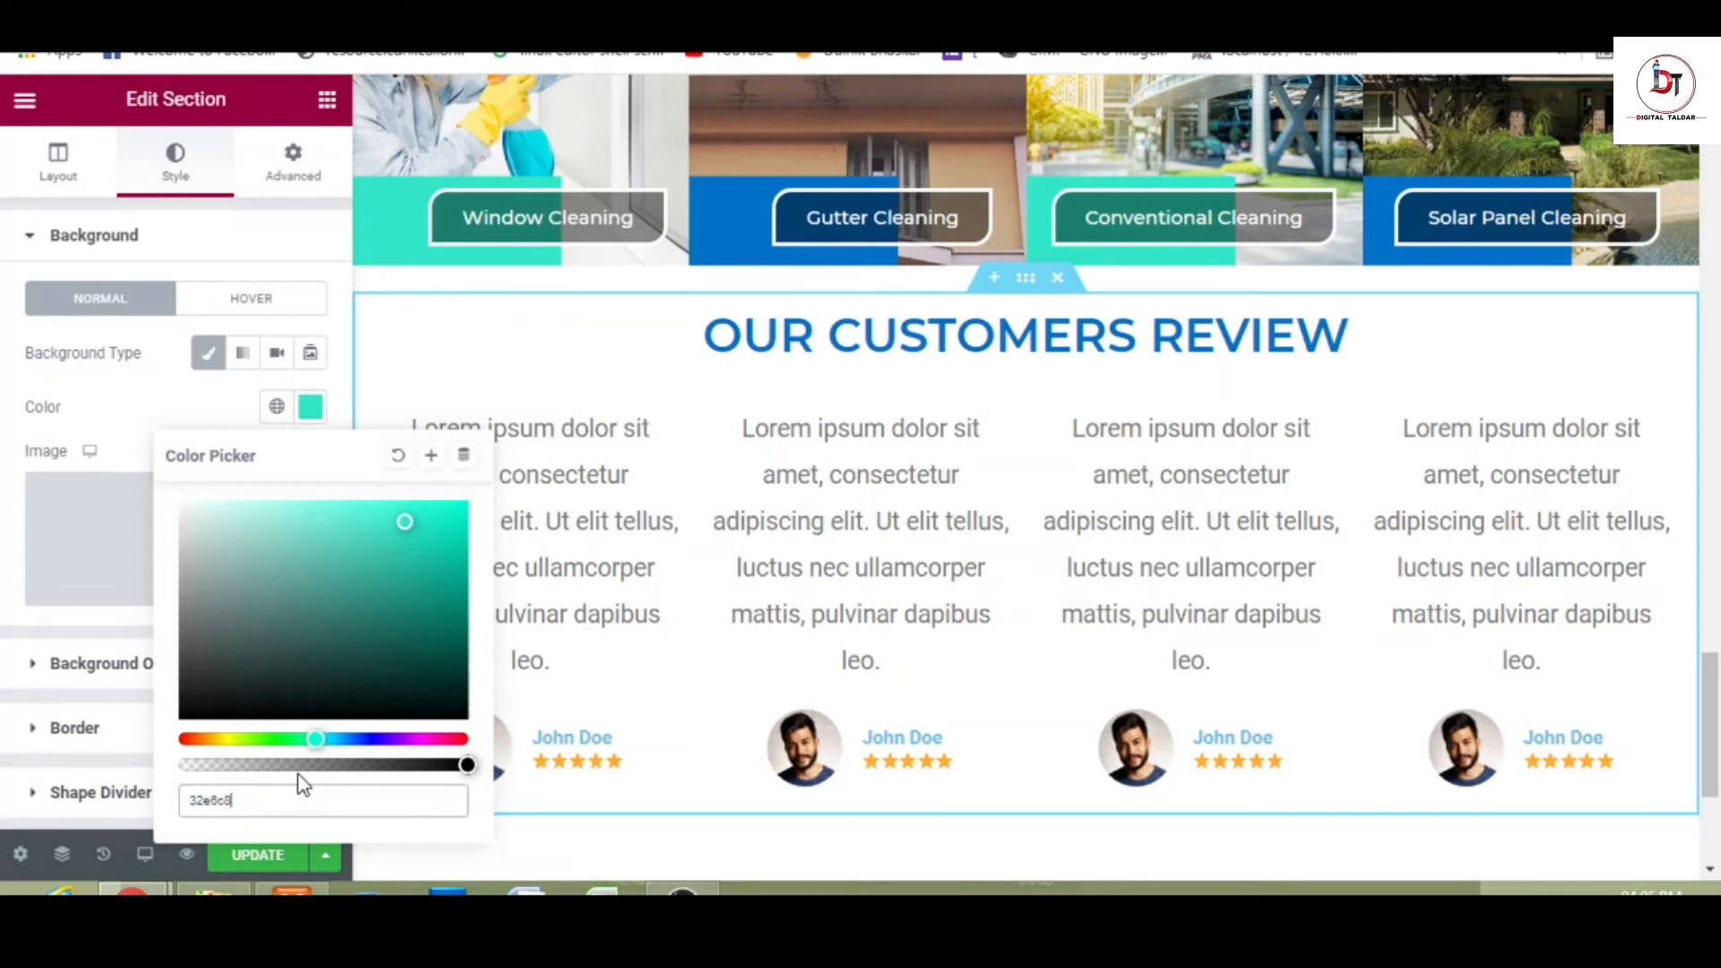
pyautogui.click(147, 393)
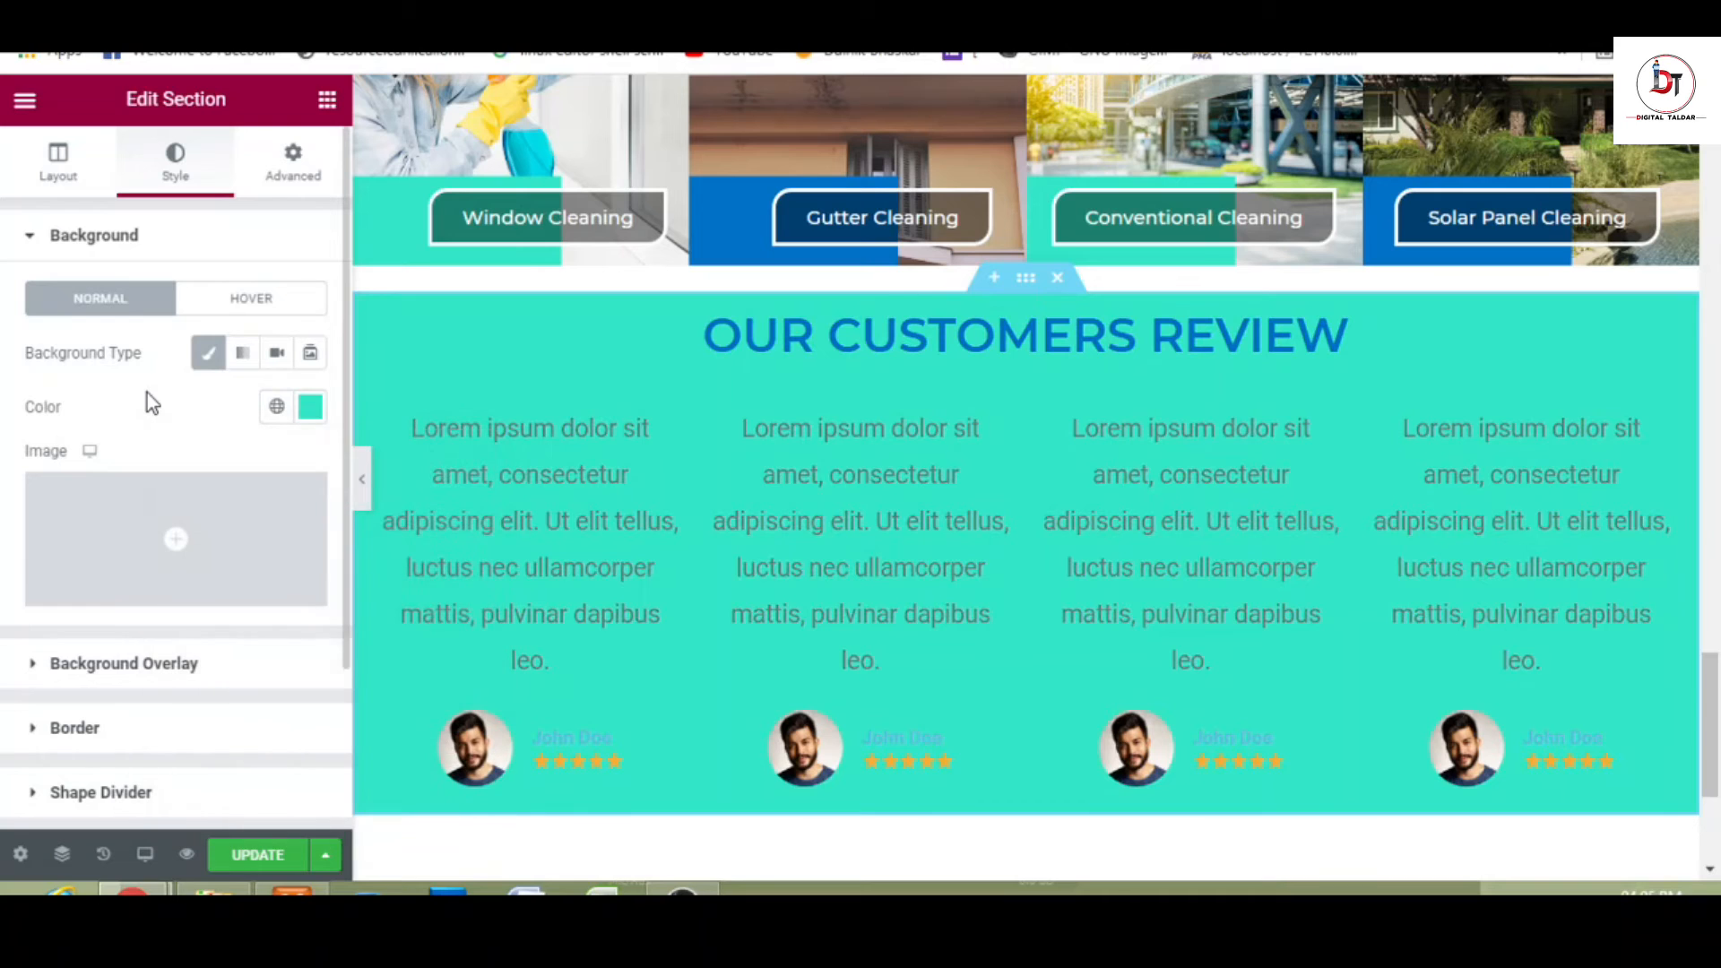
pyautogui.click(363, 490)
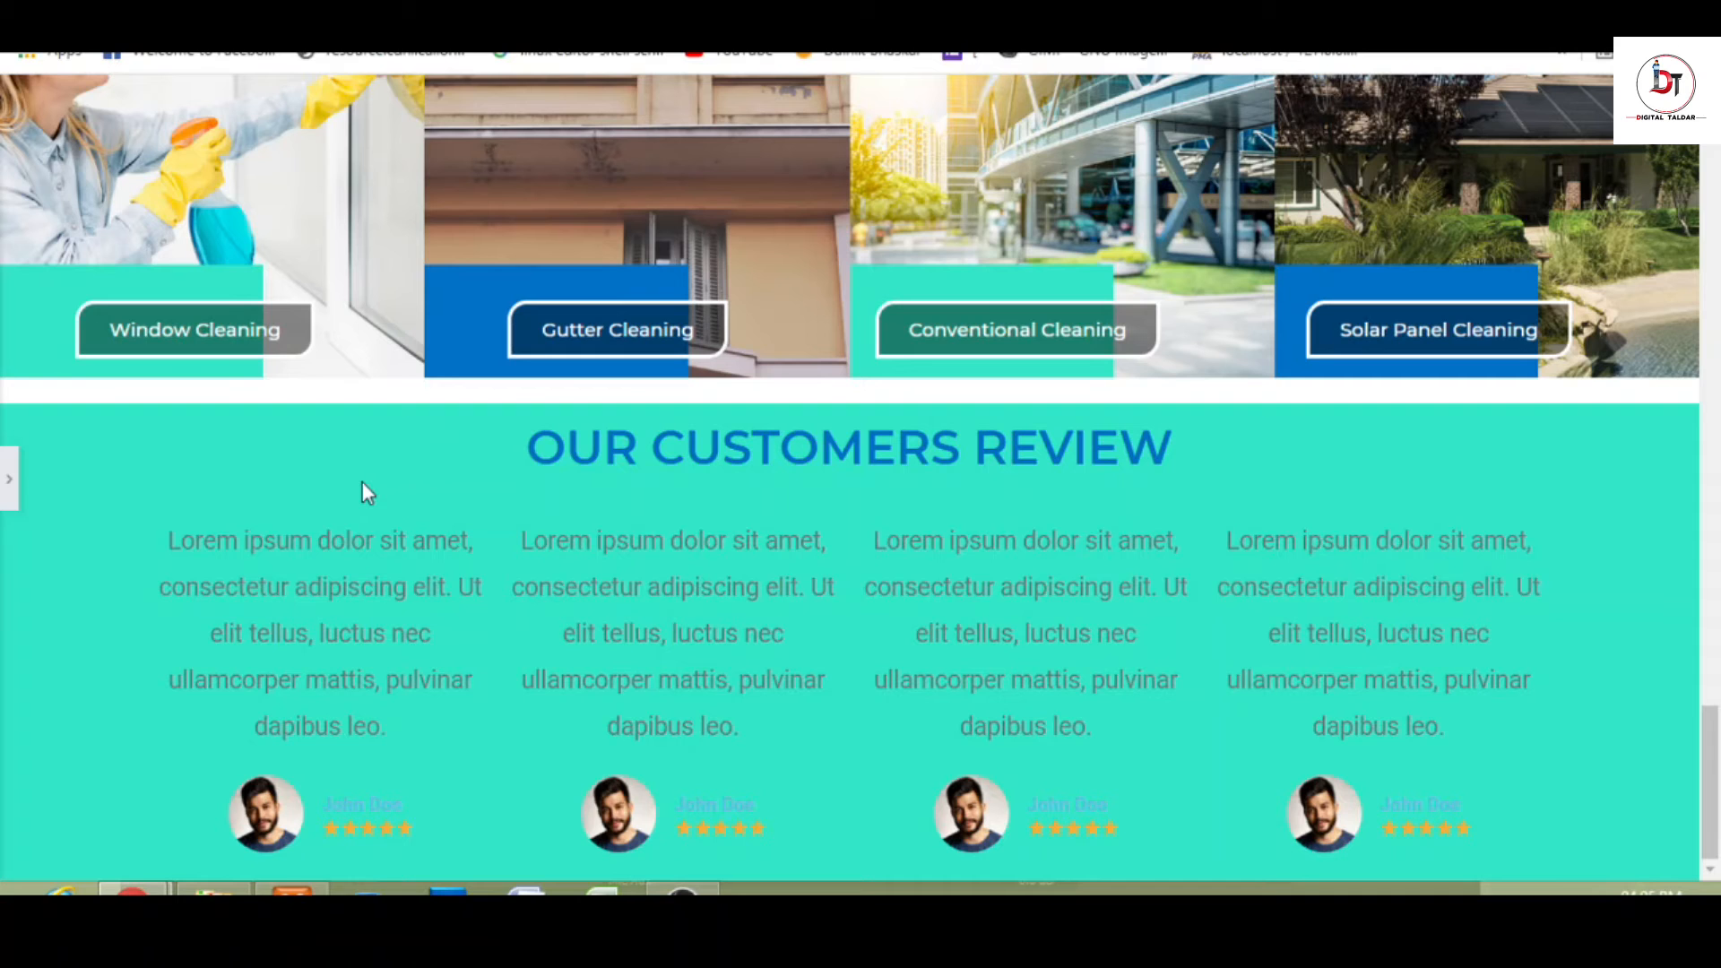
pyautogui.click(7, 489)
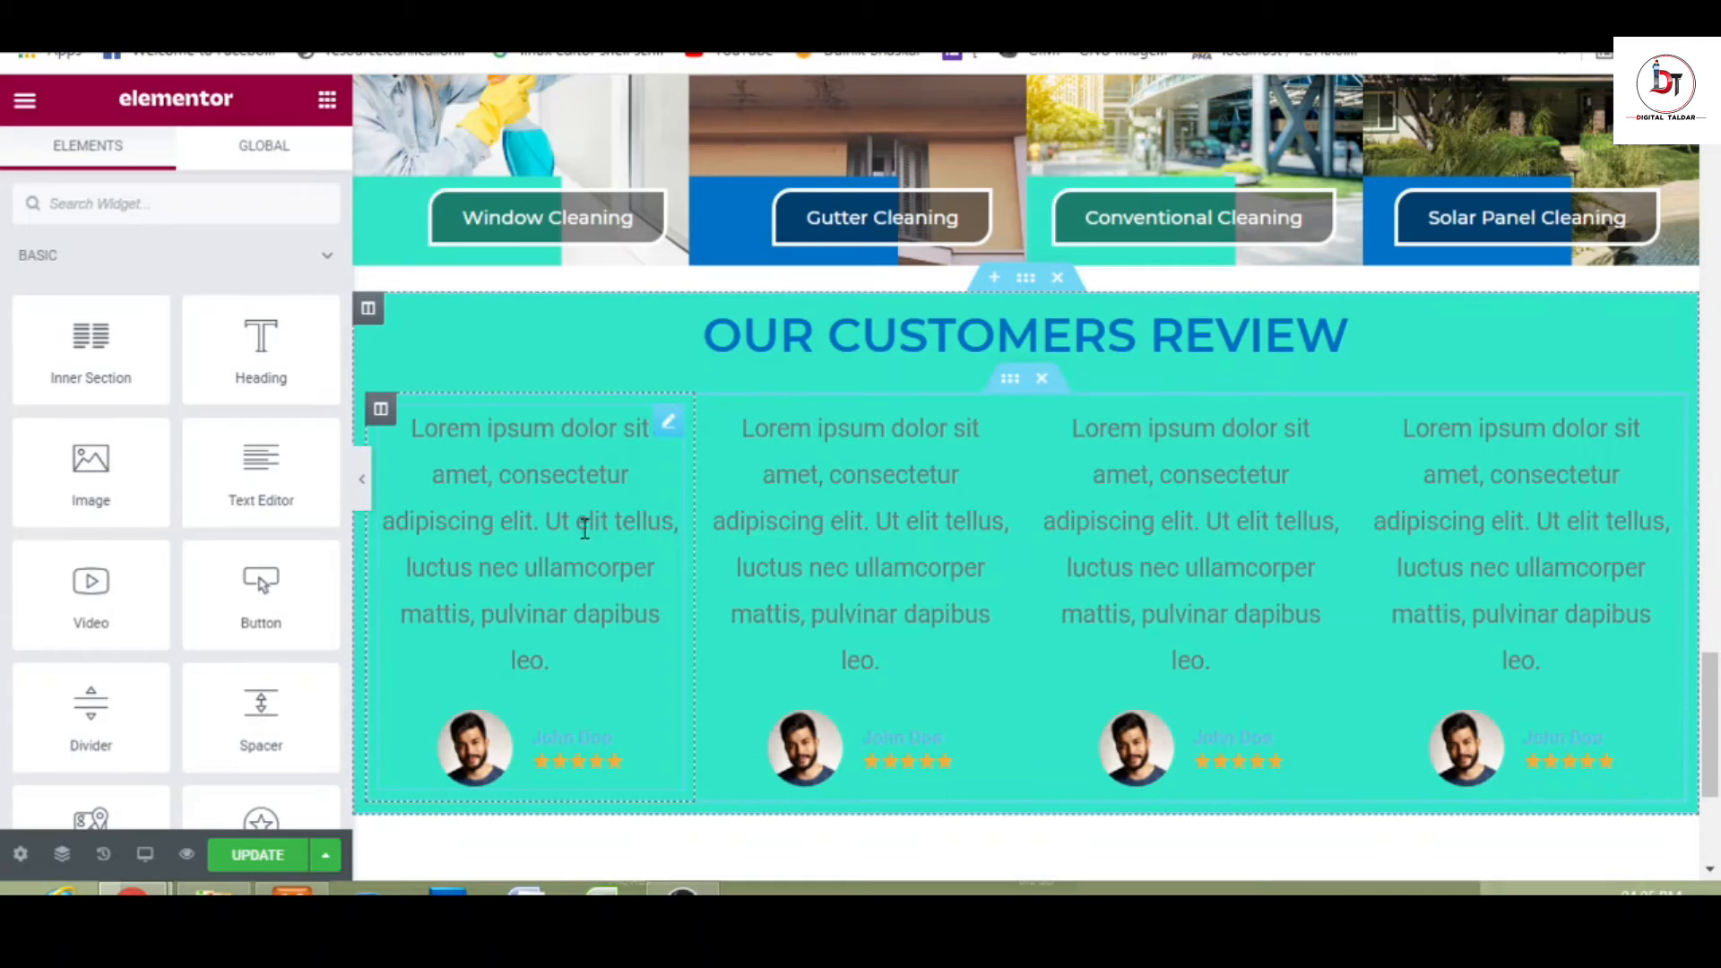
# - Give the first testimonial column a white Classic background and preview the section at full width
pyautogui.click(380, 412)
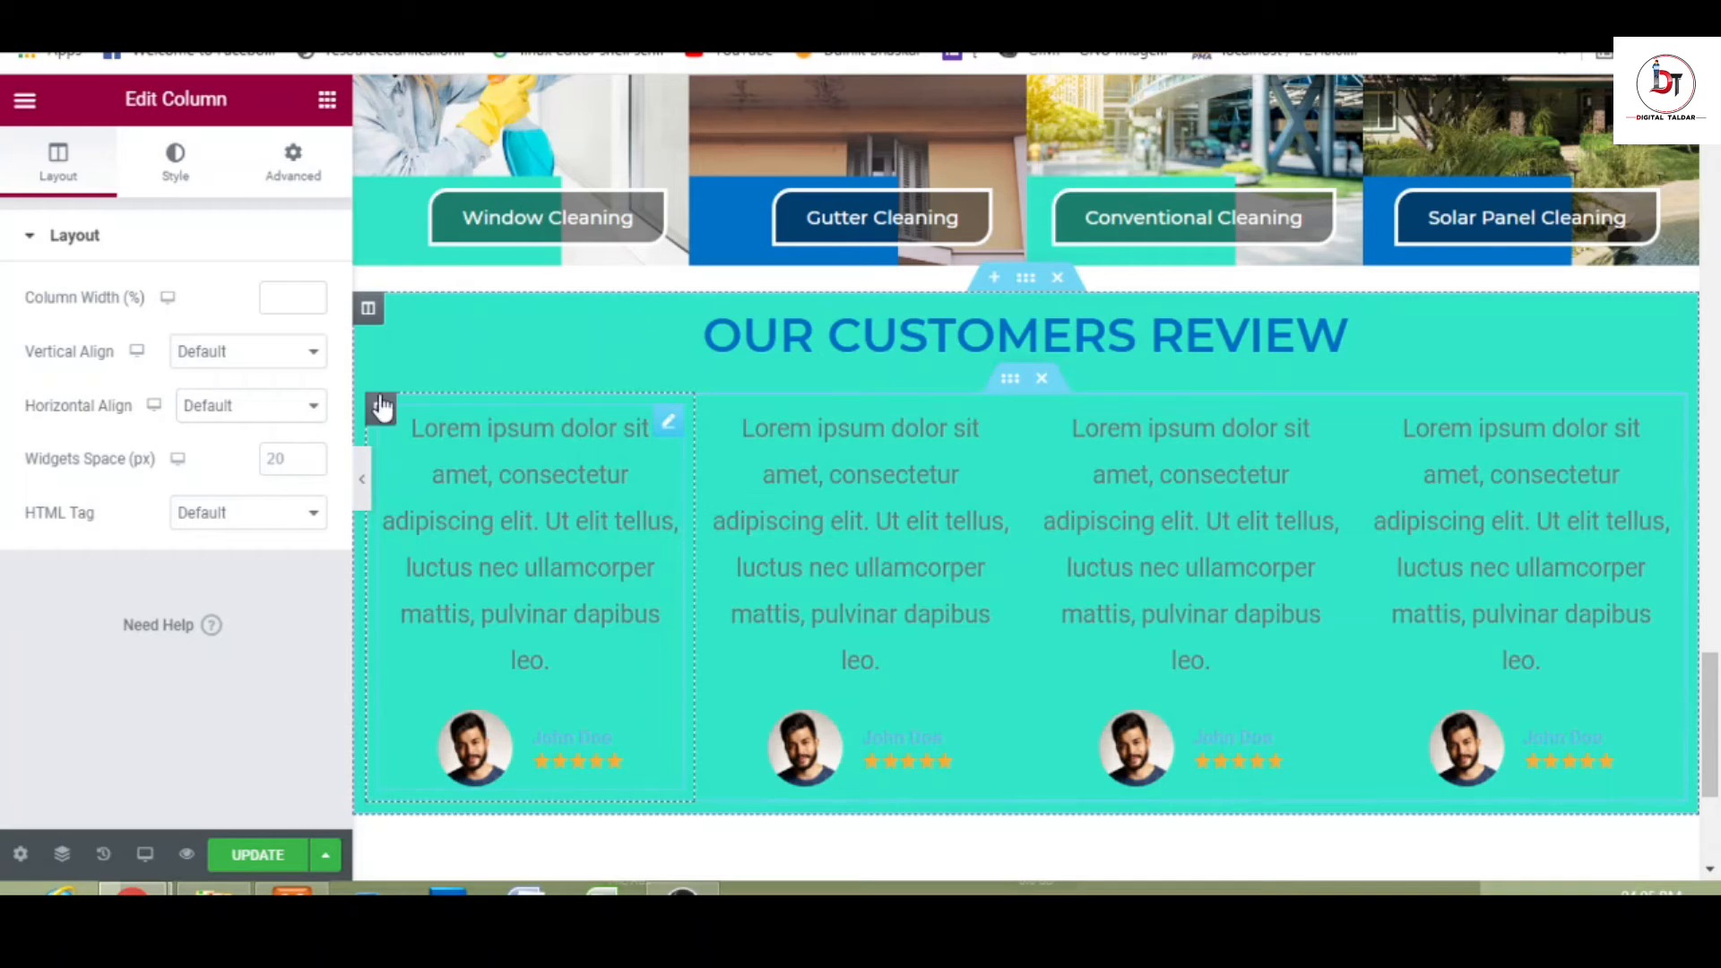
pyautogui.click(151, 161)
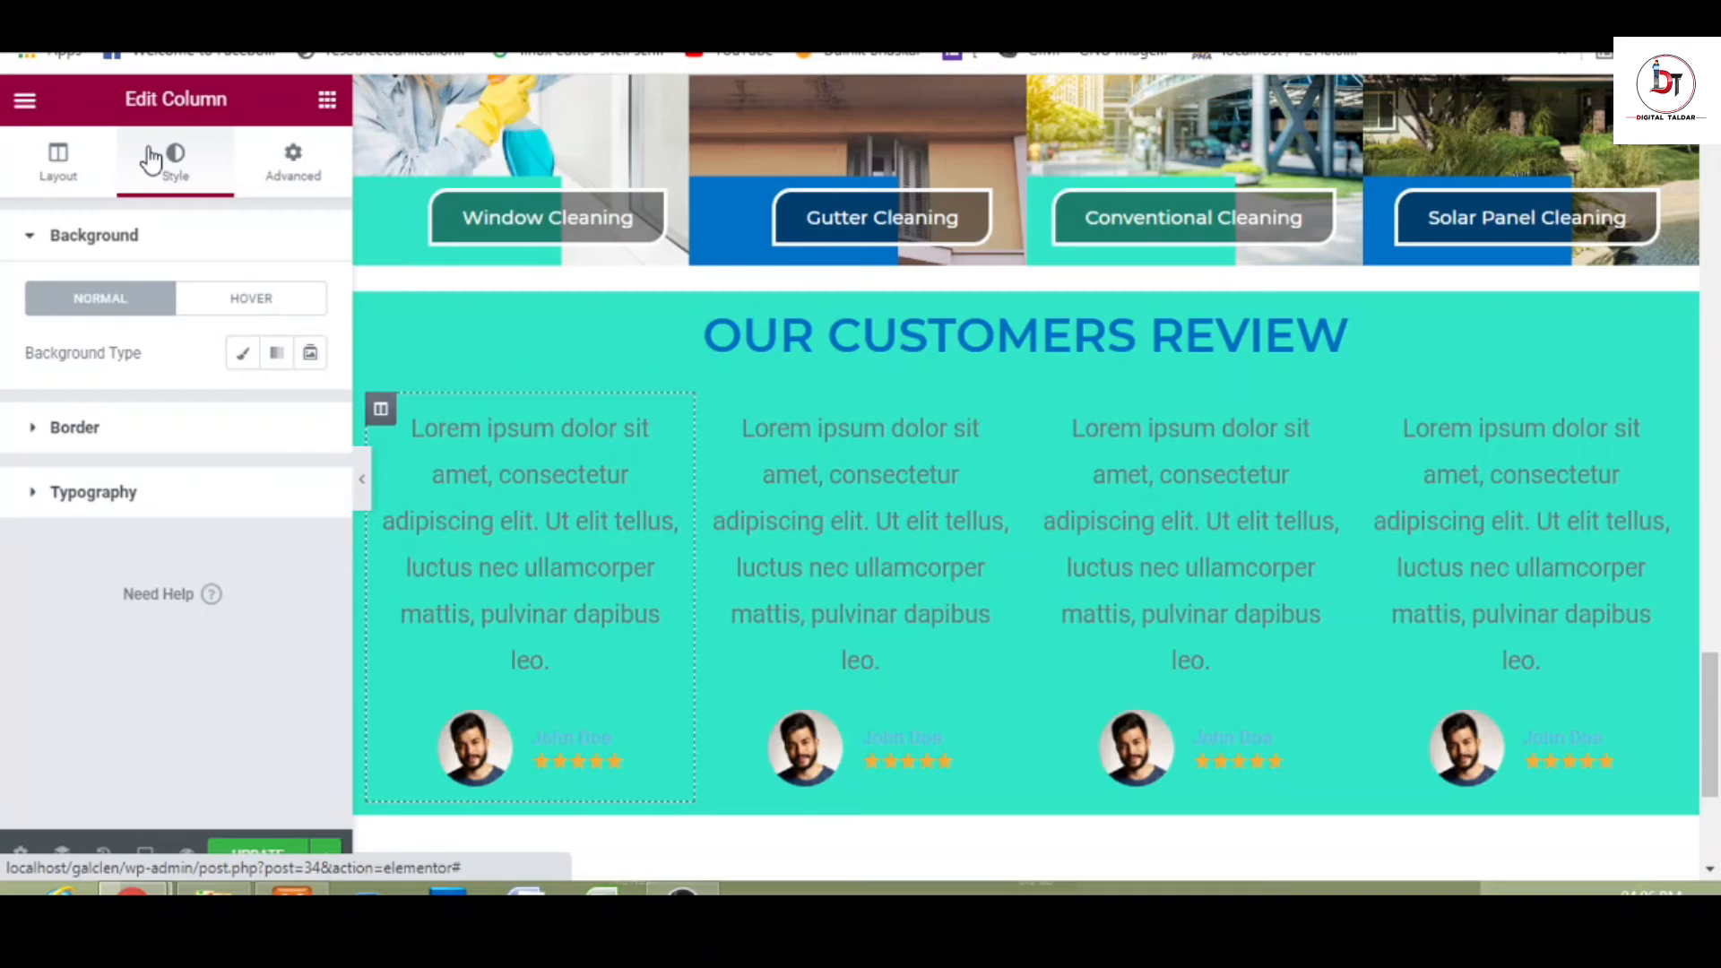
pyautogui.click(246, 359)
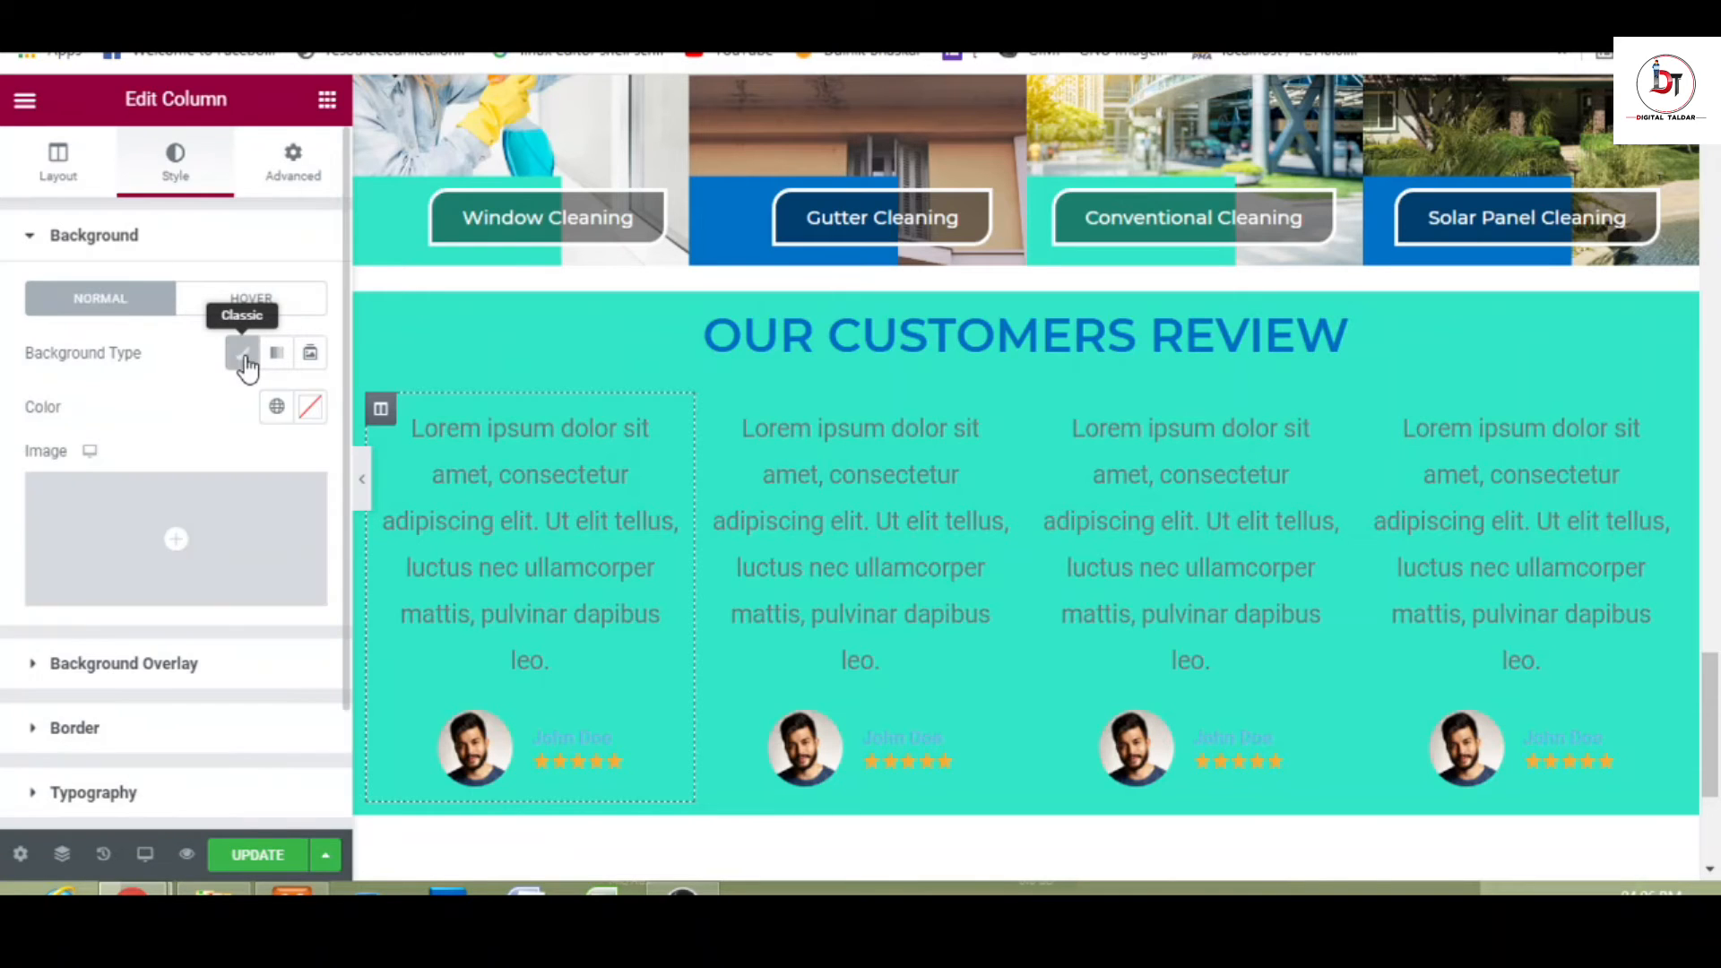
pyautogui.click(310, 412)
pyautogui.moveTo(213, 539); pyautogui.dragTo(185, 507)
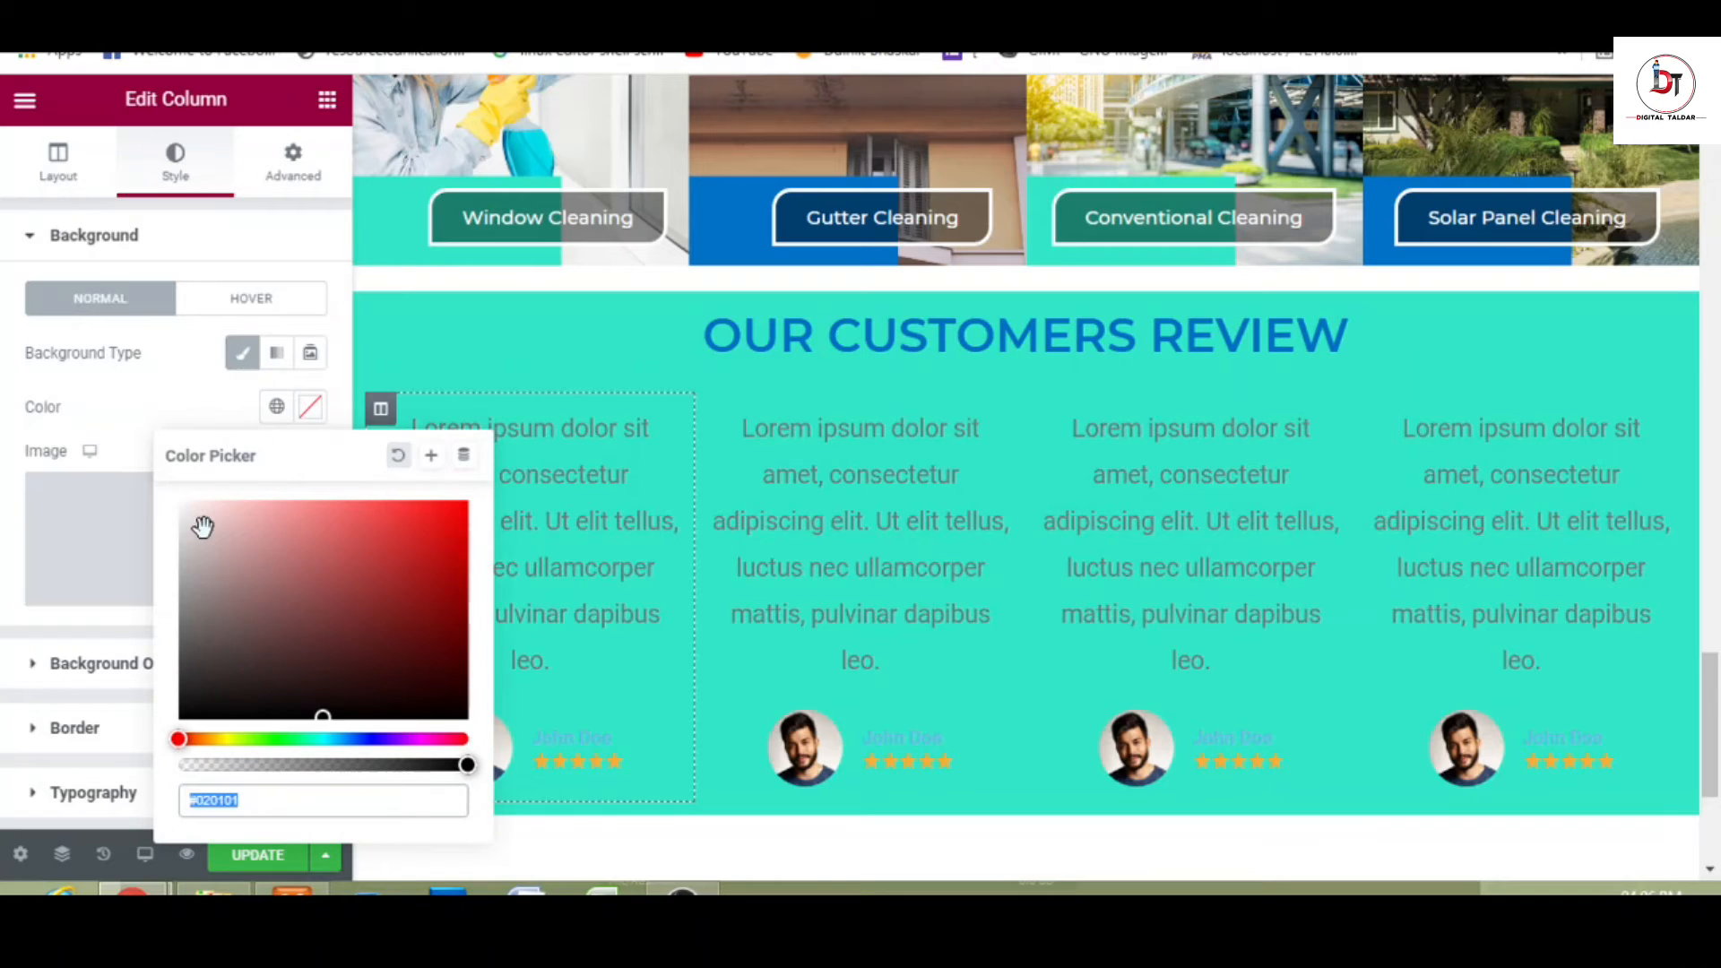
pyautogui.click(129, 398)
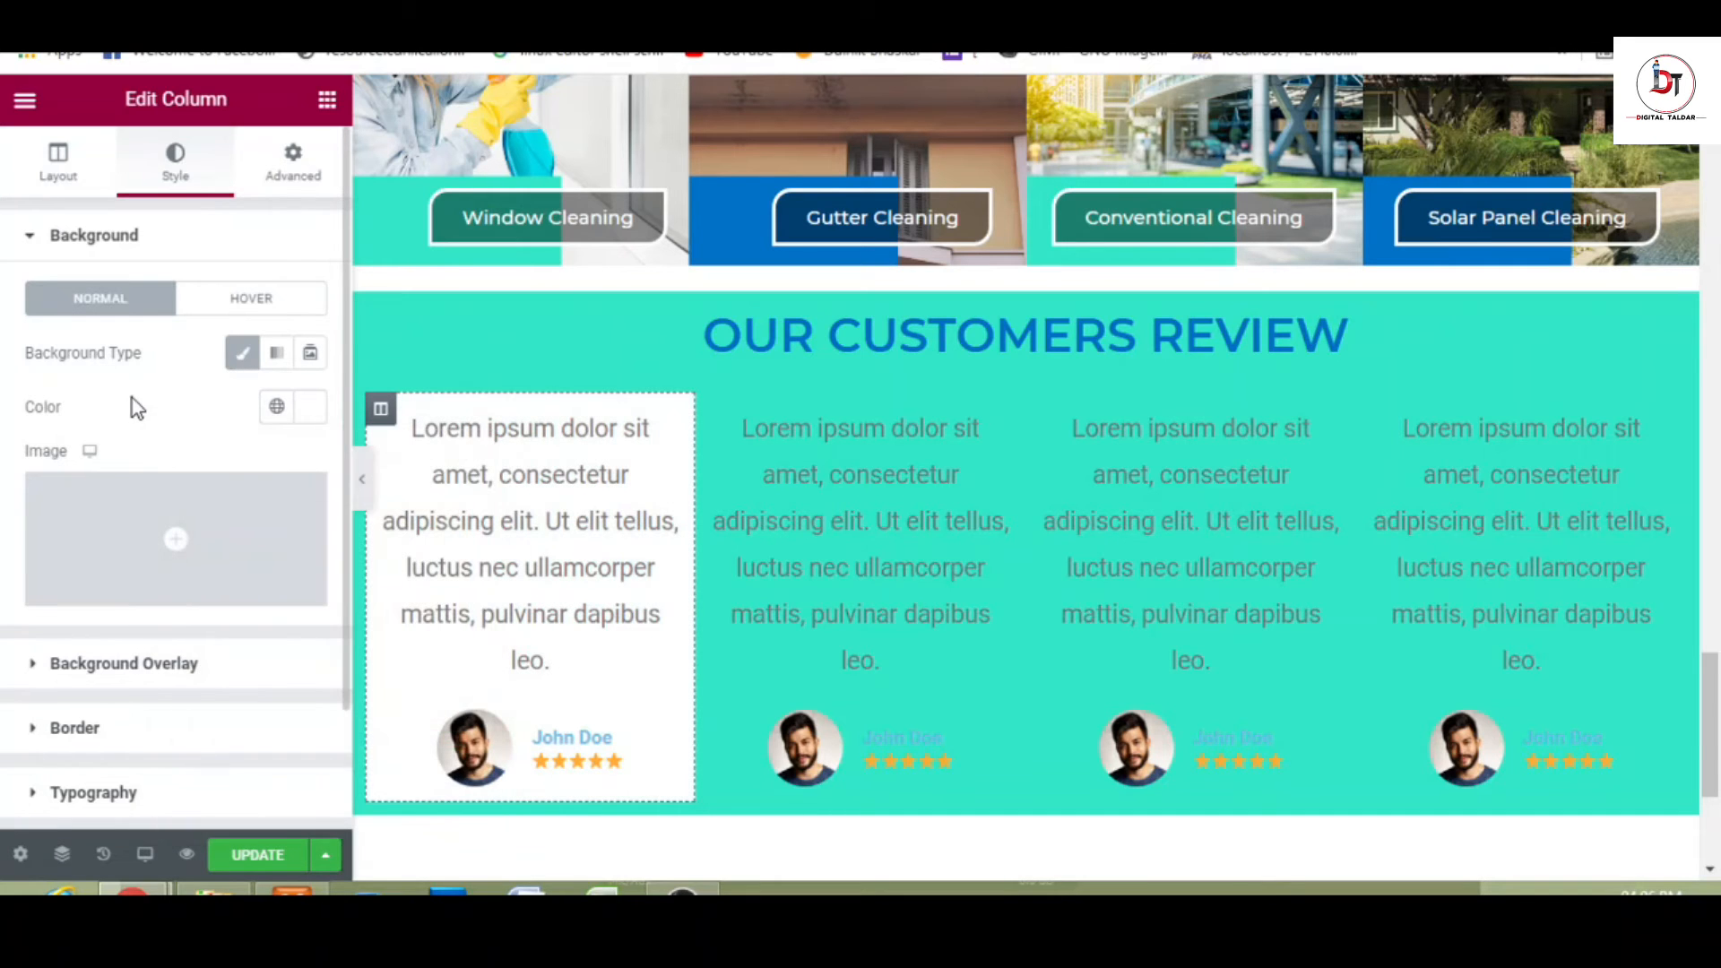
pyautogui.click(363, 479)
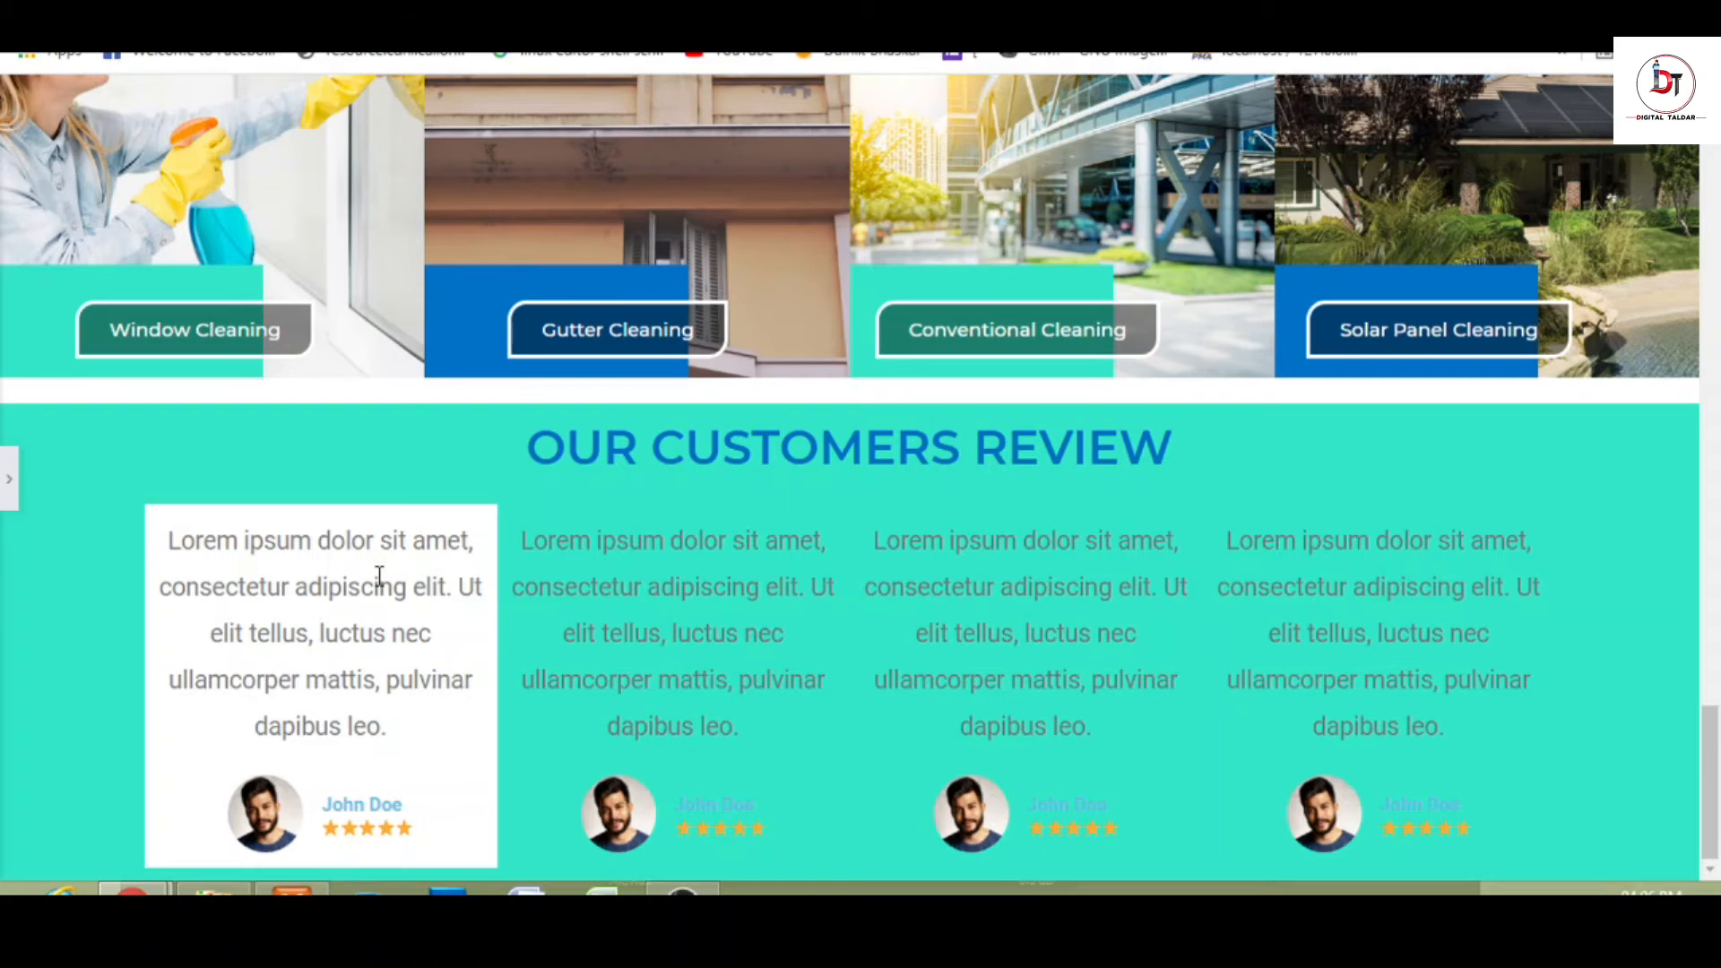
# - Set the first testimonial column's padding to 30 px on all sides and preview the section at full width
pyautogui.click(7, 482)
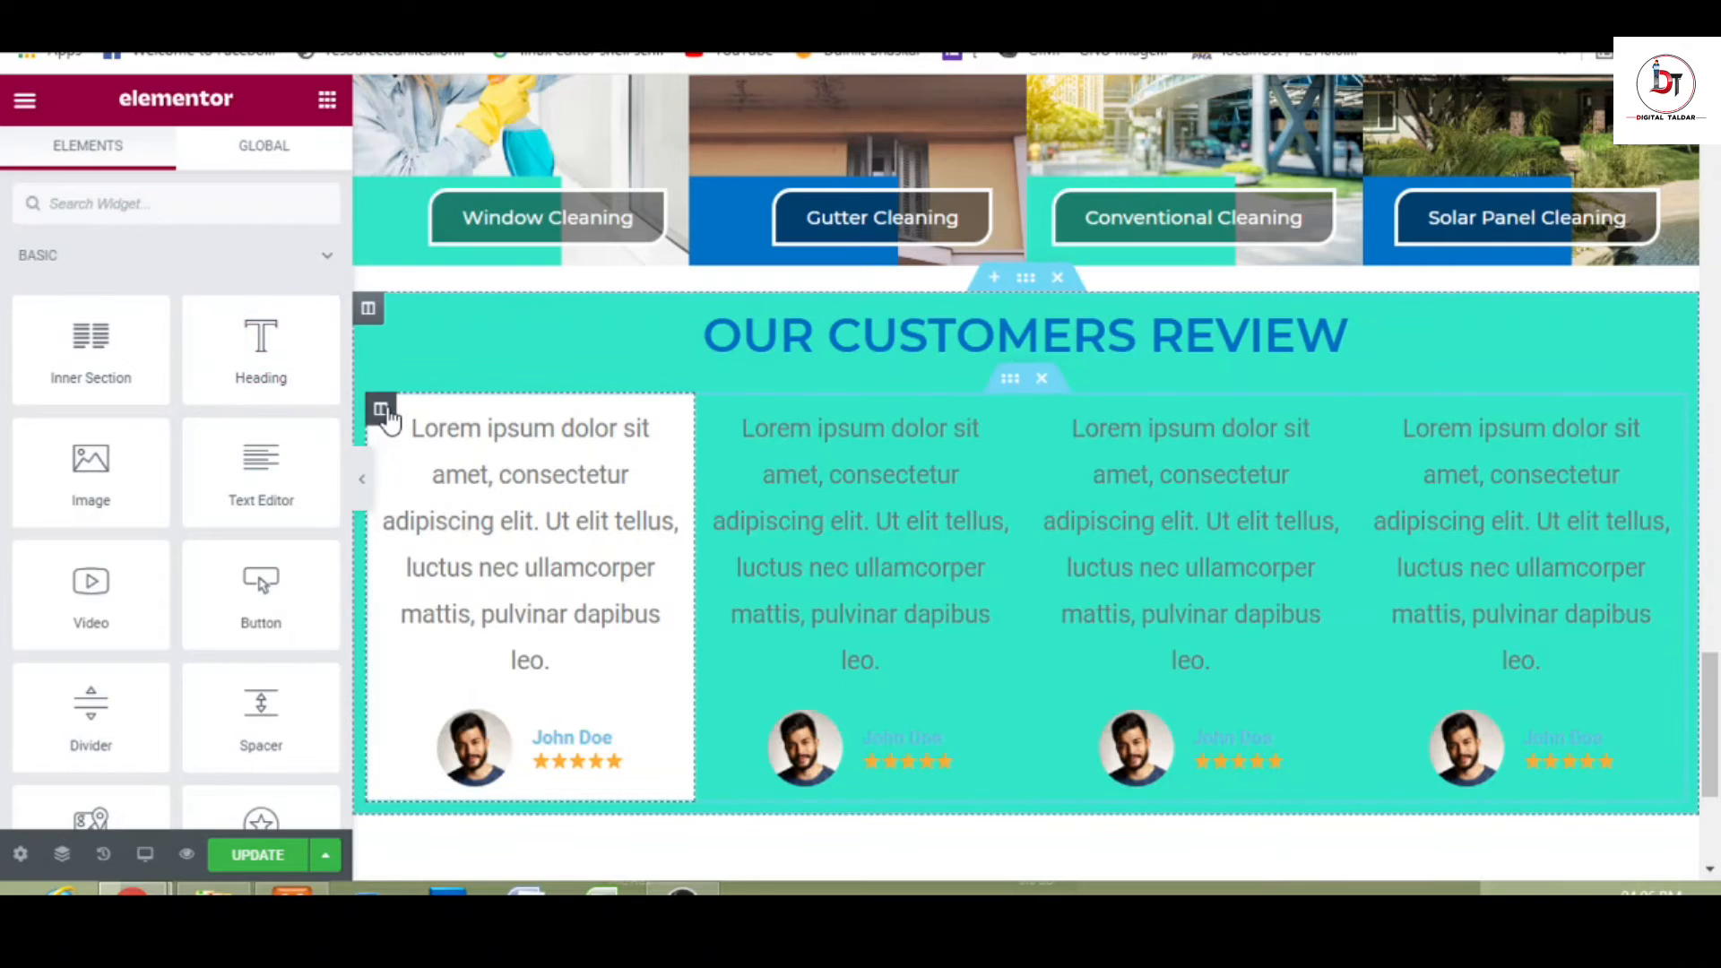
pyautogui.click(381, 410)
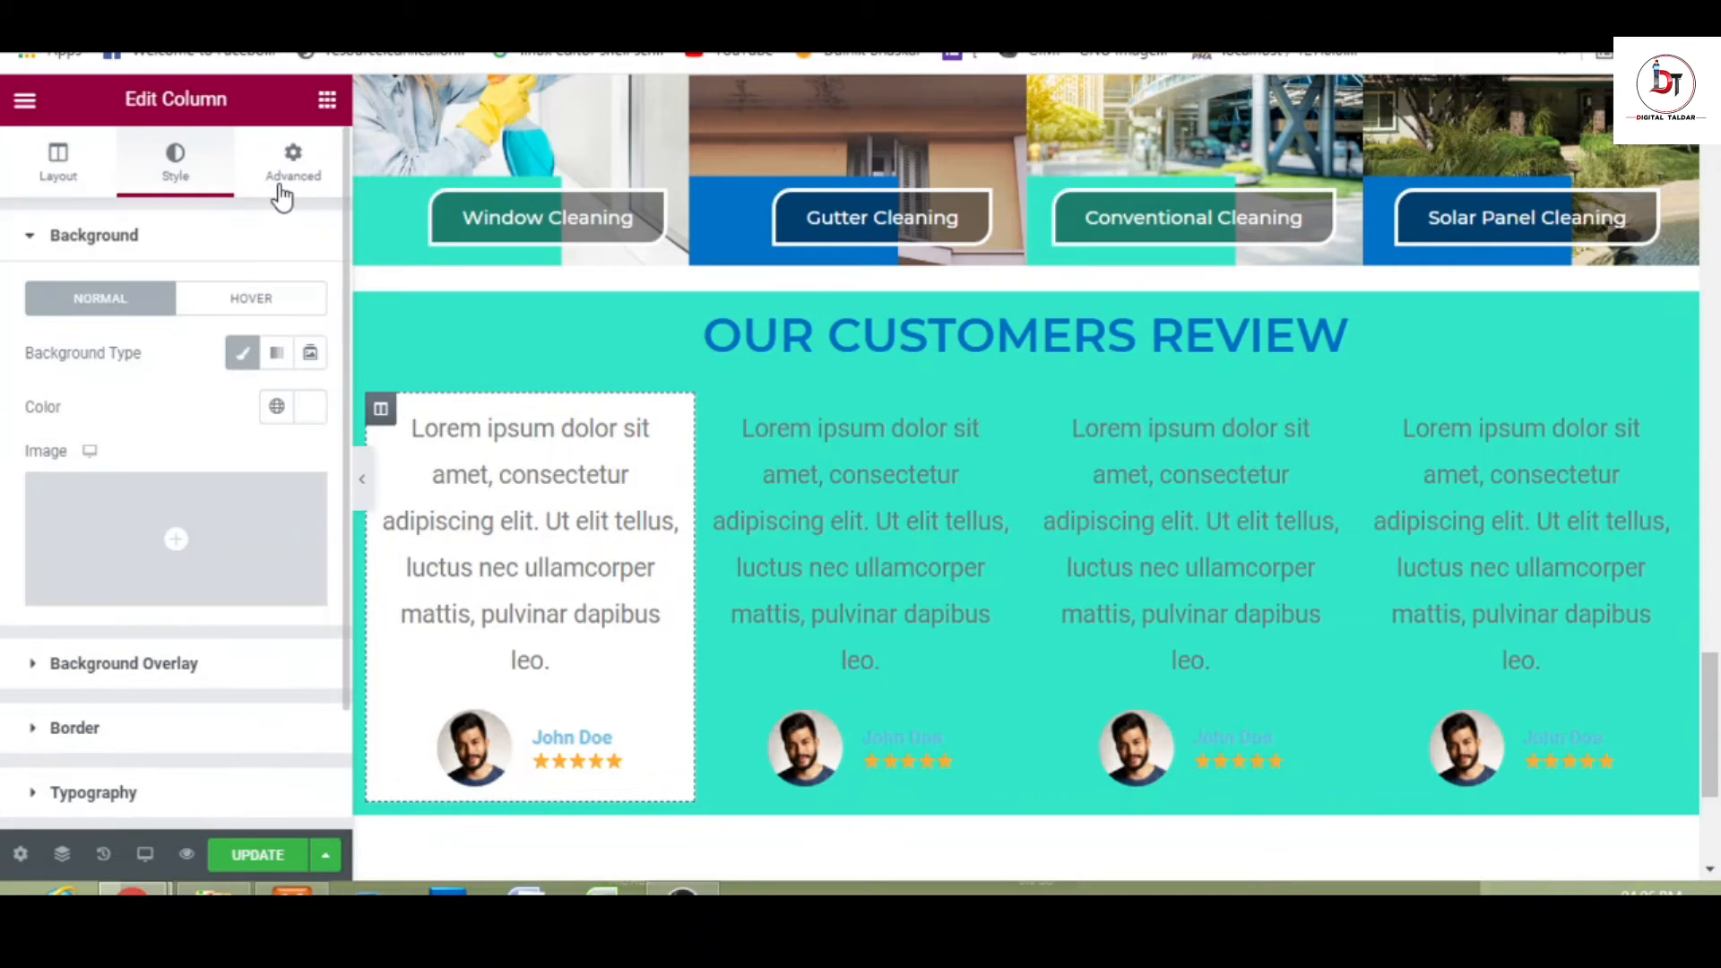
pyautogui.click(281, 188)
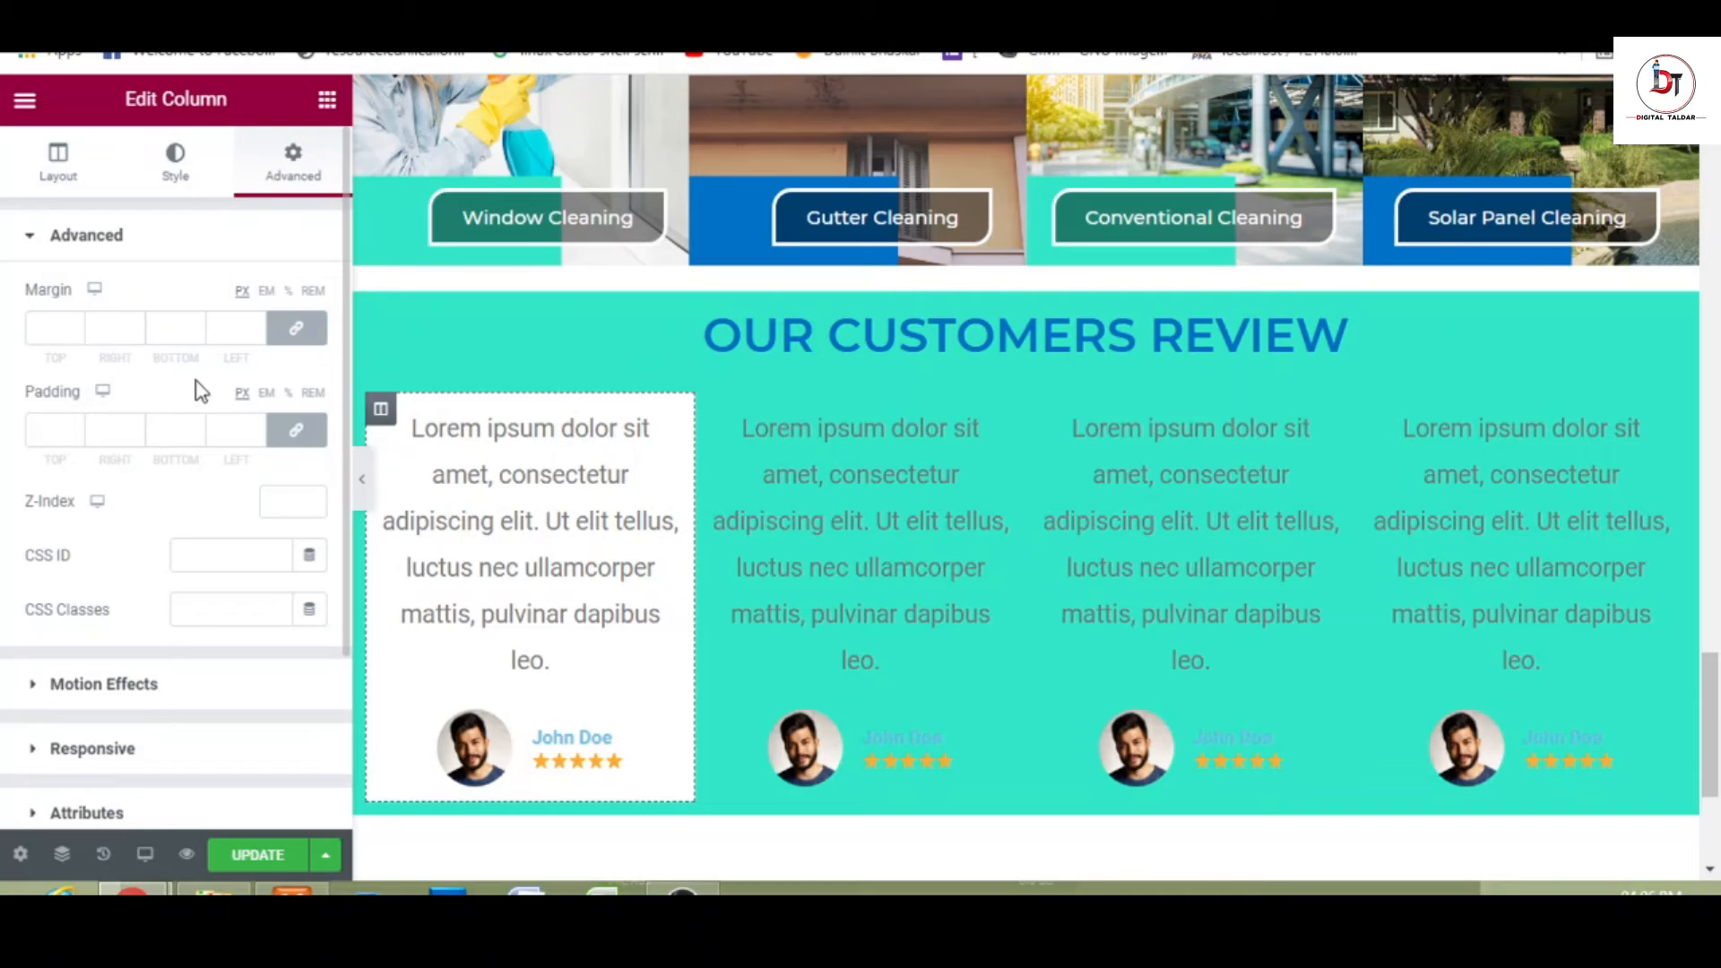
pyautogui.click(76, 427)
pyautogui.click(77, 424)
pyautogui.click(76, 426)
pyautogui.click(76, 427)
pyautogui.click(76, 426)
pyautogui.click(76, 426)
pyautogui.click(77, 426)
pyautogui.click(76, 426)
pyautogui.click(77, 426)
pyautogui.click(76, 426)
pyautogui.click(76, 426)
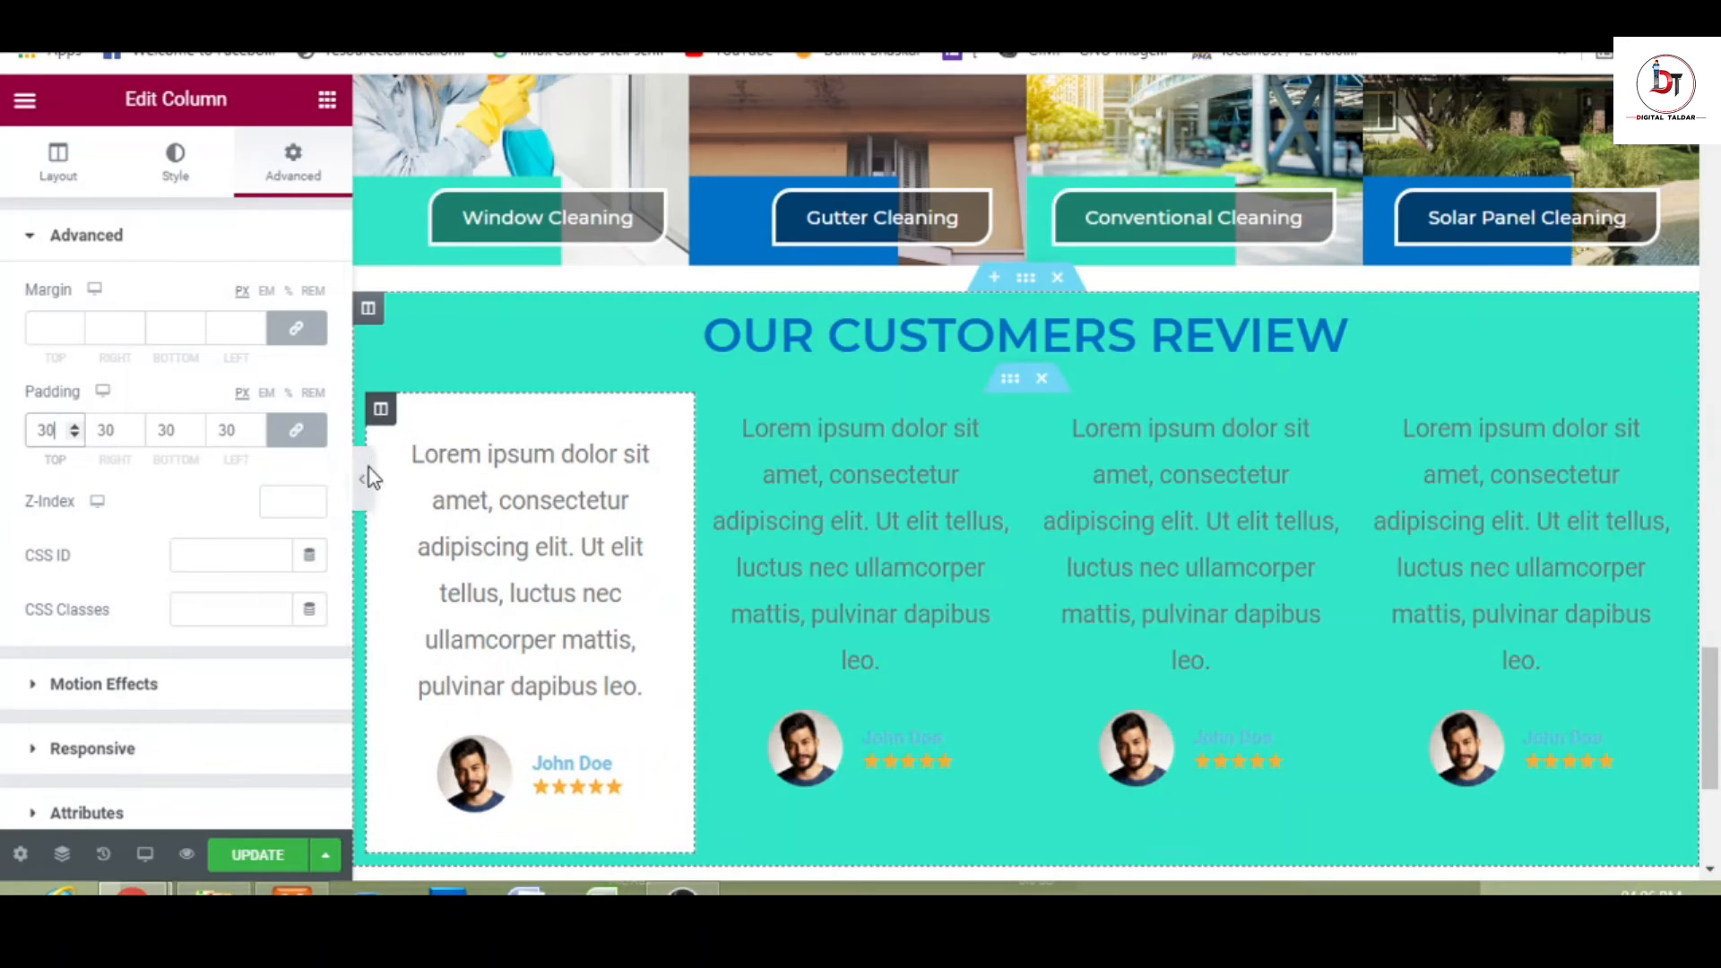
pyautogui.click(364, 477)
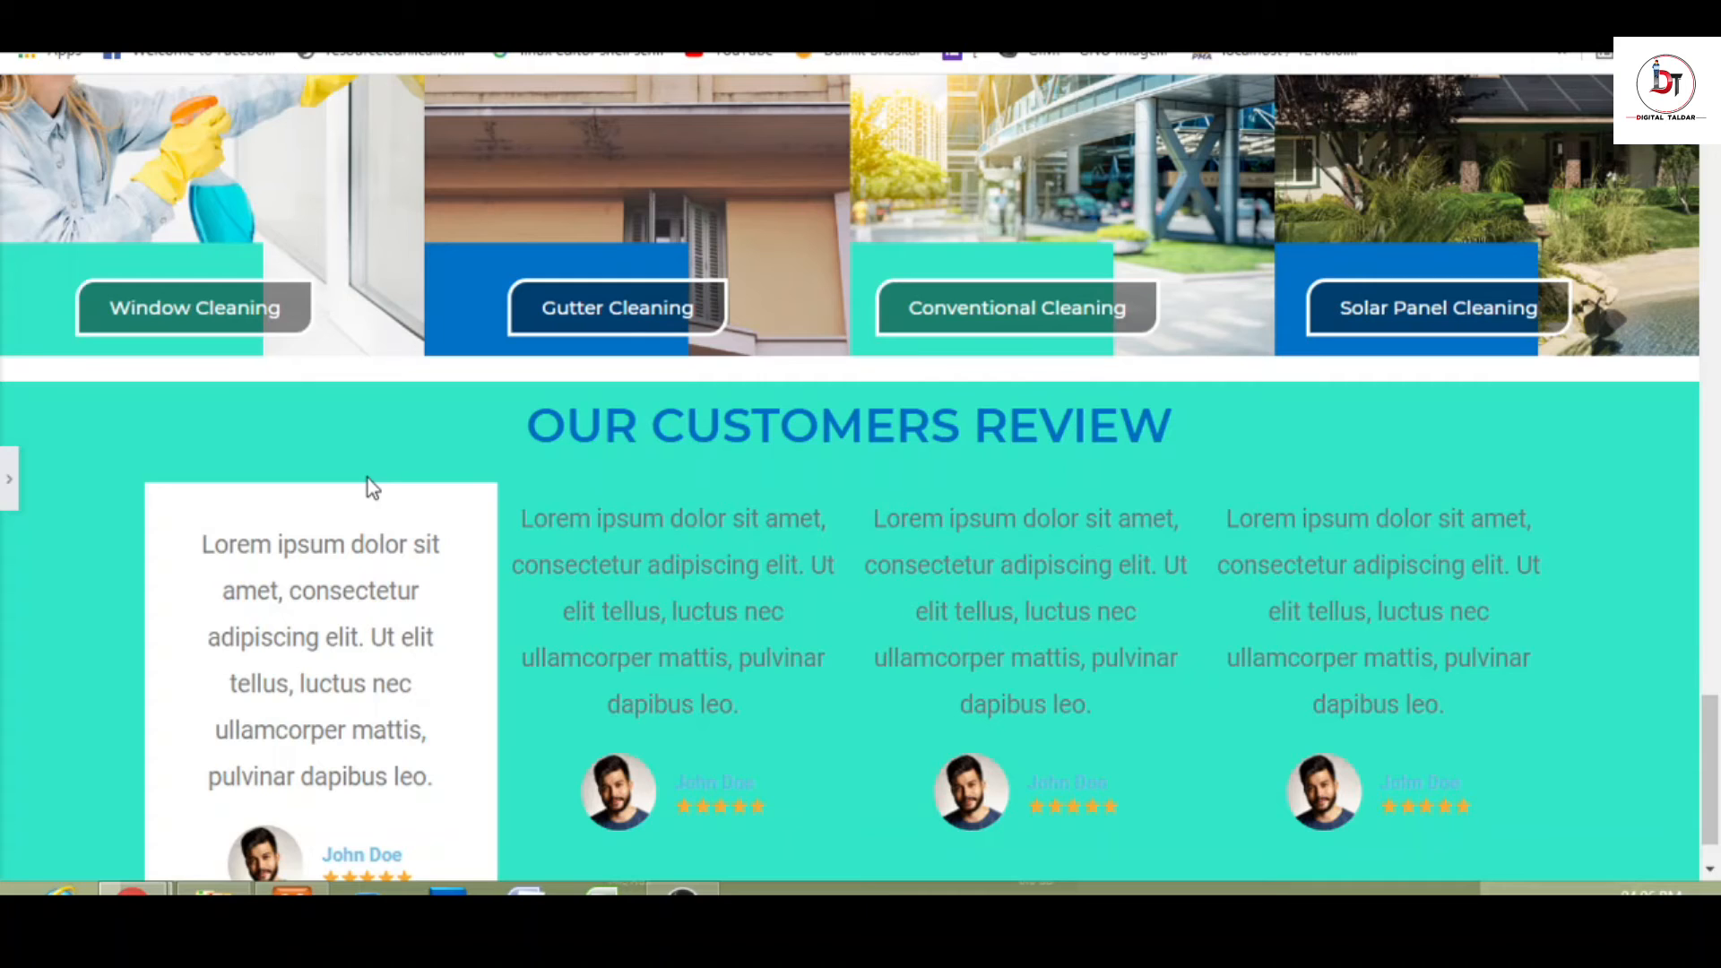
pyautogui.scroll(-1, 1714, 807)
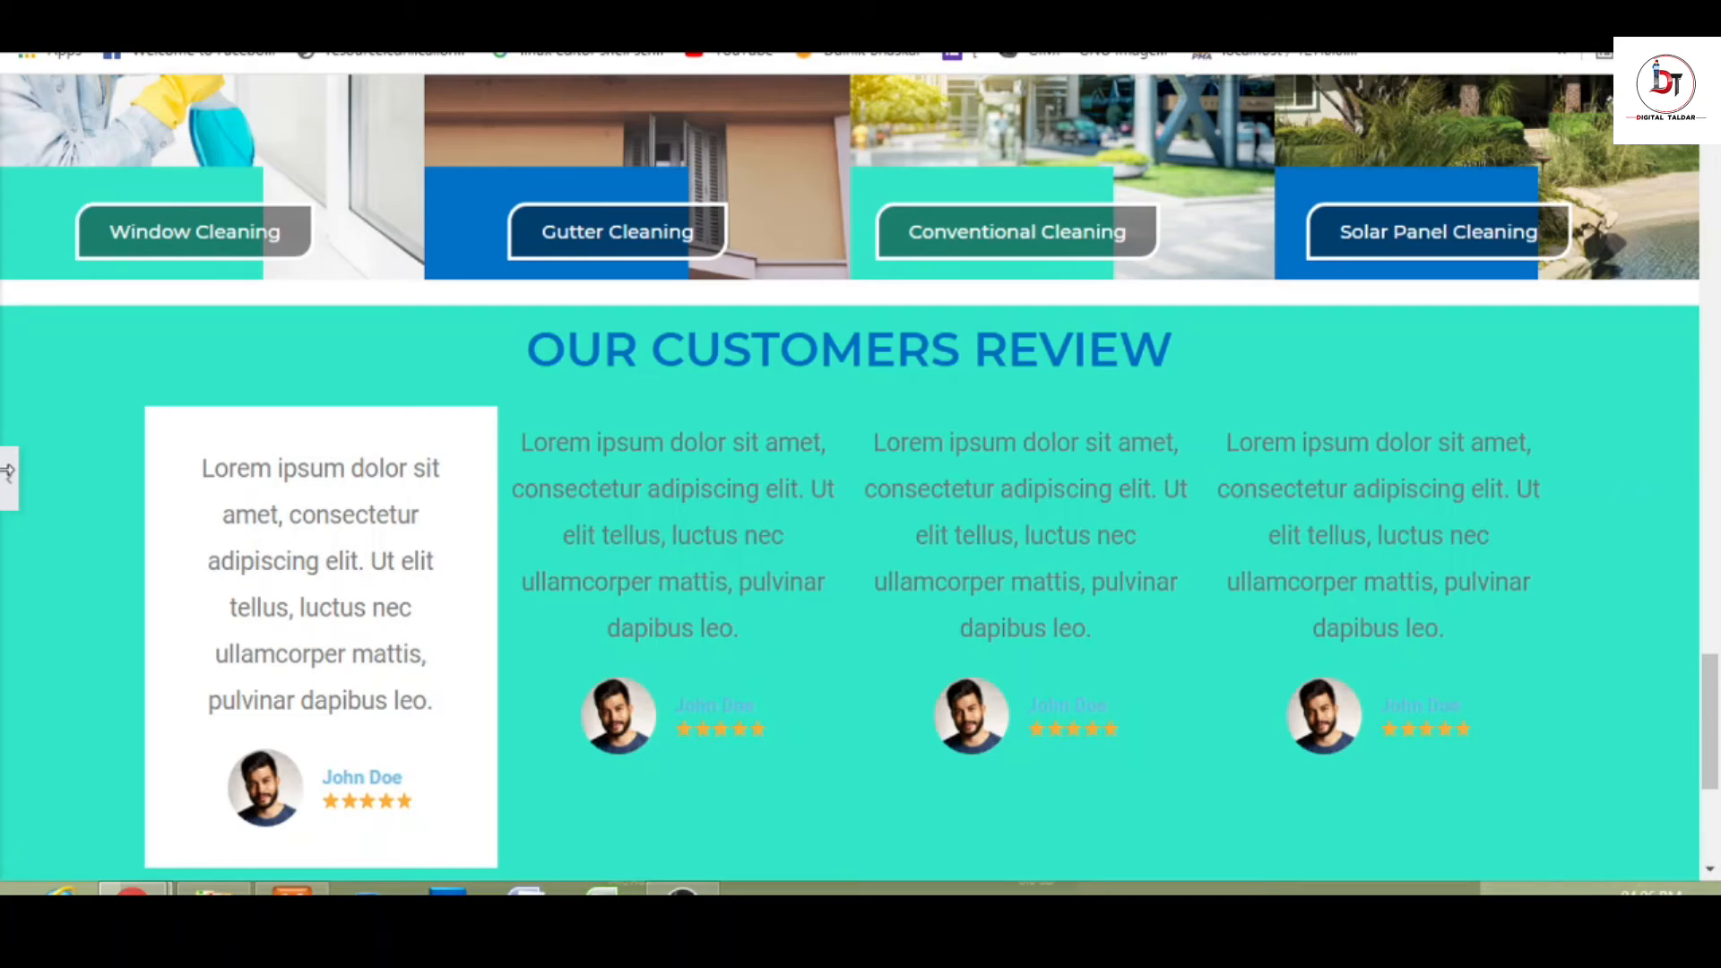
# - Give the second testimonial column 30 px padding on all sides and a Classic background in white #FFFFFF
pyautogui.click(6, 479)
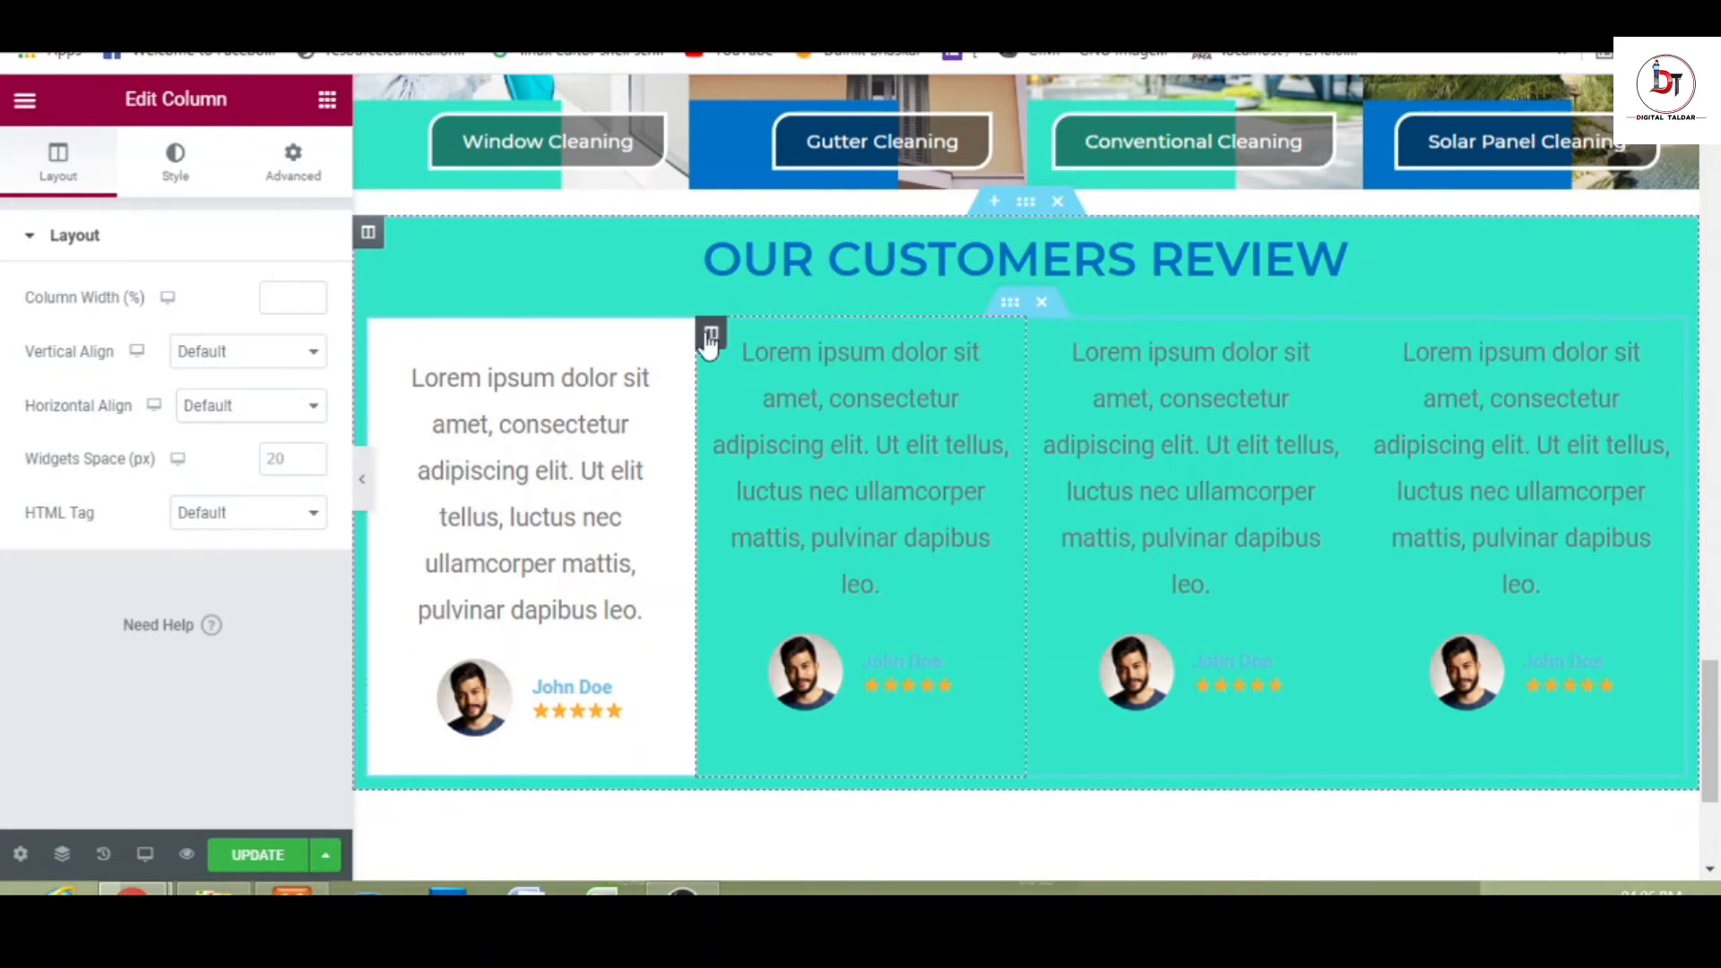
pyautogui.click(296, 172)
pyautogui.click(65, 427)
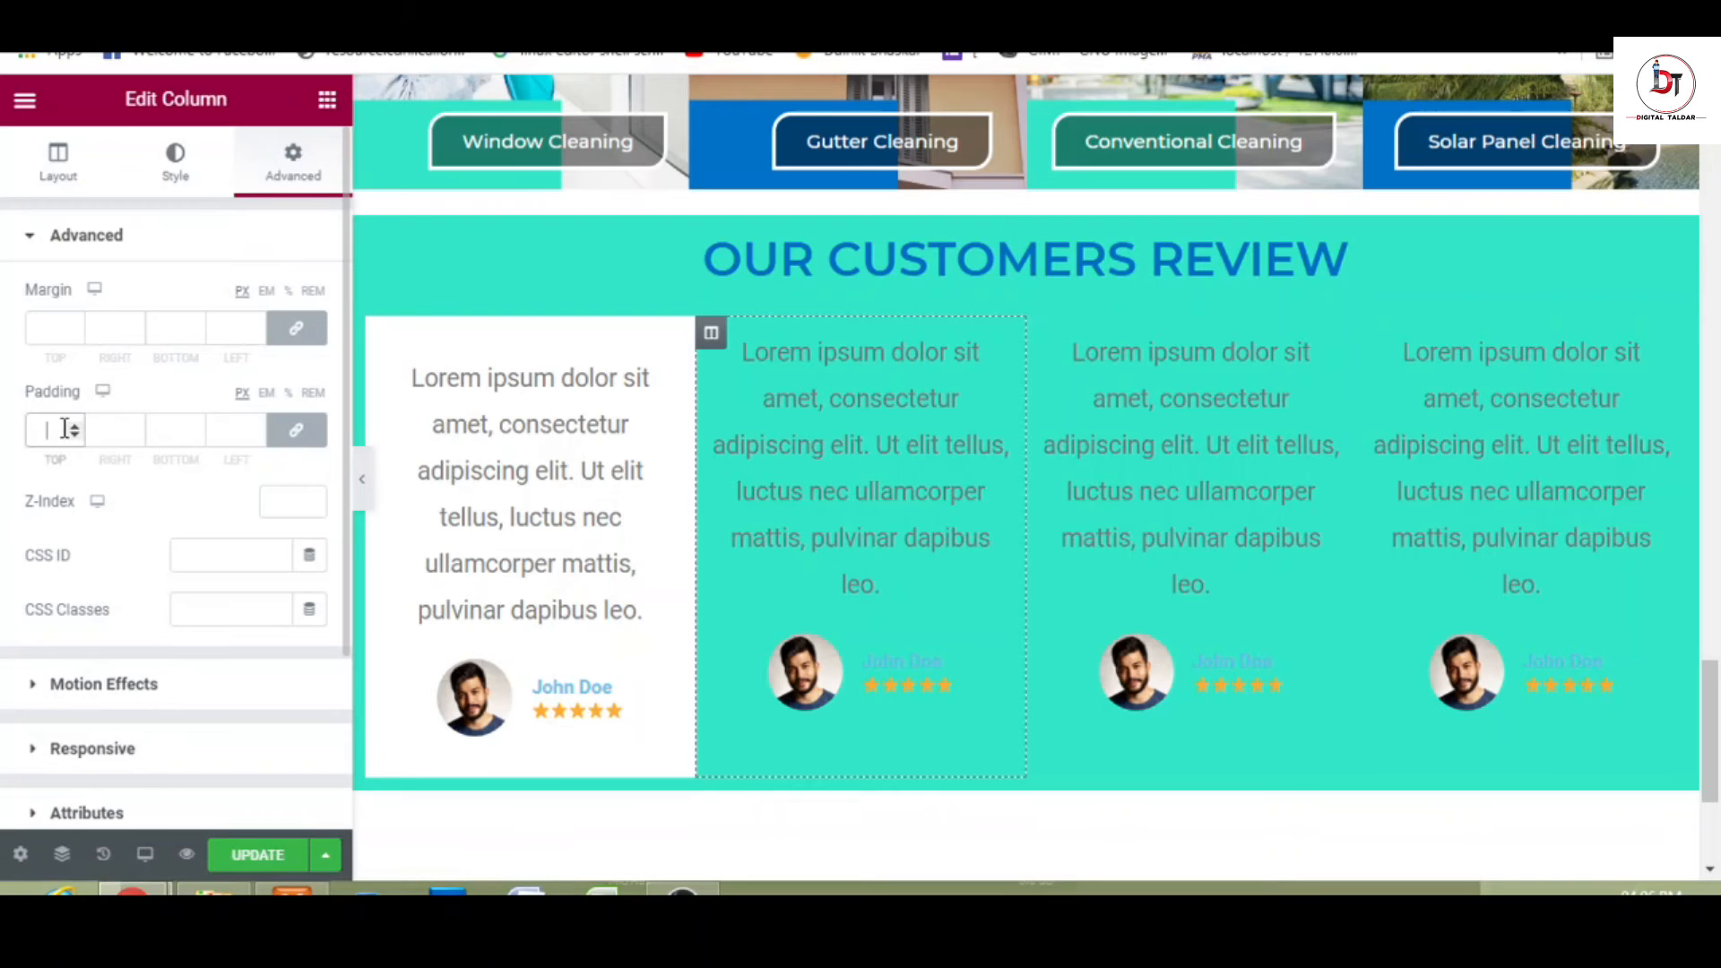
pyautogui.write('30')
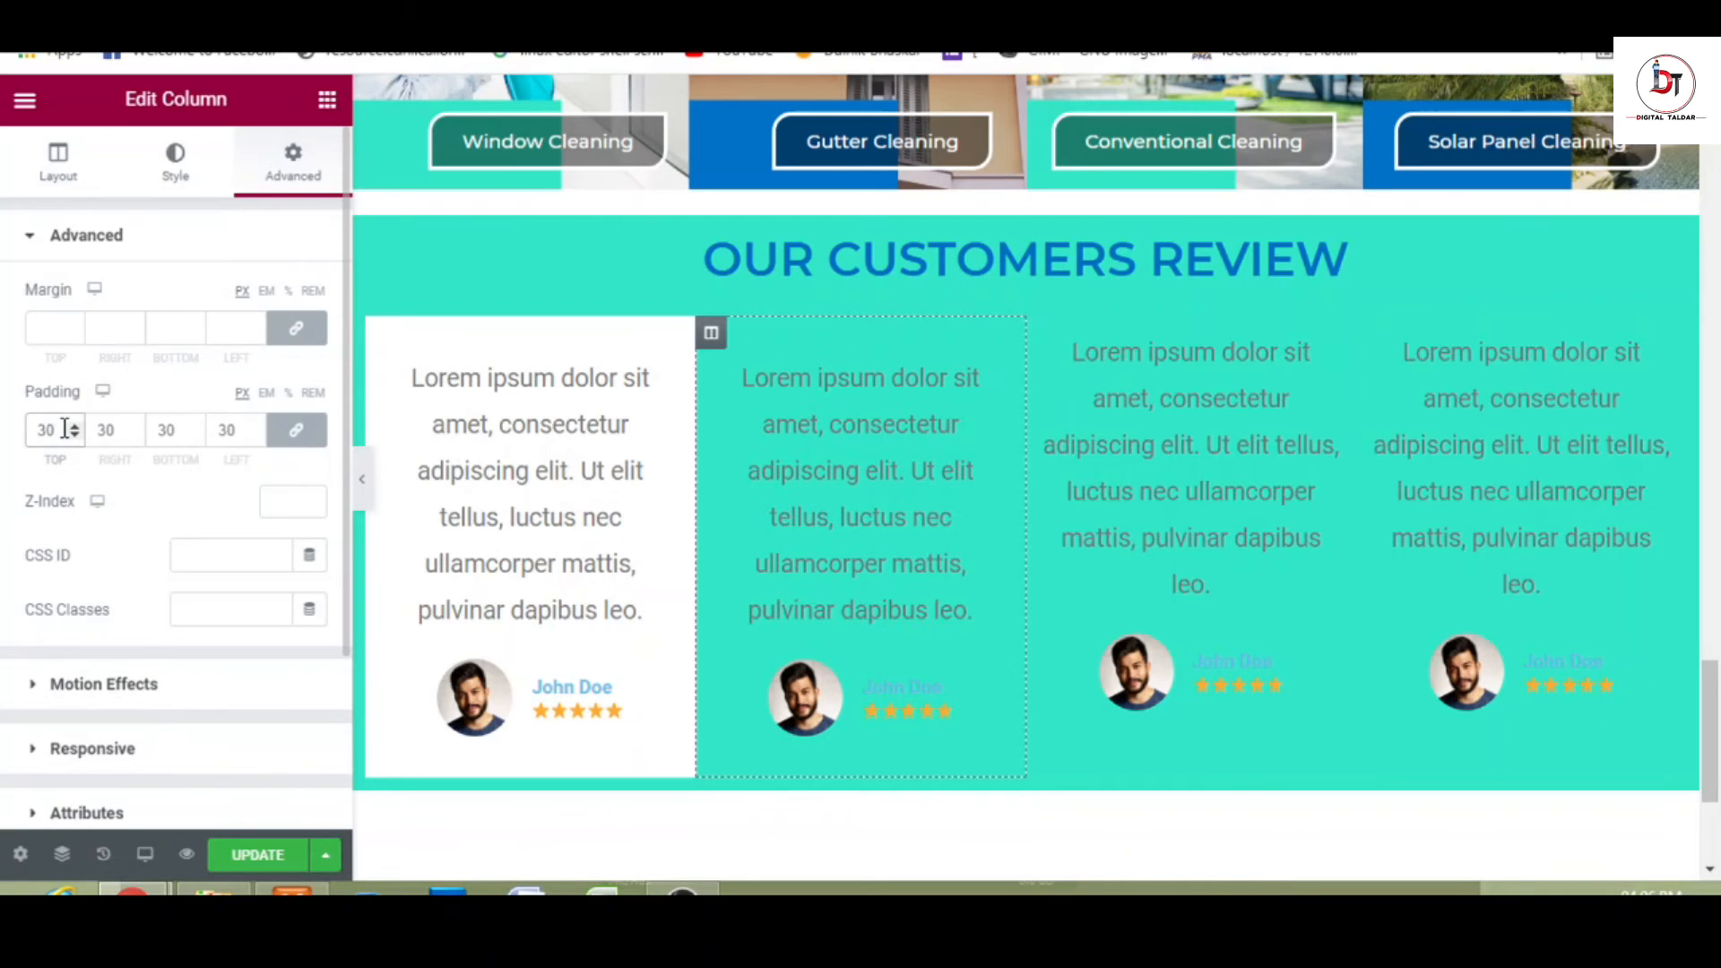
pyautogui.click(184, 170)
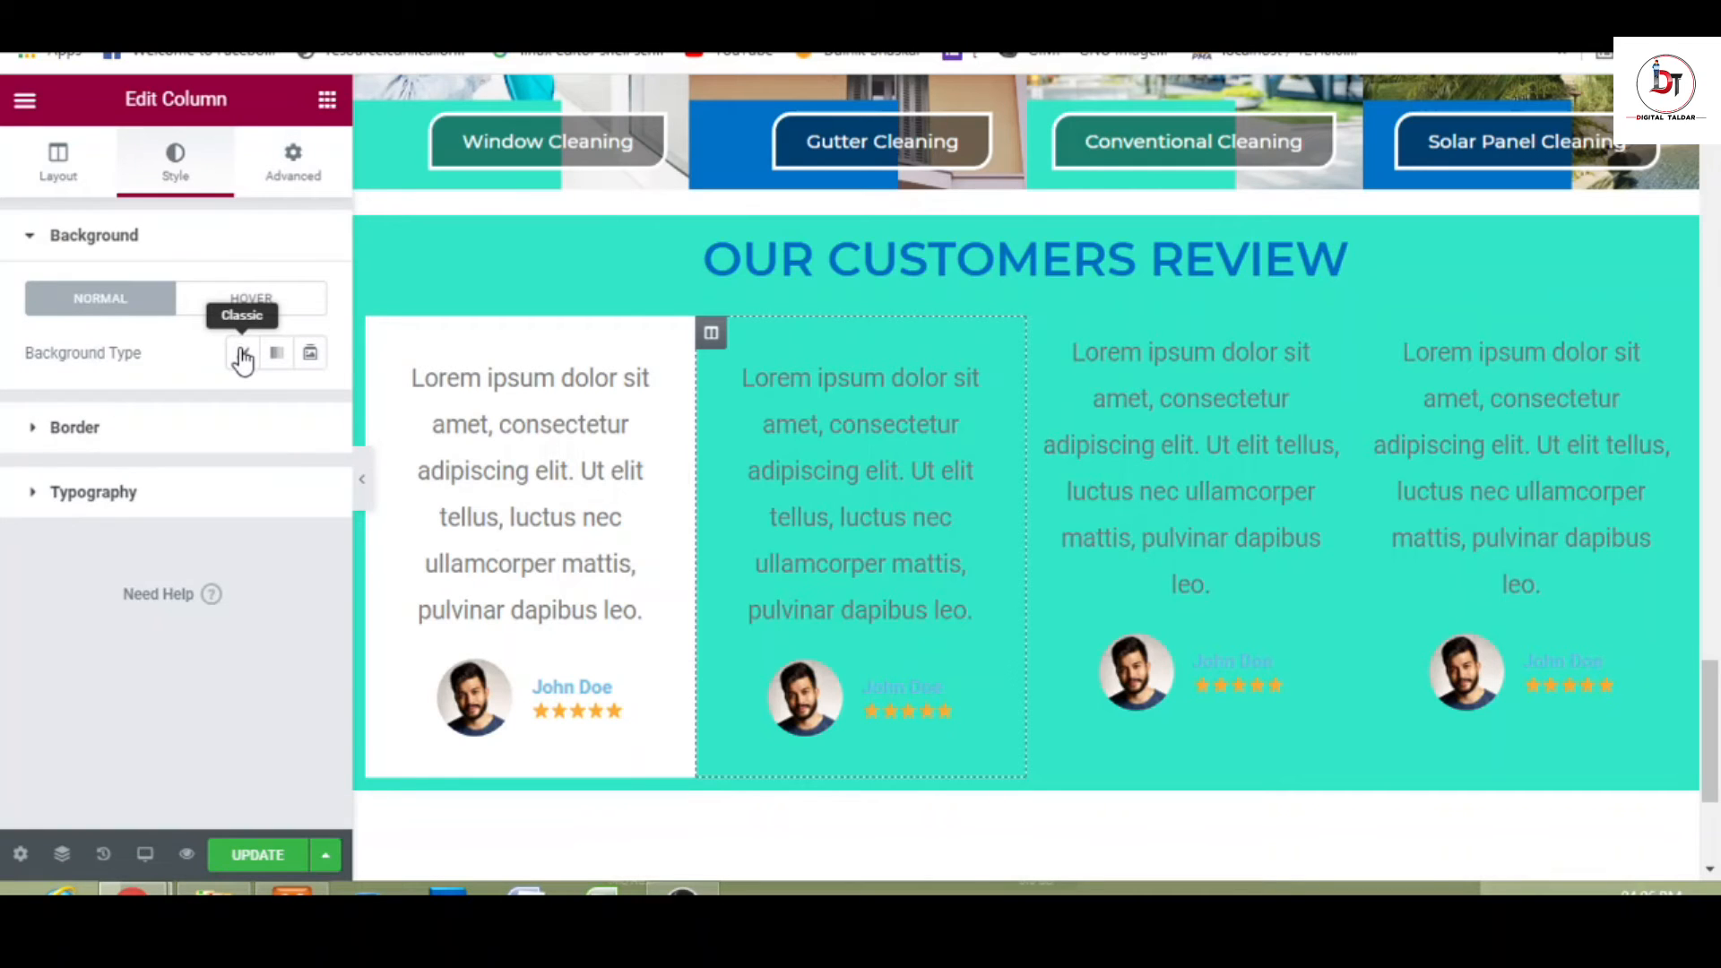
pyautogui.click(241, 355)
pyautogui.click(310, 406)
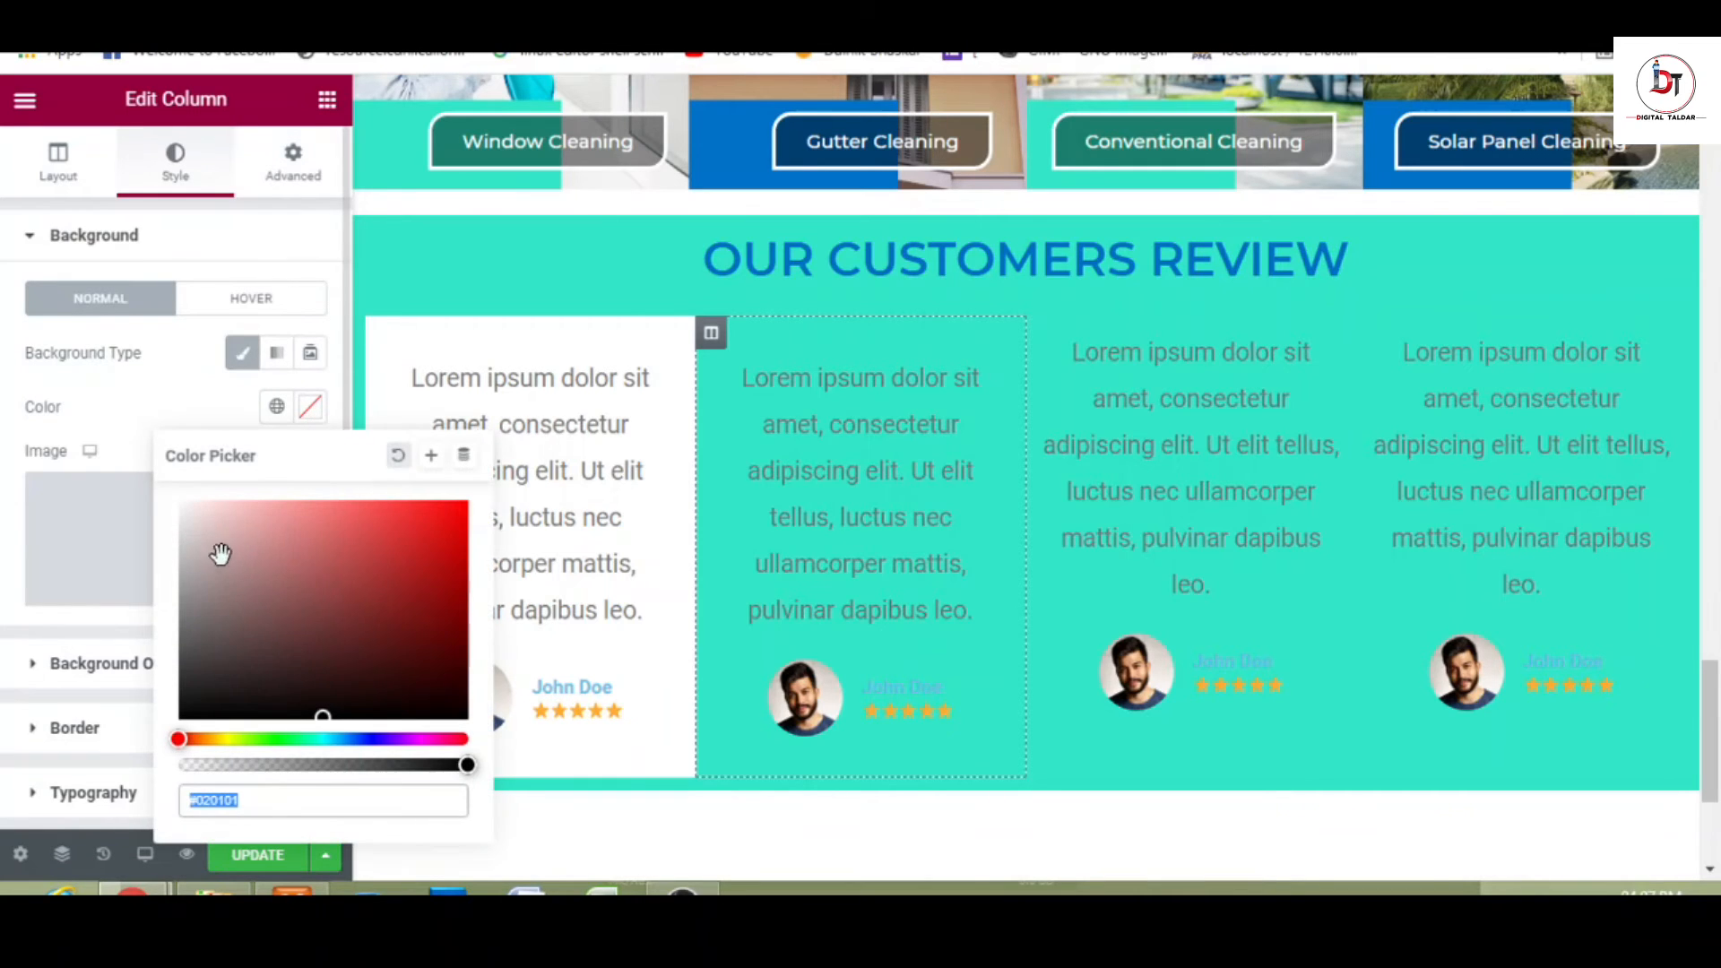
pyautogui.write('#FFFFFF')
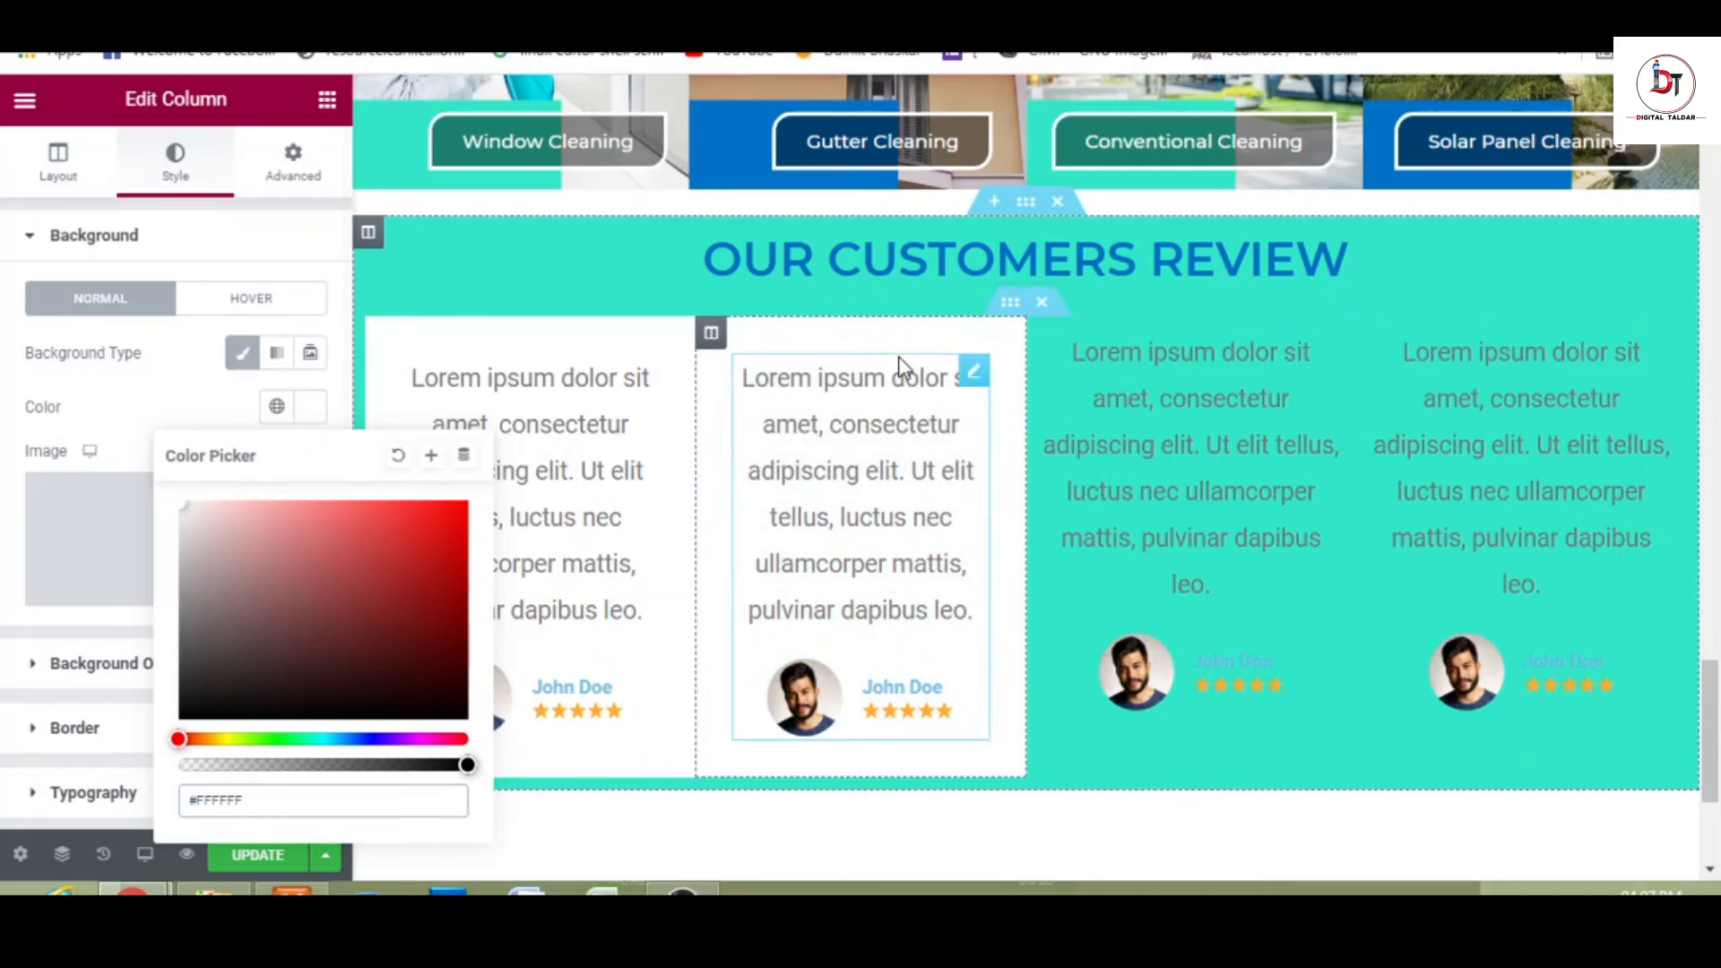
# - Give the third testimonial column a Classic background in white #FFFFFF and 30 px padding on all sides
pyautogui.click(1078, 338)
pyautogui.click(1040, 335)
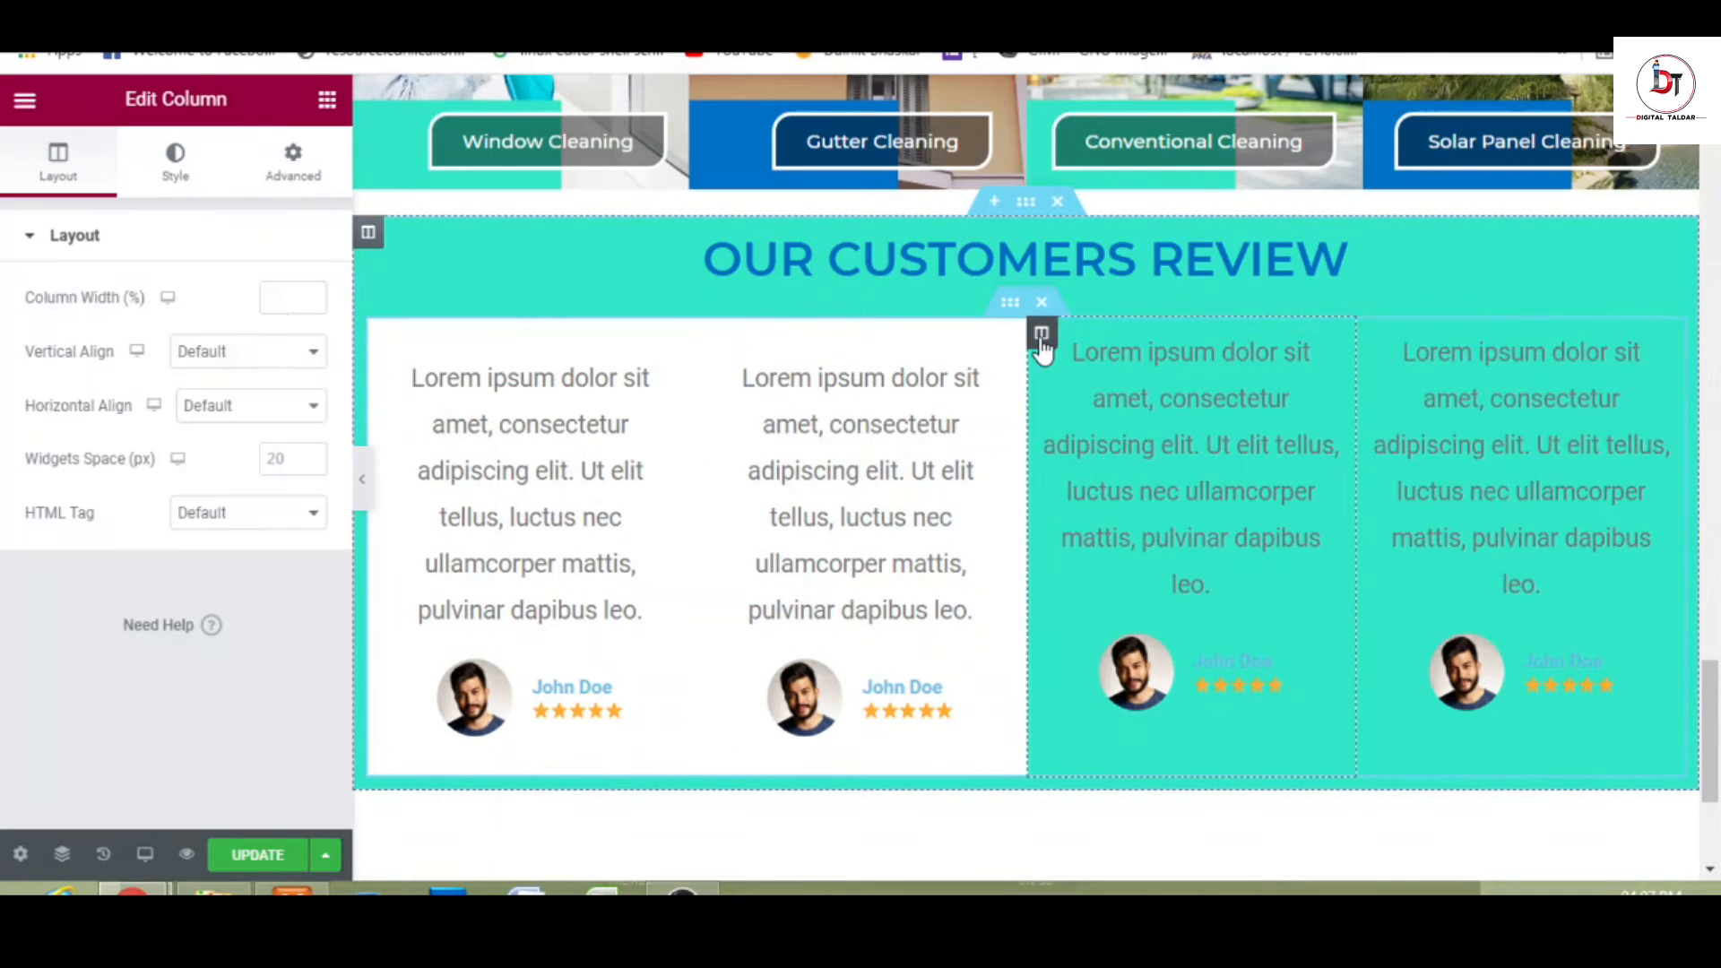
pyautogui.click(172, 163)
pyautogui.click(242, 353)
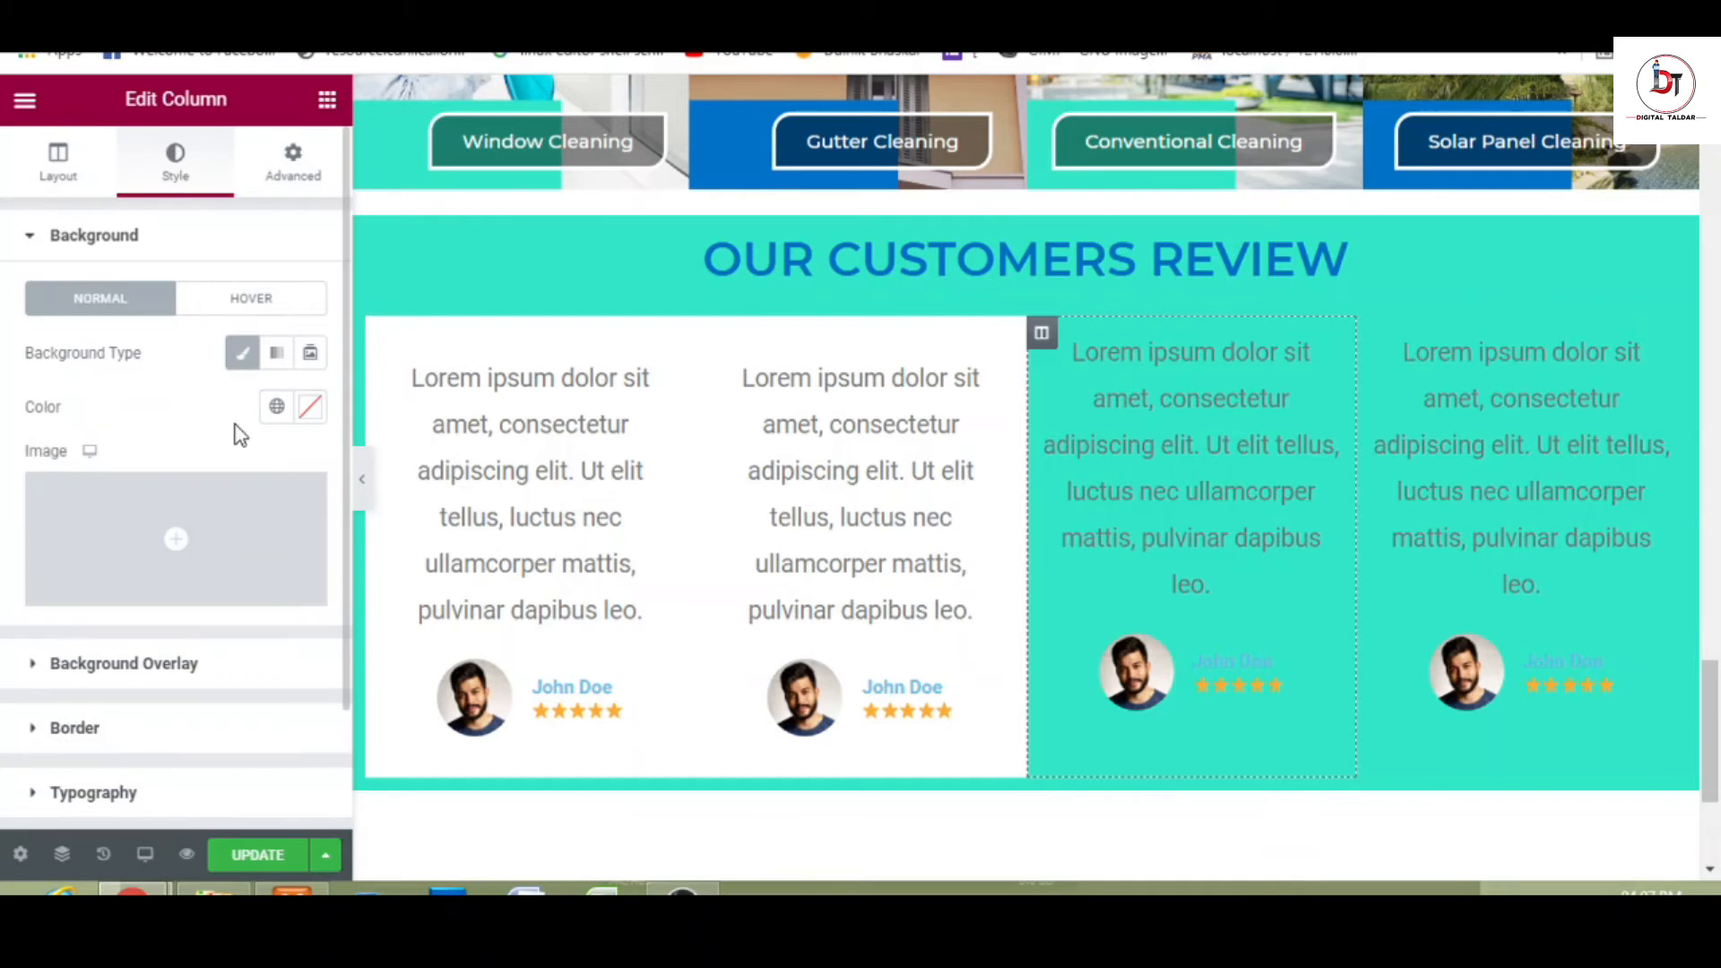
pyautogui.click(318, 416)
pyautogui.click(183, 504)
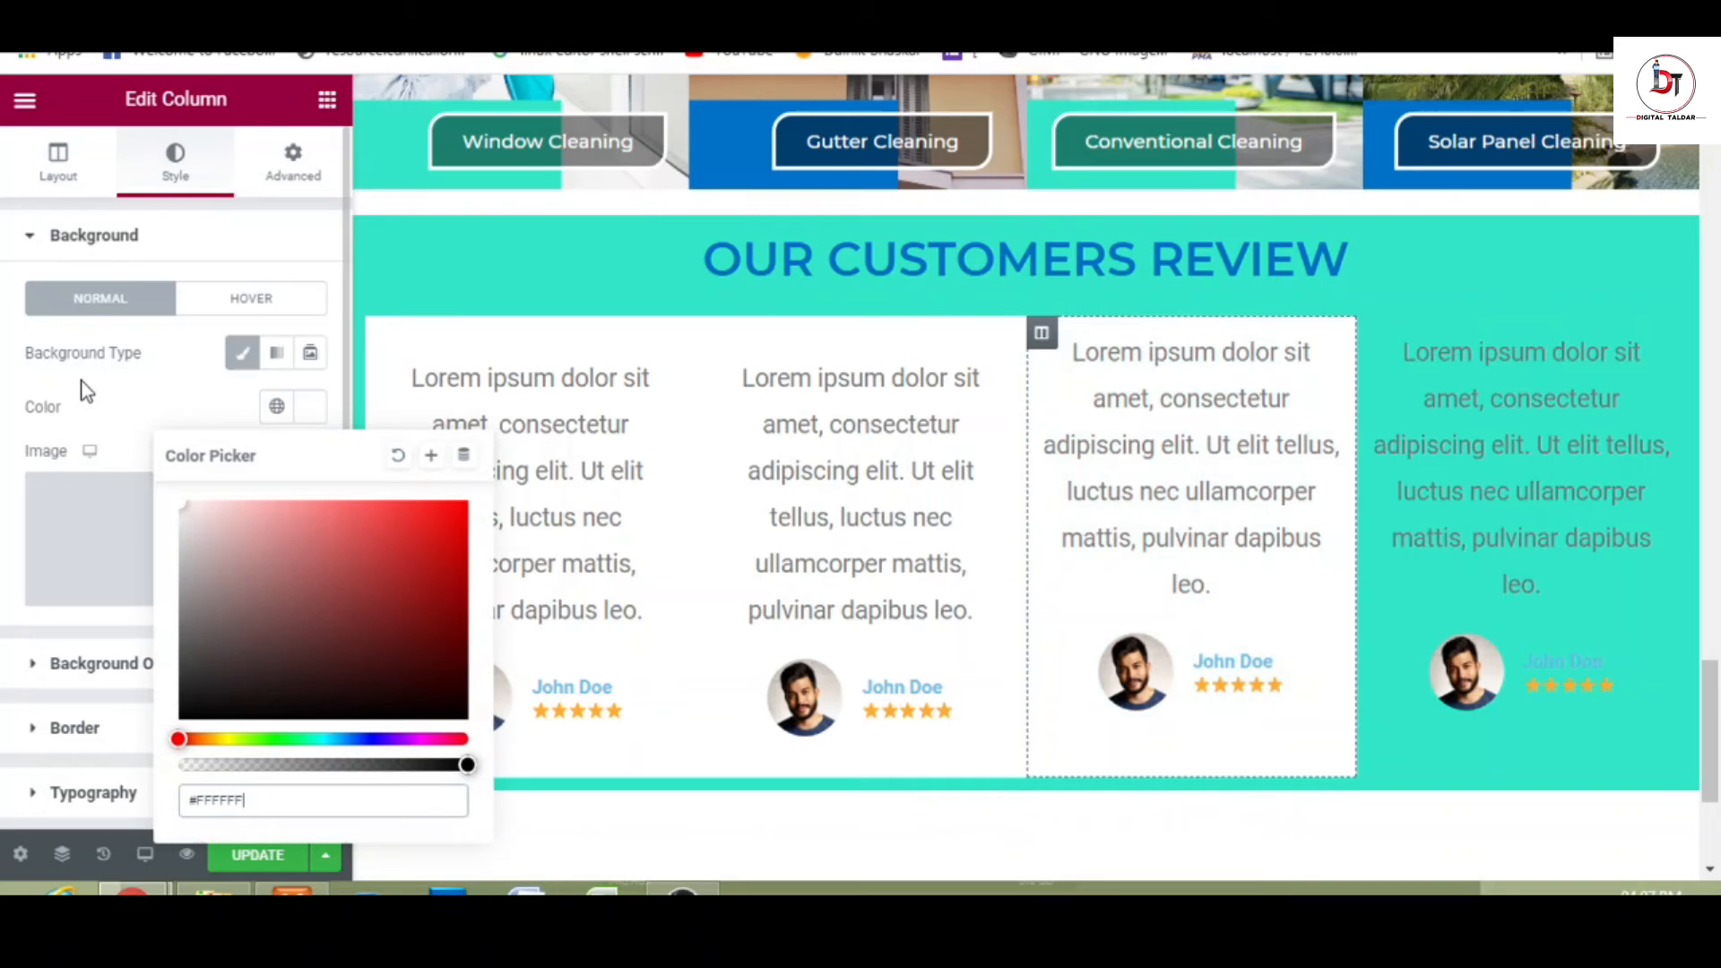
pyautogui.click(295, 170)
pyautogui.click(53, 427)
pyautogui.write('30')
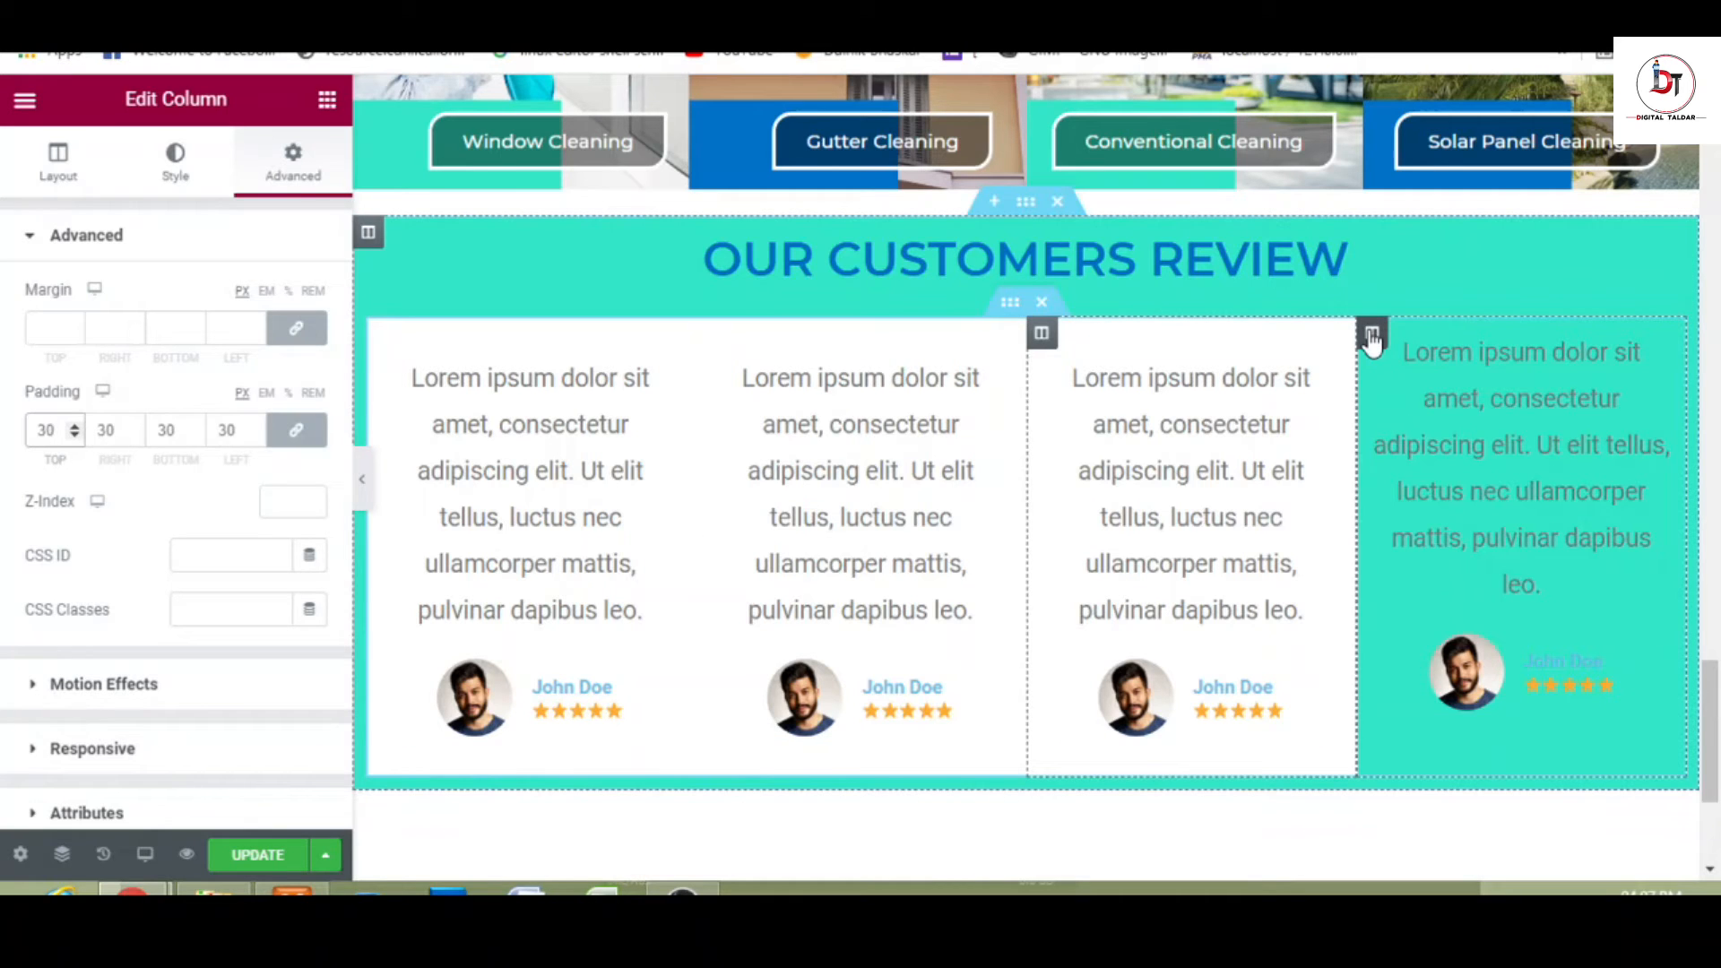
# - Set the fourth review column's padding to 30 px on all sides
pyautogui.click(1372, 336)
pyautogui.click(293, 175)
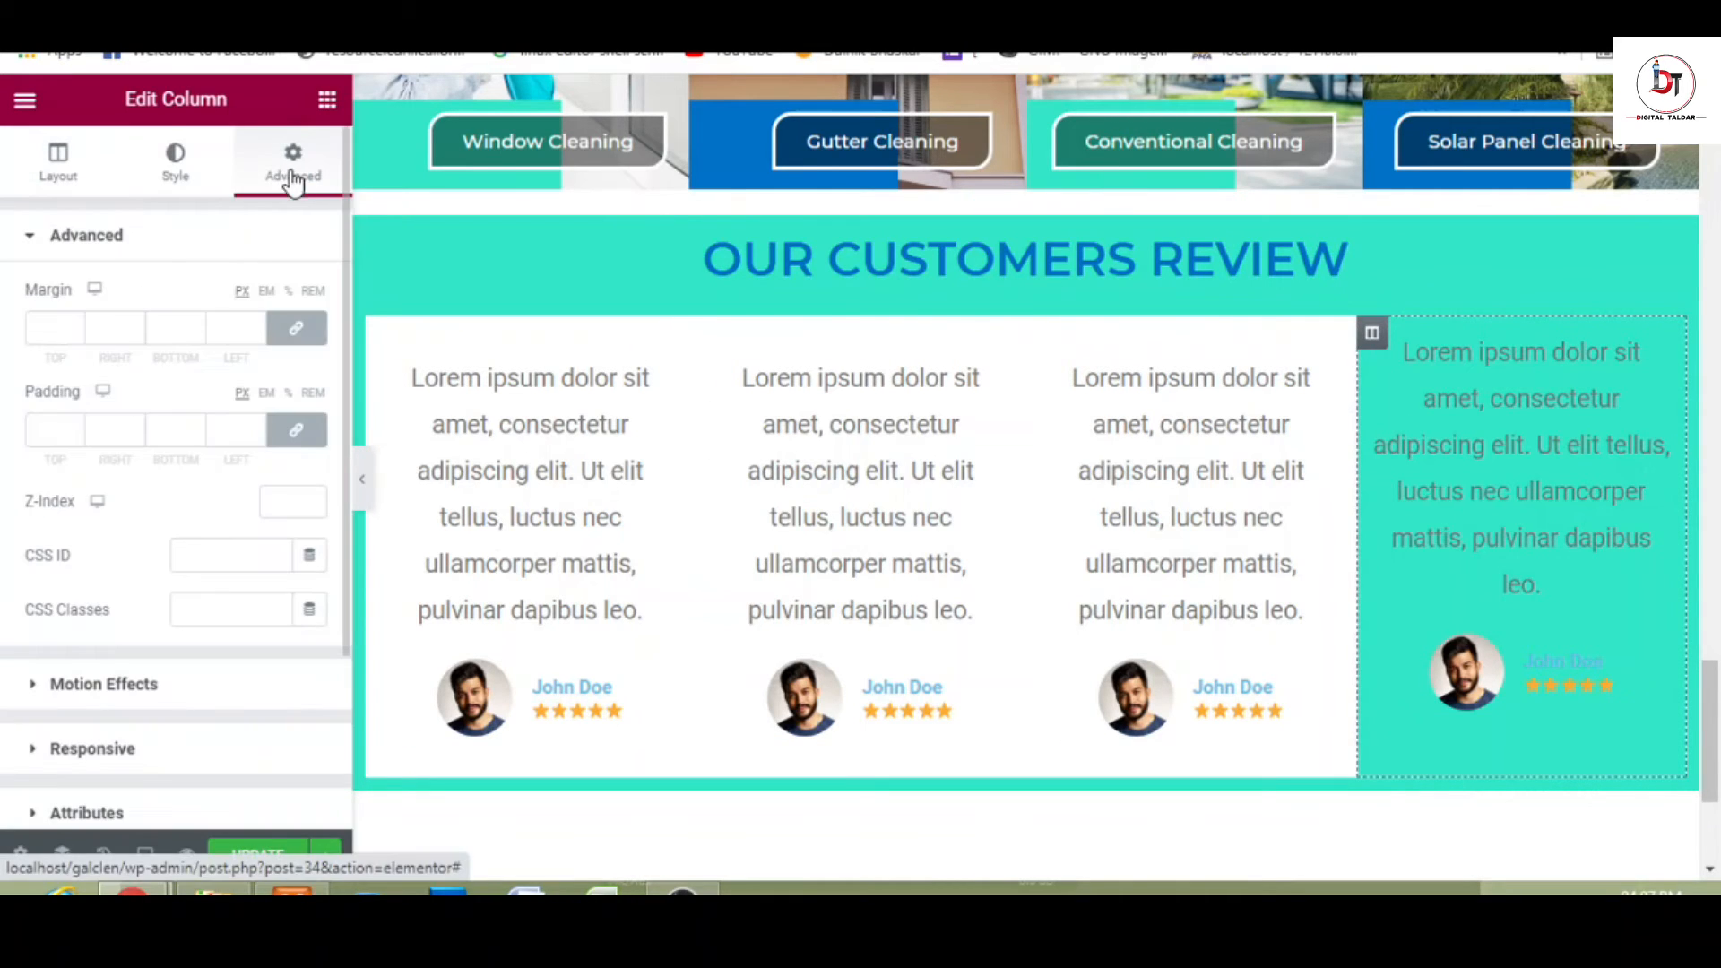
pyautogui.click(49, 433)
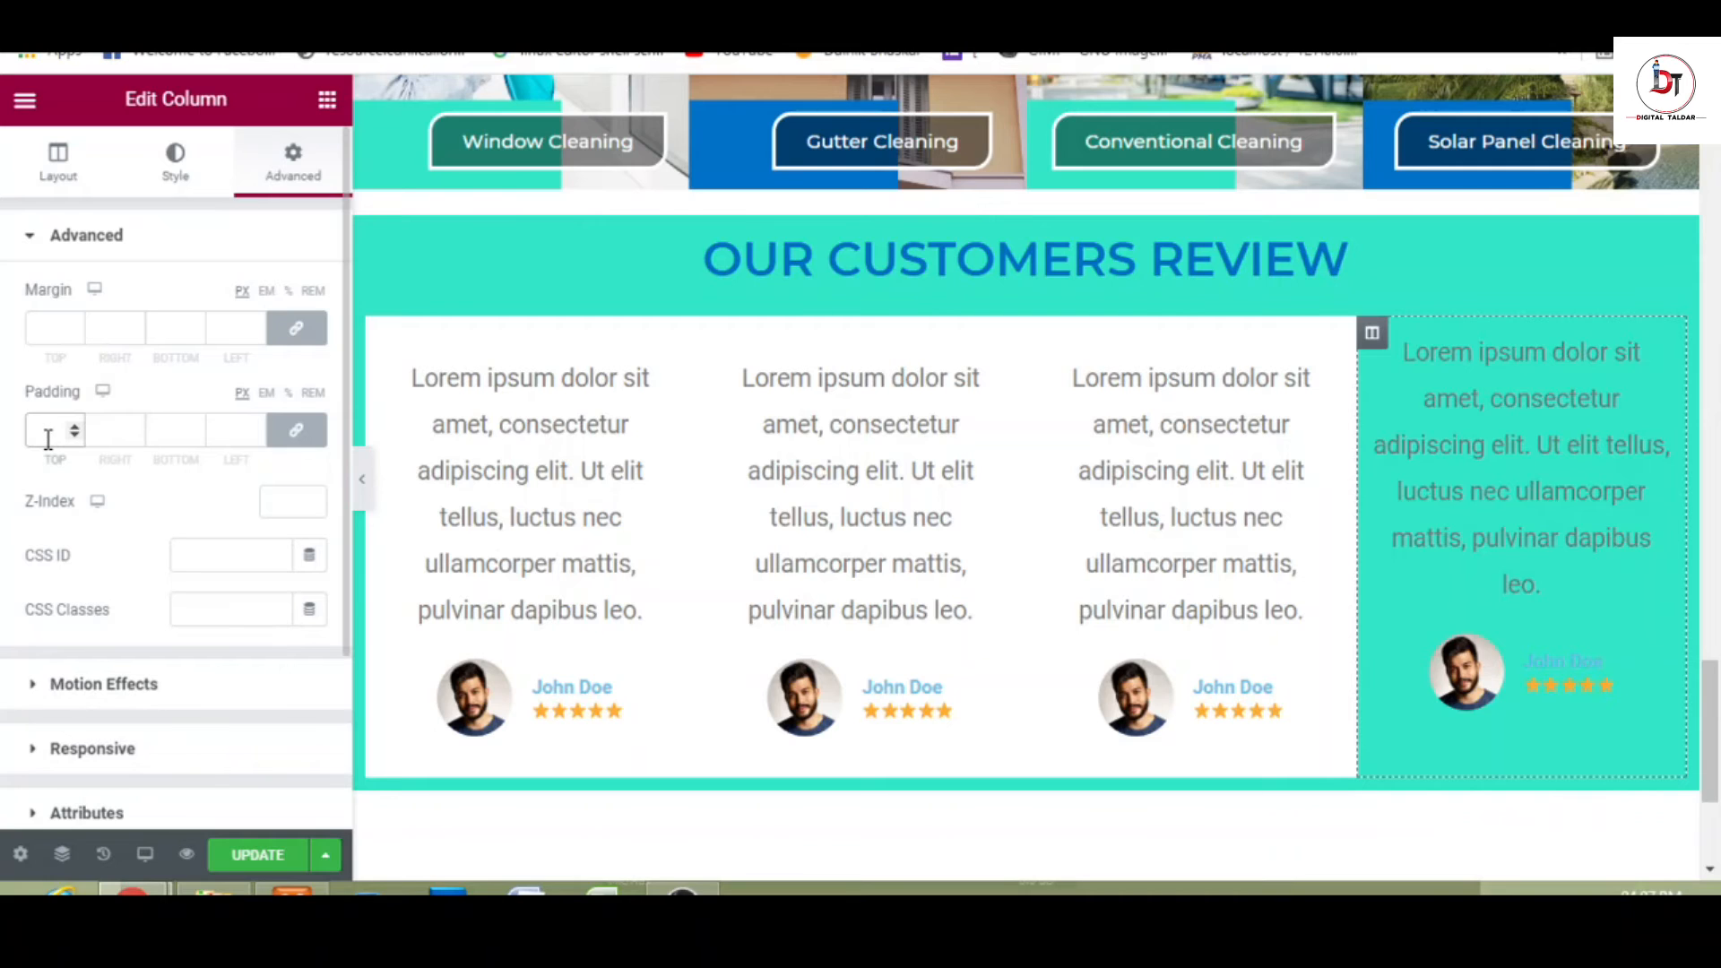
pyautogui.write('30')
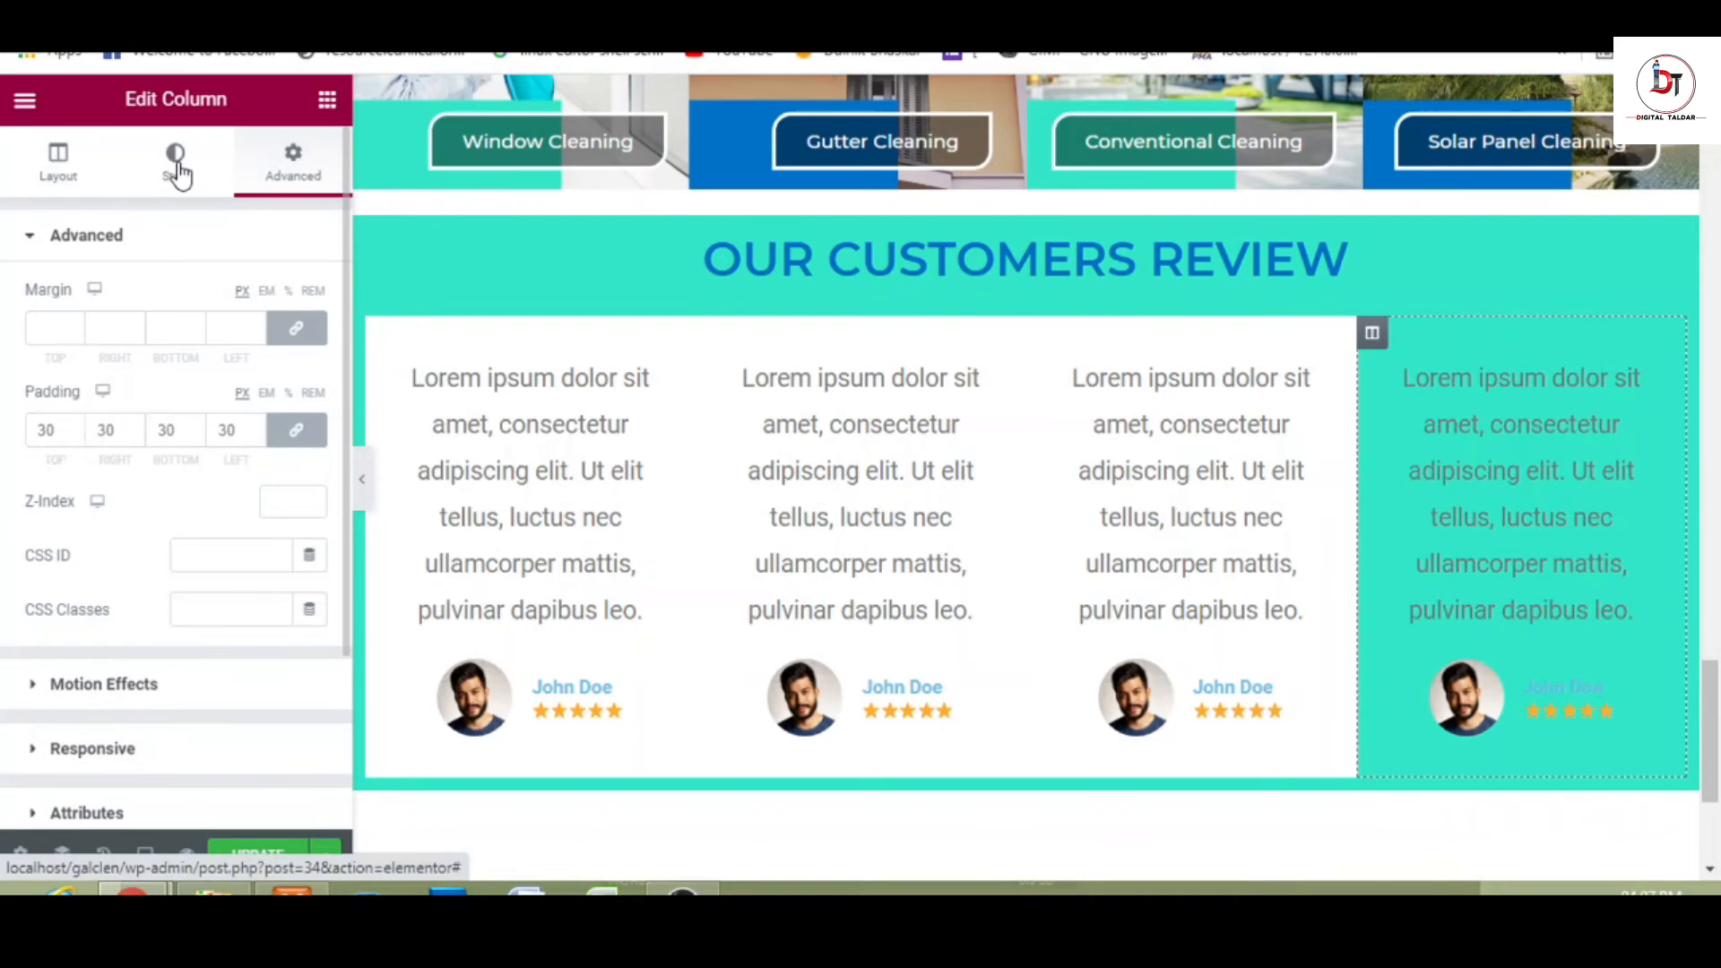
# - Give the fourth review column a classic white (#FFFFFF) background and check the review section at full page width
pyautogui.click(178, 173)
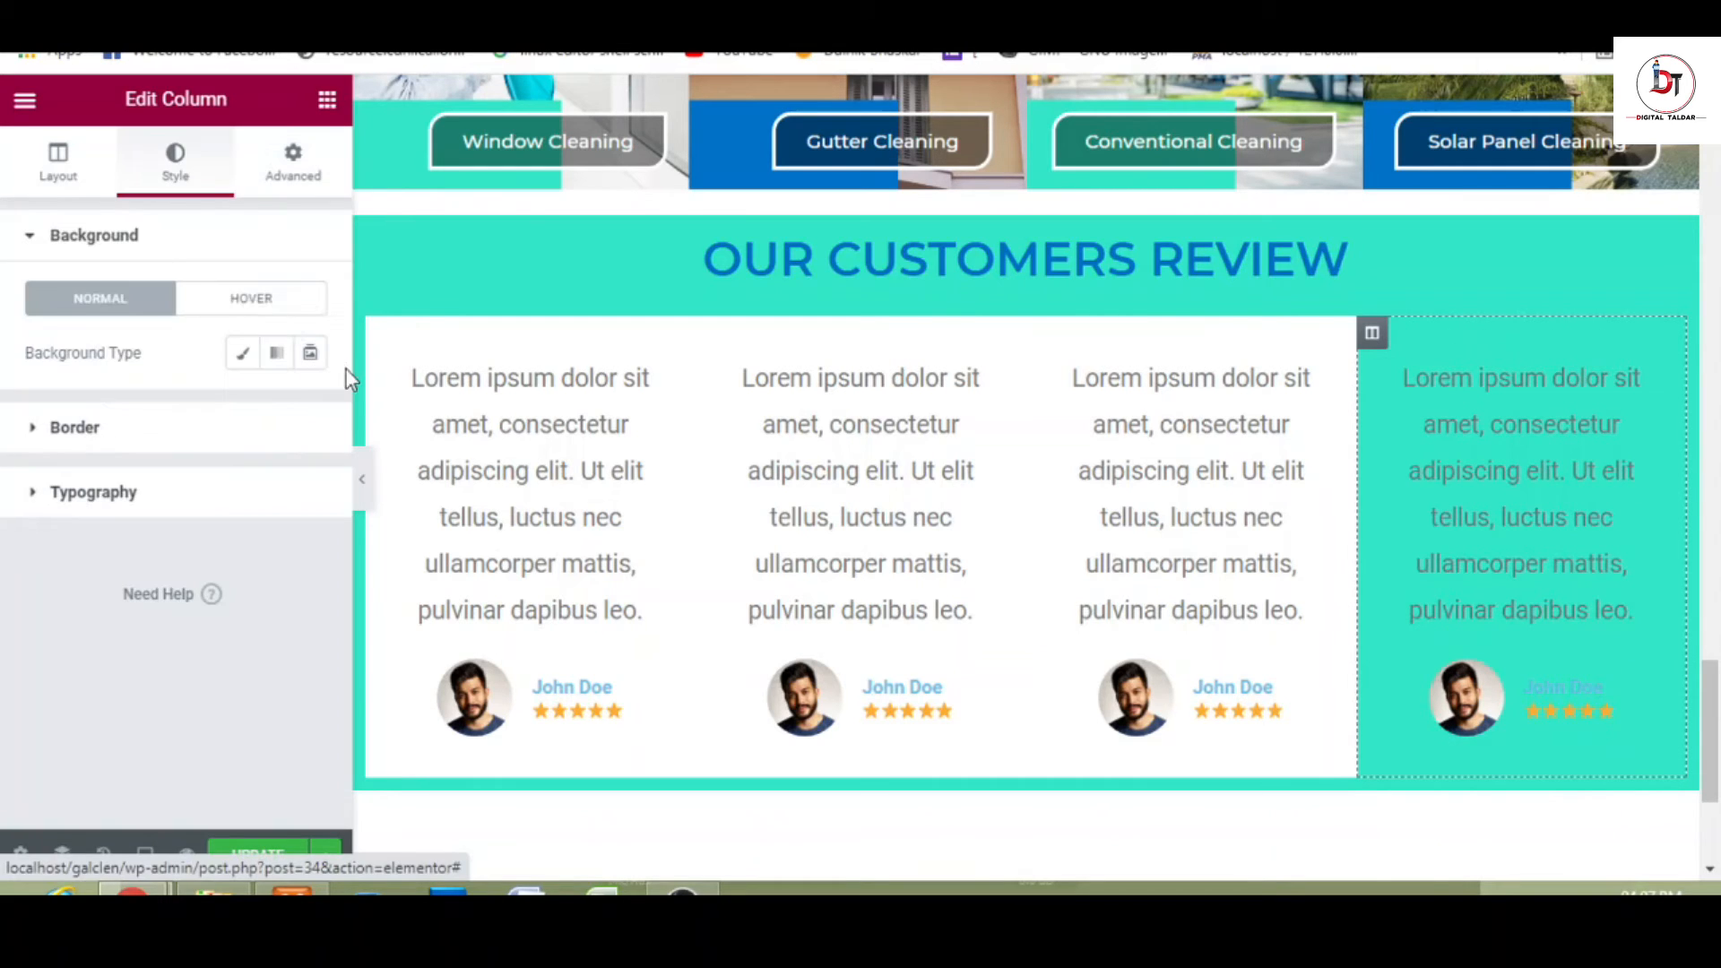
pyautogui.click(240, 354)
pyautogui.click(311, 407)
pyautogui.moveTo(218, 564); pyautogui.dragTo(88, 338)
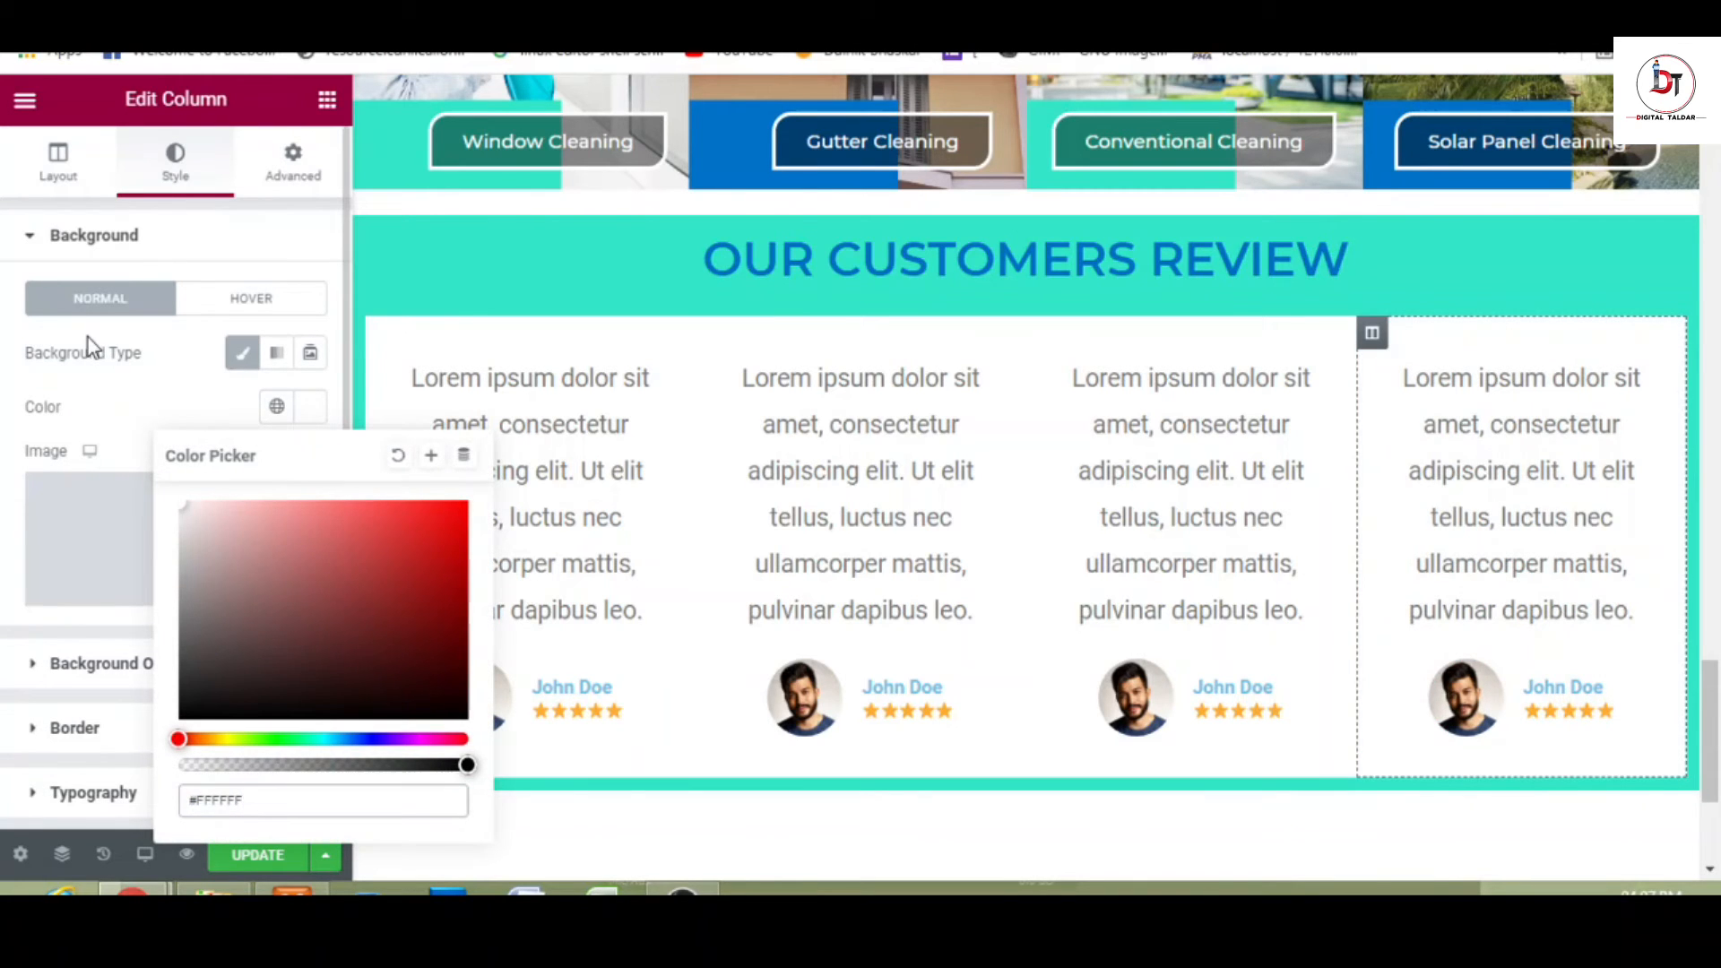
pyautogui.click(132, 385)
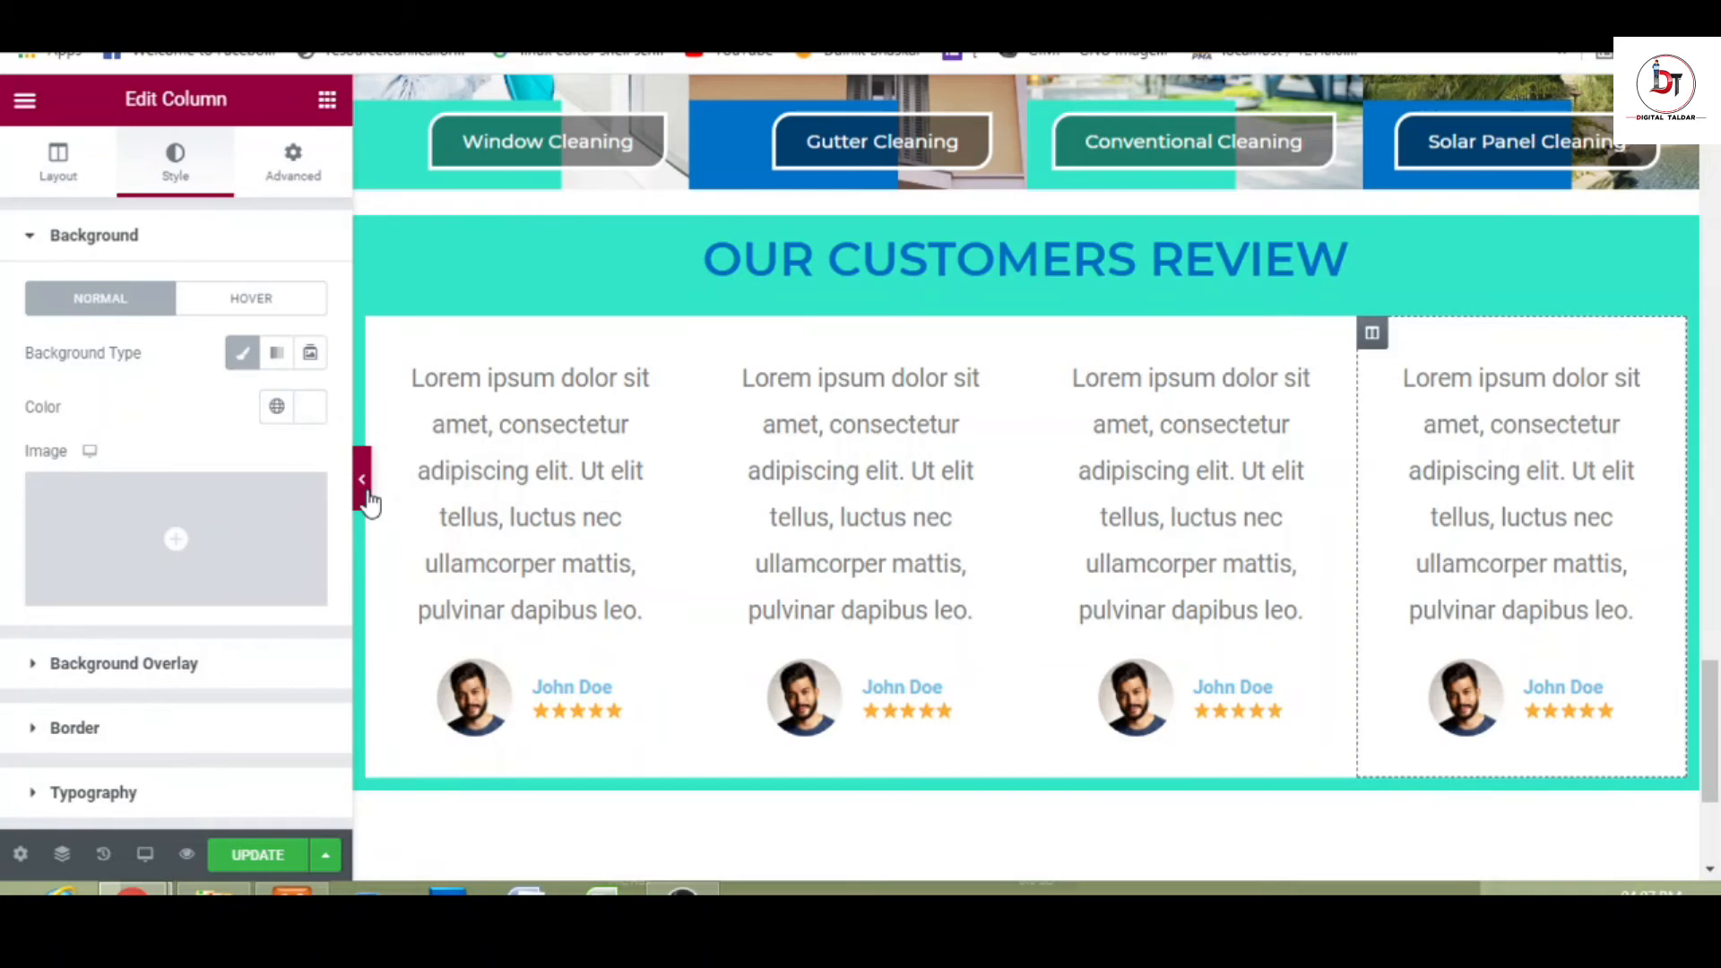
pyautogui.click(363, 484)
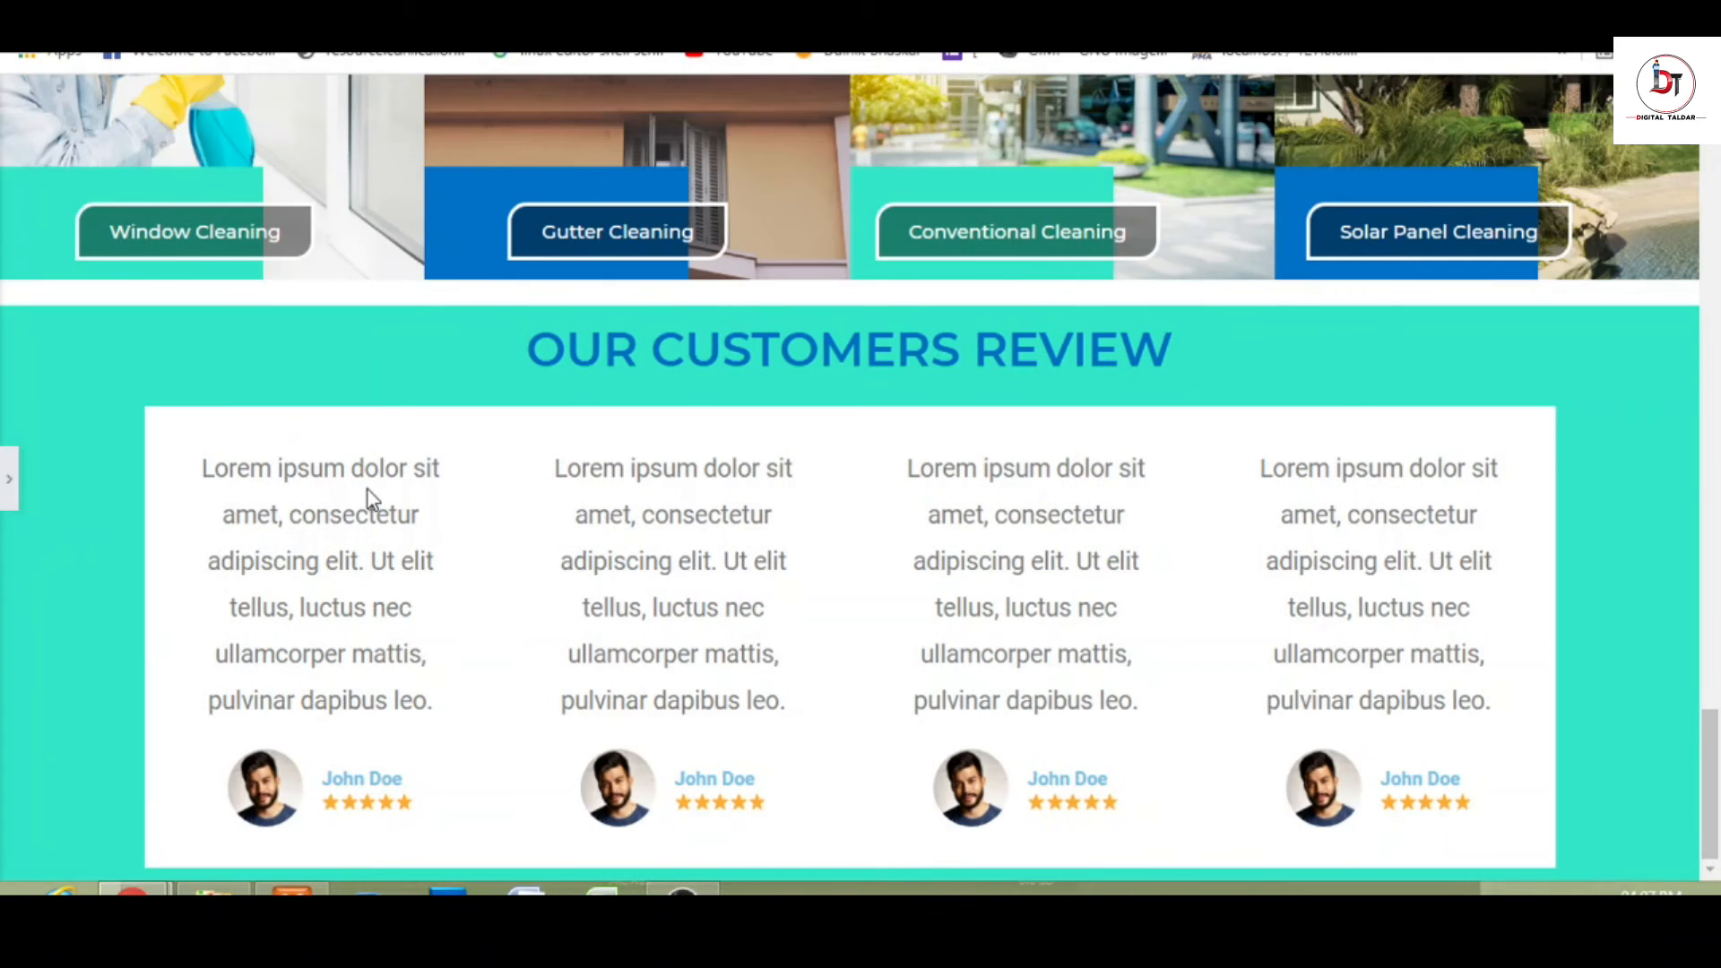
pyautogui.click(8, 472)
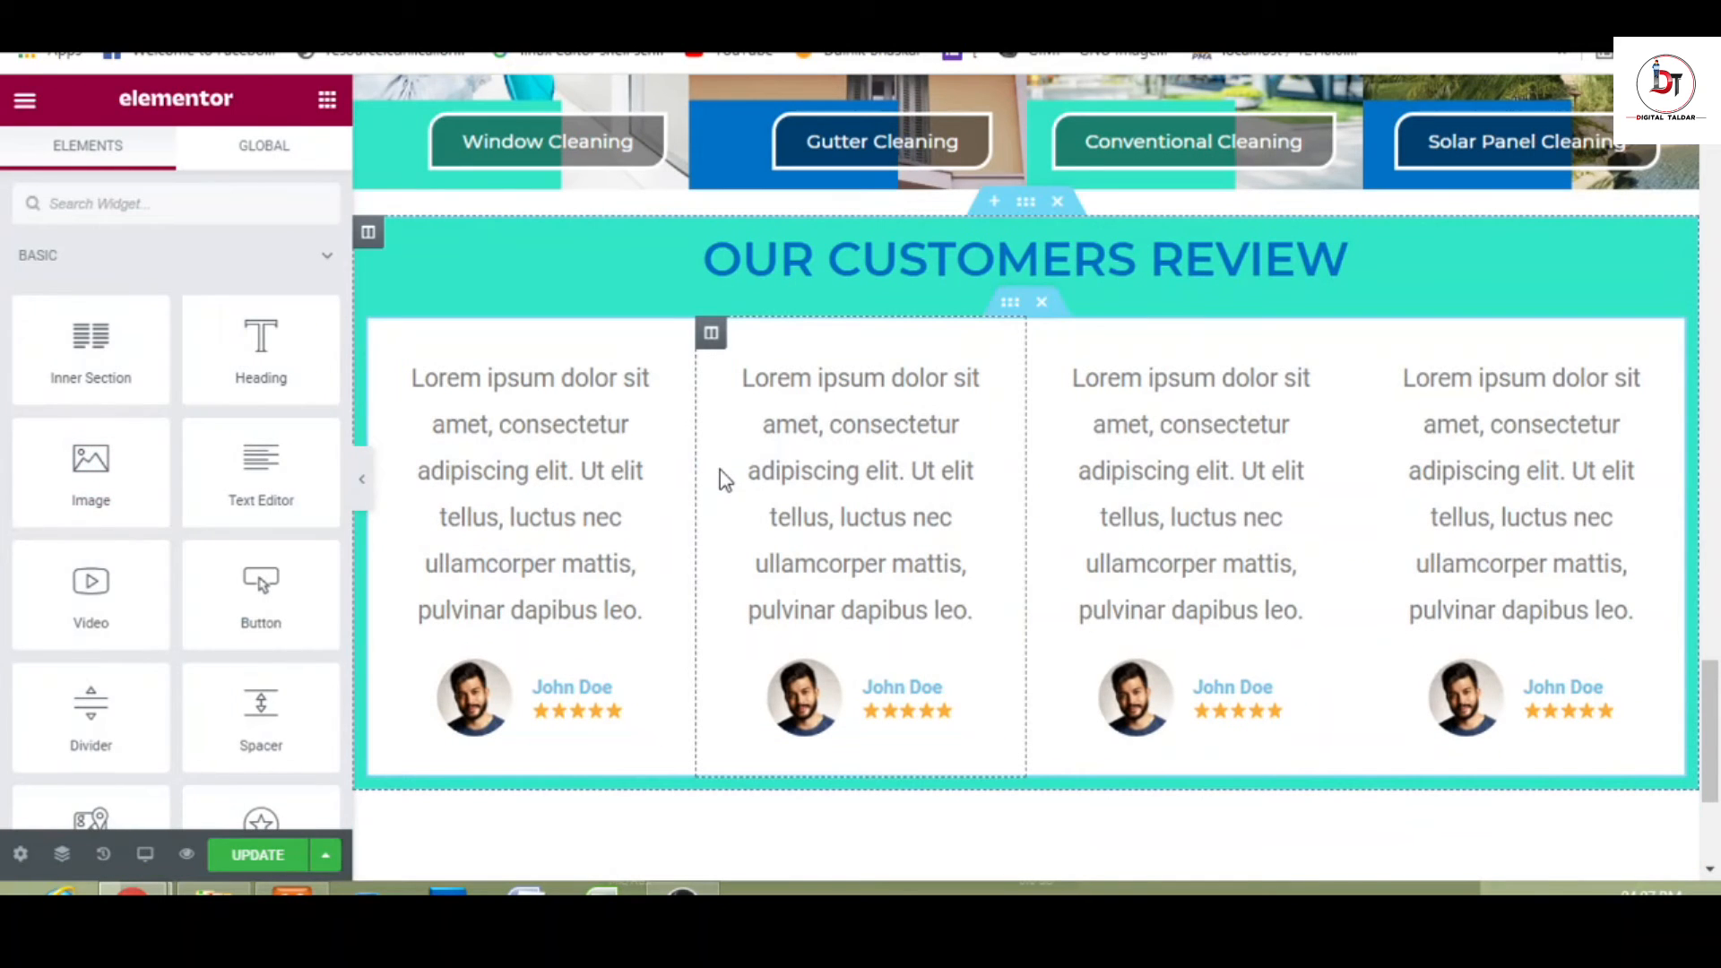
# - Unlink the second review column's margin values and set its left margin to 5 px
pyautogui.click(710, 334)
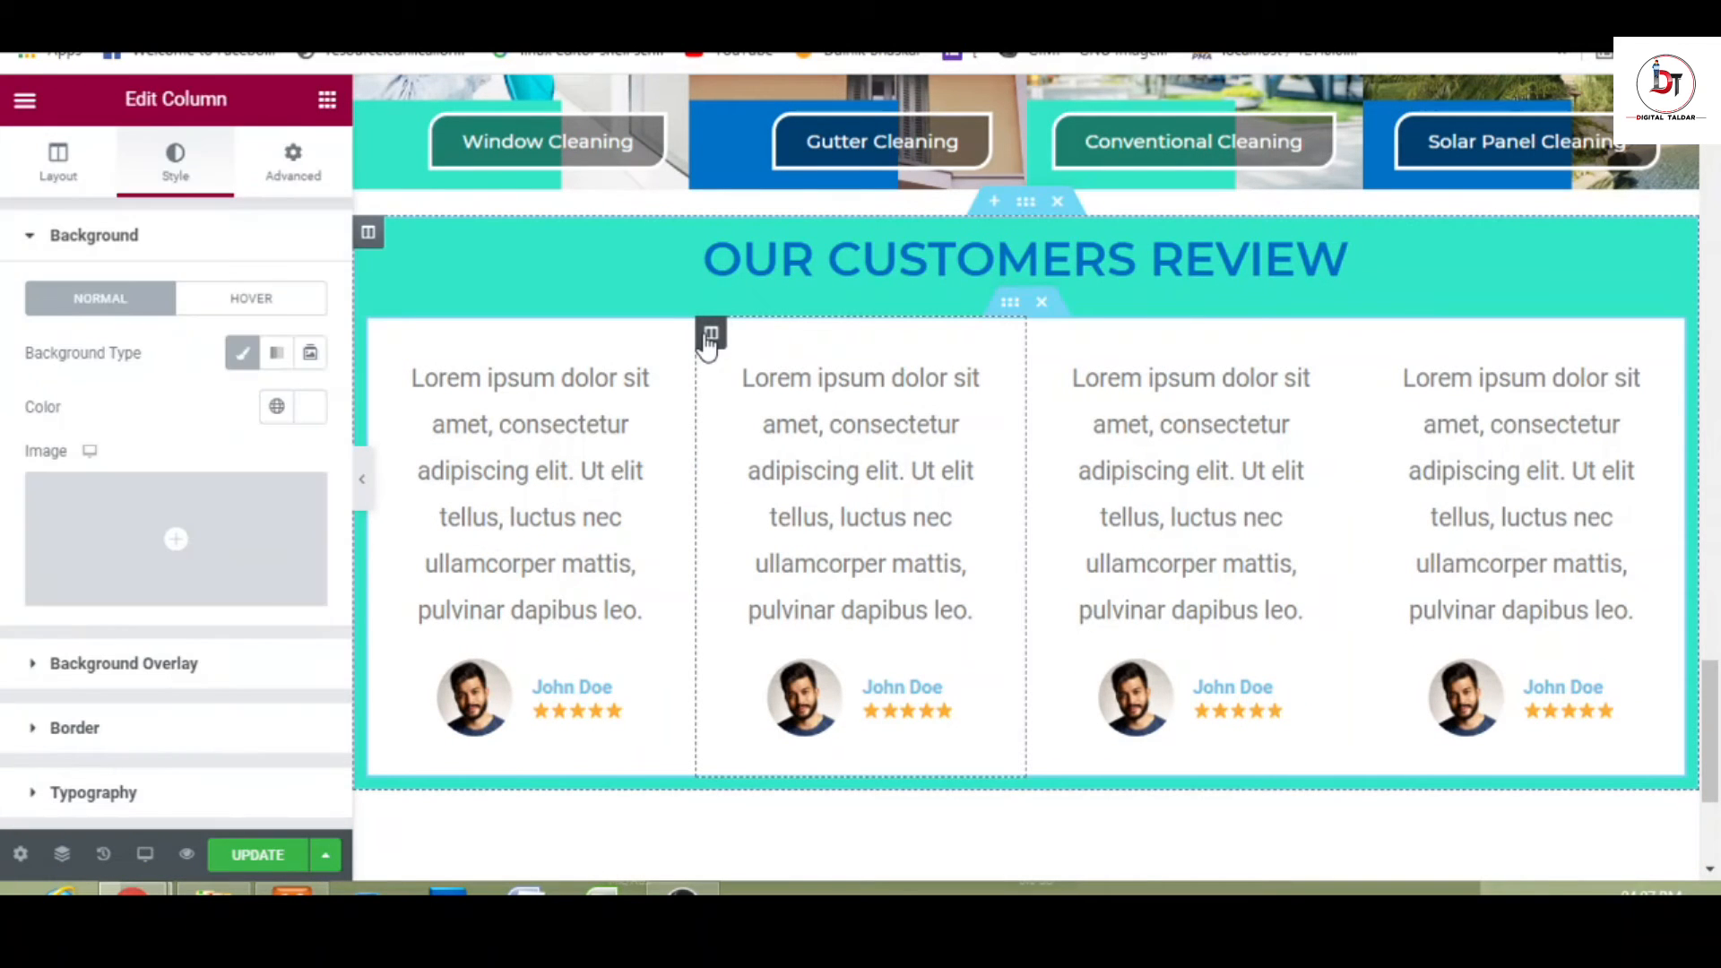
pyautogui.click(308, 171)
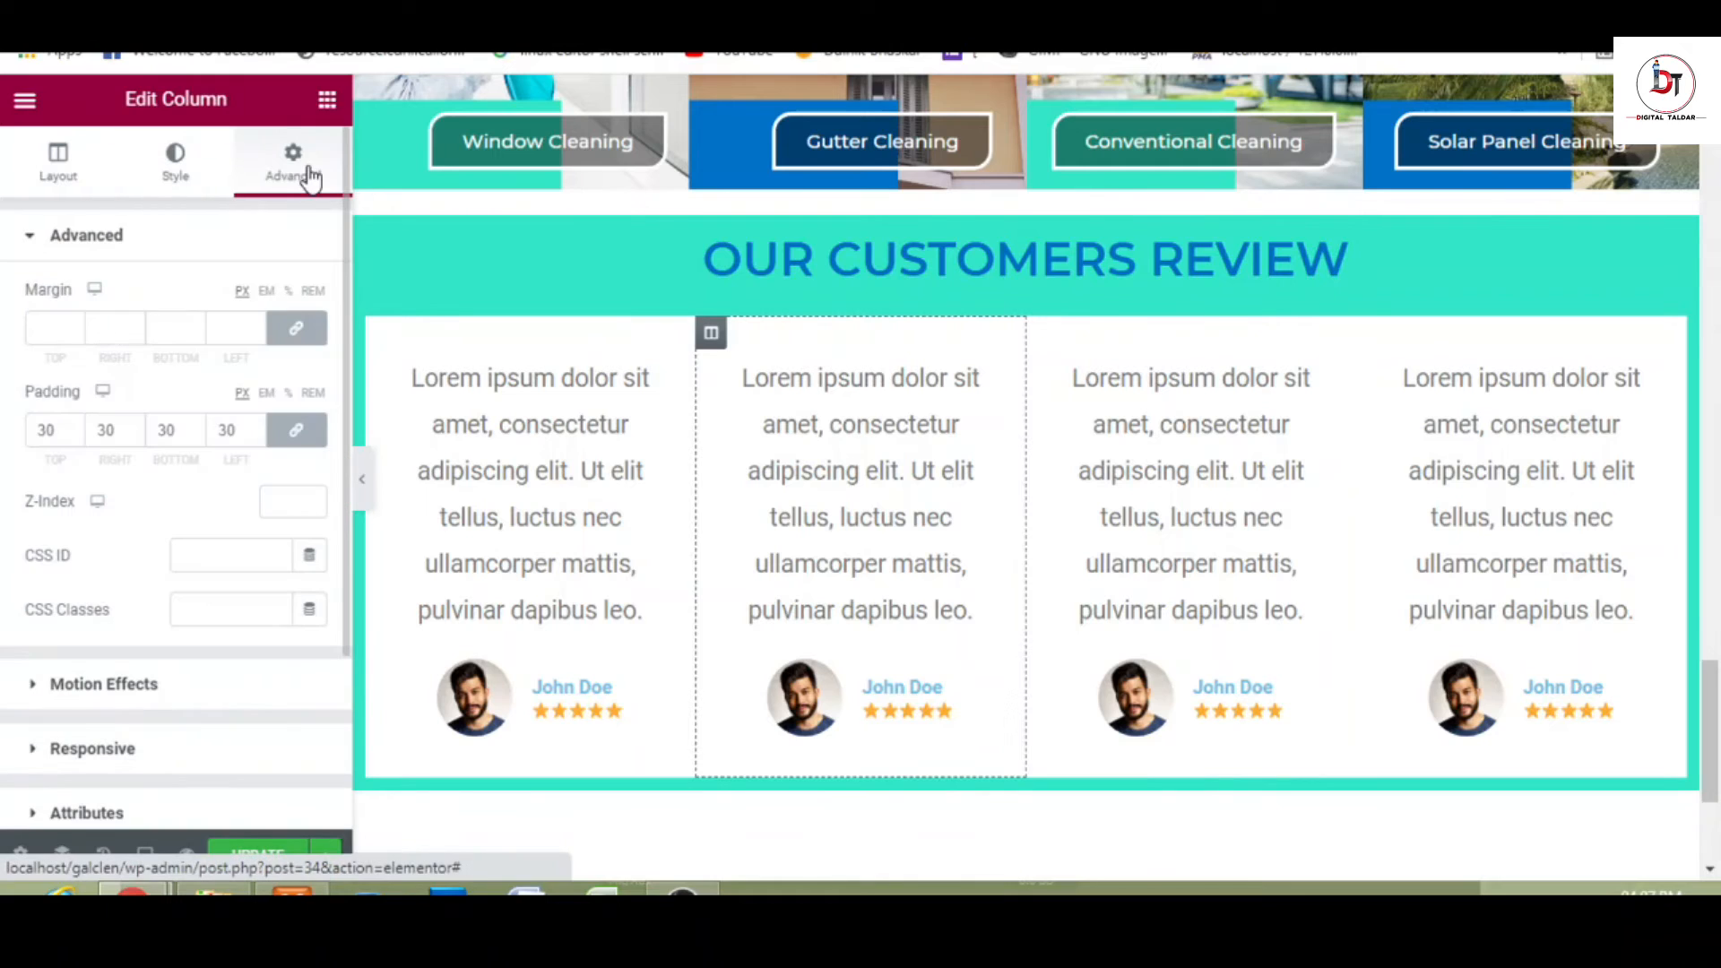
pyautogui.click(296, 330)
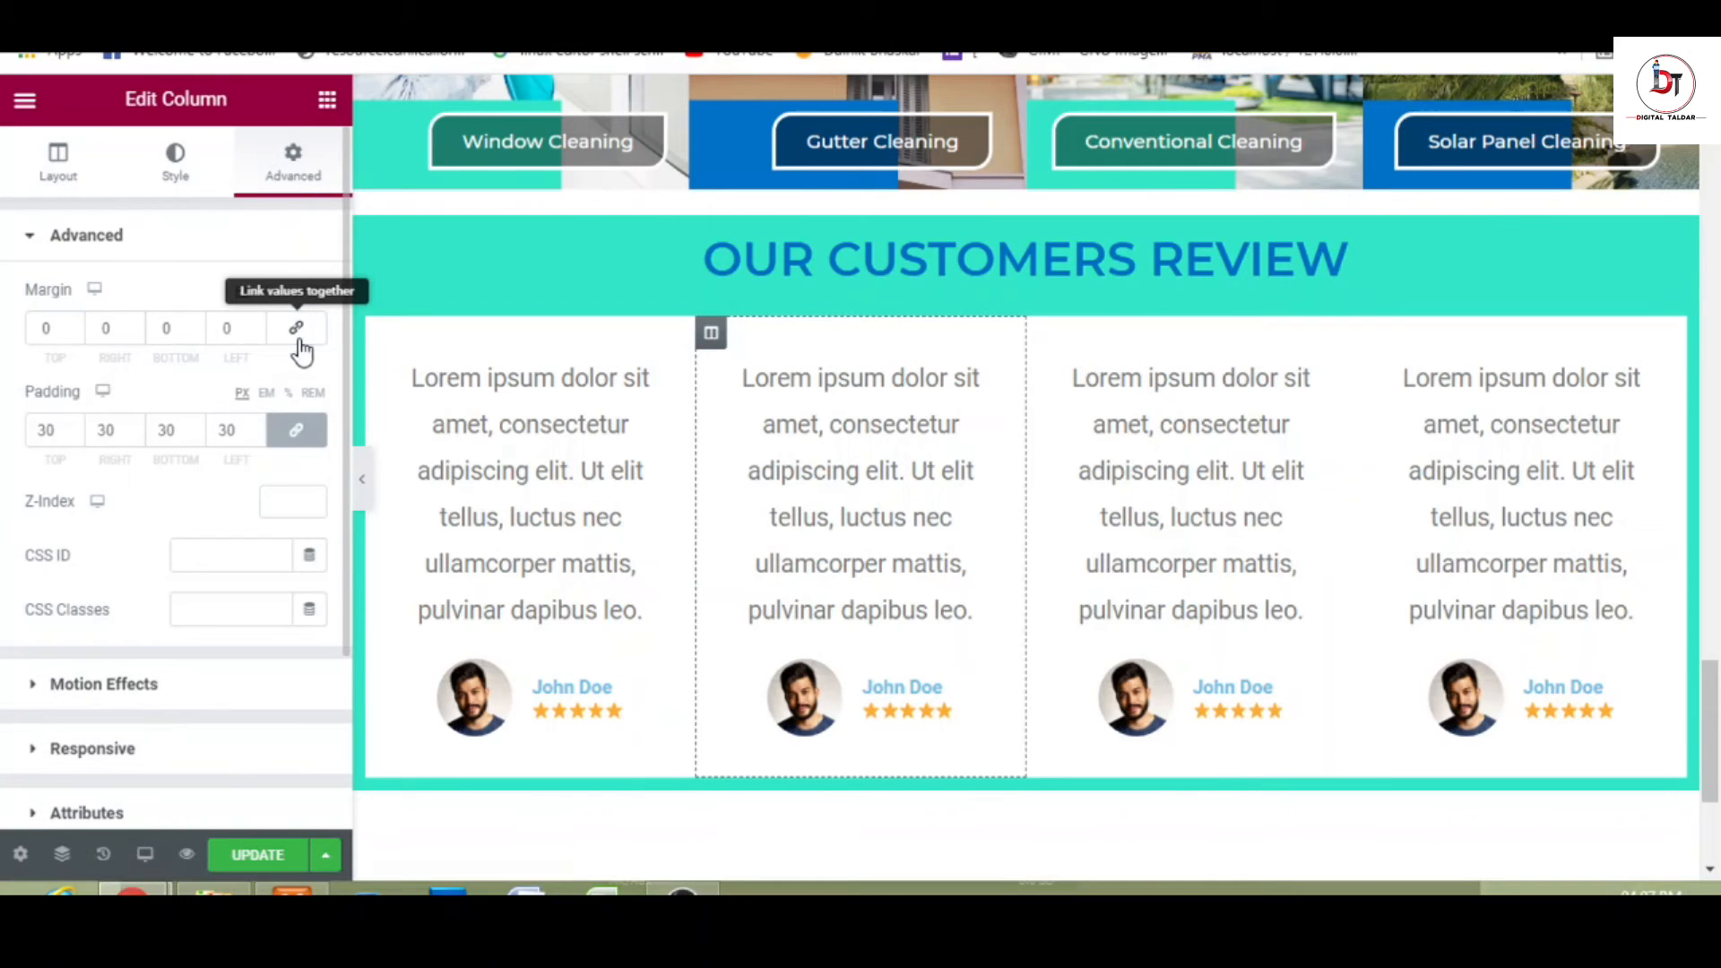
pyautogui.click(257, 326)
pyautogui.click(257, 326)
pyautogui.click(257, 325)
pyautogui.click(257, 325)
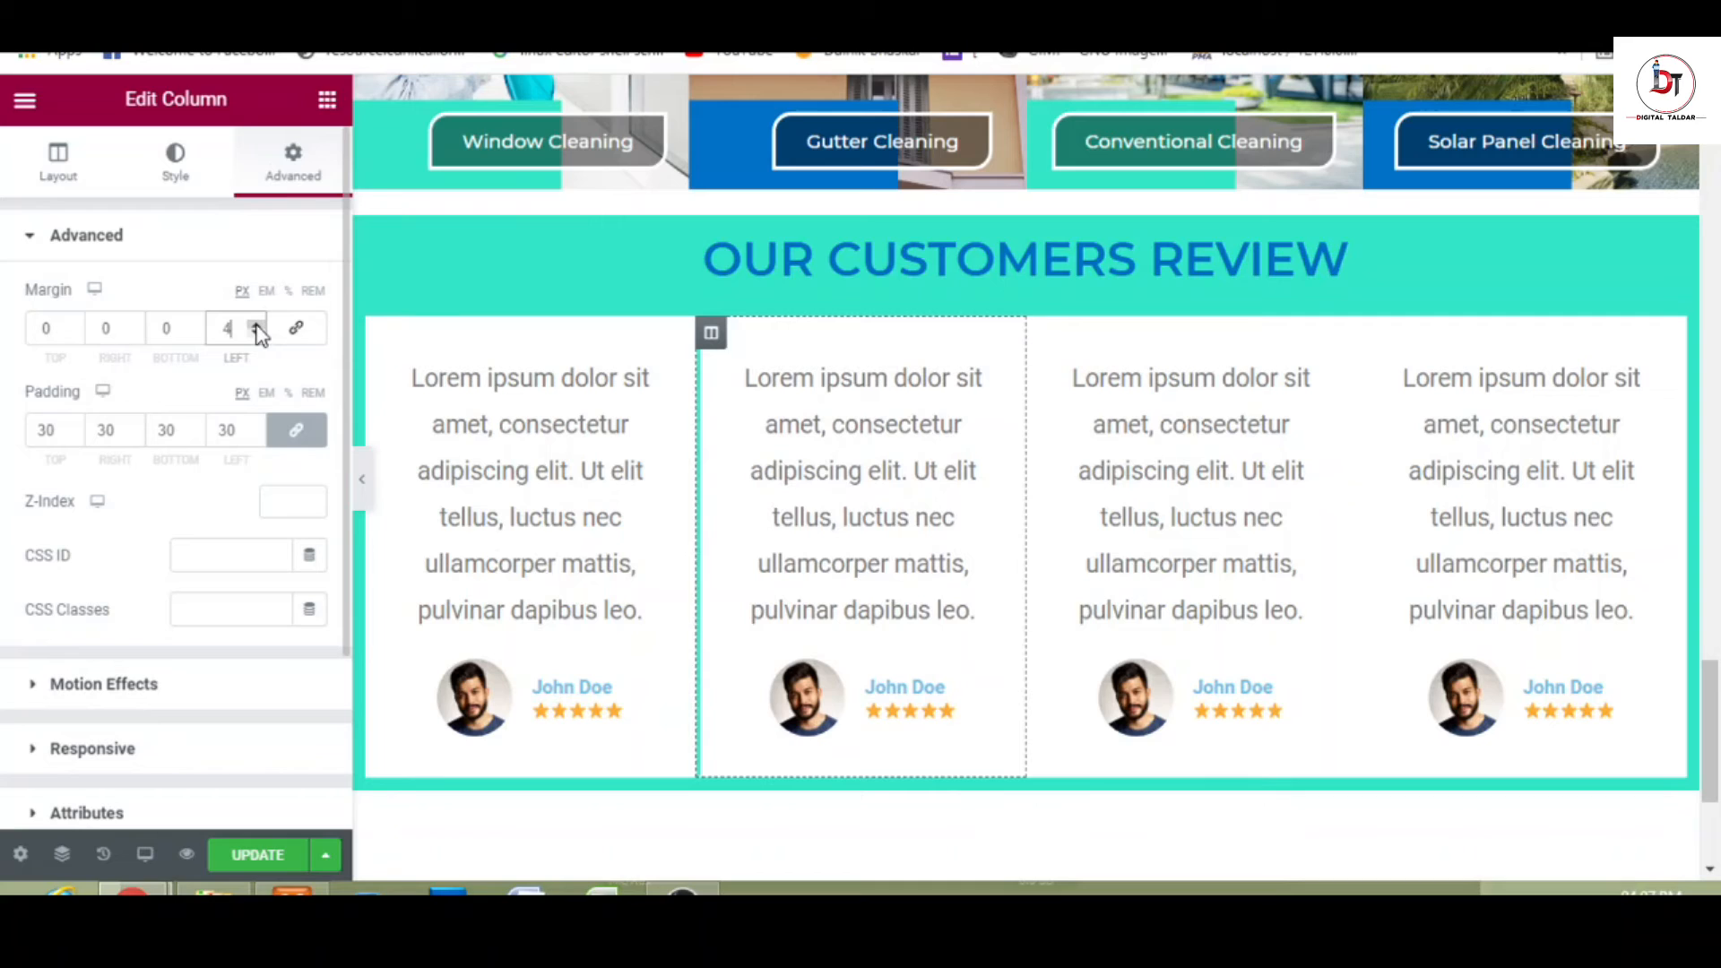
pyautogui.click(257, 325)
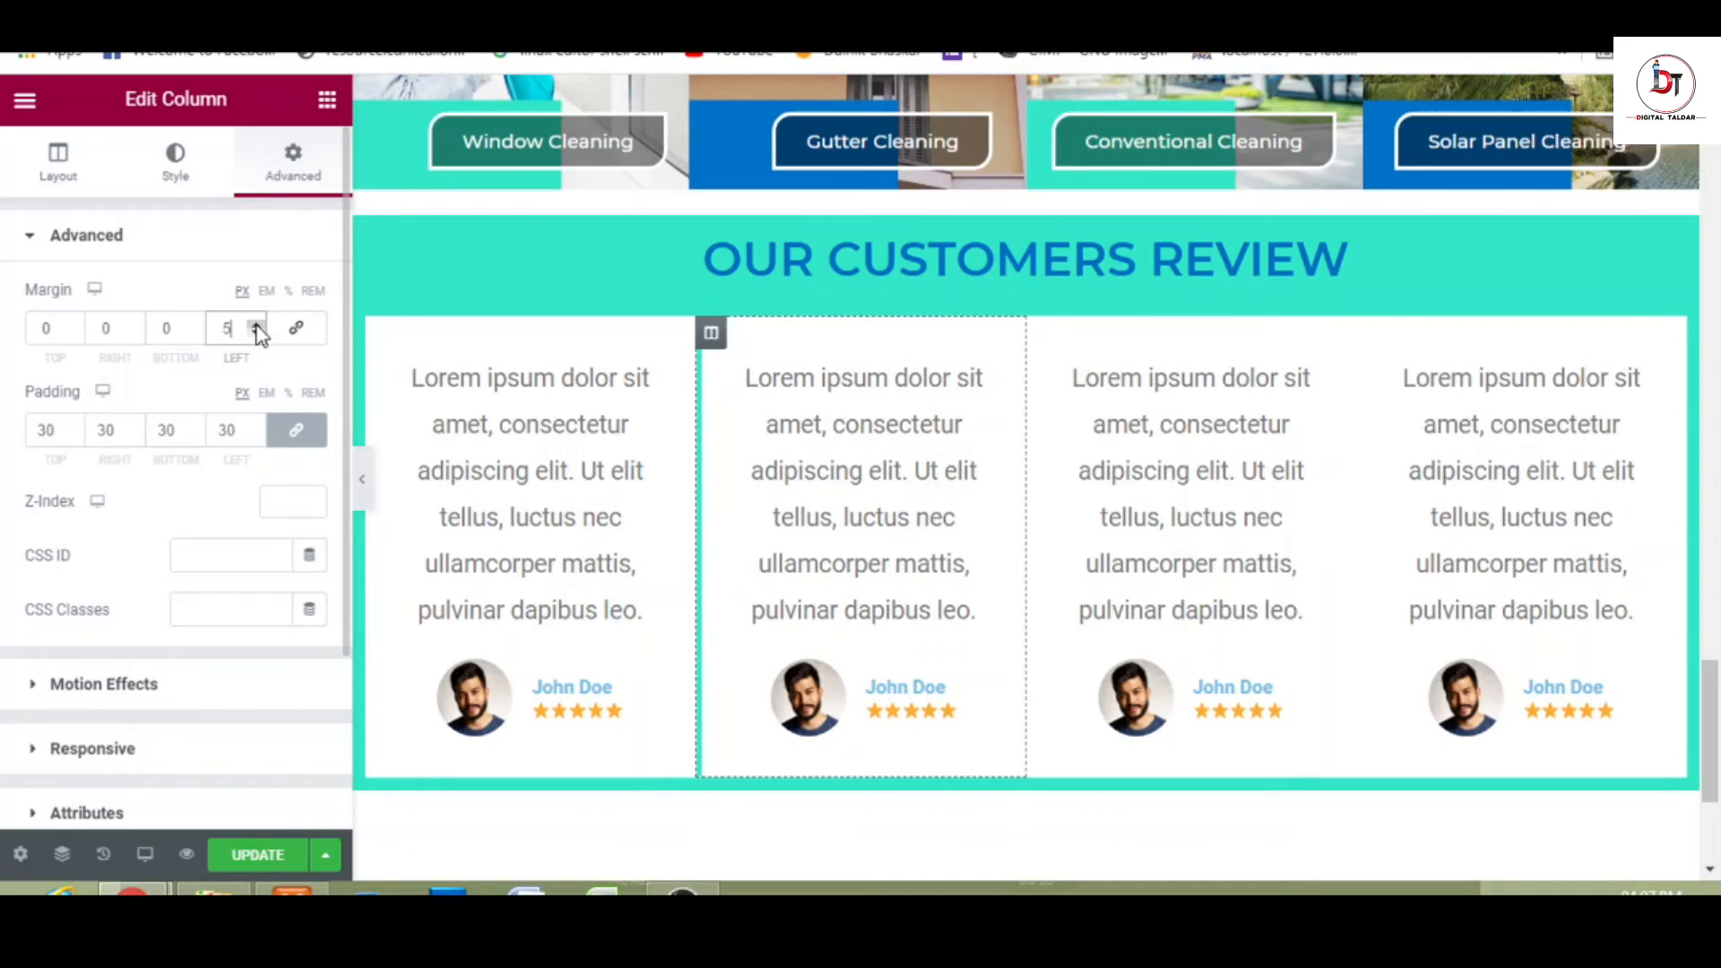
# - Set the second review column's right margin to 5 px
pyautogui.click(135, 333)
pyautogui.click(135, 332)
pyautogui.click(135, 332)
pyautogui.click(135, 332)
pyautogui.click(135, 332)
pyautogui.click(135, 333)
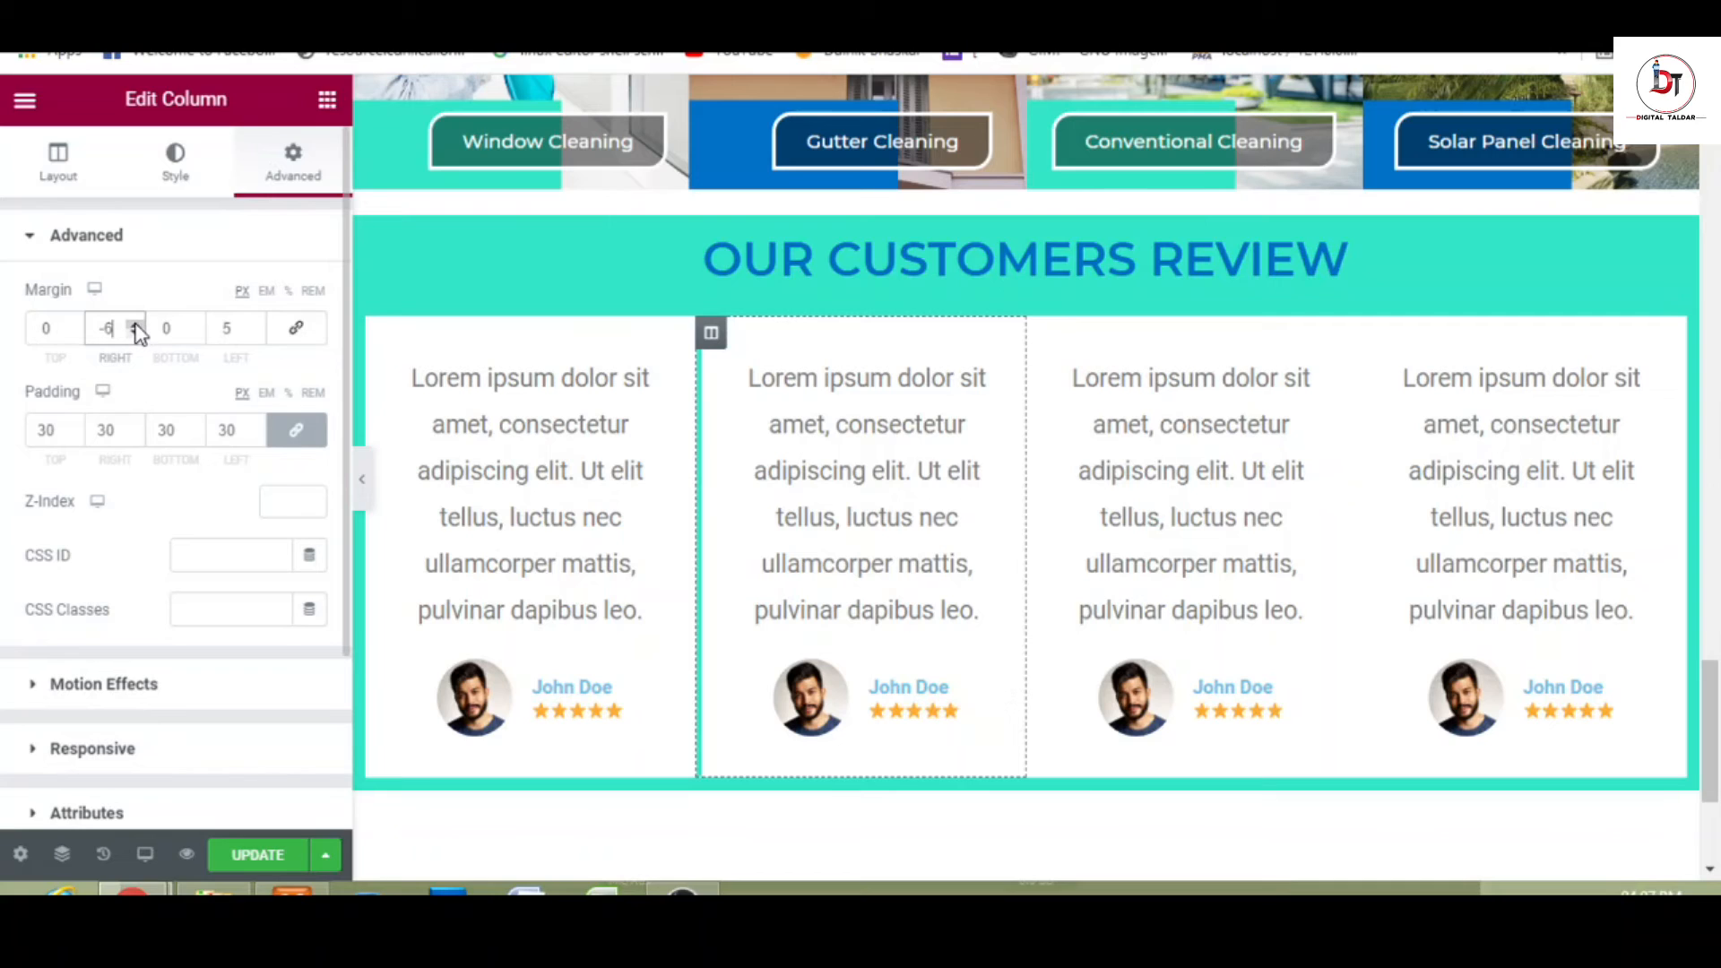
pyautogui.click(135, 324)
pyautogui.click(135, 324)
pyautogui.click(135, 324)
pyautogui.click(136, 324)
pyautogui.click(135, 325)
pyautogui.click(135, 324)
pyautogui.click(135, 324)
pyautogui.click(135, 325)
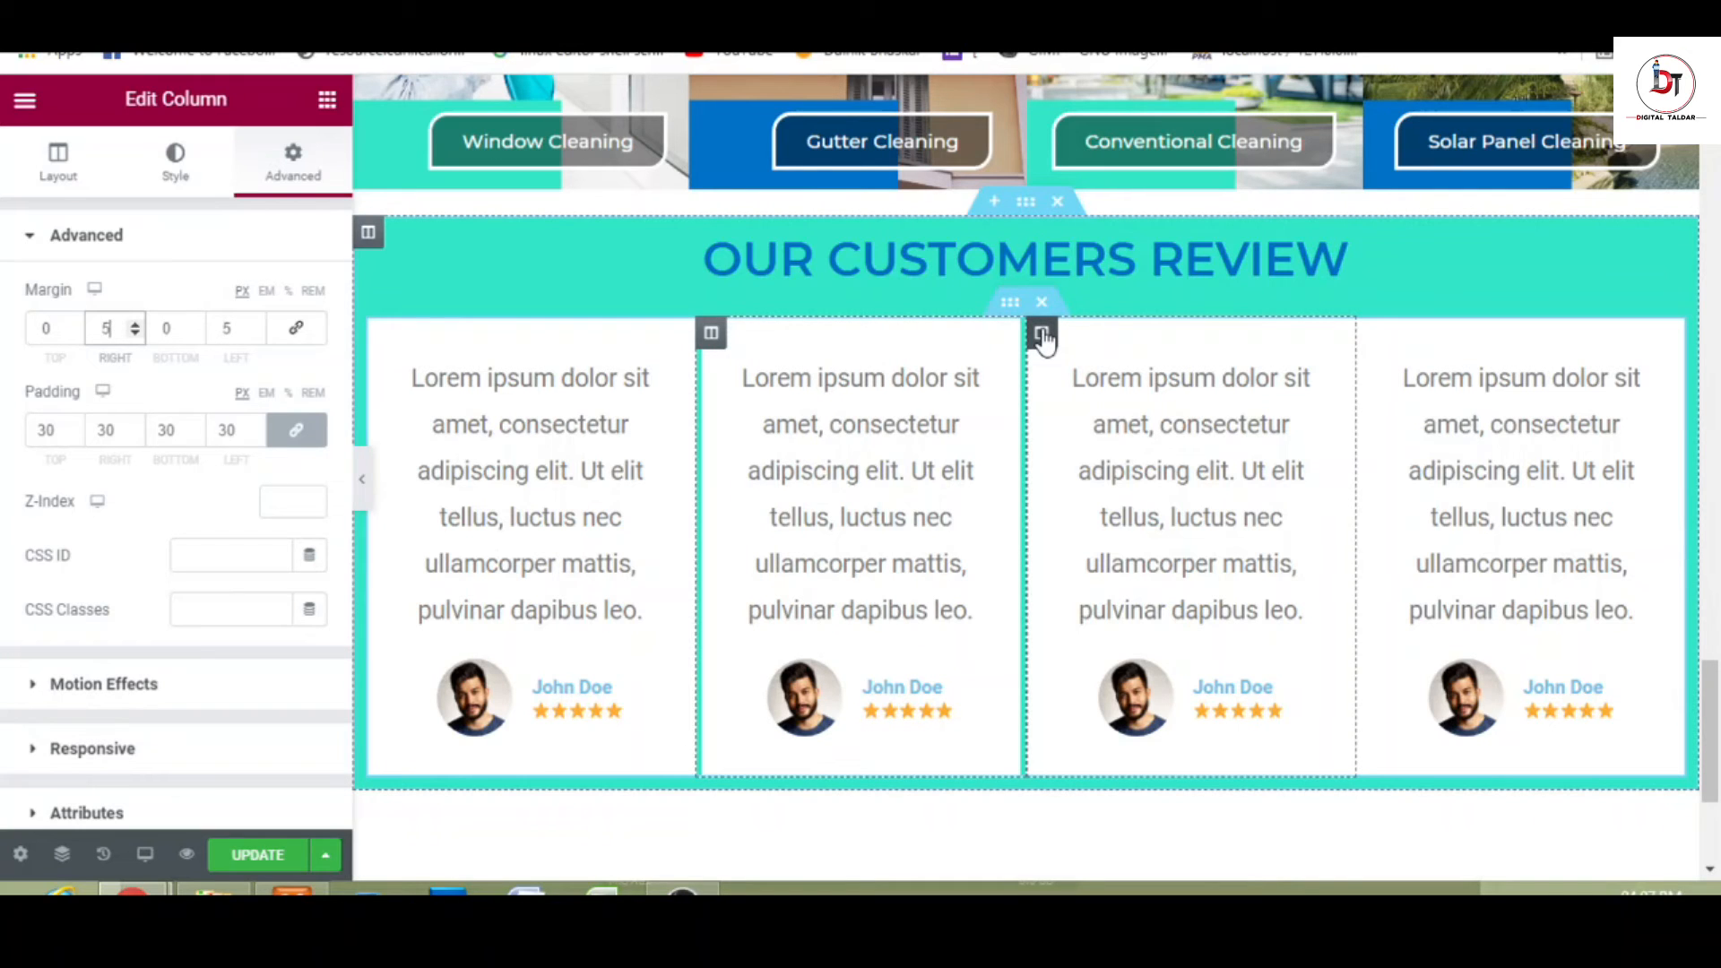
# - Unlink the third review column's margin values and set its left margin to 1 px
pyautogui.click(1041, 334)
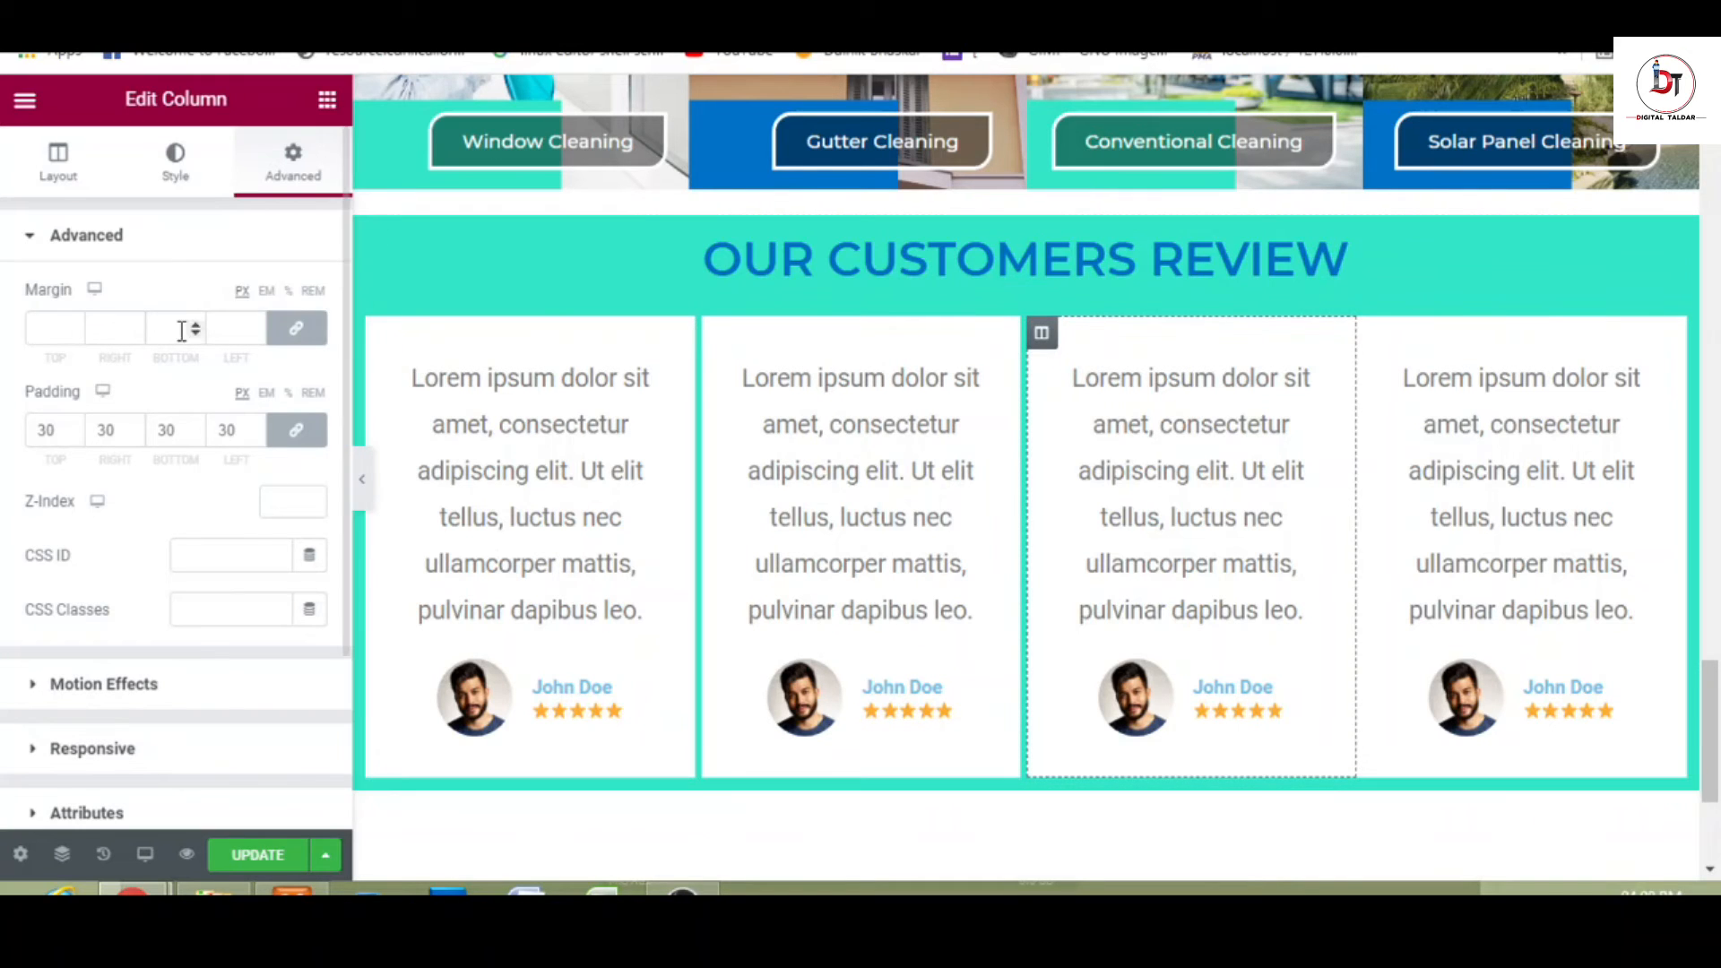
pyautogui.click(301, 333)
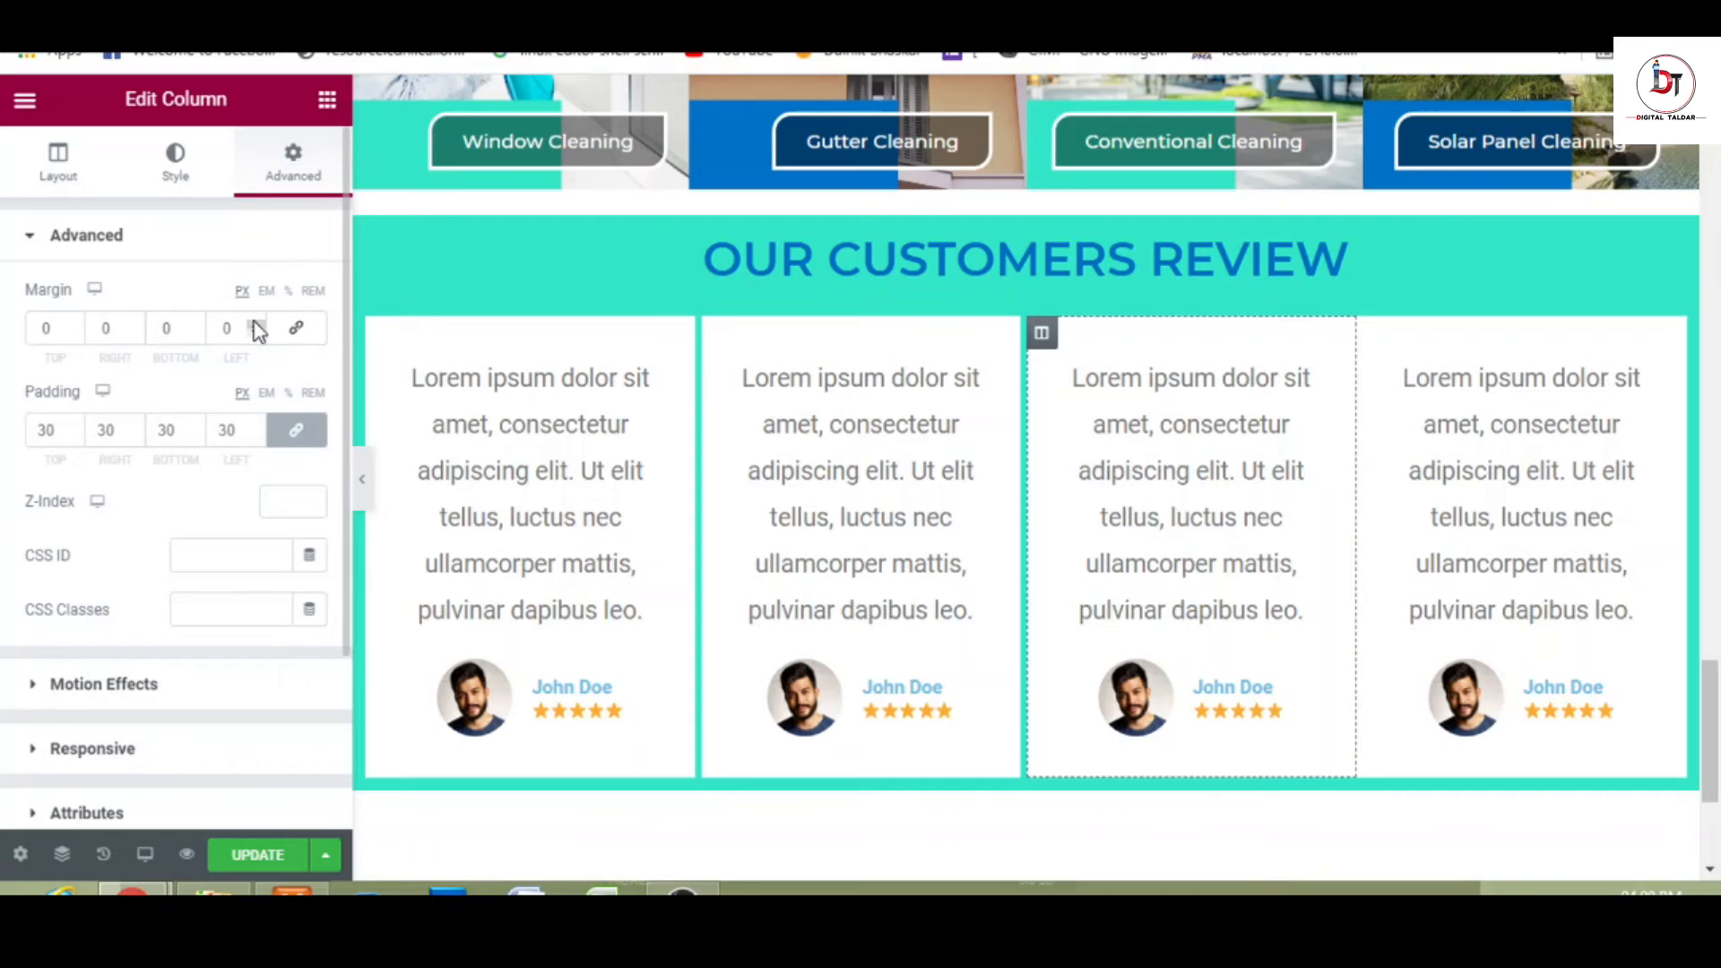
pyautogui.click(255, 323)
pyautogui.click(254, 322)
pyautogui.click(254, 323)
pyautogui.click(254, 323)
pyautogui.click(255, 322)
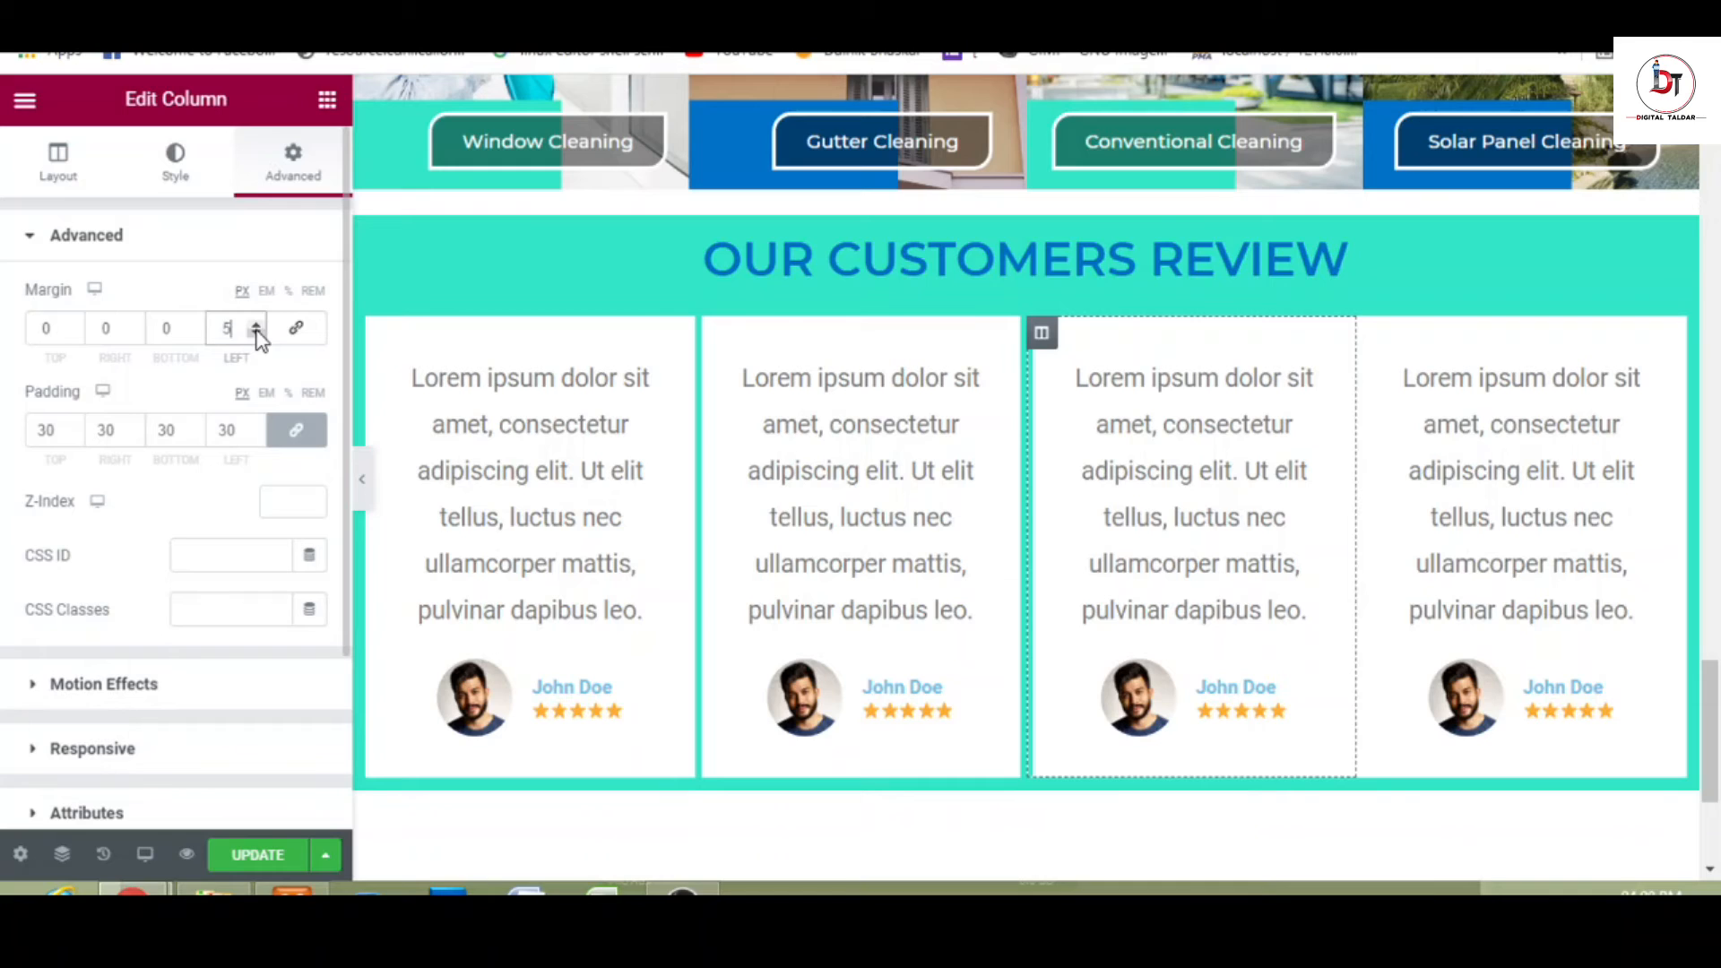
pyautogui.click(257, 334)
pyautogui.click(257, 335)
pyautogui.click(256, 334)
pyautogui.click(256, 334)
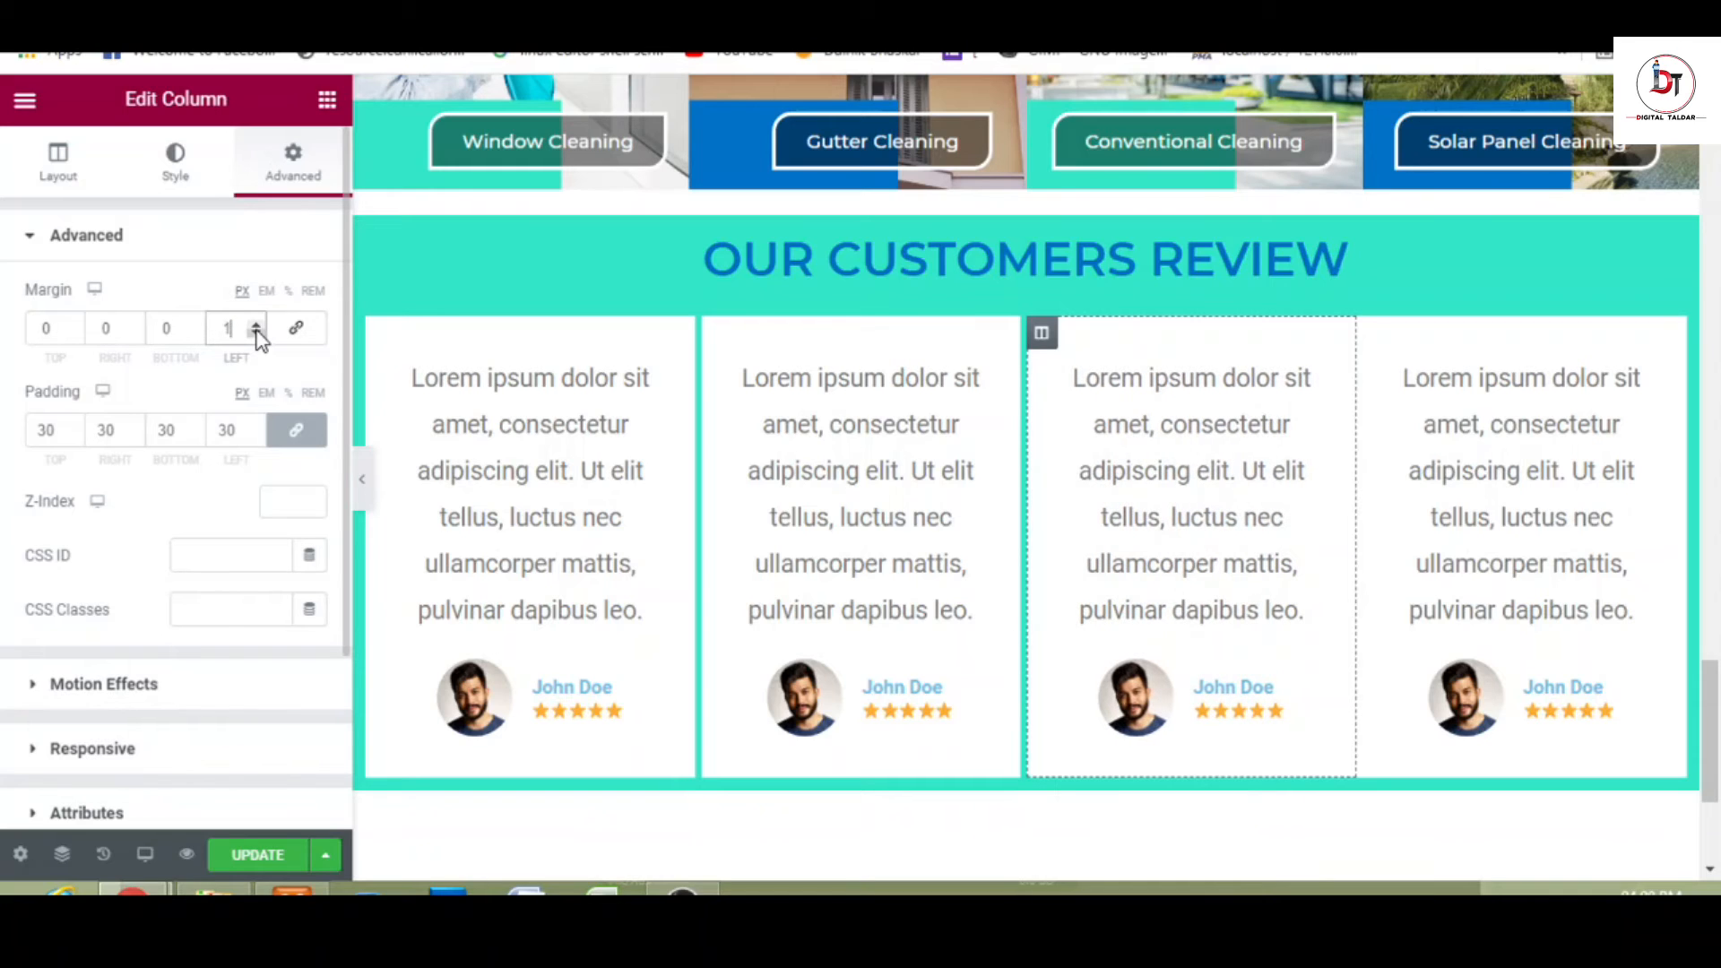
# - Set the third review column's right margin to 5 px and check the card spacing at full page width
pyautogui.click(134, 324)
pyautogui.click(134, 324)
pyautogui.click(134, 324)
pyautogui.click(134, 324)
pyautogui.click(135, 324)
pyautogui.click(135, 324)
pyautogui.click(135, 325)
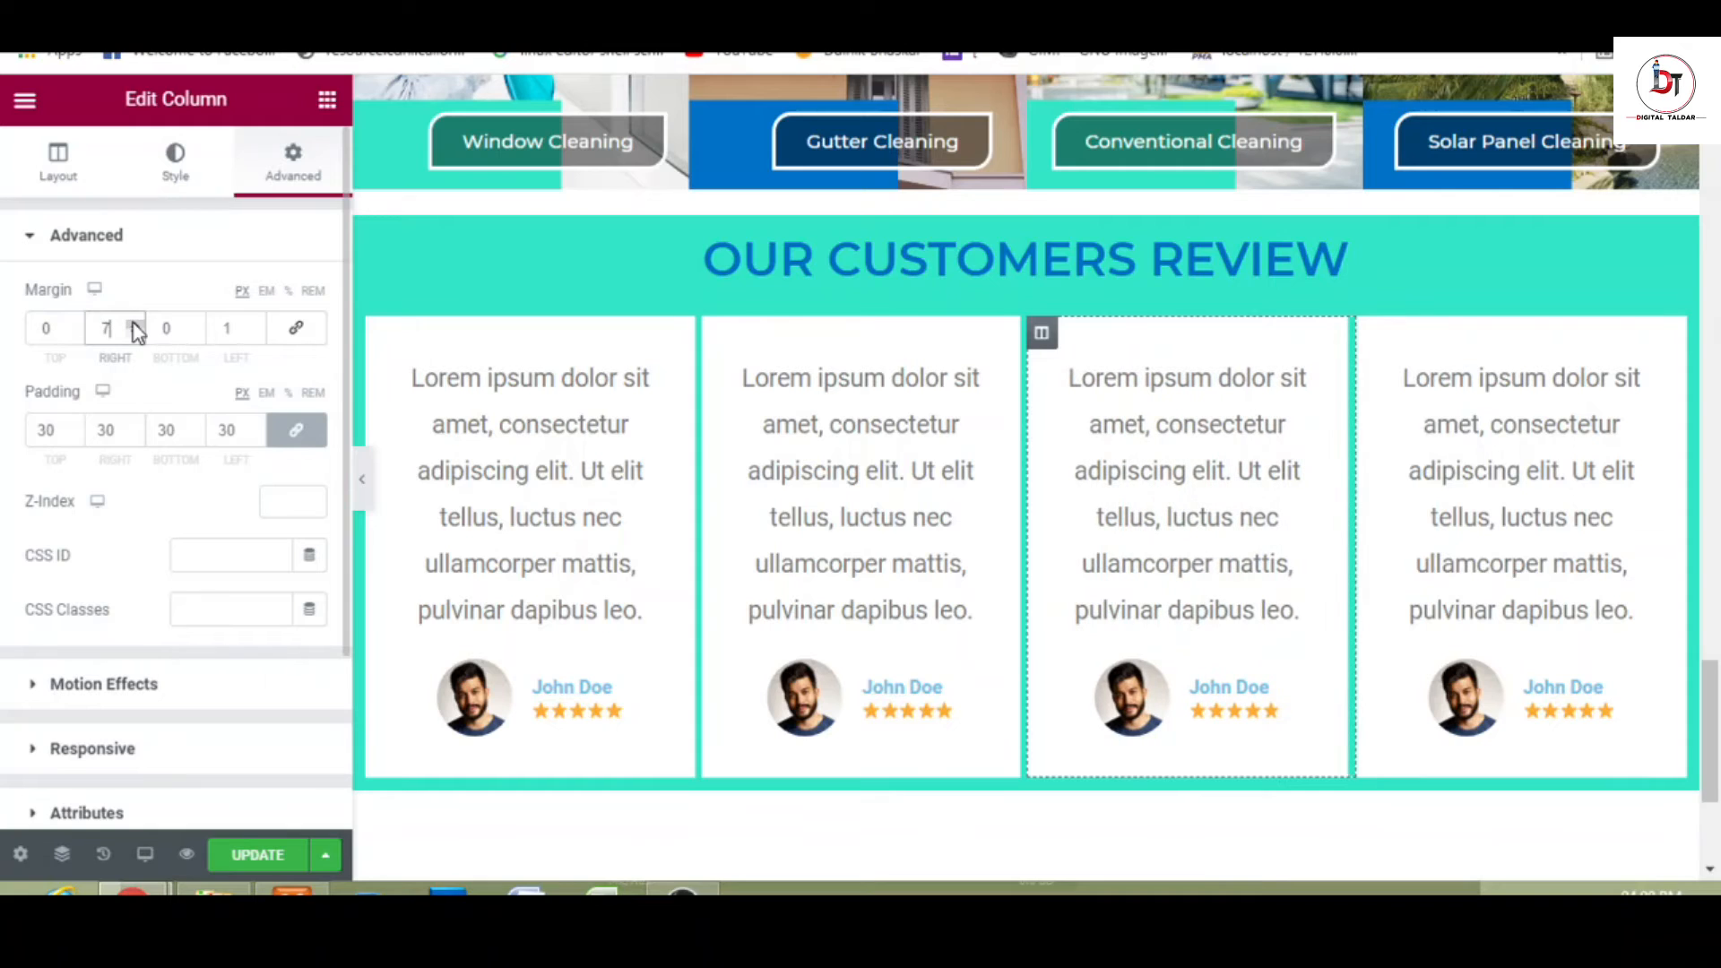
pyautogui.click(135, 334)
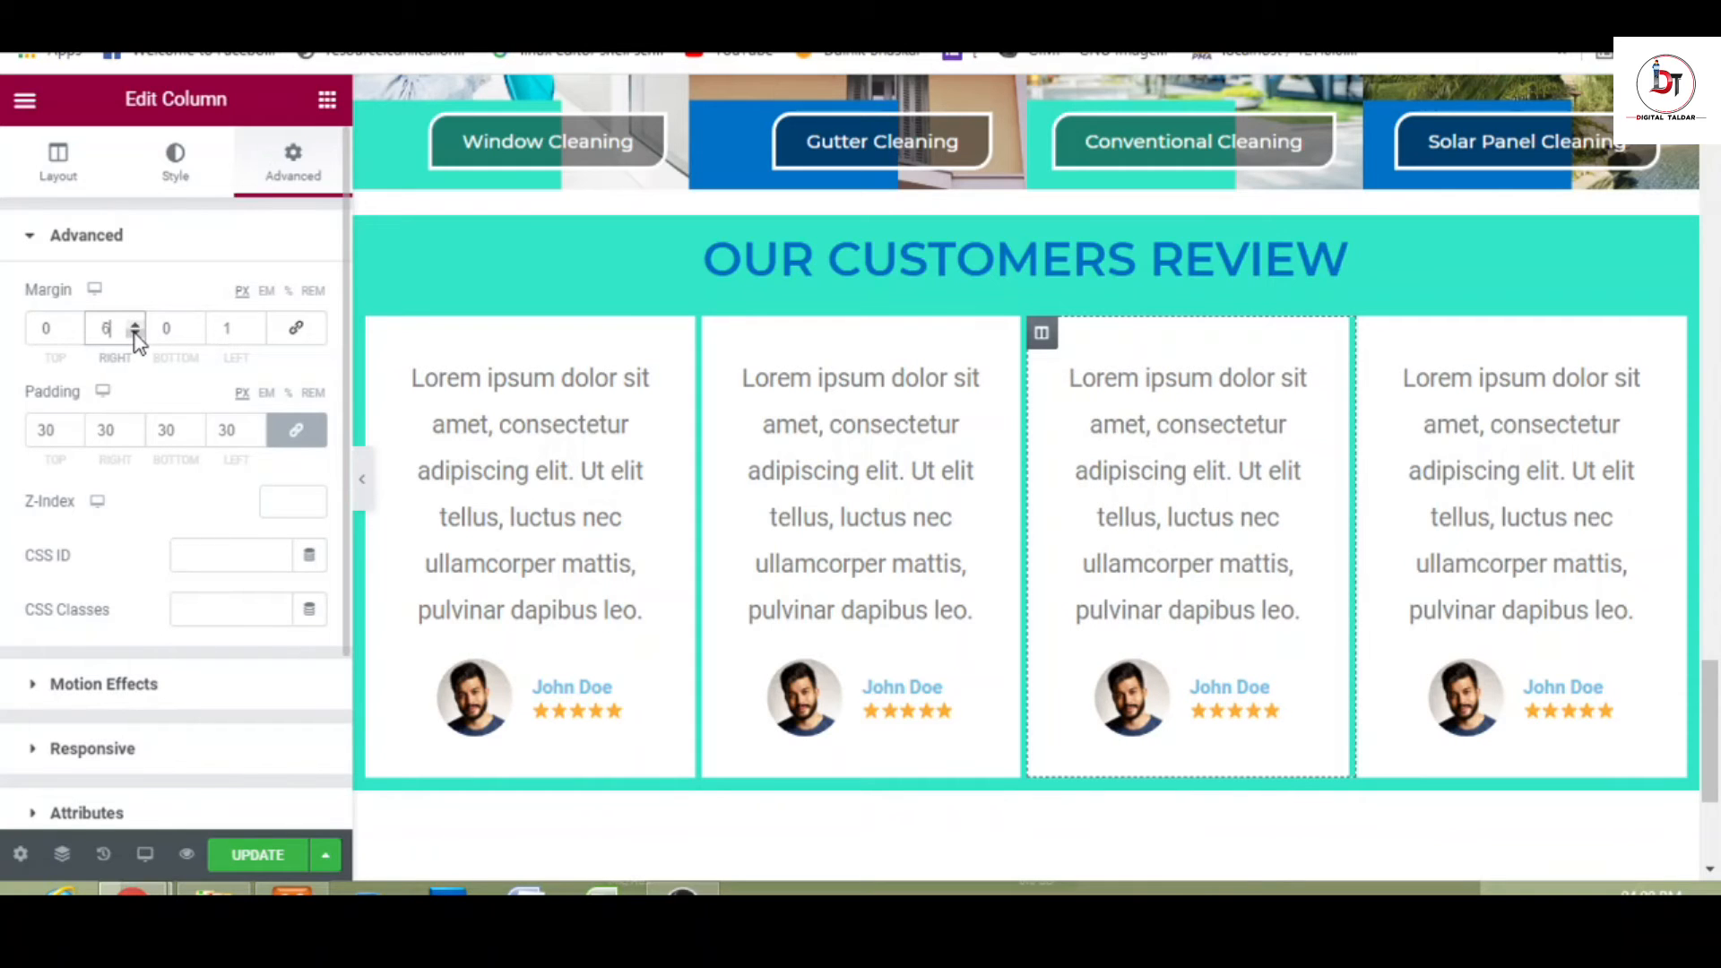
pyautogui.click(136, 335)
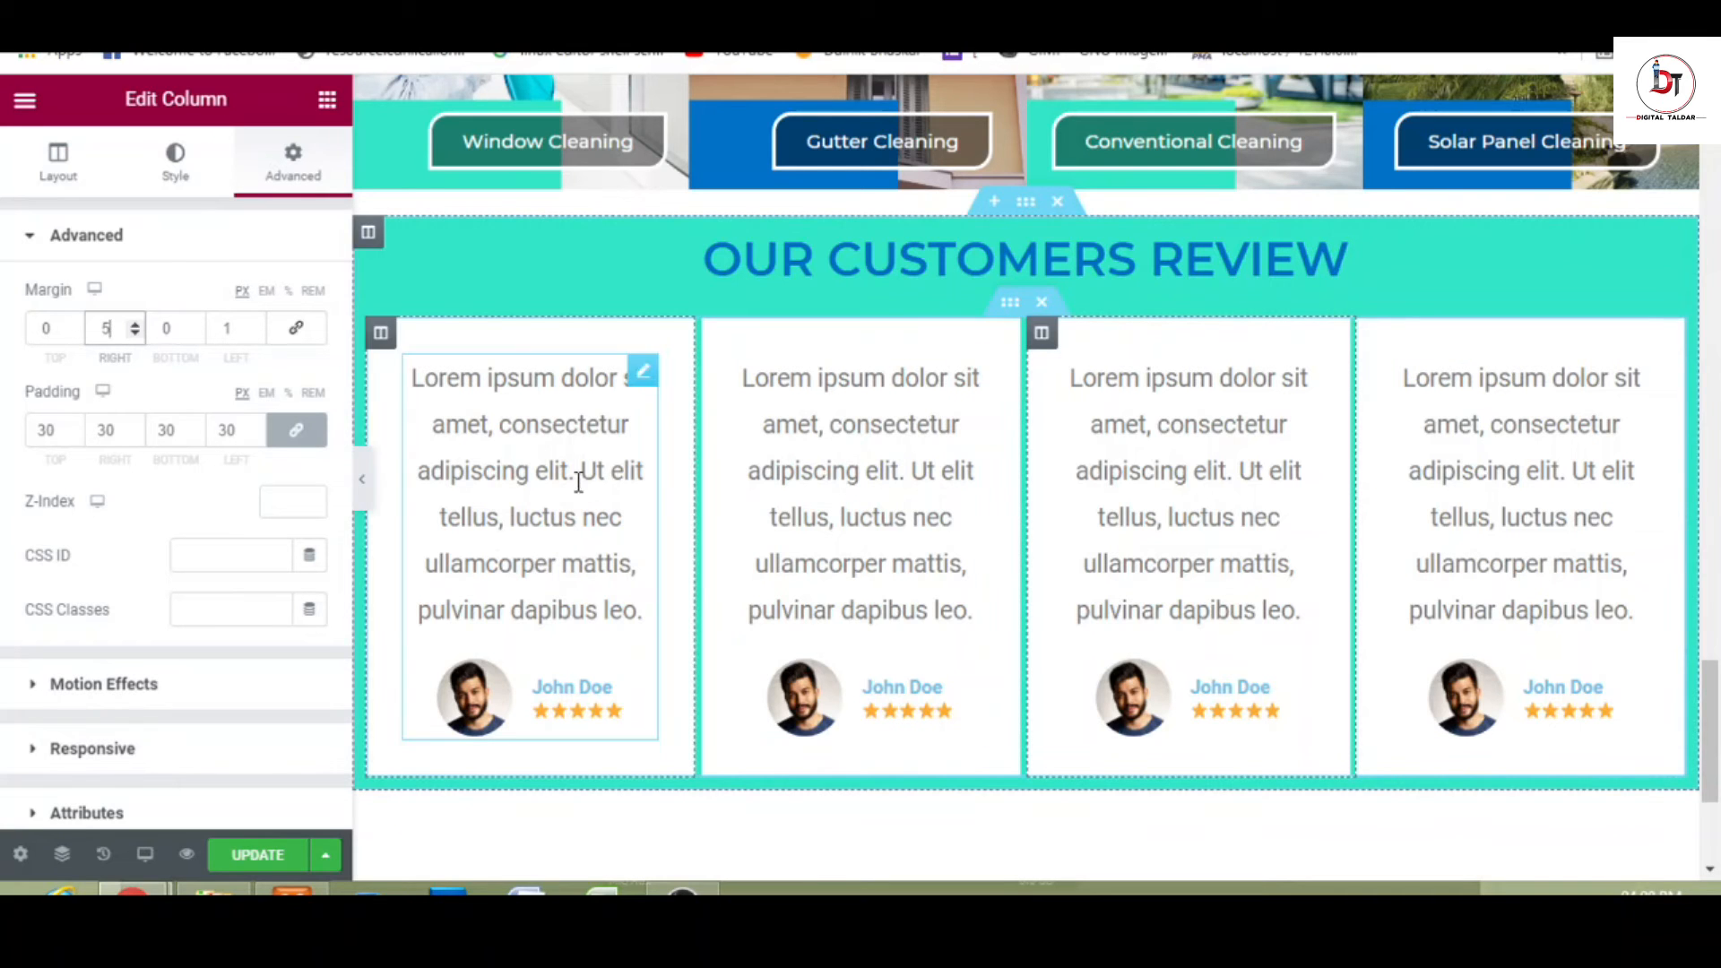
pyautogui.click(358, 482)
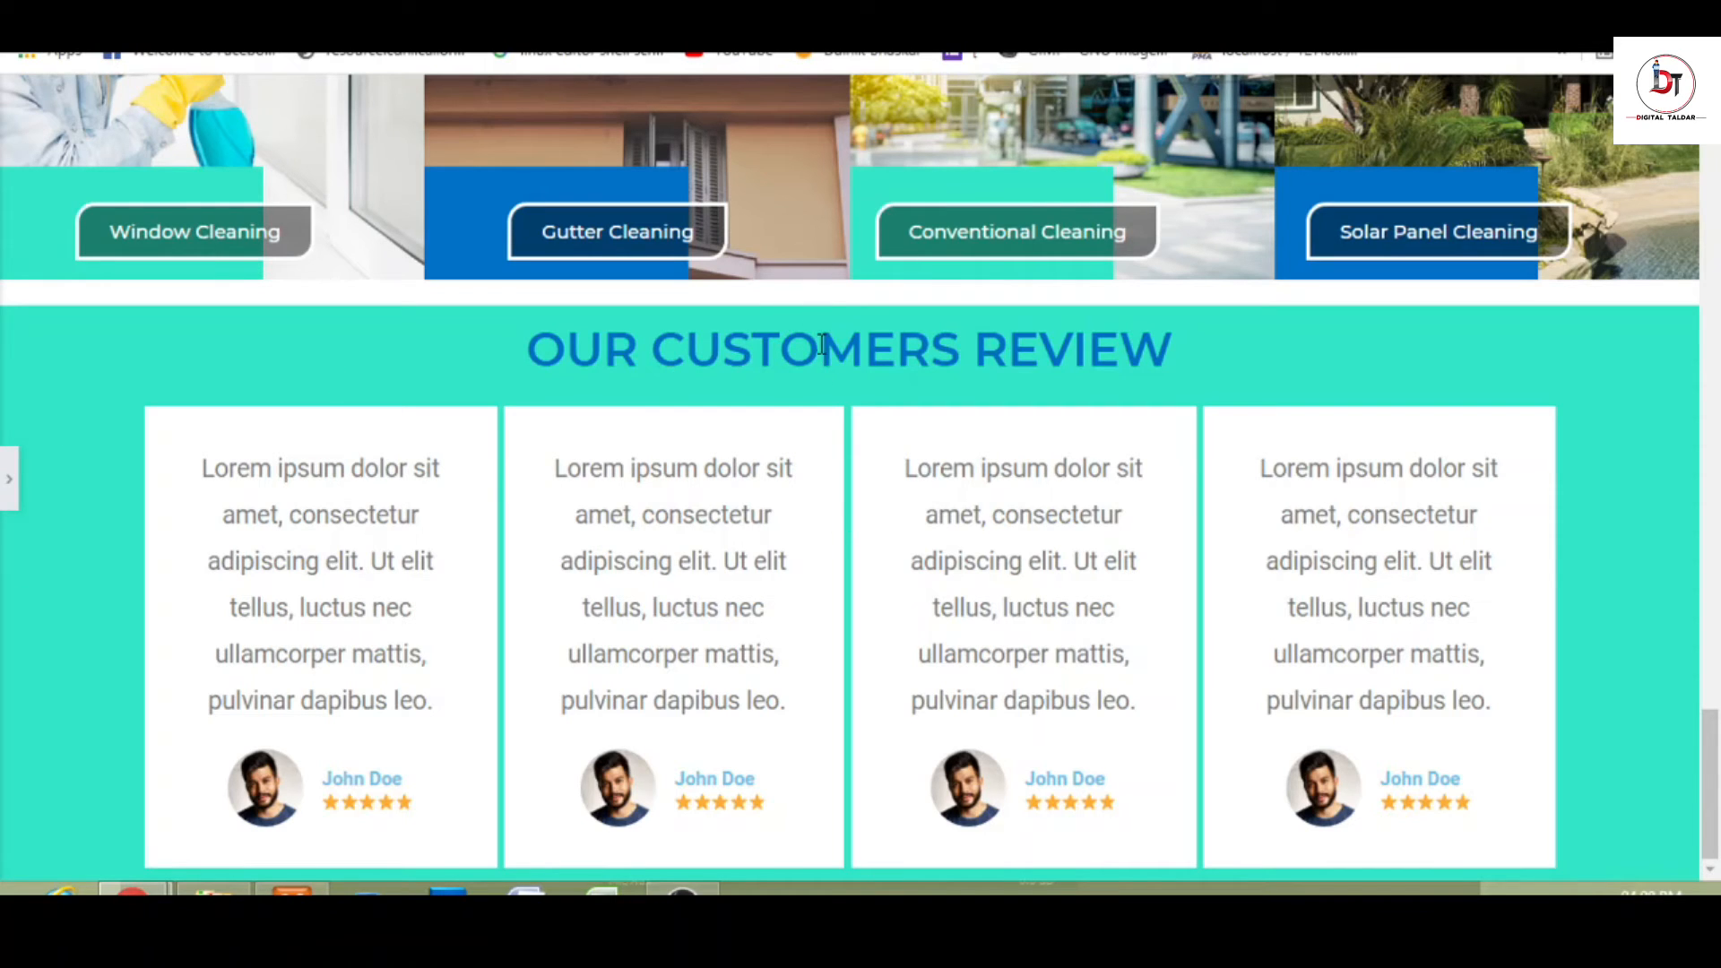
pyautogui.click(8, 484)
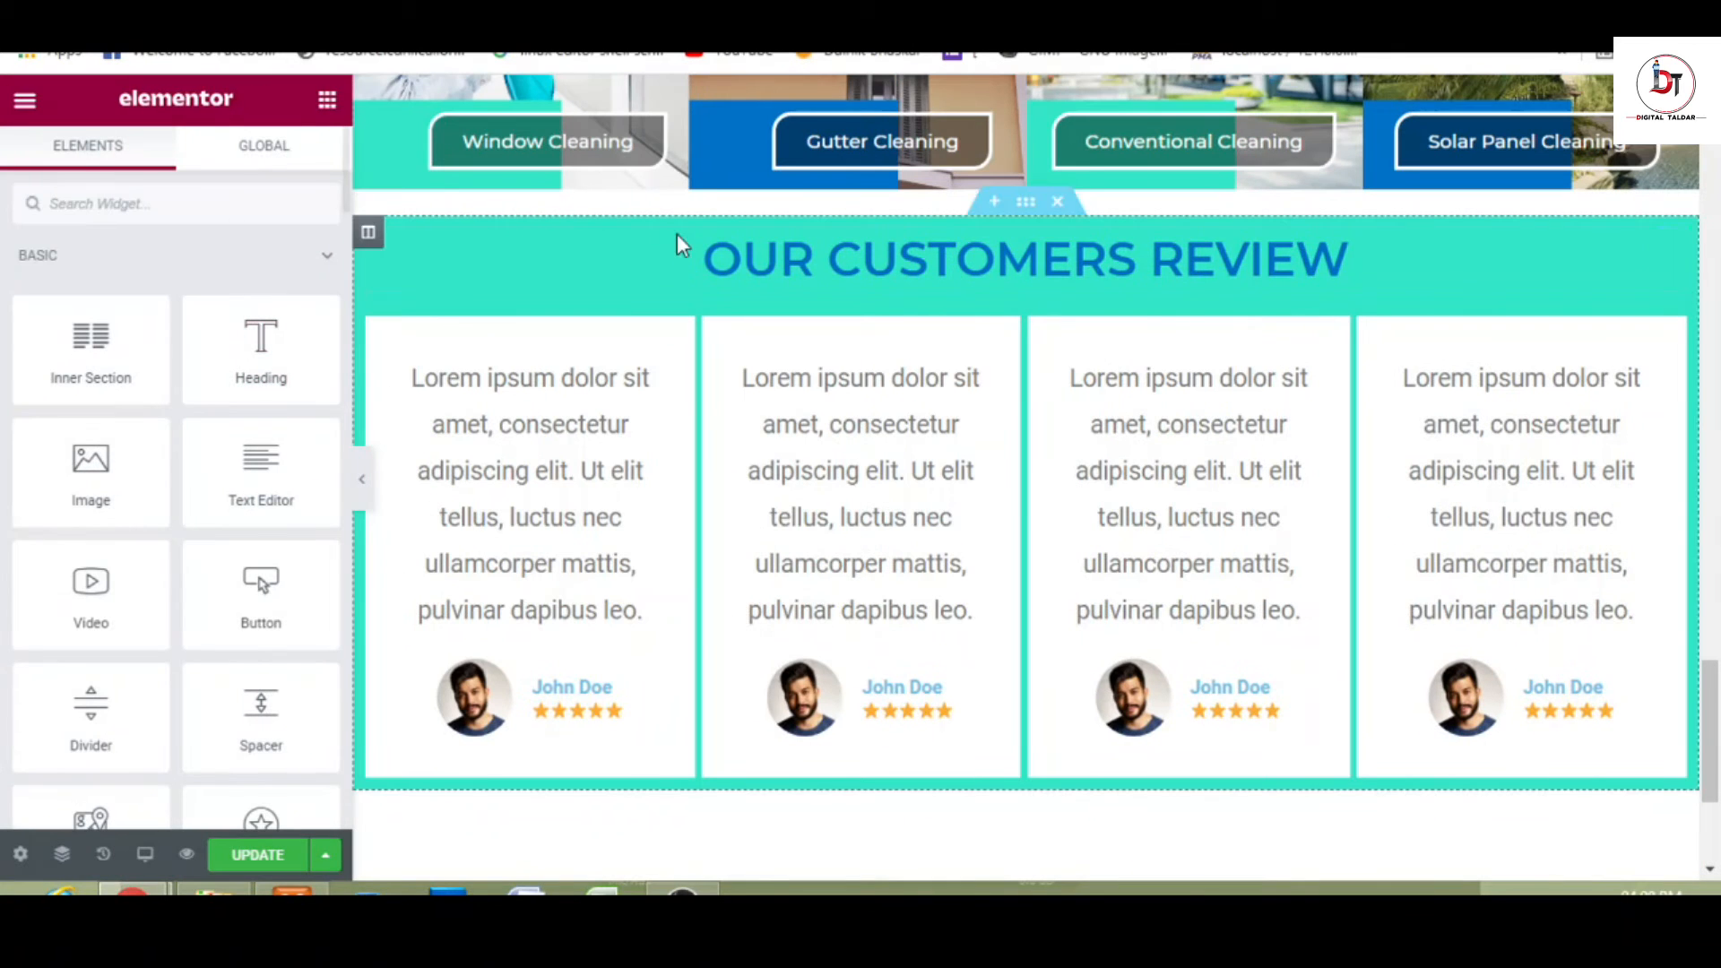
# - Unlink the padding values of the "OUR CUSTOMERS REVIEW" heading and set its top padding to 20 px
pyautogui.click(881, 243)
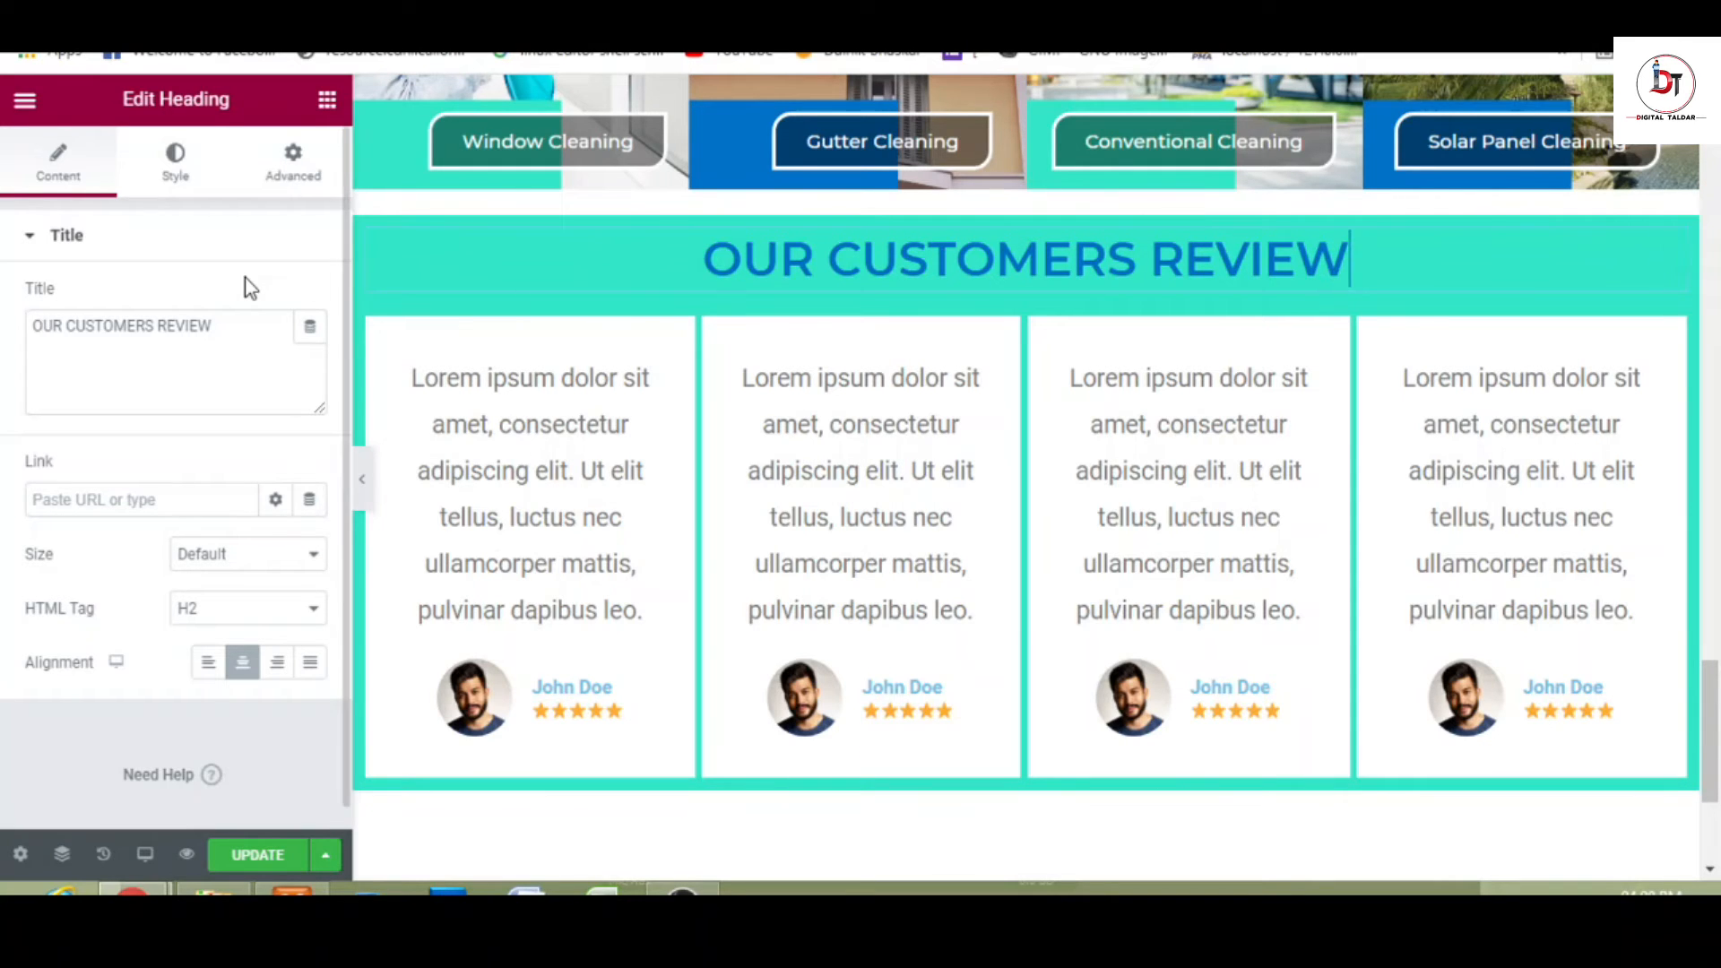
pyautogui.click(296, 170)
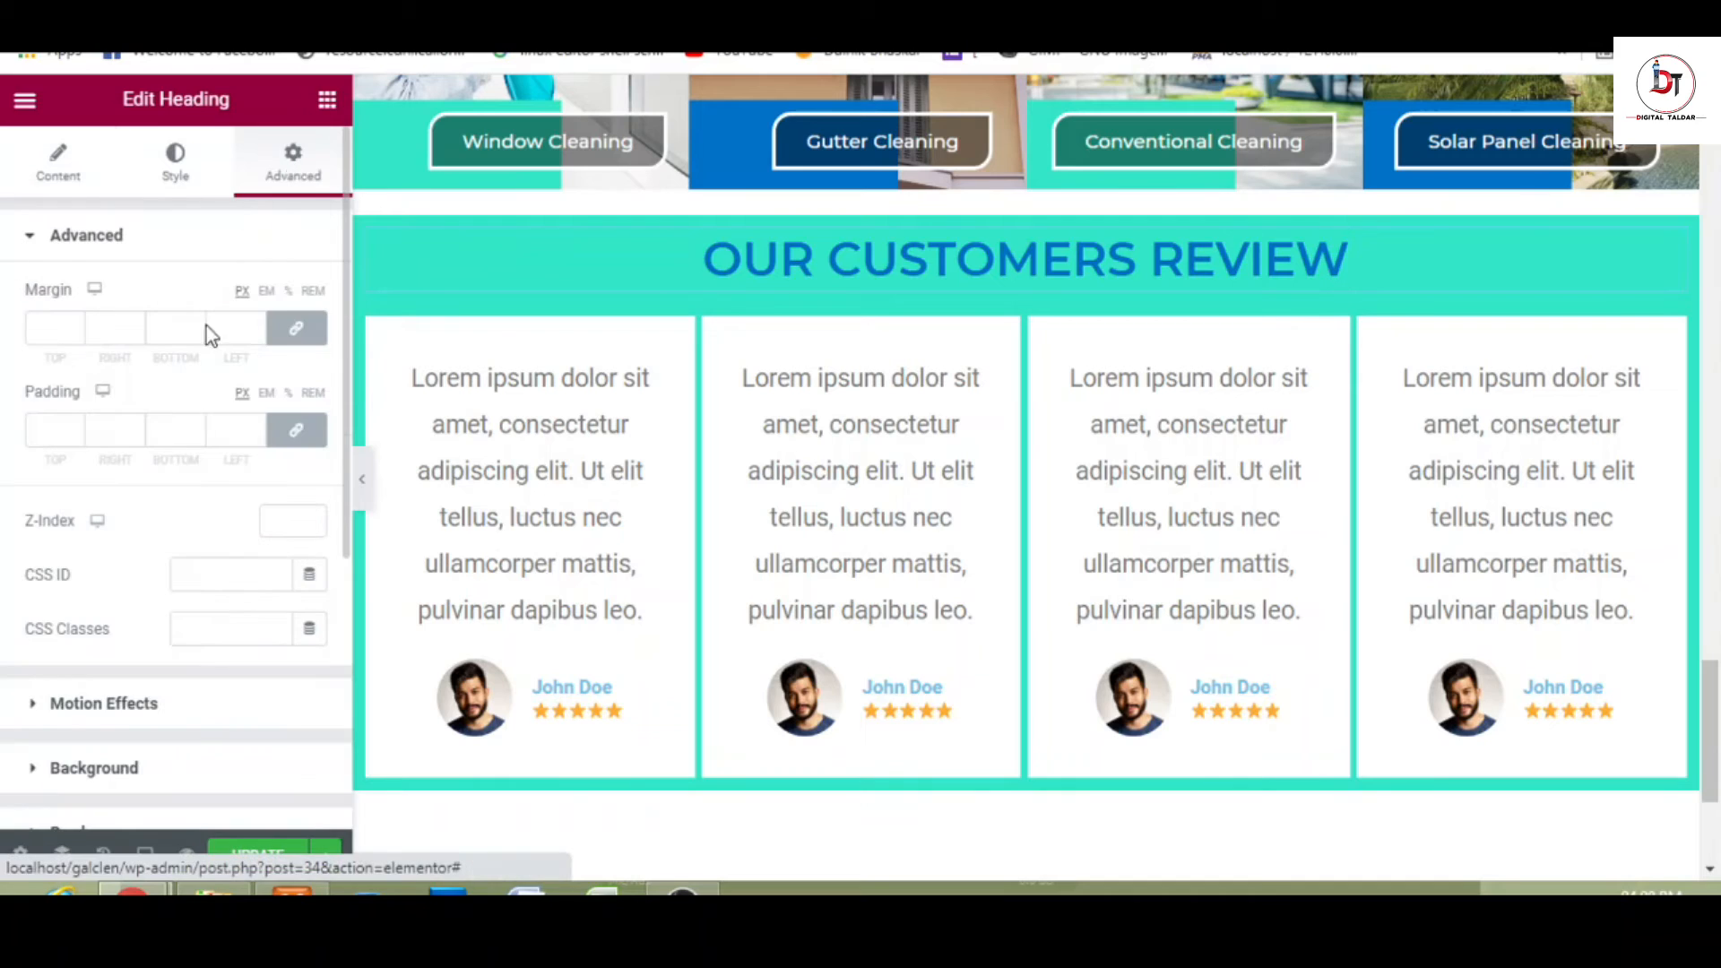
pyautogui.click(290, 435)
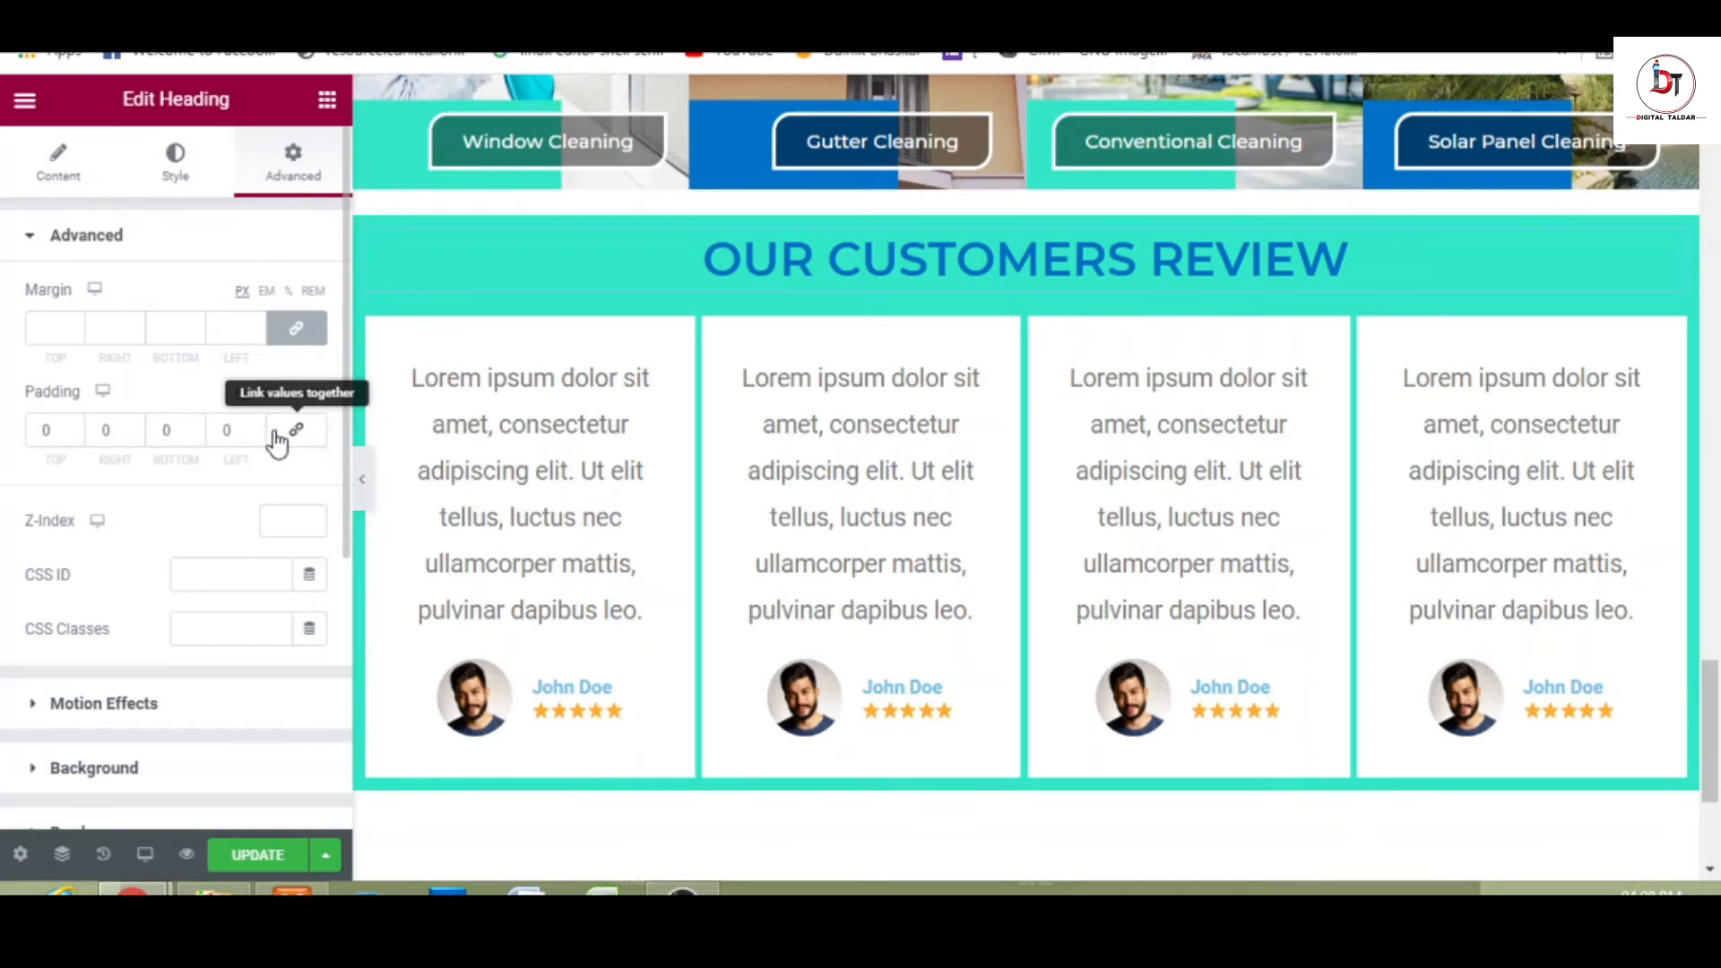
pyautogui.click(75, 431)
pyautogui.click(75, 430)
pyautogui.click(75, 430)
pyautogui.click(76, 430)
pyautogui.click(76, 430)
pyautogui.click(76, 430)
pyautogui.click(76, 430)
pyautogui.click(75, 430)
pyautogui.click(75, 430)
pyautogui.click(75, 430)
pyautogui.click(76, 430)
pyautogui.click(76, 430)
pyautogui.click(76, 430)
pyautogui.click(76, 430)
pyautogui.click(75, 430)
pyautogui.click(75, 430)
pyautogui.click(75, 430)
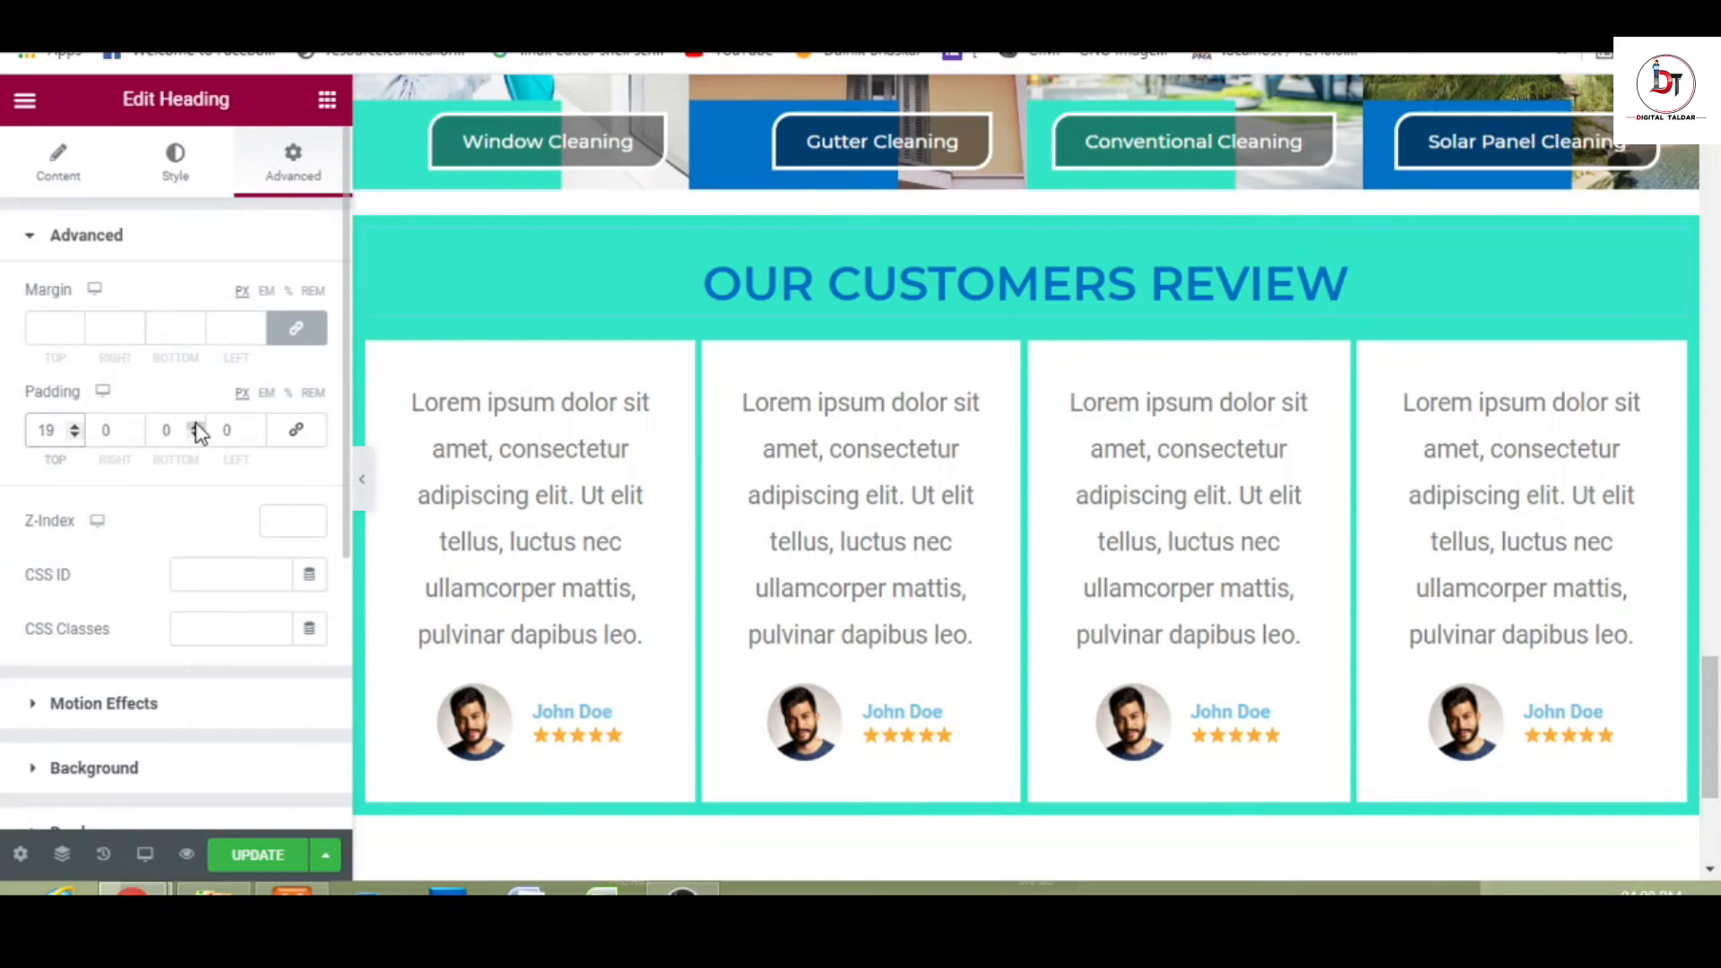
pyautogui.click(75, 425)
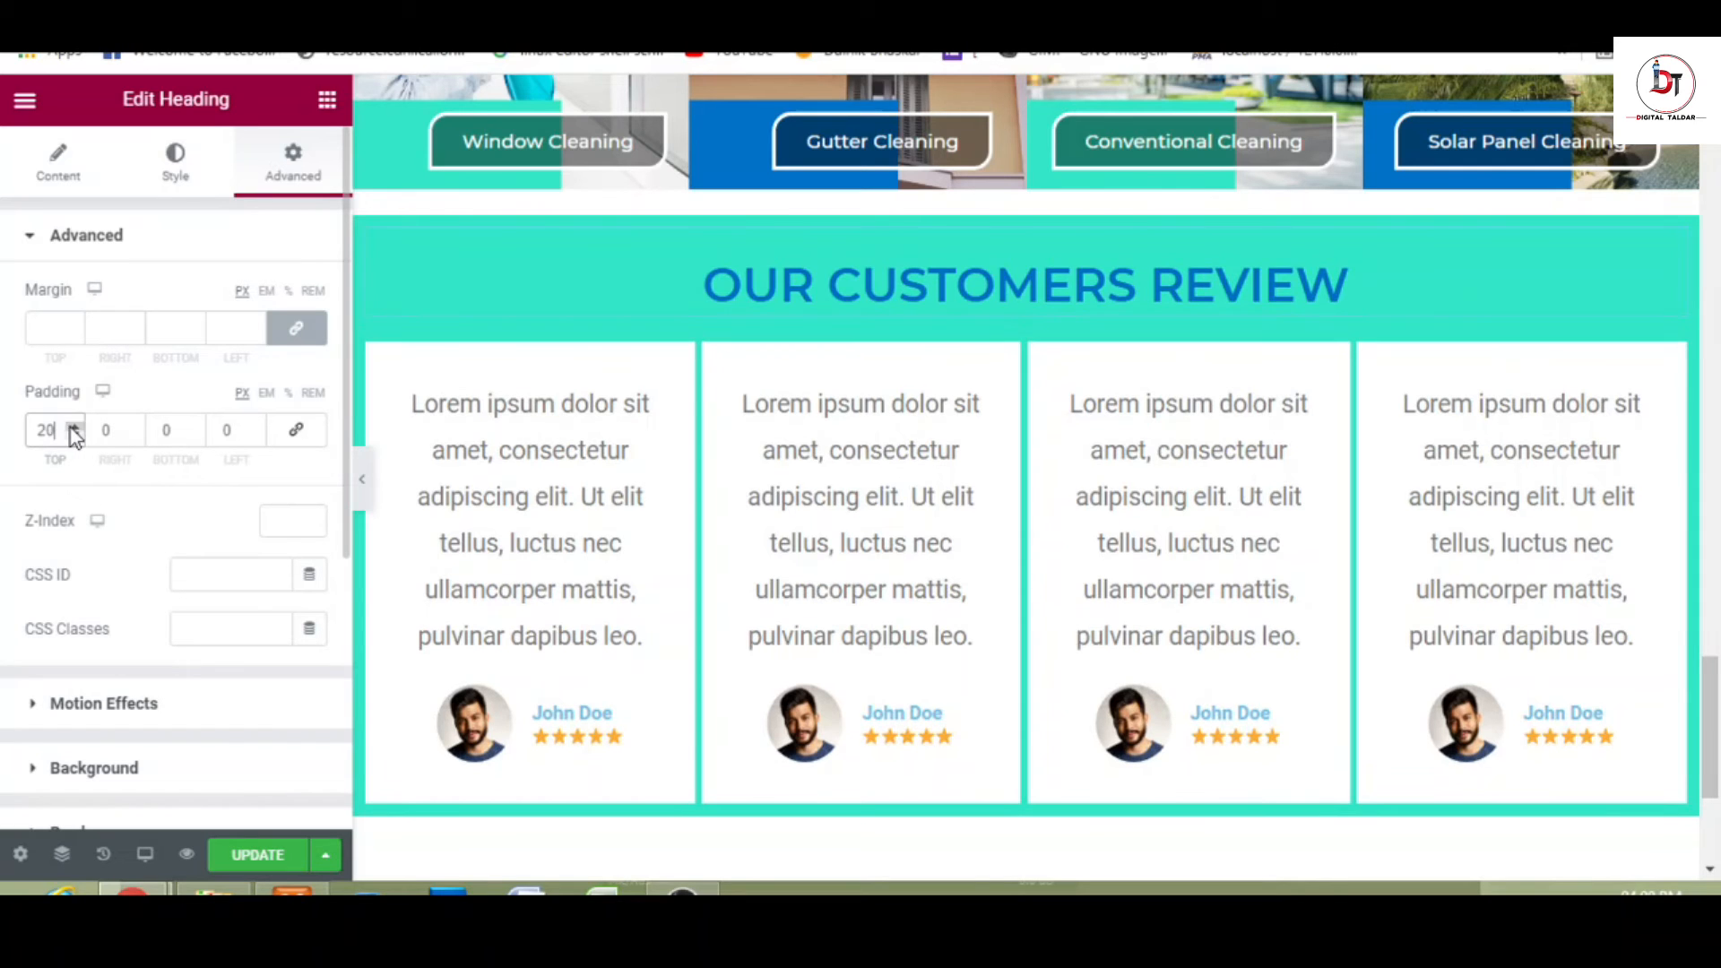
# - Try a bottom padding of 10 px and more on the review heading, and reset it to 0
pyautogui.click(197, 426)
pyautogui.click(197, 426)
pyautogui.click(197, 426)
pyautogui.click(197, 427)
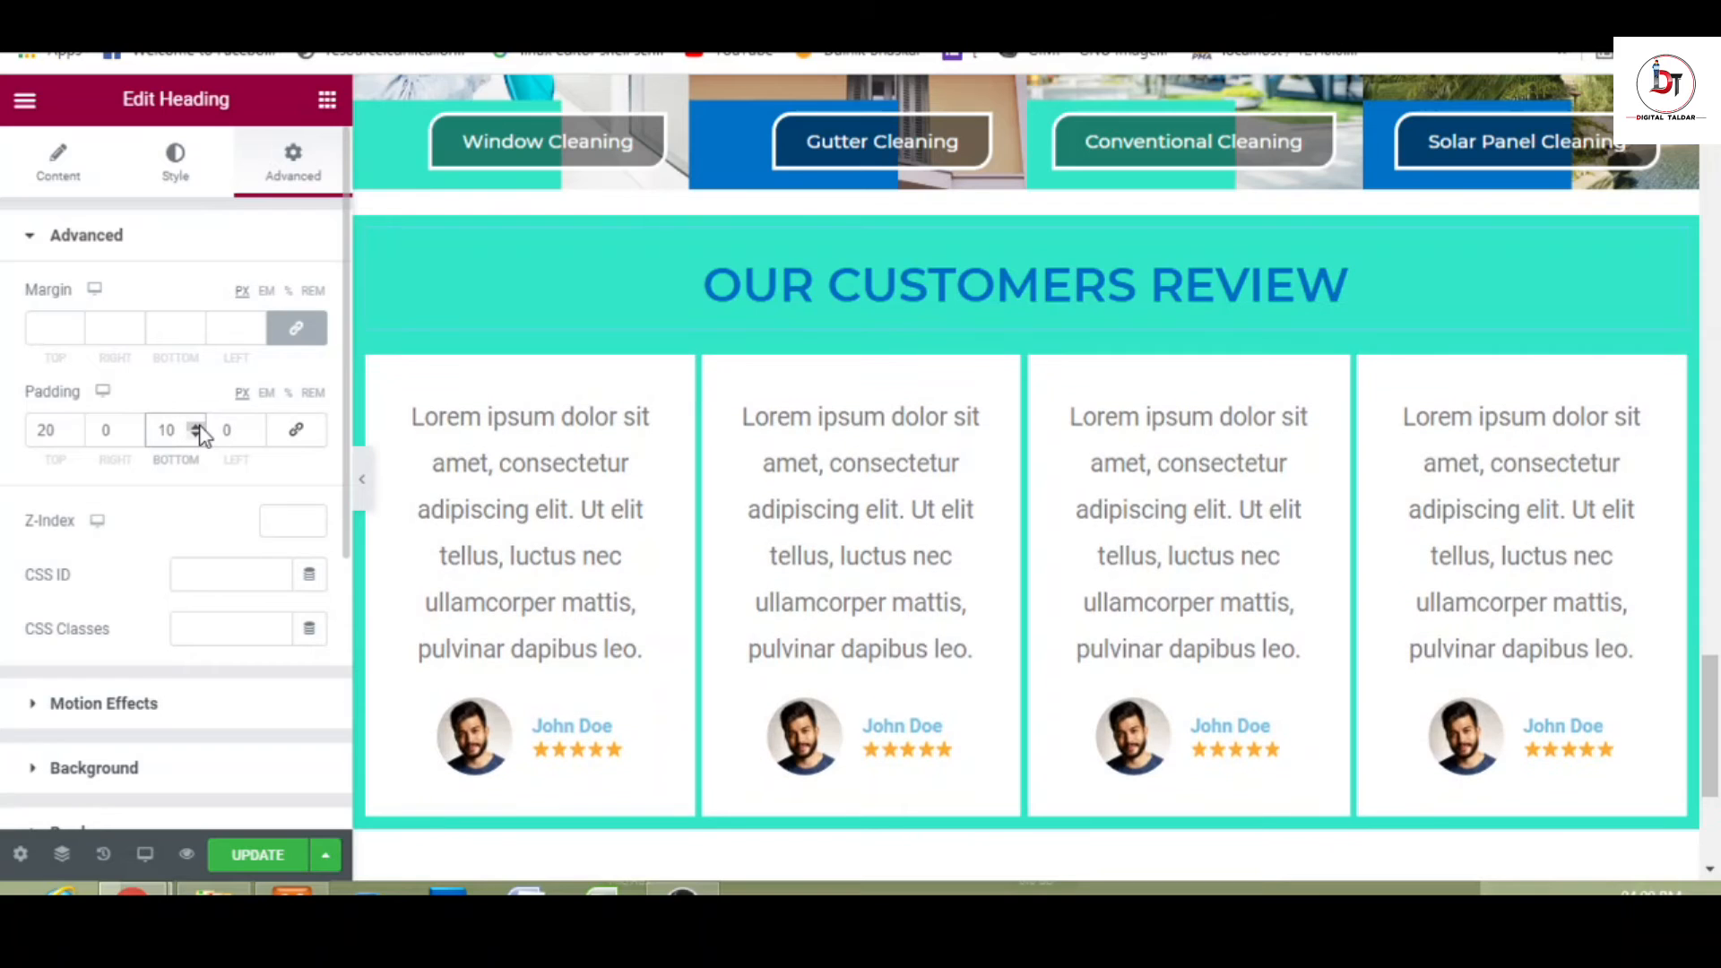
pyautogui.click(197, 427)
pyautogui.click(197, 426)
pyautogui.click(197, 427)
pyautogui.moveTo(180, 430); pyautogui.dragTo(150, 432)
pyautogui.write('0')
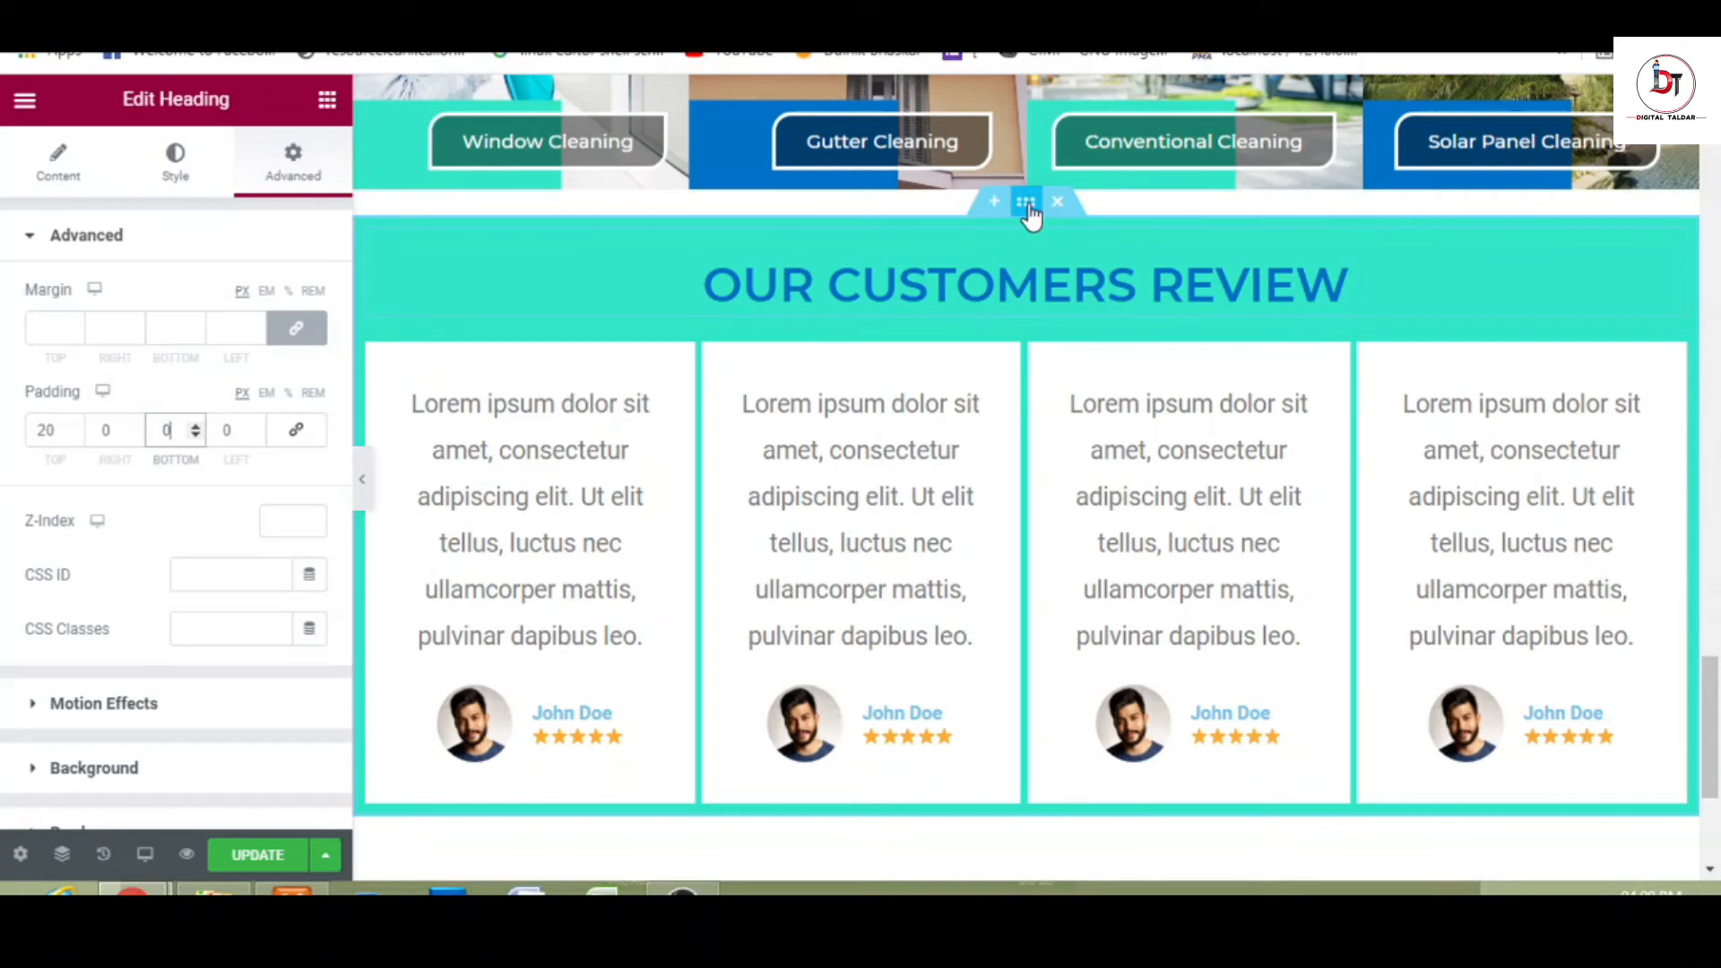
pyautogui.click(1026, 203)
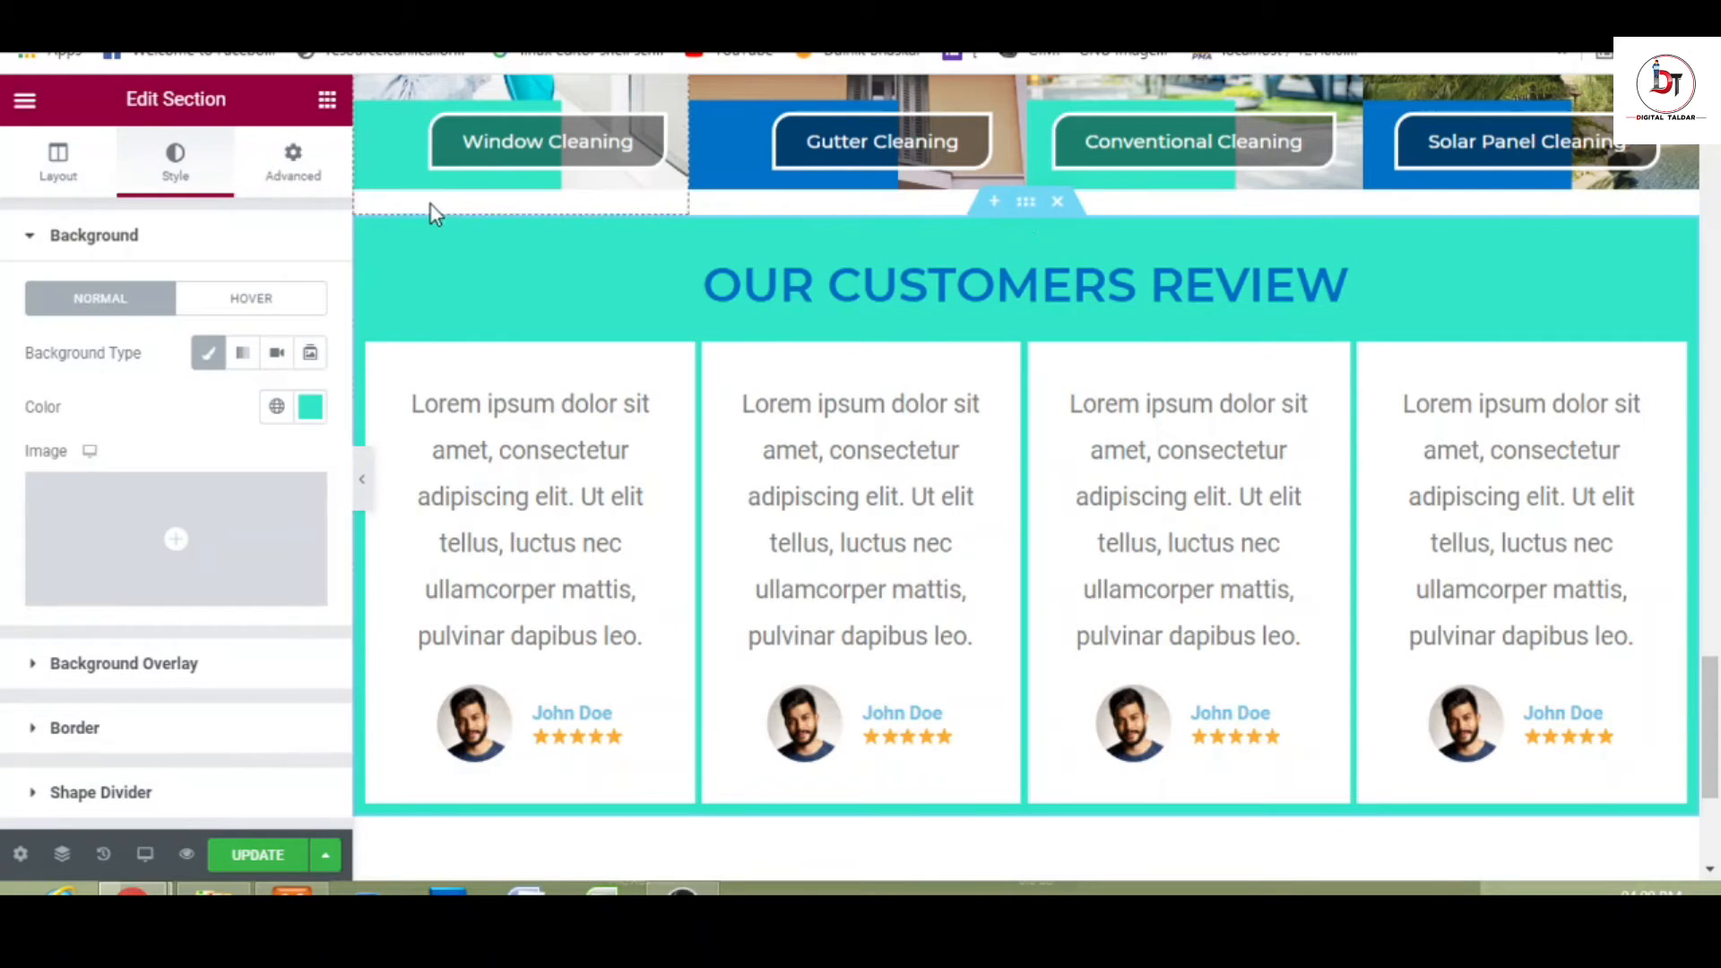
pyautogui.click(318, 175)
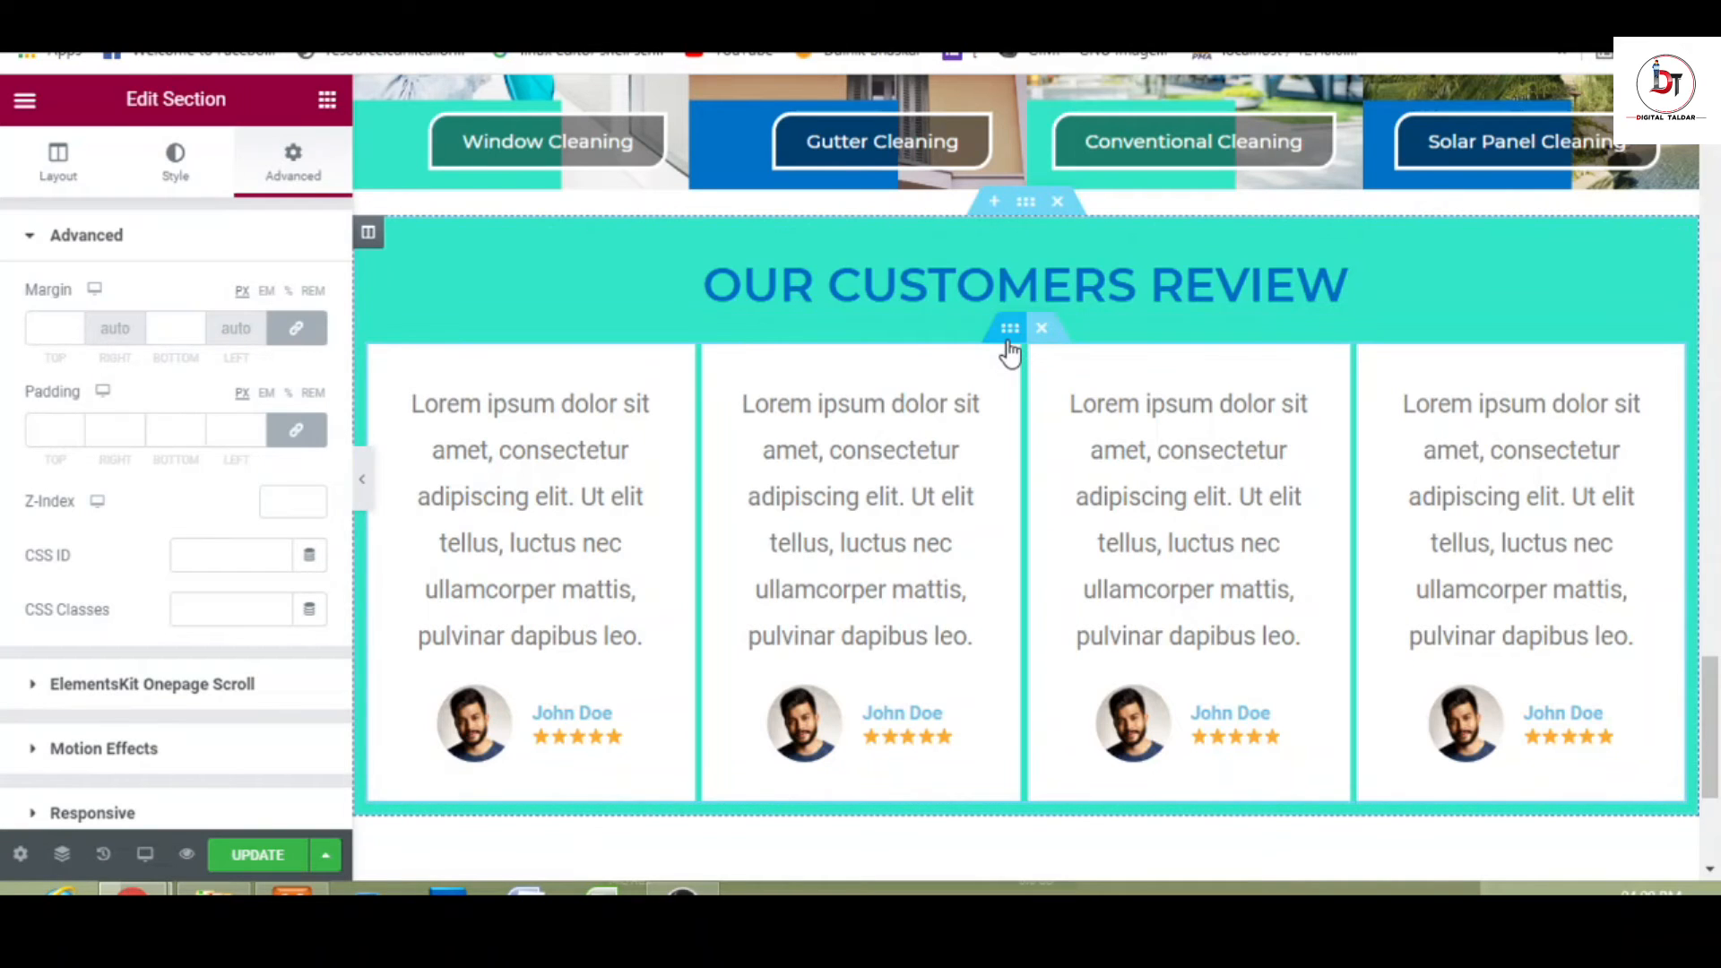
pyautogui.click(1011, 330)
pyautogui.click(307, 186)
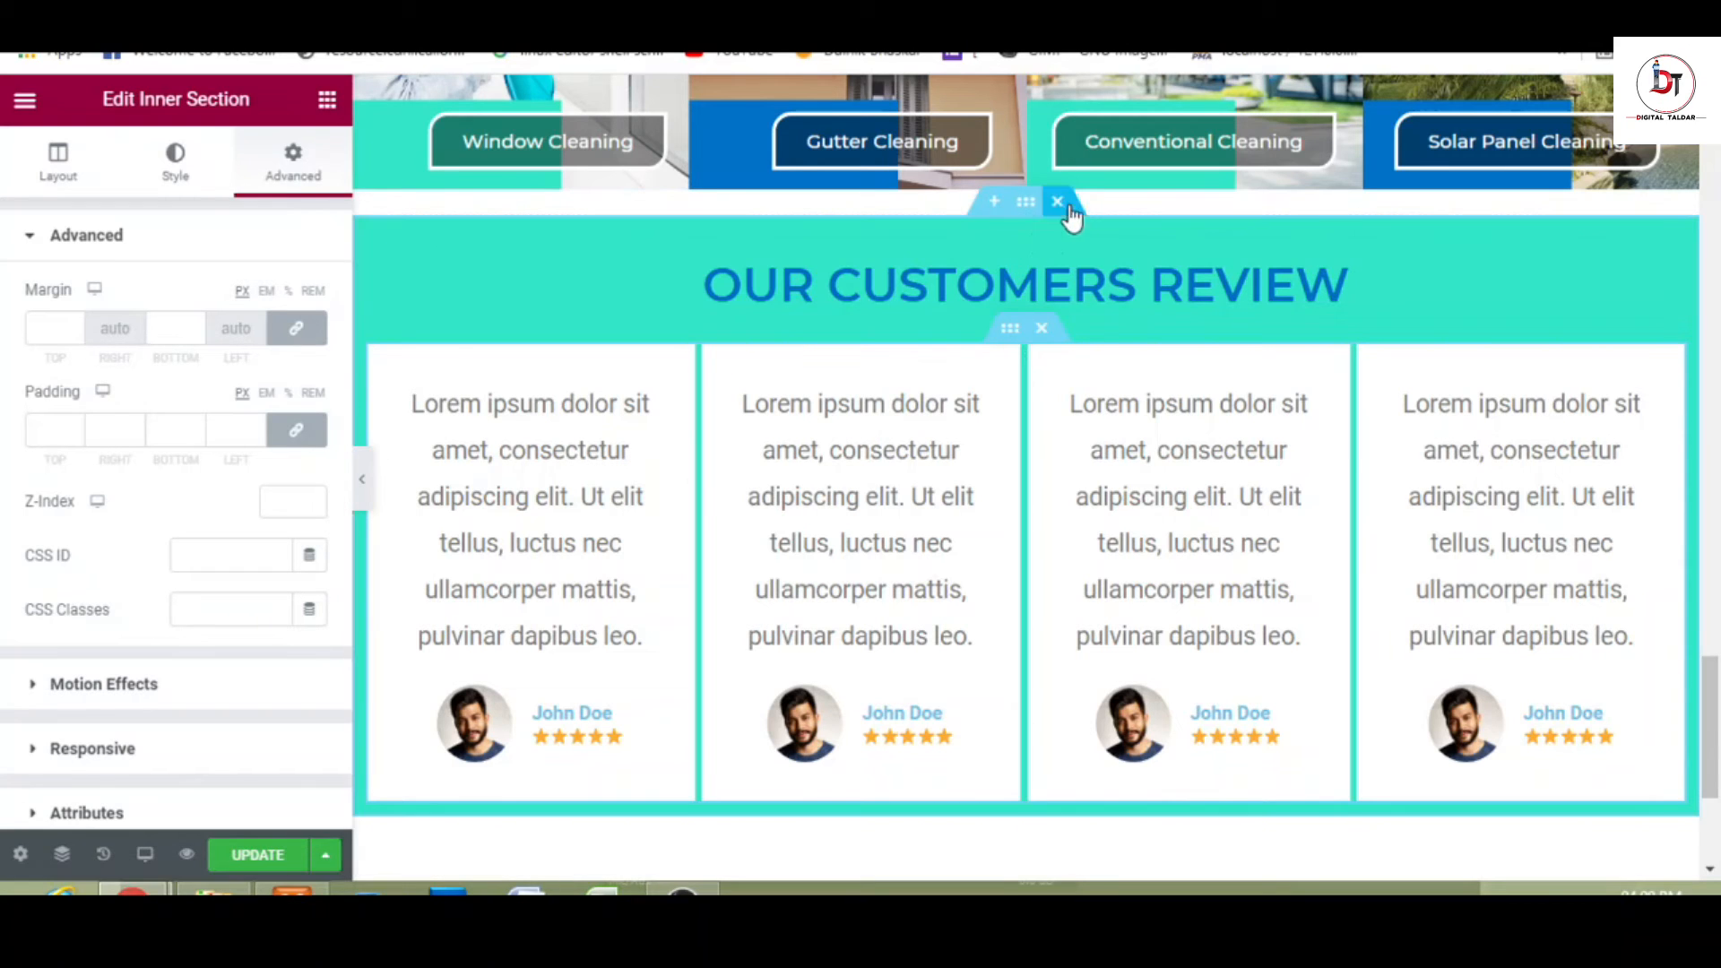
pyautogui.click(1026, 204)
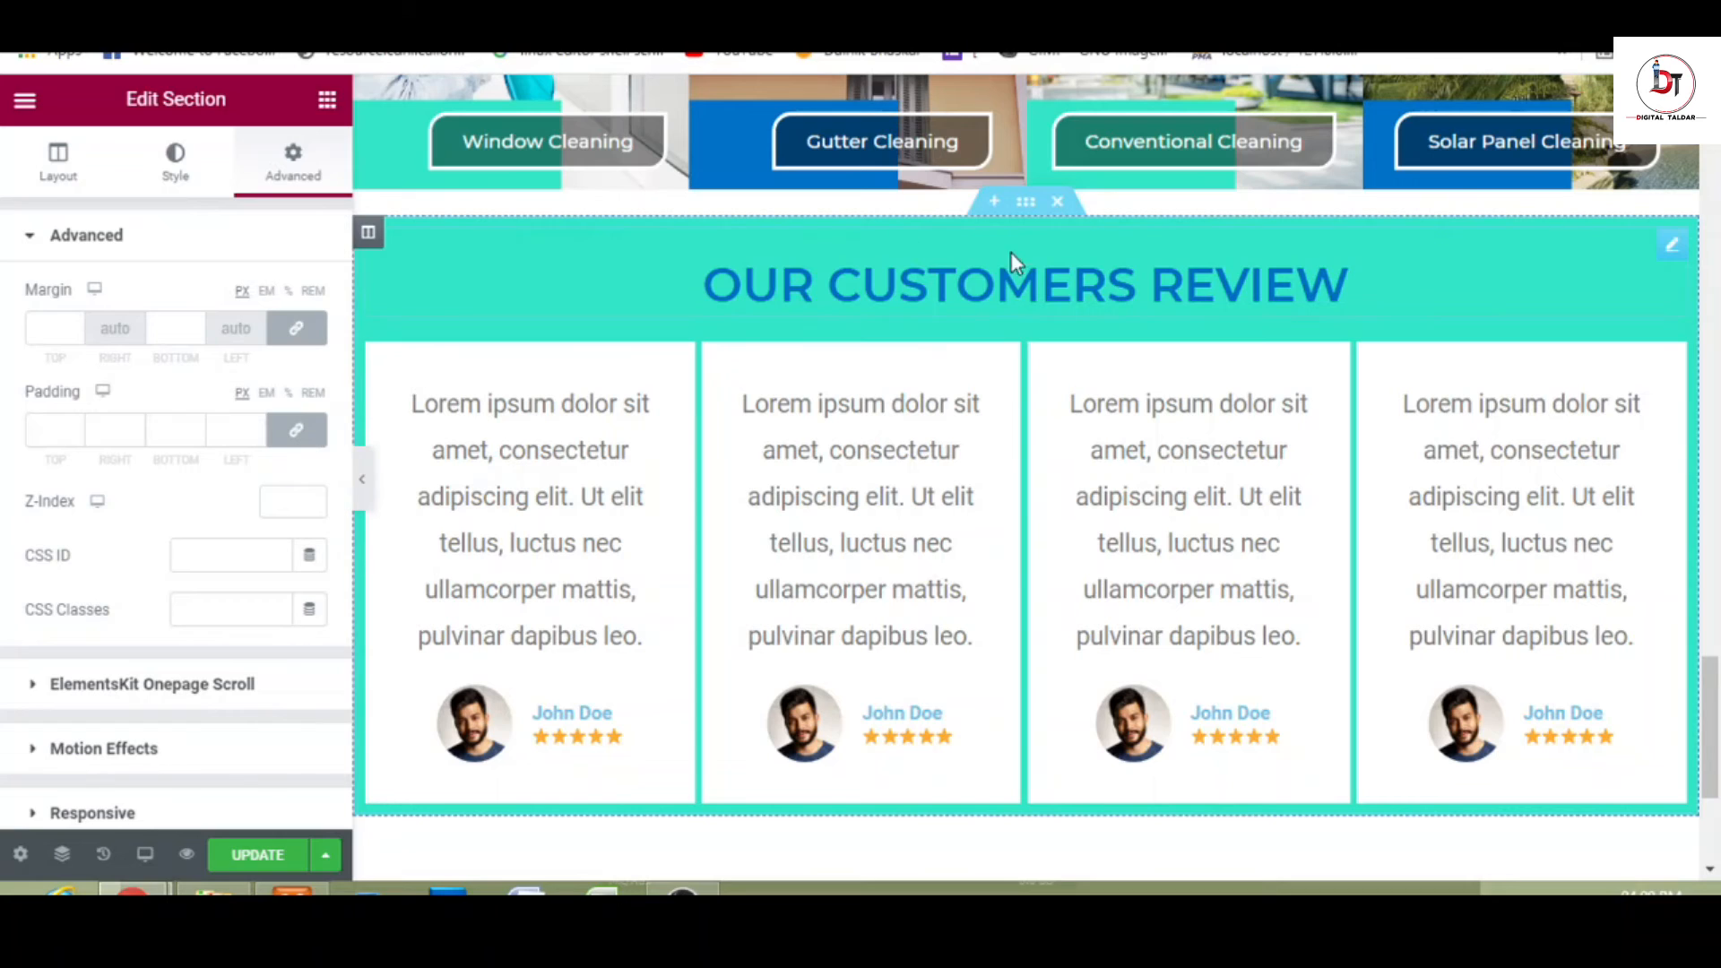
# - Set the top padding of the "OUR CUSTOMERS REVIEW" heading to 0 px
pyautogui.click(1018, 294)
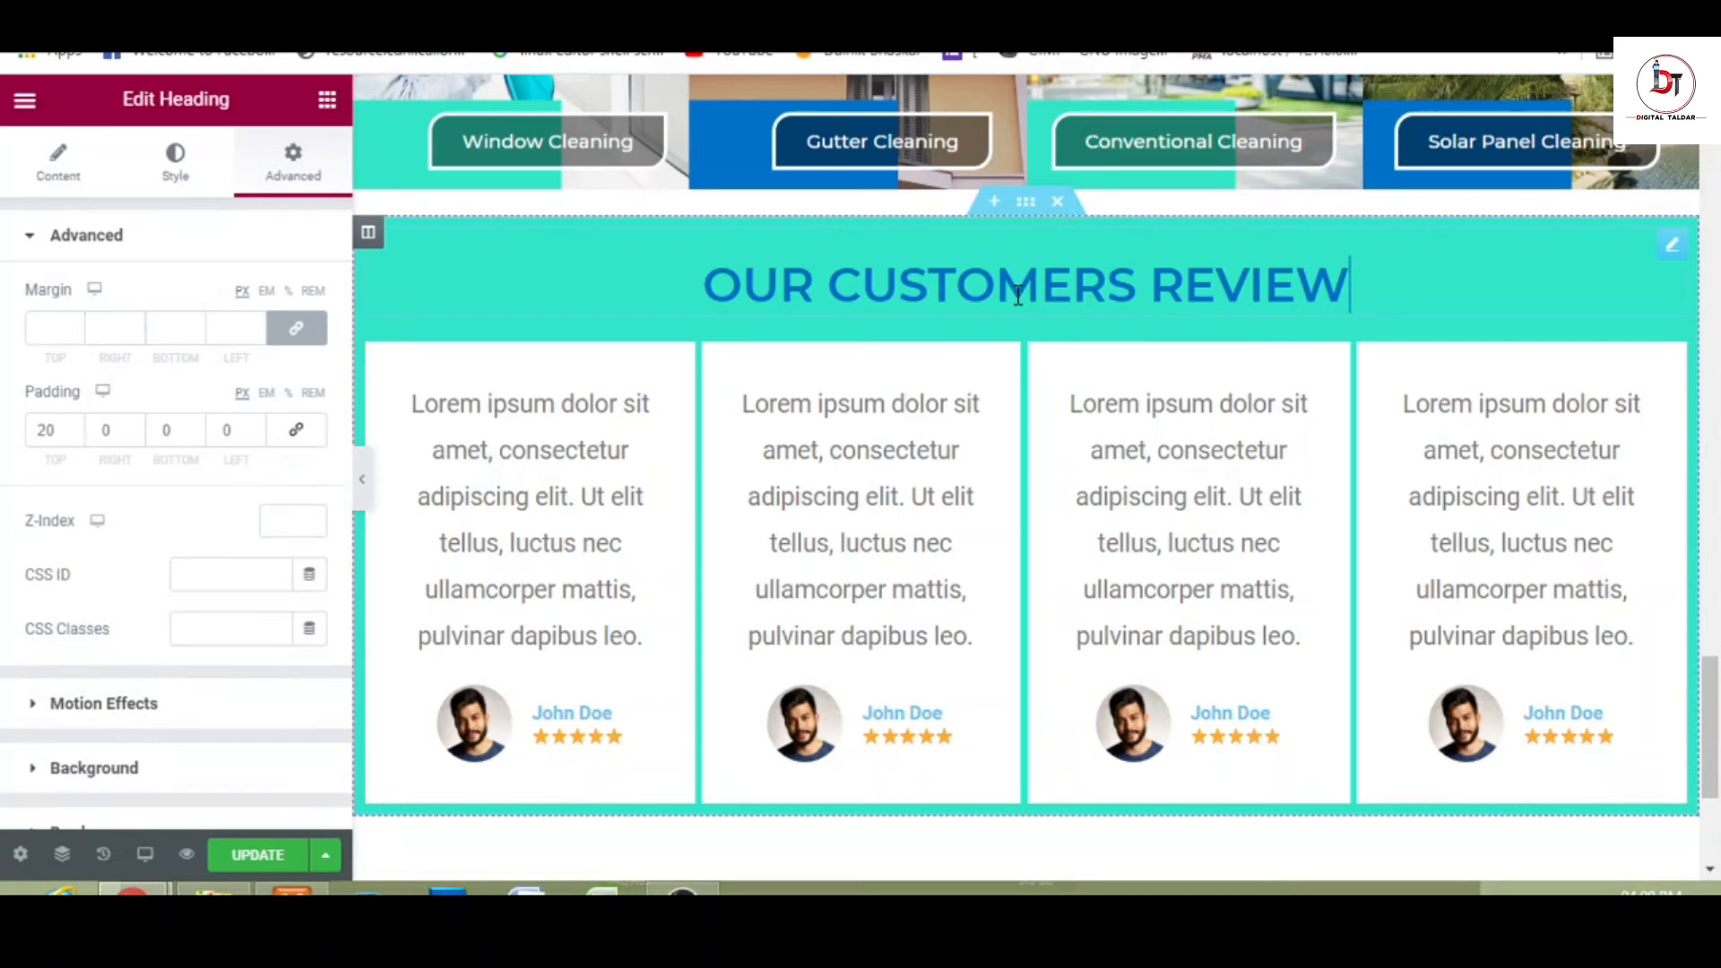
pyautogui.click(57, 425)
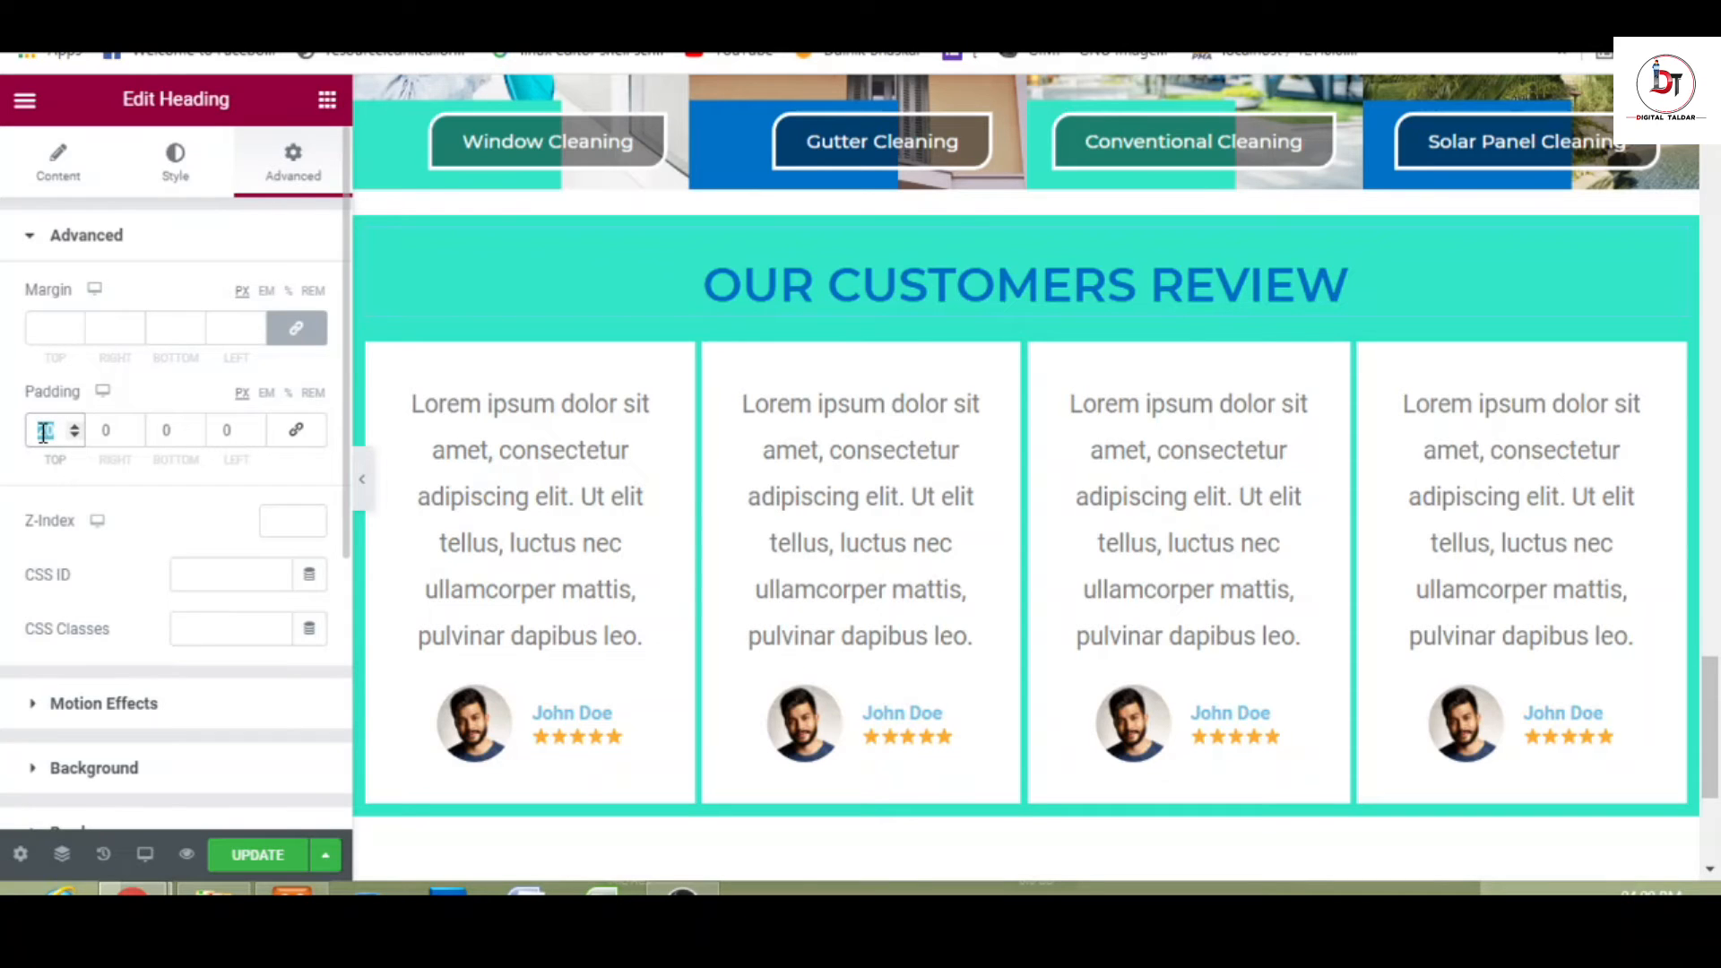
pyautogui.write('0')
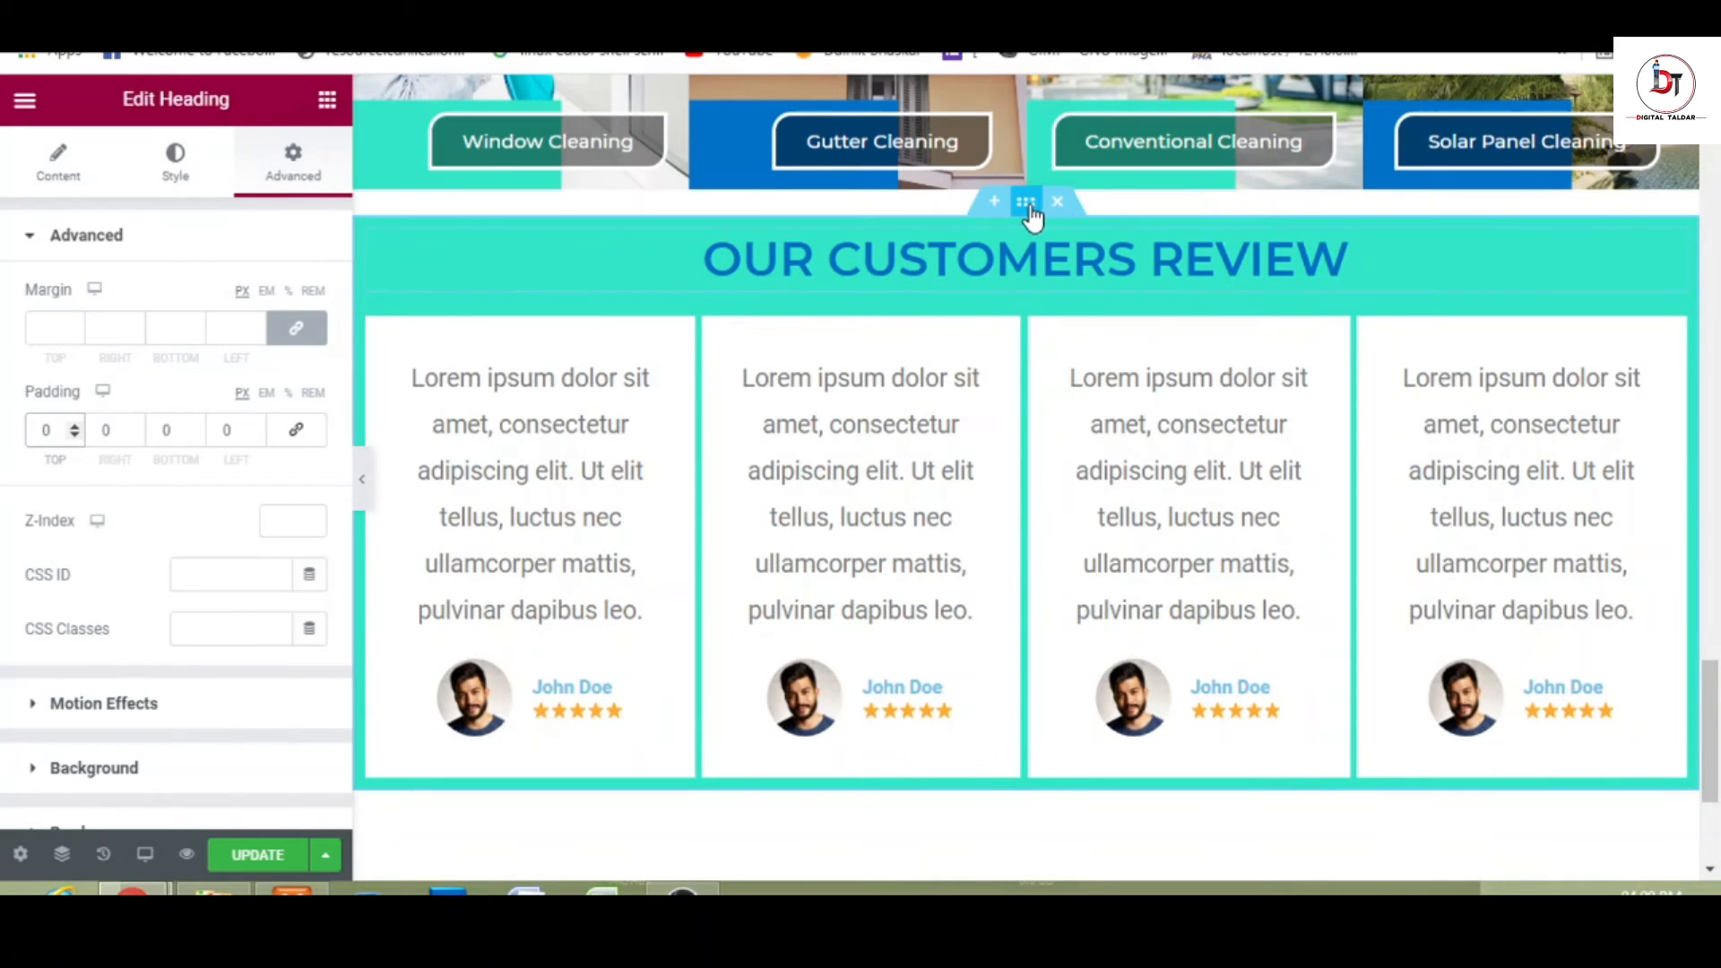
# - Unlink the padding values of the whole customer review section and set its top padding to 20 px
pyautogui.click(1026, 203)
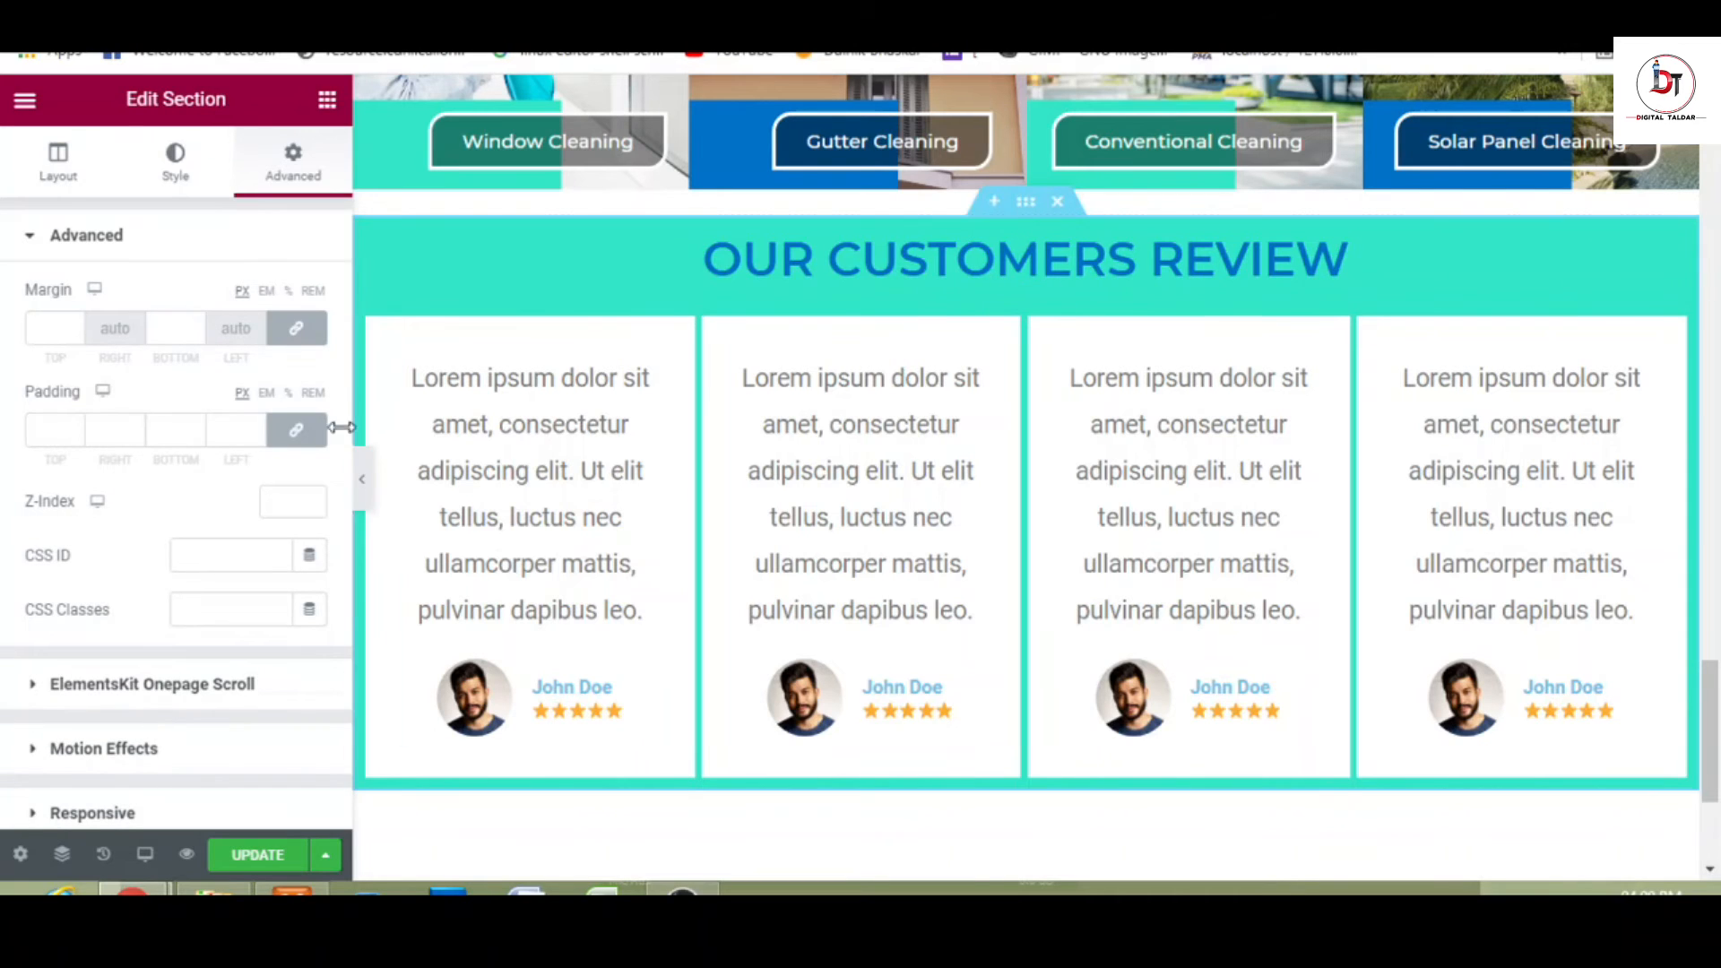
pyautogui.click(299, 433)
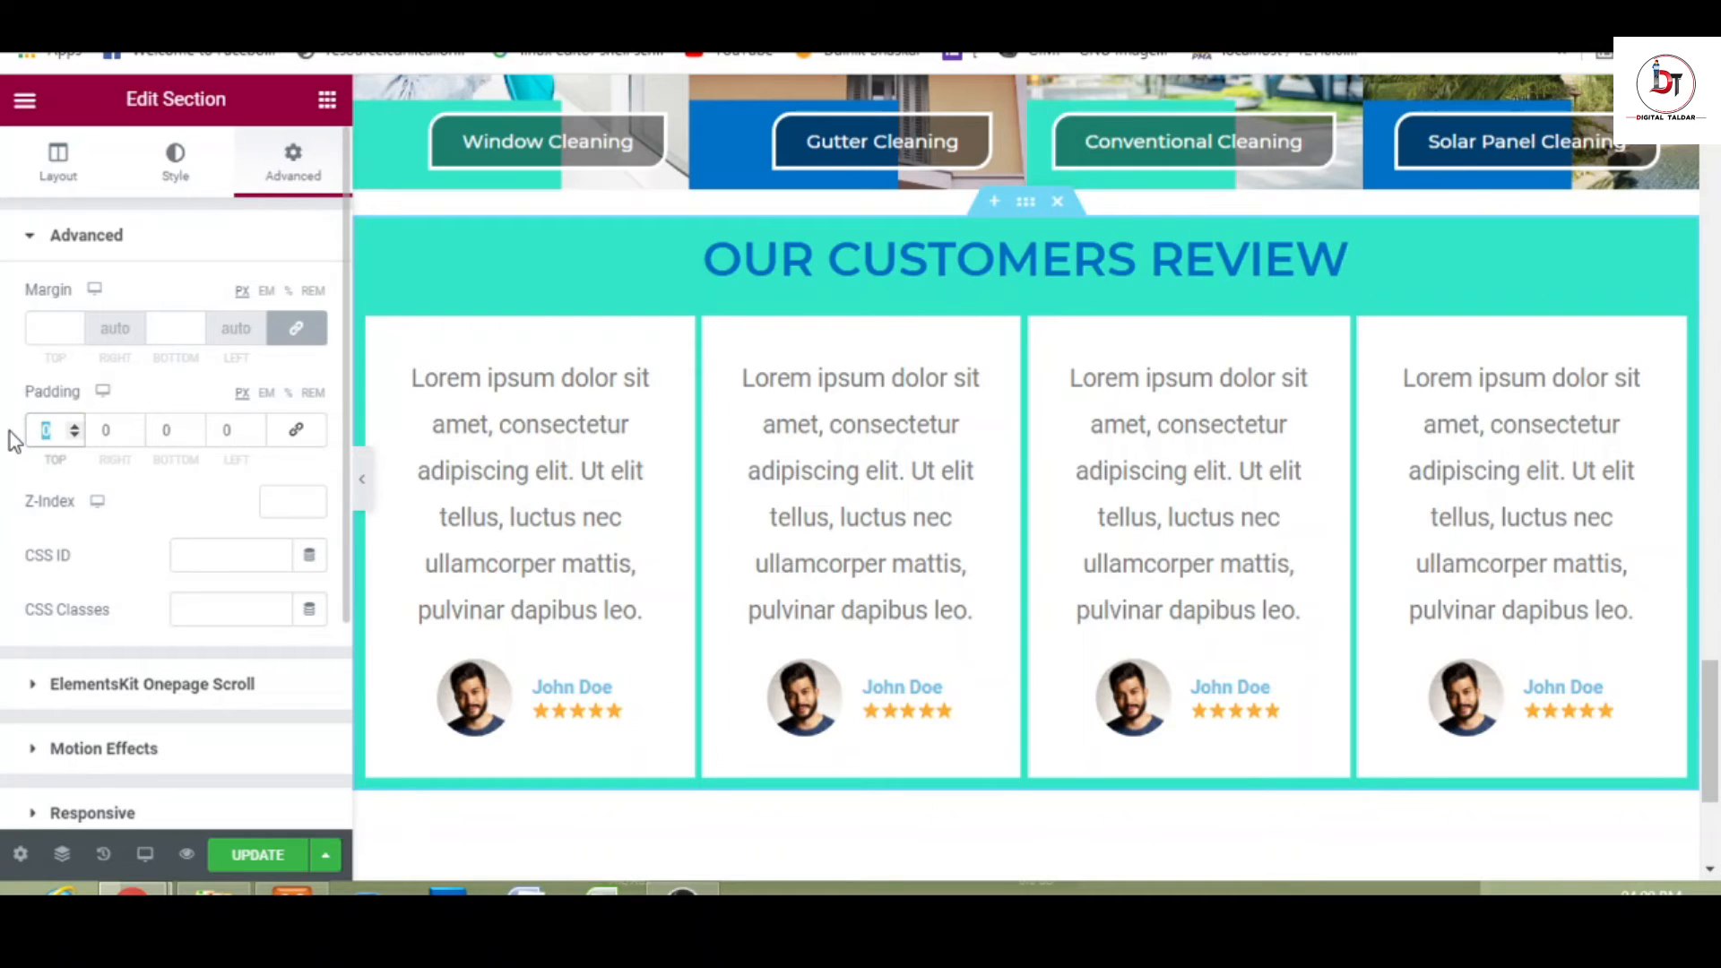
pyautogui.write('20')
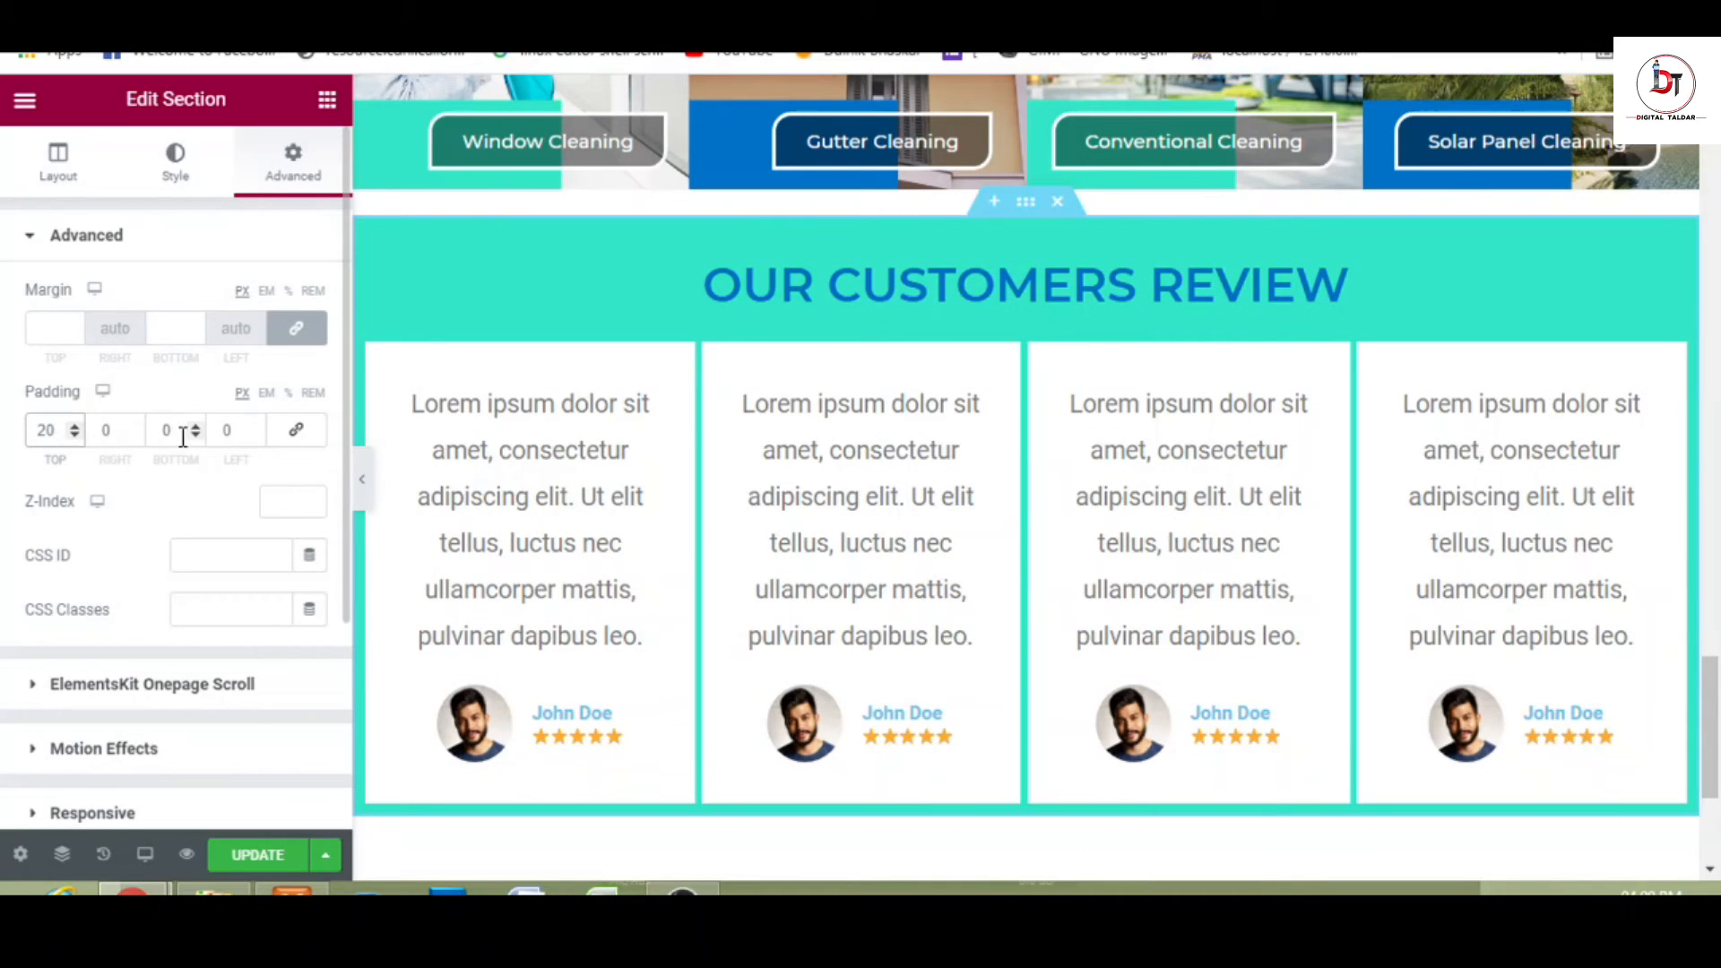
# - Set the customer review section's bottom padding to 20 px and raise it gradually to 40 px
pyautogui.doubleClick(150, 432)
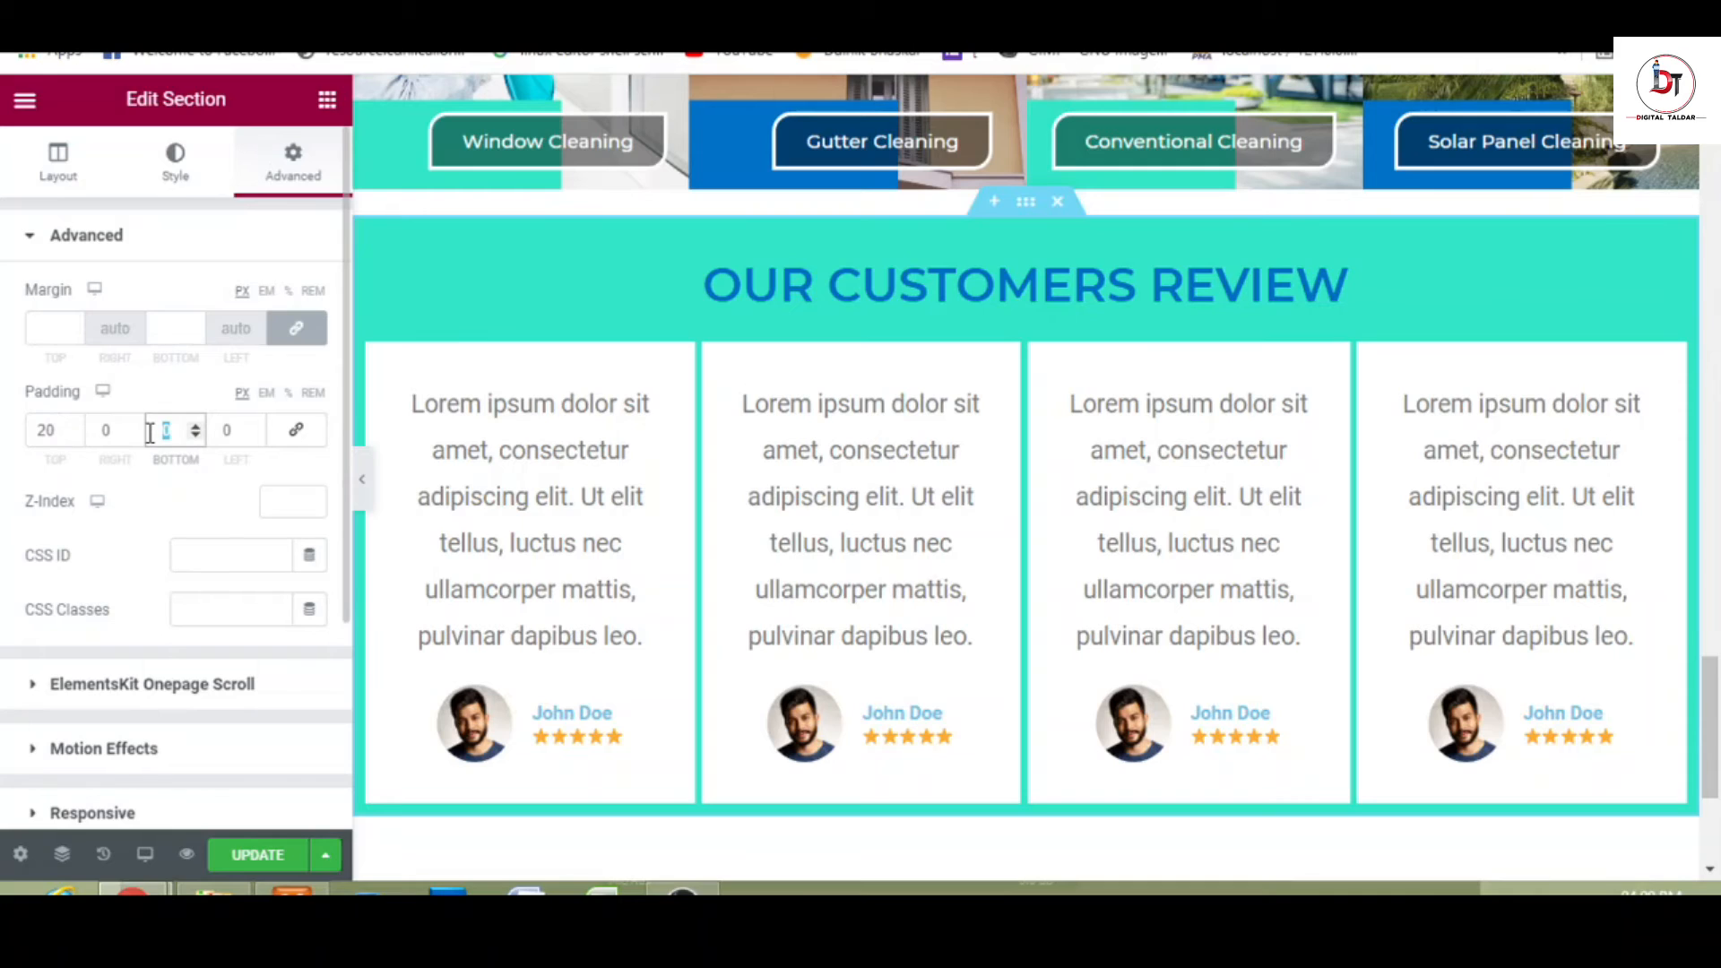
pyautogui.write('20')
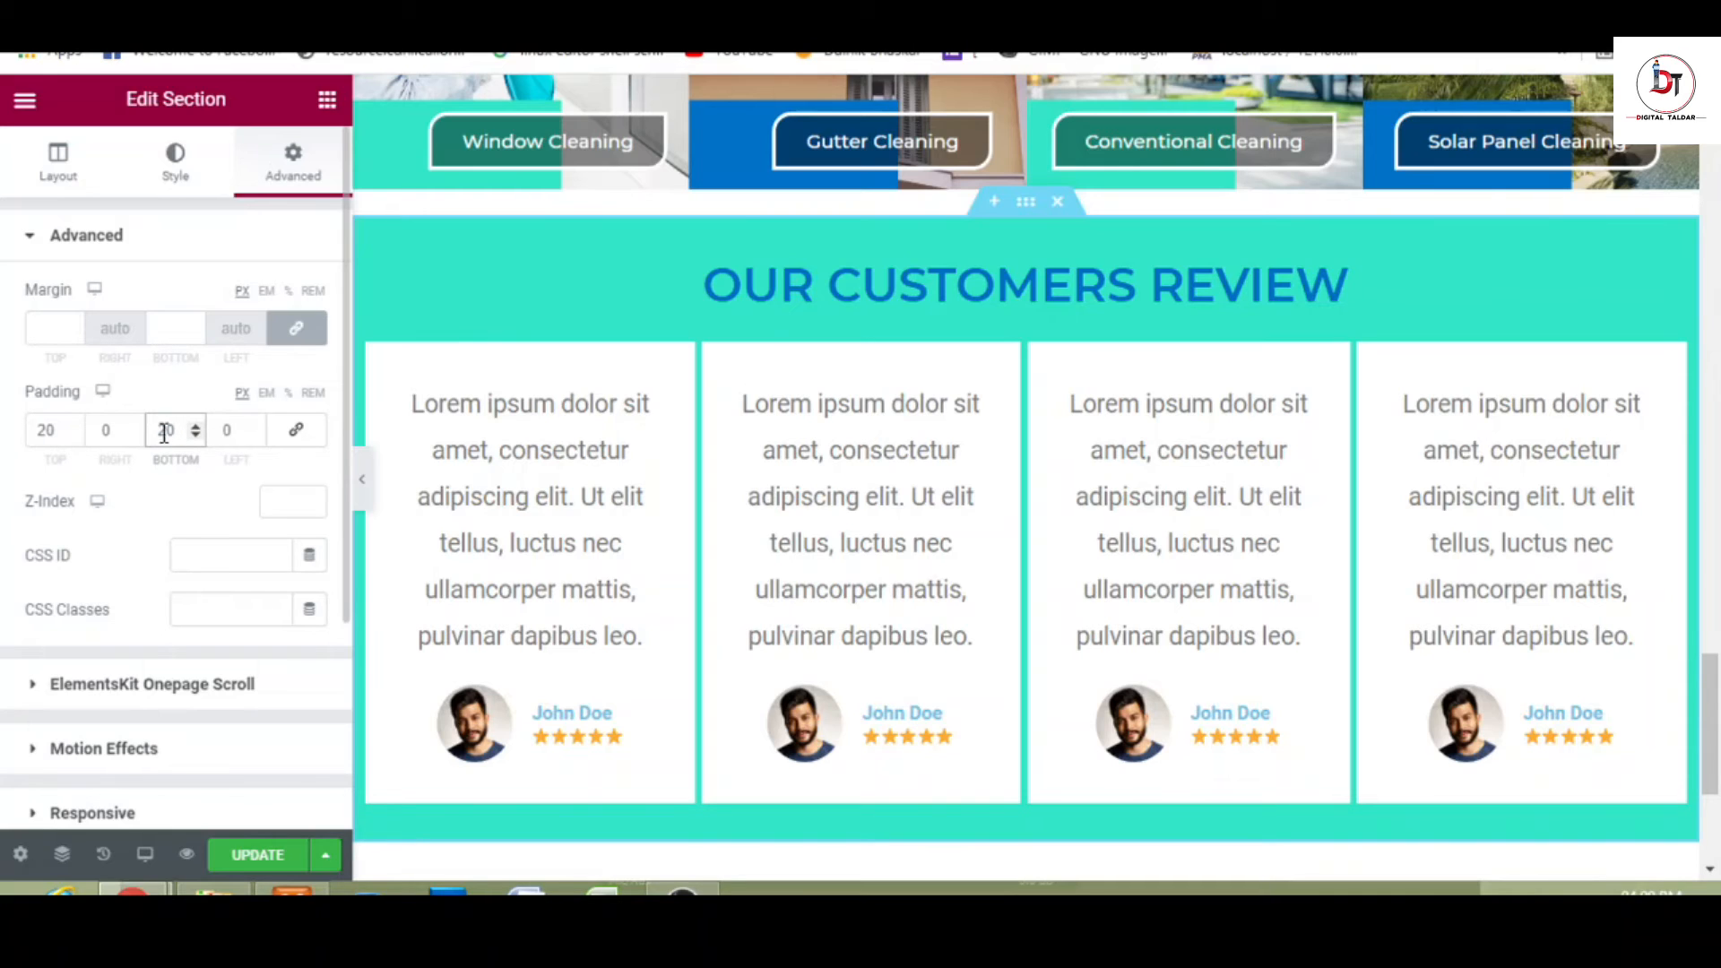
pyautogui.click(193, 428)
pyautogui.click(193, 428)
pyautogui.click(193, 428)
pyautogui.click(193, 428)
pyautogui.click(193, 428)
pyautogui.click(193, 427)
pyautogui.click(192, 428)
pyautogui.click(192, 427)
pyautogui.click(193, 428)
pyautogui.click(192, 428)
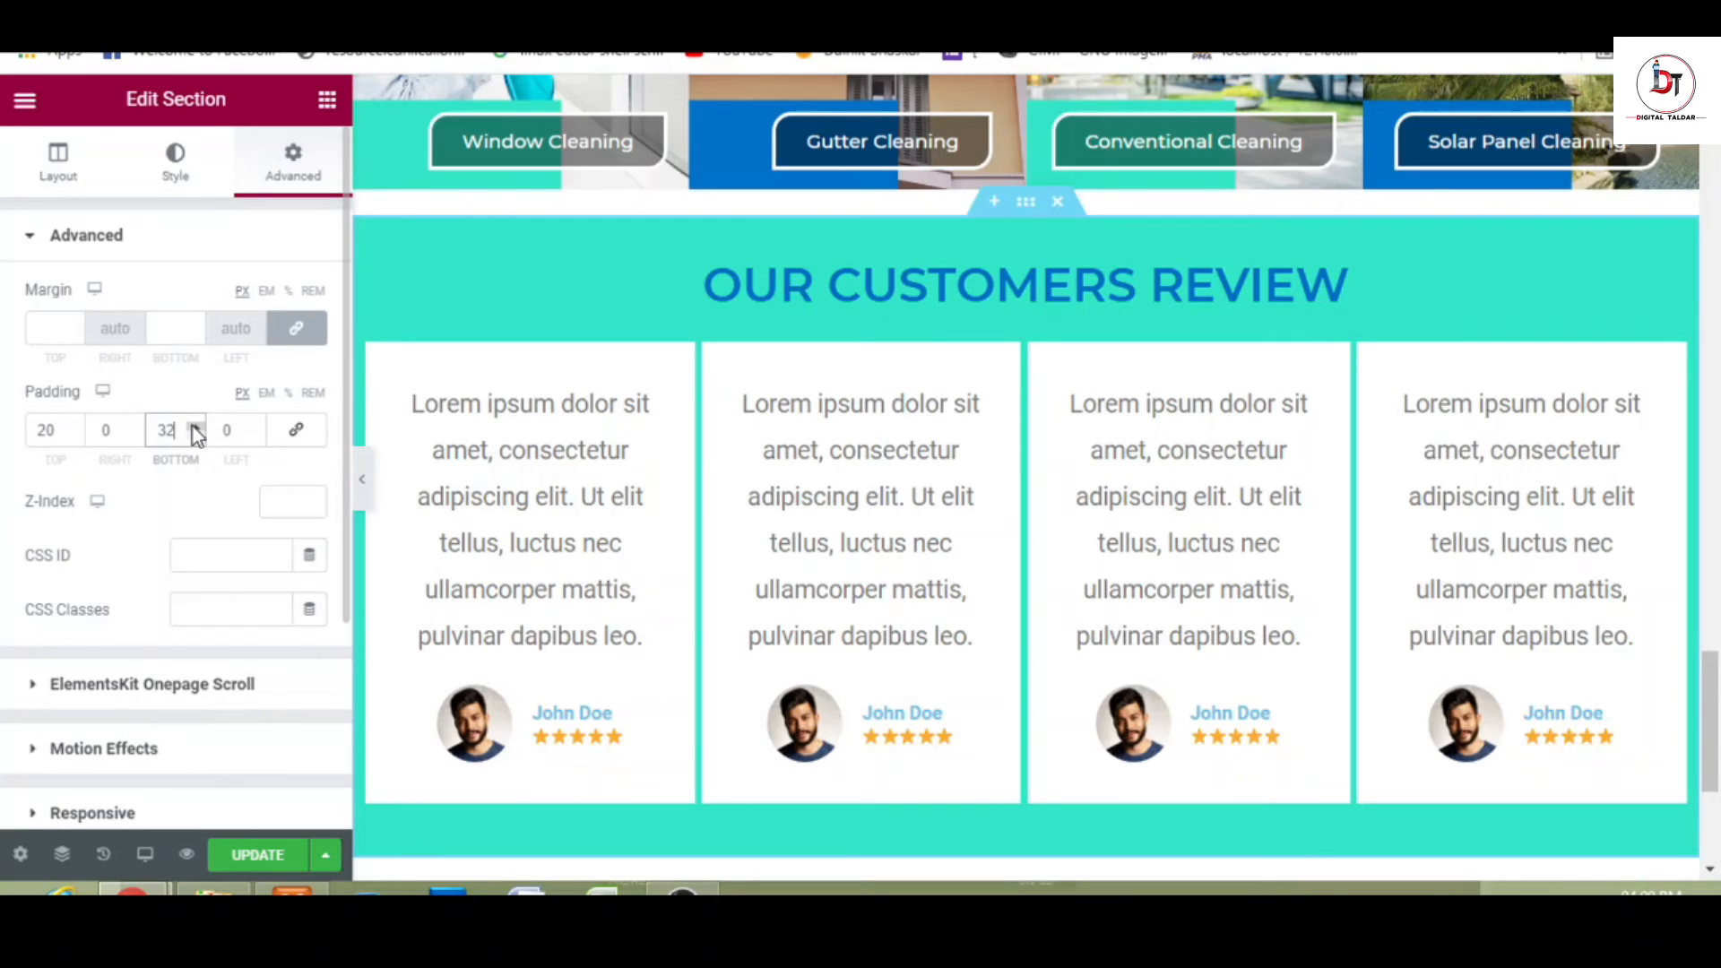
pyautogui.click(193, 427)
pyautogui.click(193, 427)
pyautogui.click(193, 427)
pyautogui.click(193, 428)
pyautogui.click(192, 428)
pyautogui.click(193, 427)
pyautogui.click(193, 428)
pyautogui.click(192, 428)
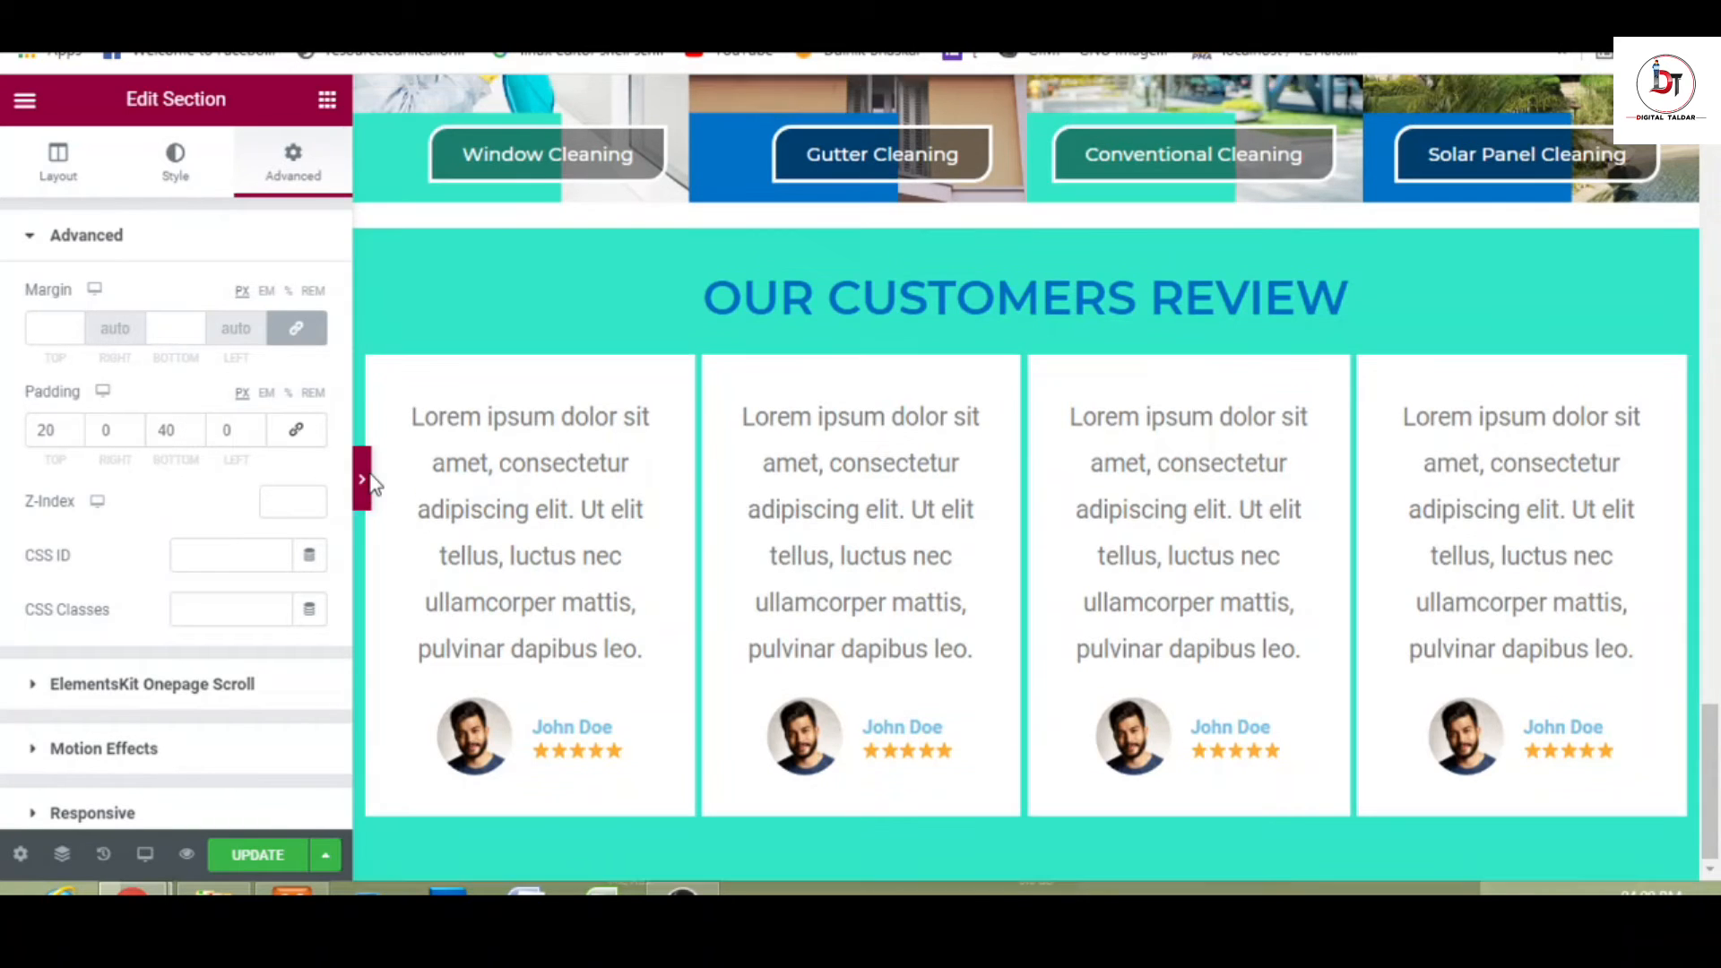
# - Check the review section's top and bottom spacing at full page width, and return to the editing view
pyautogui.click(368, 479)
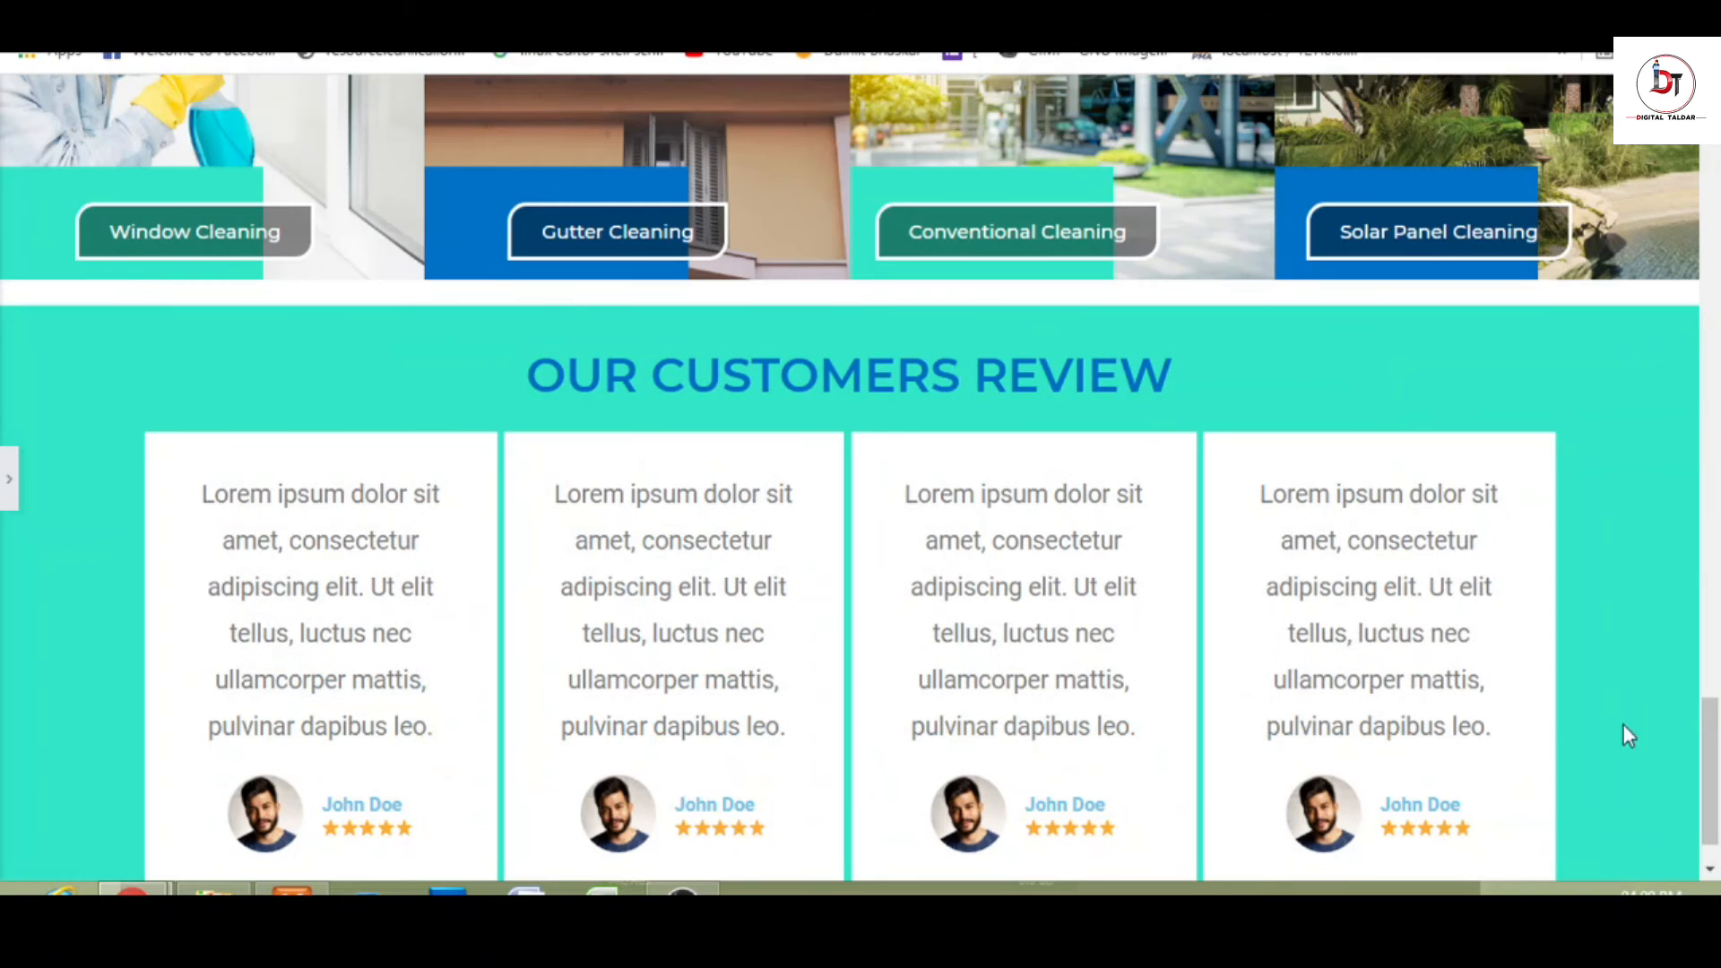
pyautogui.moveTo(1712, 783); pyautogui.dragTo(1717, 798)
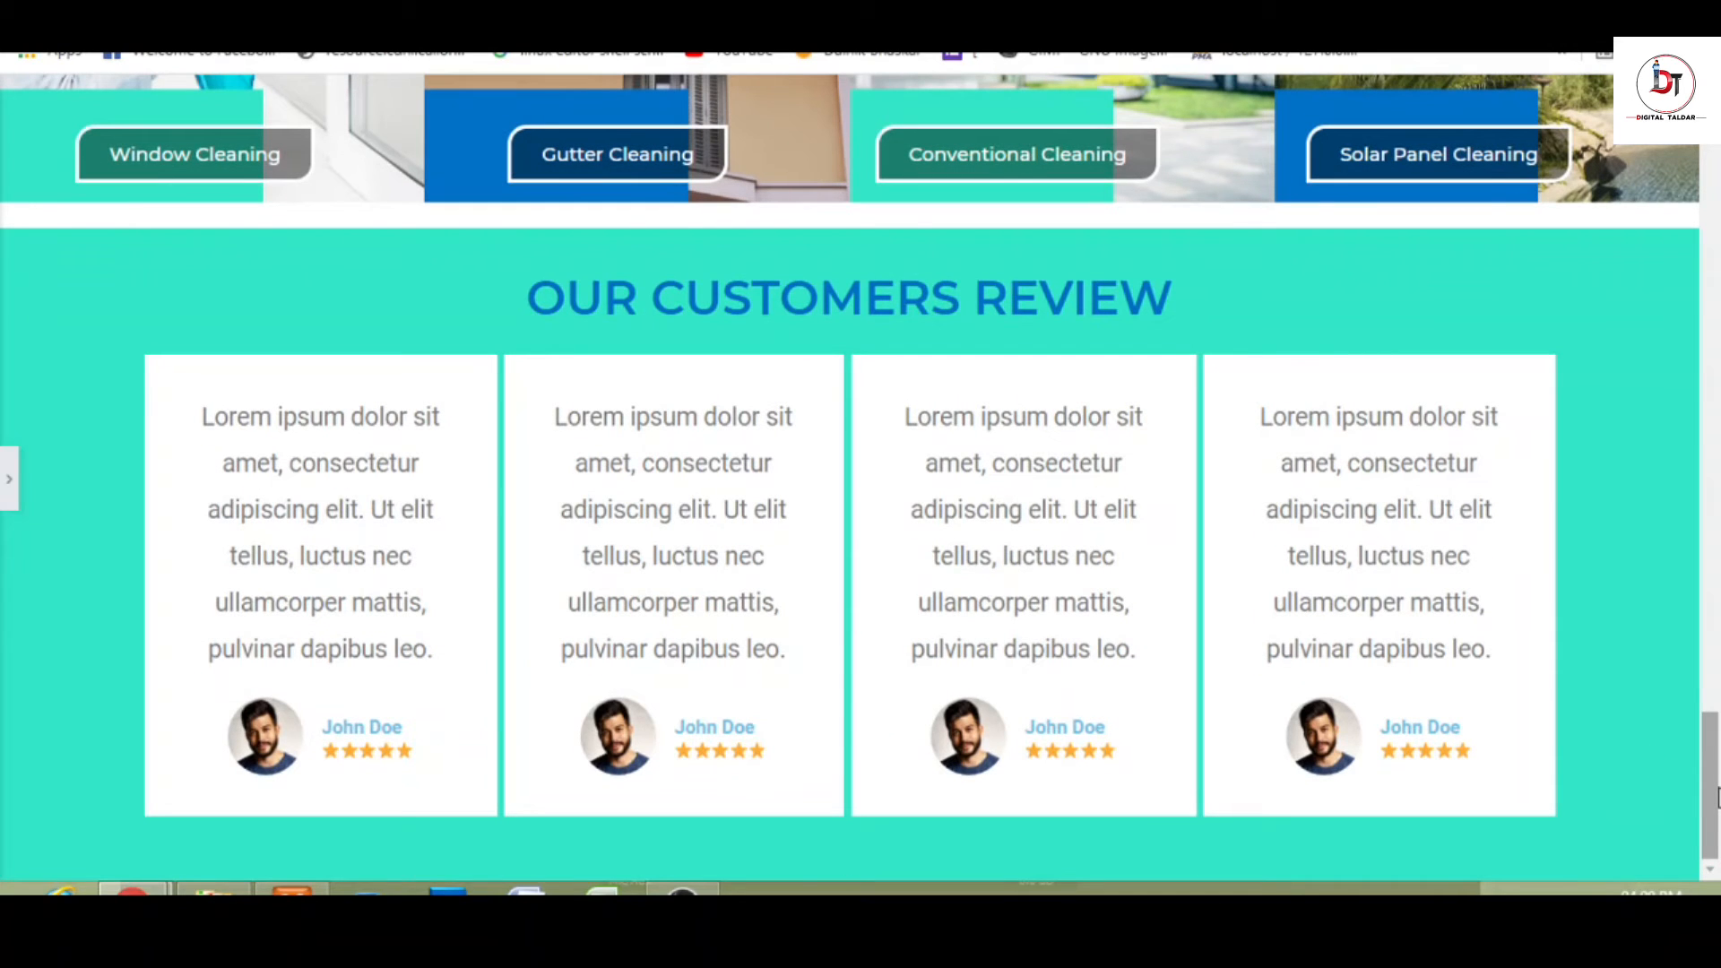
pyautogui.click(7, 498)
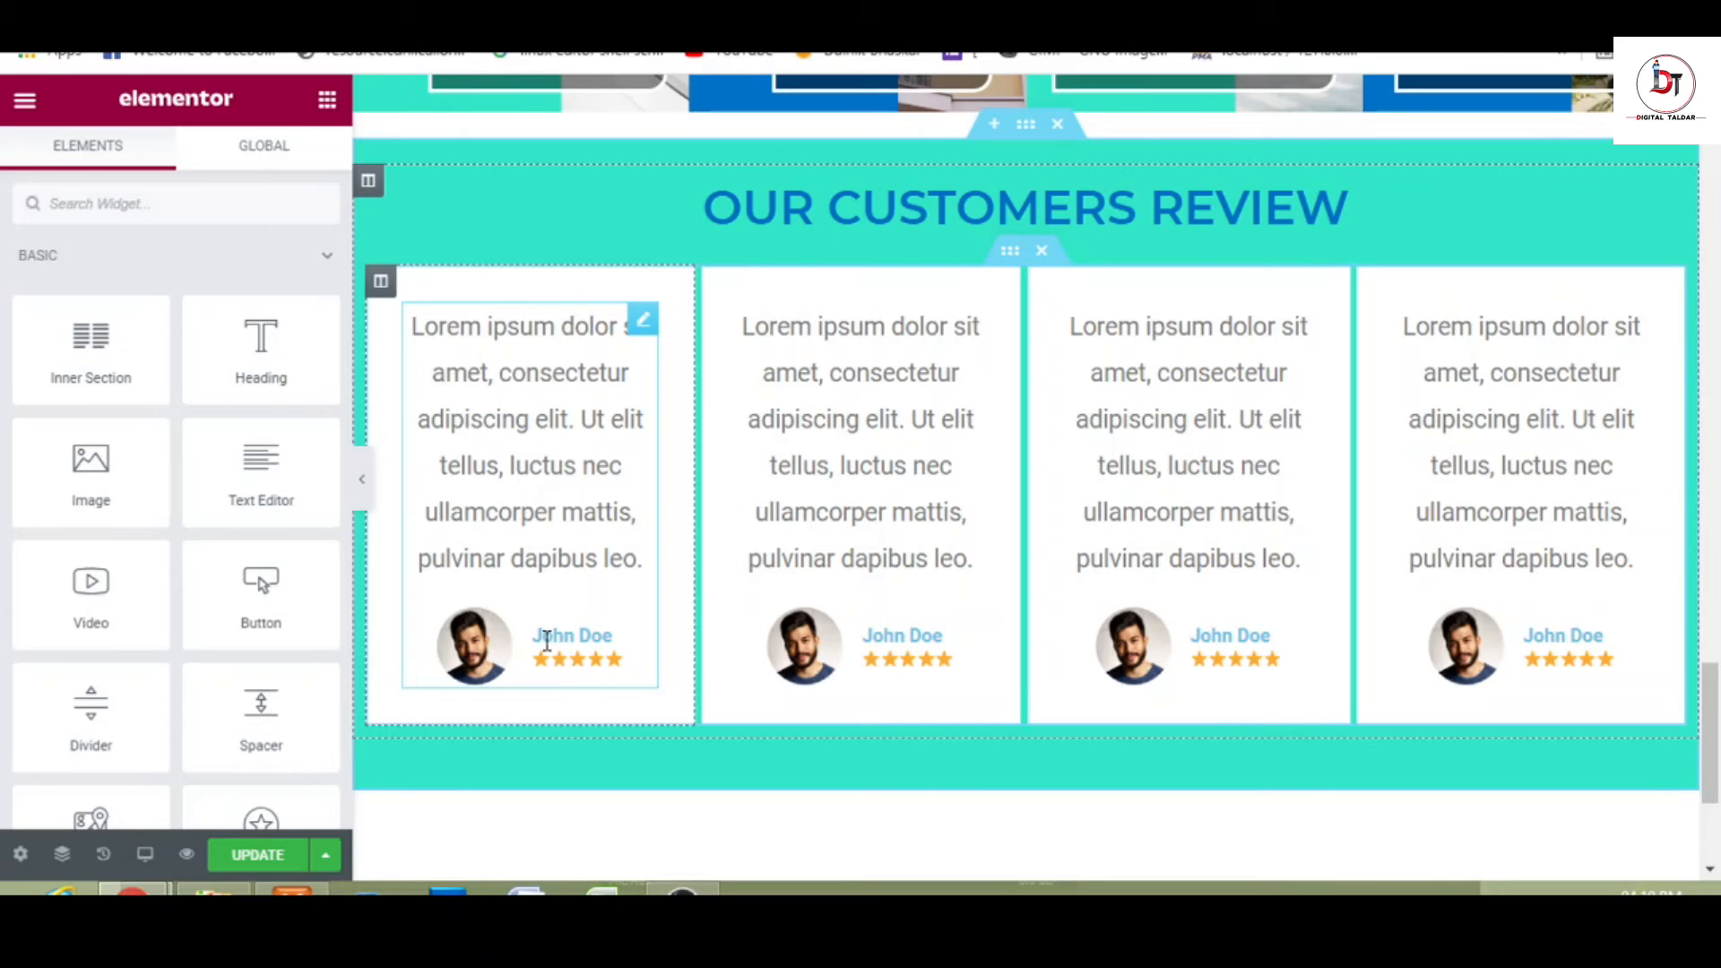
# - Select the first review's testimonial and copy the blue hex code 016fc5 from the browser color picker extension
pyautogui.click(623, 639)
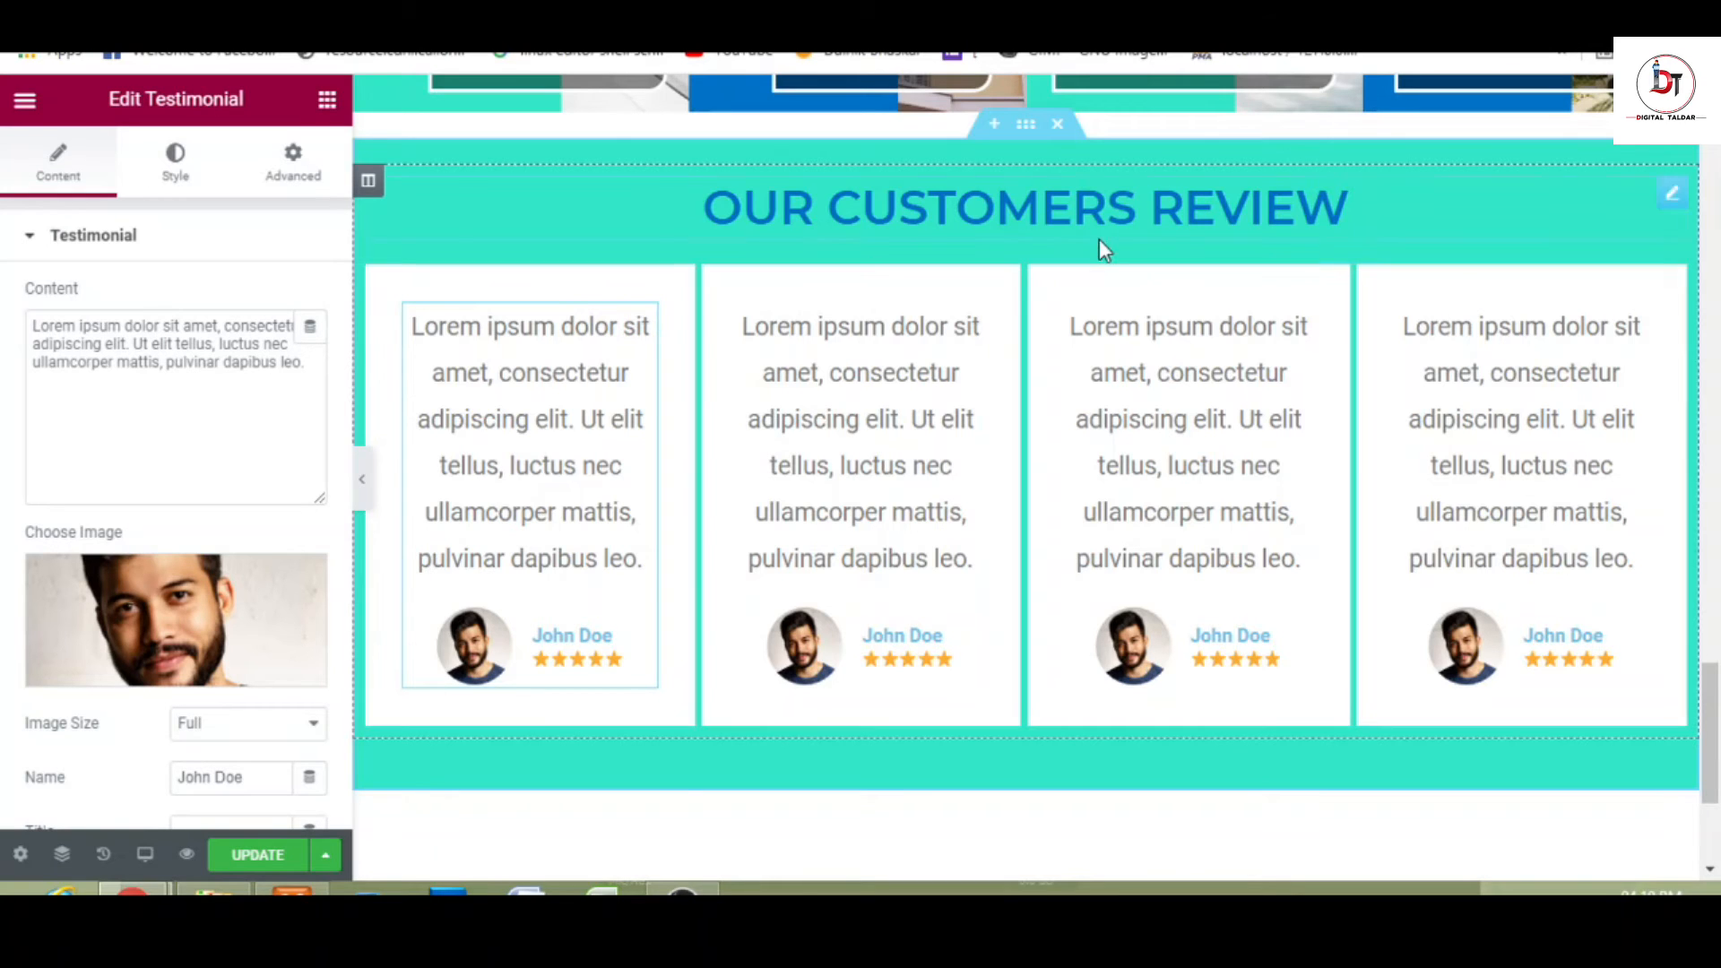
pyautogui.click(1506, 18)
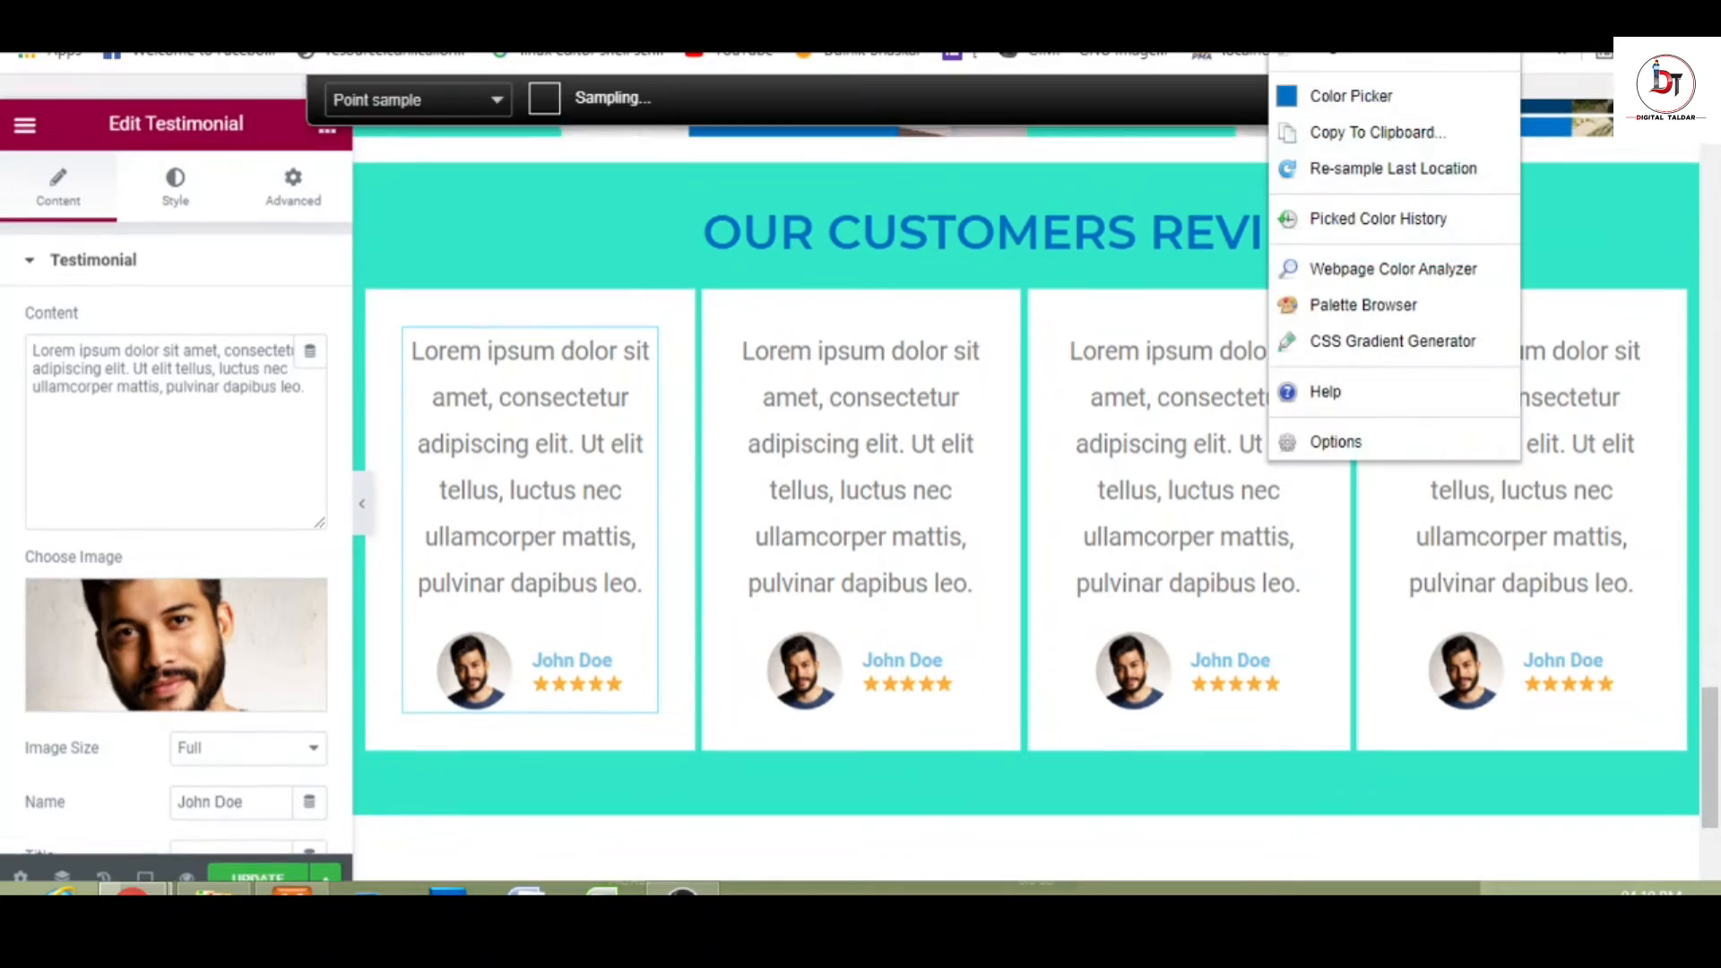
pyautogui.click(1350, 96)
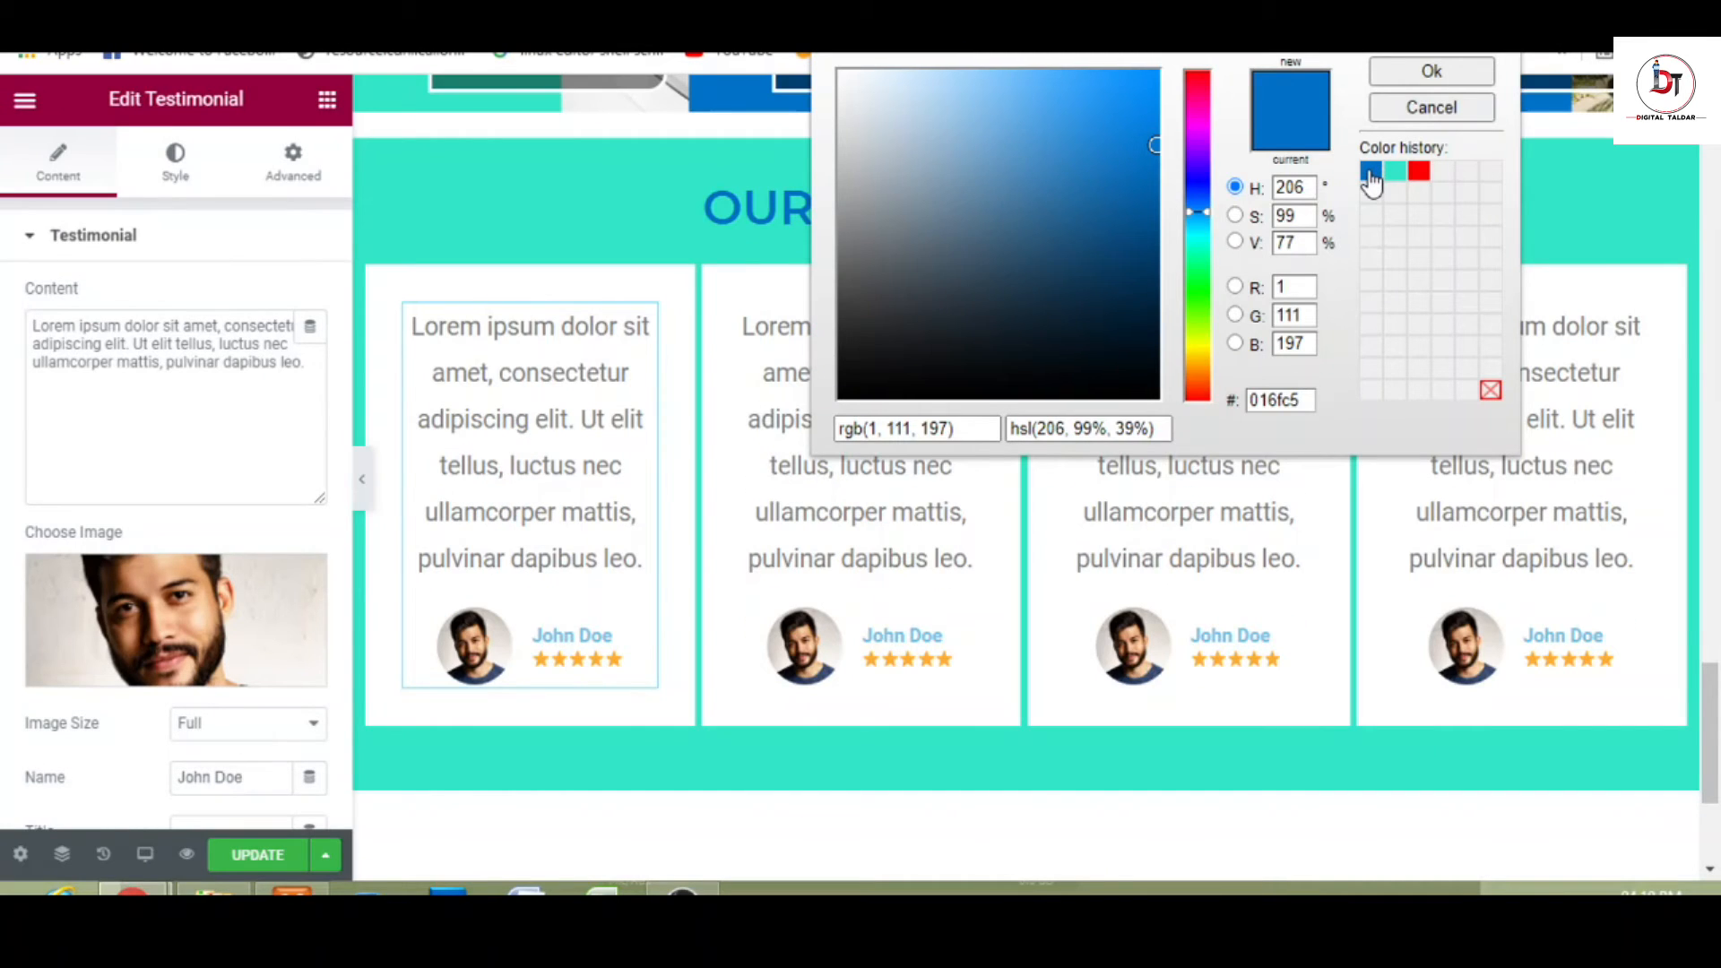
pyautogui.doubleClick(1276, 403)
pyautogui.hotkey('ctrl', 'c')
pyautogui.click(1435, 70)
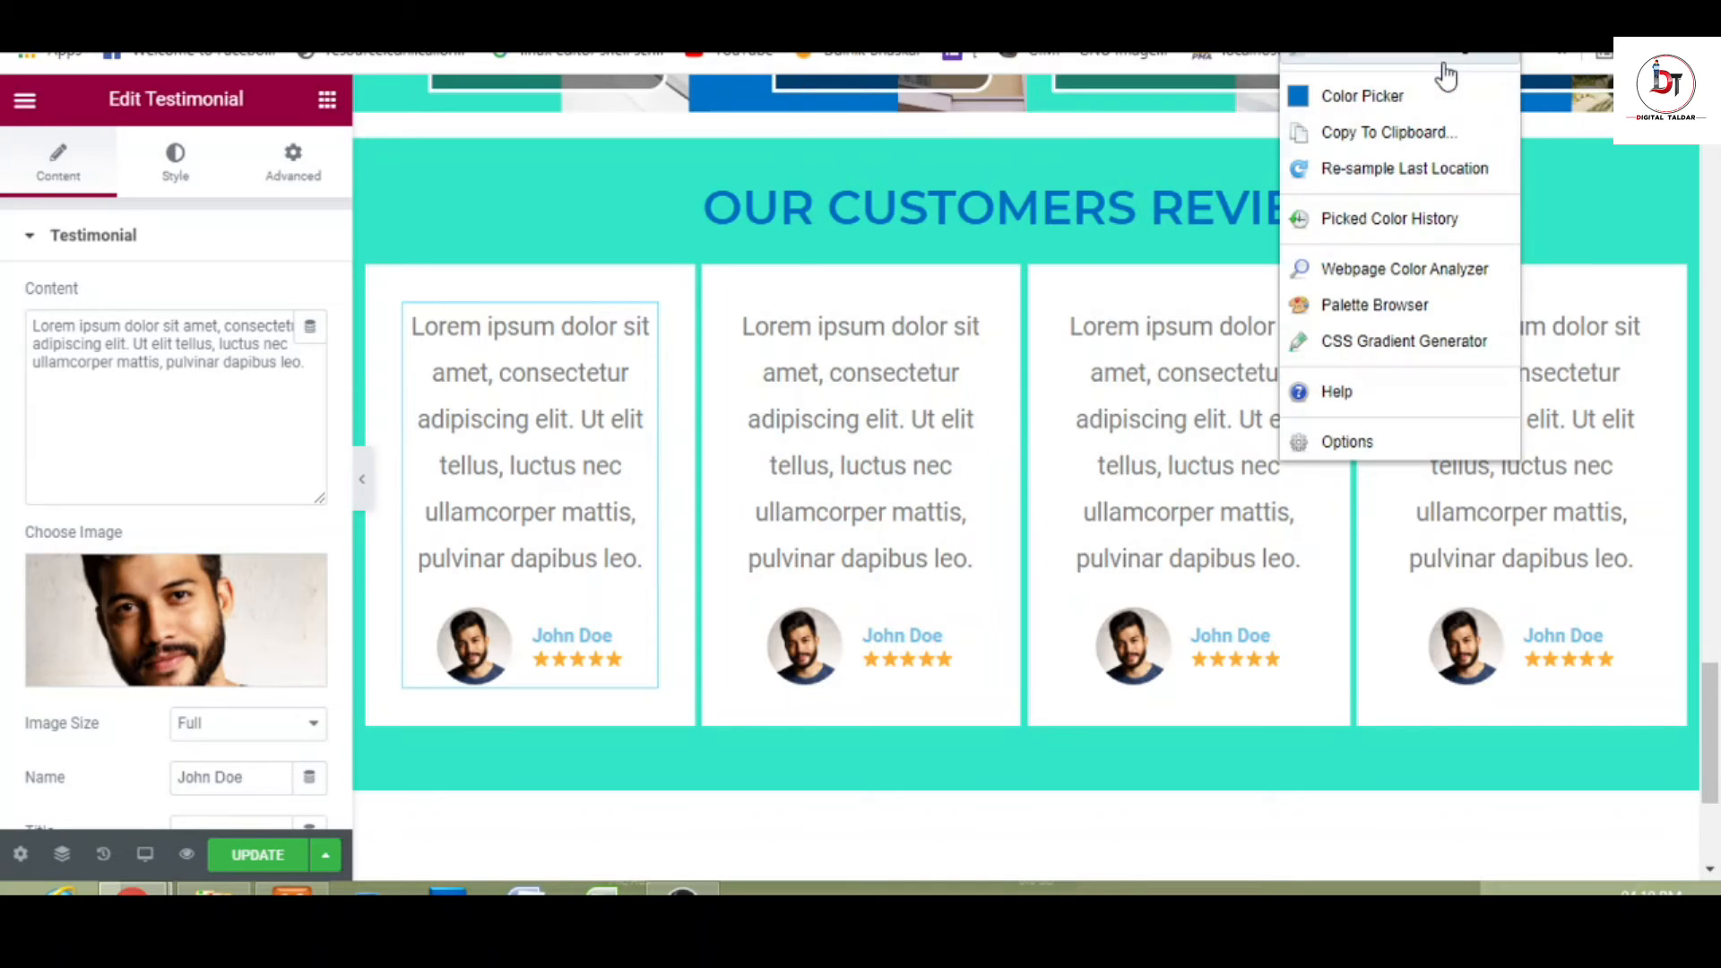
# - Set the name text color of the first testimonial to the copied blue, 016fc5
pyautogui.click(179, 172)
pyautogui.click(178, 176)
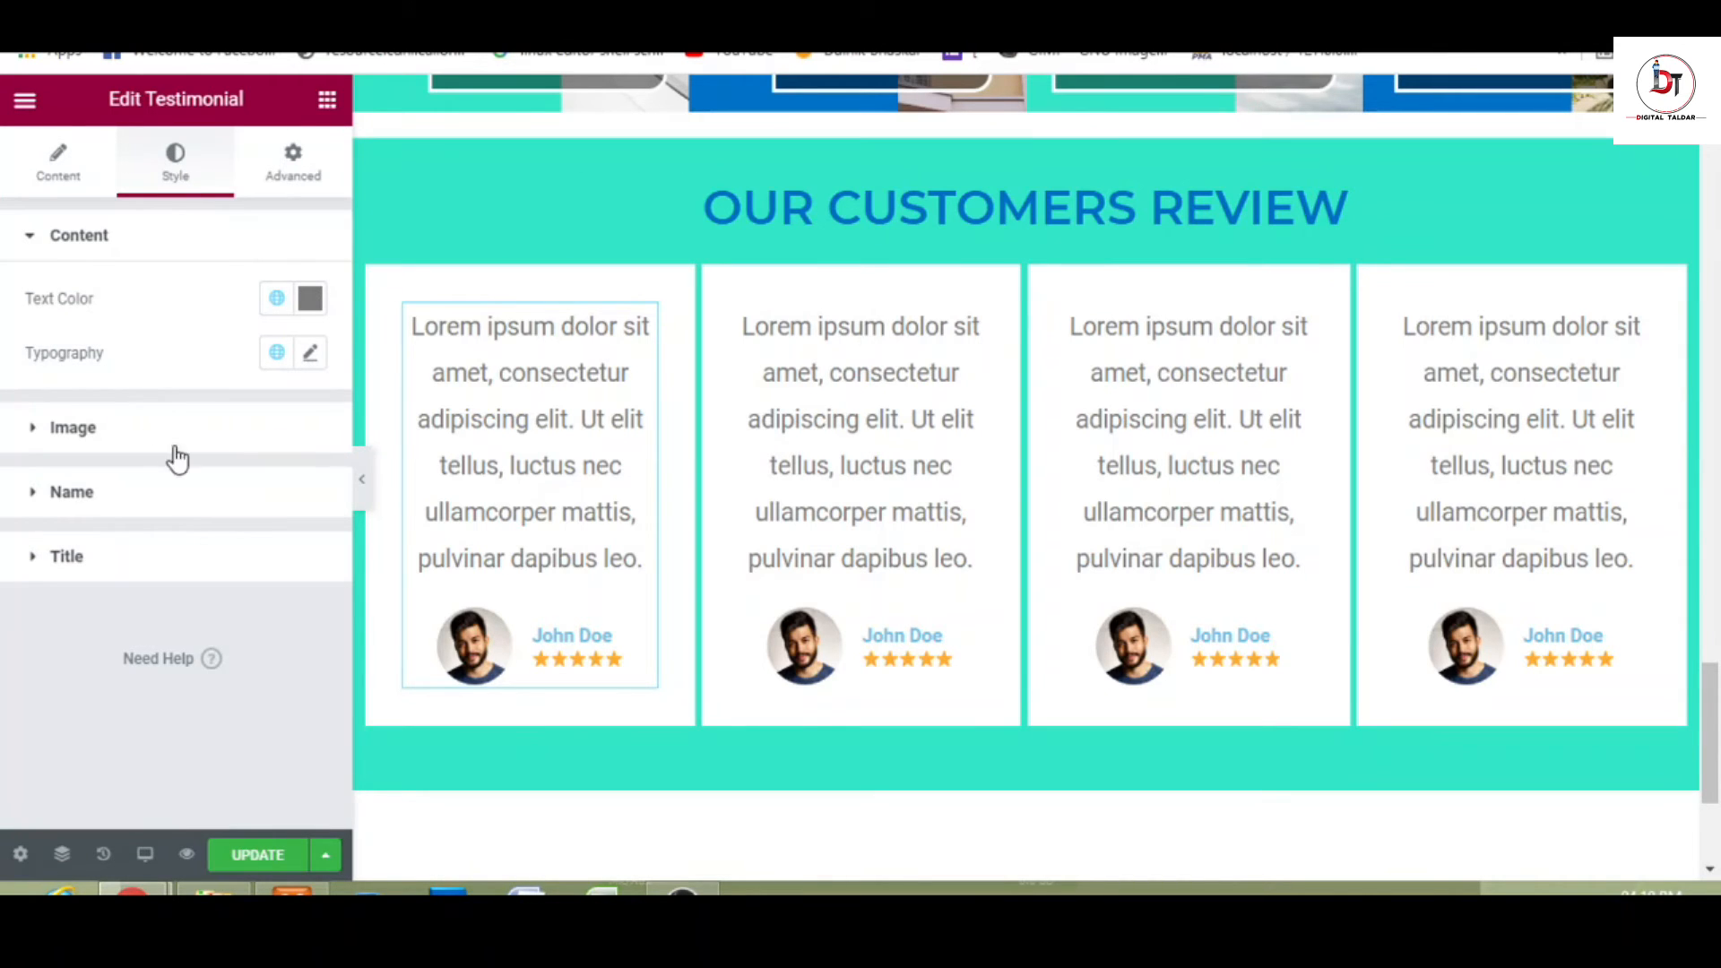
pyautogui.click(188, 498)
pyautogui.click(313, 428)
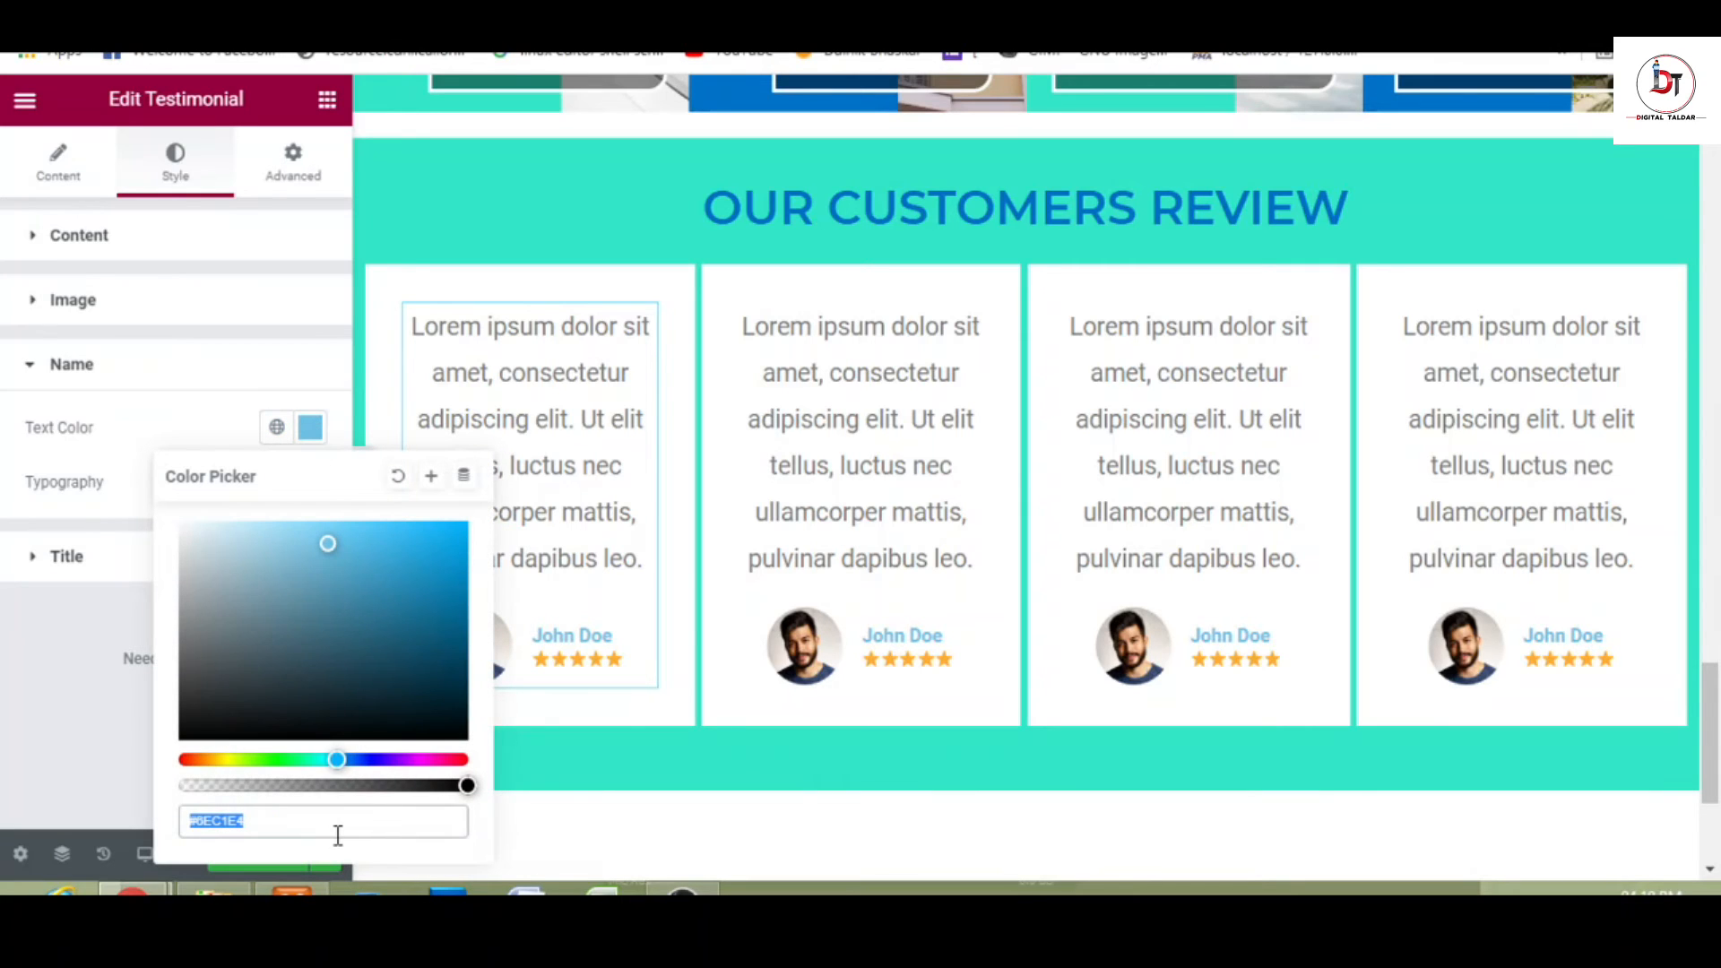
pyautogui.hotkey('ctrl', 'v')
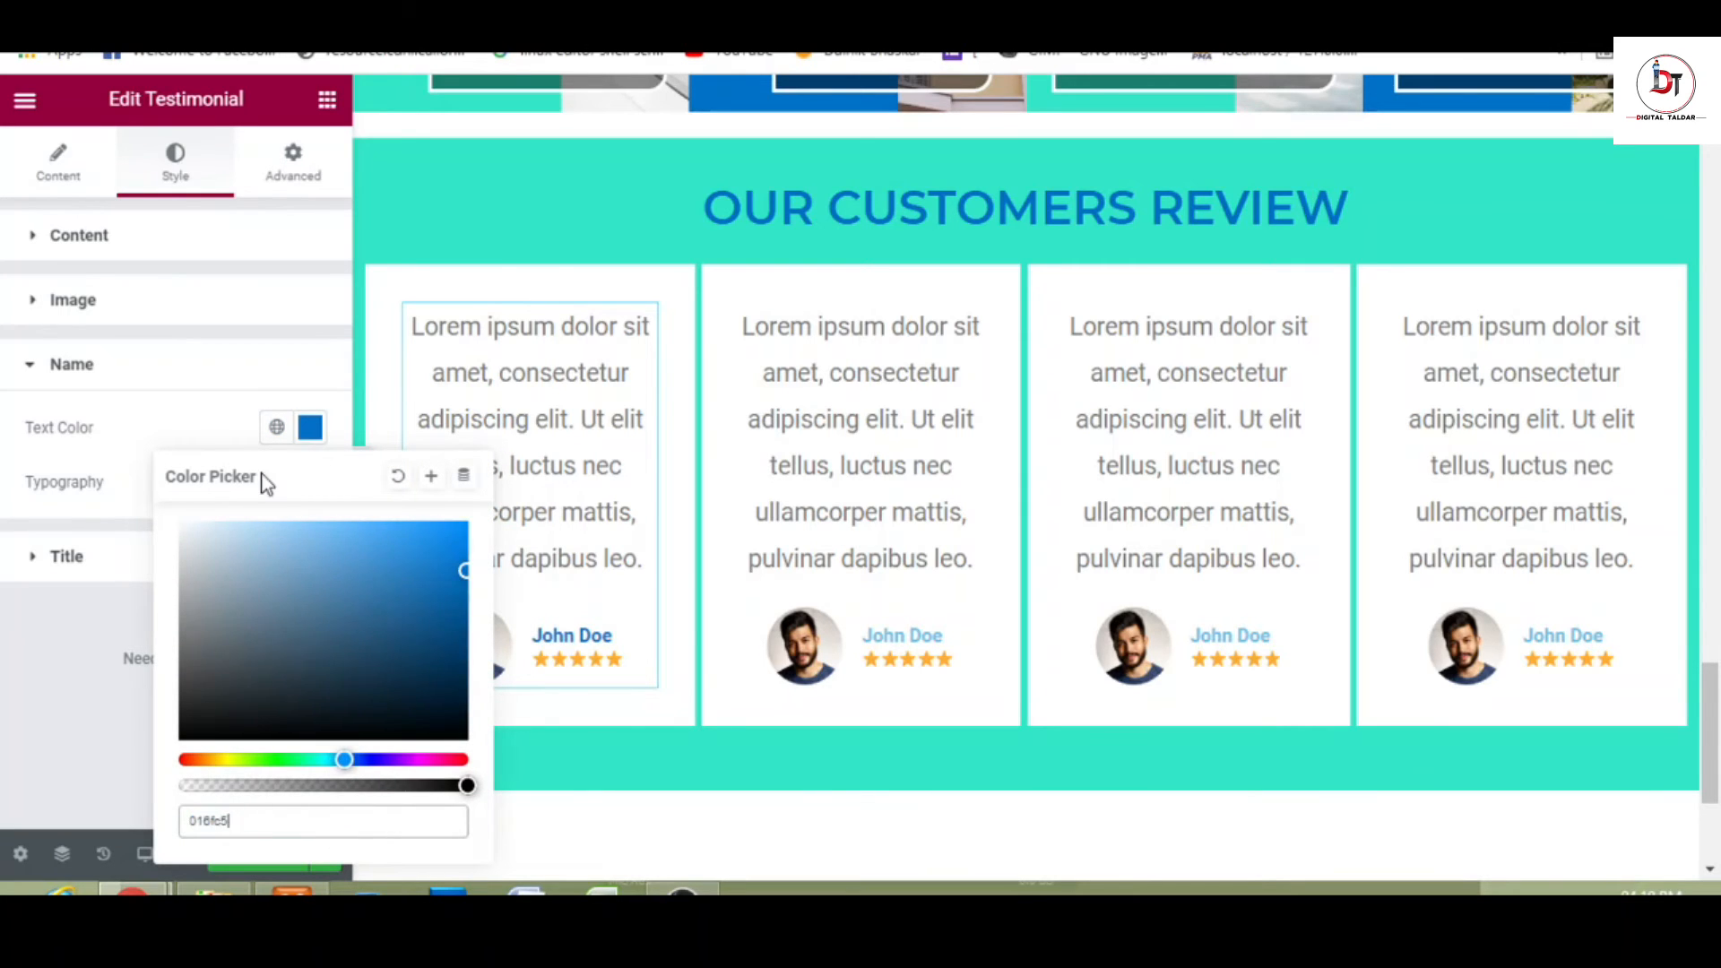
pyautogui.click(309, 428)
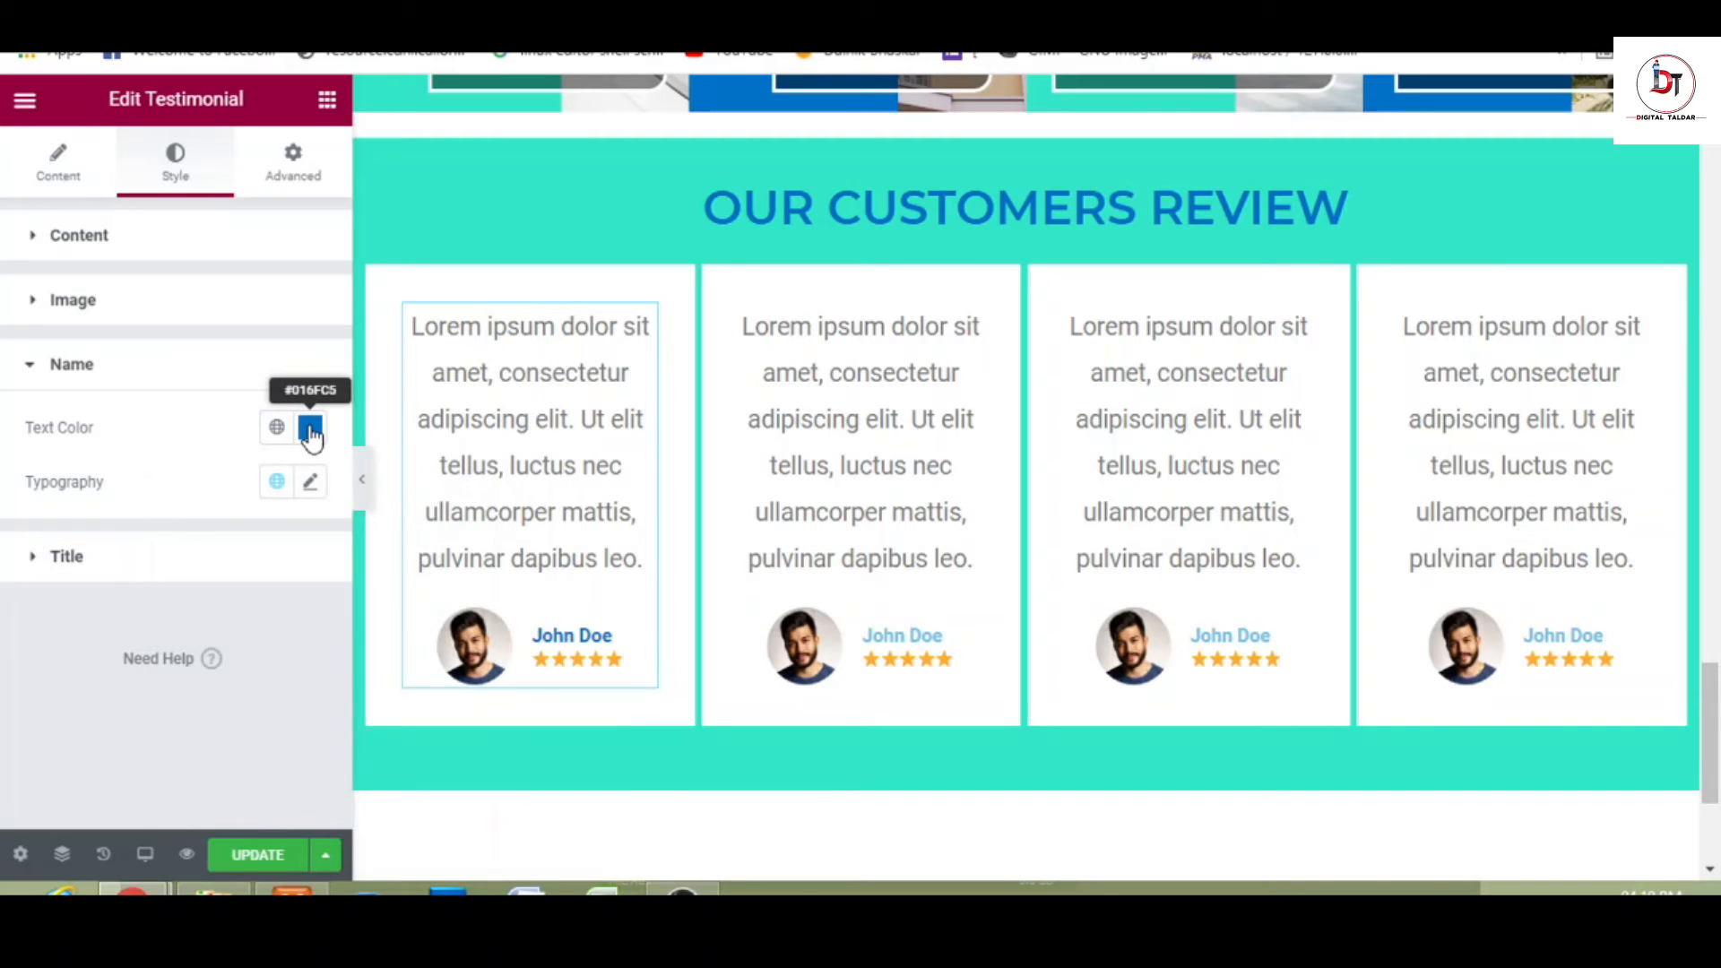
# - Give the first testimonial's name custom typography in Montserrat with a weight of 700
pyautogui.click(310, 481)
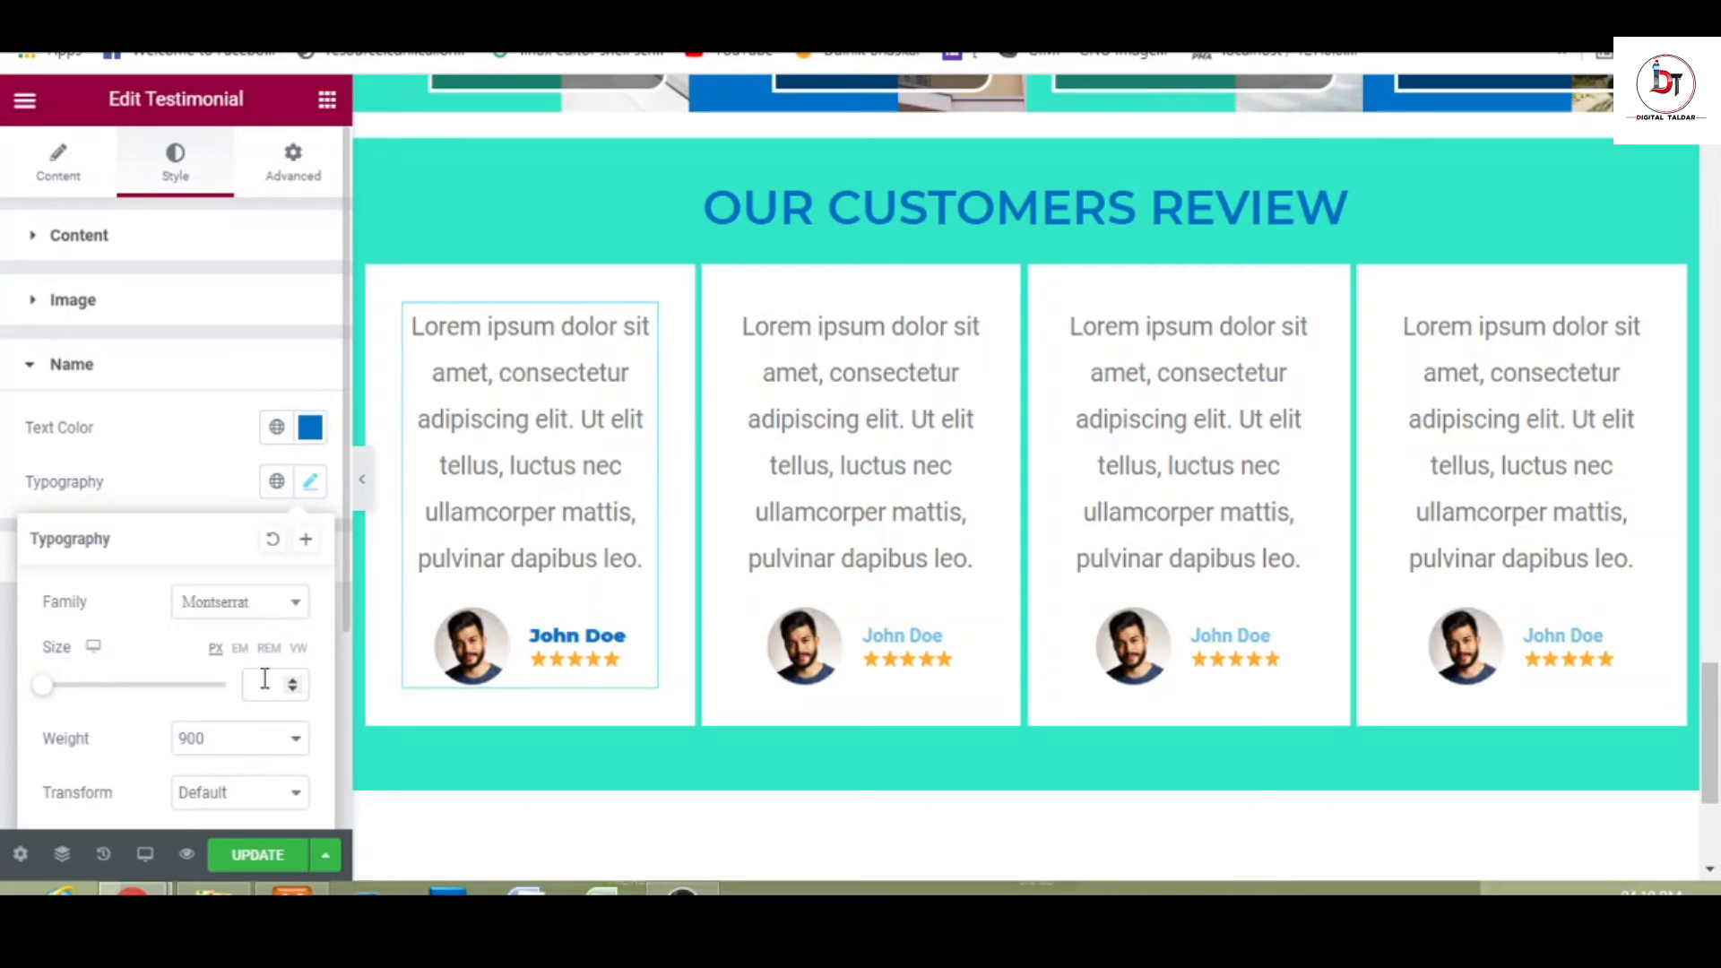
pyautogui.click(245, 752)
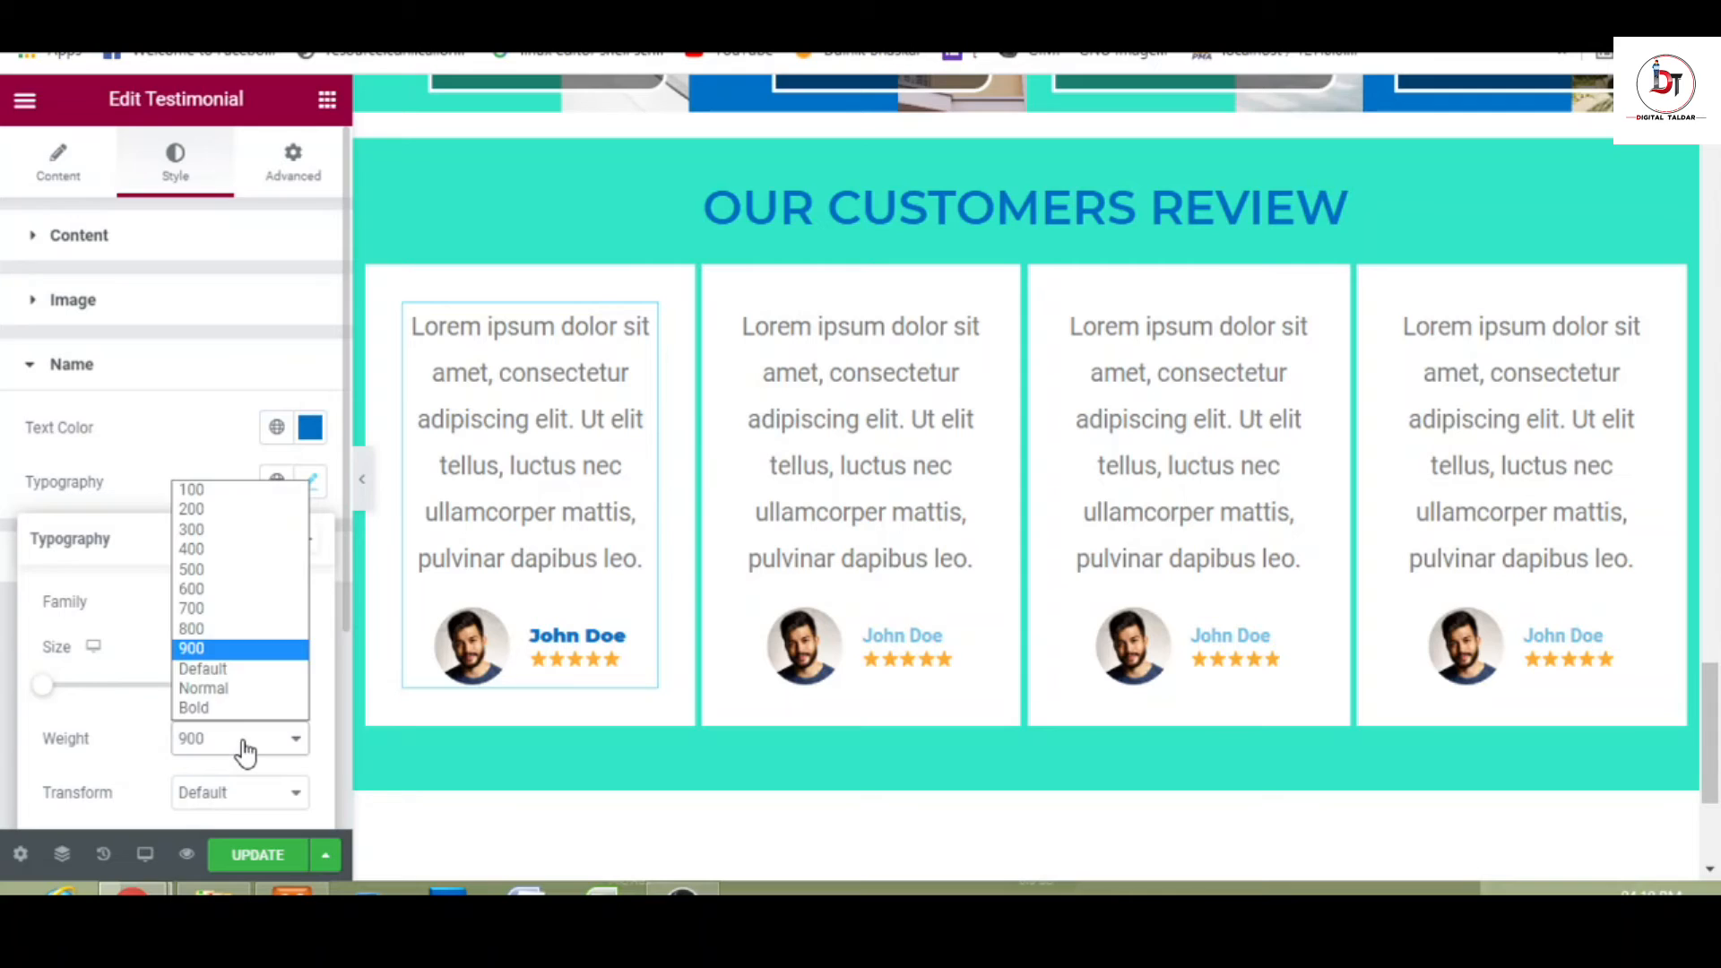
pyautogui.click(213, 613)
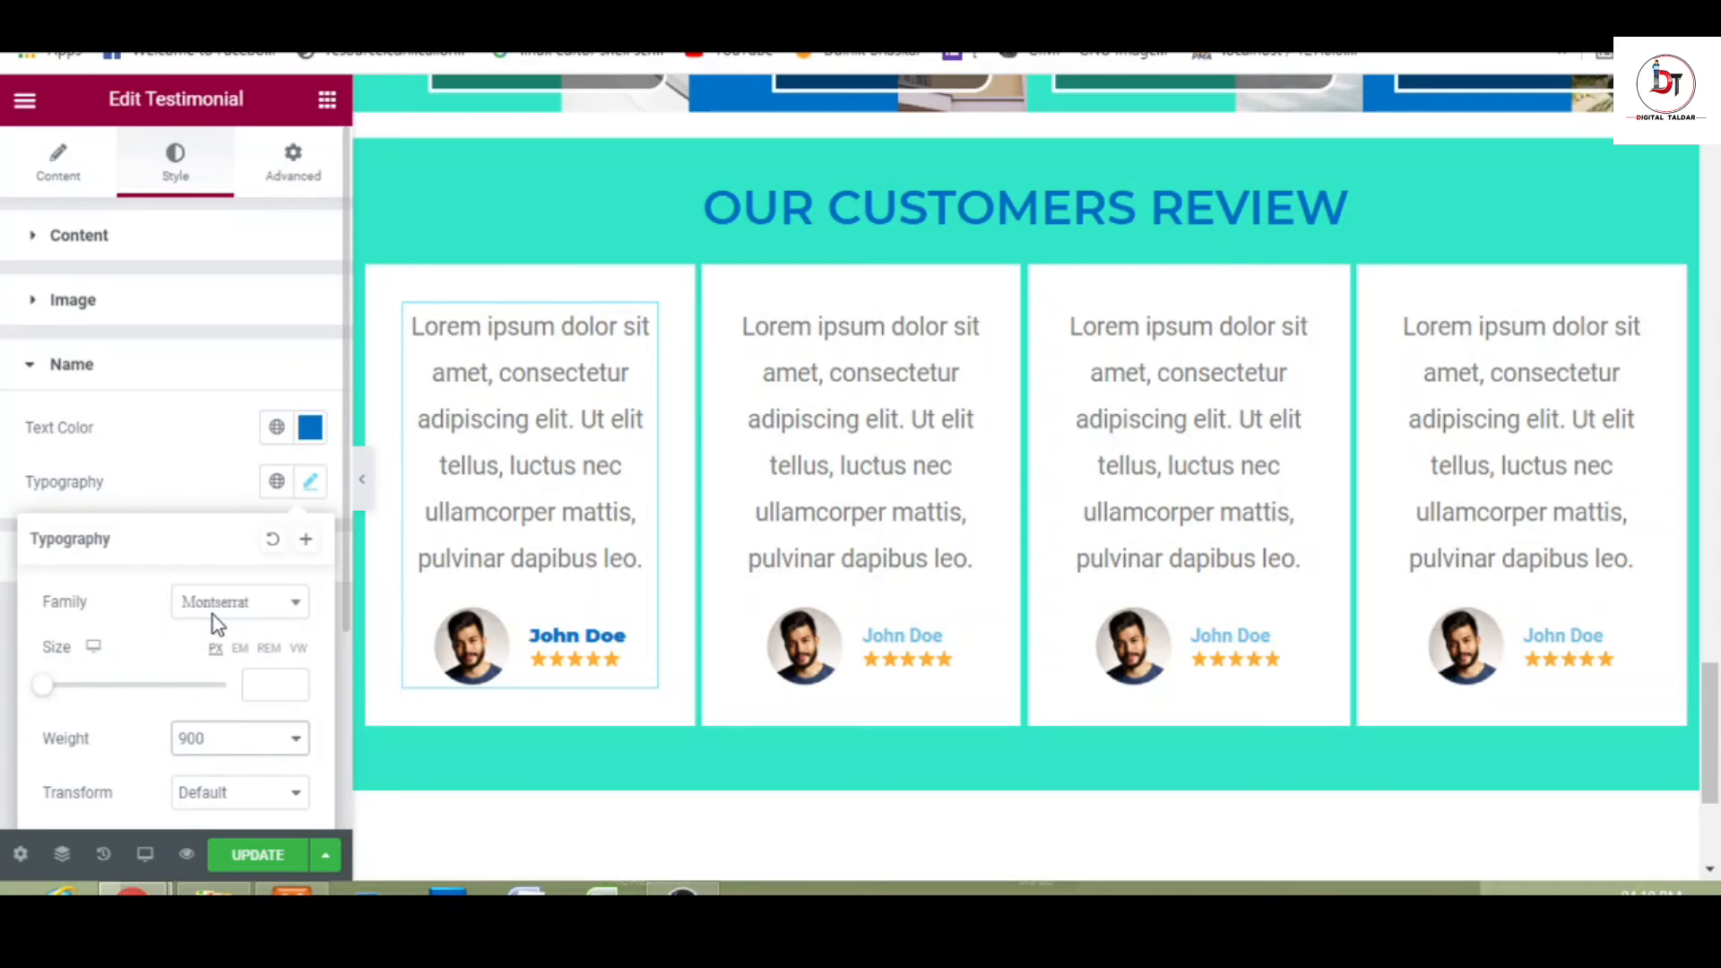
pyautogui.click(169, 474)
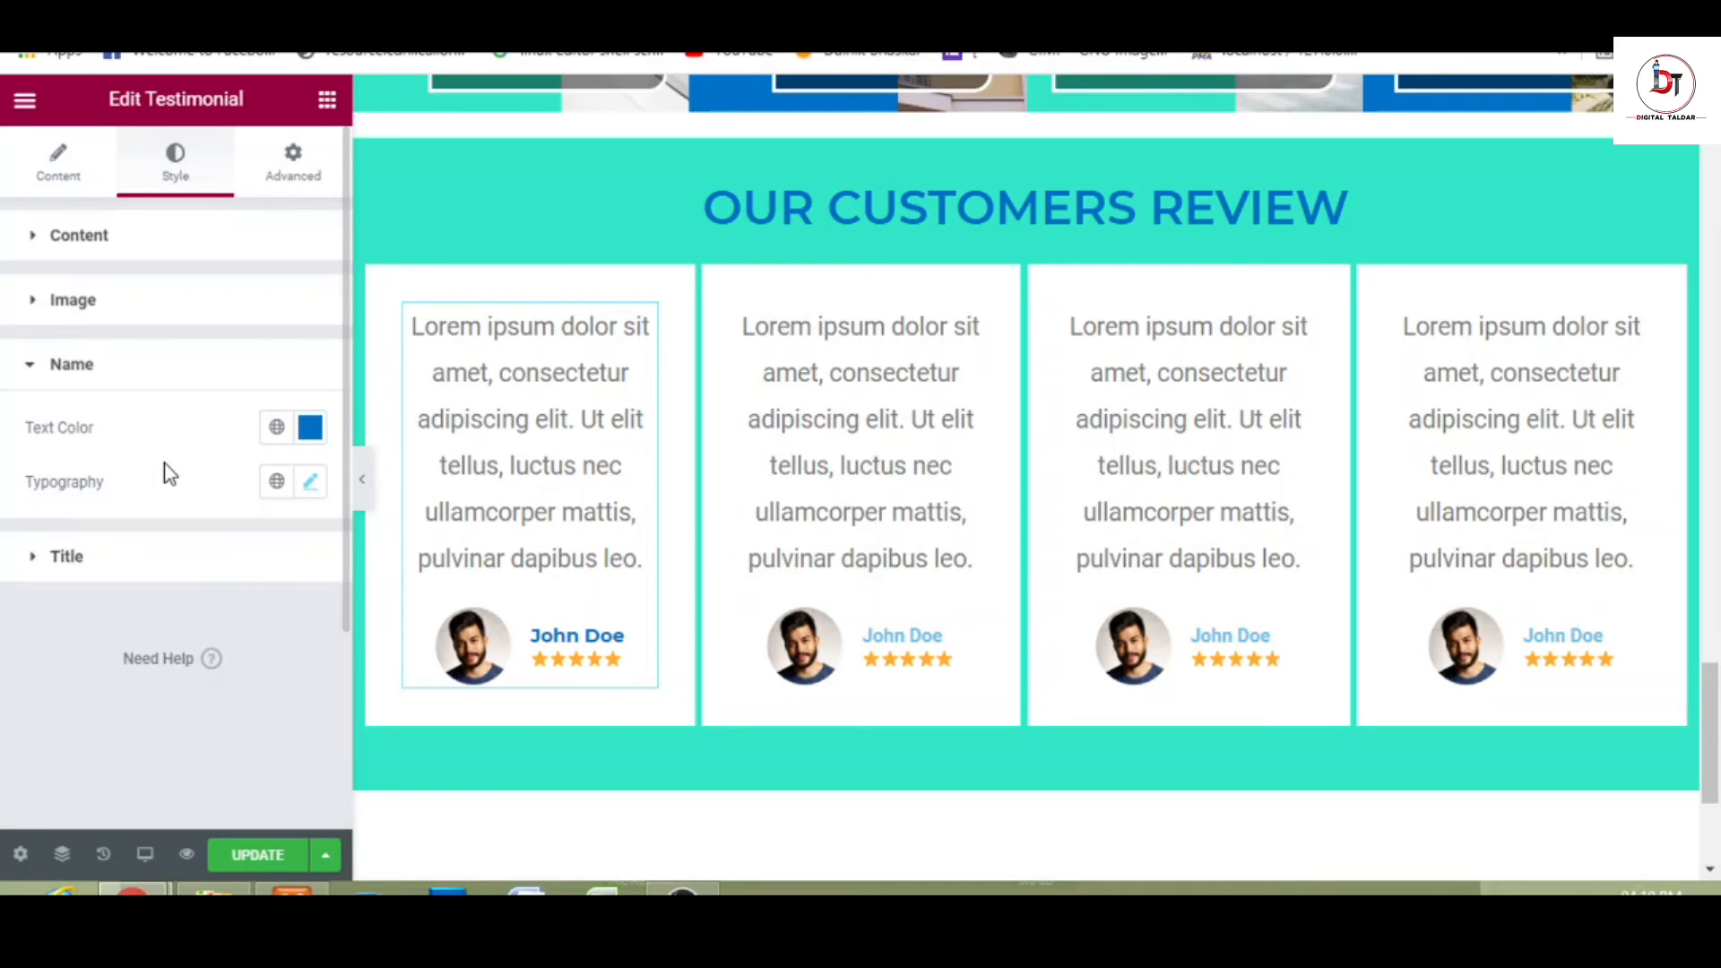
# - Set the name text color of the second testimonial to 016fc5
pyautogui.click(888, 642)
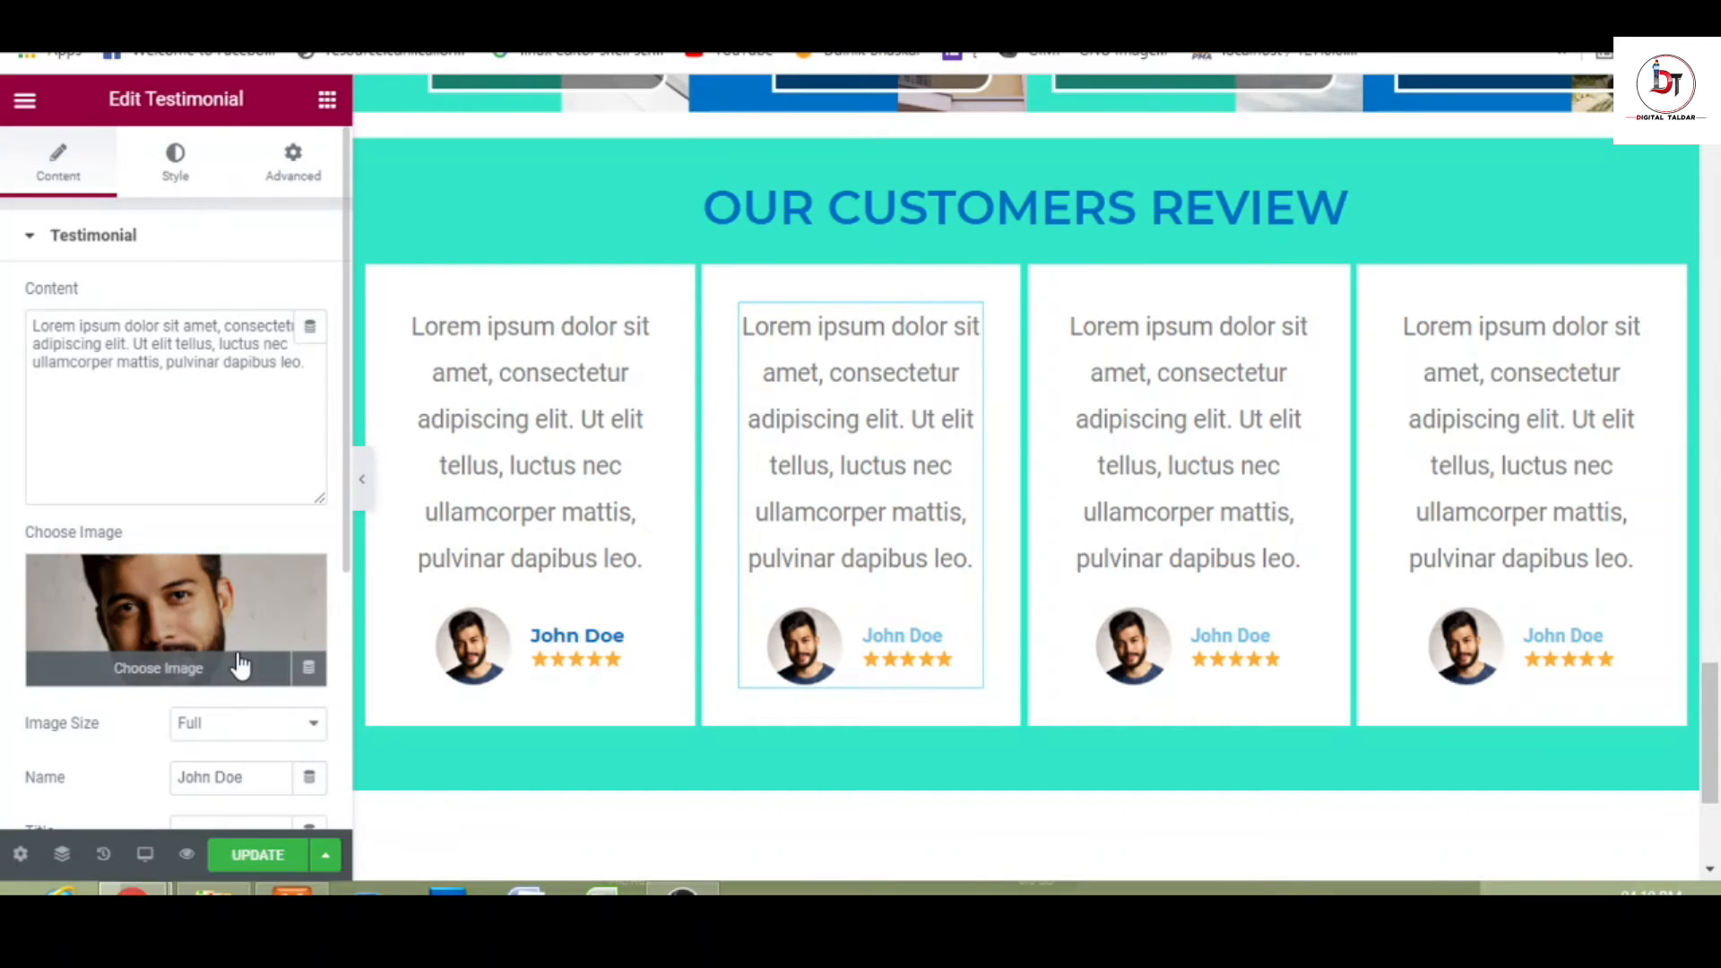
pyautogui.click(176, 184)
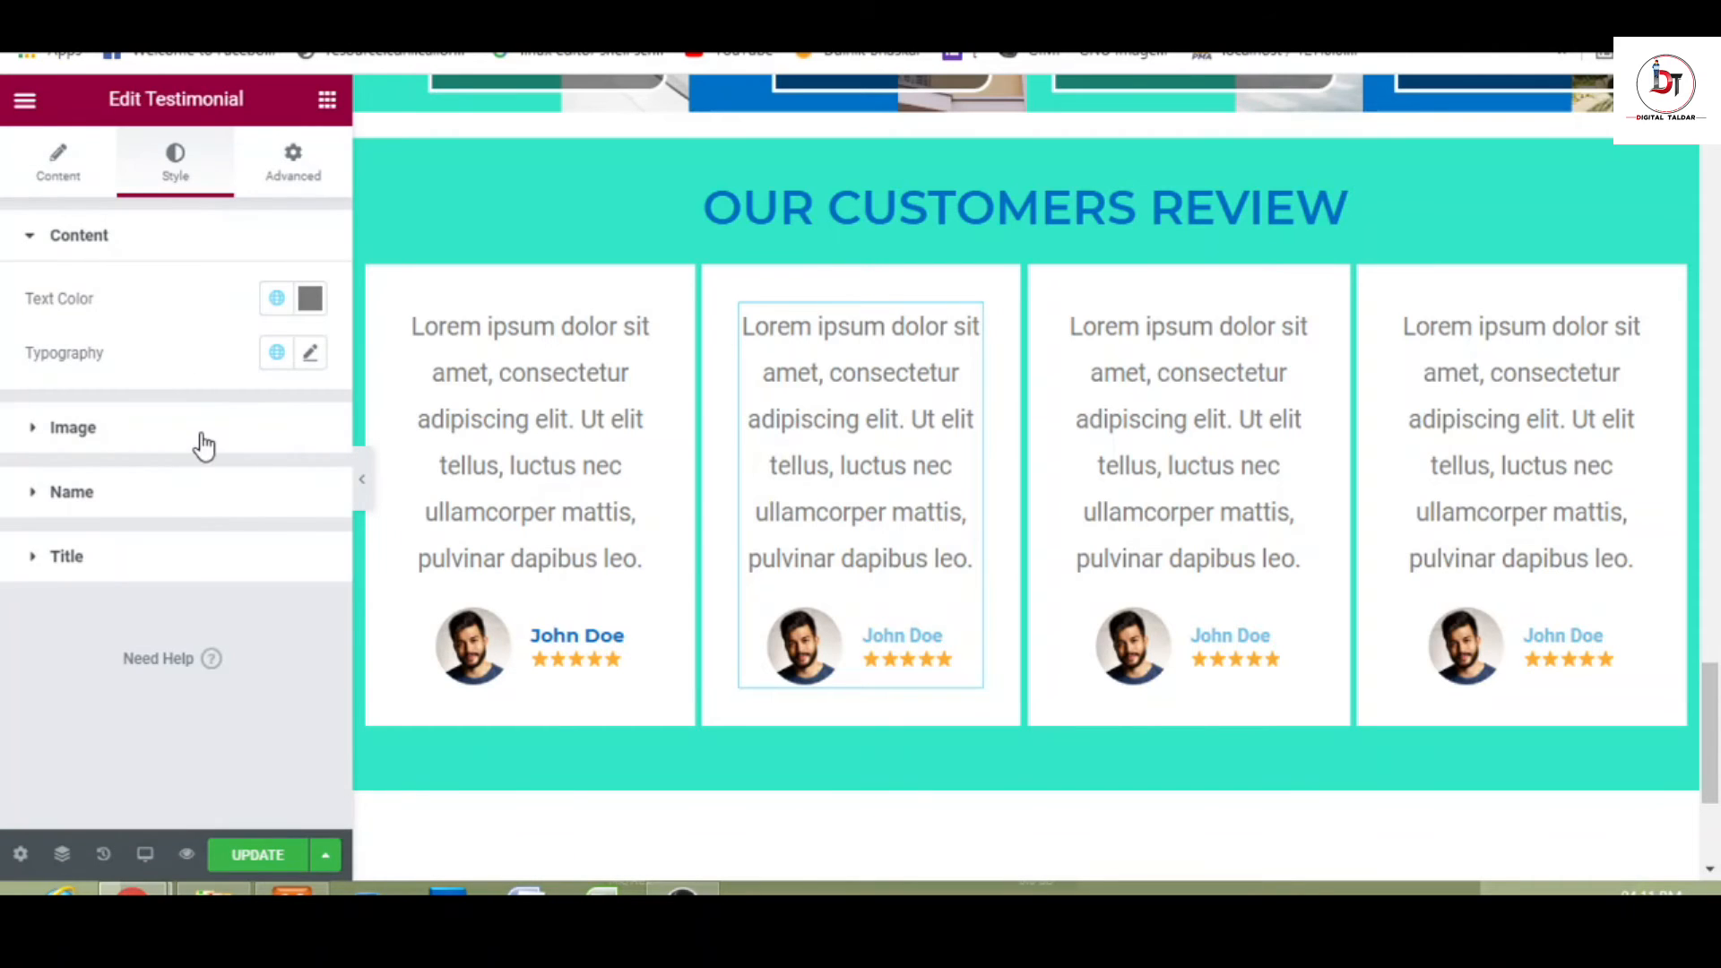
pyautogui.click(202, 444)
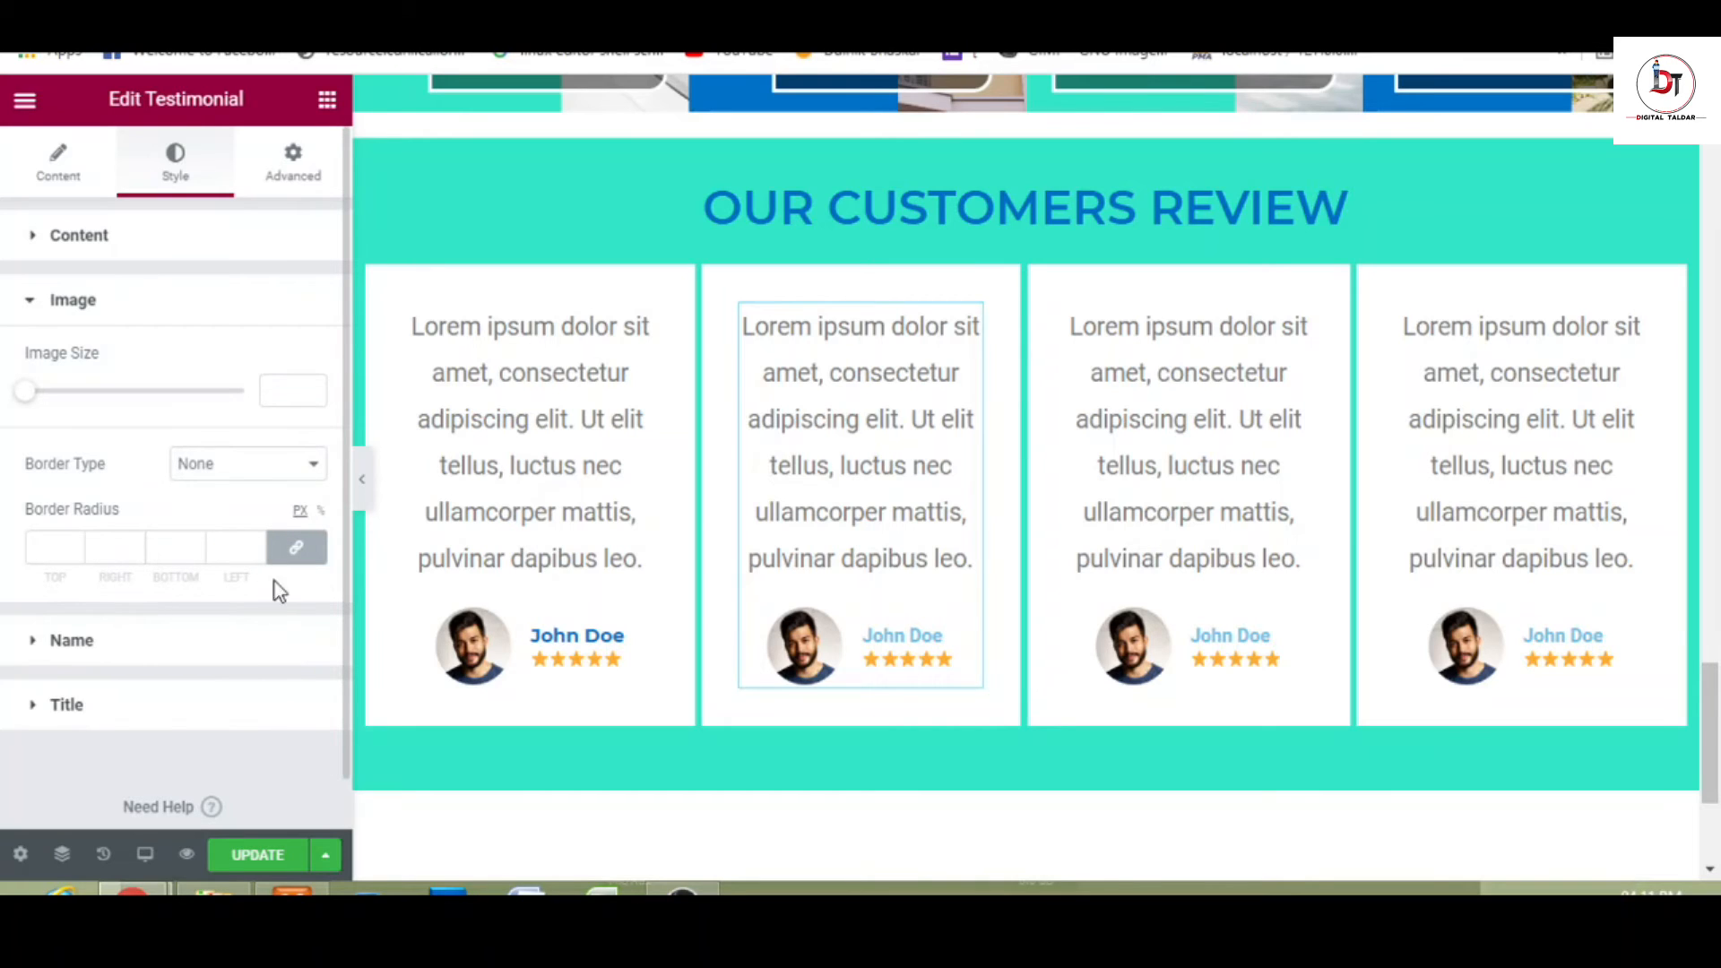
pyautogui.click(185, 645)
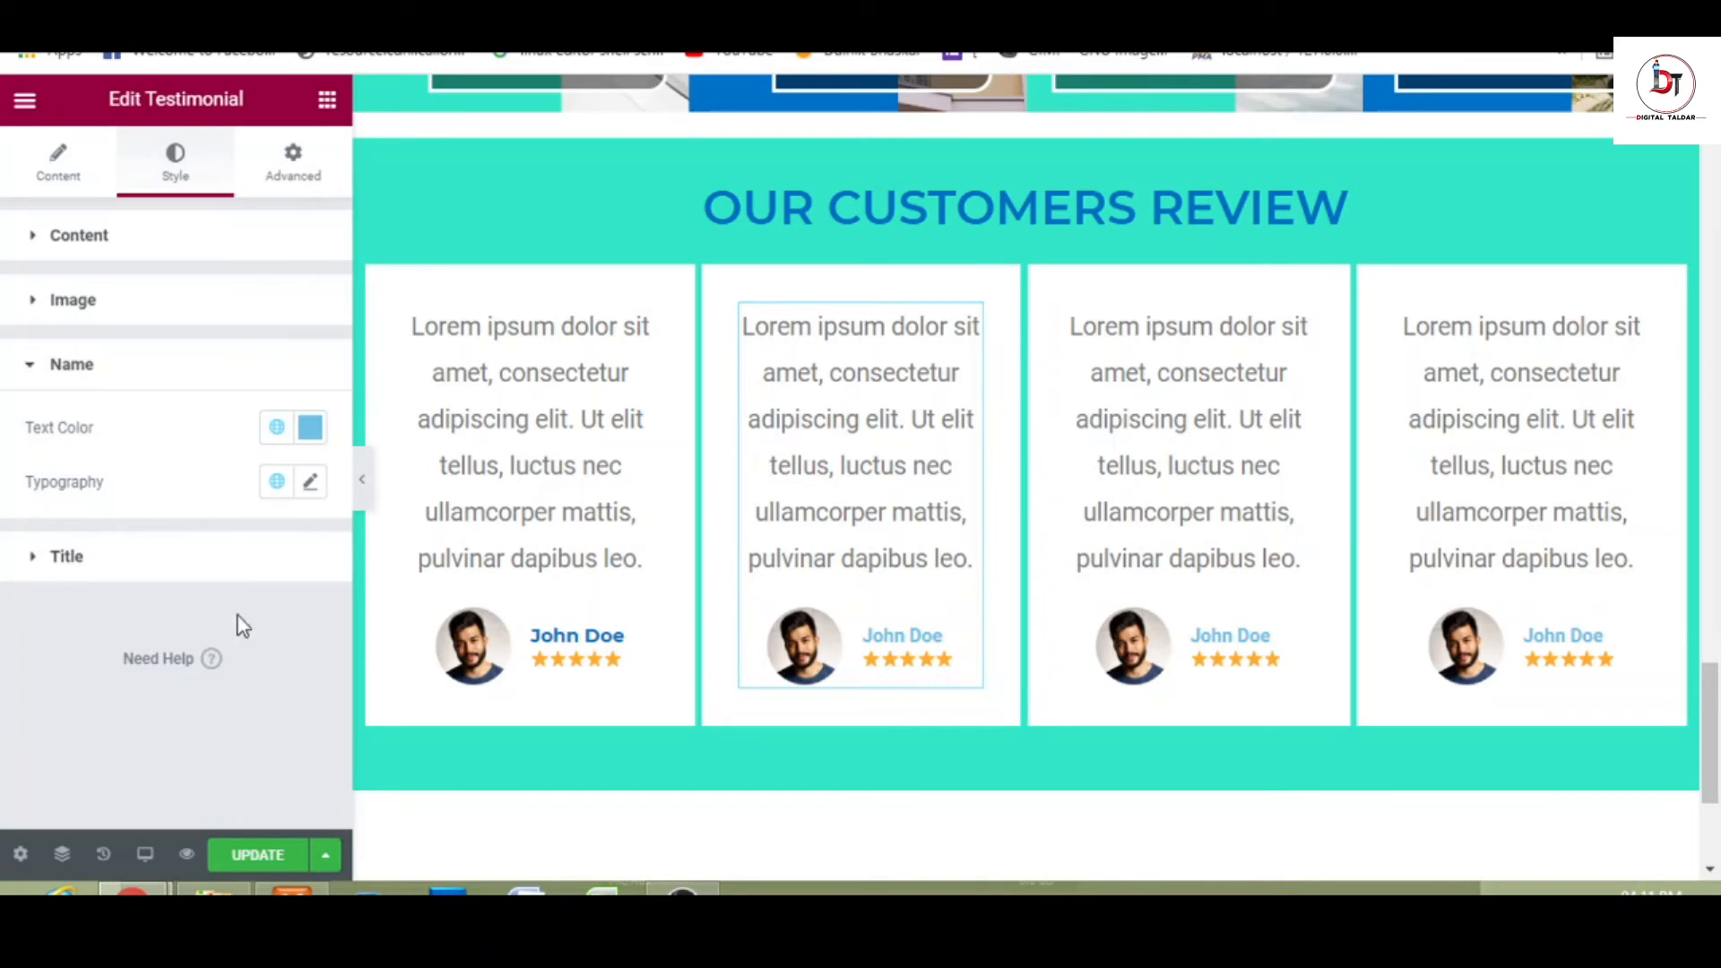
pyautogui.click(310, 427)
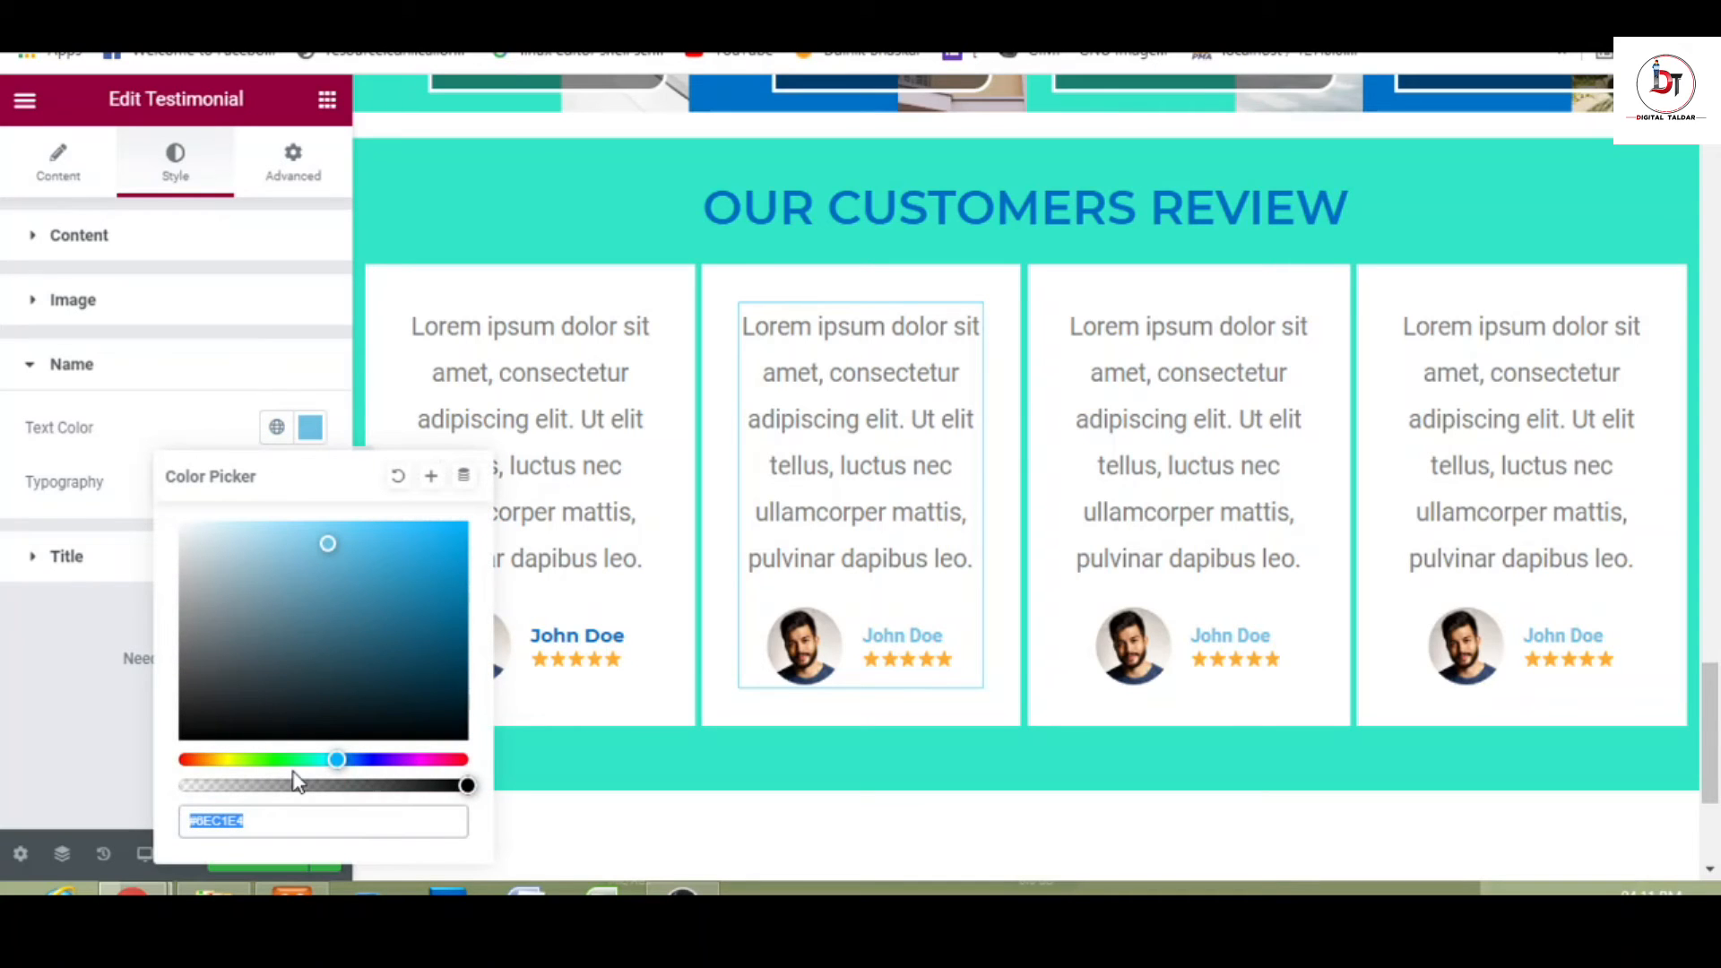
pyautogui.hotkey('ctrl', 'v')
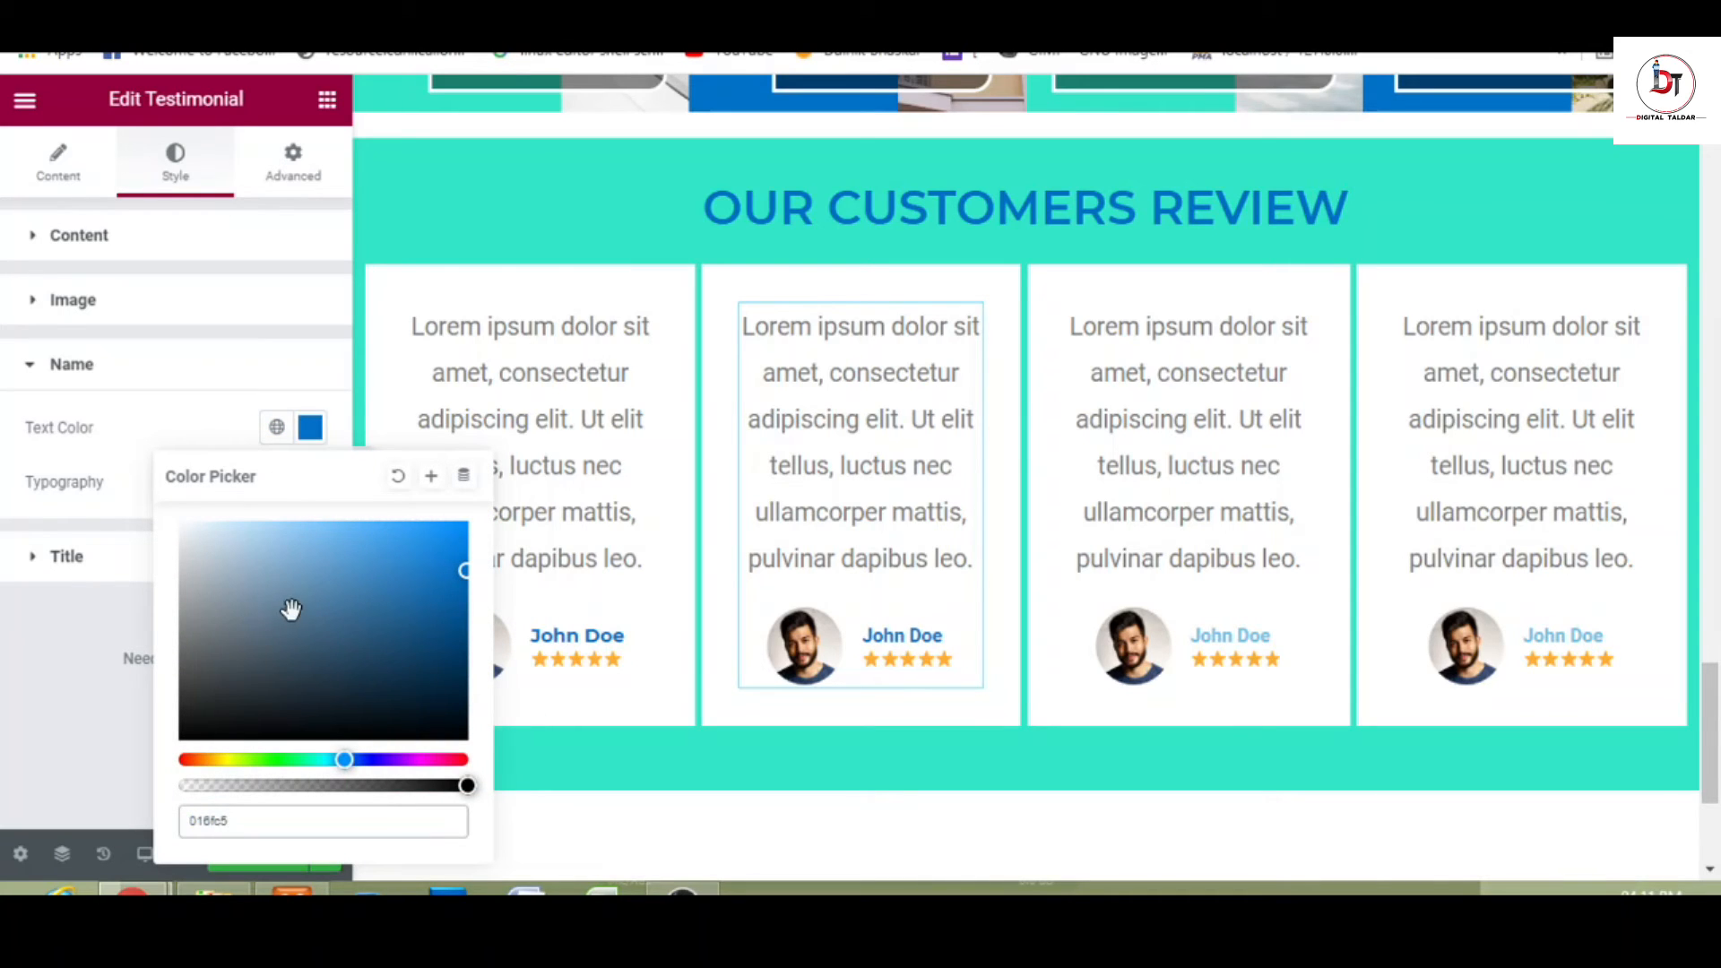
# - Set the content text color of the first testimonial to black, #000000
pyautogui.click(310, 428)
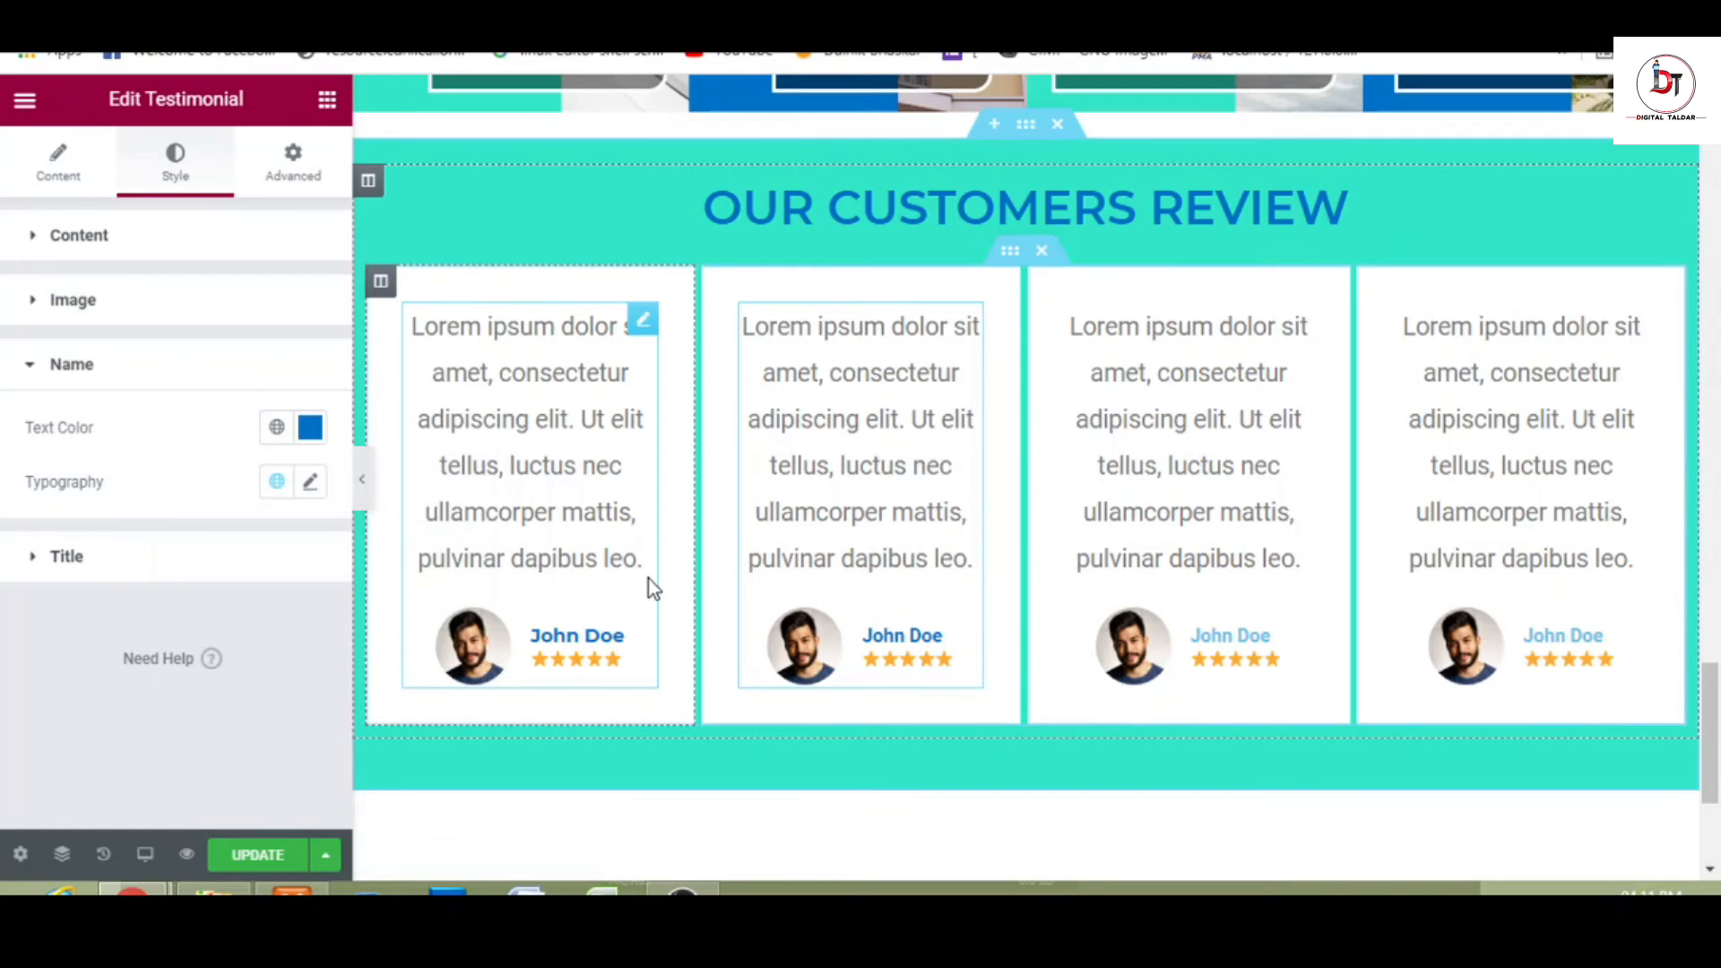
pyautogui.click(524, 430)
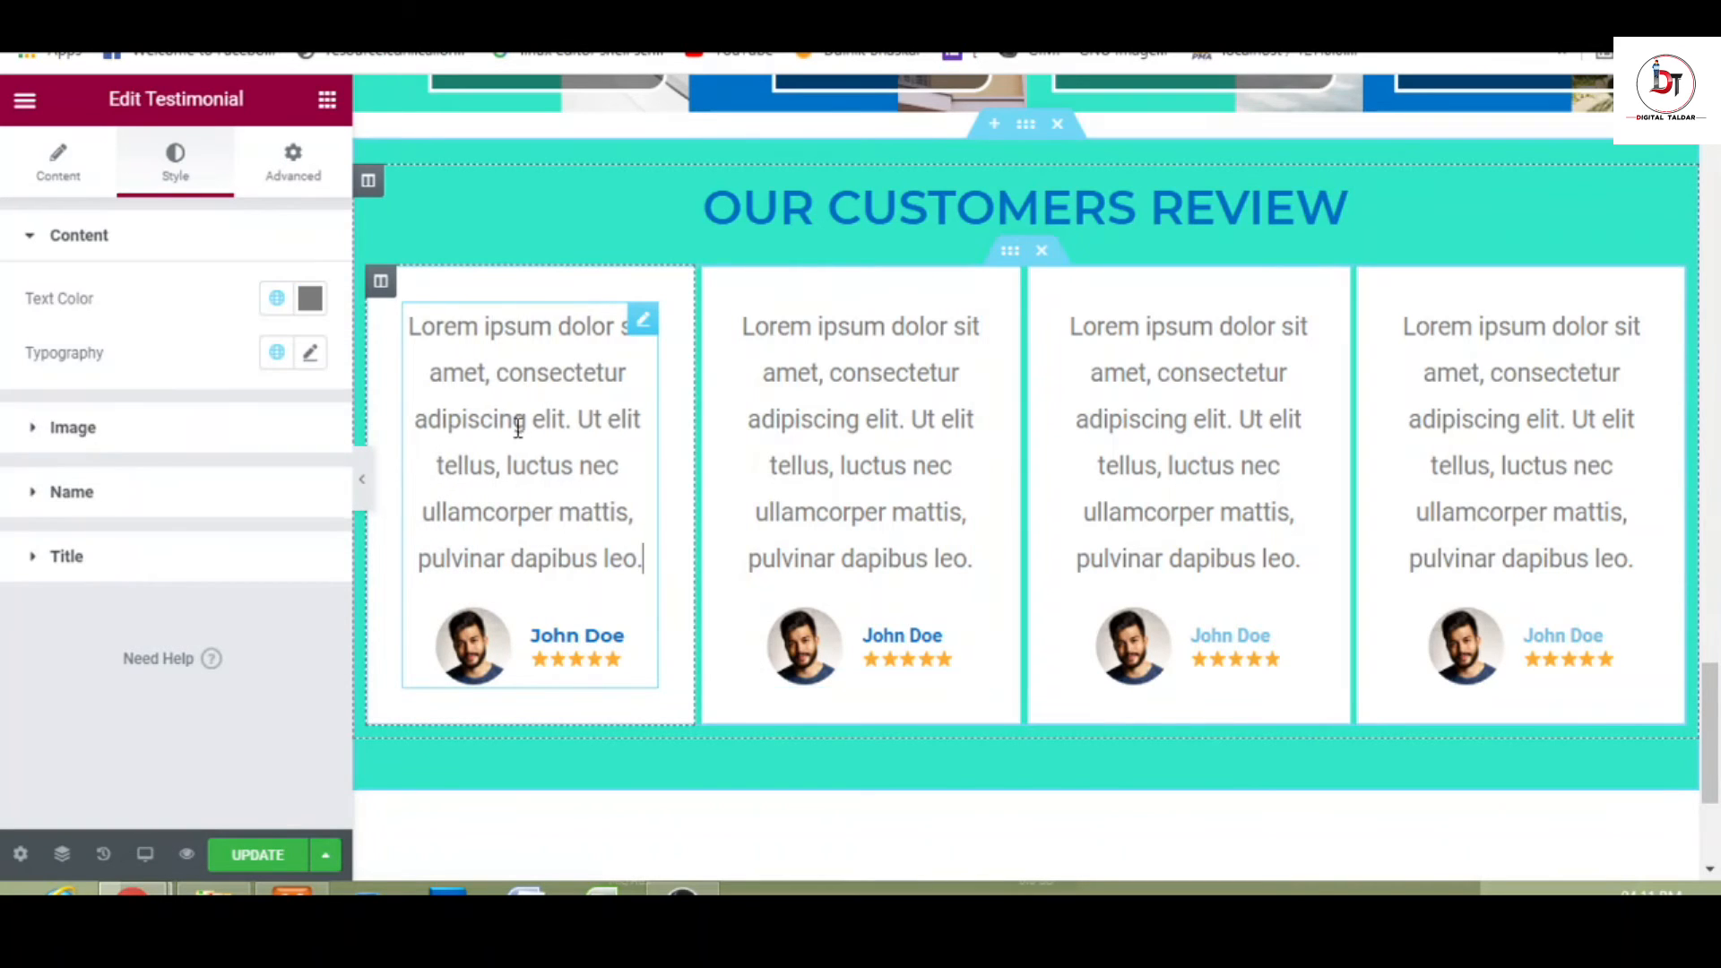
pyautogui.click(310, 300)
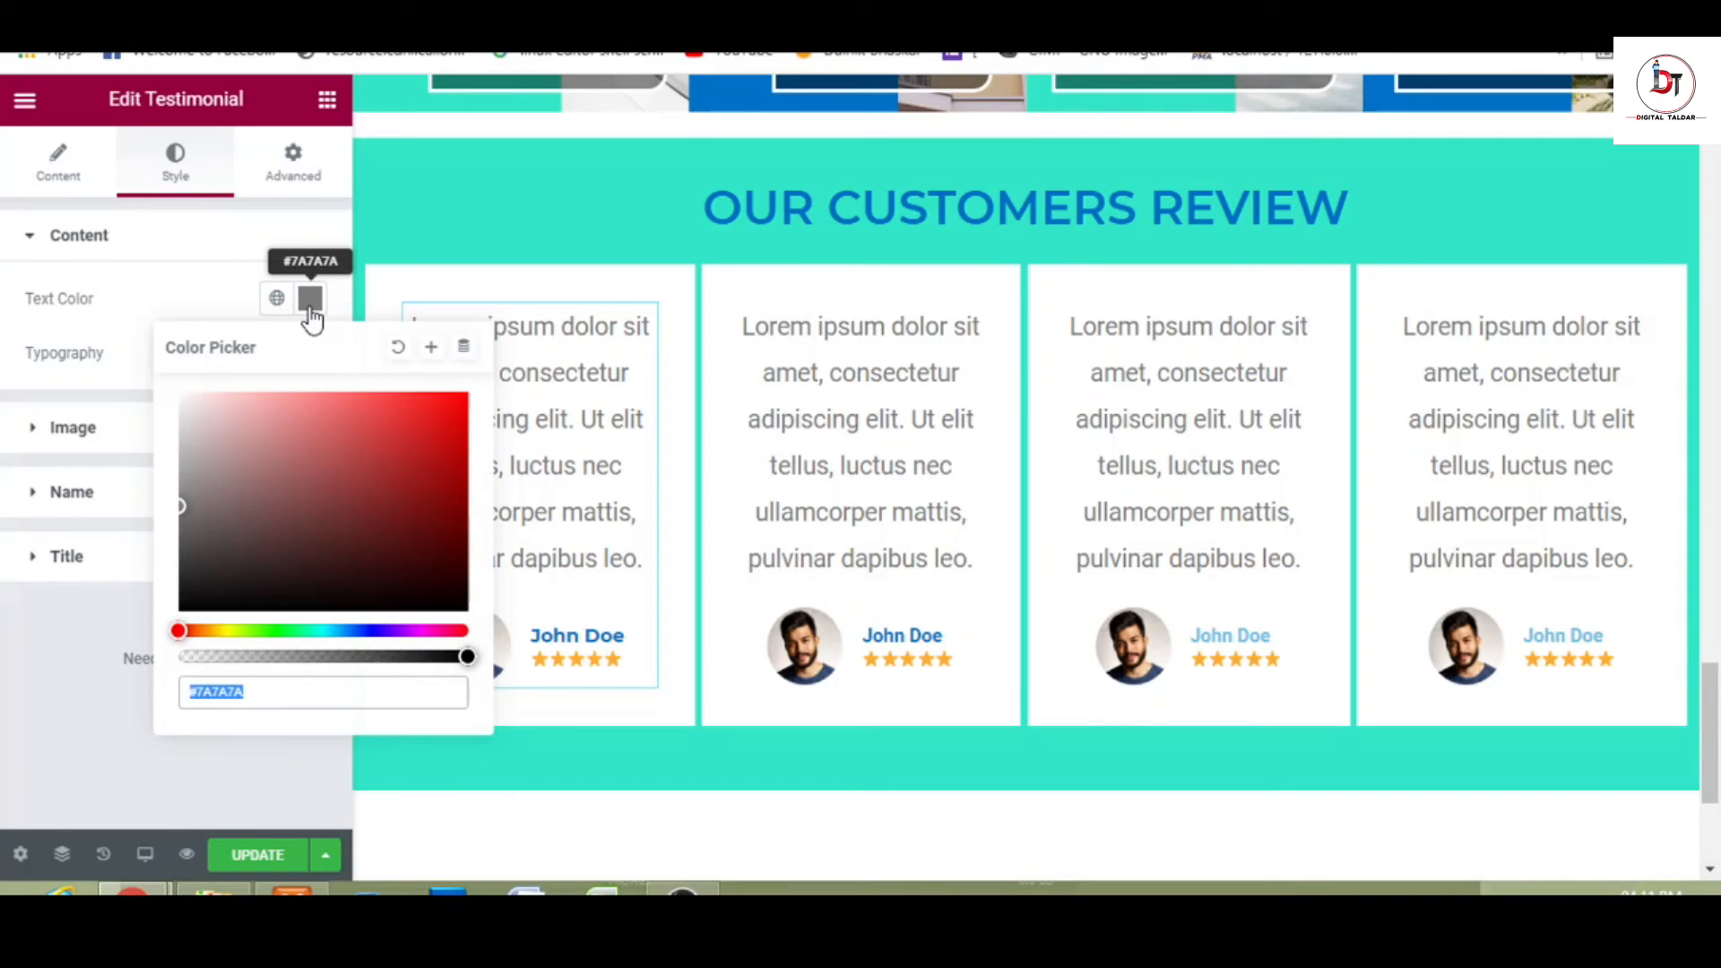
pyautogui.click(286, 606)
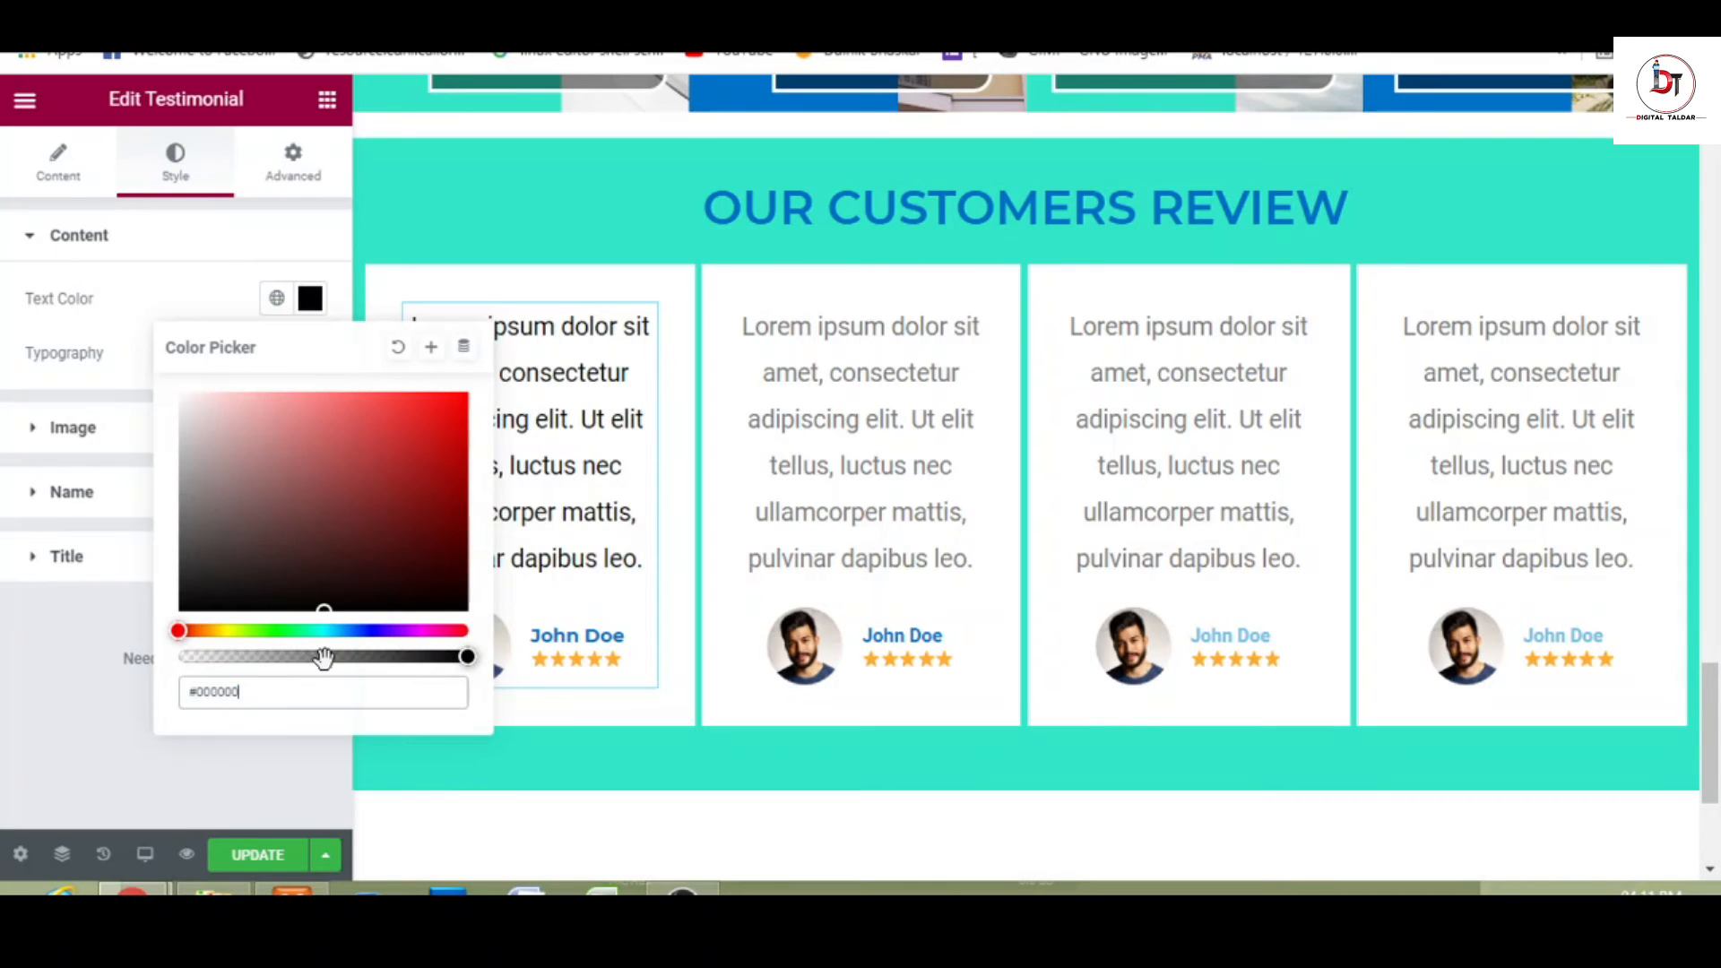
pyautogui.click(100, 681)
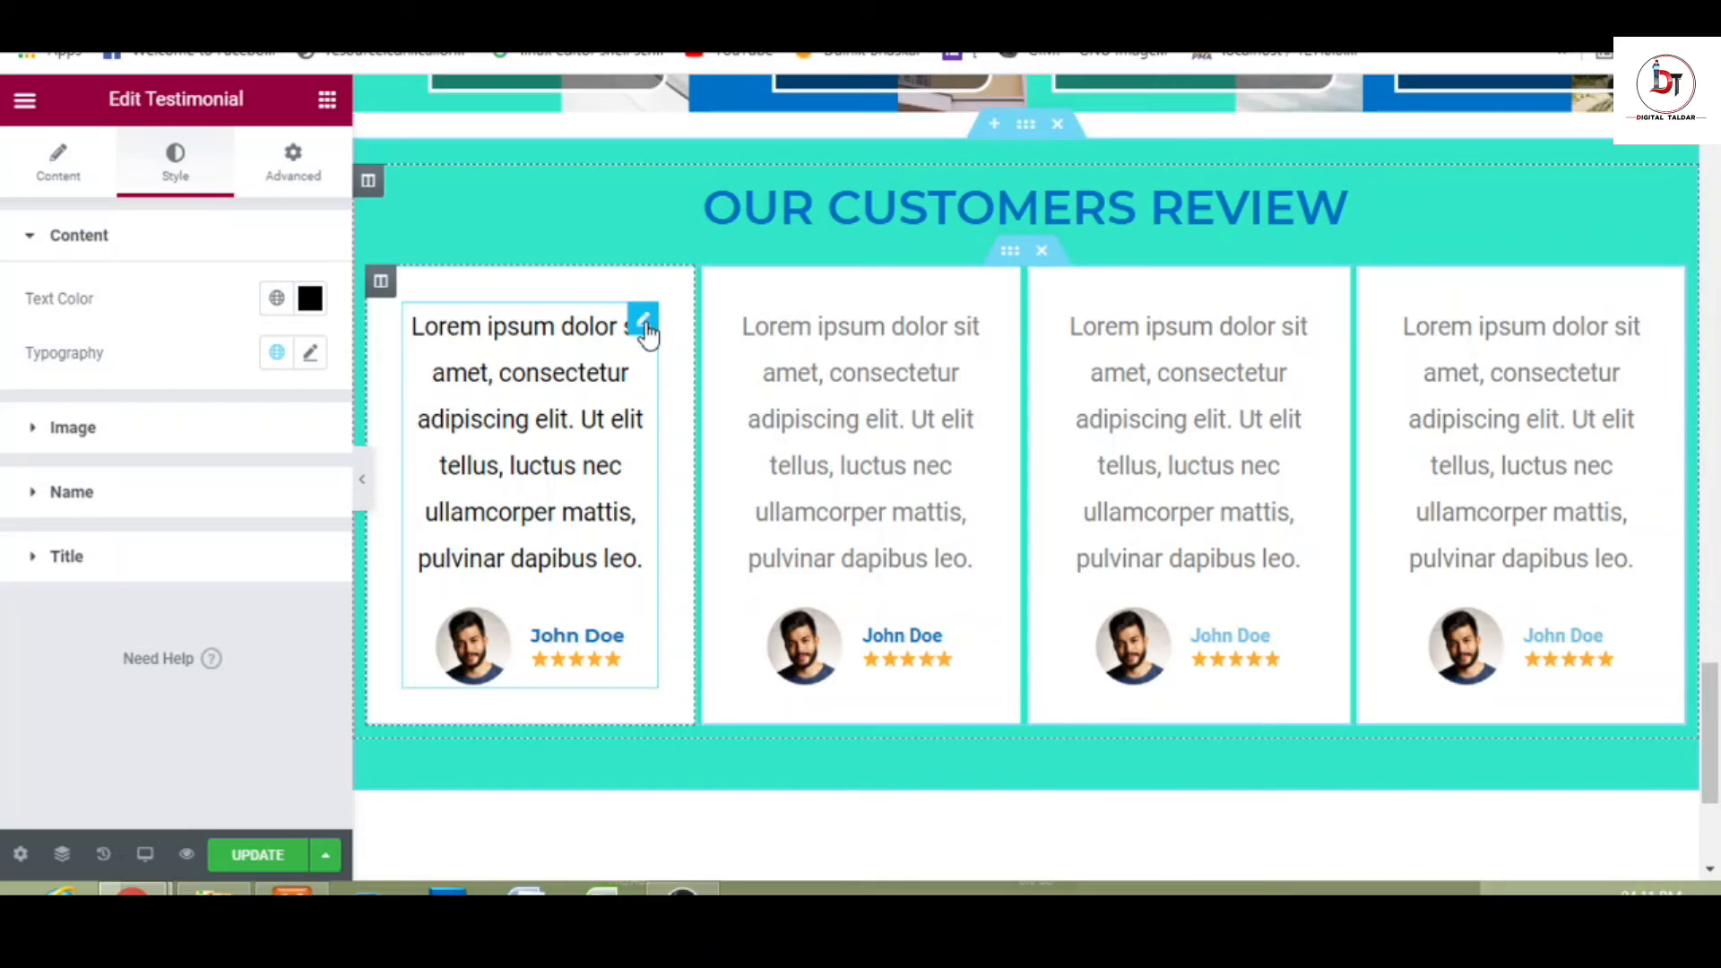
# - Copy the first testimonial and apply its style to the second testimonial
pyautogui.rightClick(647, 335)
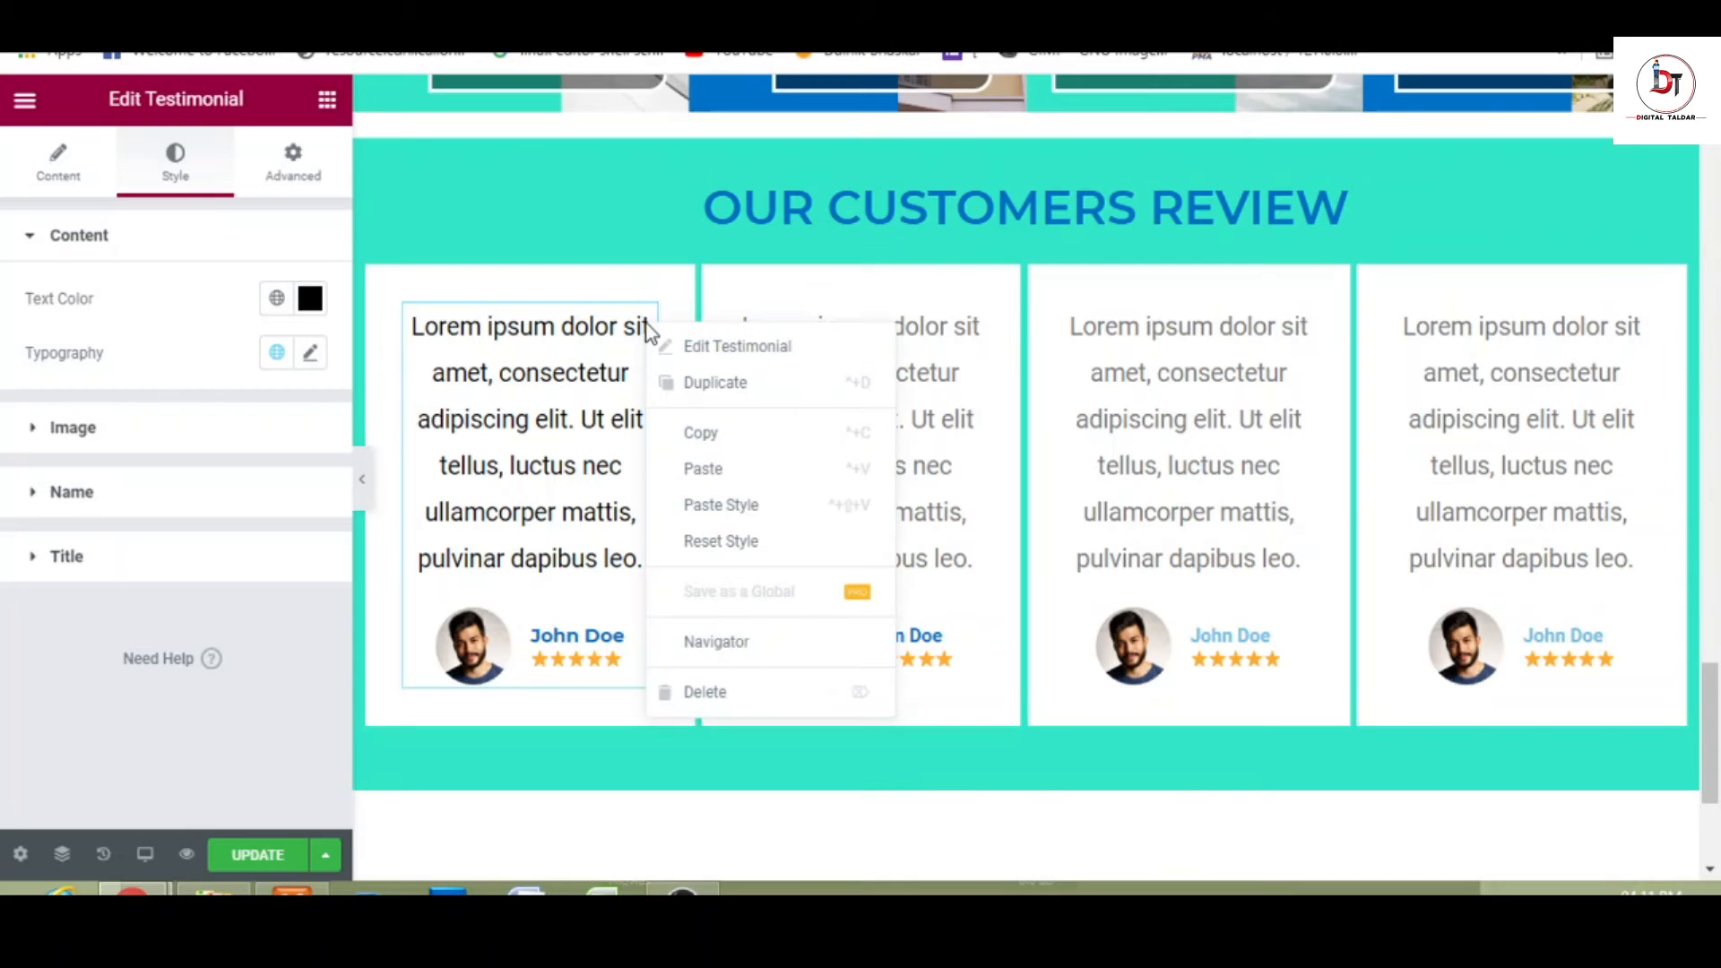
pyautogui.click(704, 441)
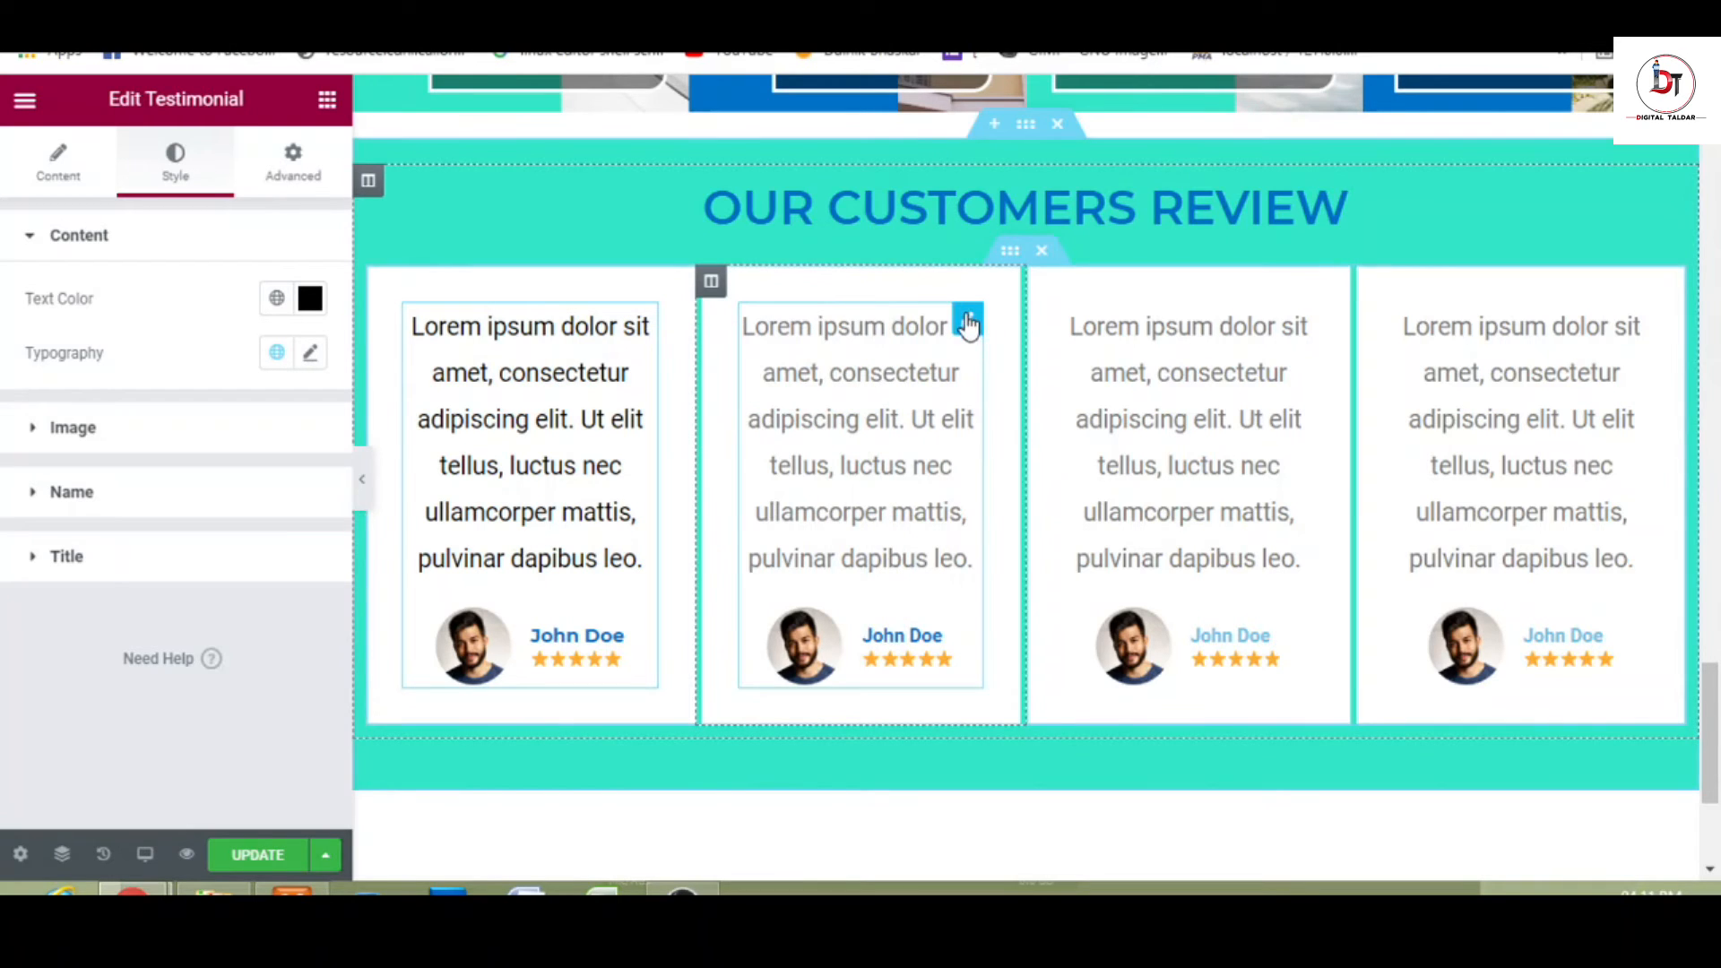
pyautogui.rightClick(968, 324)
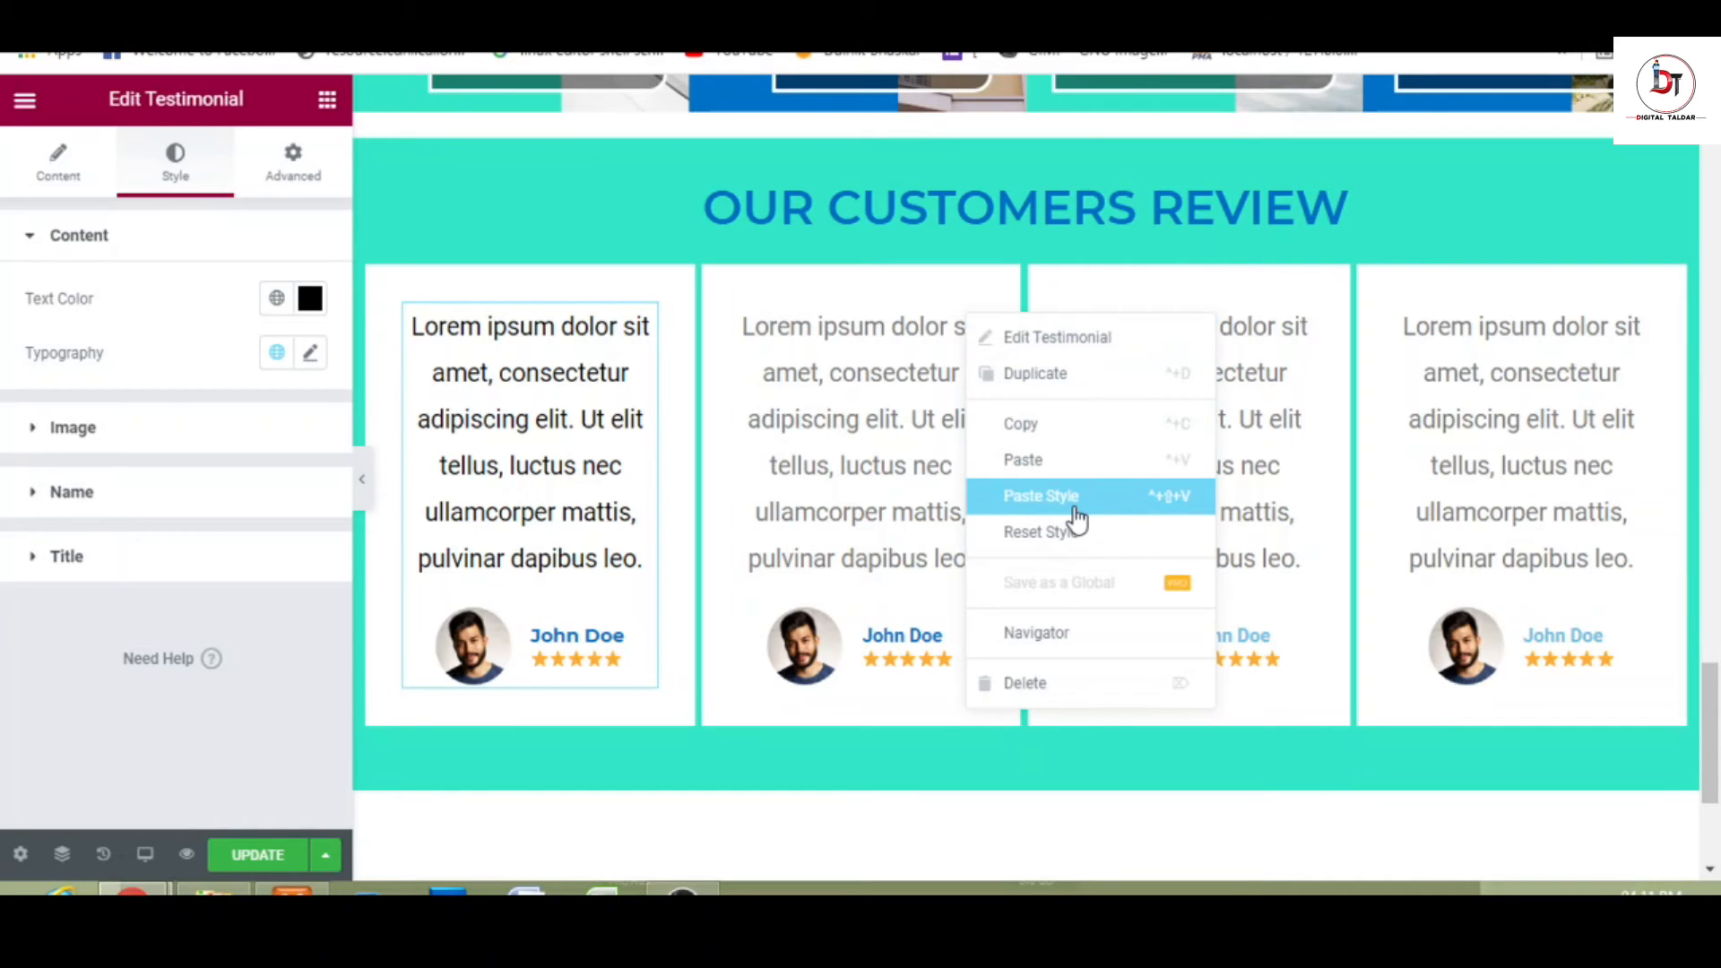
pyautogui.click(1075, 513)
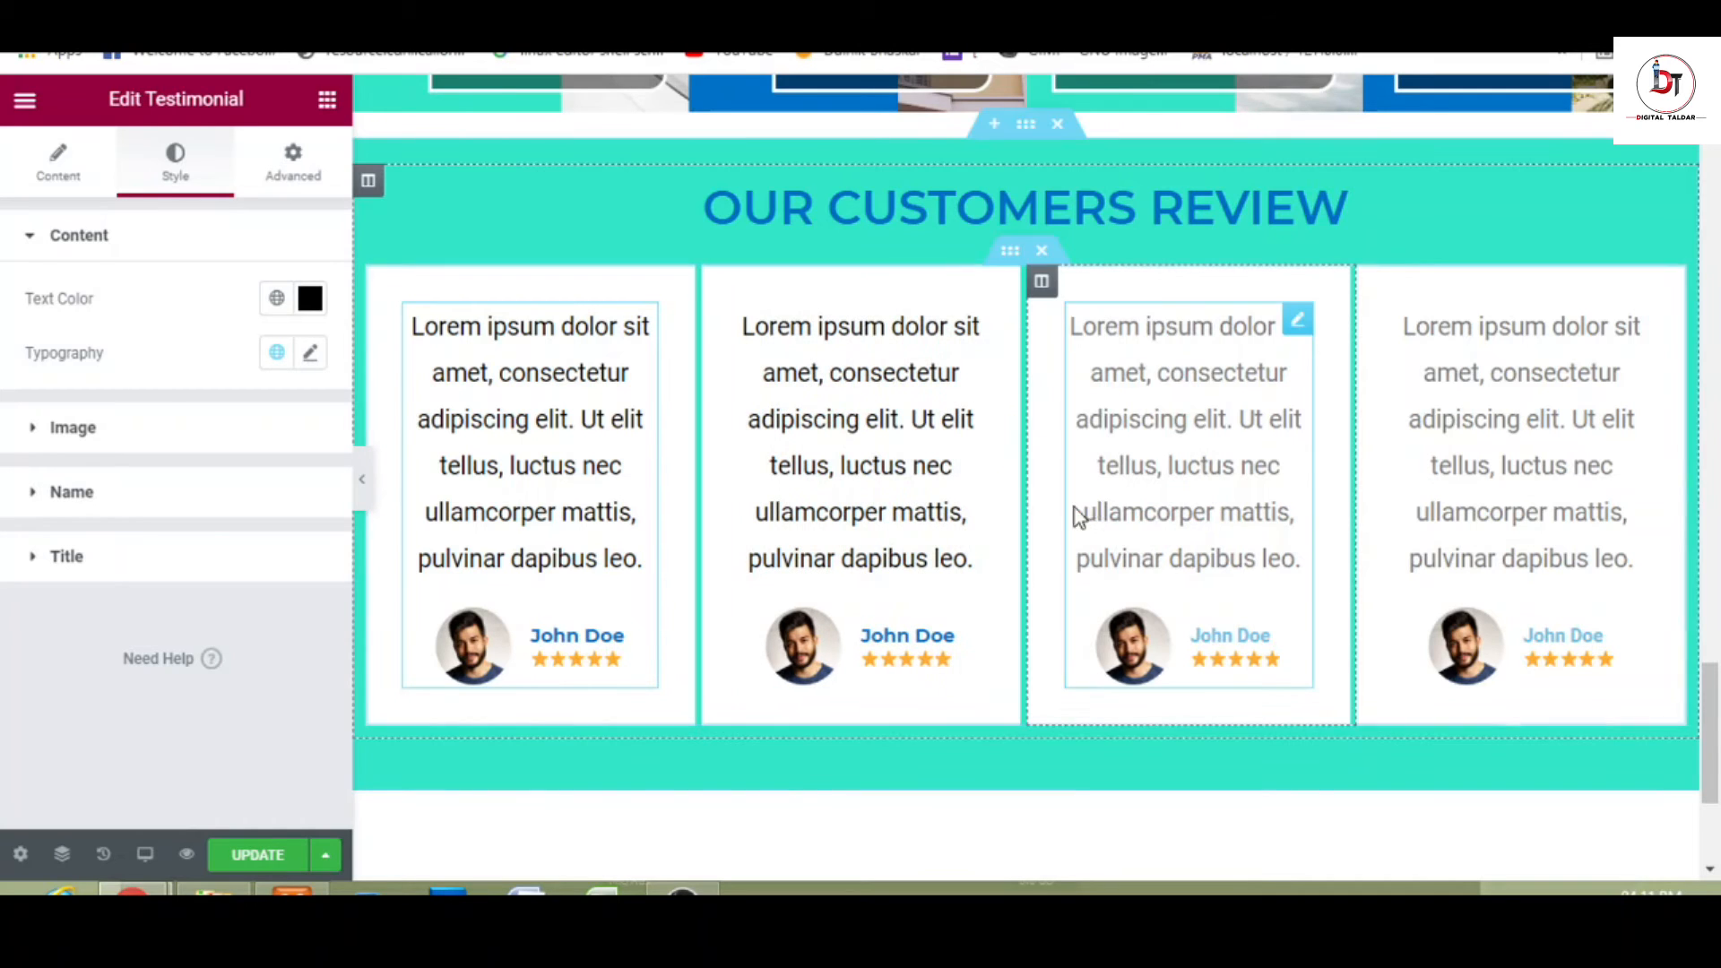
pyautogui.rightClick(1298, 326)
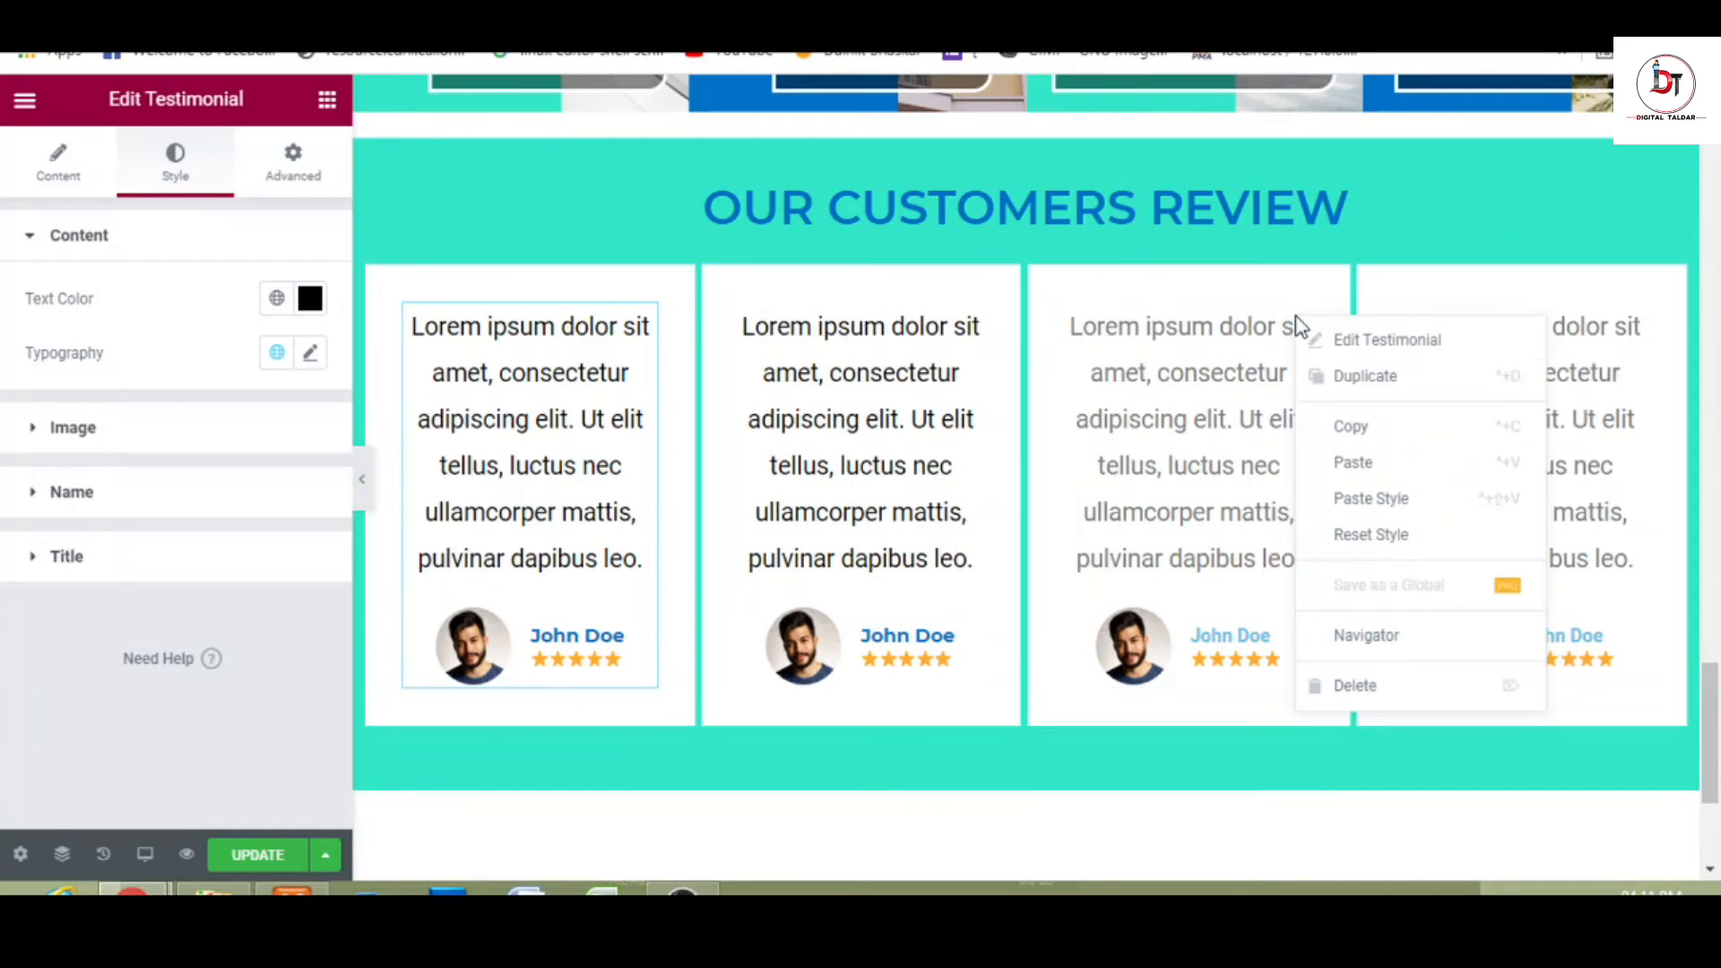
pyautogui.click(1380, 483)
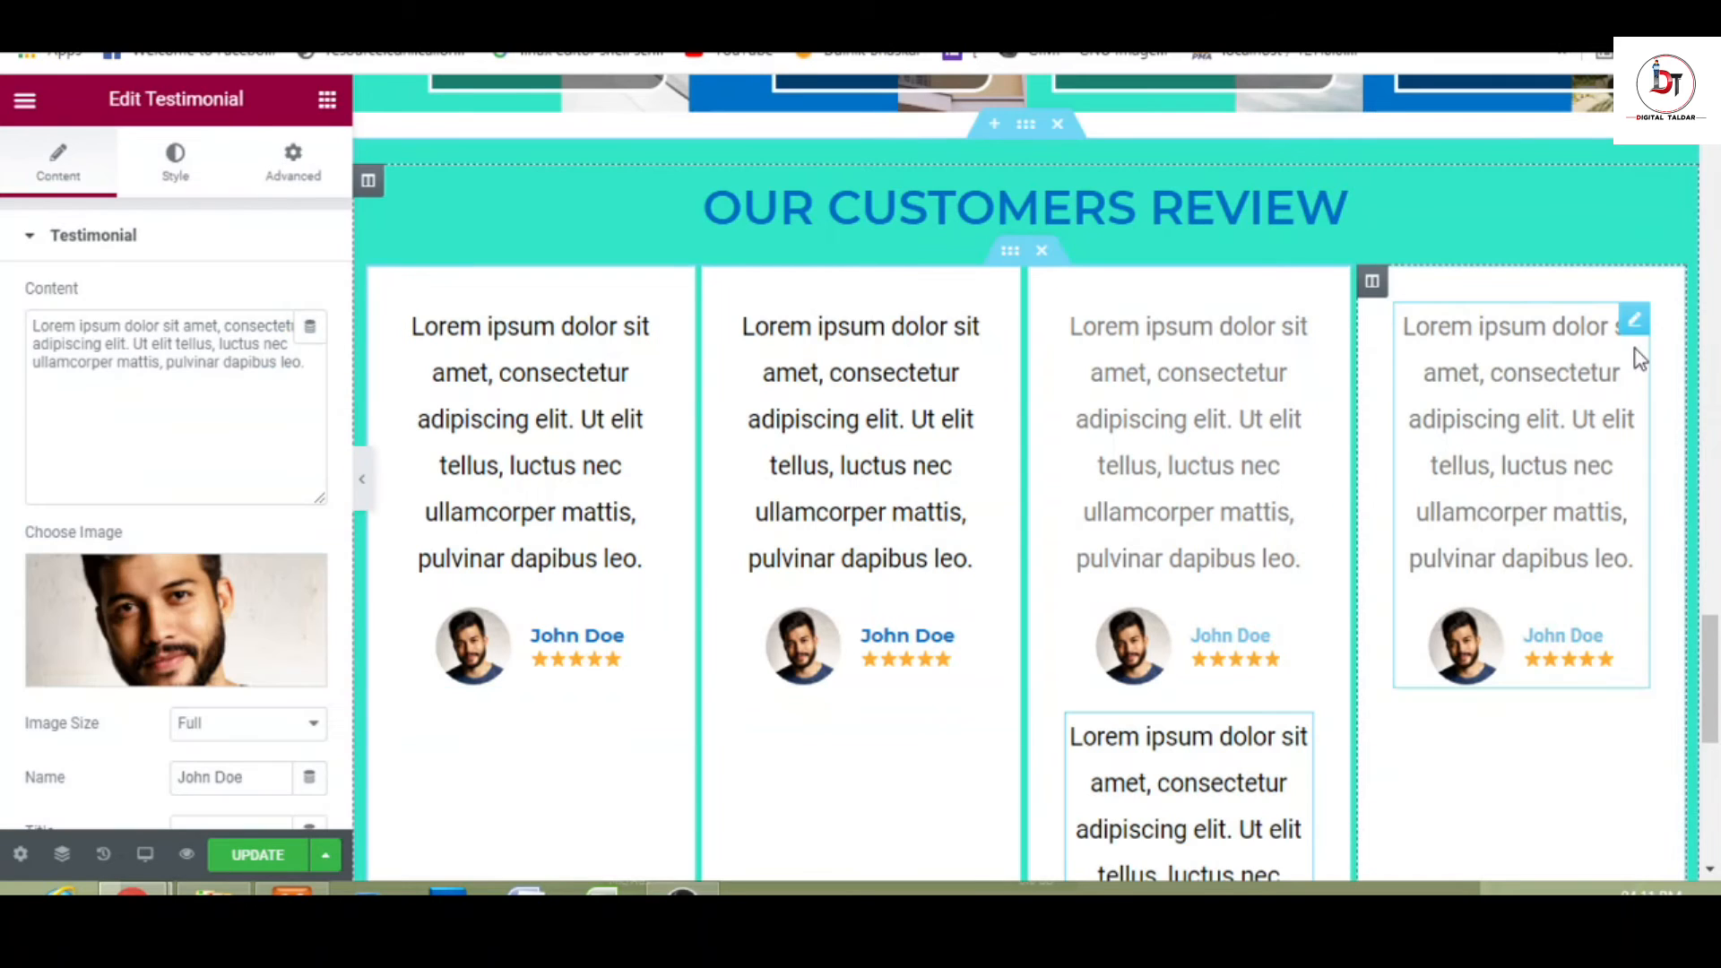
pyautogui.hotkey('ctrl', 'z')
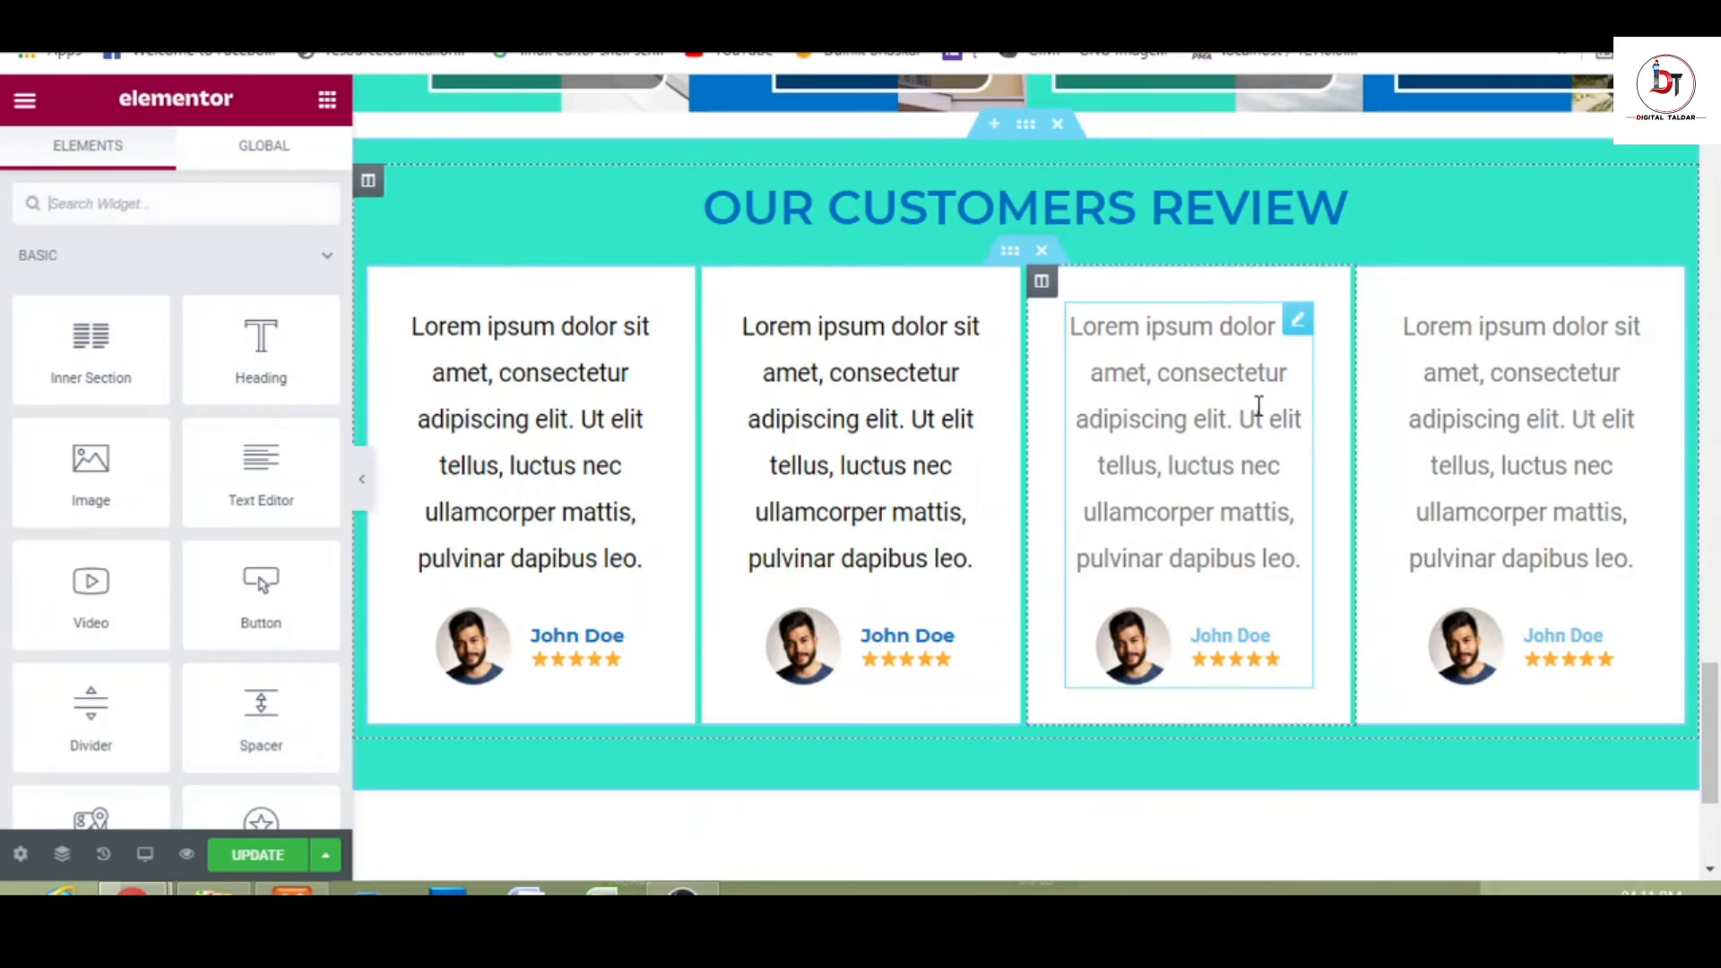
# - Paste the first testimonial's copied style onto the third and fourth testimonials
pyautogui.rightClick(1304, 332)
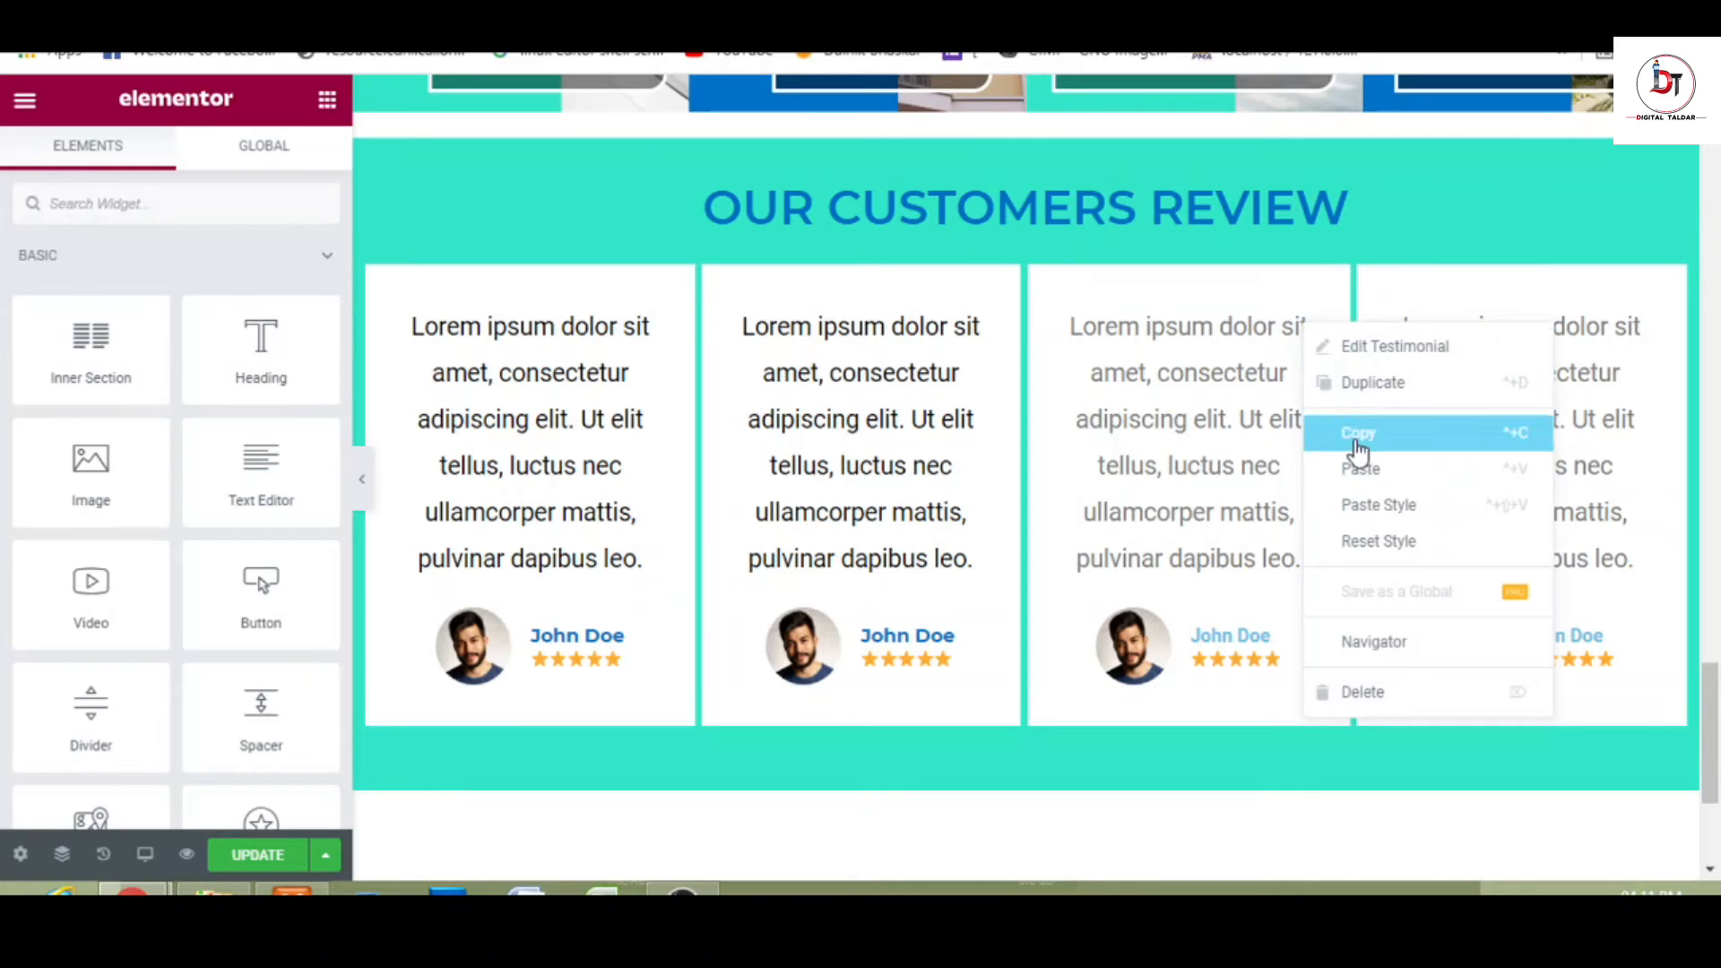
pyautogui.click(1376, 517)
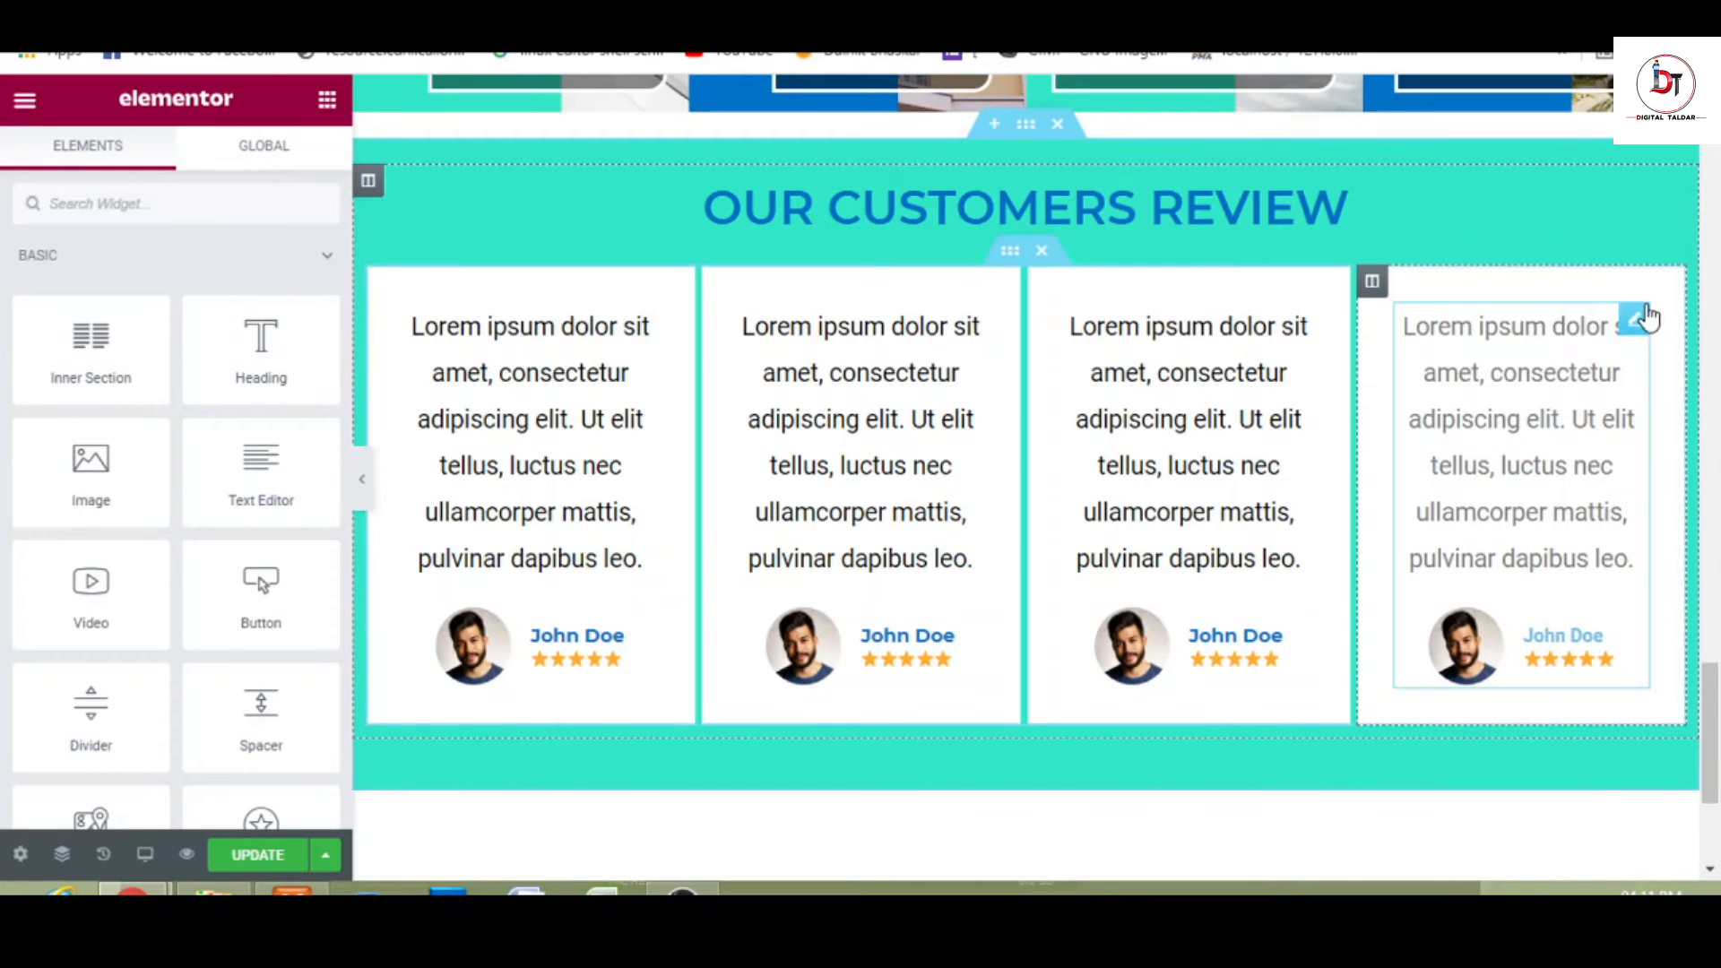
pyautogui.rightClick(1643, 330)
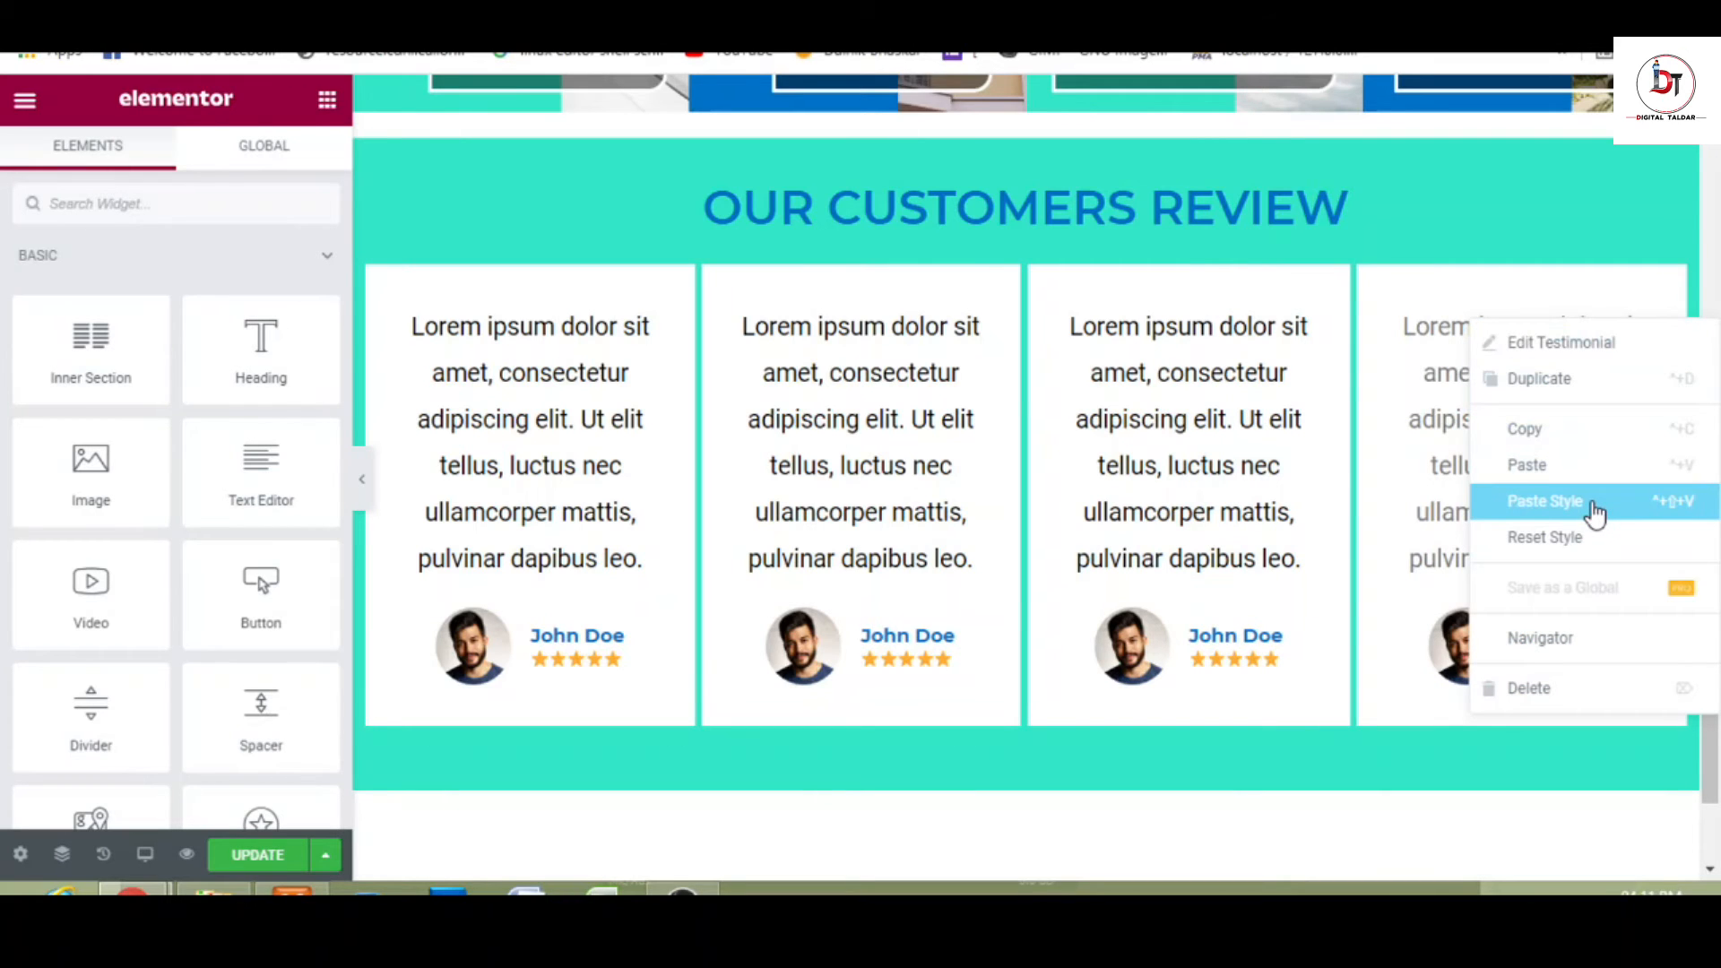
pyautogui.click(1545, 502)
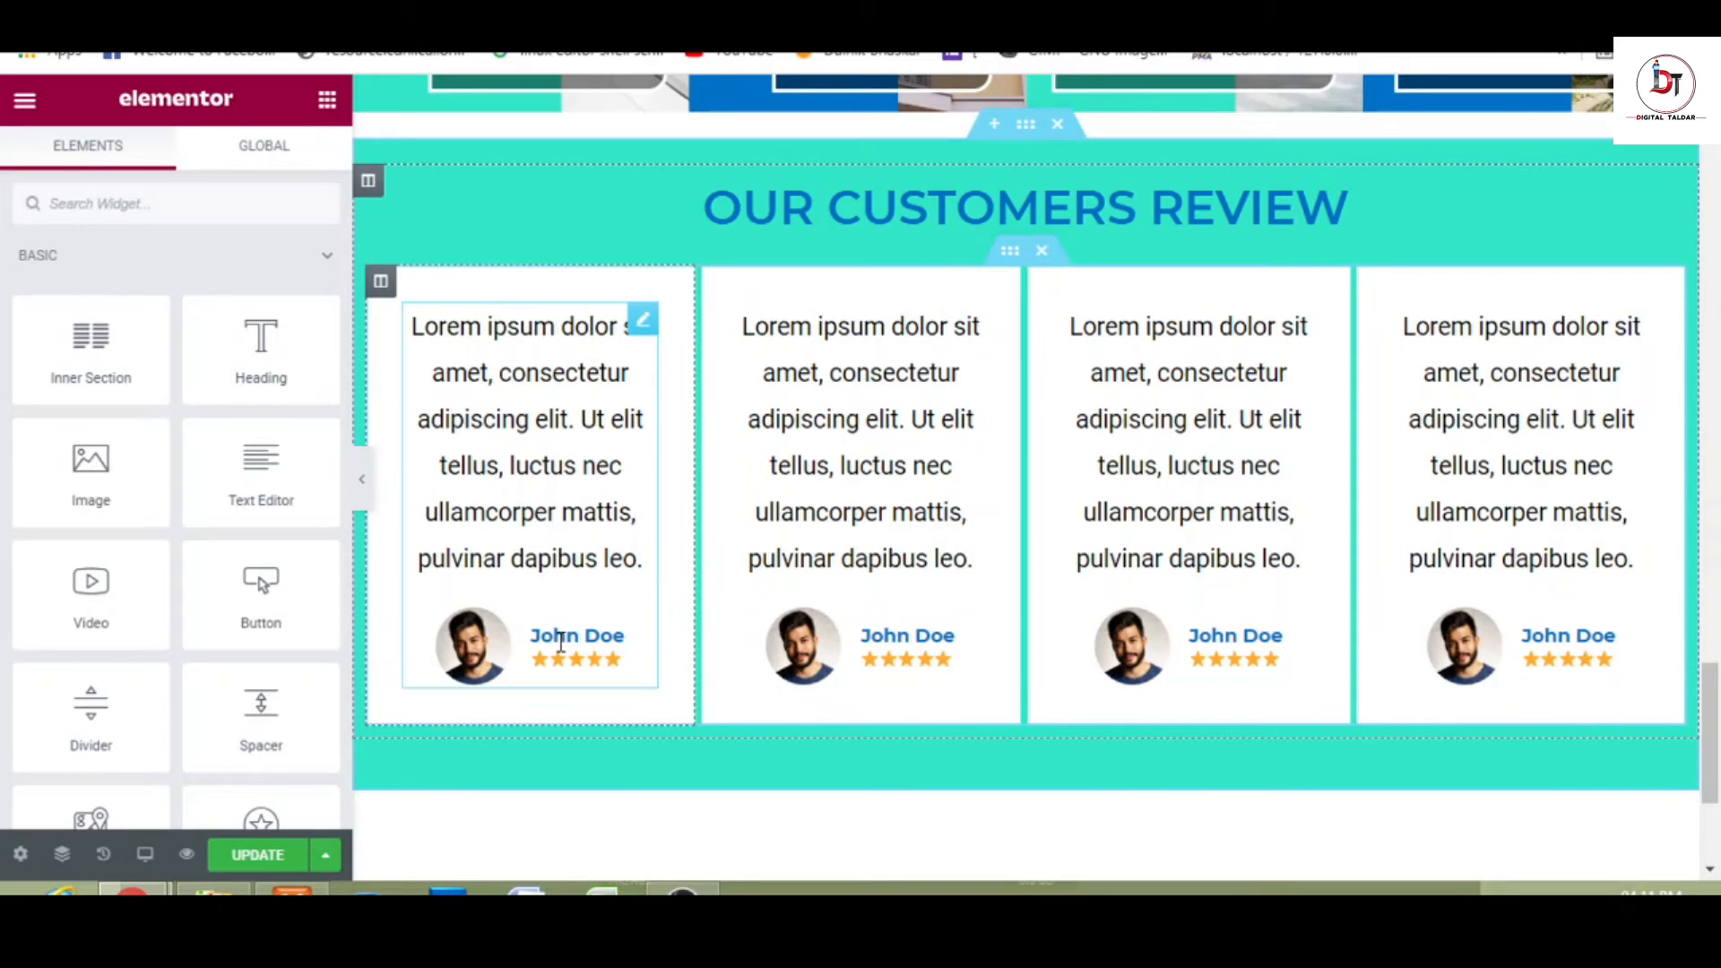
# - Replace the fourth testimonial's photo with pexels-simon-robben-614810-scaled.jpg from the media library
pyautogui.click(845, 658)
pyautogui.click(1185, 641)
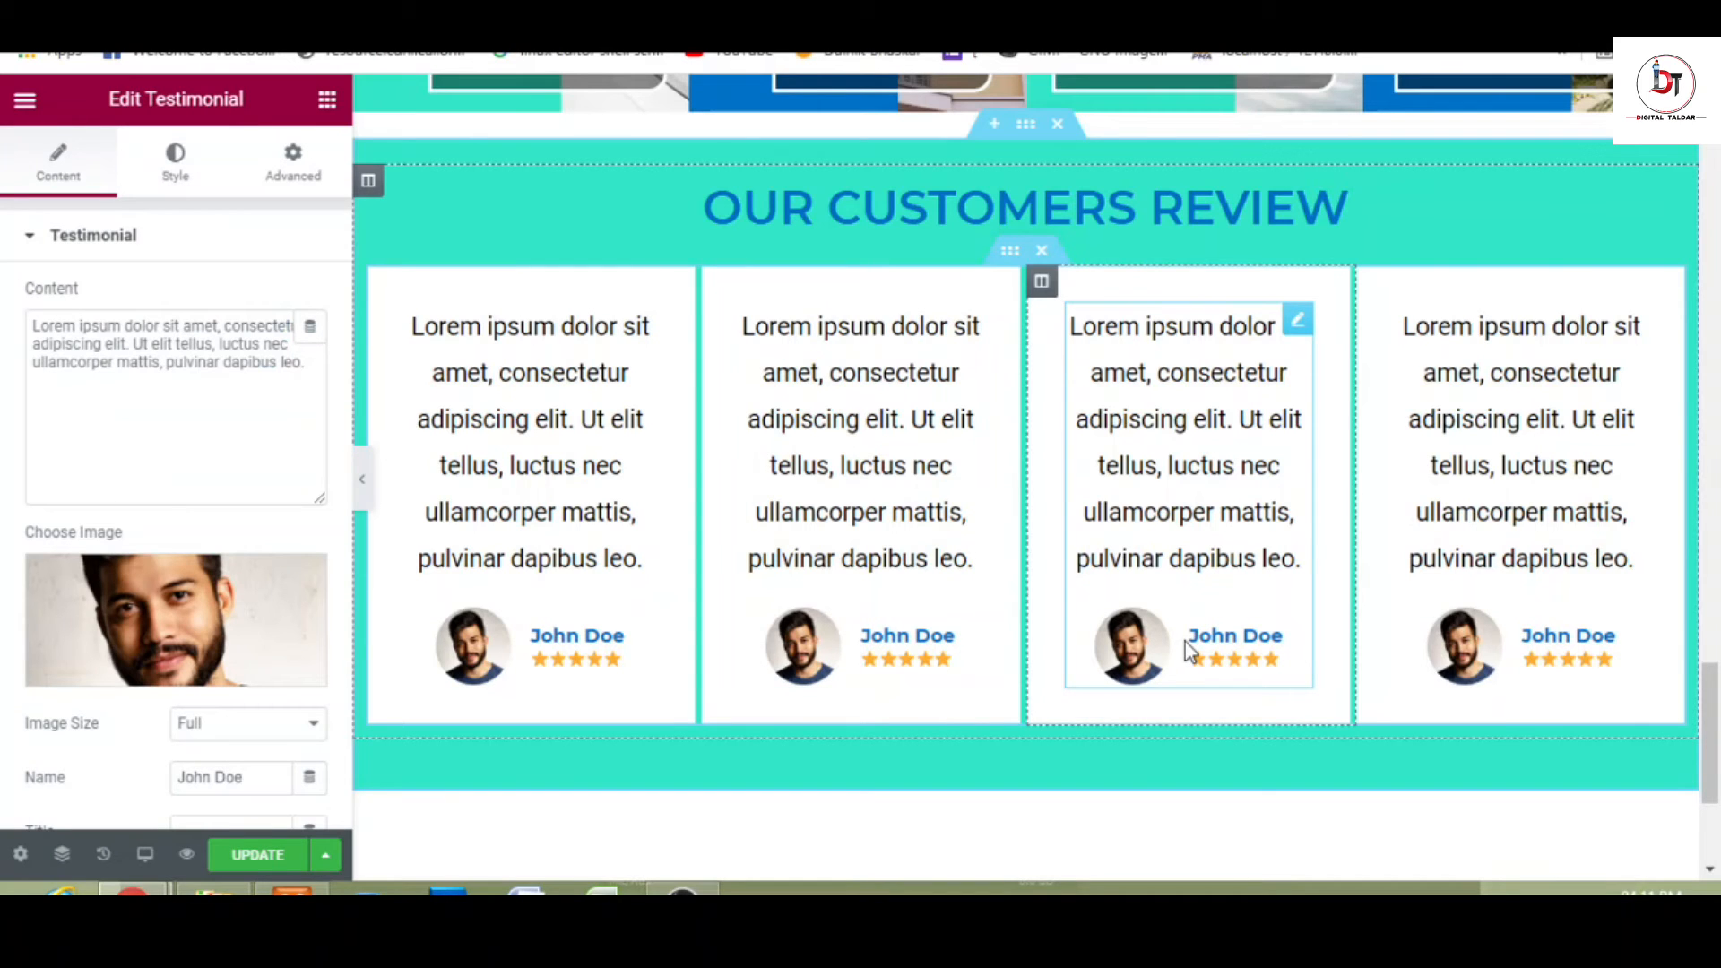
pyautogui.click(1503, 632)
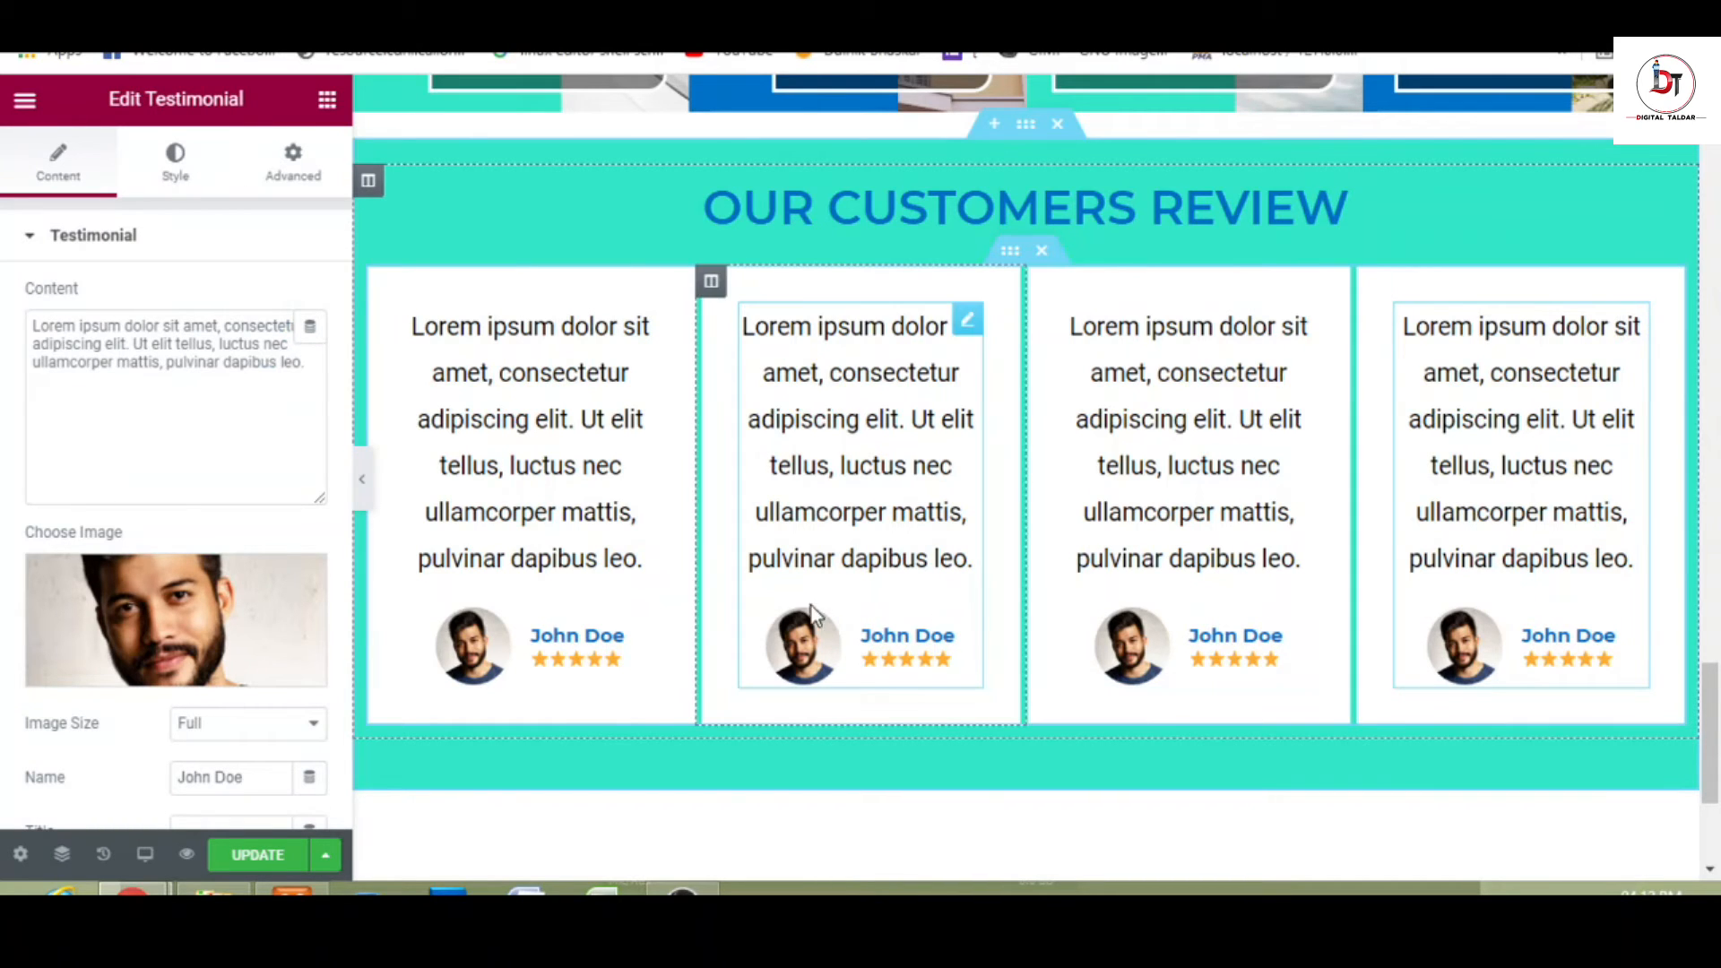
pyautogui.click(168, 627)
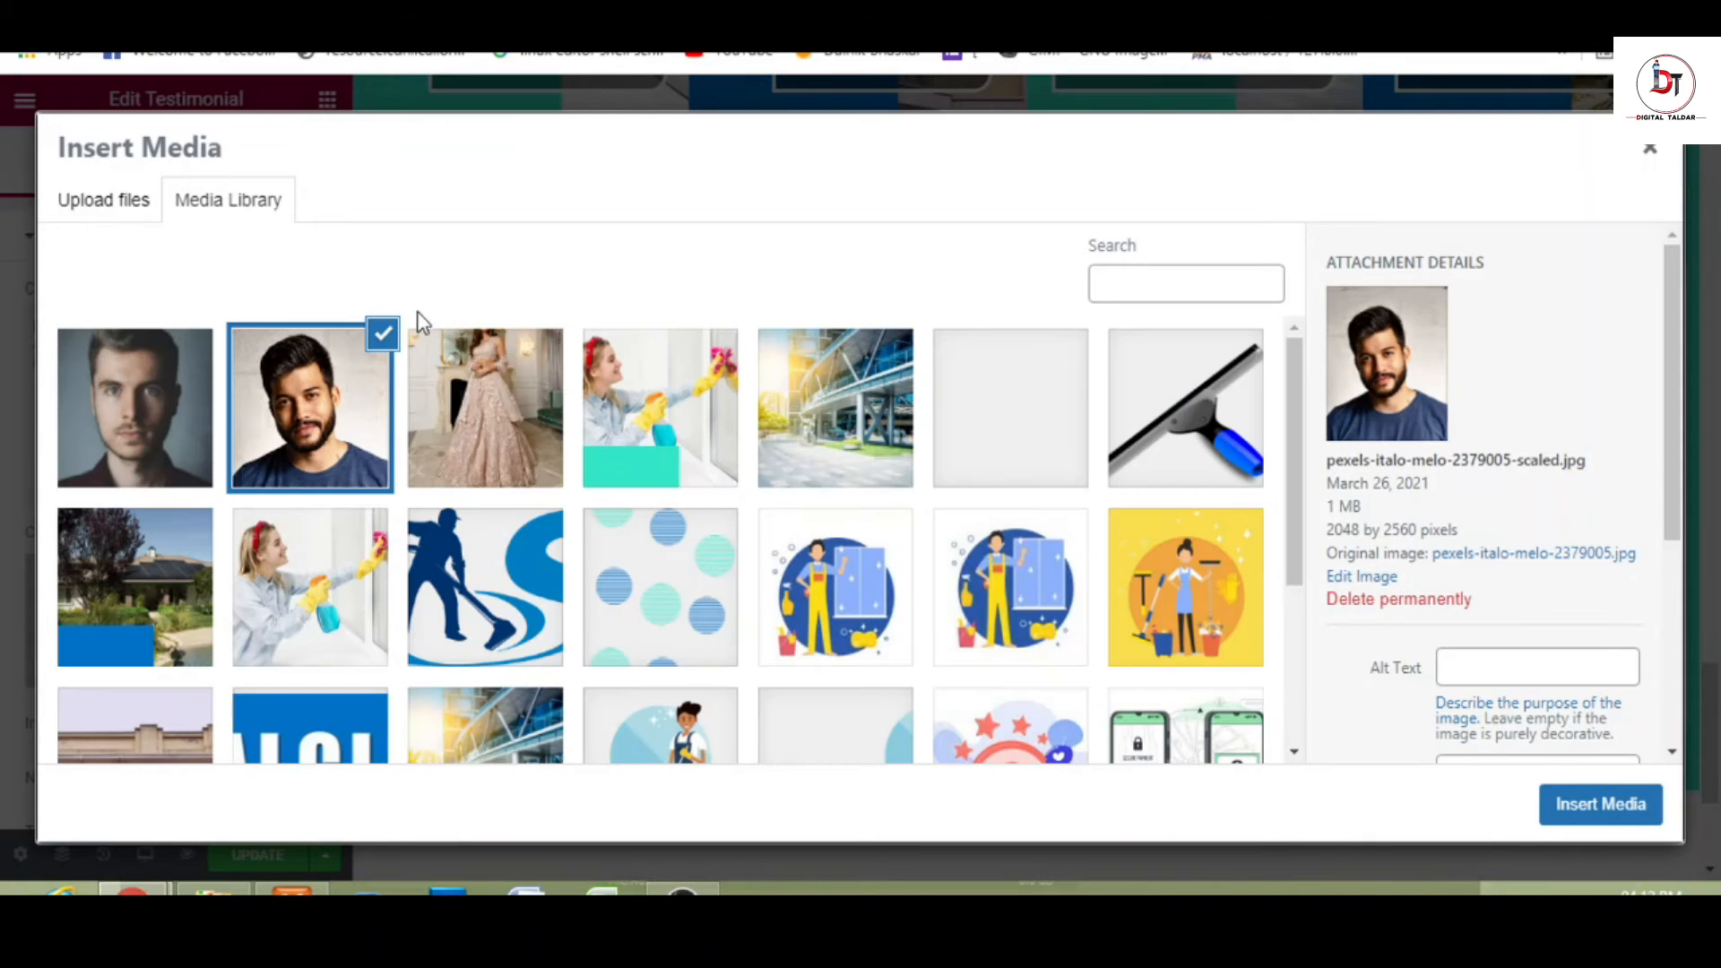
pyautogui.click(130, 395)
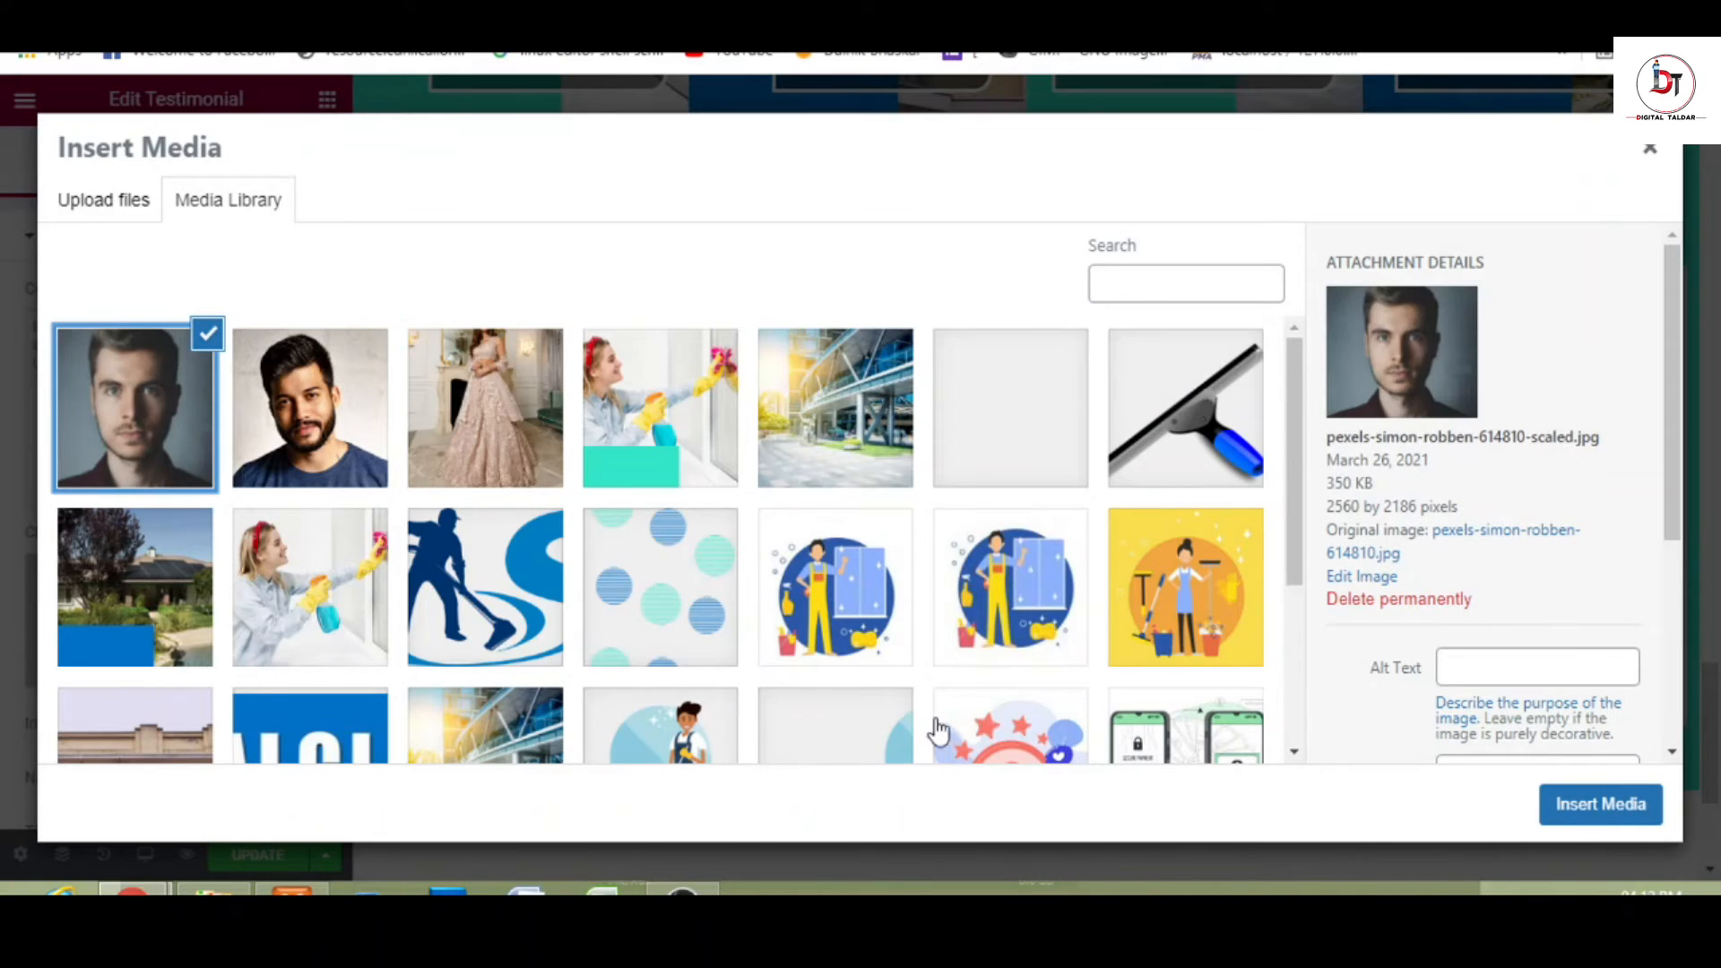
pyautogui.click(1600, 805)
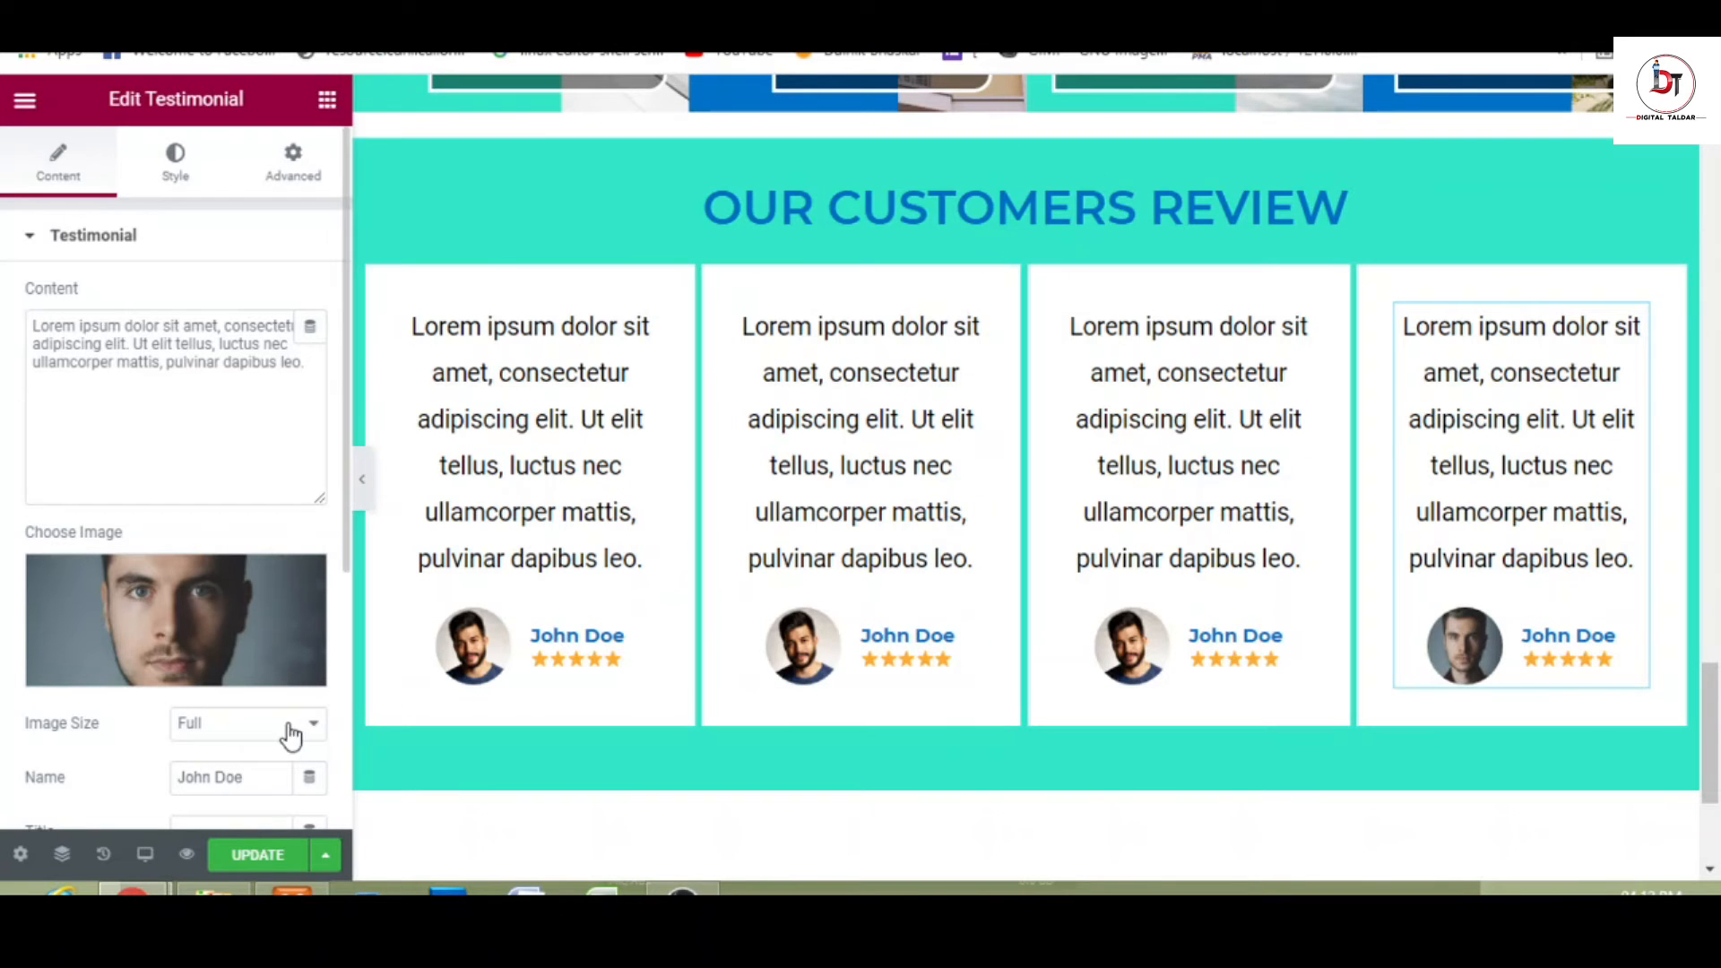
# - Replace the placeholder reviewer name in the fourth testimonial with a customer's first name
pyautogui.doubleClick(231, 777)
pyautogui.tripleClick(233, 777)
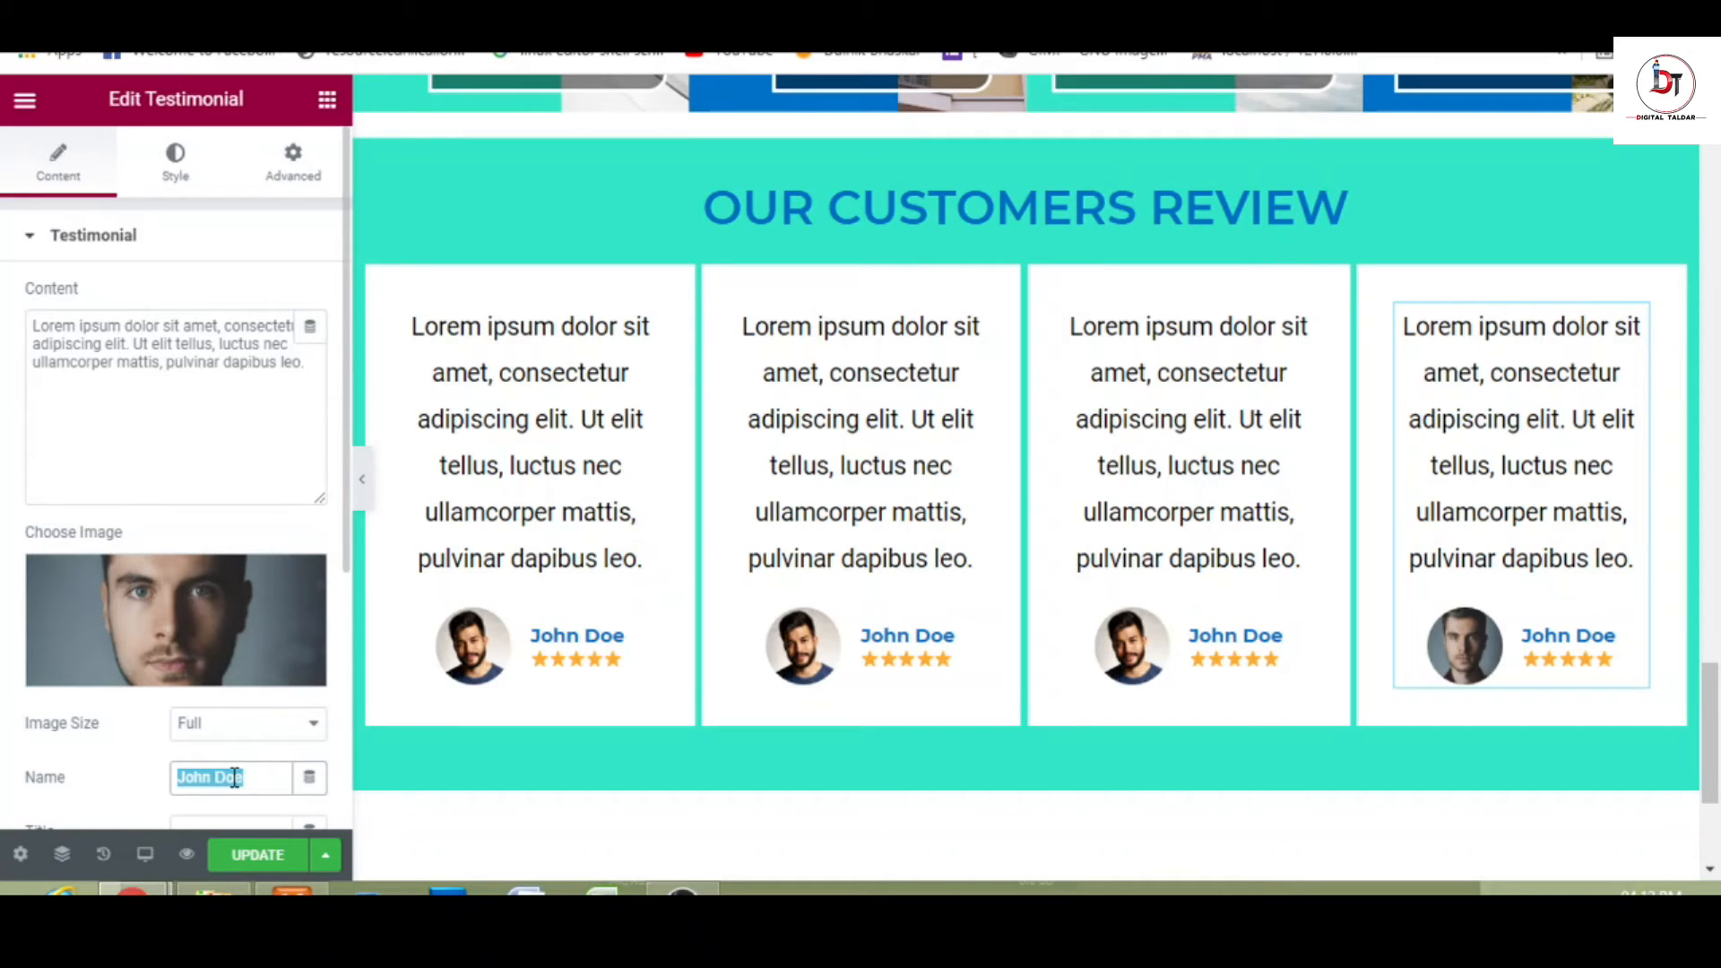
pyautogui.write('Ashish')
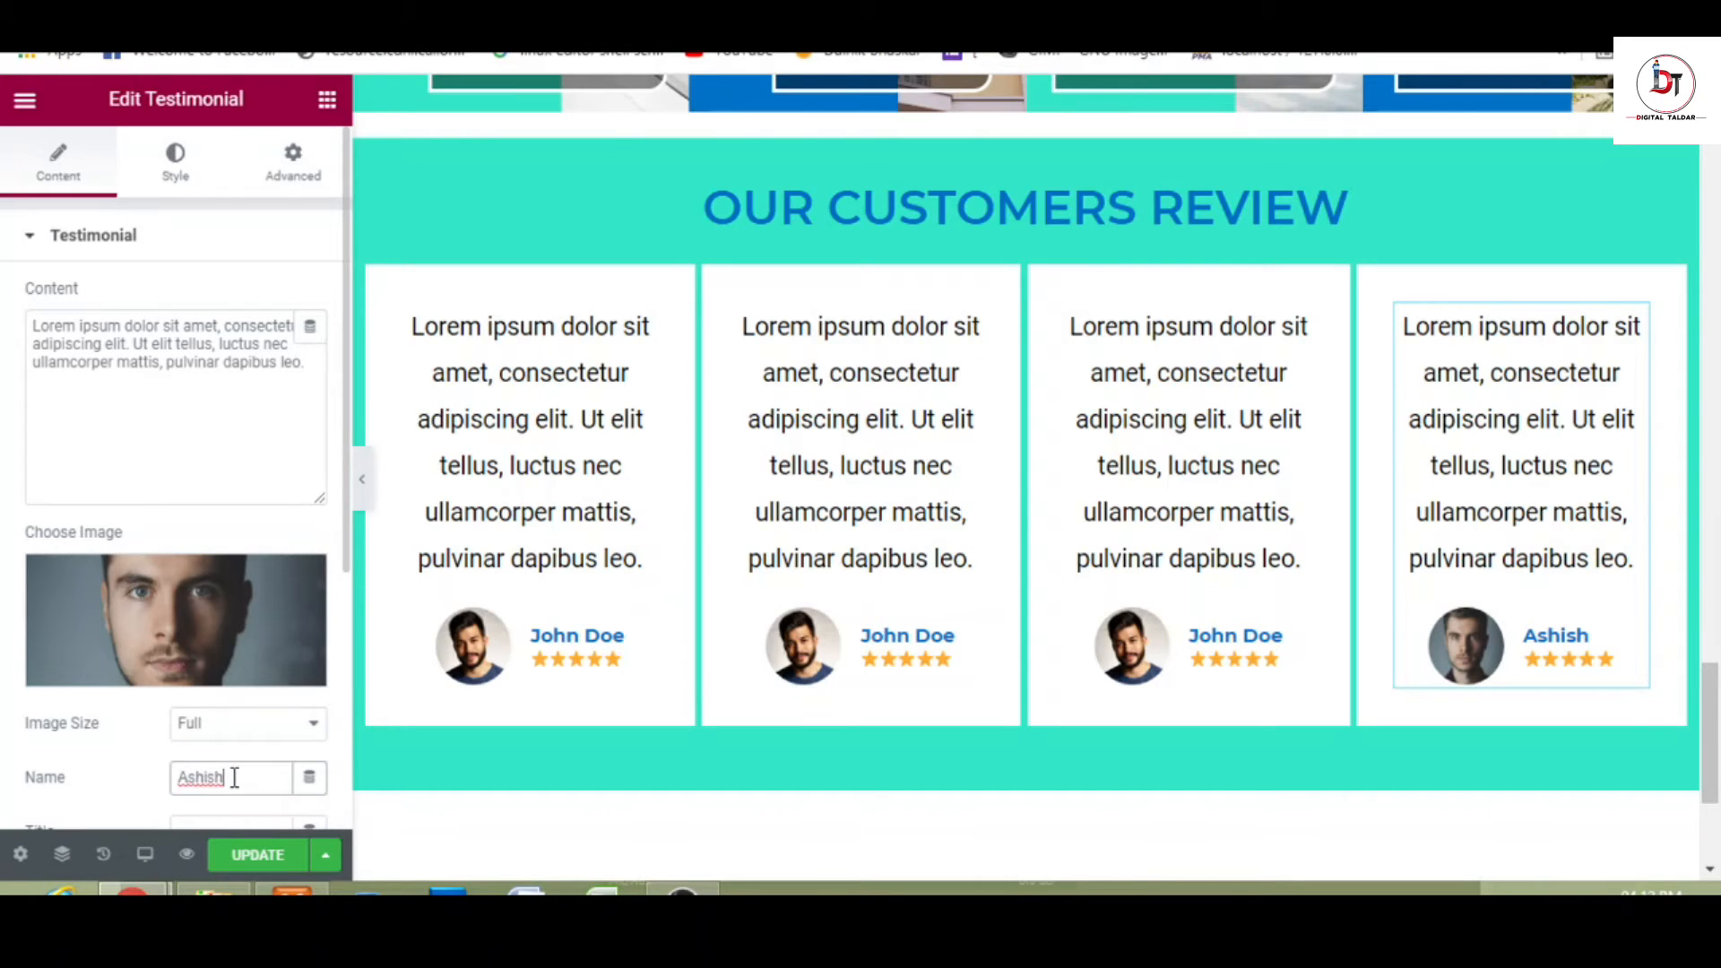
# - Give the second testimonial the same portrait as the fourth at Thumbnail size, and preview the review section at full width
pyautogui.click(838, 680)
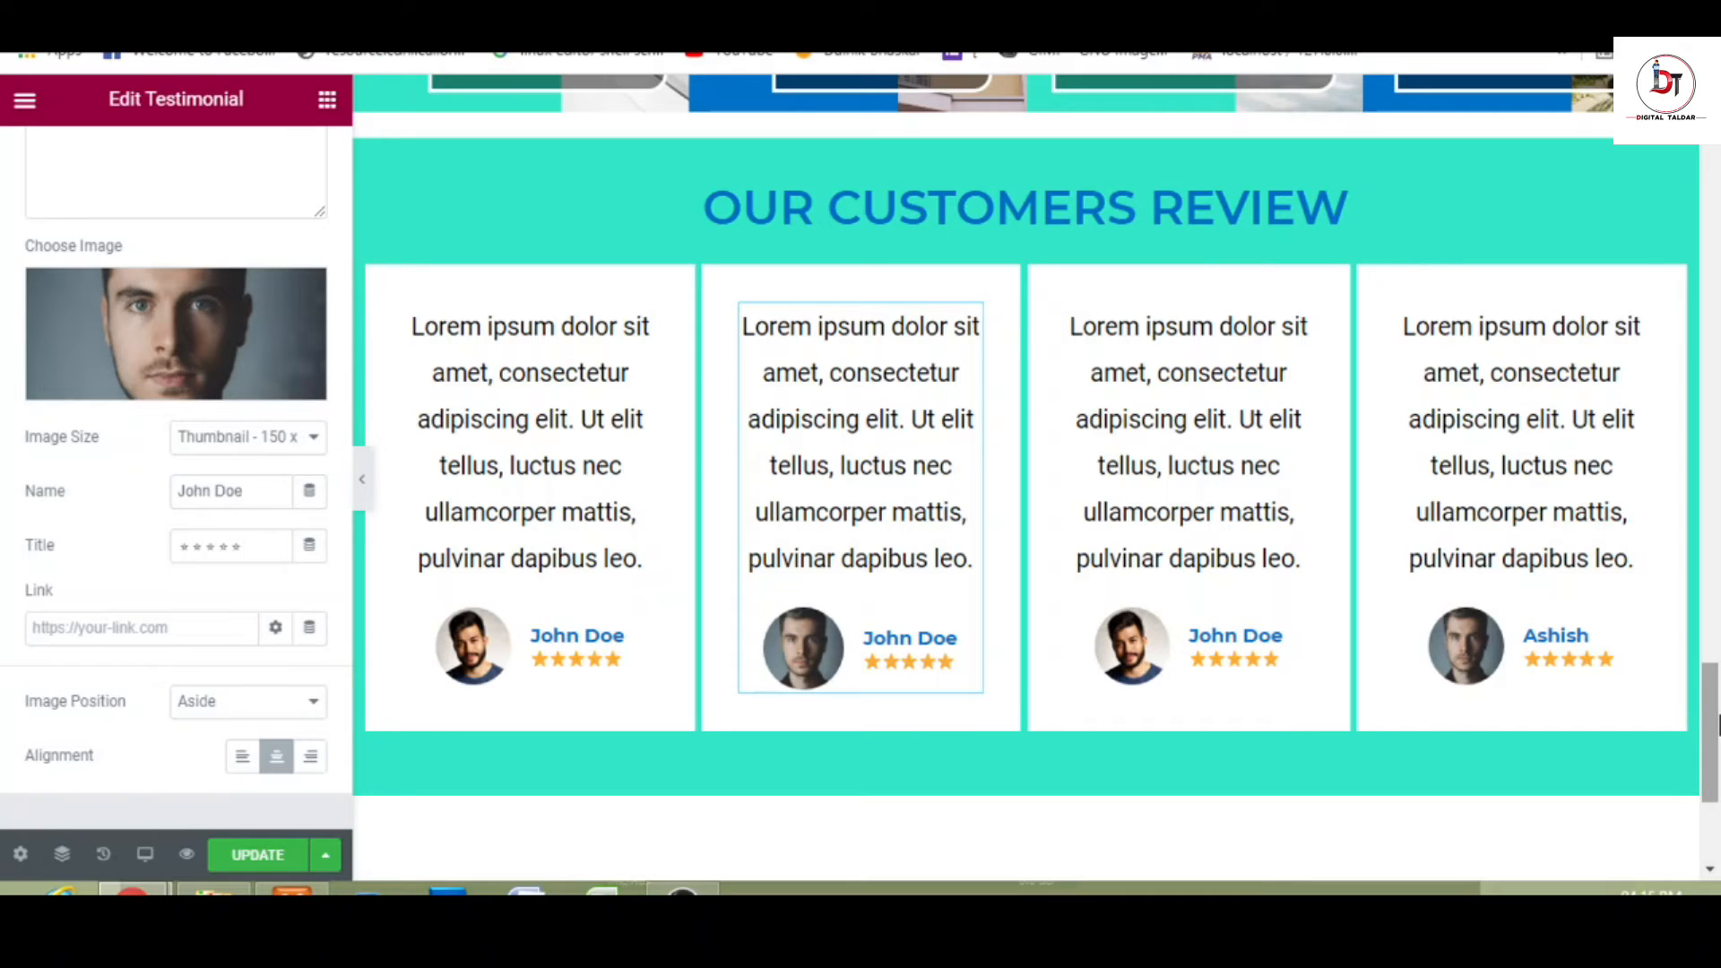
pyautogui.moveTo(1718, 715)
pyautogui.mouseDown()
pyautogui.moveTo(1718, 674)
pyautogui.moveTo(1718, 737)
pyautogui.mouseUp()
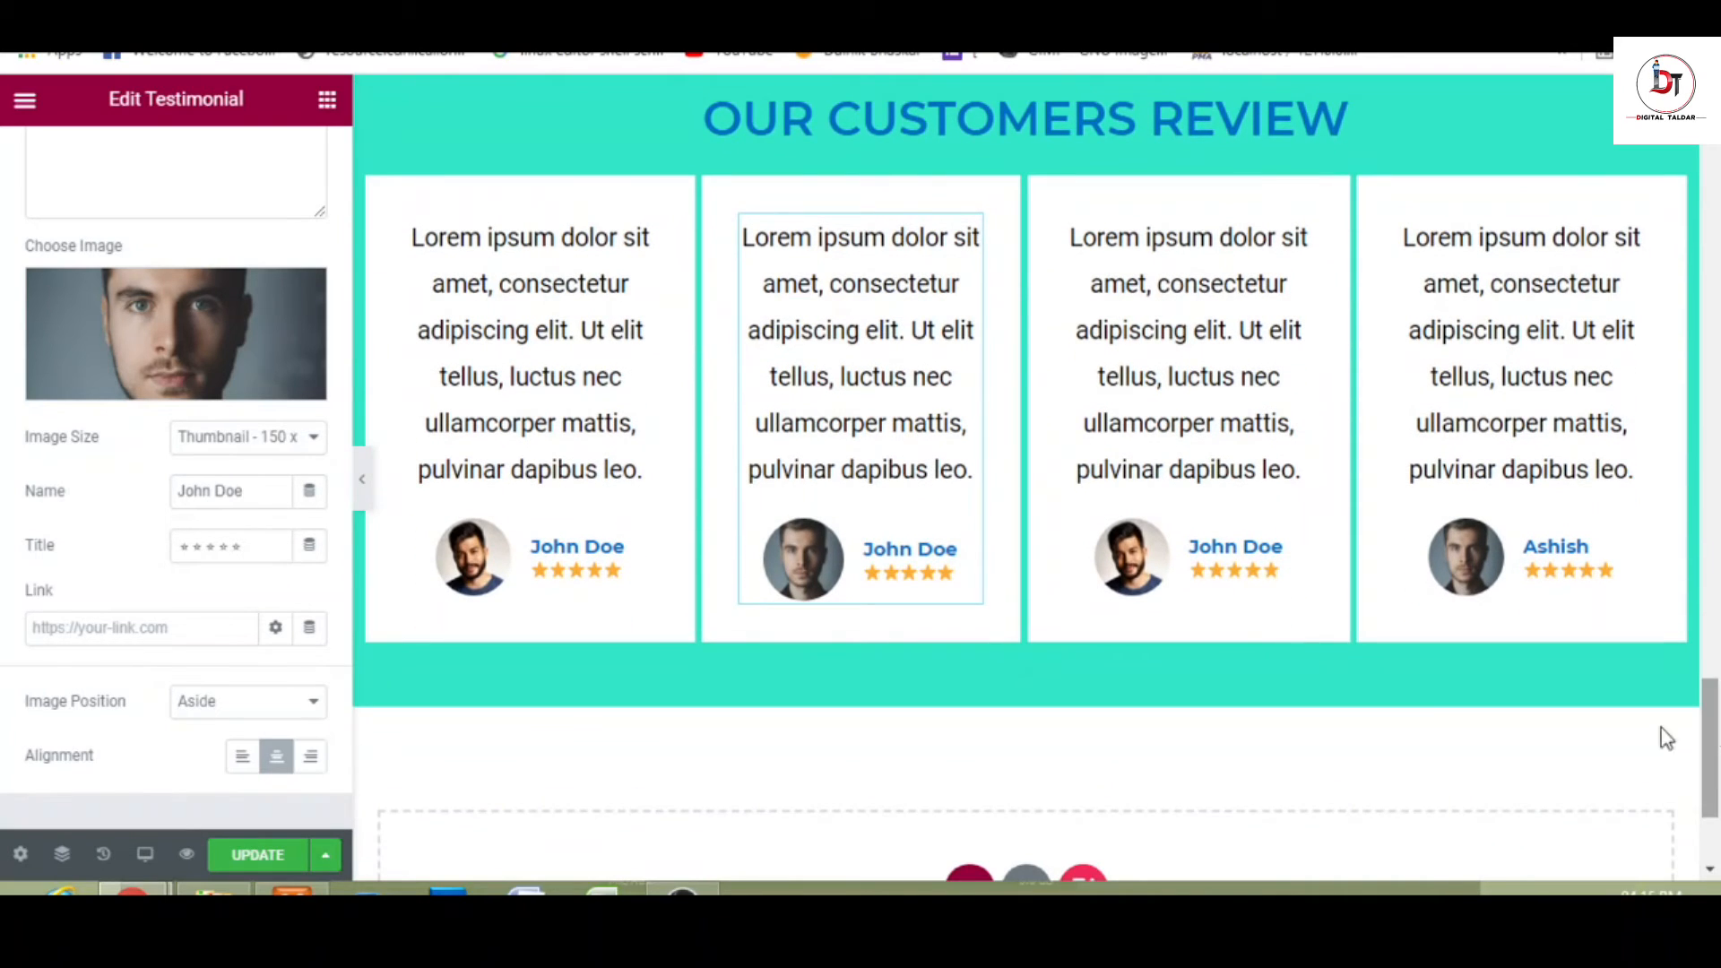
pyautogui.click(364, 480)
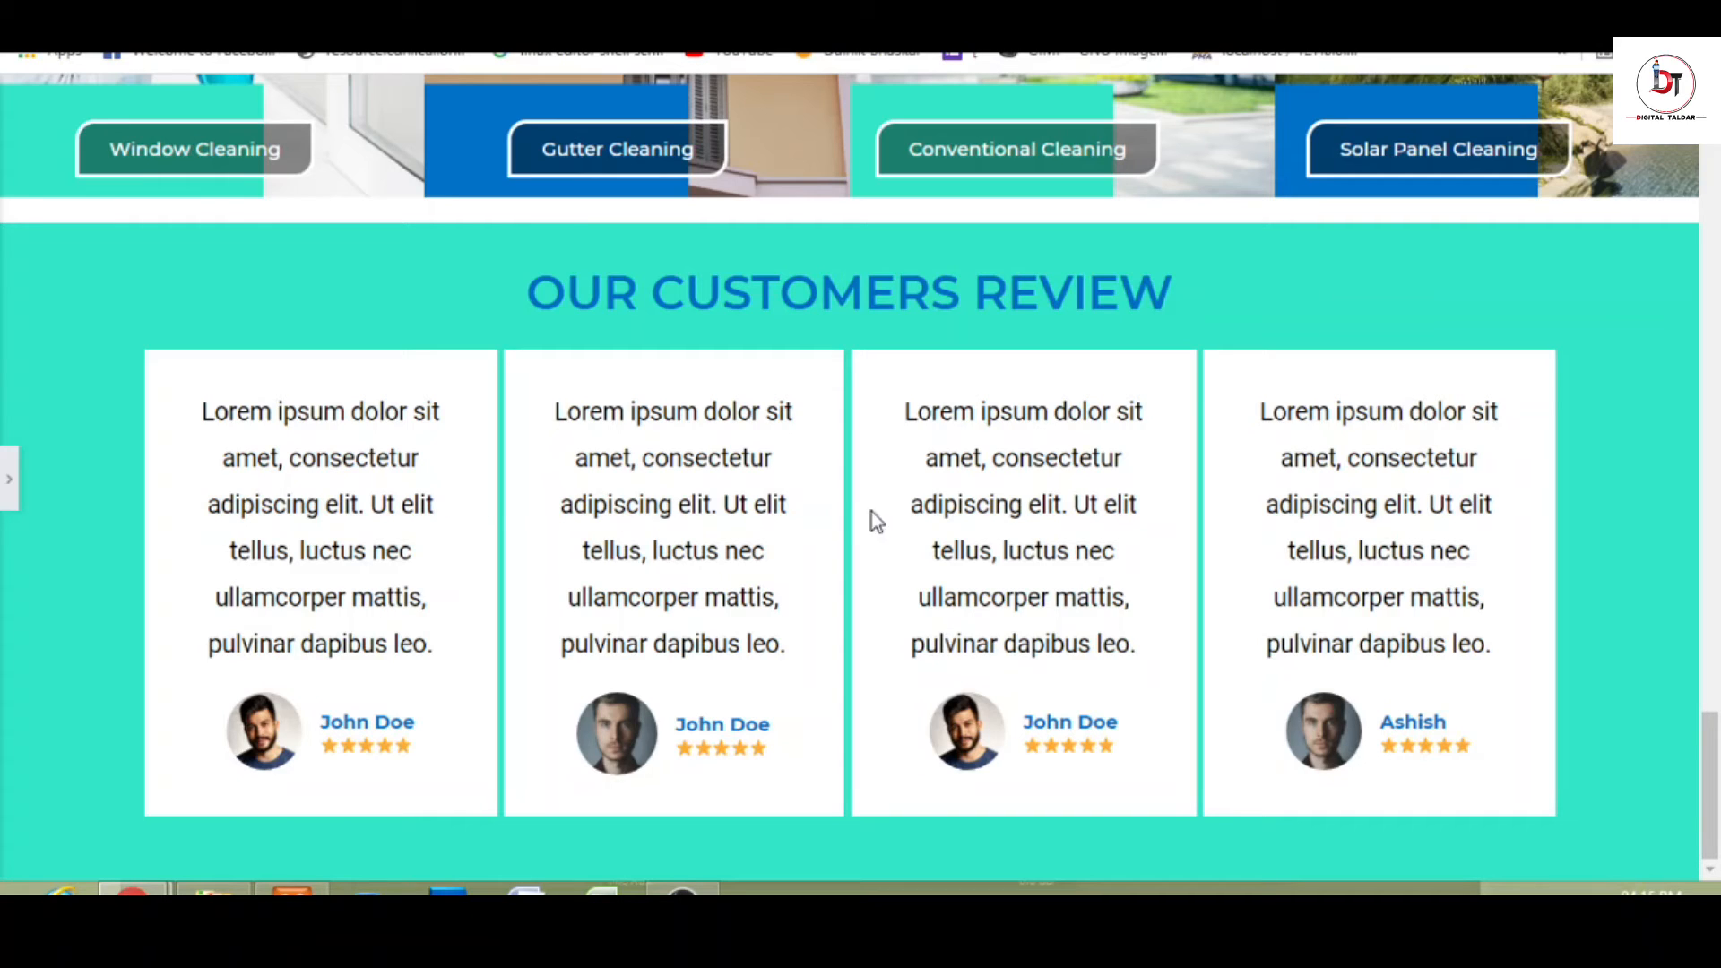
pyautogui.click(10, 484)
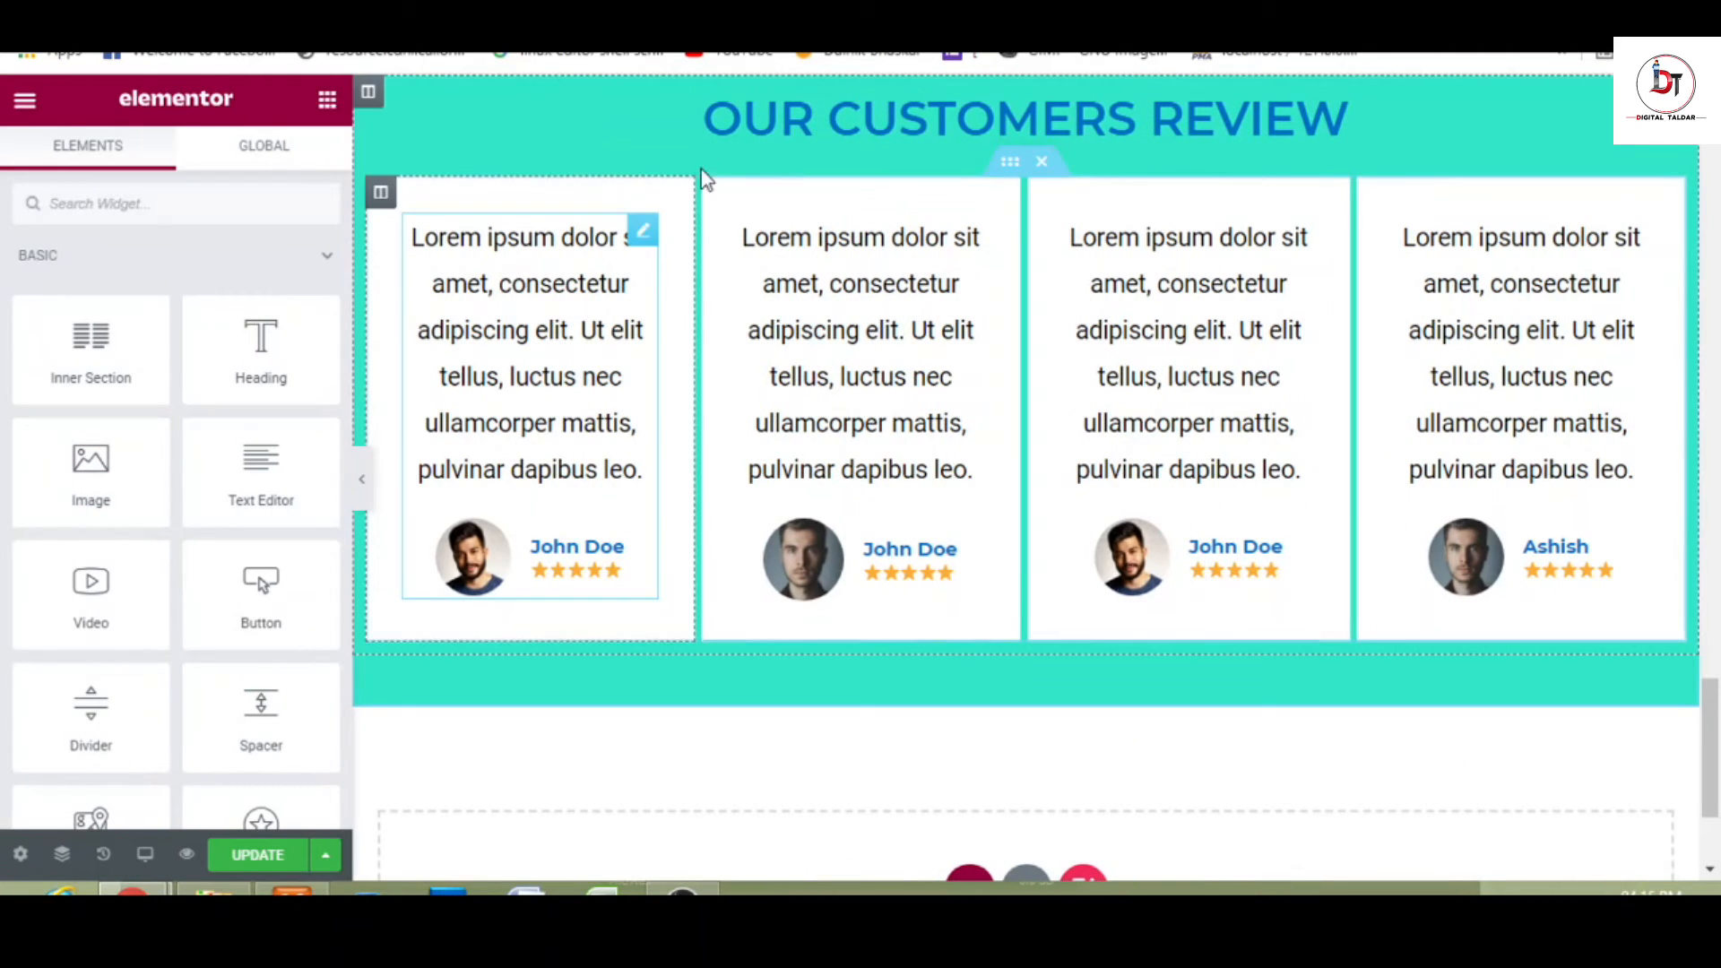
# - Unlink the margin values of the first review column and set its left margin to 0 px
pyautogui.click(382, 194)
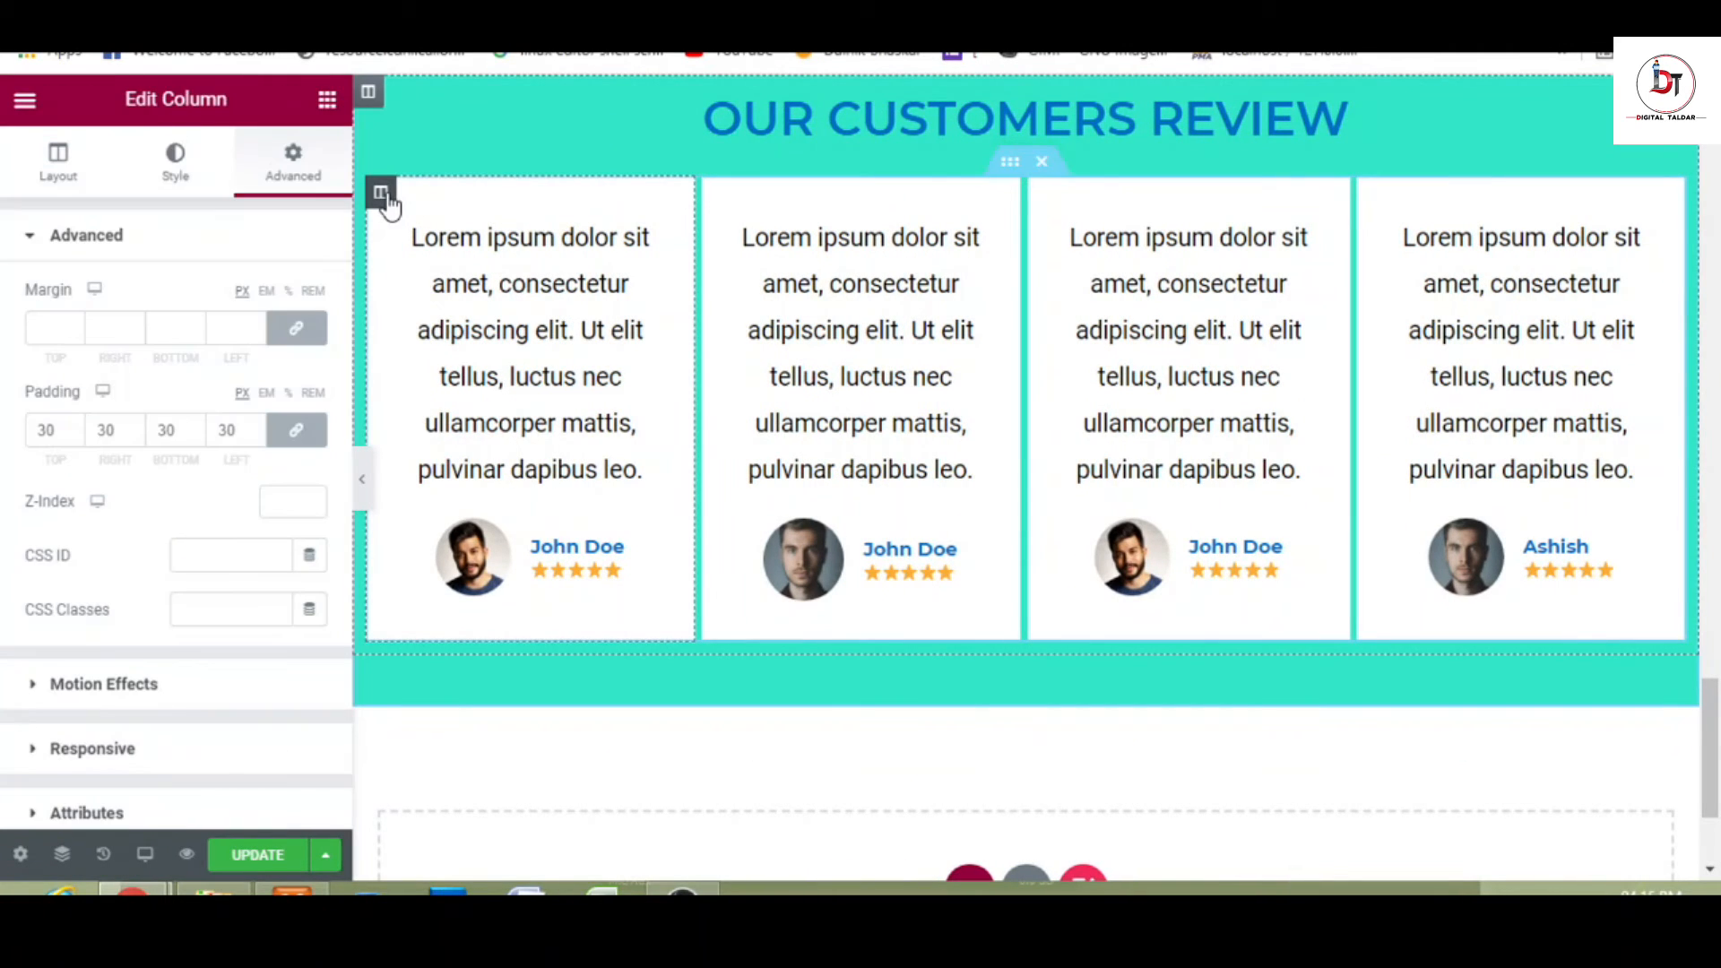
pyautogui.click(177, 183)
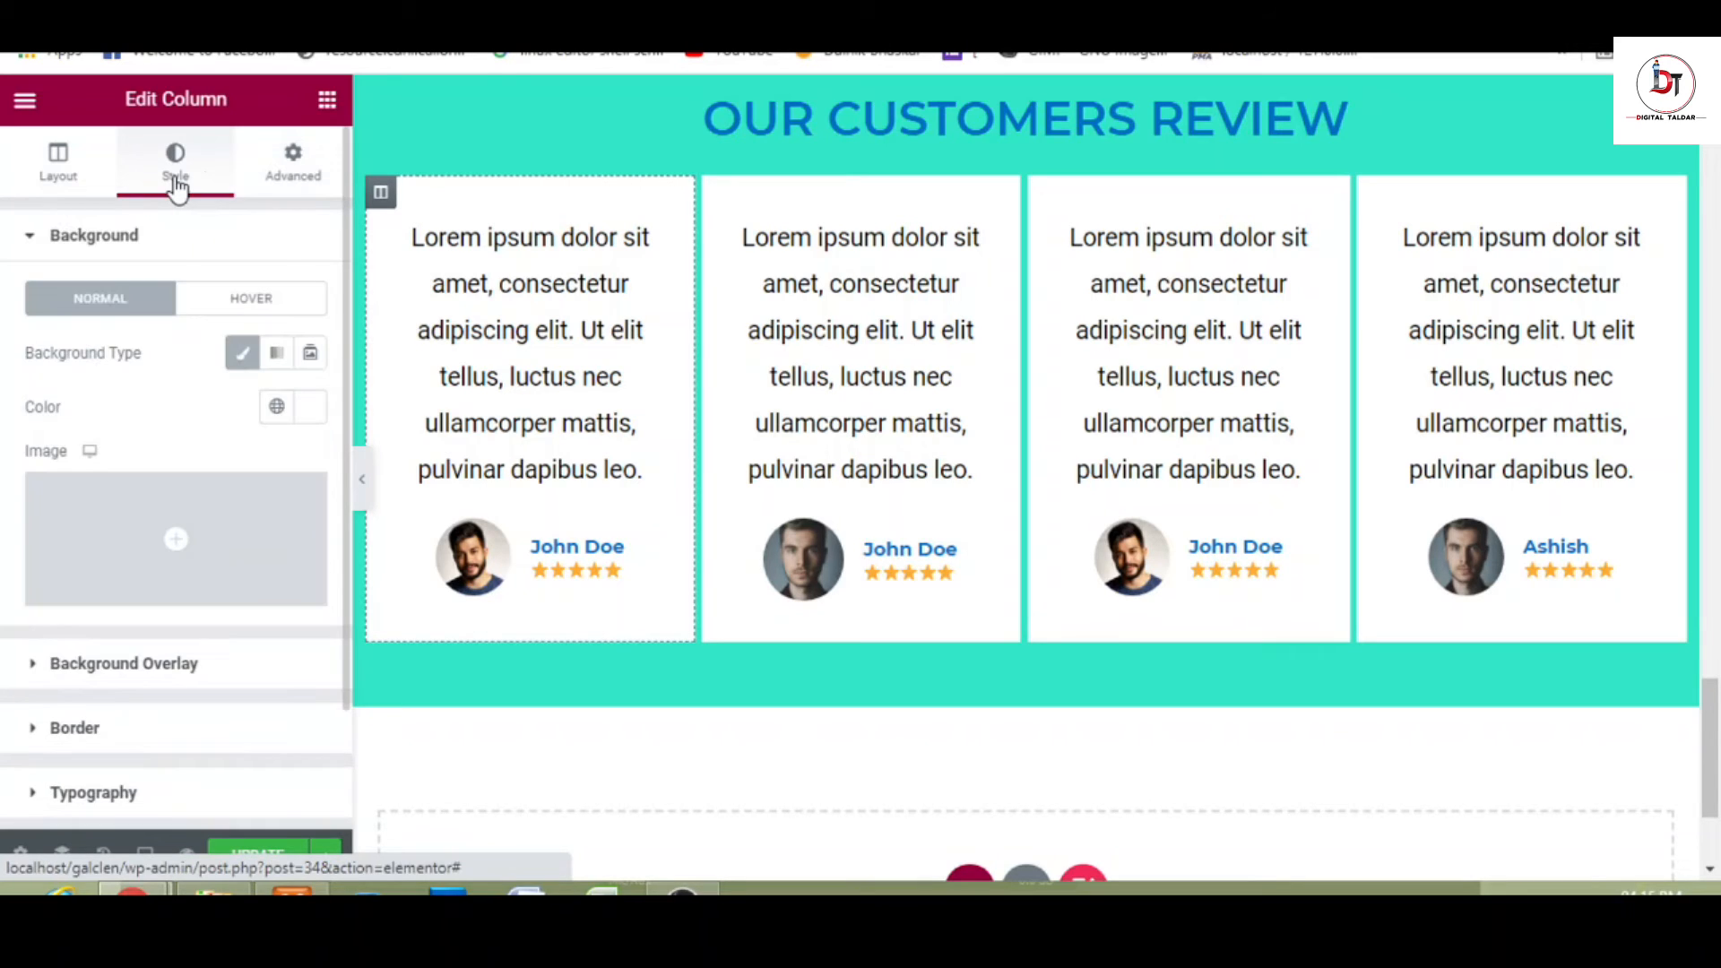
pyautogui.click(296, 170)
pyautogui.click(295, 330)
pyautogui.click(255, 324)
pyautogui.click(255, 324)
pyautogui.click(256, 324)
pyautogui.click(256, 324)
pyautogui.moveTo(232, 325); pyautogui.dragTo(213, 329)
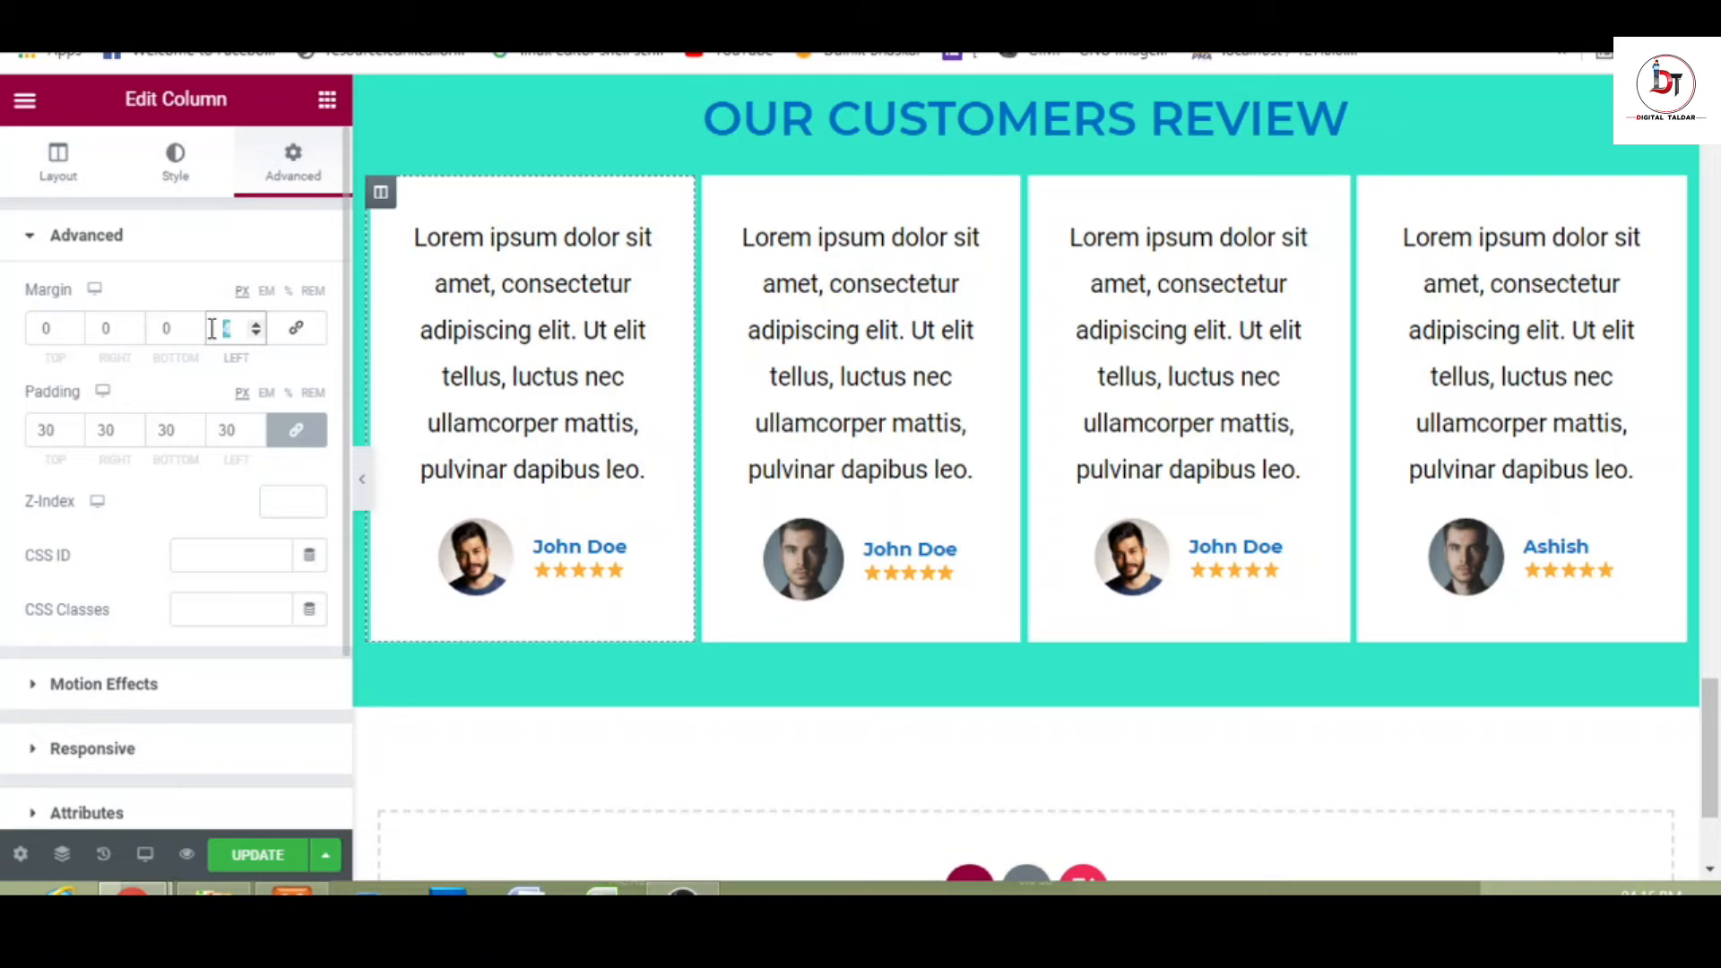
pyautogui.write('0')
# - Set the right margin of the first review column to 5 px
pyautogui.click(135, 325)
pyautogui.click(134, 325)
pyautogui.click(135, 324)
pyautogui.click(134, 325)
pyautogui.click(134, 324)
pyautogui.click(135, 324)
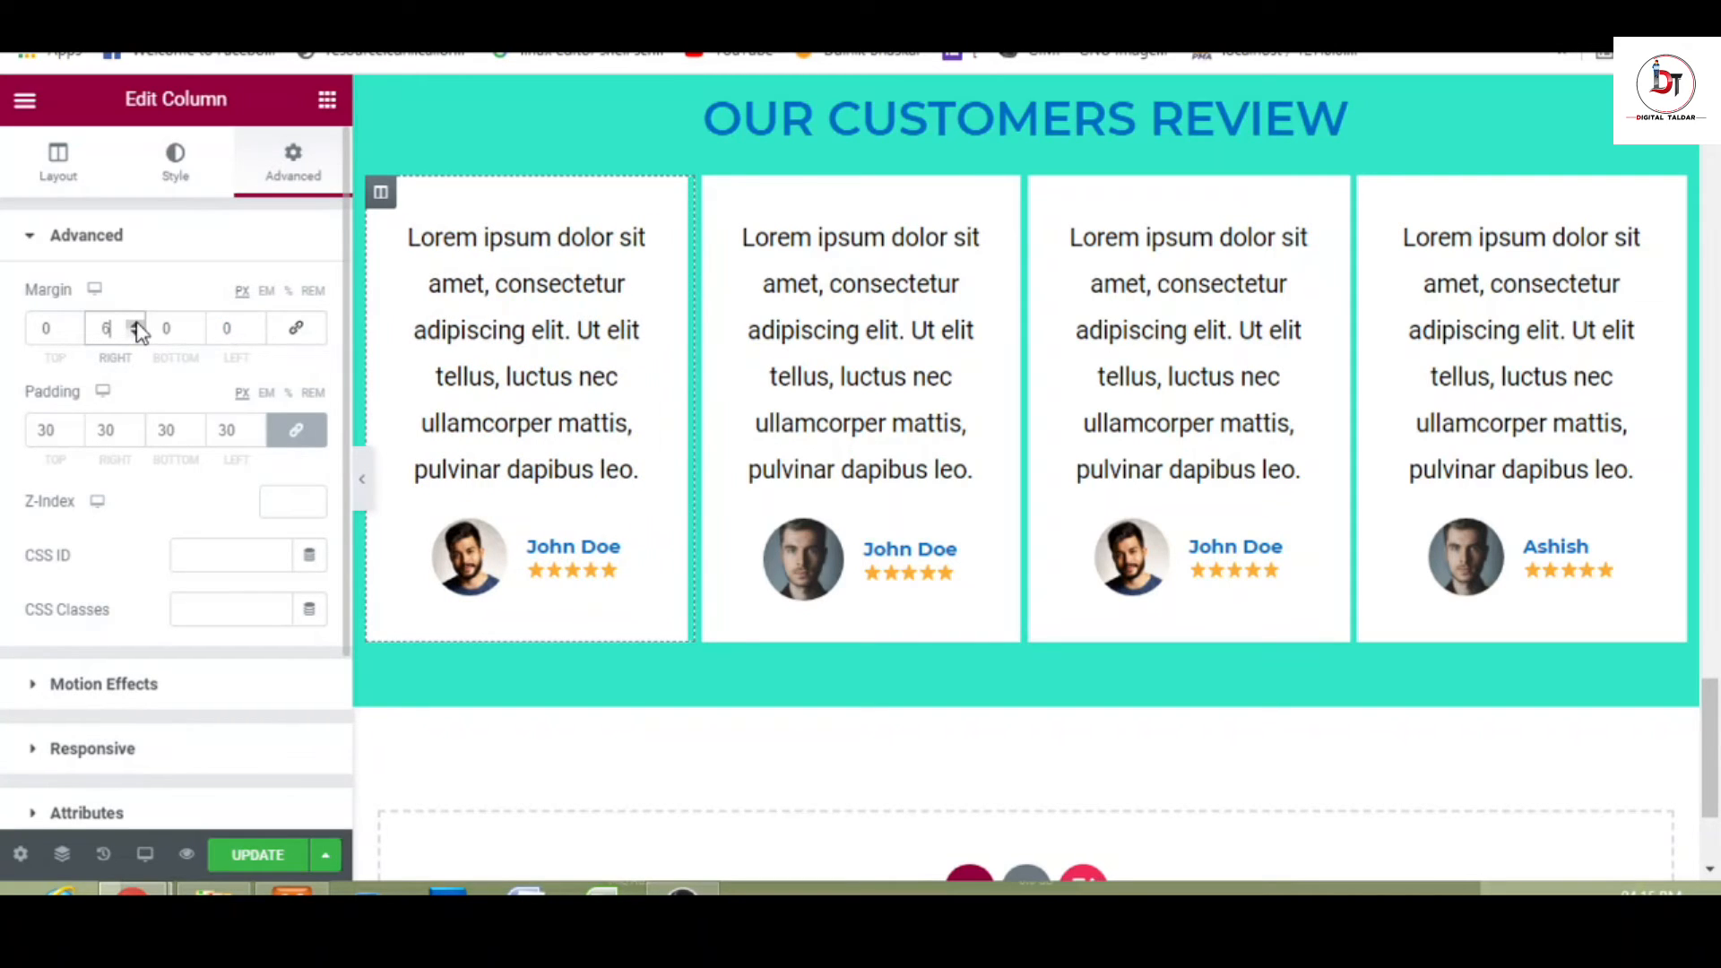
pyautogui.click(136, 335)
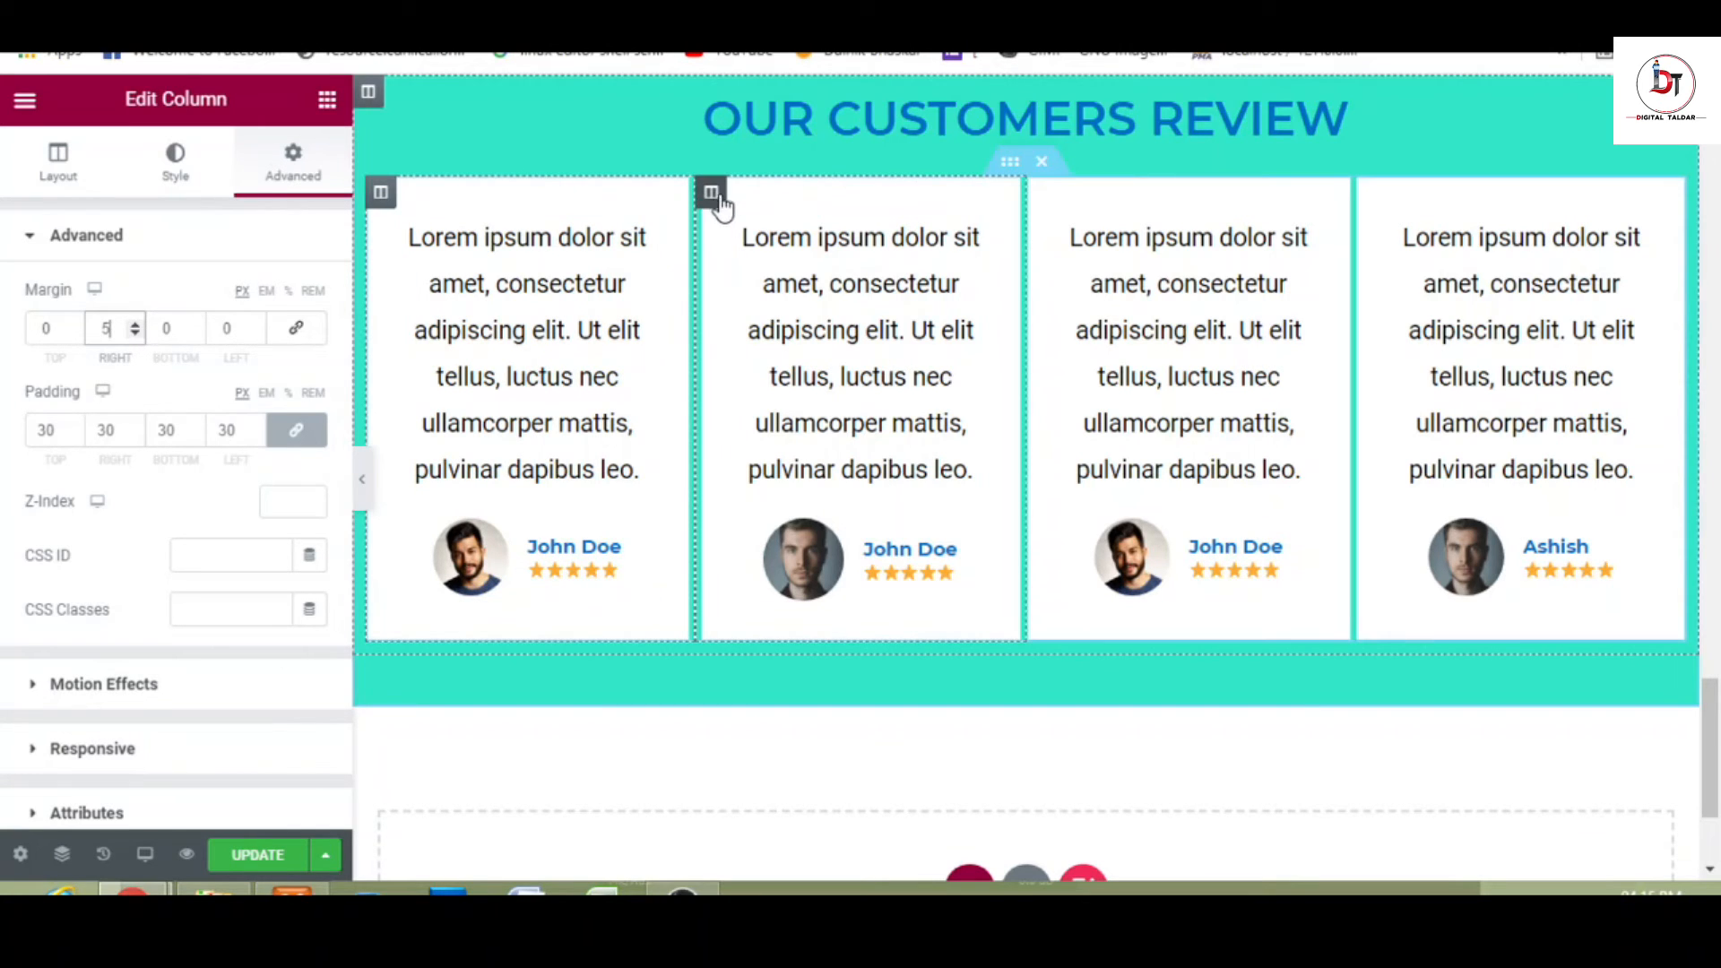
# - Set the second review column's left margin to 5 px and its right margin to 10 px
pyautogui.click(257, 326)
pyautogui.click(257, 326)
pyautogui.click(256, 326)
pyautogui.click(256, 326)
pyautogui.click(256, 326)
pyautogui.click(136, 324)
pyautogui.click(136, 325)
pyautogui.click(135, 325)
pyautogui.click(135, 324)
pyautogui.click(135, 325)
pyautogui.click(135, 325)
pyautogui.click(136, 333)
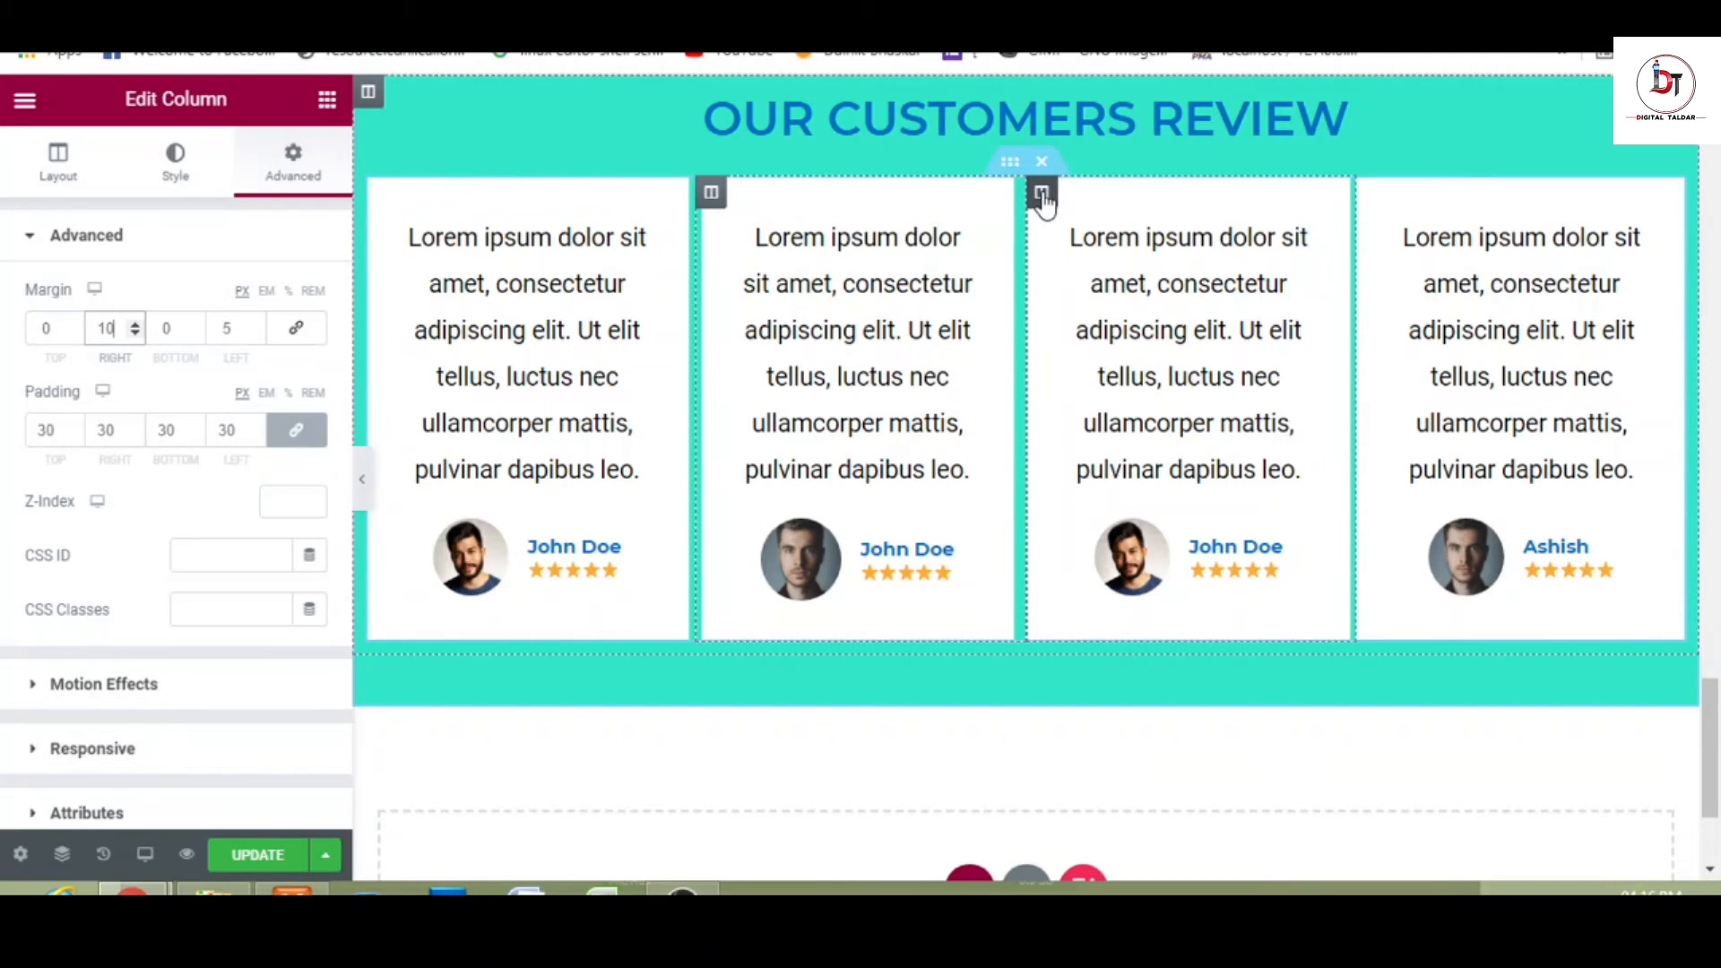
# - Set the right margin of the third review column to 10 px
pyautogui.click(1040, 191)
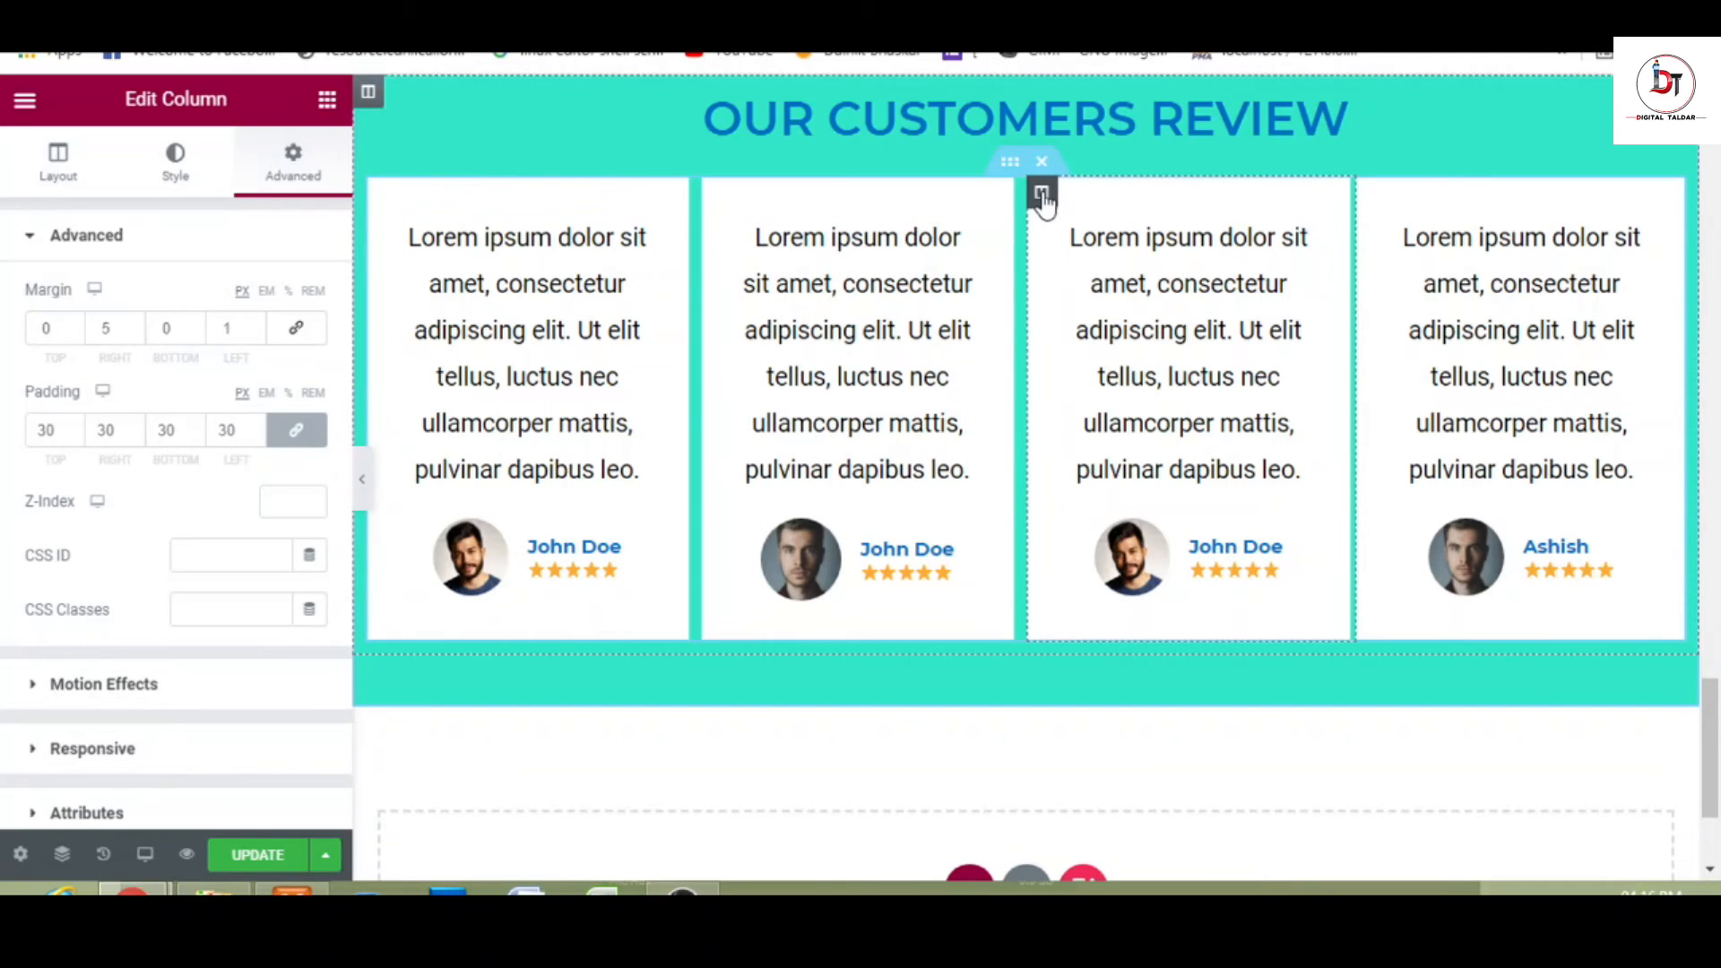
pyautogui.moveTo(136, 326); pyautogui.dragTo(137, 327)
pyautogui.click(135, 334)
pyautogui.click(135, 335)
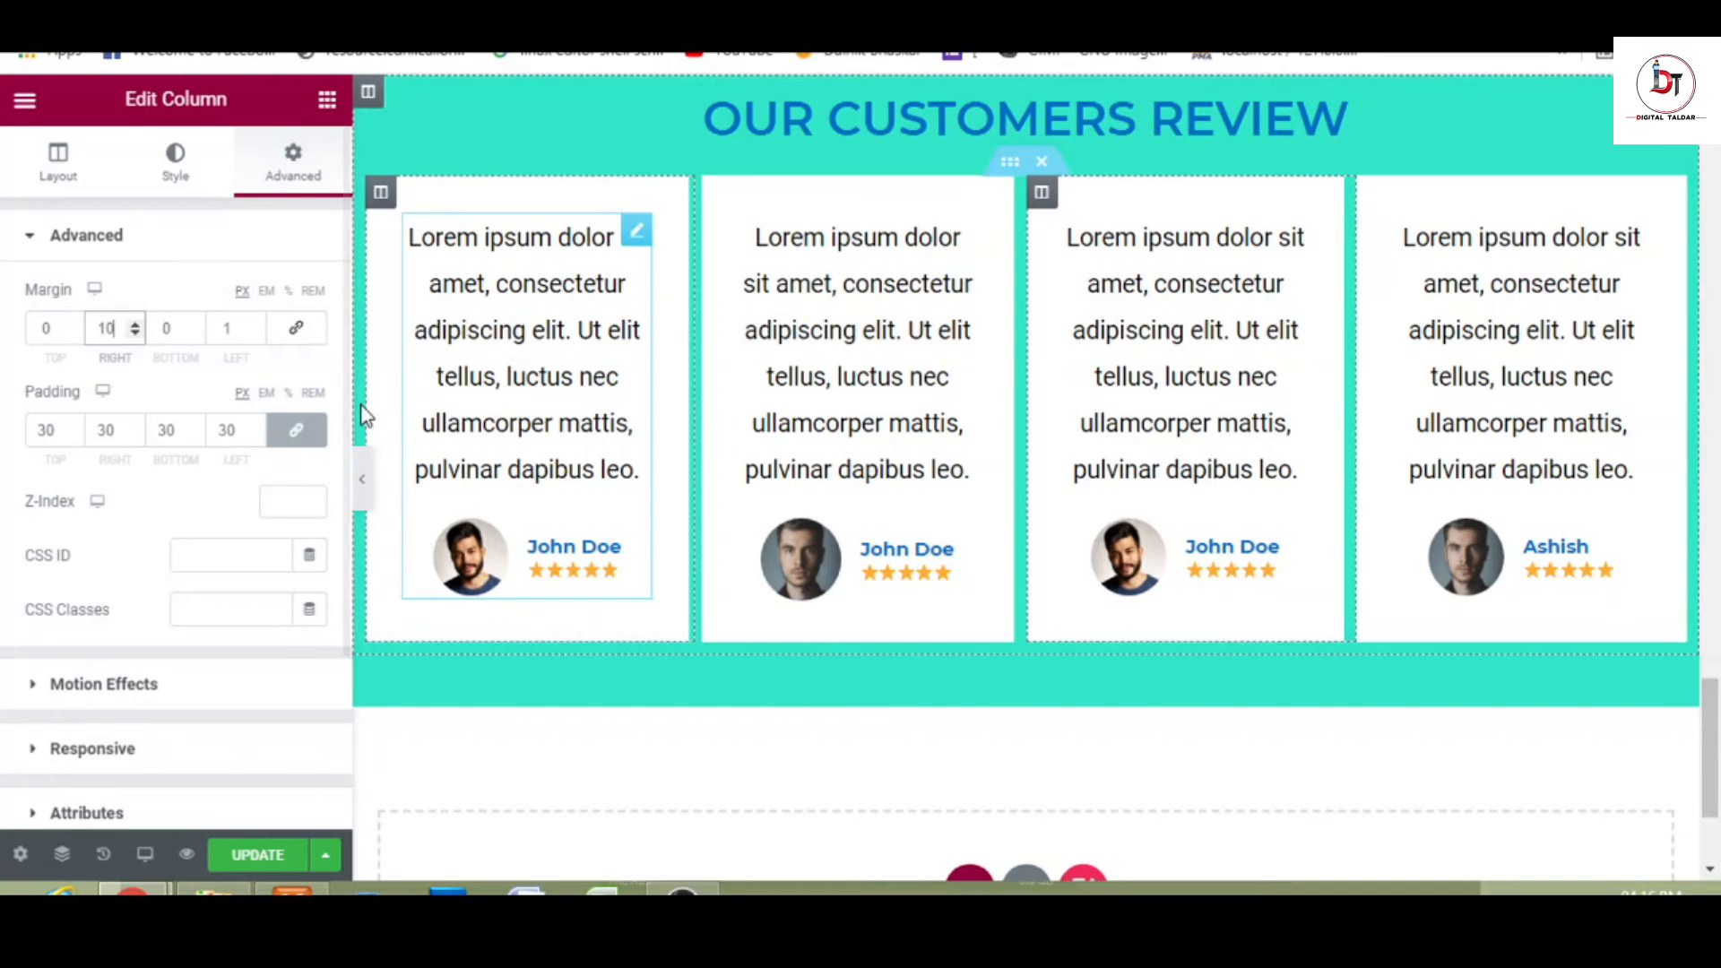
# - Look over the cleaning company page from the customer reviews up to the hero banner
pyautogui.scroll(2, 368, 484)
pyautogui.click(365, 484)
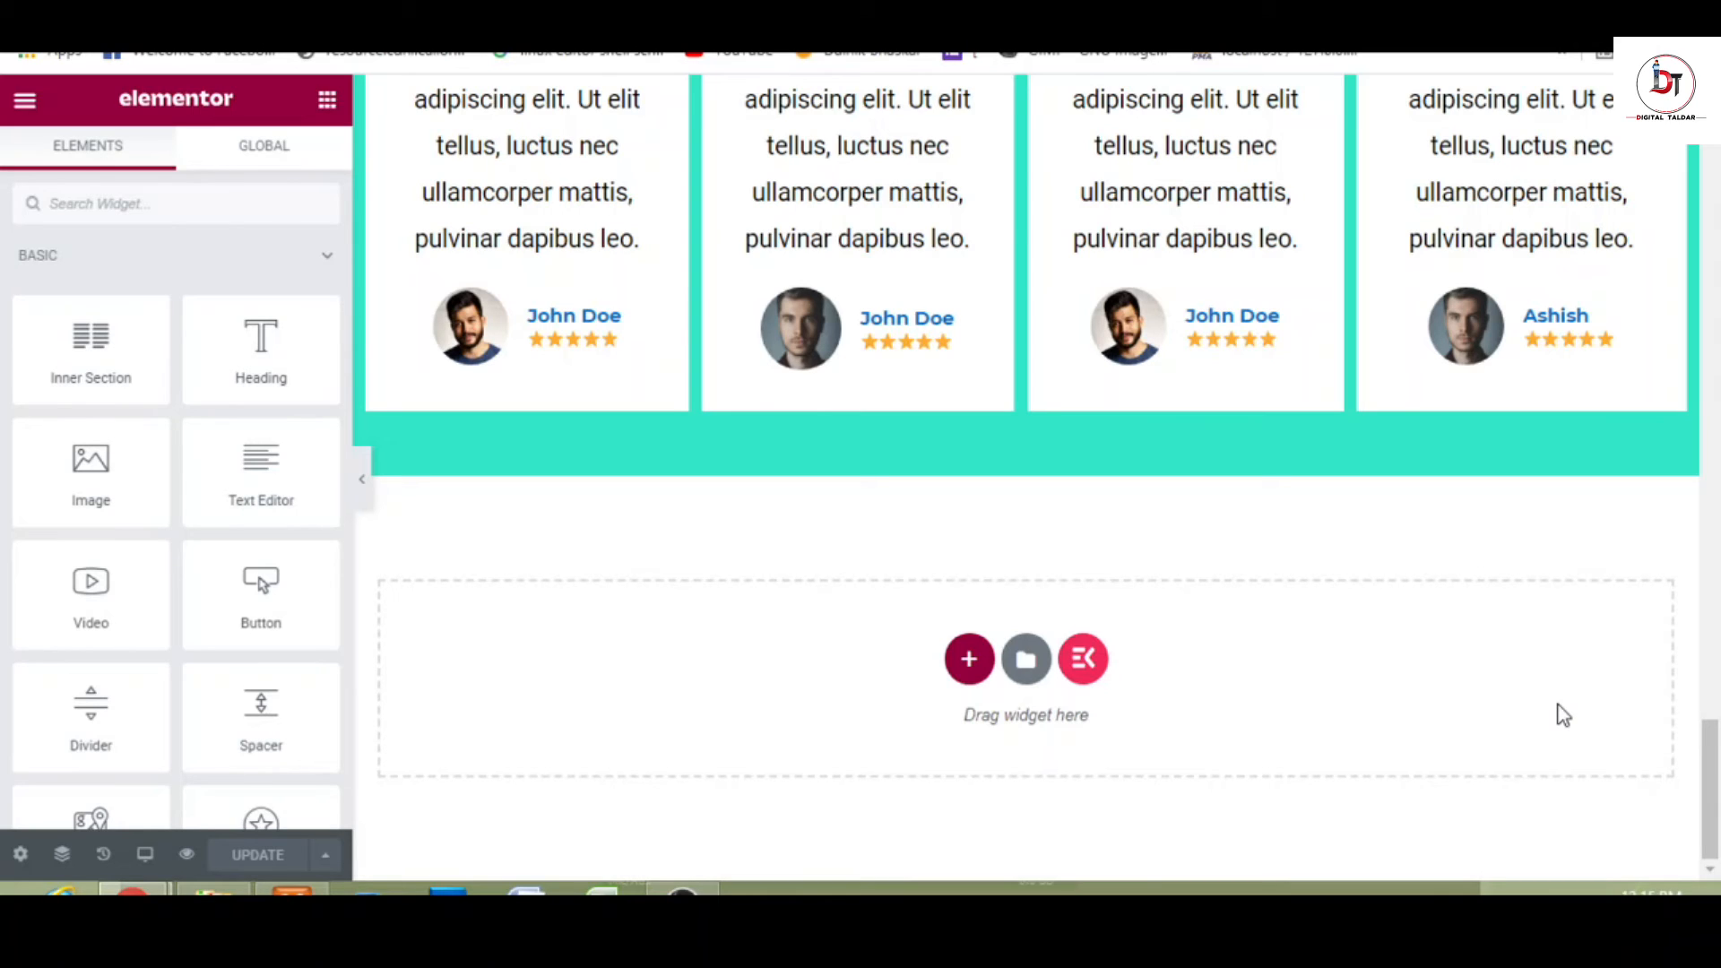
pyautogui.moveTo(1719, 808); pyautogui.dragTo(1718, 659)
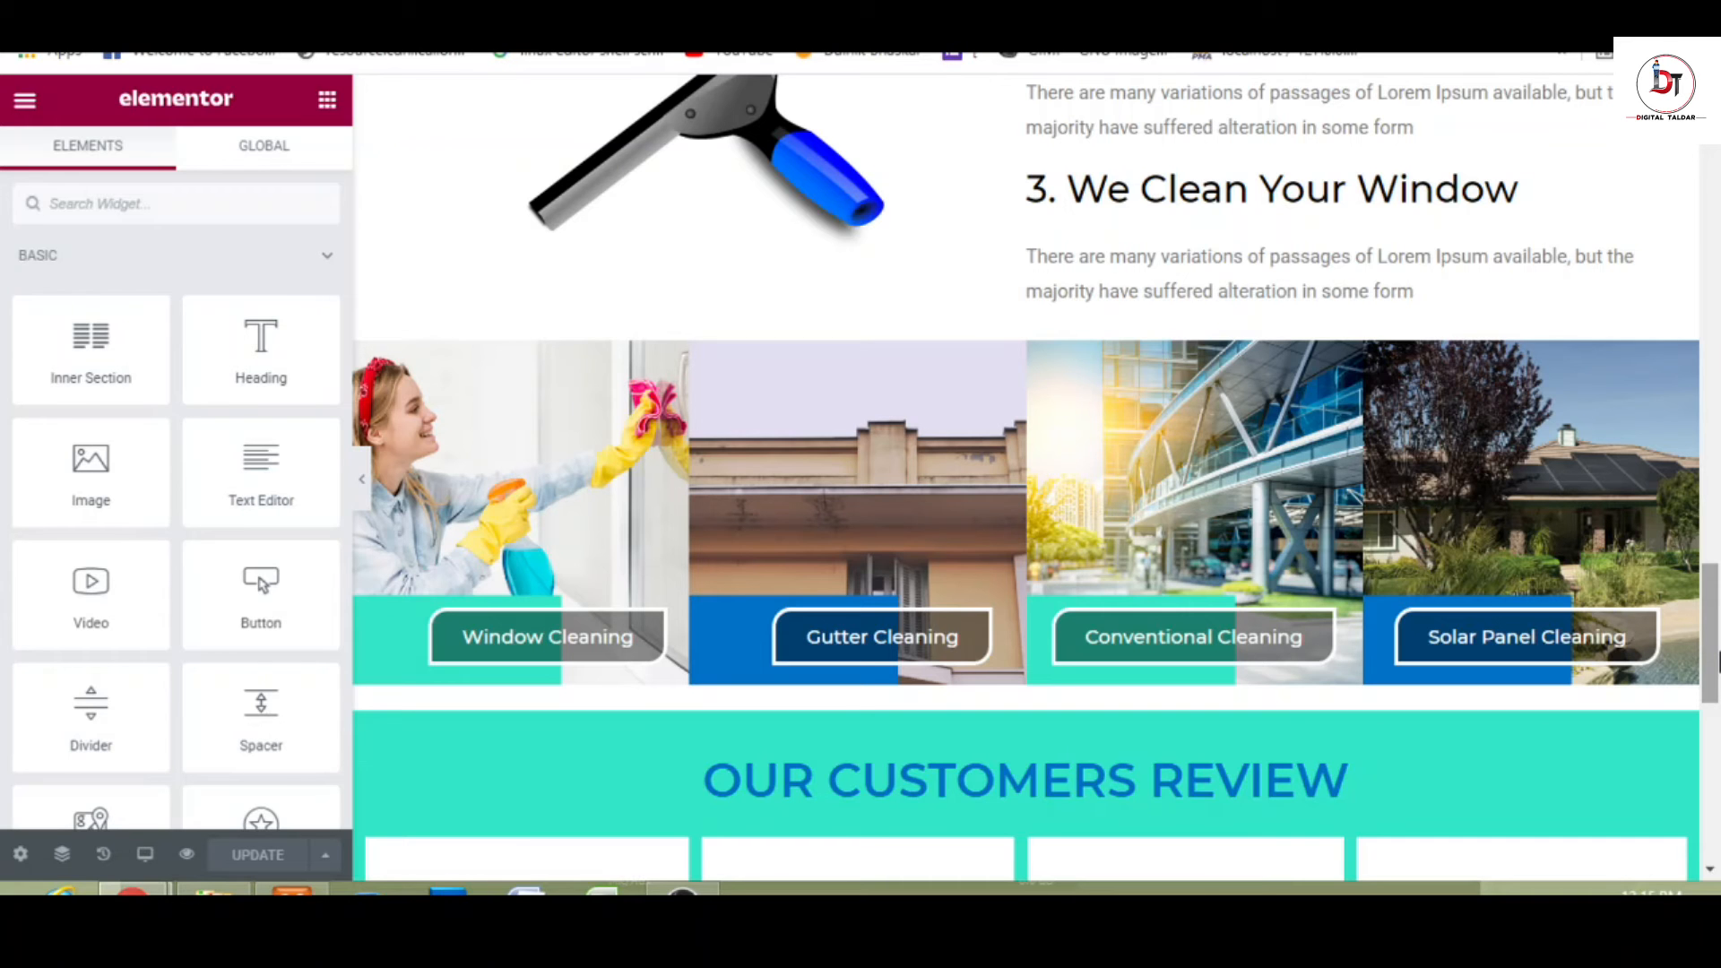
pyautogui.moveTo(1718, 663); pyautogui.dragTo(1718, 148)
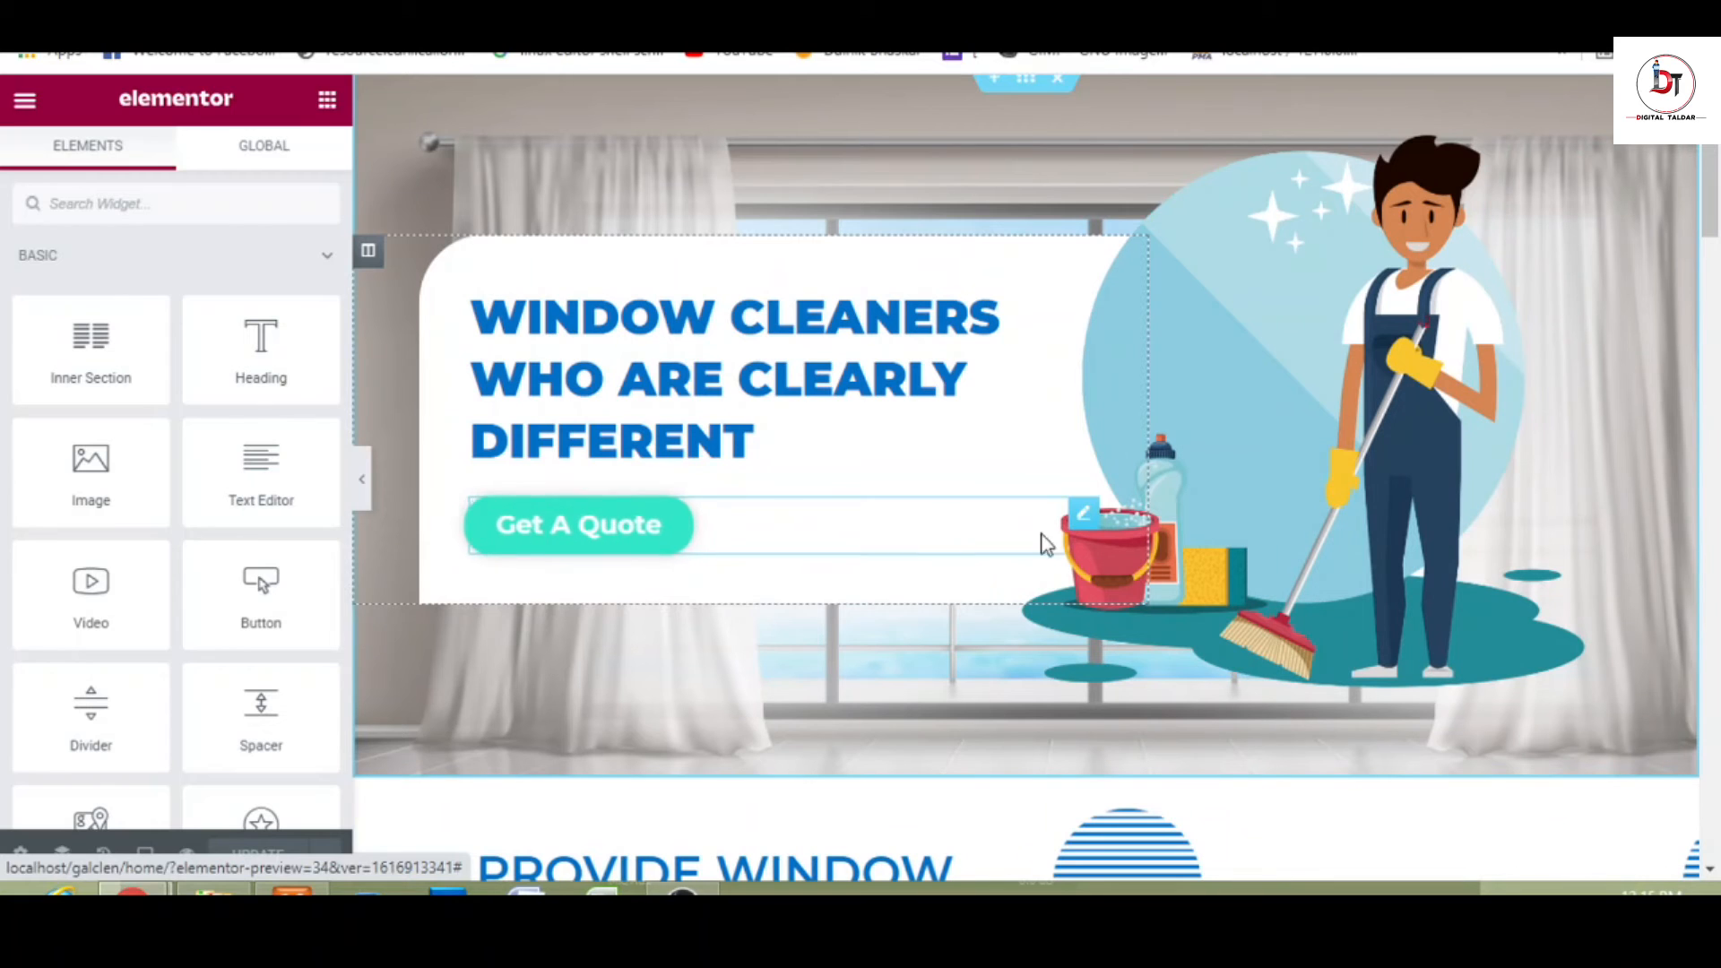
pyautogui.moveTo(1718, 215); pyautogui.dragTo(1716, 621)
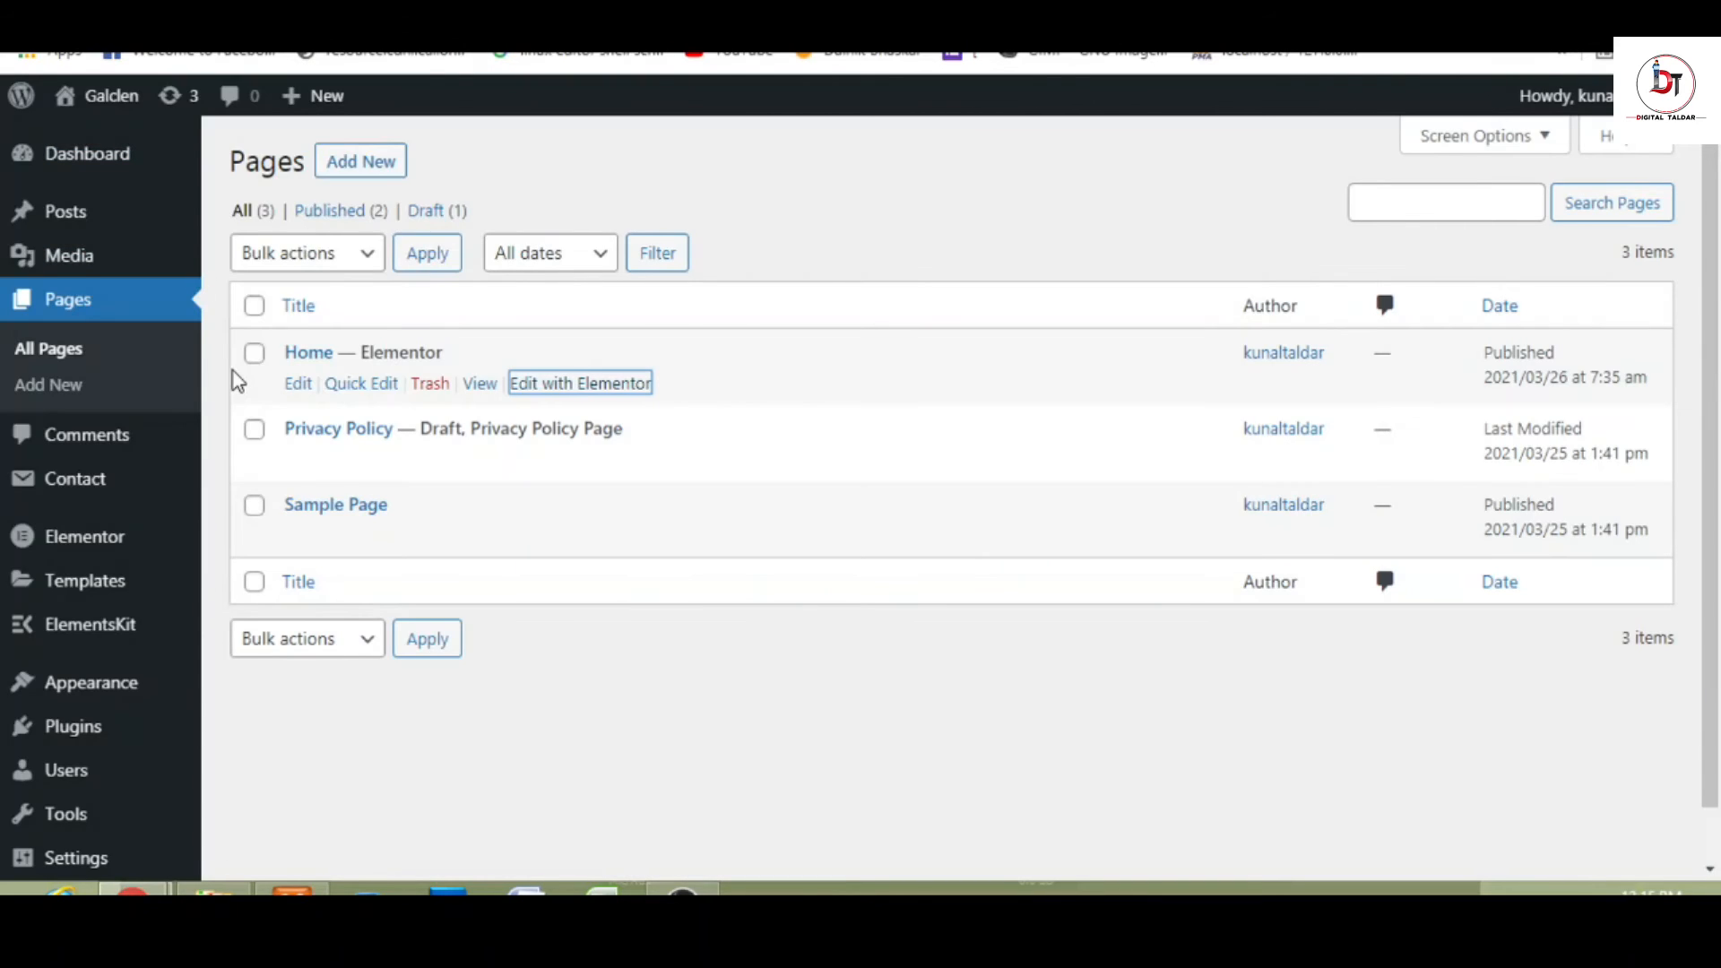
# - Create a new WordPress page titled "Window Cleaning", dismissing the block editor welcome guide
pyautogui.click(381, 170)
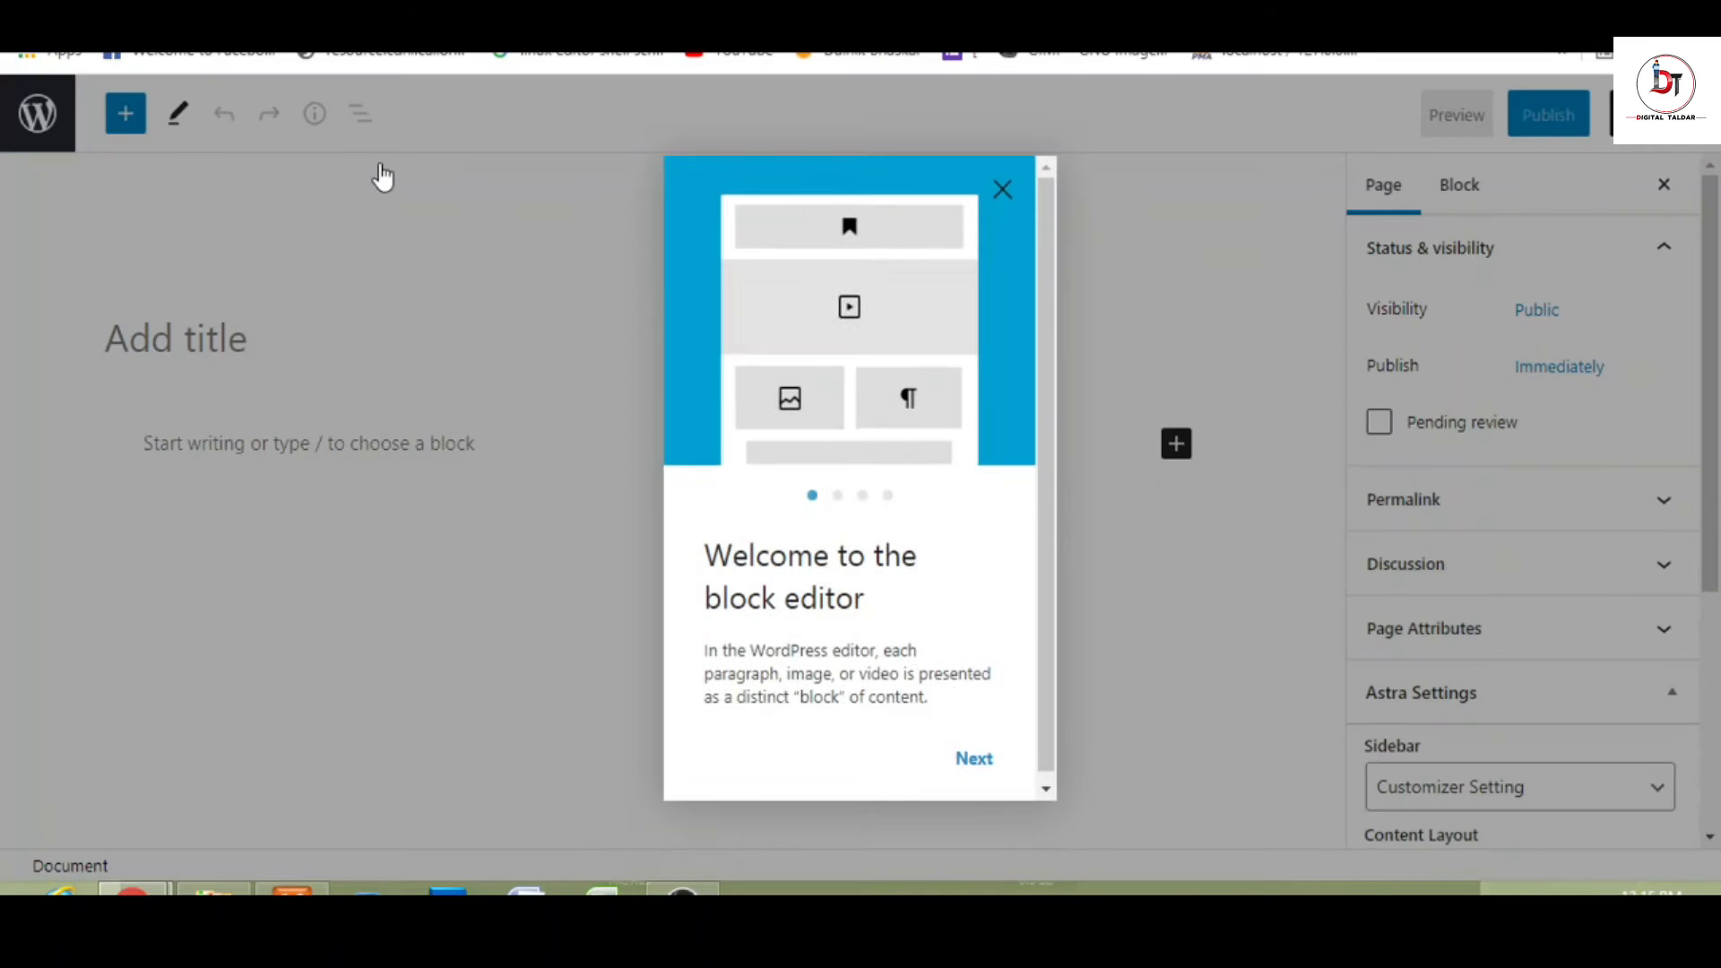
pyautogui.click(1005, 182)
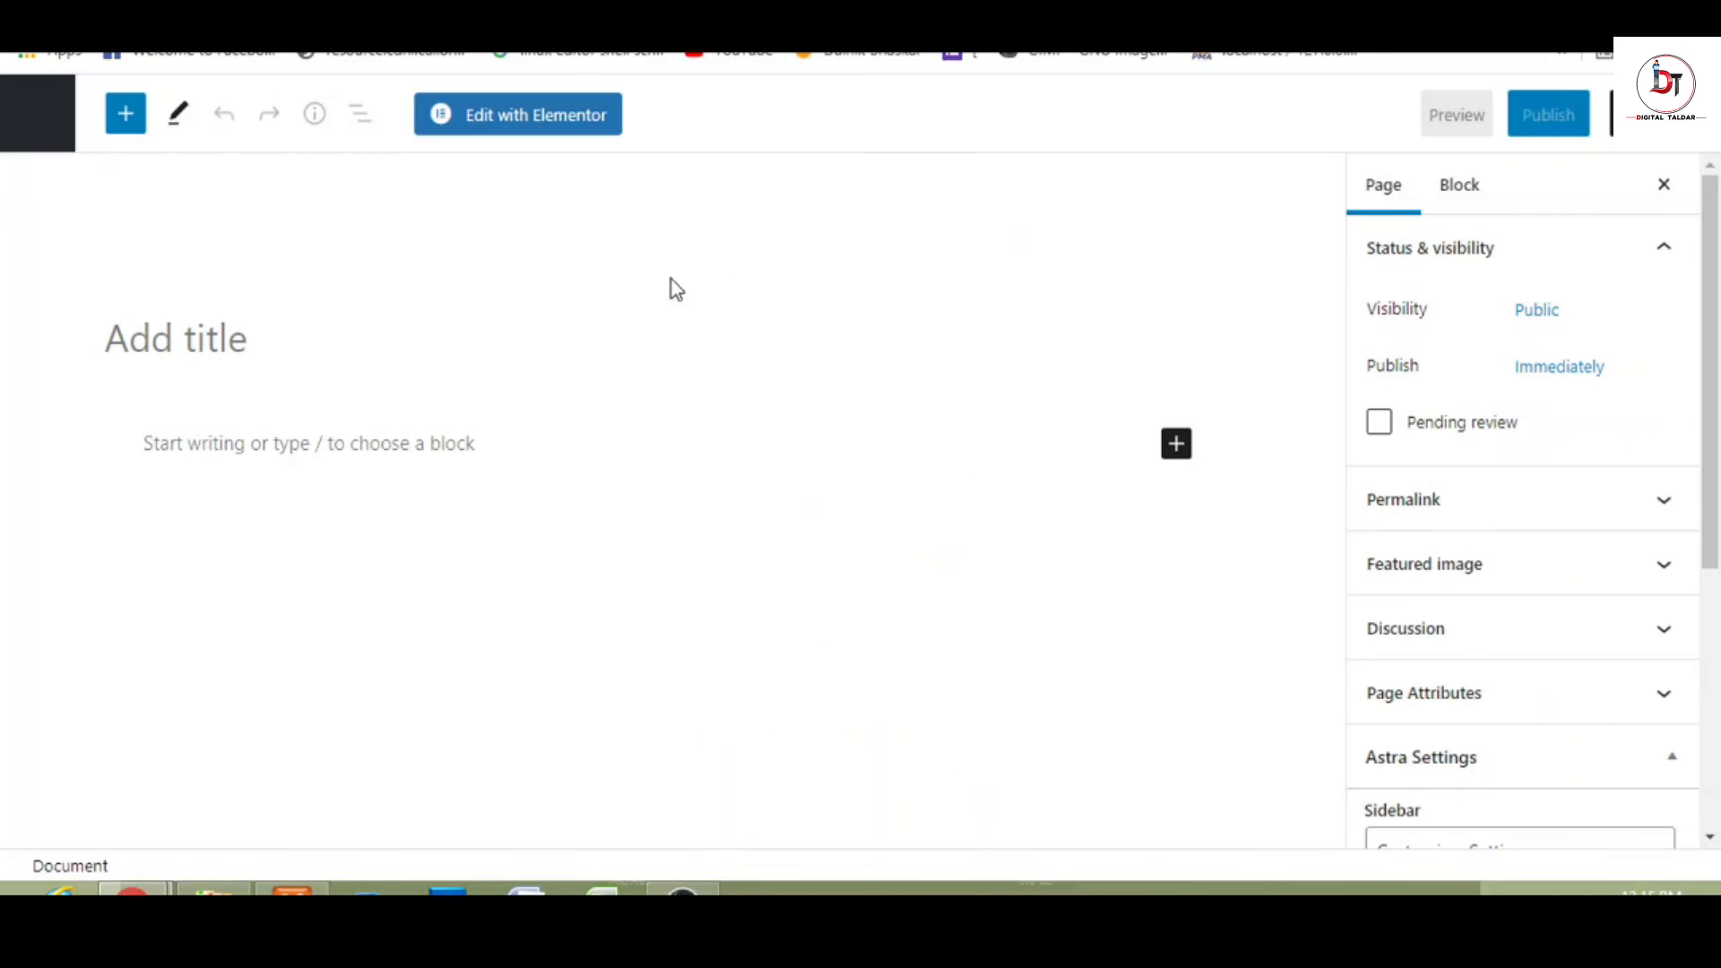
pyautogui.click(363, 343)
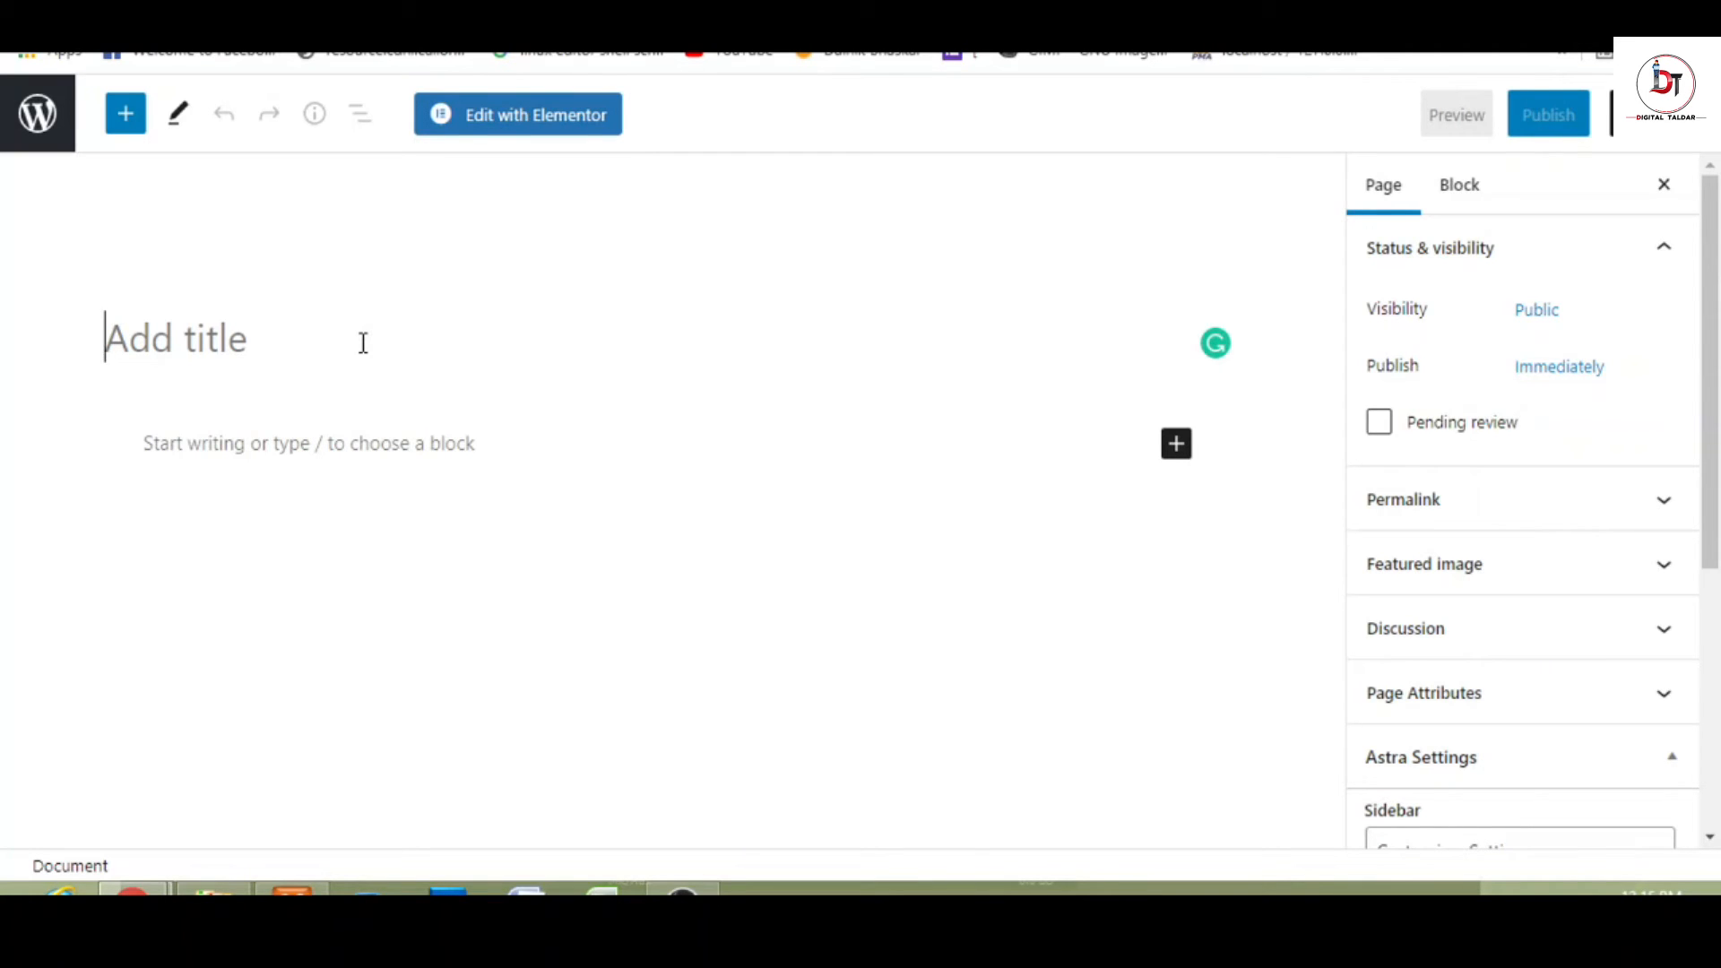
pyautogui.write('Window Cleaning')
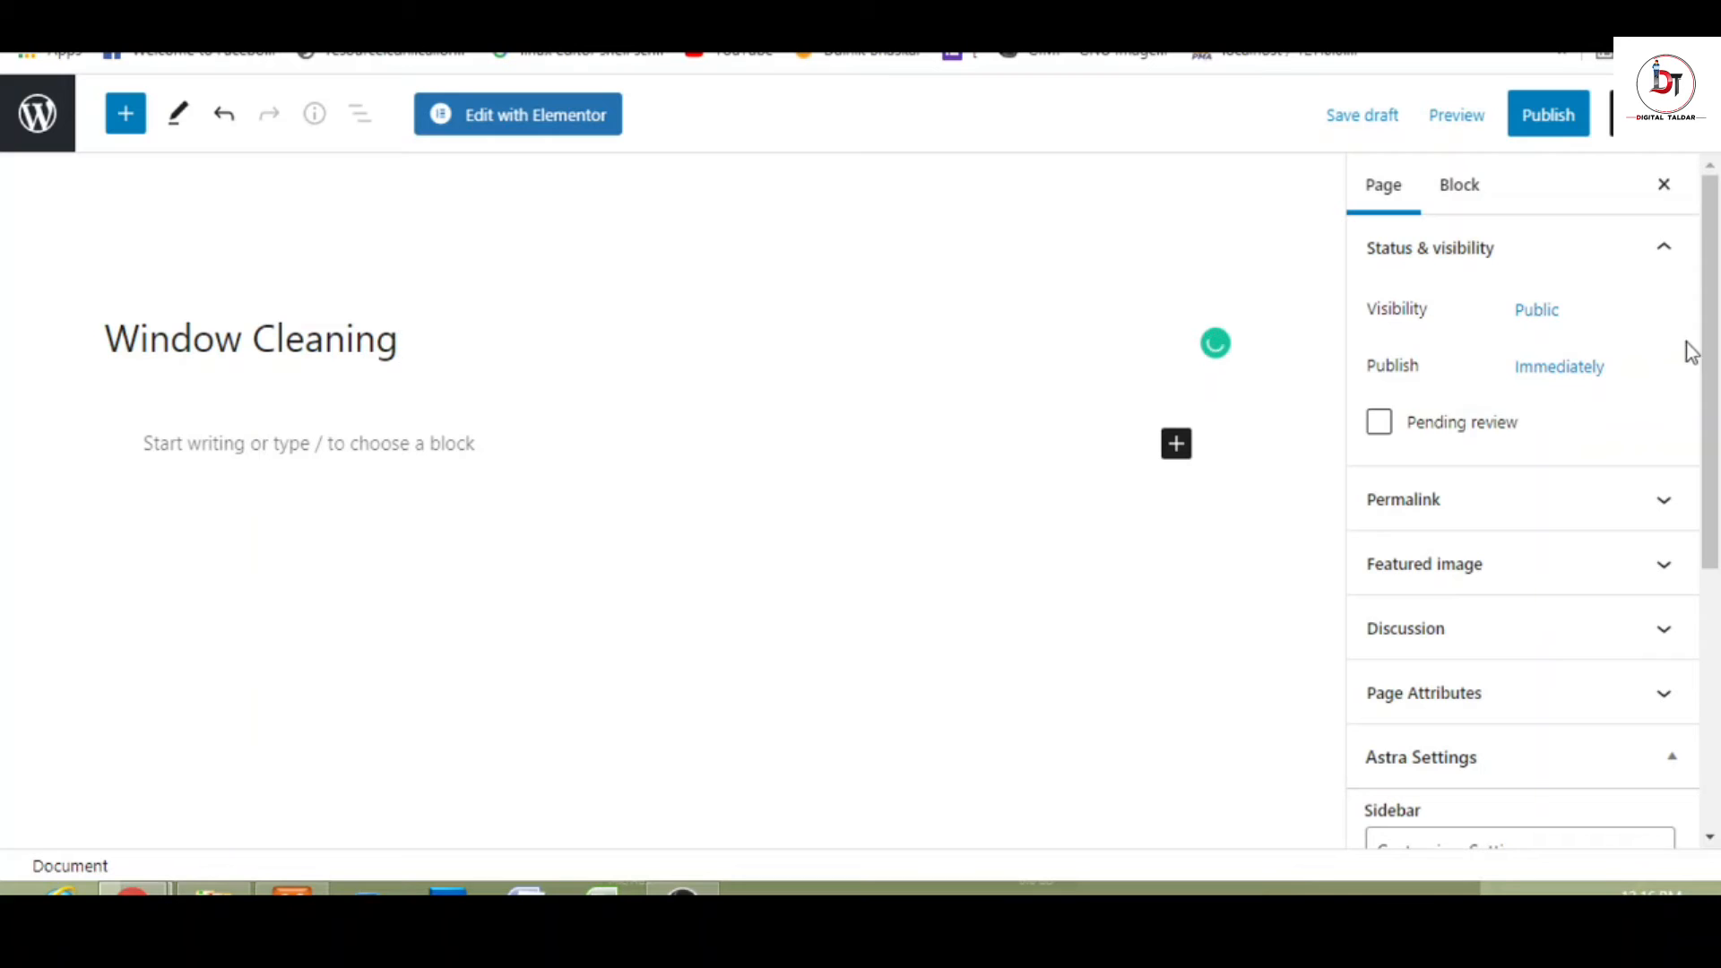
# - In the page's Astra settings, disable the primary header, mobile header, title, breadcrumb, featured image and footer
pyautogui.scroll(-4, 1719, 509)
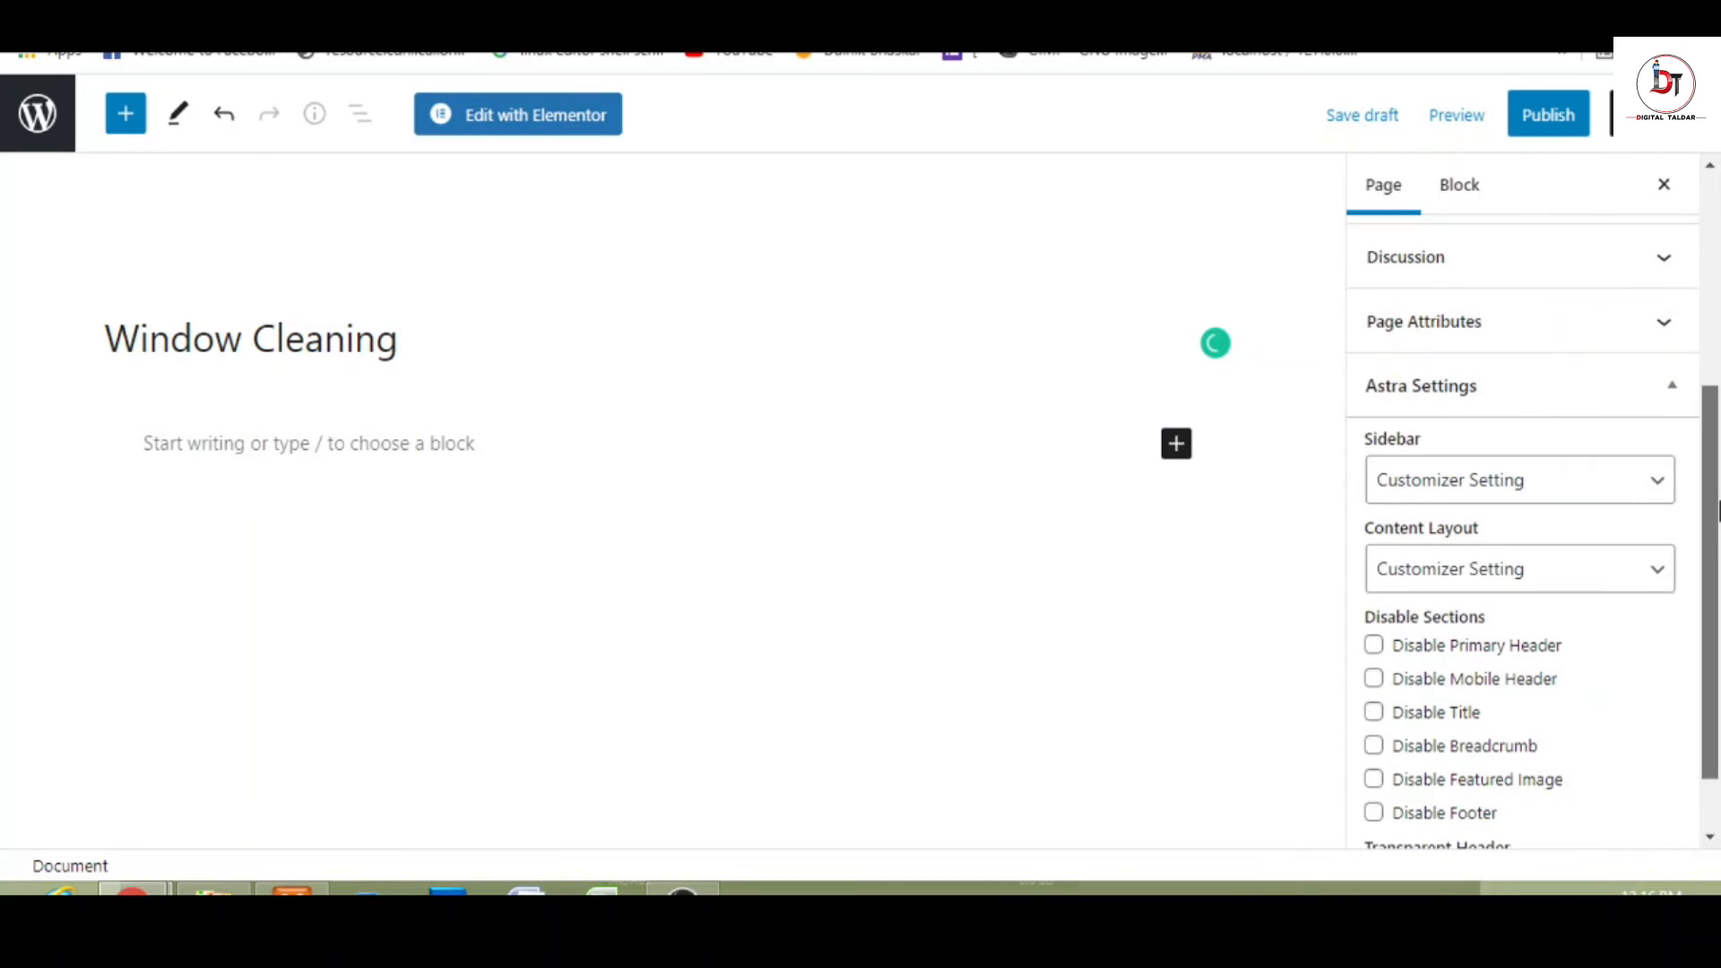
pyautogui.scroll(-1, 1718, 509)
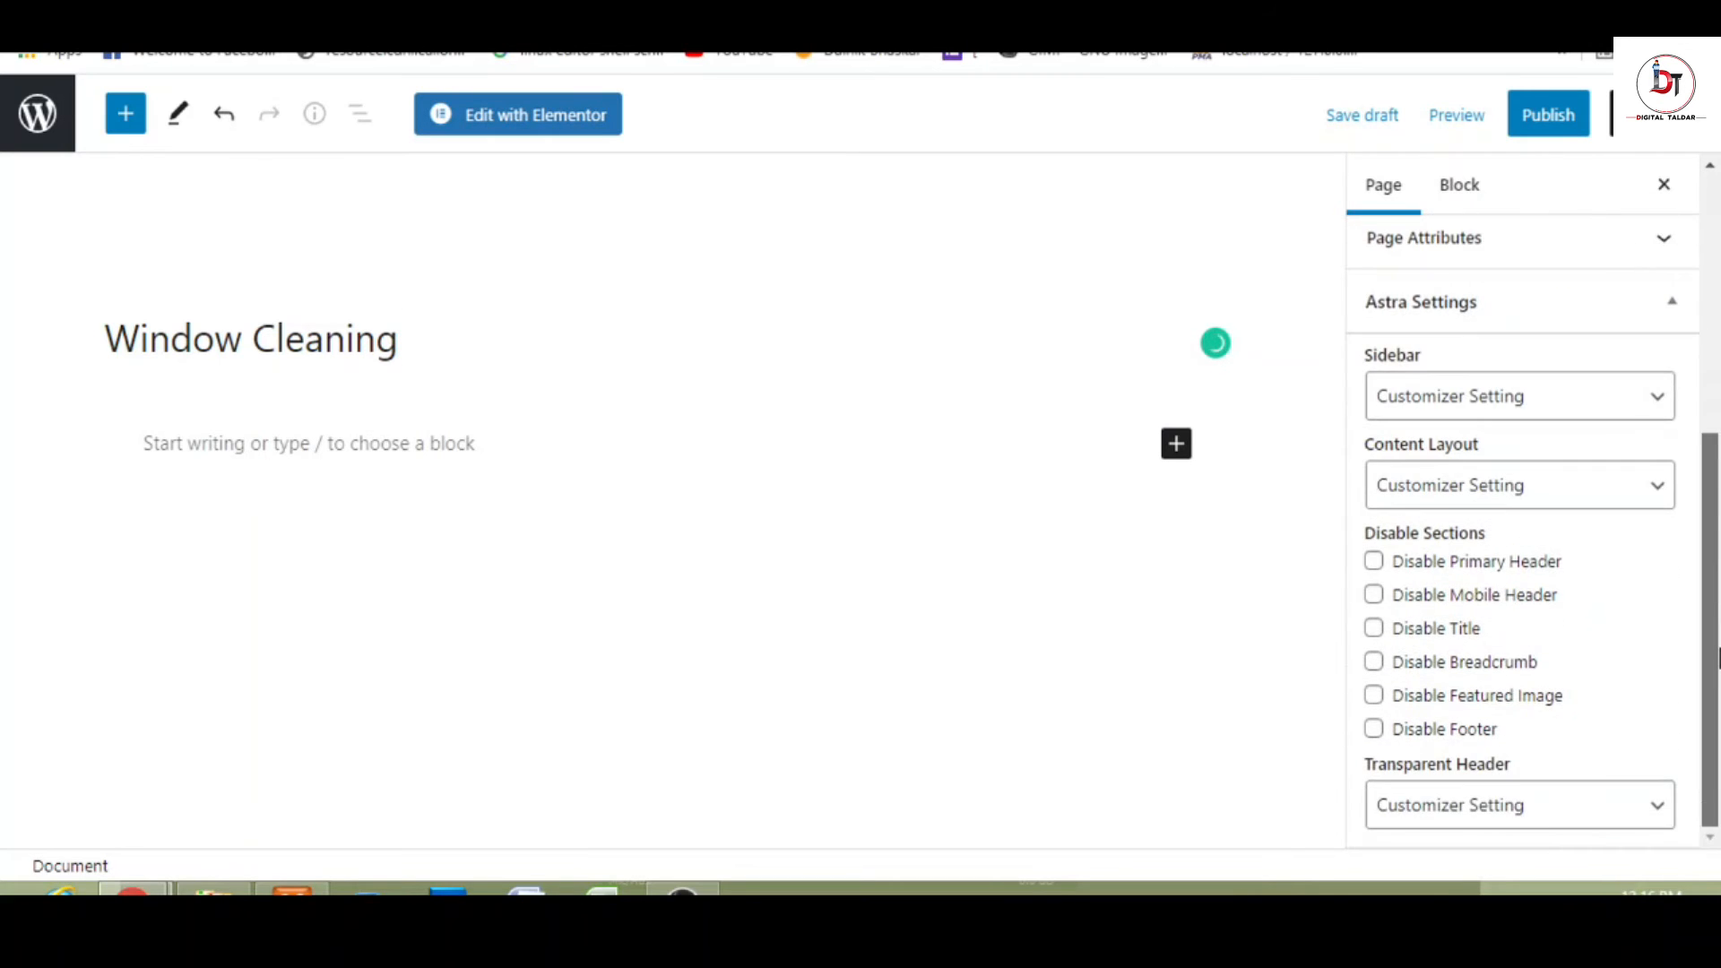
pyautogui.click(1374, 564)
pyautogui.click(1374, 597)
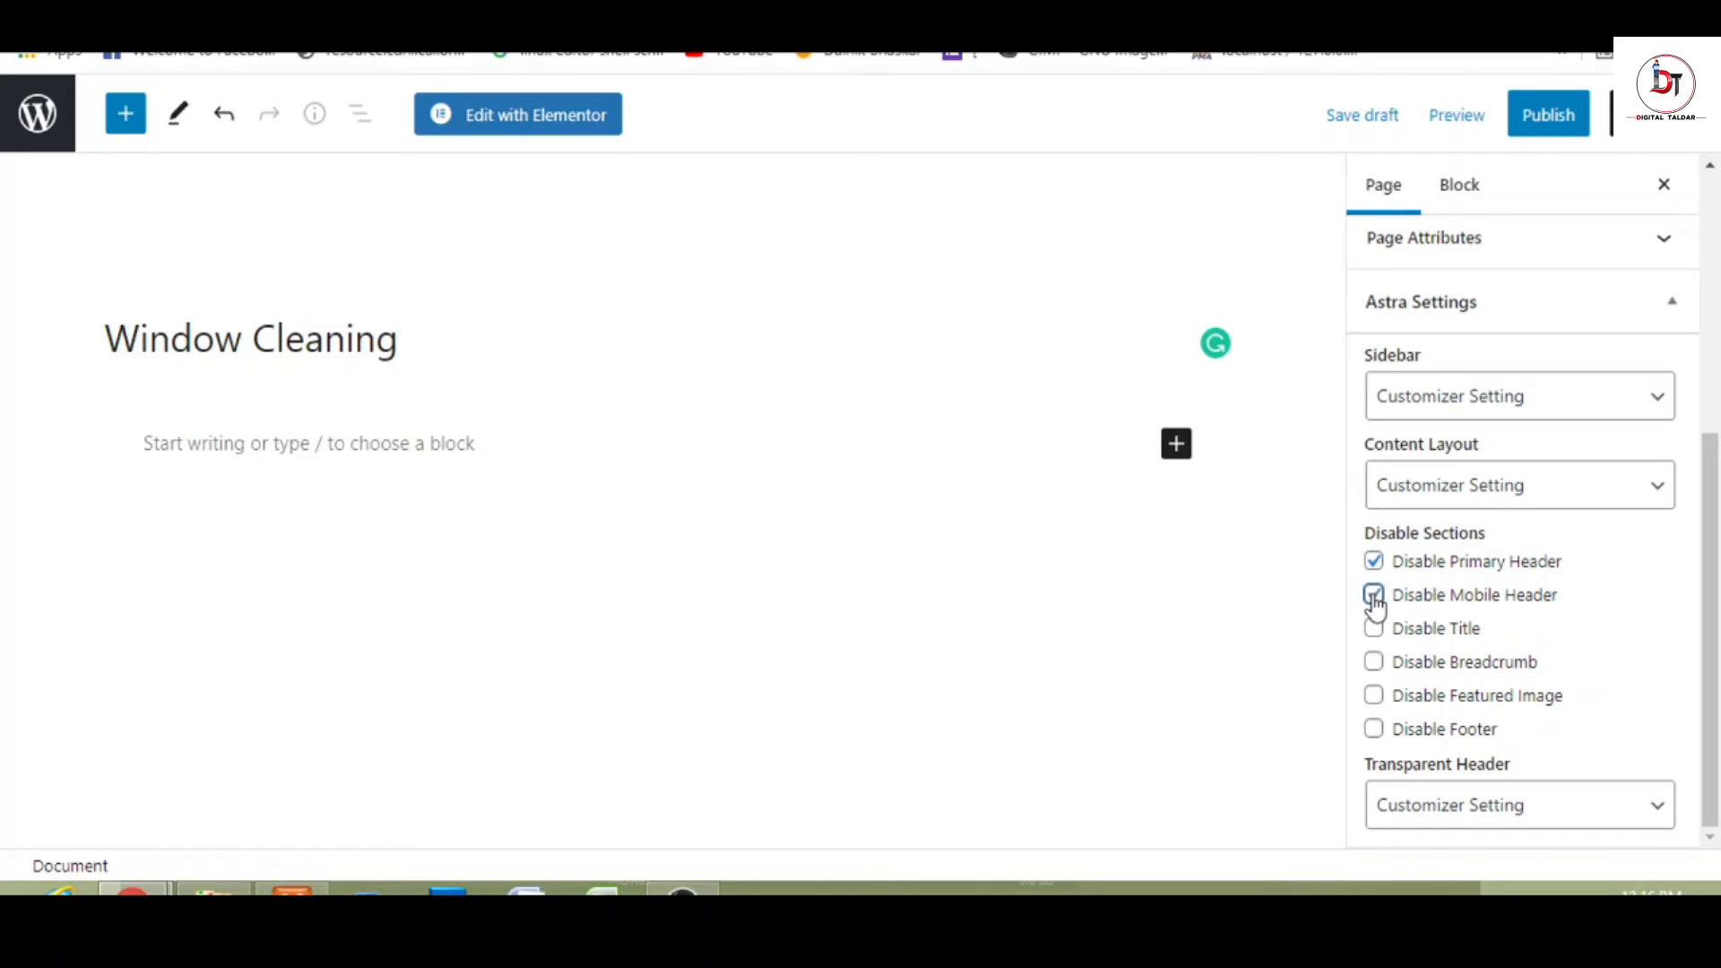
pyautogui.click(1373, 630)
pyautogui.click(1374, 663)
pyautogui.click(1374, 695)
pyautogui.click(1373, 729)
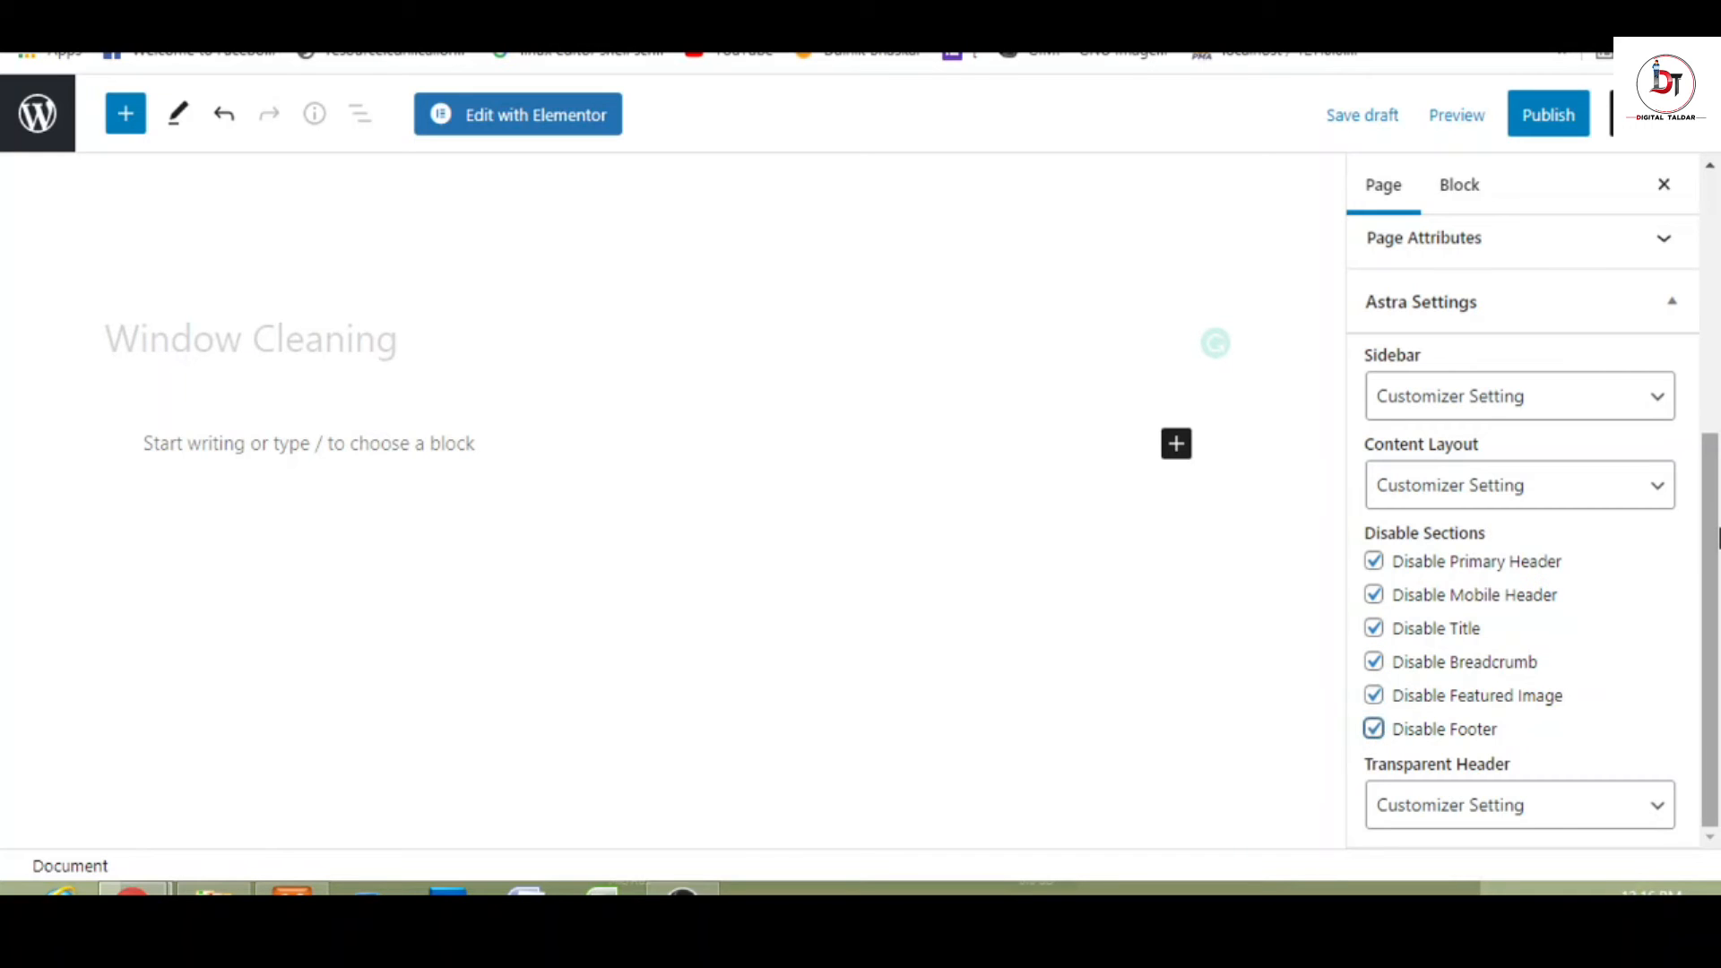
pyautogui.moveTo(1719, 537); pyautogui.dragTo(1718, 280)
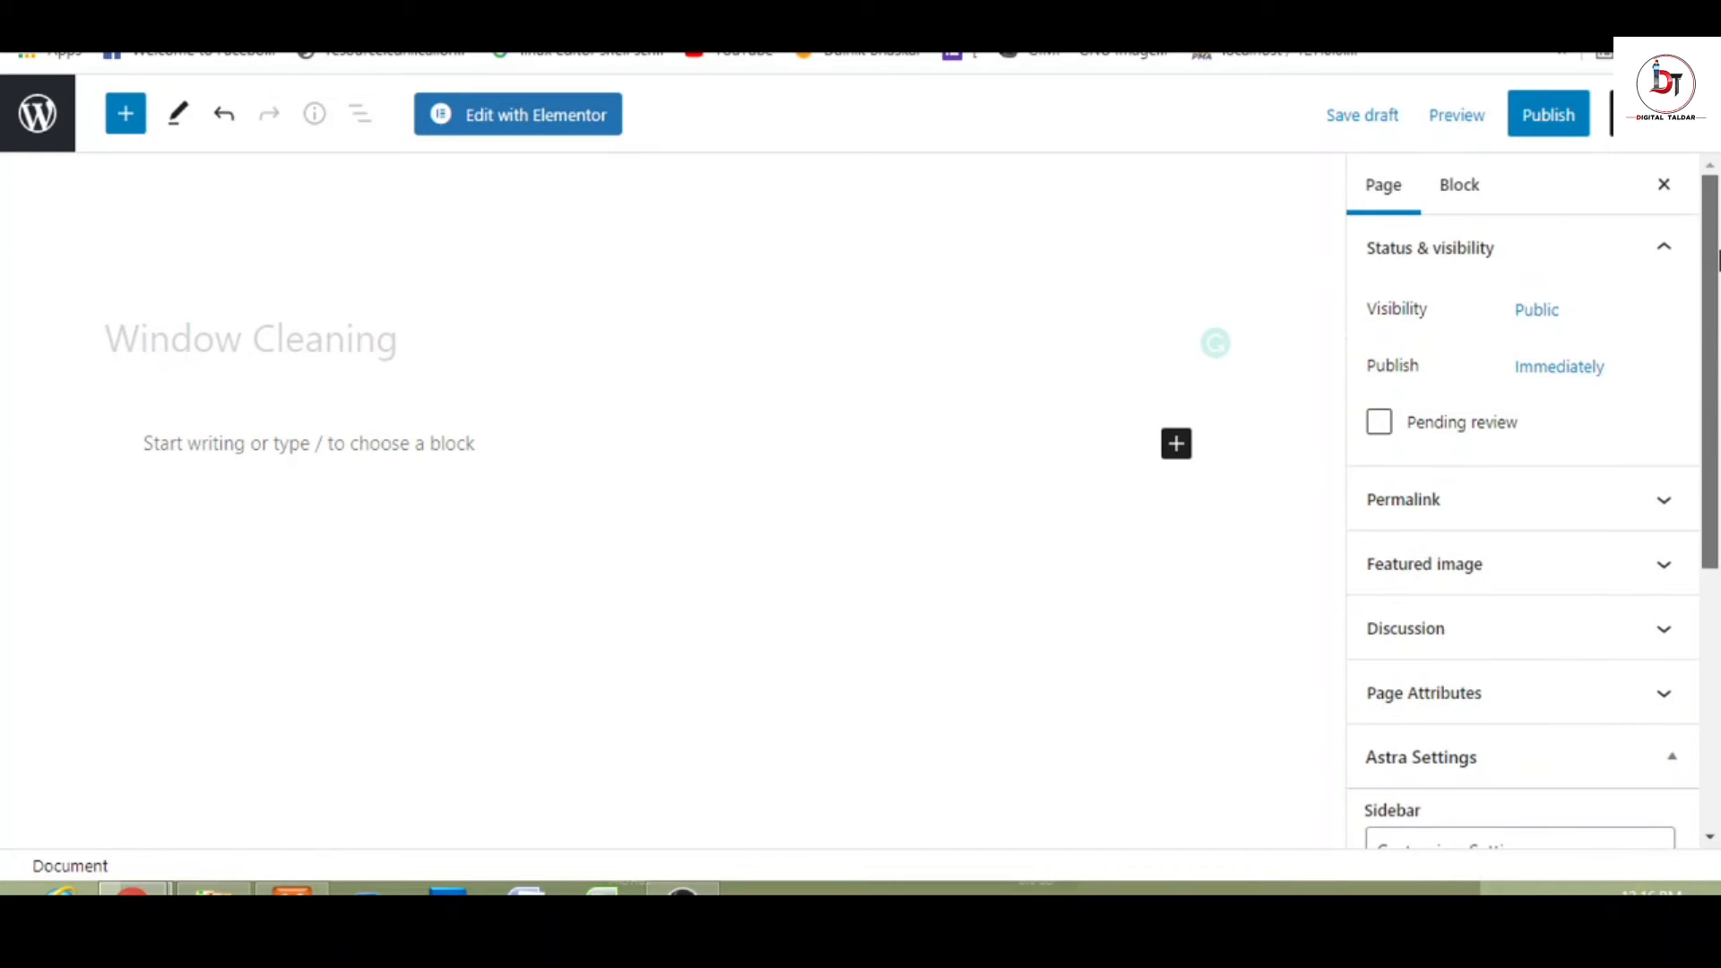
# - Open the Window Cleaning page in Elementor and add a single-column section
pyautogui.click(531, 127)
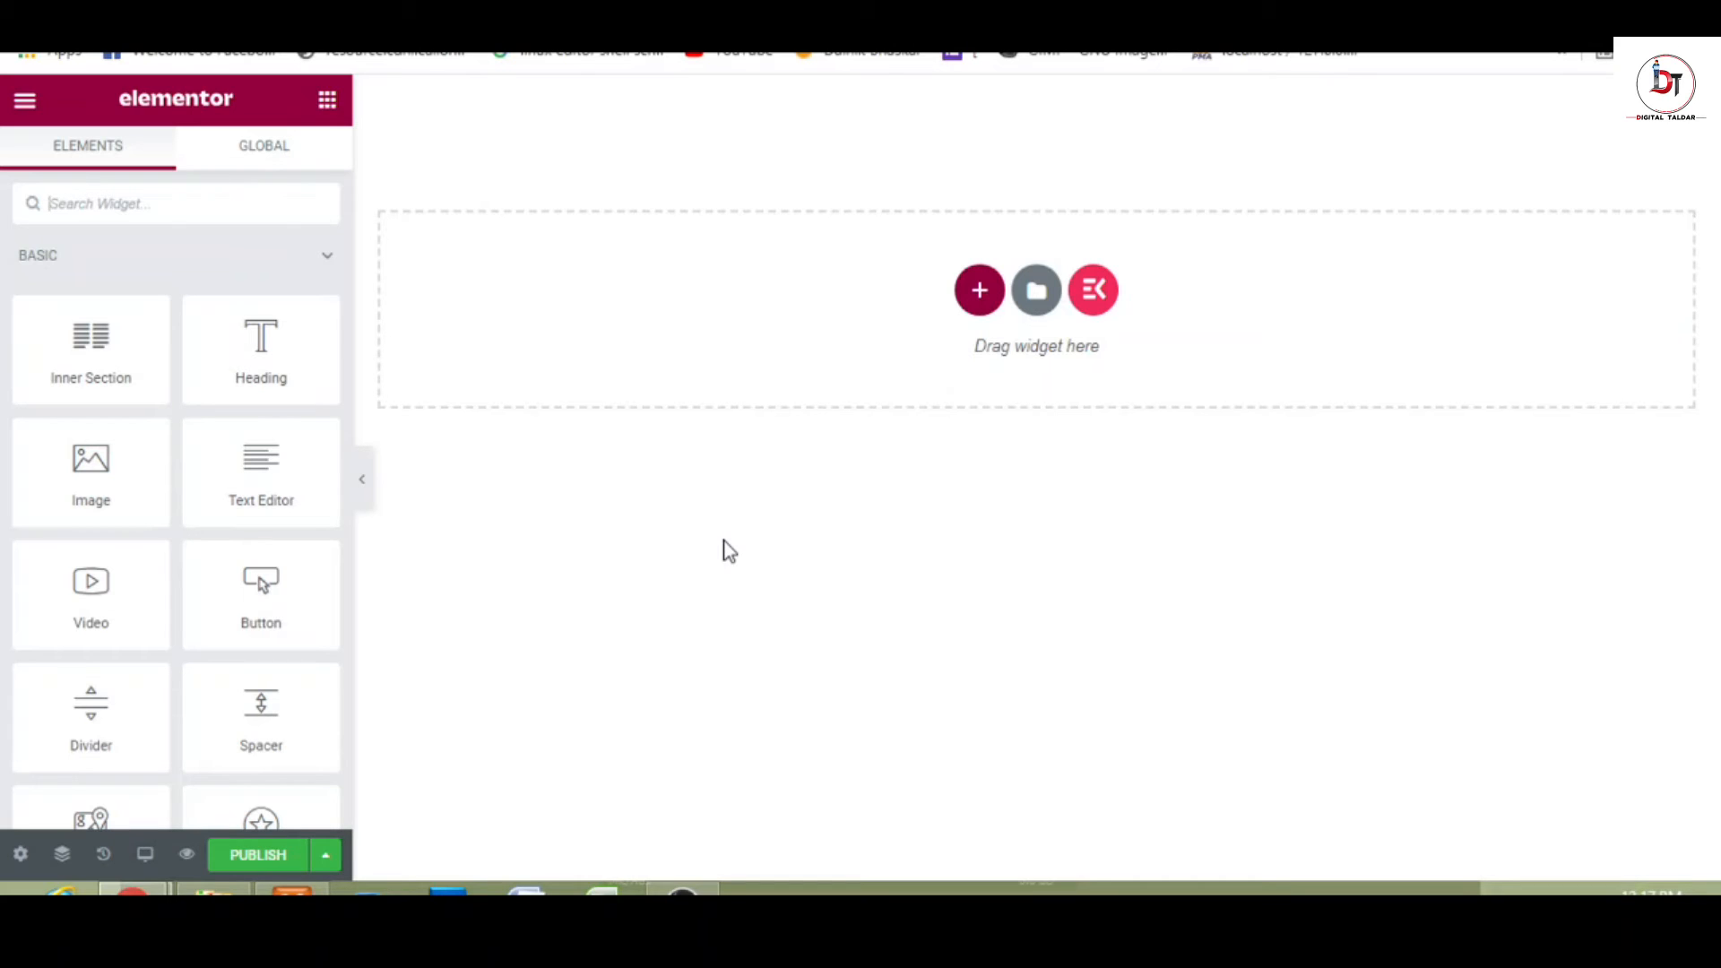
pyautogui.click(982, 301)
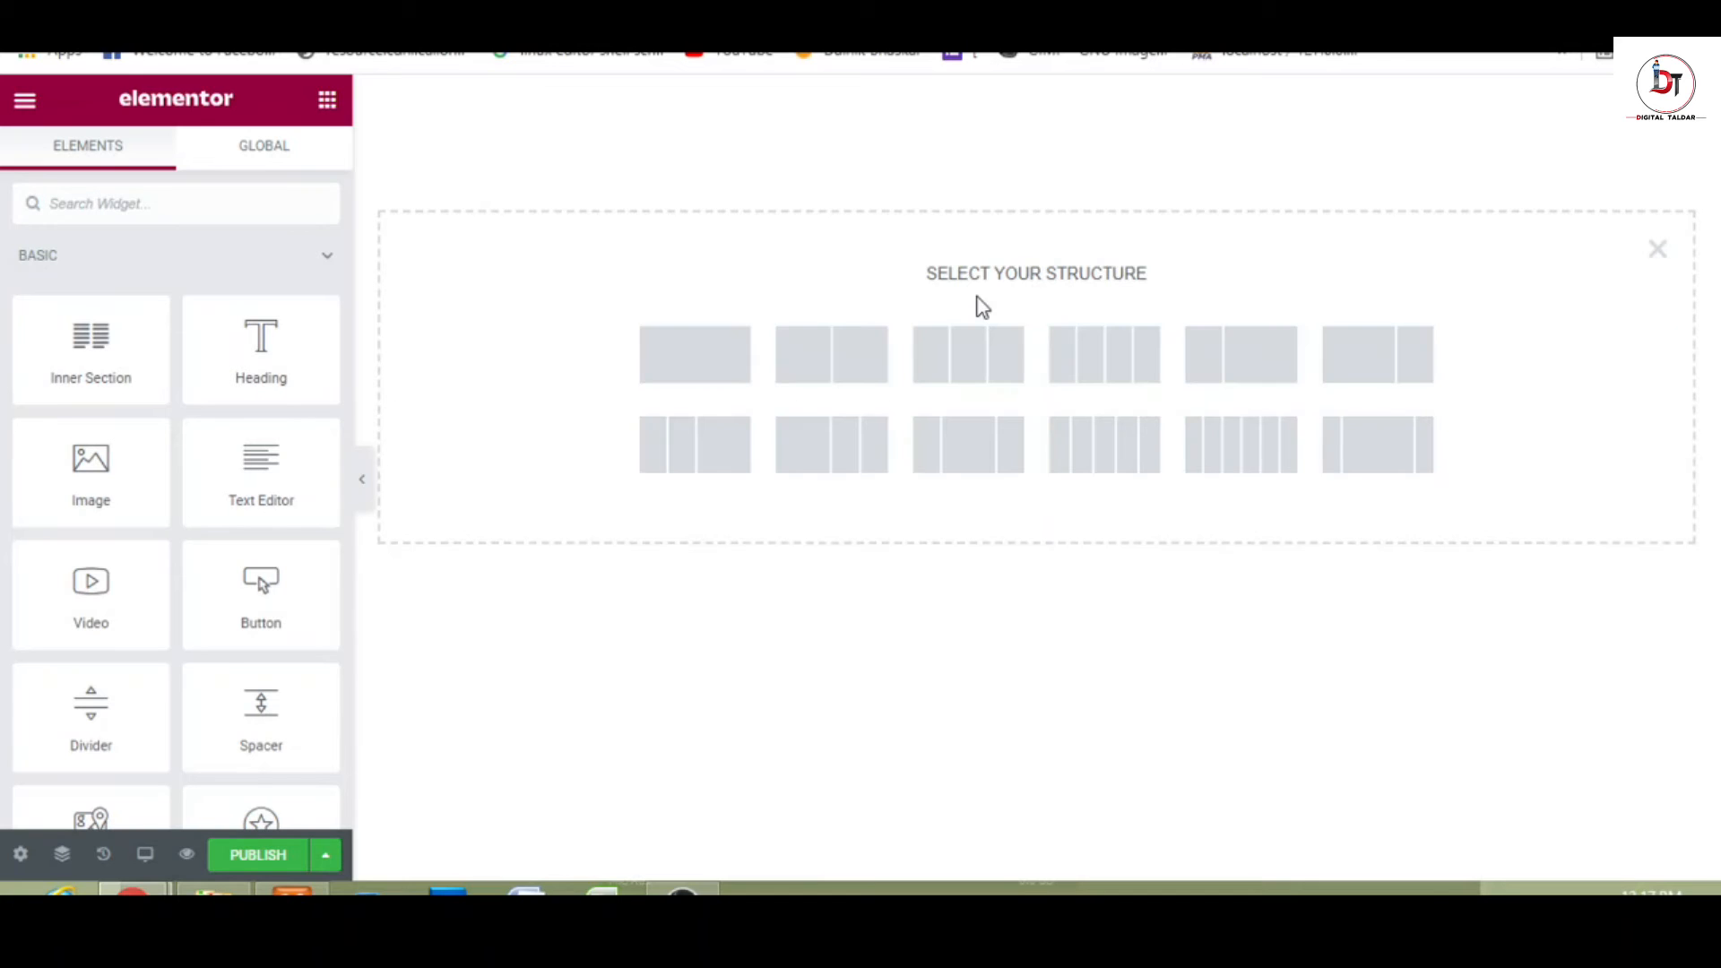
pyautogui.click(699, 361)
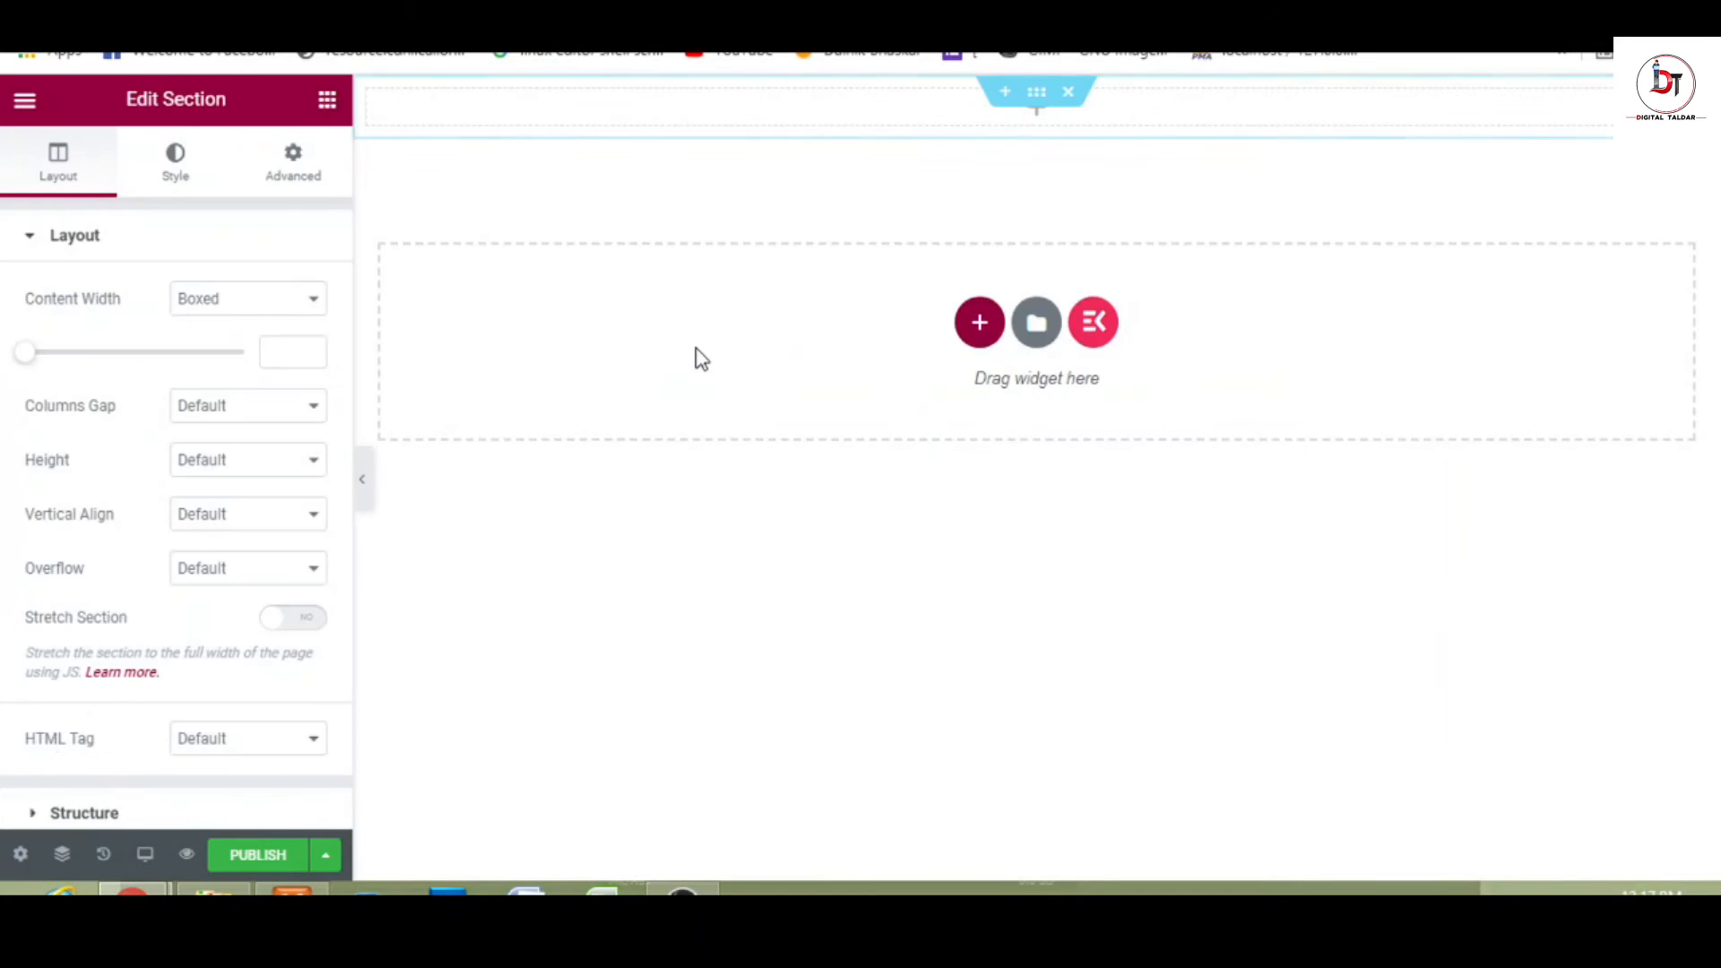
# - Add a heading reading "Why To Hire A Professional Window Cleaning Services?" to the section and paste the copied heading style onto it
pyautogui.click(327, 99)
pyautogui.moveTo(245, 365); pyautogui.dragTo(860, 97)
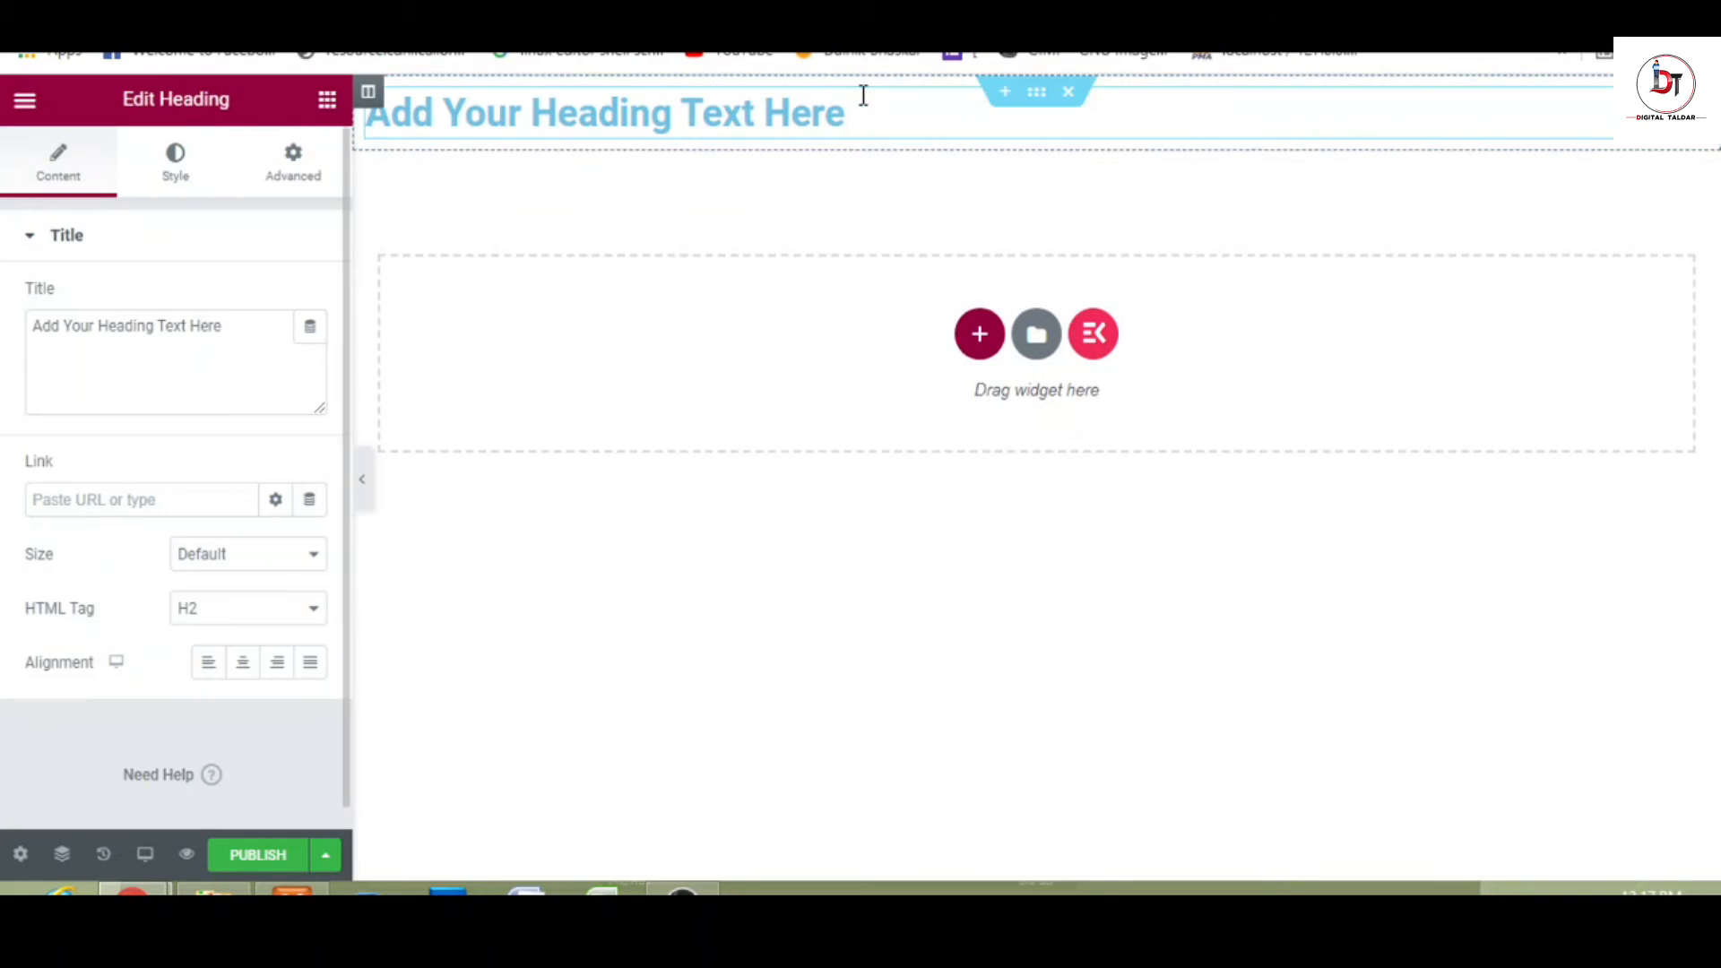
pyautogui.click(203, 386)
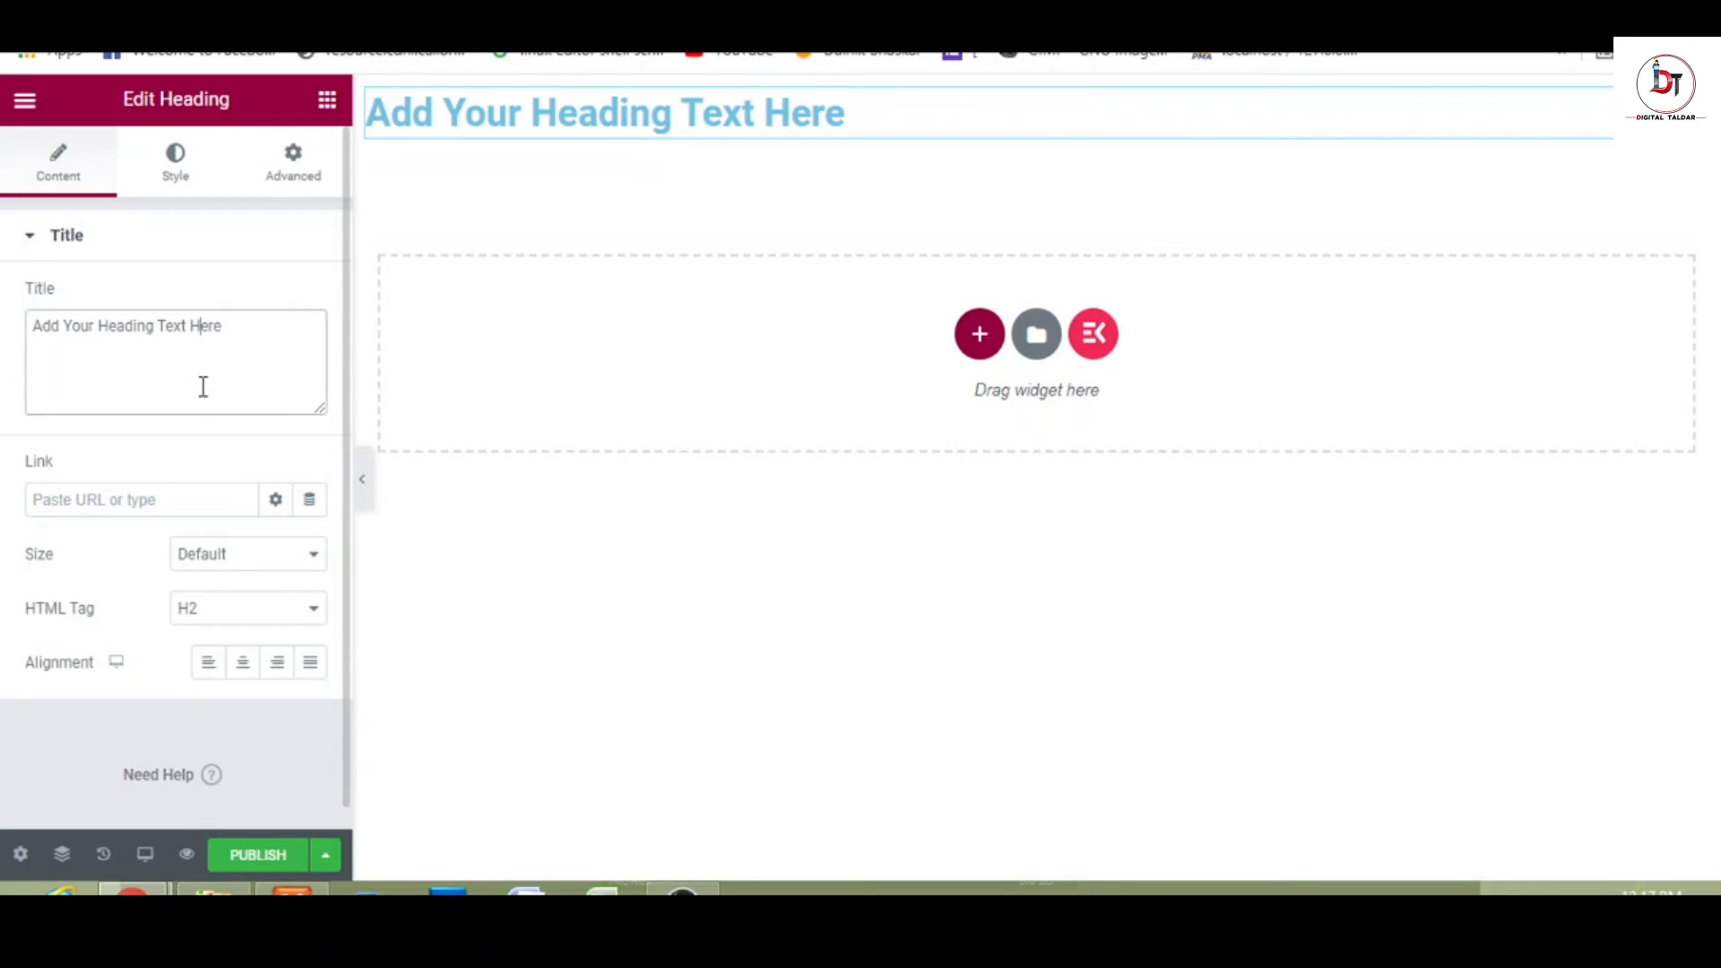
pyautogui.hotkey('ctrl', 'a')
pyautogui.write('Why To Hire A Professional  Window Cleaning Services?')
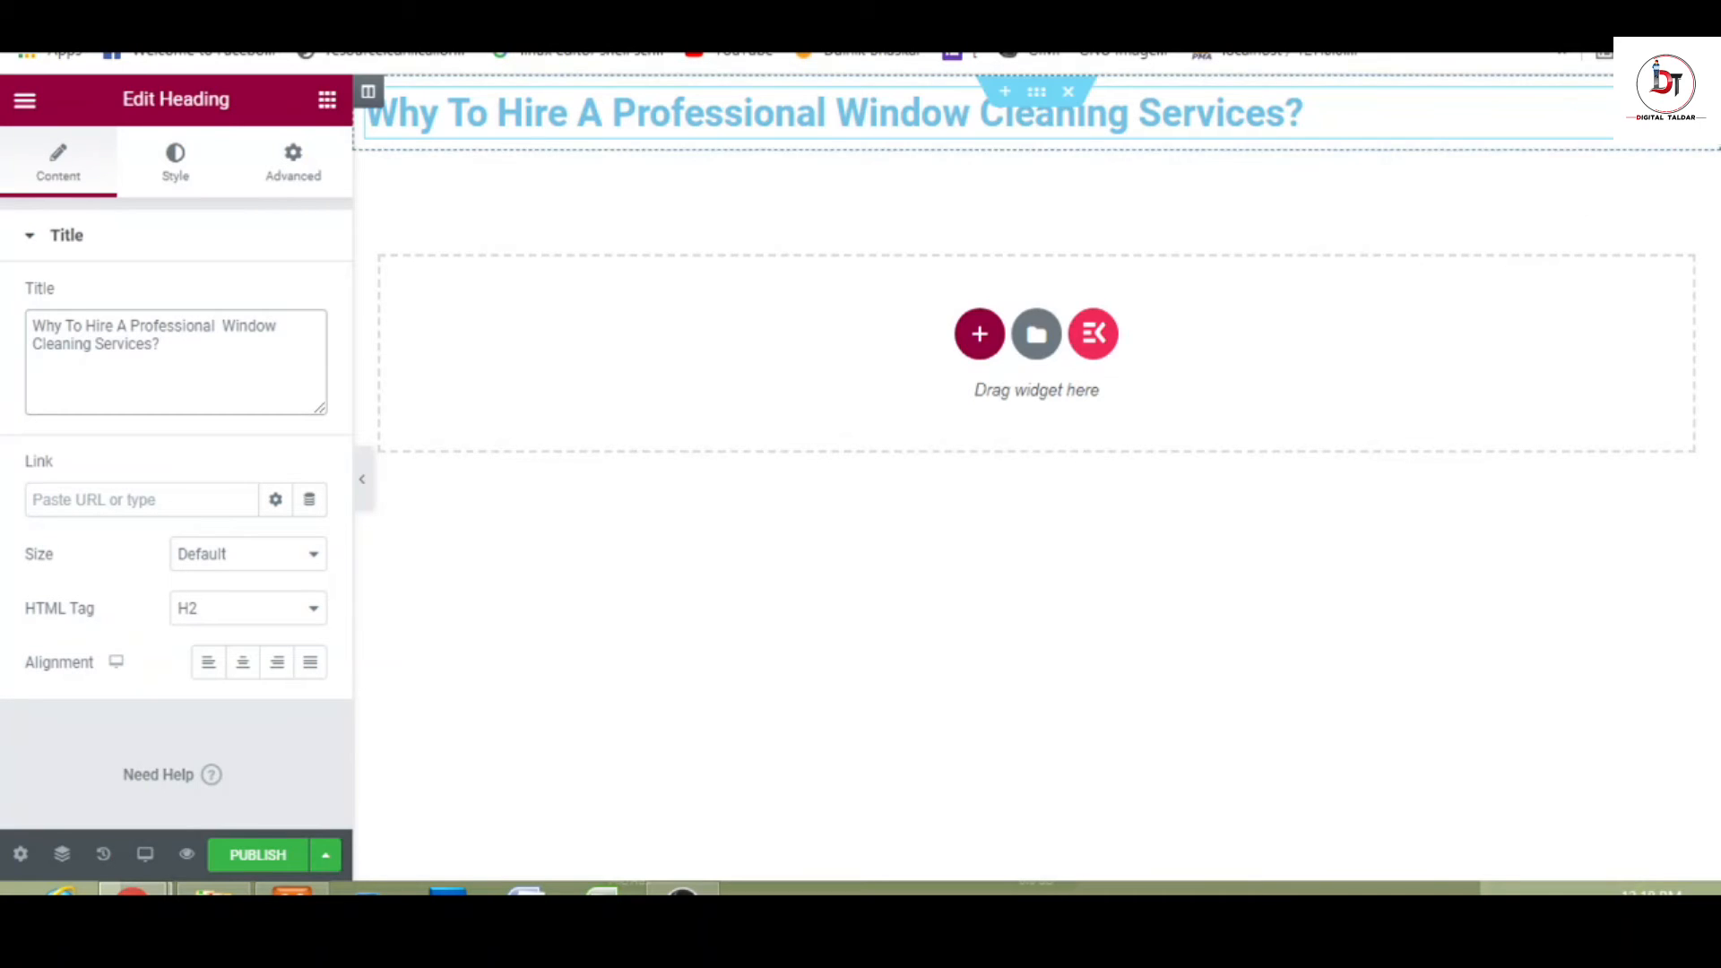
pyautogui.rightClick(1627, 116)
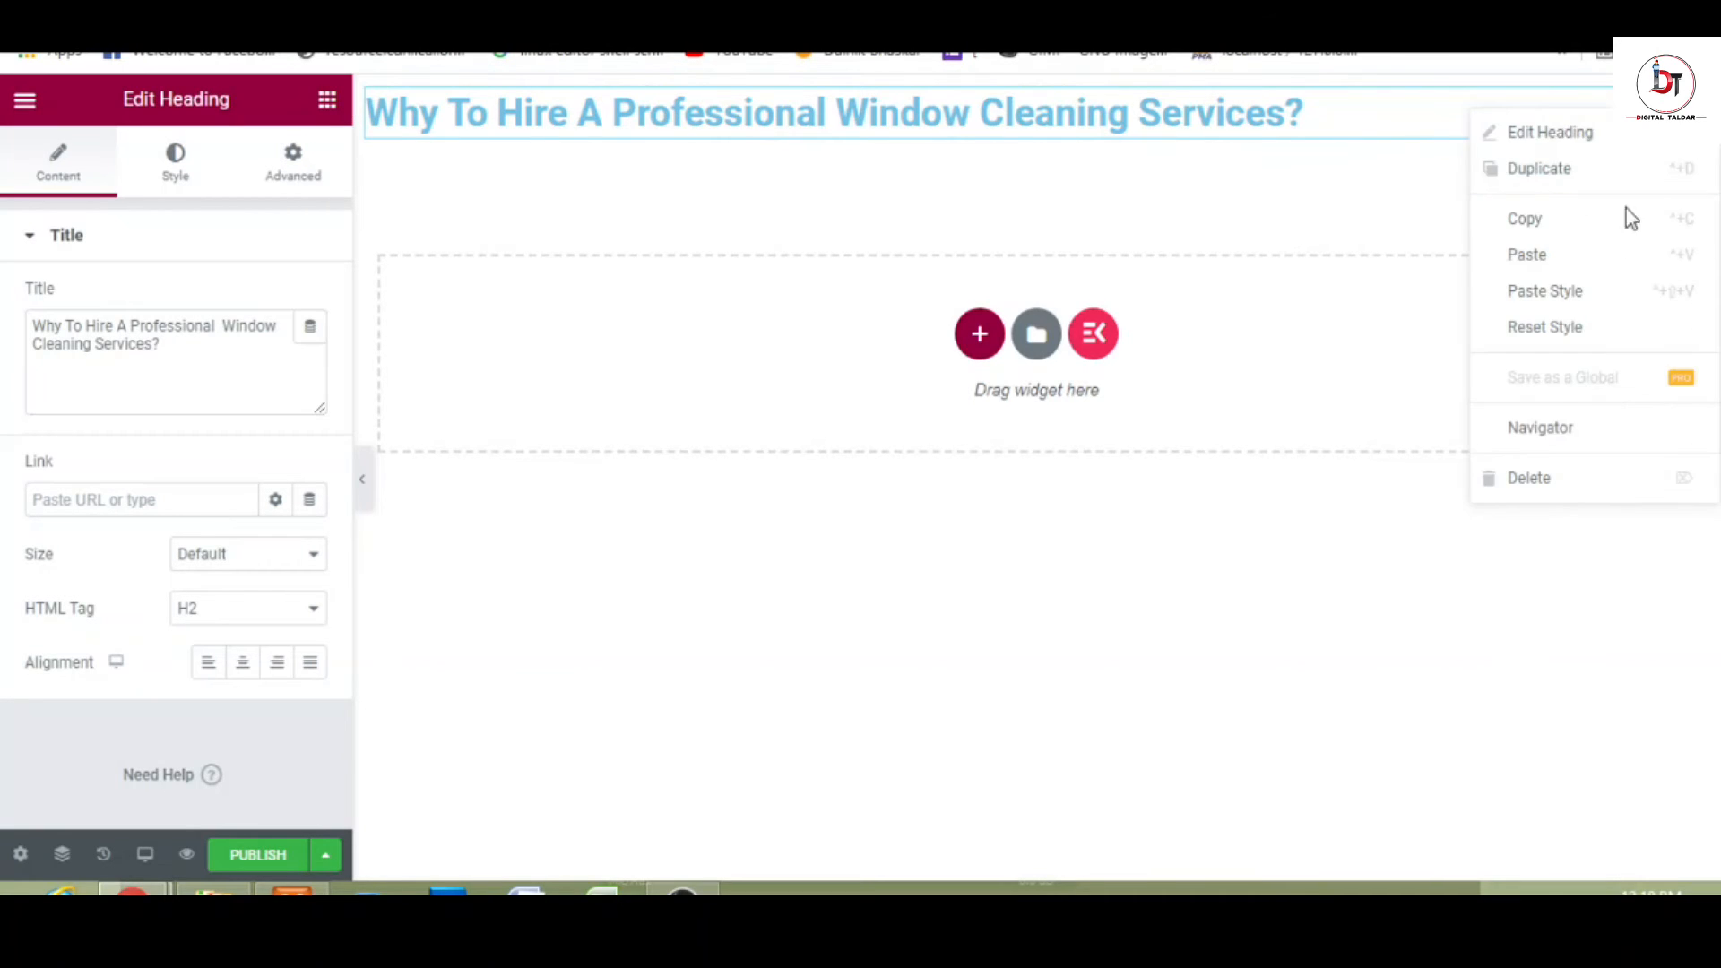
pyautogui.click(1626, 300)
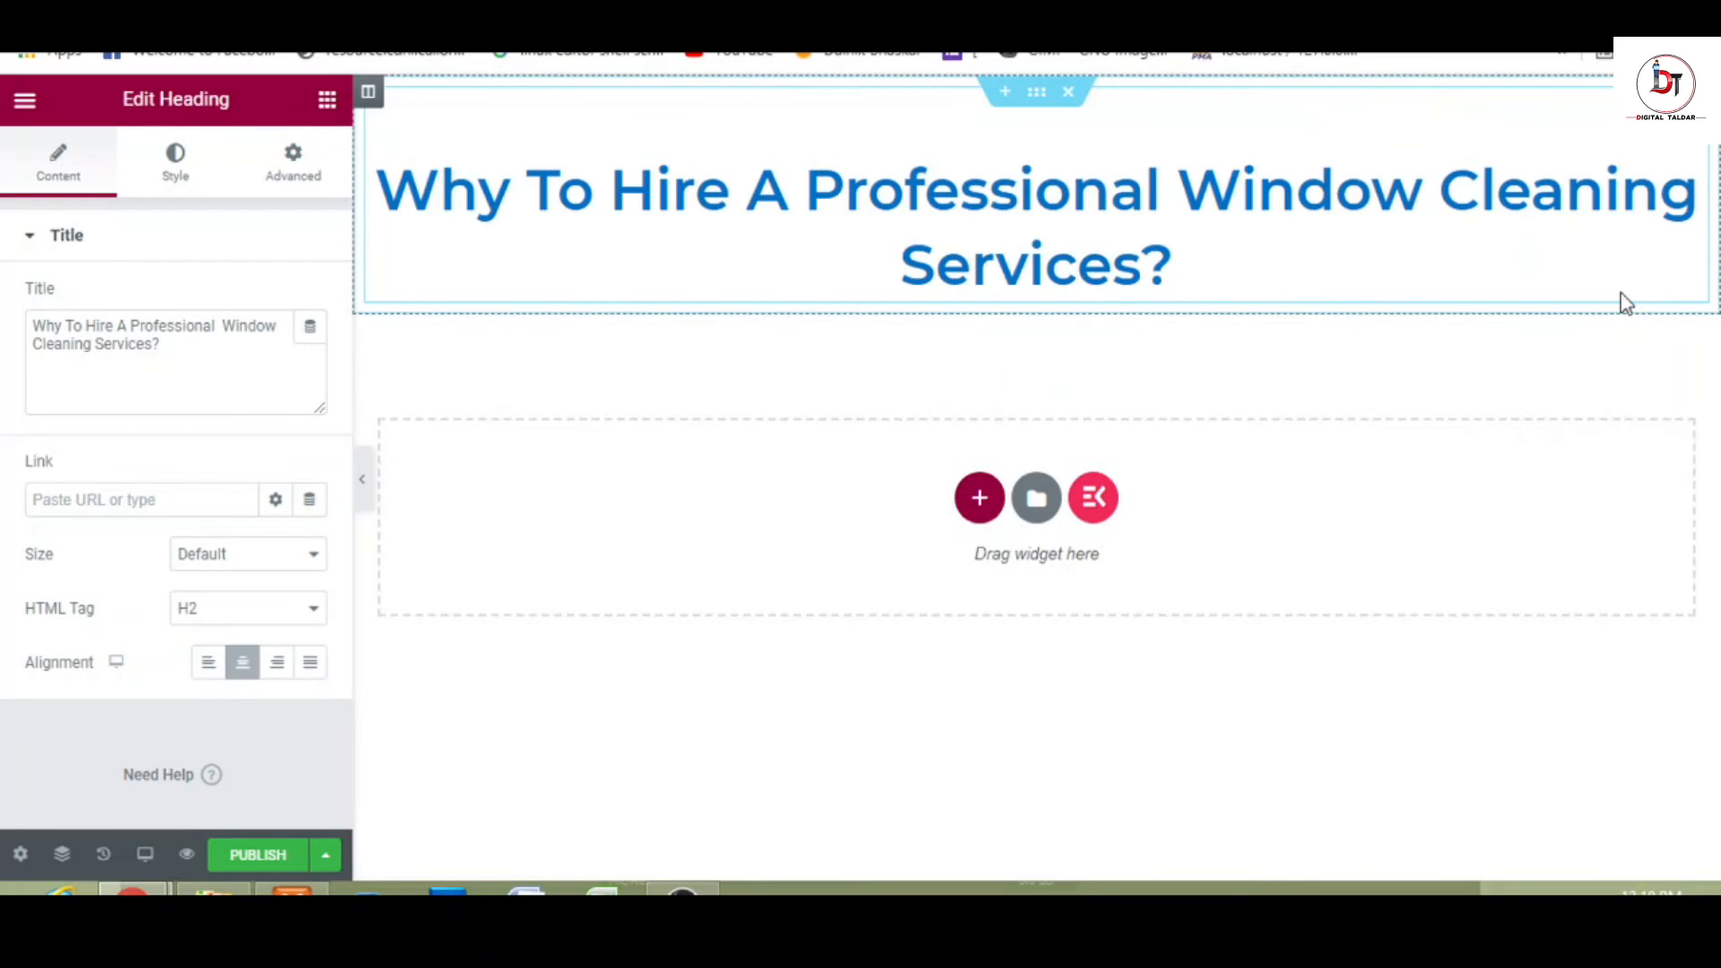
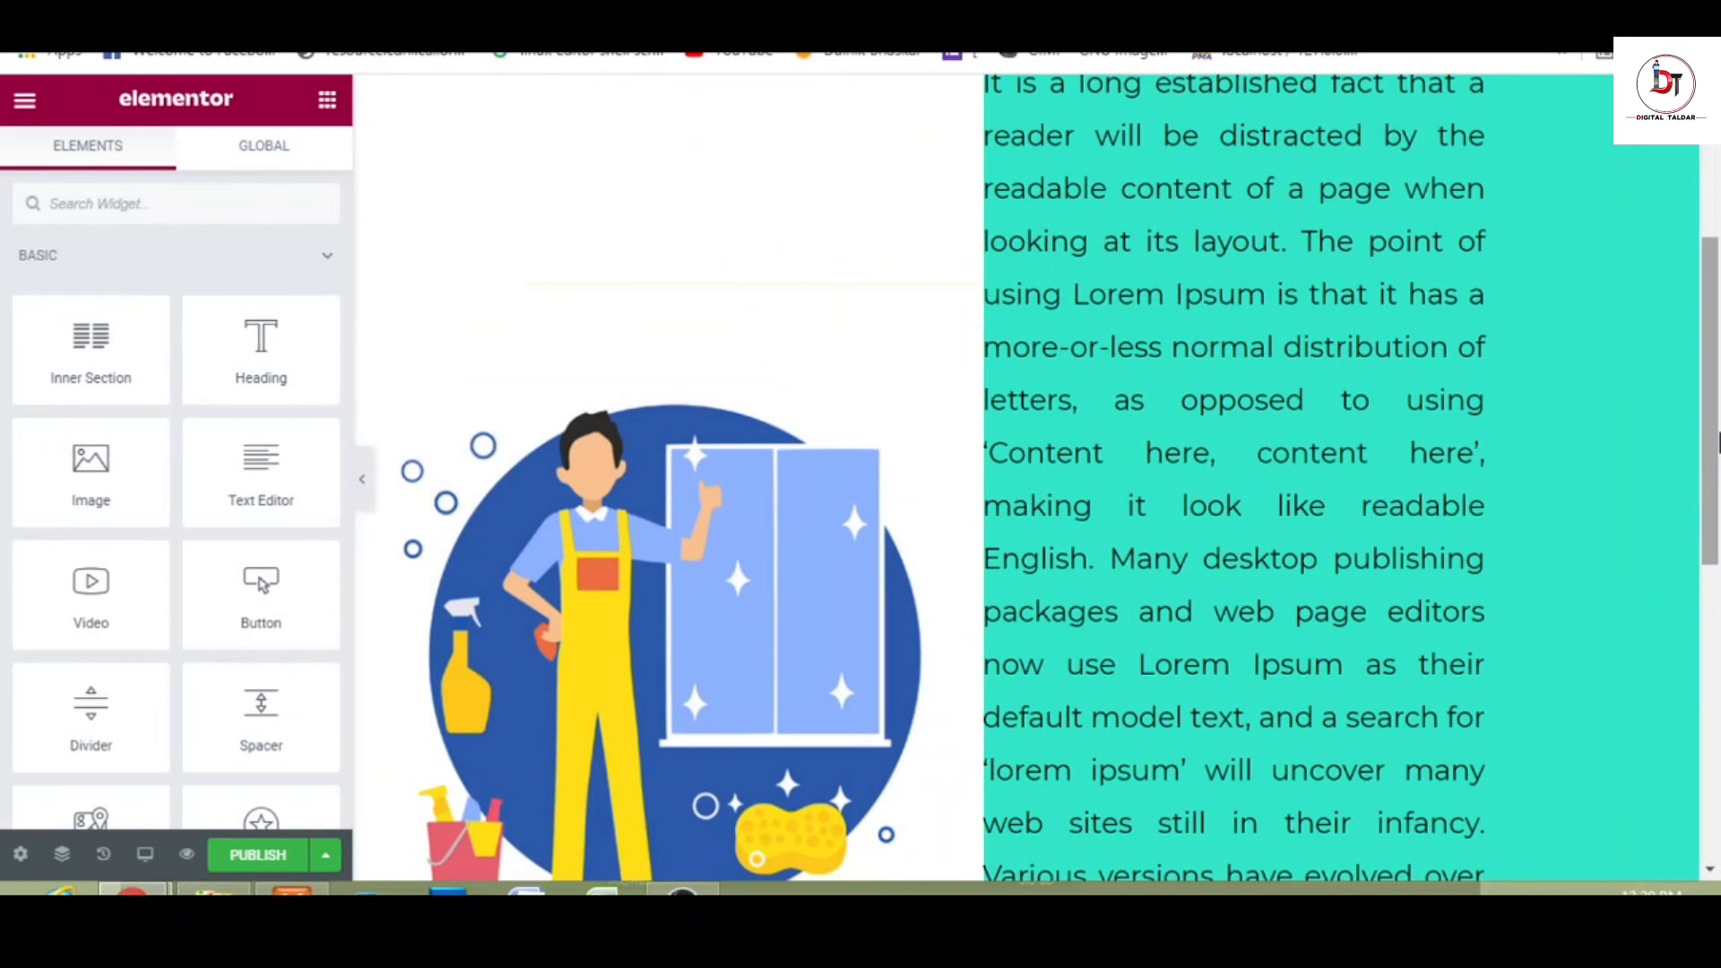
# - Set the background image width of the turquoise text section to 31% and preview the page at full width
pyautogui.scroll(3, 1039, 269)
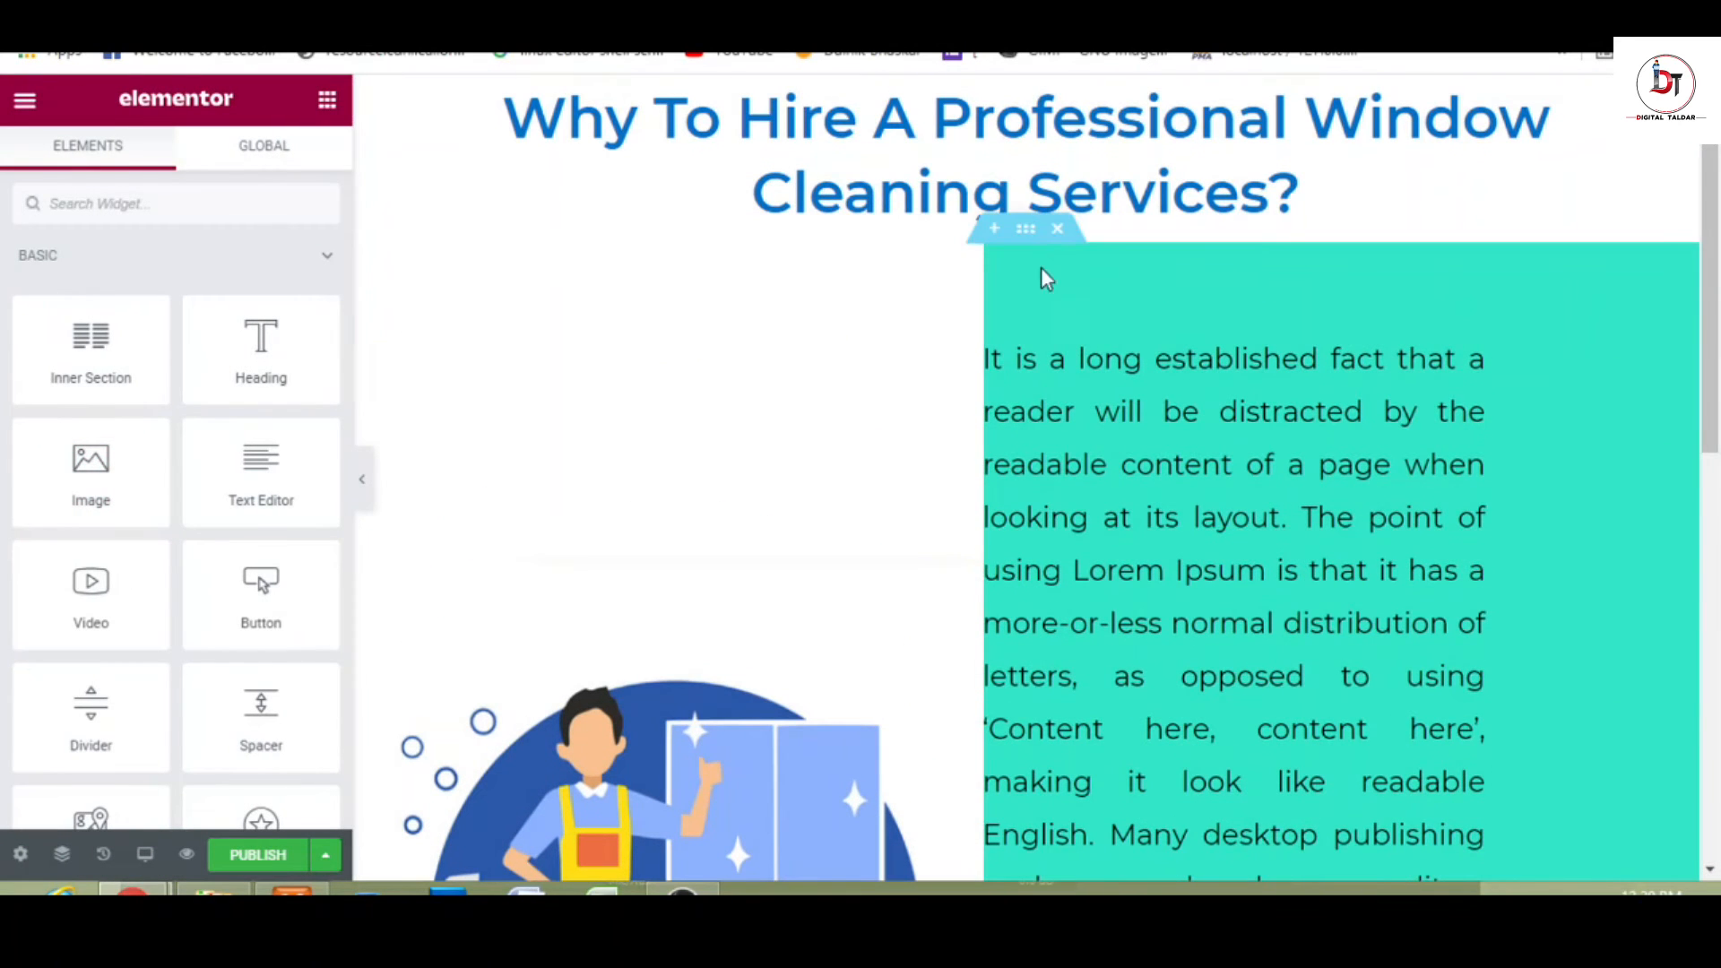
pyautogui.click(1028, 240)
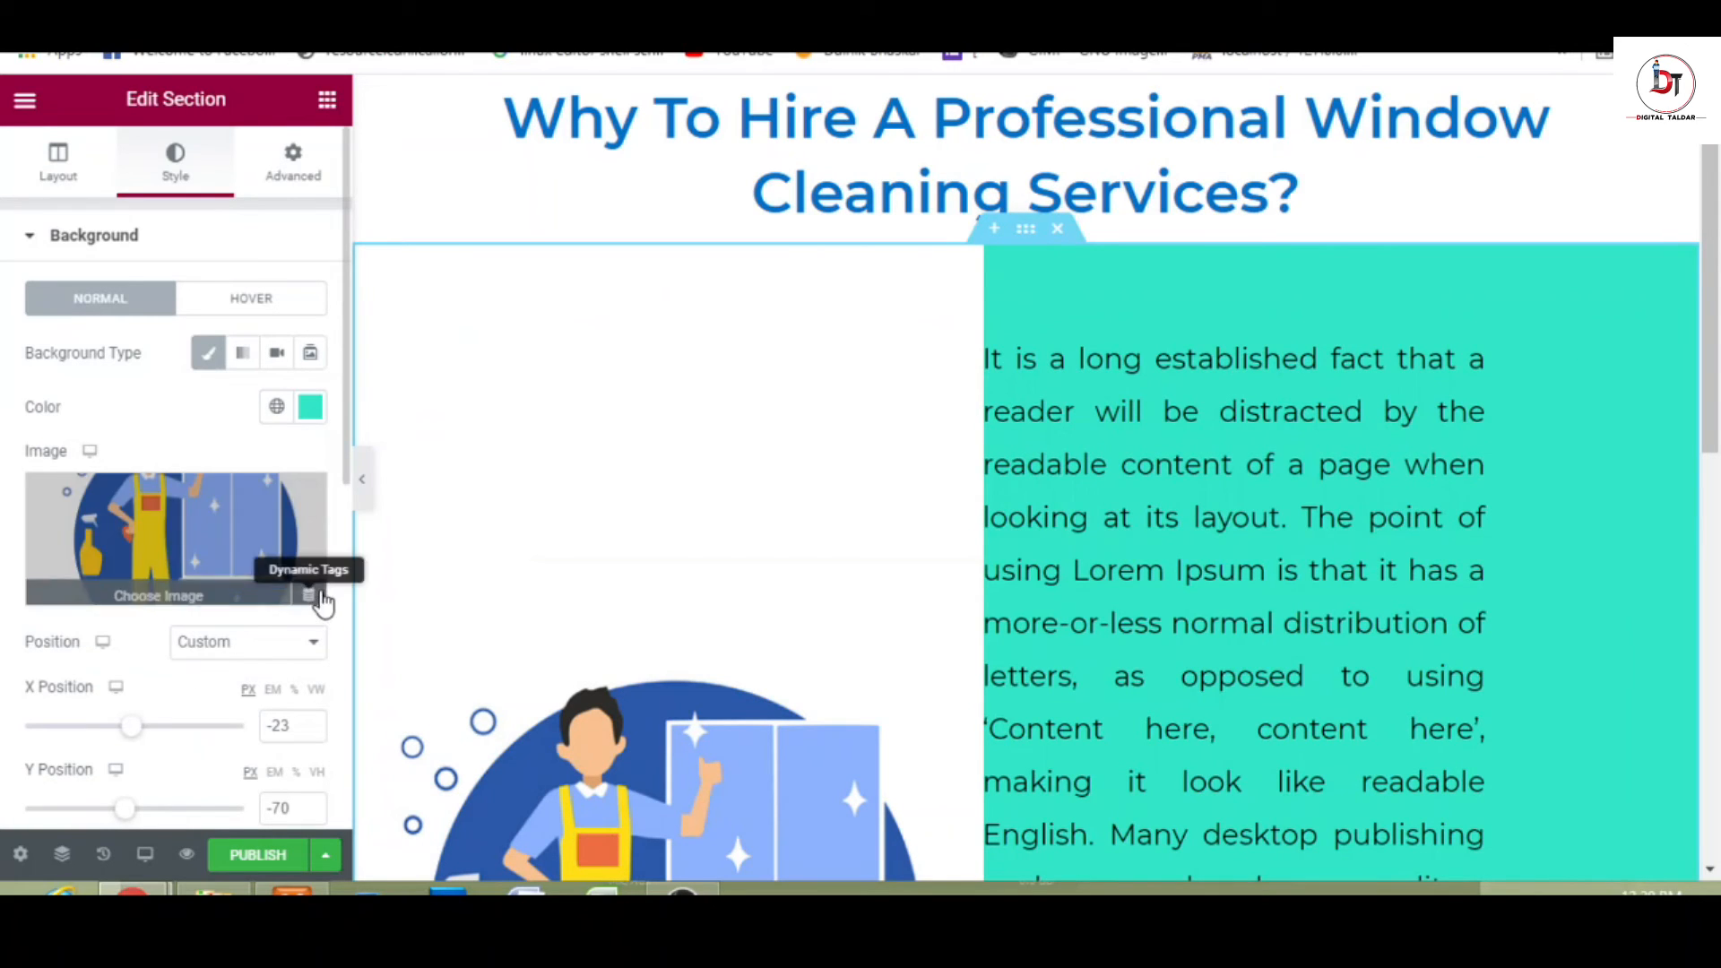
pyautogui.scroll(-7, 339, 591)
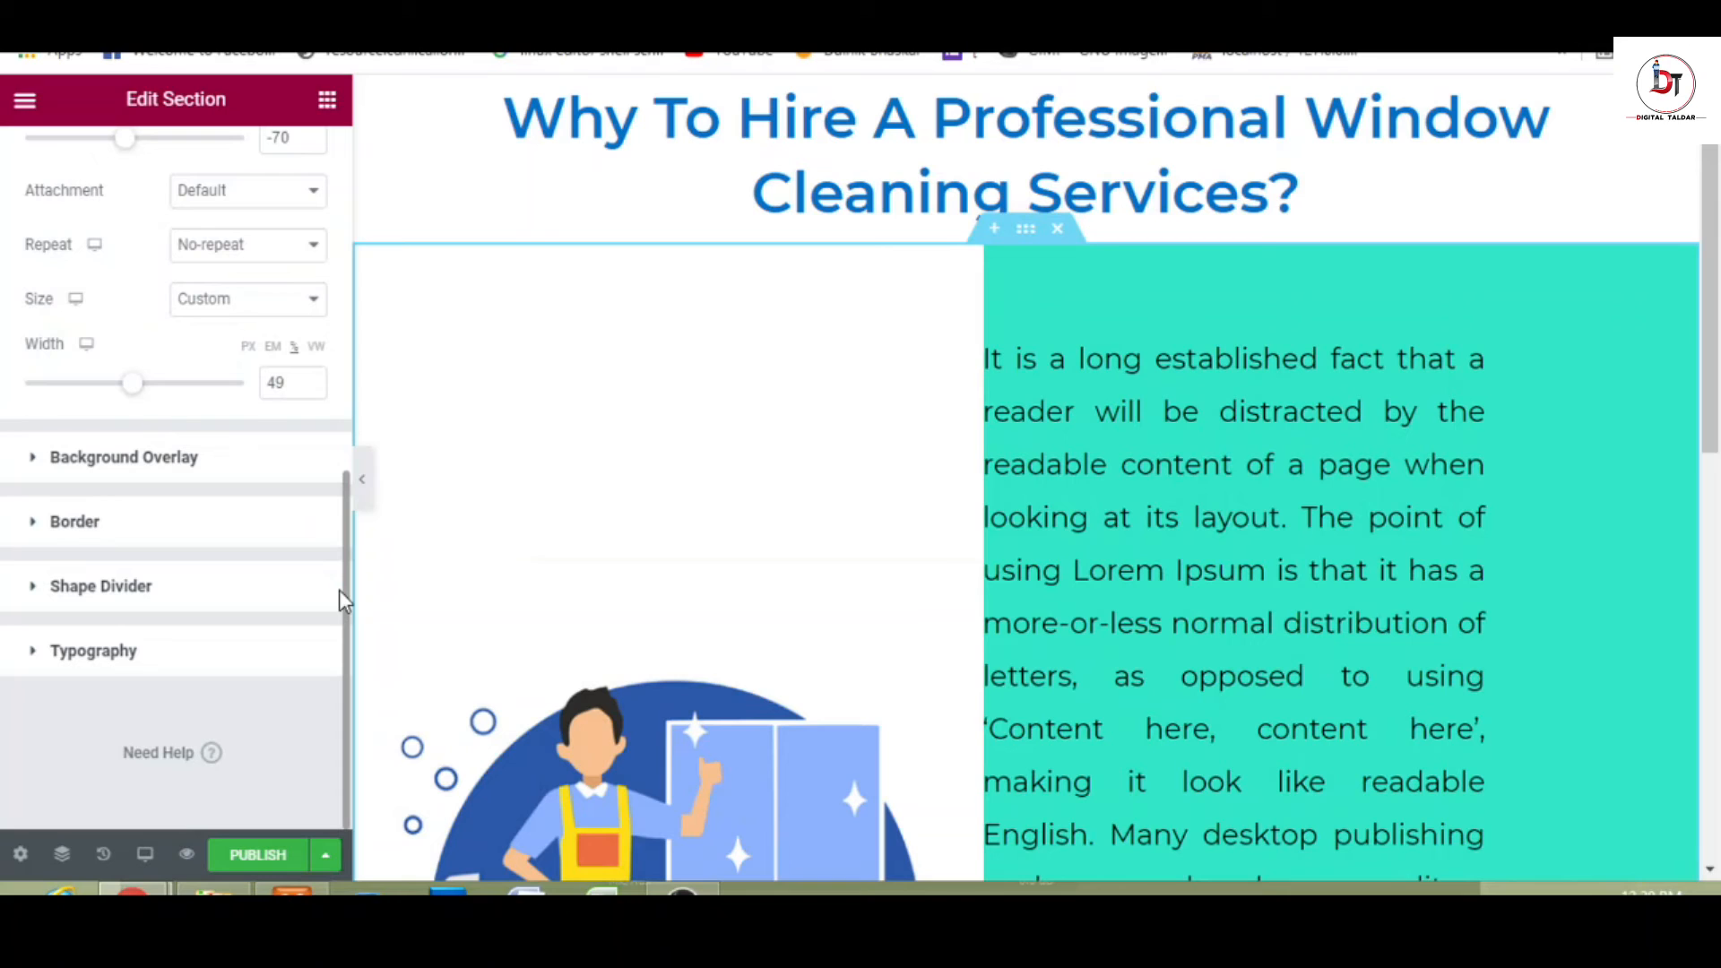
pyautogui.moveTo(134, 391); pyautogui.dragTo(93, 395)
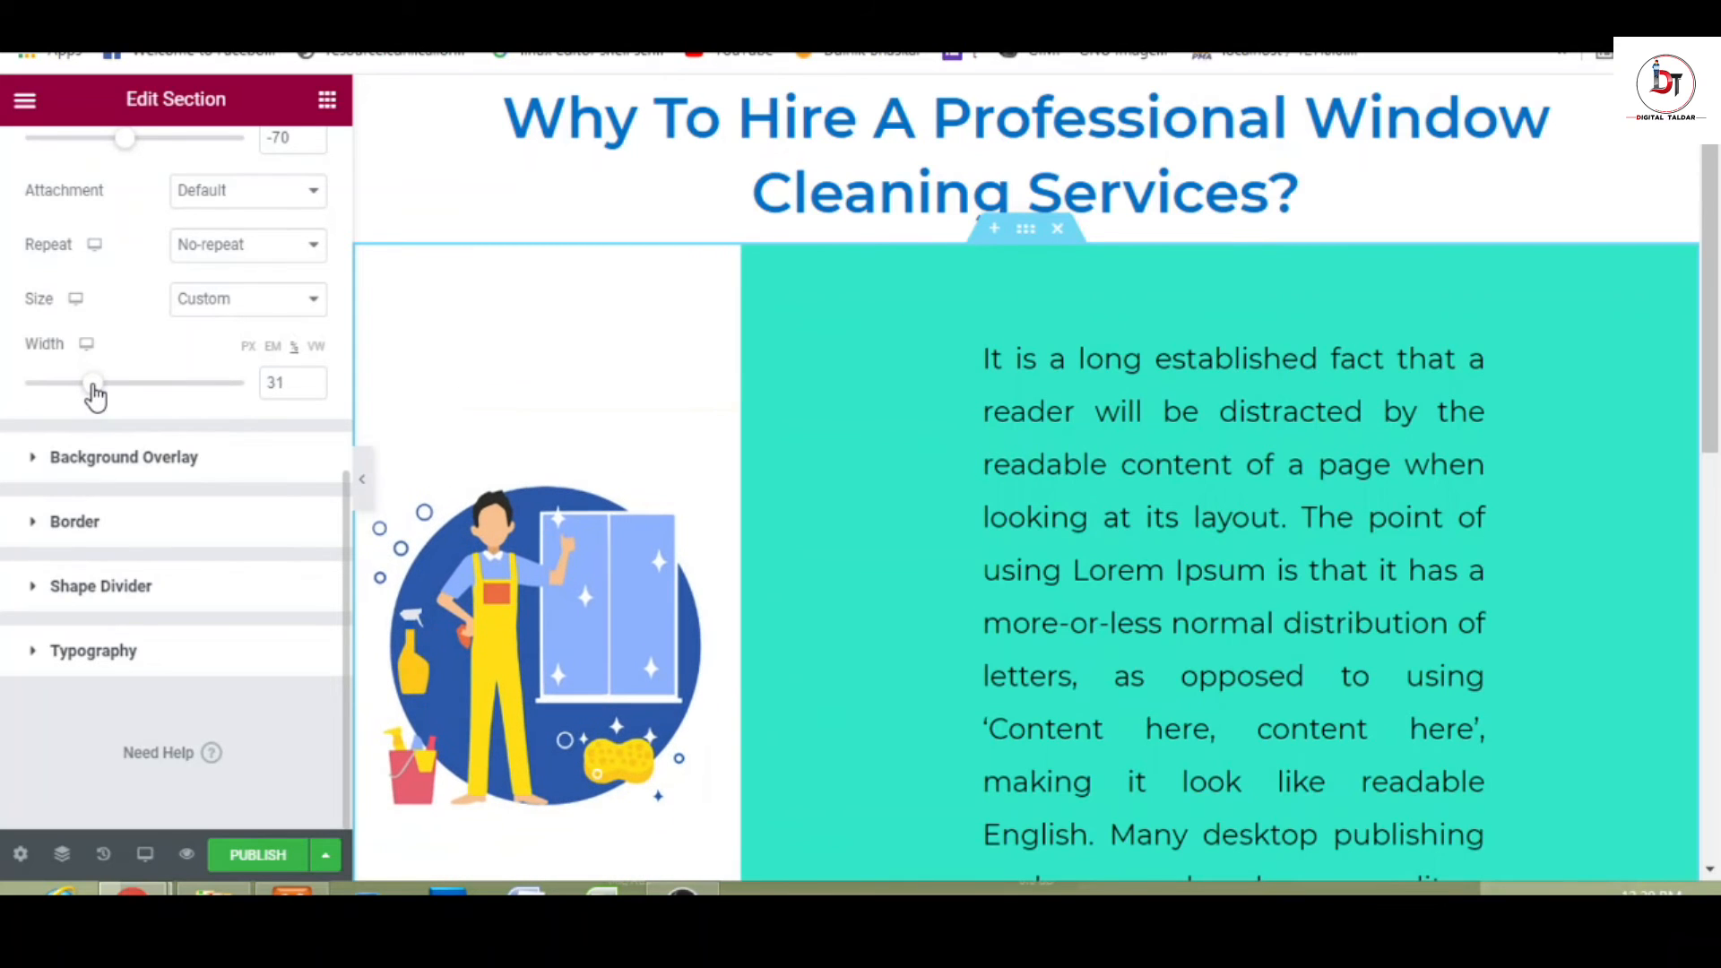
pyautogui.click(363, 479)
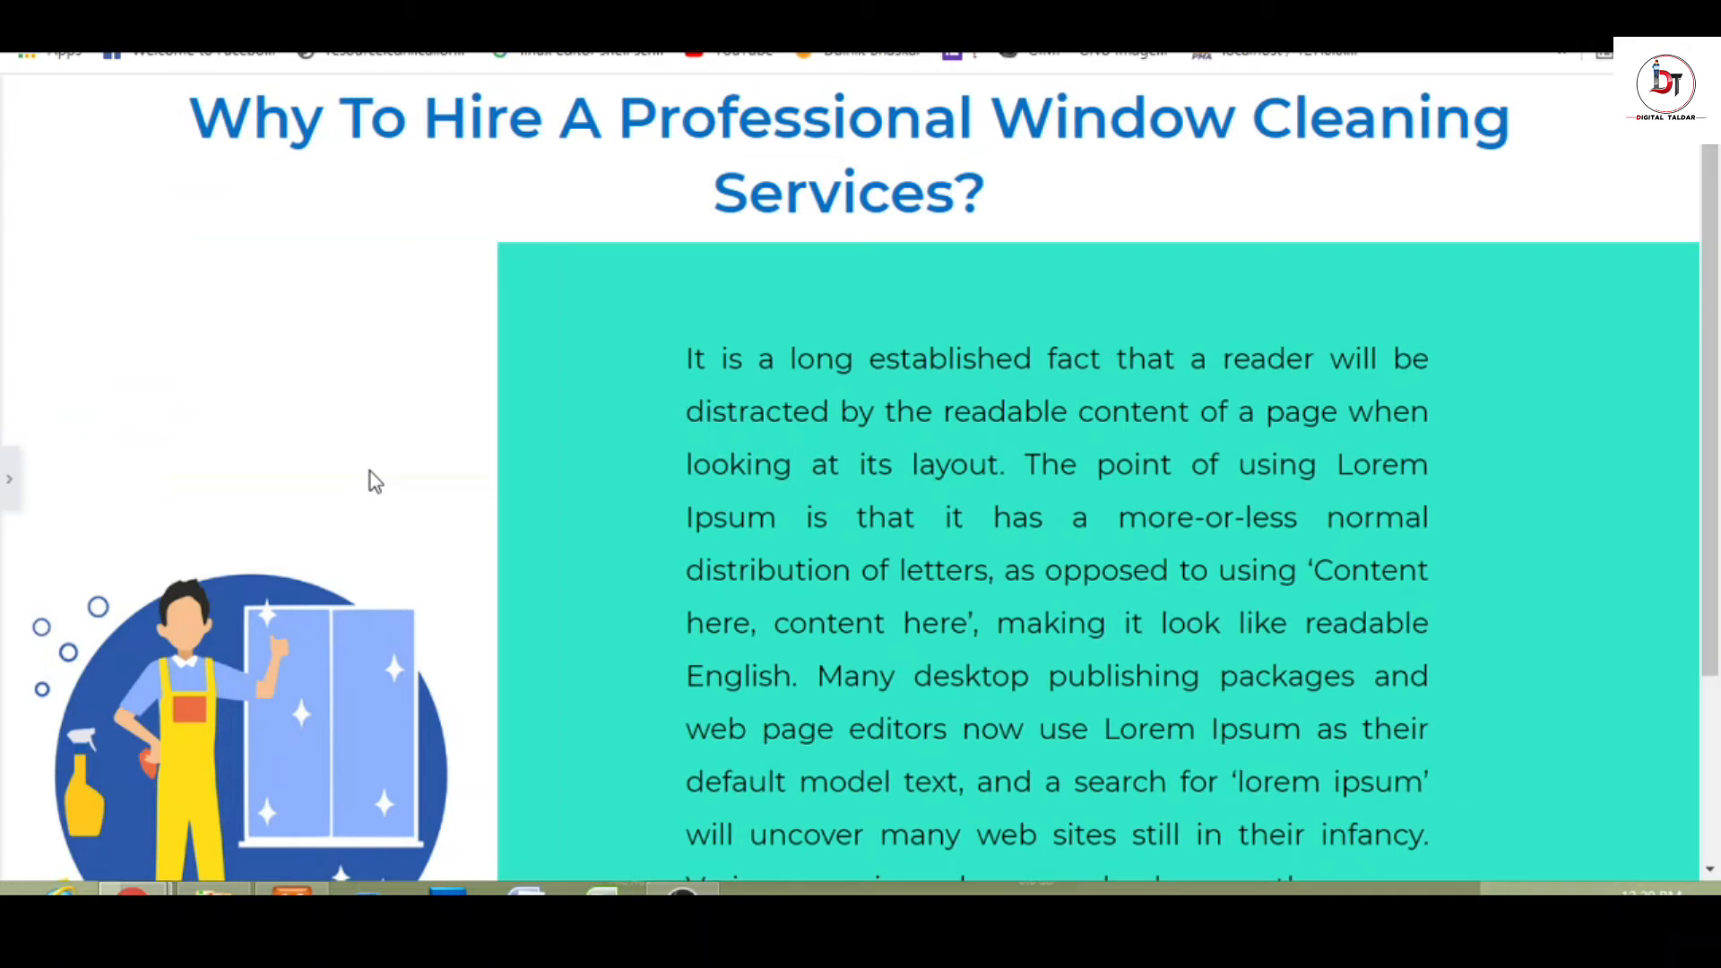
pyautogui.click(7, 479)
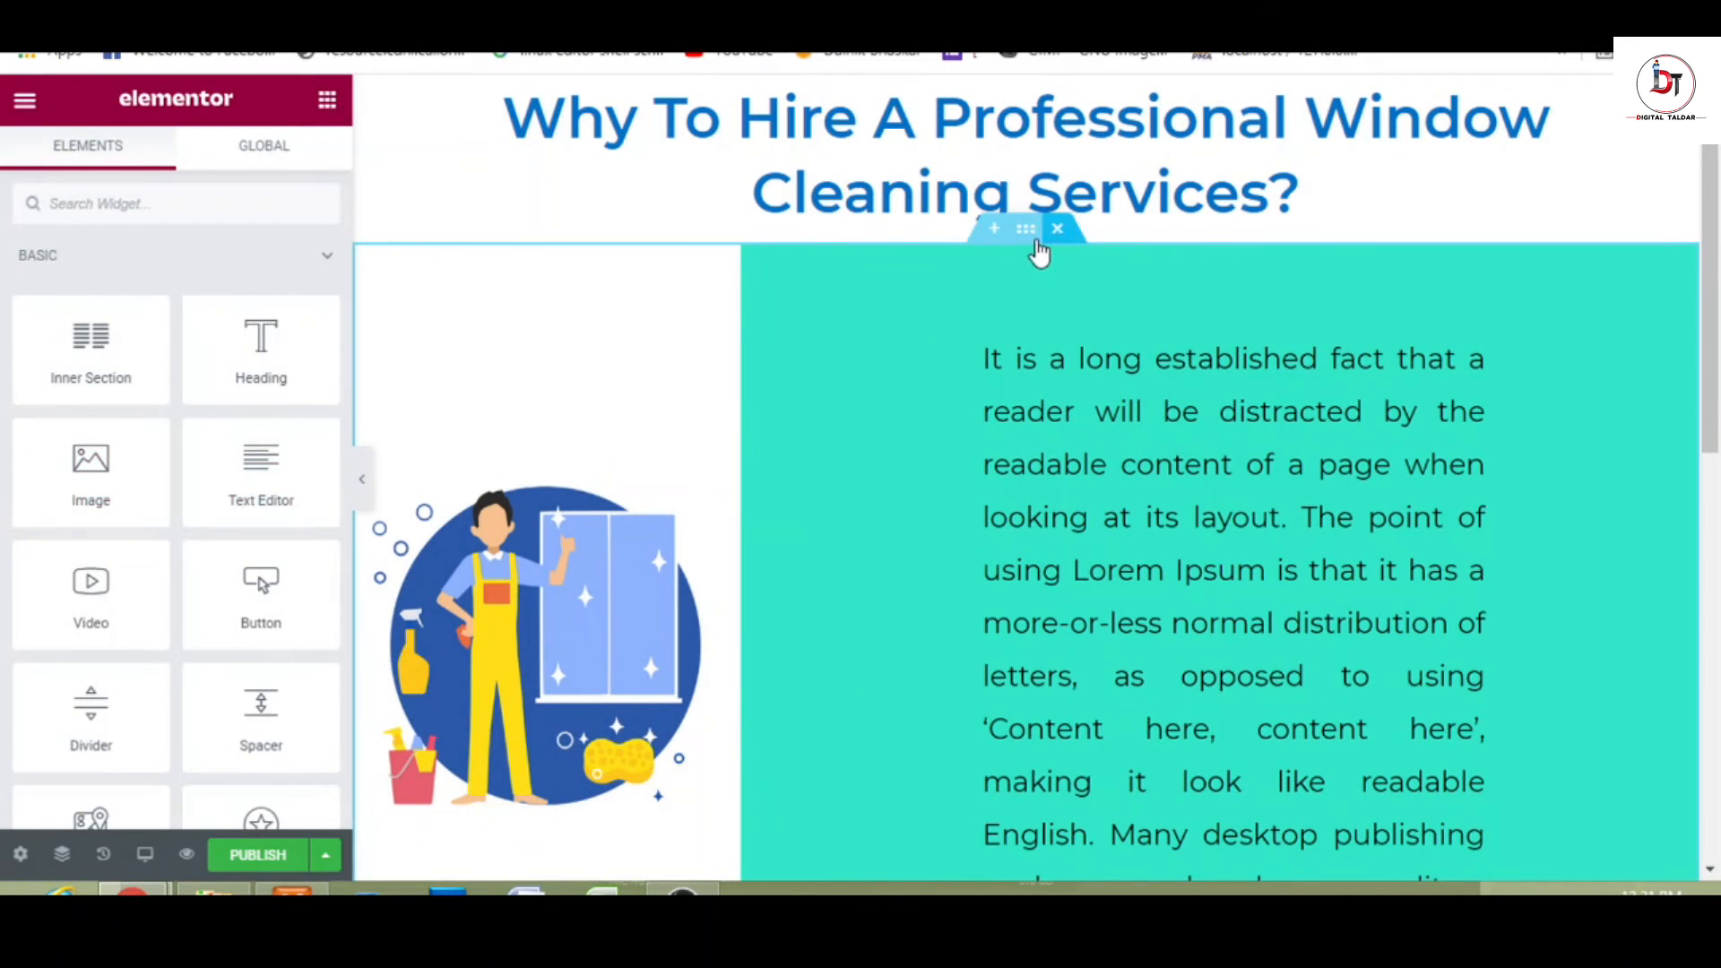
# - Set the turquoise section's background image width to 40% and check the section in the full-width preview
pyautogui.click(1025, 249)
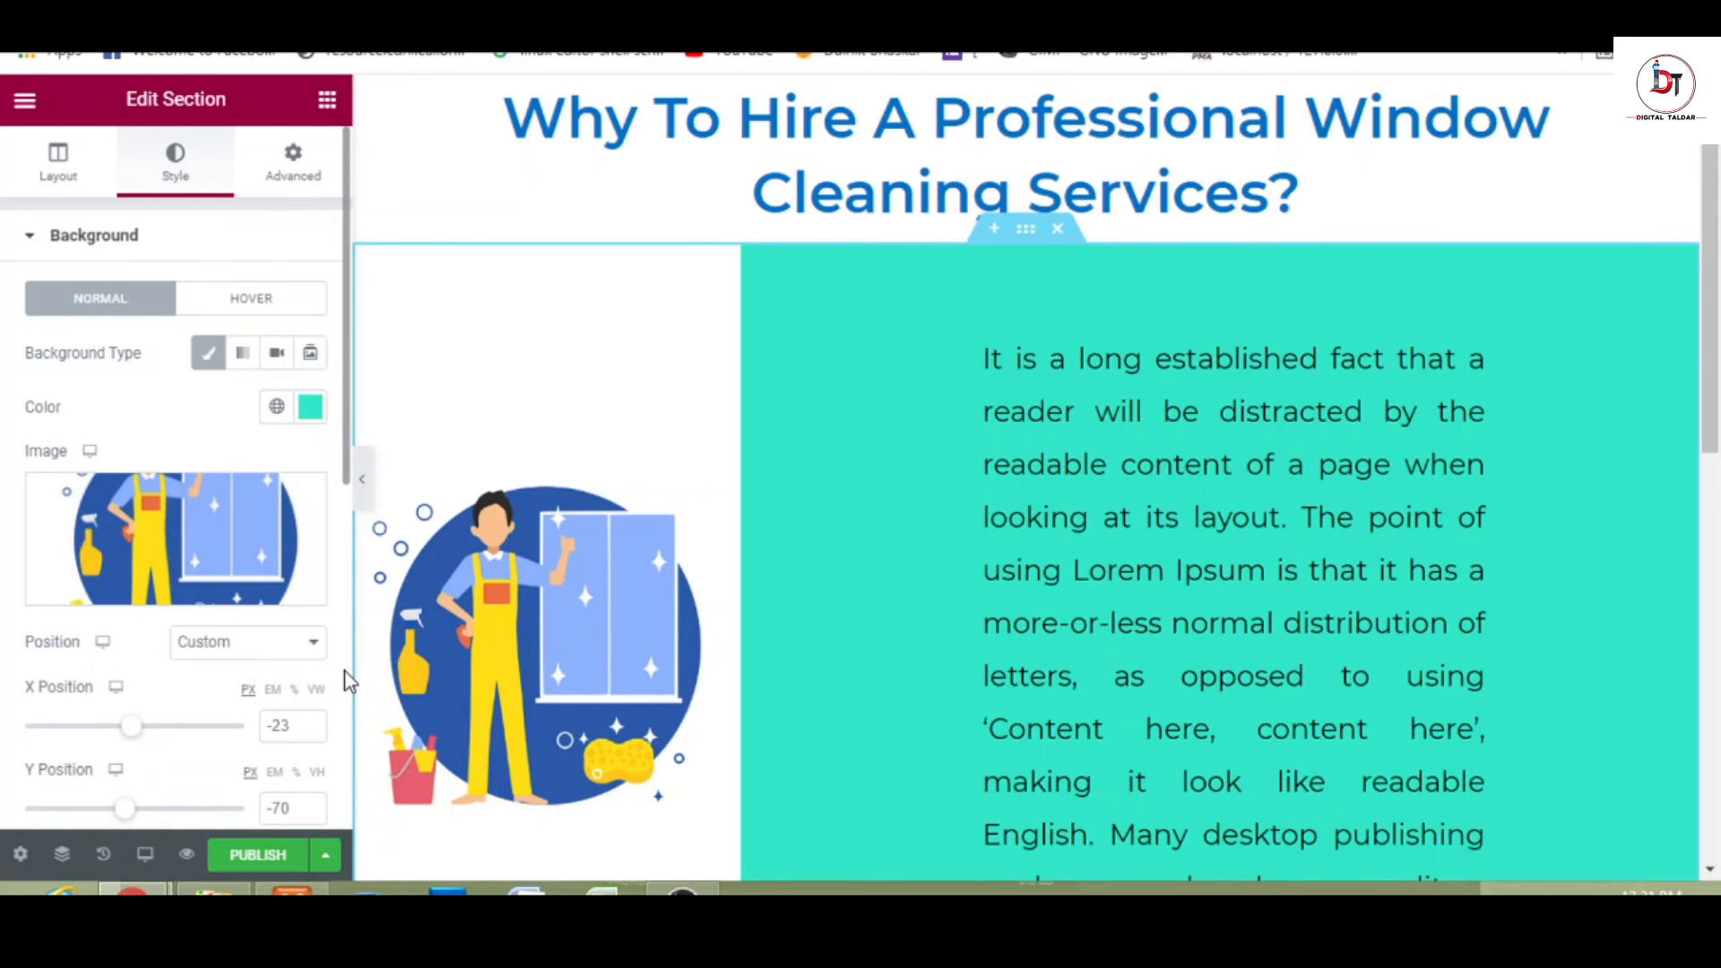
pyautogui.scroll(-7, 347, 677)
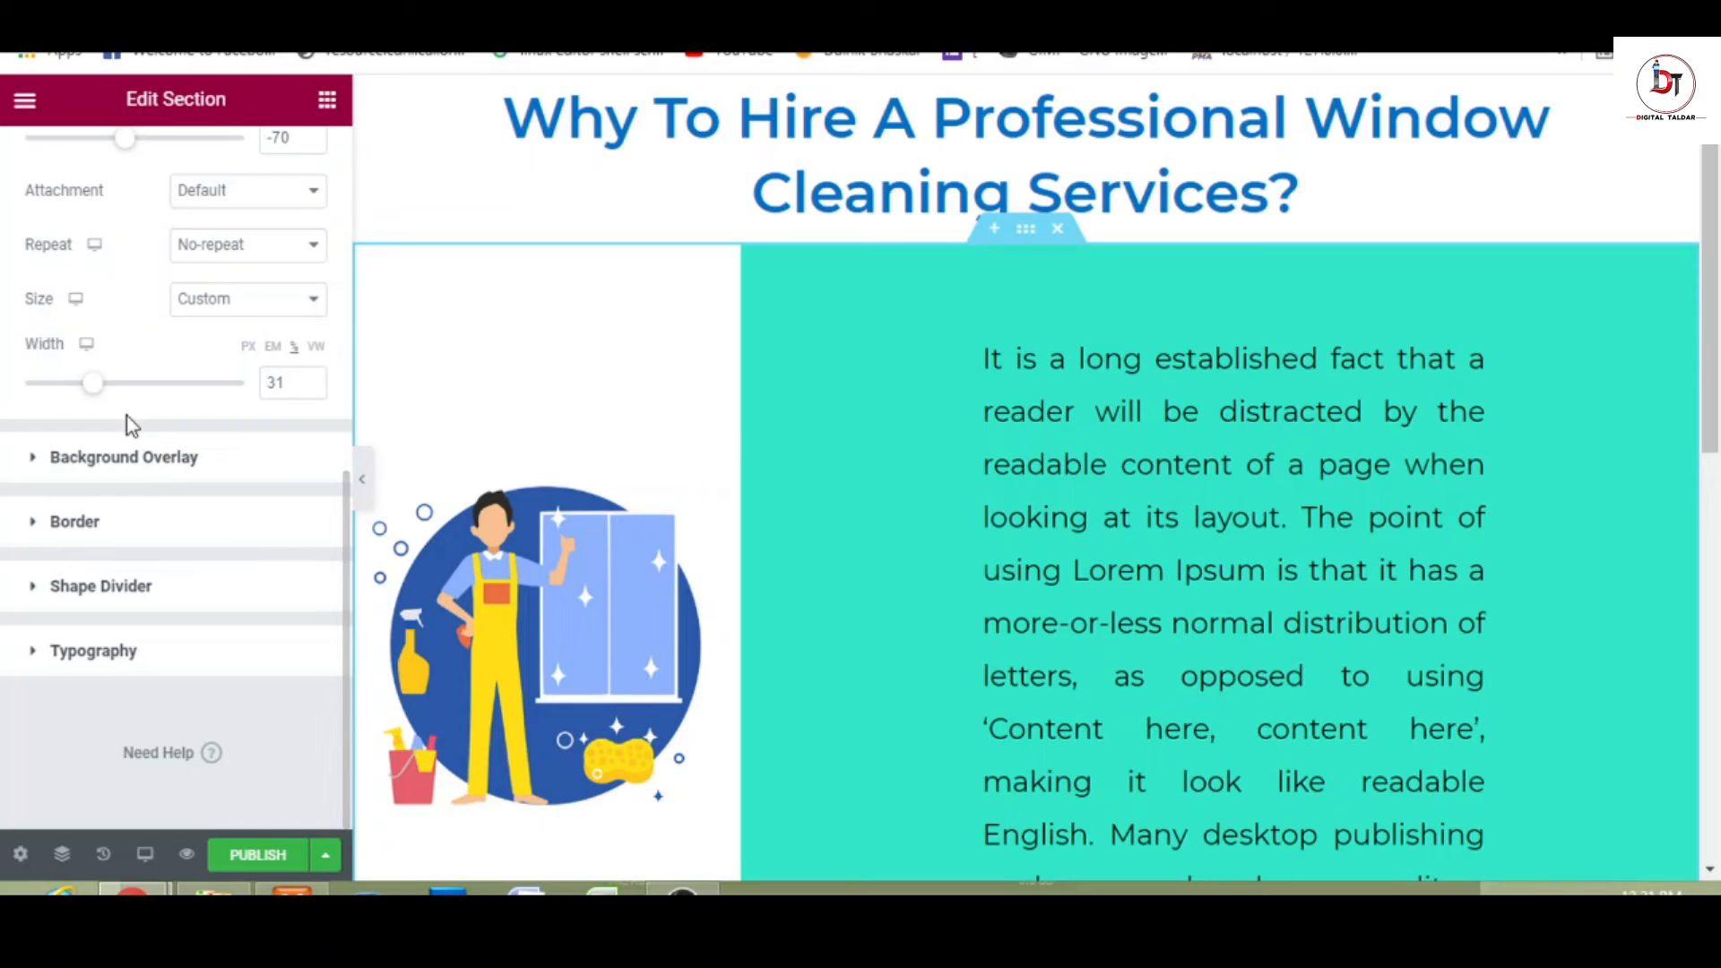
pyautogui.moveTo(97, 388); pyautogui.dragTo(118, 395)
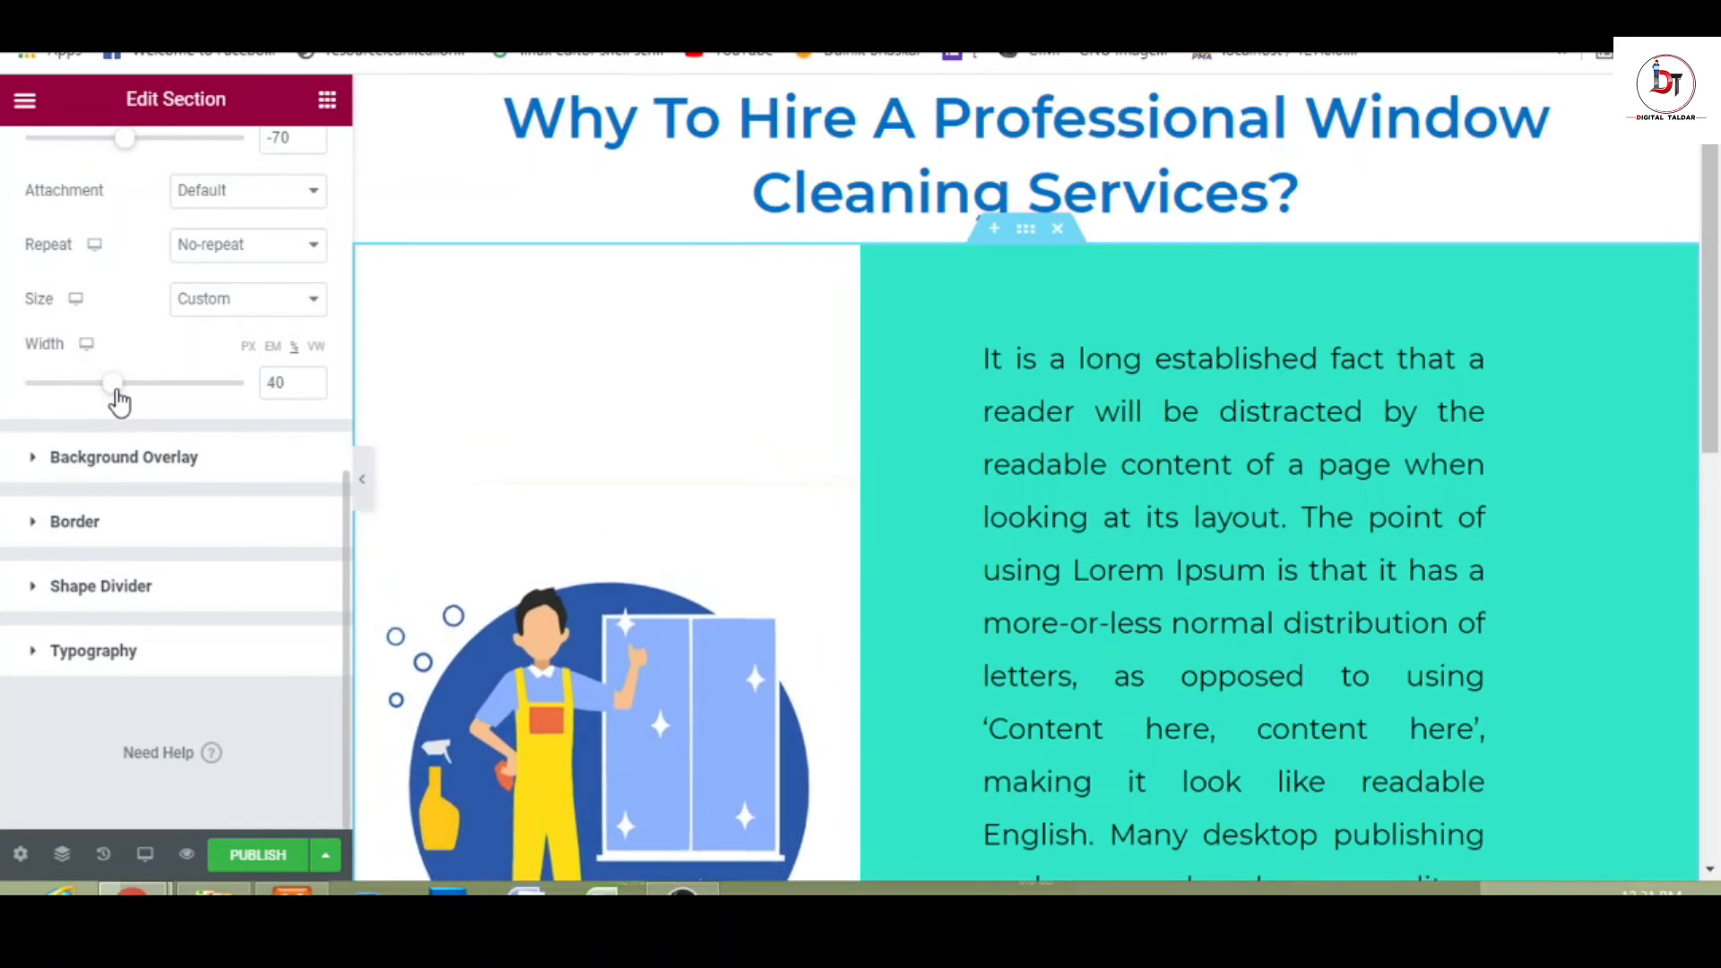
pyautogui.click(363, 480)
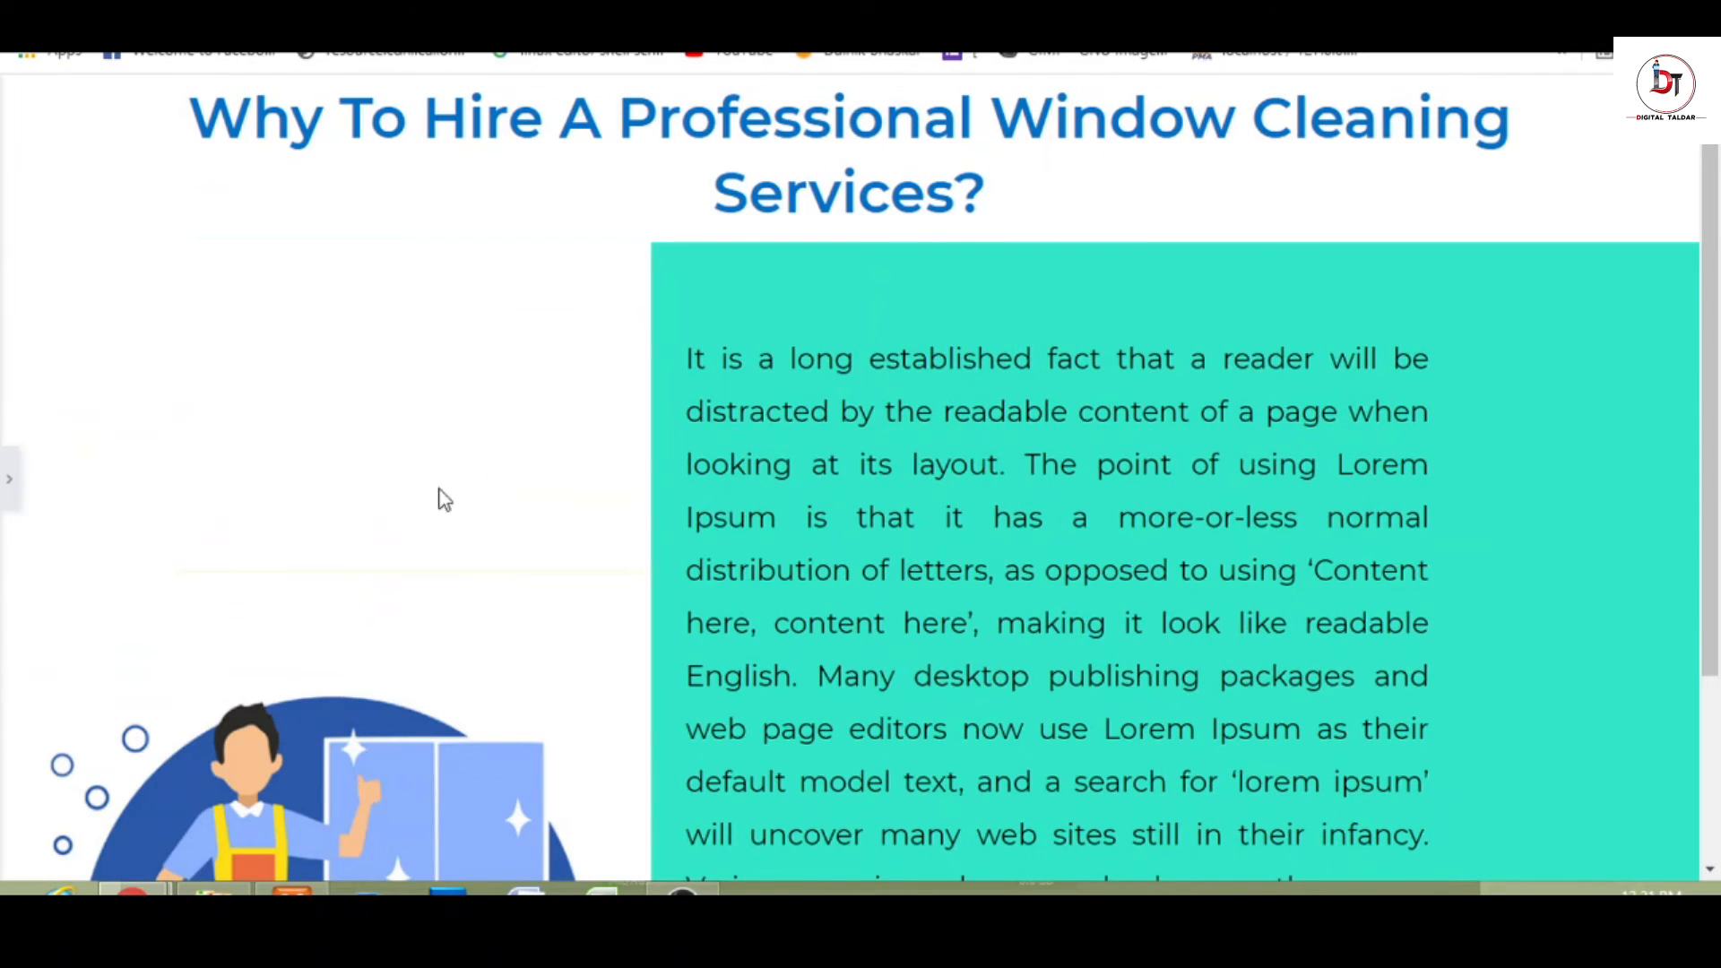
pyautogui.moveTo(1717, 444); pyautogui.dragTo(1690, 488)
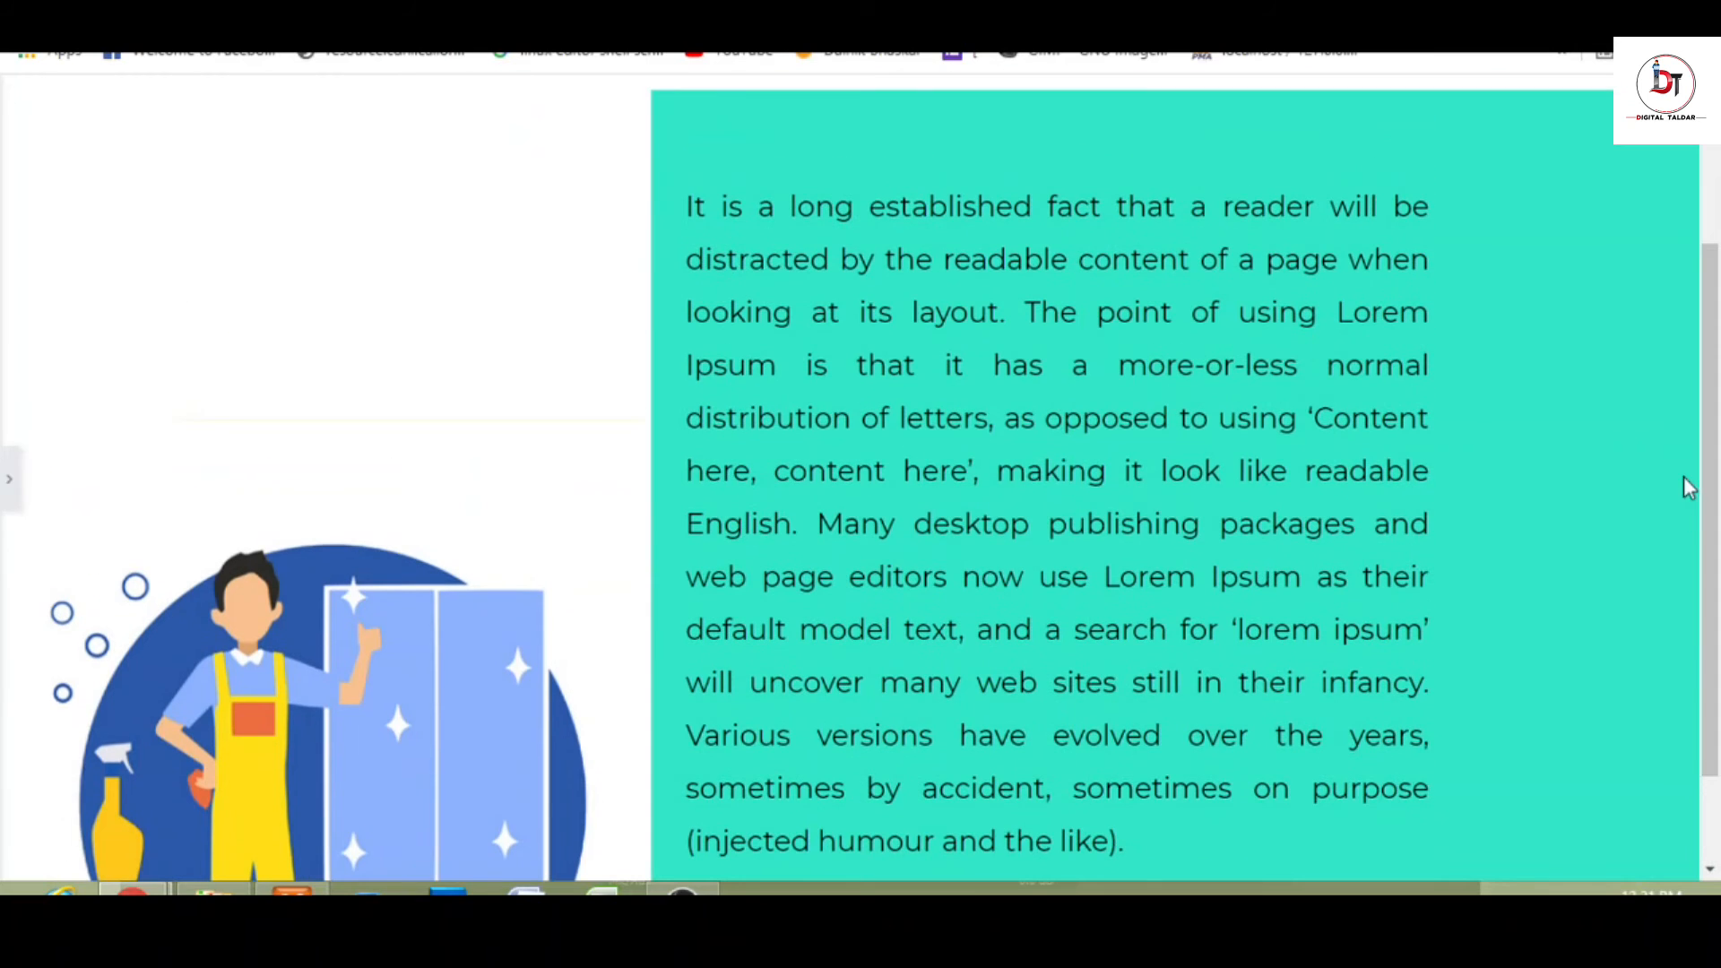
pyautogui.click(9, 480)
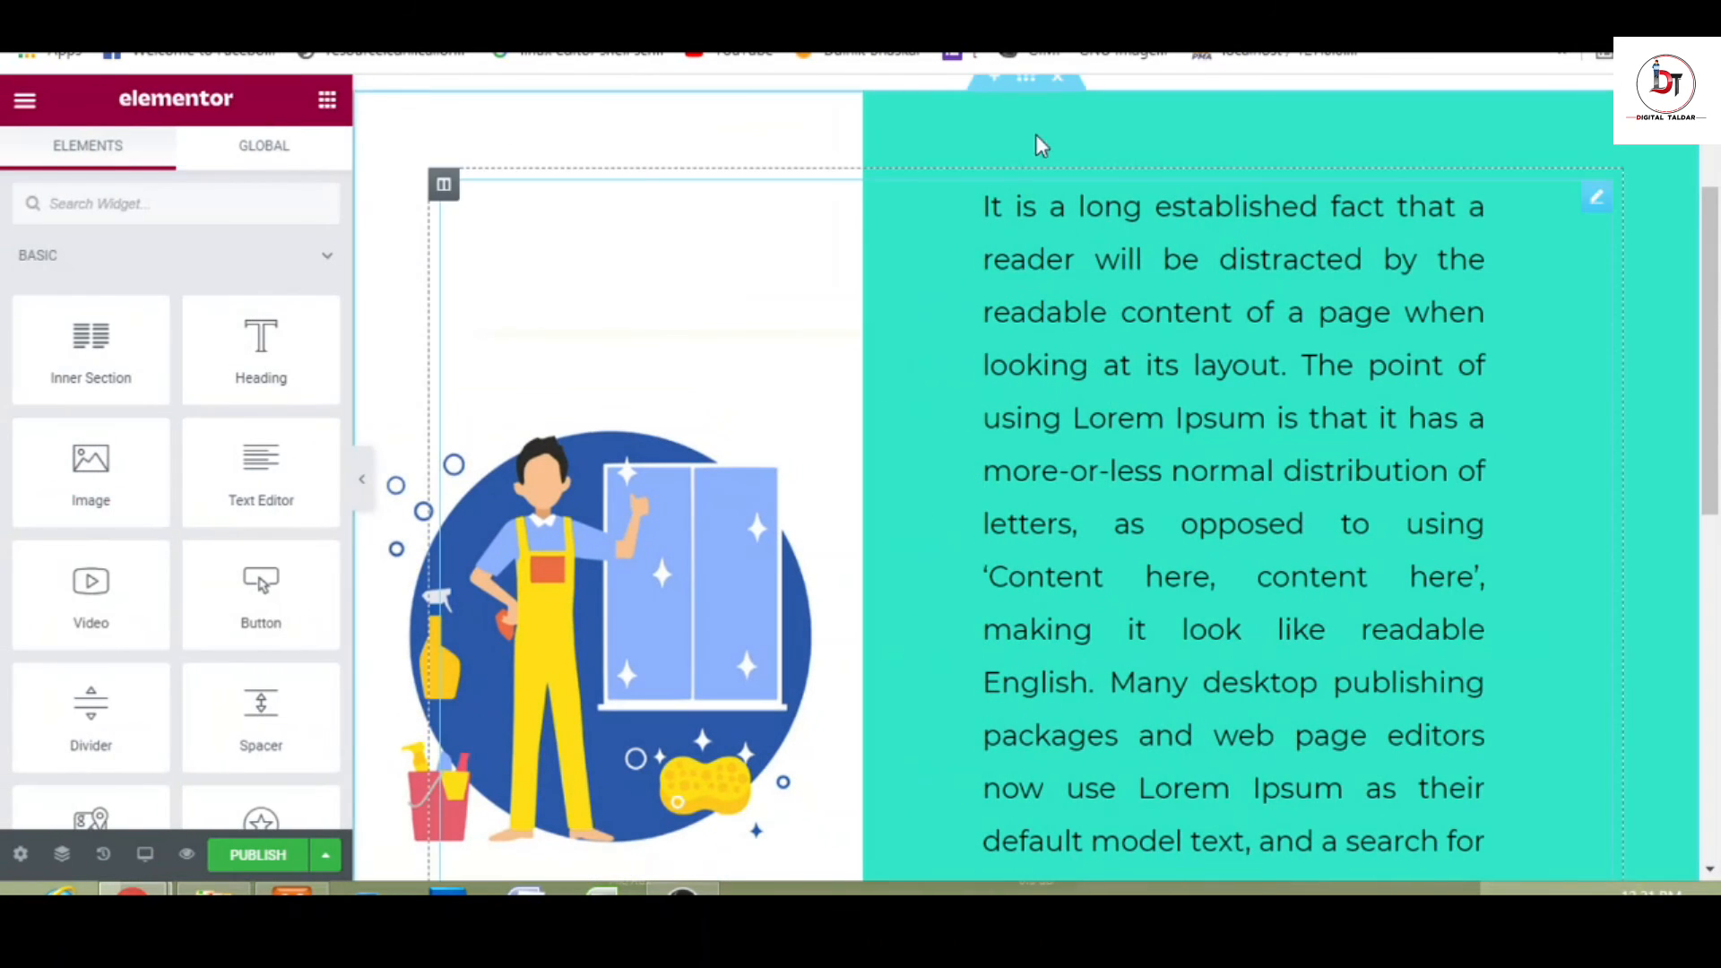
# - Set the turquoise section's background image Y position to about -208 px and check the illustration in the full-width preview
pyautogui.click(1026, 85)
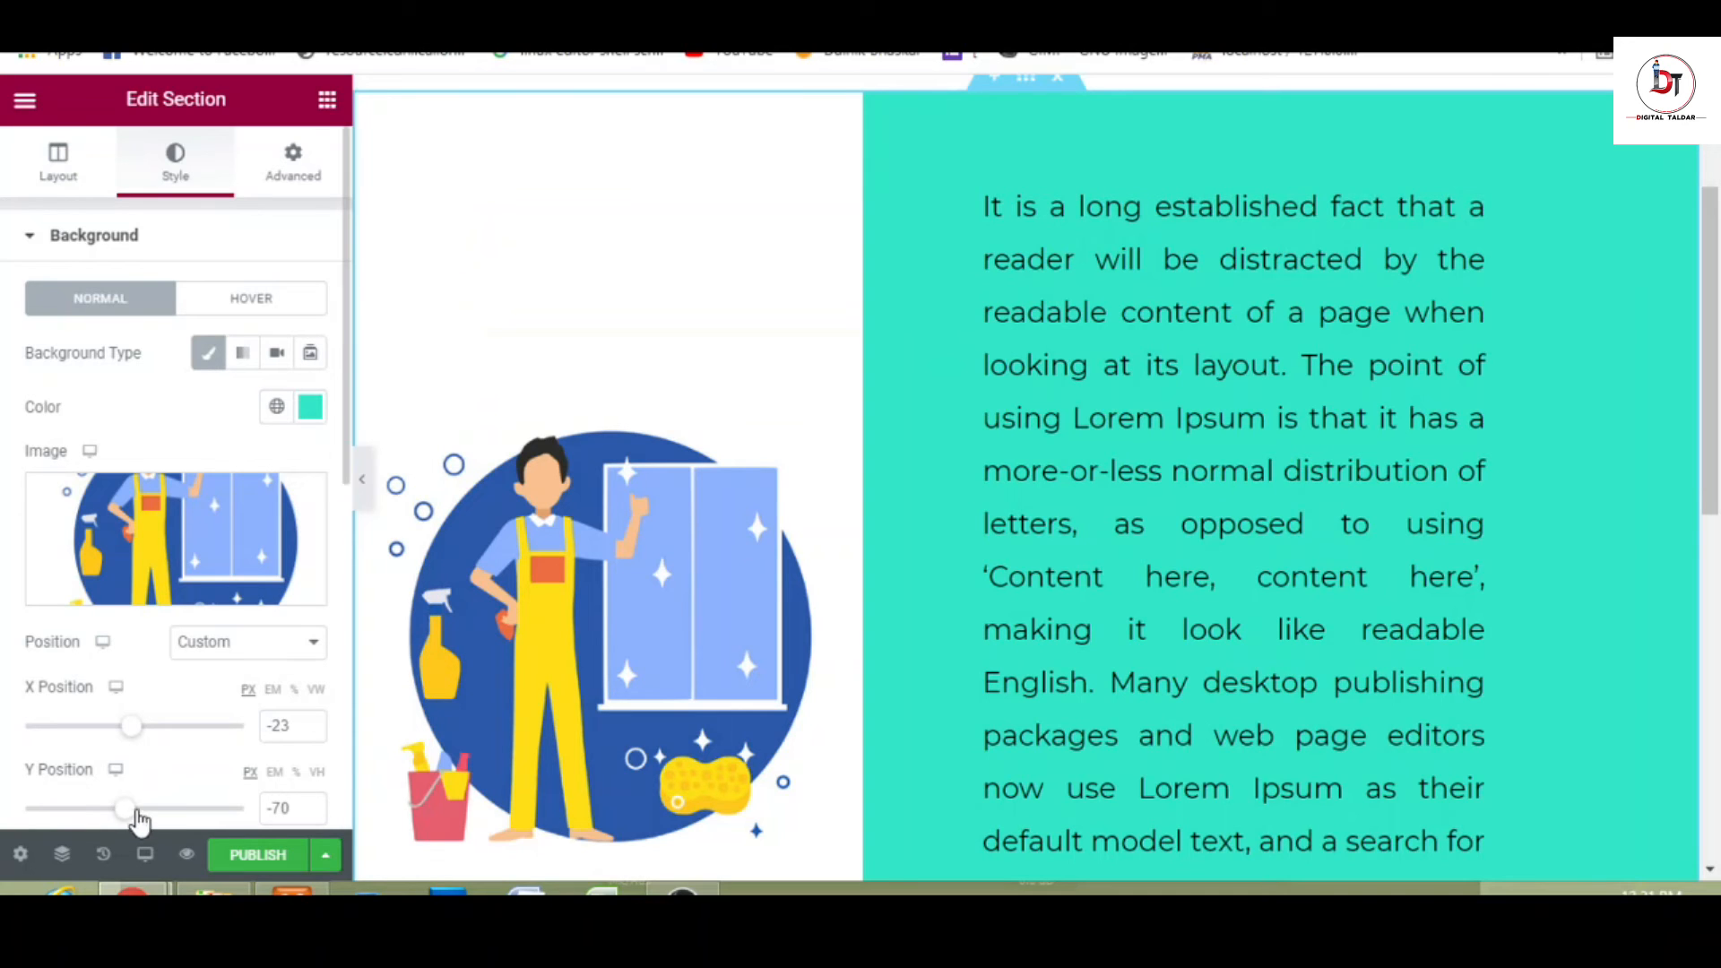
pyautogui.moveTo(132, 821); pyautogui.dragTo(113, 825)
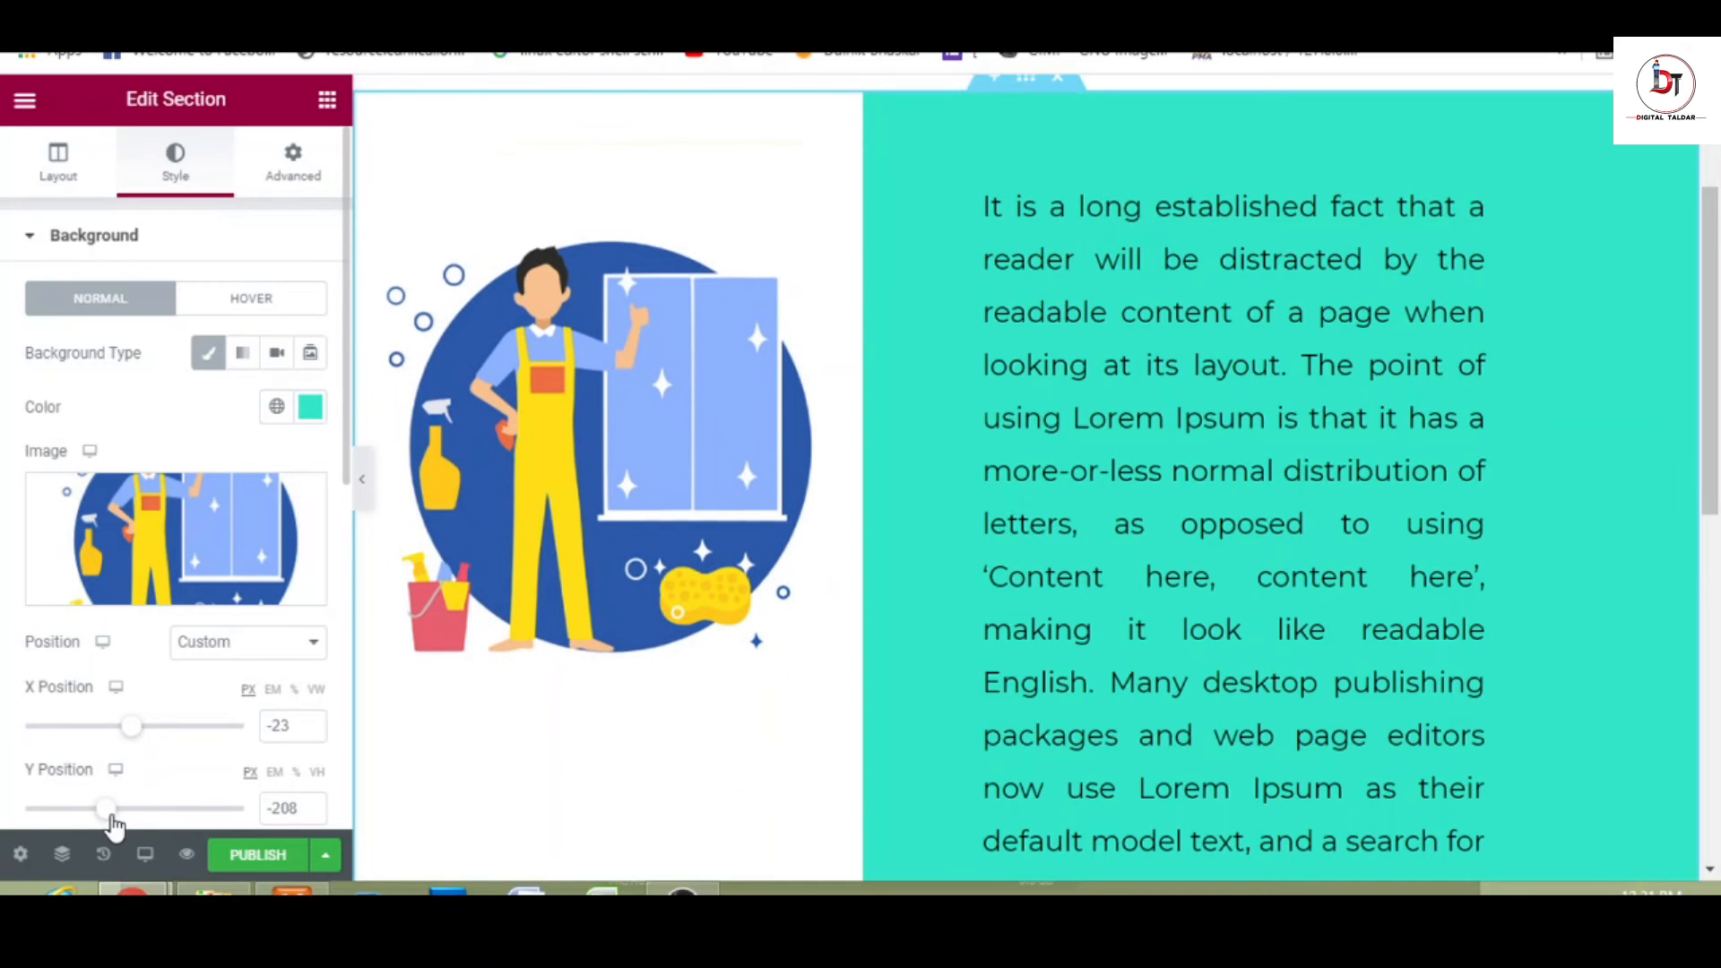
pyautogui.click(363, 484)
pyautogui.click(366, 489)
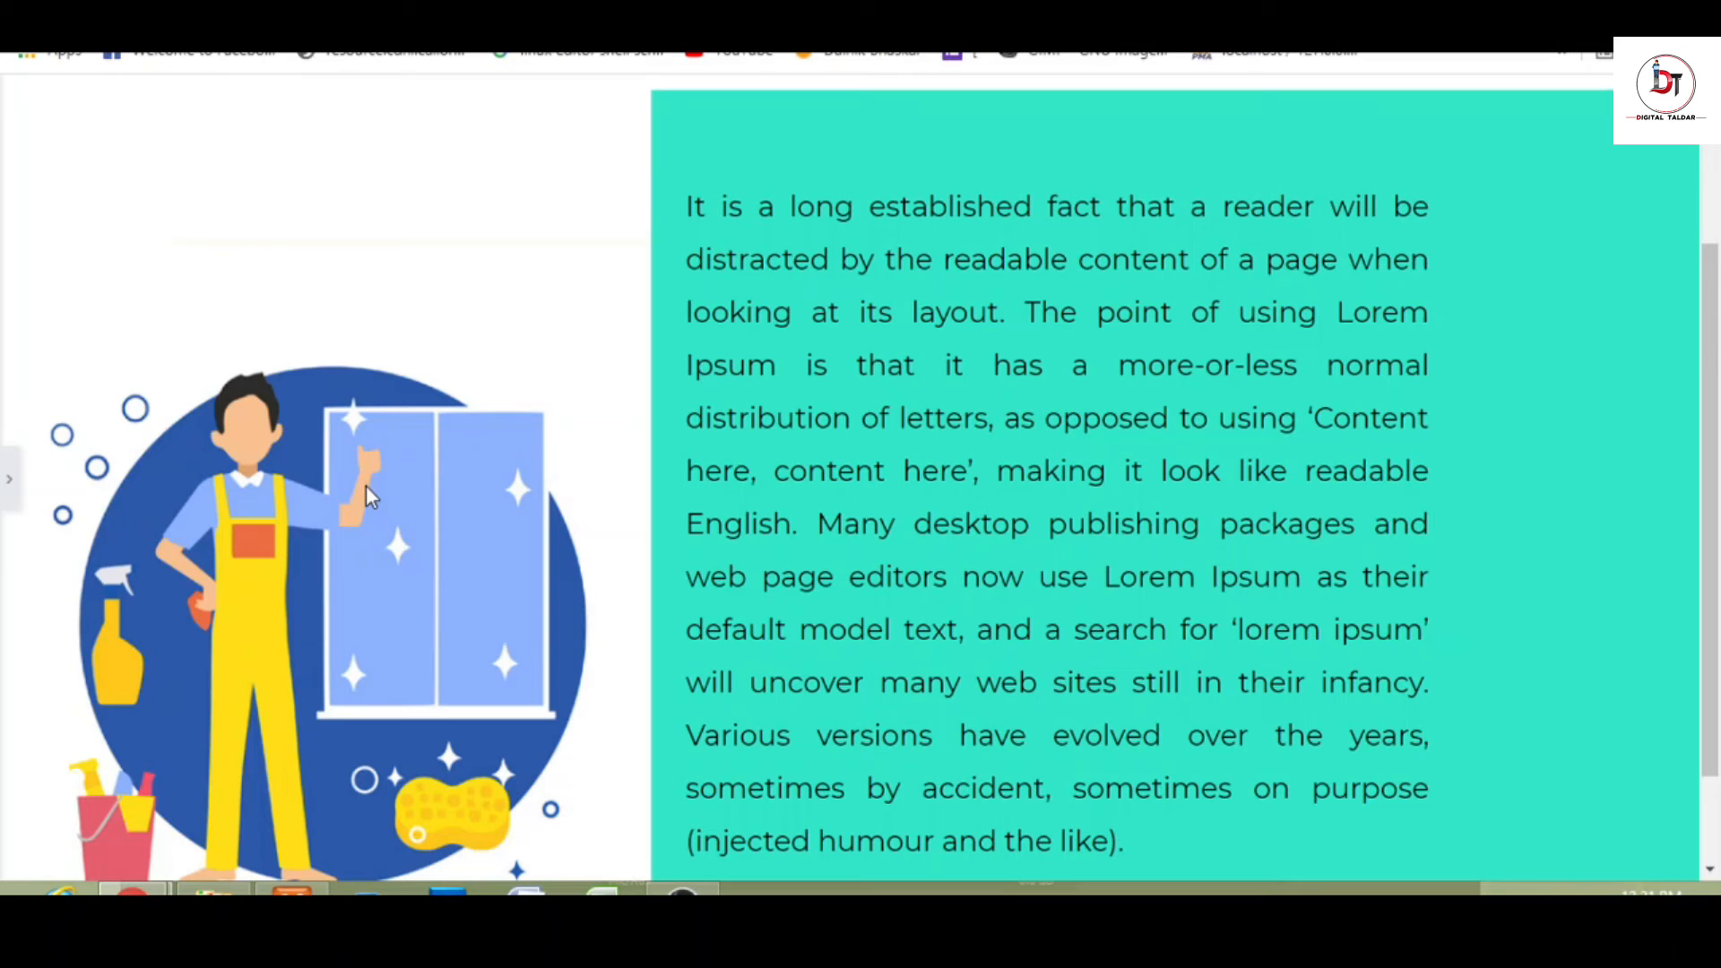
pyautogui.scroll(1, 1718, 394)
pyautogui.scroll(-2, 1714, 417)
pyautogui.scroll(-1, 1714, 417)
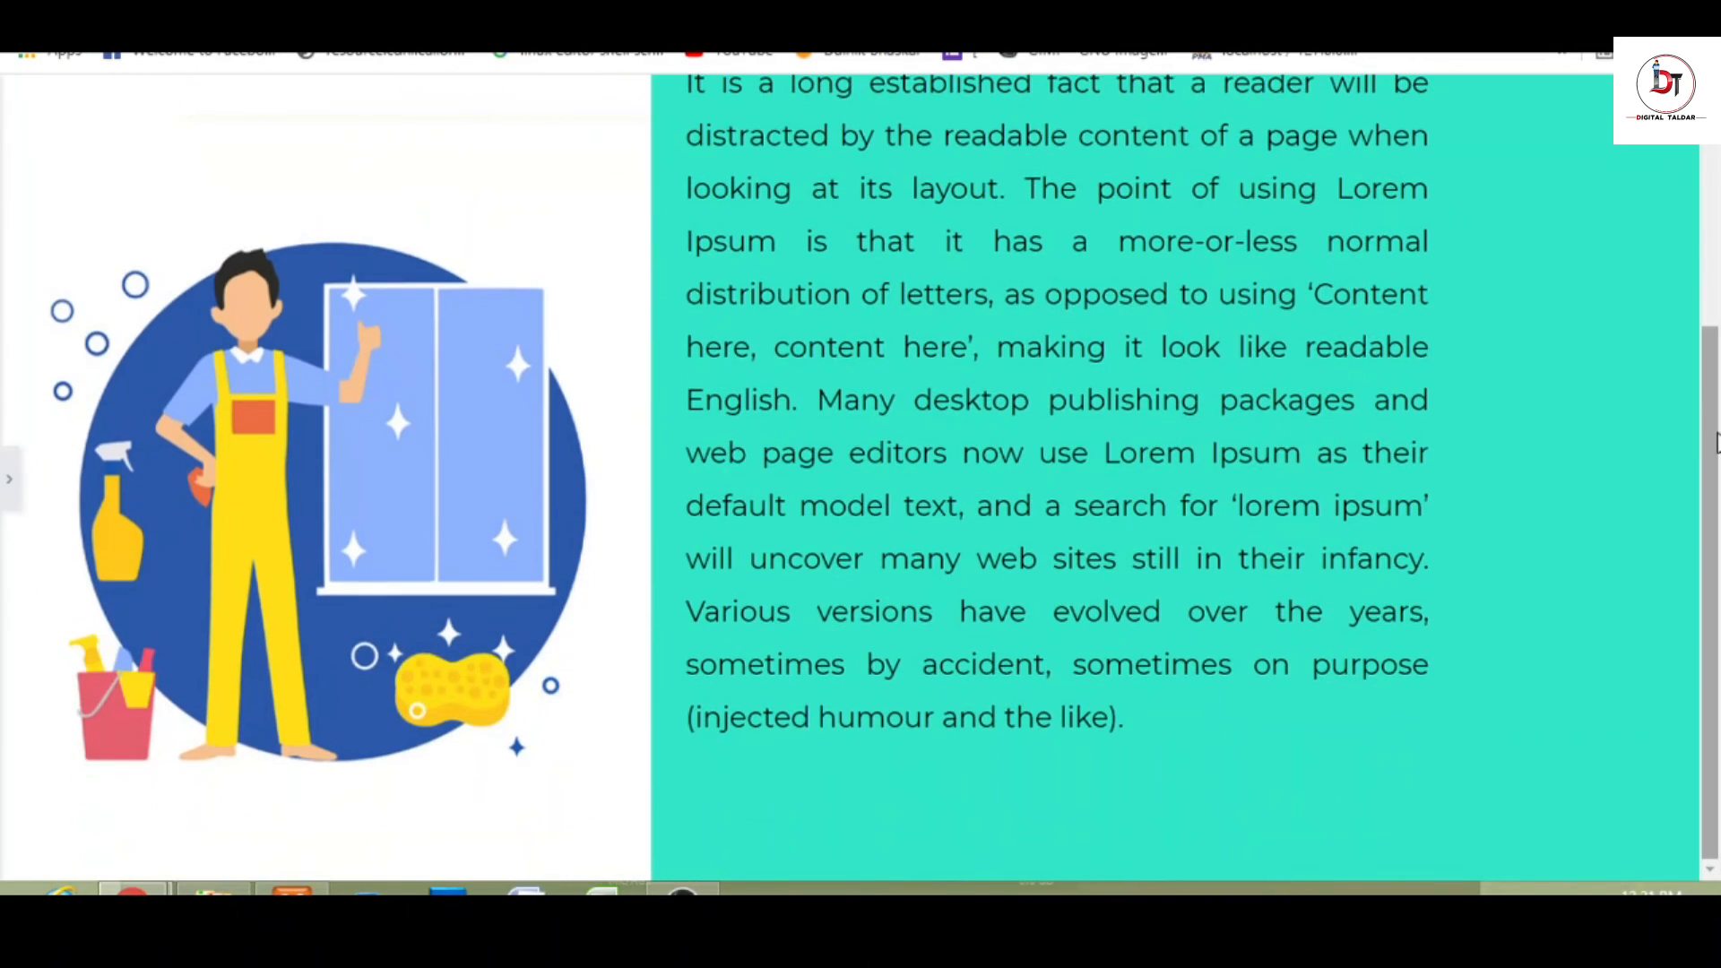
pyautogui.click(7, 488)
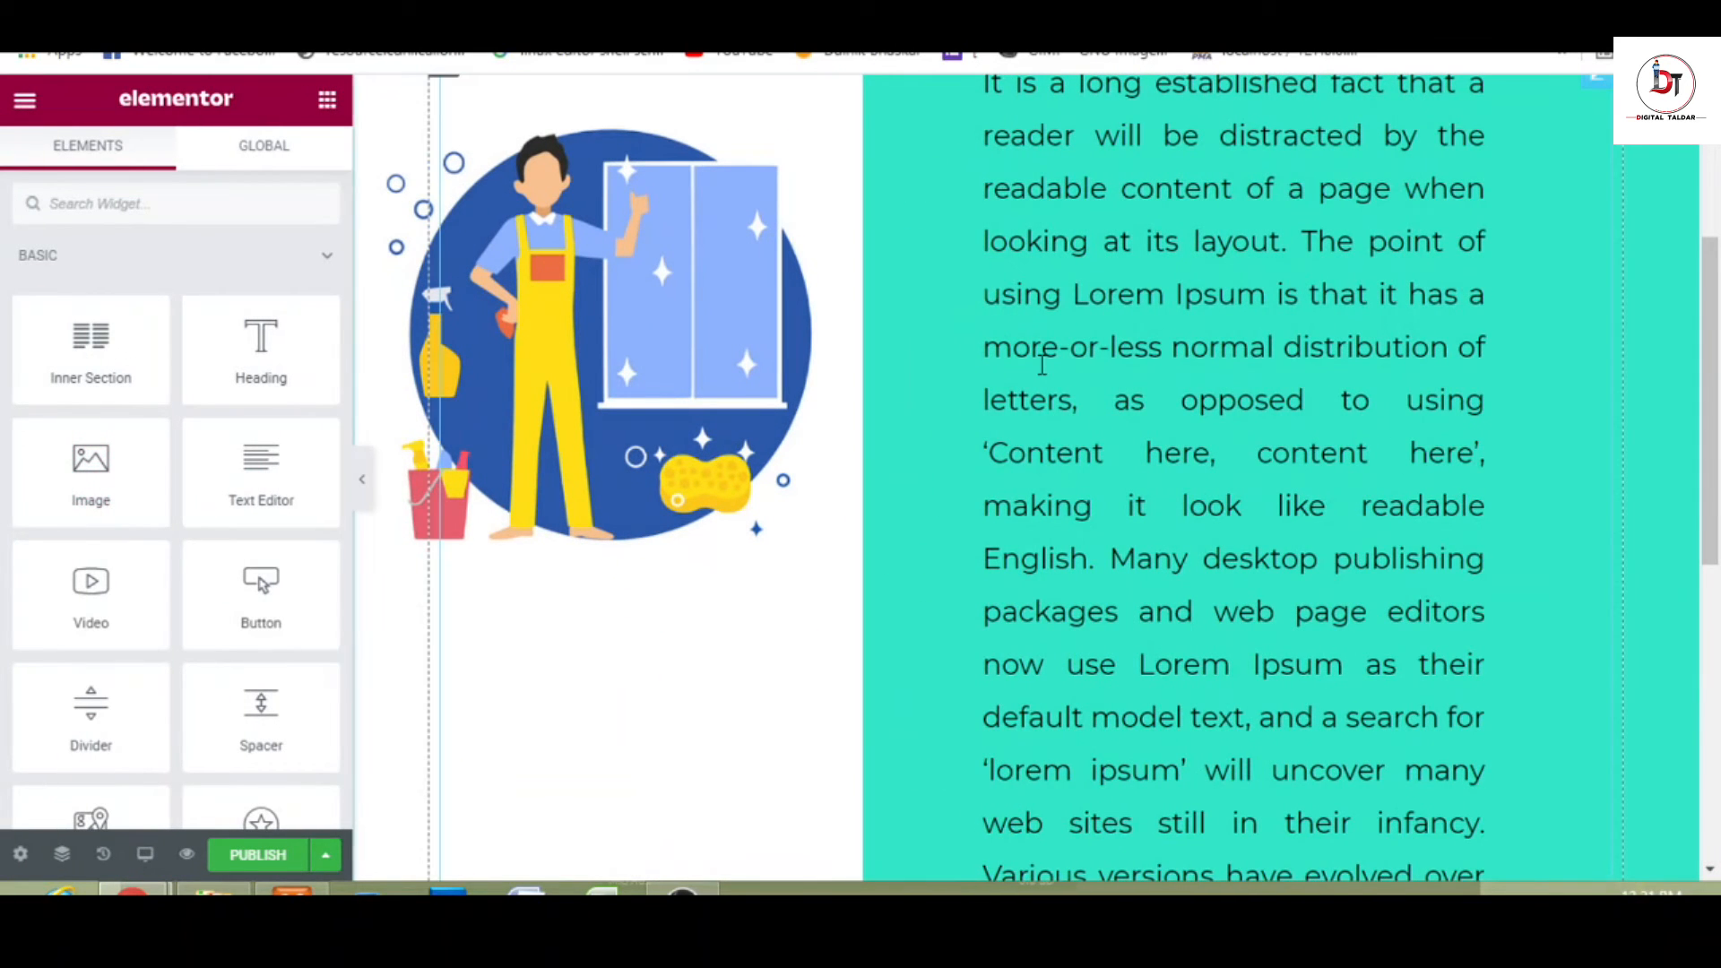
pyautogui.scroll(3, 1712, 254)
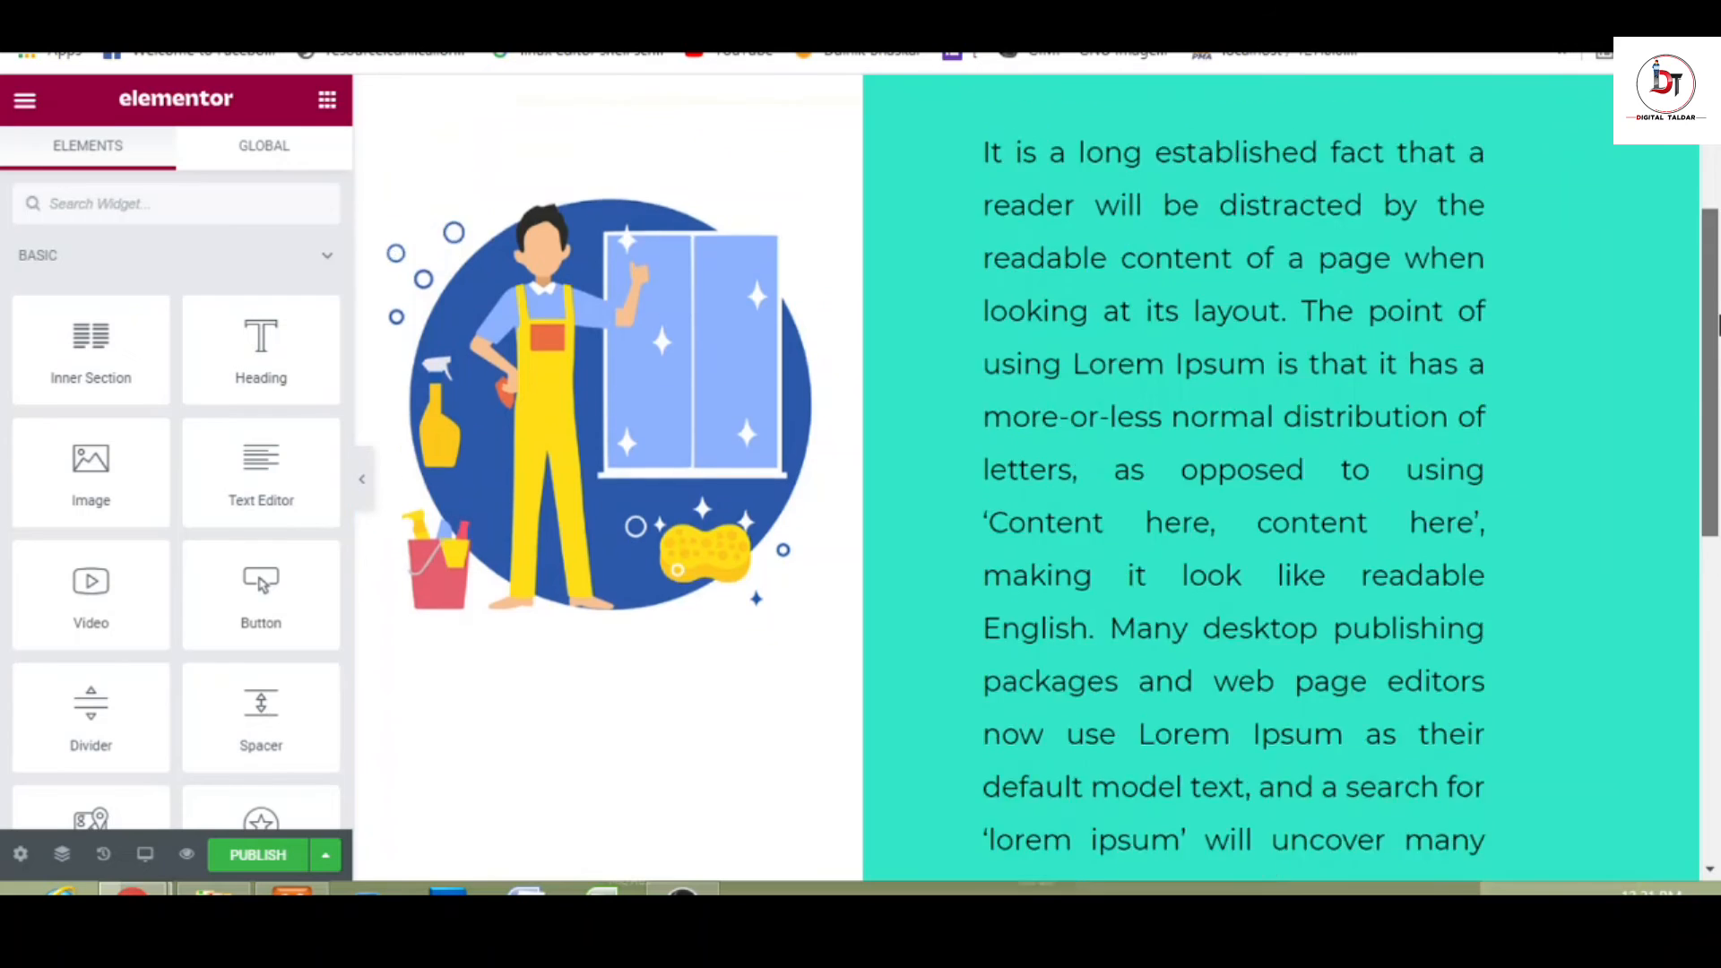
pyautogui.scroll(-3, 1712, 254)
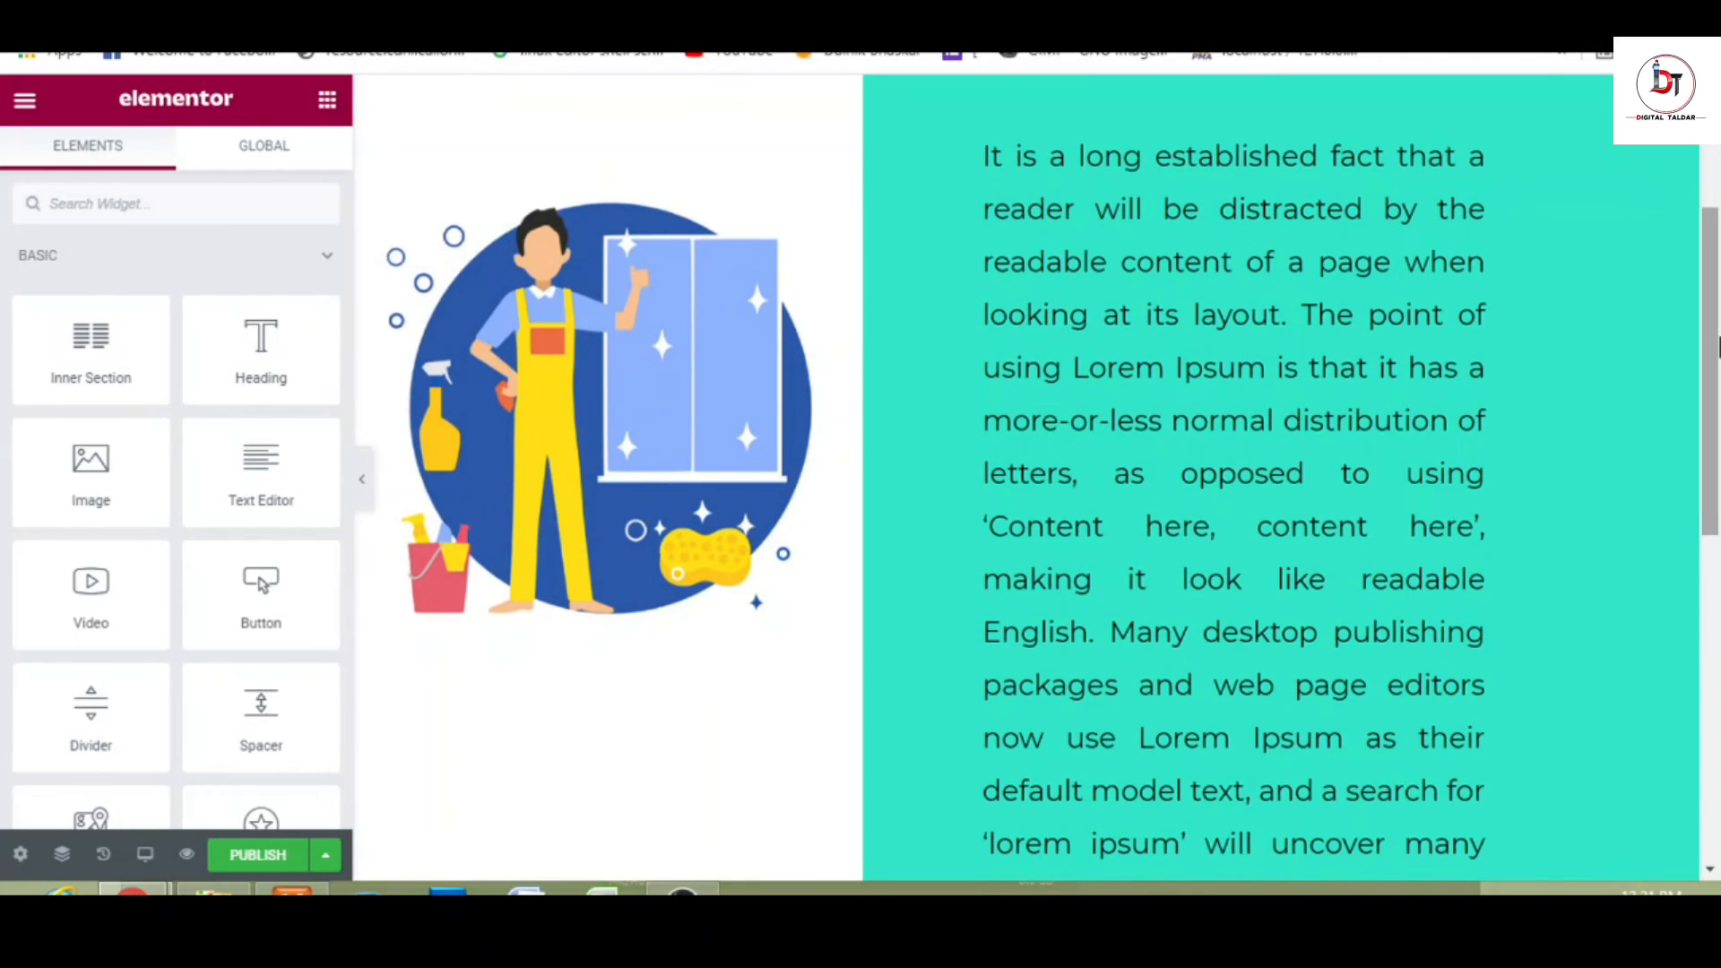
pyautogui.scroll(2, 1716, 341)
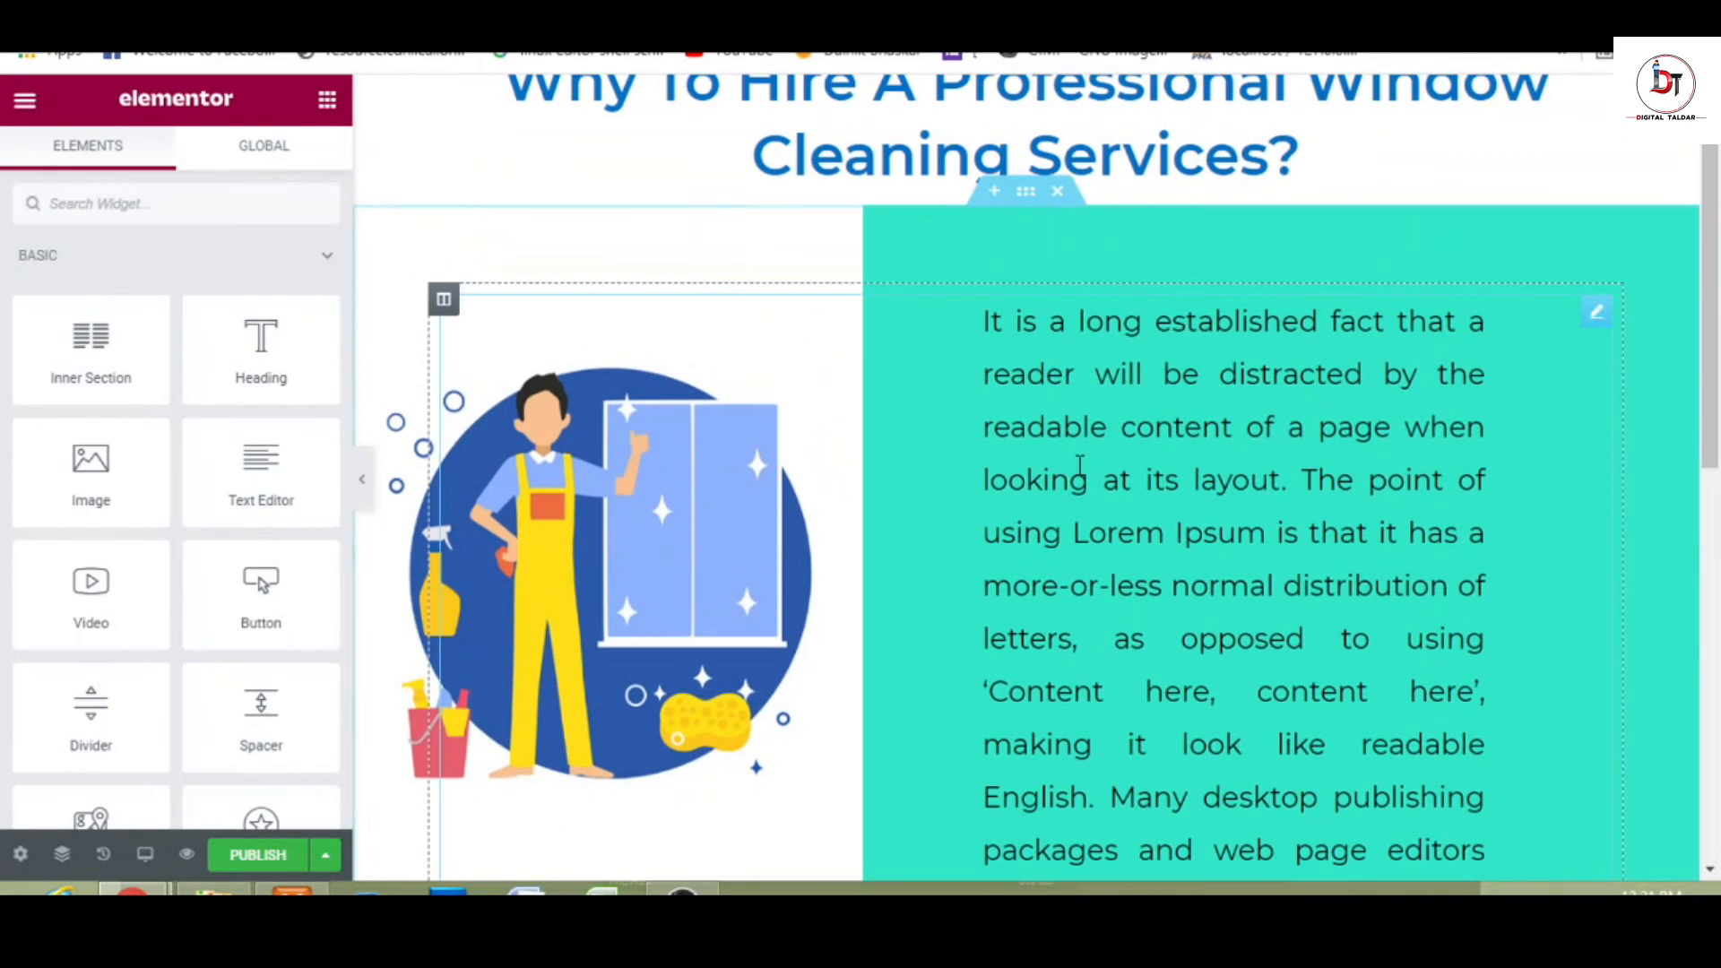
# - Reduce the turquoise section's text block right padding to 57 px and preview the page at full width
pyautogui.click(364, 354)
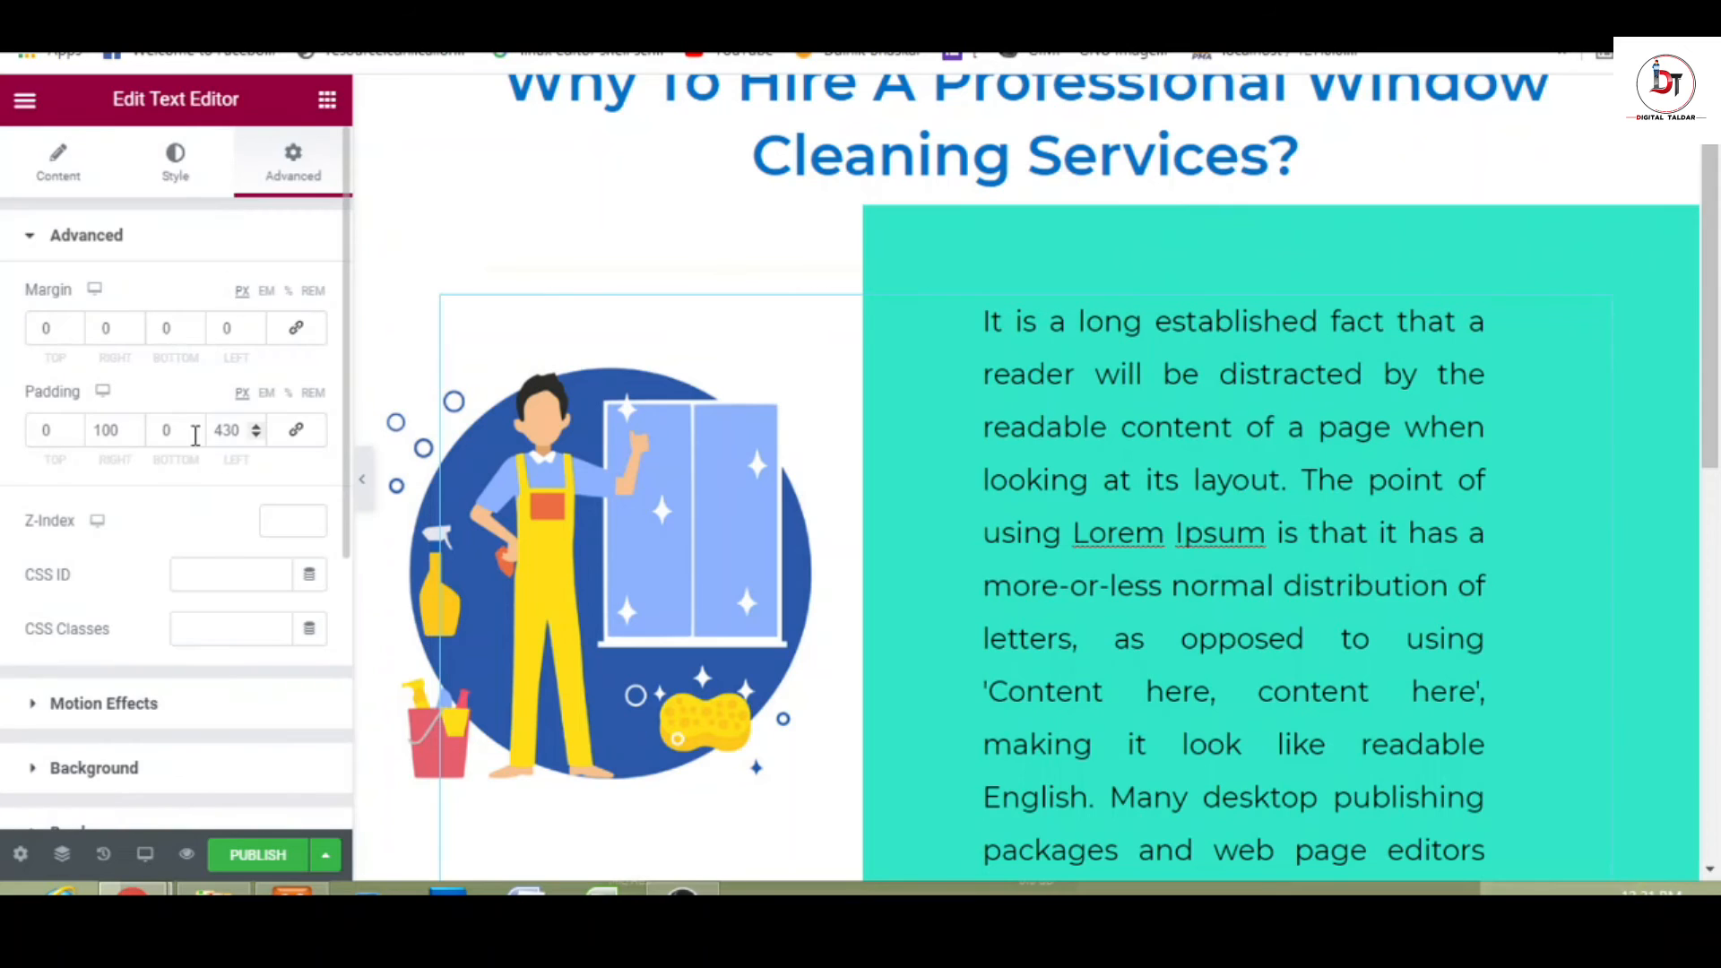
pyautogui.click(135, 428)
pyautogui.click(136, 428)
pyautogui.click(136, 428)
pyautogui.click(135, 427)
pyautogui.click(135, 437)
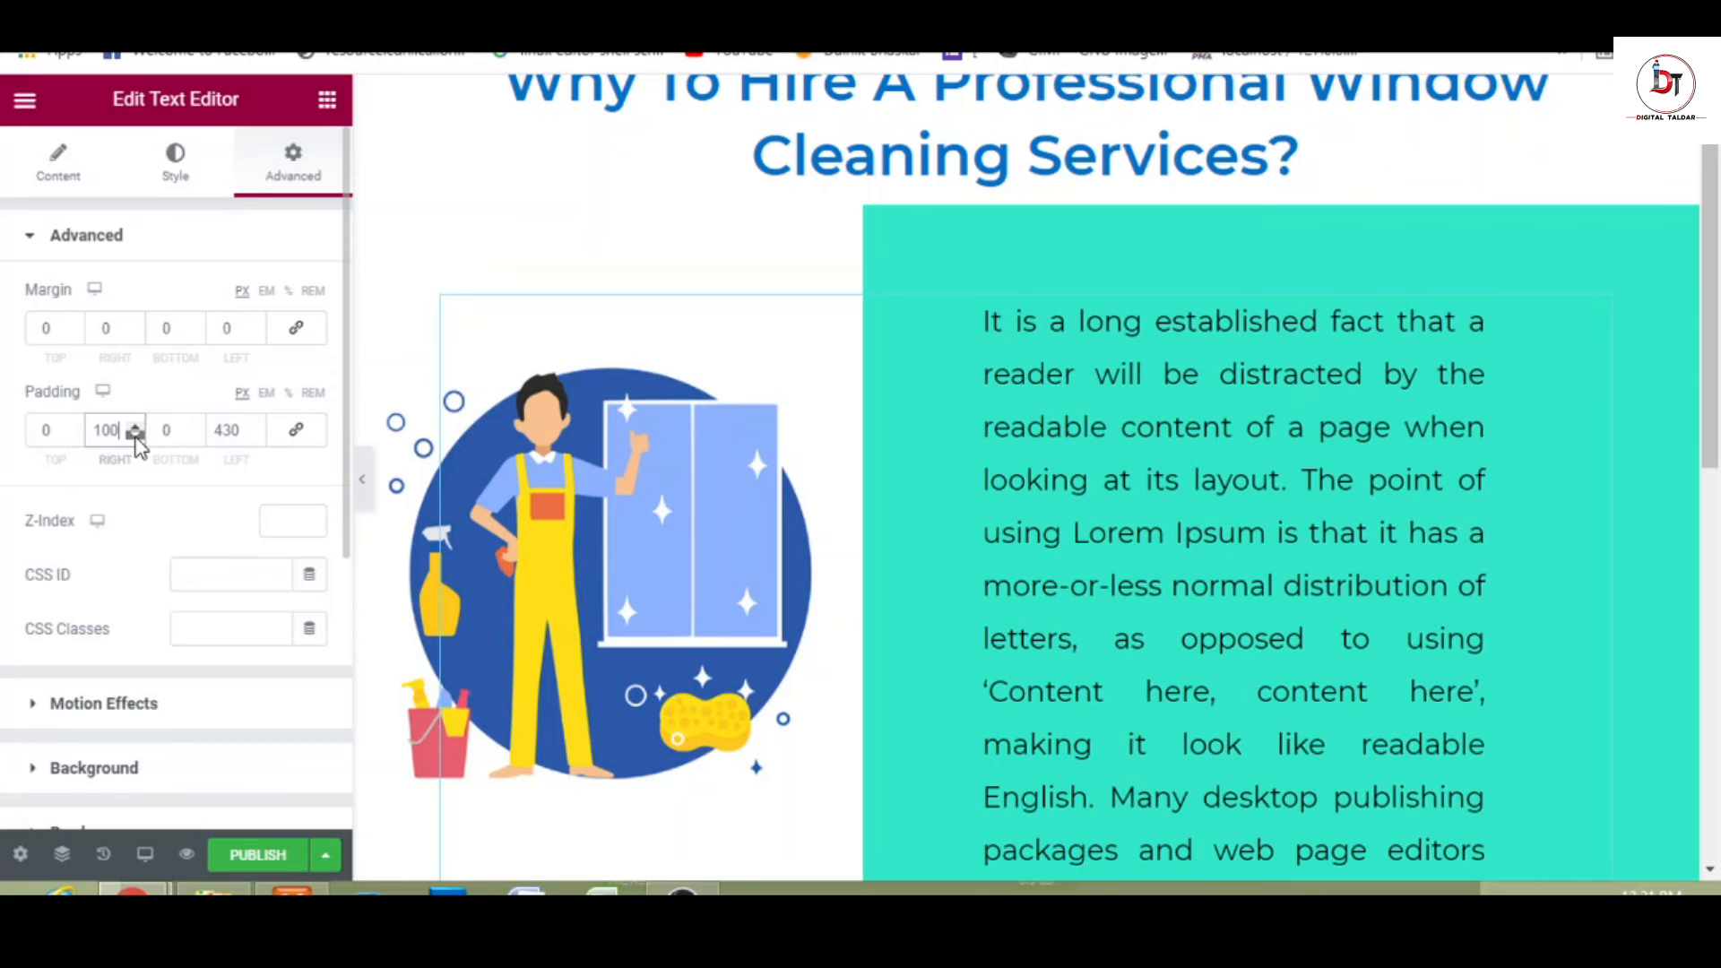
pyautogui.click(136, 436)
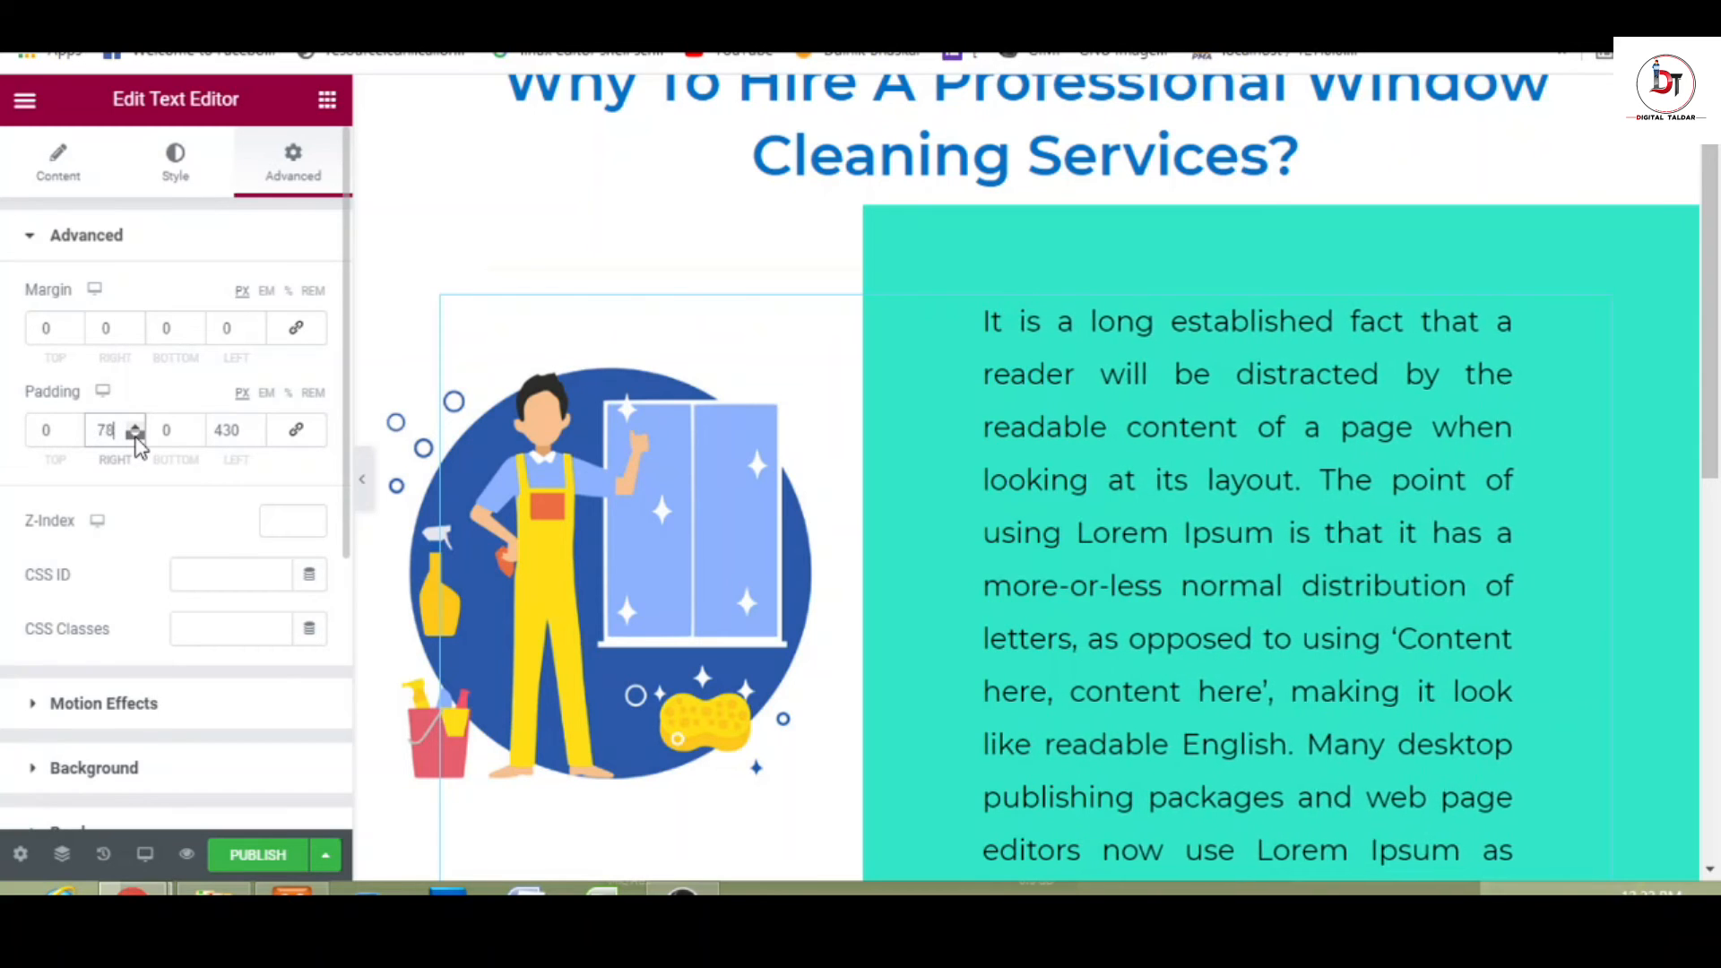
pyautogui.click(135, 436)
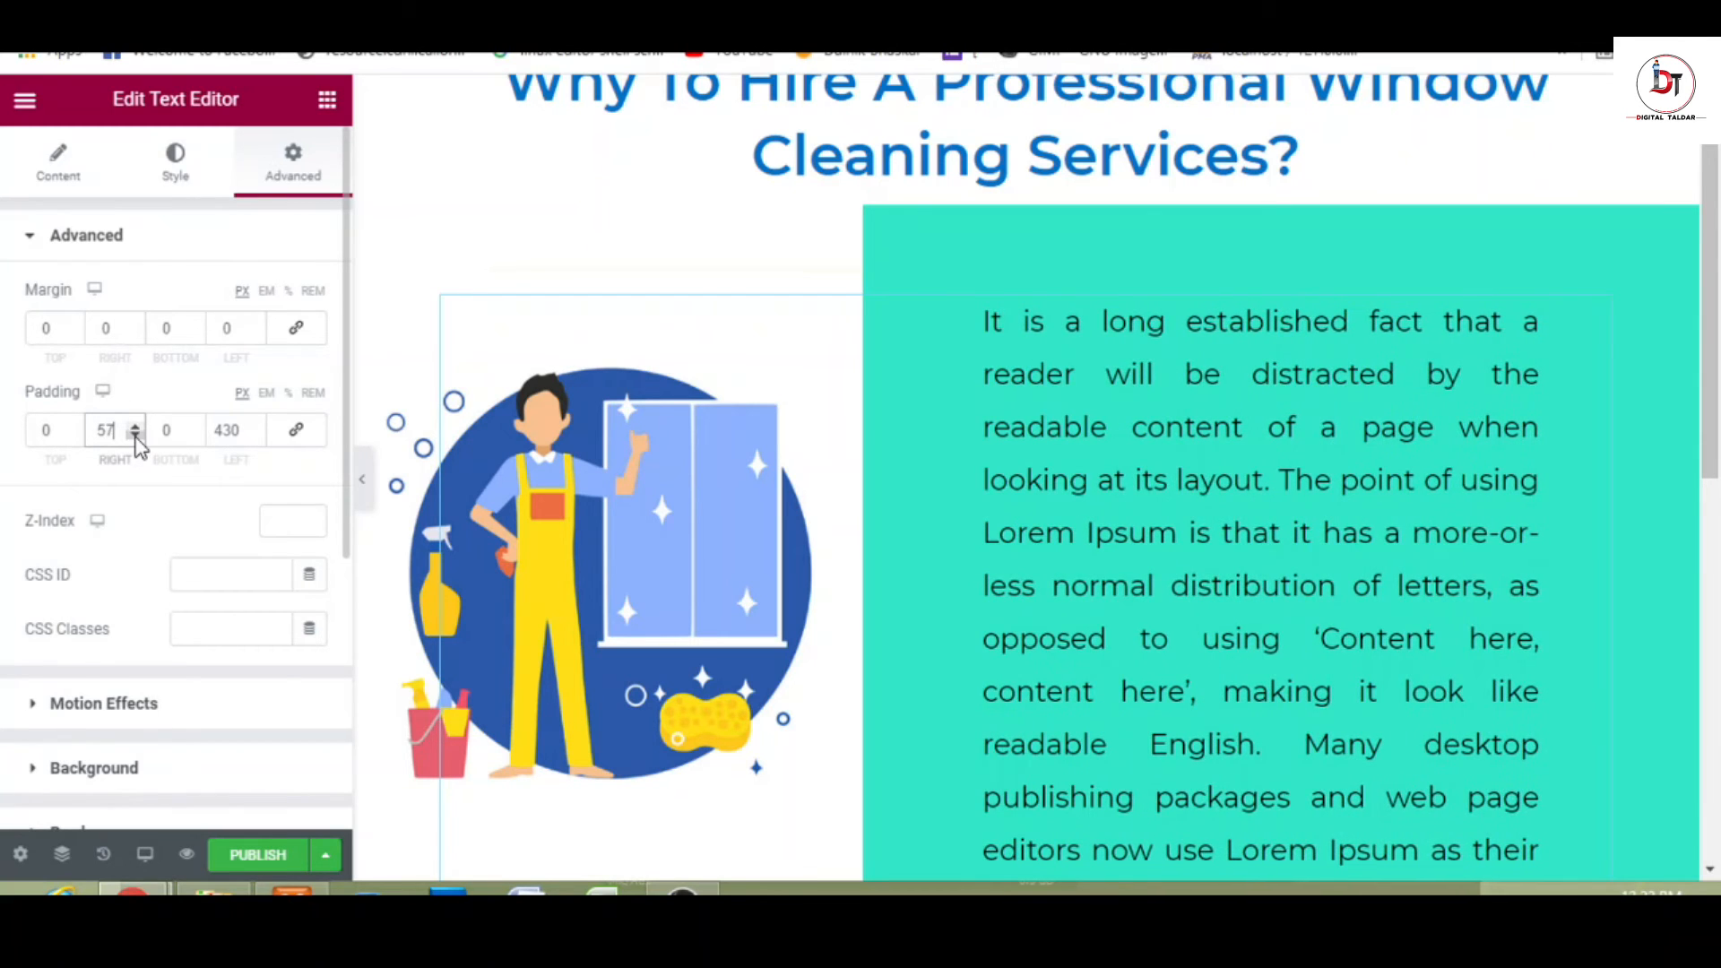
pyautogui.click(363, 480)
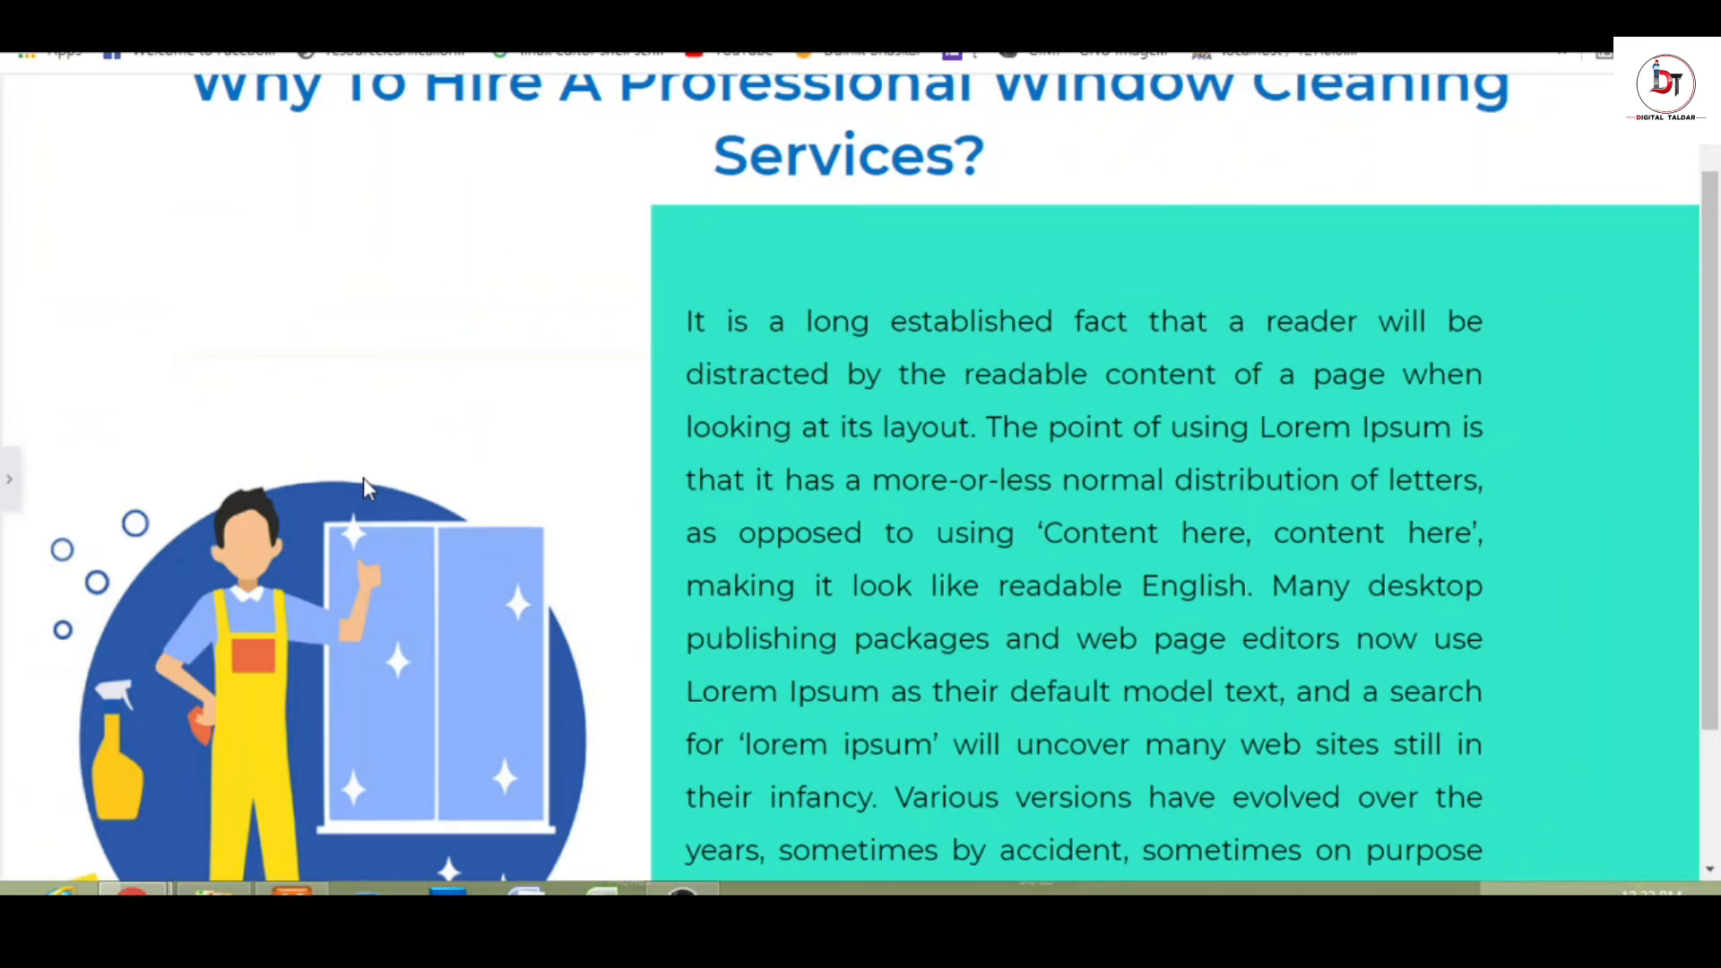
pyautogui.click(8, 502)
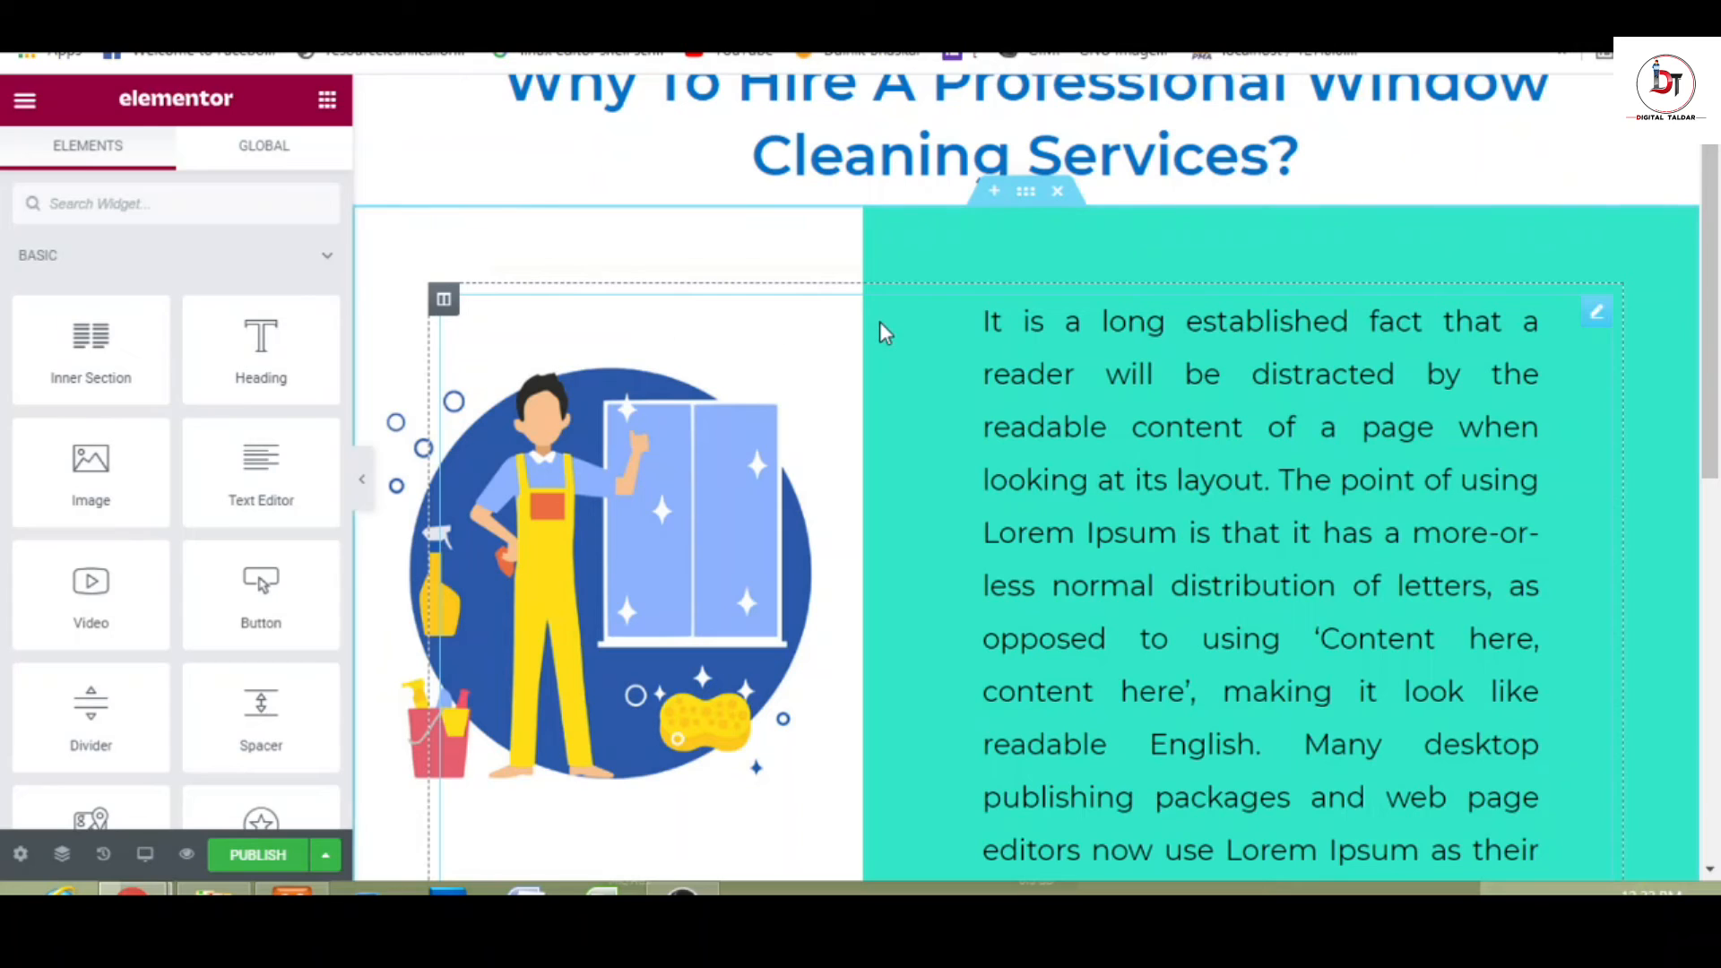
# - Set the text block's left padding to 463 px and right padding to 0, and check the layout in the full-width preview
pyautogui.click(879, 321)
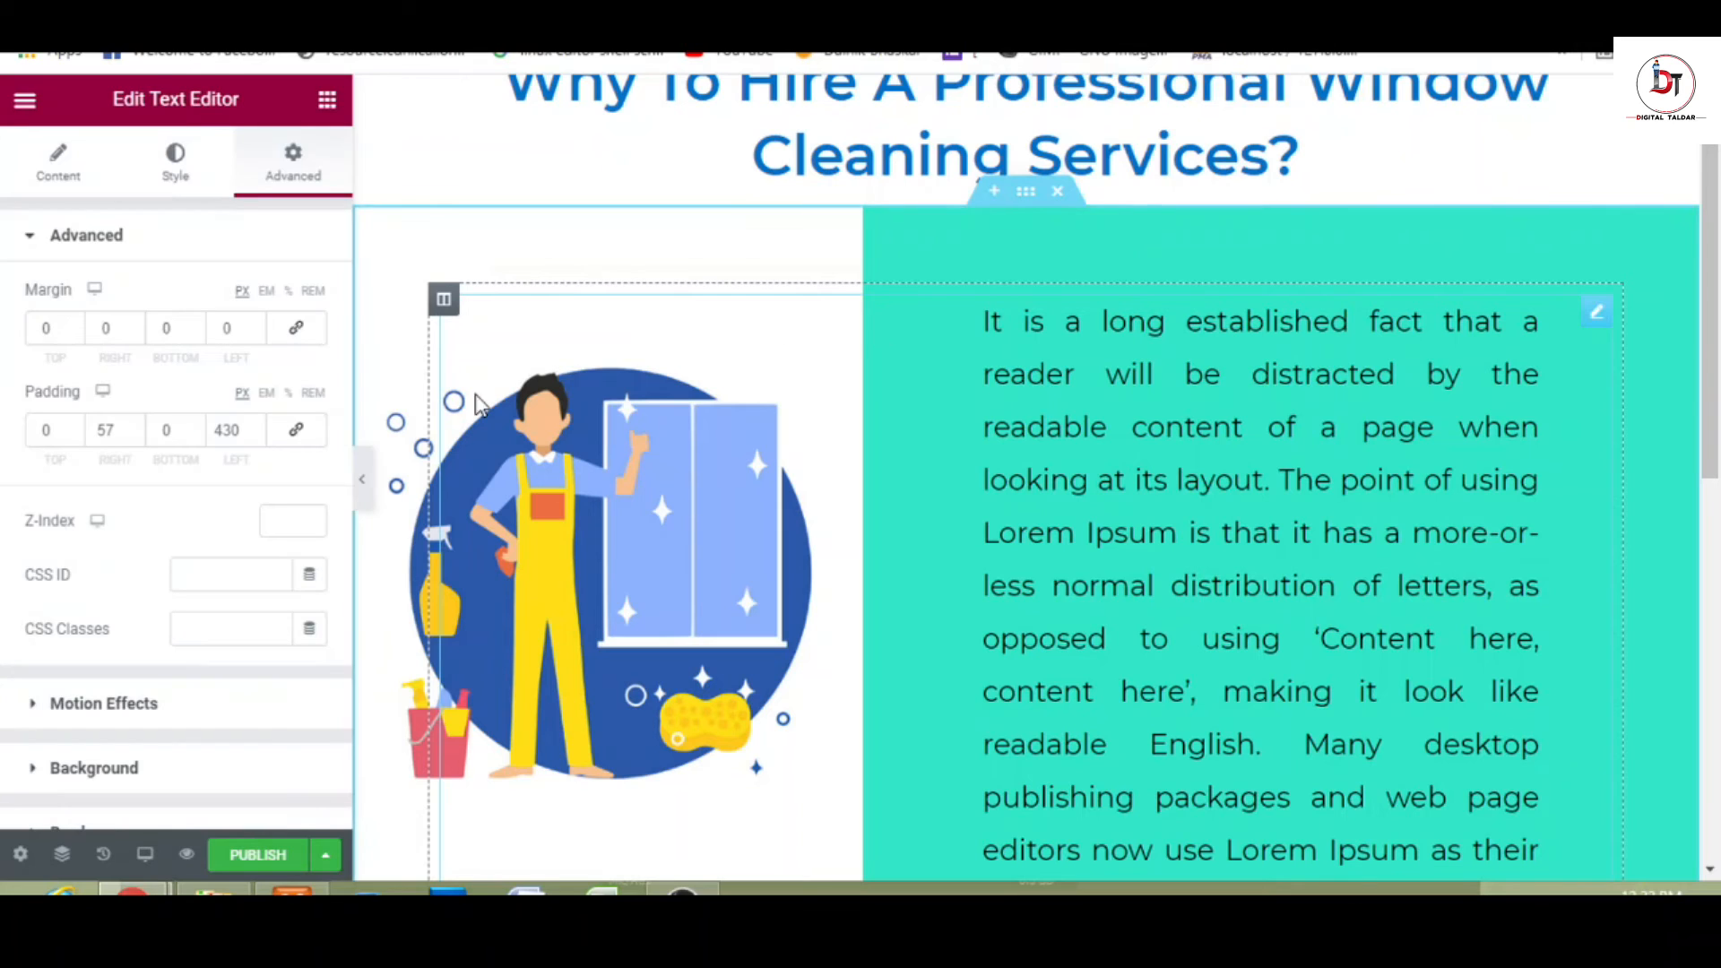
pyautogui.moveTo(254, 426); pyautogui.dragTo(253, 426)
pyautogui.doubleClick(125, 430)
pyautogui.write('0')
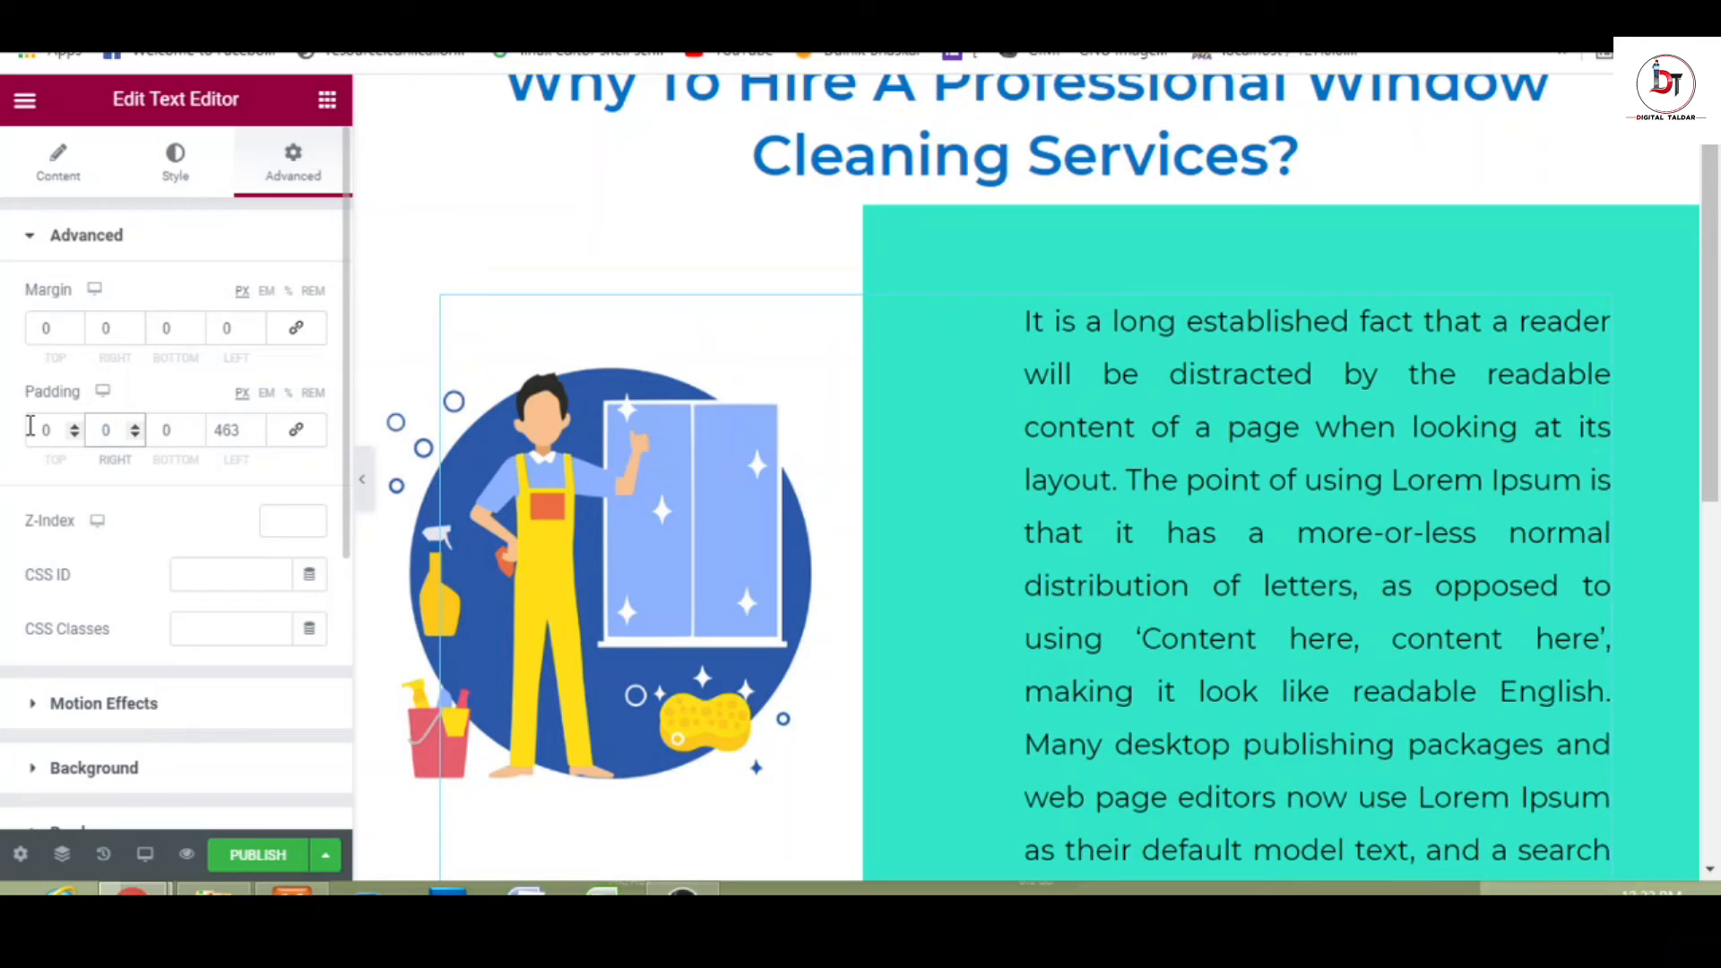
pyautogui.click(361, 482)
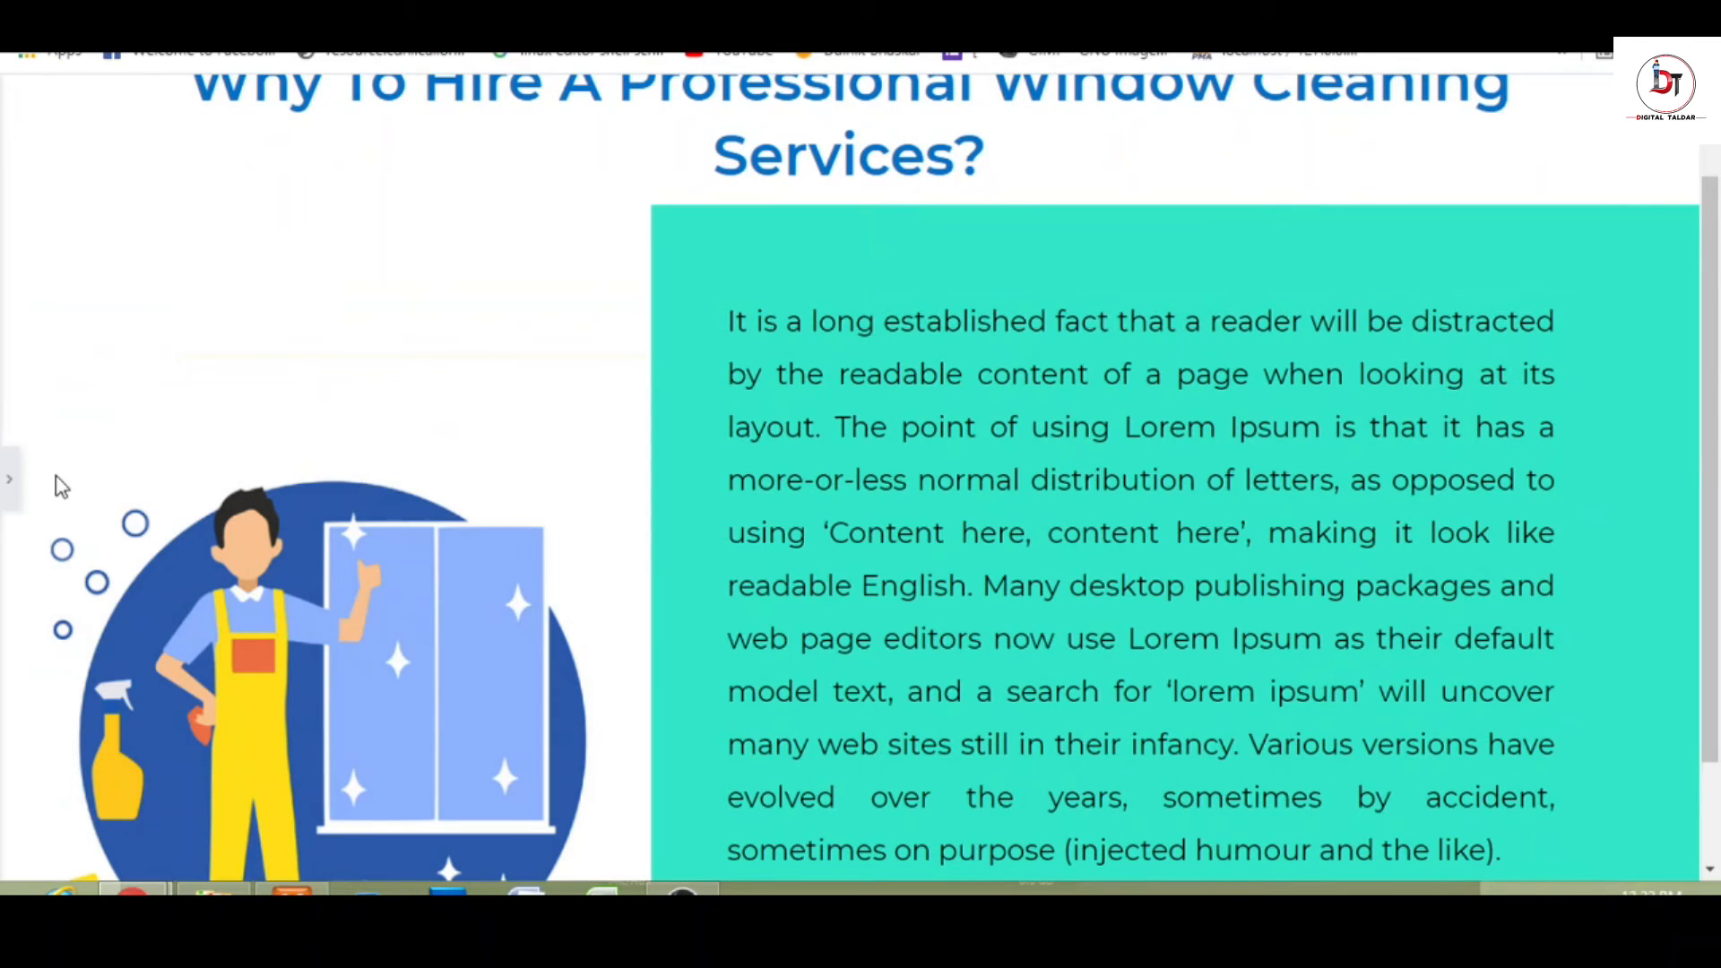
pyautogui.scroll(-1, 1717, 498)
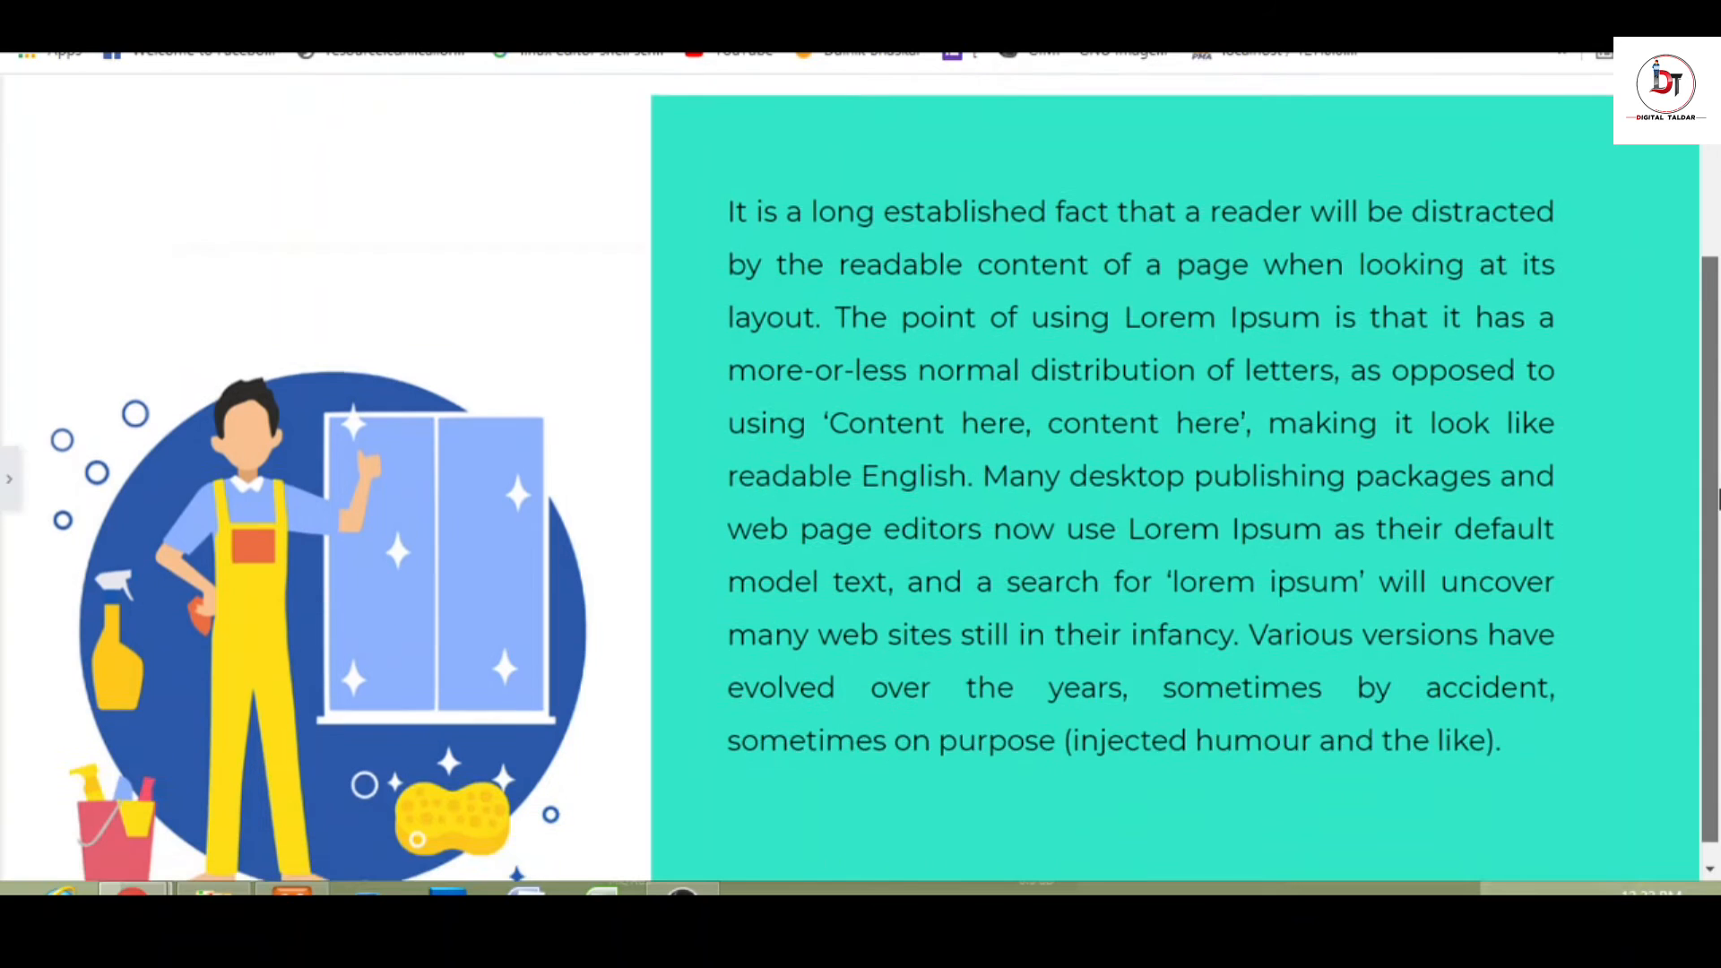
pyautogui.scroll(-1, 1717, 676)
pyautogui.moveTo(1718, 498); pyautogui.dragTo(1719, 323)
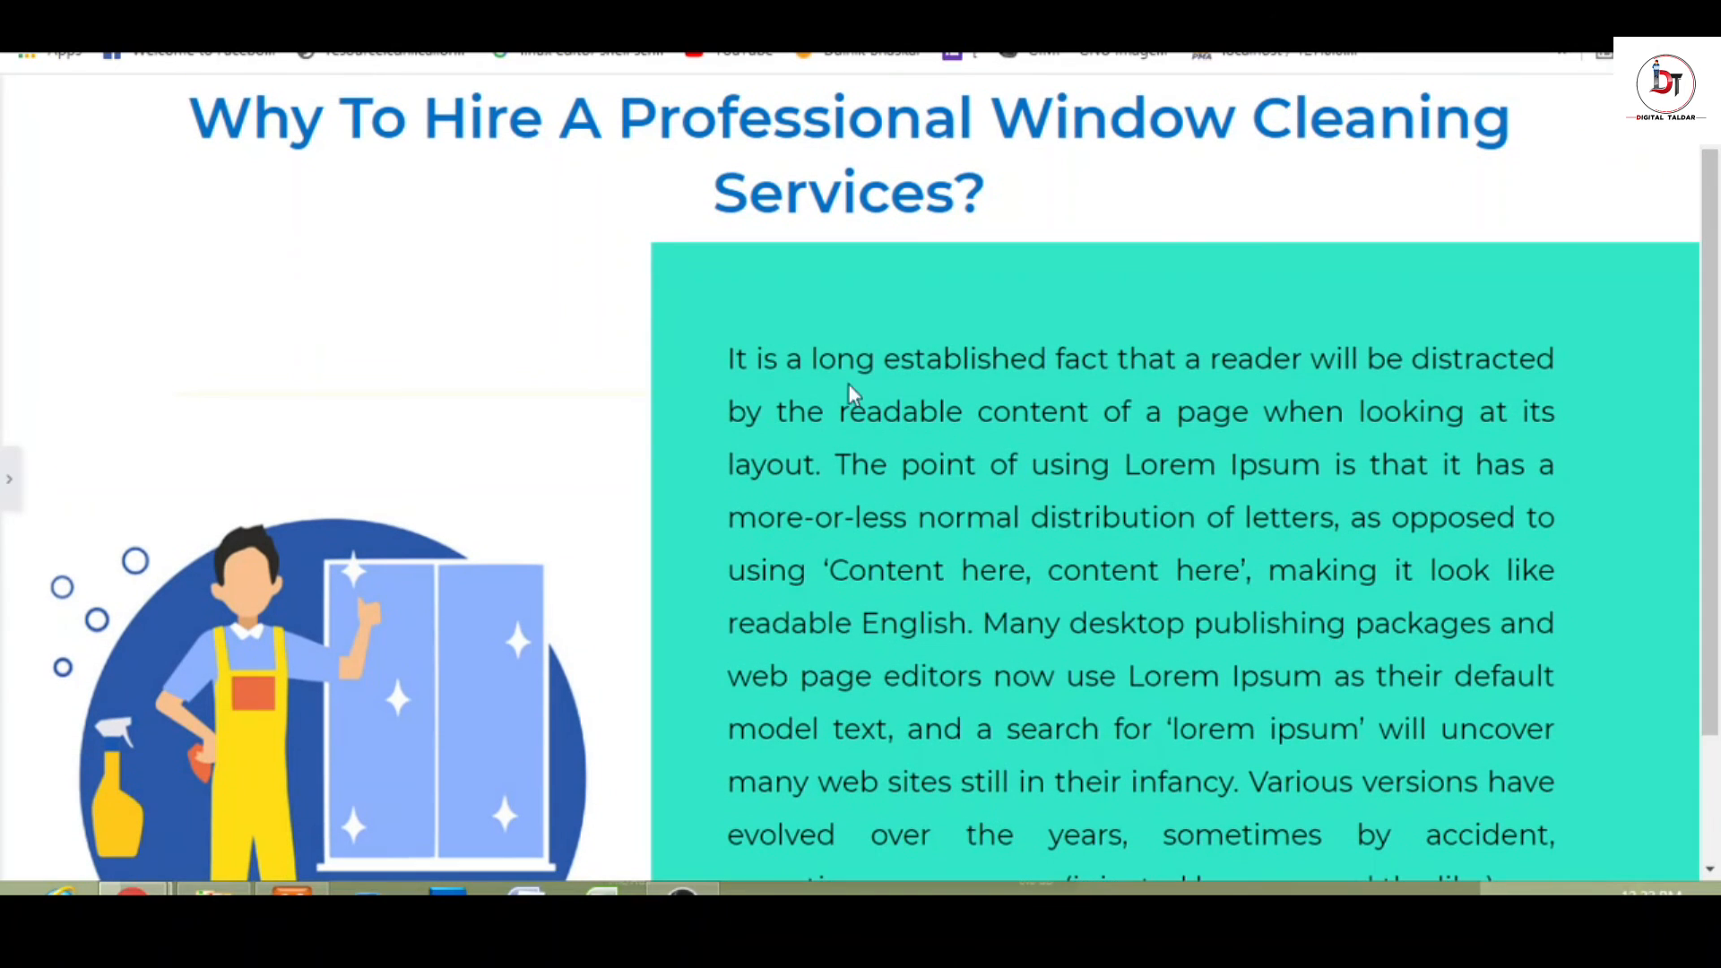
pyautogui.click(12, 484)
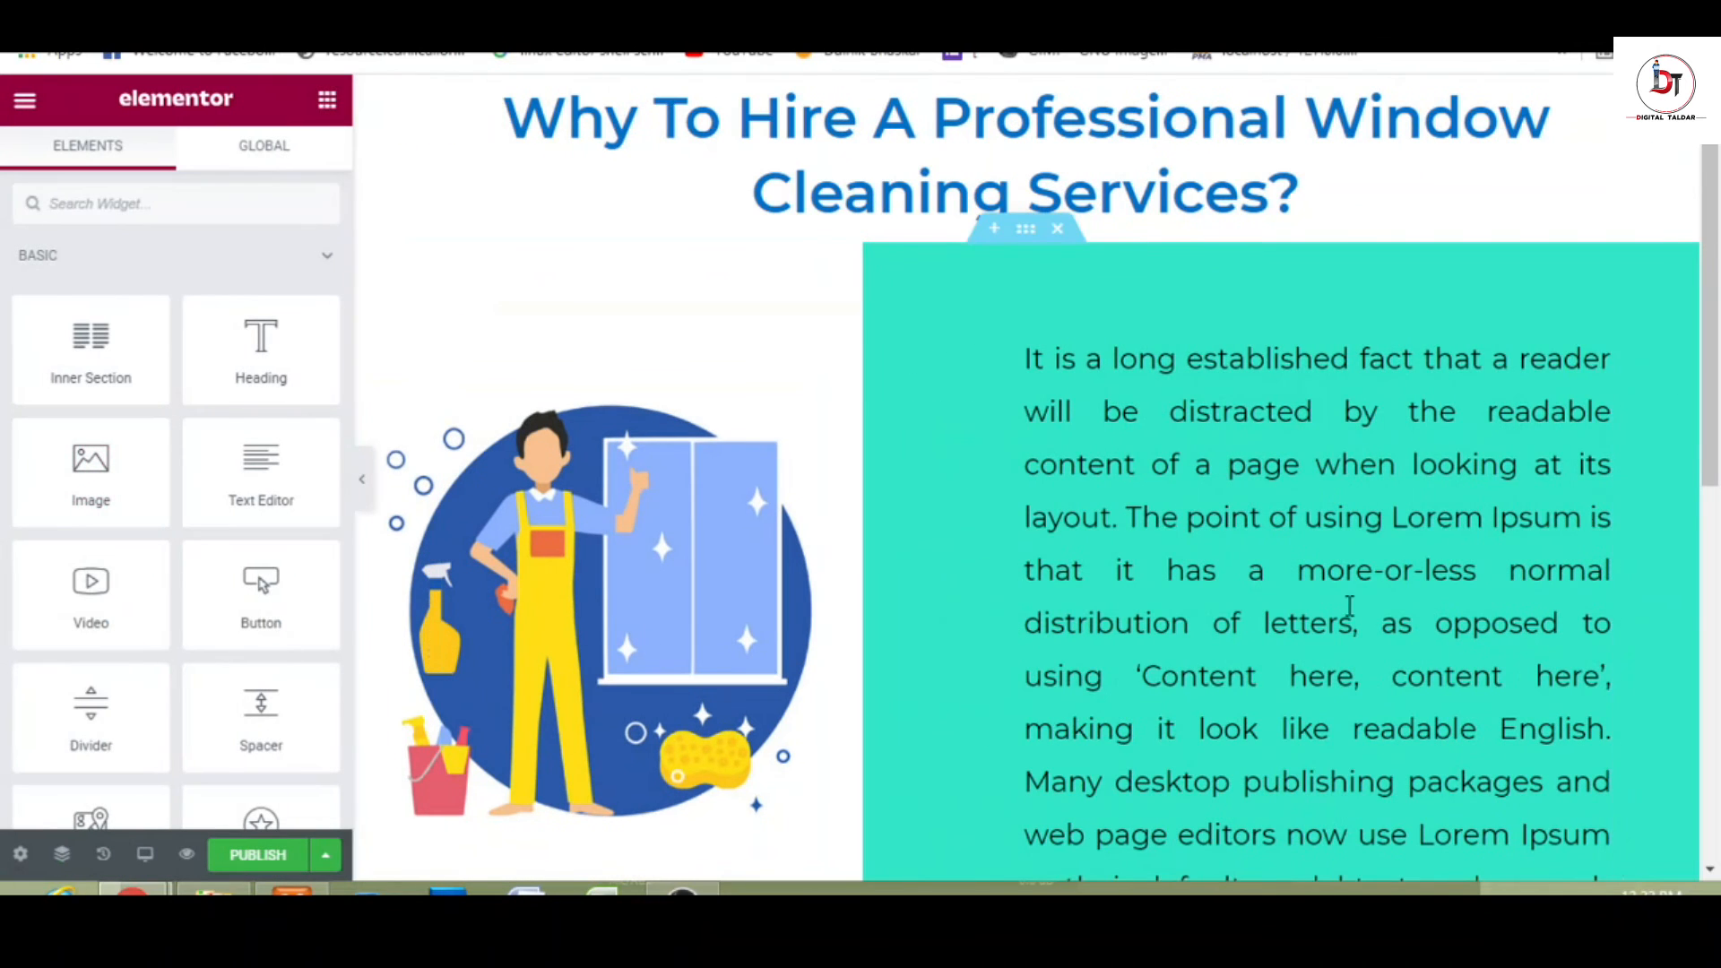
# - Preview the page changes in a separate browser tab and look over the heading and turquoise section
pyautogui.moveTo(1718, 247); pyautogui.dragTo(1718, 292)
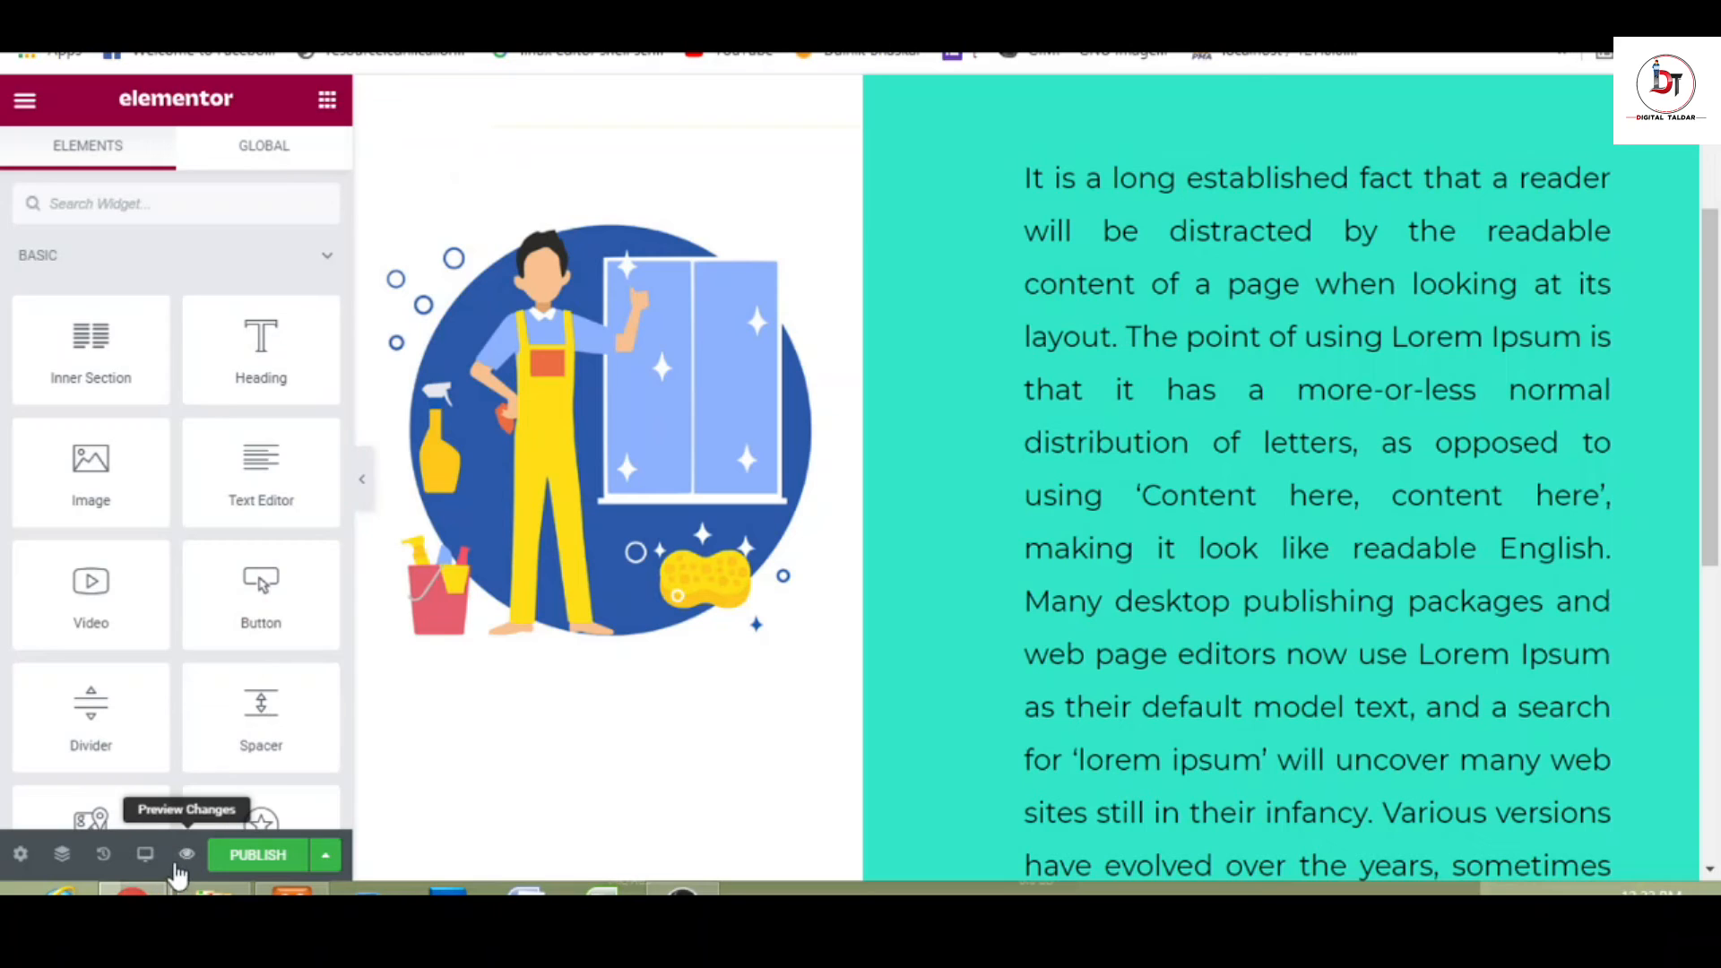
pyautogui.click(188, 856)
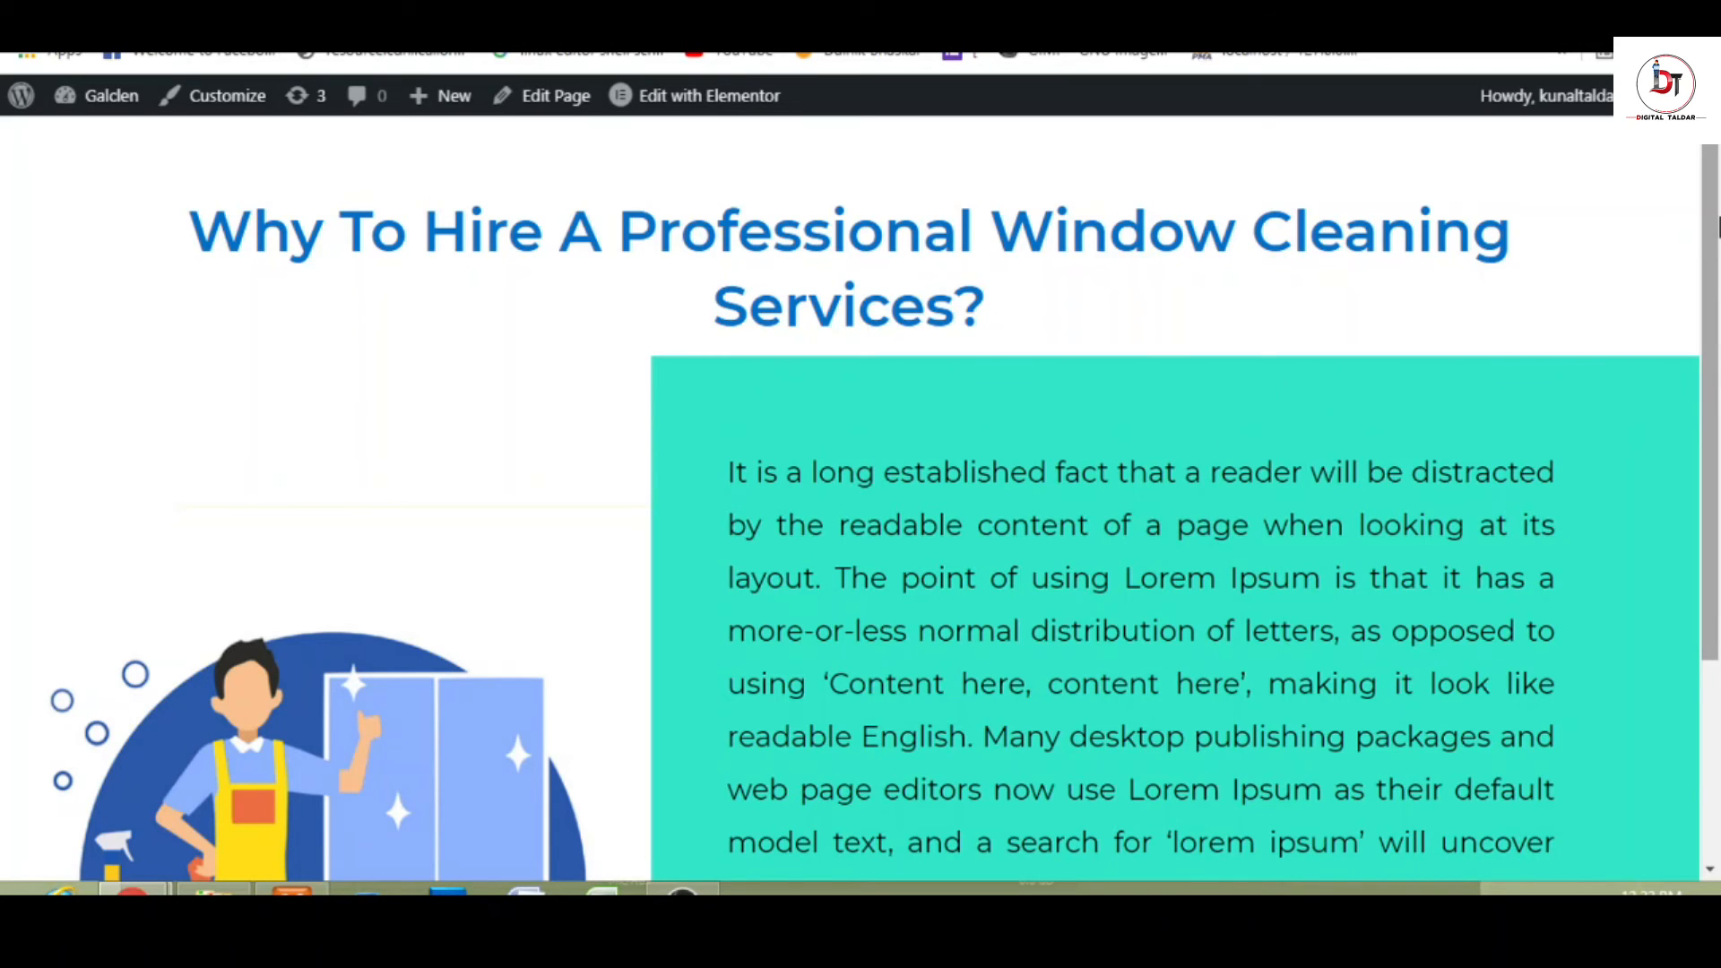
pyautogui.scroll(-3, 1717, 226)
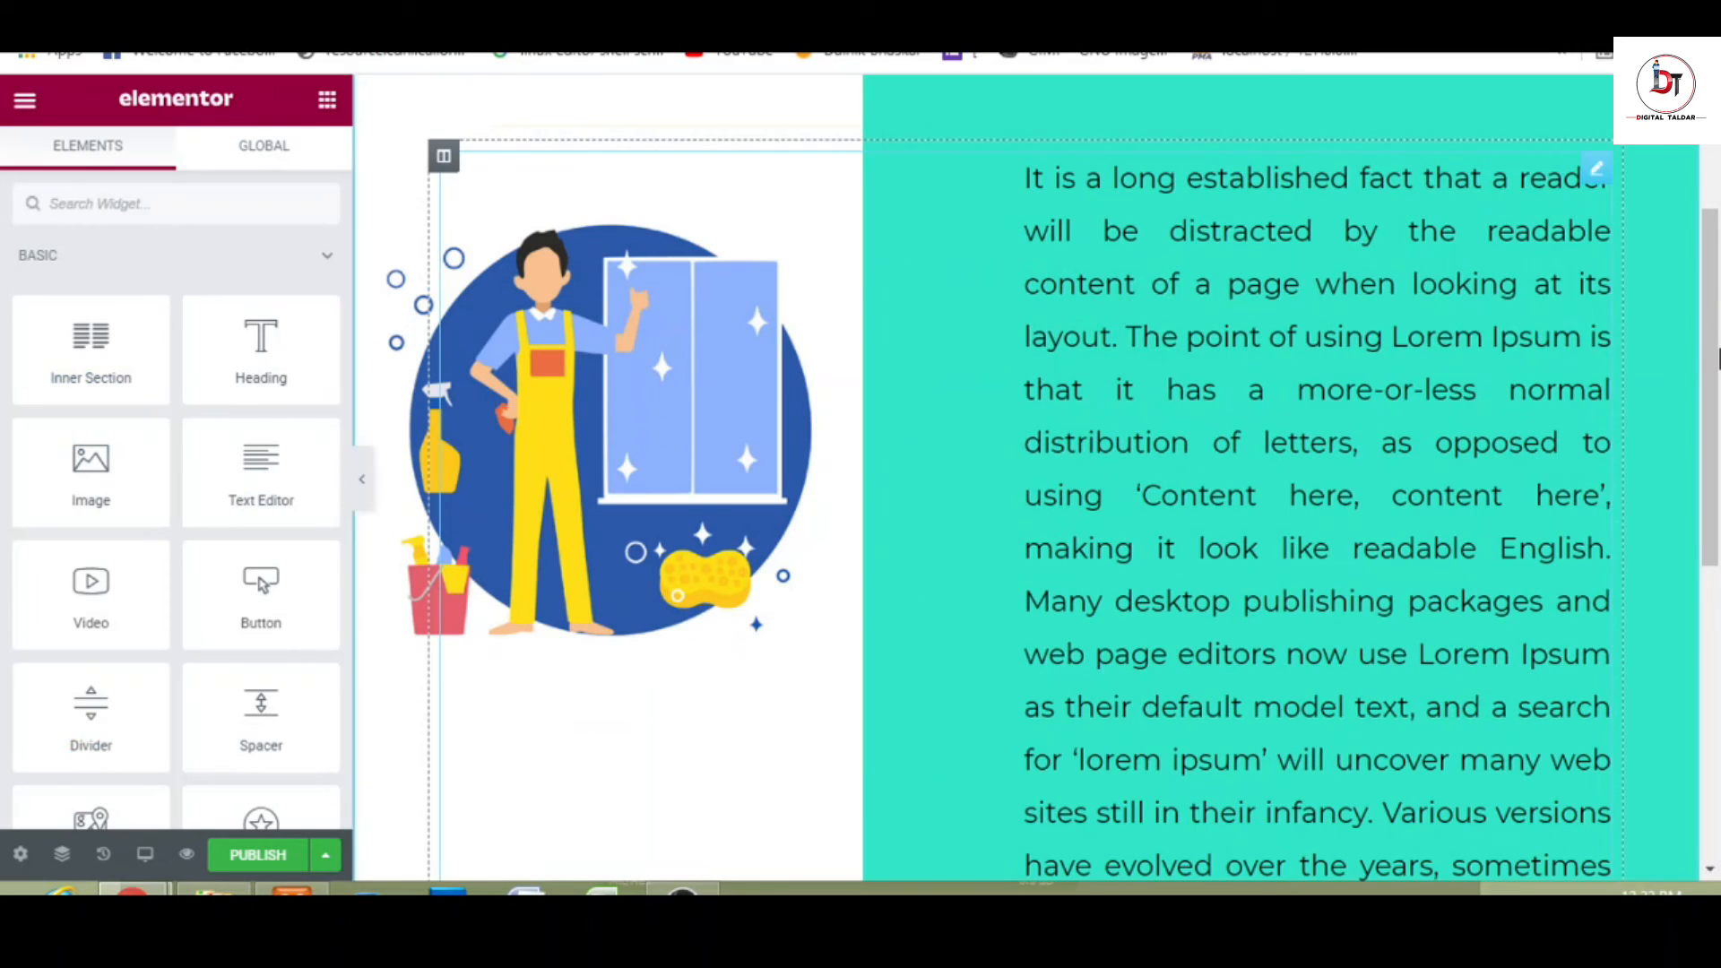
# - Switch to the finished Window Cleaning page and examine the heading and icon list of its "Procedure We Follow" section
pyautogui.moveTo(1716, 391); pyautogui.dragTo(1717, 735)
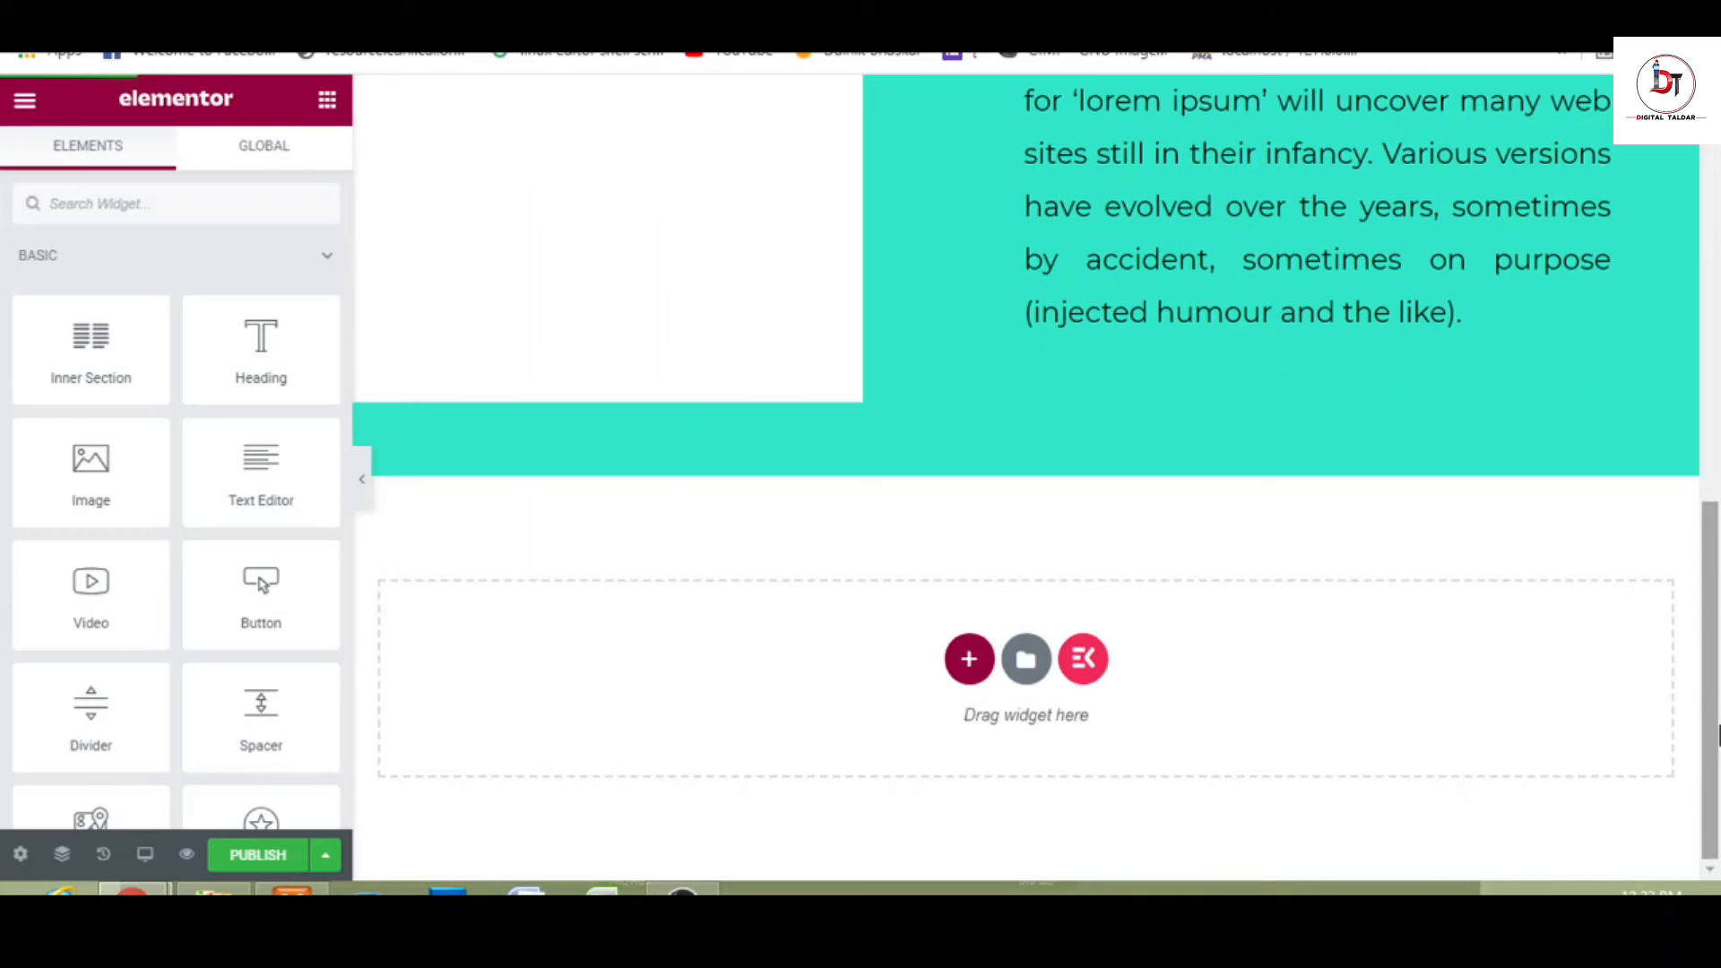
pyautogui.hotkey('alt', 'Tab')
pyautogui.hotkey('alt', 'Tab')
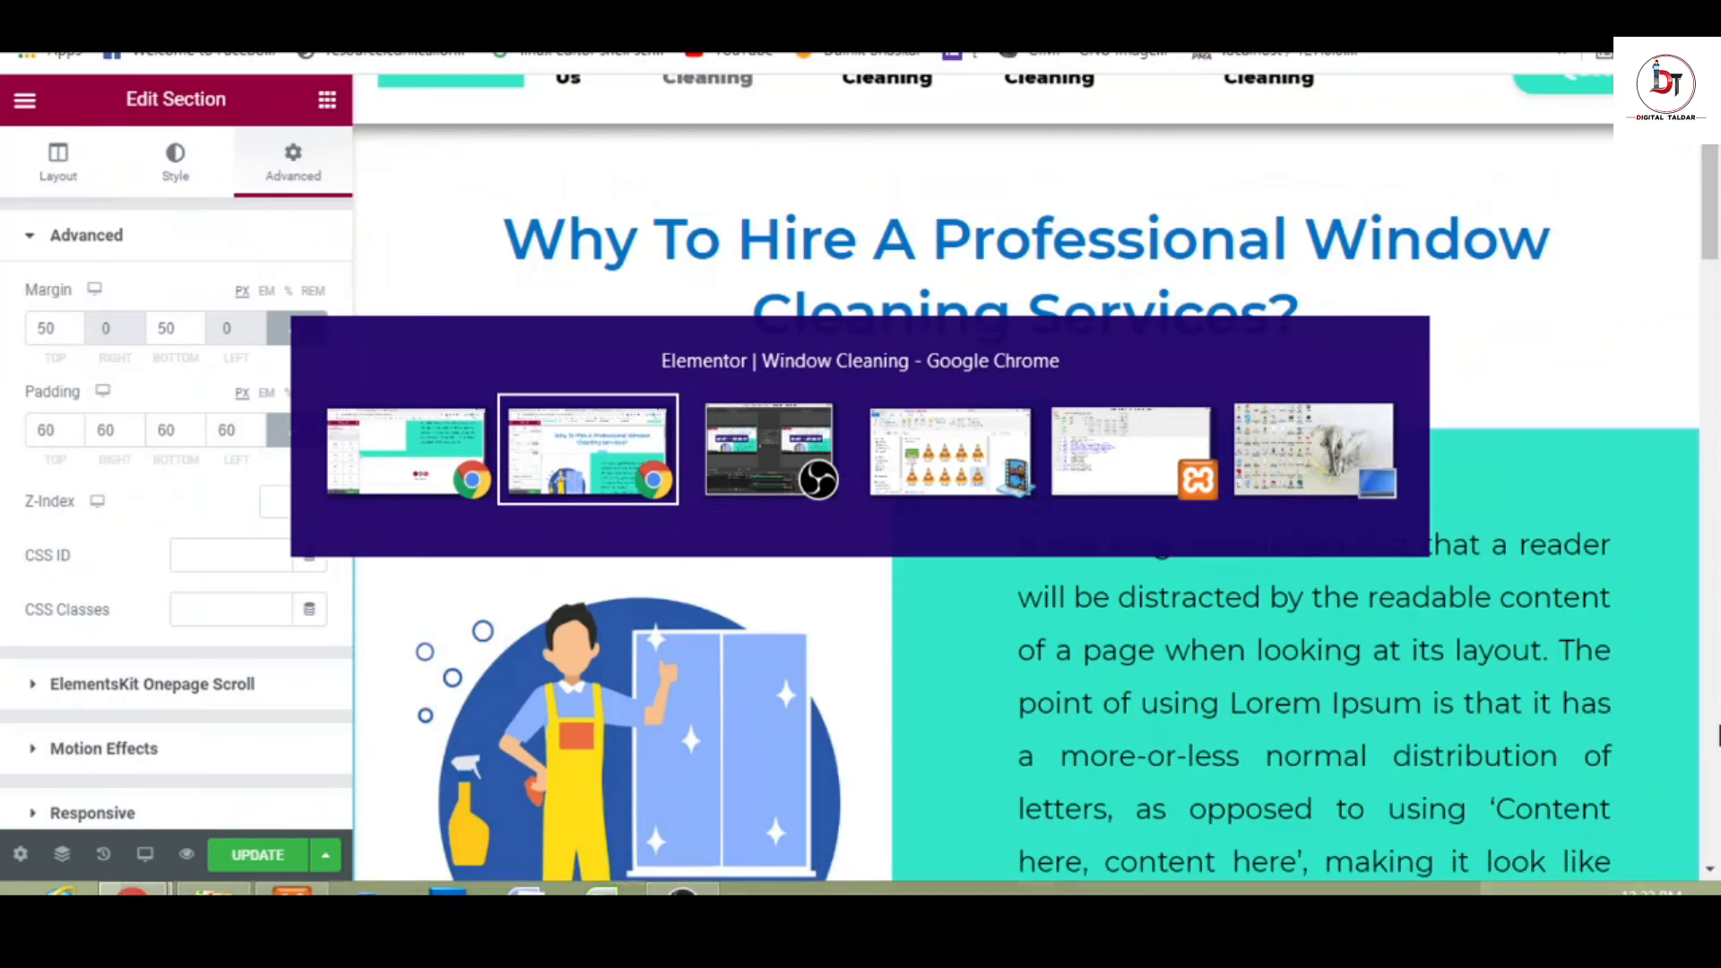
pyautogui.hotkey('alt', 'Tab')
pyautogui.hotkey('alt', 'Tab')
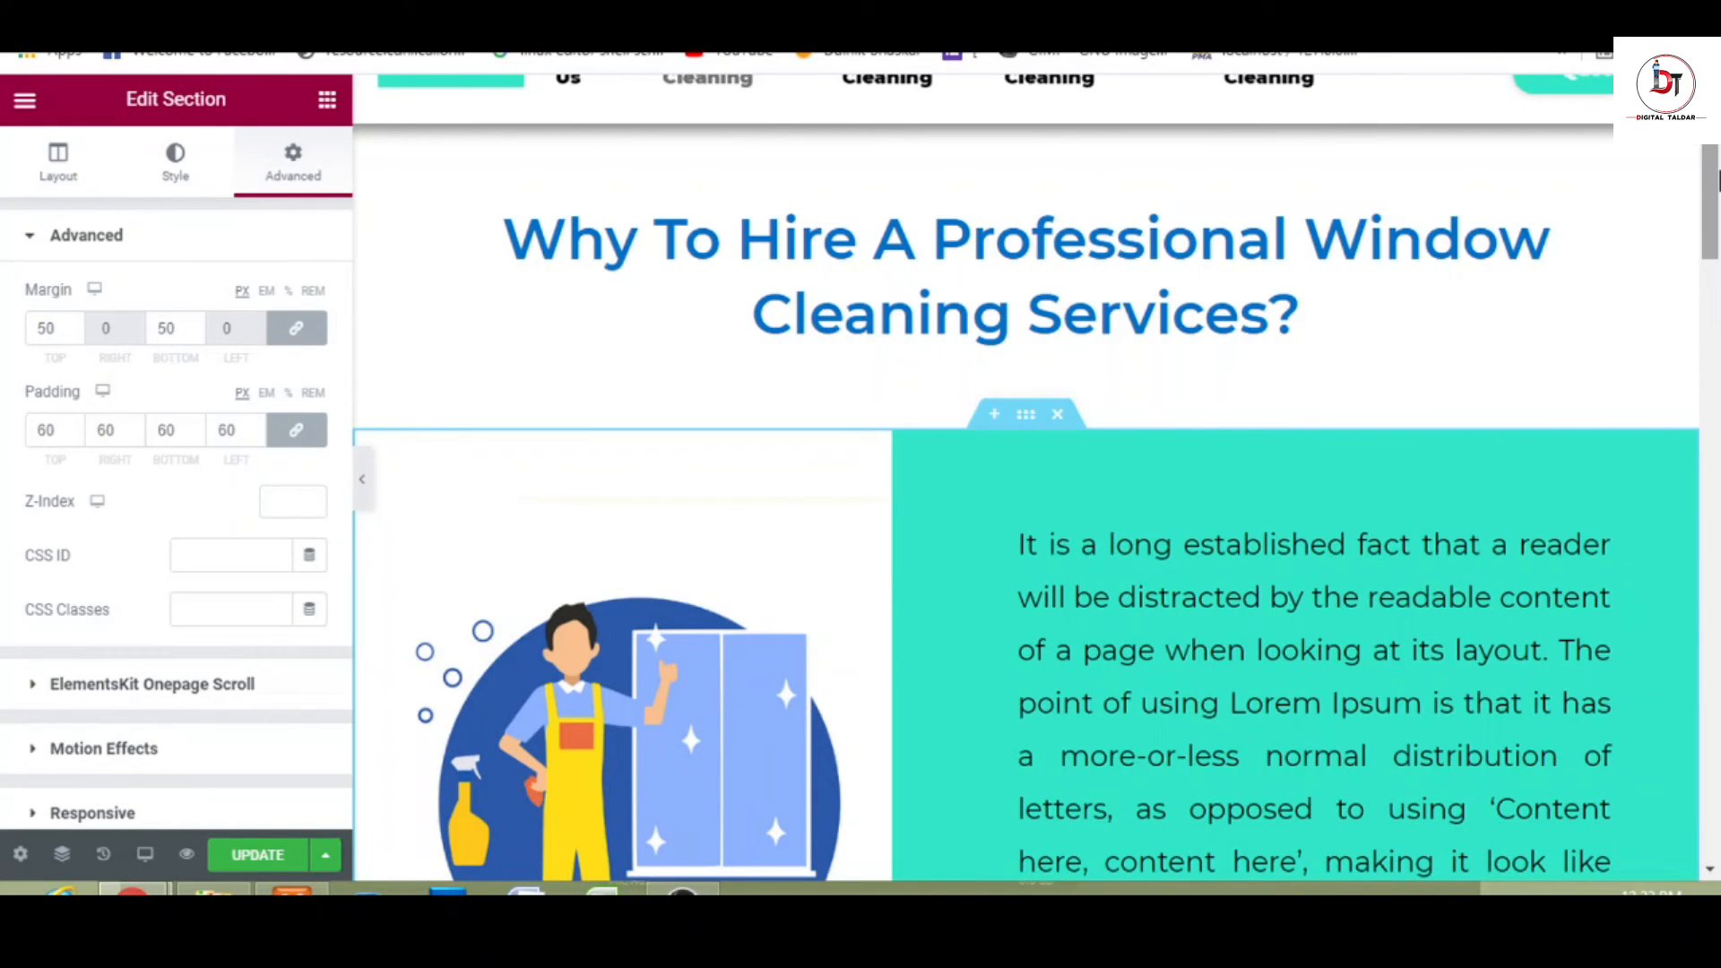
pyautogui.moveTo(1717, 205); pyautogui.dragTo(1718, 437)
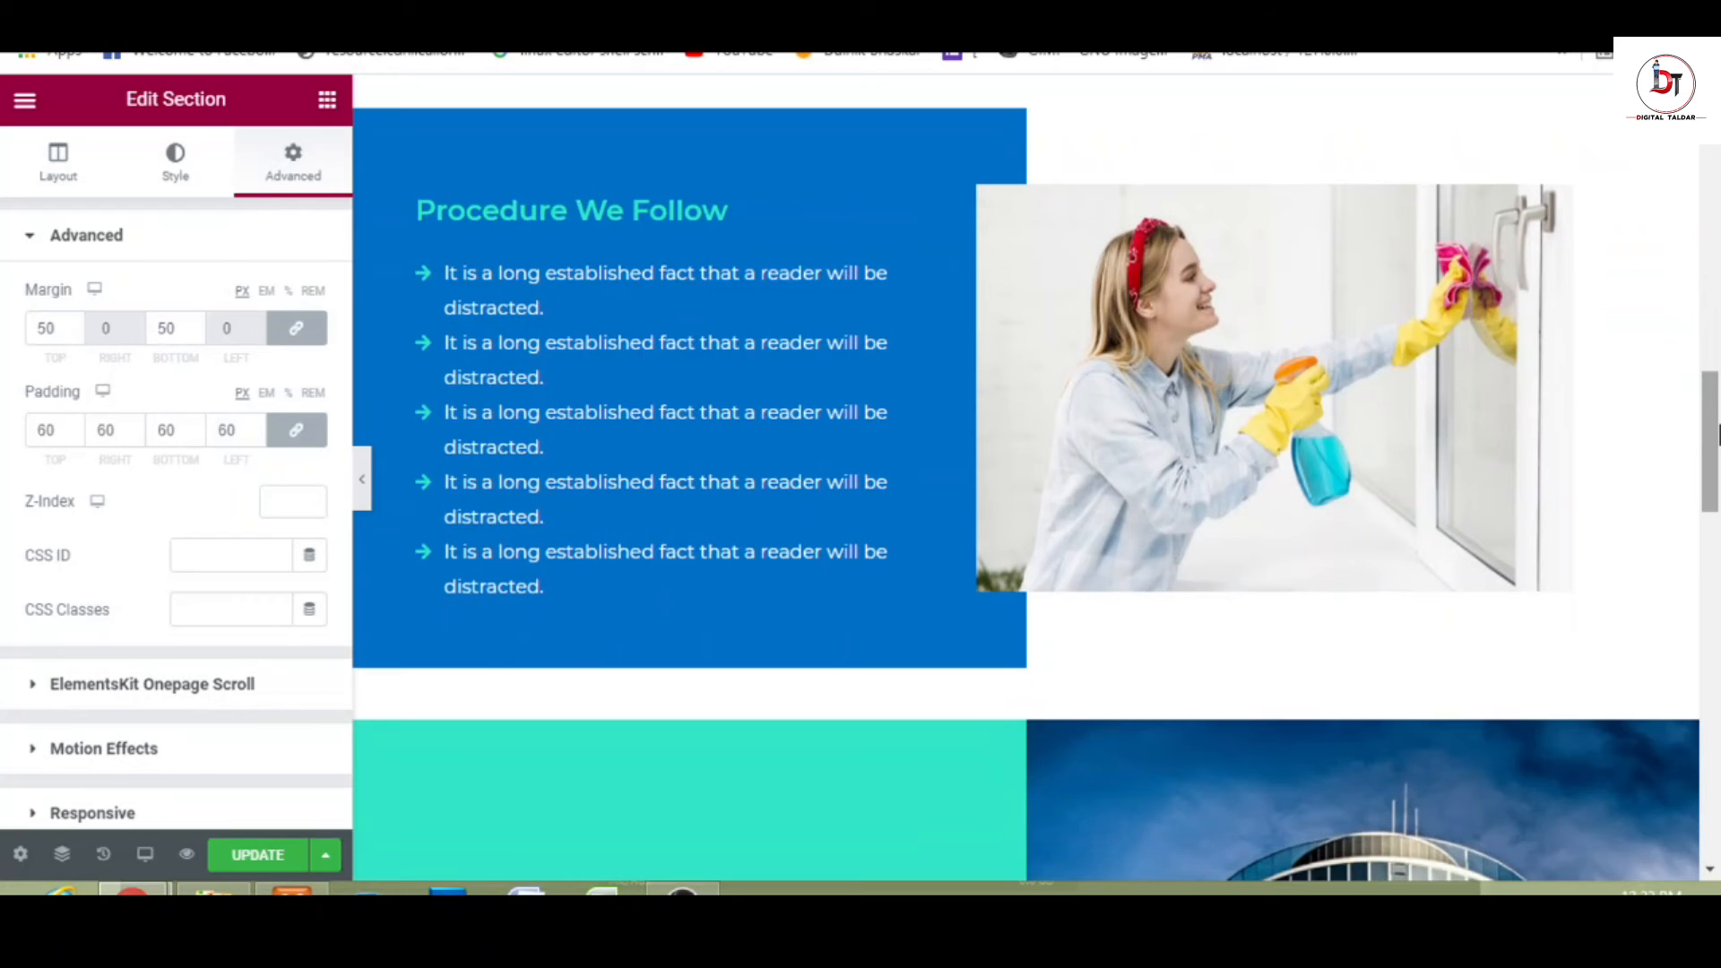
pyautogui.click(621, 216)
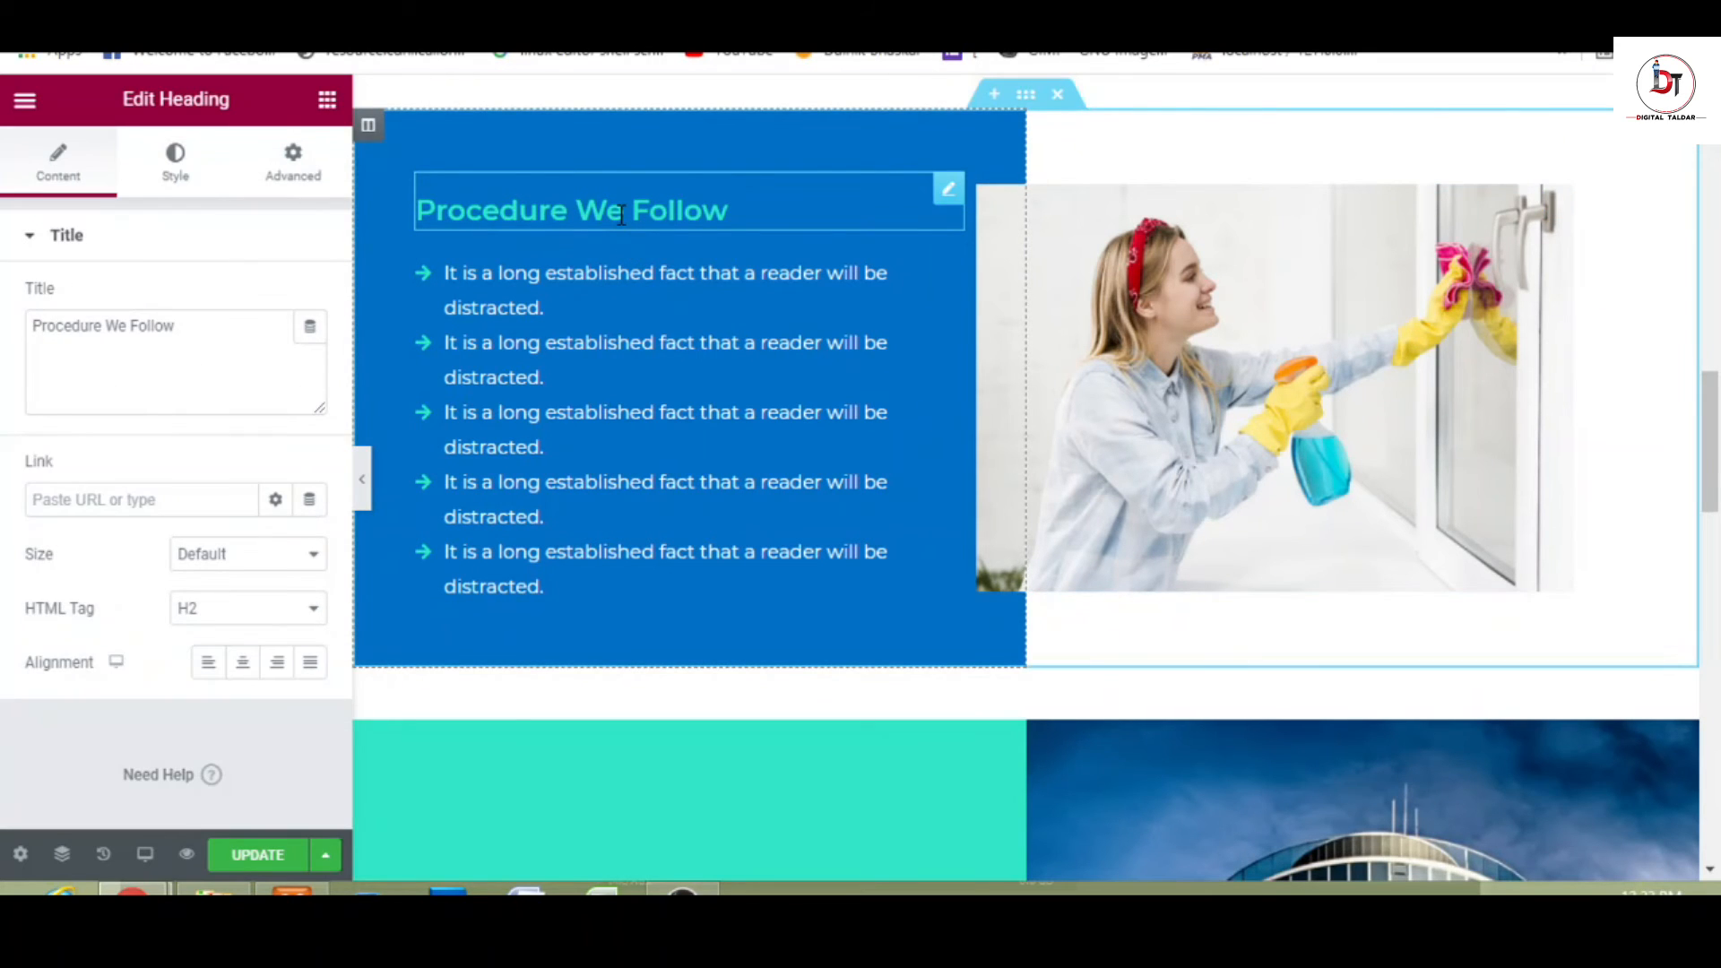
pyautogui.click(662, 371)
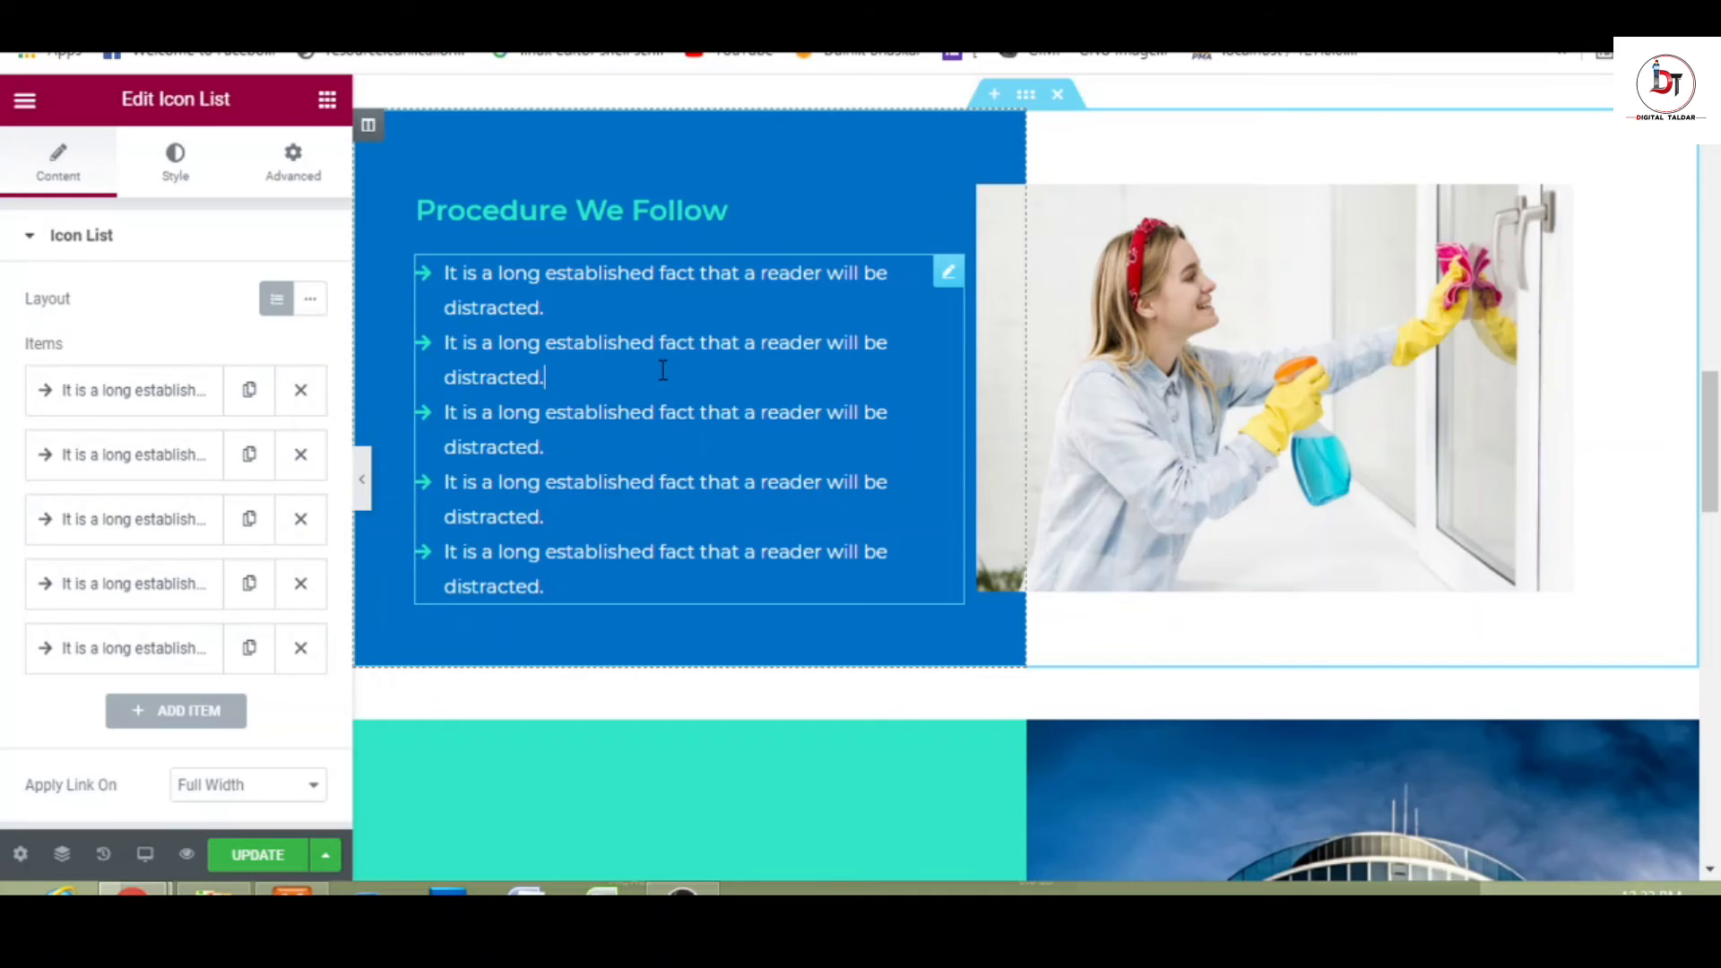
# - Check the window-cleaning photo's settings and copy the blue background colour of the "Procedure We Follow" section with the Color Picker
pyautogui.click(1228, 306)
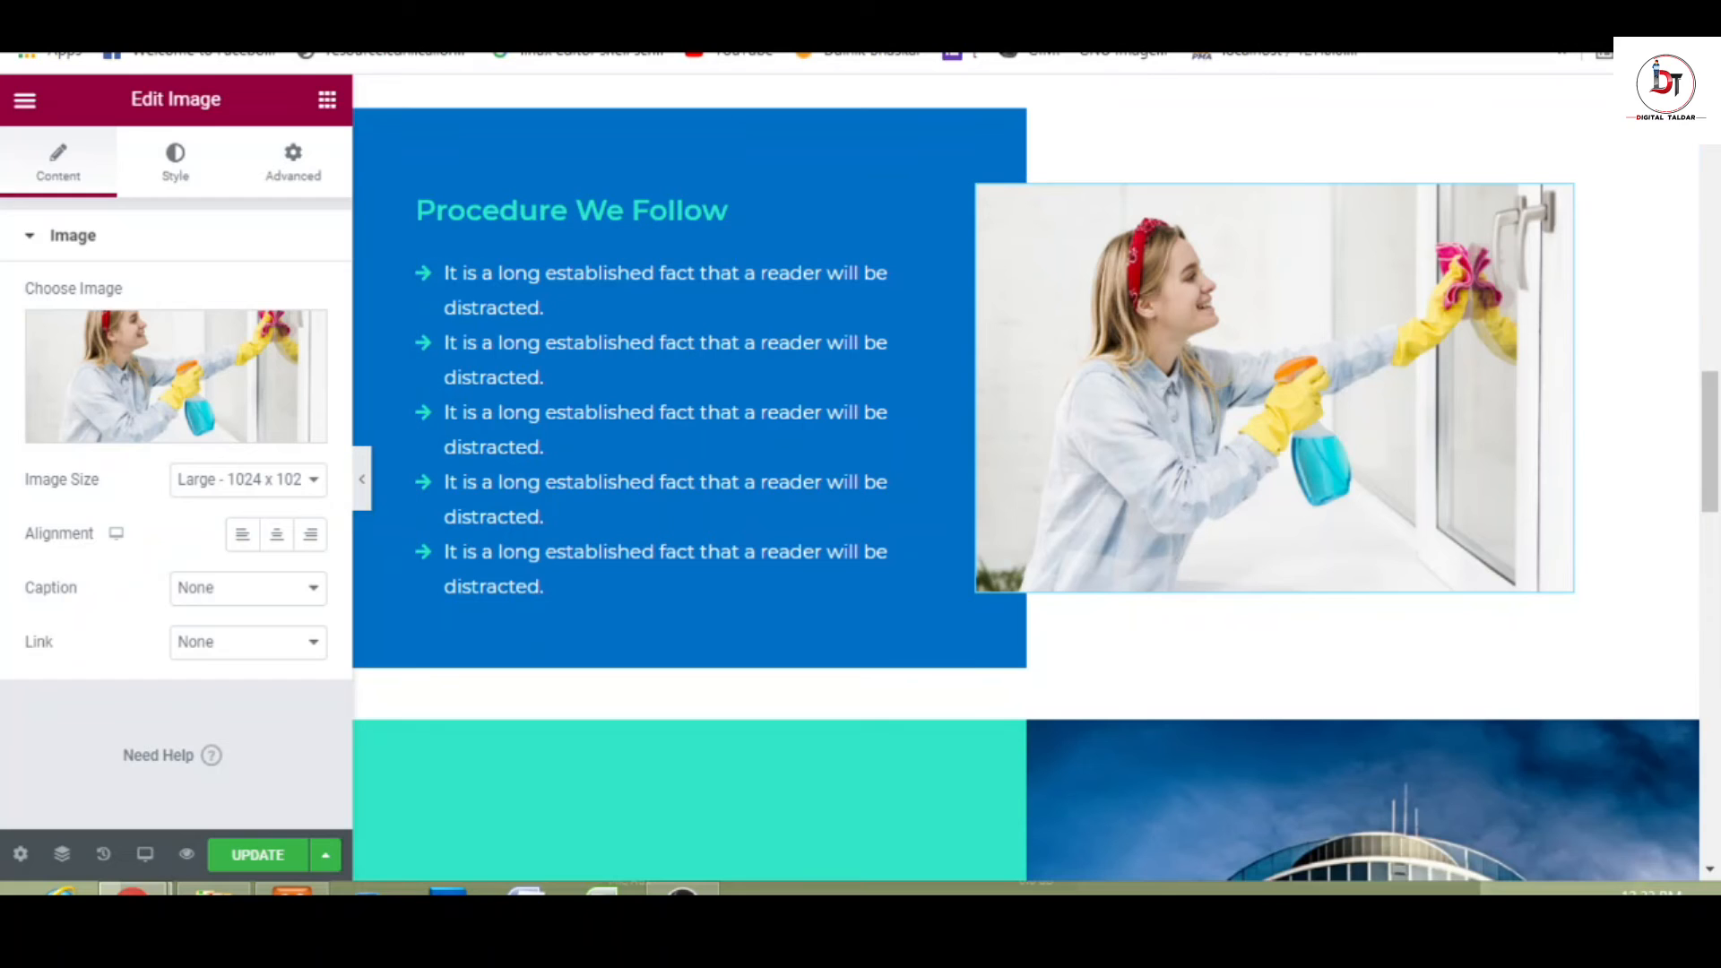
pyautogui.click(1390, 100)
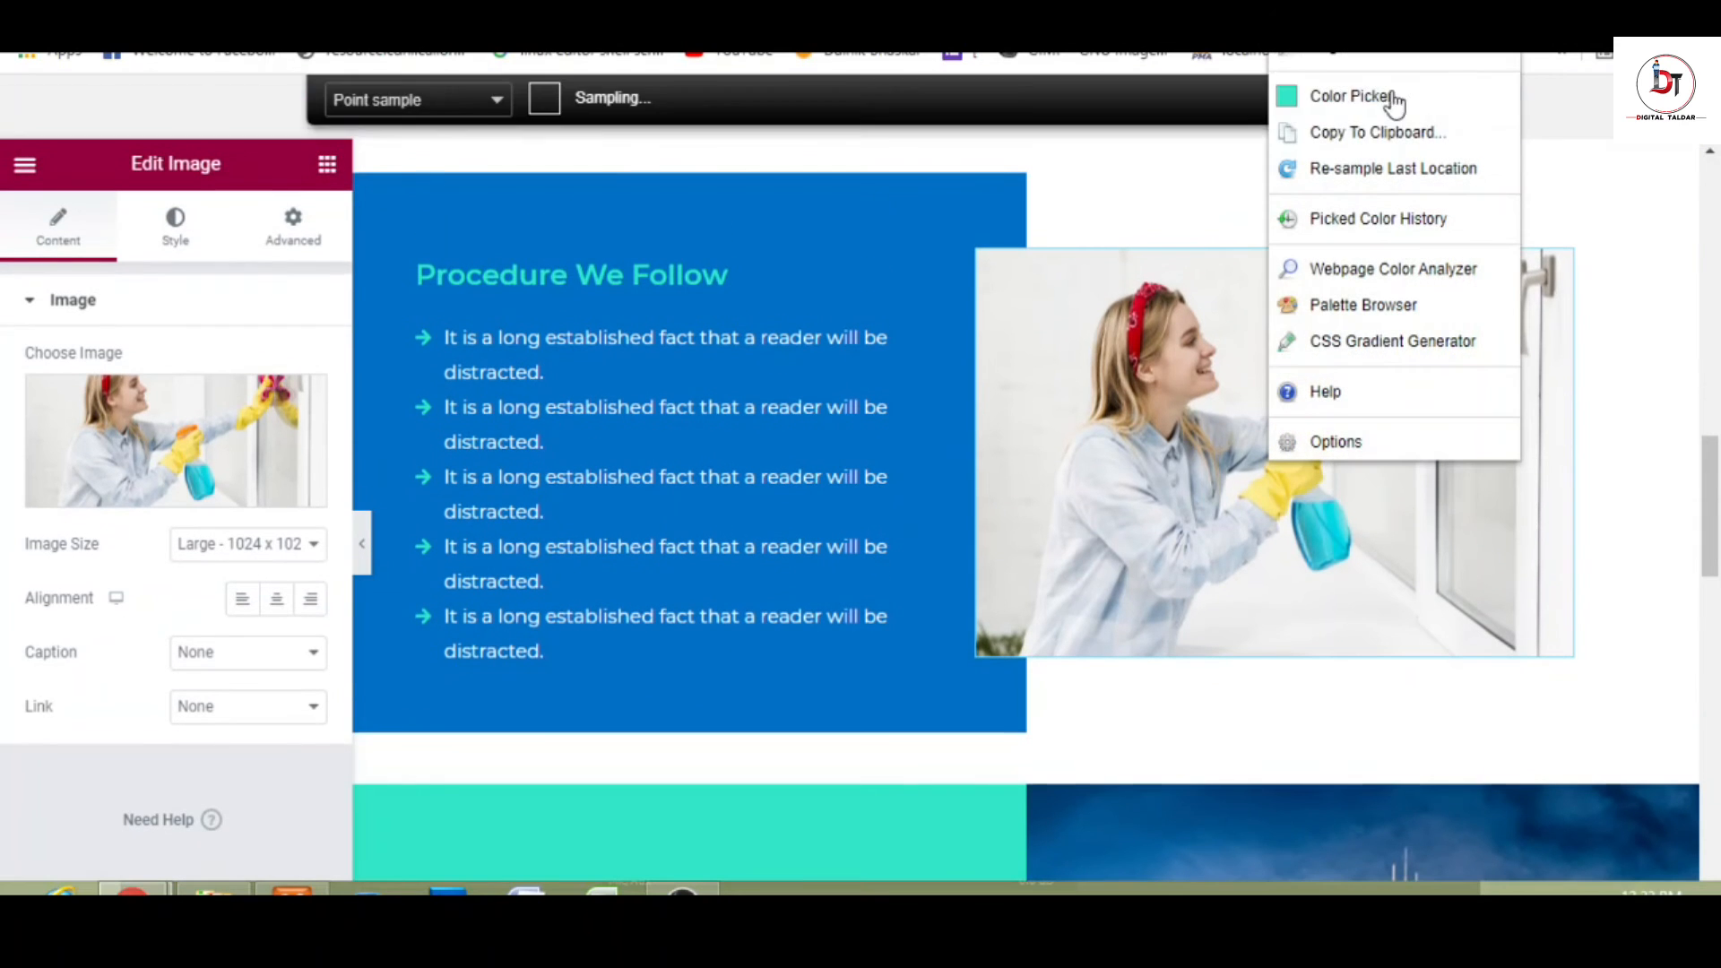
pyautogui.click(939, 224)
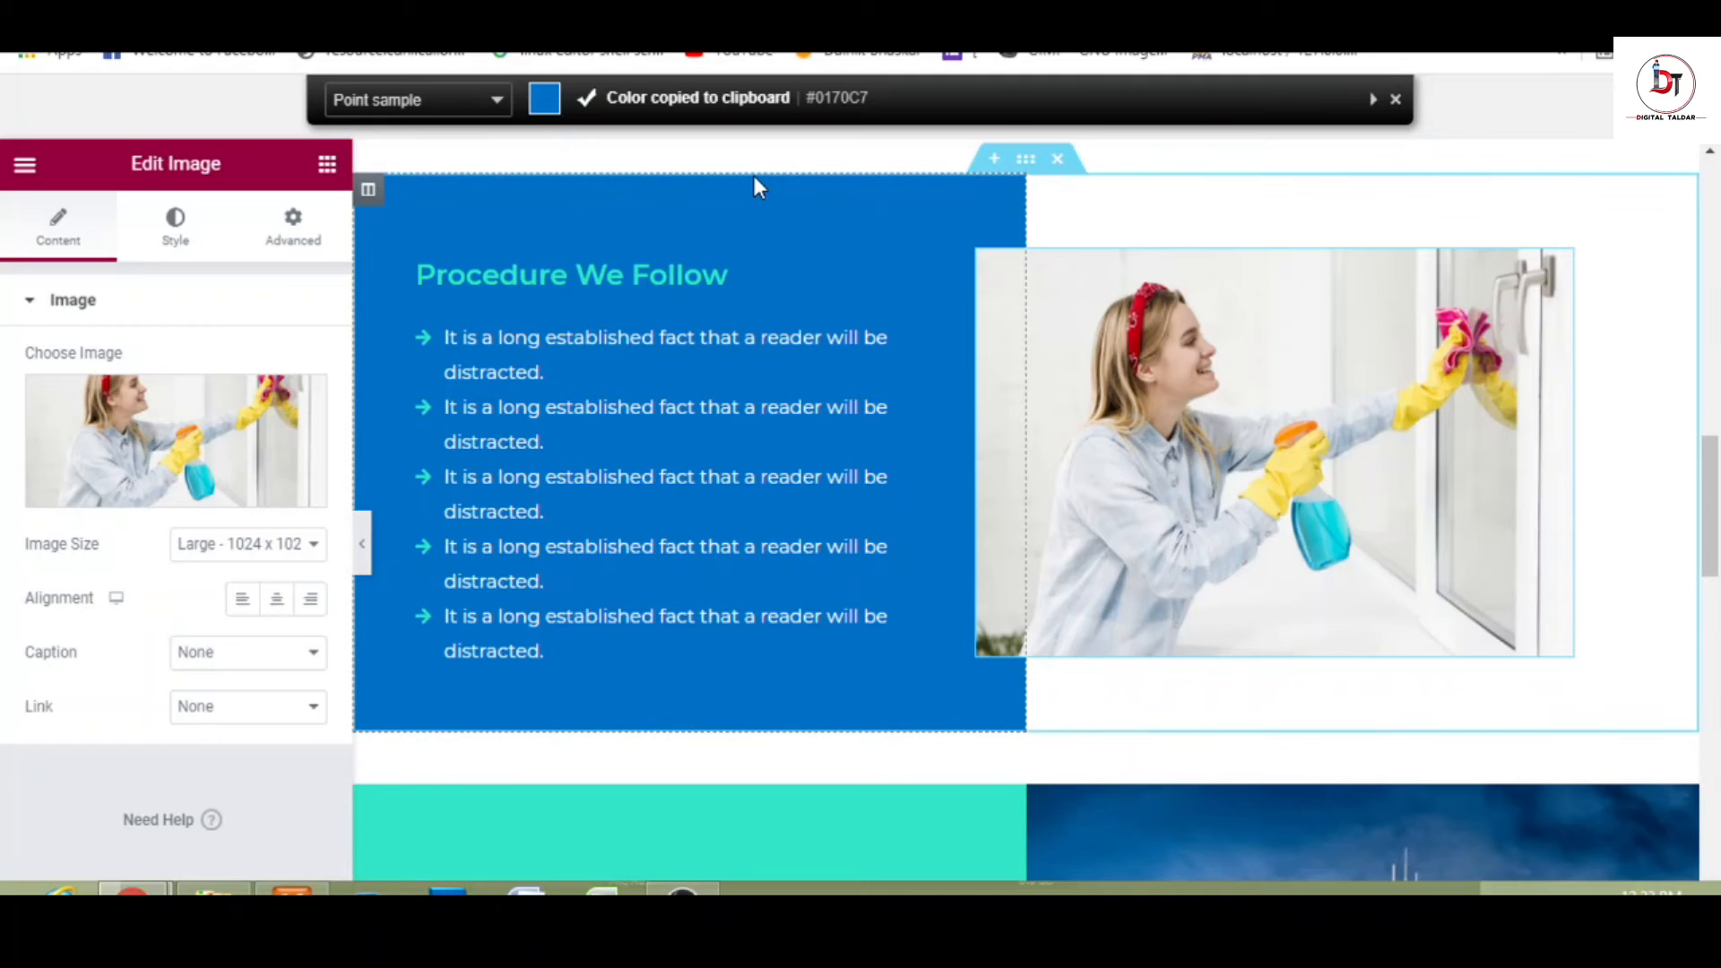
# - Return to the page under construction and add a section with two equal columns below the turquoise section
pyautogui.hotkey('alt', 'Tab')
pyautogui.hotkey('alt', 'Tab')
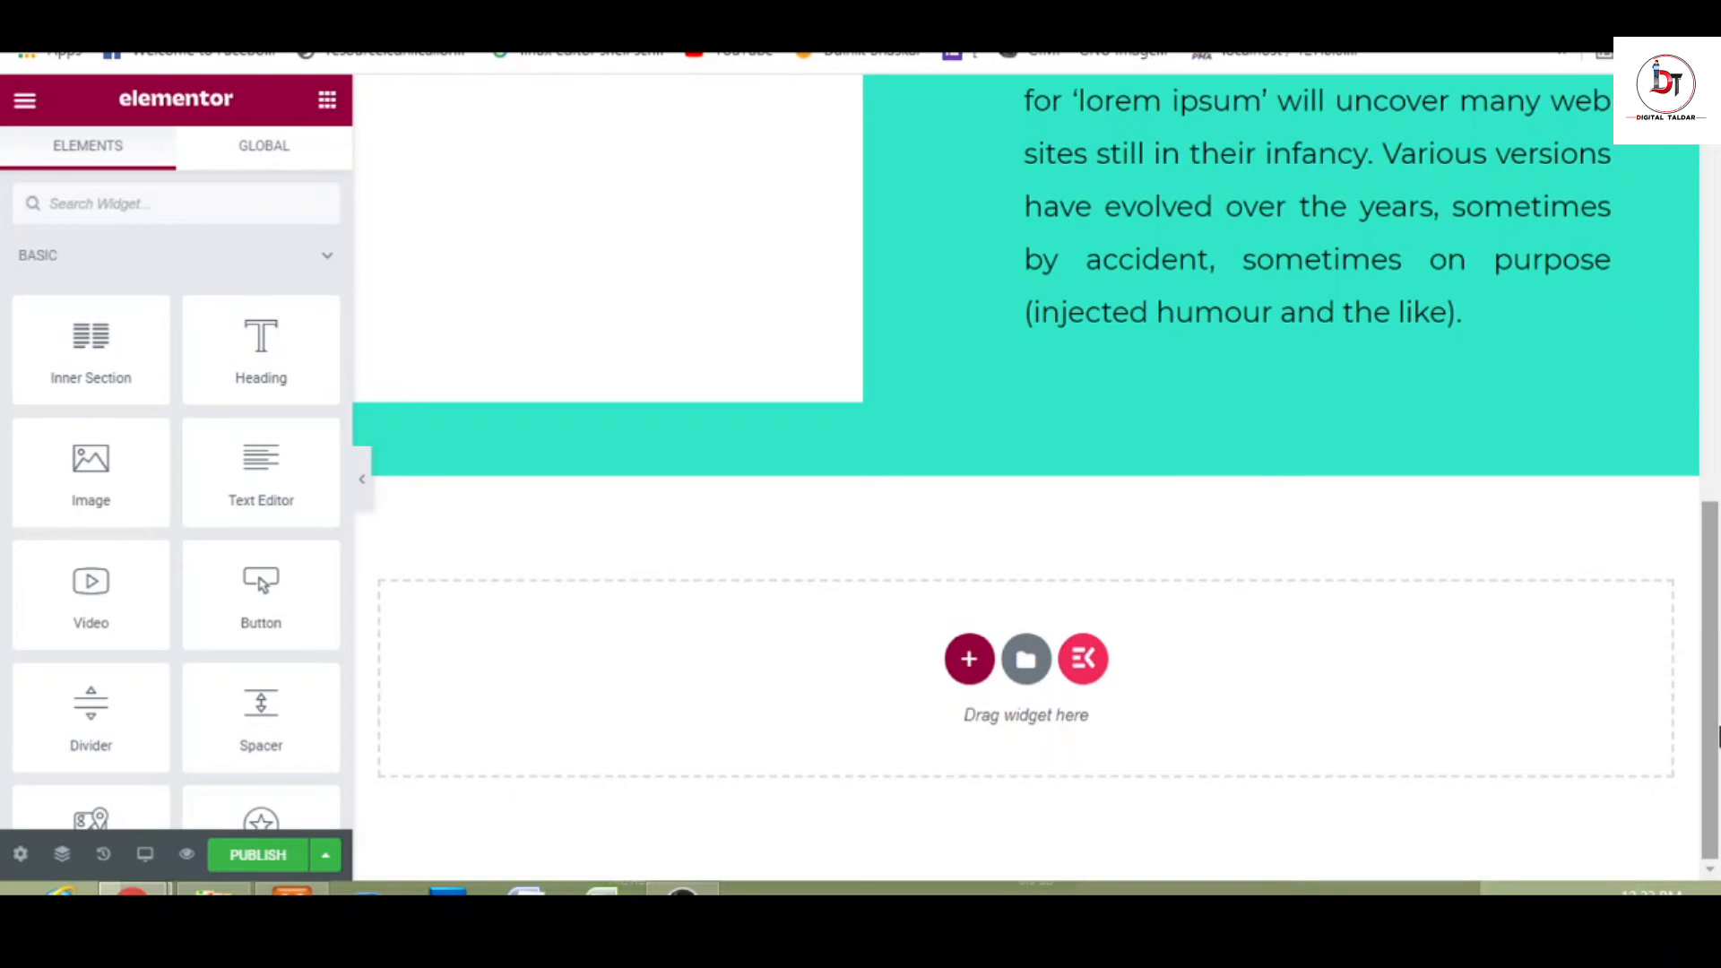
pyautogui.click(970, 664)
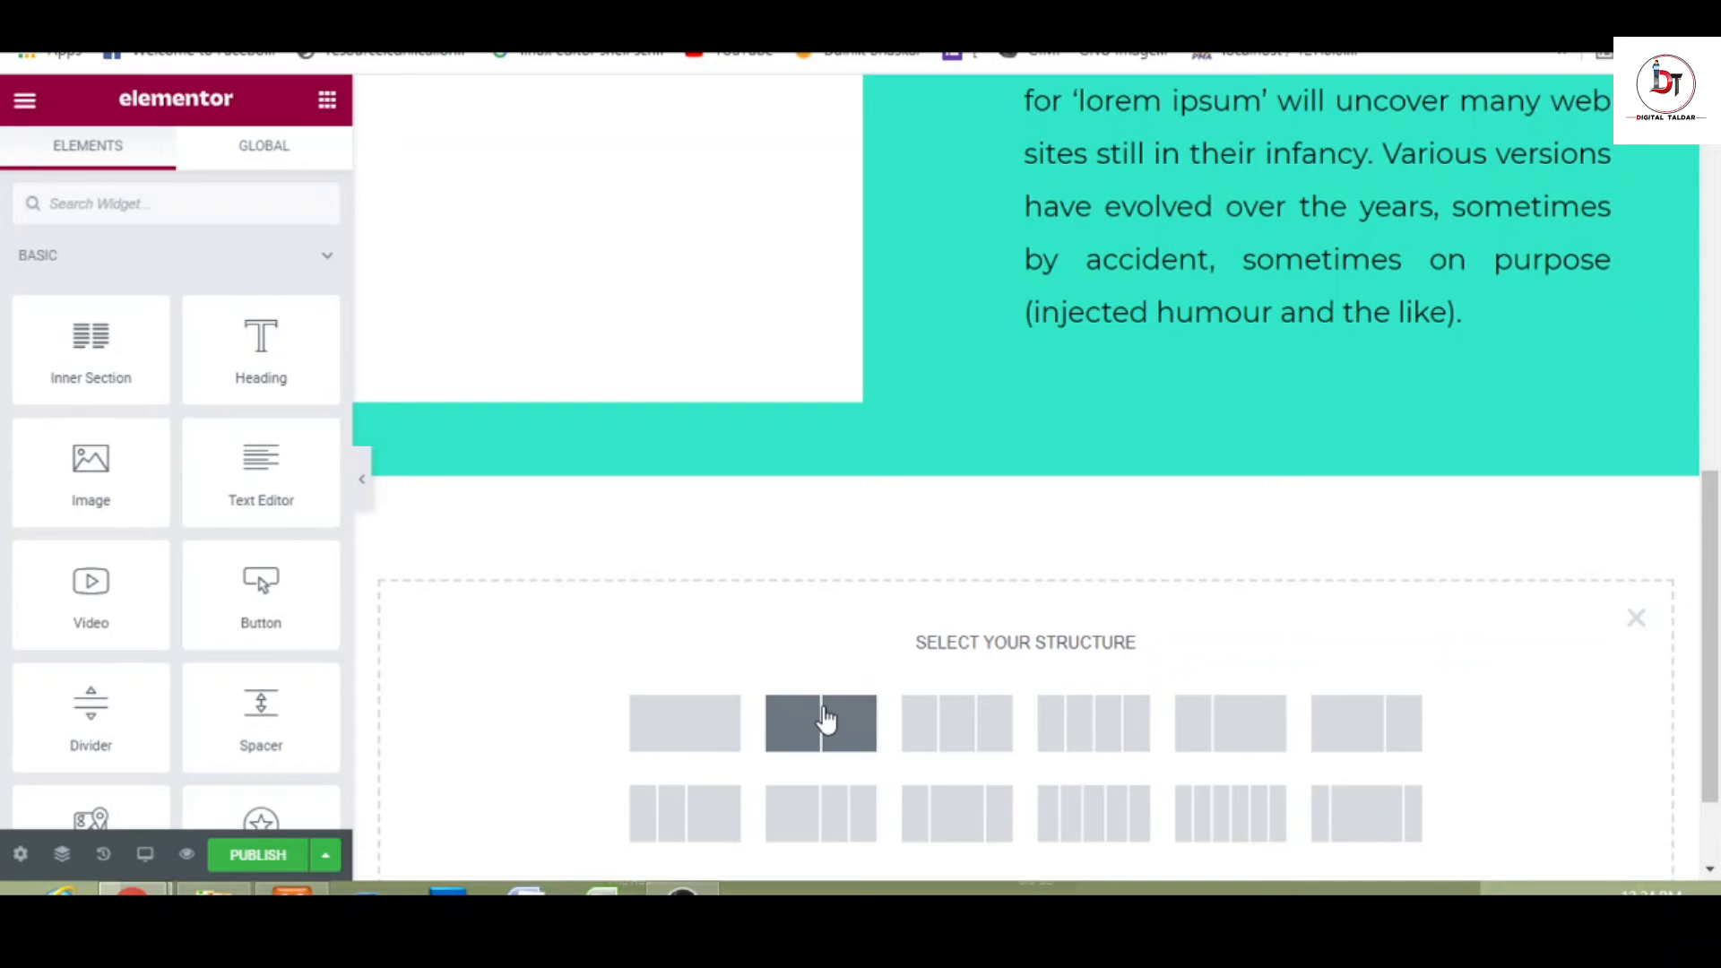
pyautogui.click(825, 720)
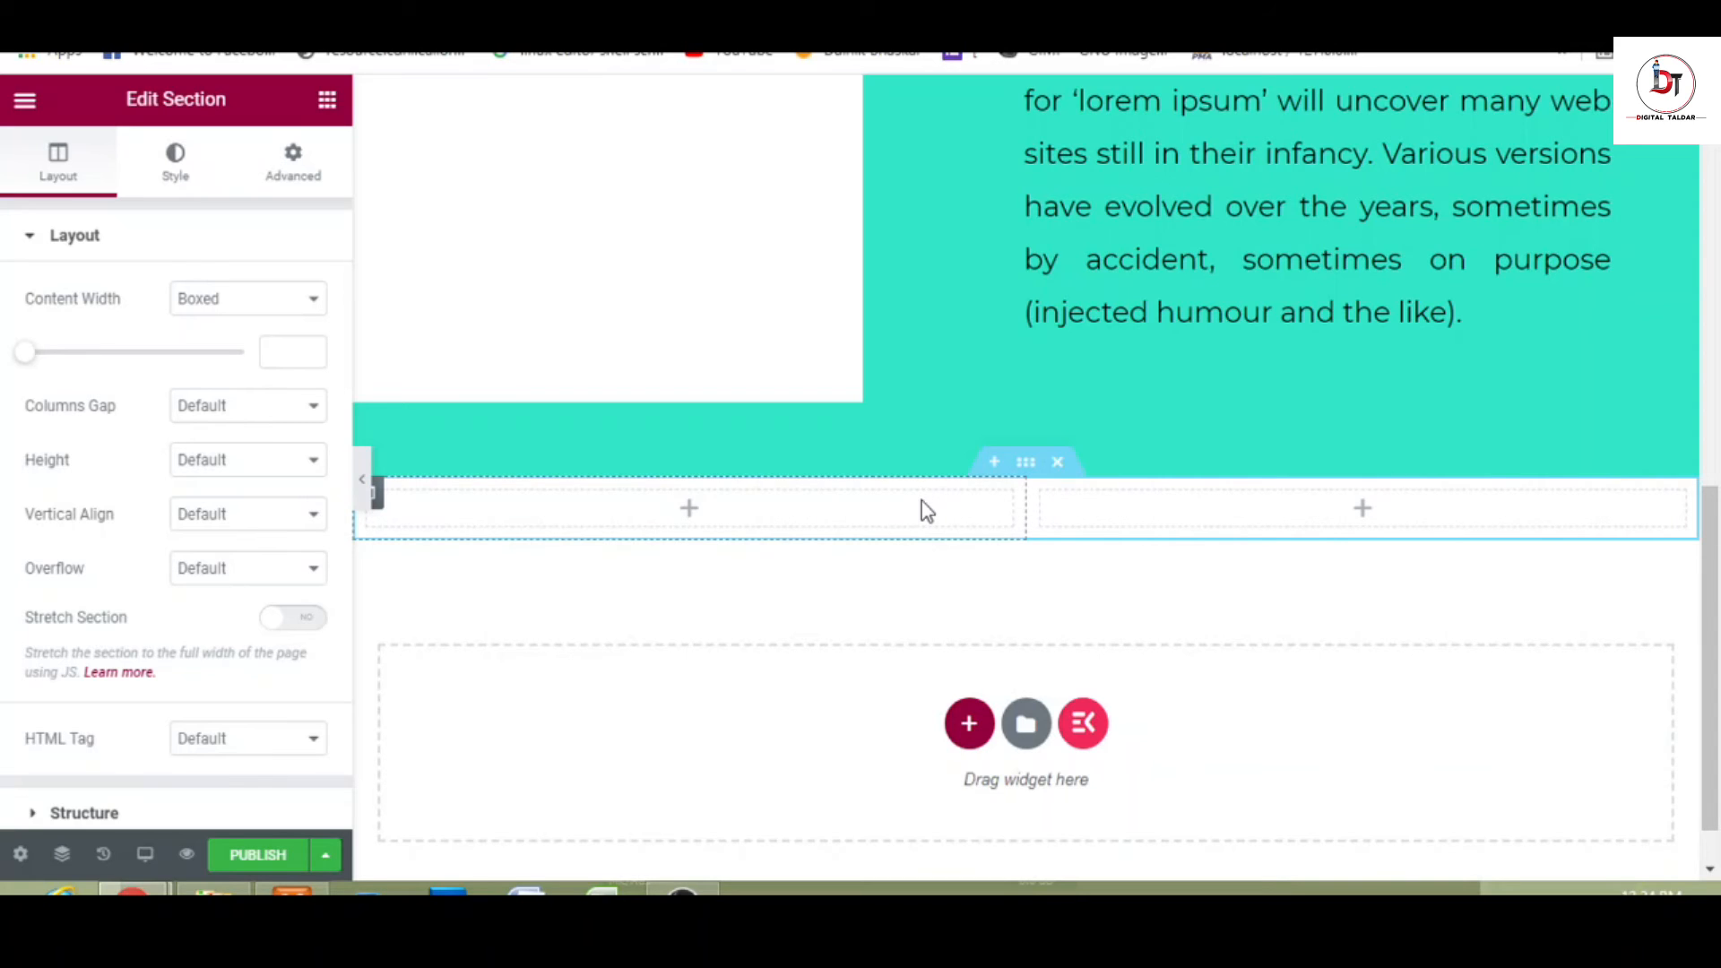
# - Give the first column of the new two-column section a classic background in the copied blue #0170C7
pyautogui.click(328, 101)
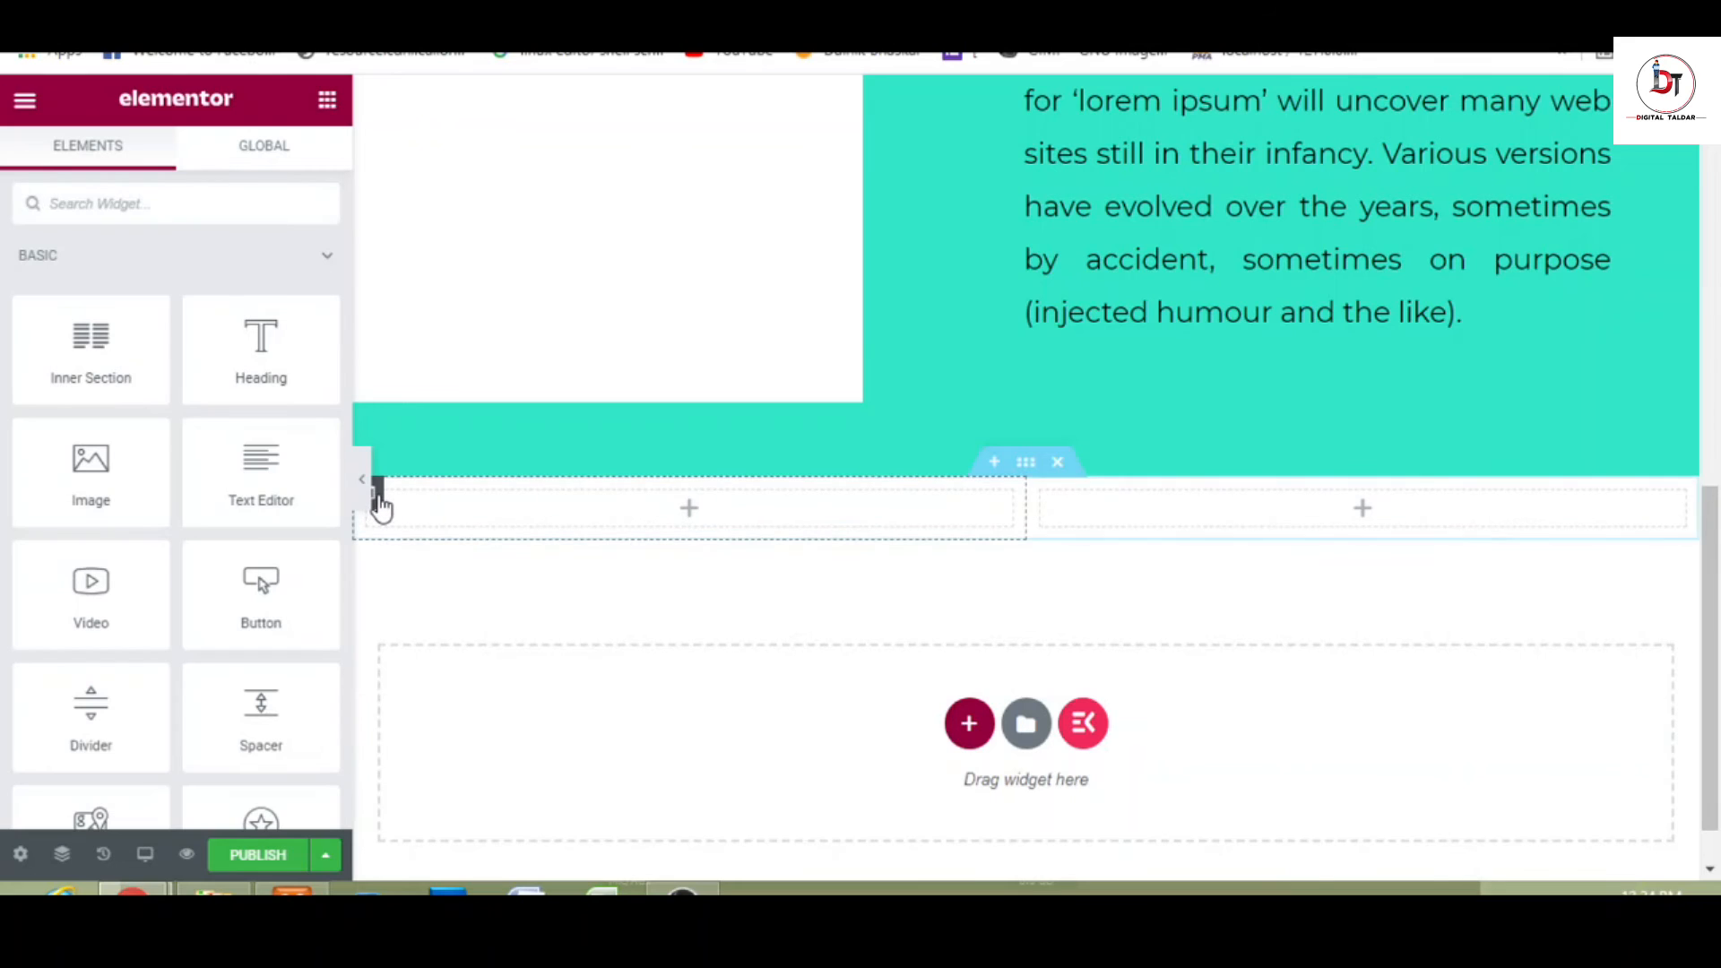
pyautogui.click(377, 502)
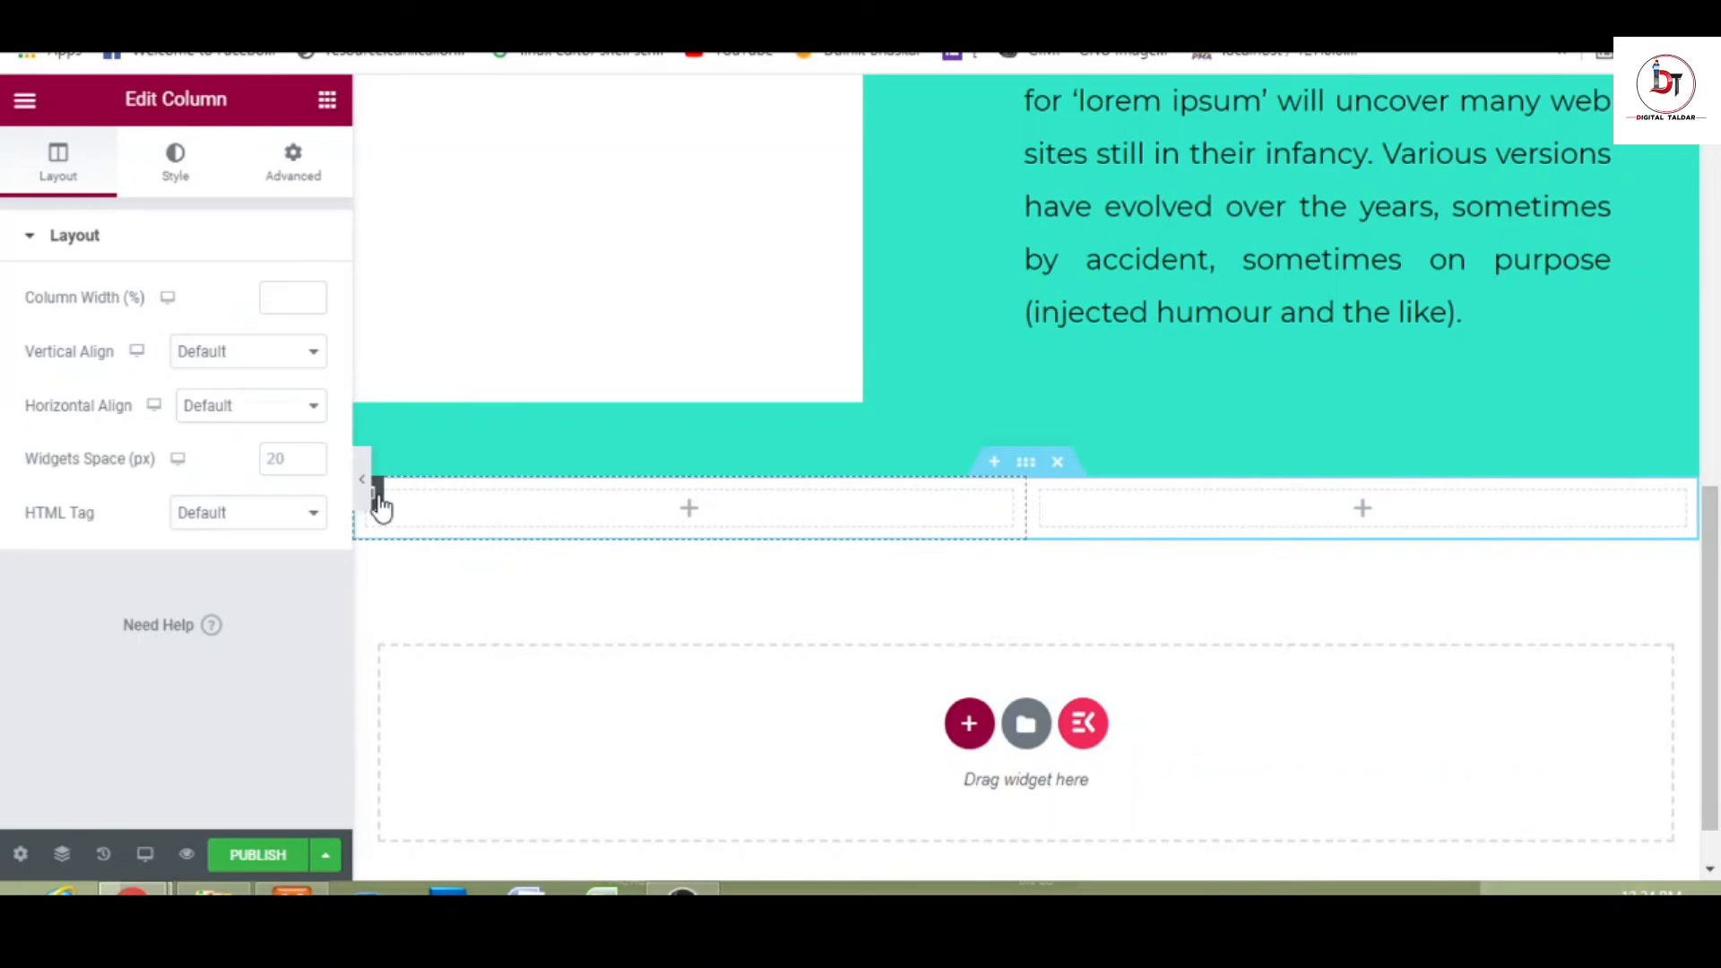
pyautogui.click(173, 157)
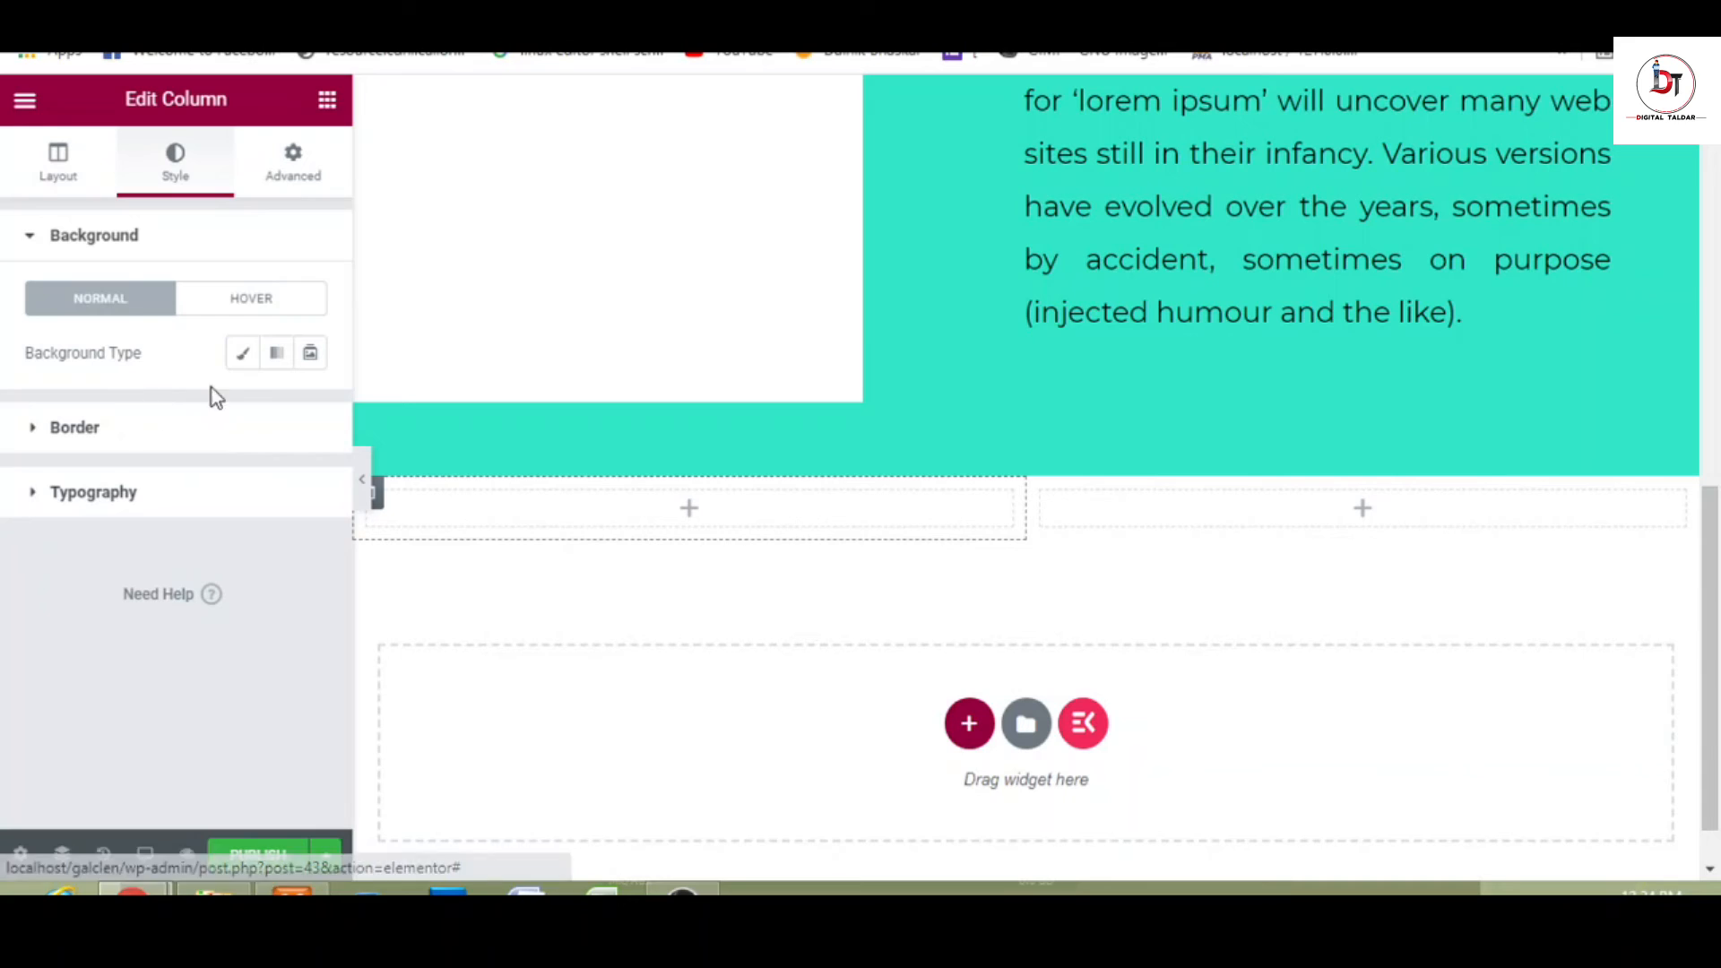
pyautogui.click(244, 355)
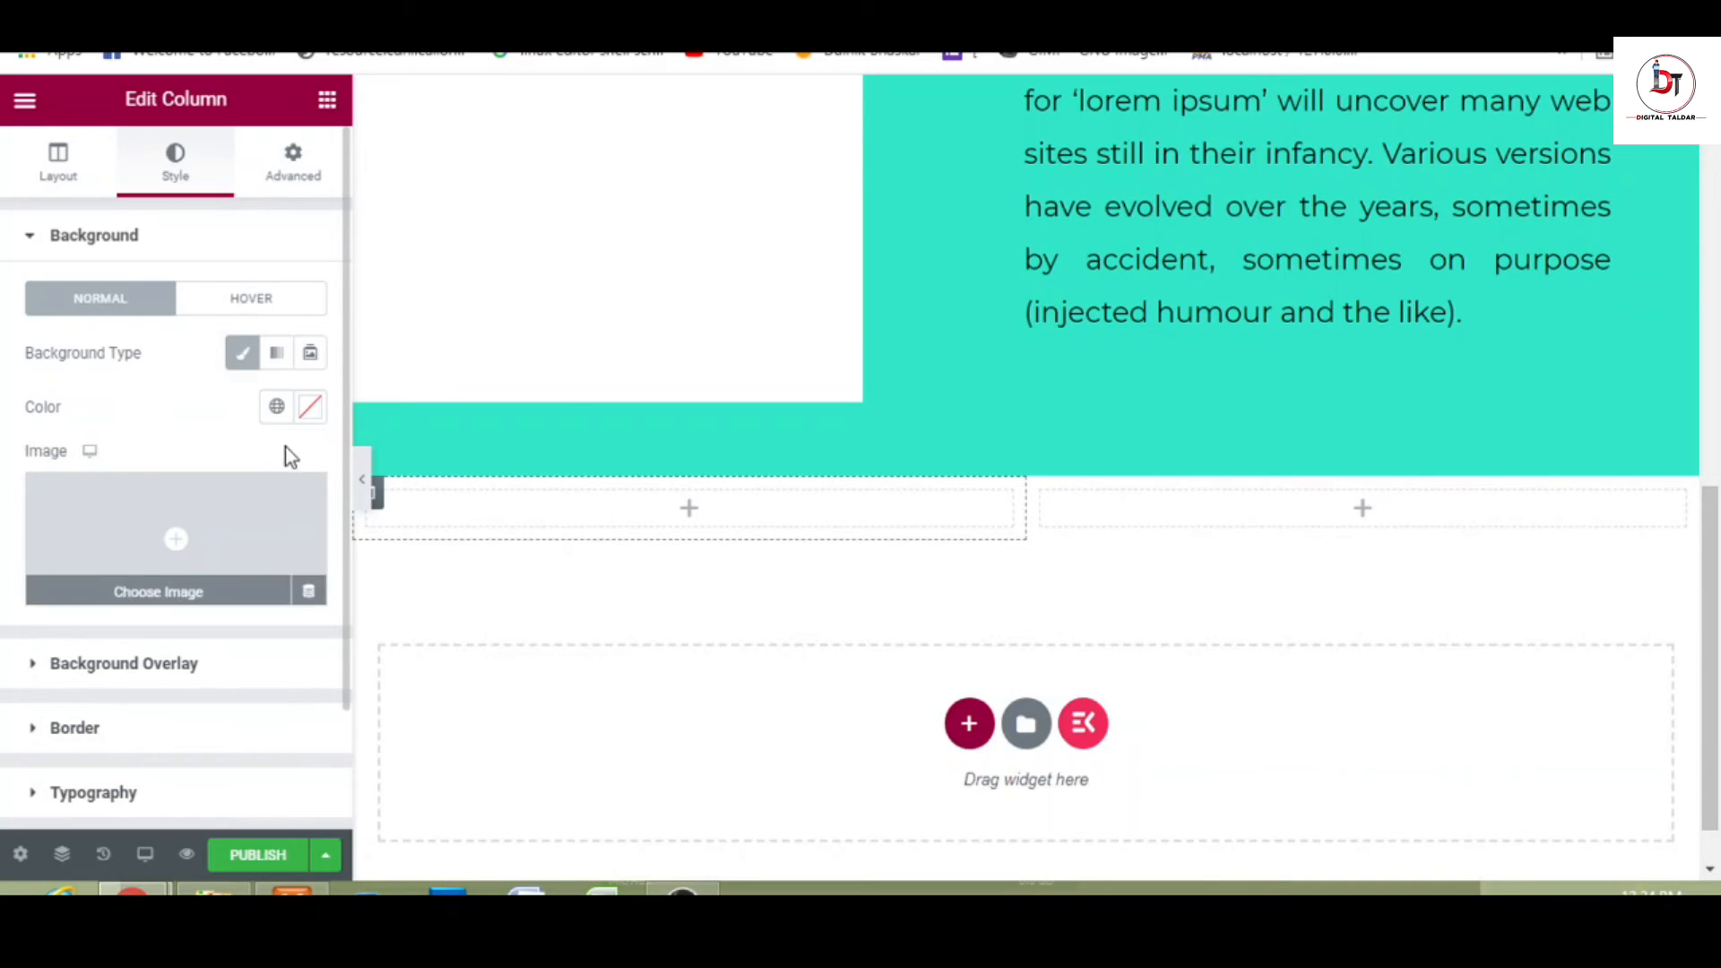
pyautogui.click(313, 412)
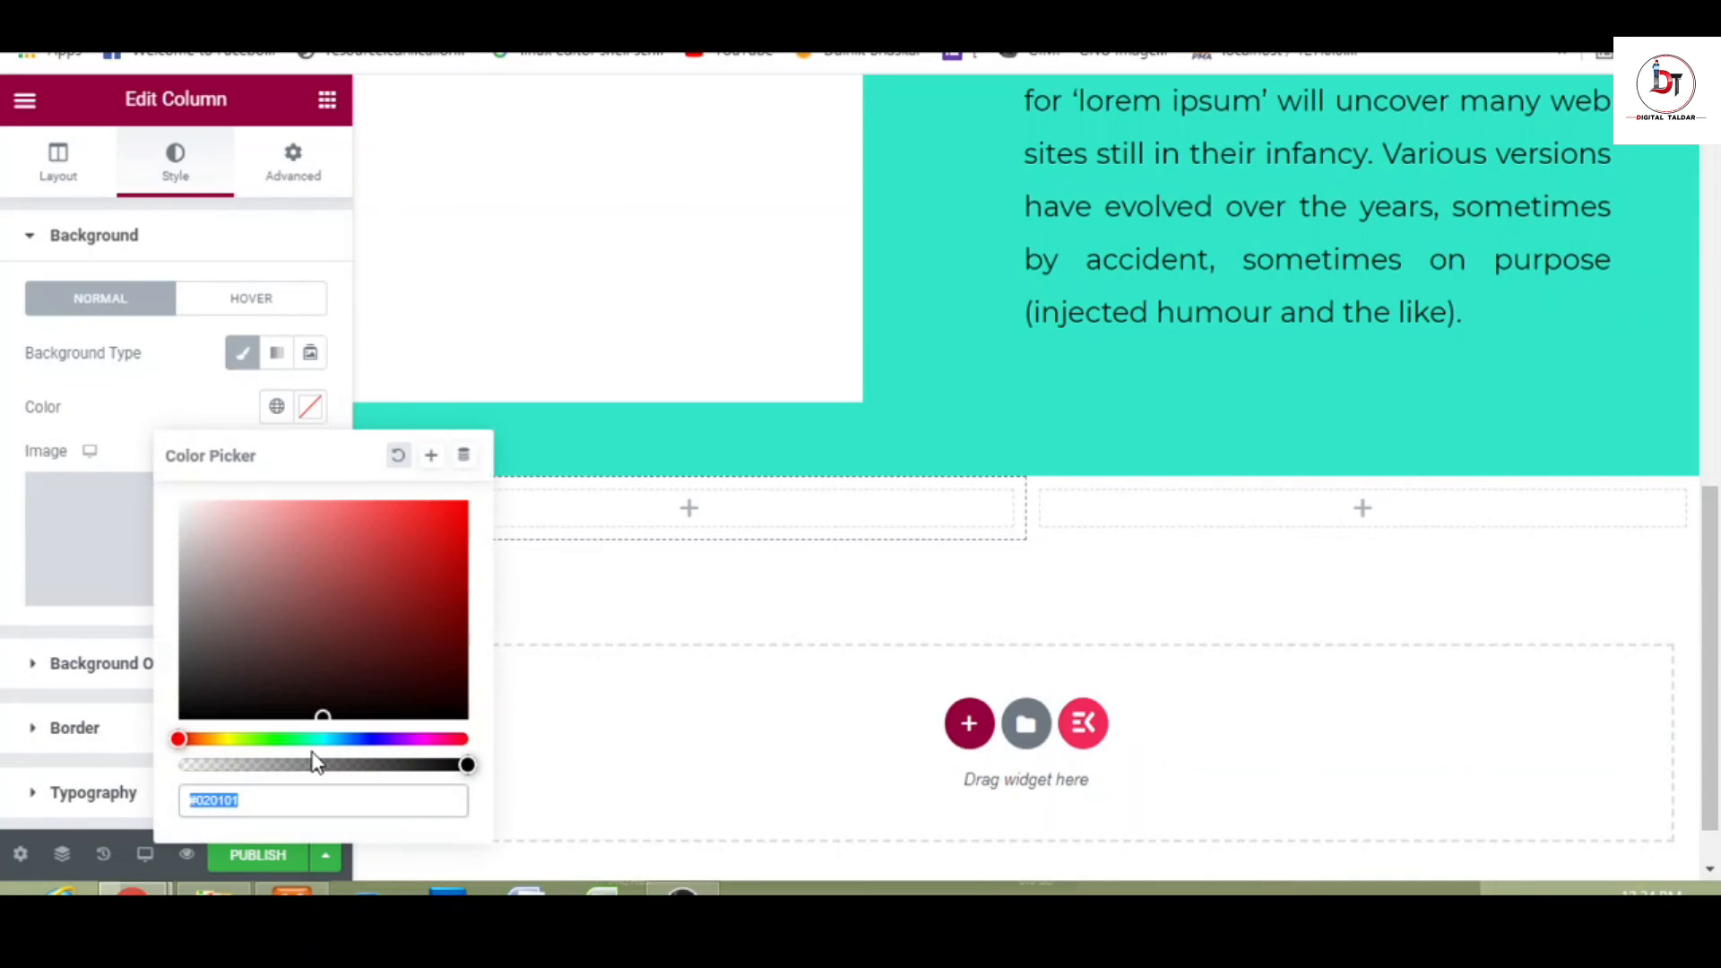
pyautogui.hotkey('ctrl', 'v')
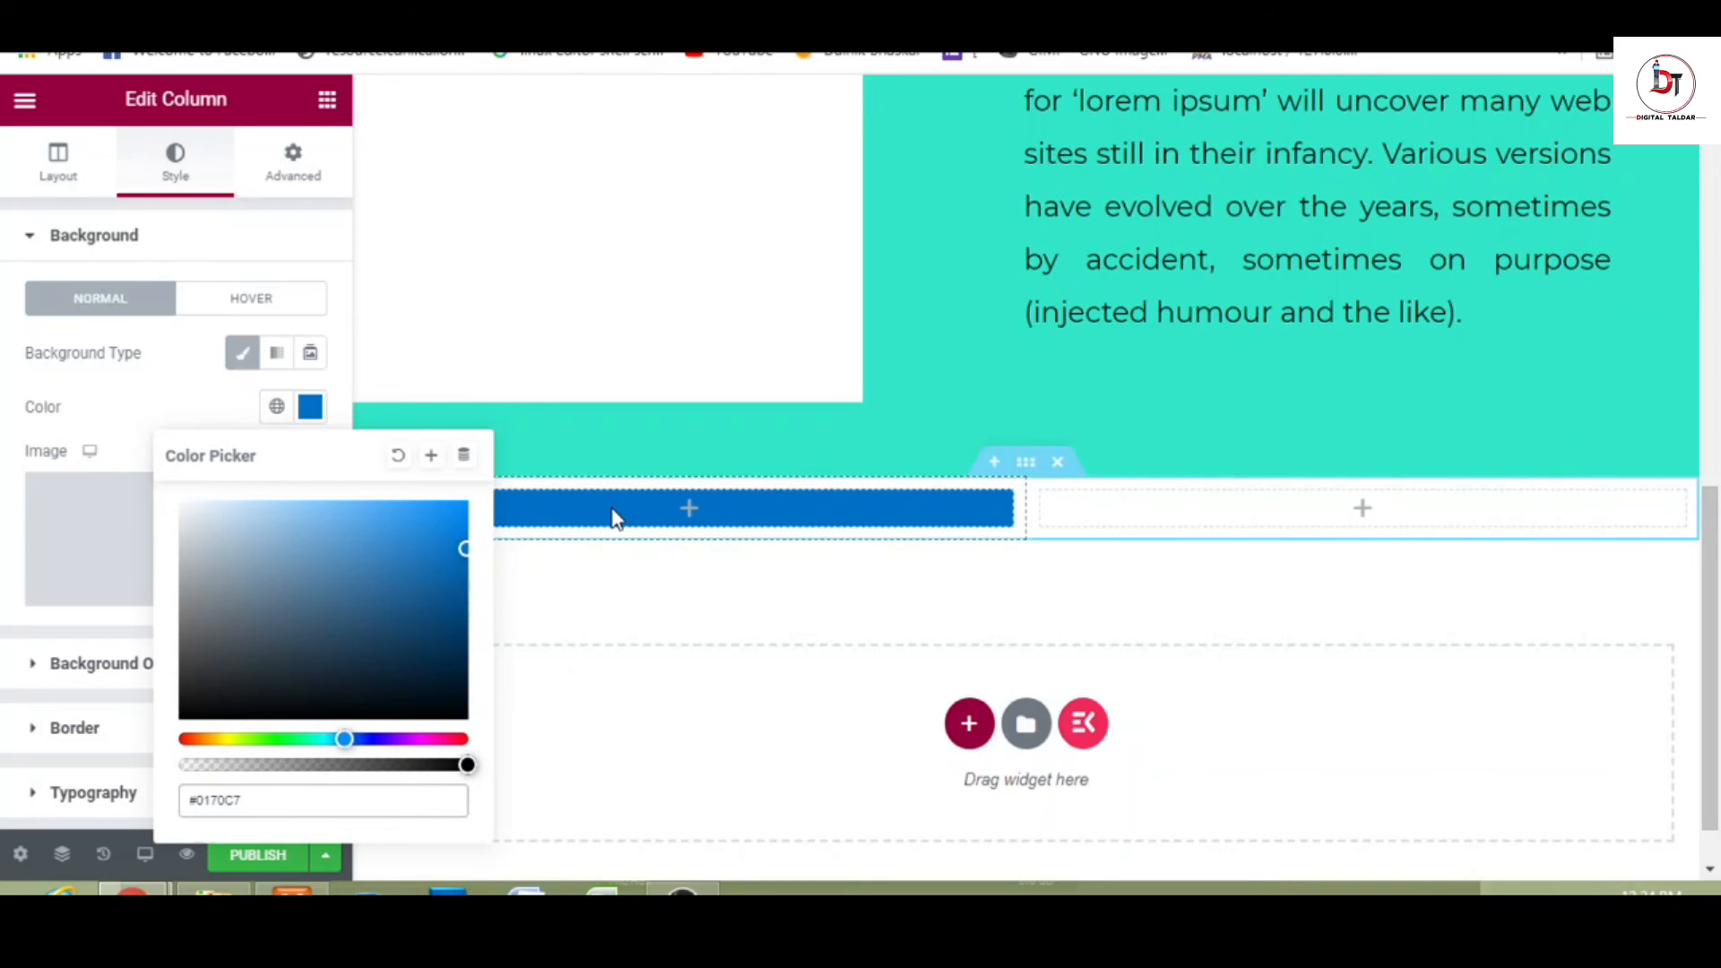
pyautogui.click(311, 408)
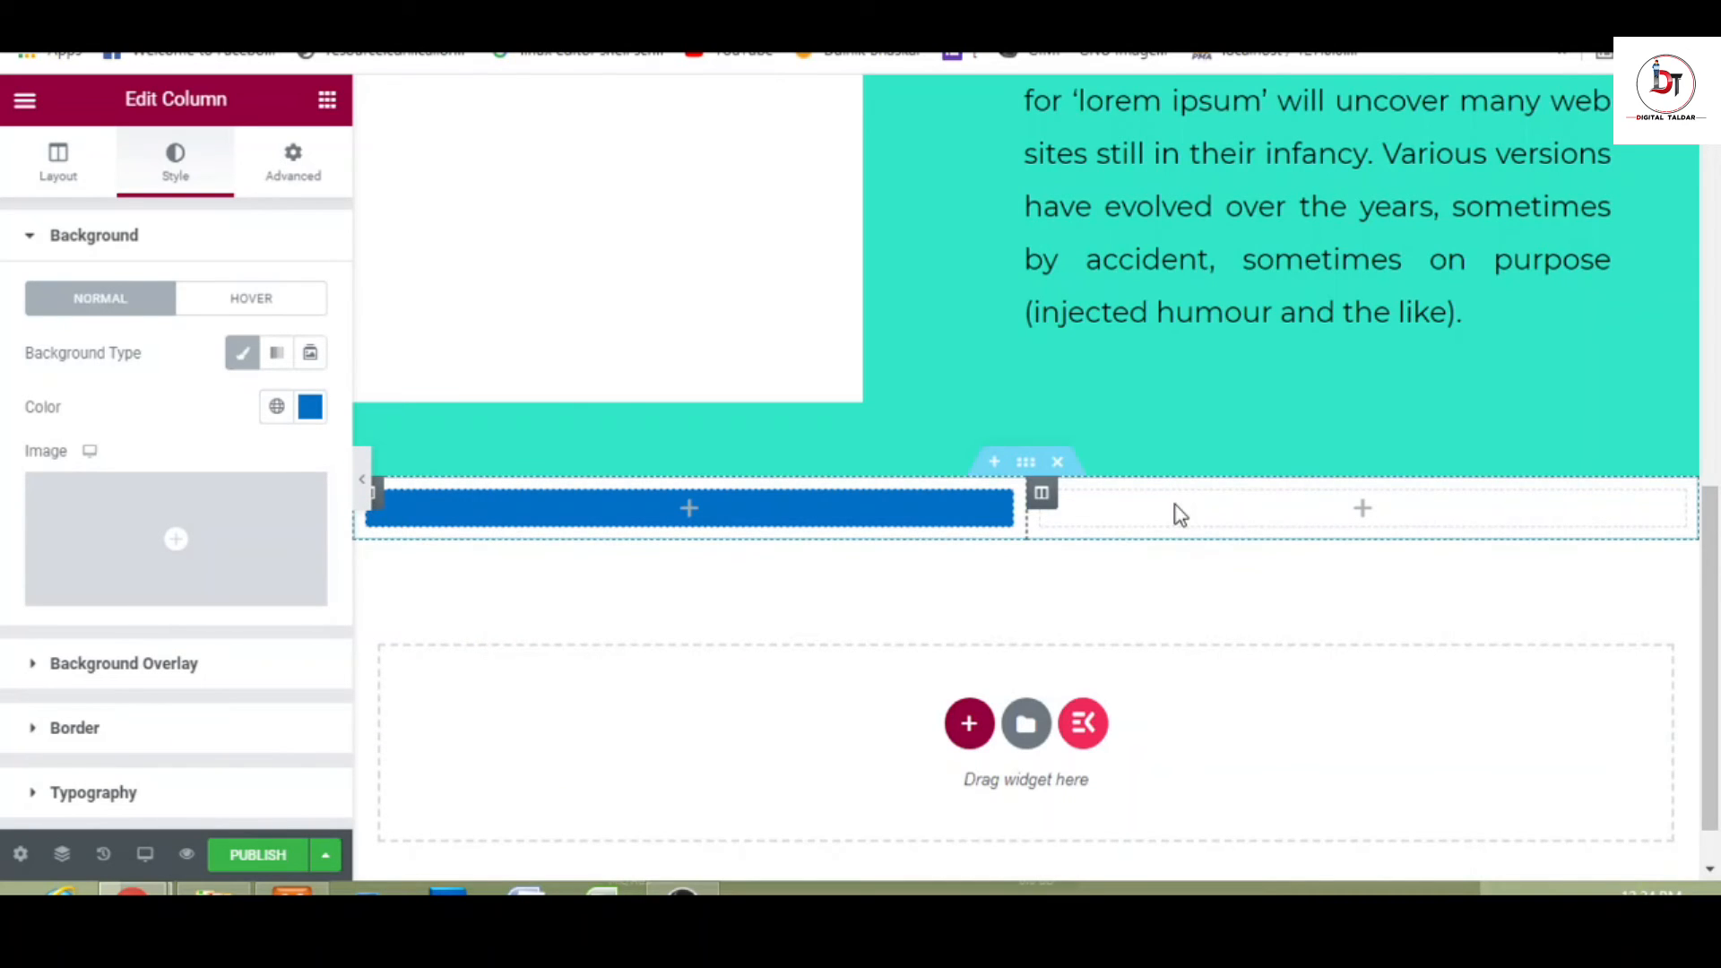
# - Add an image to the empty second column, using the media library photo of the woman cleaning a window
pyautogui.click(326, 101)
pyautogui.moveTo(90, 462); pyautogui.dragTo(1098, 510)
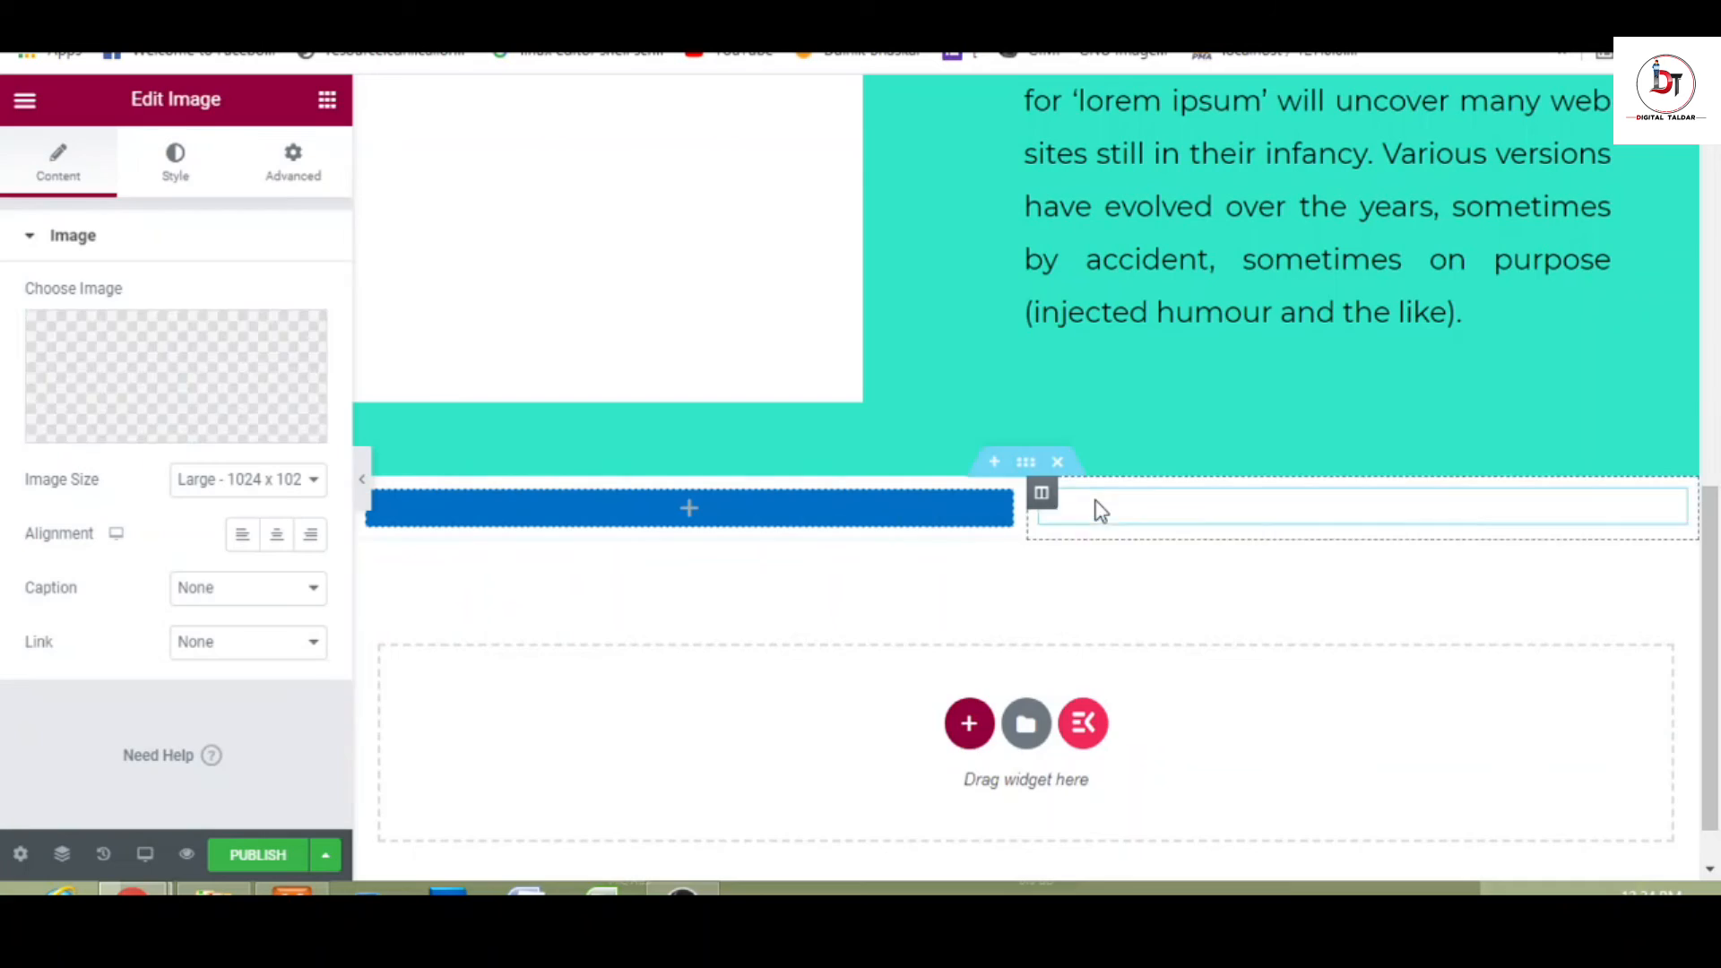
pyautogui.click(200, 395)
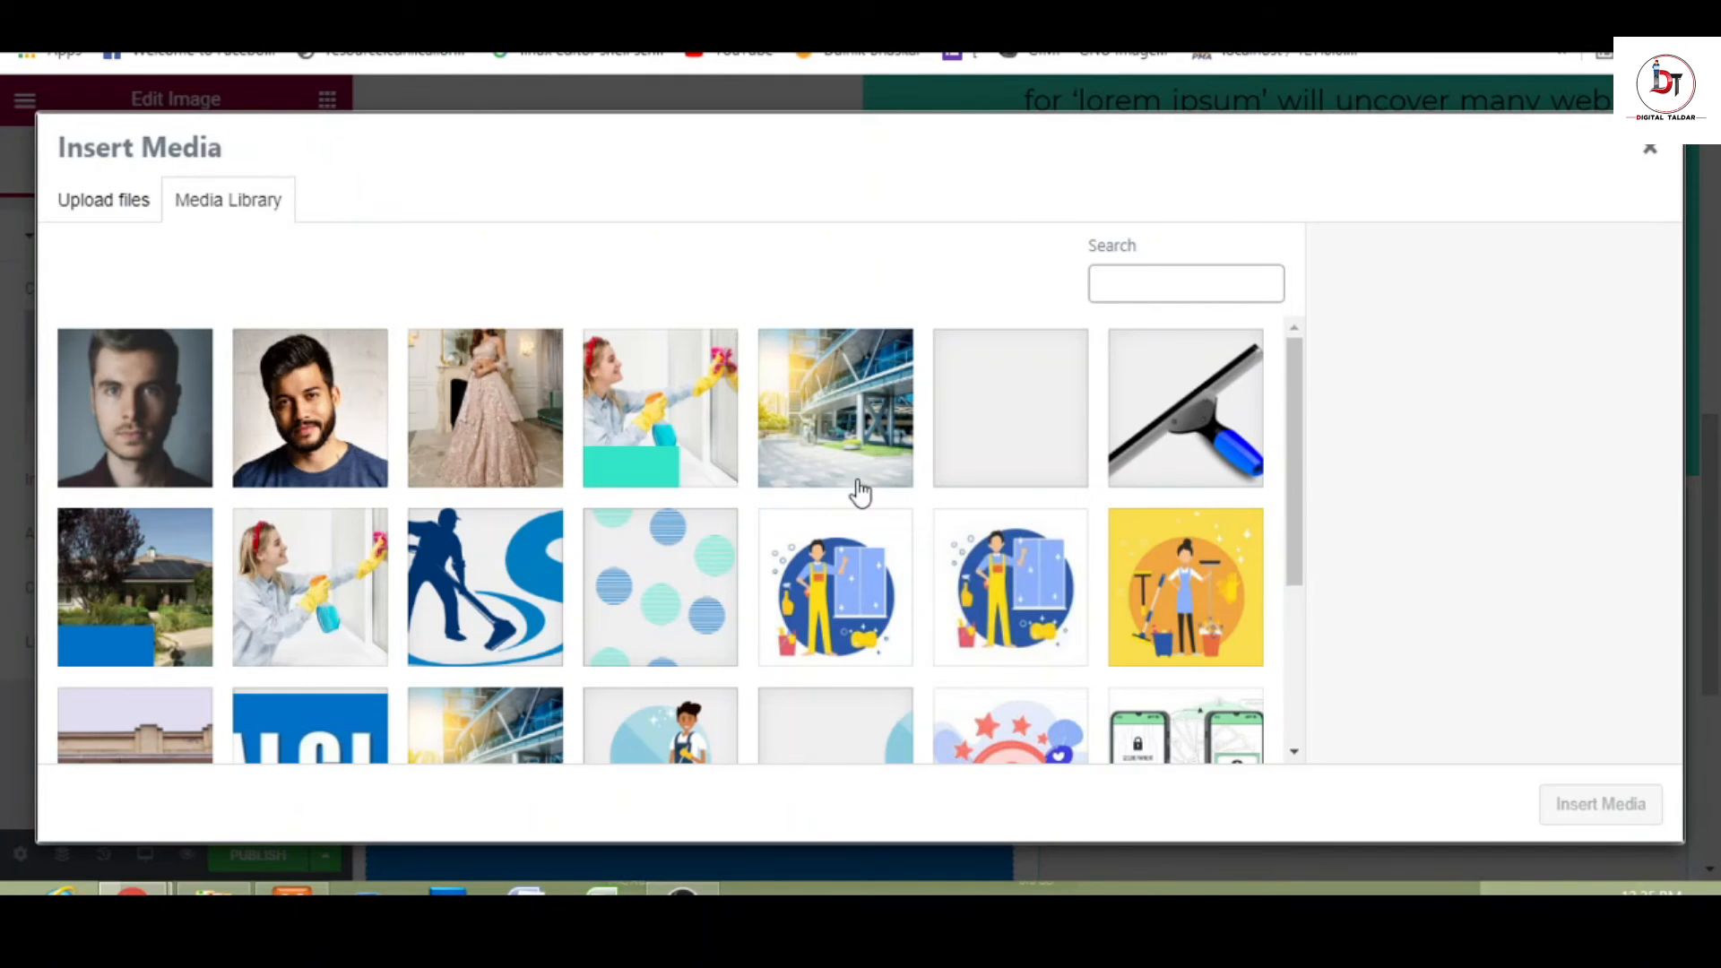
pyautogui.moveTo(1300, 408); pyautogui.dragTo(1266, 315)
pyautogui.click(314, 574)
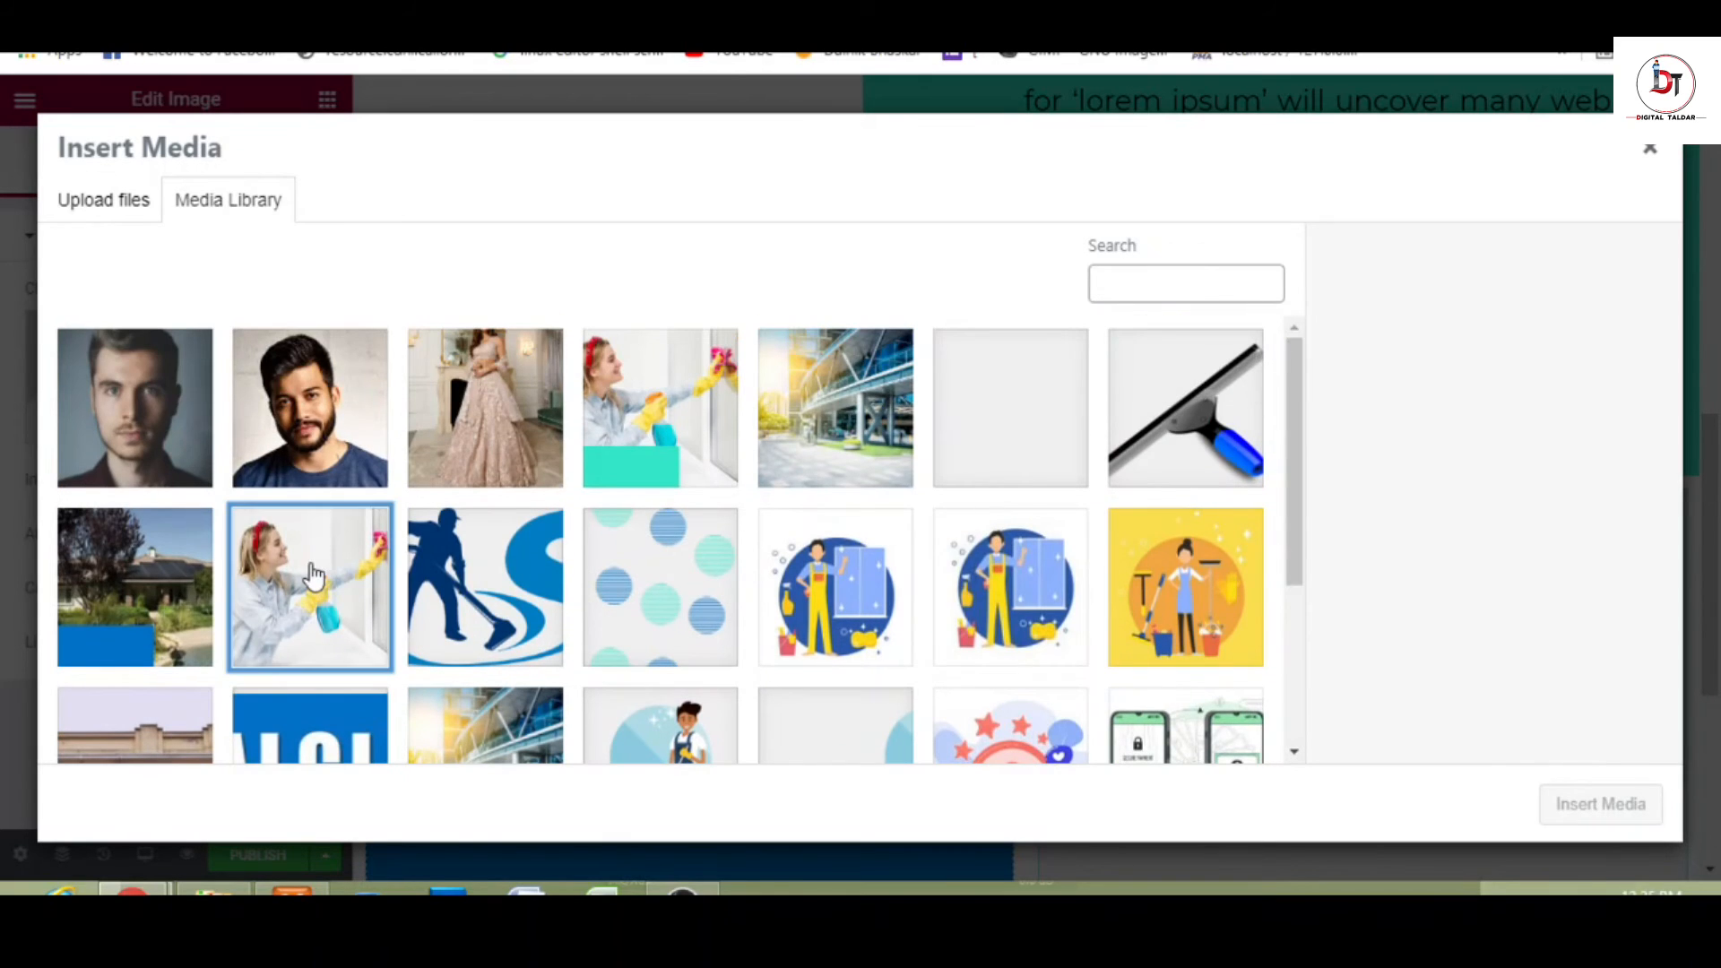
pyautogui.click(1557, 812)
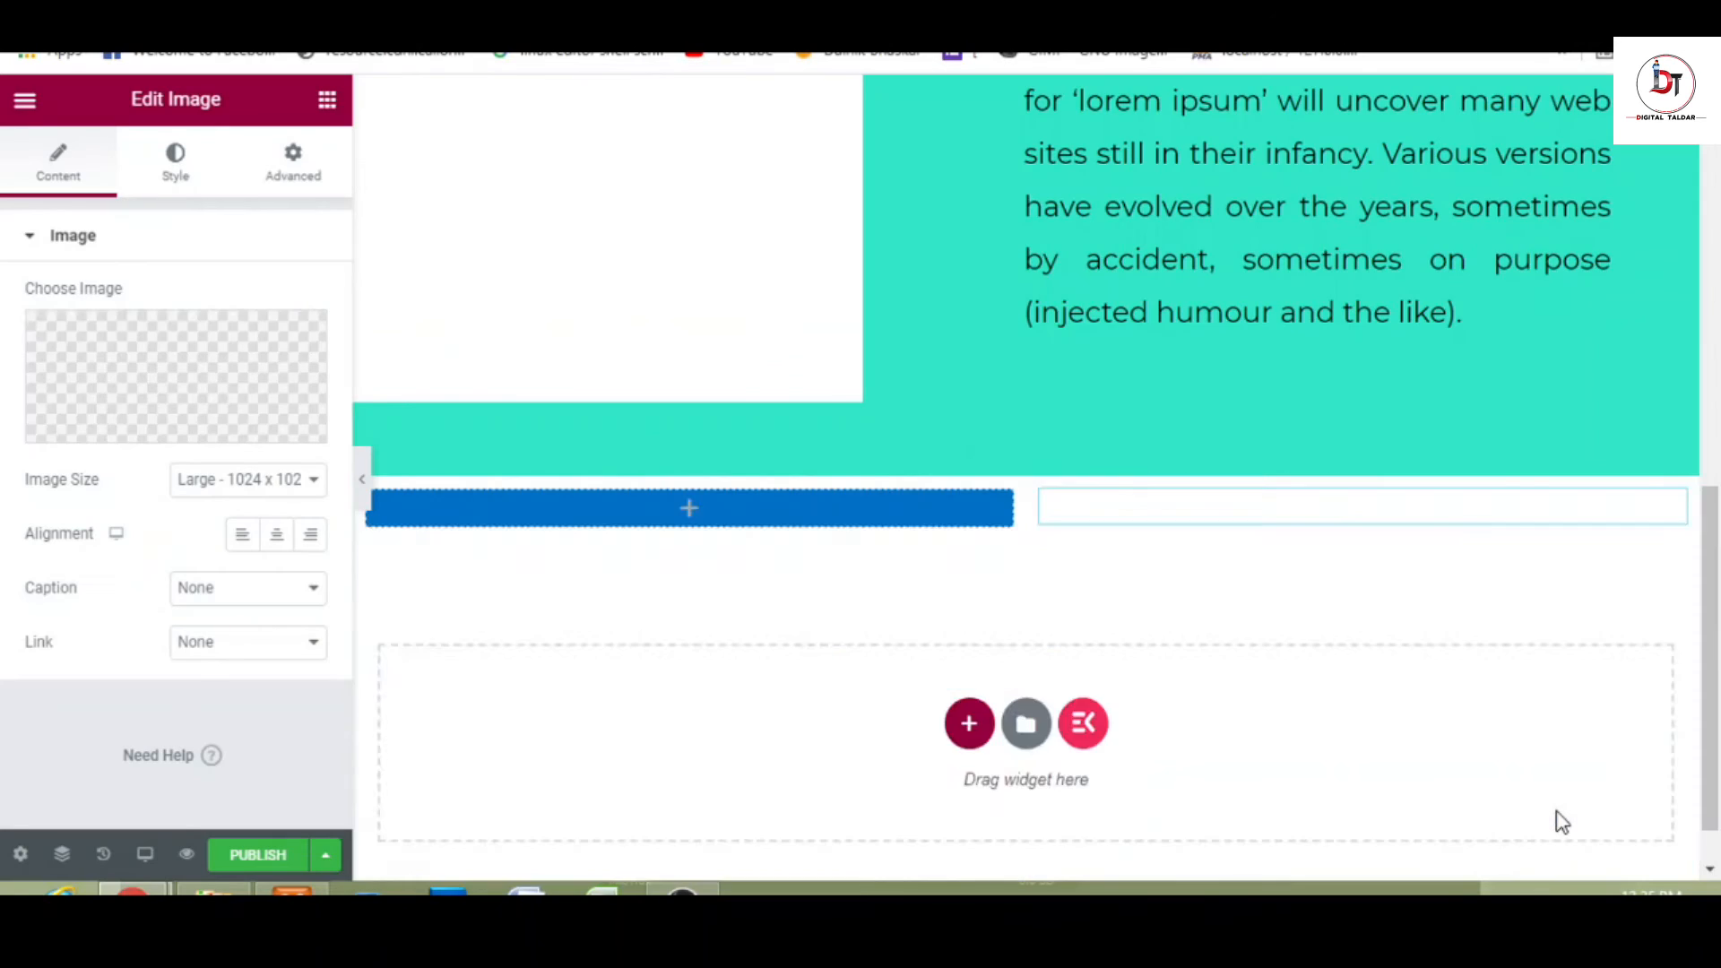
# - Add a heading to the blue column and place an icon list beneath it
pyautogui.moveTo(1711, 480); pyautogui.dragTo(1711, 549)
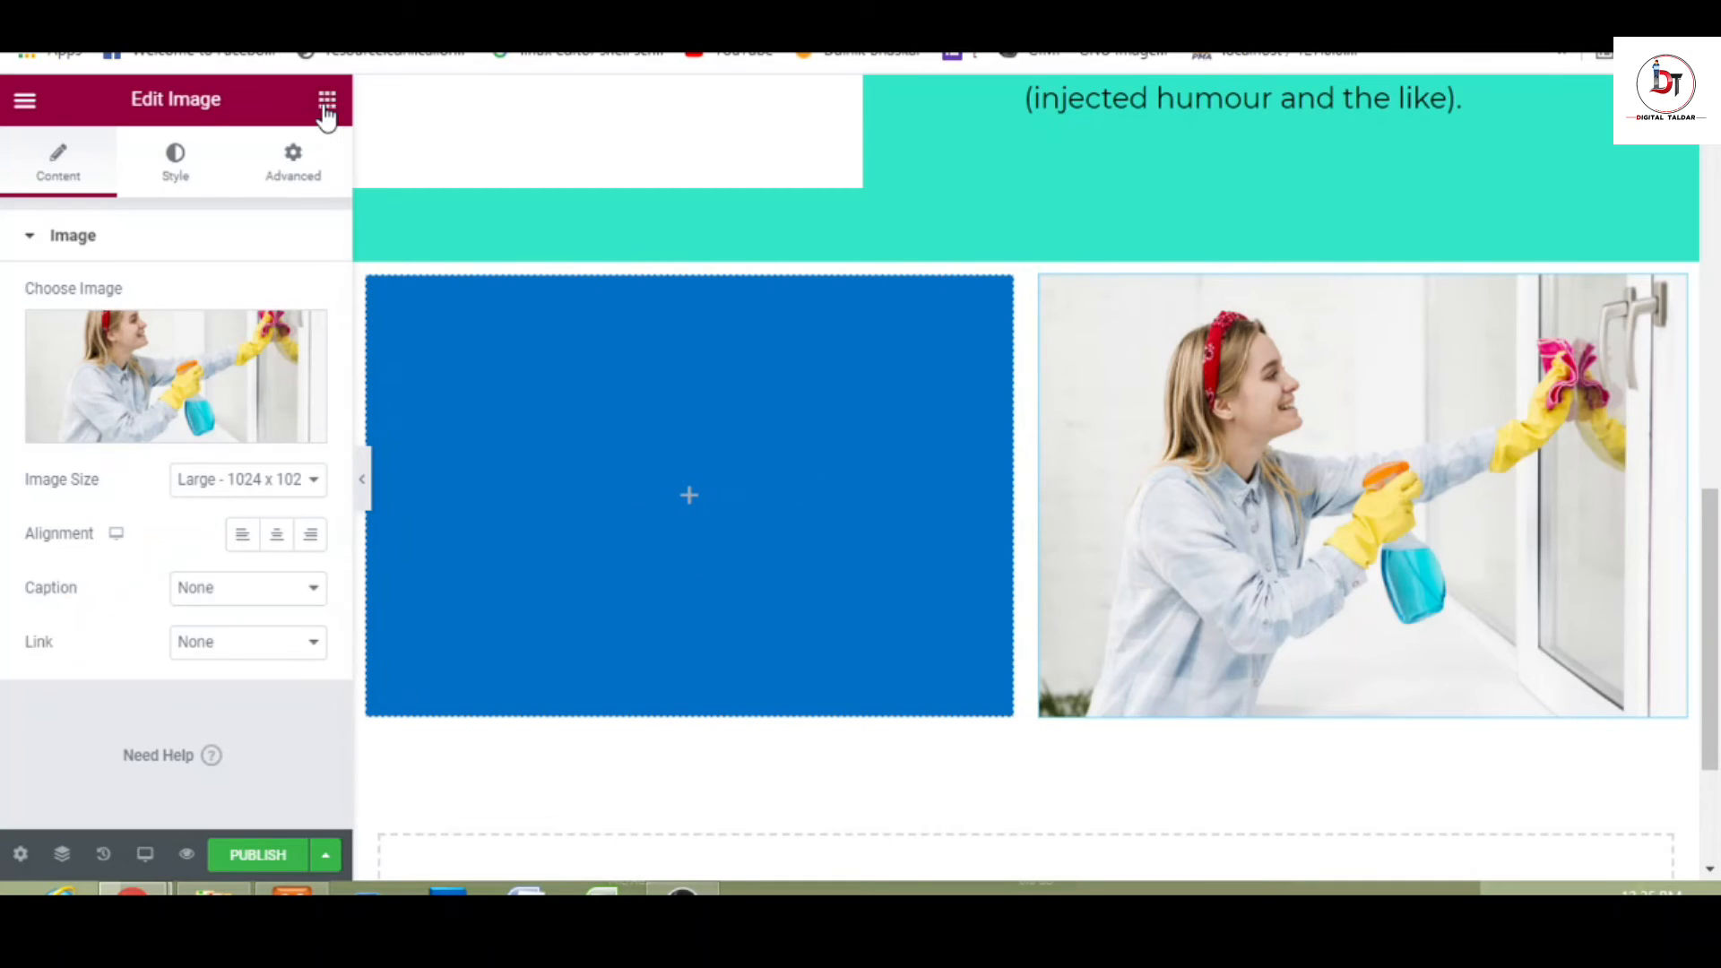
pyautogui.click(326, 100)
pyautogui.moveTo(261, 345); pyautogui.dragTo(637, 434)
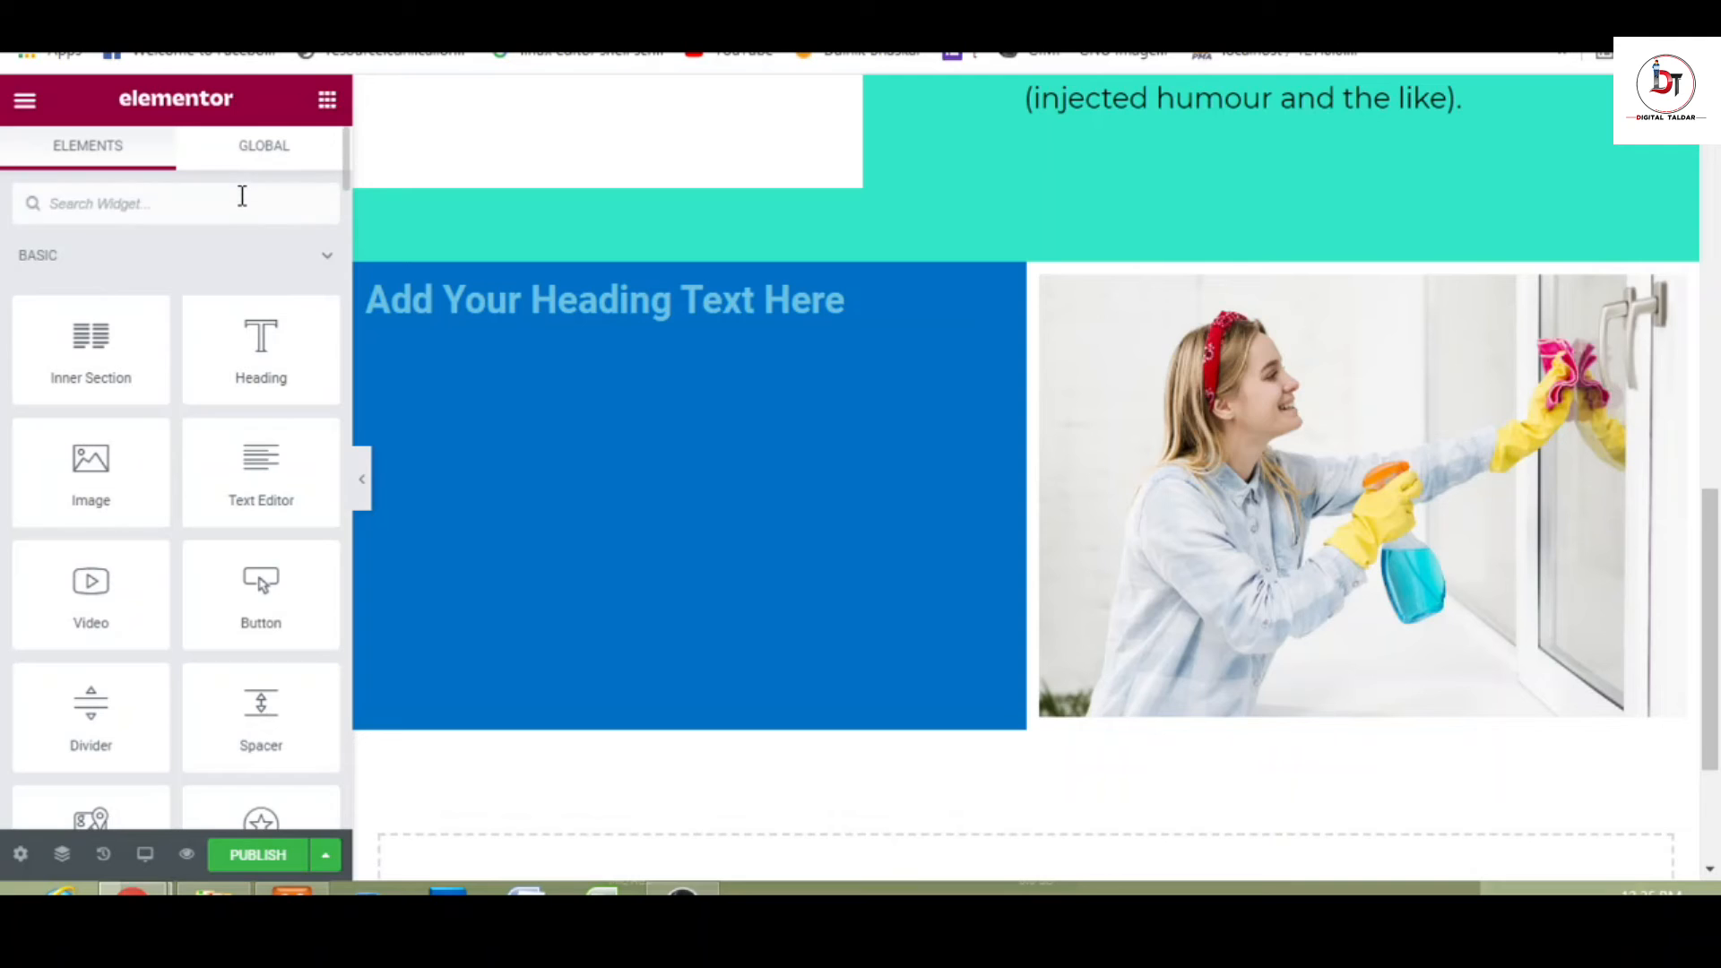
pyautogui.write('icon')
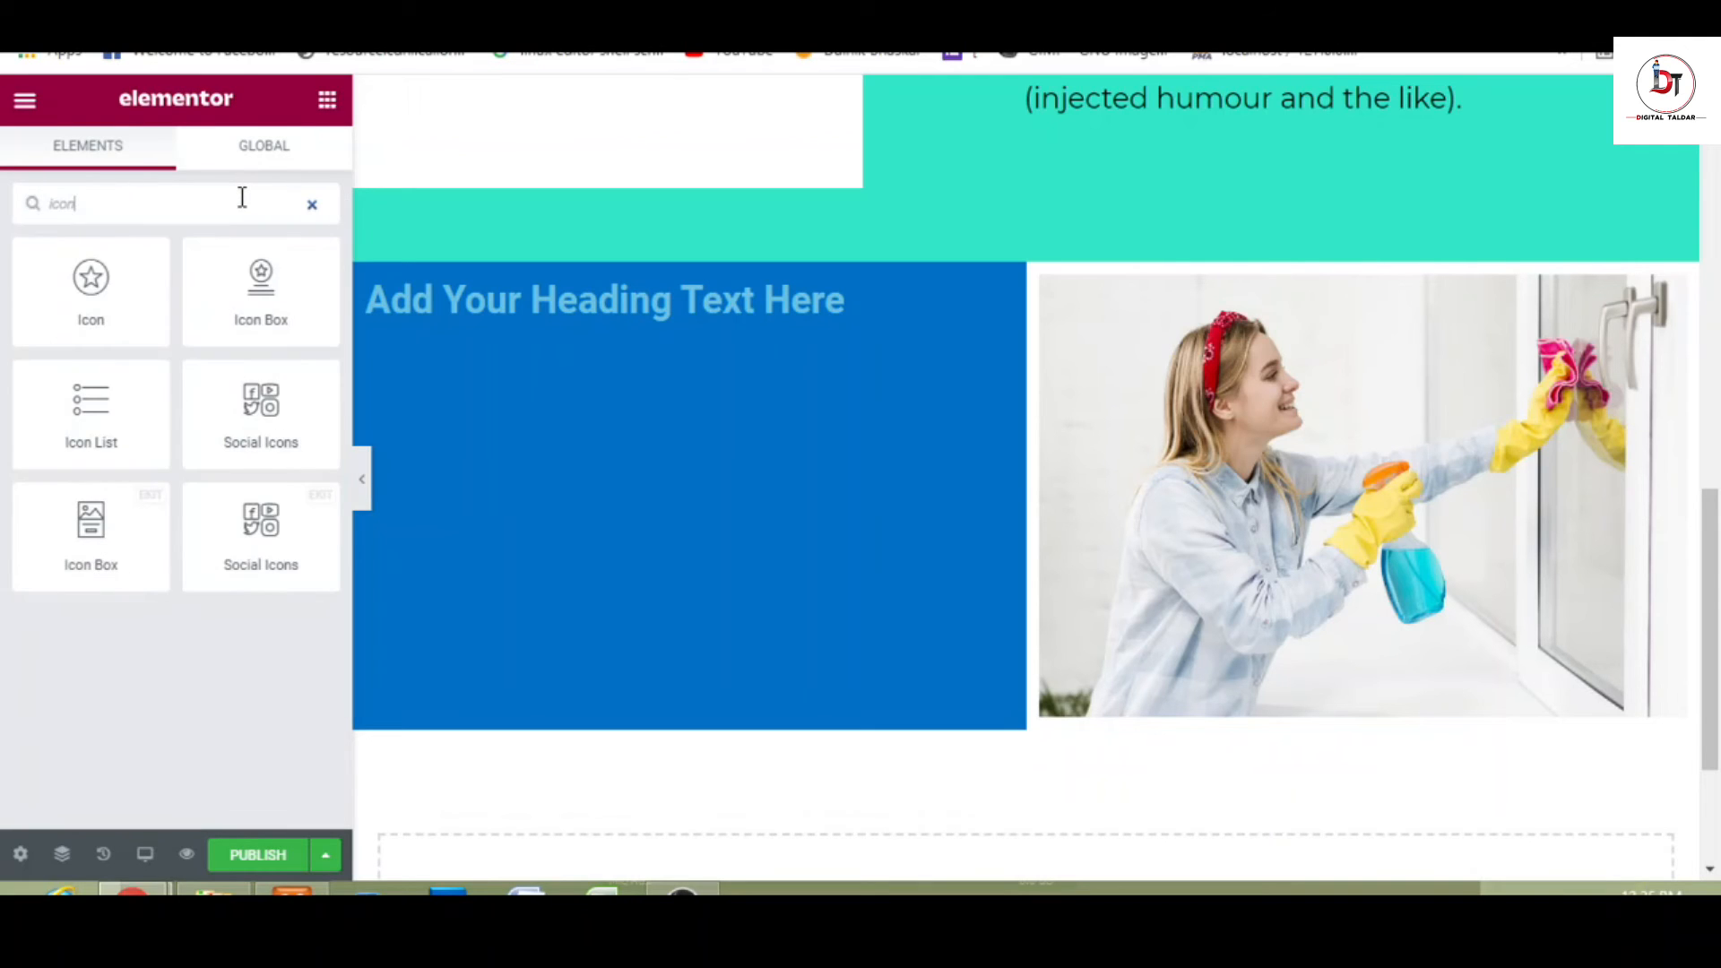
pyautogui.moveTo(89, 399); pyautogui.dragTo(520, 330)
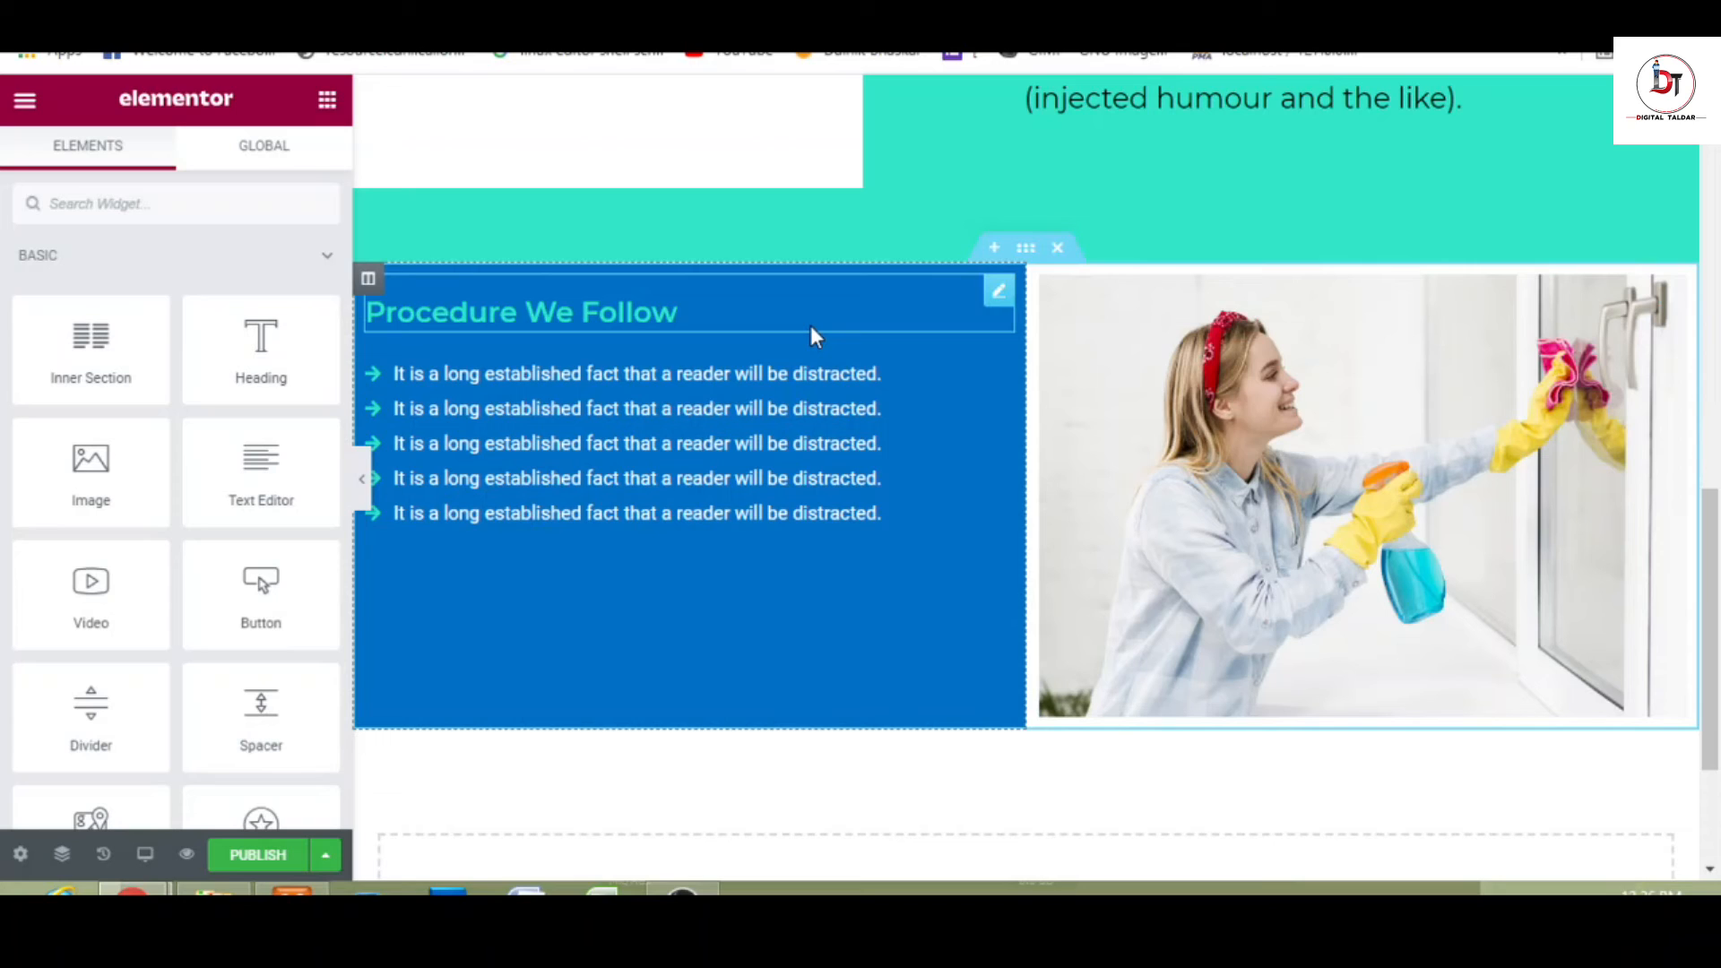
# - Set the blue column's padding to 50 px on all sides and check the section at full page width
pyautogui.click(368, 281)
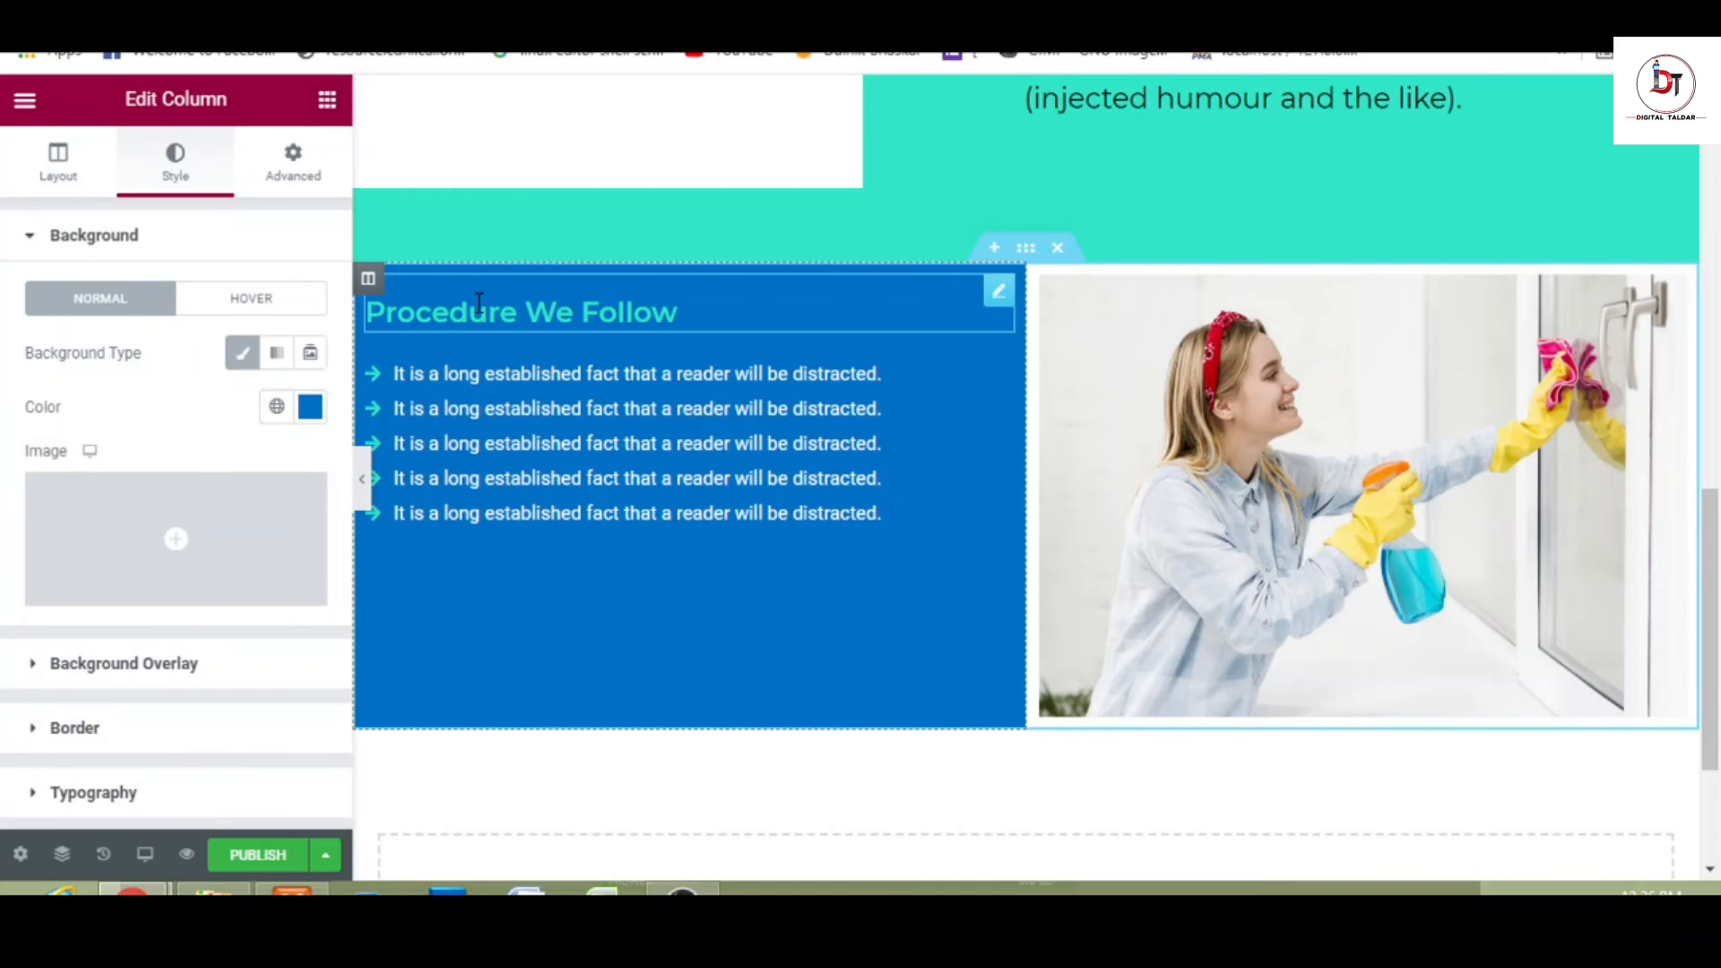
pyautogui.click(504, 319)
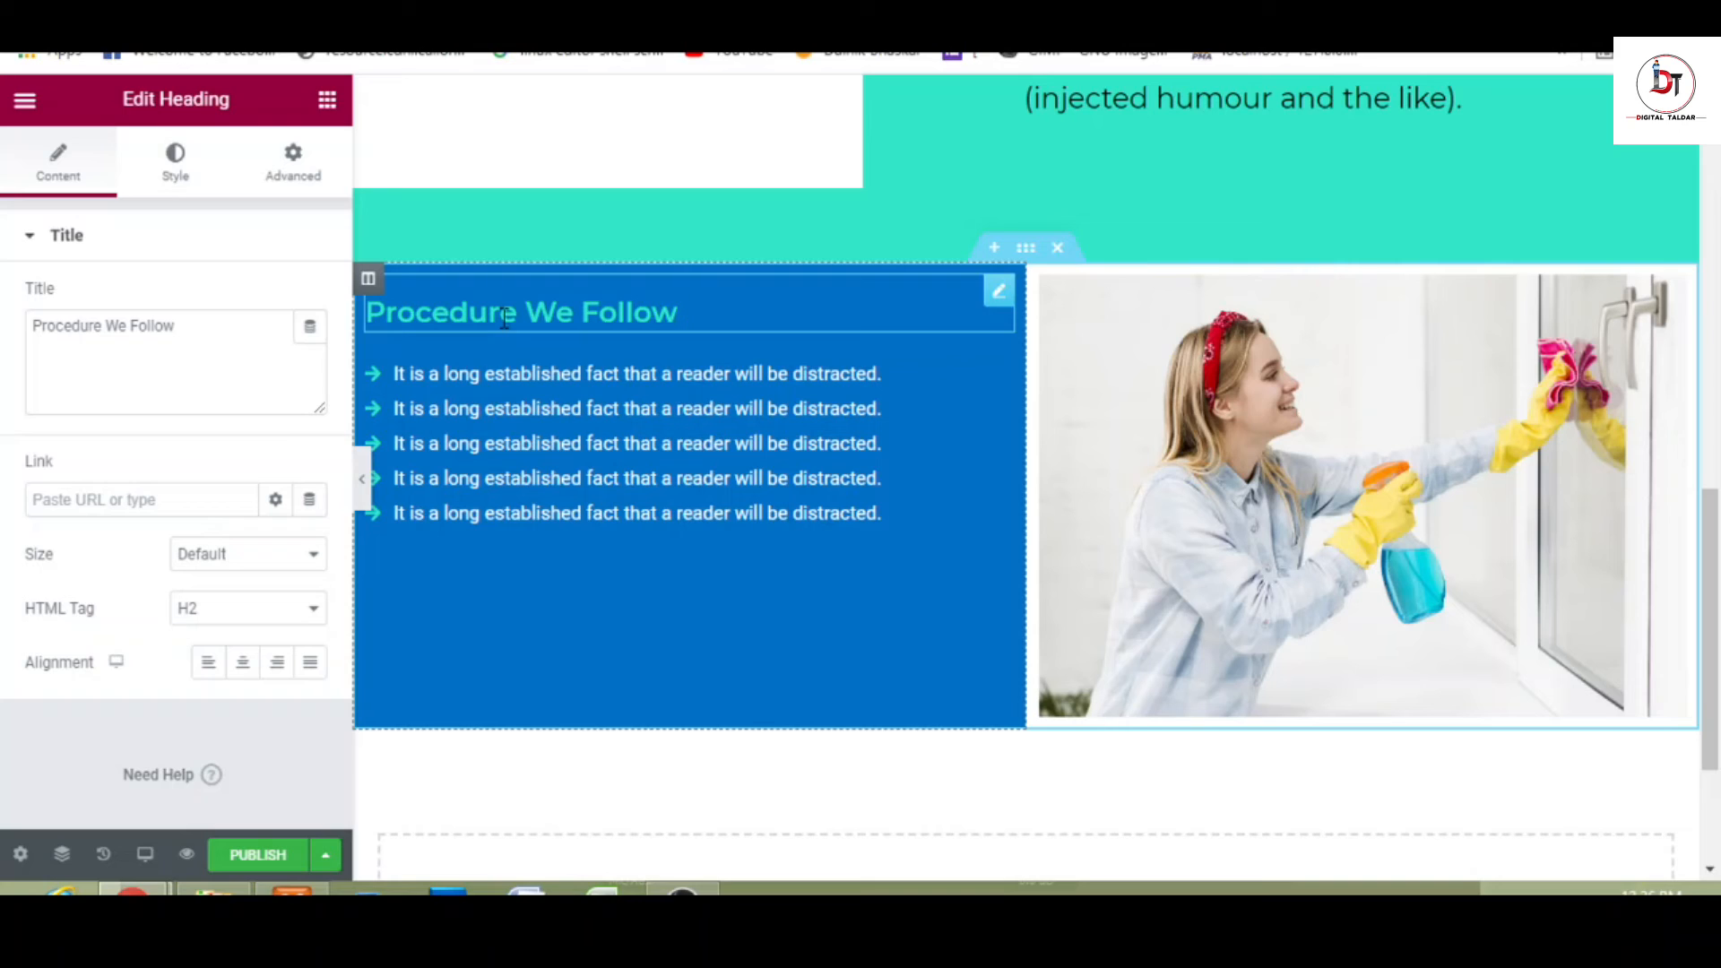
pyautogui.click(515, 421)
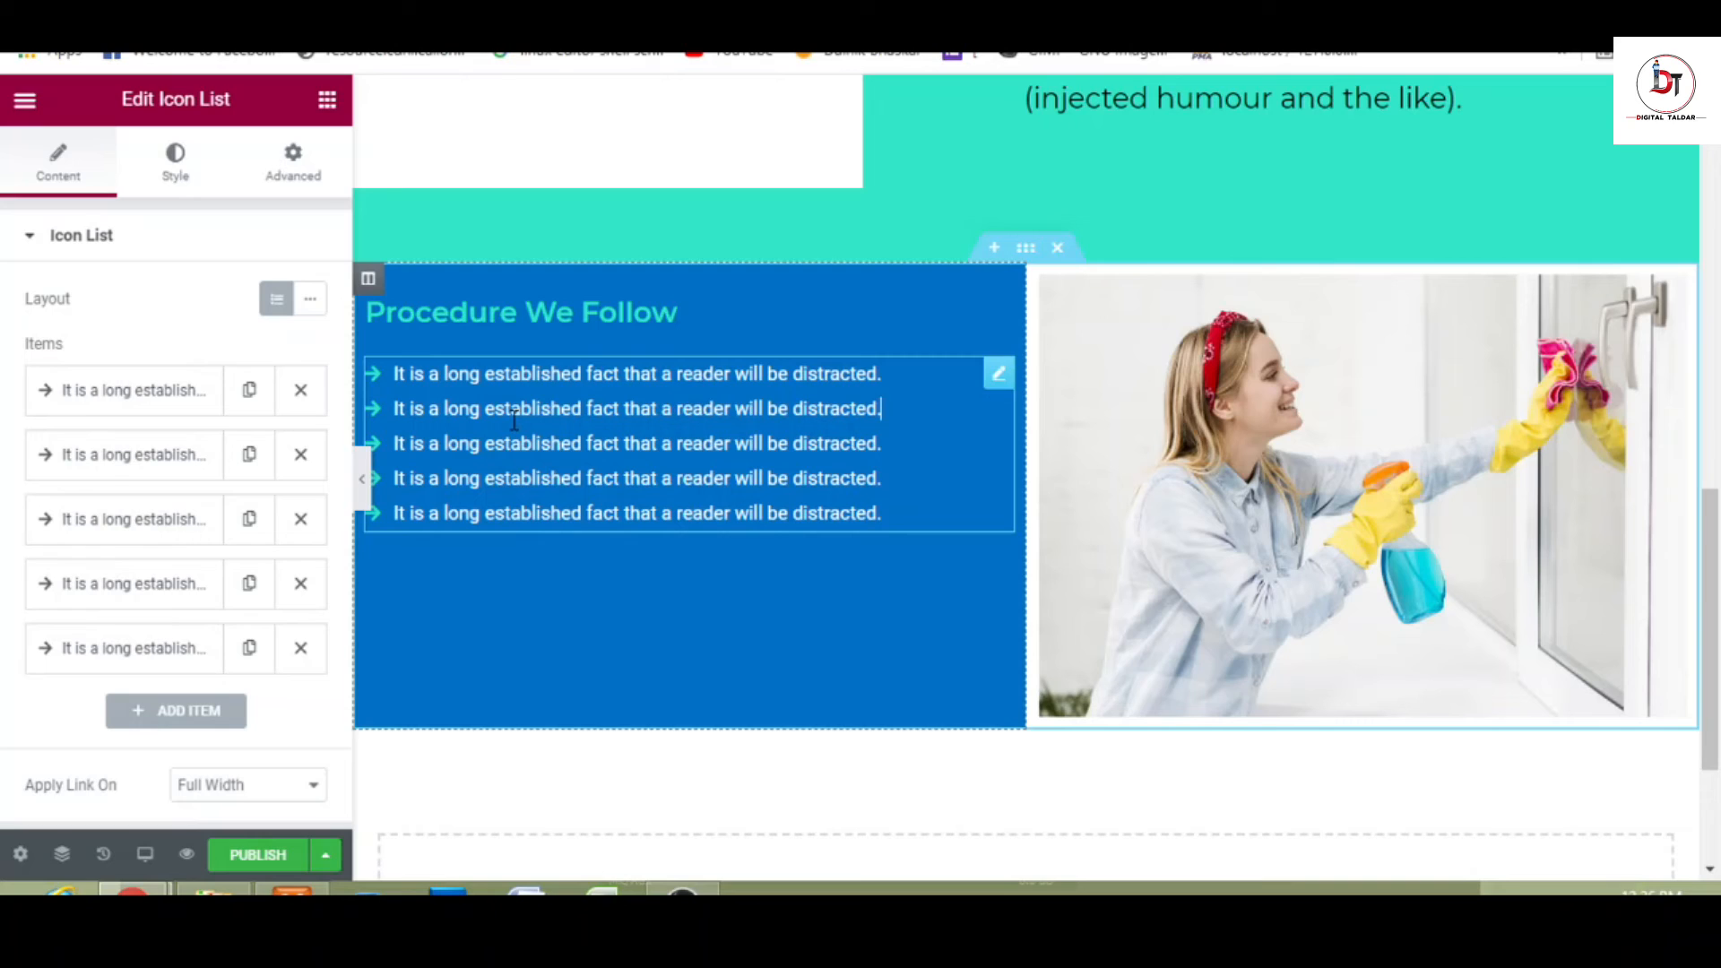
pyautogui.click(368, 286)
pyautogui.click(287, 177)
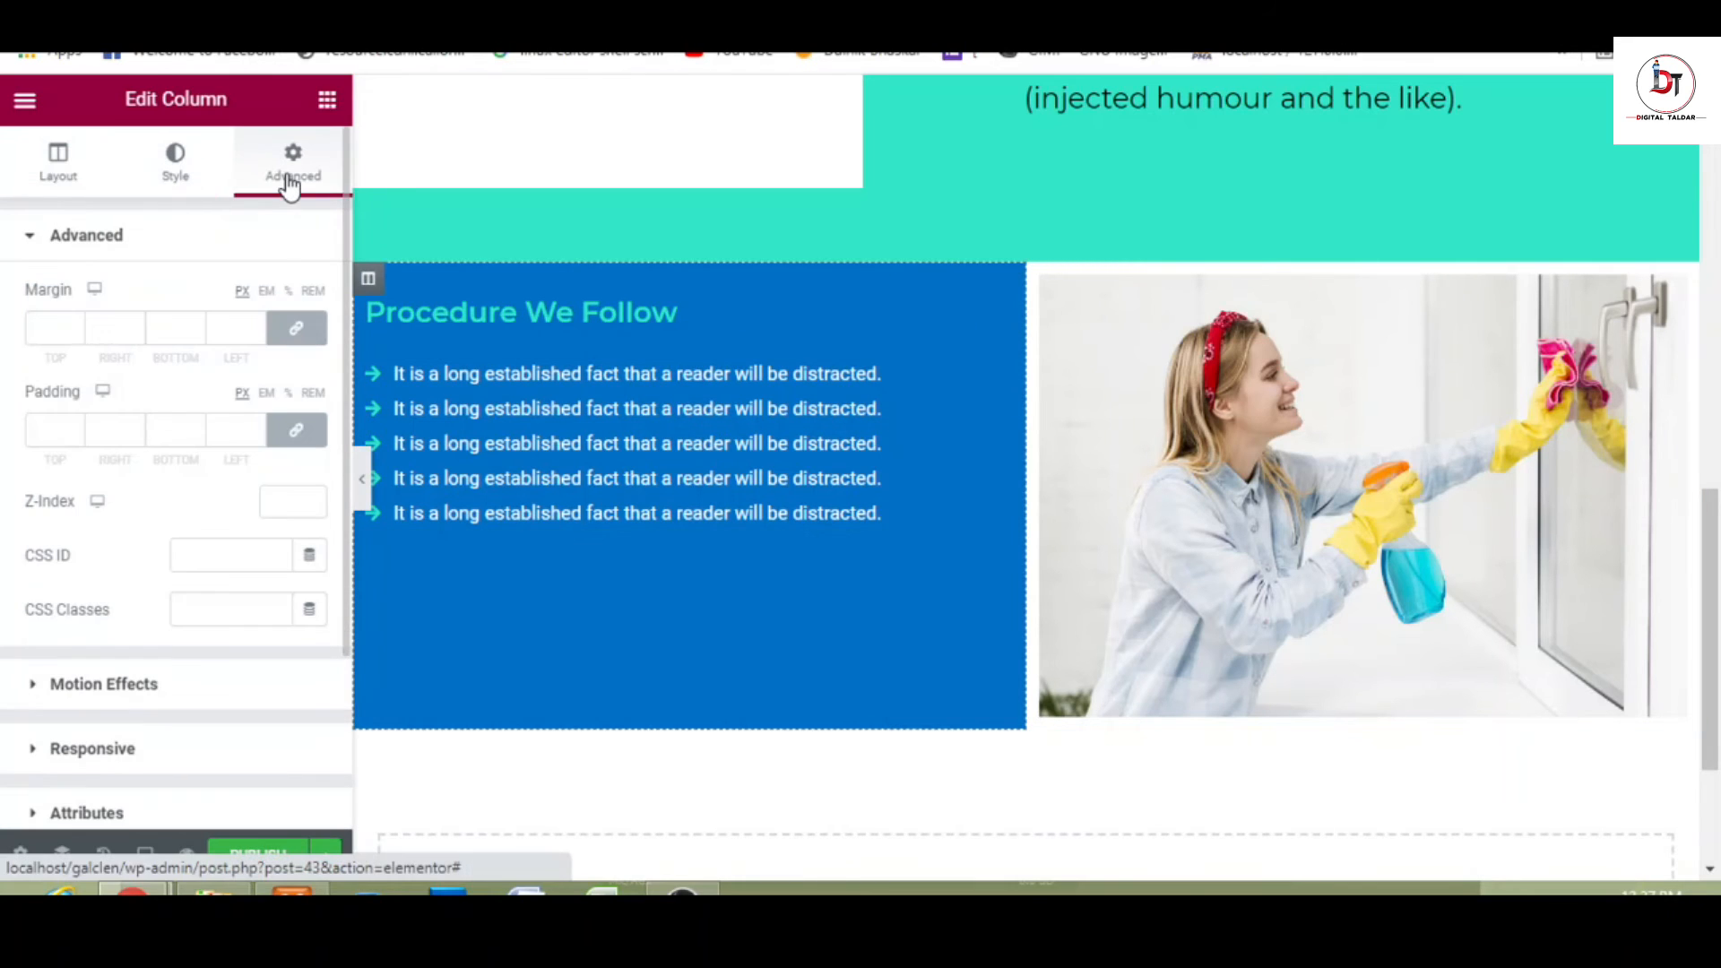
pyautogui.click(72, 427)
pyautogui.moveTo(73, 428); pyautogui.dragTo(75, 435)
pyautogui.click(72, 427)
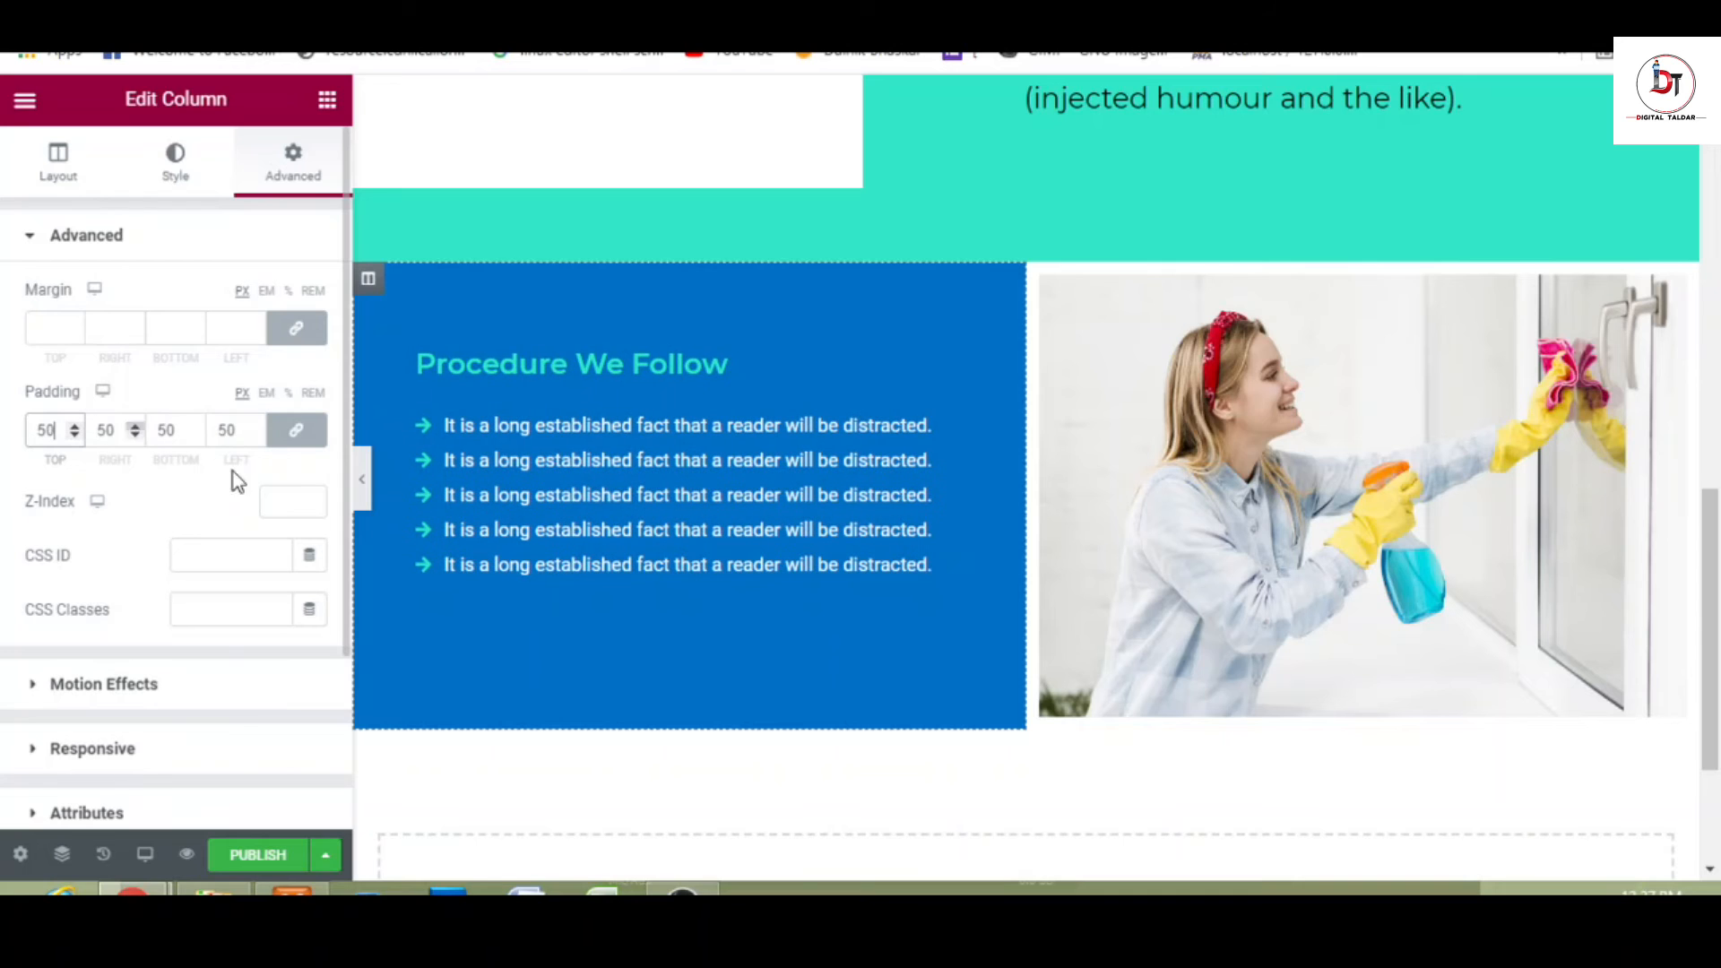
pyautogui.click(360, 485)
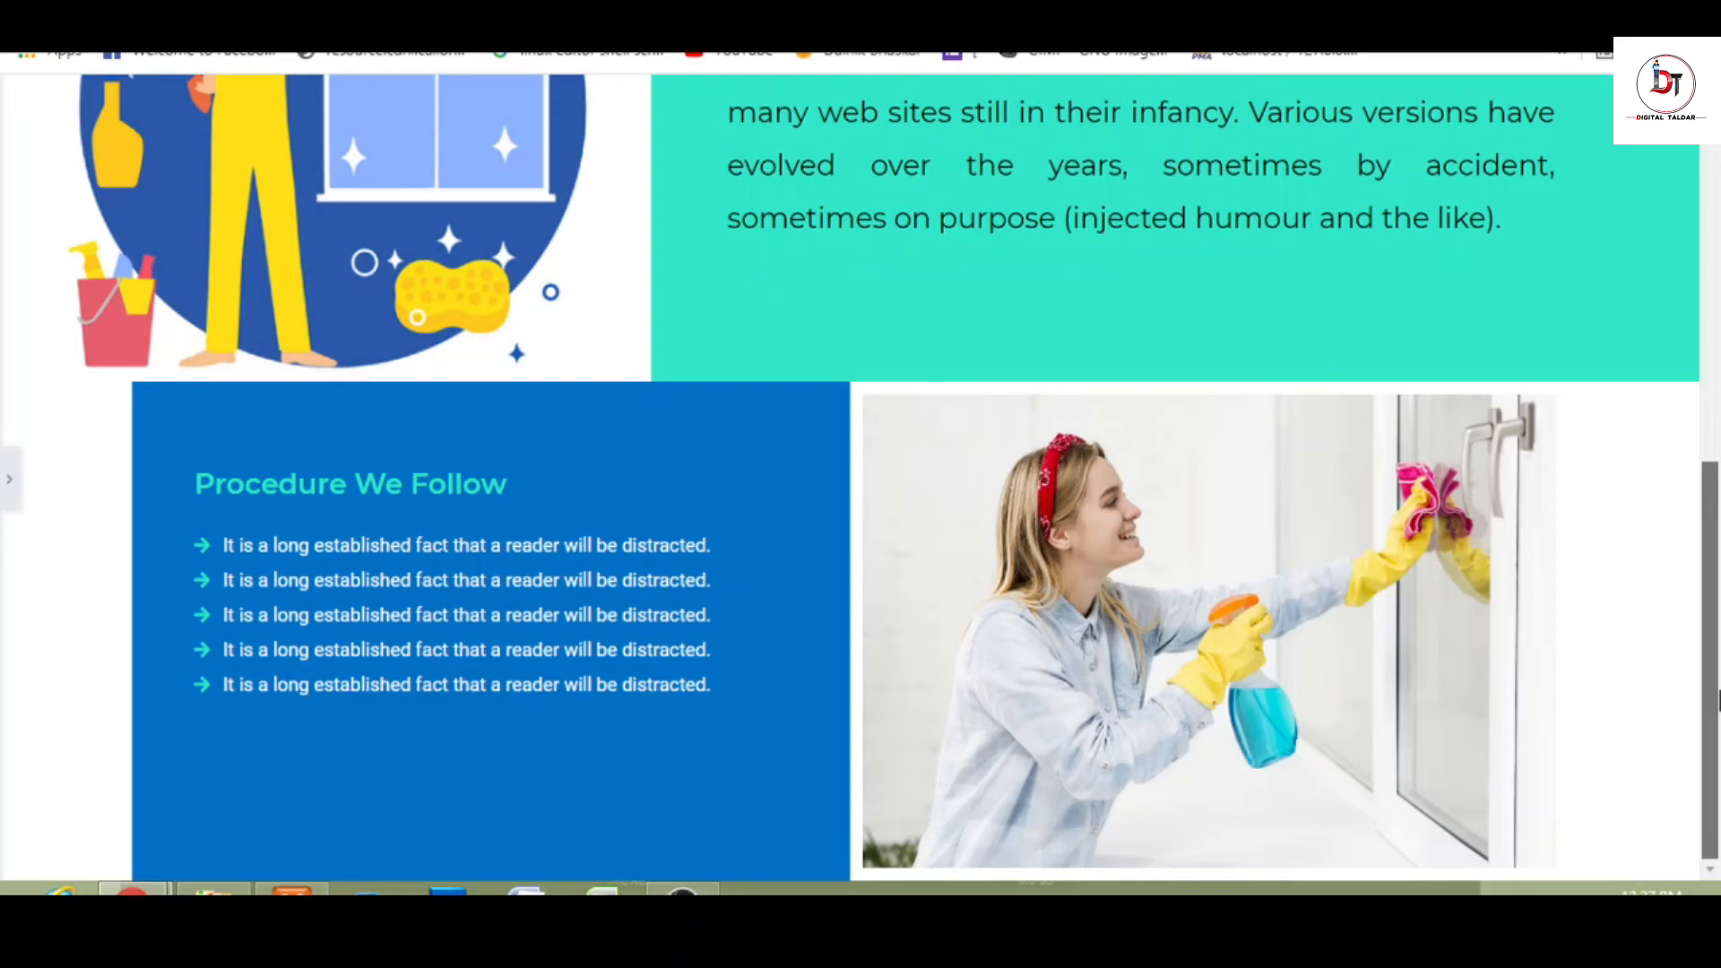
pyautogui.click(9, 480)
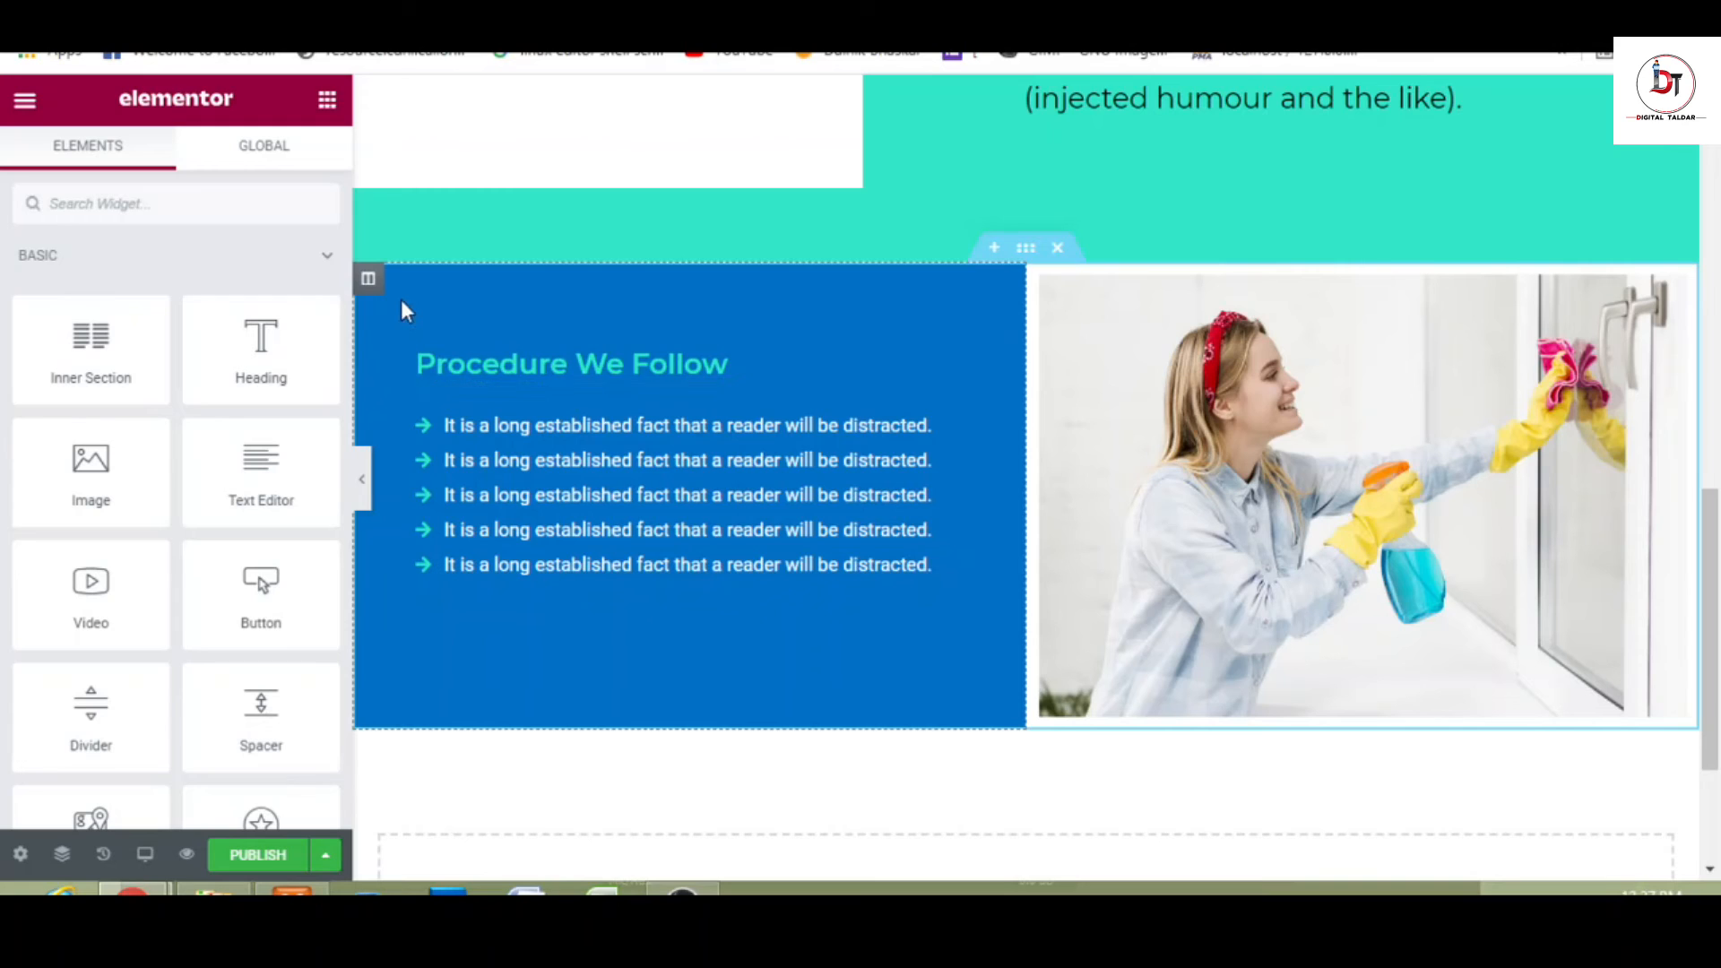
# - Unlink the "Procedure We Follow" heading's margins, set the top margin to 27 px and check the section at full page width
pyautogui.click(544, 379)
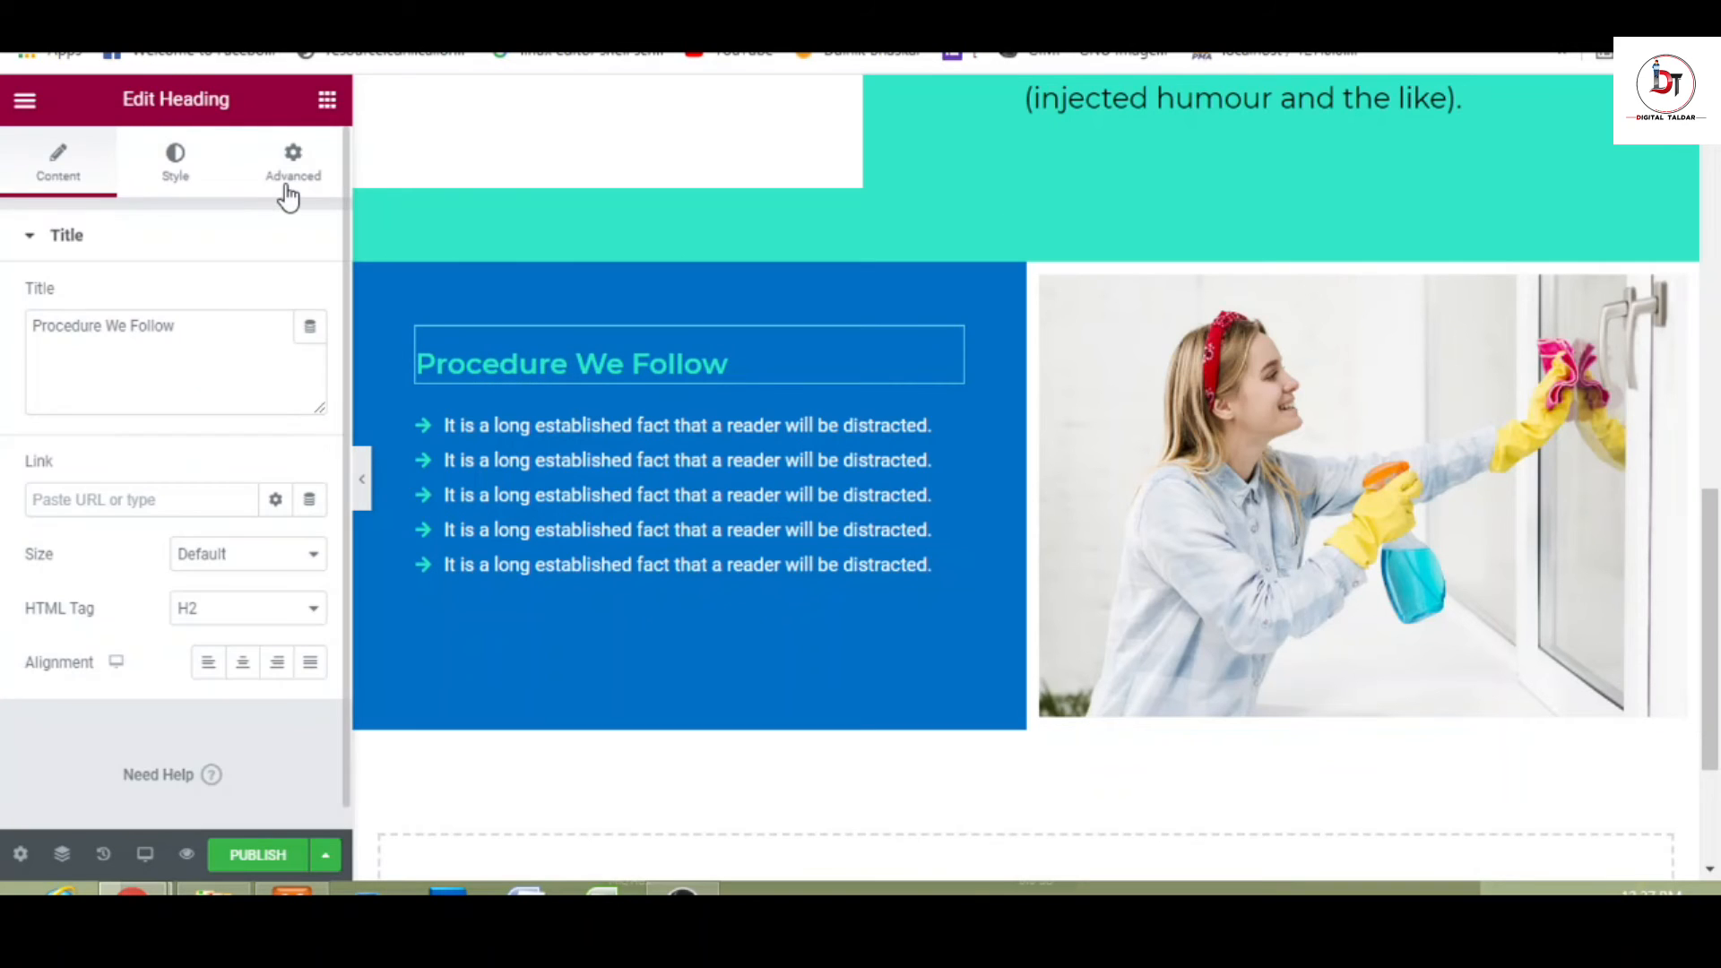
pyautogui.click(289, 186)
pyautogui.click(295, 328)
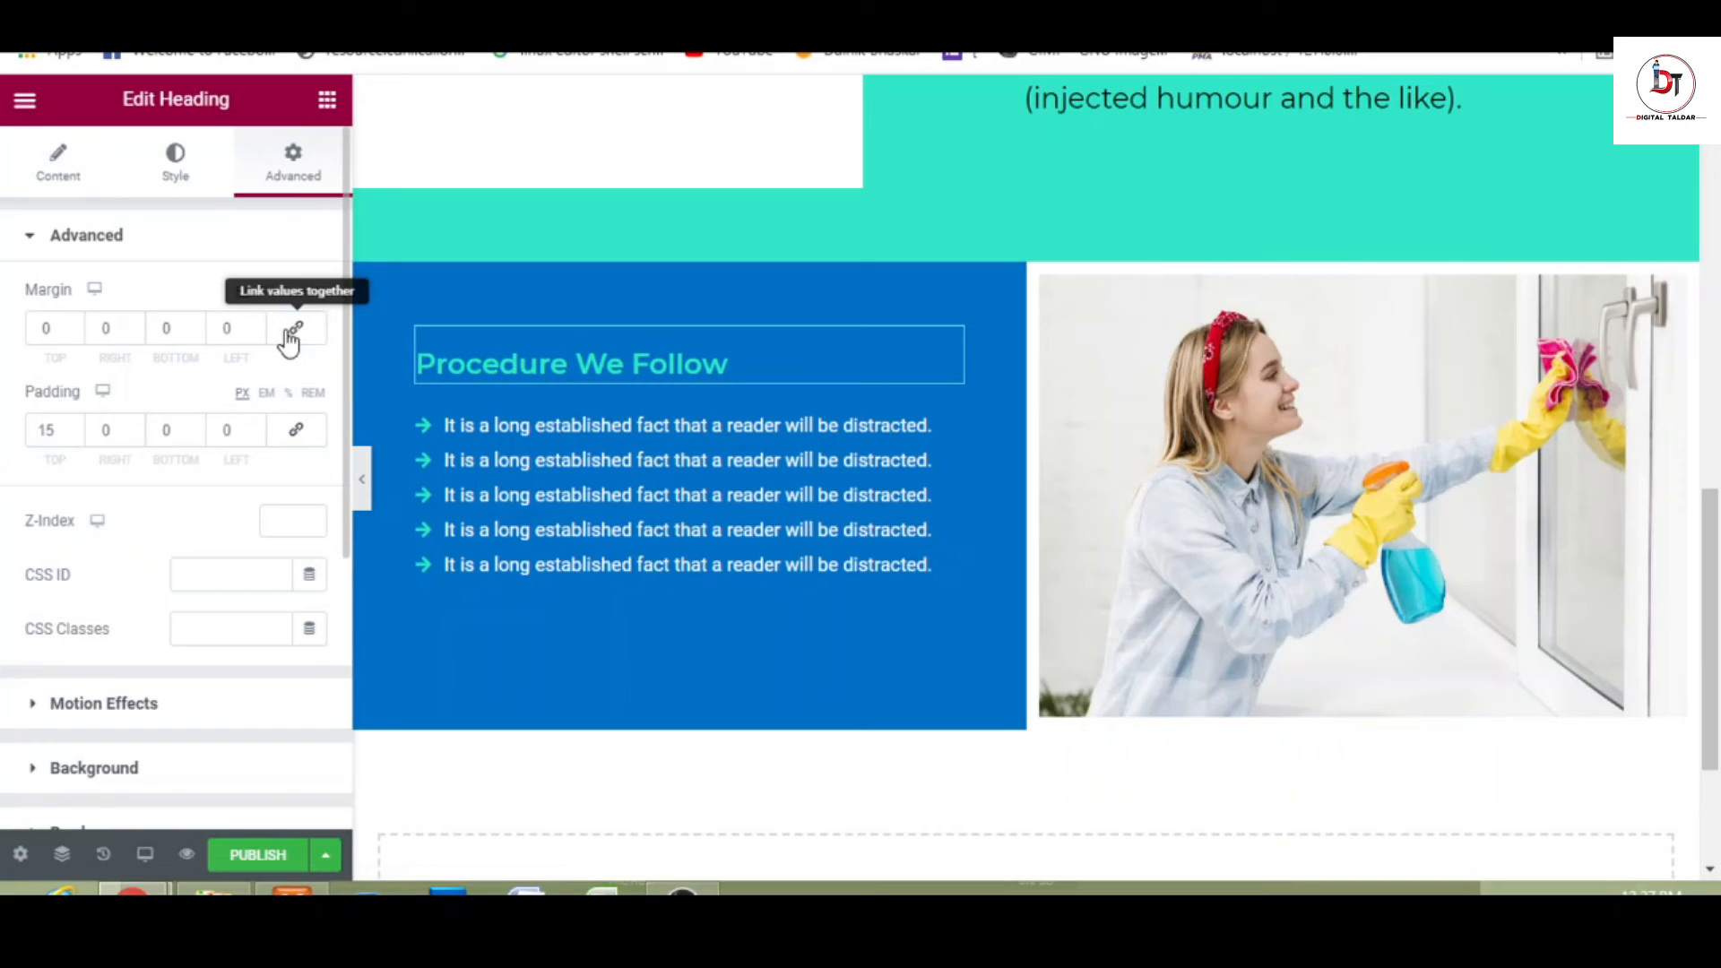
pyautogui.moveTo(75, 326); pyautogui.dragTo(75, 328)
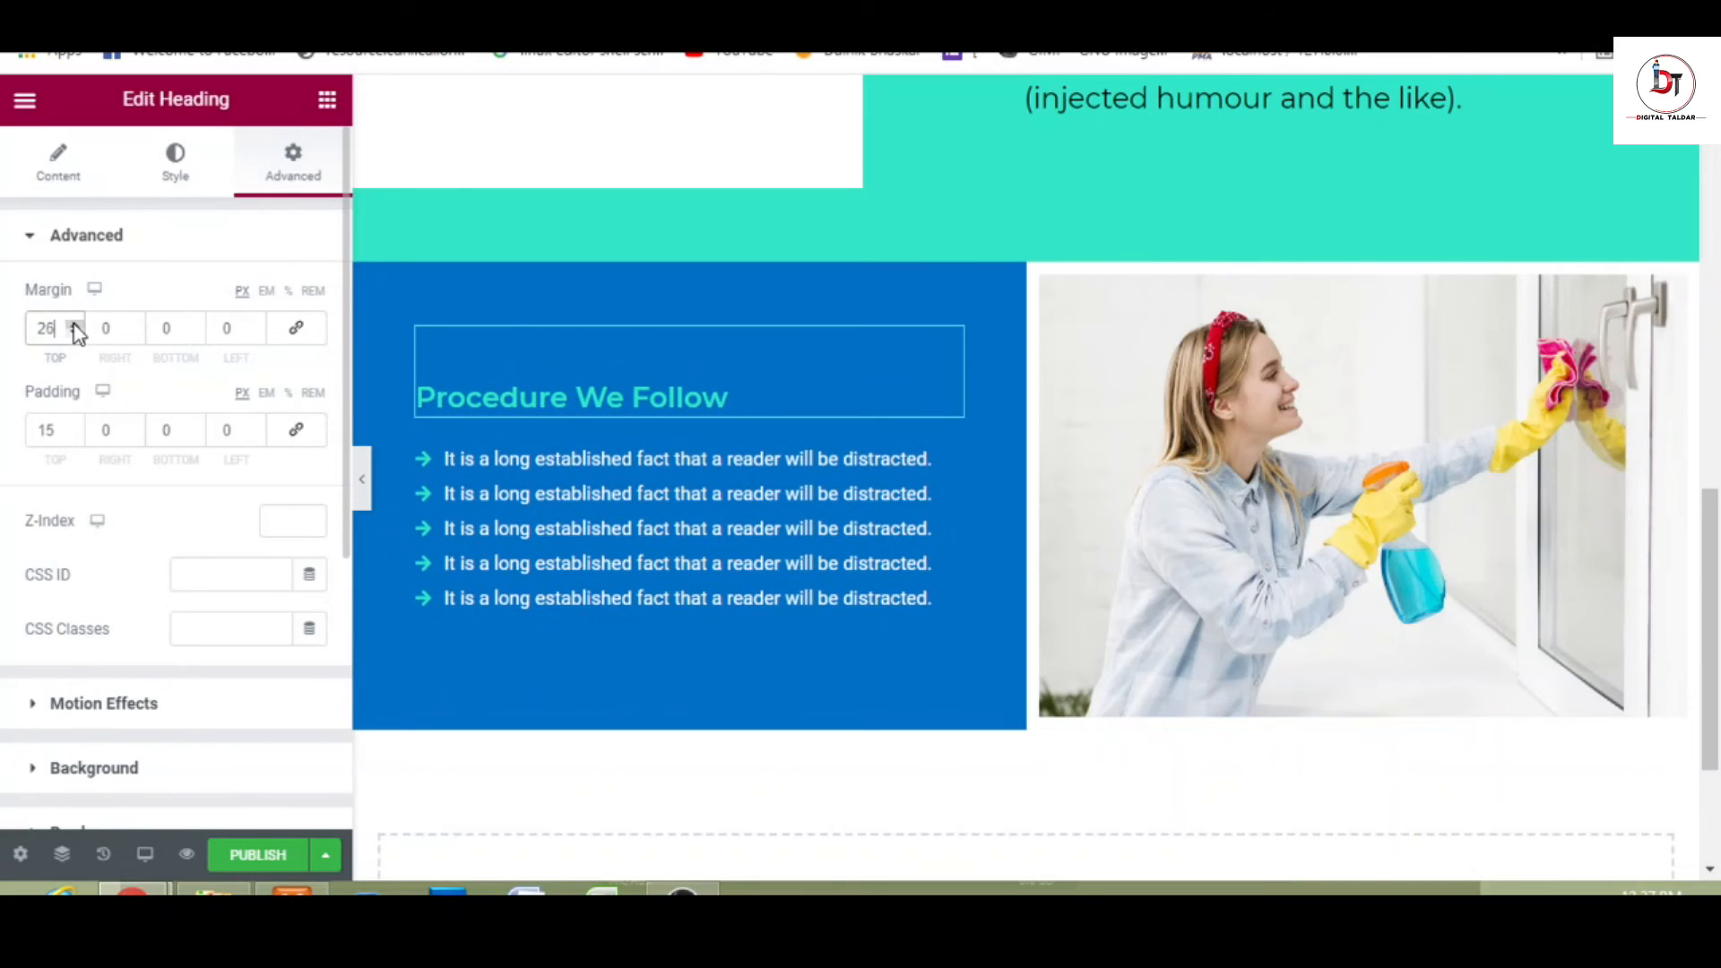
pyautogui.click(74, 323)
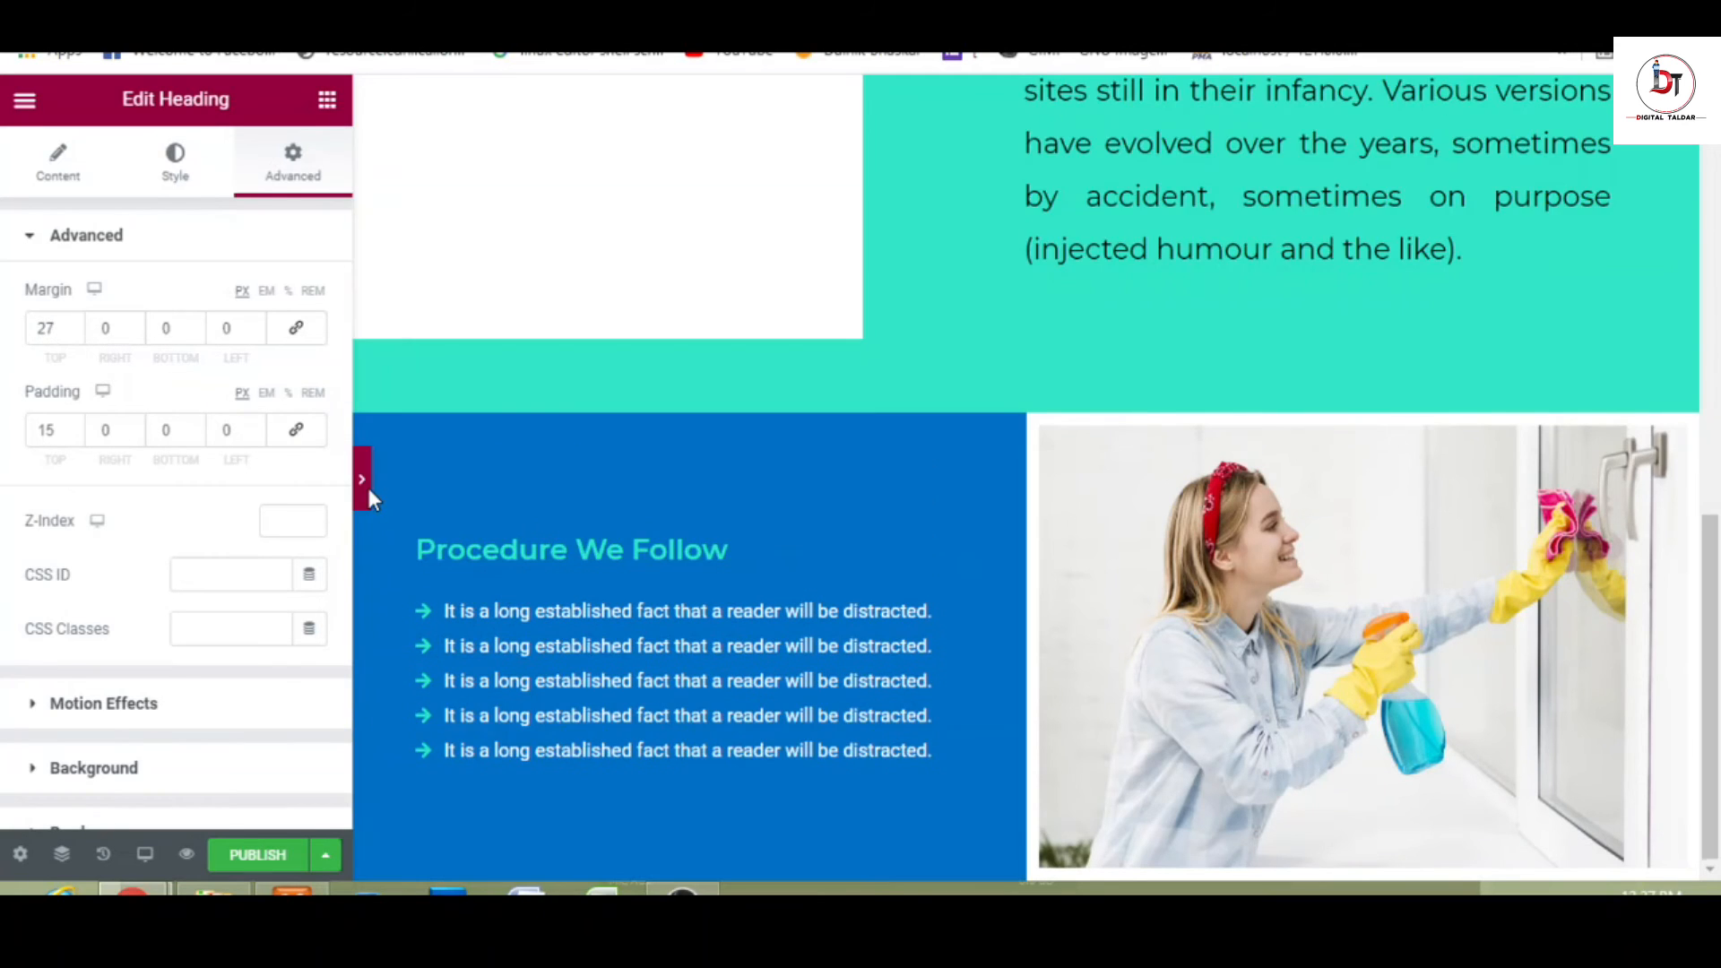
pyautogui.click(367, 488)
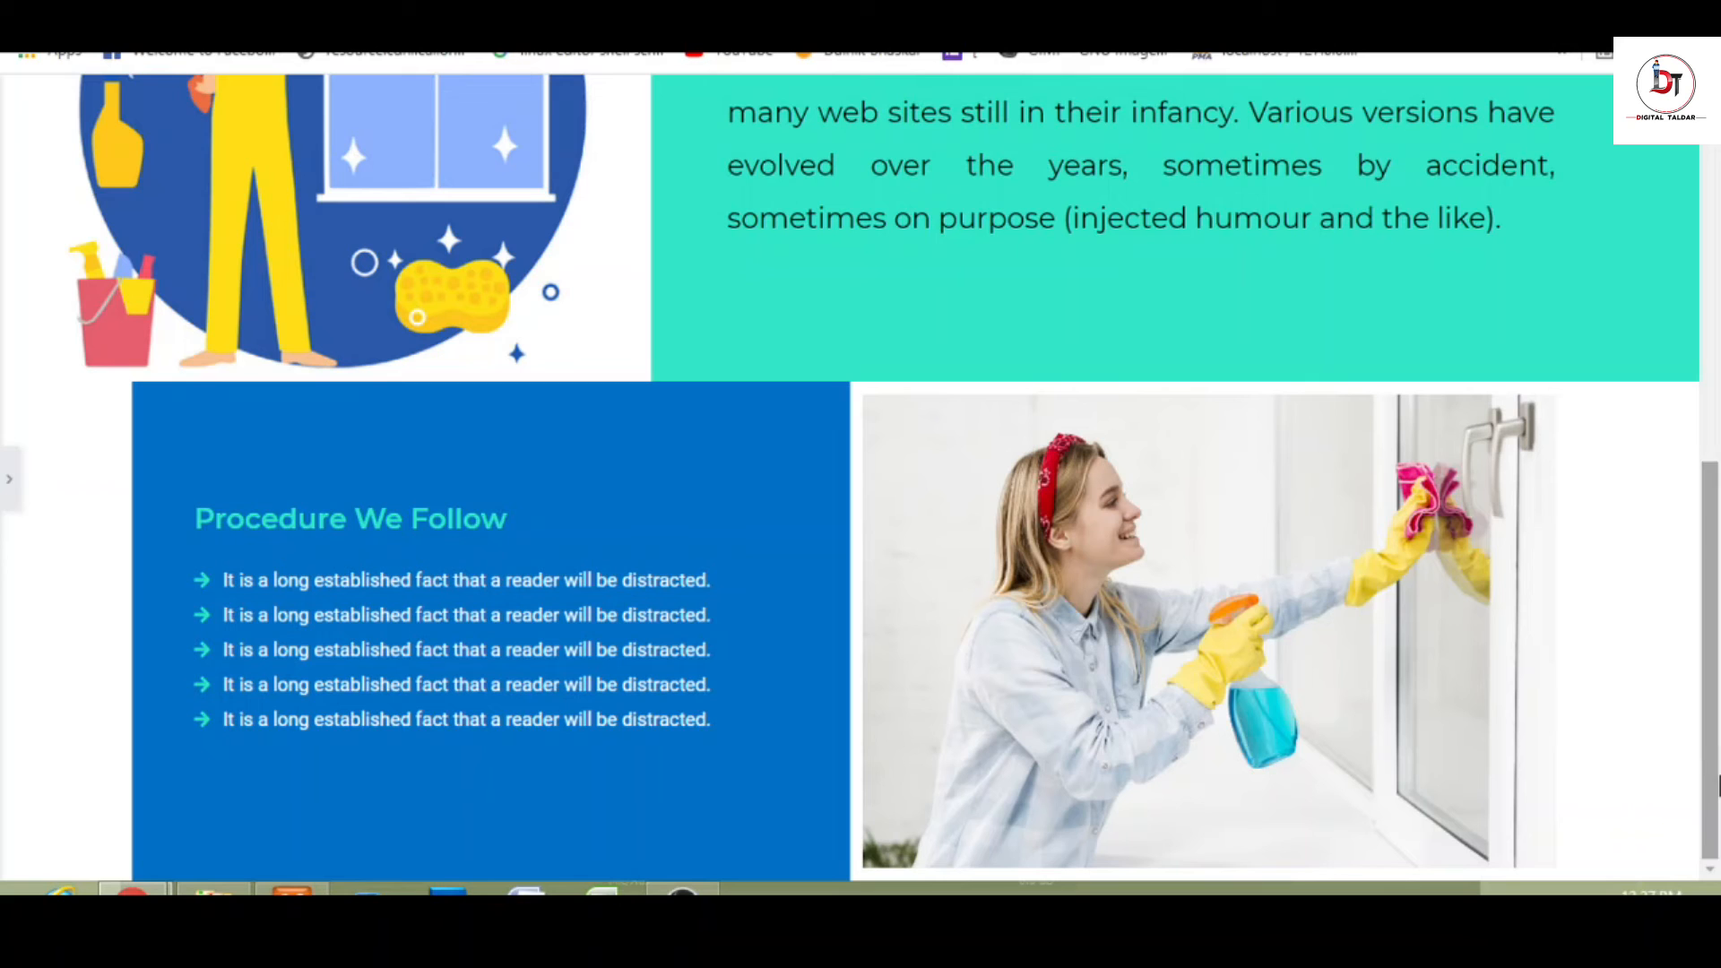
pyautogui.click(7, 488)
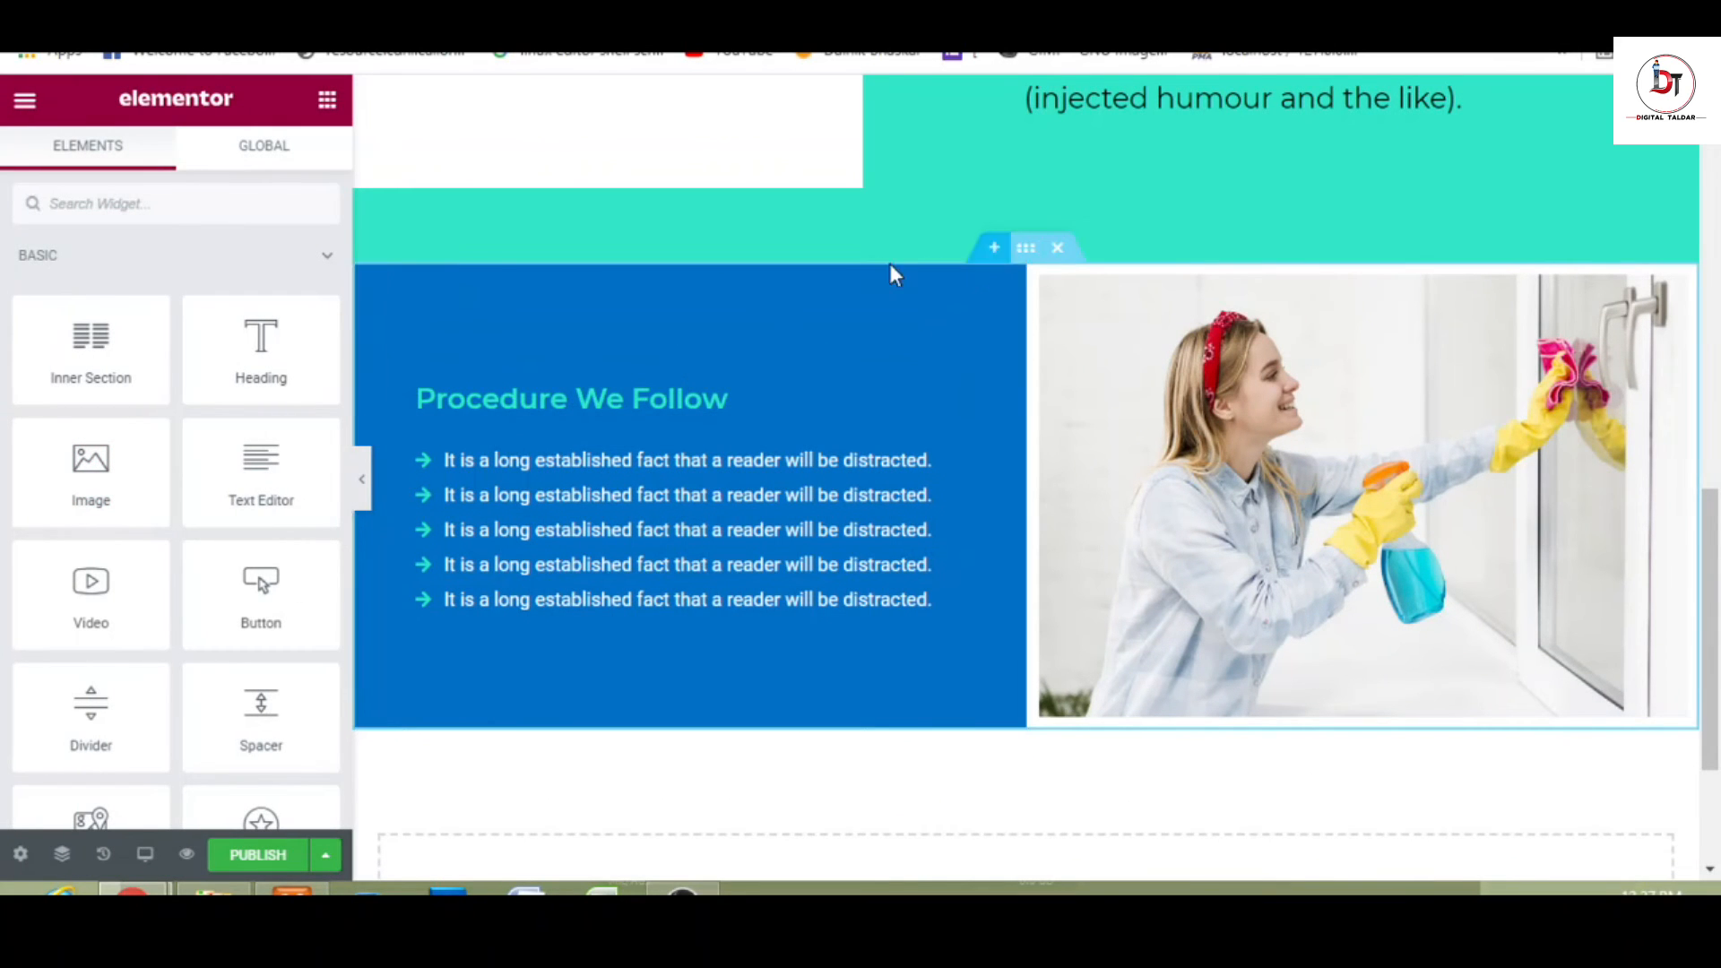
# - Raise the "Procedure We Follow" heading's top margin to 50 px and view the section at full page width
pyautogui.click(368, 280)
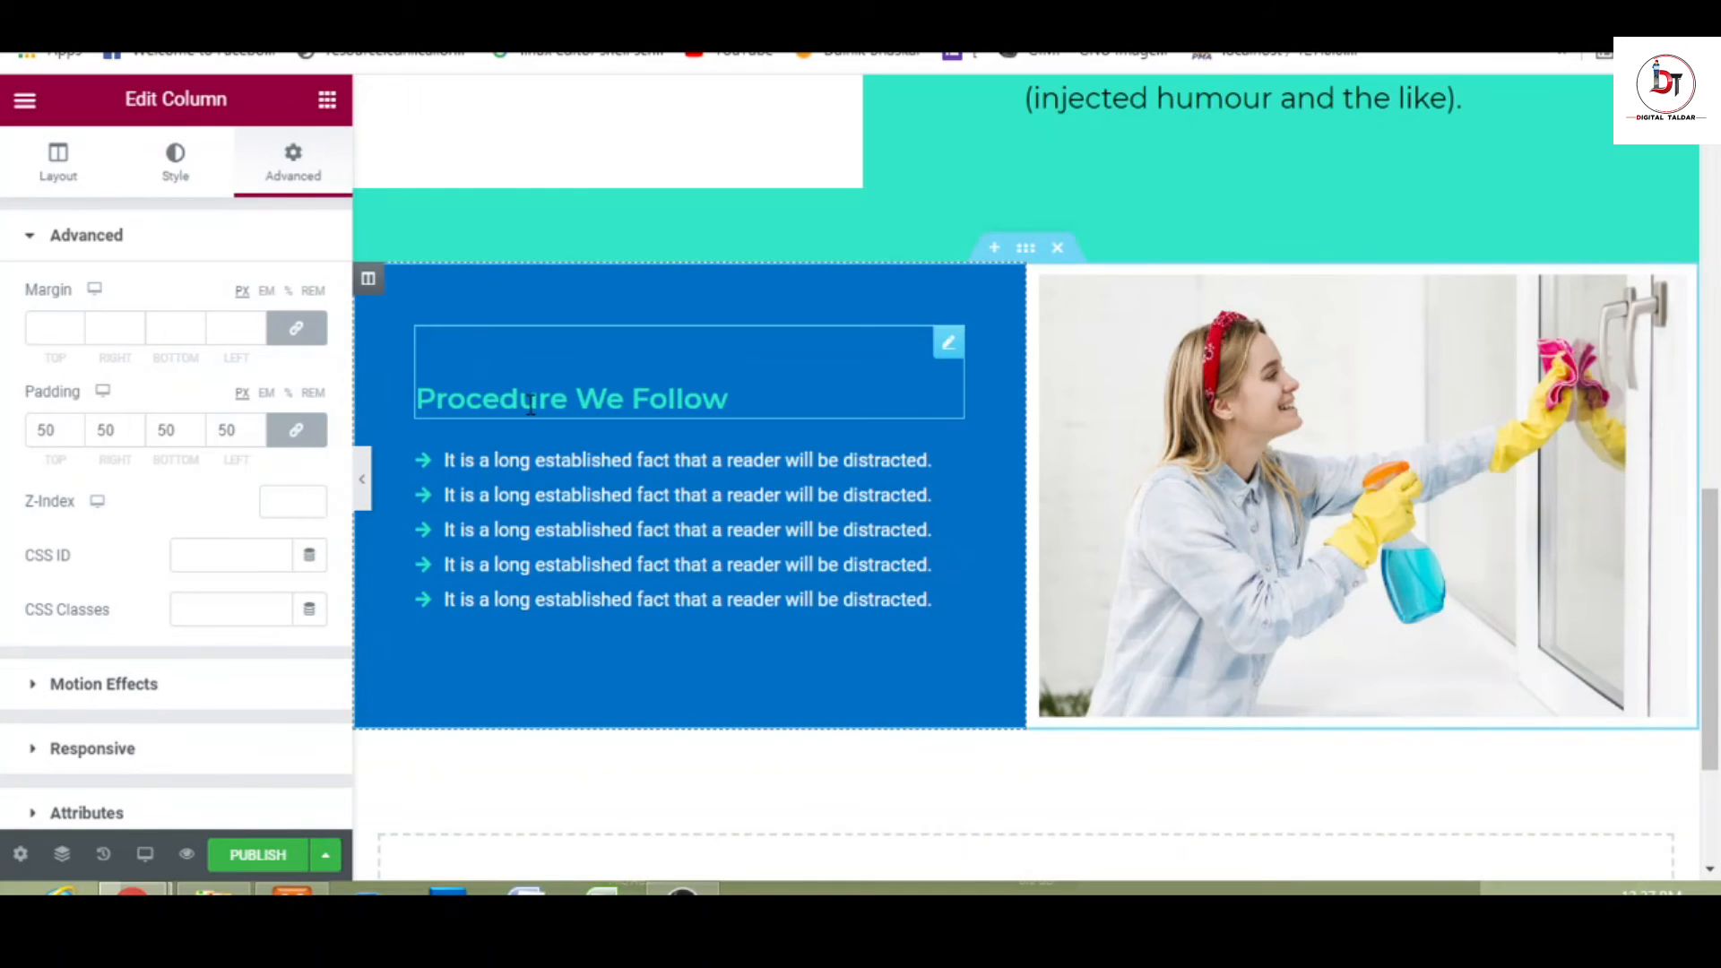
pyautogui.click(472, 339)
pyautogui.moveTo(76, 325); pyautogui.dragTo(76, 324)
pyautogui.click(75, 324)
pyautogui.click(366, 466)
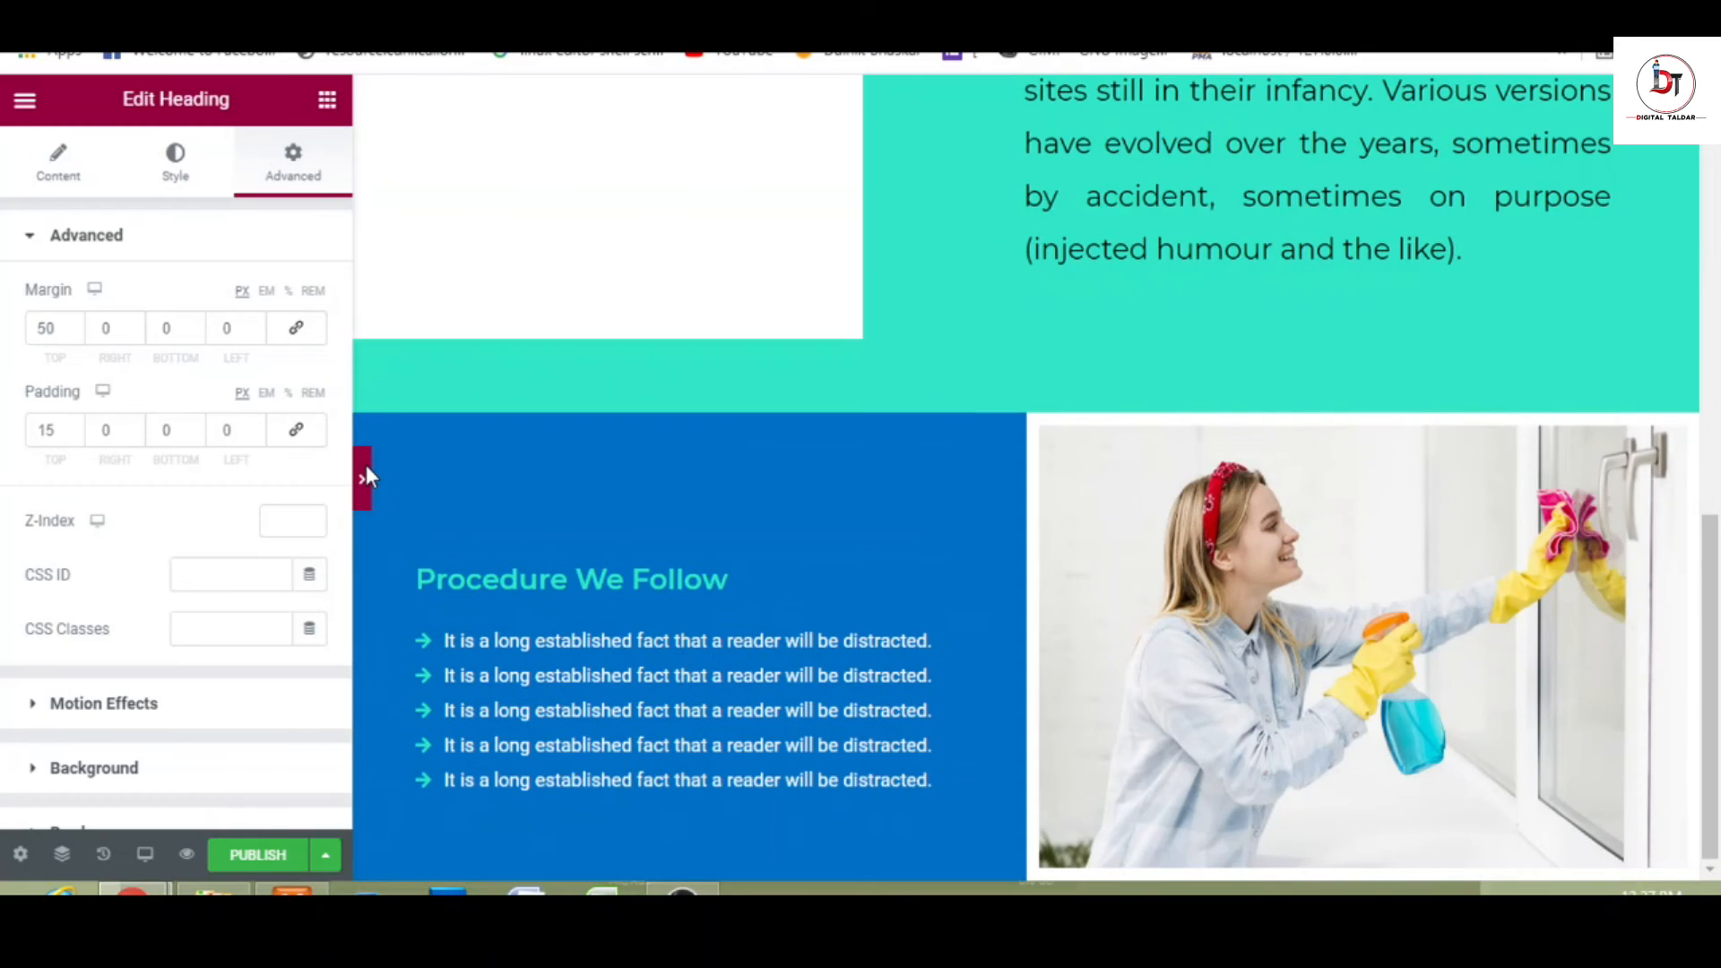
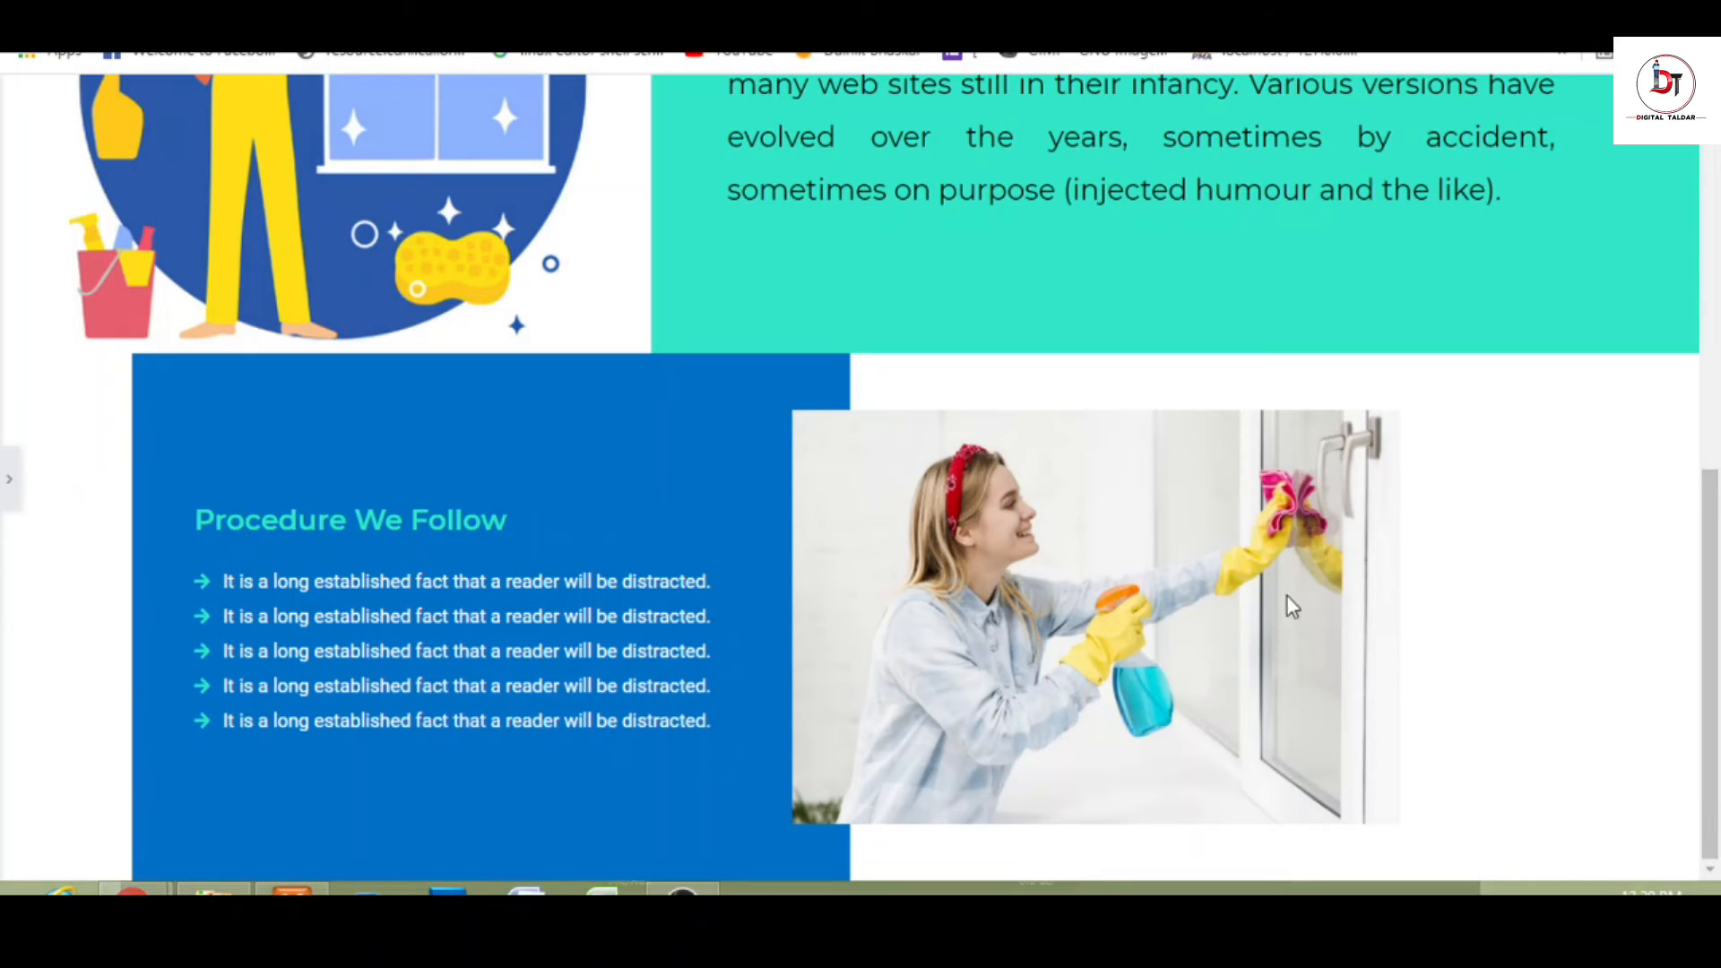
# - Add a new two-column section beneath the "Procedure We Follow" section
pyautogui.press('super+c')
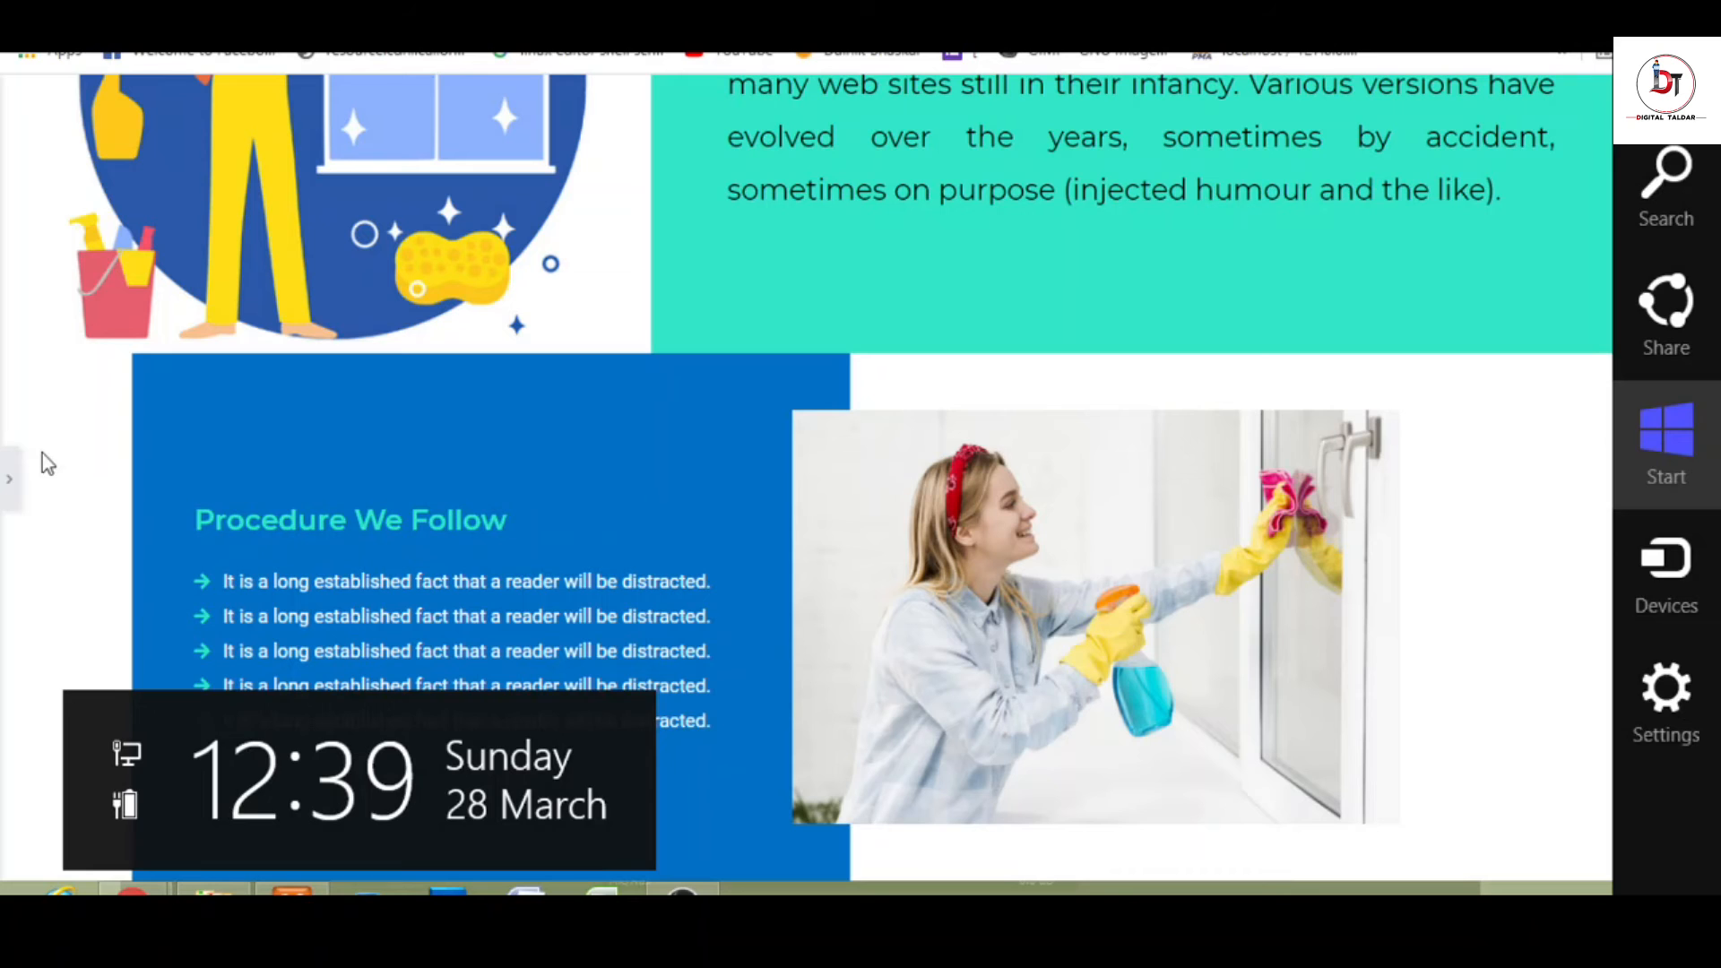
pyautogui.click(10, 480)
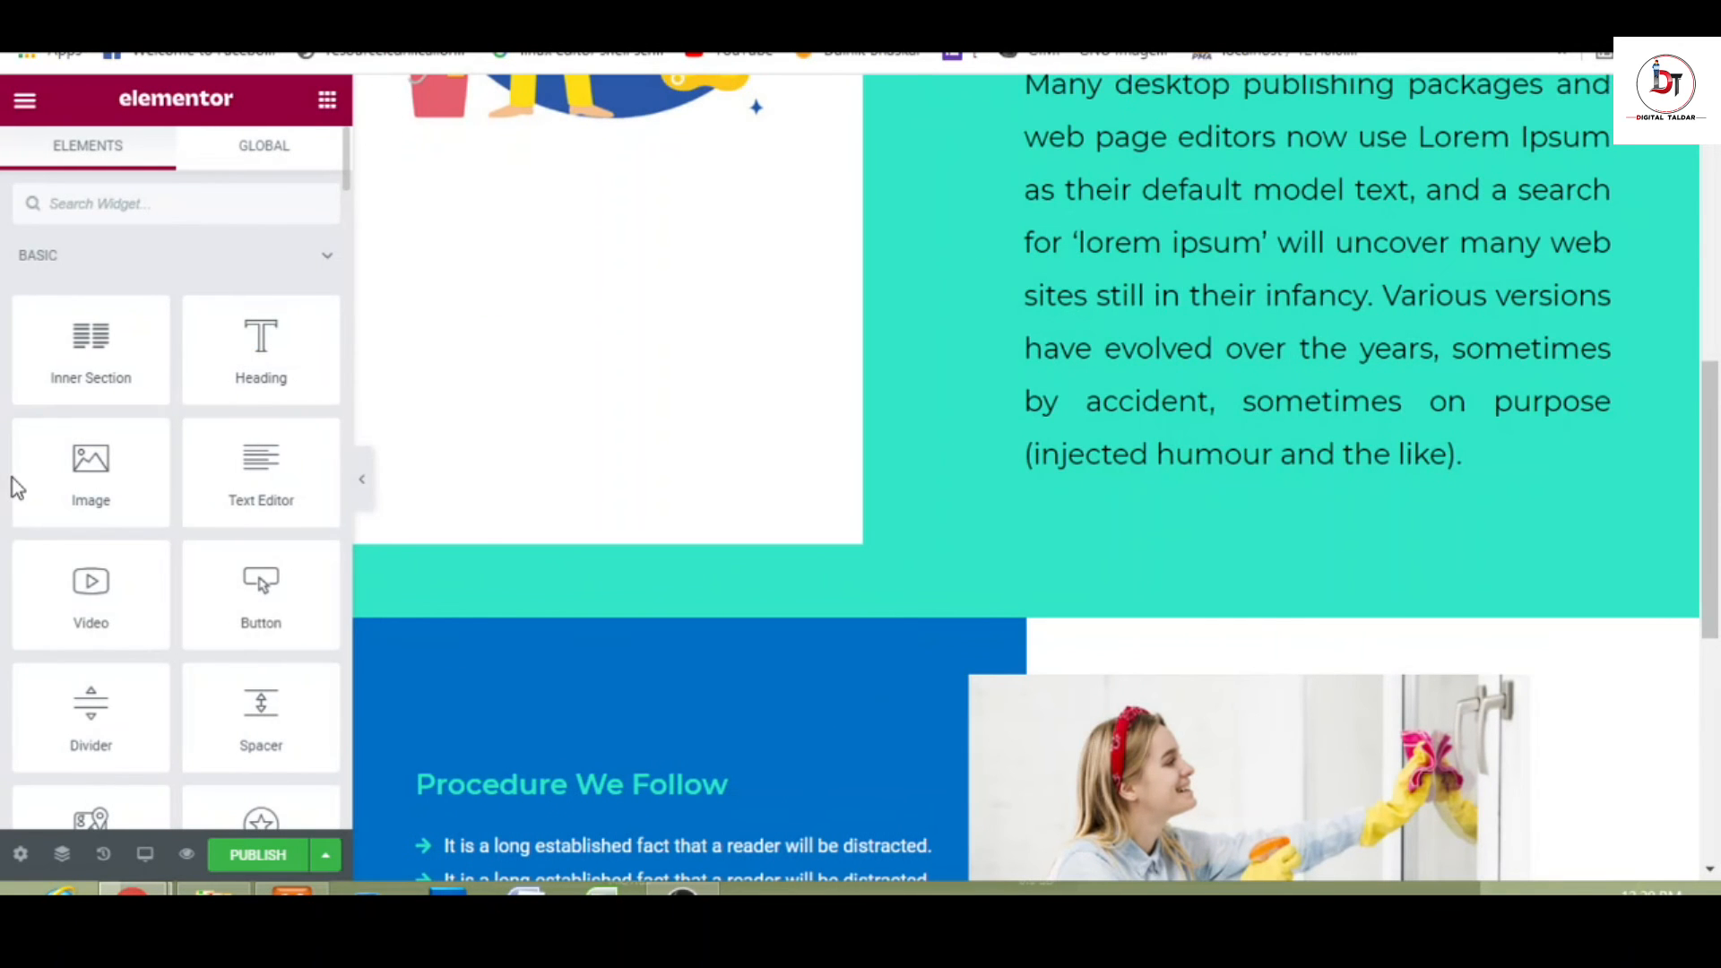
pyautogui.moveTo(1710, 470); pyautogui.dragTo(1715, 690)
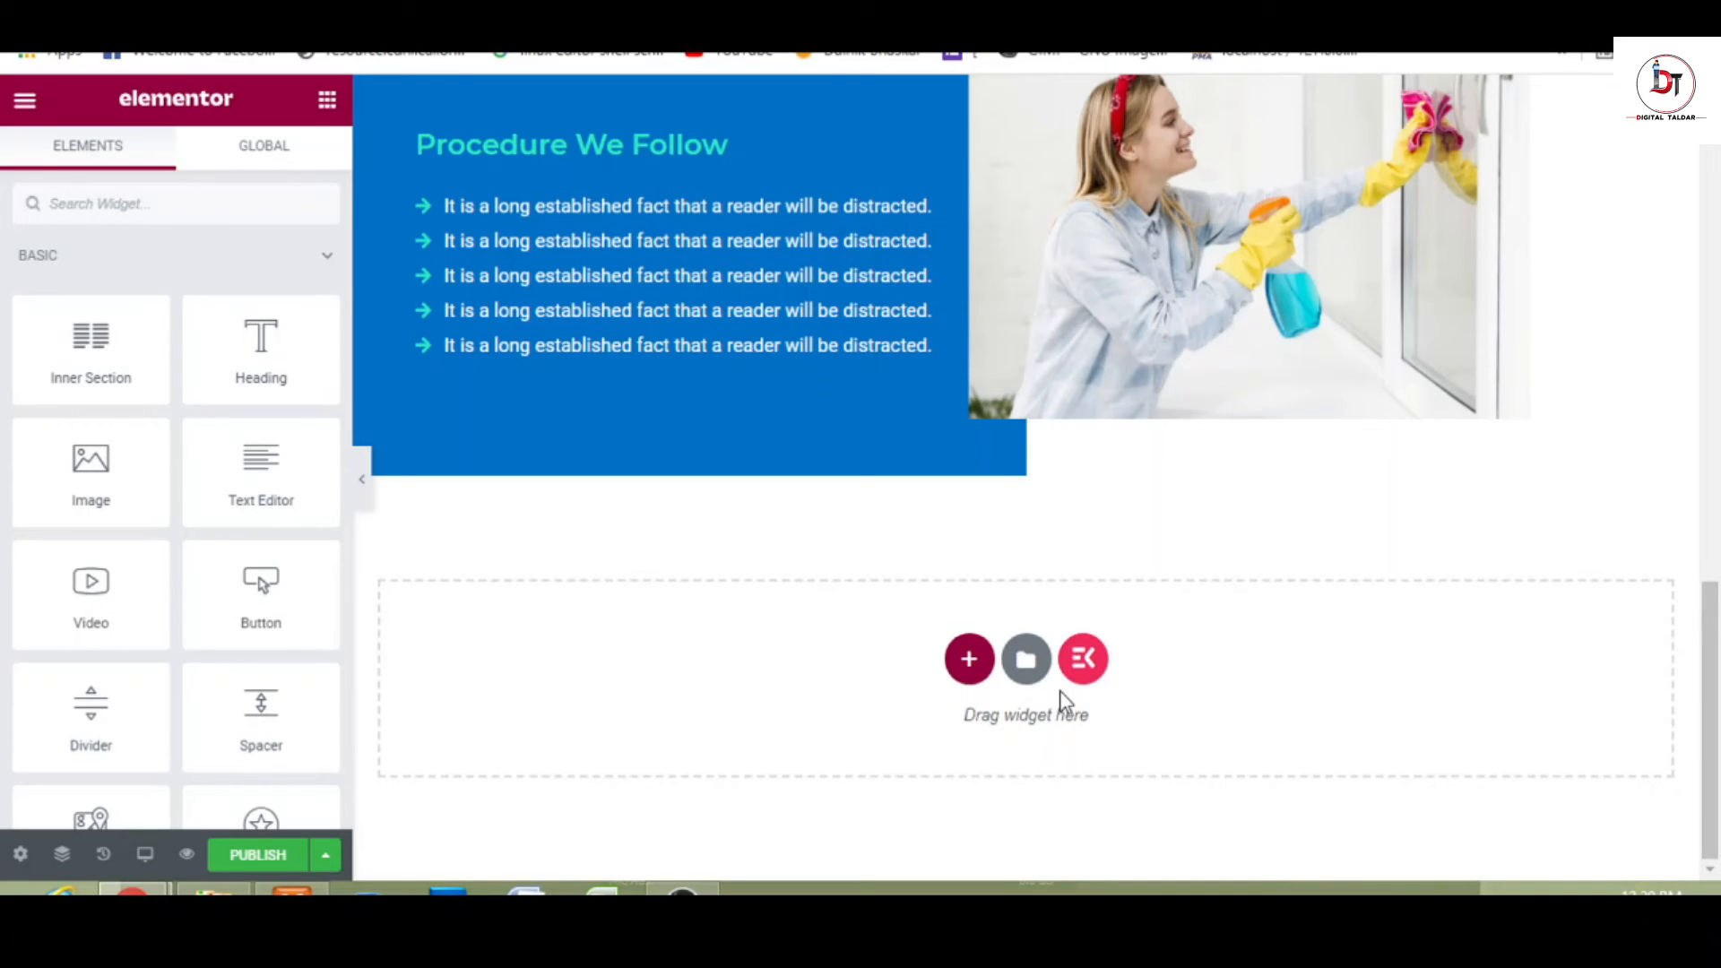
pyautogui.click(961, 659)
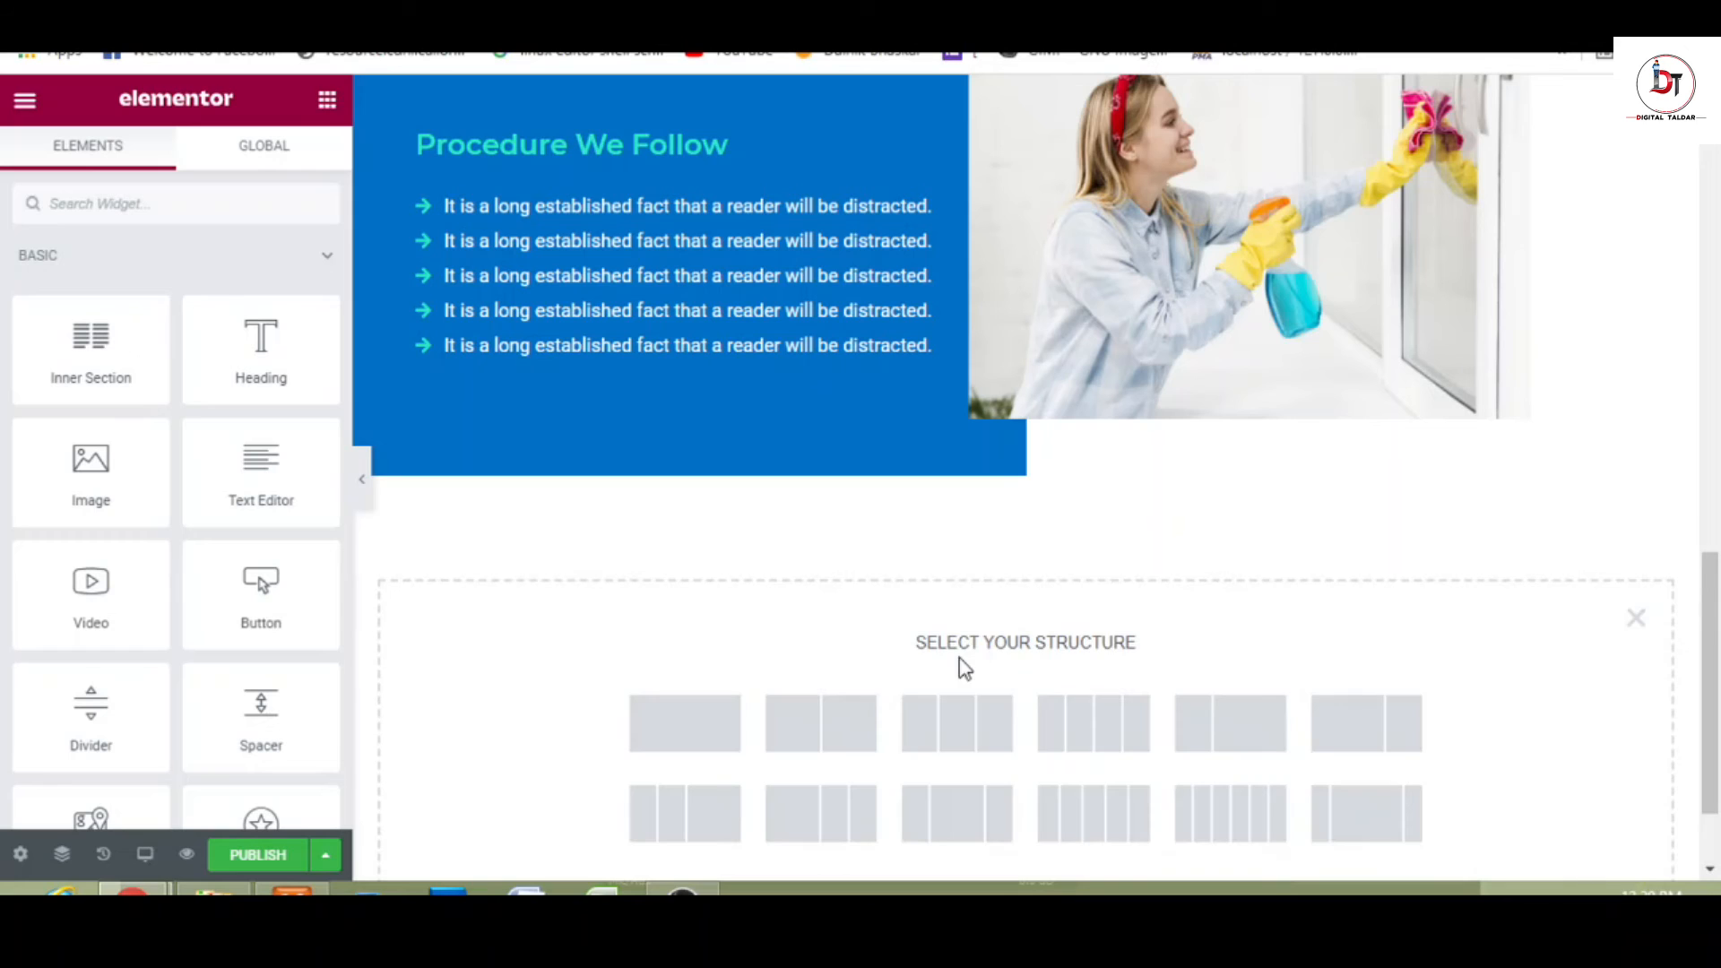
pyautogui.click(832, 730)
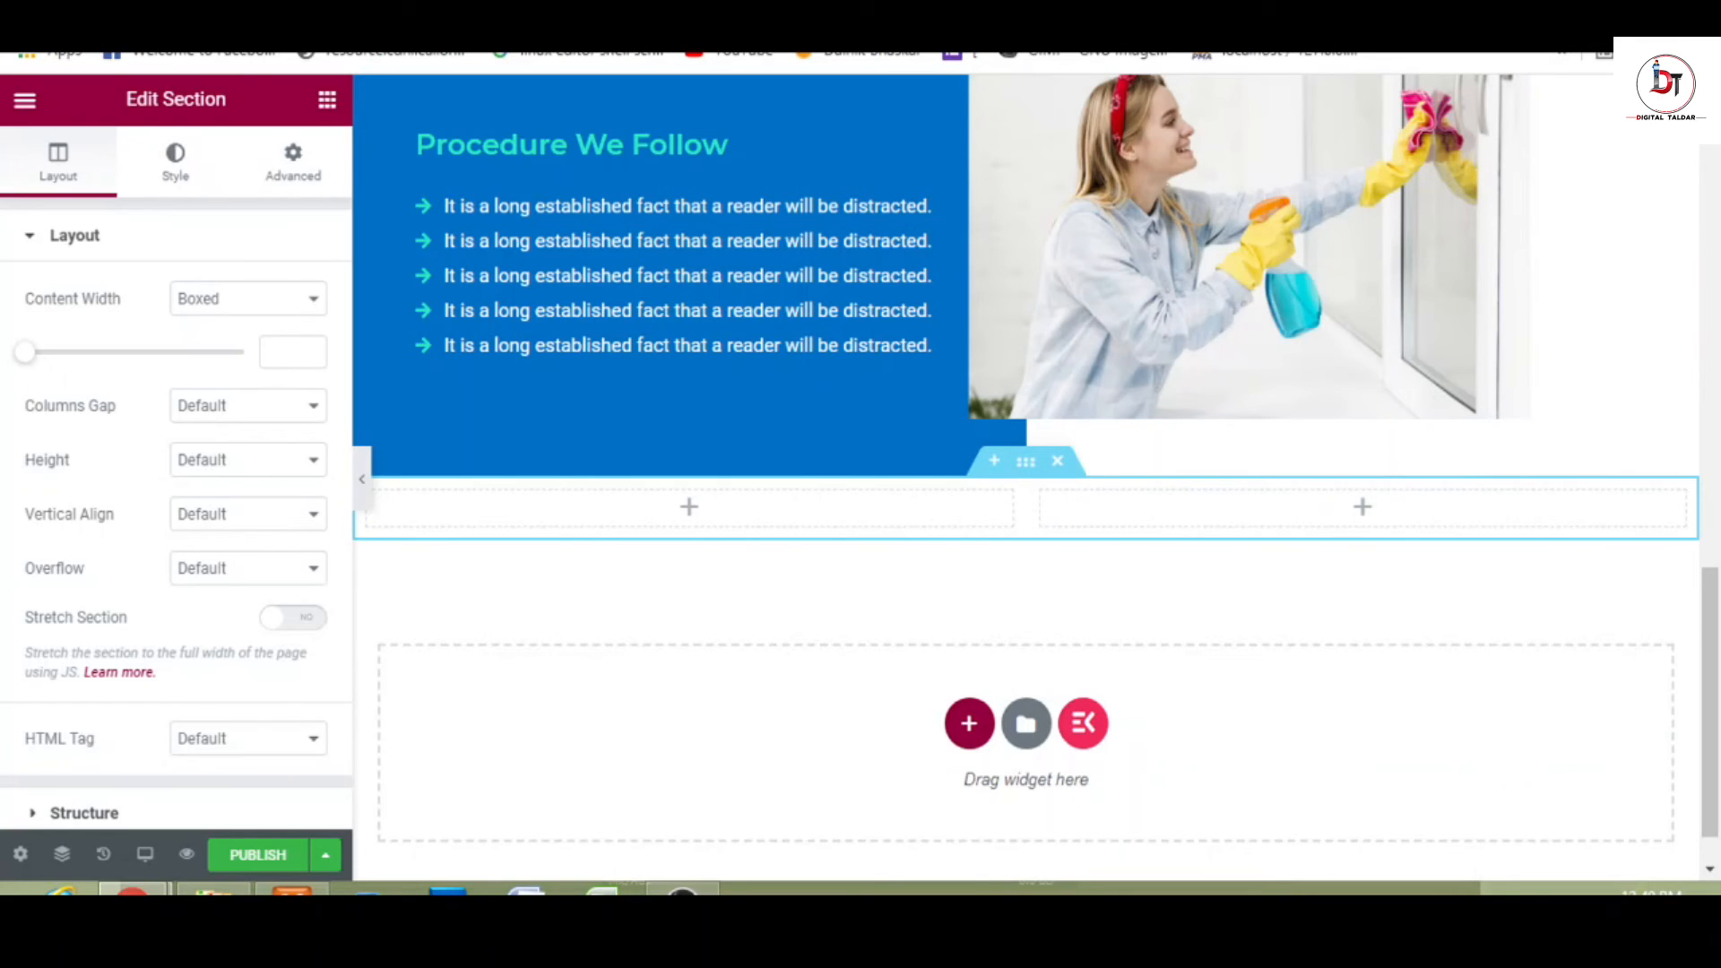
# - Recall the turquoise from the eyedropper's colour history and copy its hex code 32e6c8
pyautogui.click(1501, 20)
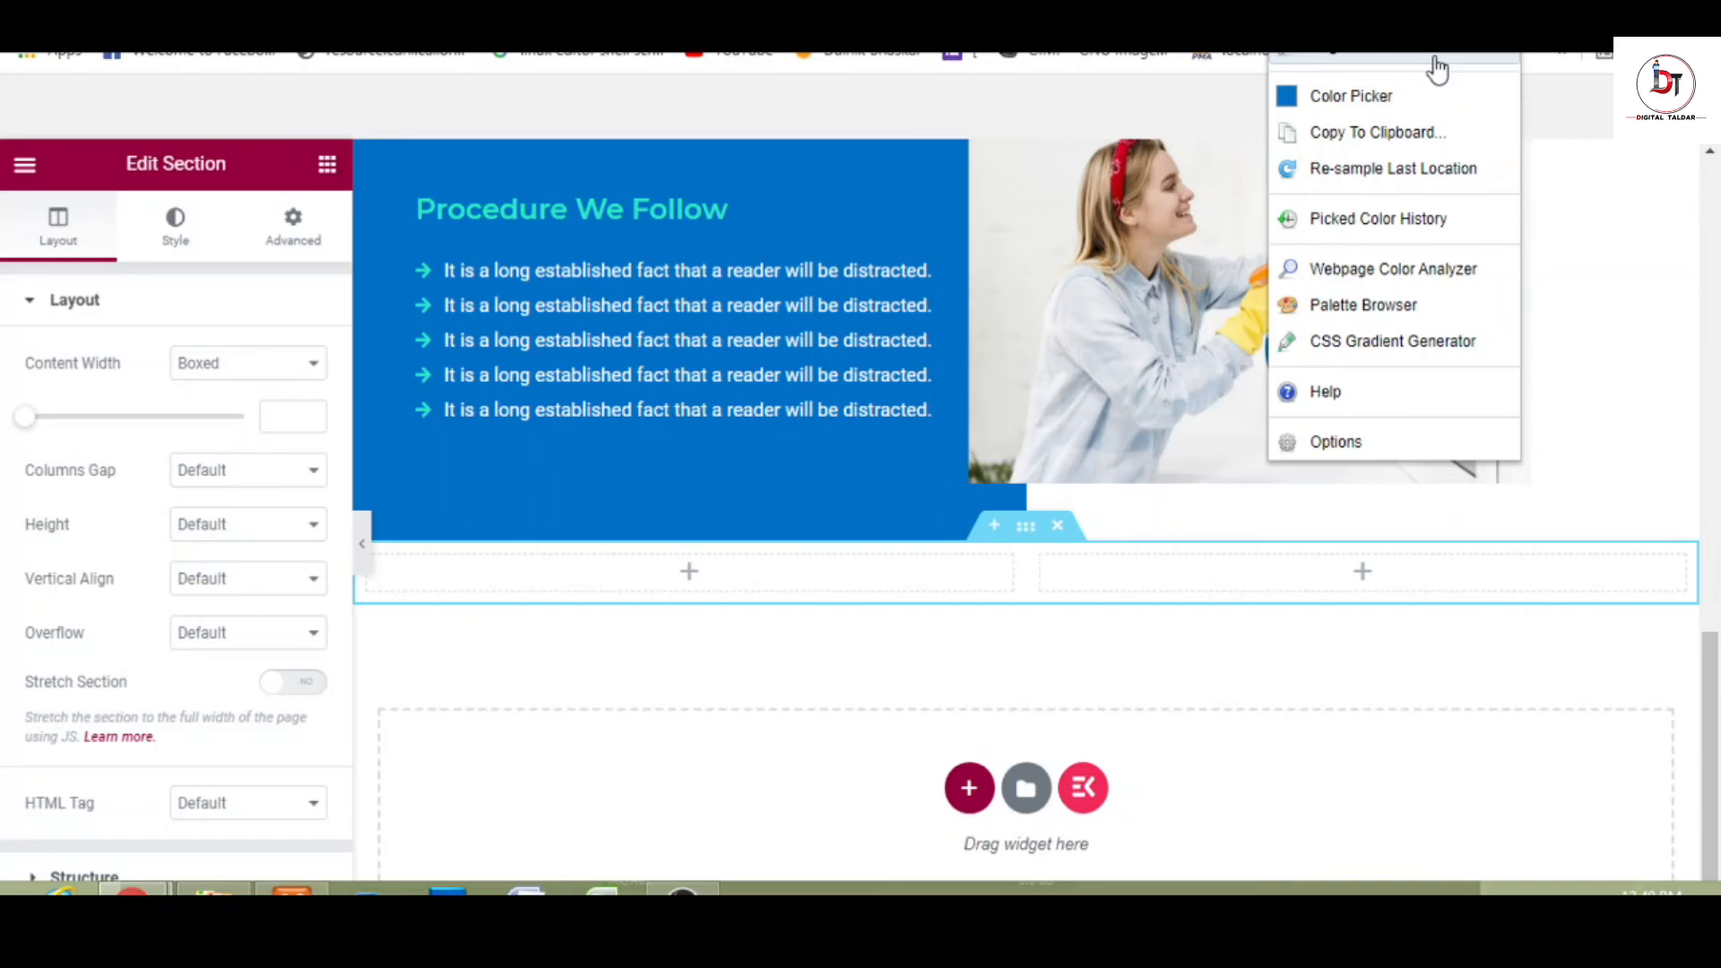
pyautogui.click(1424, 96)
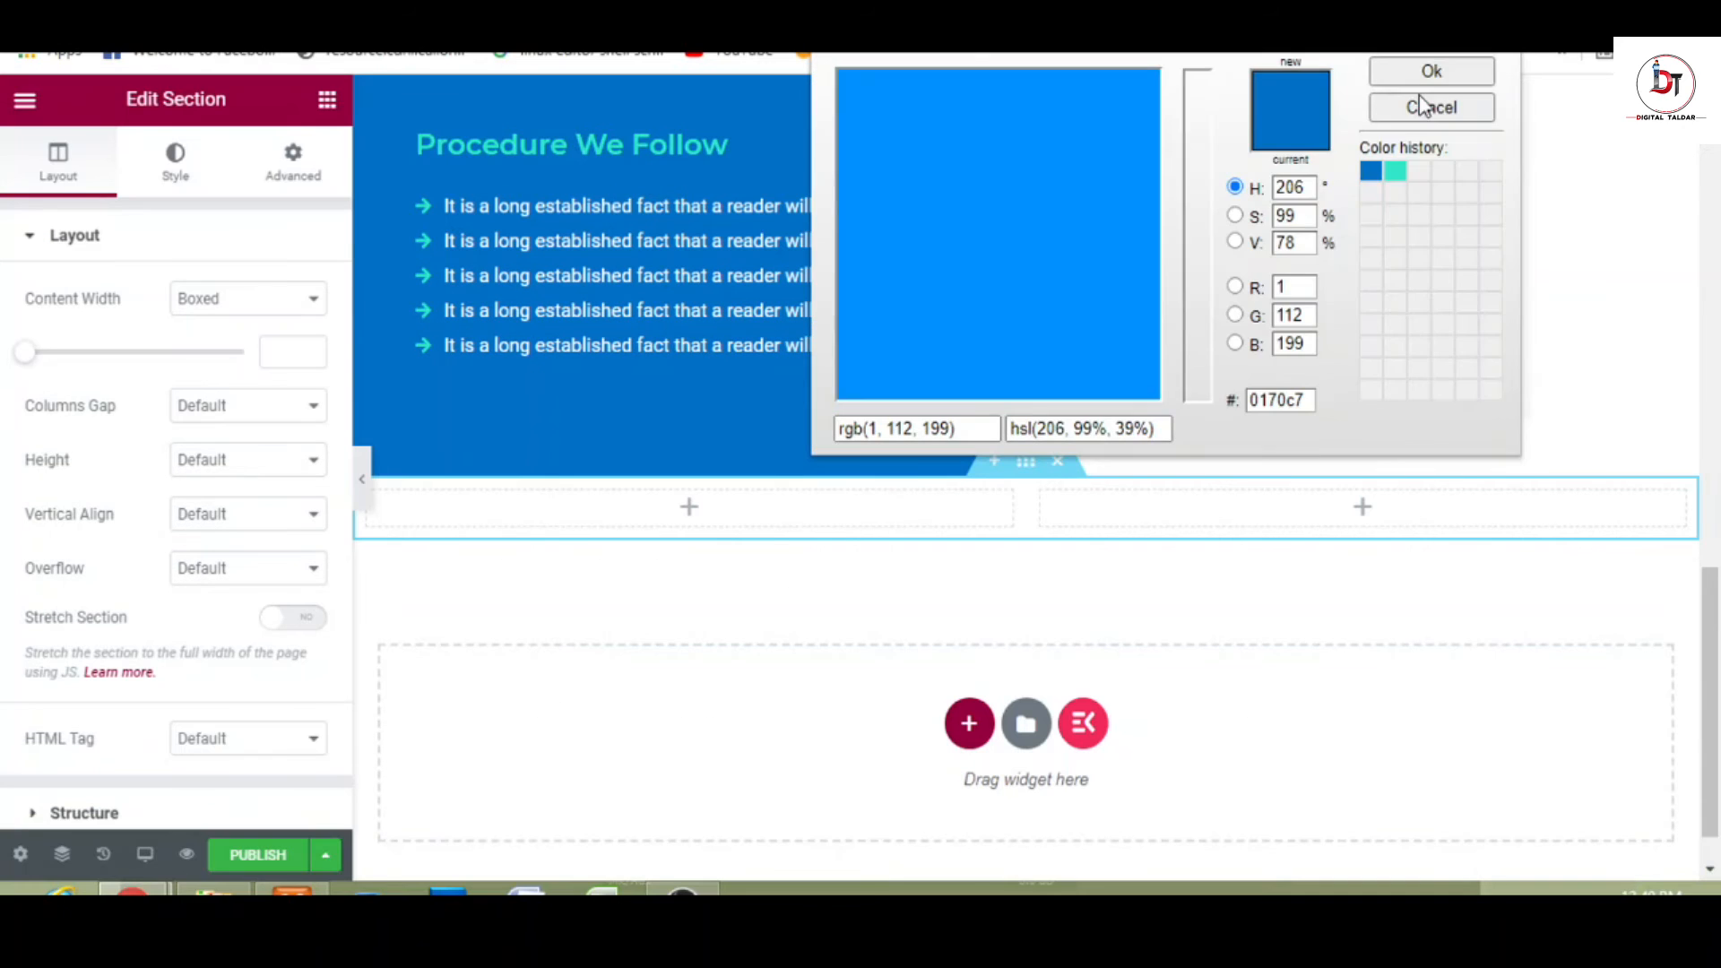
pyautogui.click(1392, 172)
pyautogui.doubleClick(1282, 401)
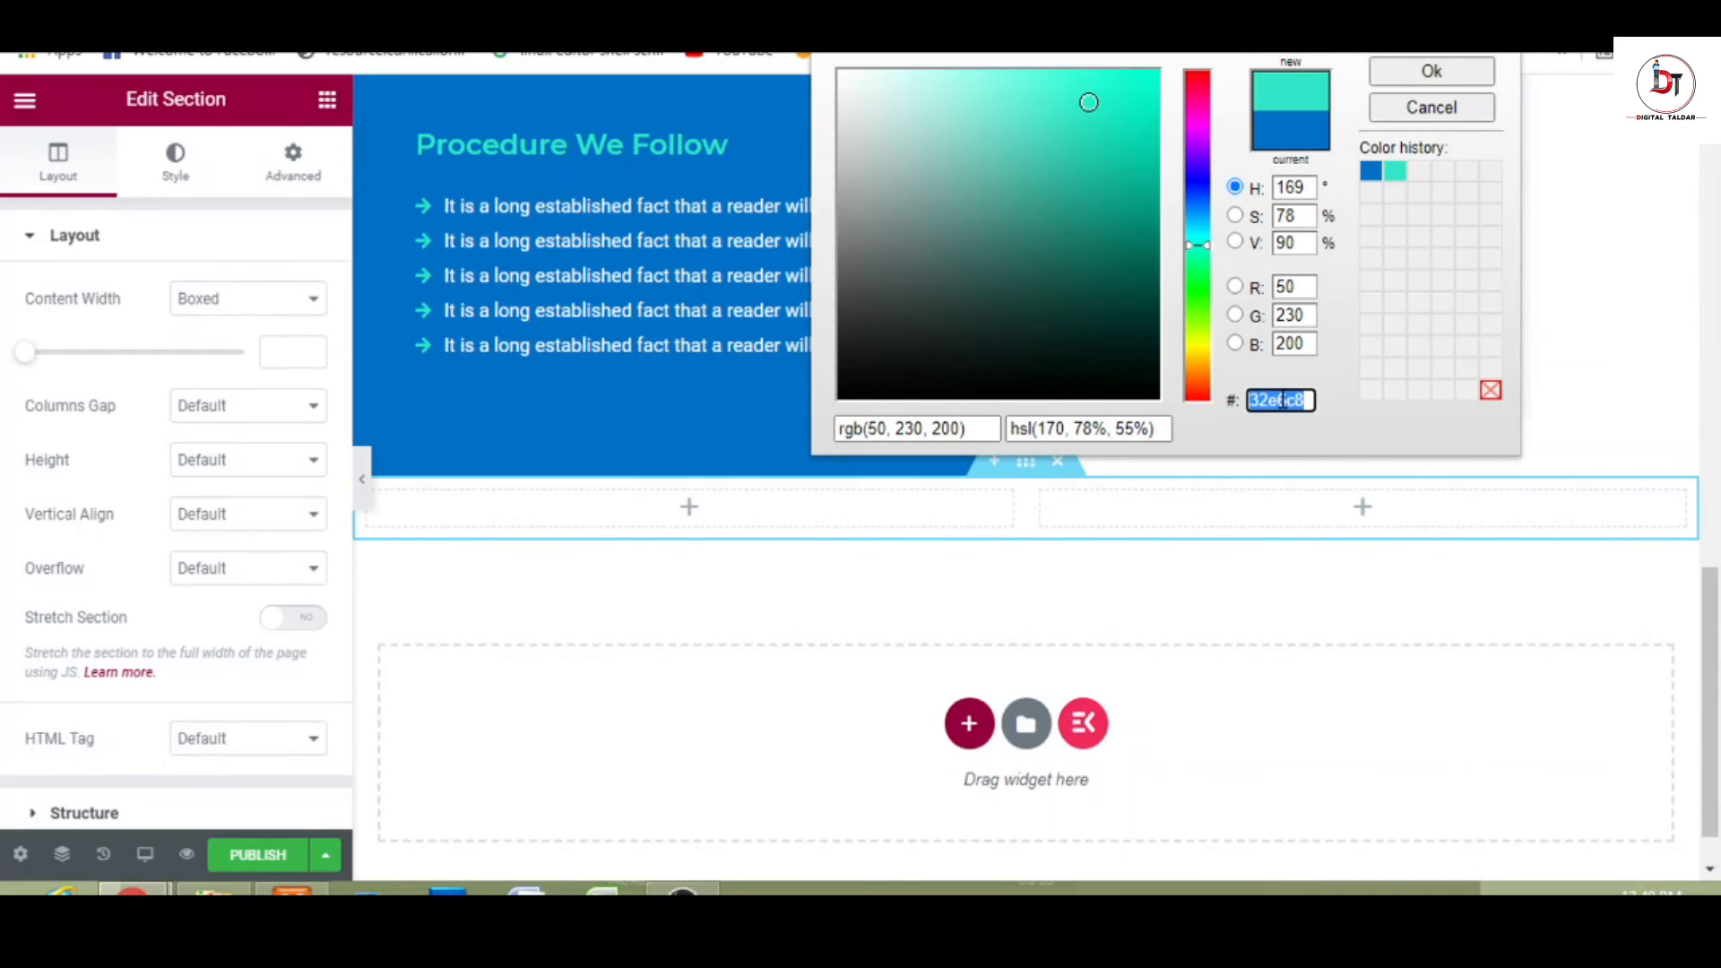
pyautogui.click(999, 542)
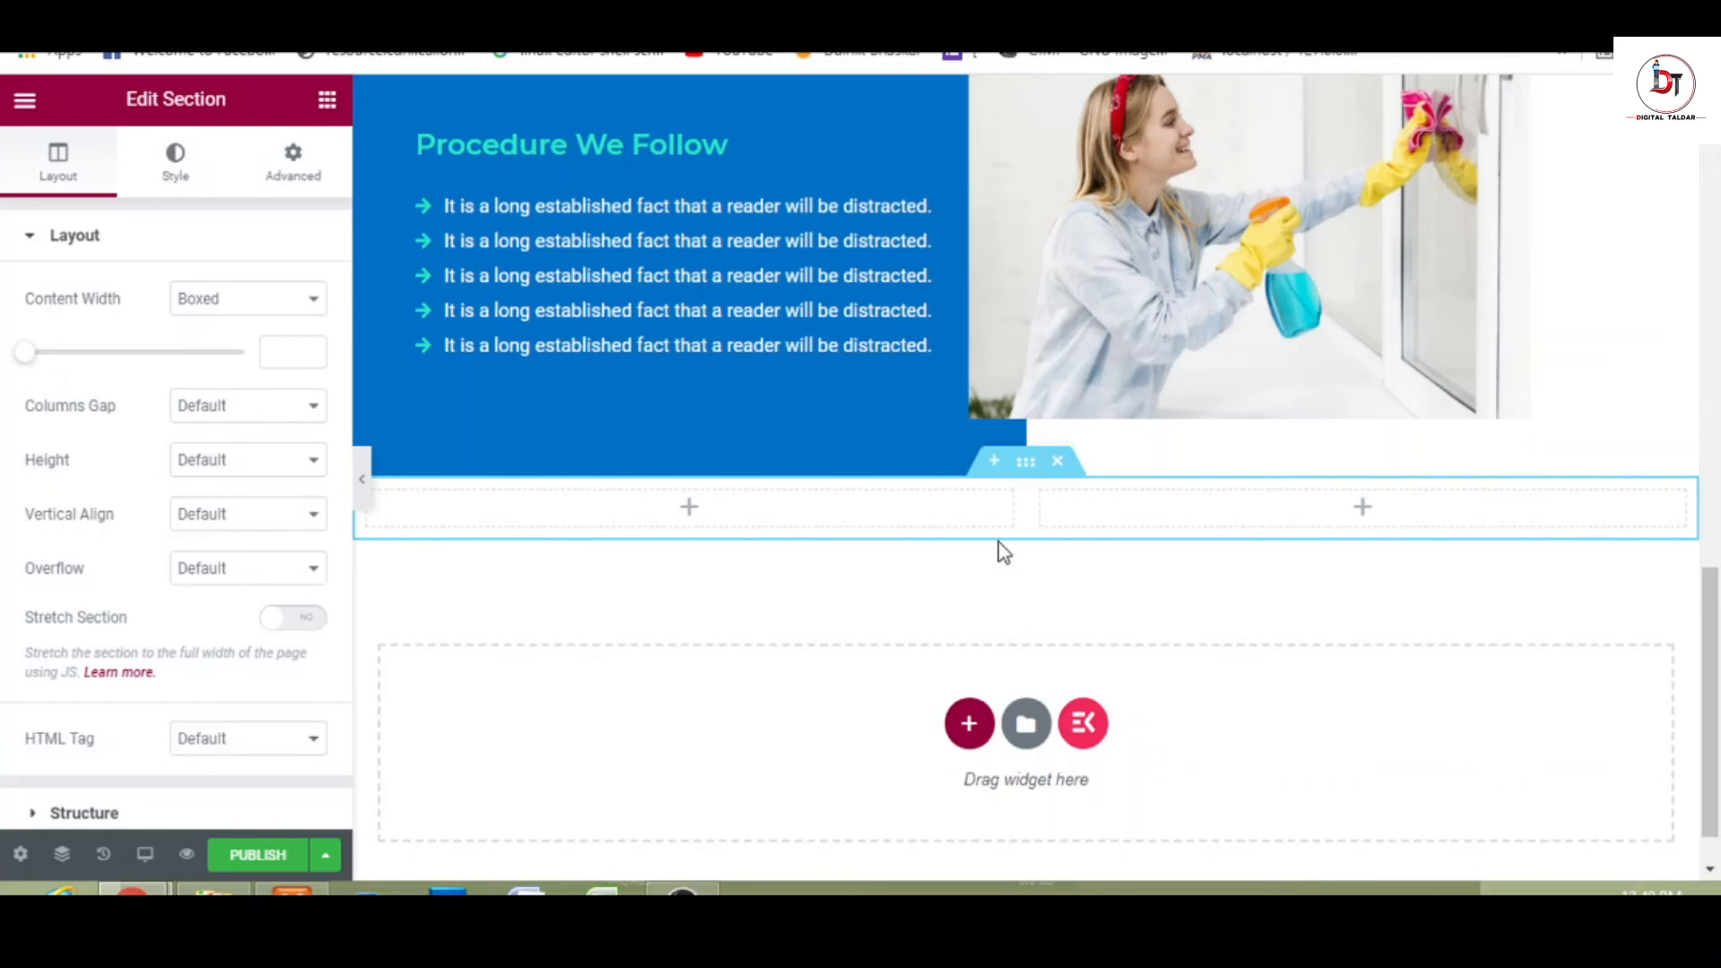
# - Give the new section's left column a classic background in turquoise 32e6c8
pyautogui.click(328, 104)
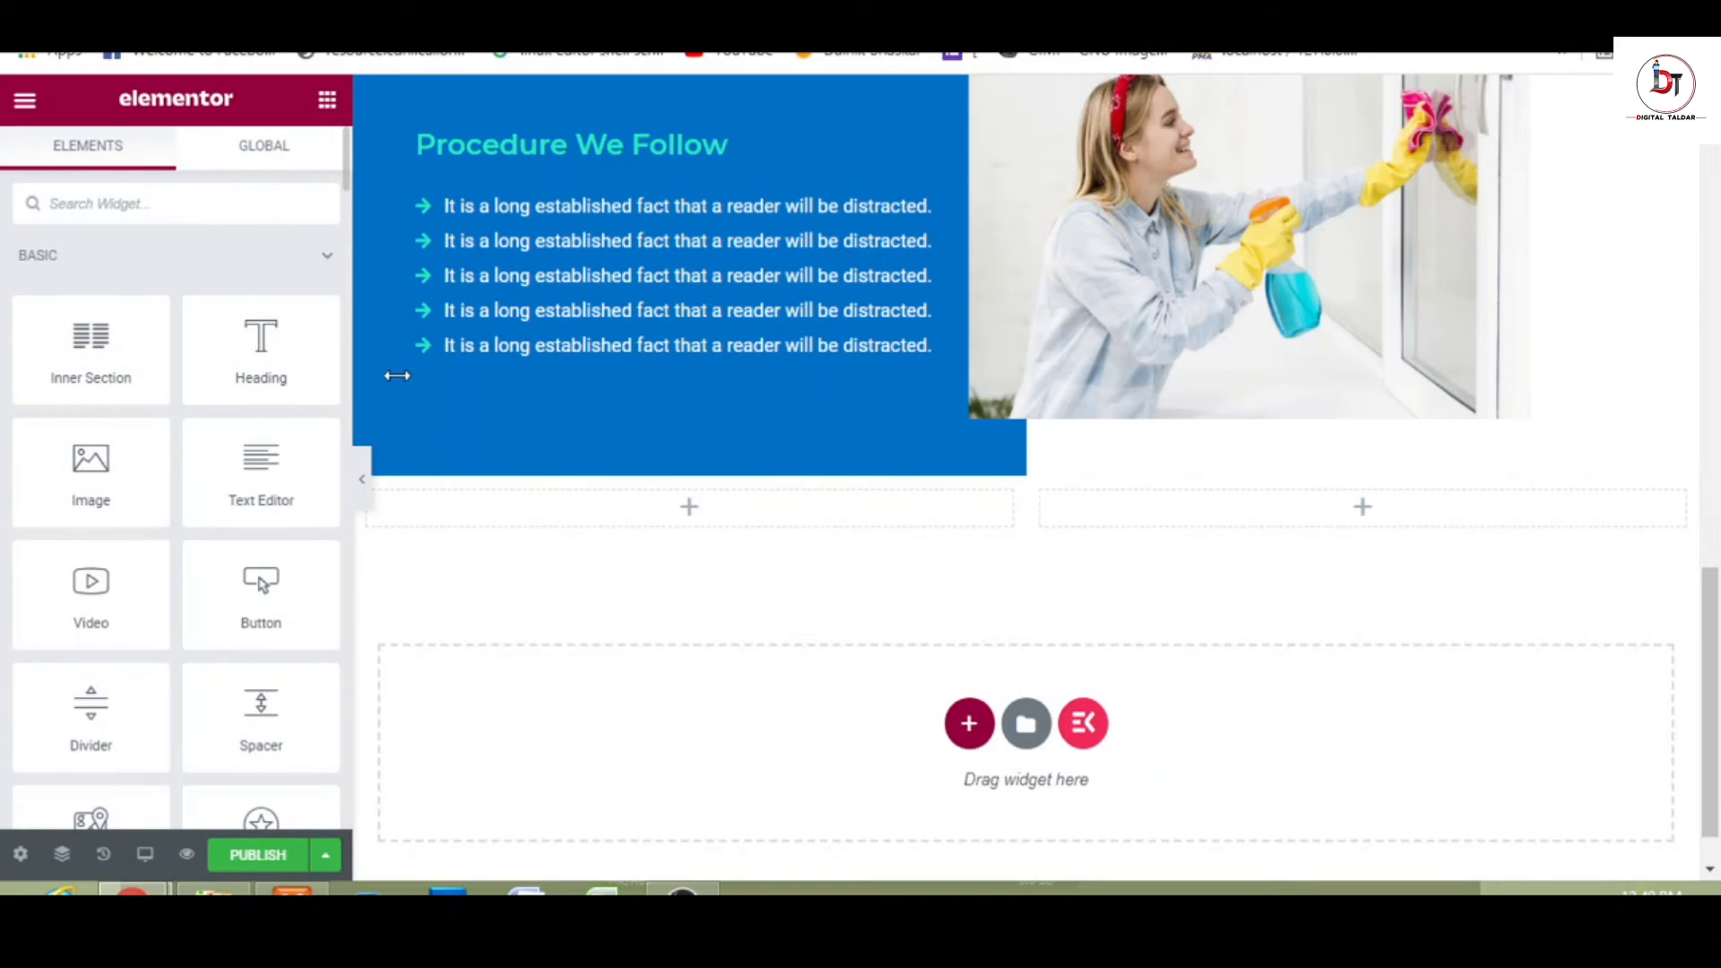
pyautogui.click(377, 505)
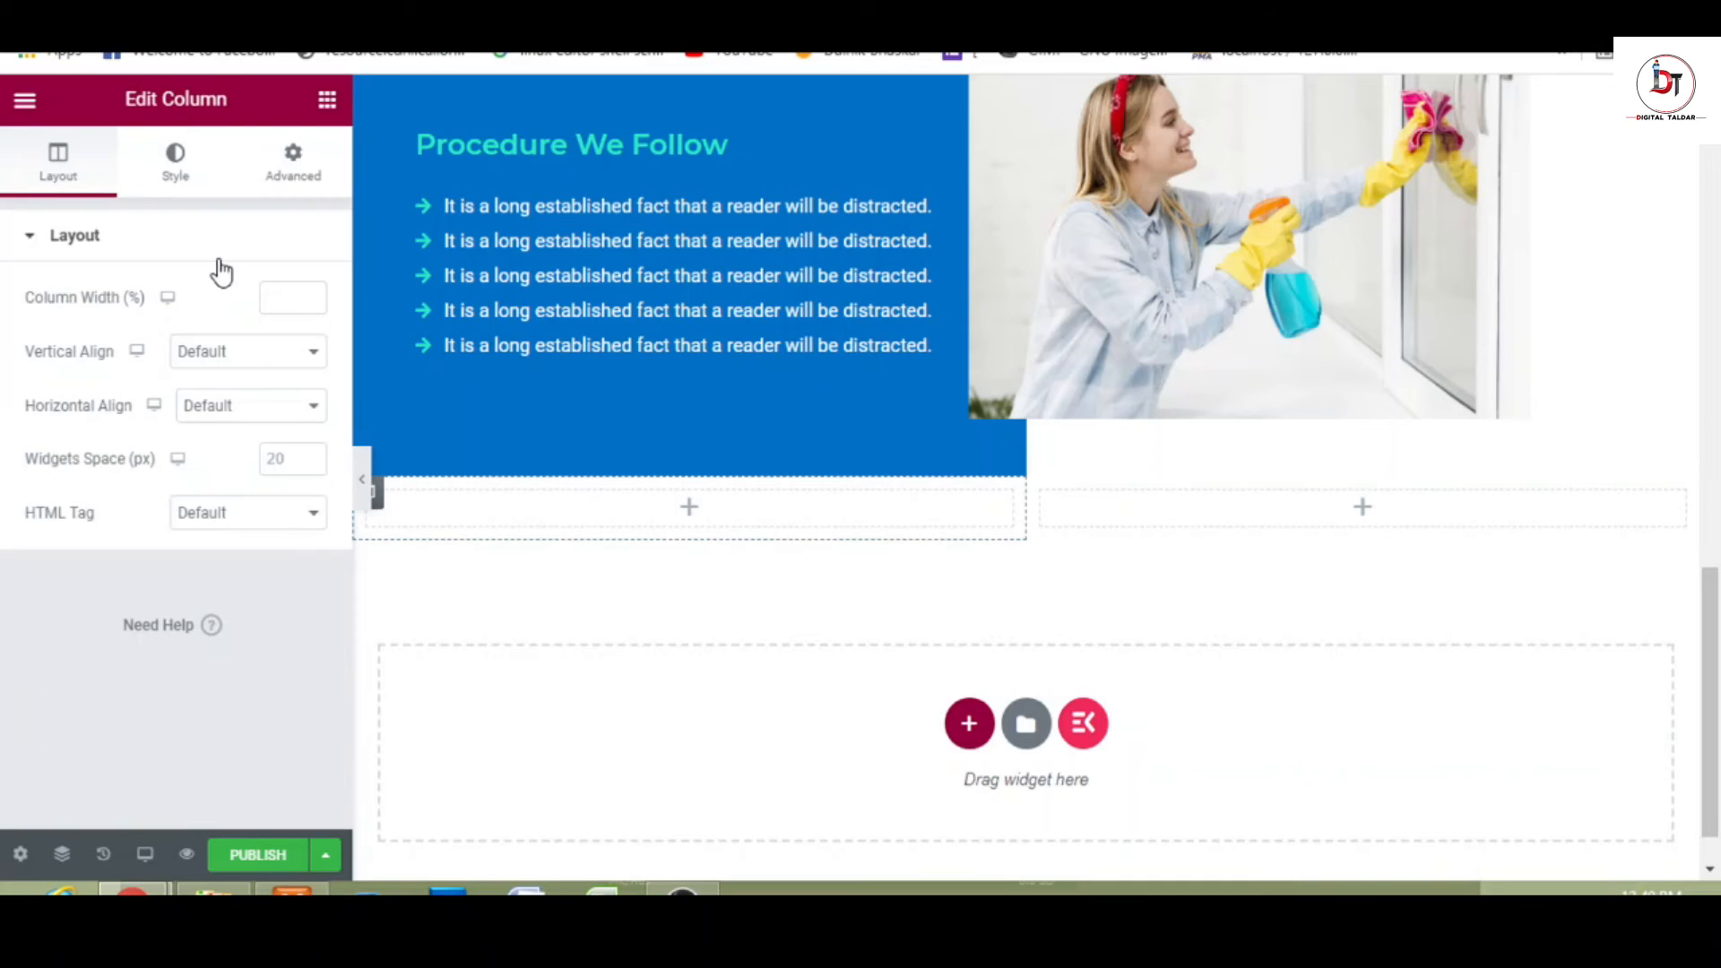
pyautogui.click(167, 190)
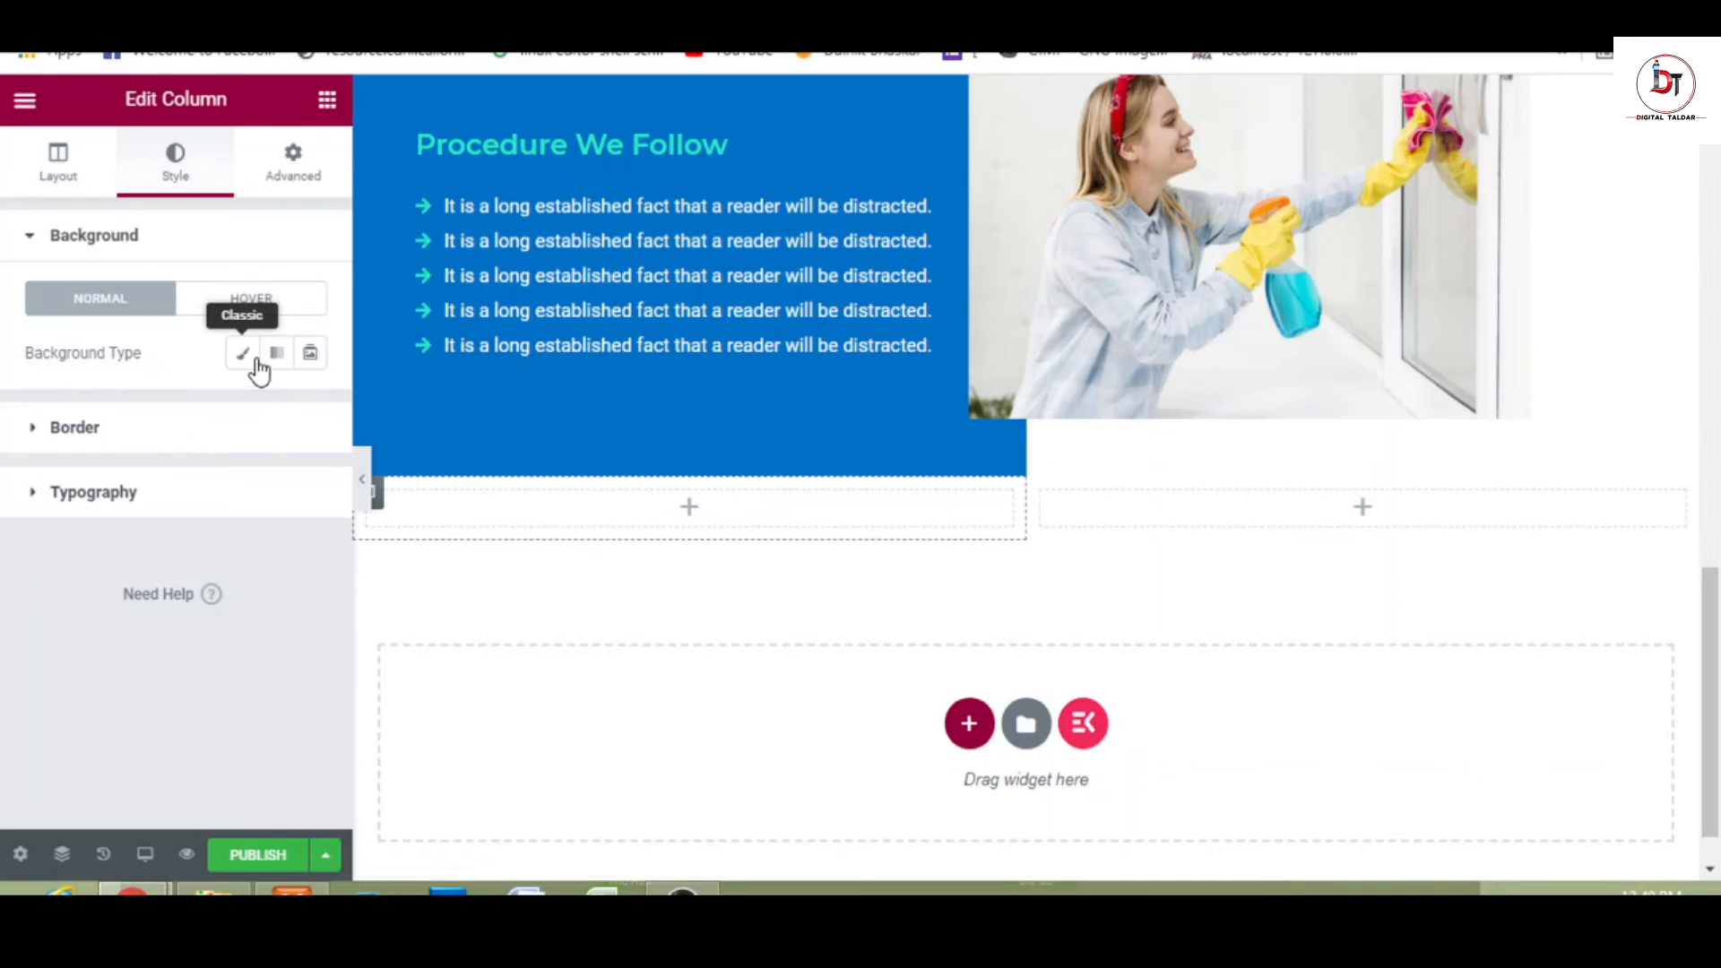
pyautogui.click(242, 359)
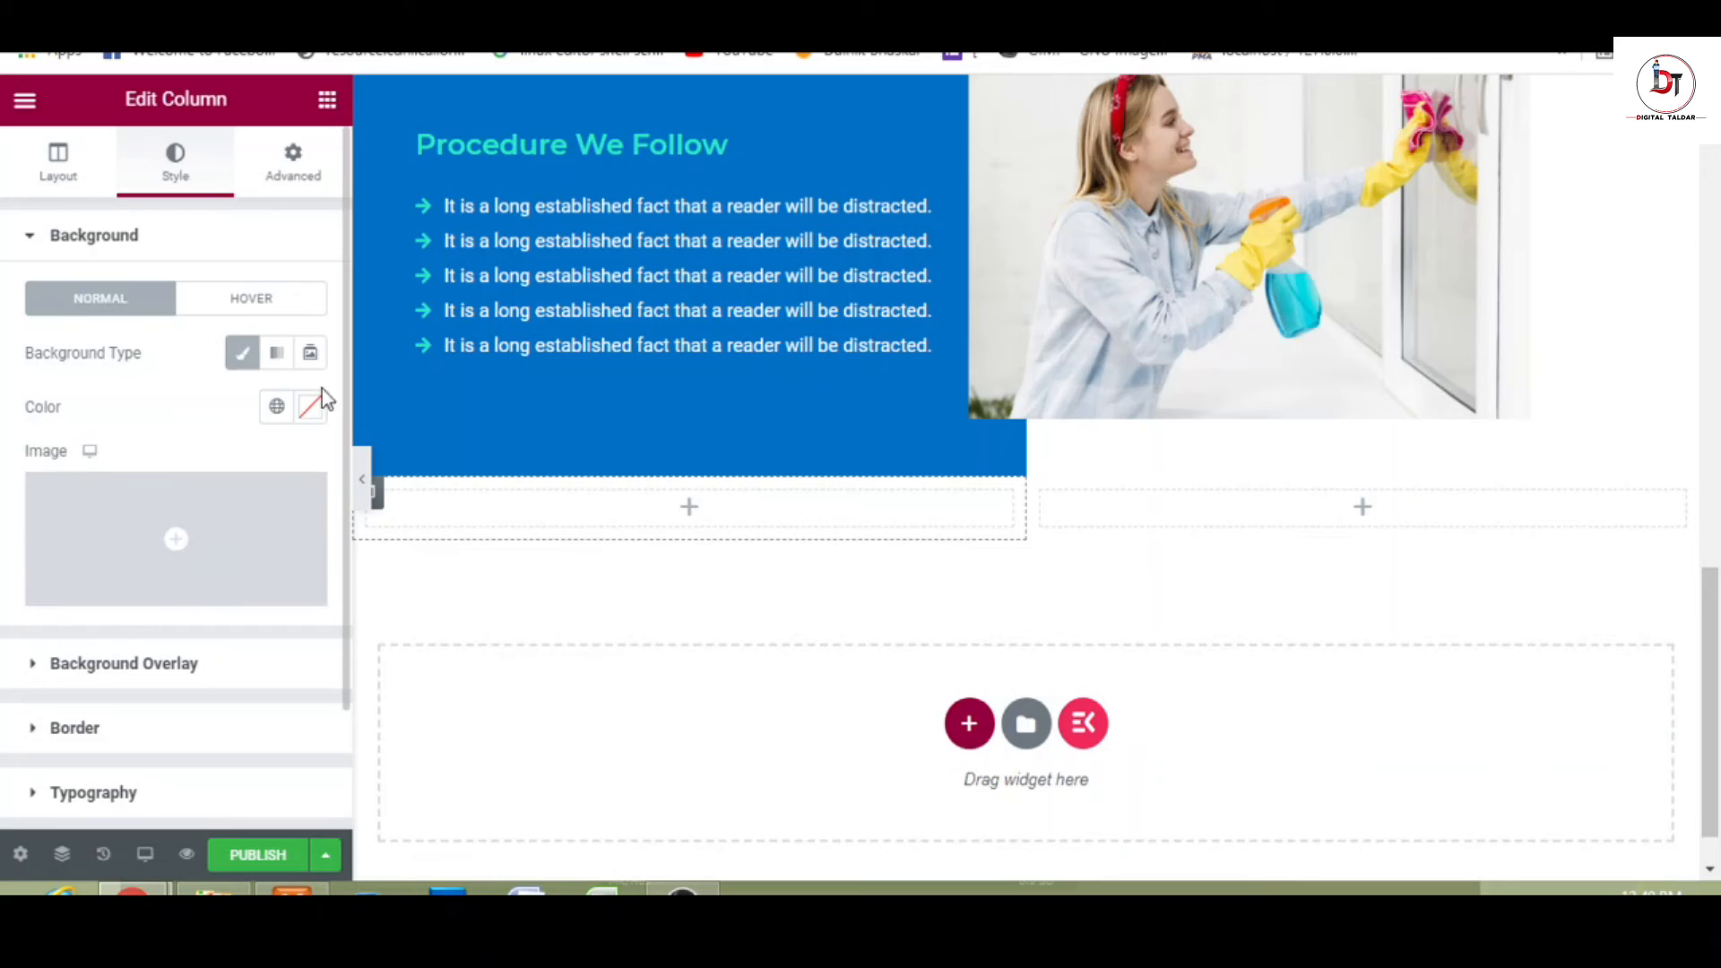
pyautogui.click(315, 414)
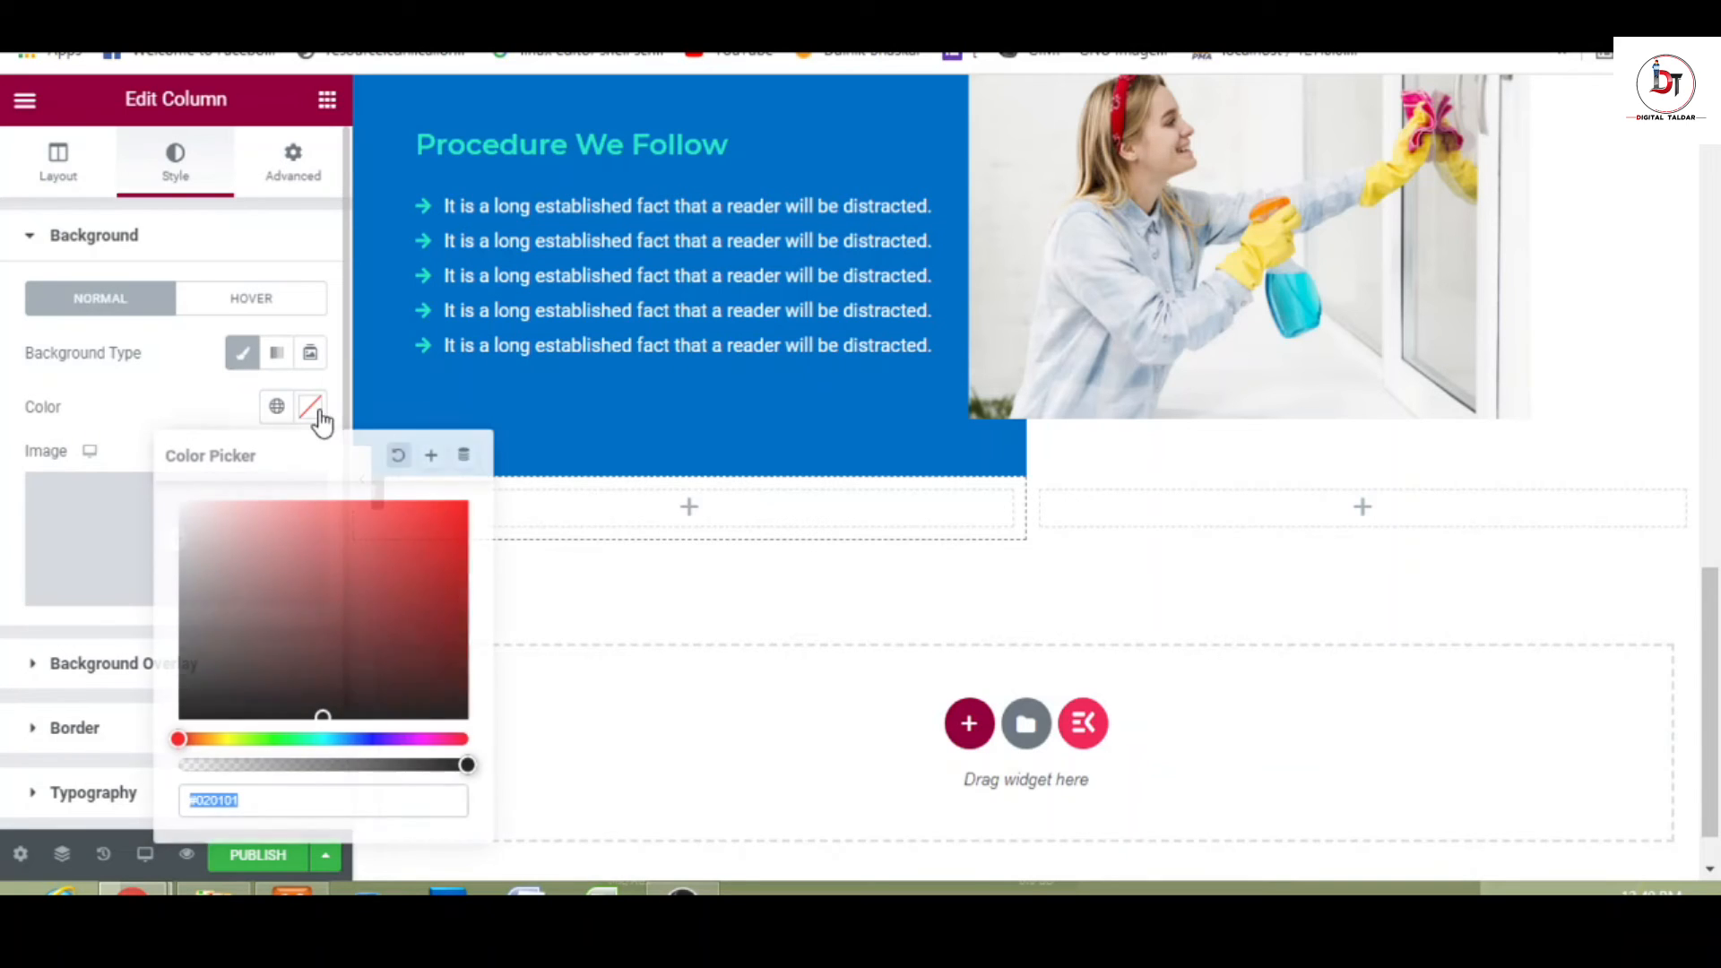
pyautogui.hotkey('ctrl', 'v')
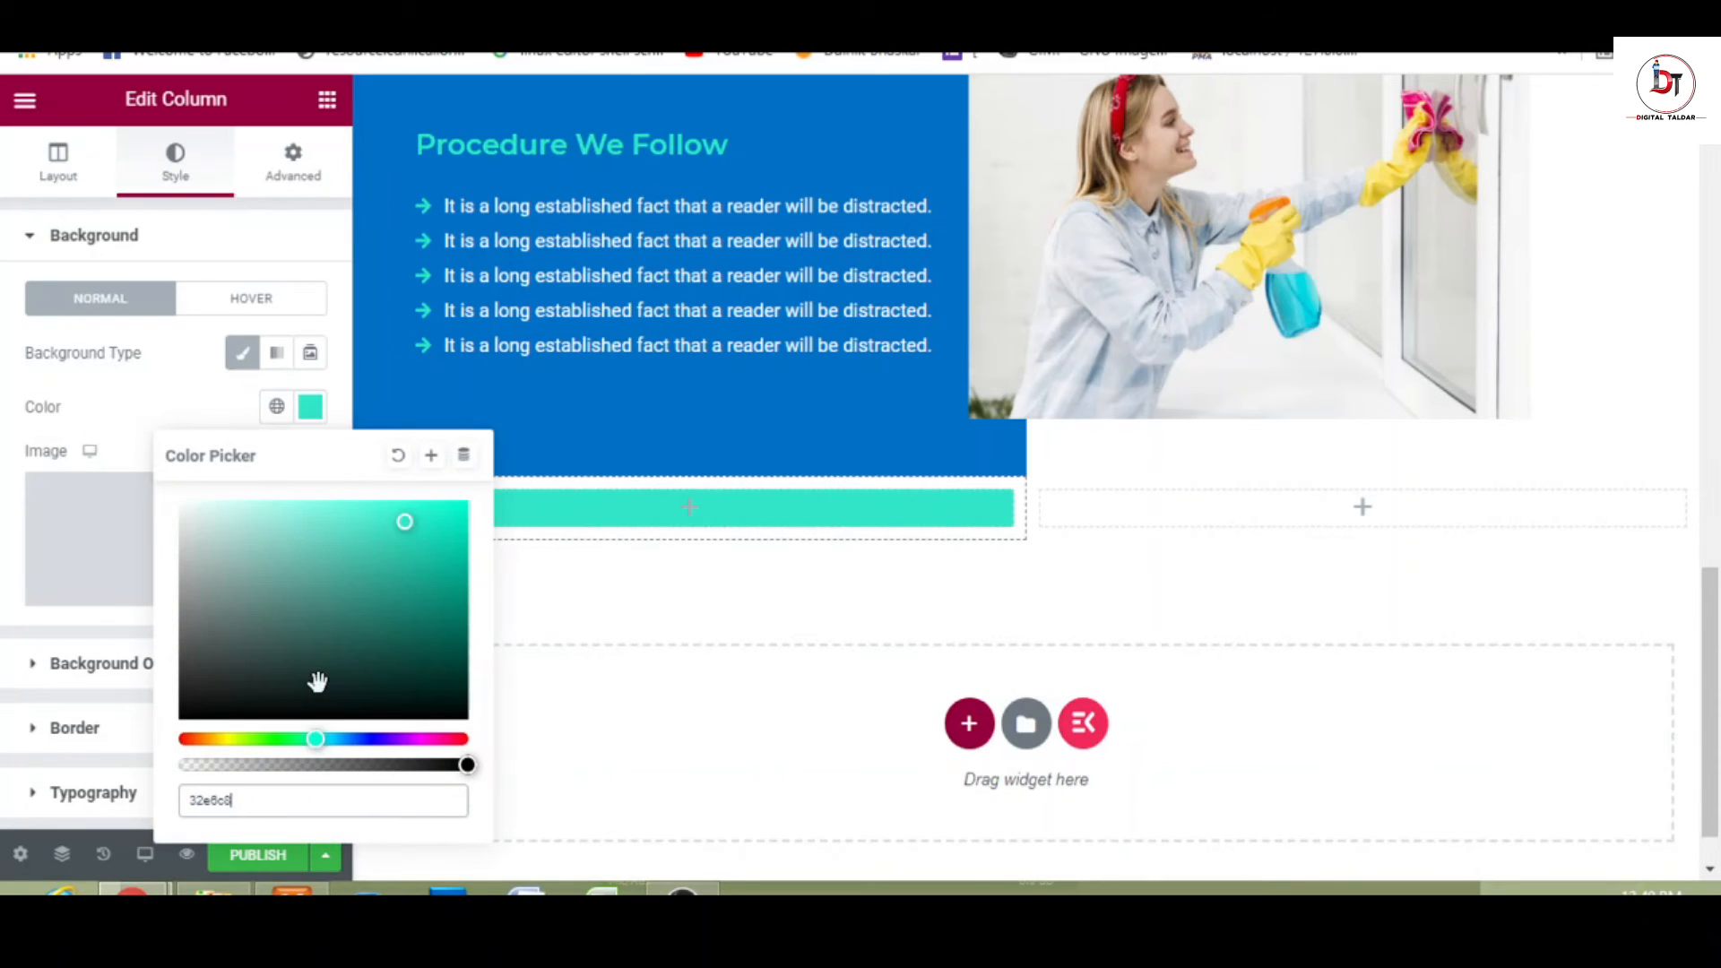
# - Place an image widget in the new section's right column and open the media library for it
pyautogui.click(637, 523)
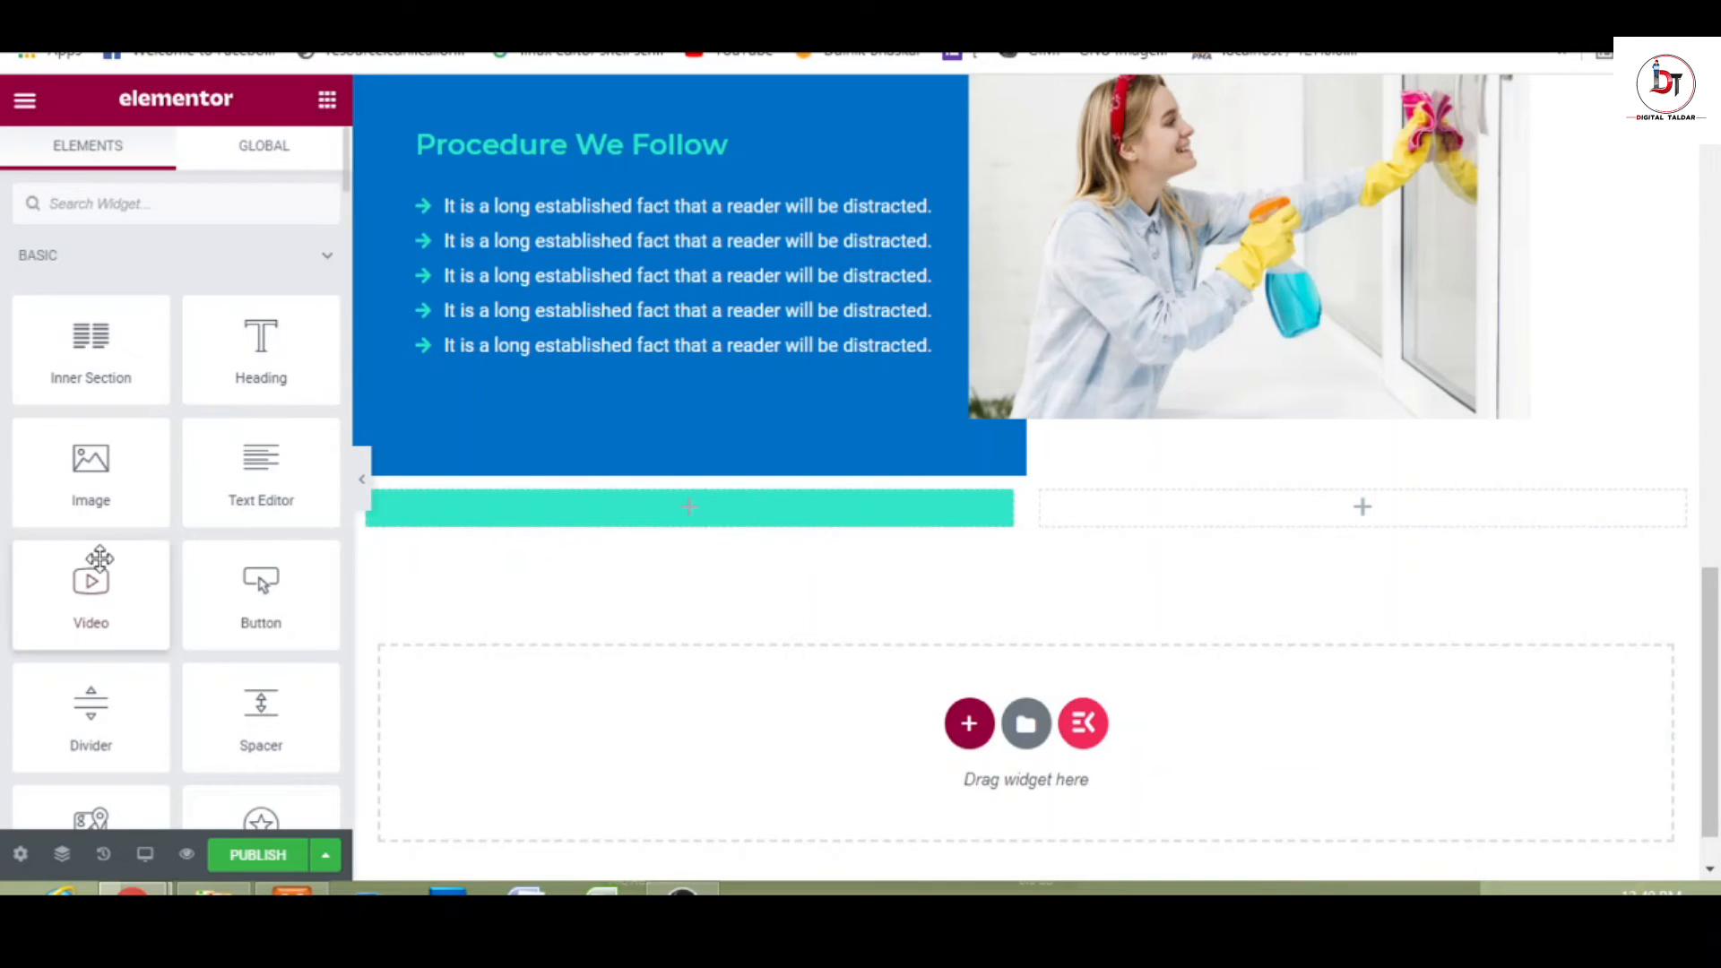
pyautogui.moveTo(78, 459); pyautogui.dragTo(1151, 513)
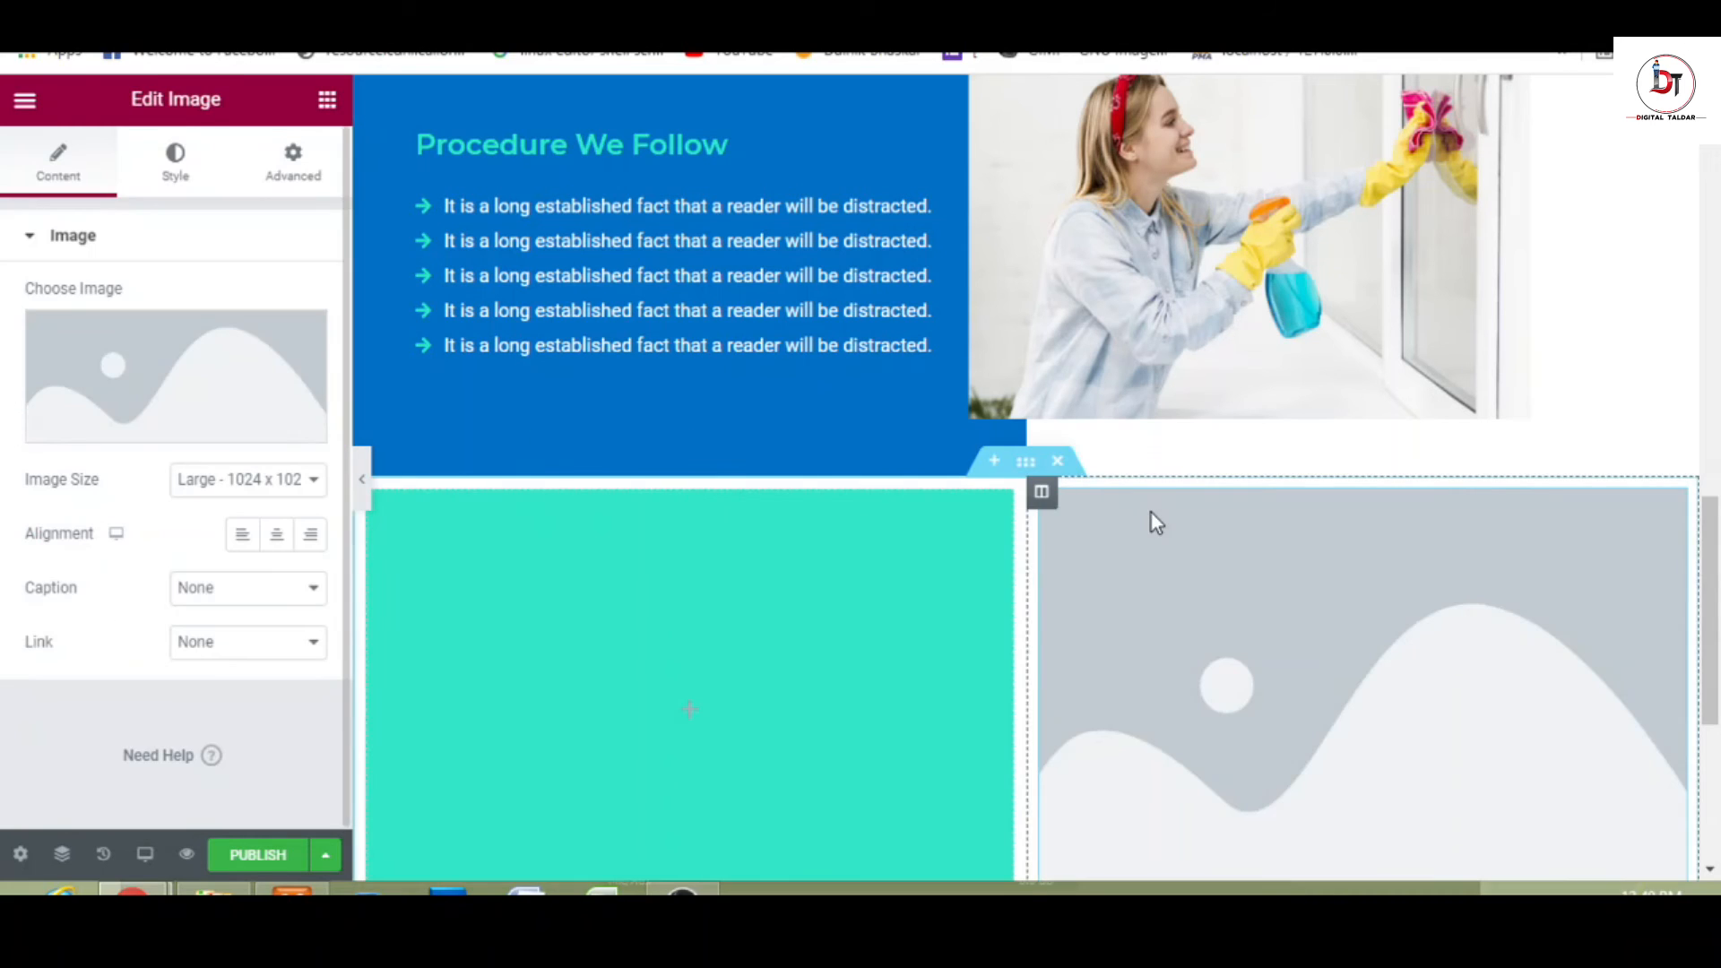
pyautogui.click(155, 359)
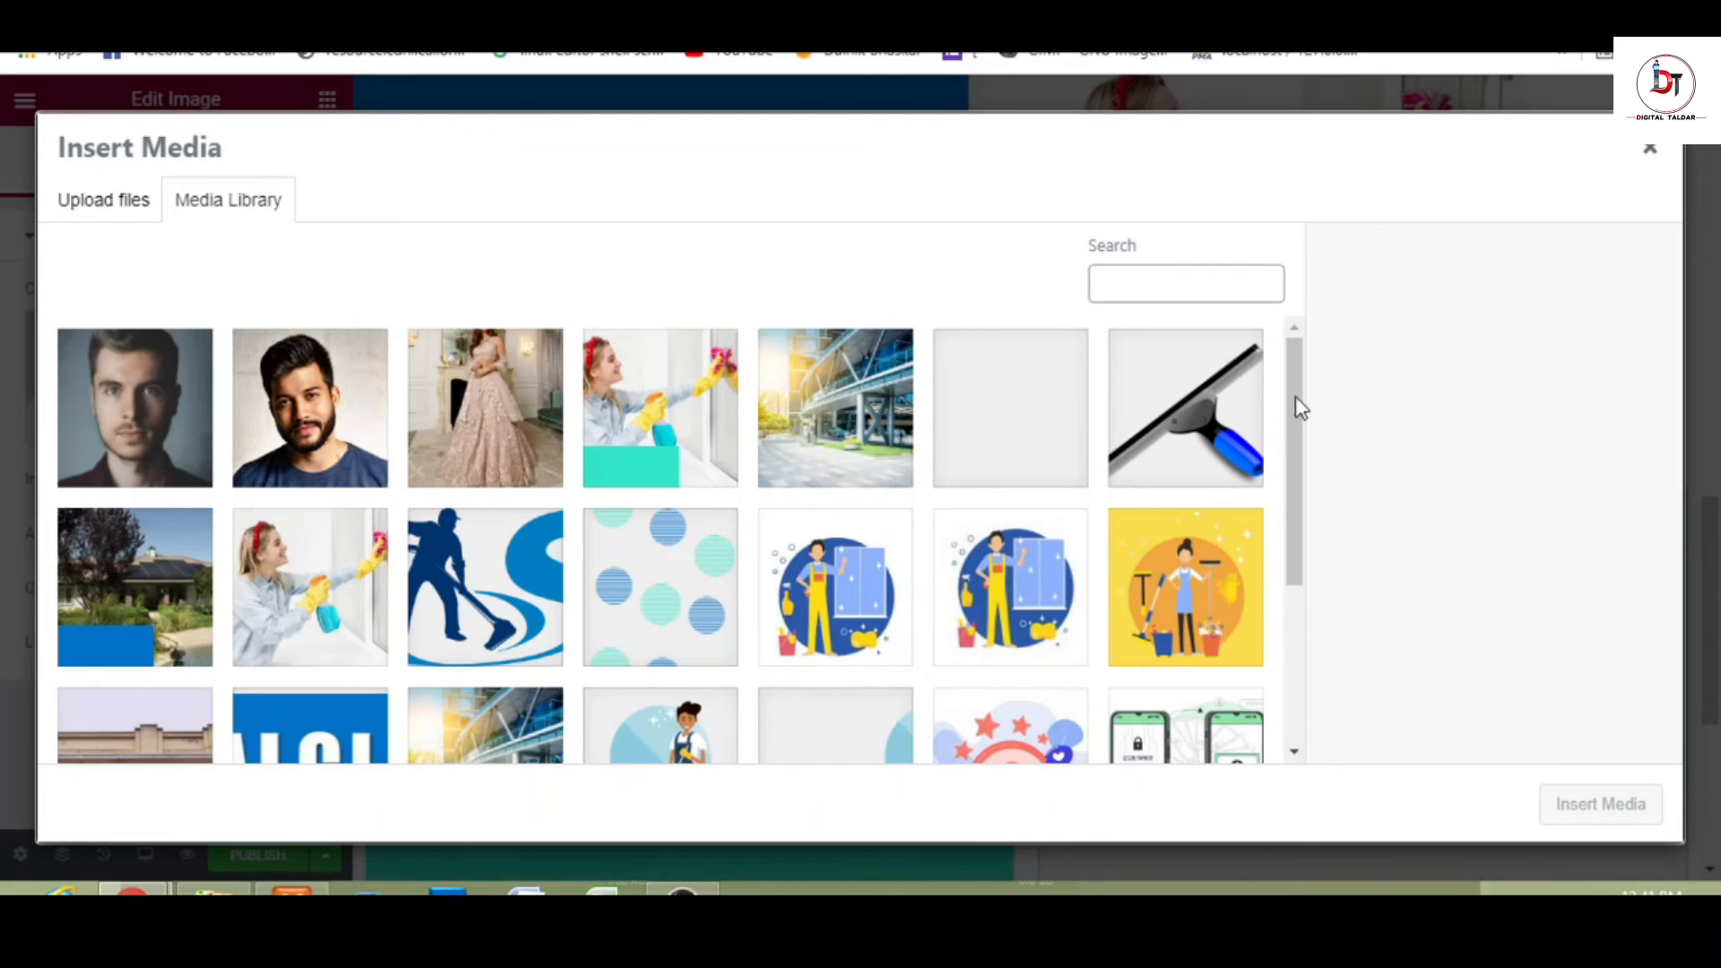
pyautogui.moveTo(1302, 406); pyautogui.dragTo(1298, 599)
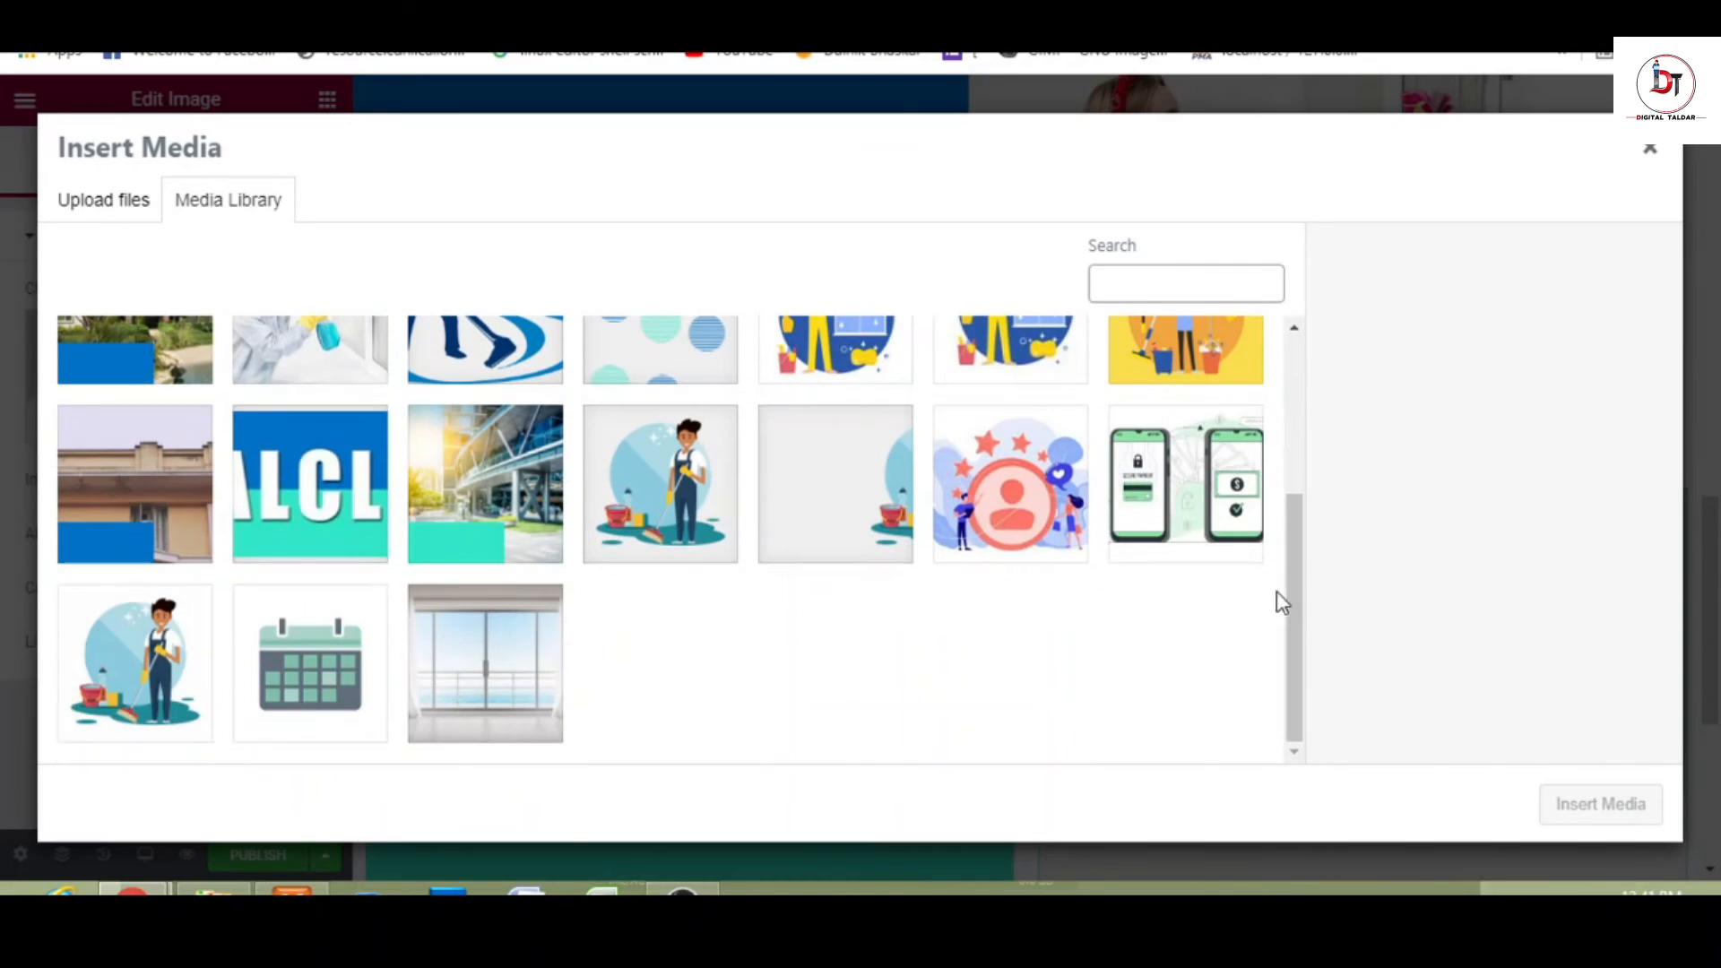
pyautogui.moveTo(1298, 589); pyautogui.dragTo(1301, 377)
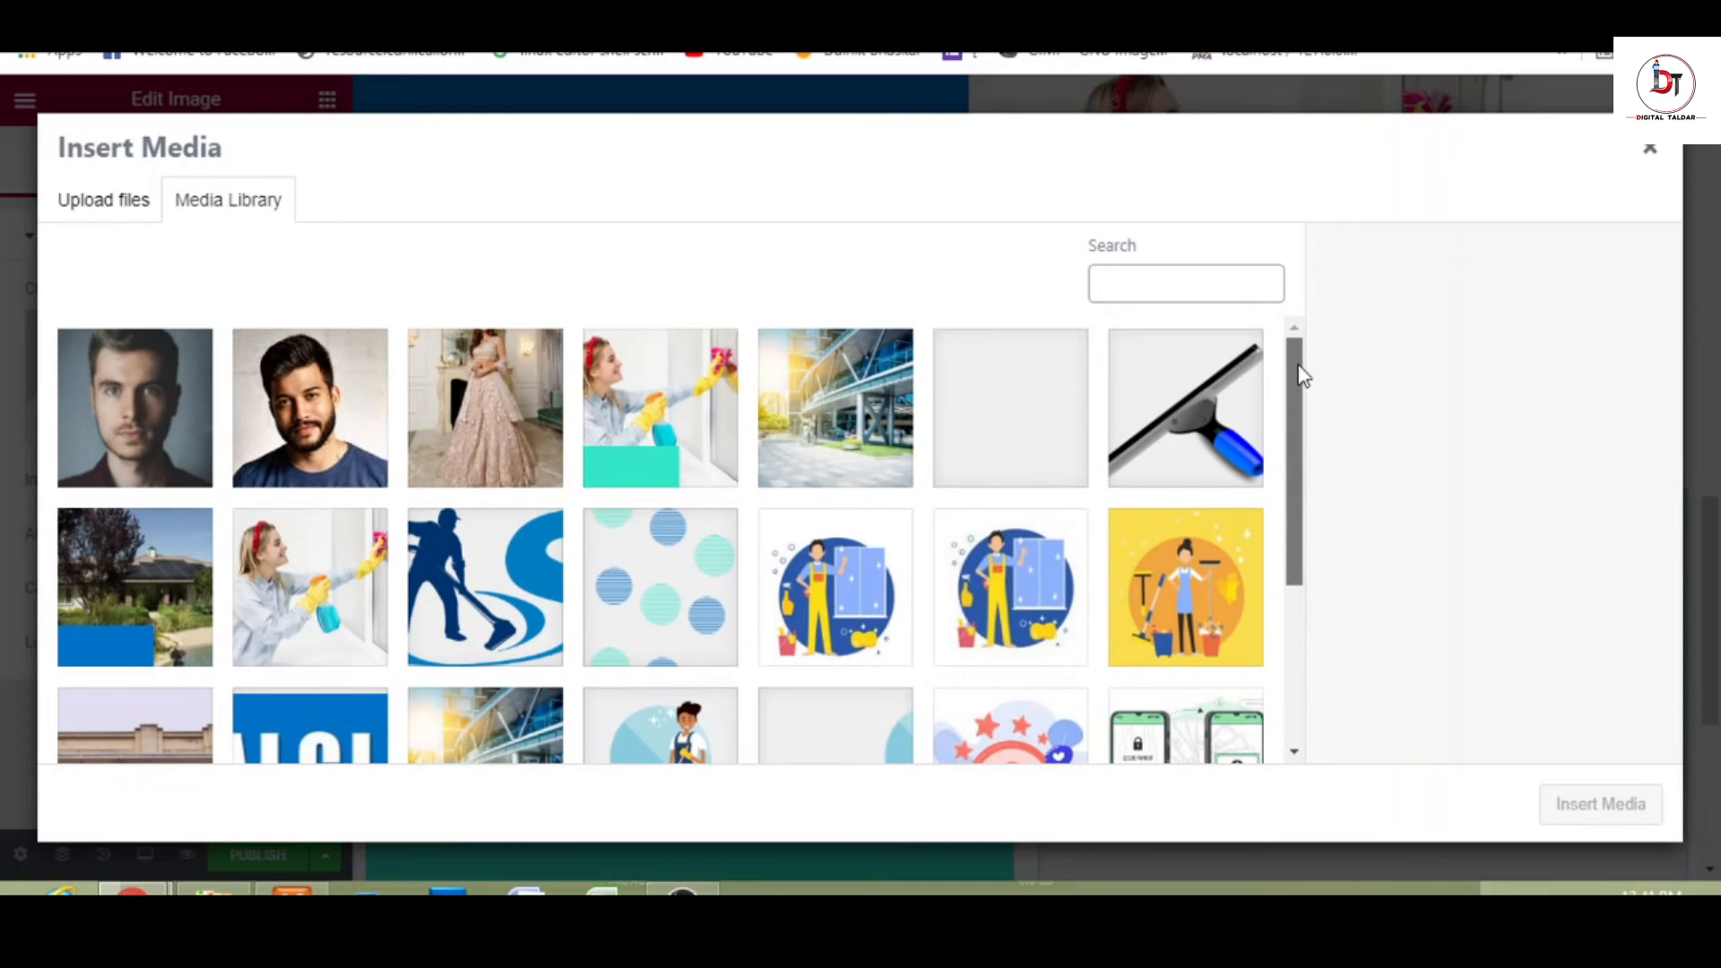
pyautogui.click(836, 417)
pyautogui.click(502, 748)
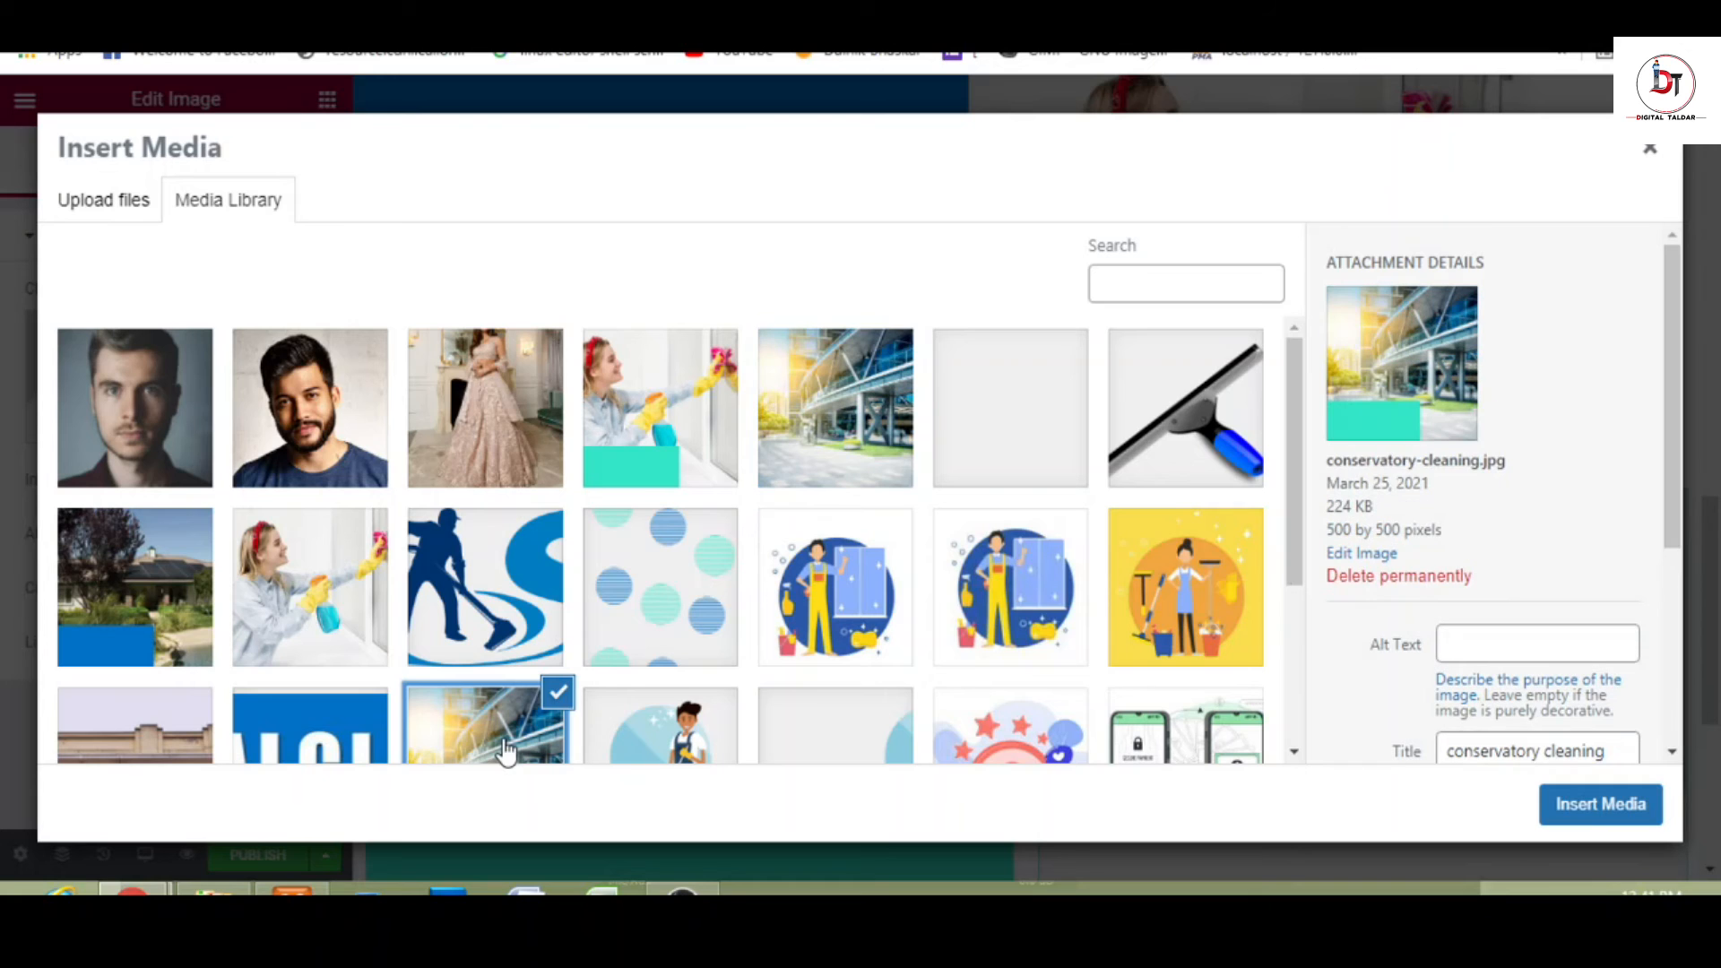
pyautogui.moveTo(1297, 495); pyautogui.dragTo(1305, 677)
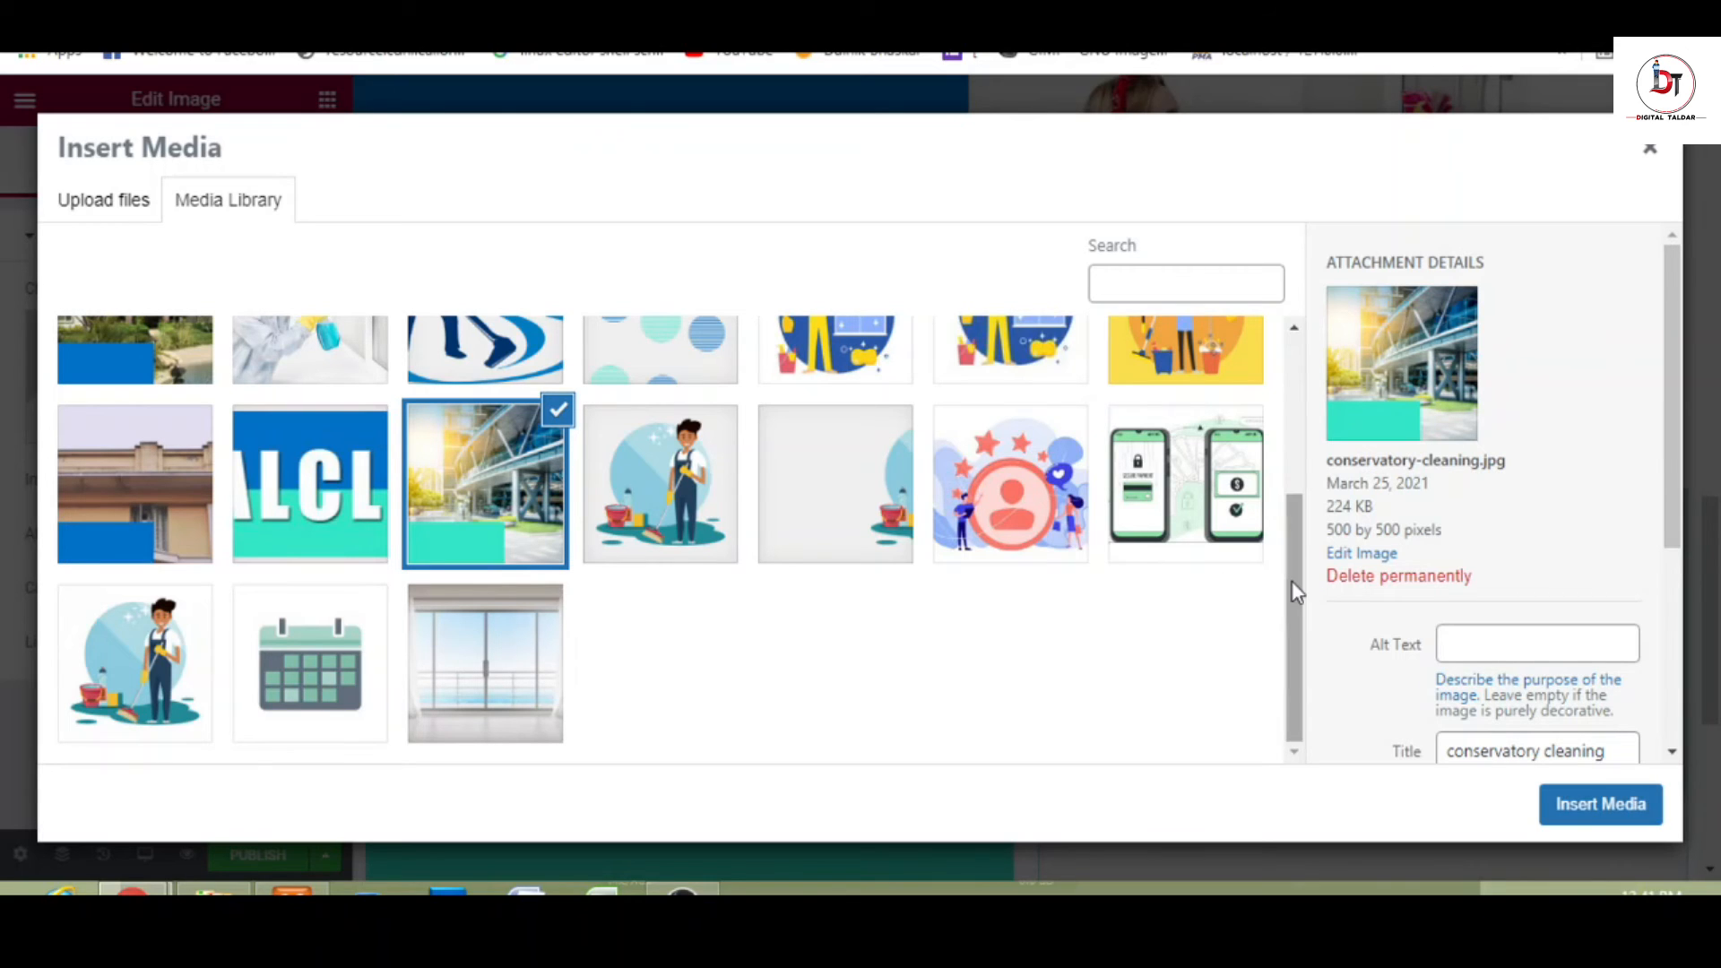
pyautogui.moveTo(1293, 584); pyautogui.dragTo(1293, 406)
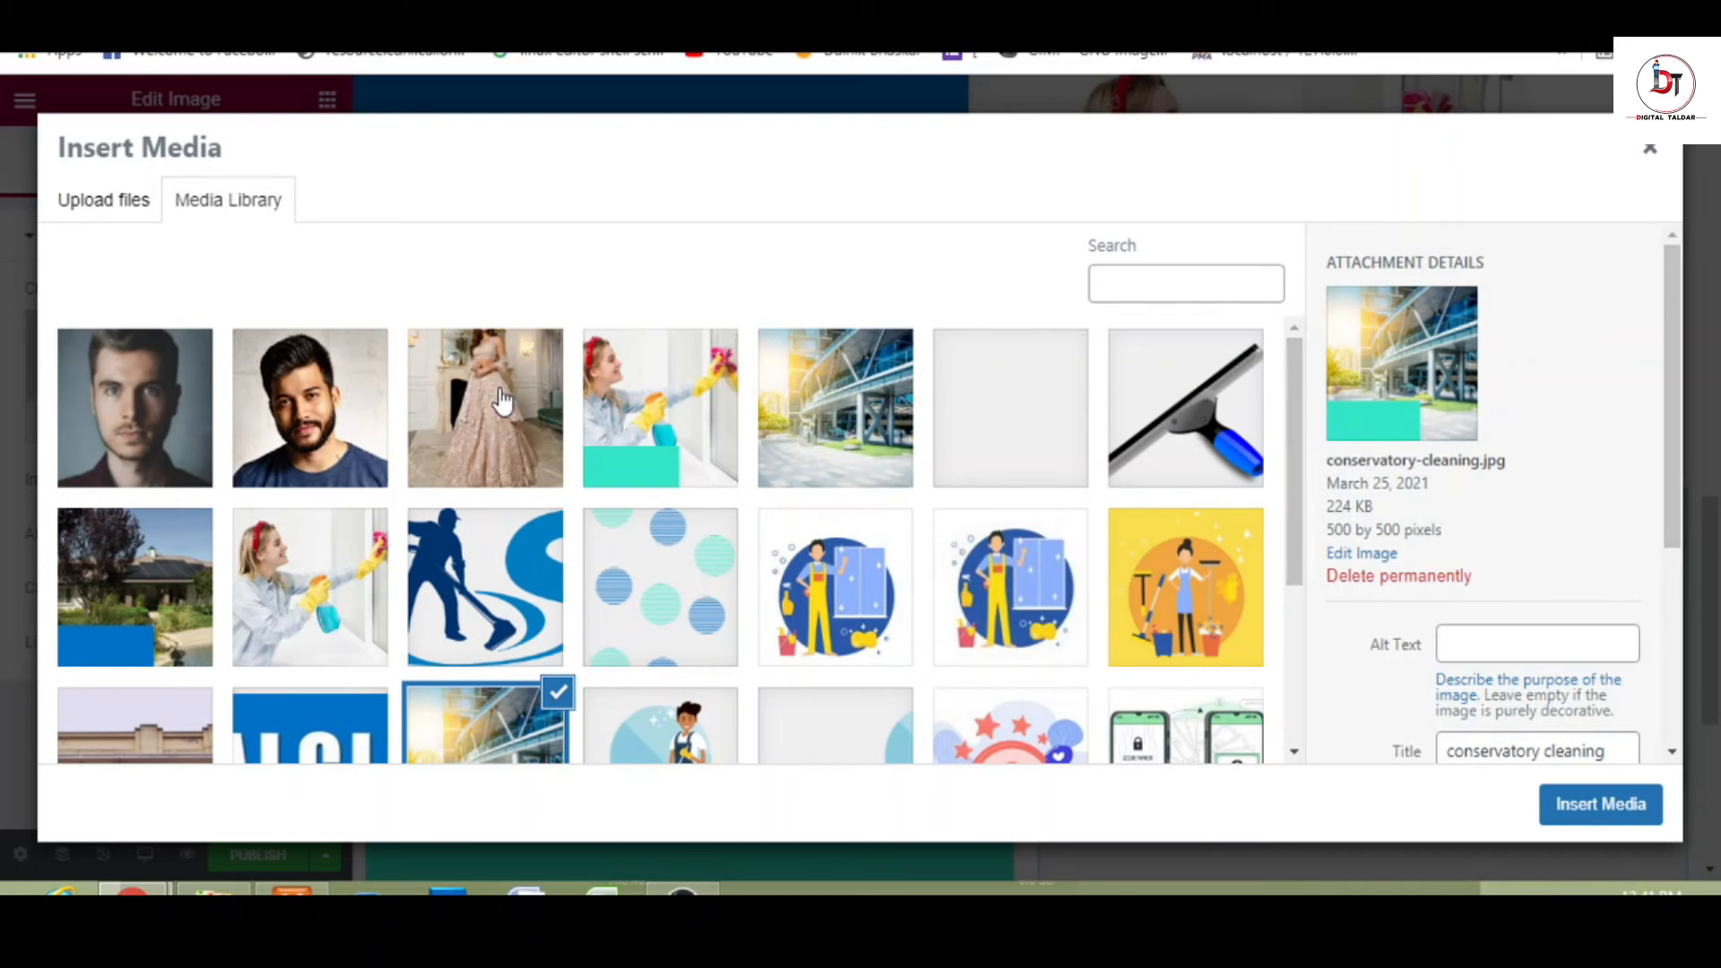
# - Upload the round tower photo pexels-pixabay-417339.jpg and insert it into the right column's image widget
pyautogui.click(107, 218)
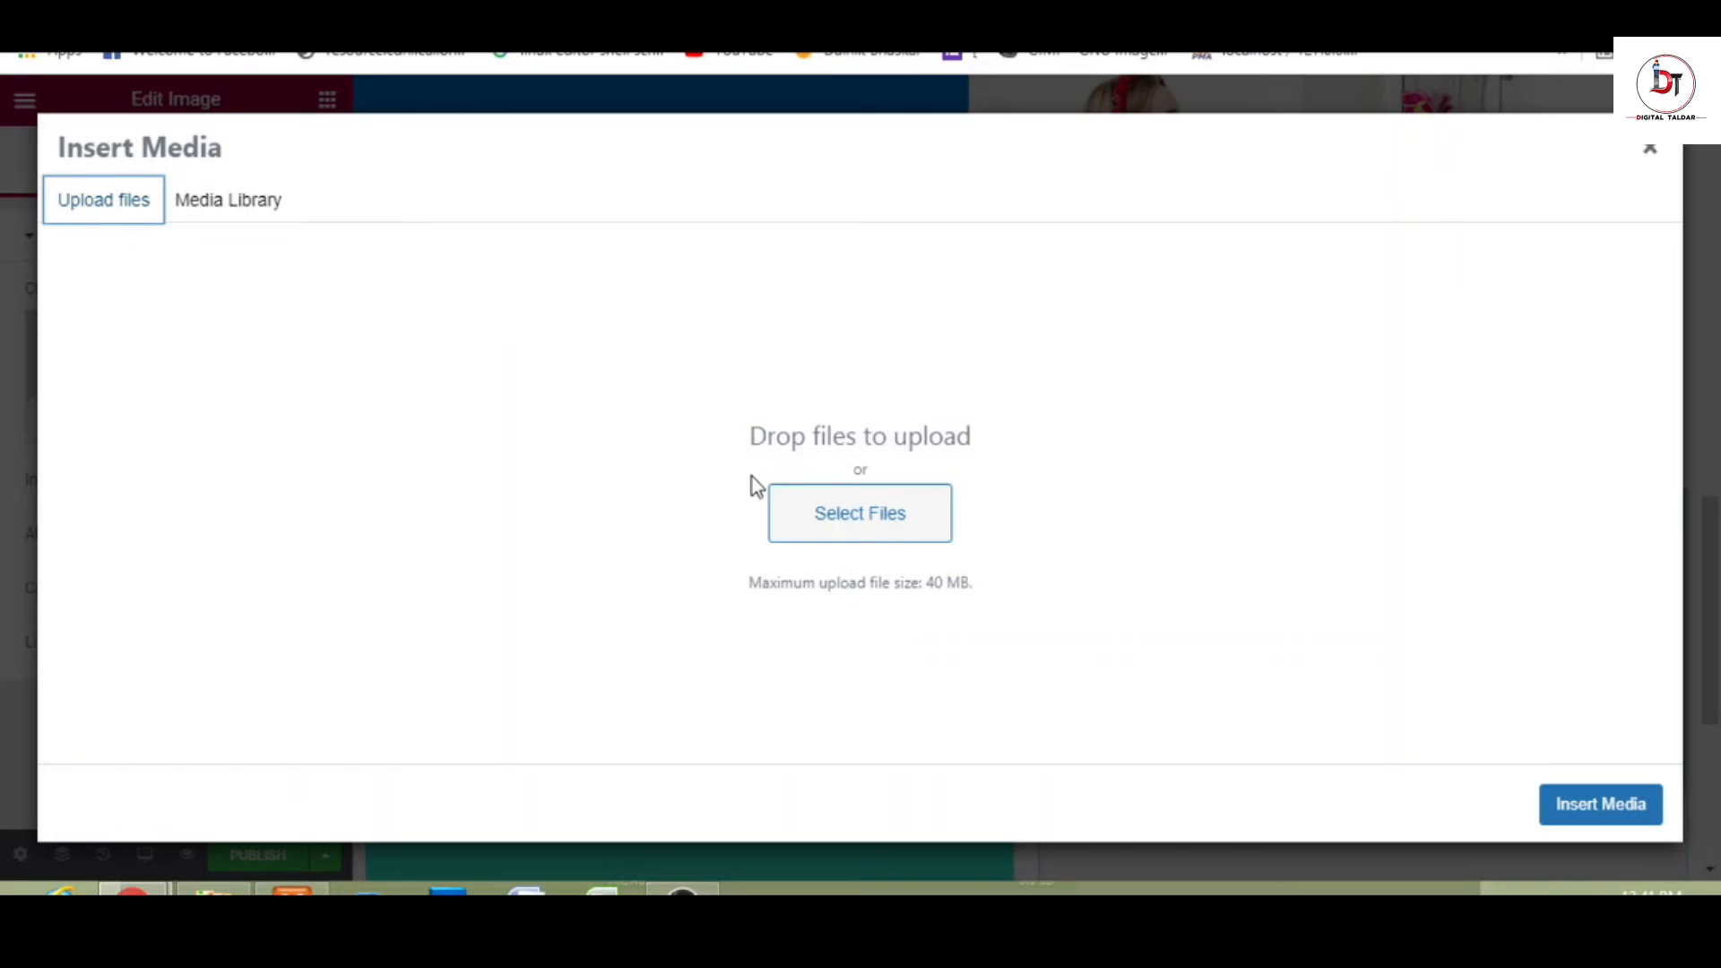
pyautogui.click(811, 521)
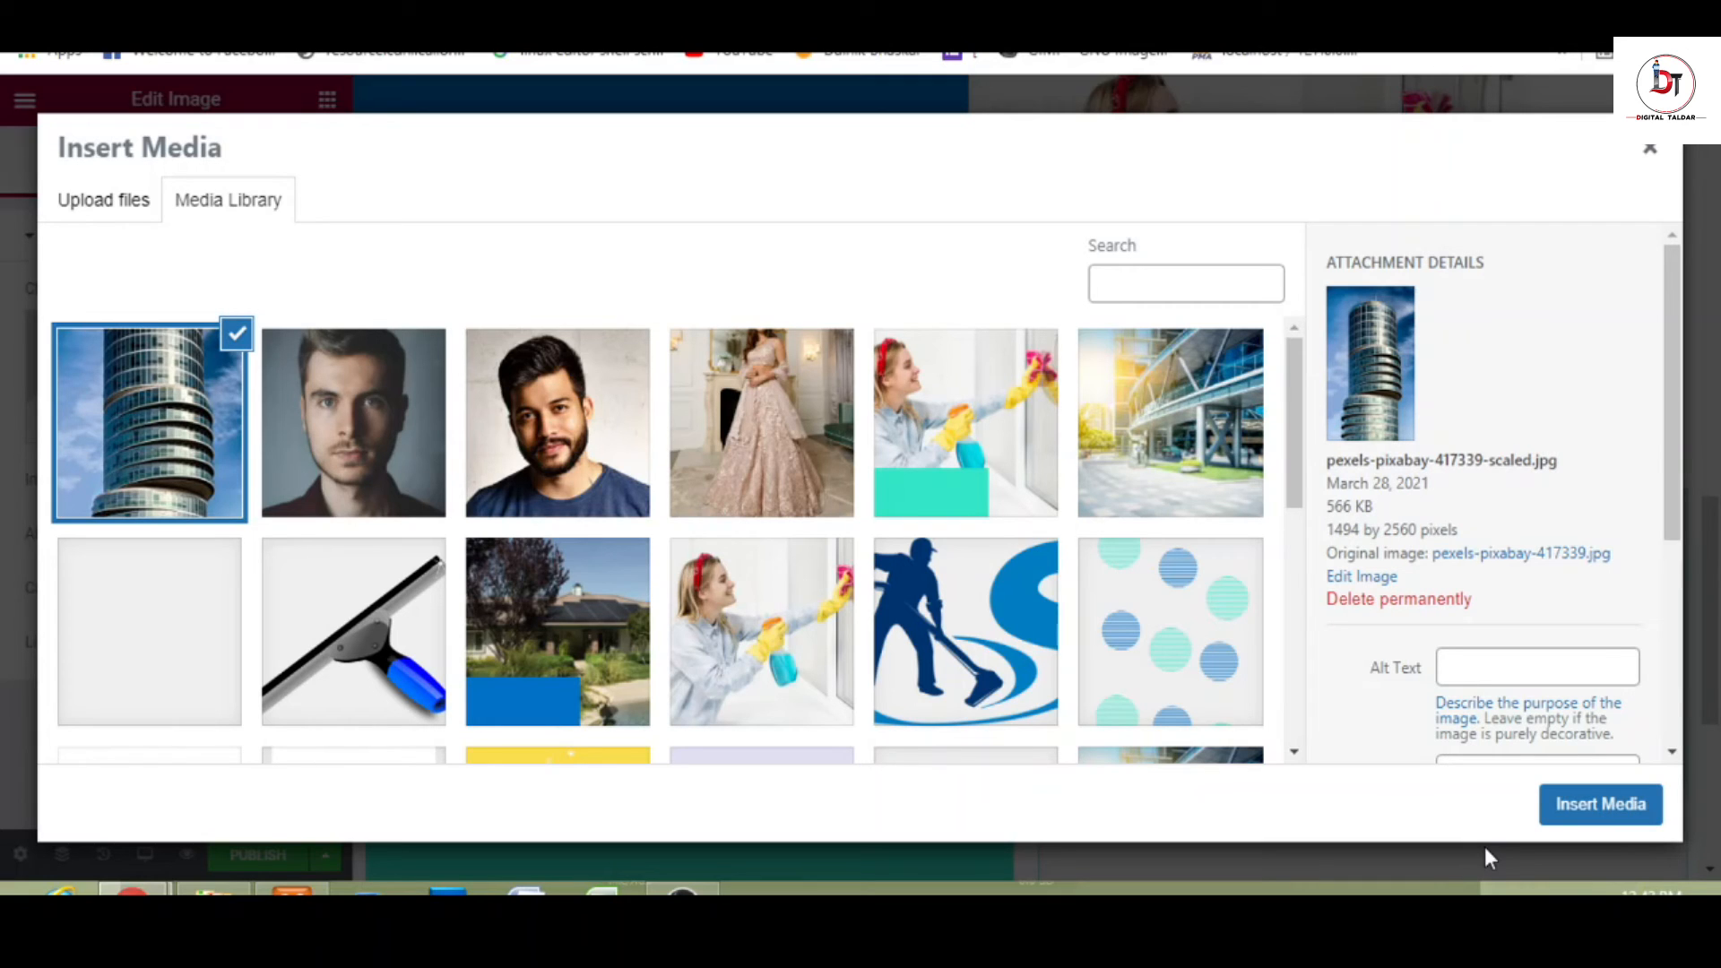
pyautogui.click(1591, 805)
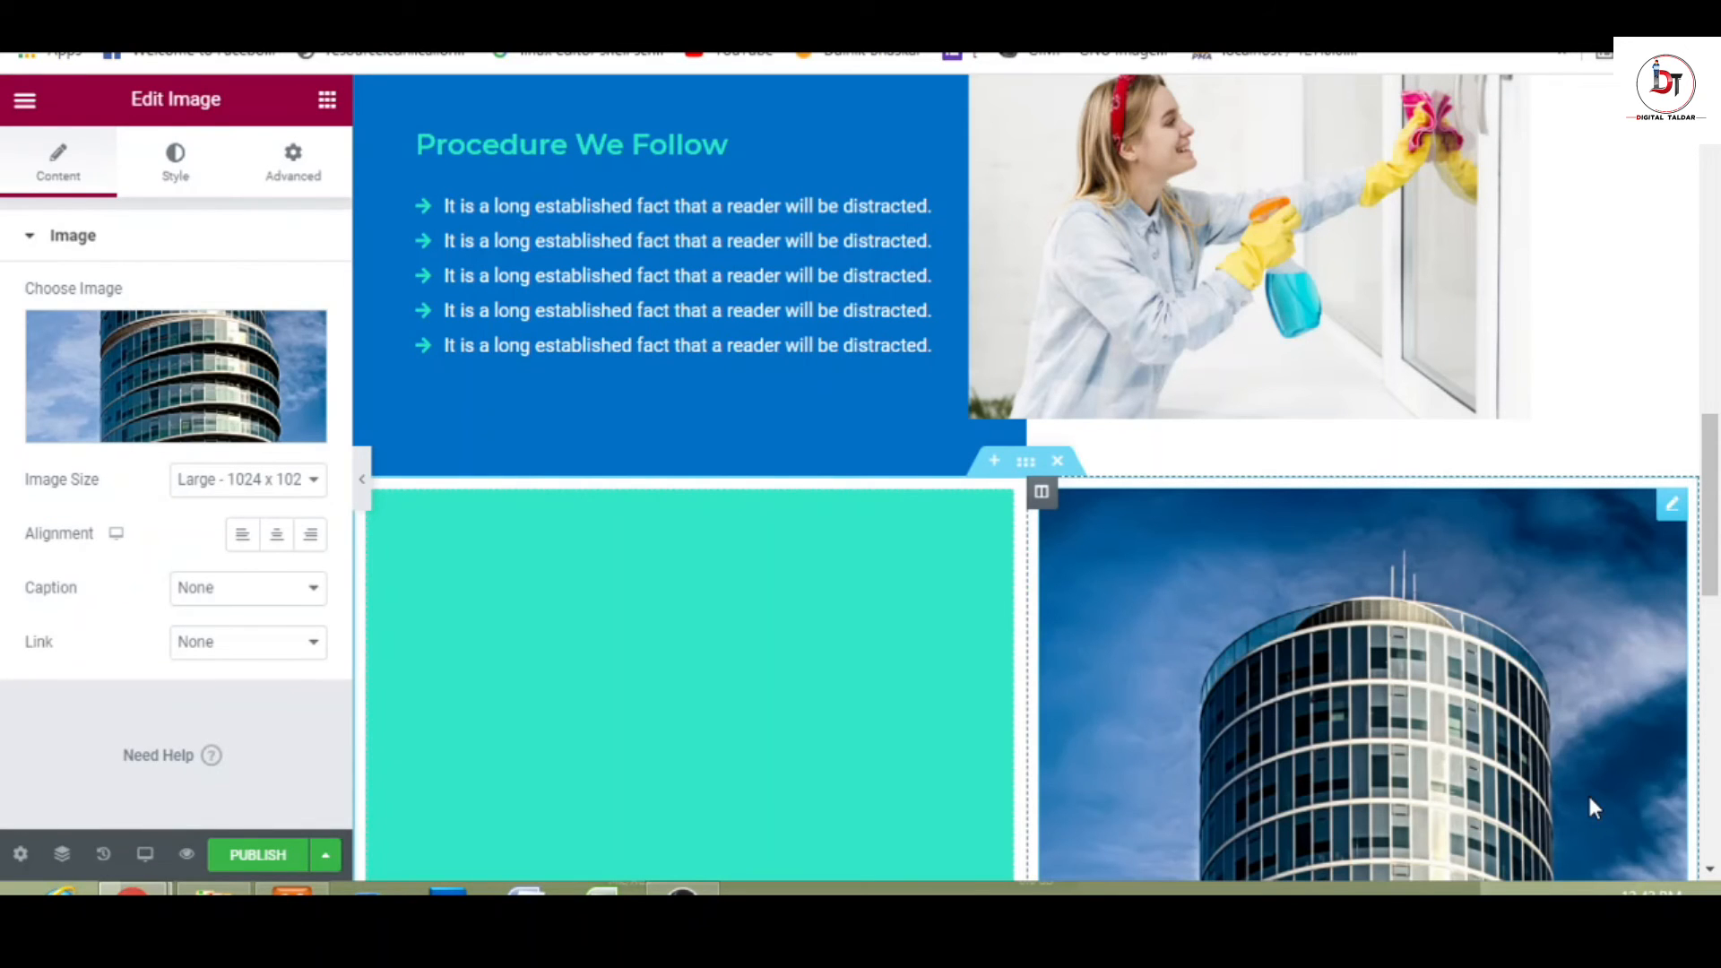
# - Paste the "Our Window Cleaning Pricing" heading and the price list text into the turquoise column, and check the section at full page width
pyautogui.moveTo(1718, 516); pyautogui.dragTo(1719, 583)
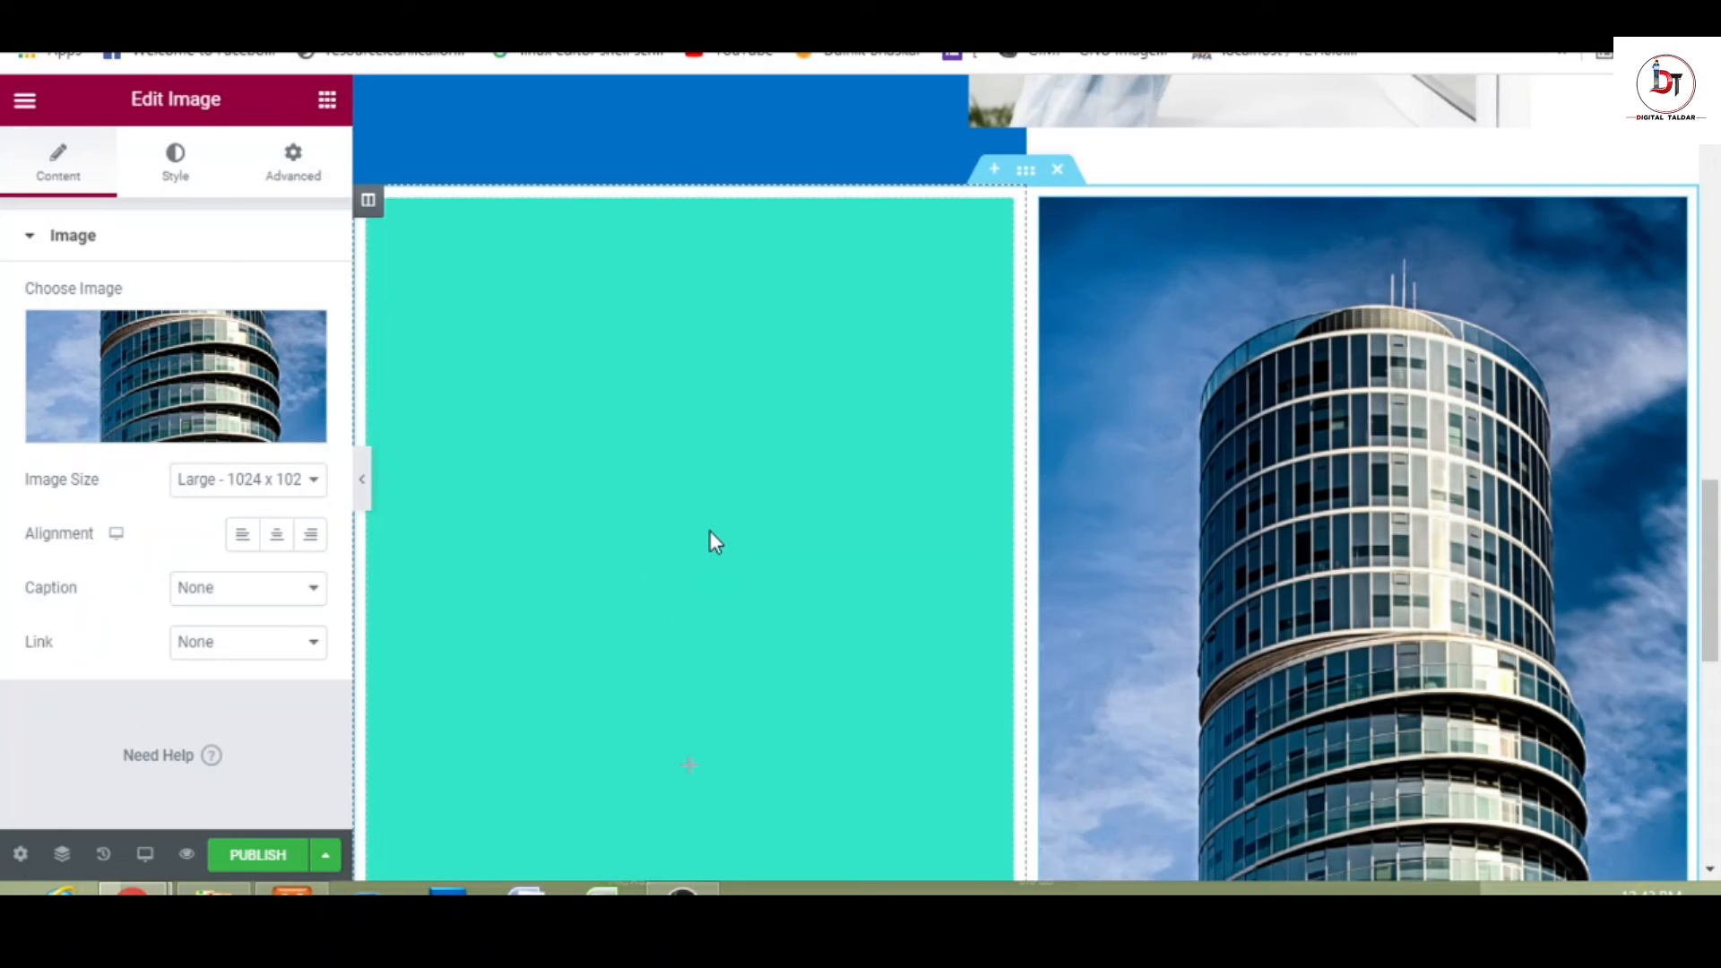
pyautogui.rightClick(692, 595)
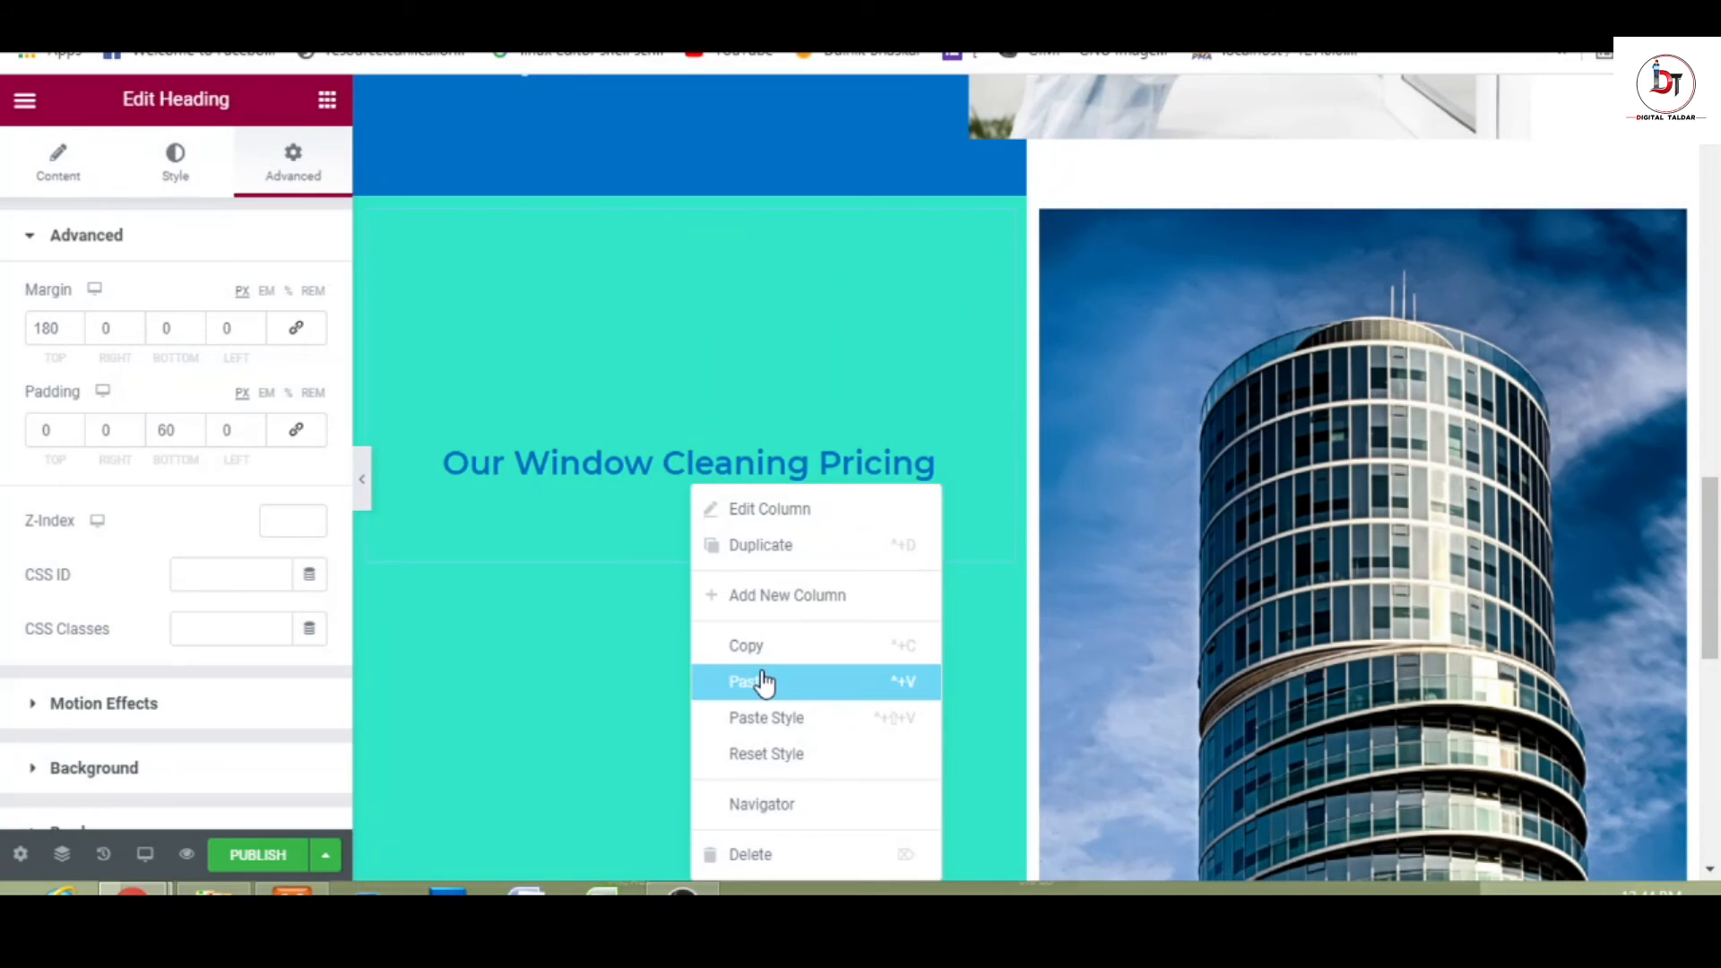
pyautogui.click(762, 683)
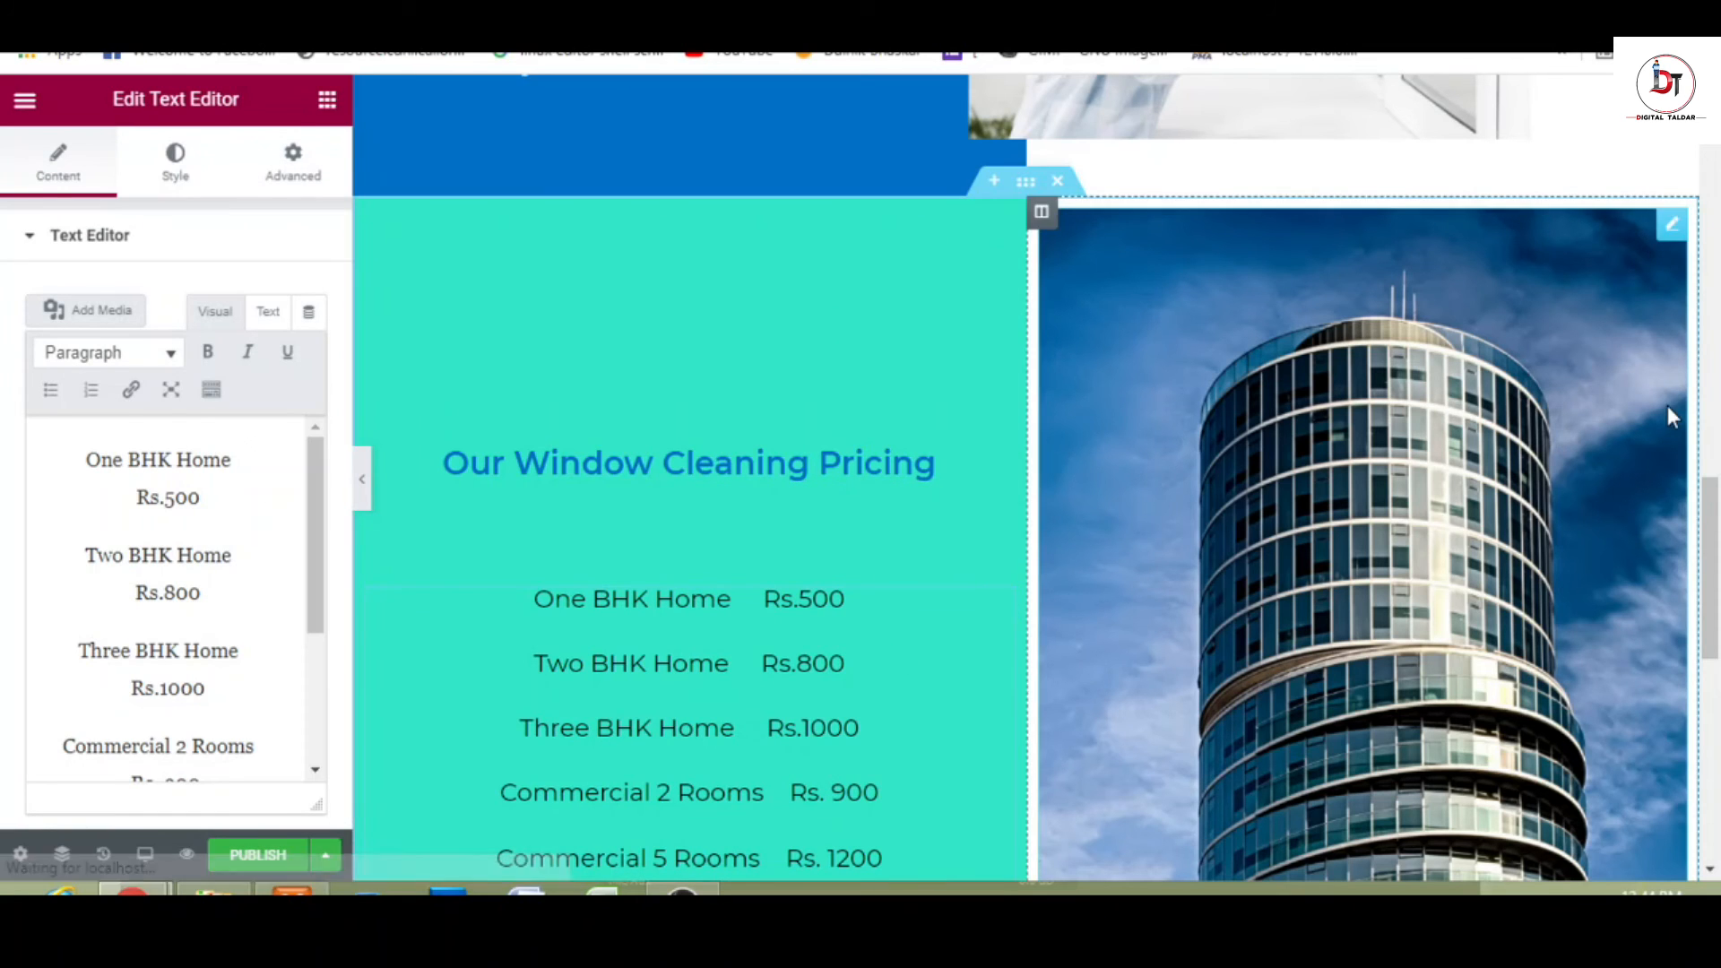
pyautogui.moveTo(1712, 489)
pyautogui.mouseDown()
pyautogui.moveTo(1714, 642)
pyautogui.moveTo(1713, 500)
pyautogui.mouseUp()
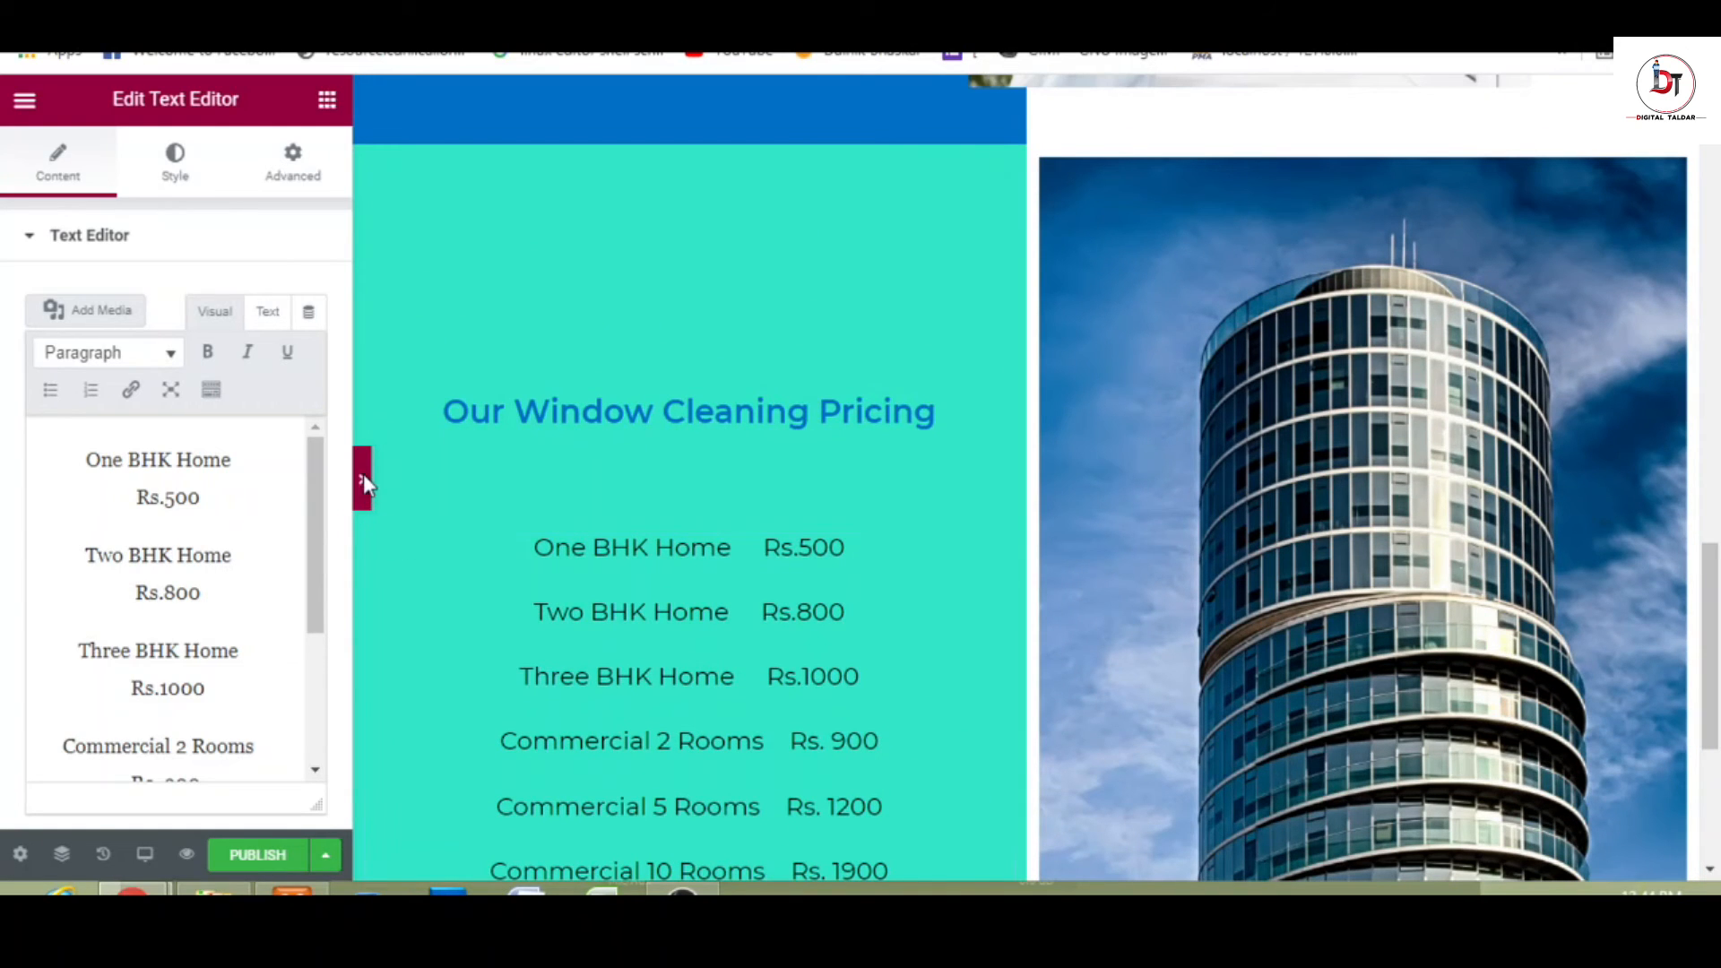
pyautogui.click(362, 475)
pyautogui.moveTo(1712, 626); pyautogui.dragTo(1669, 557)
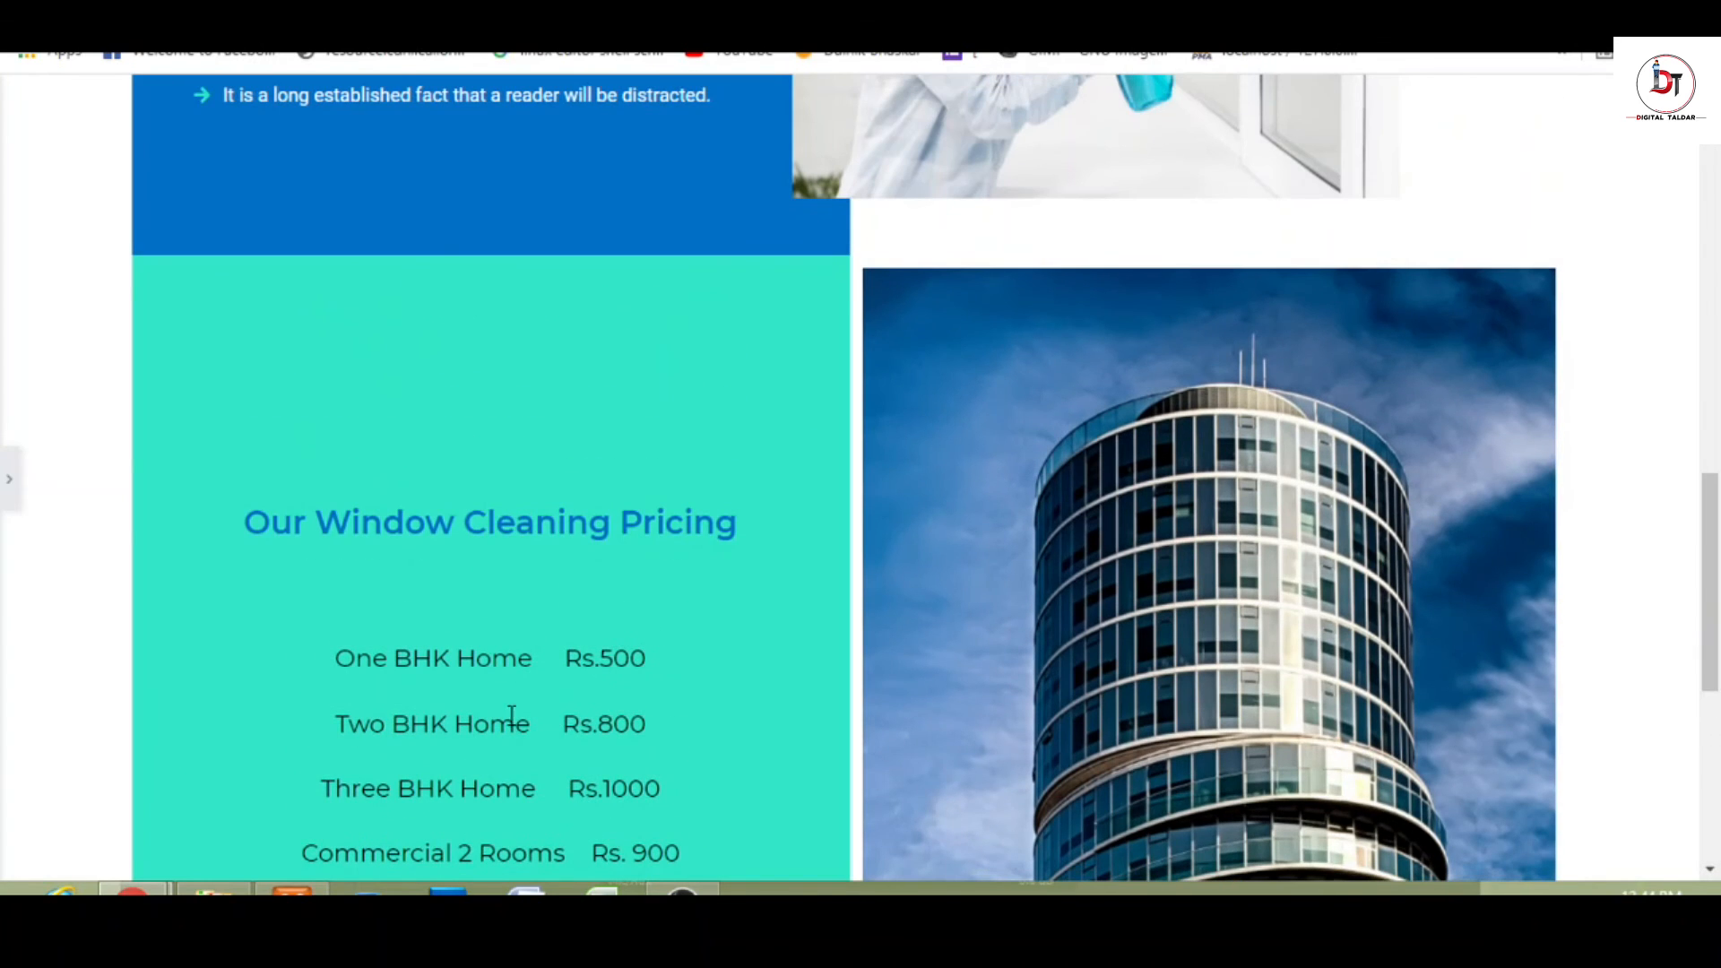
pyautogui.click(7, 498)
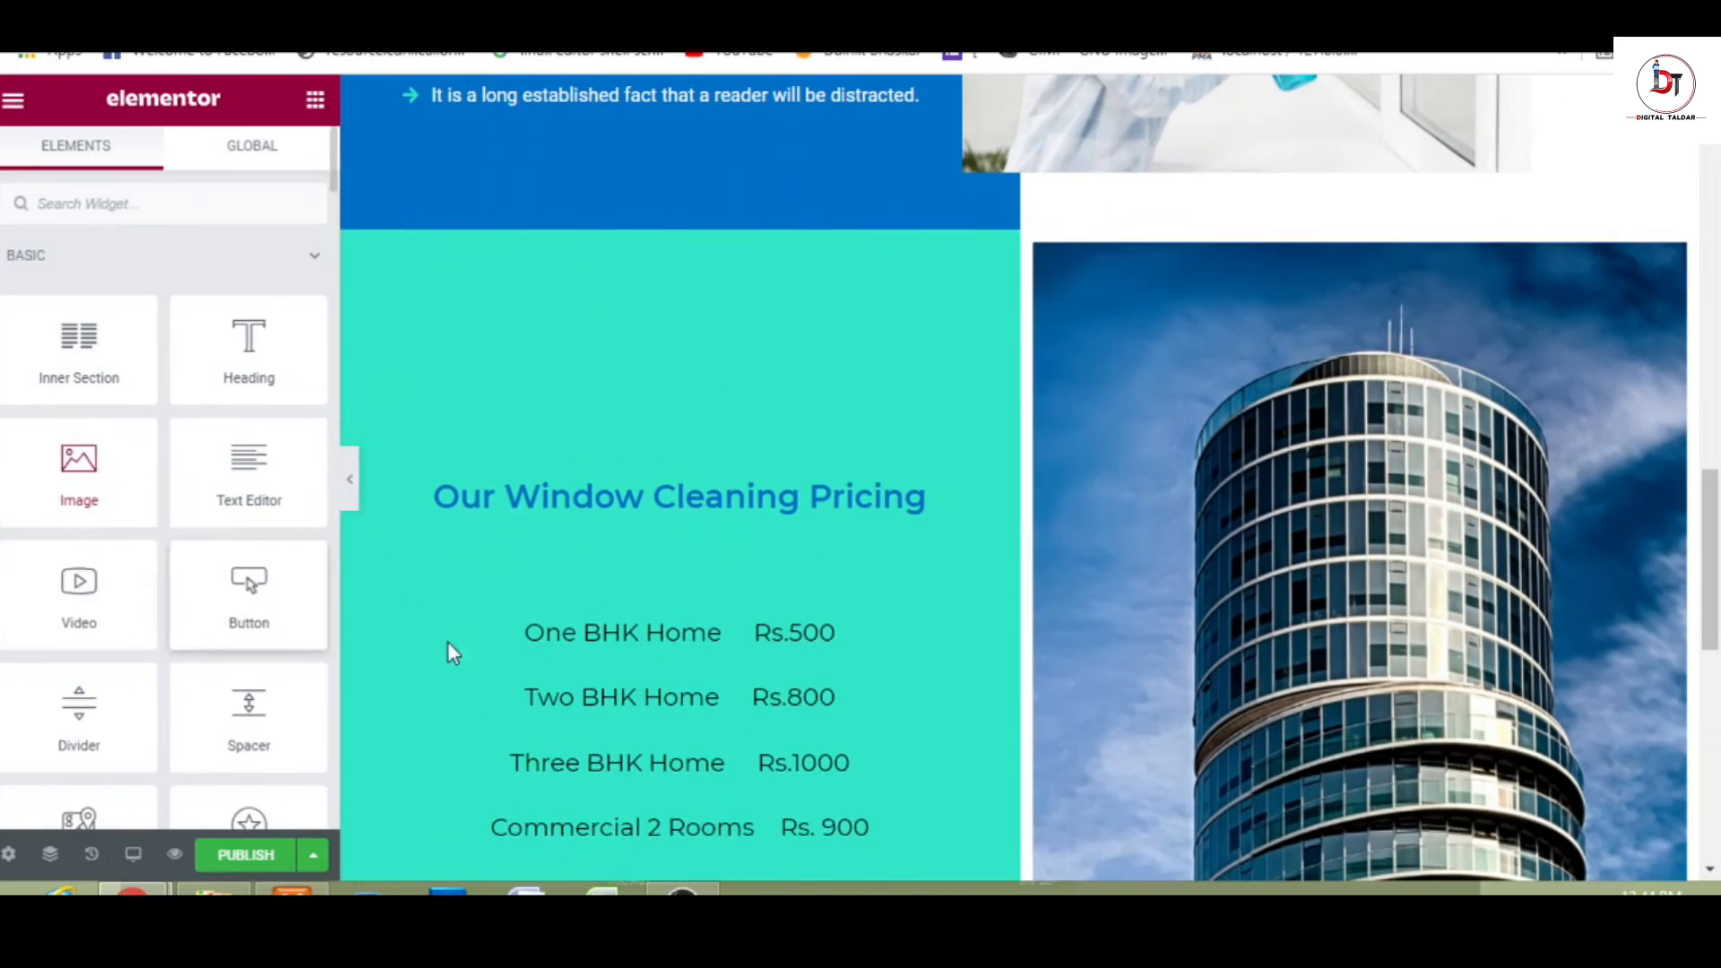
# - Set the "Our Window Cleaning Pricing" heading's top margin to 250 px
pyautogui.moveTo(1715, 485)
pyautogui.mouseDown()
pyautogui.moveTo(1718, 631)
pyautogui.moveTo(1717, 514)
pyautogui.mouseUp()
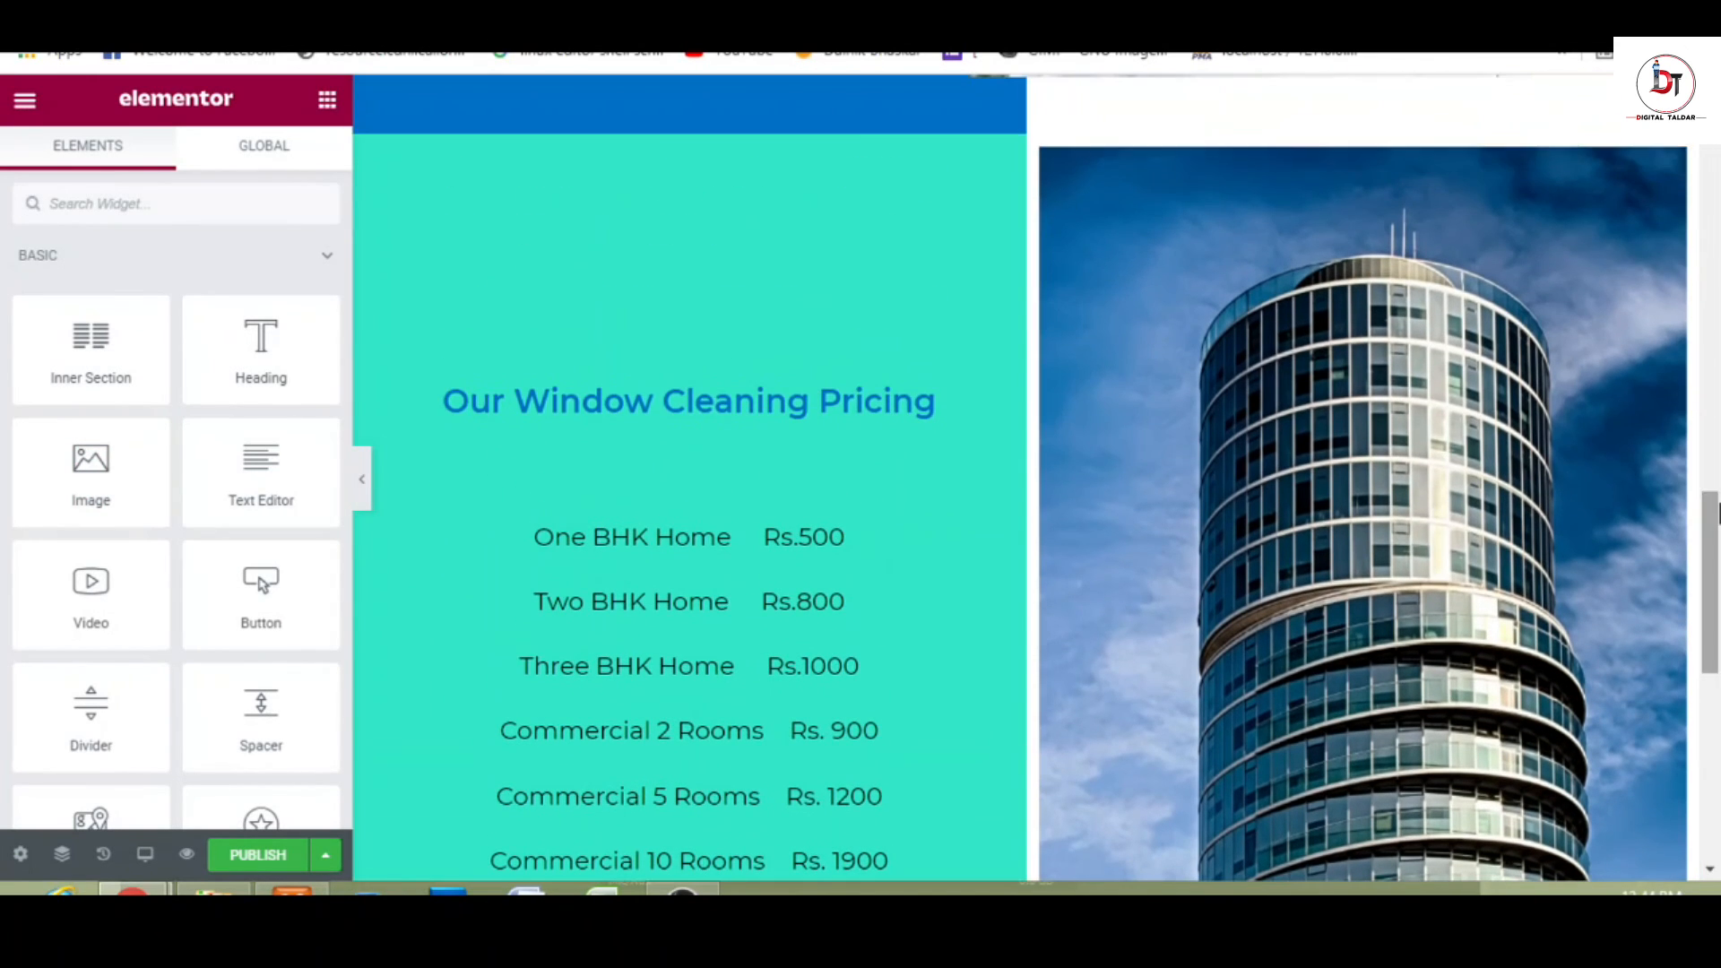
pyautogui.click(871, 418)
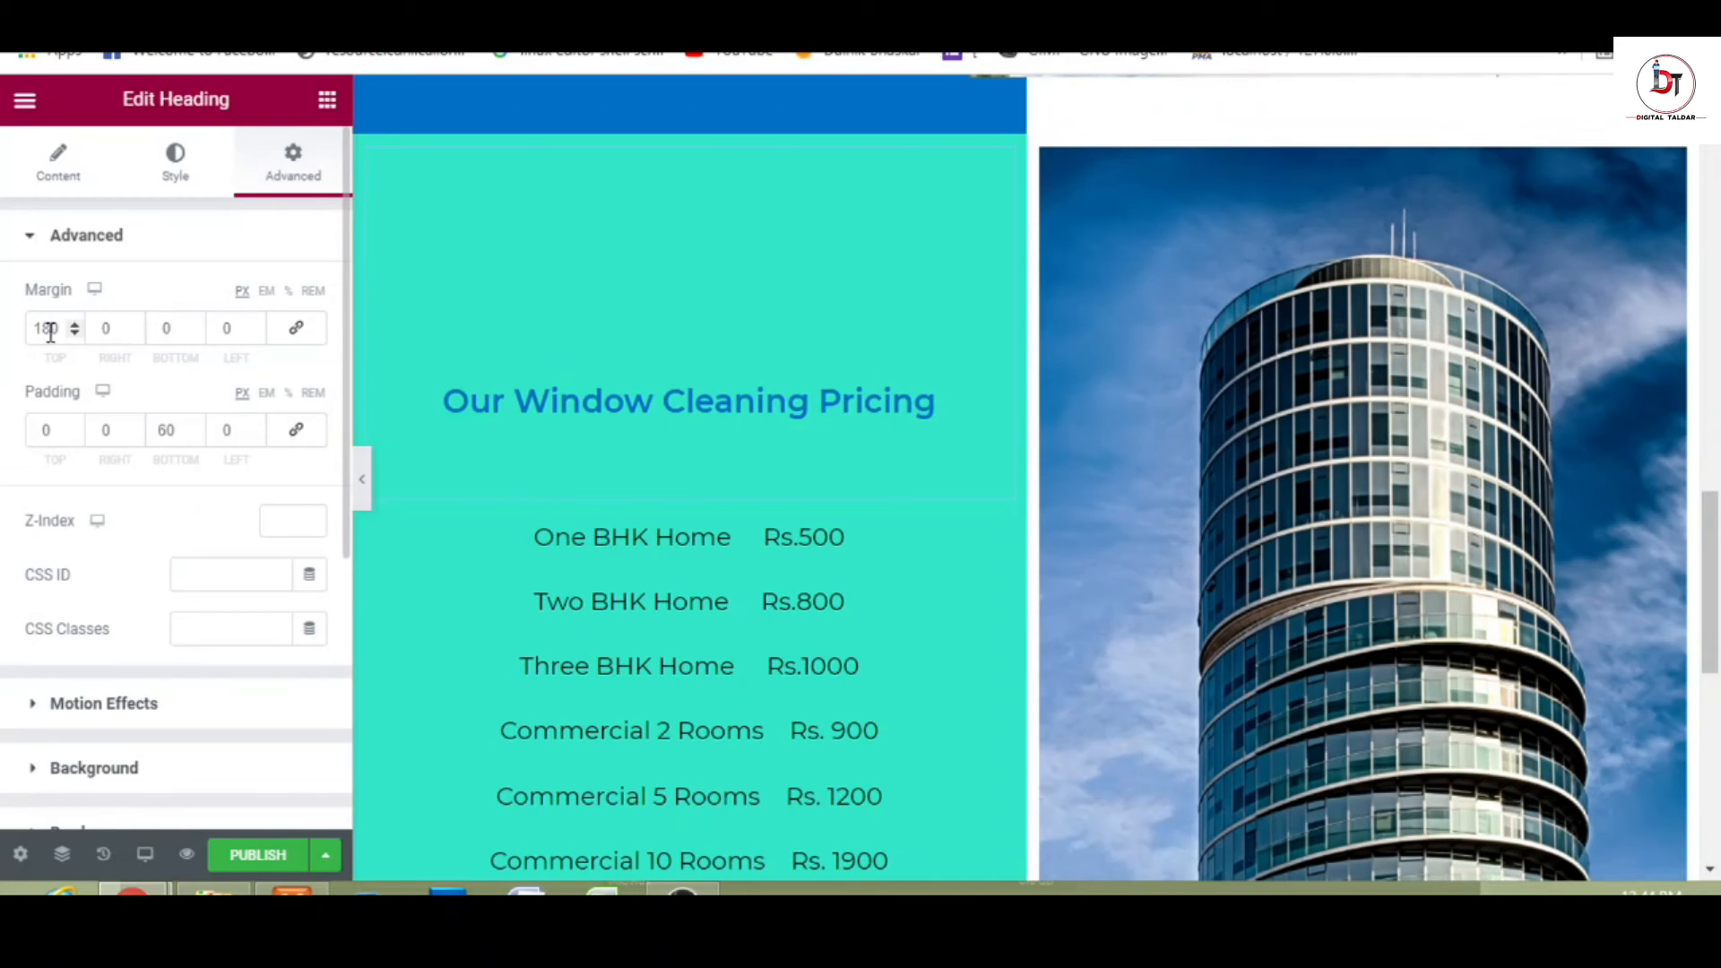
pyautogui.moveTo(67, 329); pyautogui.dragTo(36, 328)
pyautogui.write('250')
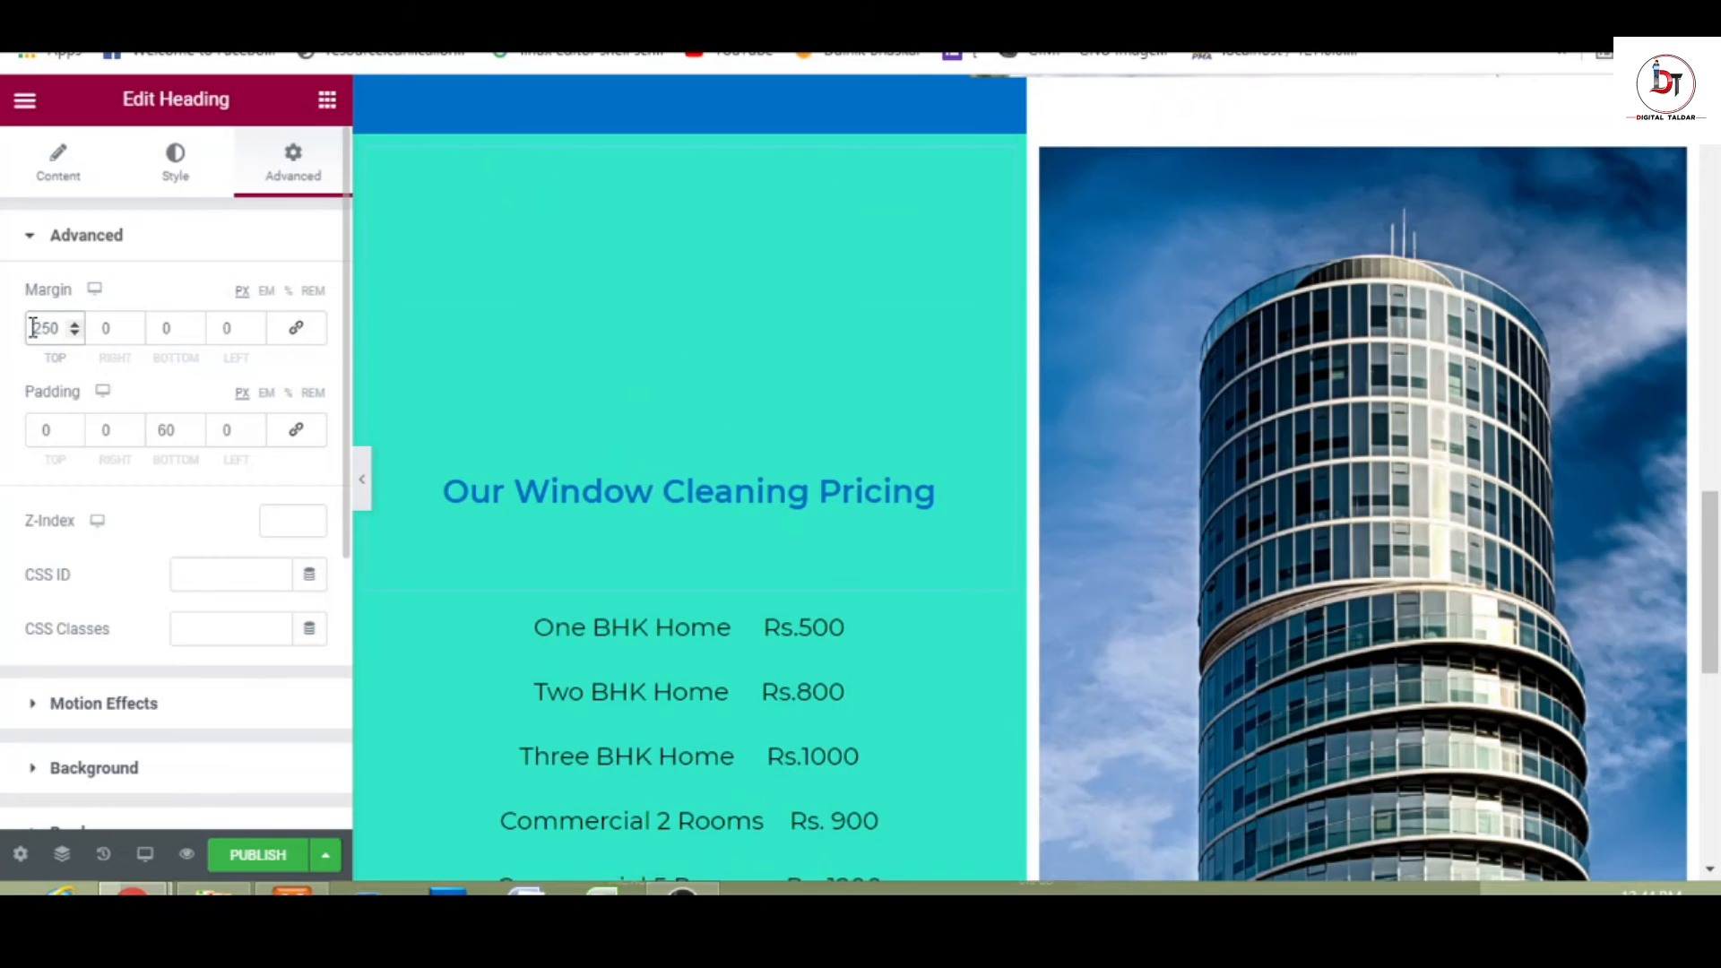
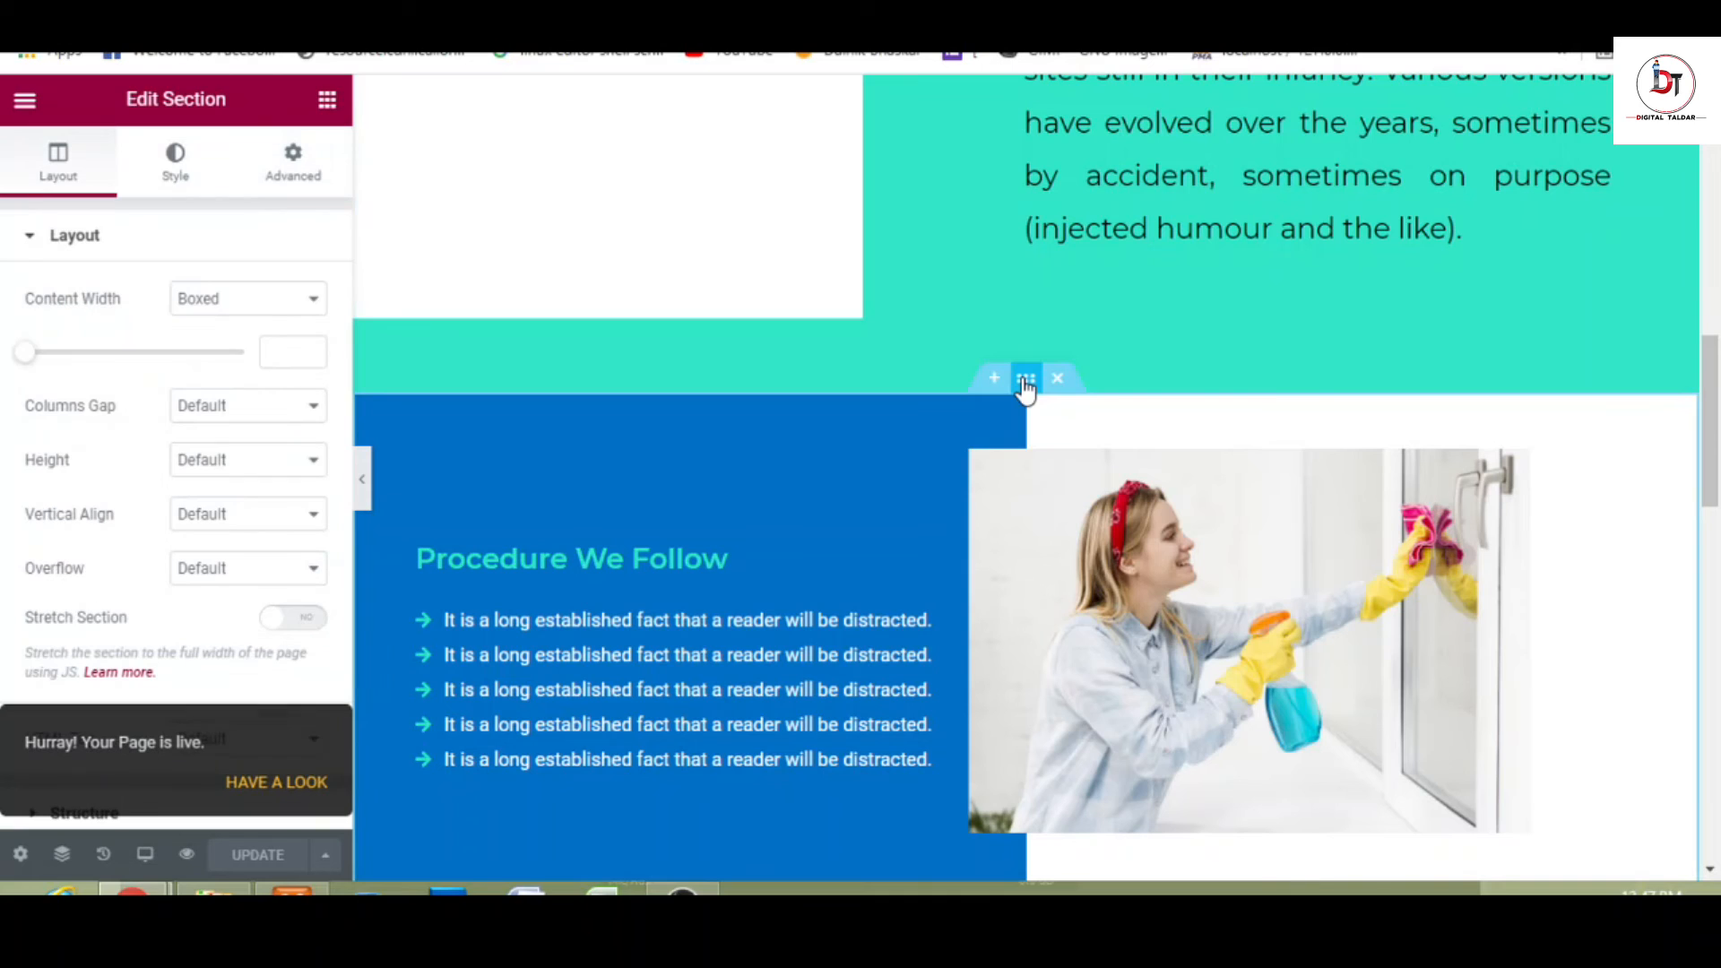
# - Set the "Procedure We Follow" section's top margin to 50 px with the margin values unlinked, and update the page
pyautogui.click(309, 184)
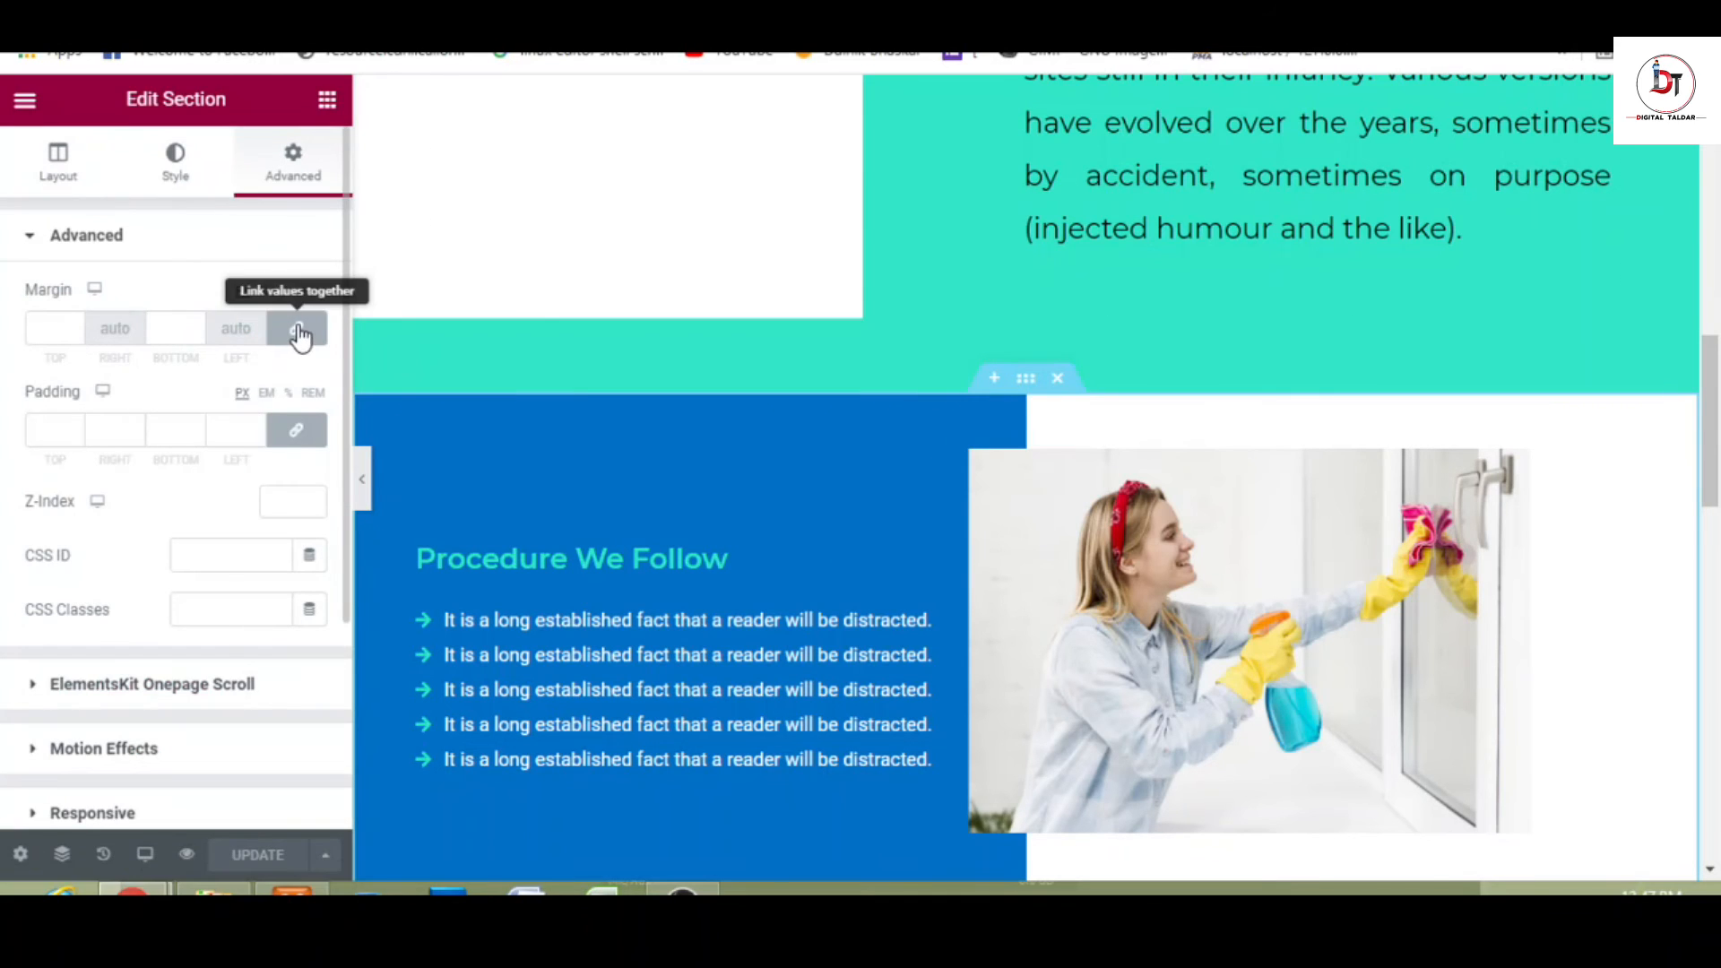
pyautogui.moveTo(55, 323); pyautogui.dragTo(2, 323)
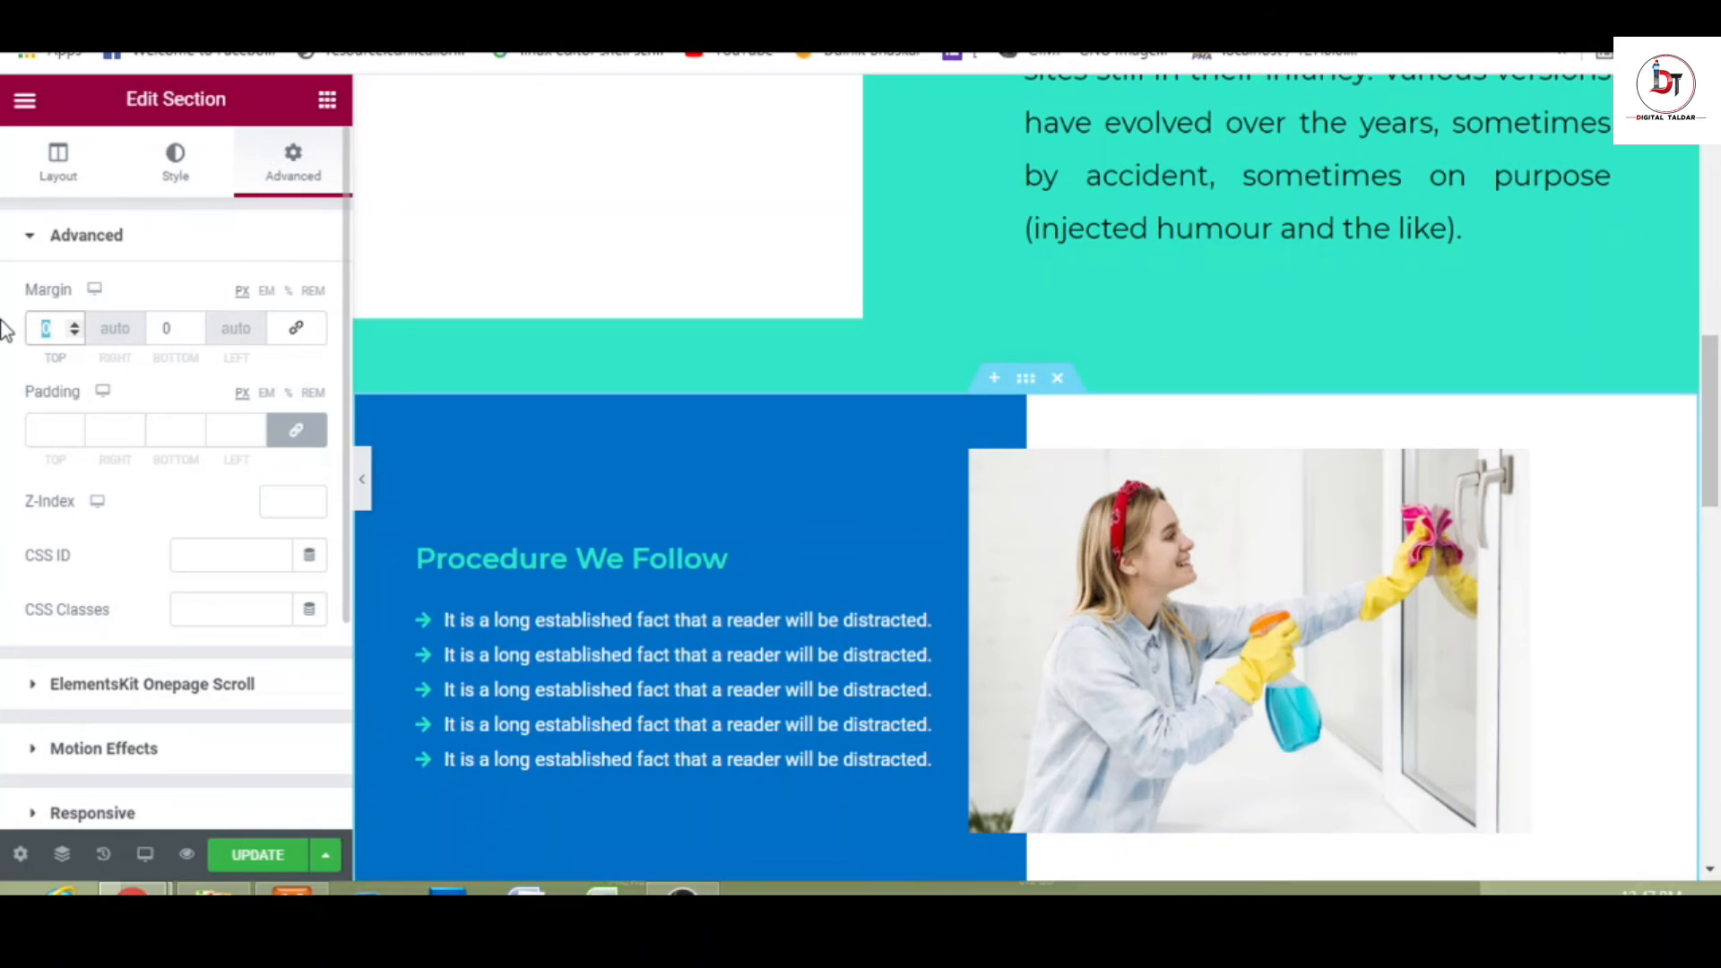
pyautogui.write('50')
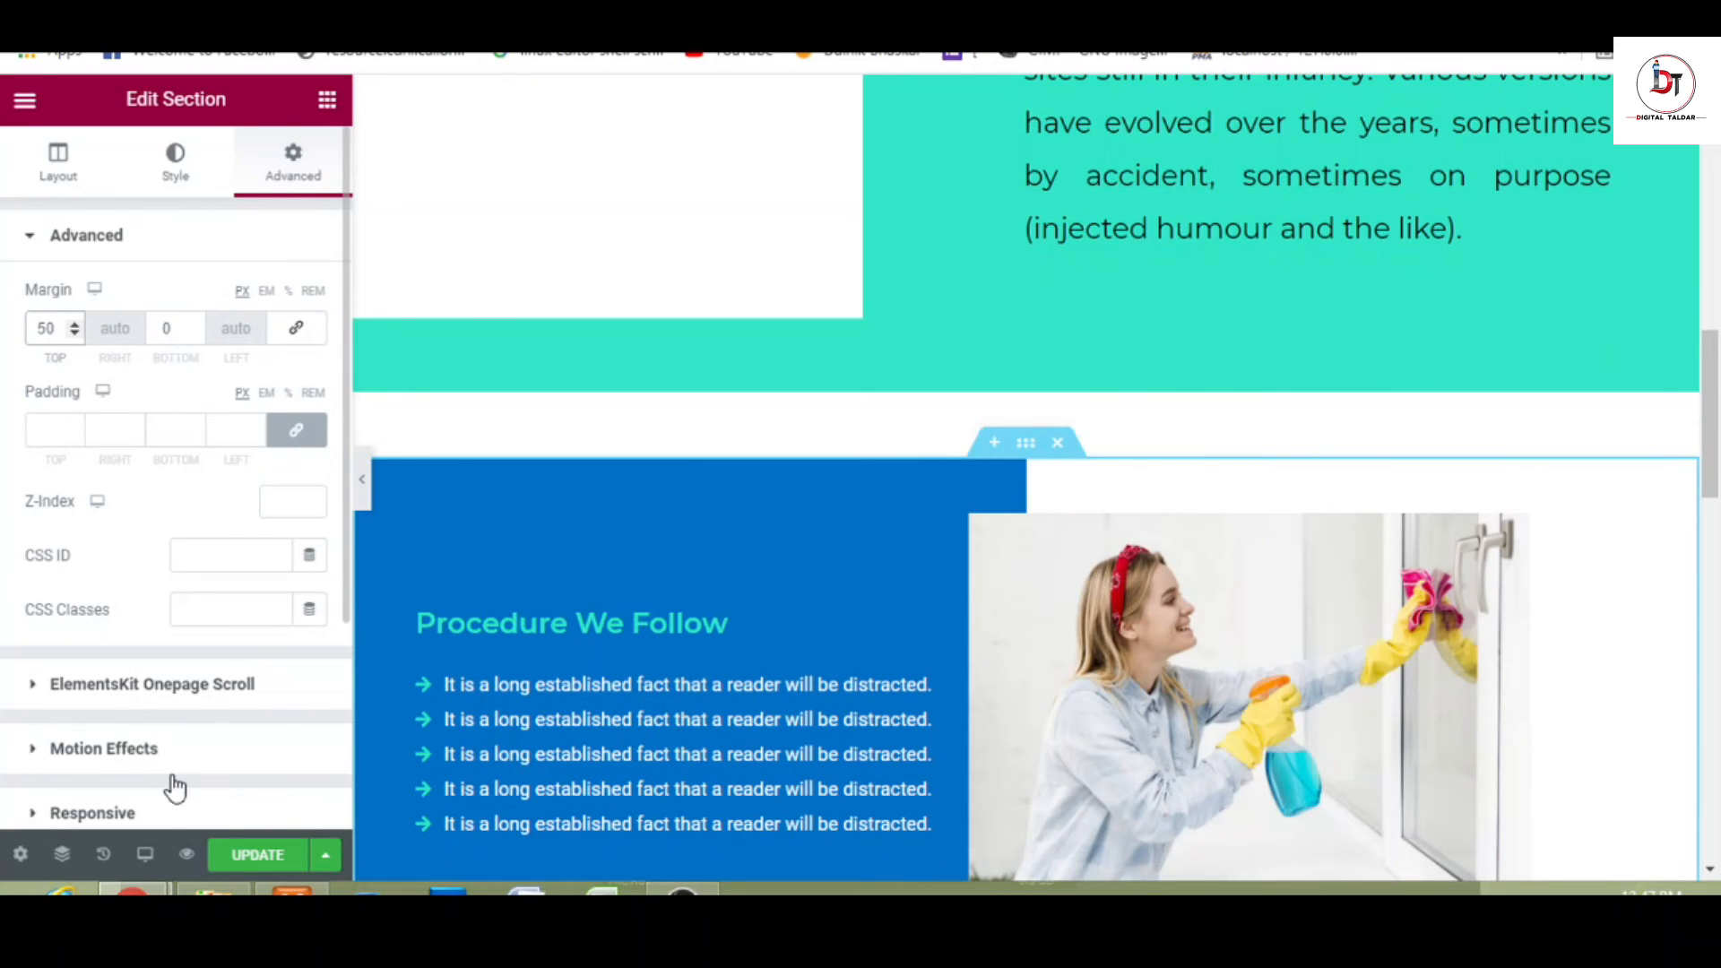
pyautogui.click(260, 860)
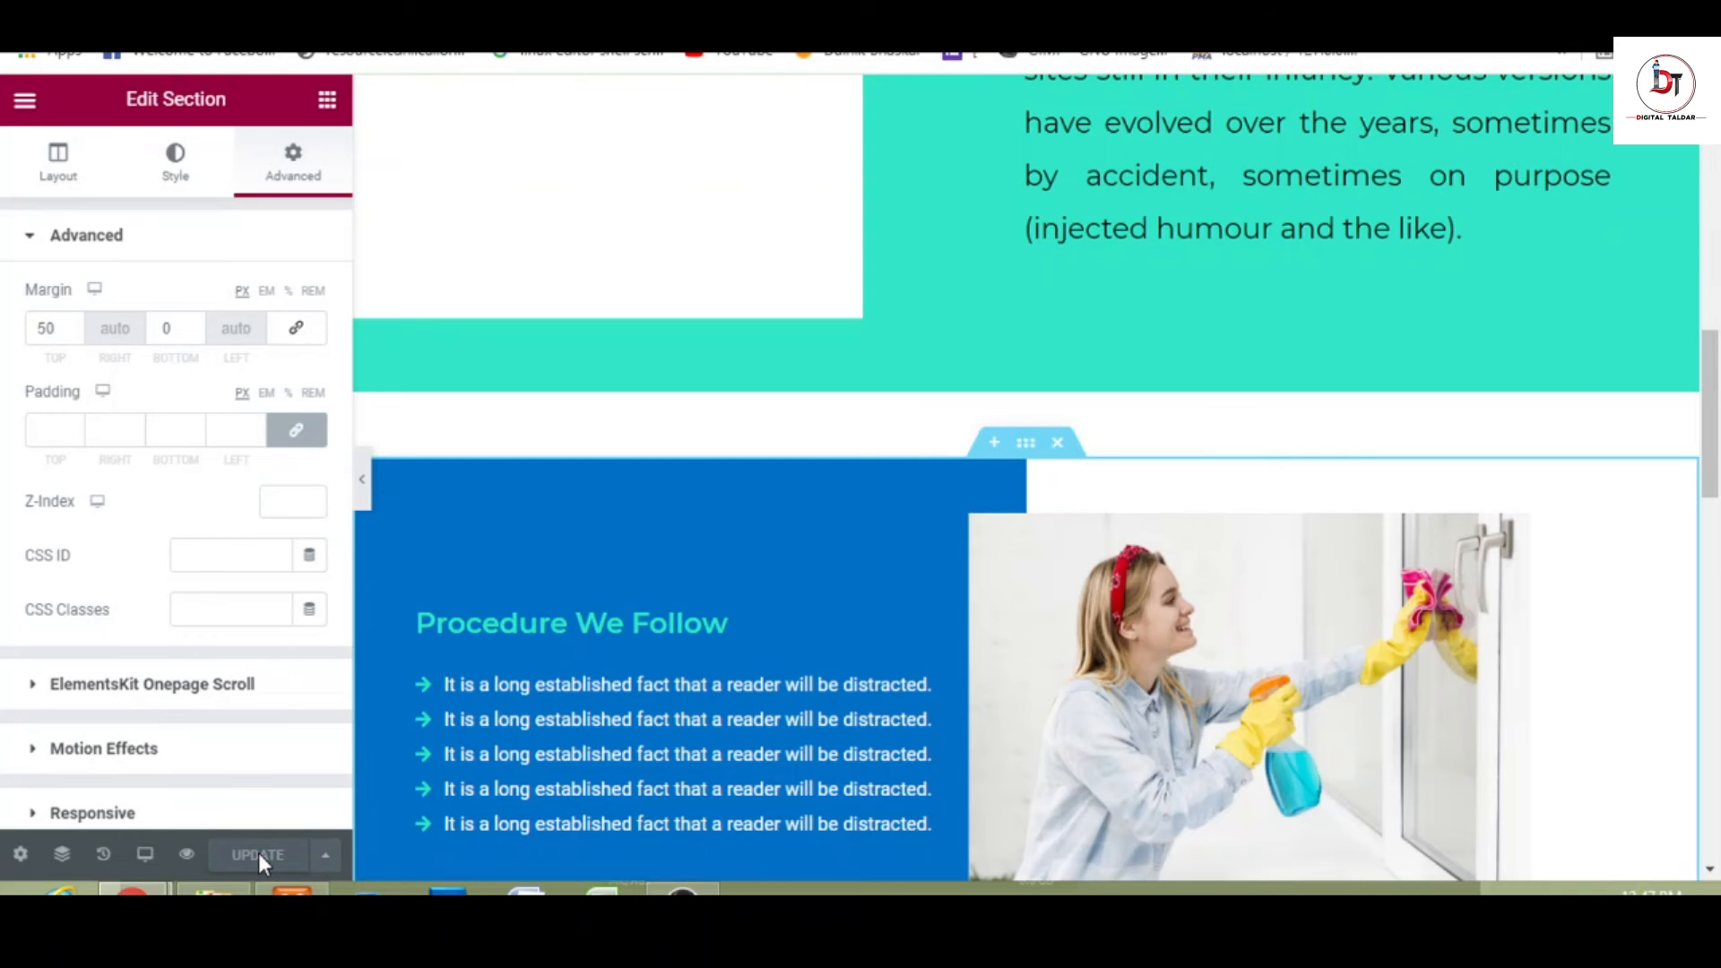
# - View the live Window Cleaning page and check the spacing and layout of its sections
pyautogui.click(537, 22)
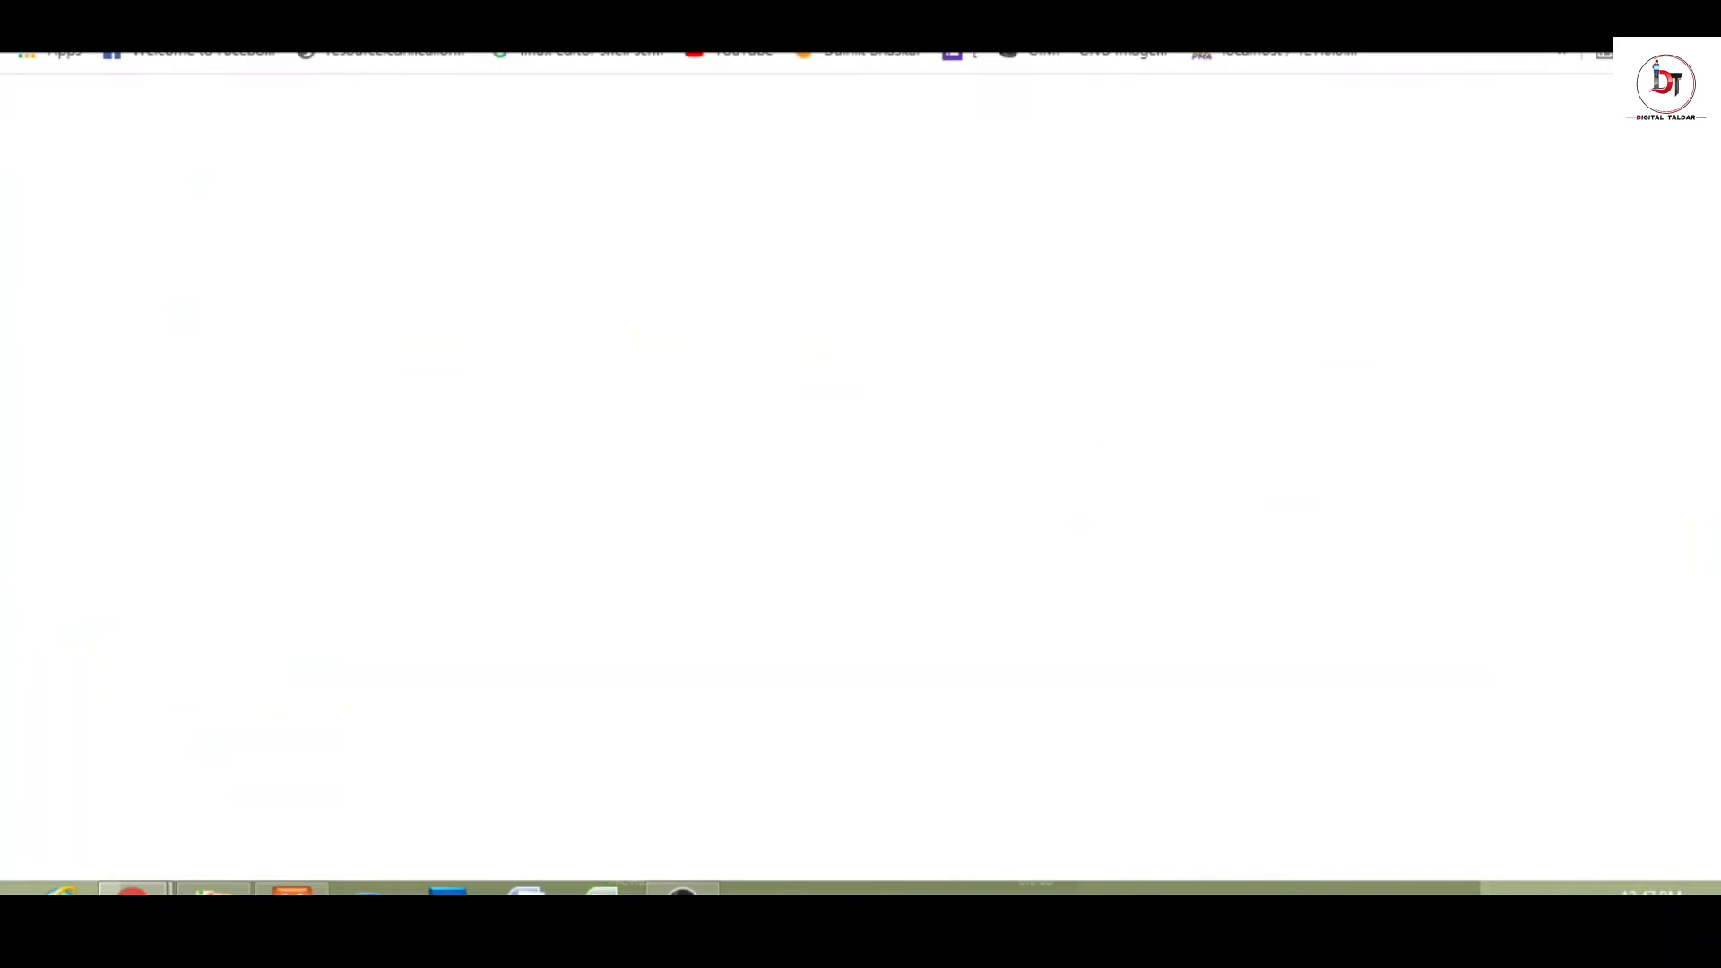
pyautogui.scroll(-2, 1712, 251)
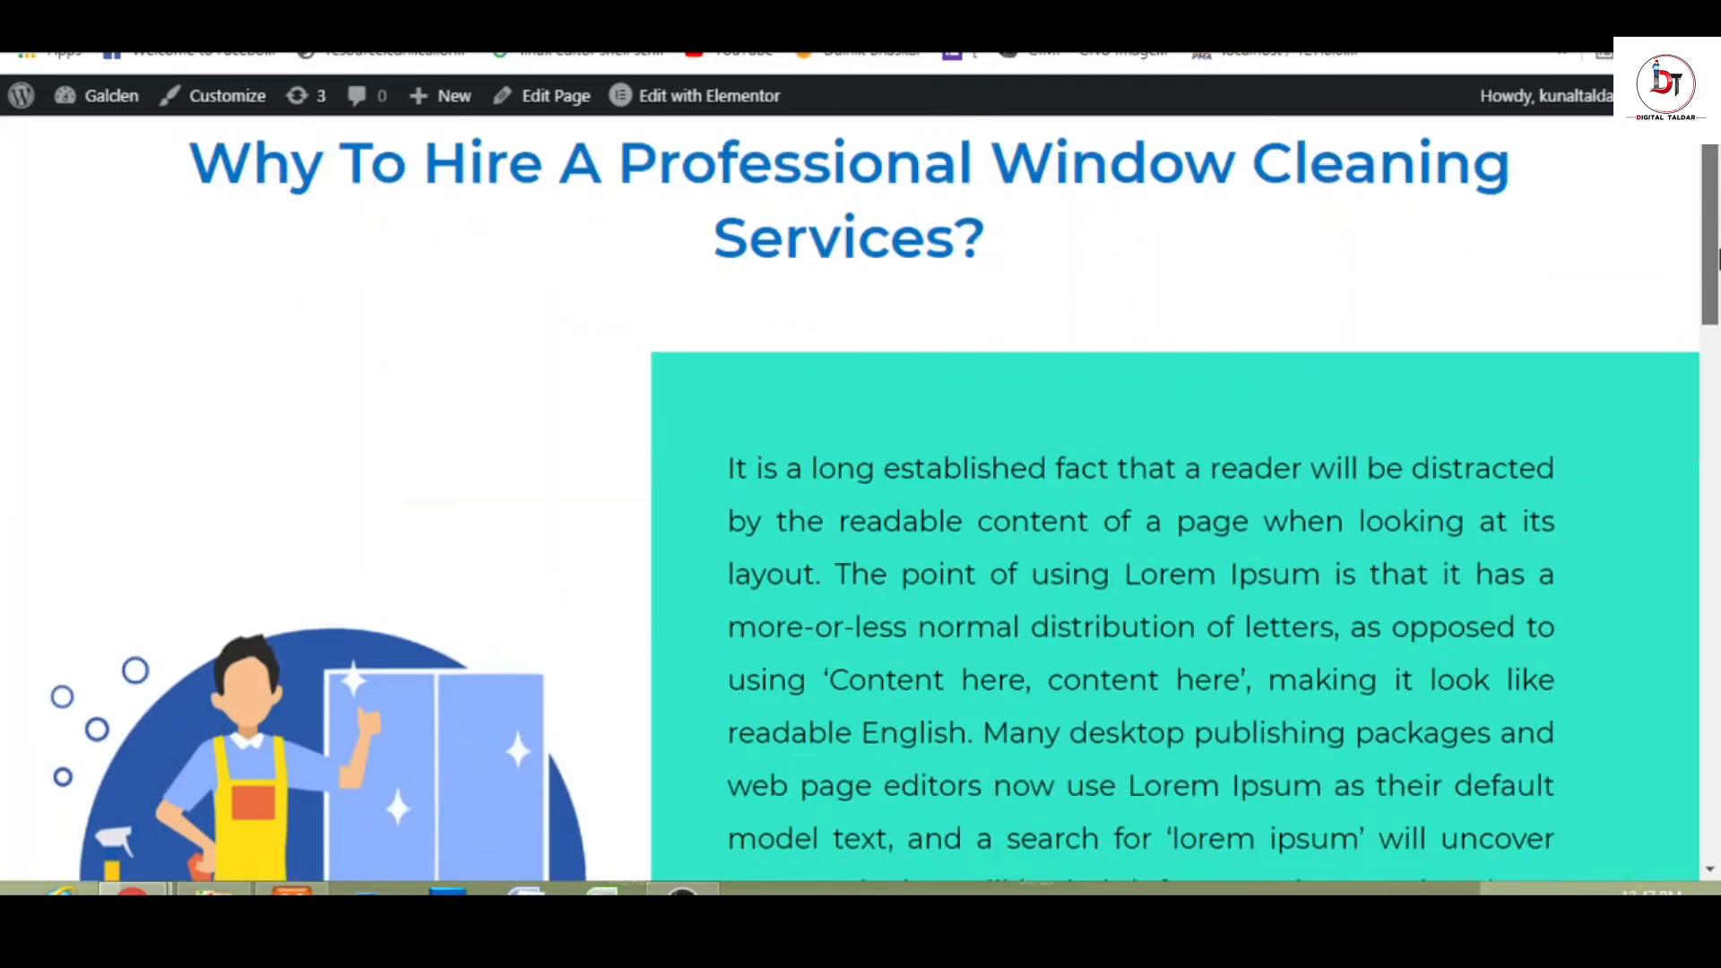
pyautogui.moveTo(1712, 251); pyautogui.dragTo(1718, 170)
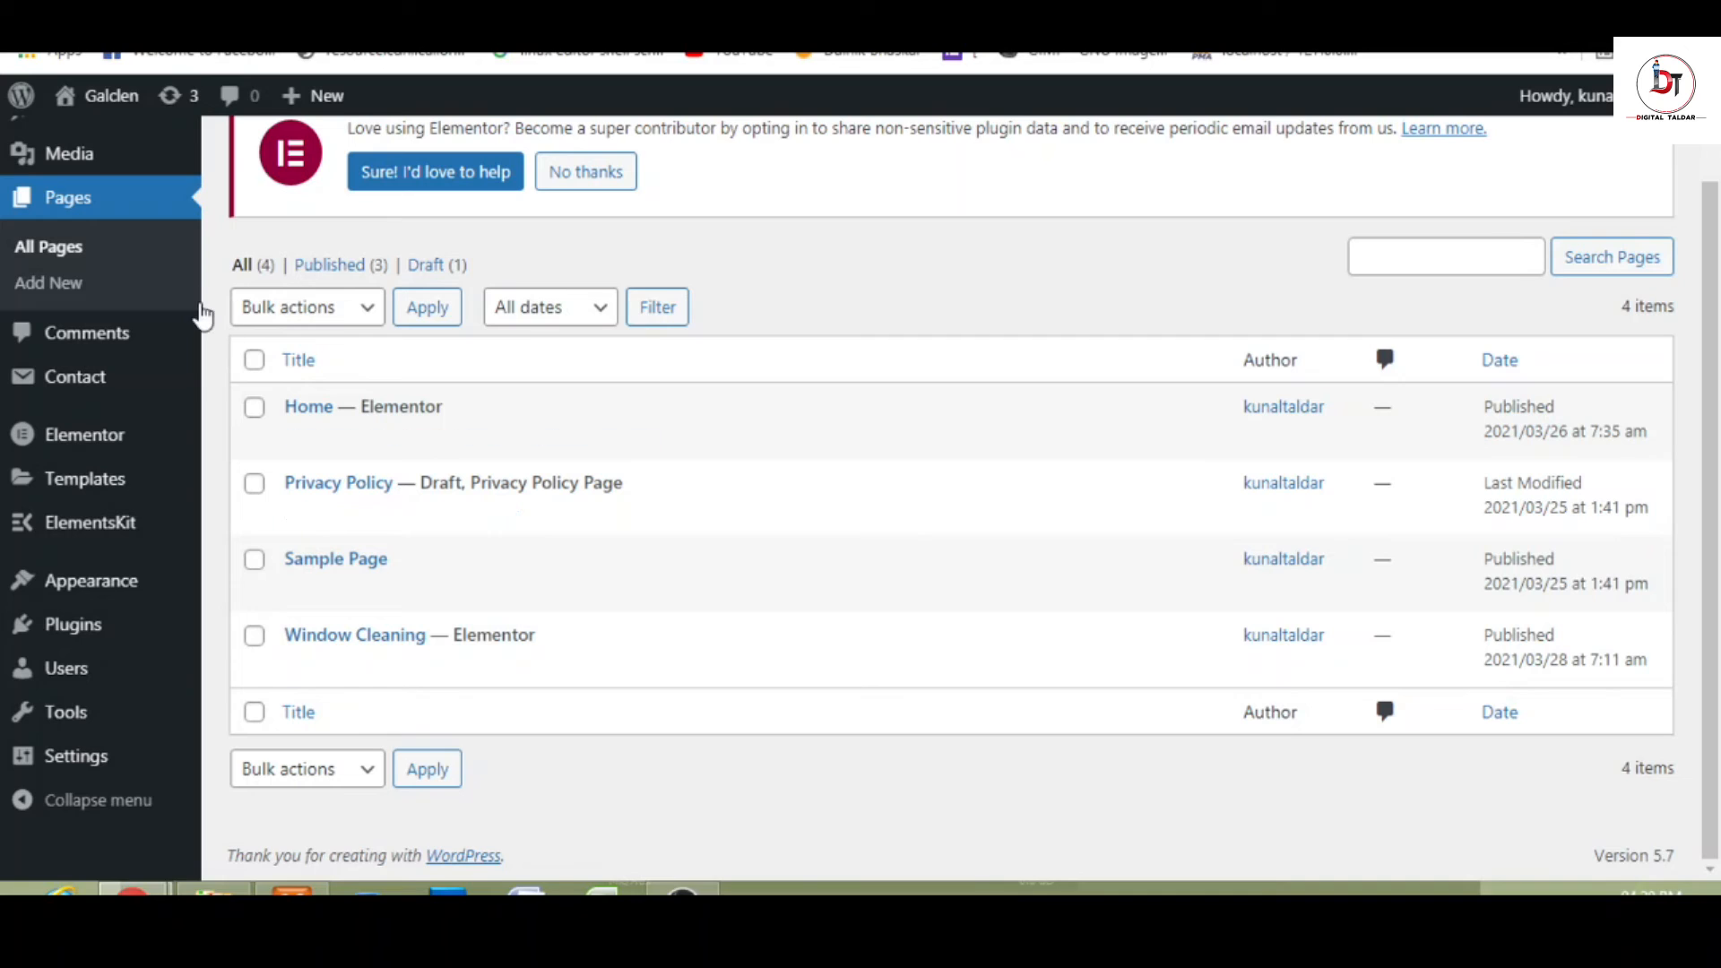
# - Add a new WordPress page and title it "Contact Us"
pyautogui.click(55, 293)
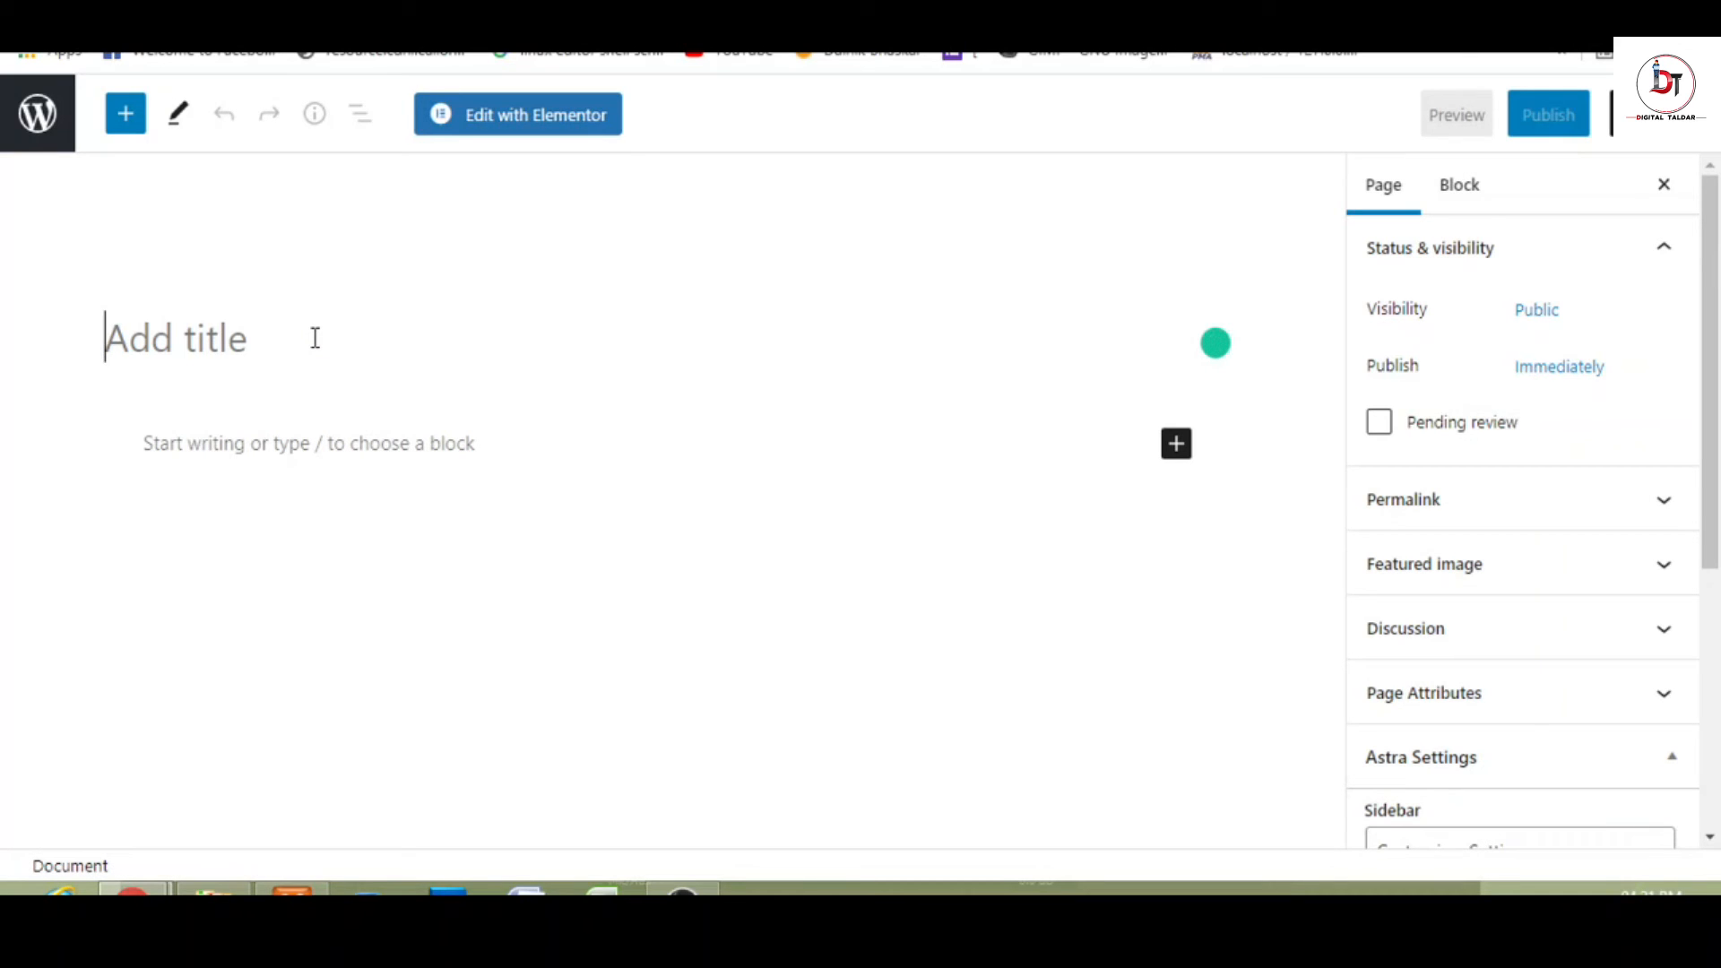
pyautogui.write('Contact U')
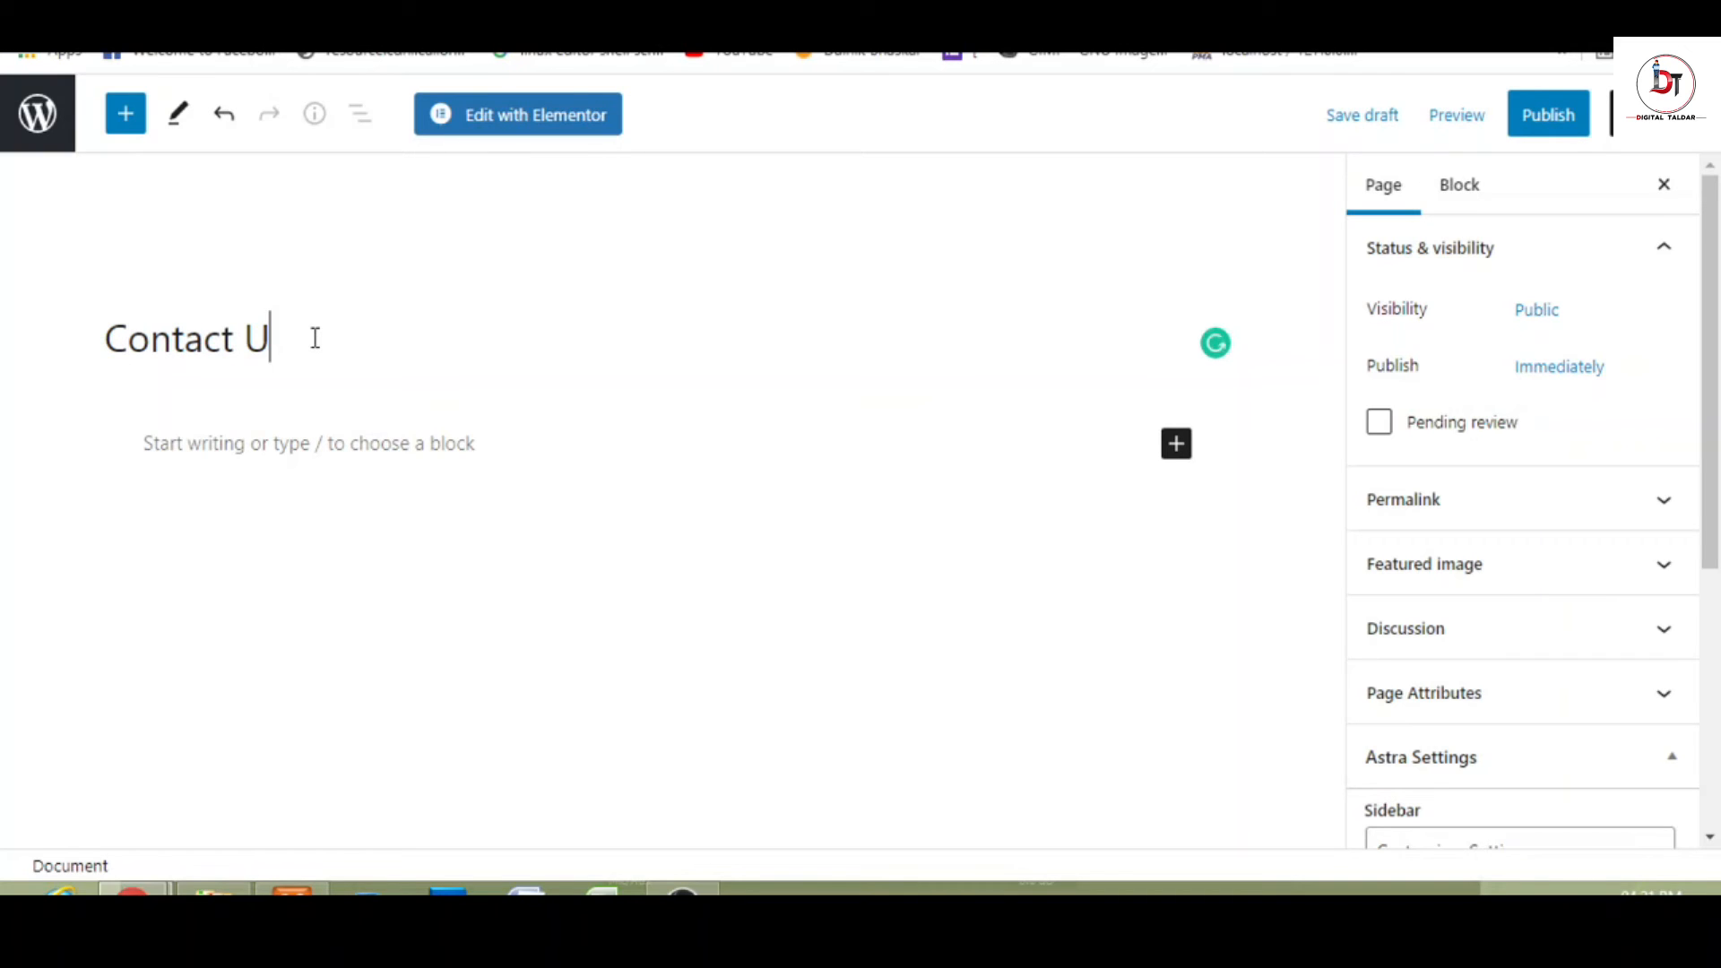
pyautogui.write('s')
# - Disable the primary header, mobile header, title, breadcrumb, featured image and footer for the Contact Us page, and open it in Elementor
pyautogui.scroll(-5, 1712, 403)
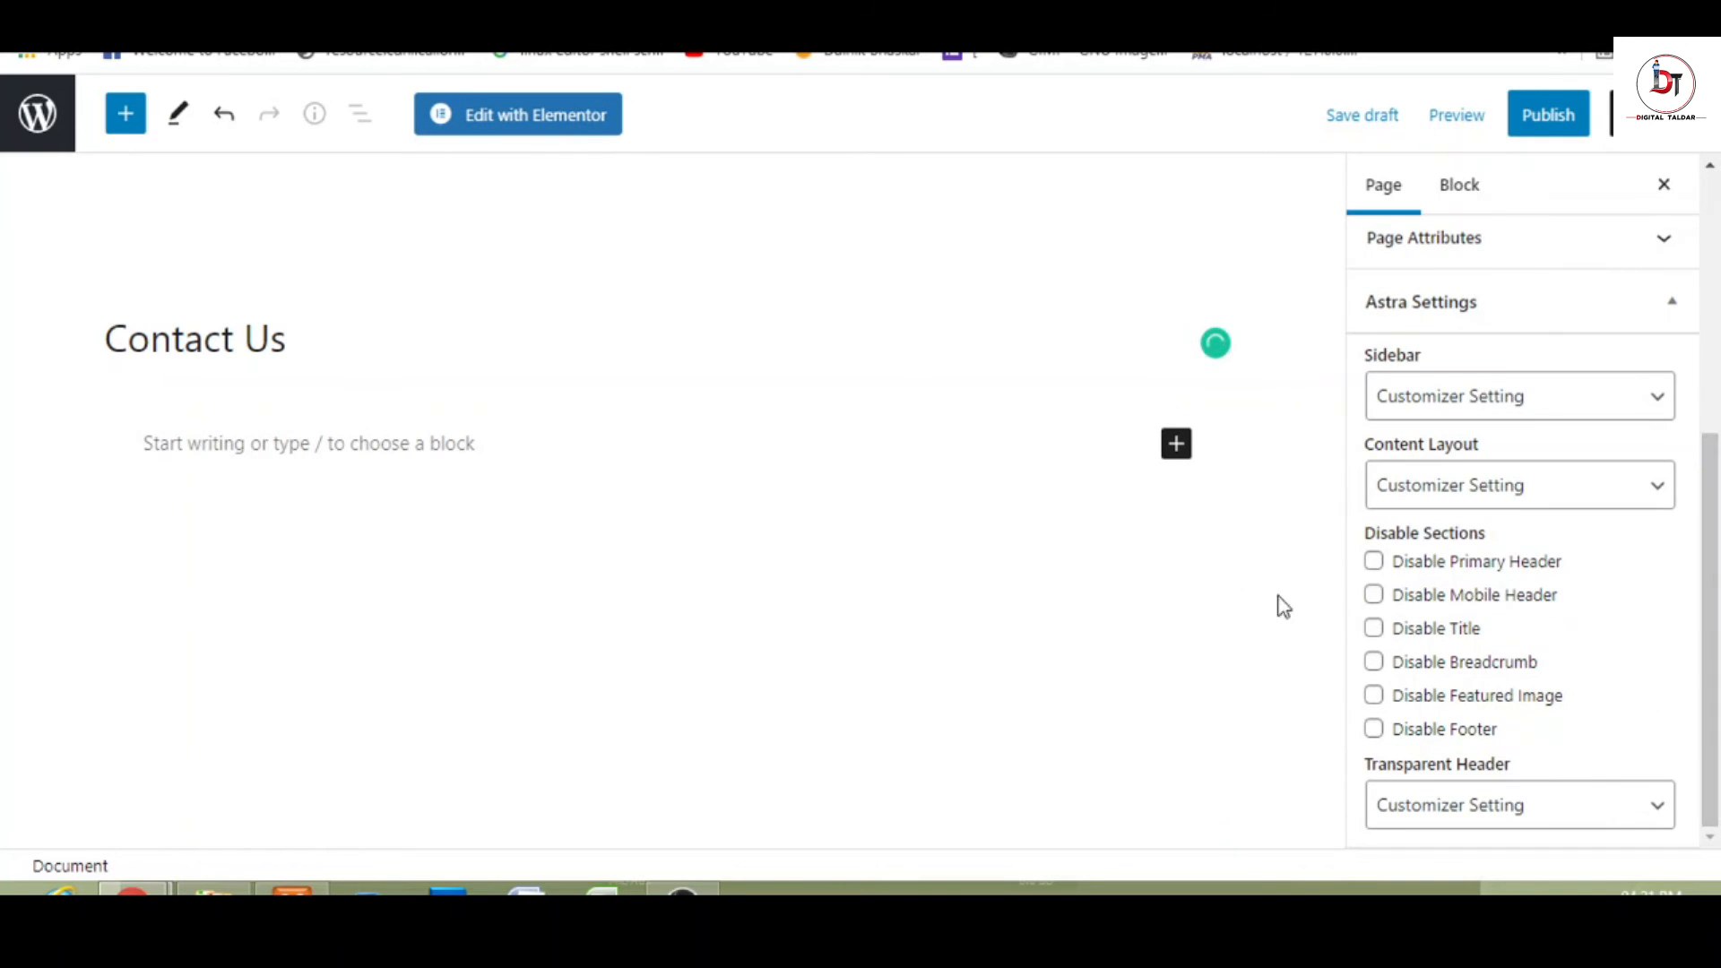
pyautogui.click(1376, 564)
pyautogui.click(1375, 597)
pyautogui.click(1375, 631)
pyautogui.click(1375, 663)
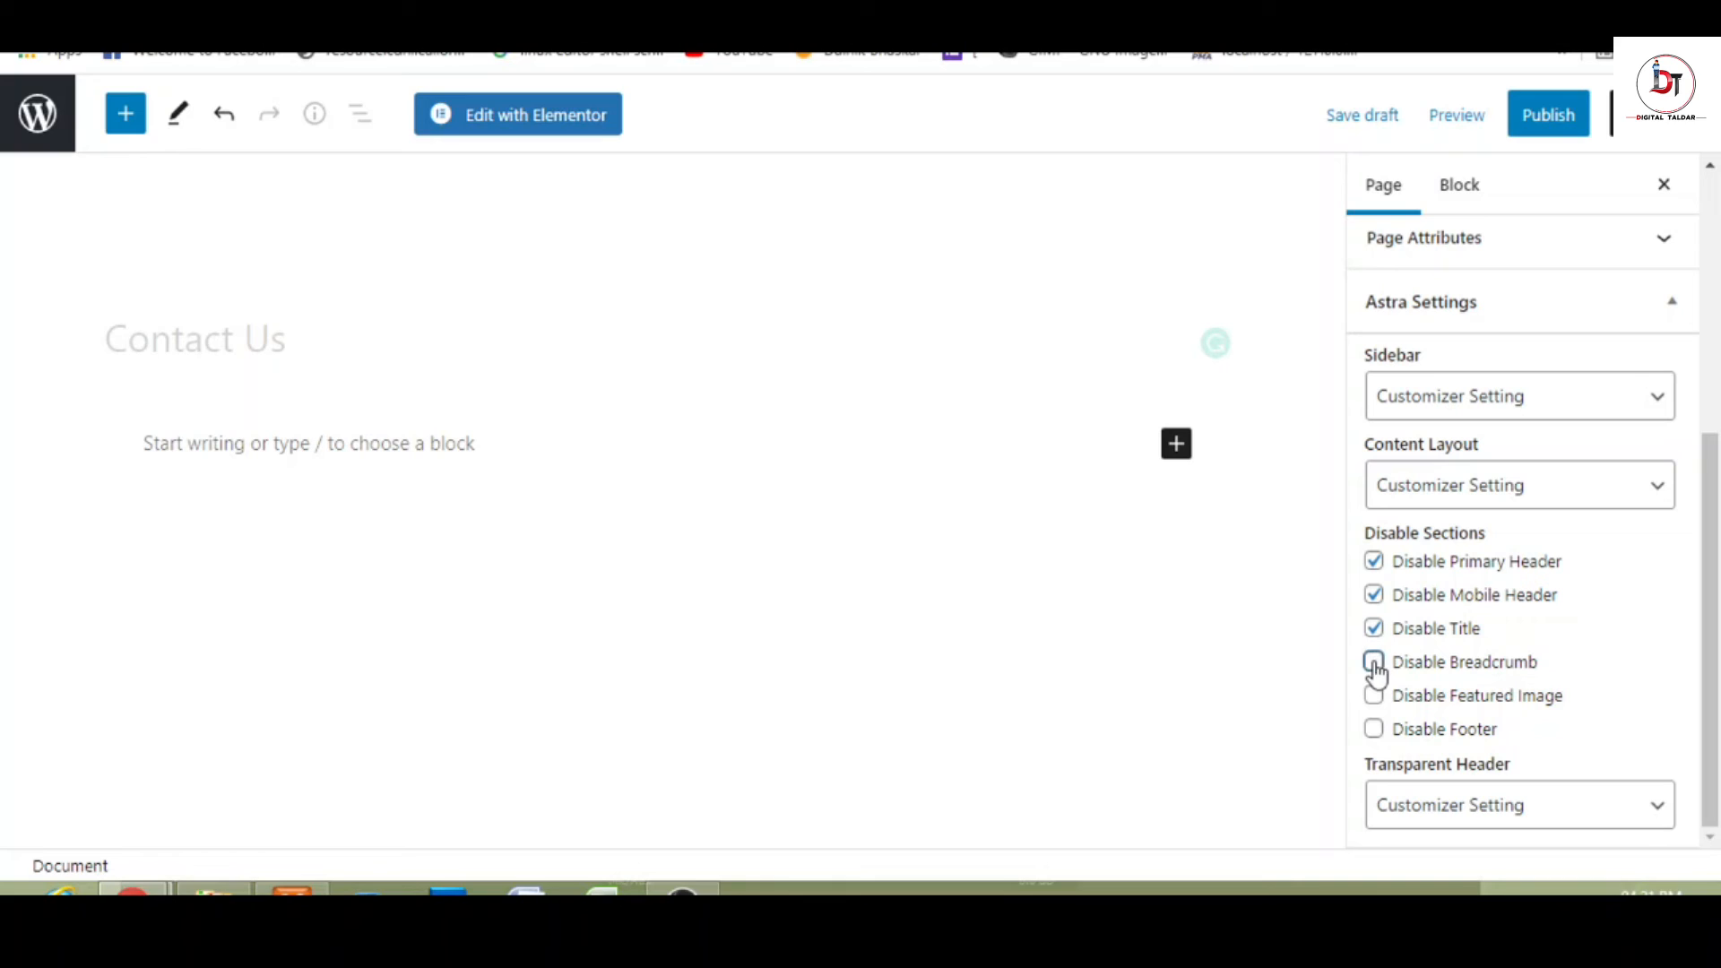
pyautogui.click(1375, 696)
pyautogui.click(1375, 730)
pyautogui.click(535, 128)
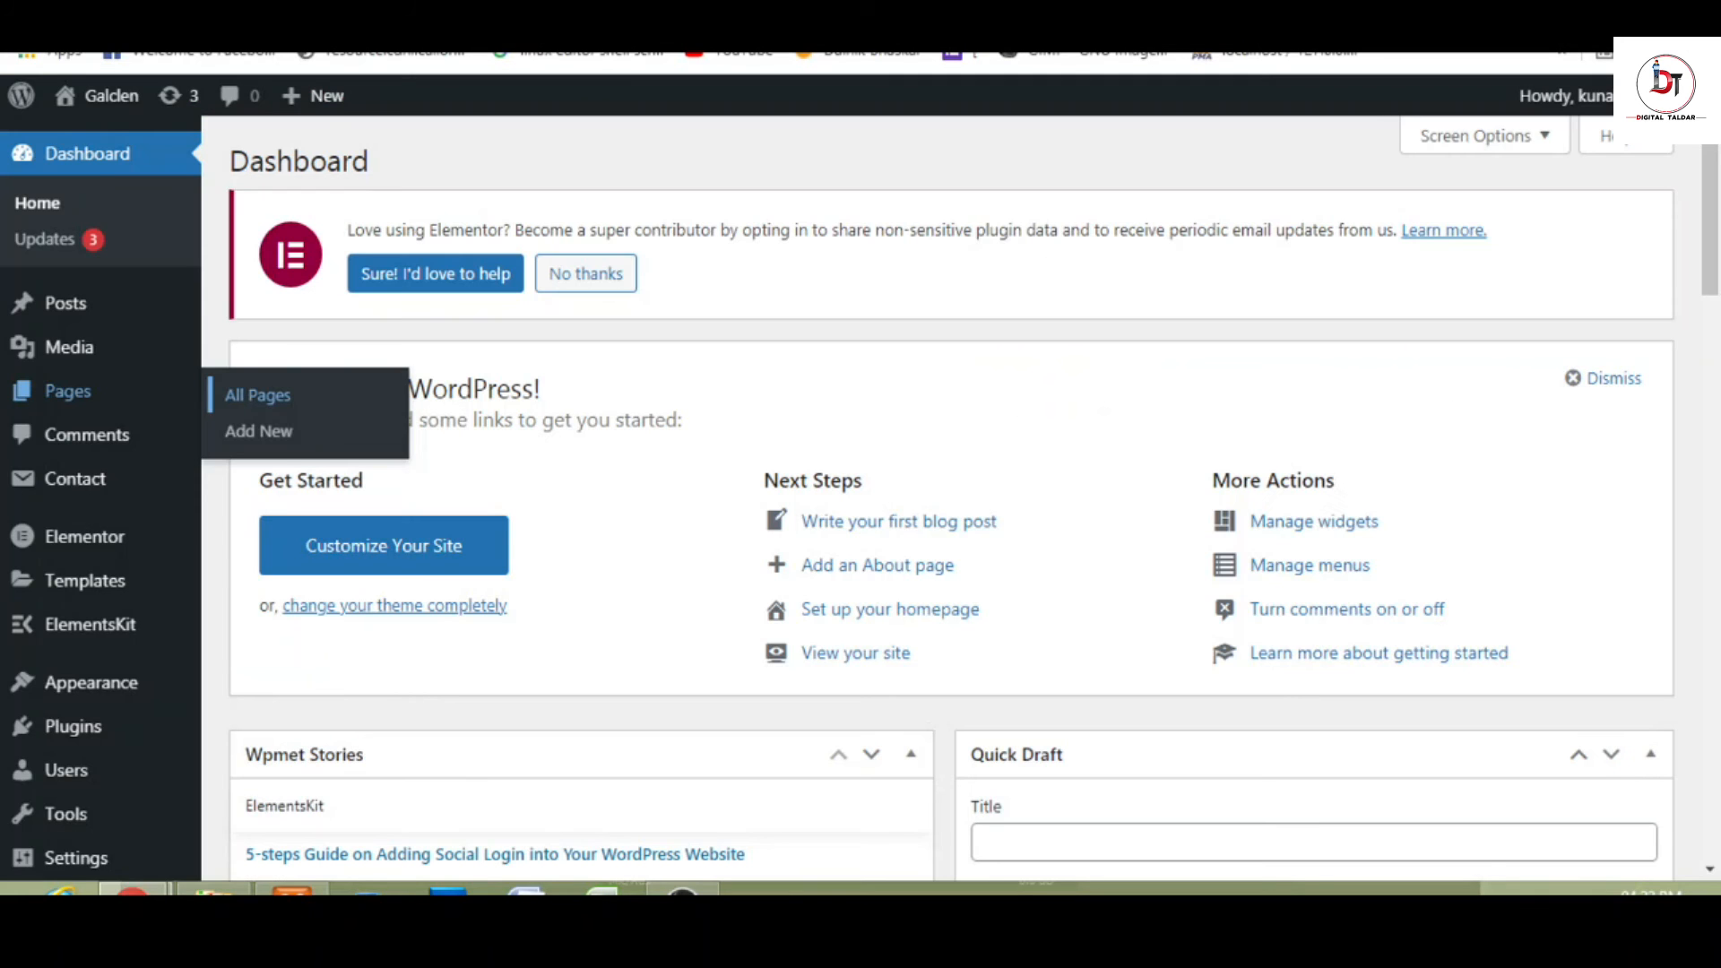
# - Open "Contact form 1" for editing from the WordPress contact forms list and go to its form template
pyautogui.moveTo(119, 370)
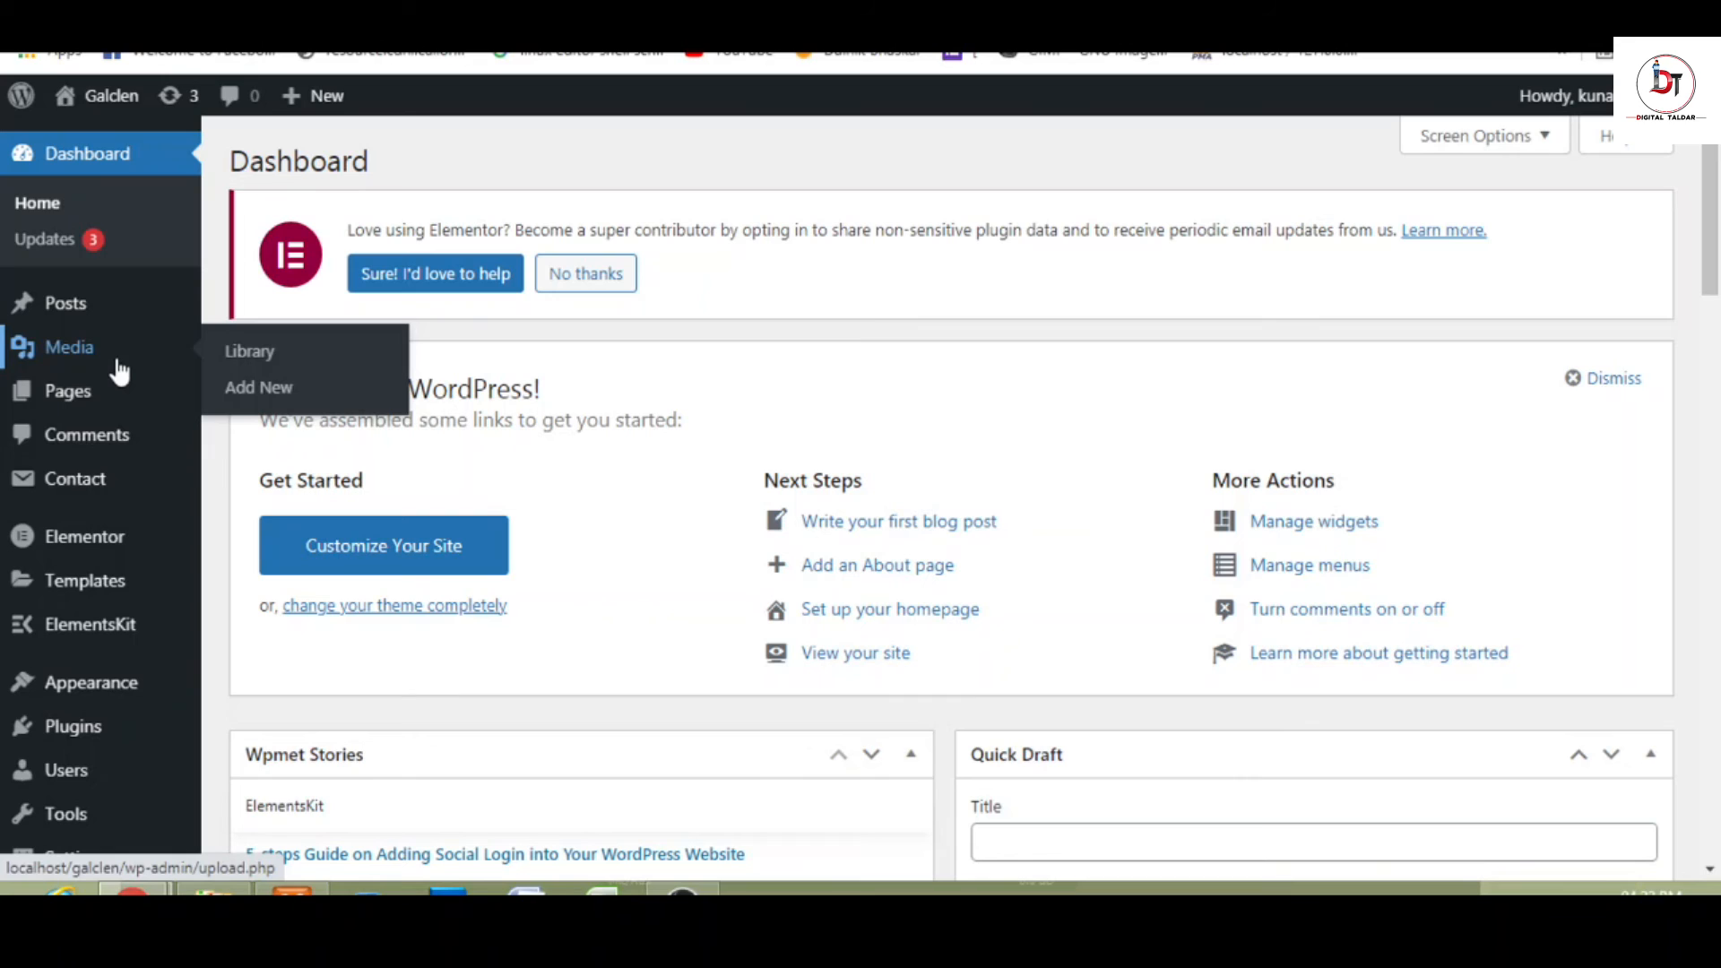
pyautogui.moveTo(64, 491)
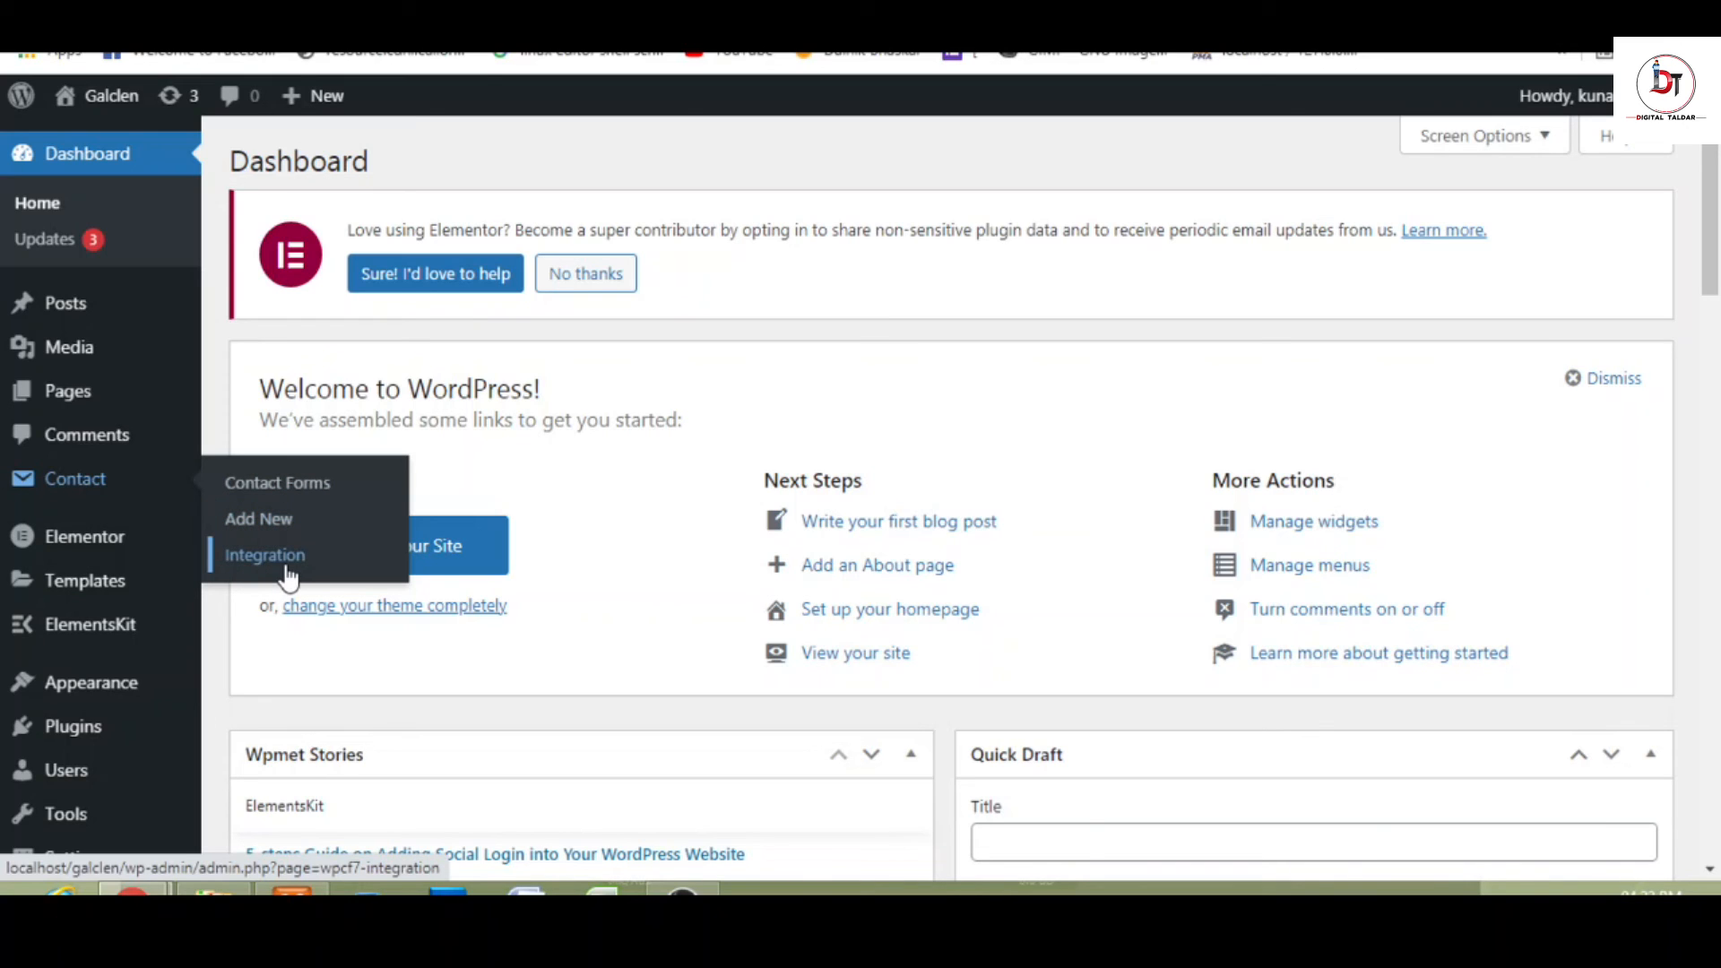
pyautogui.click(282, 495)
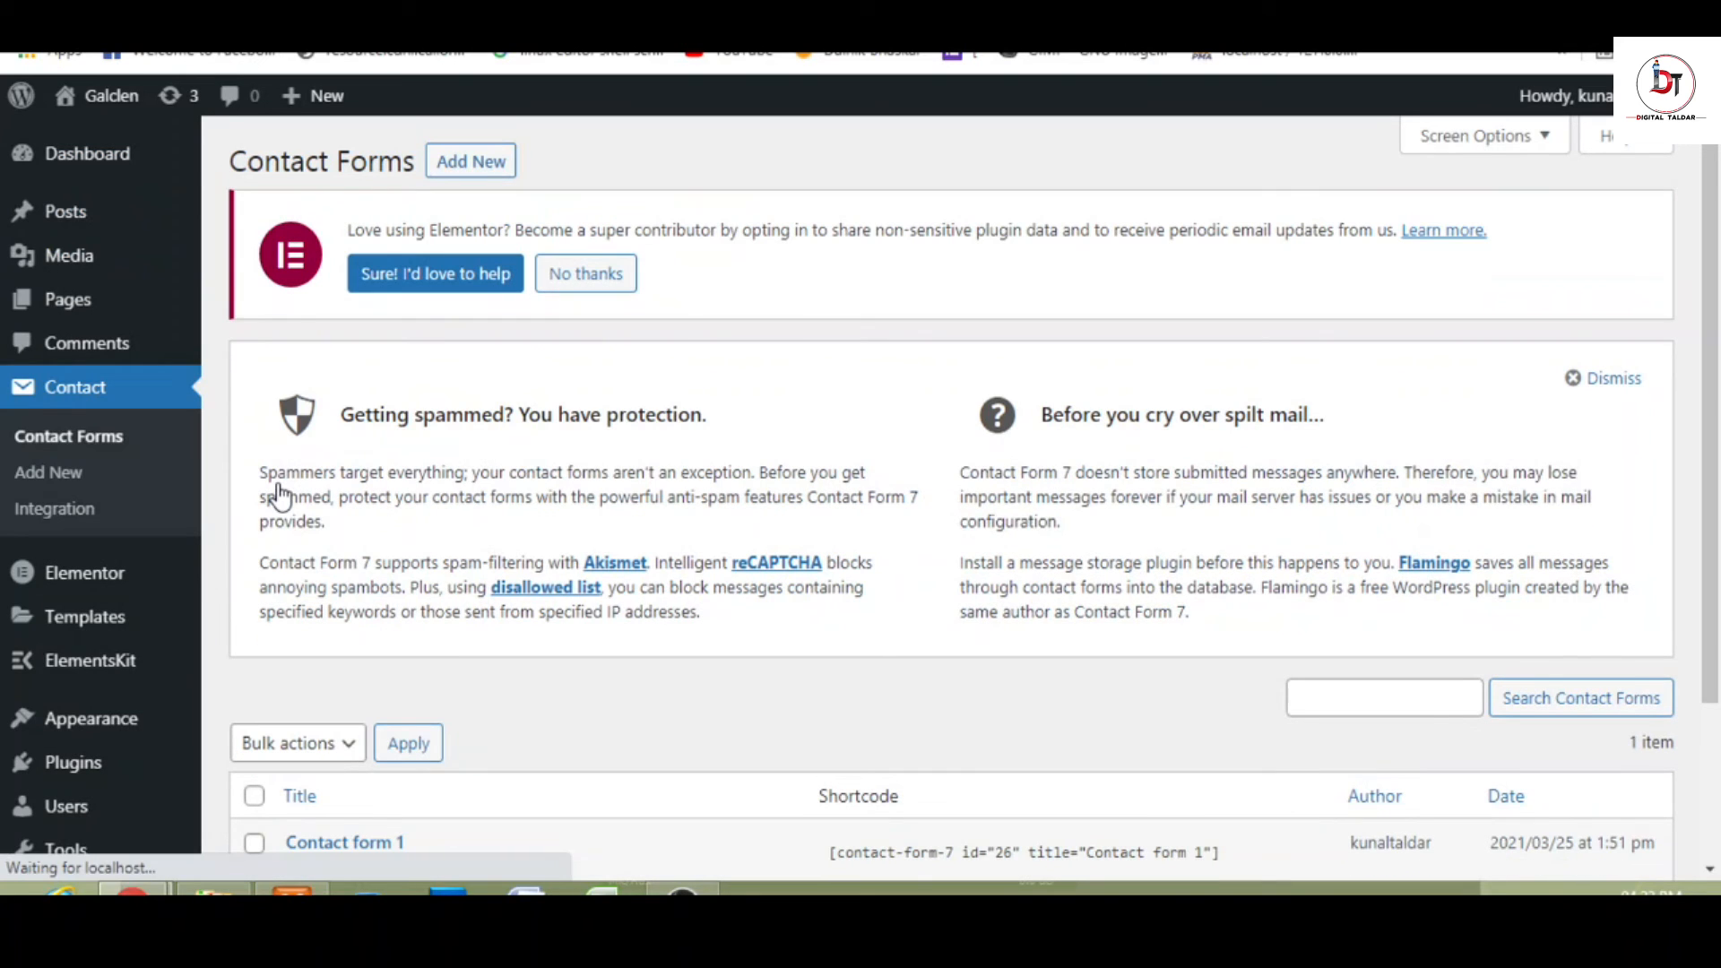
pyautogui.scroll(-3, 1717, 403)
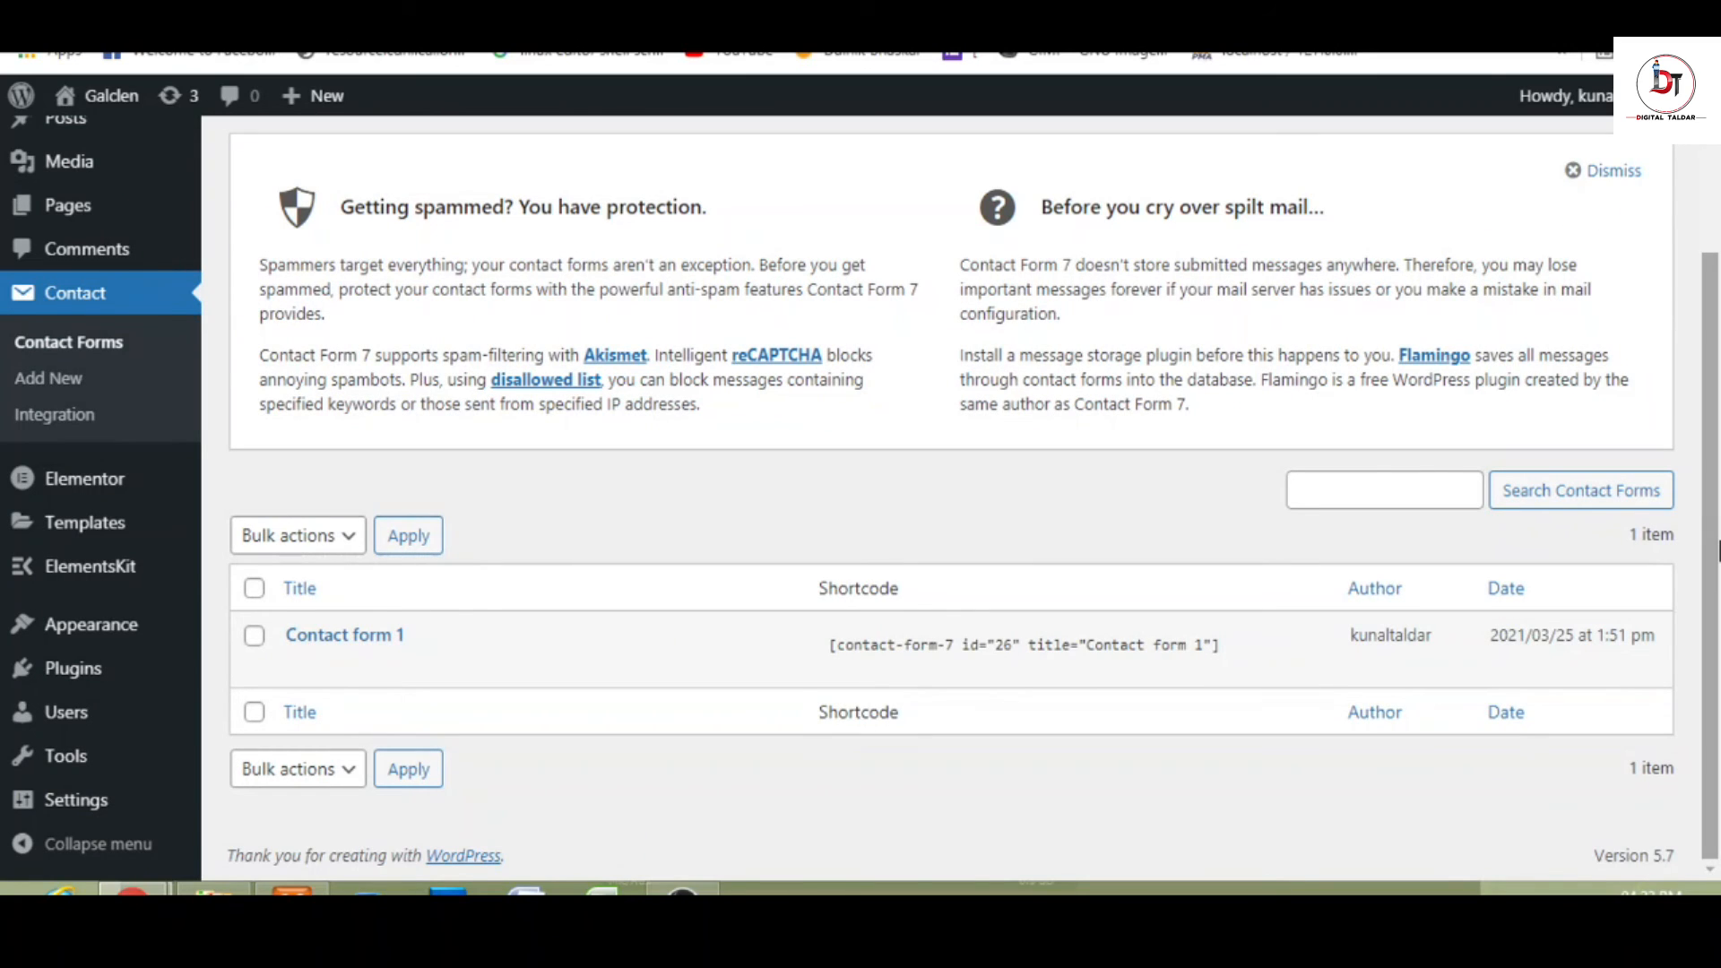
pyautogui.moveTo(470, 672)
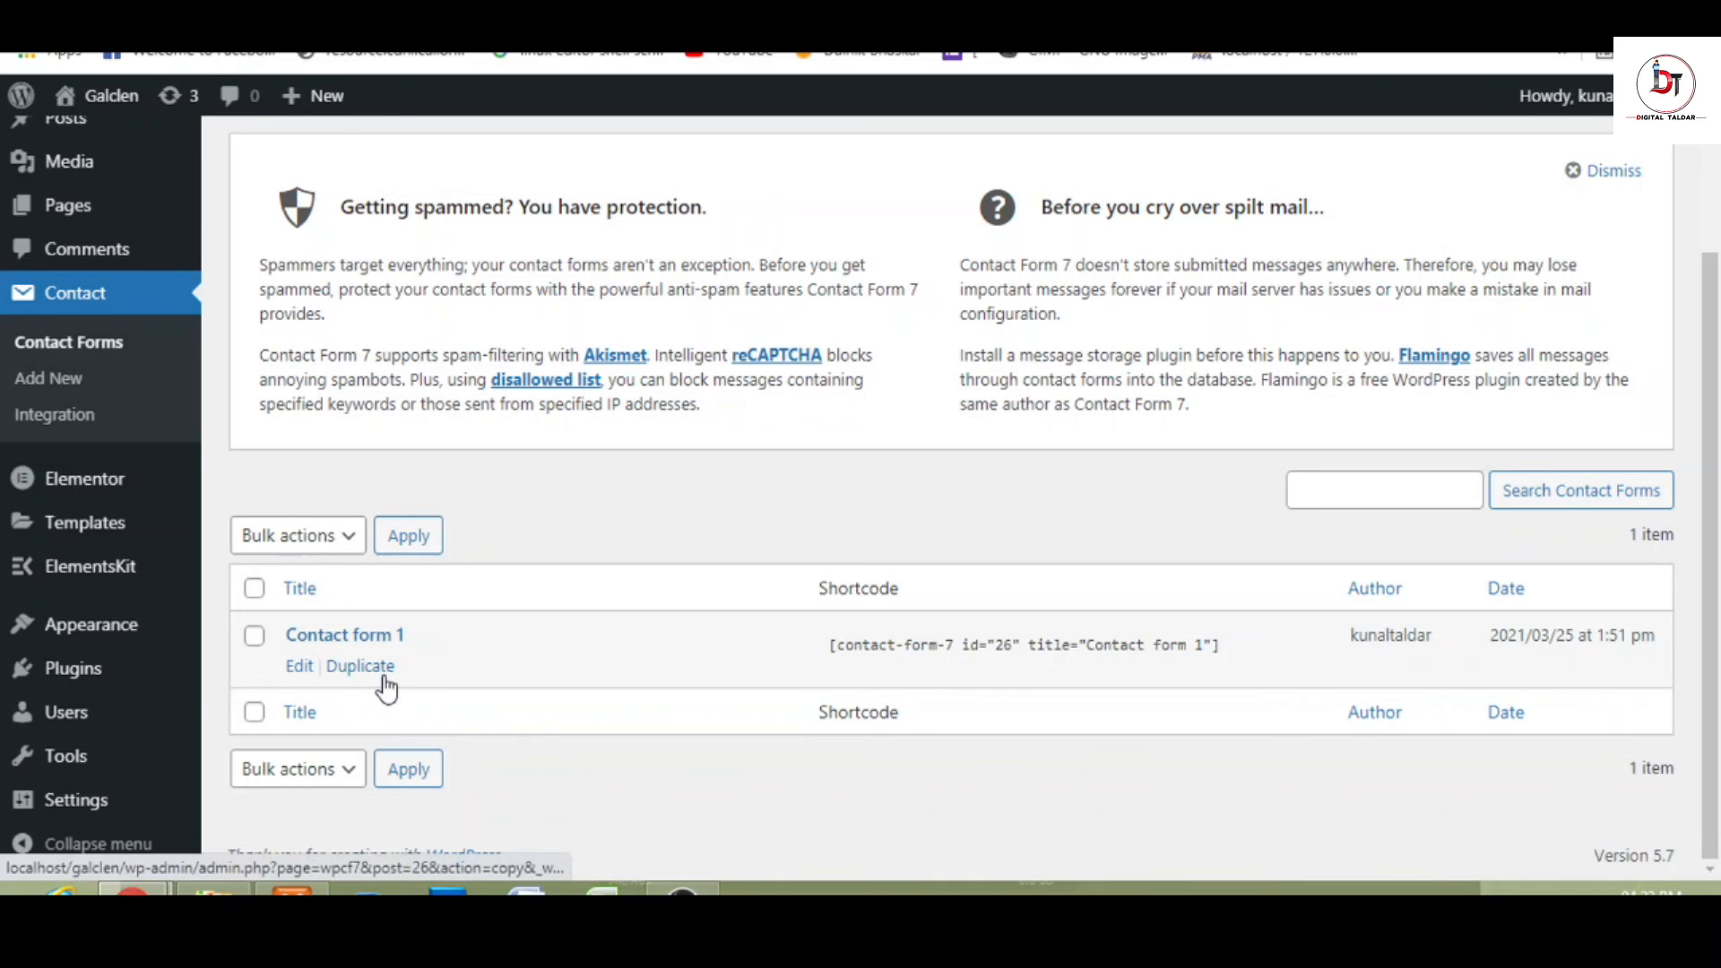
pyautogui.click(300, 668)
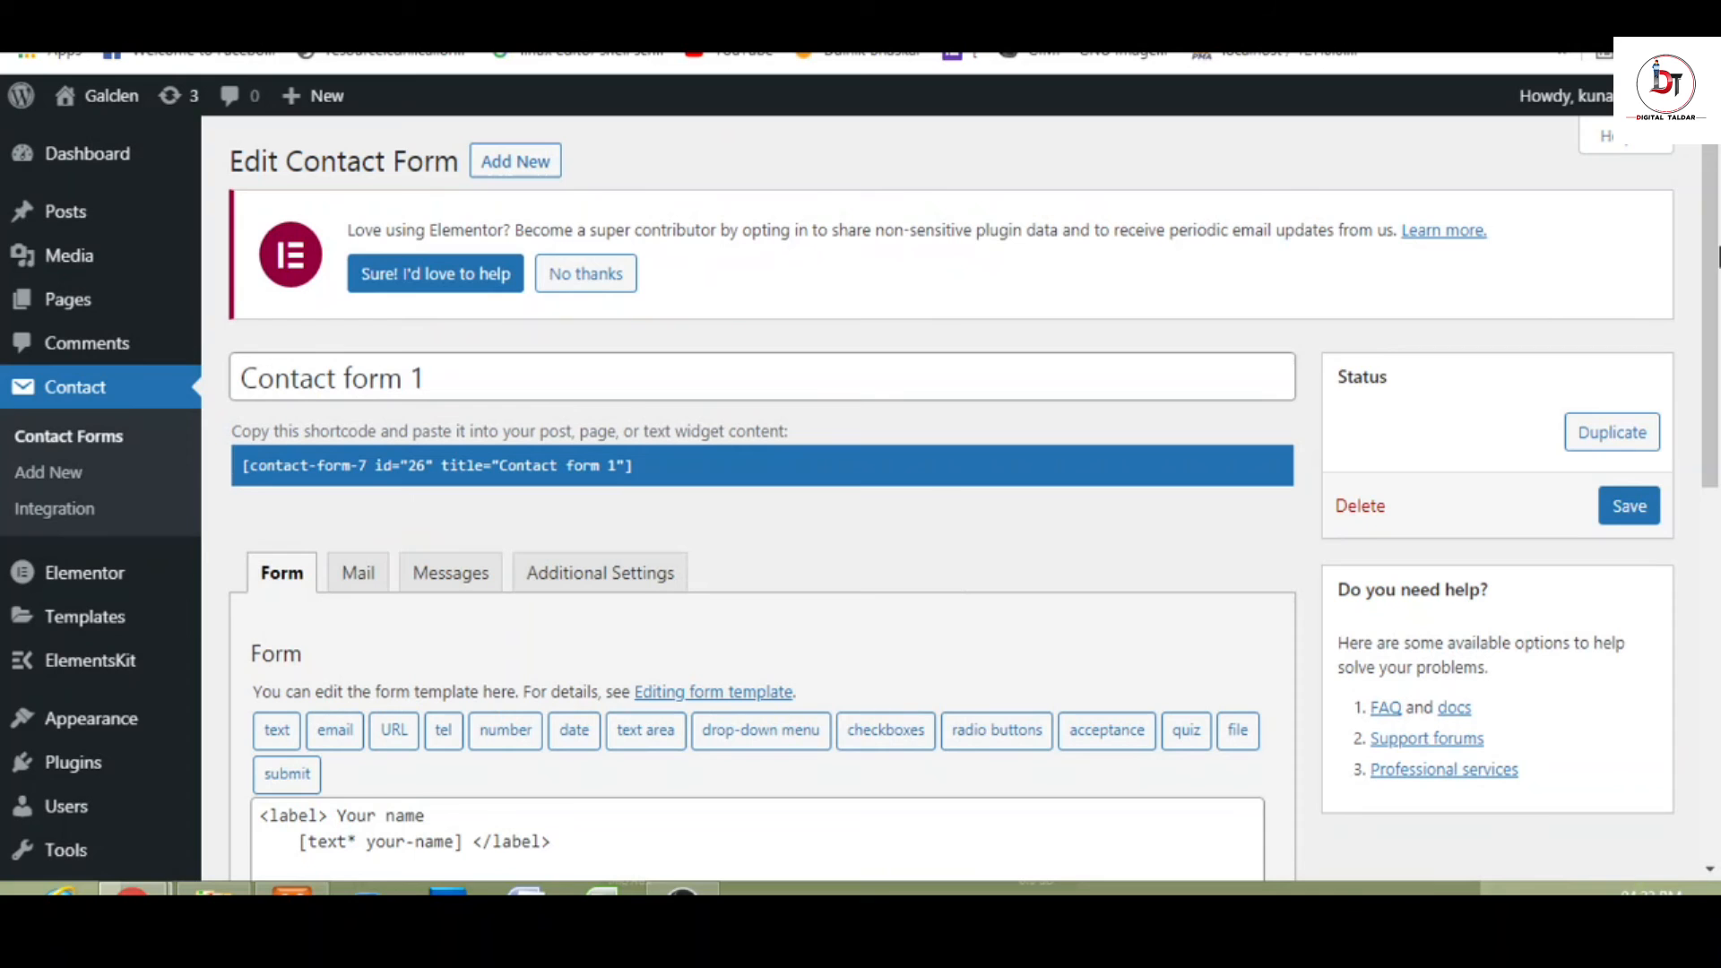
pyautogui.moveTo(1718, 215); pyautogui.dragTo(1718, 433)
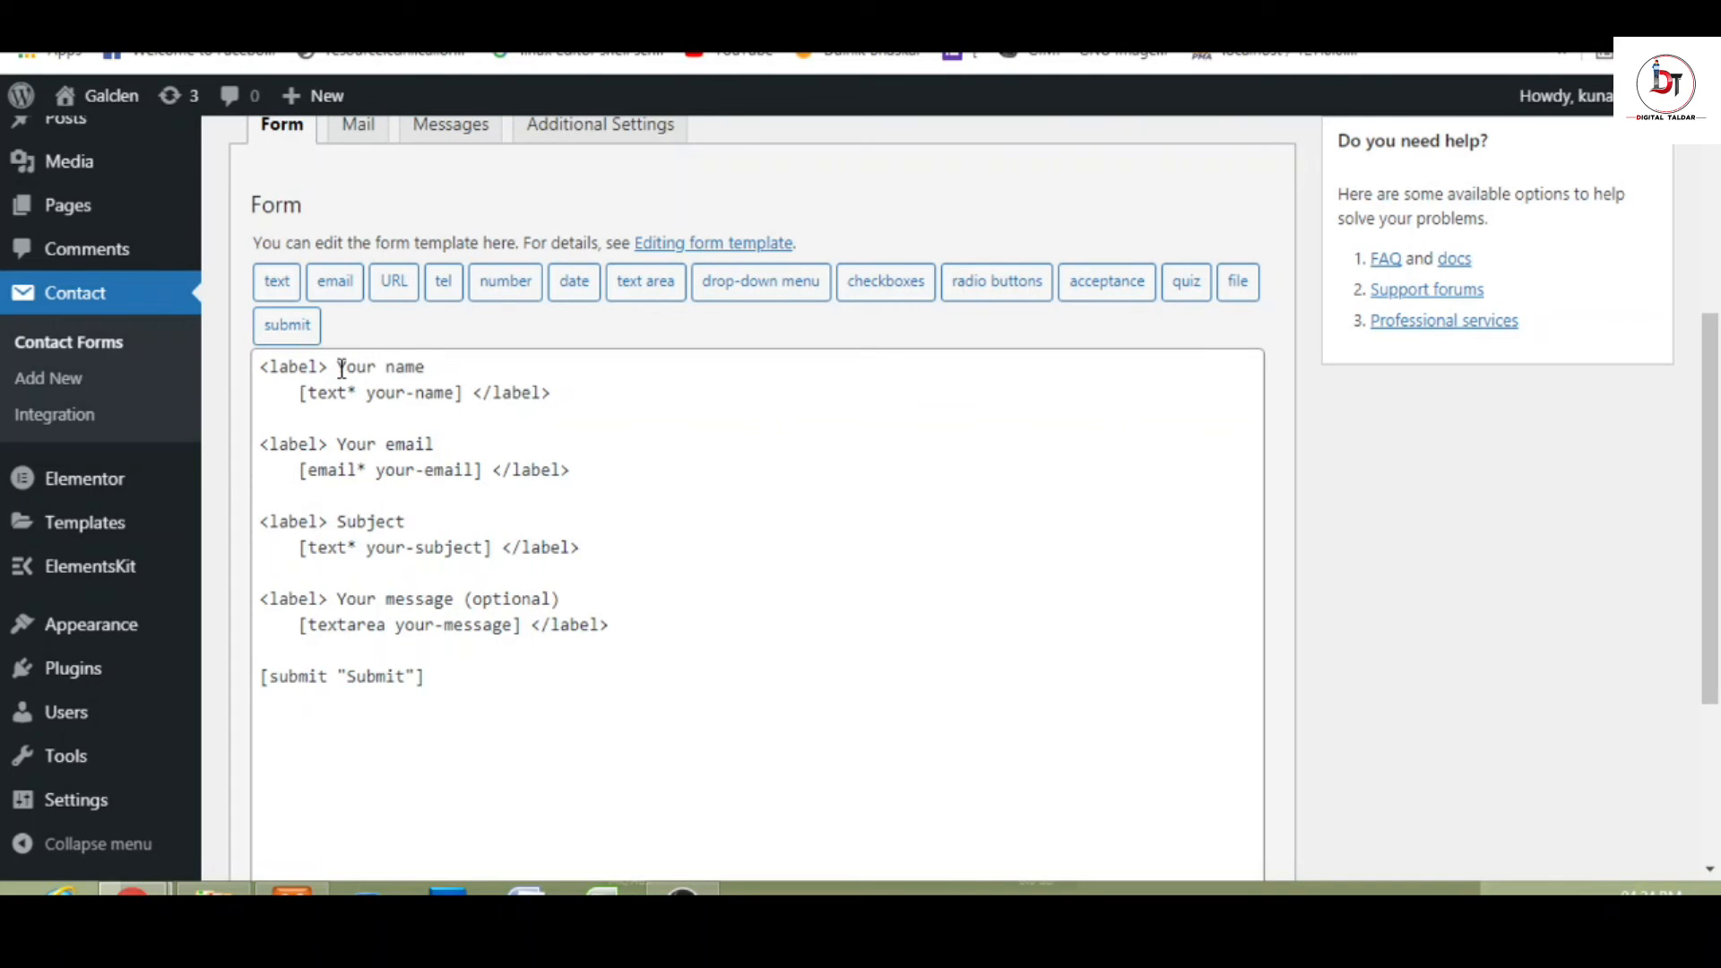
# - Change the form template's Subject label to "Your Phone" and rename its text field tag to "Your-Phone"
pyautogui.moveTo(341, 368); pyautogui.dragTo(450, 373)
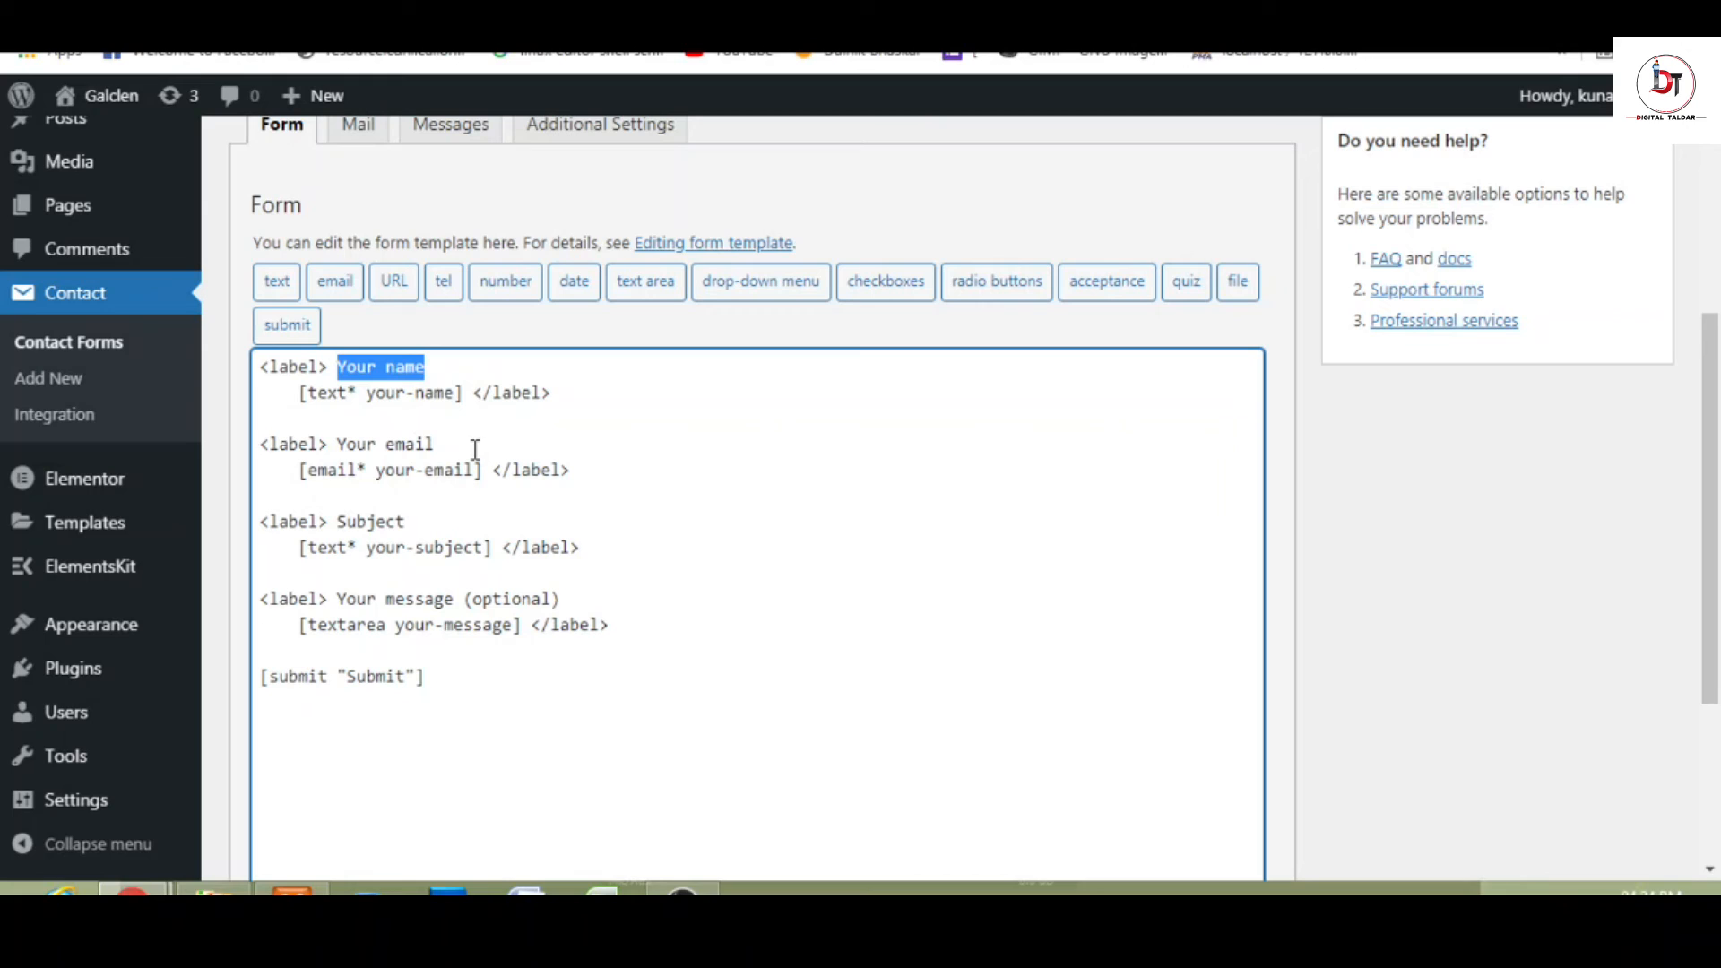
pyautogui.click(350, 520)
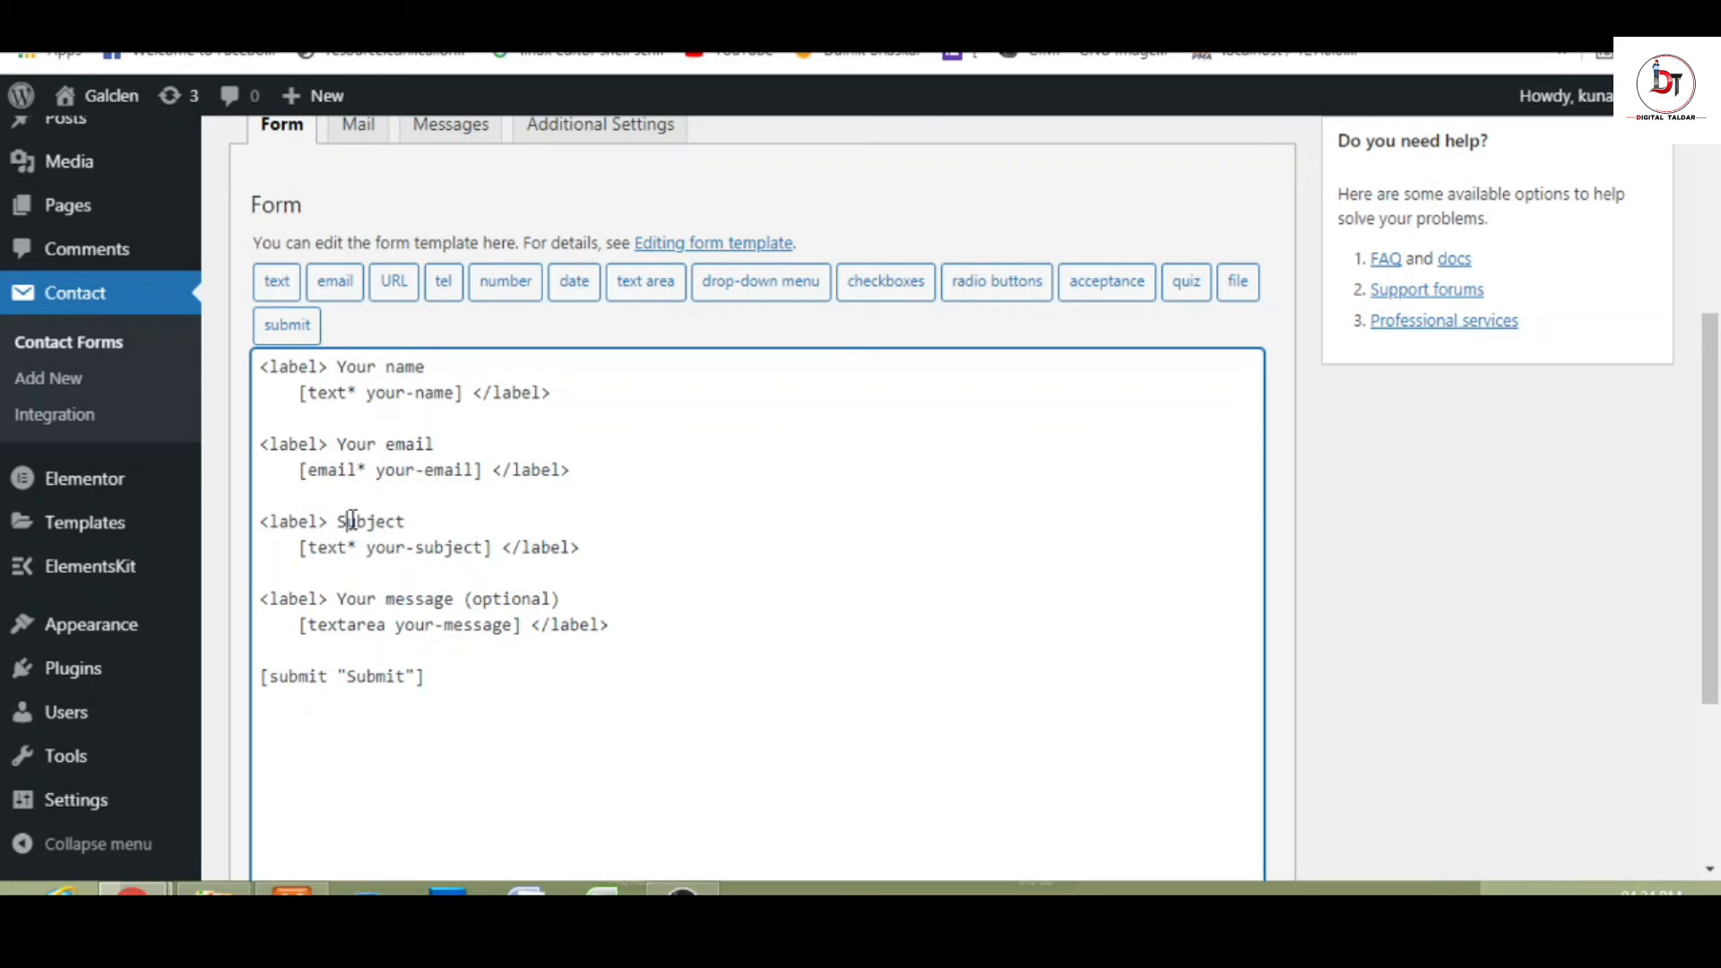
pyautogui.moveTo(338, 520); pyautogui.dragTo(408, 518)
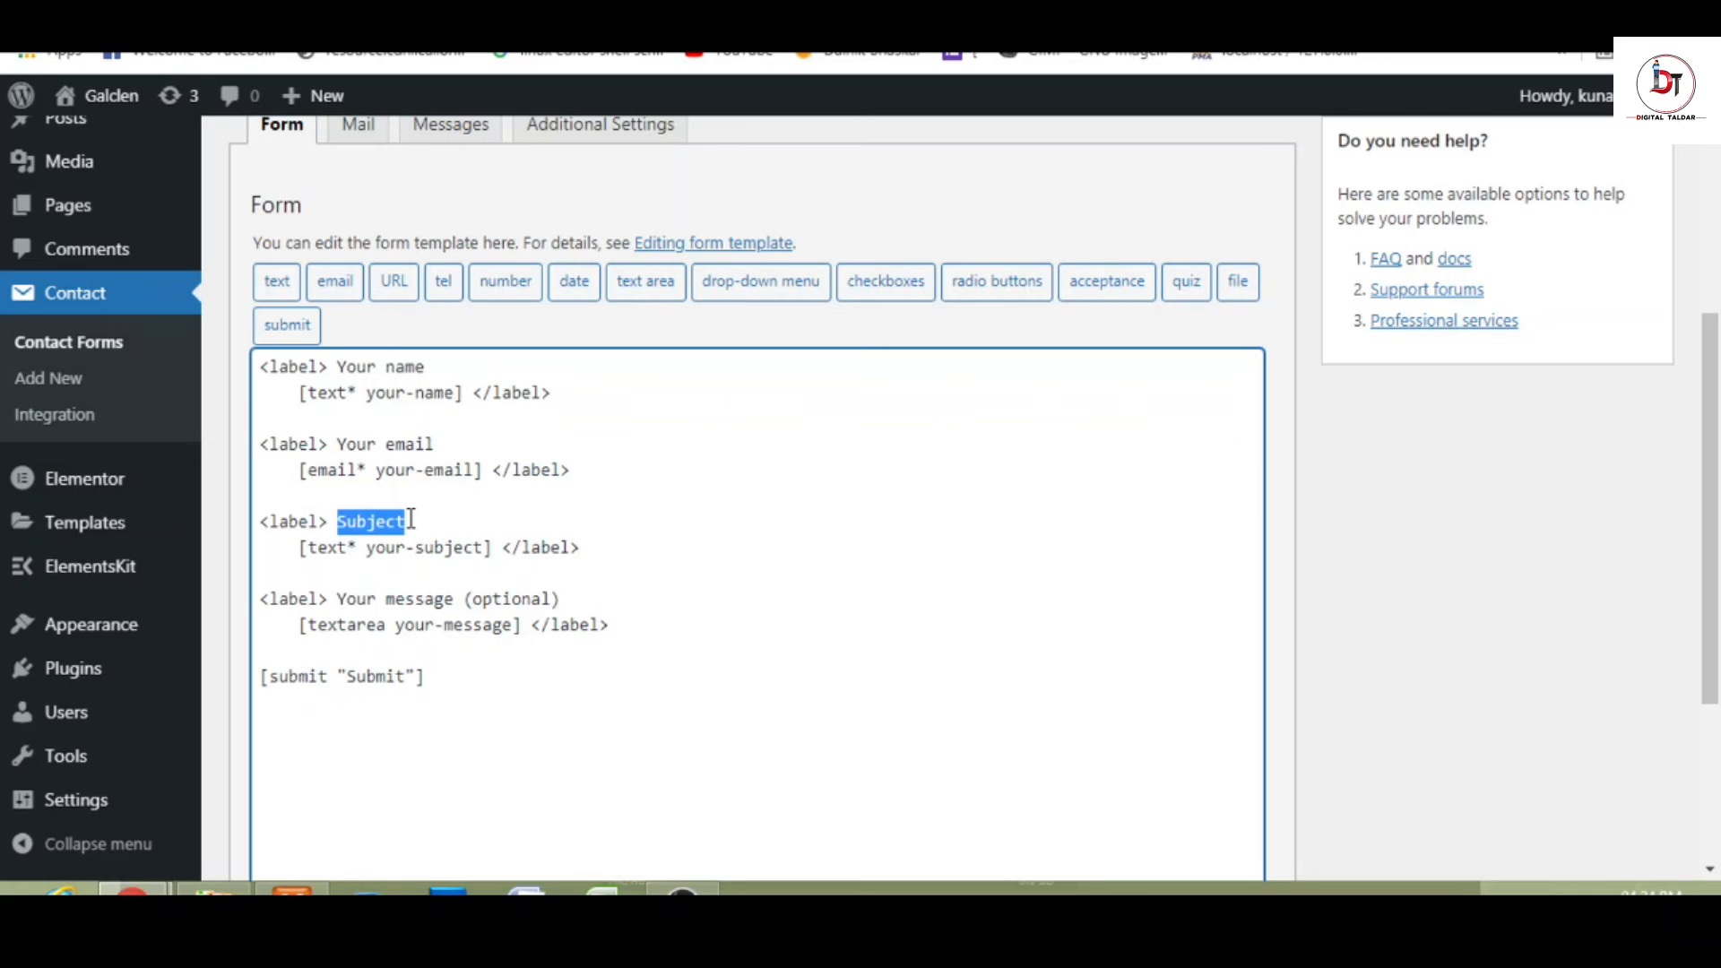
pyautogui.write('P')
pyautogui.press('BackSpace')
pyautogui.write('Your Phone')
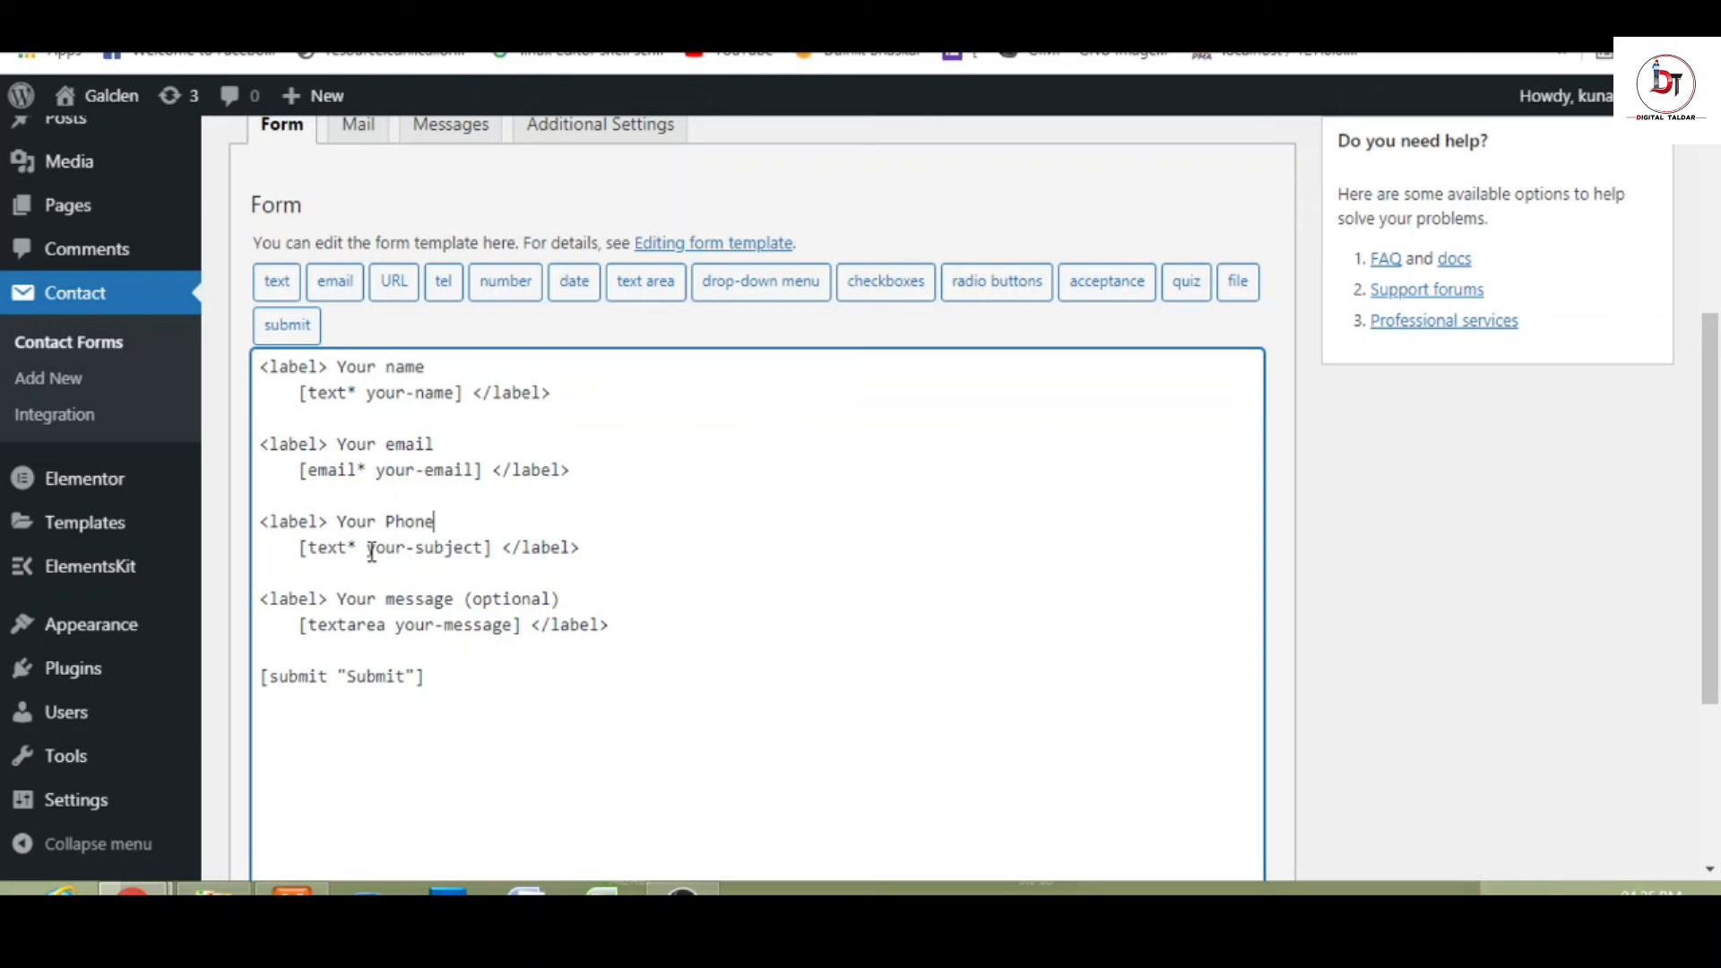
pyautogui.moveTo(370, 553); pyautogui.dragTo(487, 556)
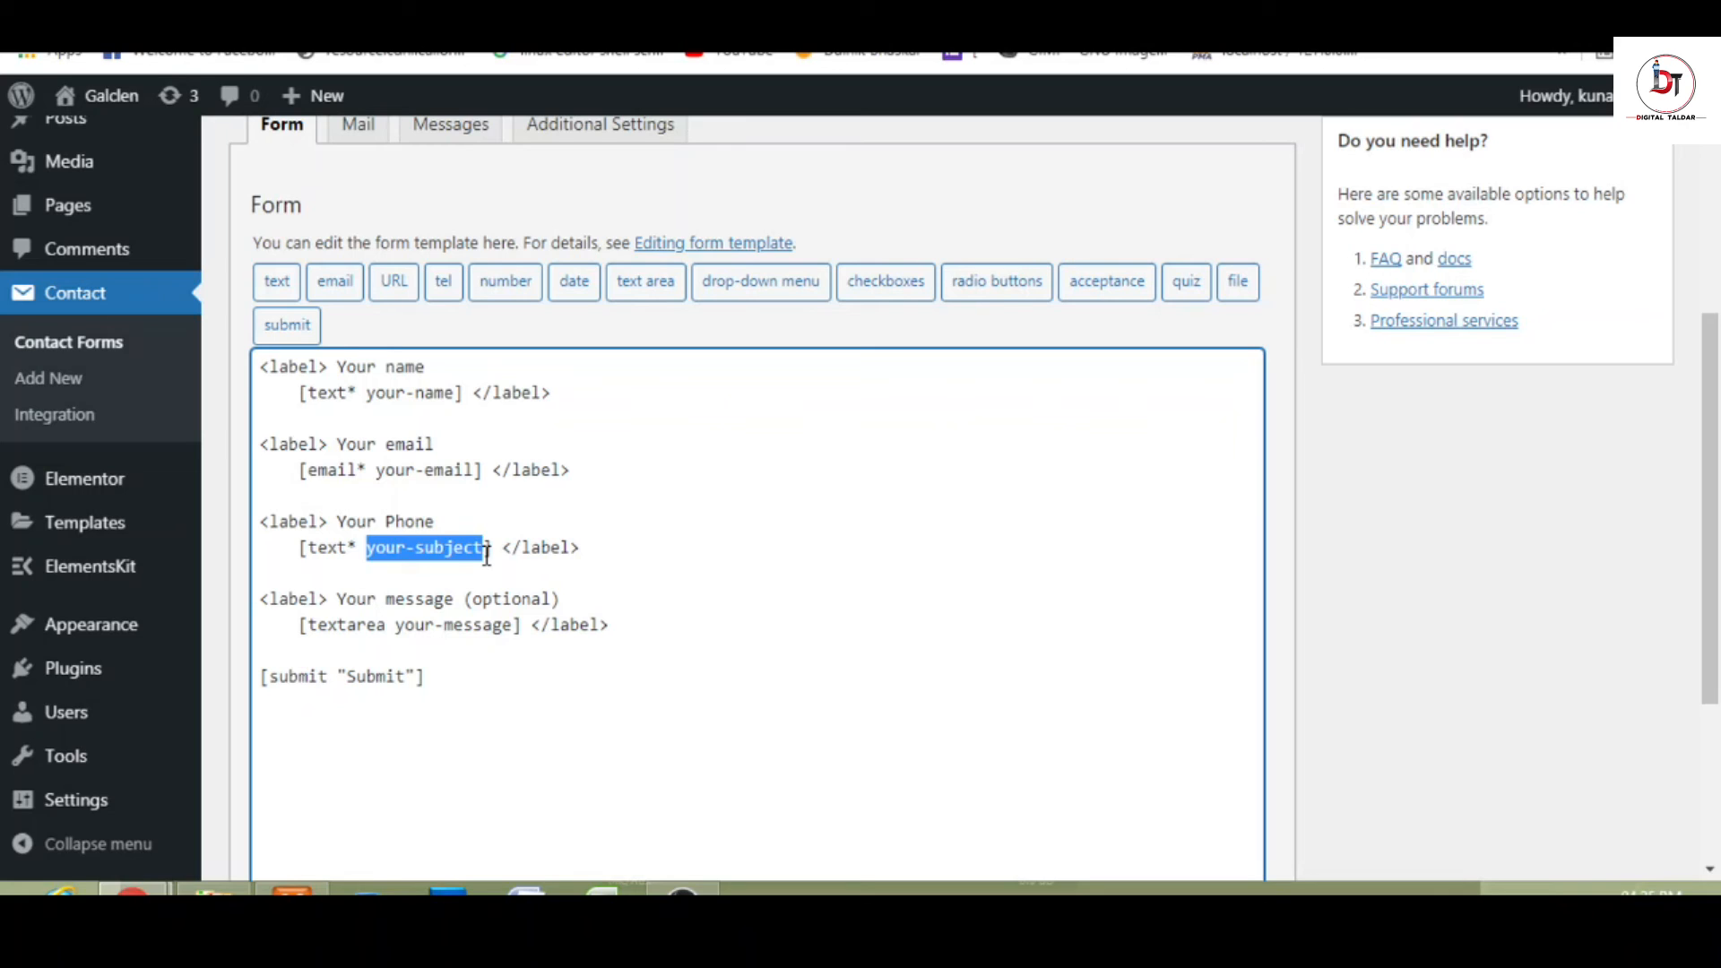
pyautogui.write('Your')
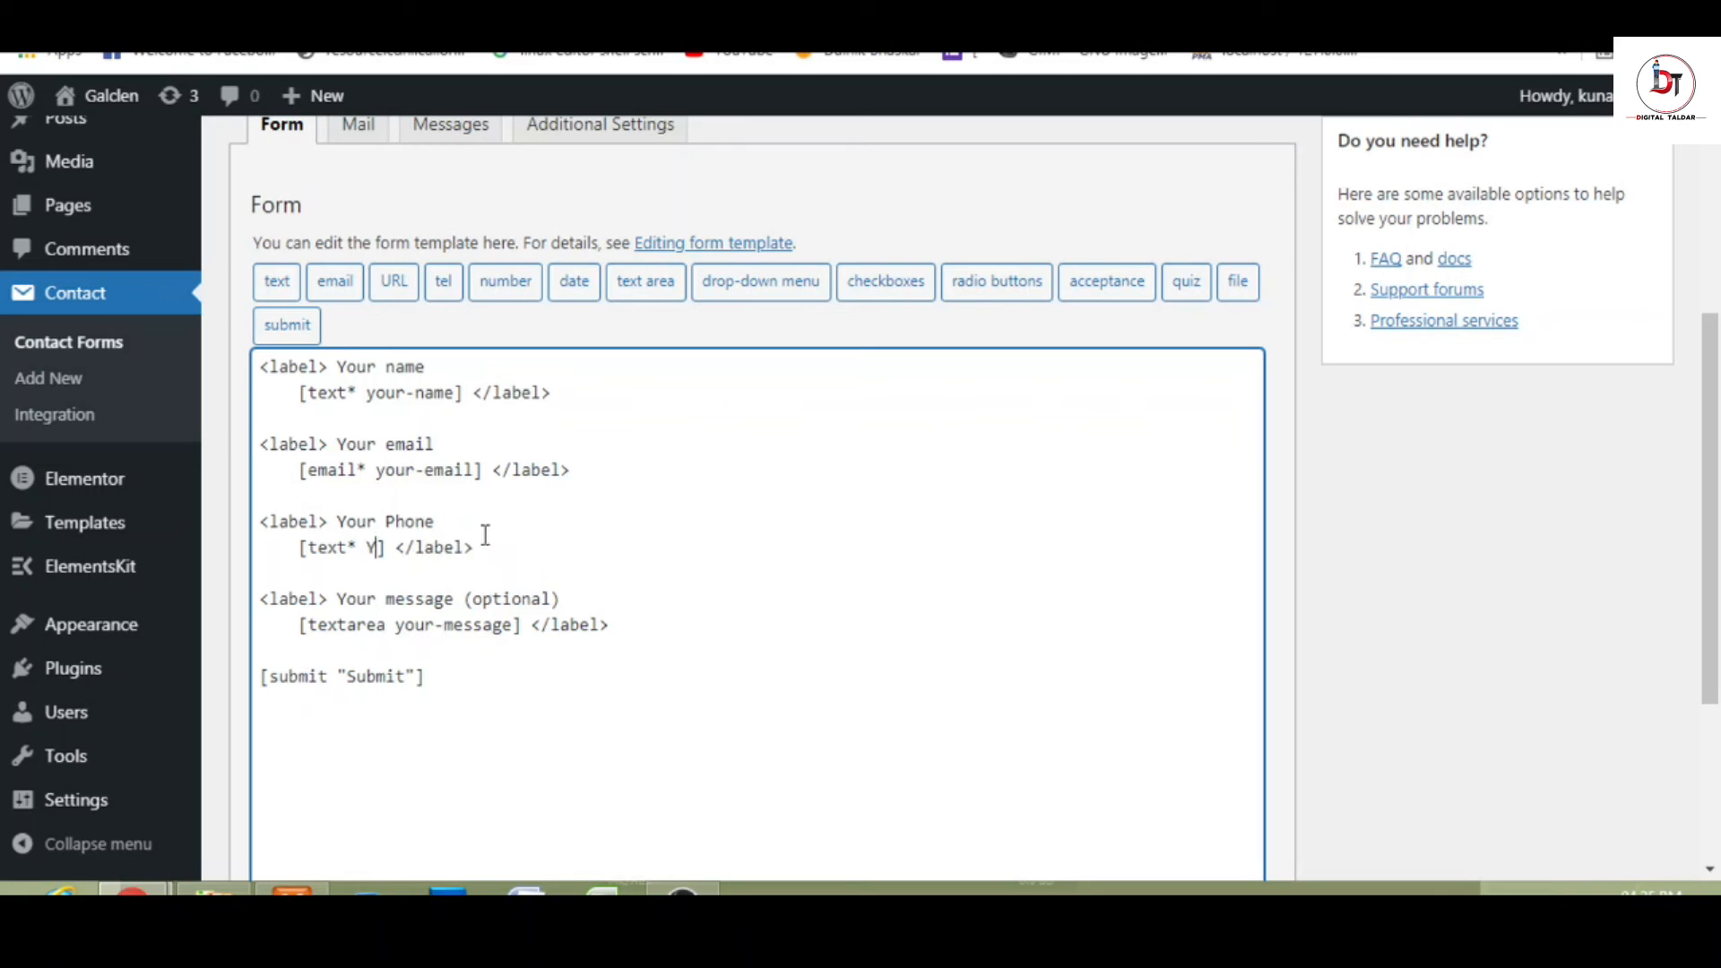
pyautogui.write('-Phone')
# - Relabel the message field "What do you need to be cleaned? Please let us know what kind of window cleaning job you want us to do or anything else."
pyautogui.click(348, 612)
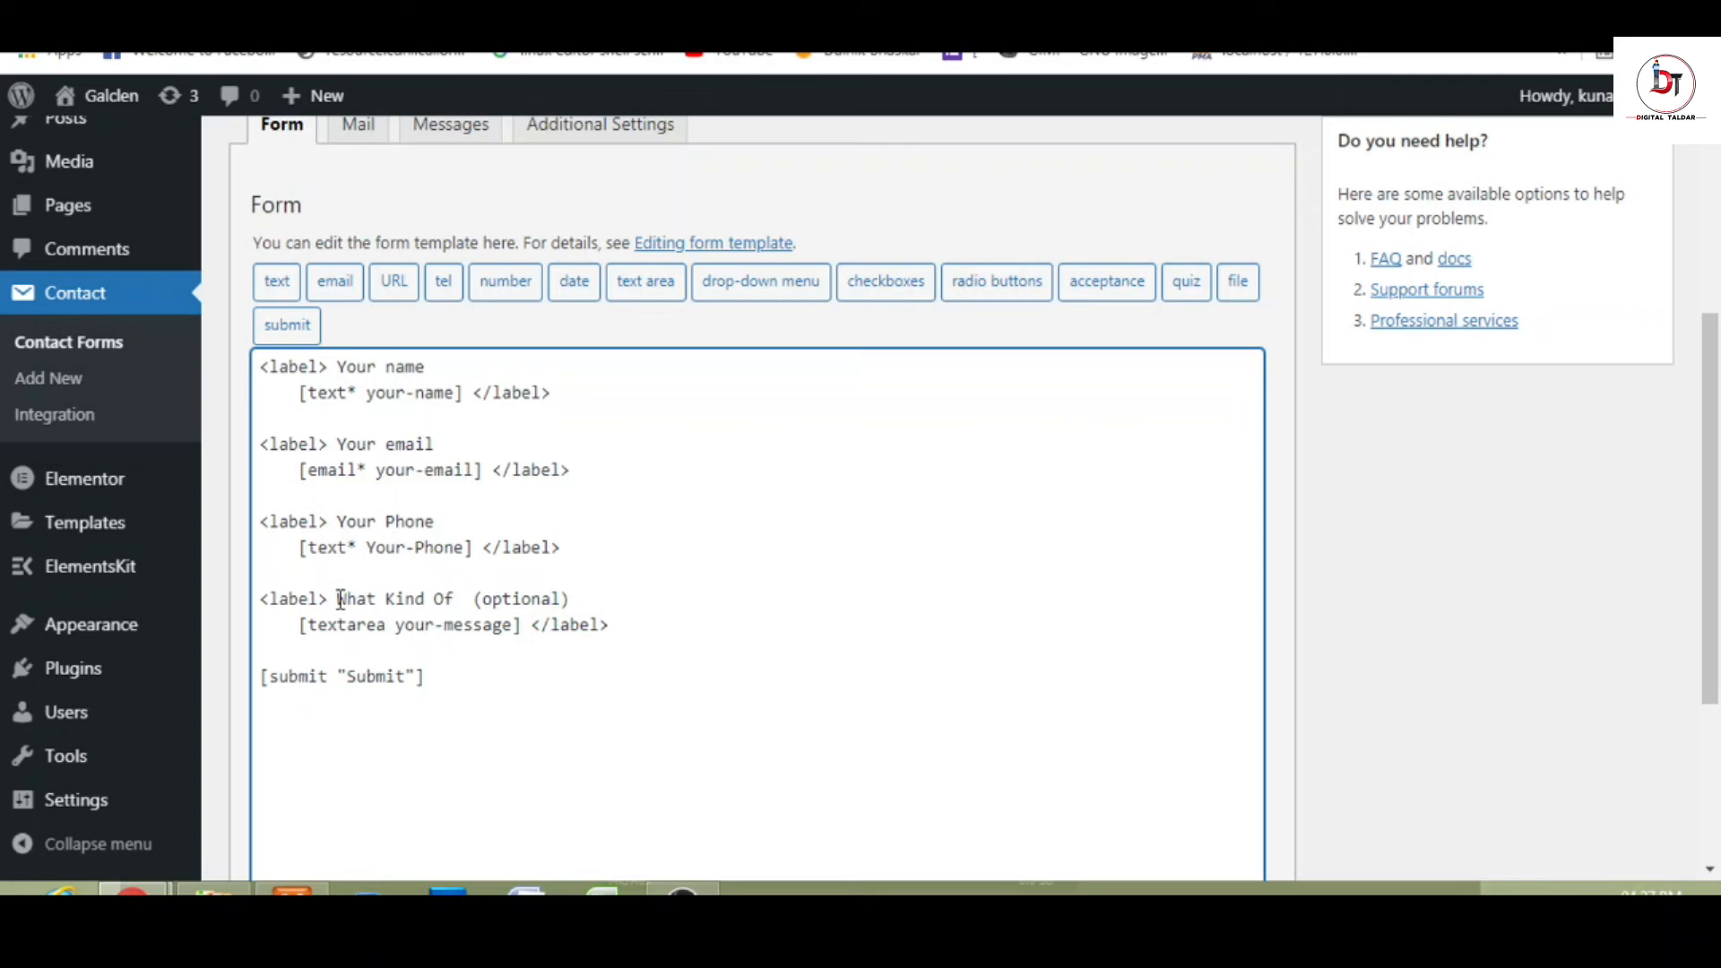
pyautogui.moveTo(338, 599); pyautogui.dragTo(457, 598)
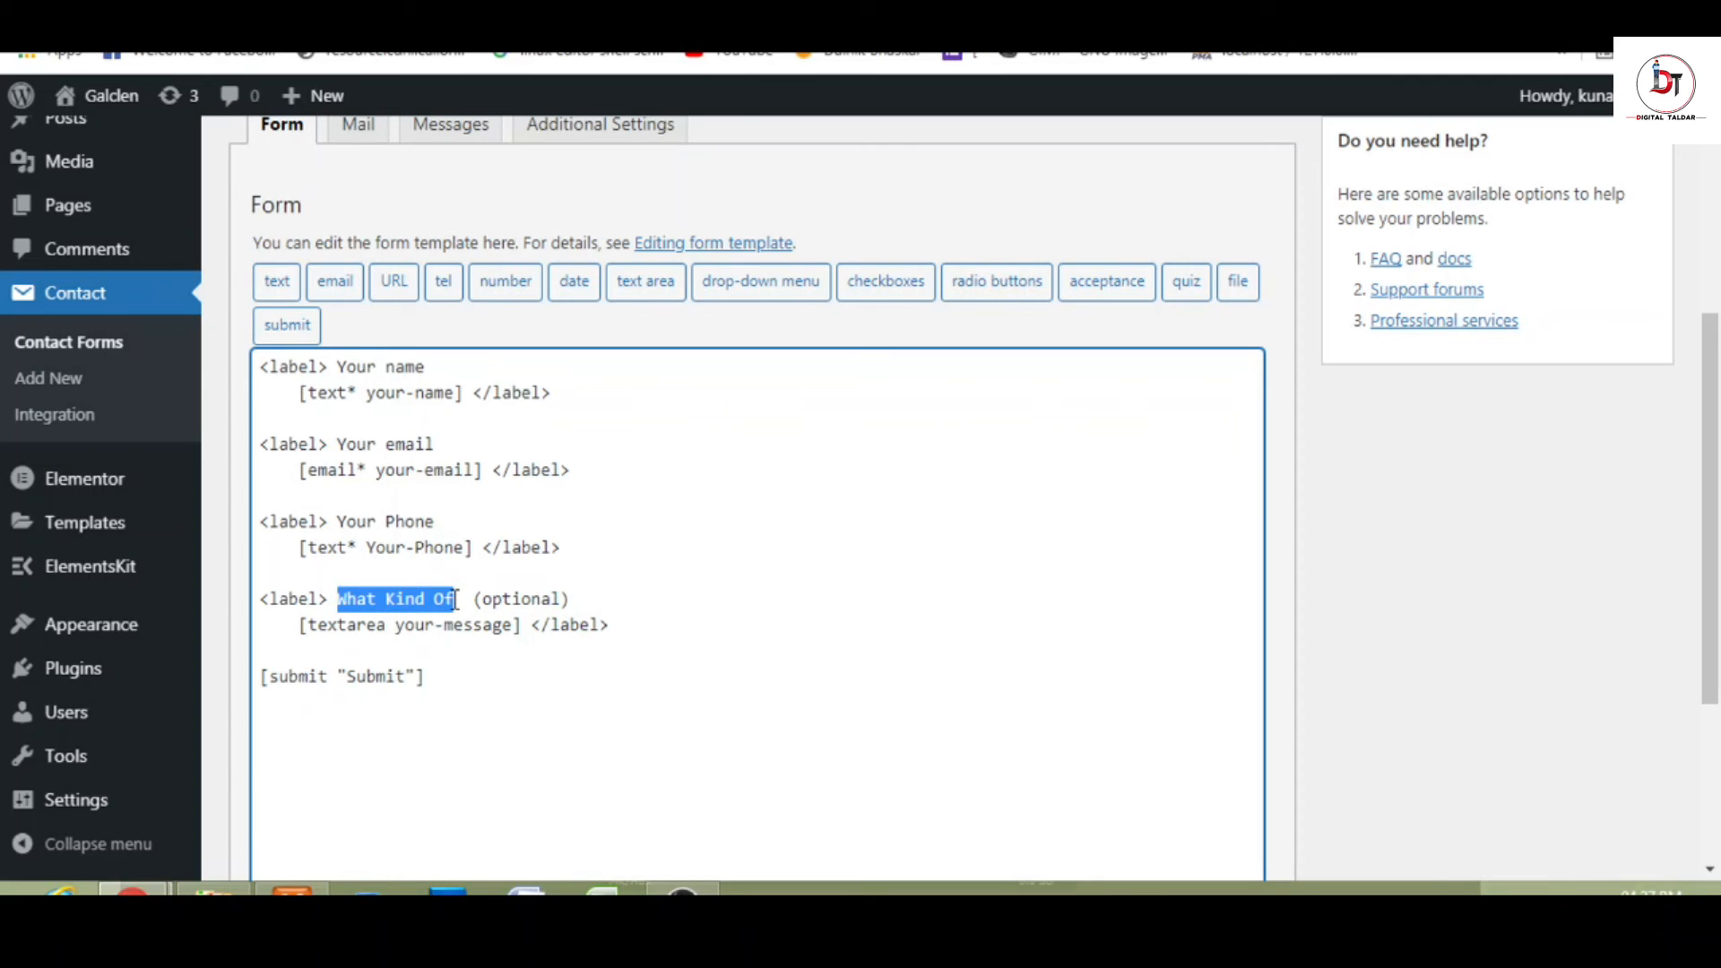
pyautogui.write('What do you need to be cleaned? Please let us know what kind of window cleaning job you want us to do or anything else.')
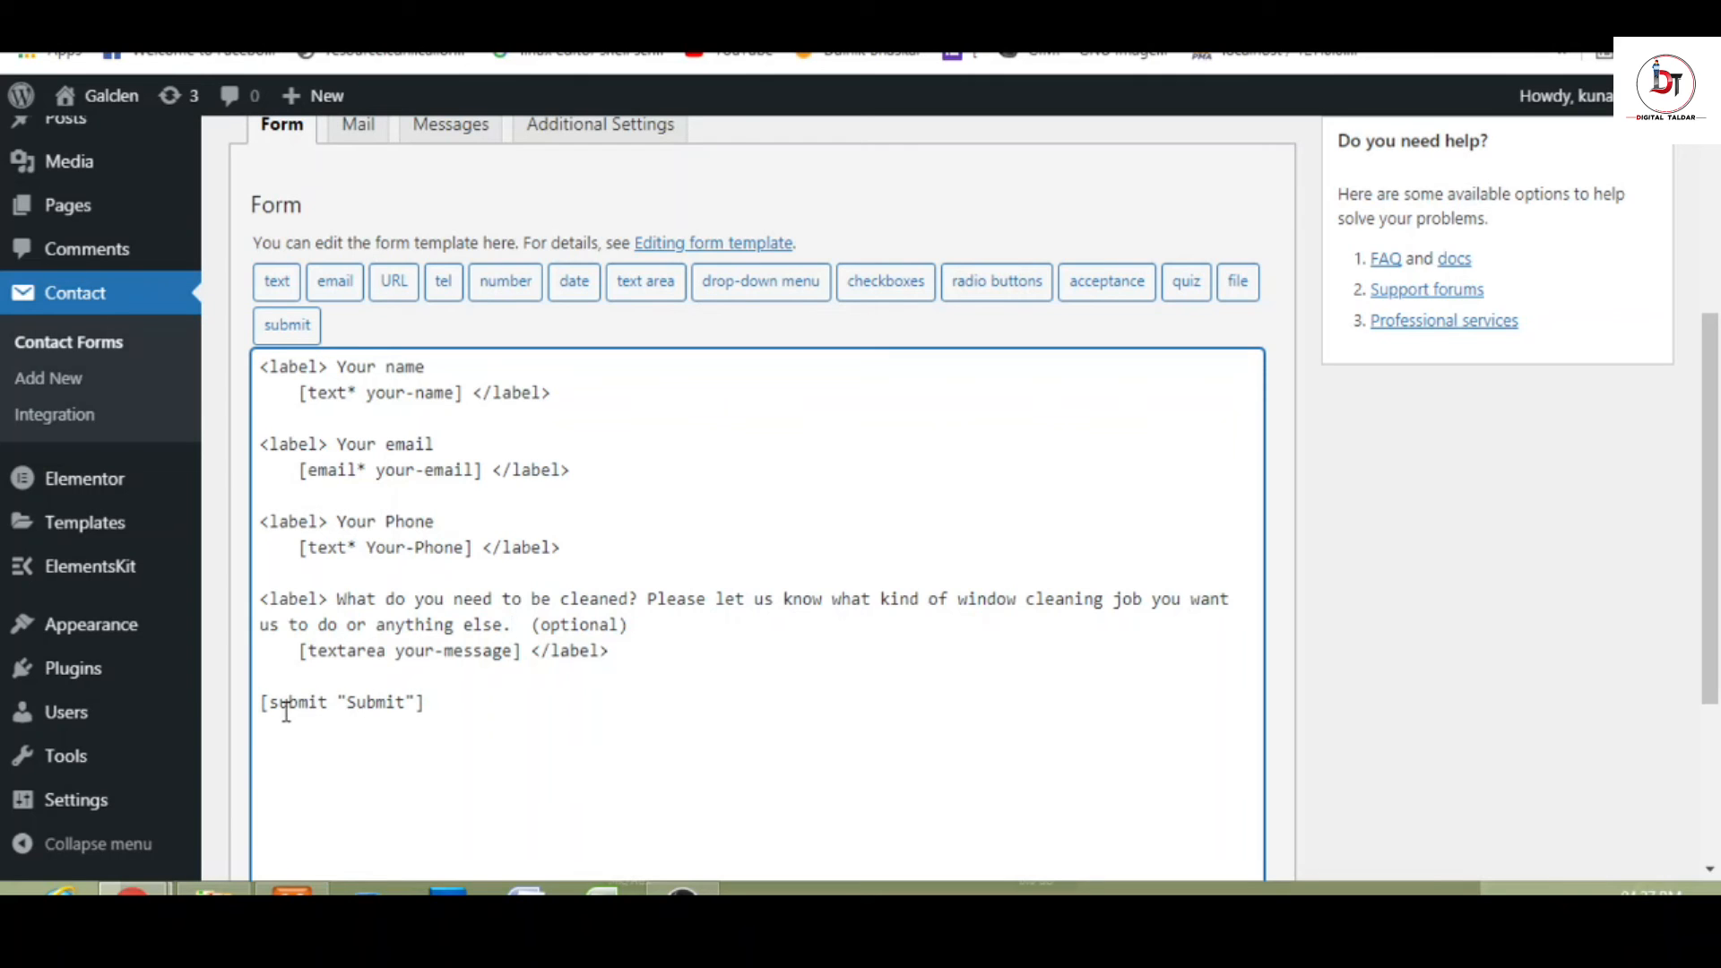
# - Change the form's submit button text to "Request A Quote"
pyautogui.doubleClick(382, 702)
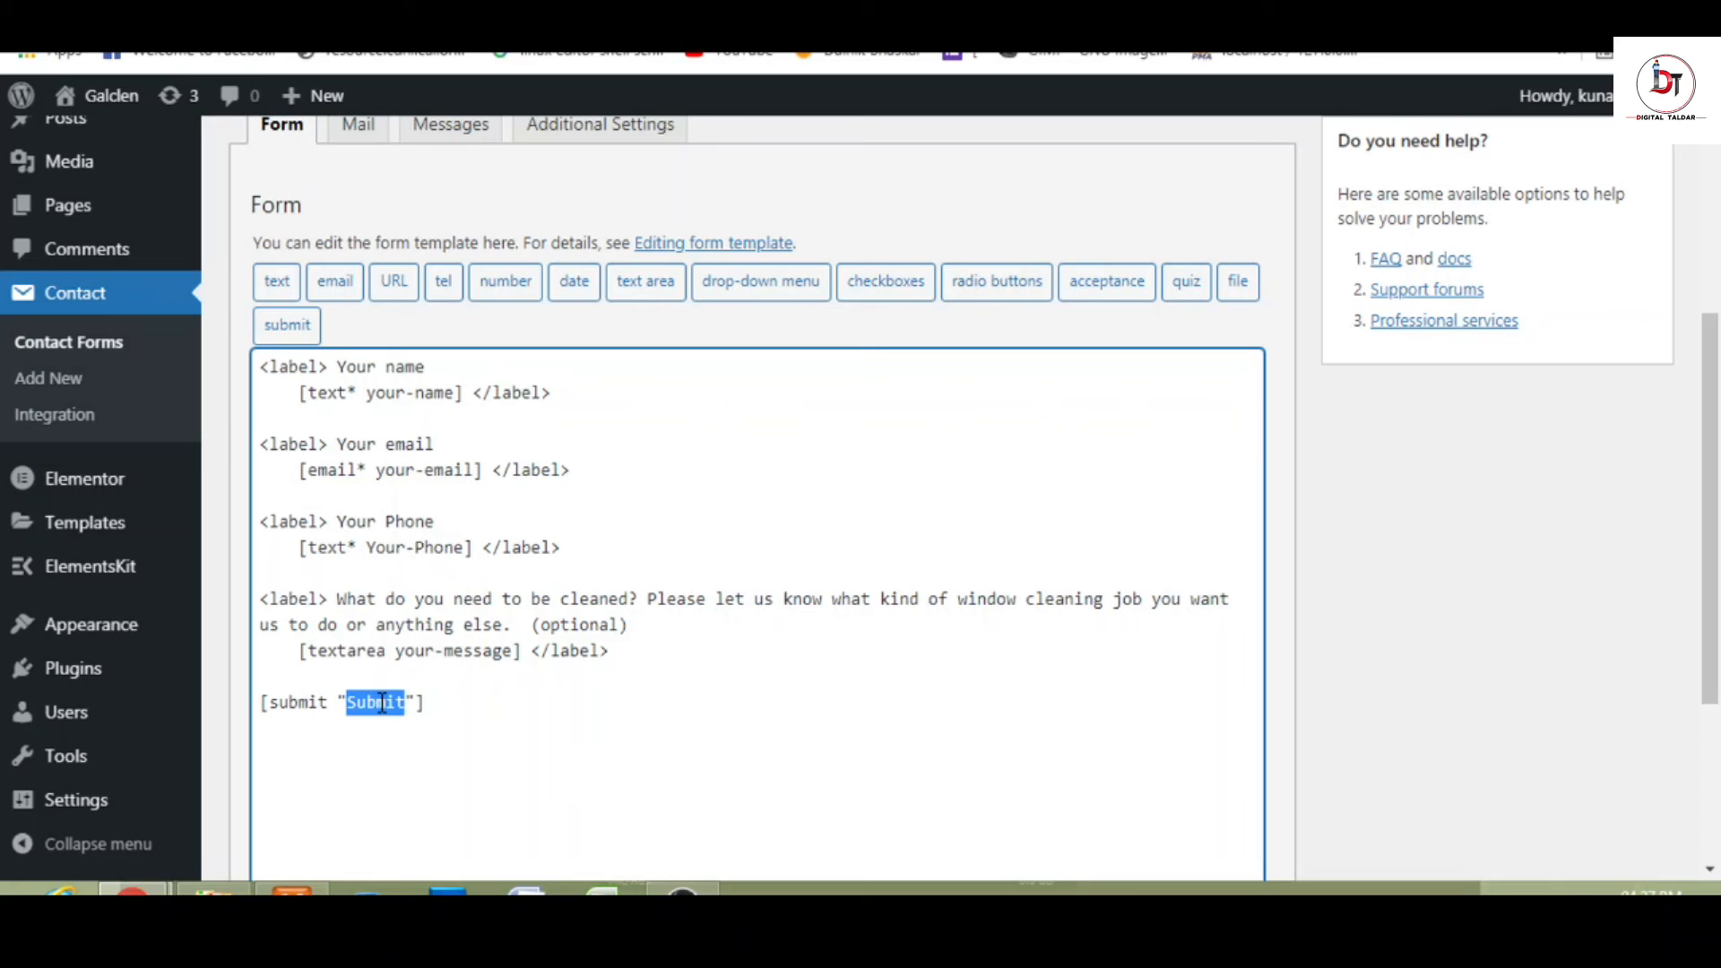
pyautogui.write('Req')
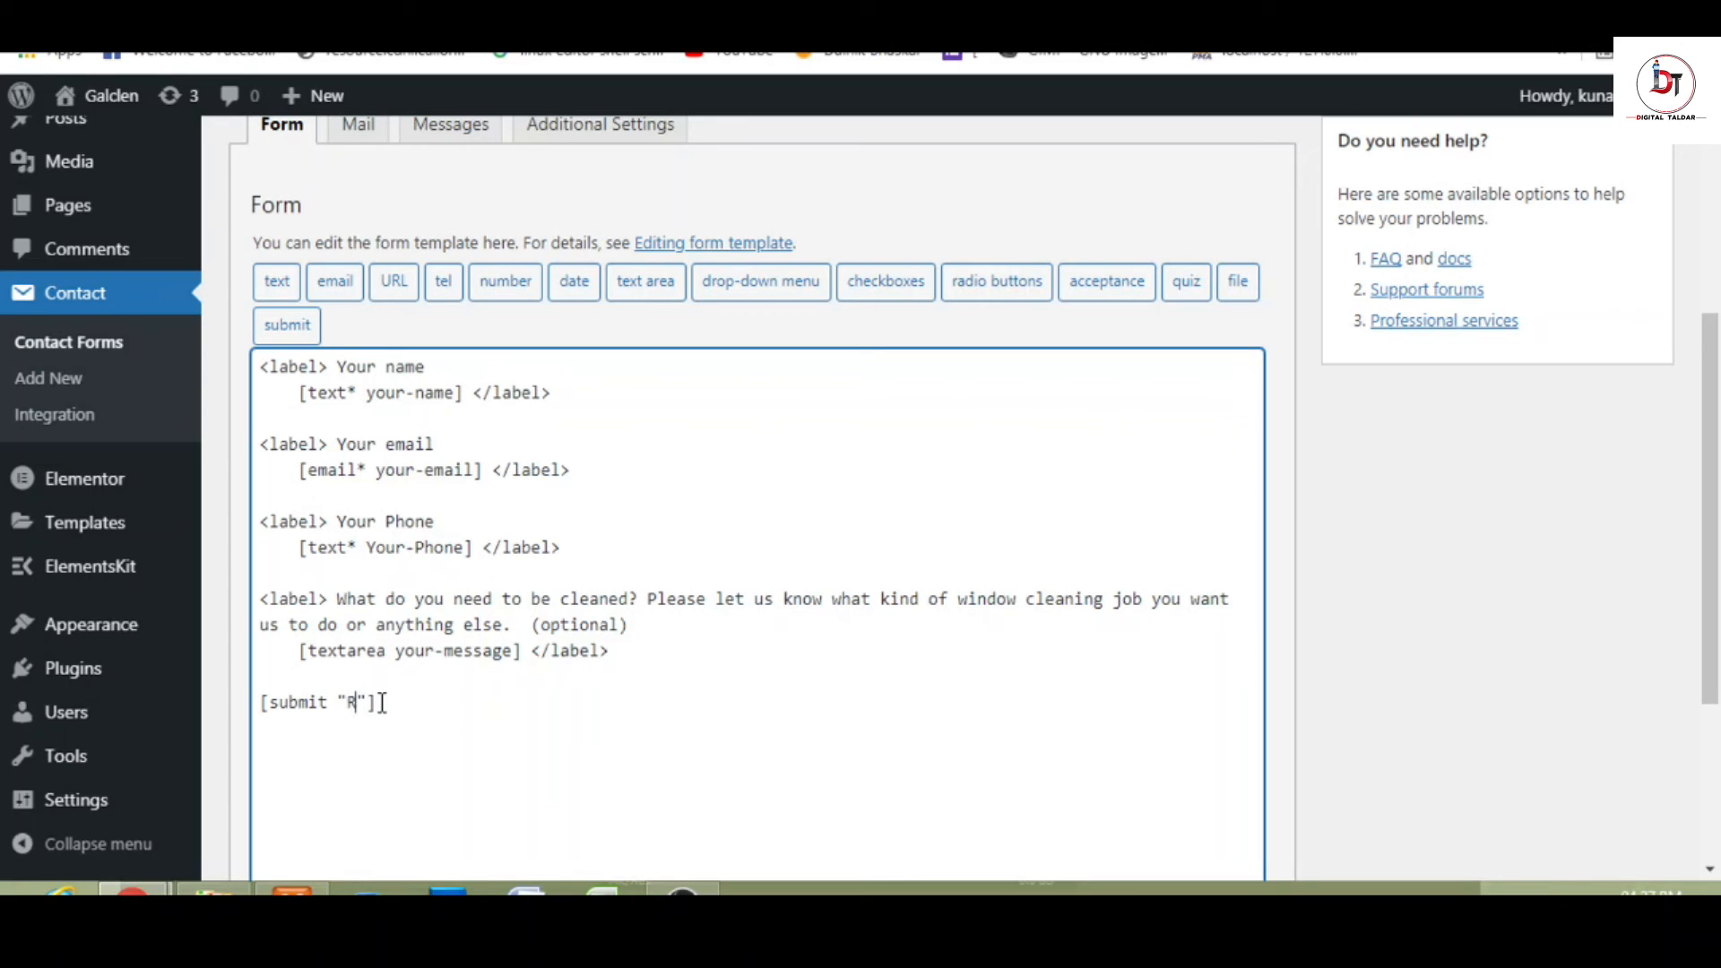
pyautogui.write('uest A Quote')
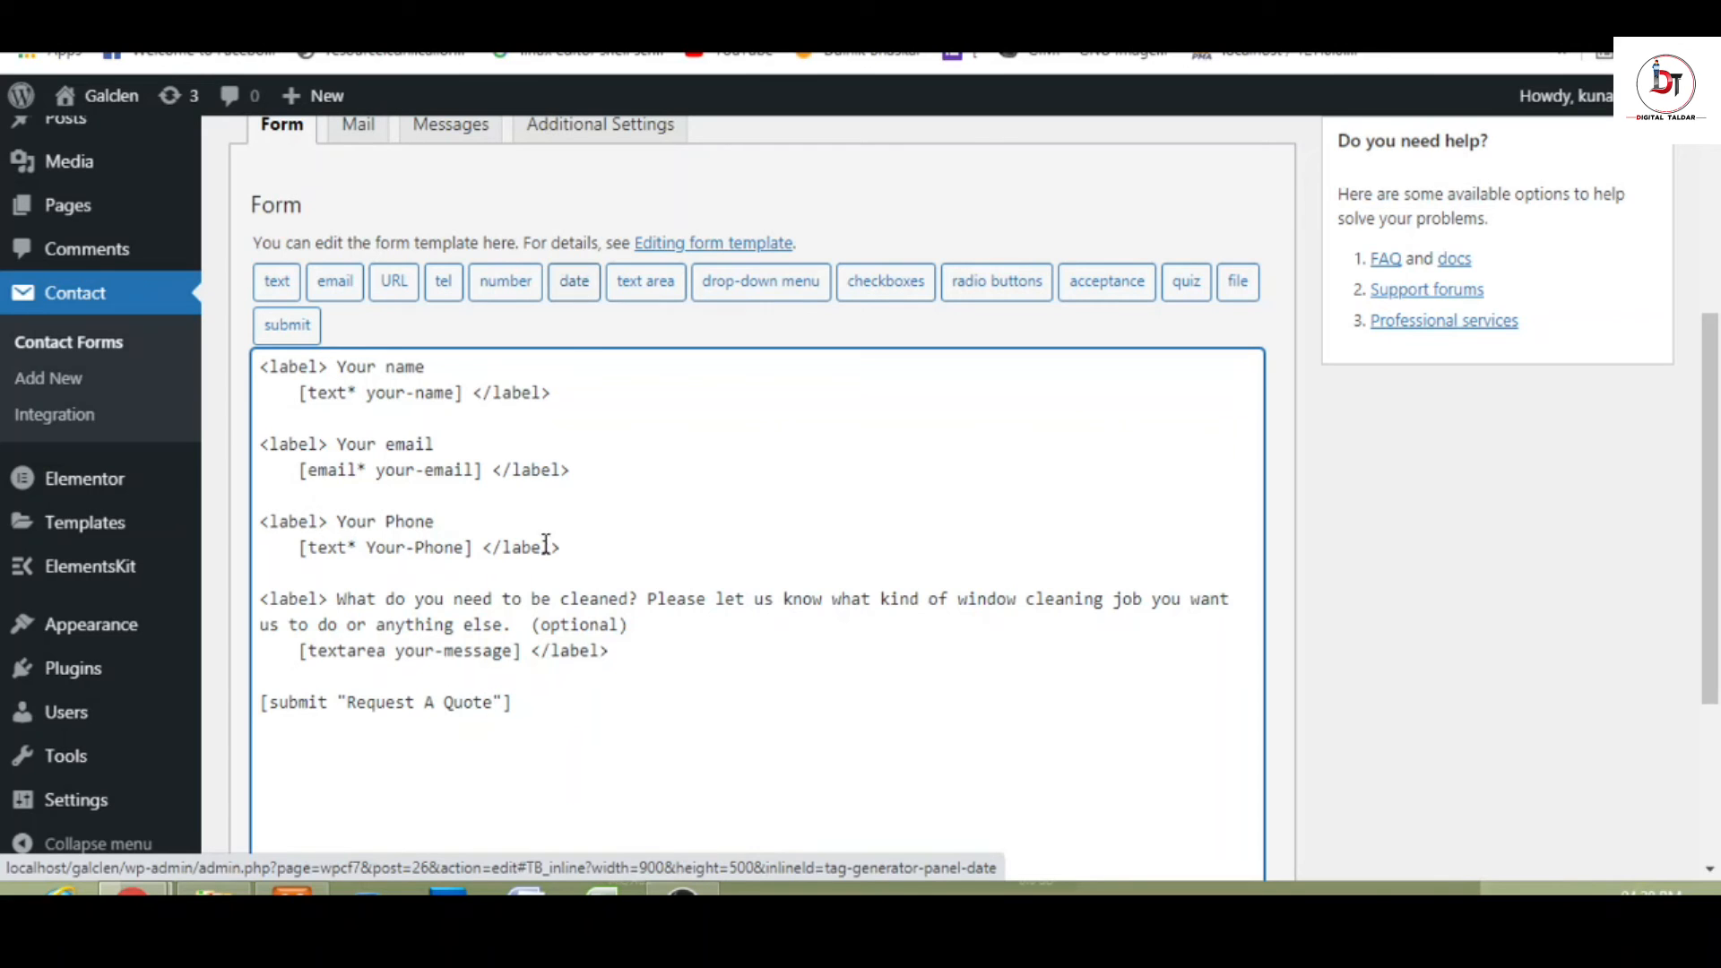
# - Insert a date field tag with the default options on a new line below the submit tag
pyautogui.click(548, 708)
pyautogui.press('Return')
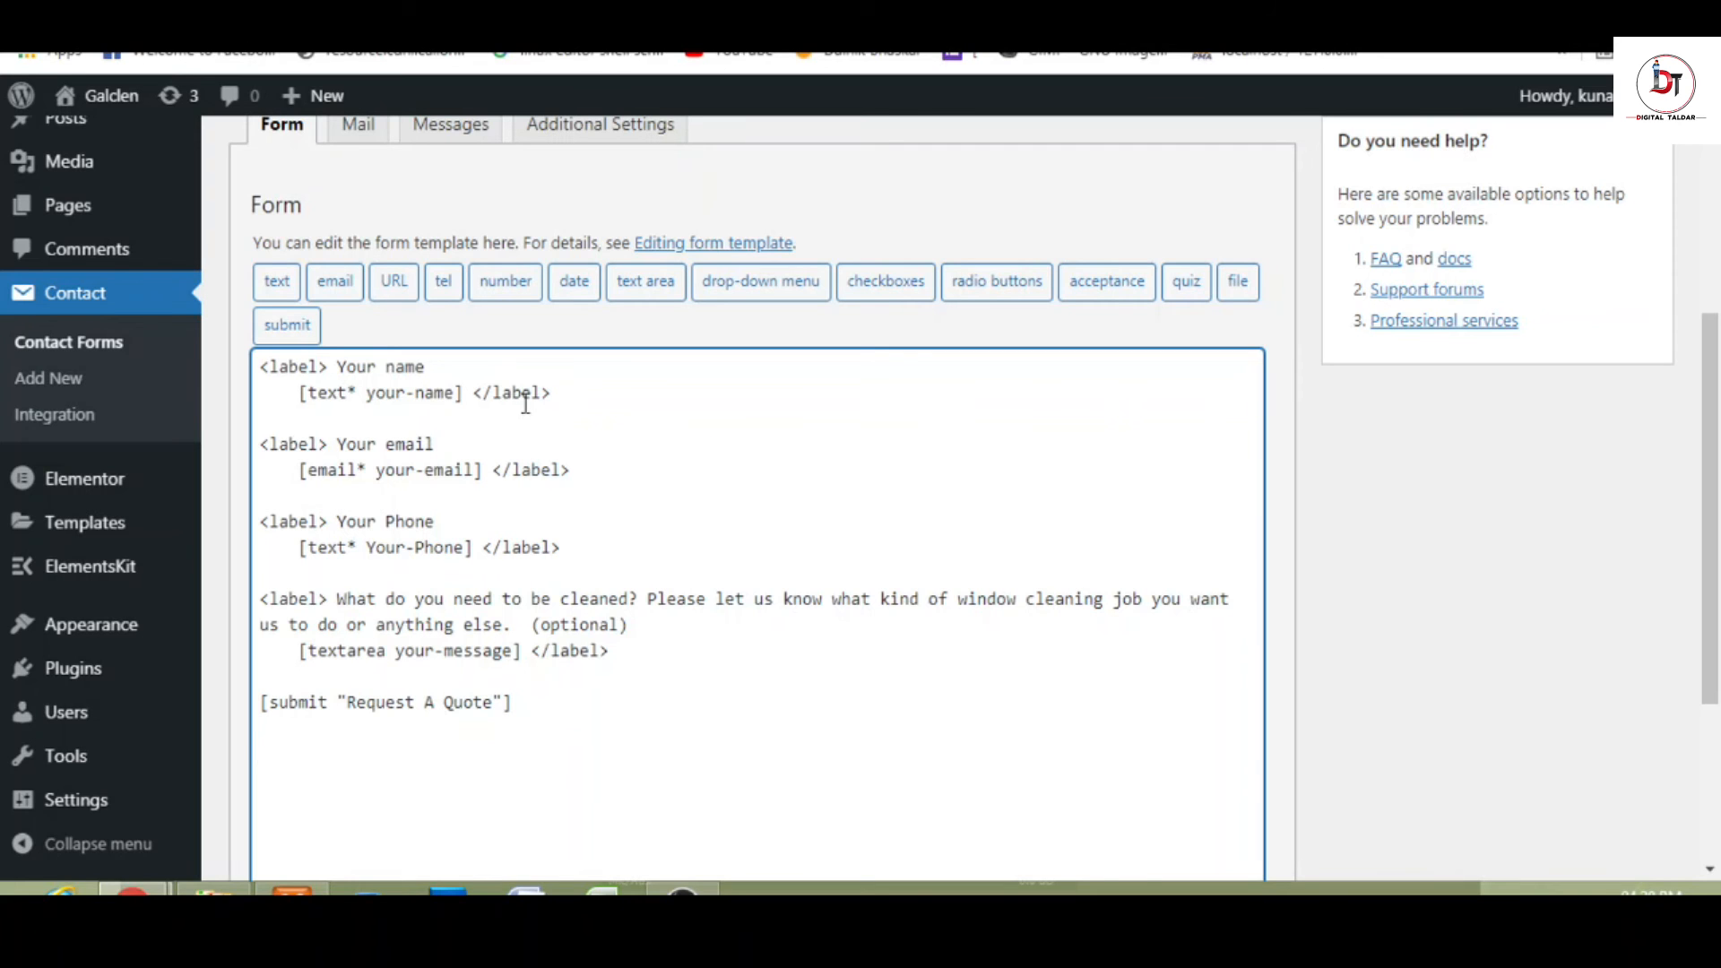
pyautogui.click(584, 284)
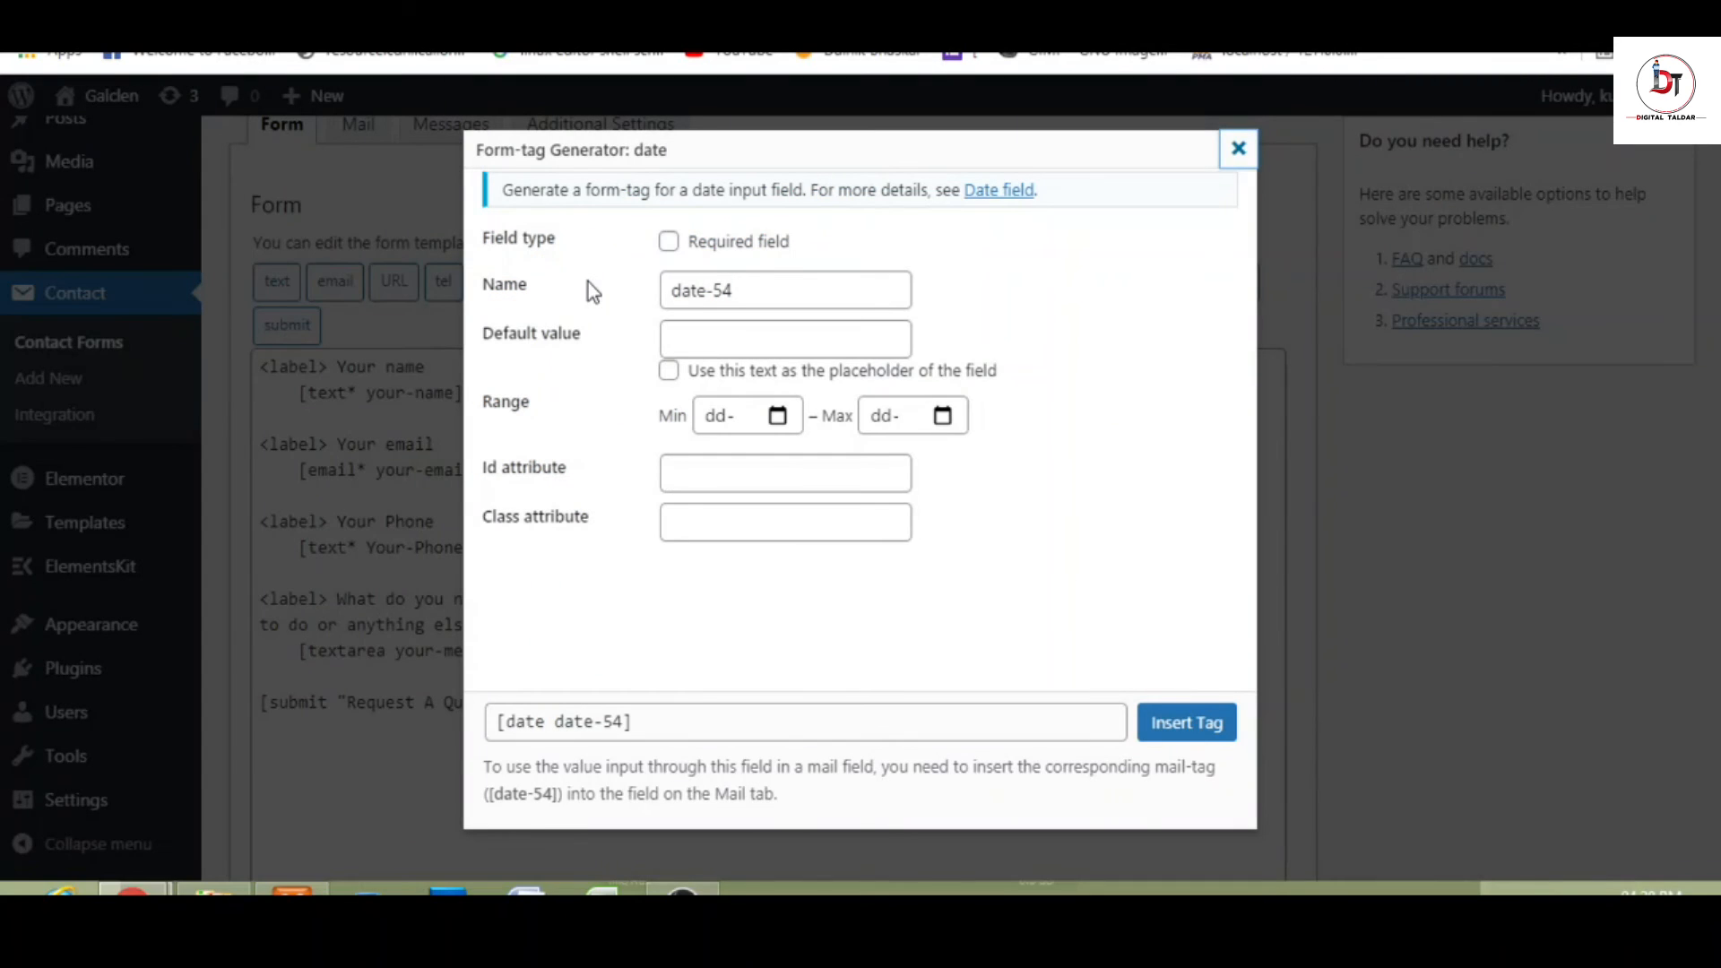
pyautogui.click(1186, 722)
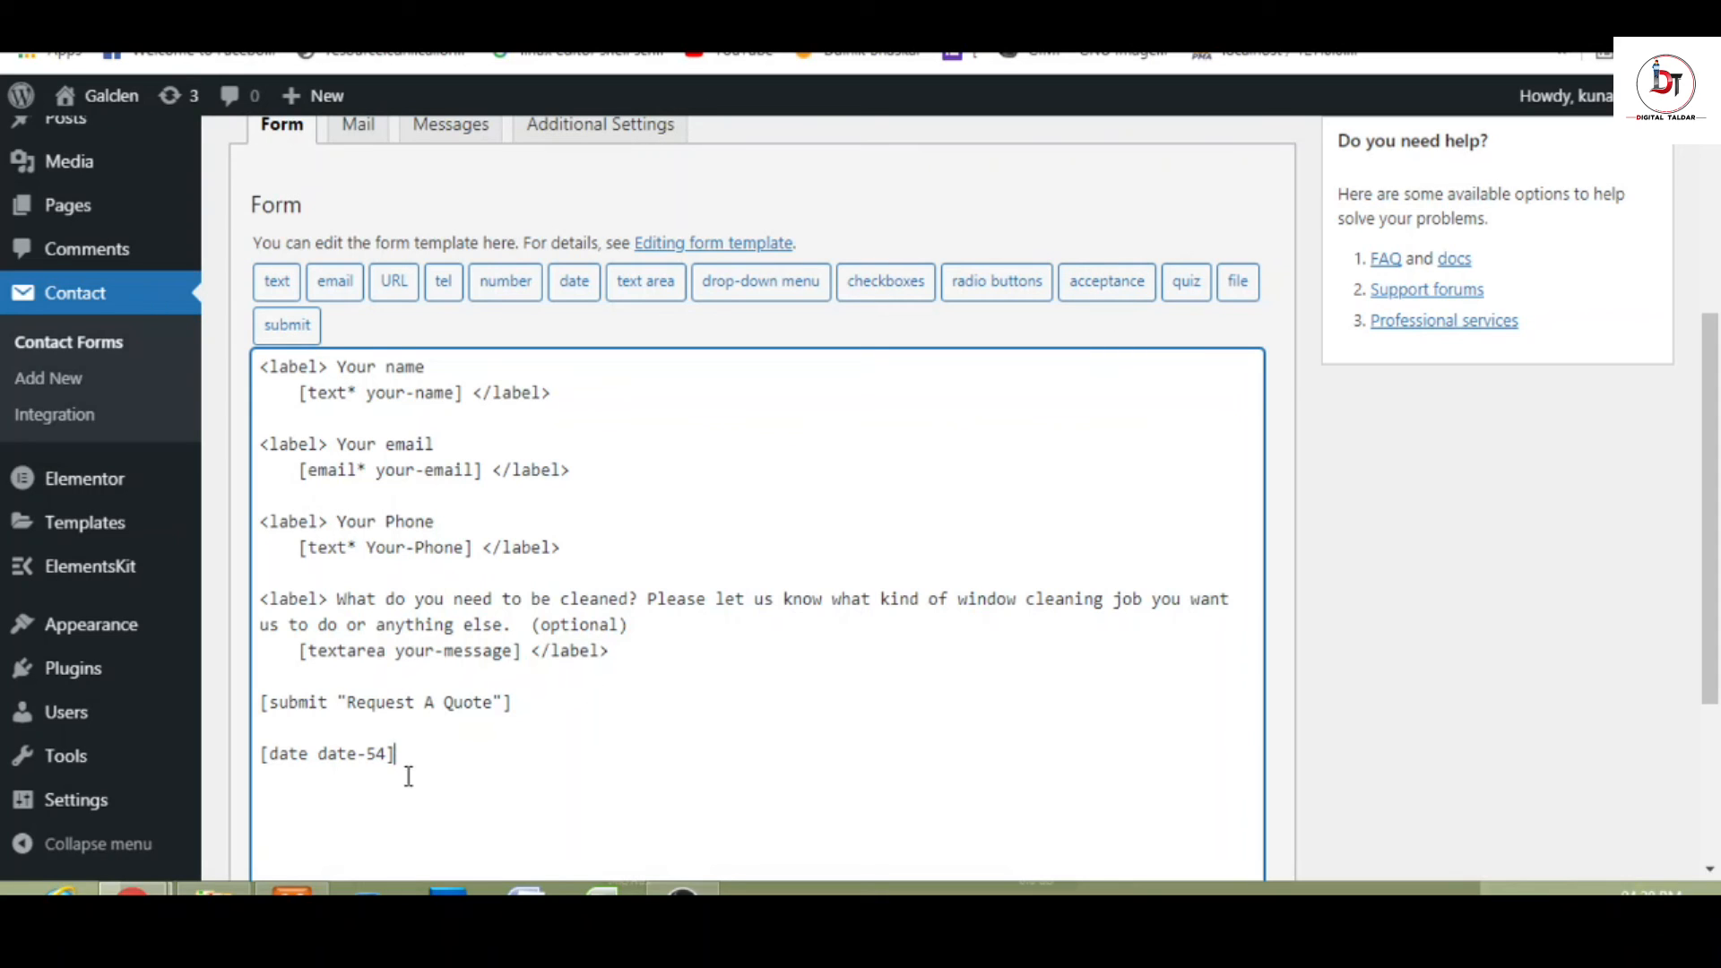
# - Delete the date tag below the submit tag in the form template and save Contact form 1
pyautogui.moveTo(417, 752); pyautogui.dragTo(242, 769)
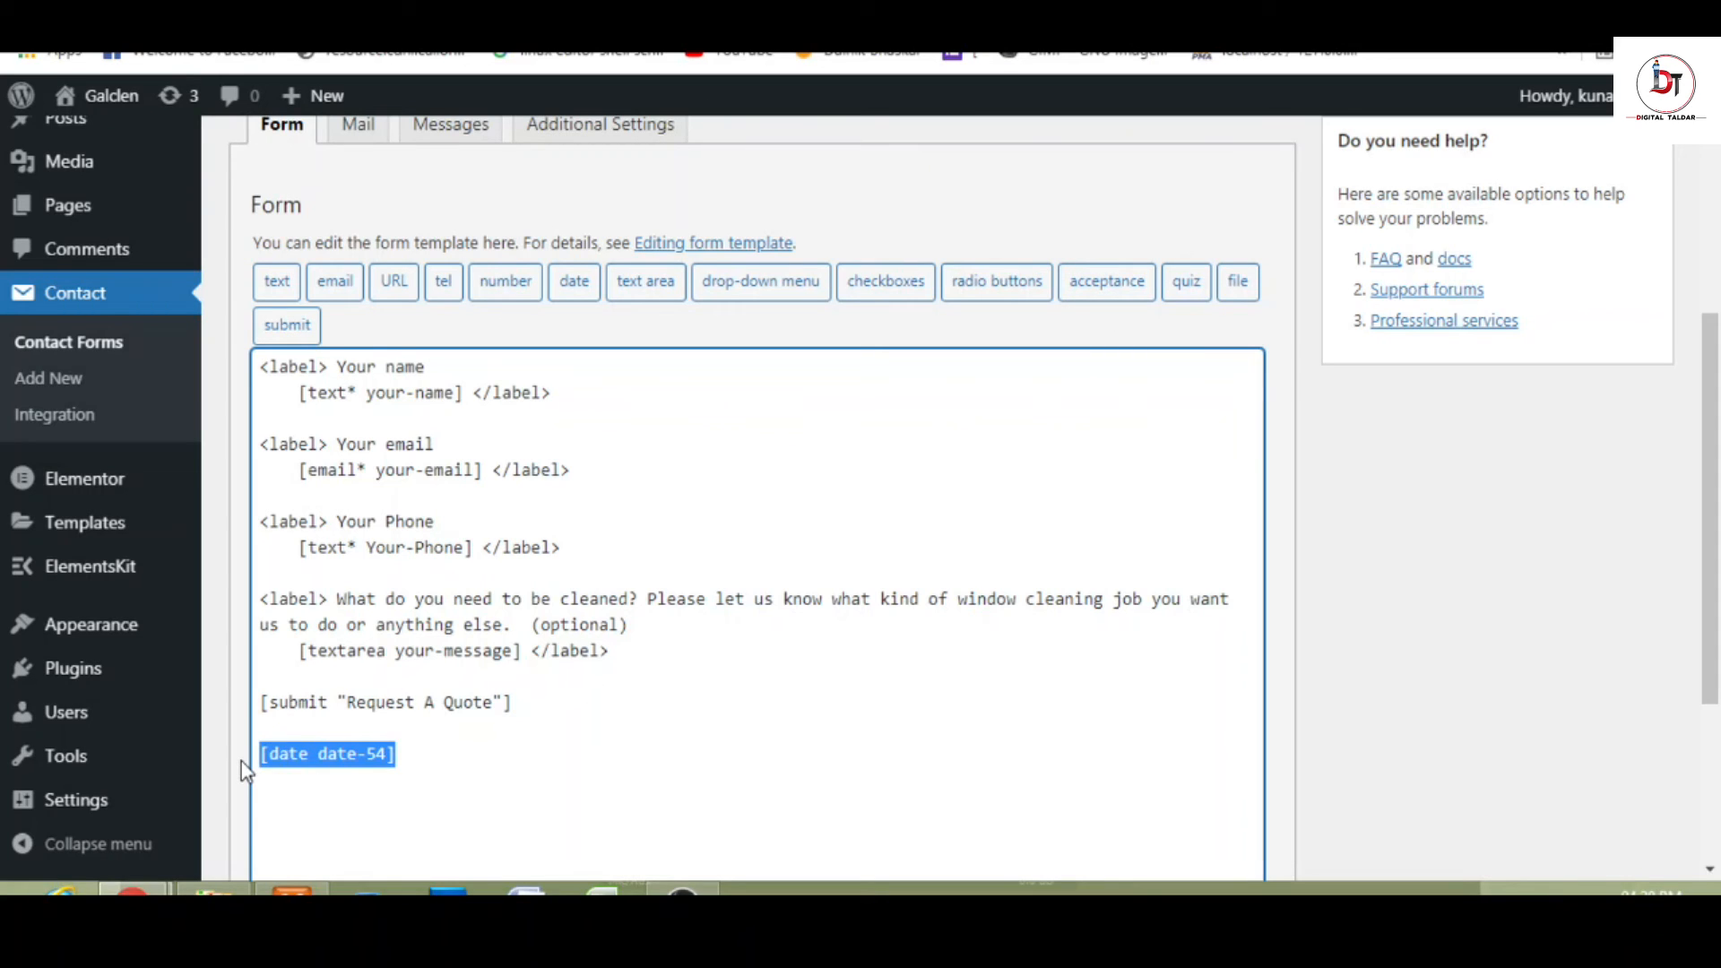
pyautogui.press('BackSpace')
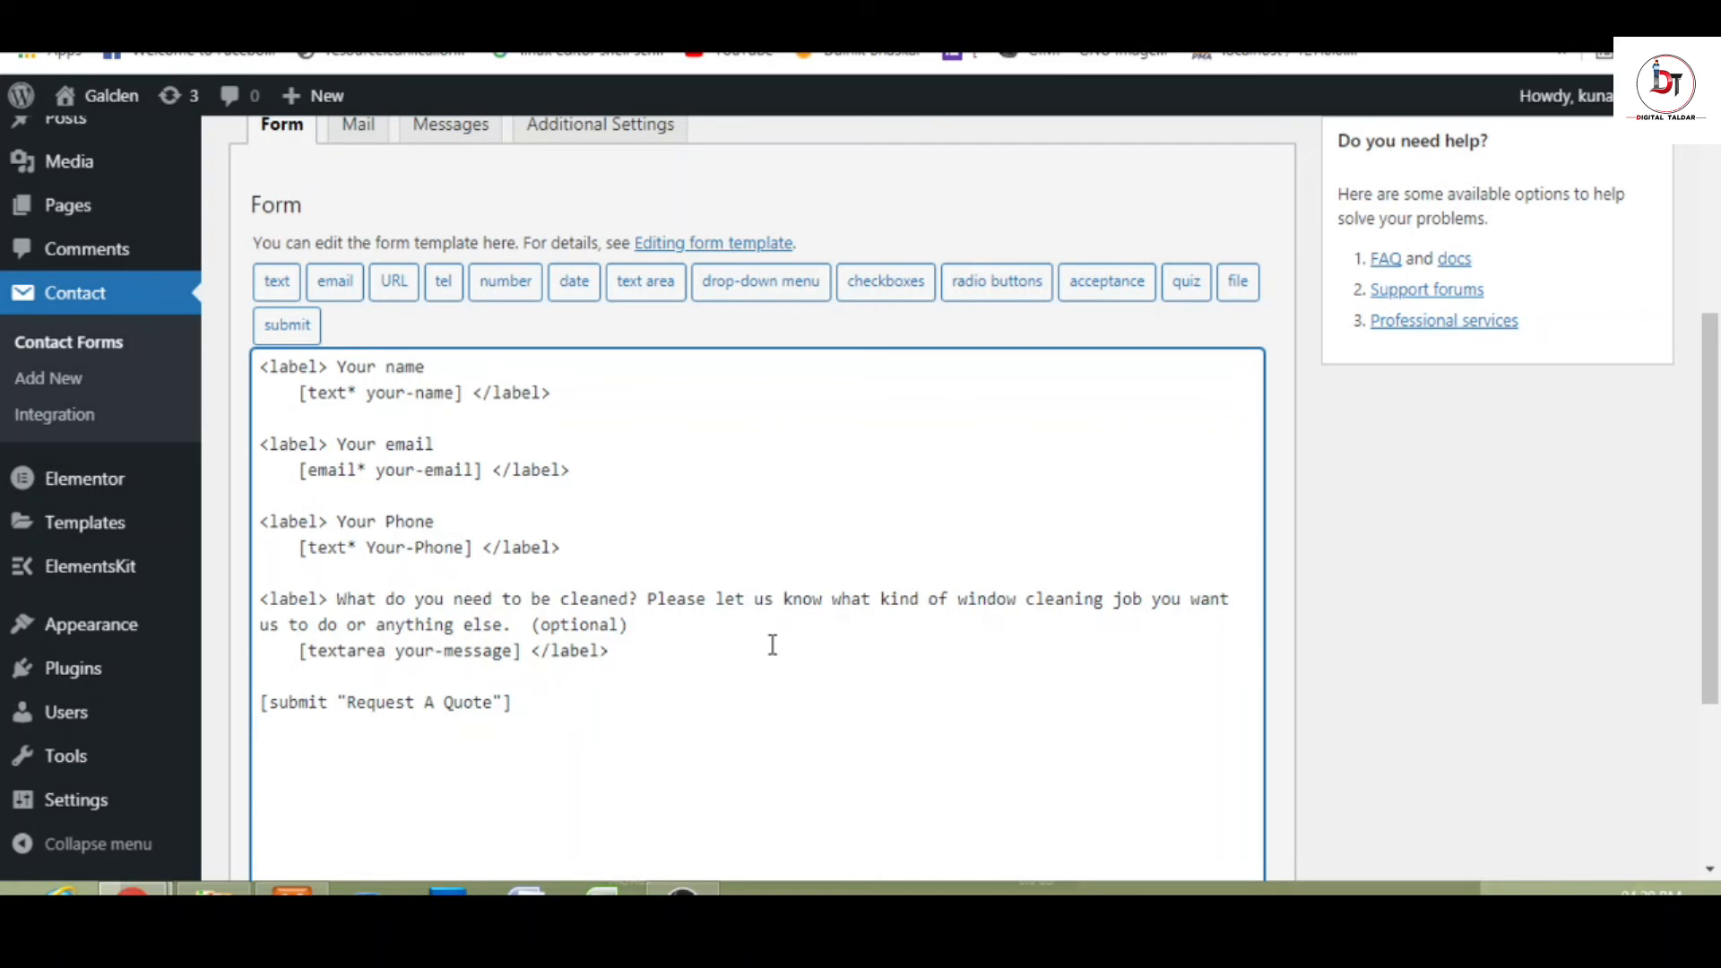
pyautogui.moveTo(1717, 533); pyautogui.dragTo(1716, 358)
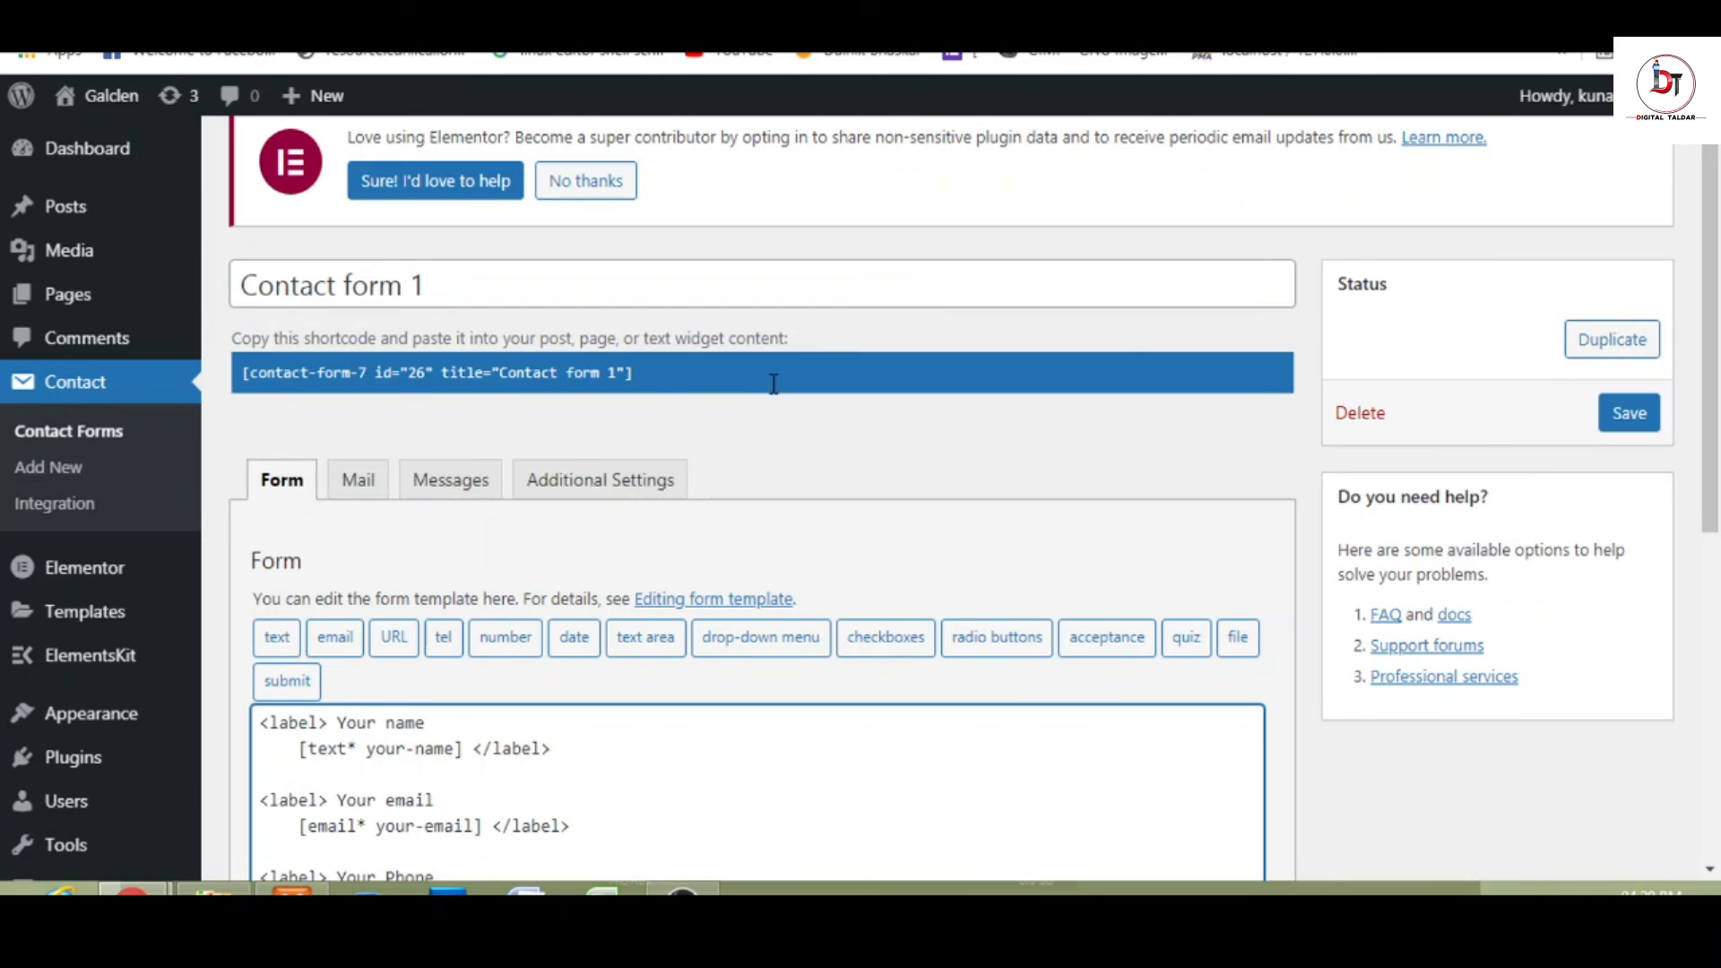
pyautogui.click(315, 382)
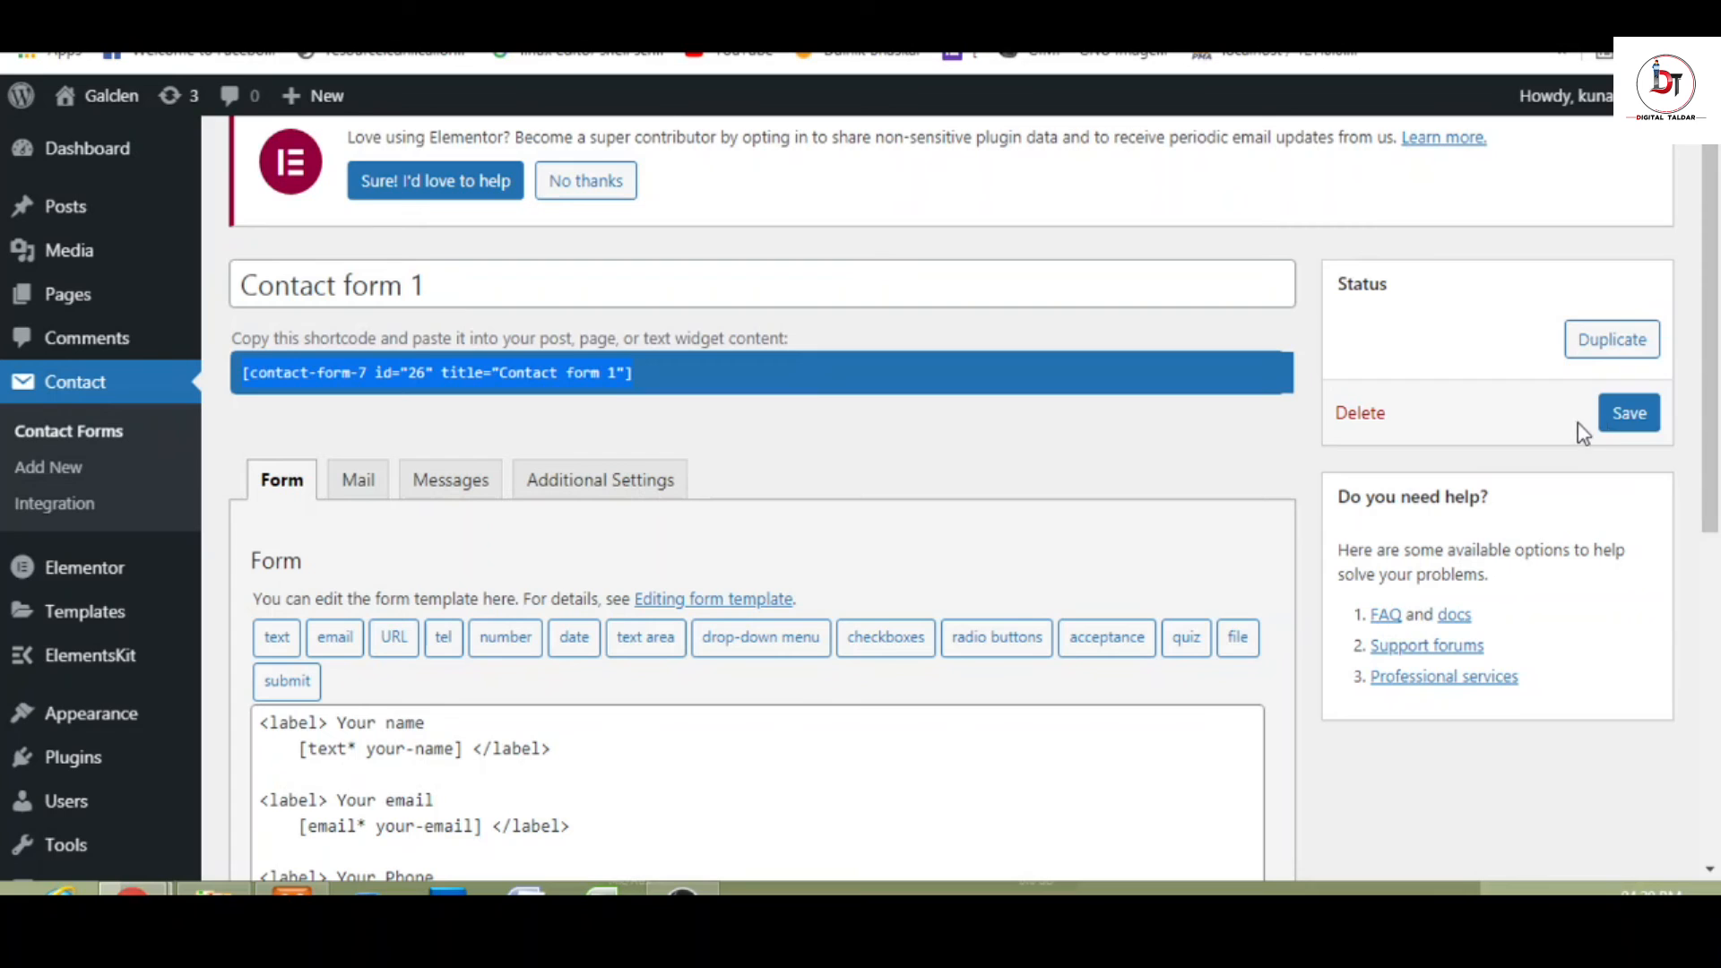
pyautogui.click(1627, 422)
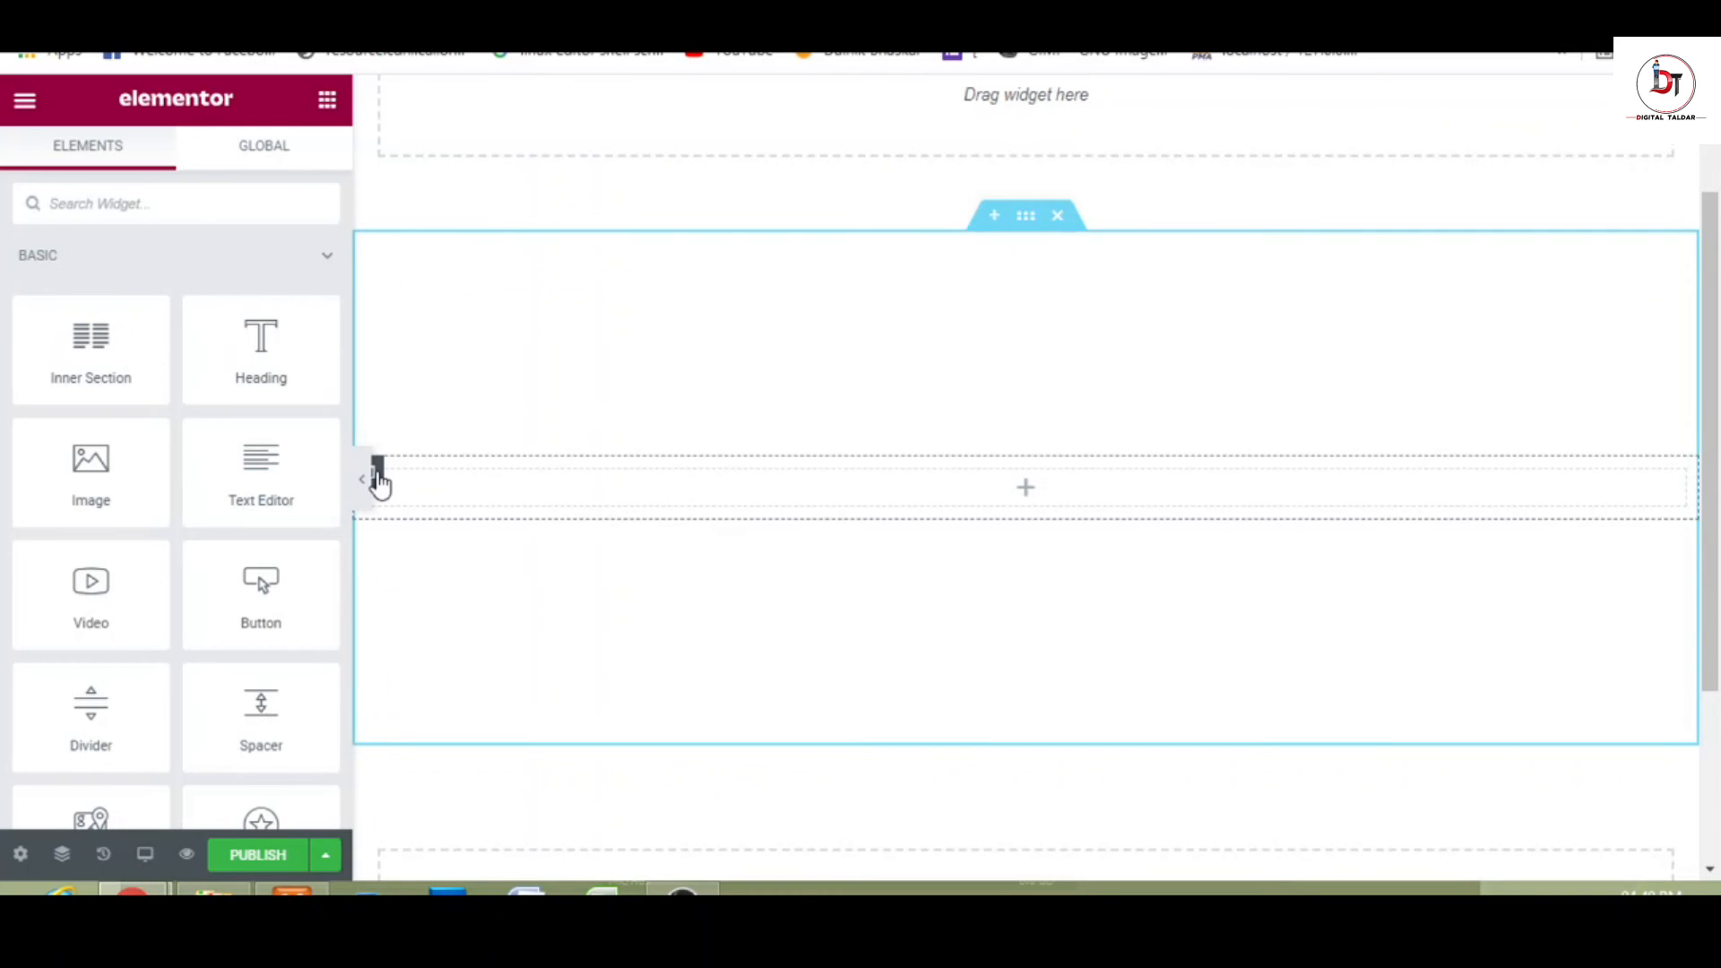
# - Duplicate the empty section's column and place a Contact form 7 widget in the second column
pyautogui.rightClick(377, 473)
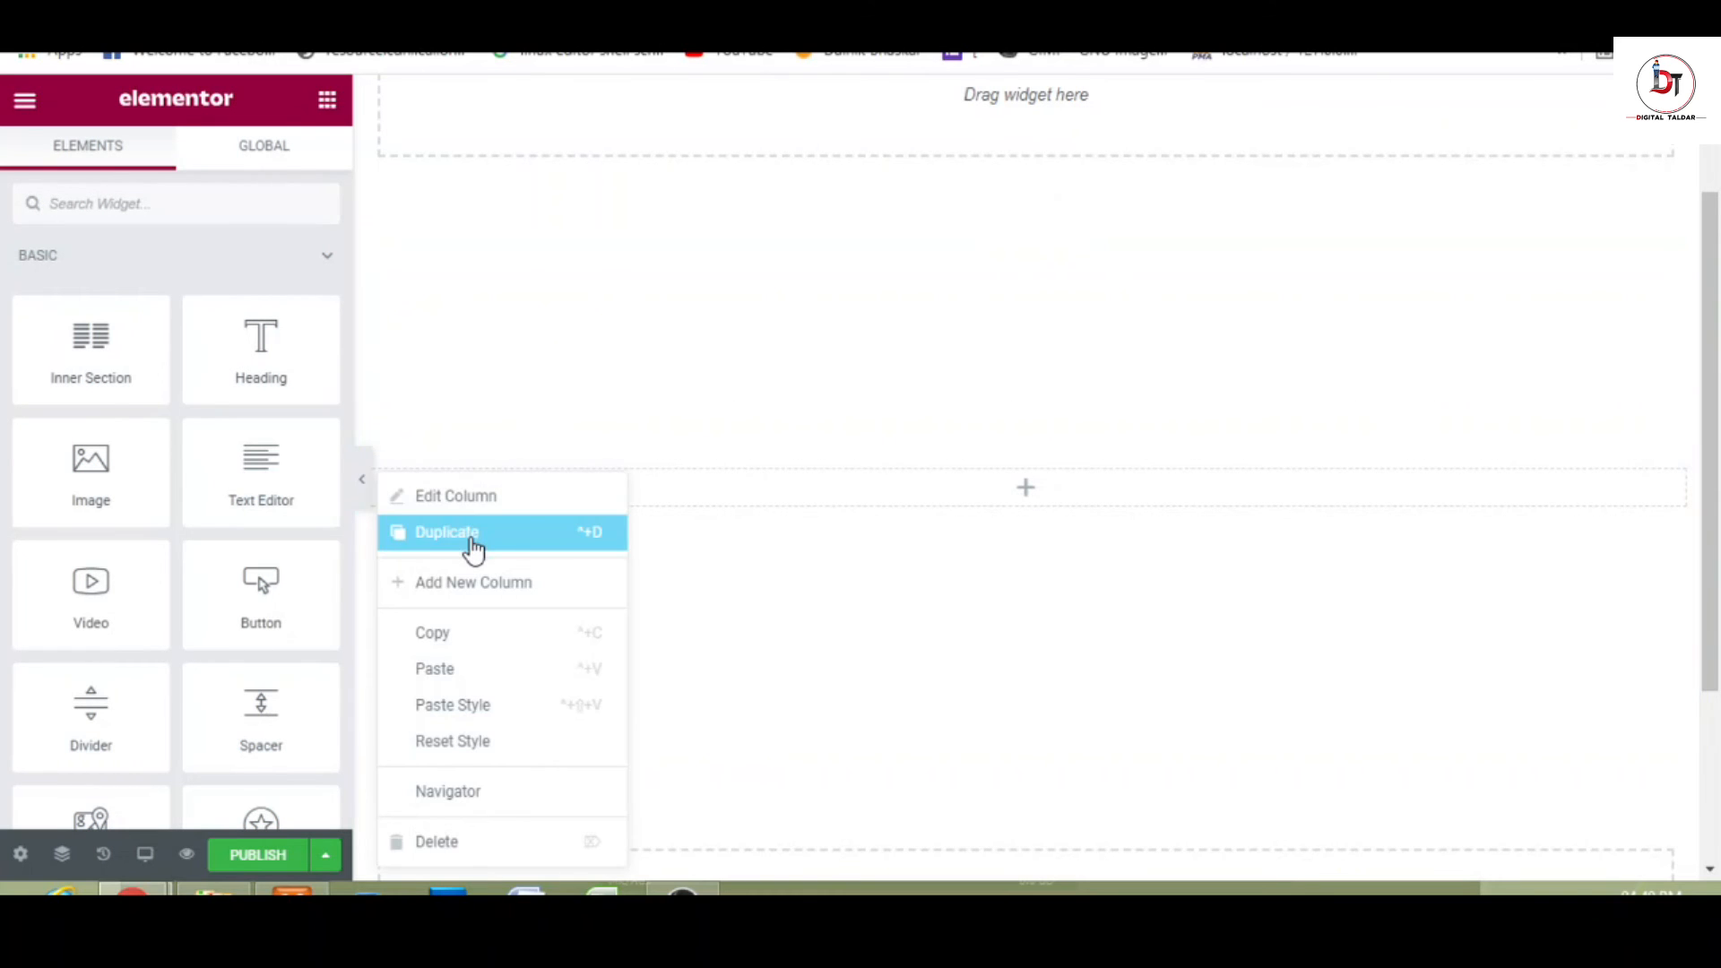
pyautogui.click(473, 545)
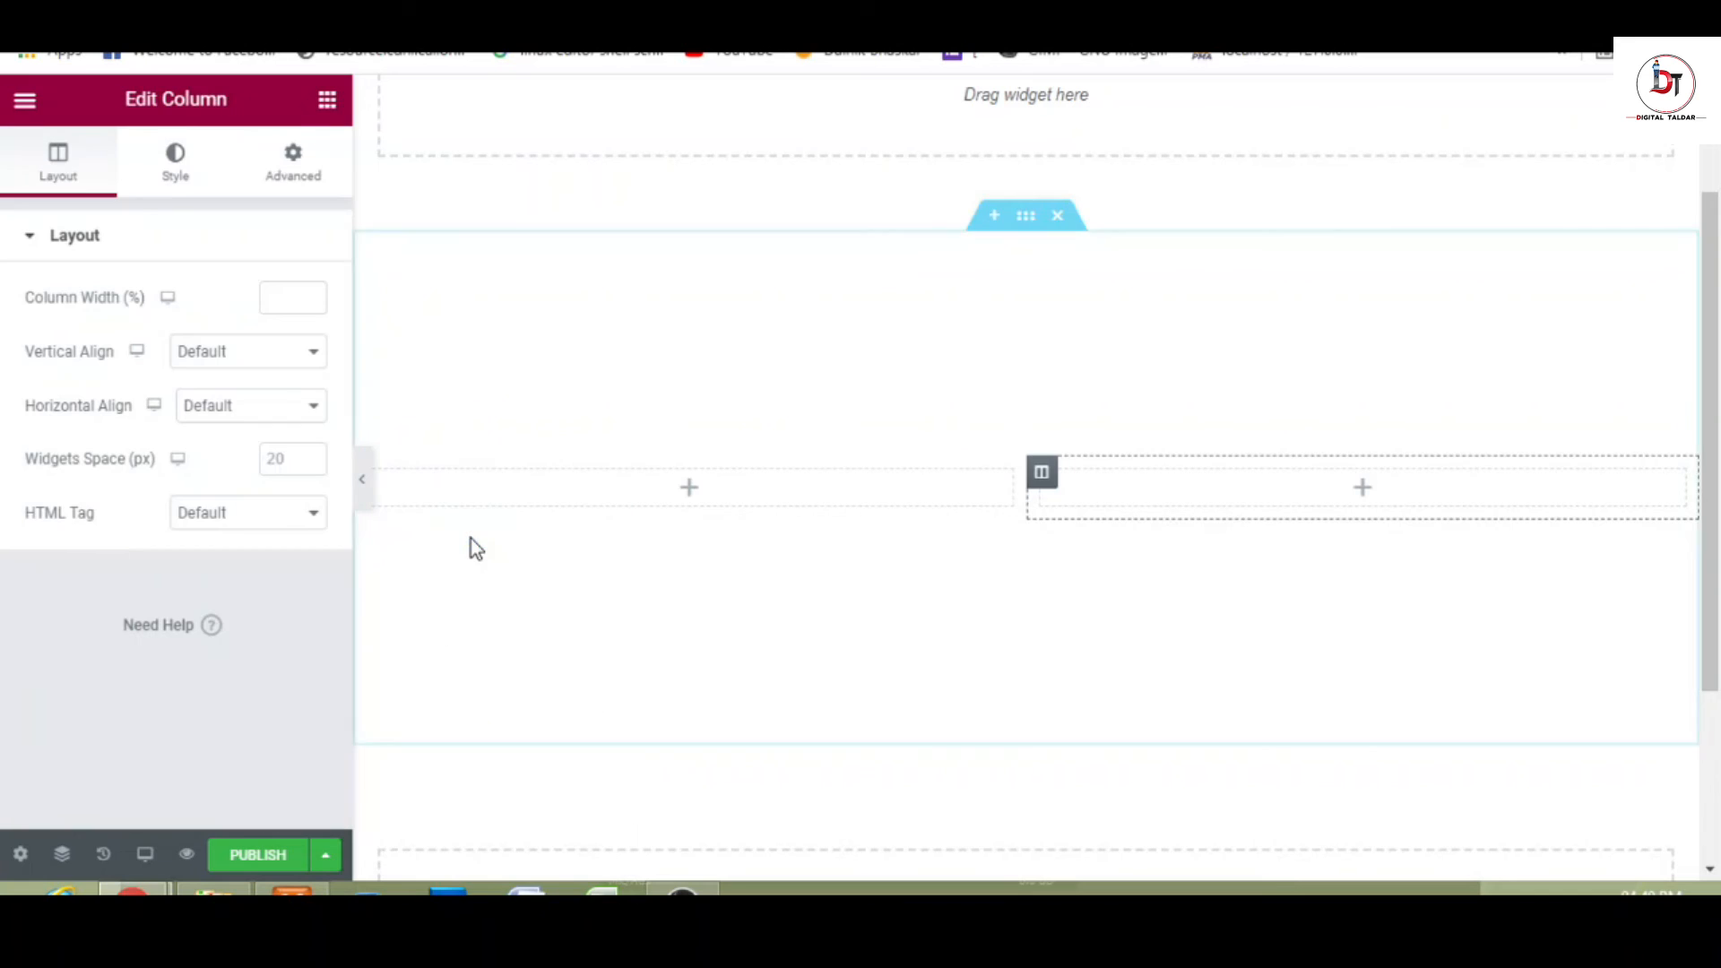
pyautogui.click(328, 103)
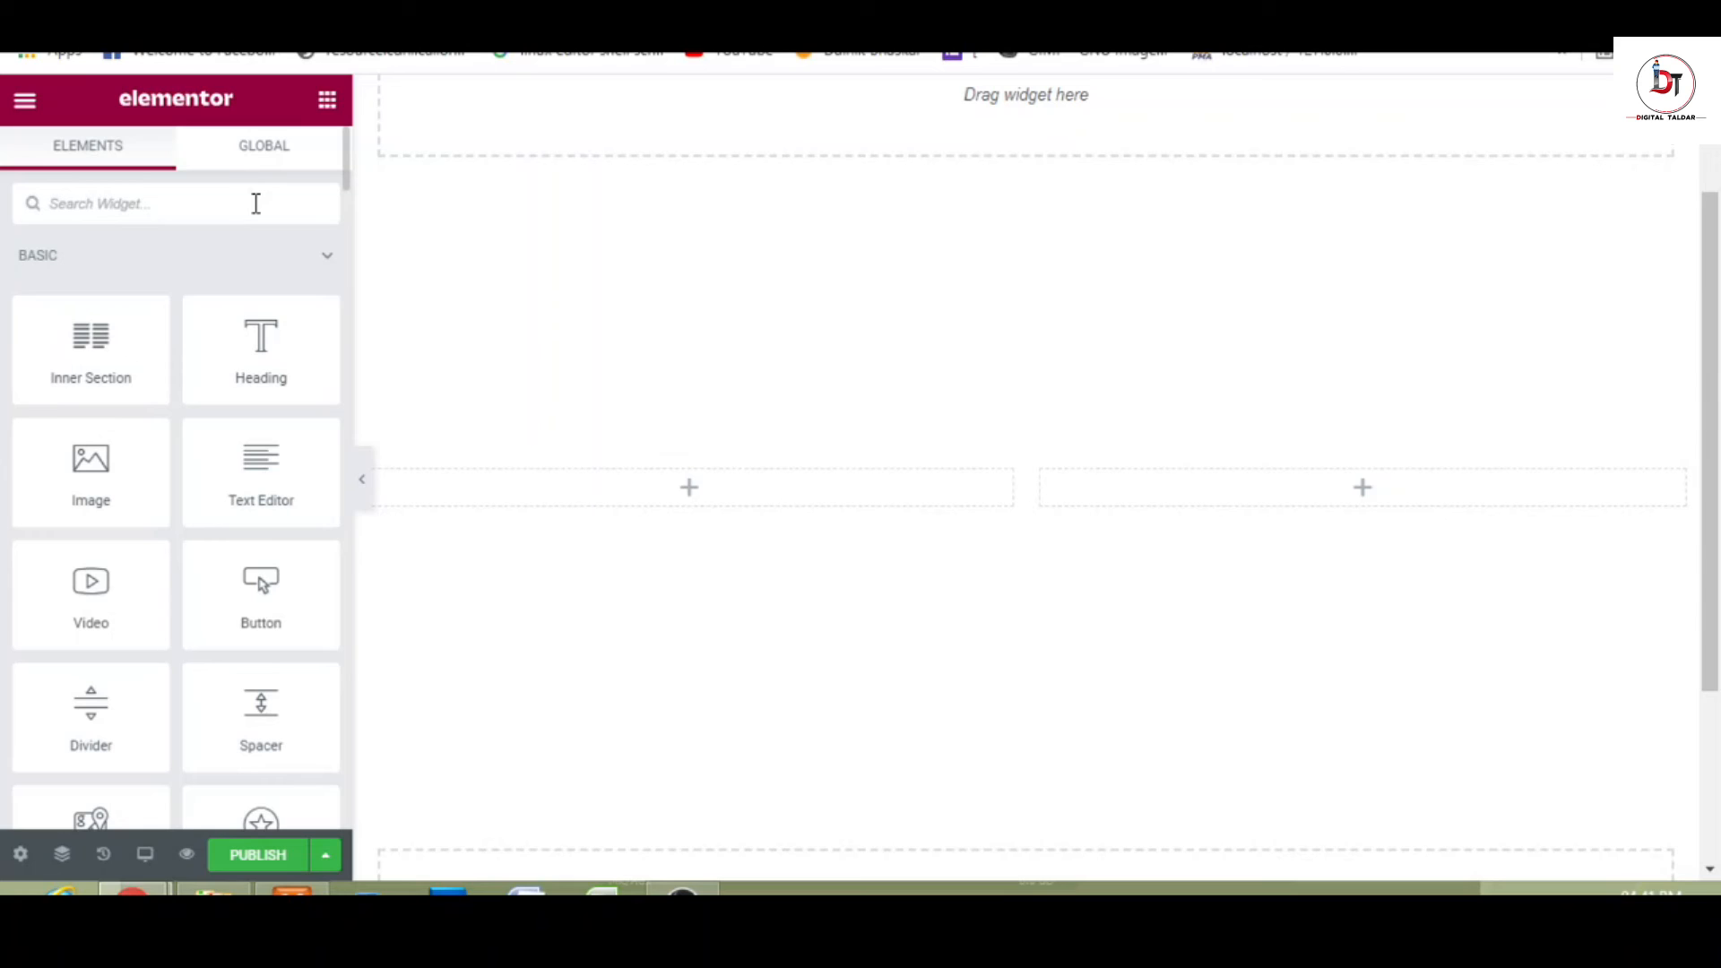
pyautogui.click(255, 203)
pyautogui.write('s')
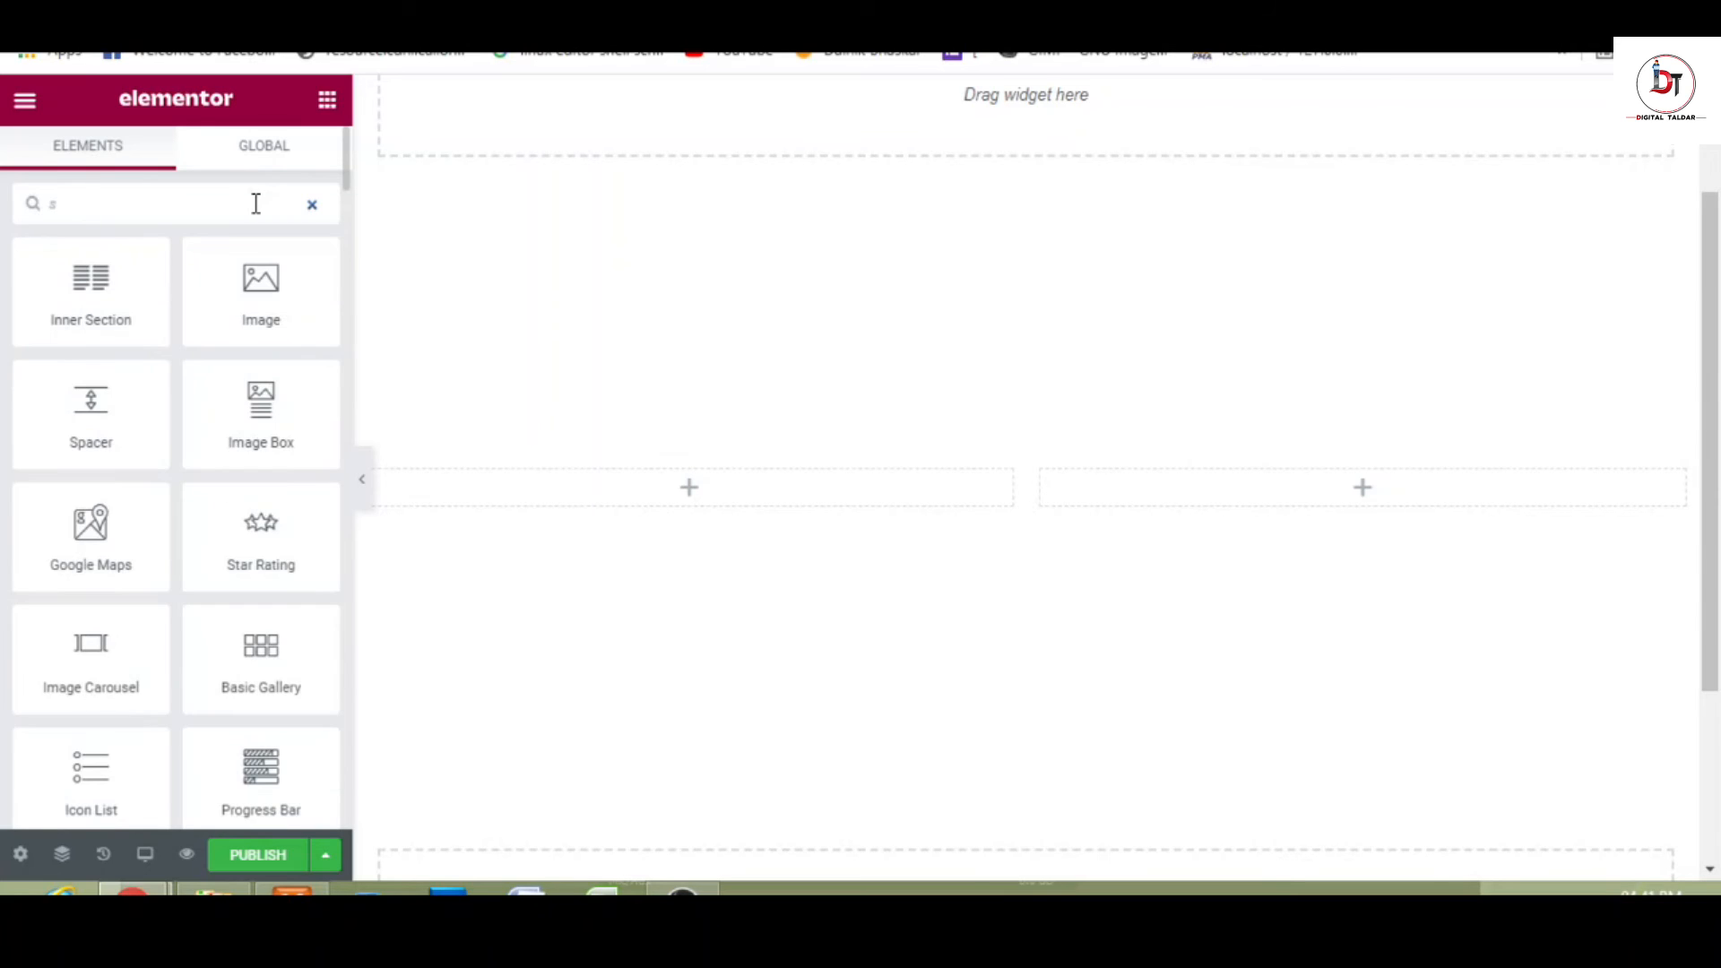
pyautogui.press('BackSpace')
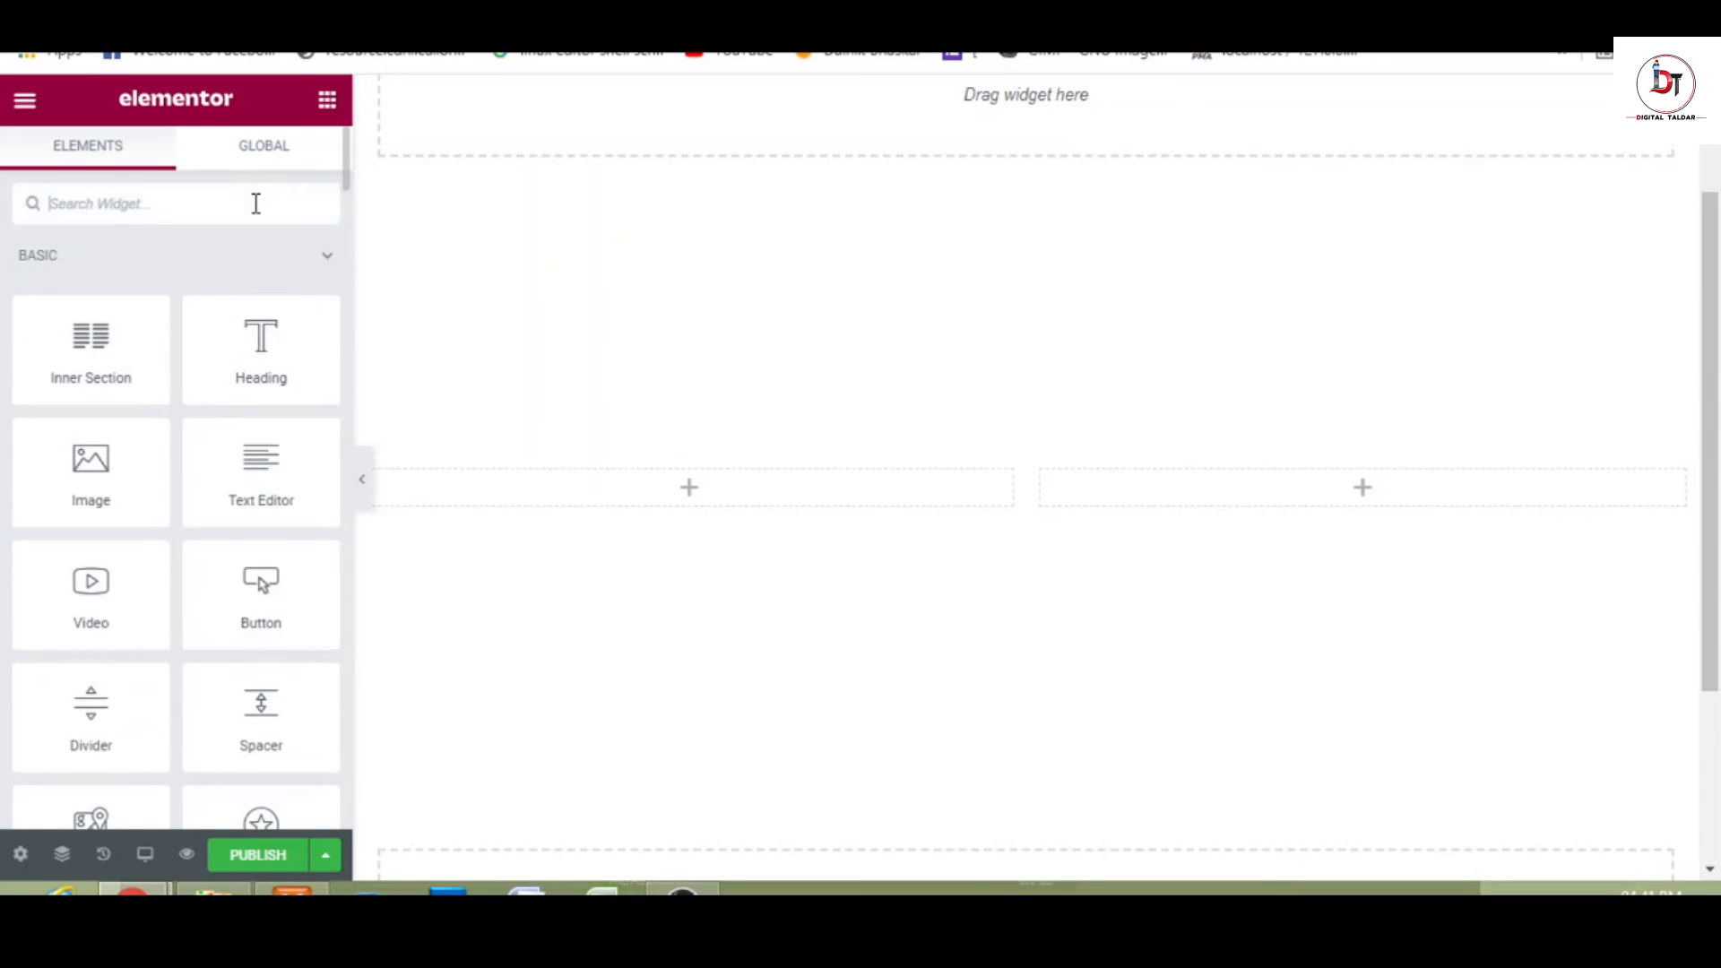
pyautogui.write('cont')
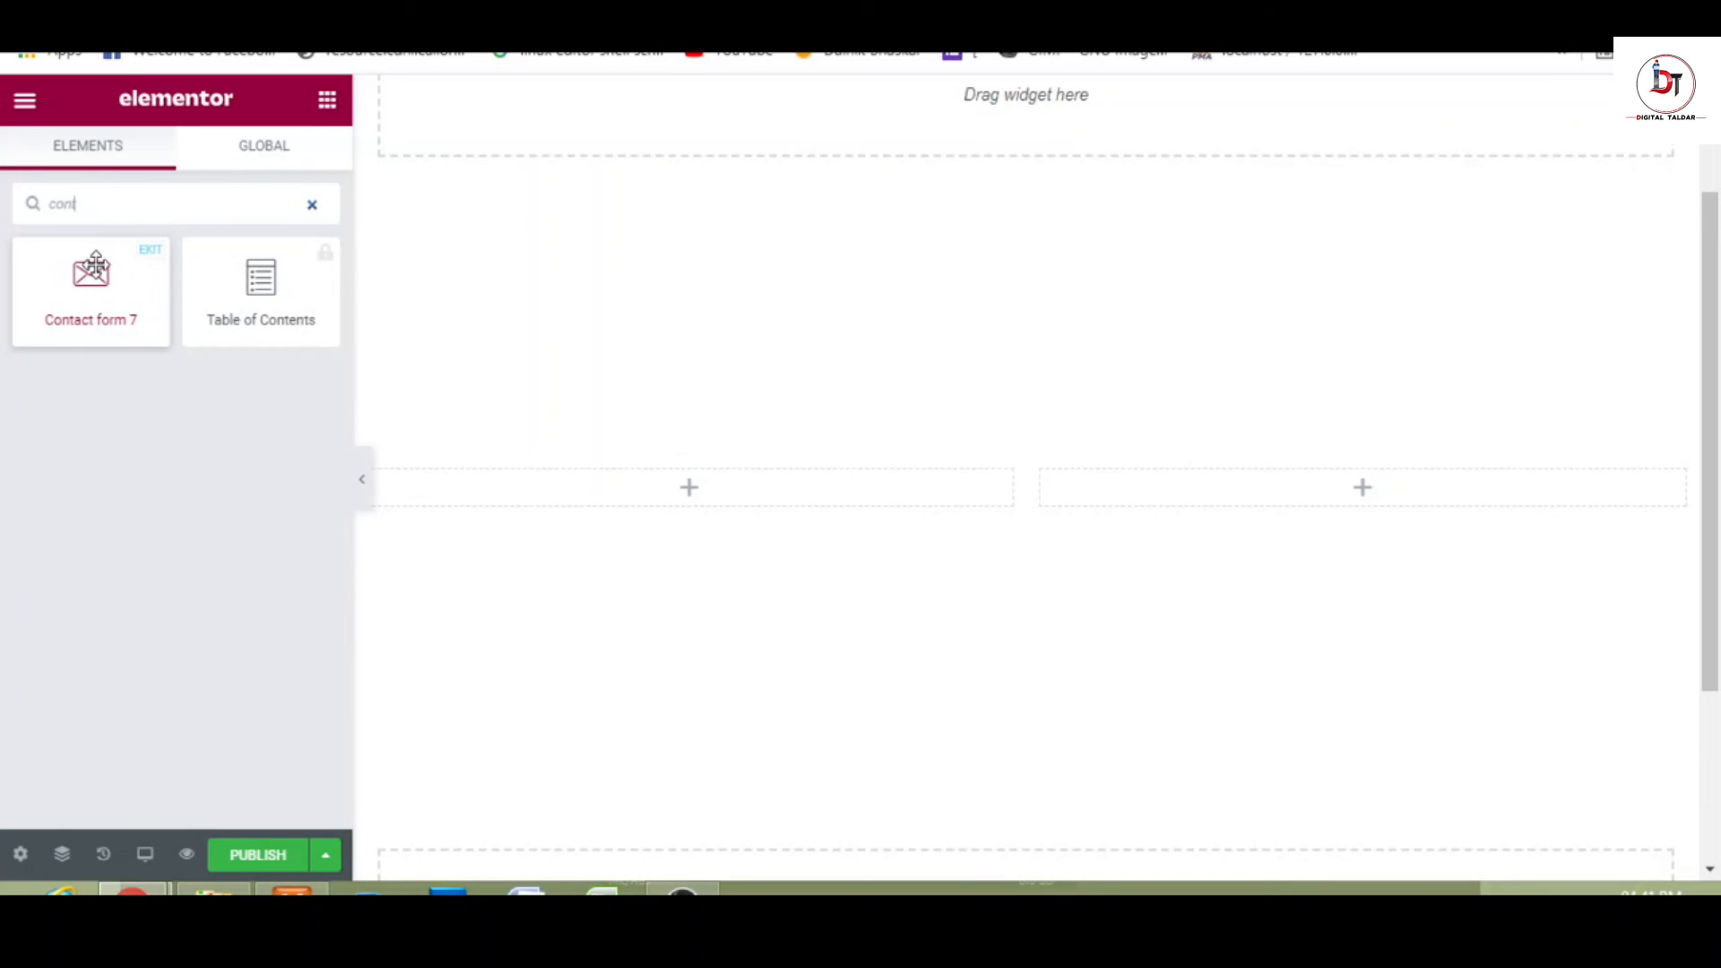
pyautogui.moveTo(78, 283); pyautogui.dragTo(1201, 506)
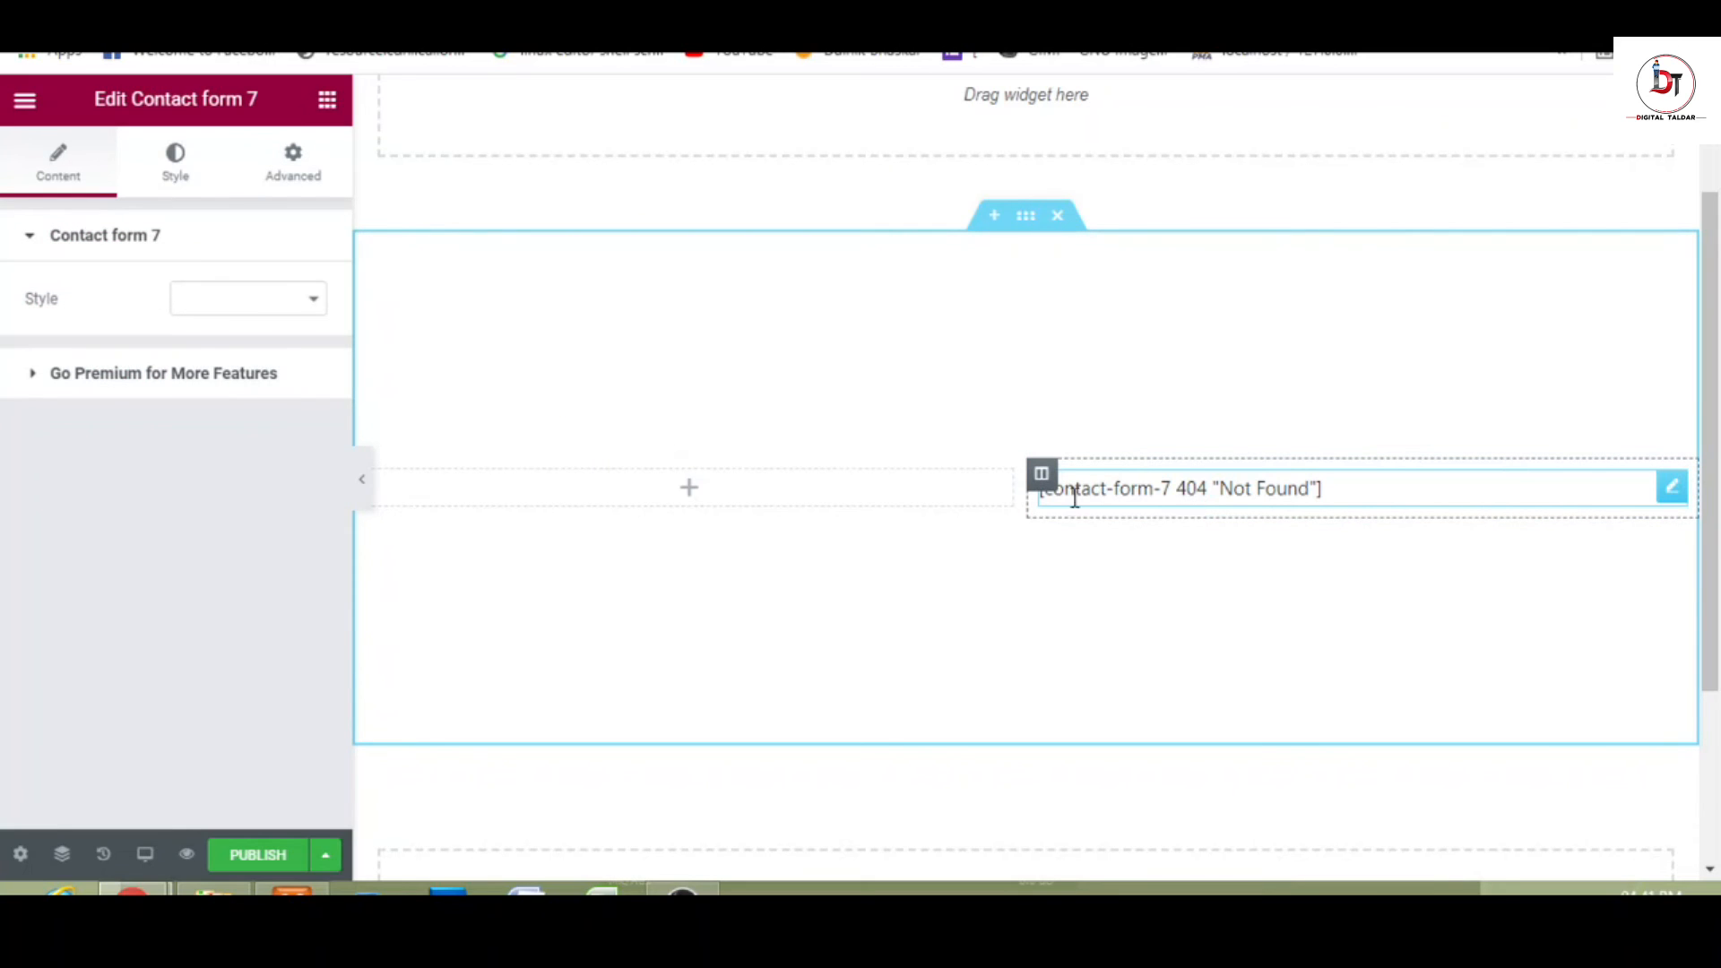
# - Choose Contact form 1 as the form shown by the Contact form 7 widget
pyautogui.click(309, 303)
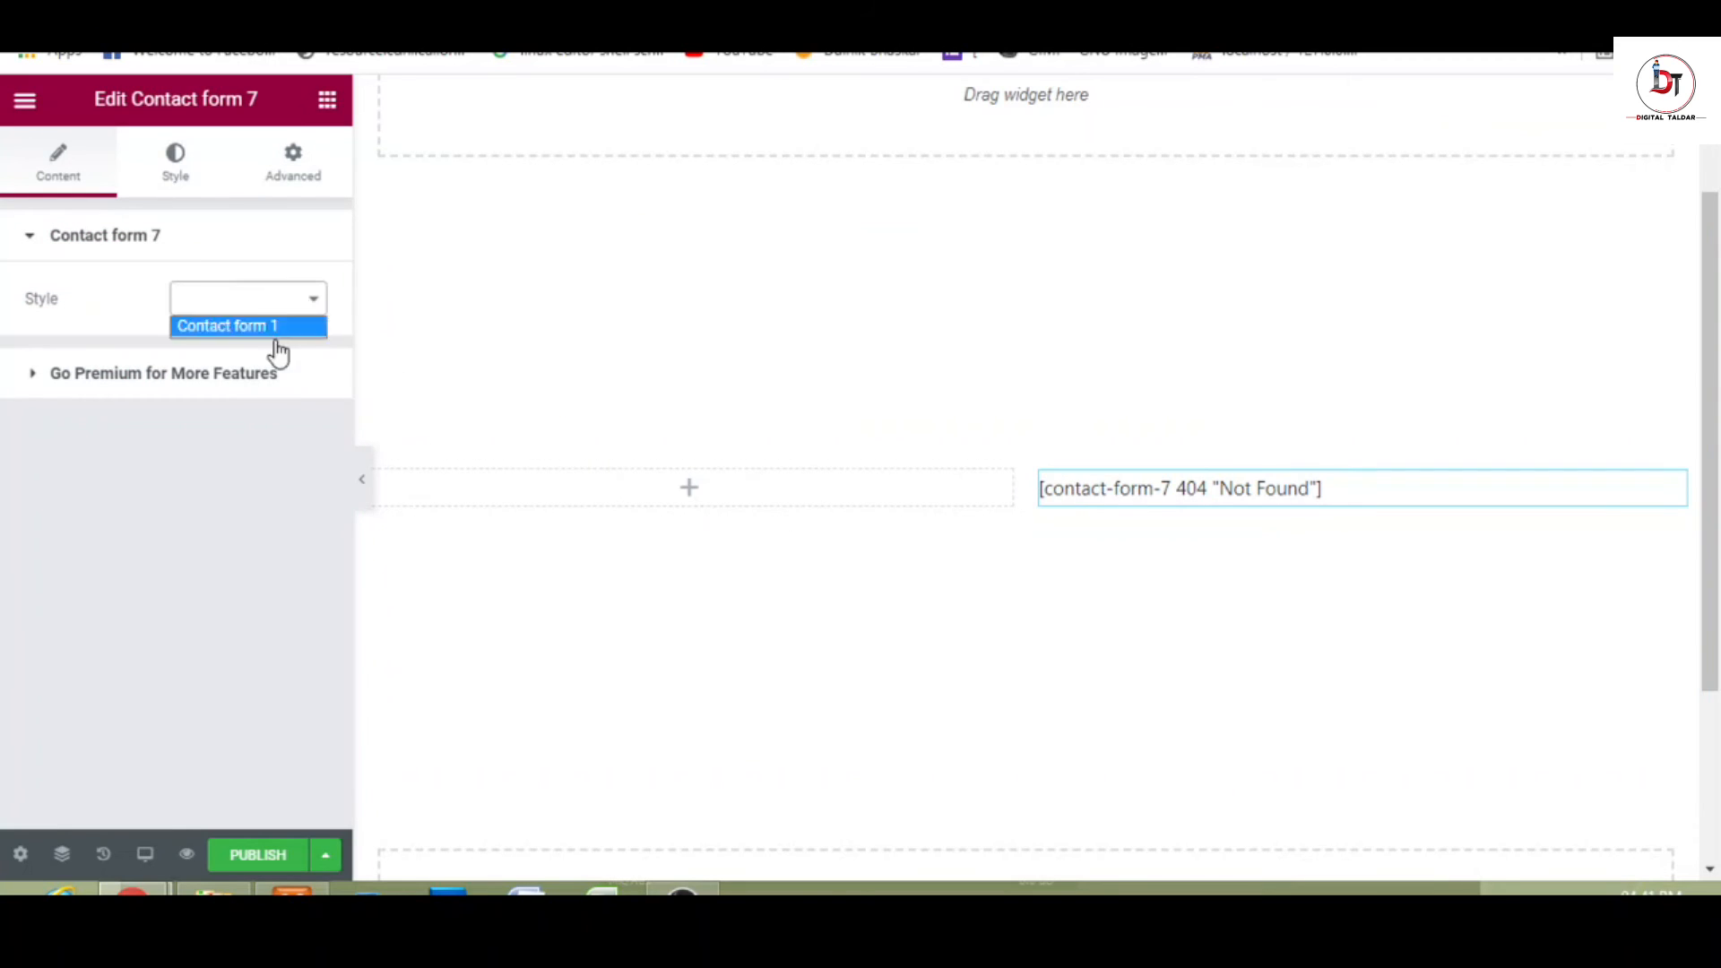
pyautogui.click(279, 330)
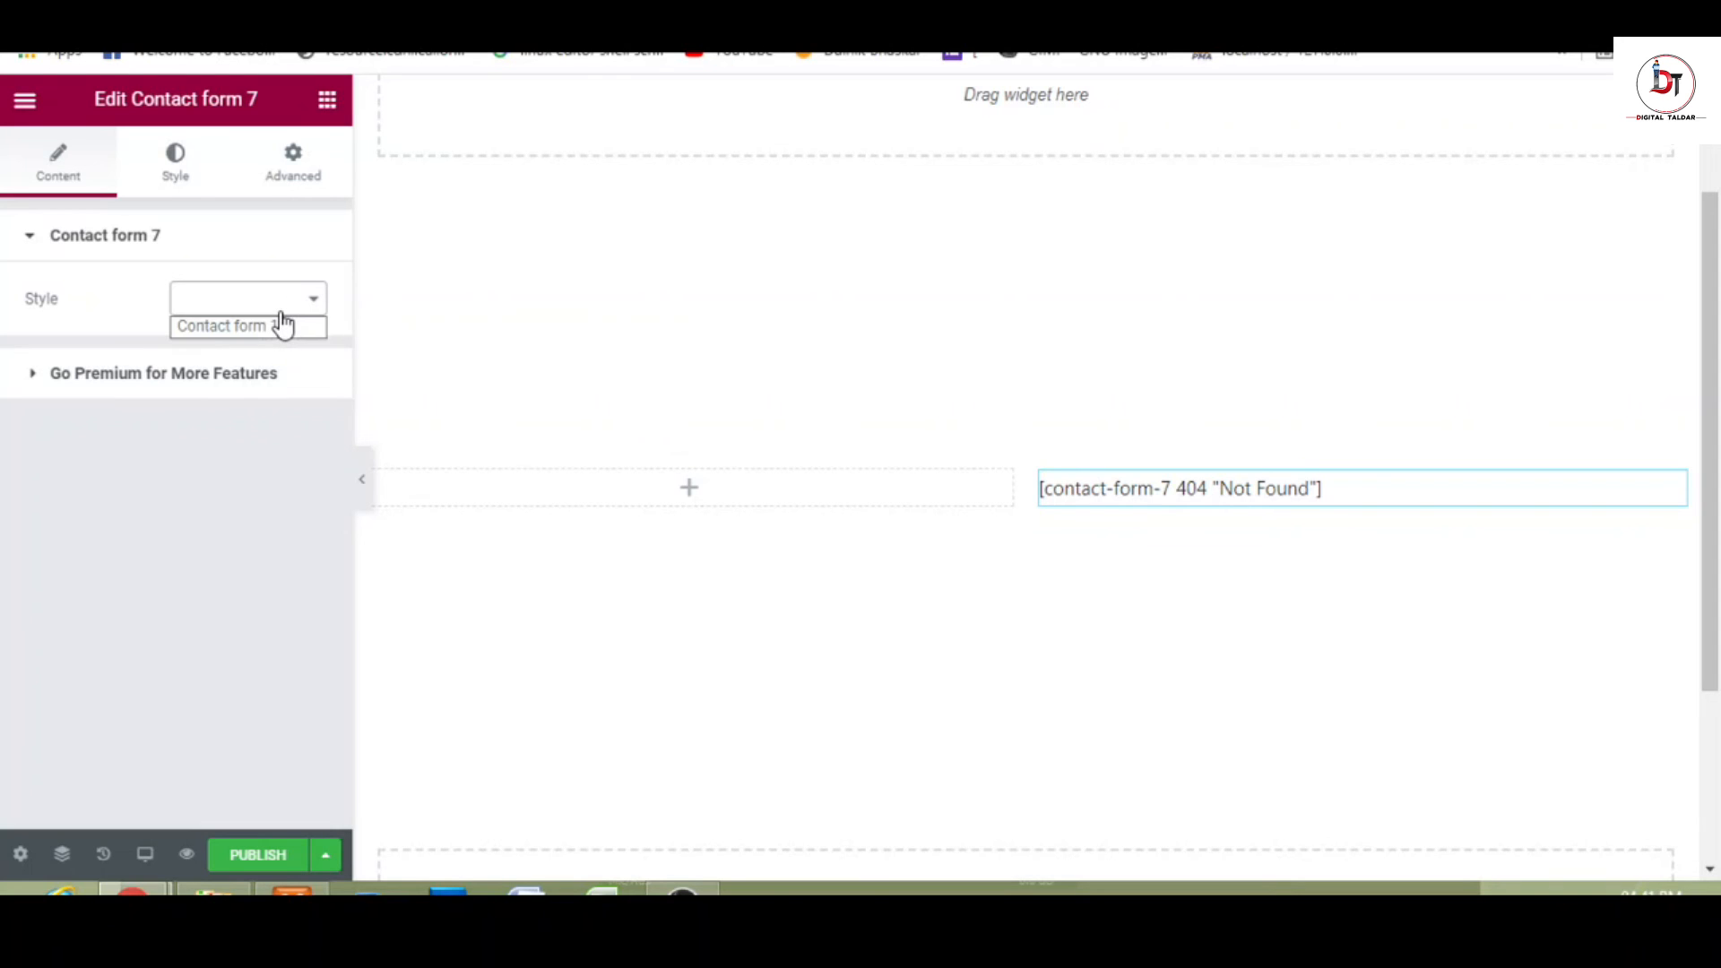
pyautogui.click(281, 328)
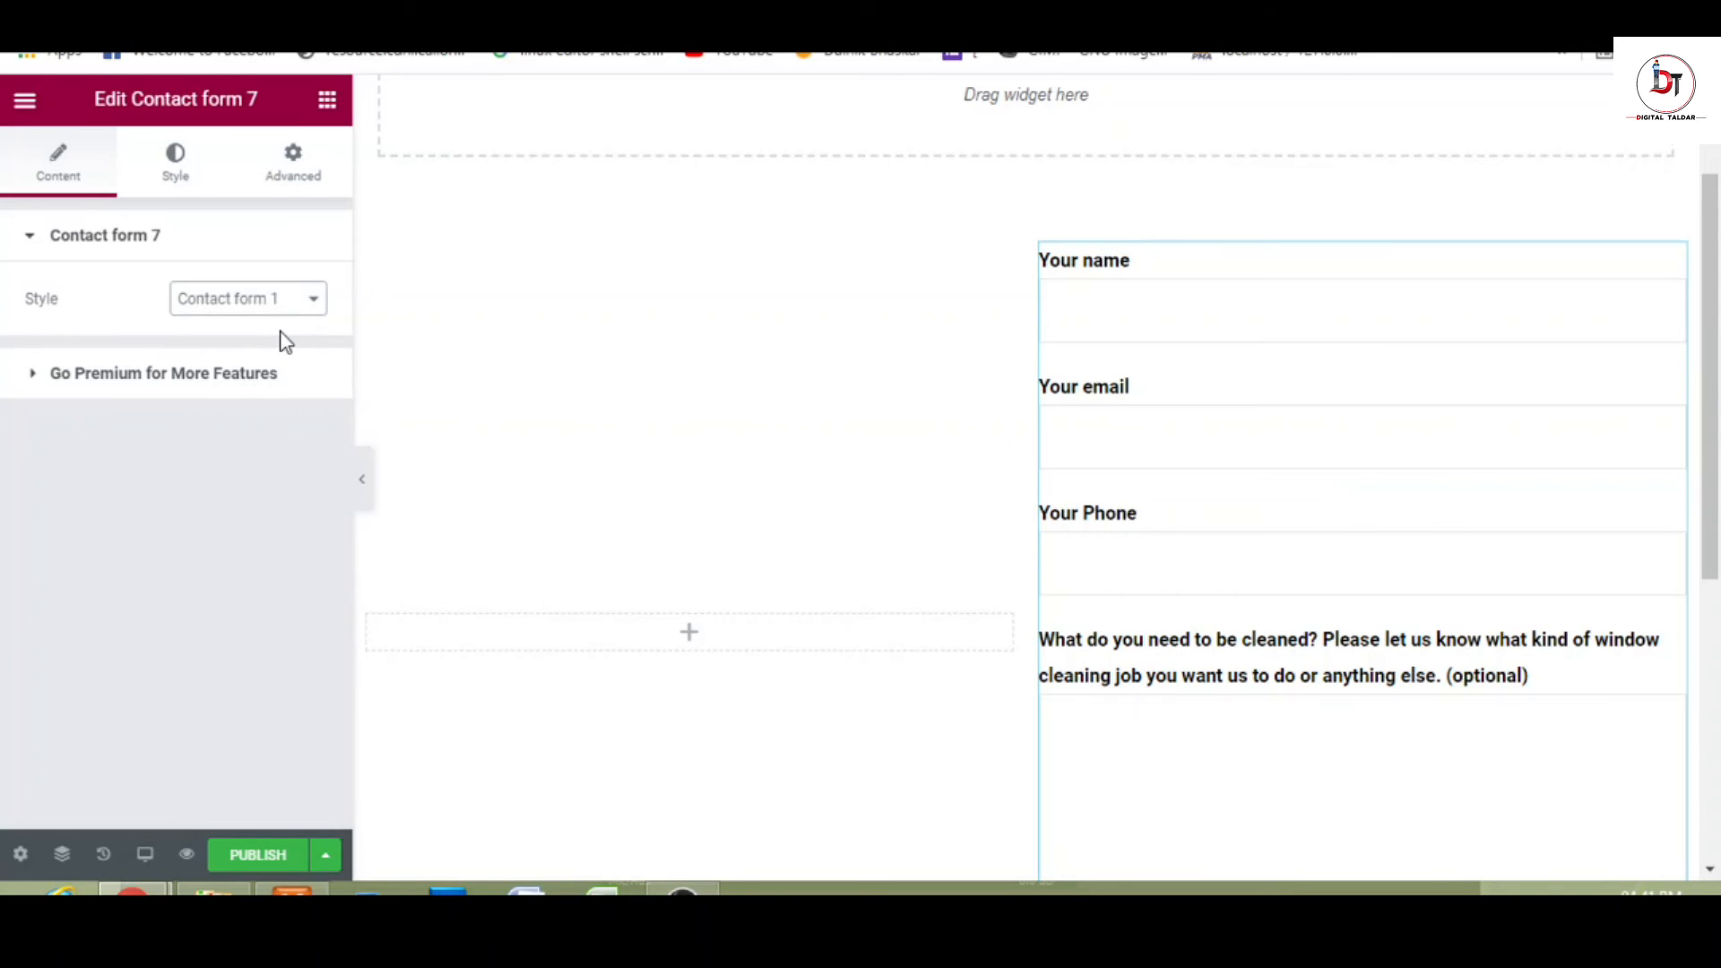
# - Fill the empty first column with the Get Service Quotation contact block and close the empty new-section placeholder above it
pyautogui.click(697, 638)
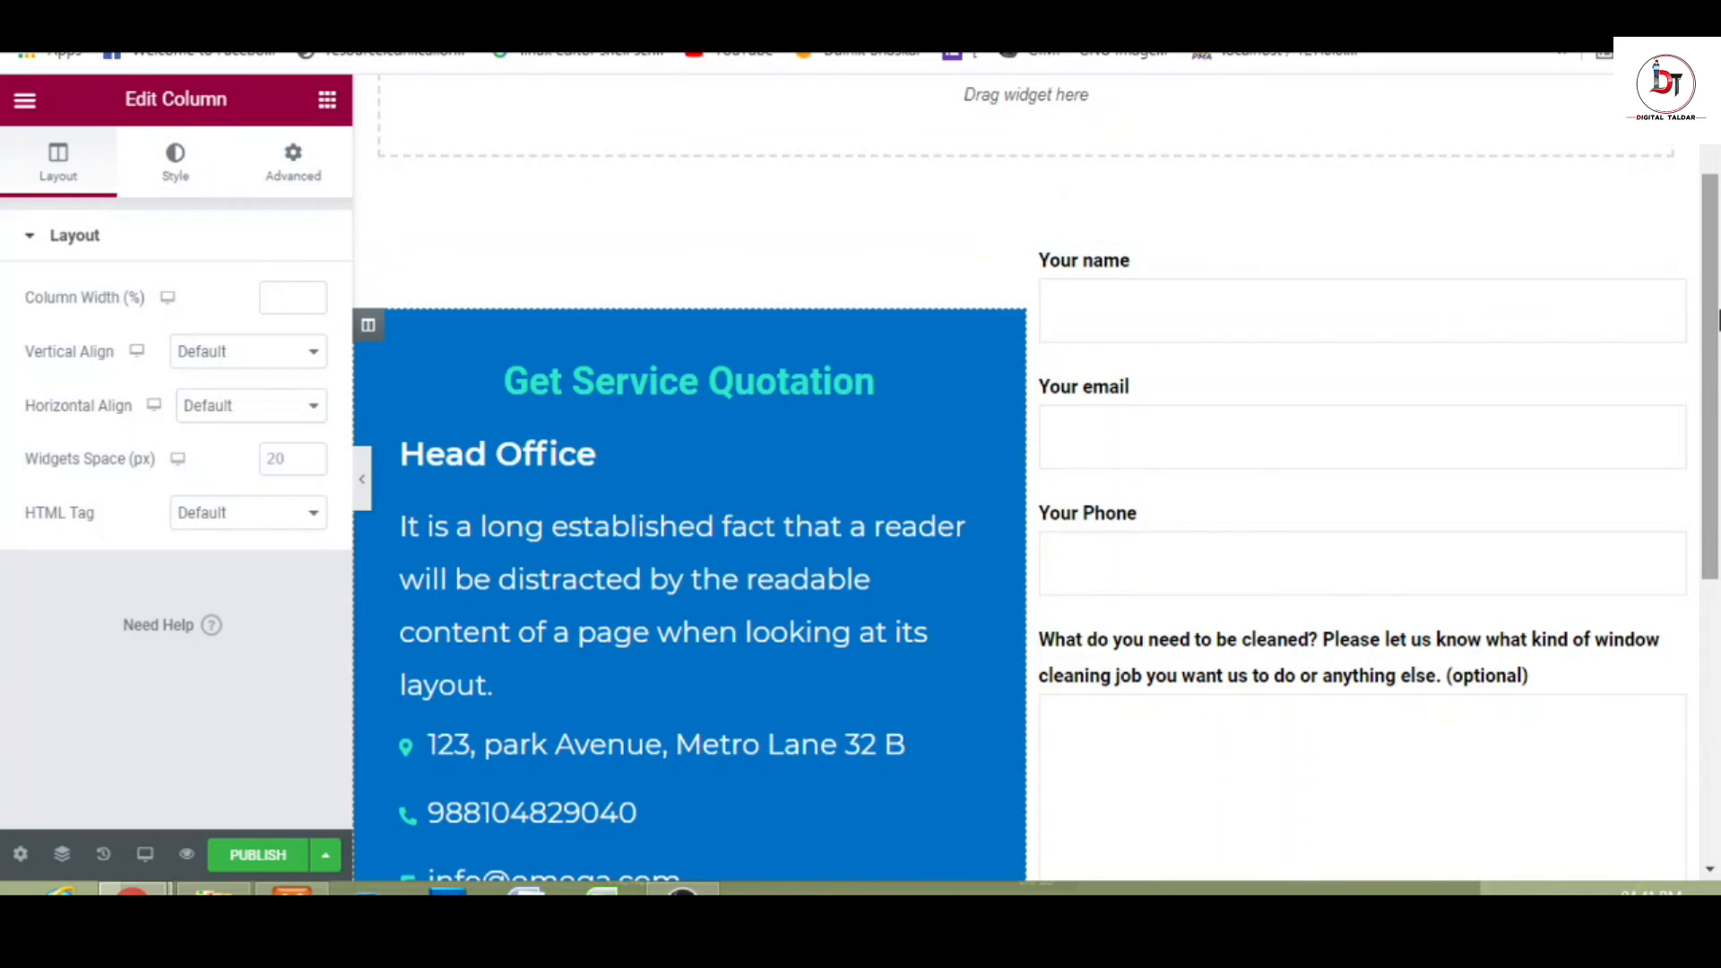
pyautogui.moveTo(1717, 320); pyautogui.dragTo(1587, 361)
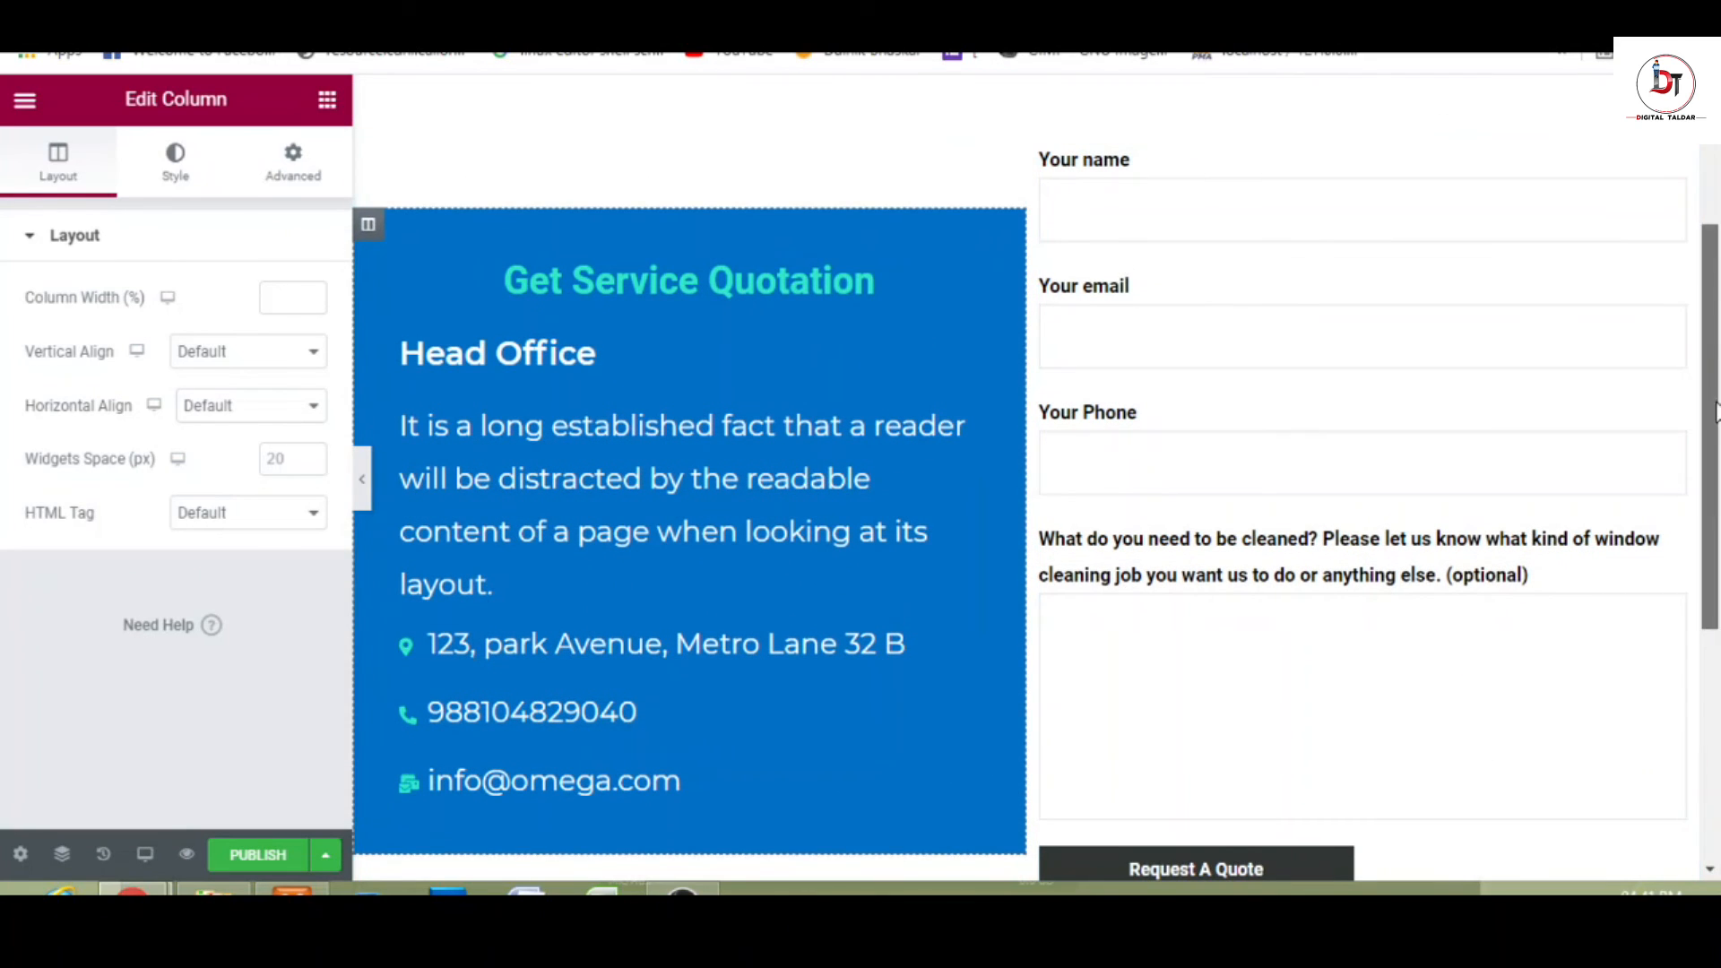
pyautogui.moveTo(1715, 413); pyautogui.dragTo(1695, 245)
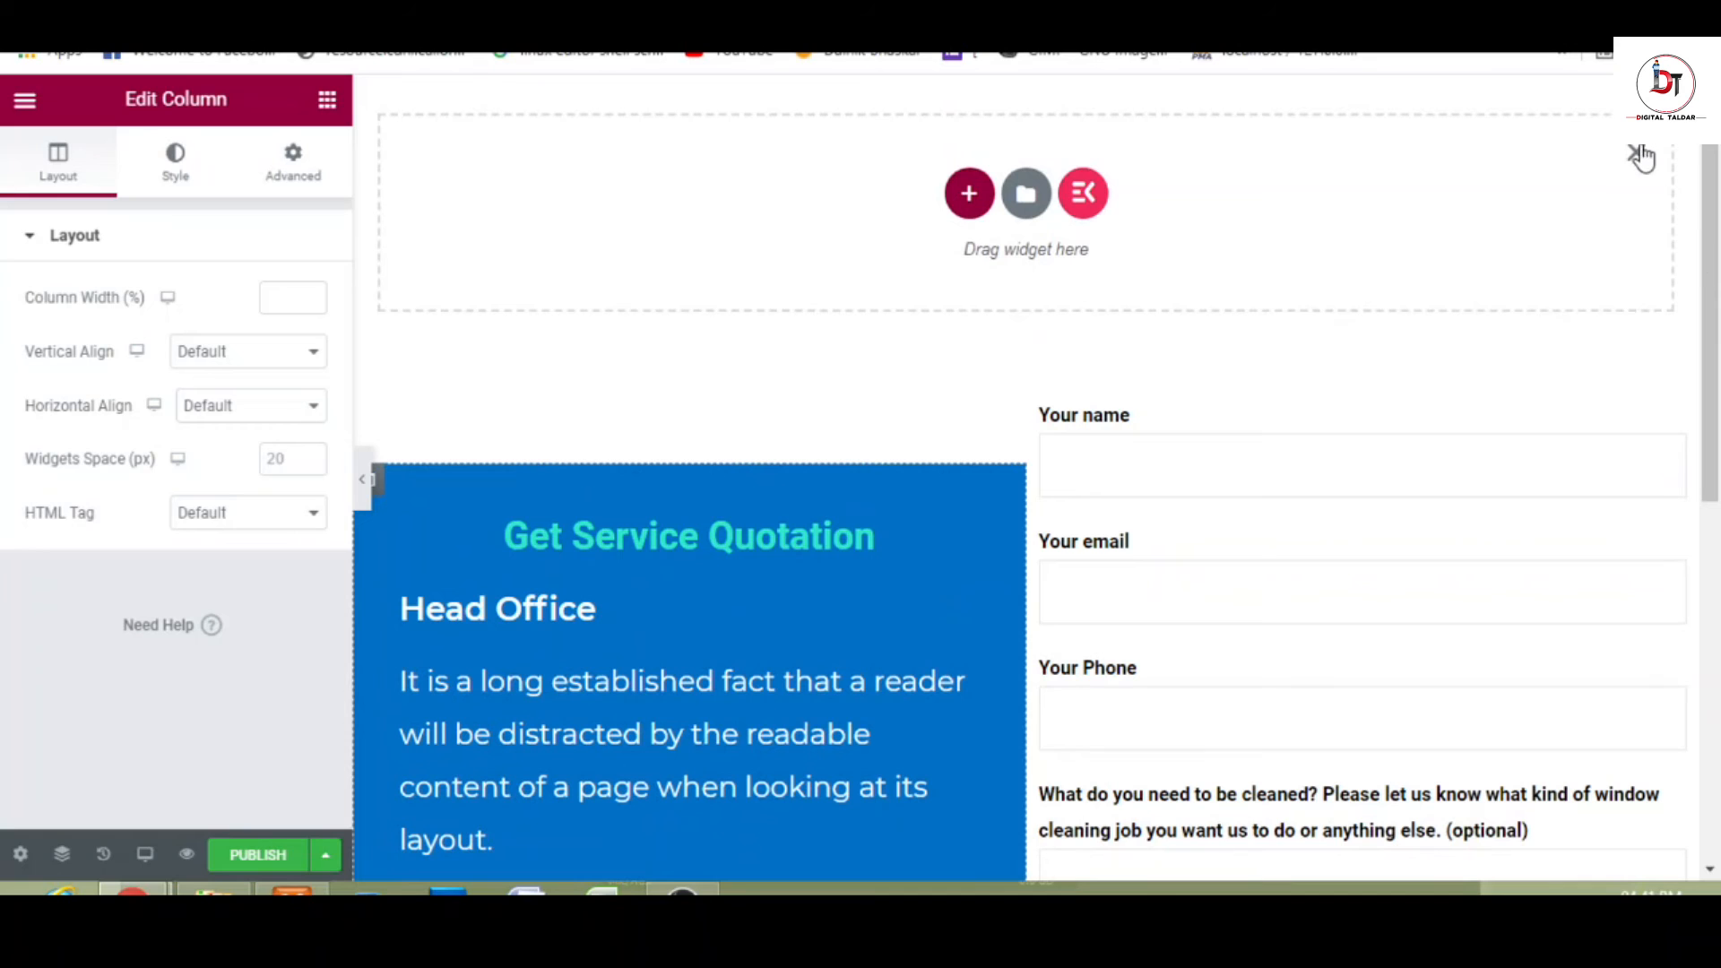
pyautogui.click(1643, 157)
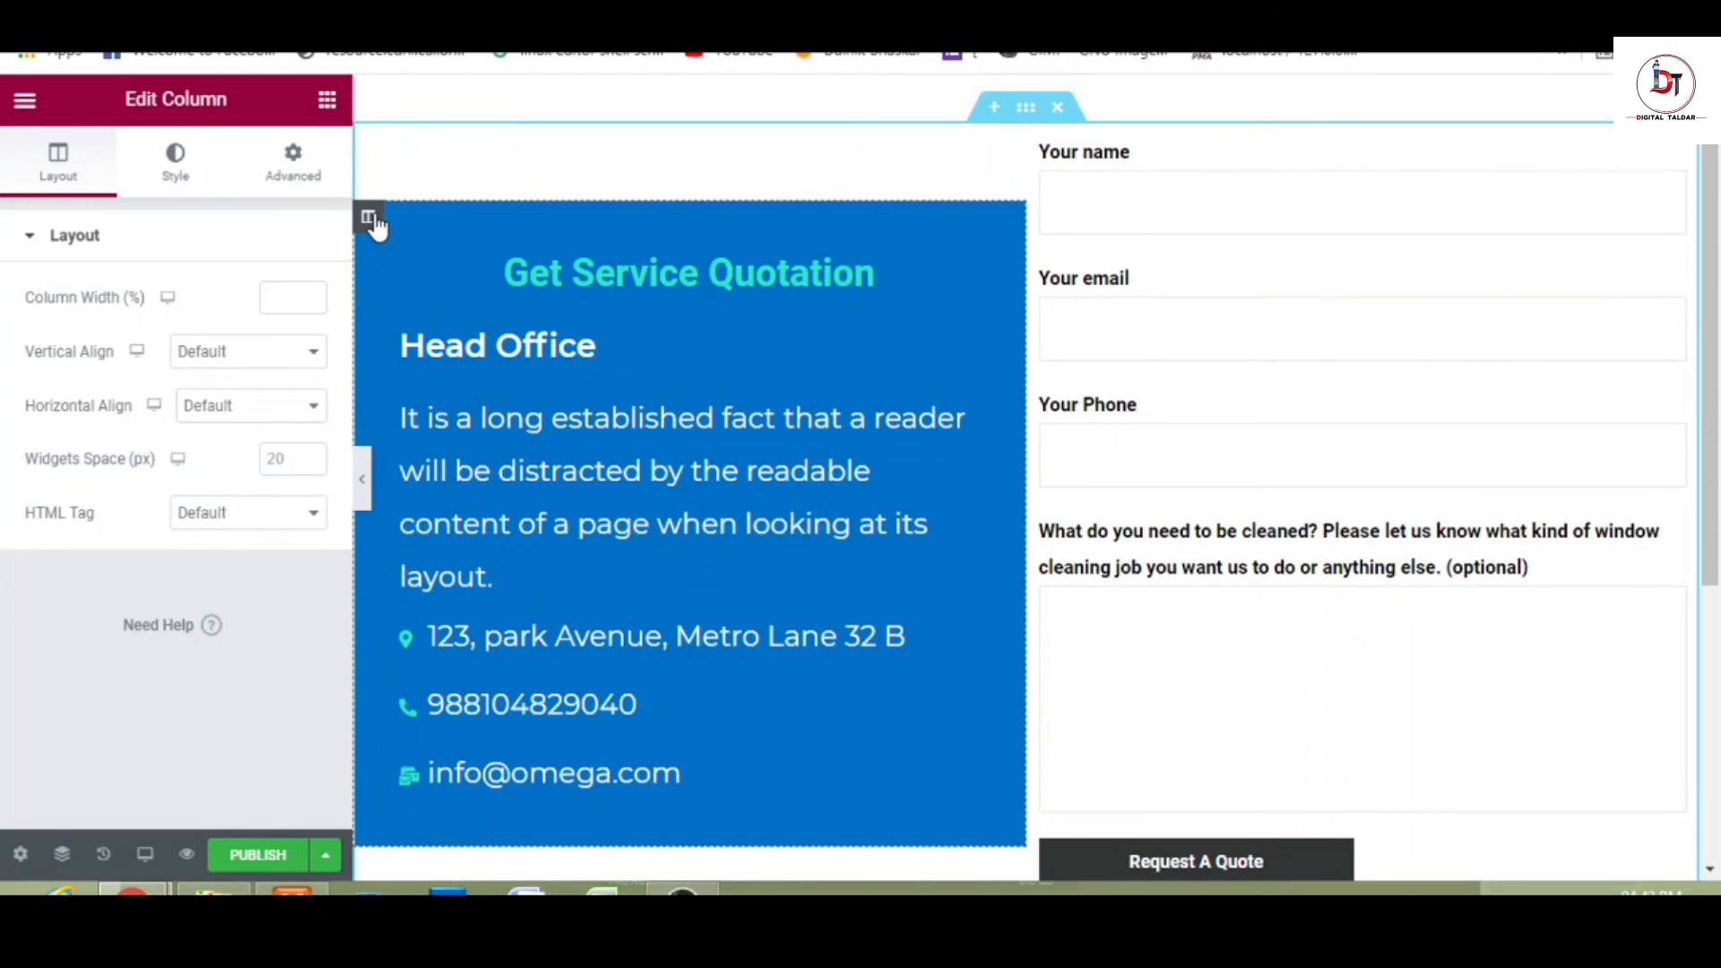
# - Set the padding of the form column to 46 px on all sides
pyautogui.click(282, 169)
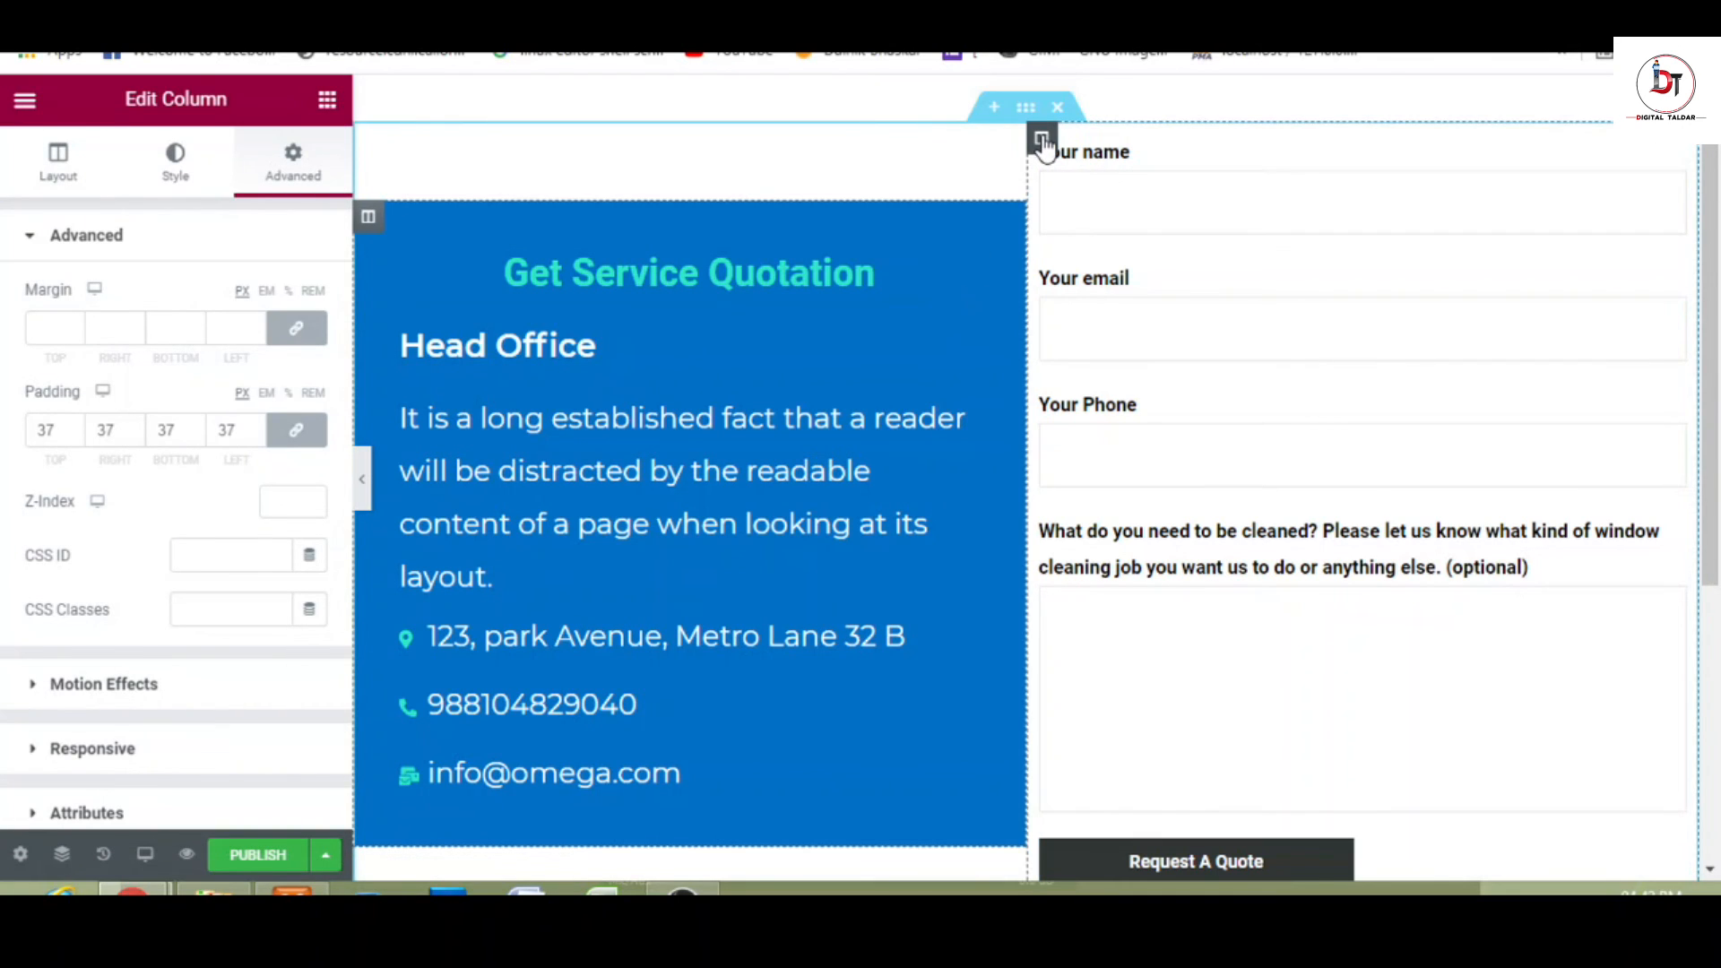
pyautogui.click(1041, 139)
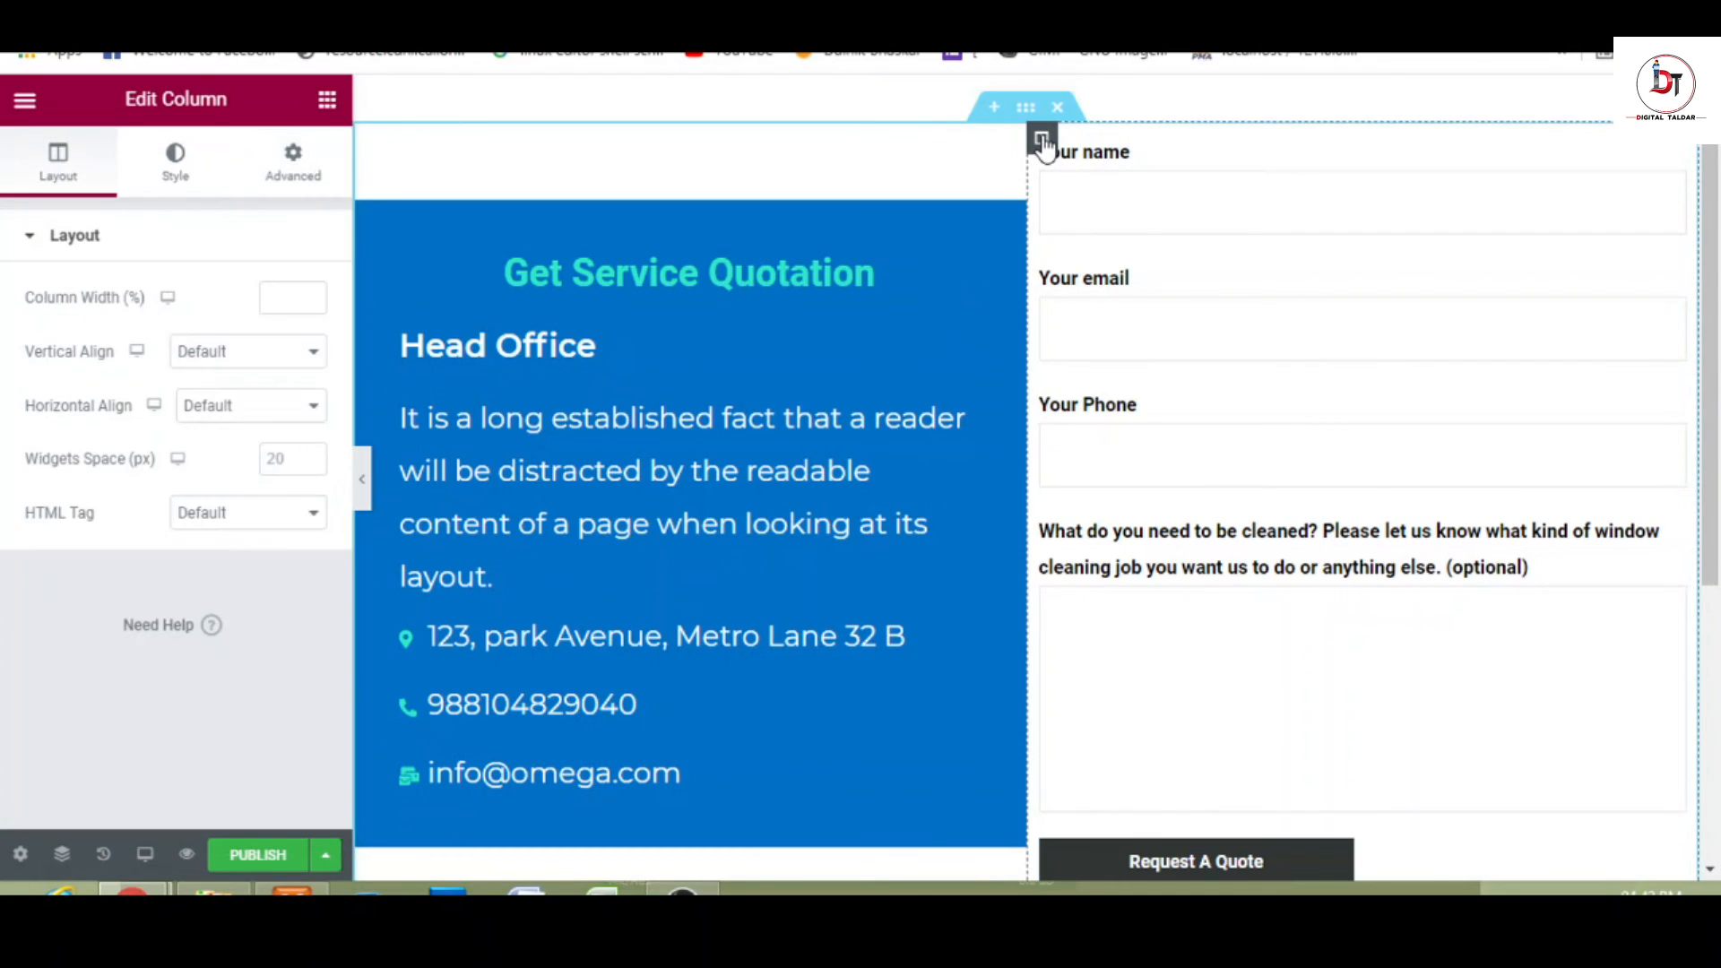
pyautogui.click(293, 177)
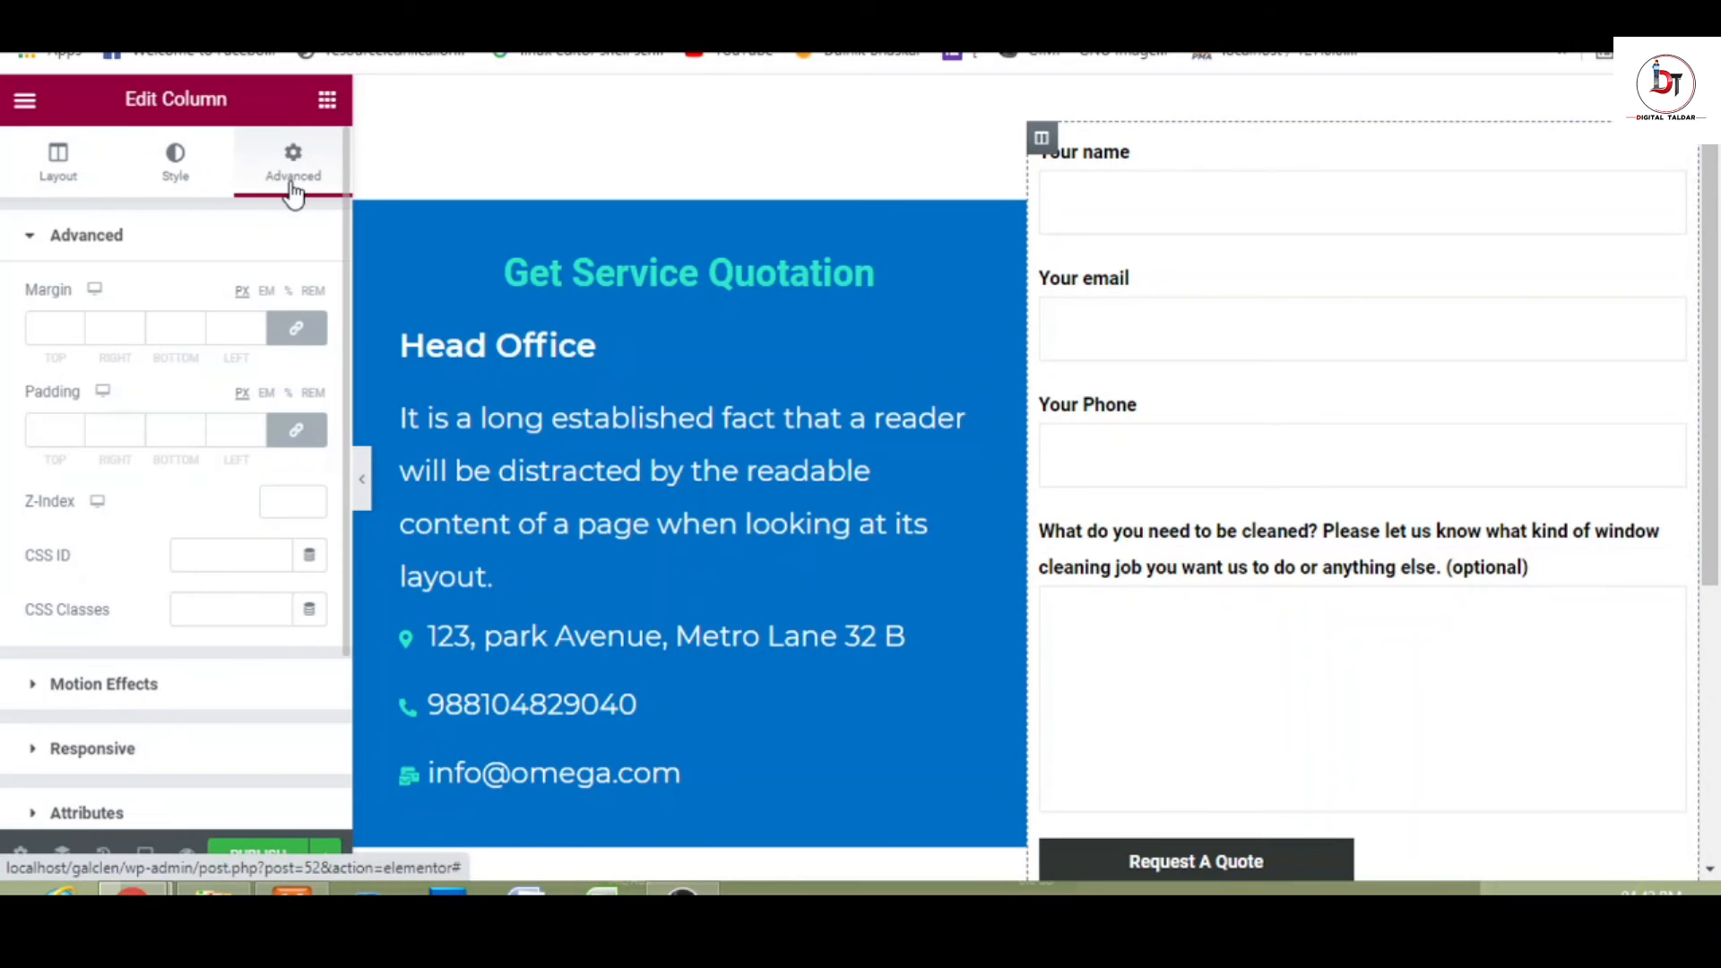
pyautogui.click(73, 429)
pyautogui.moveTo(74, 428); pyautogui.dragTo(71, 435)
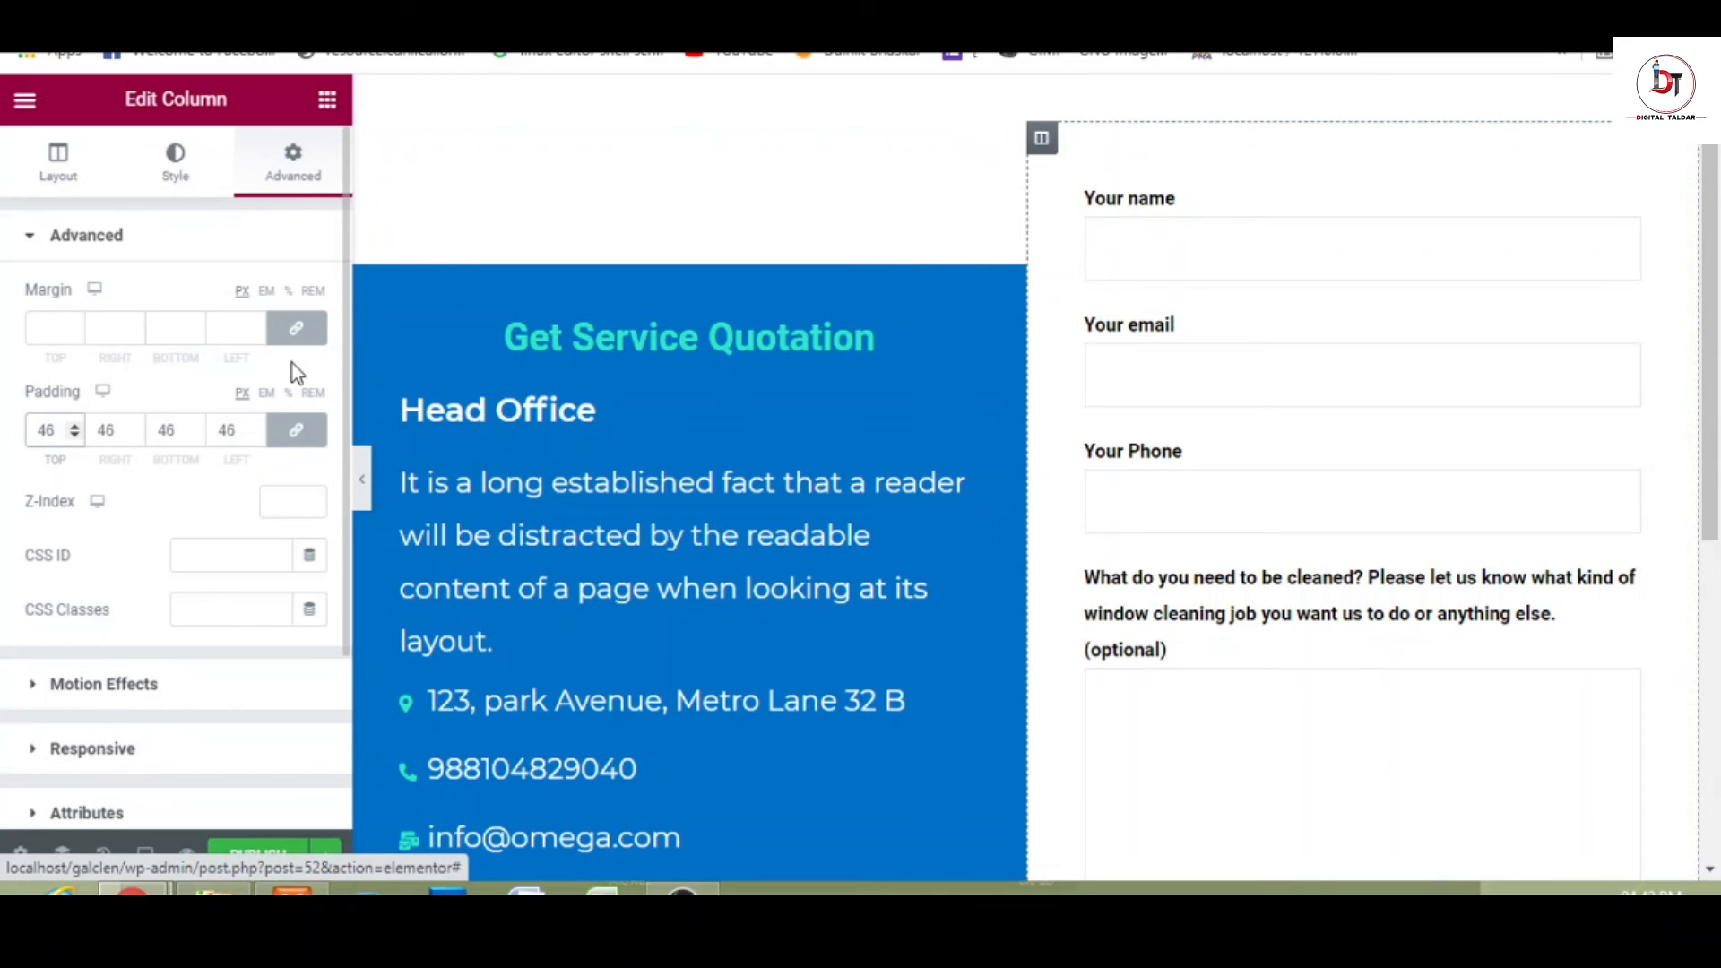
# - Try a larger top margin on the form column with its margin values unlinked, and reset it to 0
pyautogui.click(299, 335)
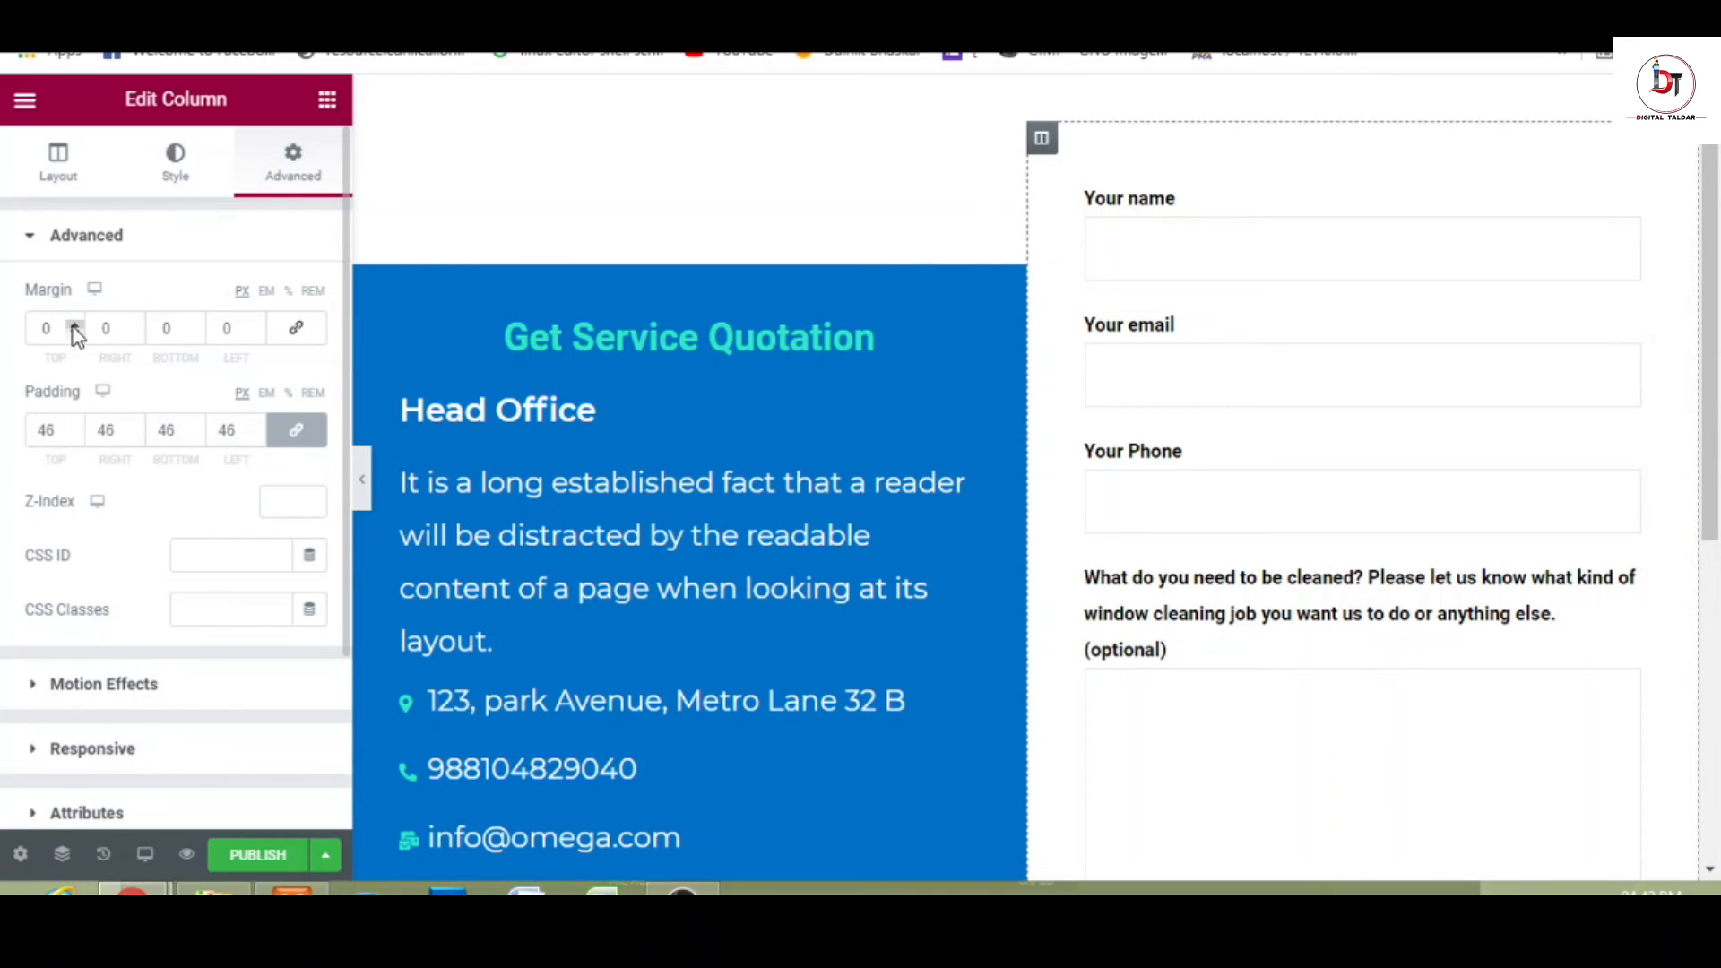
pyautogui.click(74, 324)
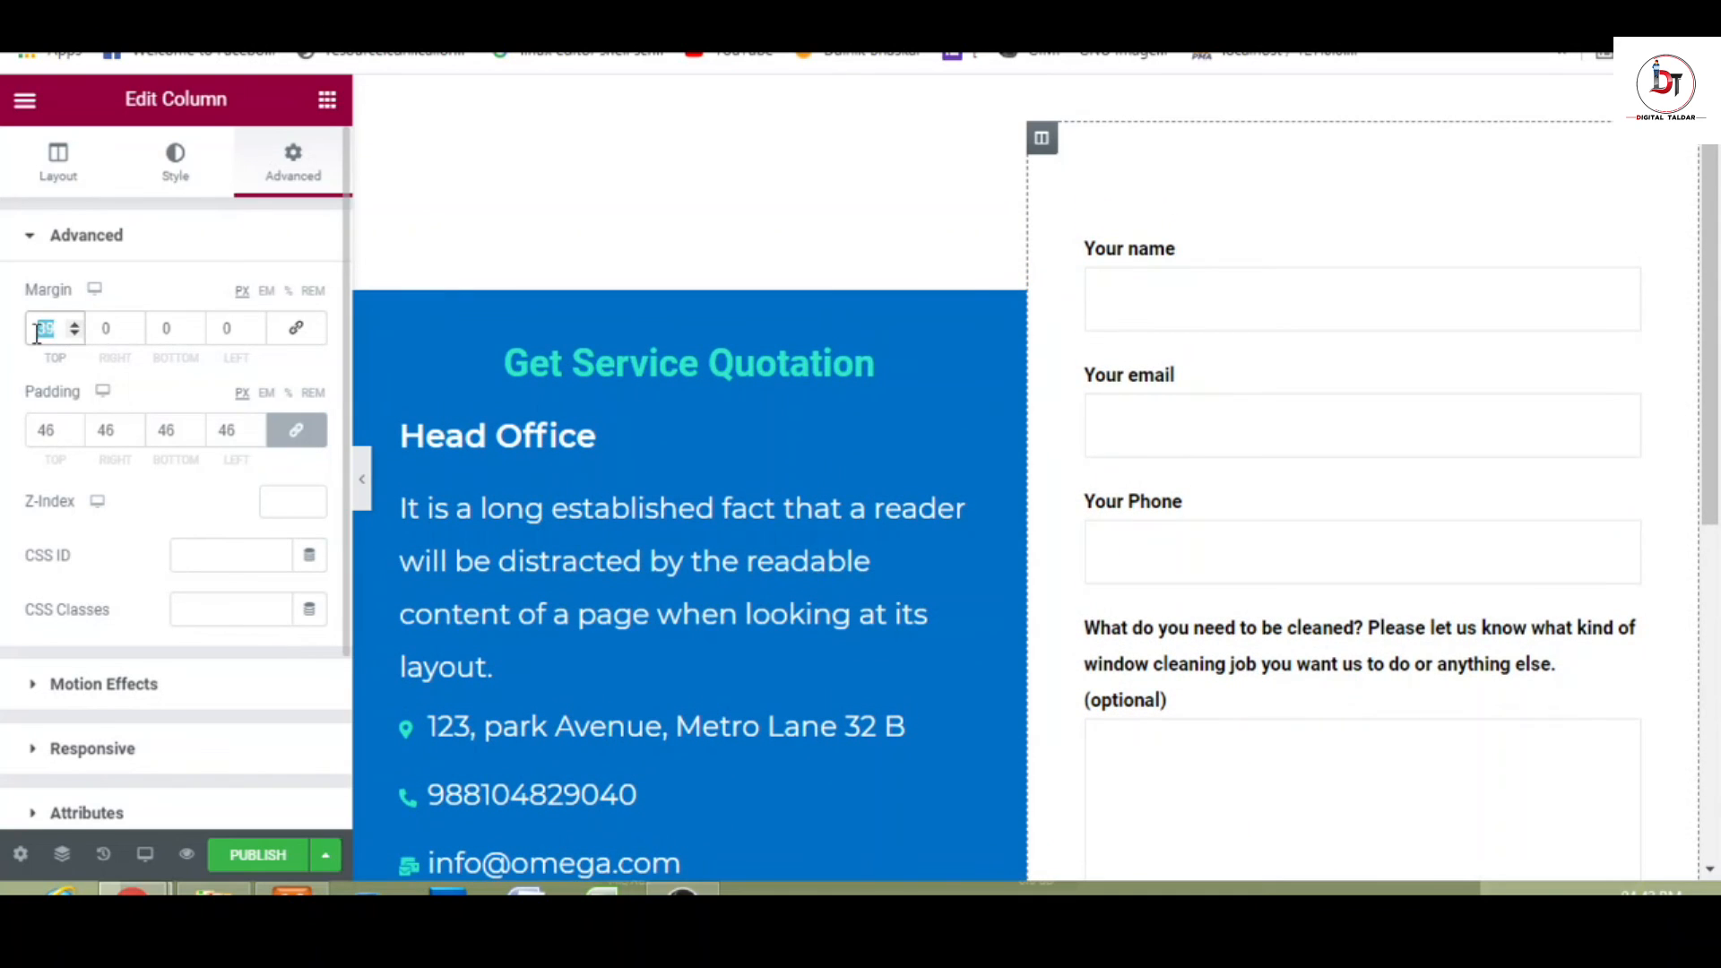
pyautogui.write('10')
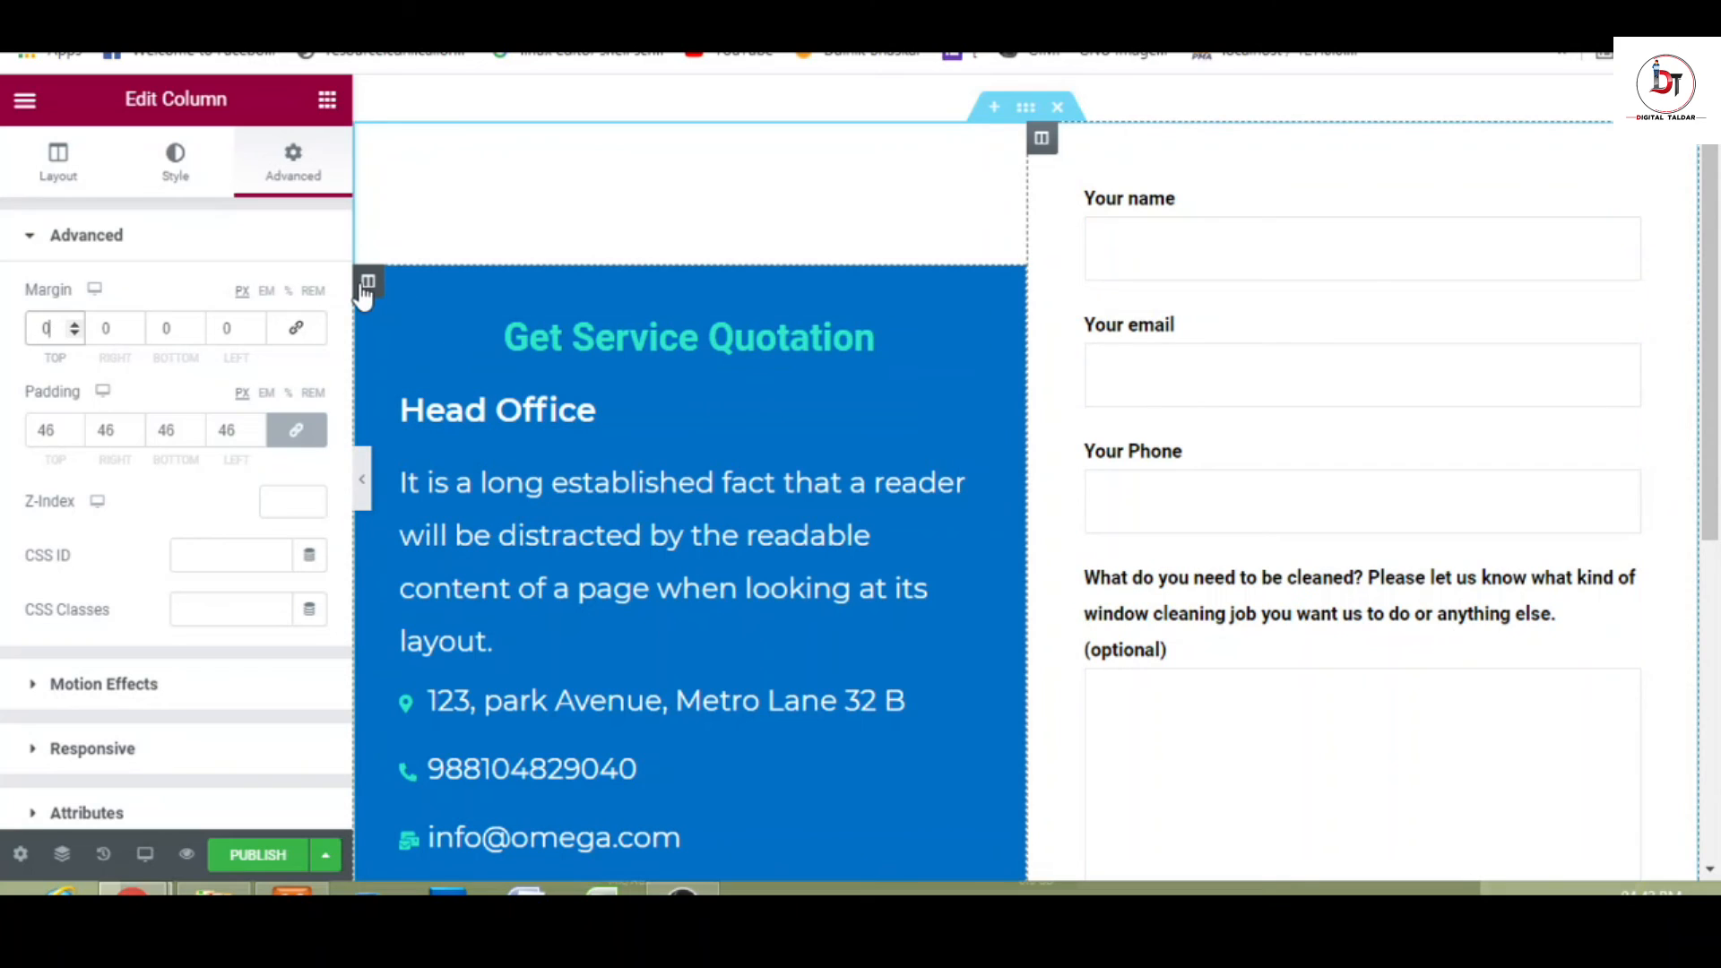
# - Set the padding of the Get Service Quotation column to 34 px on all sides
pyautogui.click(363, 290)
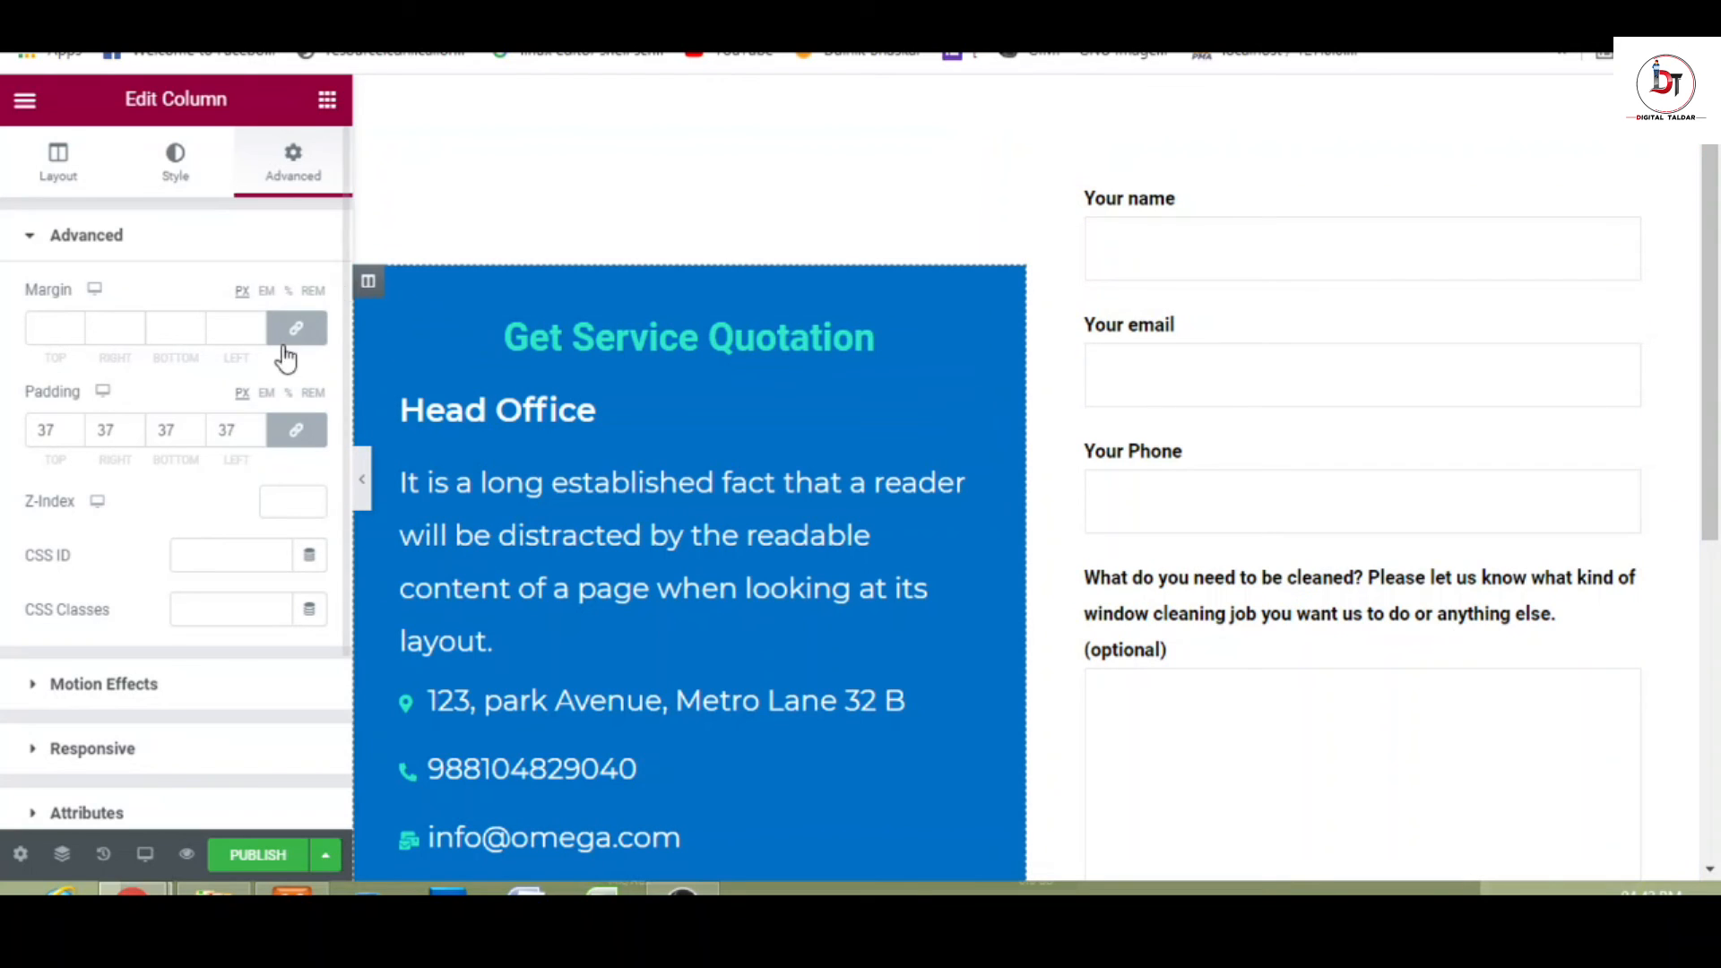
pyautogui.click(255, 433)
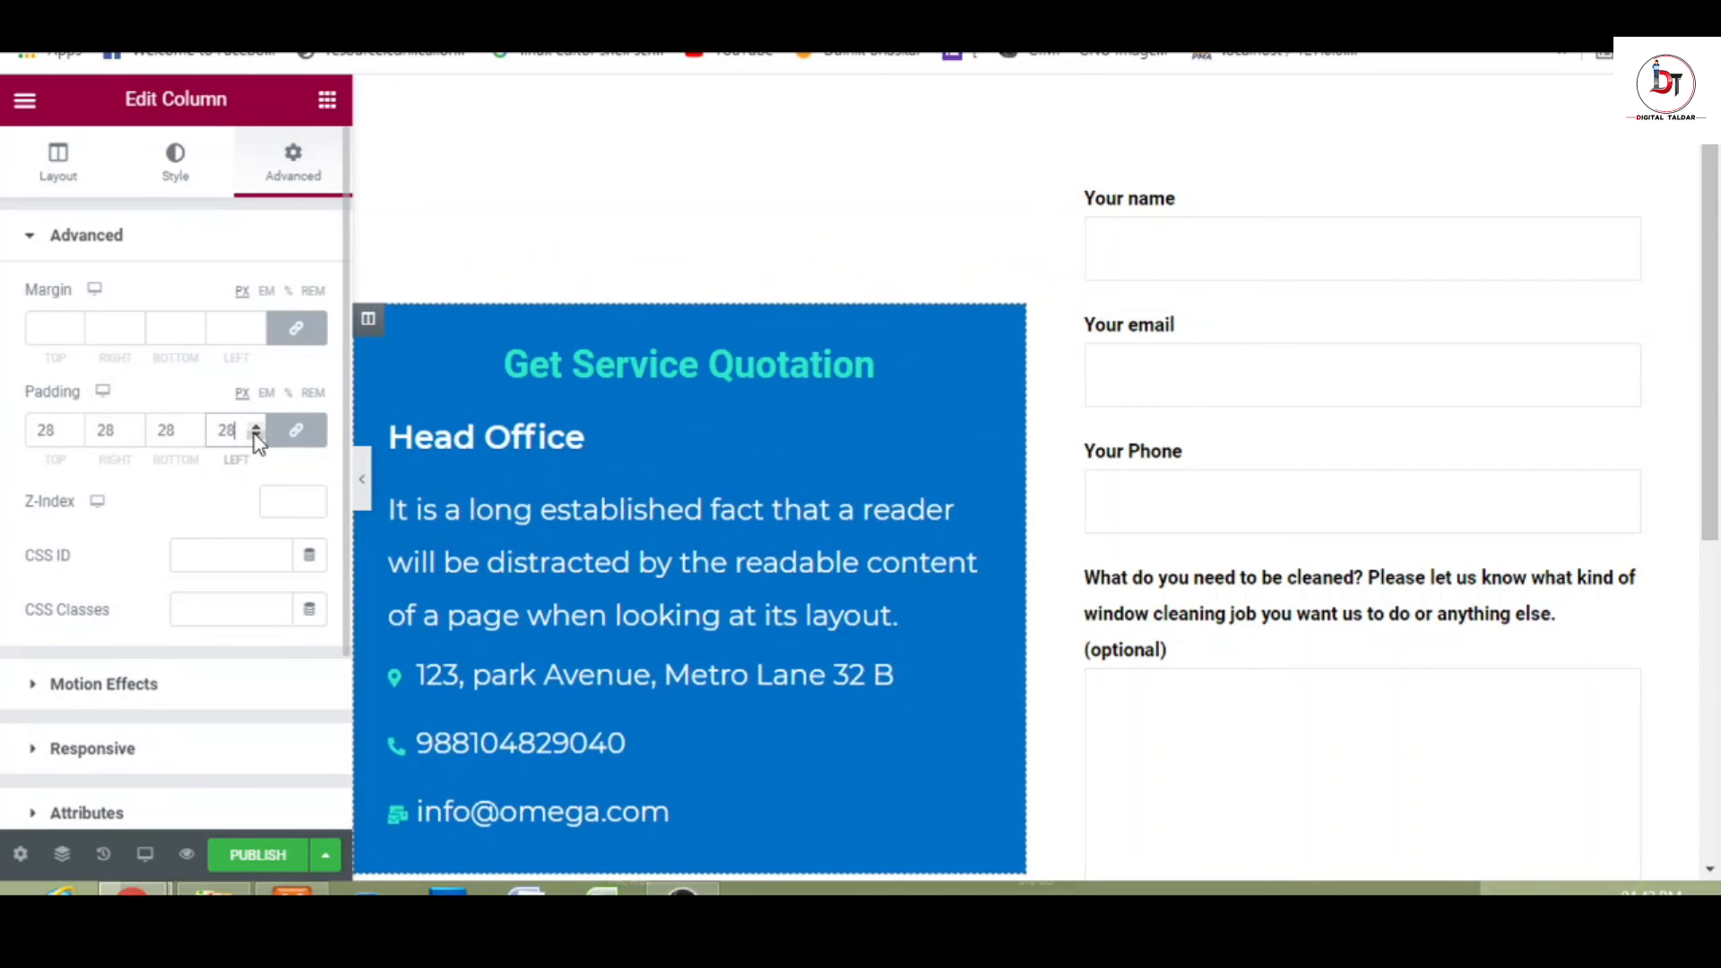
pyautogui.click(256, 430)
pyautogui.click(255, 429)
pyautogui.click(255, 429)
pyautogui.click(255, 429)
pyautogui.click(256, 429)
pyautogui.click(255, 429)
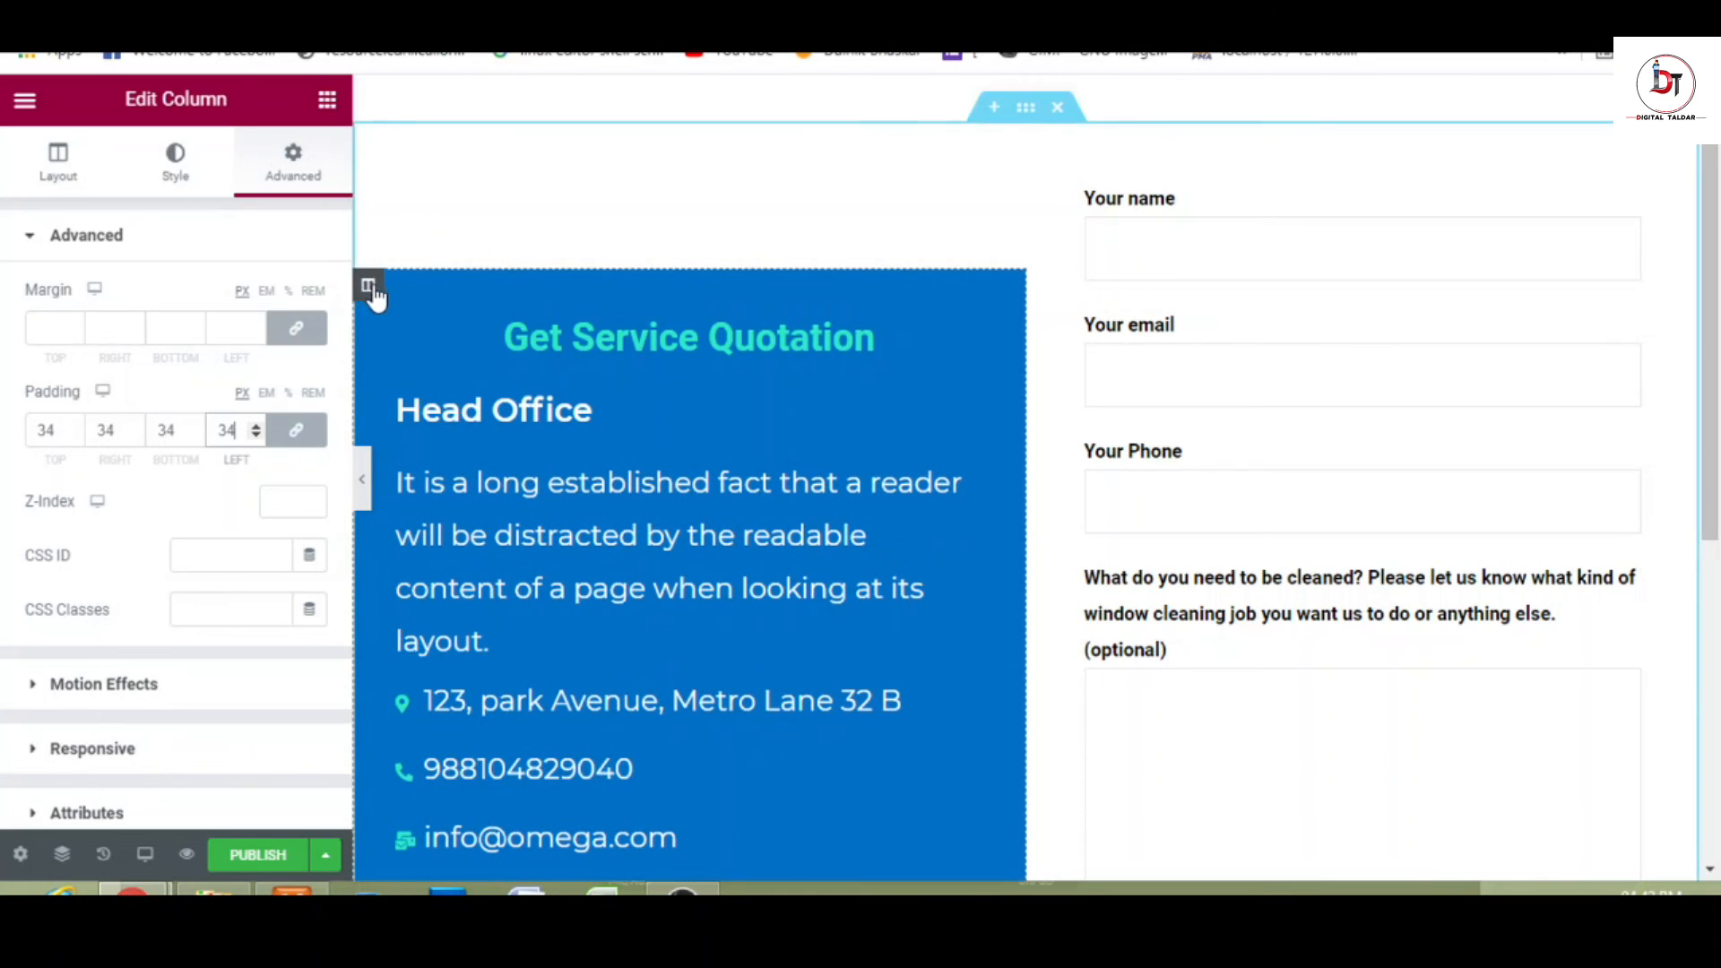
# - Set the top margin of the section holding both columns to 0
pyautogui.click(1030, 122)
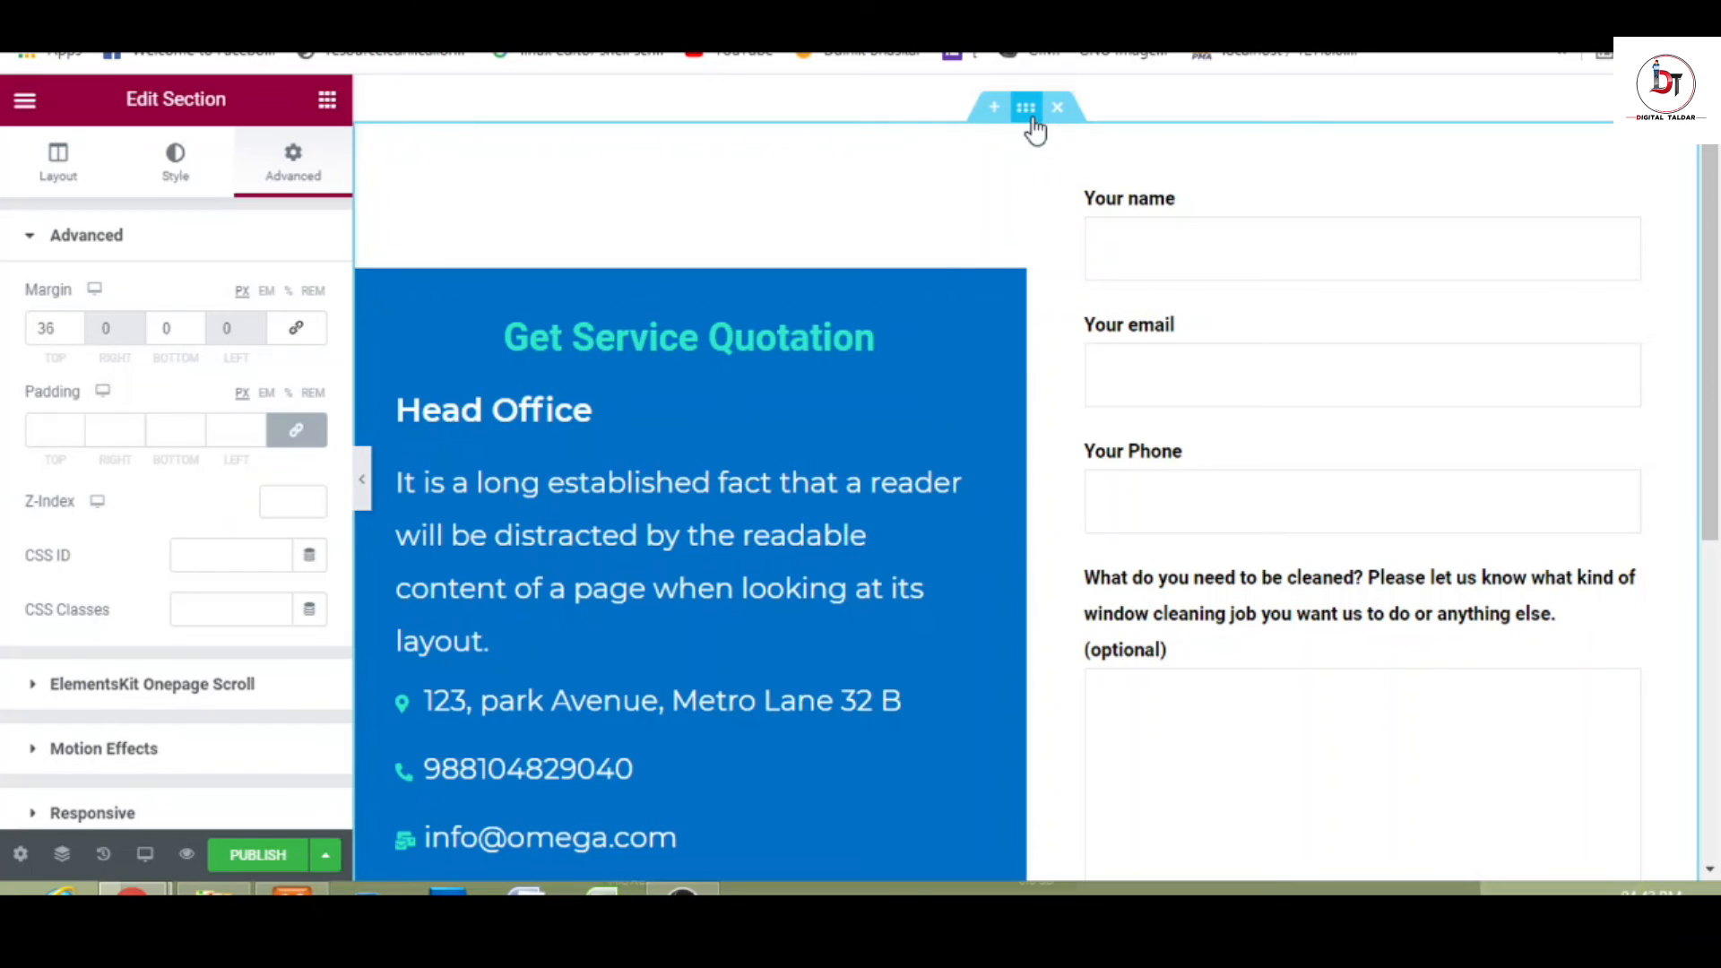
pyautogui.click(74, 331)
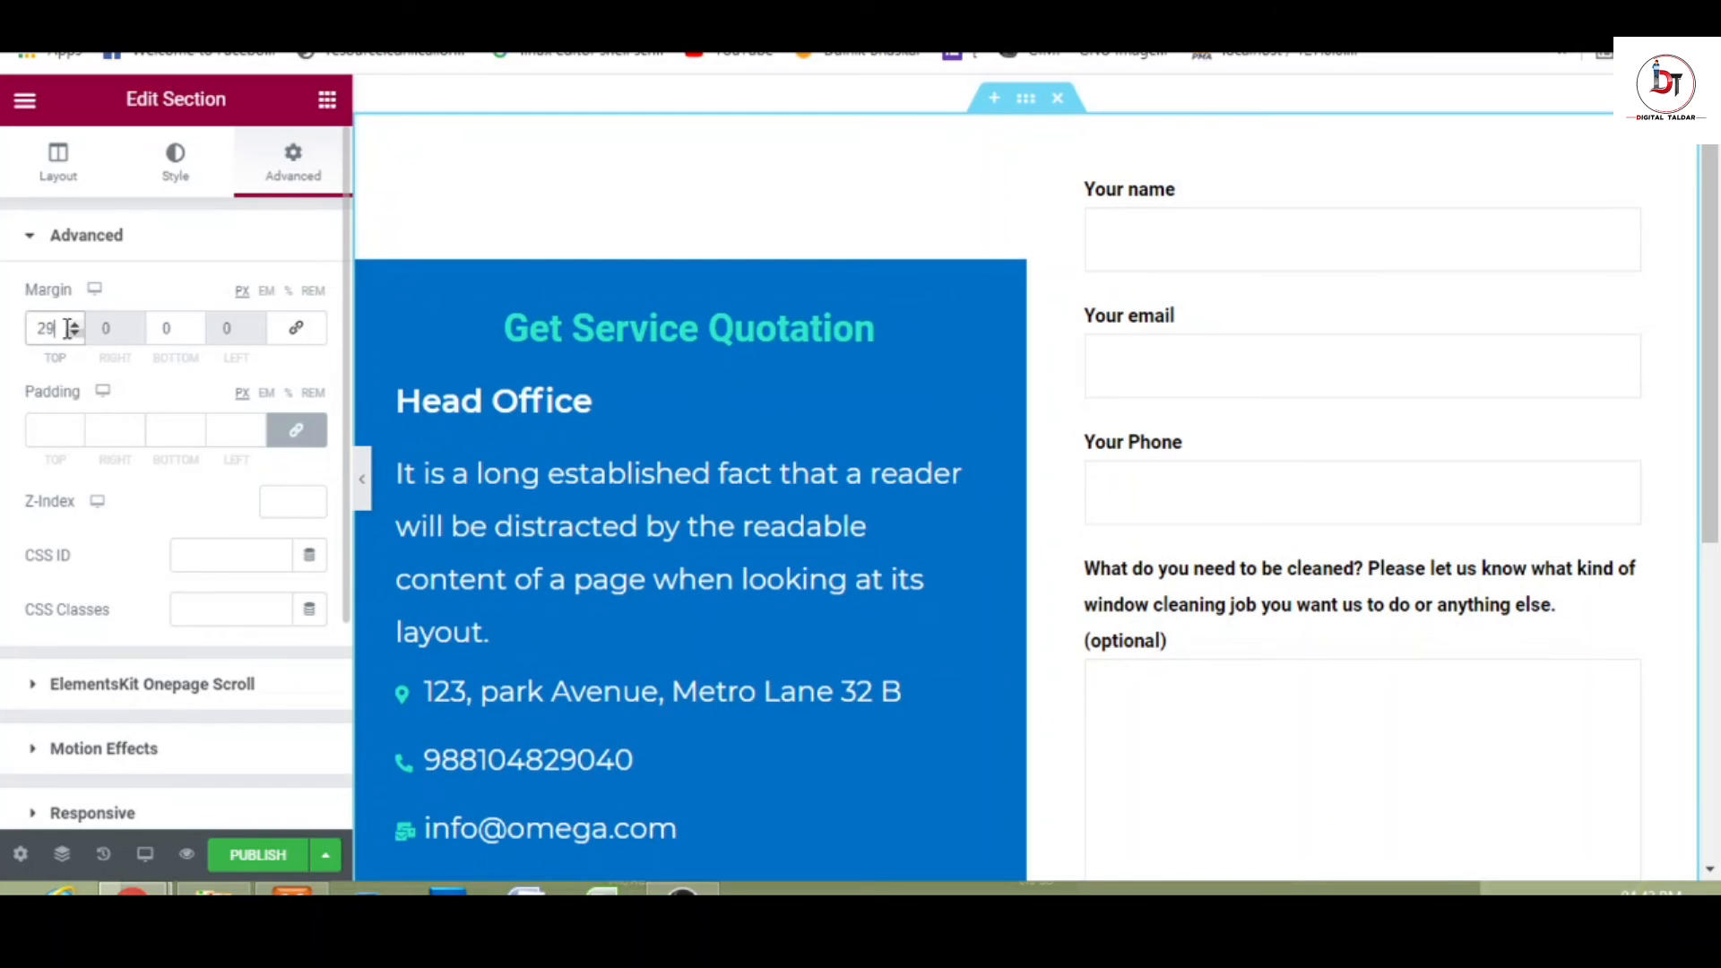
pyautogui.moveTo(56, 329); pyautogui.dragTo(4, 353)
pyautogui.write('0')
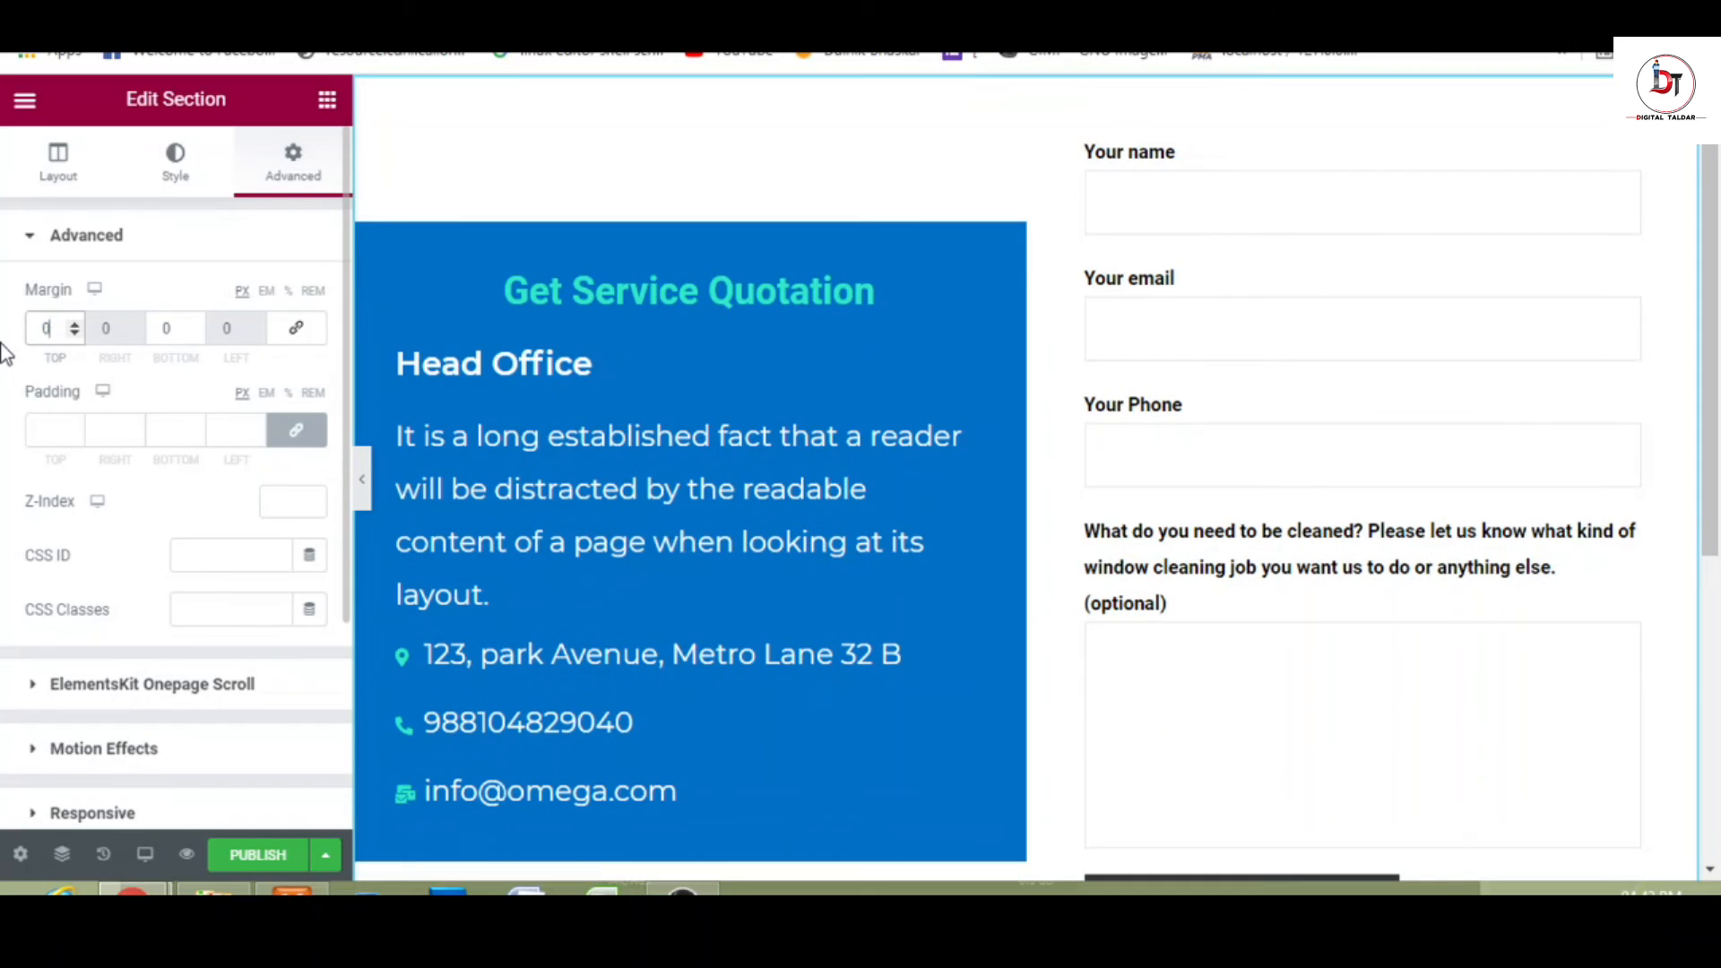
# - Unlink the margin values of the Contact form 7 widget and set its top margin to 35 px
pyautogui.click(1192, 493)
pyautogui.click(282, 185)
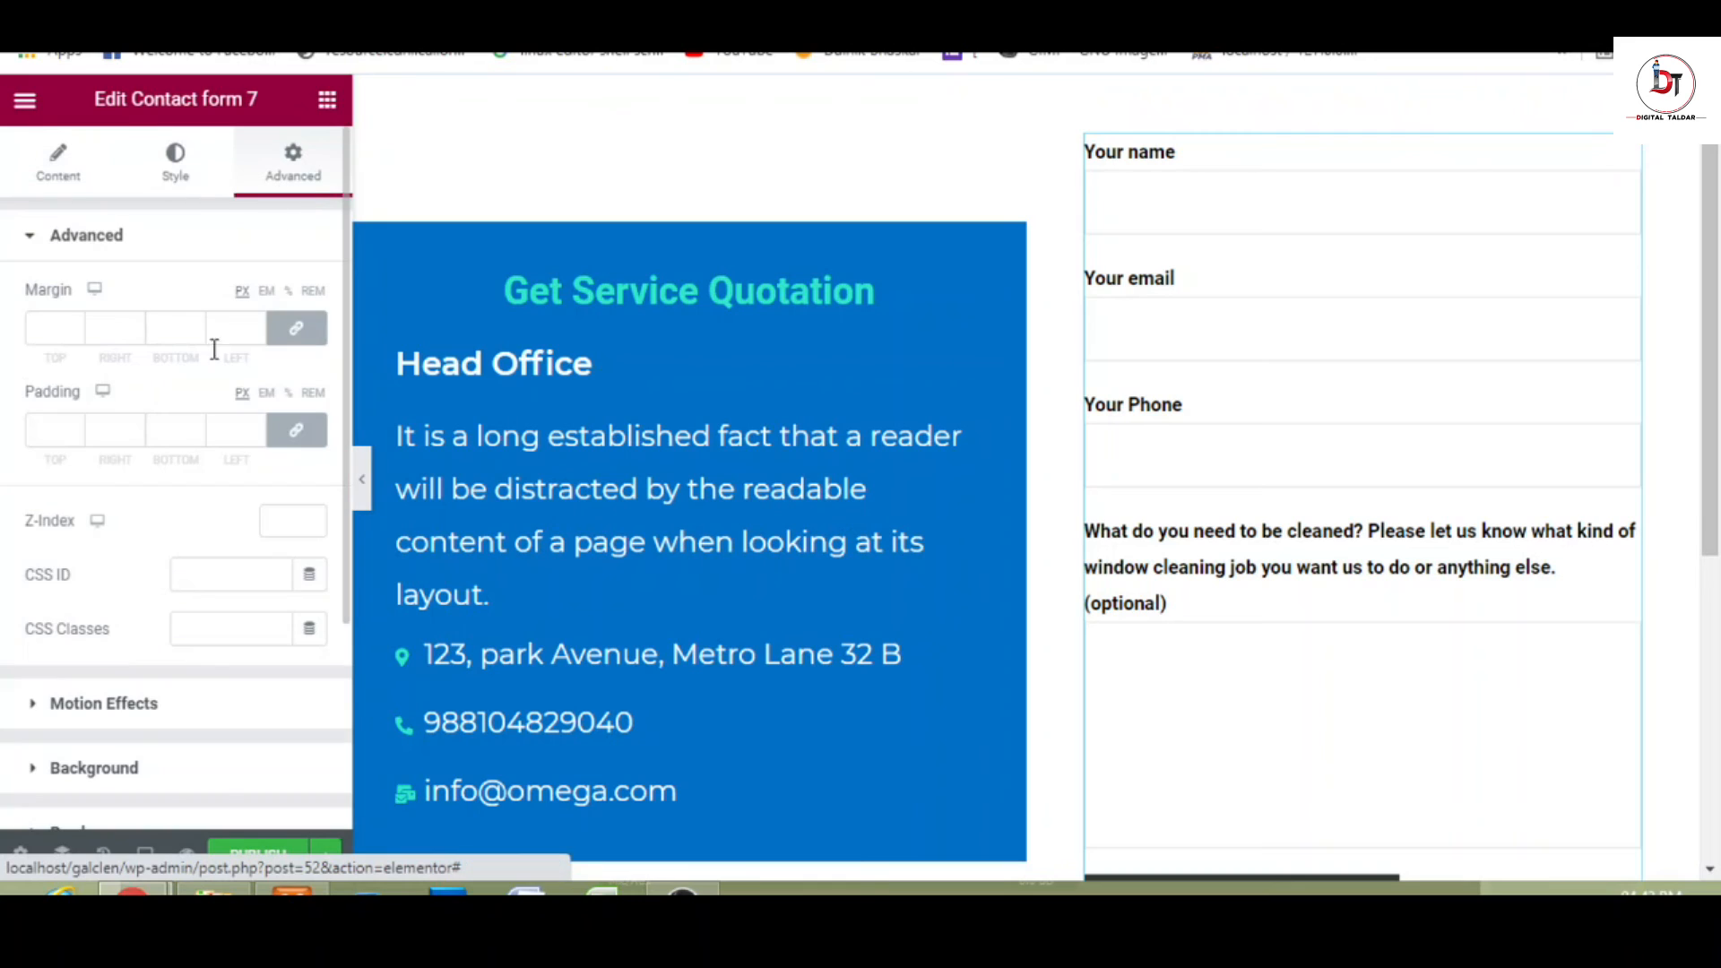
pyautogui.click(296, 338)
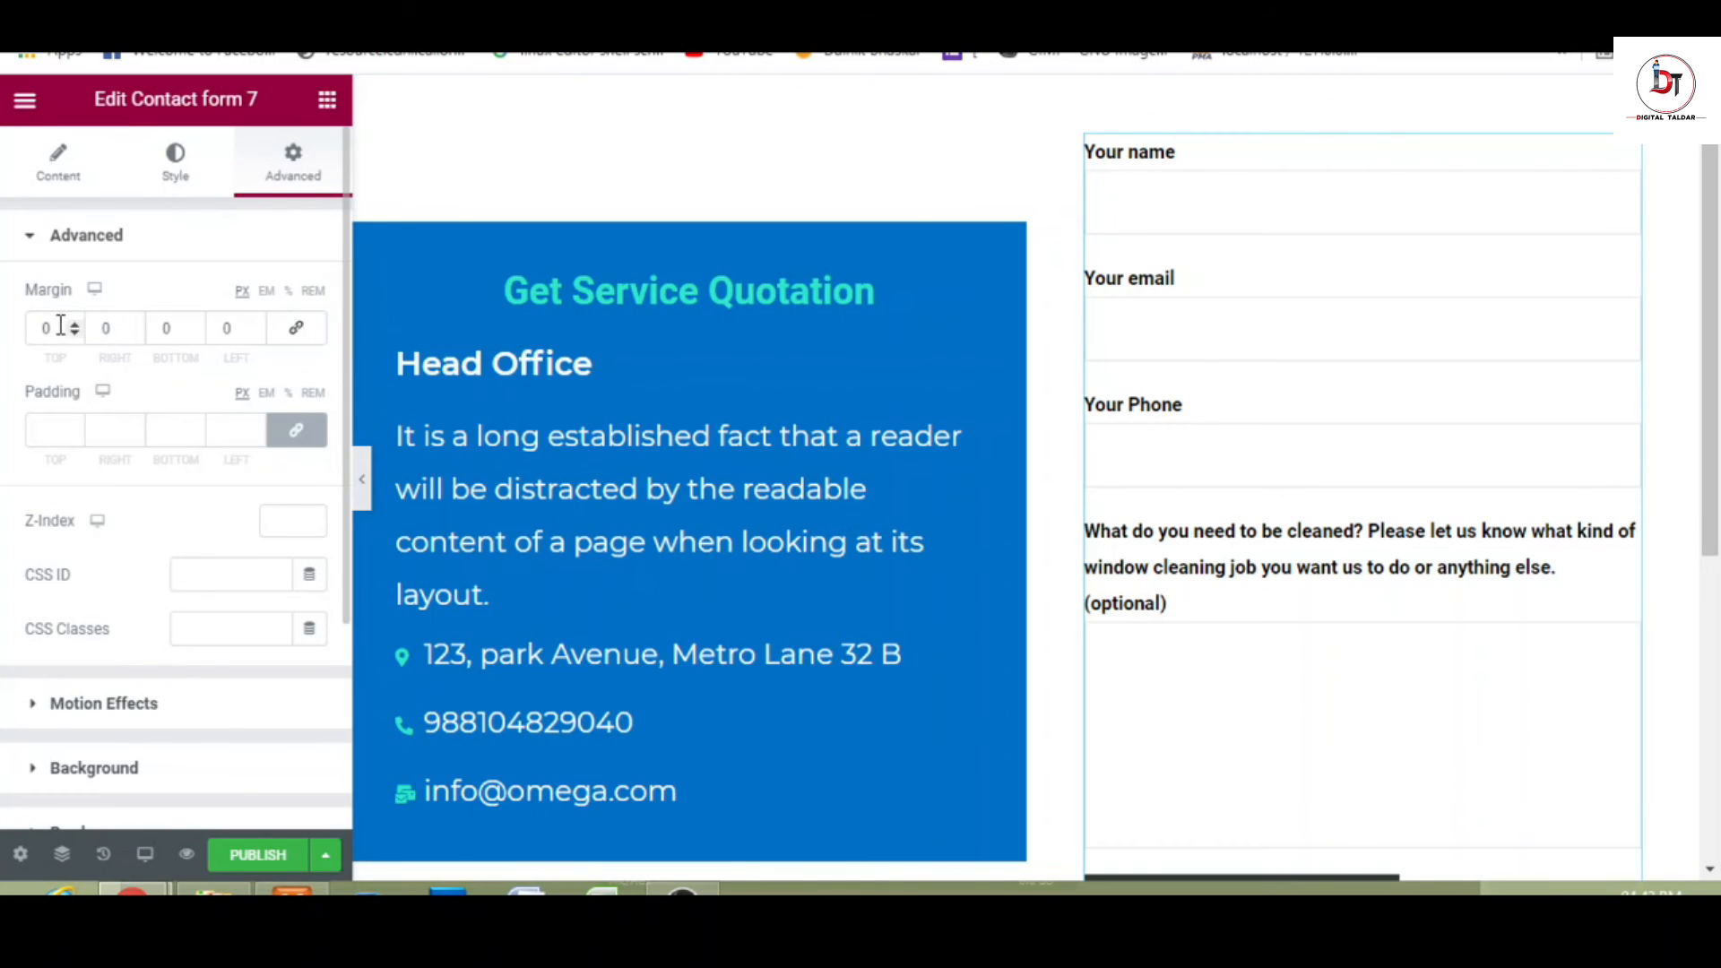
pyautogui.click(75, 327)
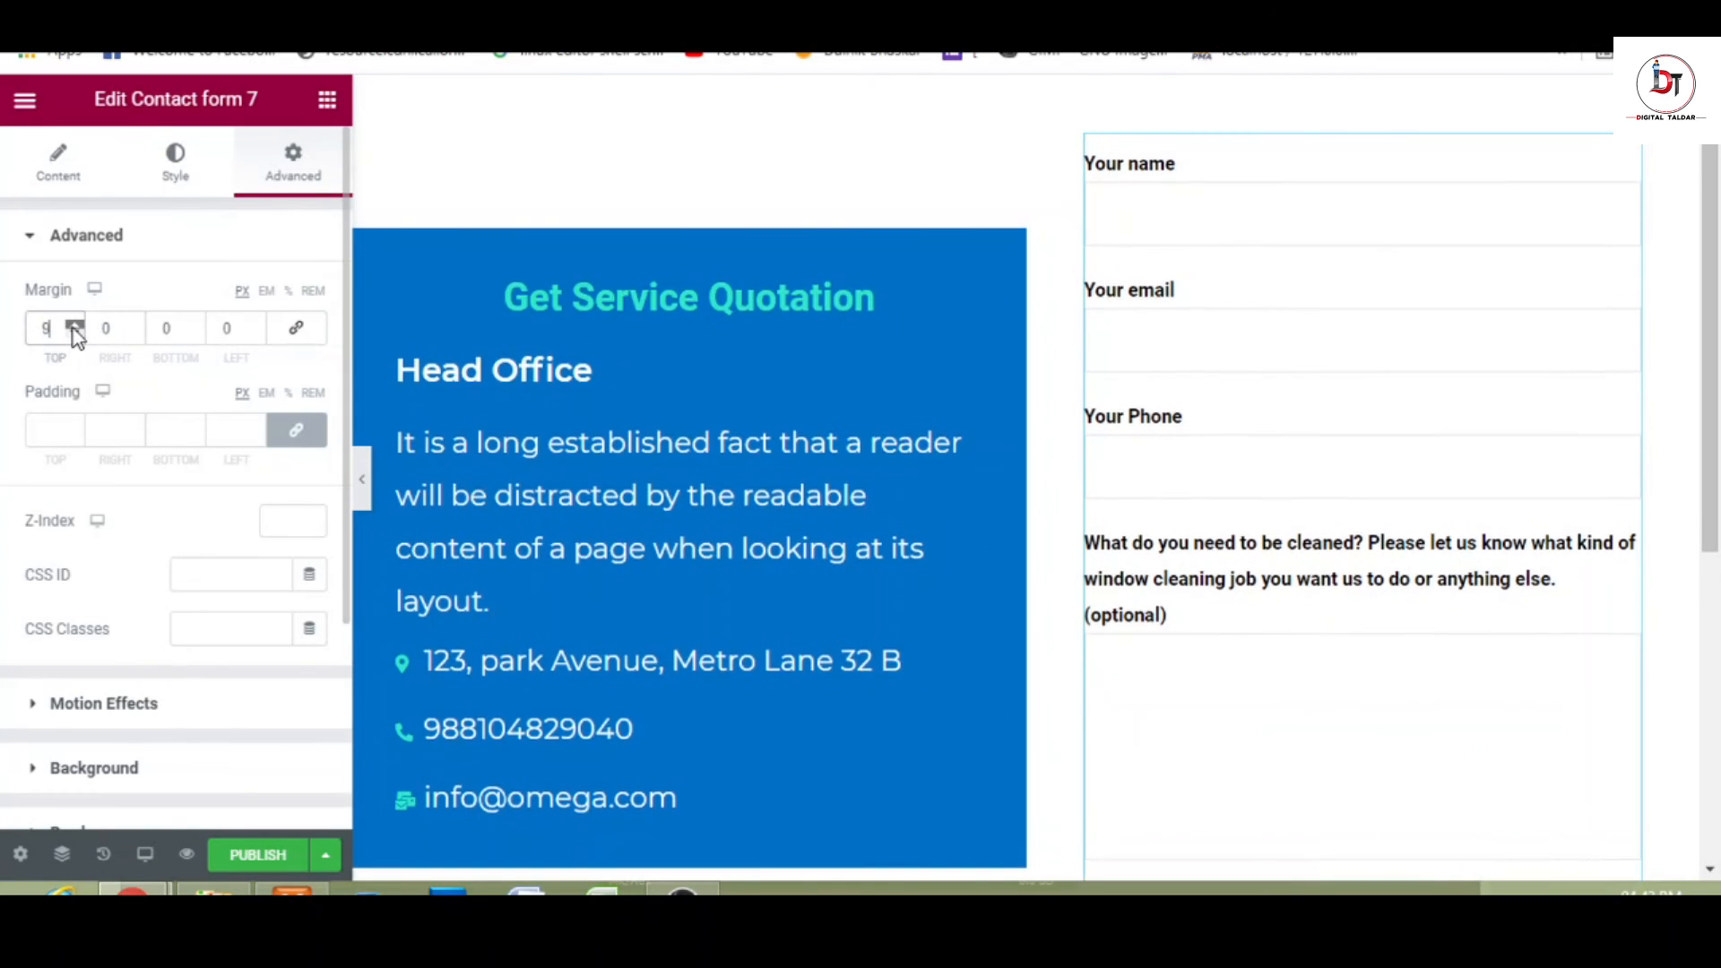
pyautogui.moveTo(74, 328); pyautogui.dragTo(74, 328)
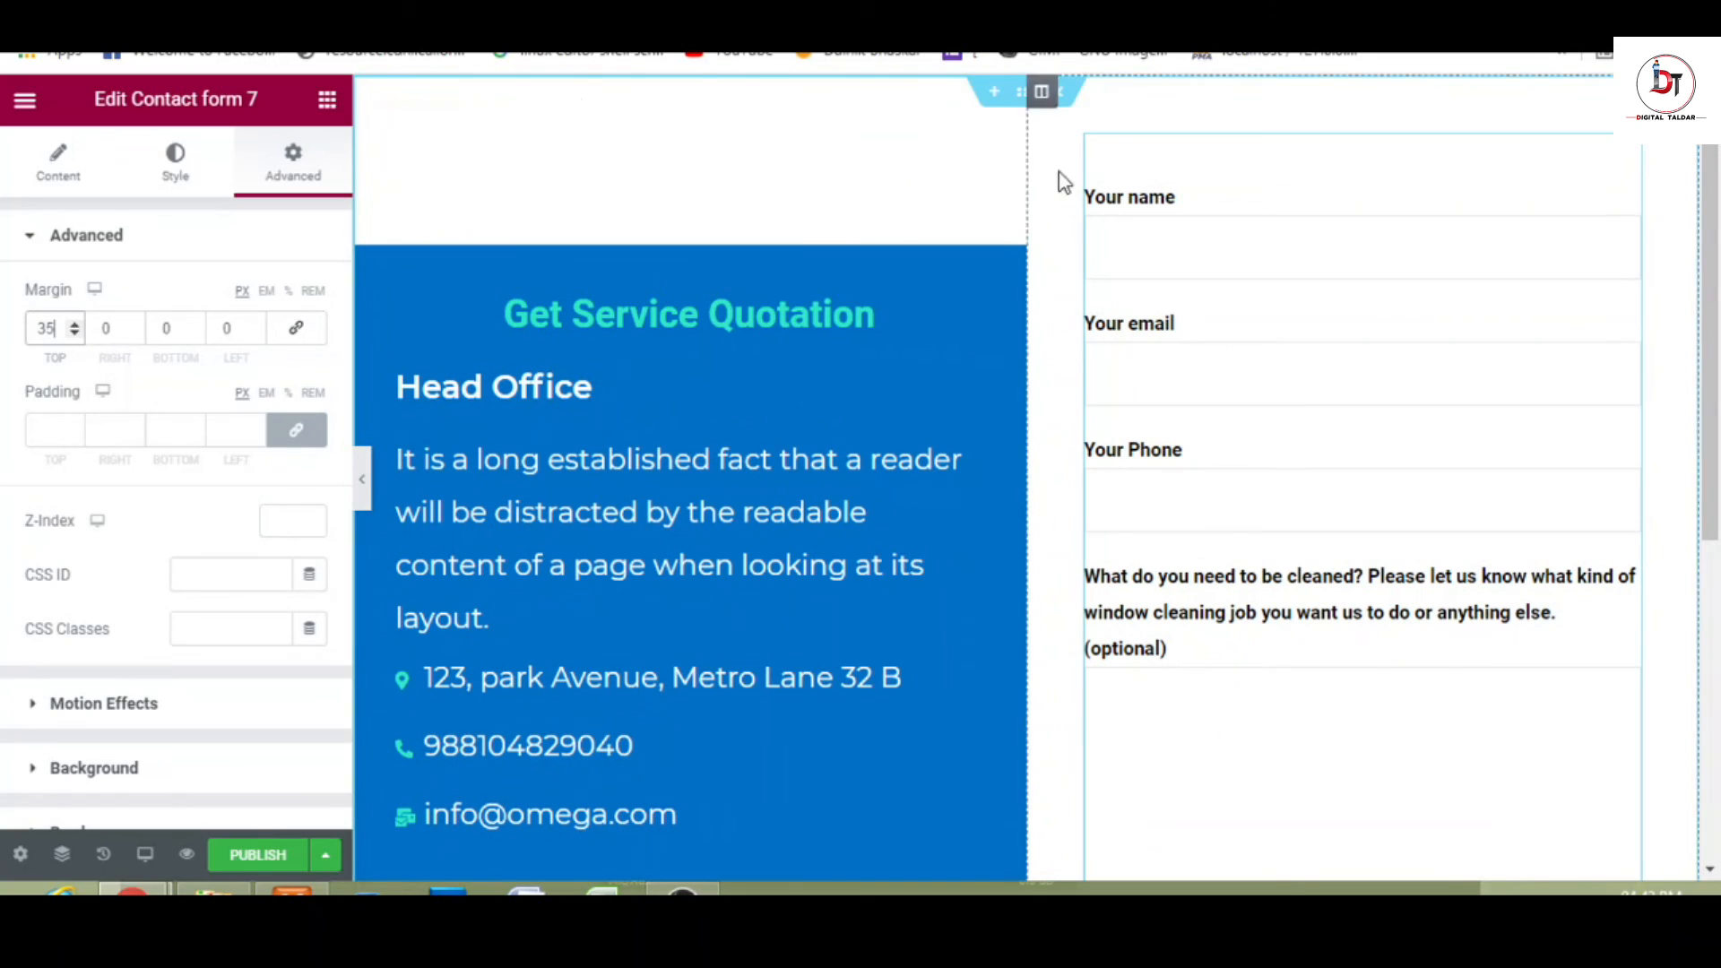
# - Add a default box shadow to the column containing the form and preview the layout at full width
pyautogui.click(1040, 95)
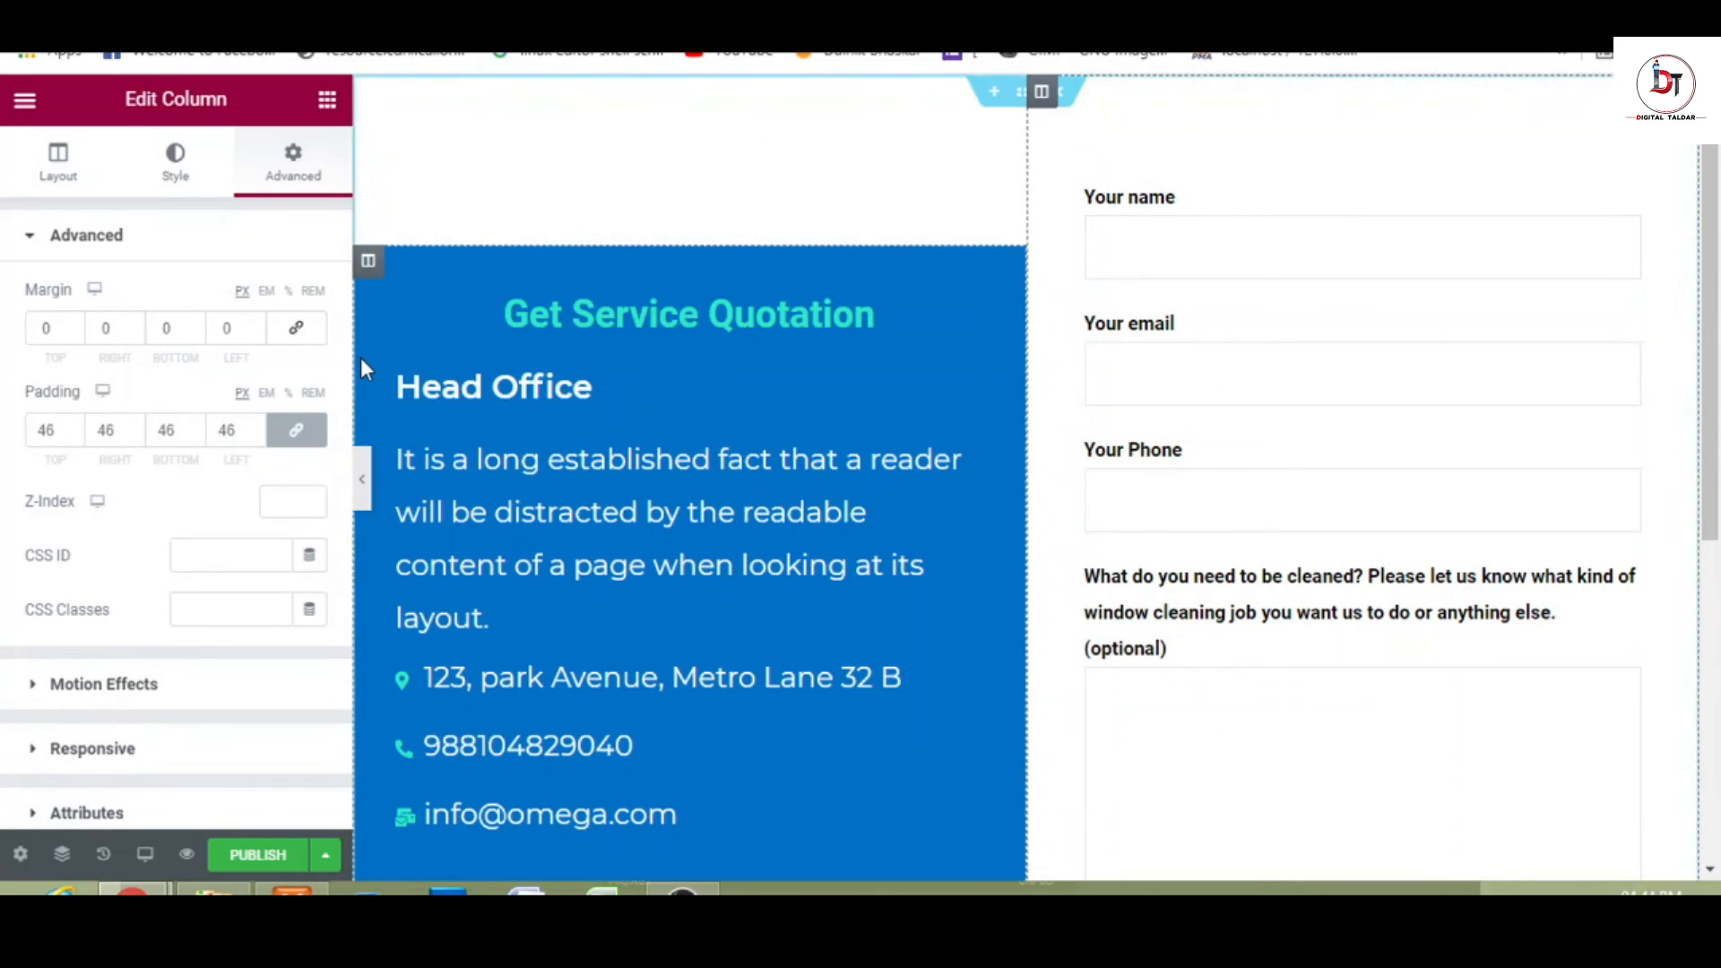
pyautogui.click(177, 171)
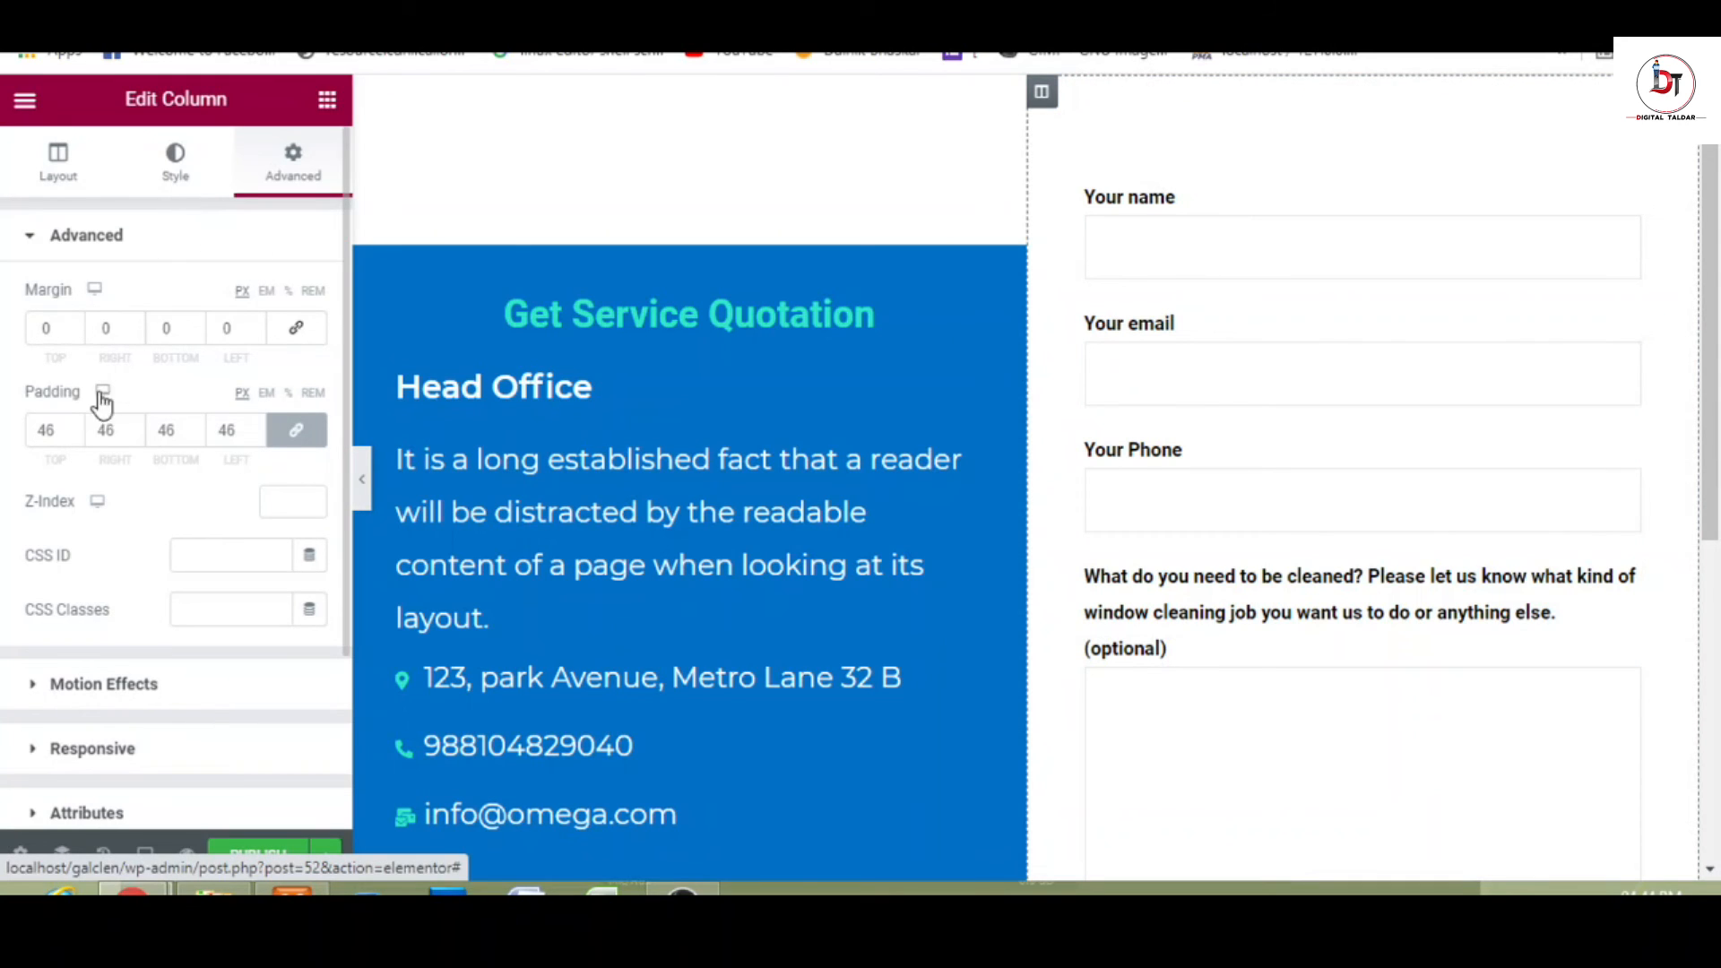
pyautogui.click(75, 428)
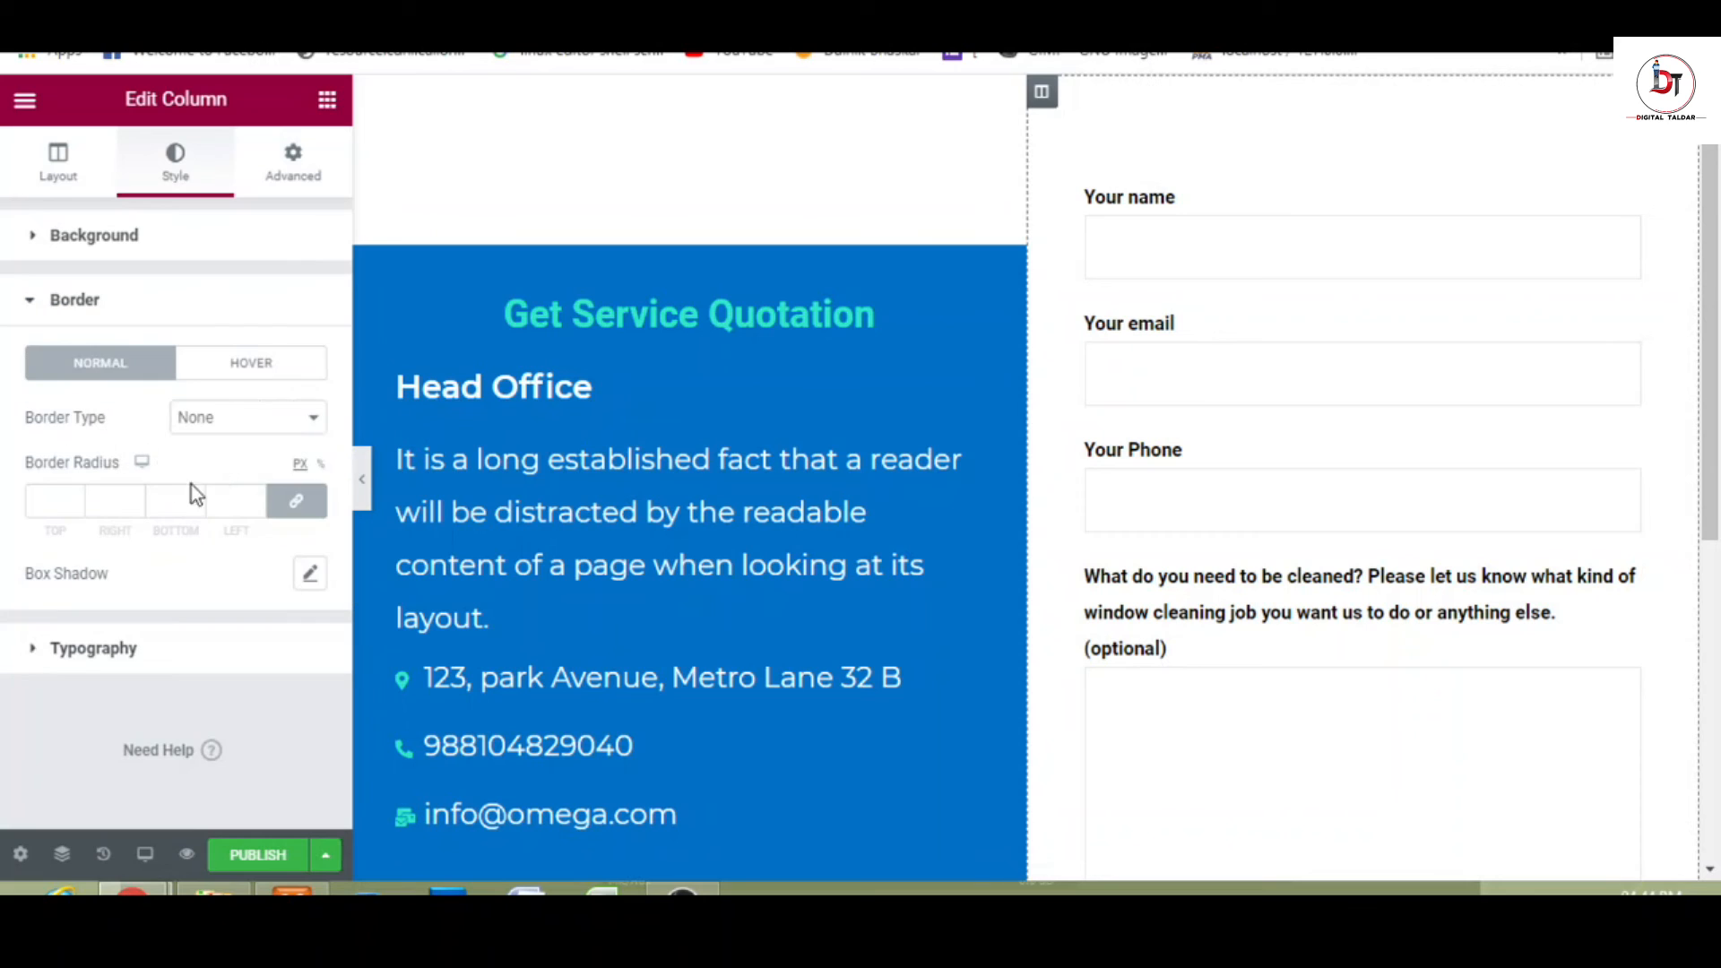
pyautogui.click(309, 574)
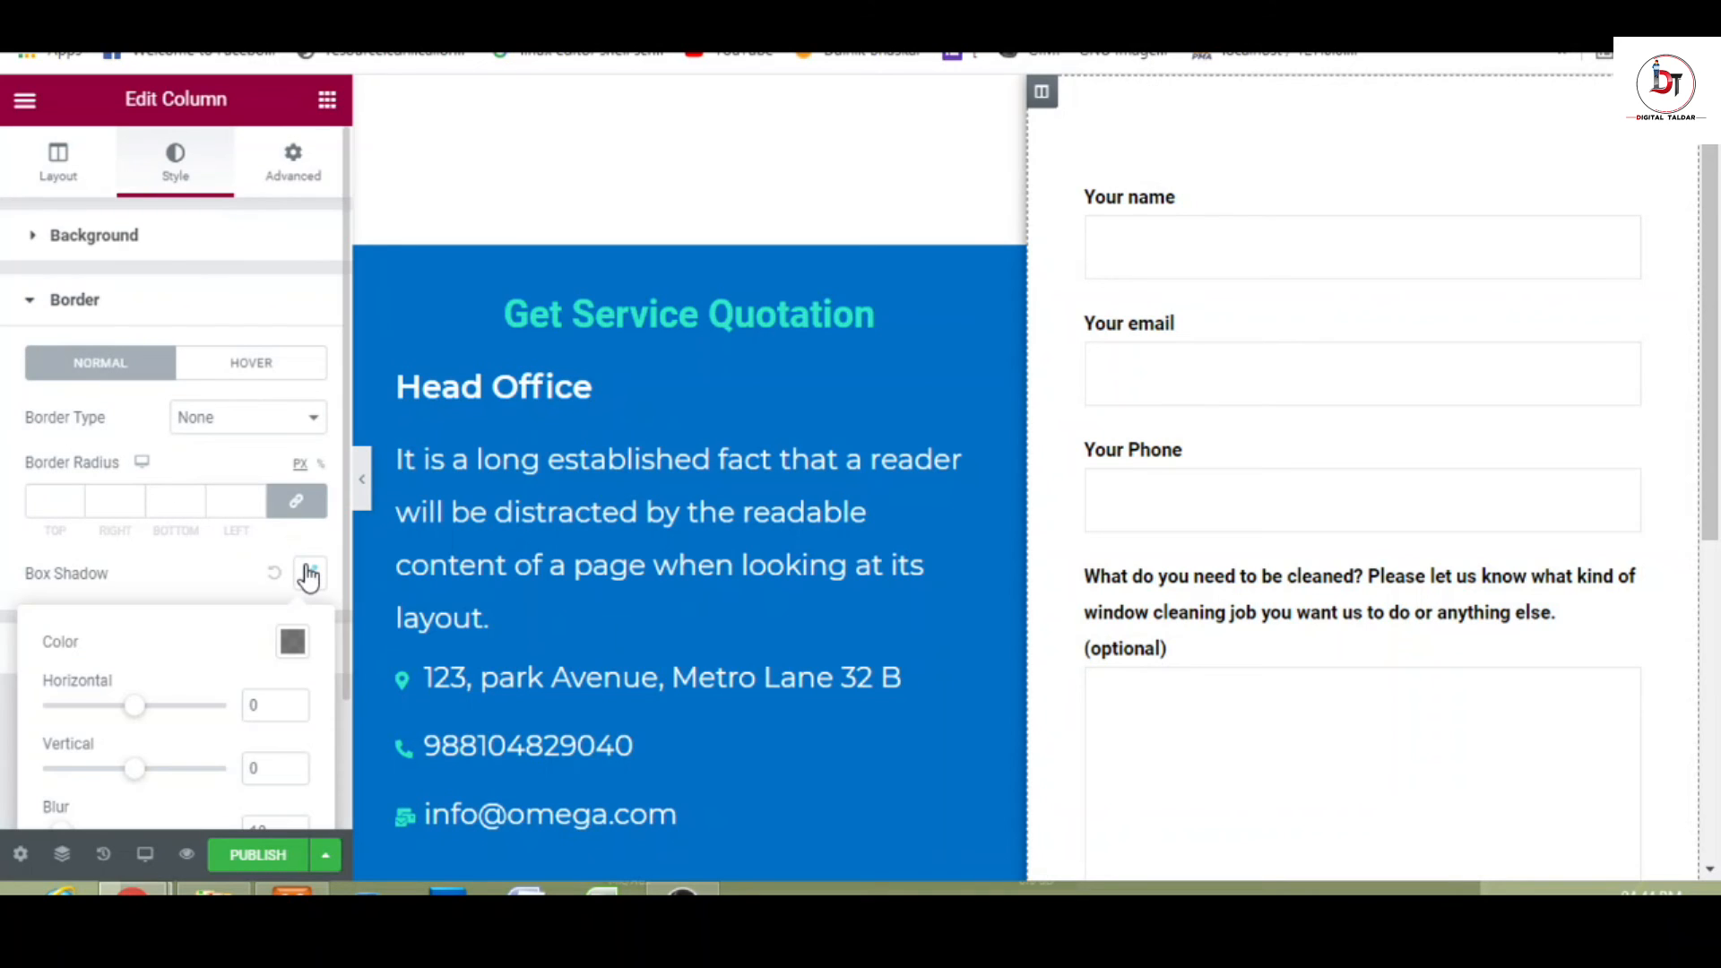
pyautogui.moveTo(1713, 247)
pyautogui.mouseDown()
pyautogui.moveTo(1716, 416)
pyautogui.moveTo(1716, 242)
pyautogui.mouseUp()
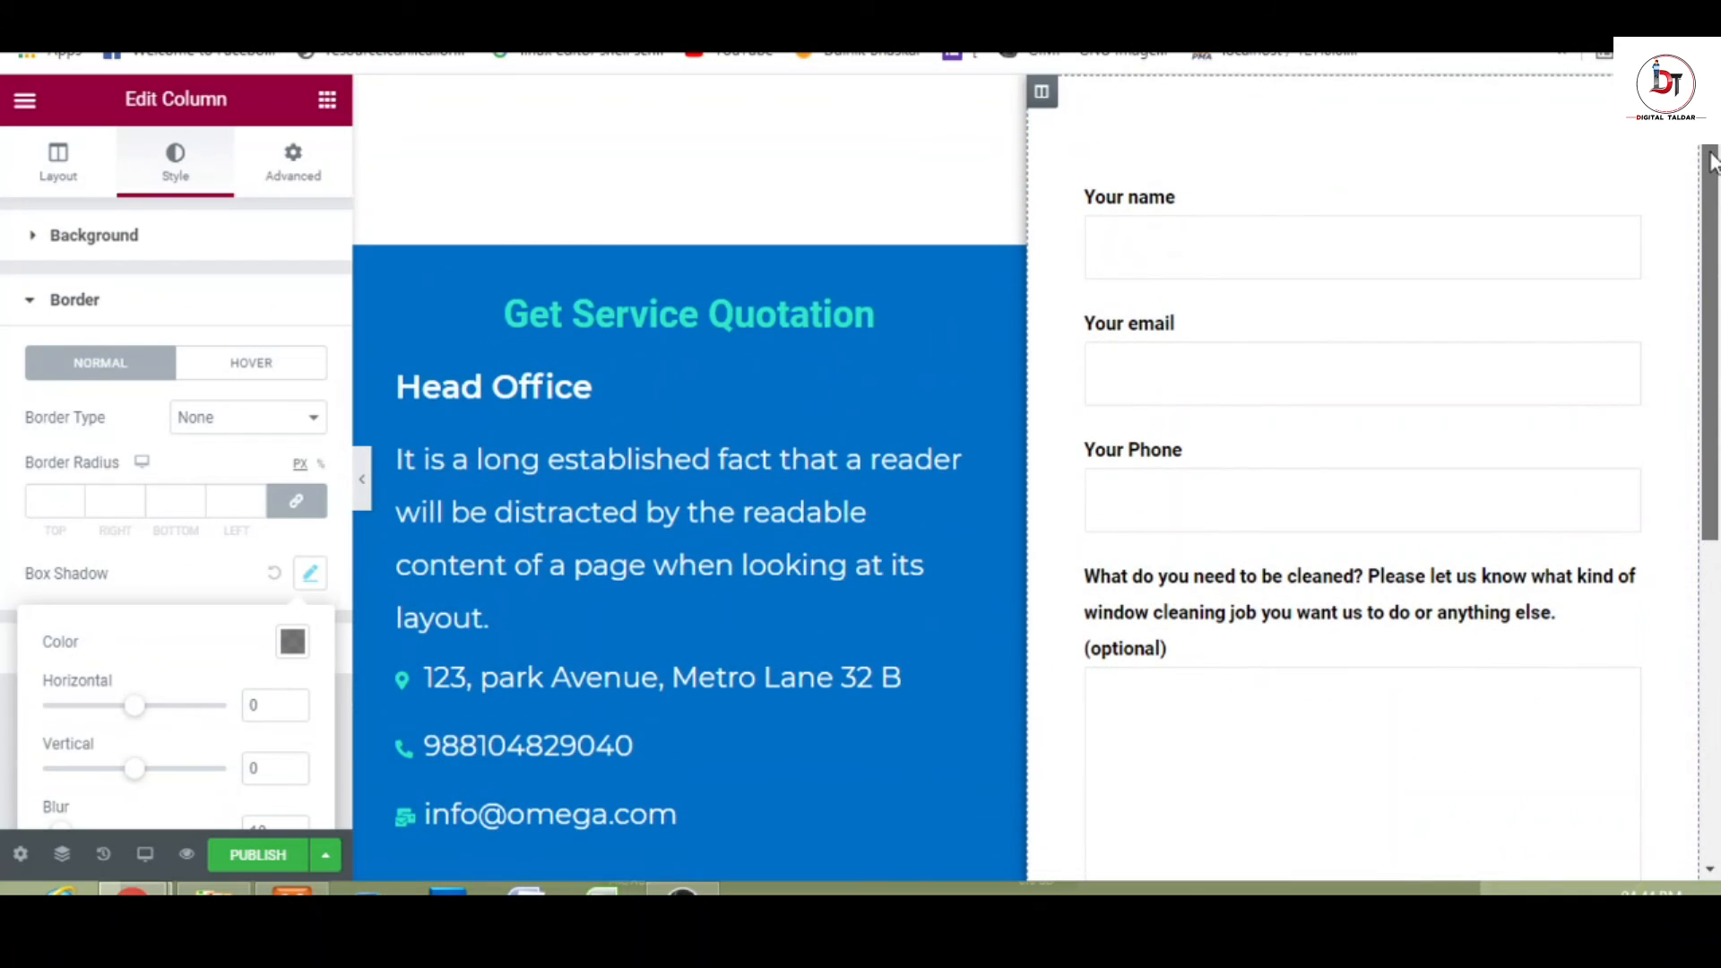
pyautogui.click(363, 470)
pyautogui.click(363, 469)
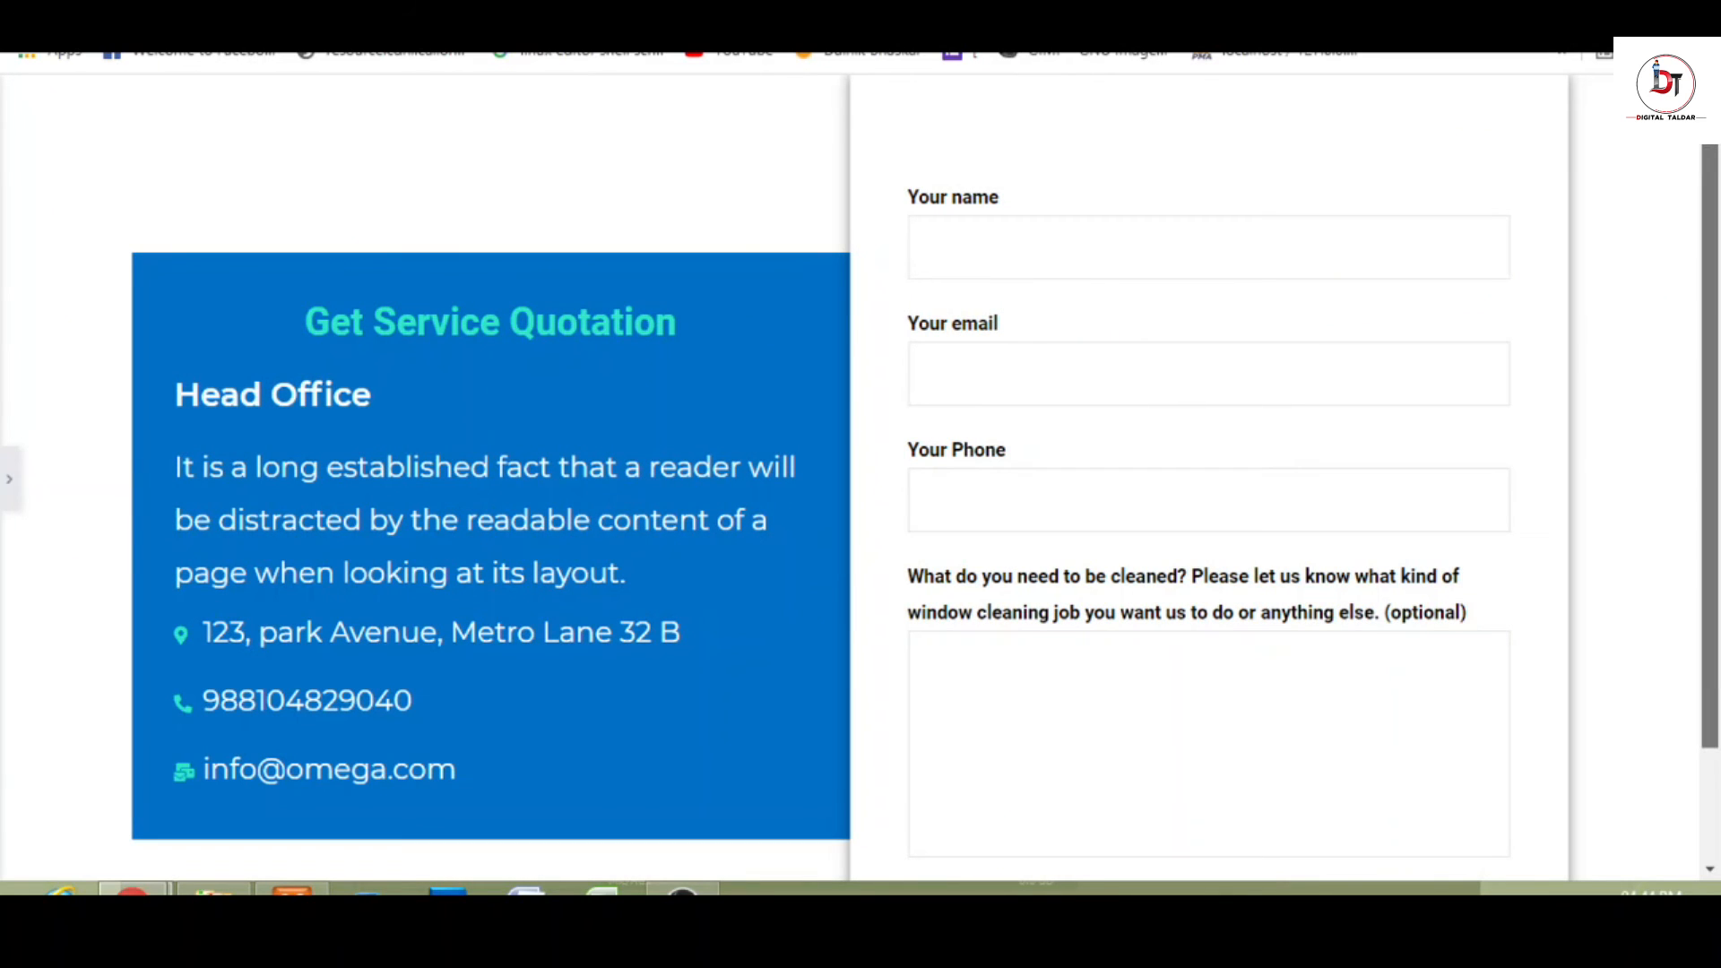
pyautogui.moveTo(1715, 206); pyautogui.dragTo(1715, 170)
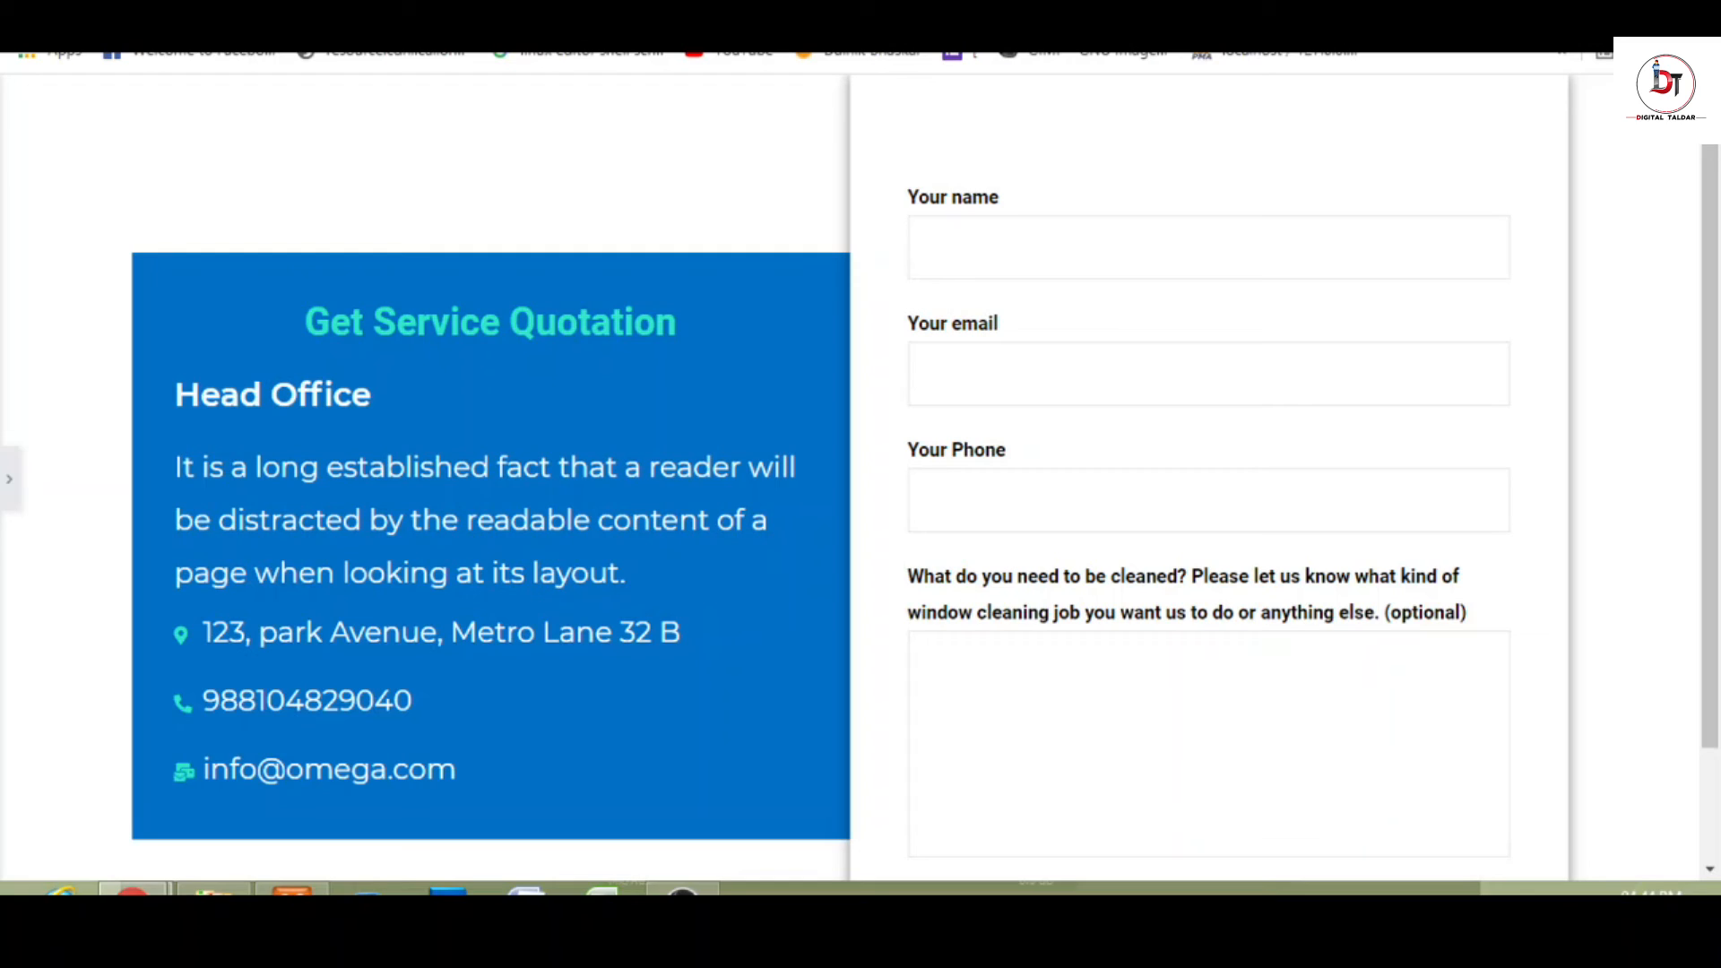
# - Set only the top margin of the Get Service Quotation column to -71 px and preview the layout at full width
pyautogui.click(9, 484)
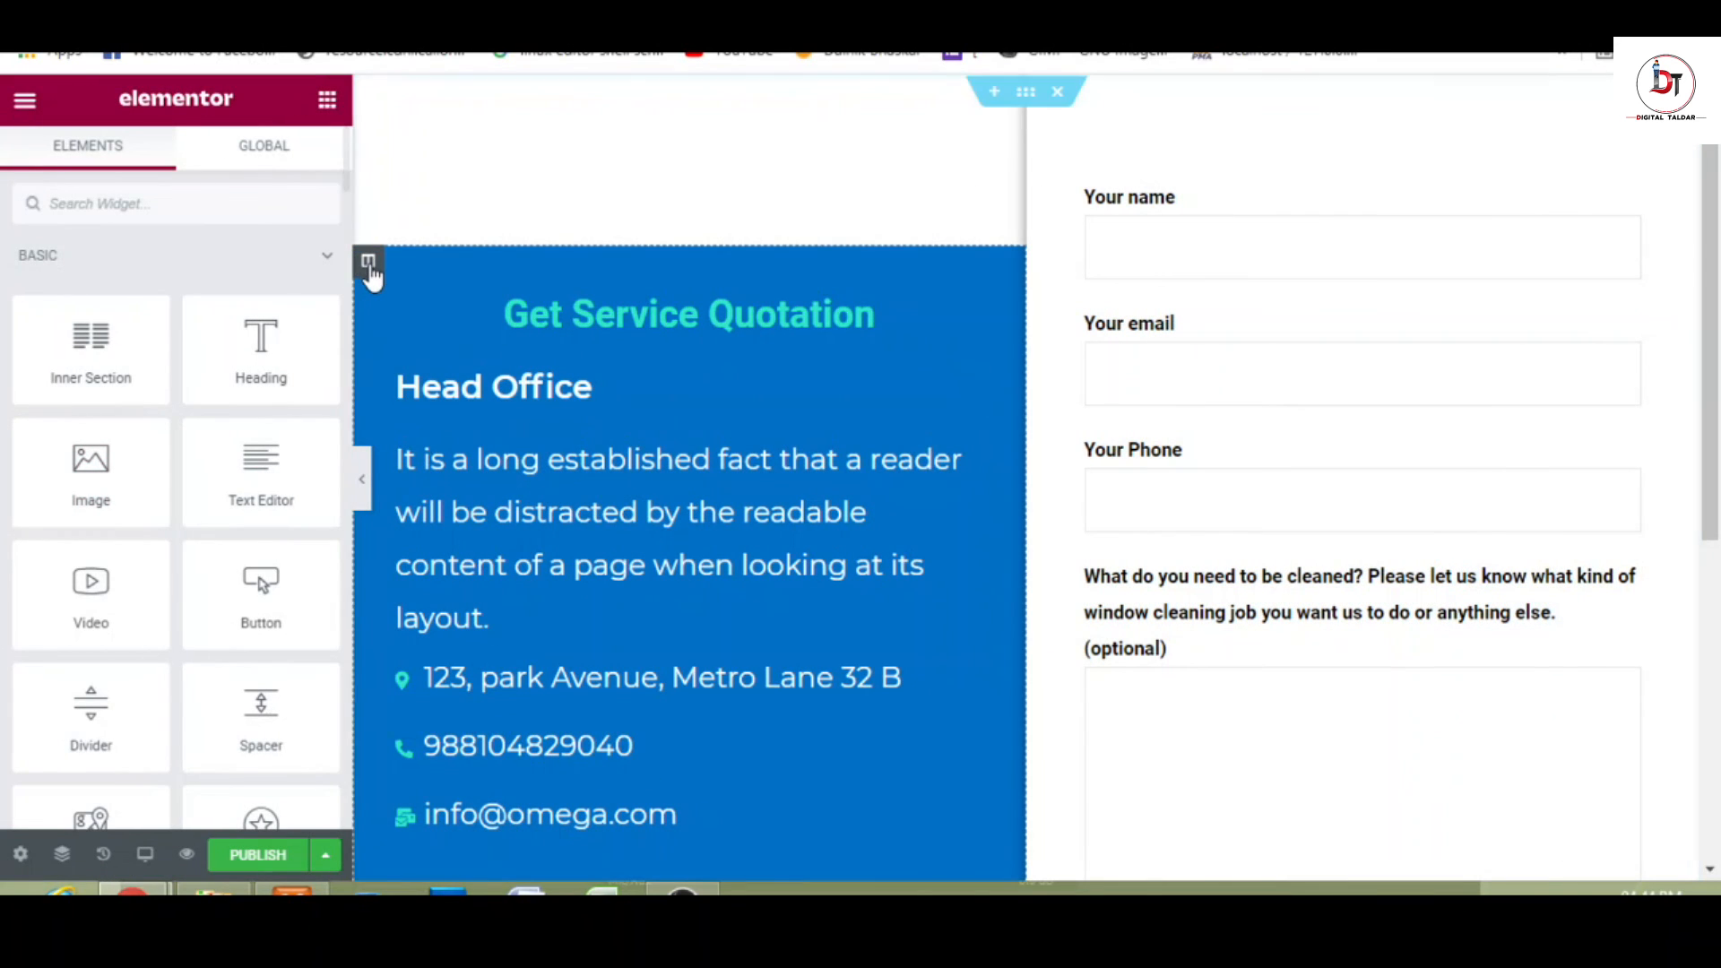
pyautogui.click(368, 262)
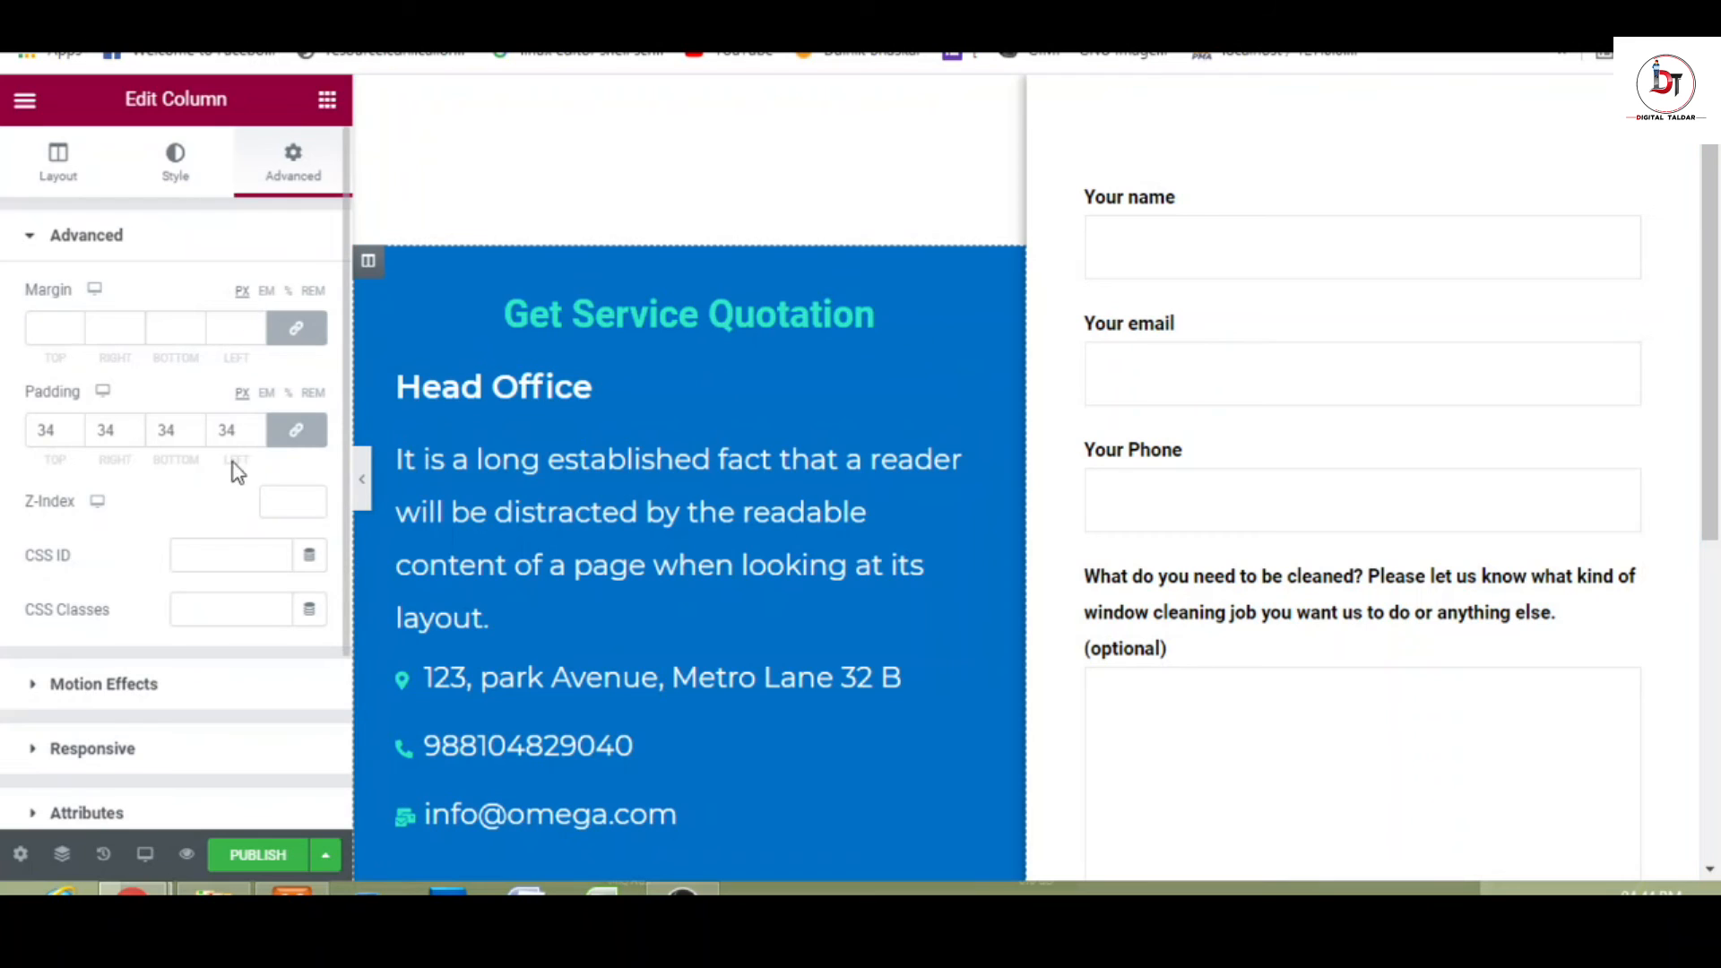
pyautogui.click(75, 332)
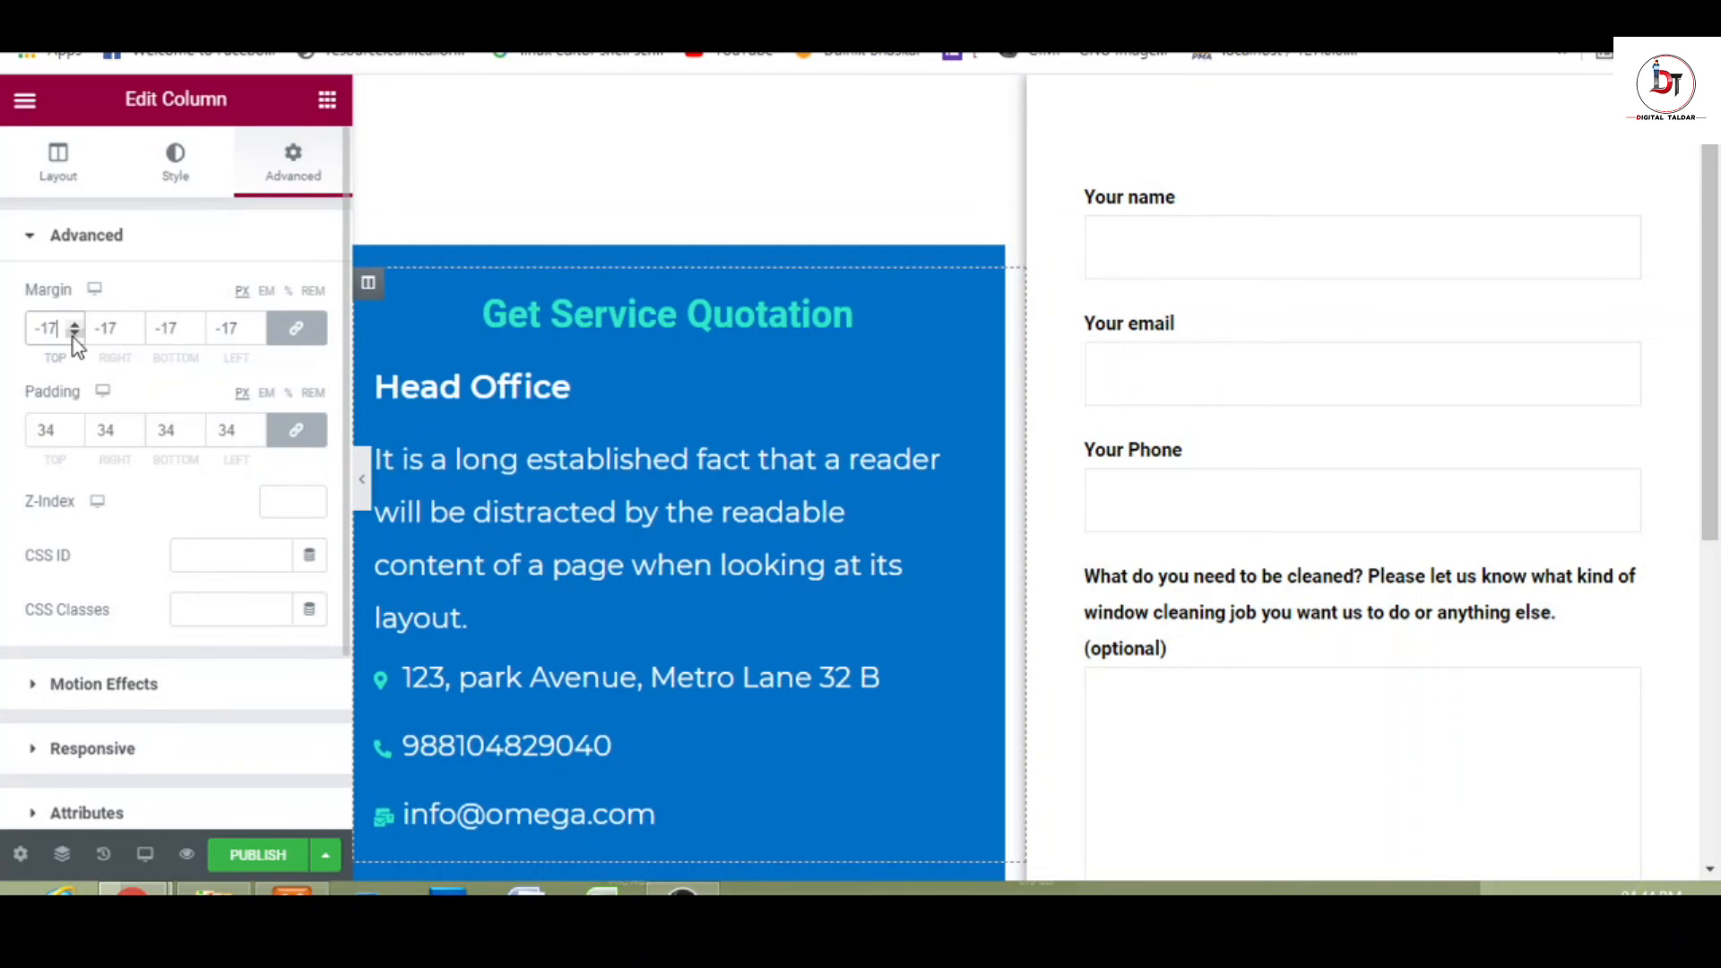
pyautogui.write('0')
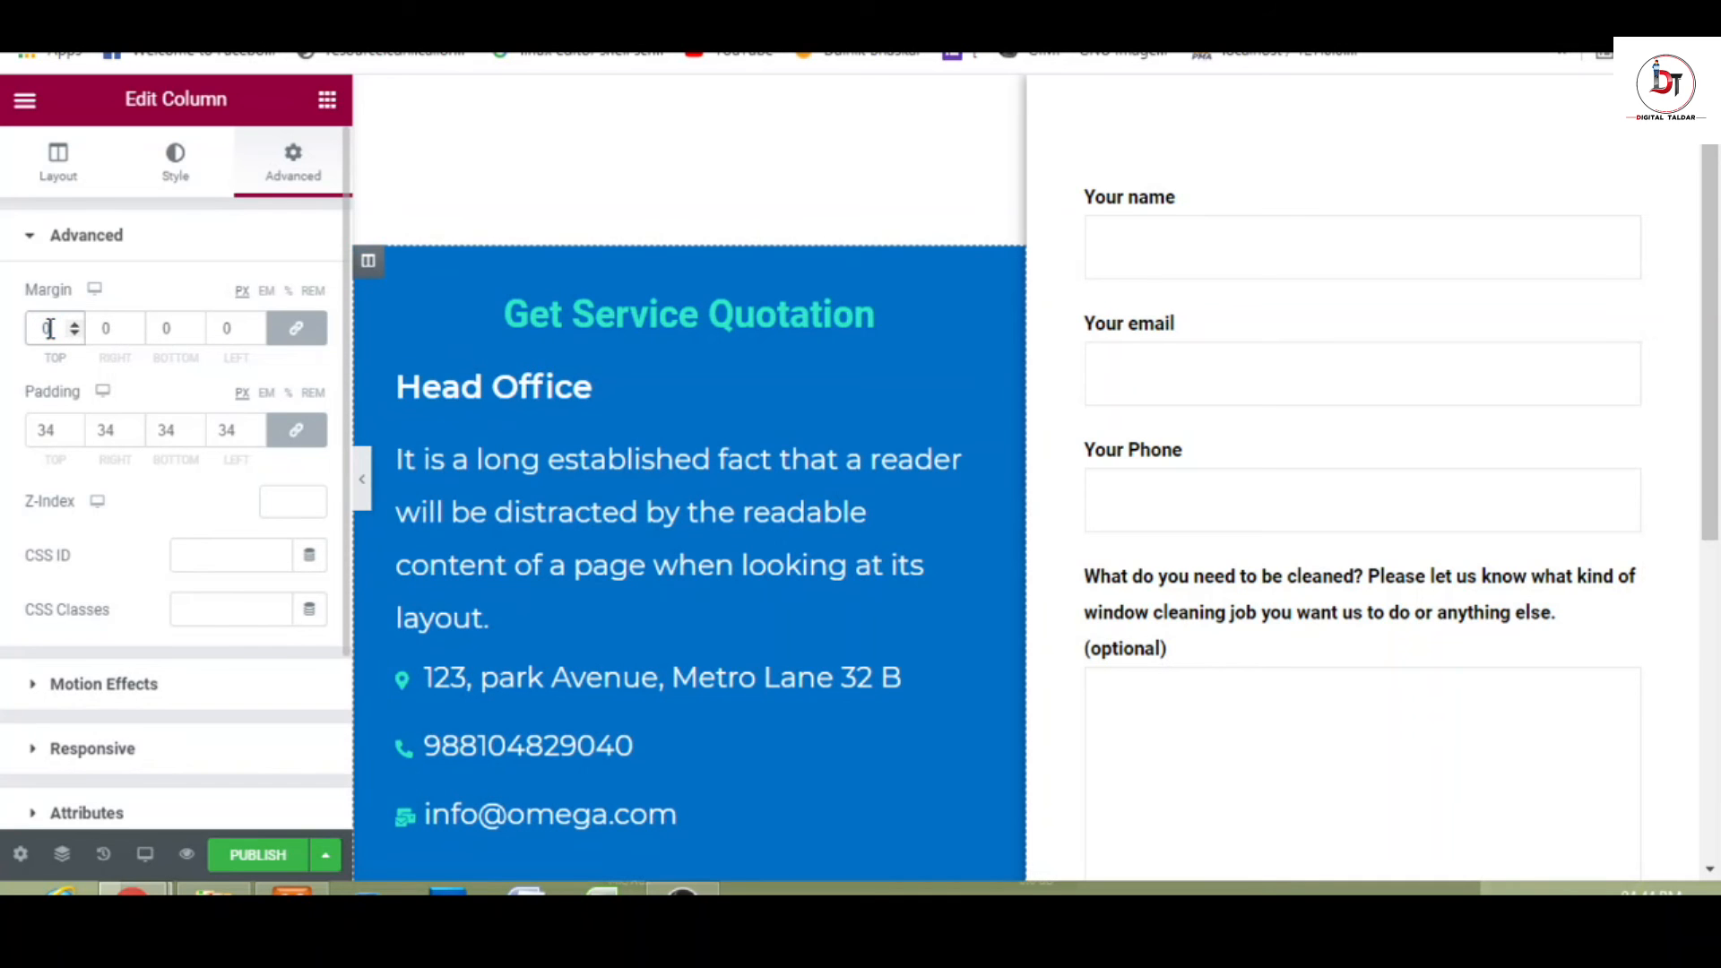
pyautogui.click(296, 329)
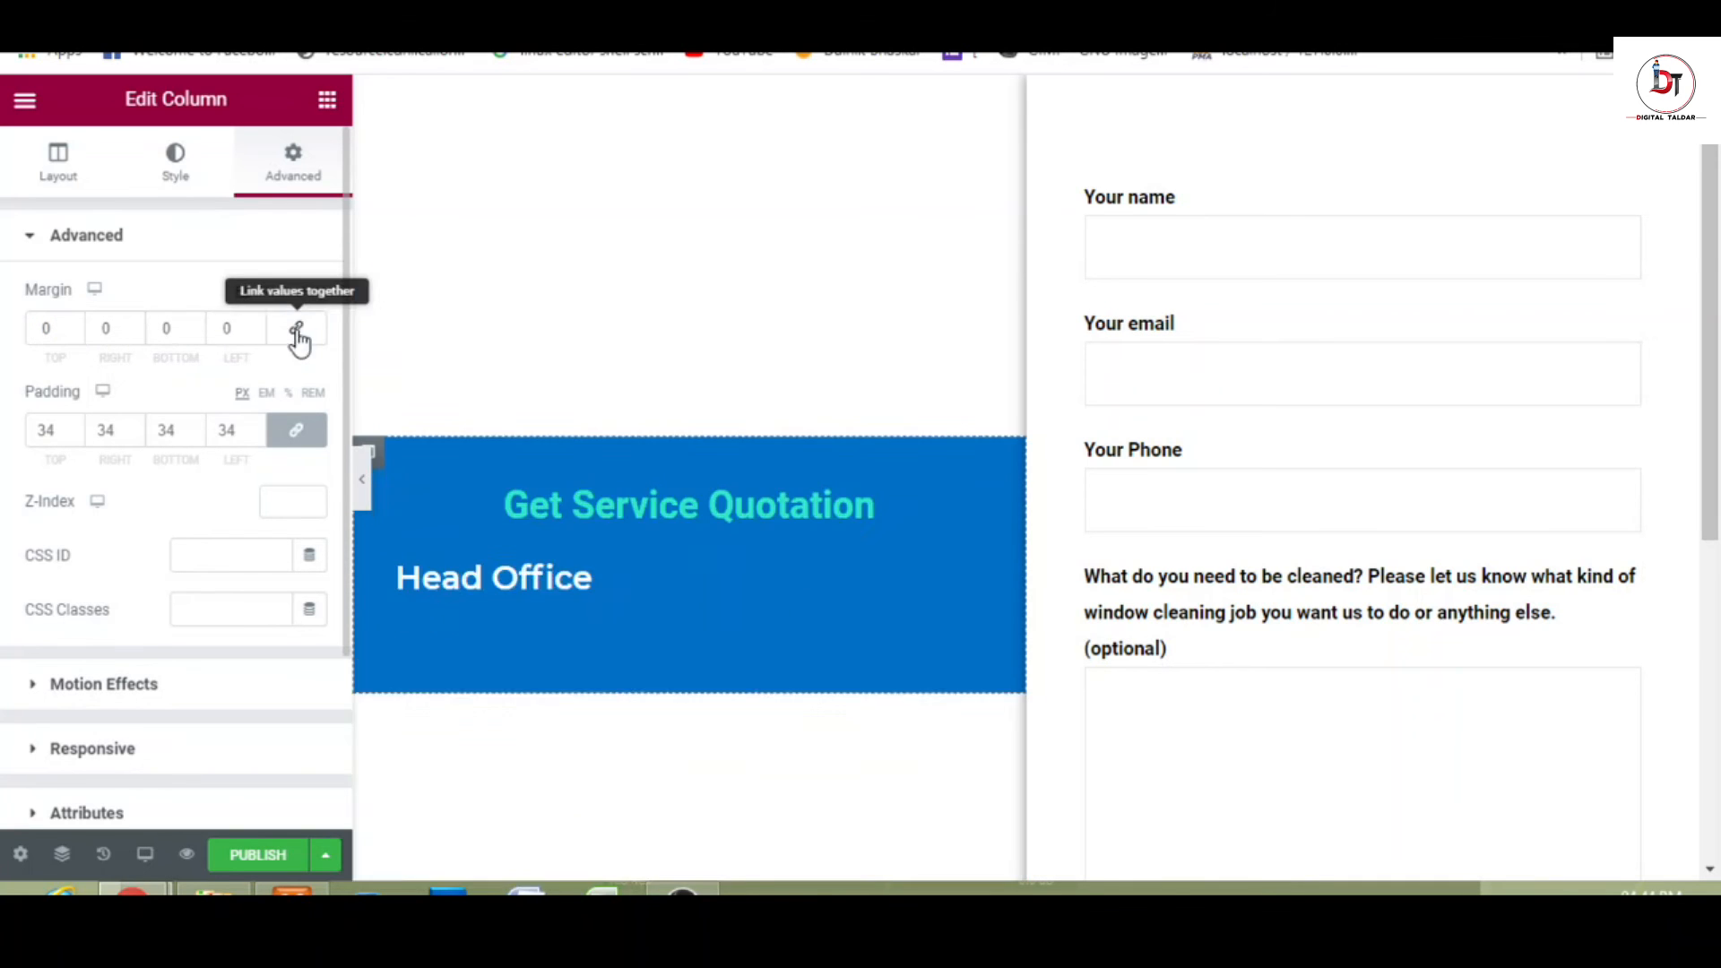
pyautogui.moveTo(76, 333); pyautogui.dragTo(75, 333)
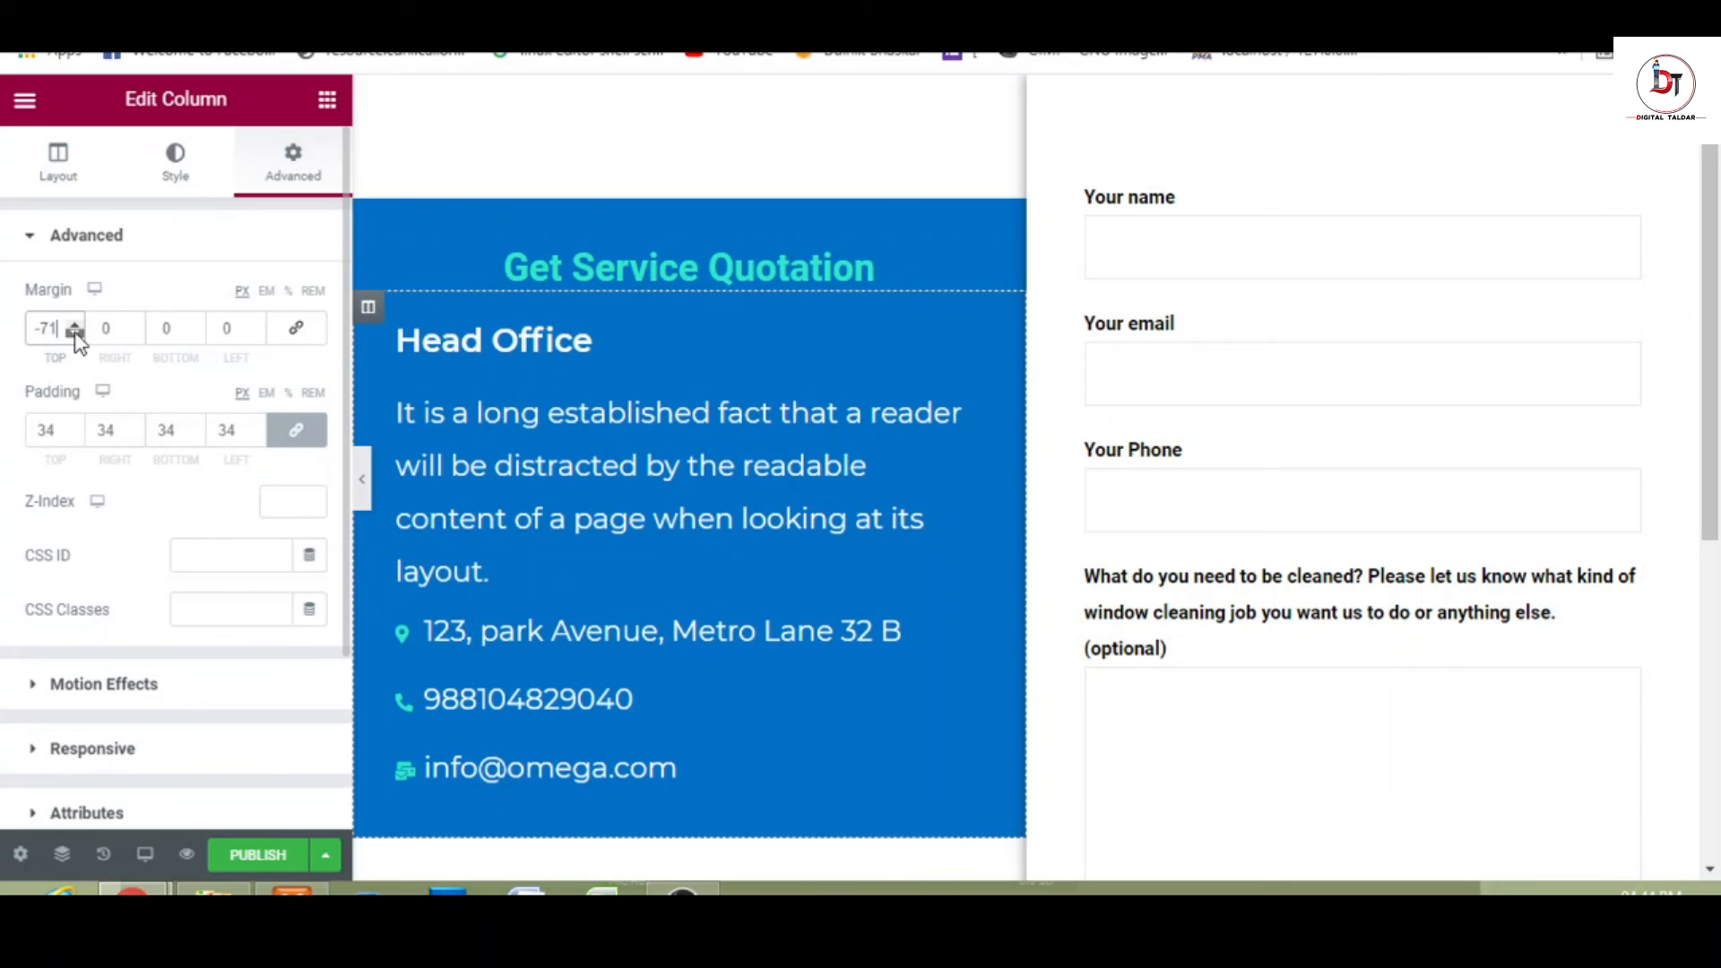
pyautogui.click(362, 506)
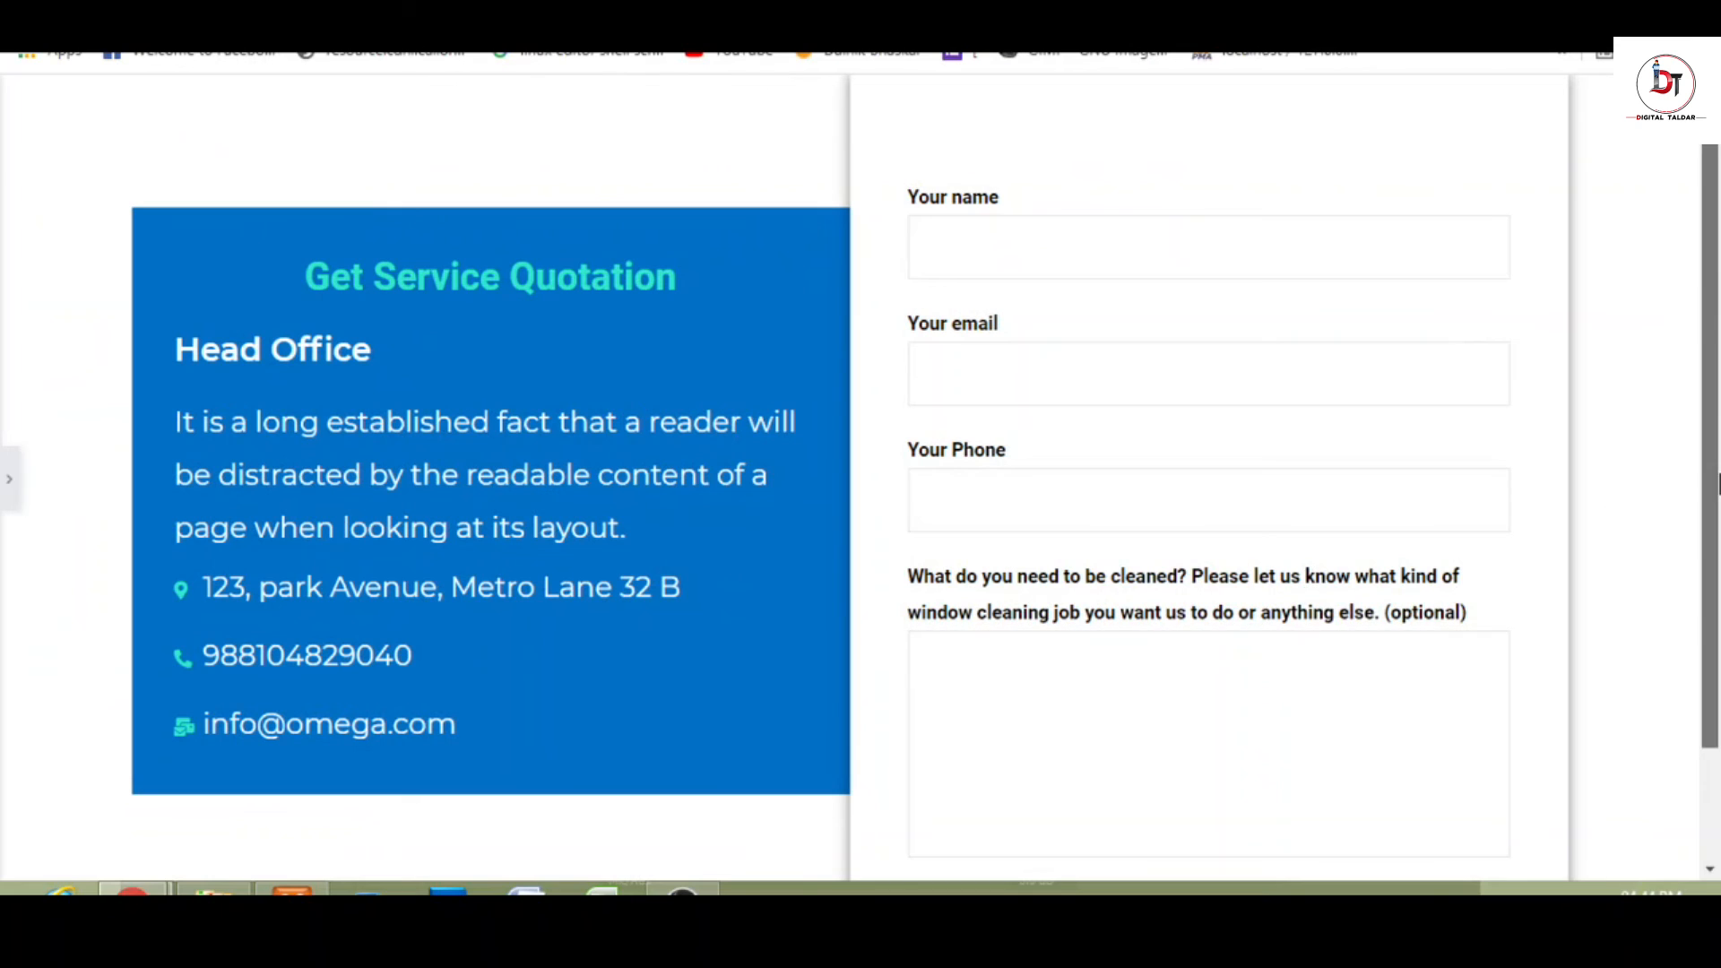
pyautogui.scroll(-1, 1716, 528)
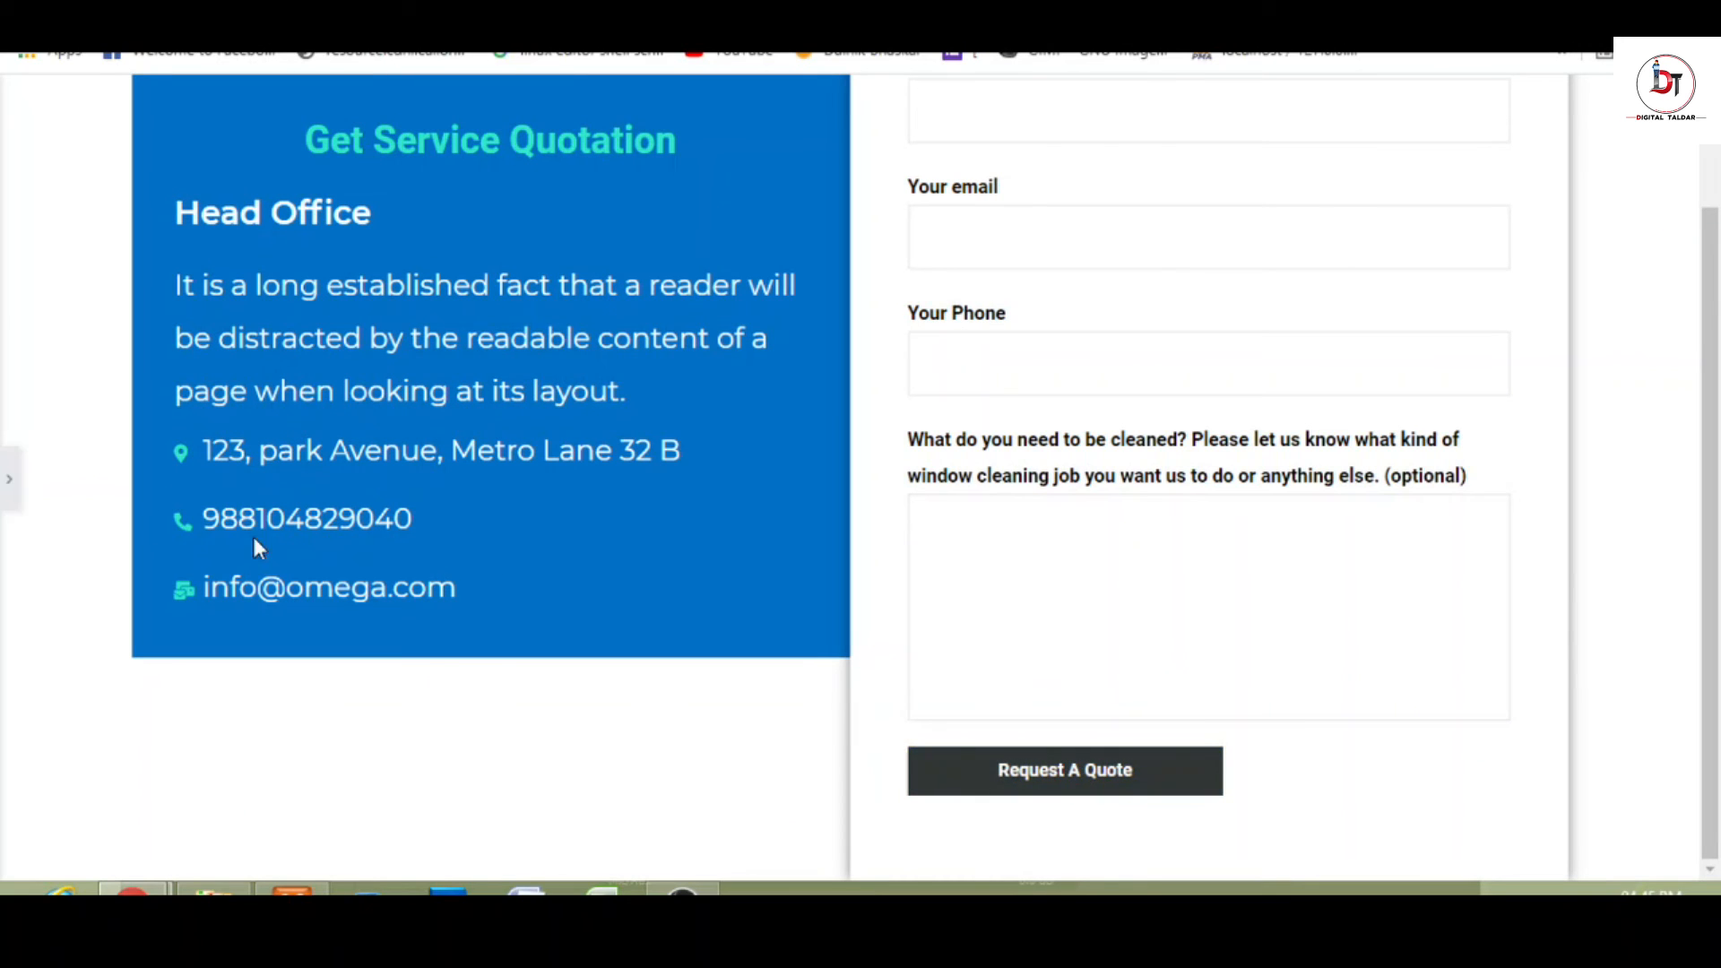
# - Select the contact form for styling and copy the teal hex code 32e6c8 from the color picker's history
pyautogui.click(9, 479)
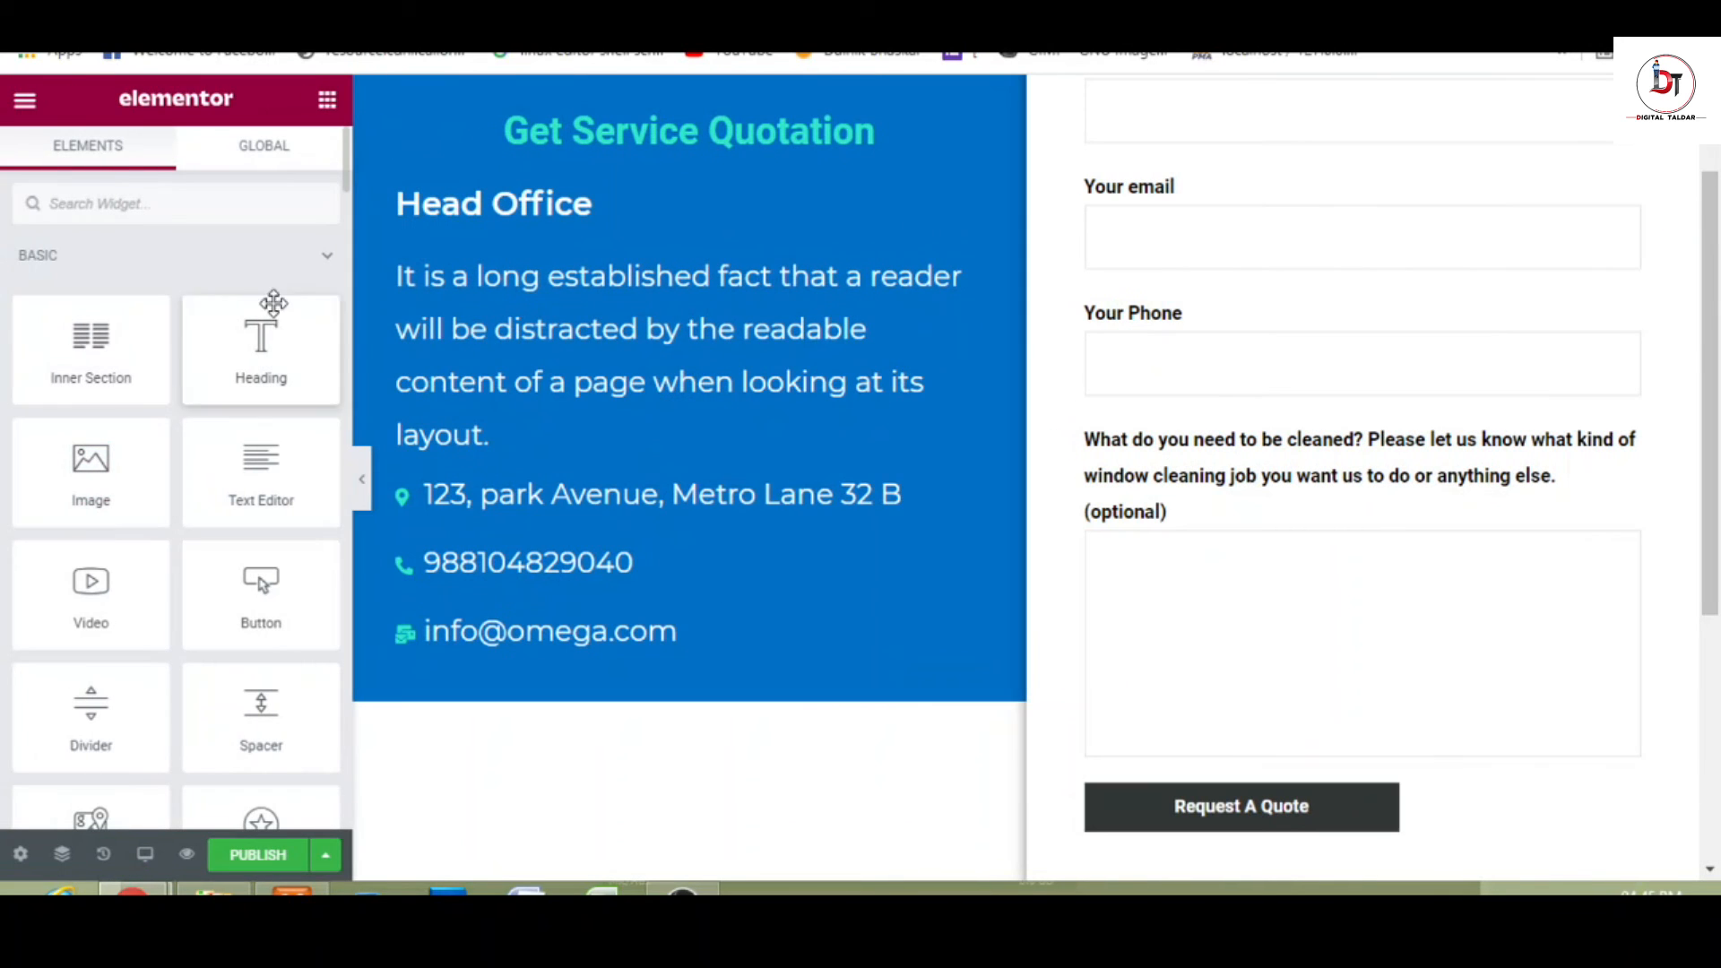
pyautogui.click(1336, 518)
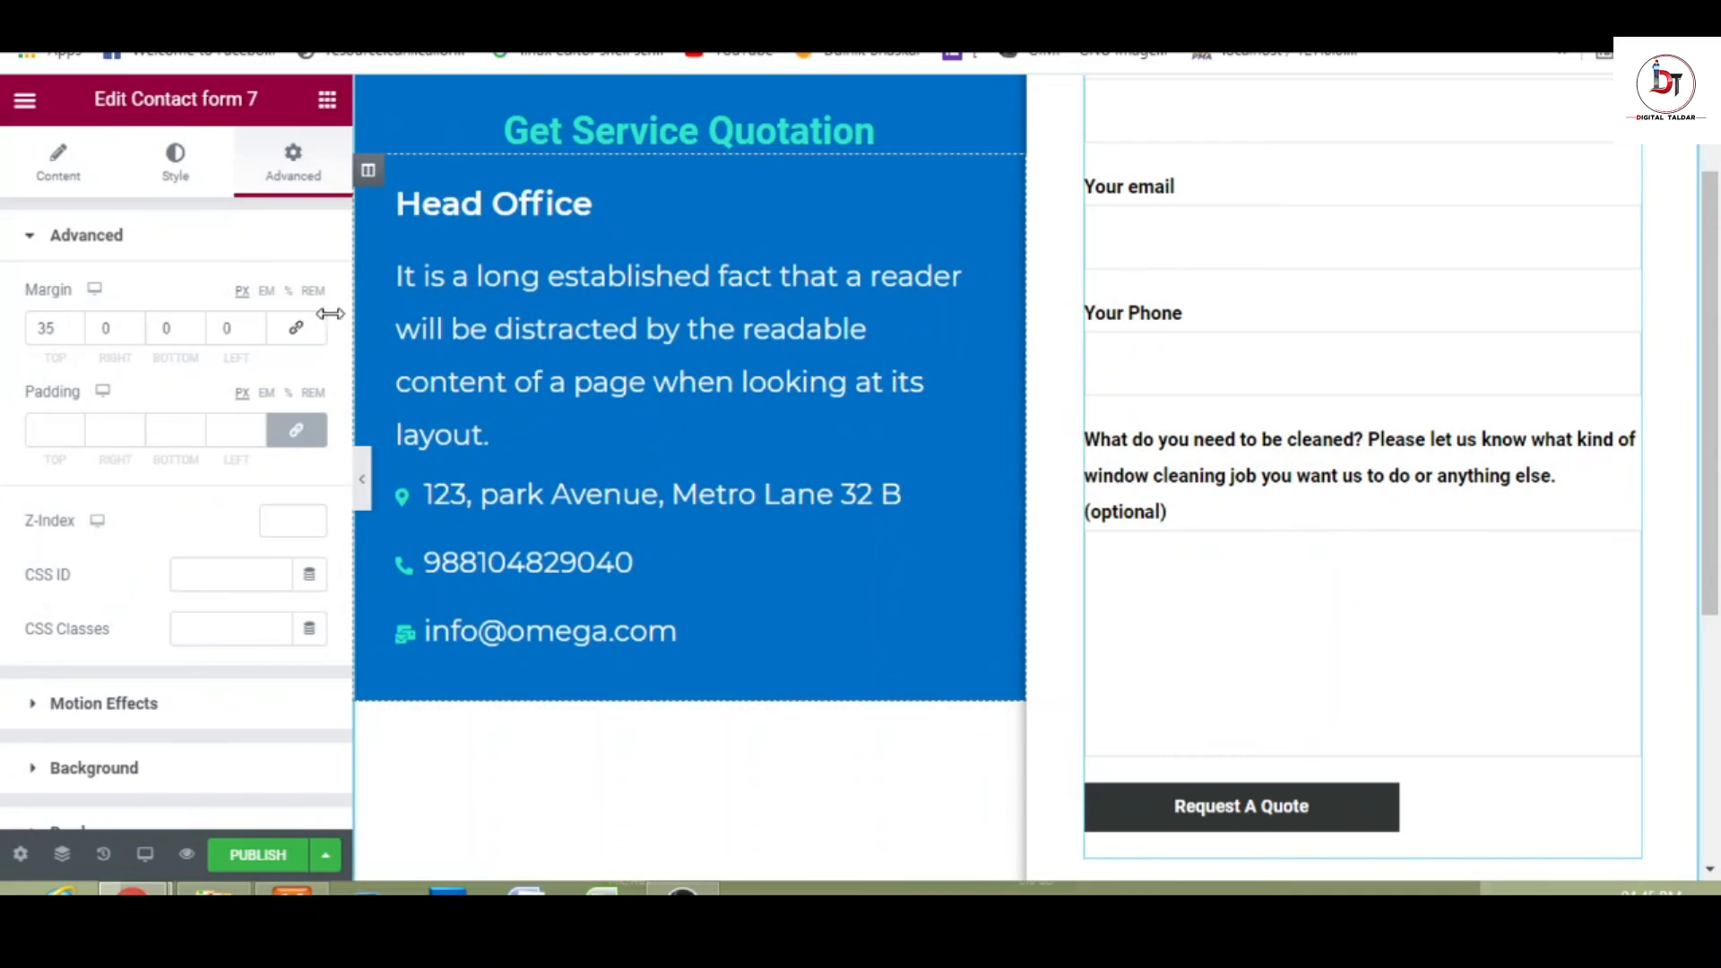
pyautogui.click(182, 169)
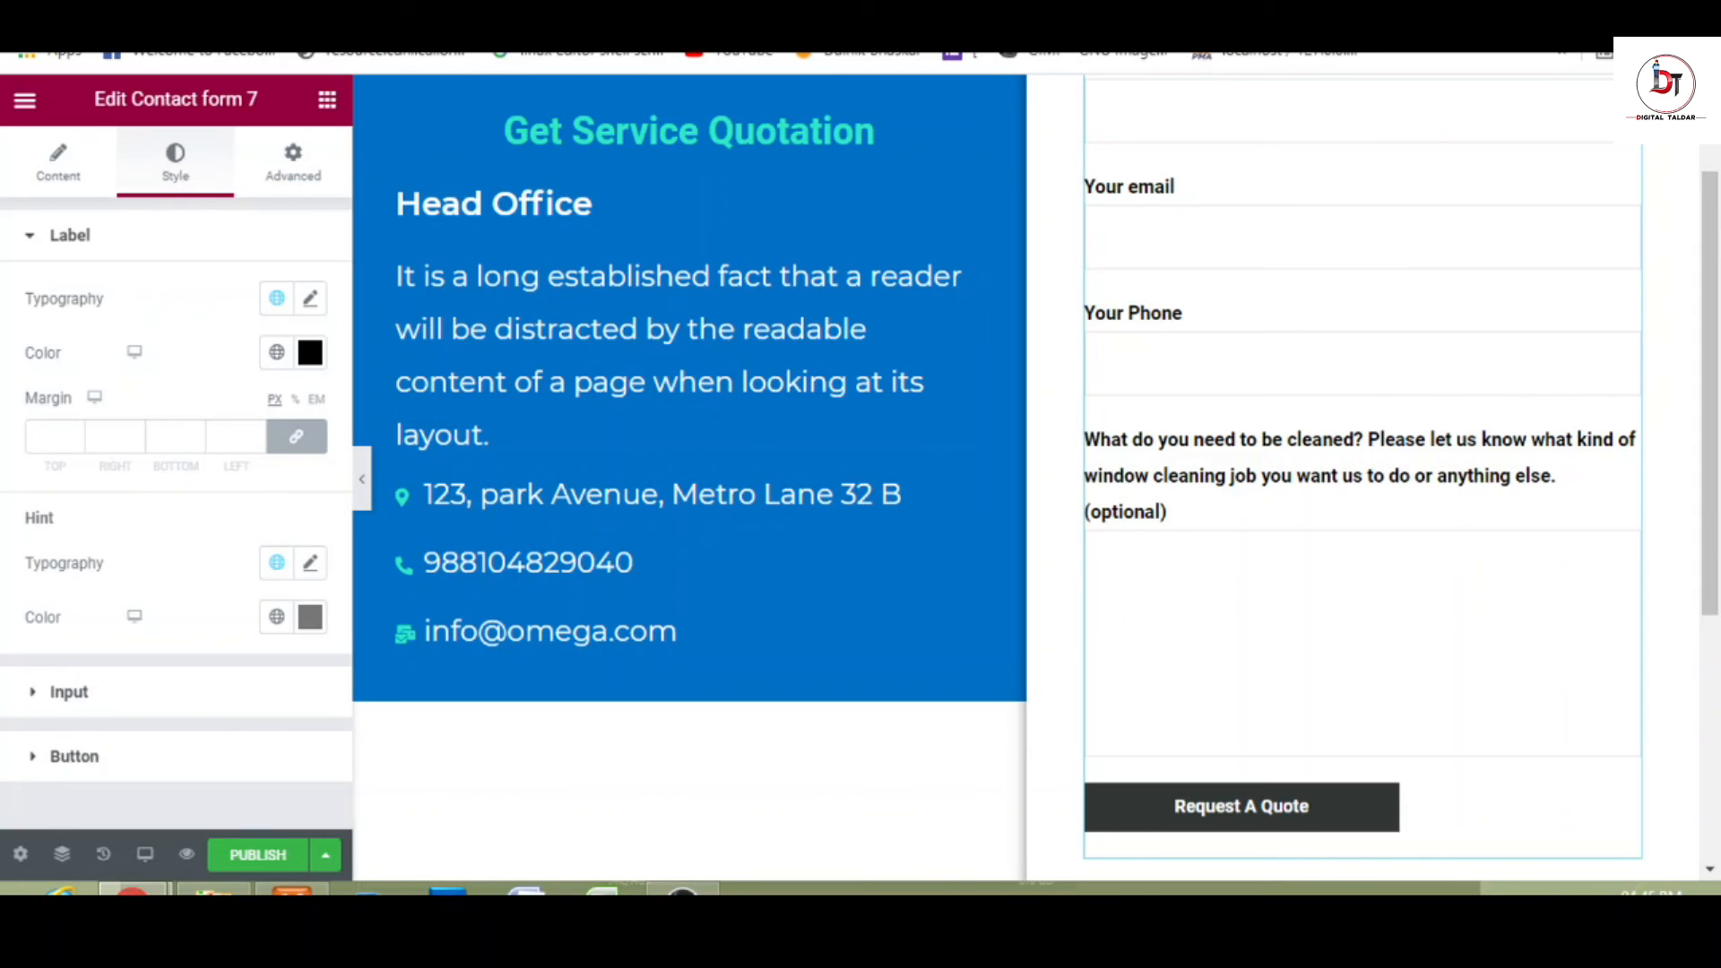
pyautogui.click(1490, 27)
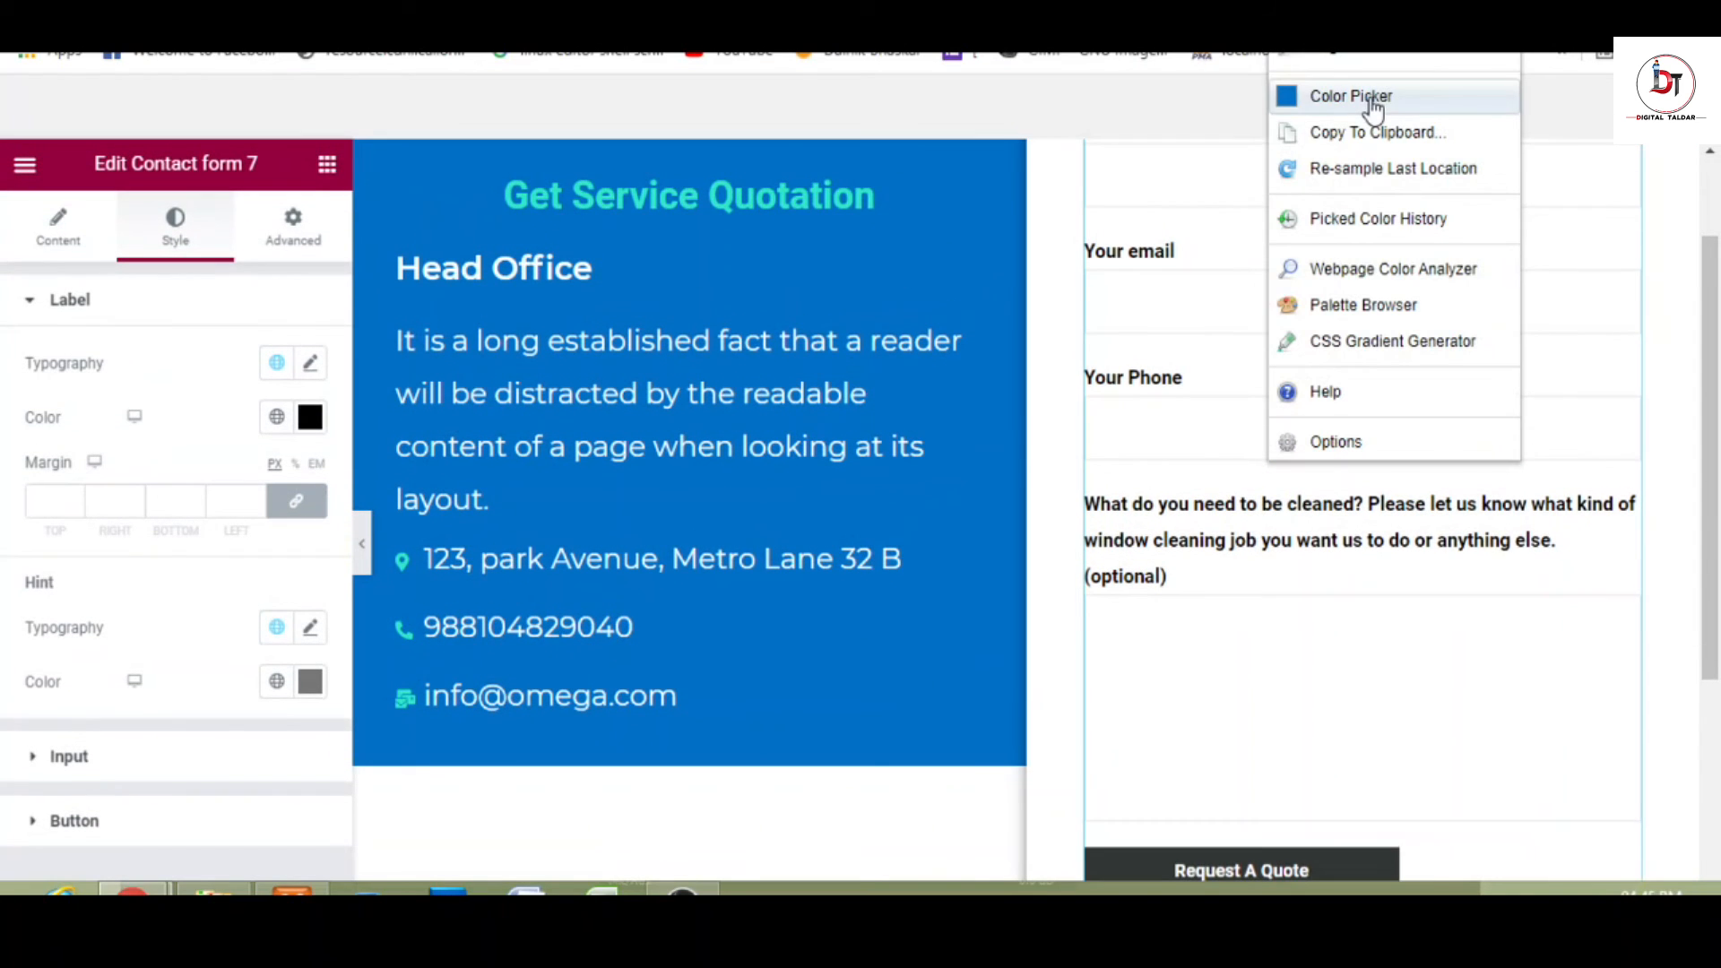
pyautogui.click(1369, 99)
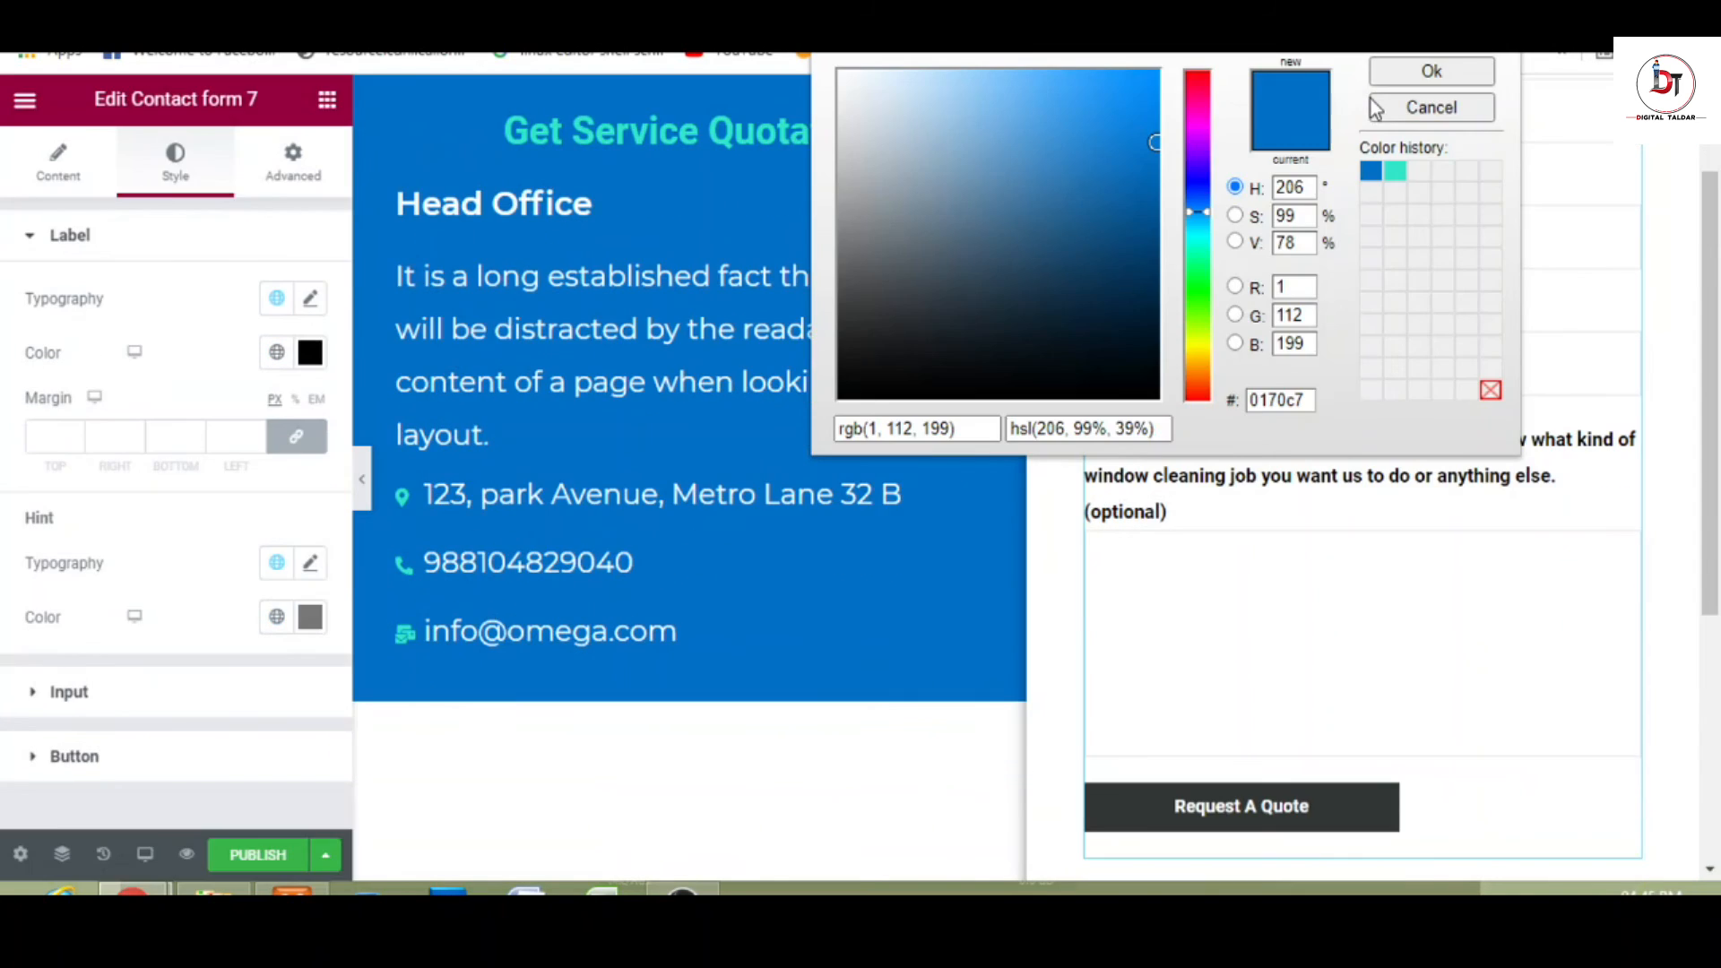
pyautogui.click(1396, 174)
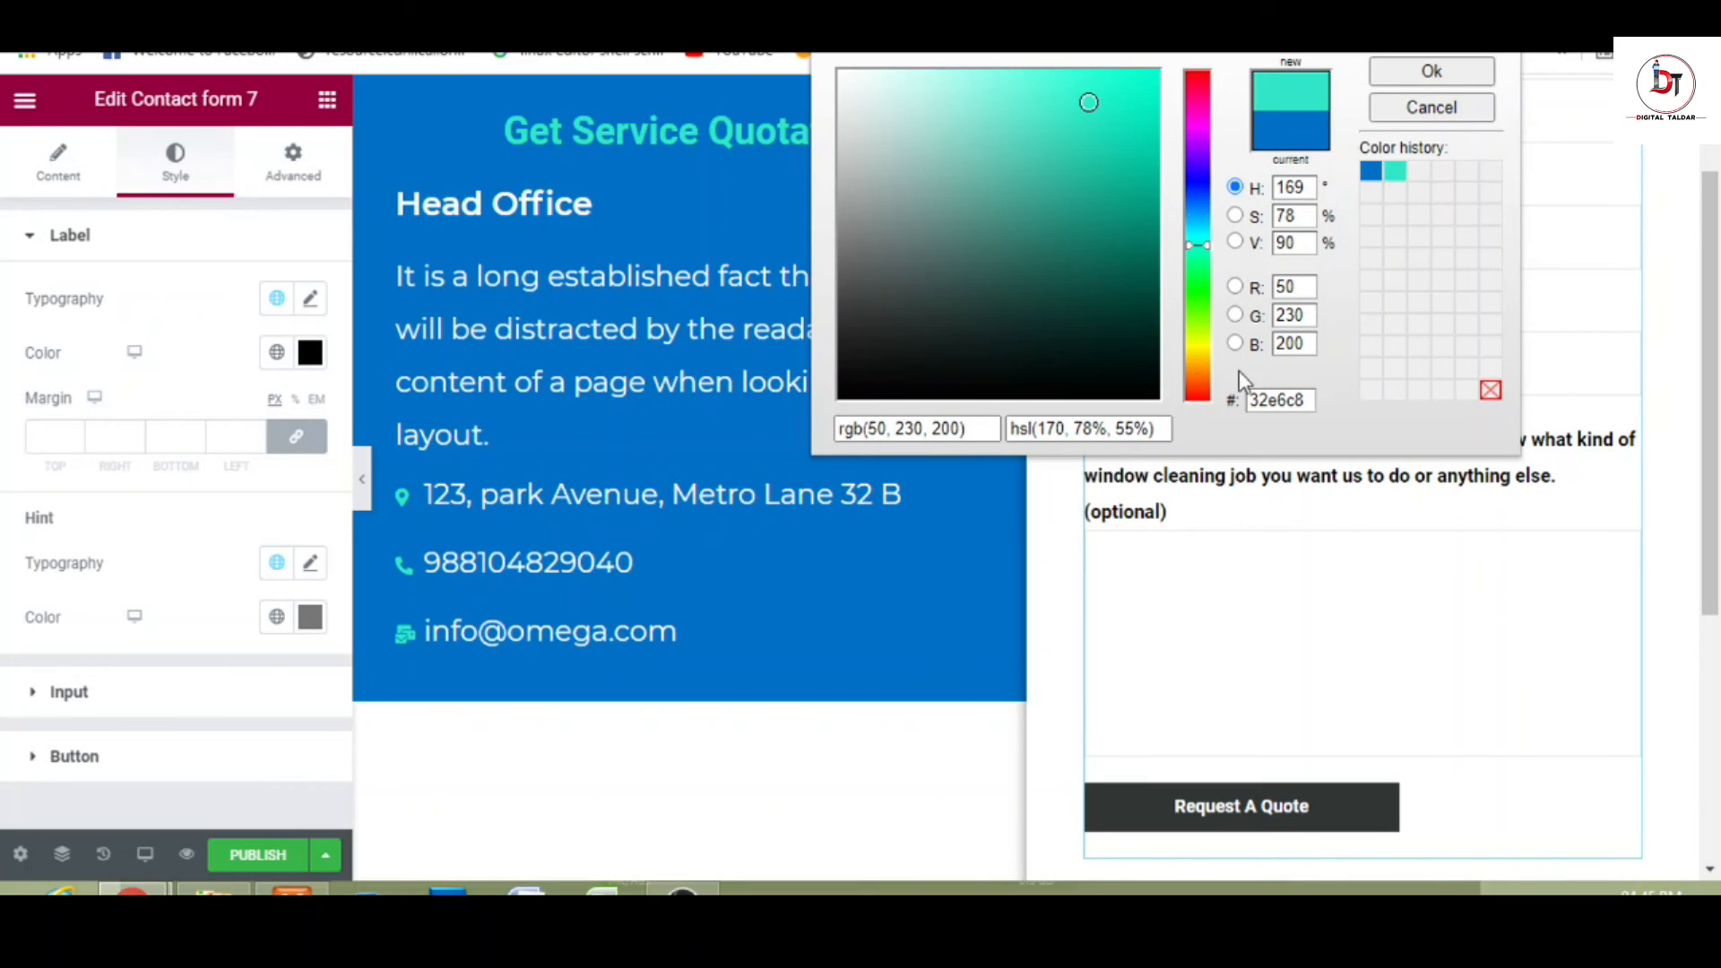
pyautogui.doubleClick(1273, 400)
pyautogui.hotkey('ctrl', 'c')
# - Bring up the normal-state color settings for the contact form's Request A Quote button
pyautogui.click(157, 757)
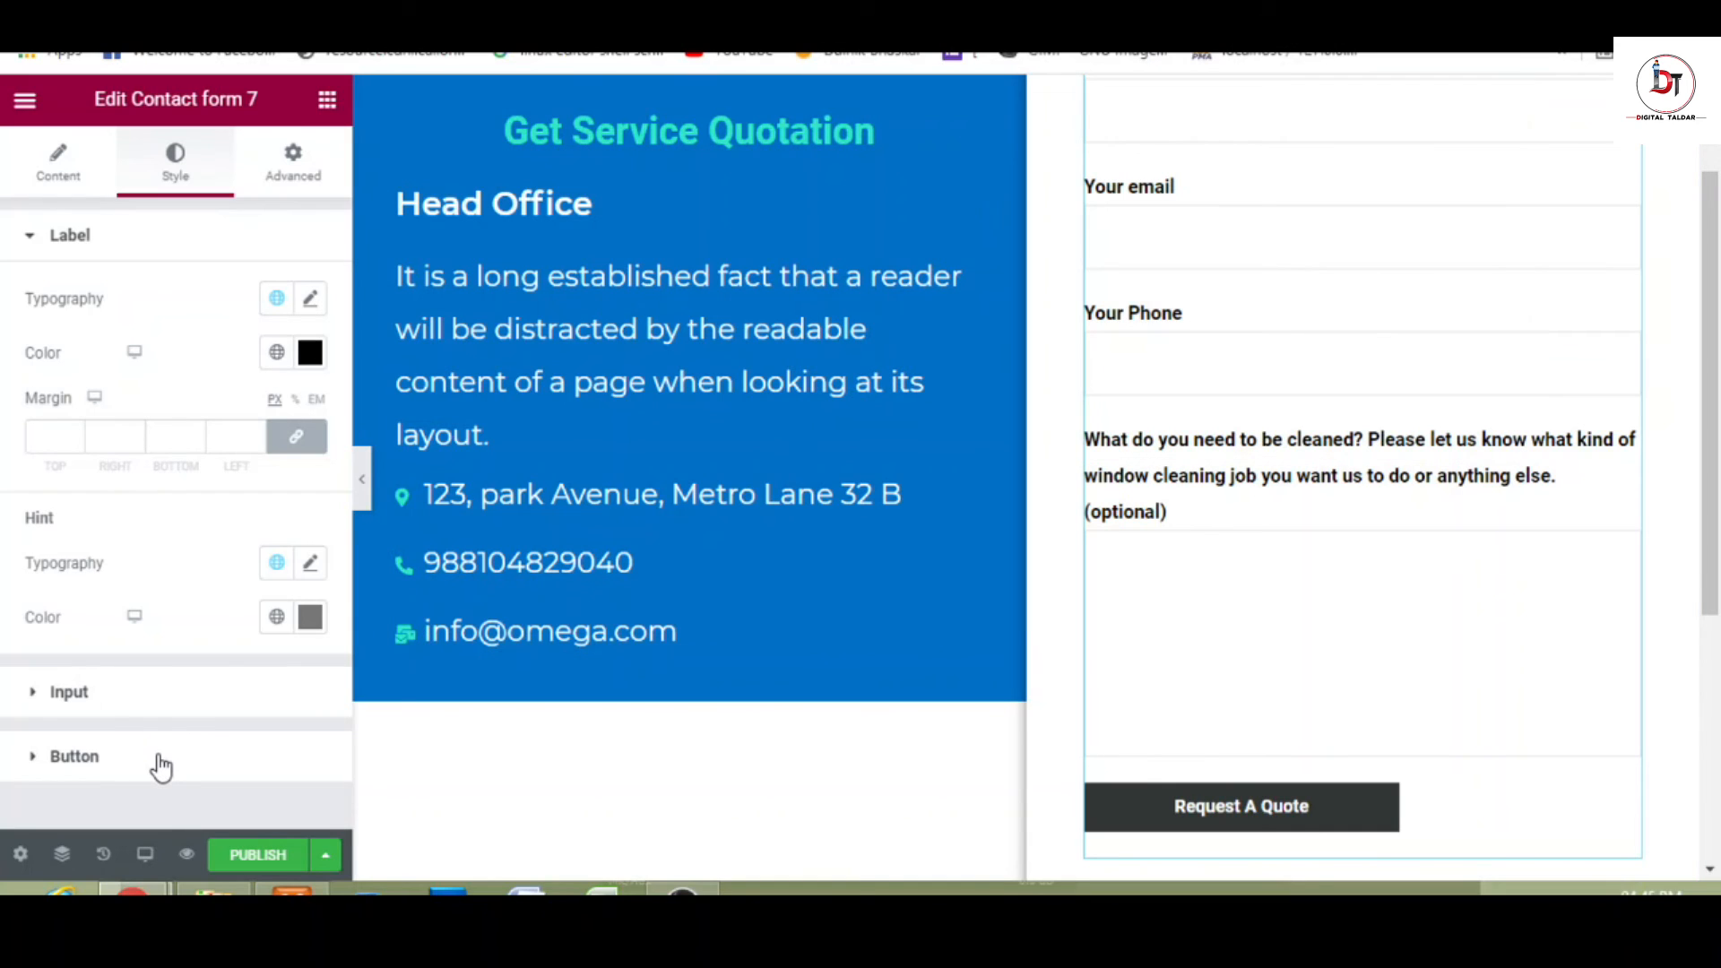
pyautogui.click(159, 757)
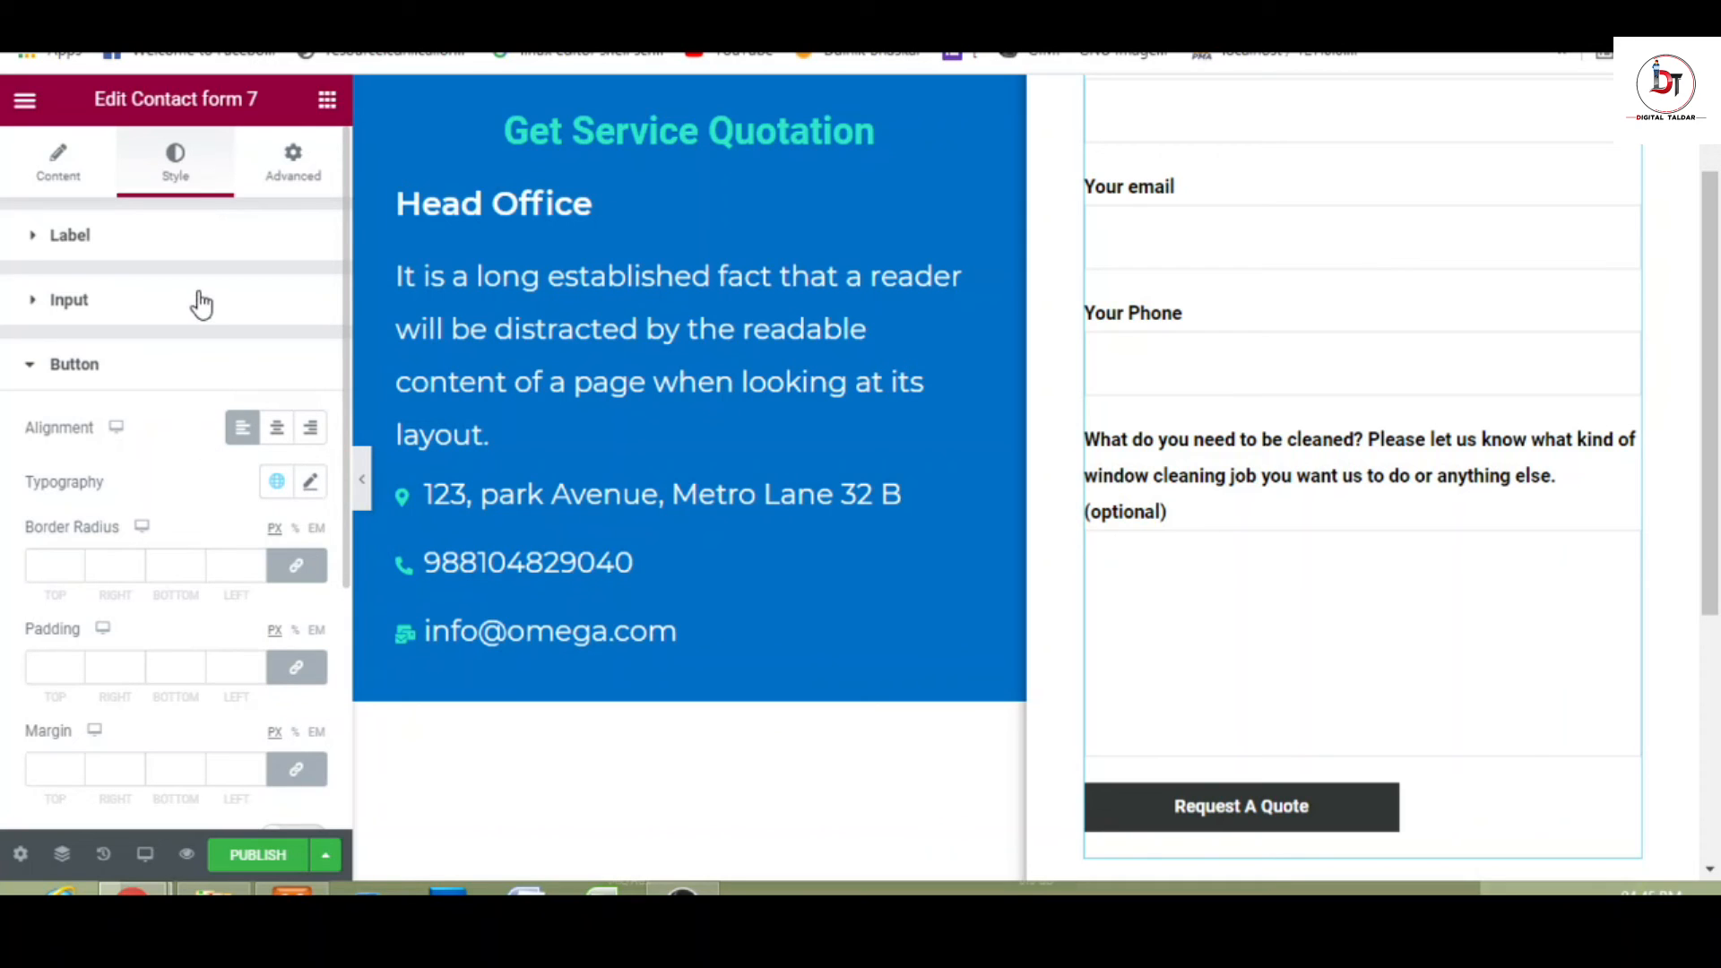
pyautogui.scroll(-5, 226, 482)
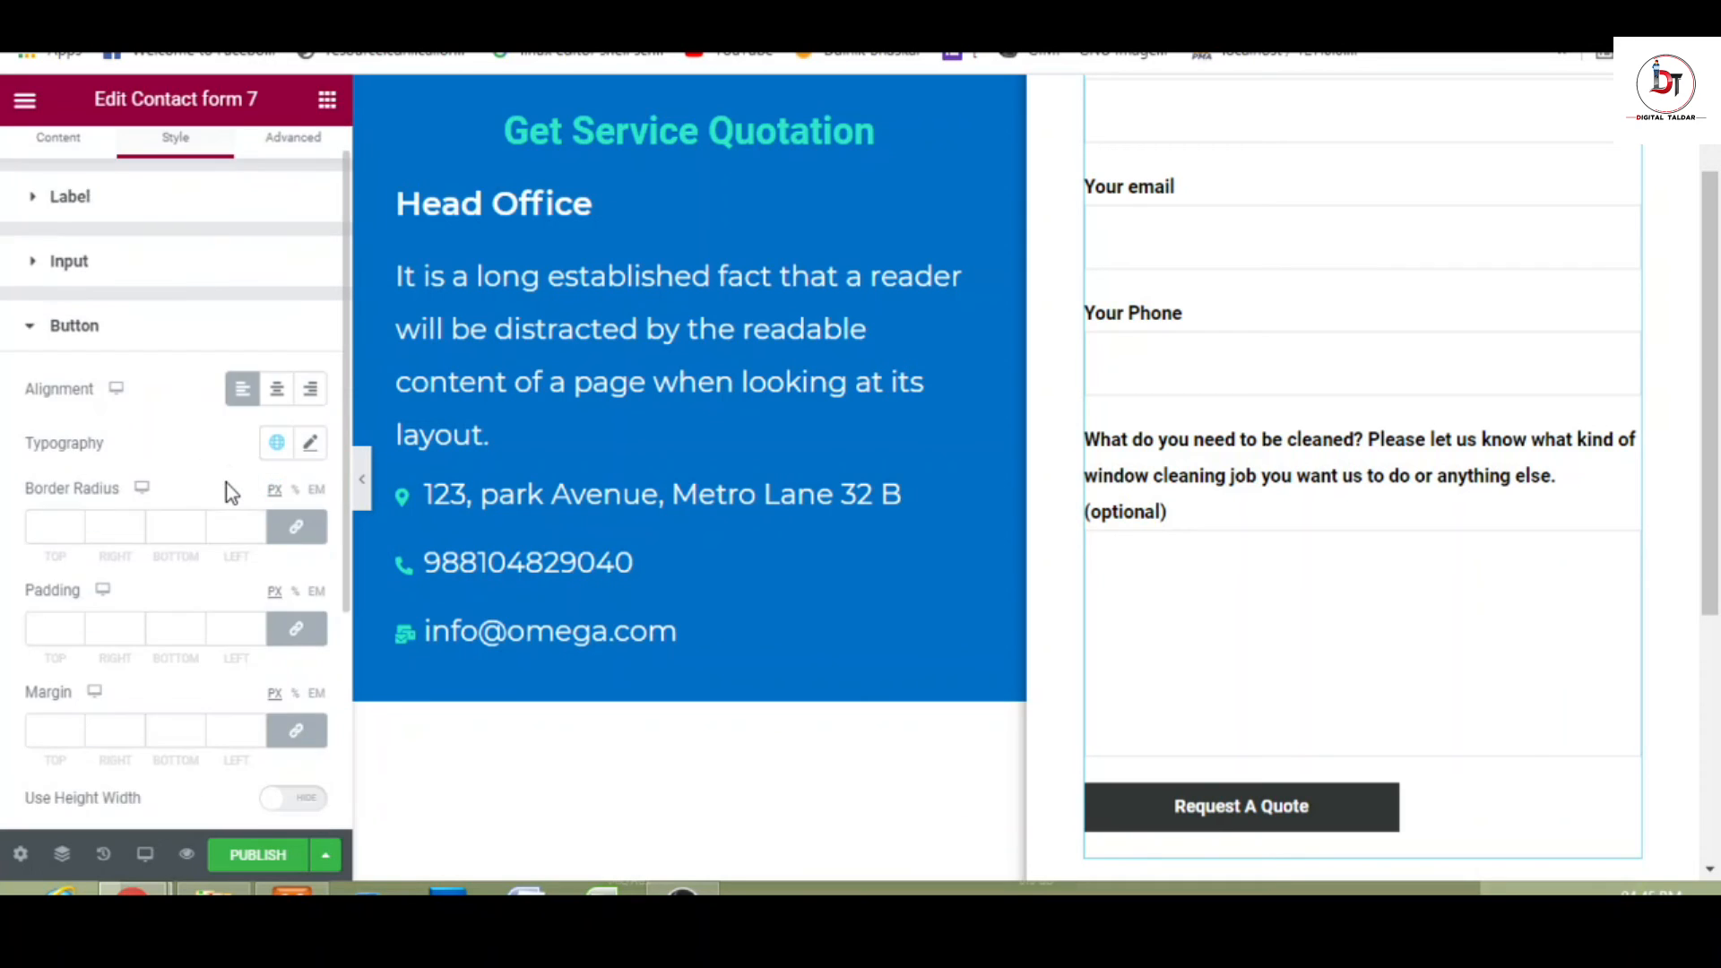
pyautogui.scroll(-2, 229, 483)
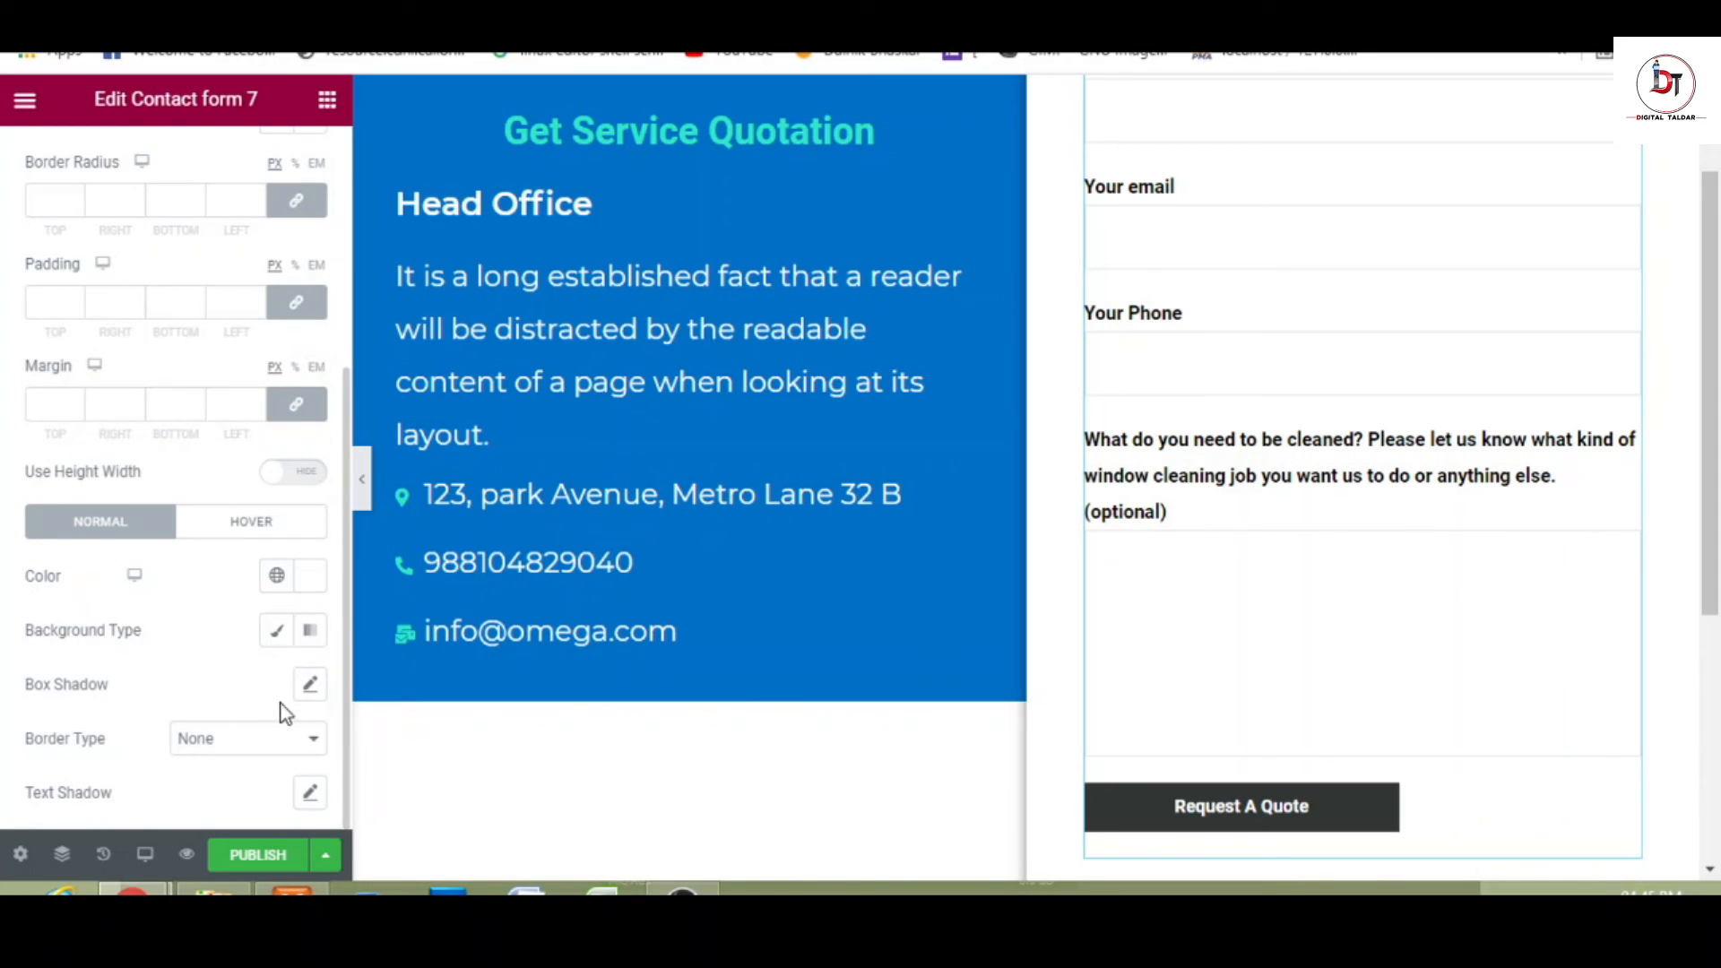
# - Try a dark red text color on the Request A Quote button and return it to white, #FFFFFF
pyautogui.click(319, 579)
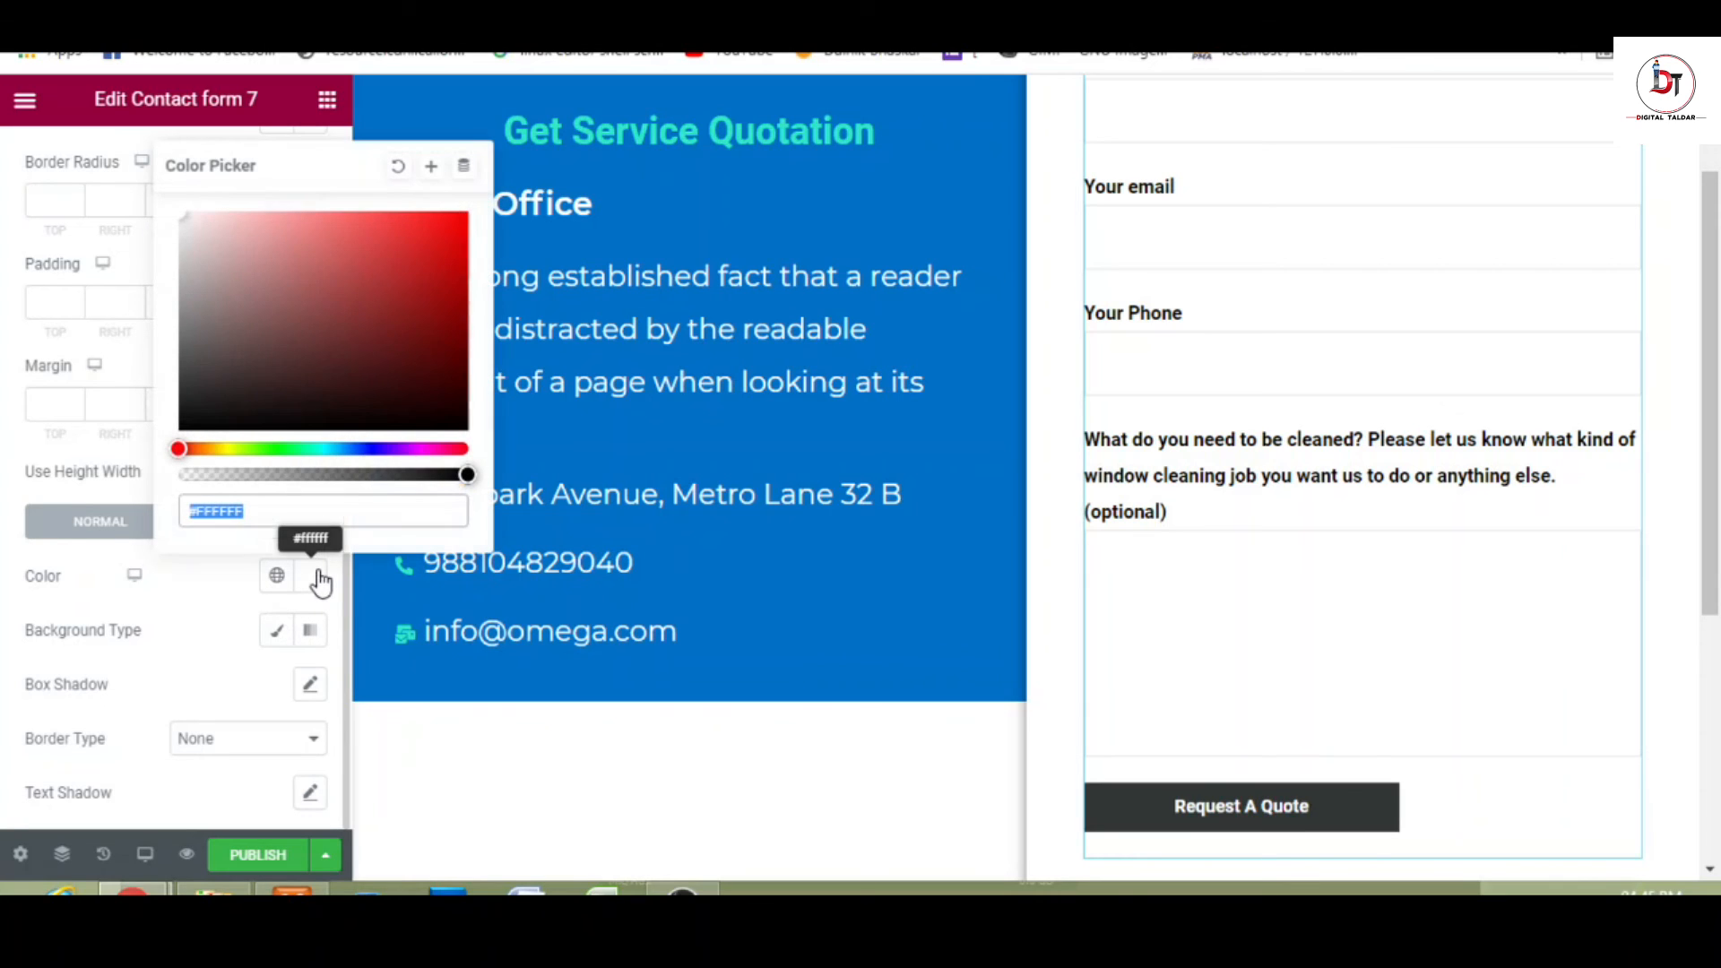
pyautogui.click(372, 372)
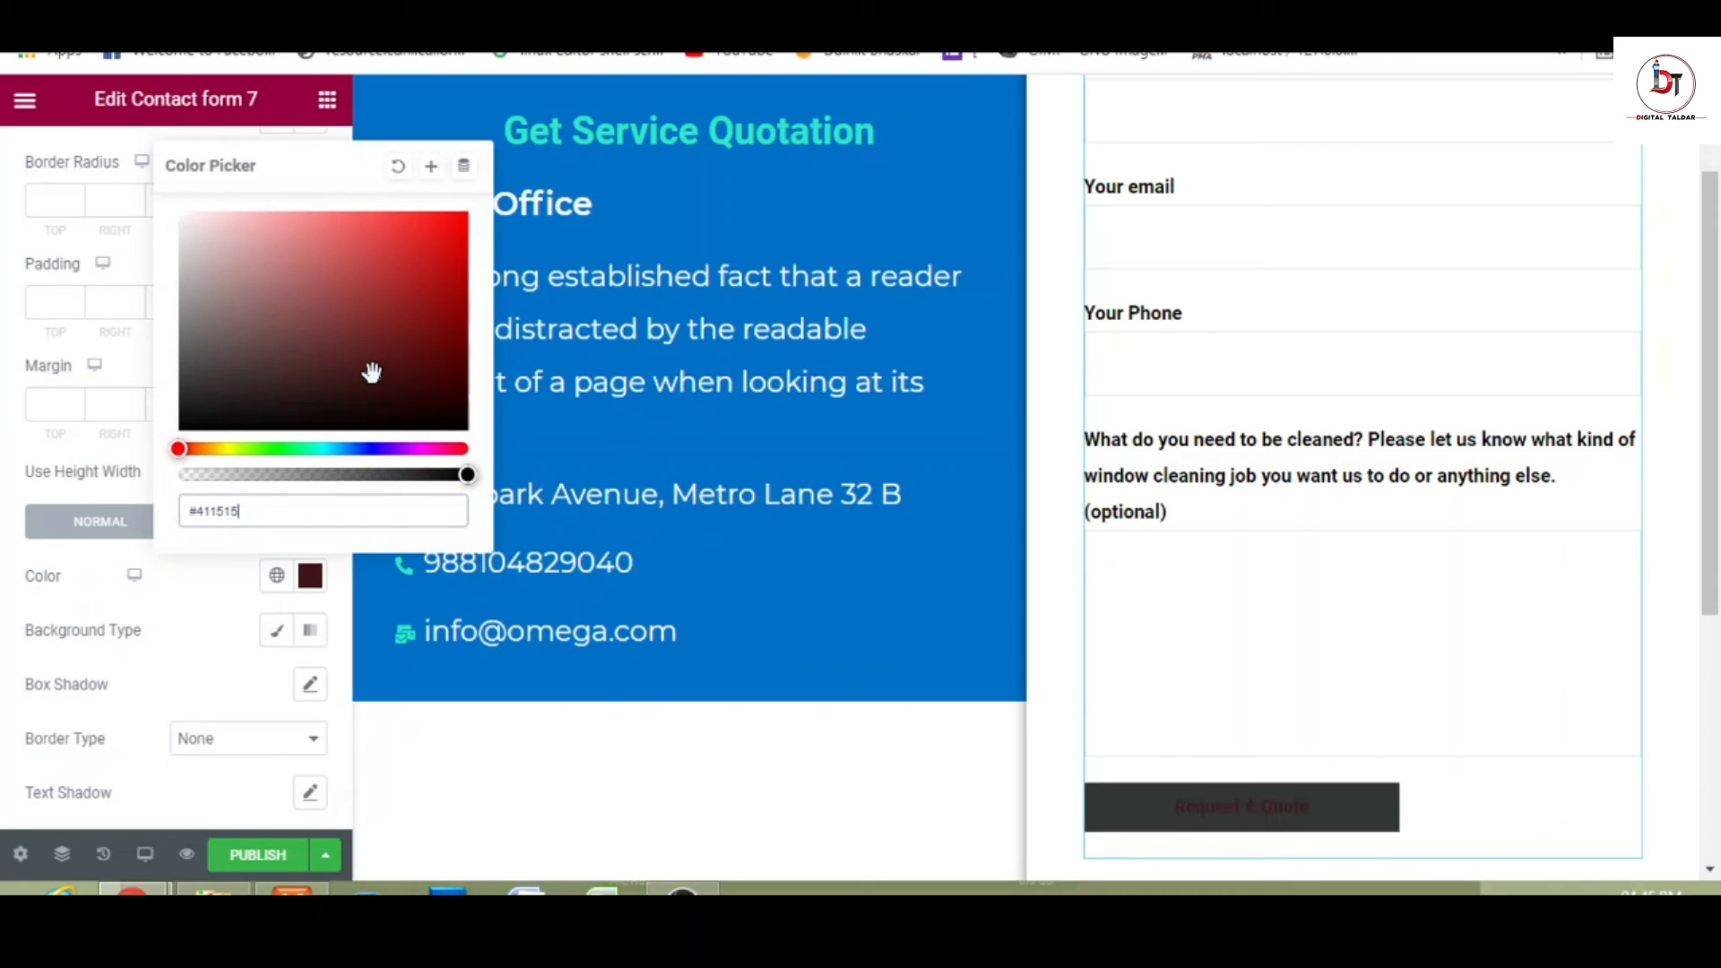
pyautogui.click(245, 260)
pyautogui.moveTo(245, 261); pyautogui.dragTo(129, 196)
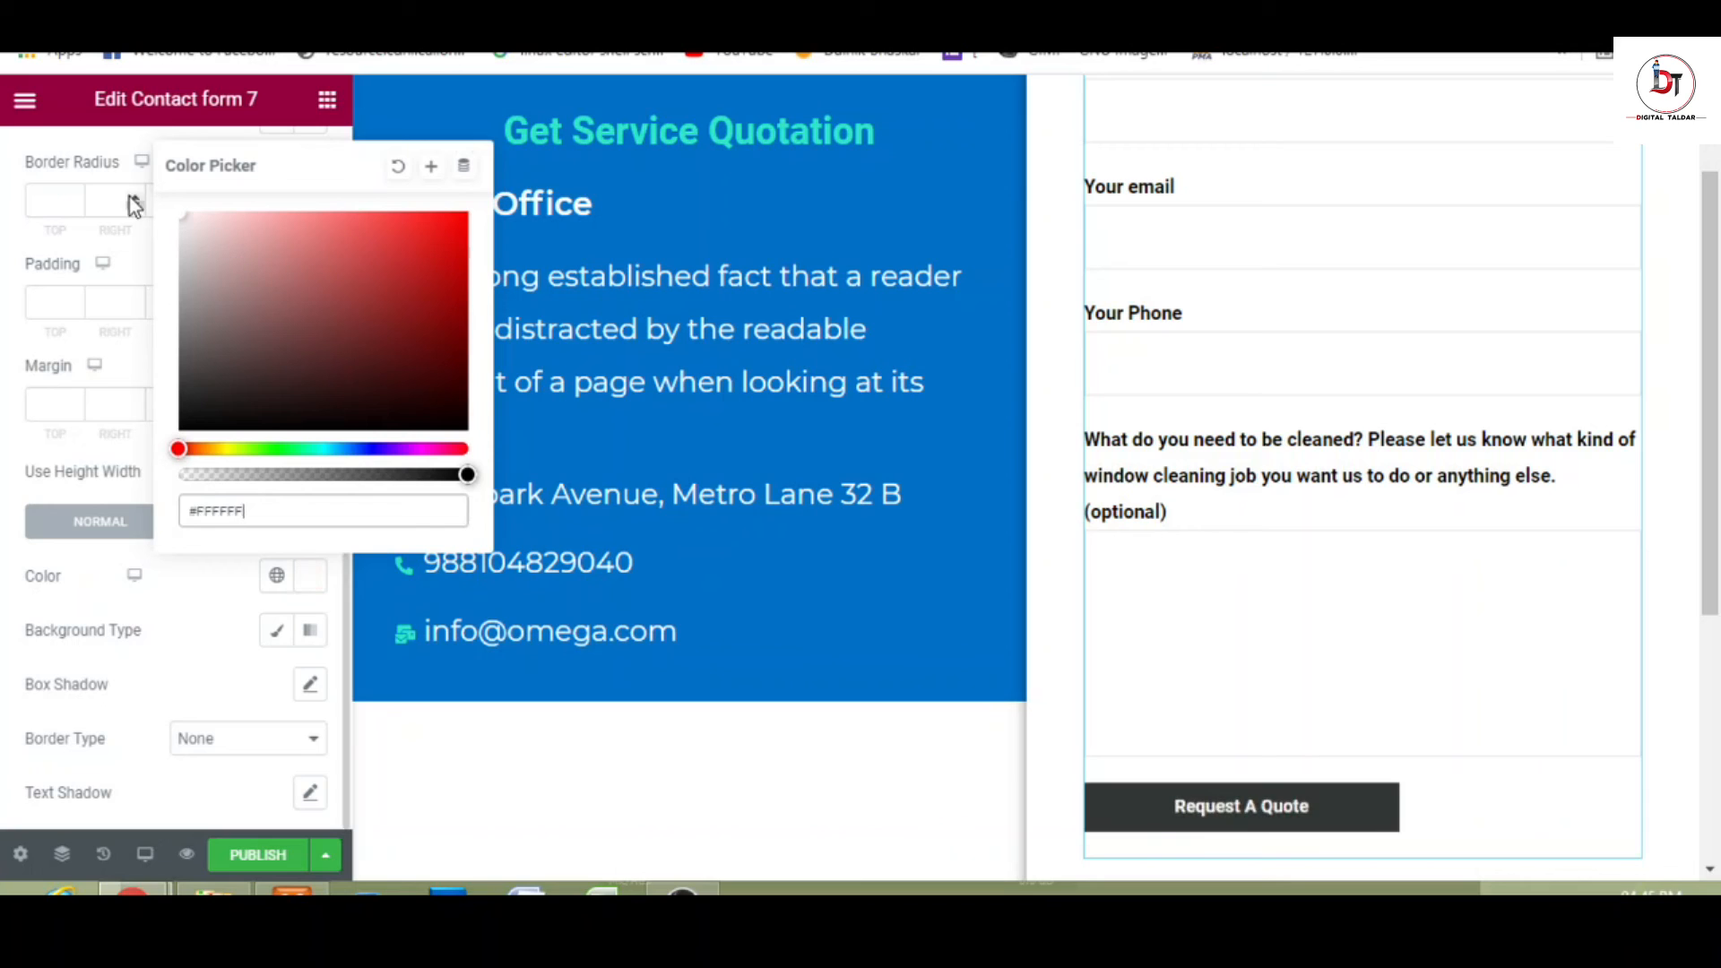
pyautogui.click(161, 609)
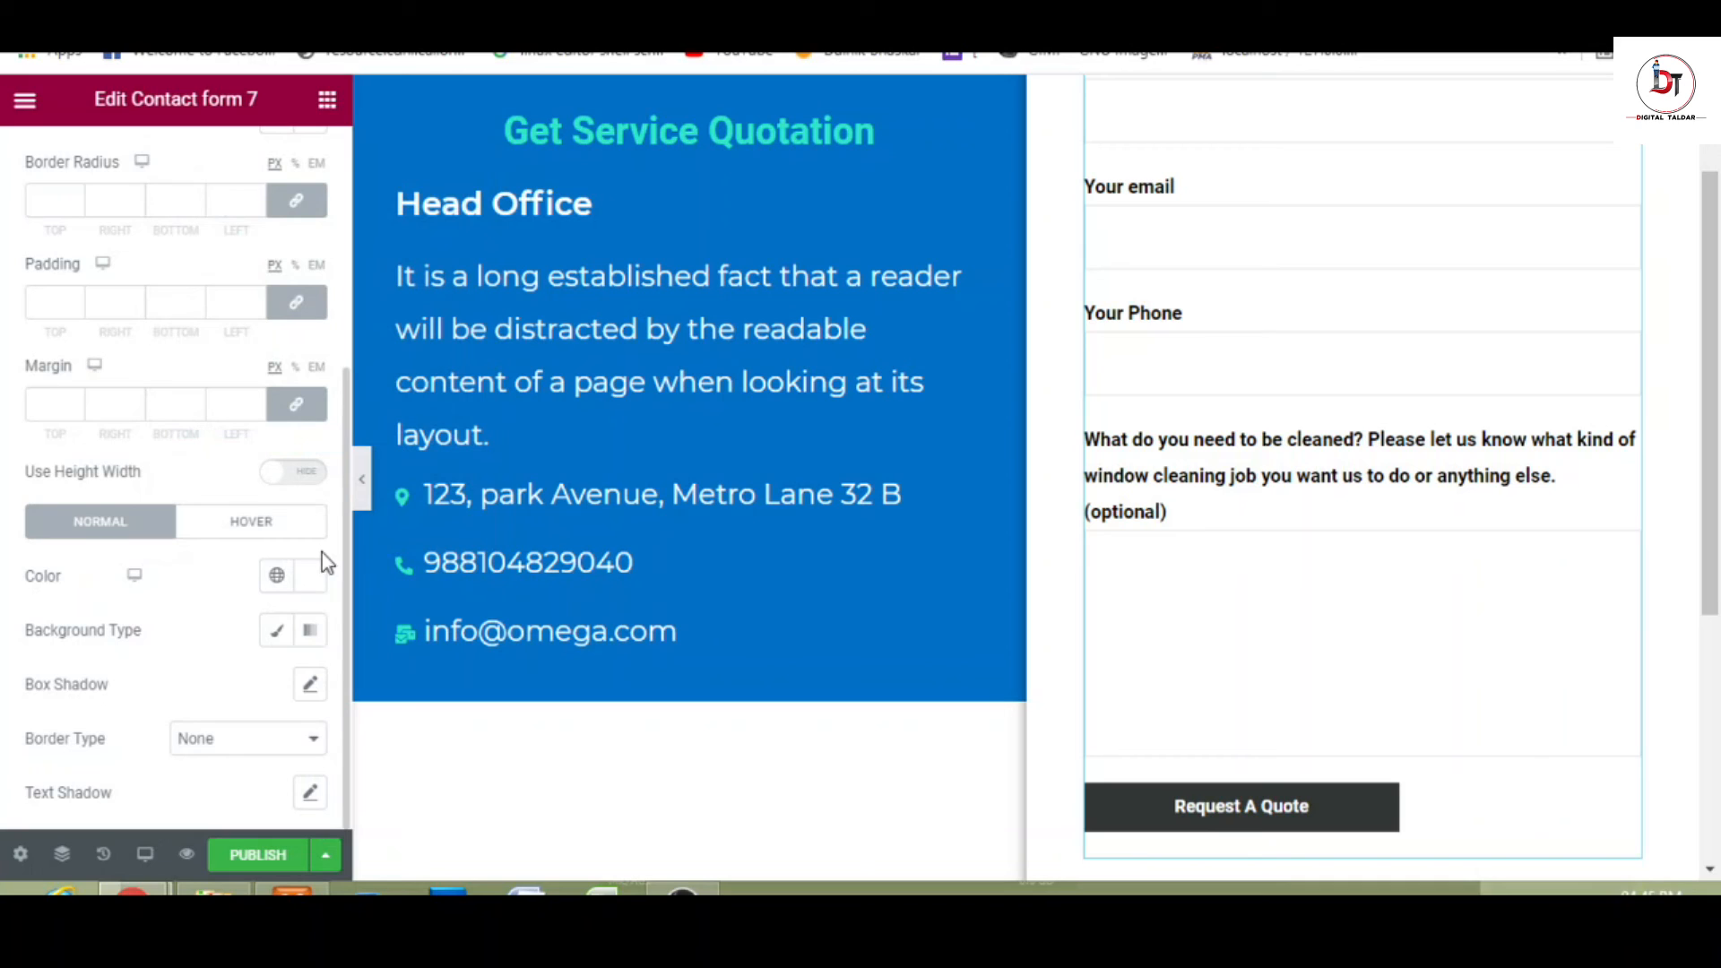
# - Give the Request A Quote button a classic background in the copied teal color, 32e6c8
pyautogui.click(283, 642)
pyautogui.click(311, 687)
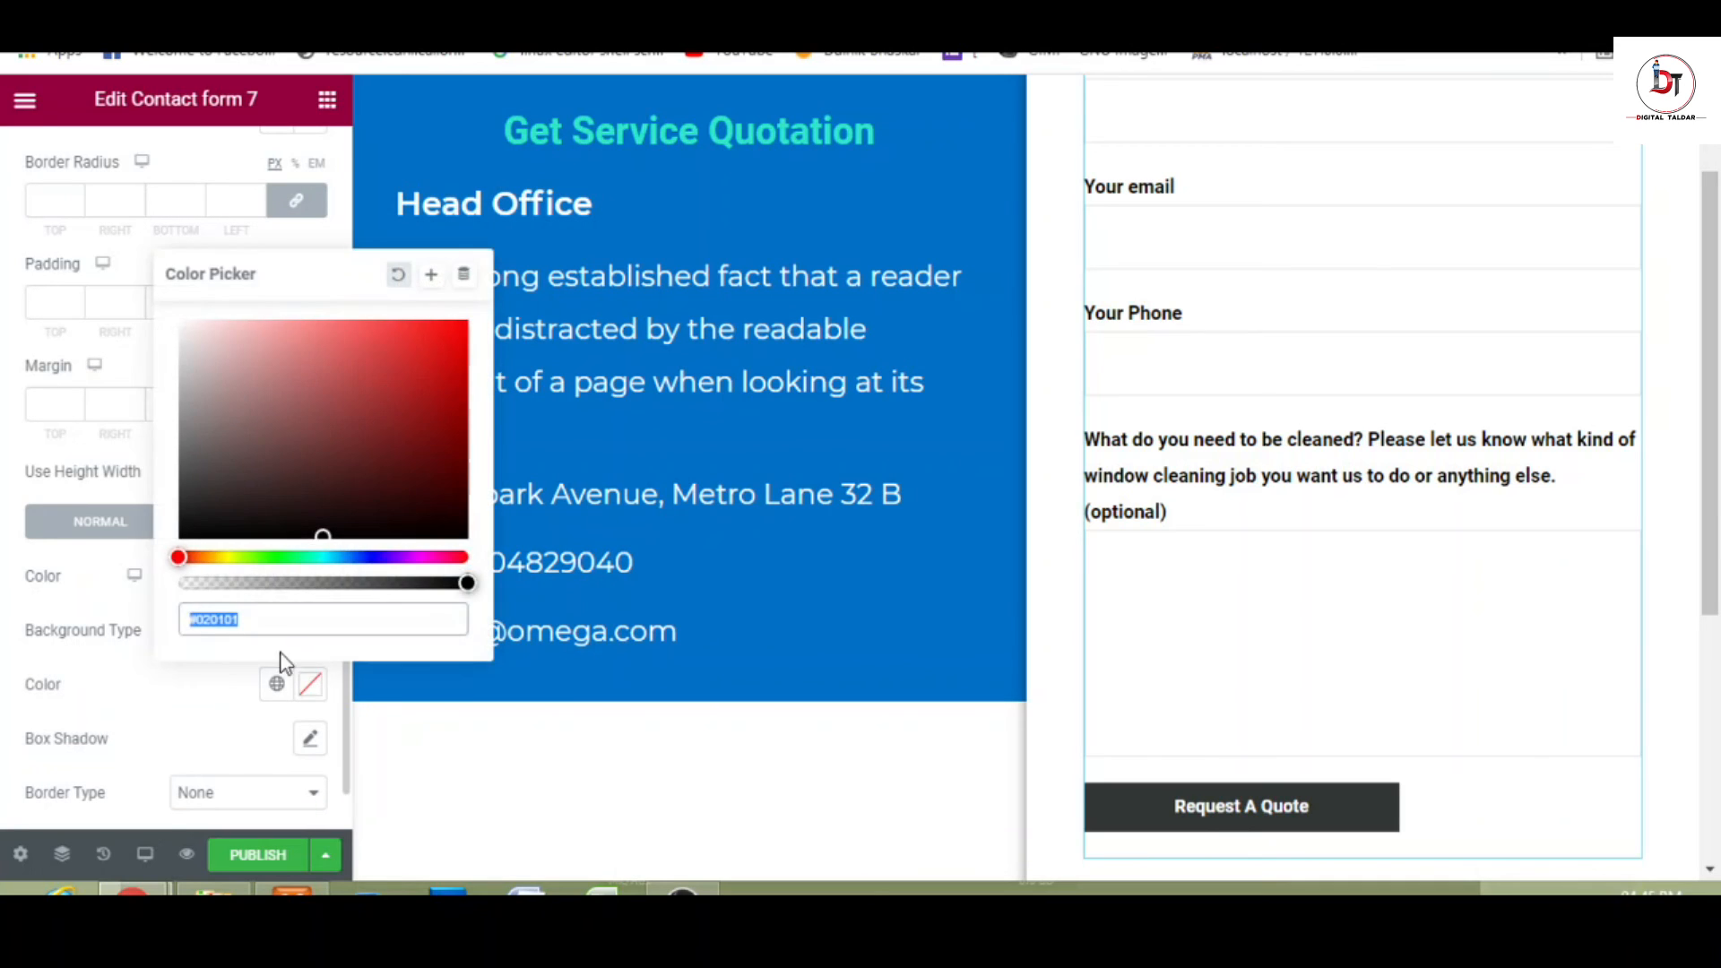
pyautogui.hotkey('ctrl', 'v')
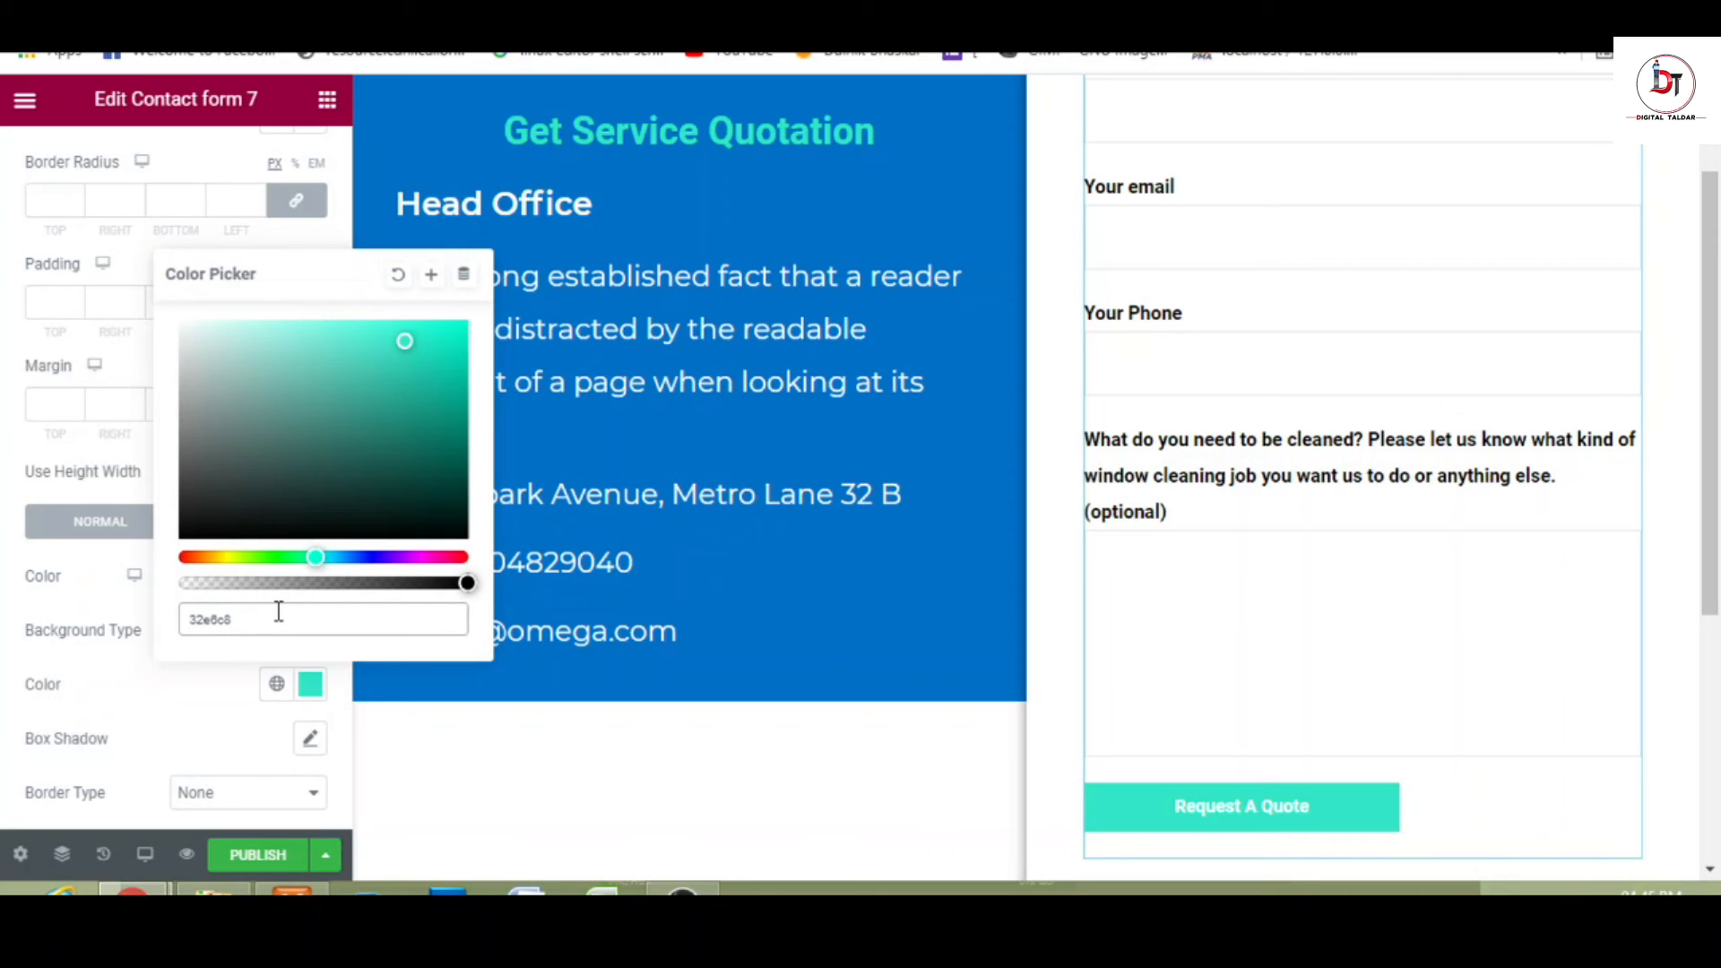
# - Round the Request A Quote button's corners with a linked border radius of 26 px on all sides
pyautogui.click(172, 727)
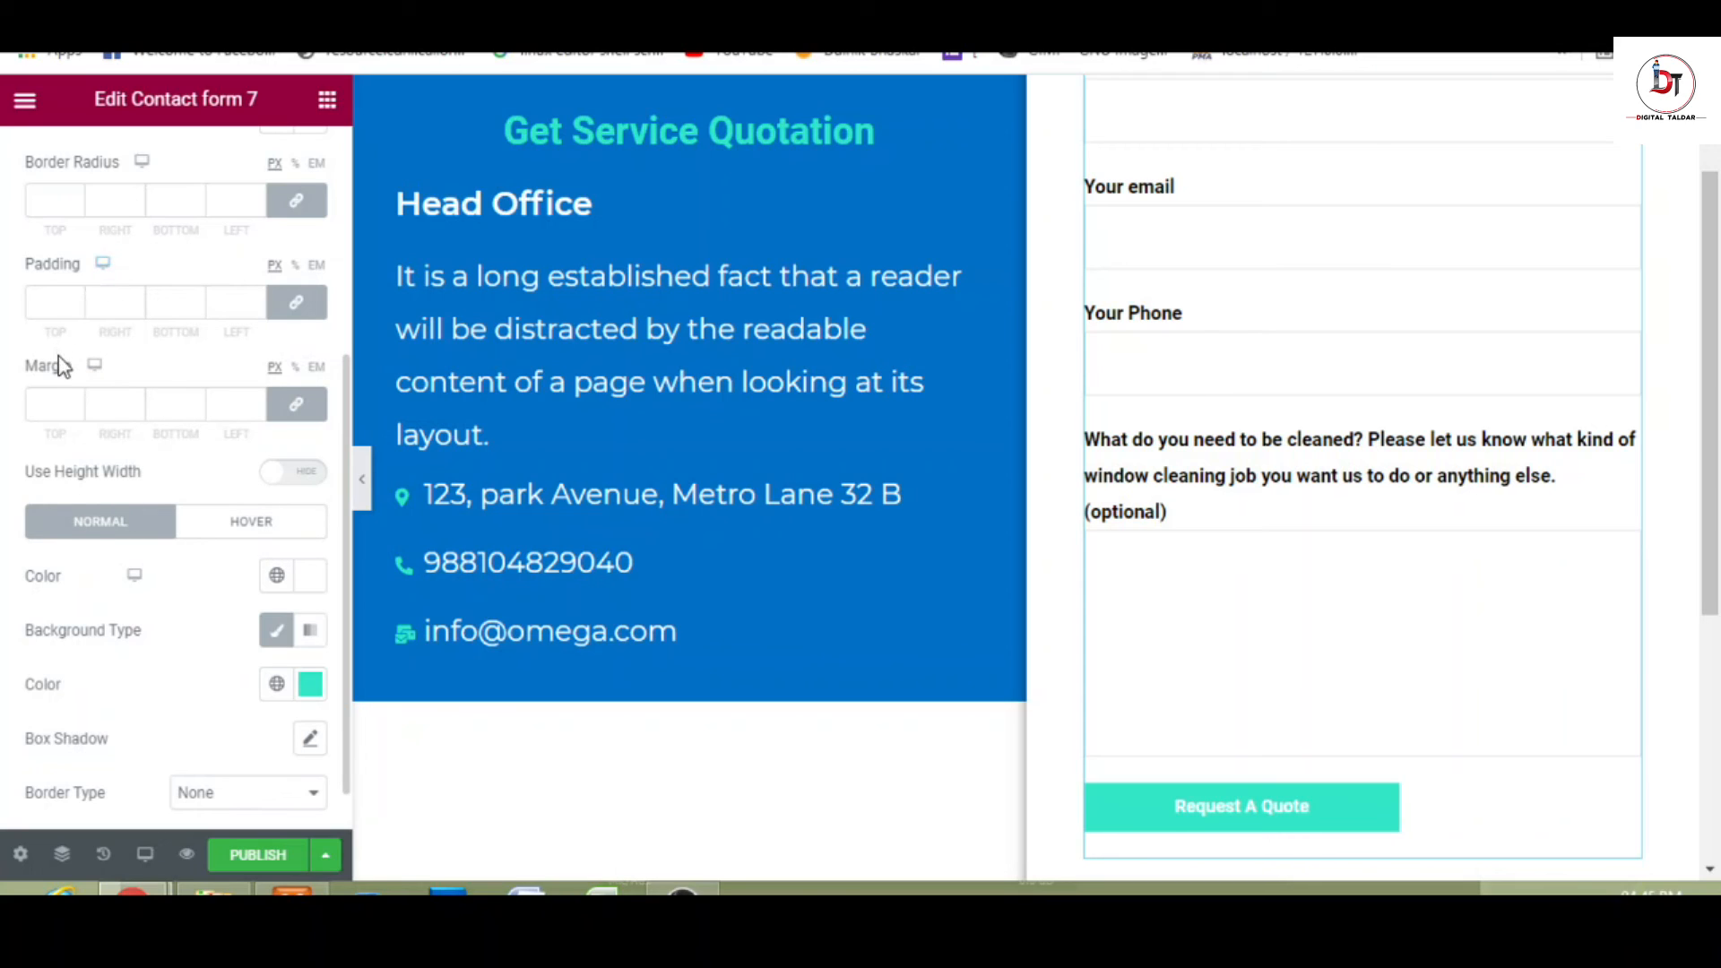
pyautogui.click(73, 197)
pyautogui.click(74, 197)
pyautogui.click(75, 197)
pyautogui.click(74, 196)
pyautogui.click(74, 196)
pyautogui.click(75, 196)
pyautogui.click(74, 195)
pyautogui.click(74, 195)
pyautogui.click(75, 195)
pyautogui.click(74, 194)
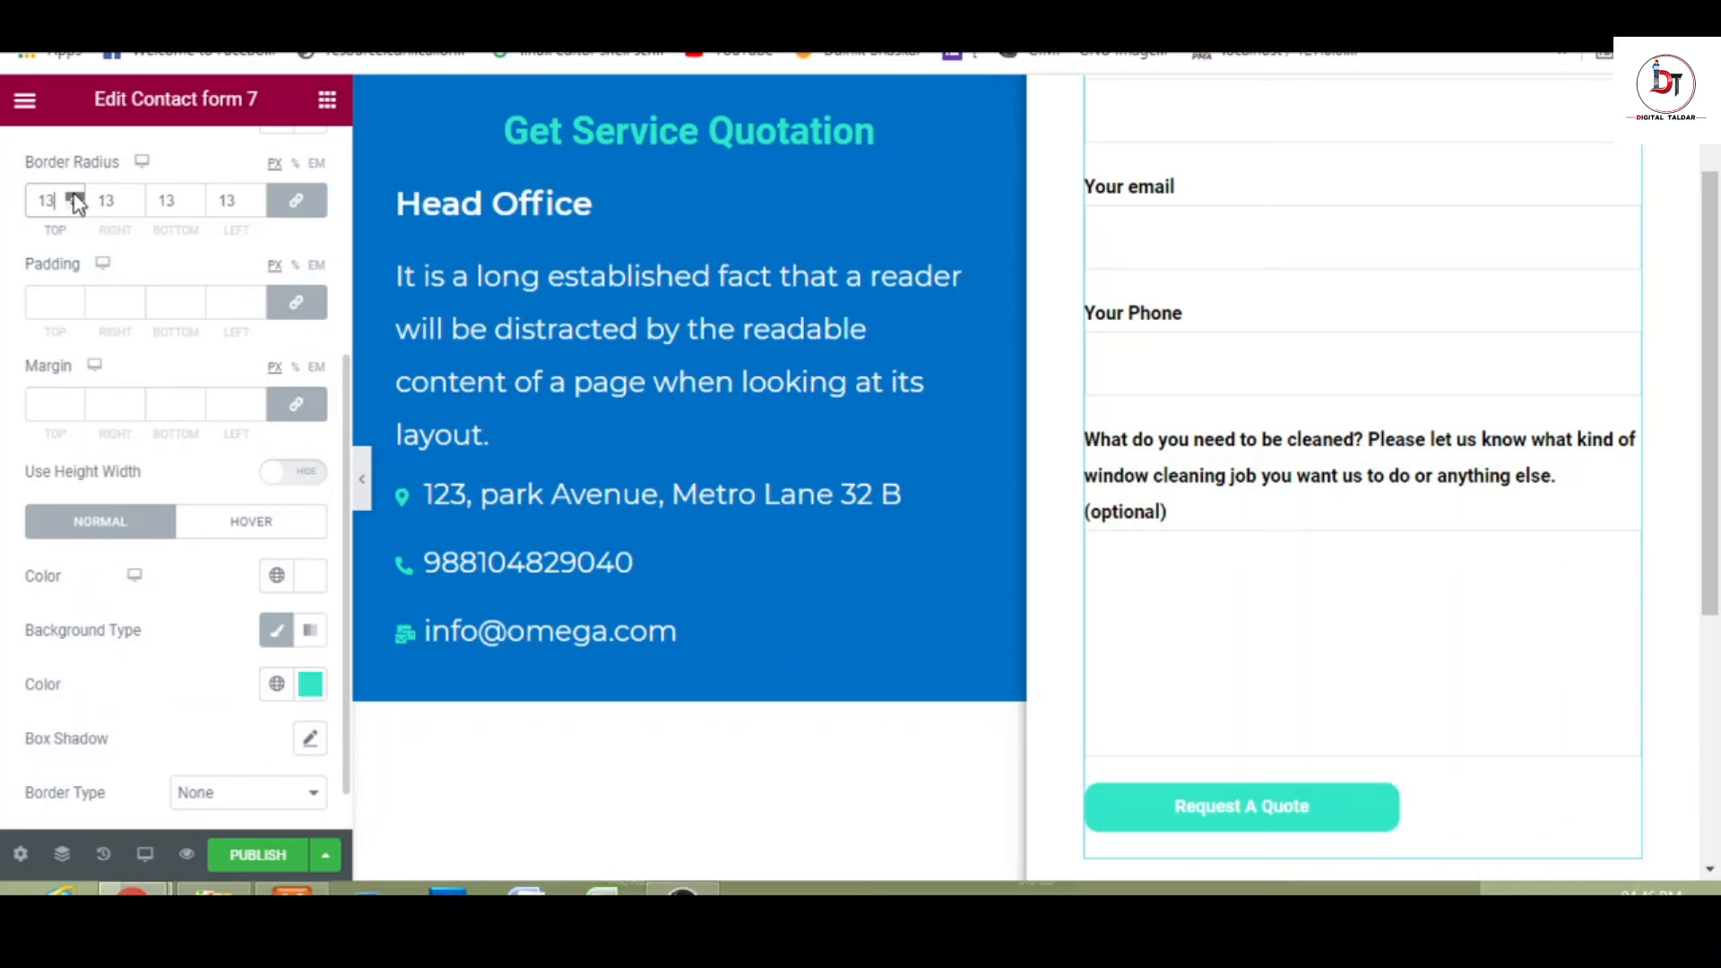
pyautogui.click(75, 195)
pyautogui.click(75, 195)
pyautogui.click(74, 195)
pyautogui.click(74, 195)
pyautogui.click(74, 195)
pyautogui.click(73, 195)
pyautogui.click(73, 196)
pyautogui.click(74, 196)
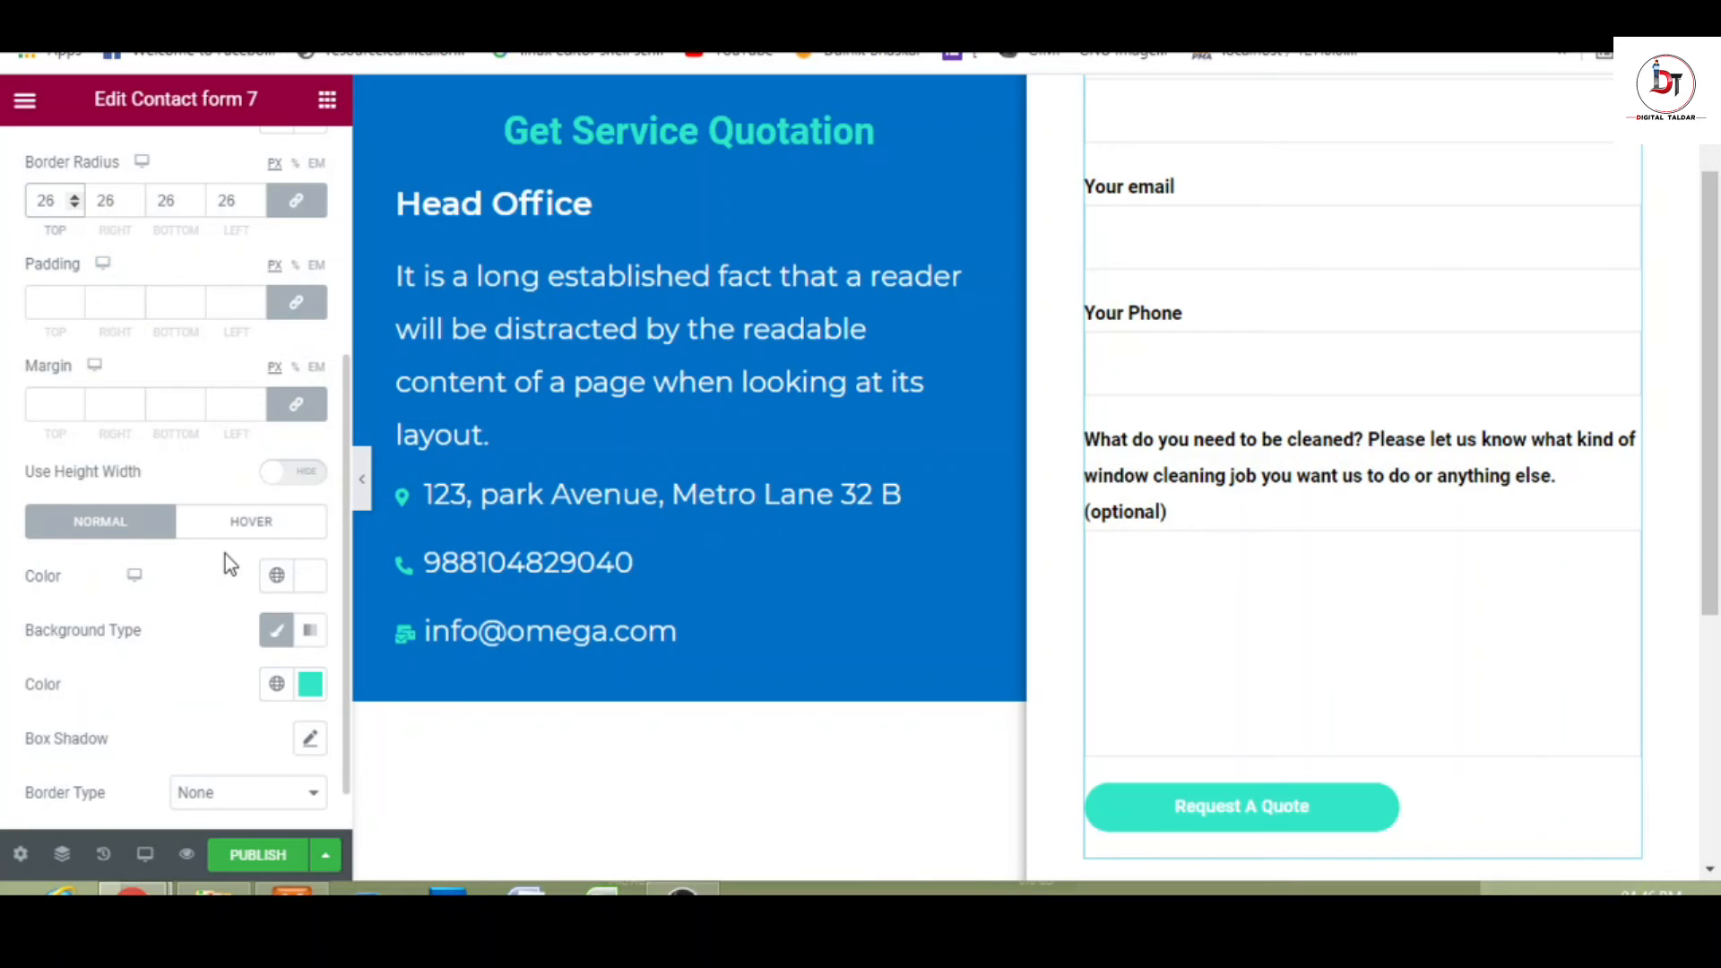
# - Bring up the hover-state style options of the Request A Quote button and look through them
pyautogui.click(247, 529)
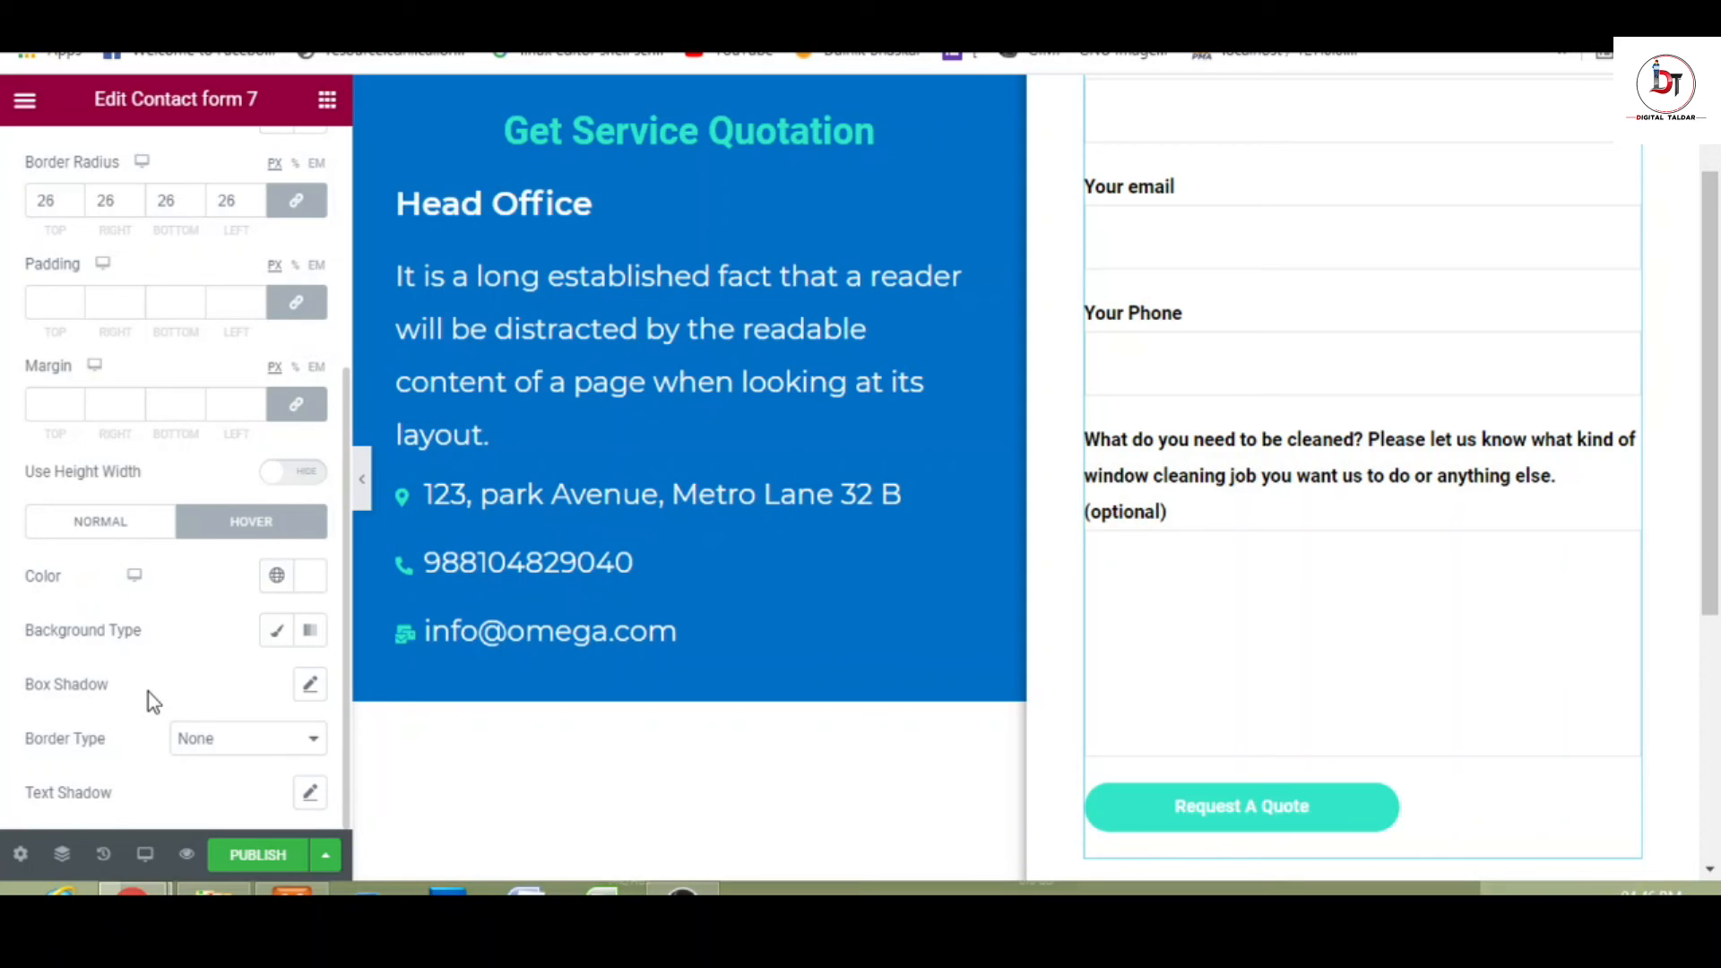
pyautogui.scroll(5, 147, 691)
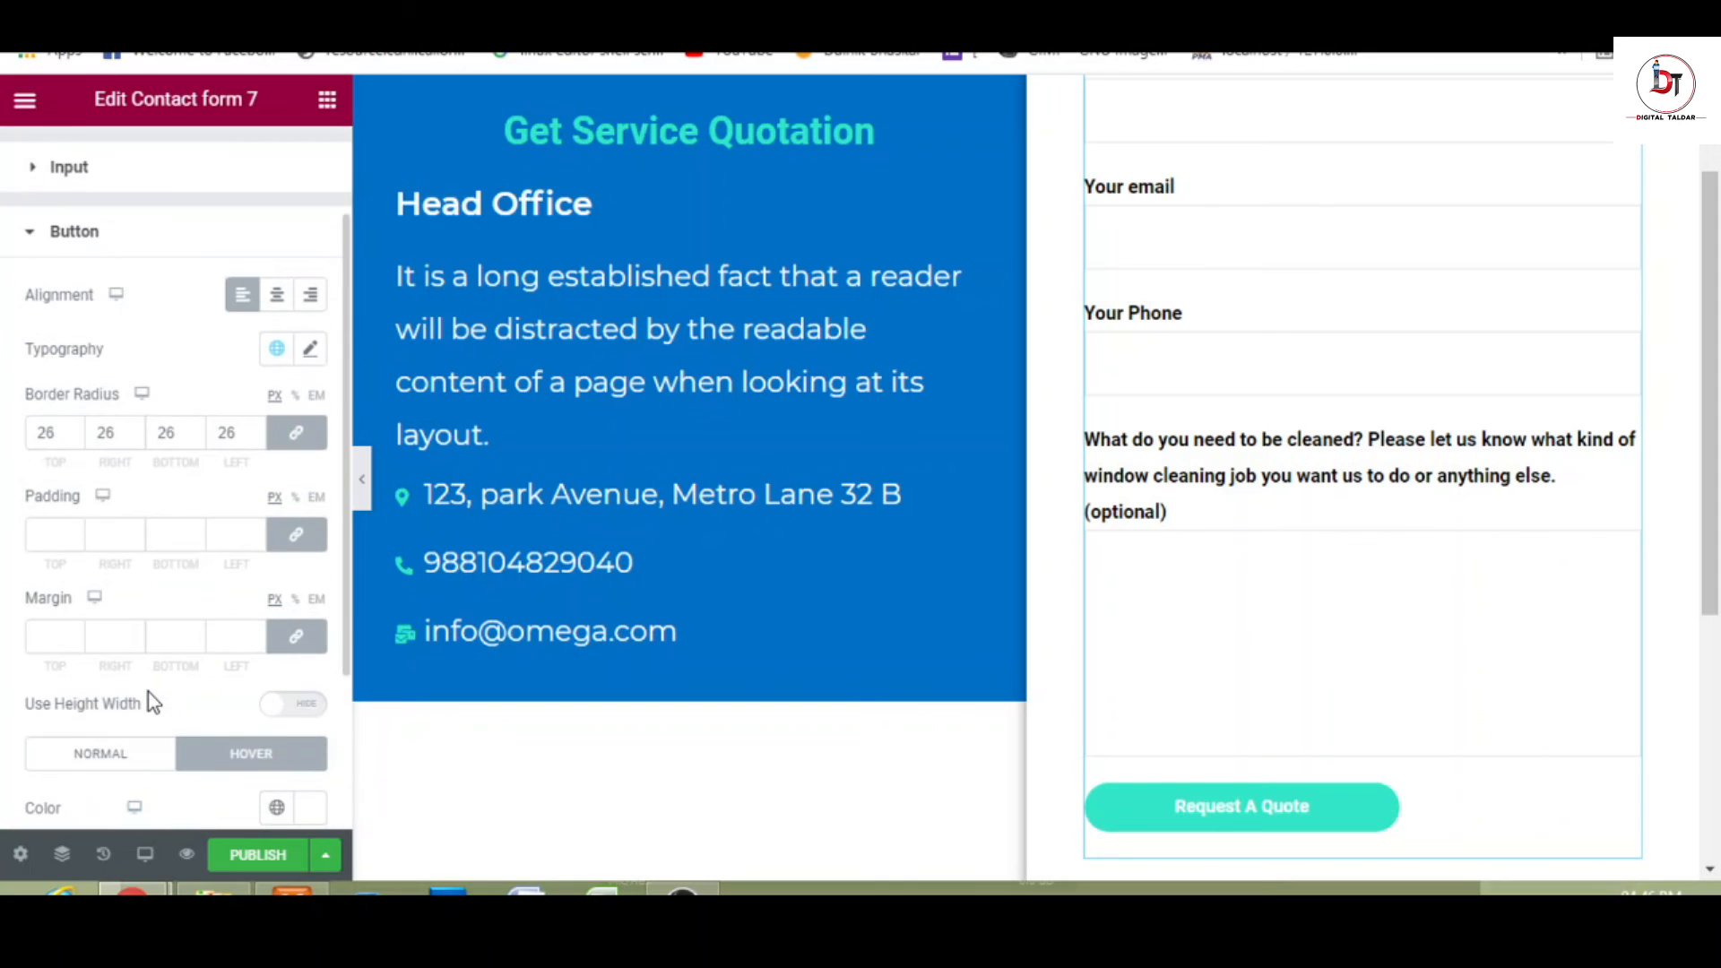
pyautogui.scroll(-3, 150, 695)
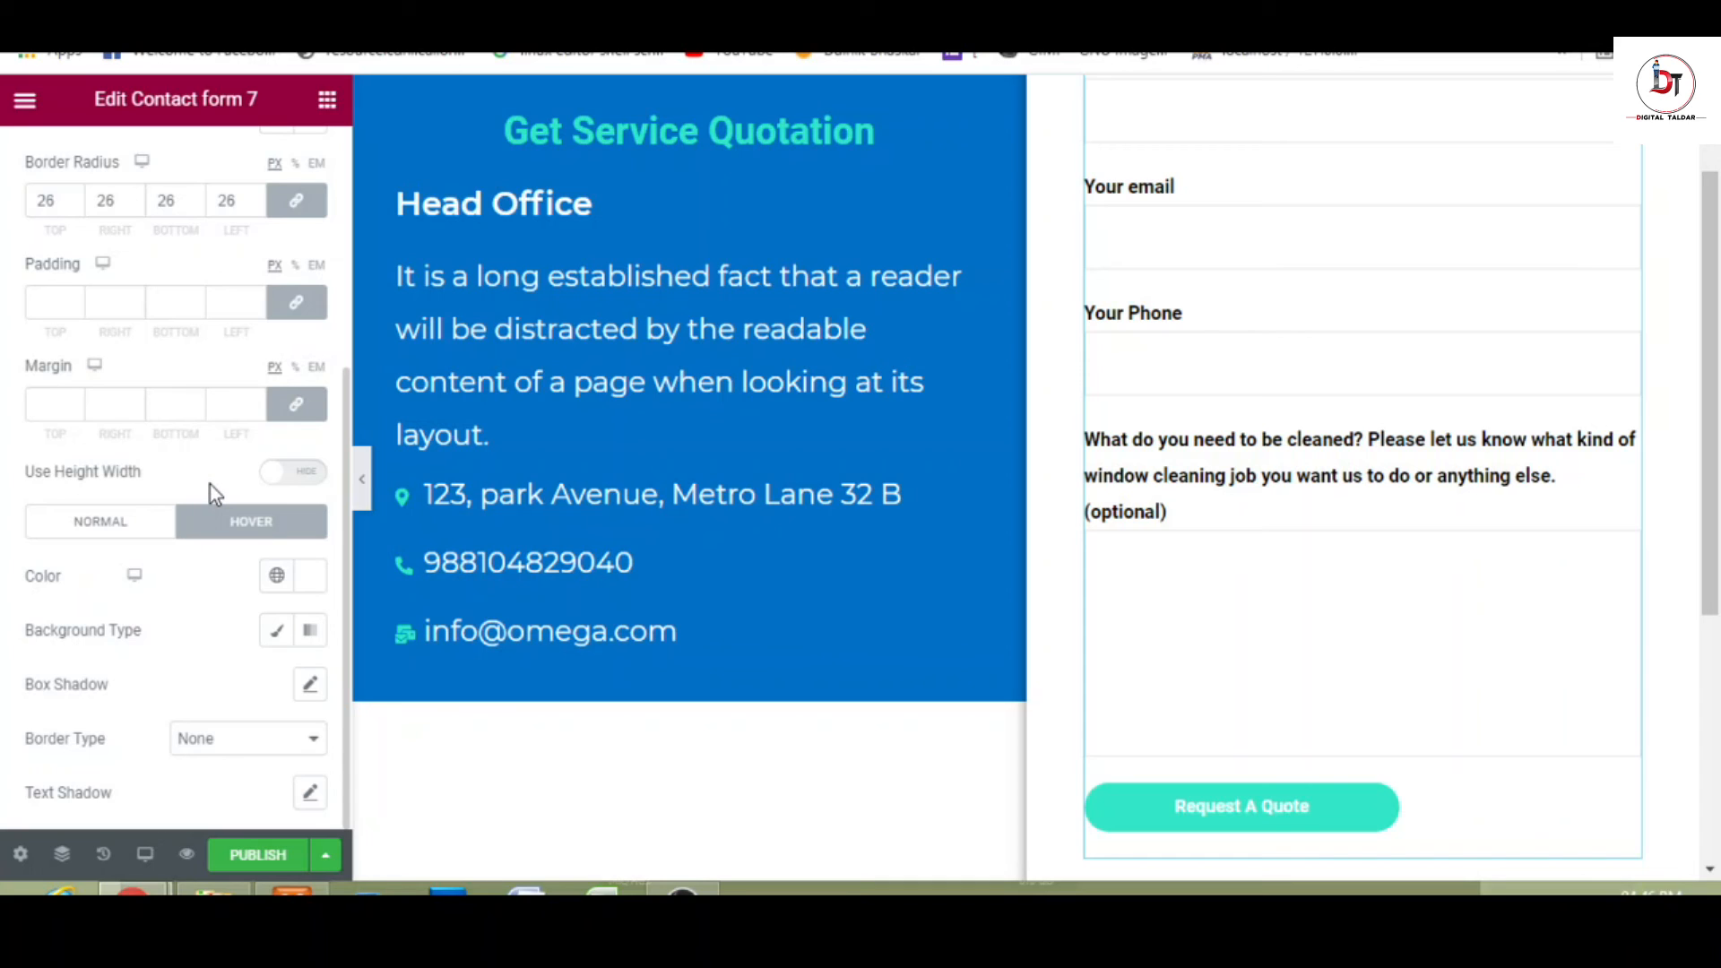
# - Change the Request A Quote button's font family to Montserrat in its typography settings
pyautogui.scroll(4, 210, 484)
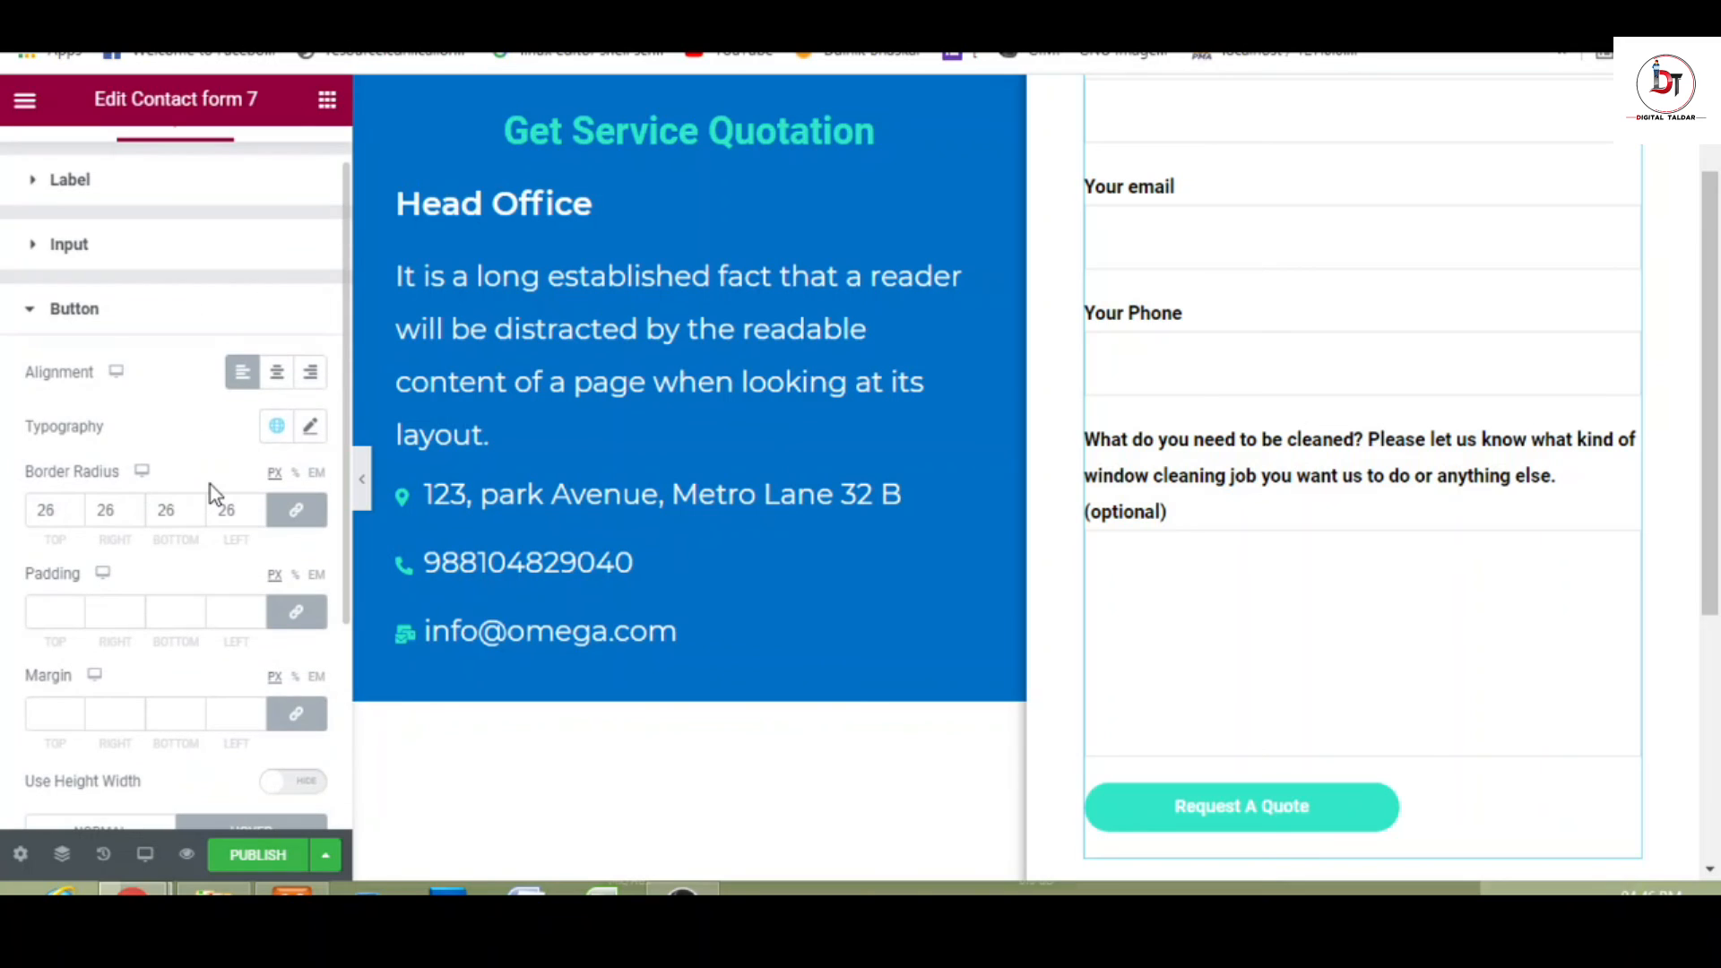
pyautogui.click(311, 428)
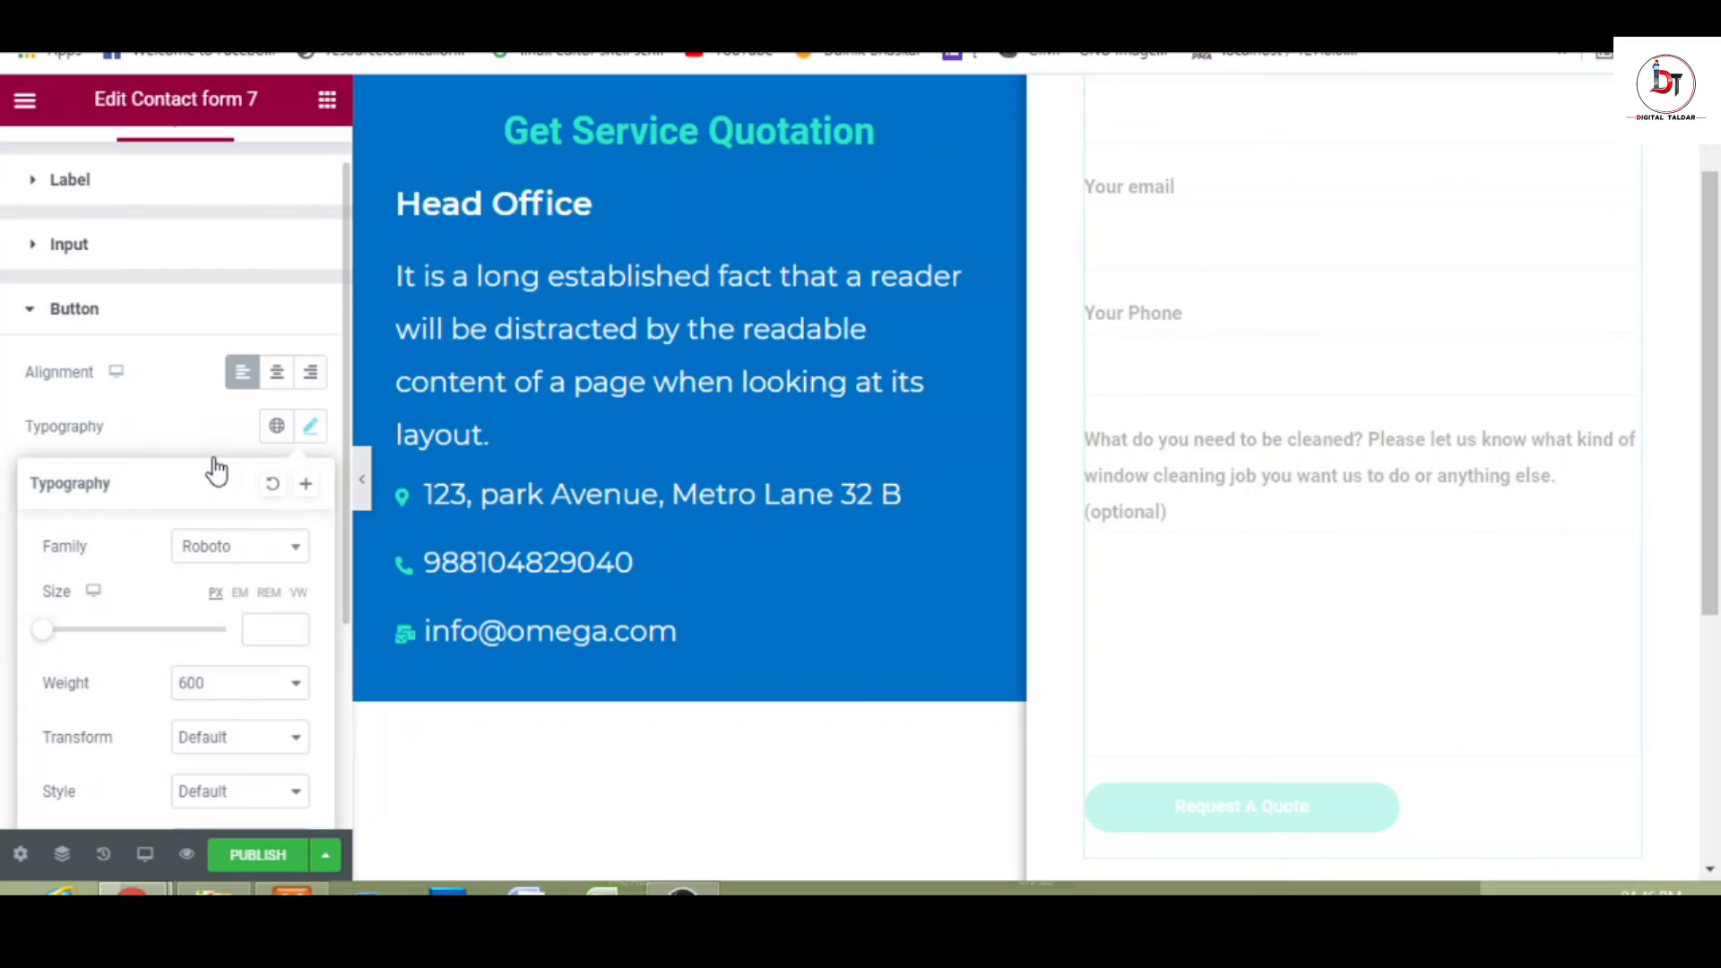
pyautogui.click(280, 563)
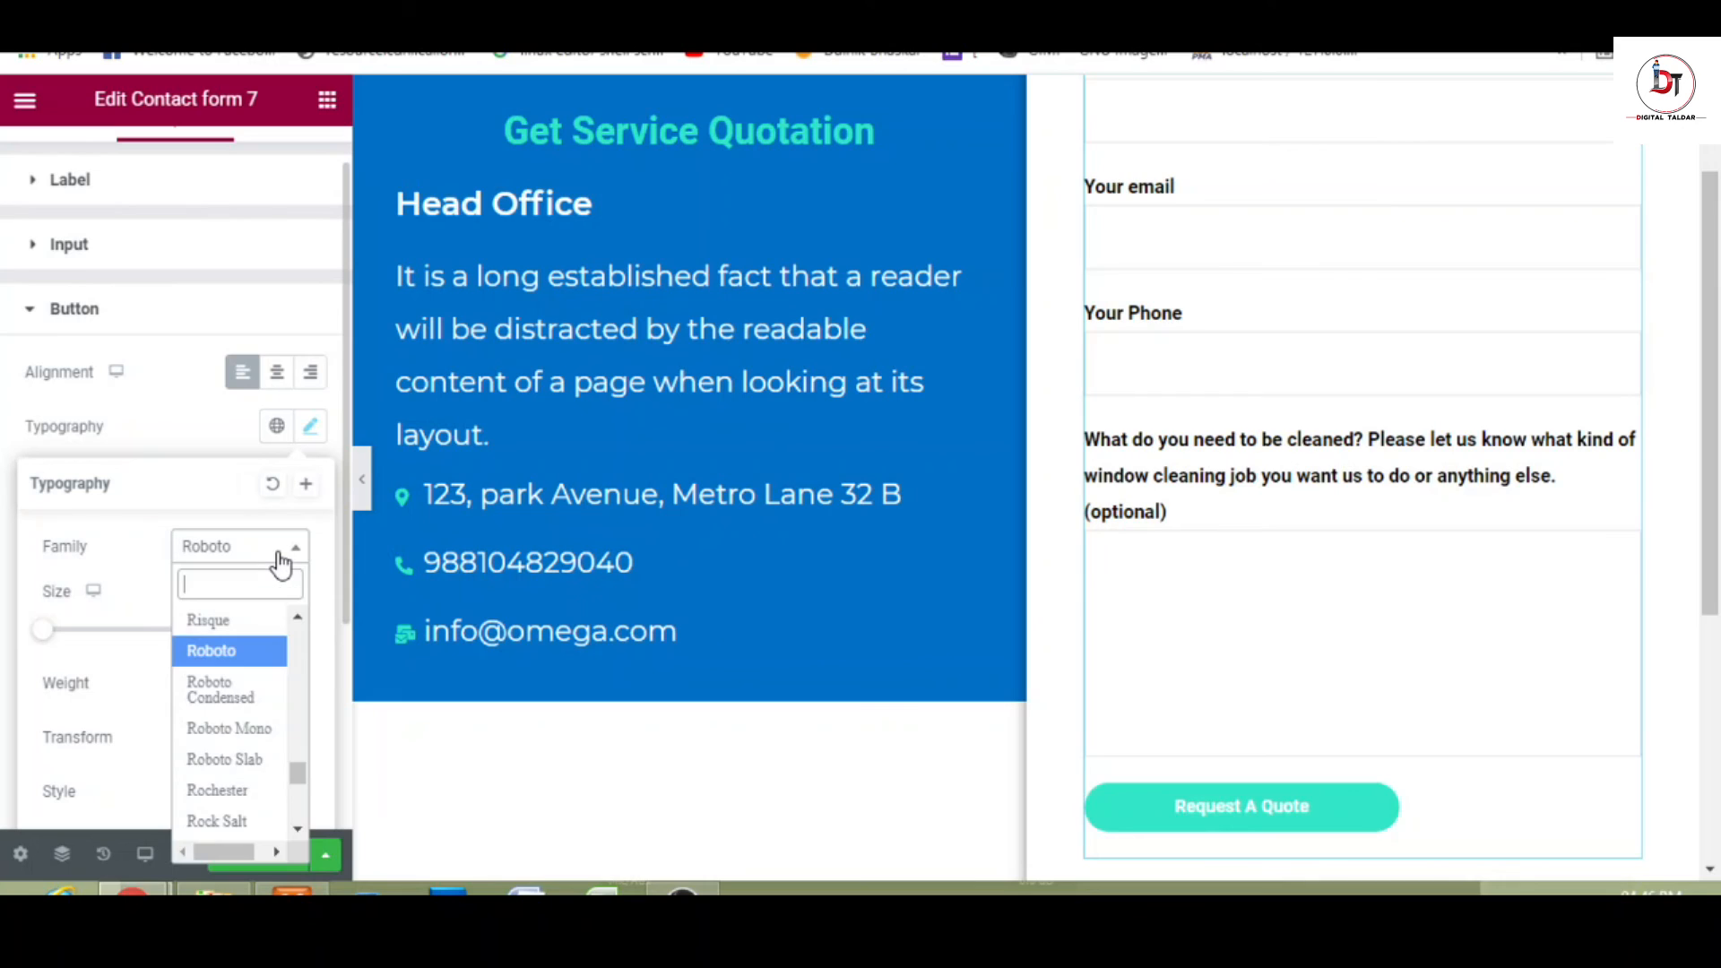
pyautogui.write('mont')
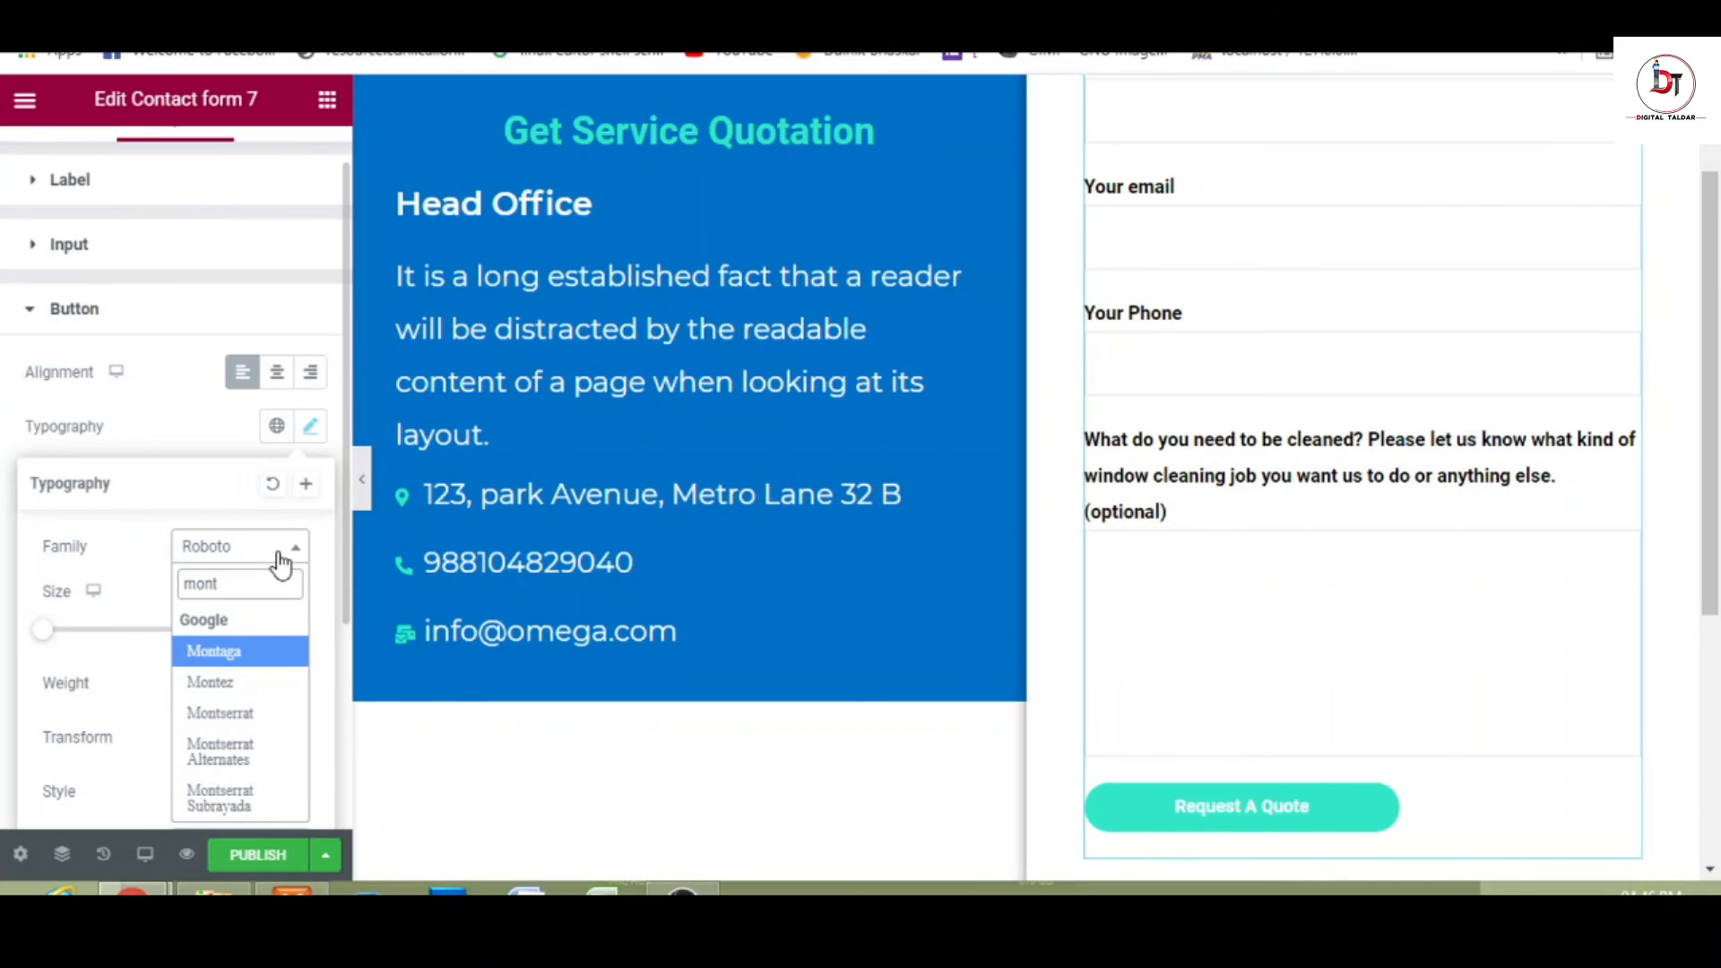
pyautogui.click(240, 715)
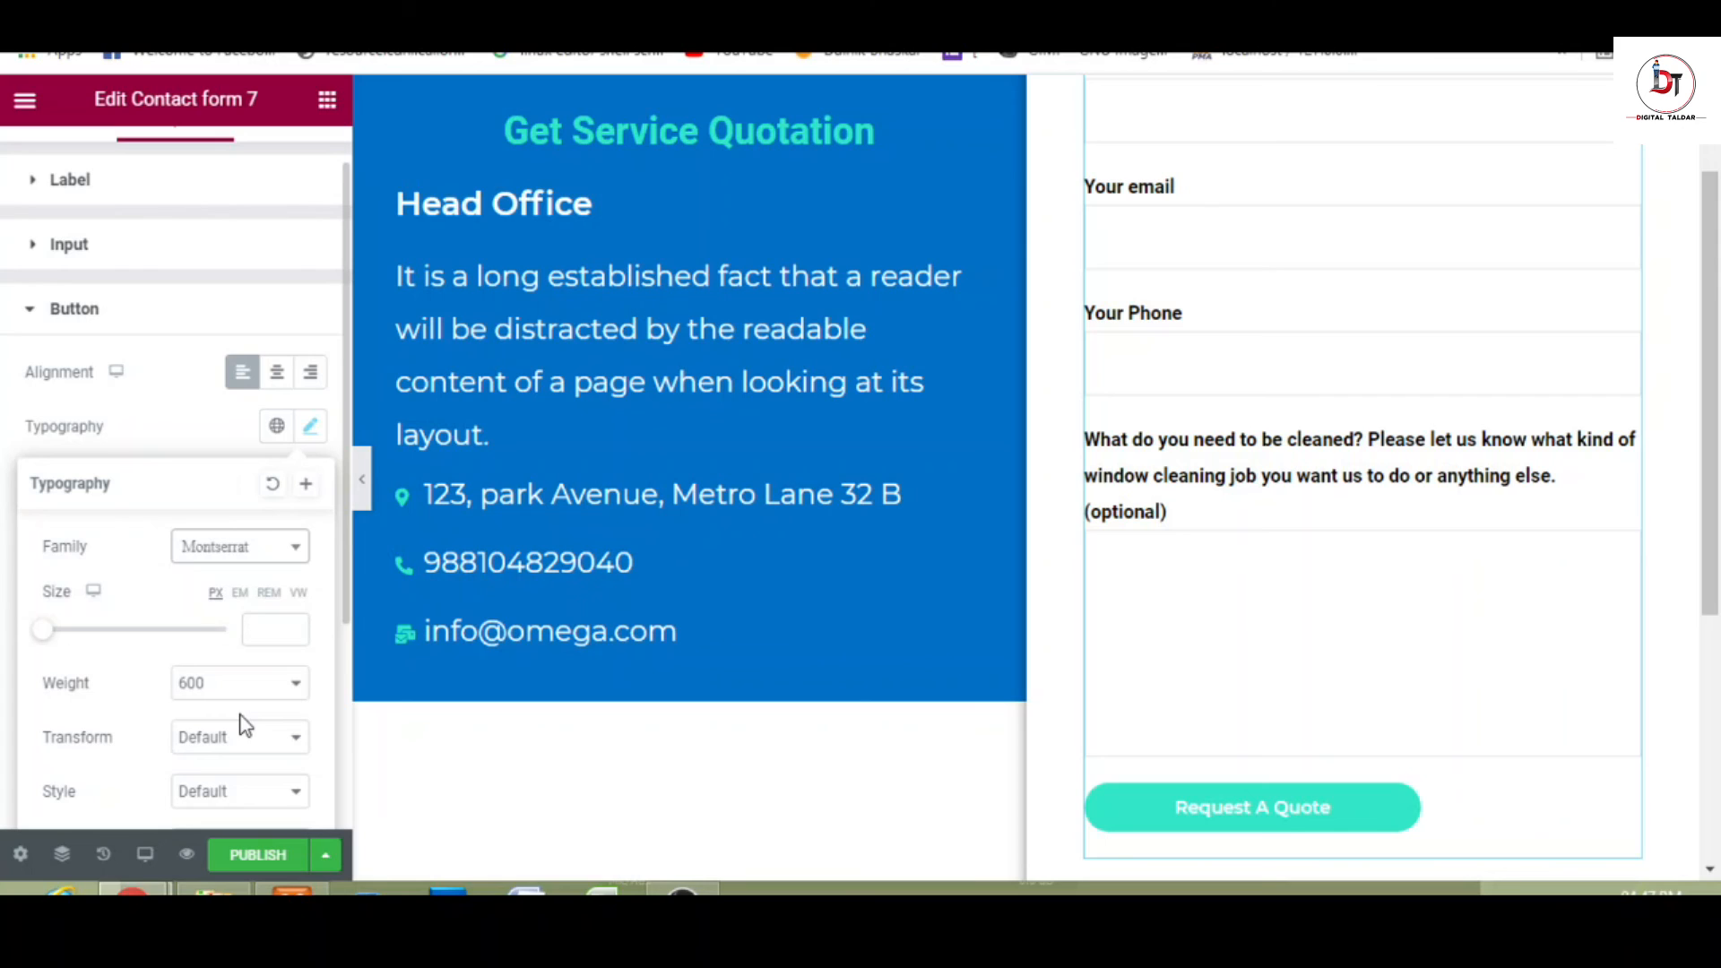
# - Set the Request A Quote button's font size to 1.3 em and close its typography settings
pyautogui.click(240, 593)
pyautogui.click(260, 638)
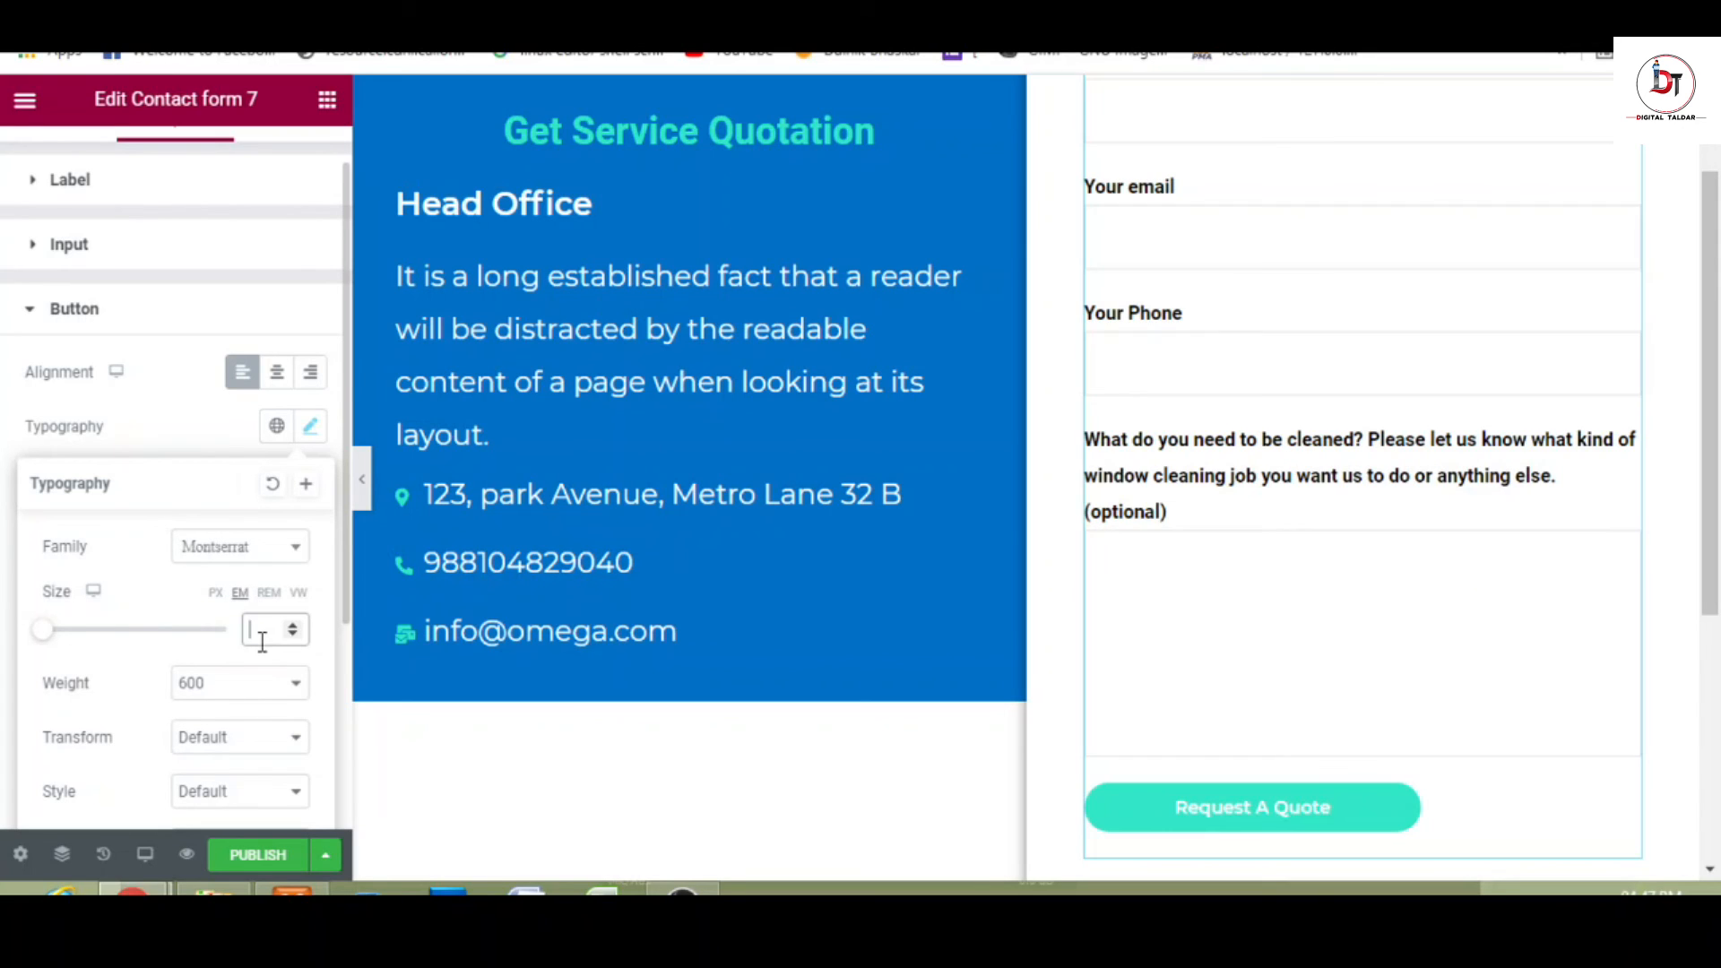
pyautogui.write('1.5')
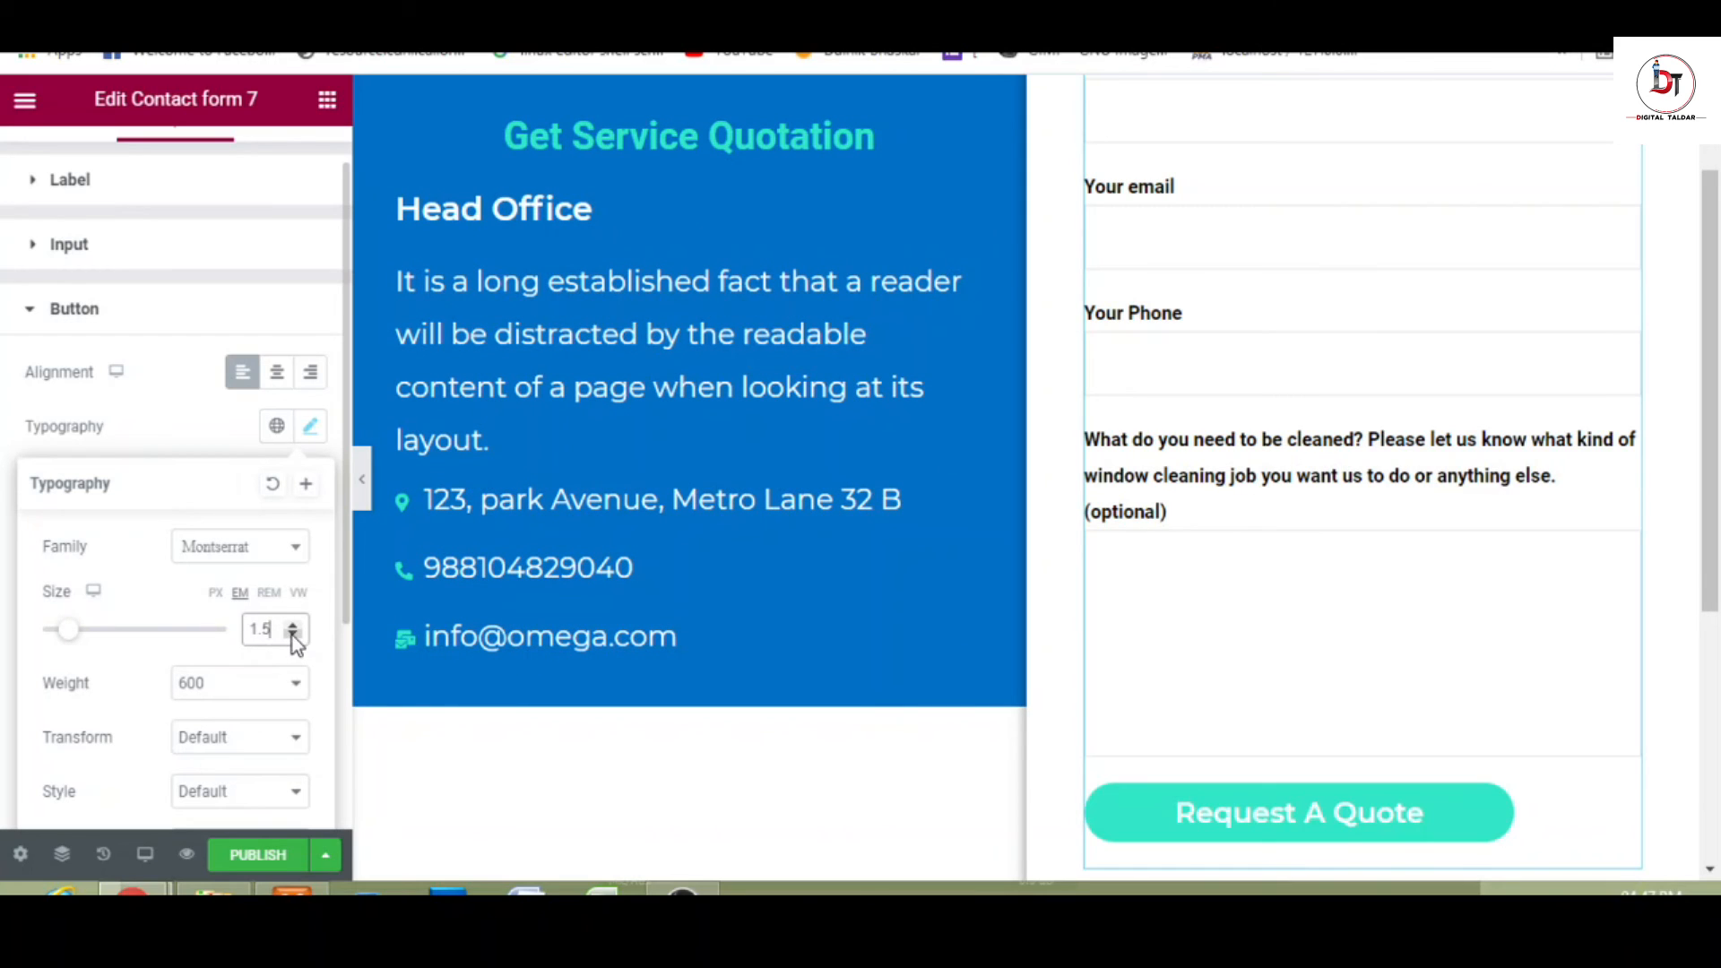
pyautogui.click(292, 636)
pyautogui.click(292, 636)
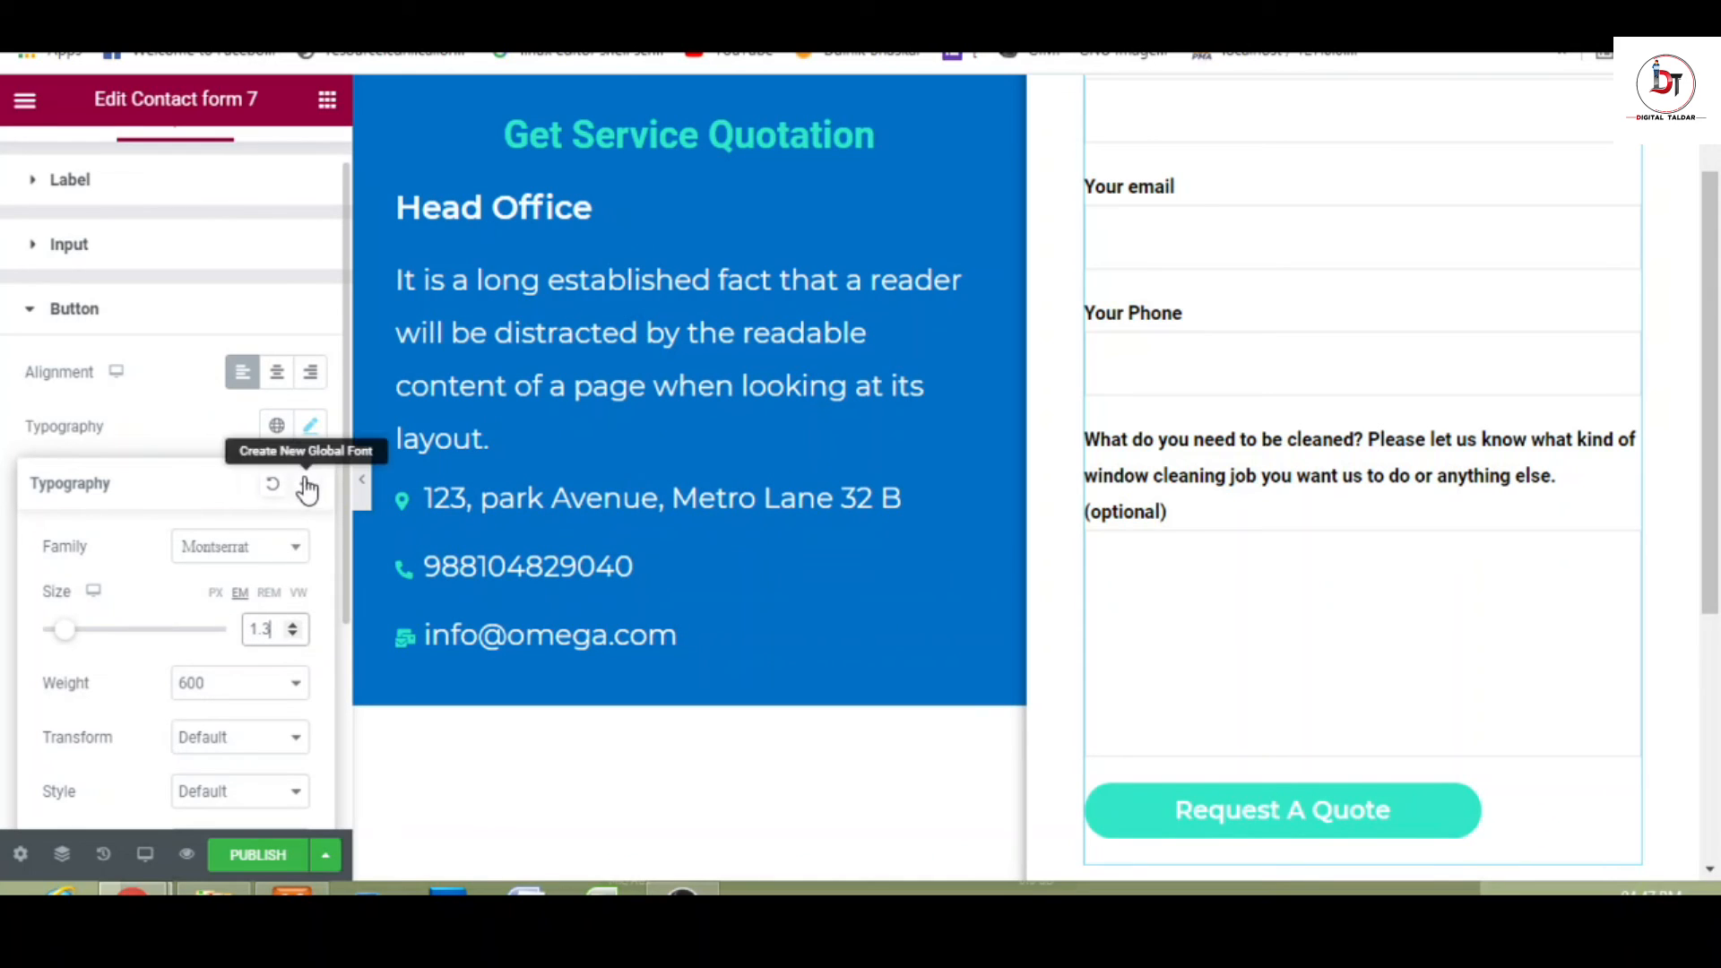
pyautogui.click(309, 440)
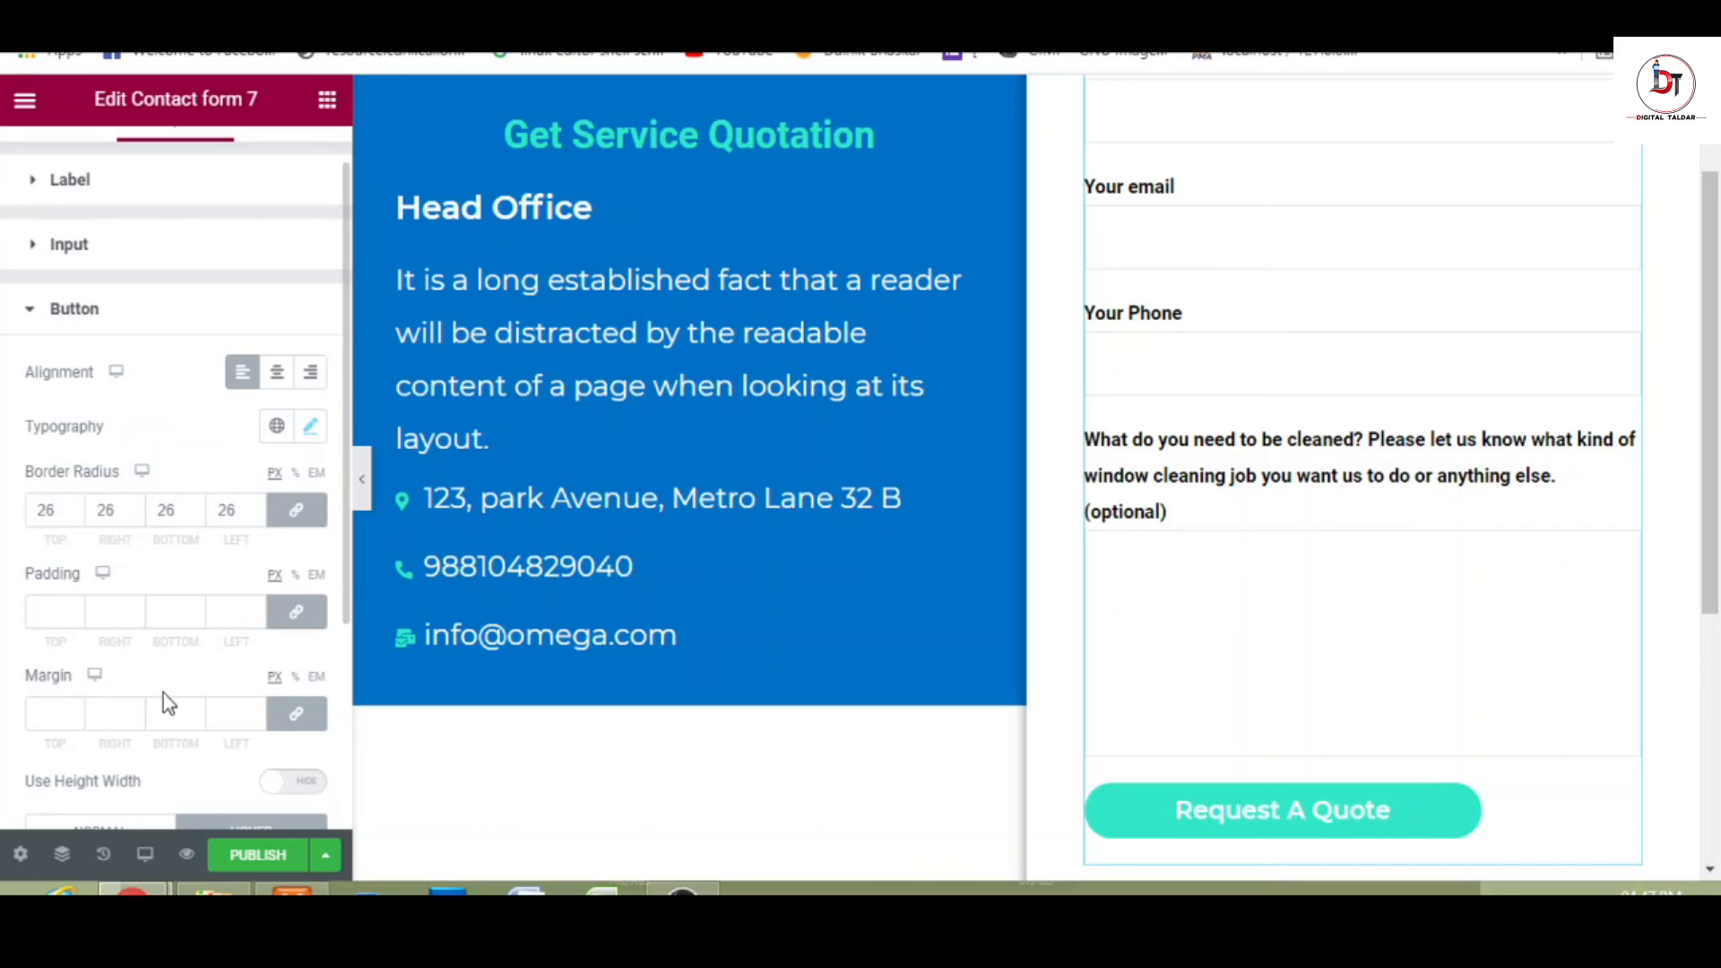
# - Unlink the Request A Quote button's padding values and set its top padding to 10 px
pyautogui.click(303, 618)
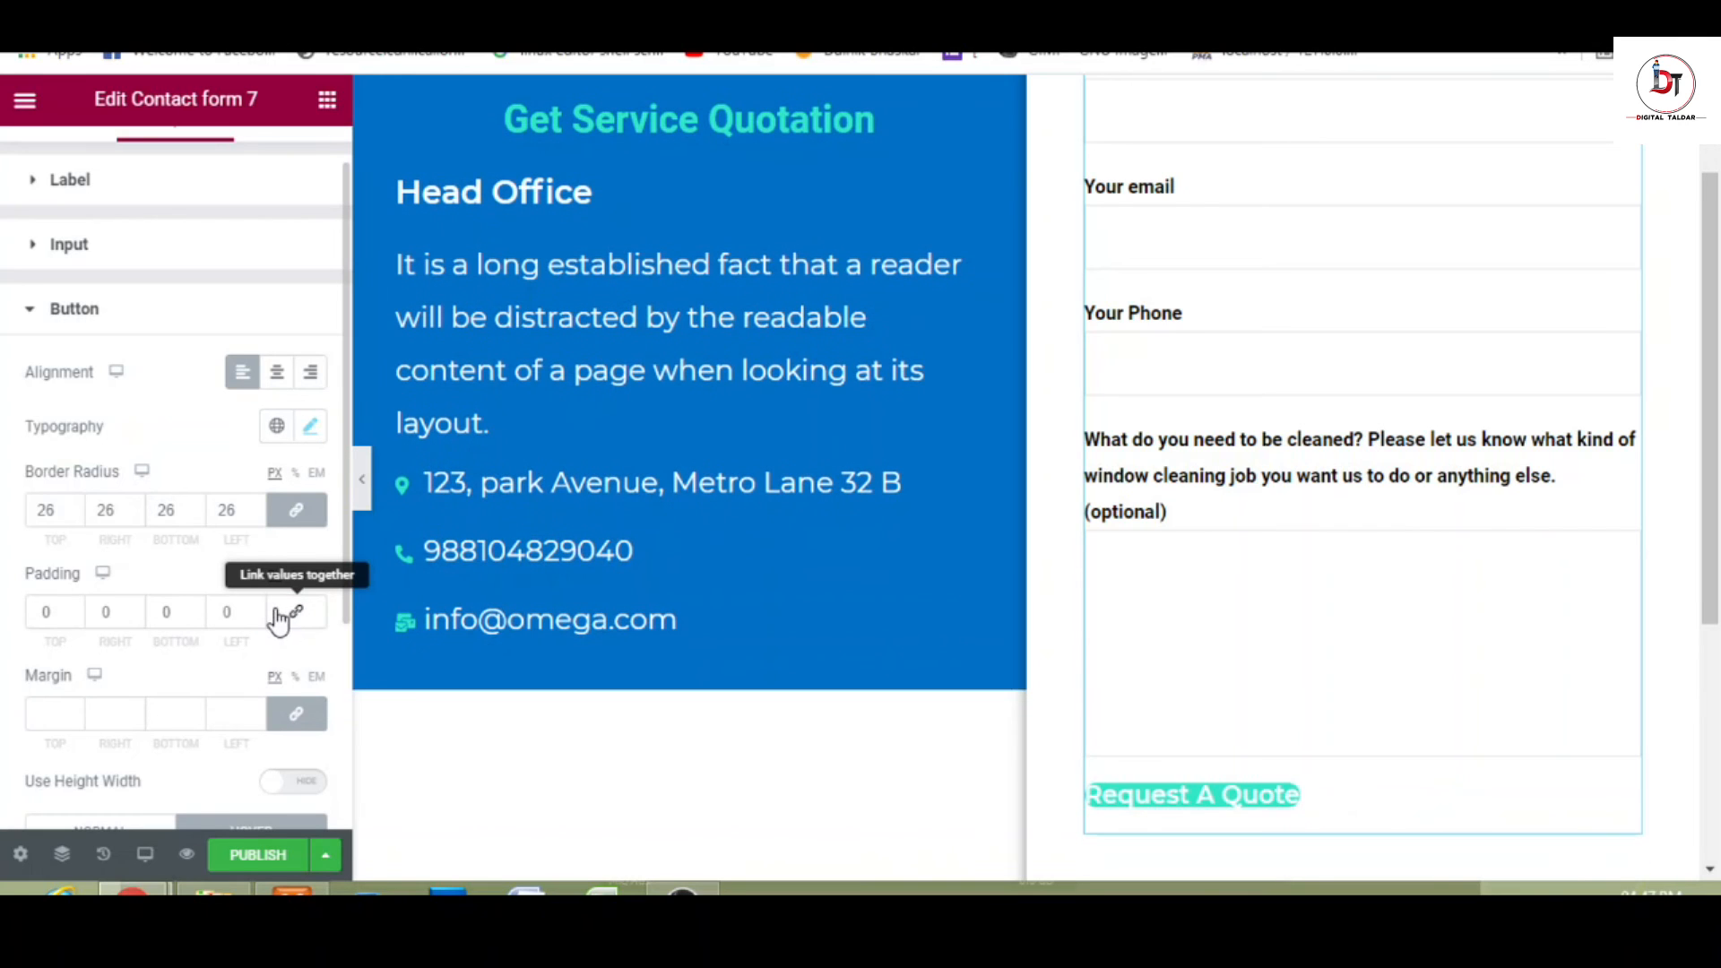
pyautogui.click(72, 610)
pyautogui.click(72, 610)
pyautogui.click(72, 609)
pyautogui.click(71, 609)
pyautogui.click(72, 610)
pyautogui.click(72, 610)
pyautogui.click(71, 609)
pyautogui.click(73, 609)
pyautogui.click(73, 609)
pyautogui.click(73, 609)
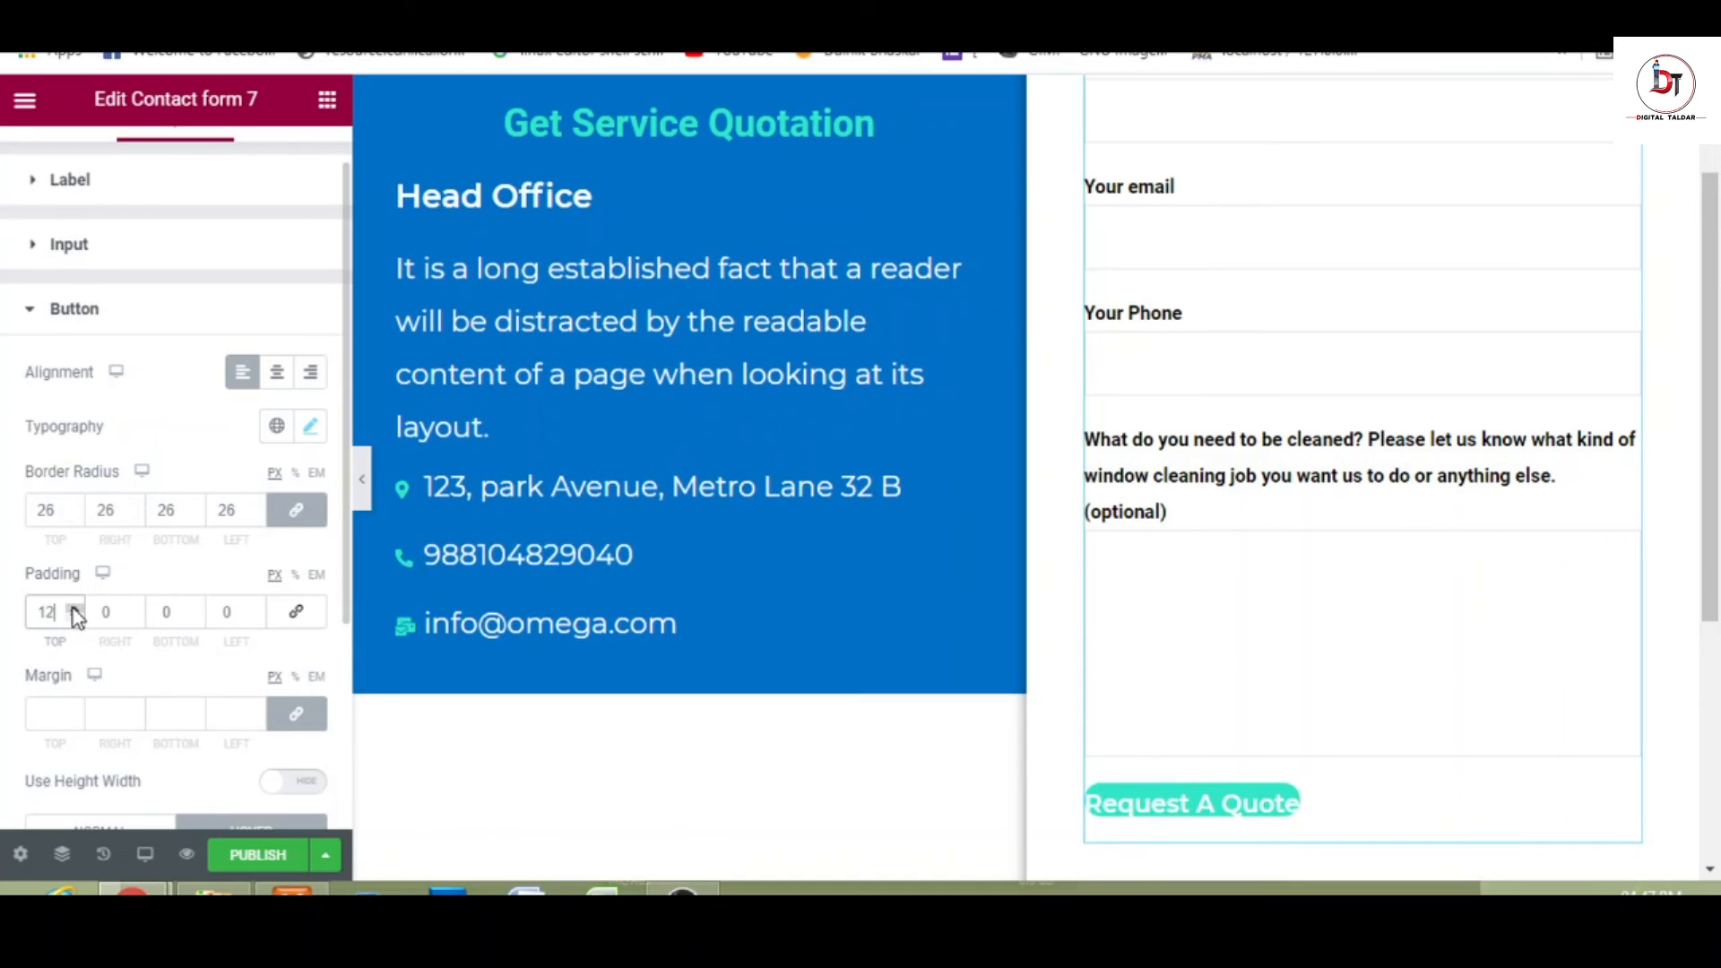
pyautogui.click(74, 609)
pyautogui.click(74, 609)
pyautogui.click(74, 610)
pyautogui.click(75, 617)
pyautogui.click(75, 616)
pyautogui.click(74, 617)
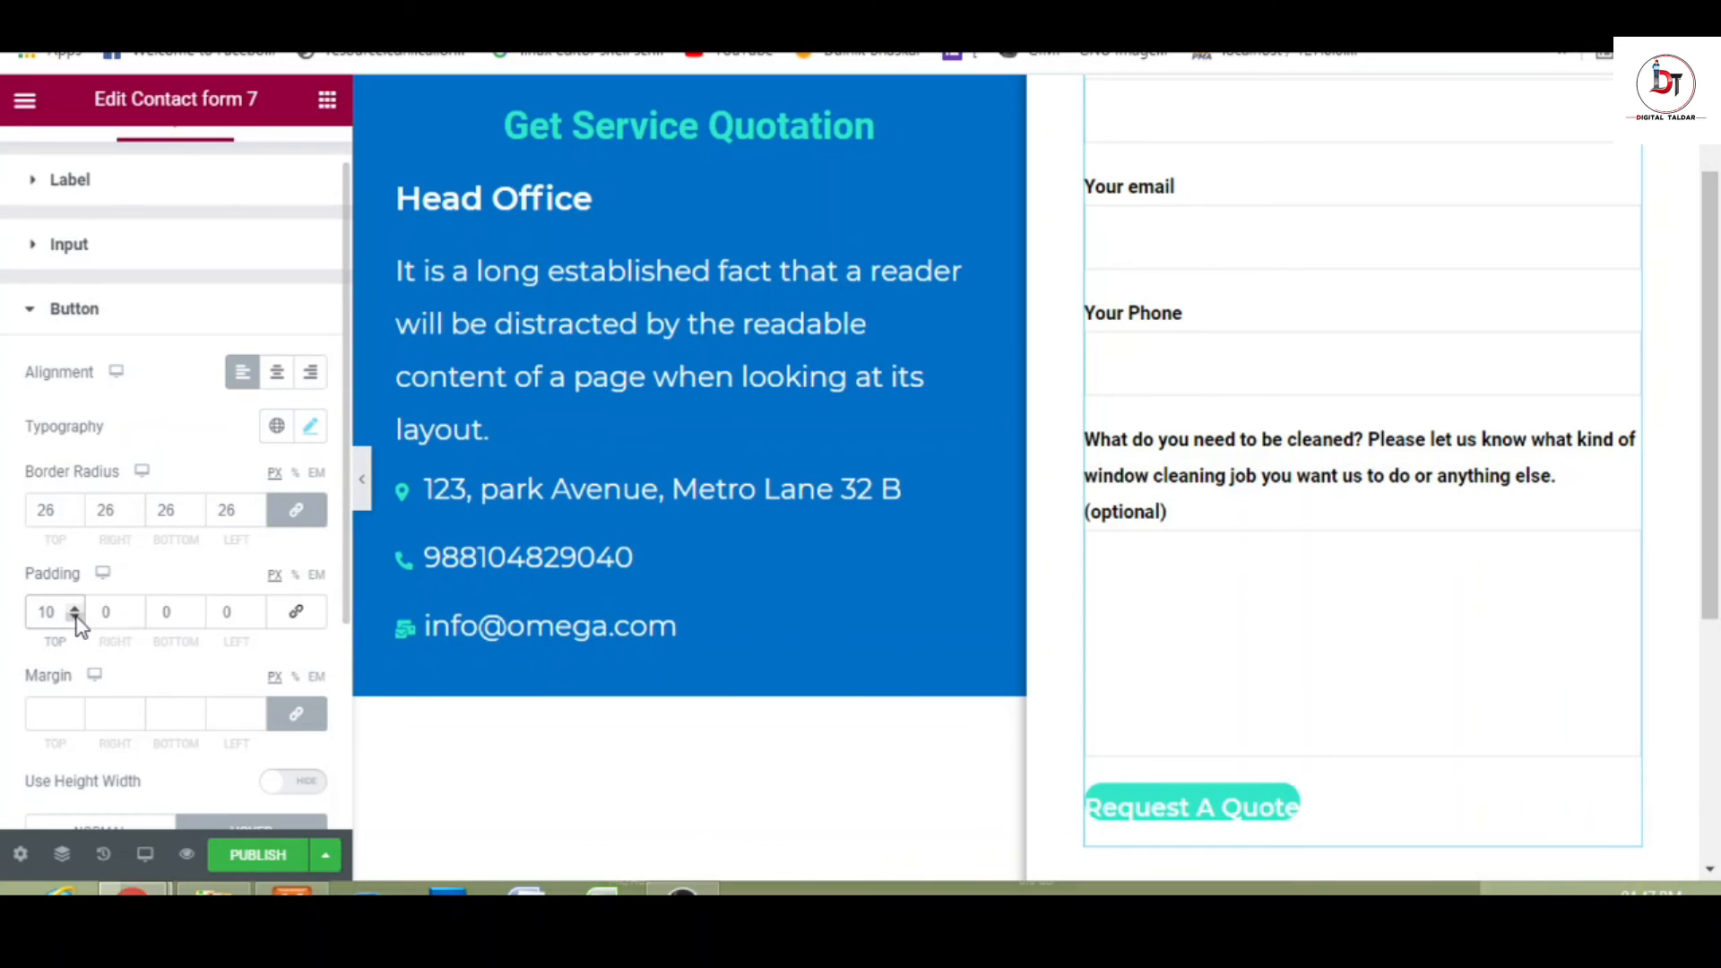
# - Set the Request A Quote button's bottom padding to 10 px
pyautogui.click(195, 609)
pyautogui.click(195, 609)
pyautogui.click(195, 609)
pyautogui.click(195, 608)
pyautogui.click(195, 609)
pyautogui.click(195, 608)
pyautogui.click(196, 608)
pyautogui.click(196, 609)
pyautogui.click(195, 609)
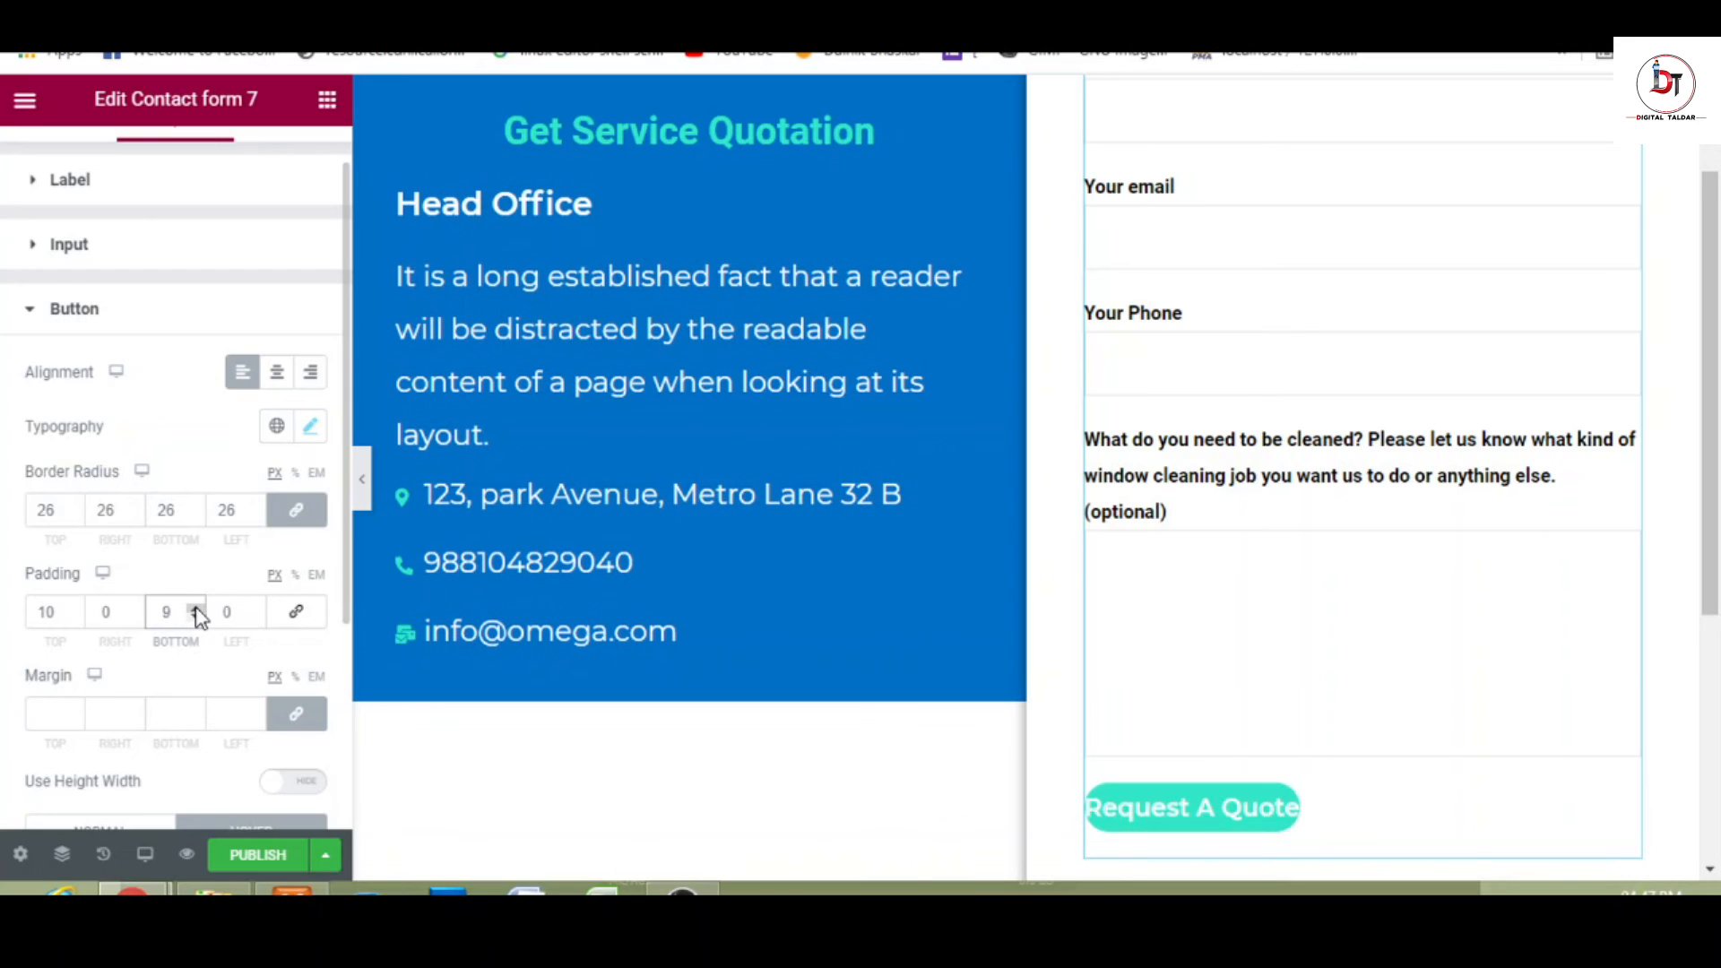
pyautogui.click(197, 609)
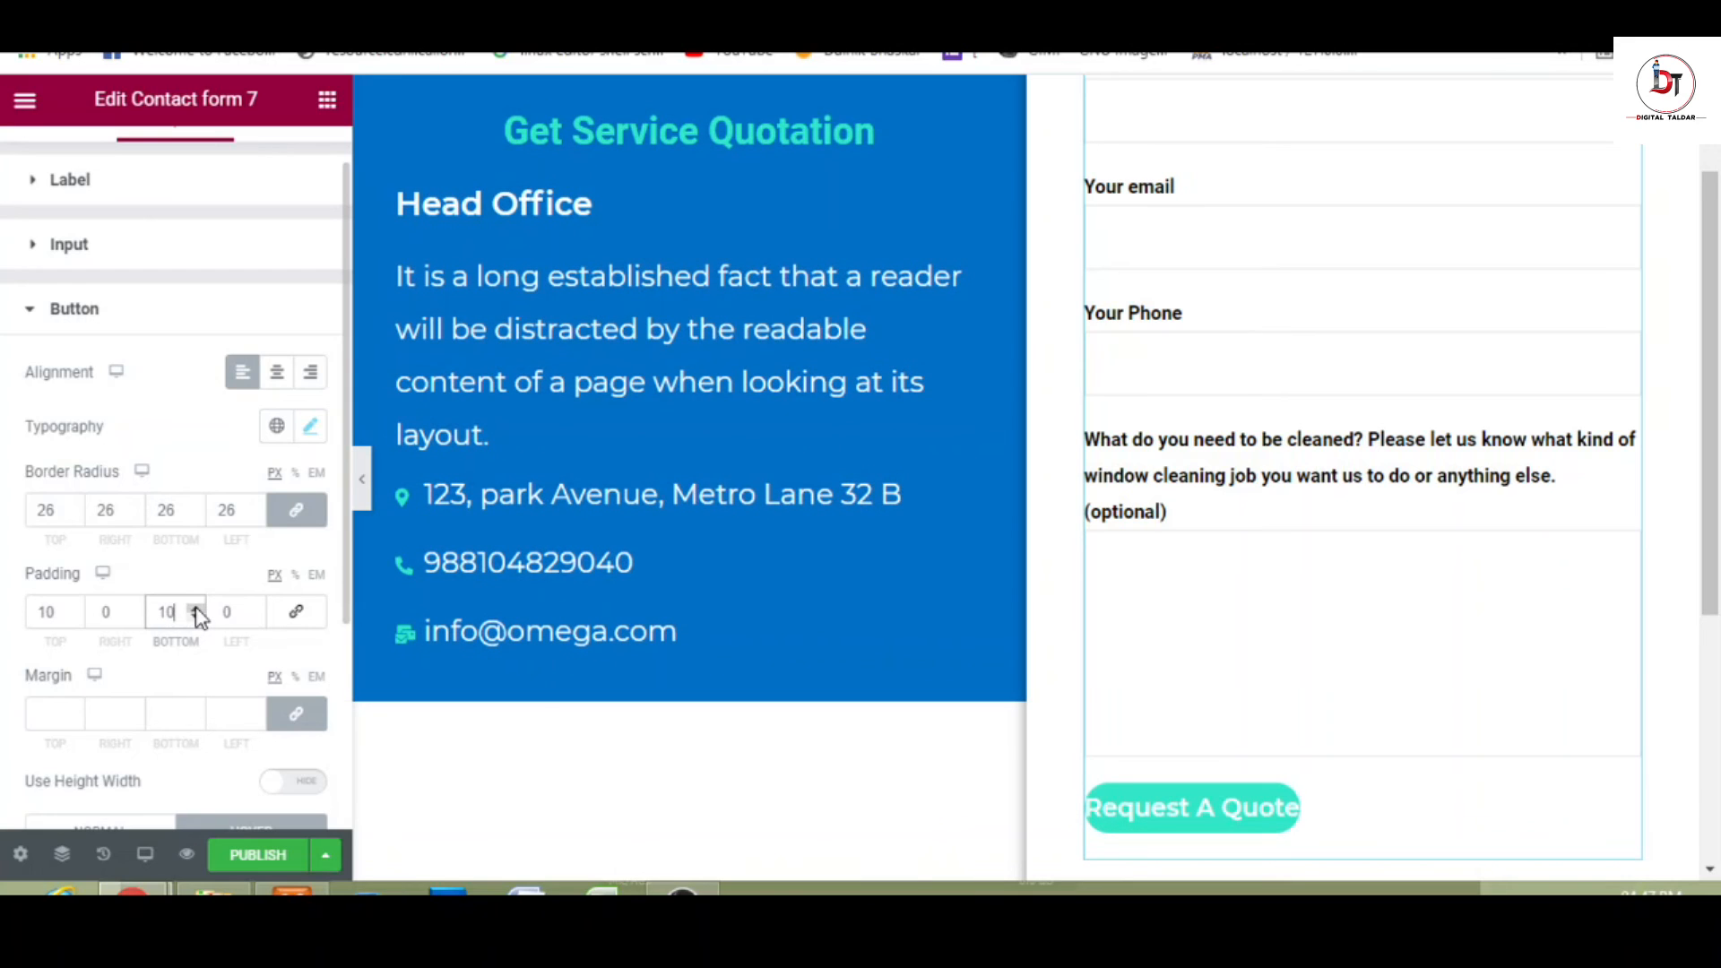
# - Set the Request A Quote button's left padding to 15 px
pyautogui.doubleClick(257, 609)
pyautogui.doubleClick(256, 609)
pyautogui.click(257, 608)
pyautogui.click(256, 609)
pyautogui.doubleClick(256, 609)
pyautogui.click(256, 608)
pyautogui.click(256, 609)
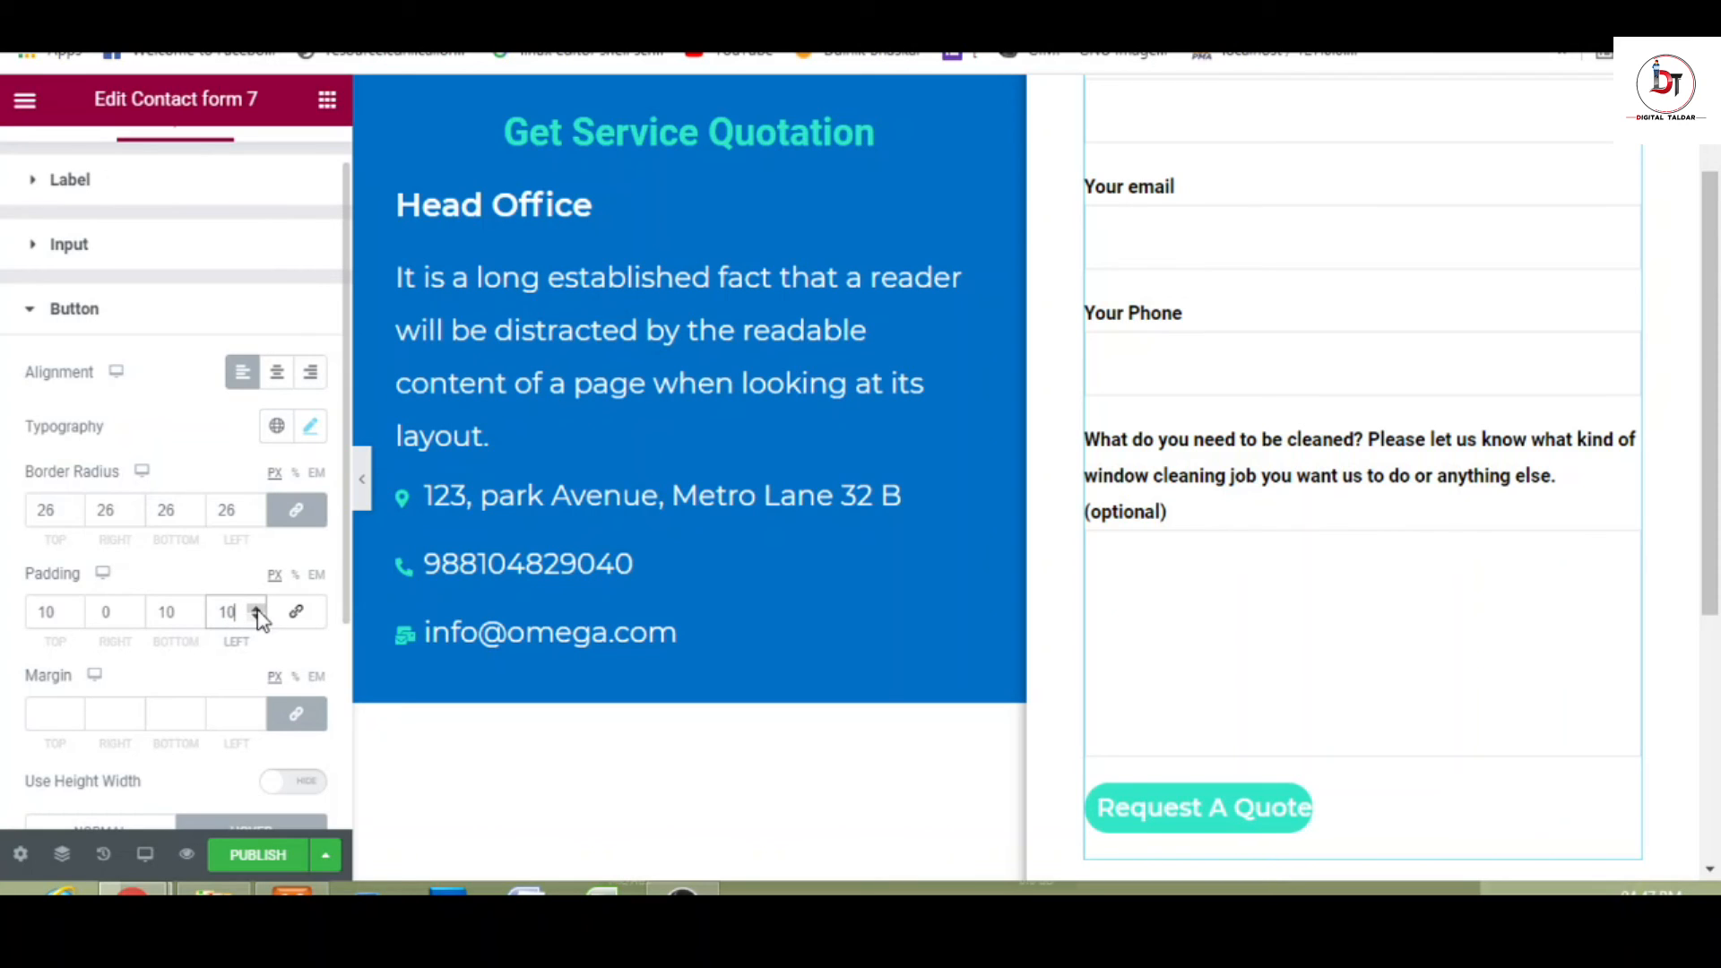
pyautogui.doubleClick(256, 608)
pyautogui.doubleClick(257, 608)
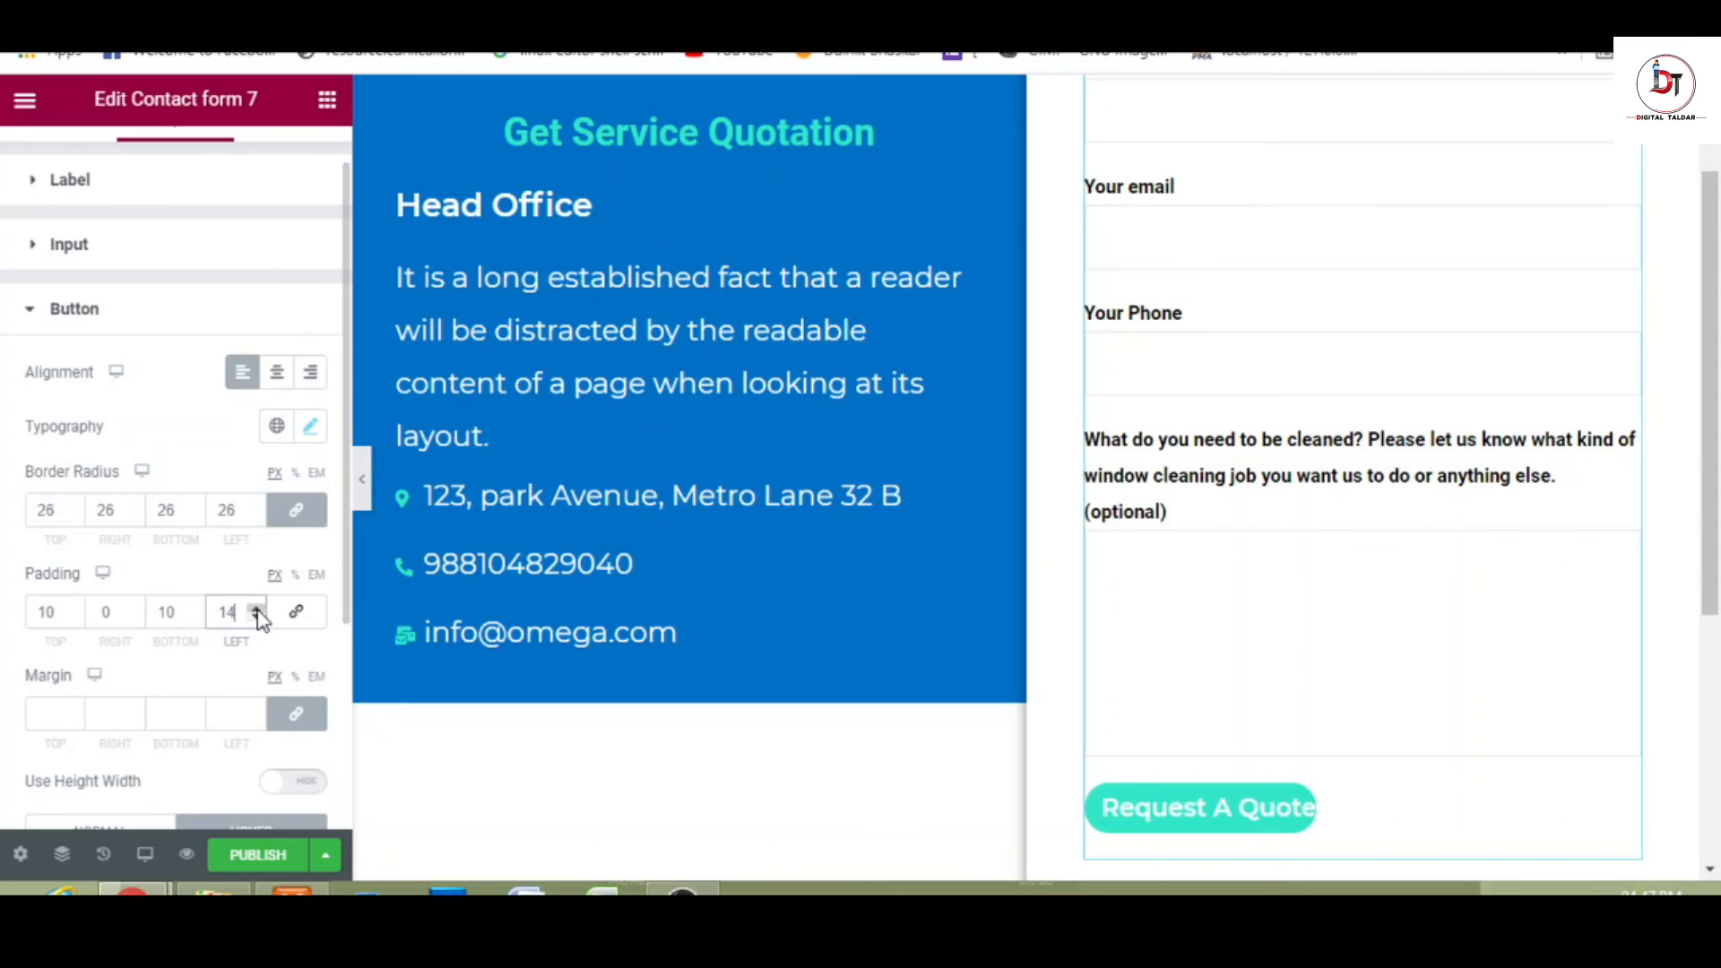
pyautogui.click(256, 608)
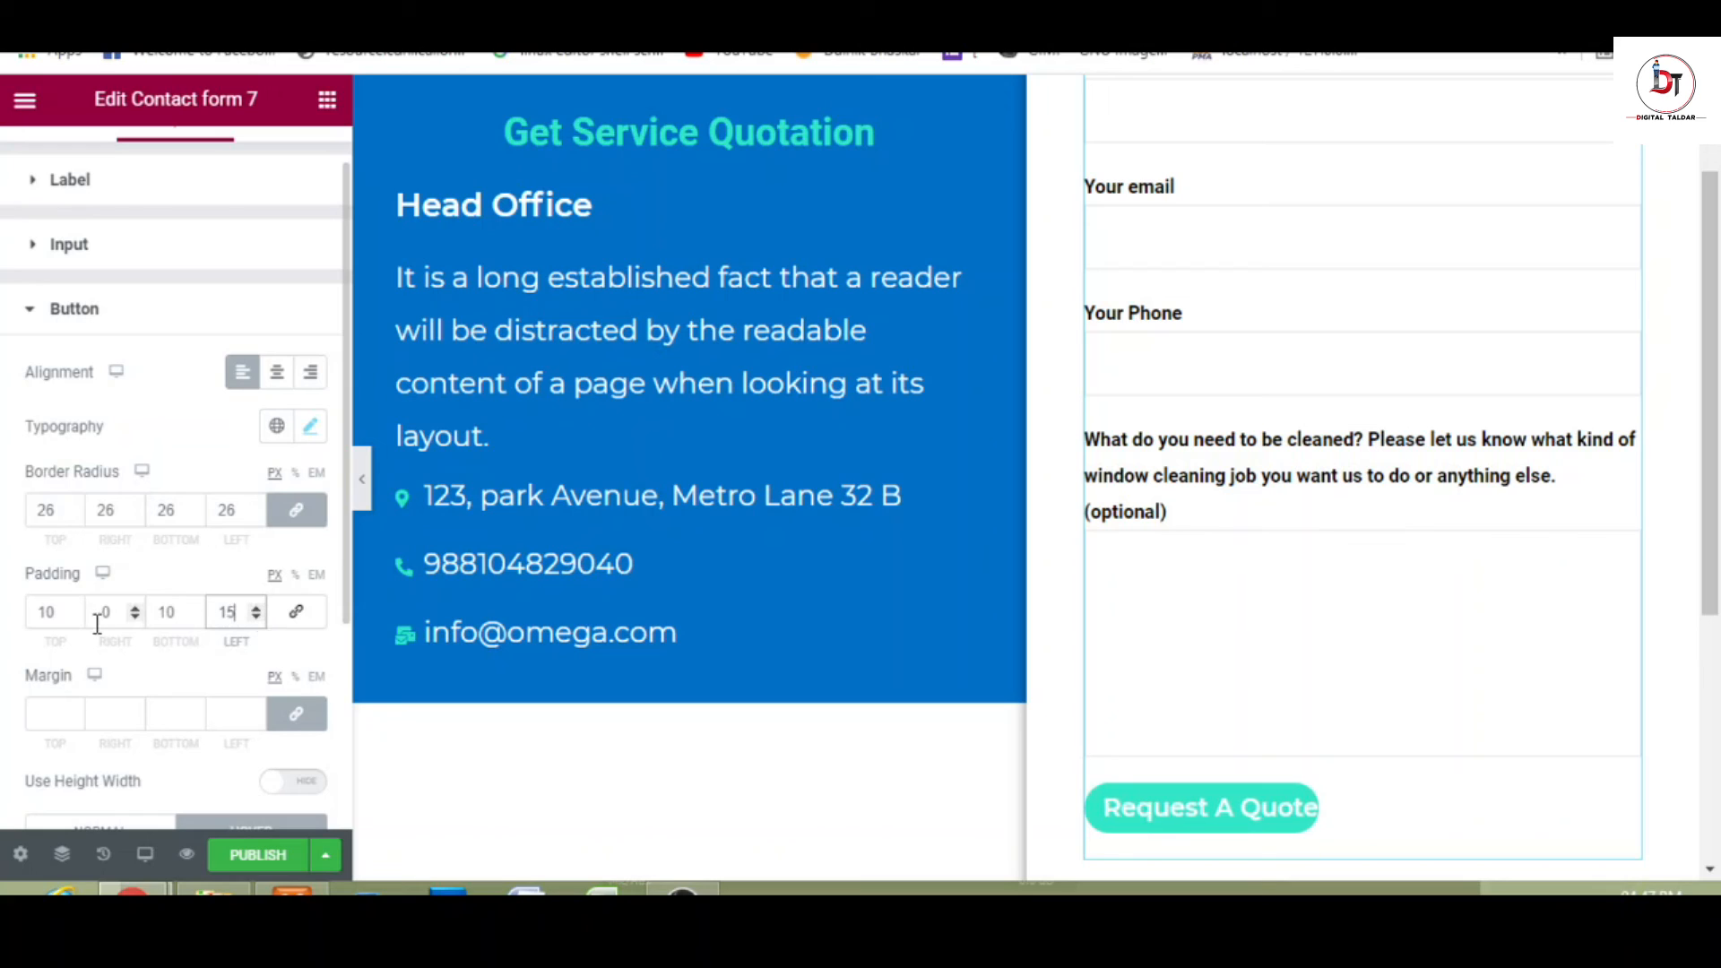
# - Set the Request A Quote button's right padding to 15 px and preview the page at full width
pyautogui.click(135, 607)
pyautogui.click(135, 607)
pyautogui.click(135, 606)
pyautogui.click(135, 607)
pyautogui.click(136, 607)
pyautogui.click(135, 607)
pyautogui.click(136, 606)
pyautogui.click(135, 607)
pyautogui.click(135, 607)
pyautogui.click(135, 607)
pyautogui.click(135, 607)
pyautogui.click(135, 607)
pyautogui.click(136, 607)
pyautogui.click(135, 607)
pyautogui.click(135, 607)
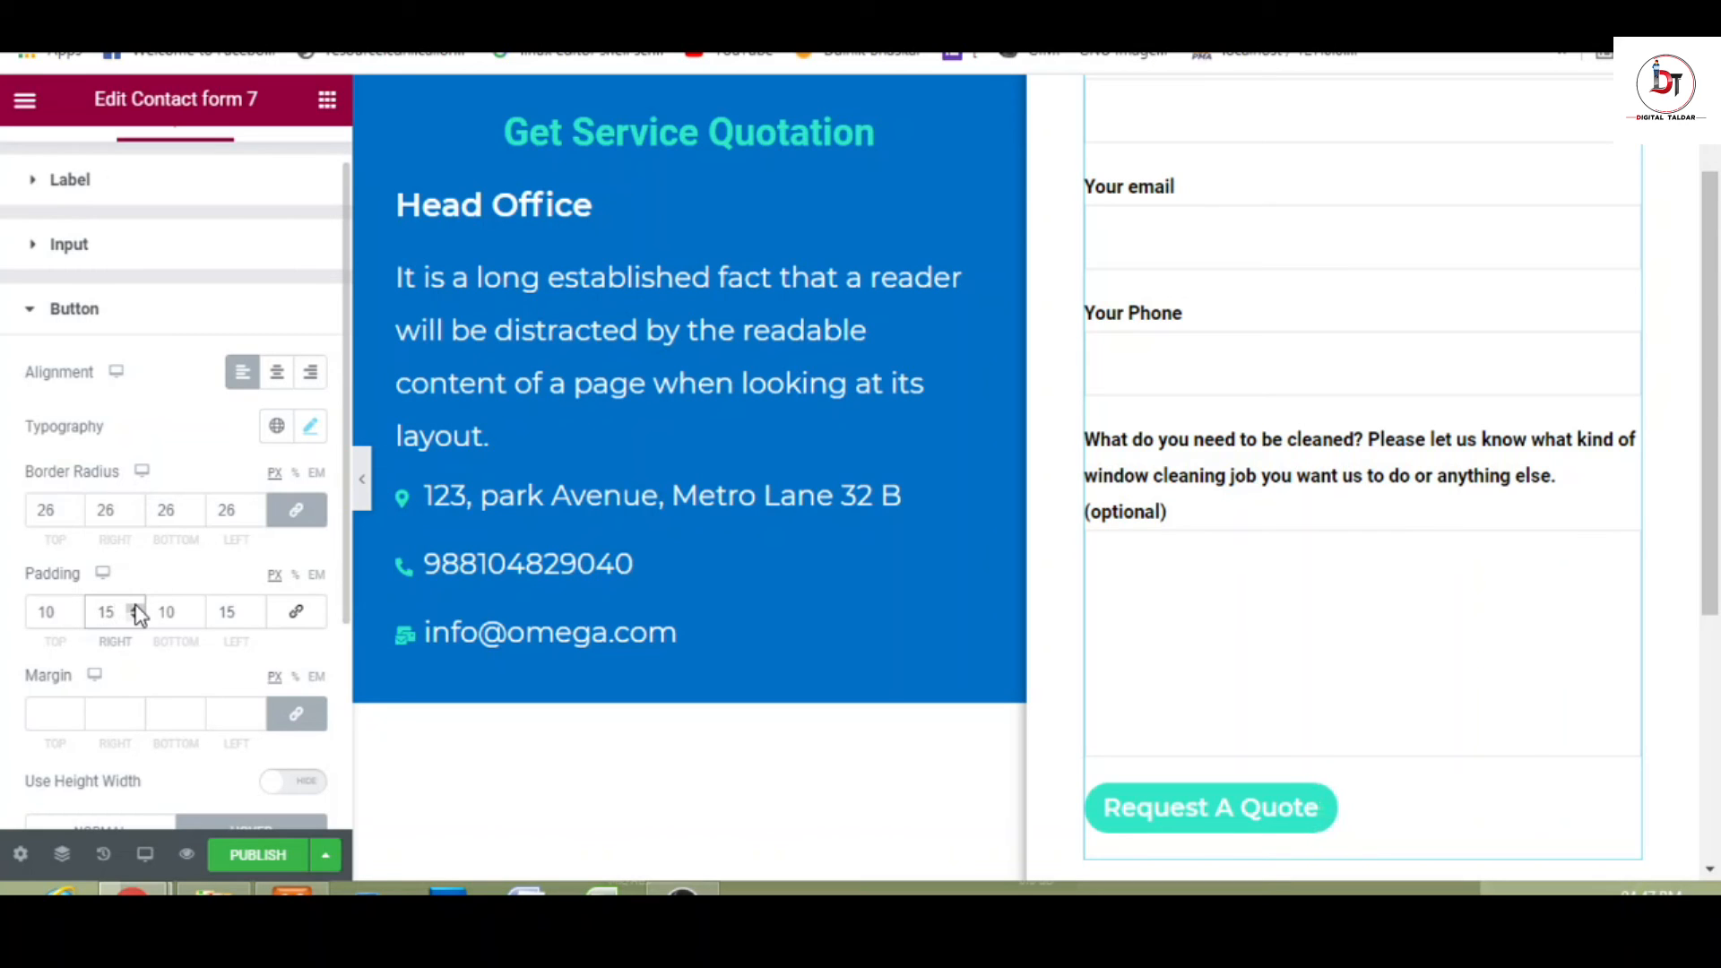
pyautogui.click(366, 470)
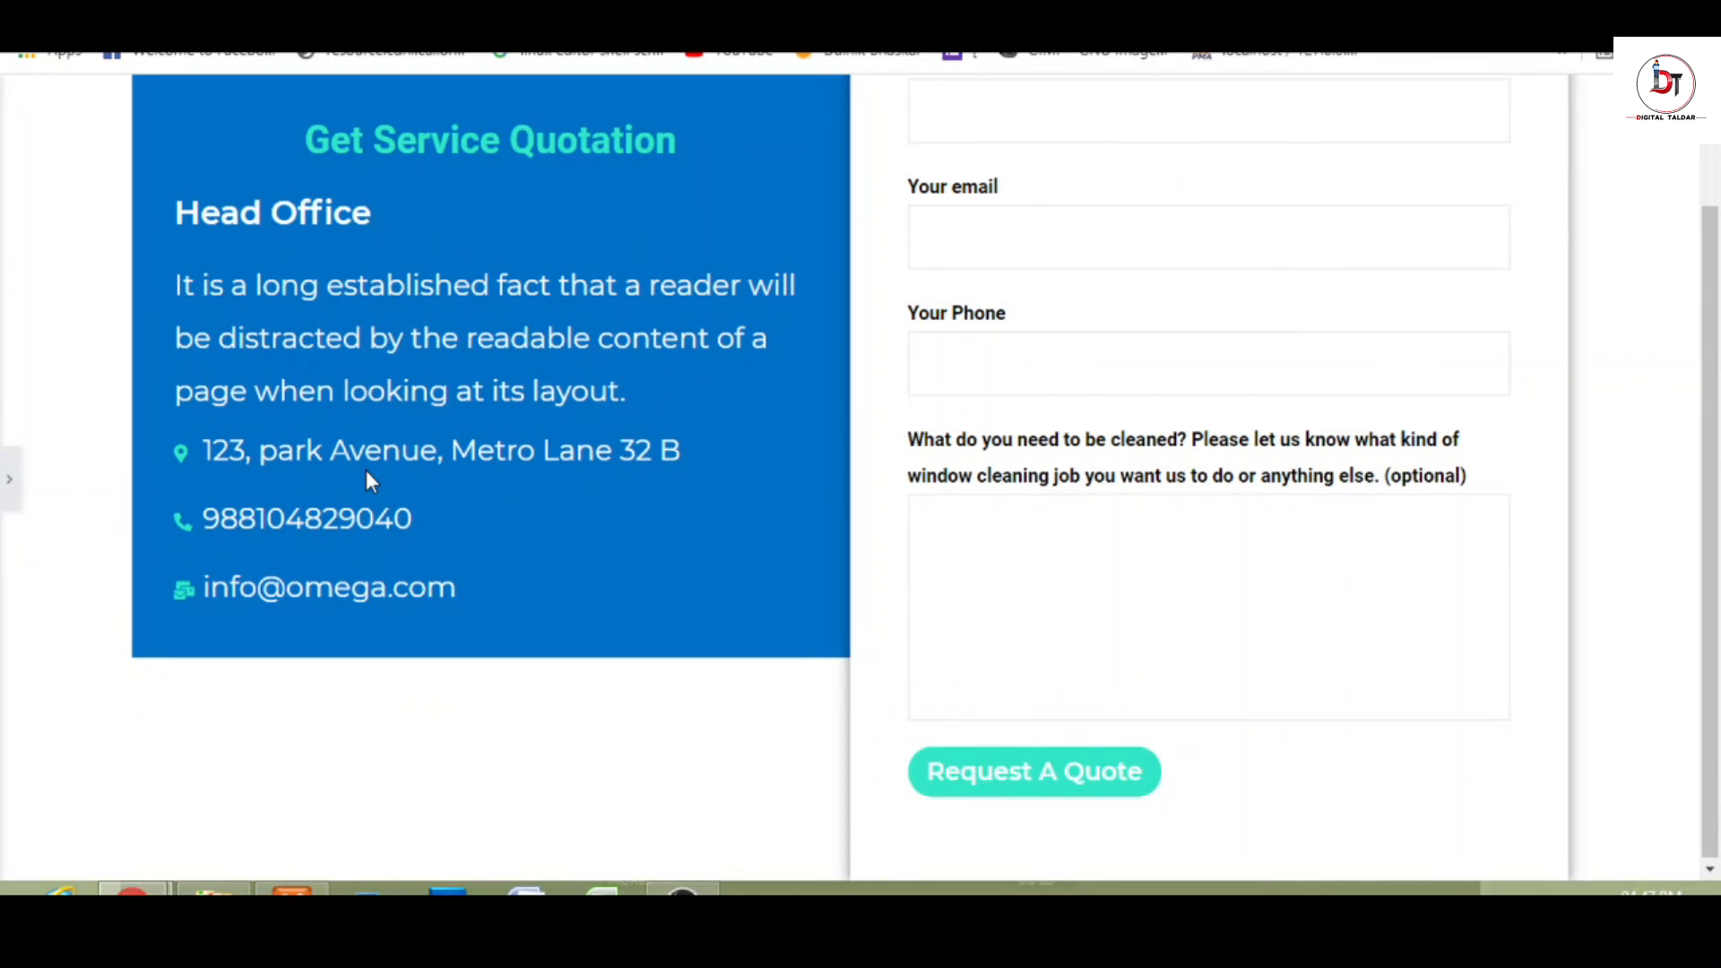
pyautogui.moveTo(1716, 708); pyautogui.dragTo(1717, 315)
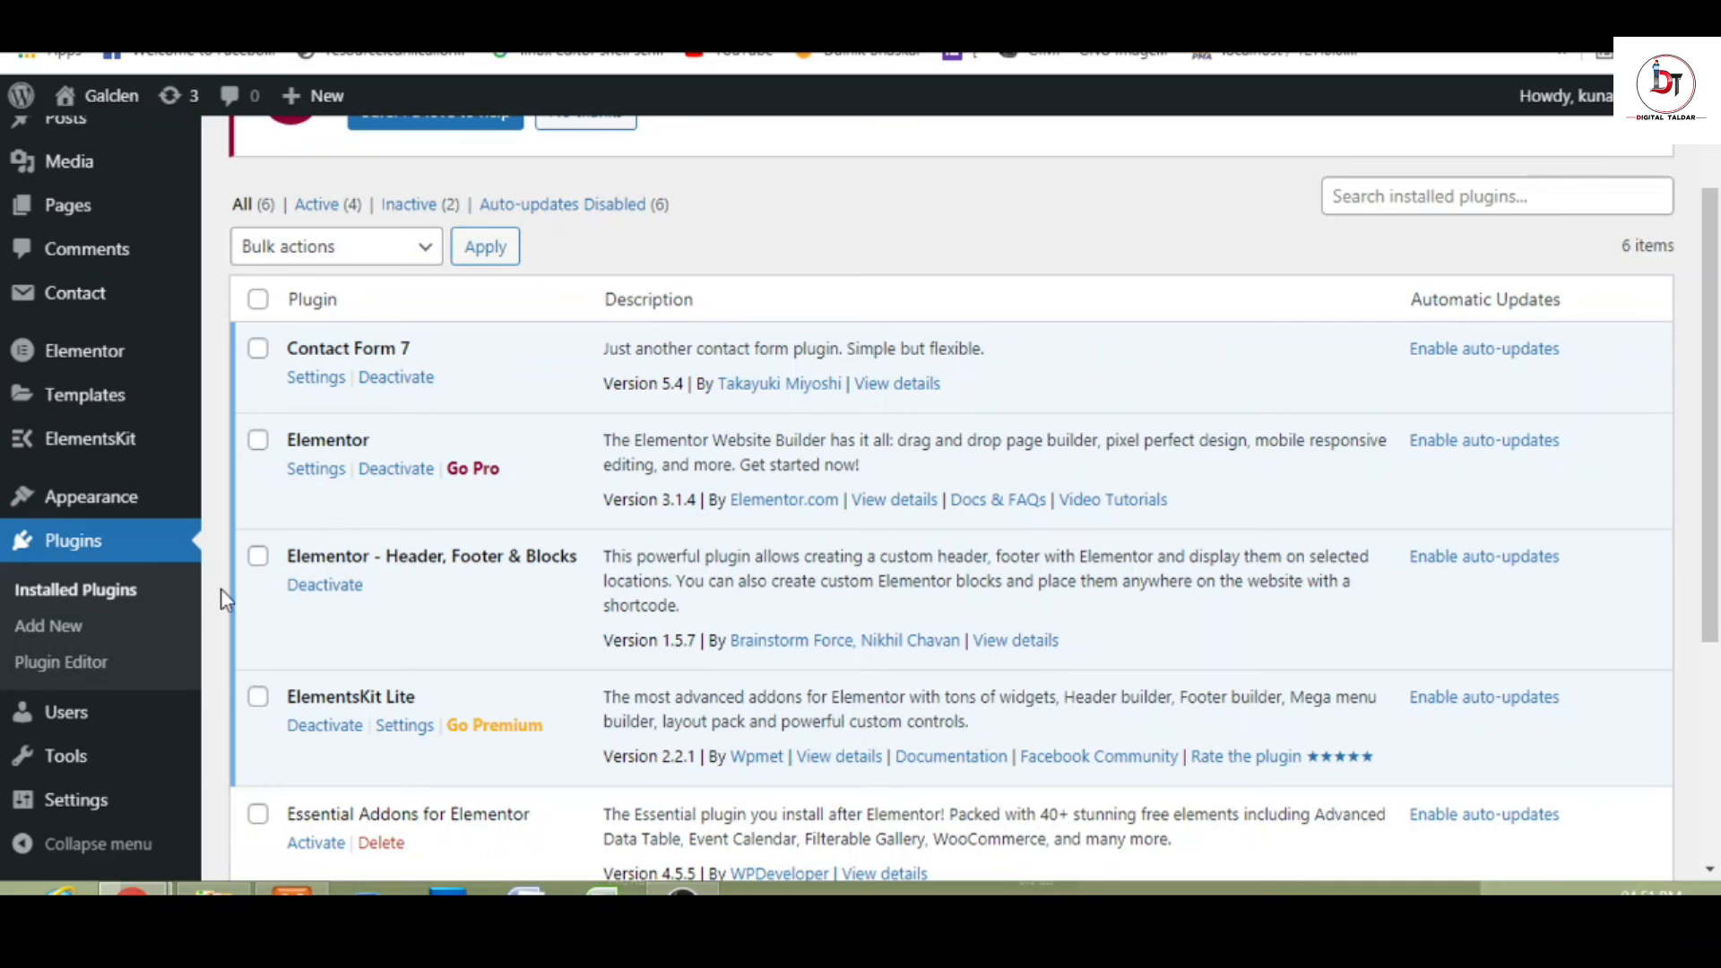
# - Create a new Header Footer & Blocks template in the WordPress dashboard and title it Header
pyautogui.moveTo(96, 508)
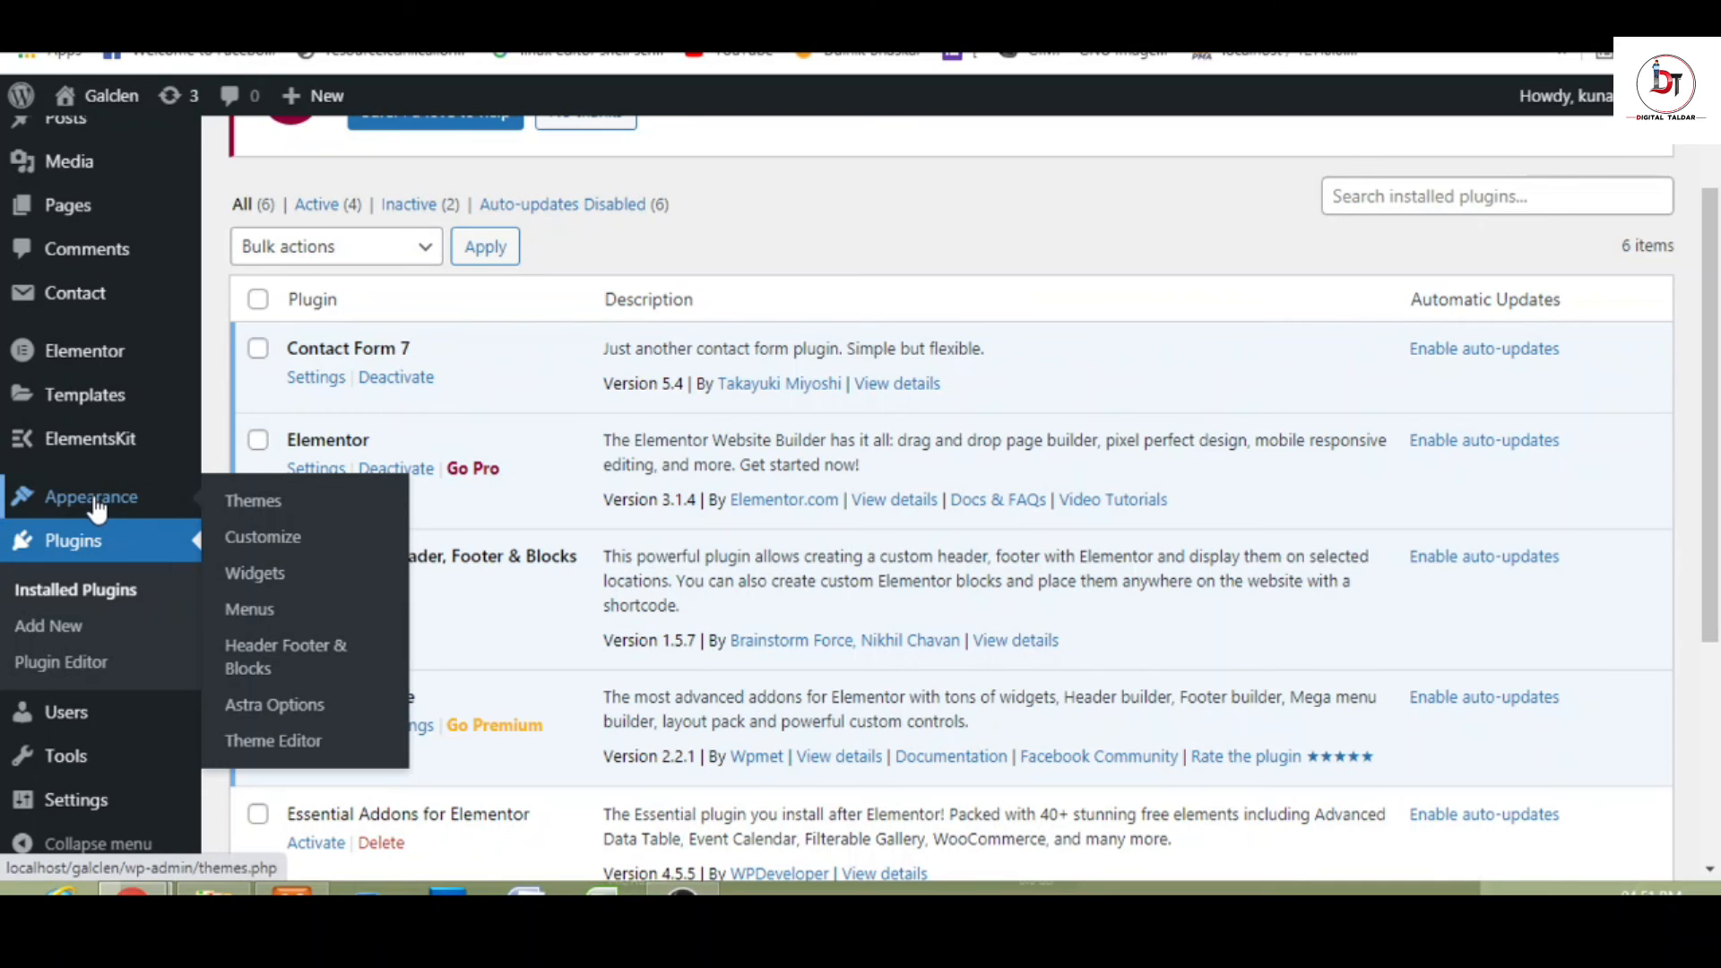
pyautogui.click(279, 671)
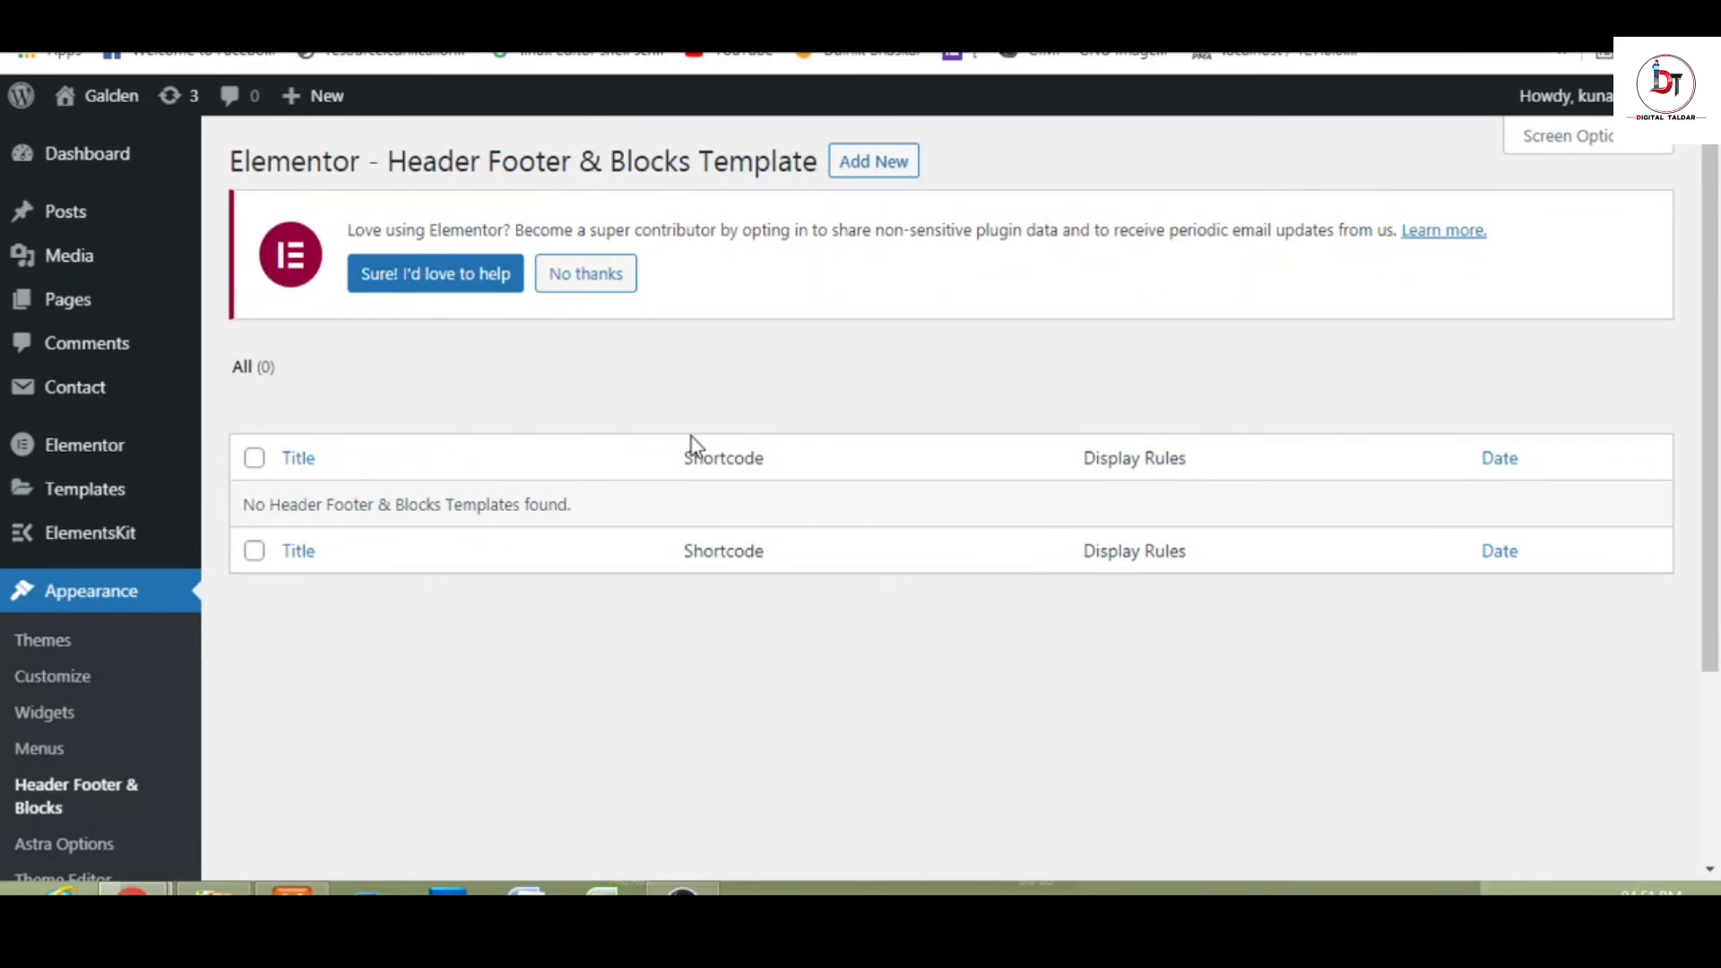
pyautogui.moveTo(1711, 214); pyautogui.dragTo(1667, 180)
pyautogui.click(879, 170)
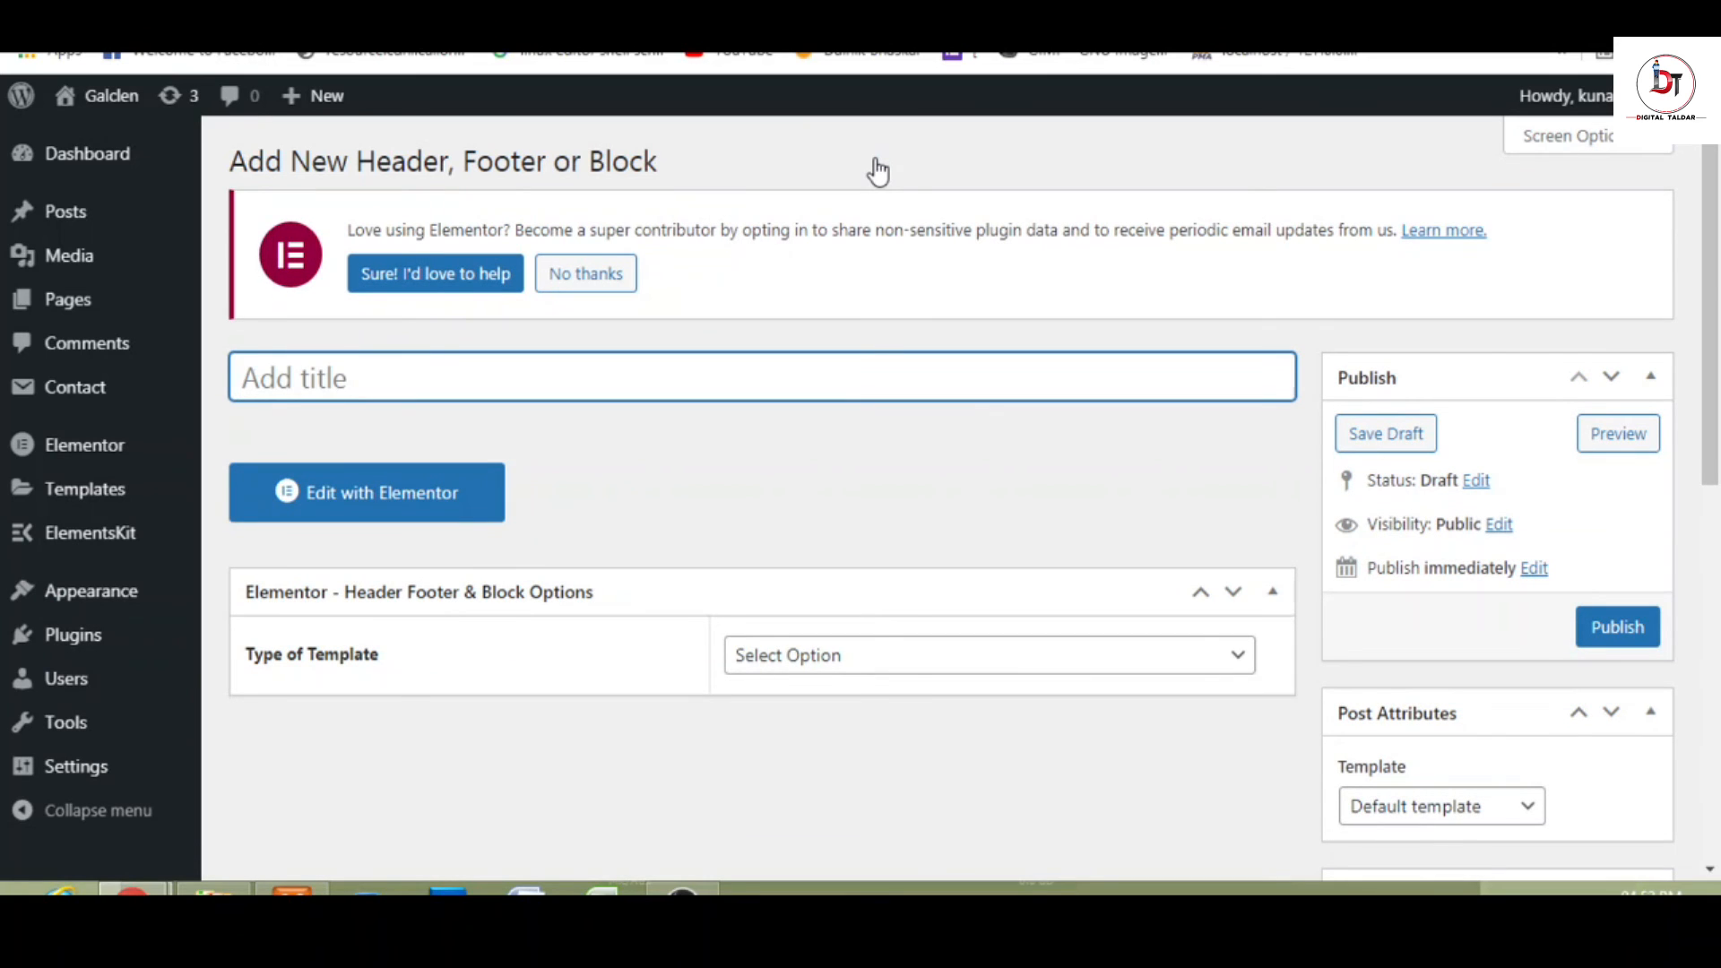
pyautogui.moveTo(1719, 212)
pyautogui.mouseDown()
pyautogui.moveTo(1717, 484)
pyautogui.moveTo(1715, 201)
pyautogui.mouseUp()
pyautogui.write('Header')
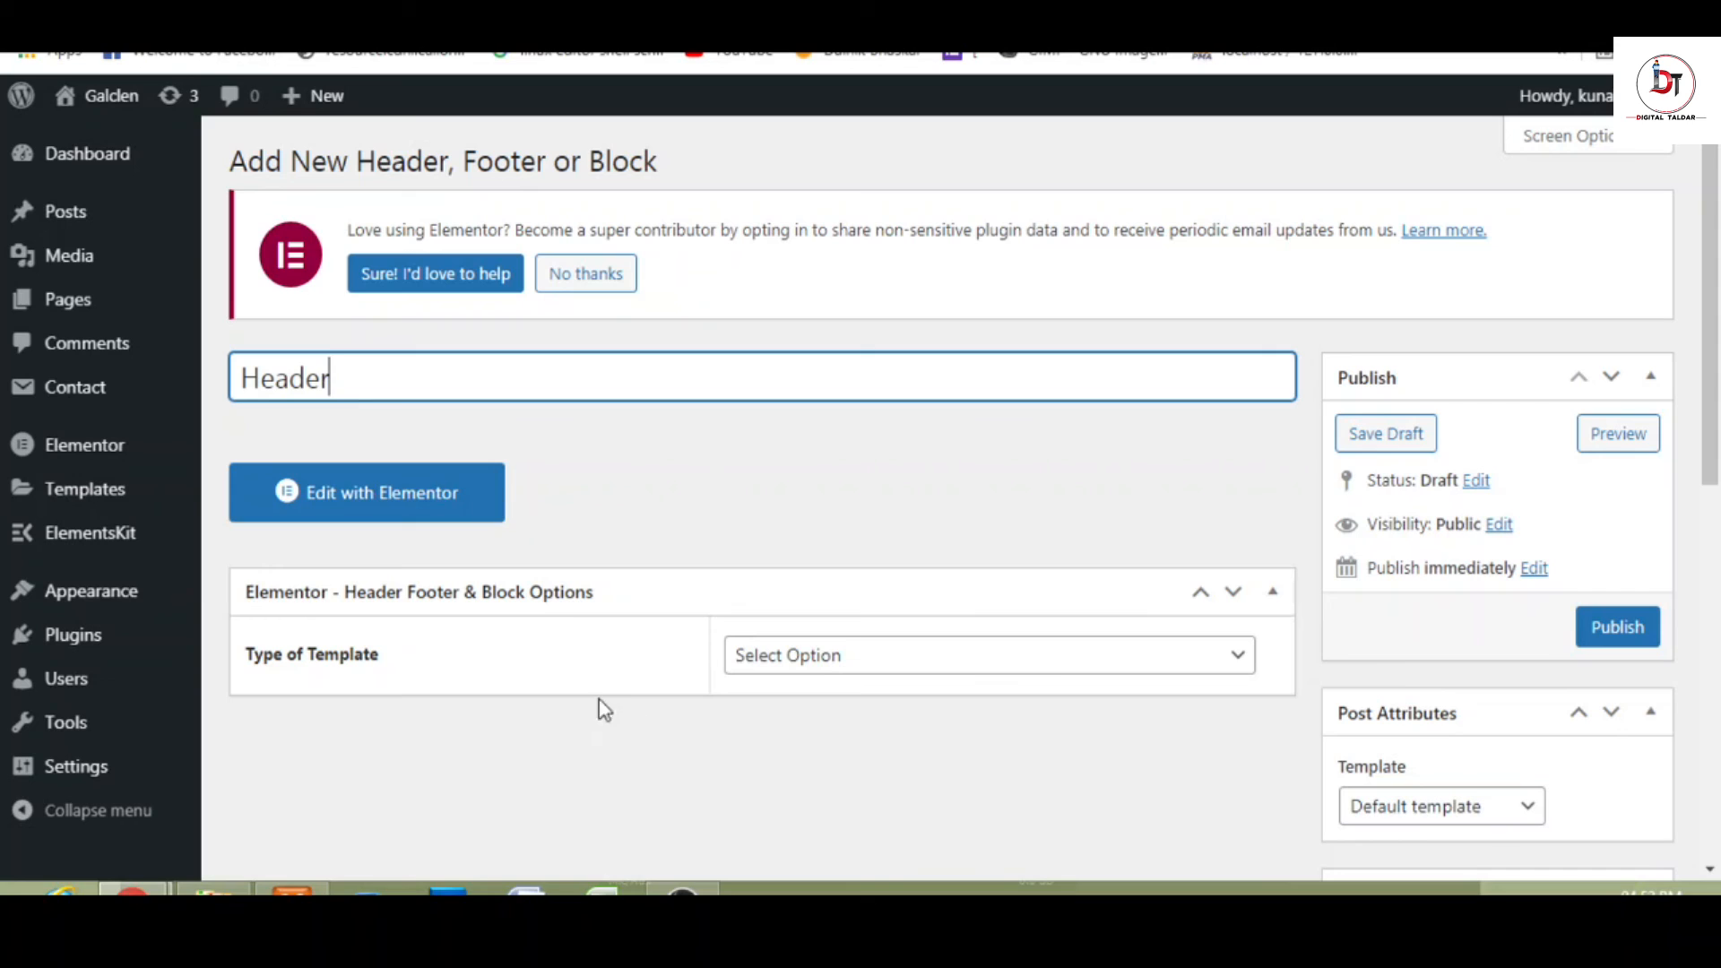
# - Set the template type to Header and display it on the Entire Website
pyautogui.click(959, 671)
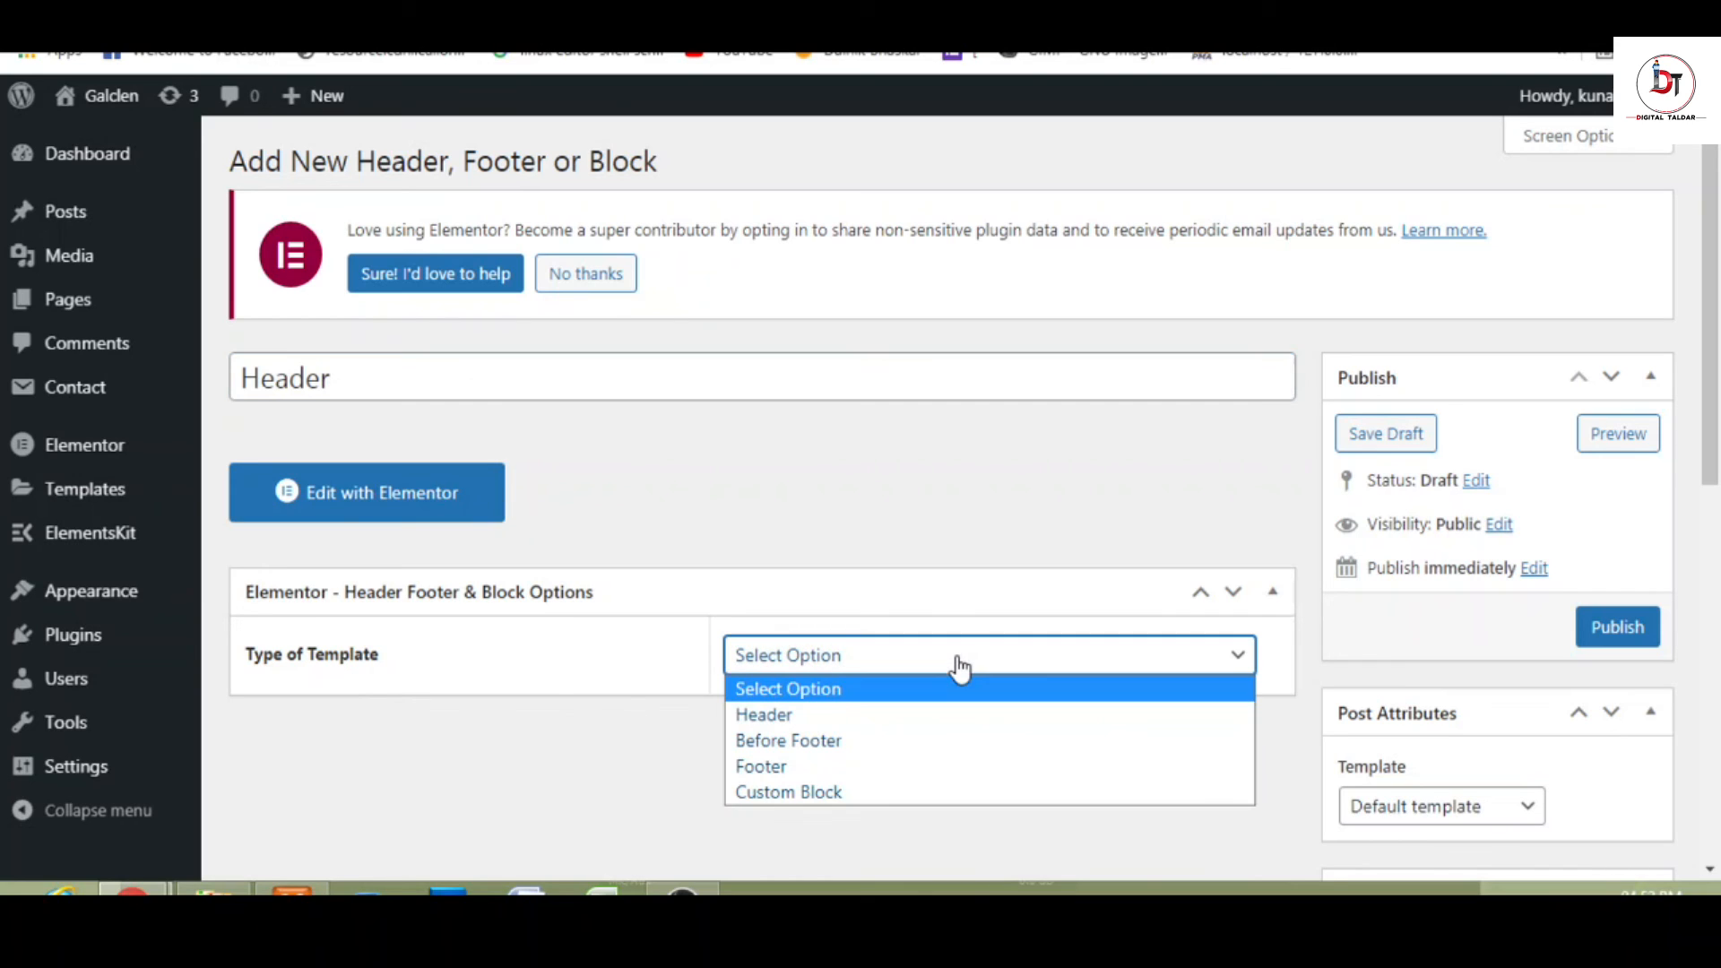
pyautogui.click(950, 715)
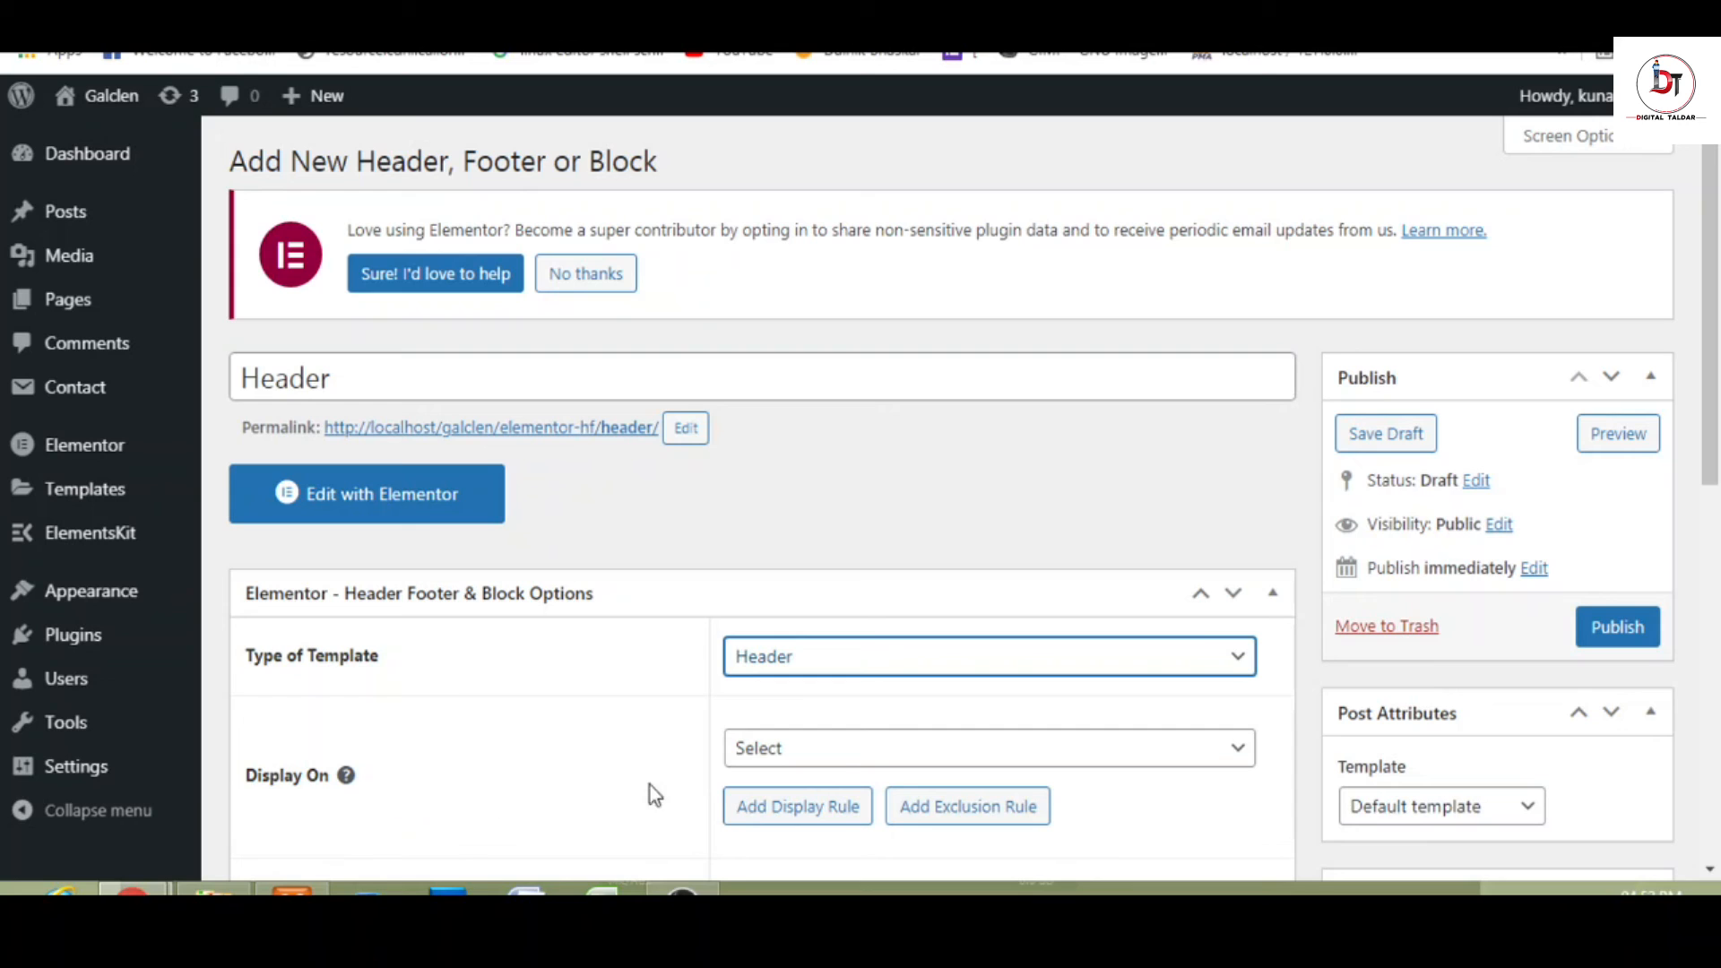
pyautogui.click(852, 758)
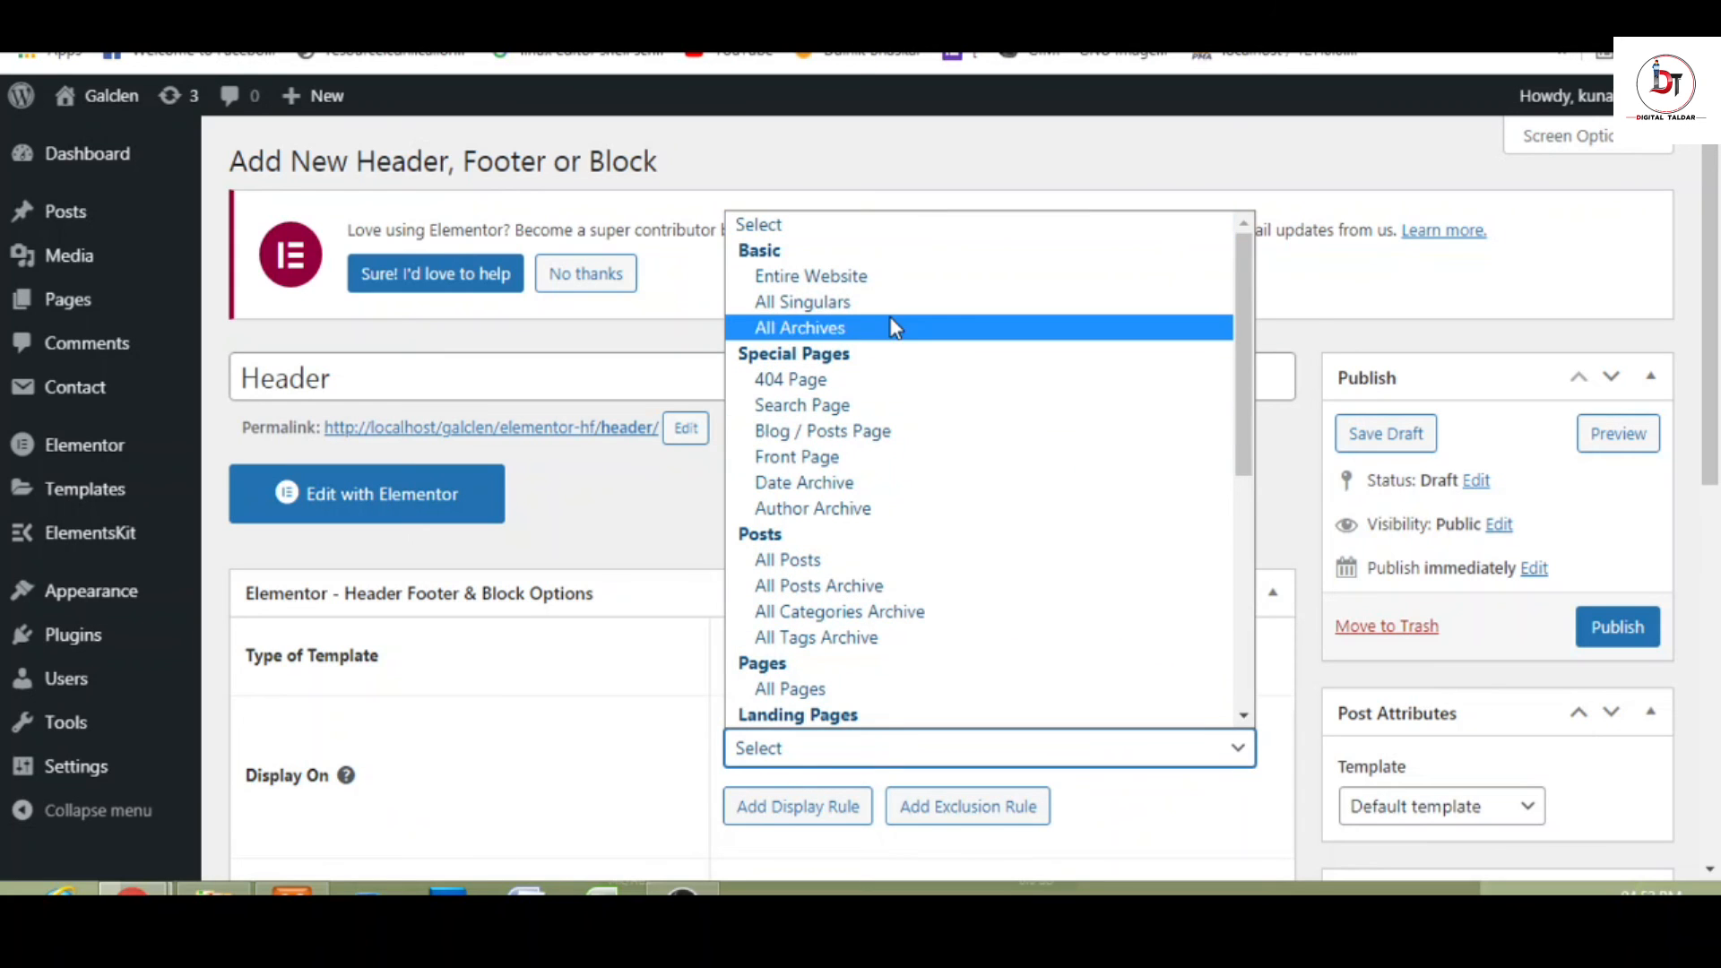
pyautogui.click(870, 280)
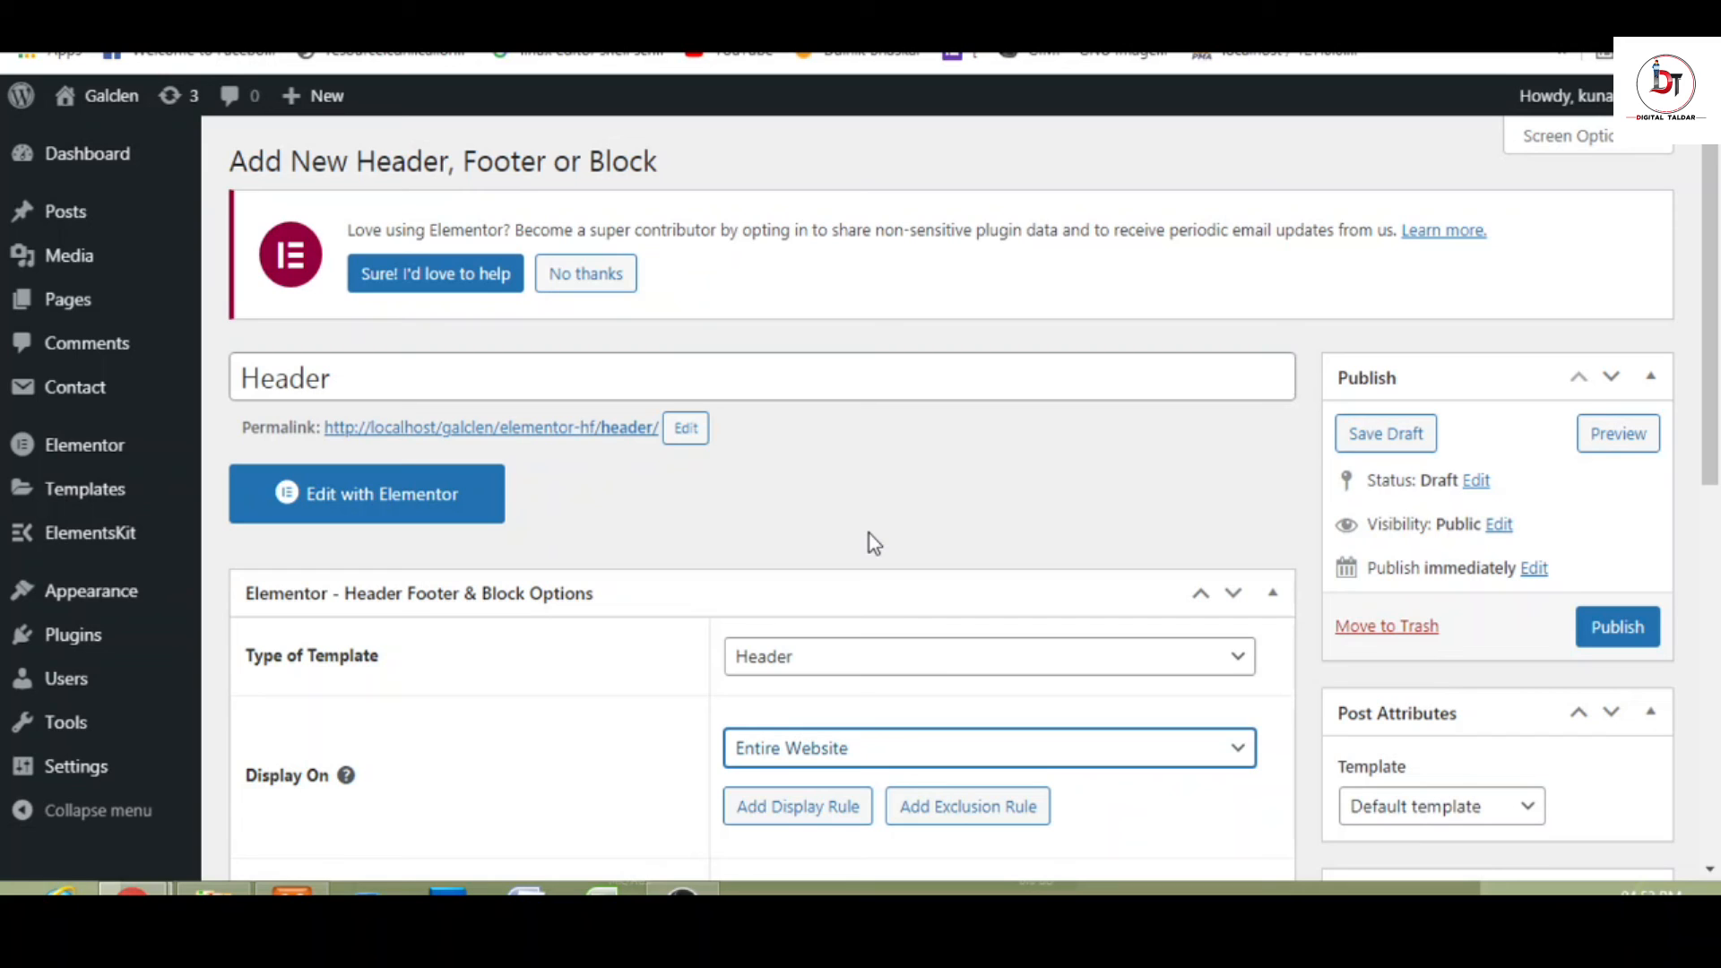
# - Examine the available display locations and user roles for the header template without changing them
pyautogui.click(900, 760)
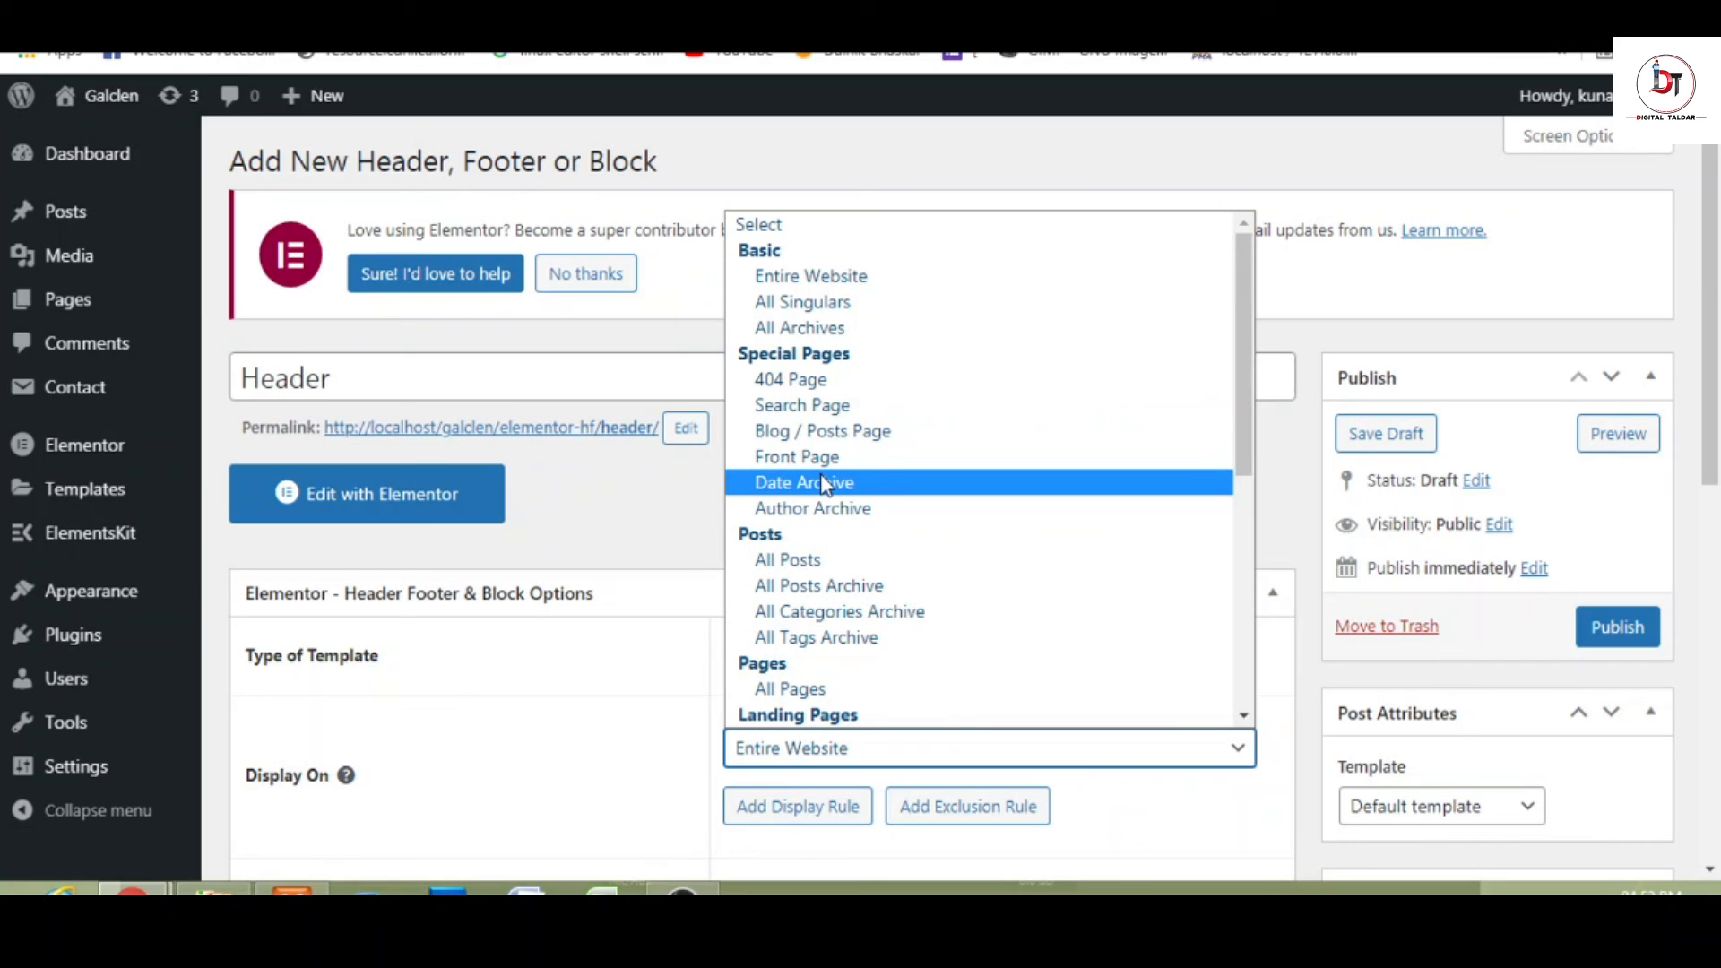
pyautogui.click(625, 509)
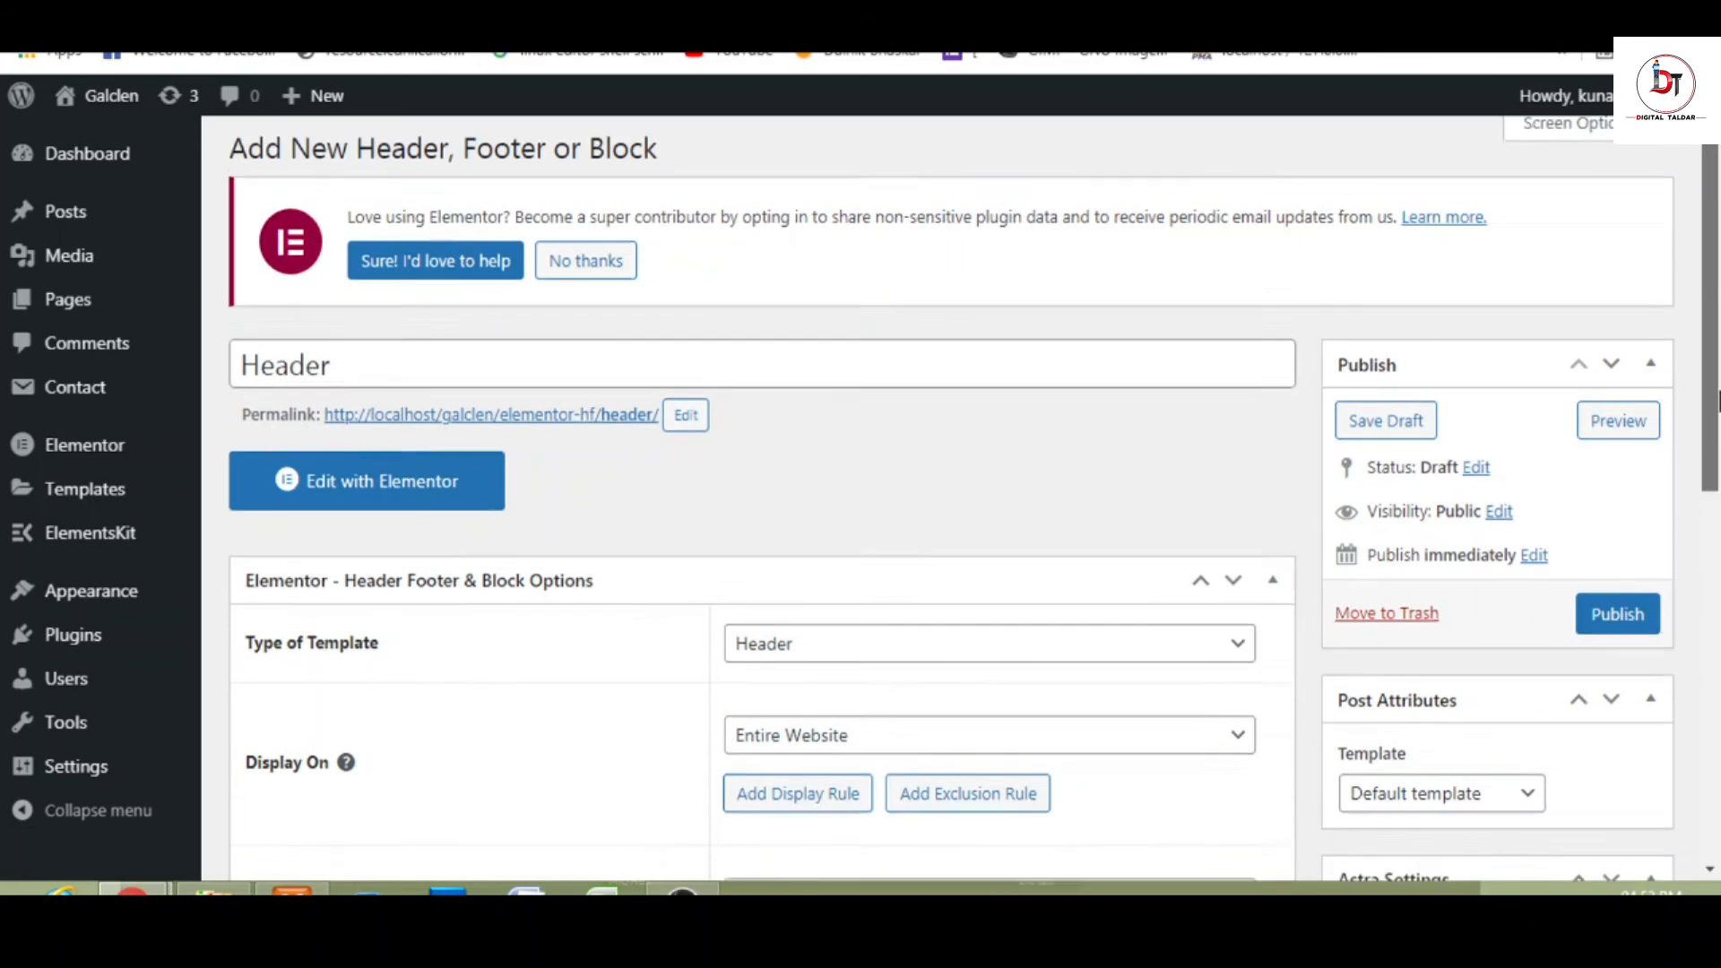
pyautogui.moveTo(1717, 376); pyautogui.dragTo(1718, 551)
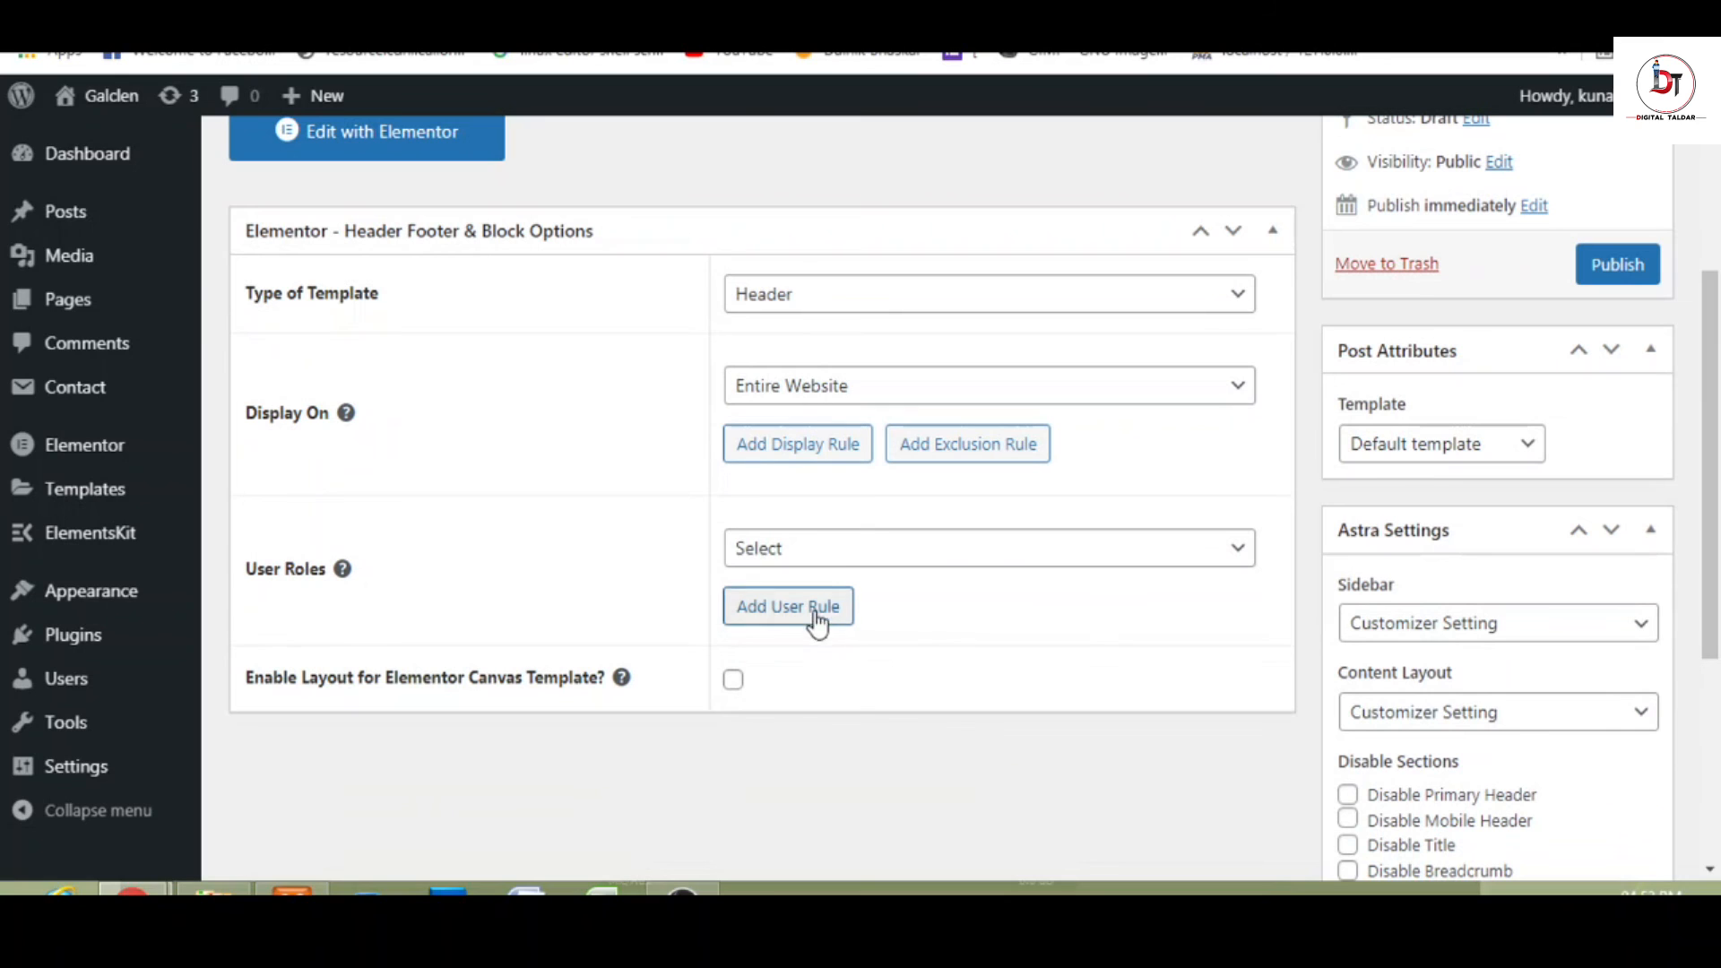
pyautogui.click(854, 556)
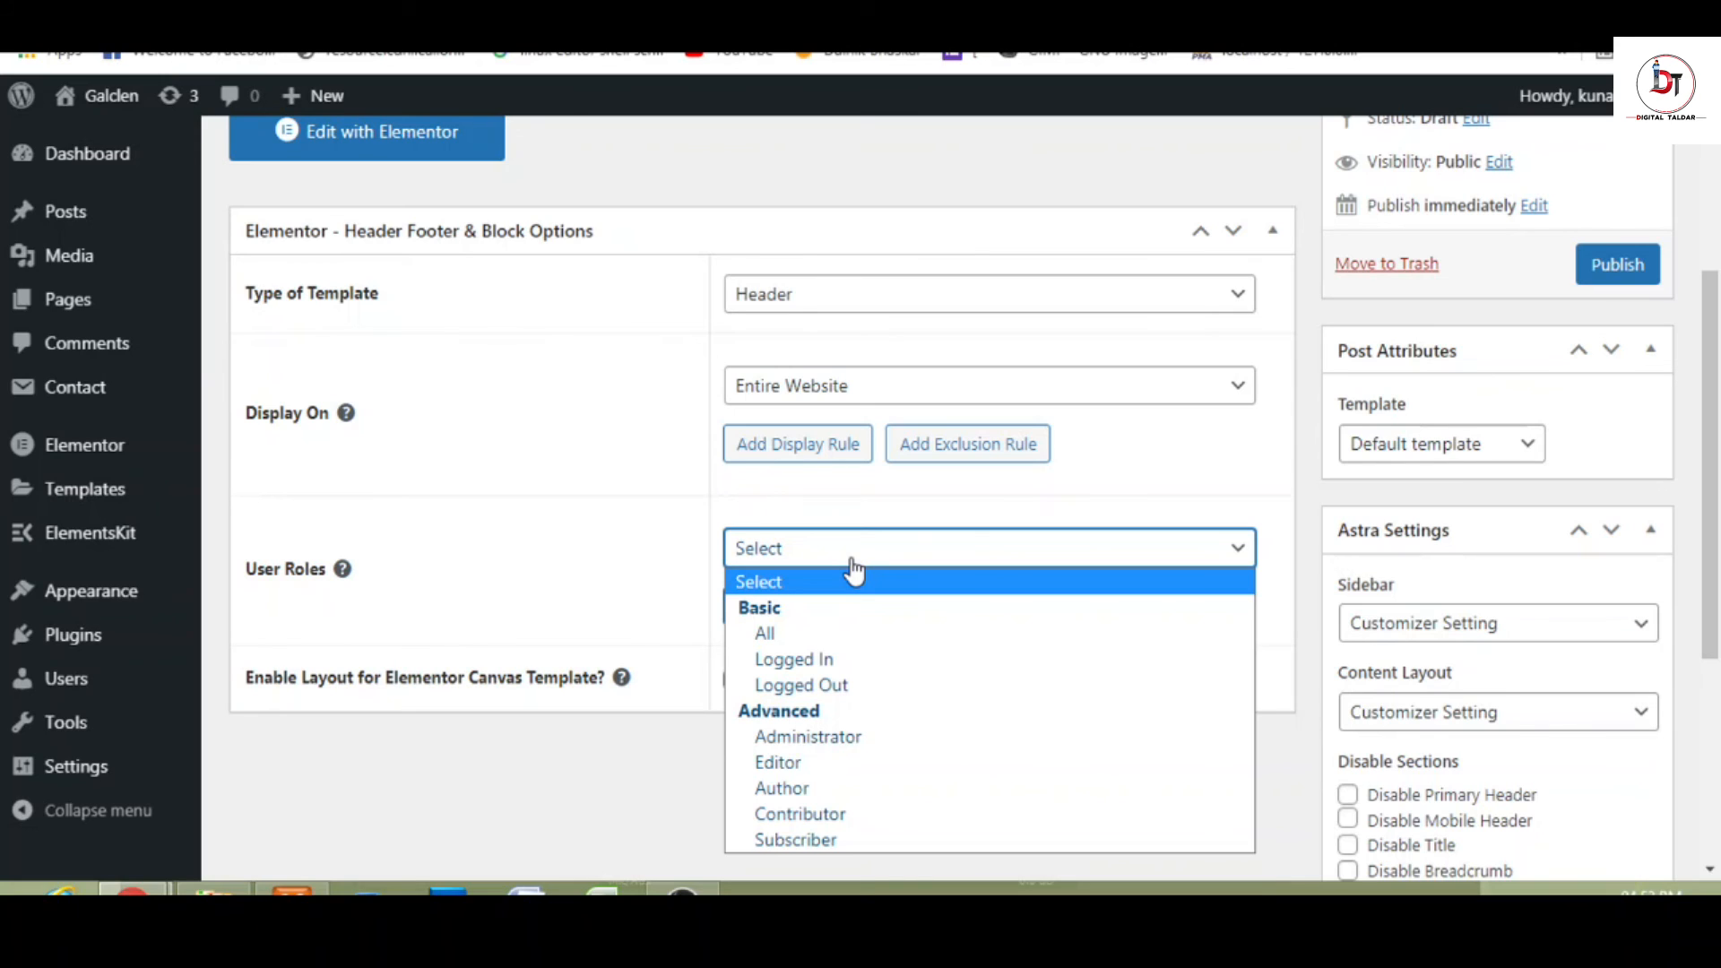
pyautogui.click(852, 563)
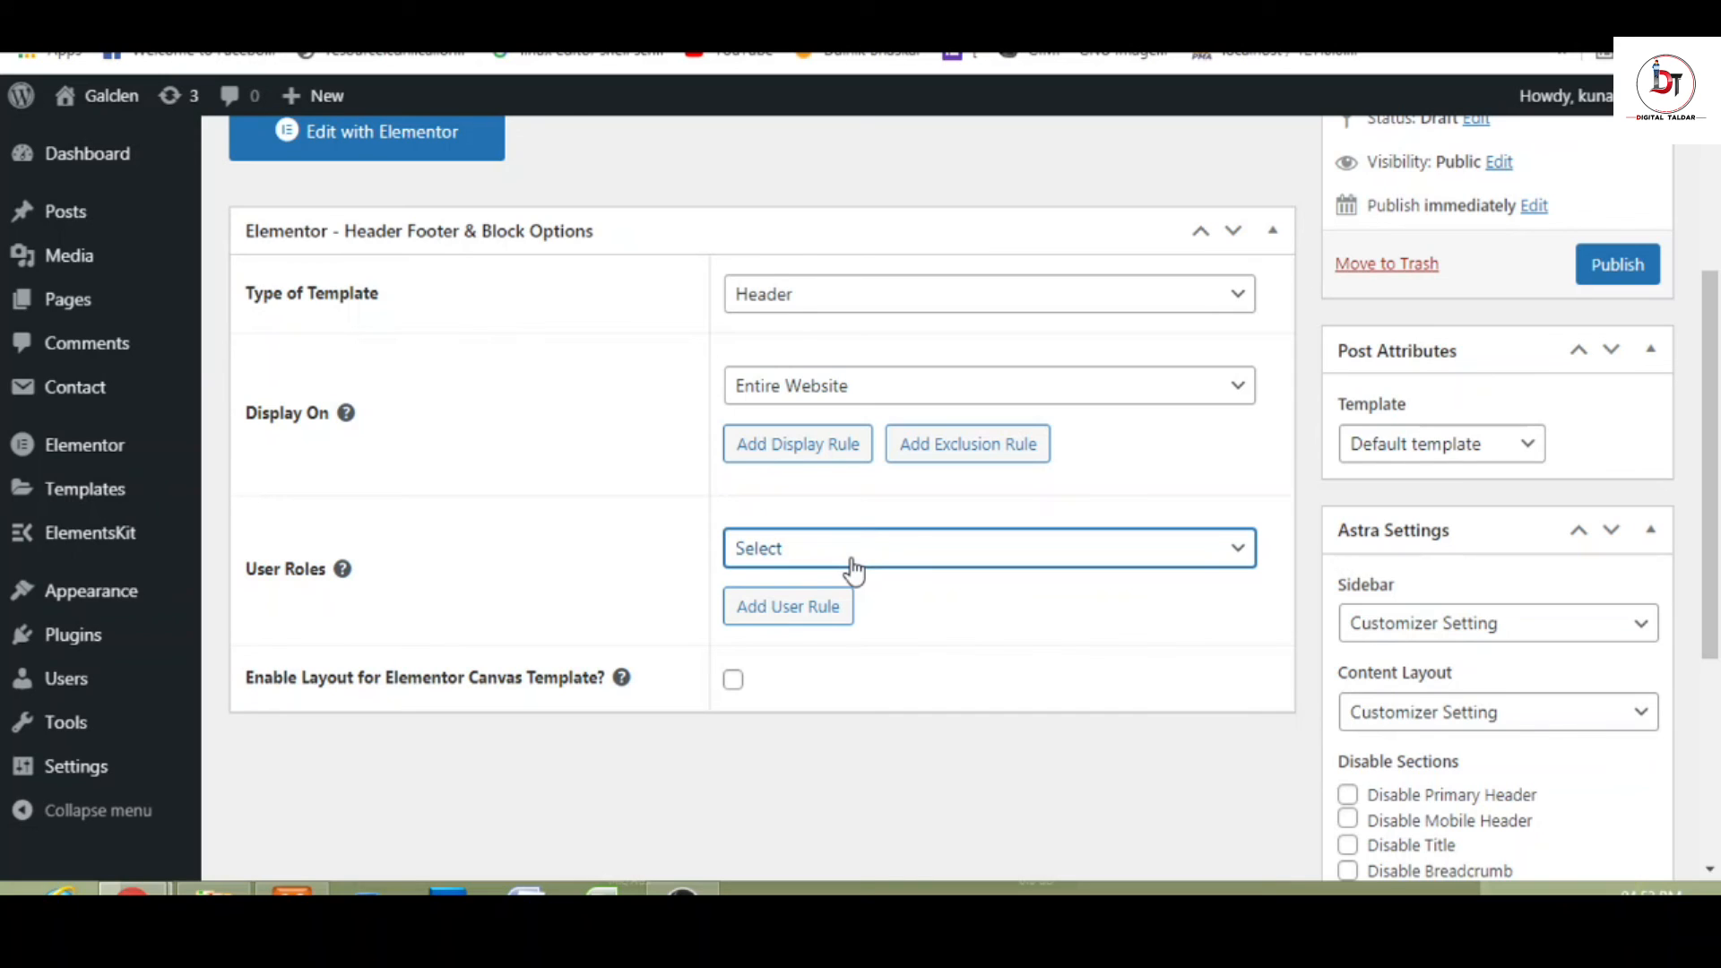
pyautogui.click(1034, 600)
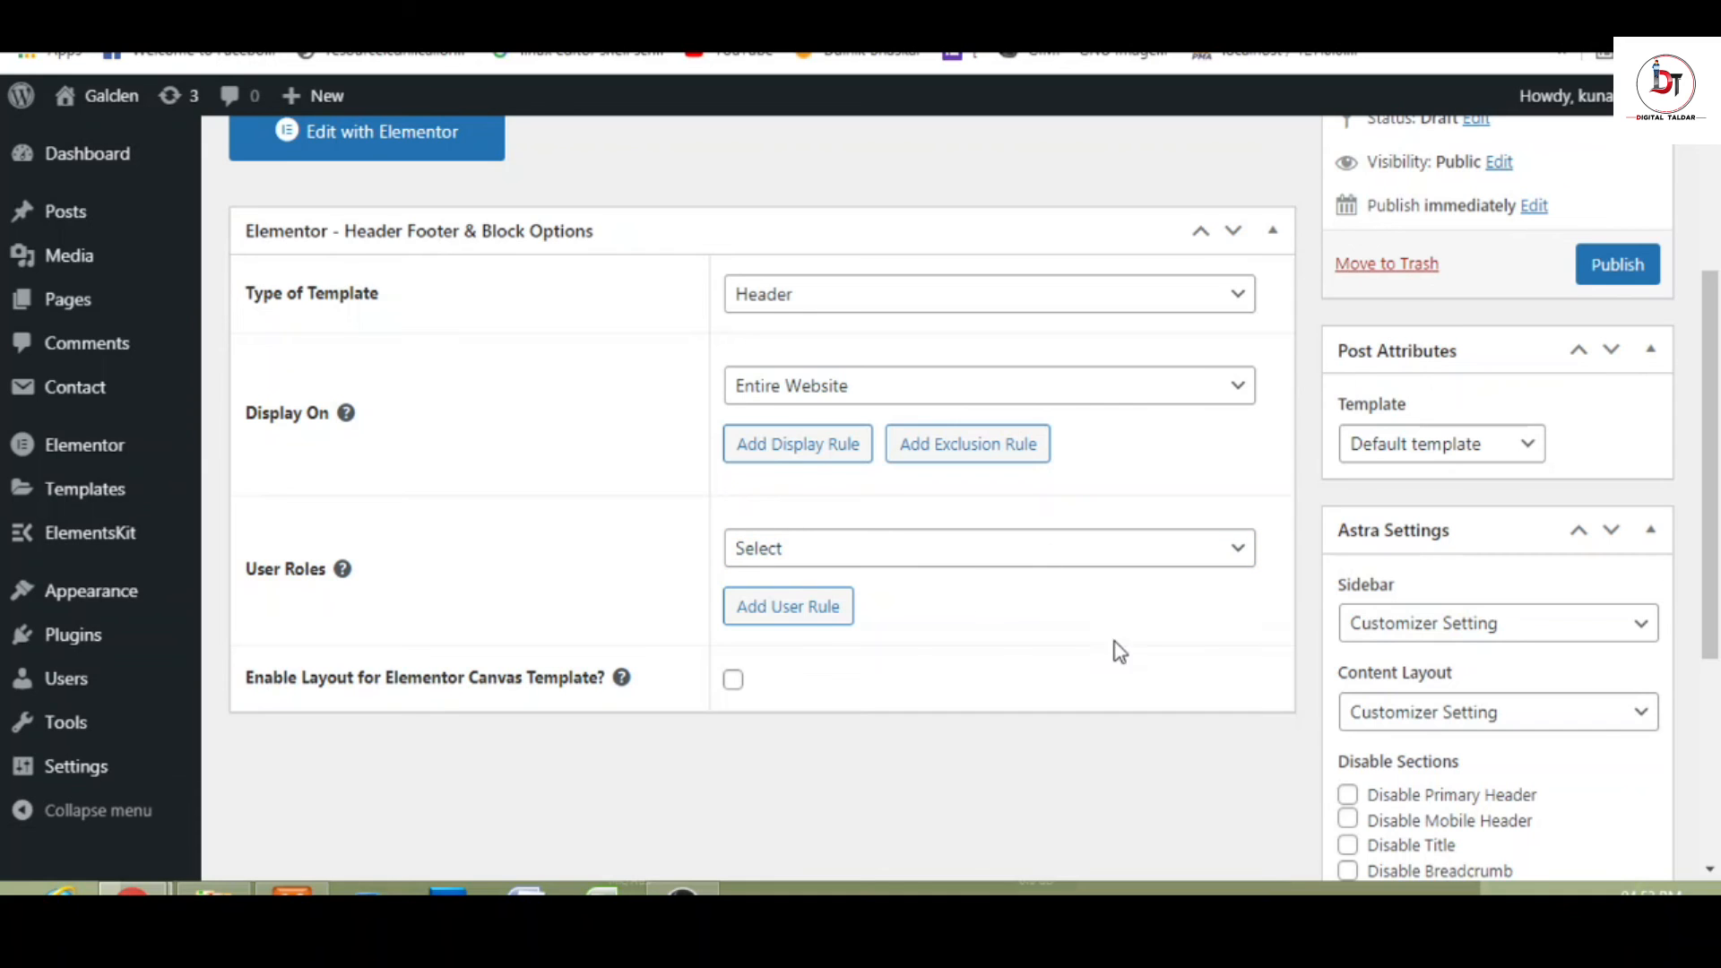
pyautogui.scroll(5, 1712, 262)
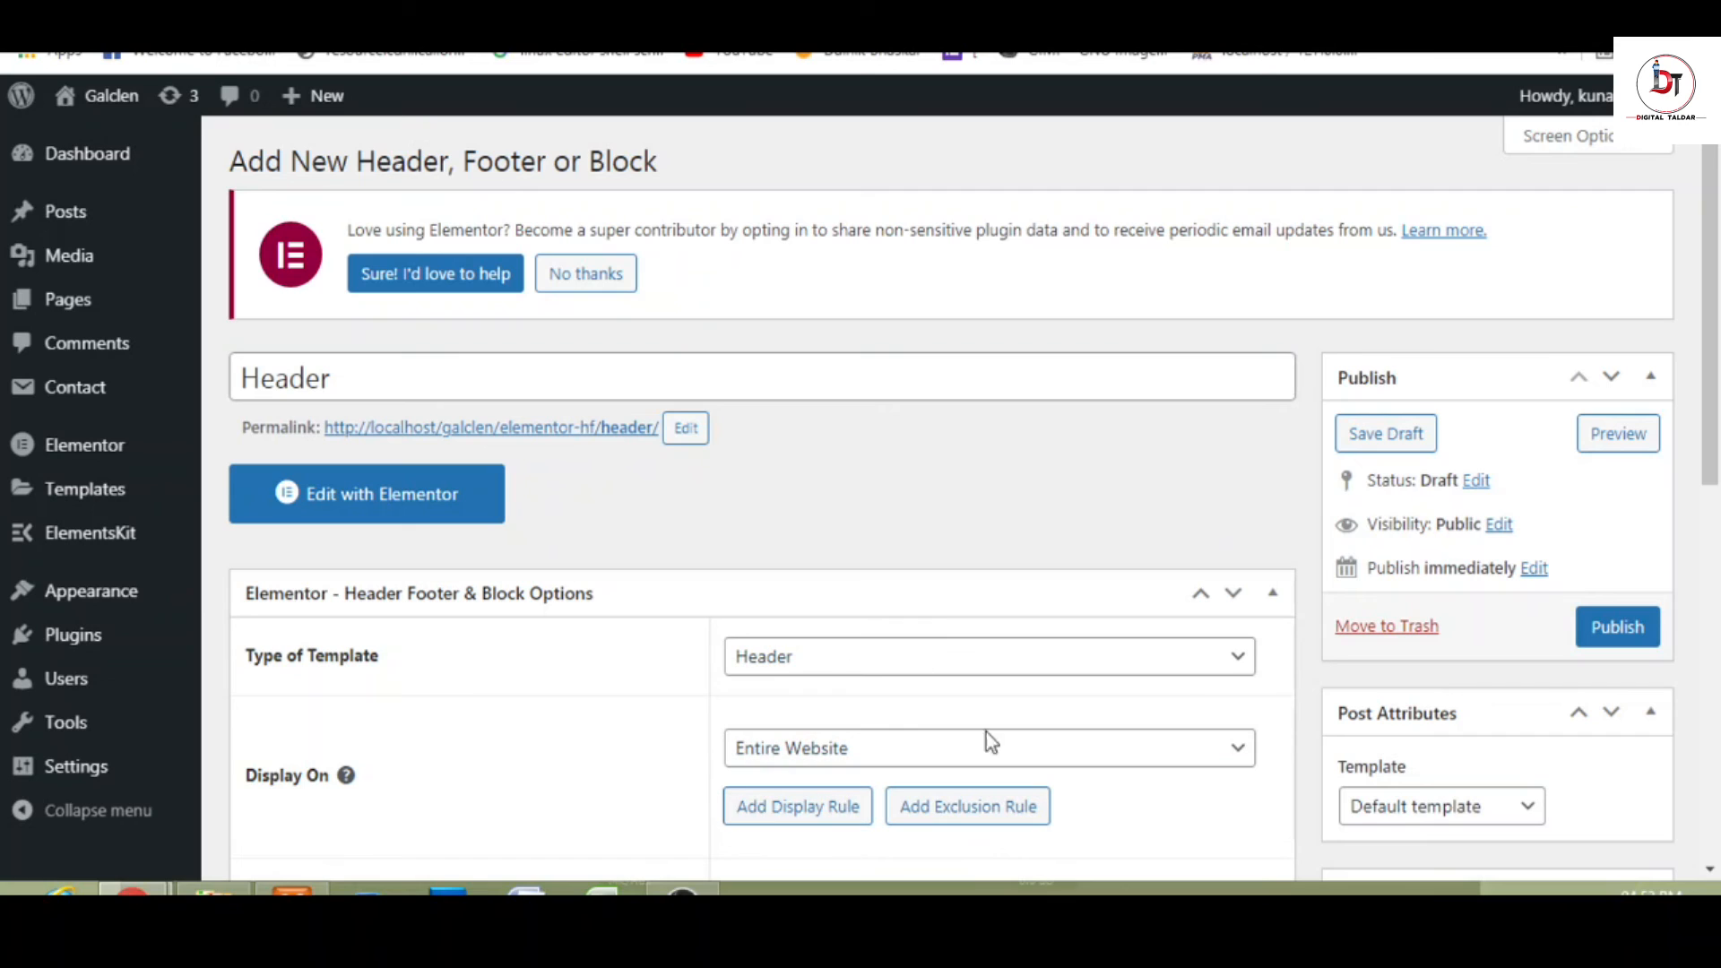
# - Collapse the Post Attributes box and open the Header template for editing in Elementor
pyautogui.click(1650, 712)
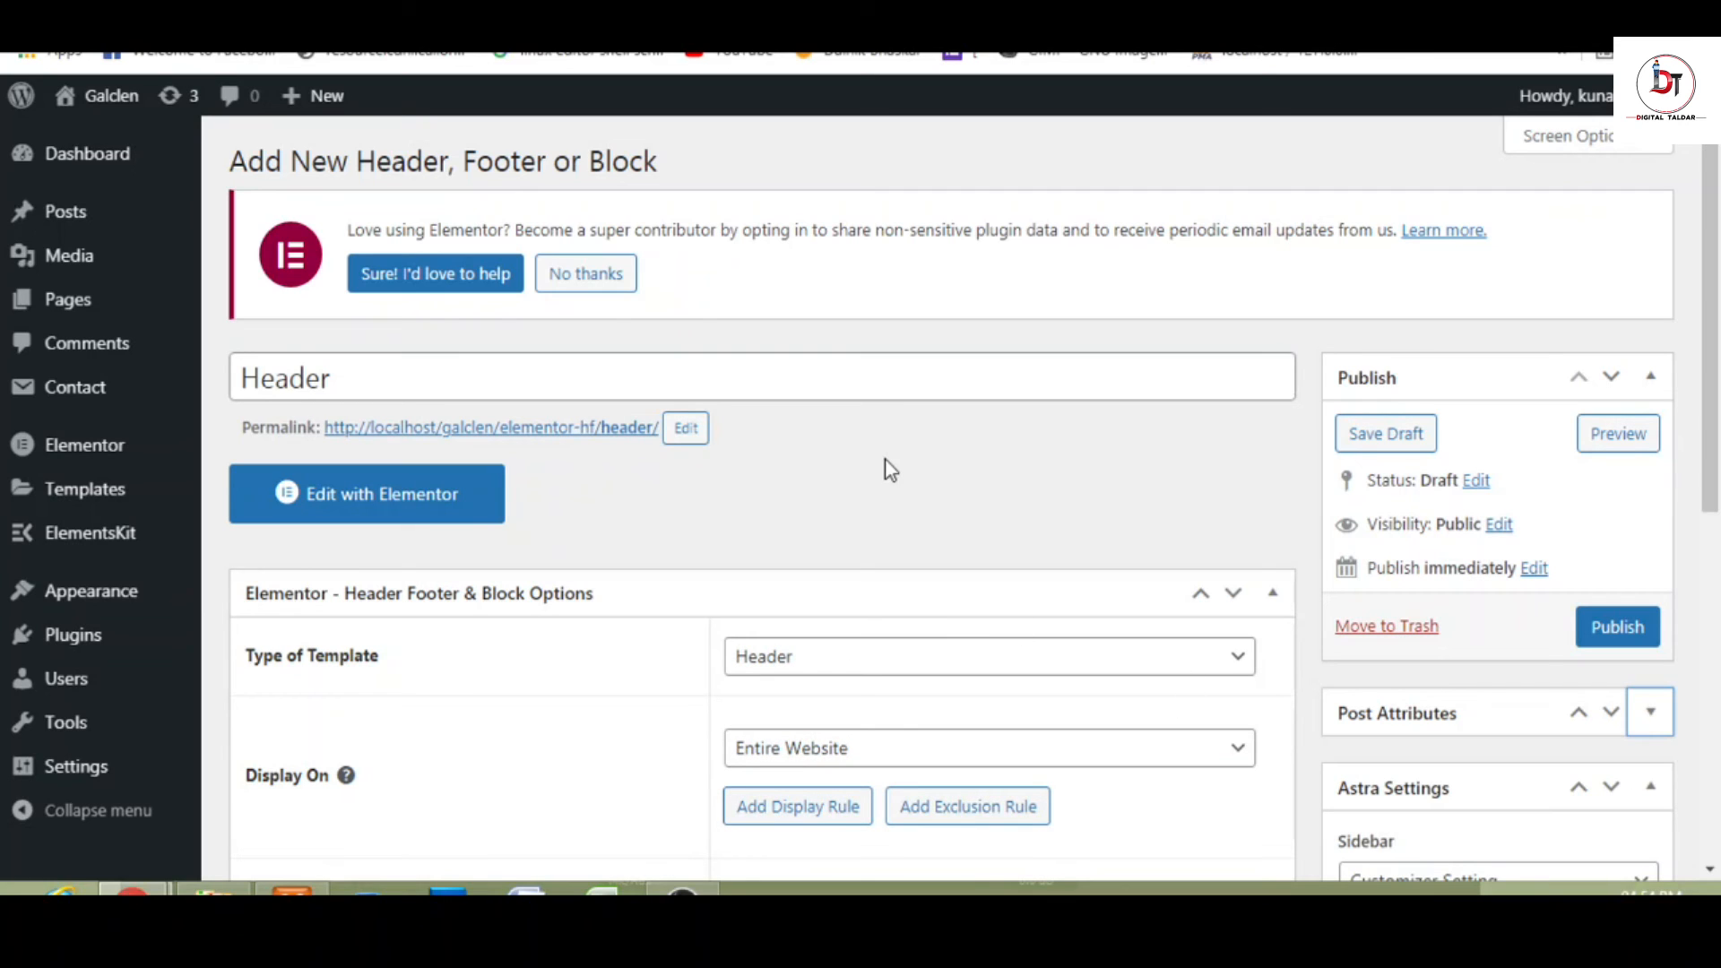
pyautogui.click(426, 512)
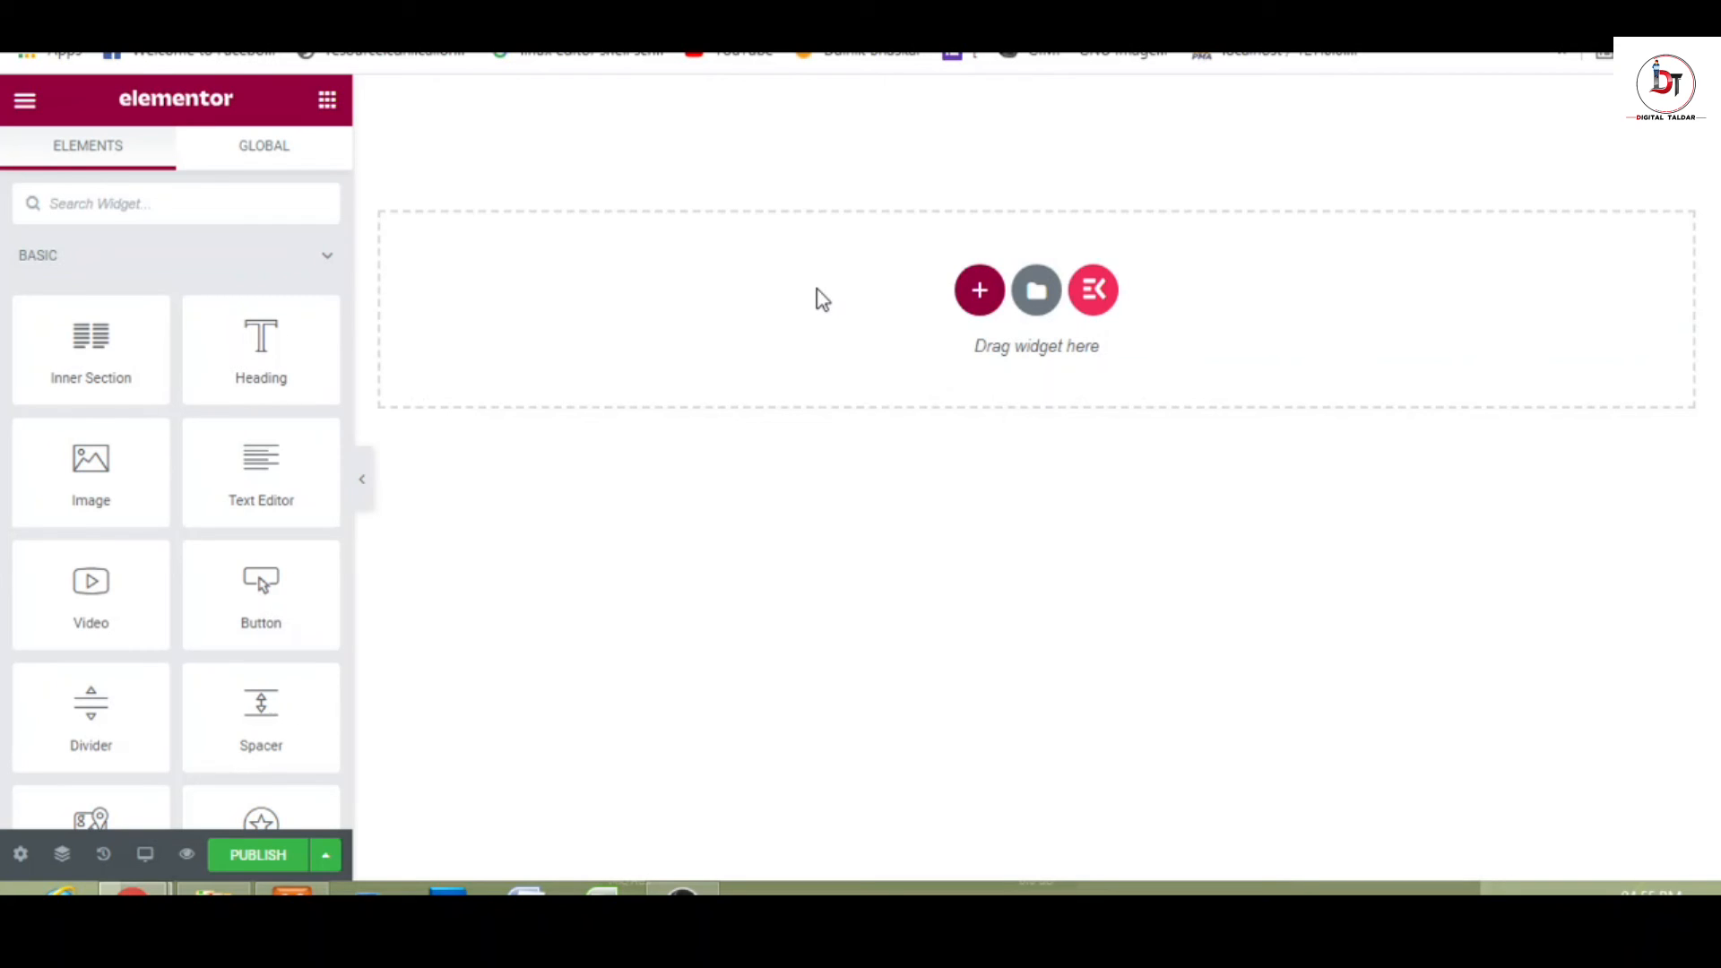
pyautogui.click(979, 298)
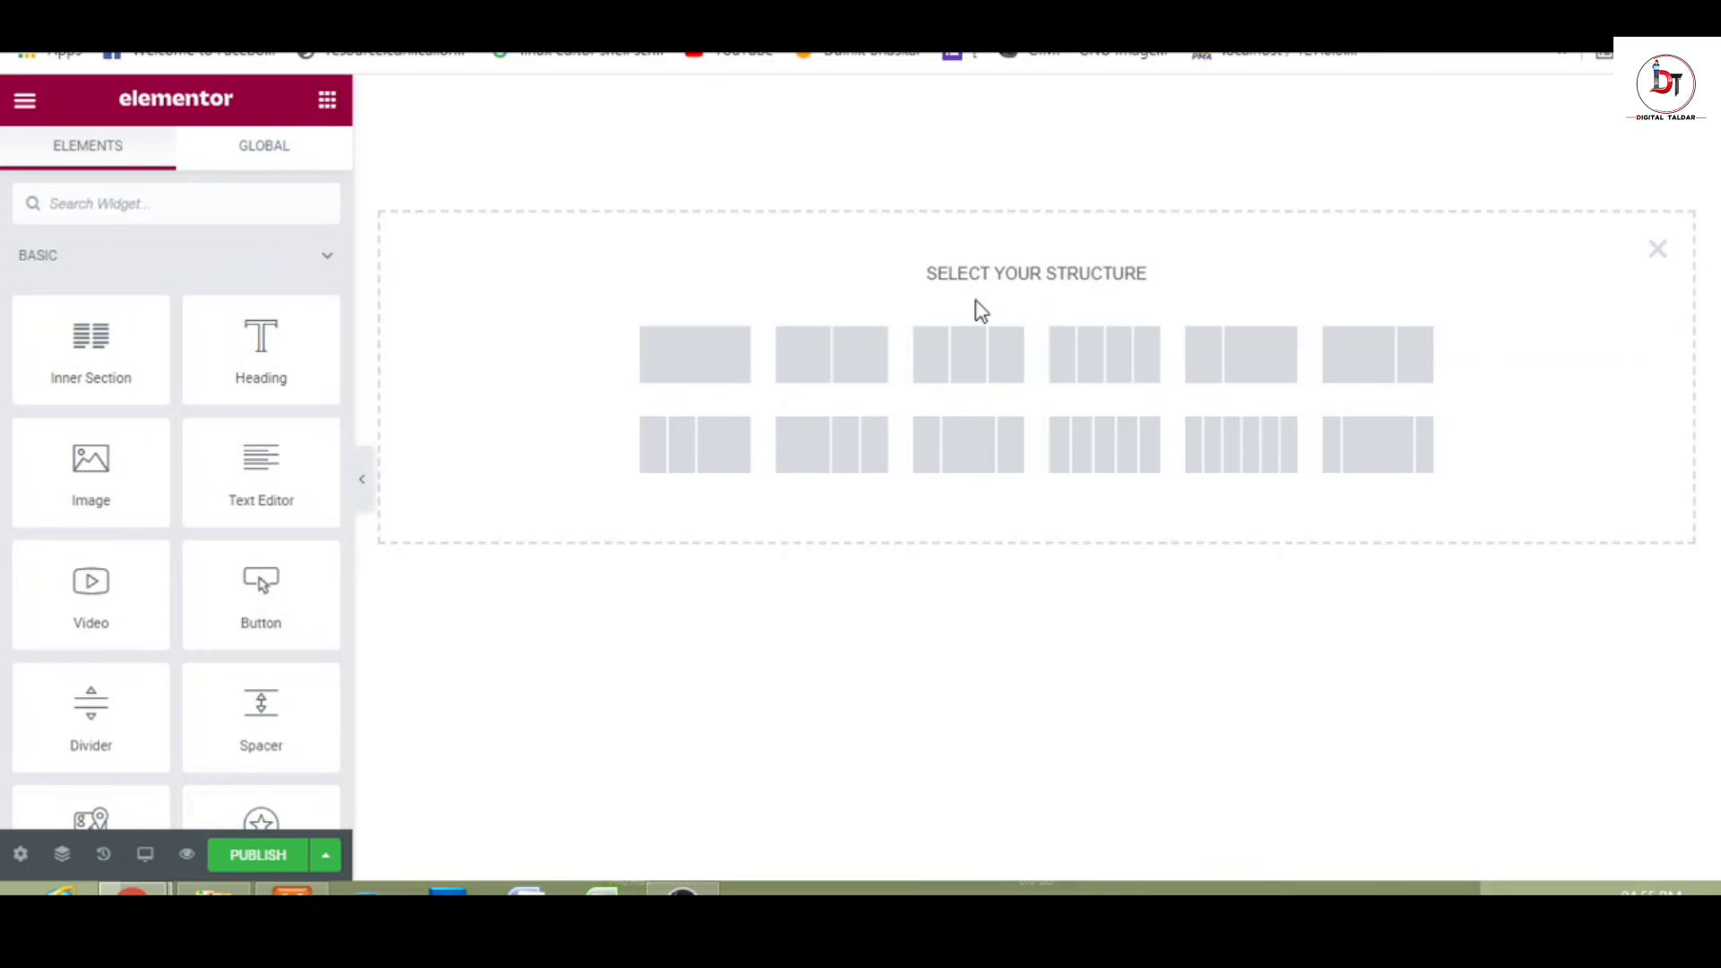
pyautogui.click(716, 350)
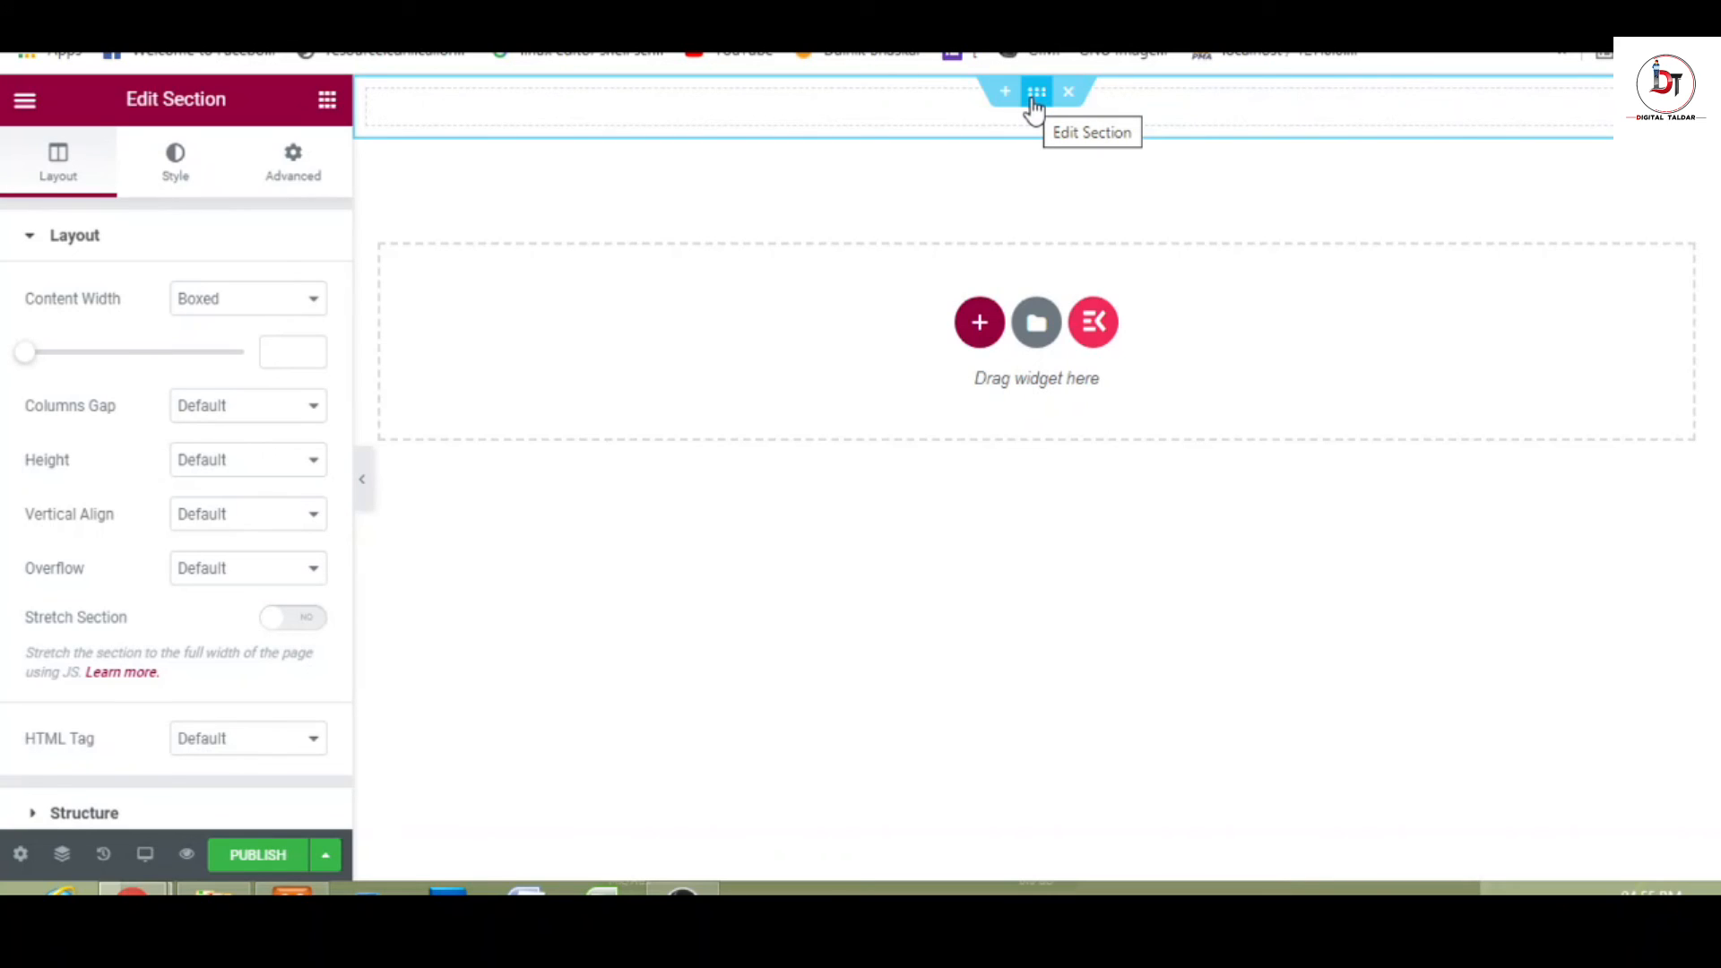
pyautogui.click(1082, 95)
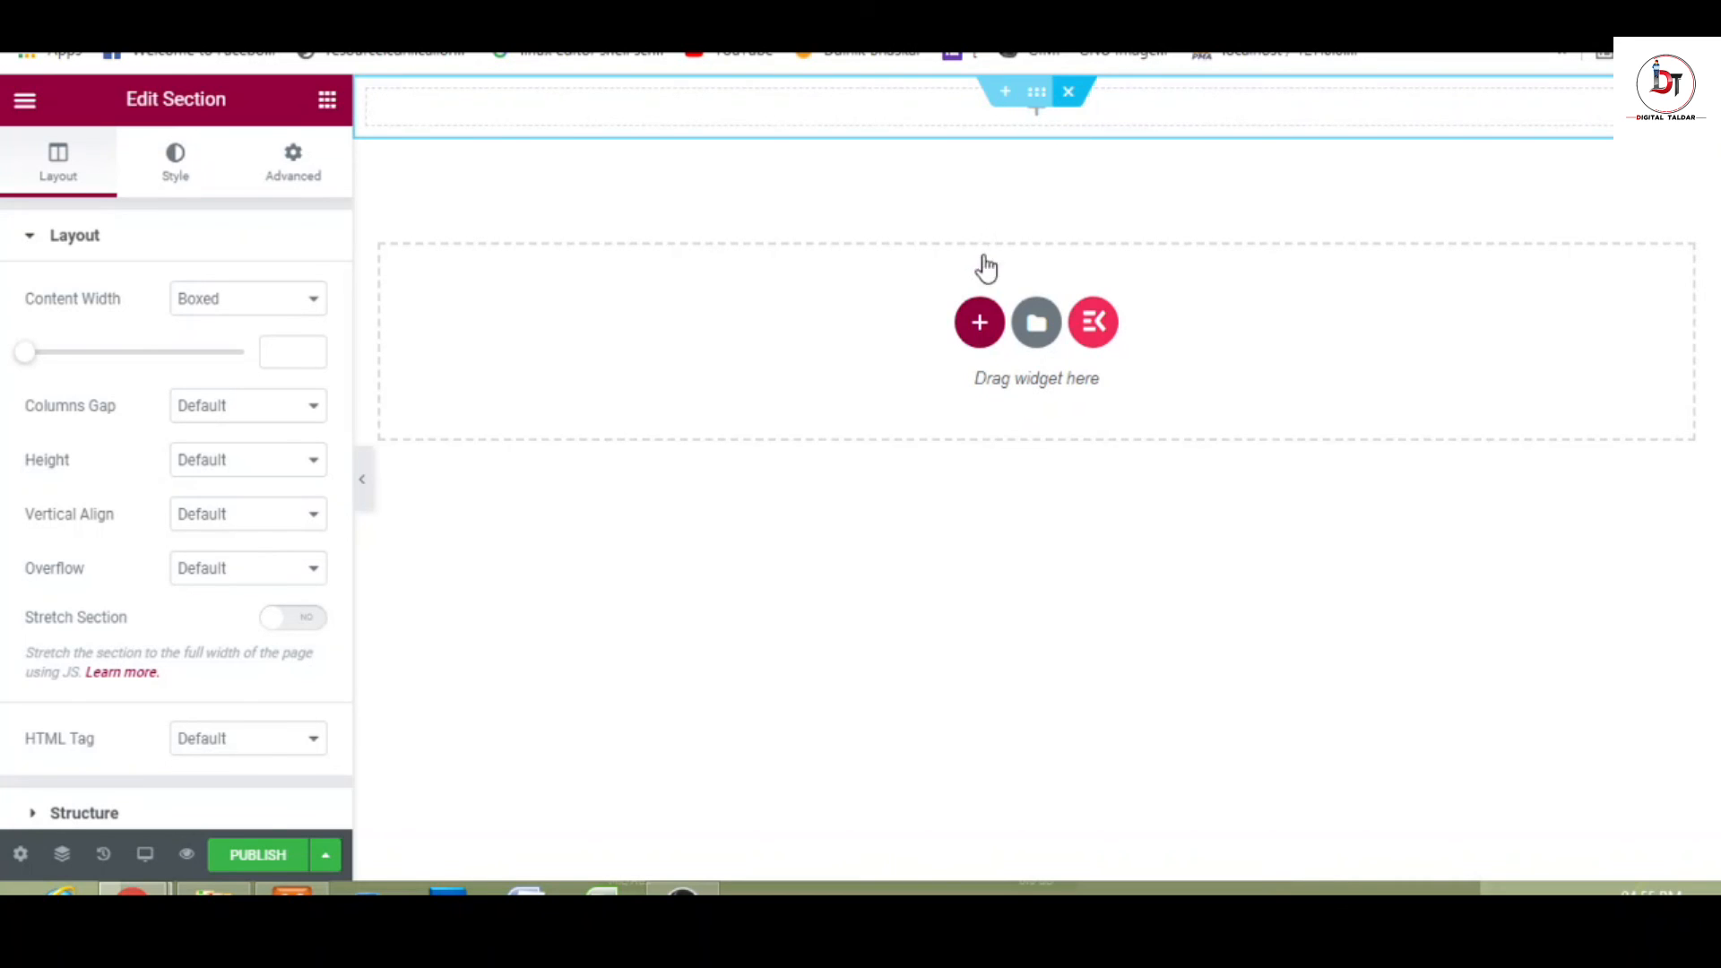
# - Add a section with two equal columns and place a Heading widget in its left column
pyautogui.click(979, 309)
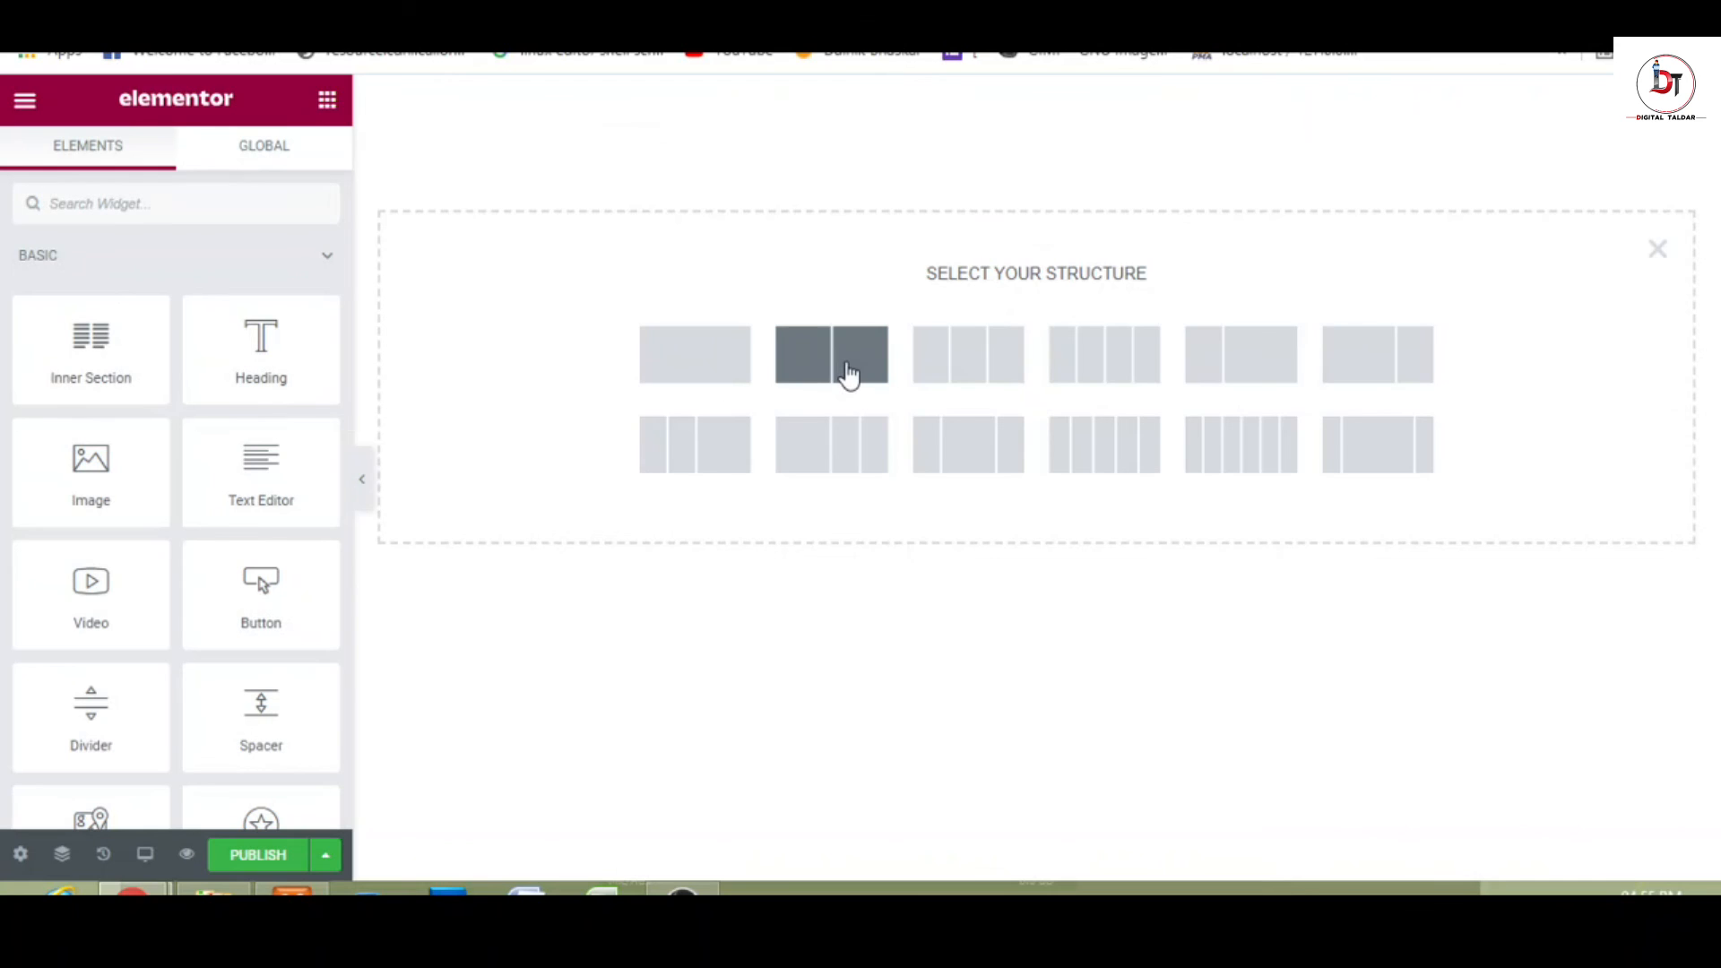
pyautogui.click(848, 375)
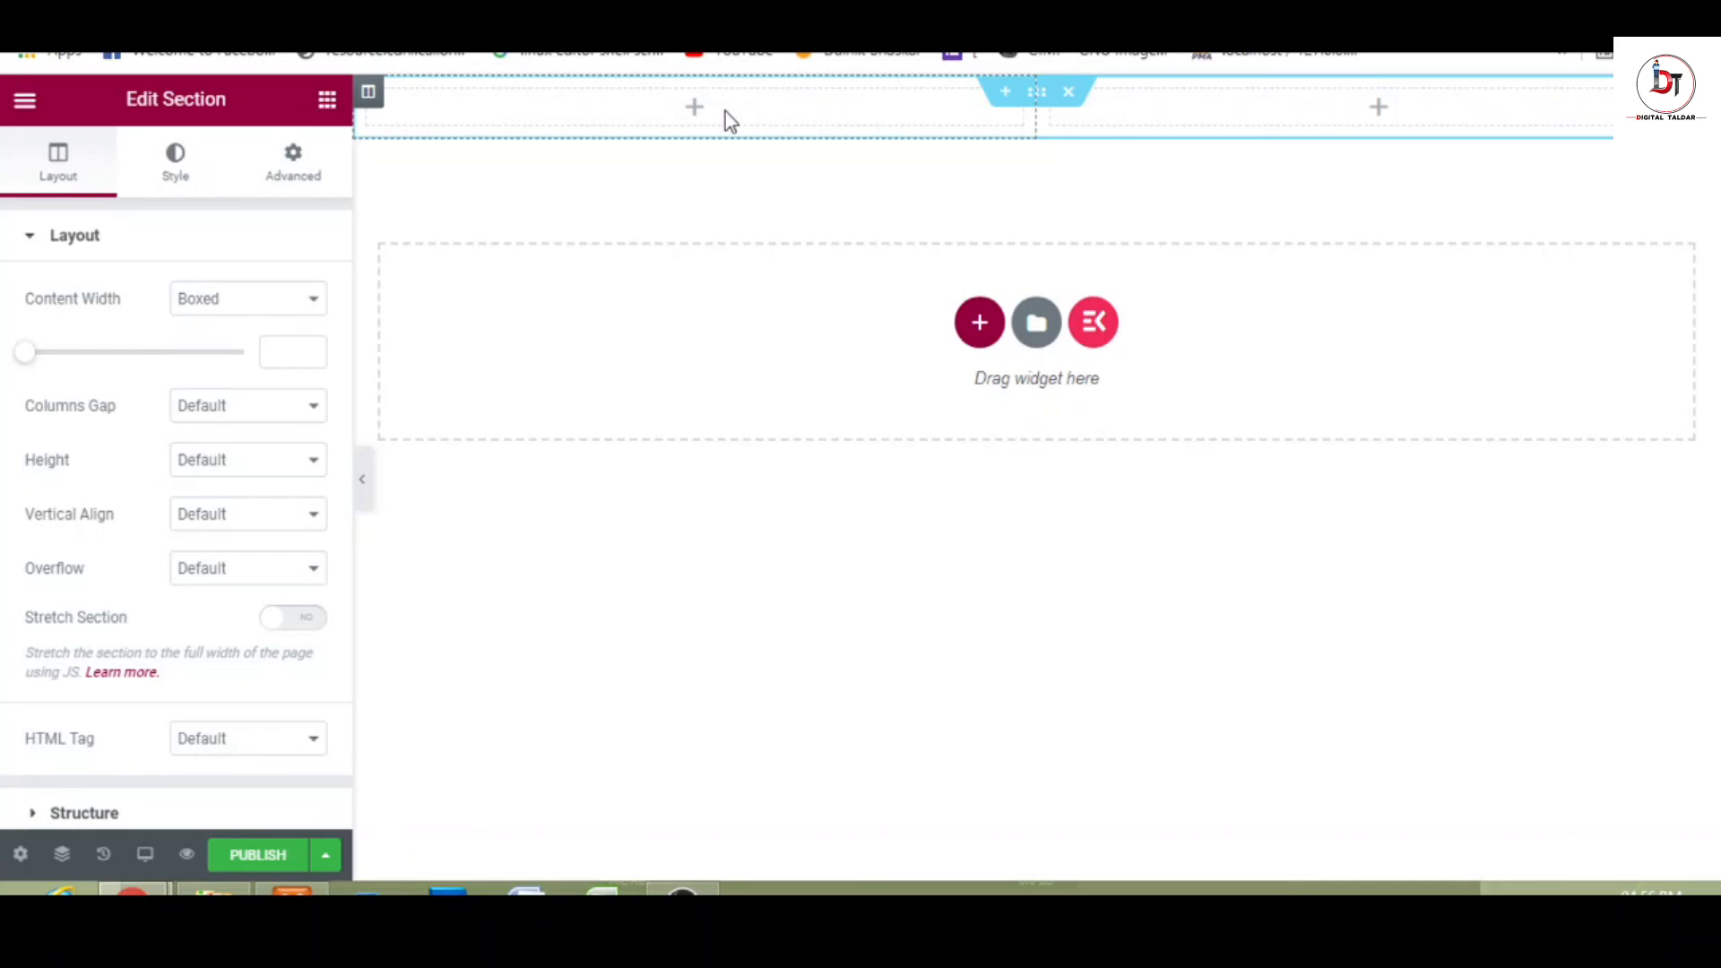
pyautogui.click(328, 99)
pyautogui.moveTo(258, 349); pyautogui.dragTo(503, 106)
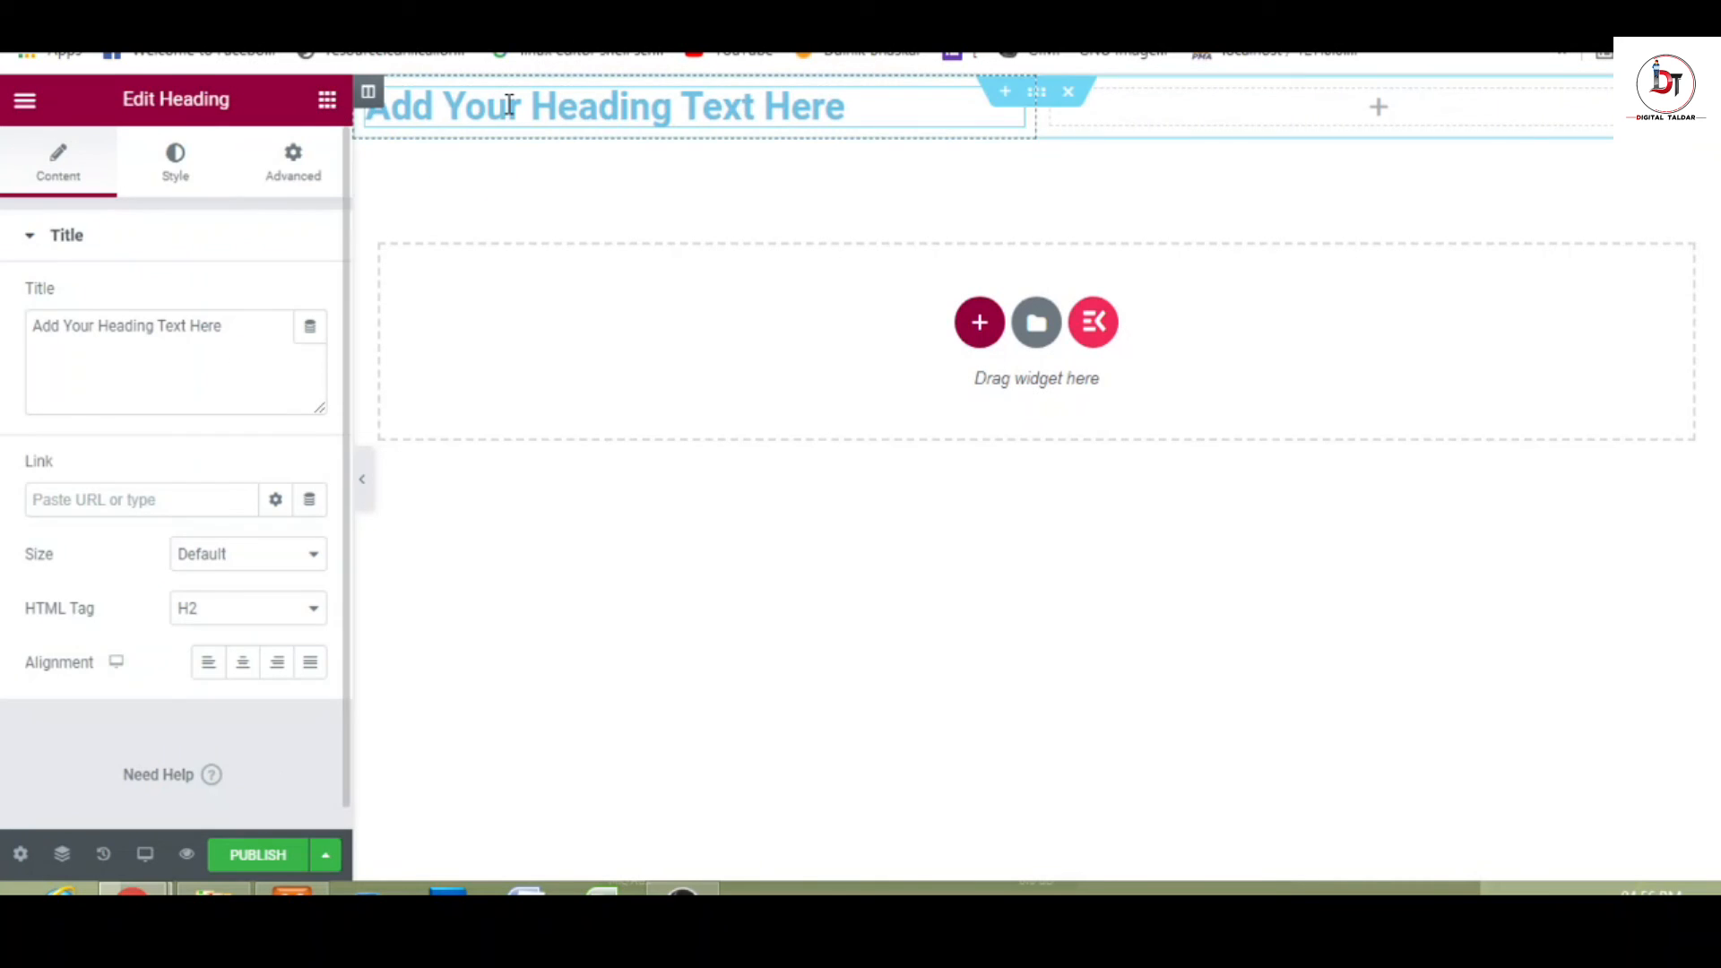
# - Set the heading's title to "Festive Discount Offers Up To 50%" and align it left
pyautogui.tripleClick(208, 386)
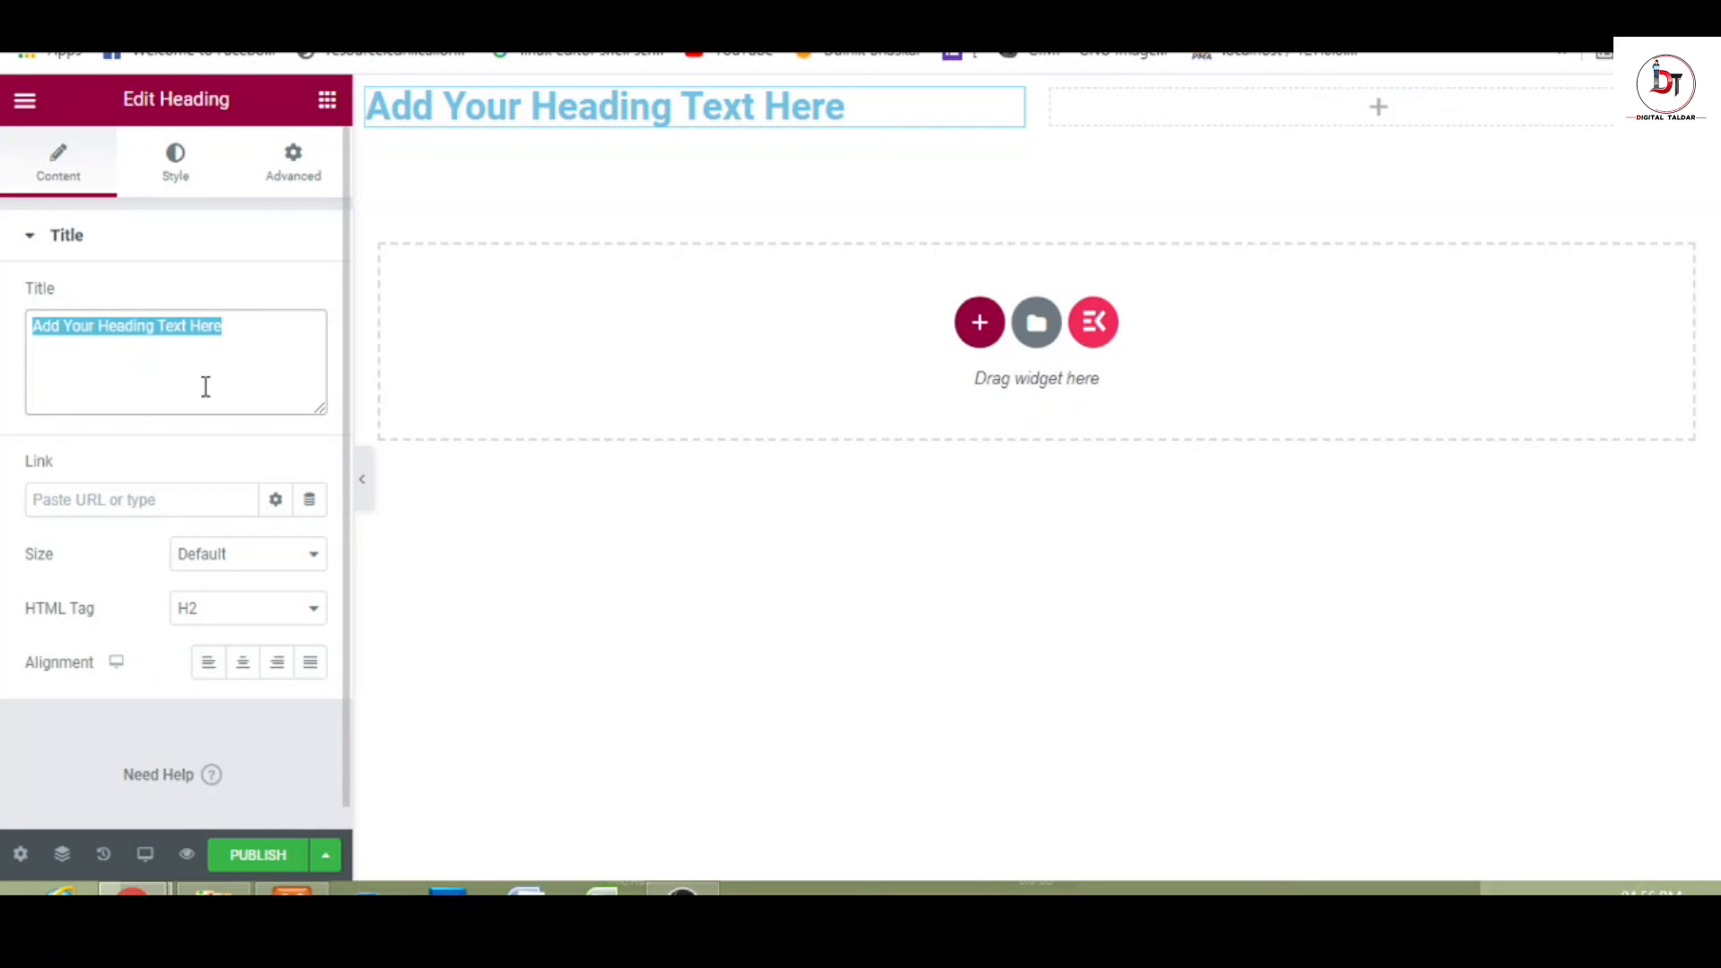
pyautogui.write('Festive')
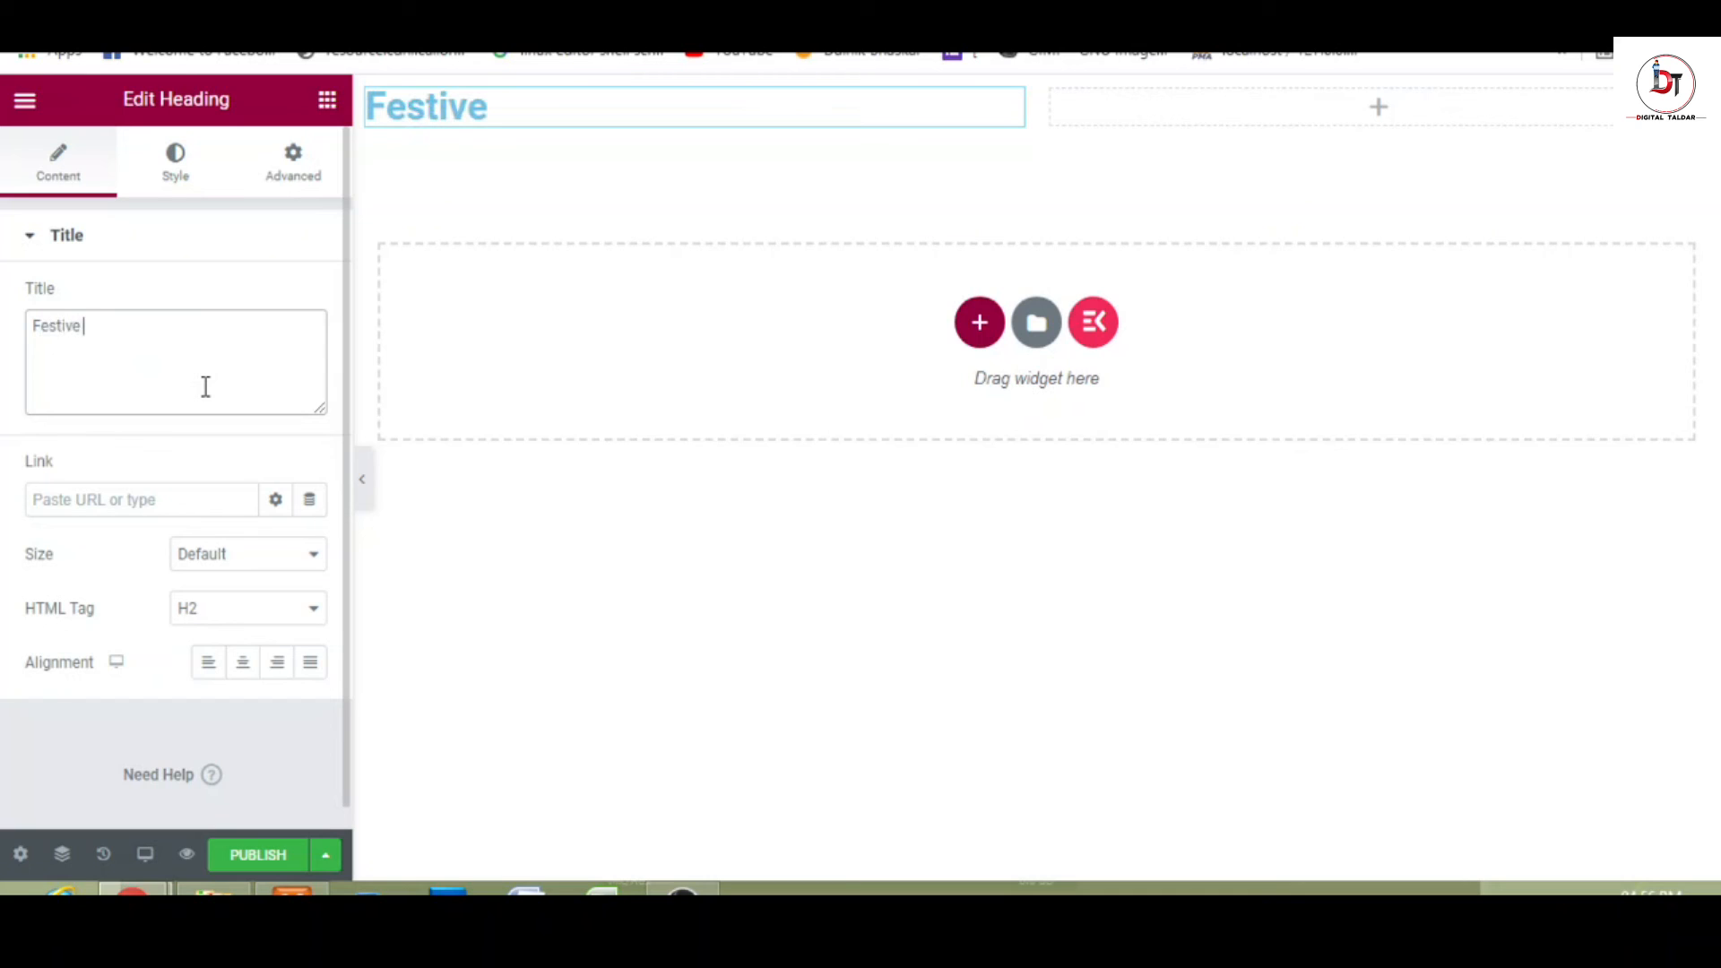
pyautogui.write(' Disc')
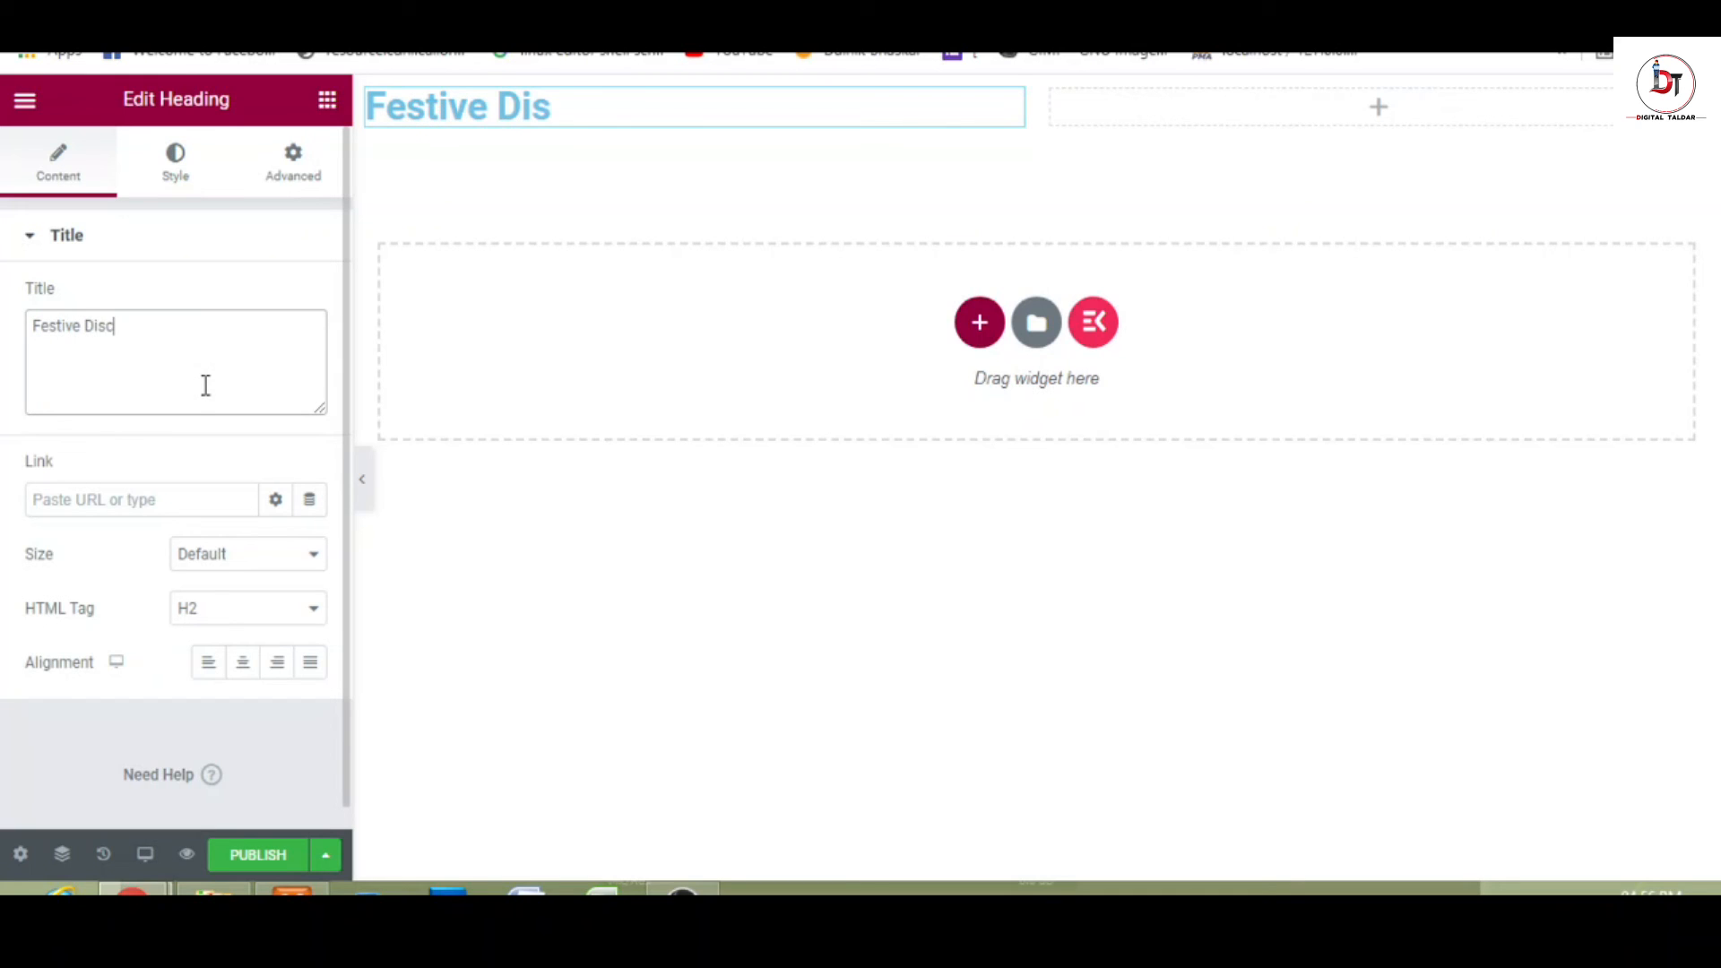
pyautogui.write('ount Offer')
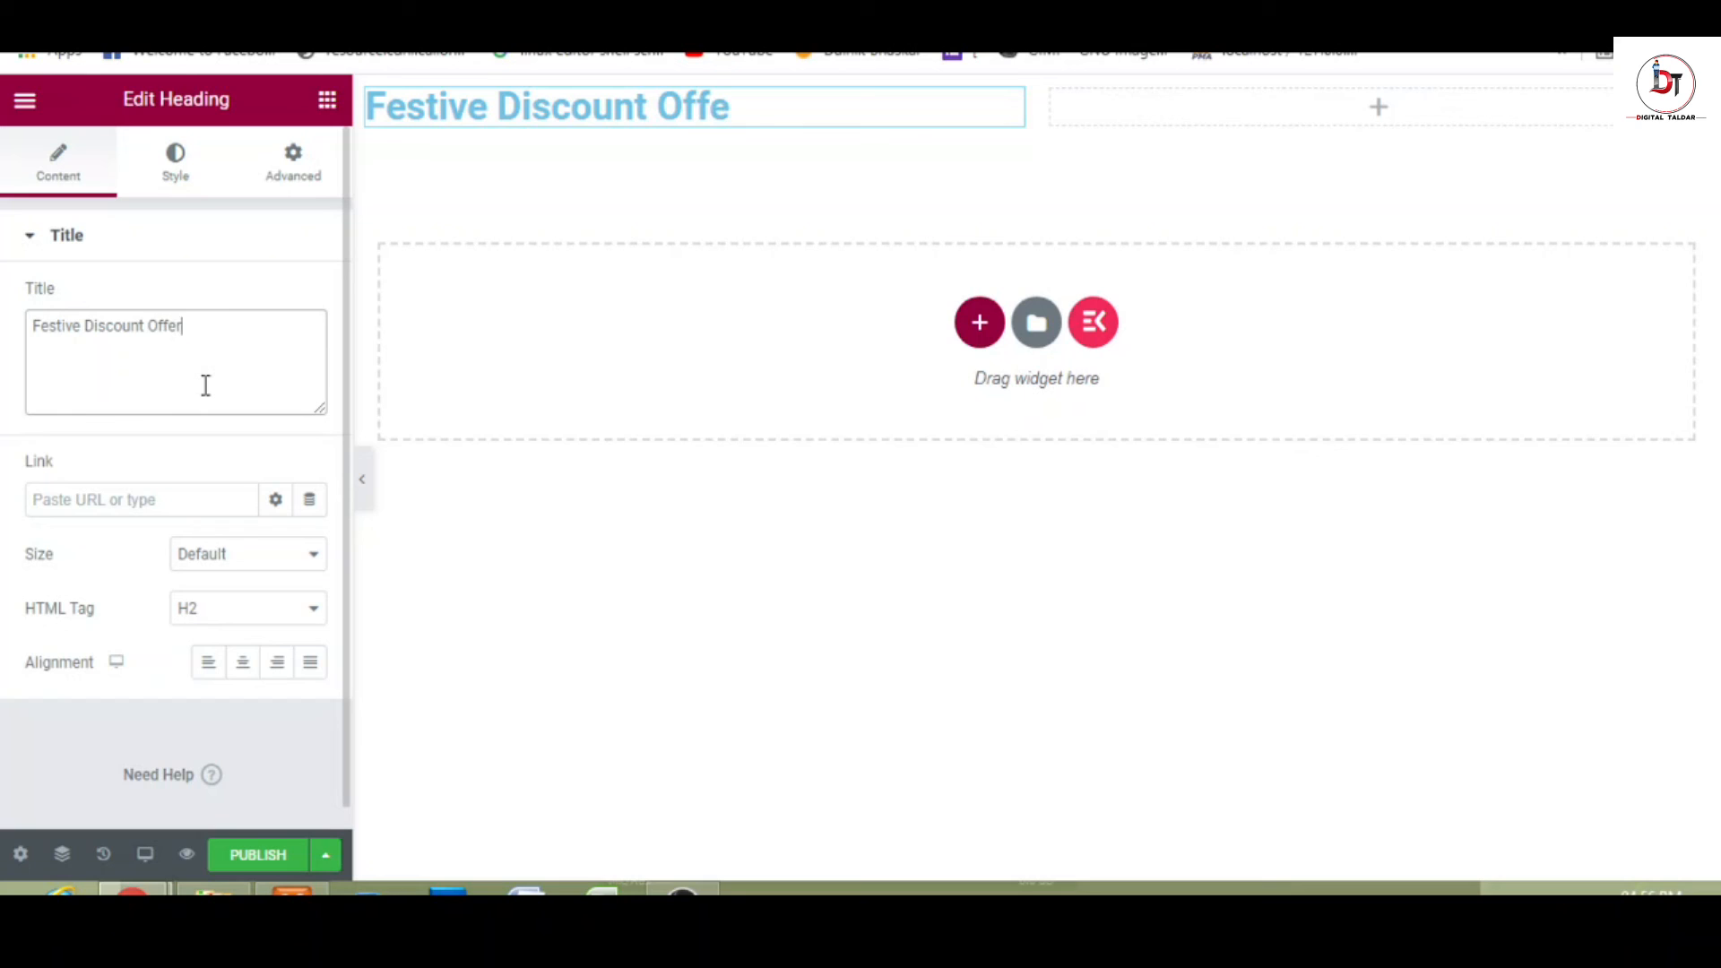
pyautogui.write('s Up TO')
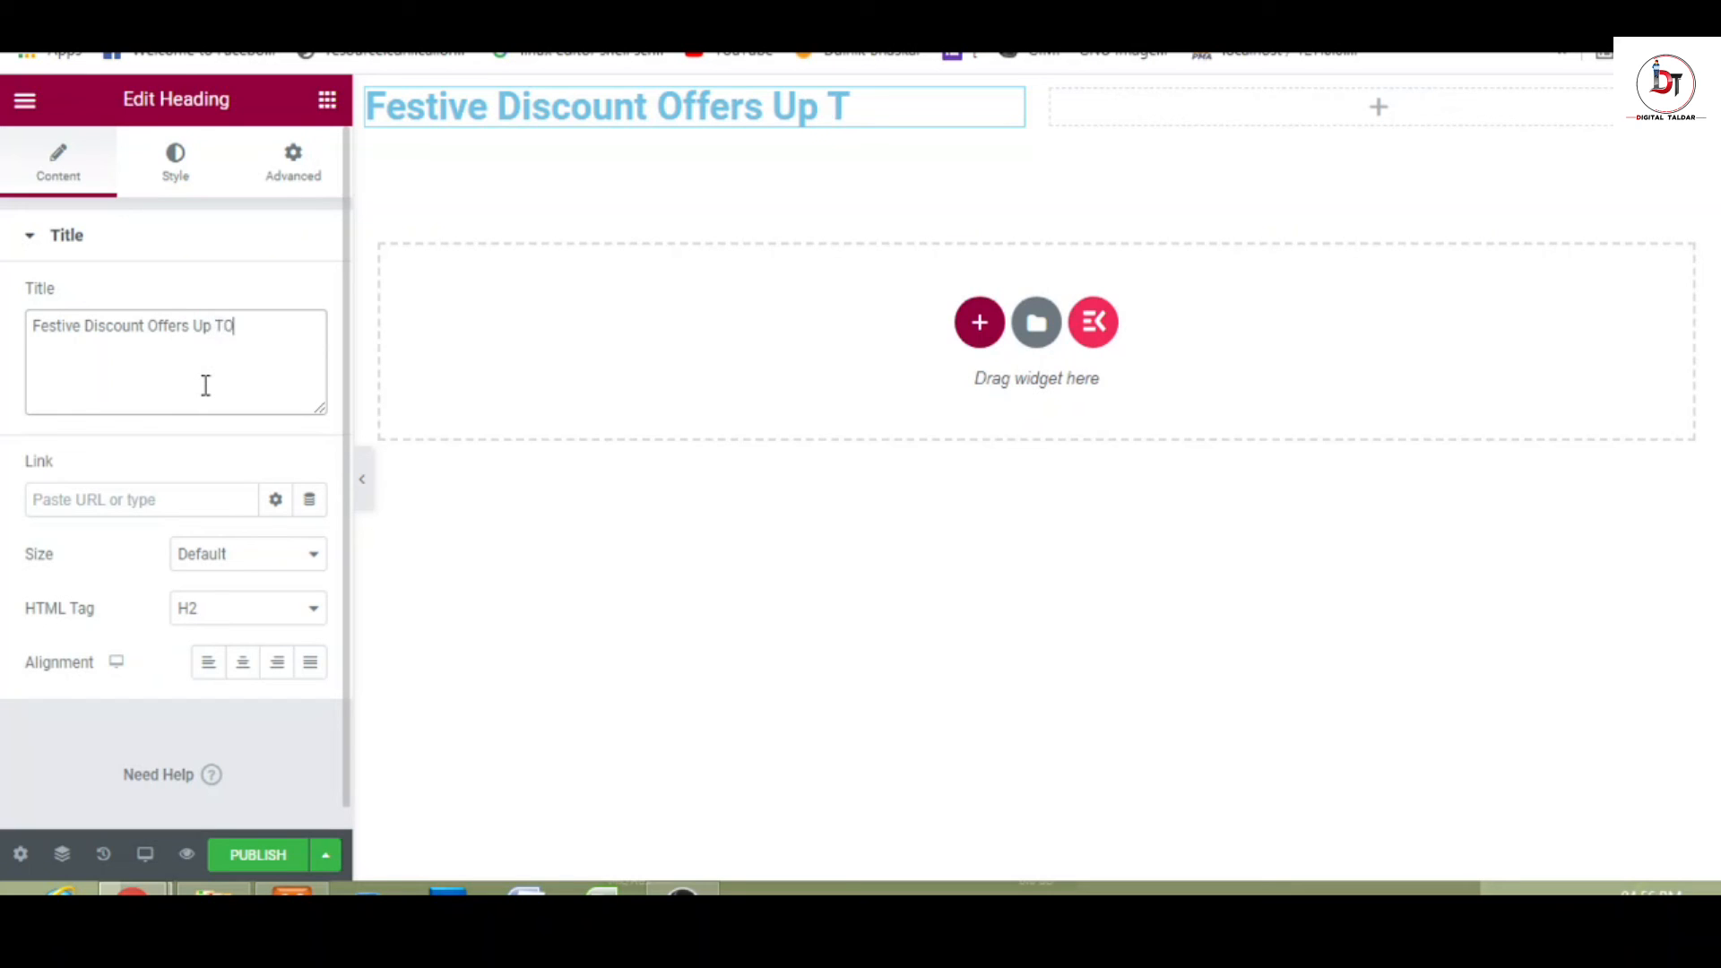
pyautogui.press('BackSpace')
pyautogui.write('o 50')
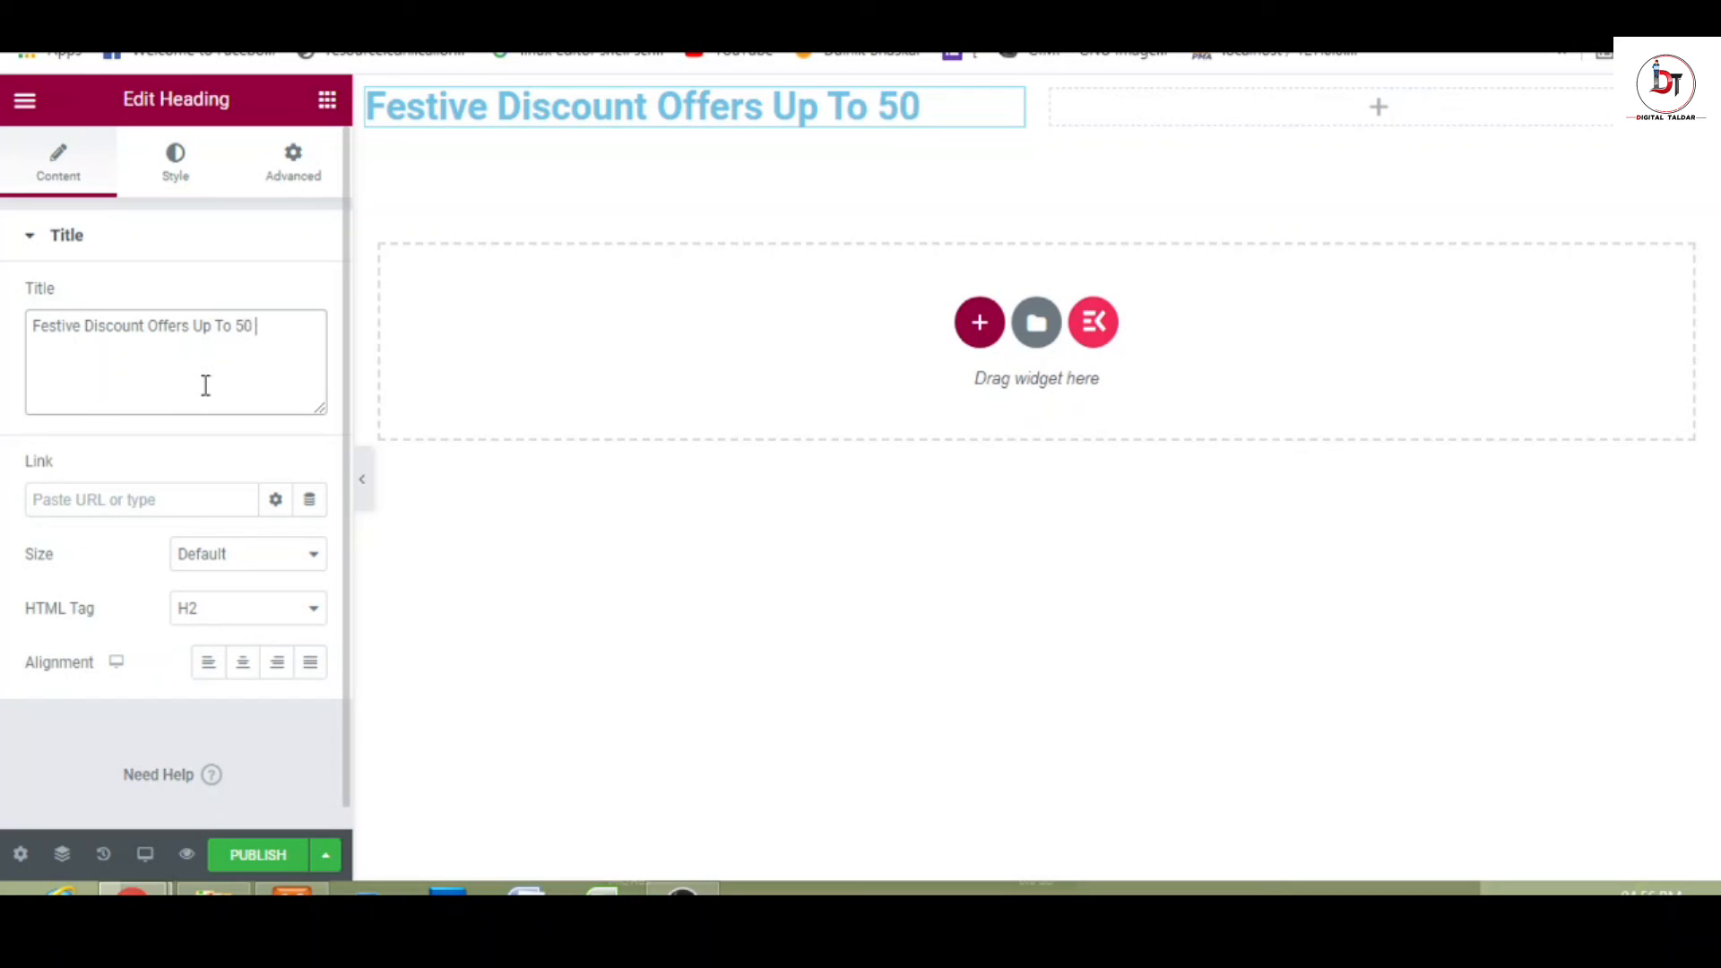
pyautogui.press('BackSpace')
pyautogui.write('%')
pyautogui.click(208, 662)
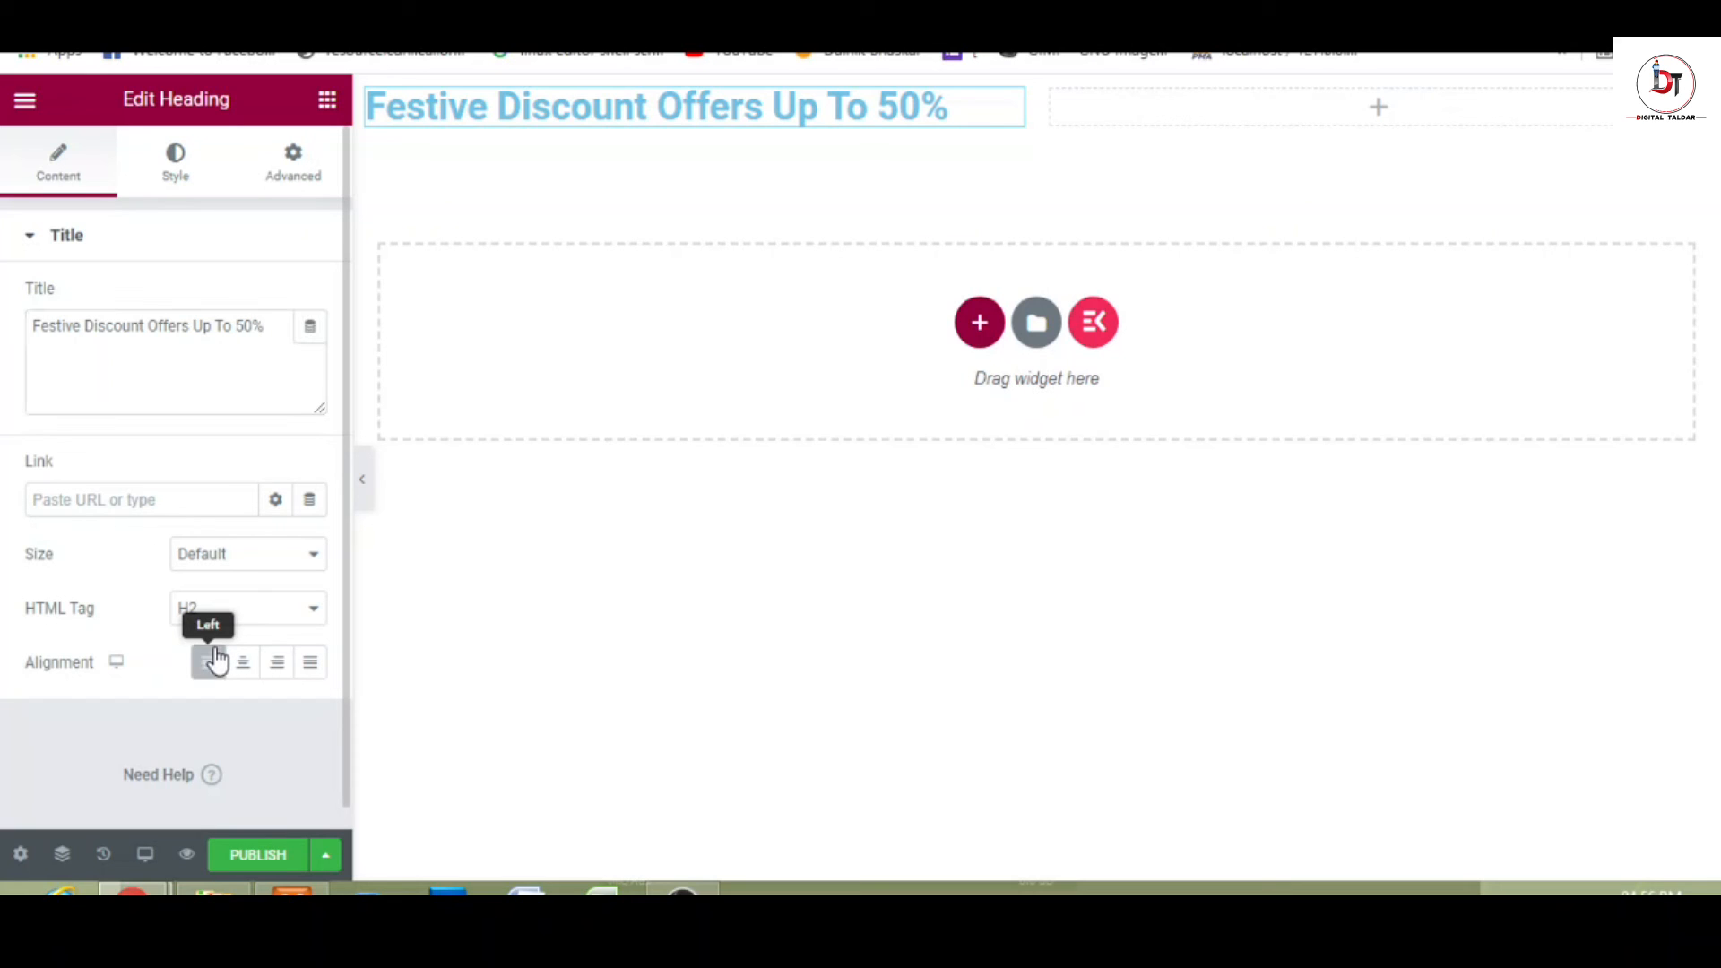
# - Change the text colour of the "Festive Discount Offers Up To 50%" heading to white
pyautogui.click(166, 168)
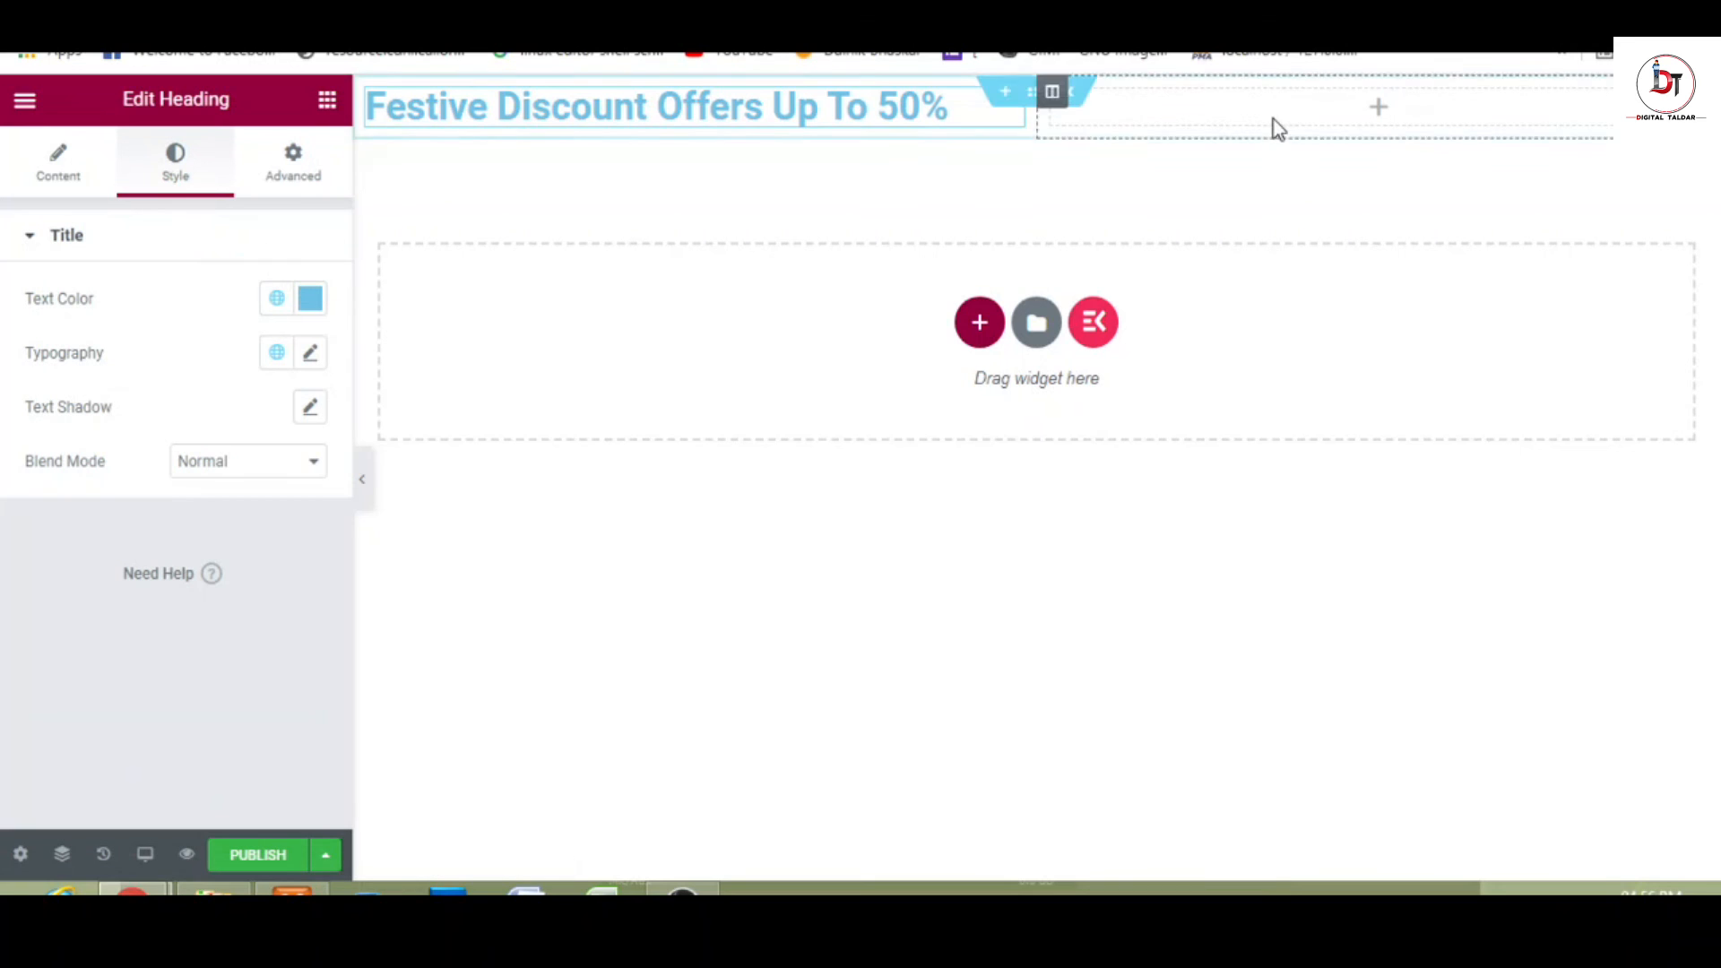
pyautogui.click(1506, 20)
pyautogui.click(1445, 59)
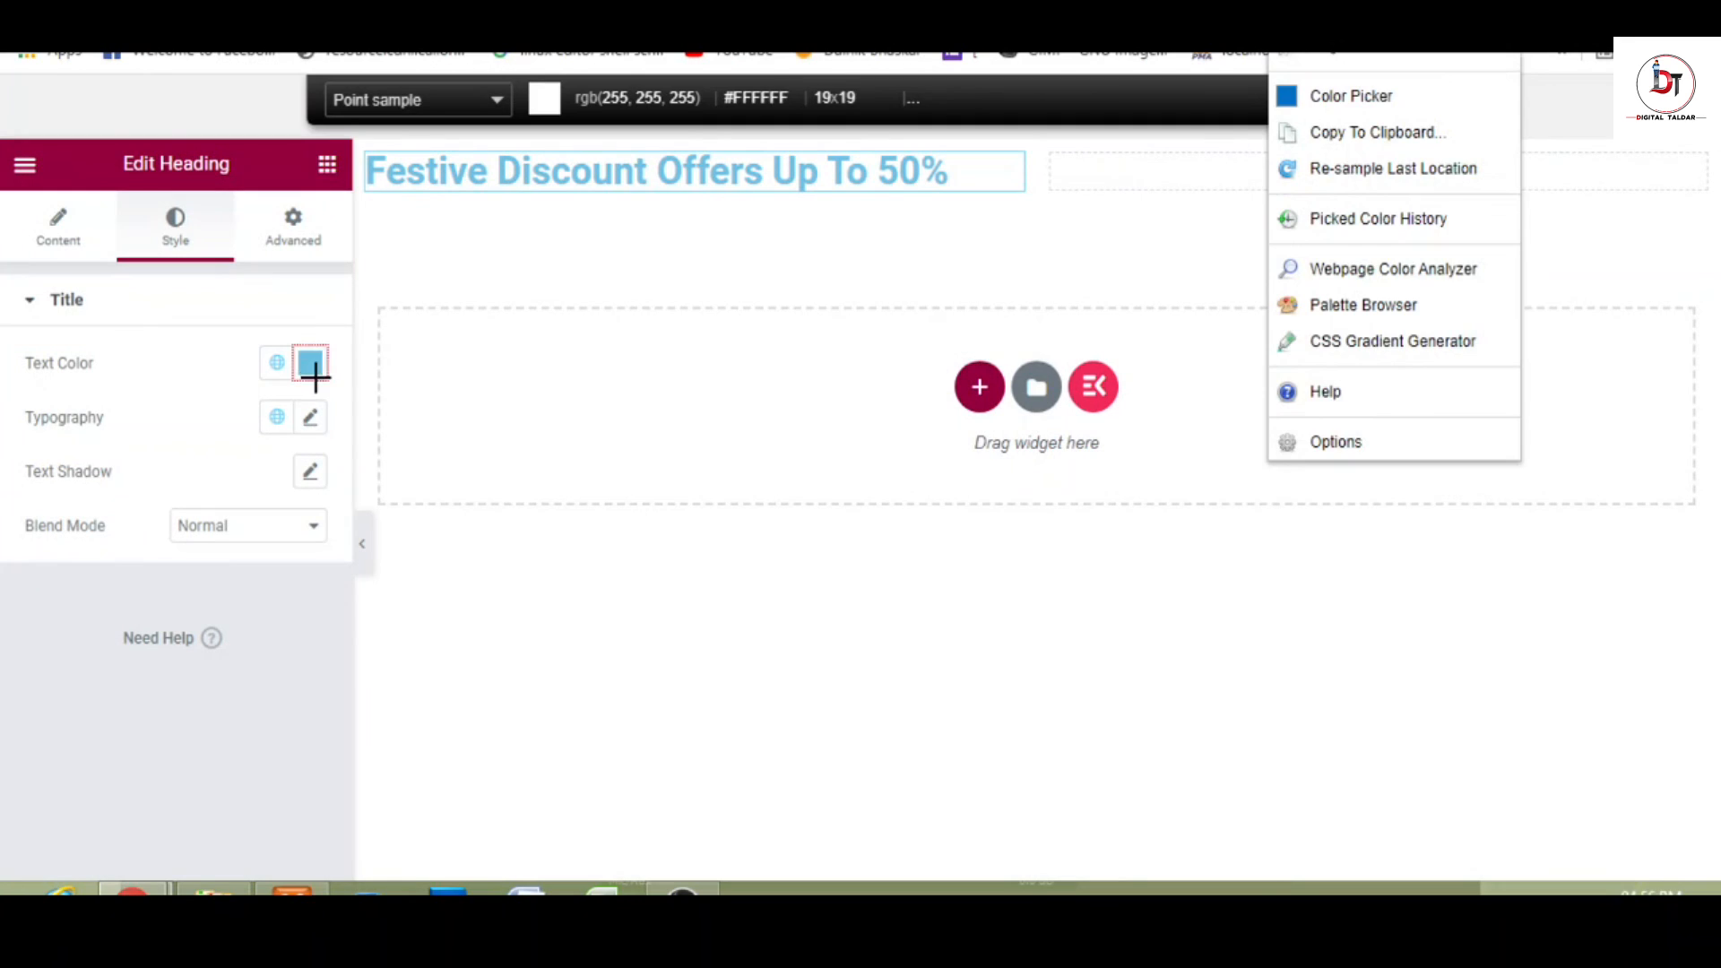
pyautogui.click(315, 369)
pyautogui.click(314, 366)
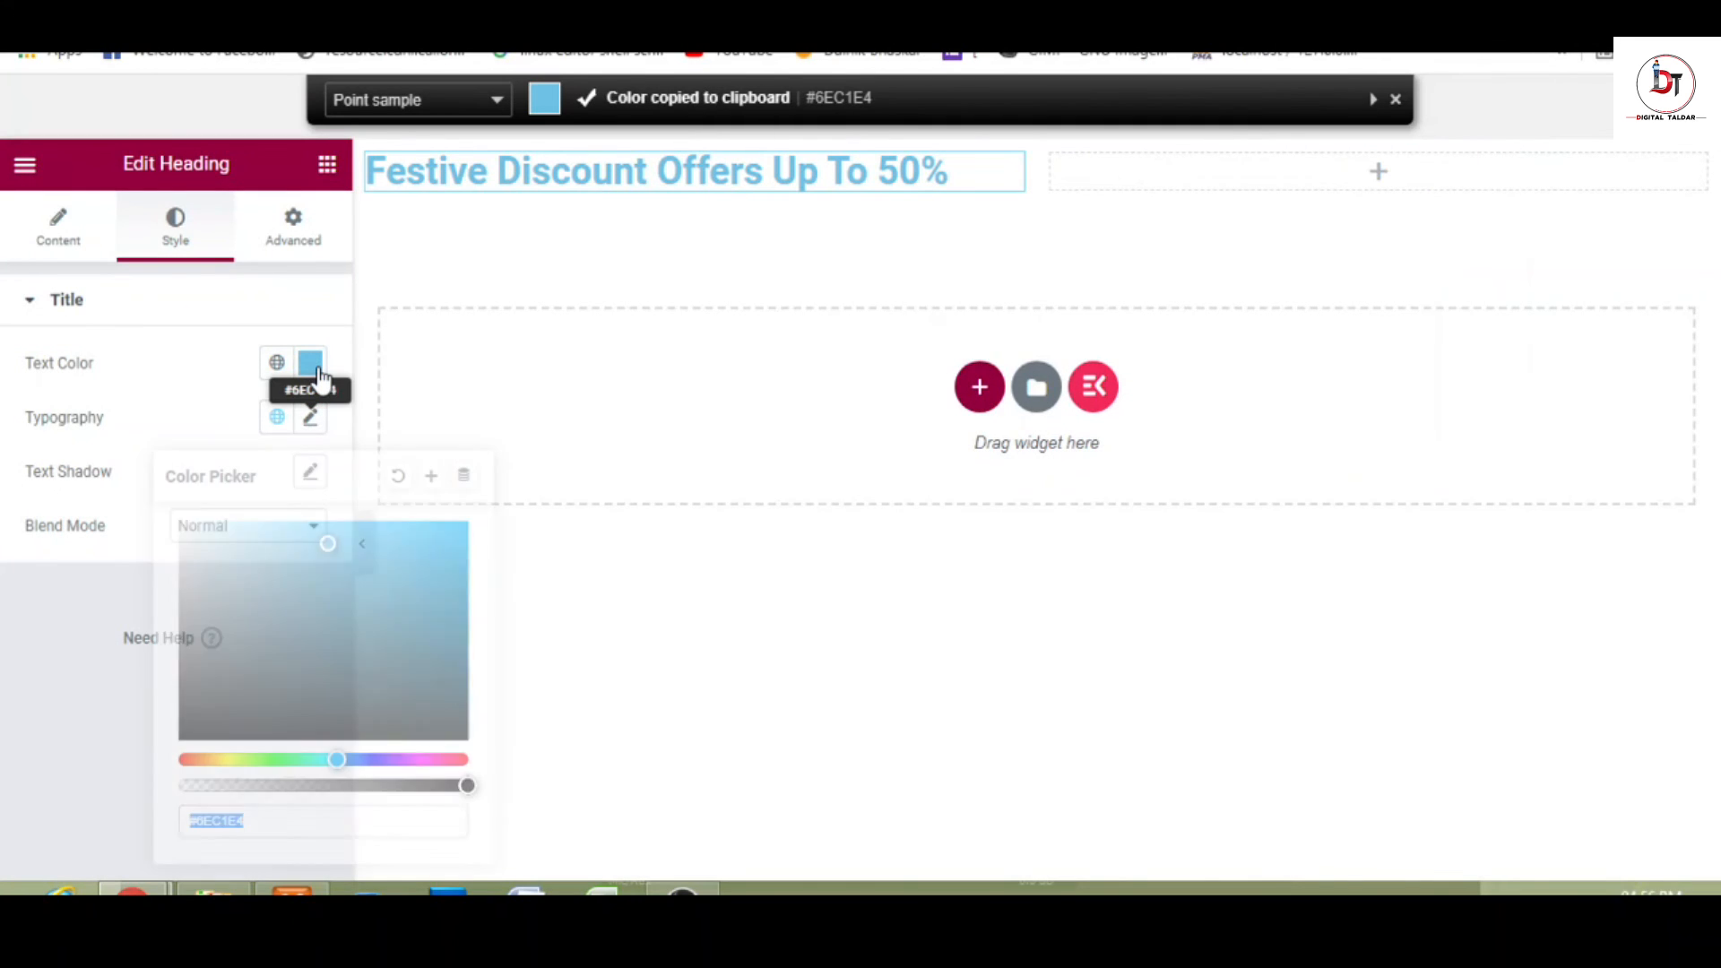
pyautogui.moveTo(200, 463); pyautogui.dragTo(180, 458)
pyautogui.click(141, 269)
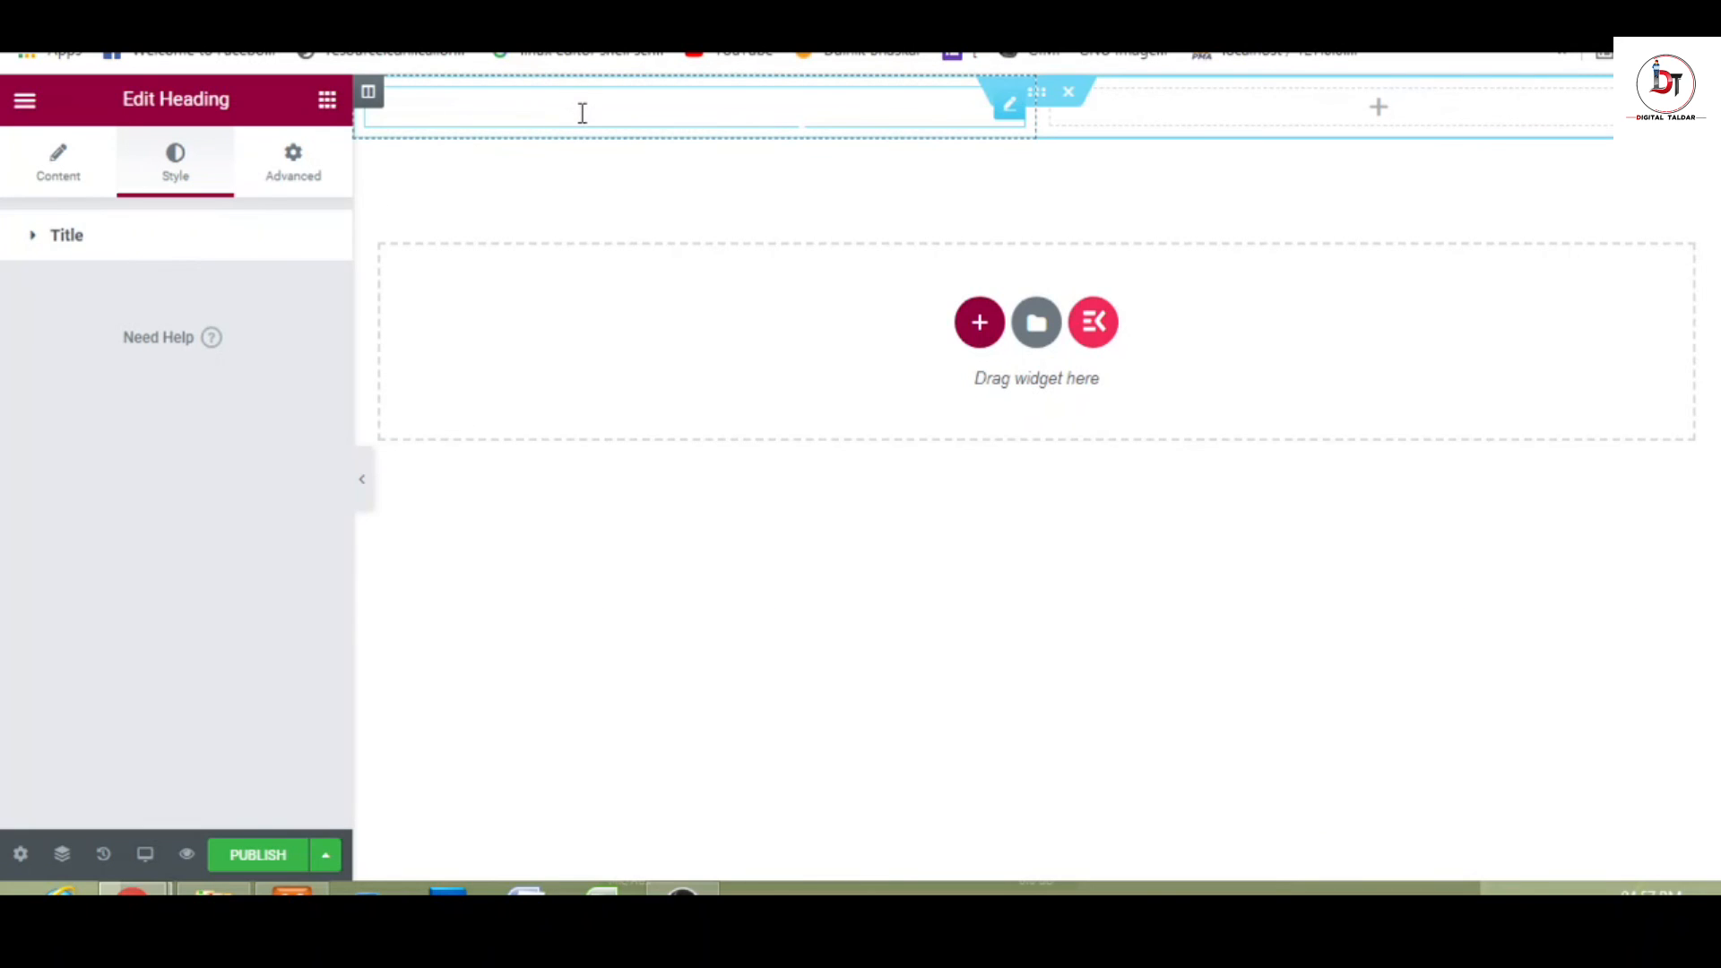
# - Select the header section for editing and copy the blue 0170c7 from the colour picker extension's colour history
pyautogui.click(1037, 93)
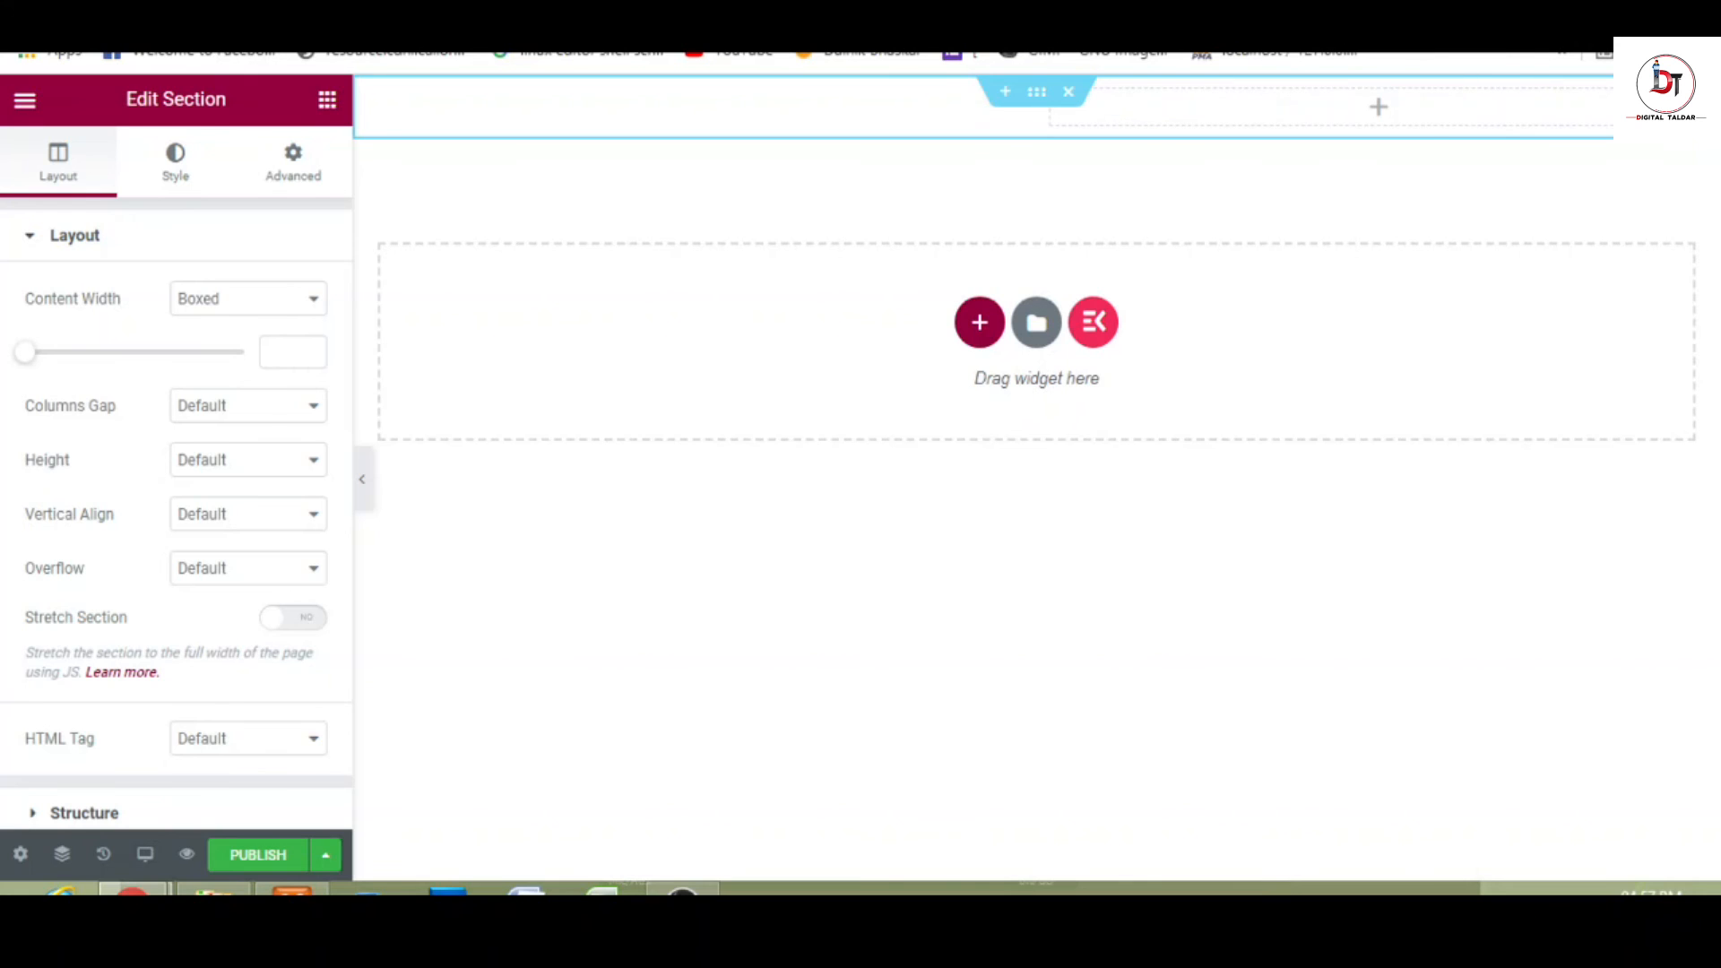
pyautogui.click(1391, 96)
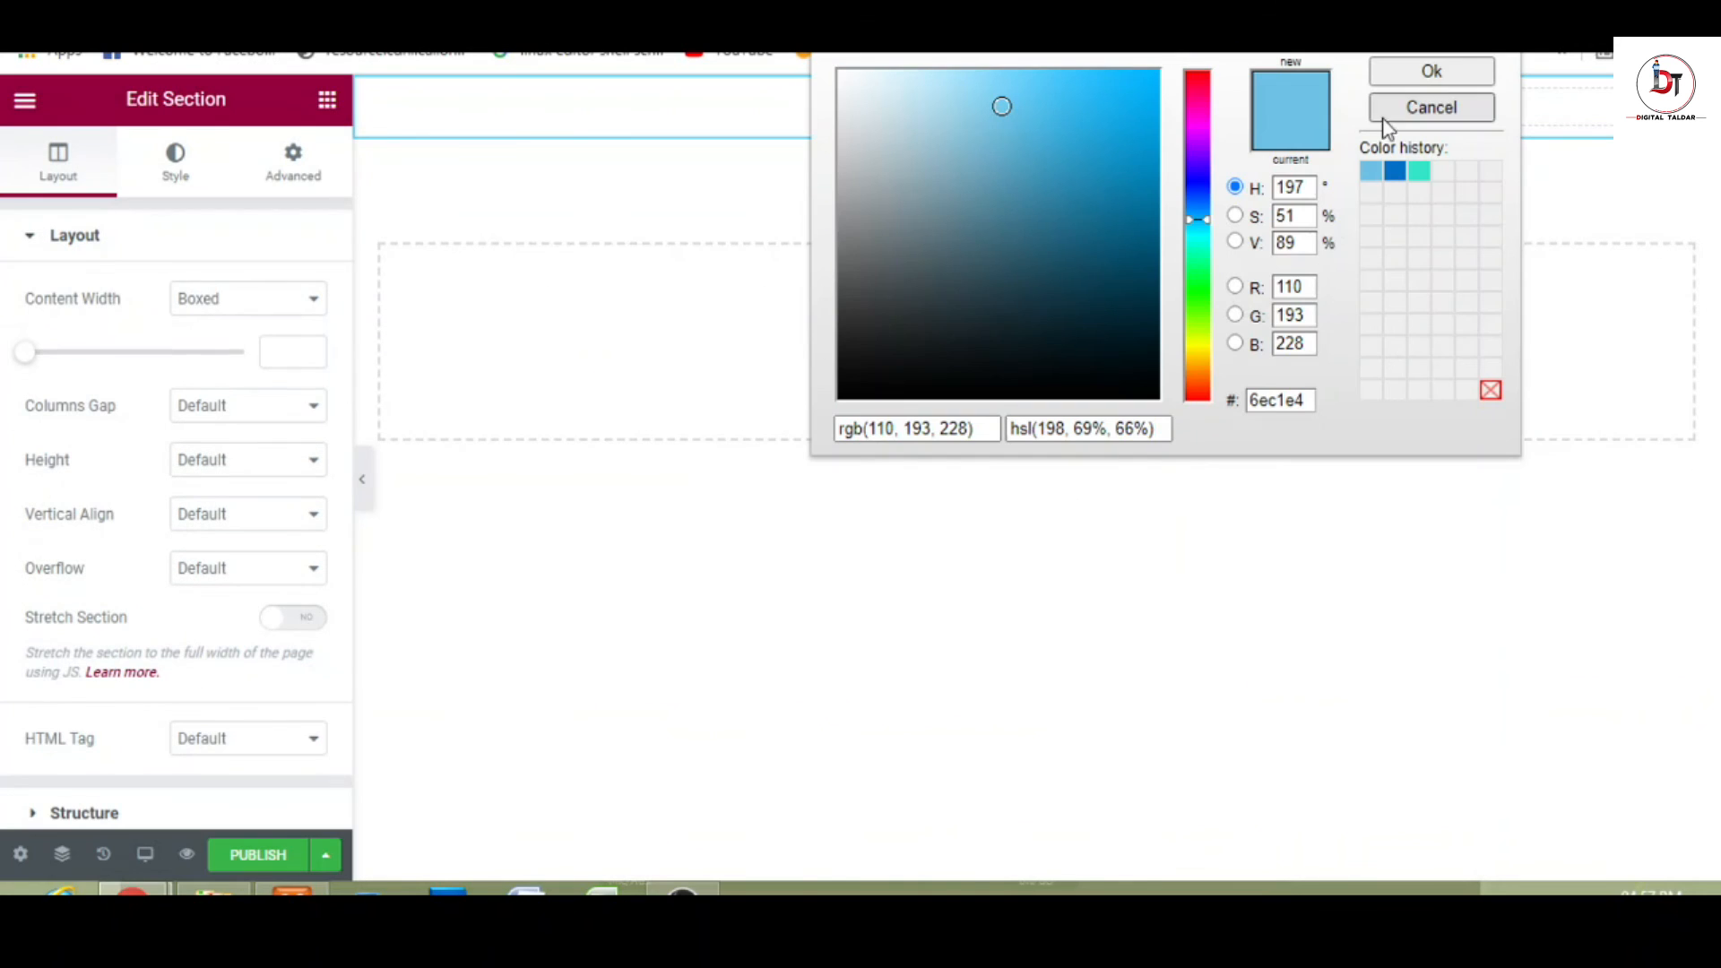
pyautogui.click(1396, 172)
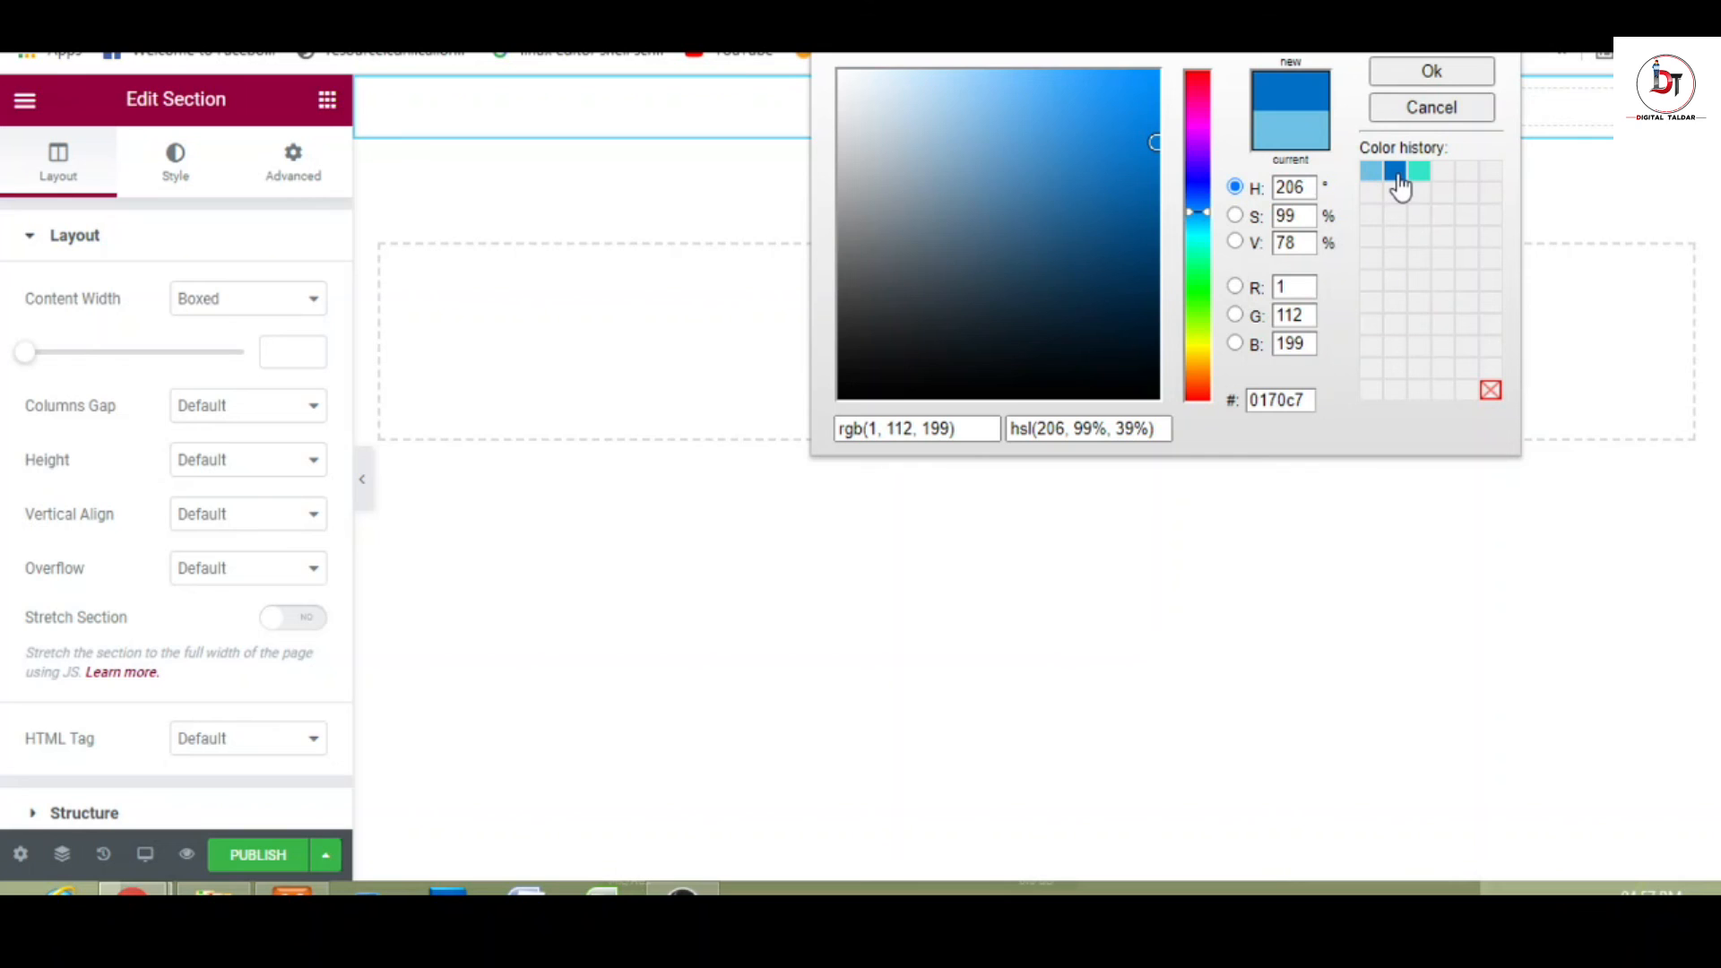
pyautogui.doubleClick(1282, 400)
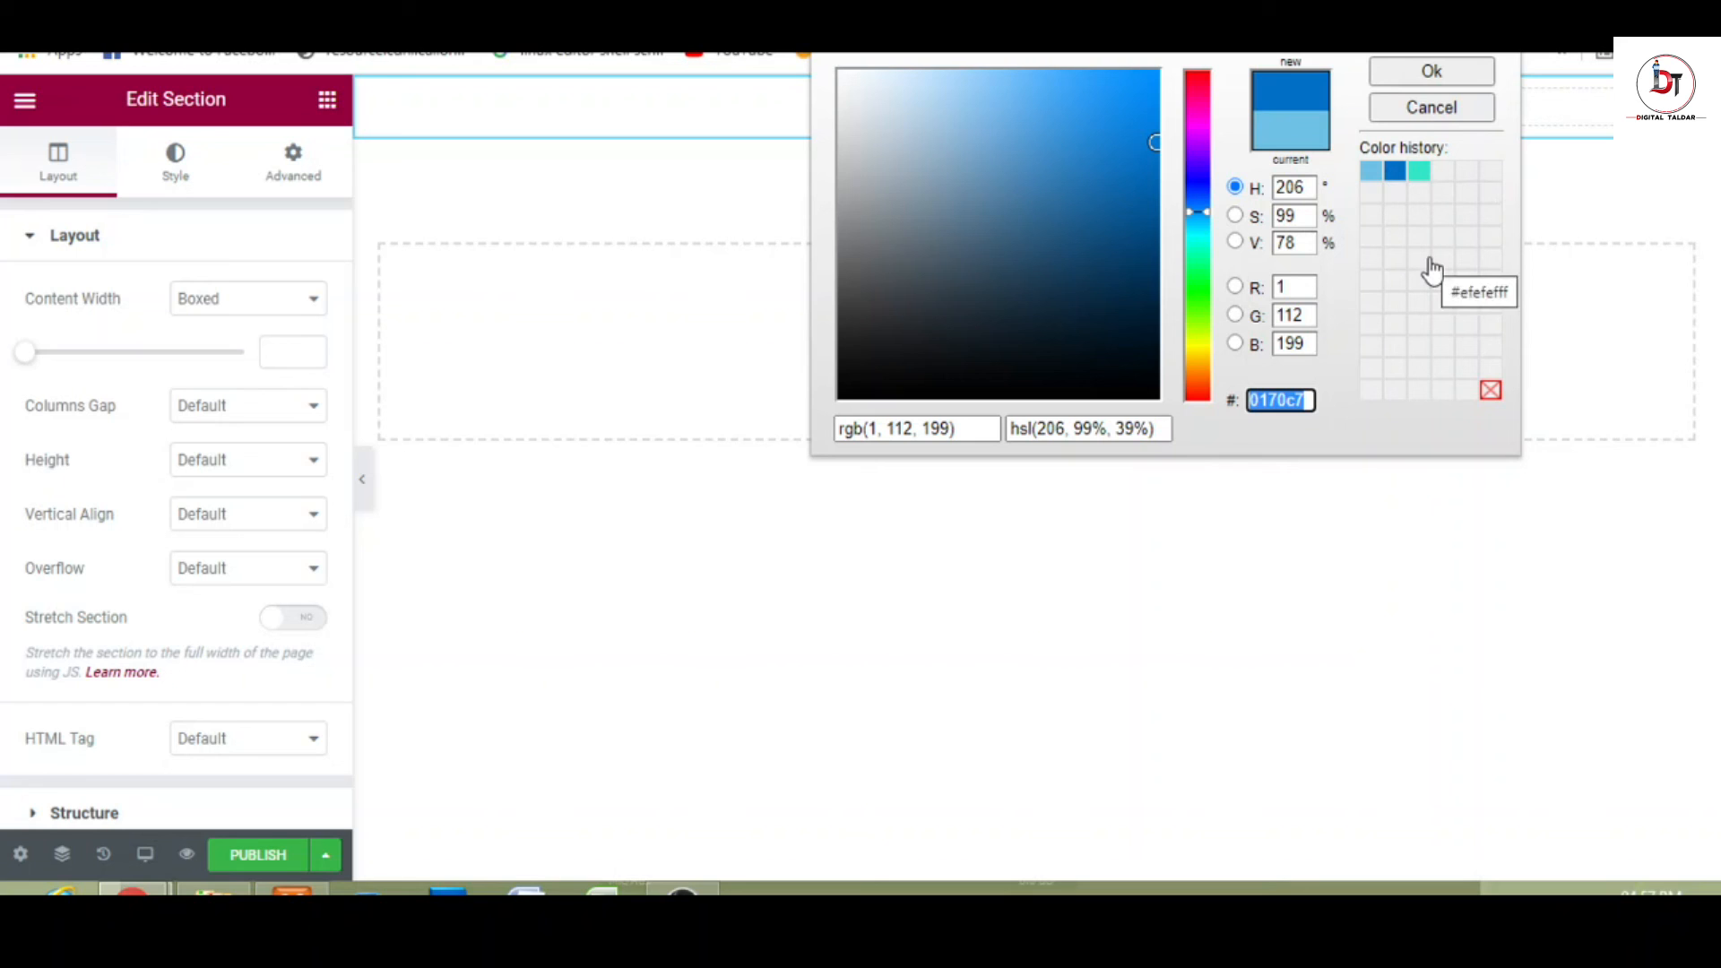
pyautogui.click(1427, 81)
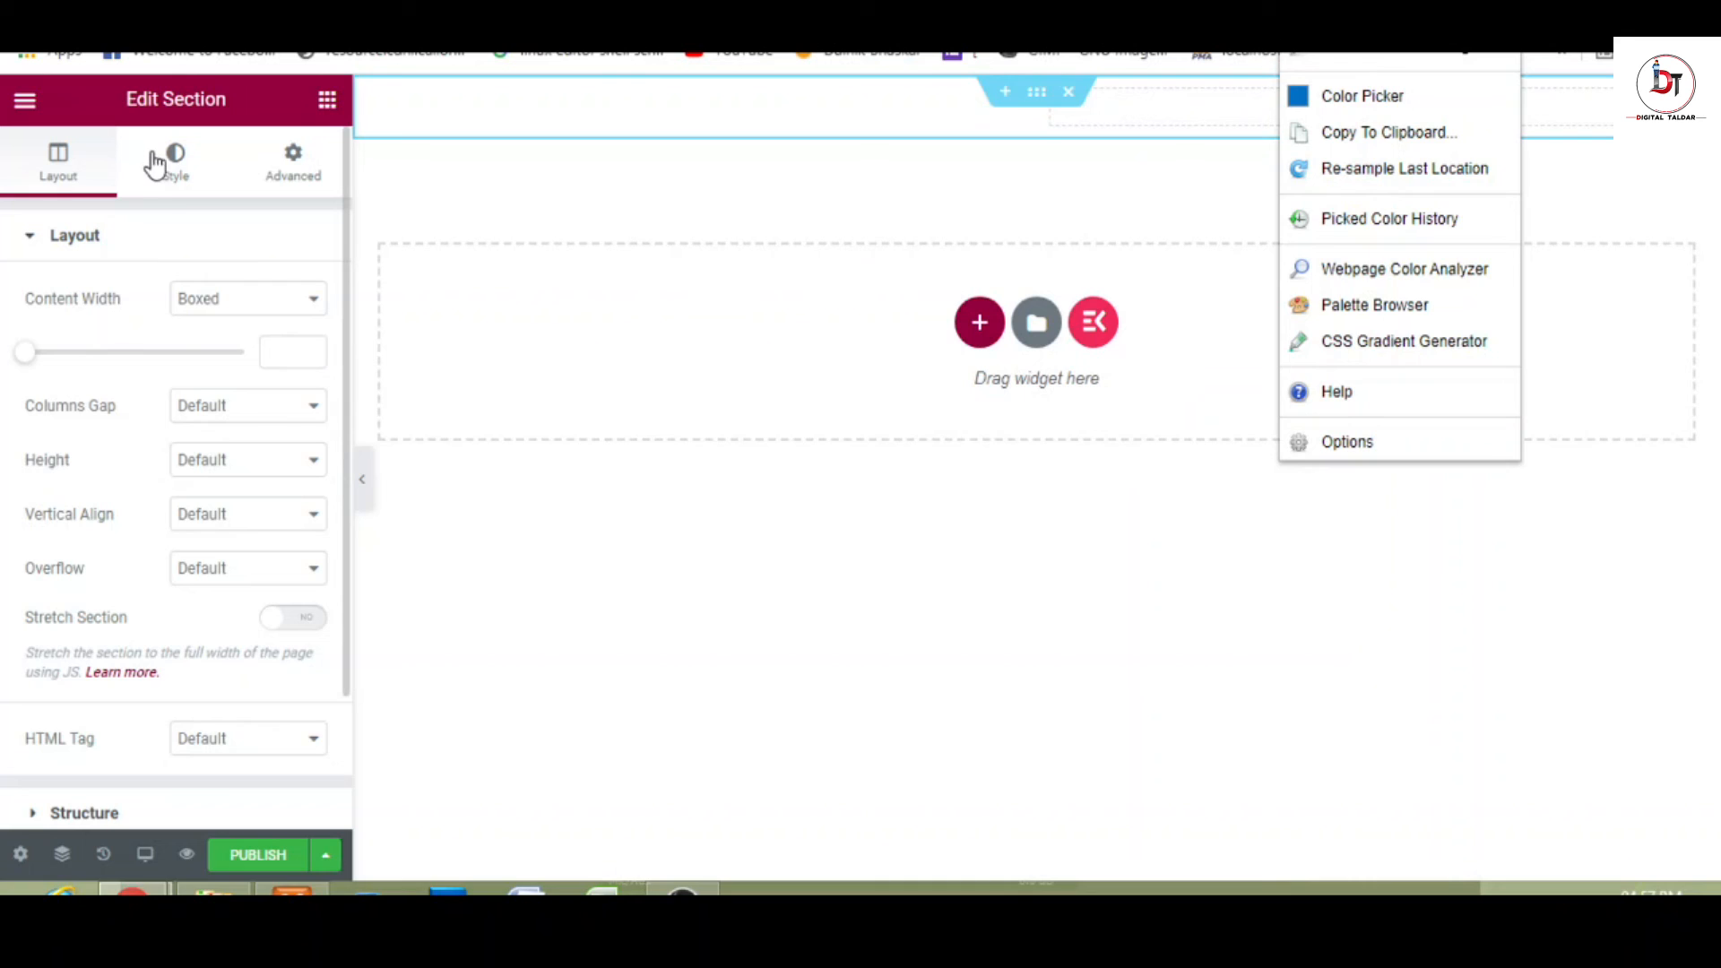
# - Give the header section a Classic background with the copied colour 0170c7
pyautogui.click(177, 193)
pyautogui.click(177, 193)
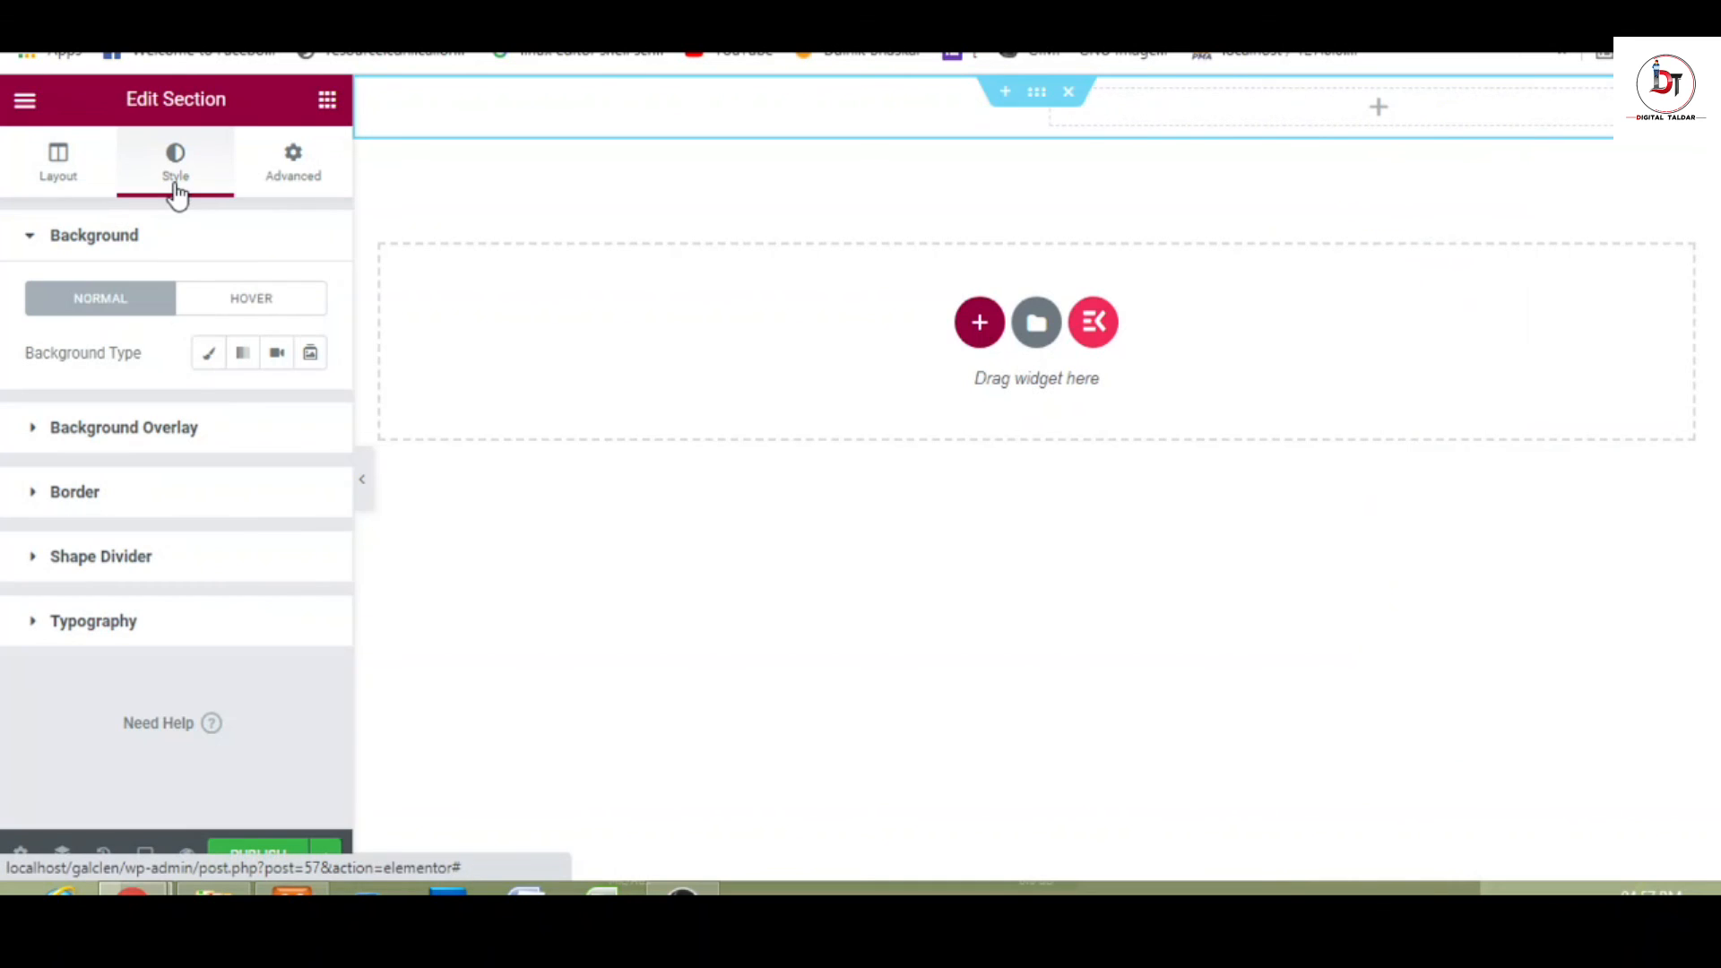
pyautogui.click(209, 355)
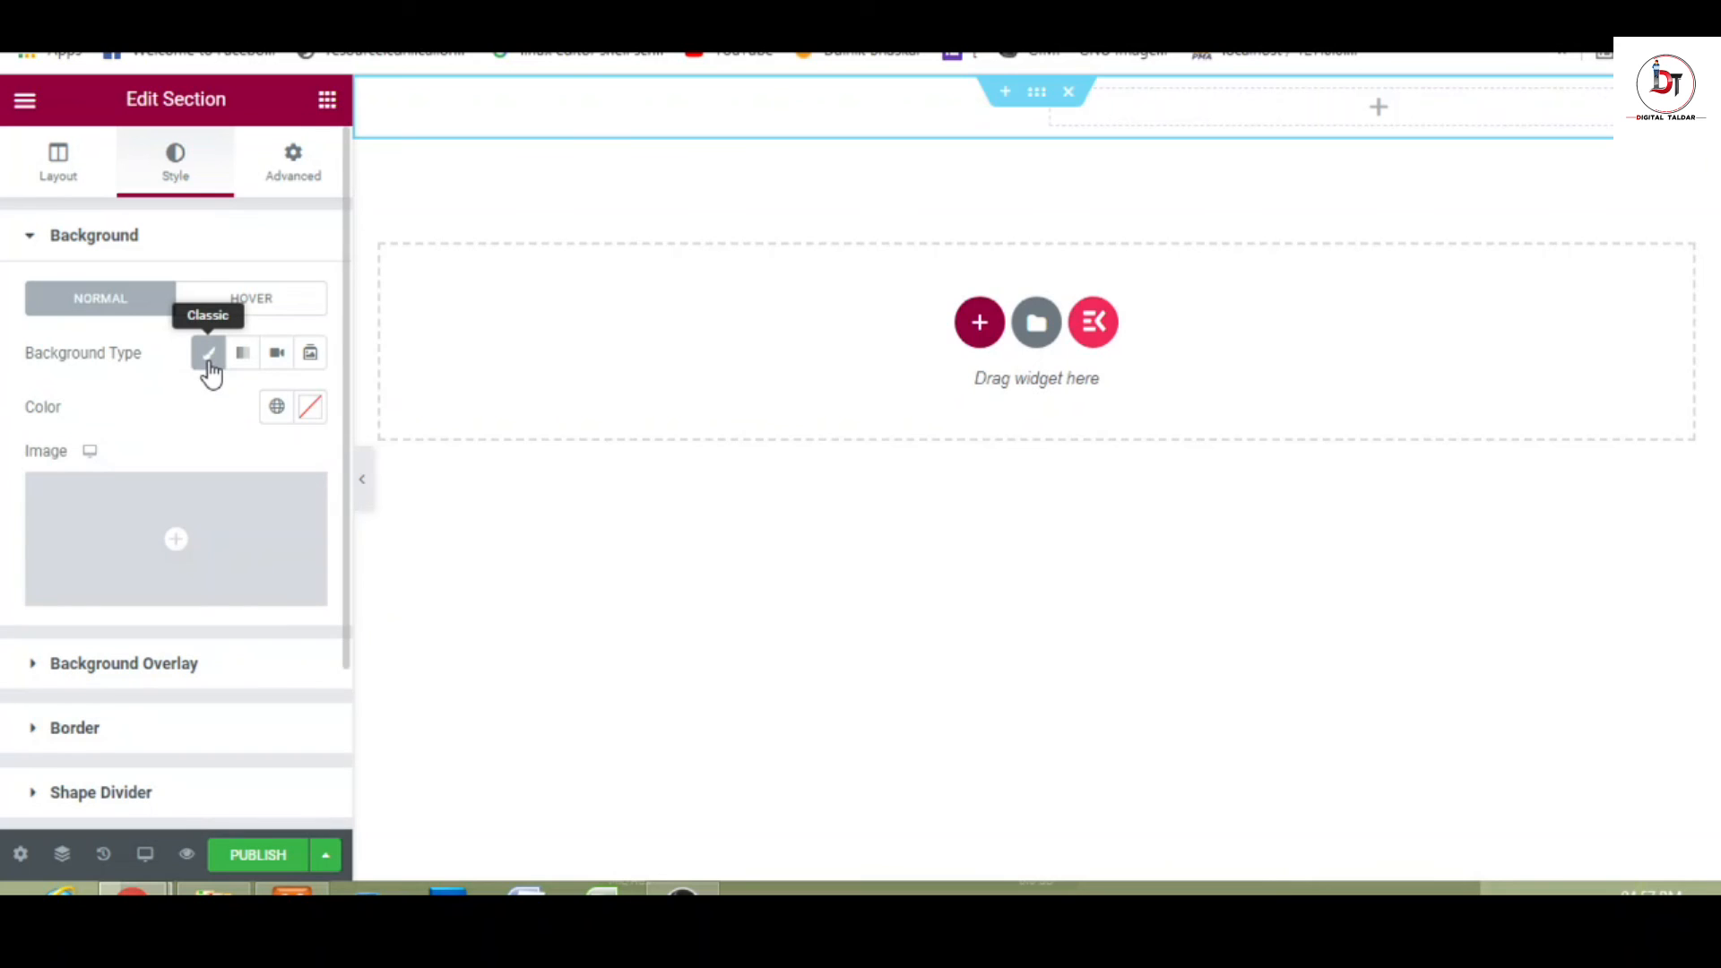
pyautogui.click(310, 409)
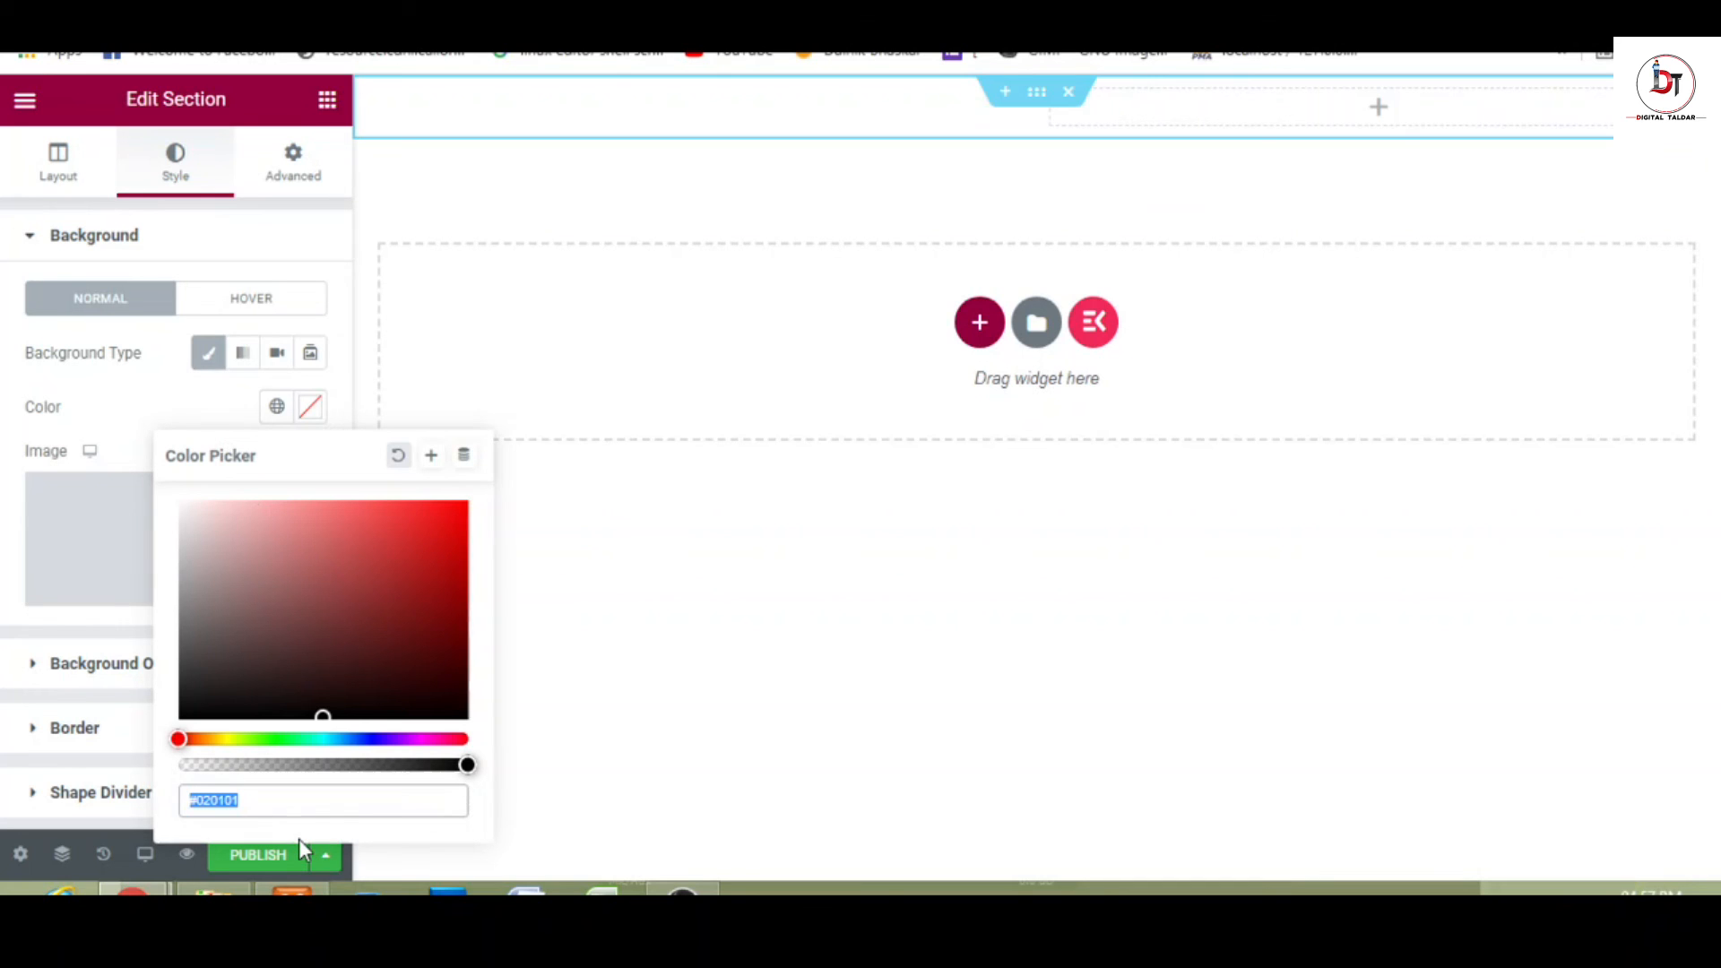
pyautogui.hotkey('ctrl', 'v')
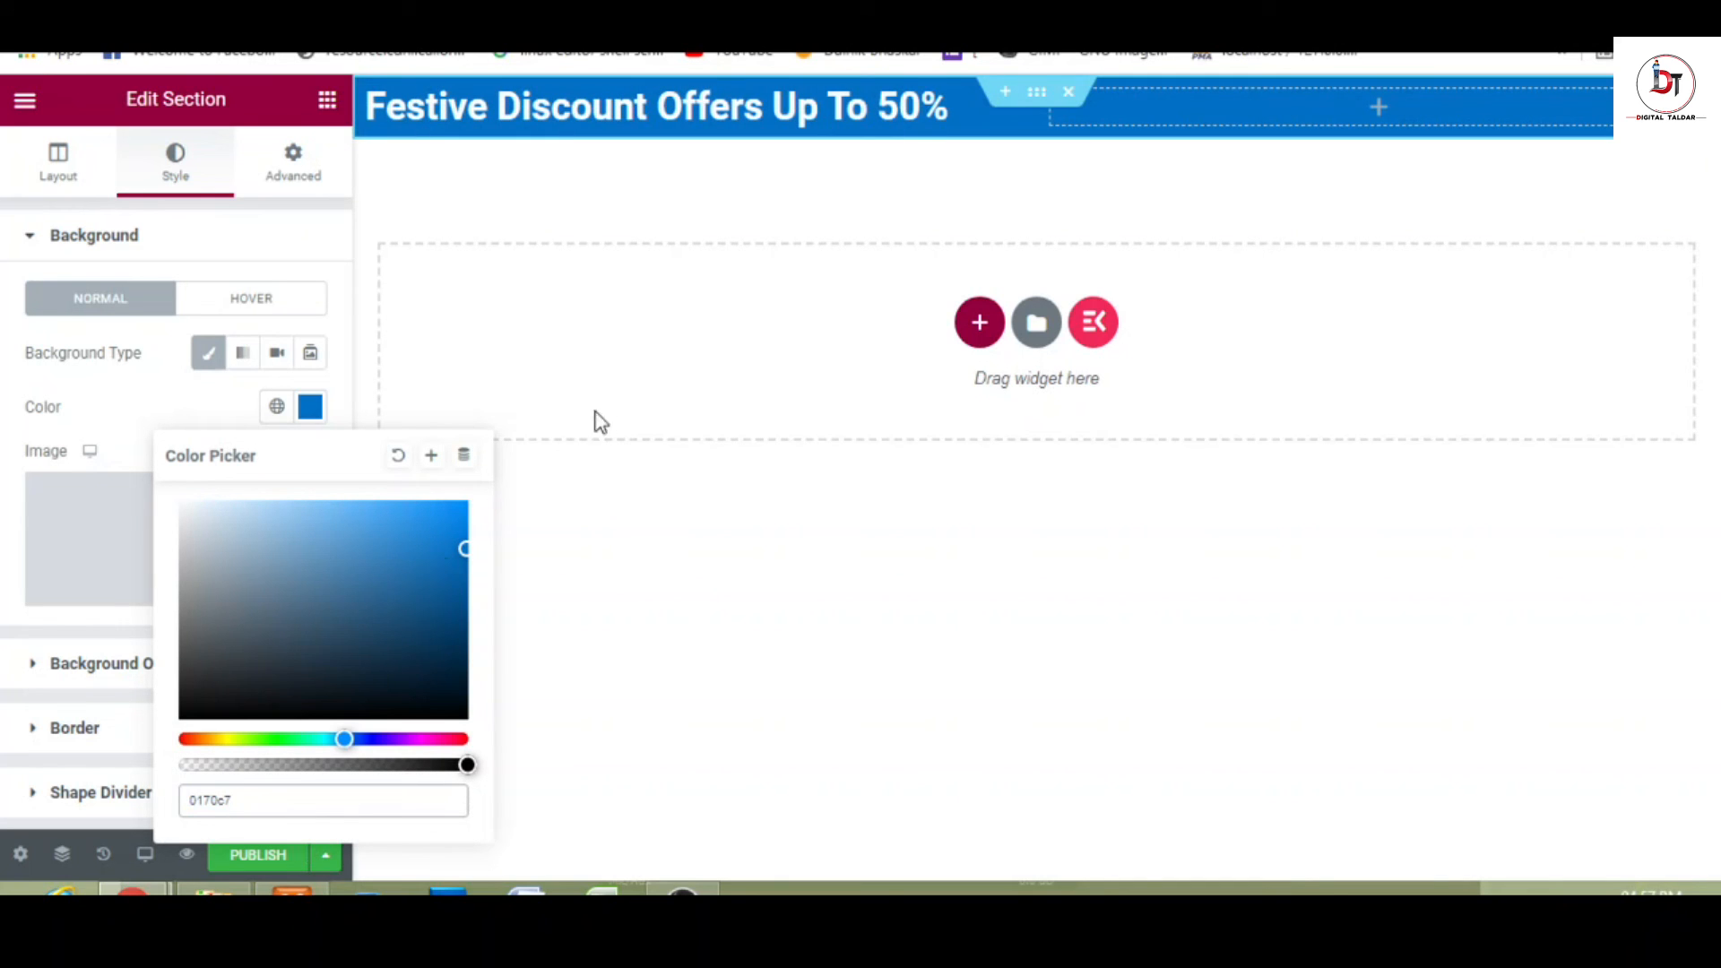
# - Set the font size of the "Festive Discount Offers Up To 50%" heading to 1.3 em
pyautogui.click(771, 123)
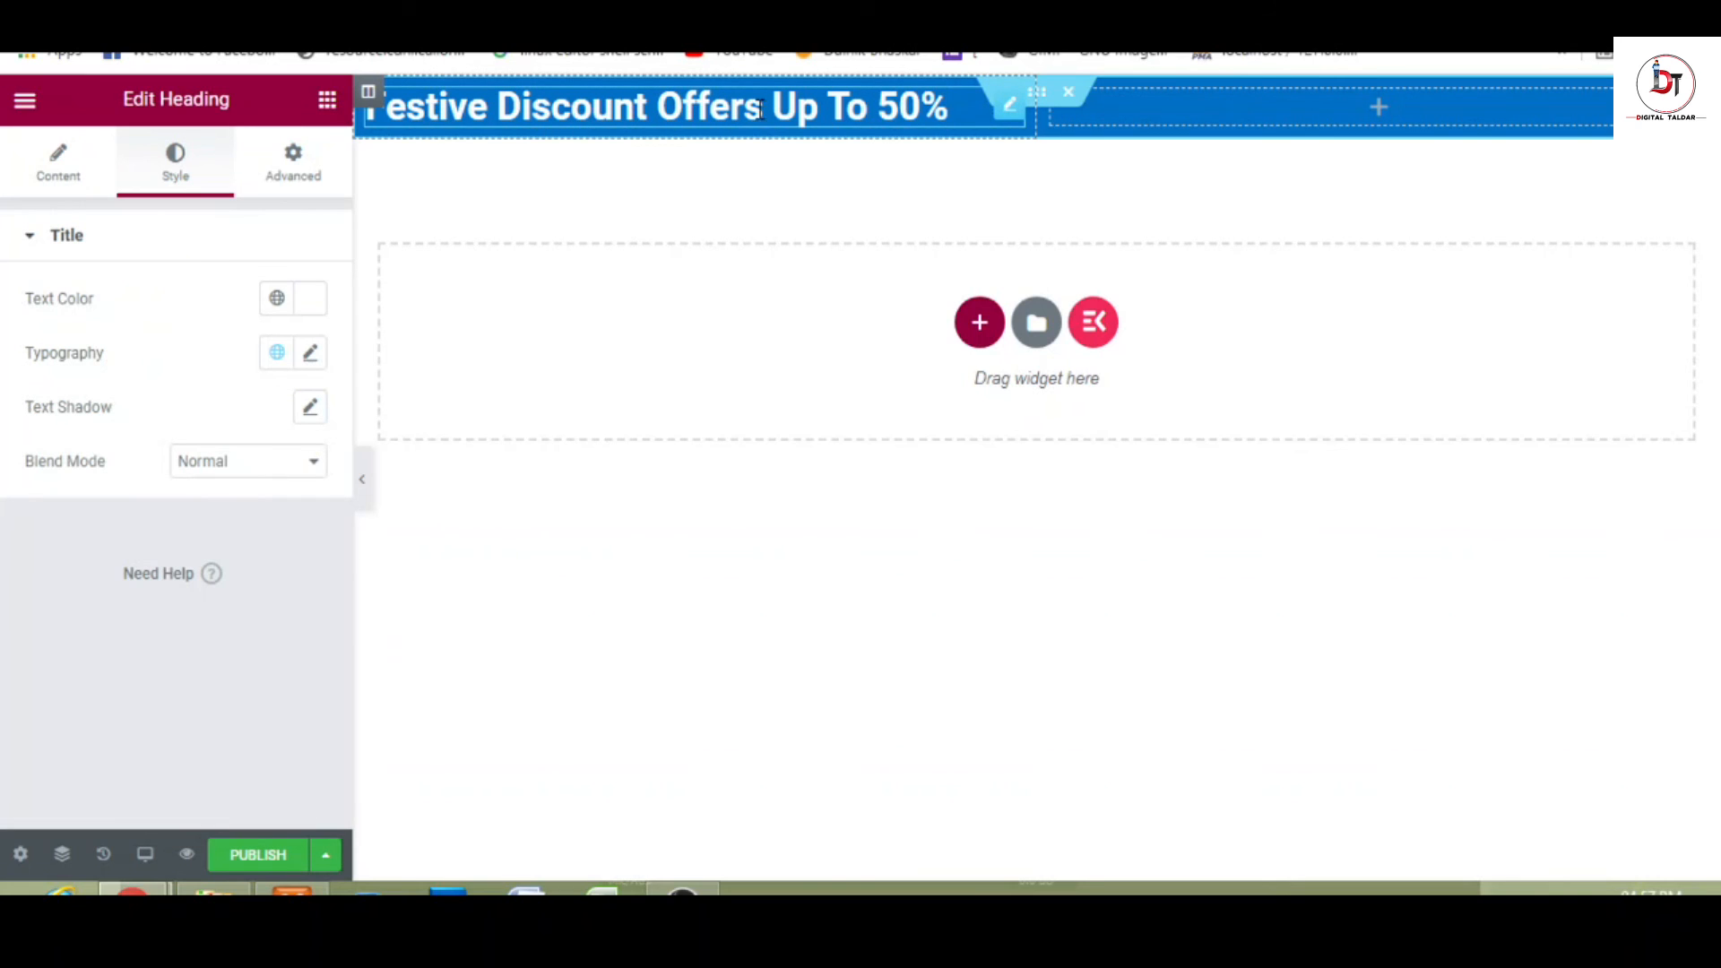
pyautogui.click(309, 359)
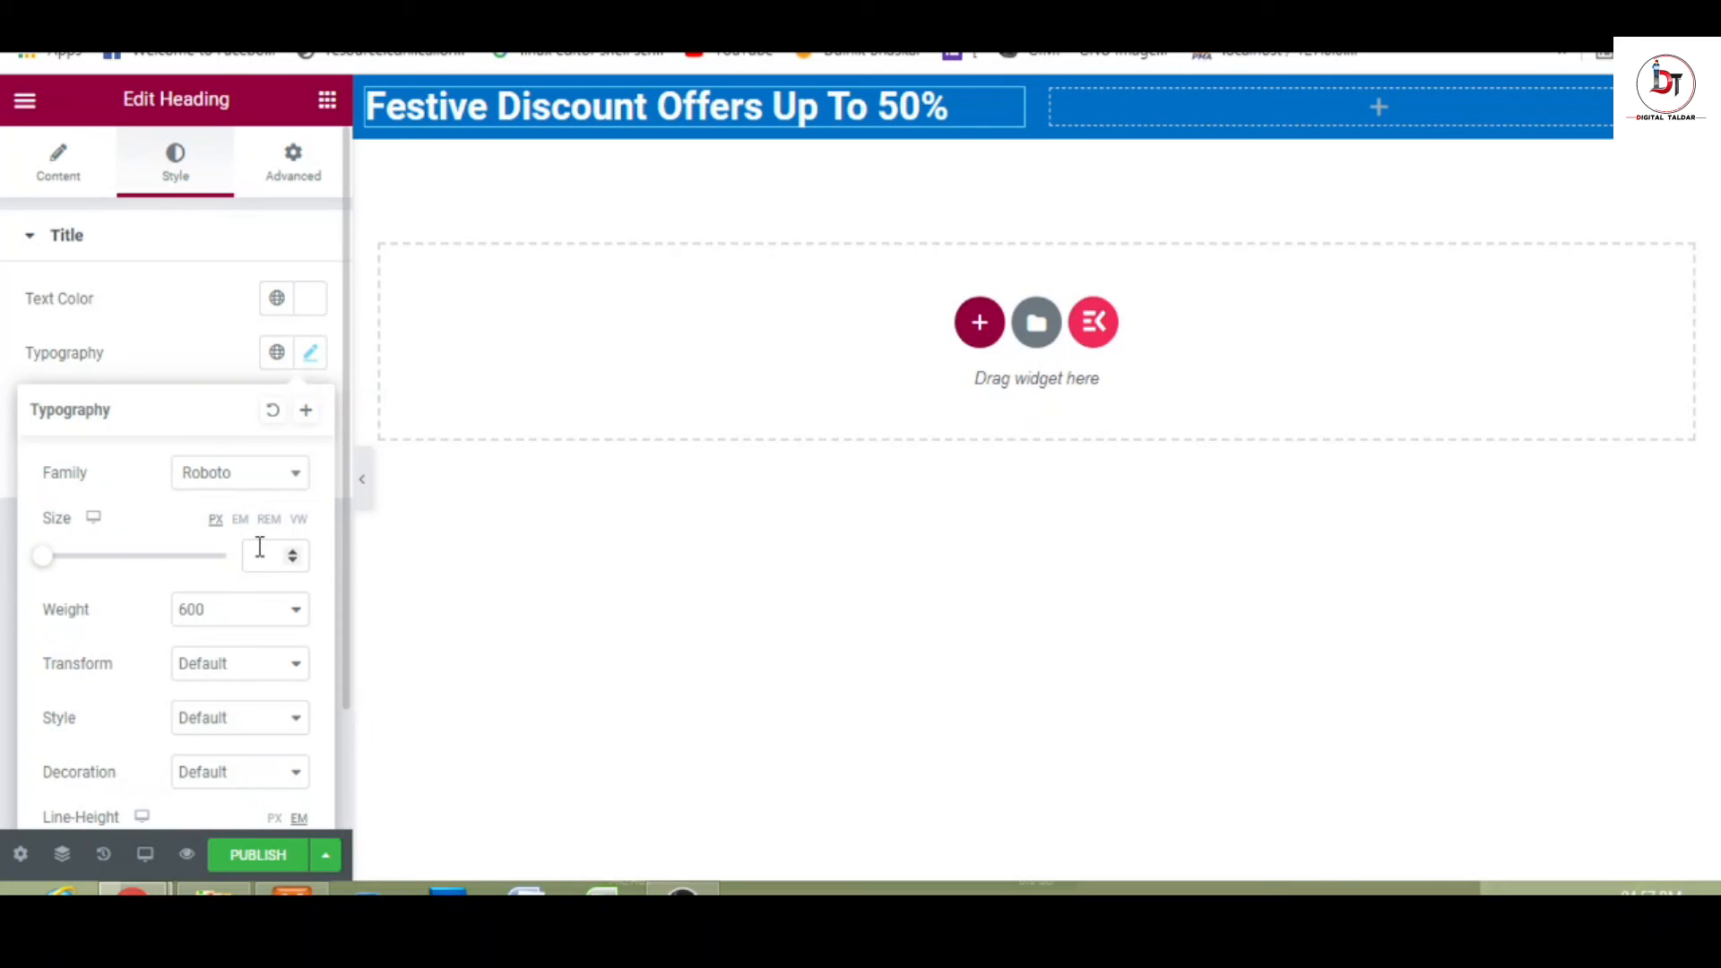
pyautogui.click(241, 520)
pyautogui.click(265, 557)
pyautogui.write('1')
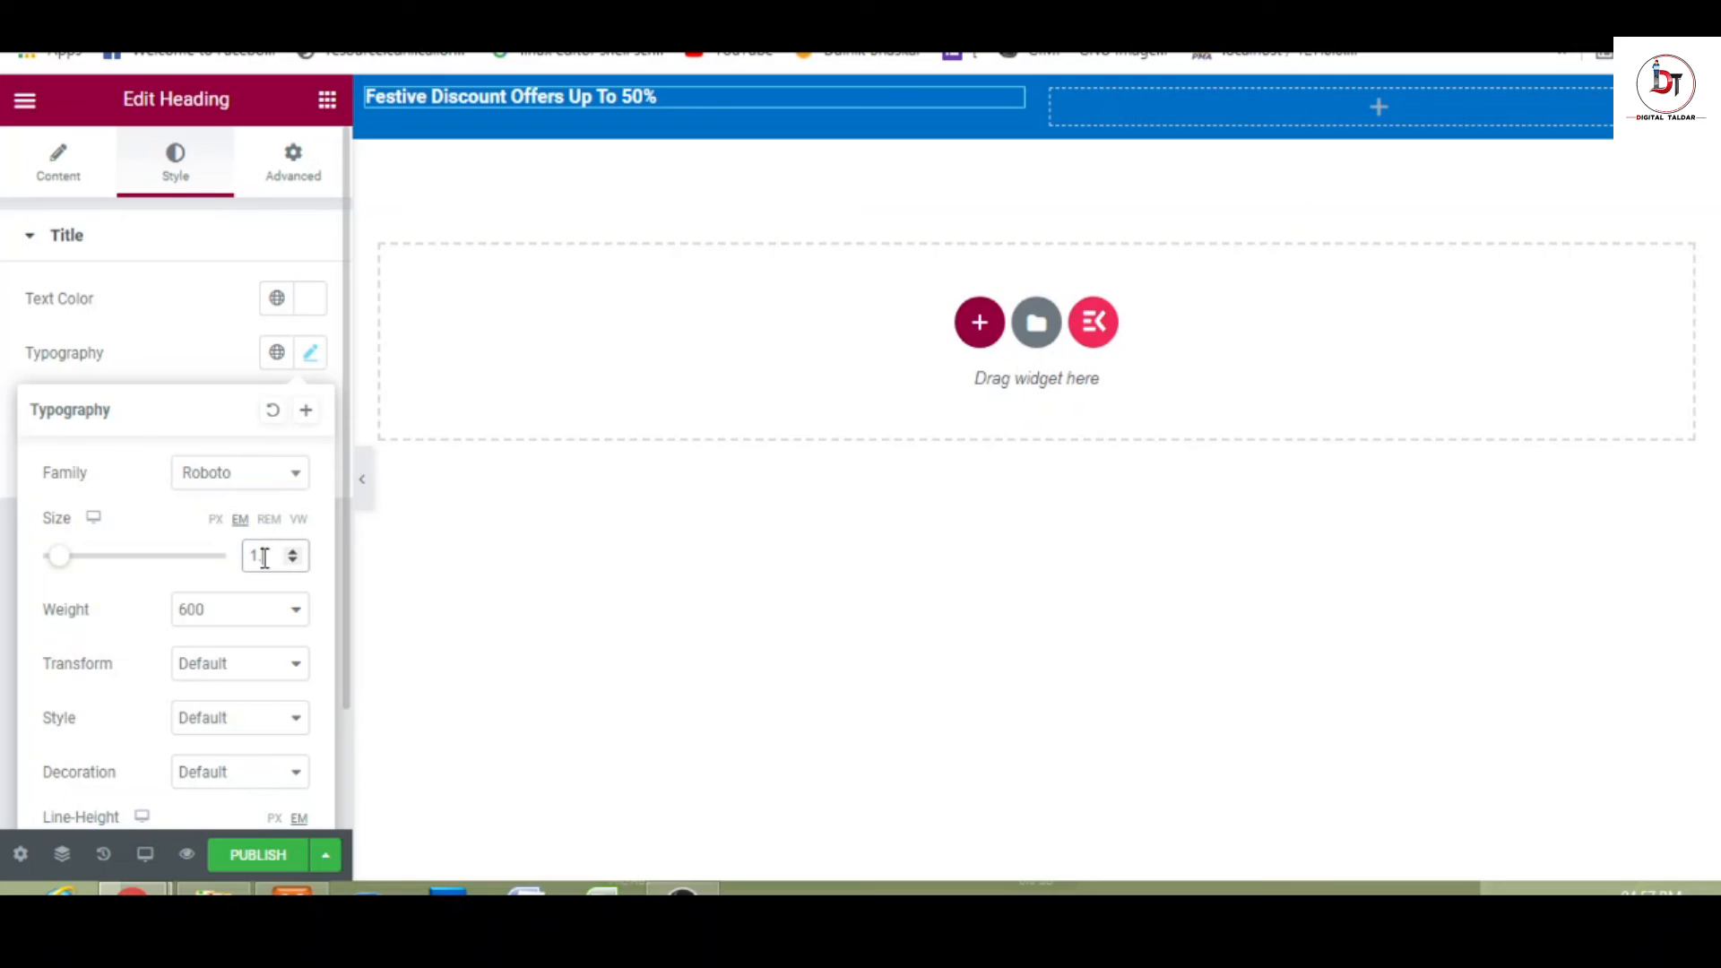
pyautogui.write('.5')
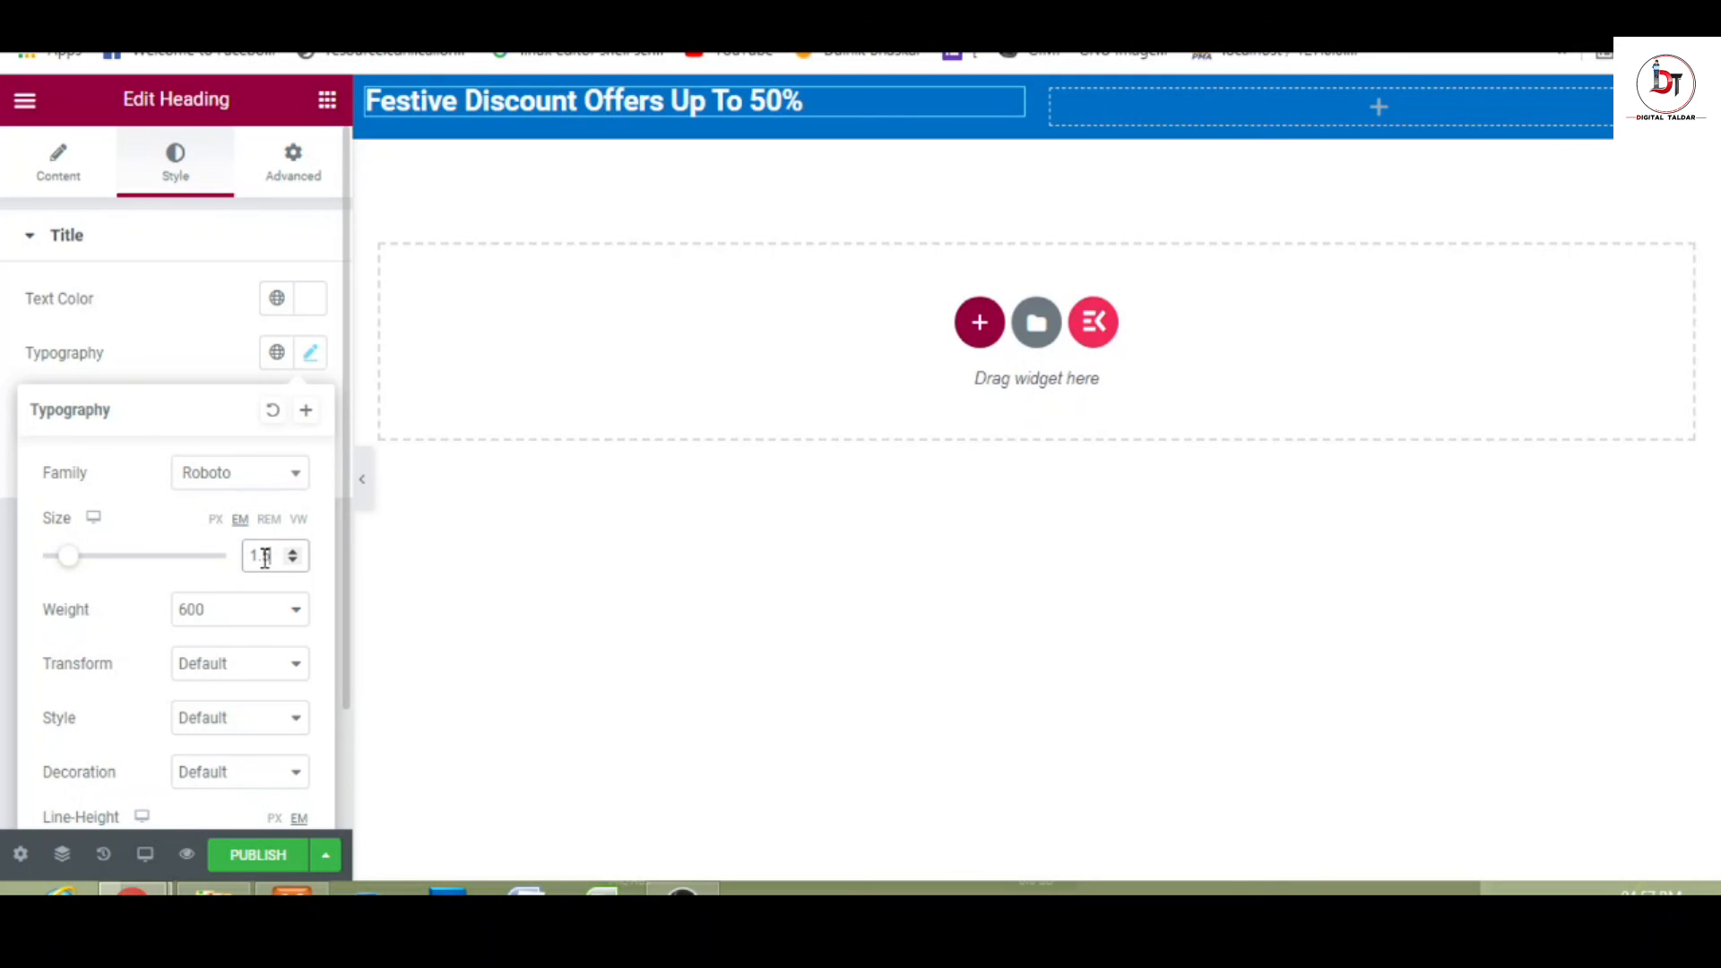
pyautogui.press('BackSpace')
pyautogui.write('3')
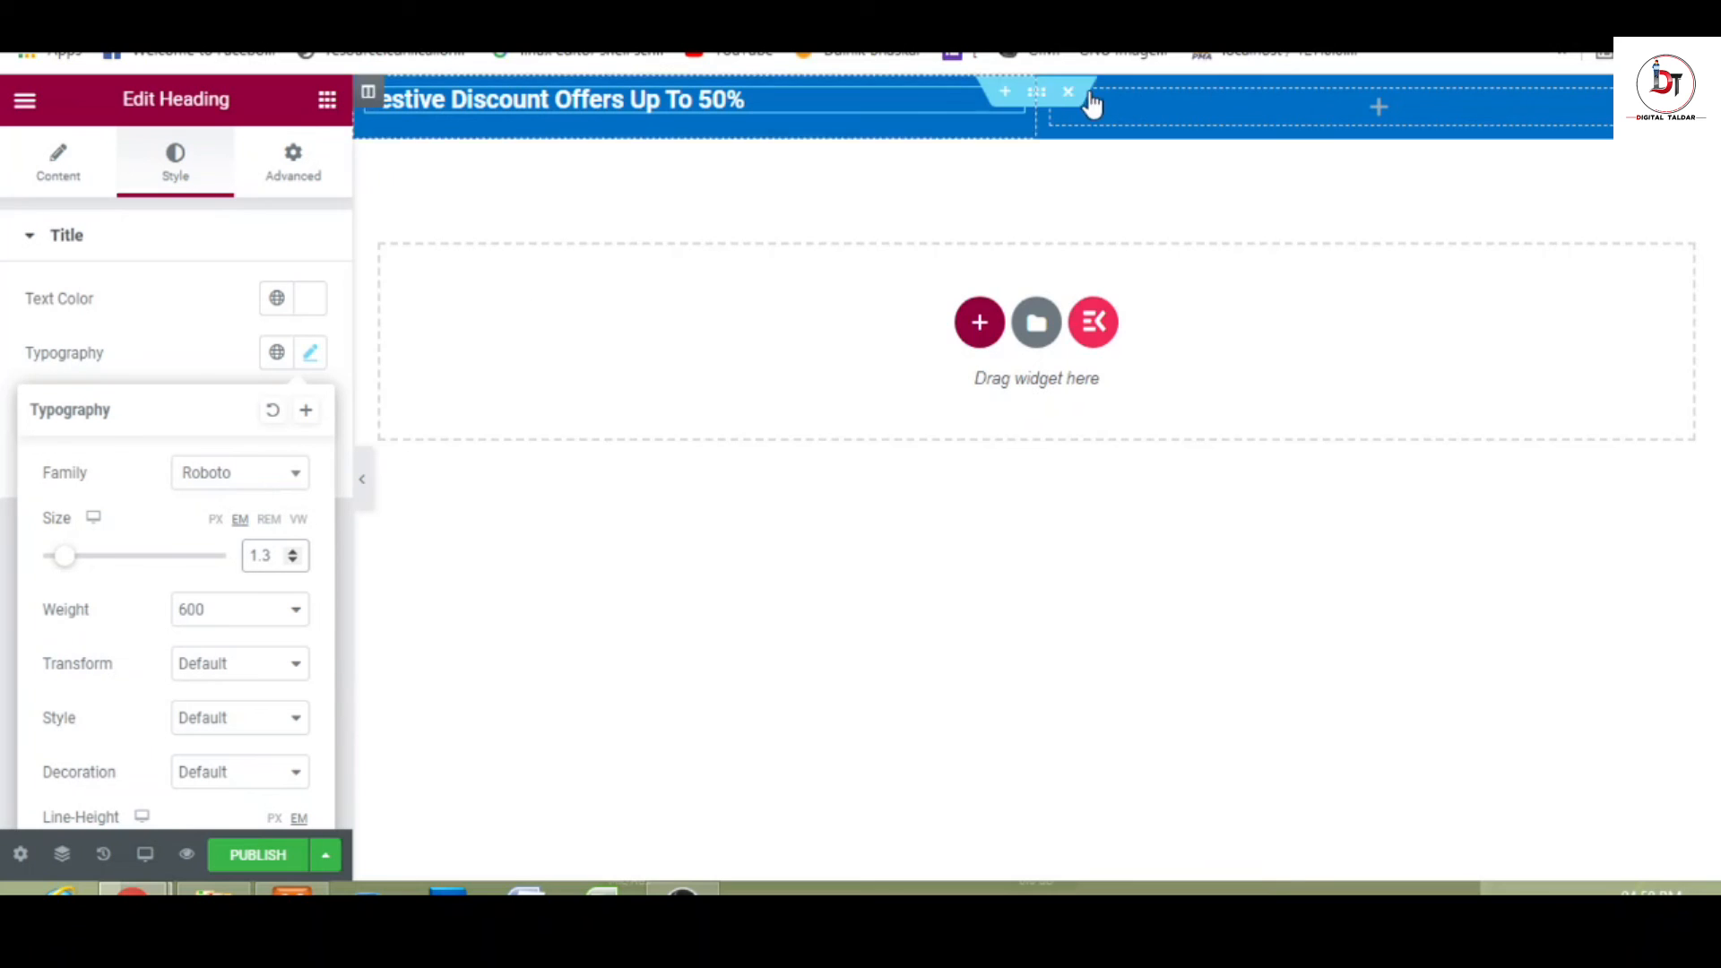
# - Place a Heading widget in the section's right column and title it "We Are Following All The COVID Guidelines"
pyautogui.click(1131, 101)
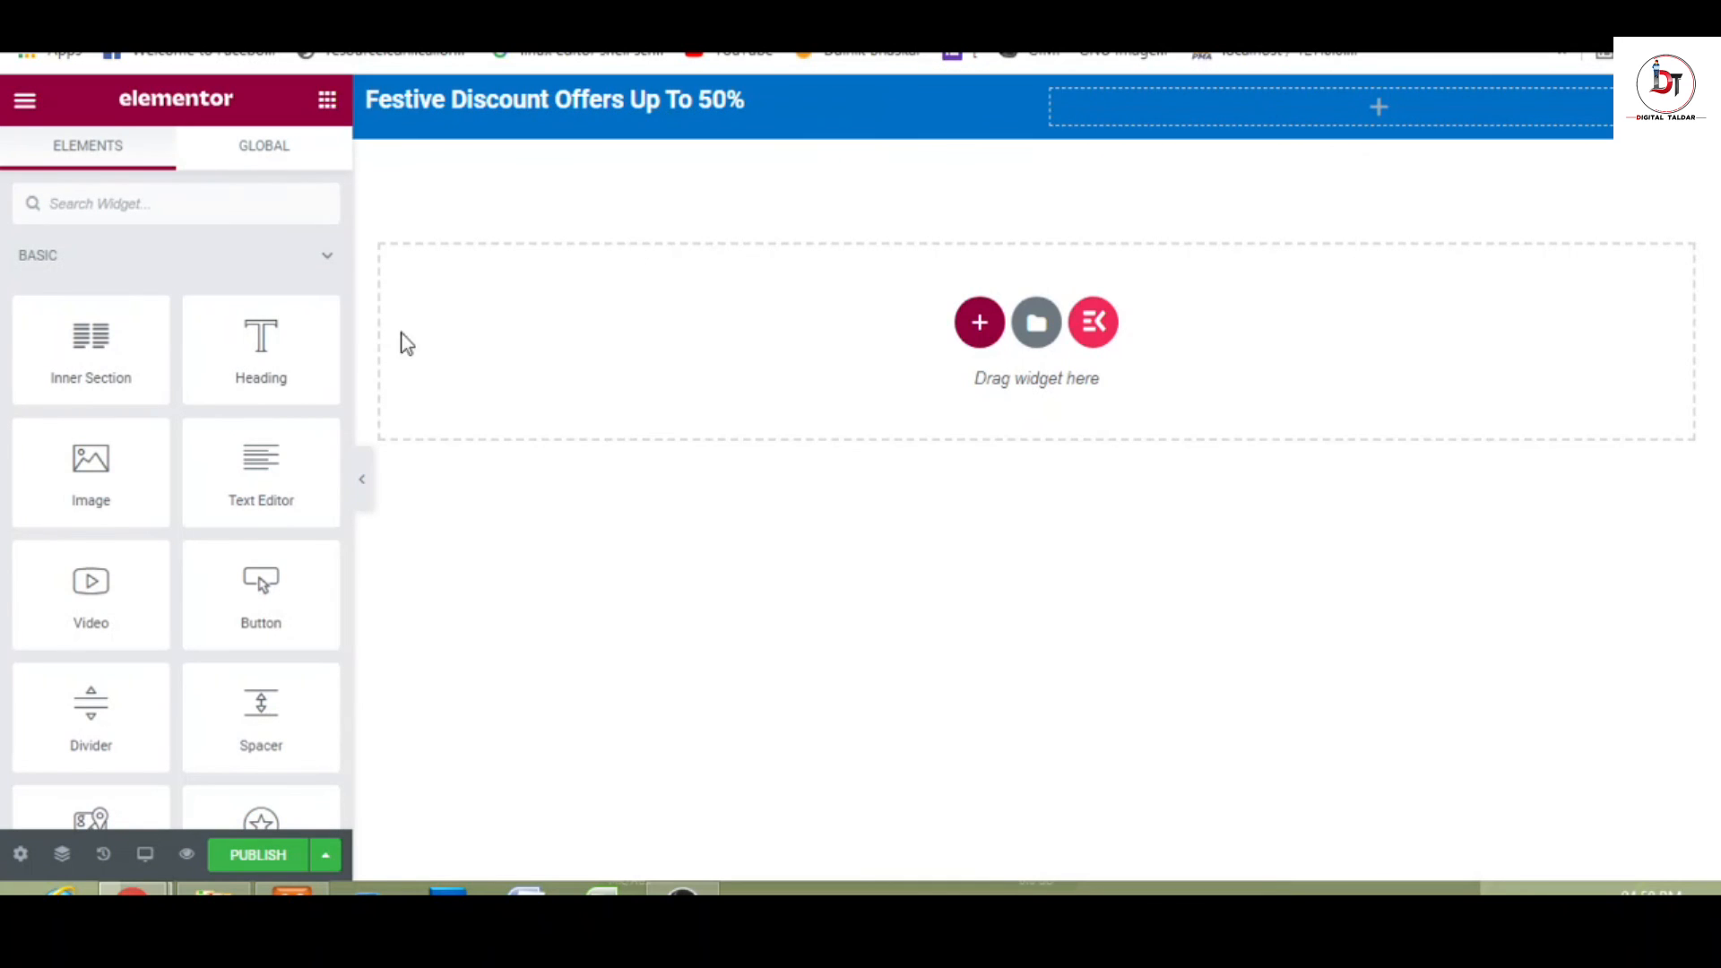
pyautogui.moveTo(275, 378); pyautogui.dragTo(1171, 123)
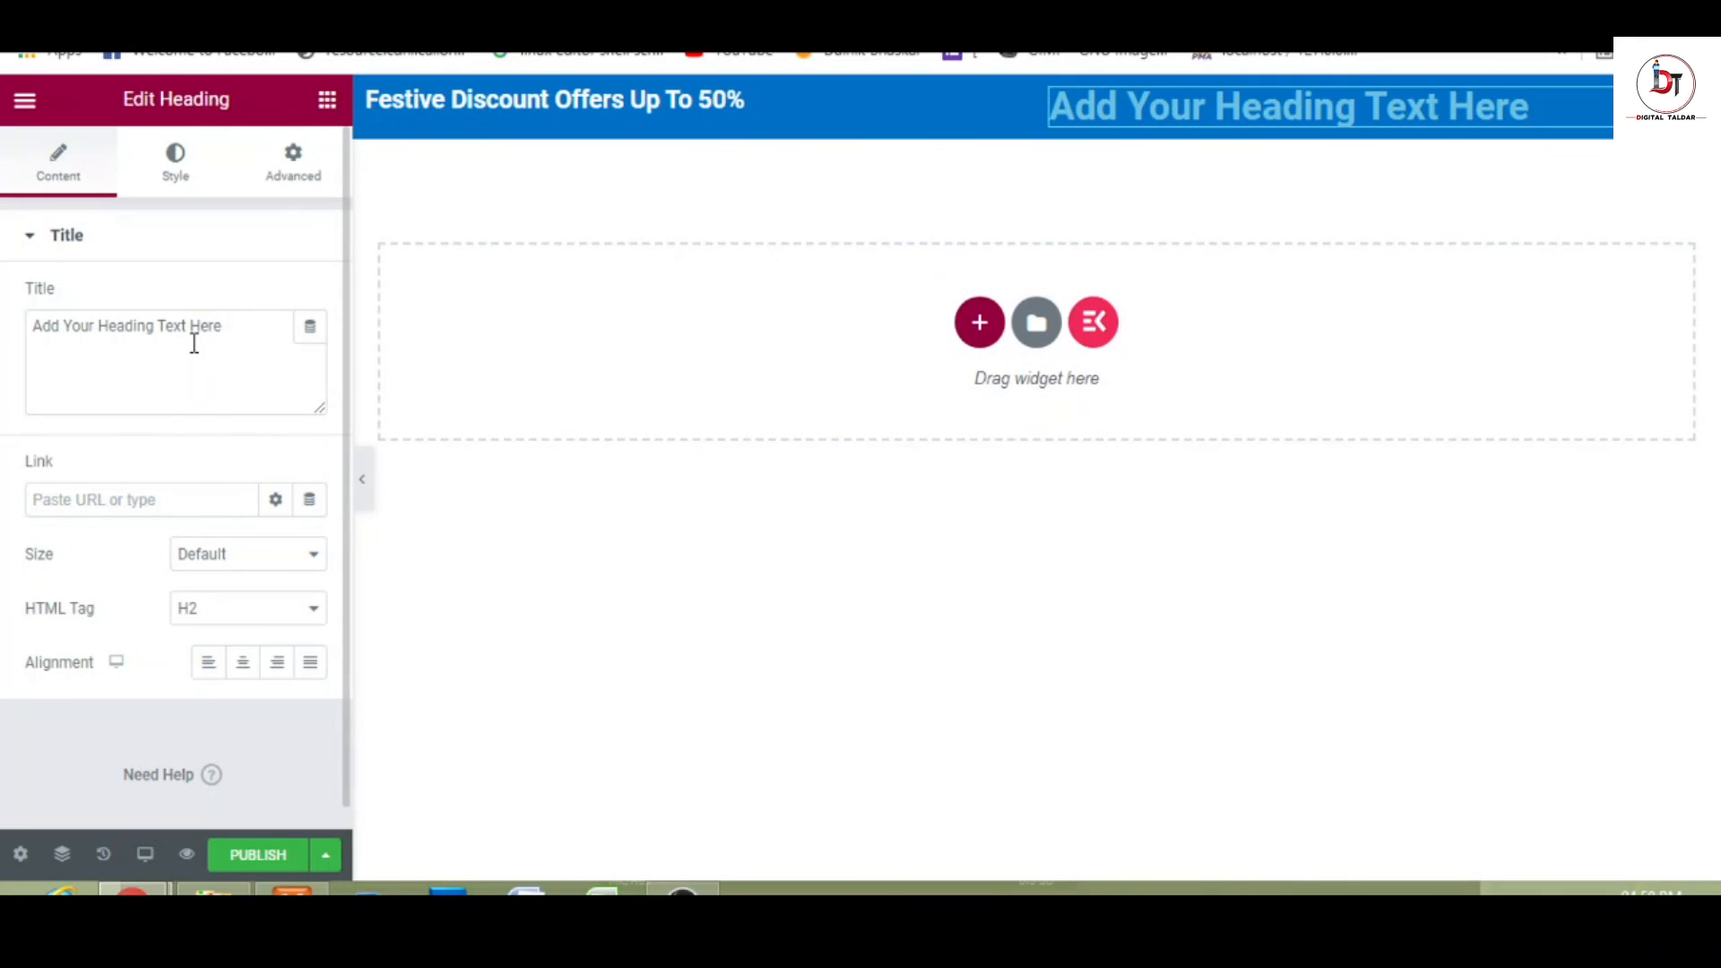
pyautogui.click(193, 343)
pyautogui.hotkey('ctrl', 'a')
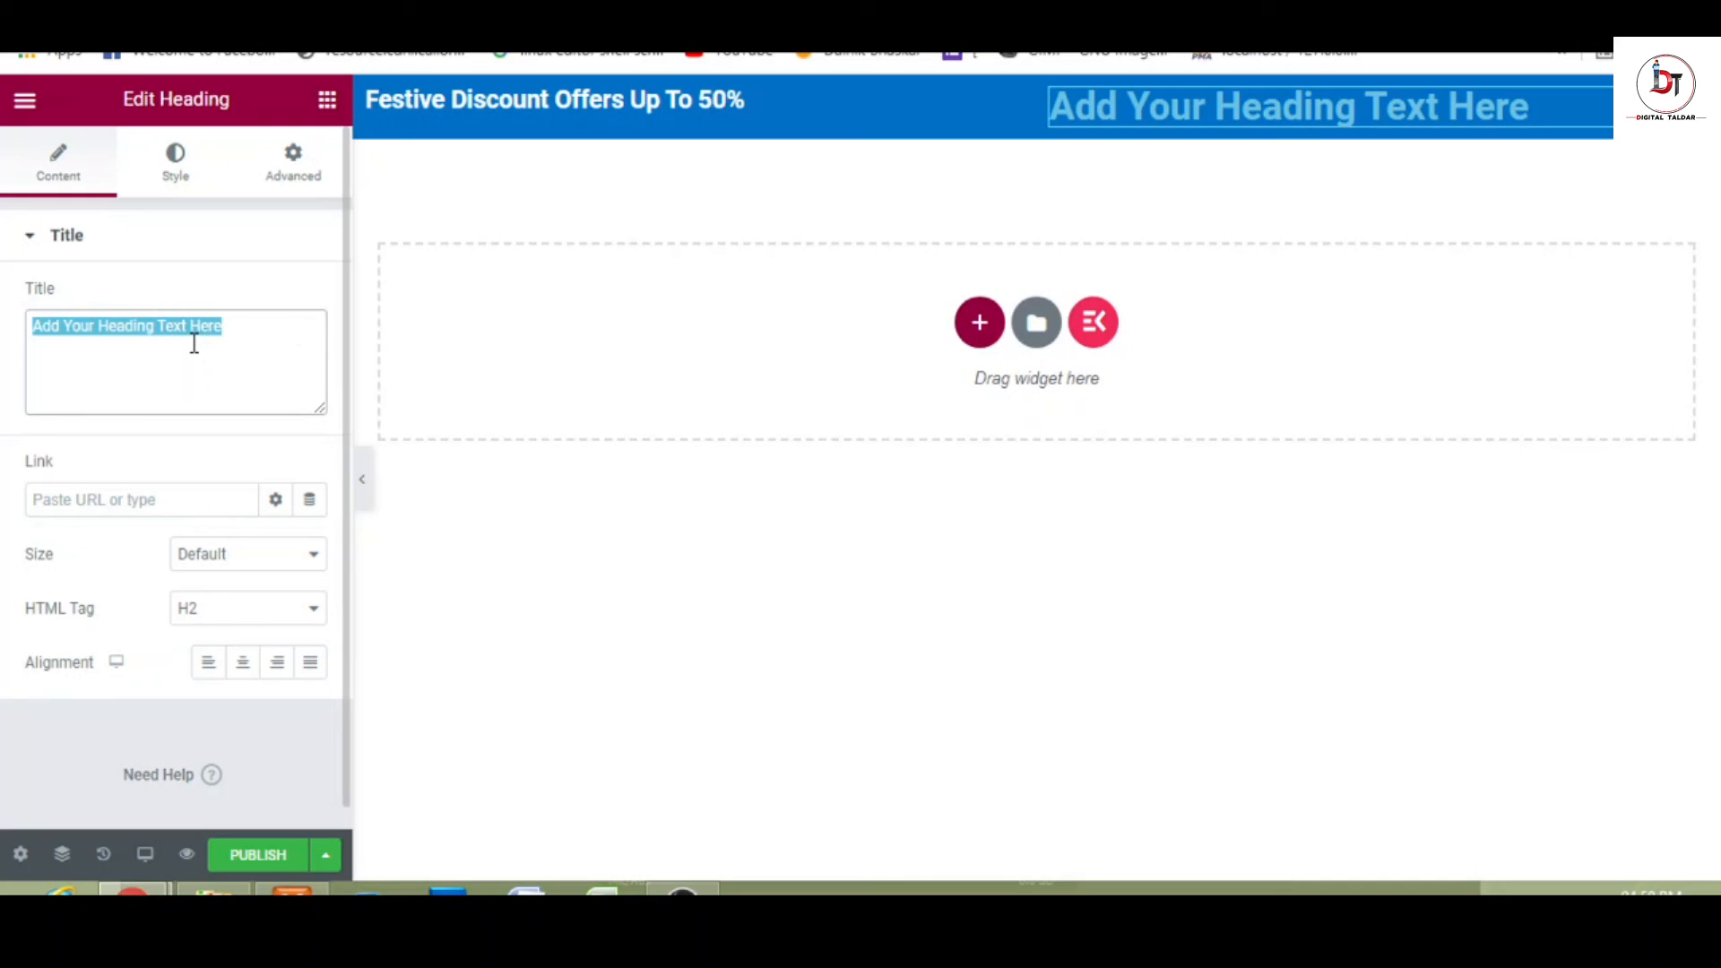
pyautogui.write('We')
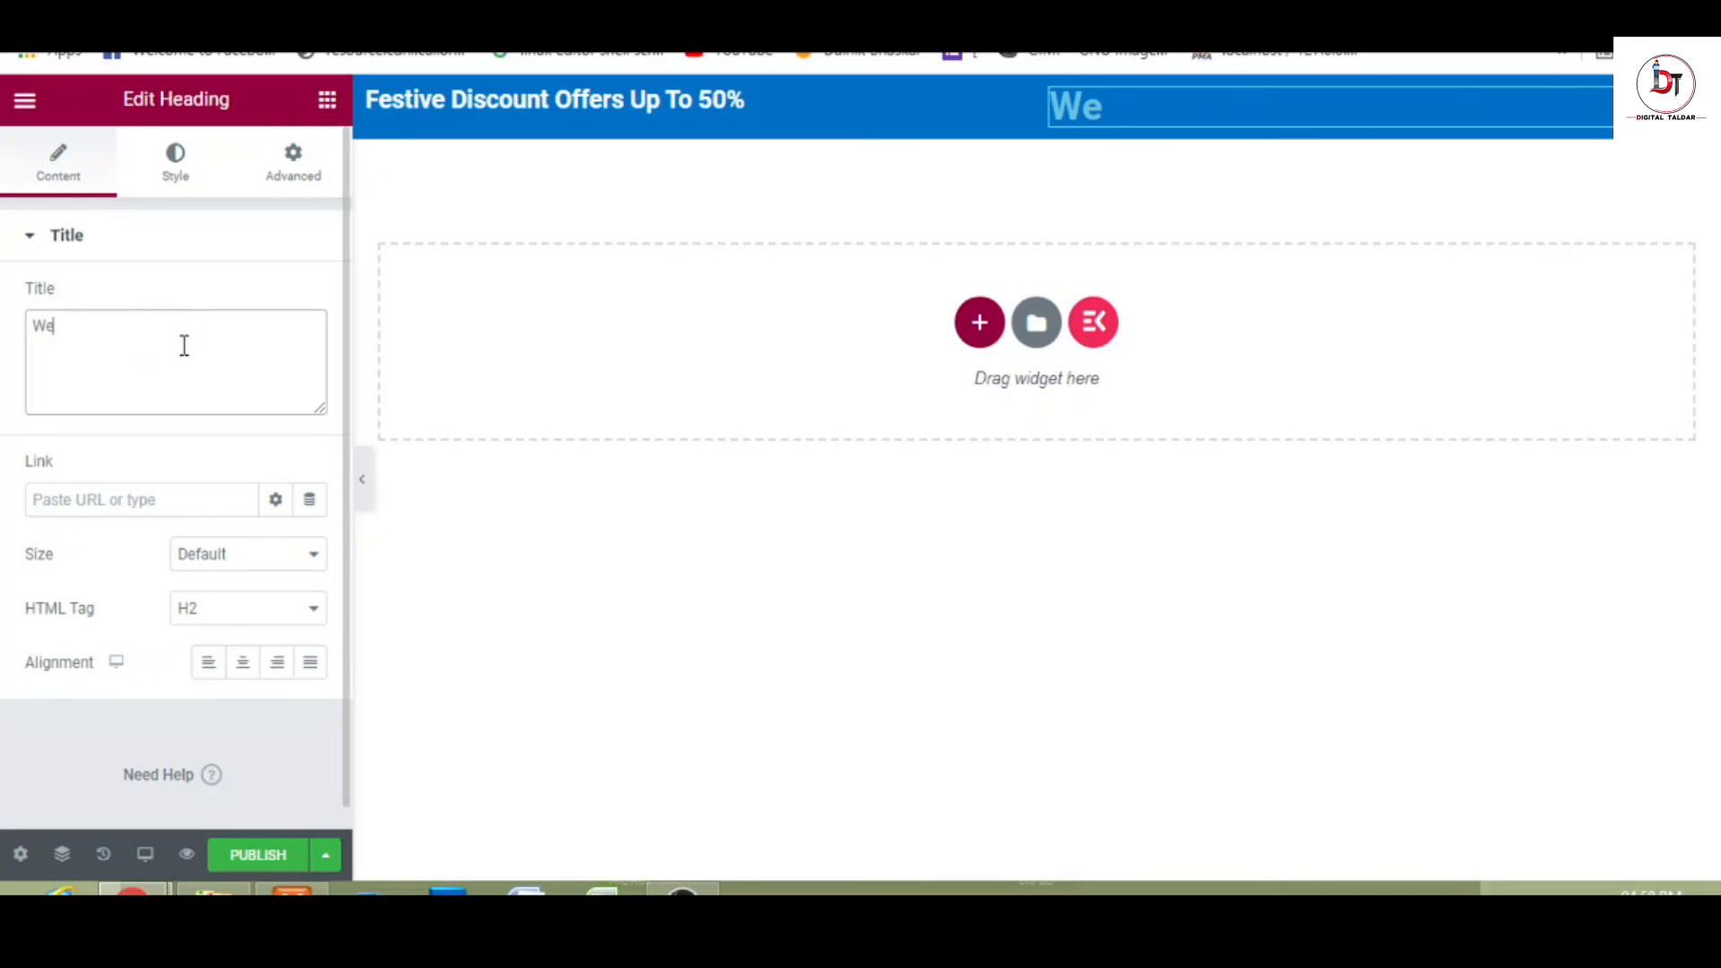
pyautogui.write(' Are F')
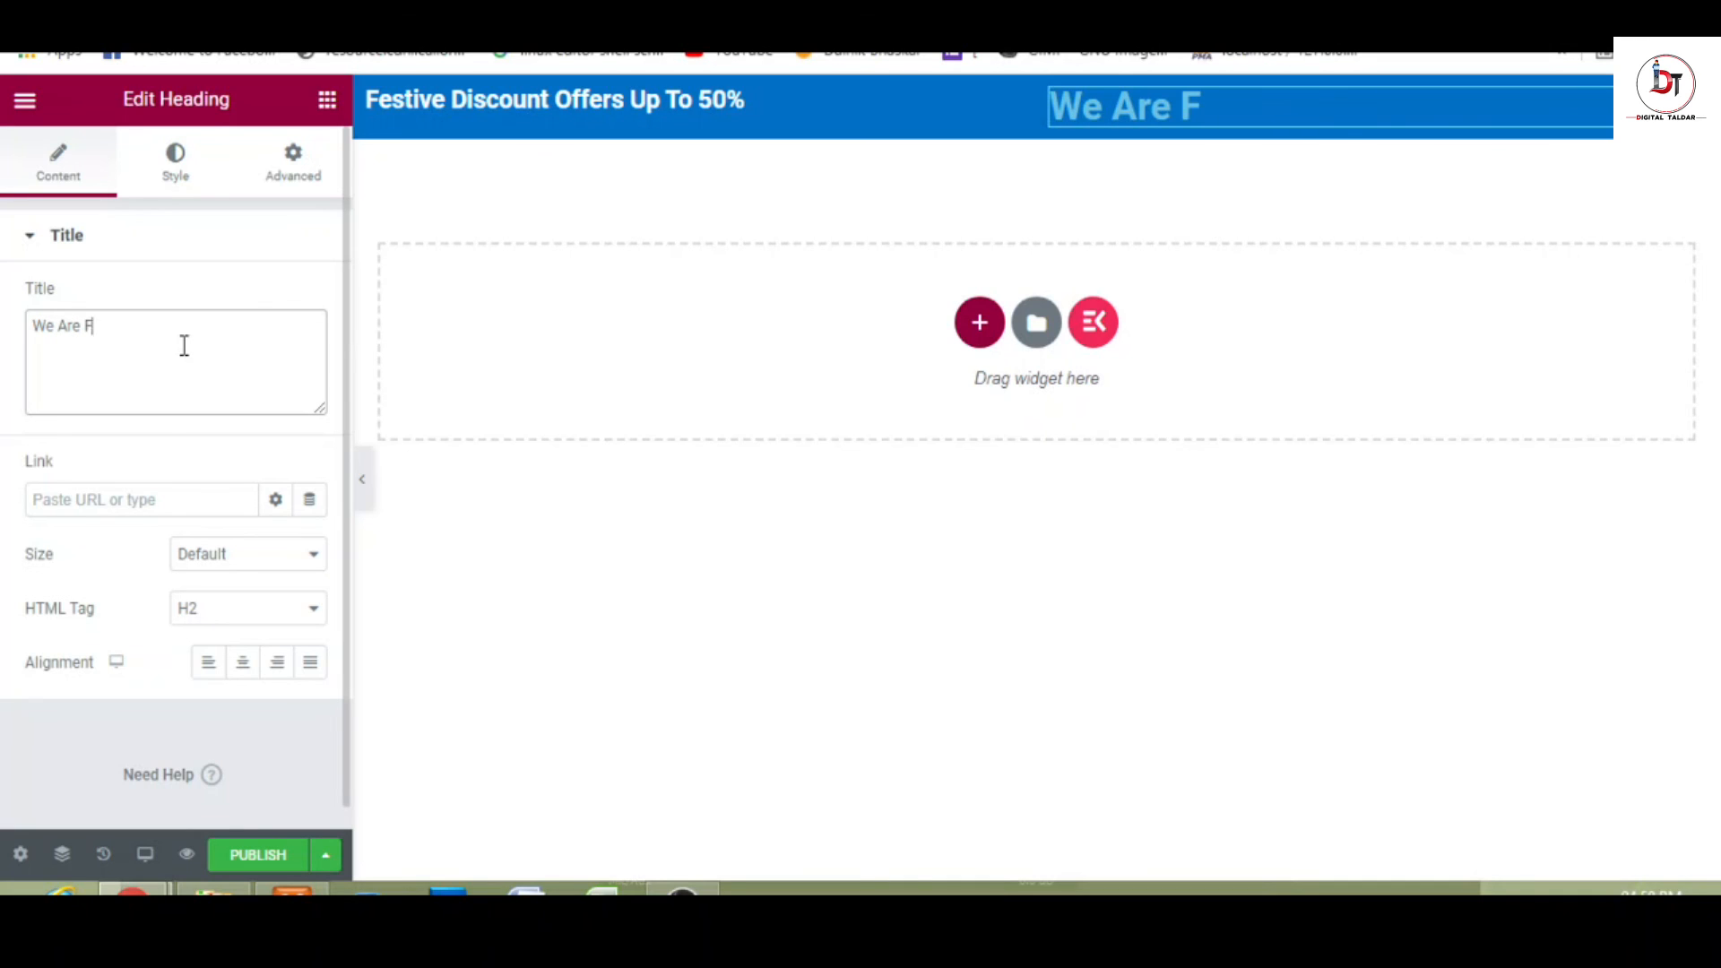
pyautogui.write('ollowing ')
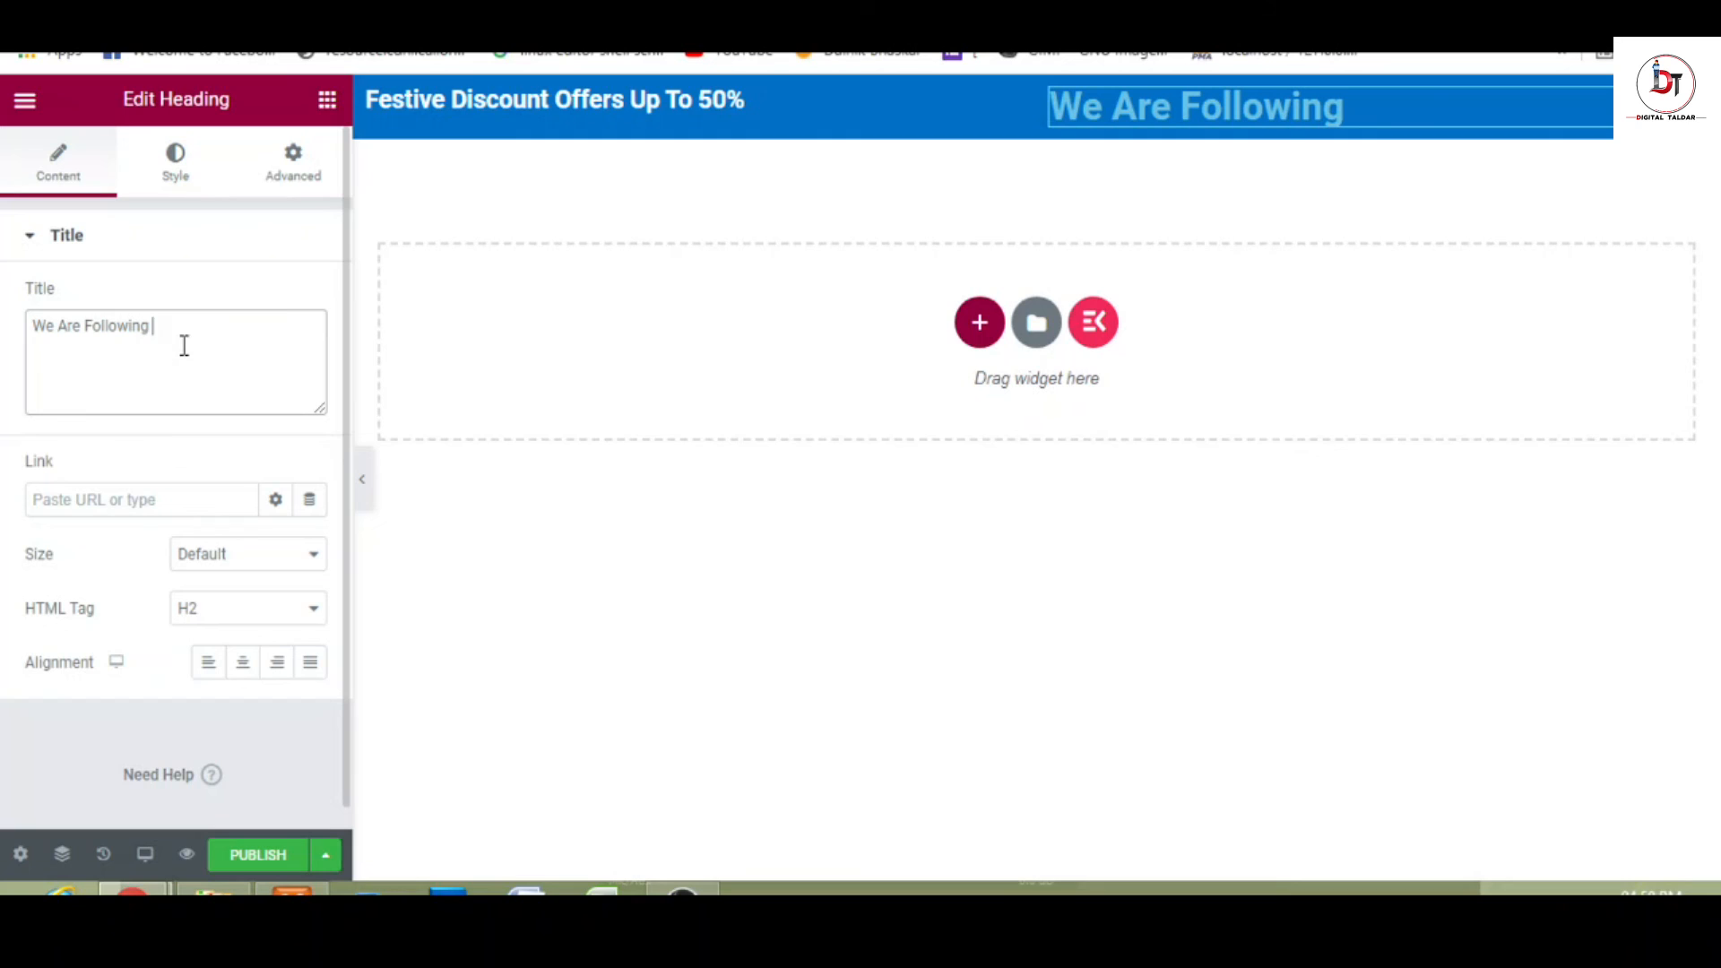
pyautogui.write('All The')
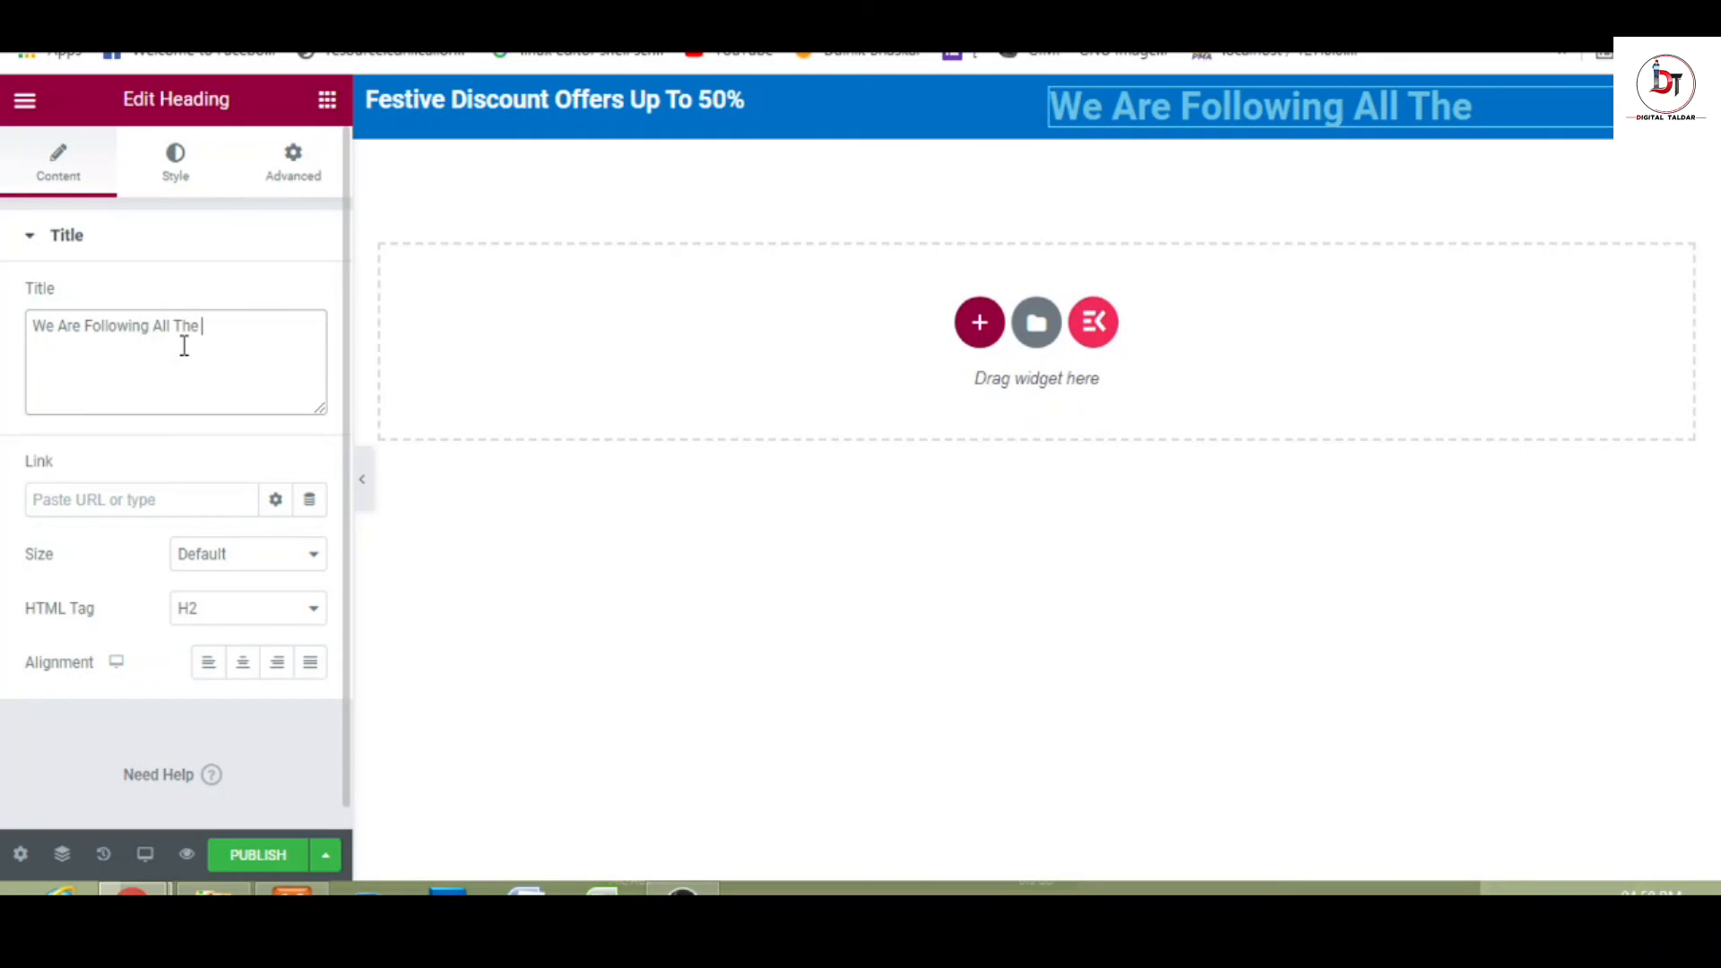
pyautogui.write(' COVID')
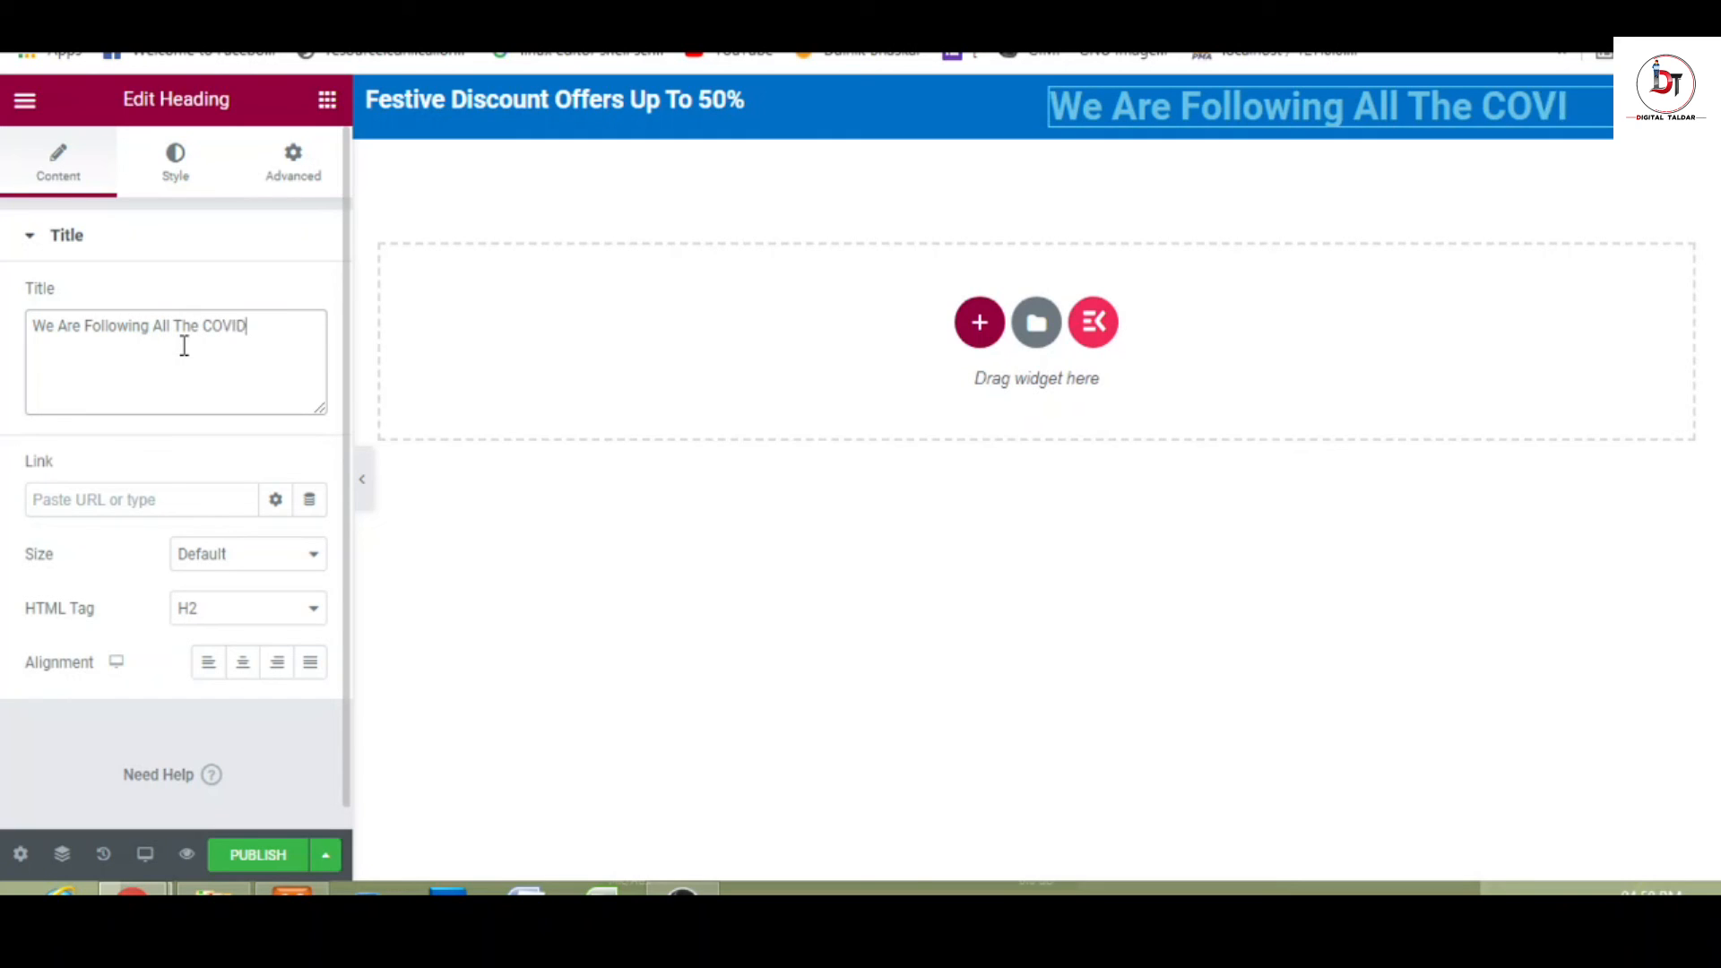
pyautogui.write(' Guidelines')
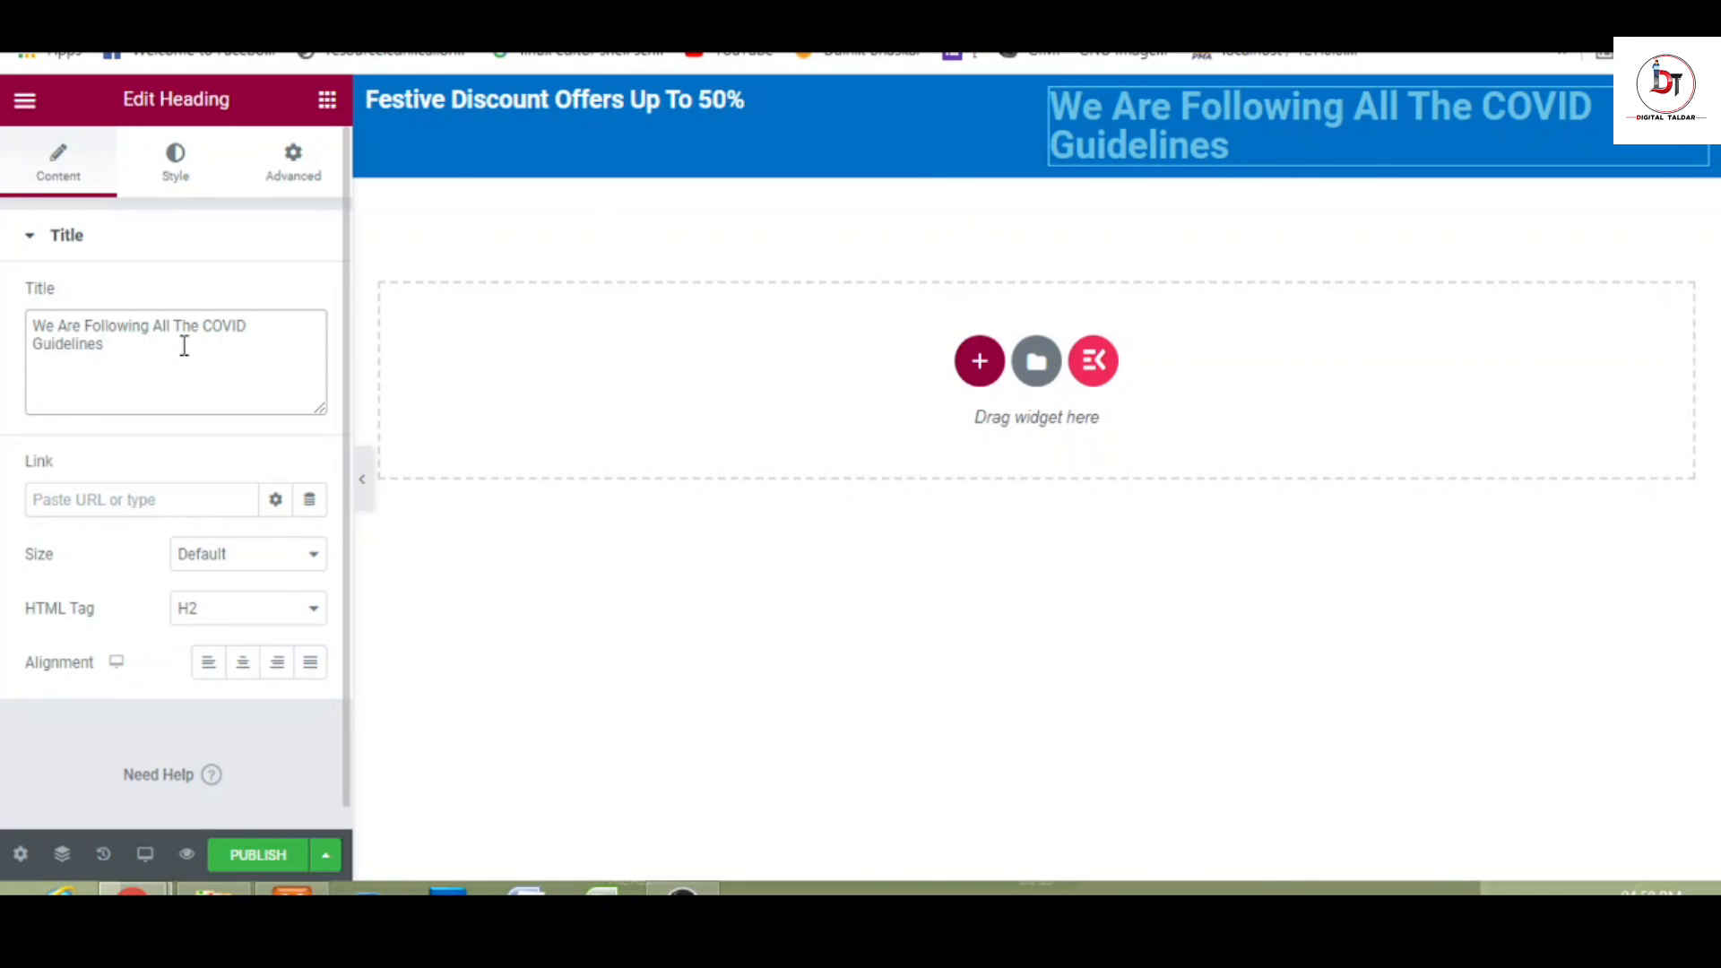
# - Set the text colour of the "We Are Following All The COVID Guidelines" heading to white
pyautogui.click(177, 170)
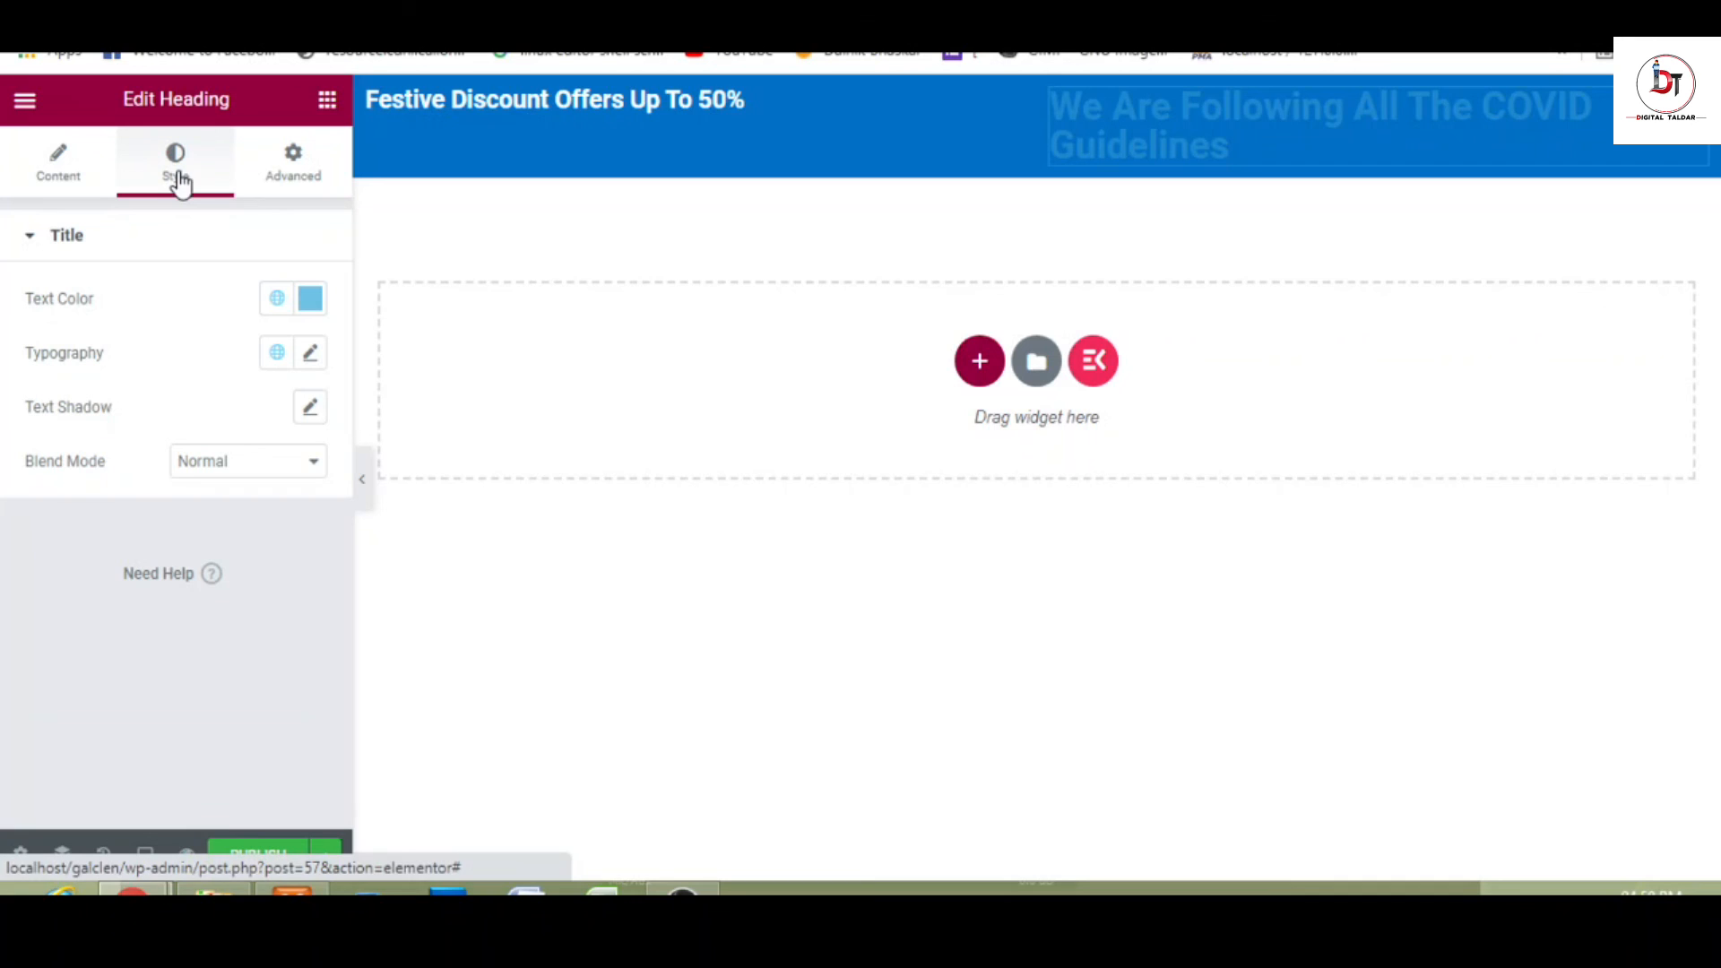
pyautogui.click(311, 297)
pyautogui.click(185, 397)
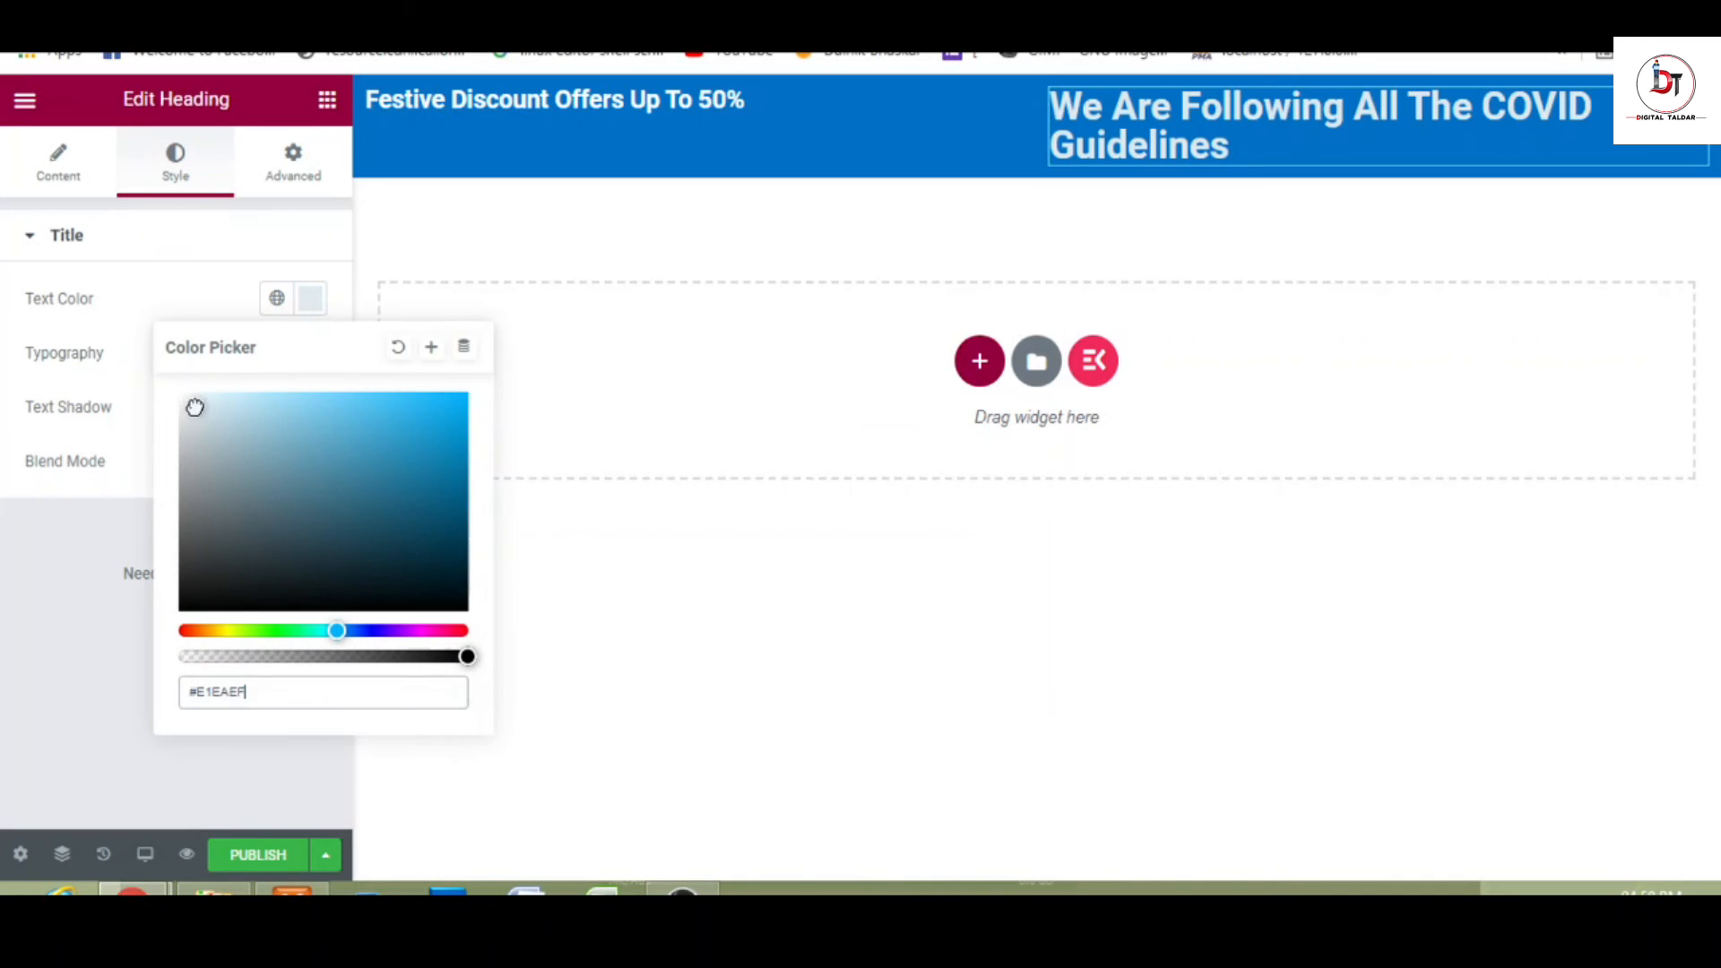
pyautogui.click(210, 262)
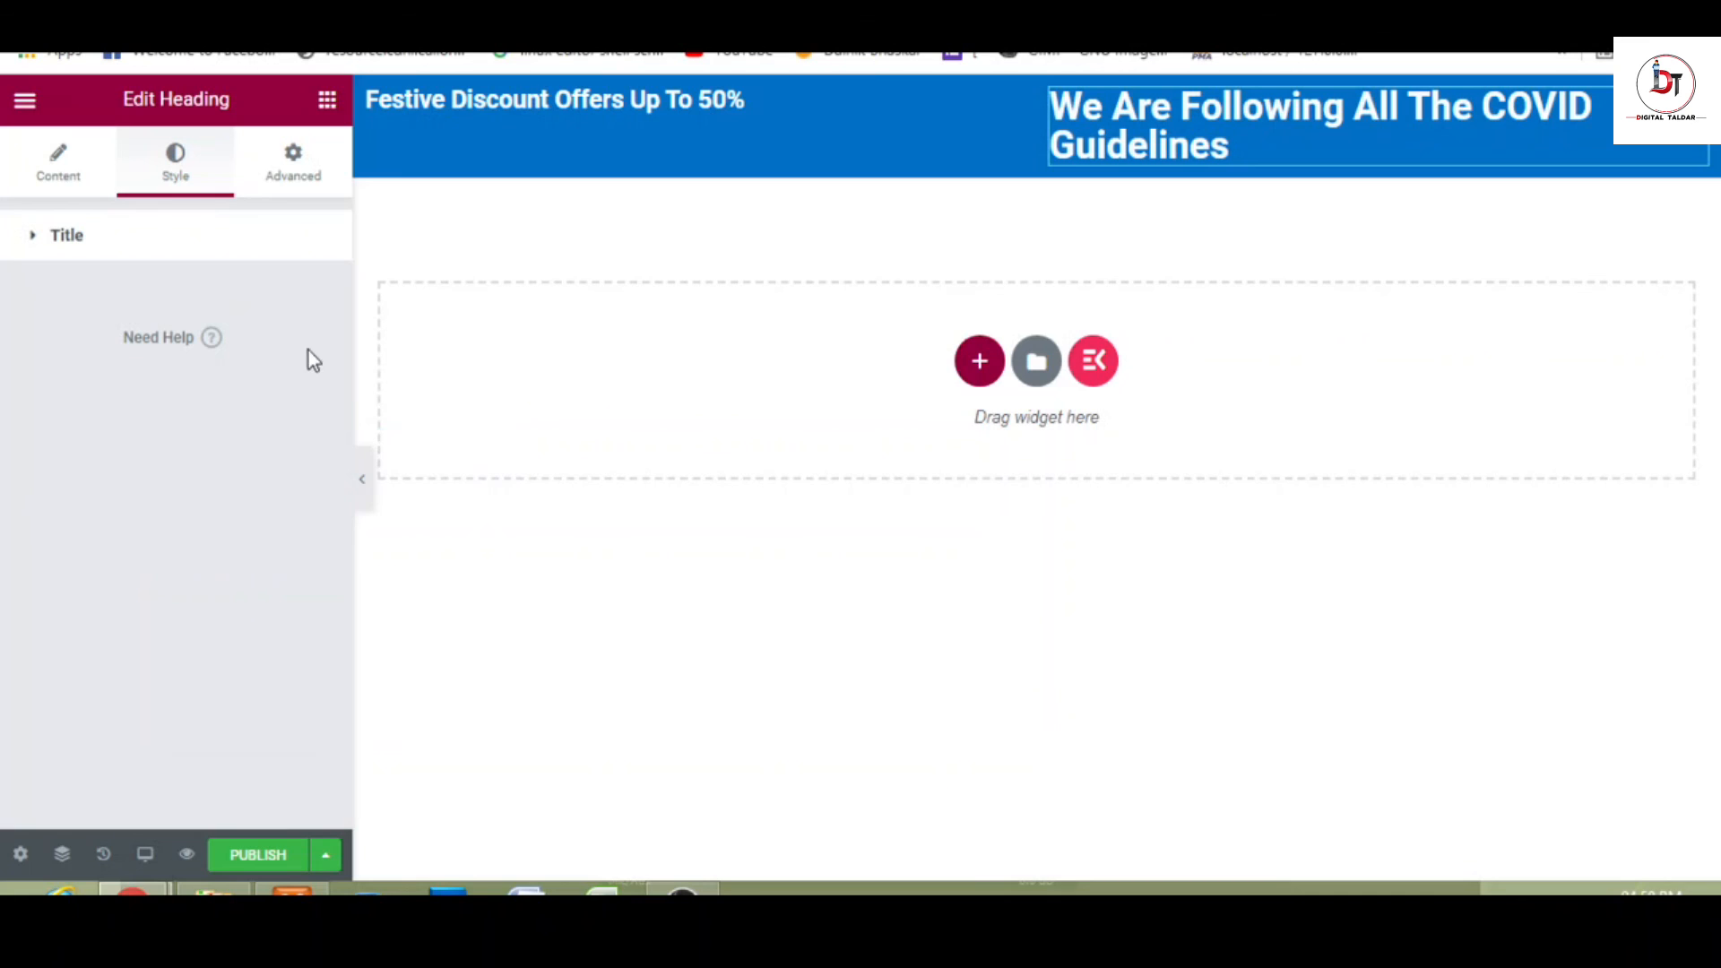
pyautogui.click(280, 256)
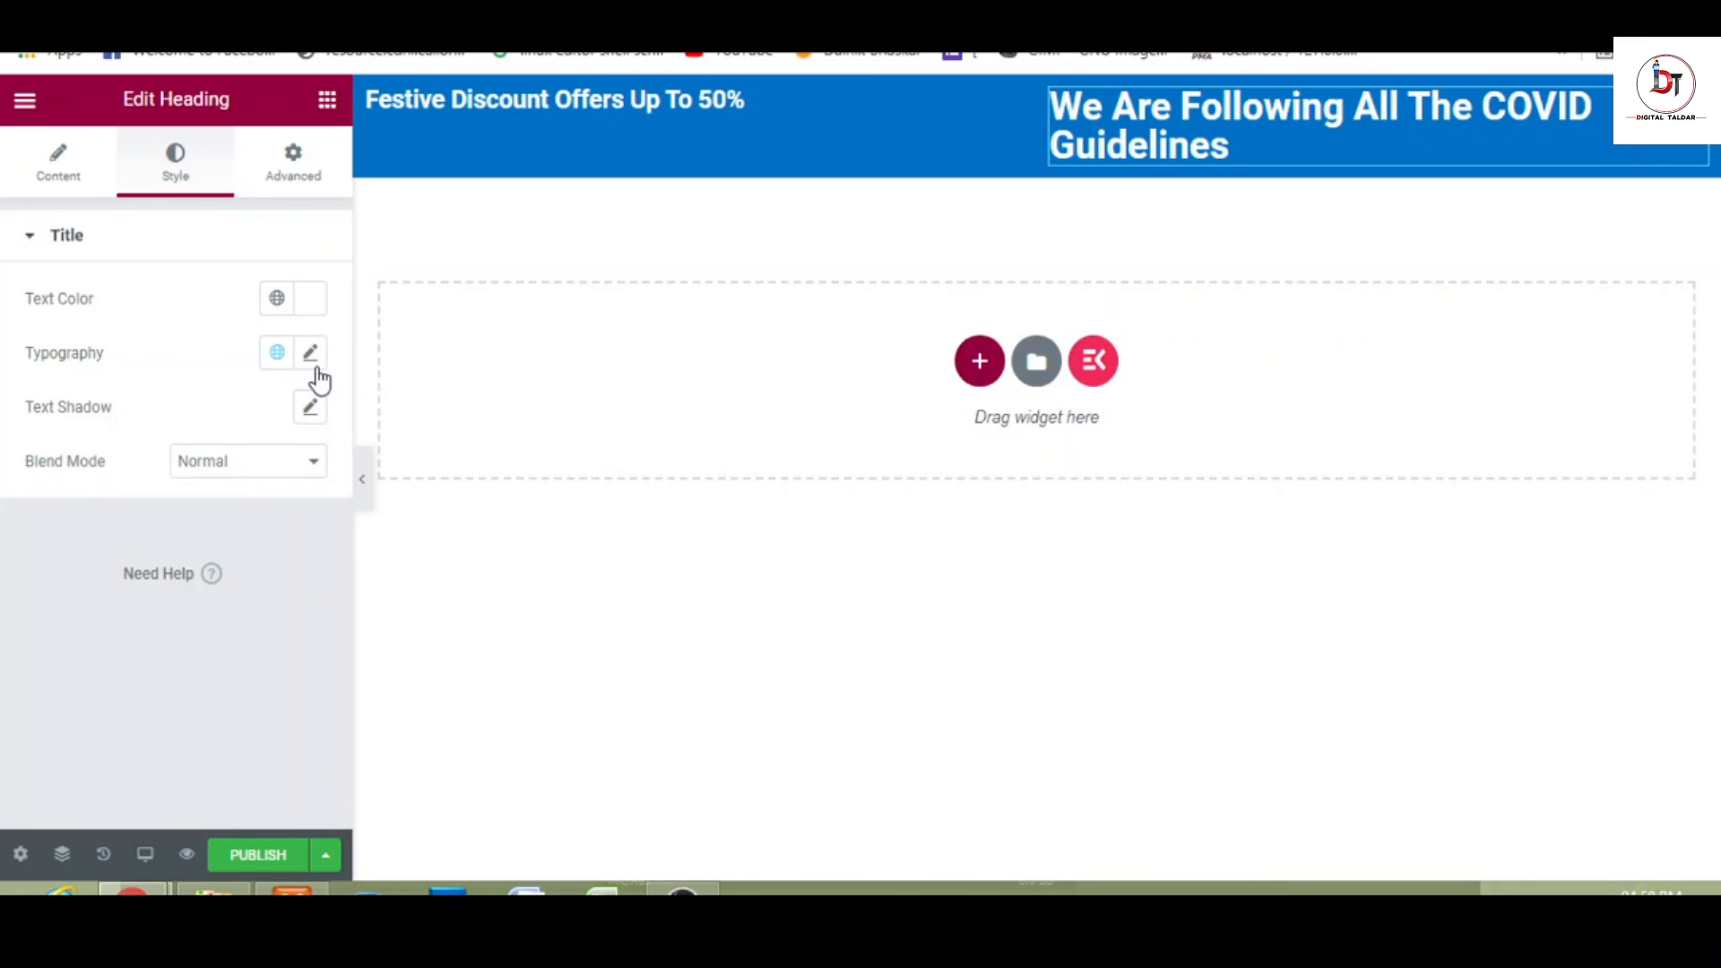
# - Set the COVID guidelines heading's typography to a size of 1.3 em and the Montserrat font family
pyautogui.click(313, 365)
pyautogui.click(258, 558)
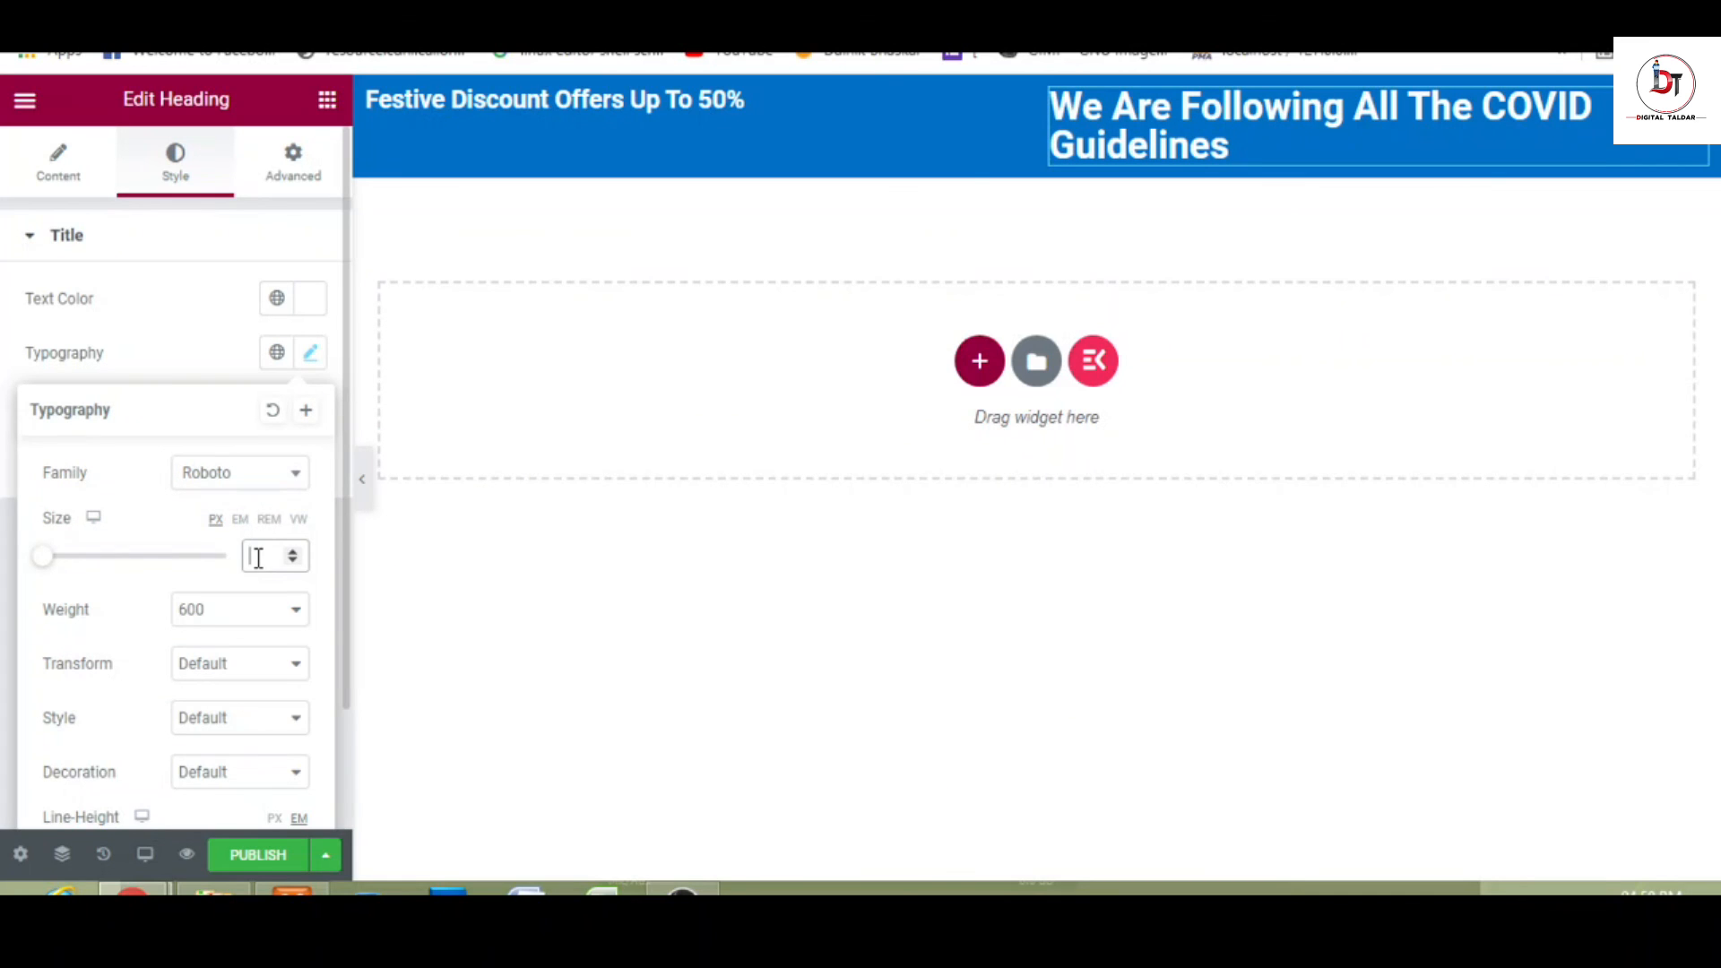
pyautogui.write('1.')
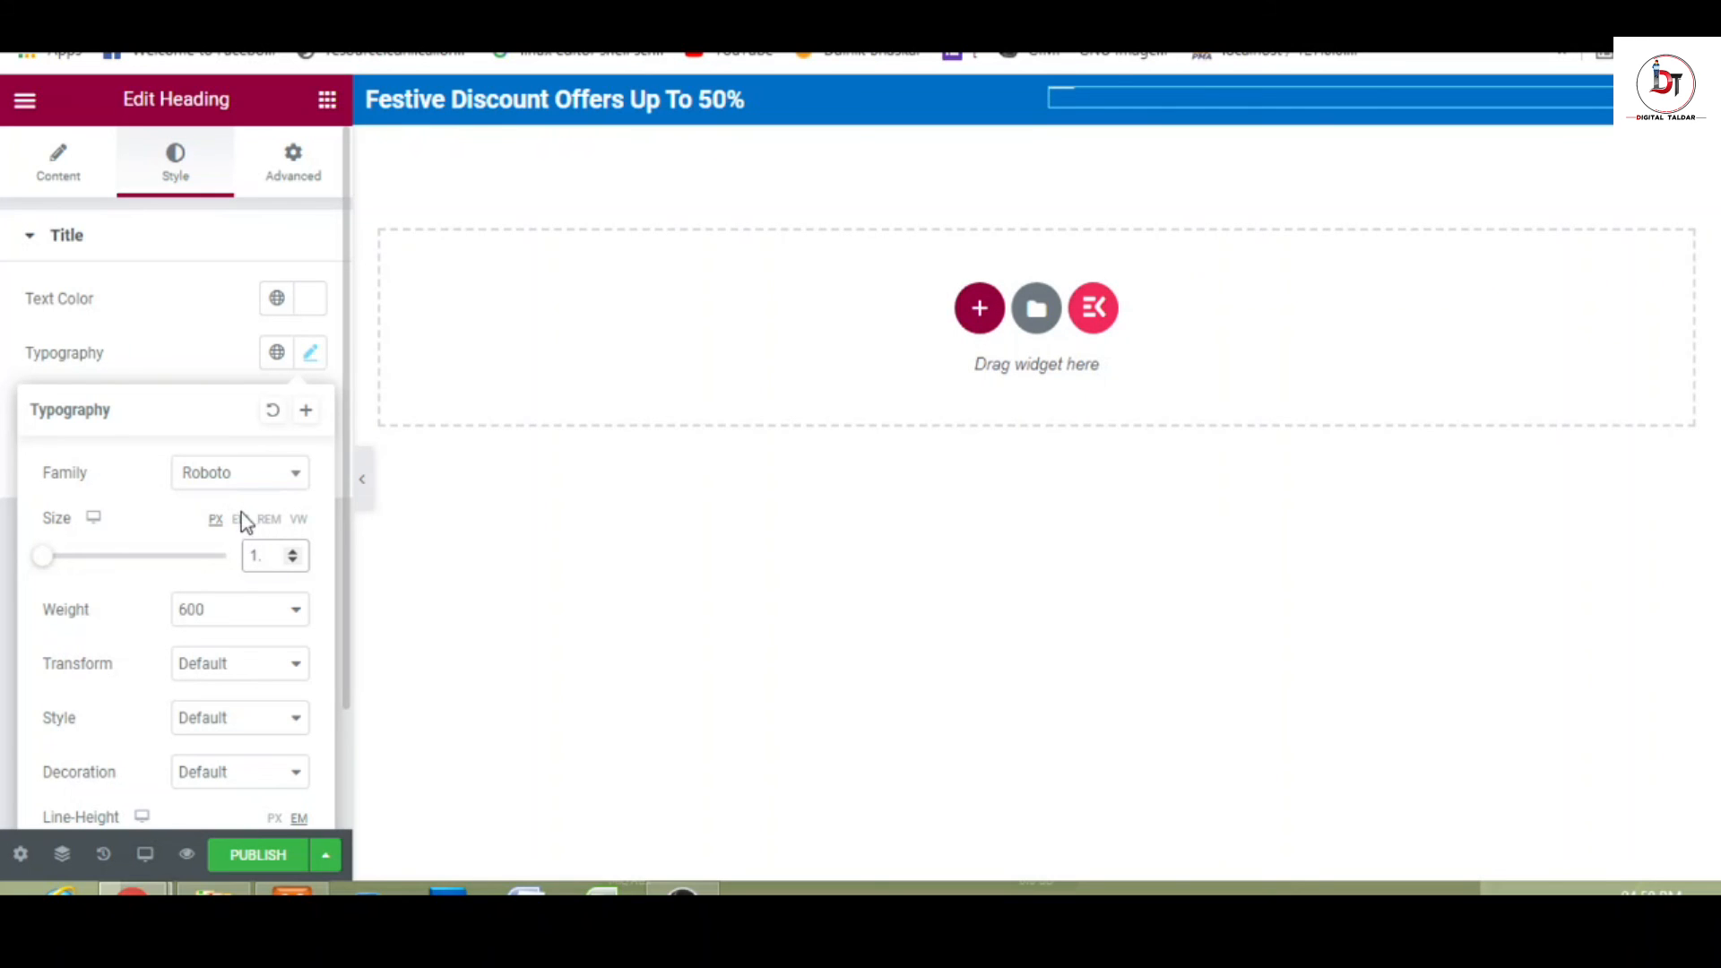
pyautogui.click(240, 522)
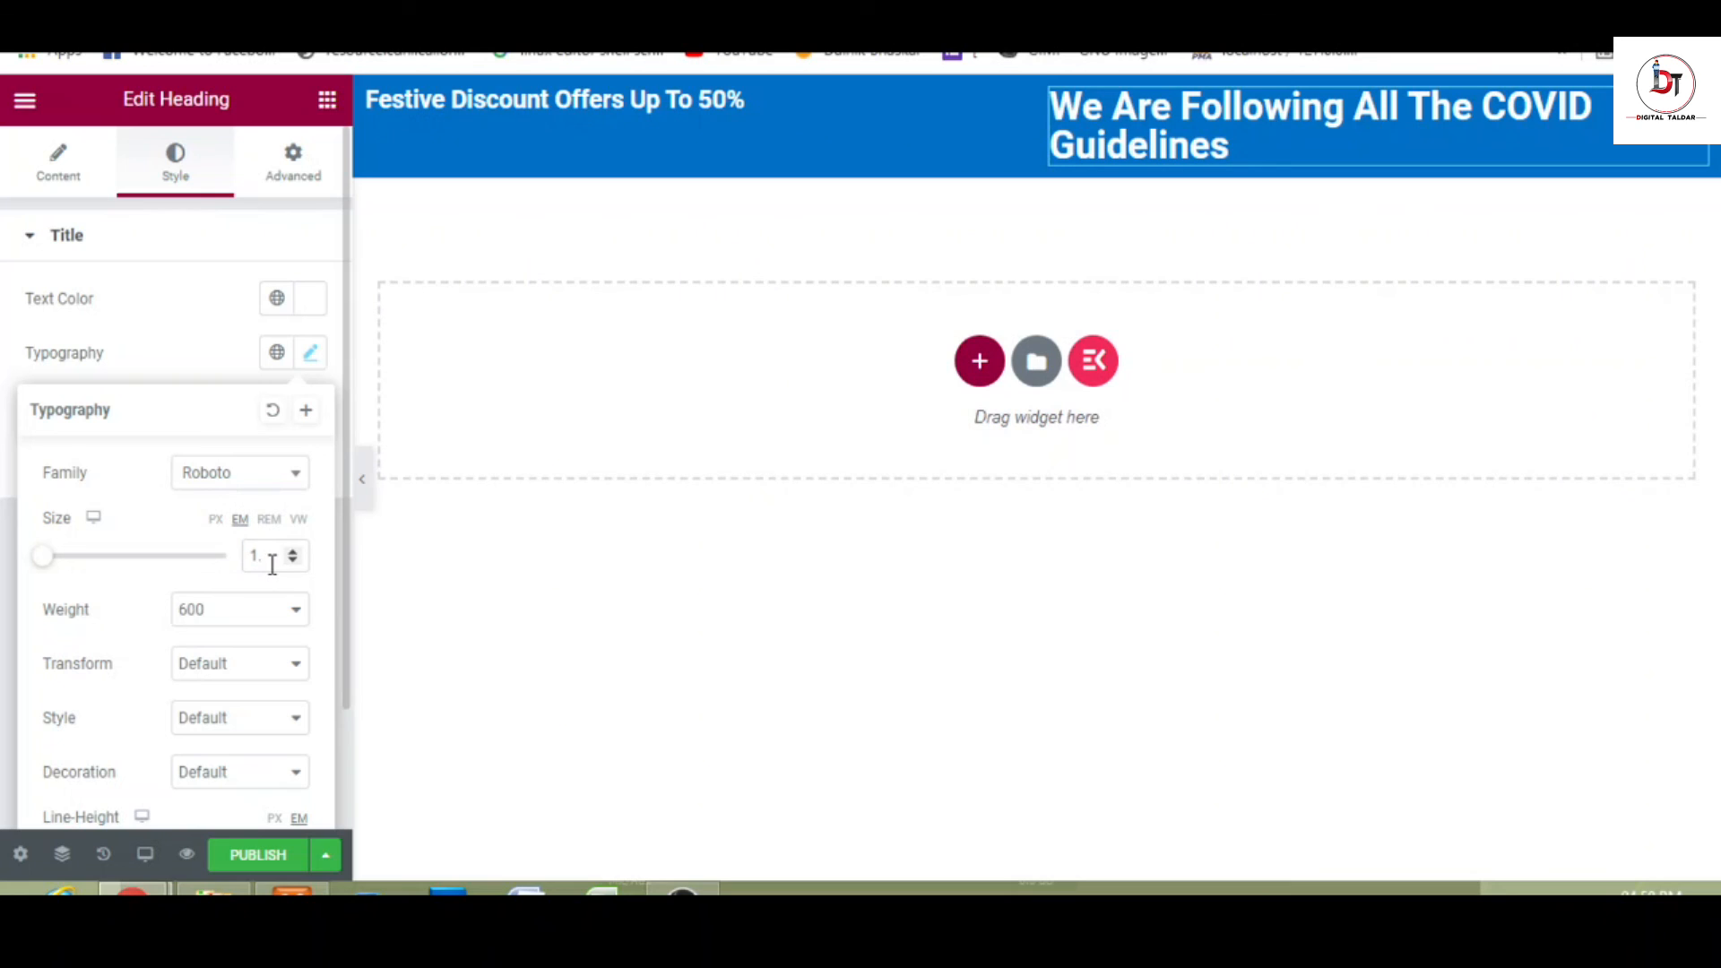
pyautogui.click(269, 557)
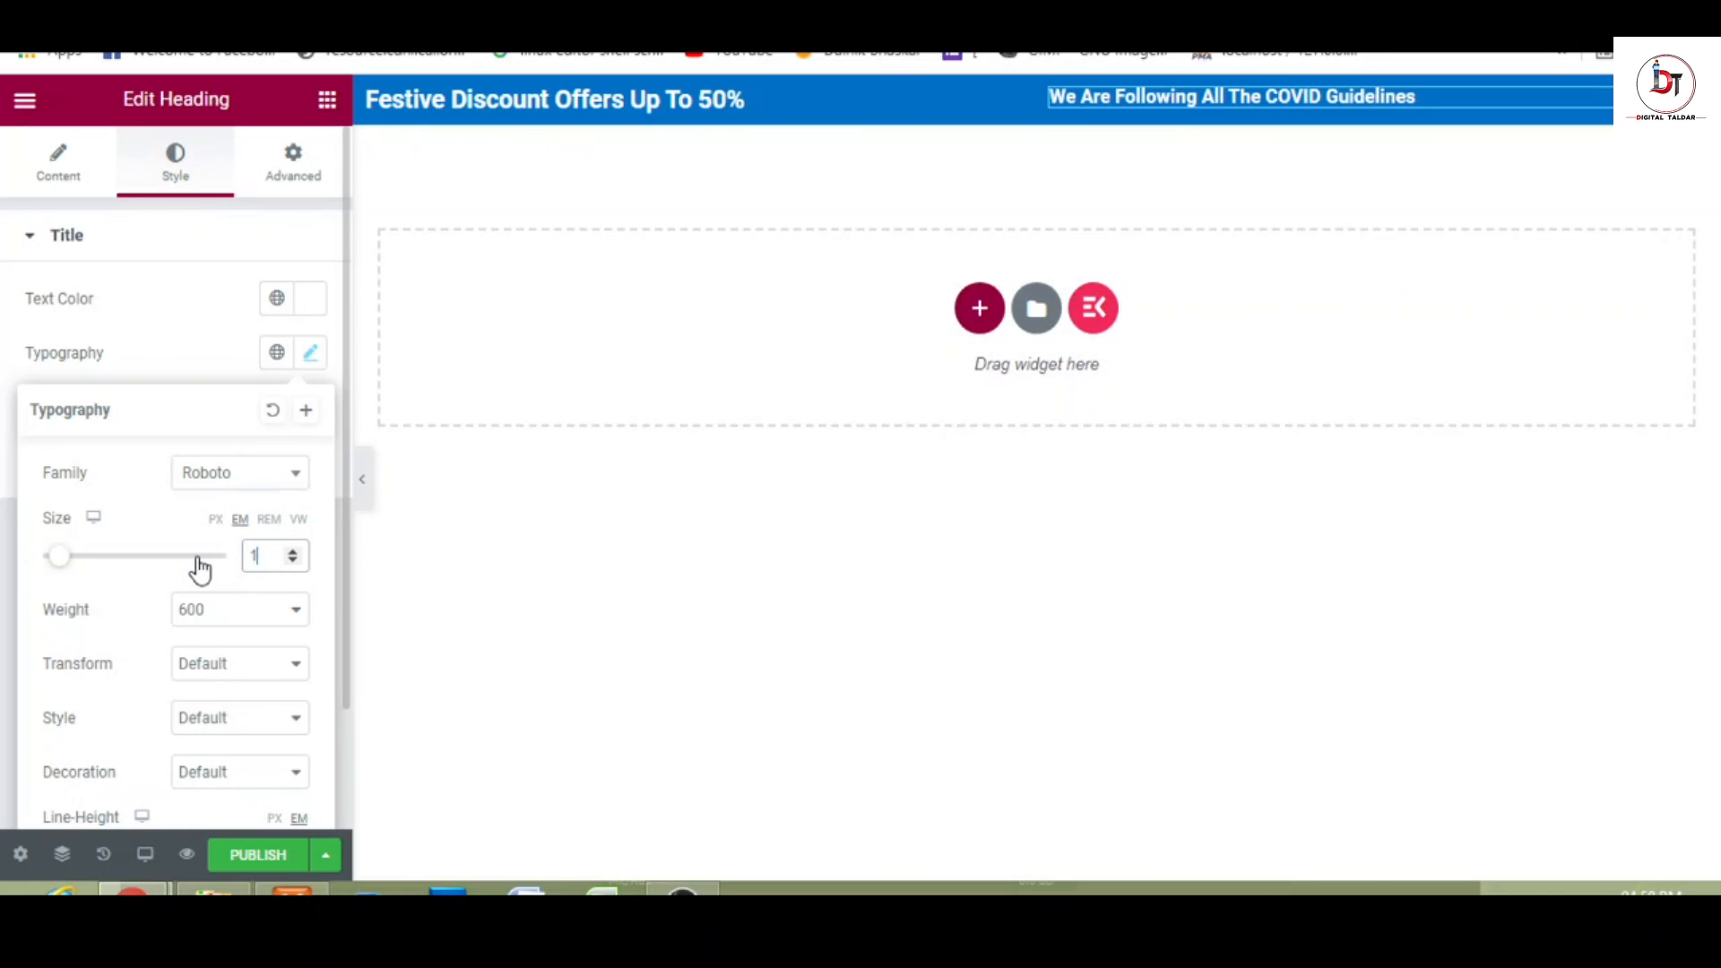
pyautogui.write('.3')
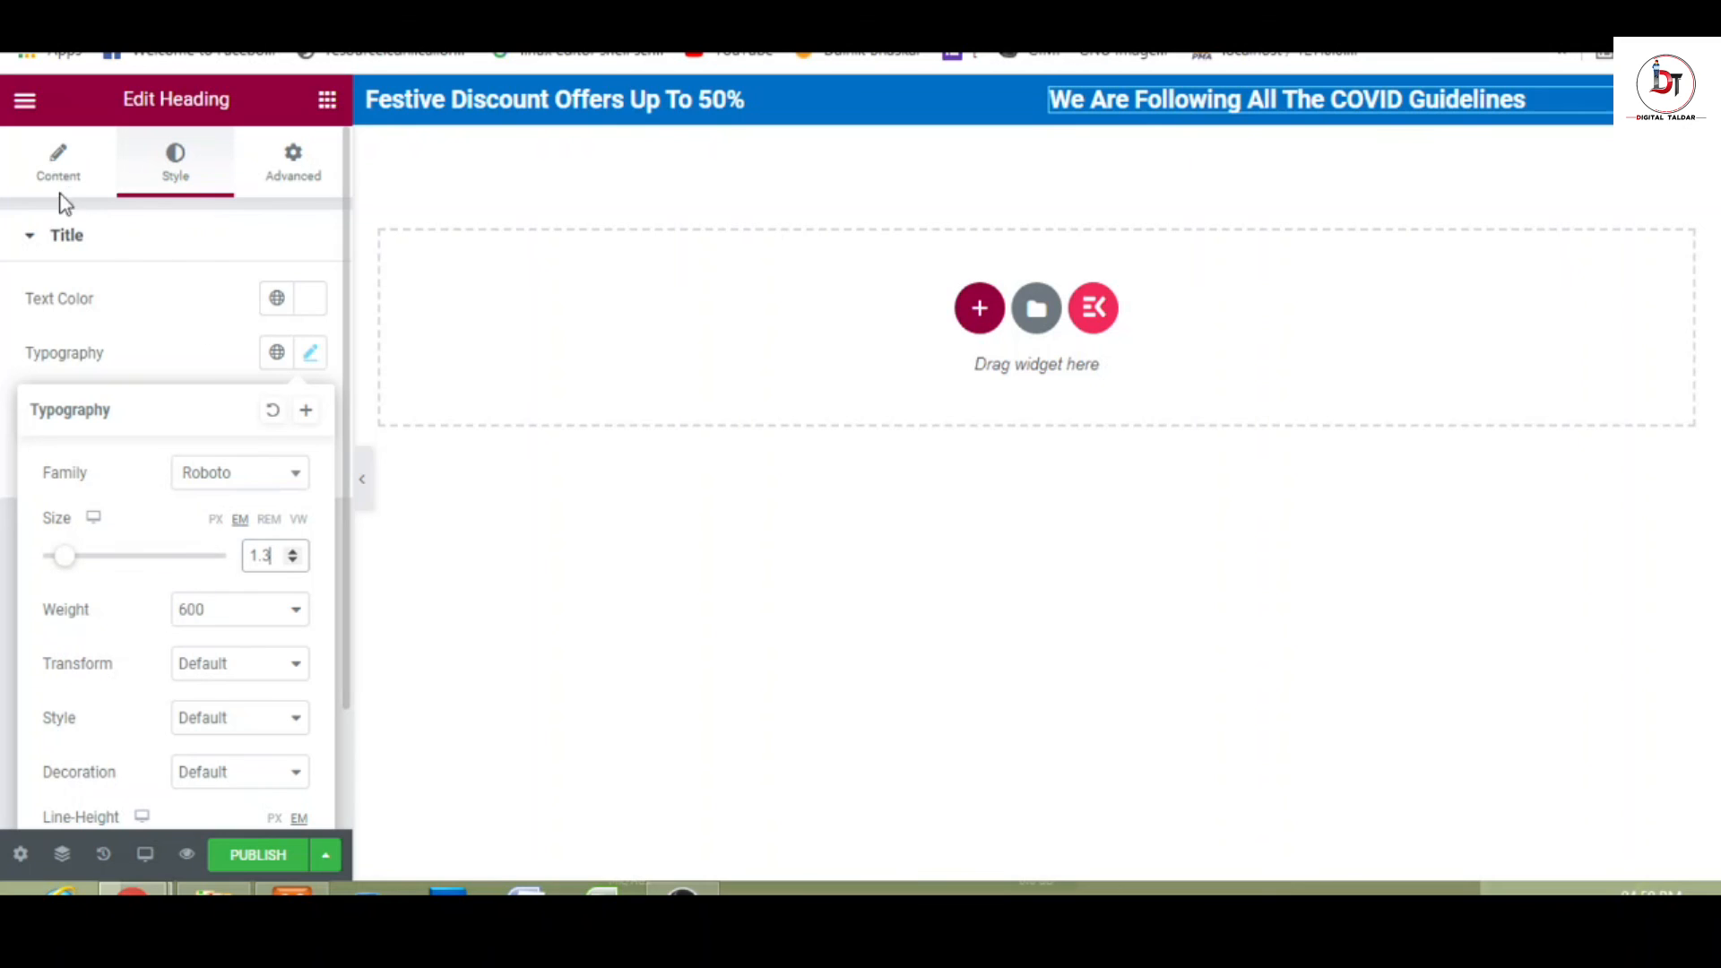
pyautogui.click(272, 489)
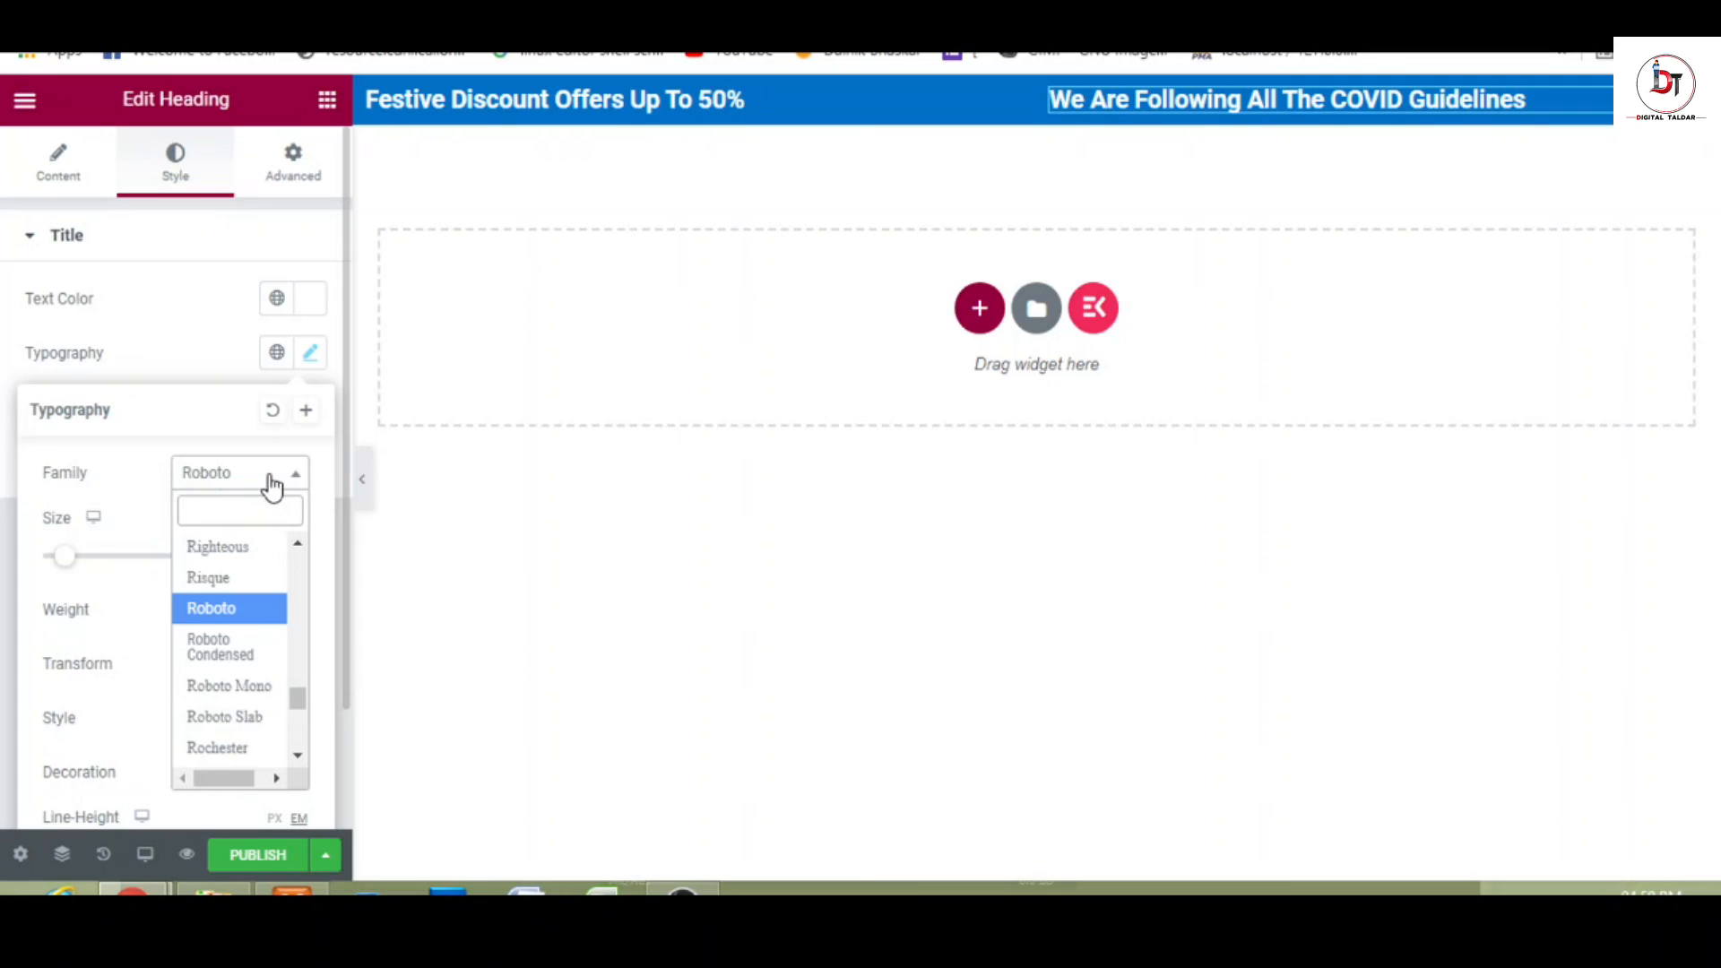
pyautogui.write('monts')
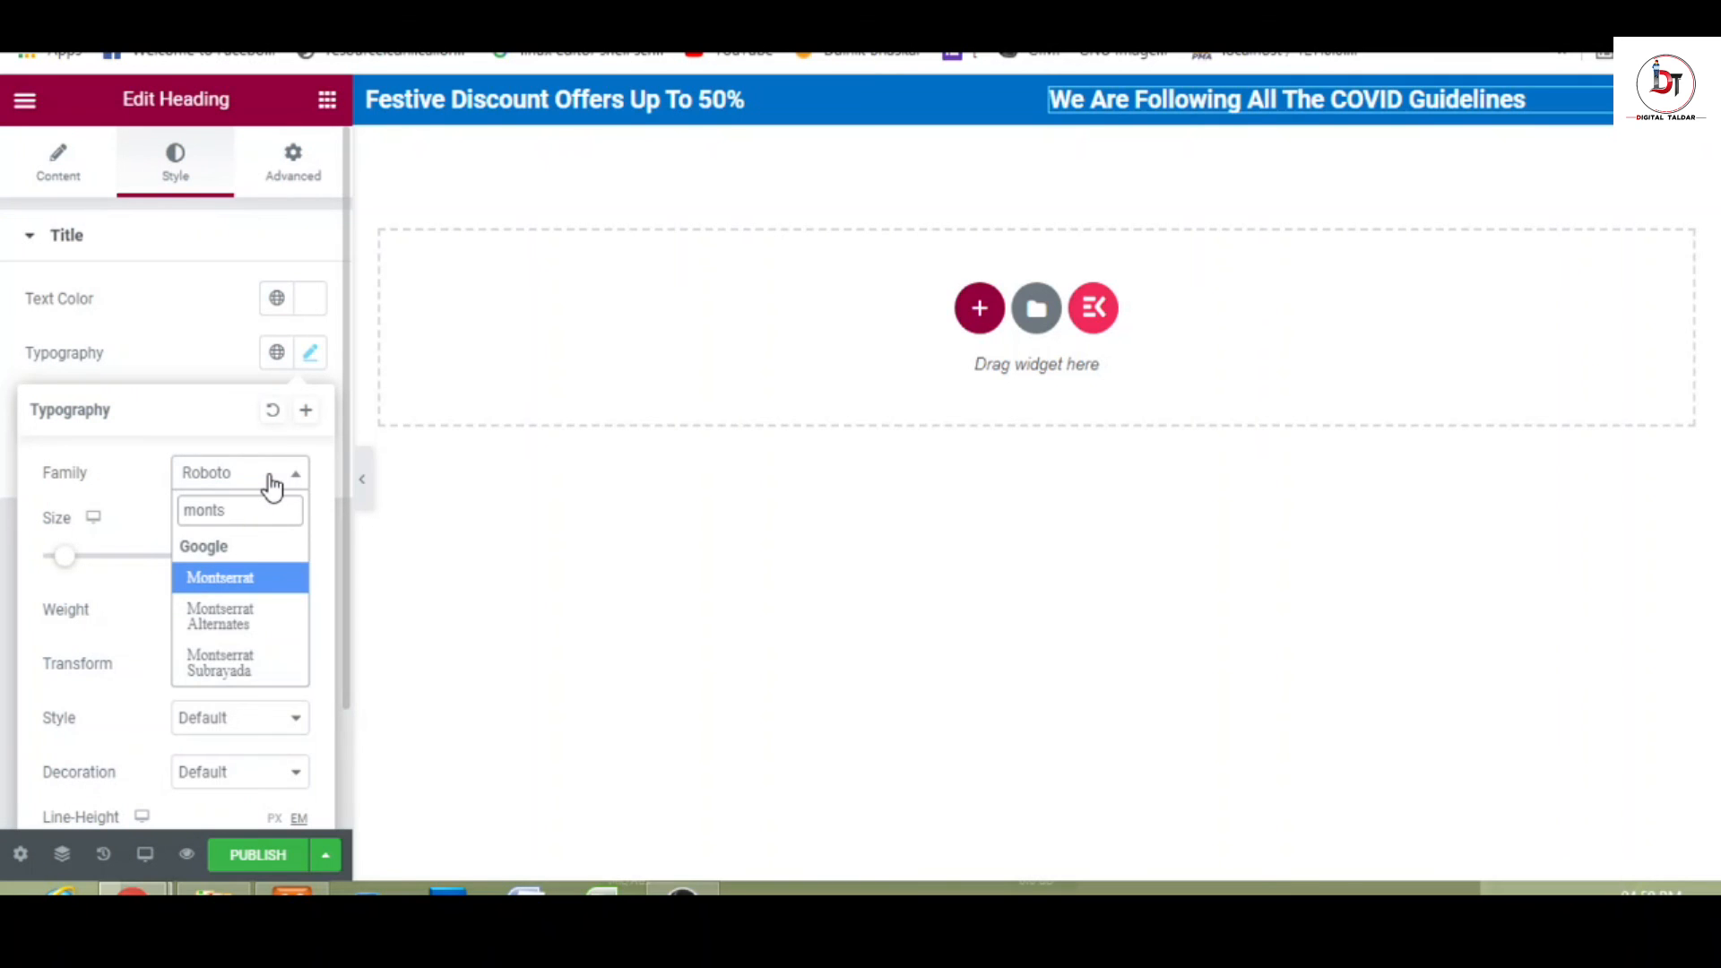
pyautogui.click(251, 577)
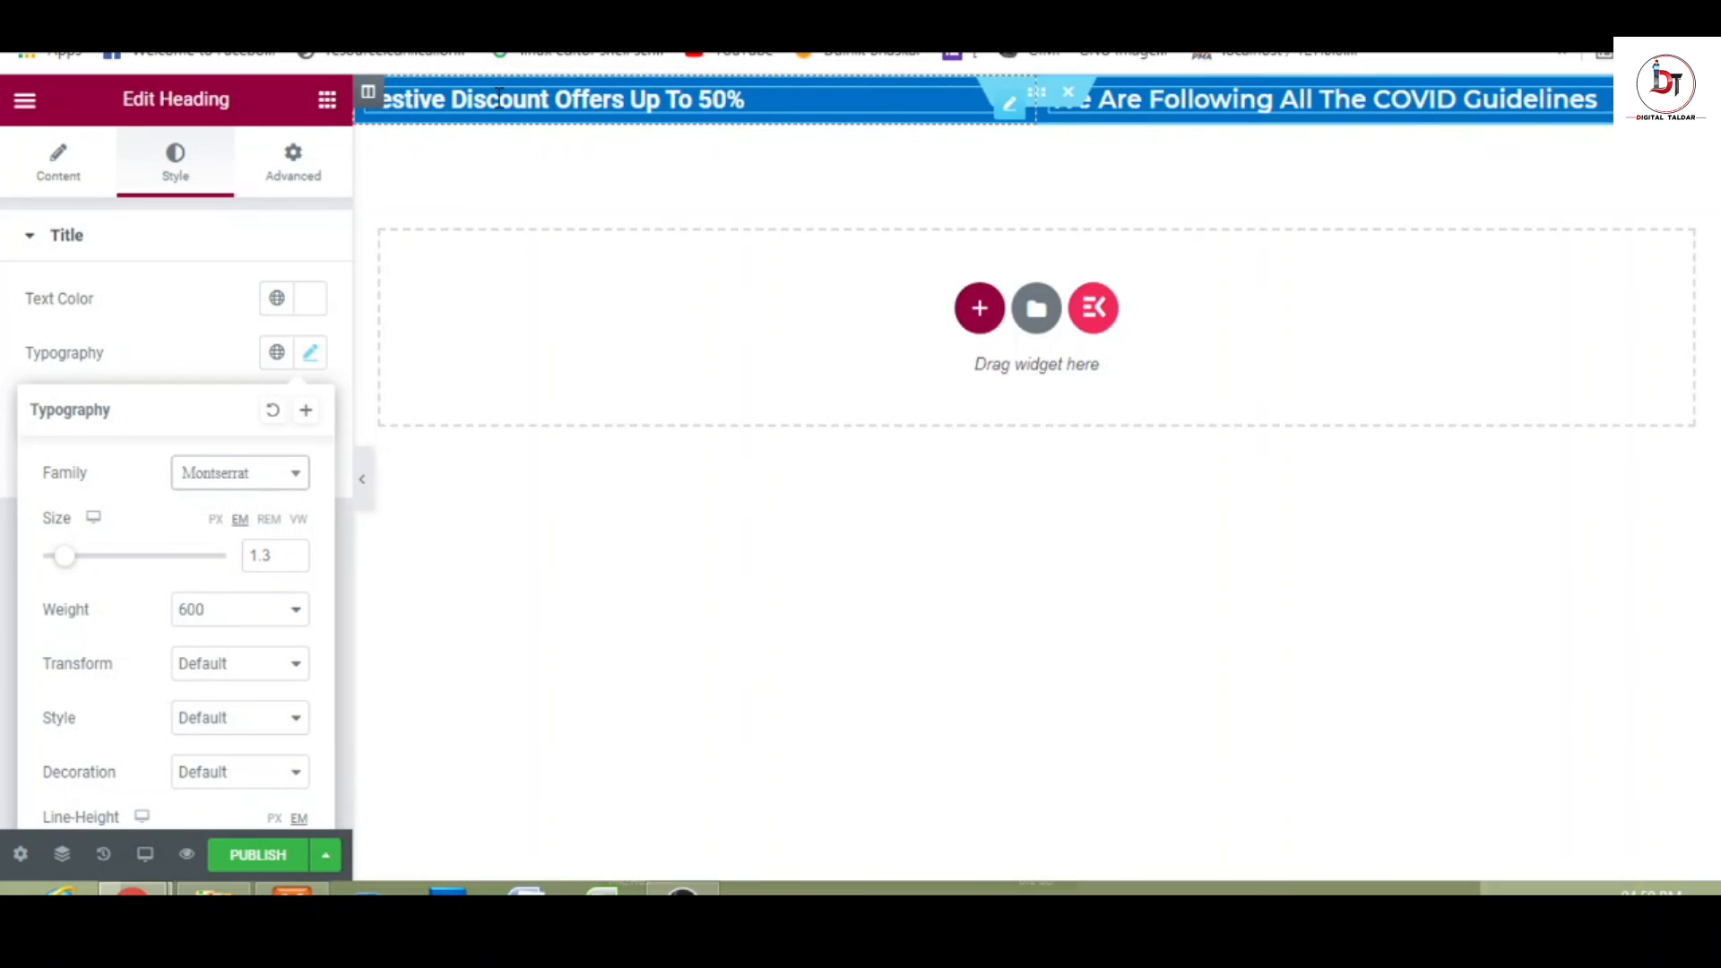
# - Change the font family of the "Festive Discount Offers Up To 50%" heading to Montserrat
pyautogui.click(312, 316)
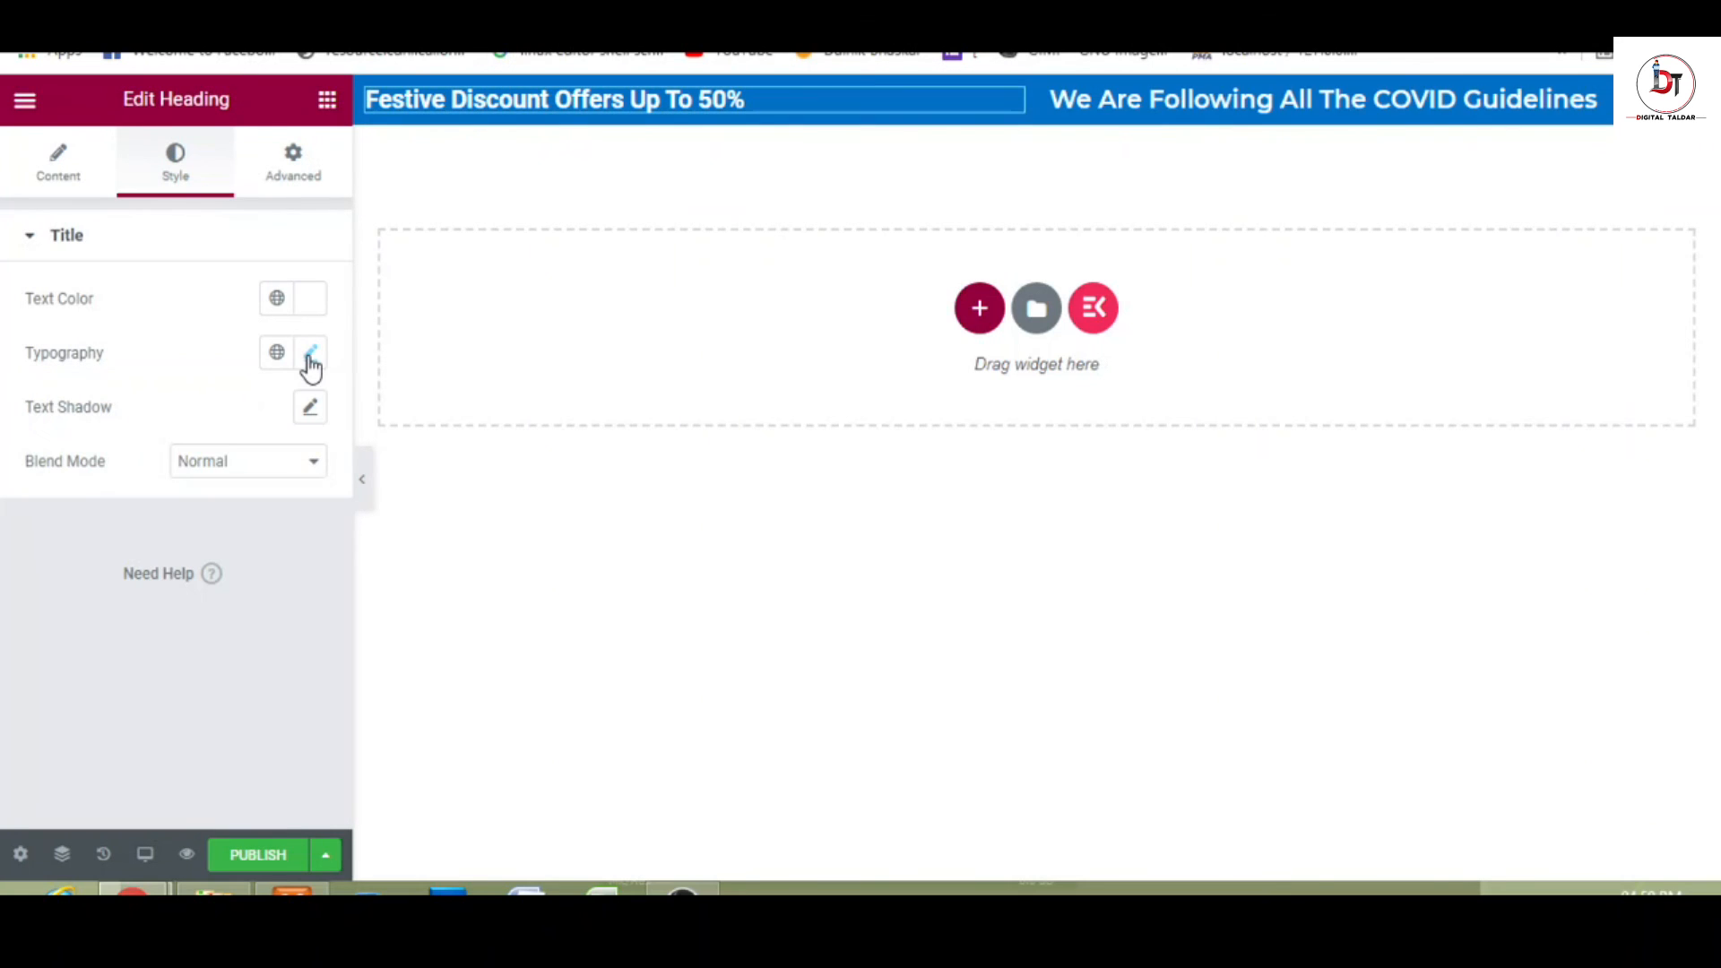
pyautogui.click(310, 354)
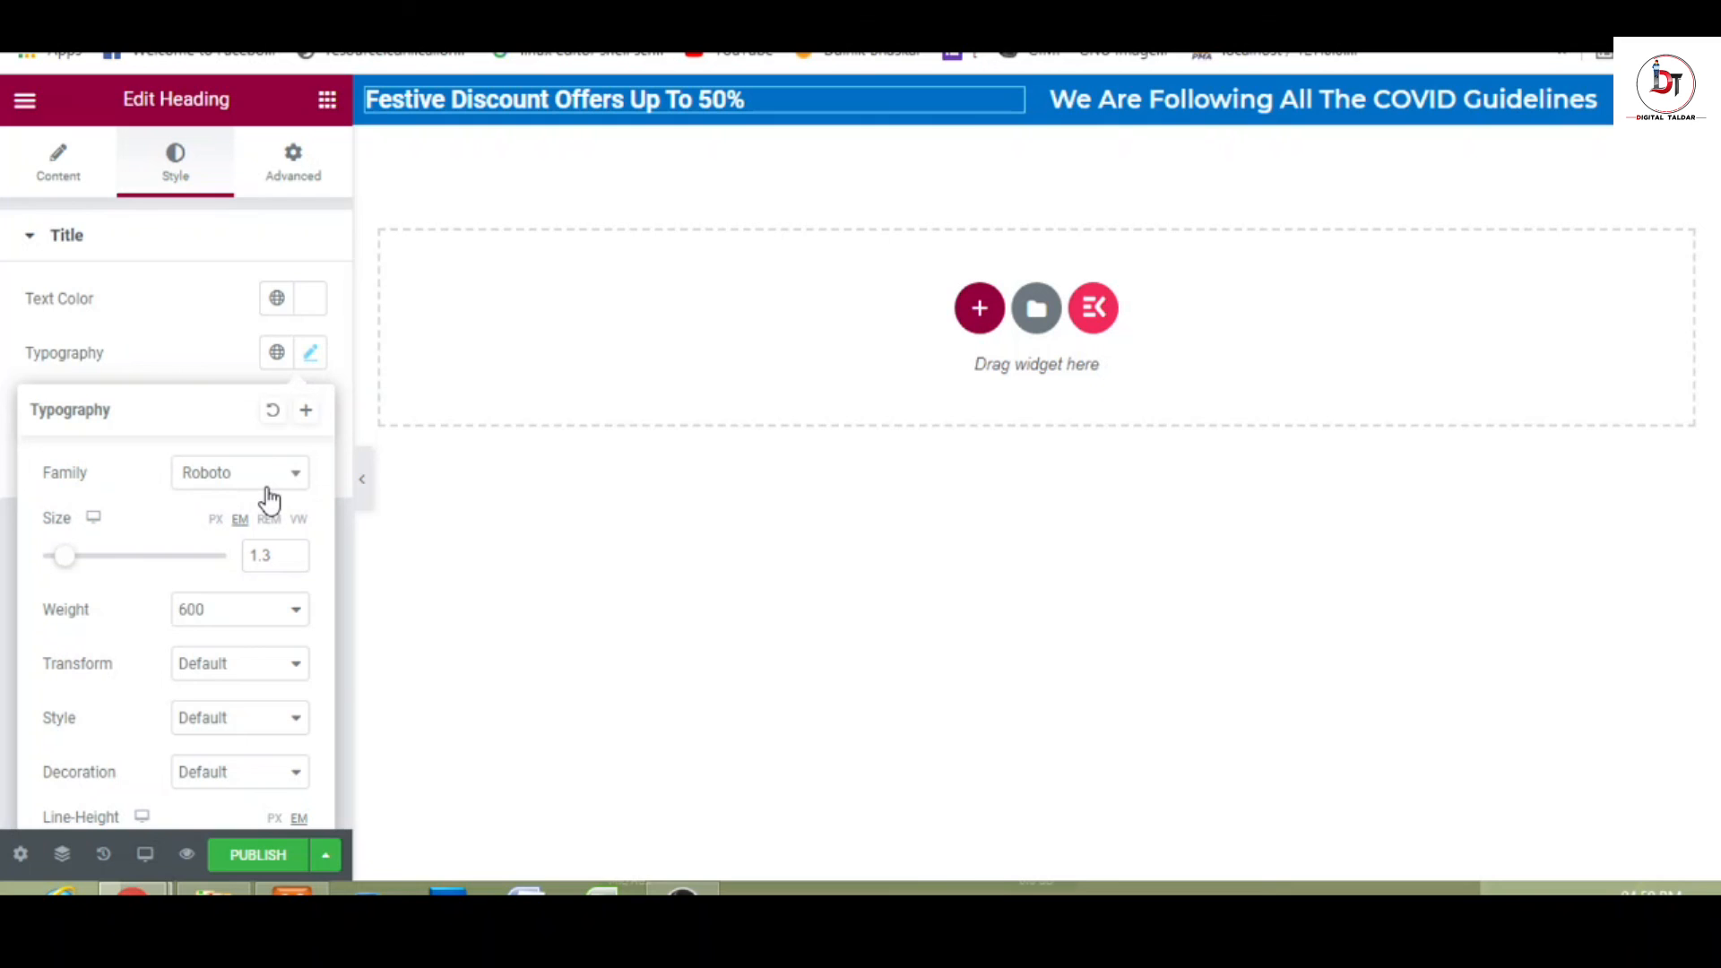
pyautogui.click(269, 491)
pyautogui.write('monts')
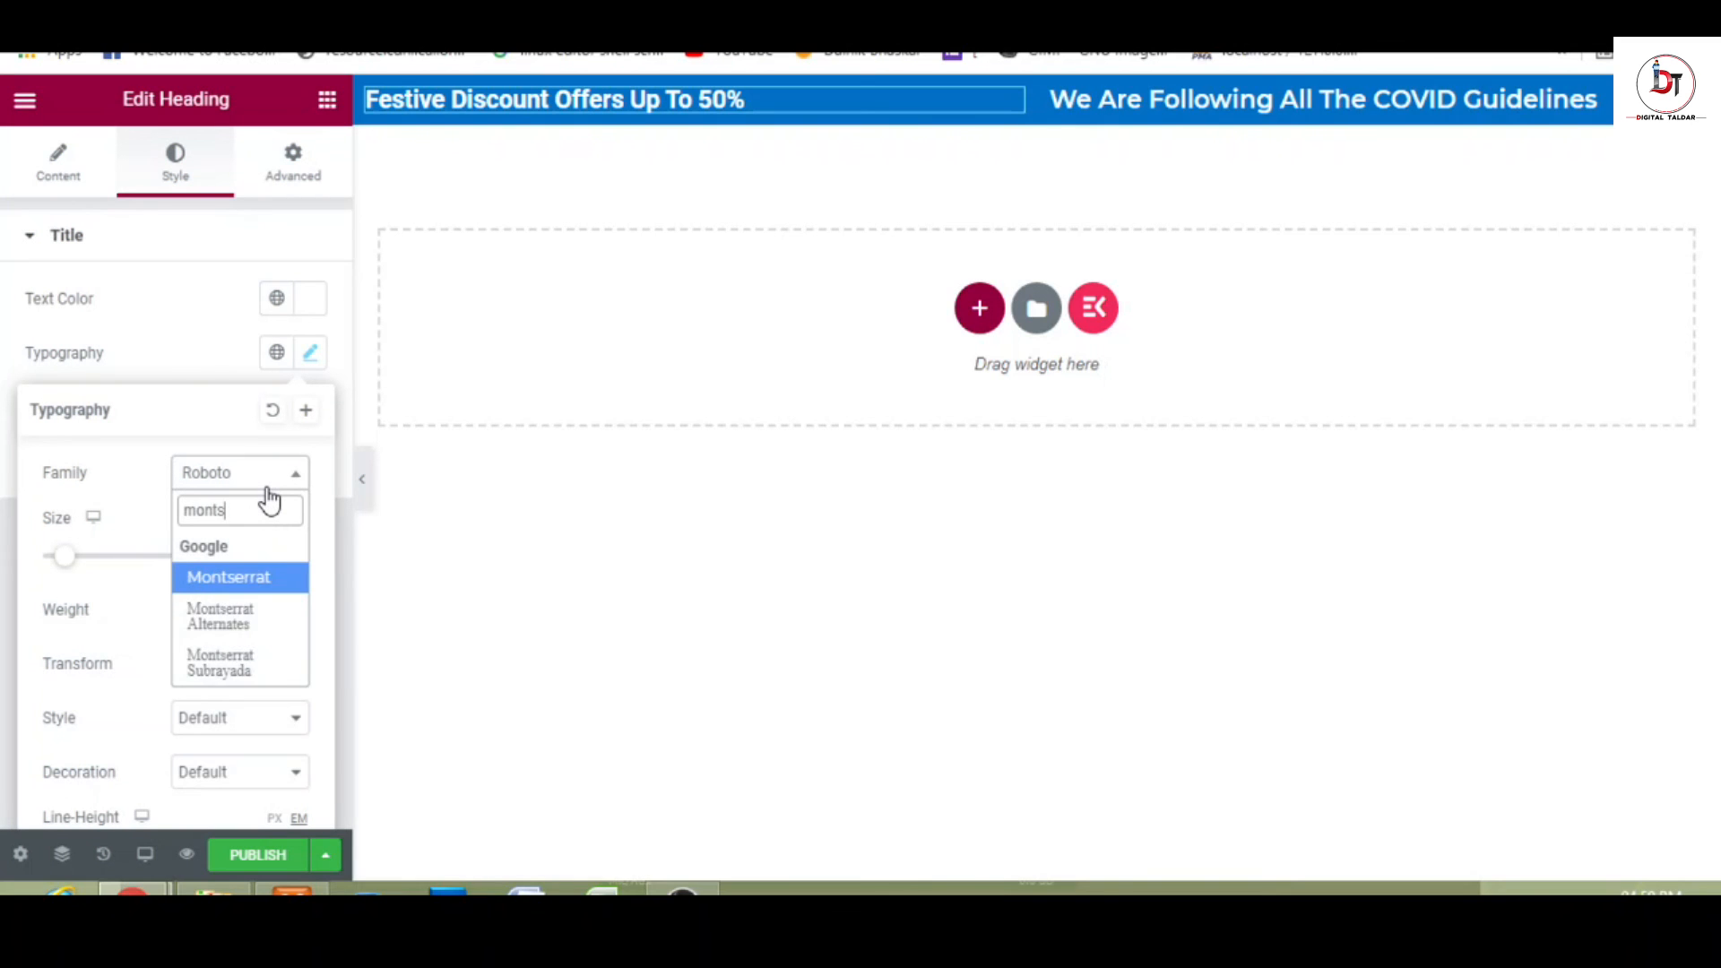
pyautogui.click(245, 581)
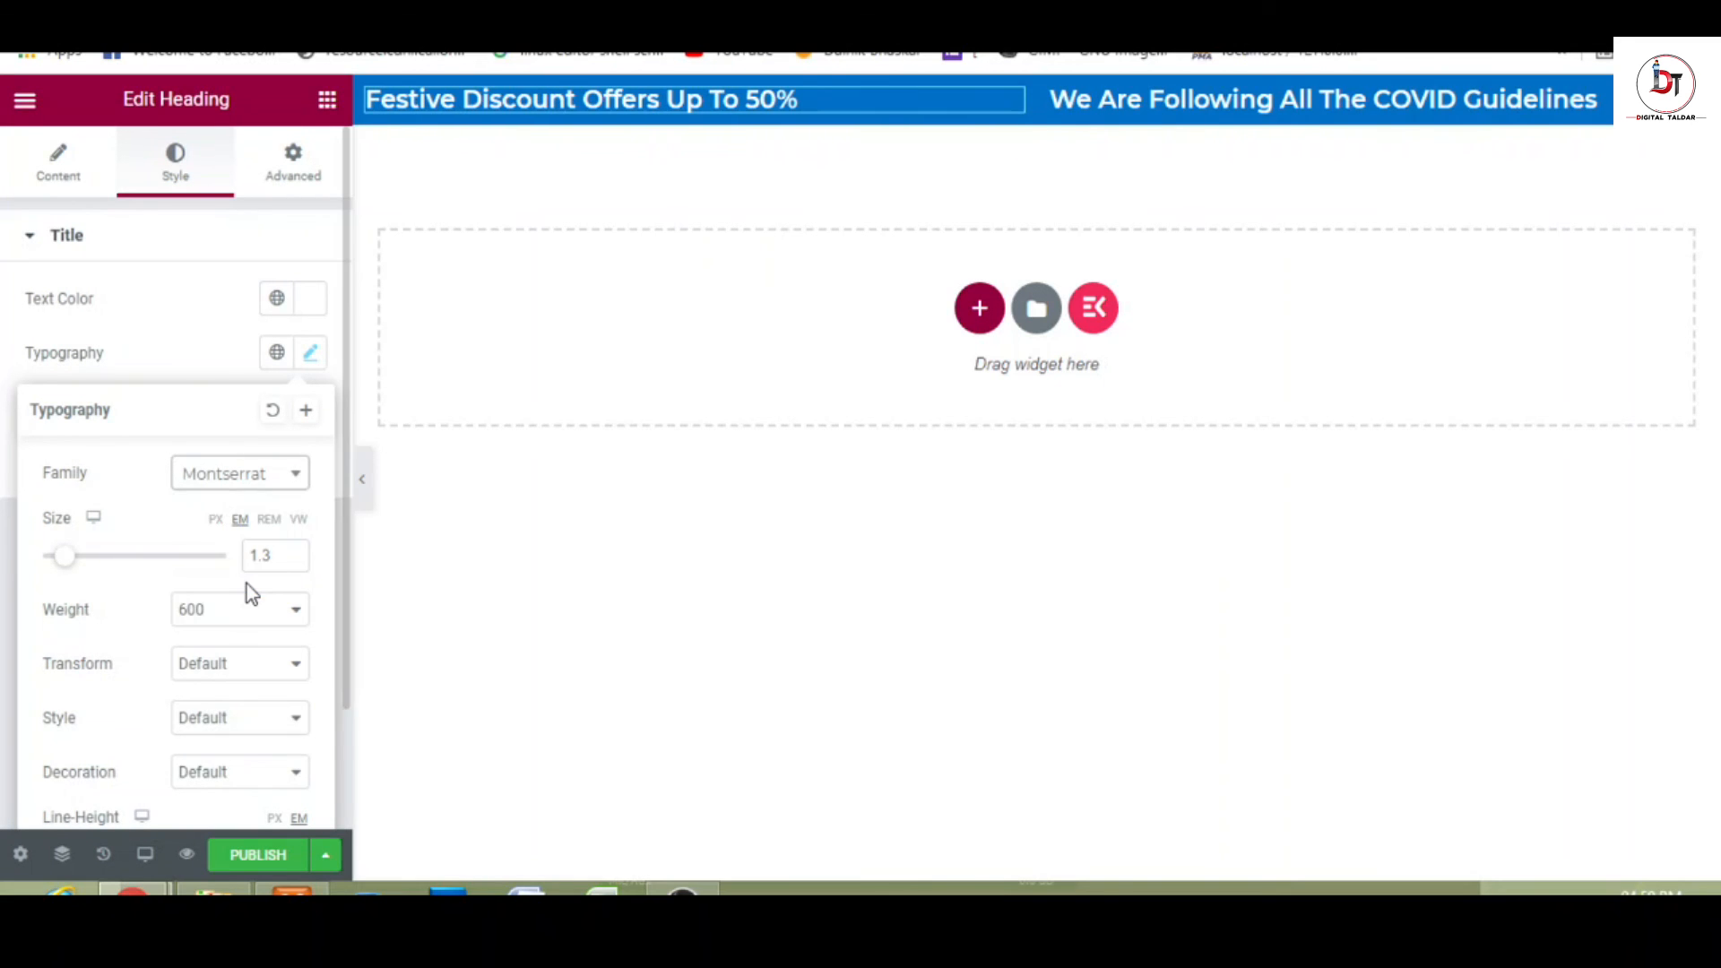
# - Align the COVID guidelines heading to the right of its column and preview the header at full page width
pyautogui.click(1102, 100)
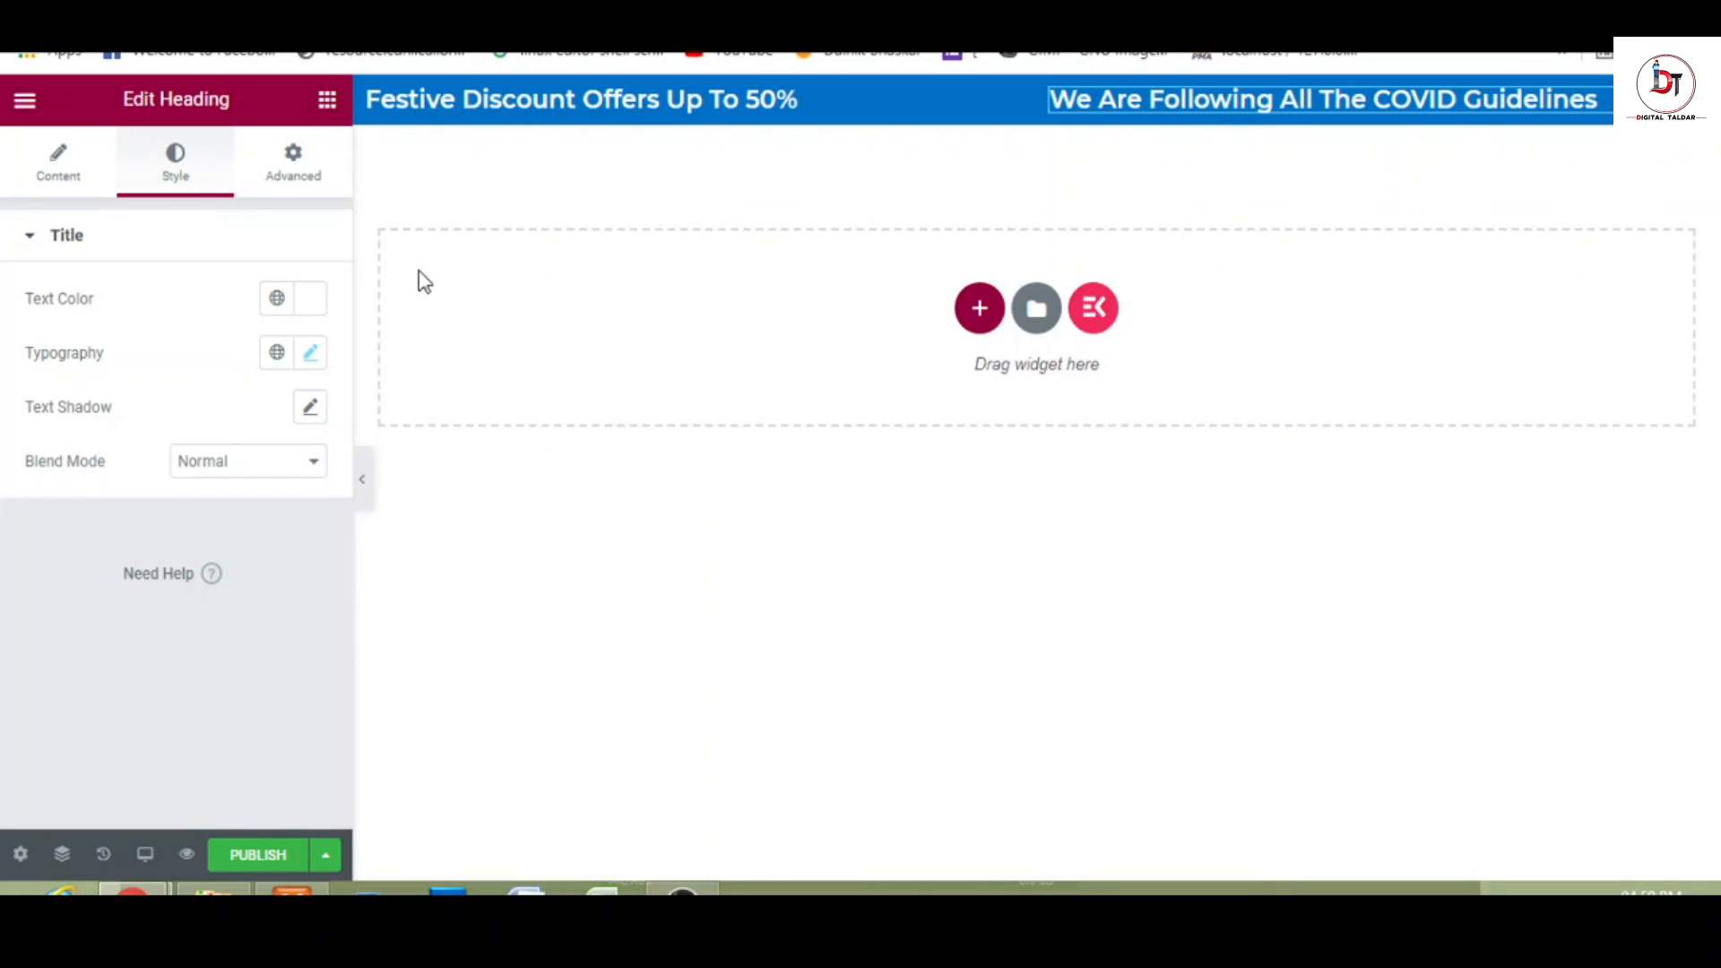
pyautogui.click(66, 166)
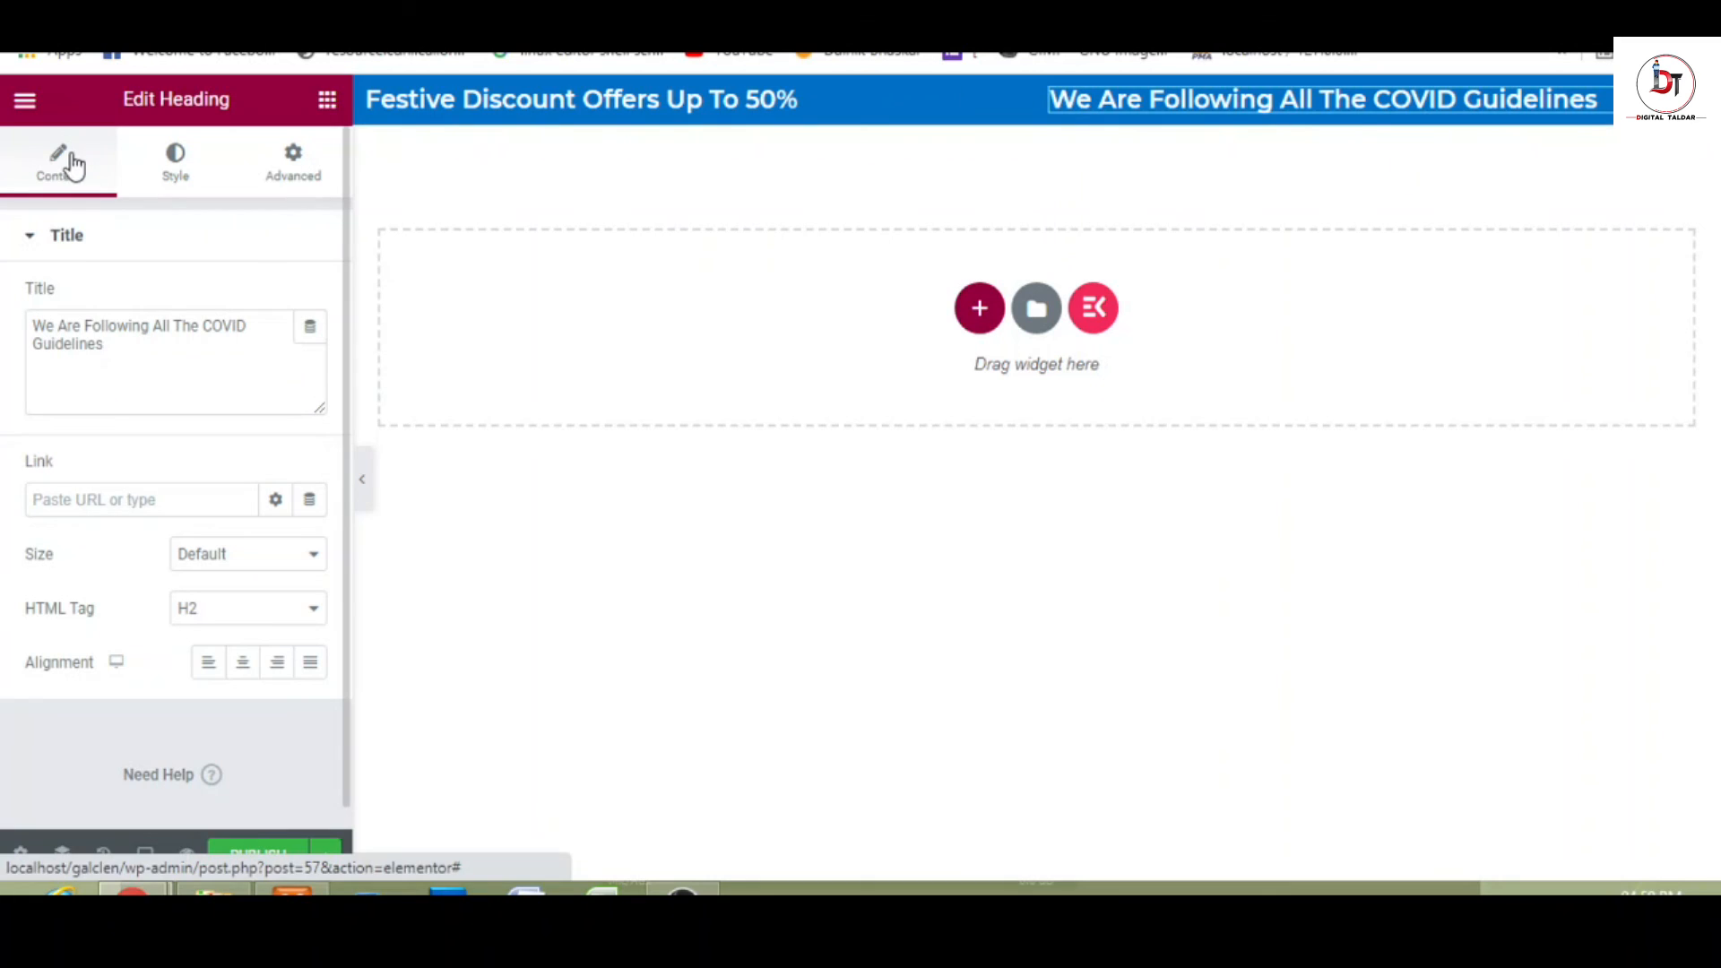
pyautogui.click(279, 668)
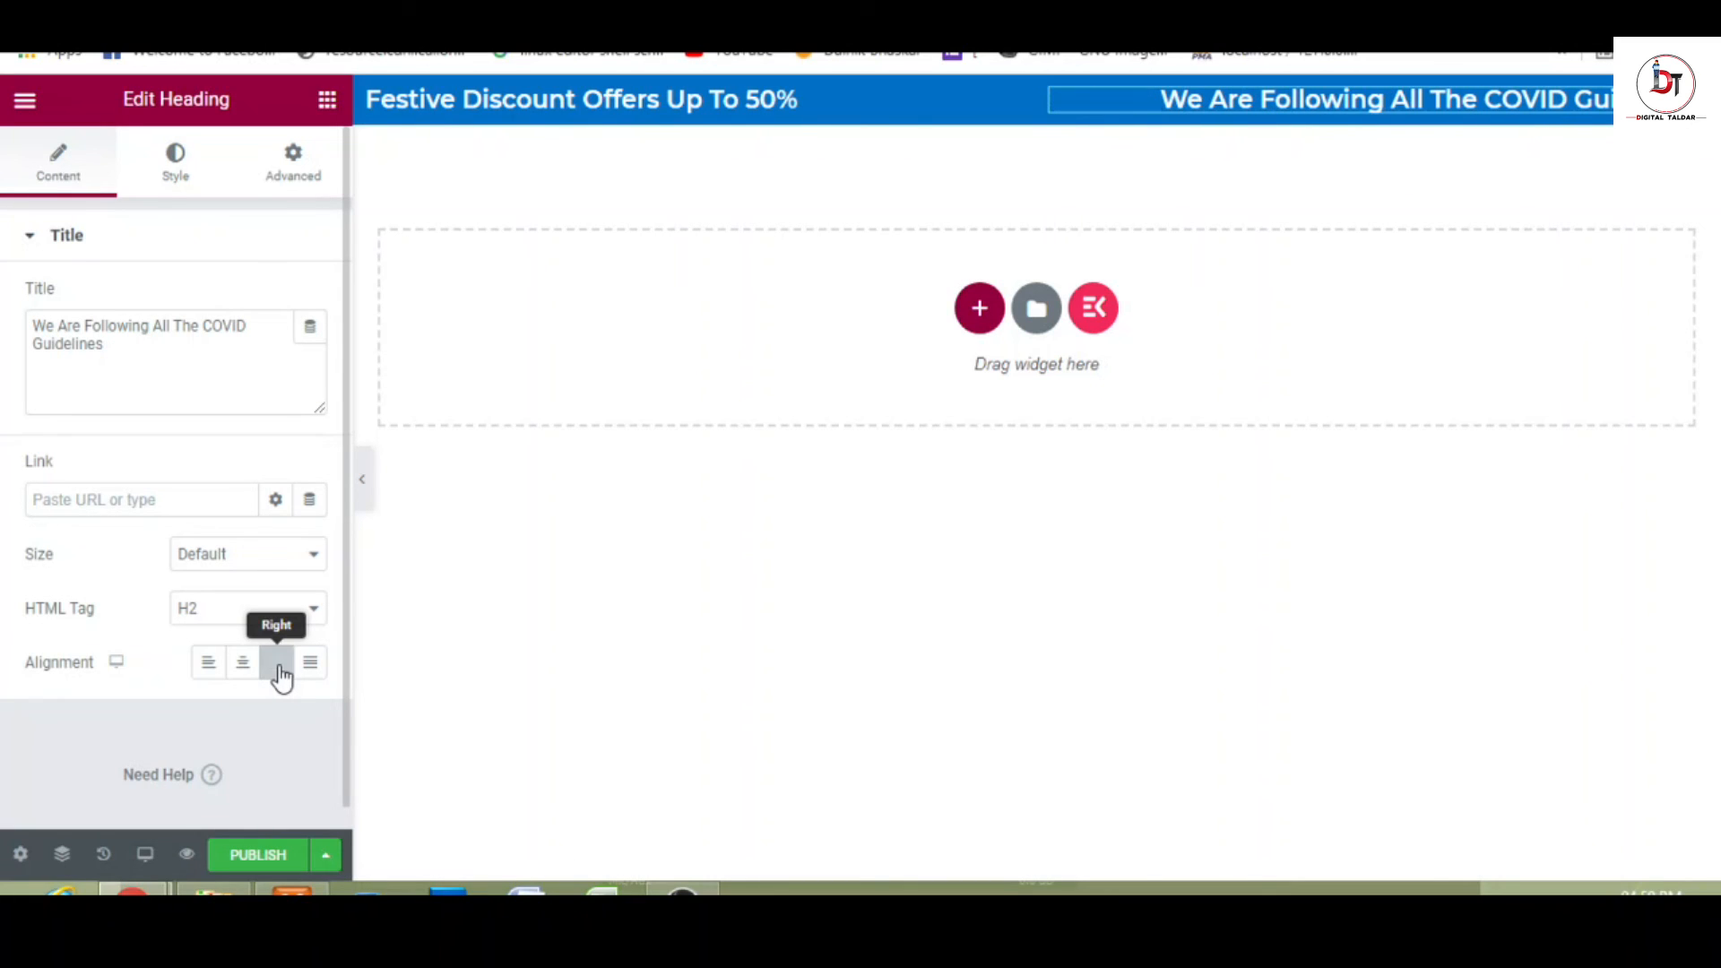
pyautogui.click(363, 492)
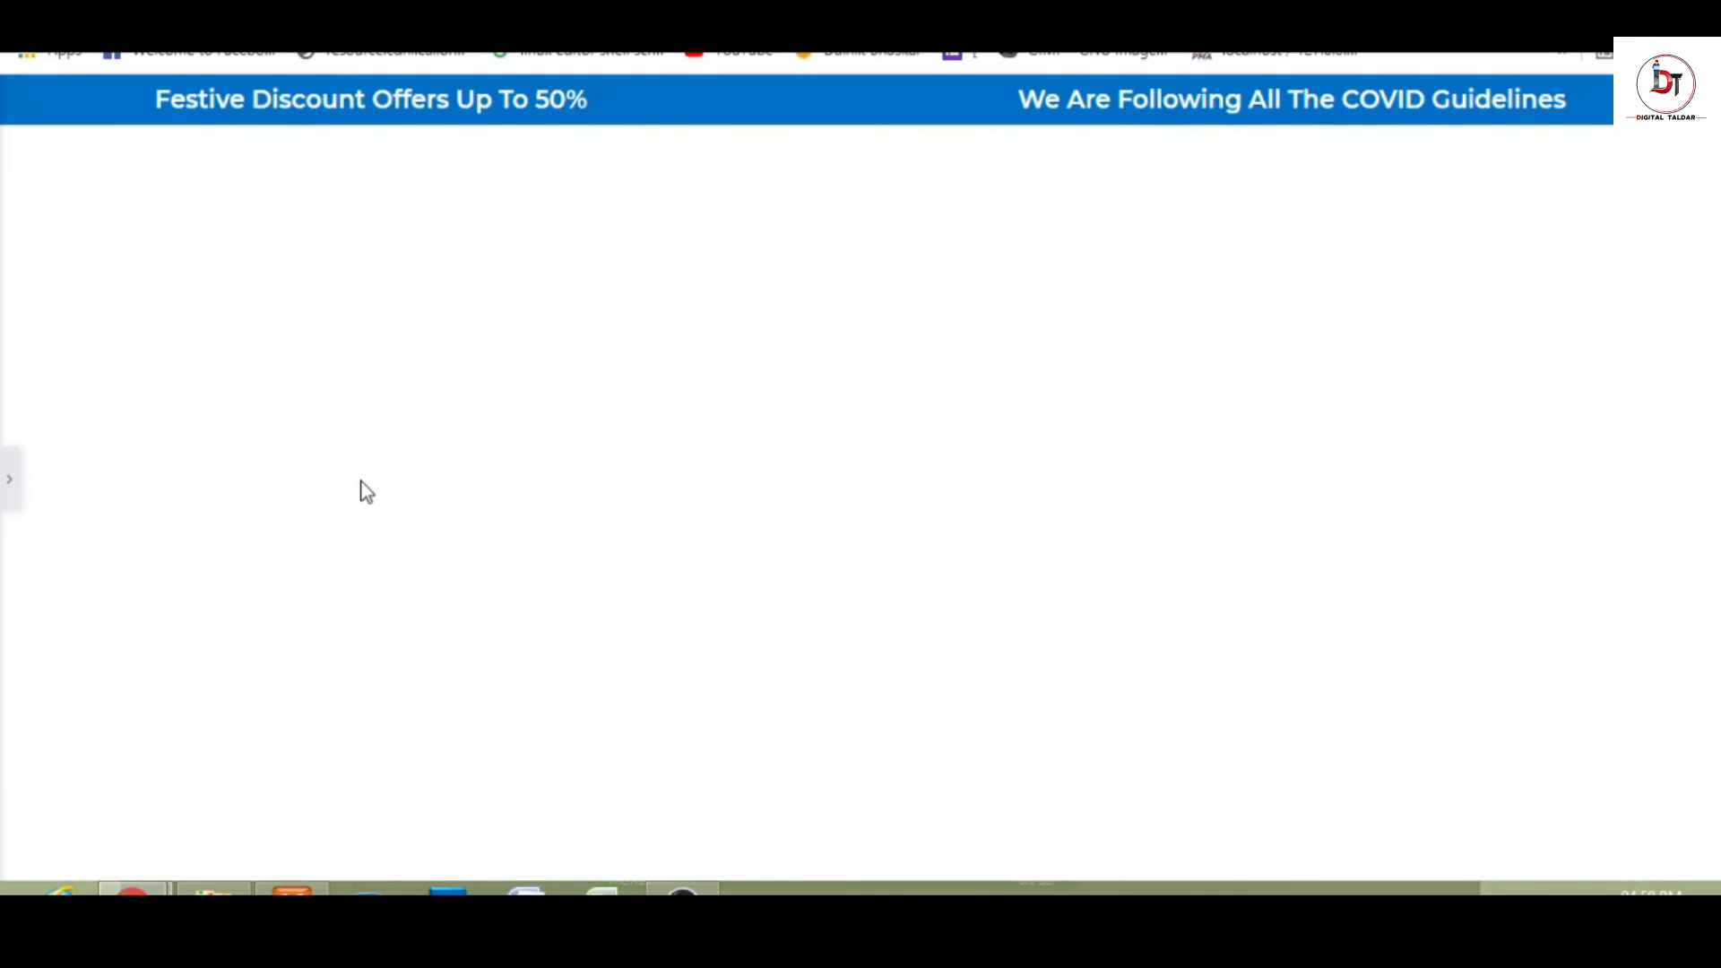
pyautogui.click(7, 477)
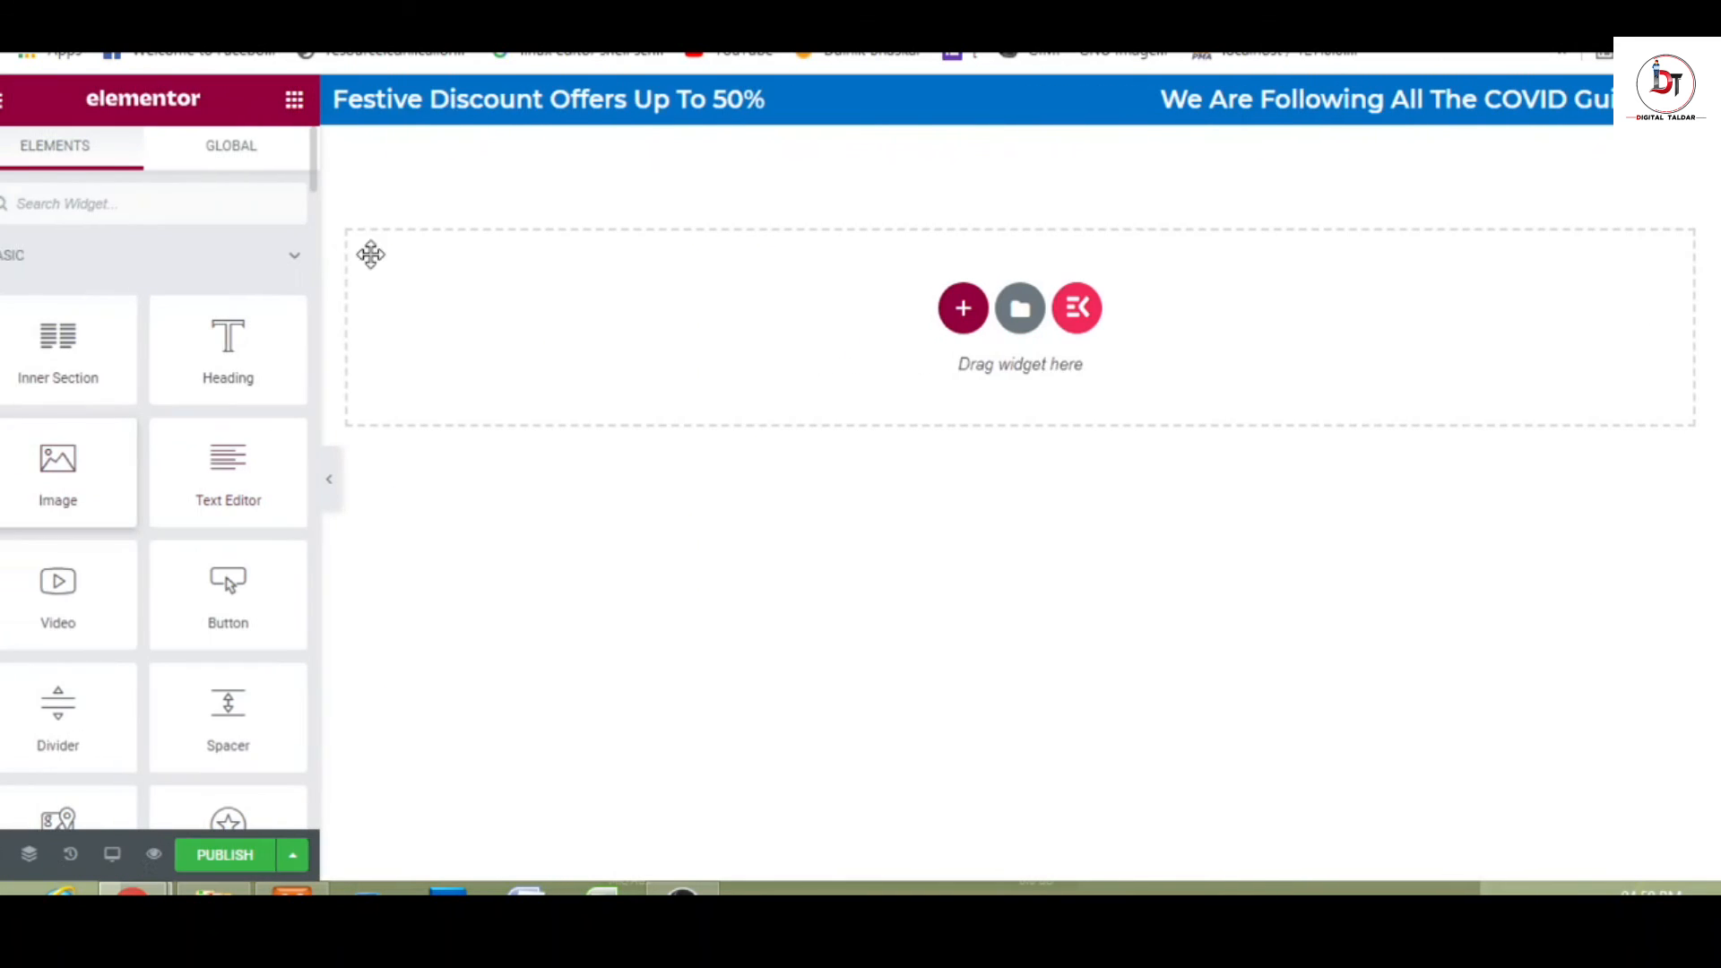
# - Clear the left alignment setting of the "Festive Discount Offers Up To 50%" heading
pyautogui.click(668, 99)
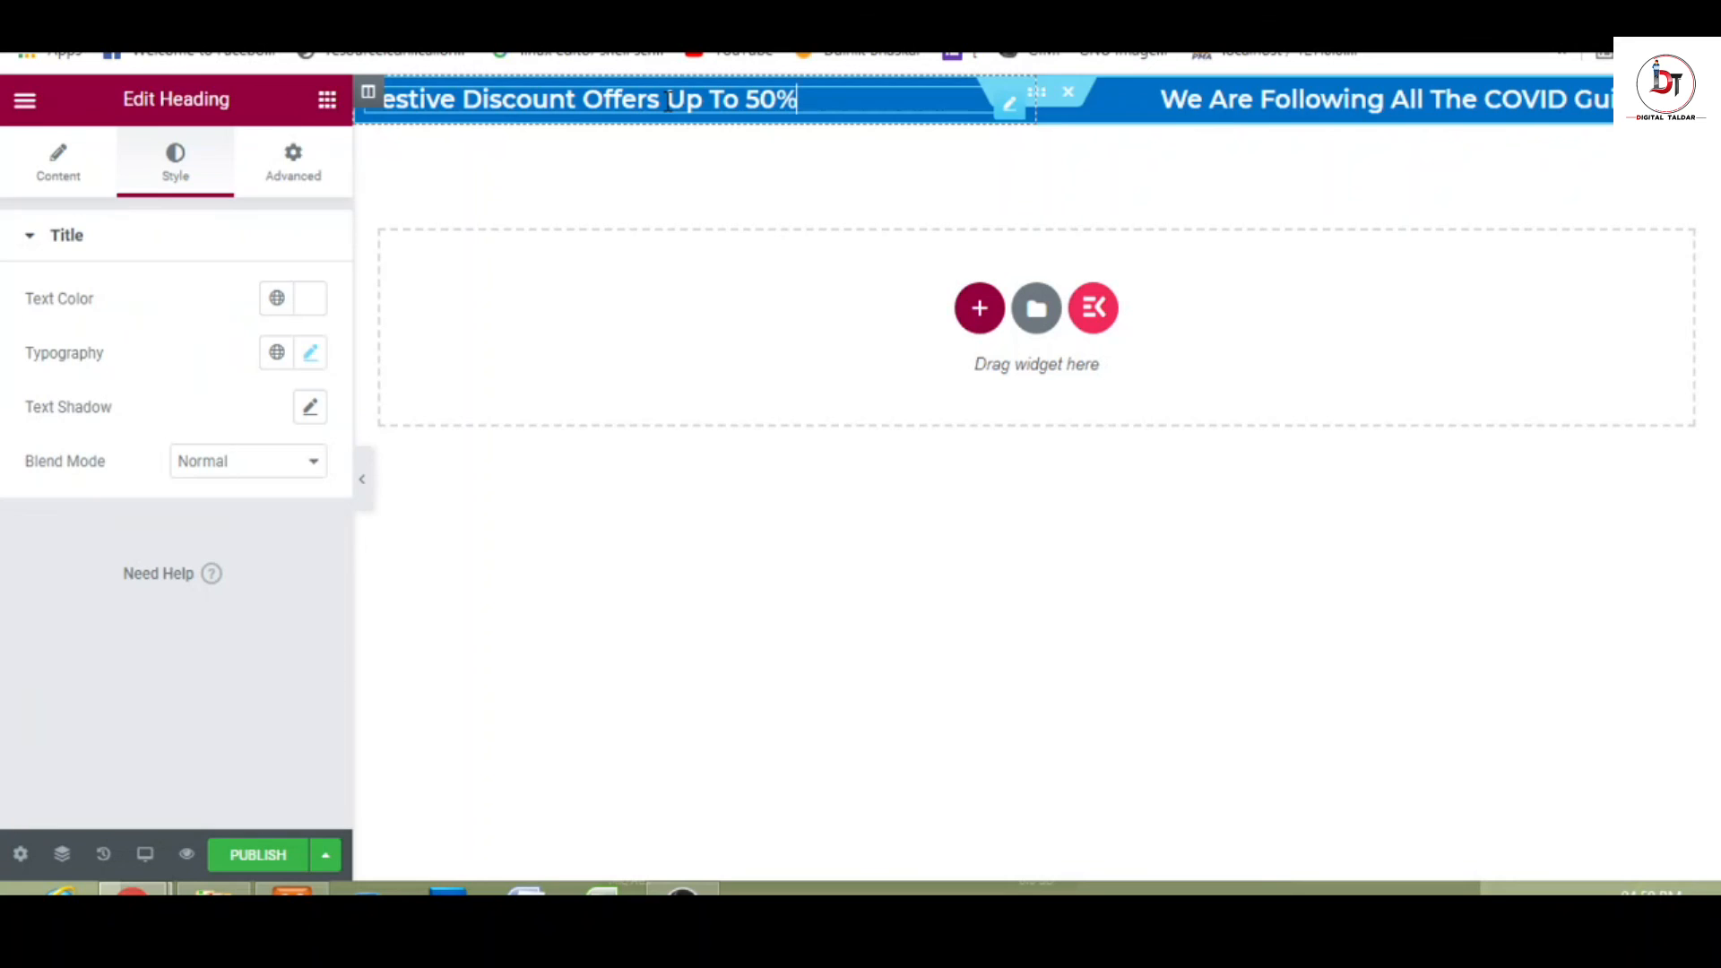
pyautogui.click(57, 174)
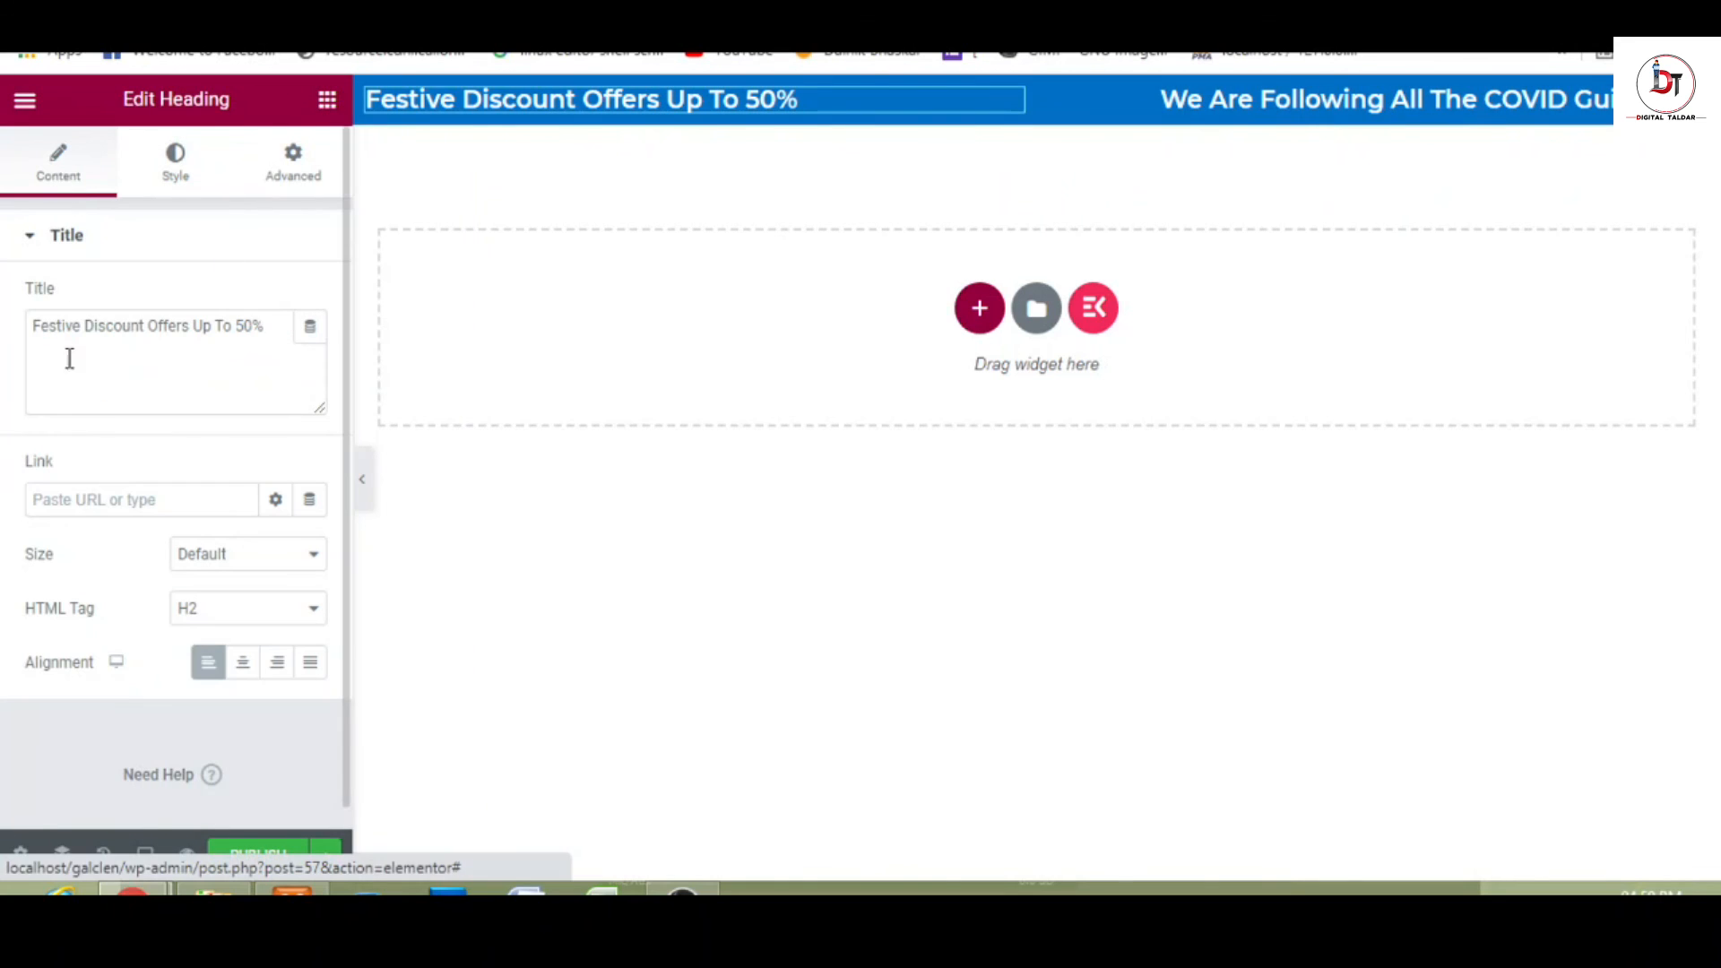
pyautogui.click(207, 671)
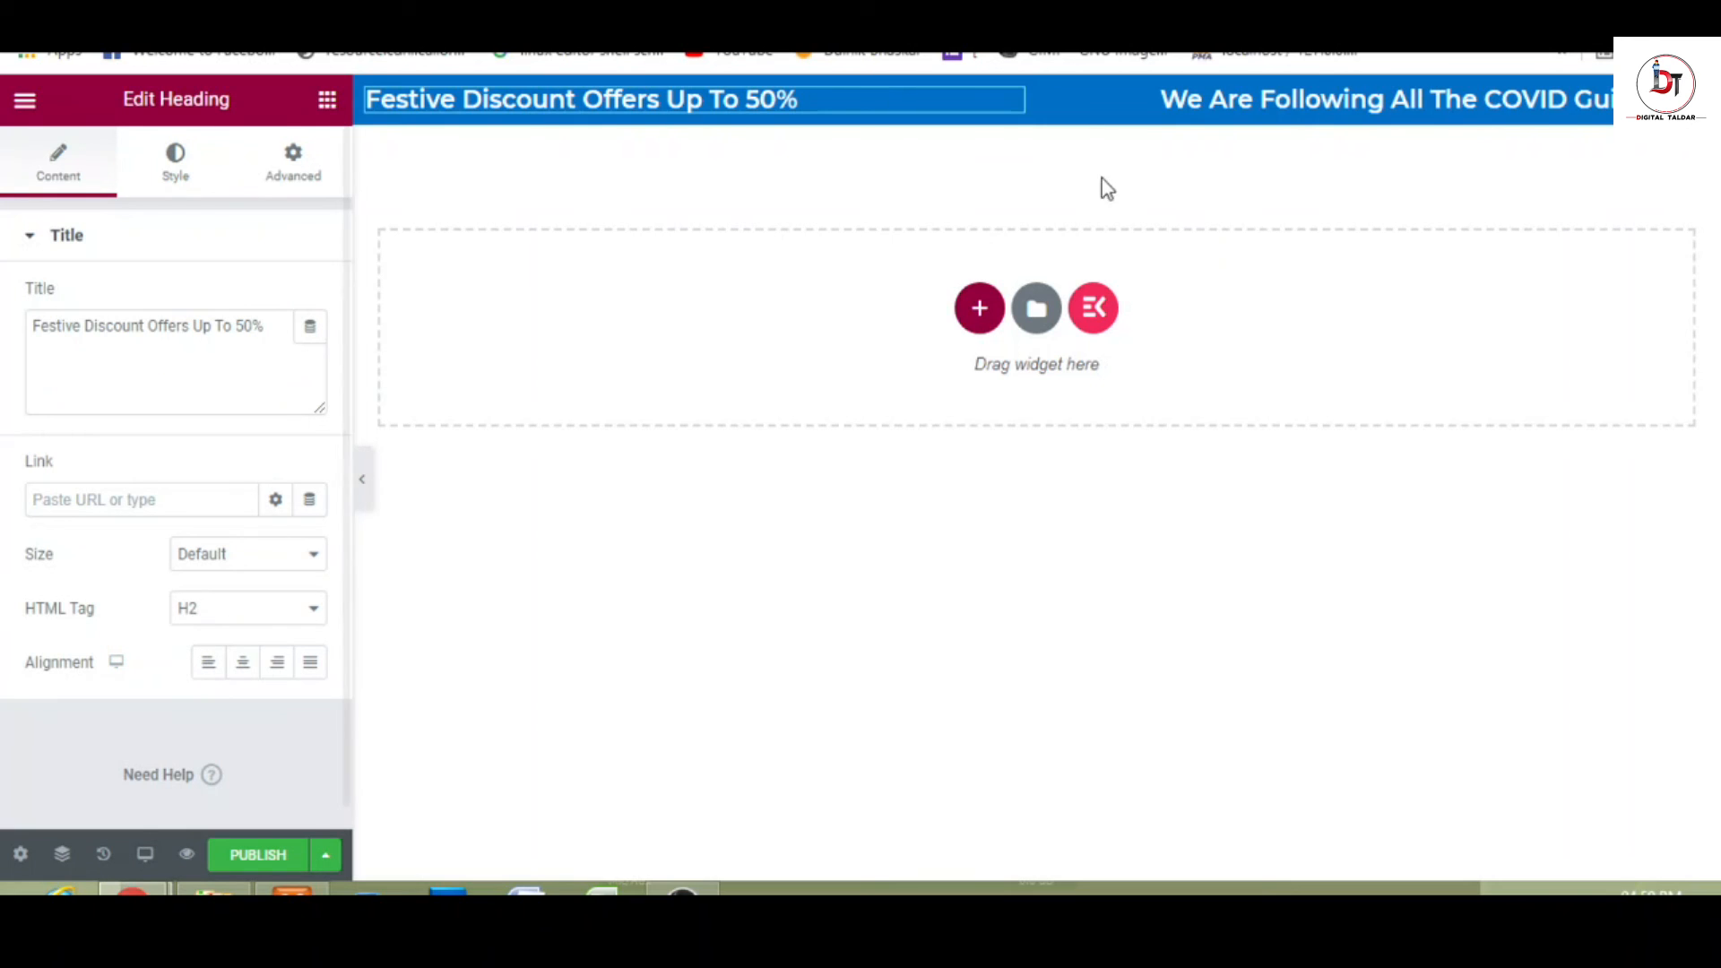
# - Set the header section's content width to Full Width and preview the header without the editing panel
pyautogui.moveTo(1030, 96)
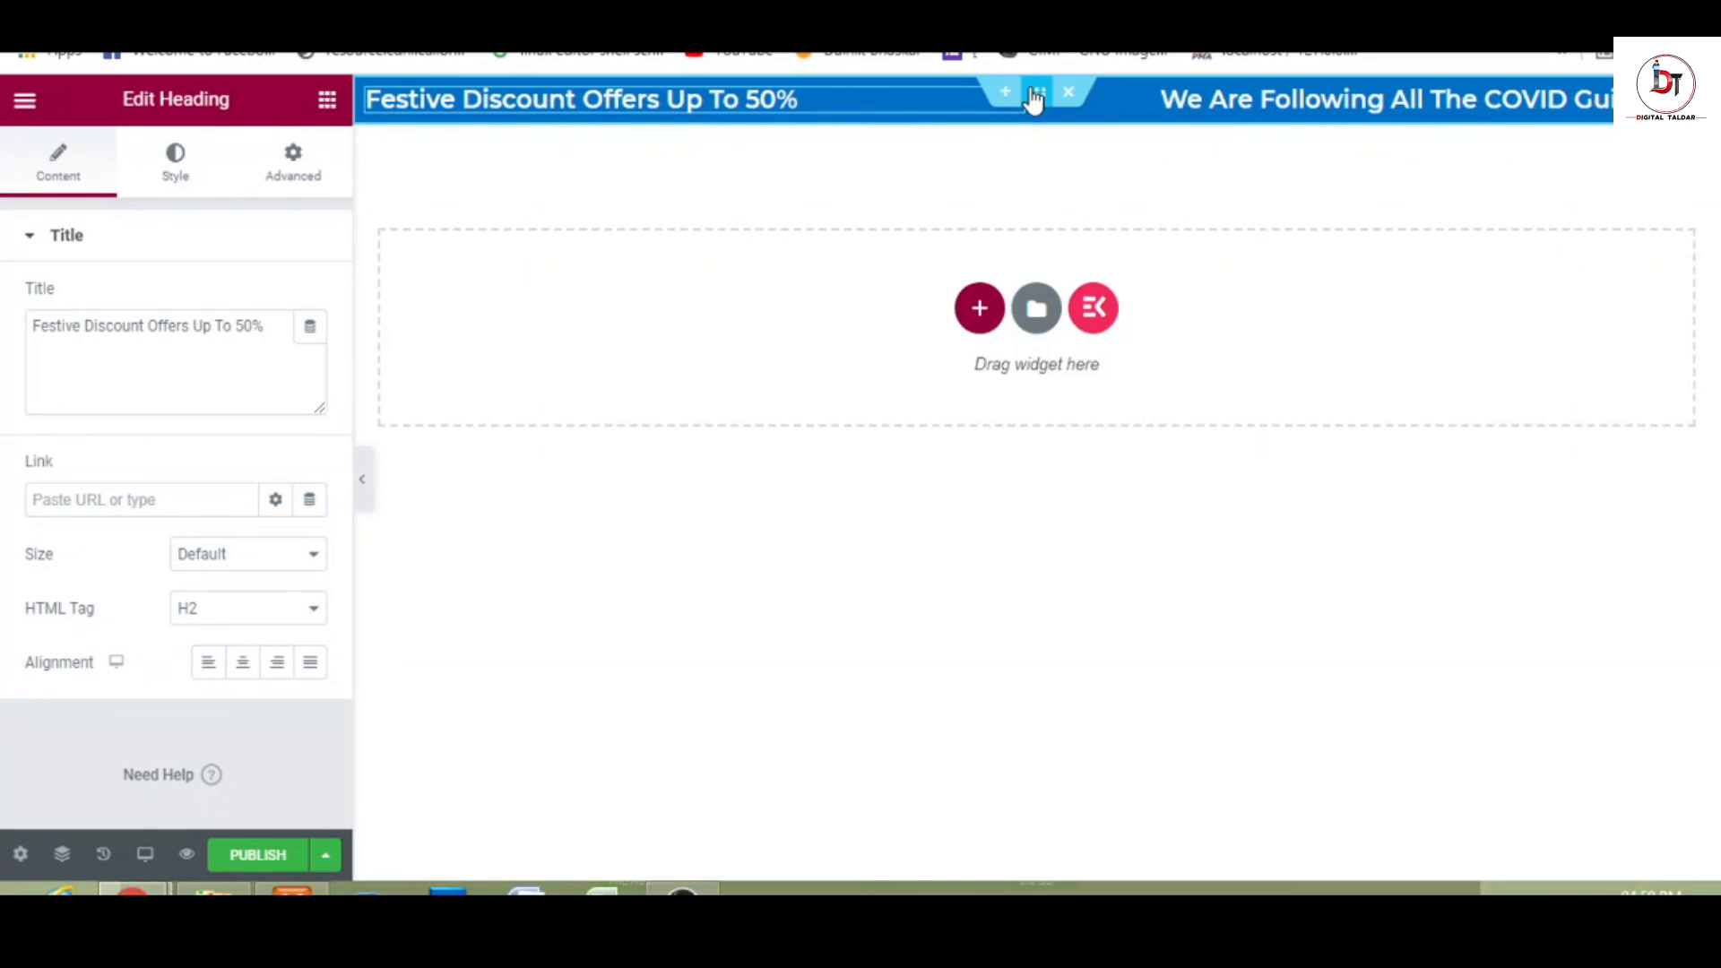
pyautogui.click(1035, 95)
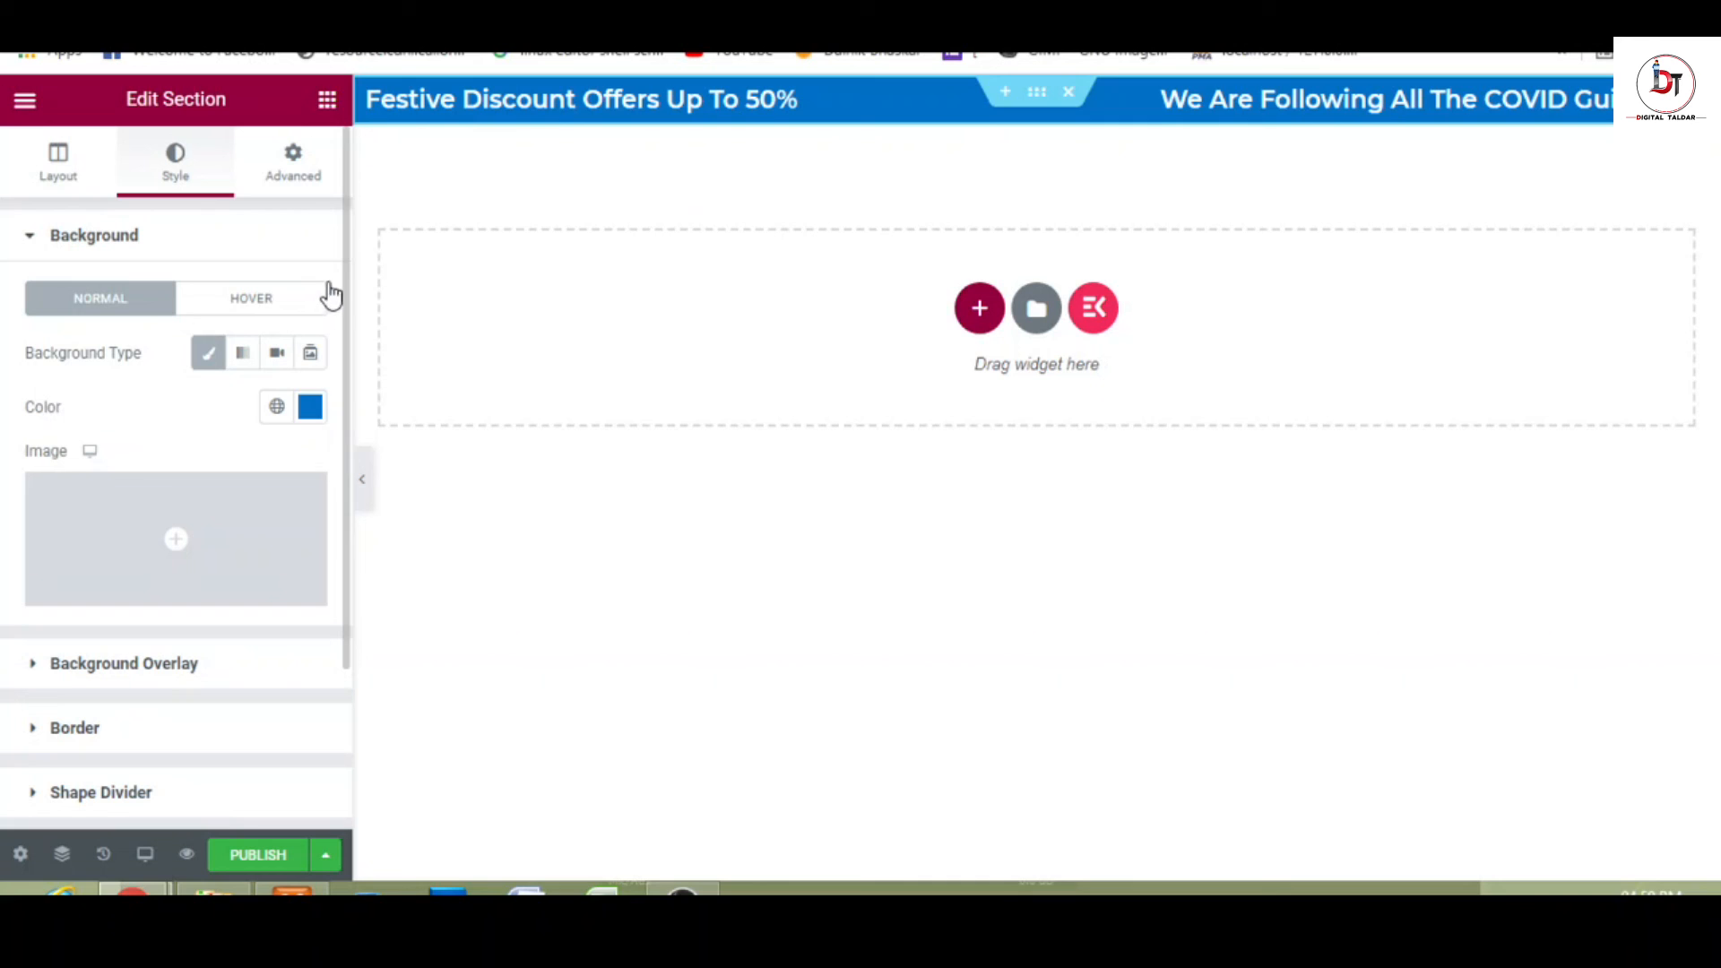
pyautogui.moveTo(346, 278)
pyautogui.mouseDown()
pyautogui.moveTo(339, 432)
pyautogui.moveTo(320, 269)
pyautogui.mouseUp()
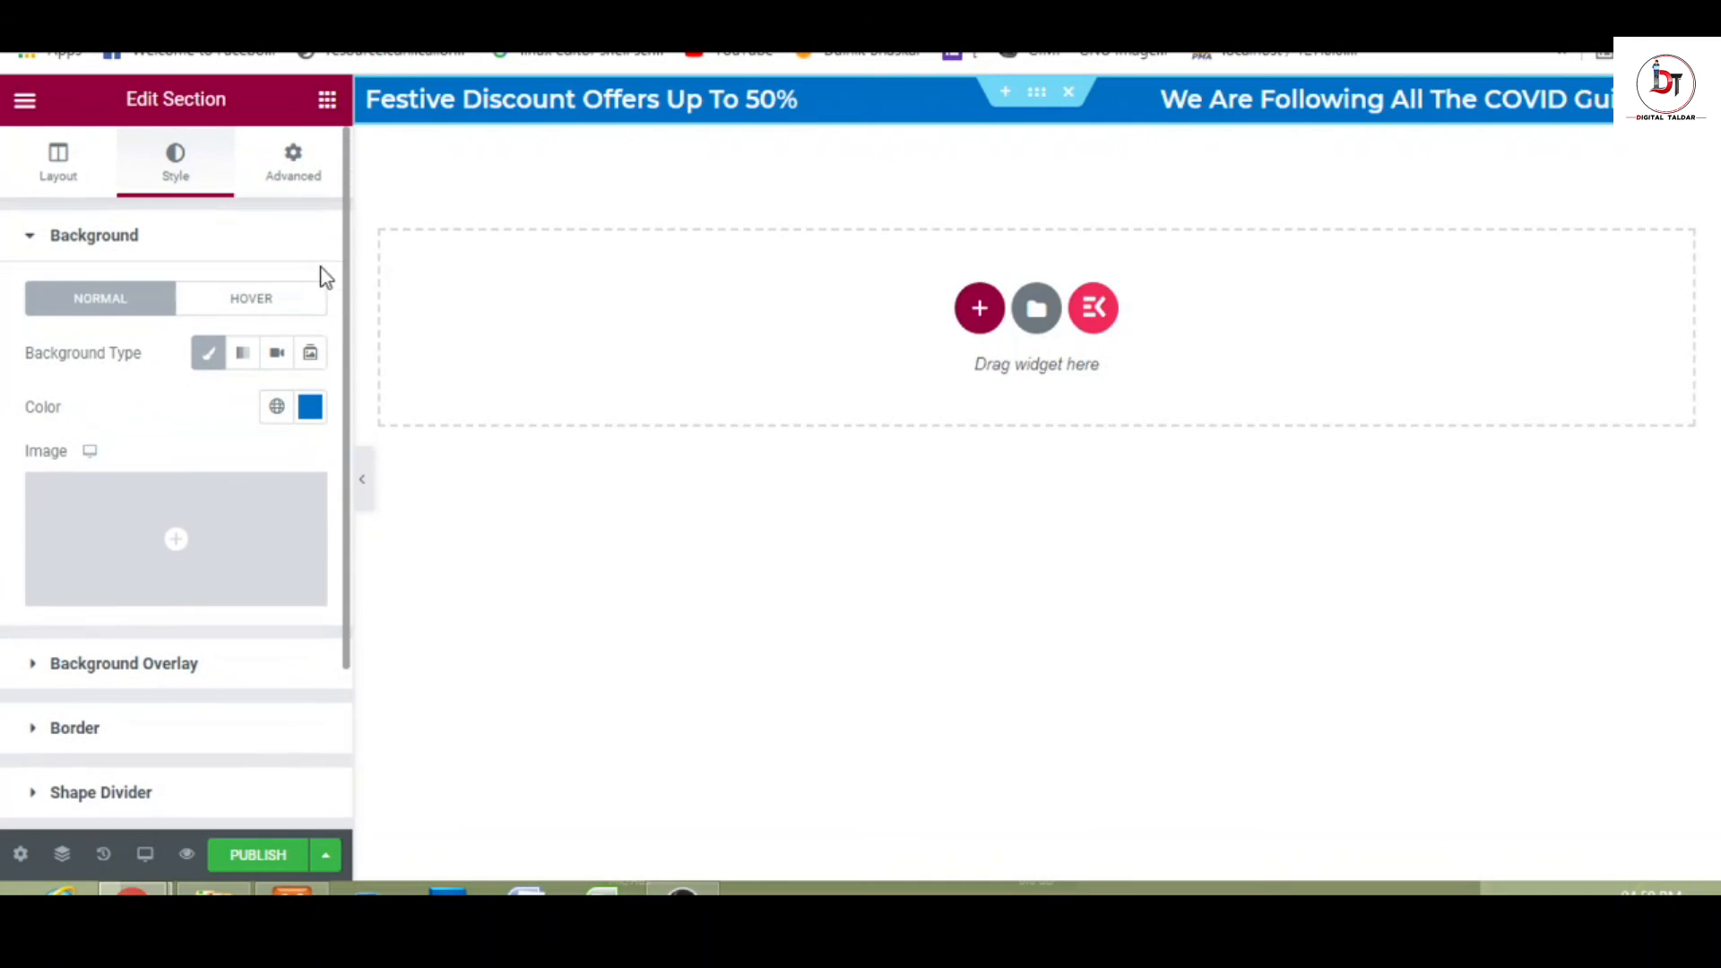
pyautogui.click(32, 162)
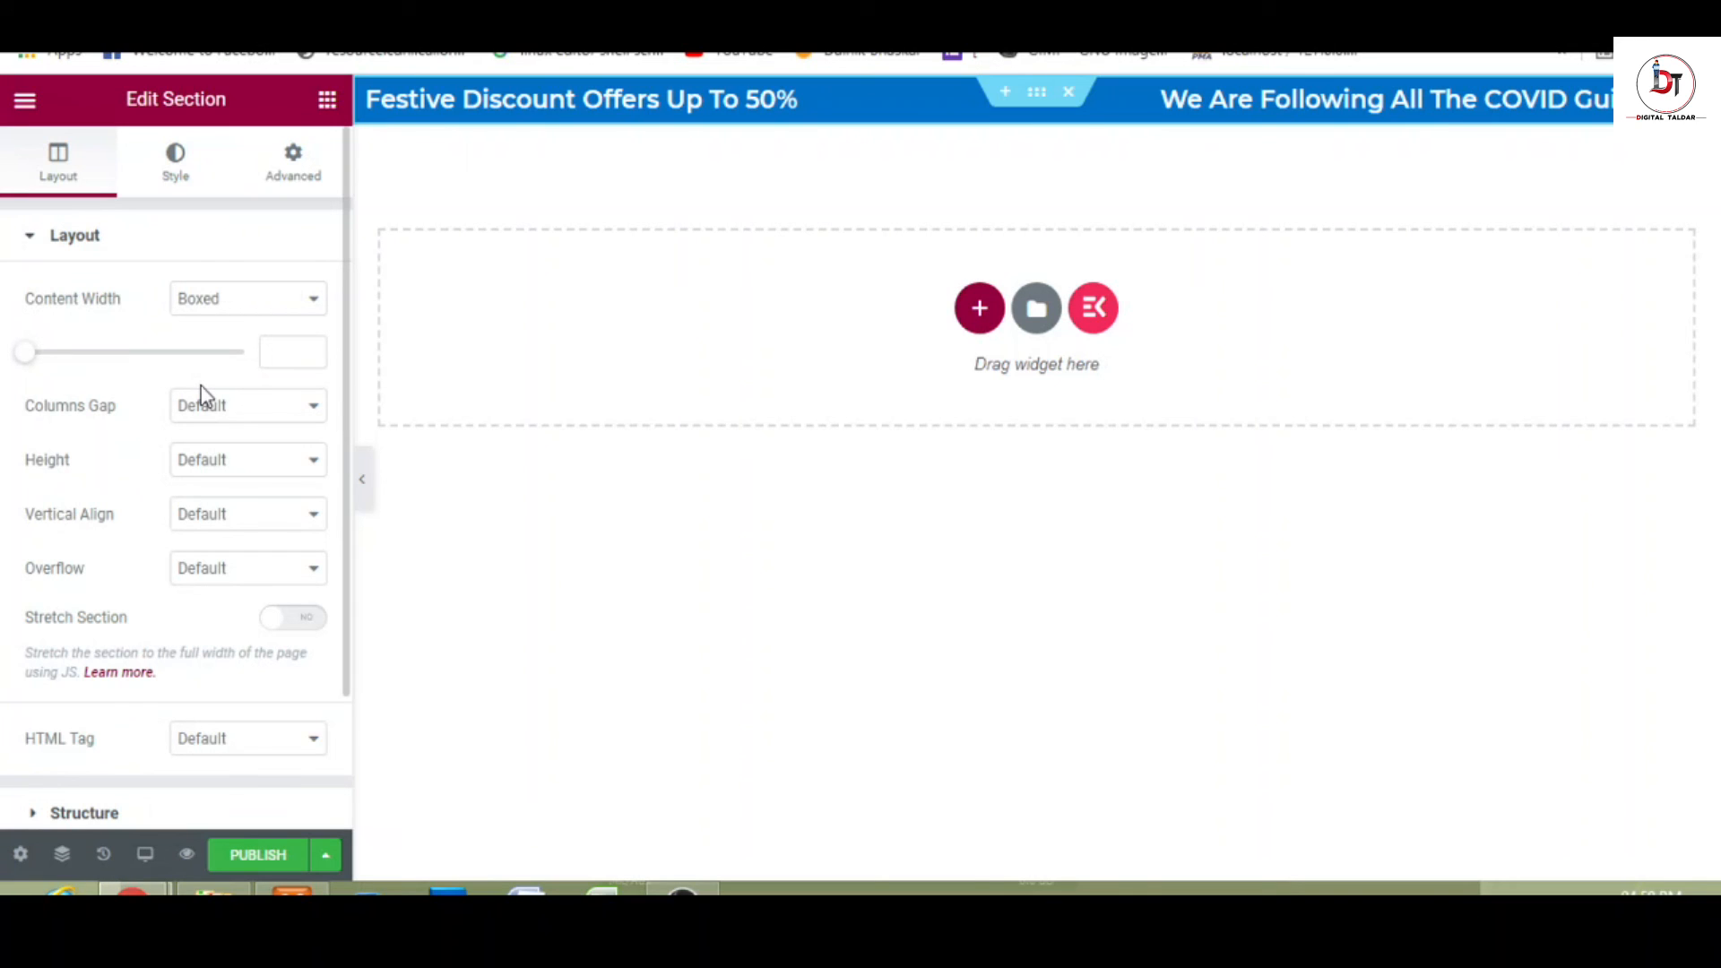
pyautogui.click(261, 305)
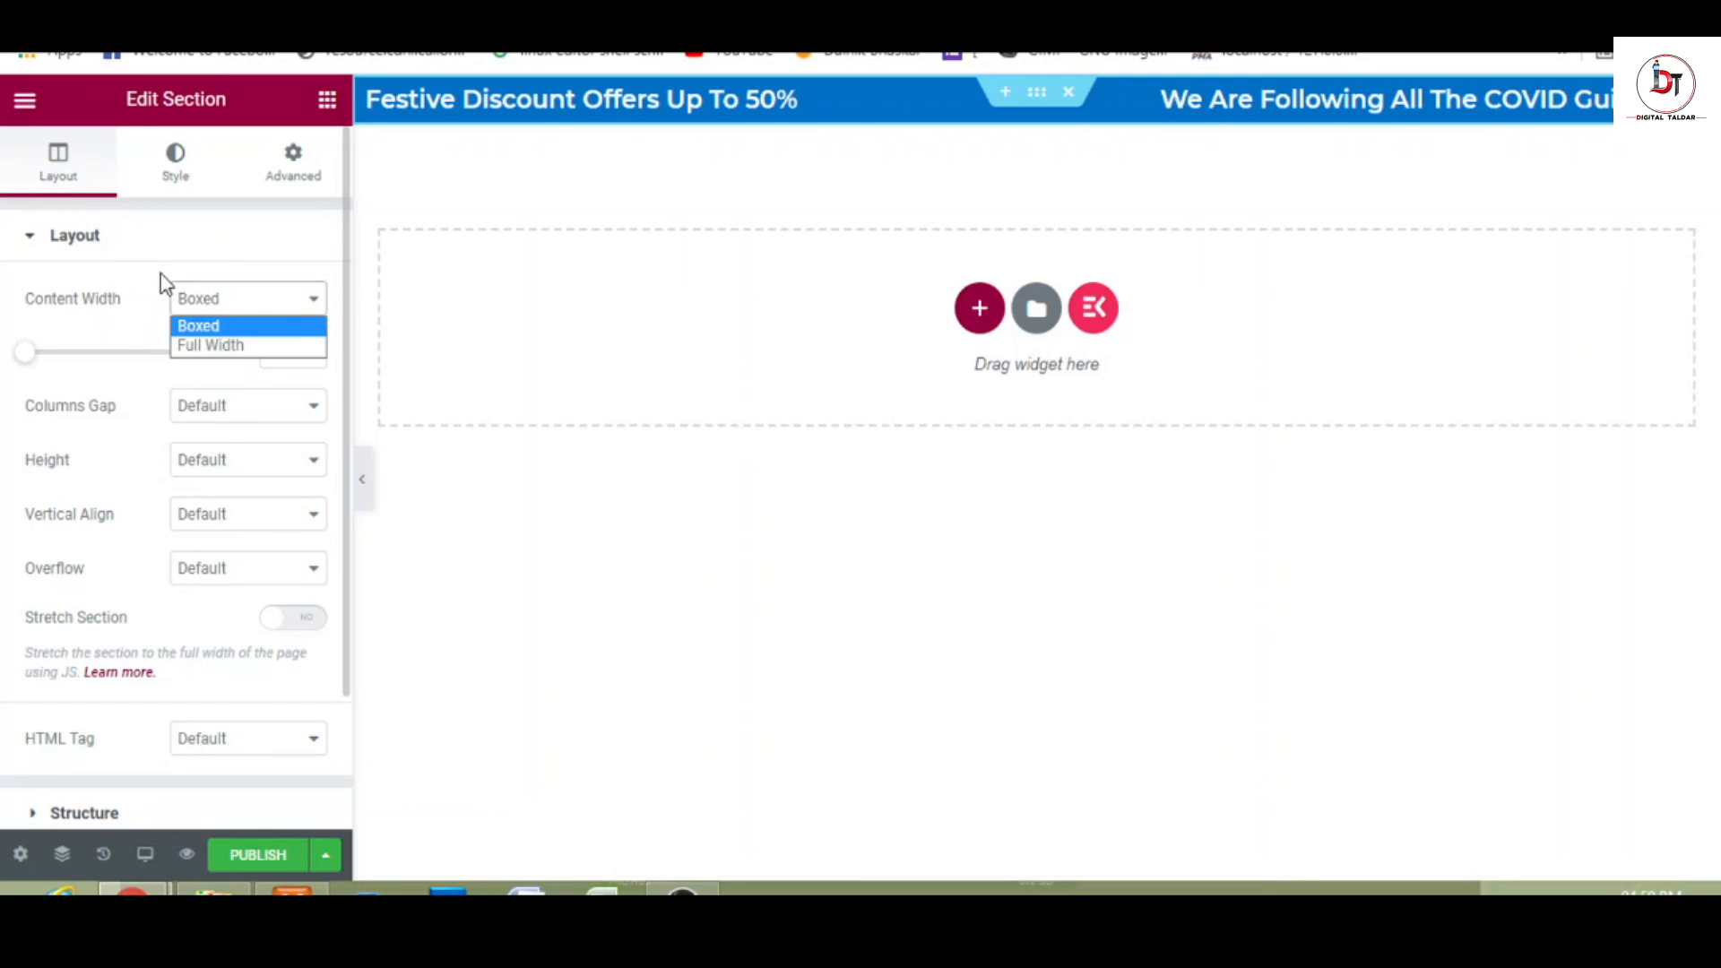
pyautogui.click(149, 403)
pyautogui.click(269, 303)
pyautogui.click(268, 342)
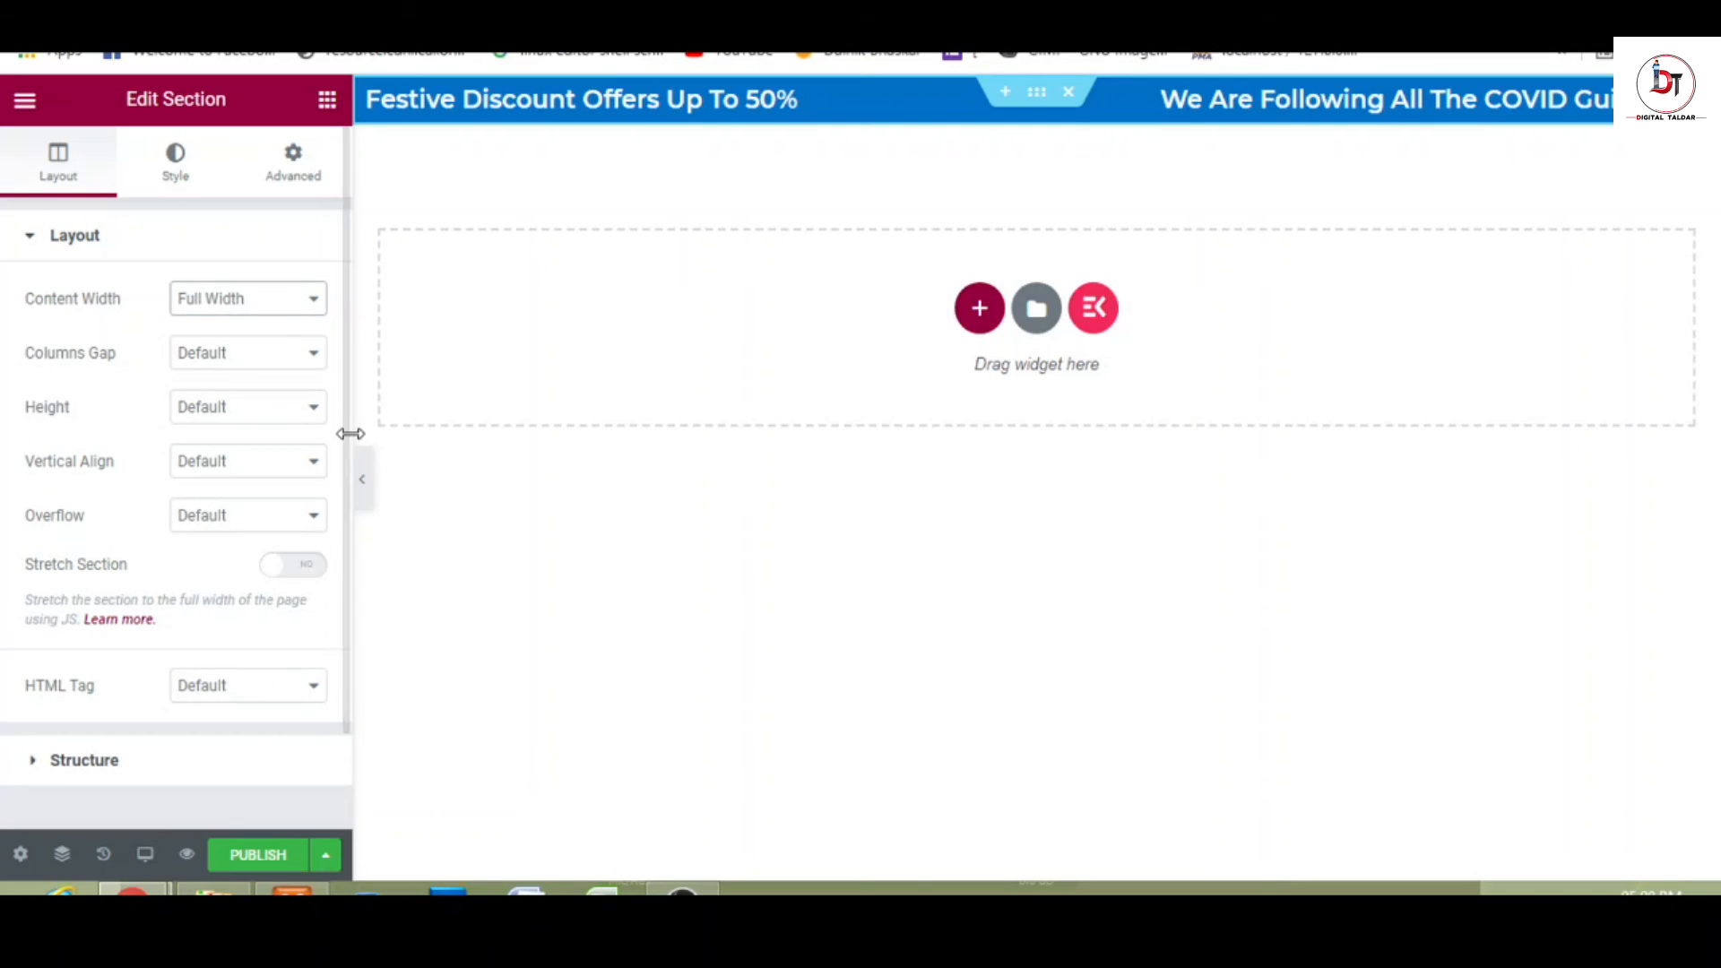
pyautogui.click(357, 477)
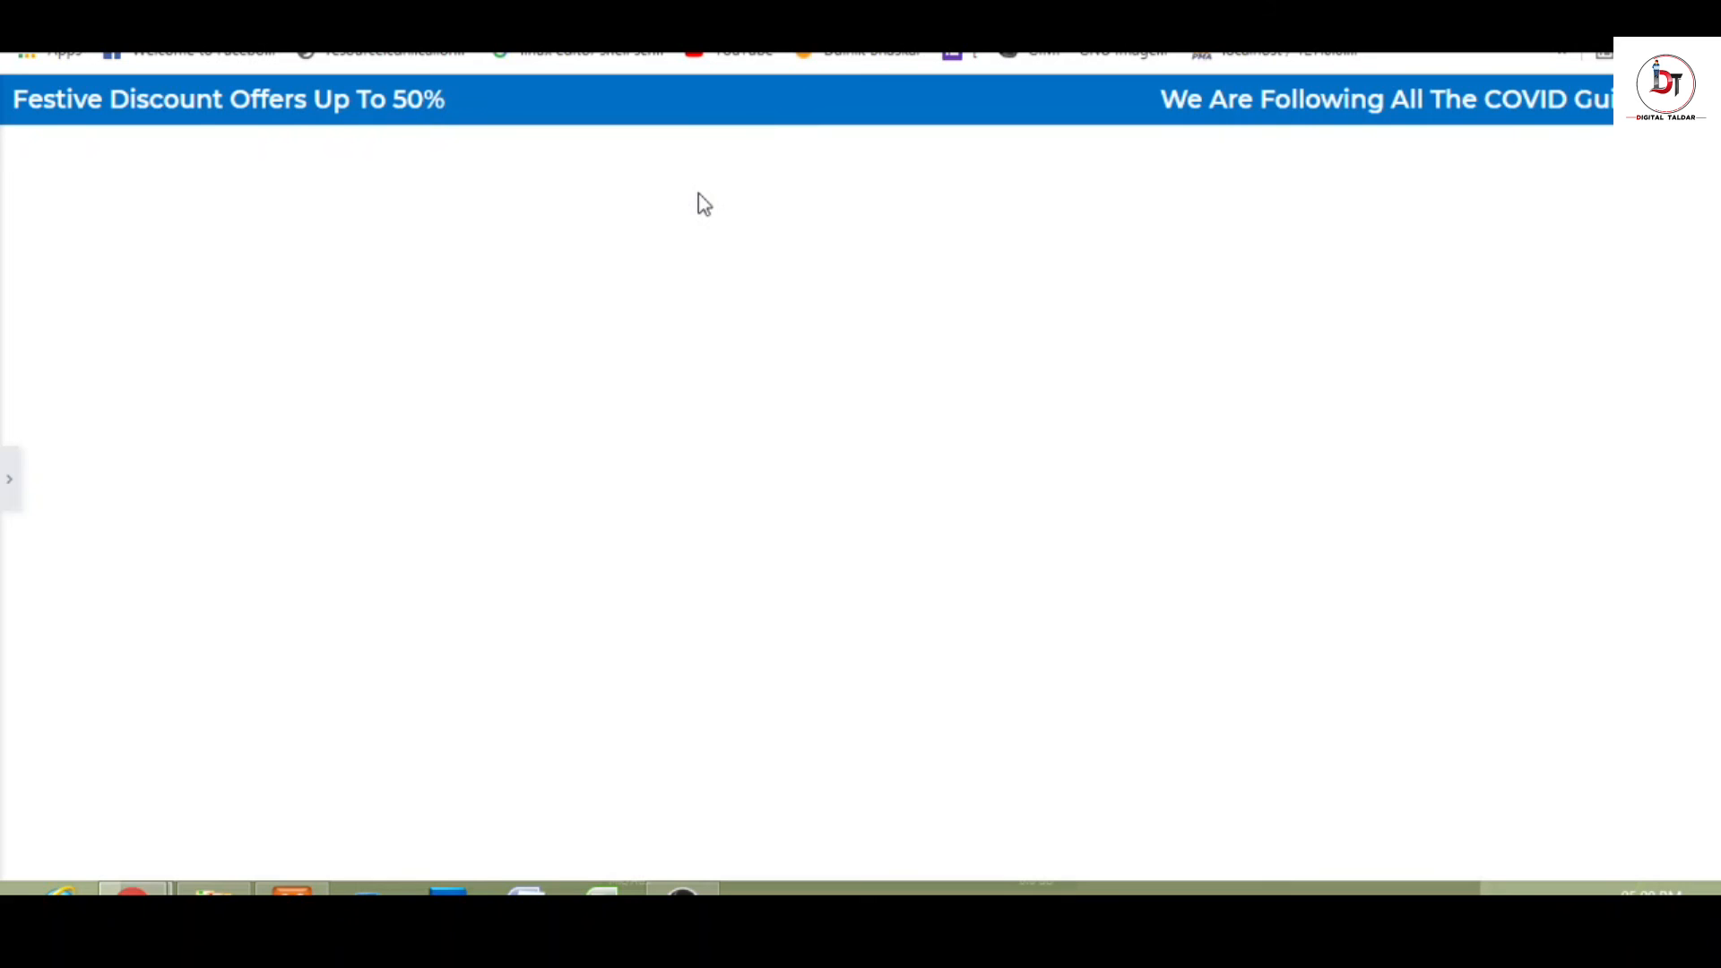
pyautogui.click(8, 479)
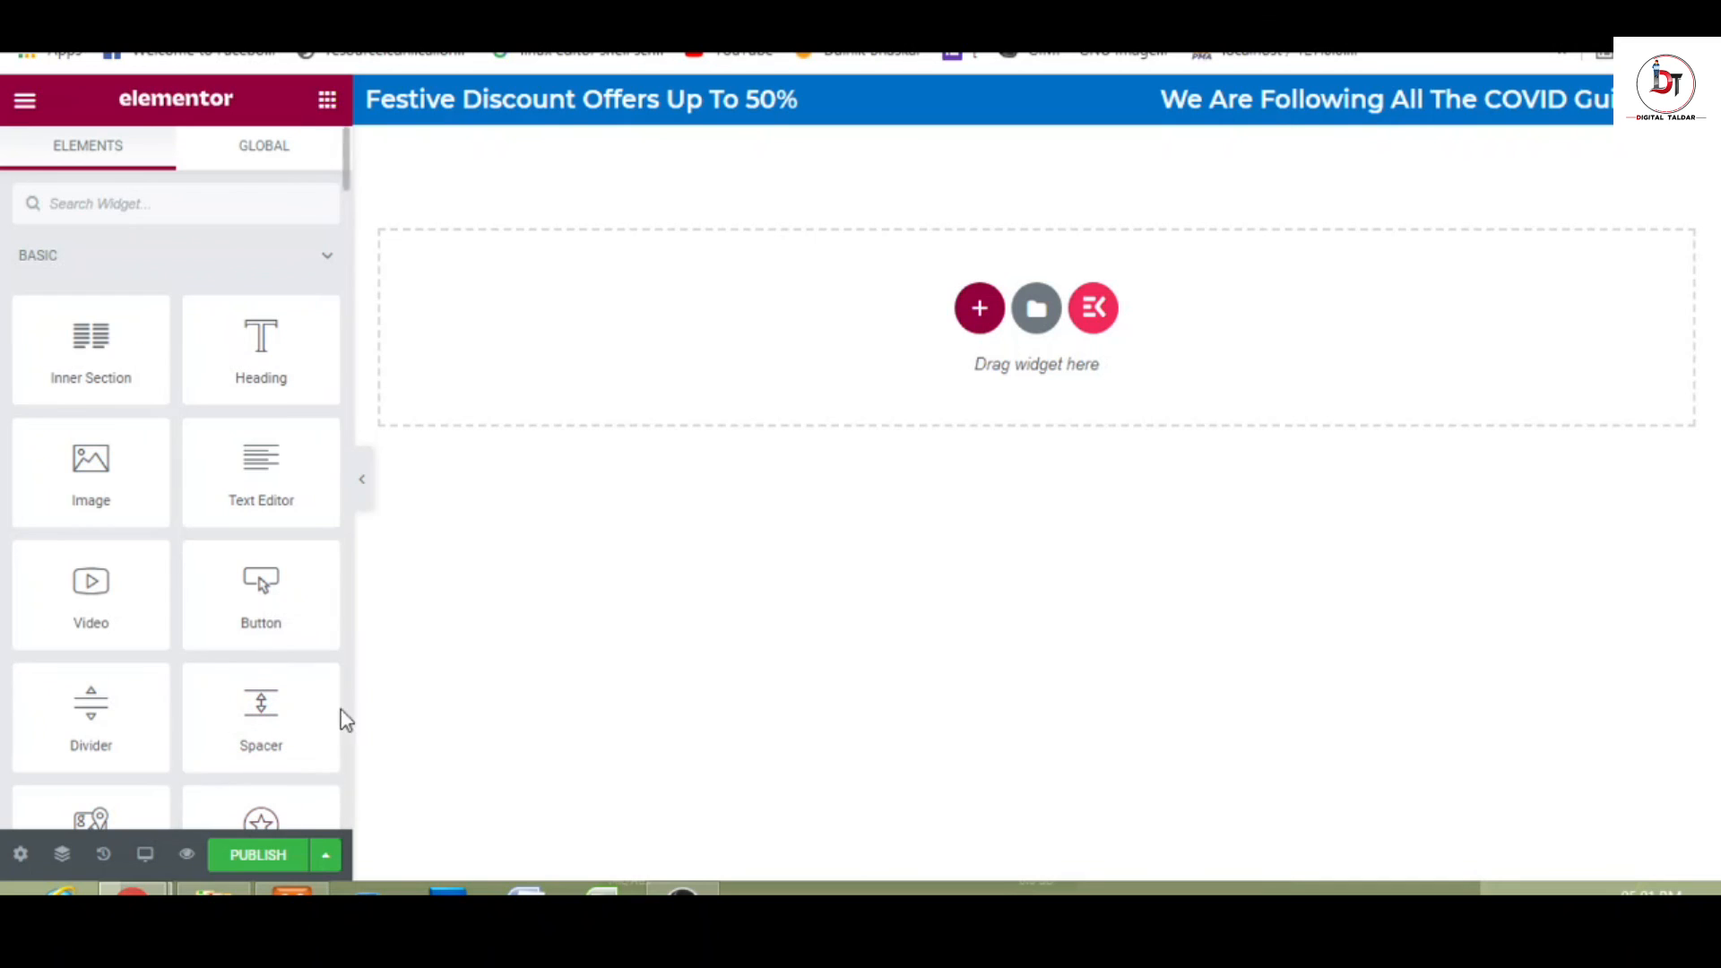
# - Publish the header template and exit the editor to the WordPress dashboard
pyautogui.click(248, 860)
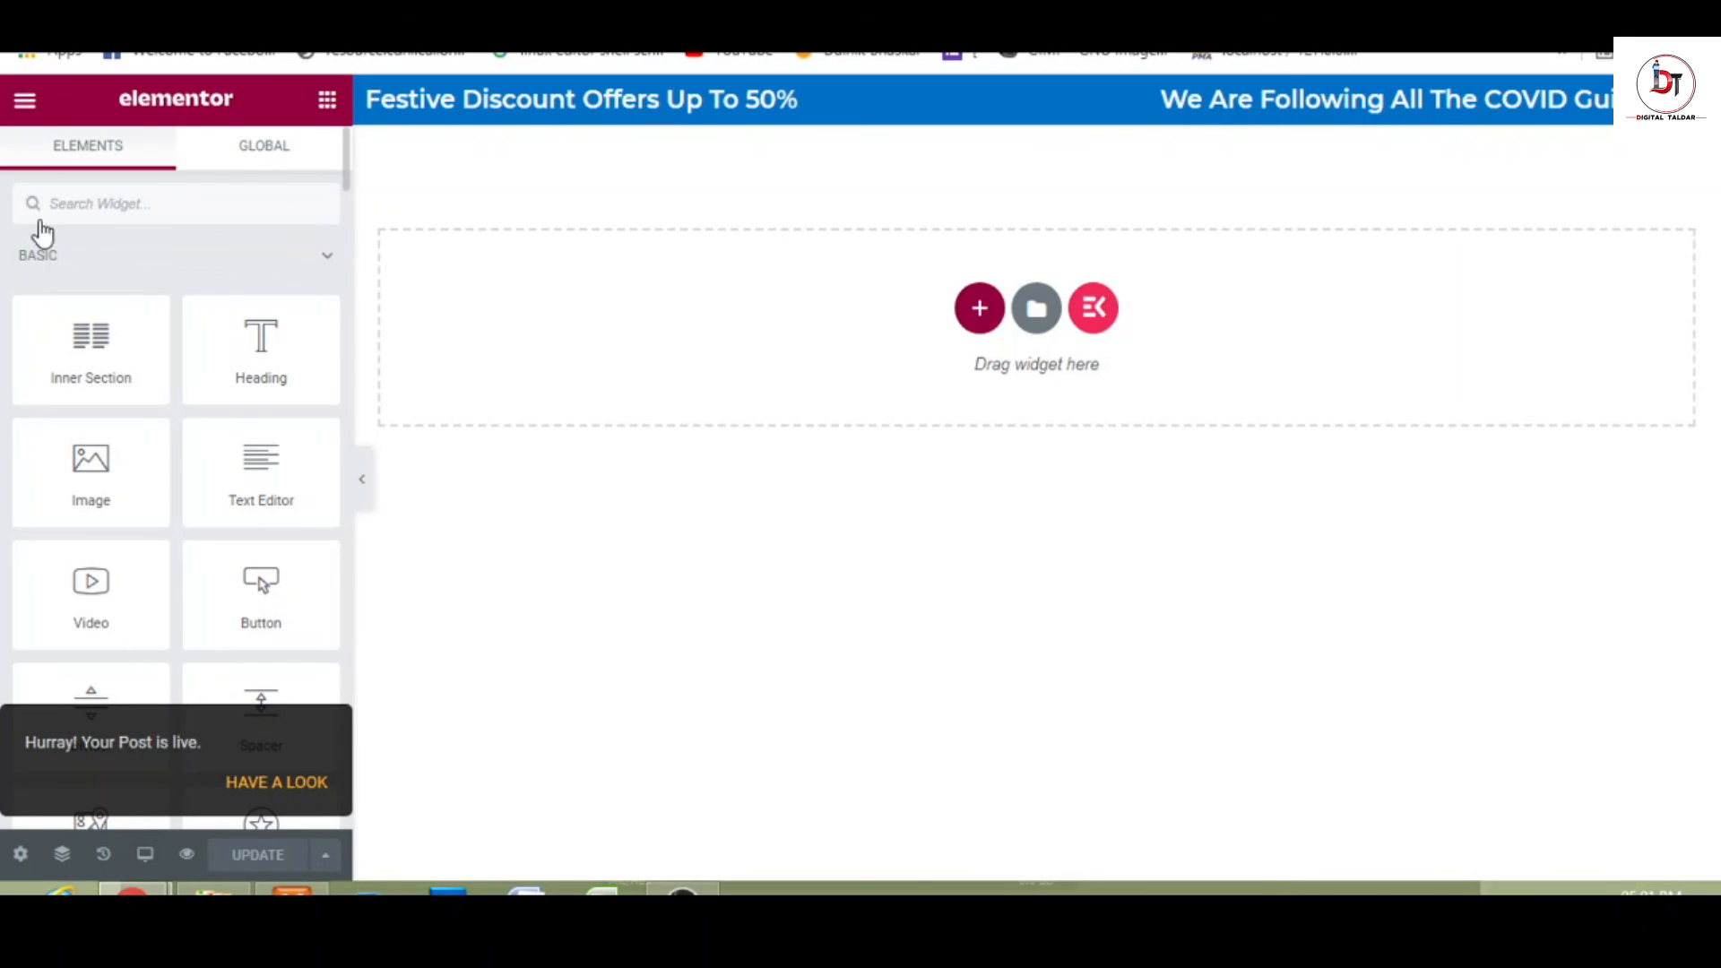
pyautogui.click(25, 103)
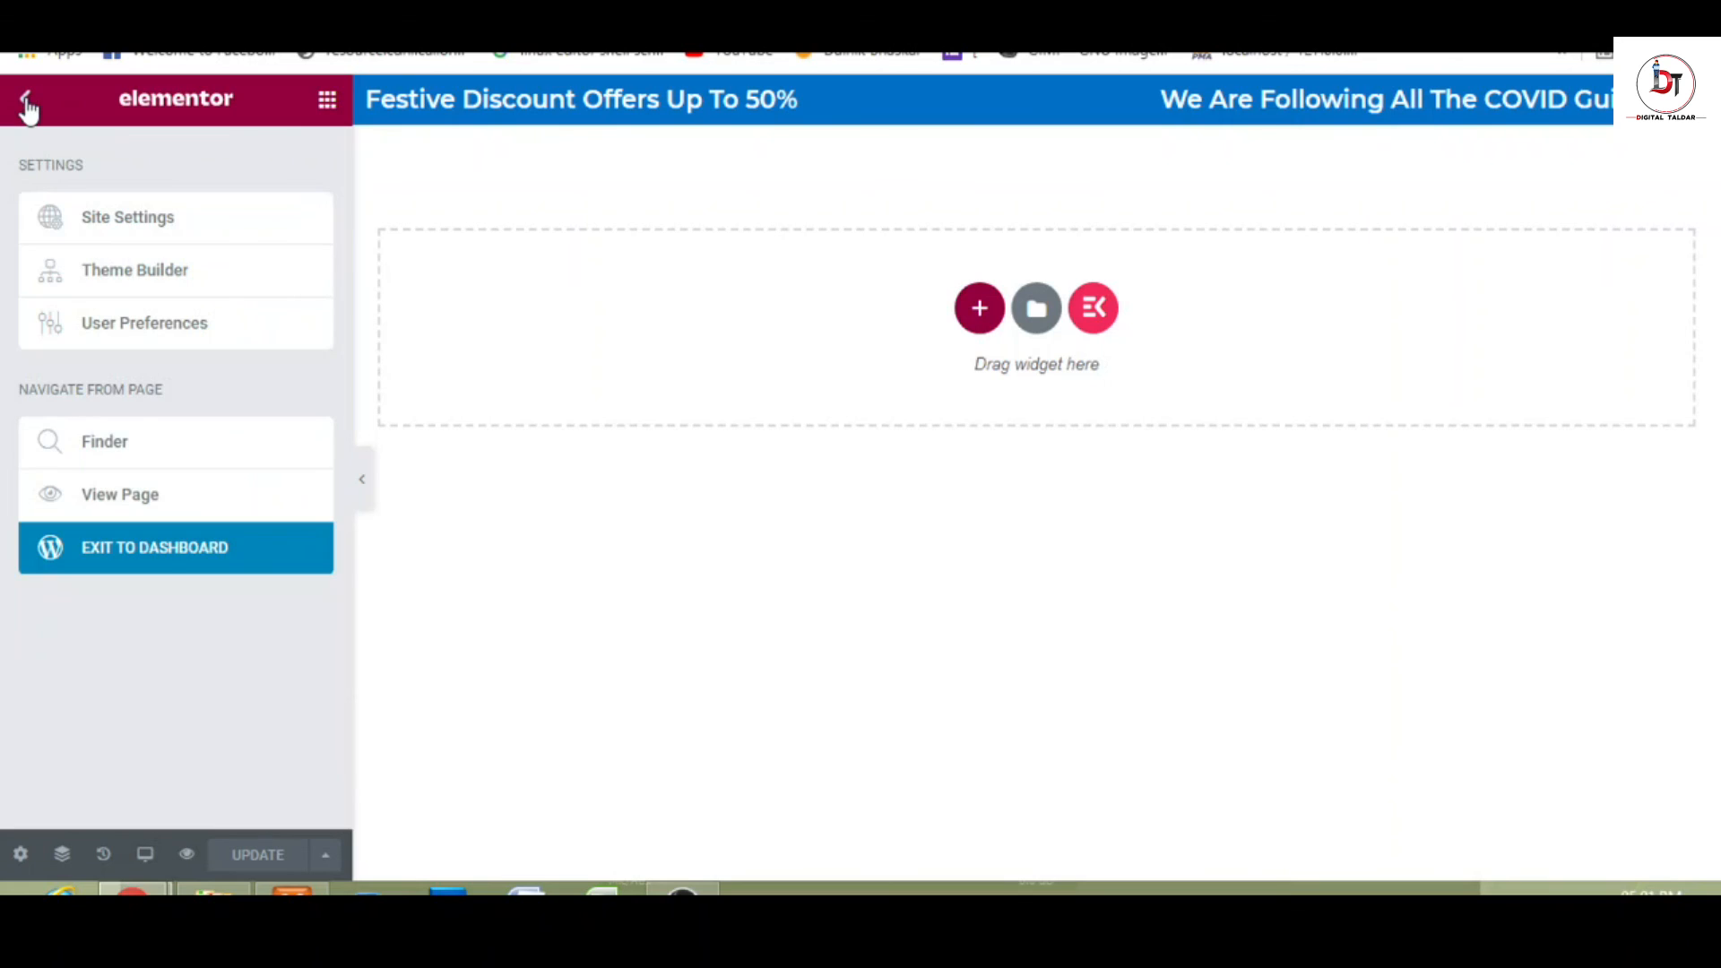
pyautogui.click(176, 549)
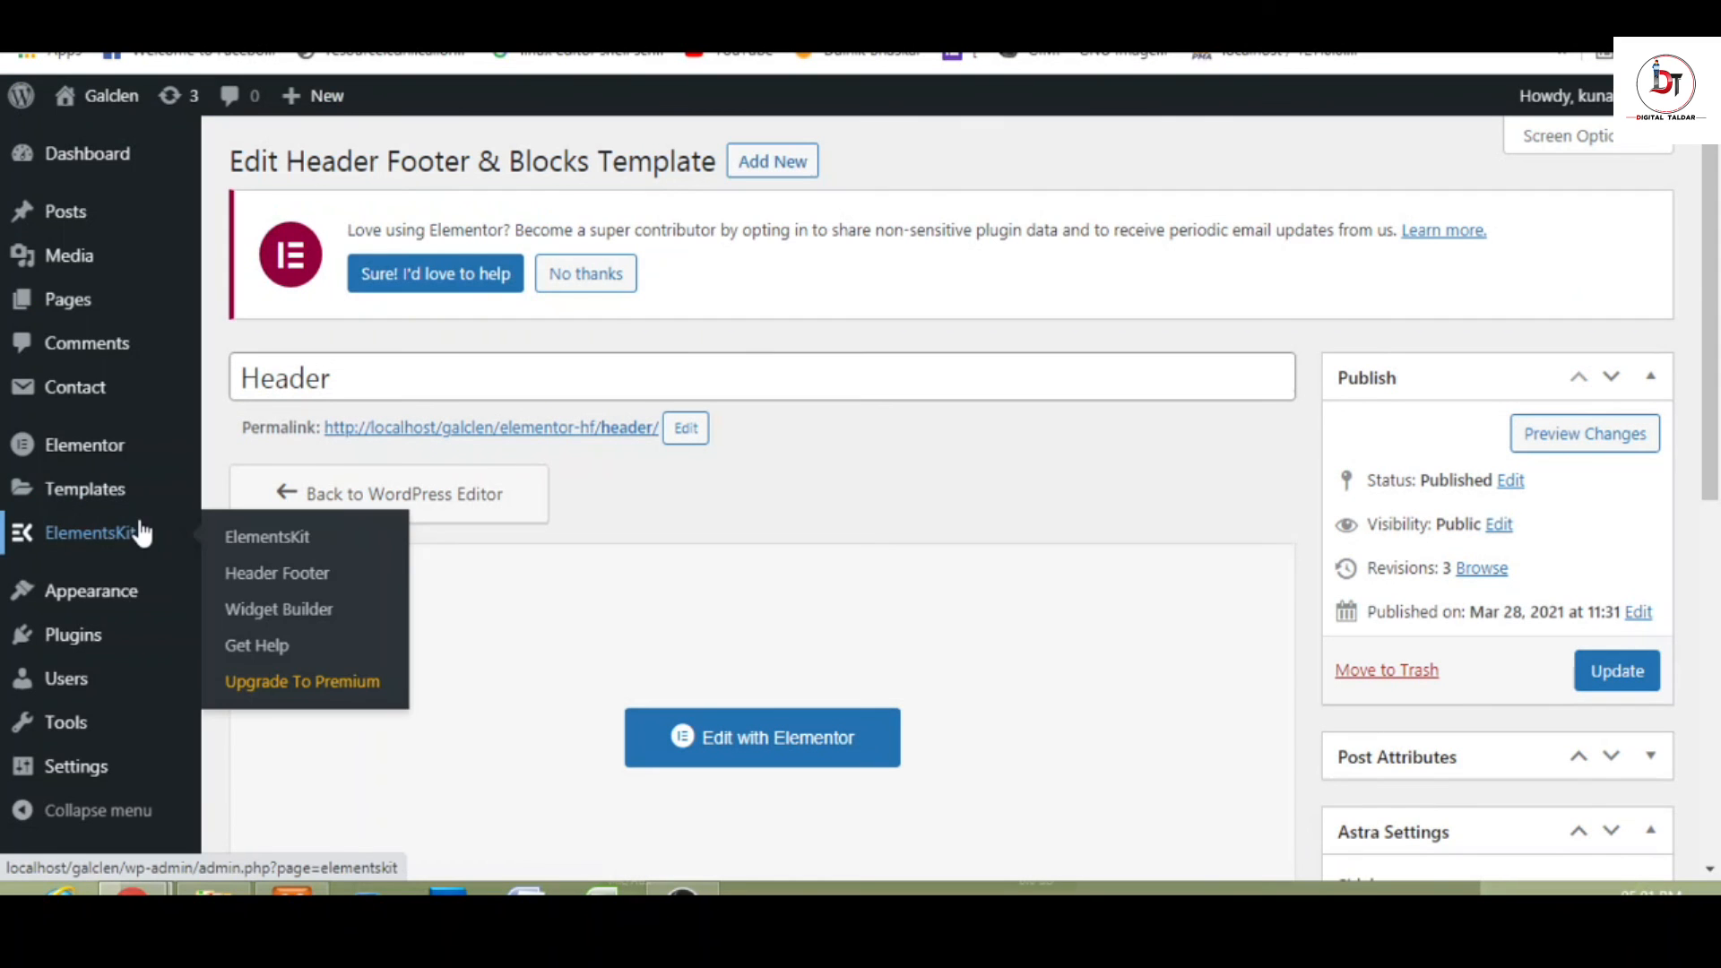
# - Create a new WordPress navigation menu named "Main Menu"
pyautogui.moveTo(106, 607)
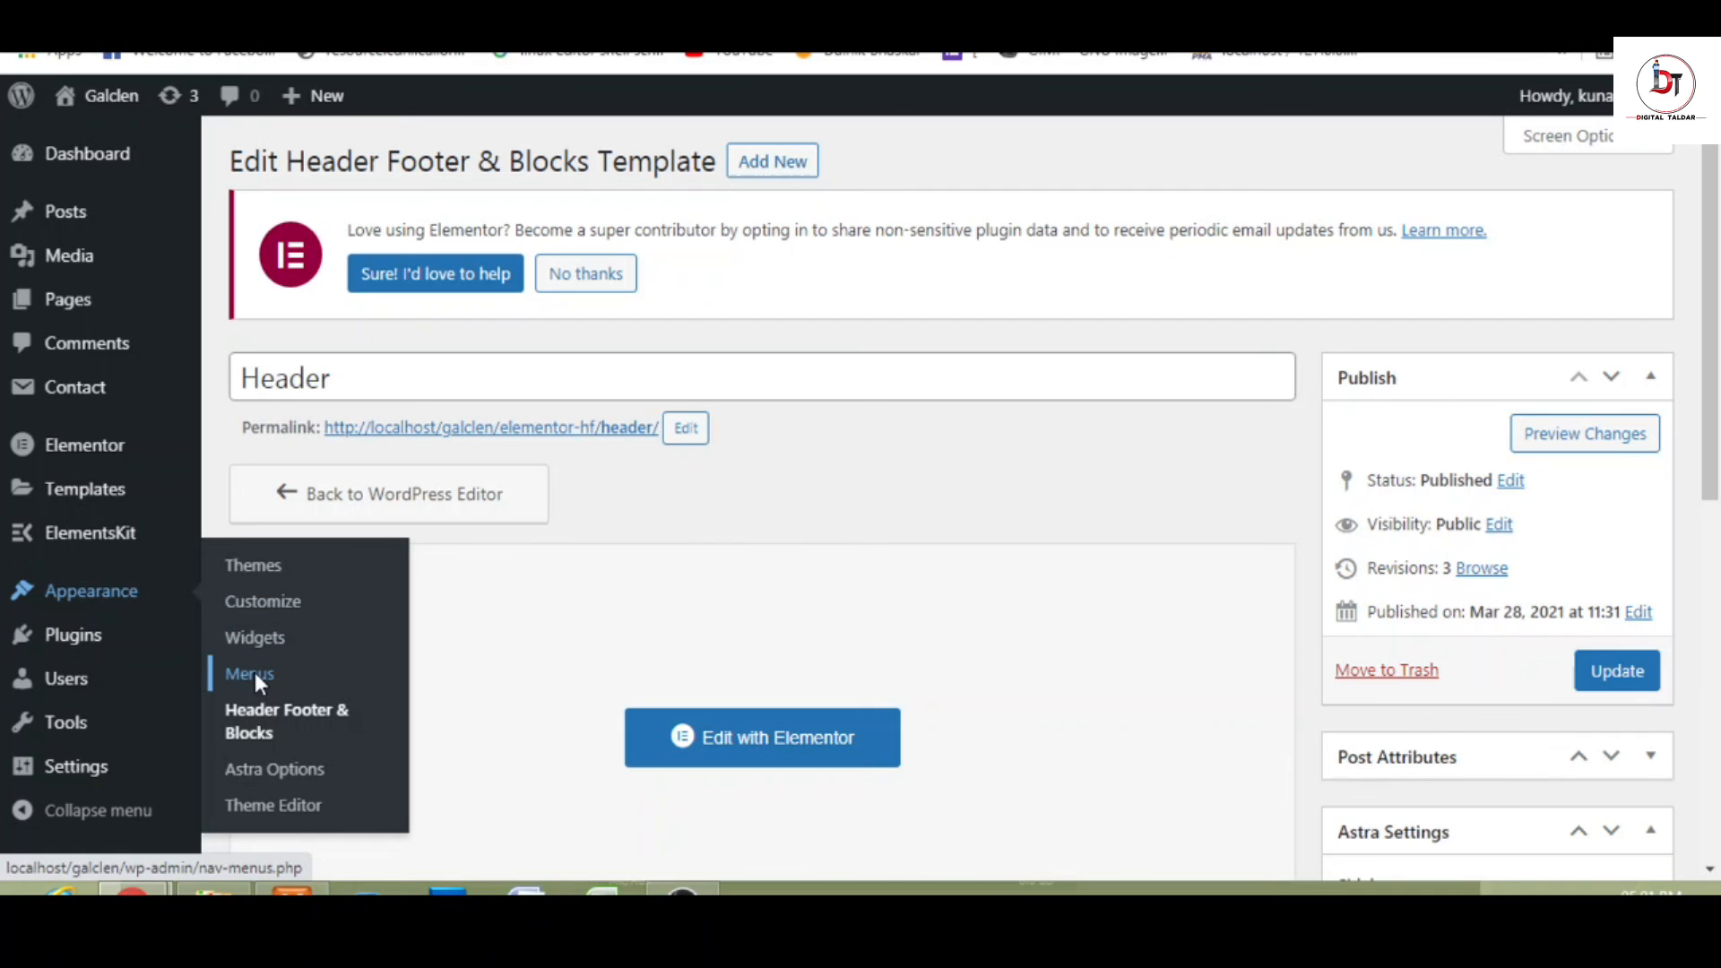
pyautogui.click(256, 678)
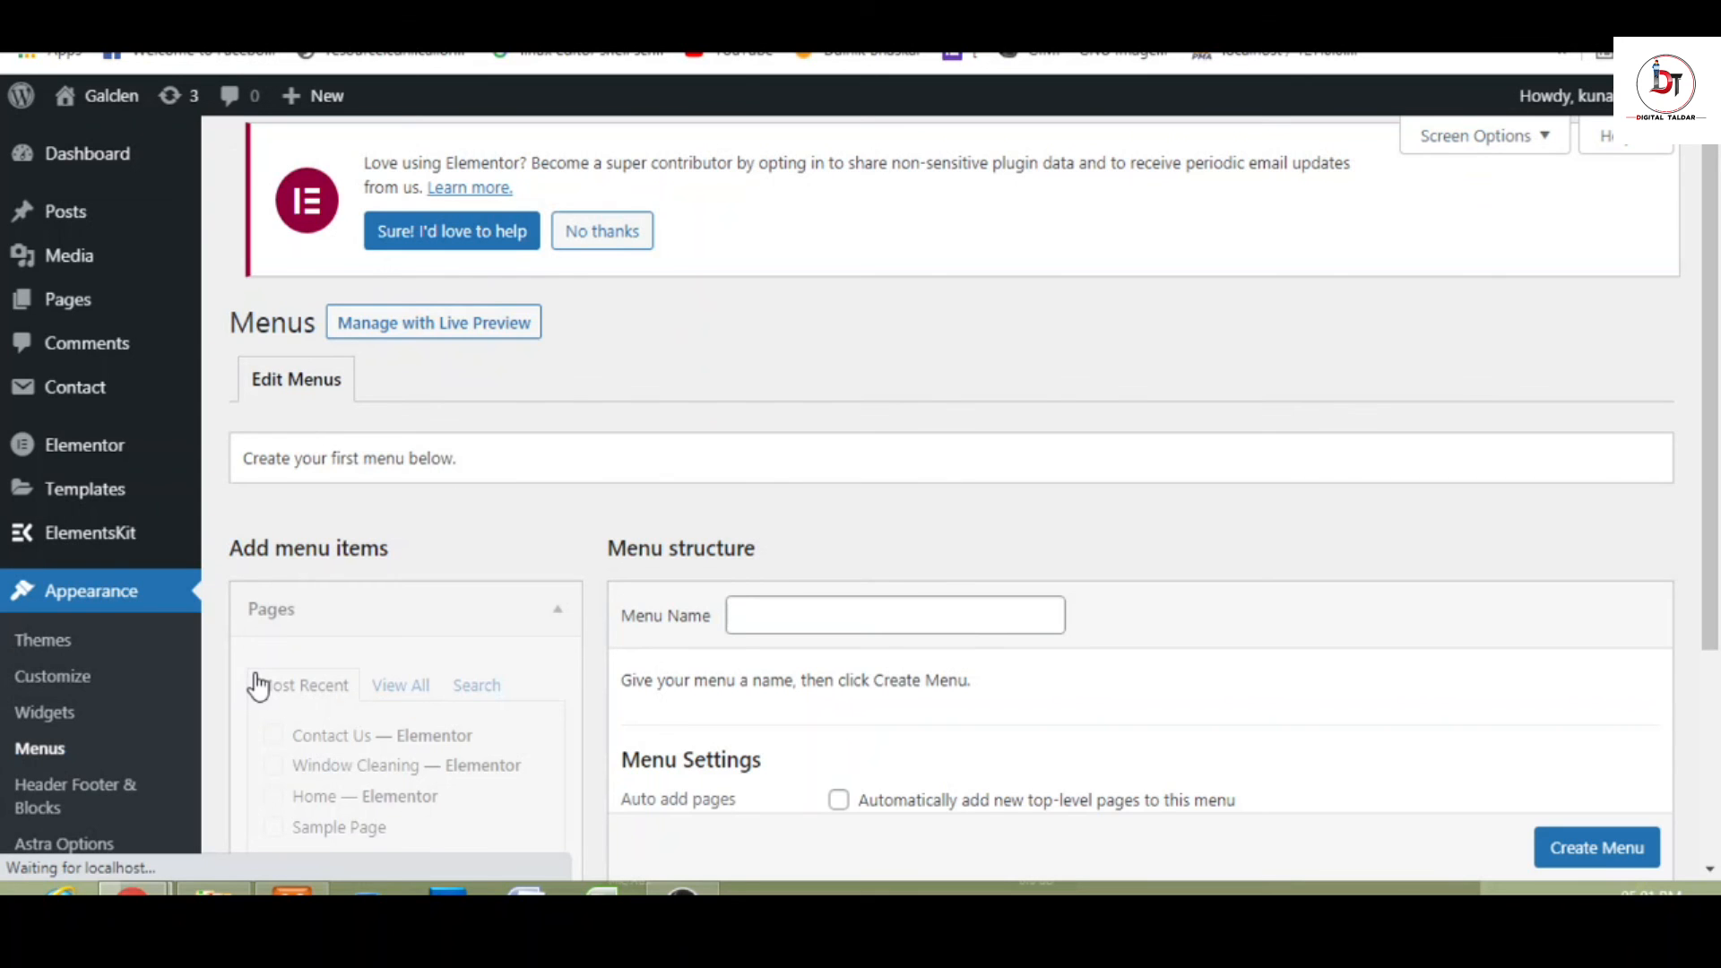
pyautogui.moveTo(1715, 279)
pyautogui.mouseDown()
pyautogui.moveTo(1719, 504)
pyautogui.moveTo(1717, 278)
pyautogui.mouseUp()
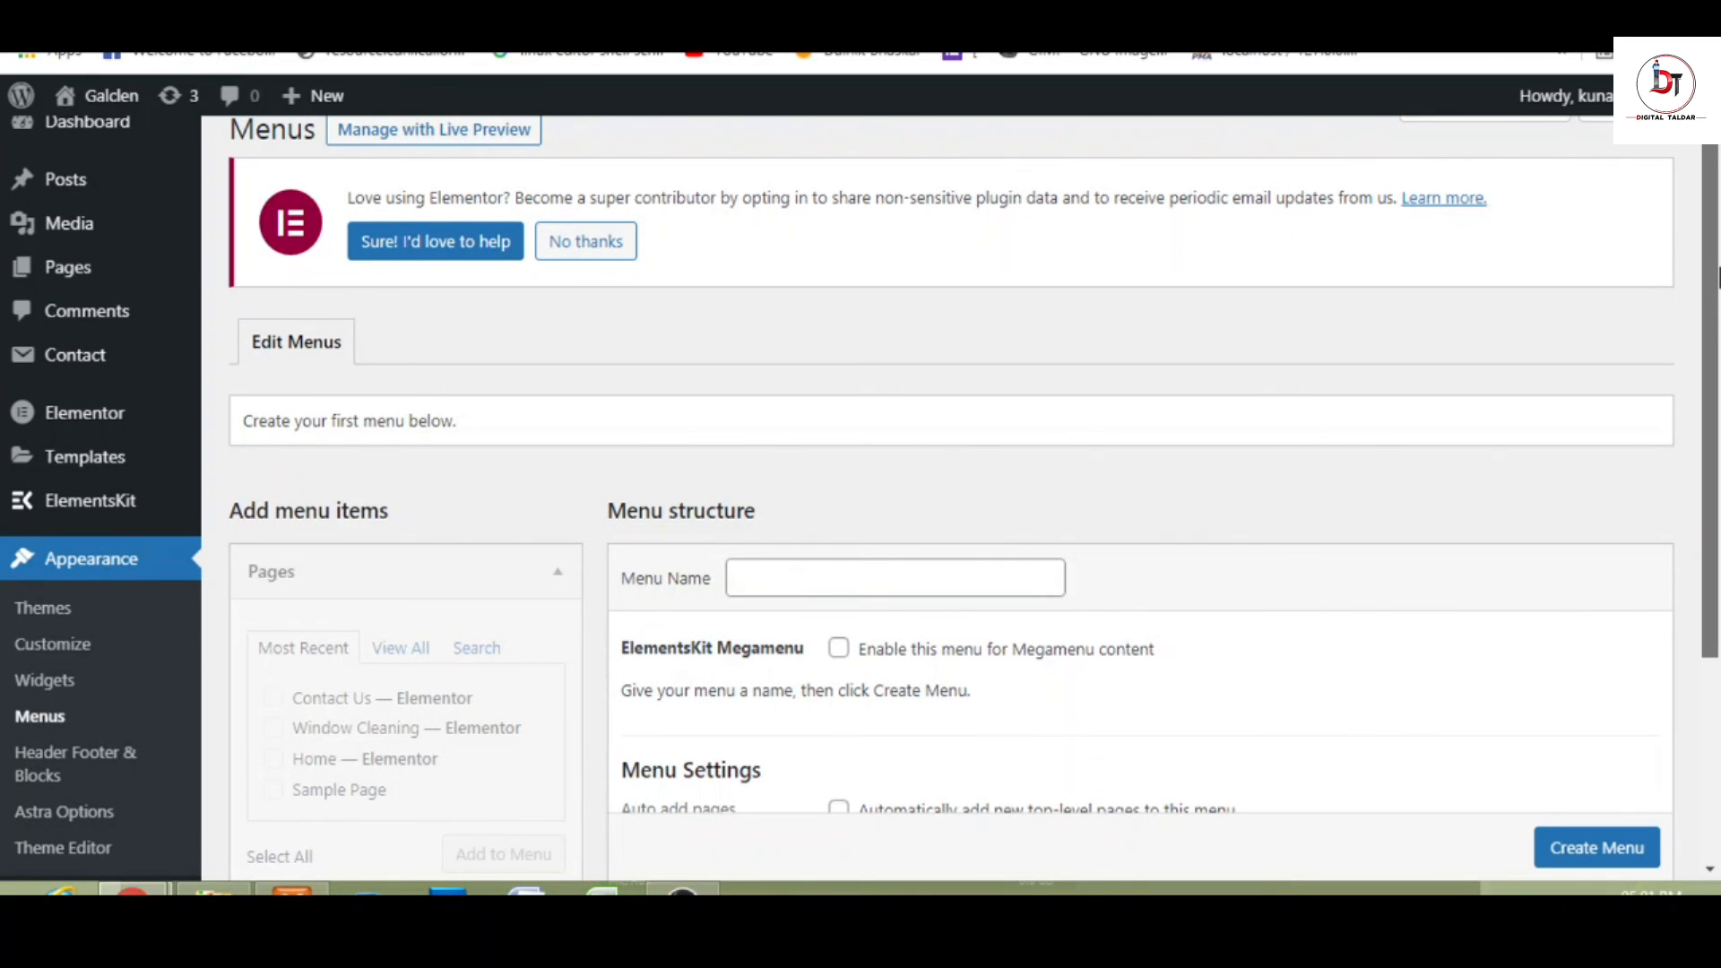
pyautogui.moveTo(1719, 279); pyautogui.dragTo(1719, 281)
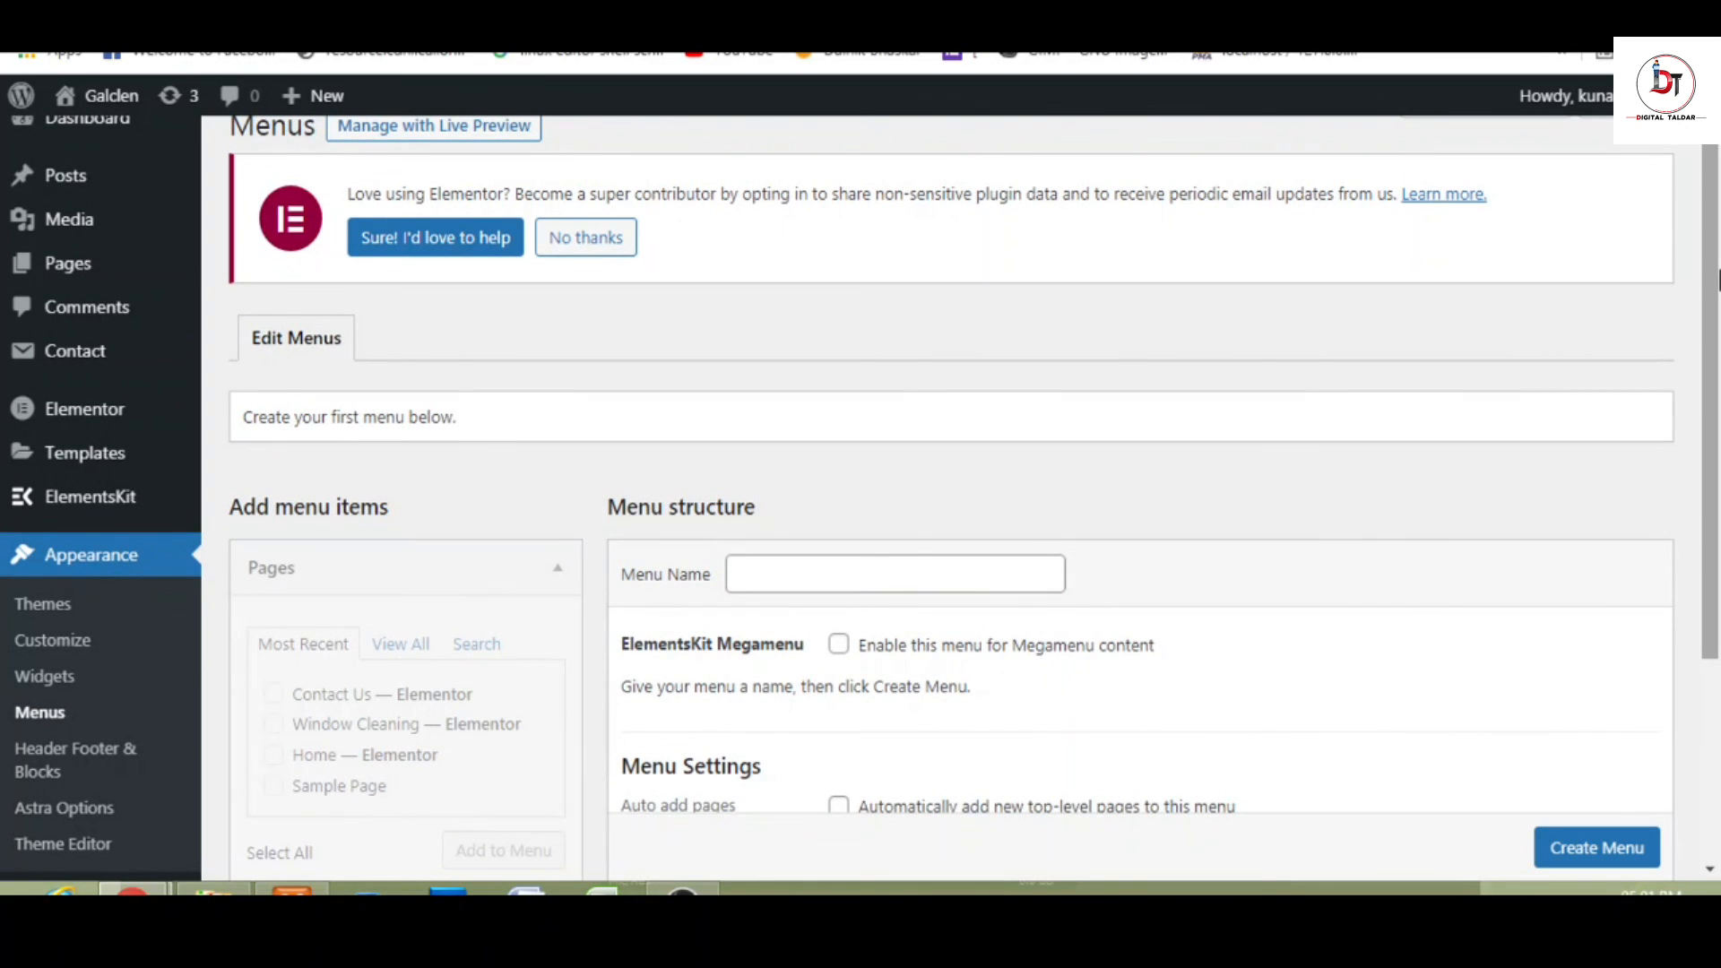
pyautogui.scroll(-1, 1169, 434)
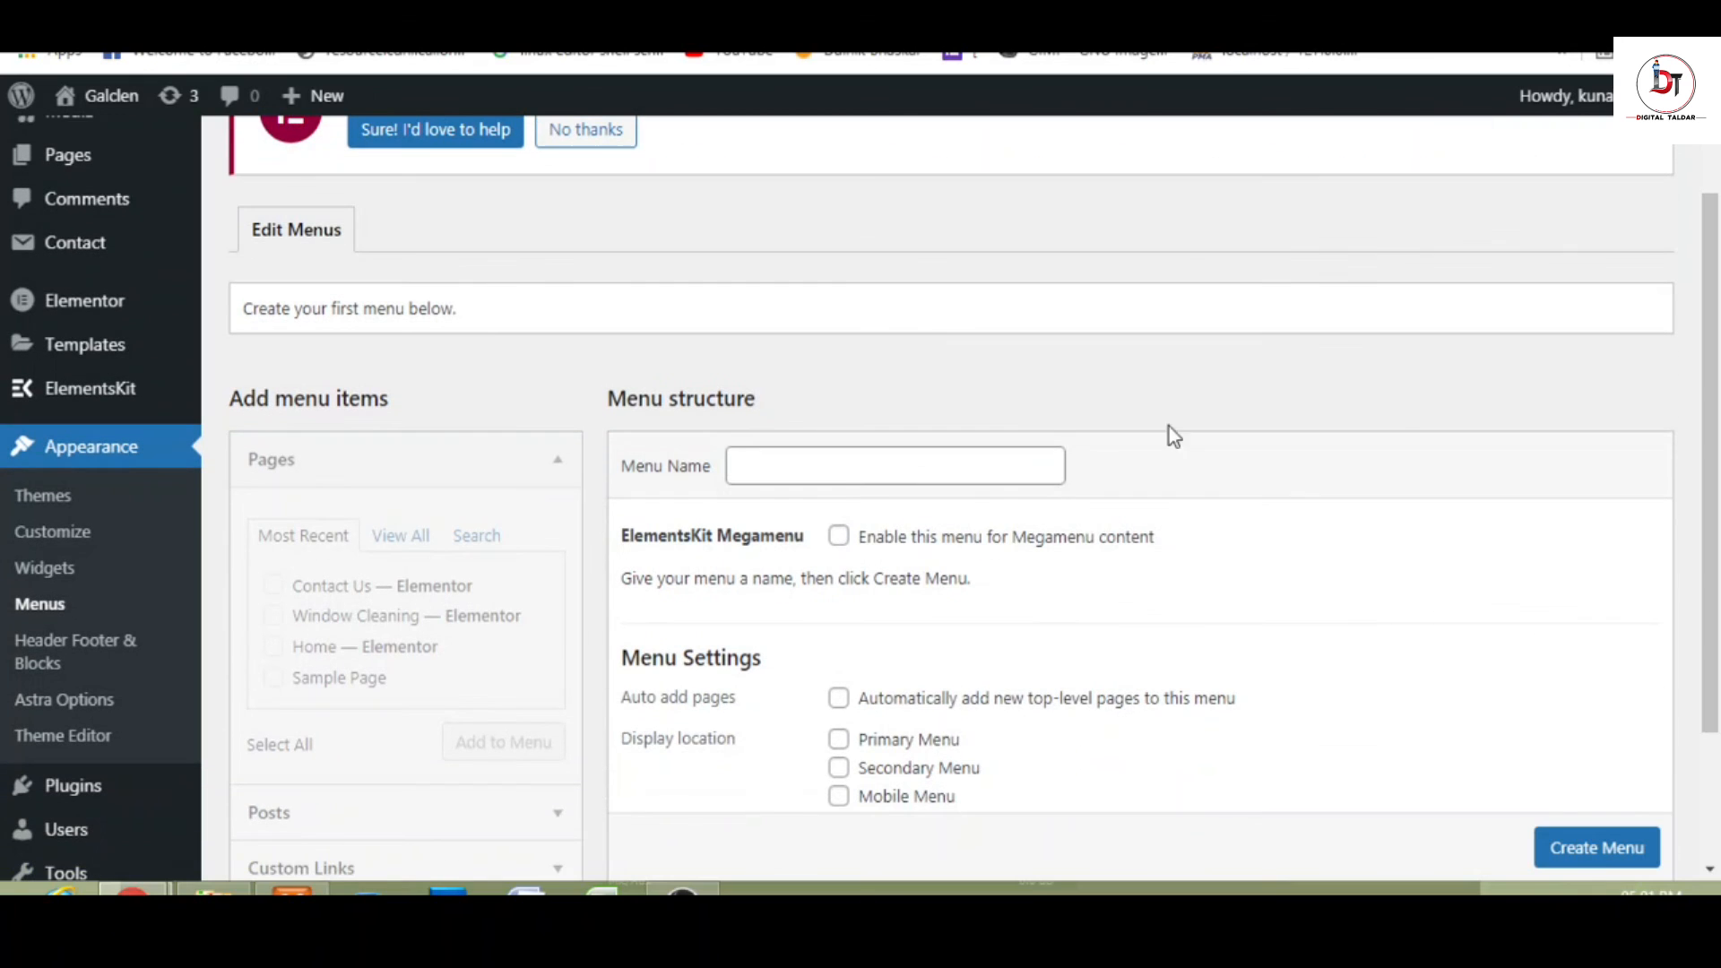
pyautogui.click(836, 481)
pyautogui.click(825, 627)
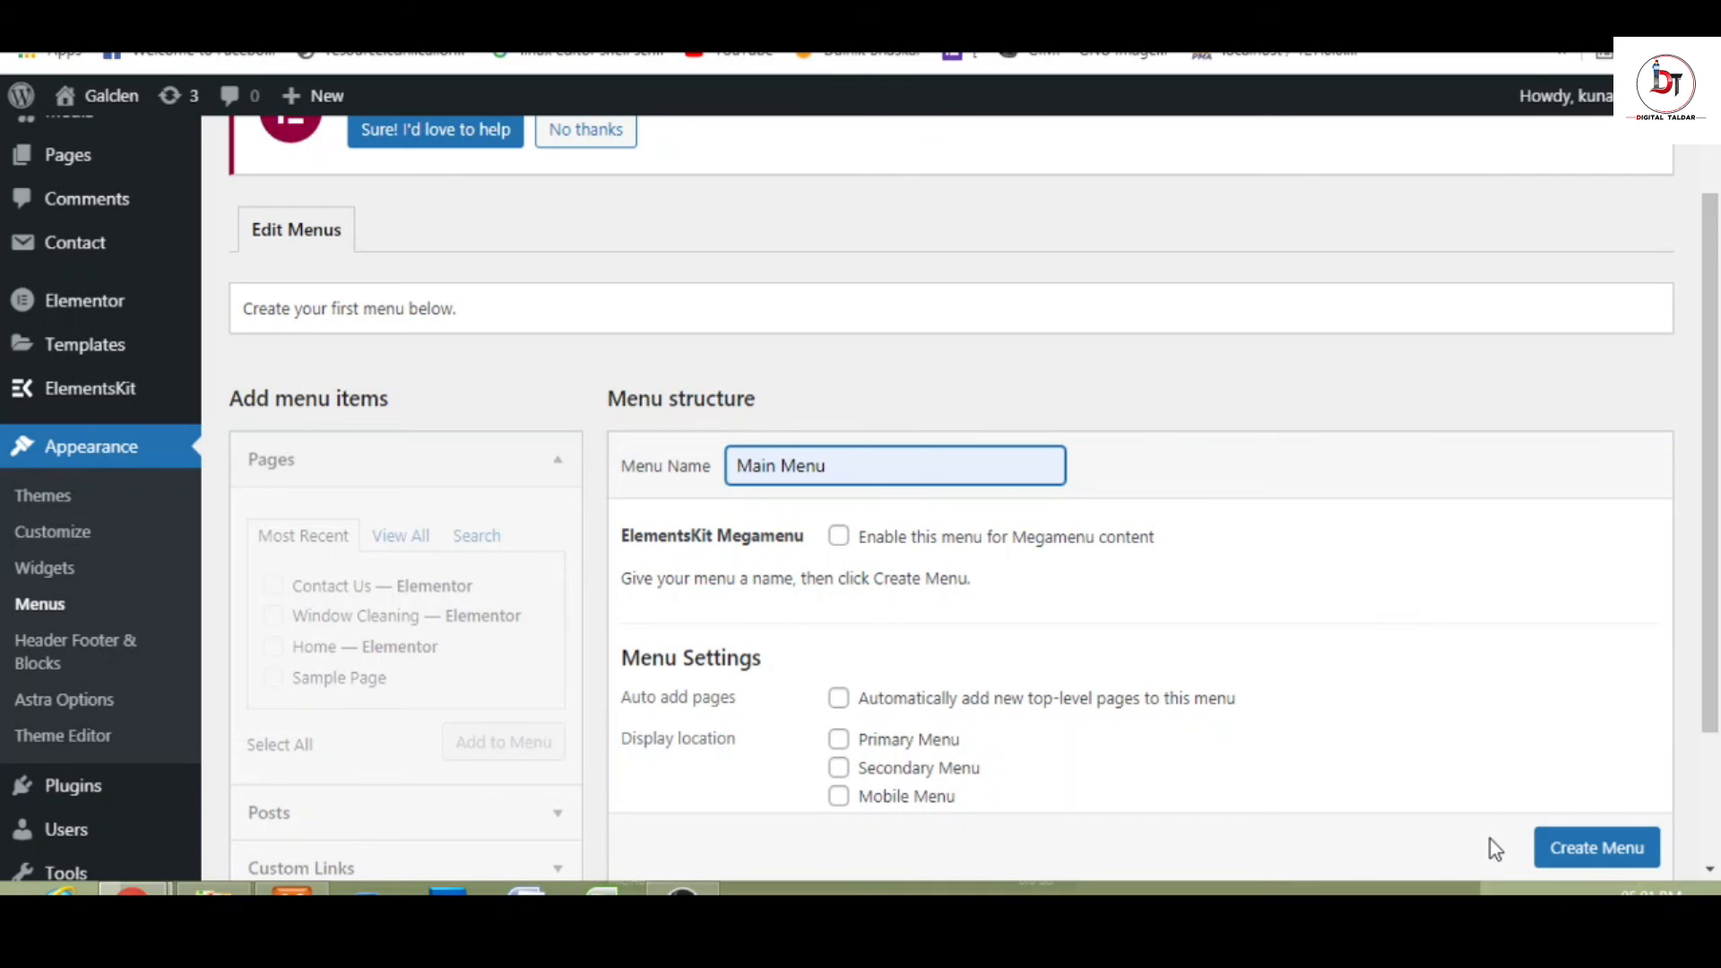
pyautogui.click(1579, 847)
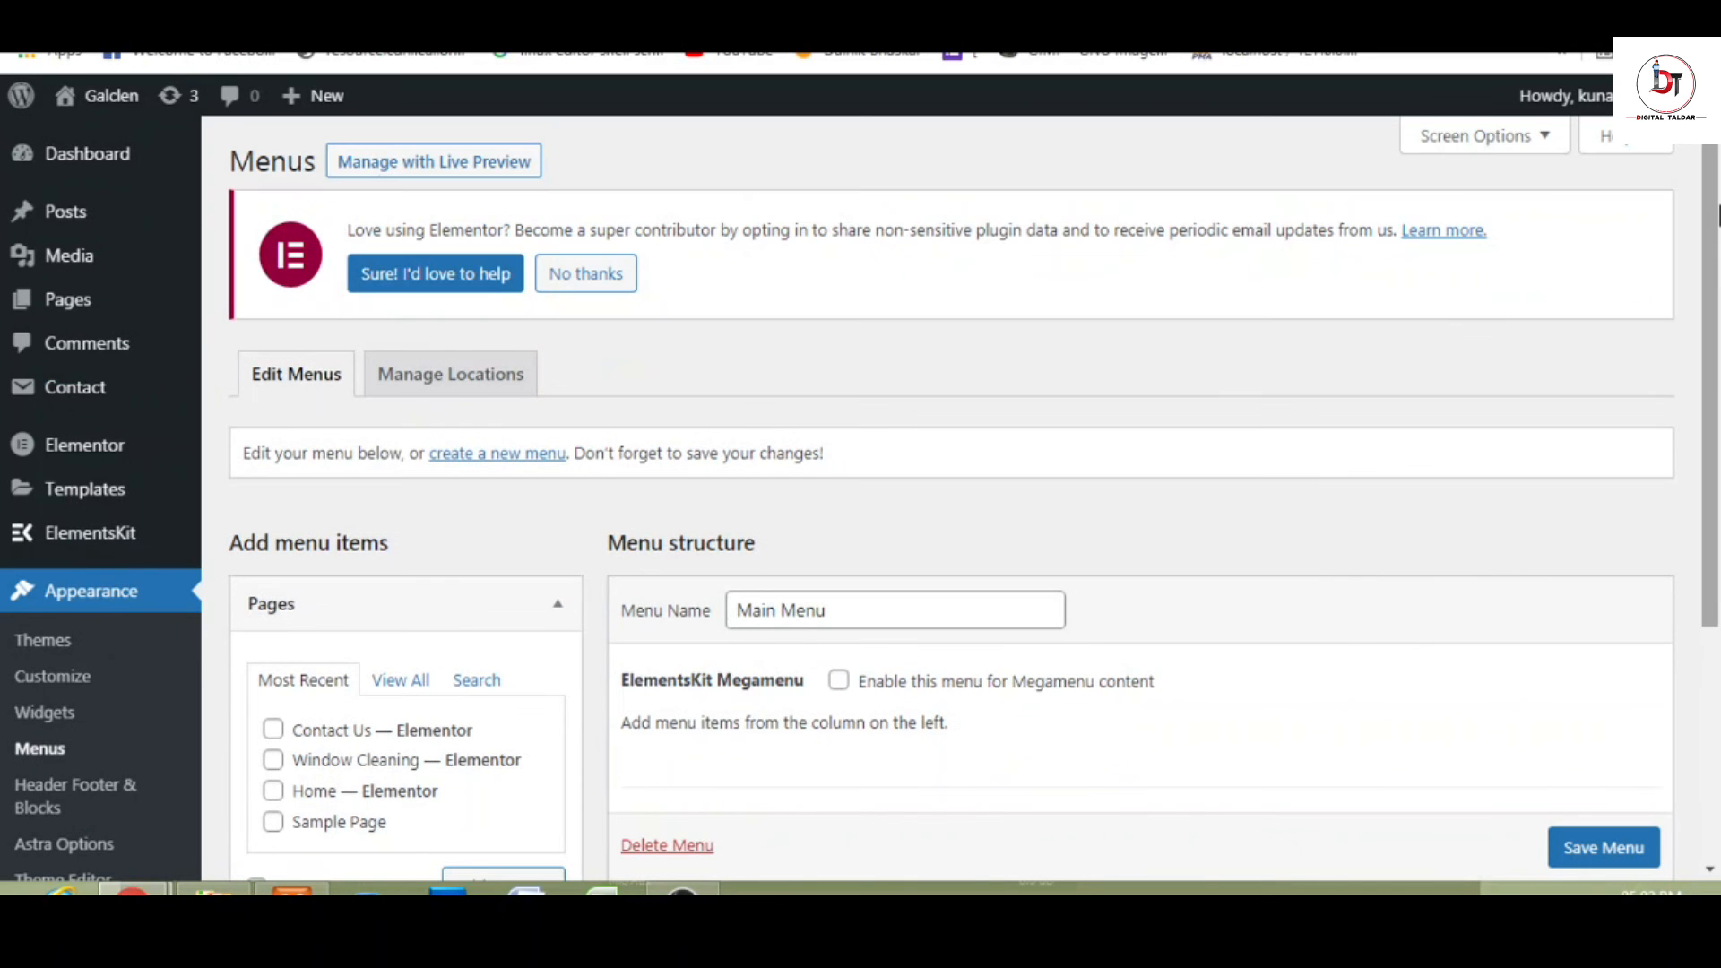
# - Add the Home and Window Cleaning pages to the Main Menu and place Home first
pyautogui.scroll(-4, 1718, 439)
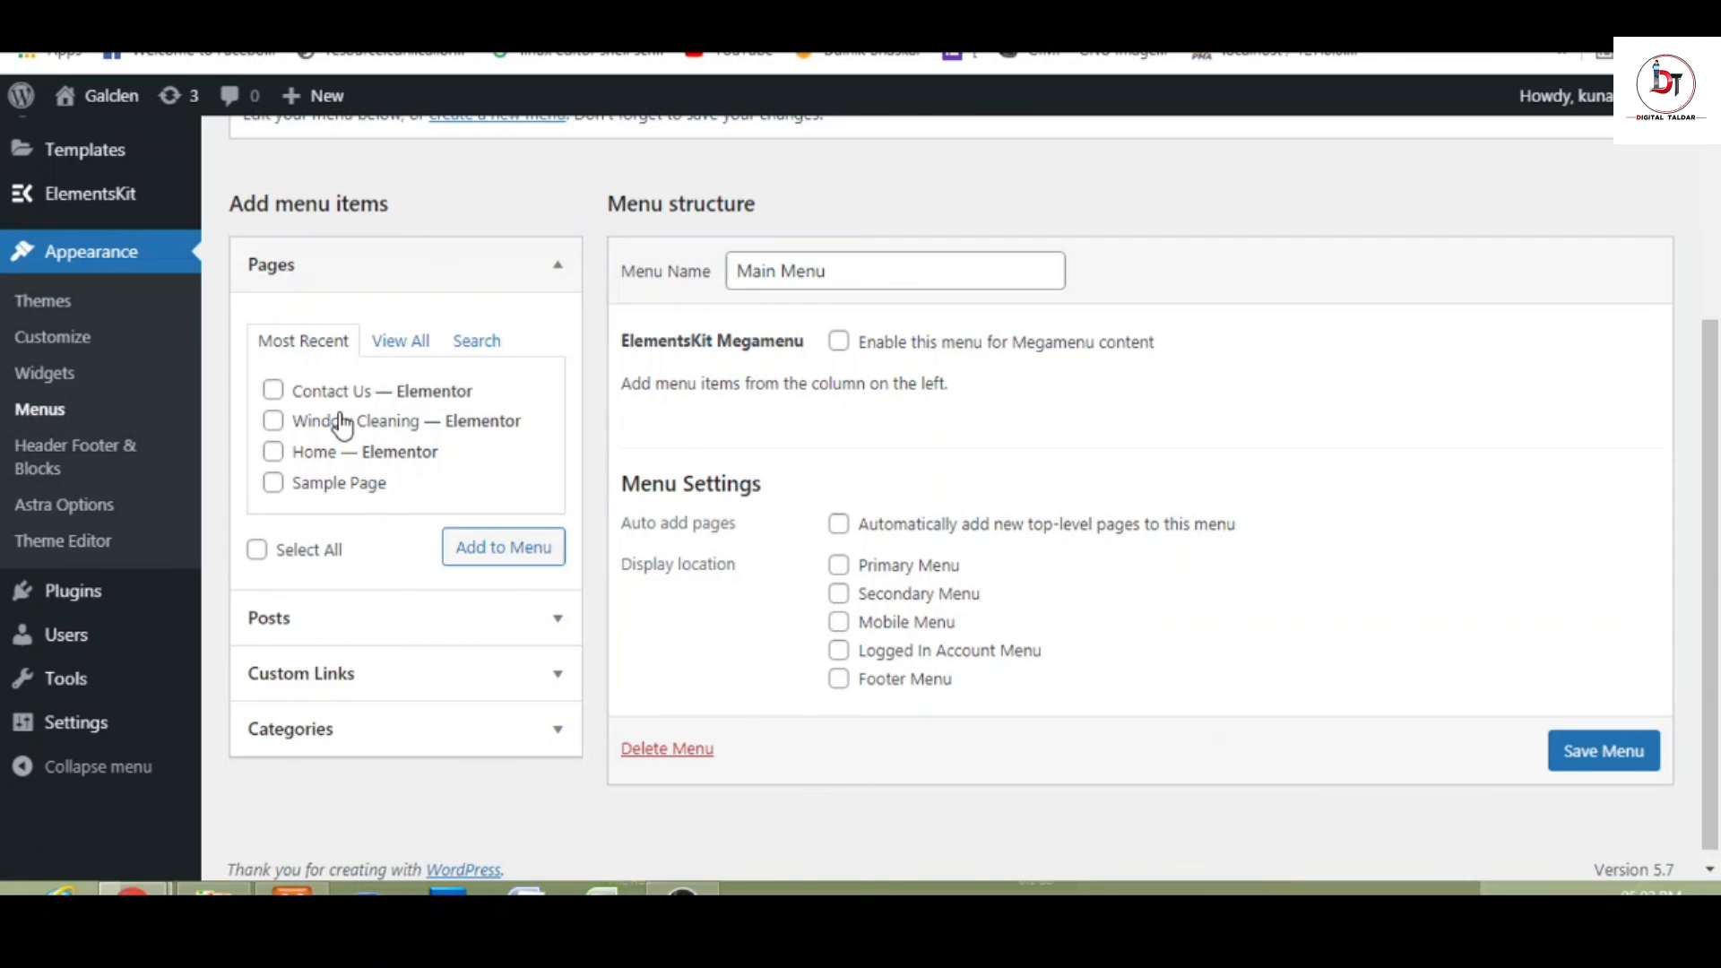
pyautogui.click(274, 452)
pyautogui.click(275, 422)
pyautogui.click(473, 554)
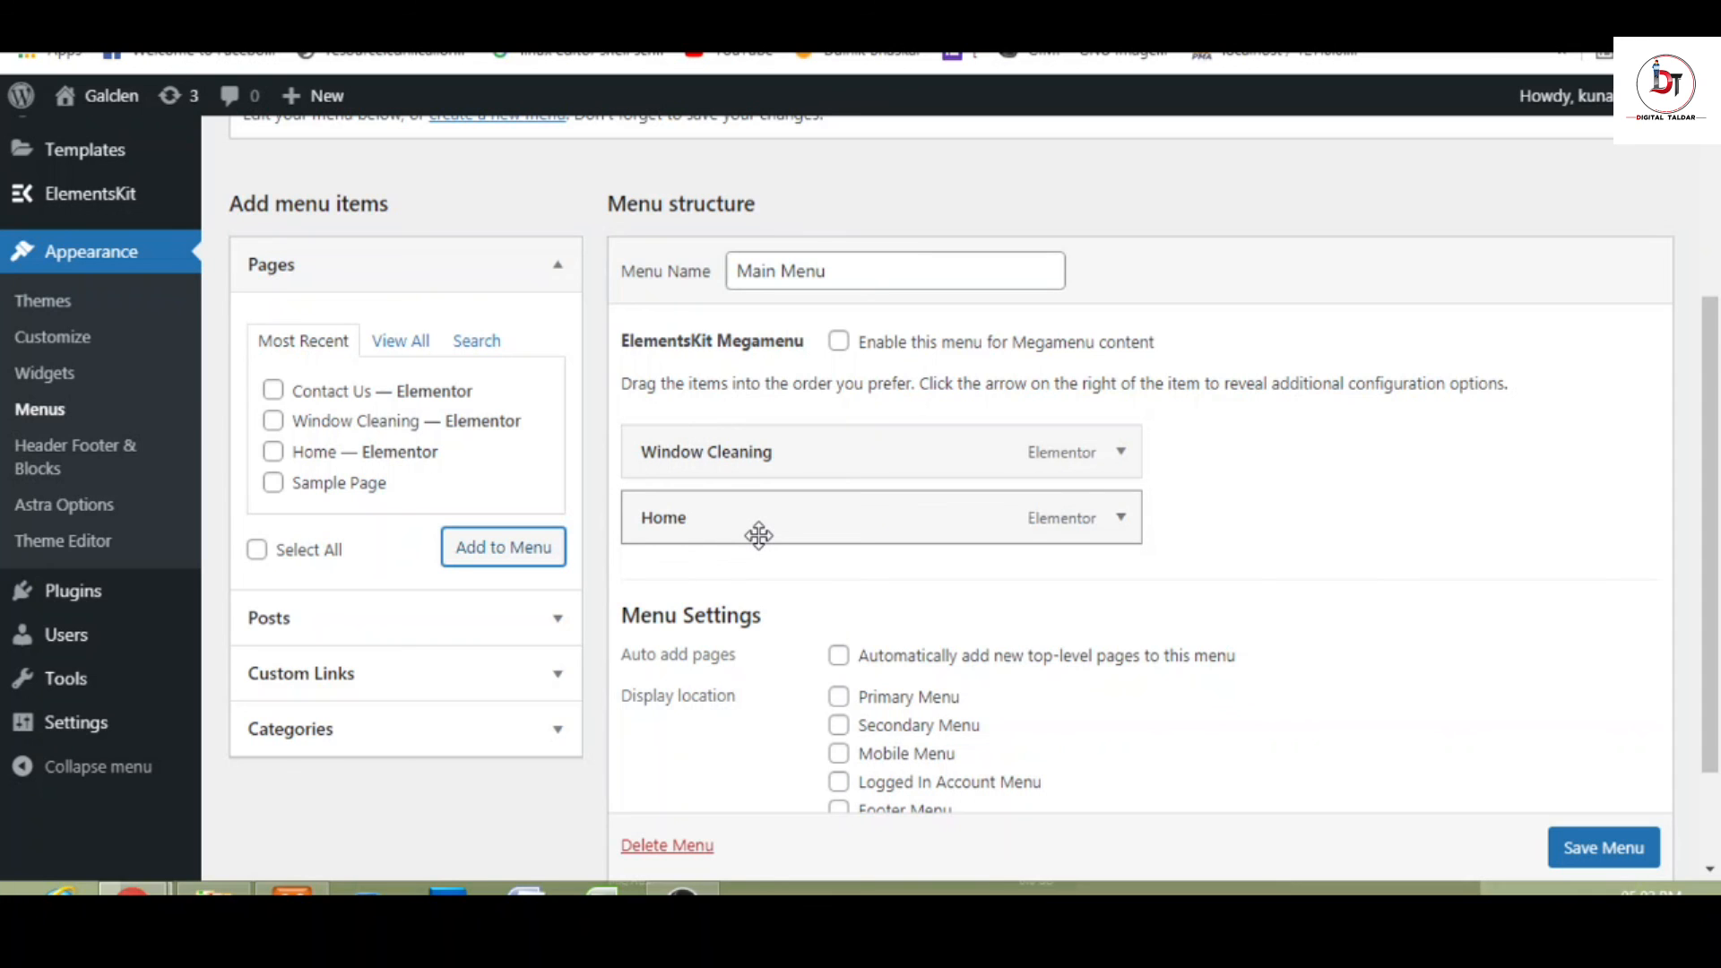
pyautogui.moveTo(759, 535); pyautogui.dragTo(754, 465)
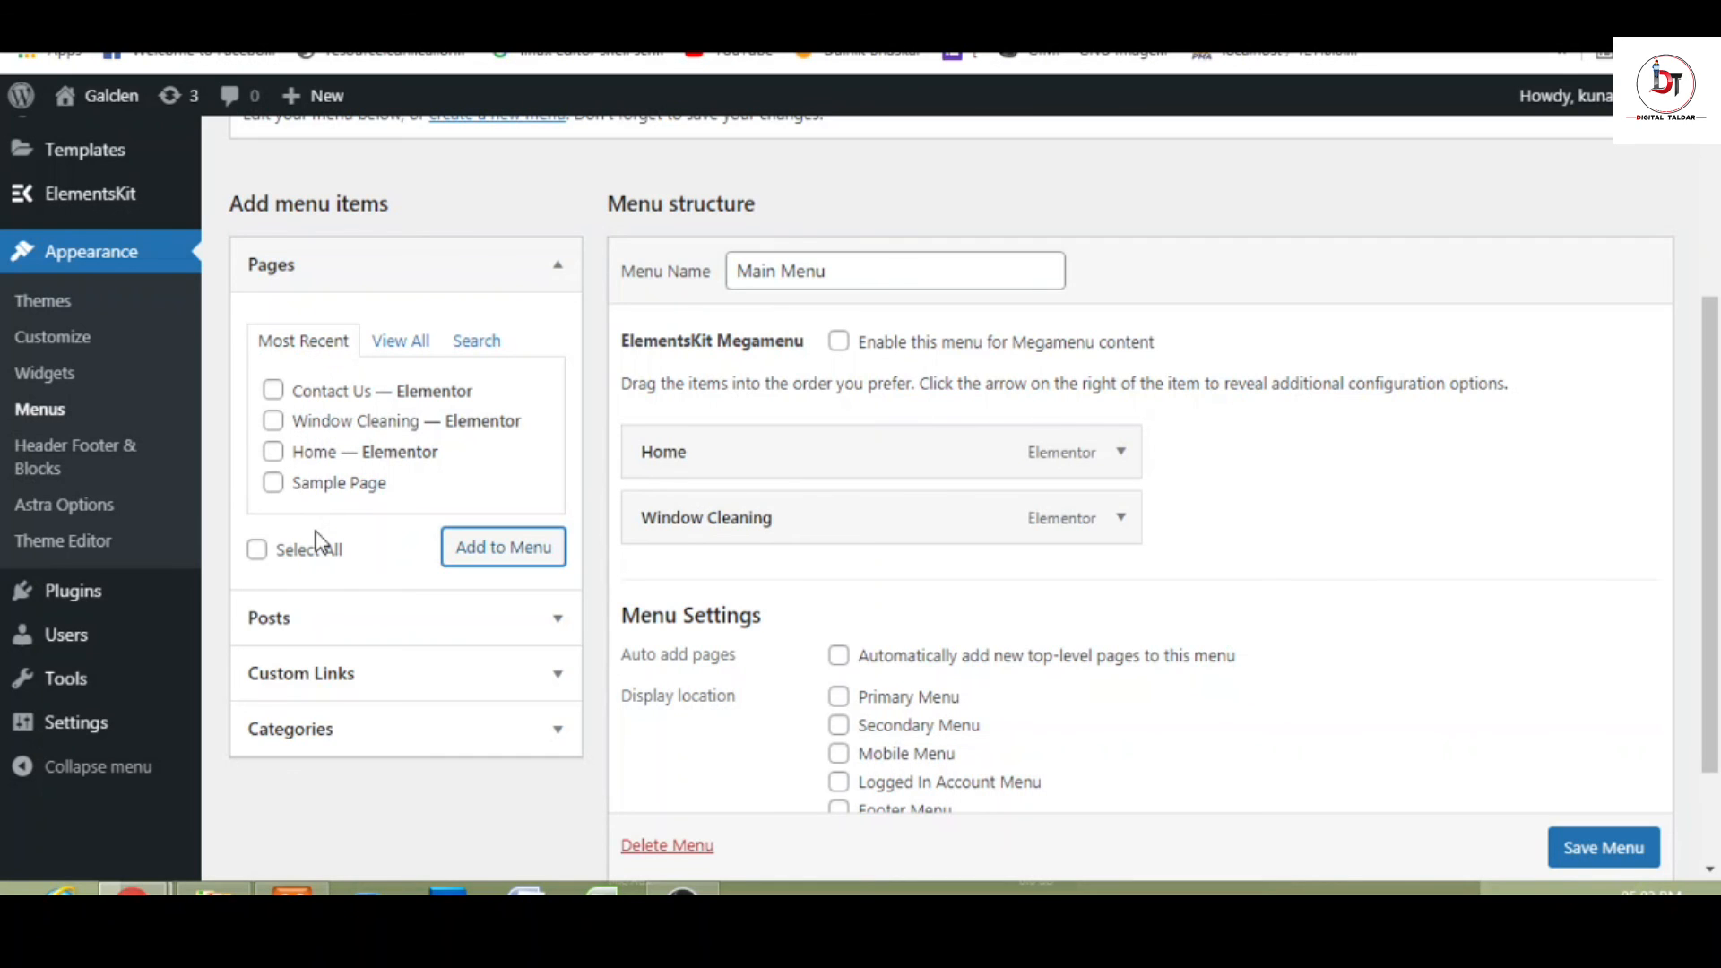
# - Add a custom link with URL "#" and link text "Gutter Cleaning" to the Main Menu
pyautogui.click(409, 691)
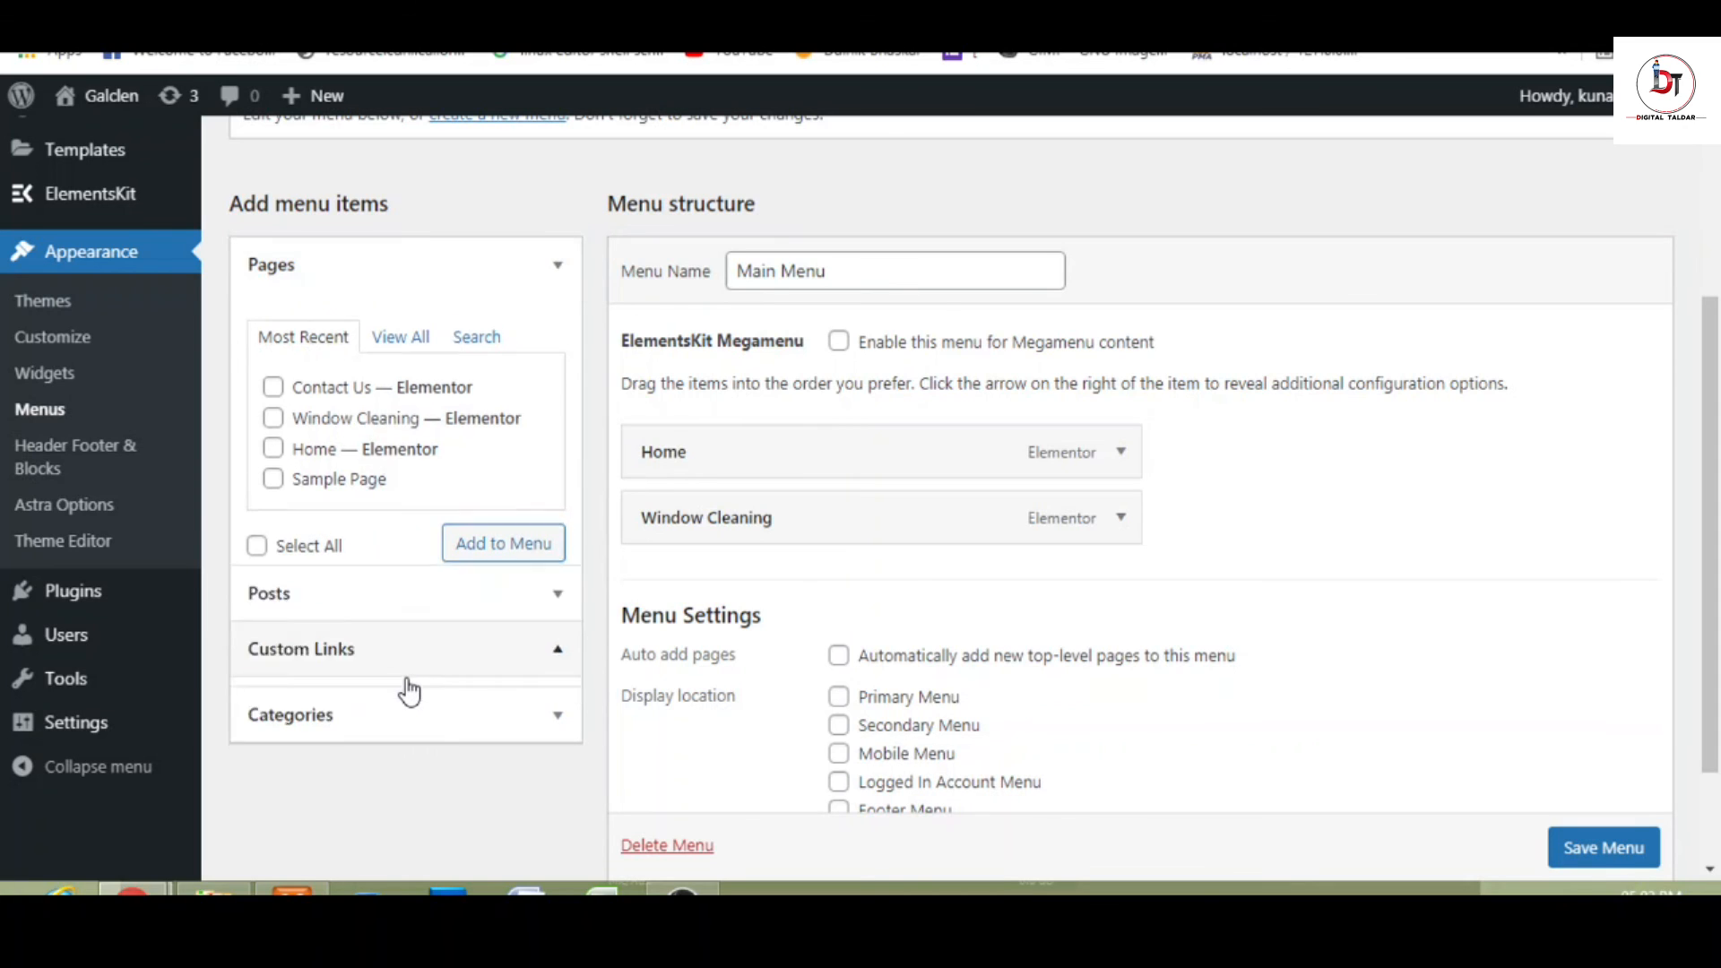
pyautogui.click(468, 460)
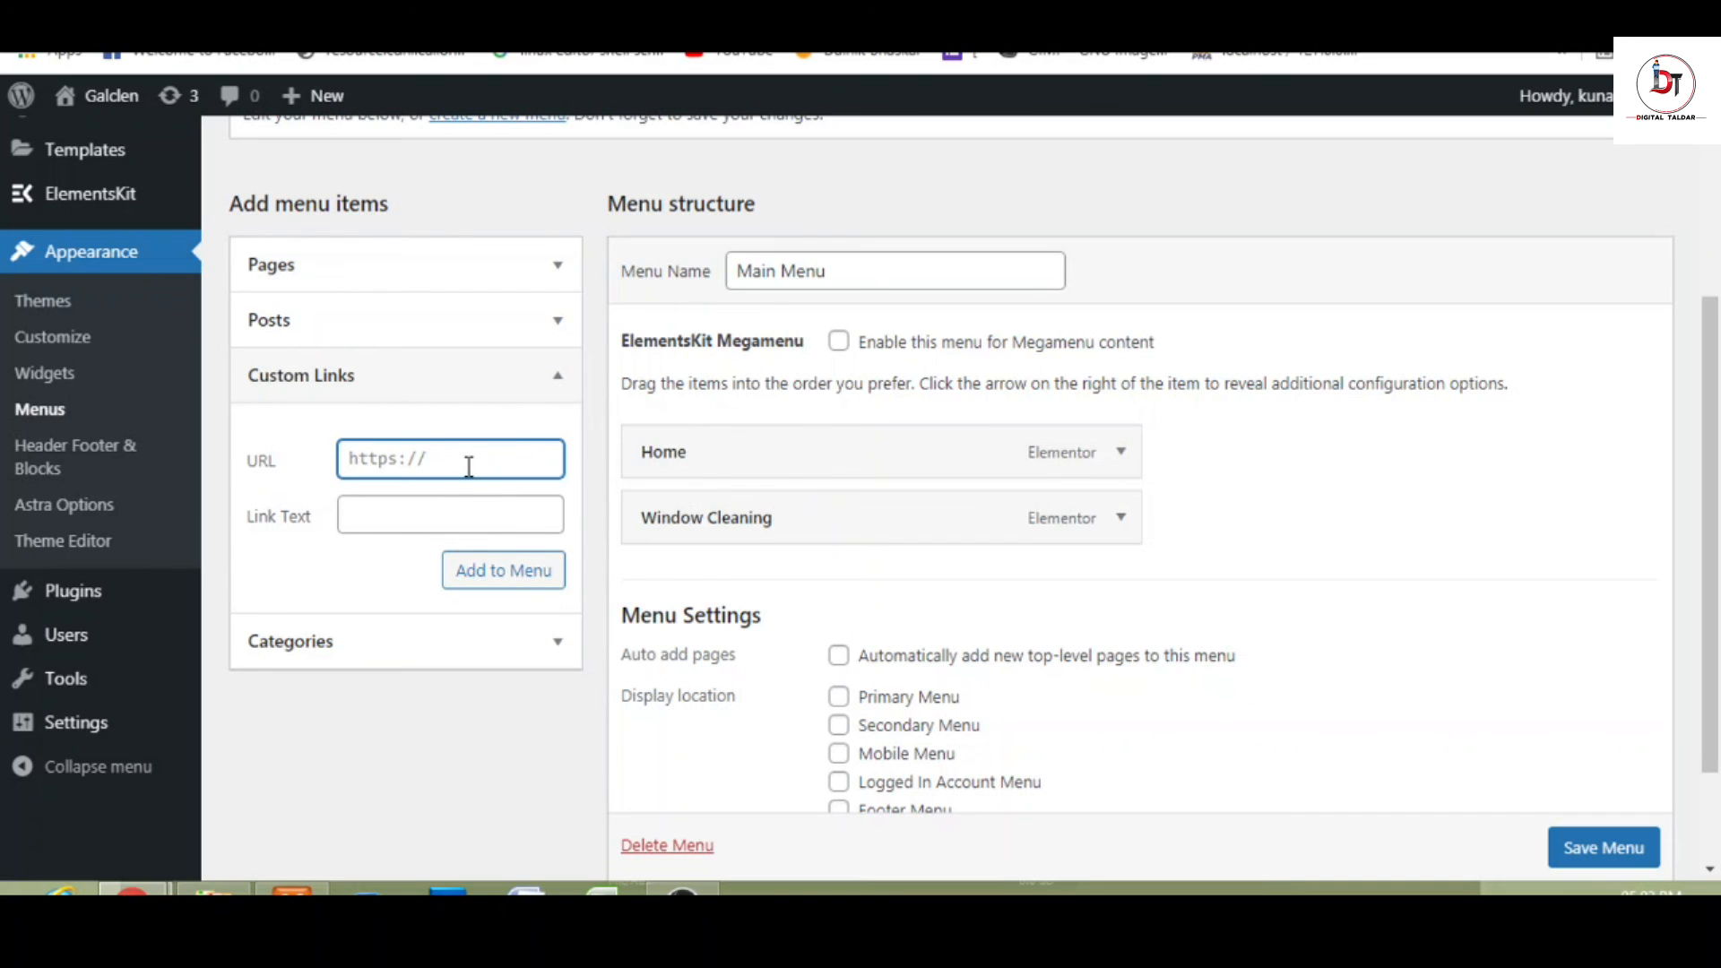
pyautogui.write('#')
pyautogui.click(435, 504)
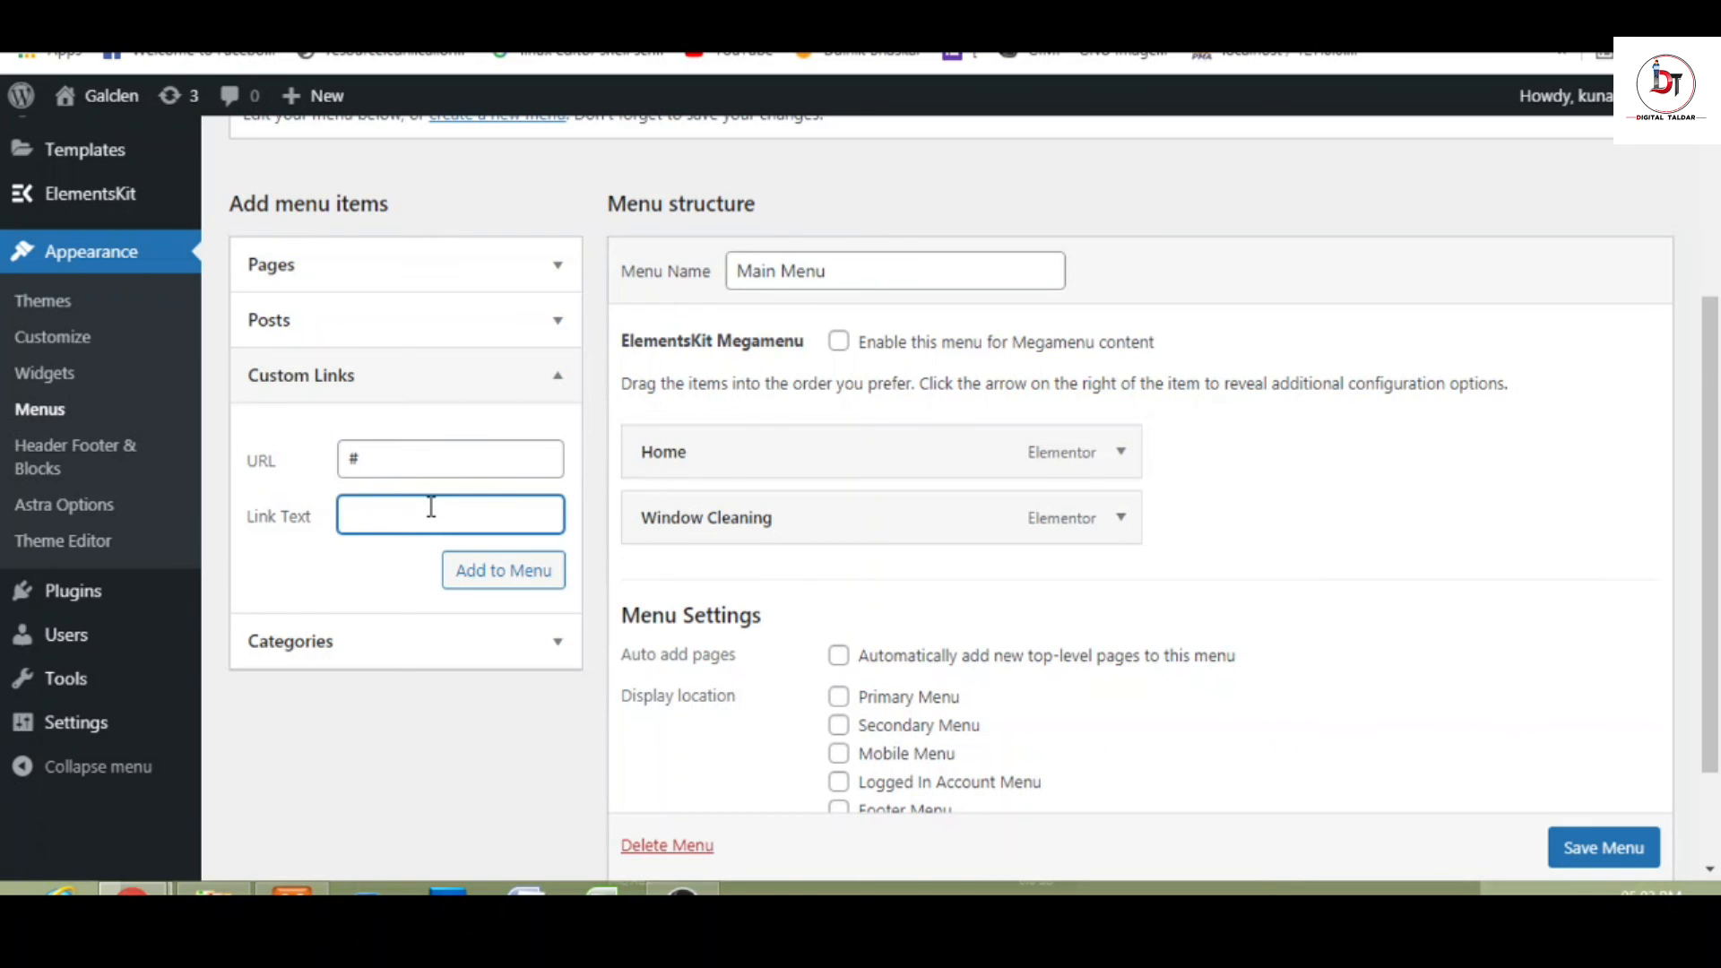
pyautogui.write('Gutter Cleaning')
pyautogui.click(500, 570)
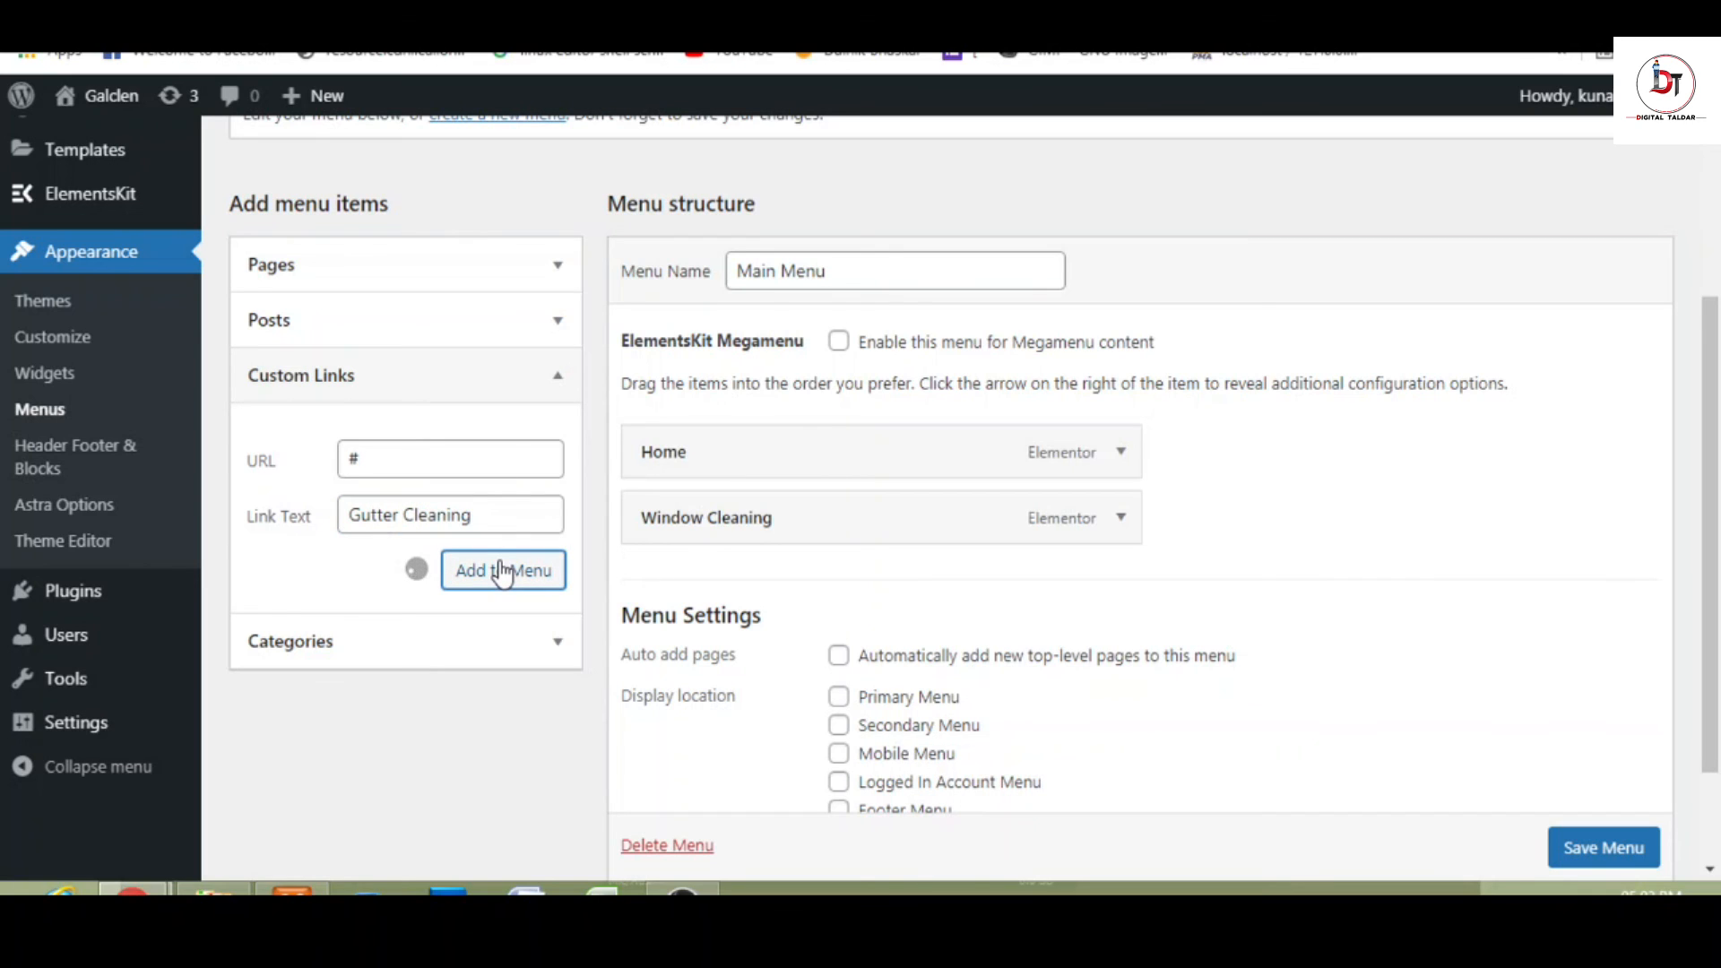
# - Add a "Conventional Cleaning" custom link with URL "#" to the Main Menu
pyautogui.click(469, 465)
pyautogui.write('#')
pyautogui.click(460, 516)
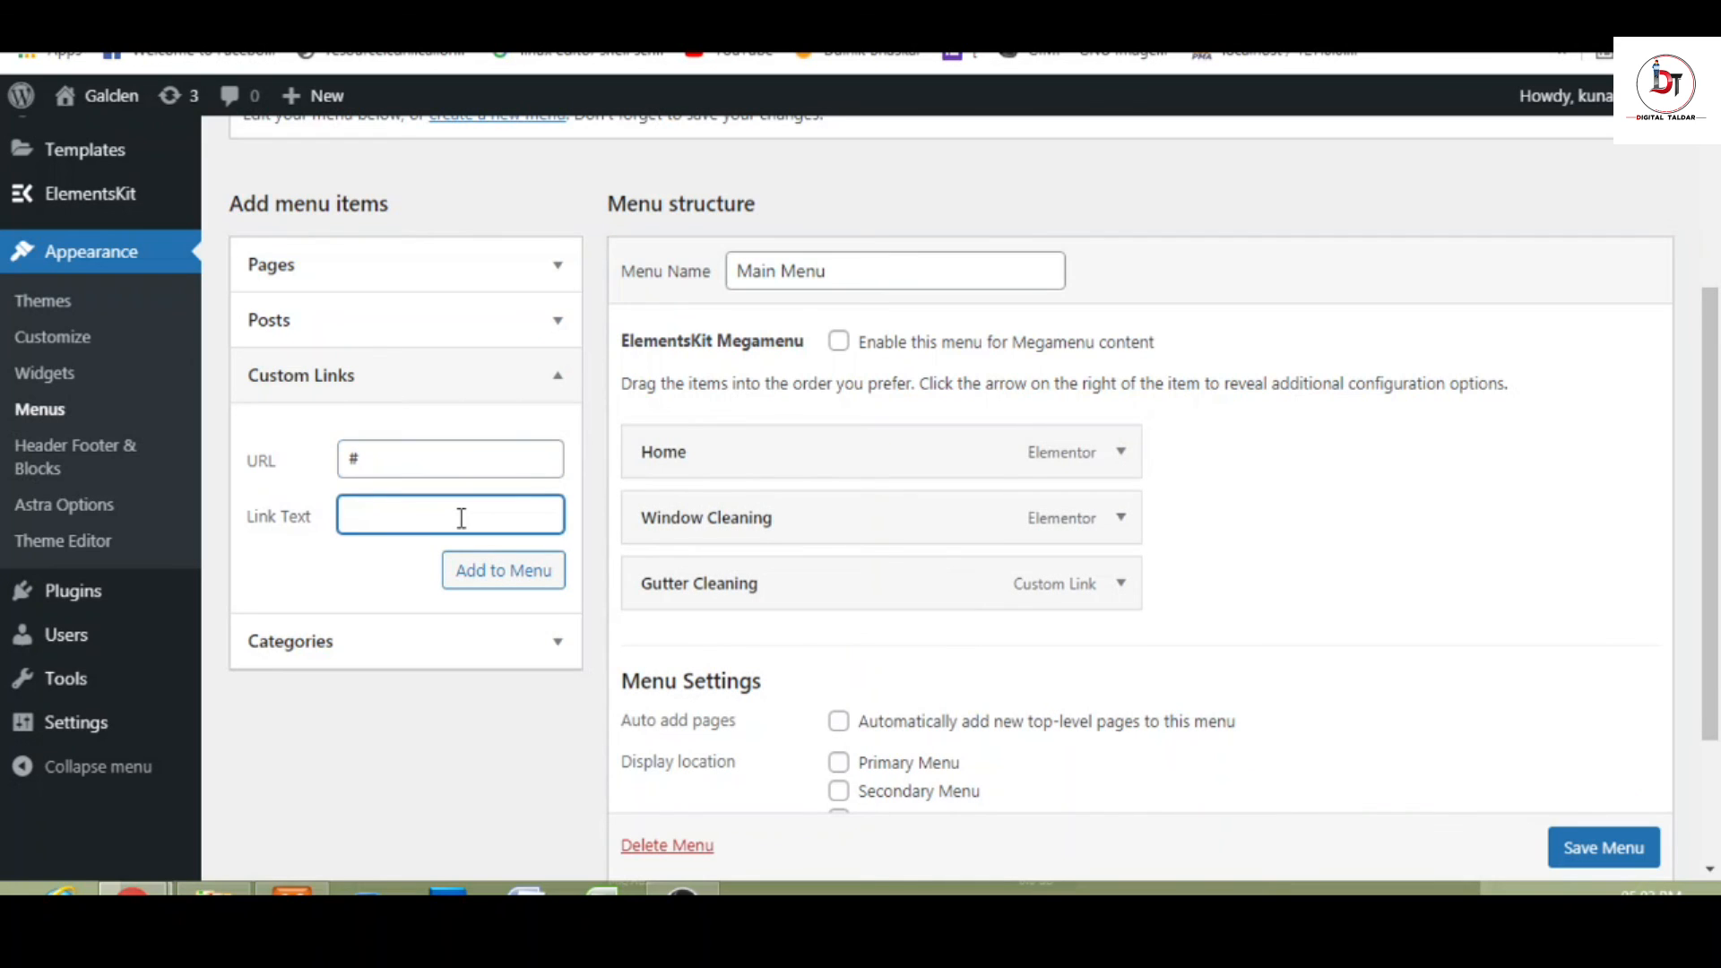
pyautogui.write('Conventional Cleaning')
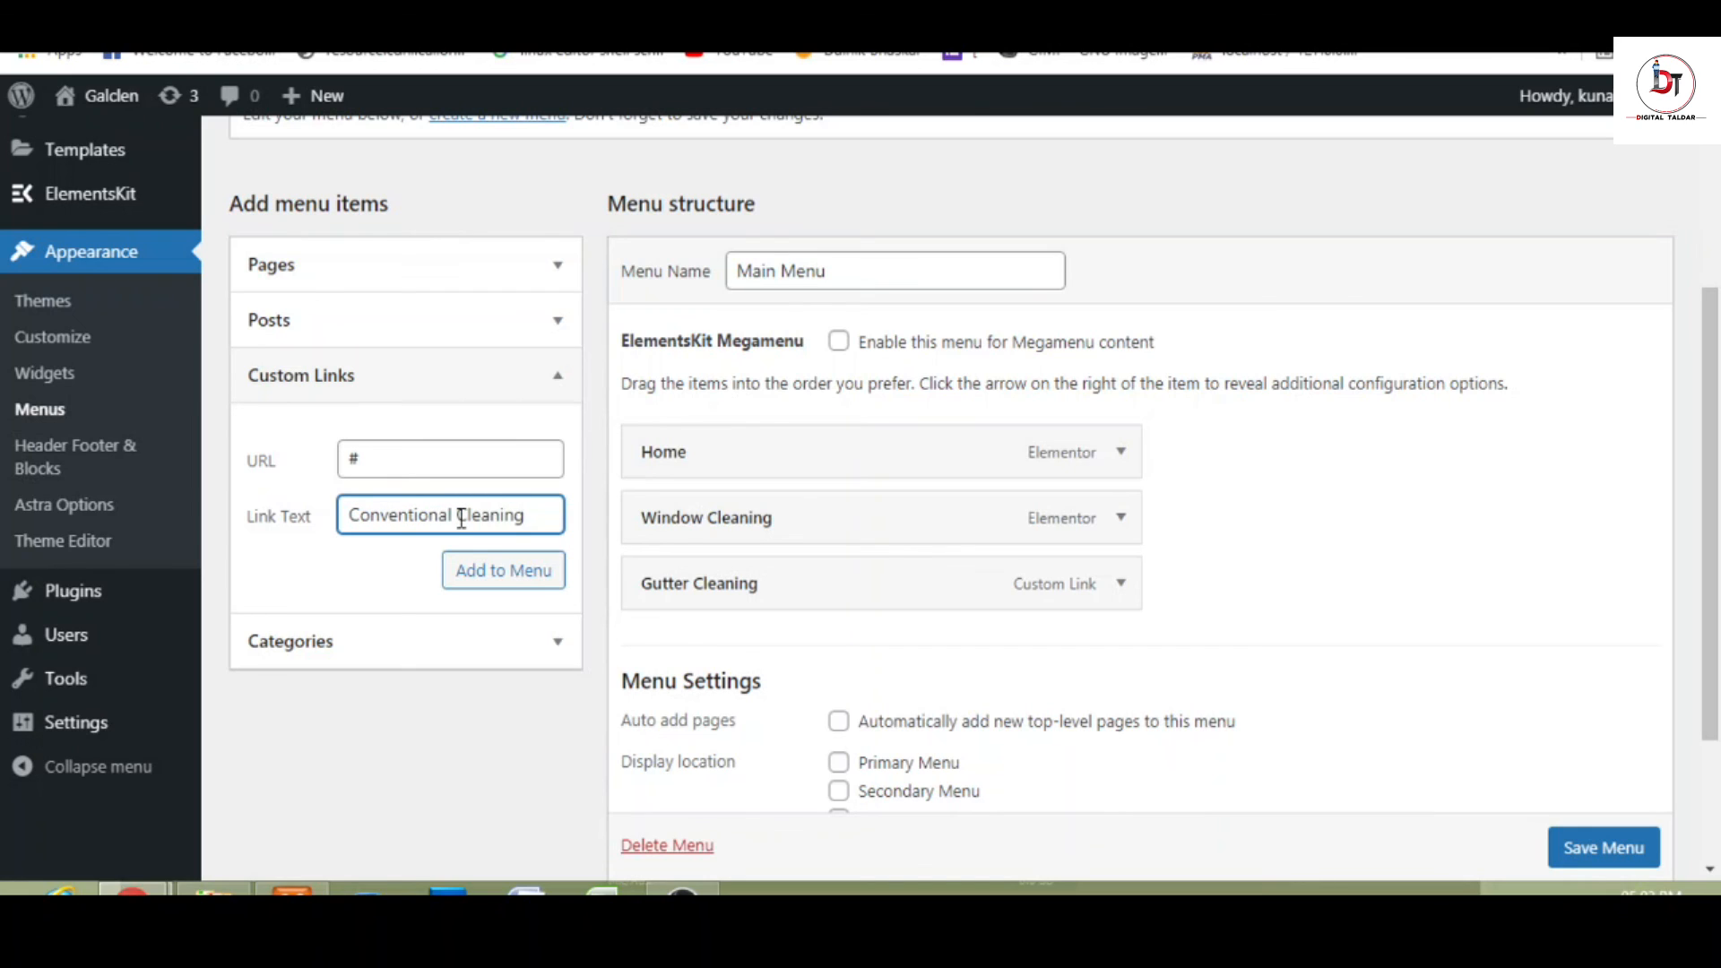
pyautogui.click(492, 583)
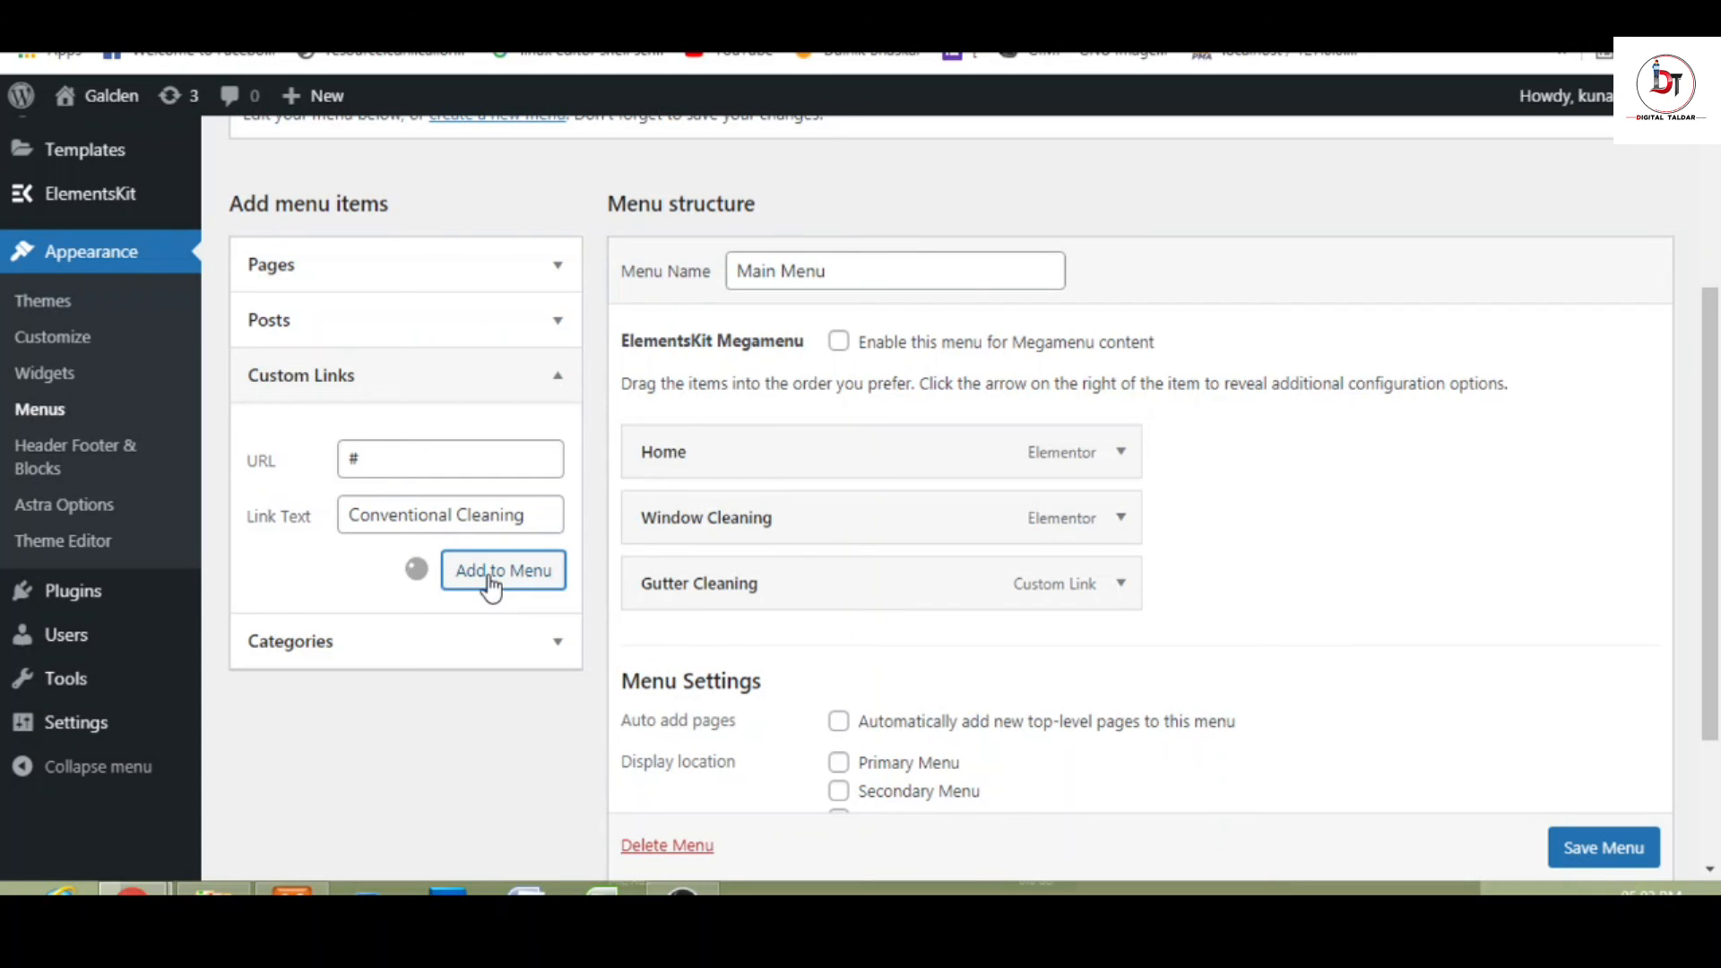
# - Add a "Solar Panel Cleaning" custom link with URL "#" to the Main Menu
pyautogui.click(445, 464)
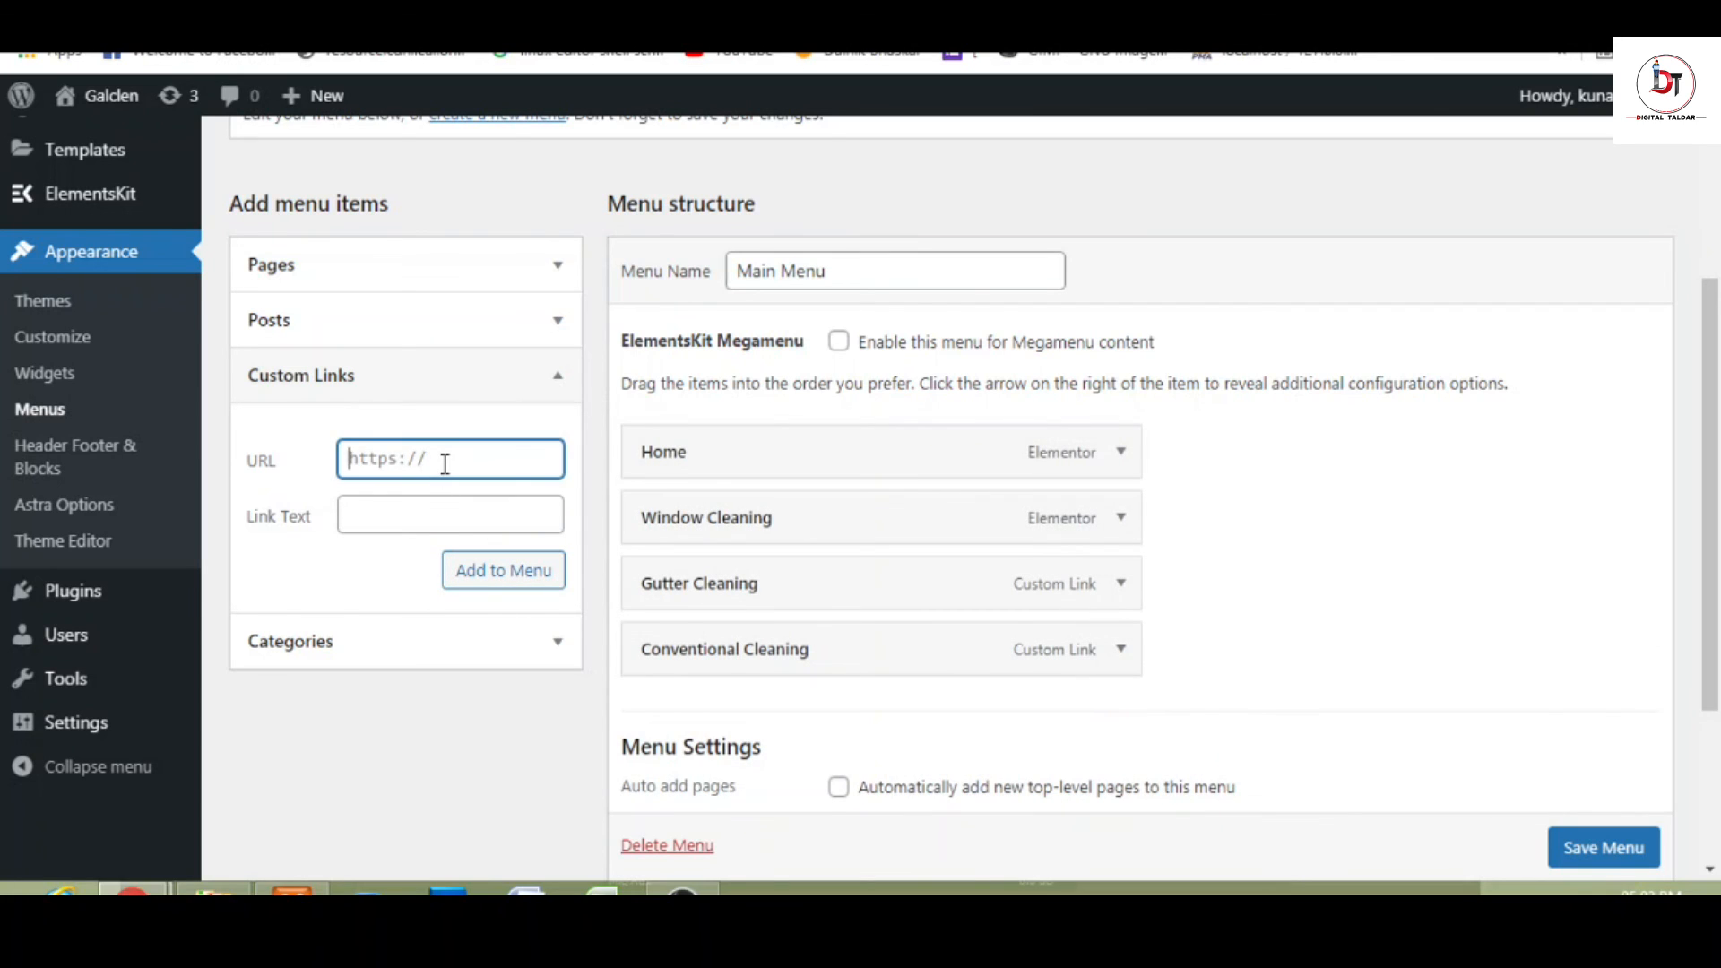
pyautogui.write('#')
pyautogui.click(440, 526)
pyautogui.write('sOLAR')
pyautogui.press('BackSpace')
pyautogui.press('BackSpace')
pyautogui.press('BackSpace')
pyautogui.press('BackSpace')
pyautogui.press('BackSpace')
pyautogui.write('sOLA')
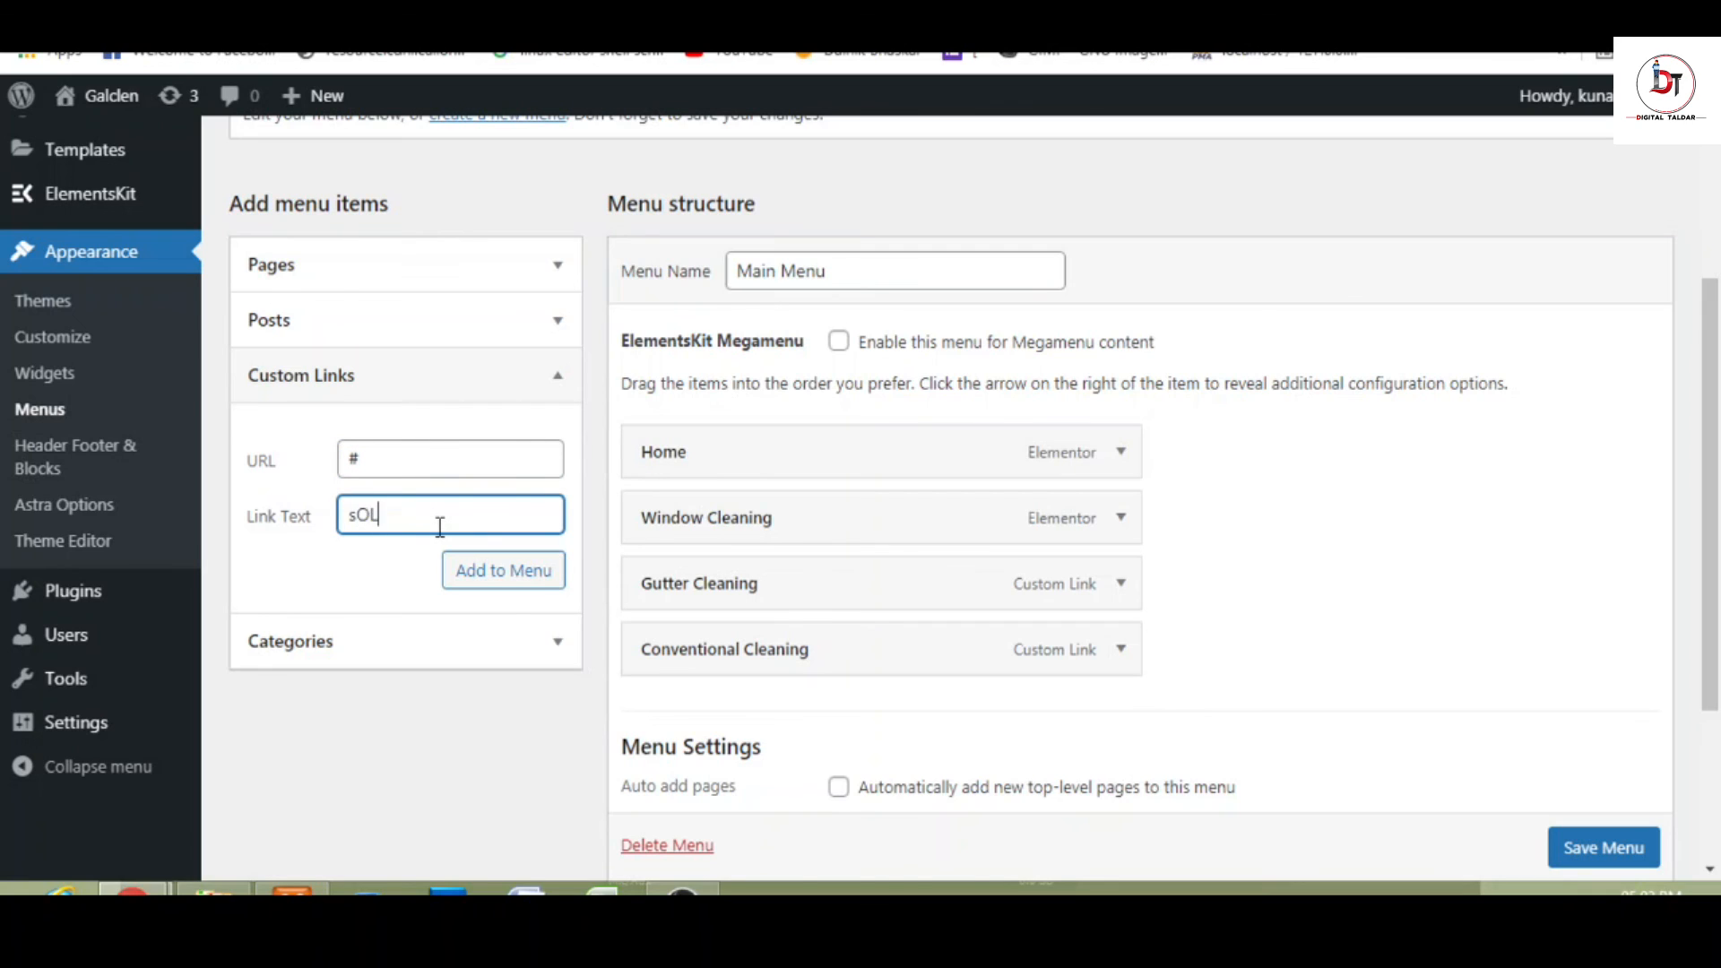
pyautogui.press('BackSpace')
pyautogui.press('BackSpace')
pyautogui.press('BackSpace')
pyautogui.press('BackSpace')
pyautogui.write('Solar Panel Cleaning')
pyautogui.click(484, 578)
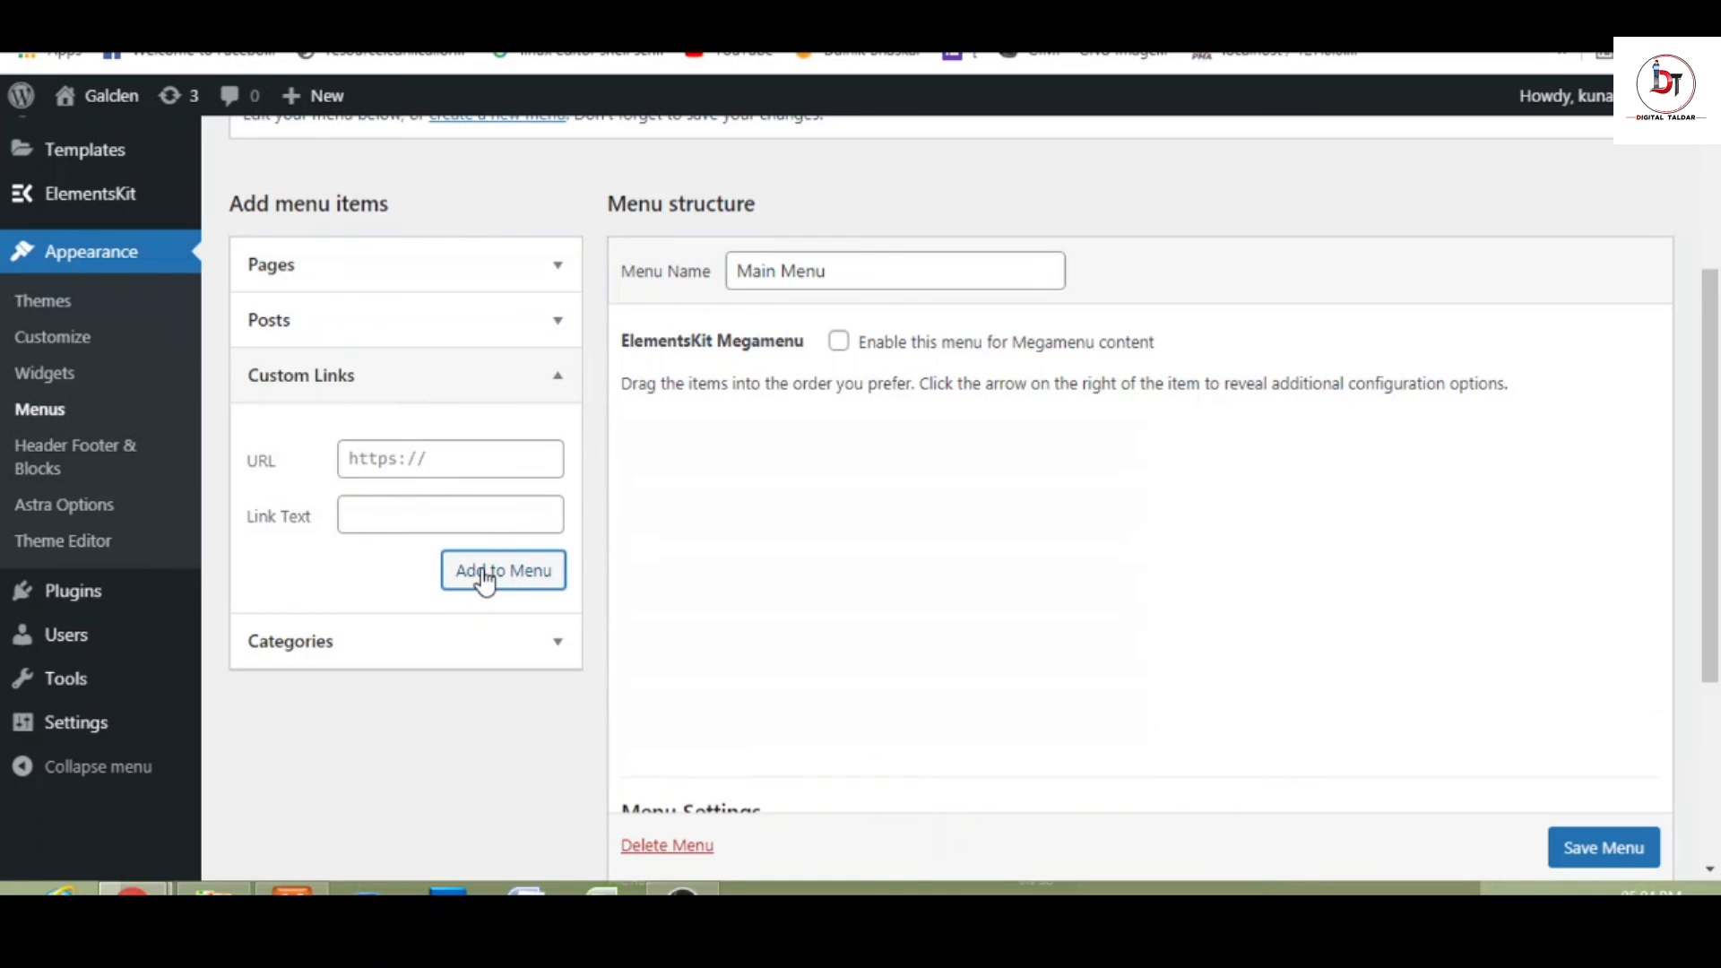
# - Add an "About" custom link with URL "#" and move it directly below Home in the menu
pyautogui.click(465, 459)
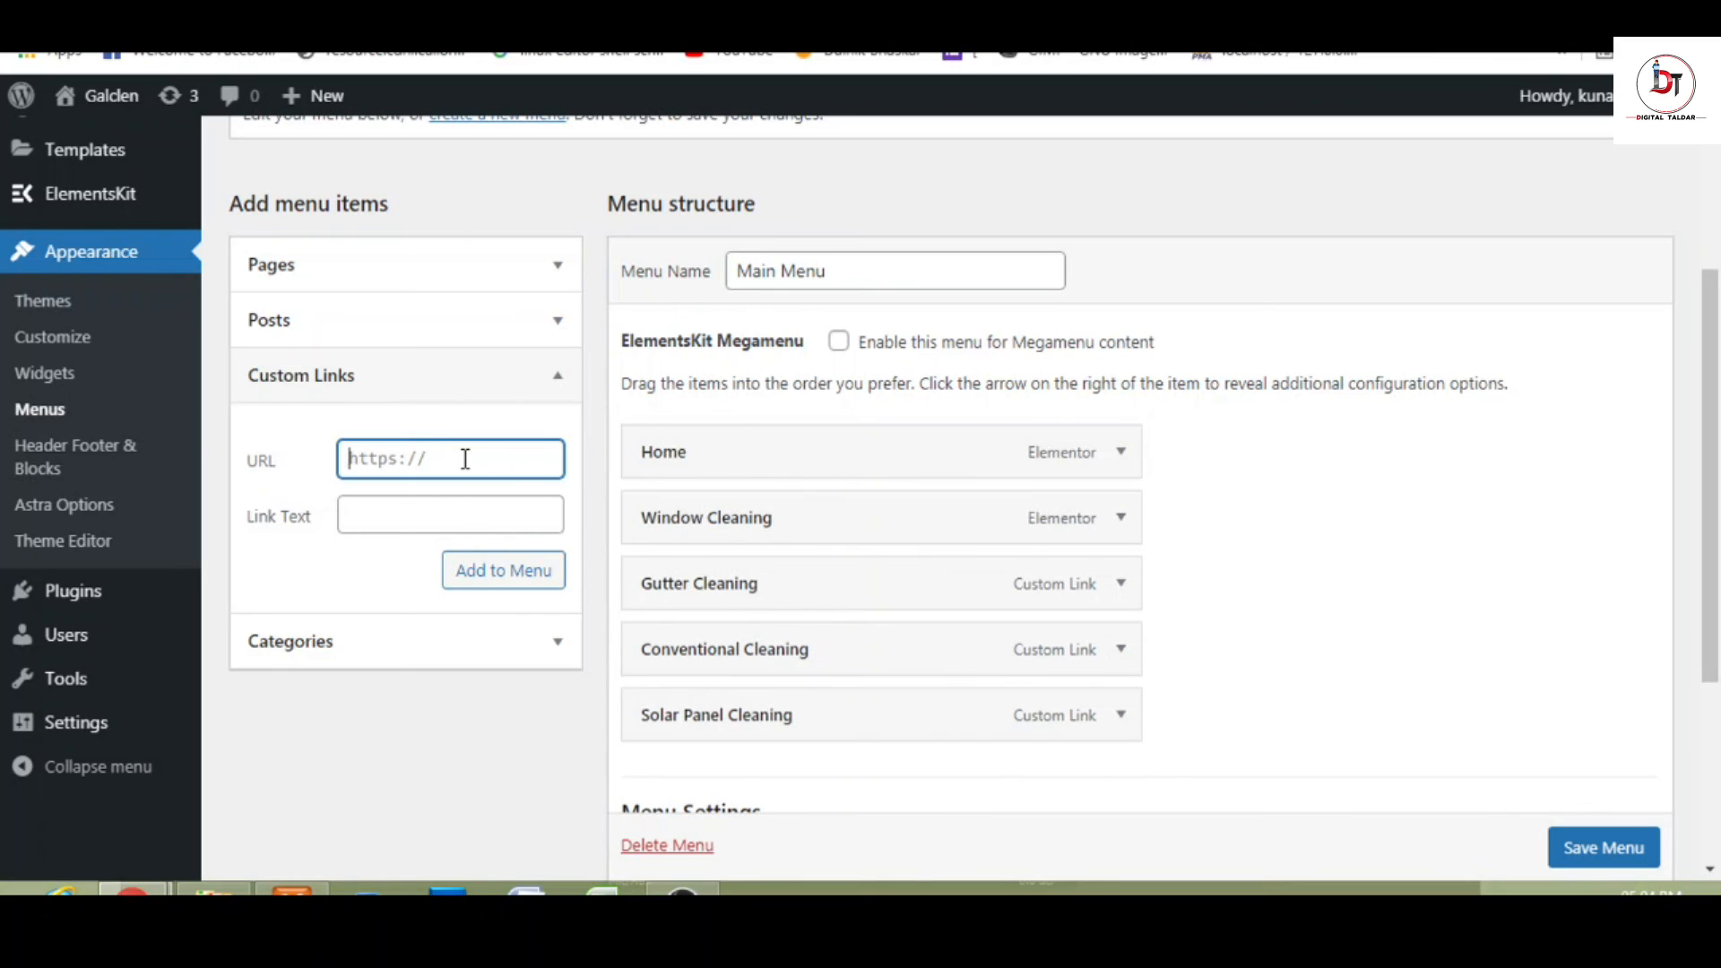
pyautogui.write('#')
pyautogui.click(463, 516)
pyautogui.write('A')
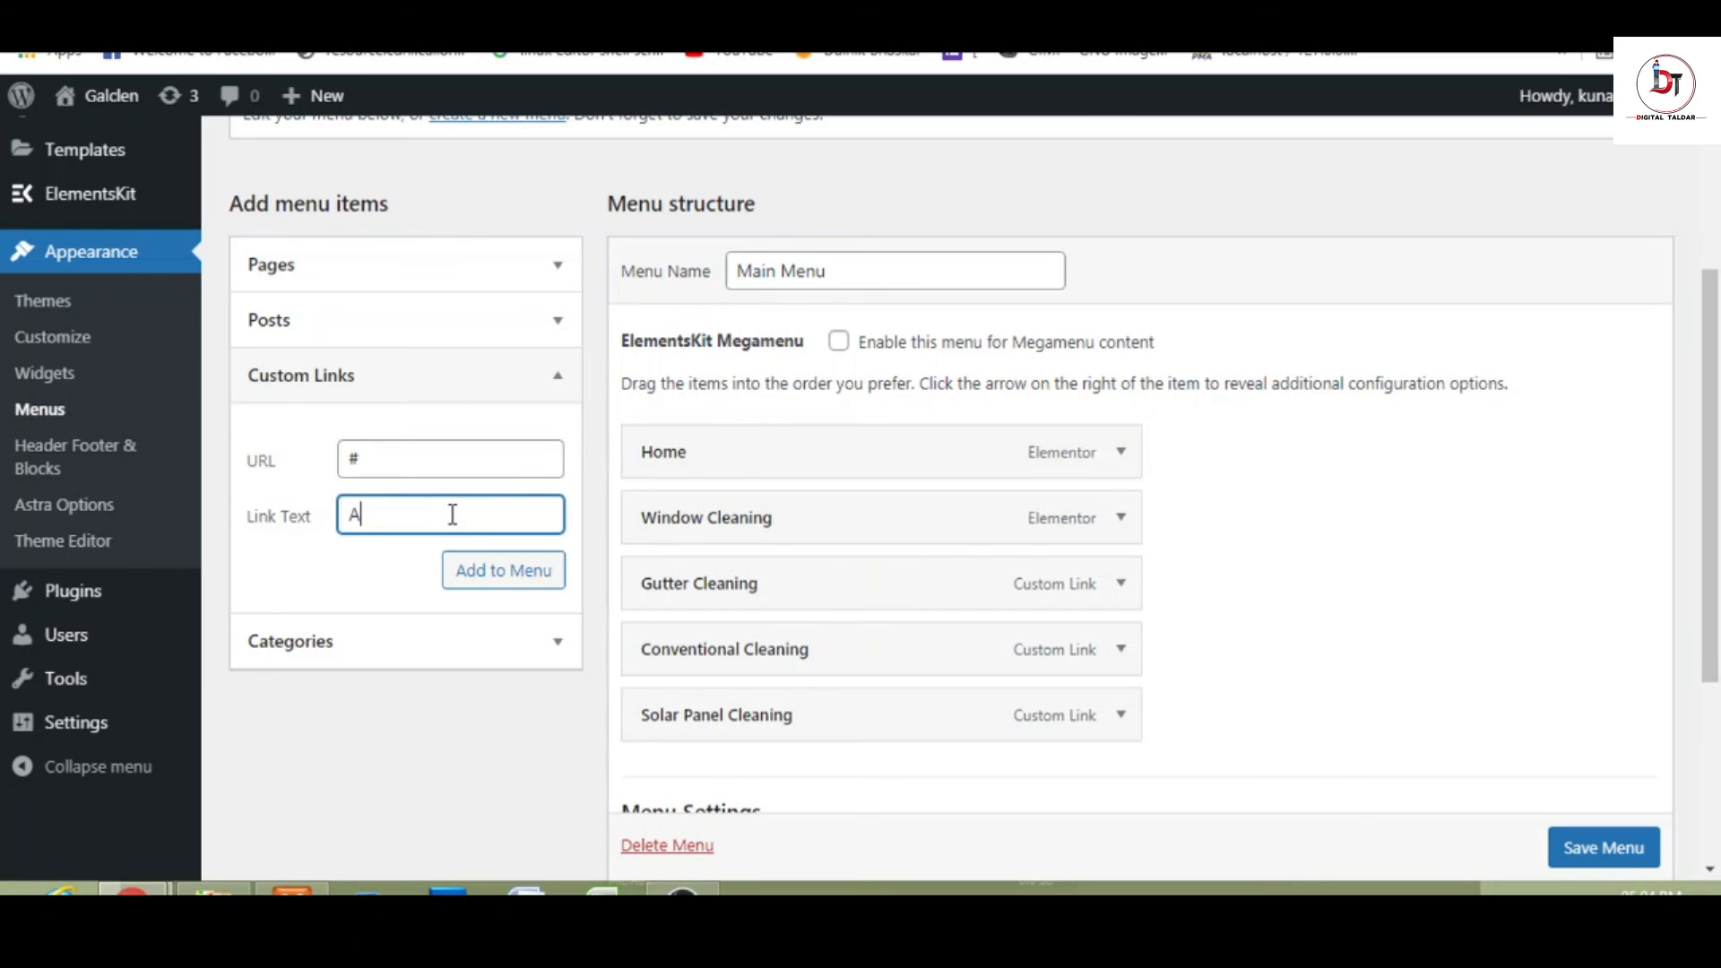
pyautogui.write('ou')
pyautogui.press('BackSpace')
pyautogui.press('BackSpace')
pyautogui.write('bout')
pyautogui.click(486, 576)
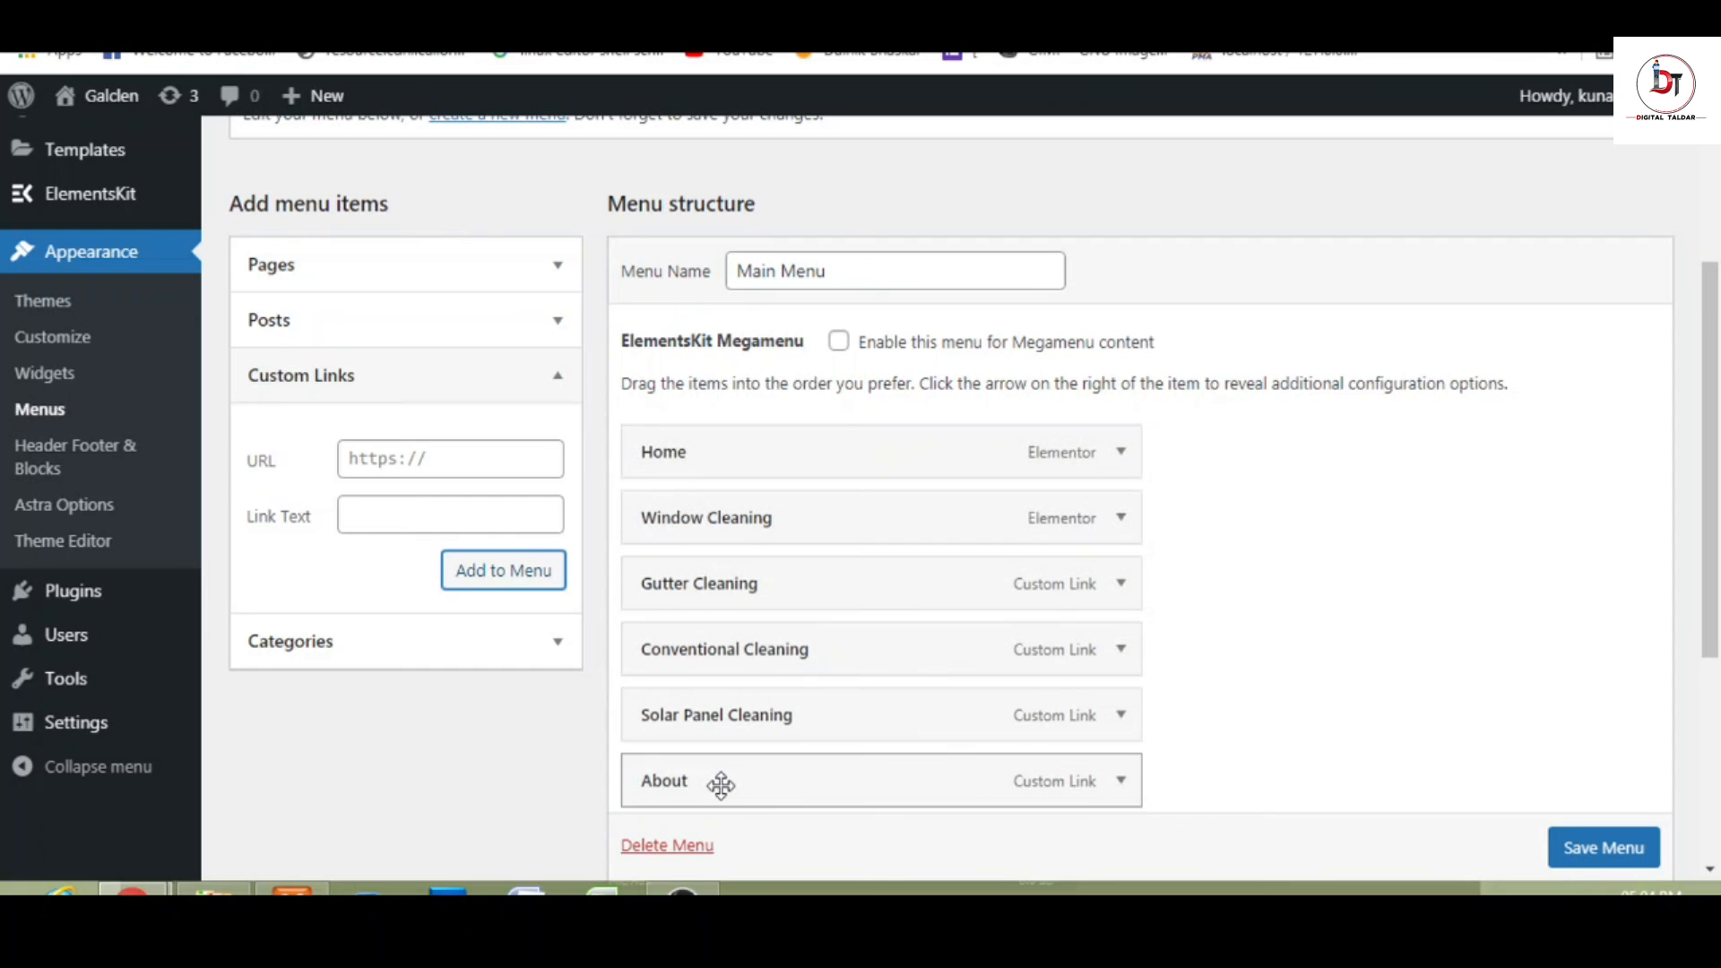
pyautogui.moveTo(720, 785); pyautogui.dragTo(714, 519)
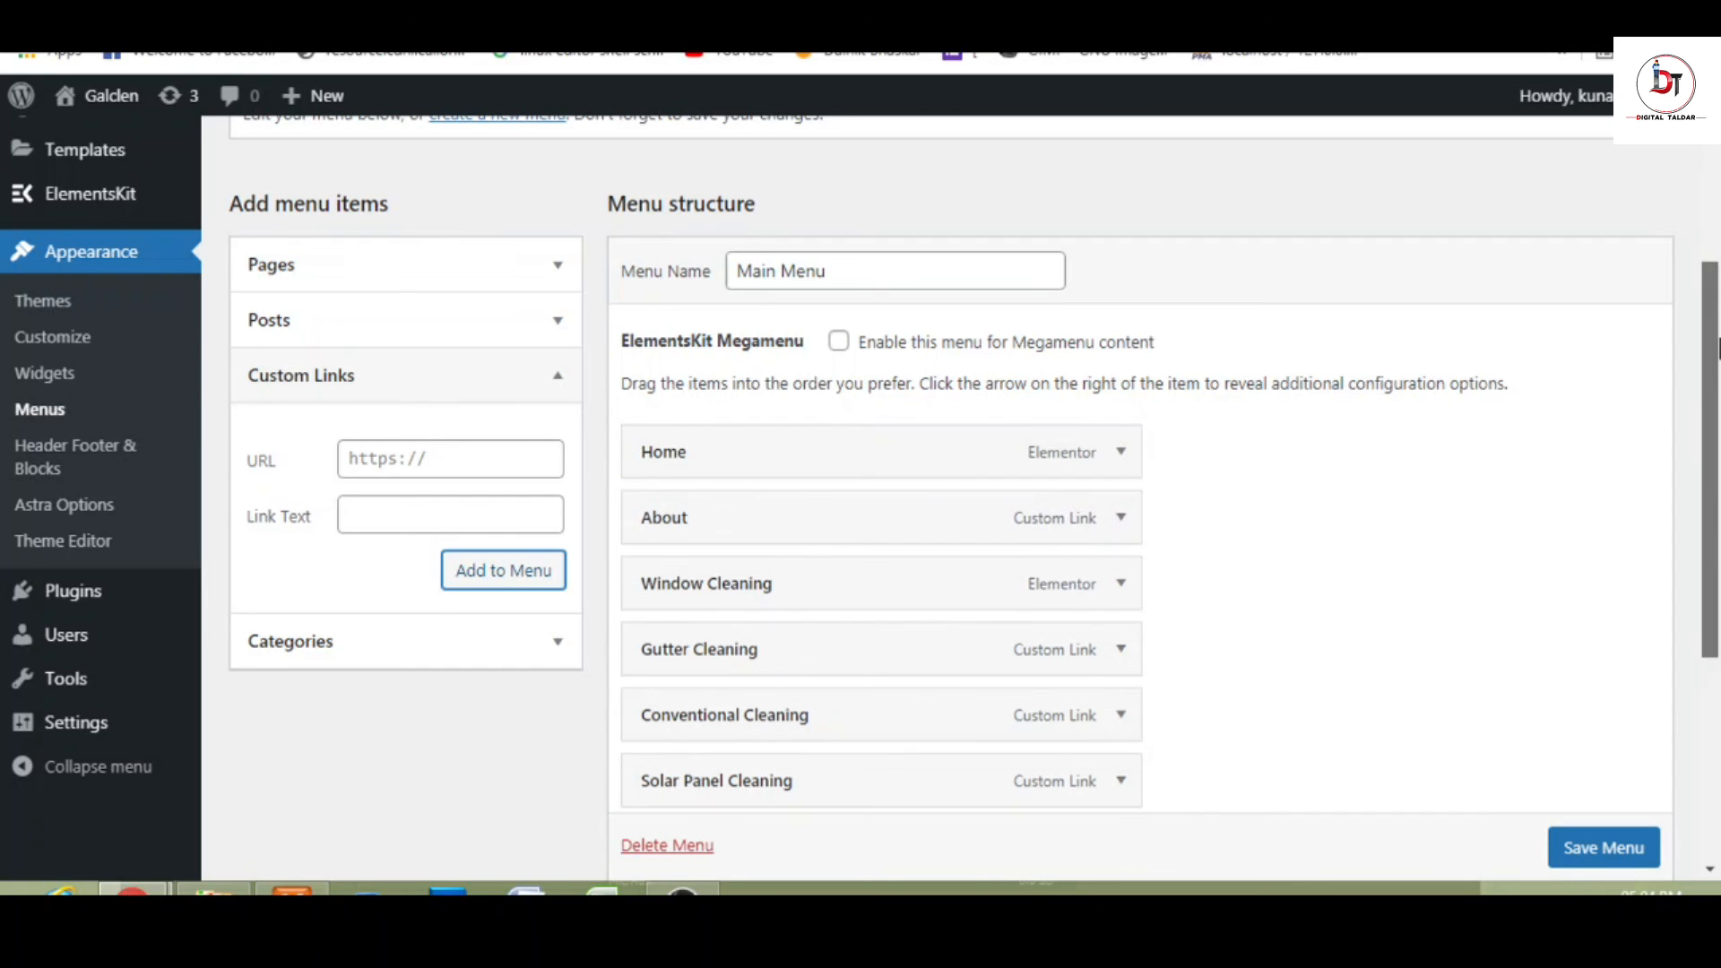
# - Add a "Gallery" custom link with URL "#" as the last item of the Main Menu
pyautogui.scroll(-3, 1716, 493)
pyautogui.moveTo(1715, 493); pyautogui.dragTo(1715, 360)
pyautogui.click(506, 436)
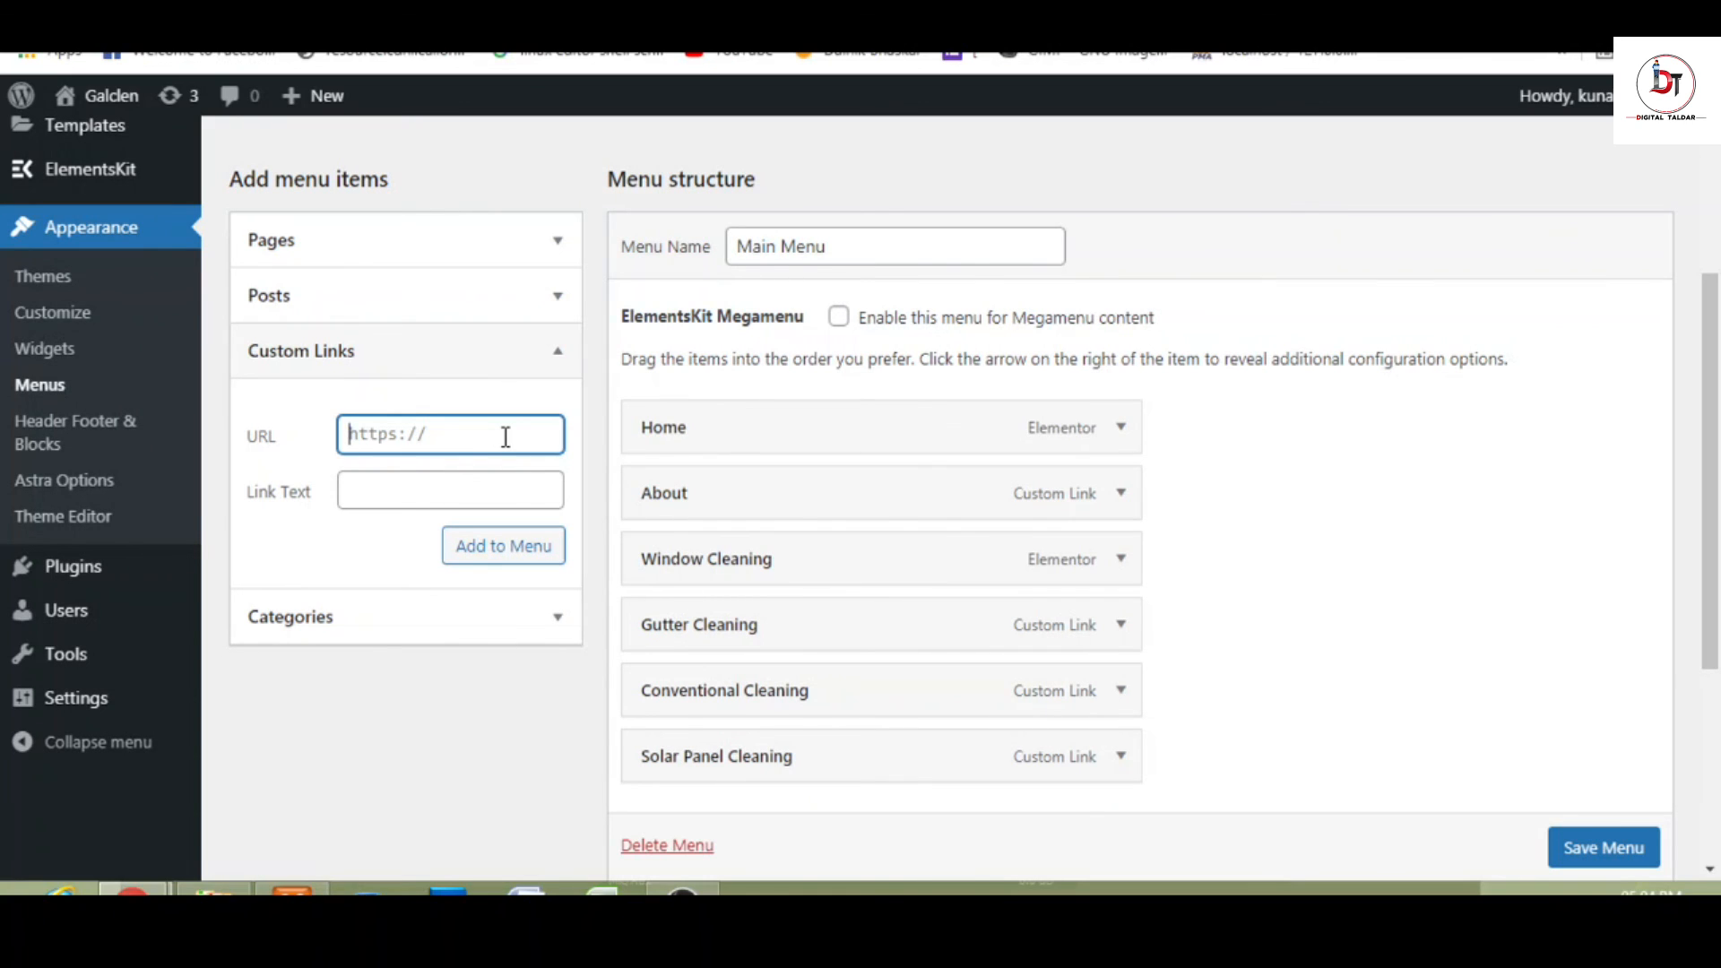
pyautogui.write('#')
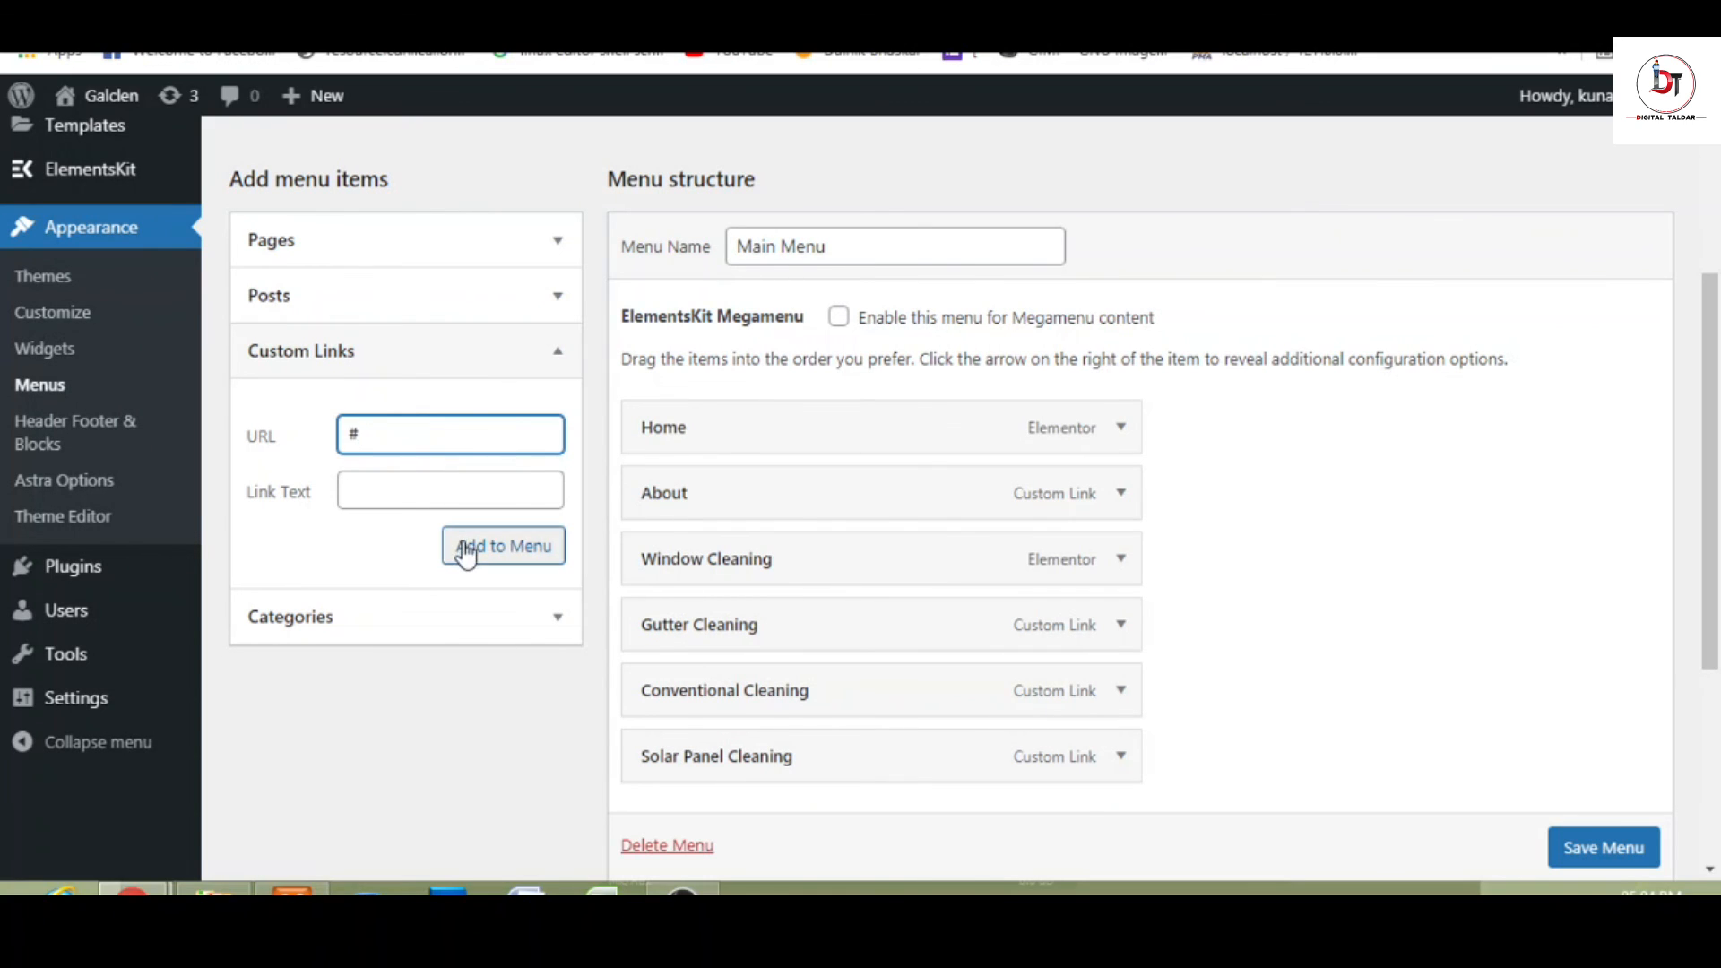
pyautogui.click(469, 492)
pyautogui.write('Gallery')
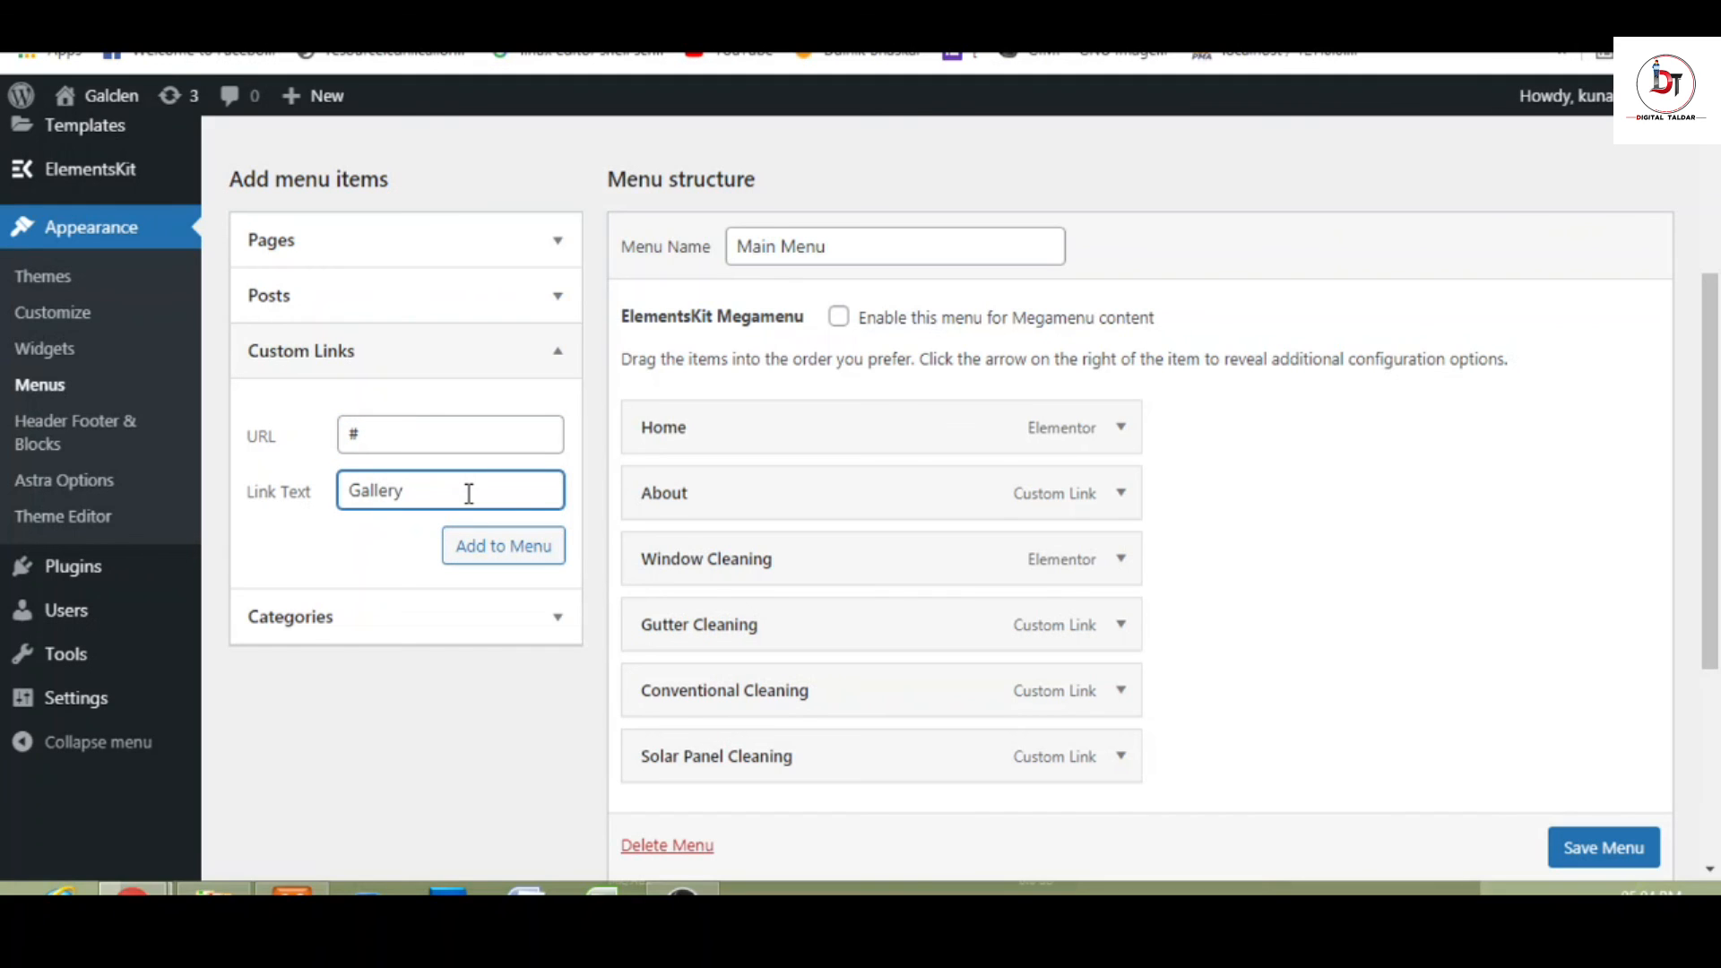
pyautogui.click(504, 546)
pyautogui.scroll(-2, 903, 710)
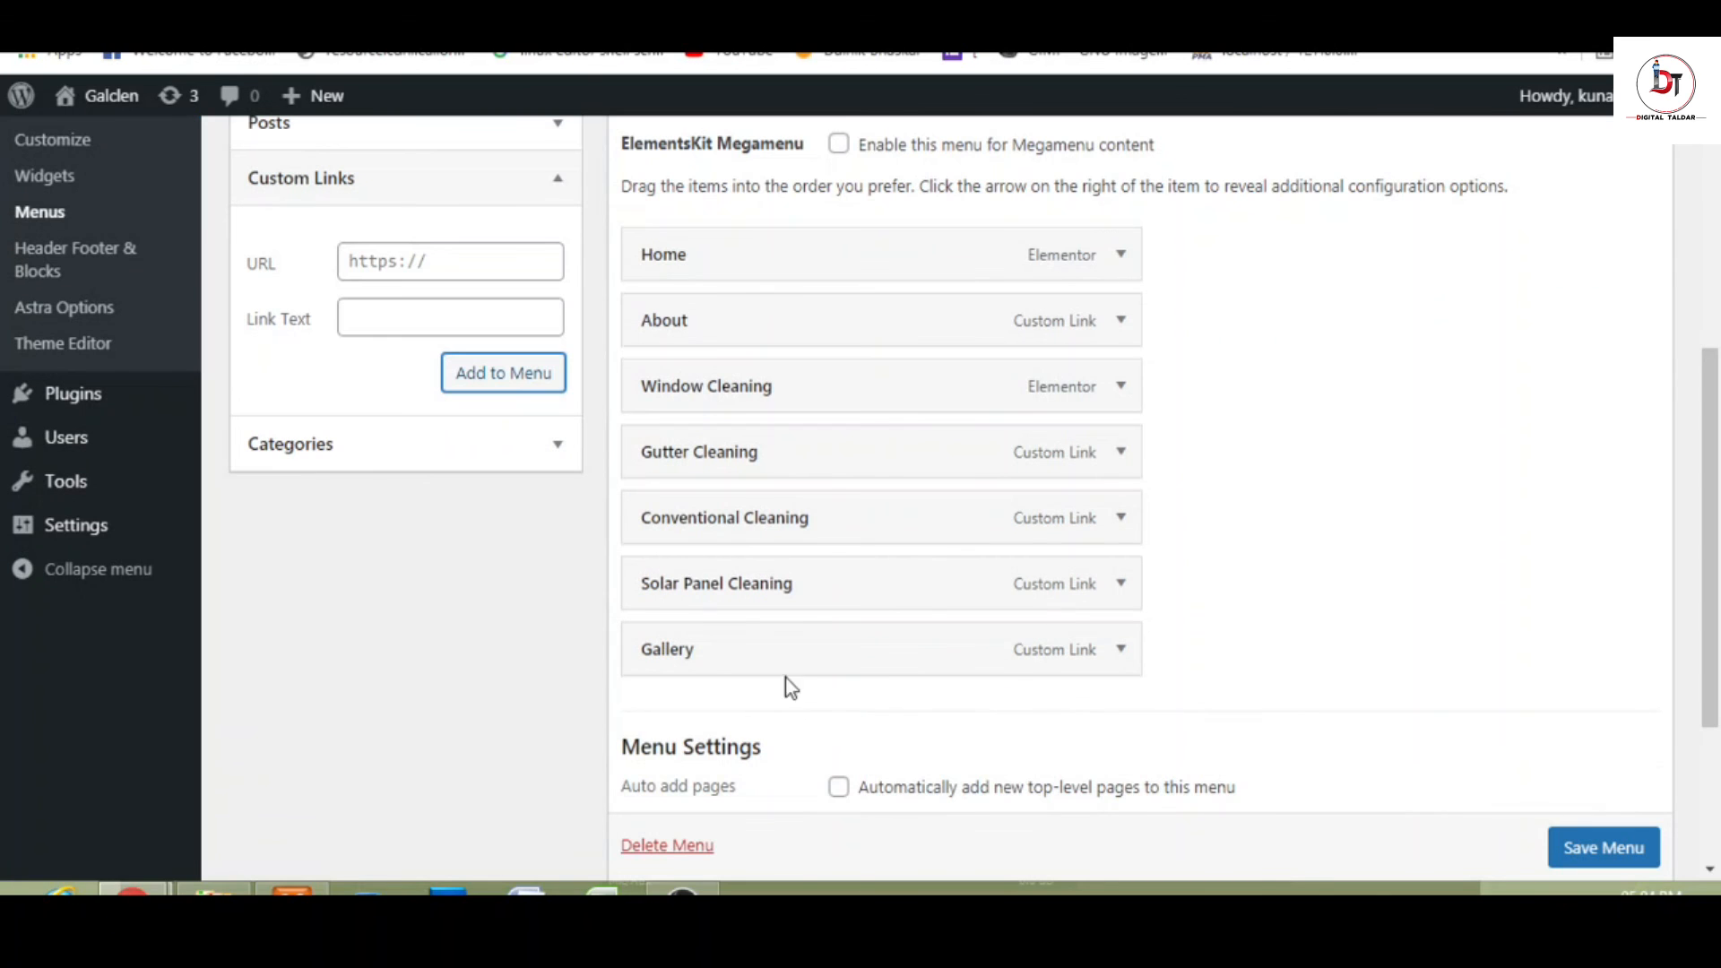
pyautogui.moveTo(781, 626); pyautogui.dragTo(779, 662)
# - Assign the menu to the Primary Menu display location and save it
pyautogui.moveTo(1718, 491); pyautogui.dragTo(1718, 542)
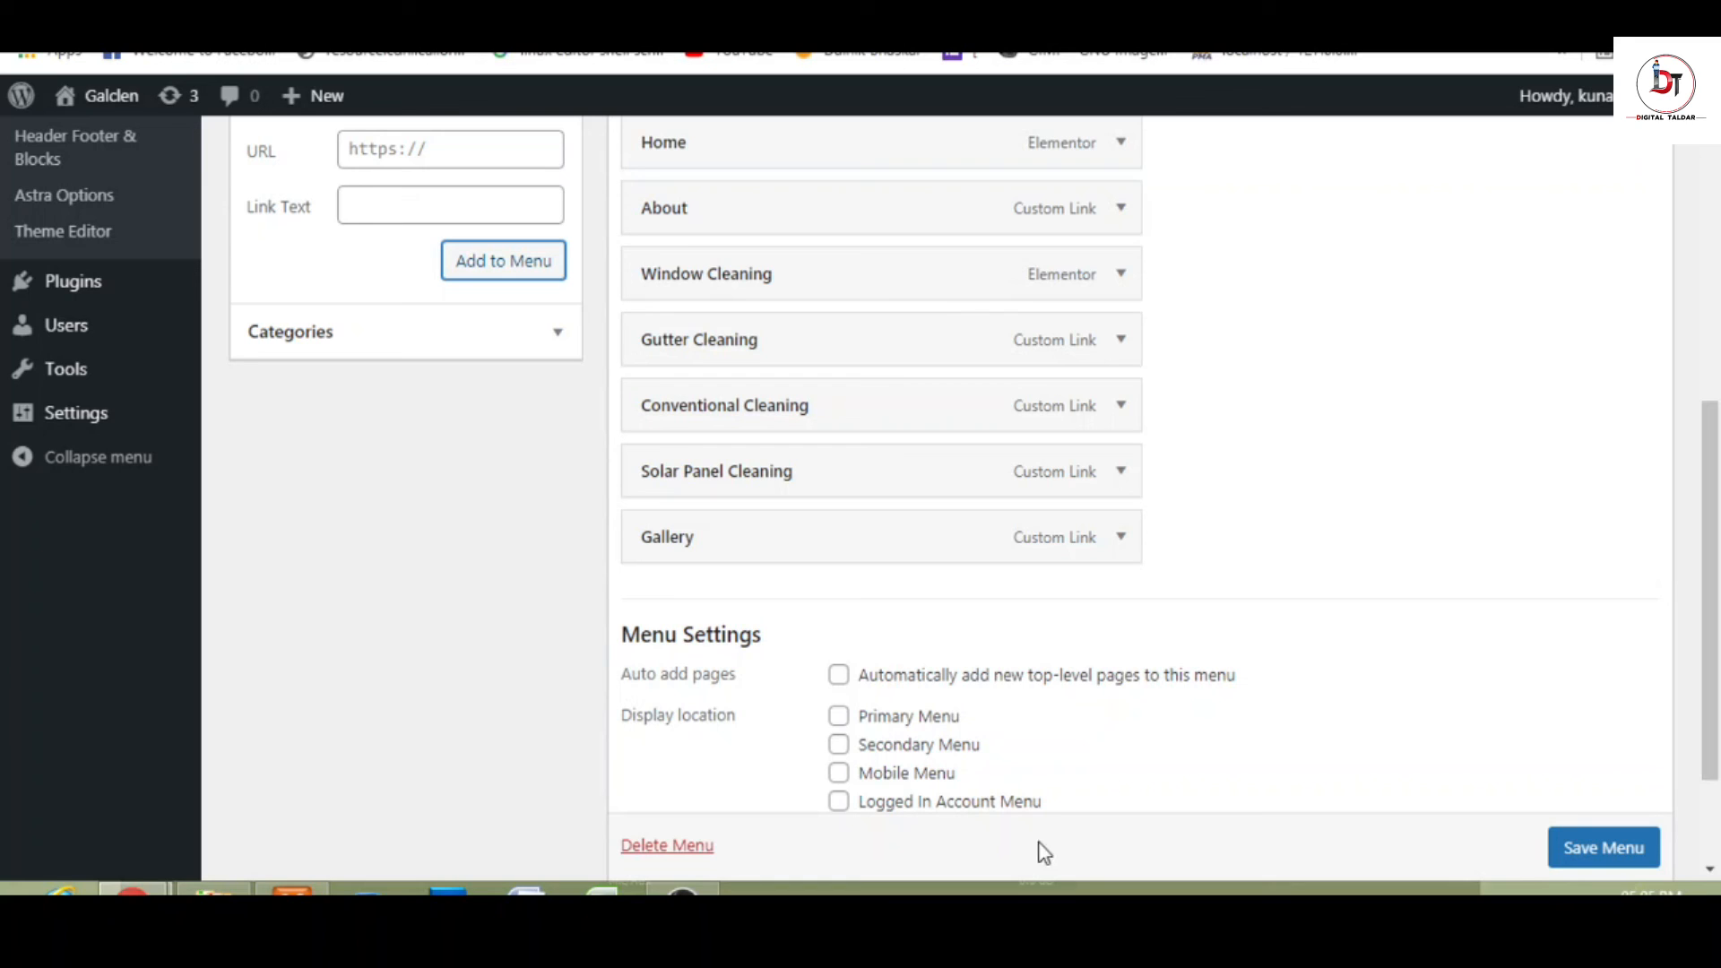
pyautogui.click(840, 717)
pyautogui.click(1585, 856)
pyautogui.click(1585, 842)
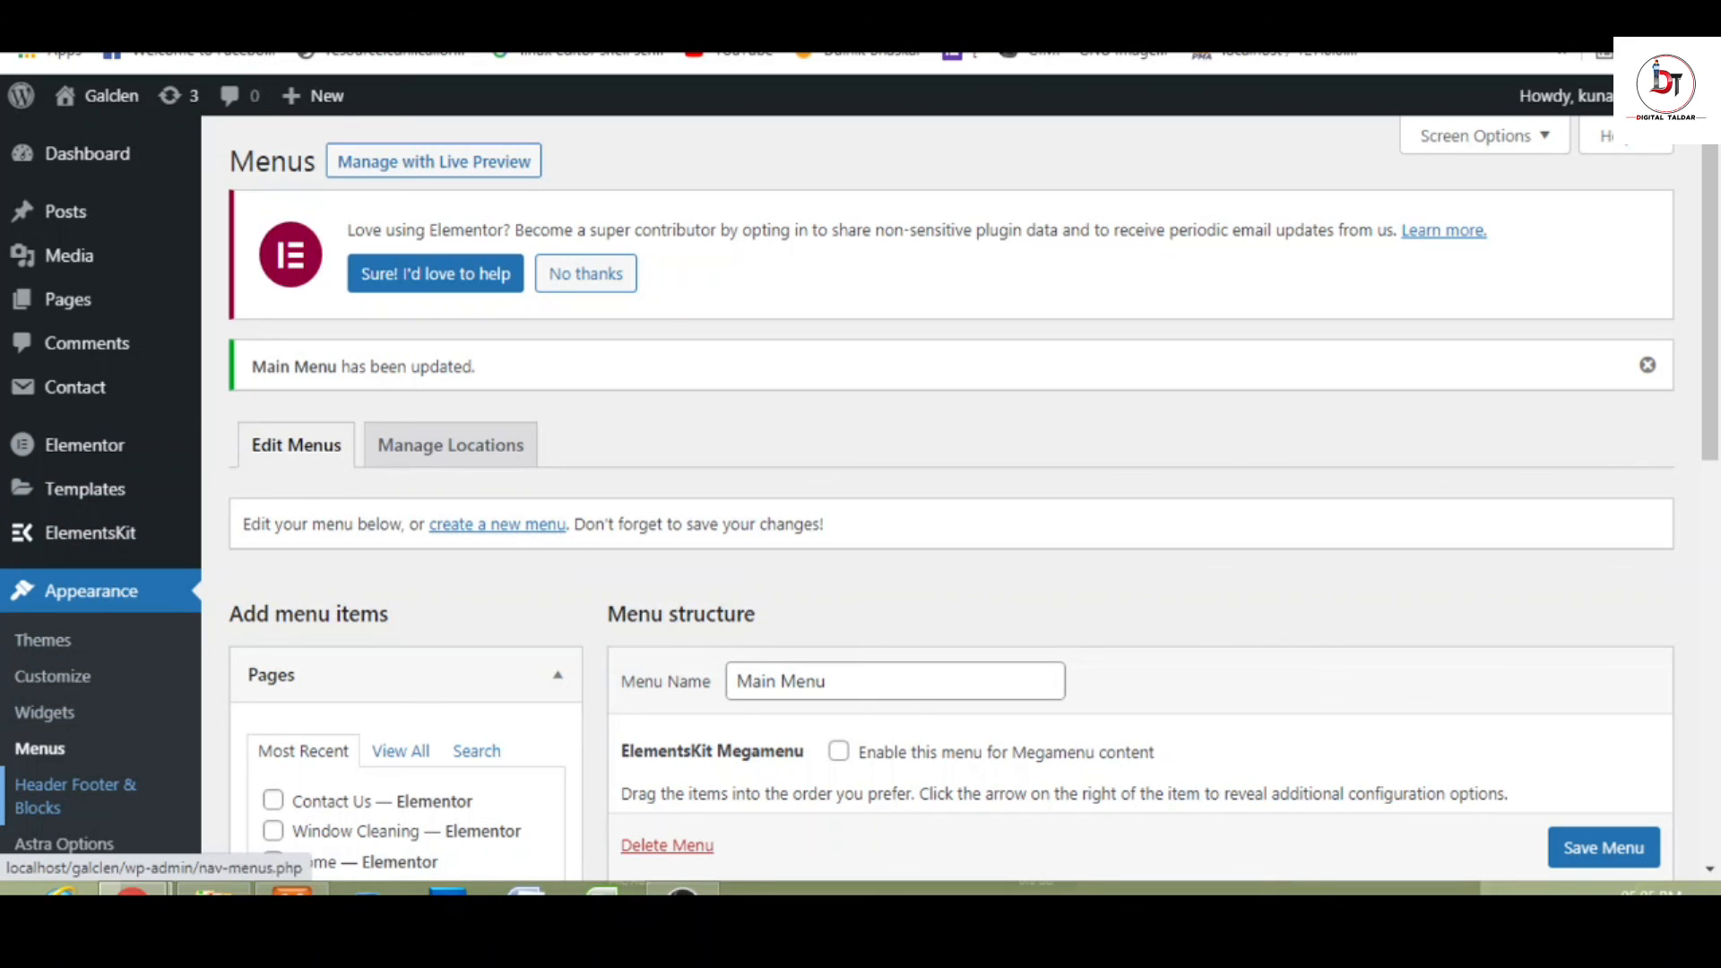
# - Open the Header template in the Elementor editor and add a three-column section below the blue top bar
pyautogui.click(78, 796)
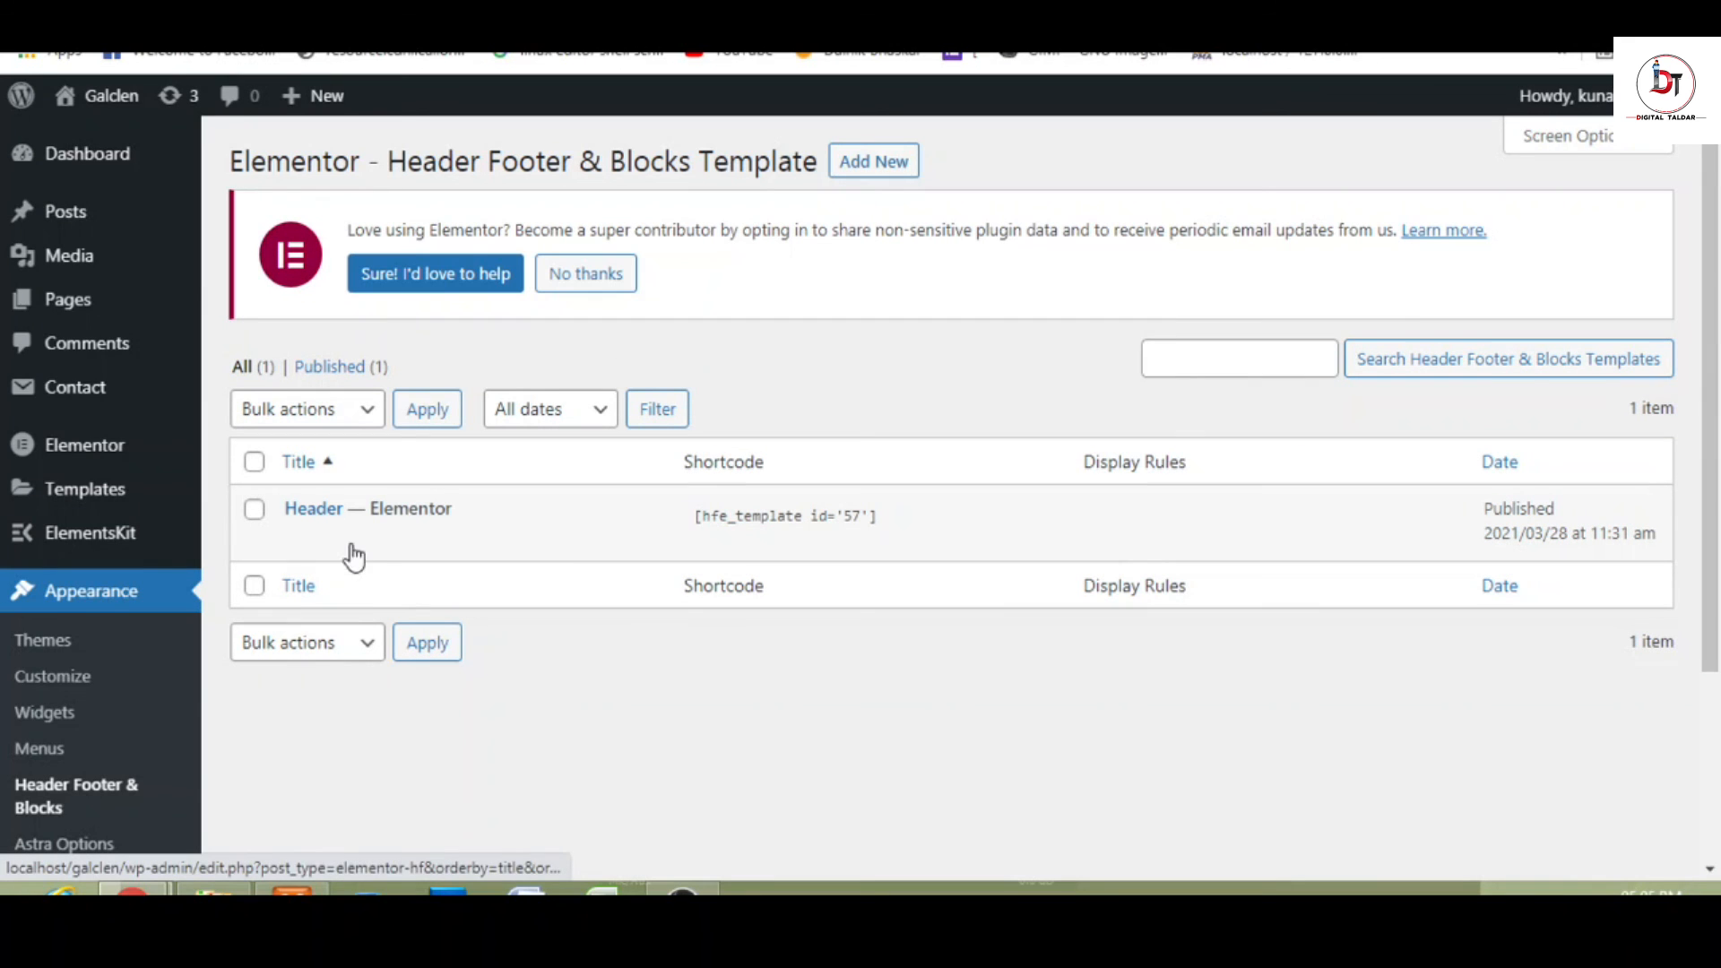
pyautogui.moveTo(298, 540)
pyautogui.click(583, 541)
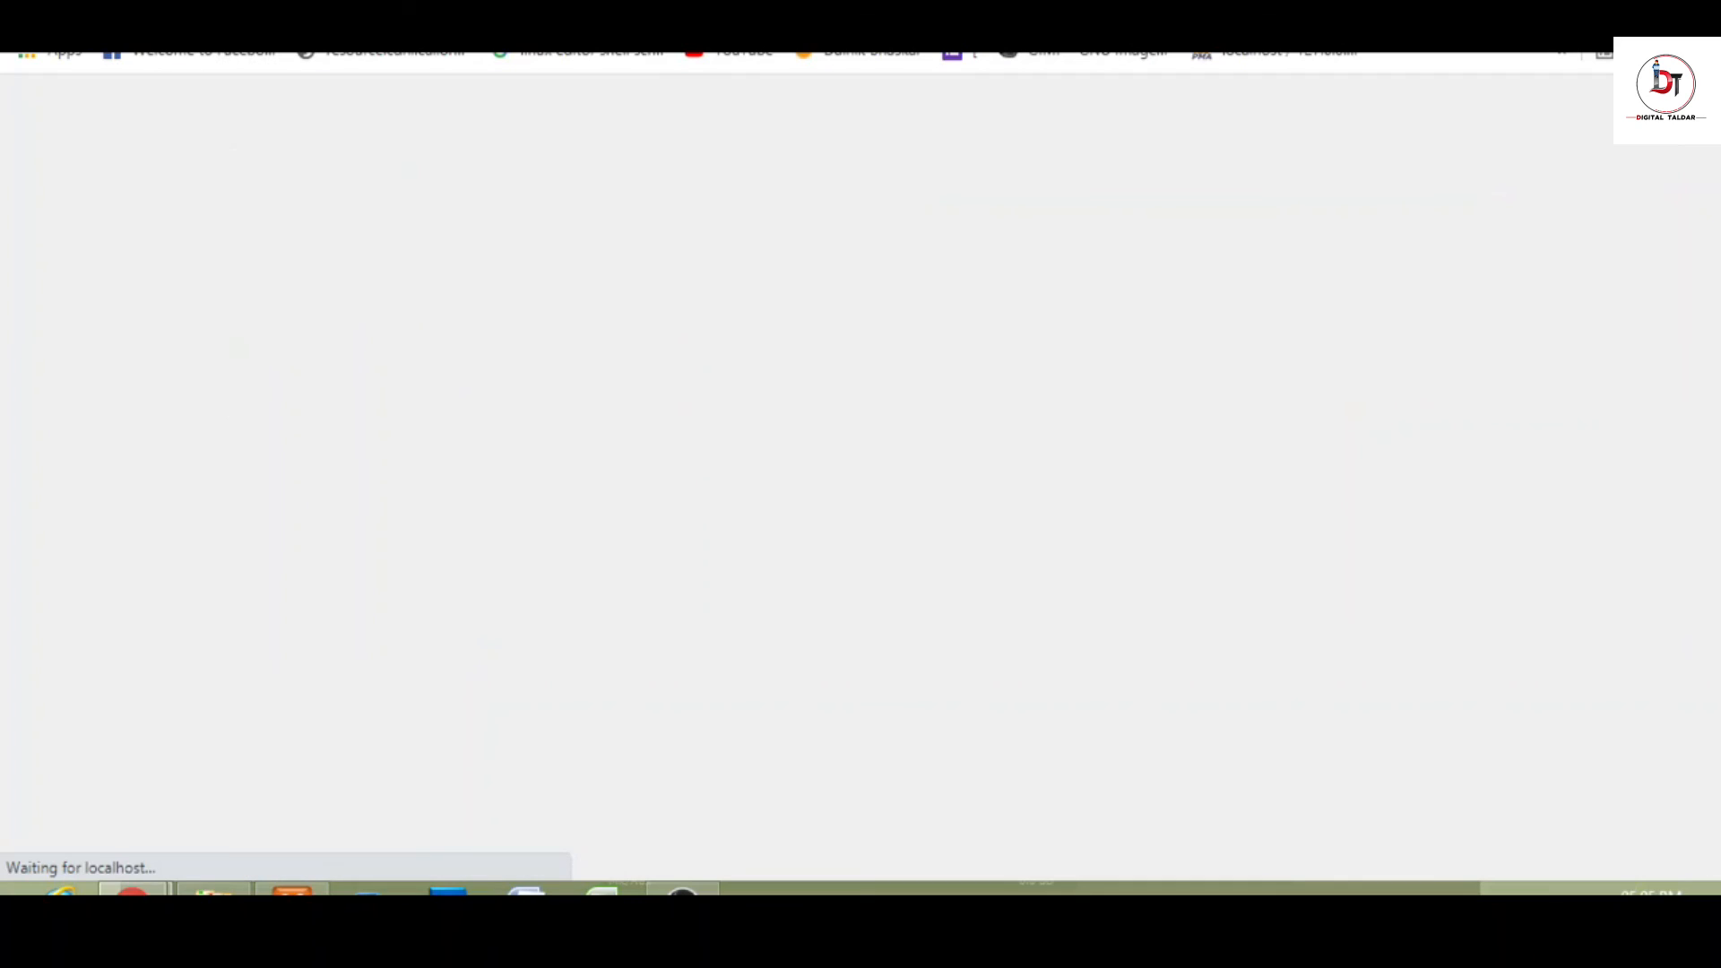
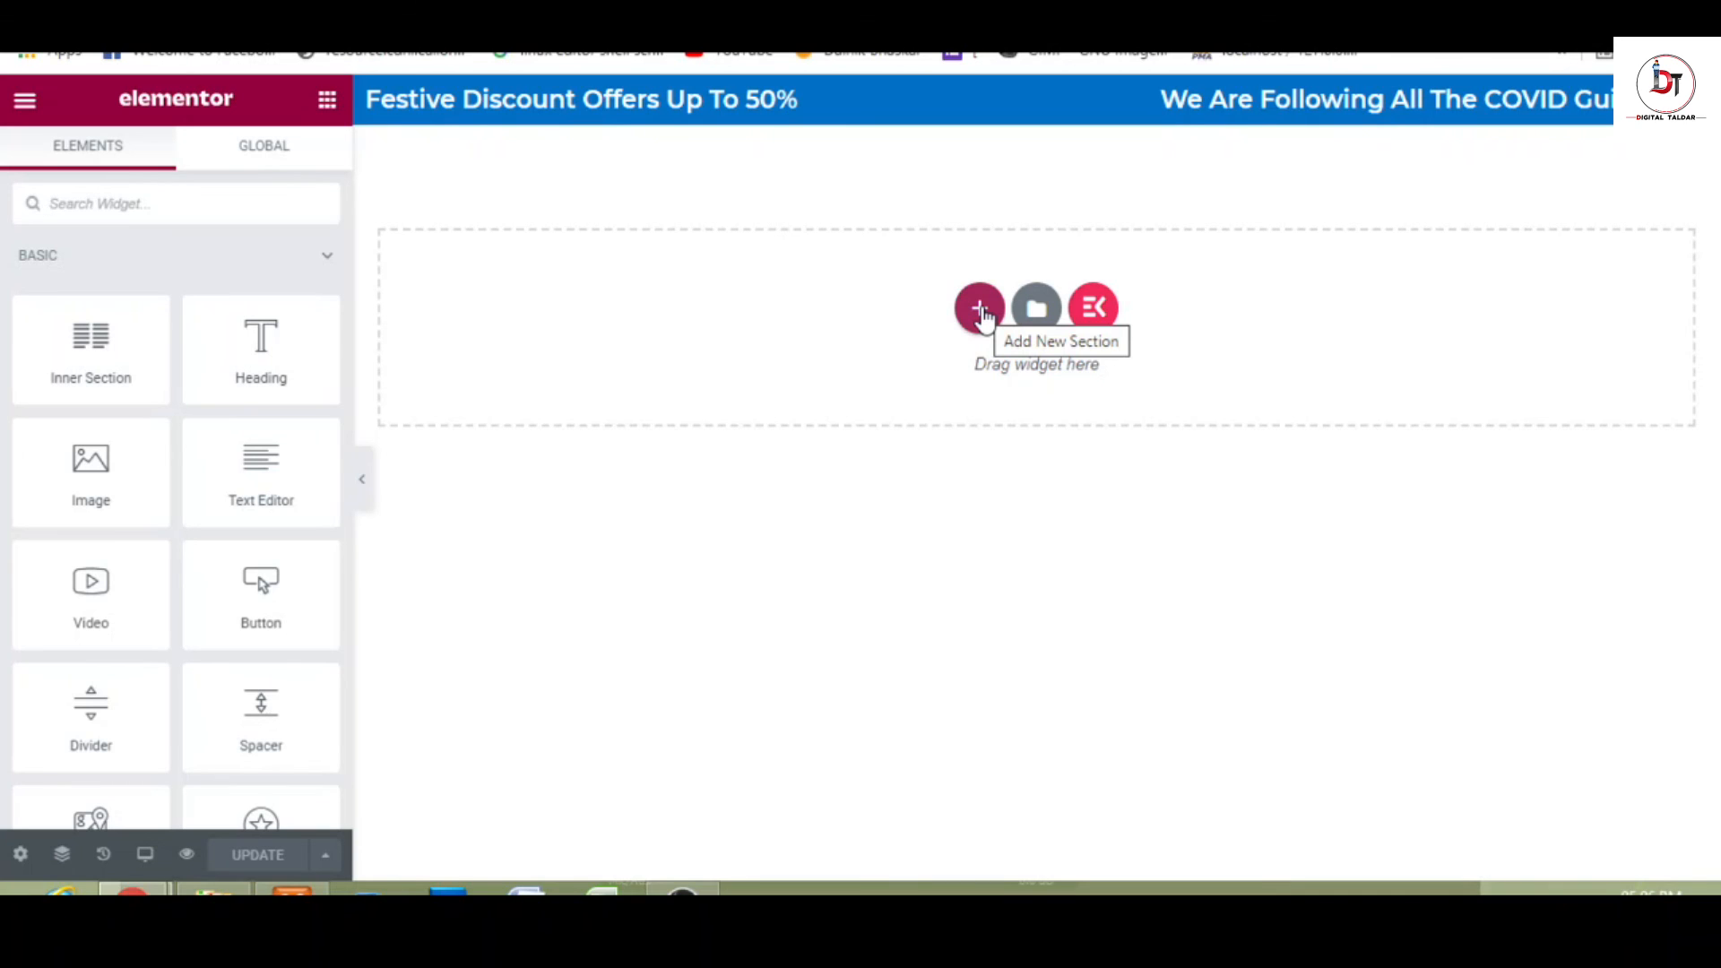
pyautogui.click(982, 312)
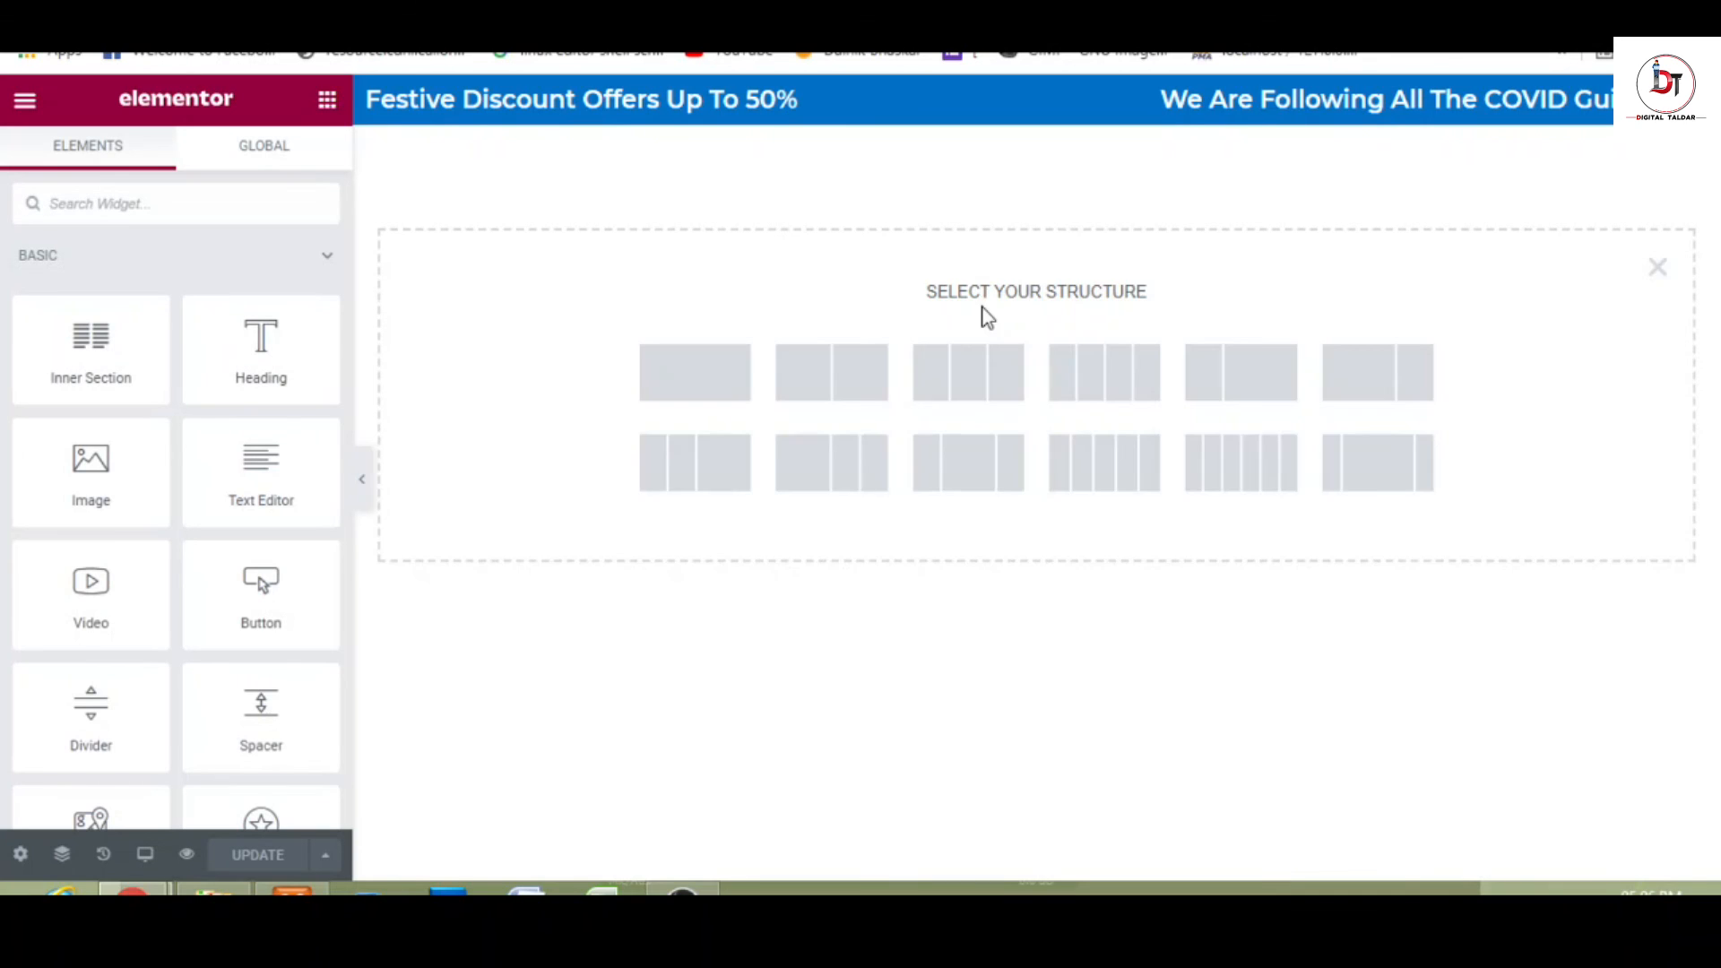
pyautogui.click(974, 395)
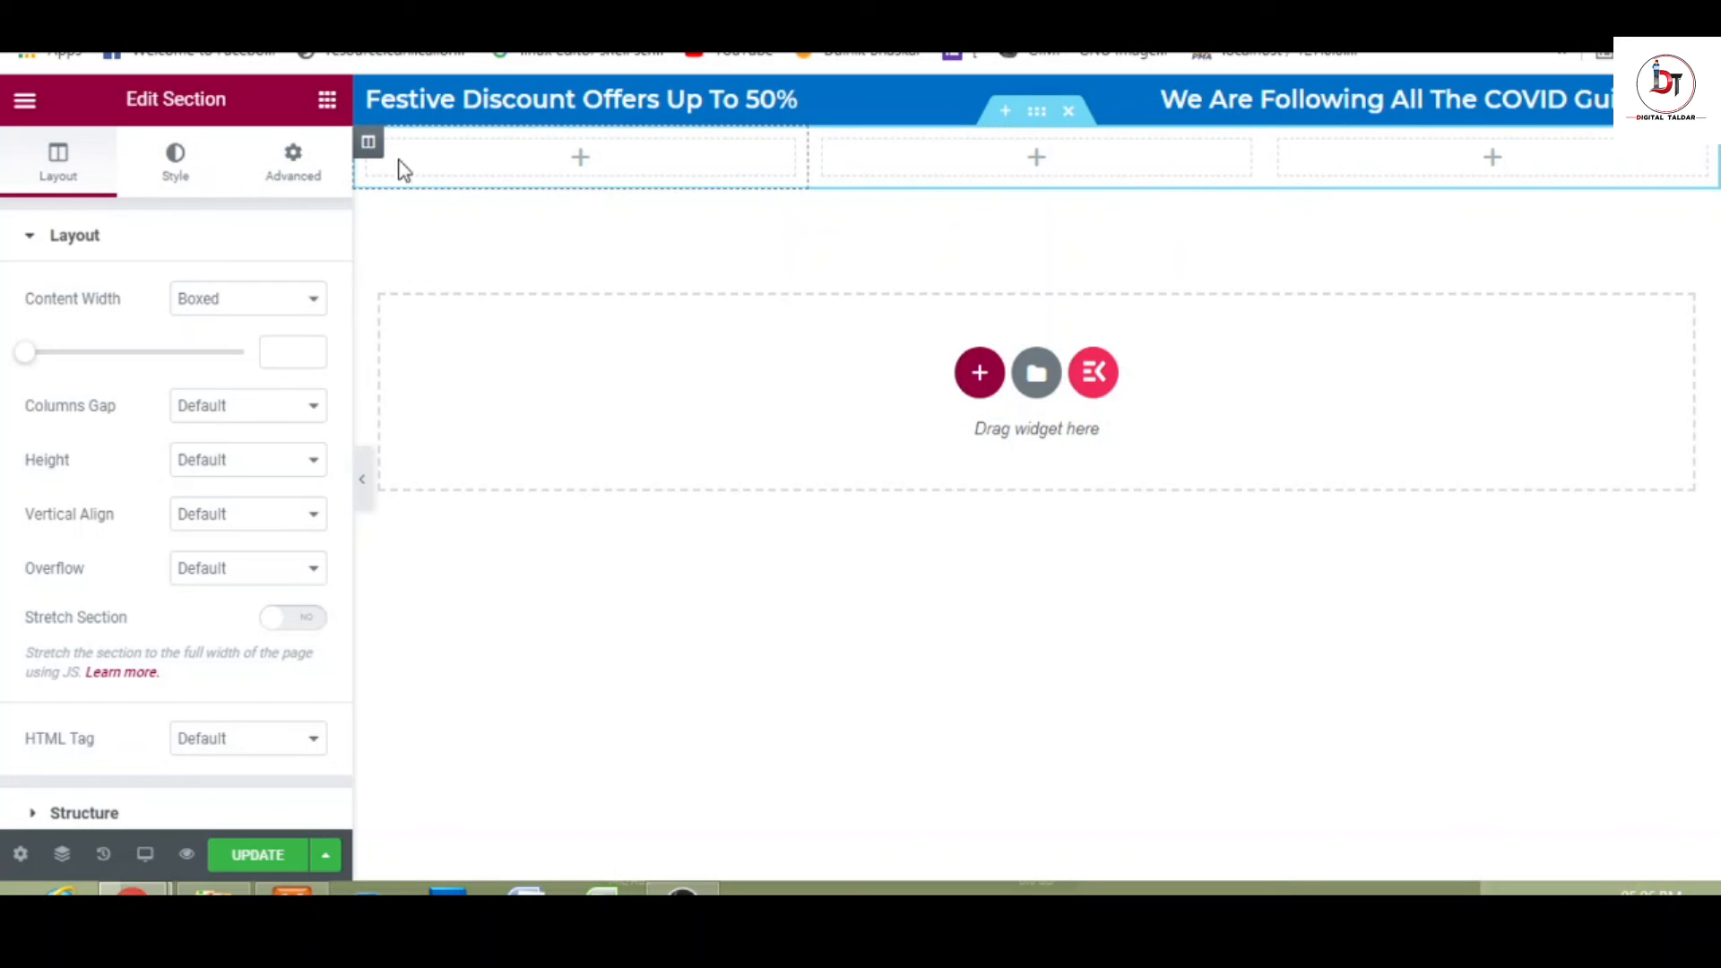
# - Add an Image widget to the first column of the new section and insert the GALCLEN logo from the media library
pyautogui.click(325, 106)
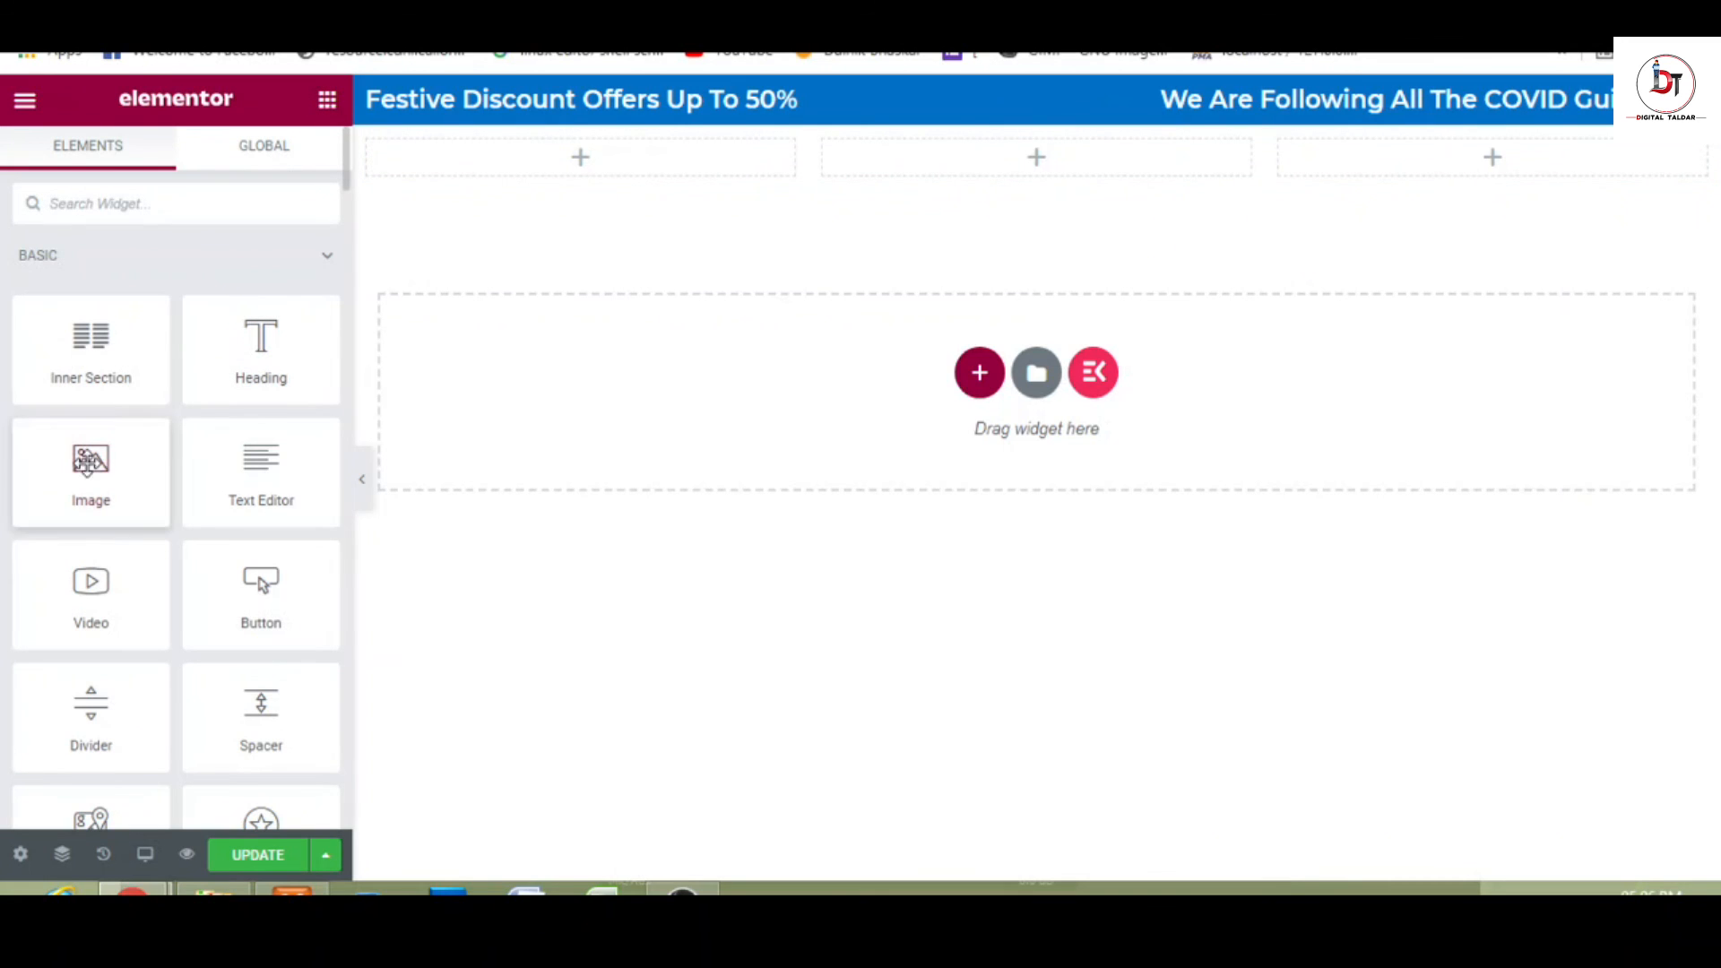
pyautogui.moveTo(87, 462); pyautogui.dragTo(516, 138)
pyautogui.click(171, 385)
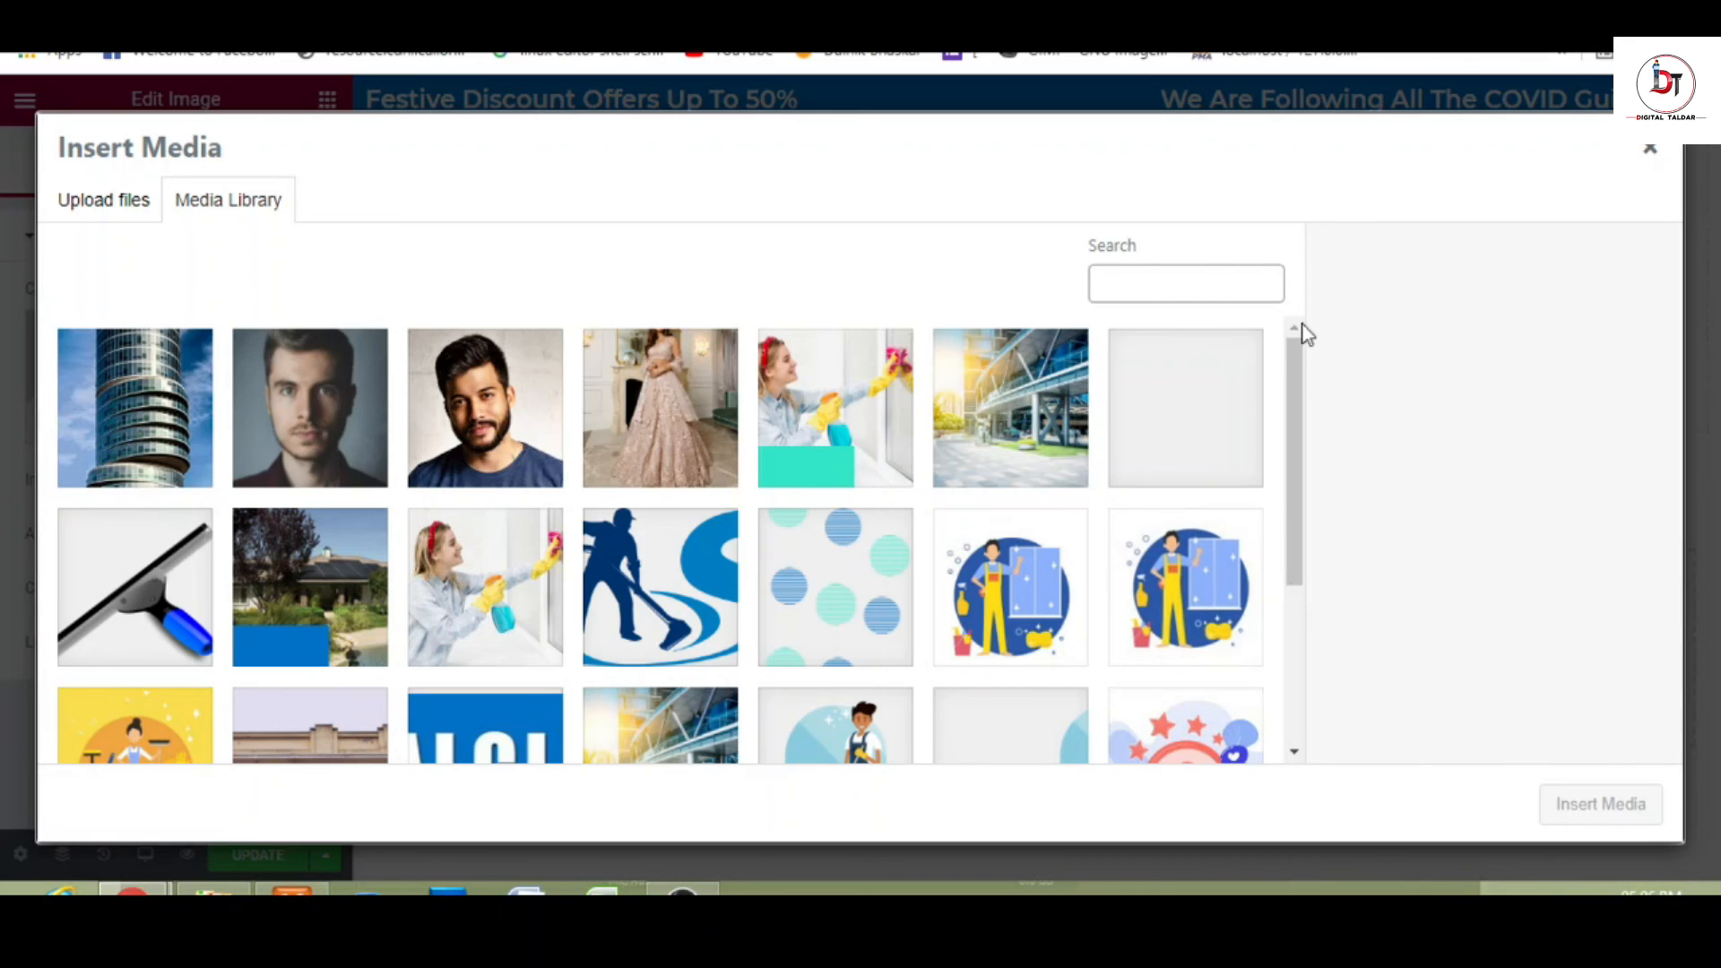
pyautogui.moveTo(1297, 388); pyautogui.dragTo(1298, 526)
pyautogui.click(525, 512)
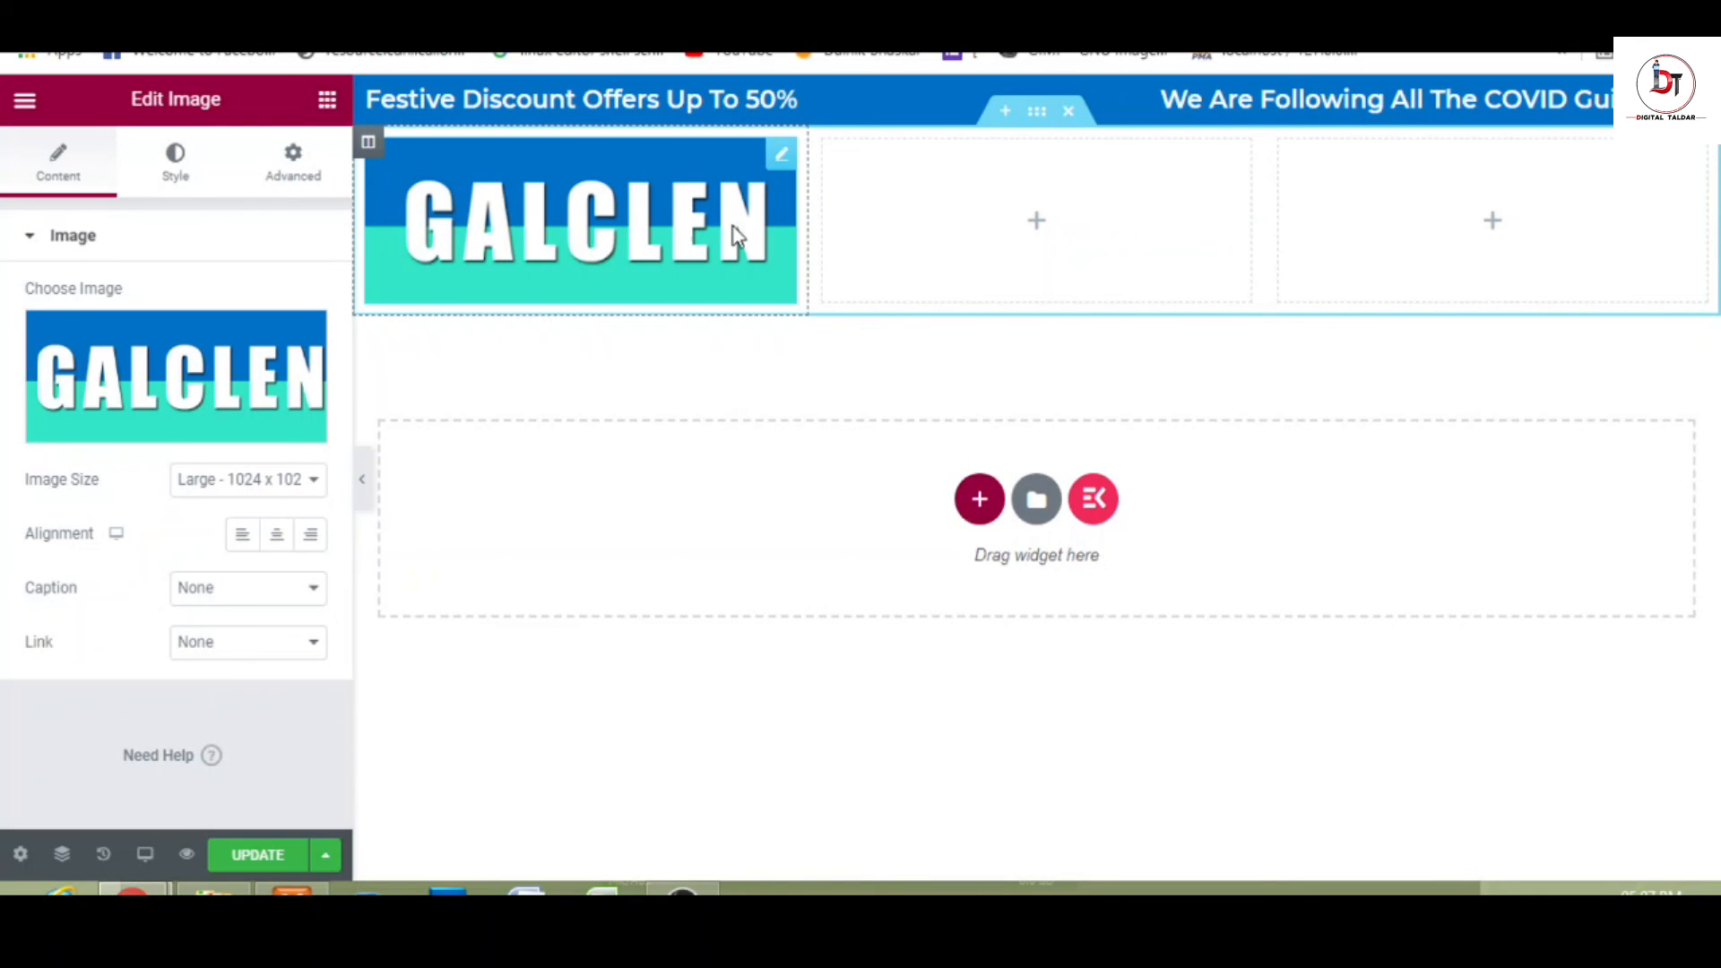
# - Narrow the logo column and the third column so the middle column takes most of the section's width
pyautogui.moveTo(807, 229); pyautogui.dragTo(546, 187)
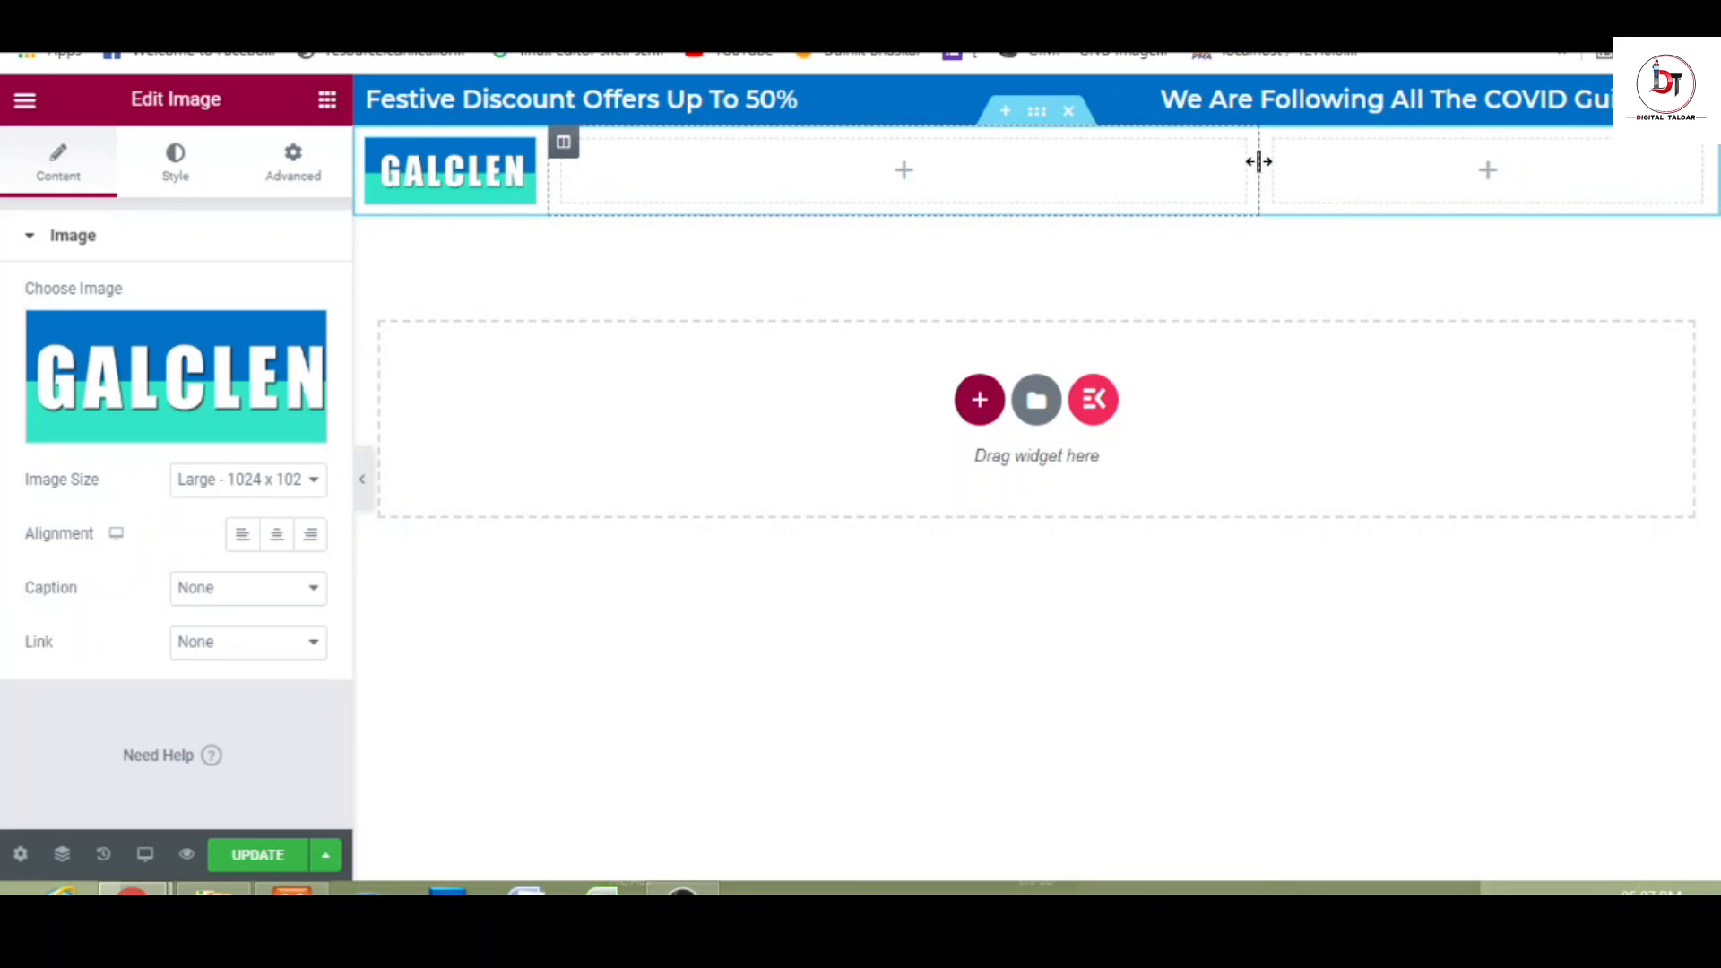
pyautogui.moveTo(1258, 162); pyautogui.dragTo(1493, 148)
# - Add the "Nav menu" widget to the middle column, assign "Main Menu" to it, and preview the header
pyautogui.click(781, 181)
pyautogui.click(203, 210)
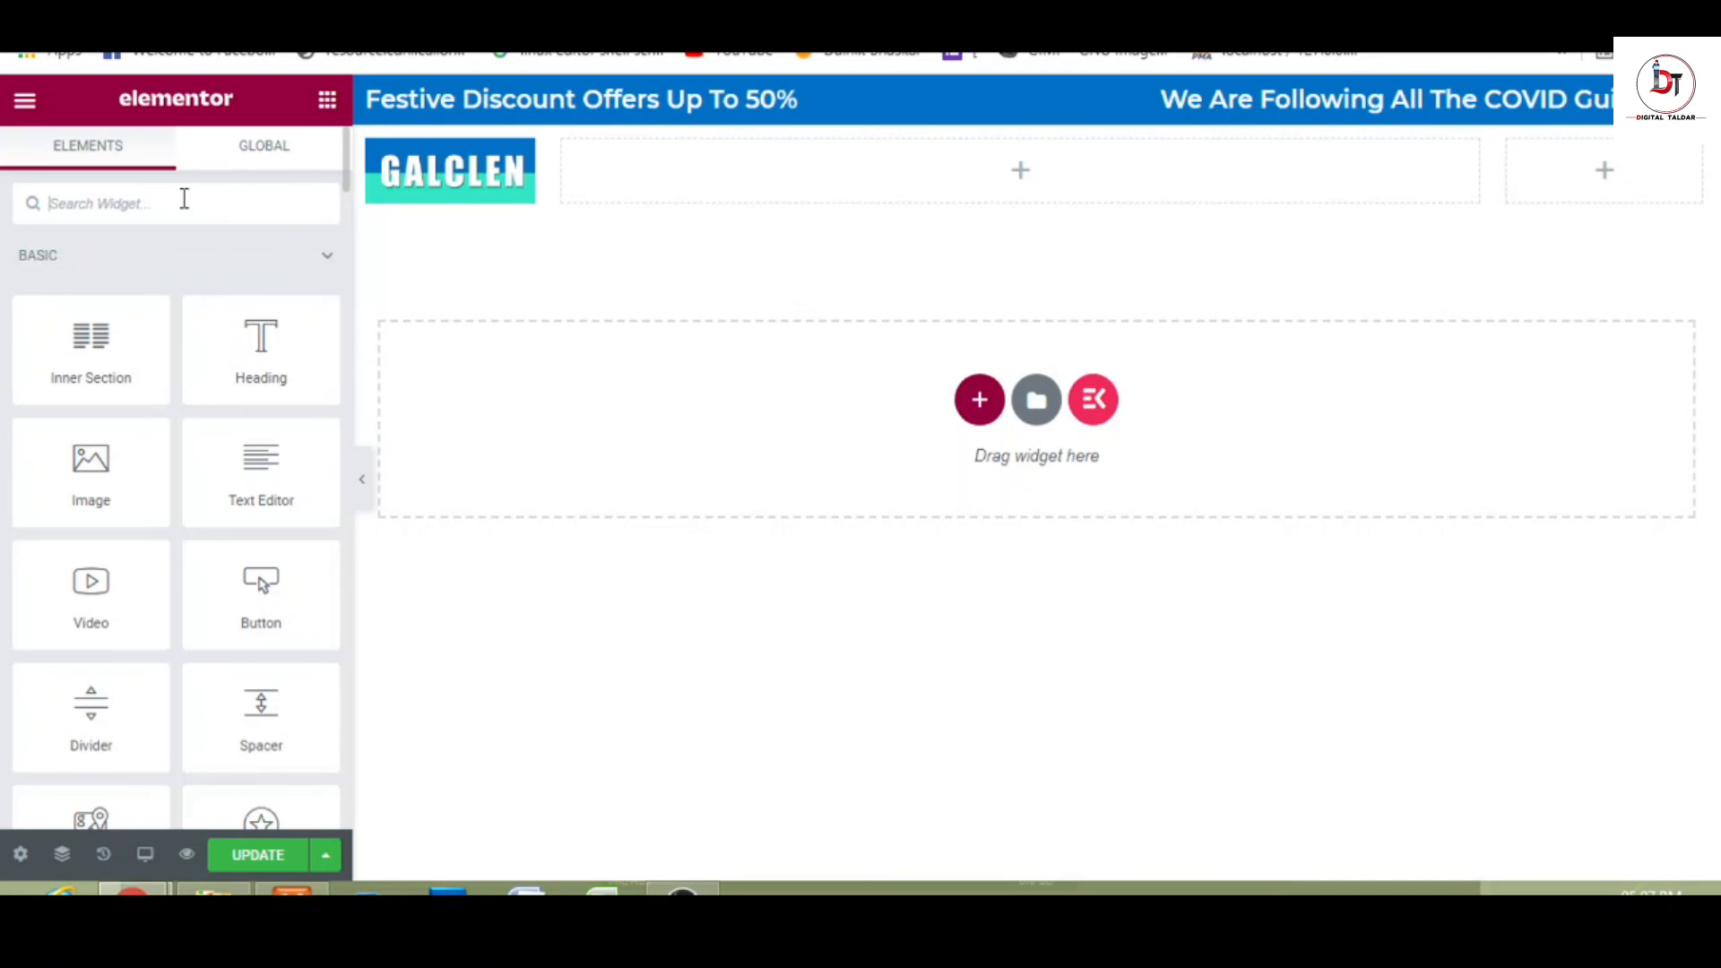
pyautogui.write('menu')
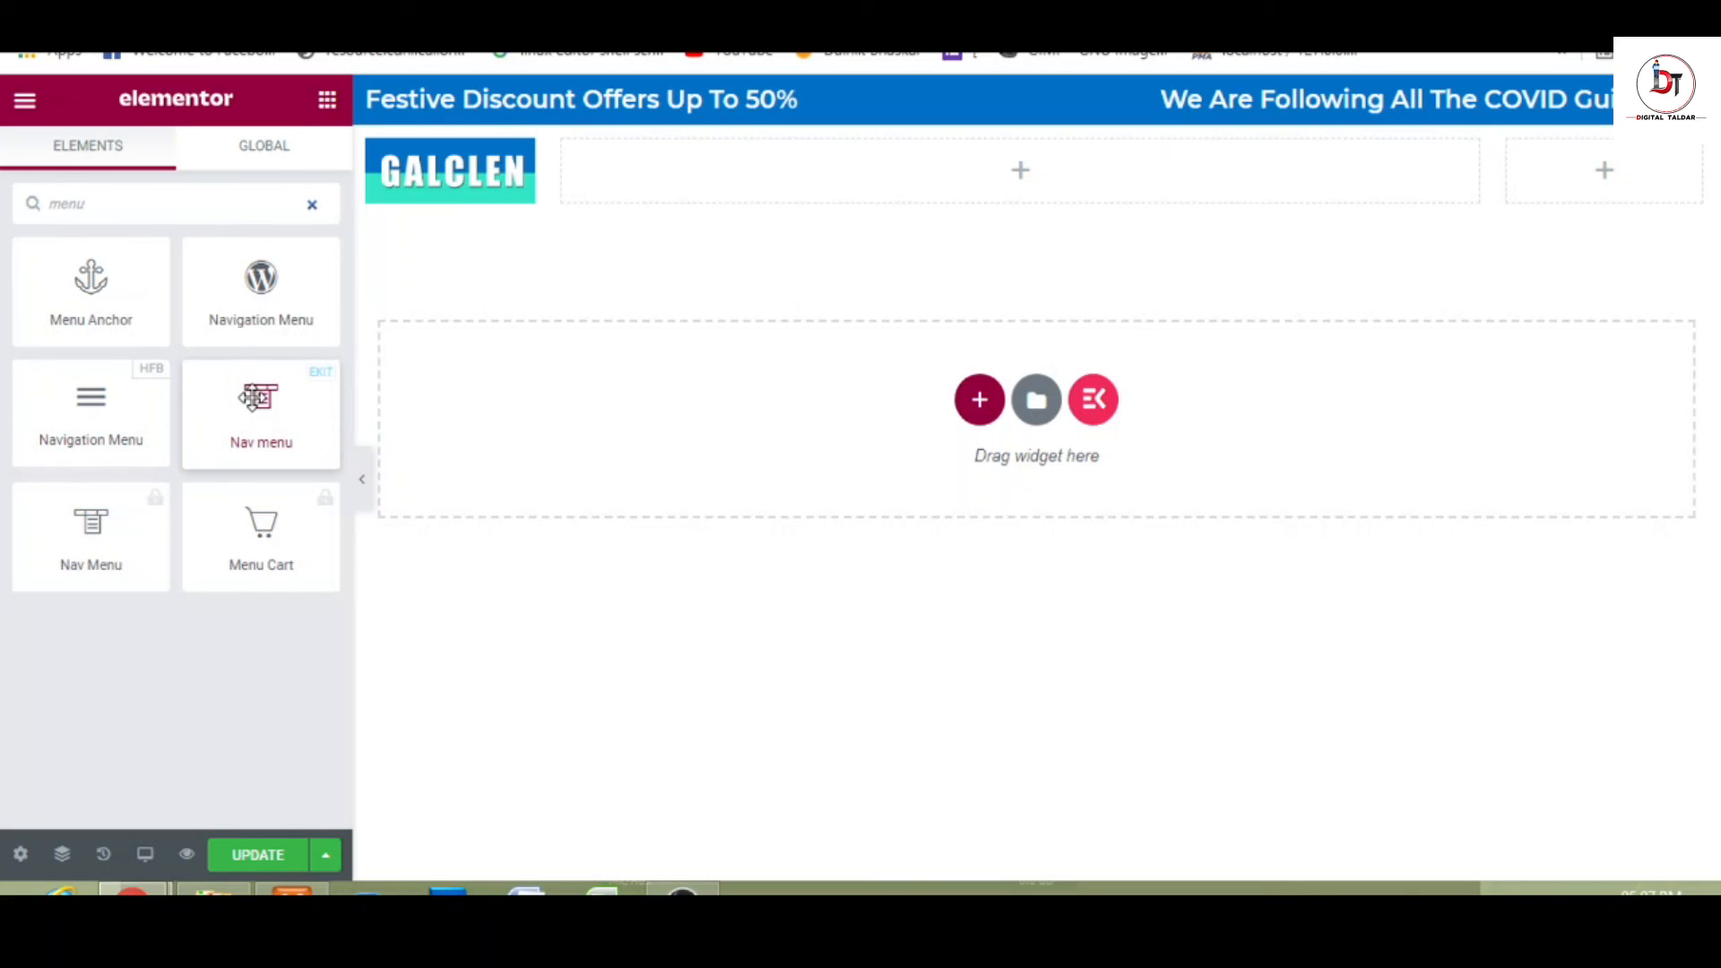
pyautogui.moveTo(261, 405); pyautogui.dragTo(771, 193)
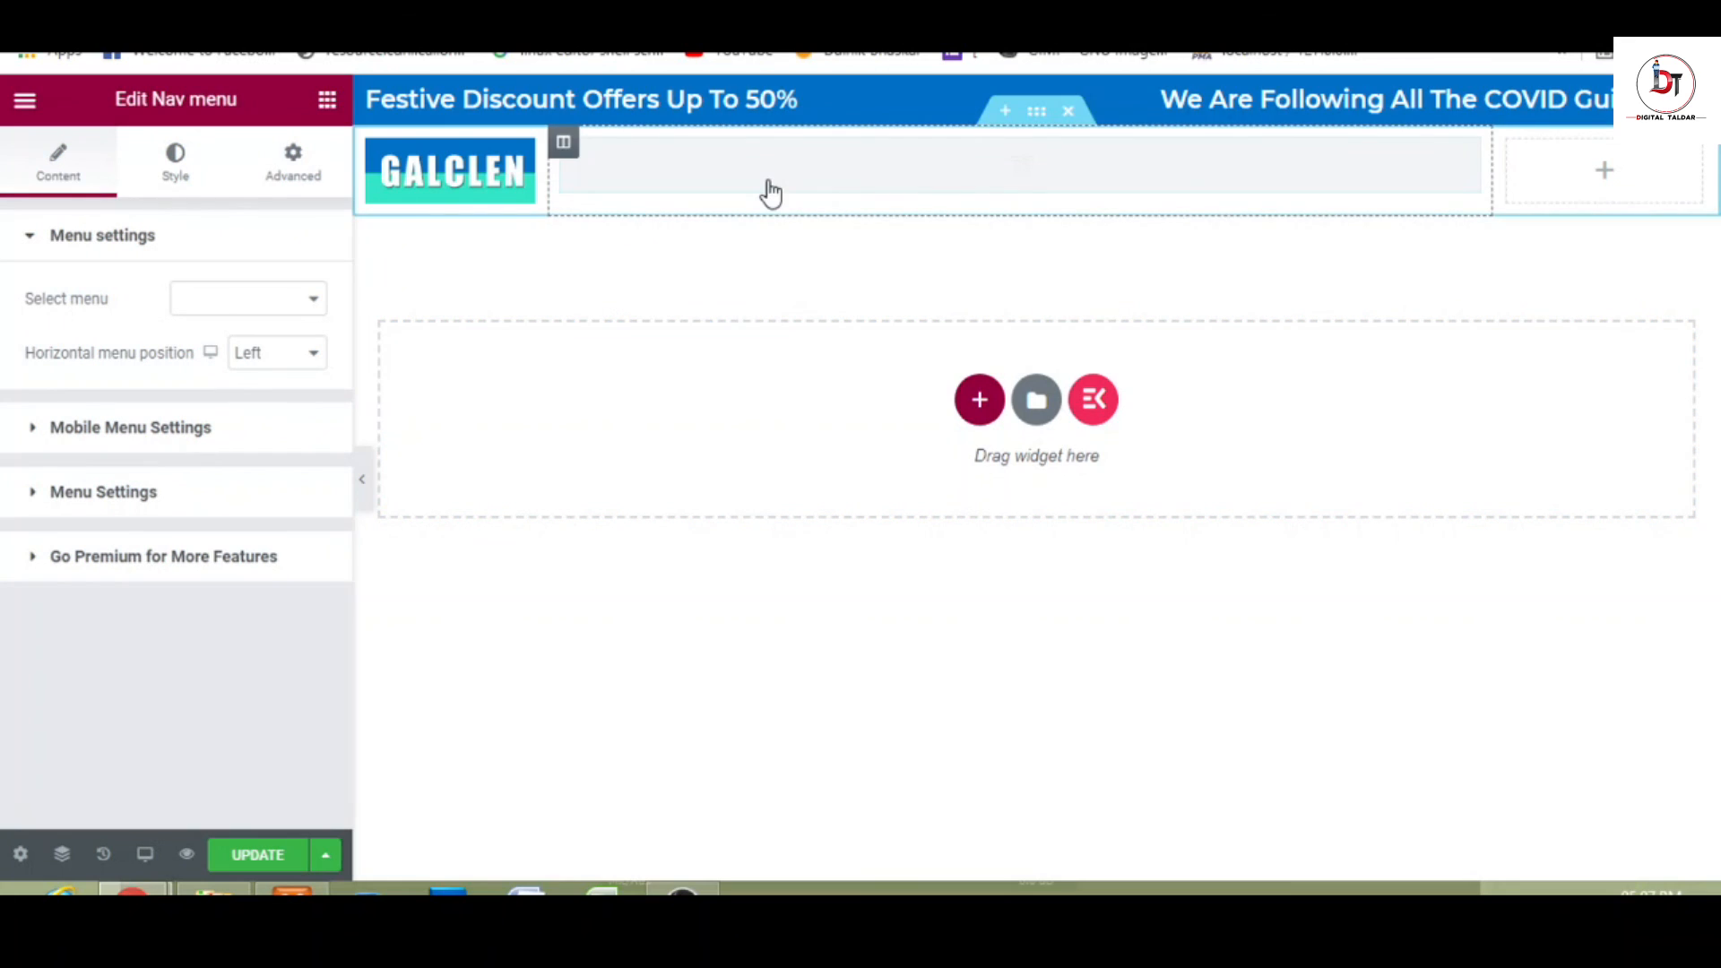
pyautogui.click(312, 314)
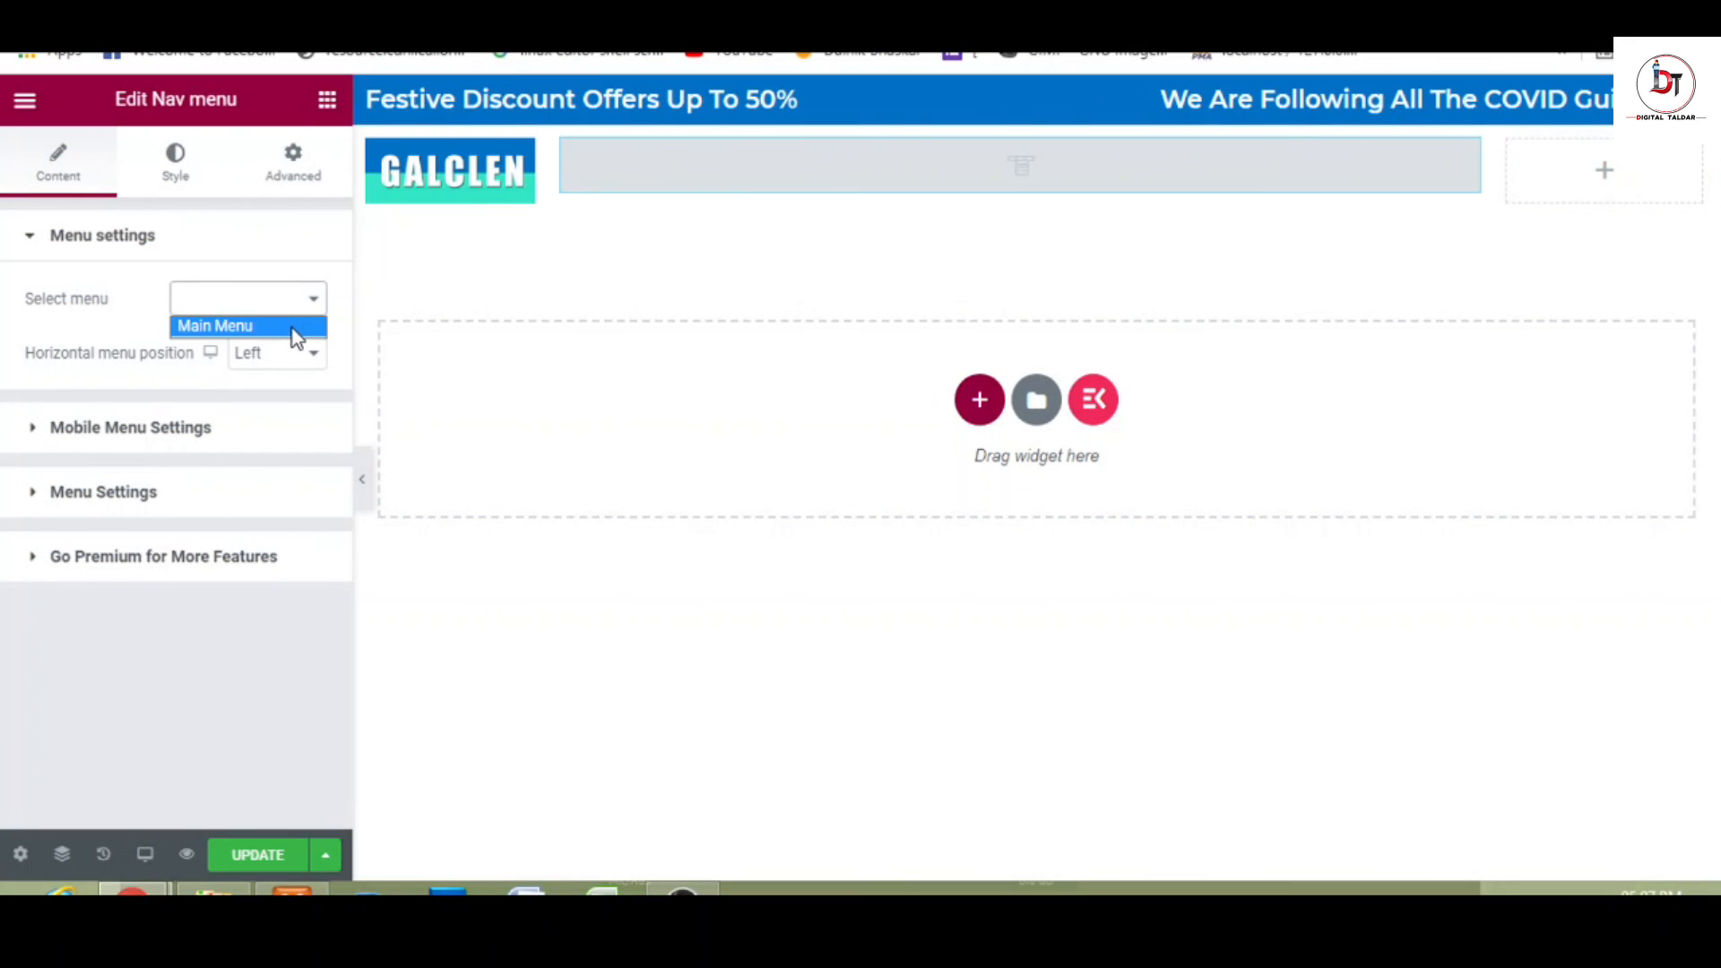
pyautogui.click(296, 328)
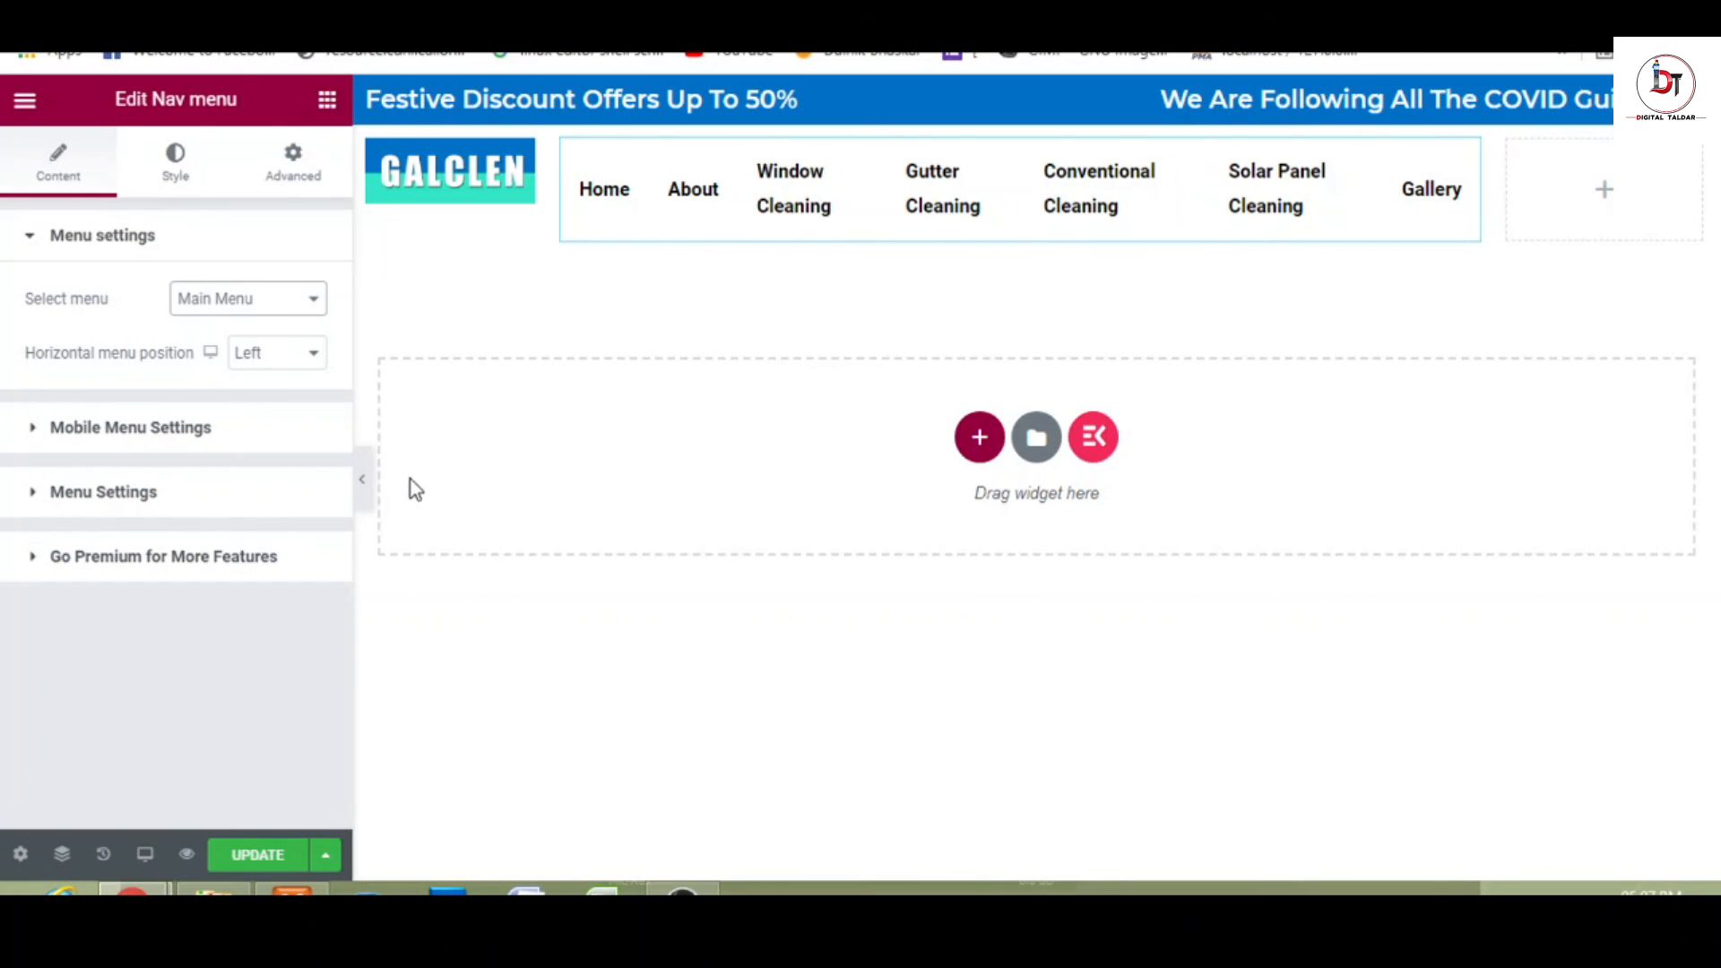
pyautogui.click(363, 480)
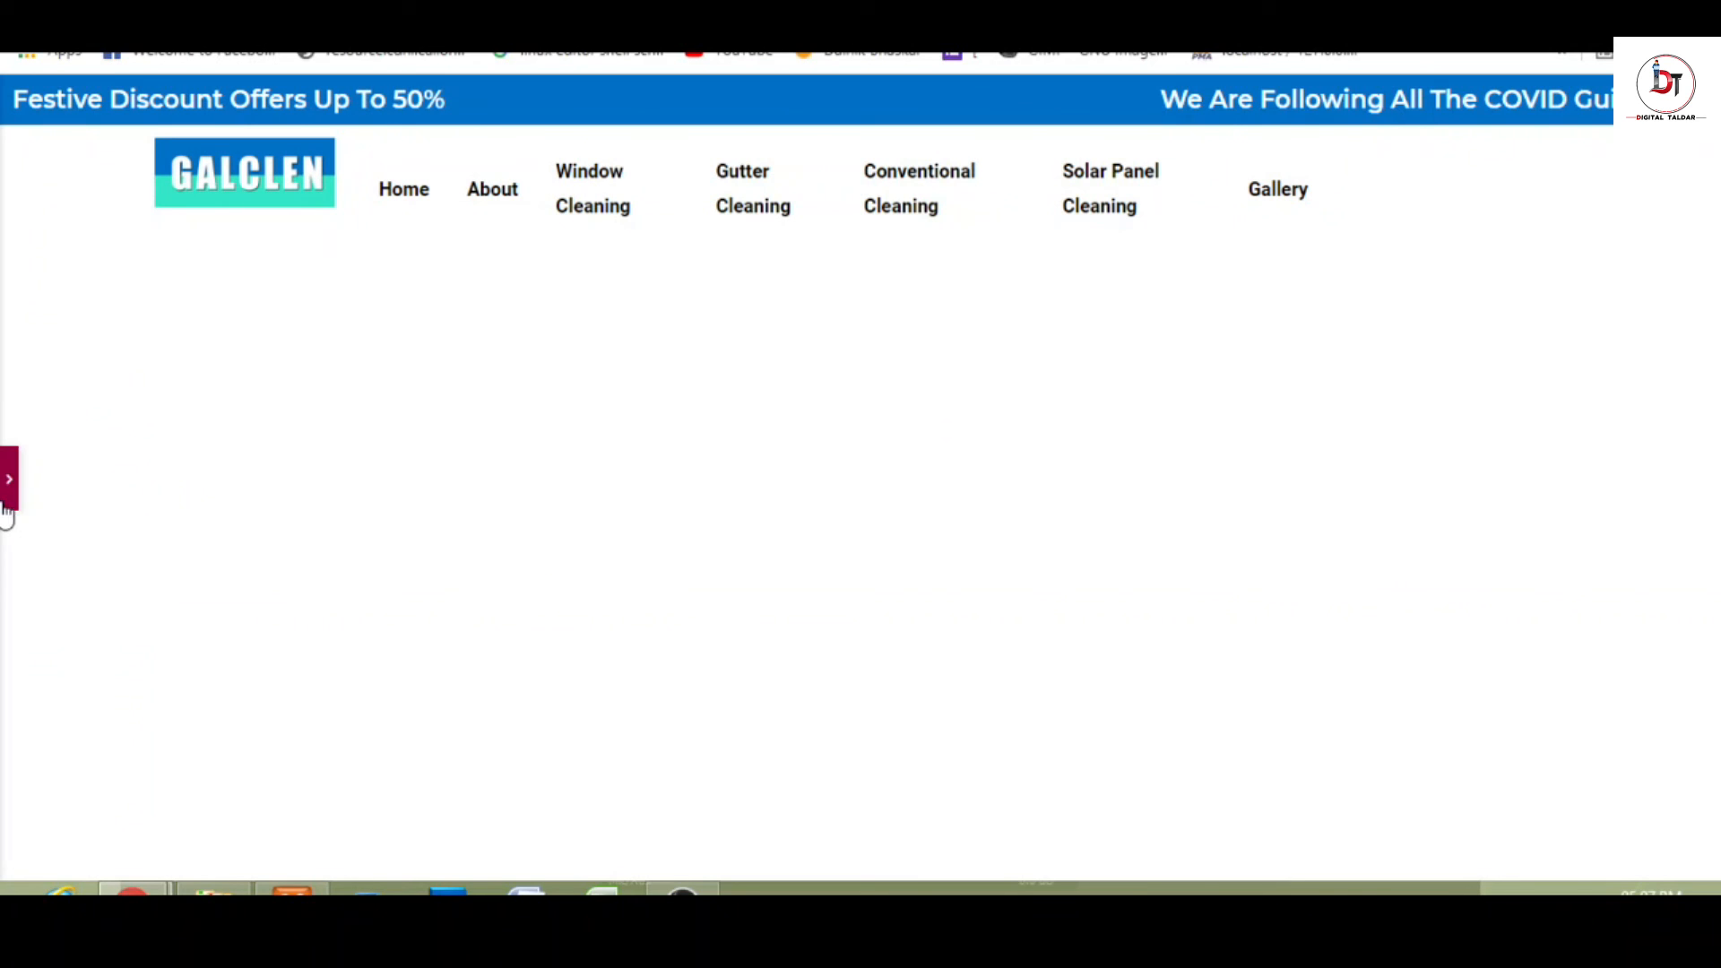
pyautogui.click(9, 491)
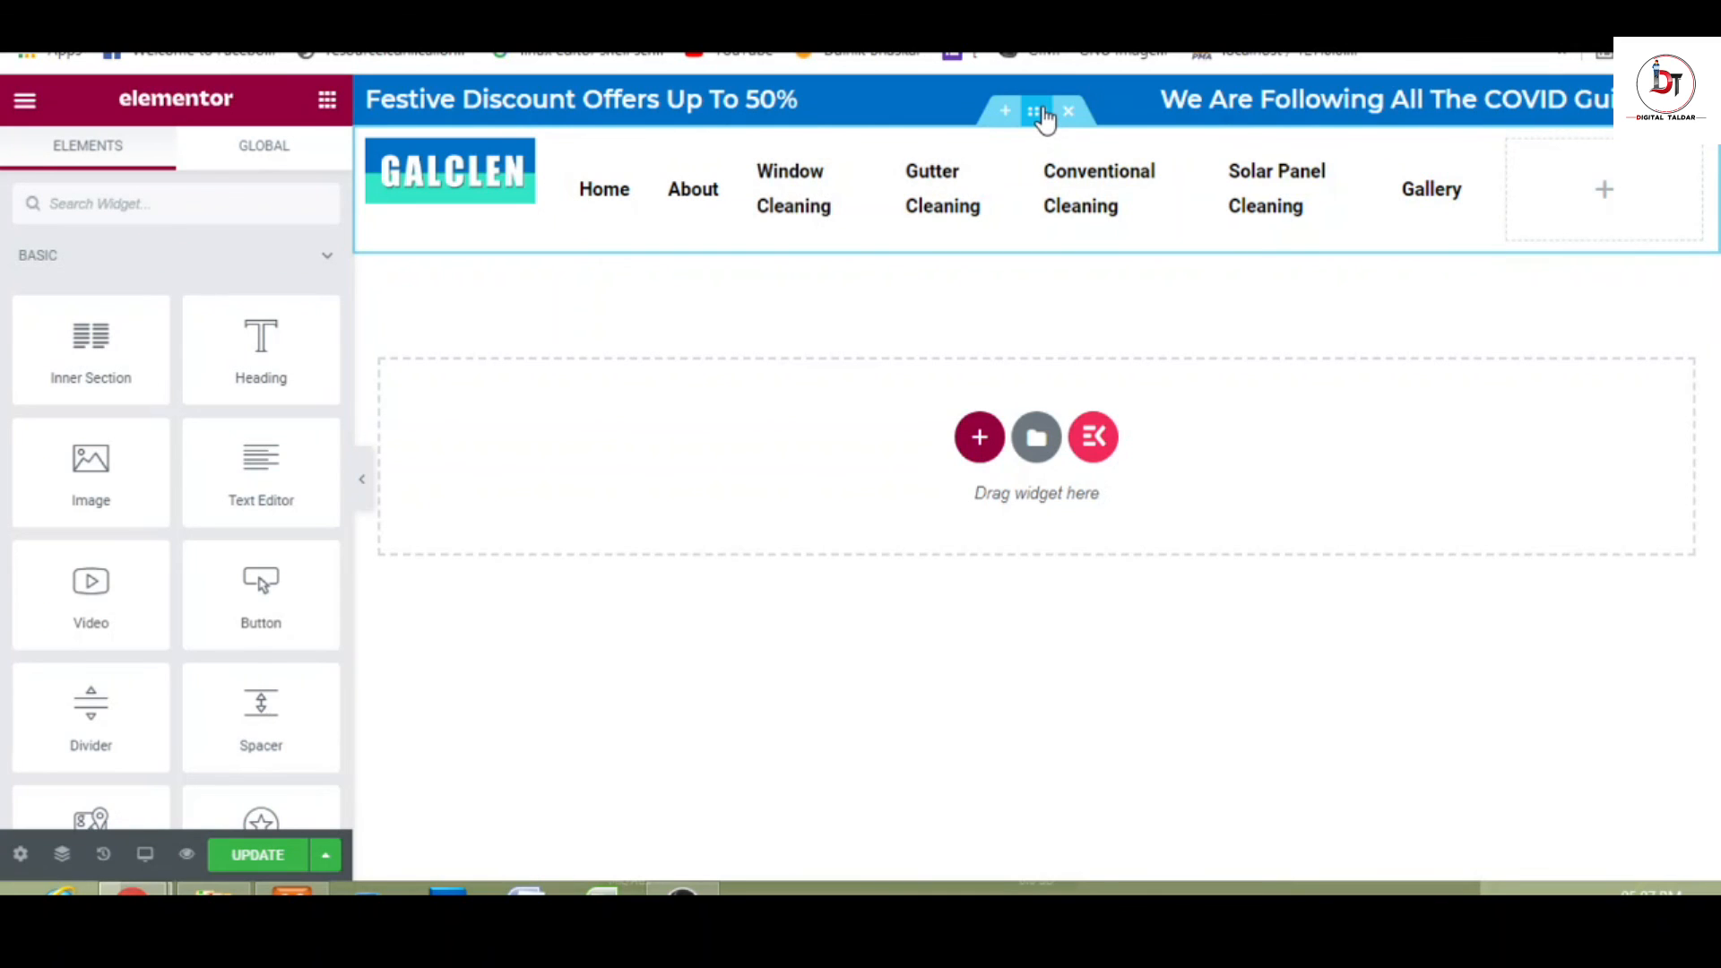
# - Set the logo and menu section's columns gap to No Gap and preview the header
pyautogui.click(1040, 114)
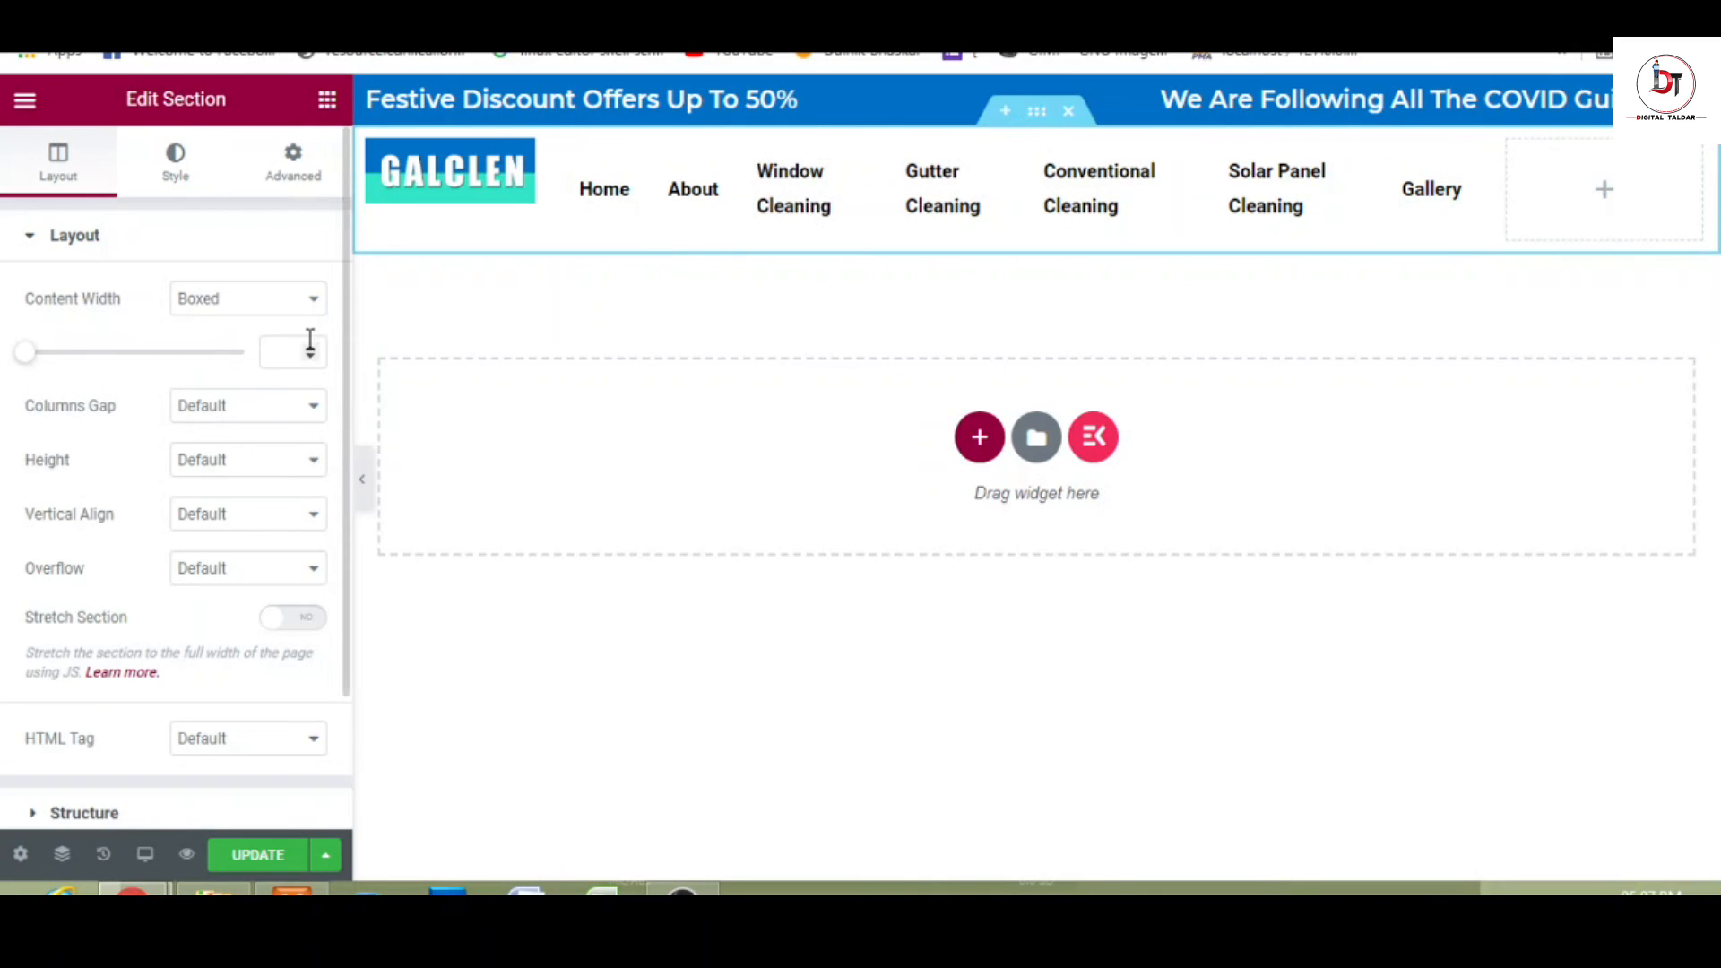
pyautogui.click(265, 410)
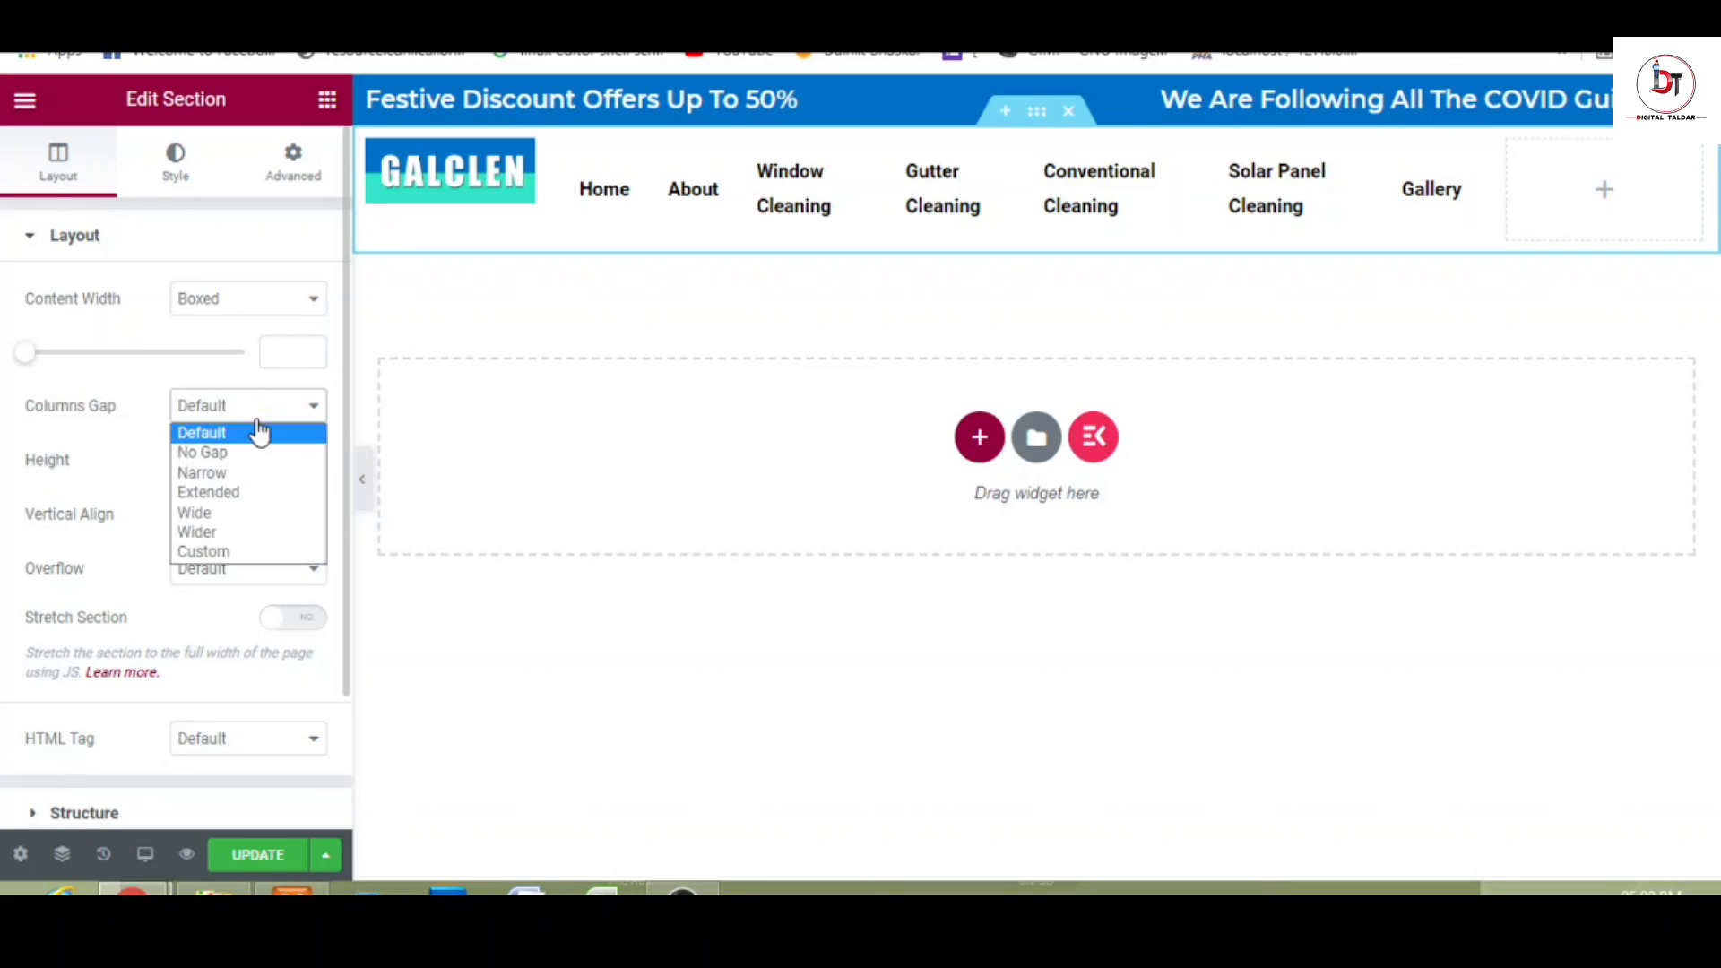
pyautogui.click(255, 452)
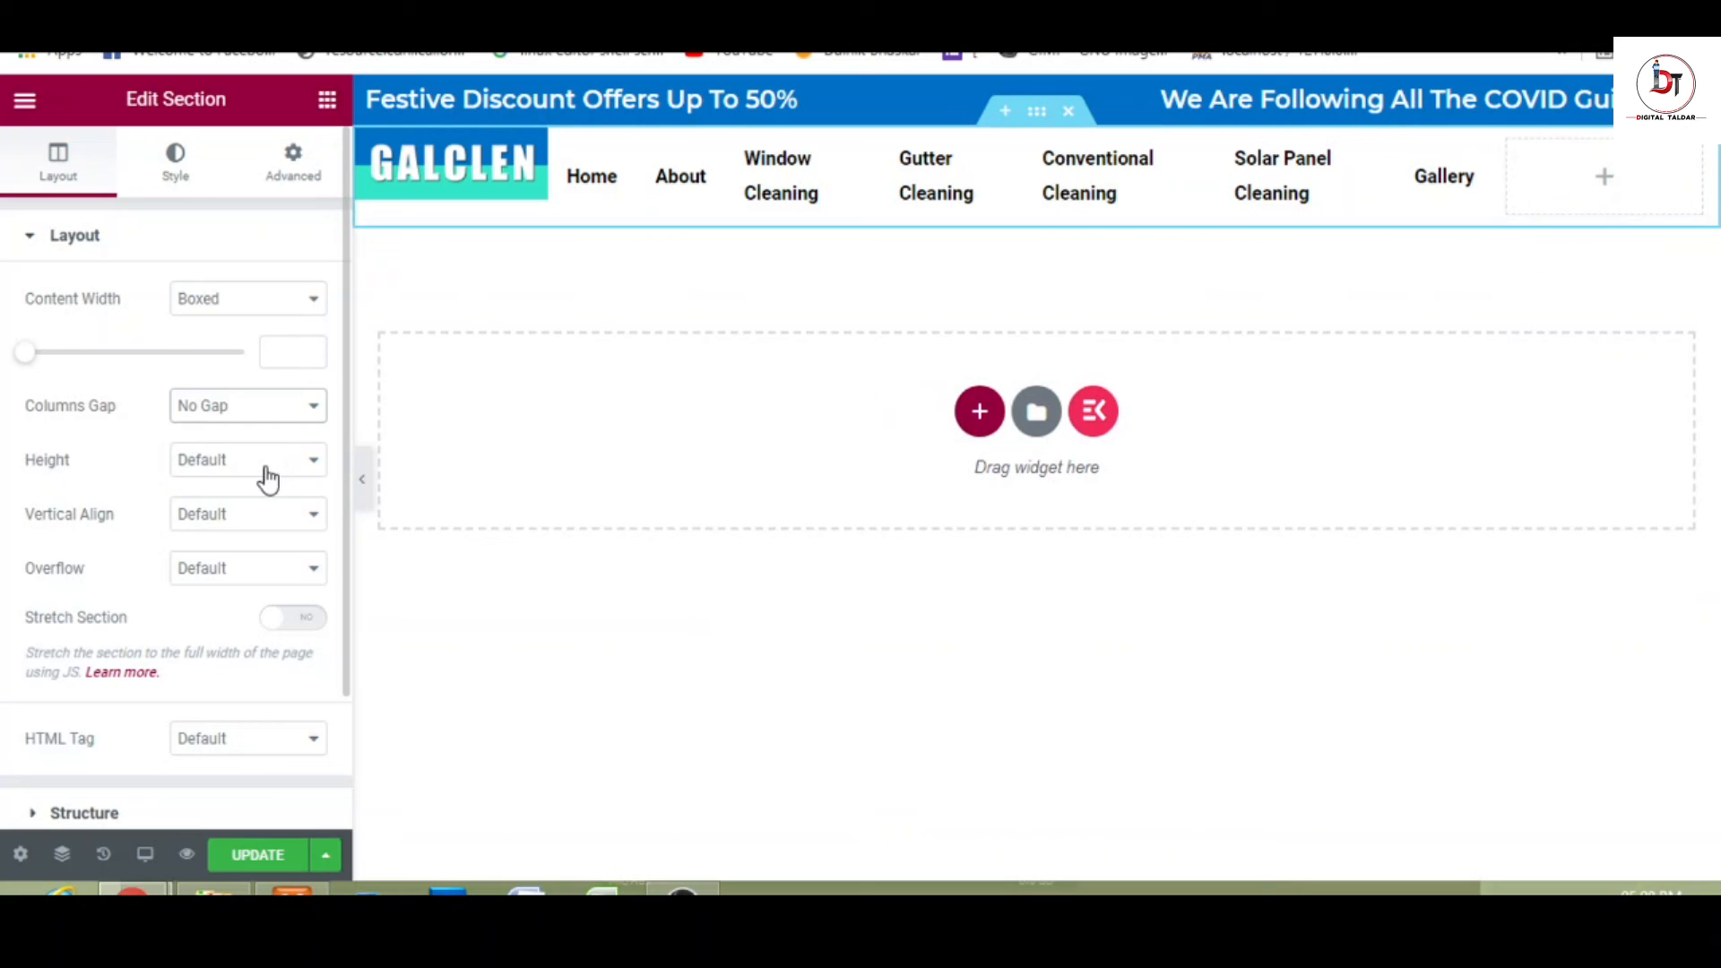
pyautogui.click(363, 484)
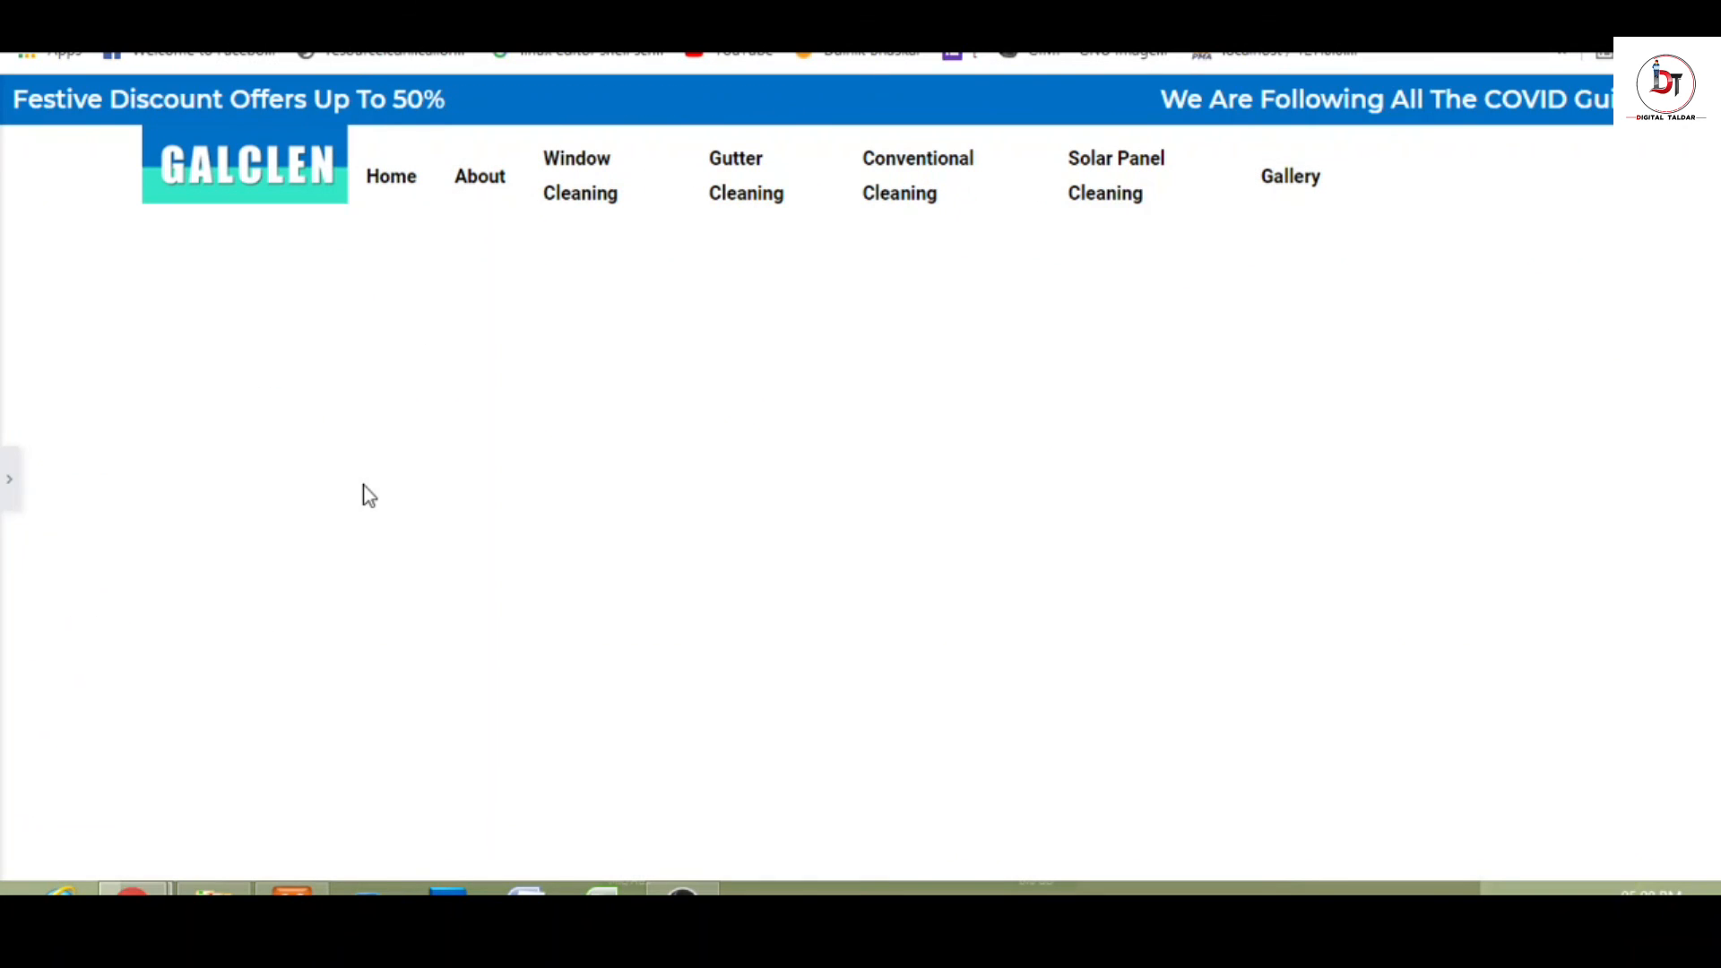
pyautogui.click(6, 484)
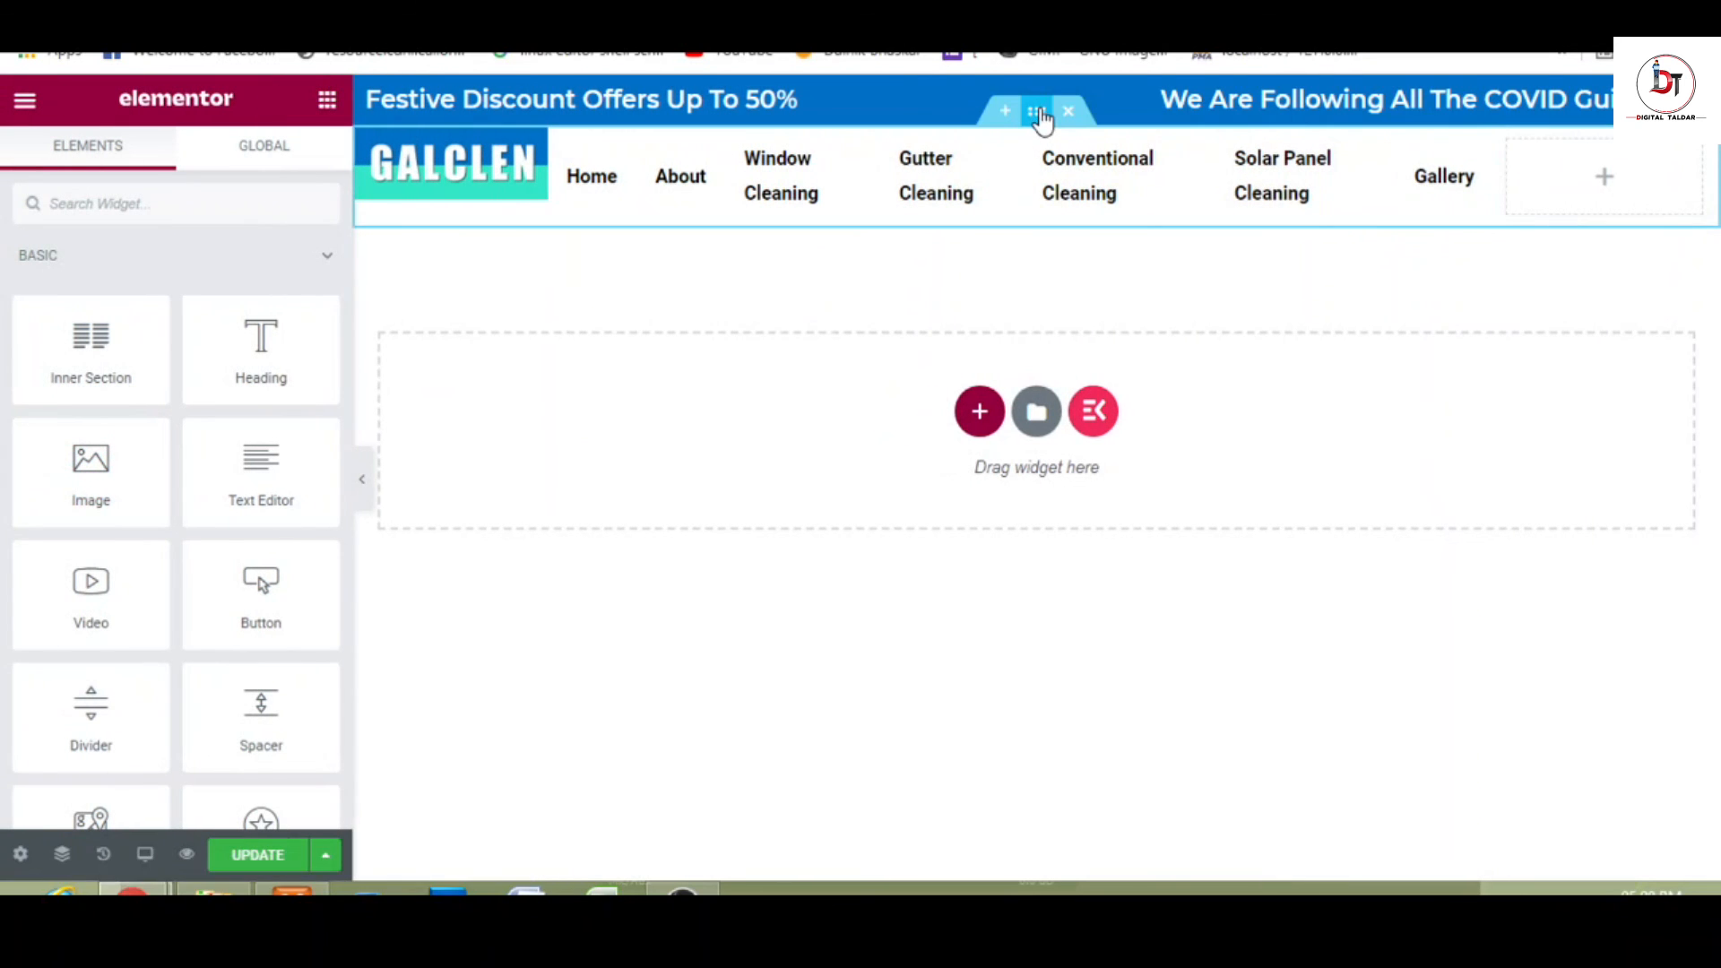
# - Set the logo and menu section's content width to Full Width and preview the header
pyautogui.click(1040, 114)
pyautogui.click(253, 303)
pyautogui.click(248, 346)
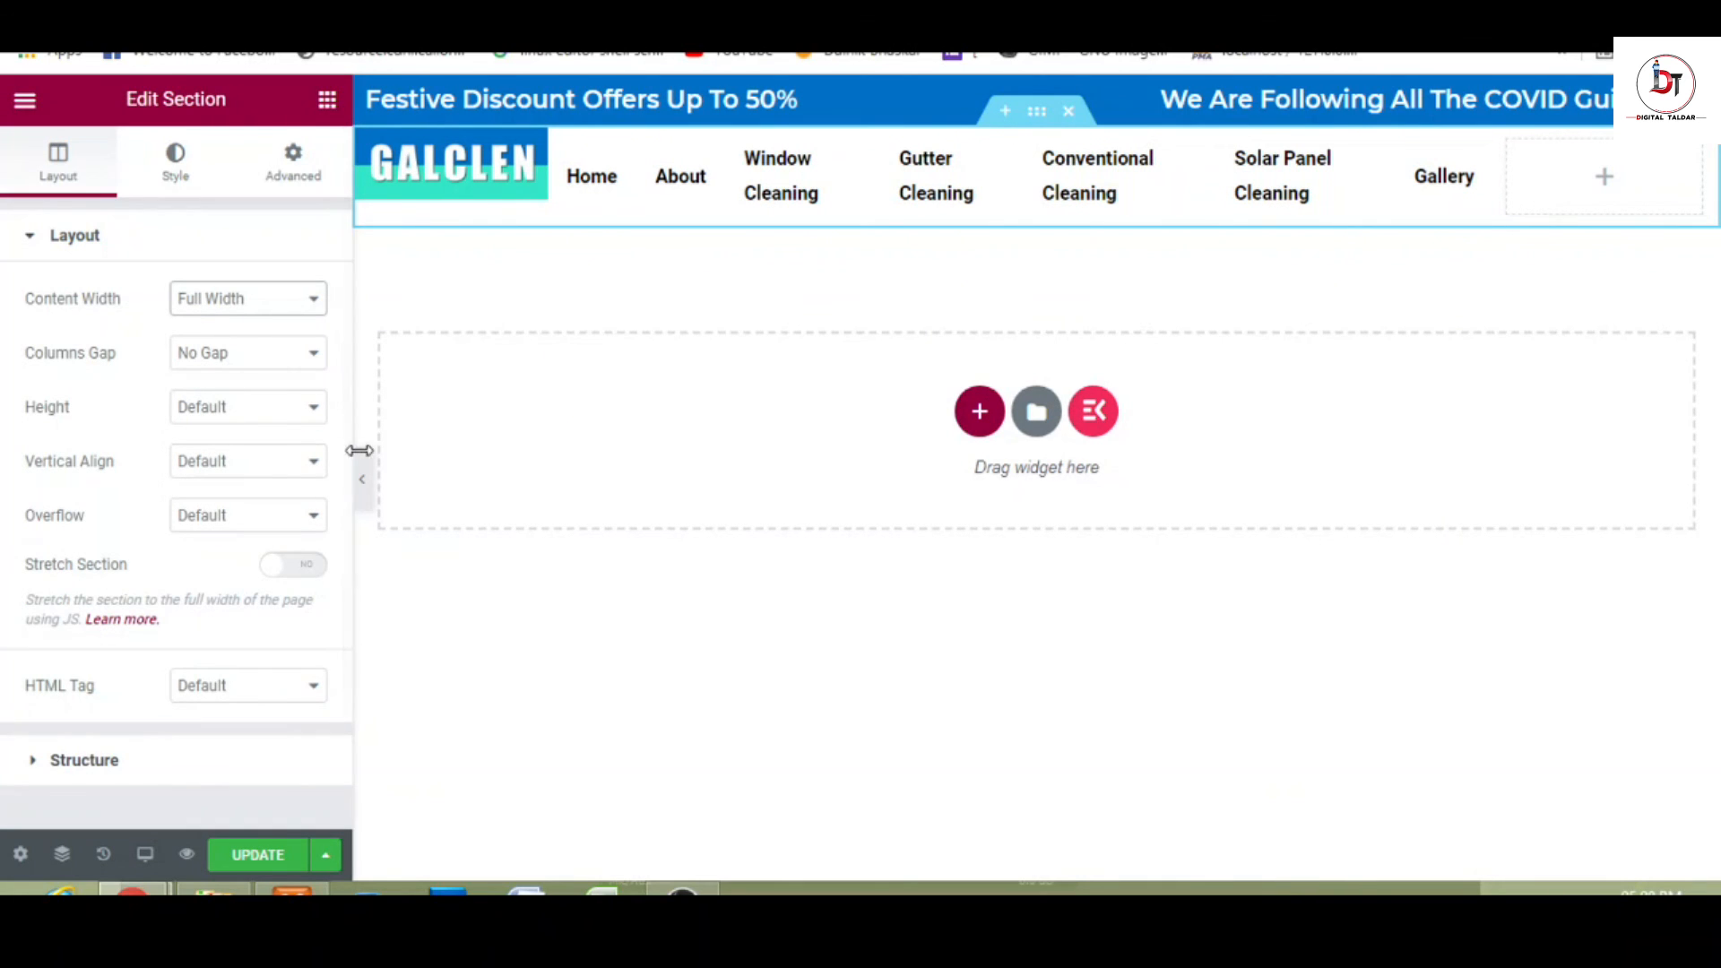
pyautogui.click(365, 489)
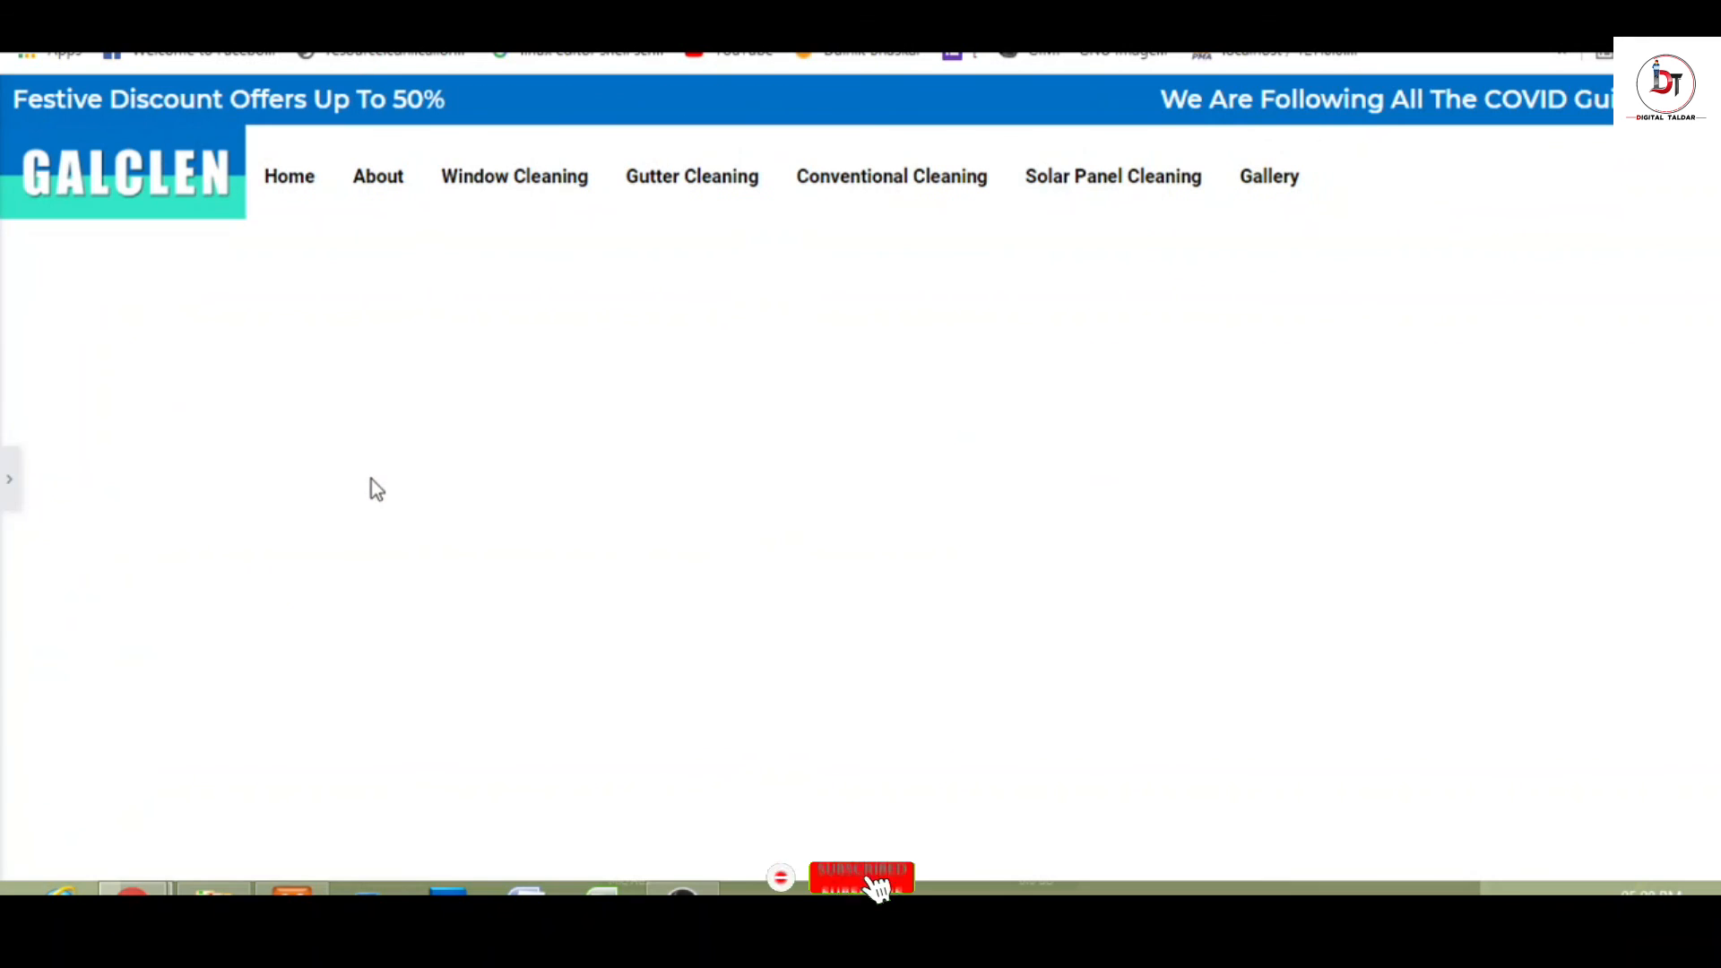
pyautogui.click(7, 479)
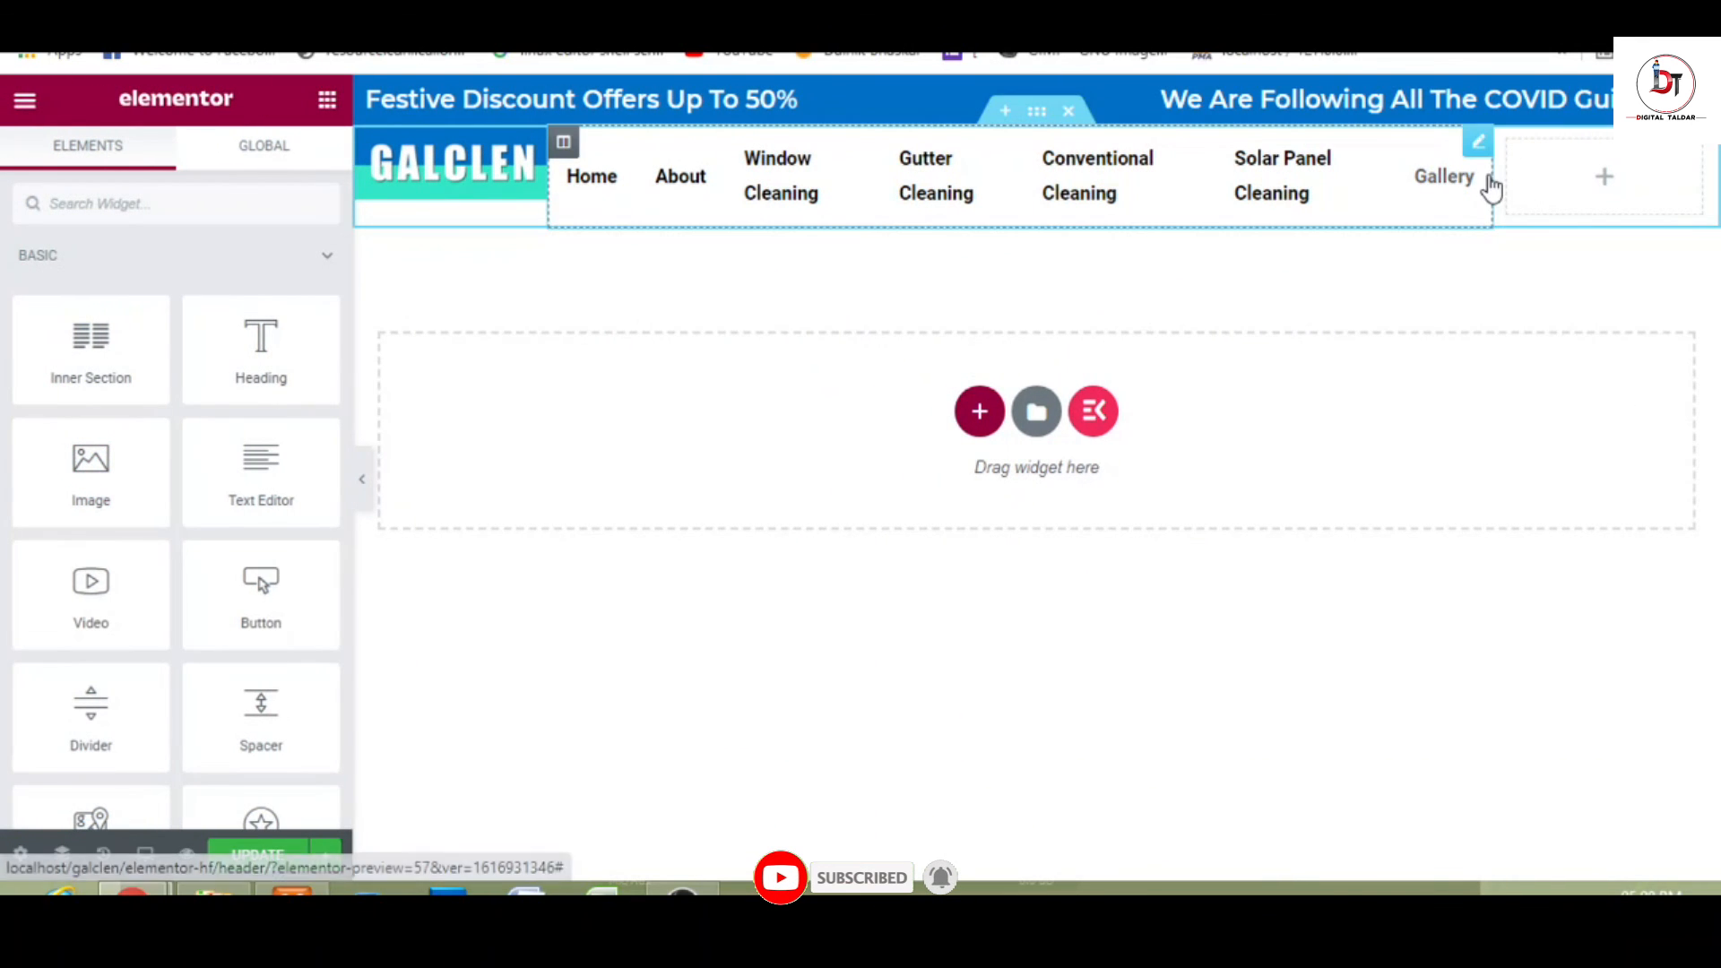
# - Widen the menu column slightly into the empty third column and vertically center the section's content
pyautogui.moveTo(1497, 174); pyautogui.dragTo(1555, 177)
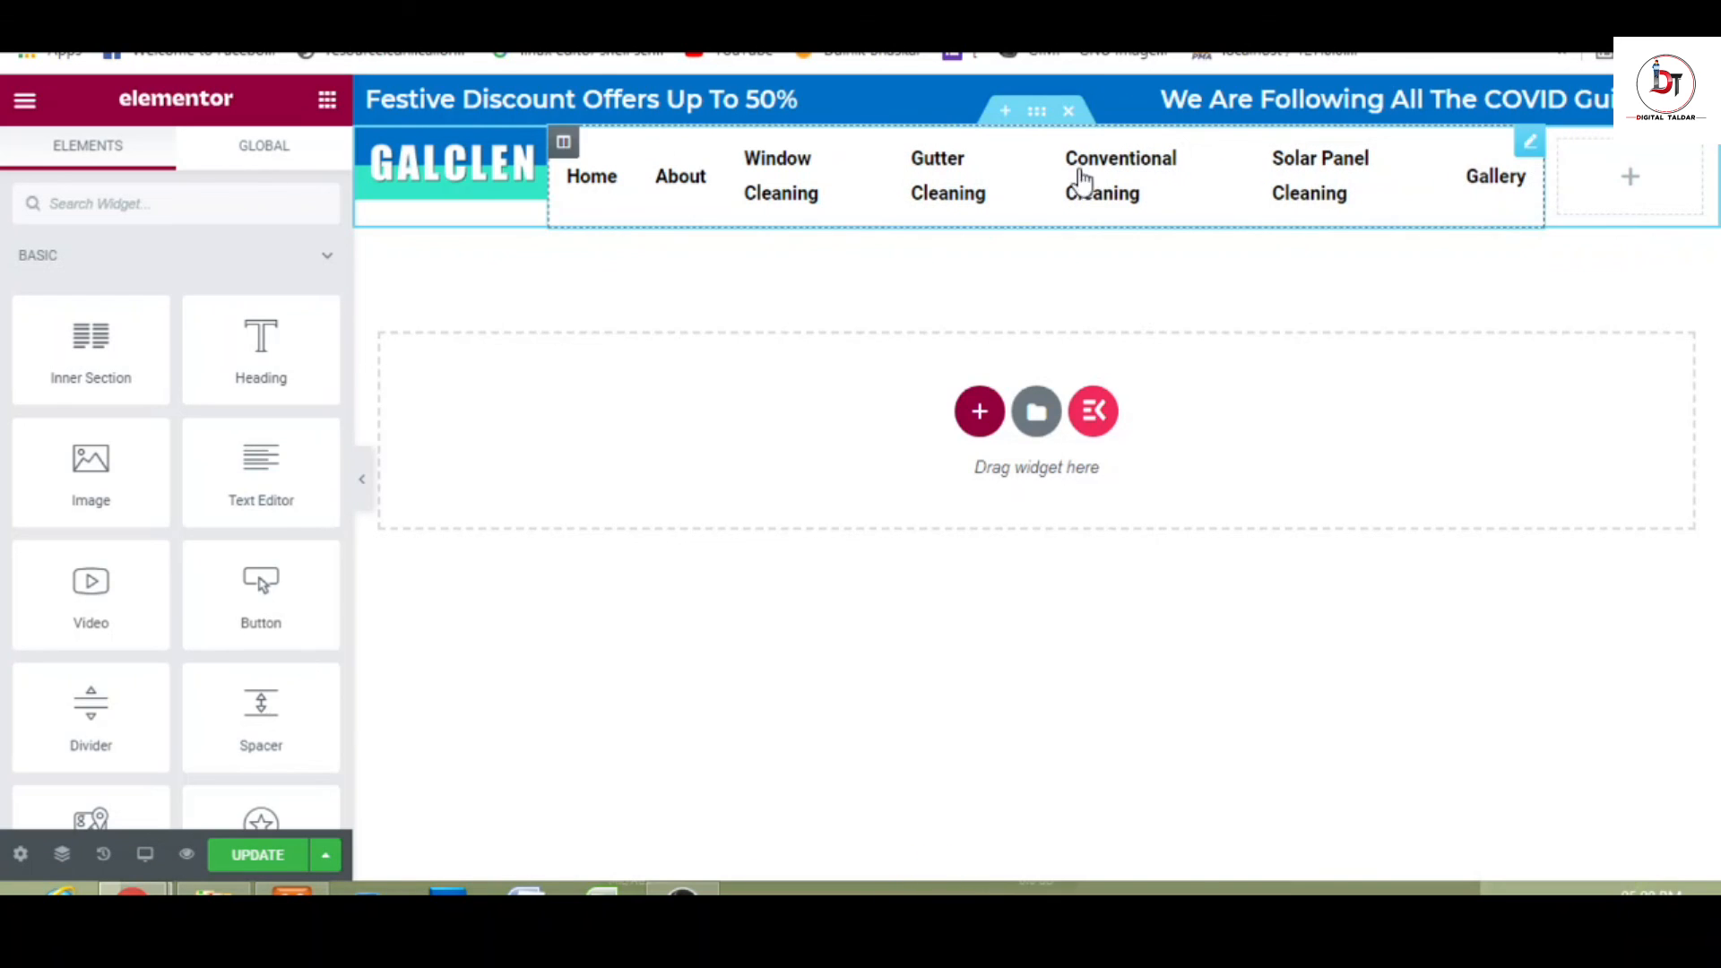
pyautogui.click(1038, 114)
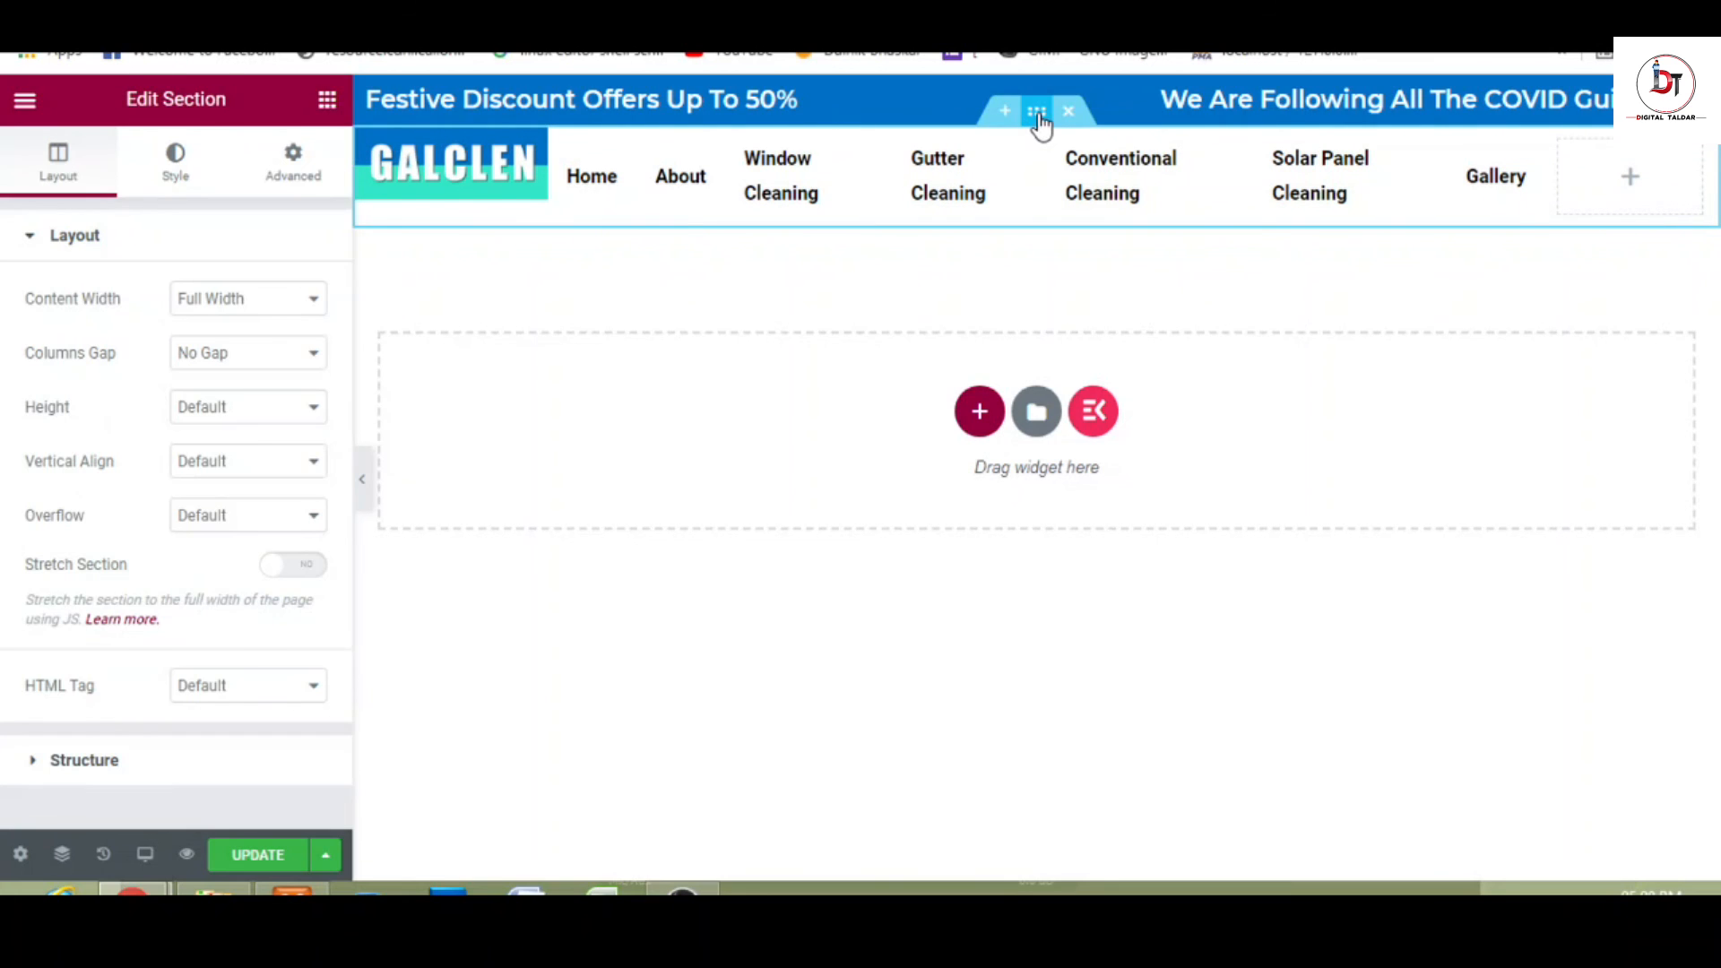
pyautogui.click(177, 179)
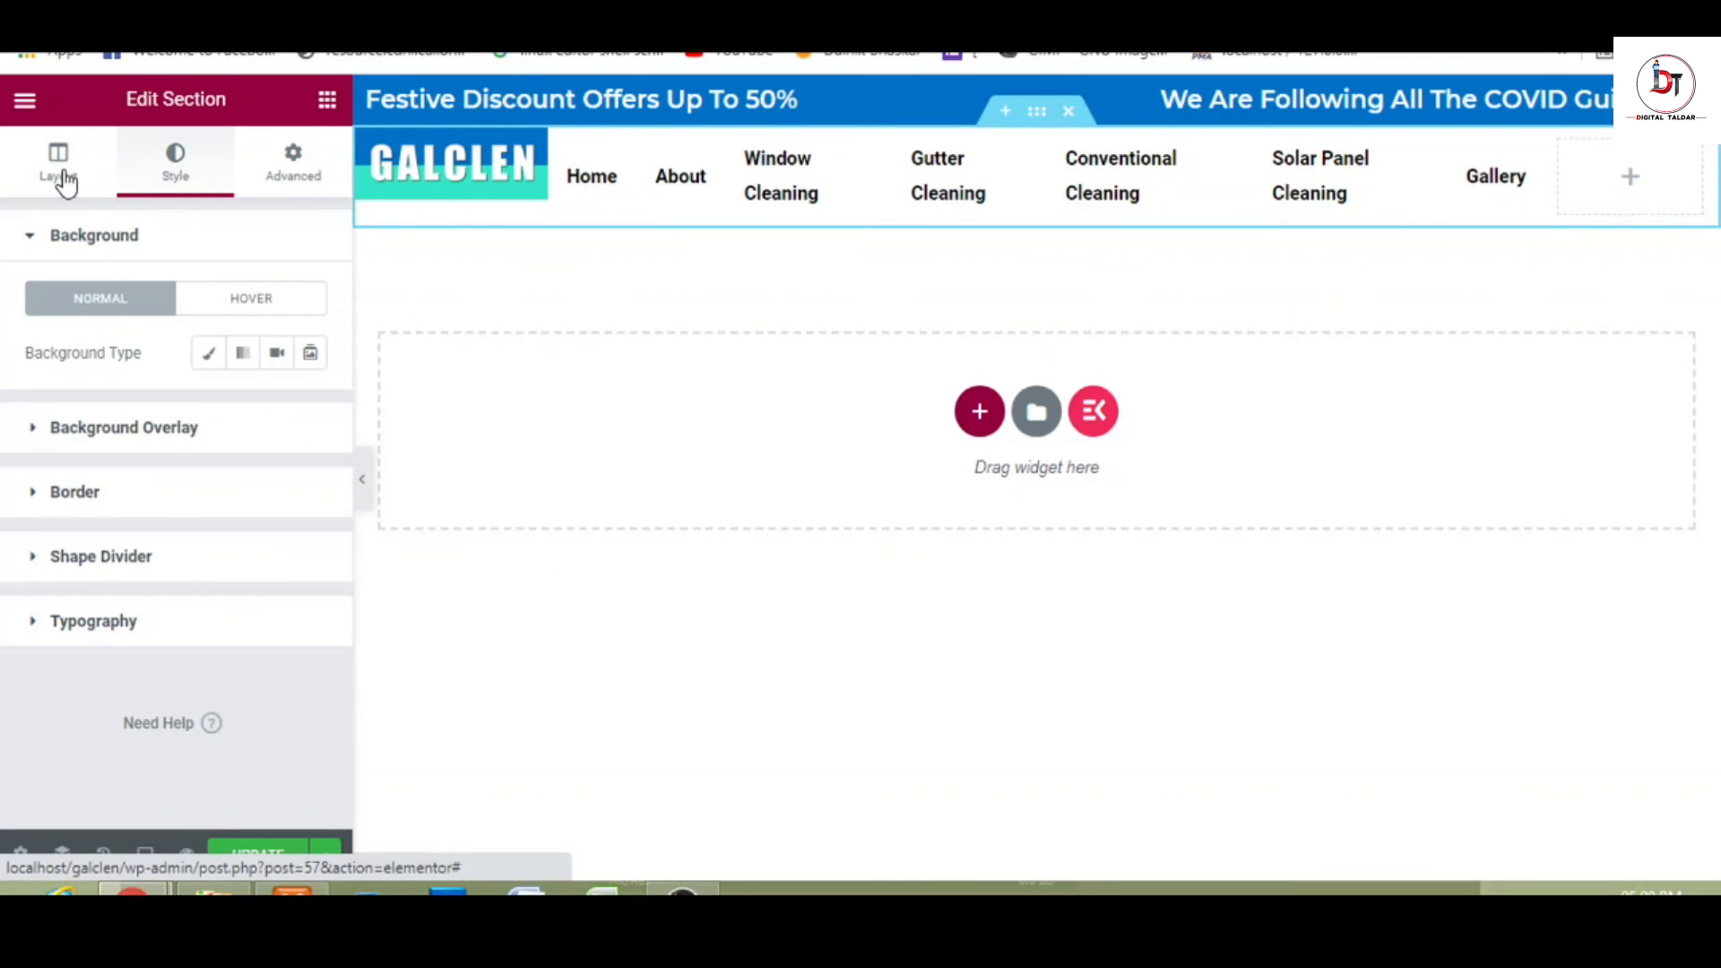
pyautogui.click(65, 183)
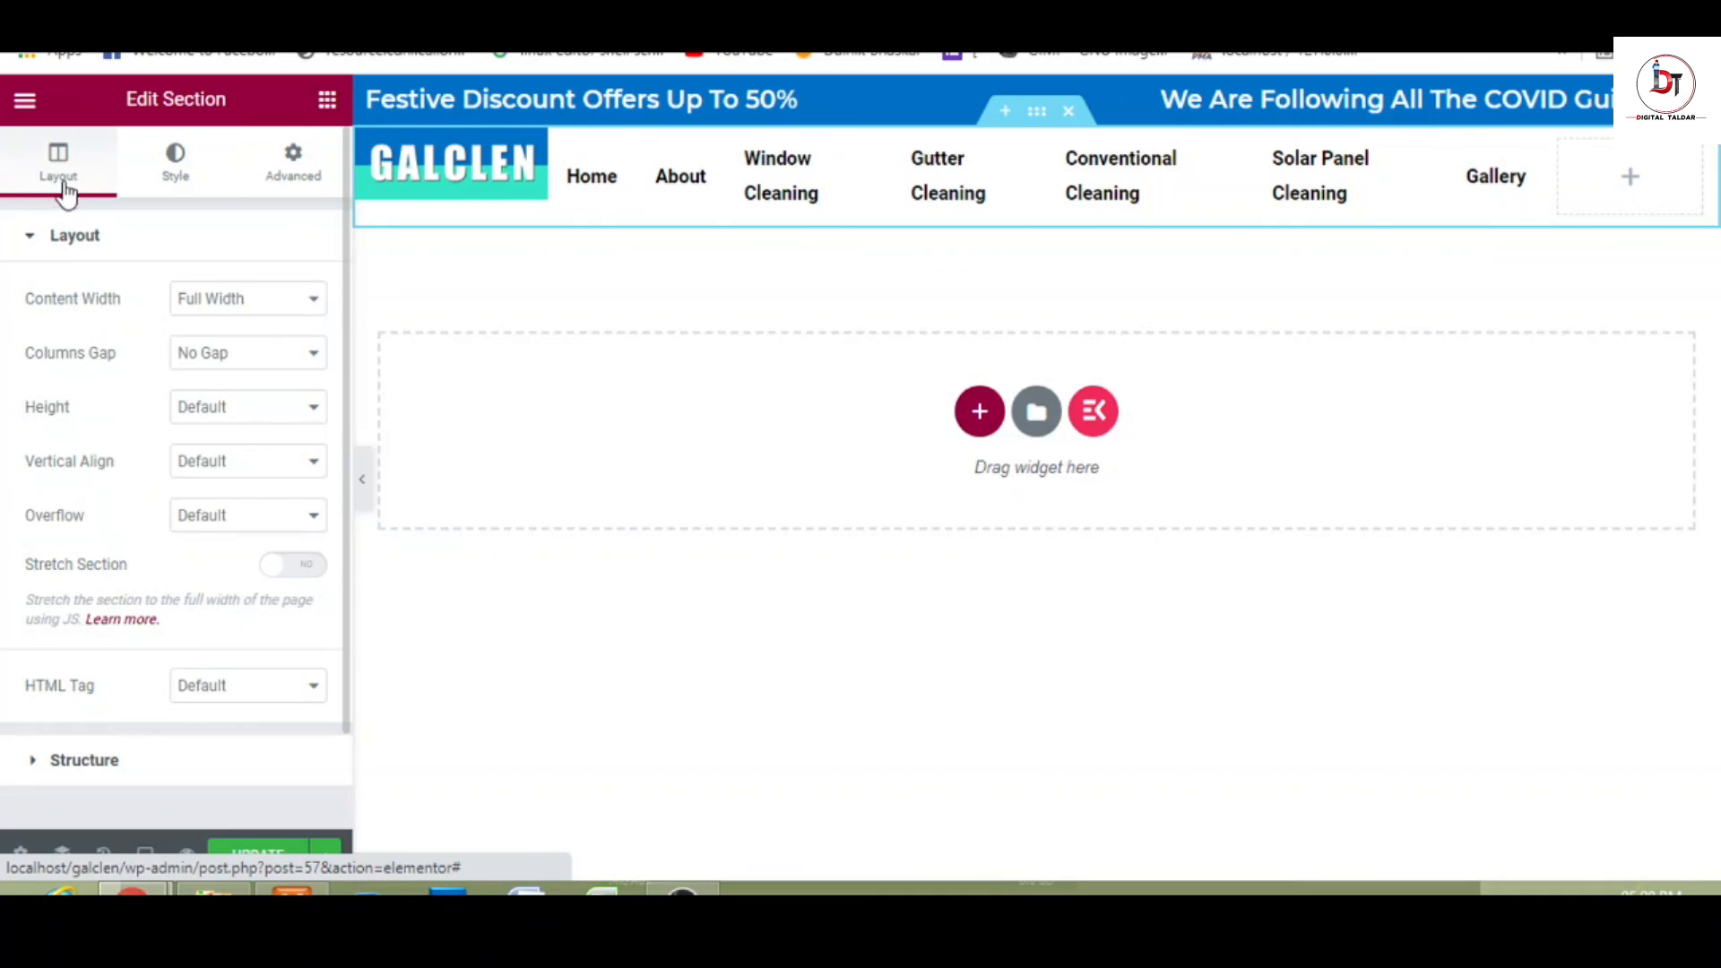
pyautogui.click(253, 412)
pyautogui.click(254, 427)
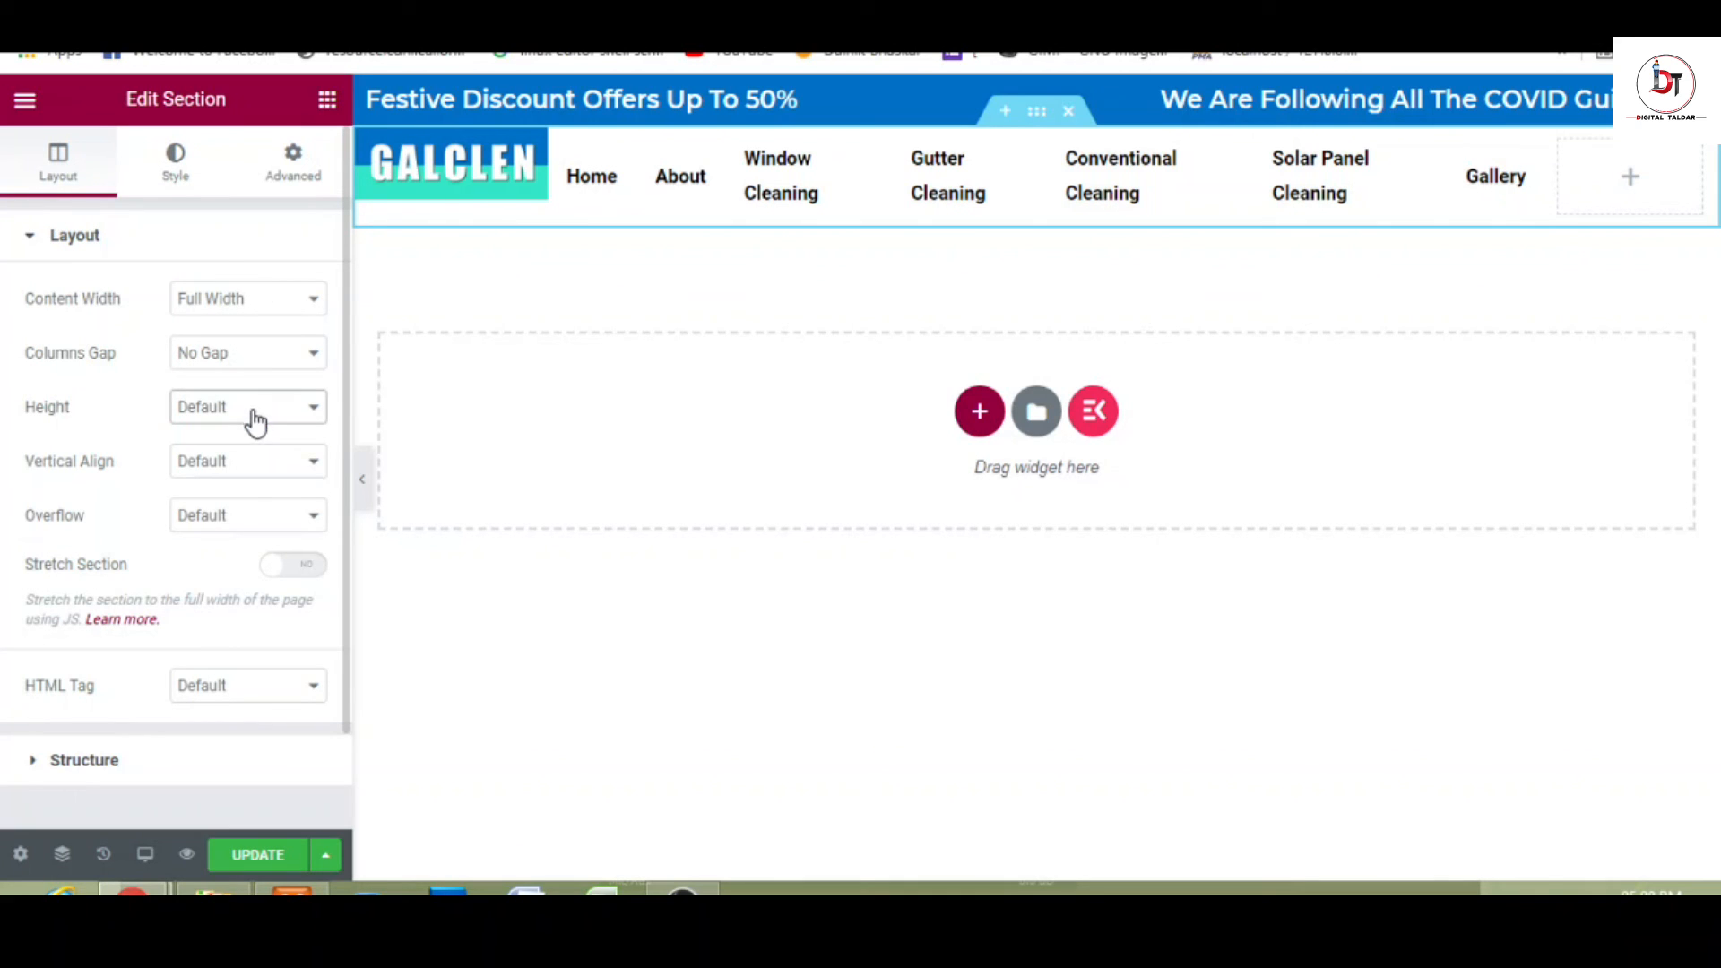
pyautogui.click(255, 462)
pyautogui.click(251, 525)
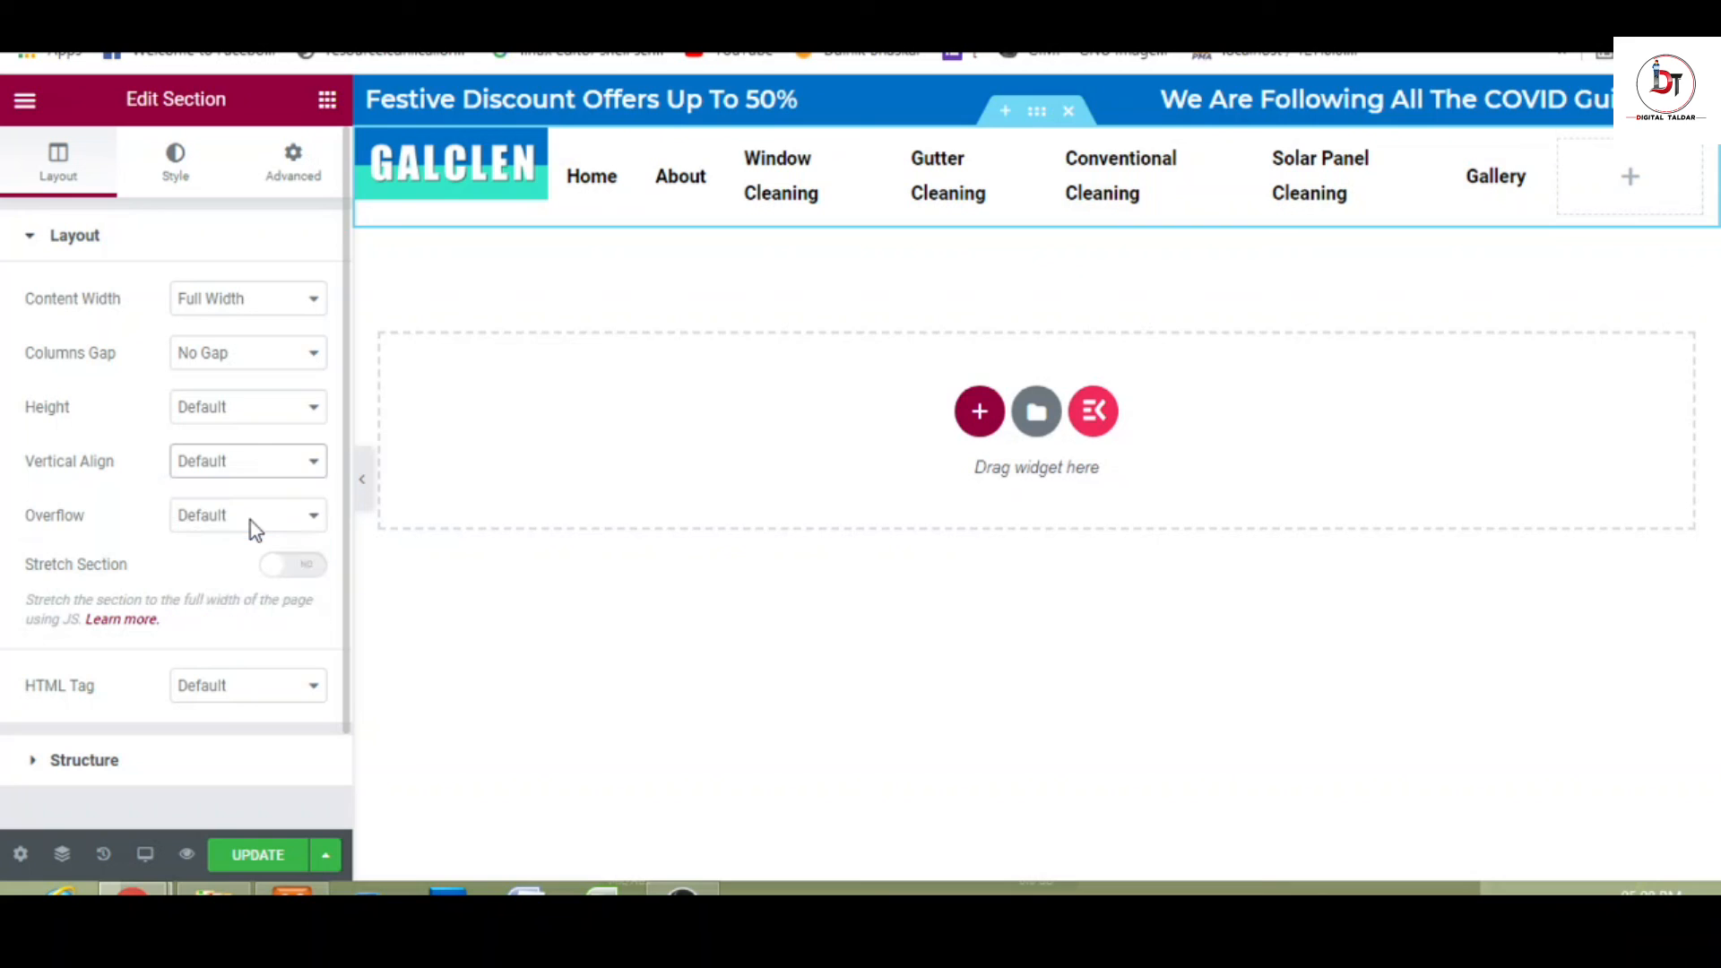
pyautogui.click(366, 480)
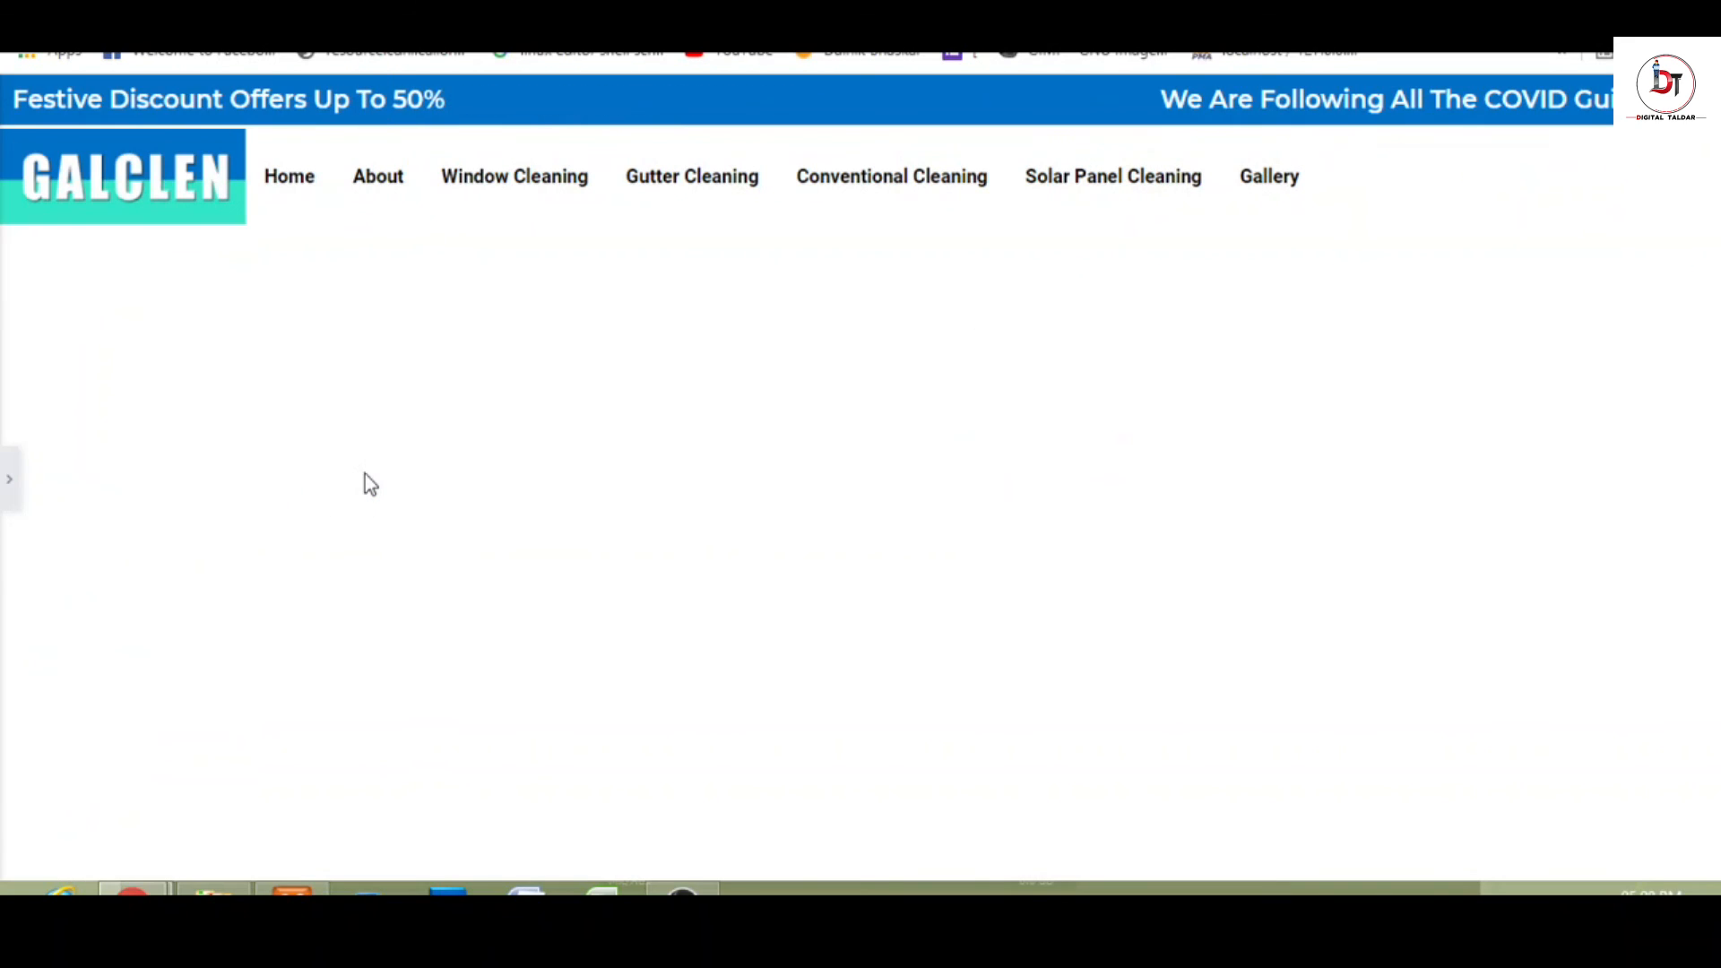
pyautogui.click(8, 502)
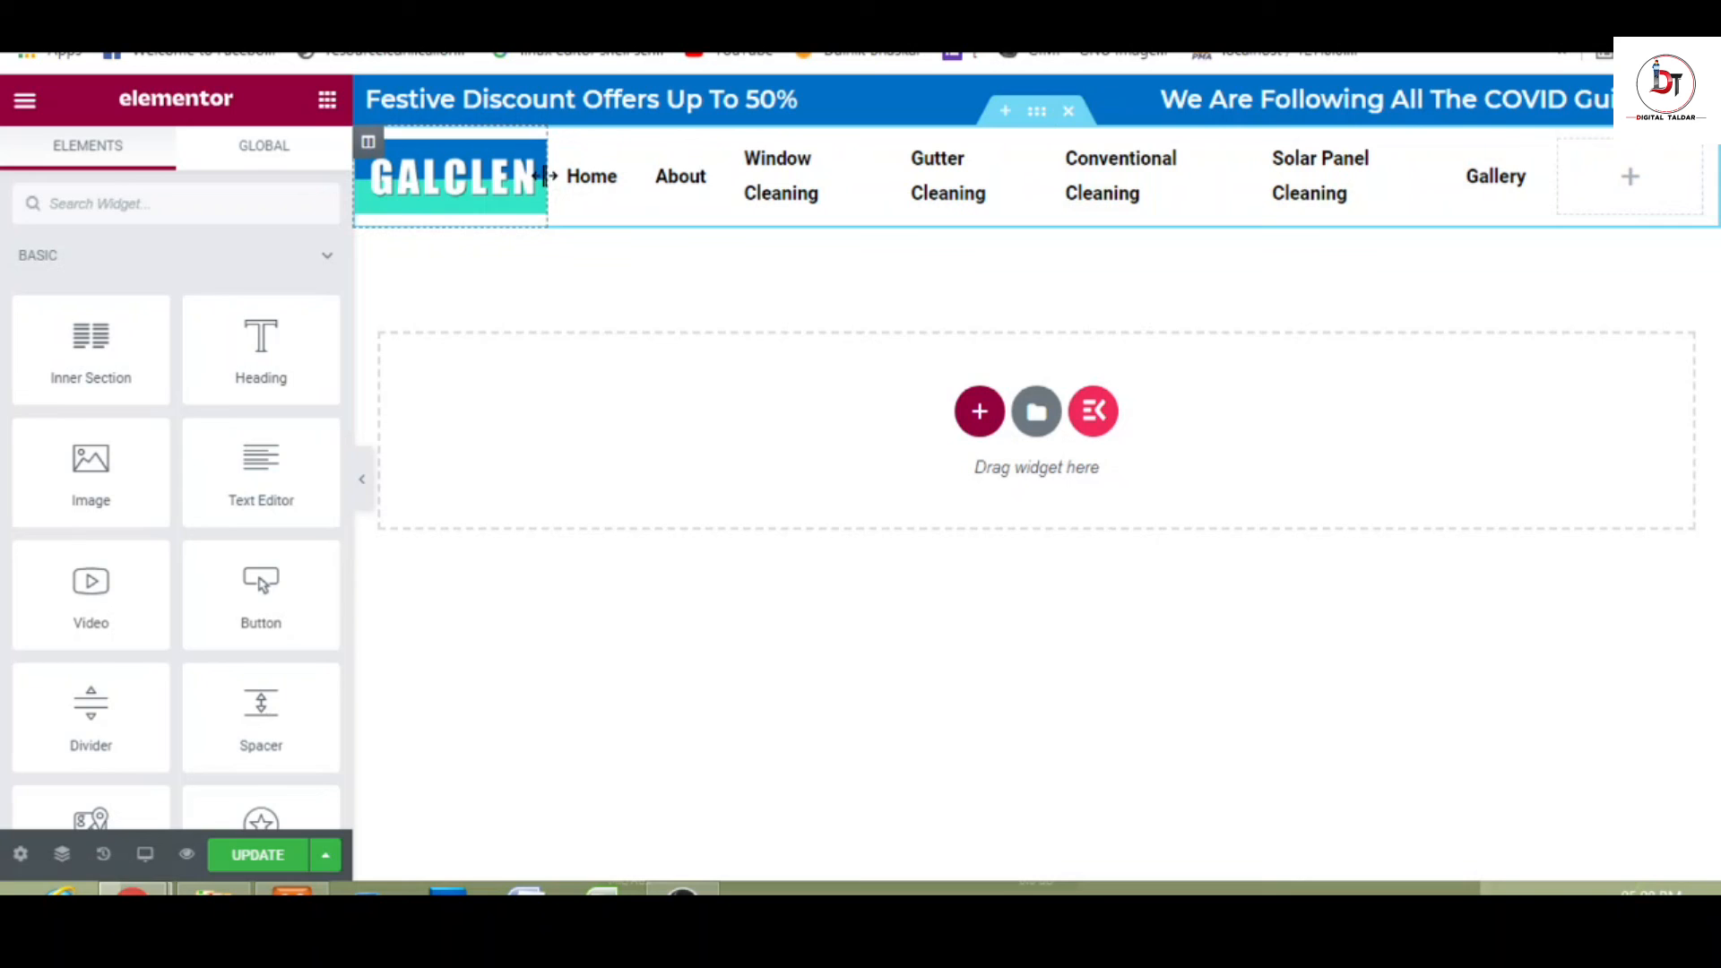
# - Widen the logo column slightly, then unlink the logo image's padding values and set its left padding to 25 px
pyautogui.moveTo(548, 179); pyautogui.dragTo(587, 175)
pyautogui.click(391, 191)
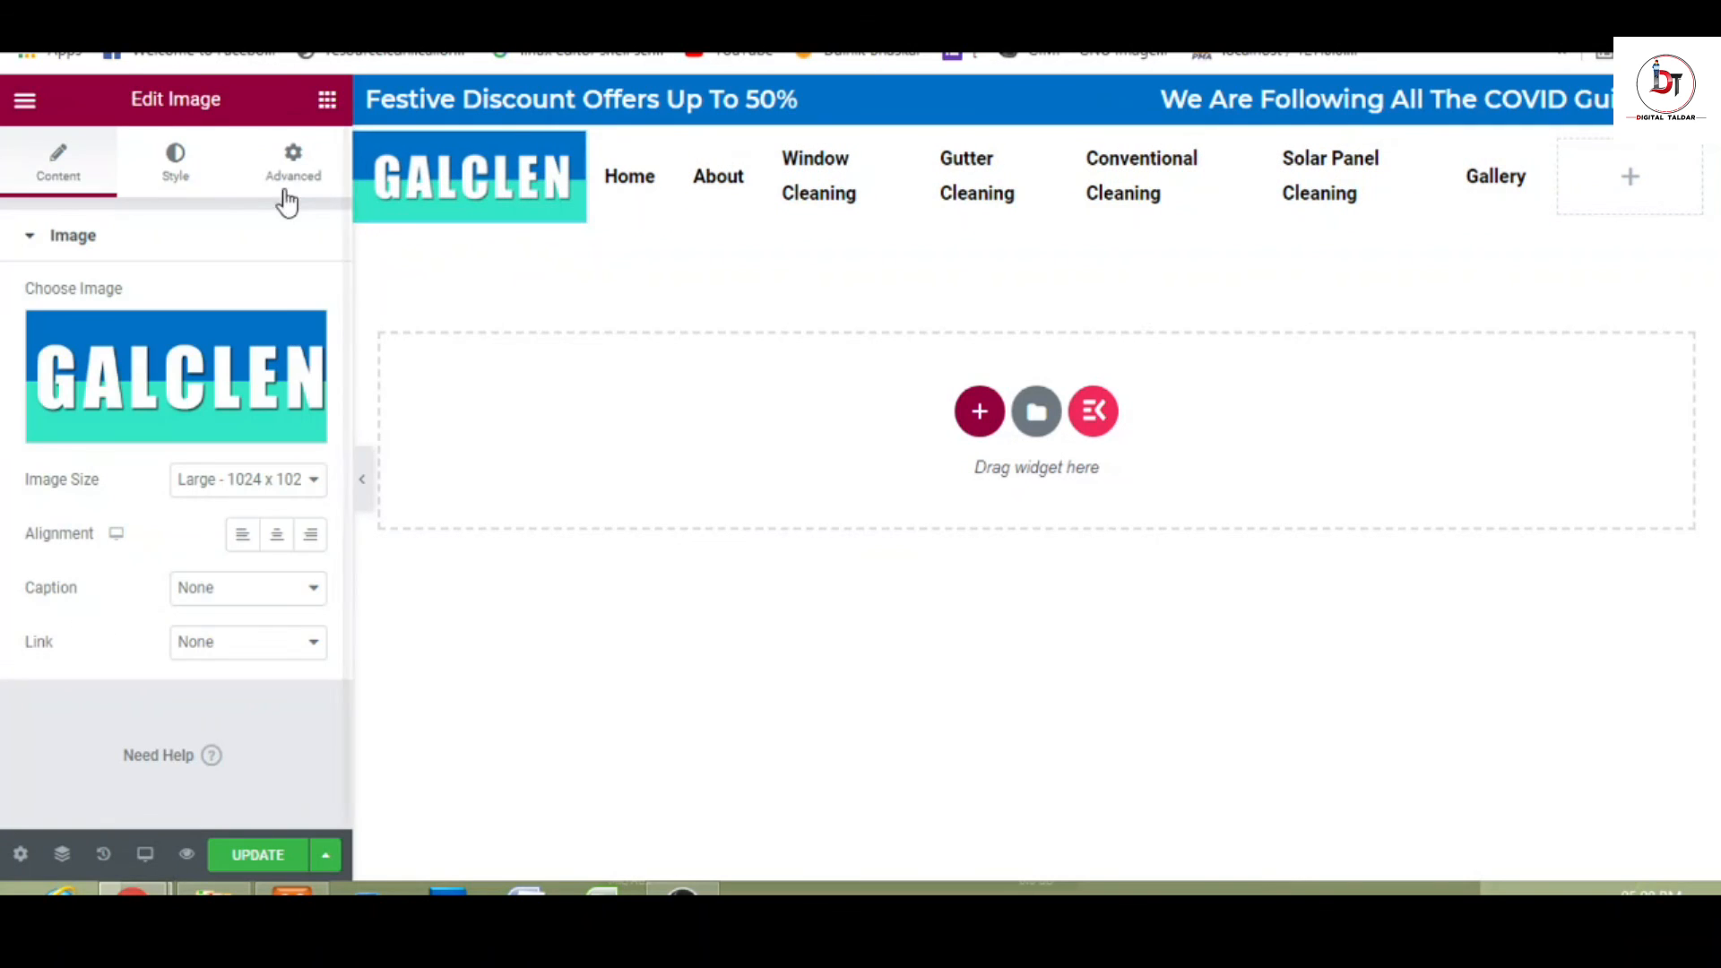
pyautogui.click(288, 186)
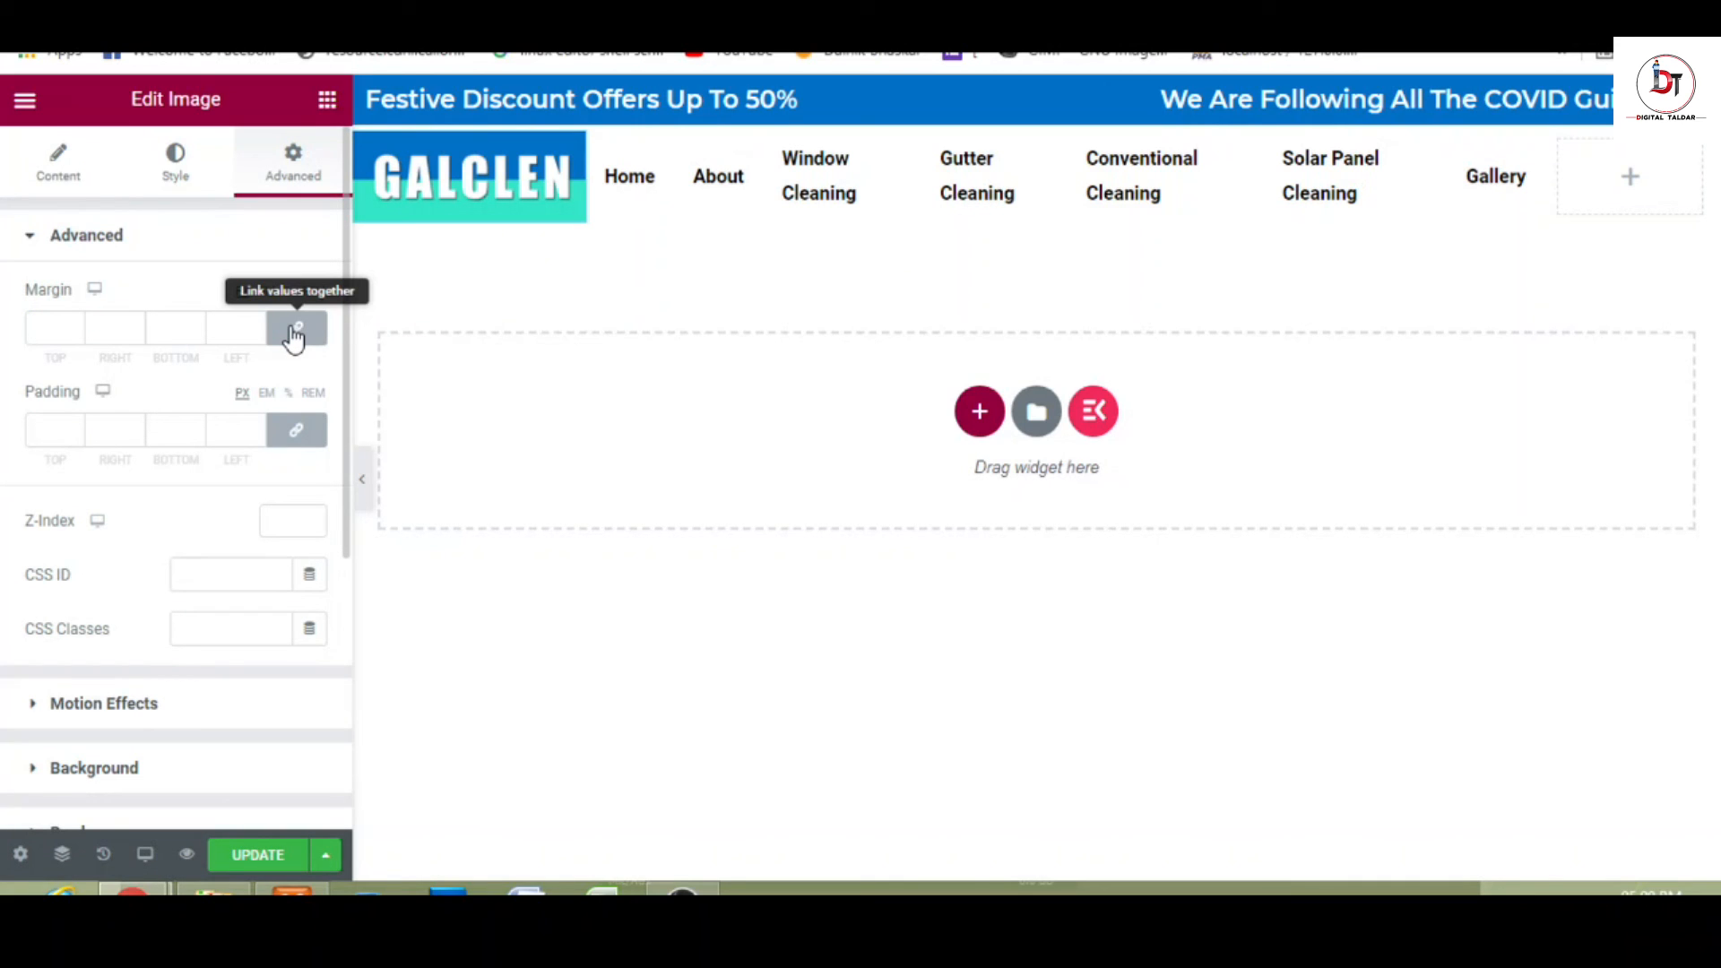
pyautogui.click(298, 429)
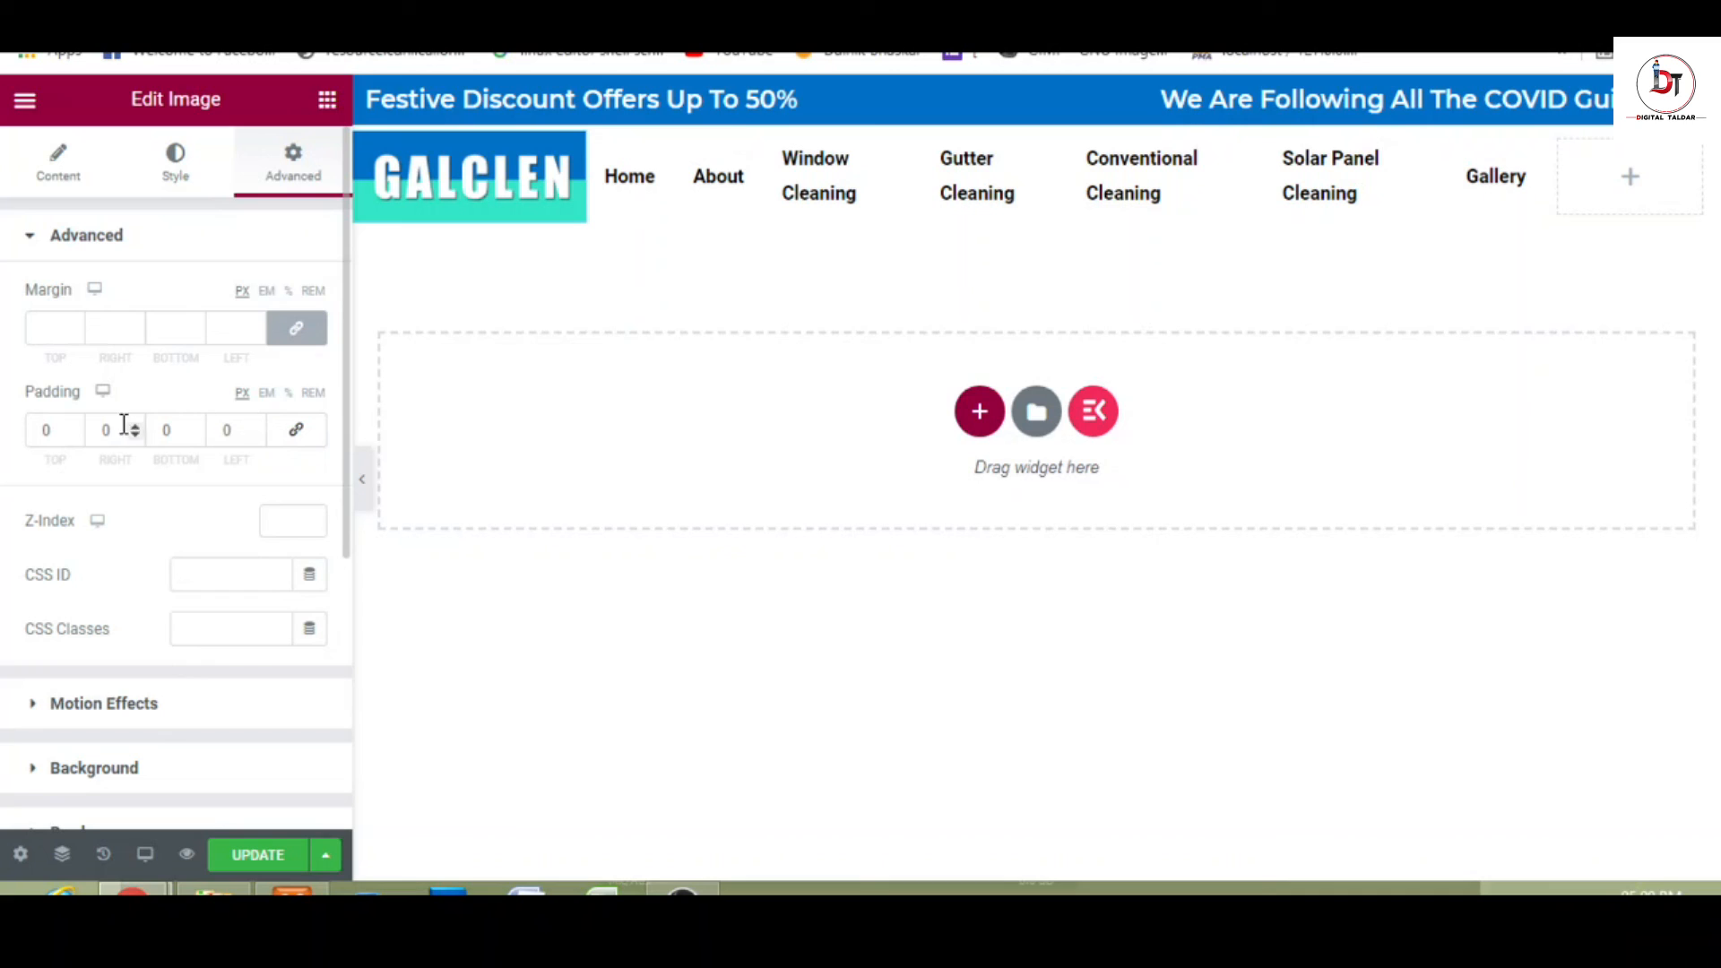
pyautogui.click(257, 428)
pyautogui.click(256, 428)
pyautogui.click(257, 427)
pyautogui.click(256, 428)
pyautogui.click(256, 427)
pyautogui.click(256, 427)
pyautogui.click(257, 427)
pyautogui.click(257, 428)
pyautogui.click(257, 427)
pyautogui.click(256, 427)
pyautogui.click(257, 427)
pyautogui.click(257, 428)
pyautogui.click(257, 427)
pyautogui.click(256, 427)
pyautogui.click(256, 436)
pyautogui.click(364, 482)
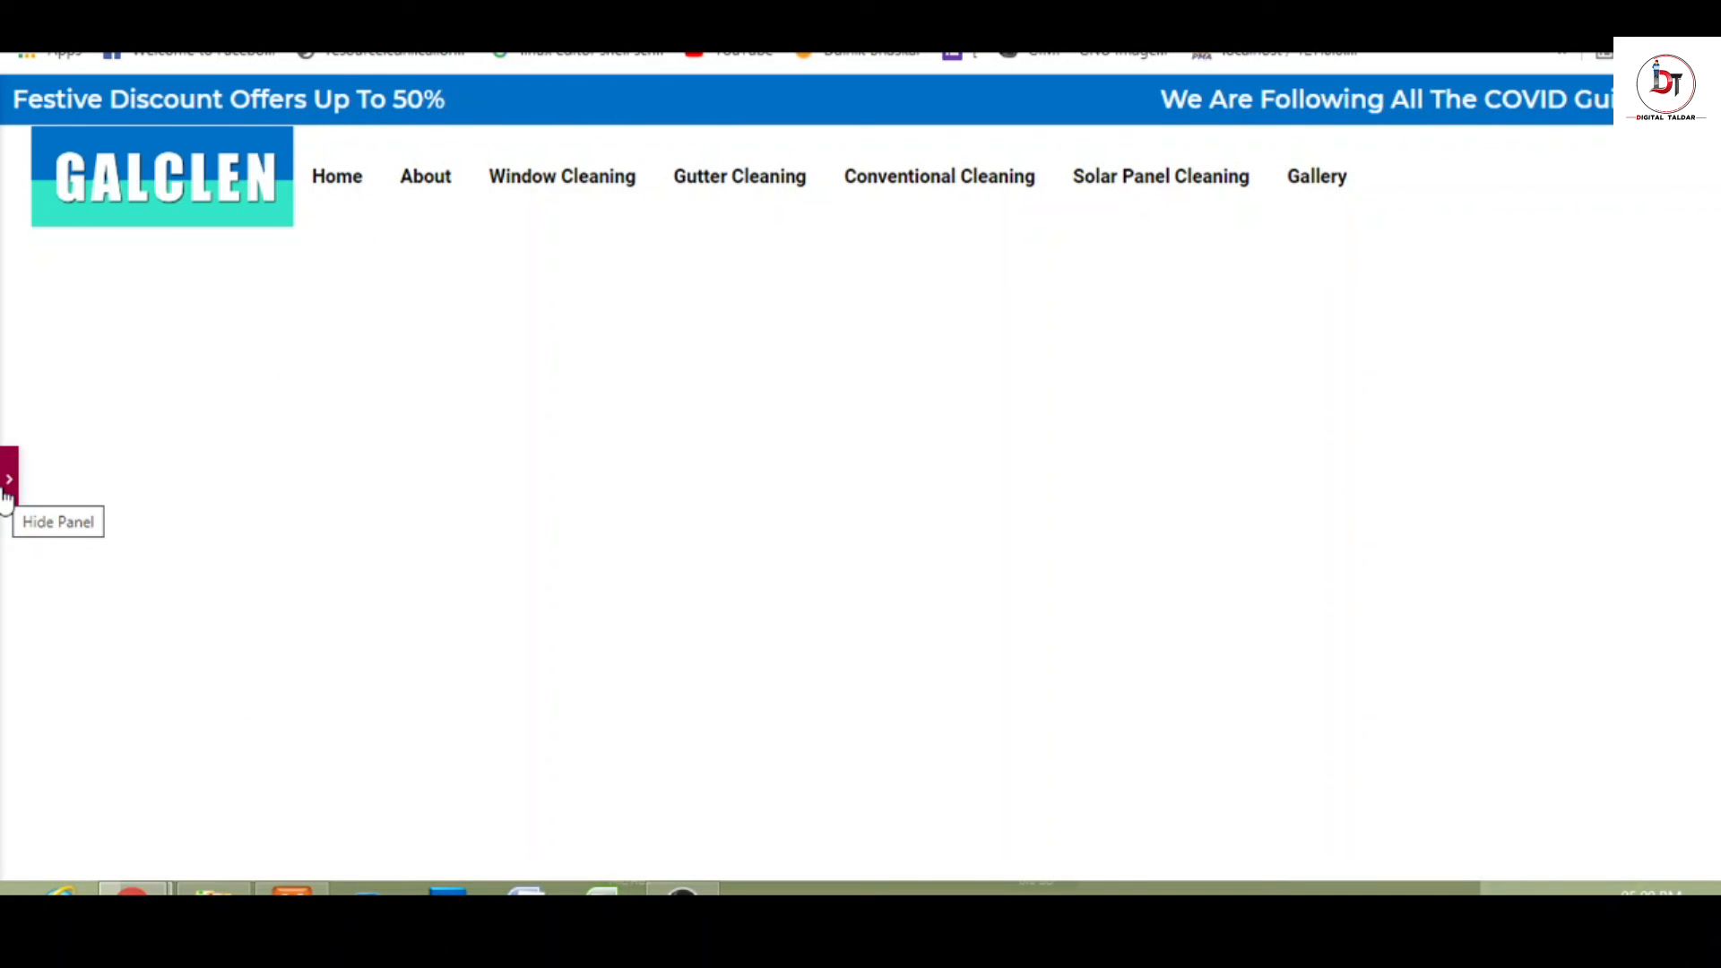
pyautogui.click(7, 493)
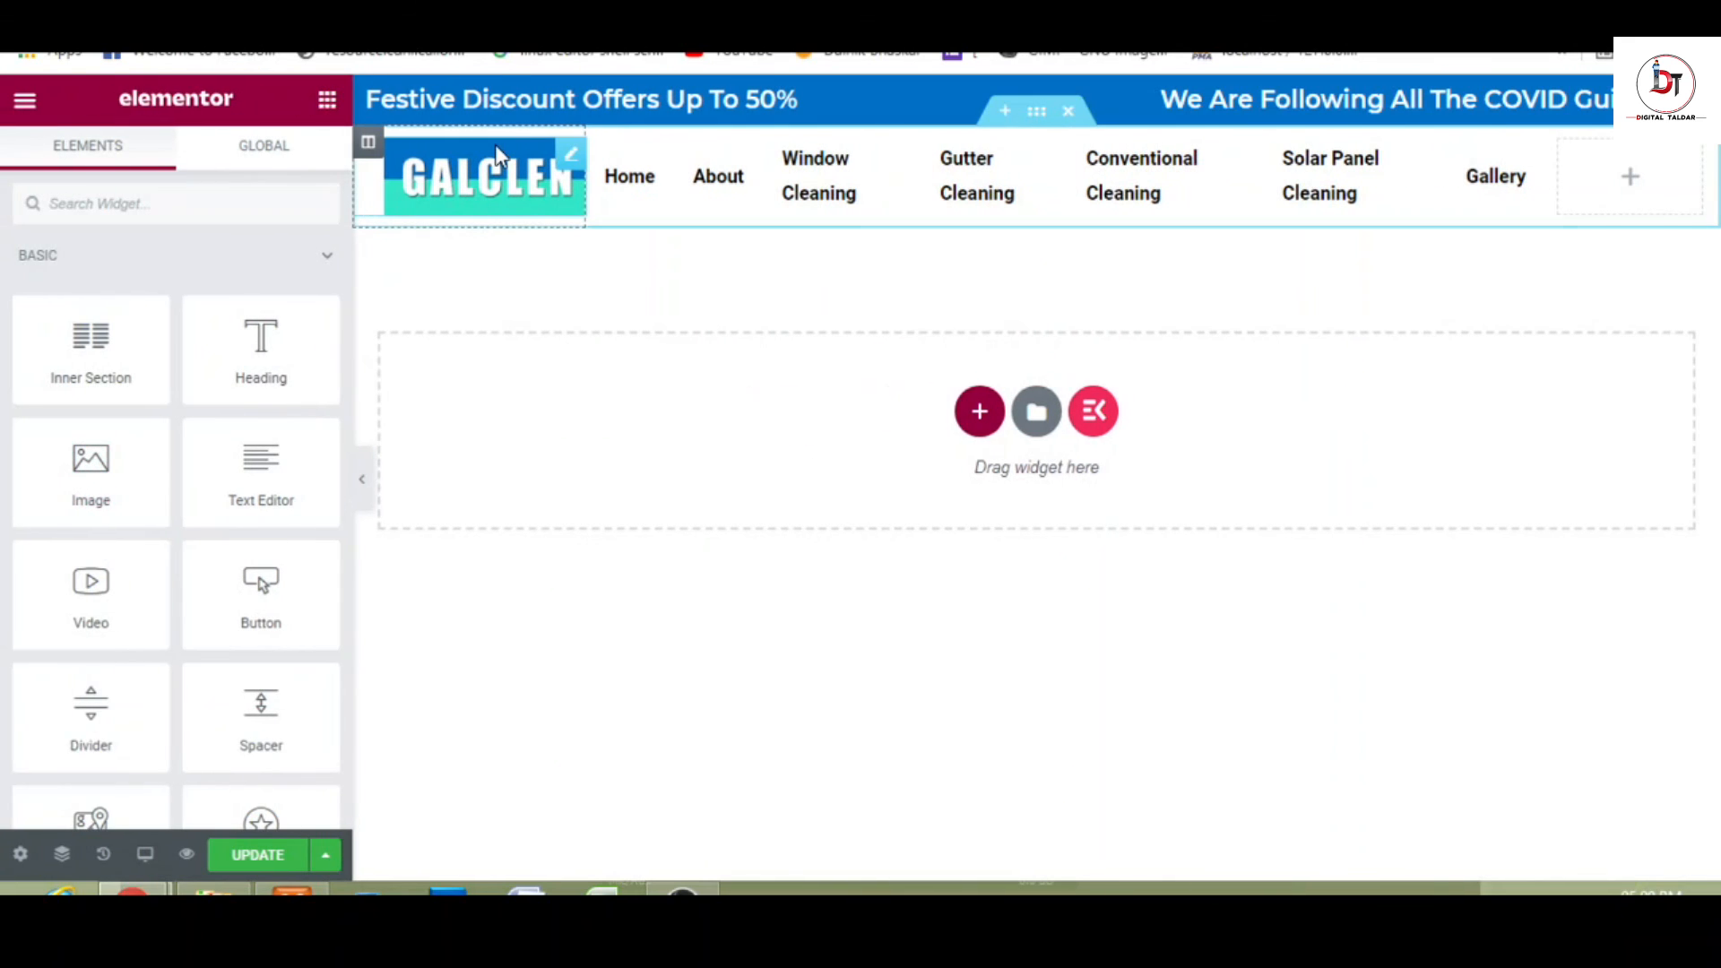
# - Set the logo image's top padding to 10 px and preview the header
pyautogui.click(495, 151)
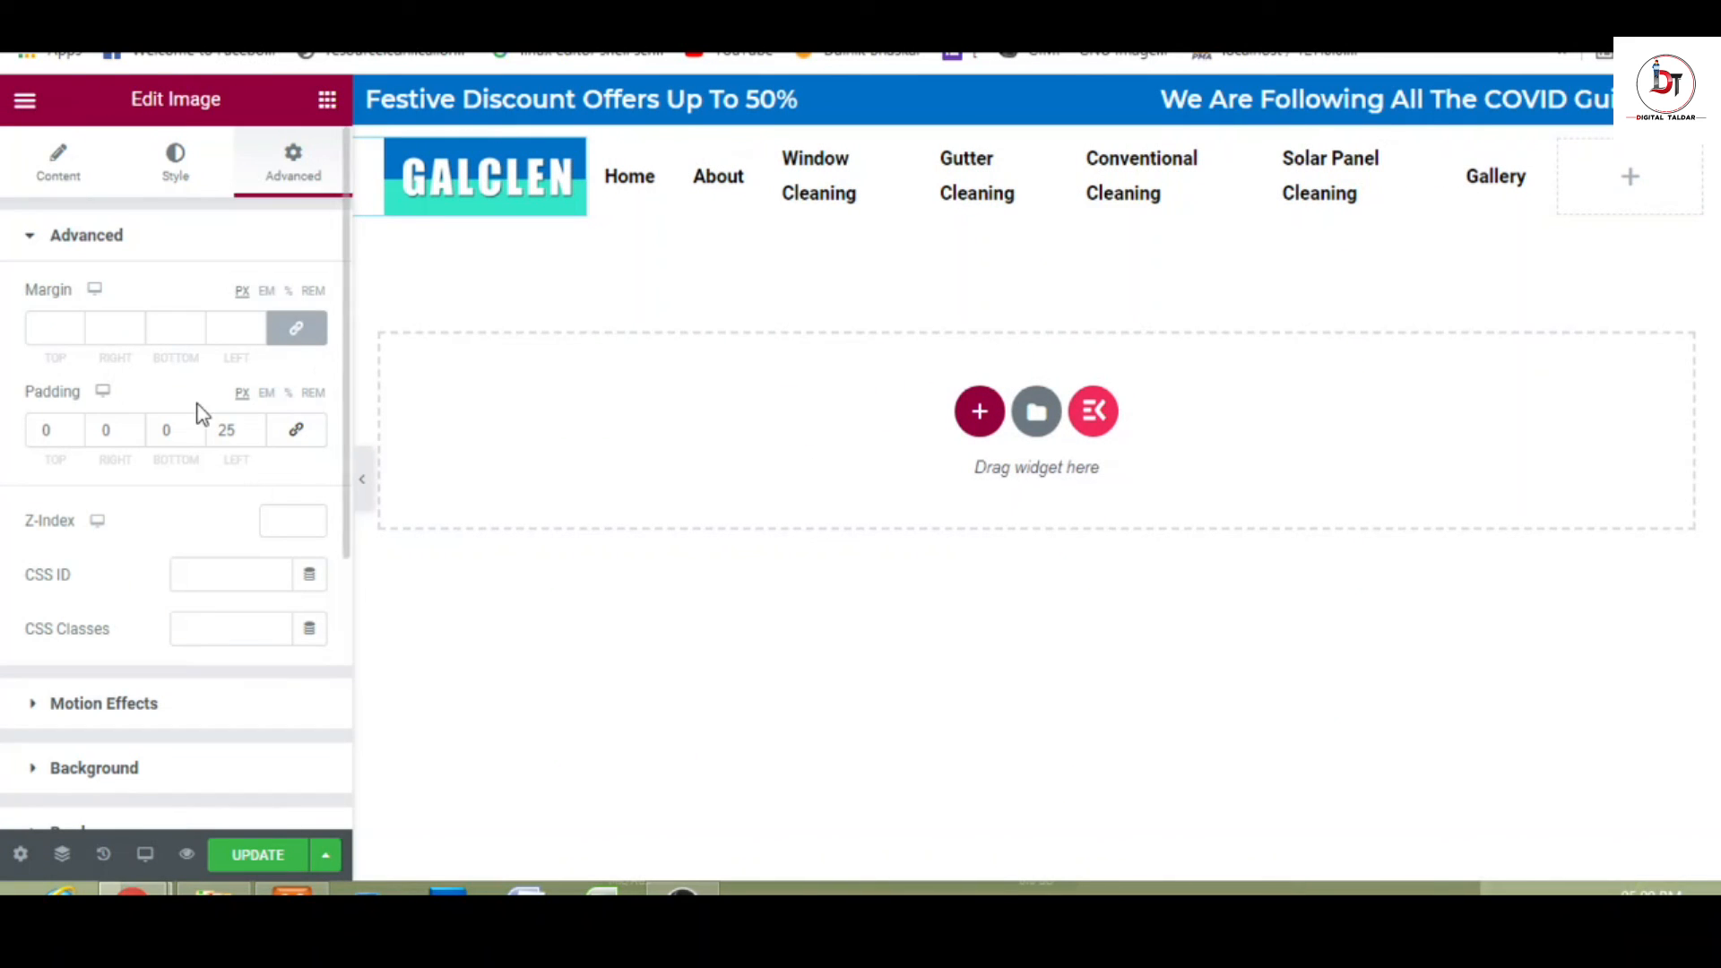
pyautogui.click(74, 424)
pyautogui.click(73, 424)
pyautogui.click(74, 424)
pyautogui.click(74, 423)
pyautogui.click(73, 424)
pyautogui.click(74, 424)
pyautogui.click(73, 425)
pyautogui.click(74, 425)
pyautogui.click(73, 424)
pyautogui.click(73, 425)
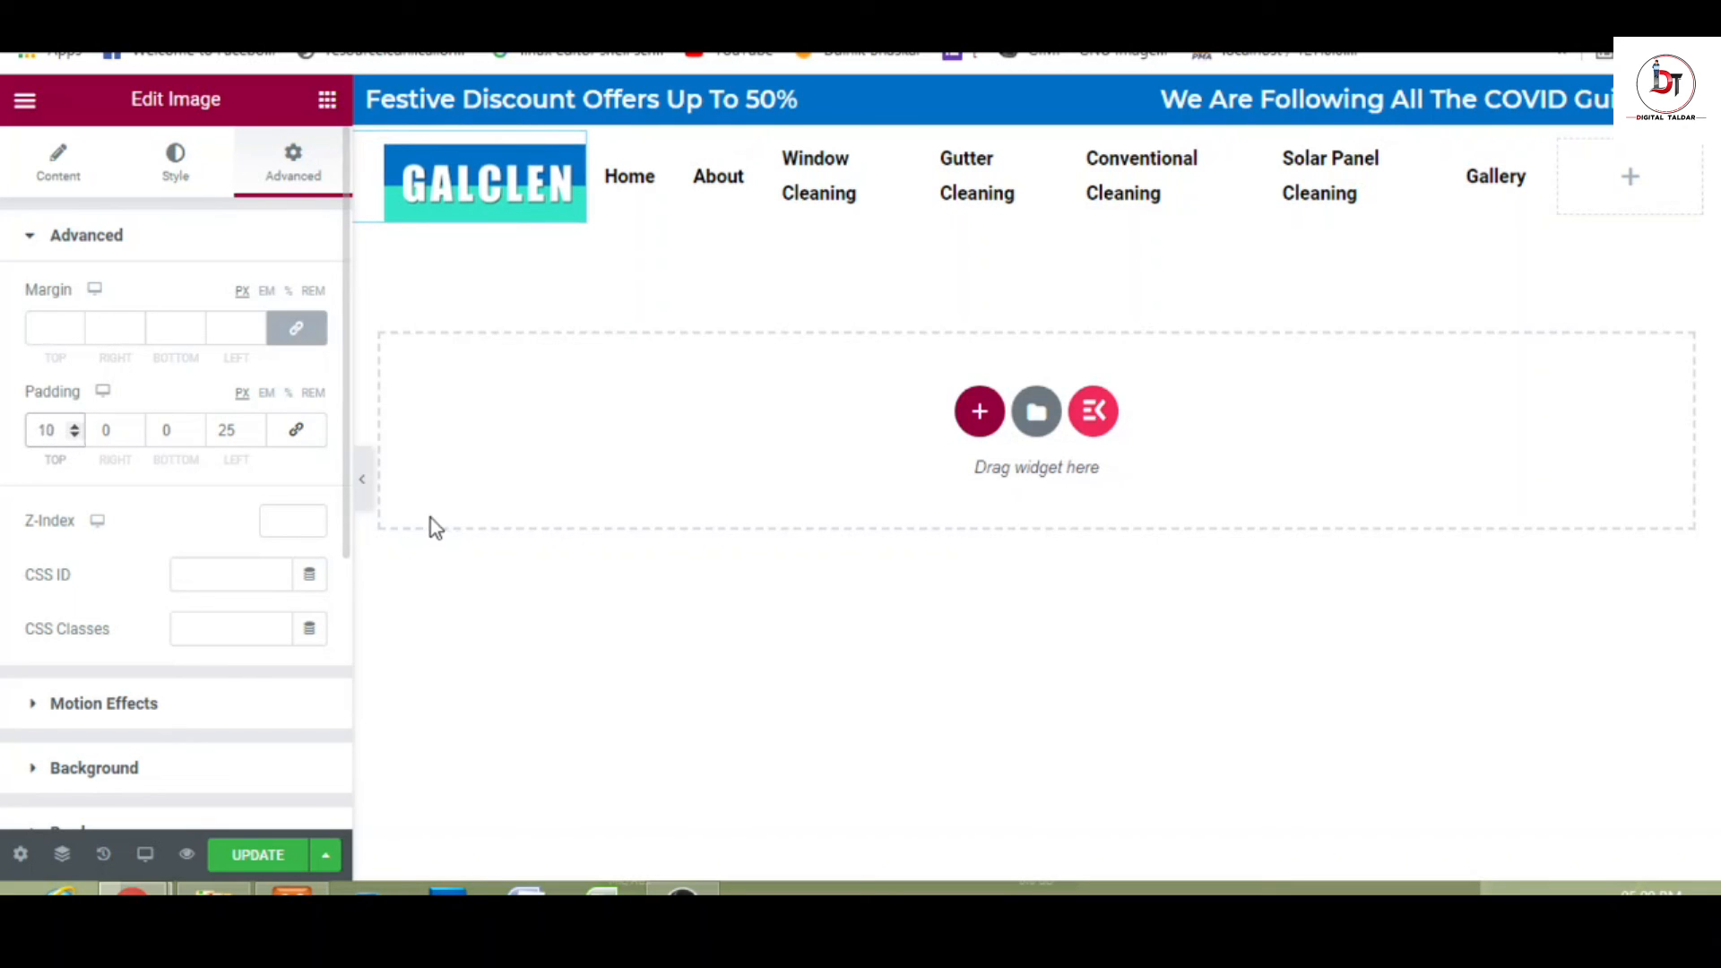
pyautogui.click(366, 484)
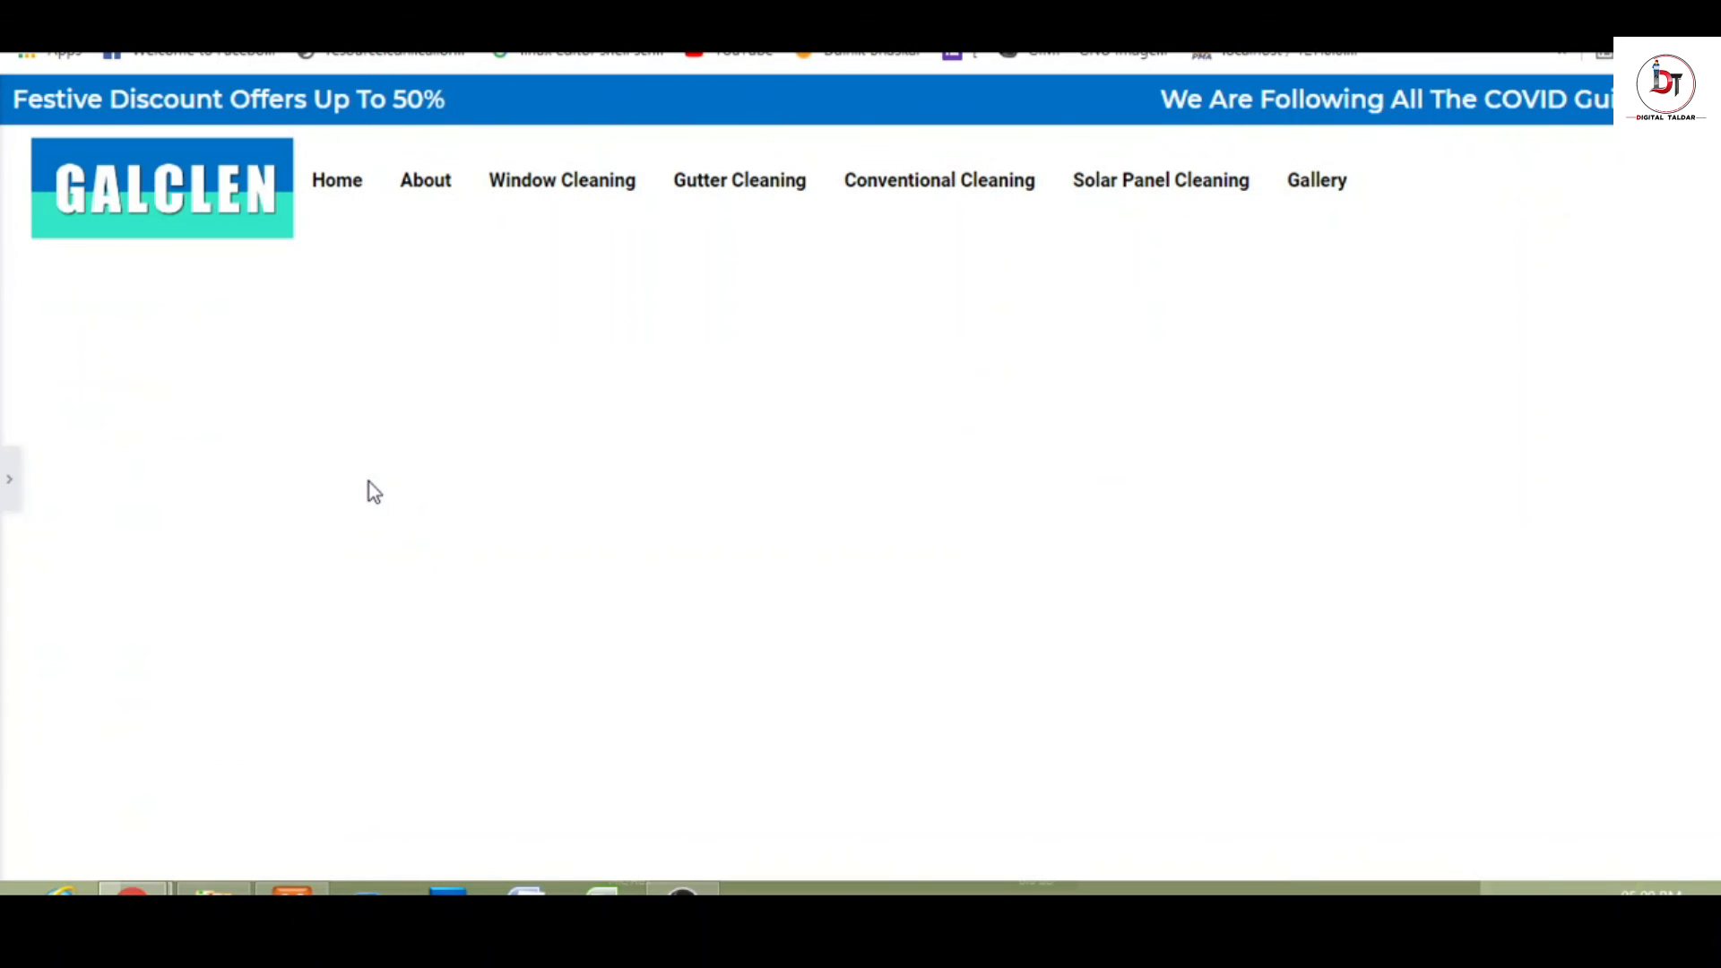
# - Set the navigation menu items' font family to Montserrat
pyautogui.click(9, 489)
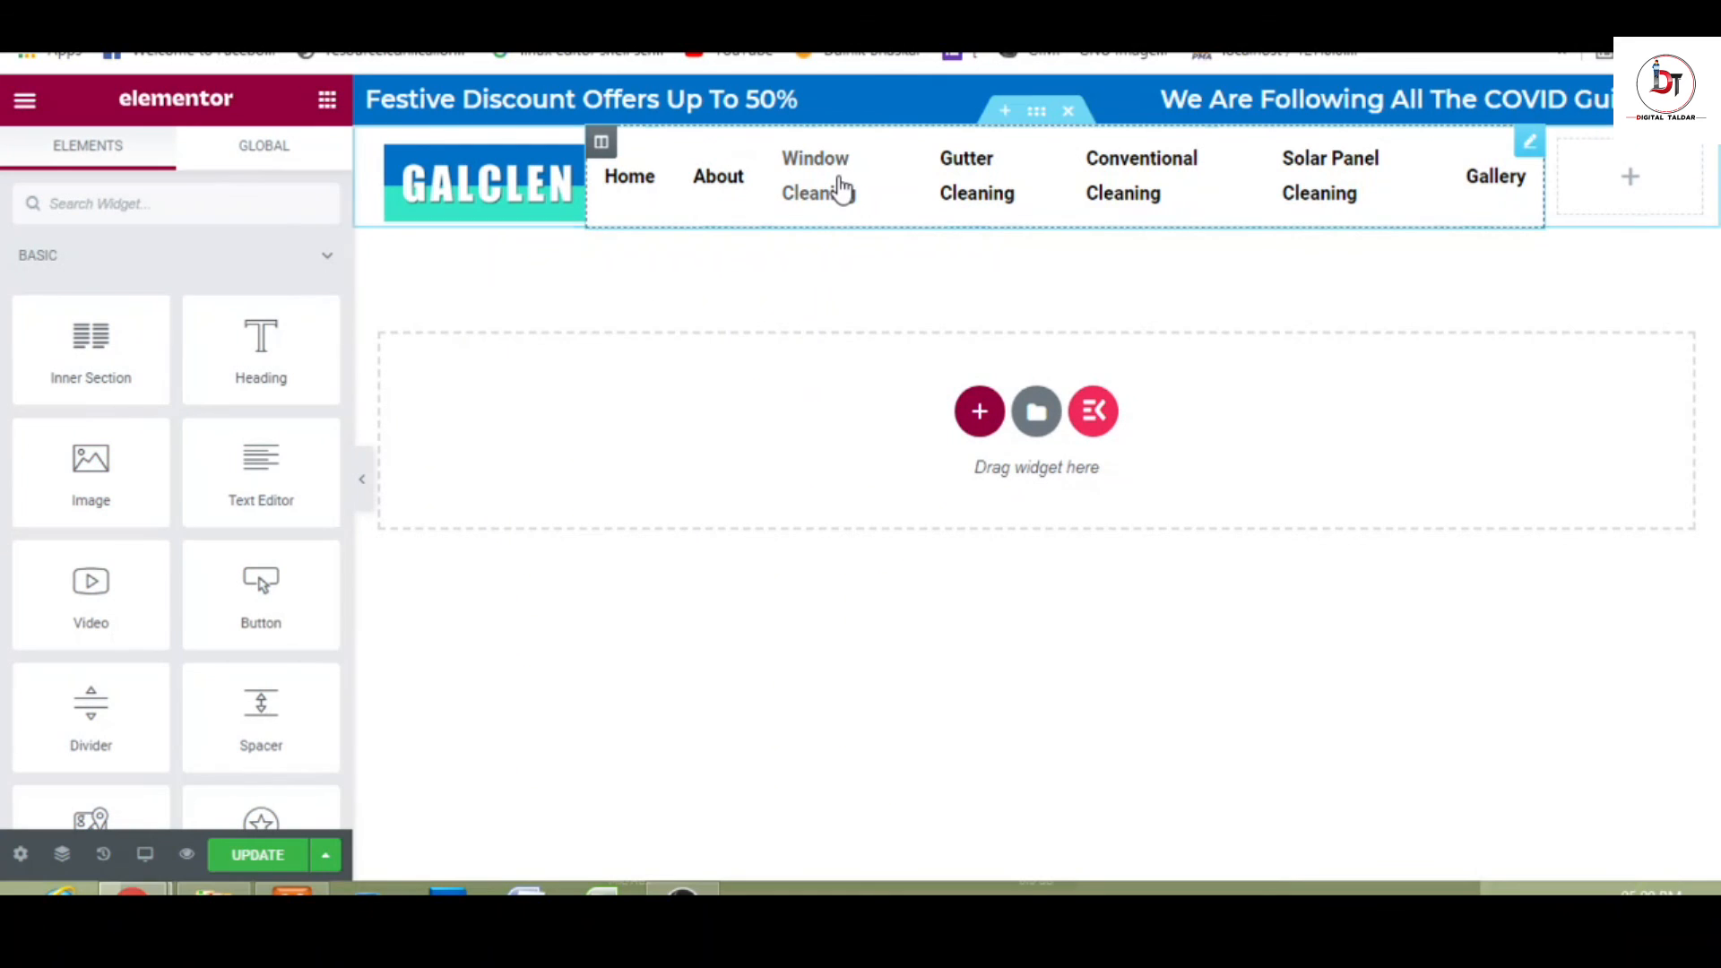
pyautogui.click(842, 190)
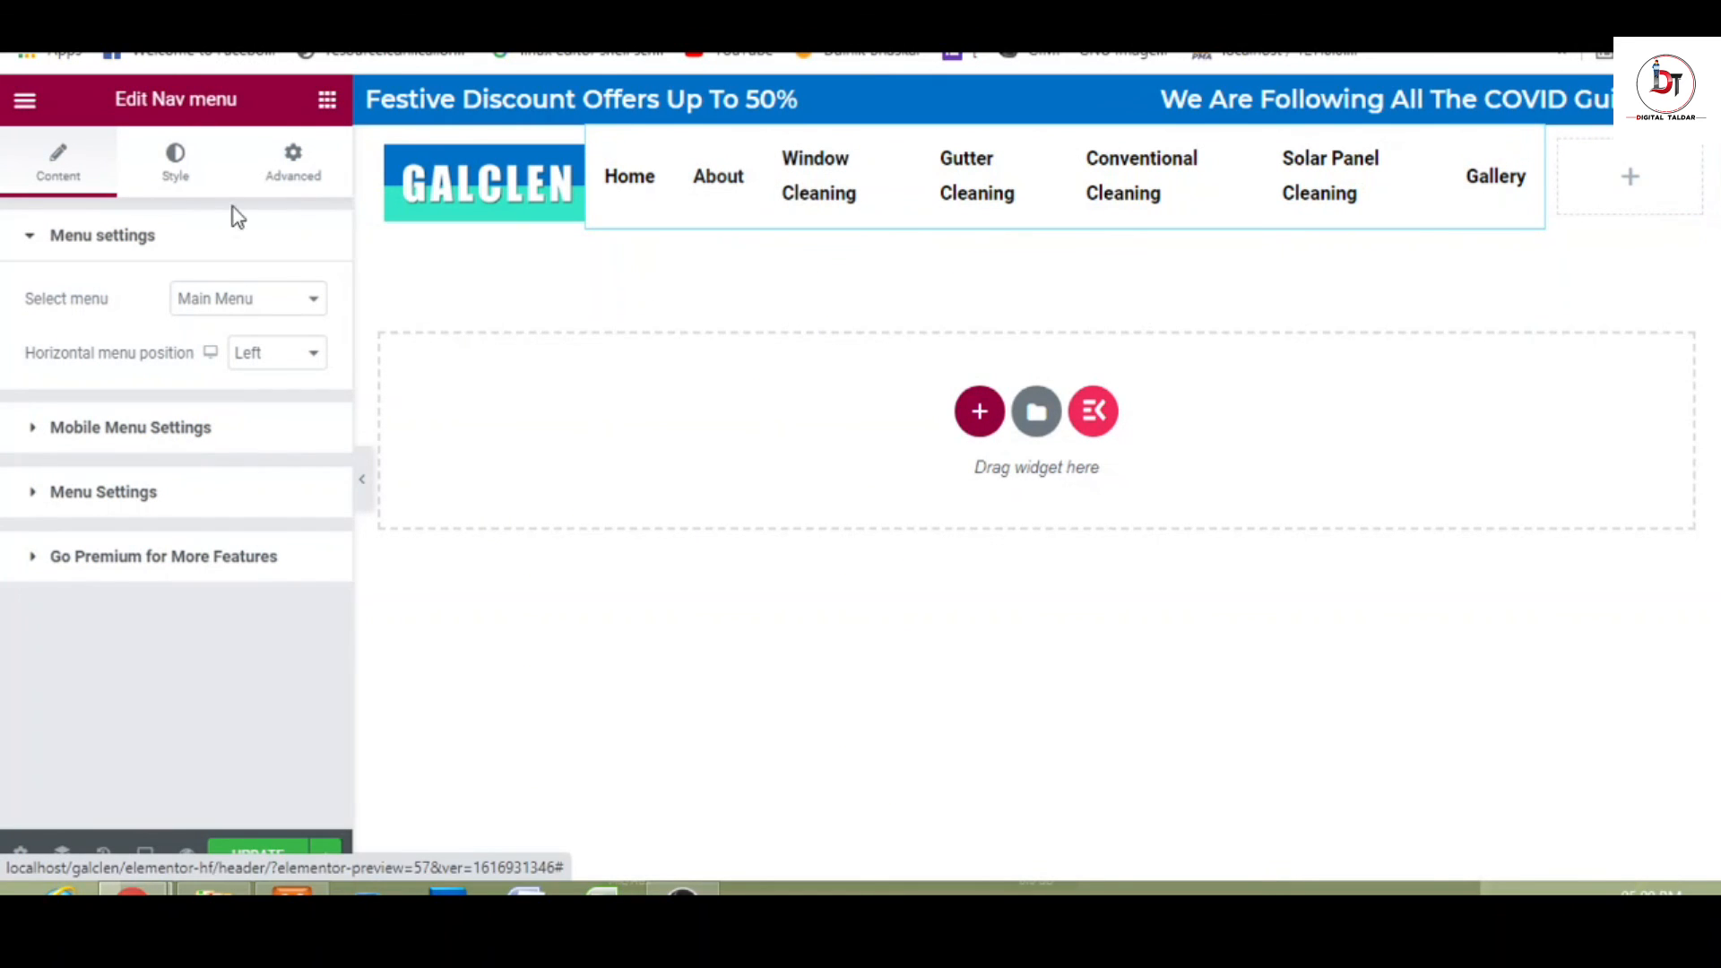
pyautogui.click(179, 179)
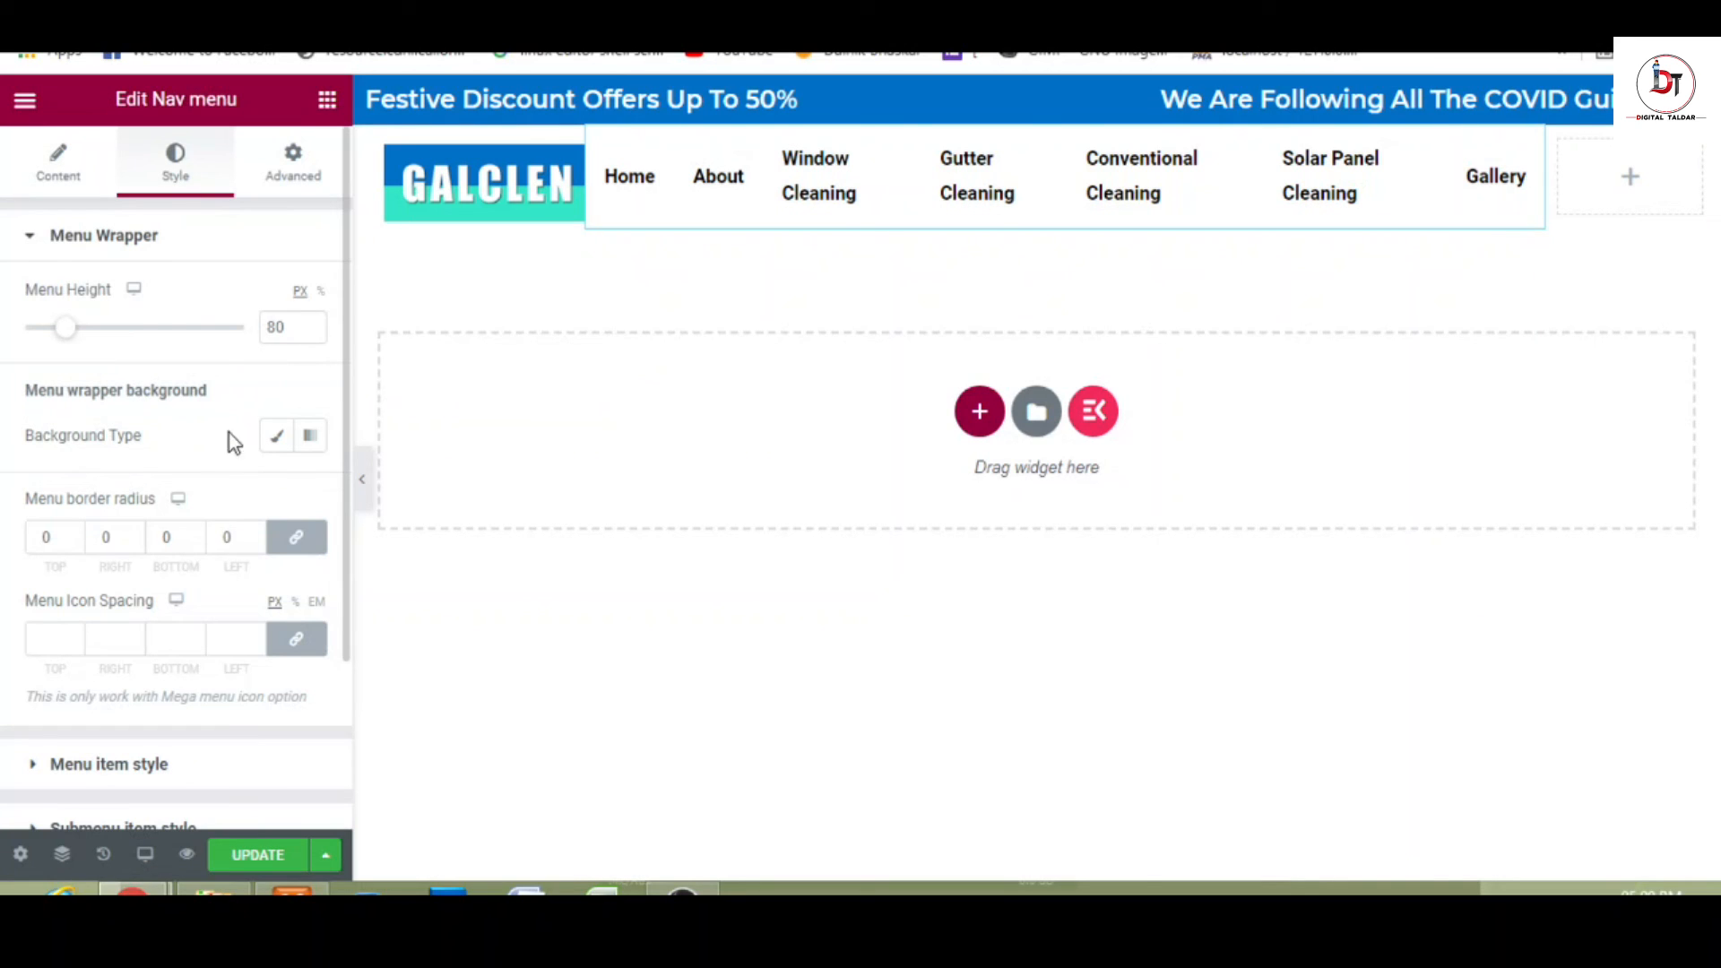
pyautogui.click(176, 256)
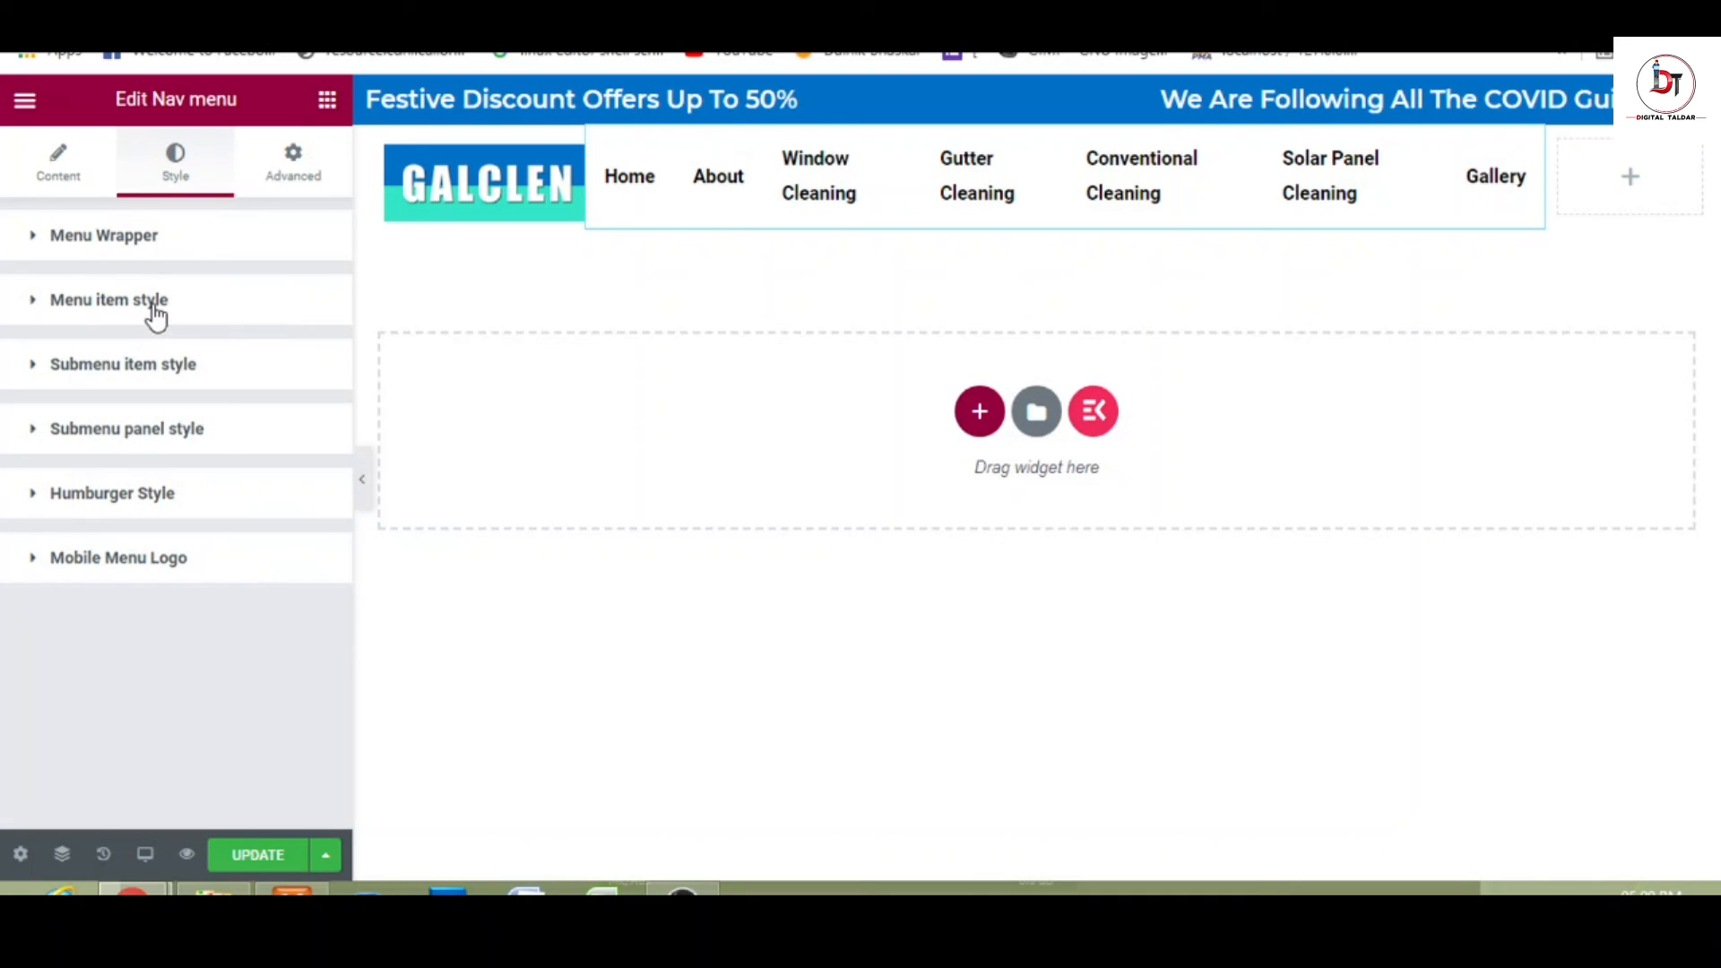
pyautogui.click(51, 315)
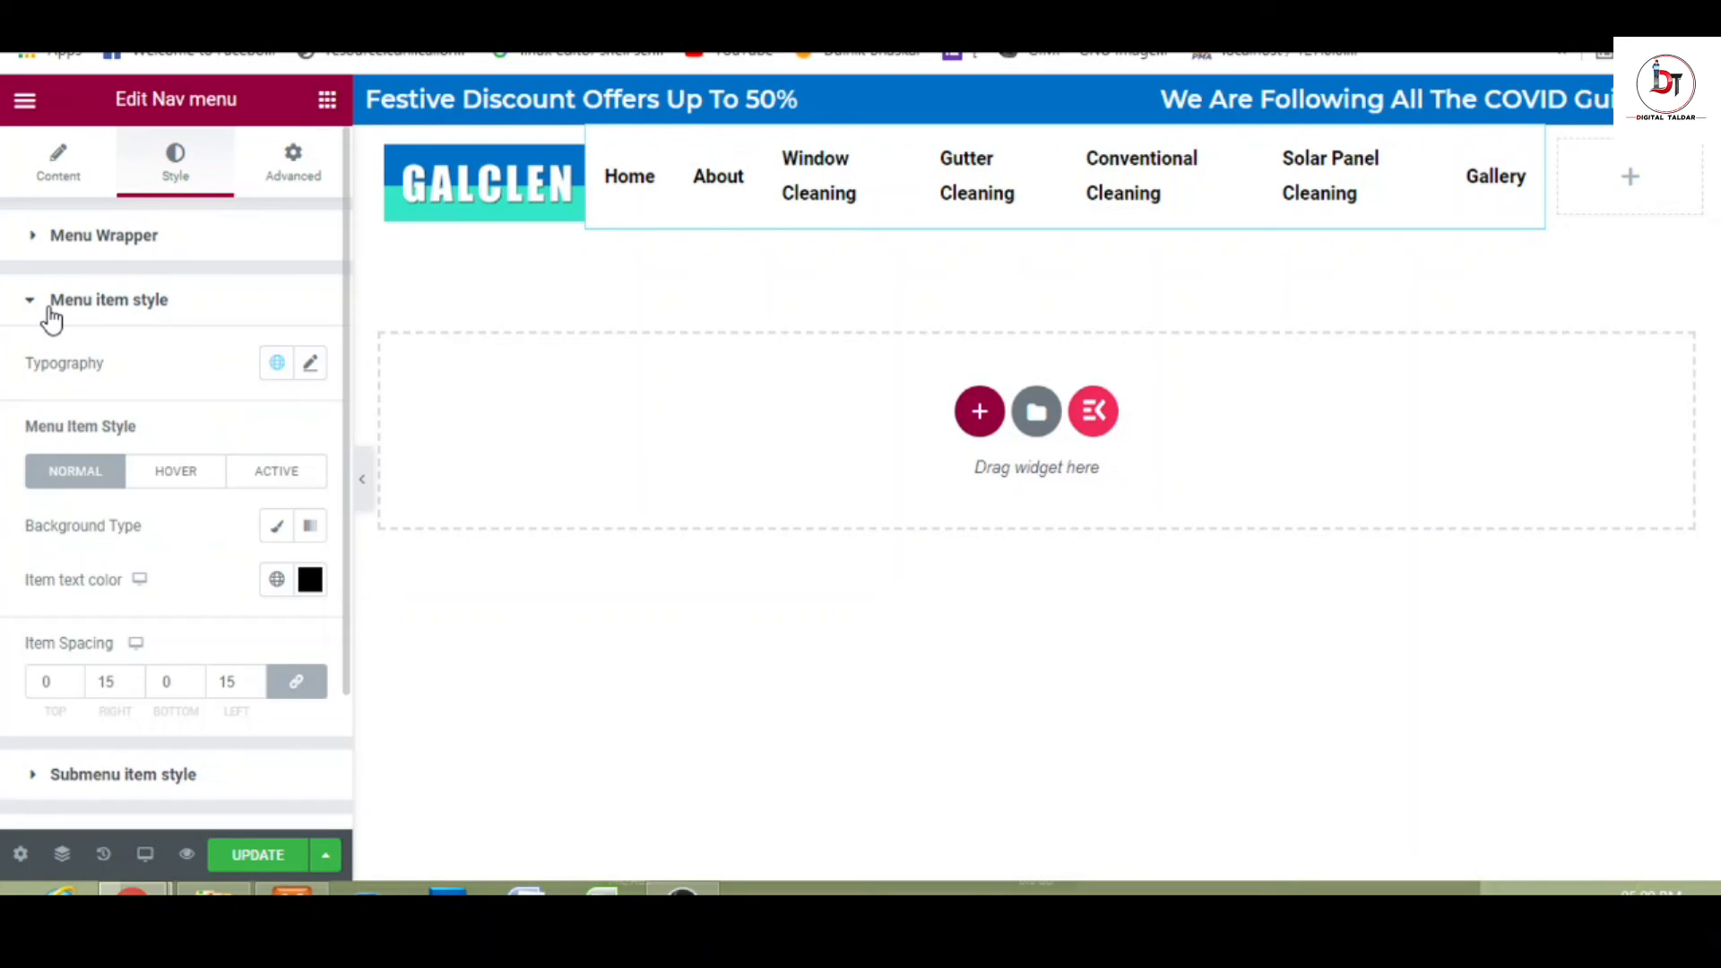
pyautogui.click(311, 366)
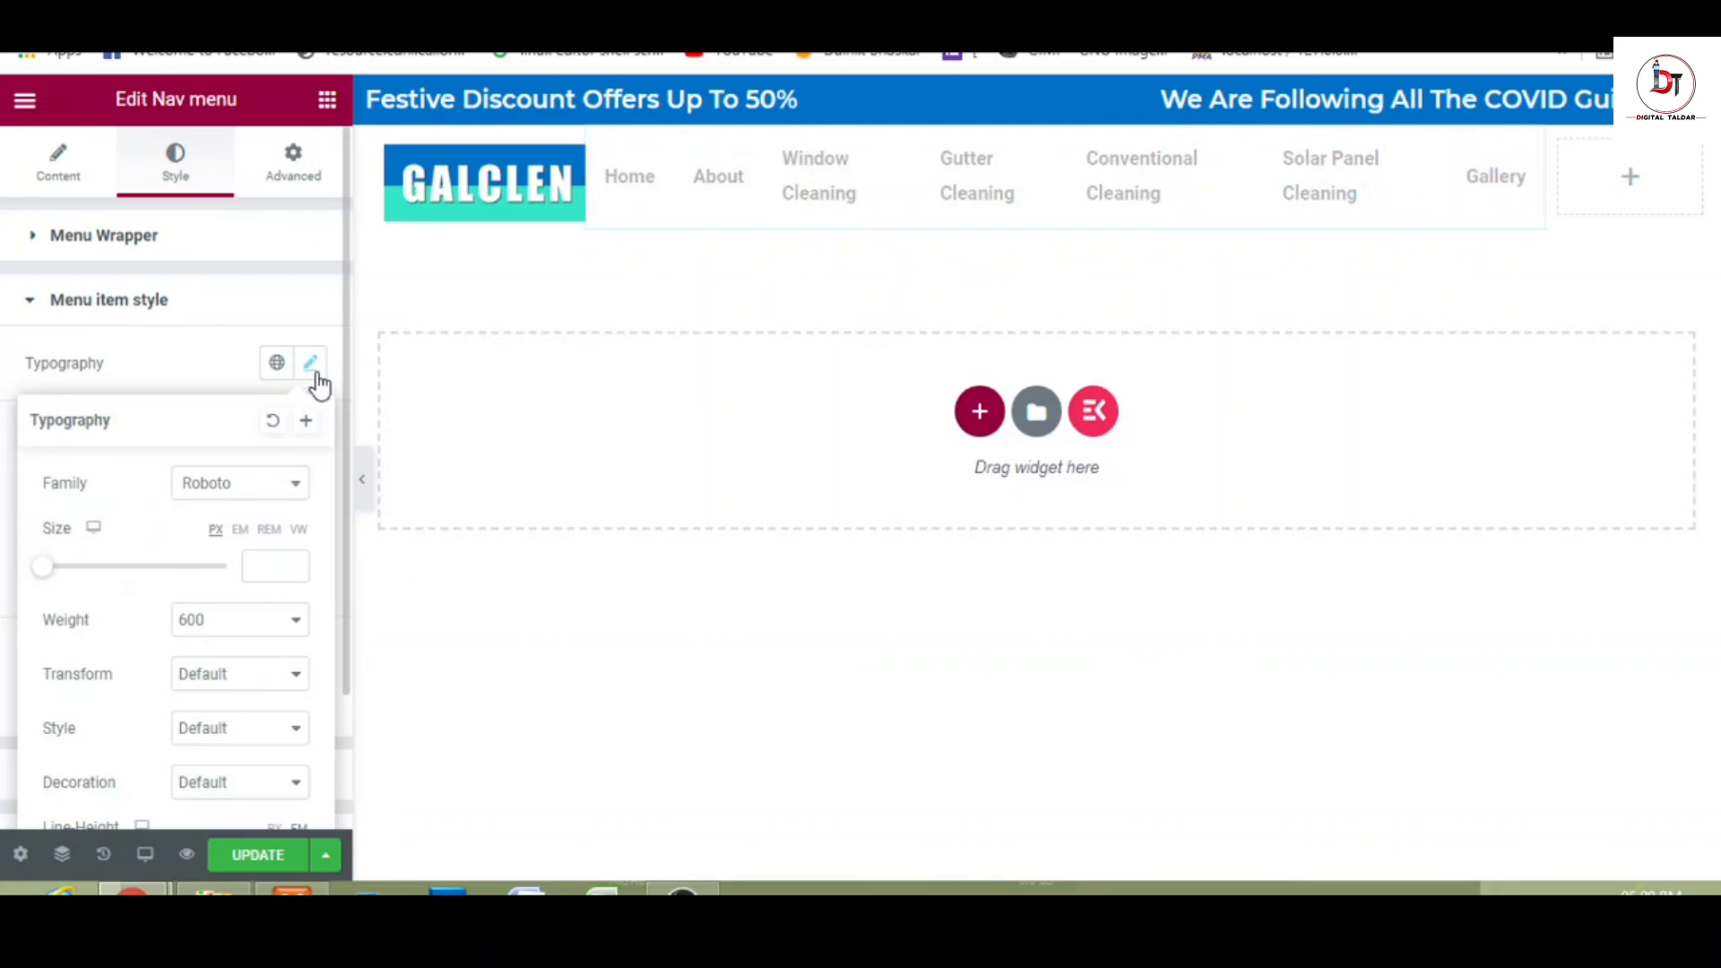
pyautogui.click(253, 484)
pyautogui.write('n')
pyautogui.press('BackSpace')
pyautogui.write('mont')
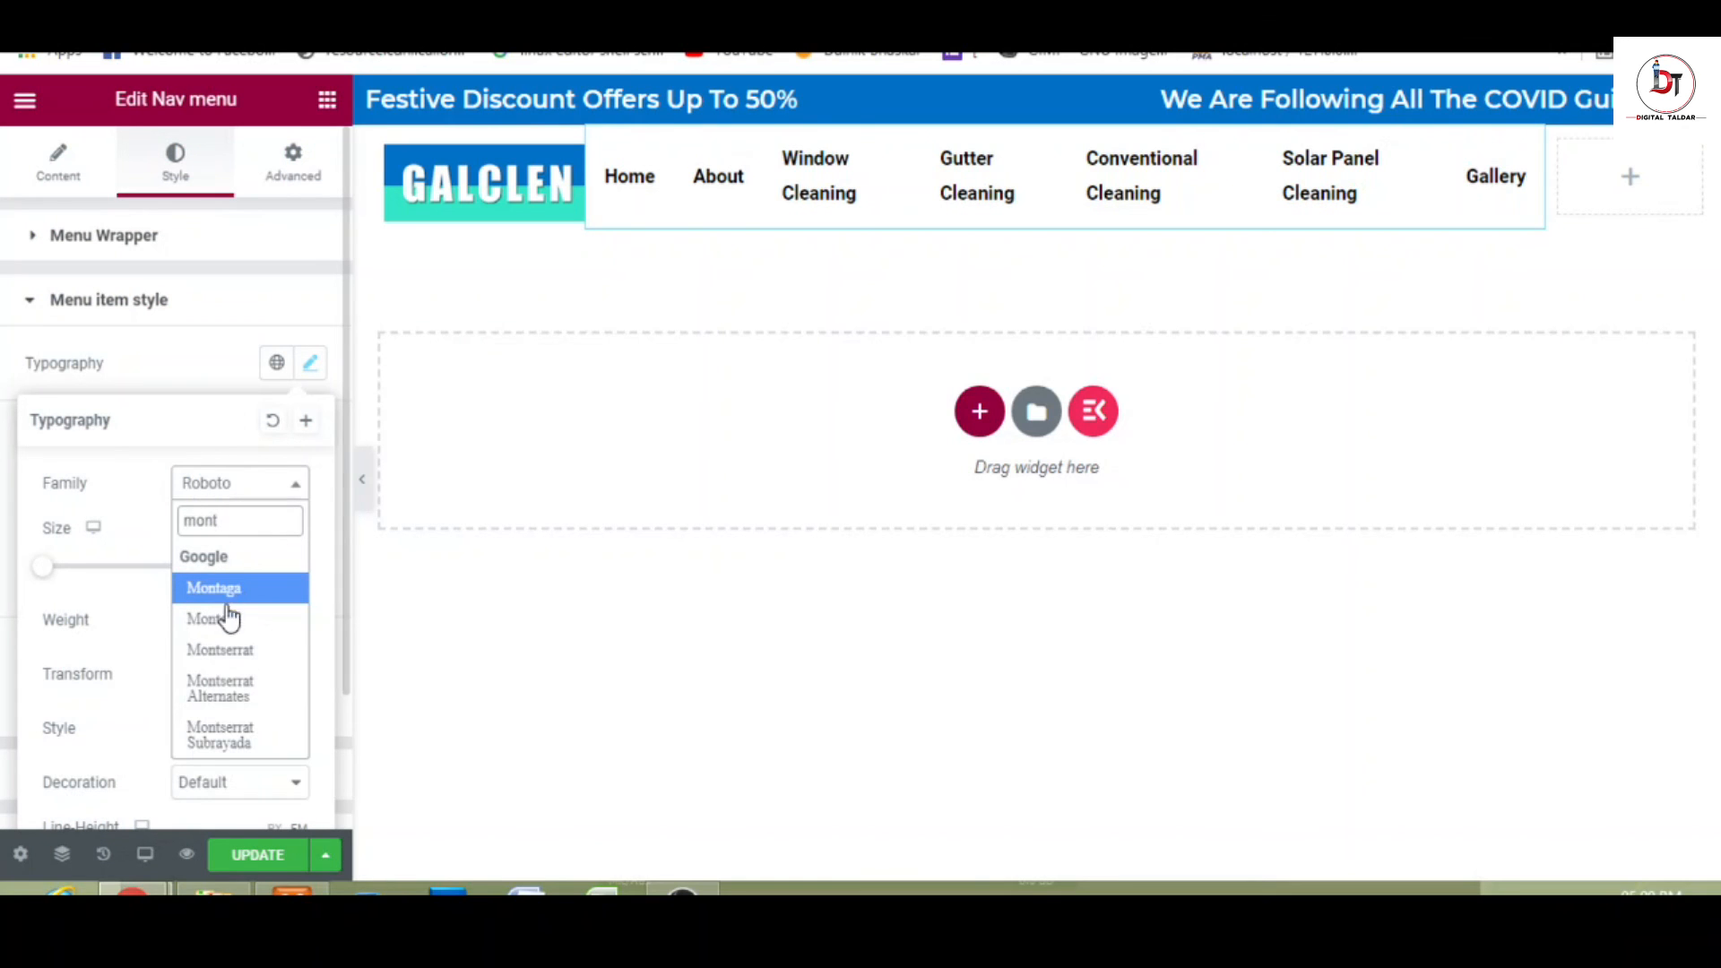
pyautogui.click(256, 666)
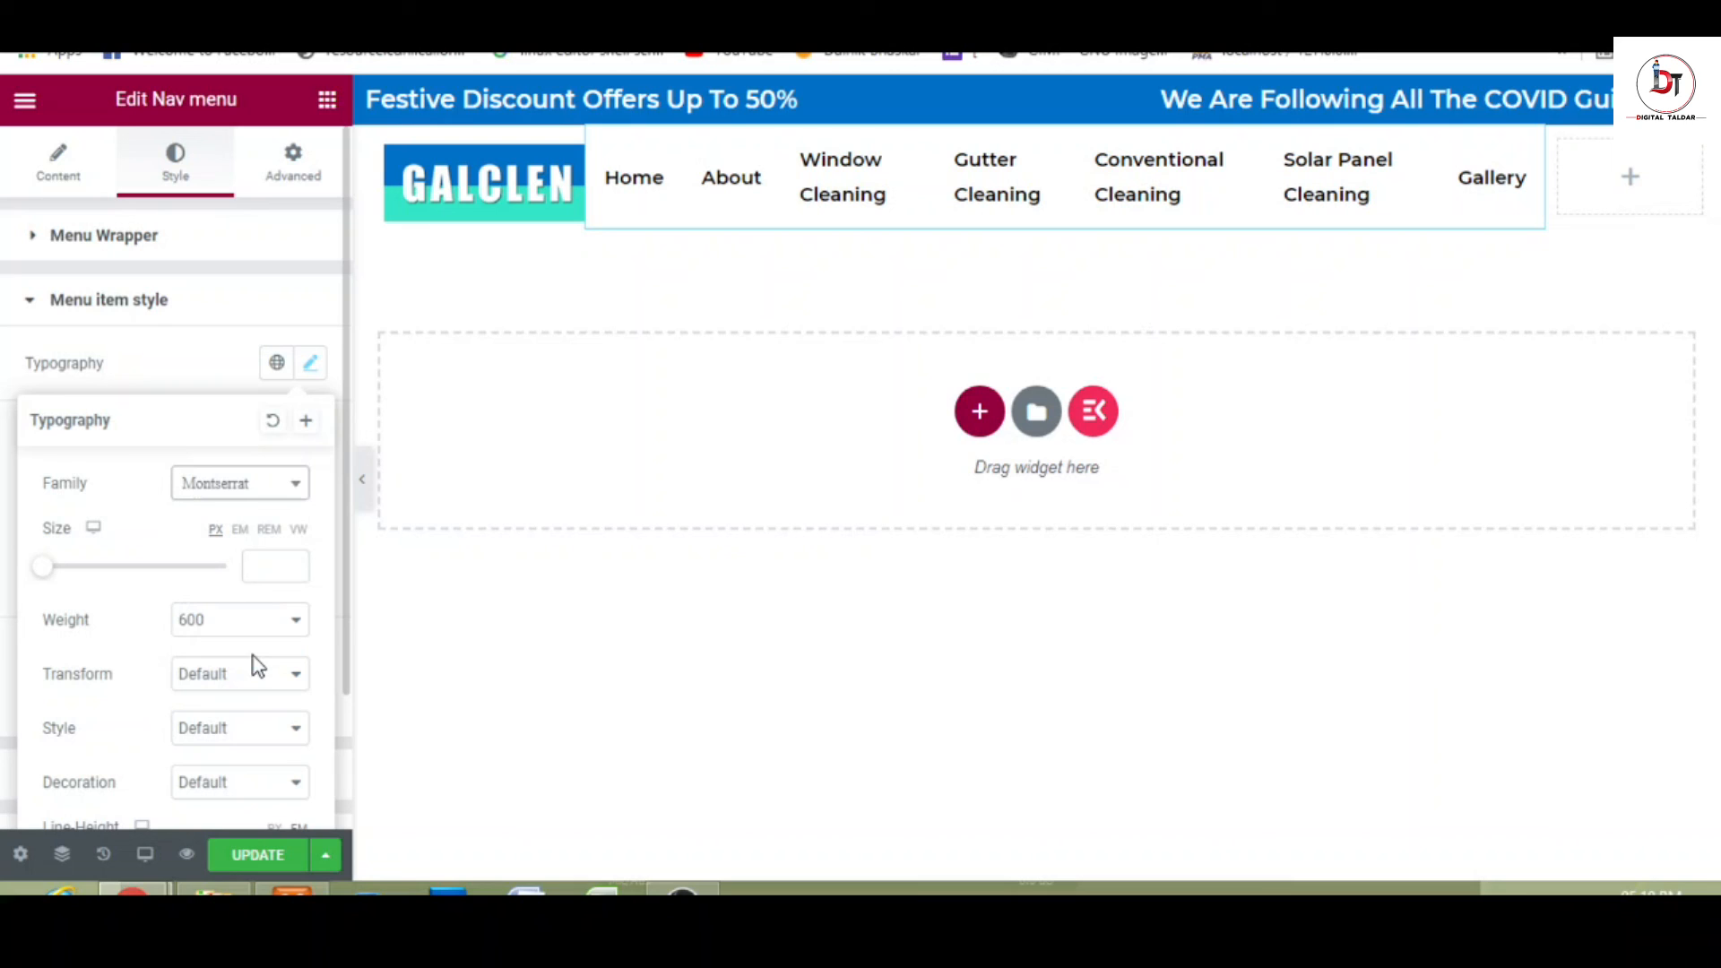
# - Set the menu items' font size to 1.3 em and preview the header
pyautogui.click(240, 530)
pyautogui.click(257, 566)
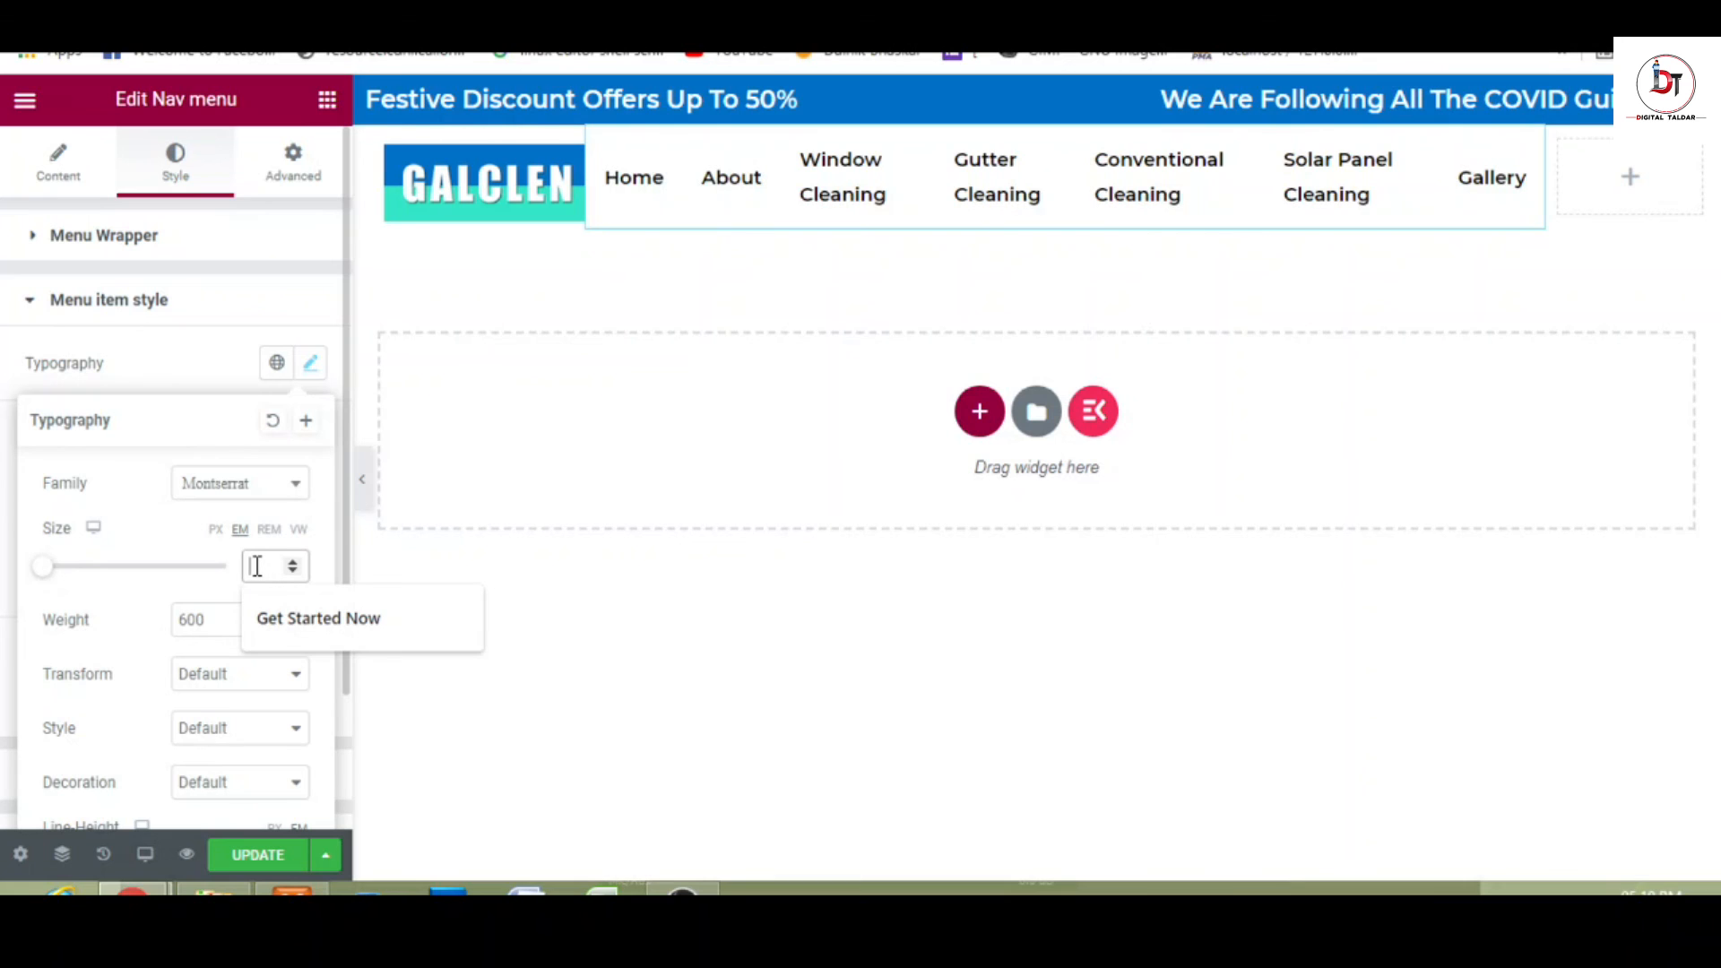
pyautogui.write('1.3')
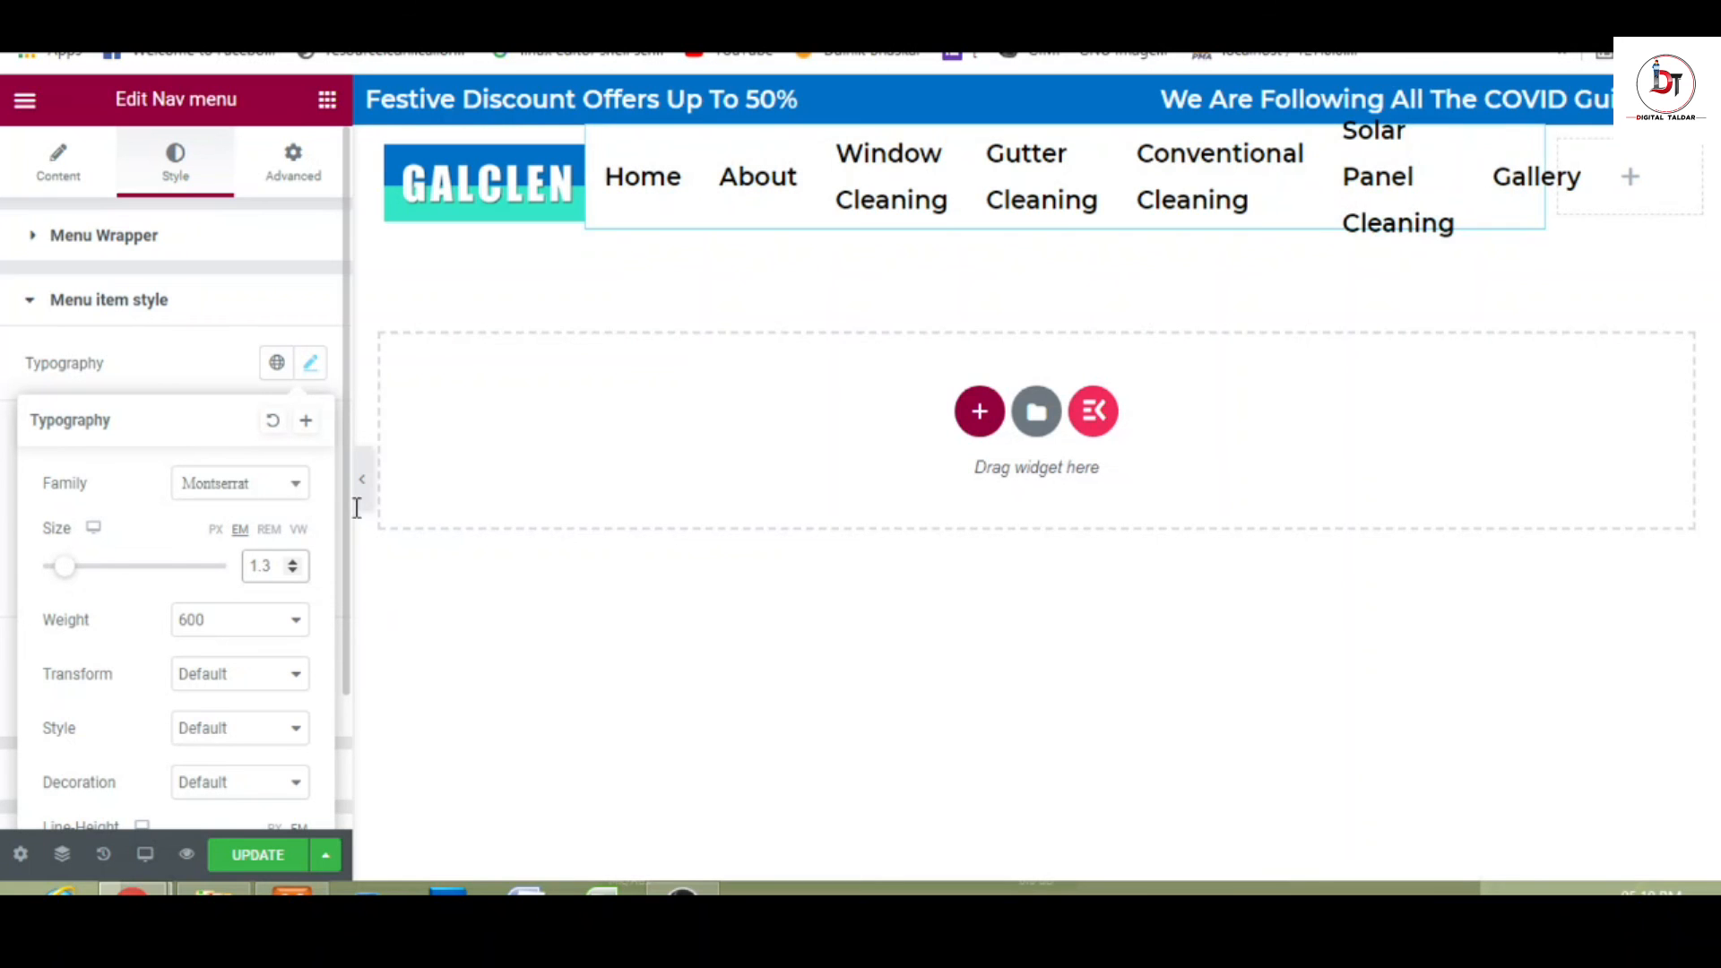
pyautogui.click(368, 489)
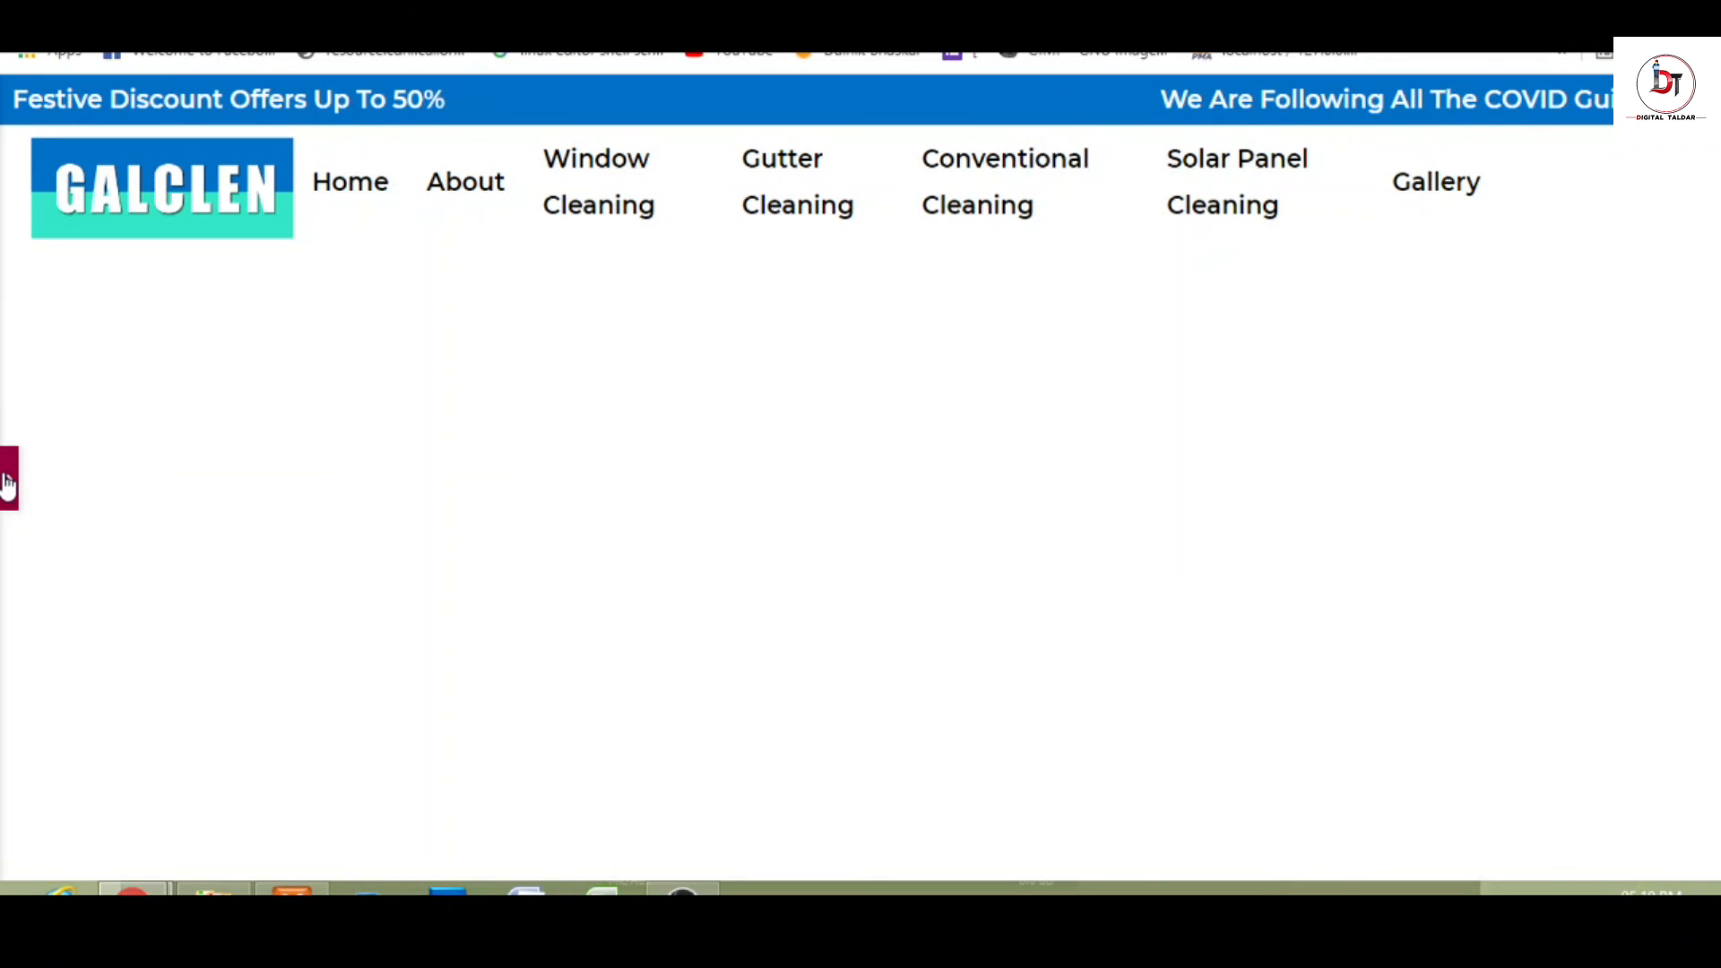
# - Reduce the menu items' font size to 1.1 em and preview the header
pyautogui.click(8, 484)
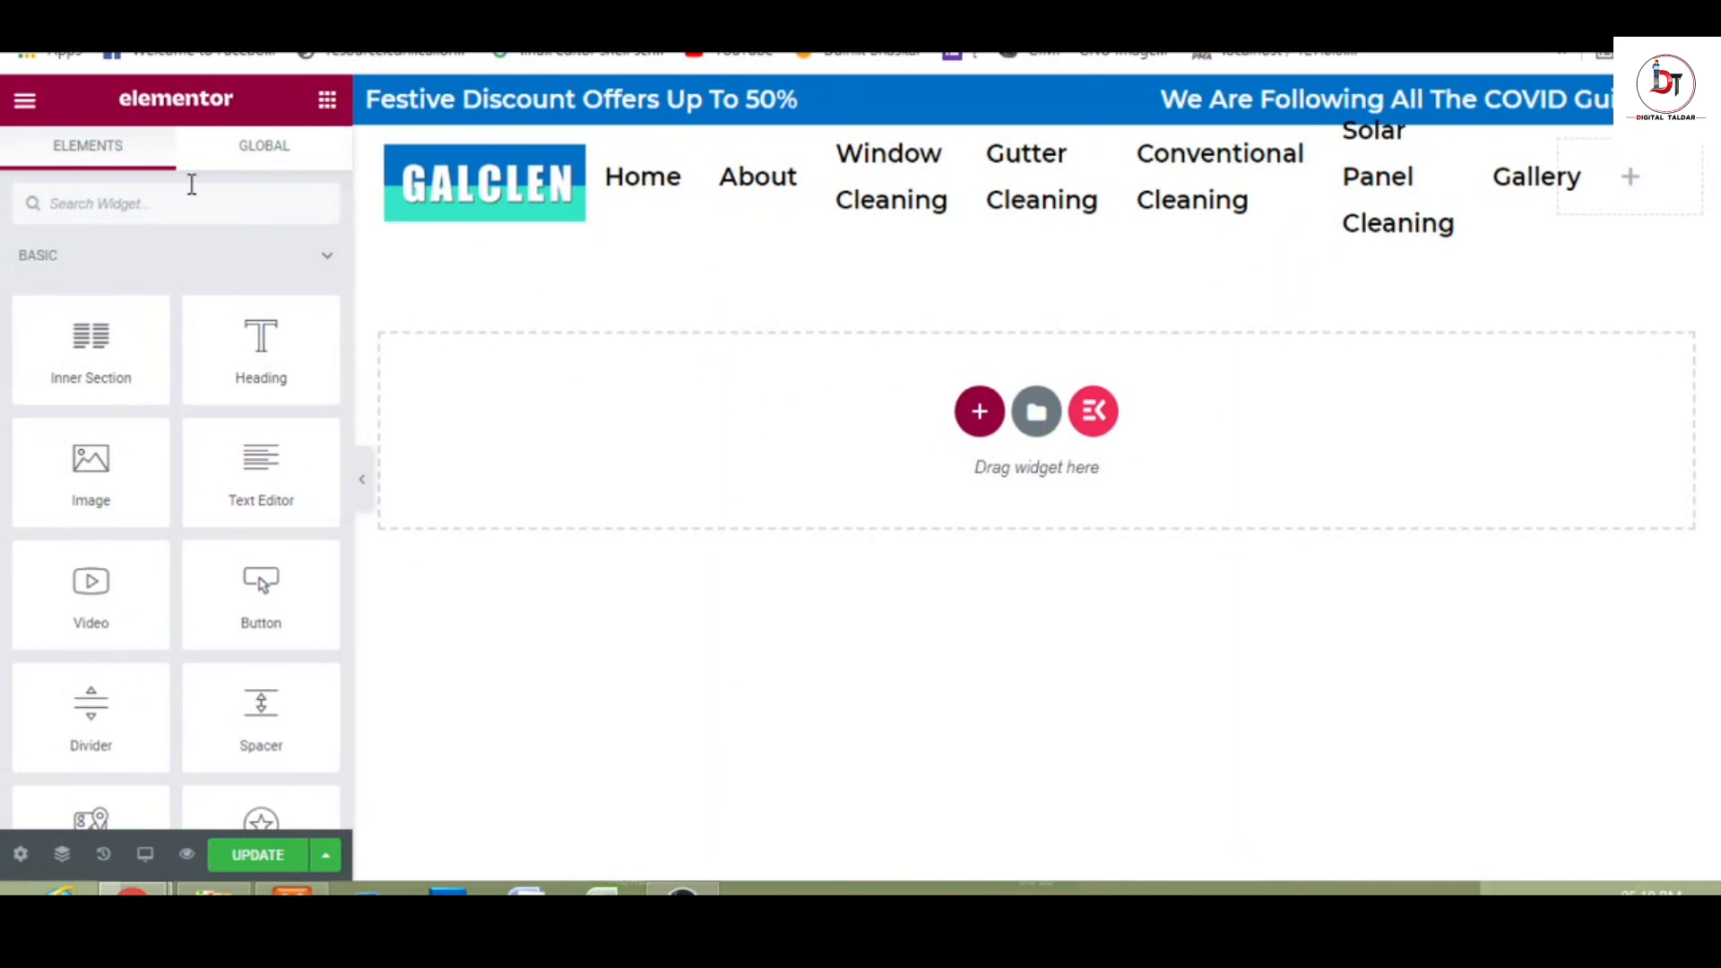
pyautogui.click(723, 198)
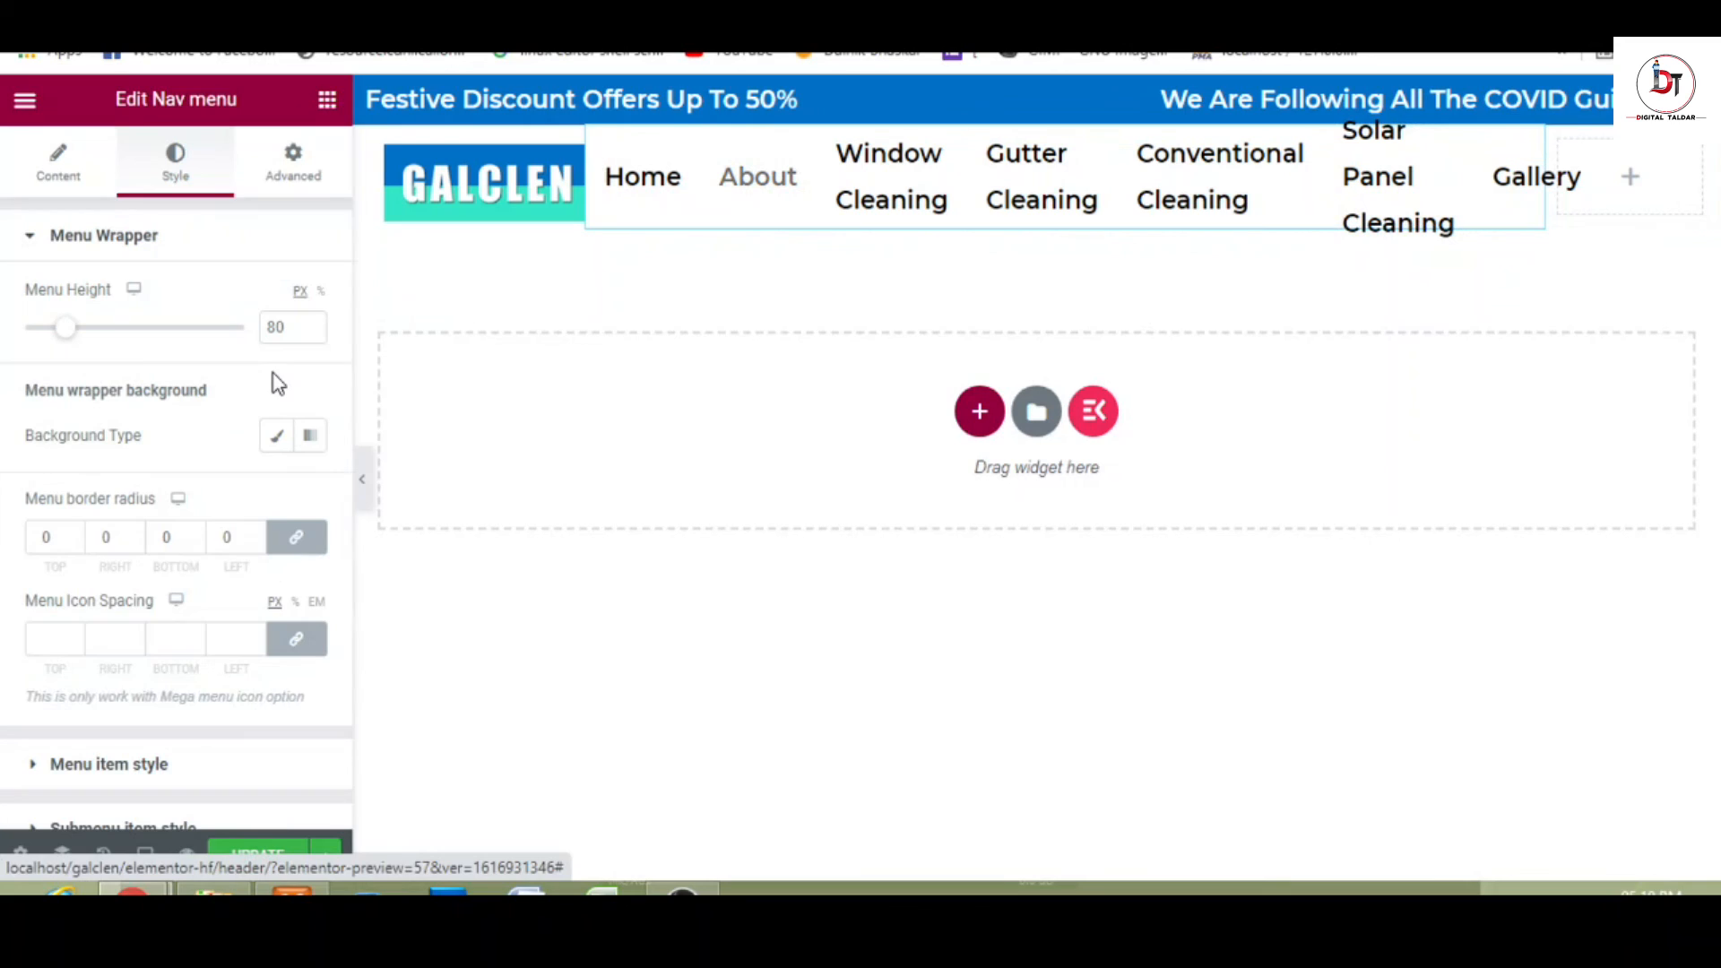
pyautogui.click(176, 236)
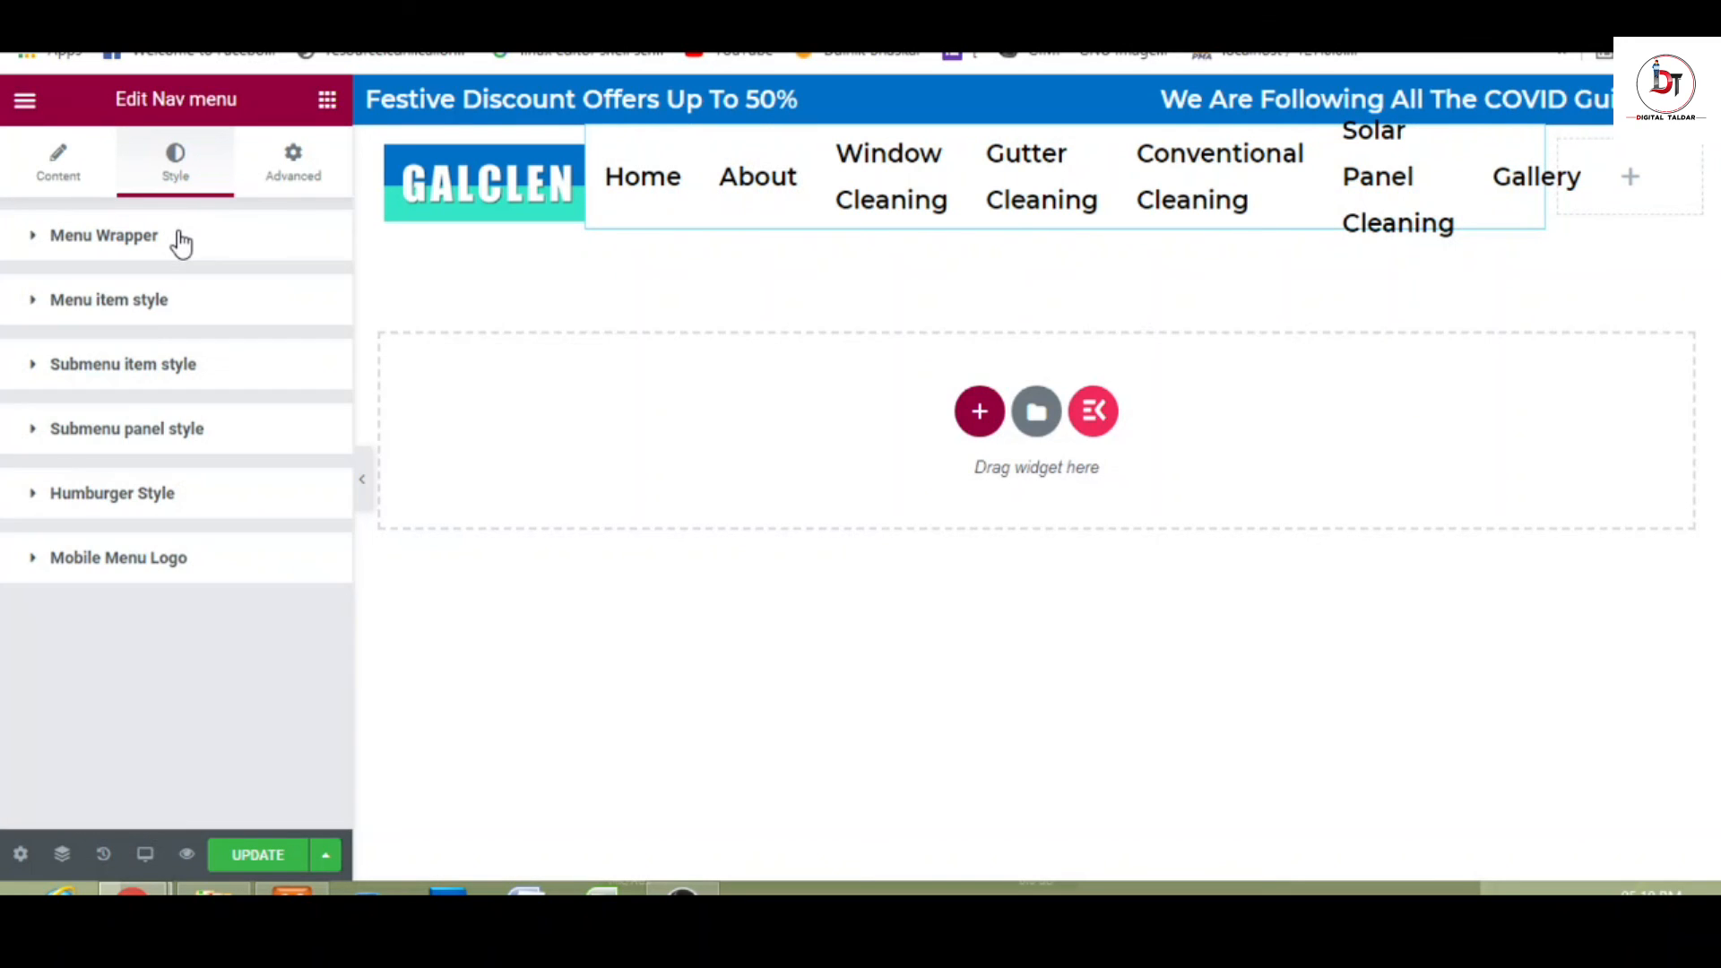
pyautogui.click(148, 309)
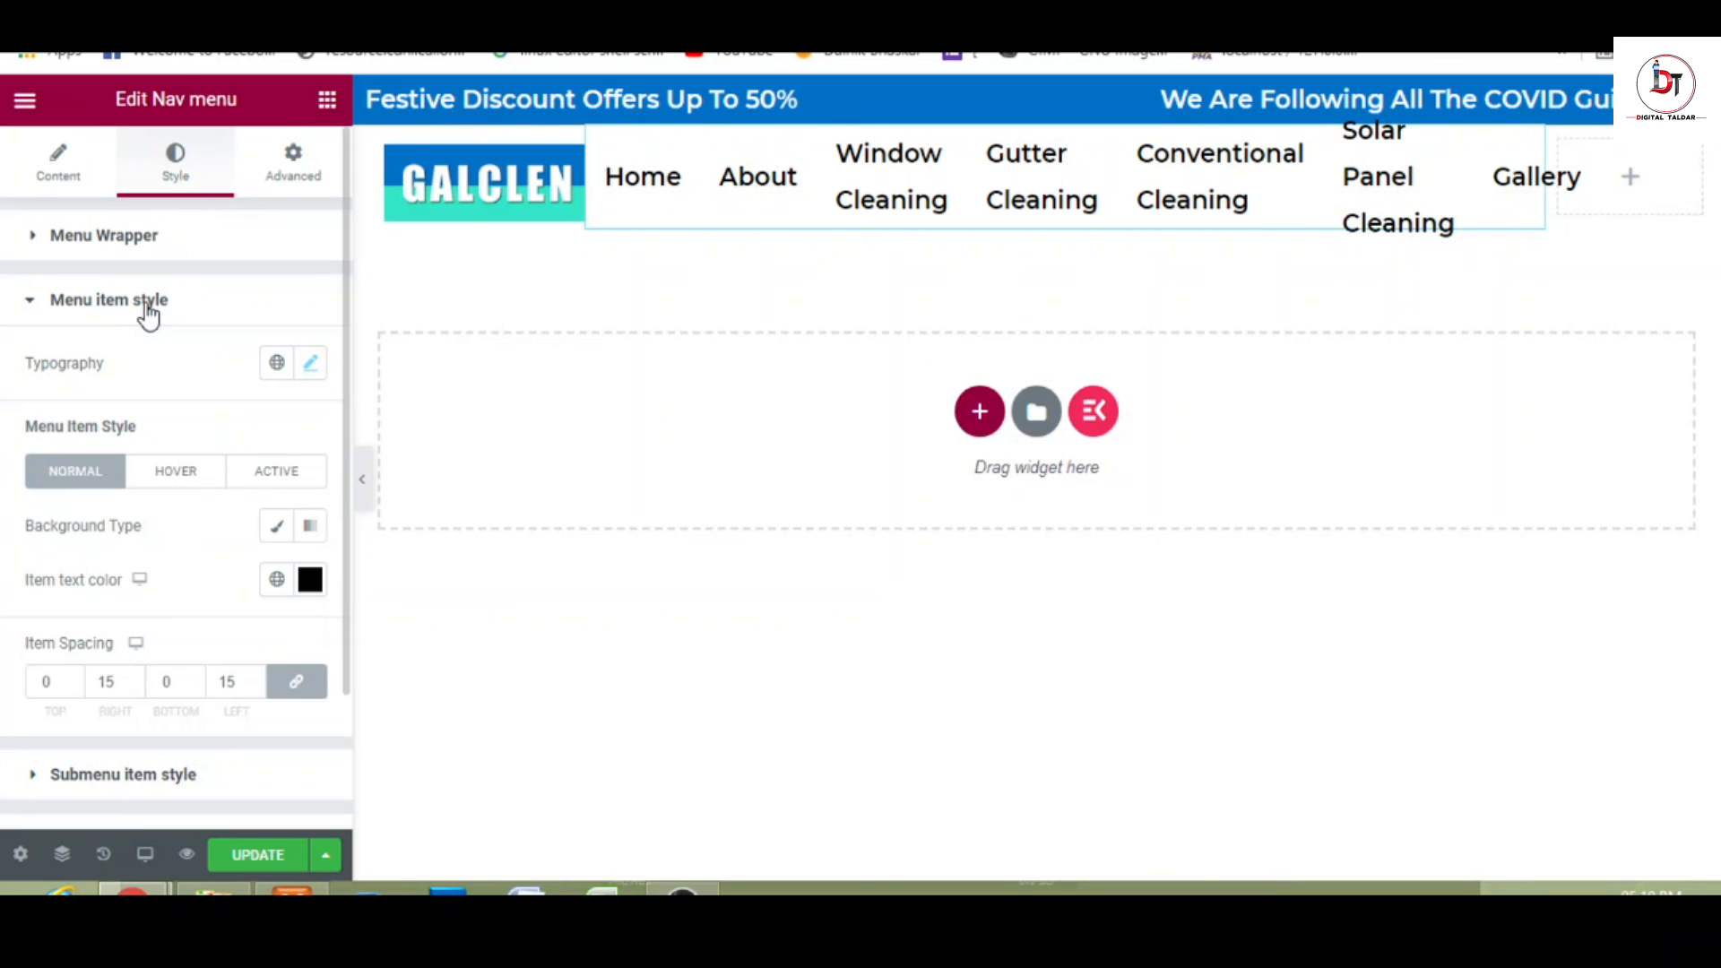
pyautogui.click(311, 366)
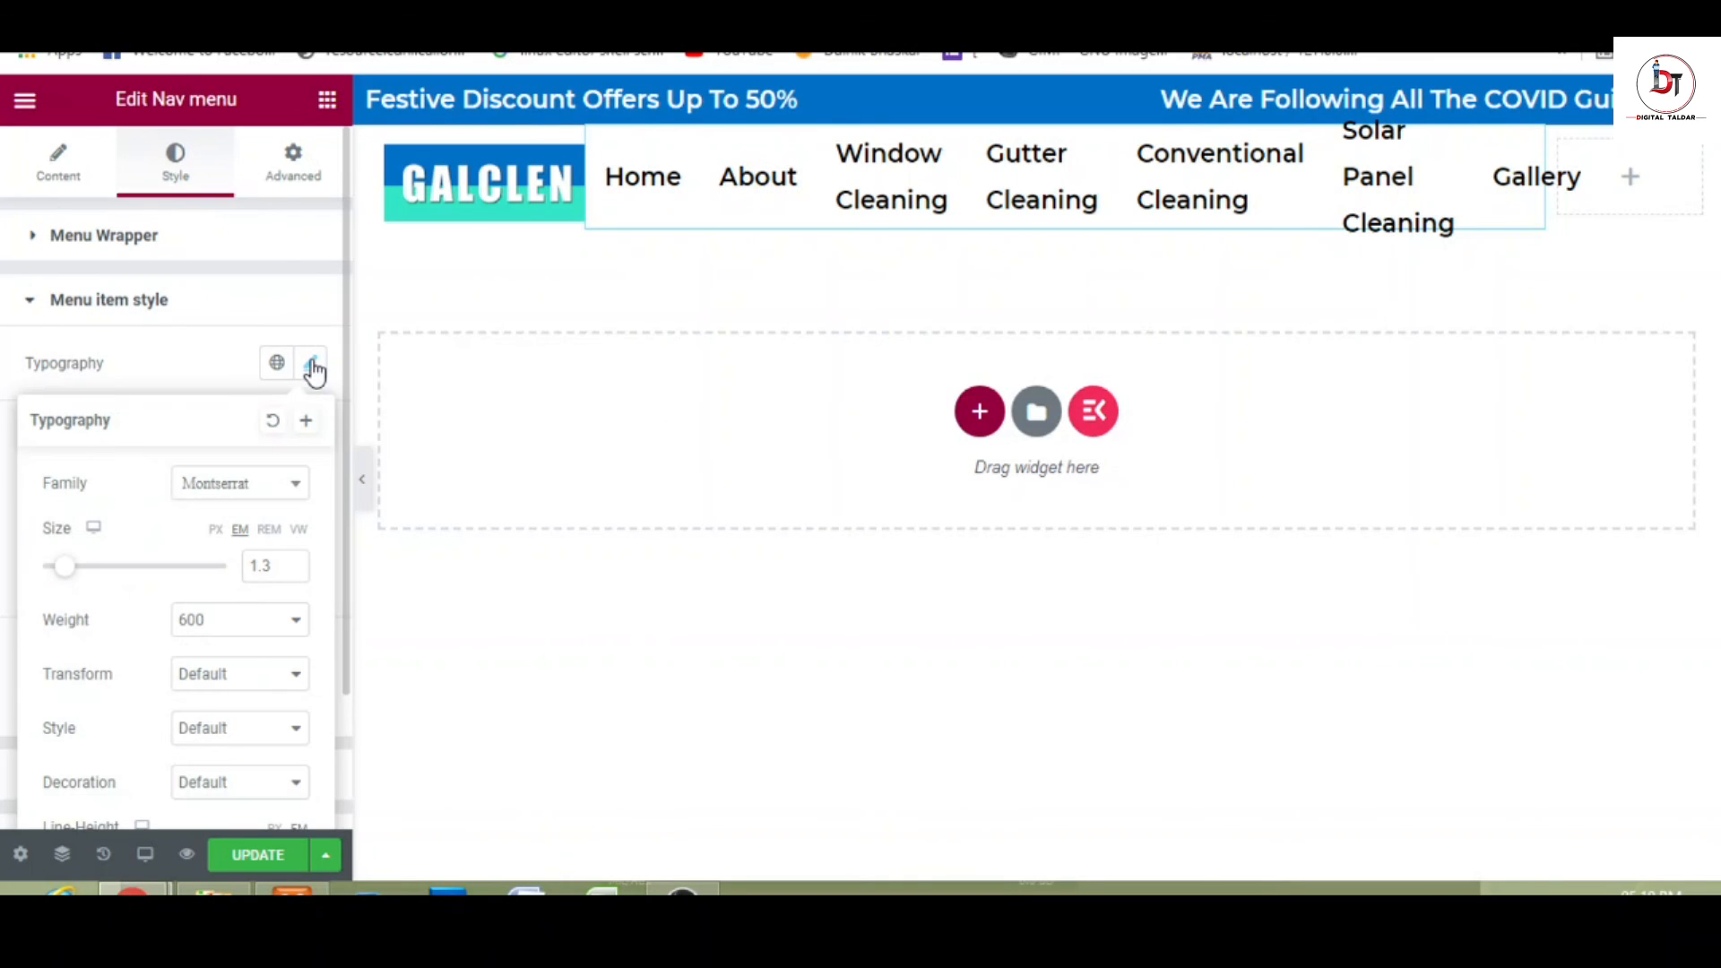
pyautogui.click(293, 571)
pyautogui.click(293, 571)
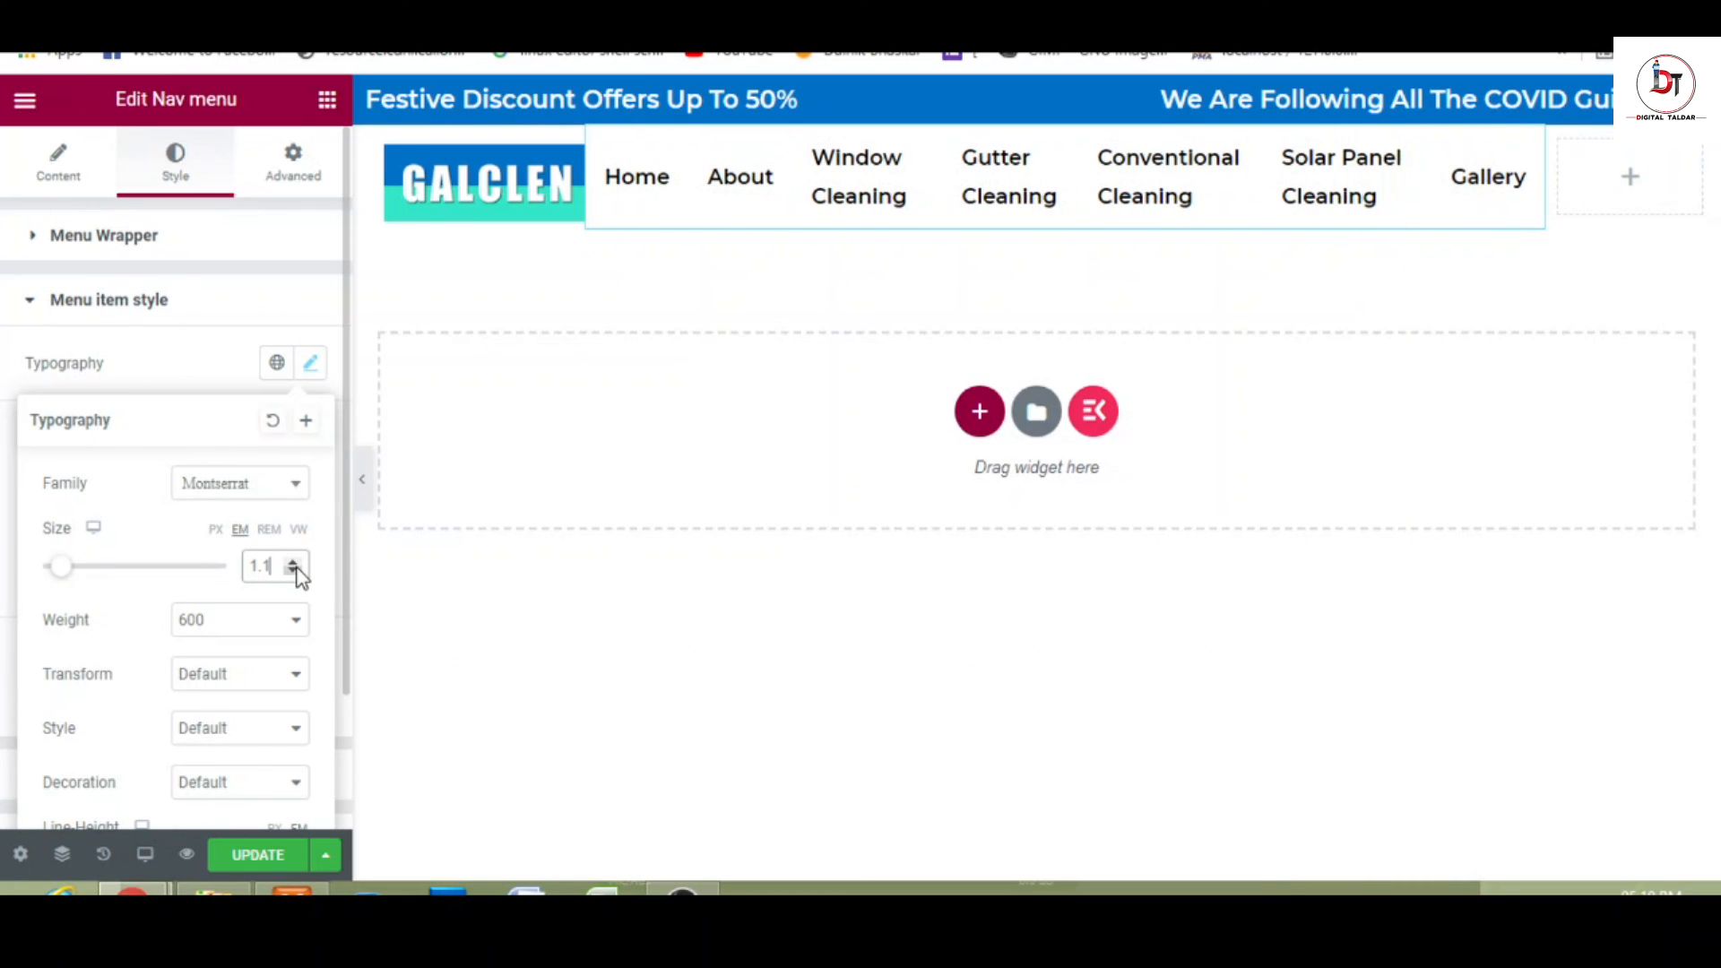
pyautogui.click(368, 484)
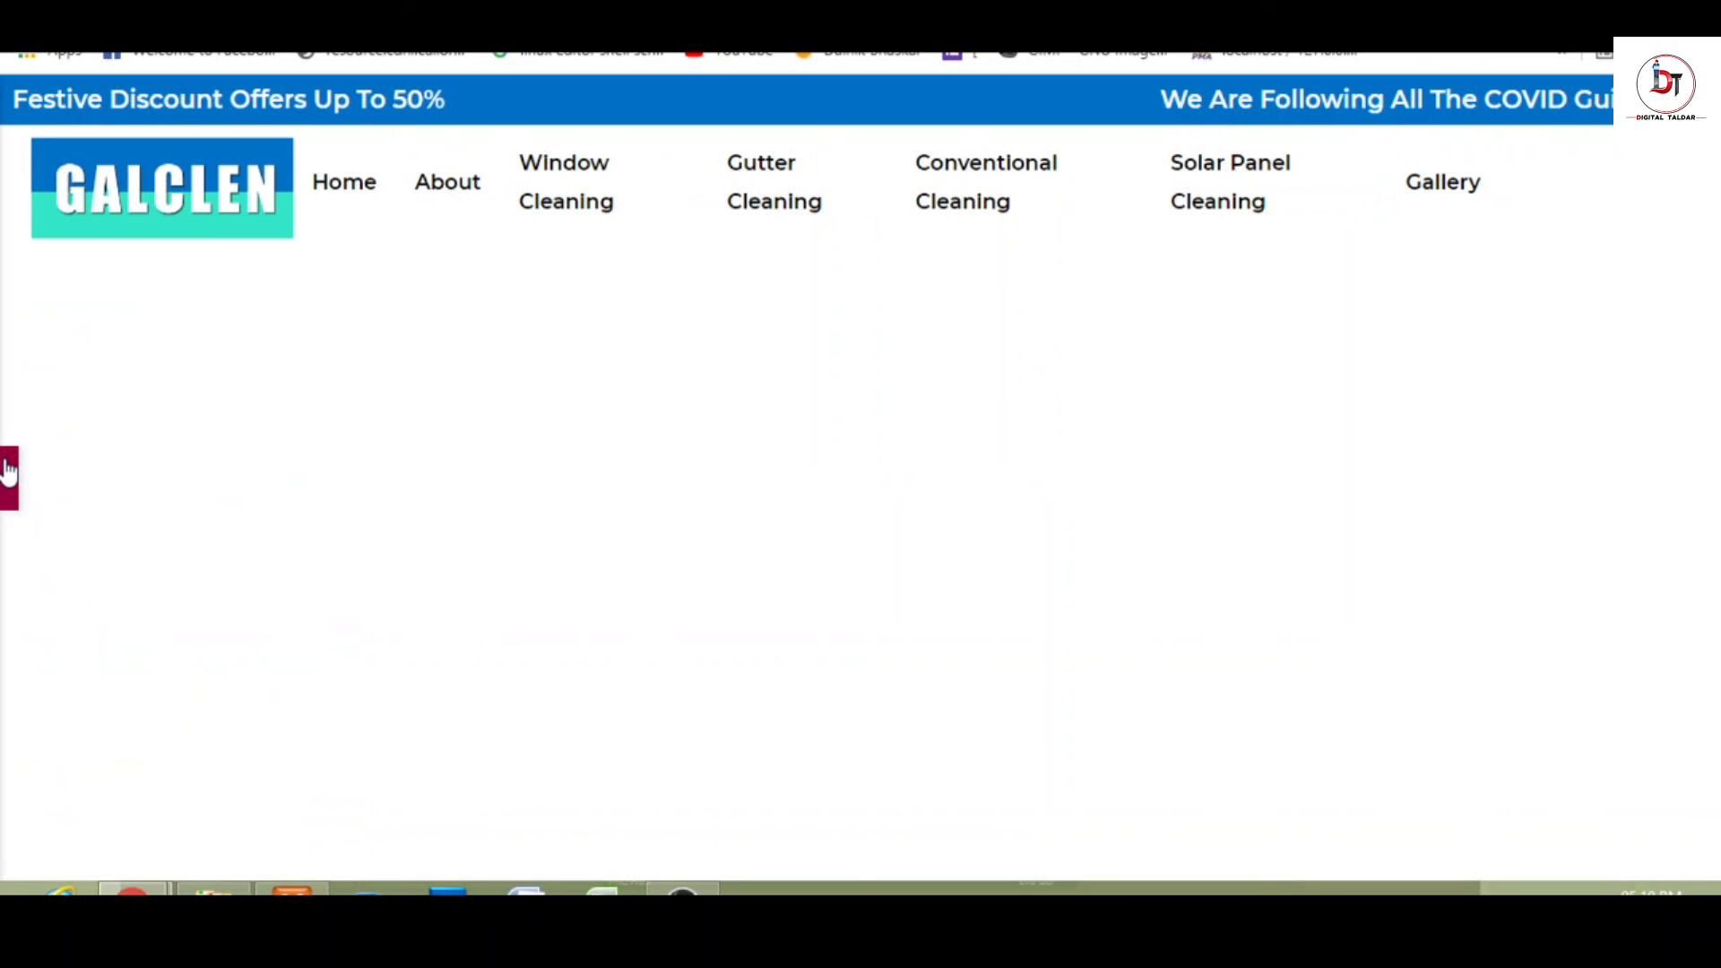
# - Reduce the menu items' font size to 1 em and preview the header
pyautogui.click(7, 471)
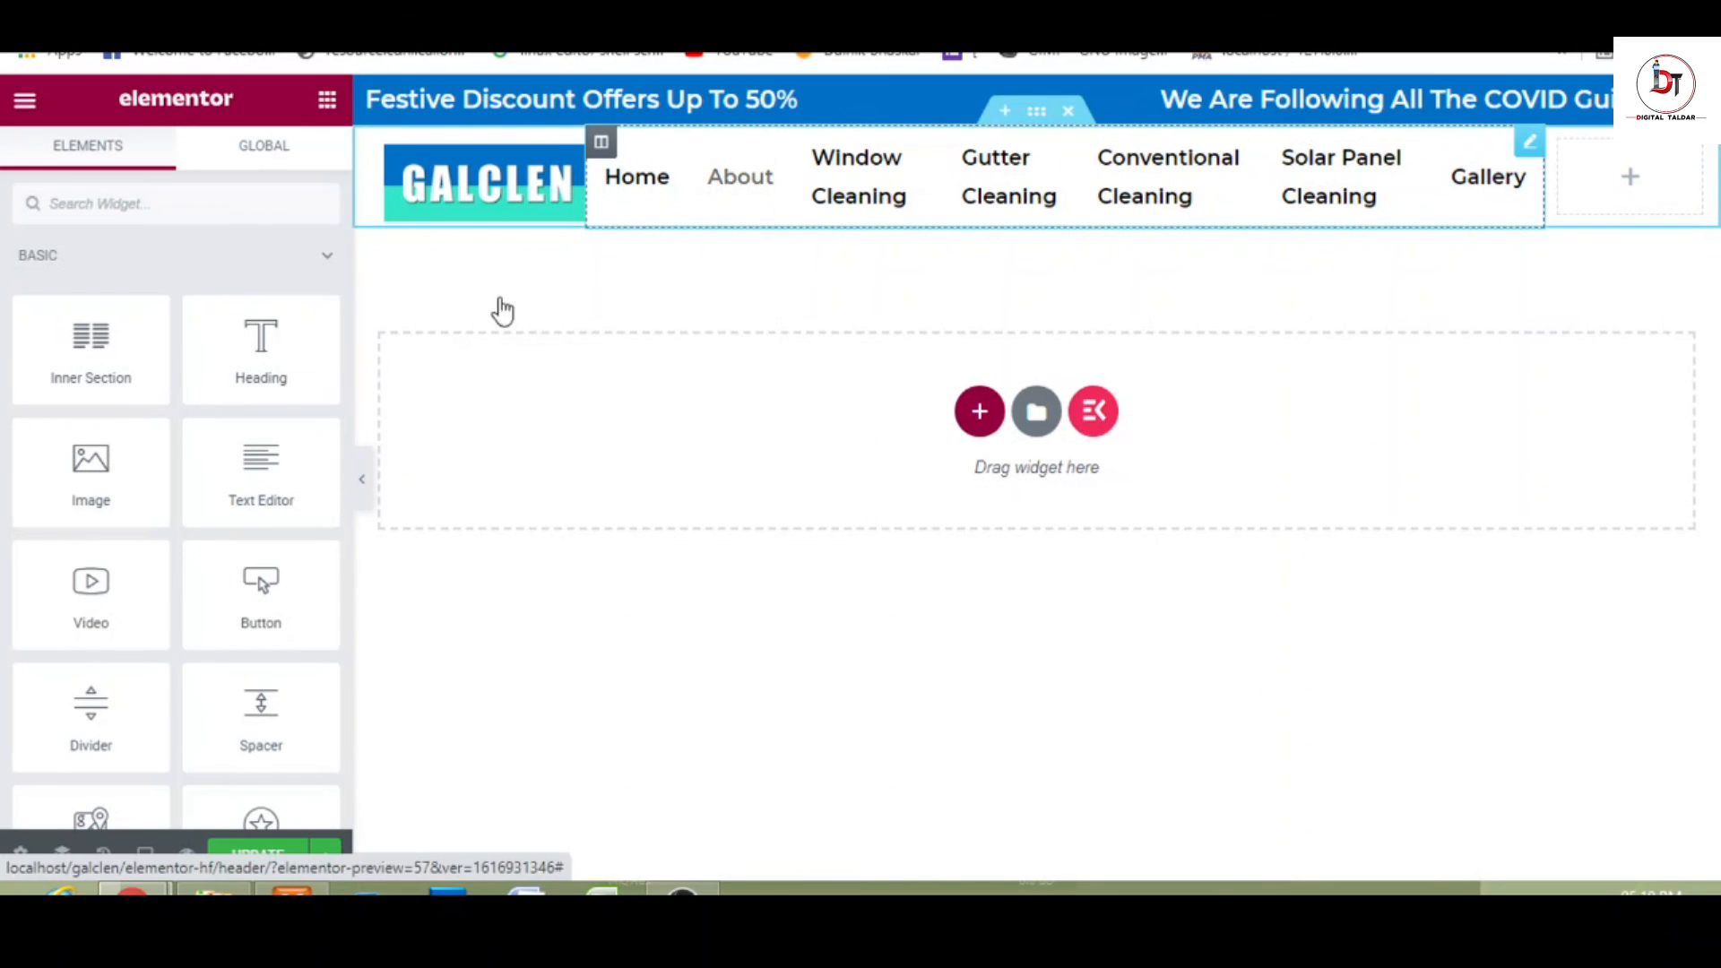
pyautogui.click(716, 226)
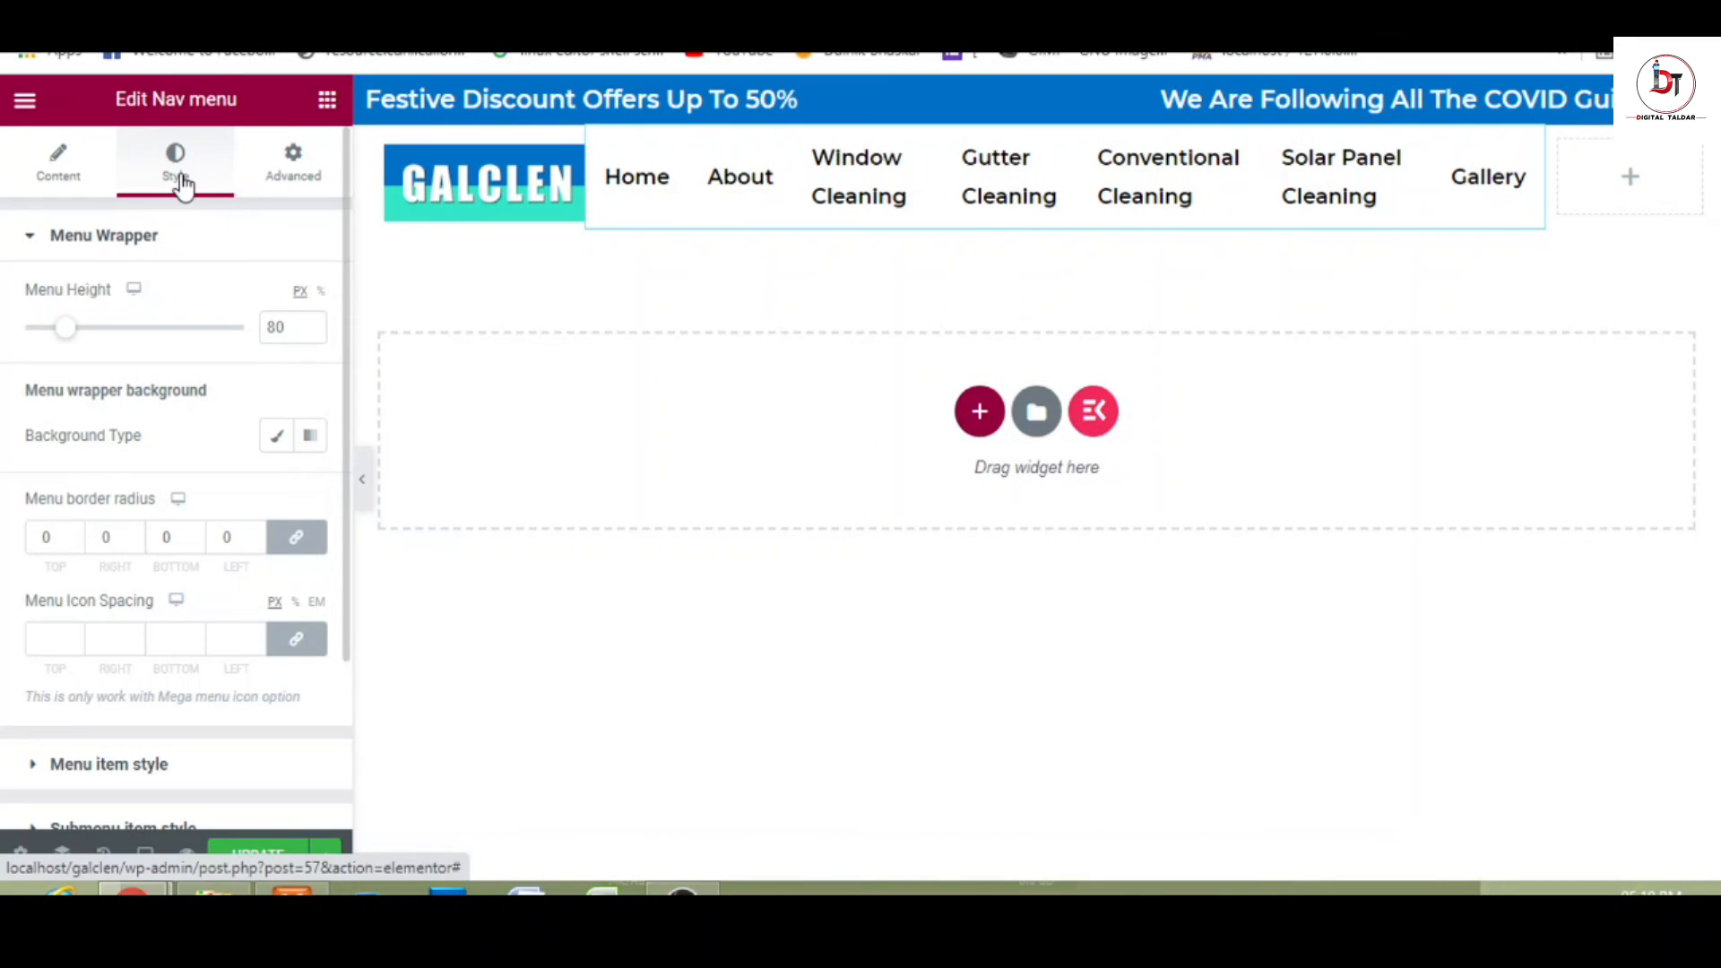
pyautogui.click(172, 241)
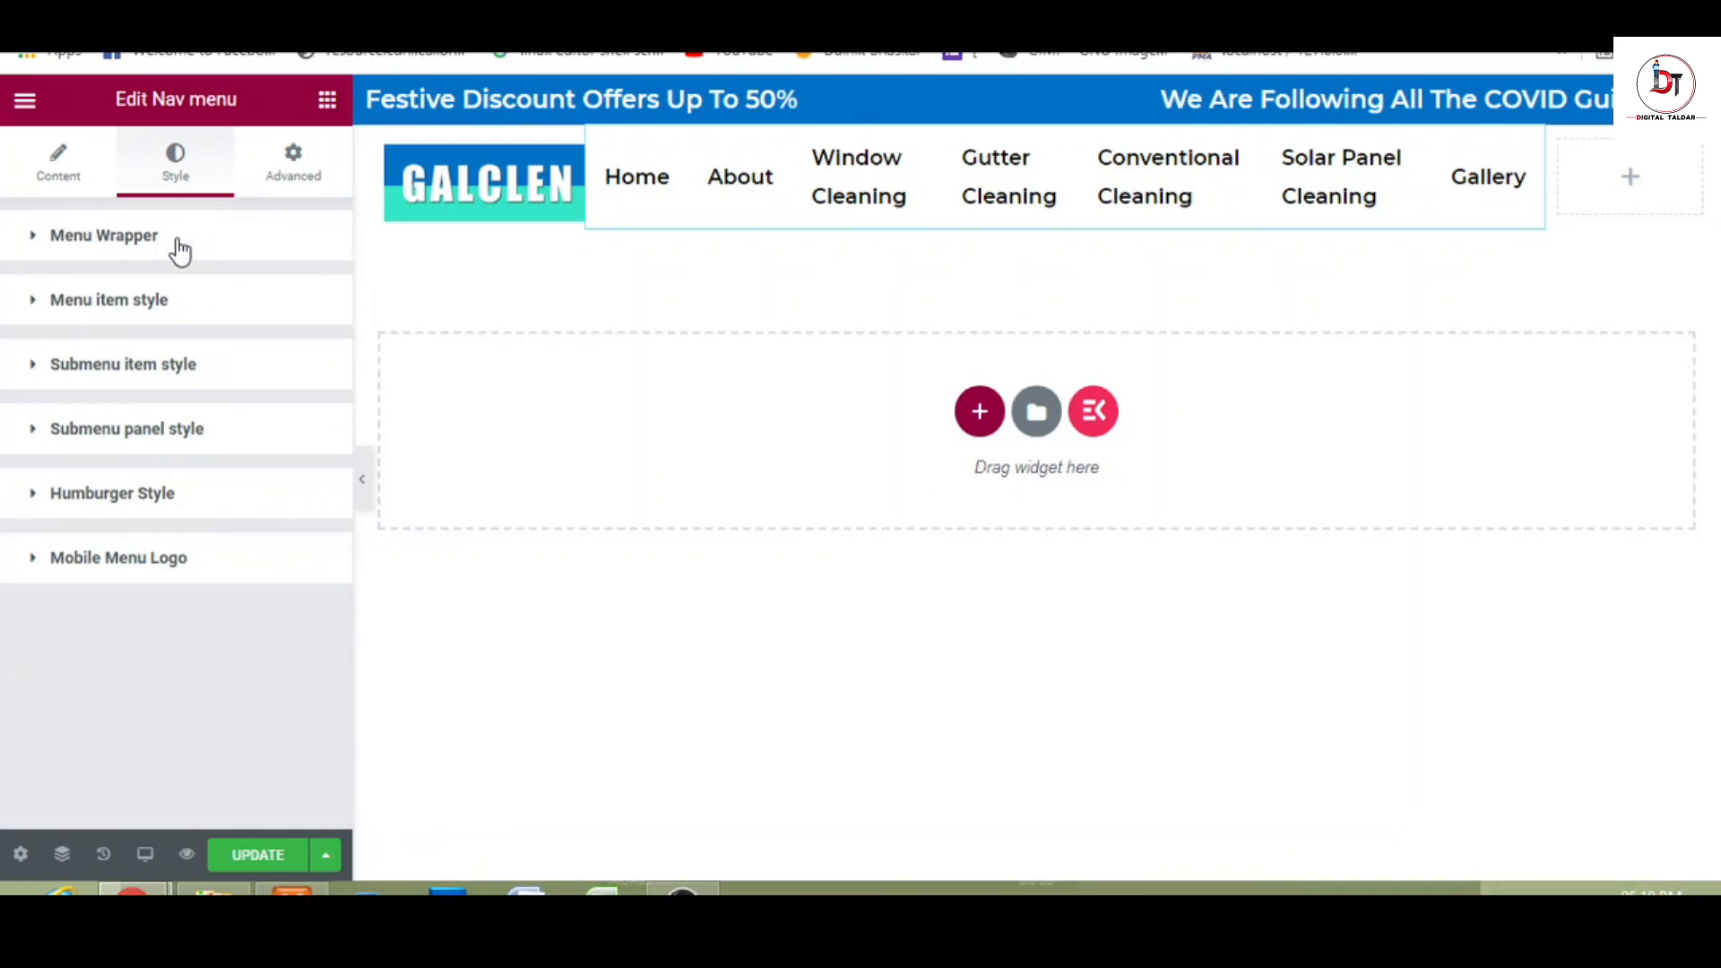
pyautogui.click(174, 305)
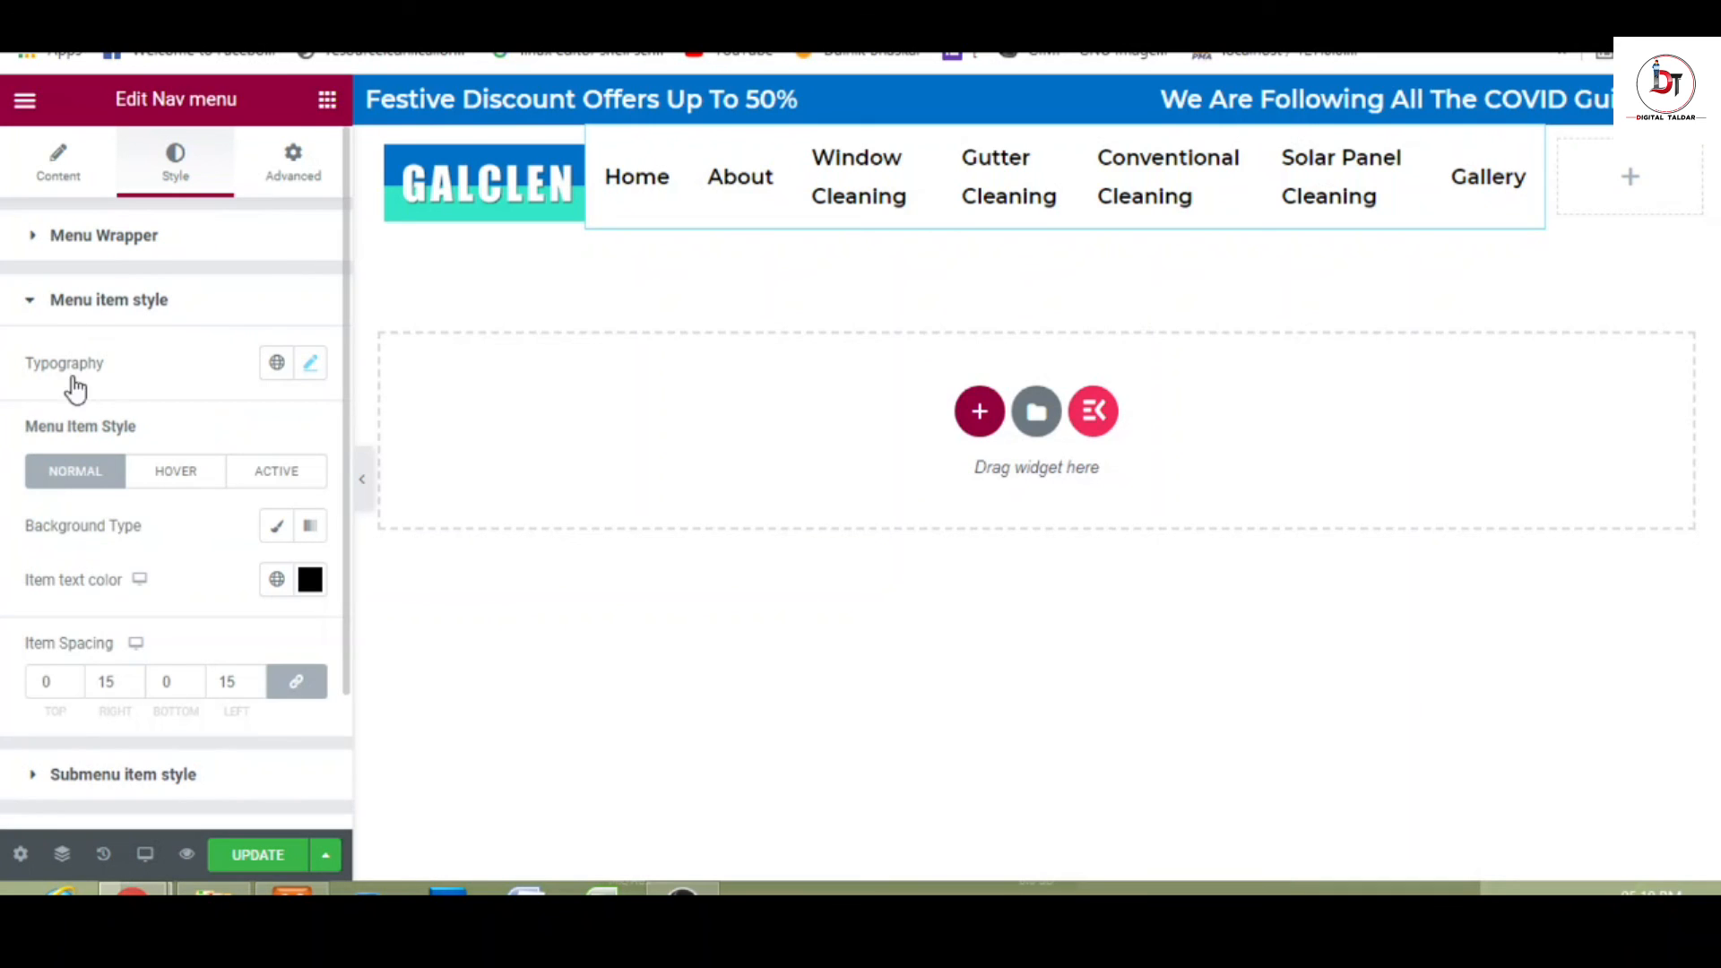
pyautogui.click(310, 365)
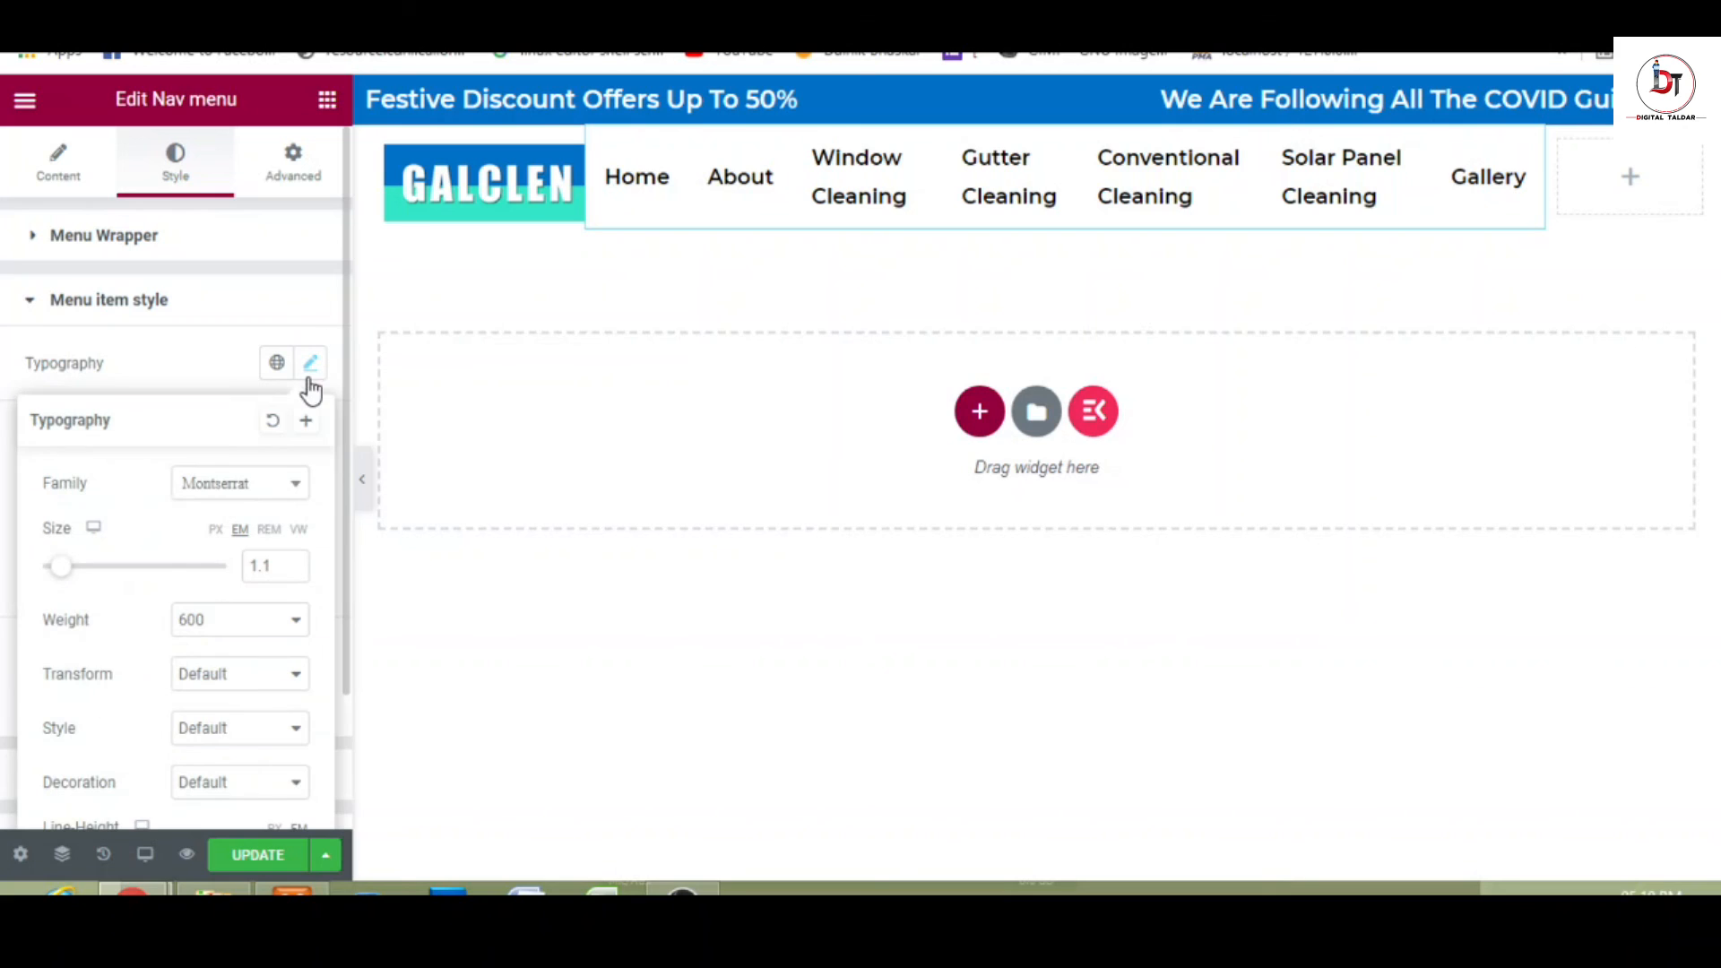
pyautogui.click(295, 574)
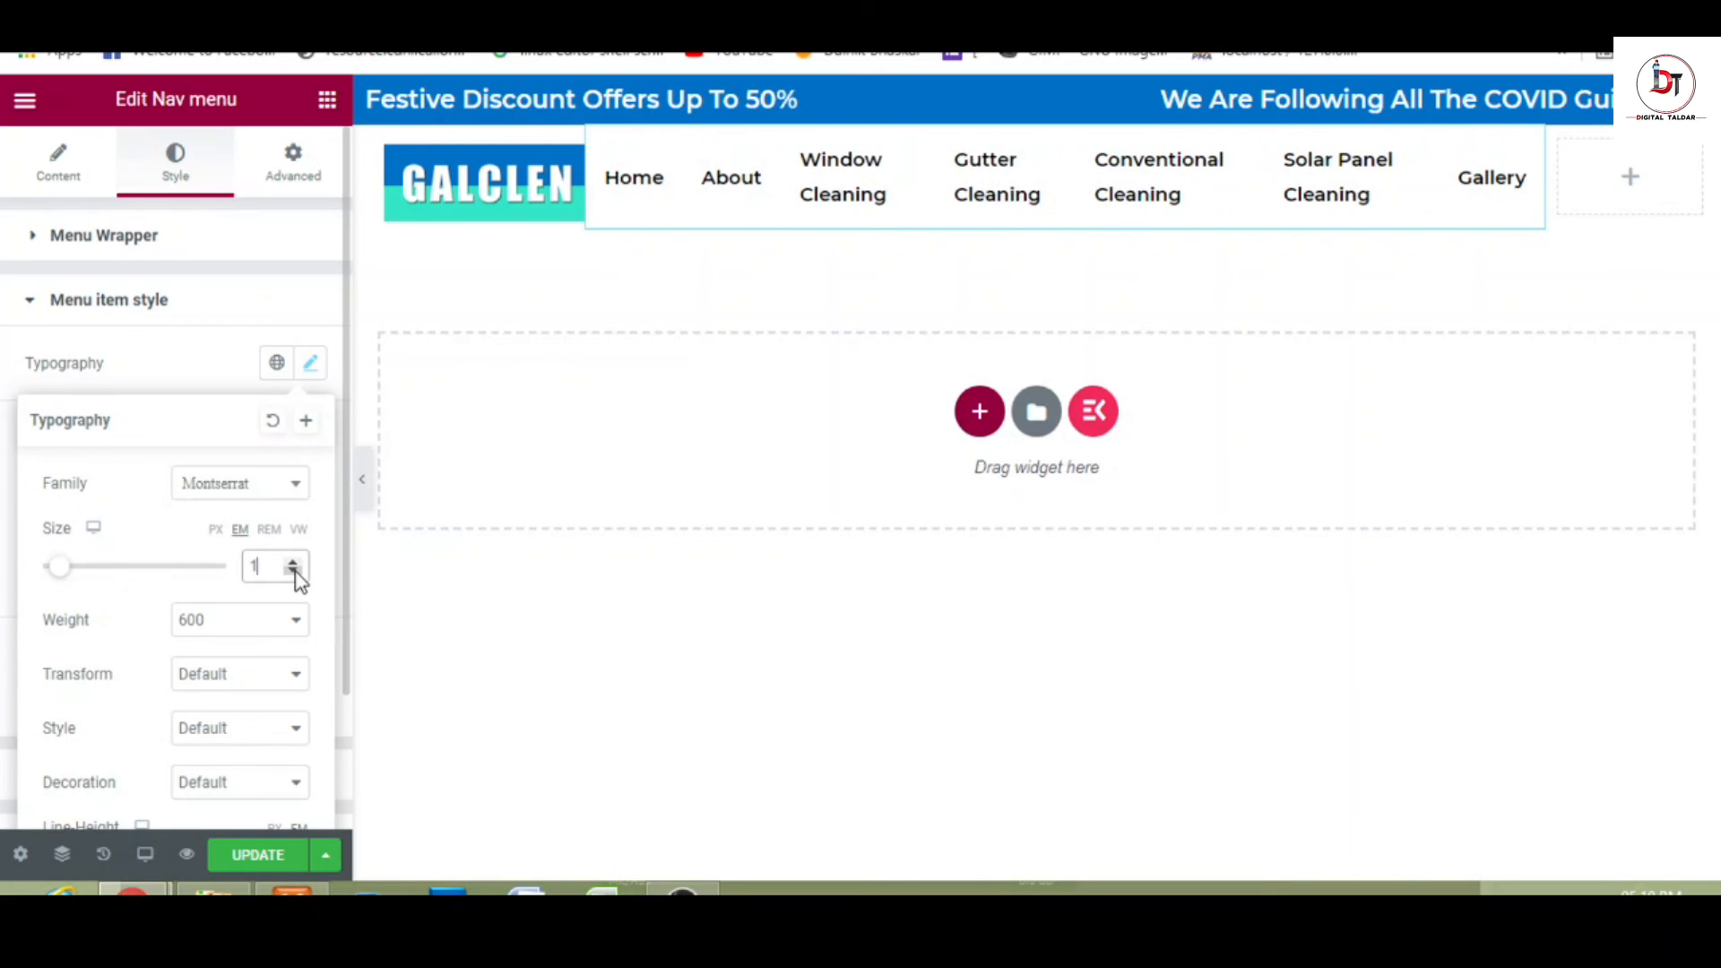
pyautogui.click(363, 488)
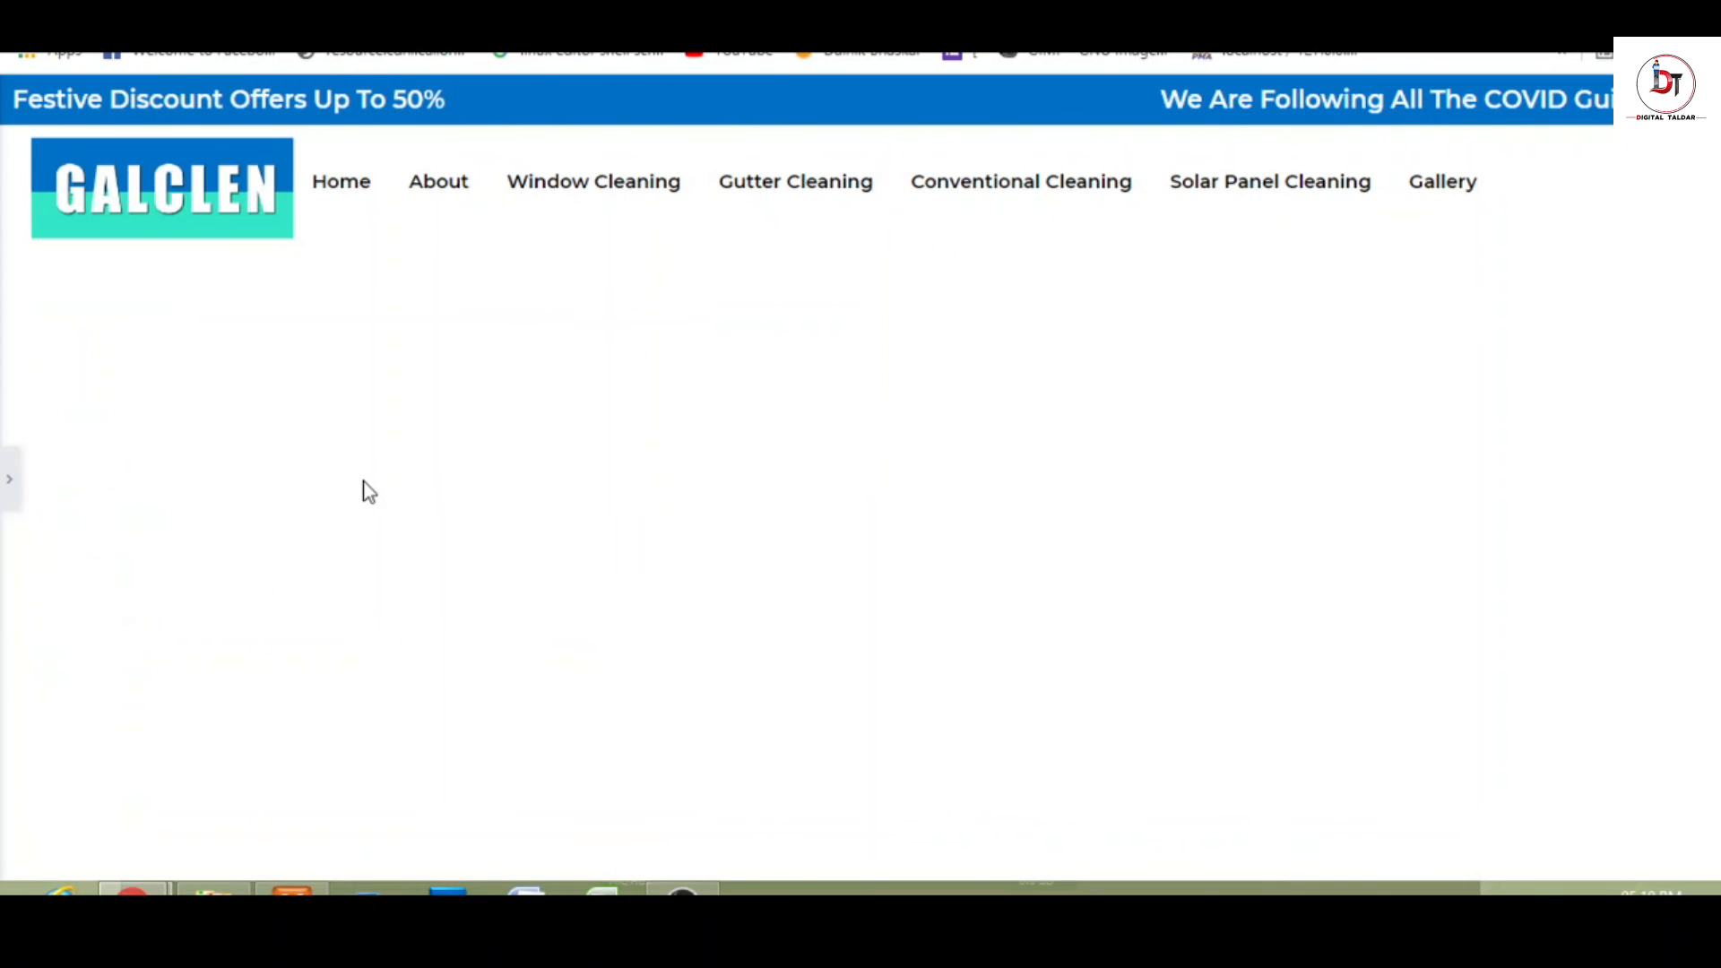
# - Set the navigation menu's horizontal position to Center and preview the header
pyautogui.click(11, 498)
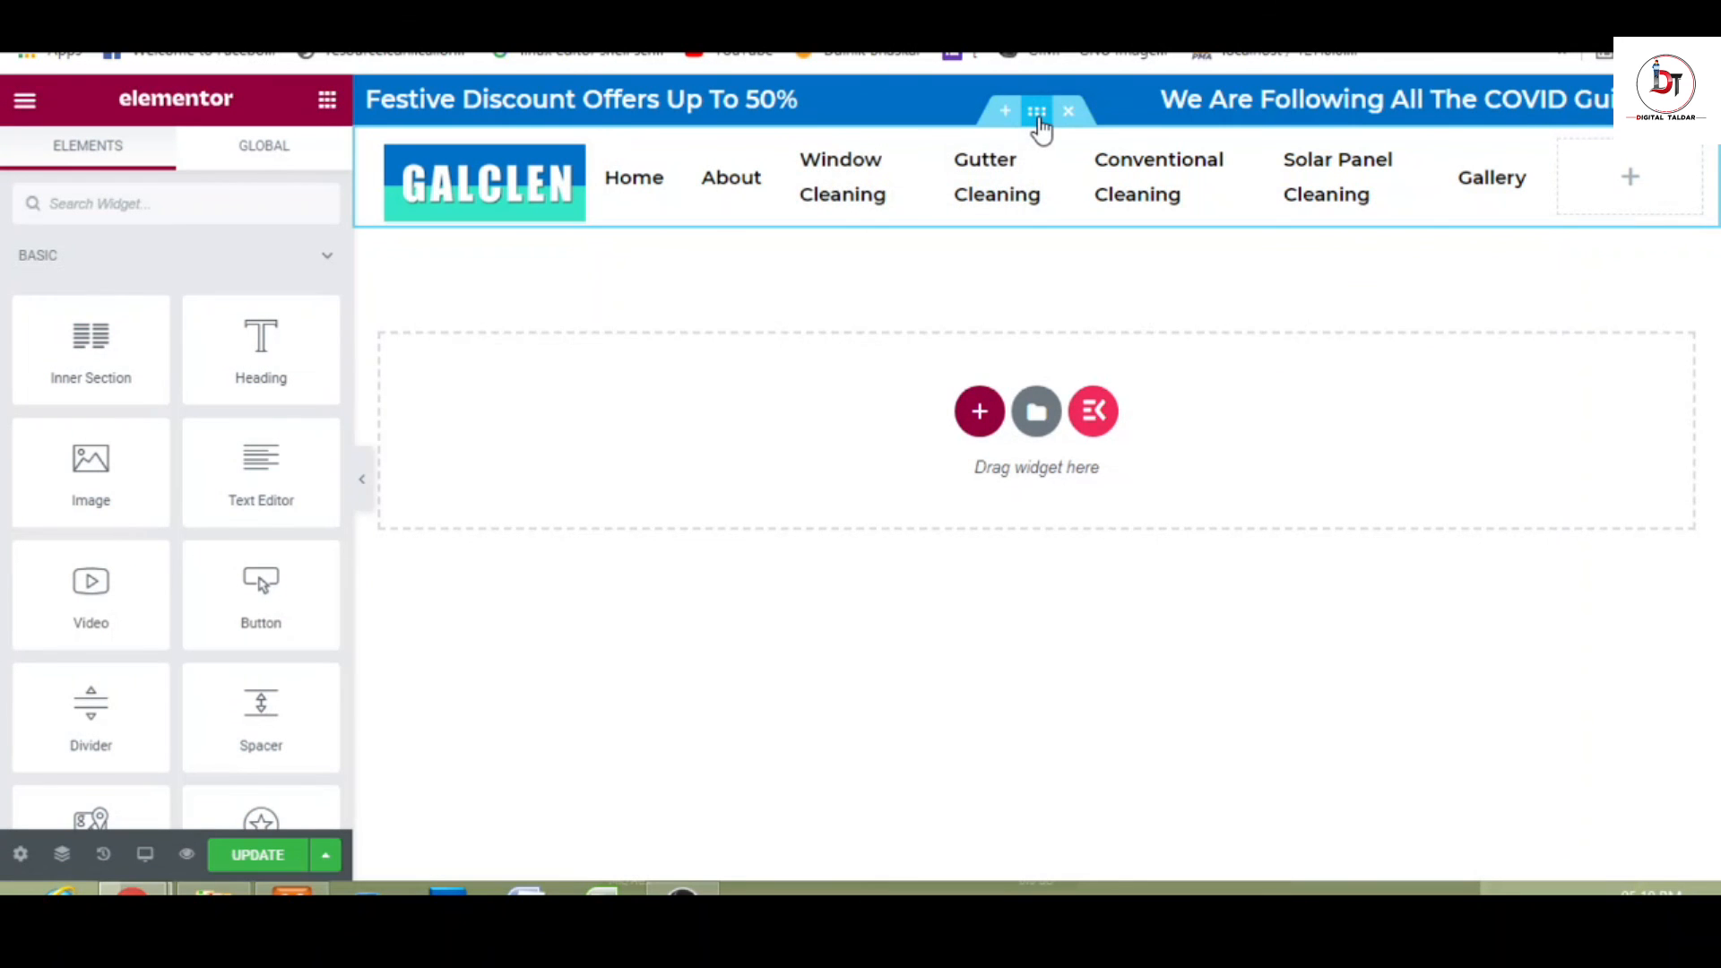
pyautogui.click(1038, 115)
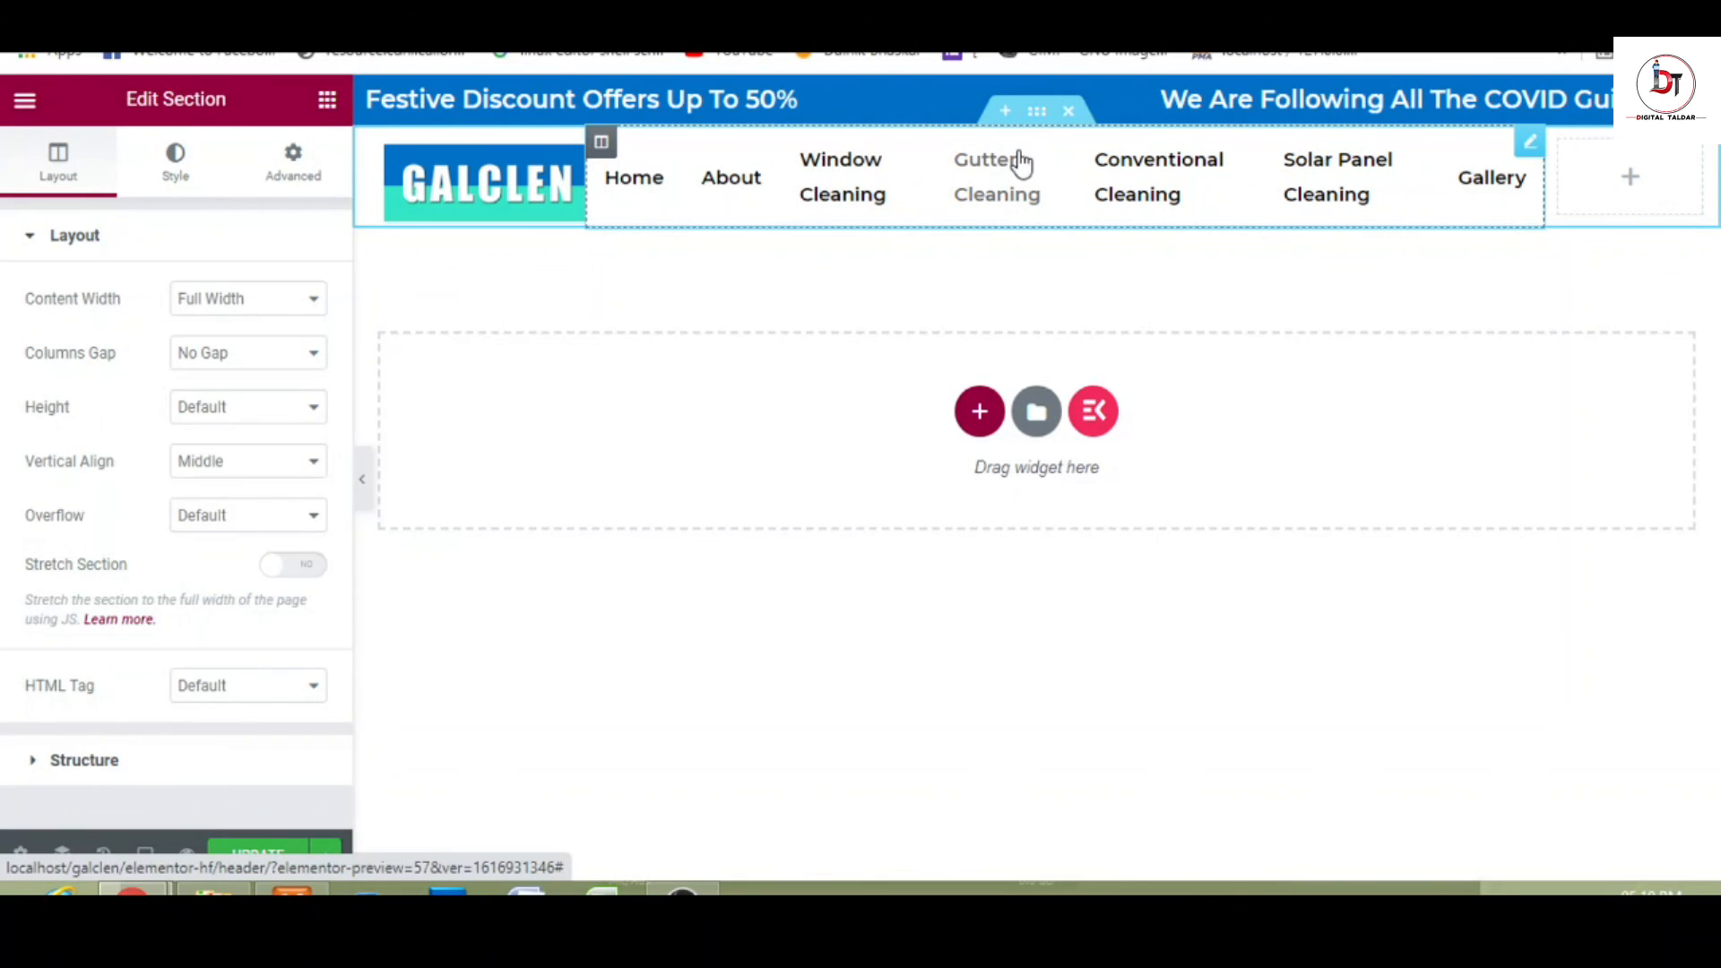
pyautogui.click(1022, 163)
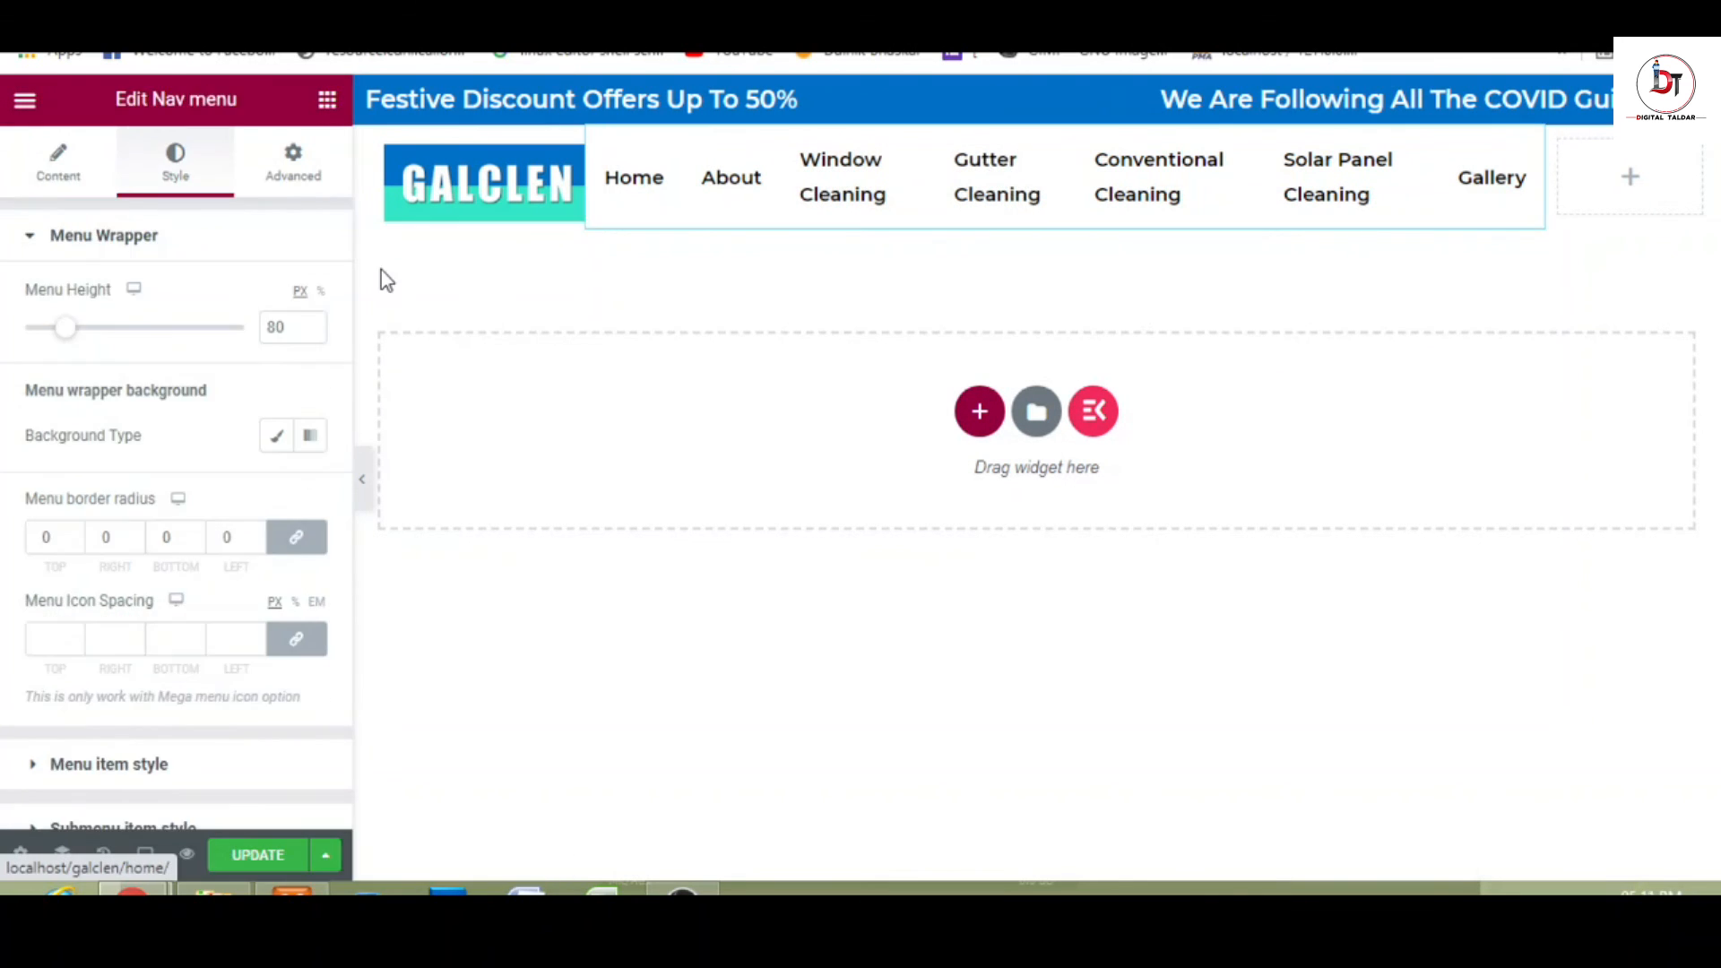
pyautogui.click(49, 195)
pyautogui.click(279, 354)
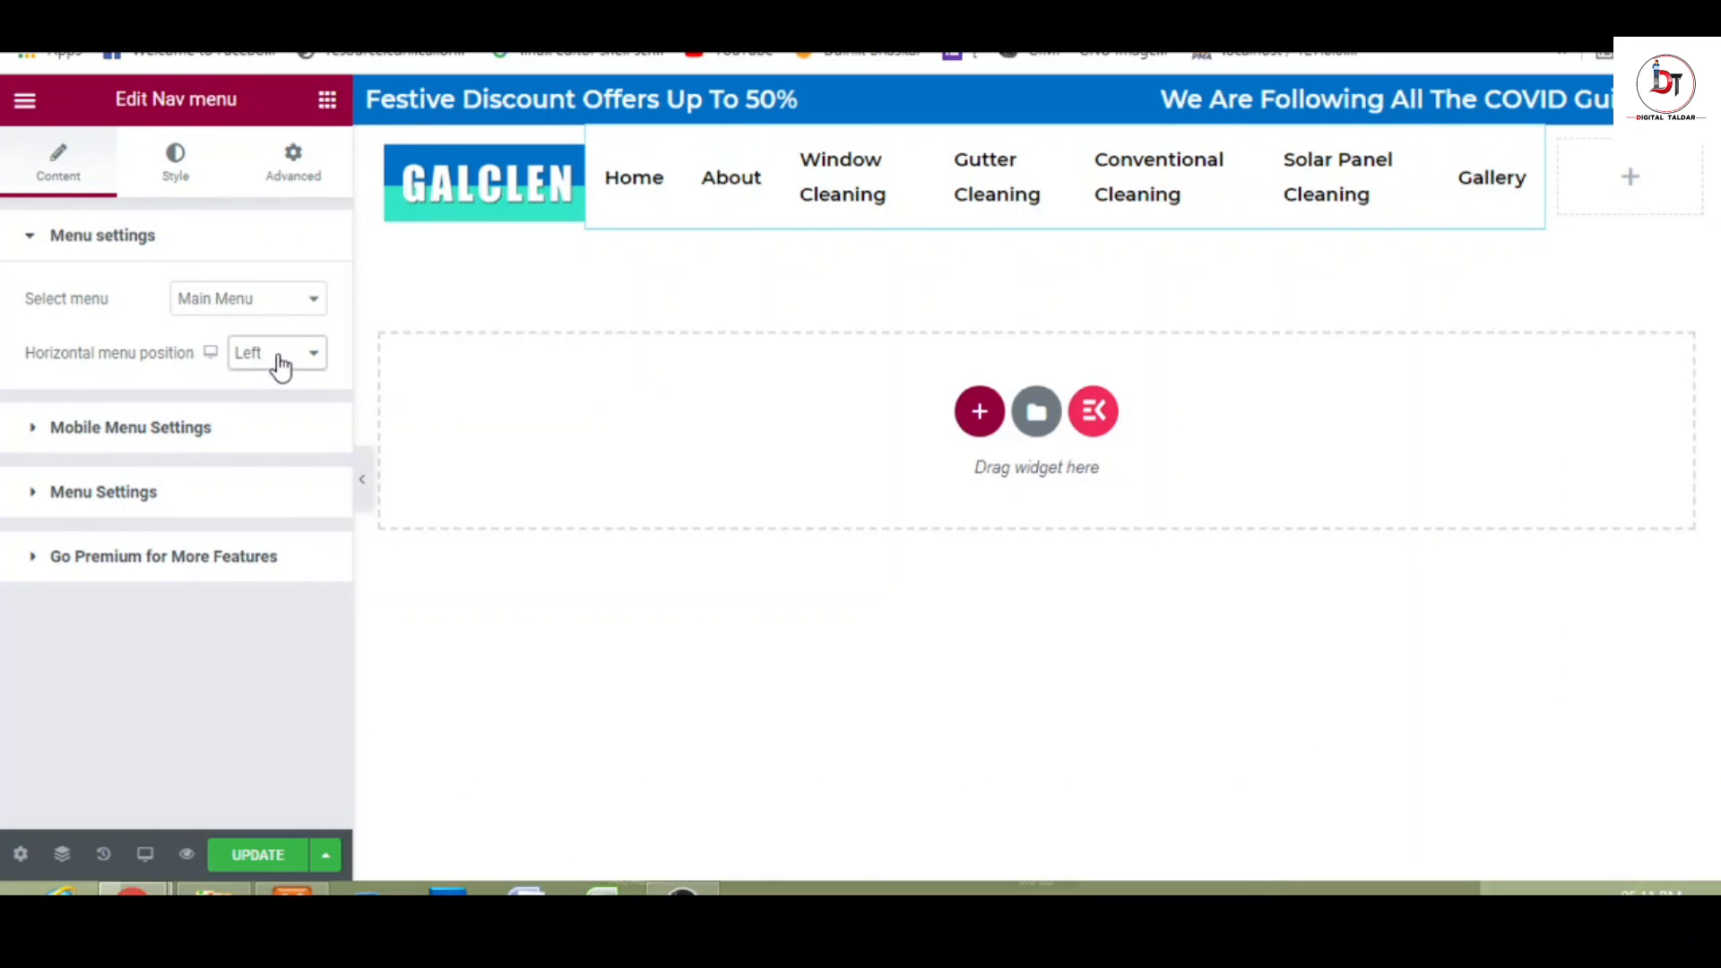
pyautogui.click(273, 395)
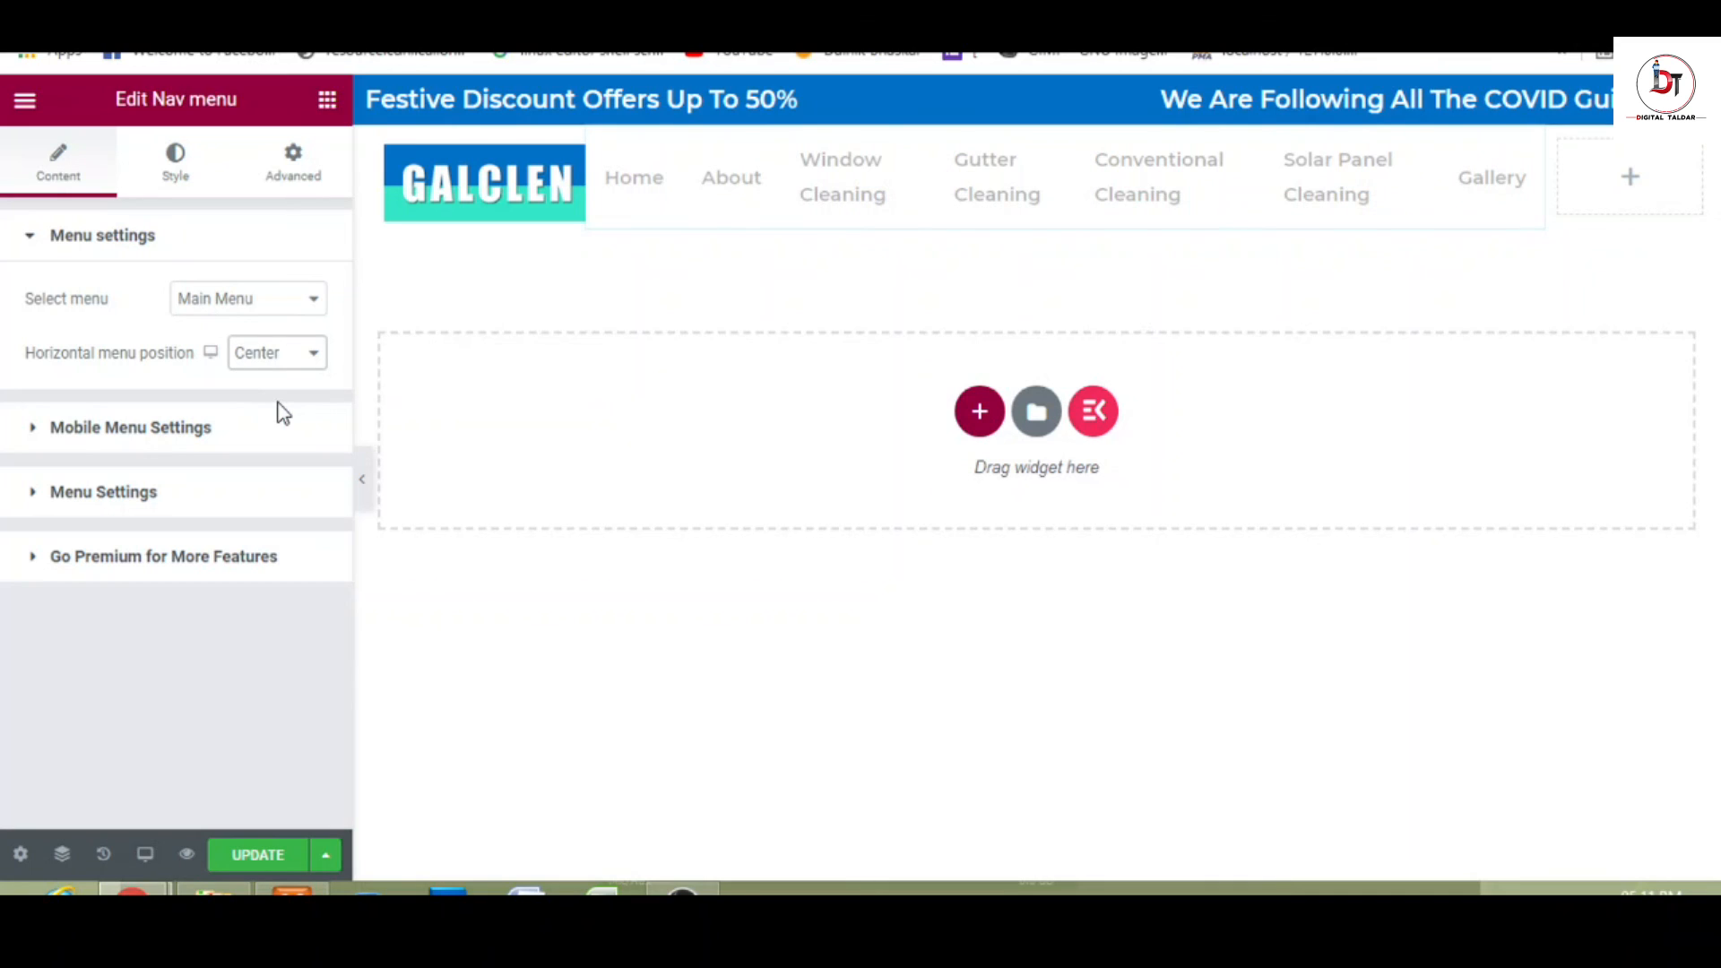
pyautogui.click(364, 484)
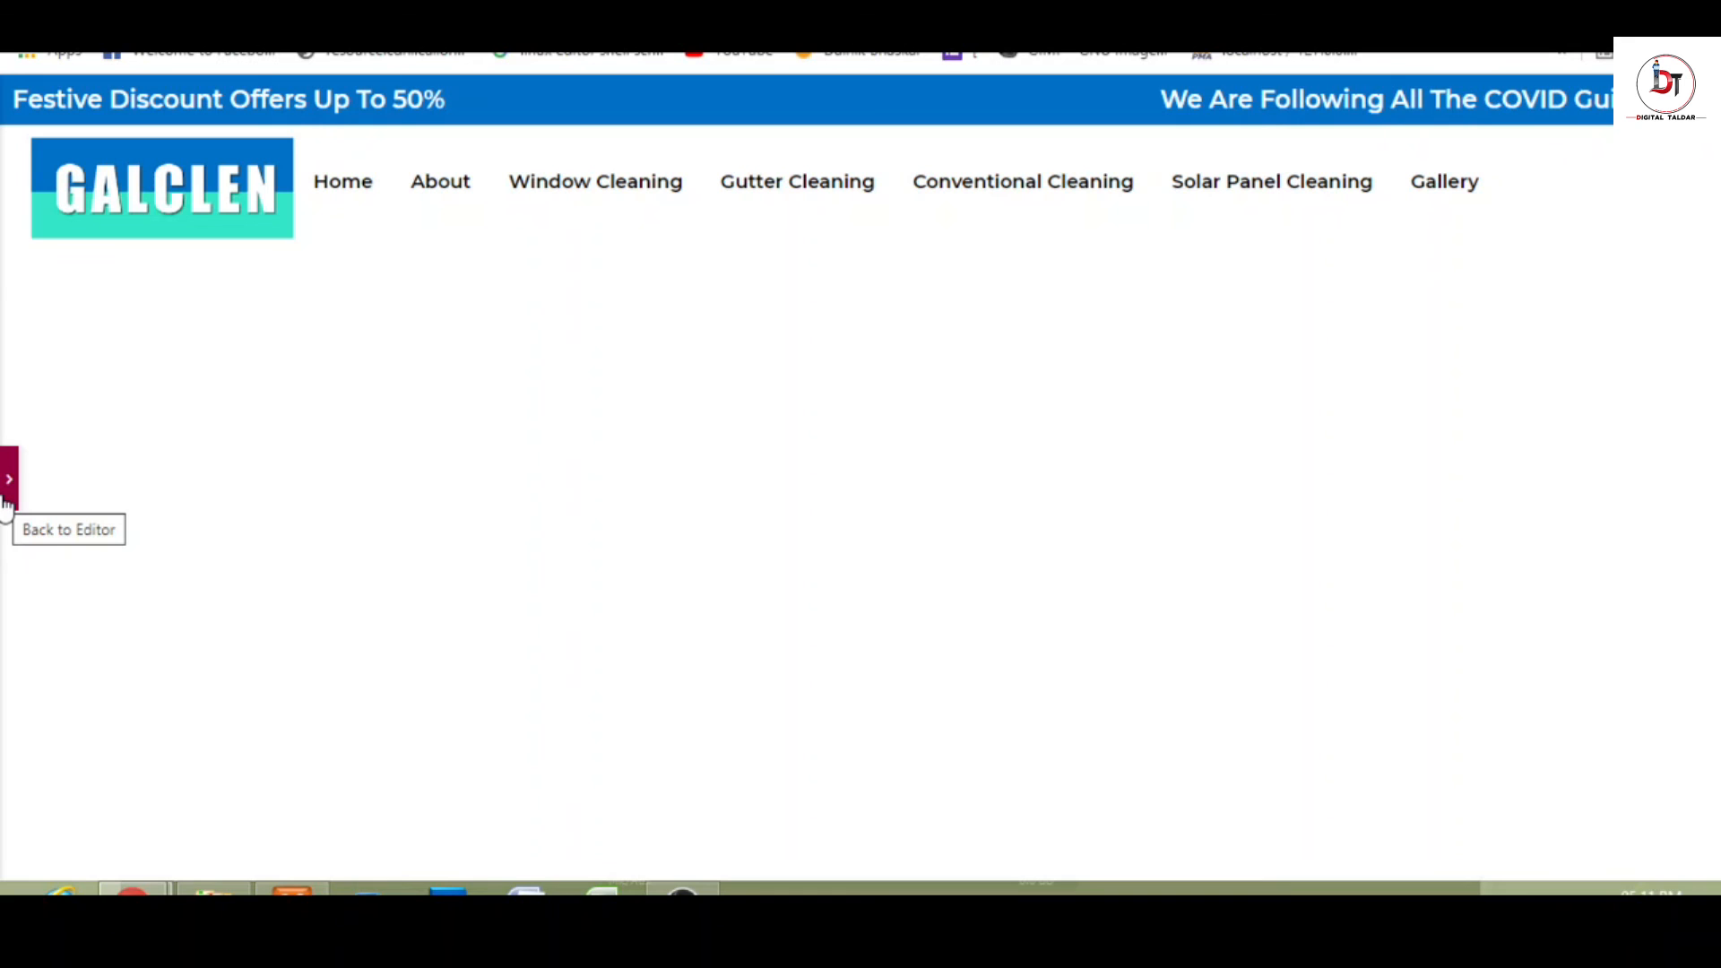
# - Add a Button widget to the empty third column beside the menu and set its alignment to Center
pyautogui.click(9, 480)
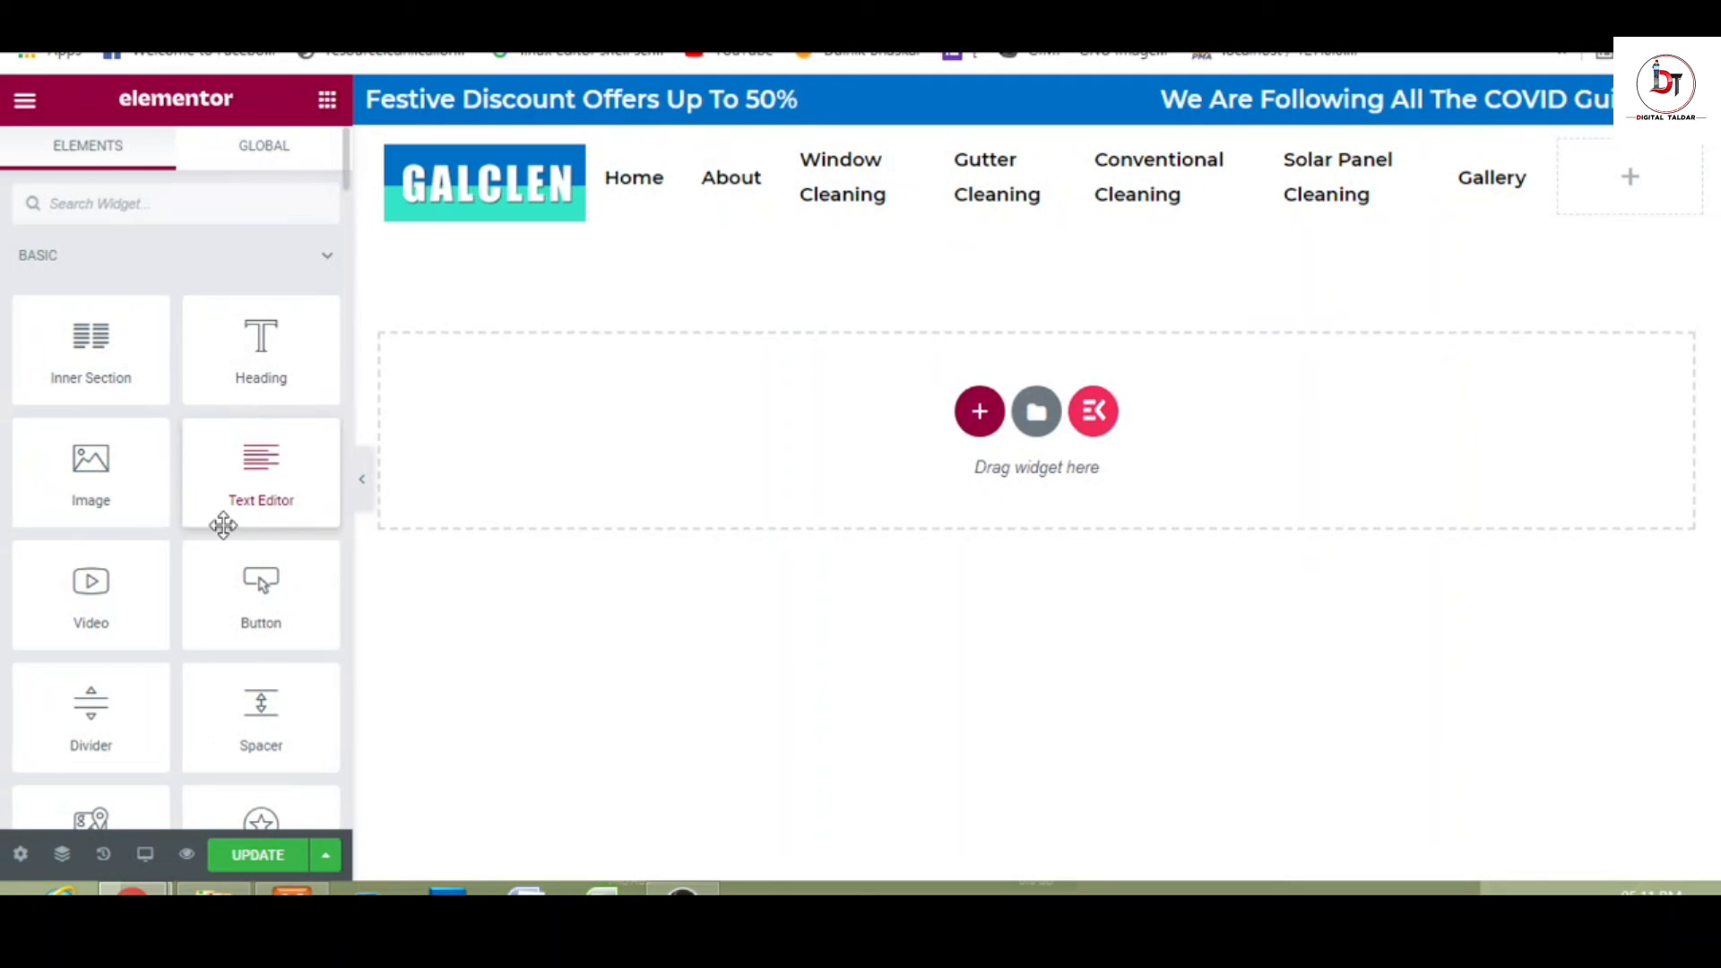
pyautogui.moveTo(258, 609); pyautogui.dragTo(1488, 256)
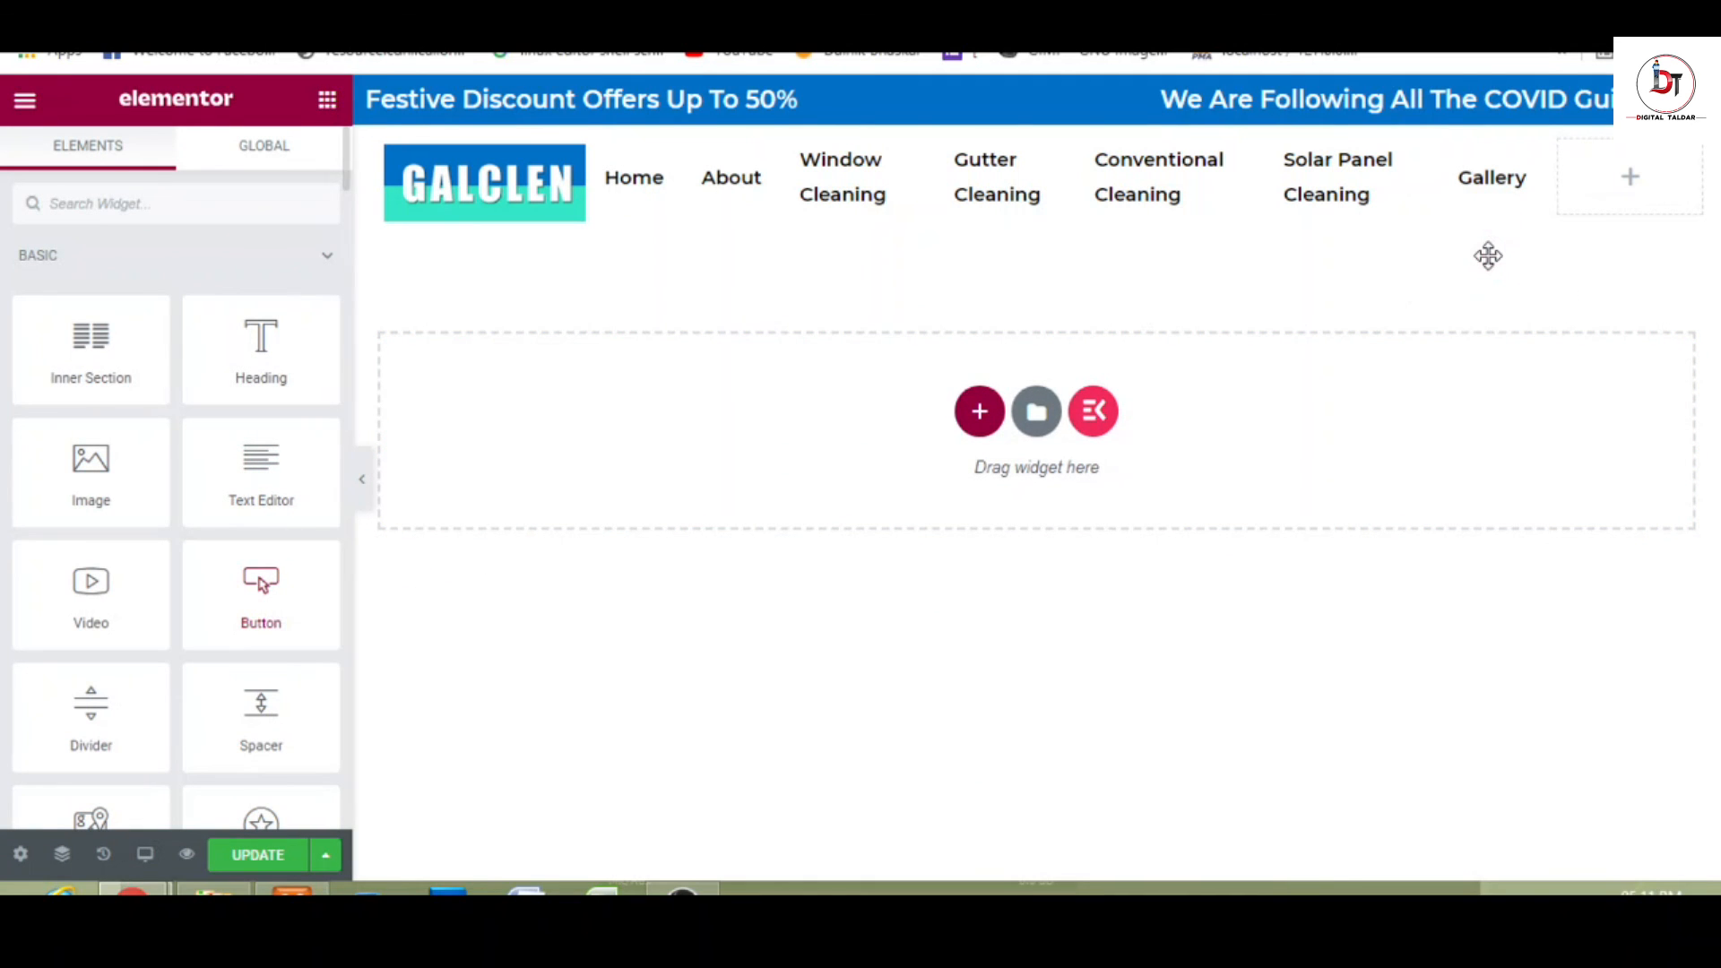
pyautogui.moveTo(269, 617); pyautogui.dragTo(1606, 213)
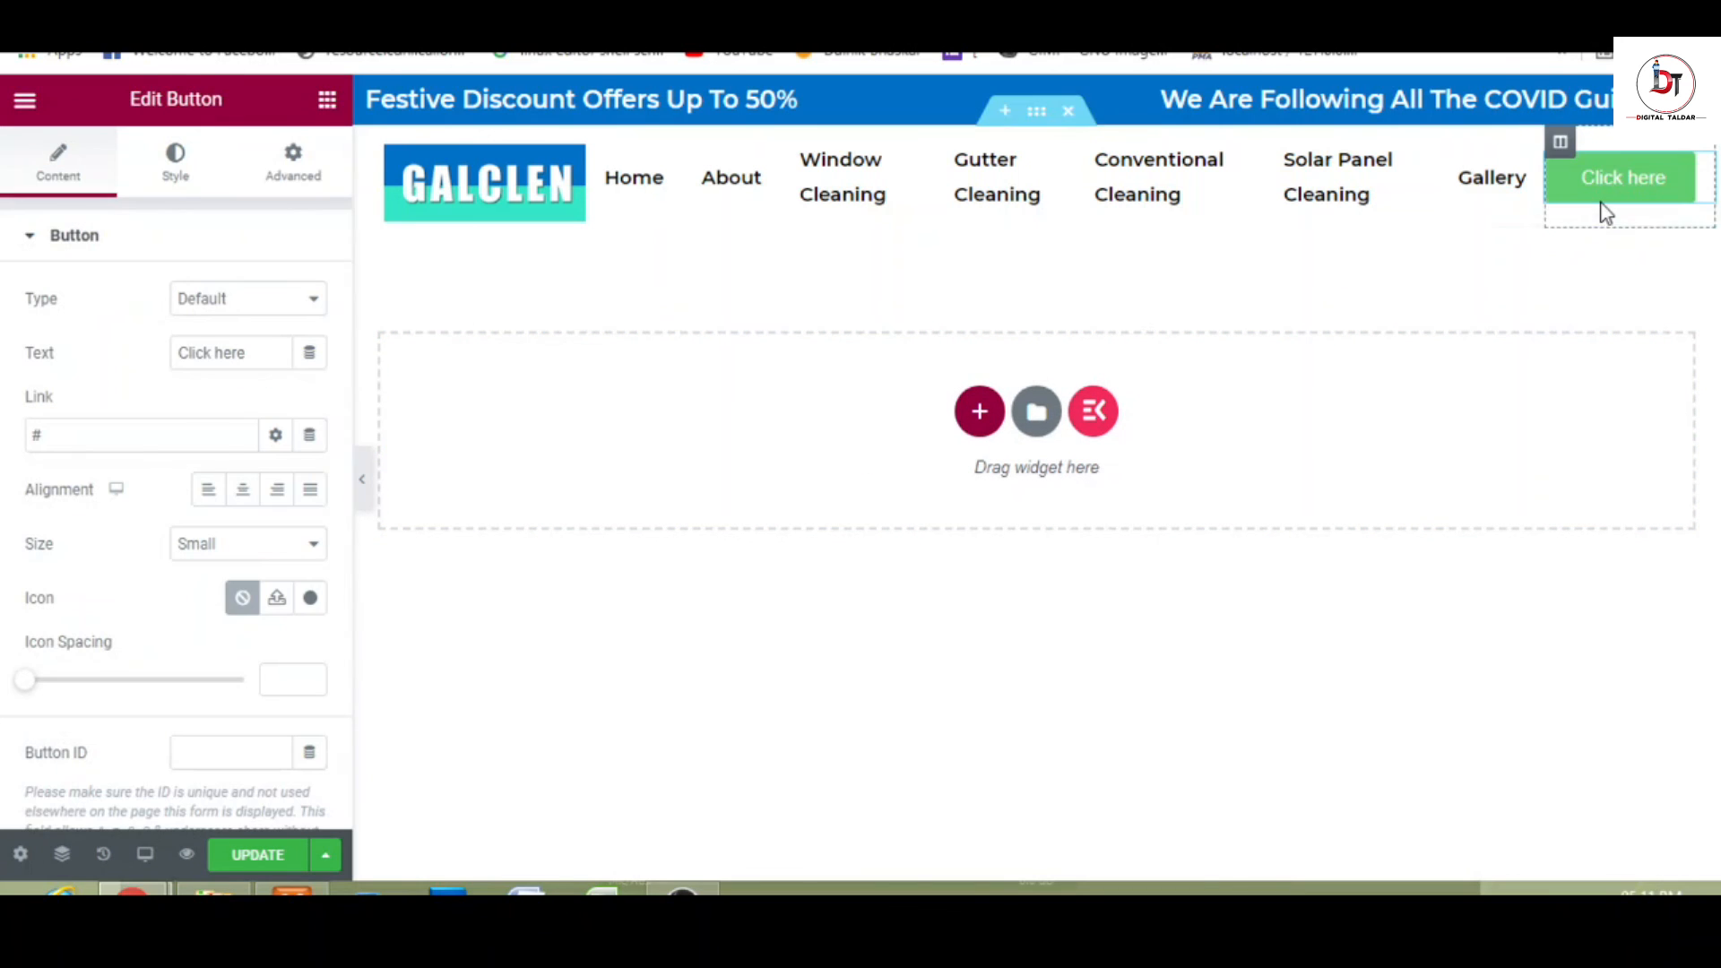
pyautogui.click(244, 498)
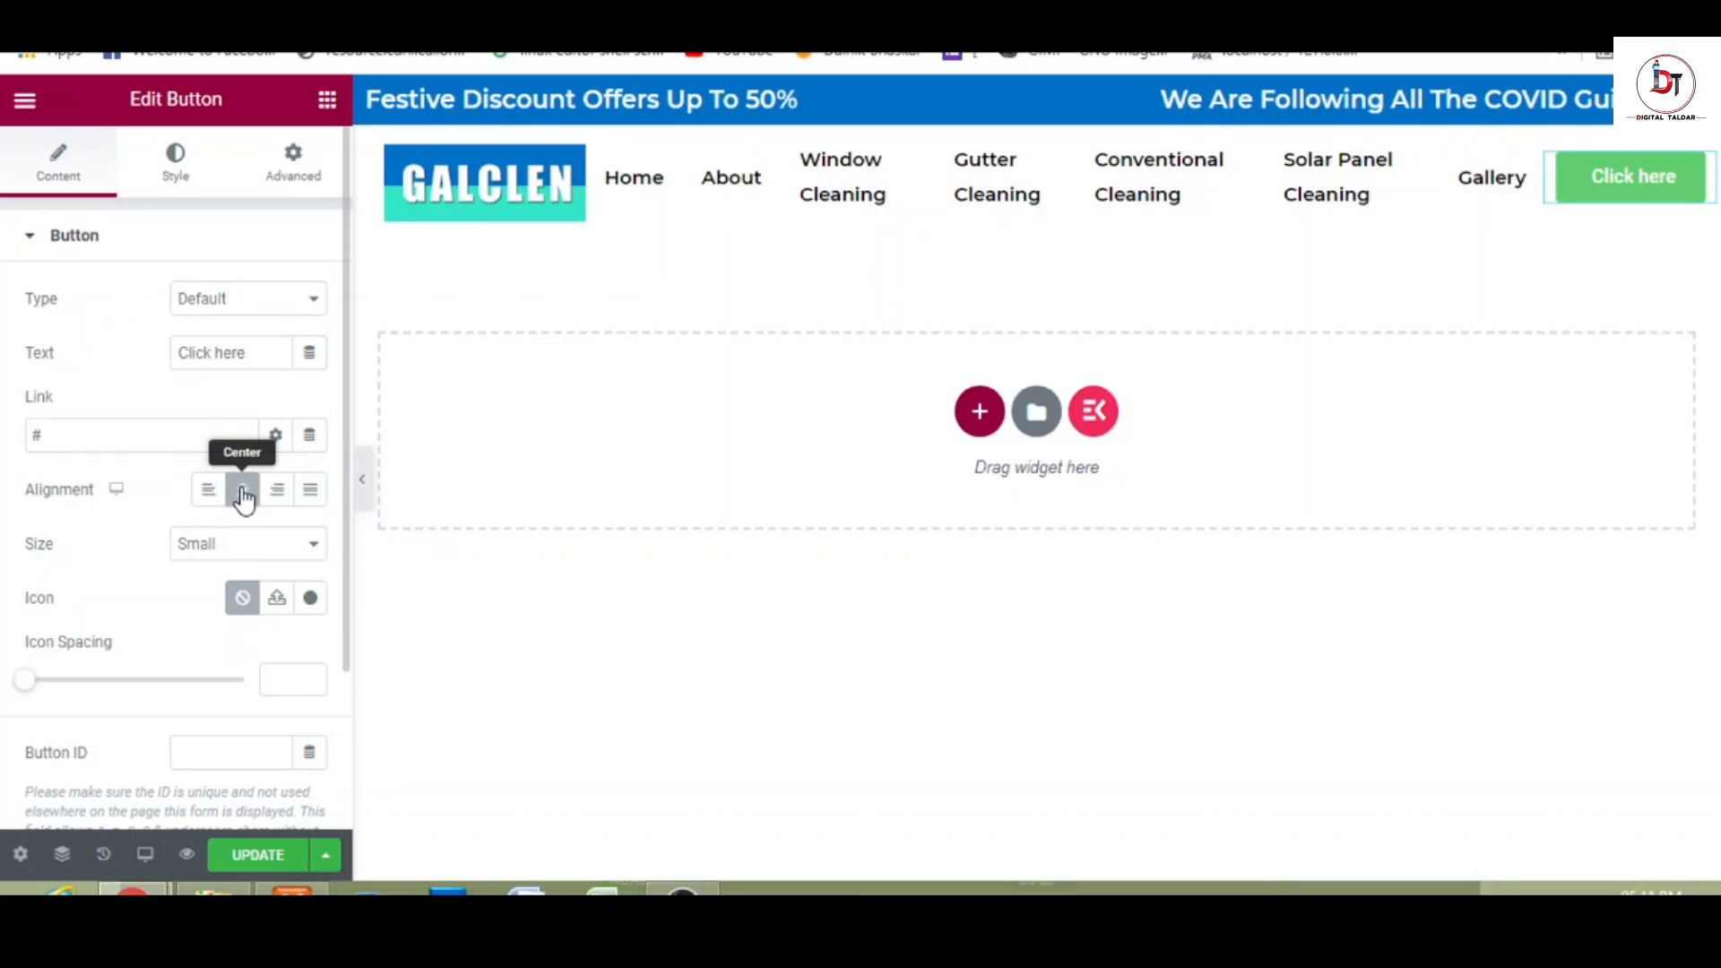
# - Change the header button's text to "Get Quote"
pyautogui.tripleClick(227, 354)
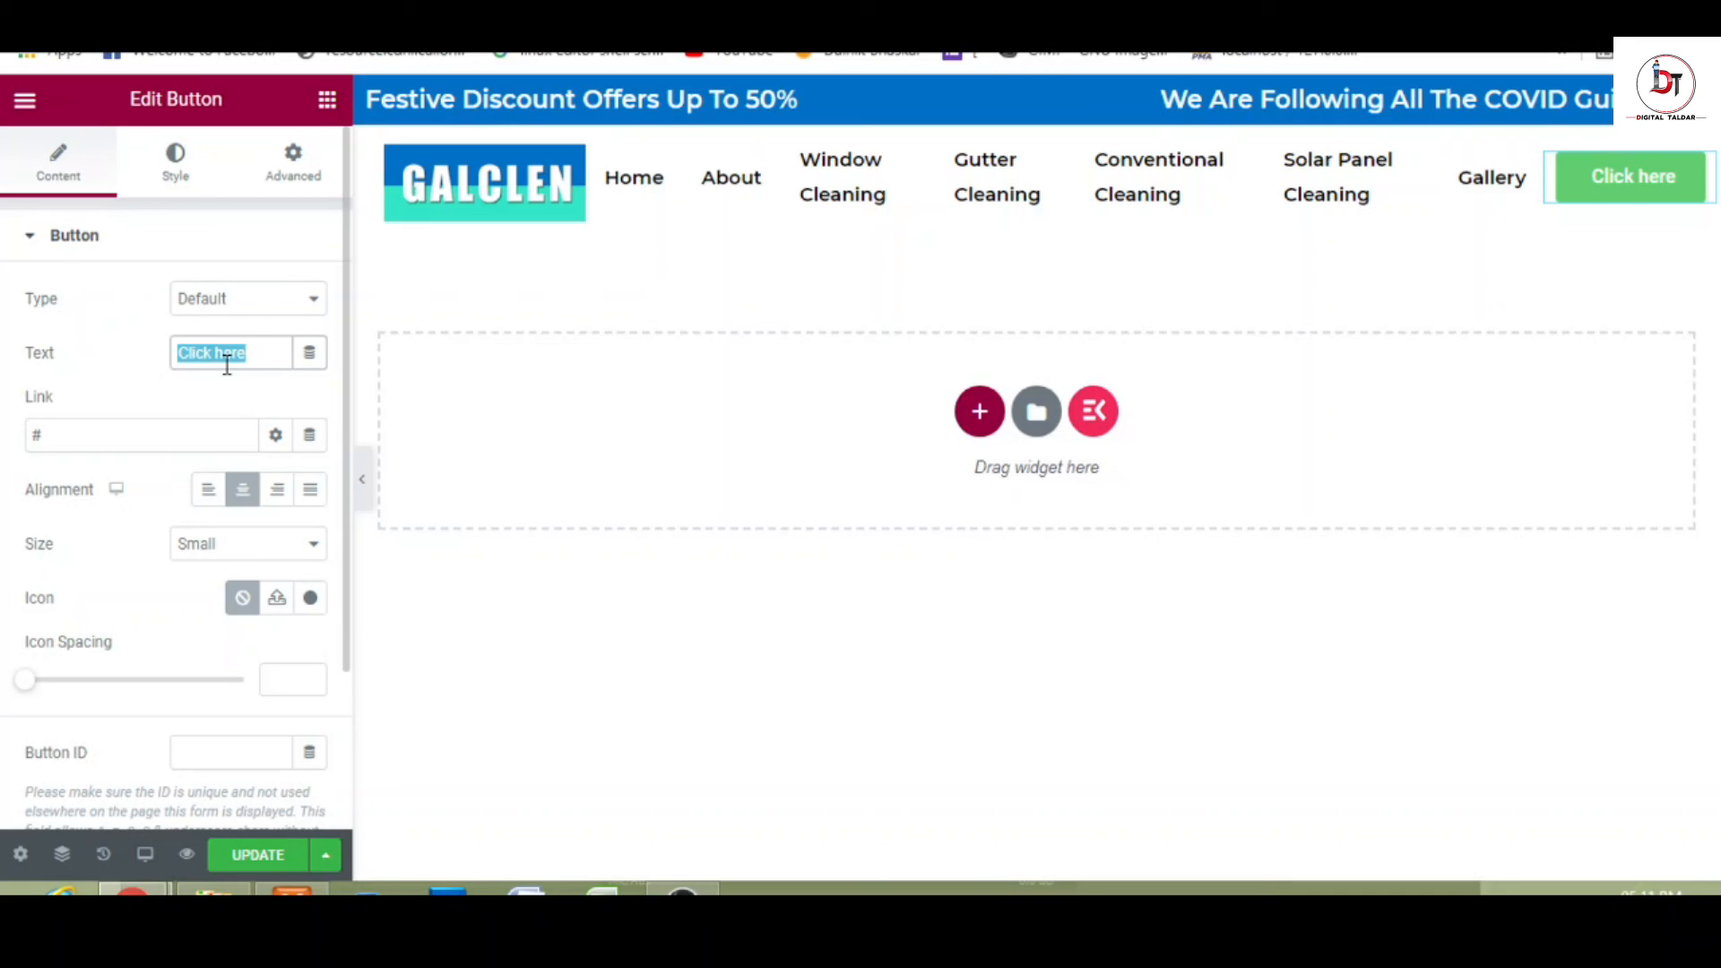
pyautogui.write('Get')
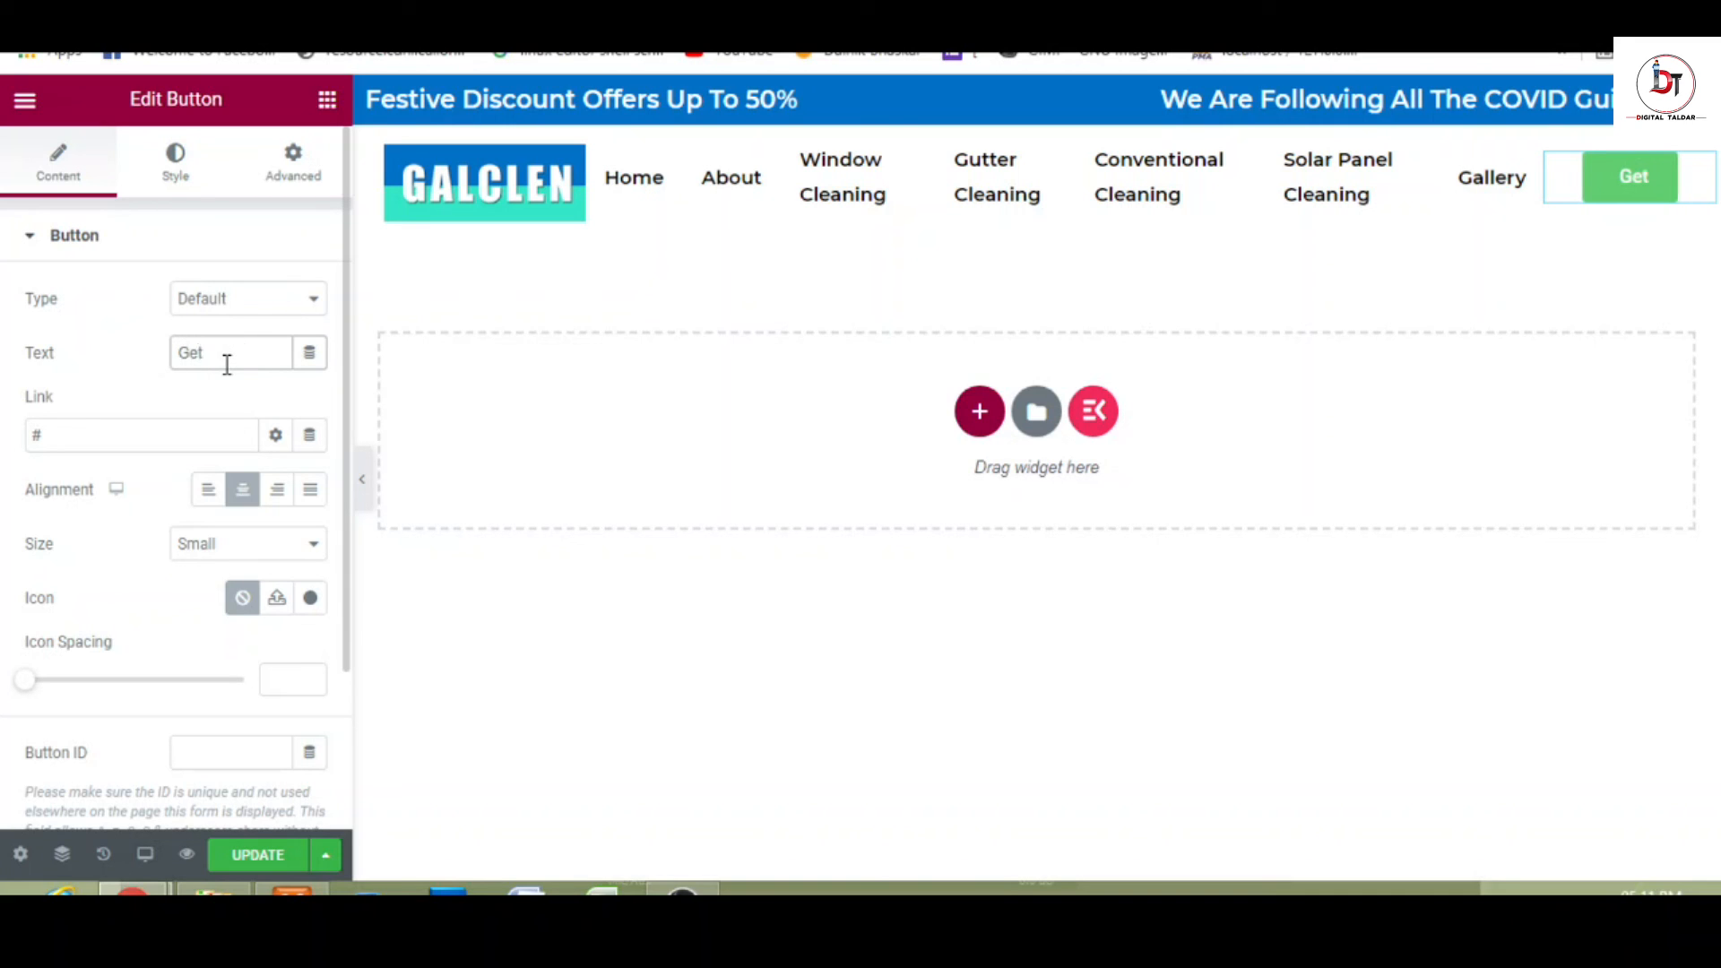
pyautogui.write(' Quote')
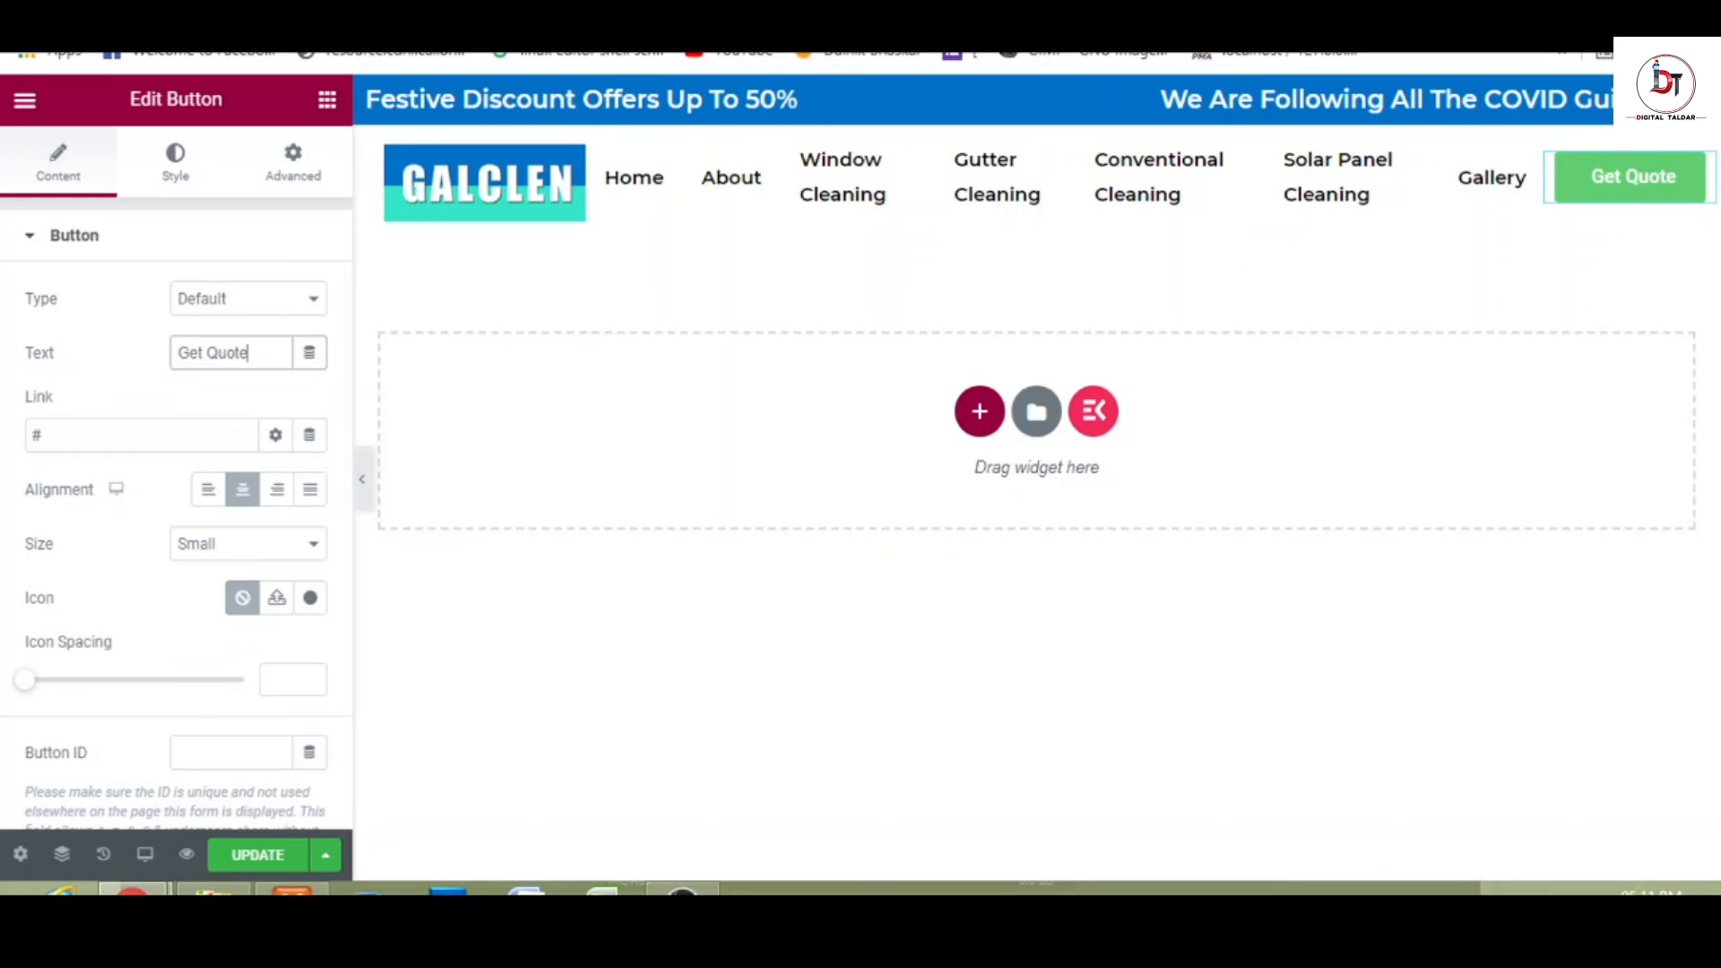
# - Copy the logo's turquoise hex code 32e6c8 from the color history of the browser's color picker extension
pyautogui.click(1506, 18)
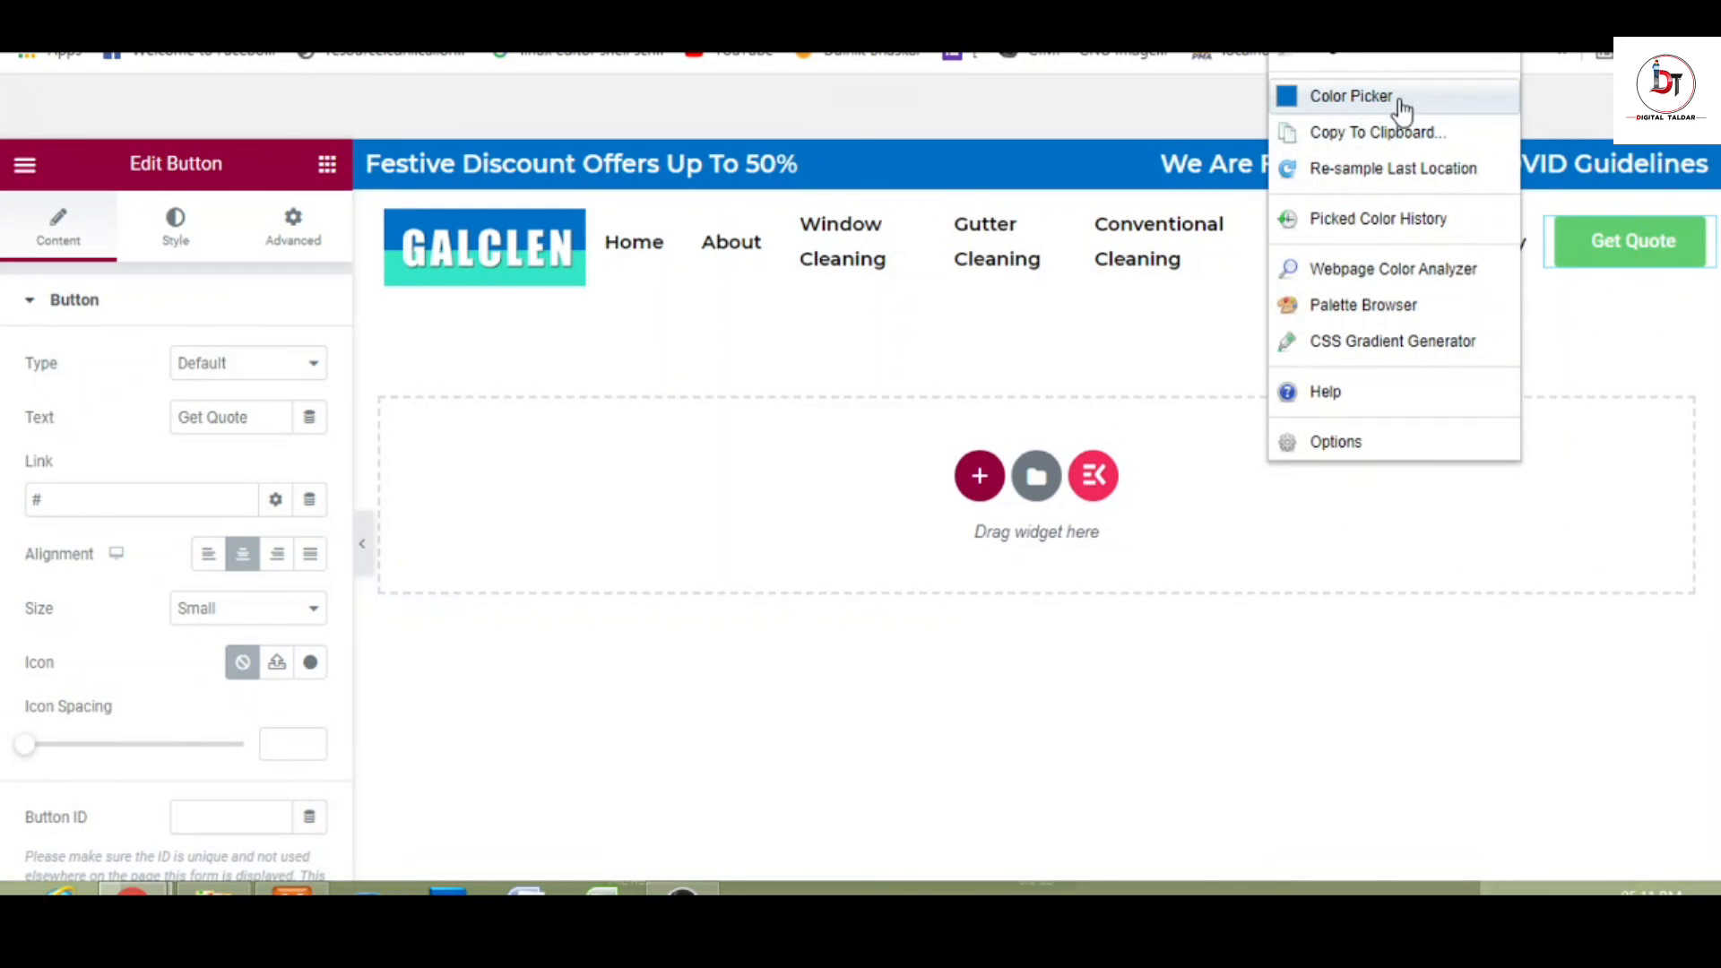
pyautogui.click(1400, 100)
pyautogui.click(1416, 178)
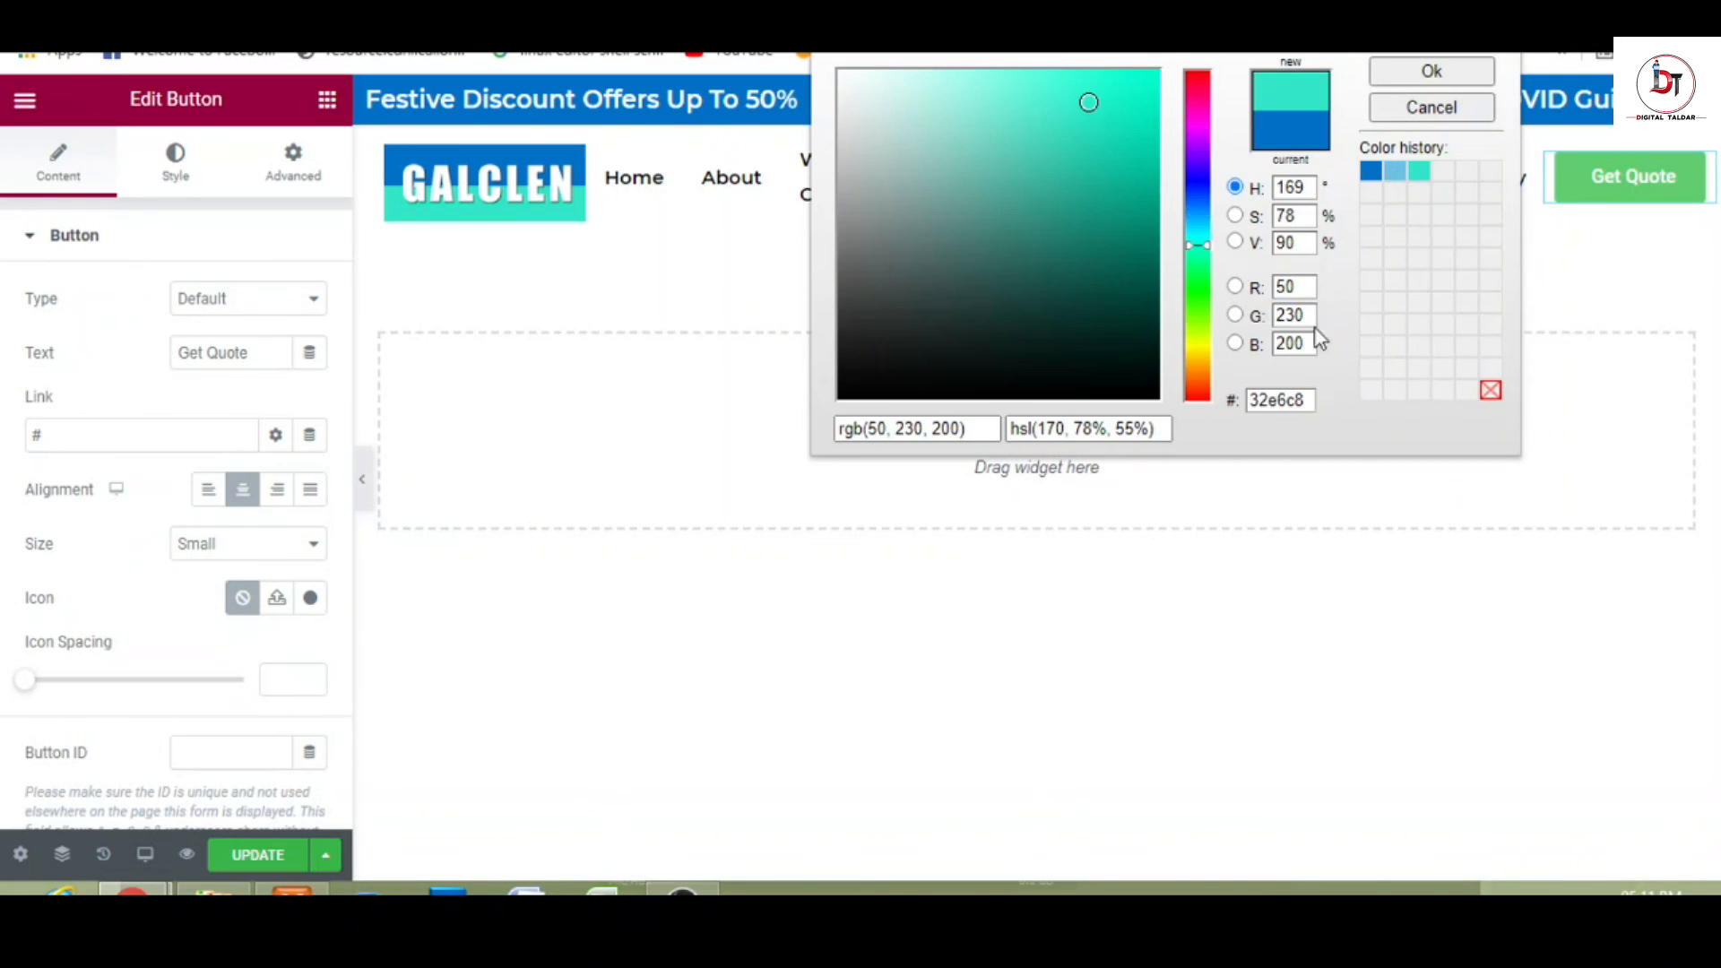
pyautogui.doubleClick(1278, 401)
pyautogui.hotkey('ctrl', 'c')
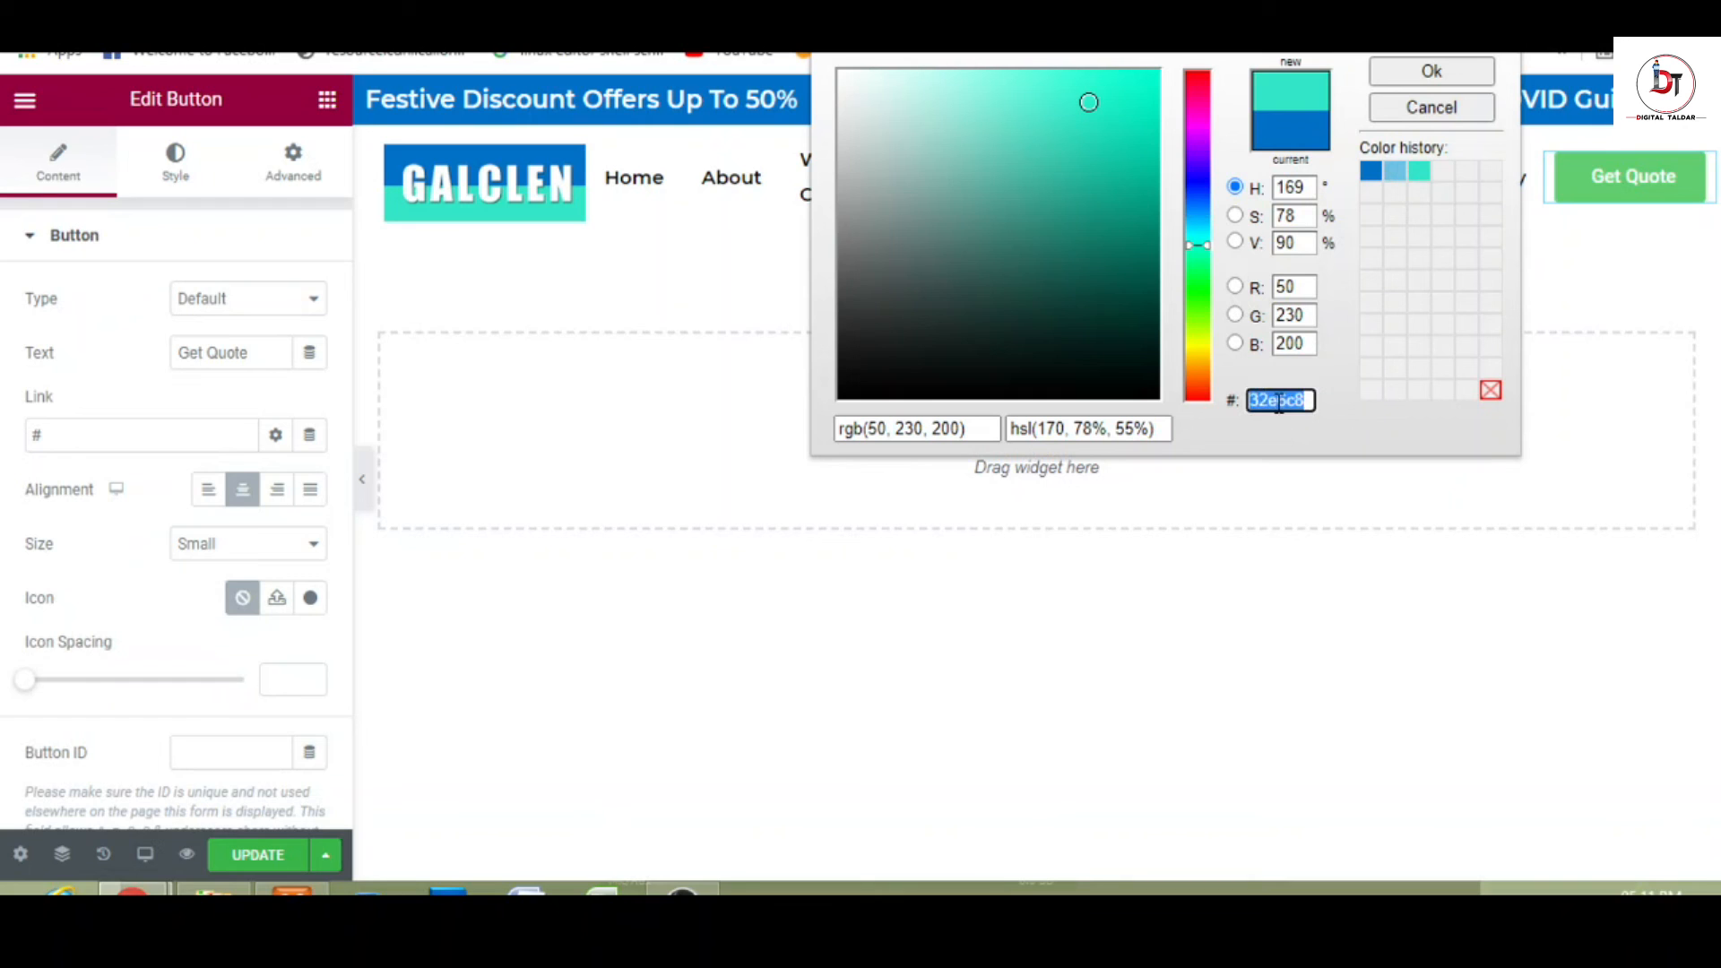
pyautogui.click(1242, 534)
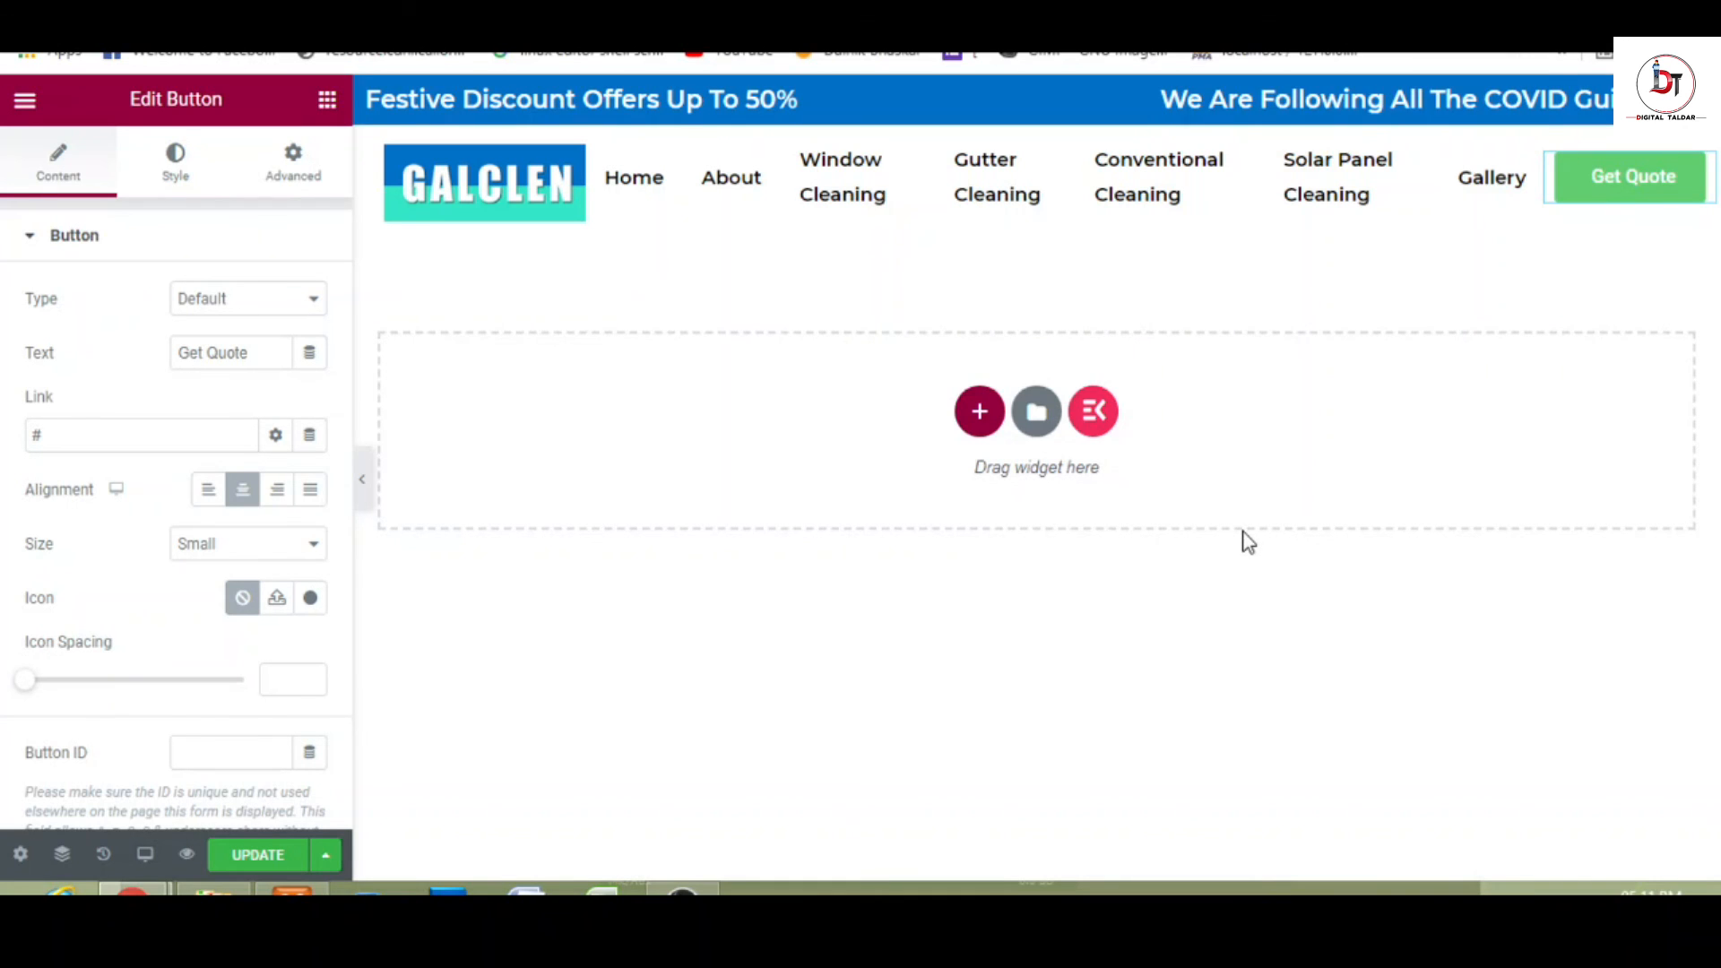
# - Set the Get Quote button's normal background color to the copied hex code 32e6c8
pyautogui.click(179, 166)
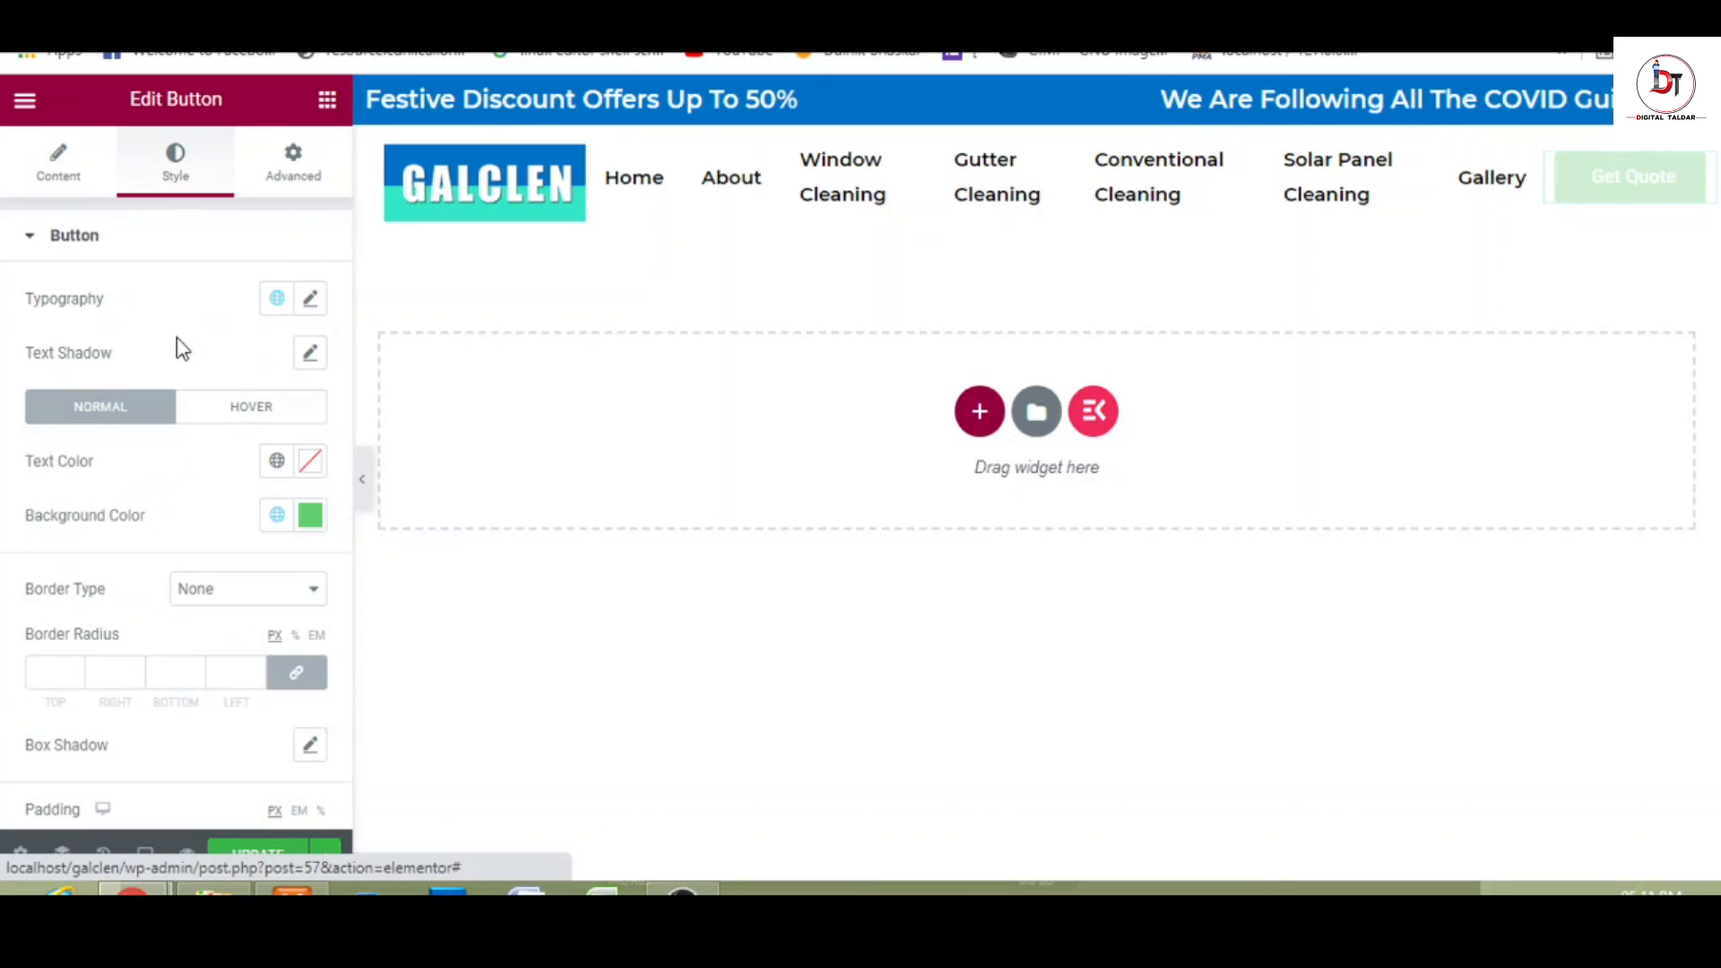
pyautogui.click(306, 527)
pyautogui.click(306, 527)
pyautogui.click(307, 521)
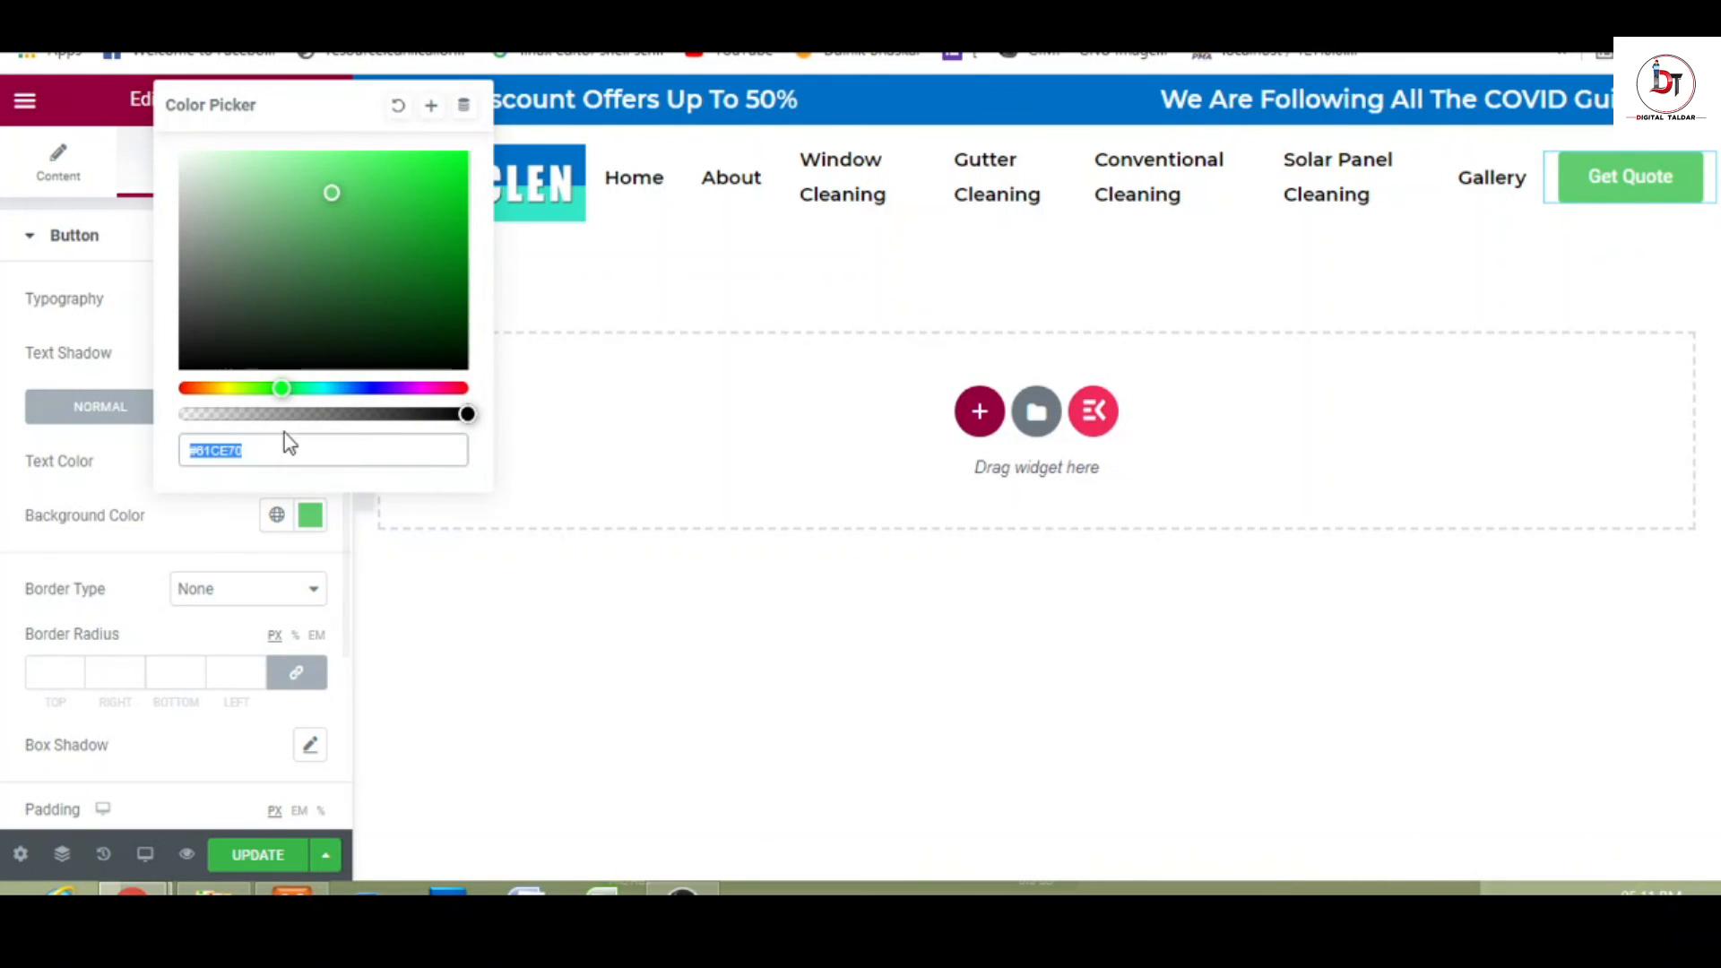
pyautogui.hotkey('ctrl', 'v')
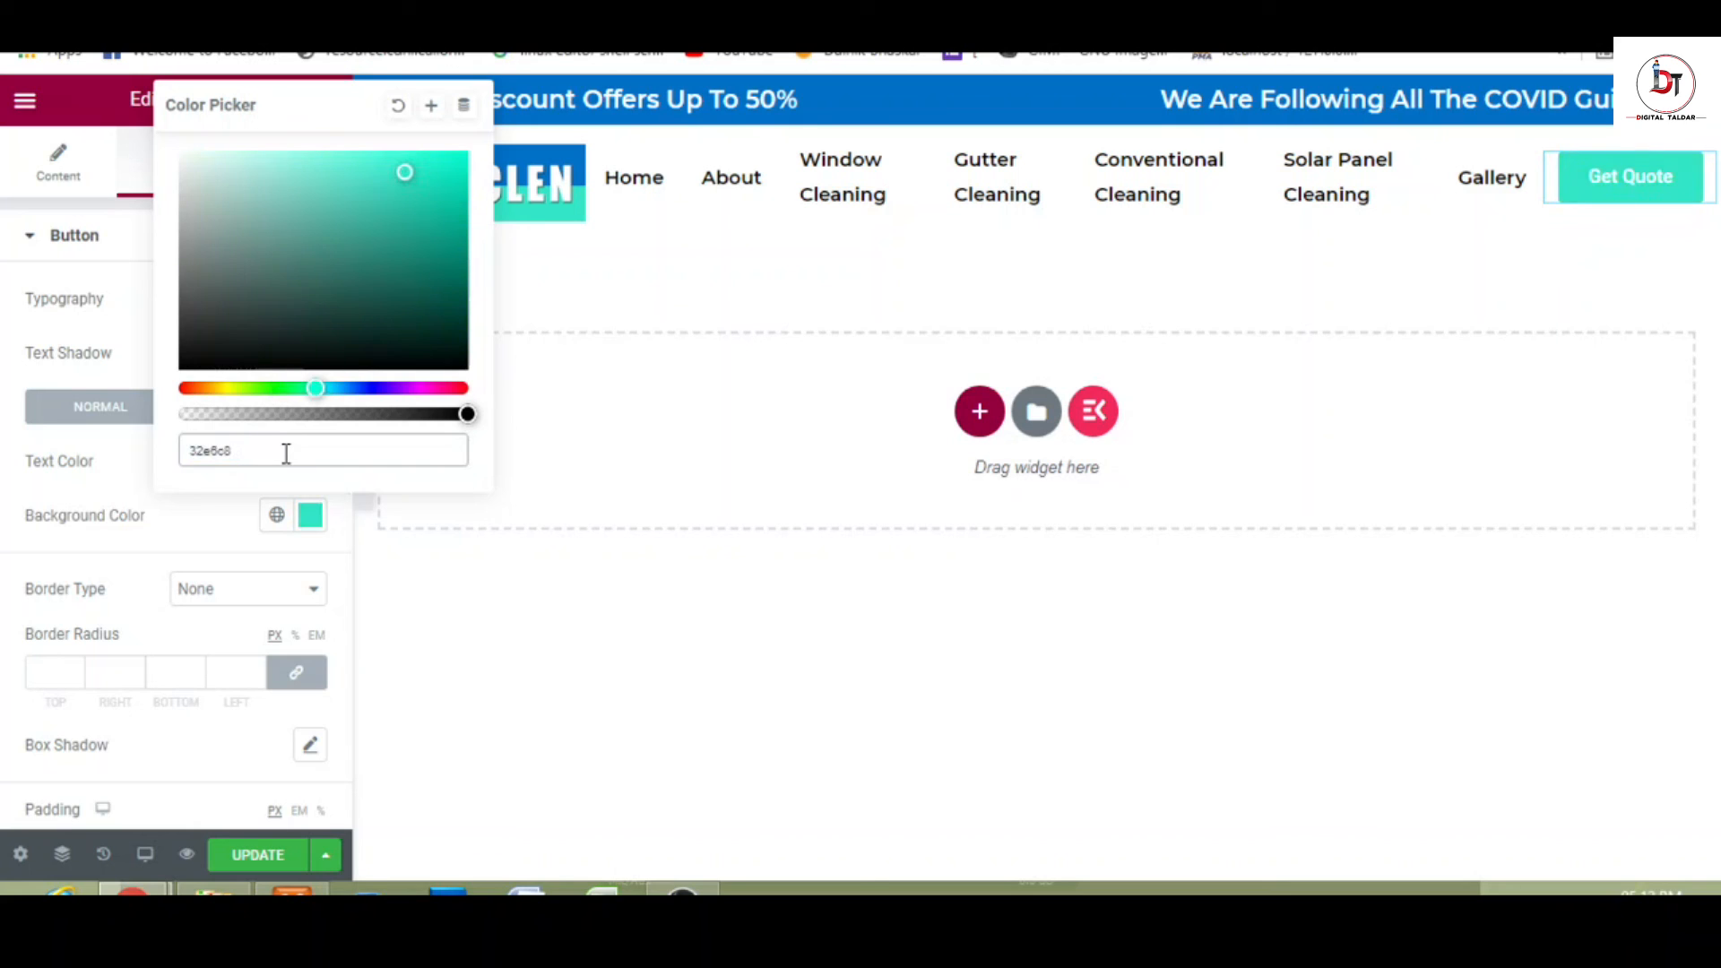
# - Round the Get Quote button's corners with a linked border radius of 22 px on all sides
pyautogui.click(77, 672)
pyautogui.write('5')
pyautogui.click(75, 668)
pyautogui.click(75, 668)
pyautogui.click(75, 669)
pyautogui.click(75, 669)
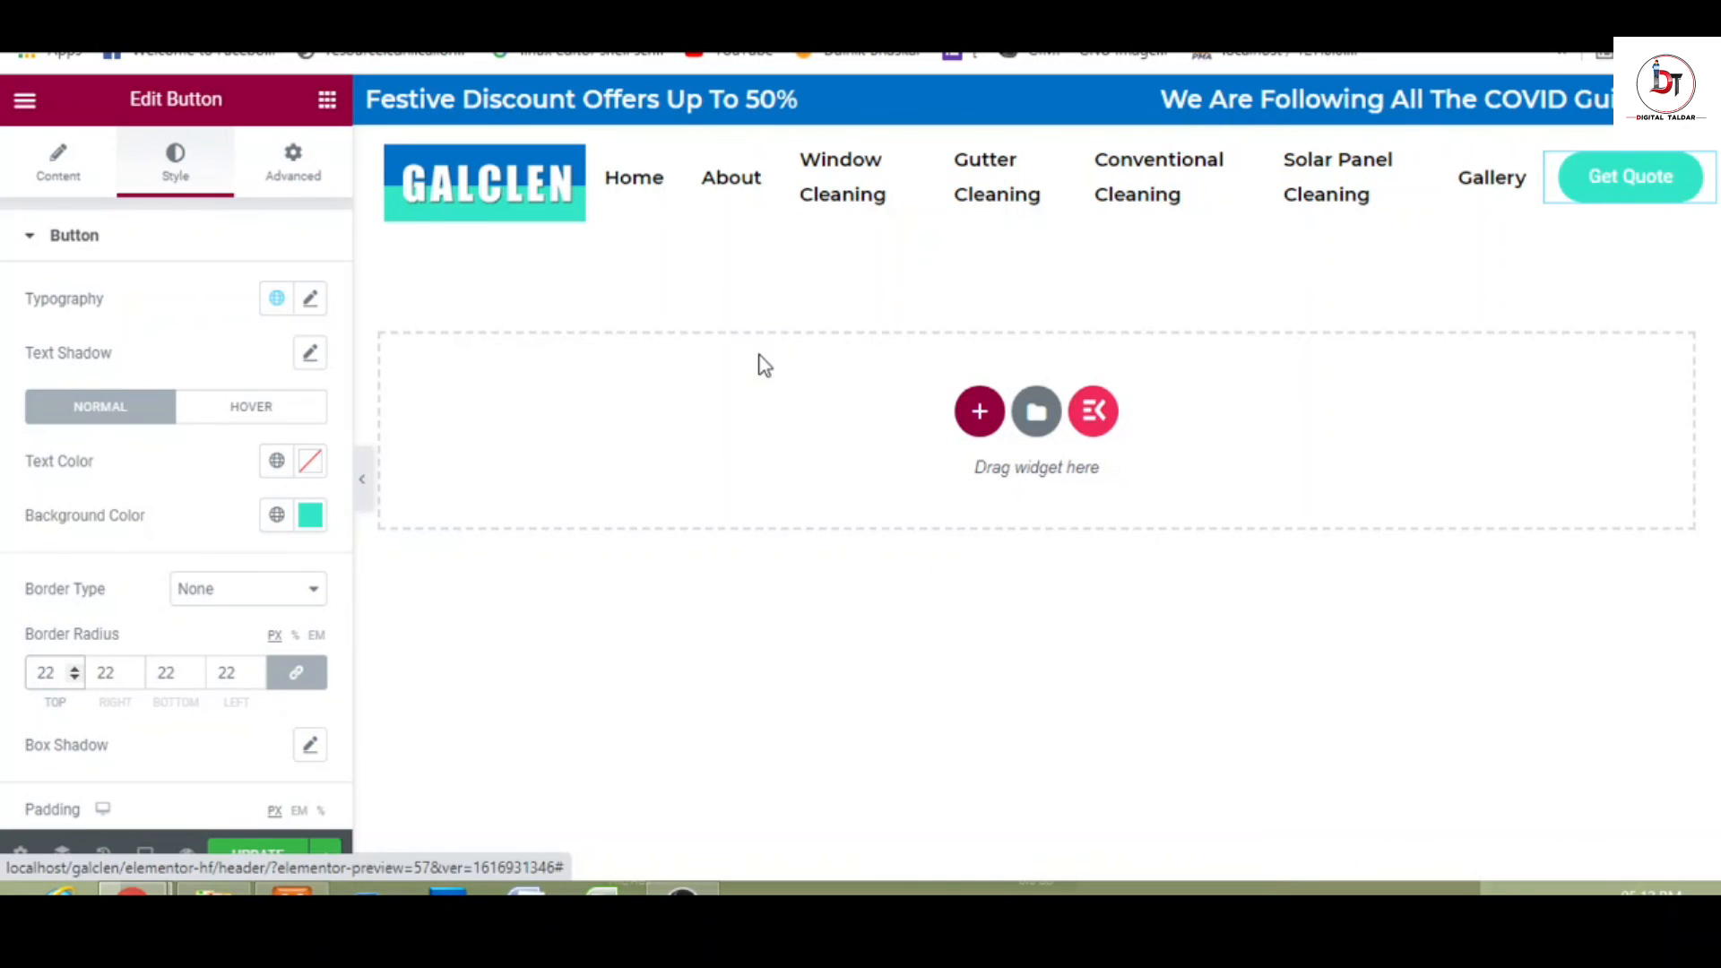
# - Add a box shadow to the Get Quote button with color rgba(0, 0, 0, 0.17) and preview the header
pyautogui.click(310, 749)
pyautogui.click(310, 749)
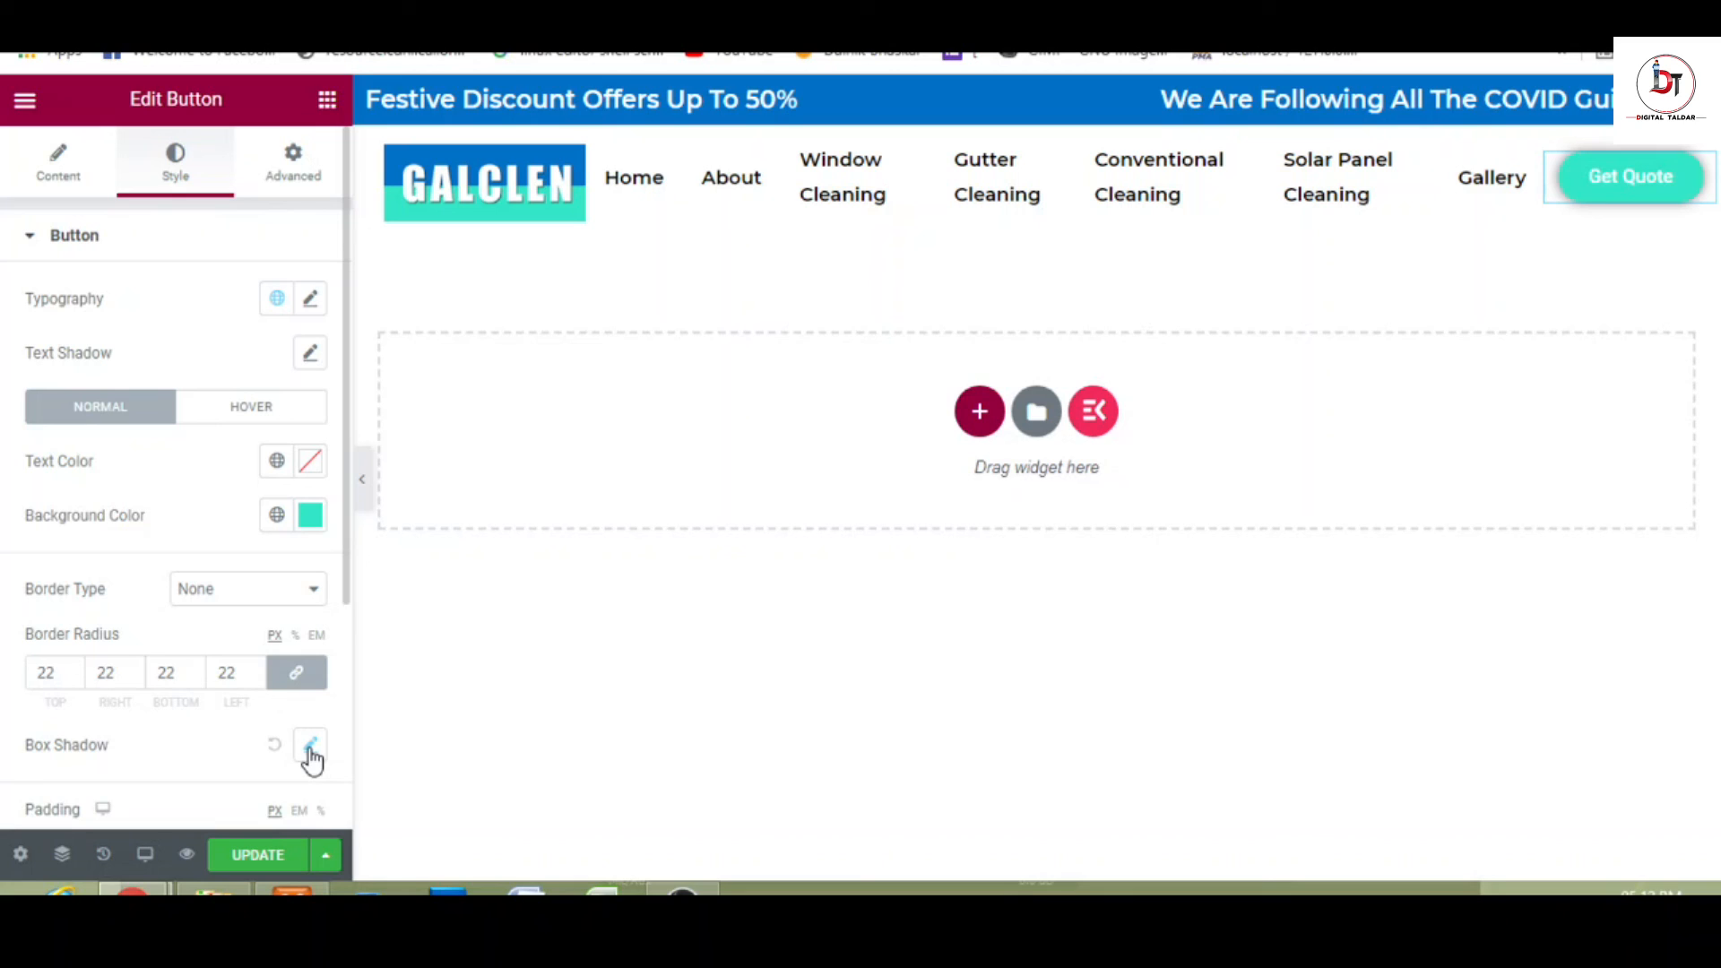
pyautogui.click(310, 751)
pyautogui.scroll(-1, 300, 811)
pyautogui.scroll(-3, 300, 816)
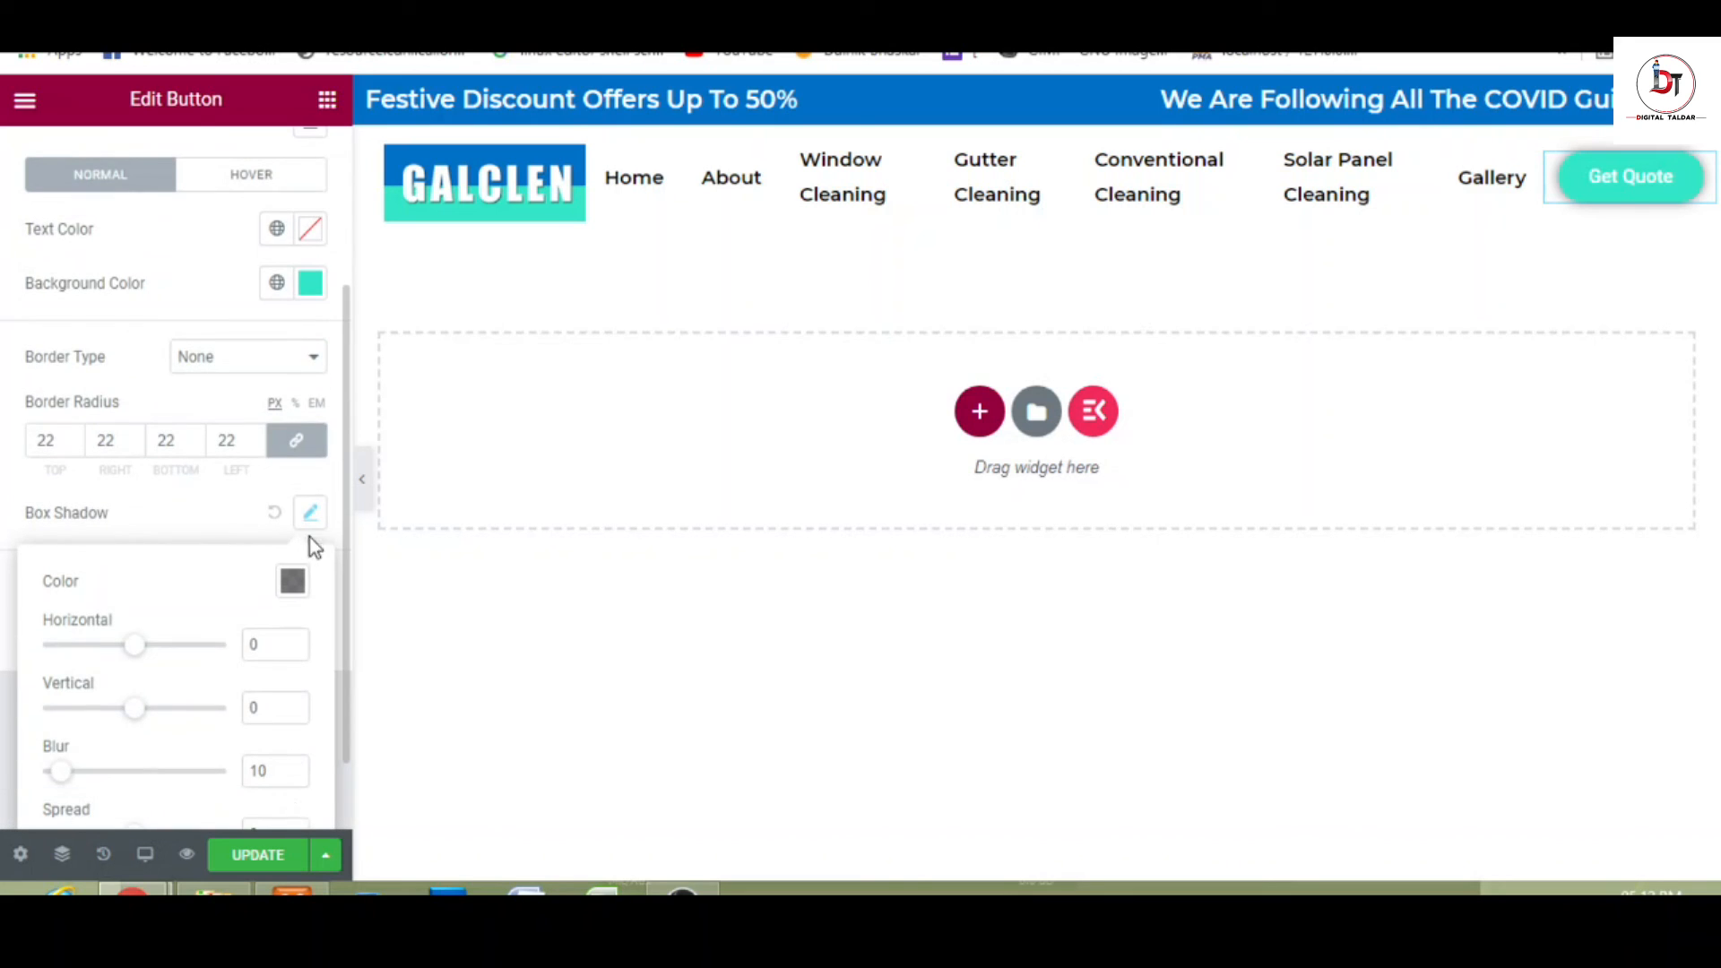
pyautogui.click(292, 581)
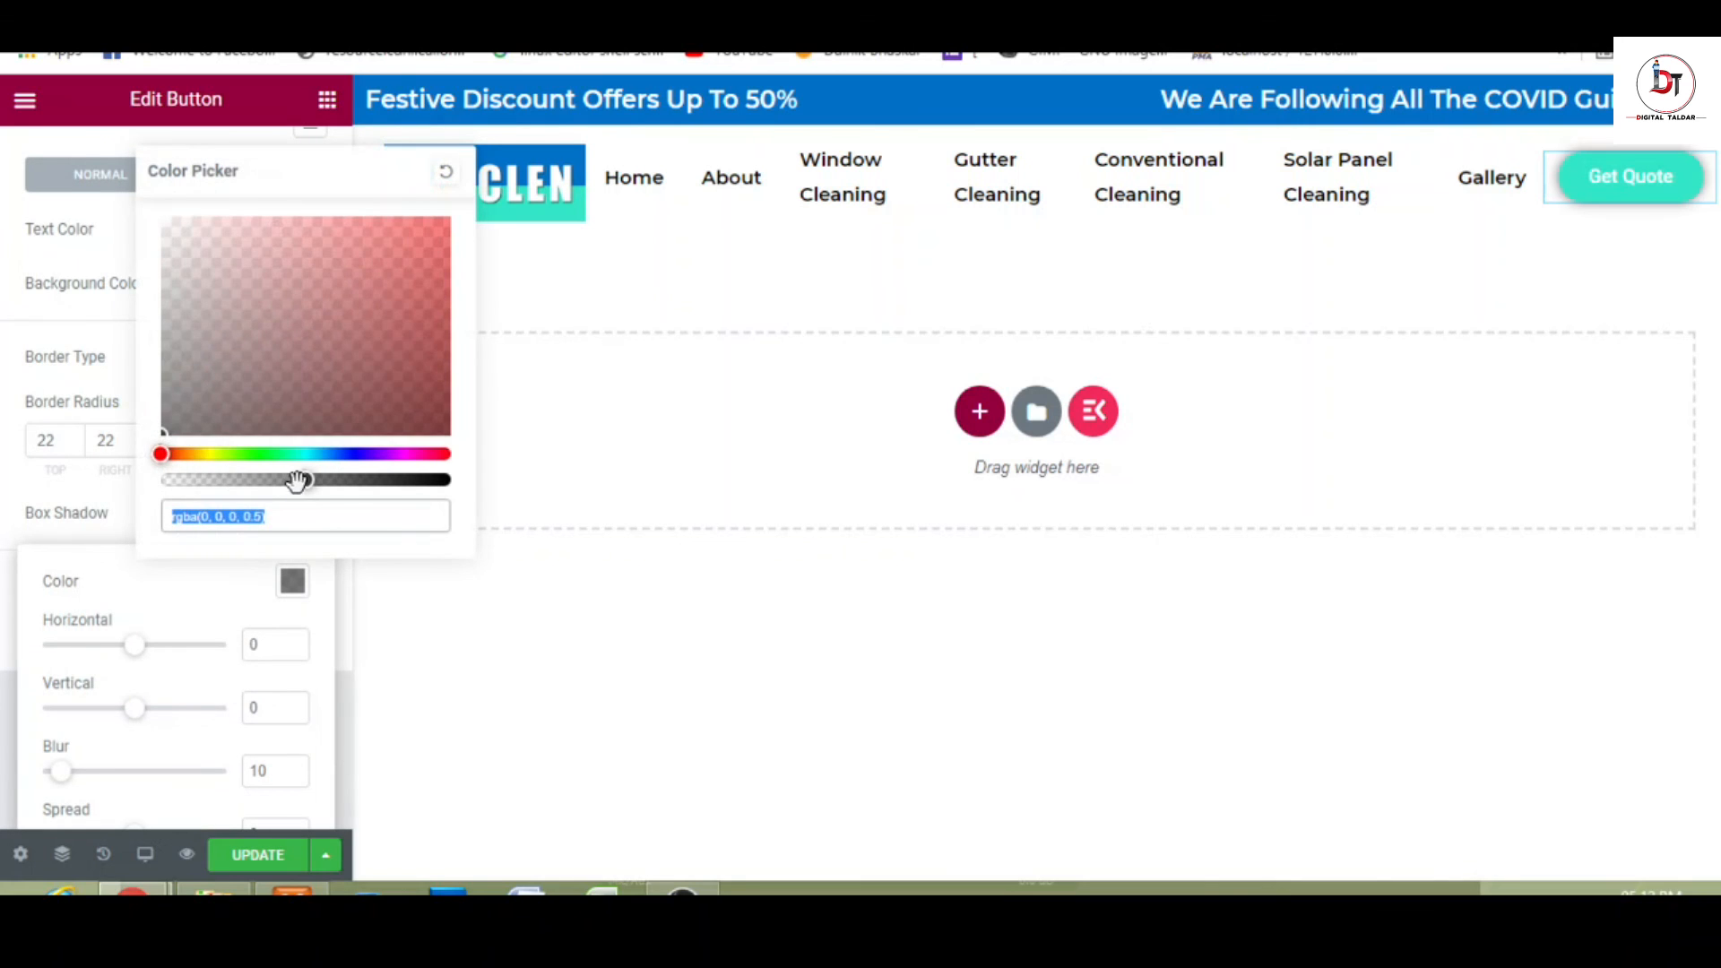
pyautogui.moveTo(305, 482); pyautogui.dragTo(210, 481)
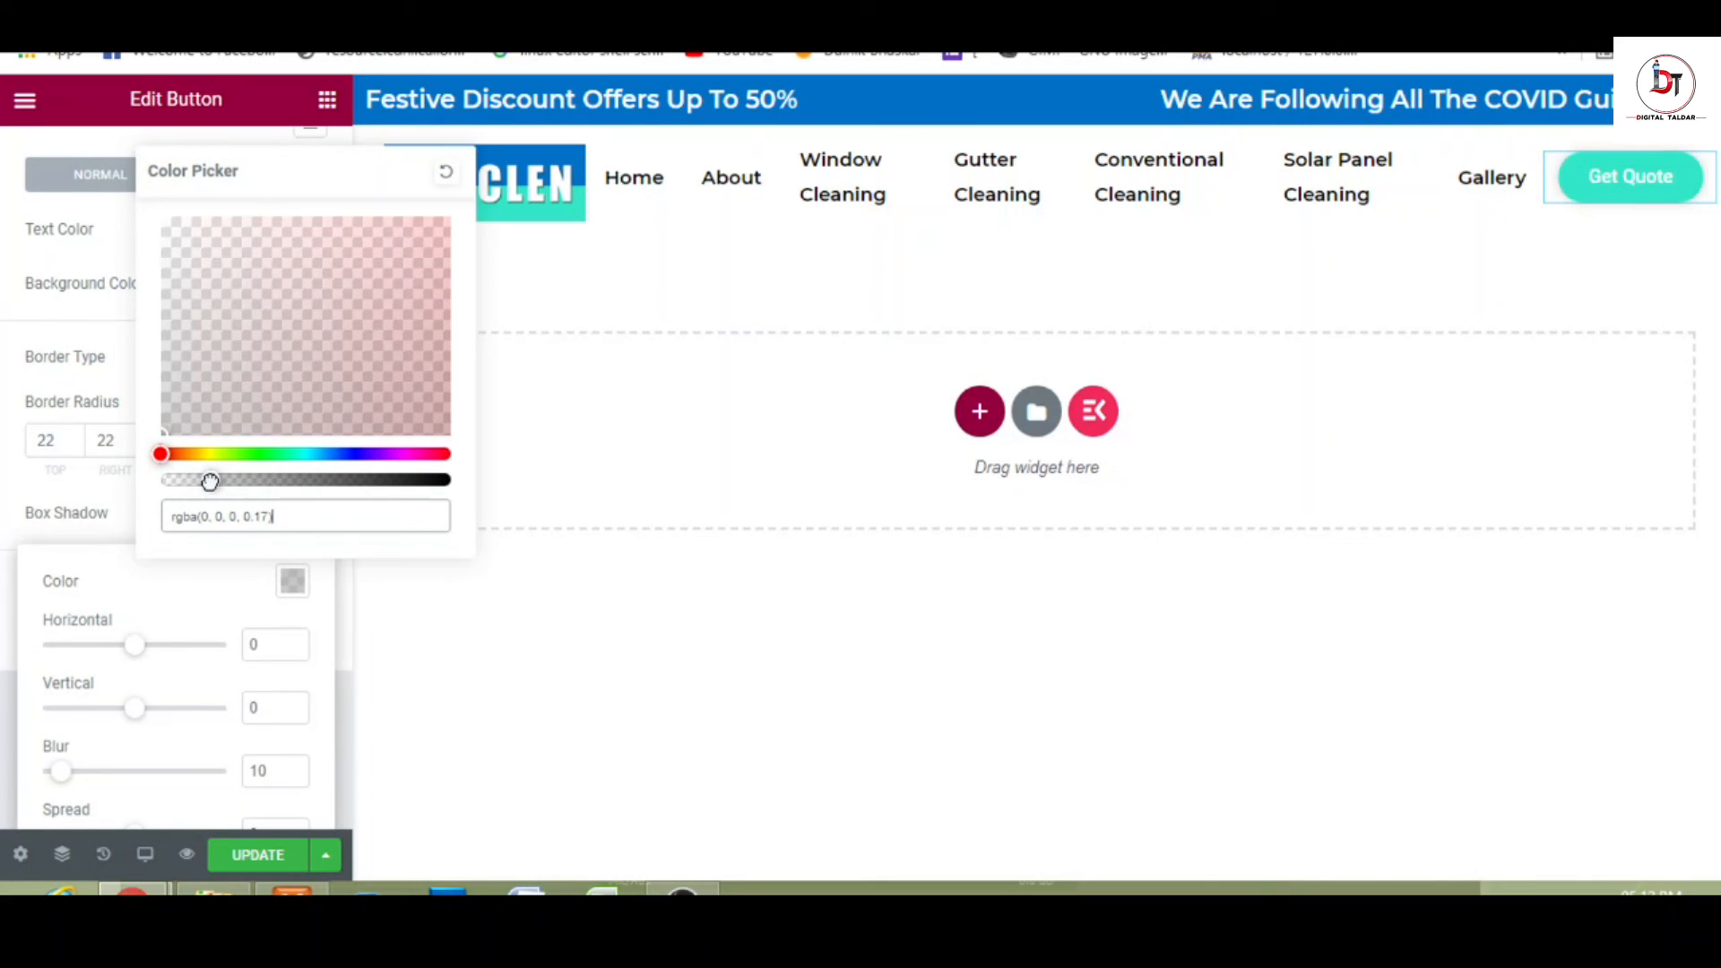
pyautogui.click(122, 513)
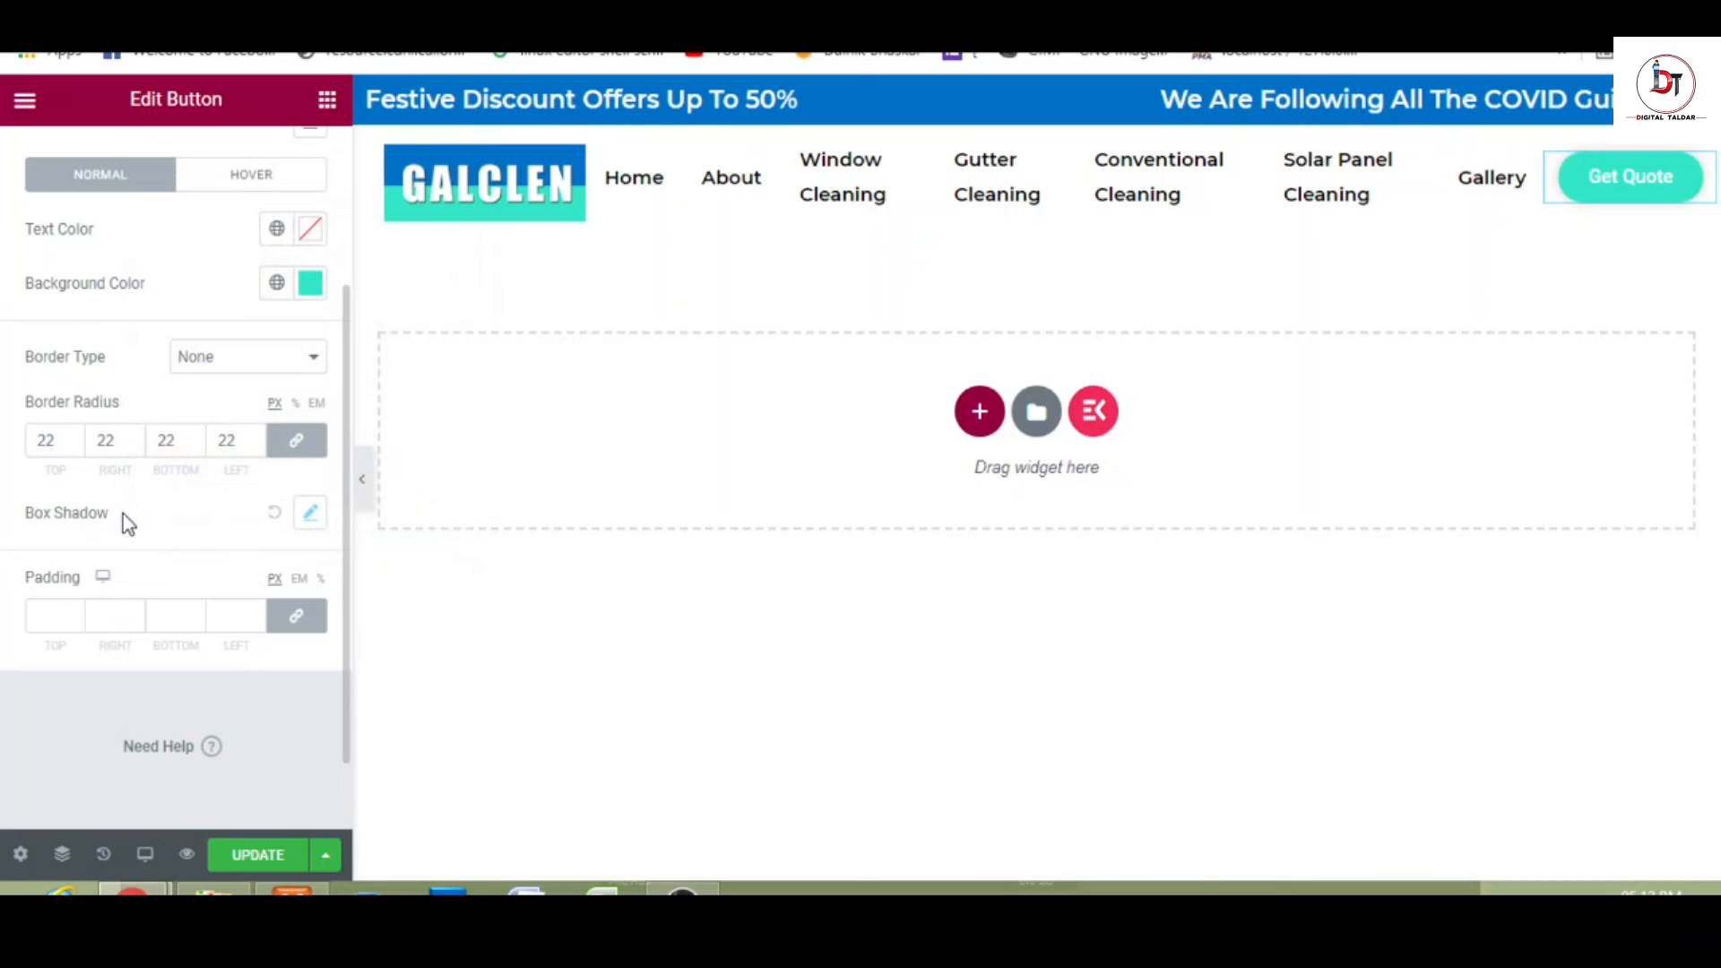
pyautogui.click(365, 495)
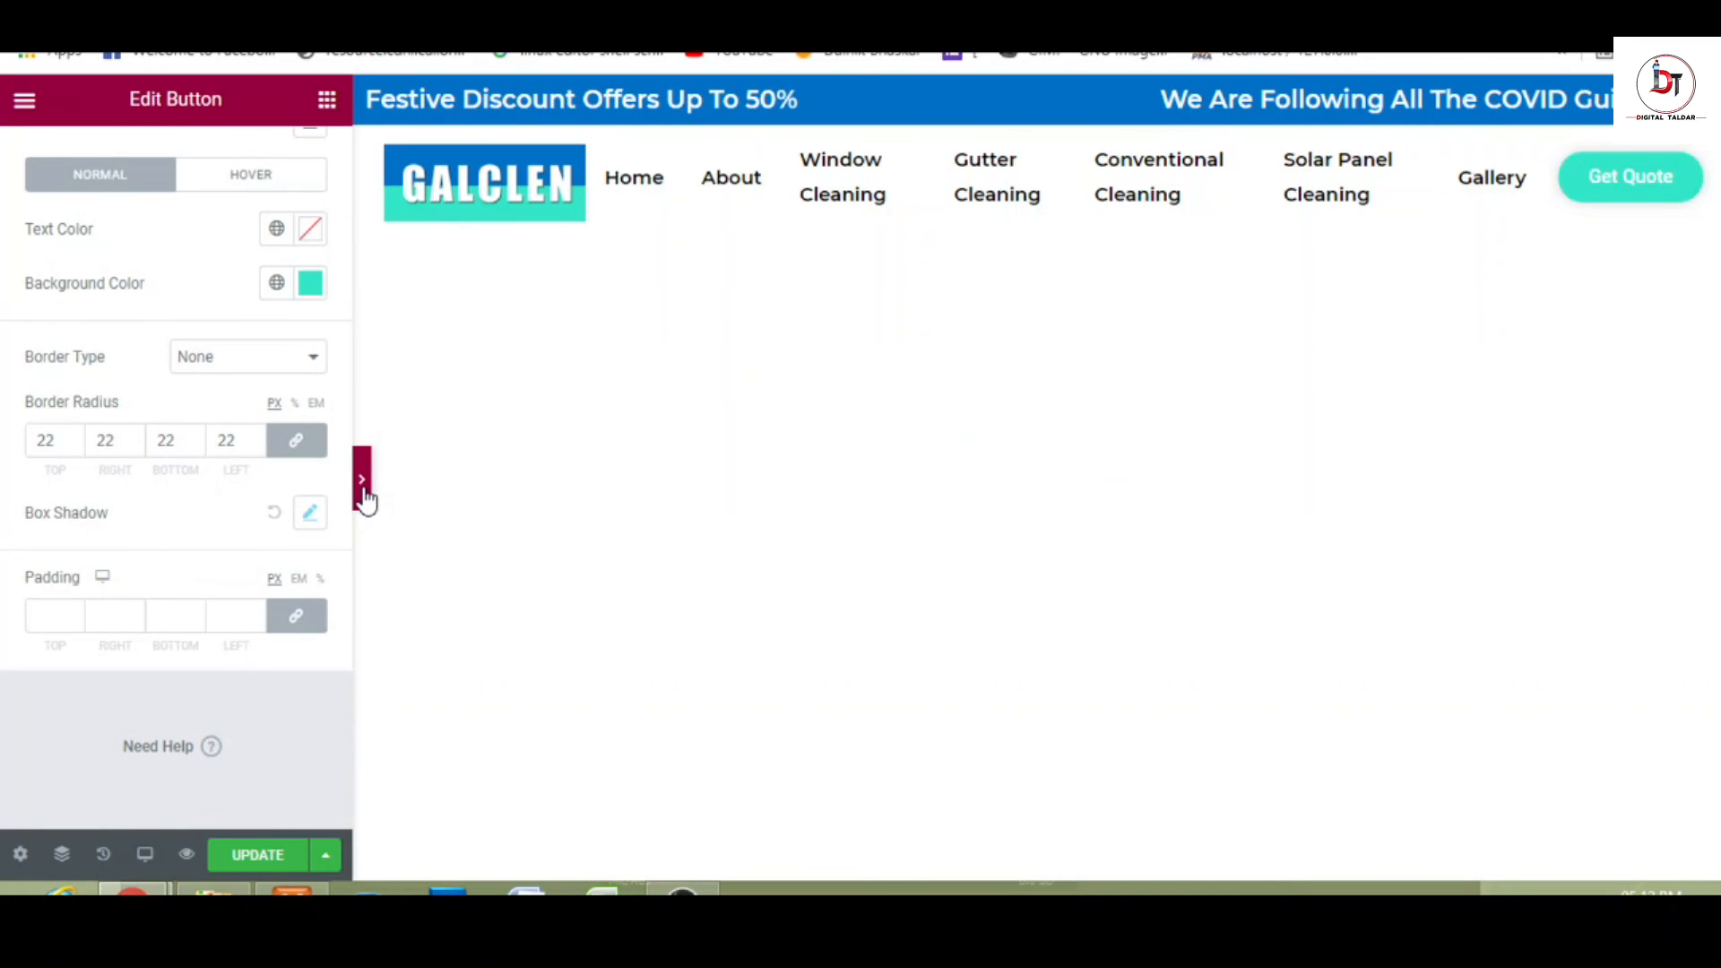
pyautogui.click(356, 484)
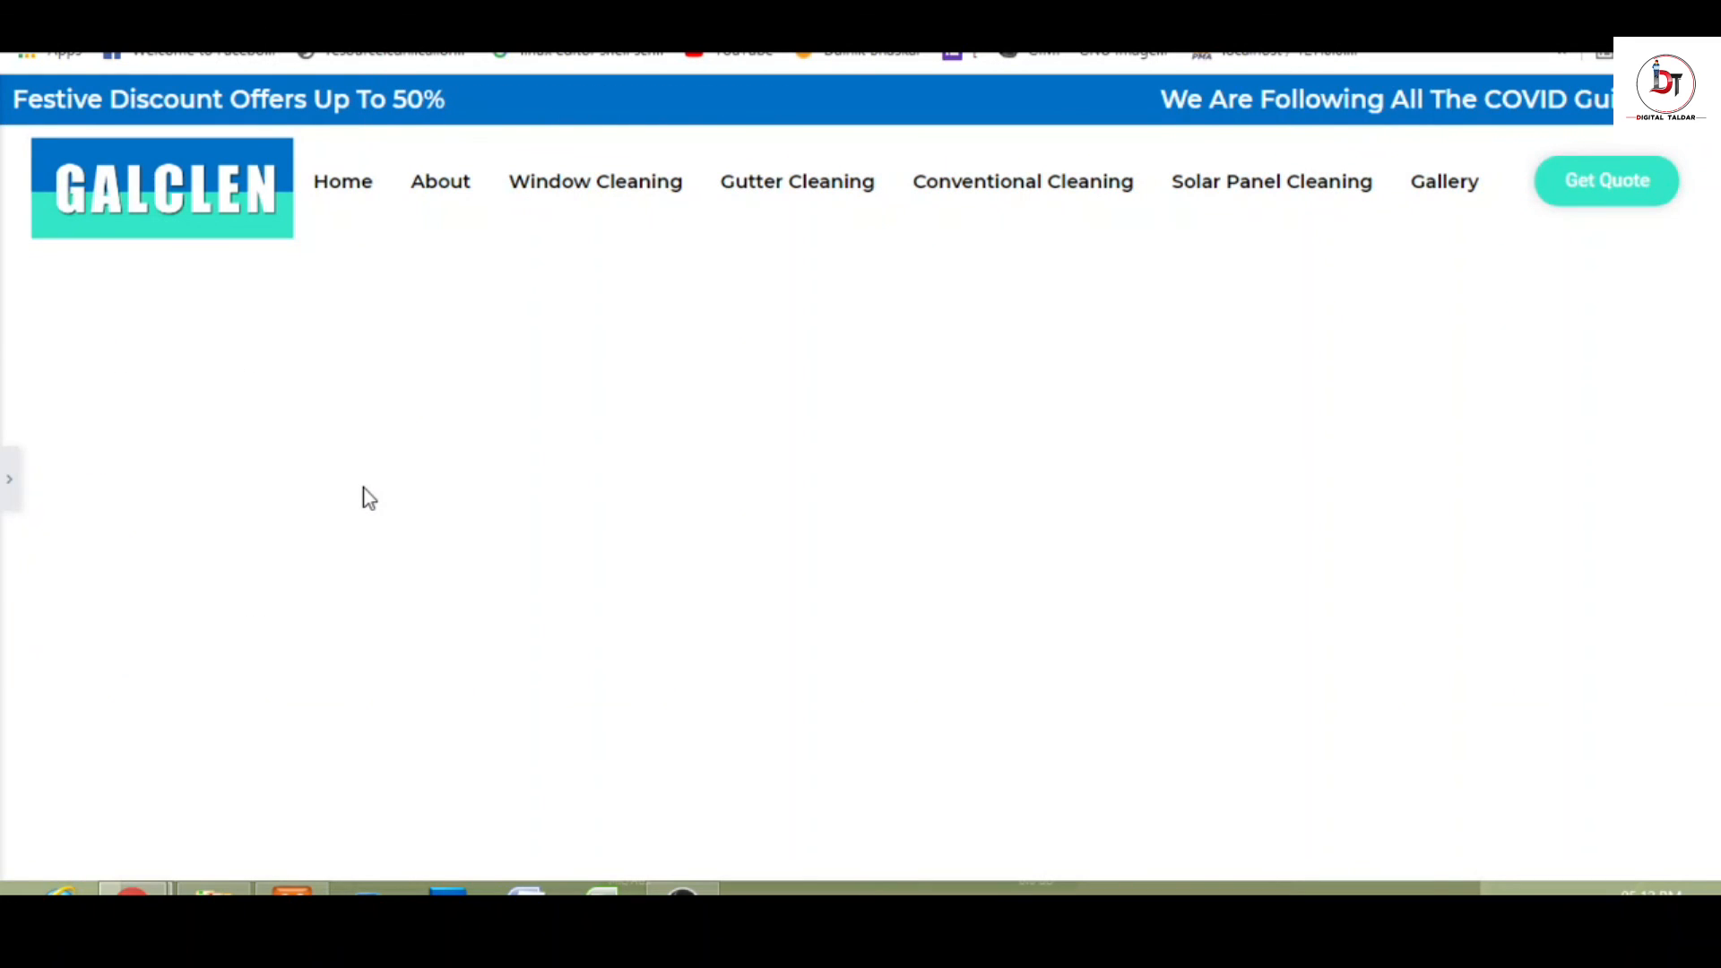
pyautogui.click(11, 480)
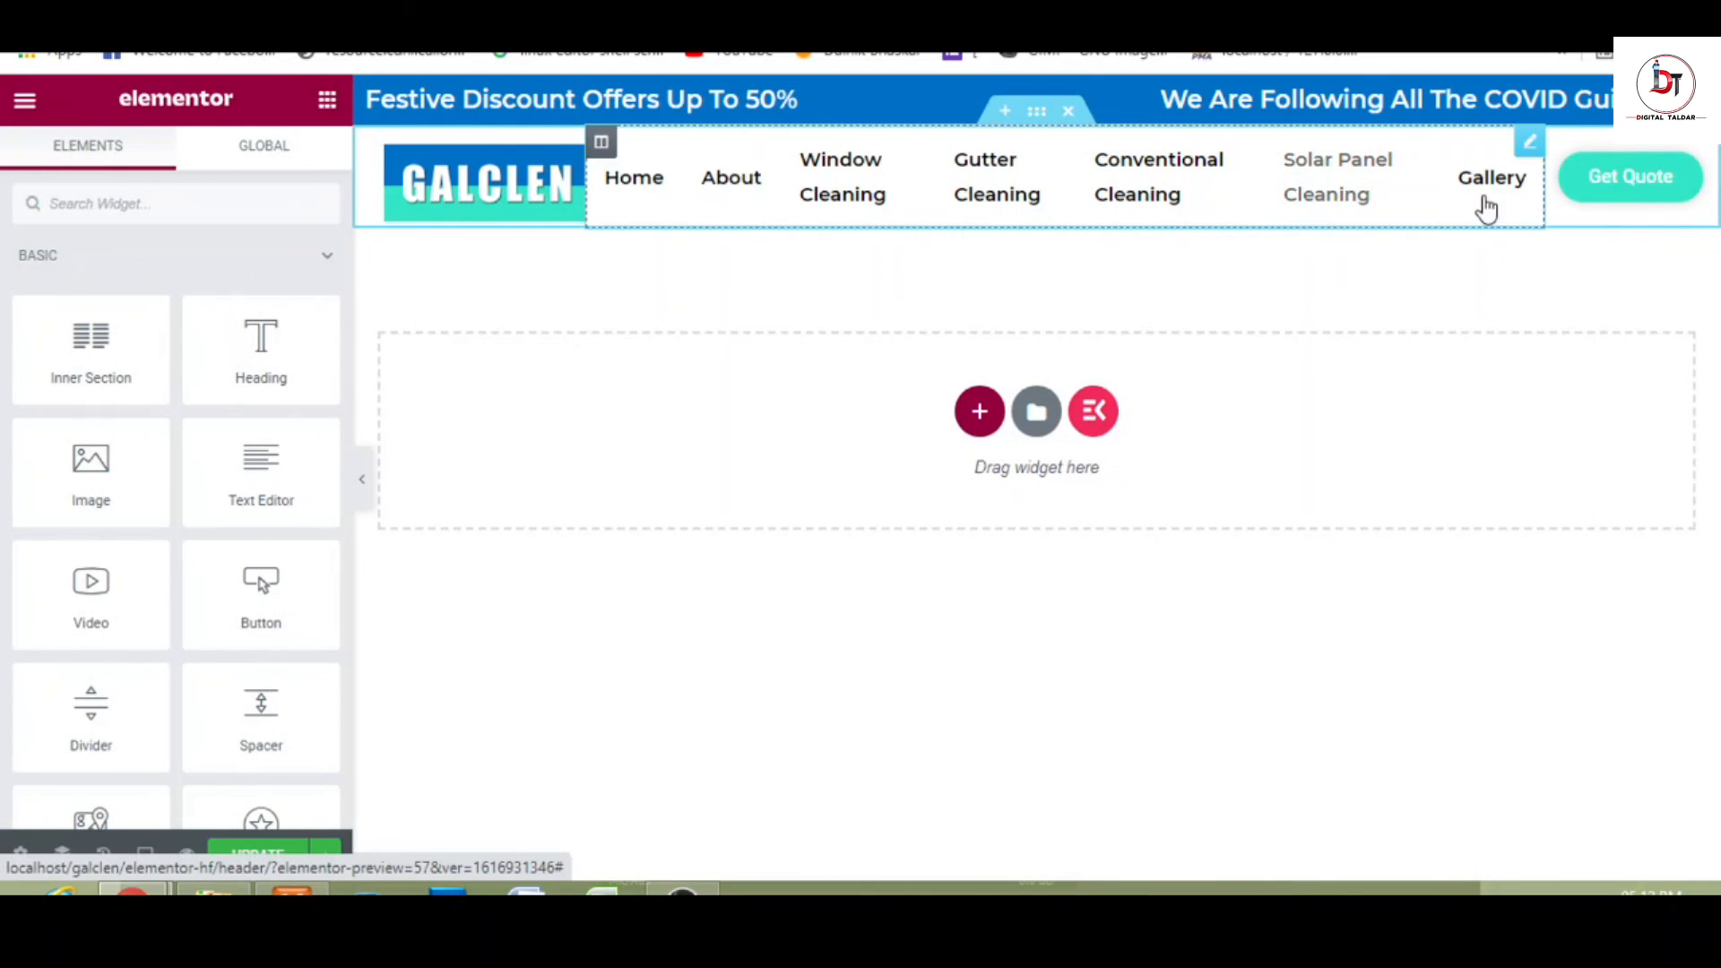
# - Add a box shadow with color rgba(0, 0, 0, 0.2) to the logo and menu section and preview the header
pyautogui.click(1035, 124)
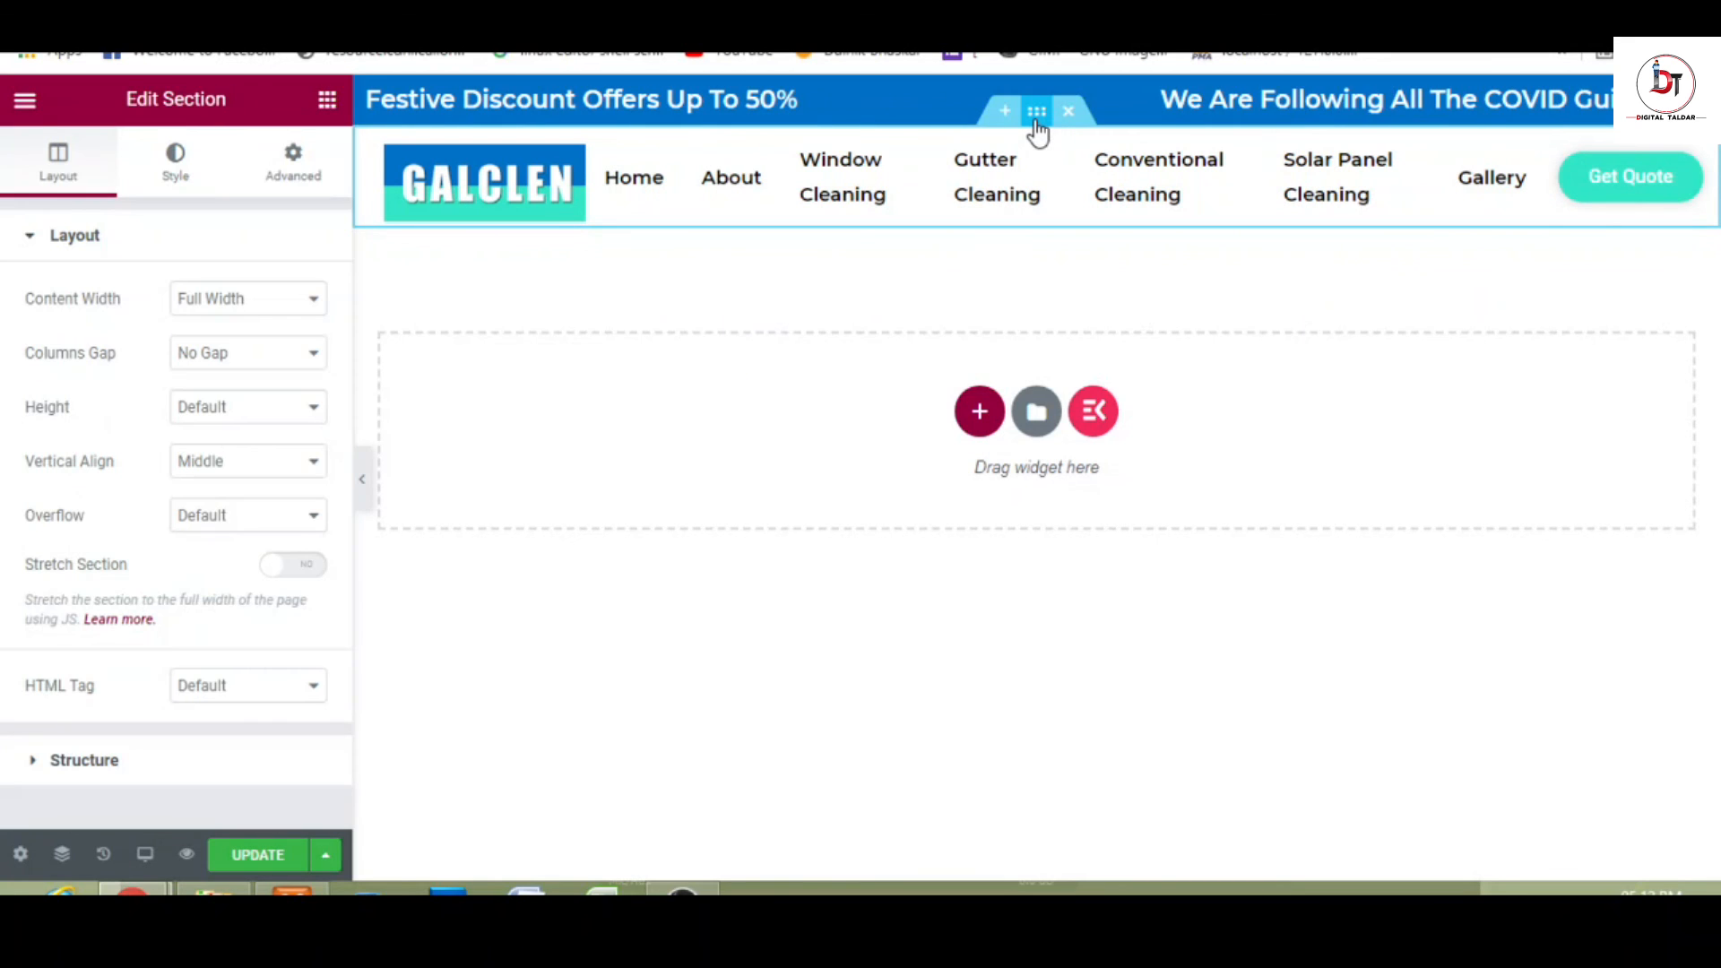
pyautogui.click(178, 184)
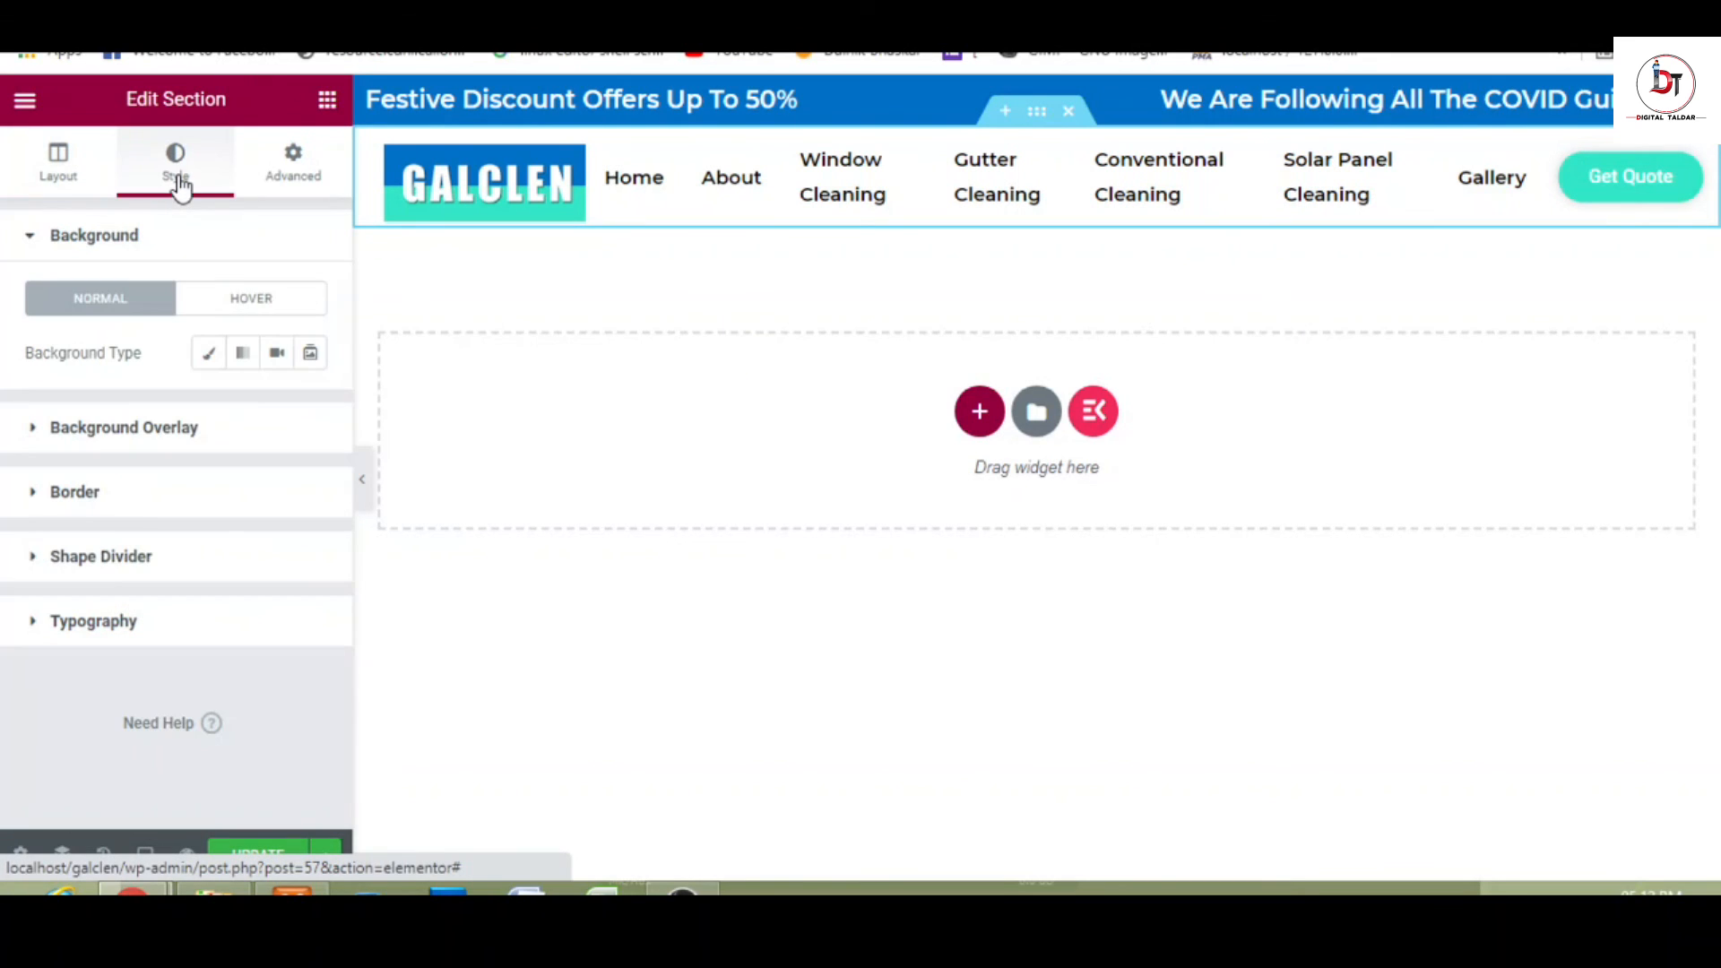
pyautogui.click(75, 492)
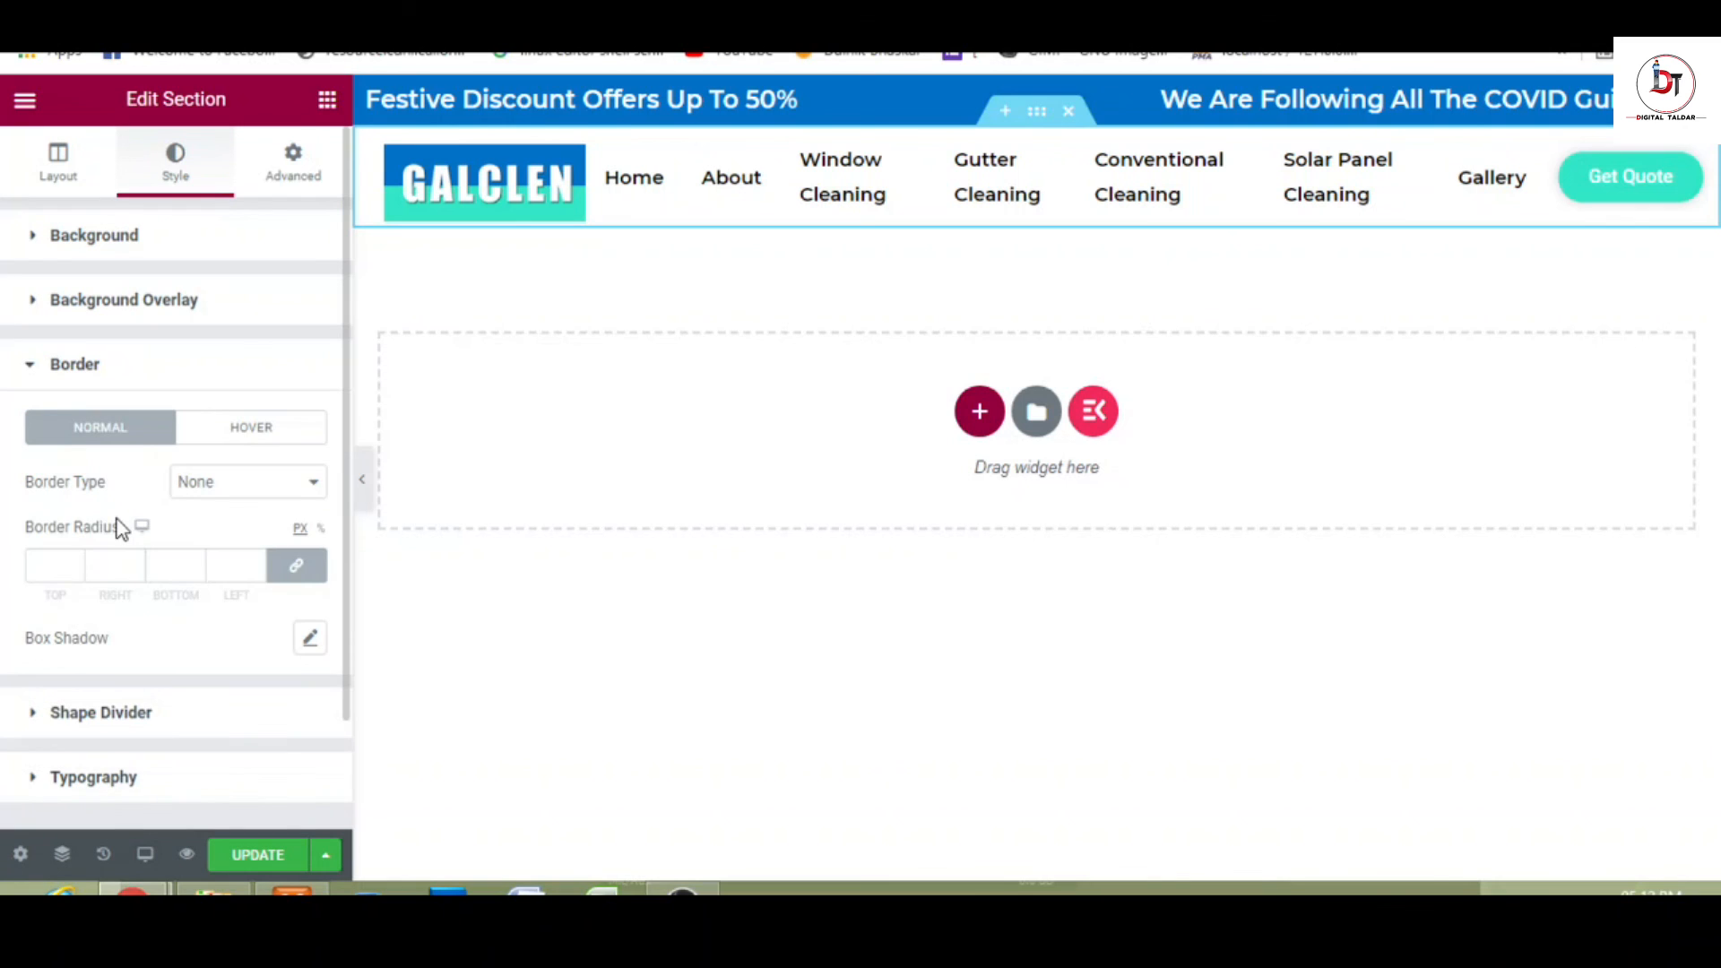
pyautogui.click(308, 645)
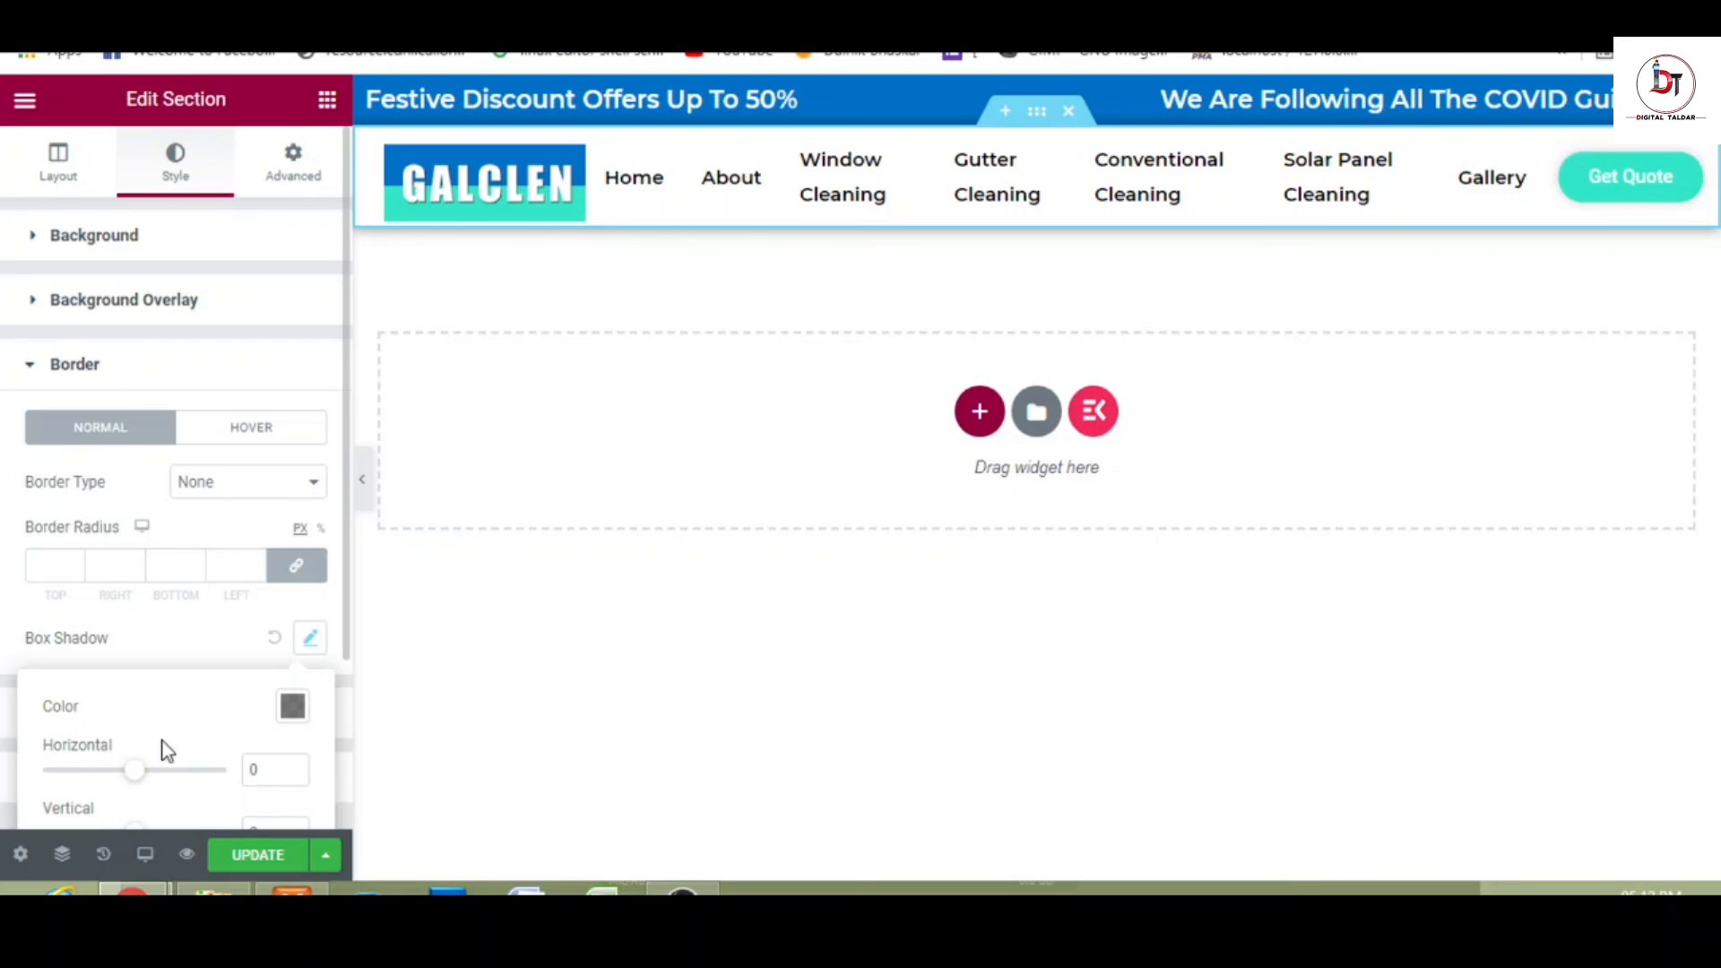
pyautogui.click(291, 708)
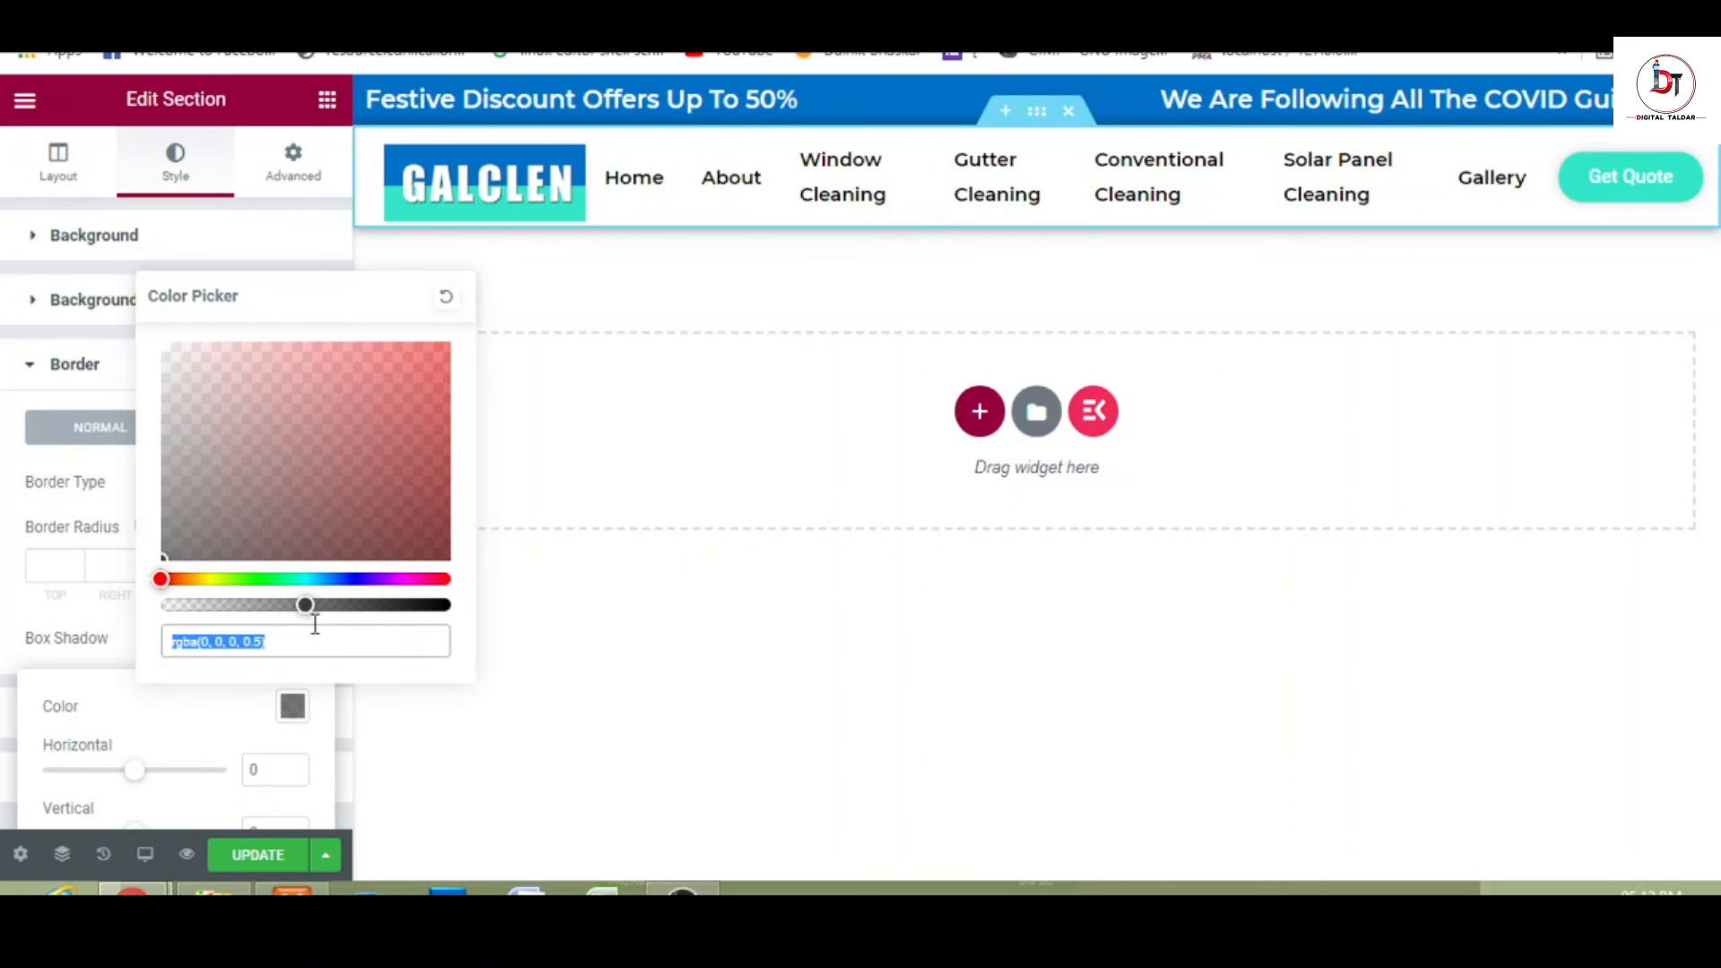
pyautogui.moveTo(301, 608); pyautogui.dragTo(217, 608)
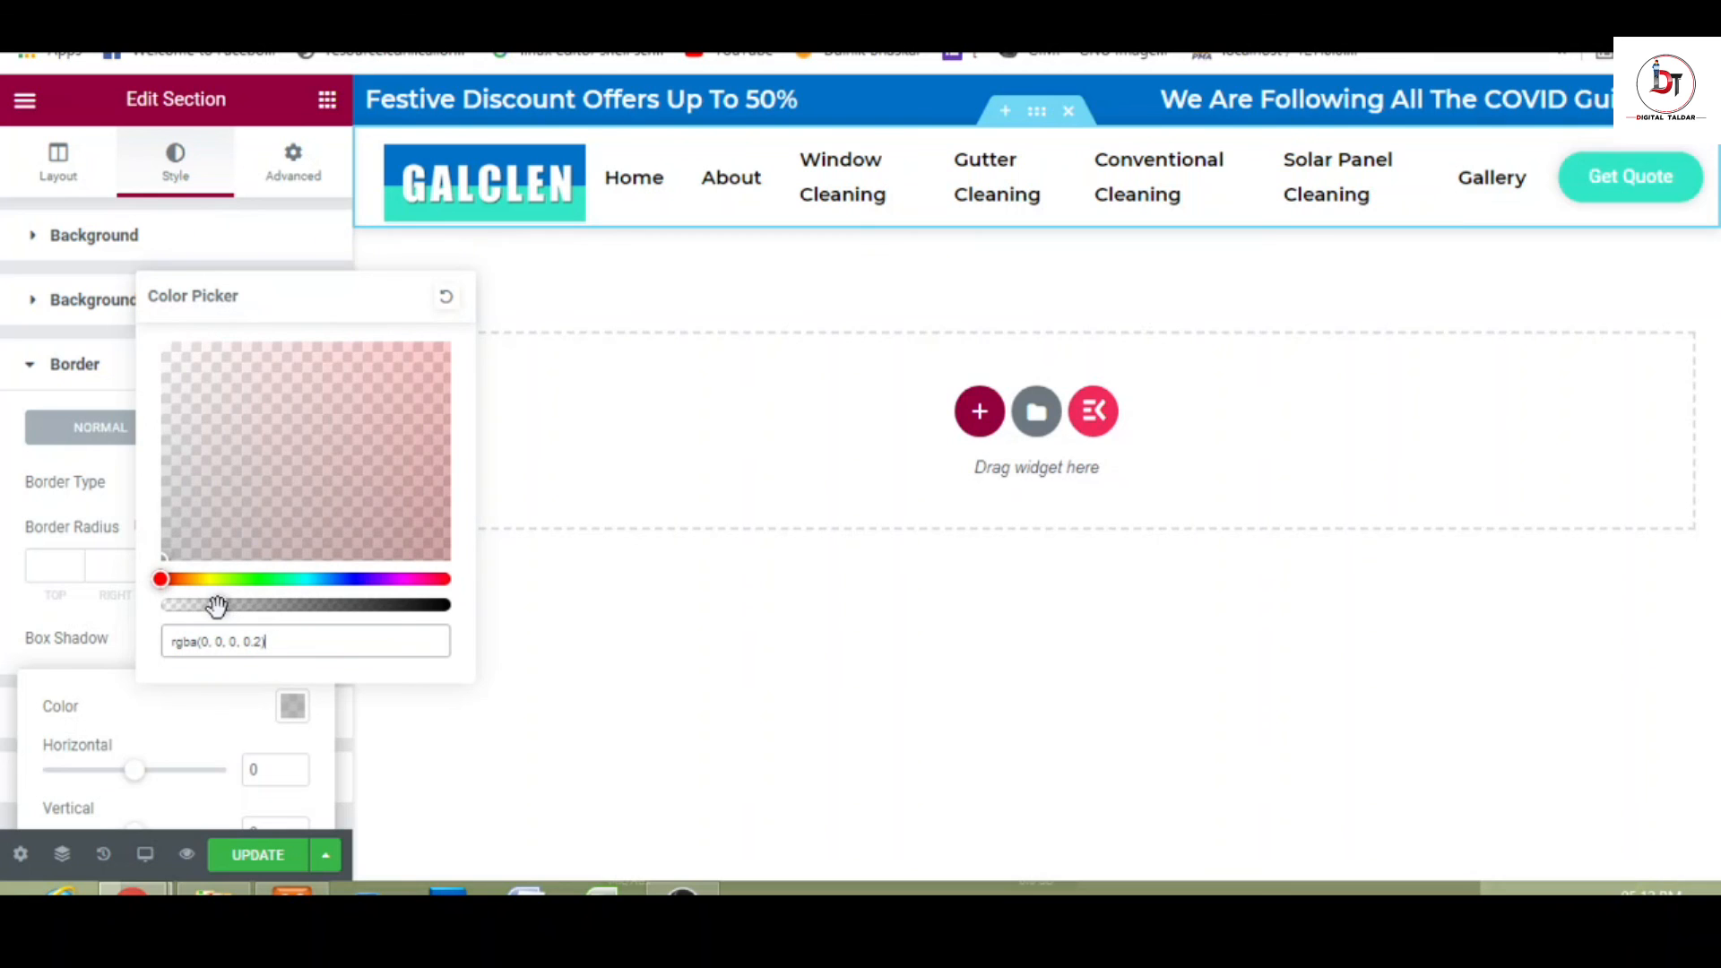
pyautogui.click(123, 509)
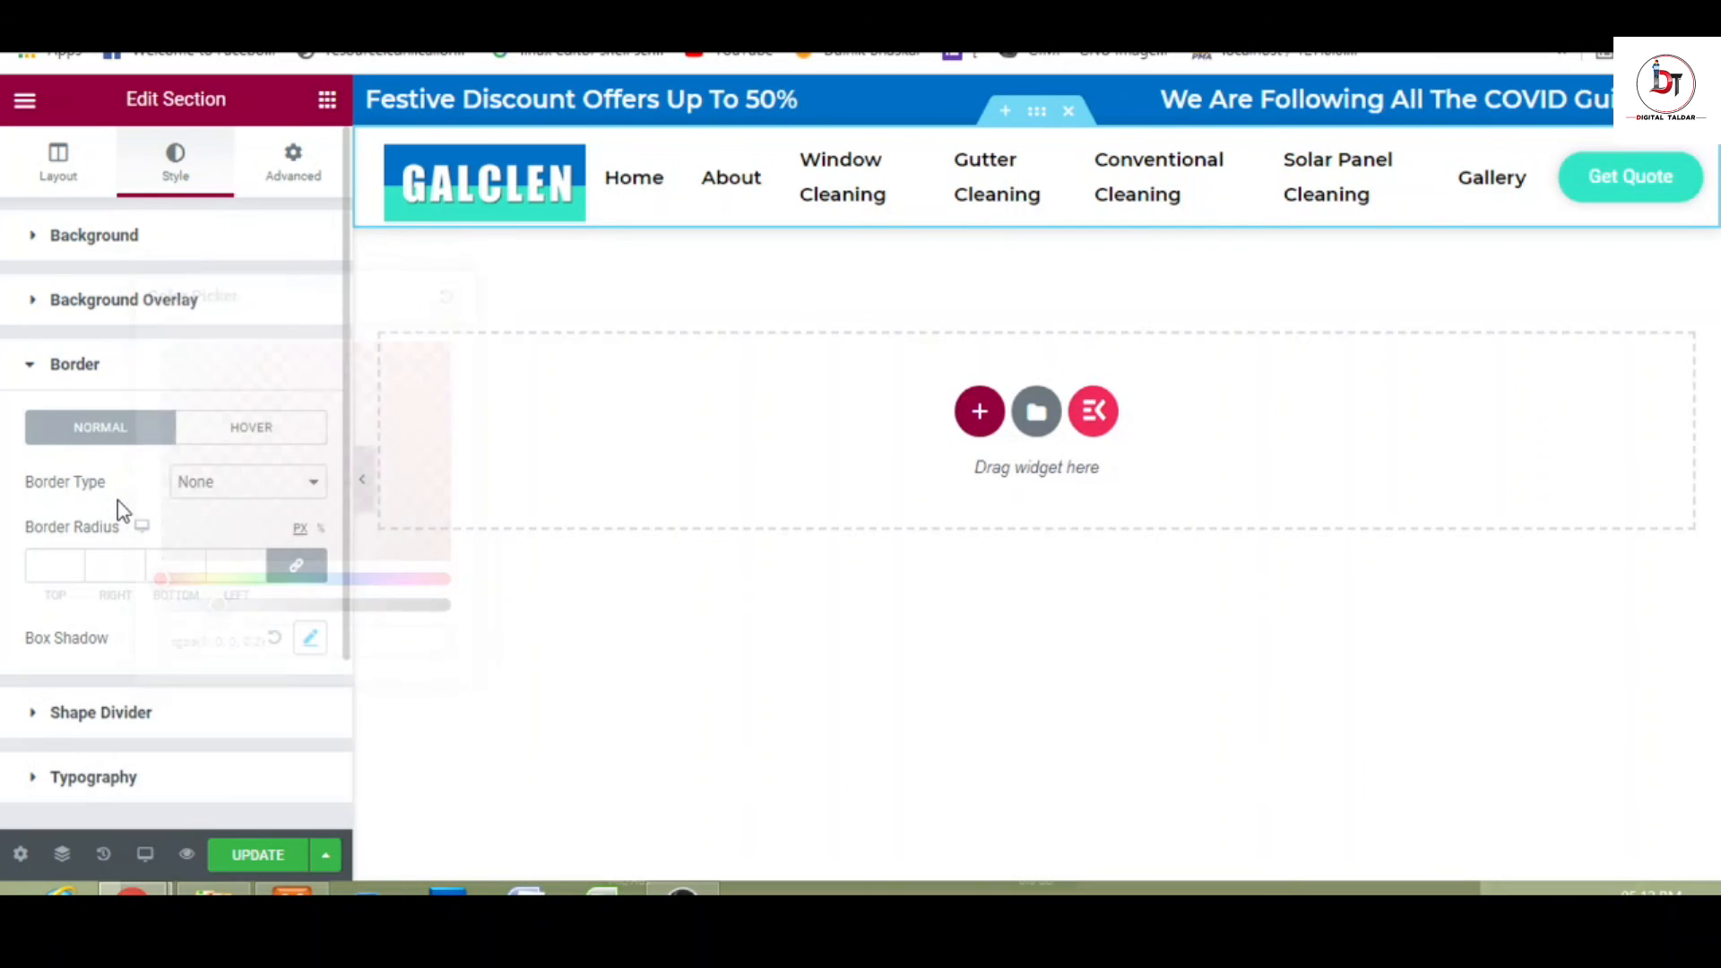
pyautogui.click(363, 484)
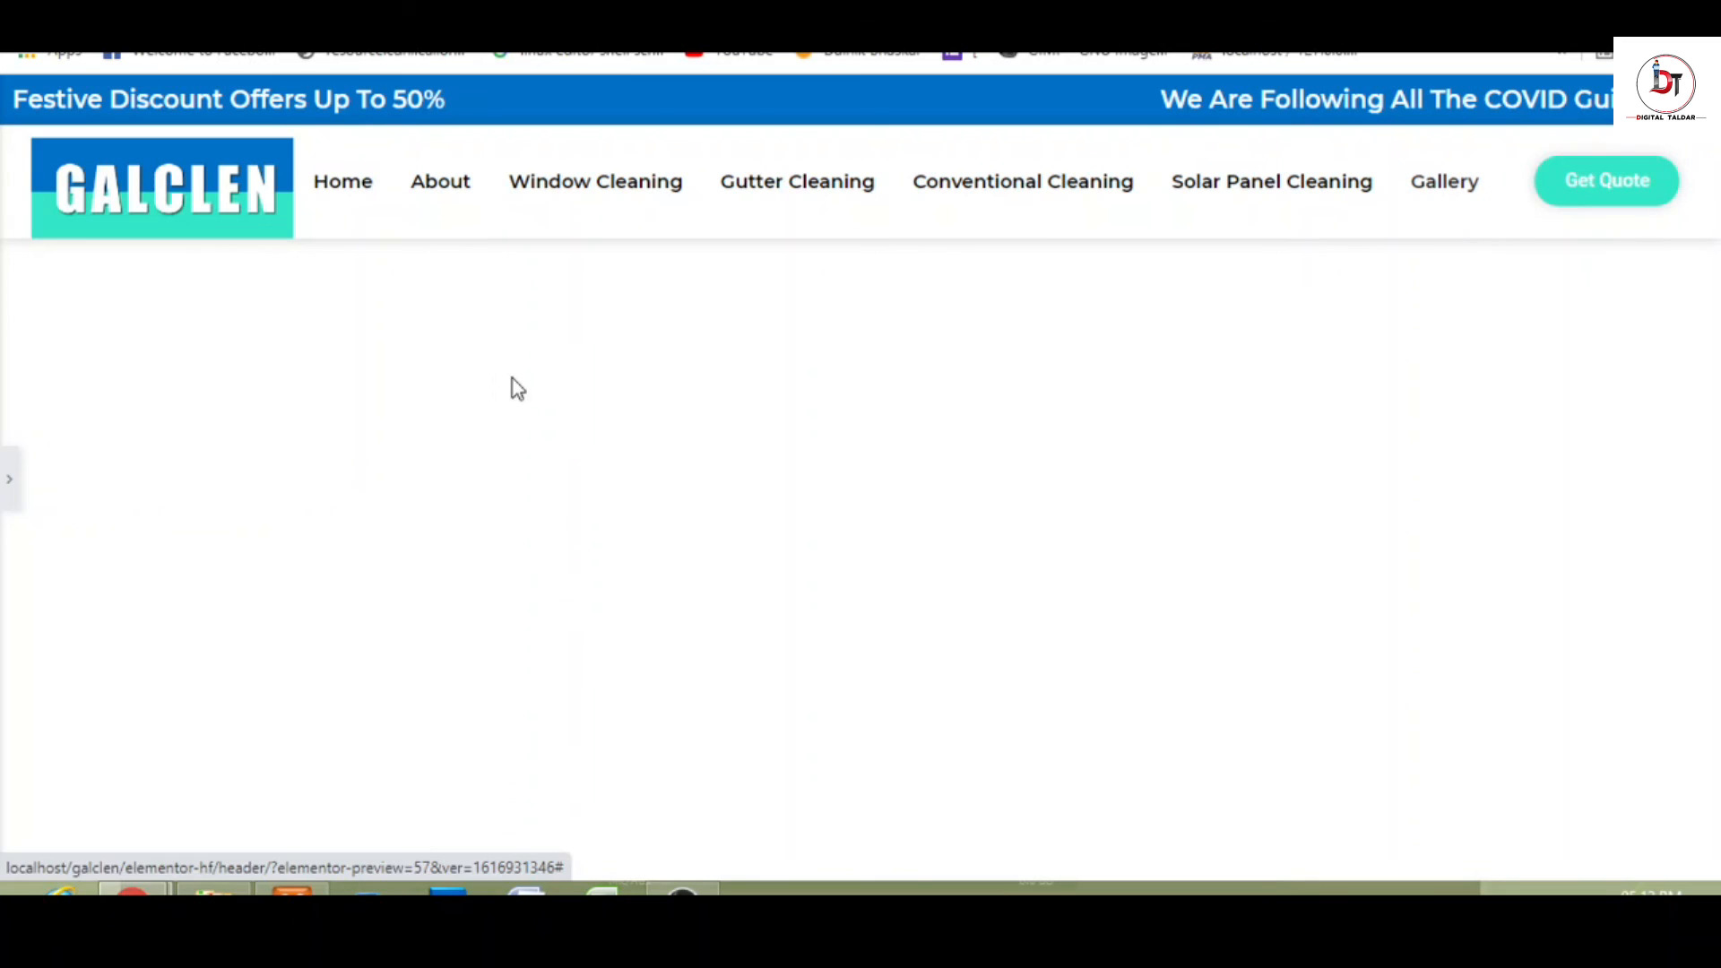
pyautogui.click(8, 488)
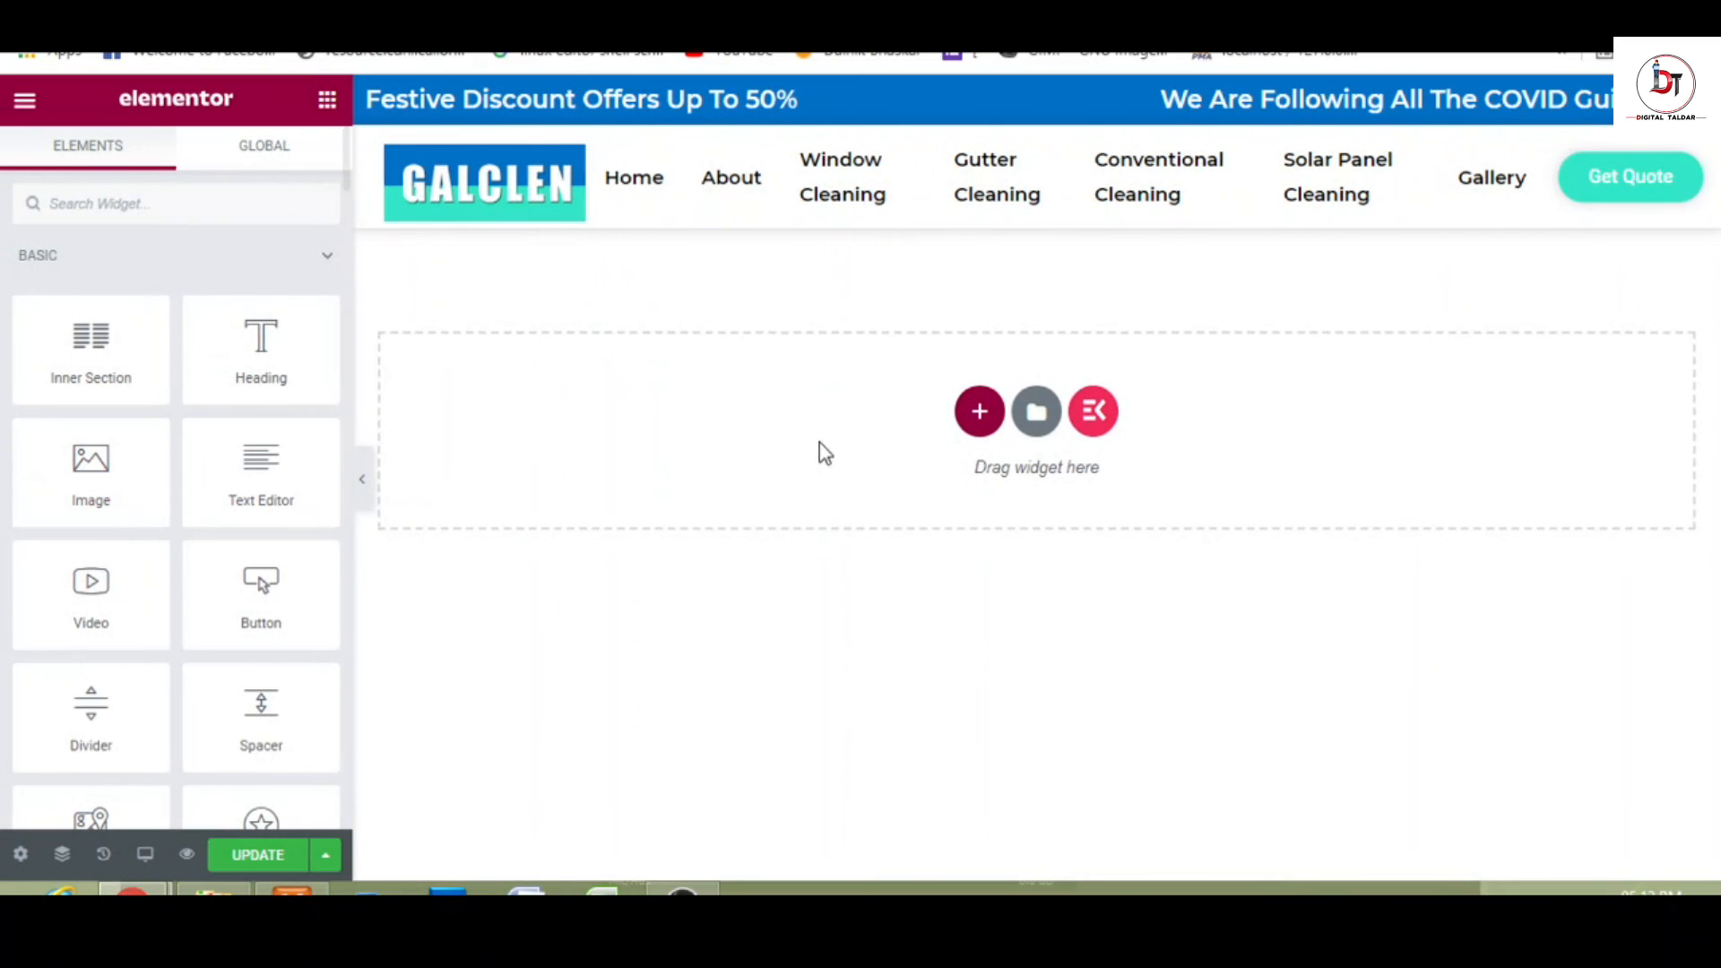
# - Set the Get Quote button's hover animation to Pulse and update the header template
pyautogui.click(1606, 208)
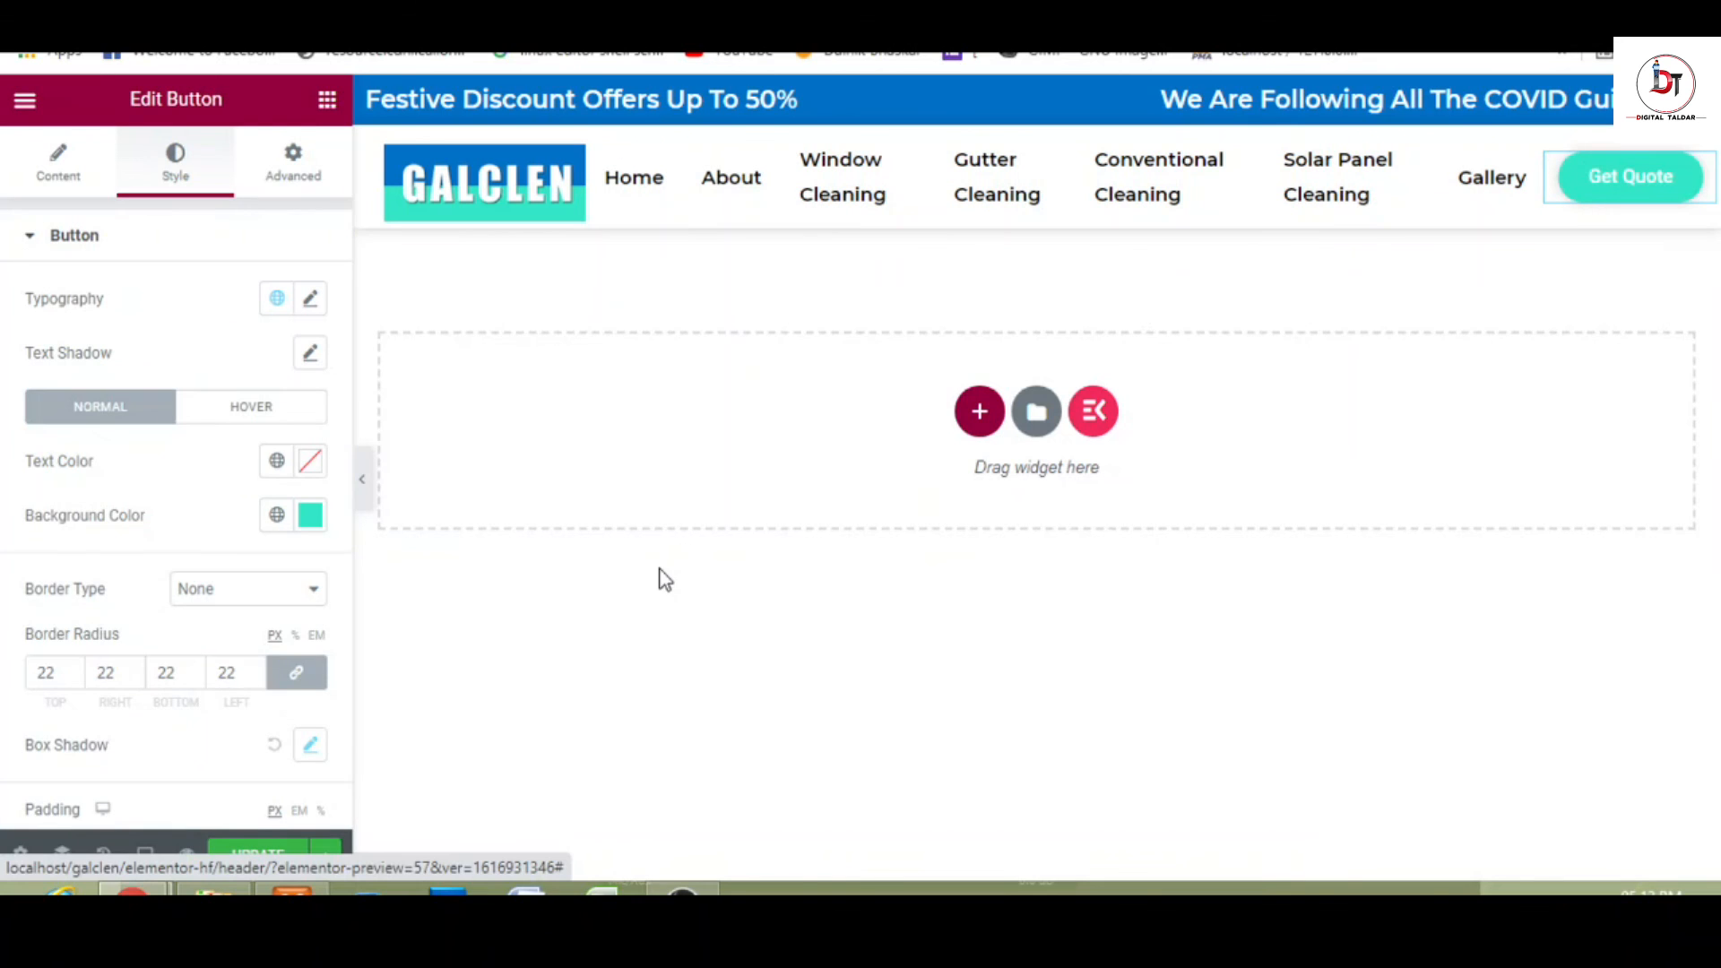
pyautogui.click(248, 413)
pyautogui.click(188, 601)
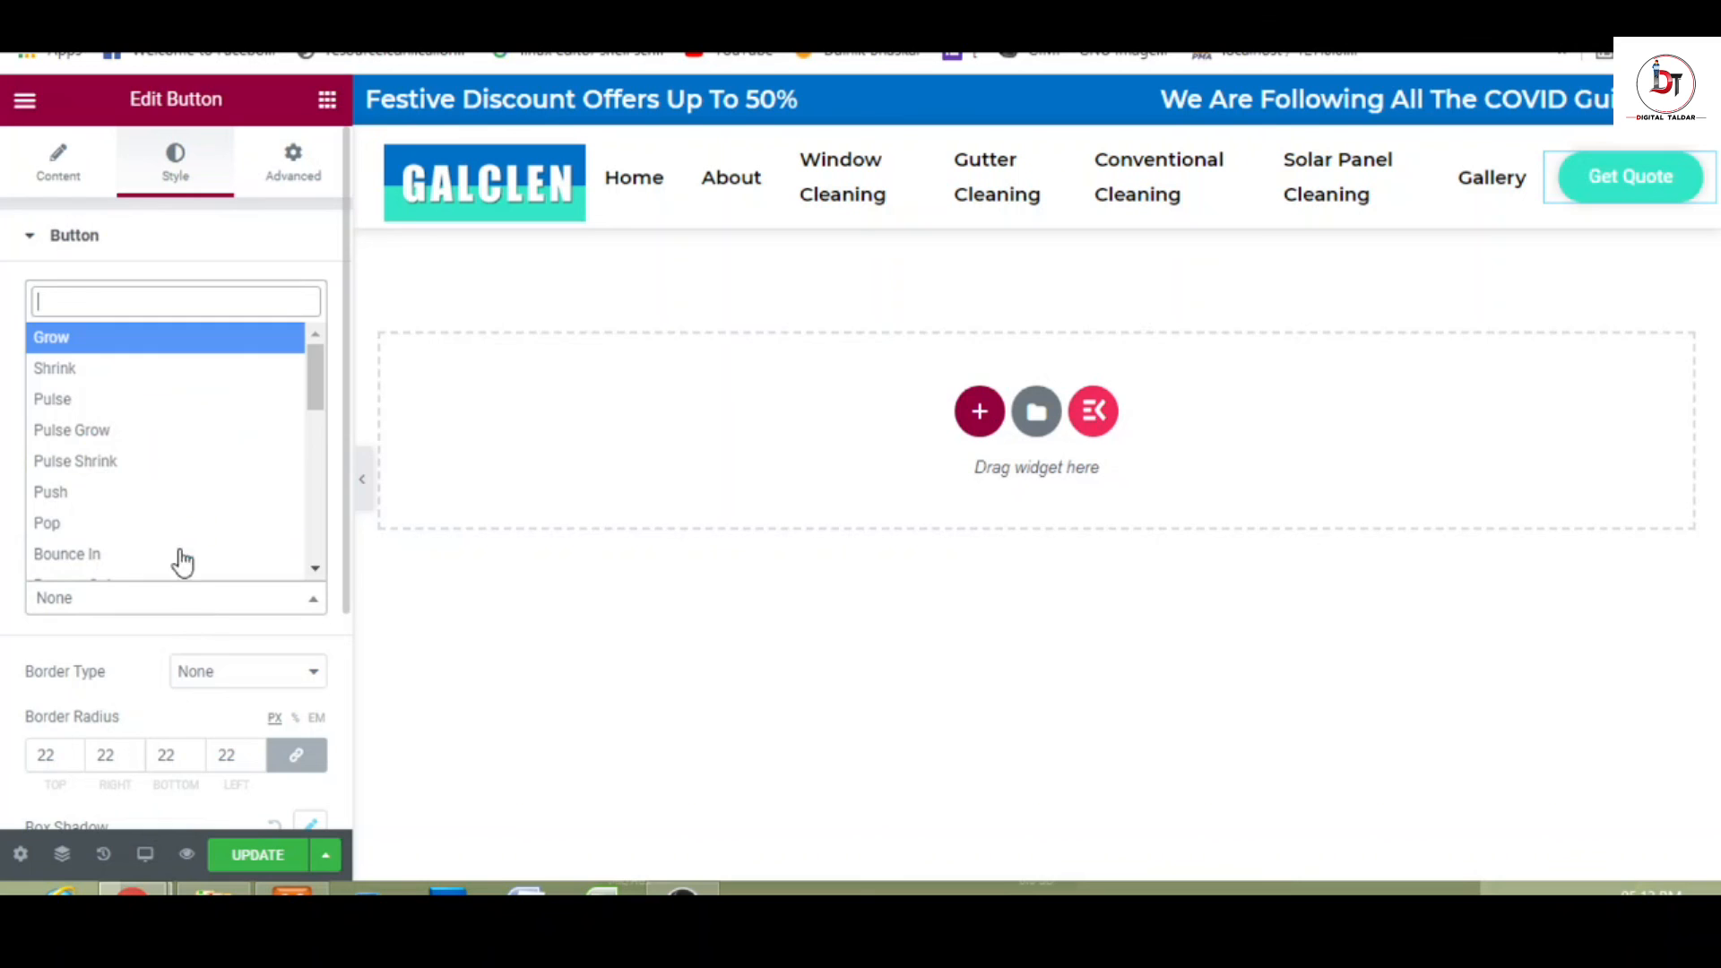
pyautogui.click(135, 406)
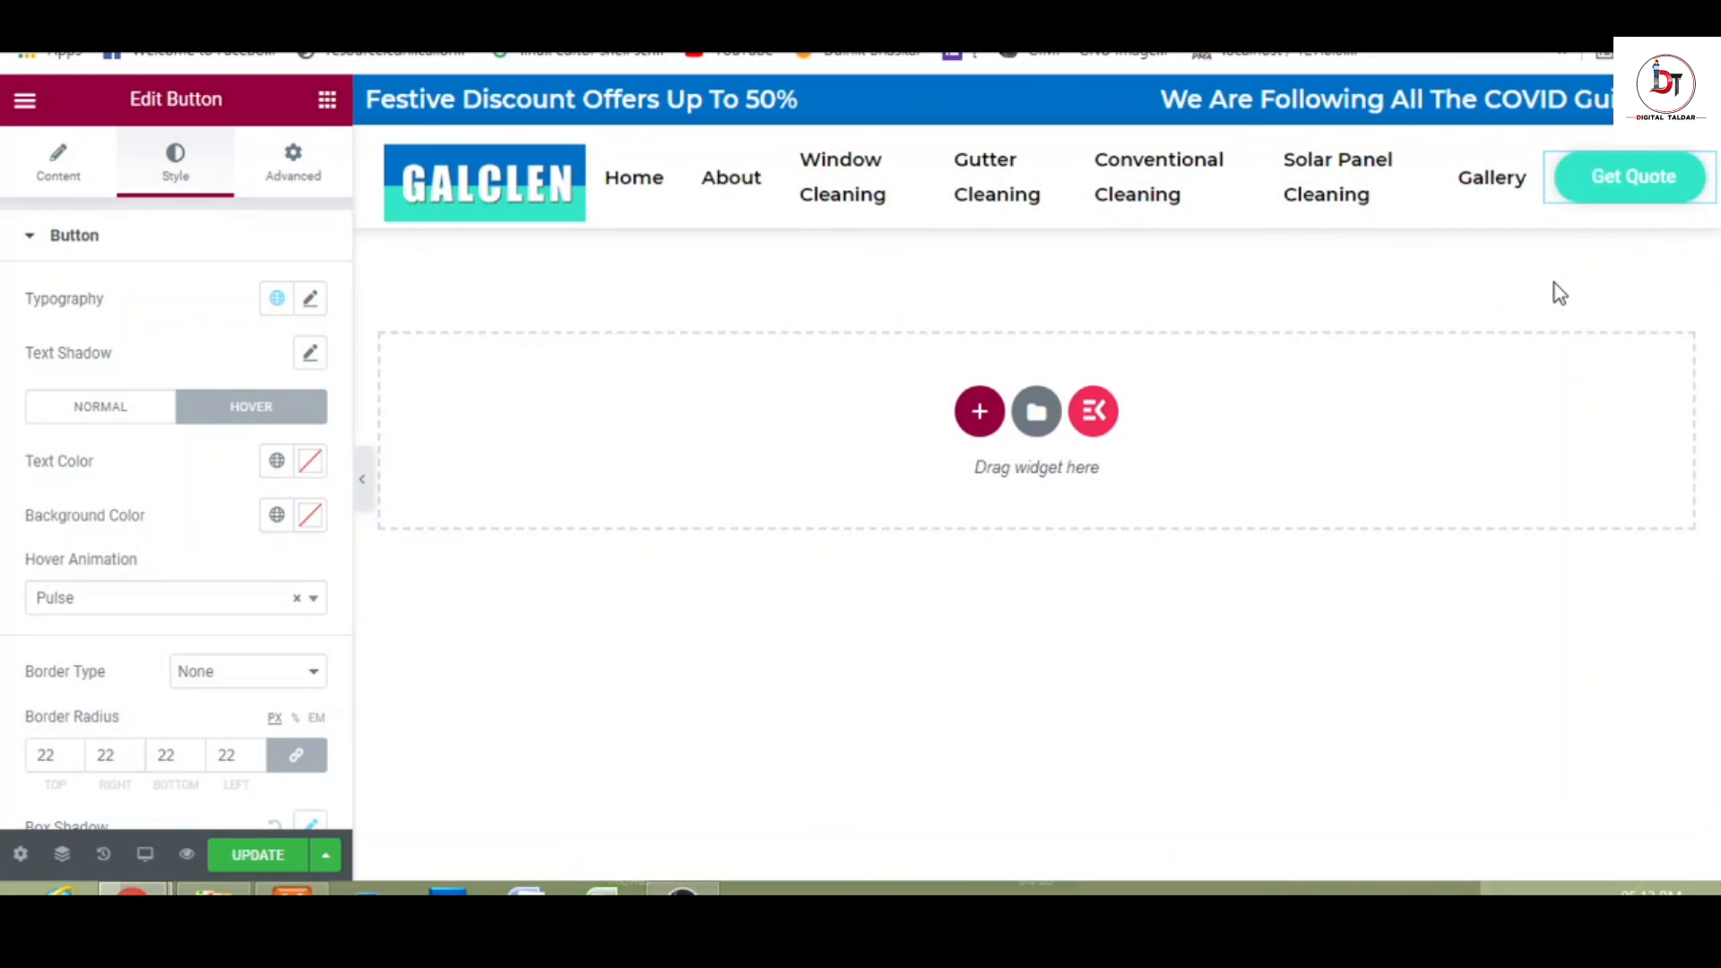
pyautogui.click(259, 869)
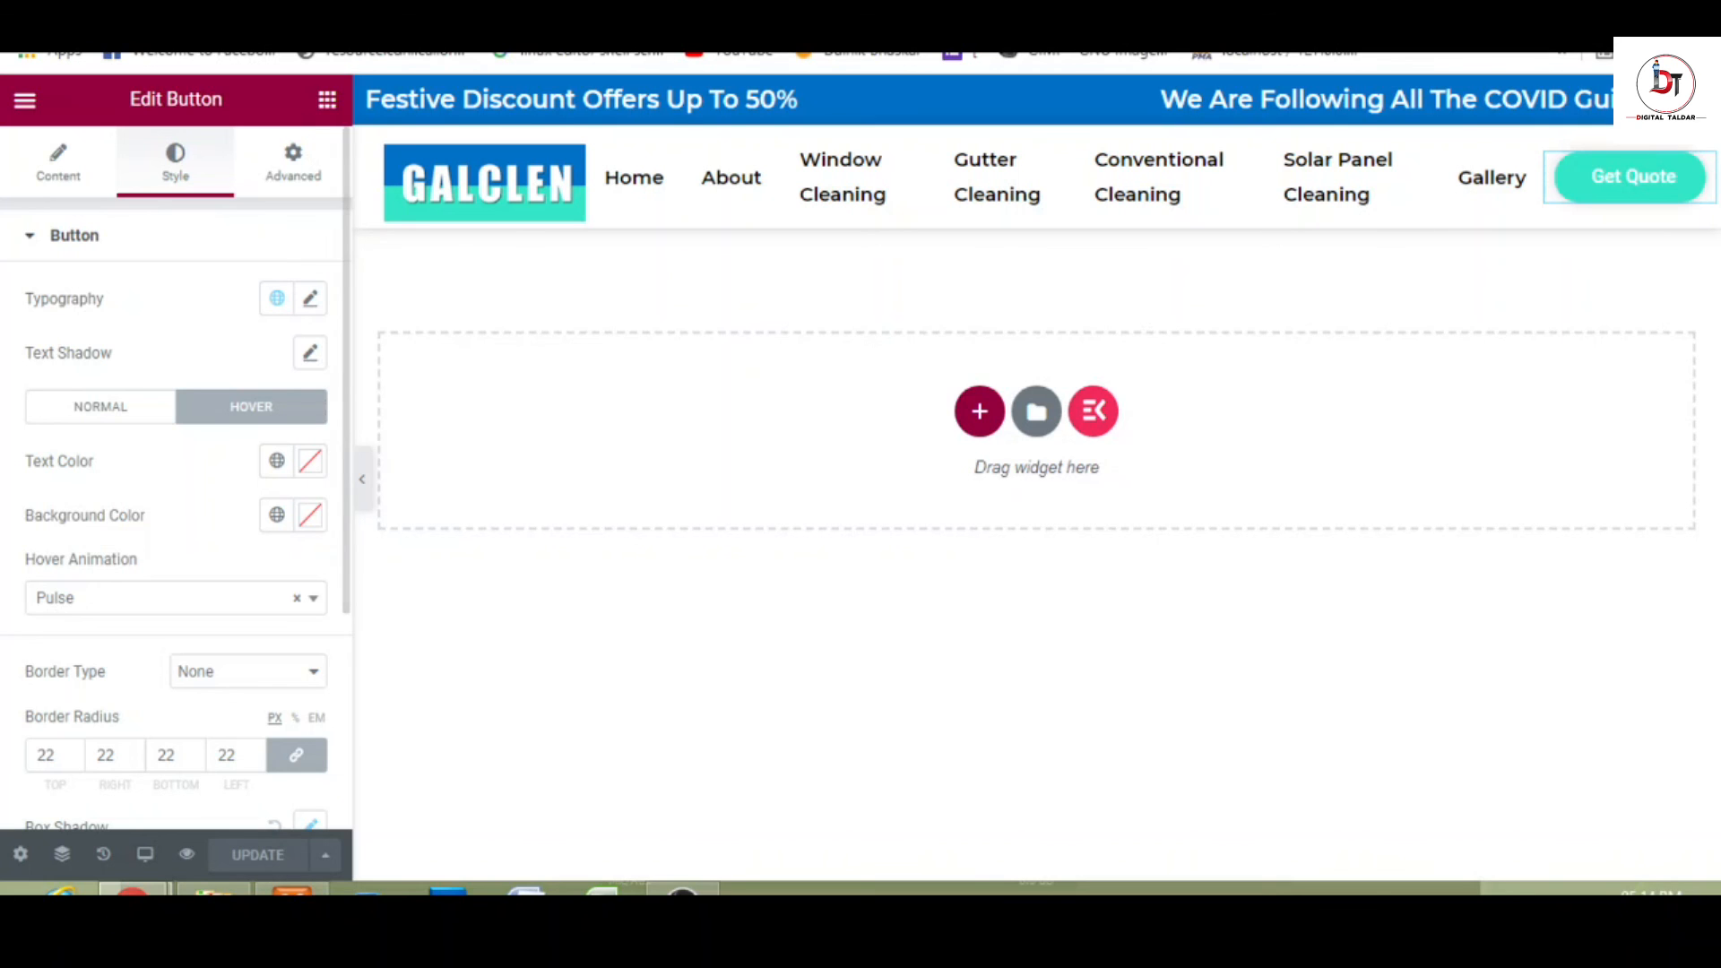
# - Switch to the WordPress dashboard and open the list of all pages
pyautogui.click(368, 18)
pyautogui.click(215, 18)
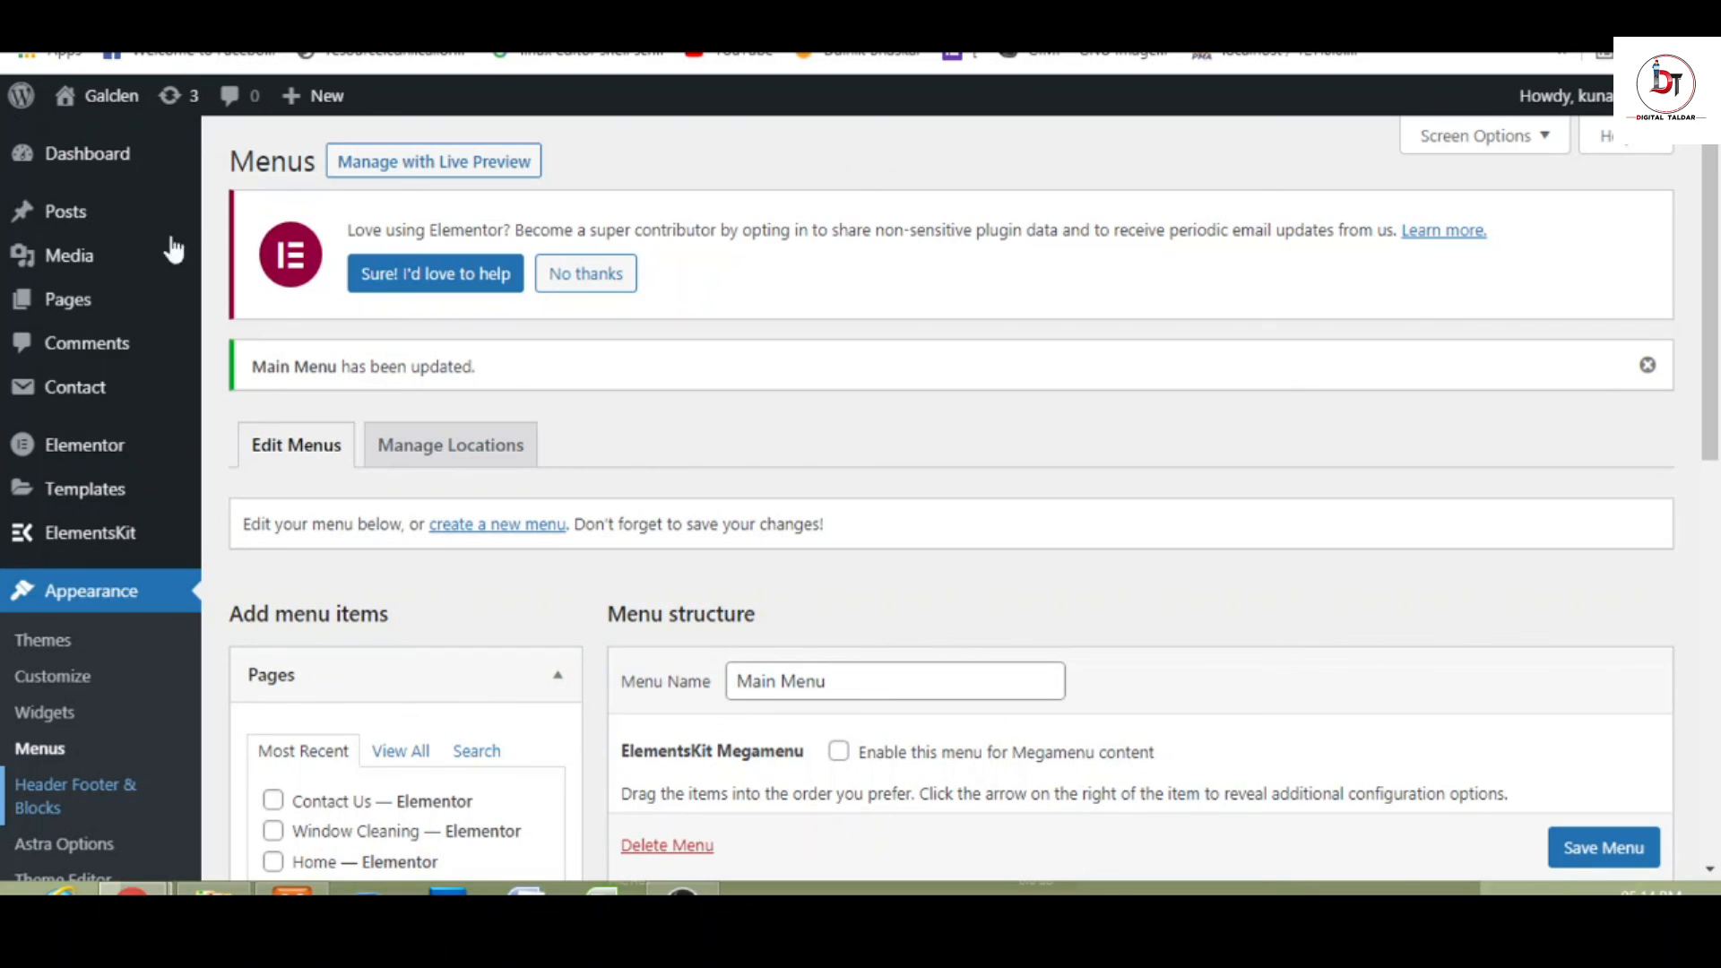
pyautogui.moveTo(72, 310)
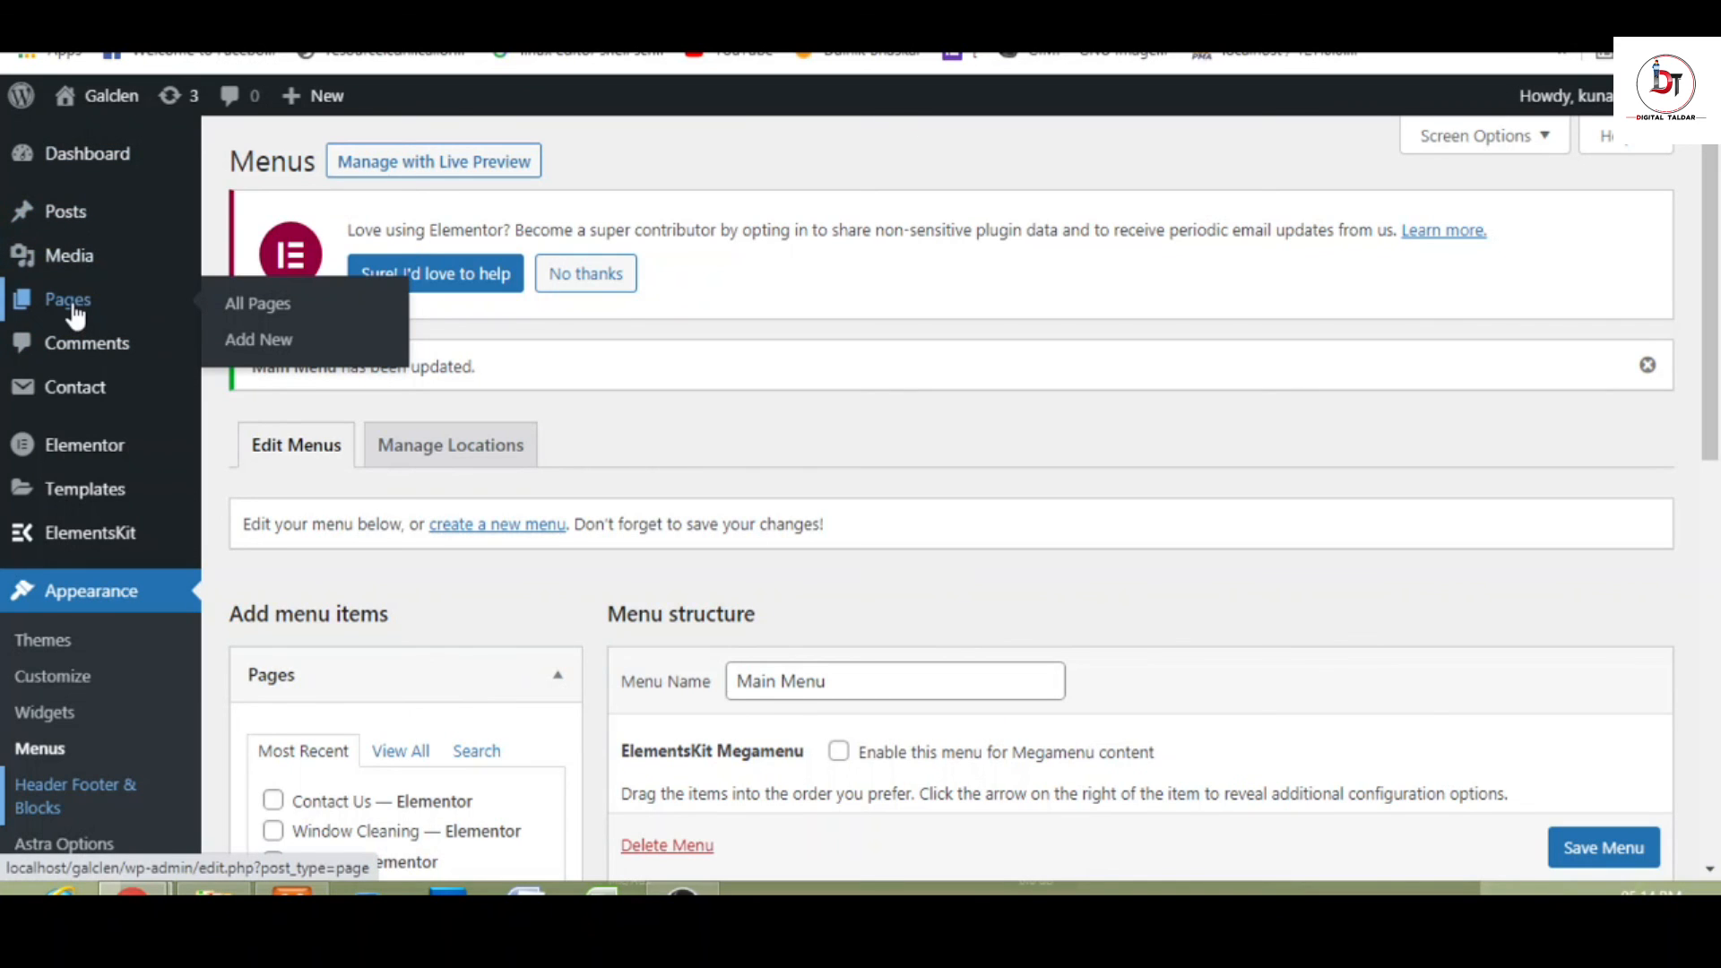
pyautogui.click(245, 309)
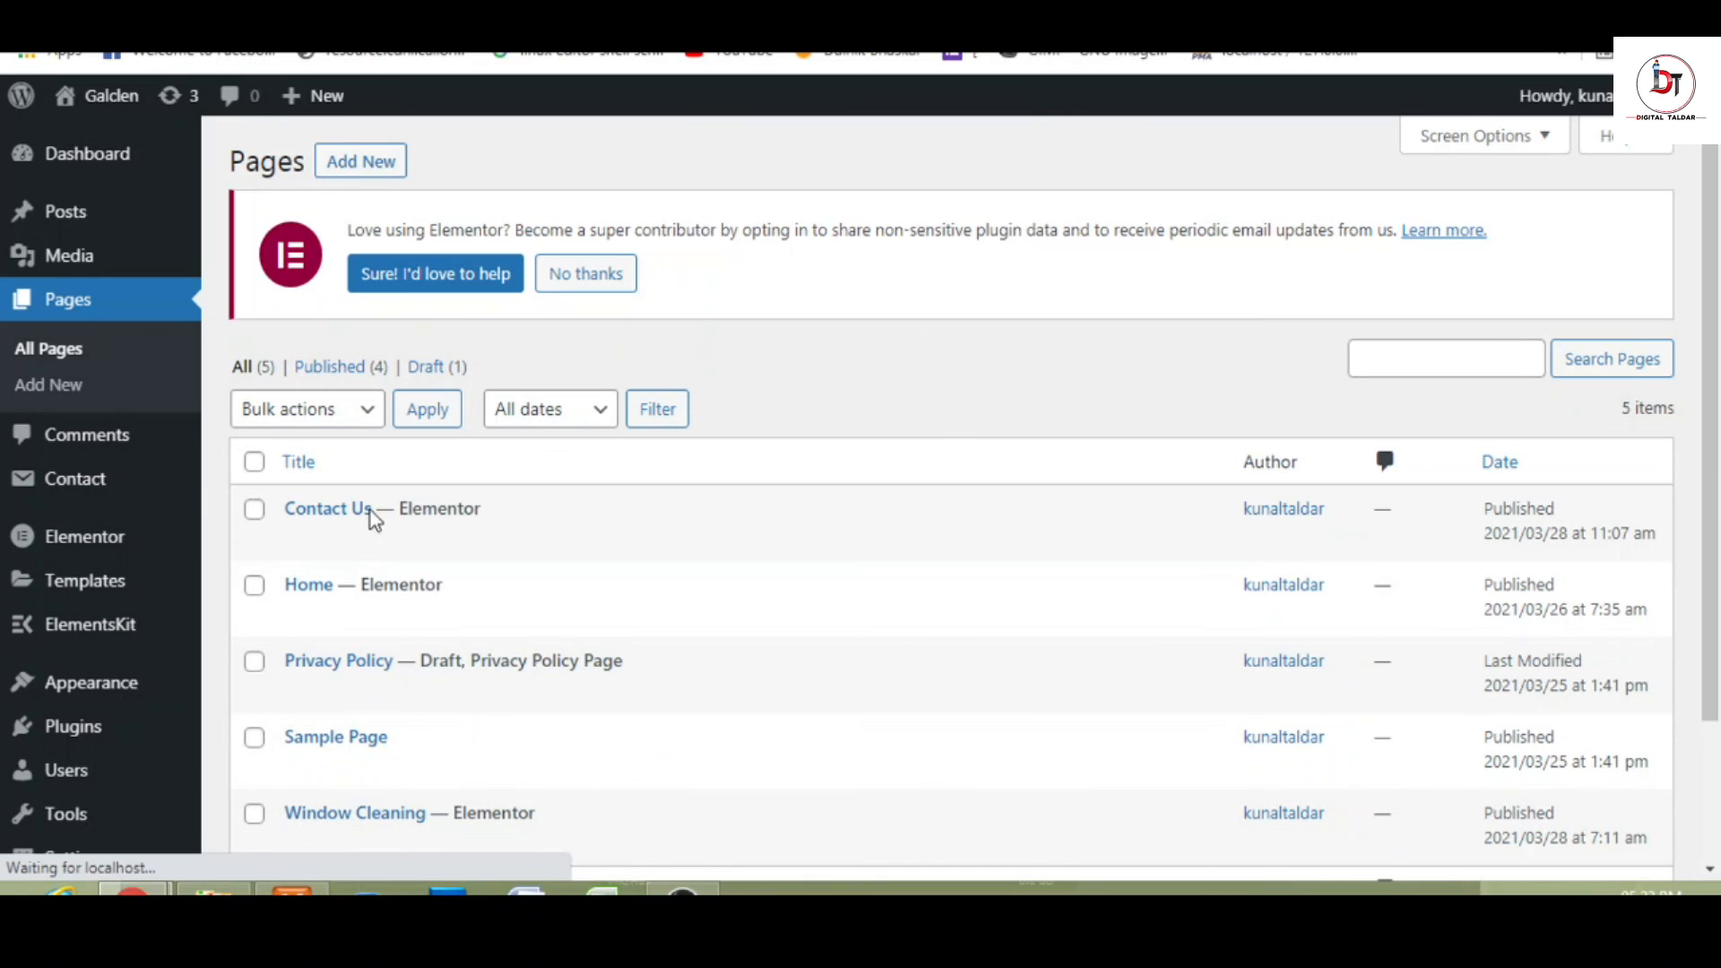
# - View the Contact Us, Home and Window Cleaning pages to check the header on each one
pyautogui.moveTo(299, 549)
pyautogui.click(484, 540)
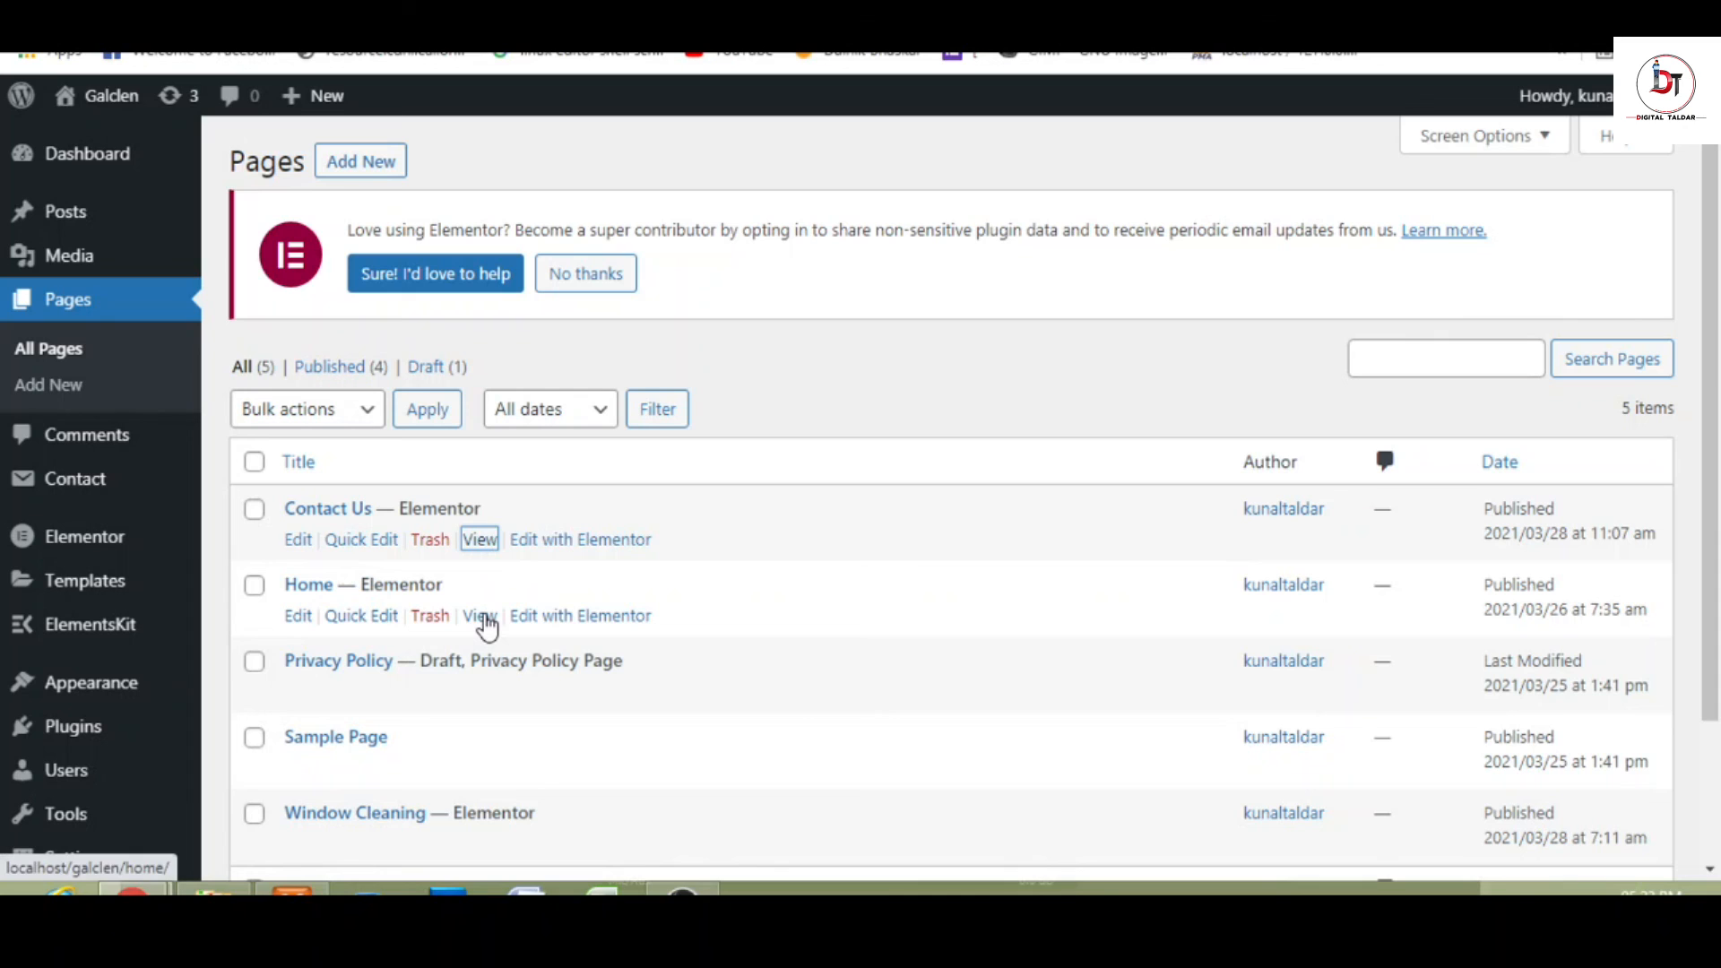
pyautogui.click(481, 616)
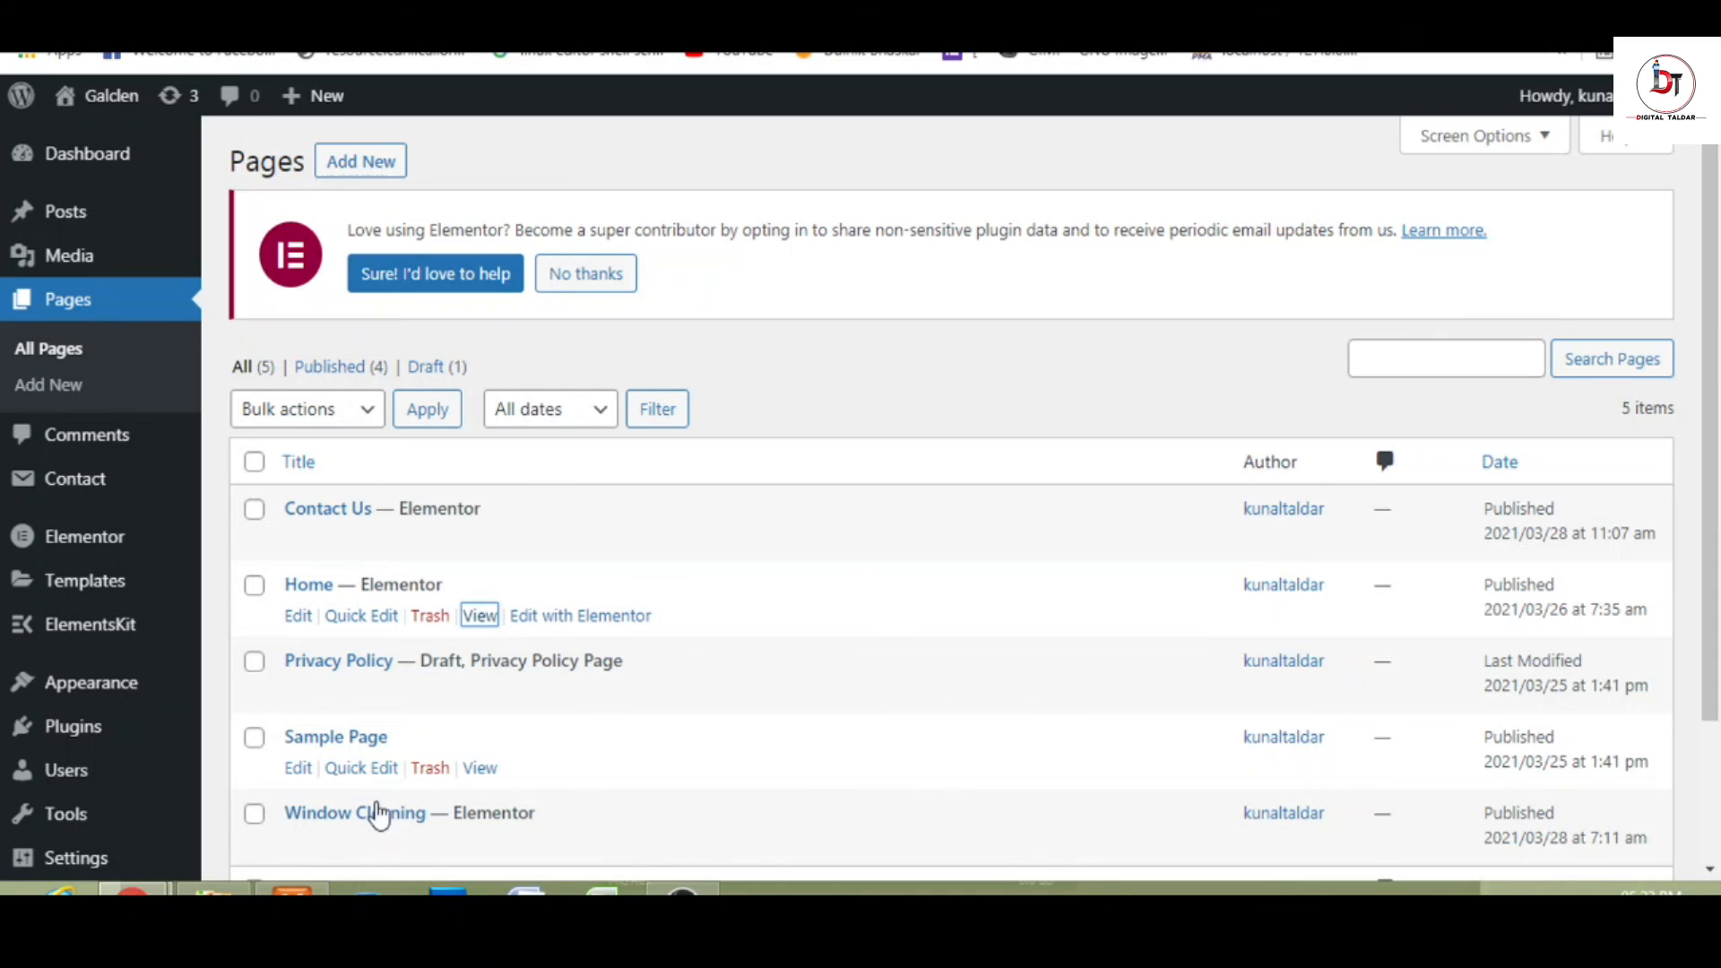
pyautogui.click(480, 843)
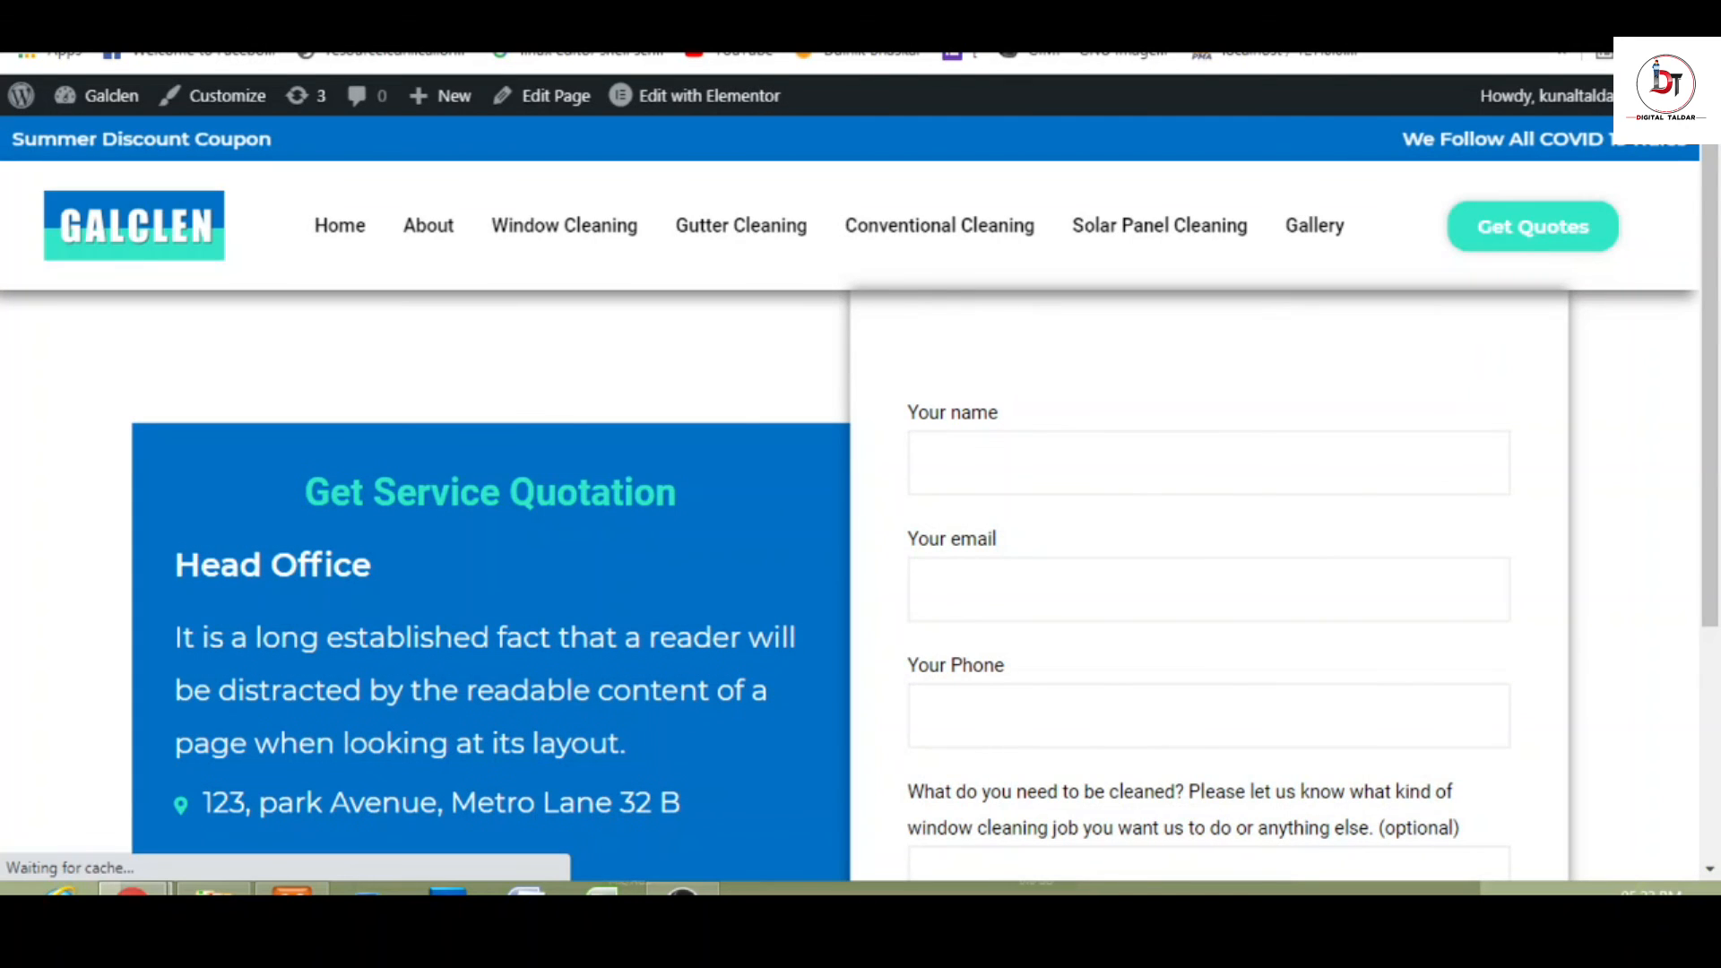
pyautogui.click(897, 27)
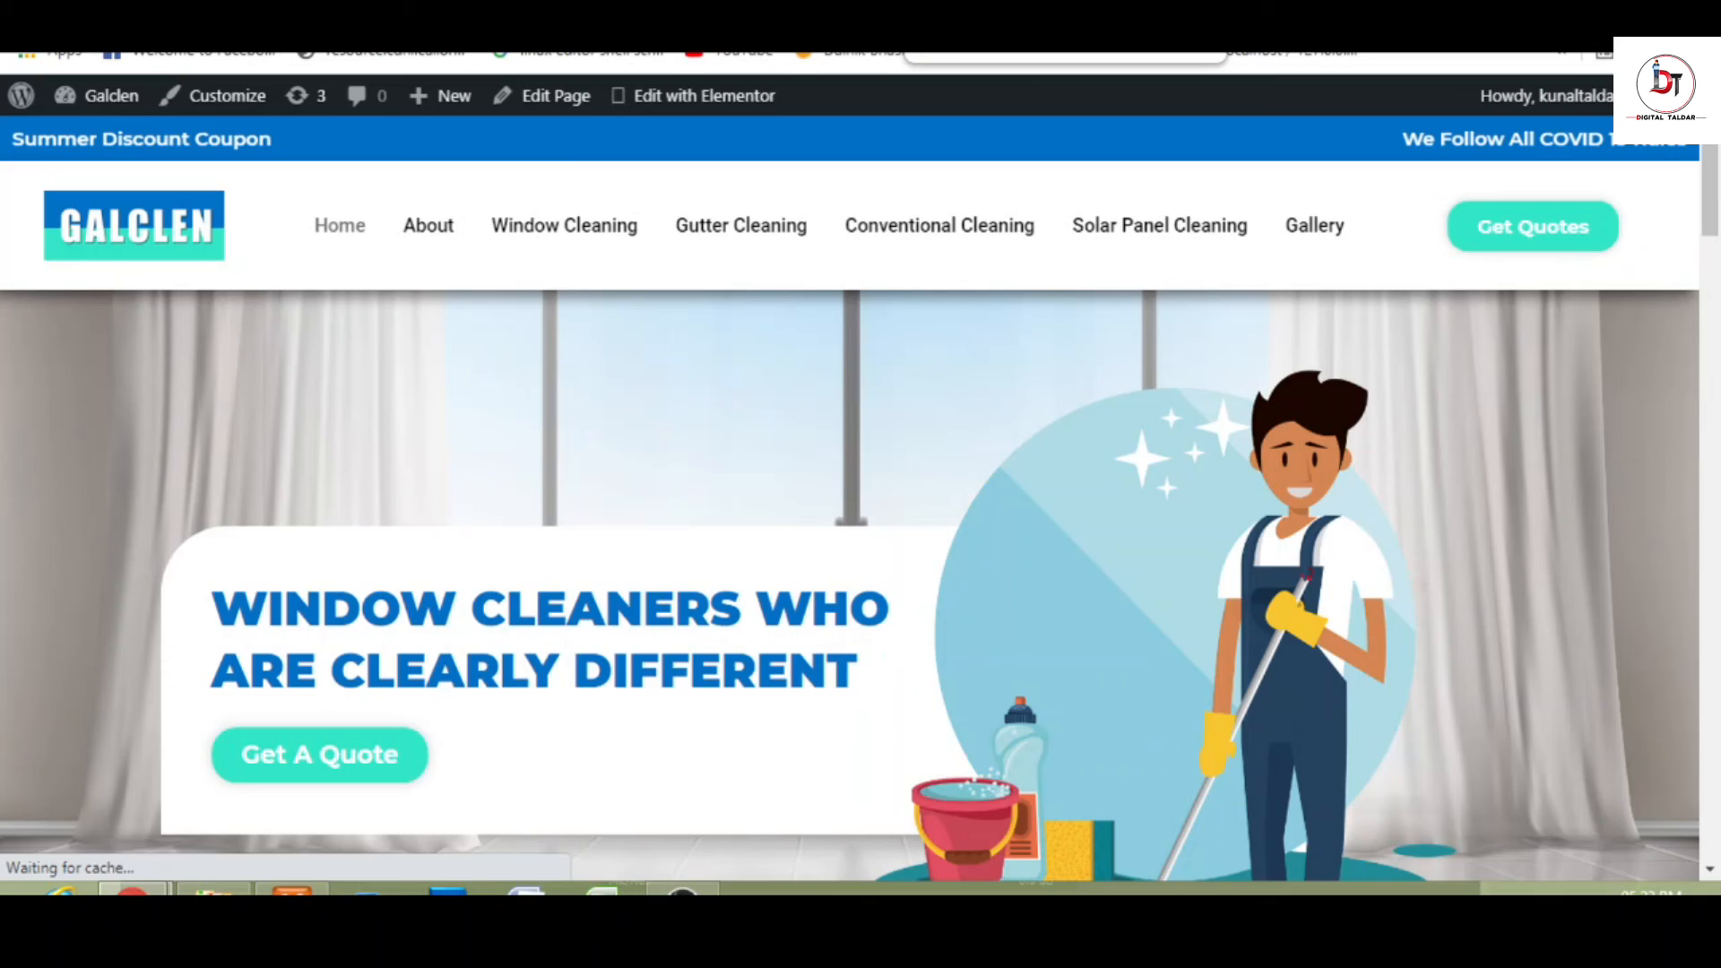
pyautogui.click(977, 26)
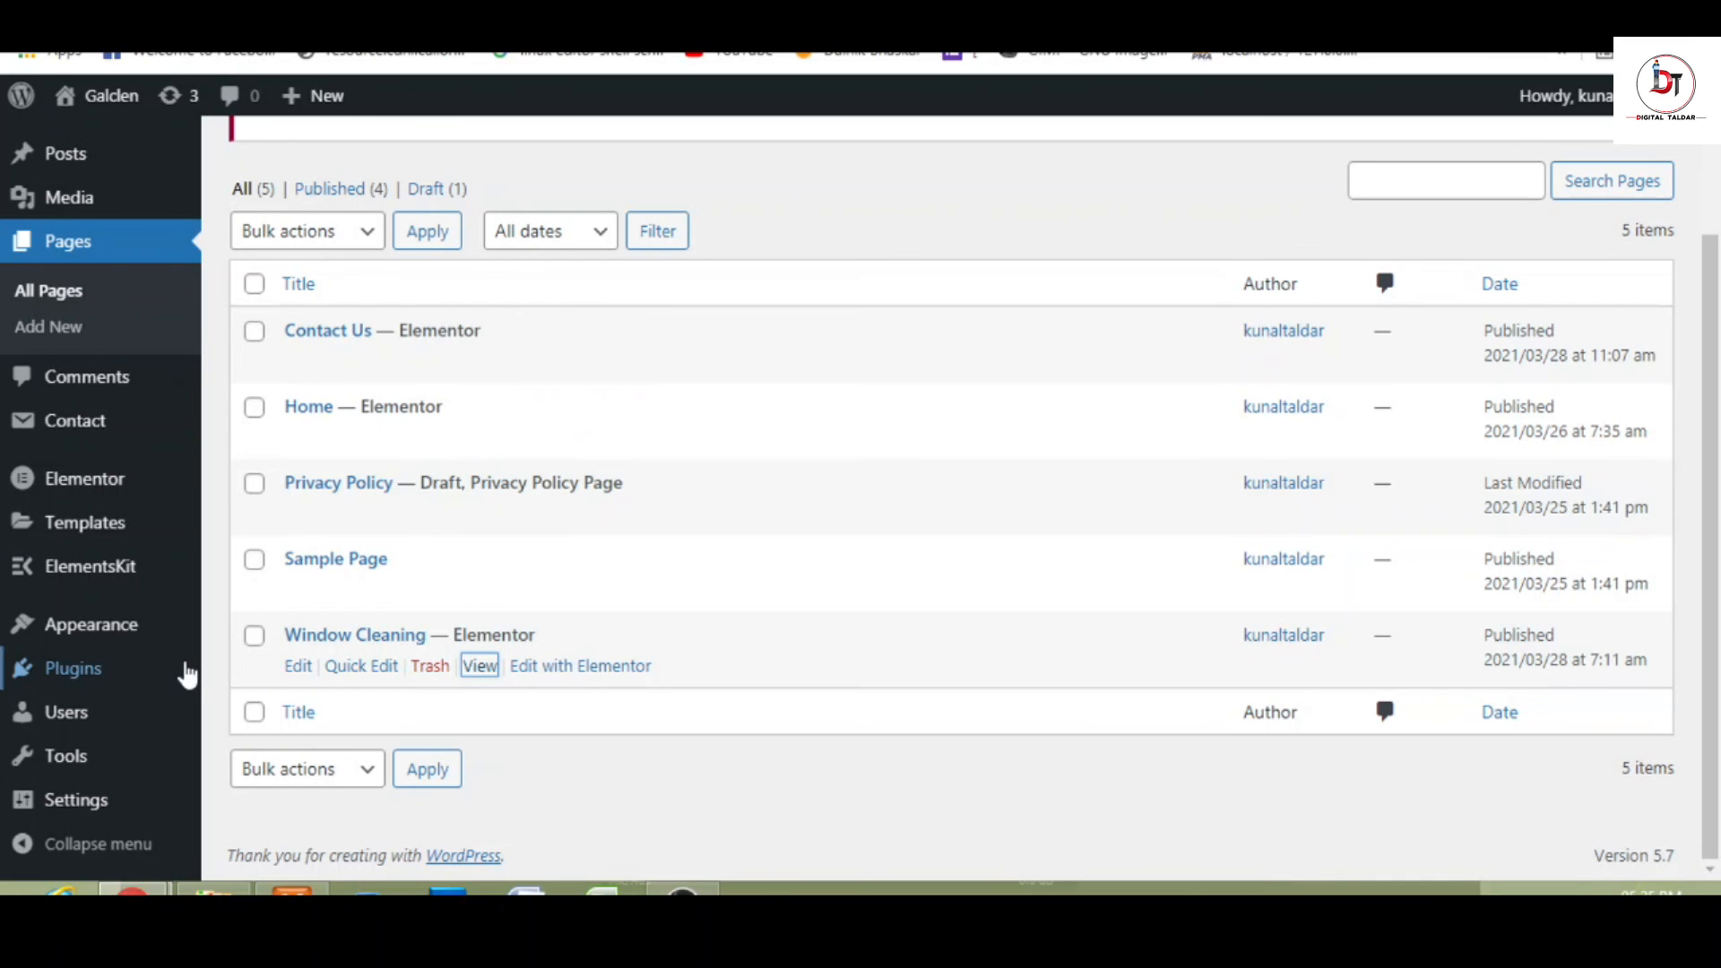
# - Start a new Header Footer & Blocks template titled Footer
pyautogui.moveTo(117, 634)
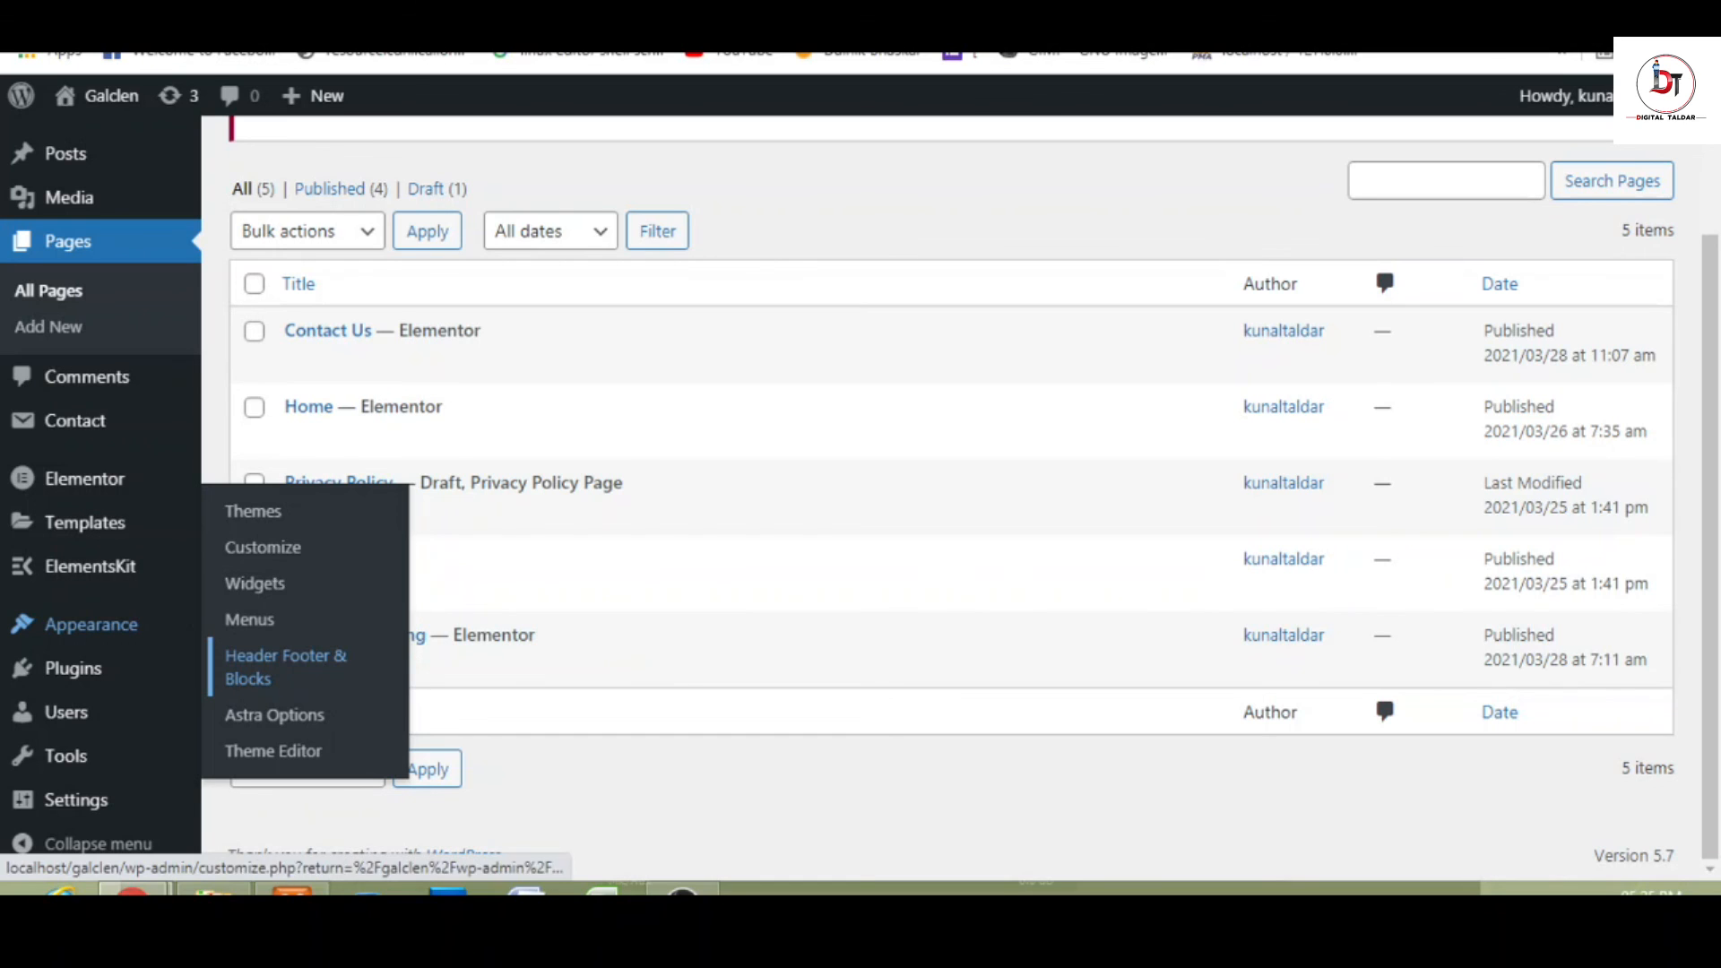
pyautogui.click(273, 671)
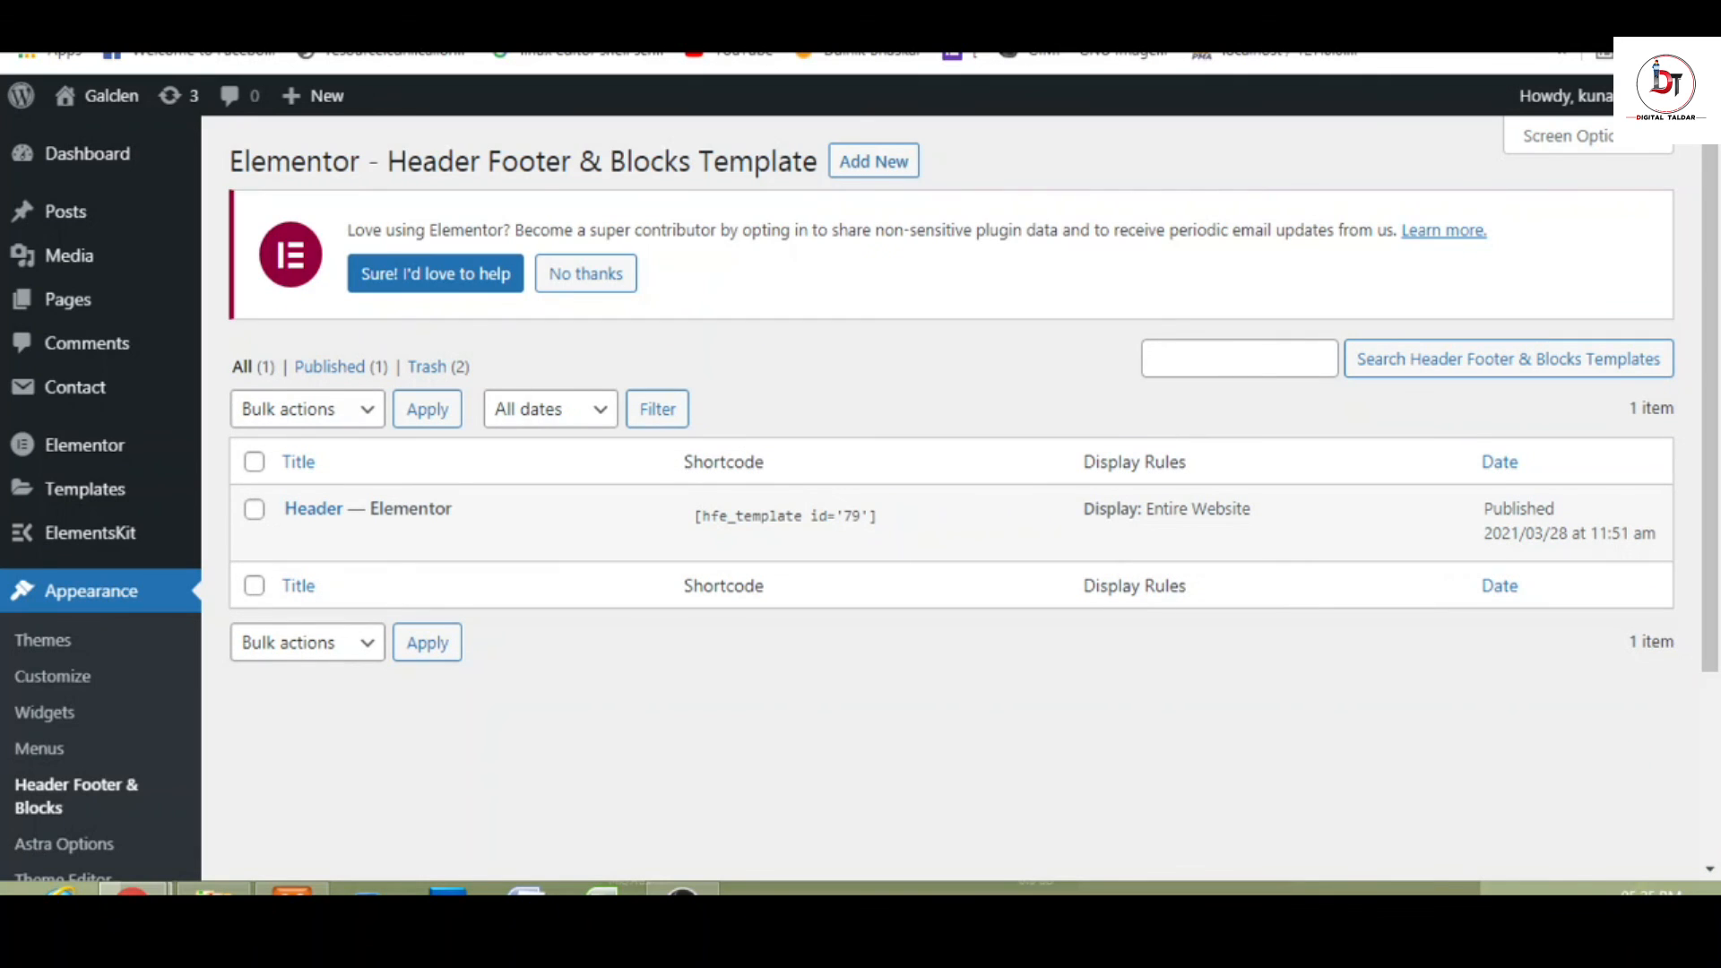
pyautogui.click(862, 178)
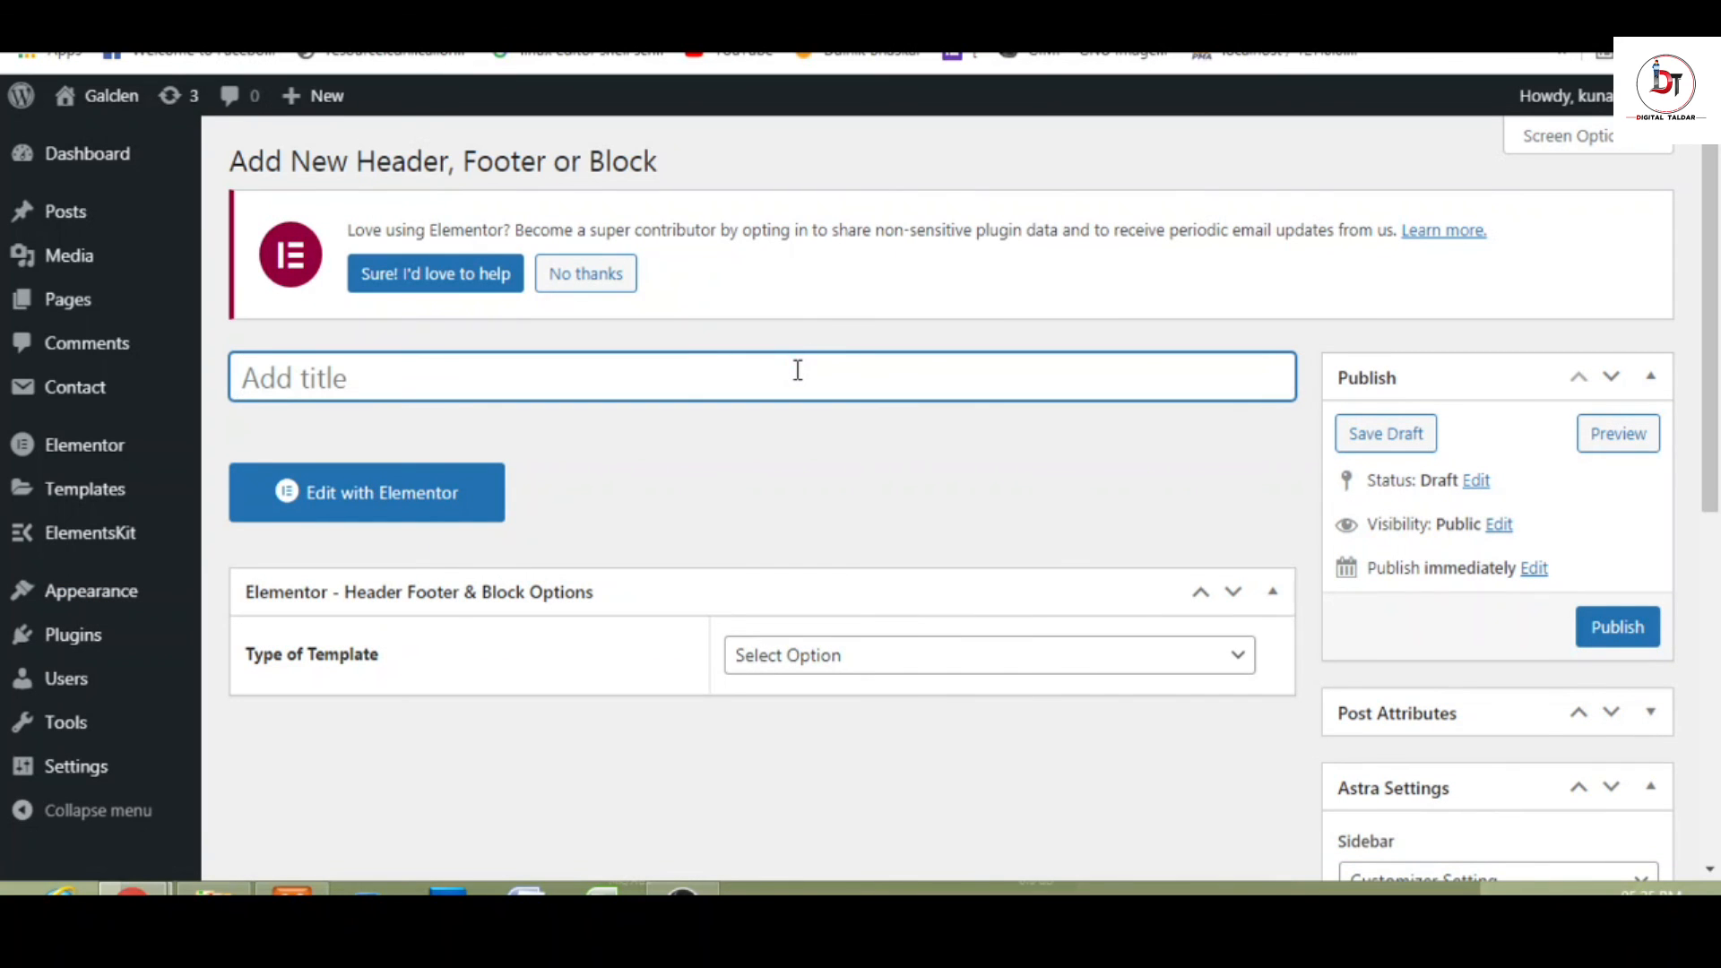
pyautogui.write('Footer')
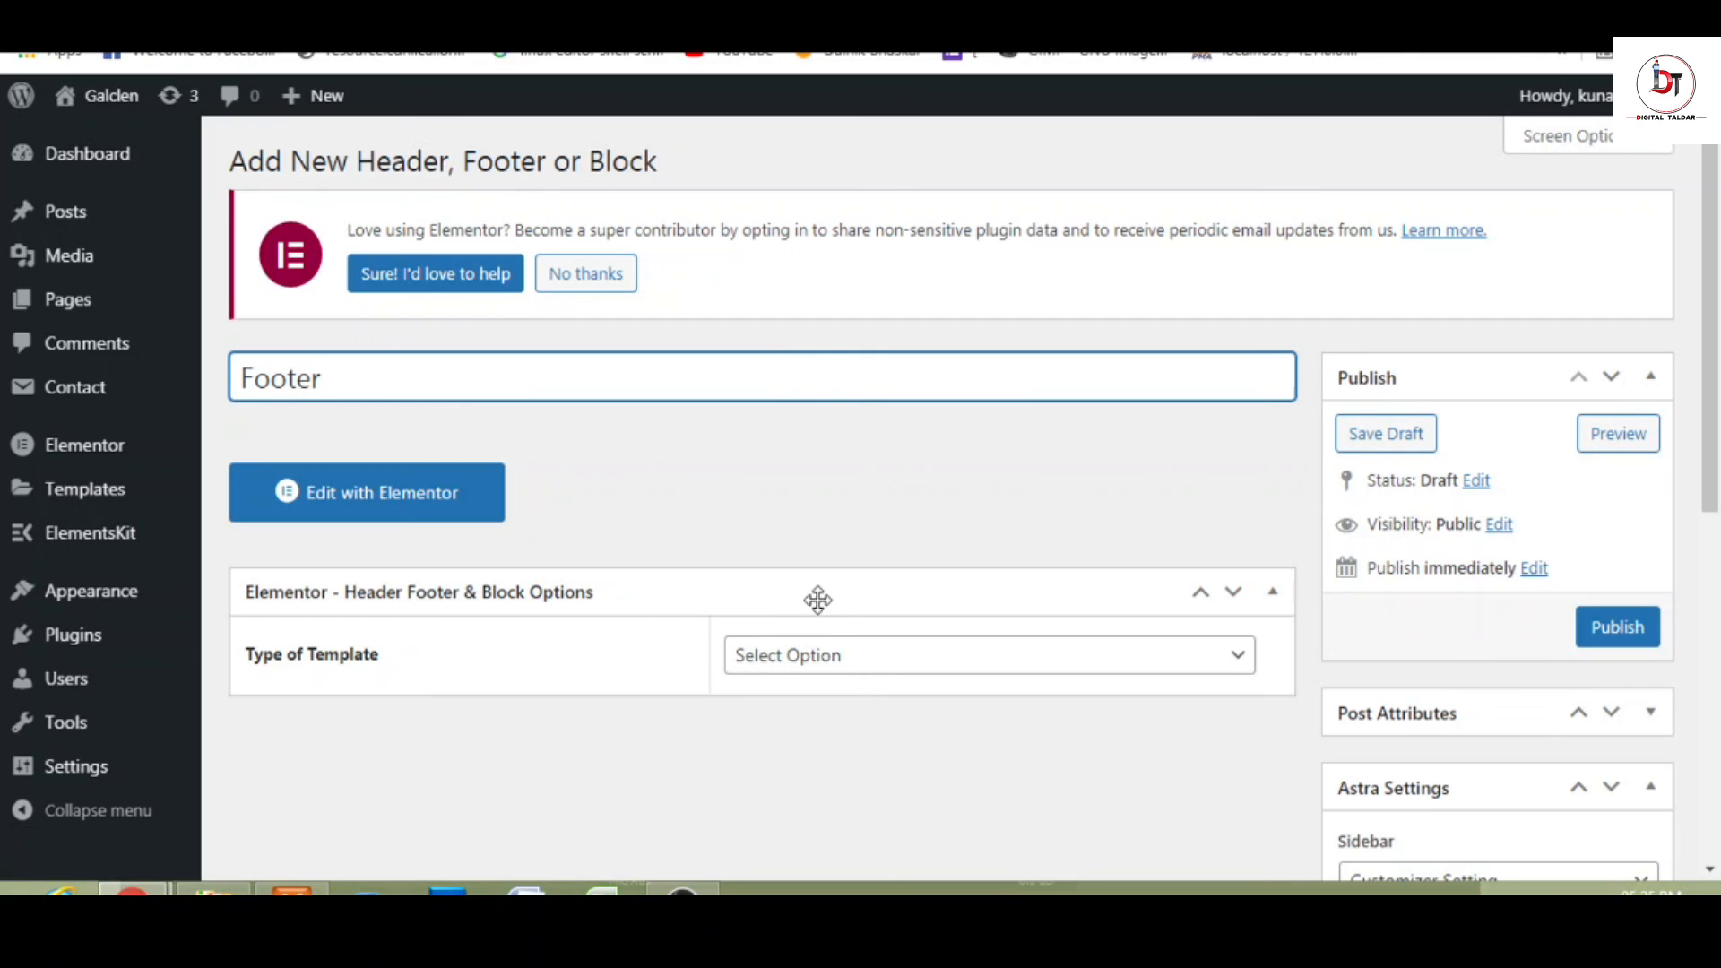
# - Set the template type to Footer, display it on the Entire Website and publish it
pyautogui.click(950, 661)
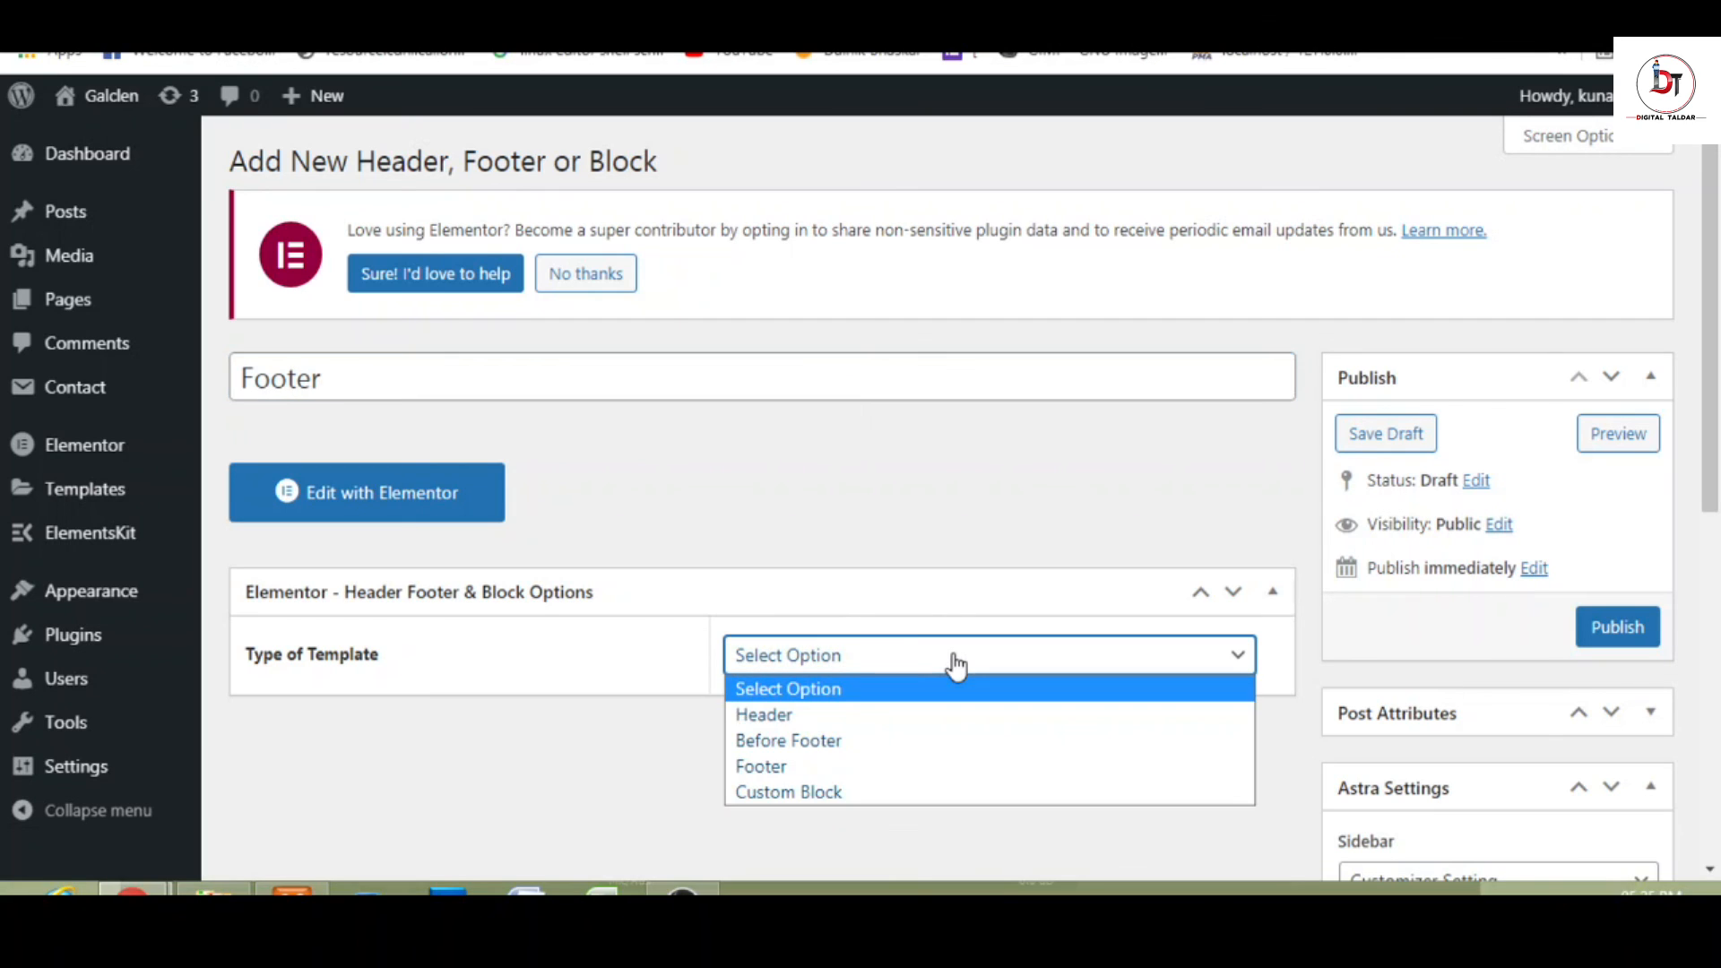
pyautogui.click(911, 768)
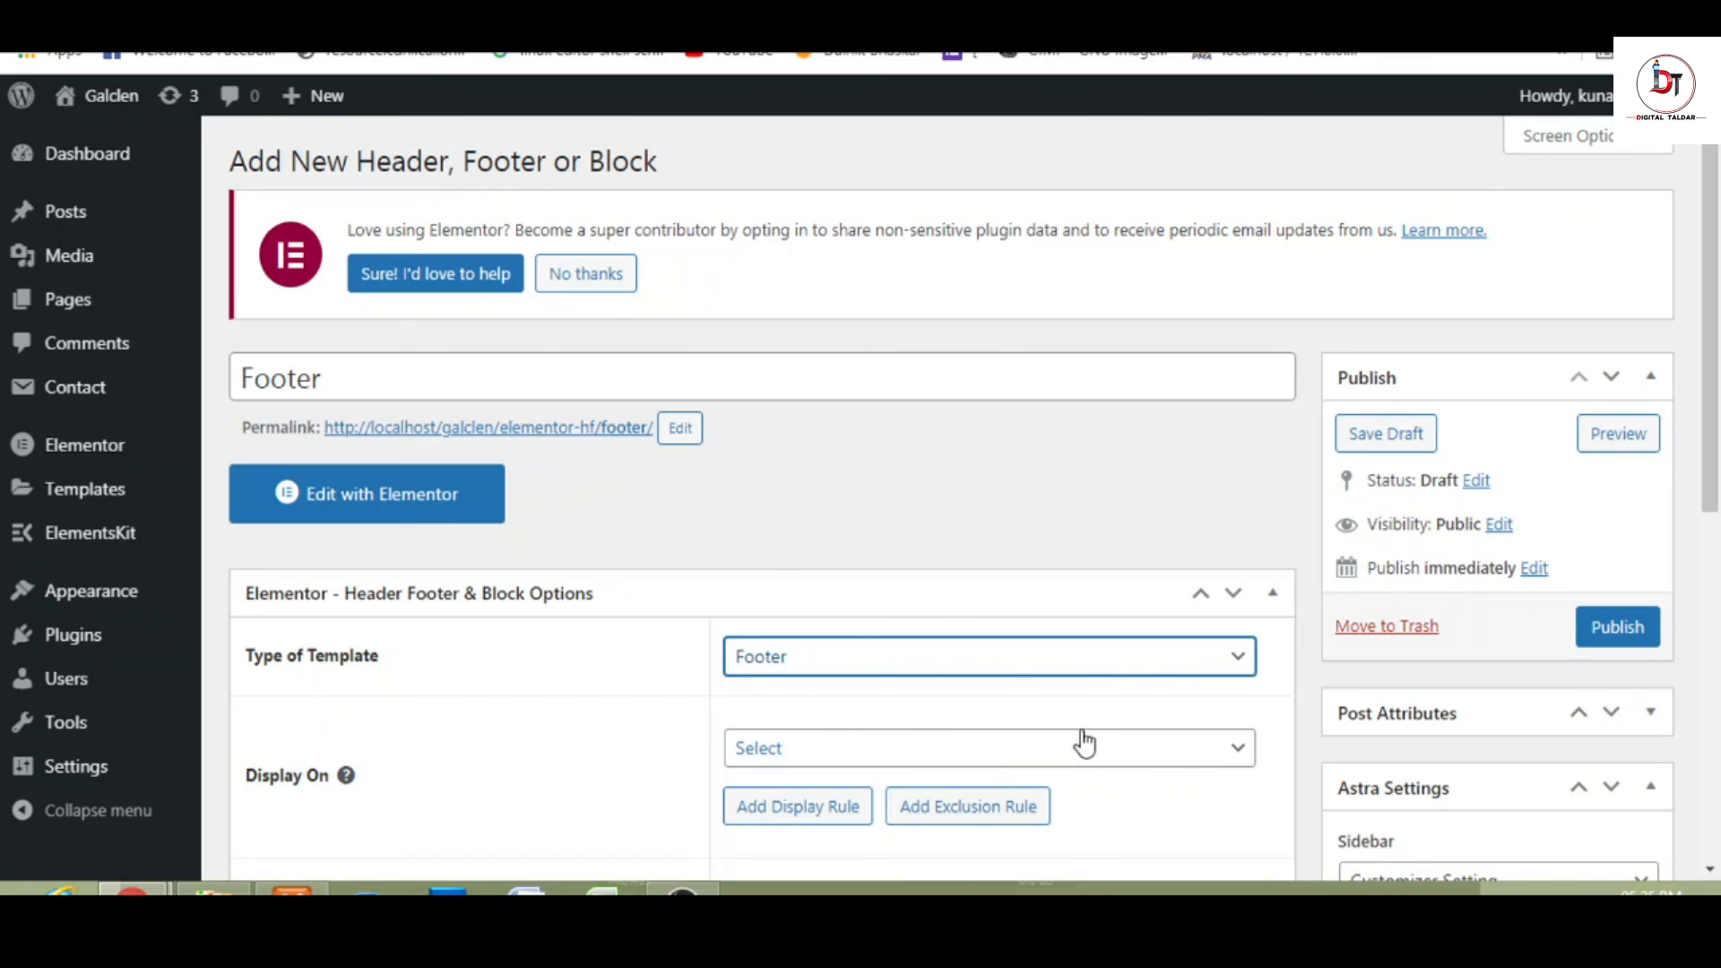
pyautogui.click(1001, 760)
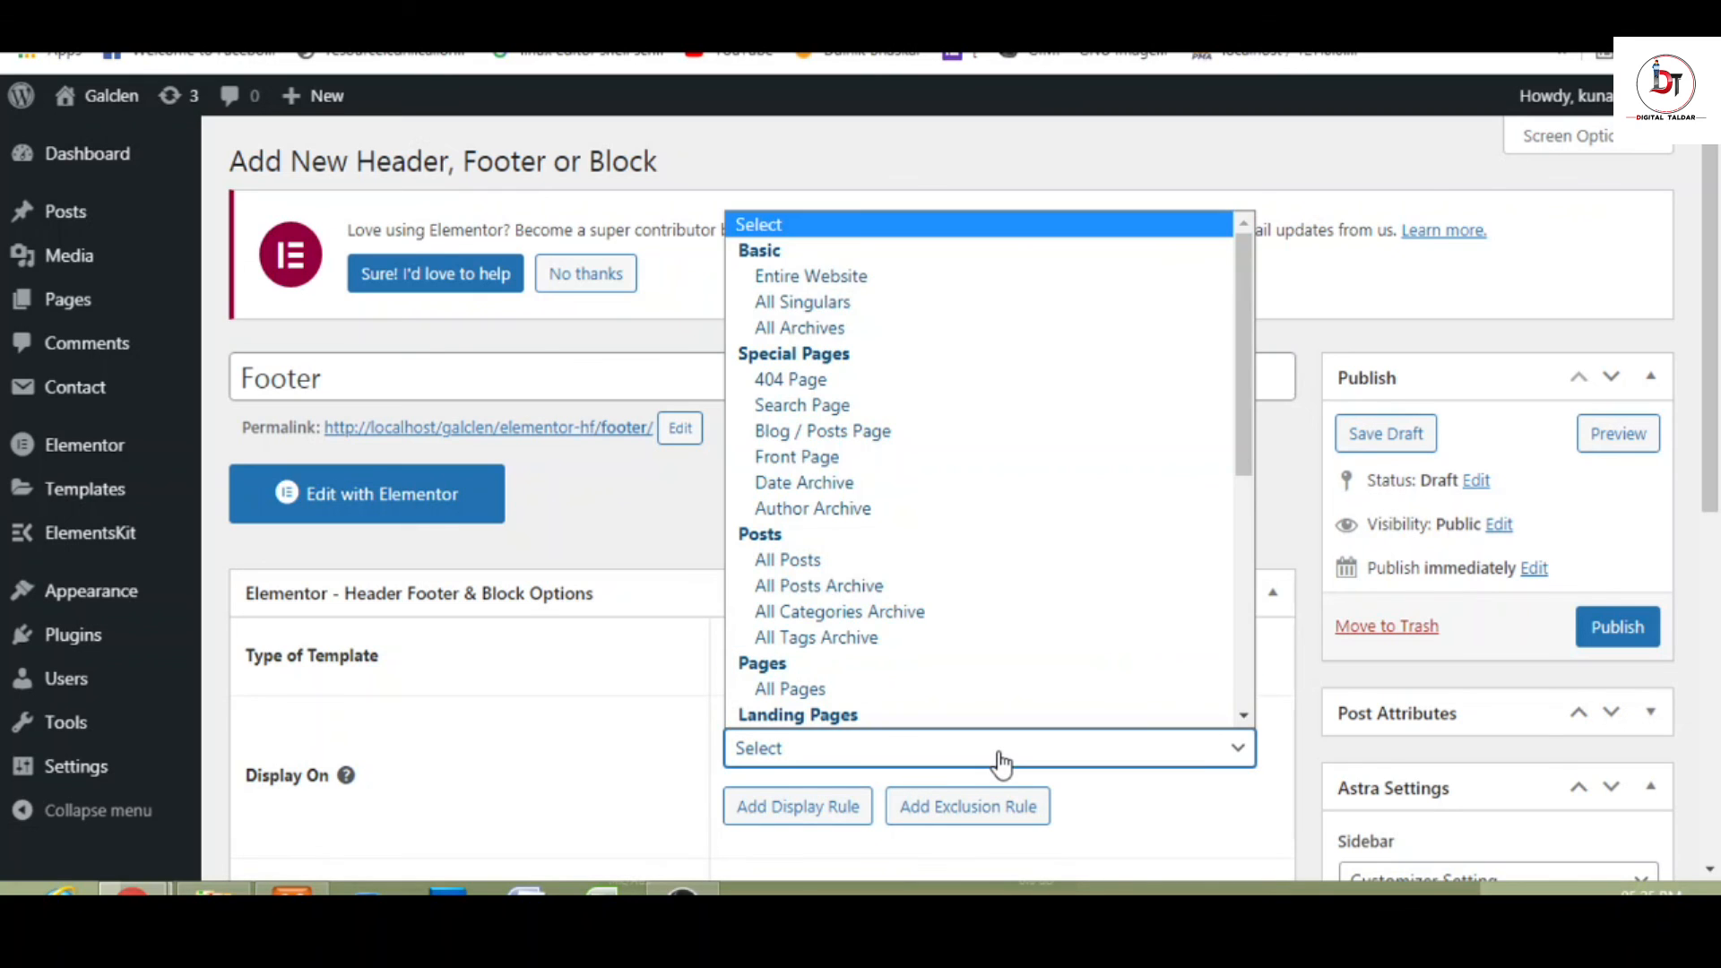
pyautogui.click(884, 283)
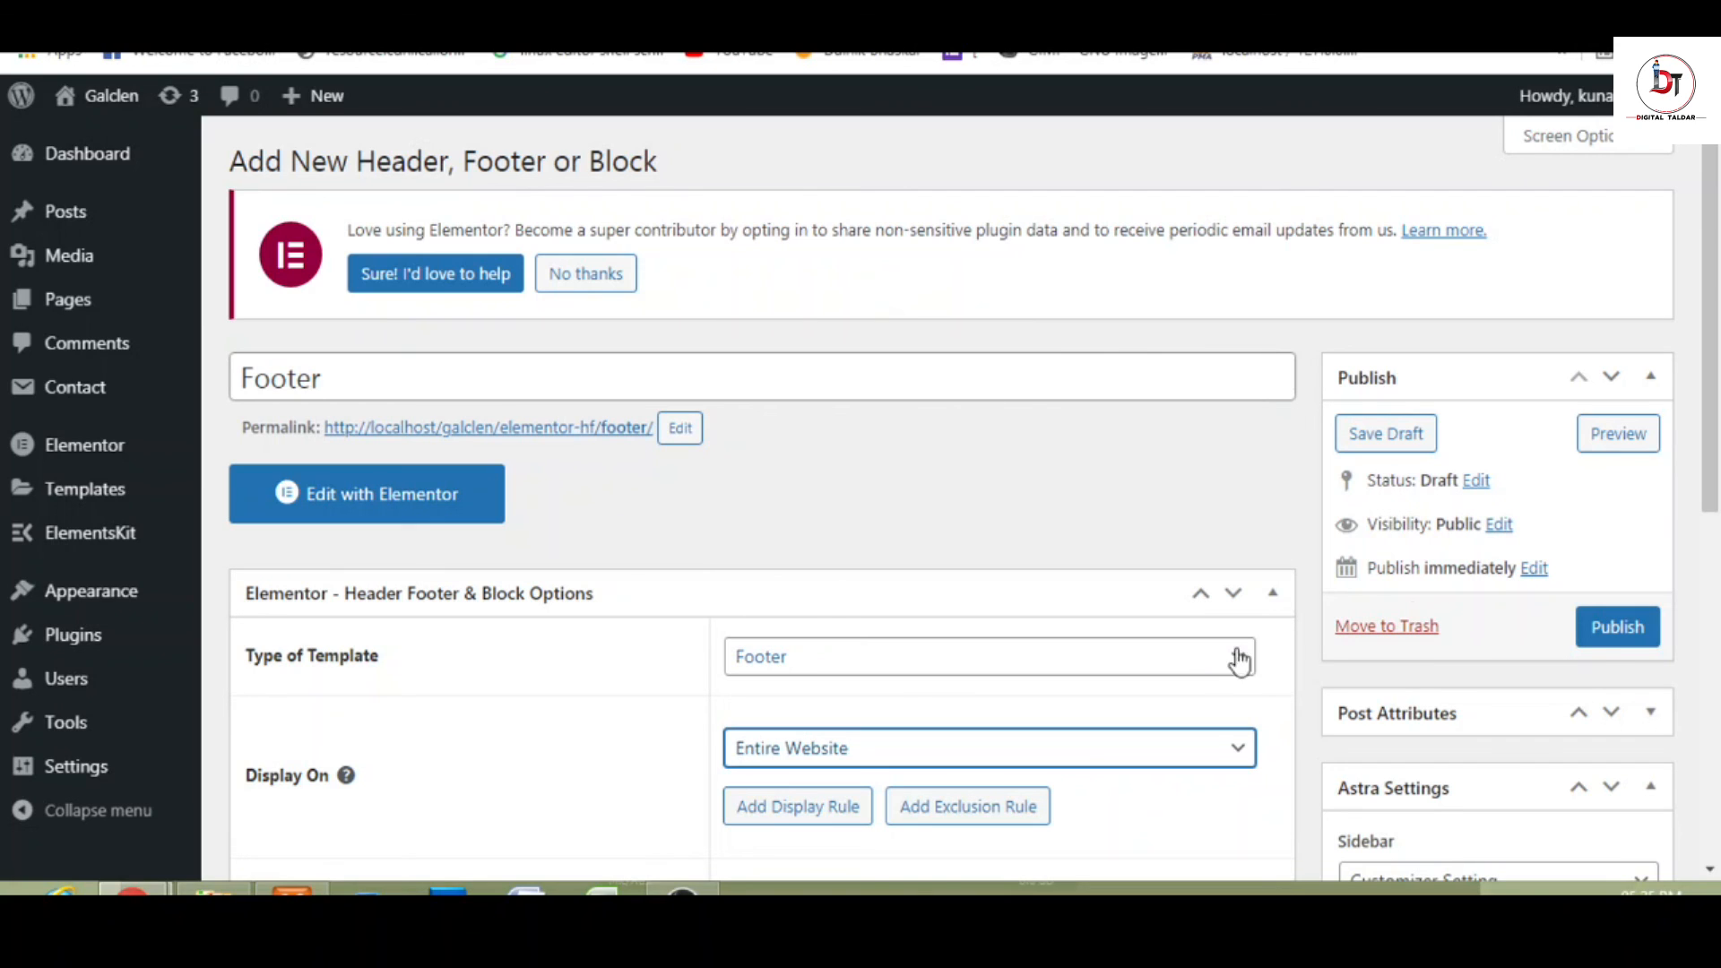
pyautogui.click(1616, 633)
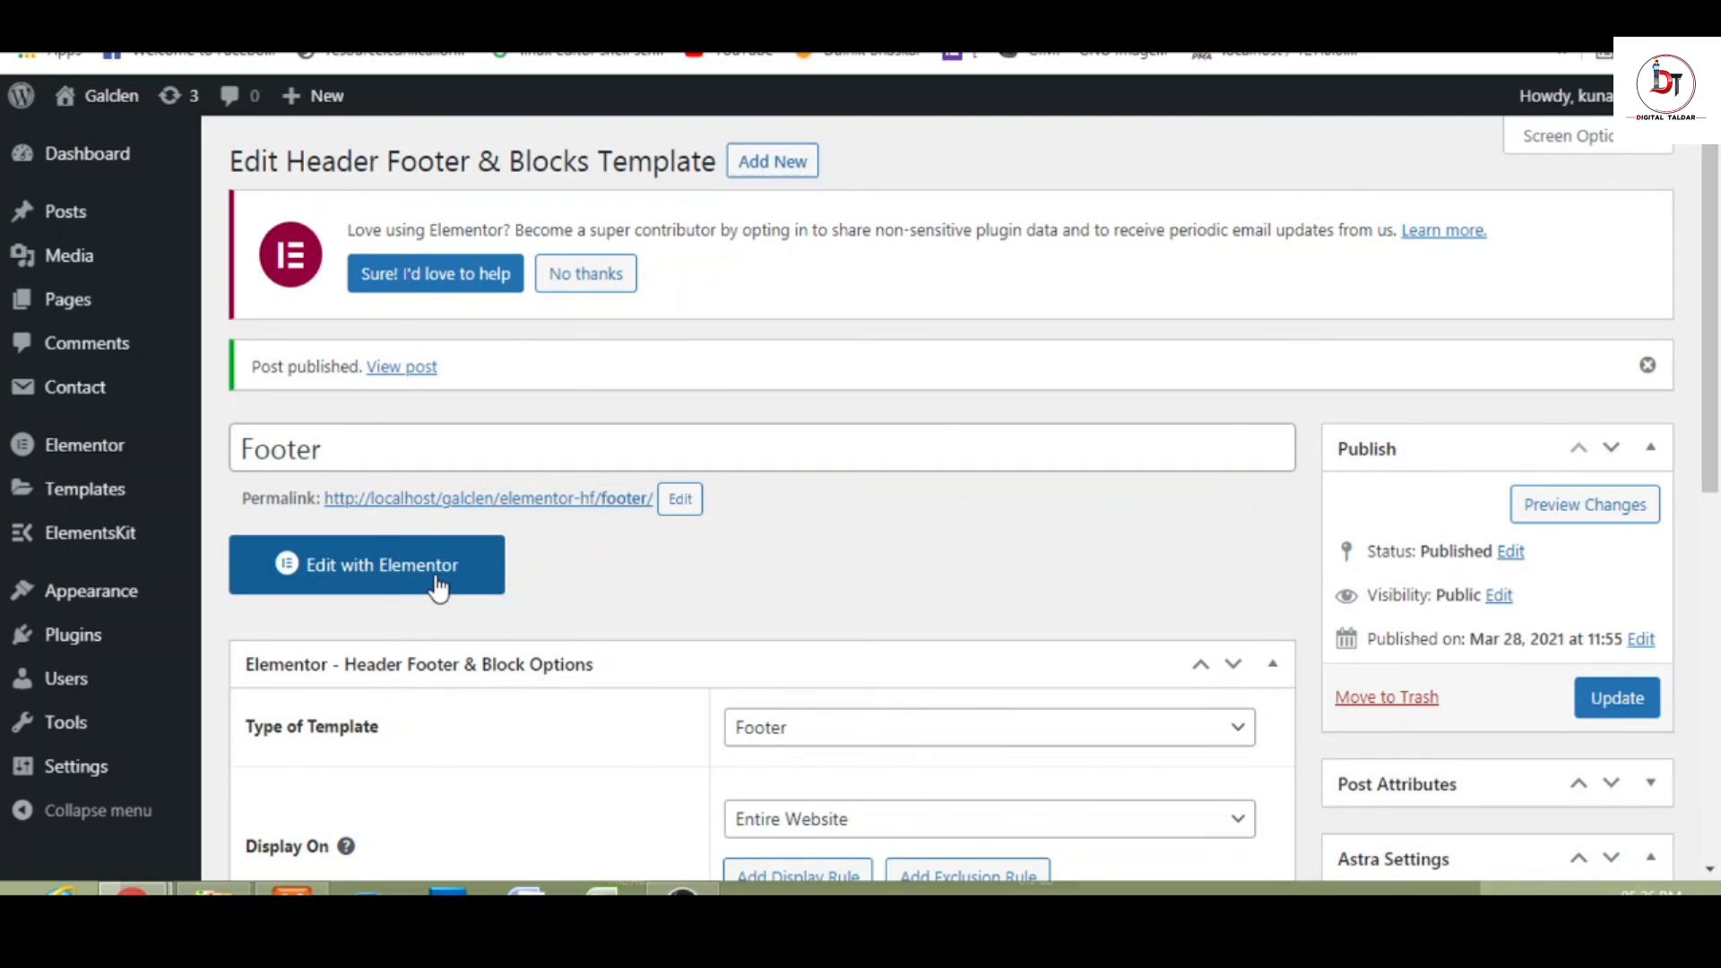
# - Open the Footer template in the Elementor editor and add a section with four equal columns
pyautogui.click(438, 589)
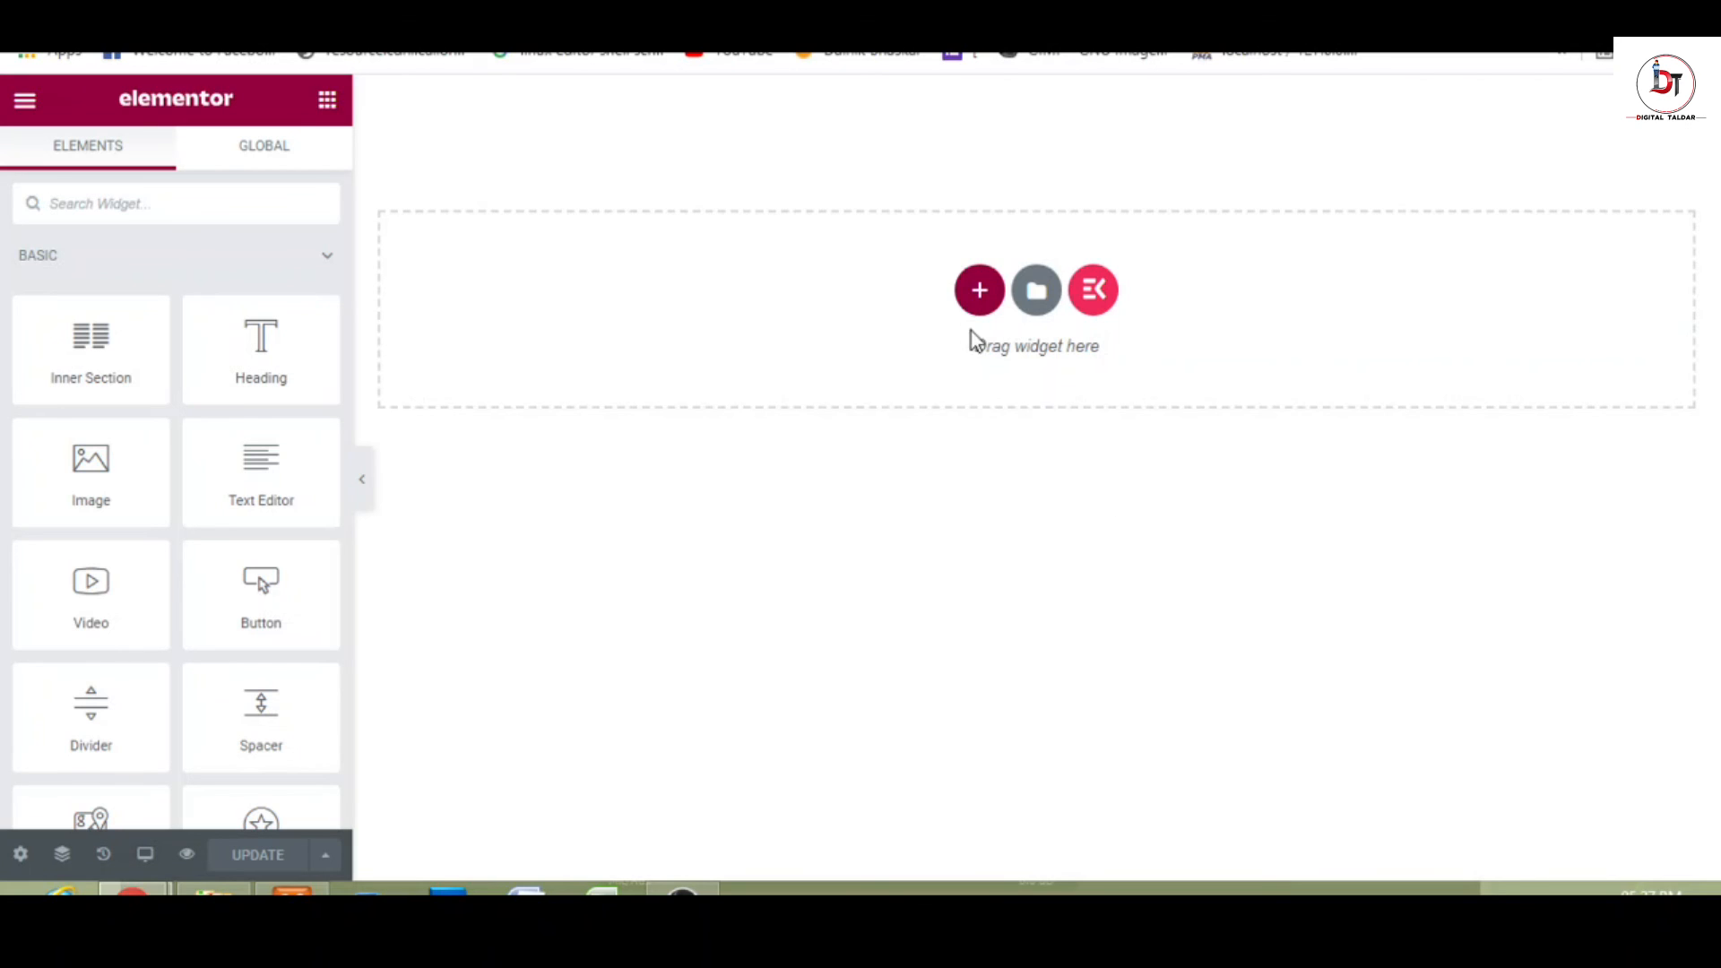
pyautogui.click(980, 294)
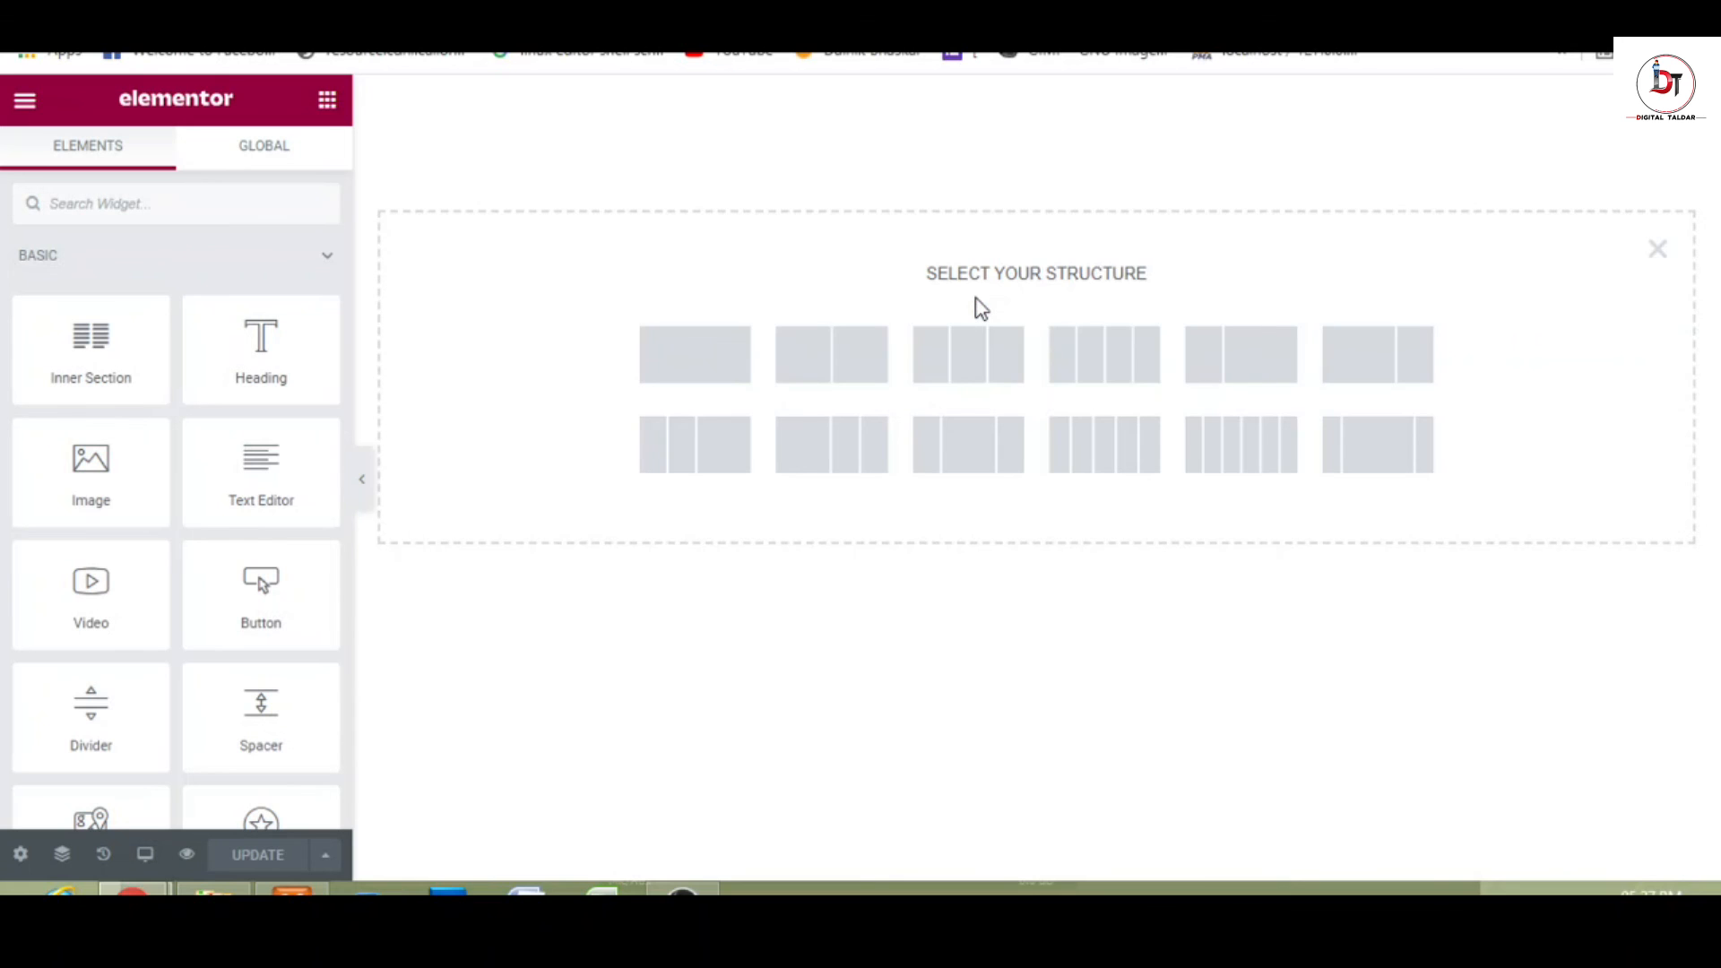
pyautogui.click(1131, 387)
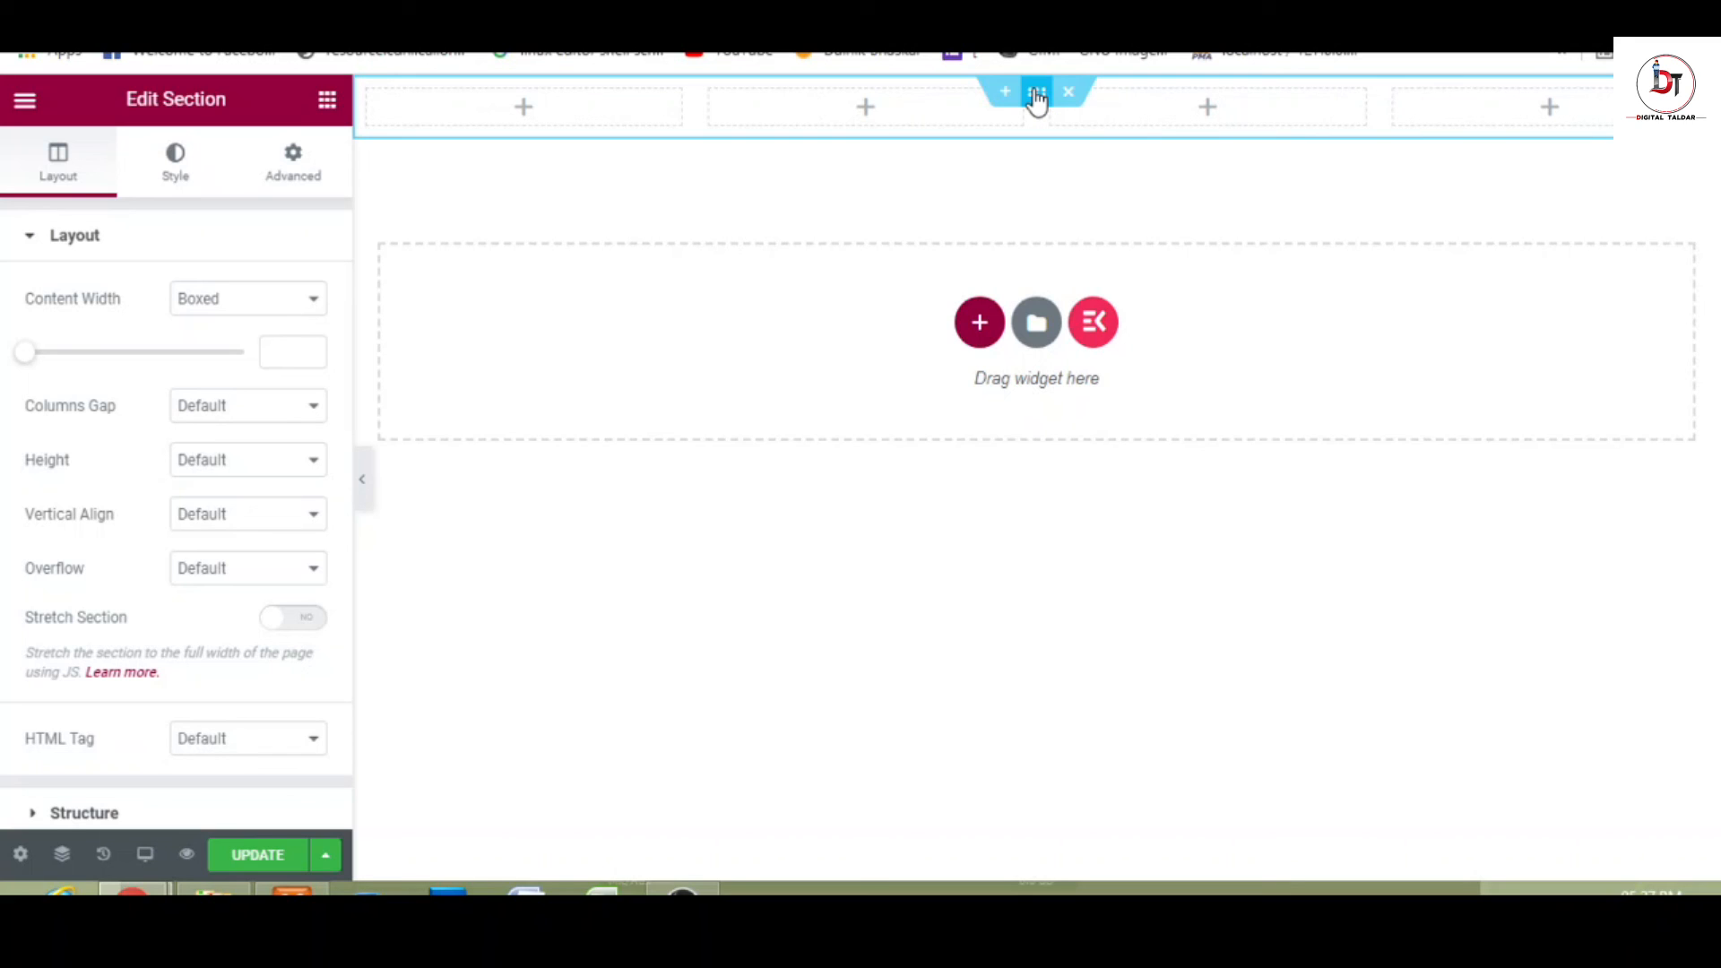
# - Give the four-column section a classic background with color #0E4368
pyautogui.click(176, 163)
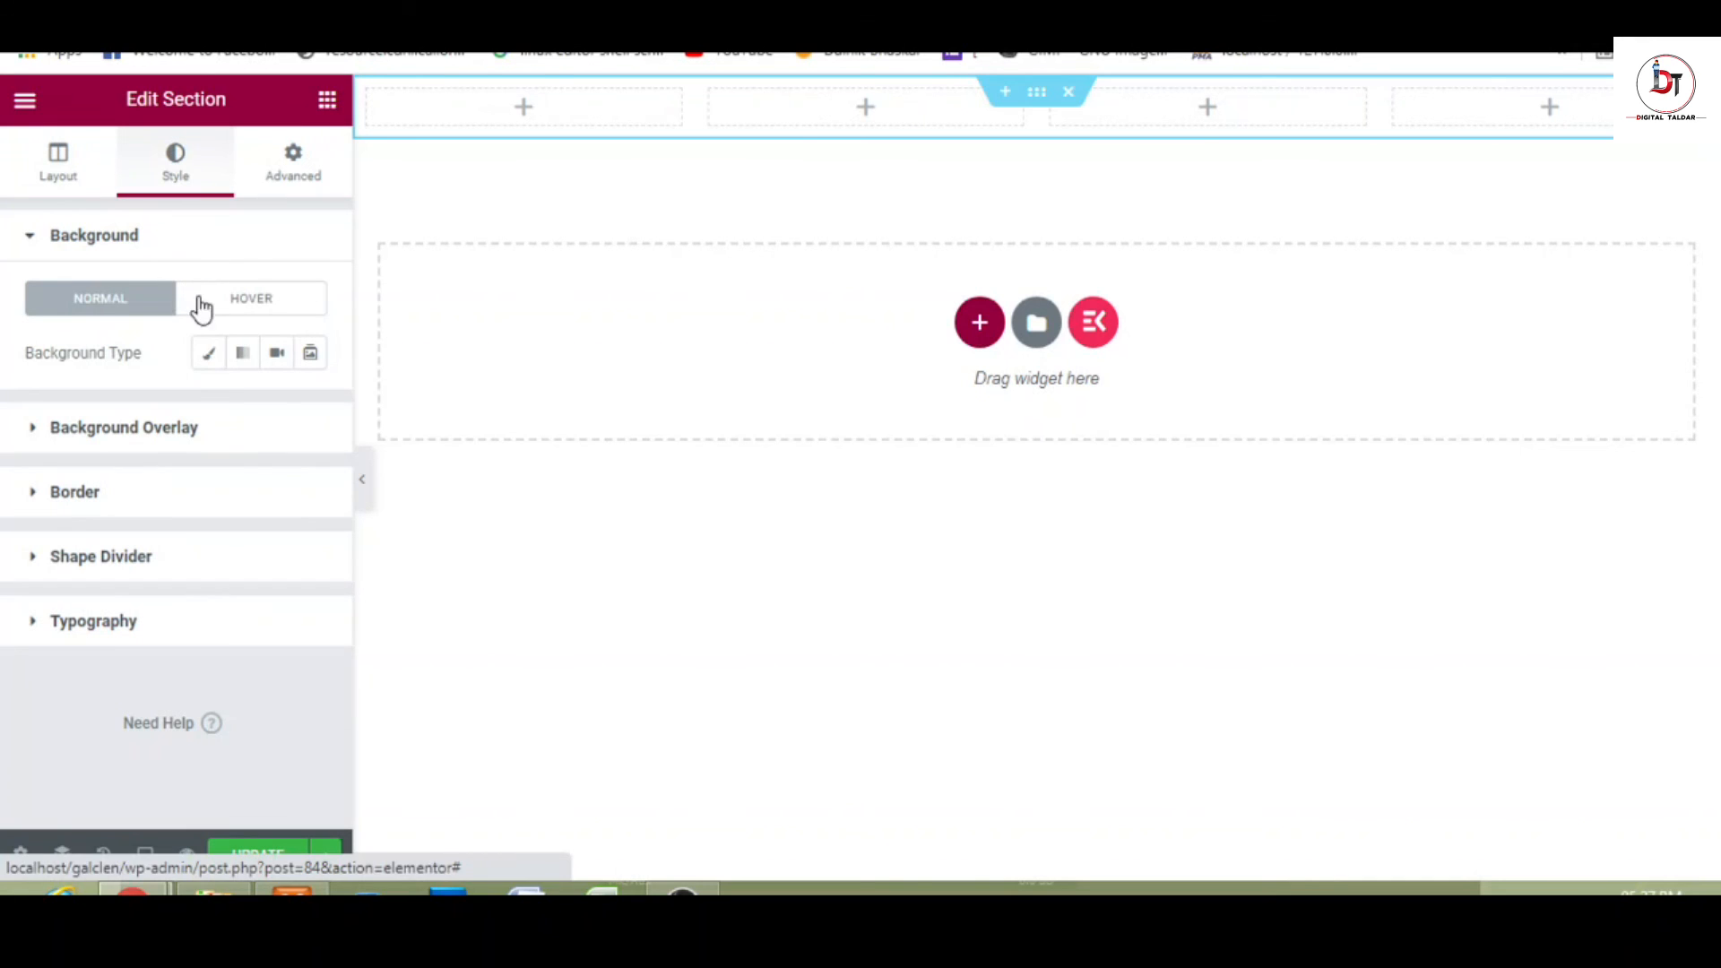
pyautogui.click(210, 362)
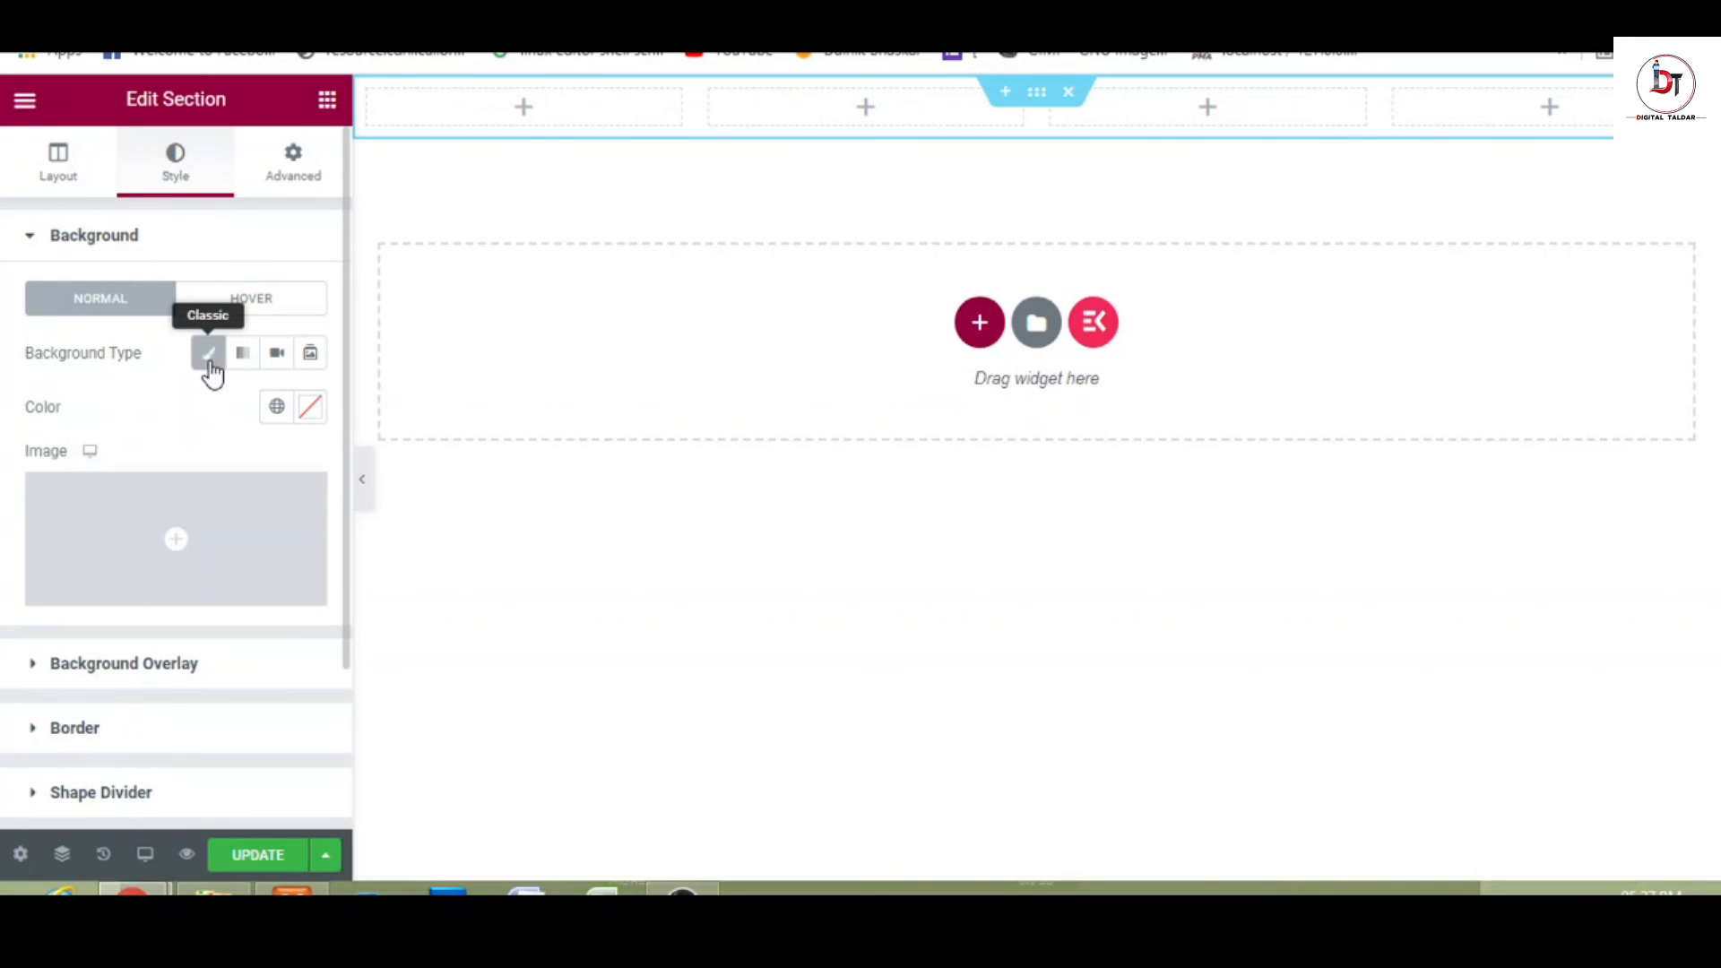
pyautogui.click(310, 408)
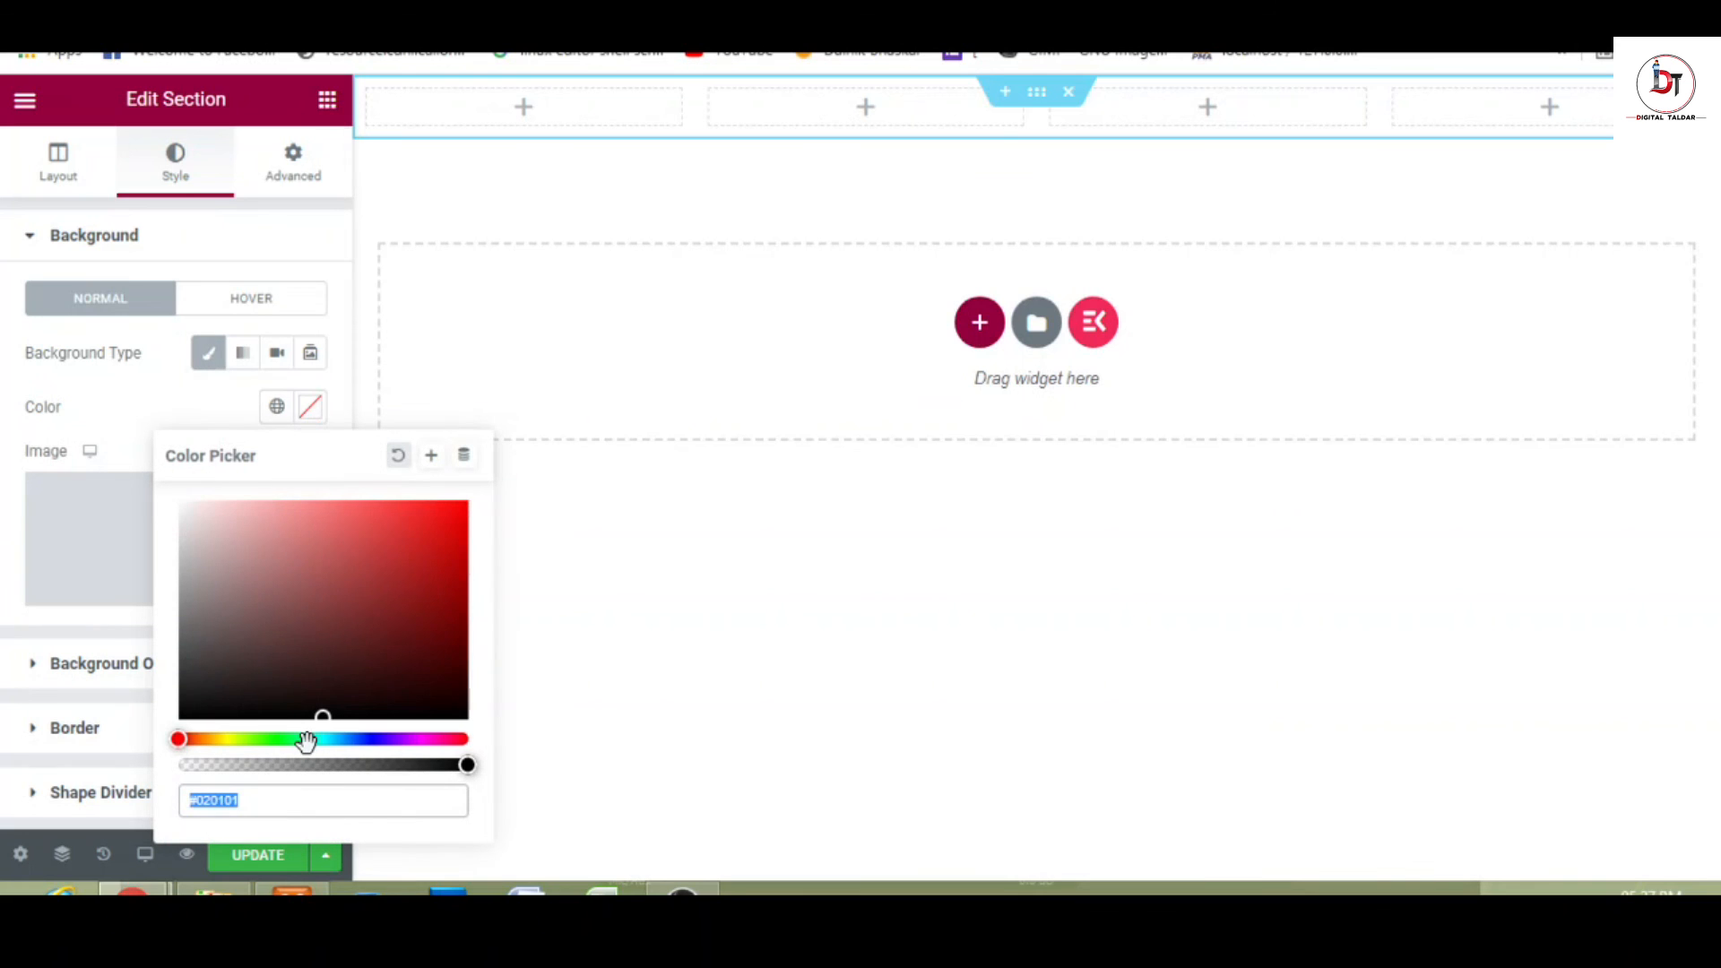
pyautogui.write('#0E4368')
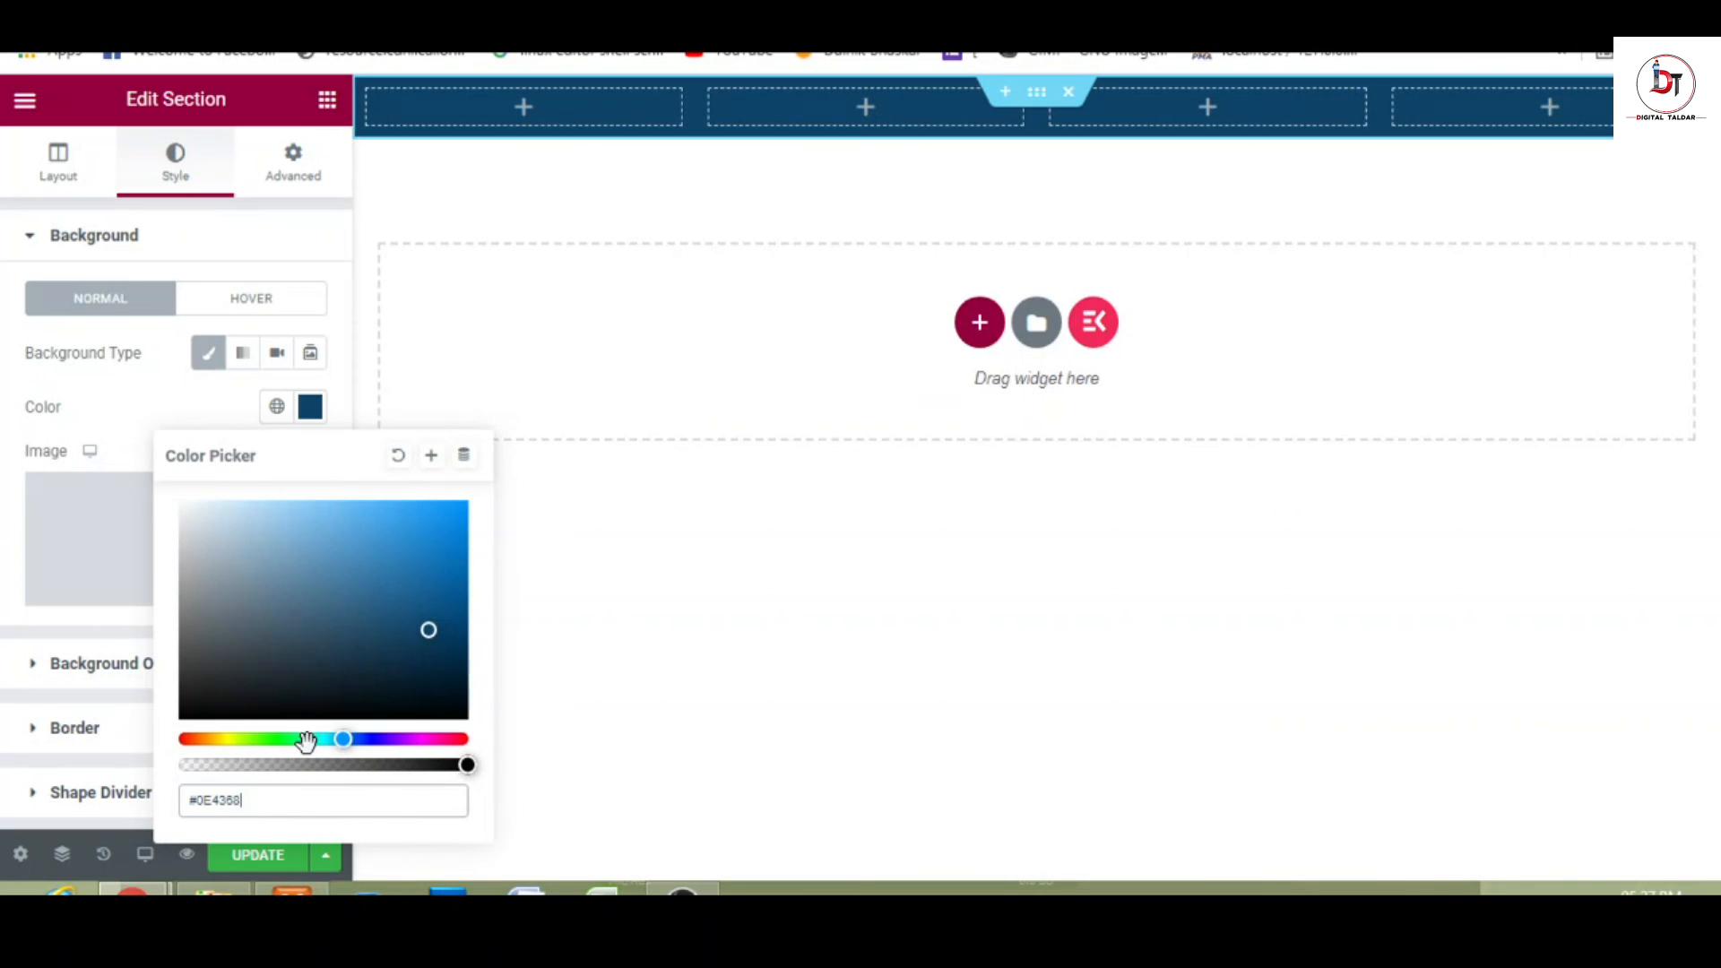
pyautogui.click(307, 260)
# - Add an Image widget with the GALCLEN logo to the section's first column and set its image size to Medium Large
pyautogui.click(327, 101)
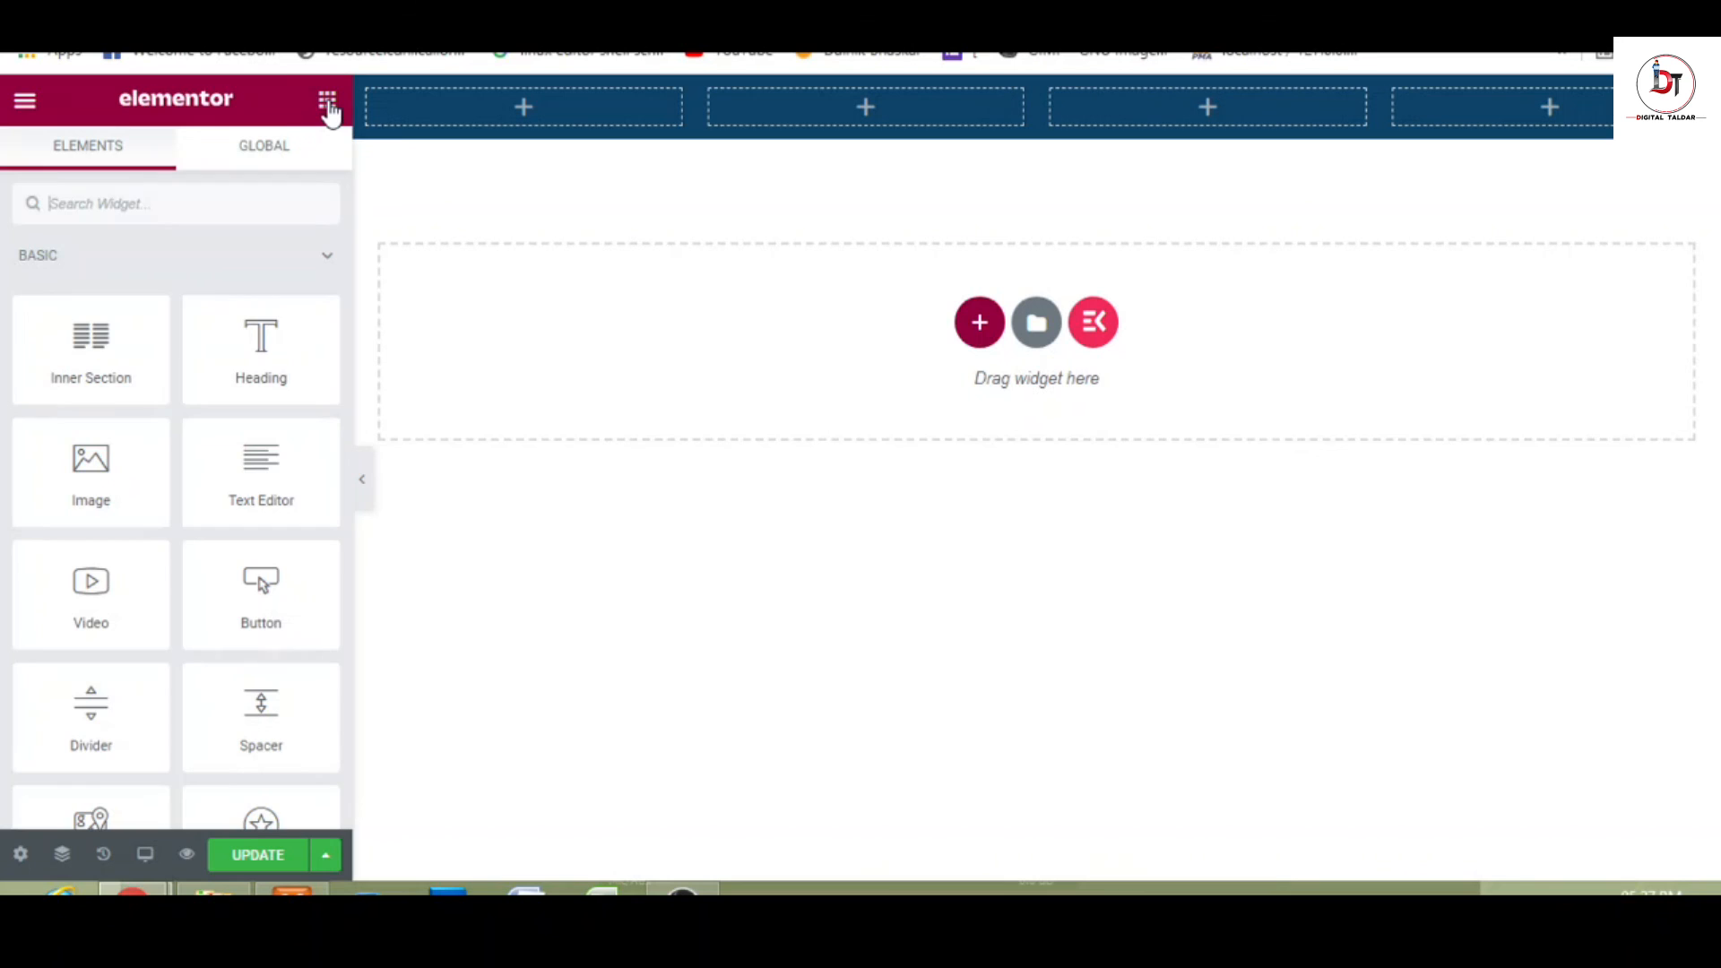
pyautogui.moveTo(79, 459); pyautogui.dragTo(484, 106)
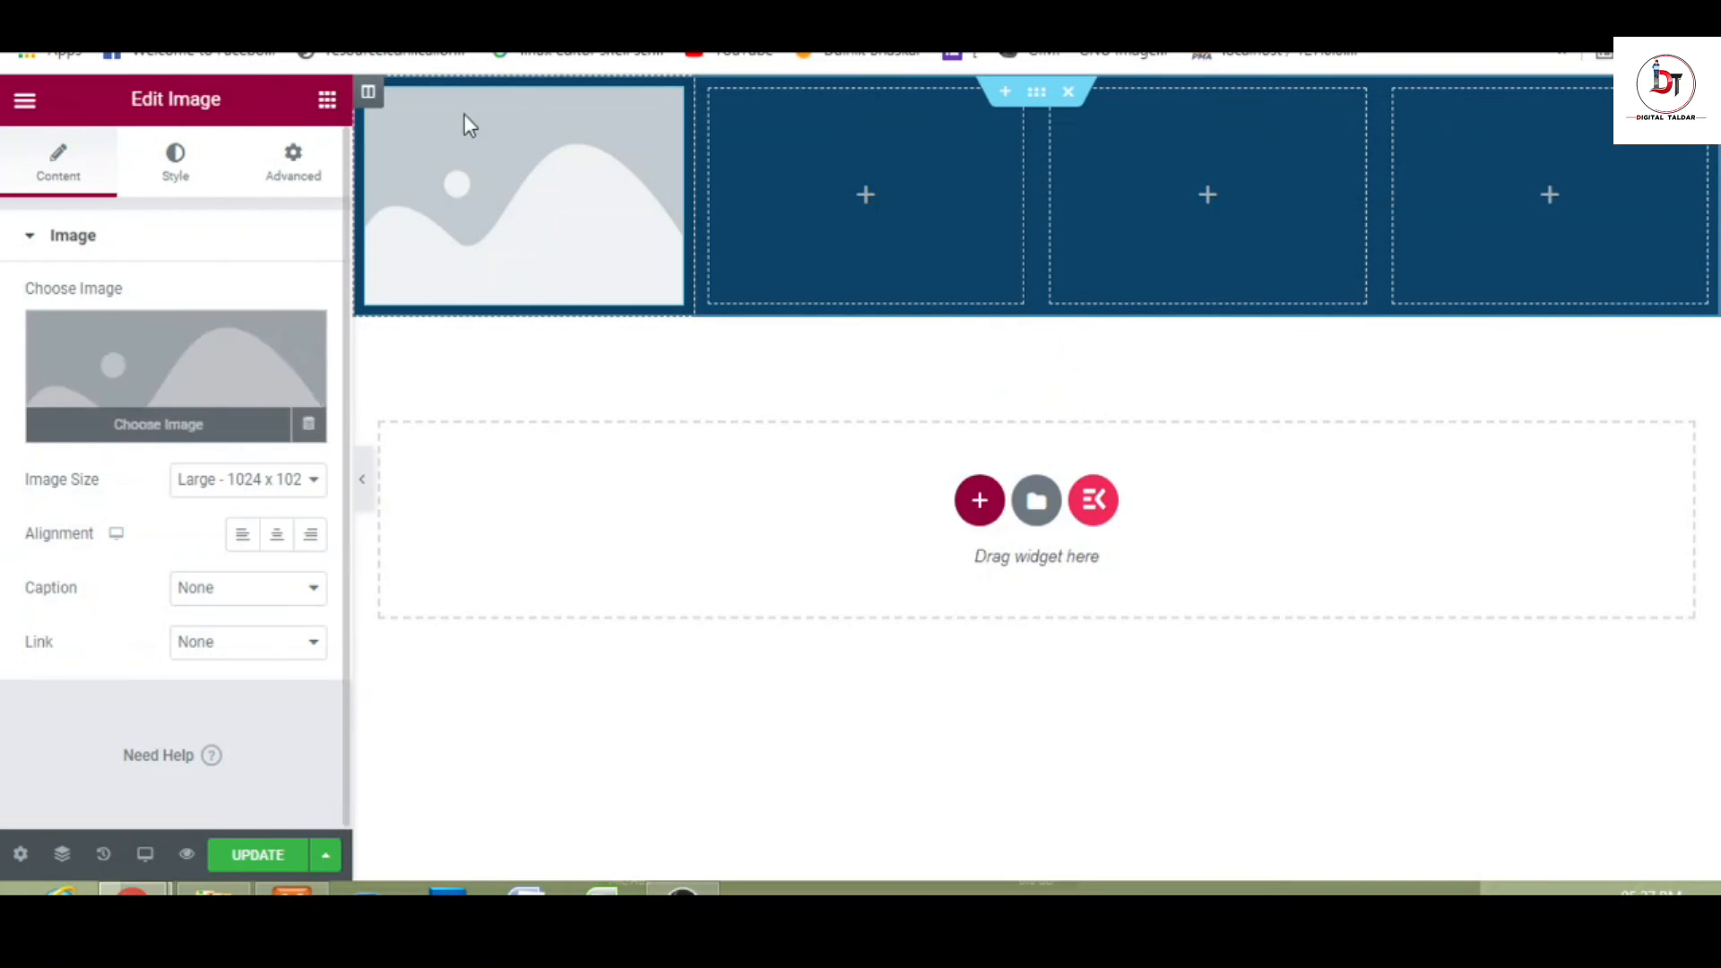
pyautogui.click(186, 347)
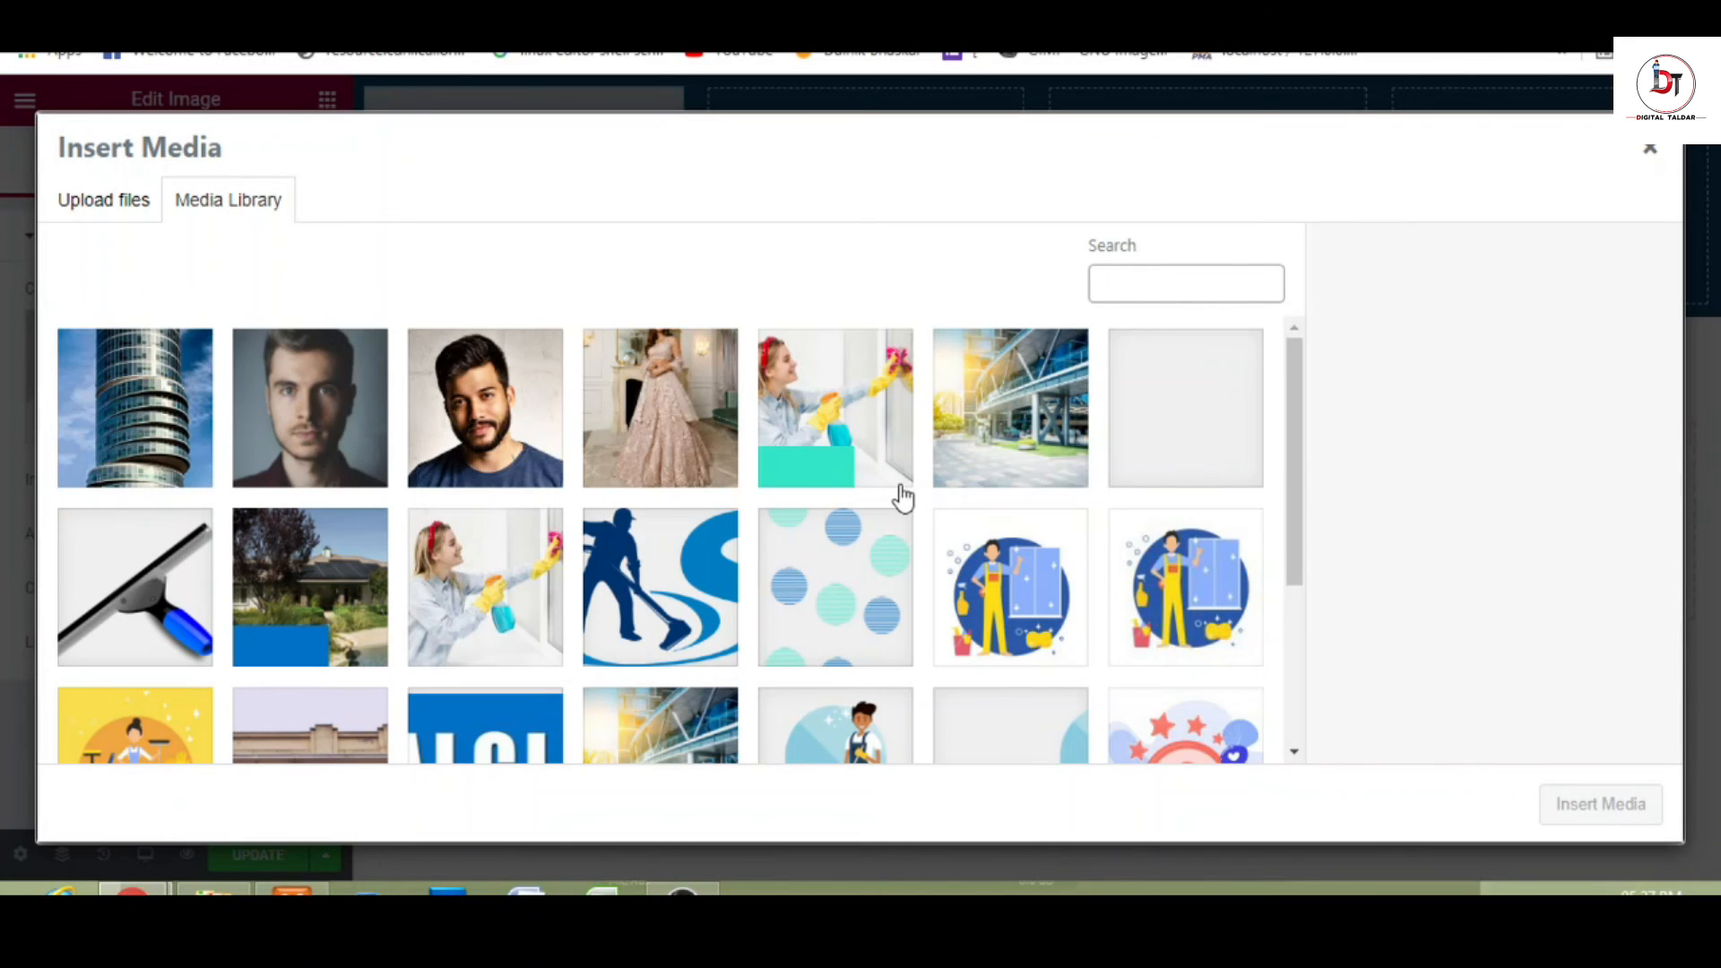
pyautogui.scroll(-2, 1289, 385)
pyautogui.moveTo(1288, 395); pyautogui.dragTo(1285, 479)
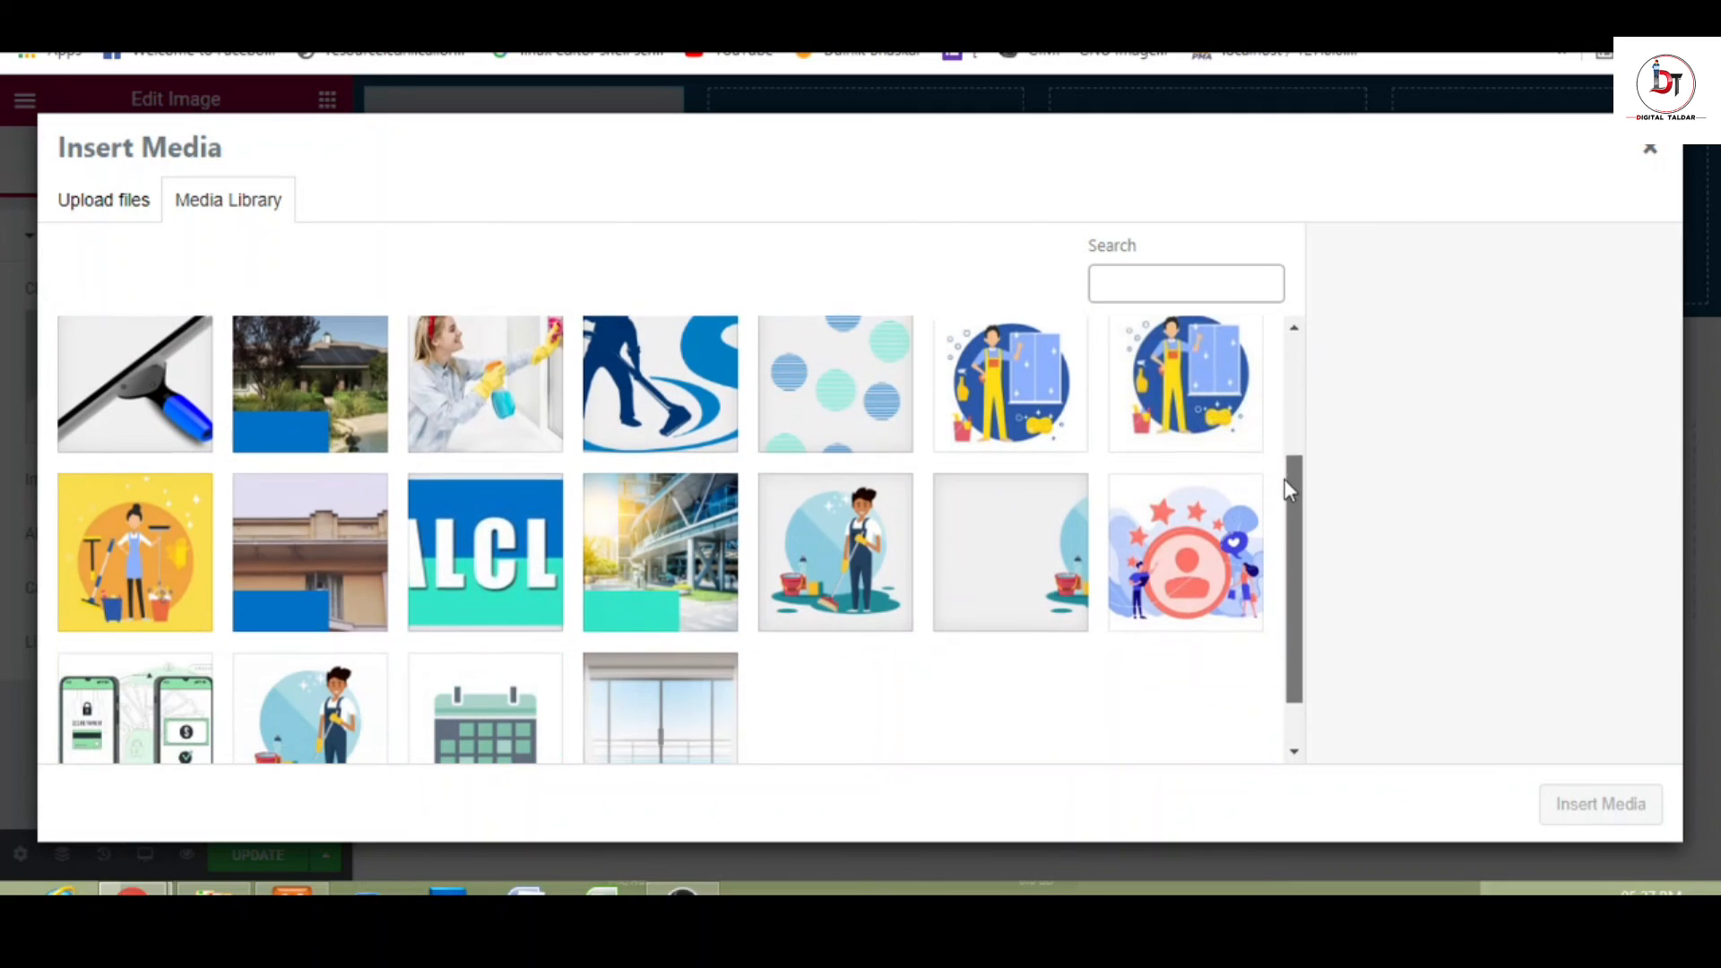
pyautogui.click(482, 536)
pyautogui.click(1611, 811)
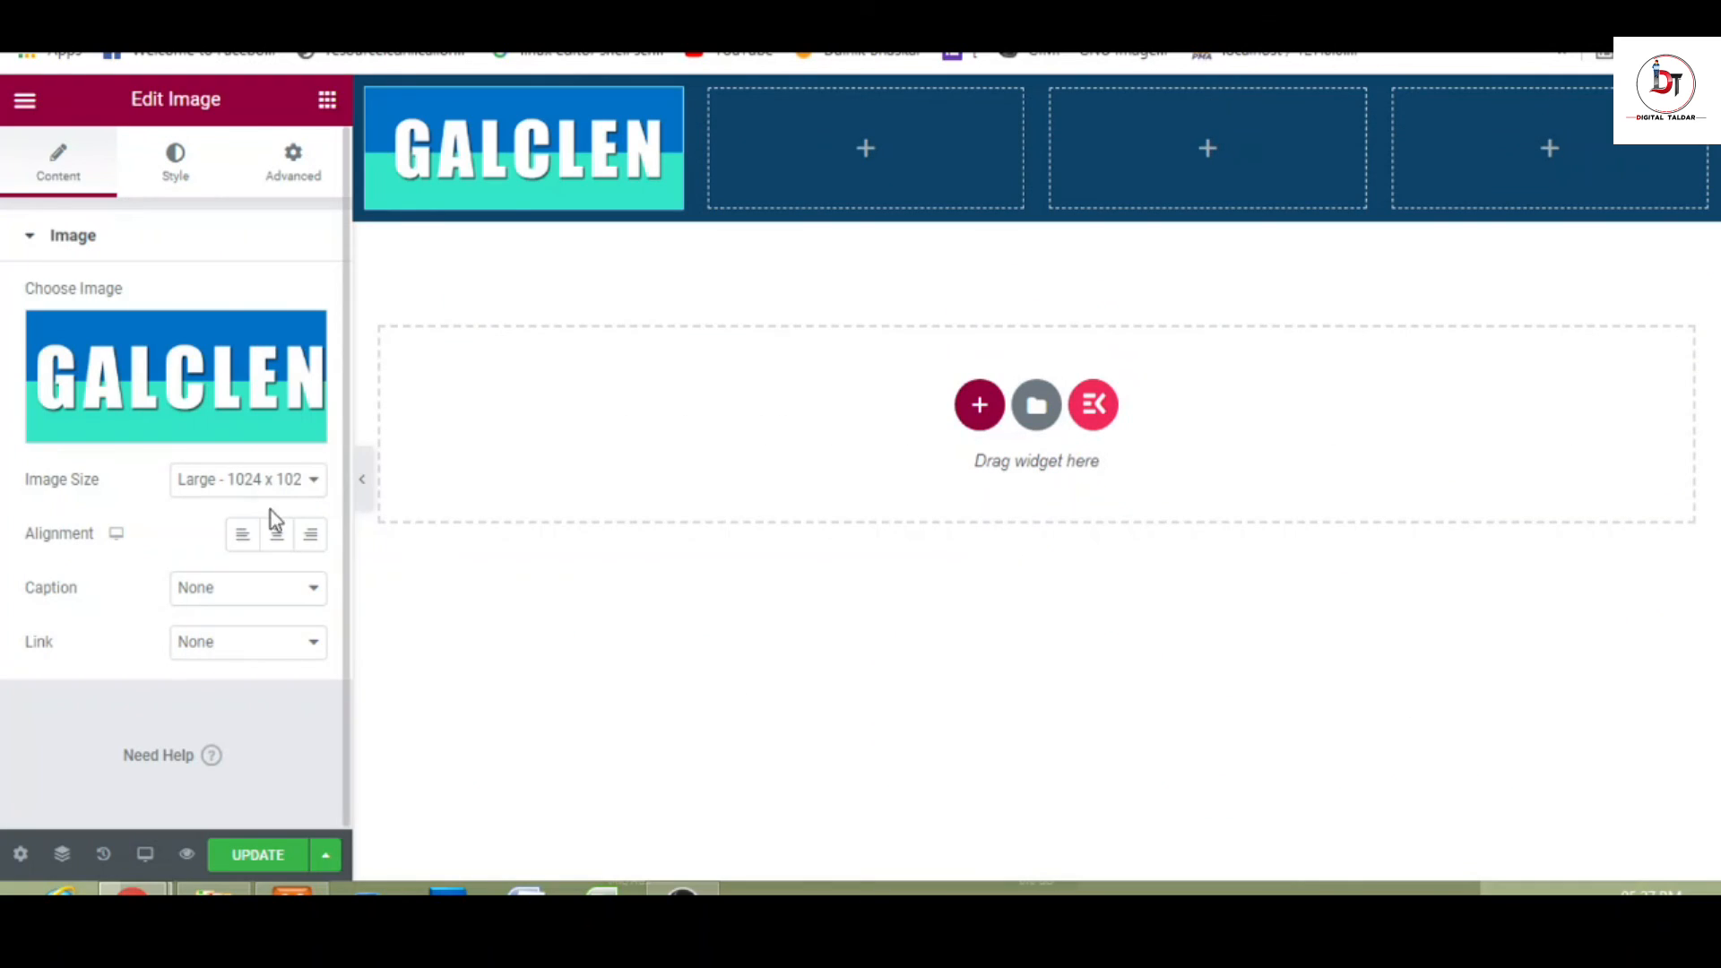
pyautogui.click(250, 484)
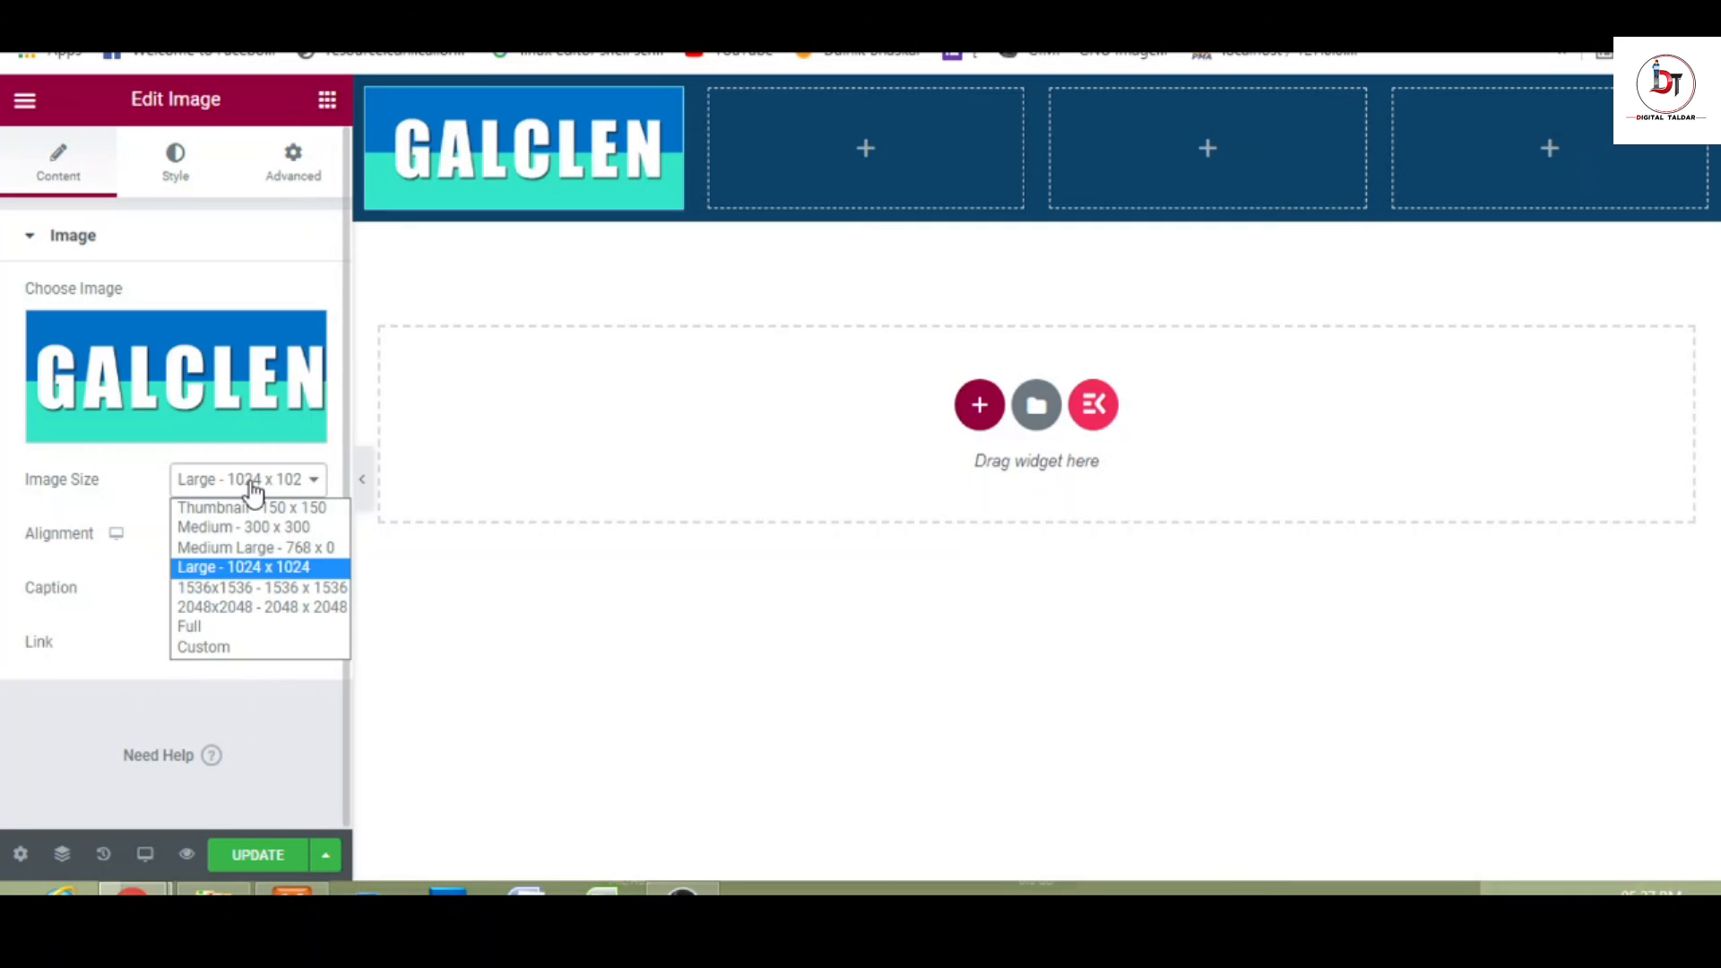
pyautogui.click(254, 548)
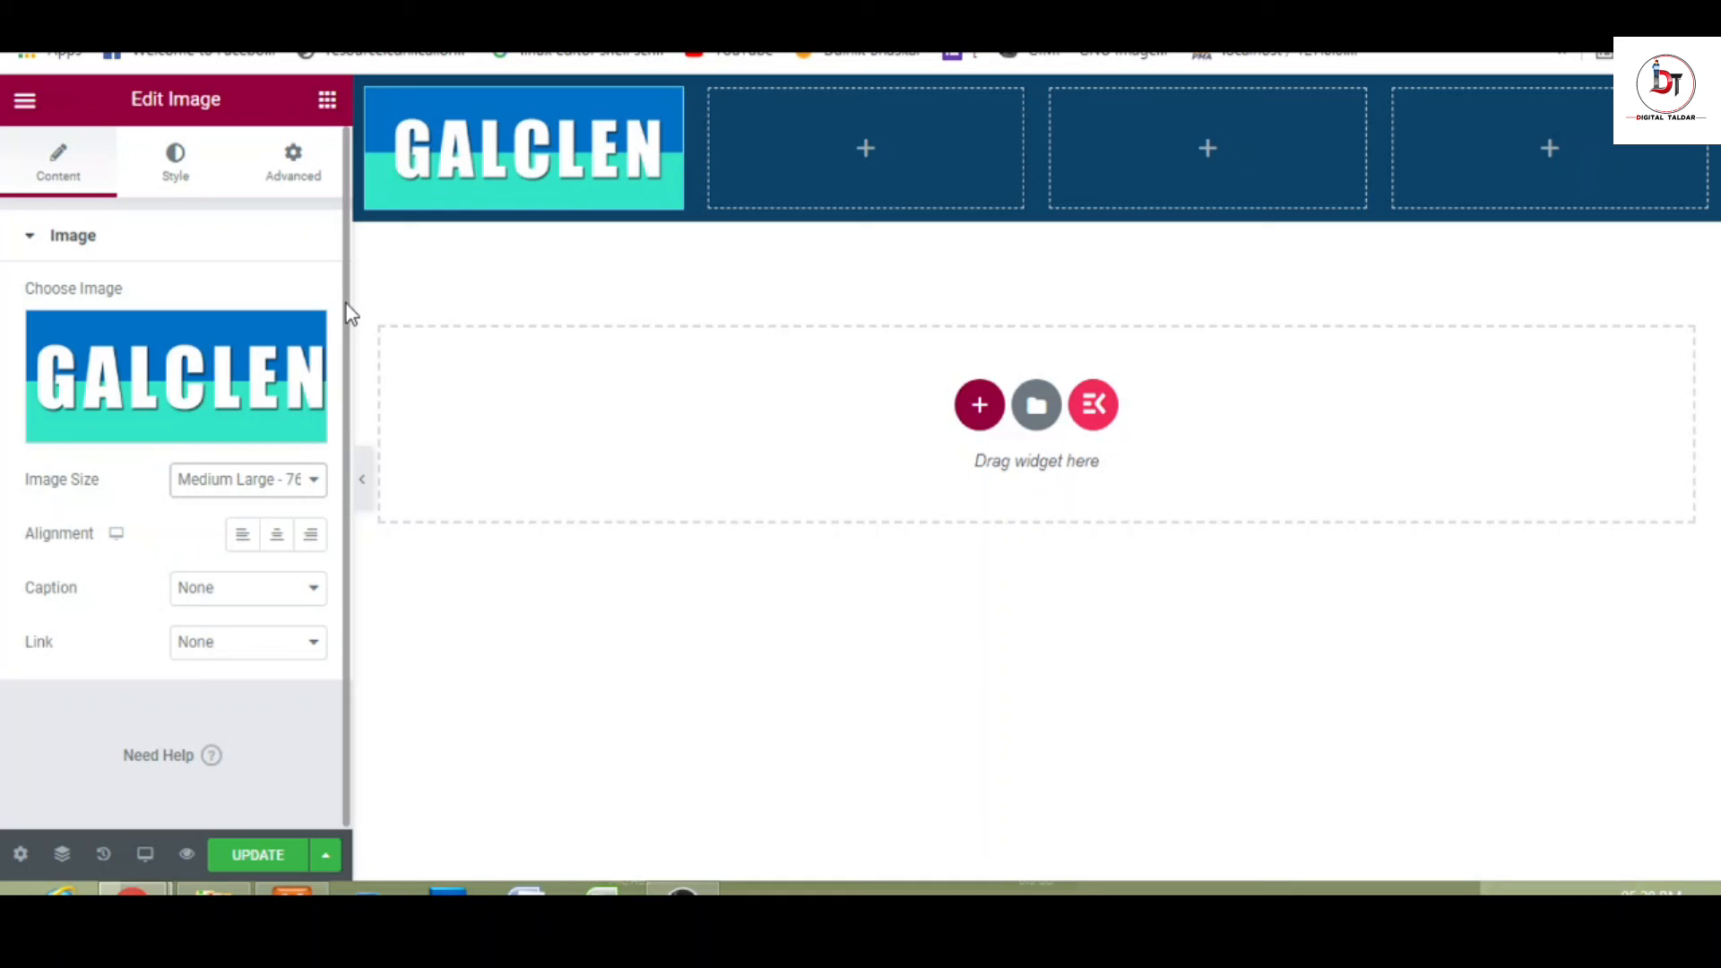
# - Set the footer section's height option to Min Height
pyautogui.moveTo(1037, 170)
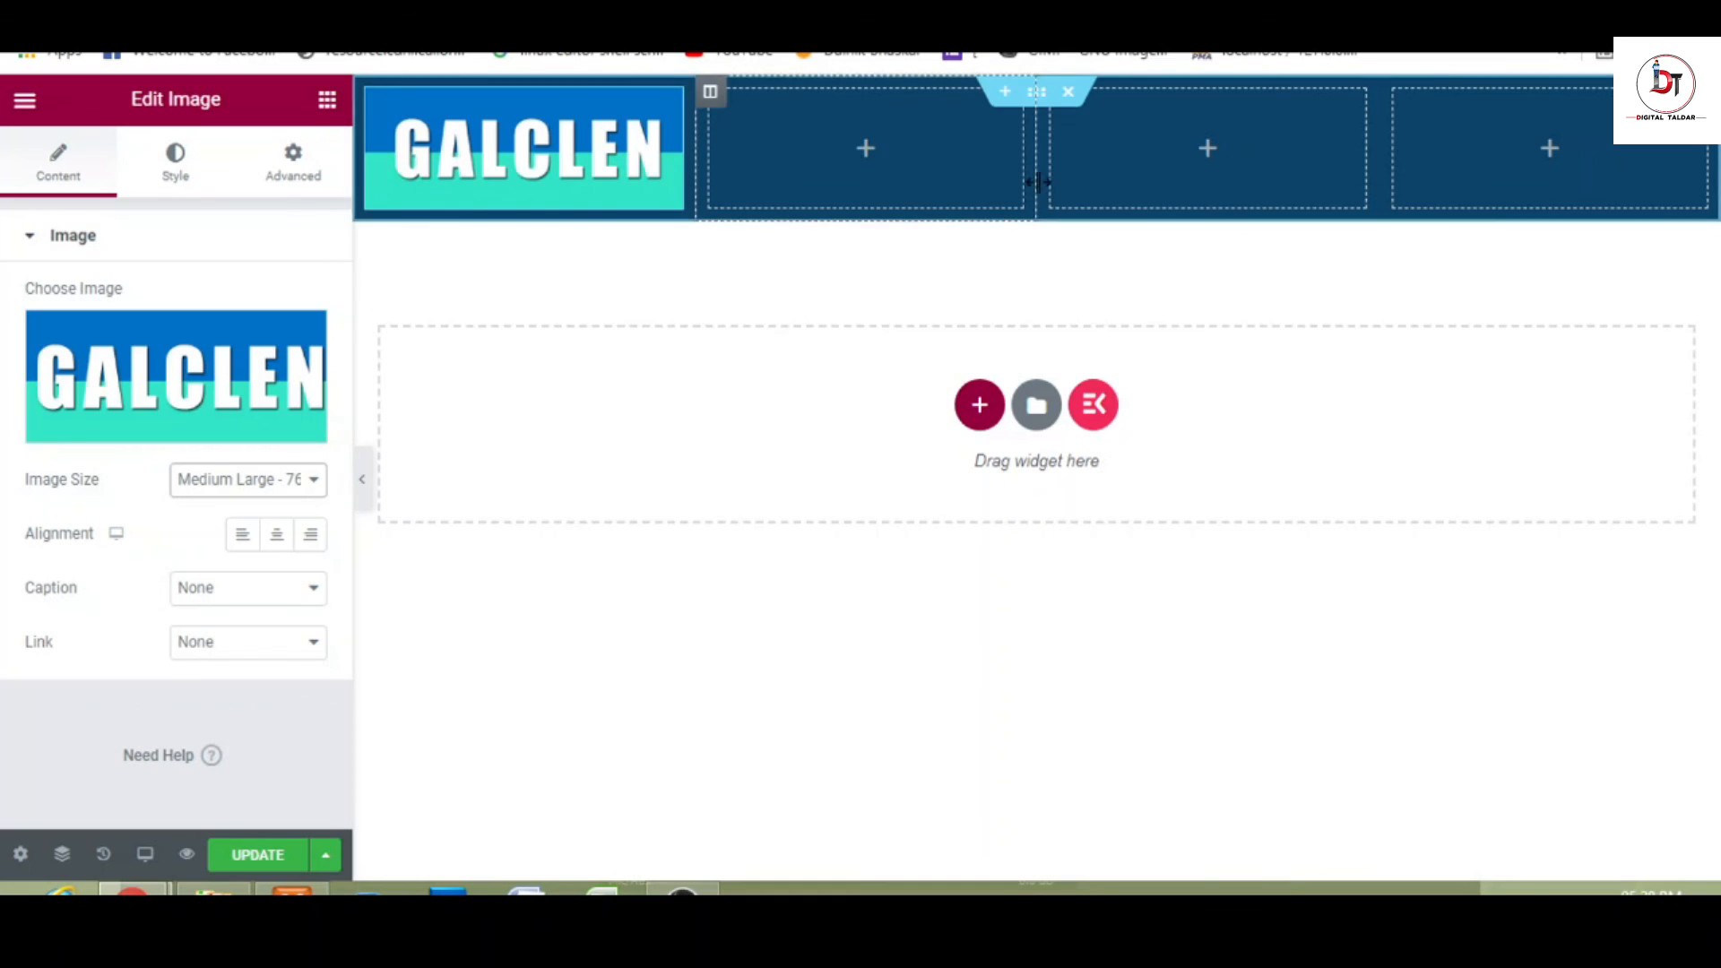
pyautogui.click(1037, 95)
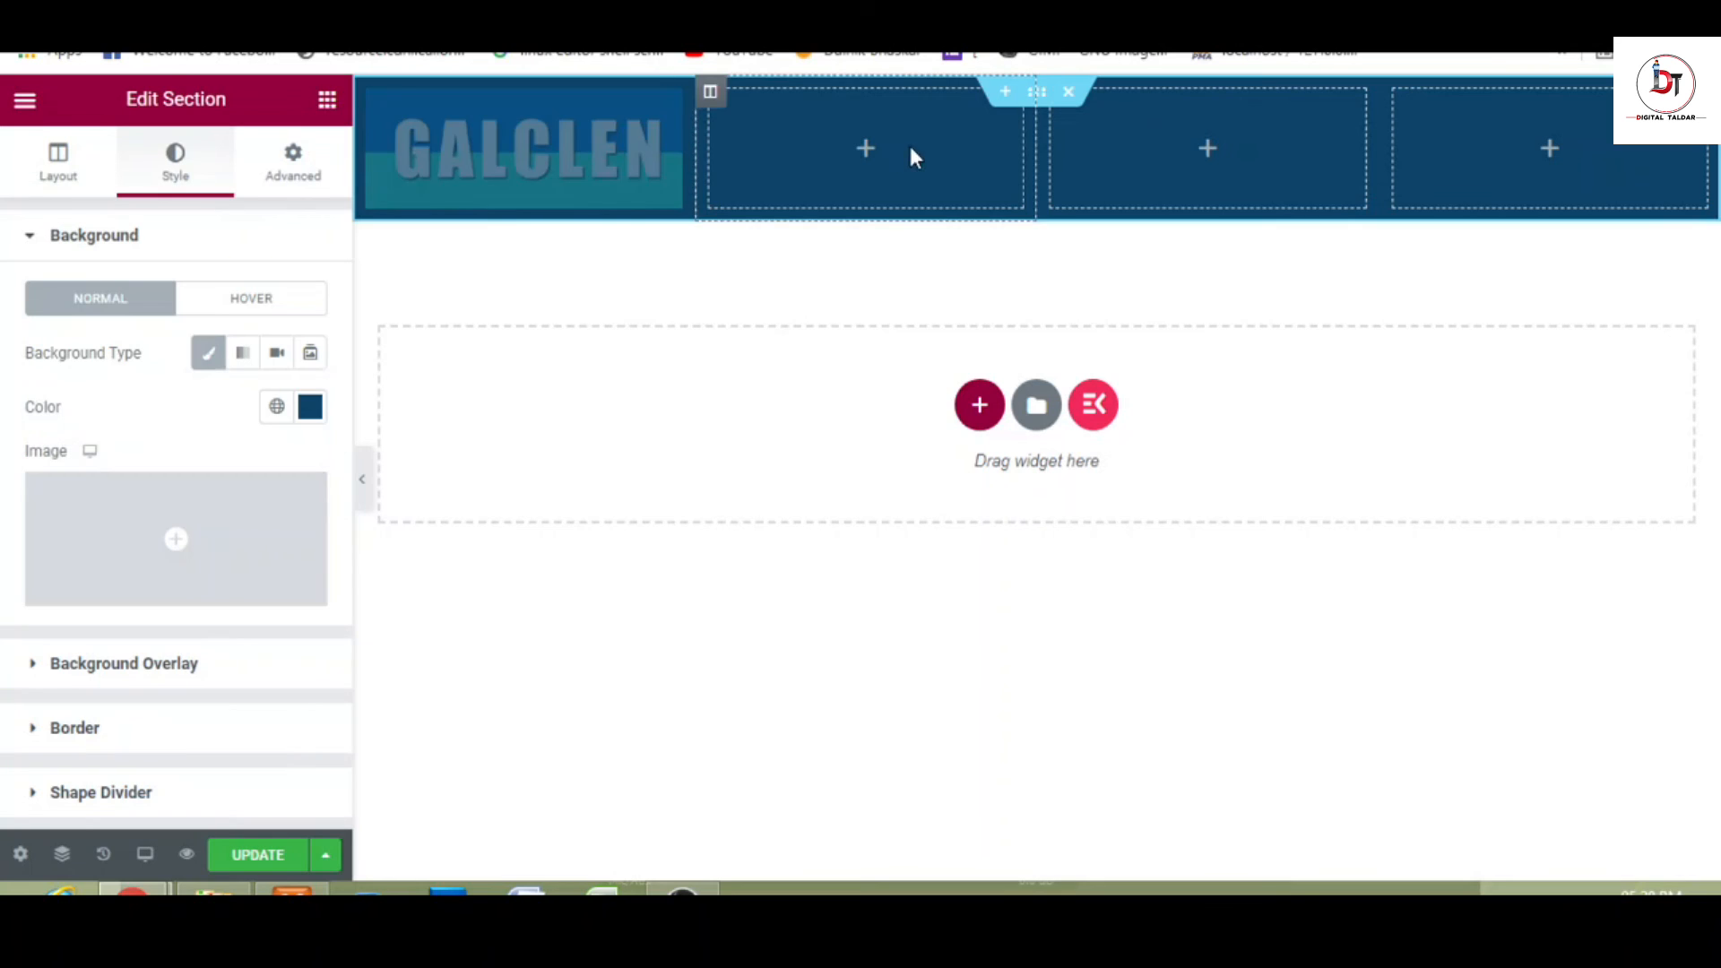
pyautogui.click(59, 170)
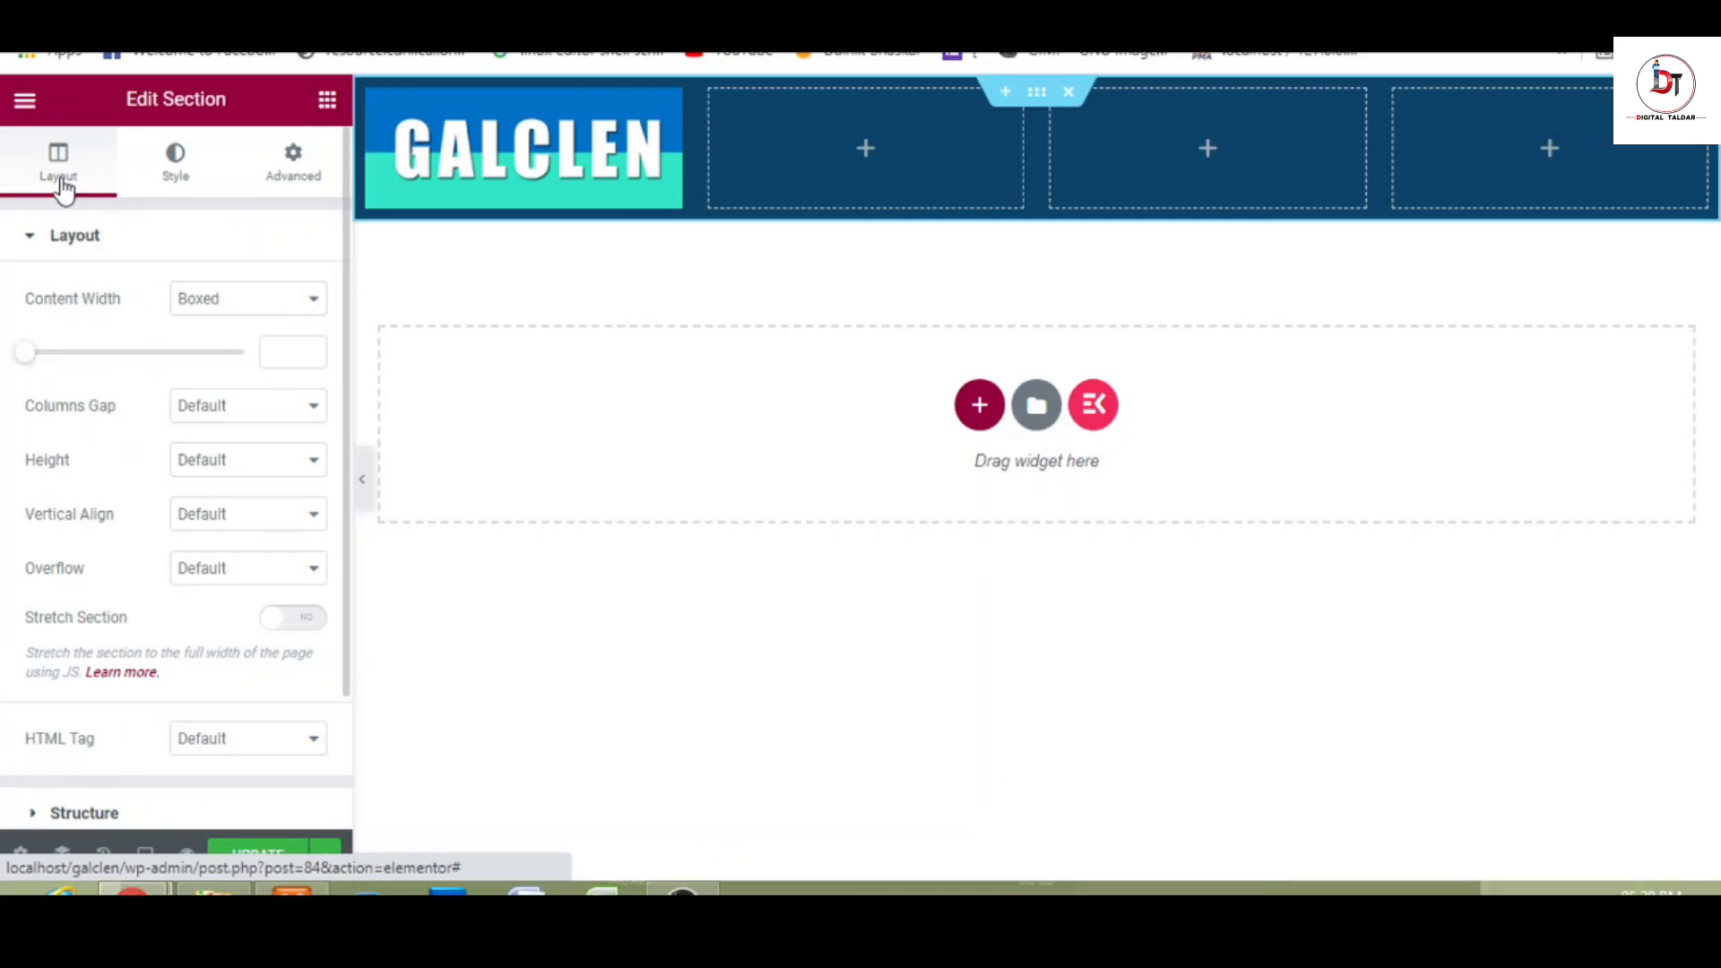
pyautogui.click(259, 414)
pyautogui.click(259, 433)
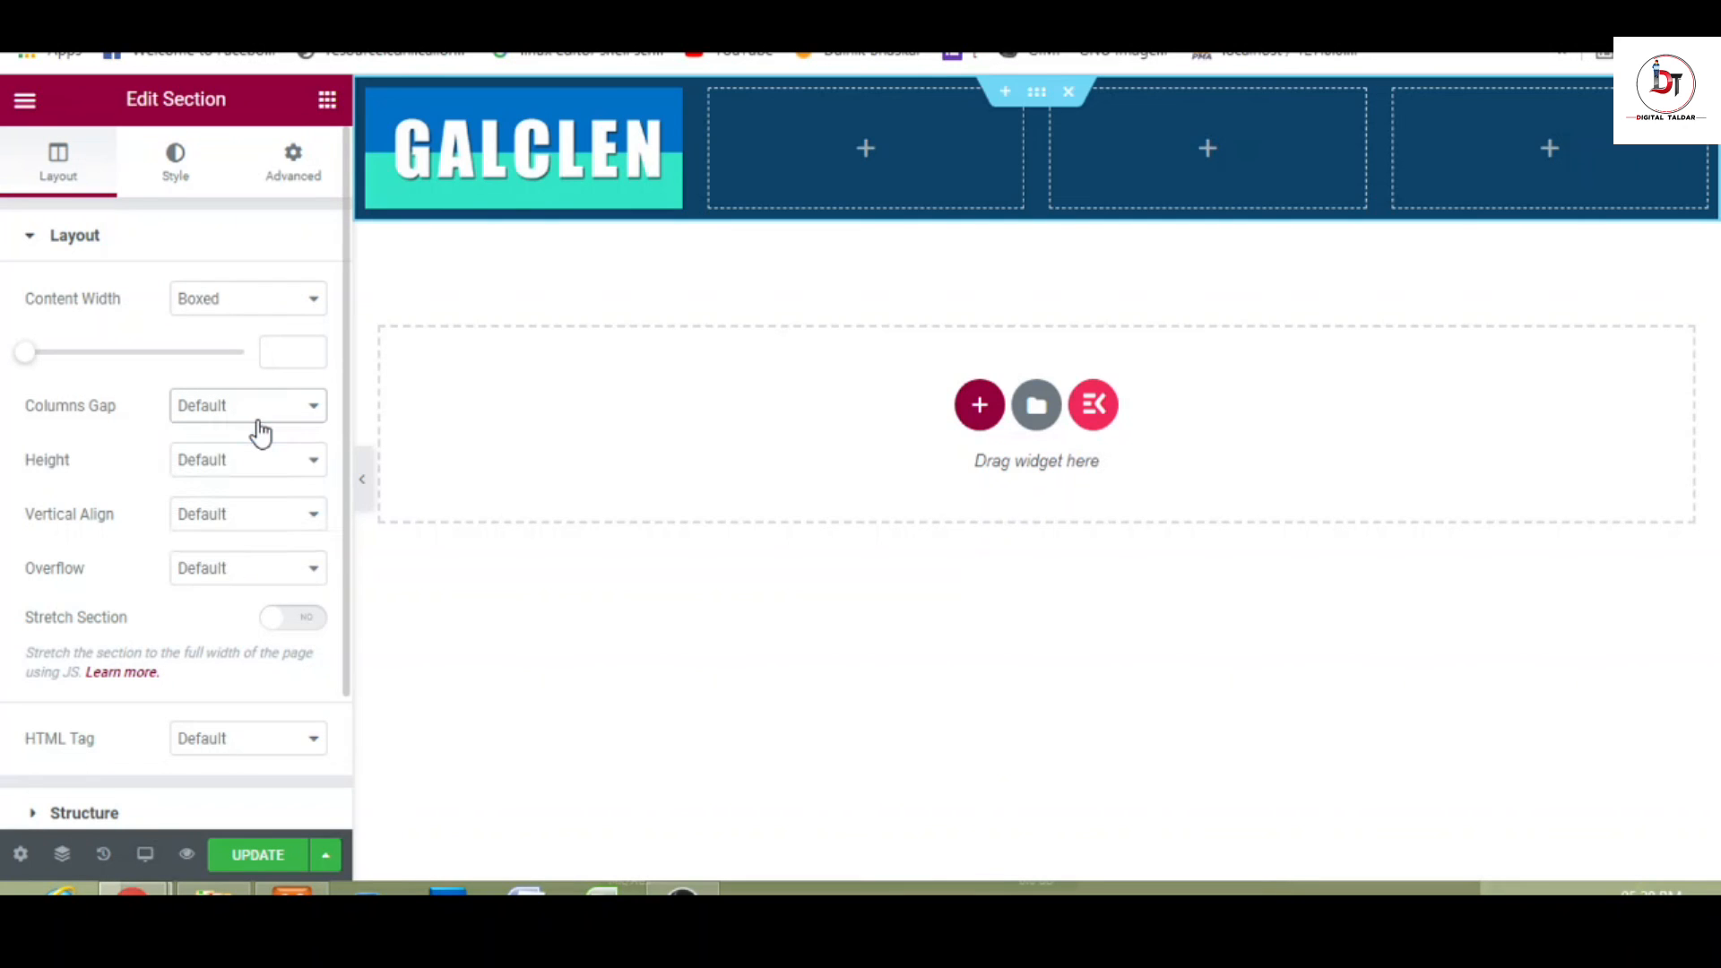
pyautogui.click(258, 475)
pyautogui.click(261, 476)
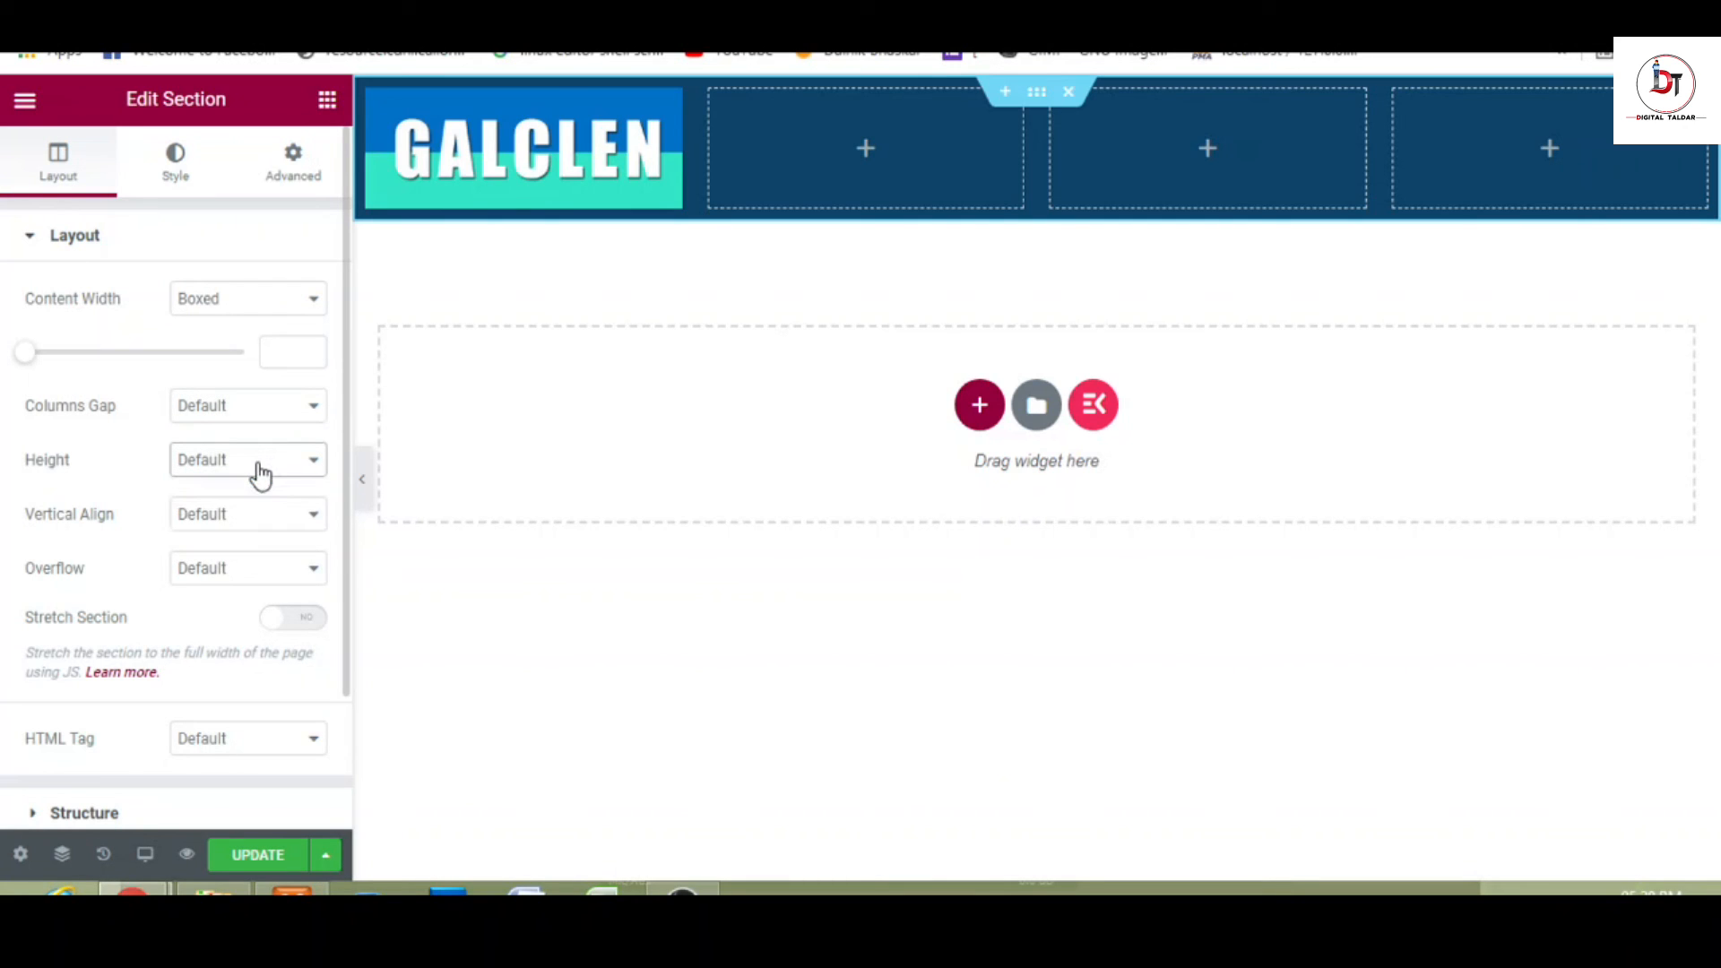
pyautogui.click(261, 476)
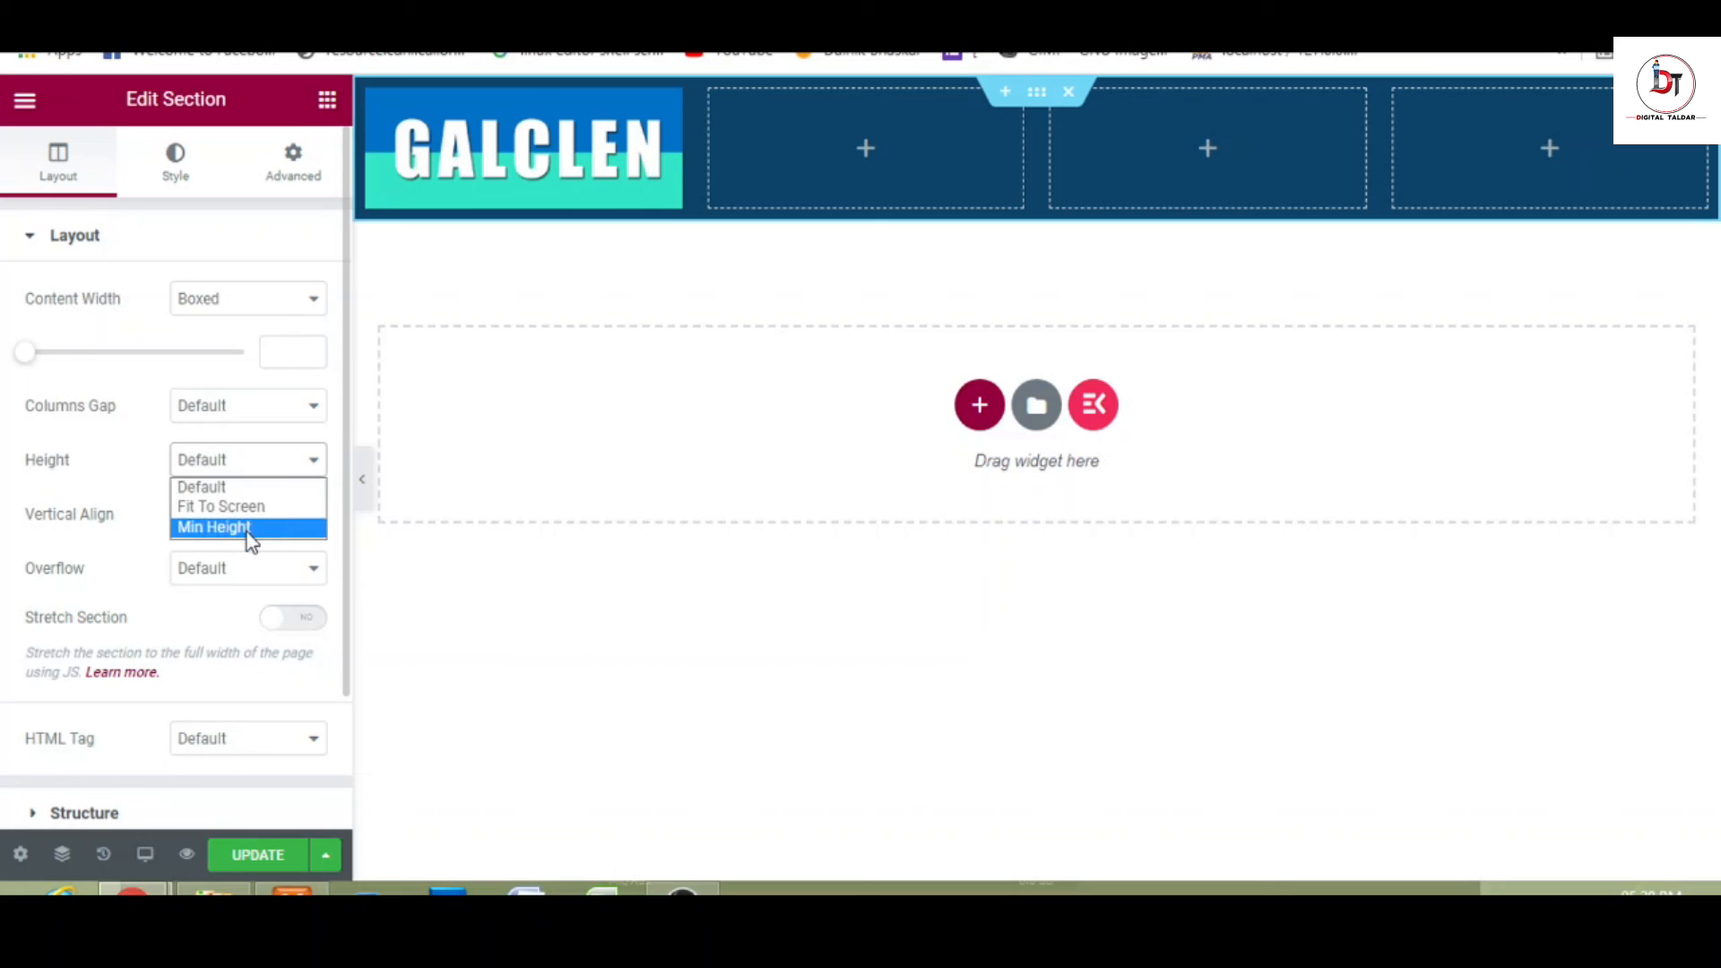
pyautogui.click(247, 533)
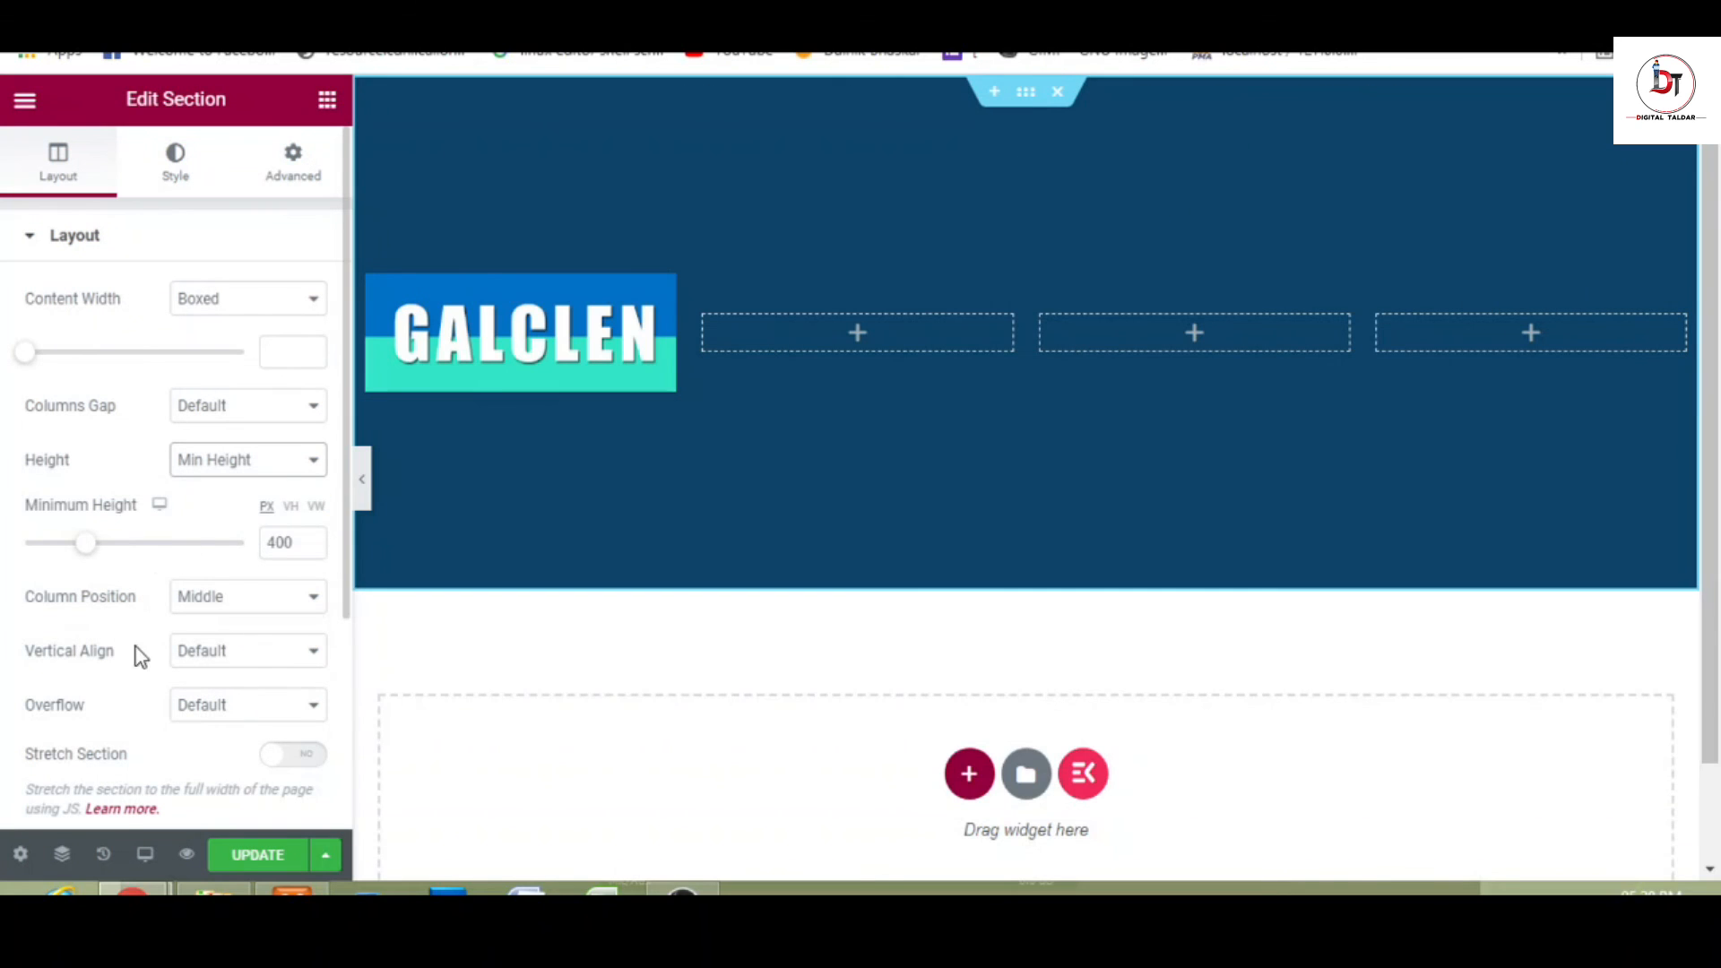
# - Keep the footer section's column position at Middle and add a Social Icons widget below the GALCLEN logo
pyautogui.click(262, 621)
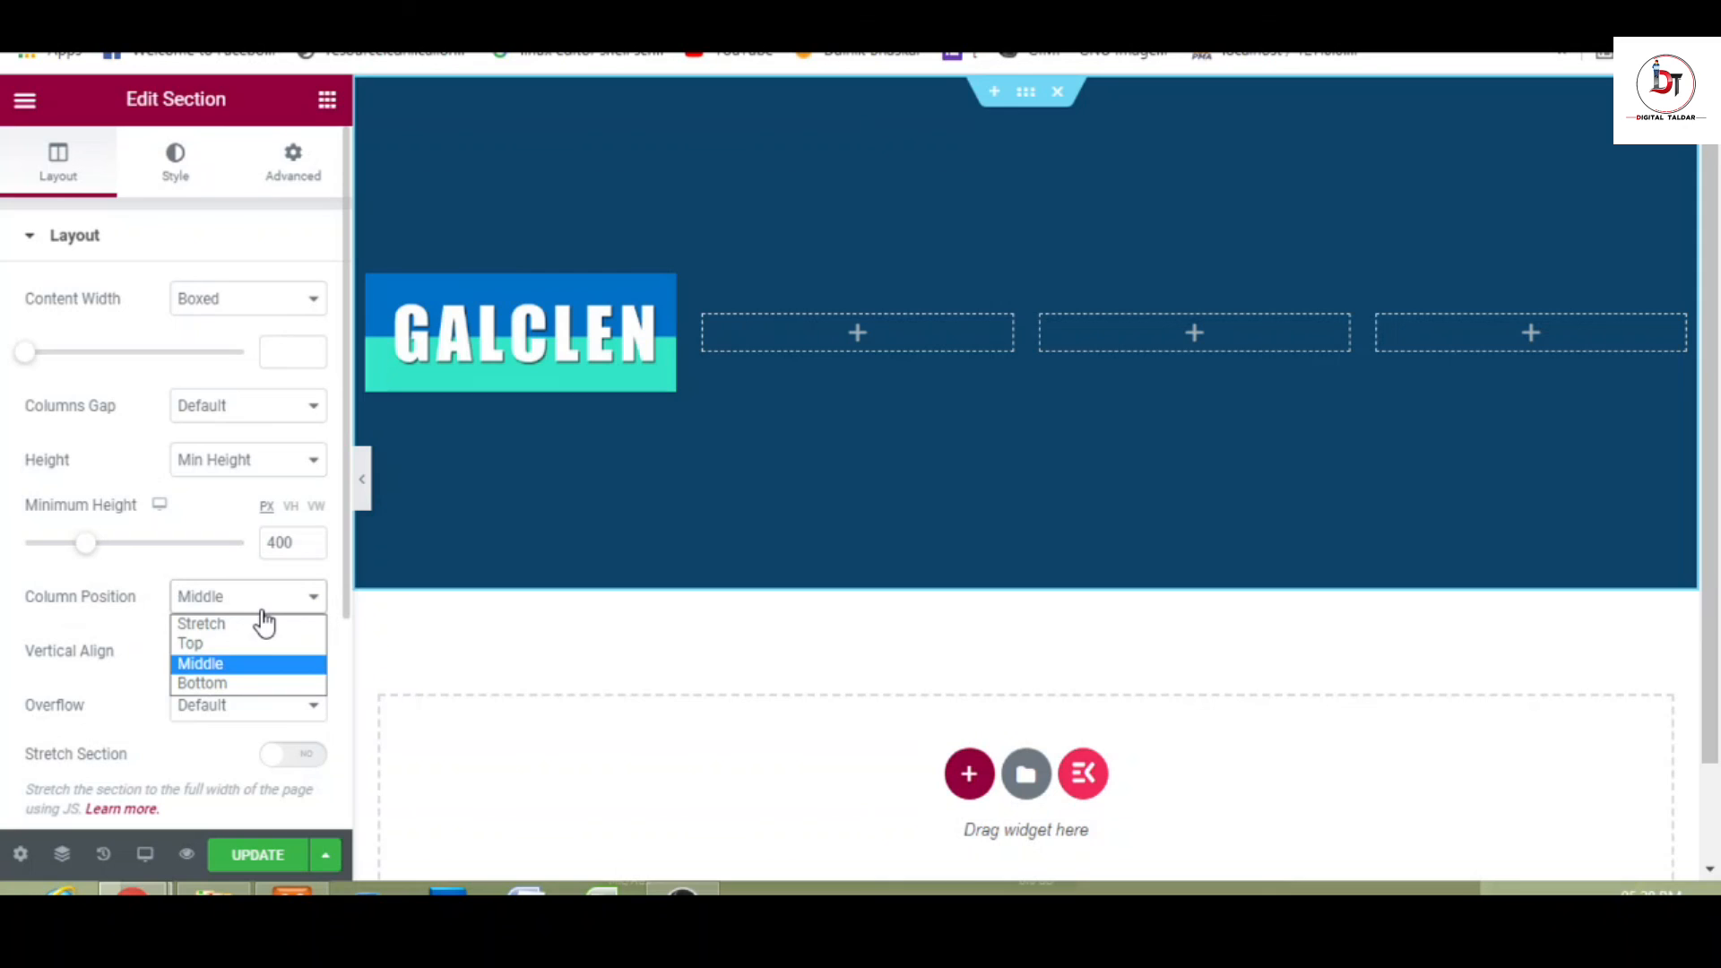
pyautogui.click(258, 666)
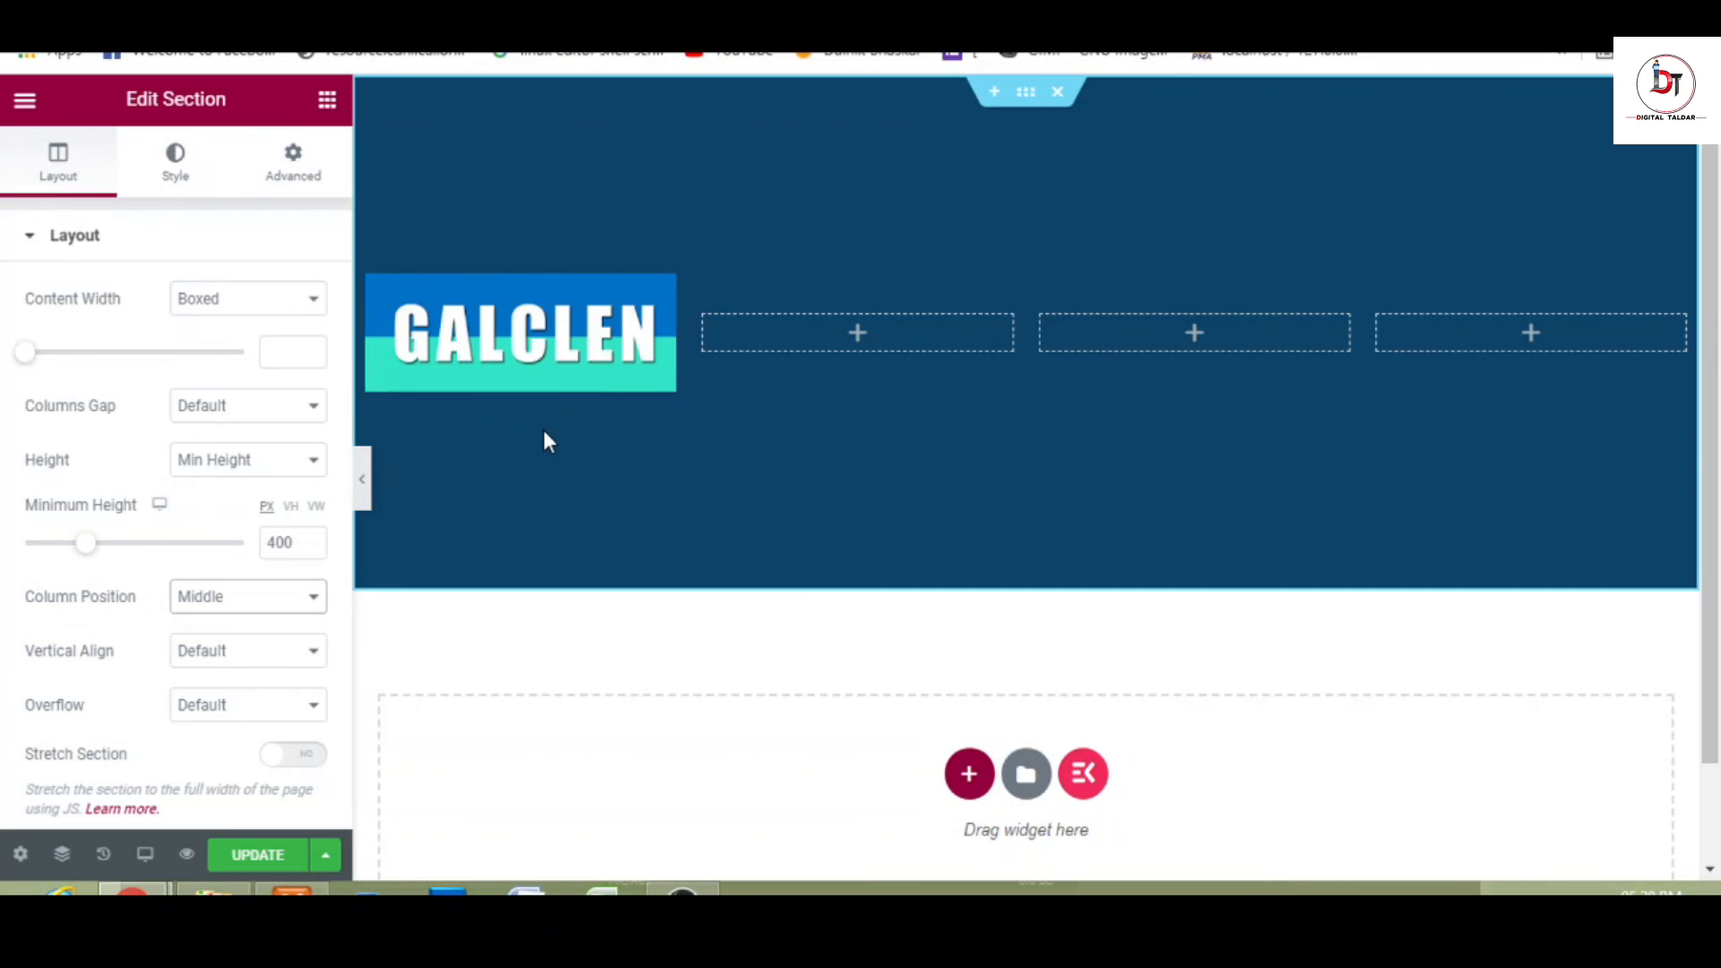
pyautogui.click(327, 103)
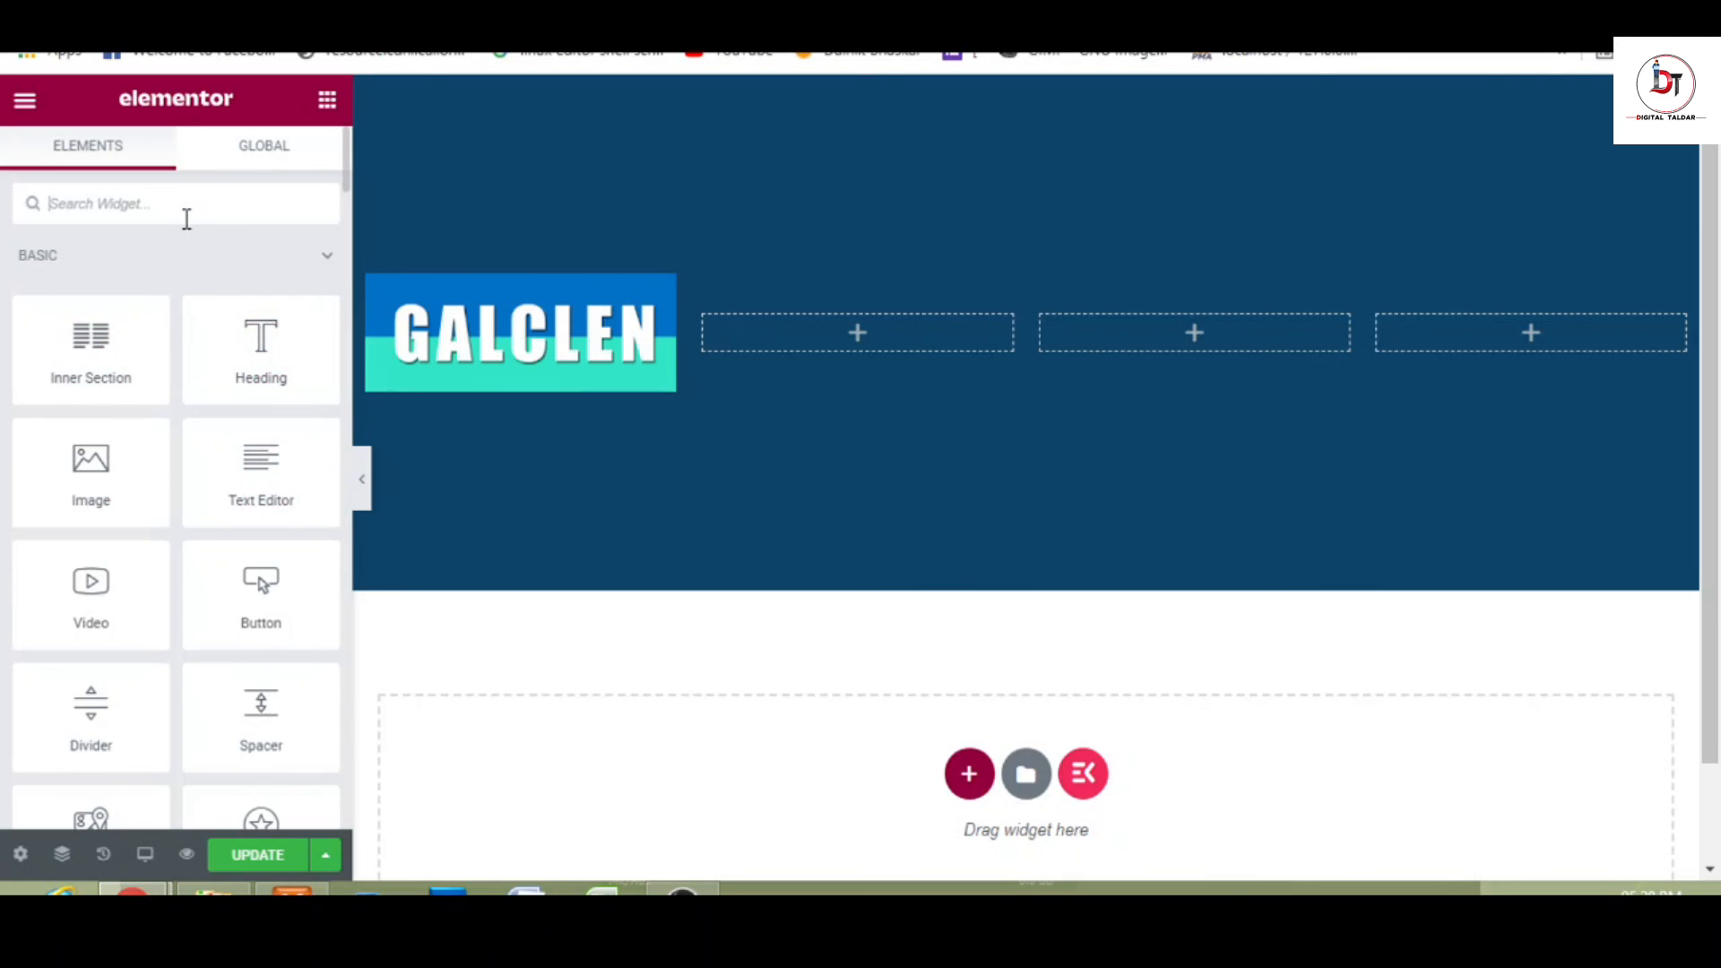
pyautogui.write('social')
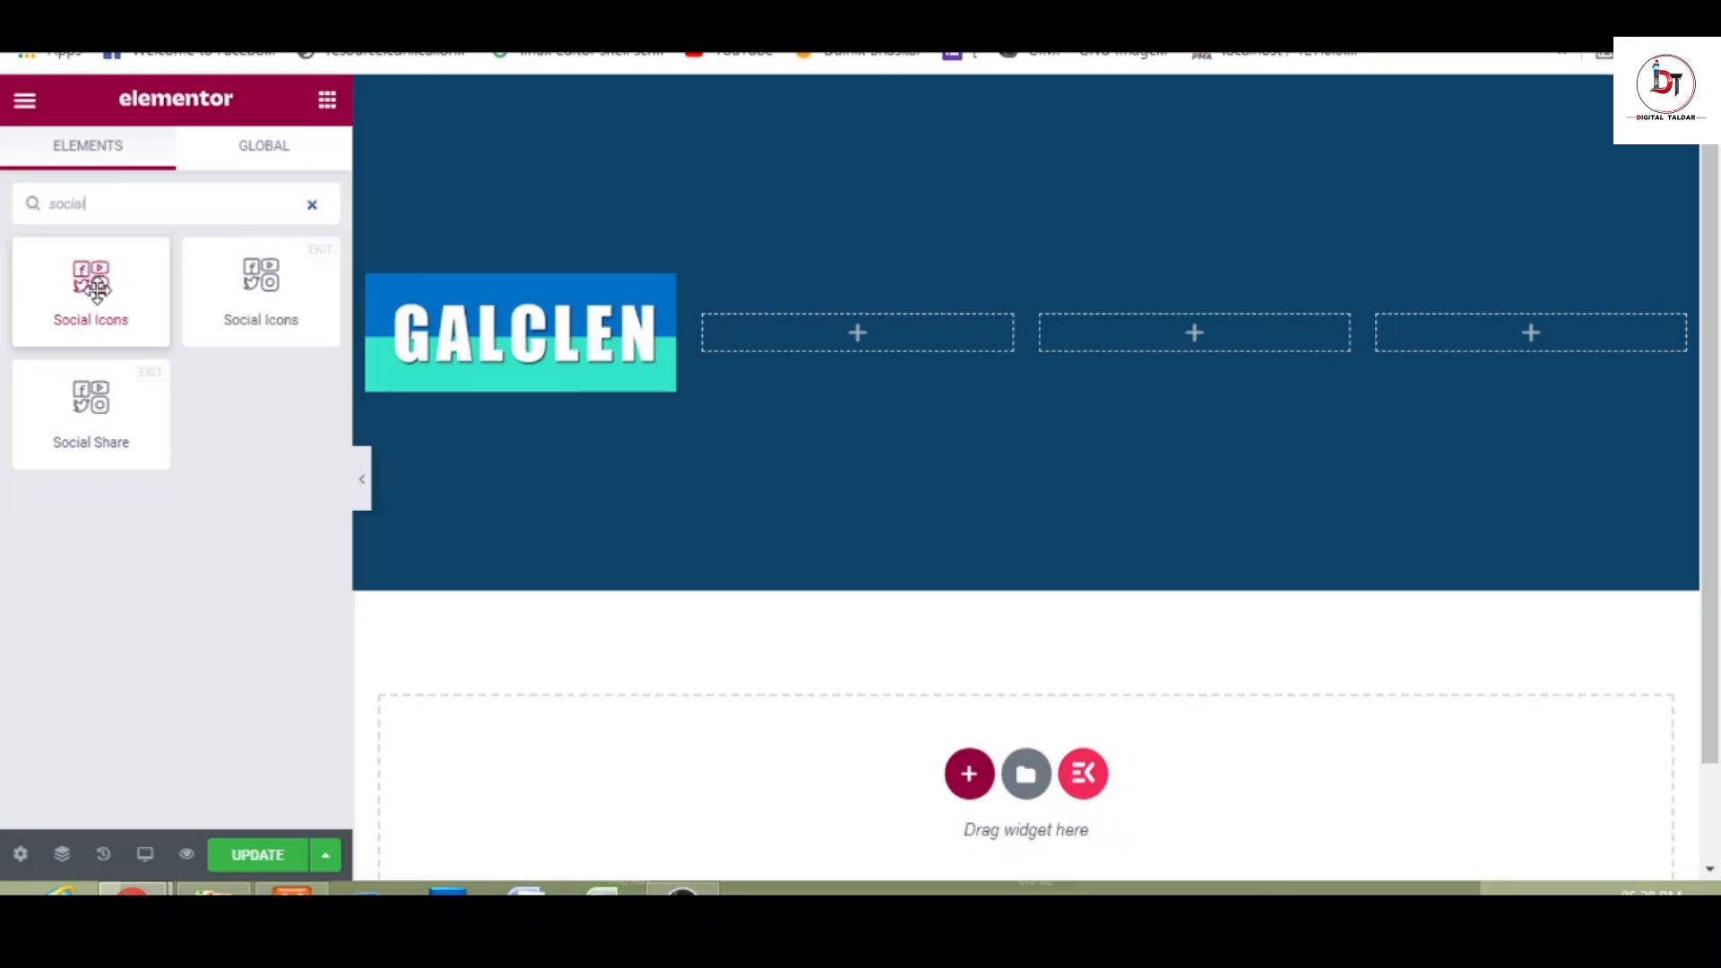
pyautogui.moveTo(97, 287); pyautogui.dragTo(520, 381)
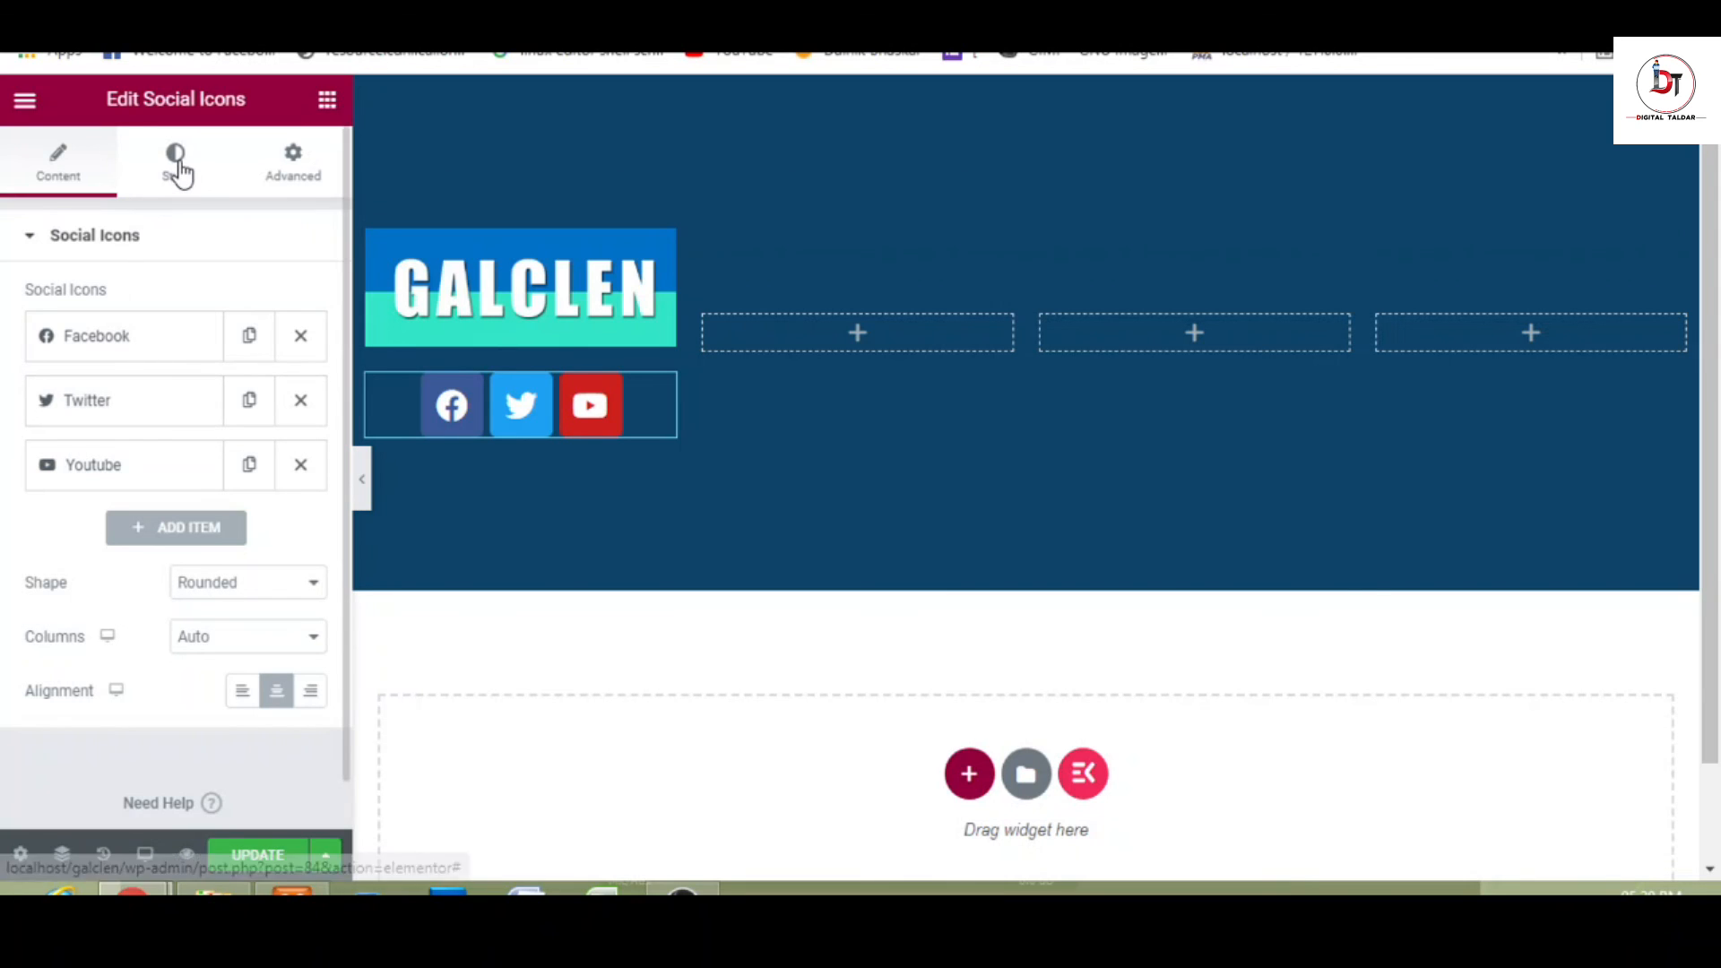
# - Set the social icons' shape to Circle and give them a custom primary color of #000000
pyautogui.click(288, 593)
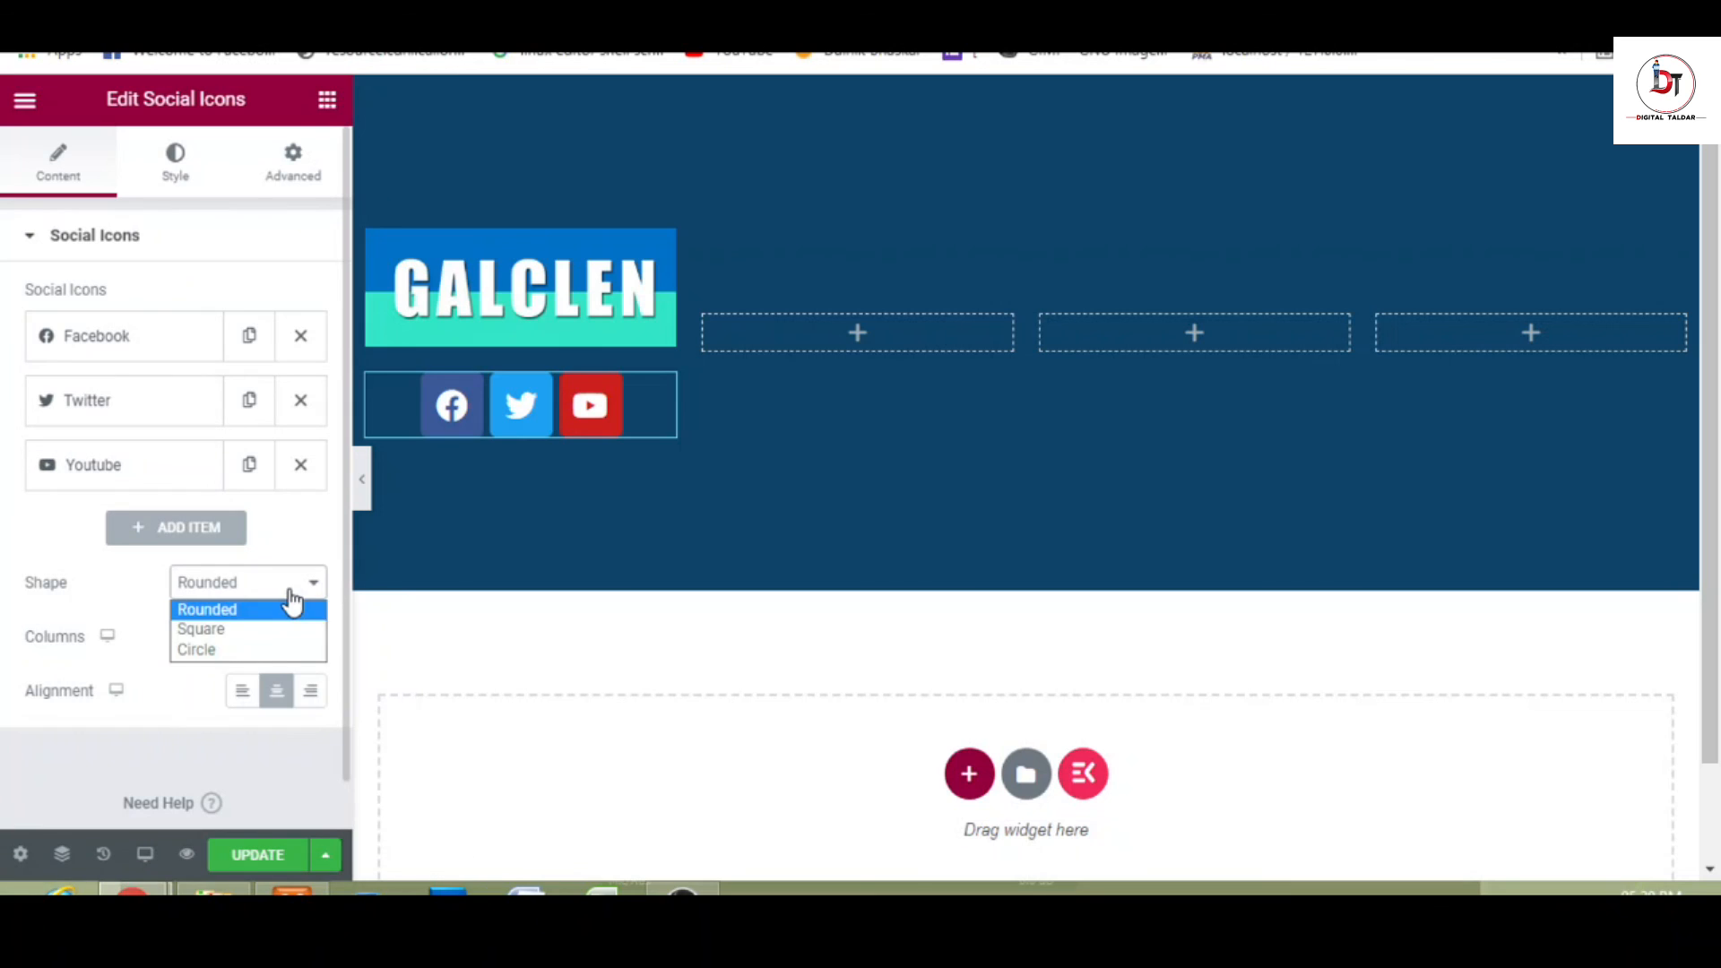
pyautogui.click(277, 655)
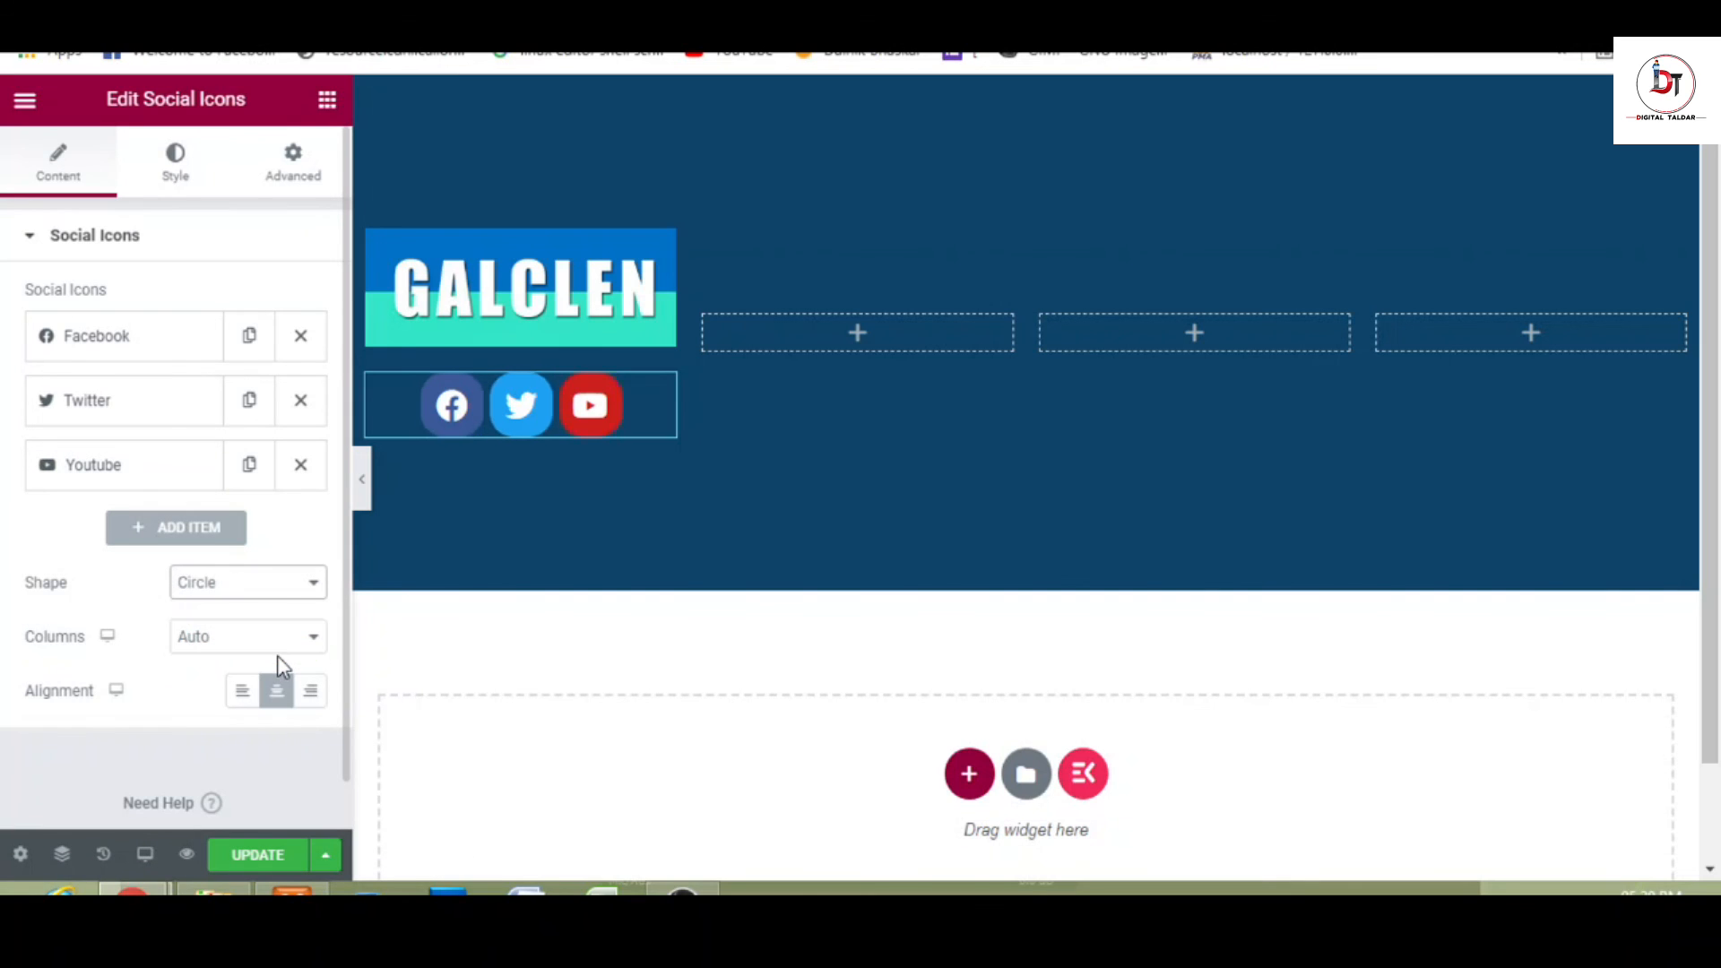
pyautogui.click(172, 179)
pyautogui.click(292, 315)
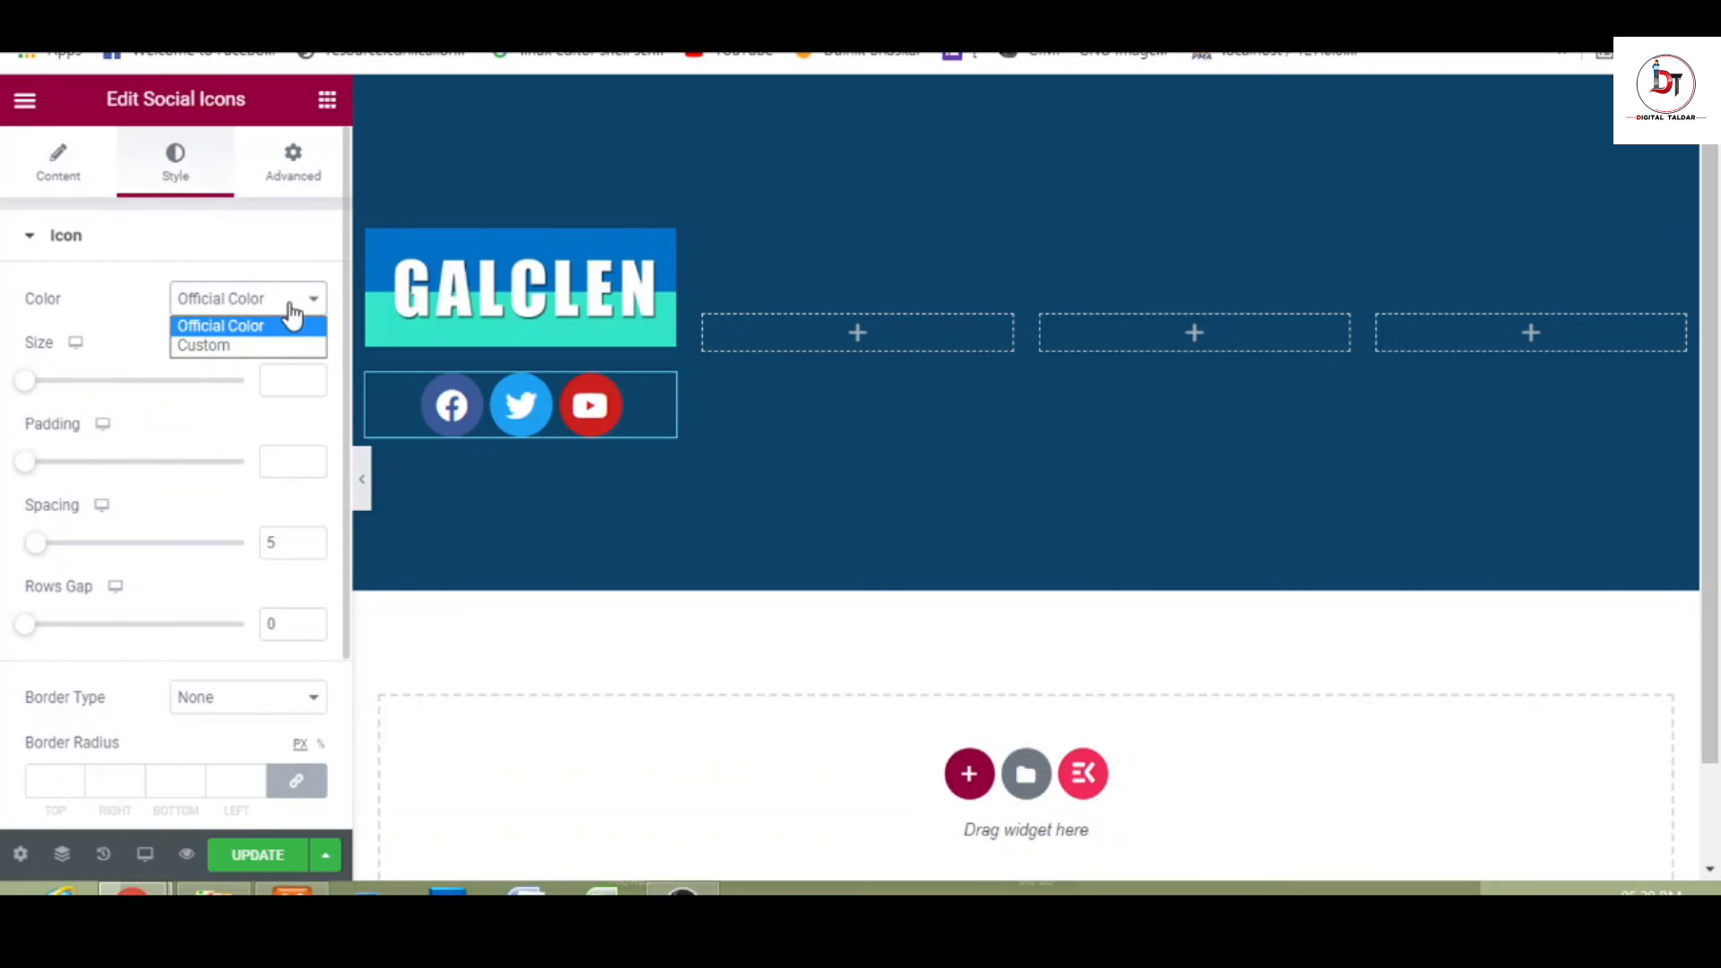
pyautogui.click(285, 344)
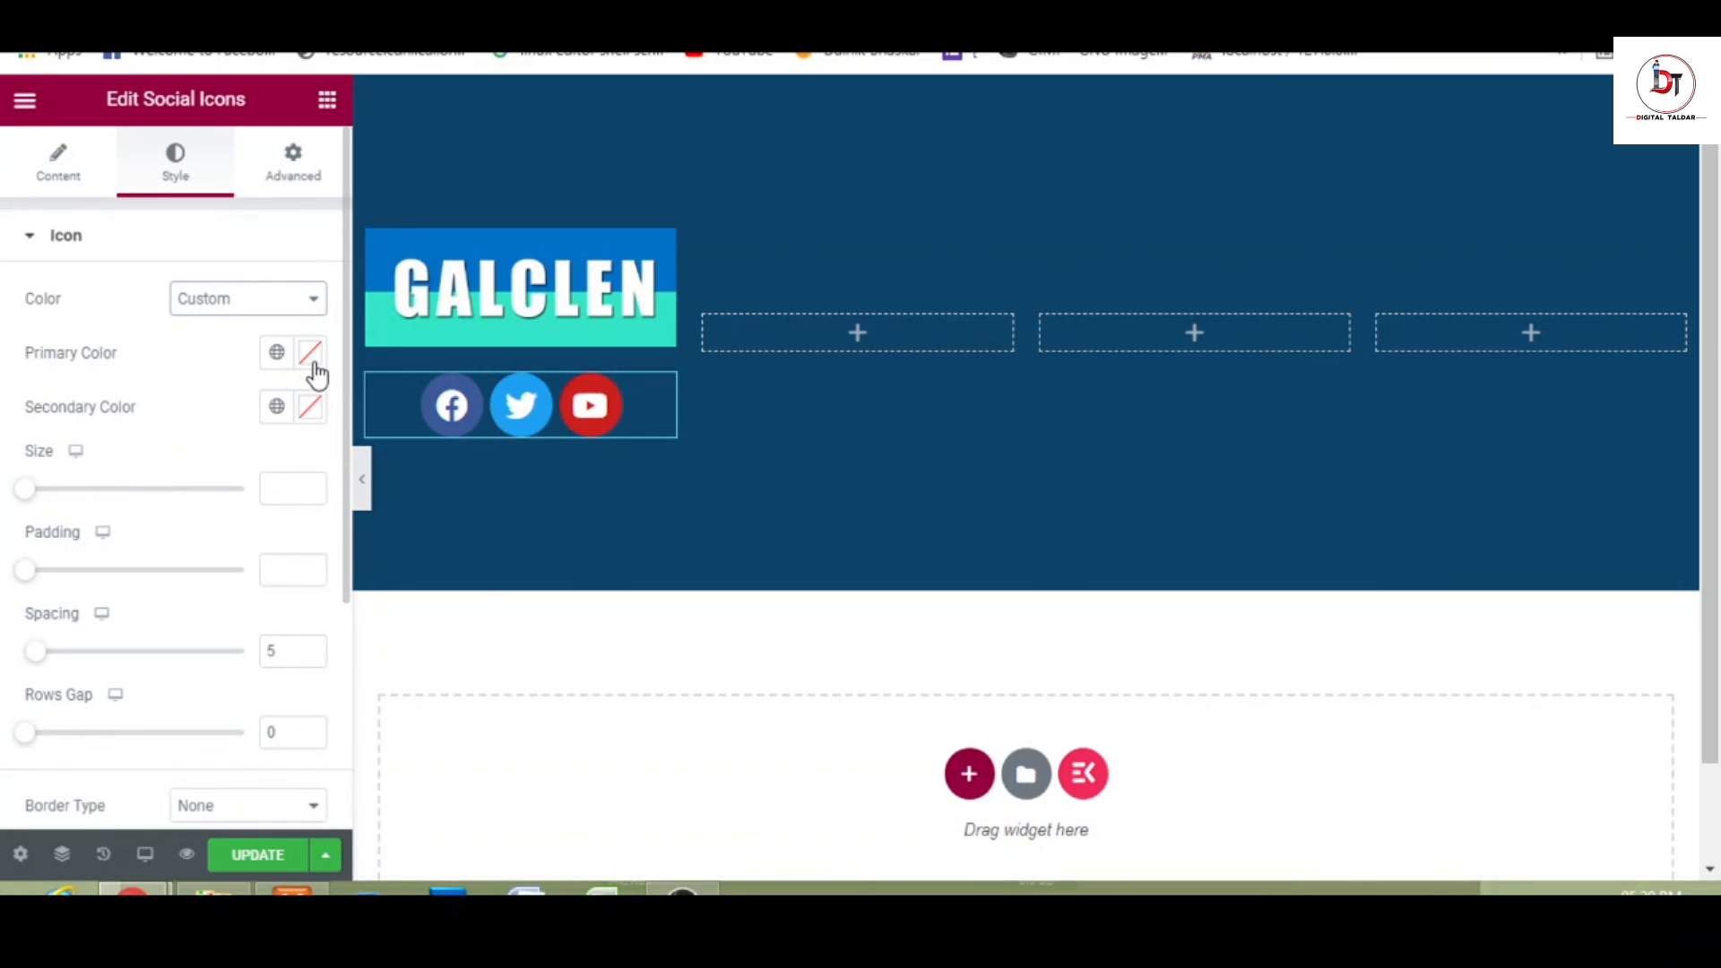
pyautogui.click(310, 353)
pyautogui.click(305, 652)
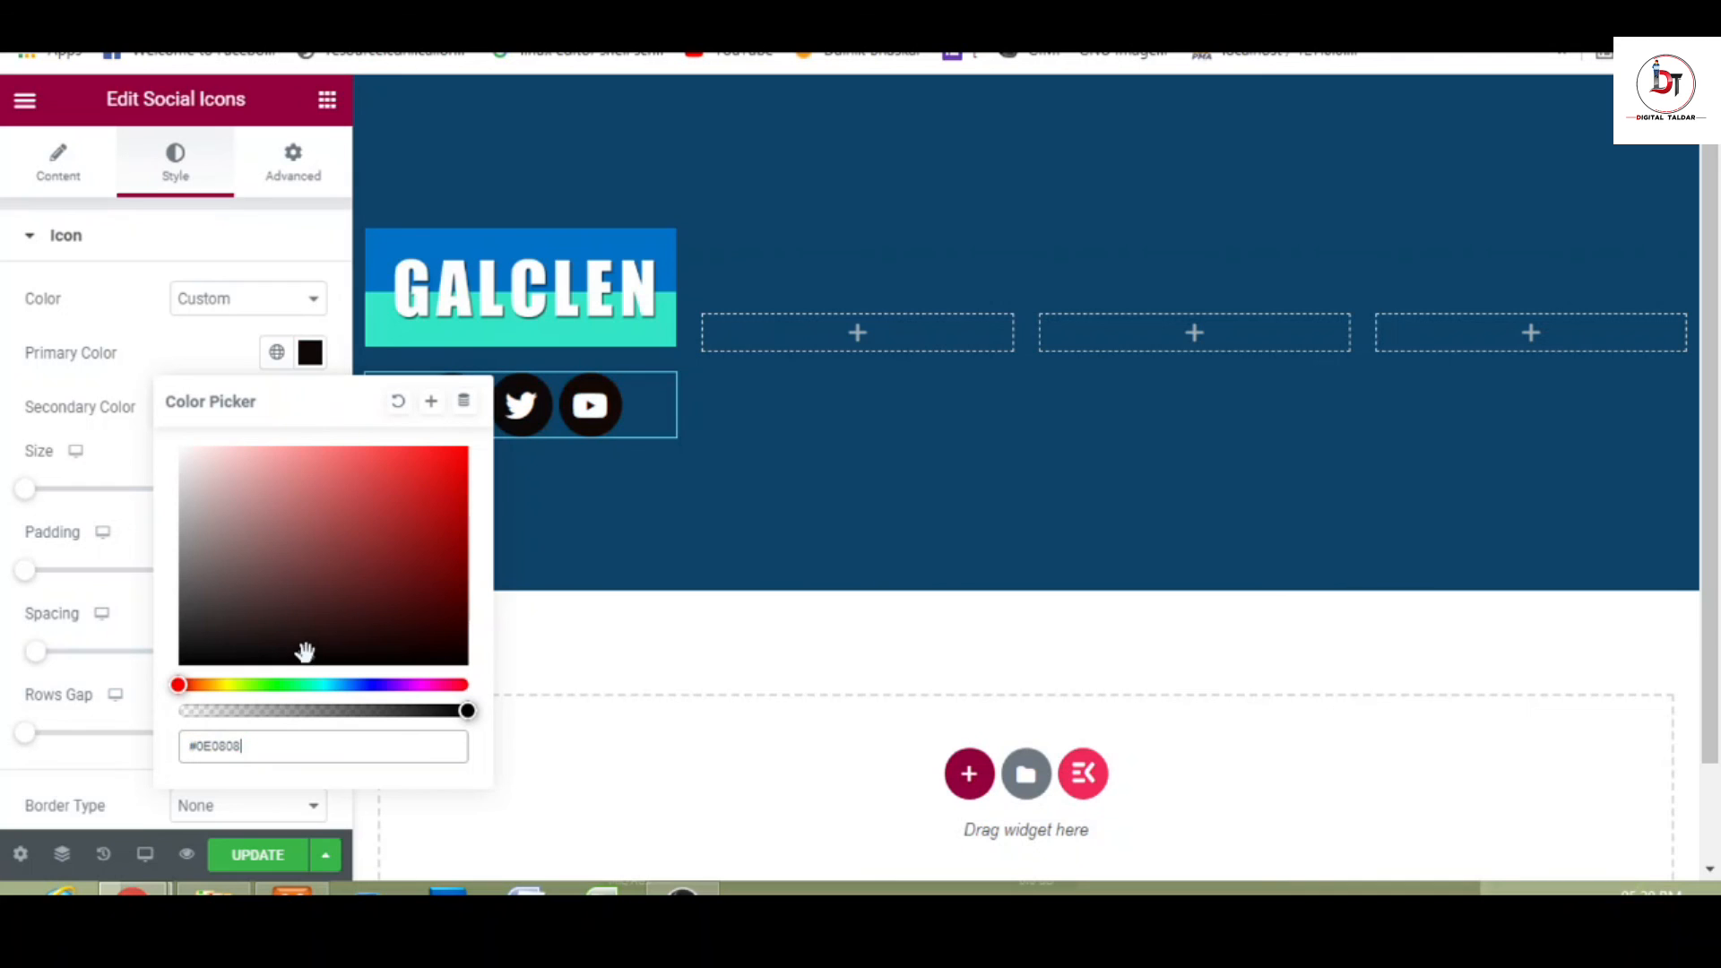
pyautogui.moveTo(305, 651); pyautogui.dragTo(310, 670)
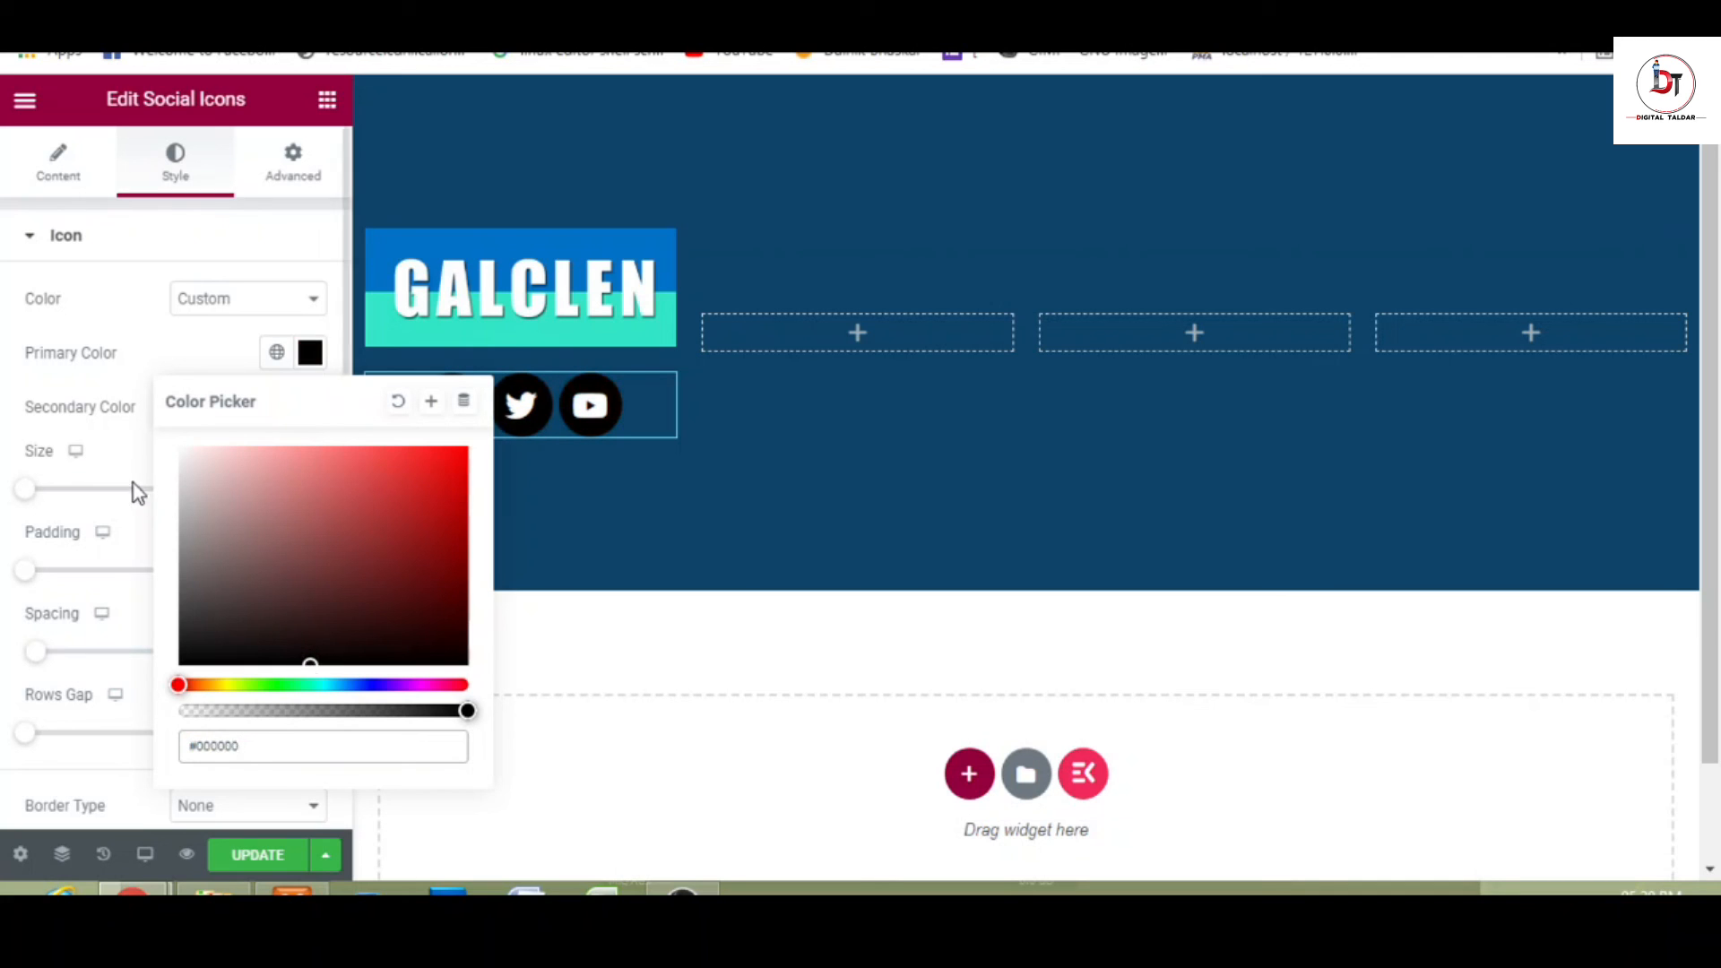
pyautogui.click(126, 450)
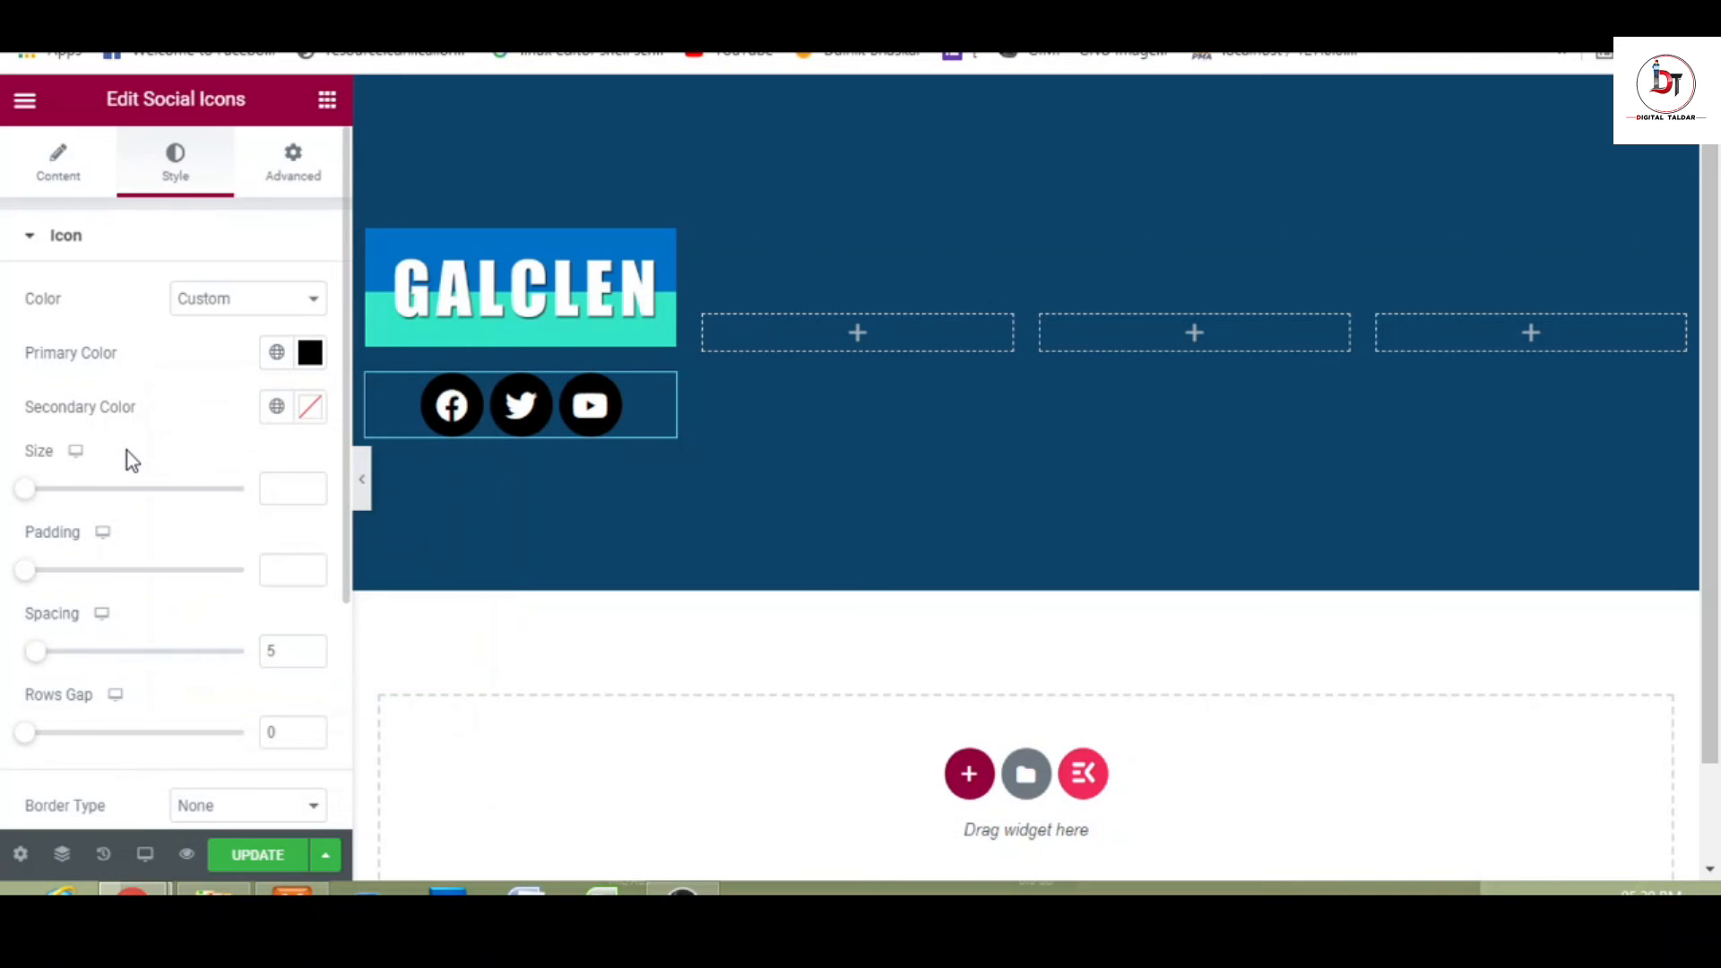
# - Set the social icons' size to 15 and their spacing to 22, and preview the footer without the editing panel
pyautogui.click(313, 492)
pyautogui.click(313, 491)
pyautogui.click(313, 491)
pyautogui.click(311, 484)
pyautogui.click(310, 484)
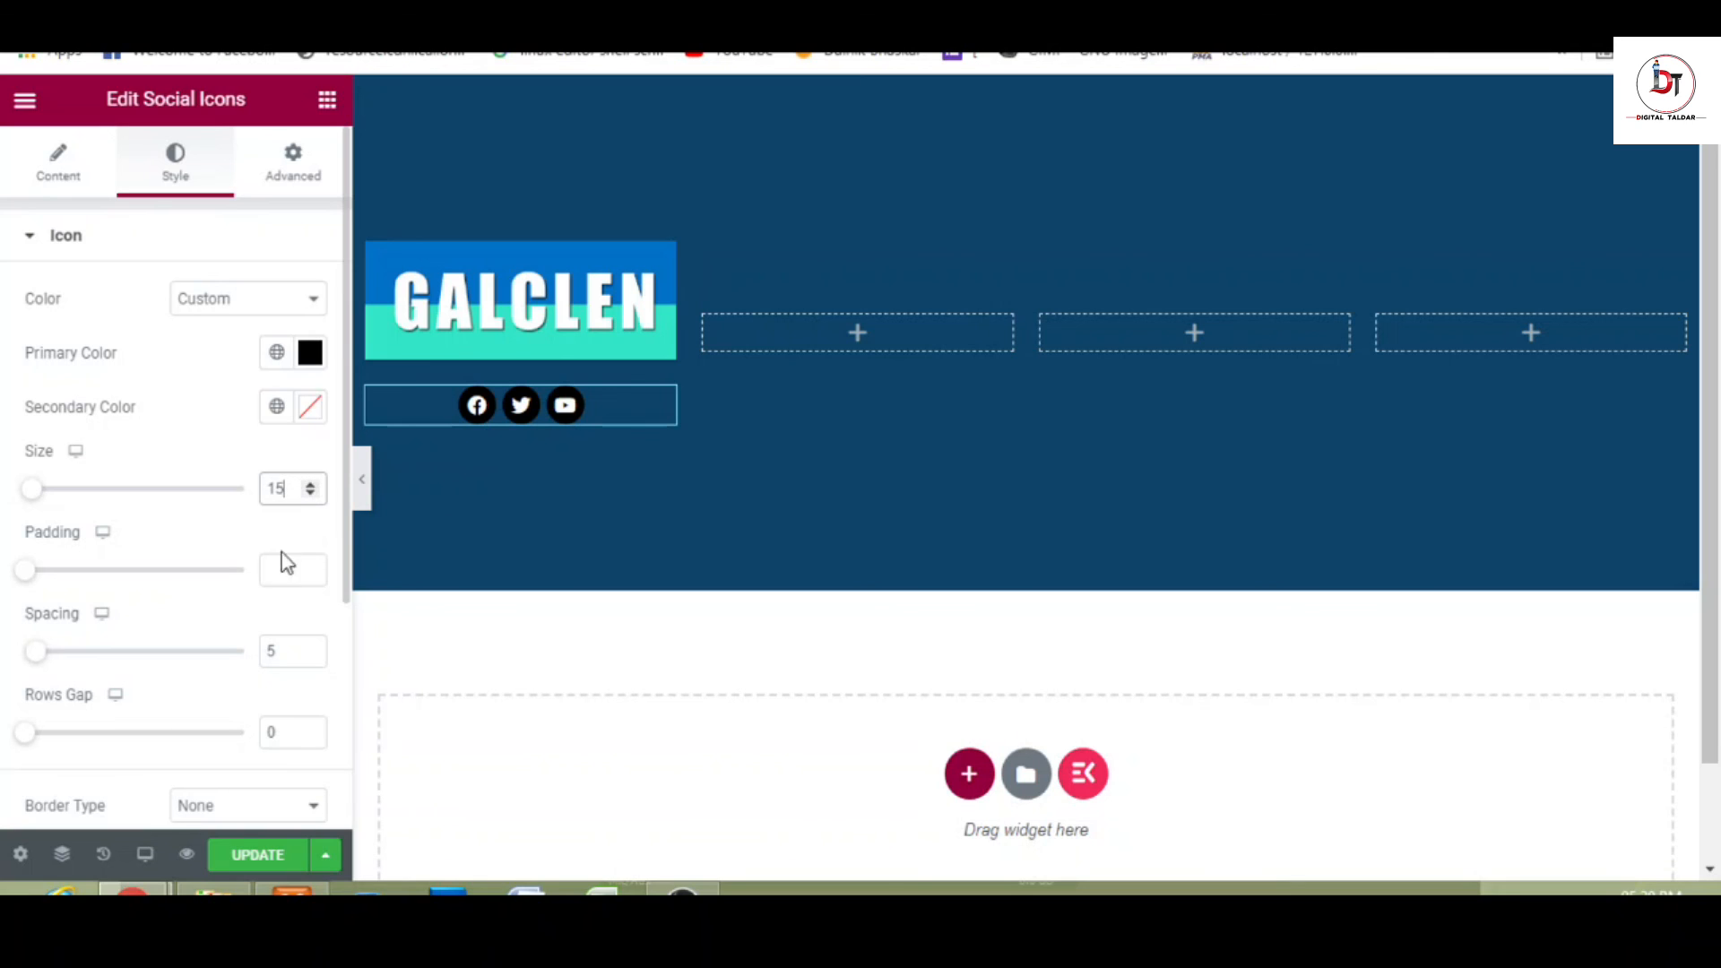
pyautogui.moveTo(311, 647); pyautogui.dragTo(311, 647)
pyautogui.click(311, 647)
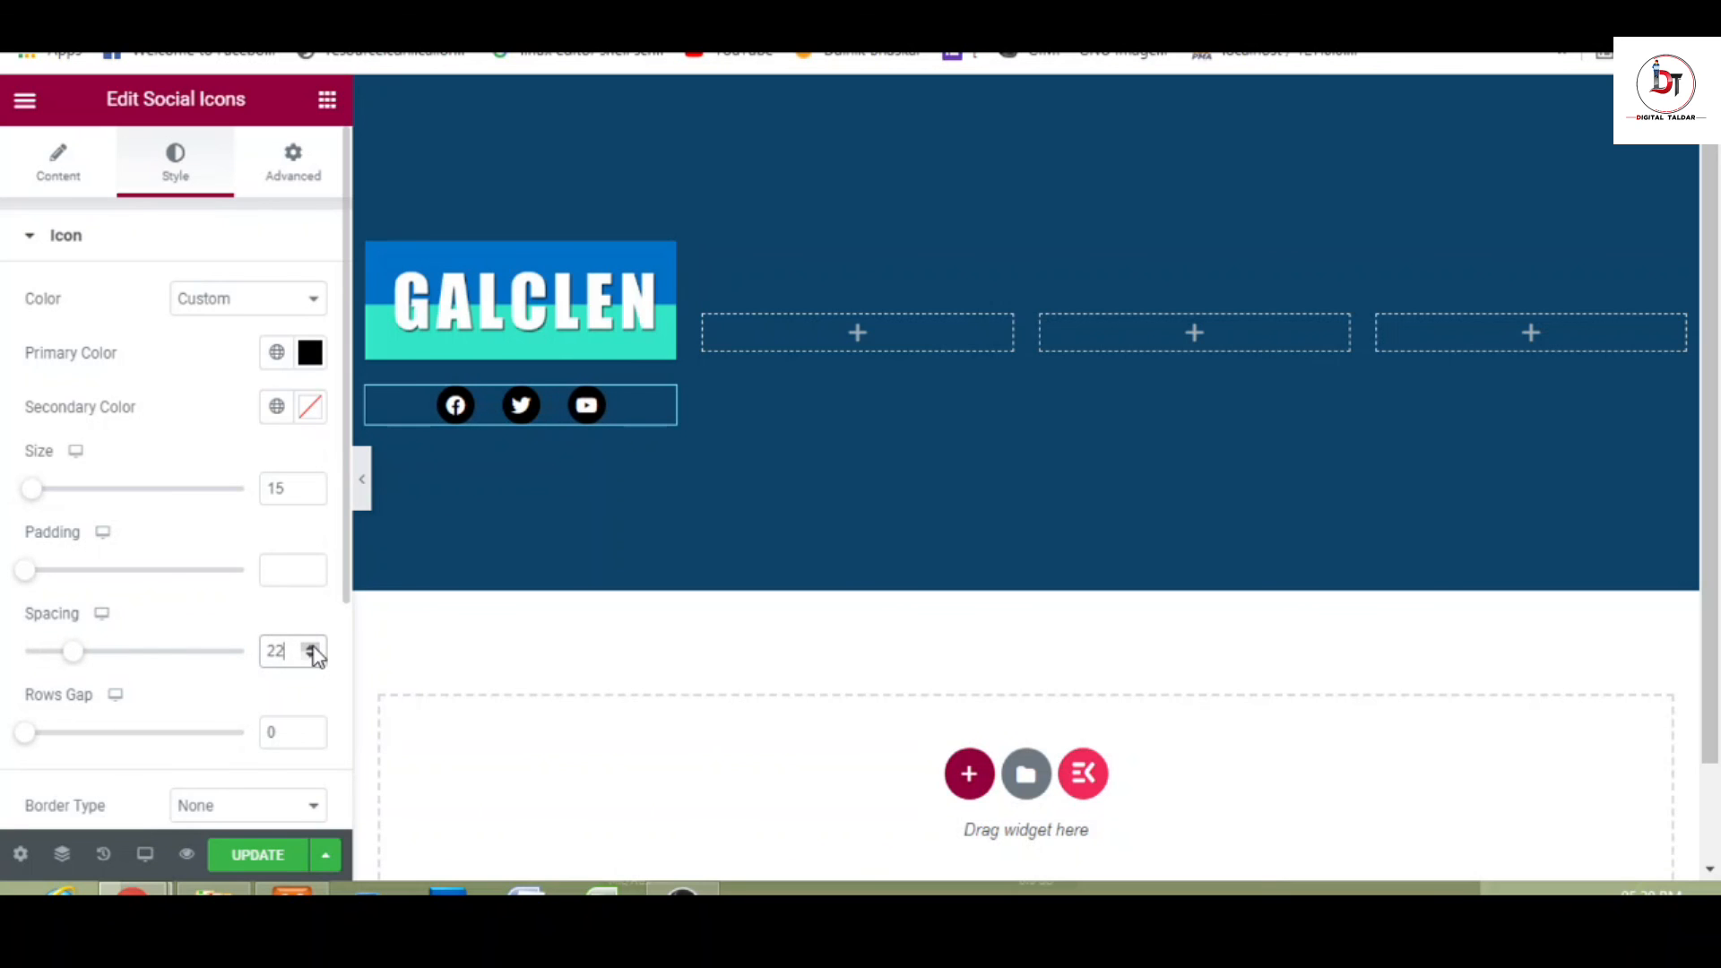
pyautogui.click(363, 498)
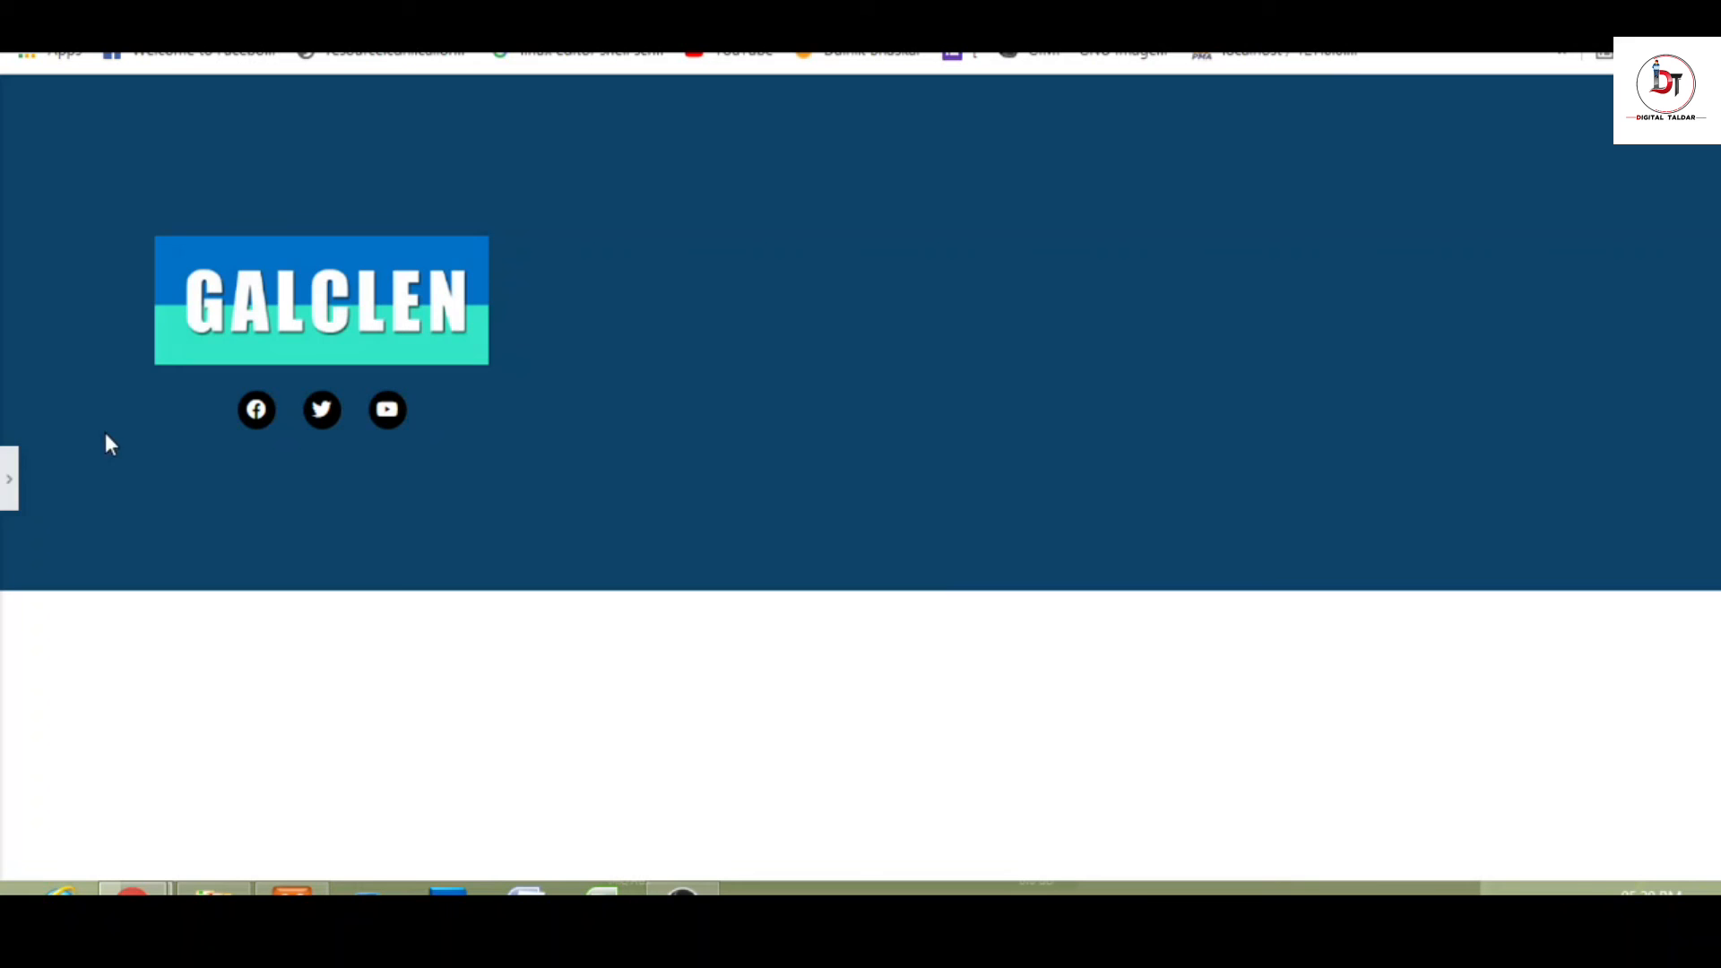
pyautogui.click(9, 478)
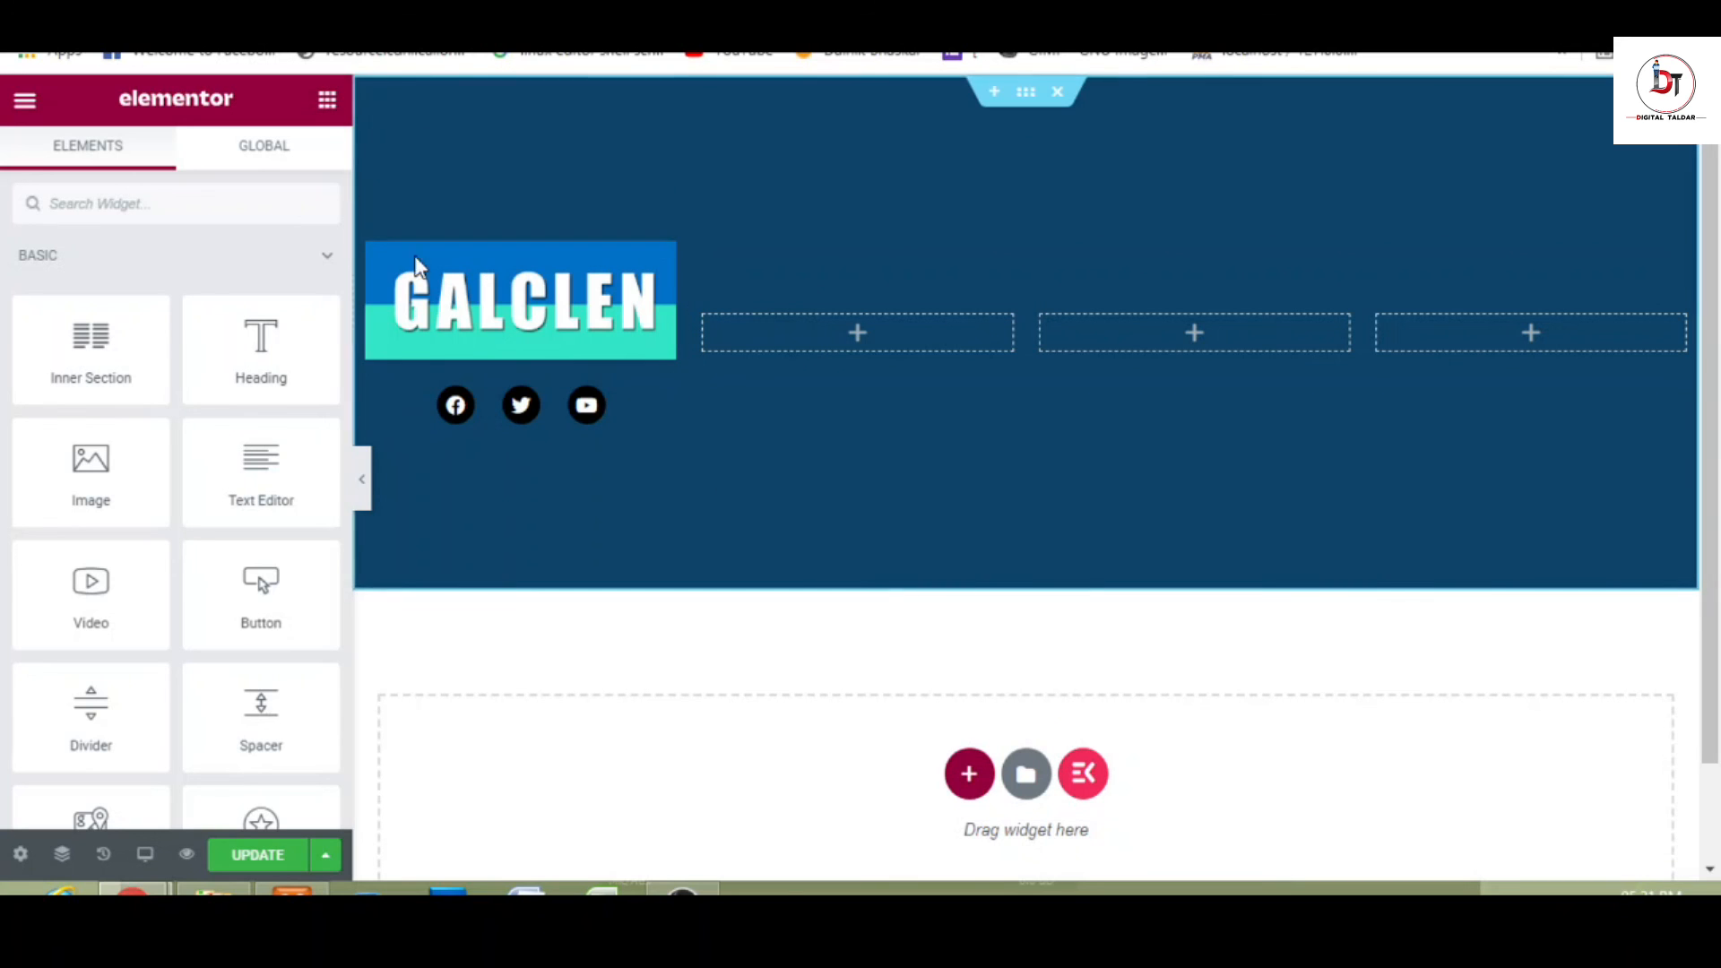
# - Add a Heading widget to the footer's second column with a Text Editor widget below it
pyautogui.moveTo(260, 340); pyautogui.dragTo(810, 319)
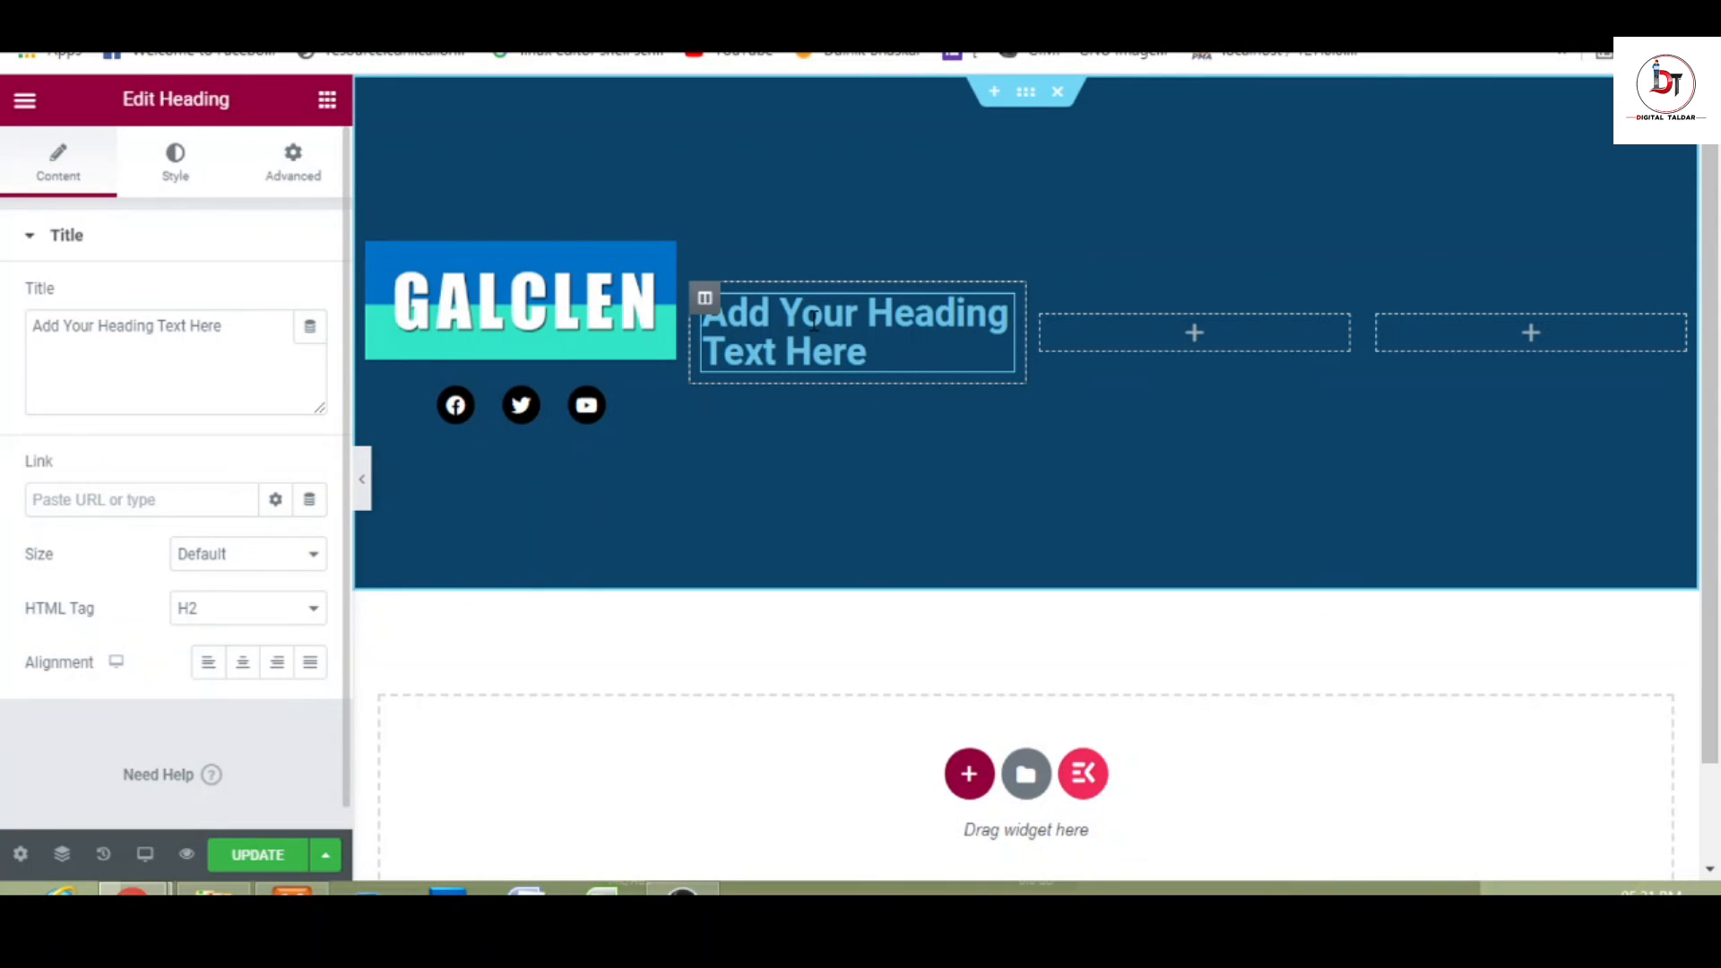
pyautogui.click(328, 107)
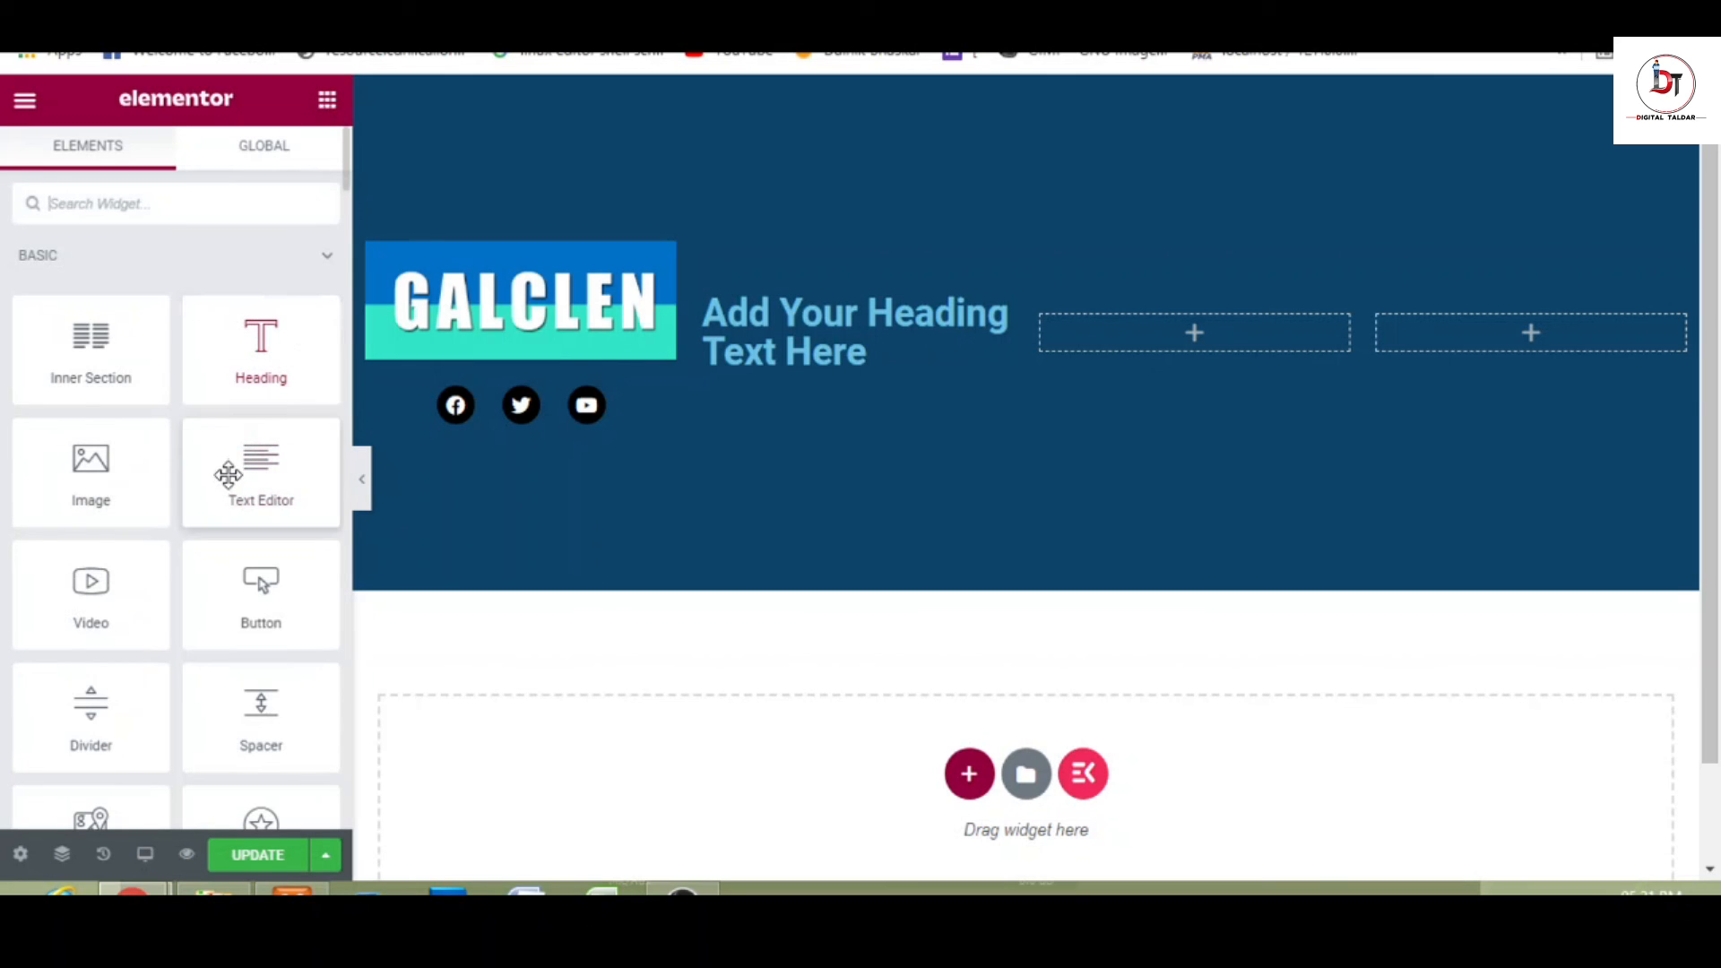
pyautogui.moveTo(228, 477); pyautogui.dragTo(765, 375)
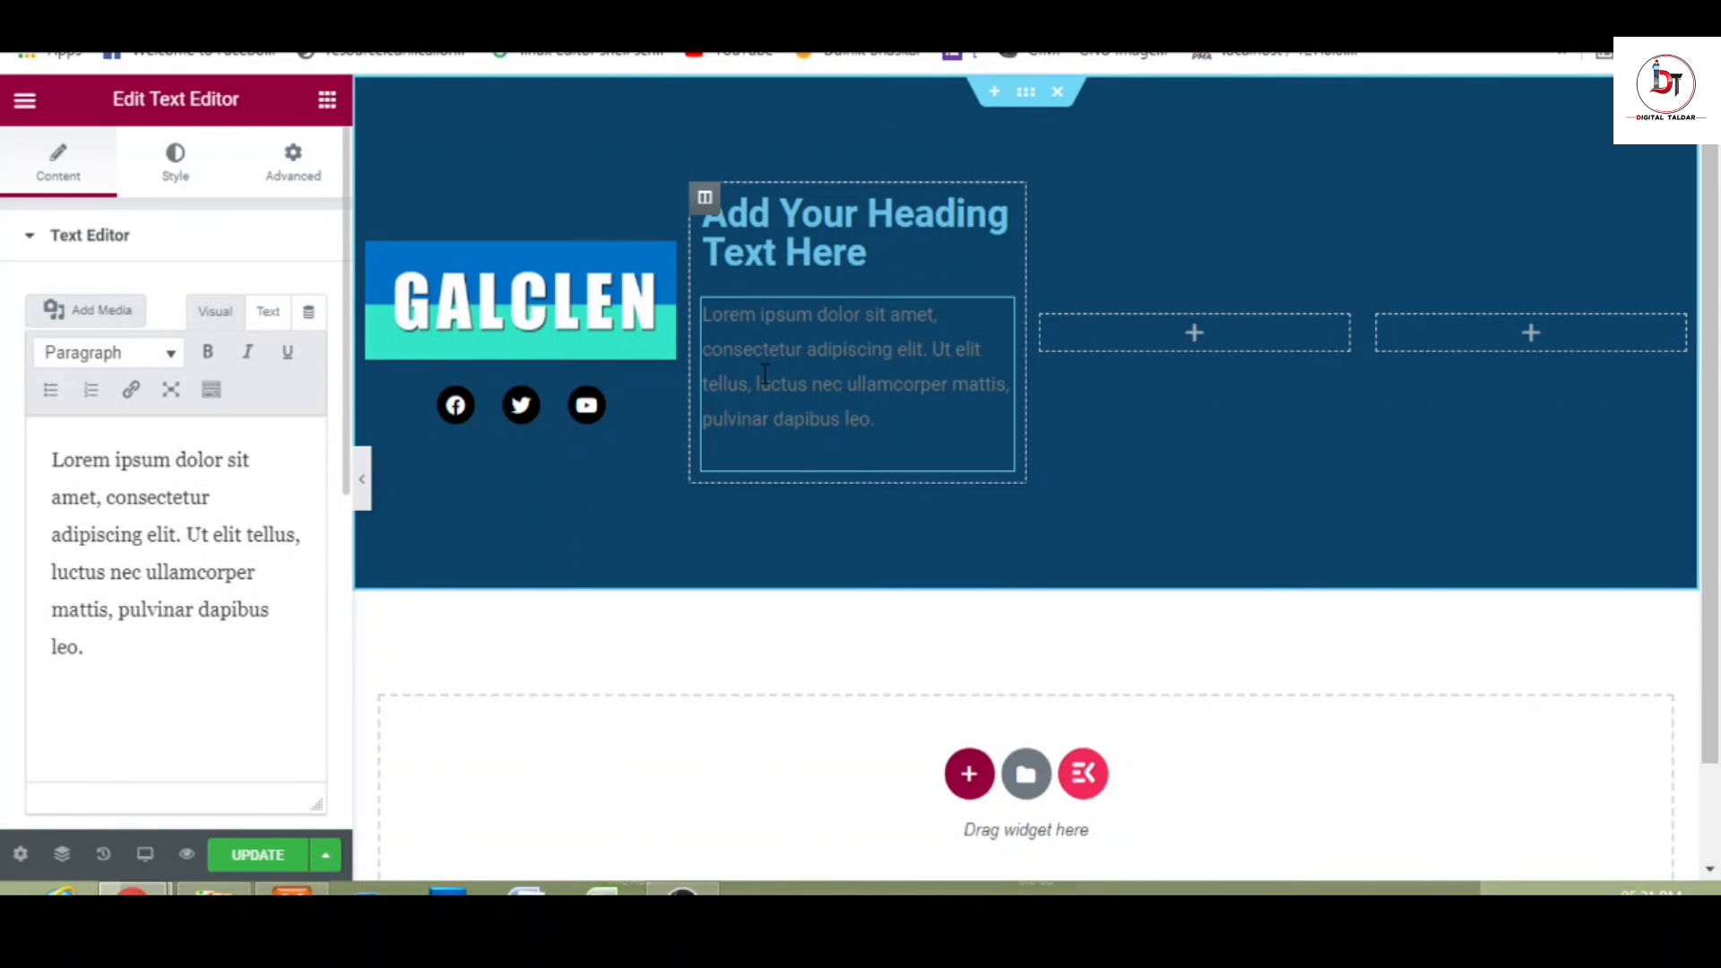
pyautogui.click(327, 103)
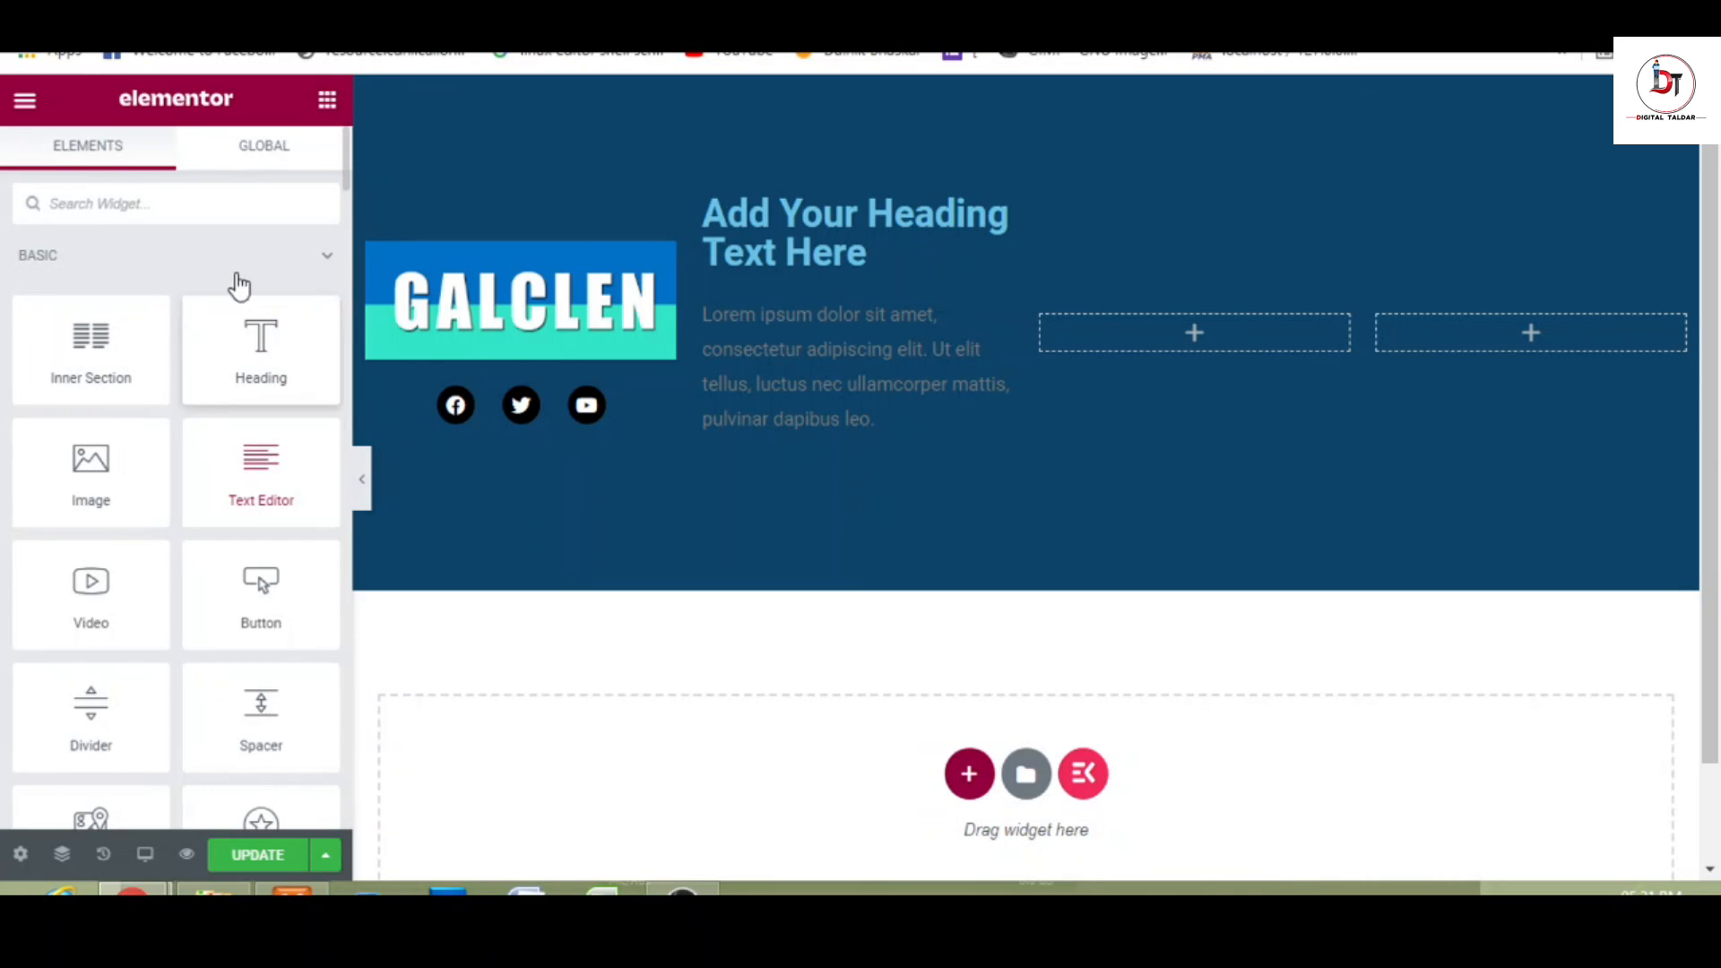
pyautogui.click(231, 202)
pyautogui.write('menu')
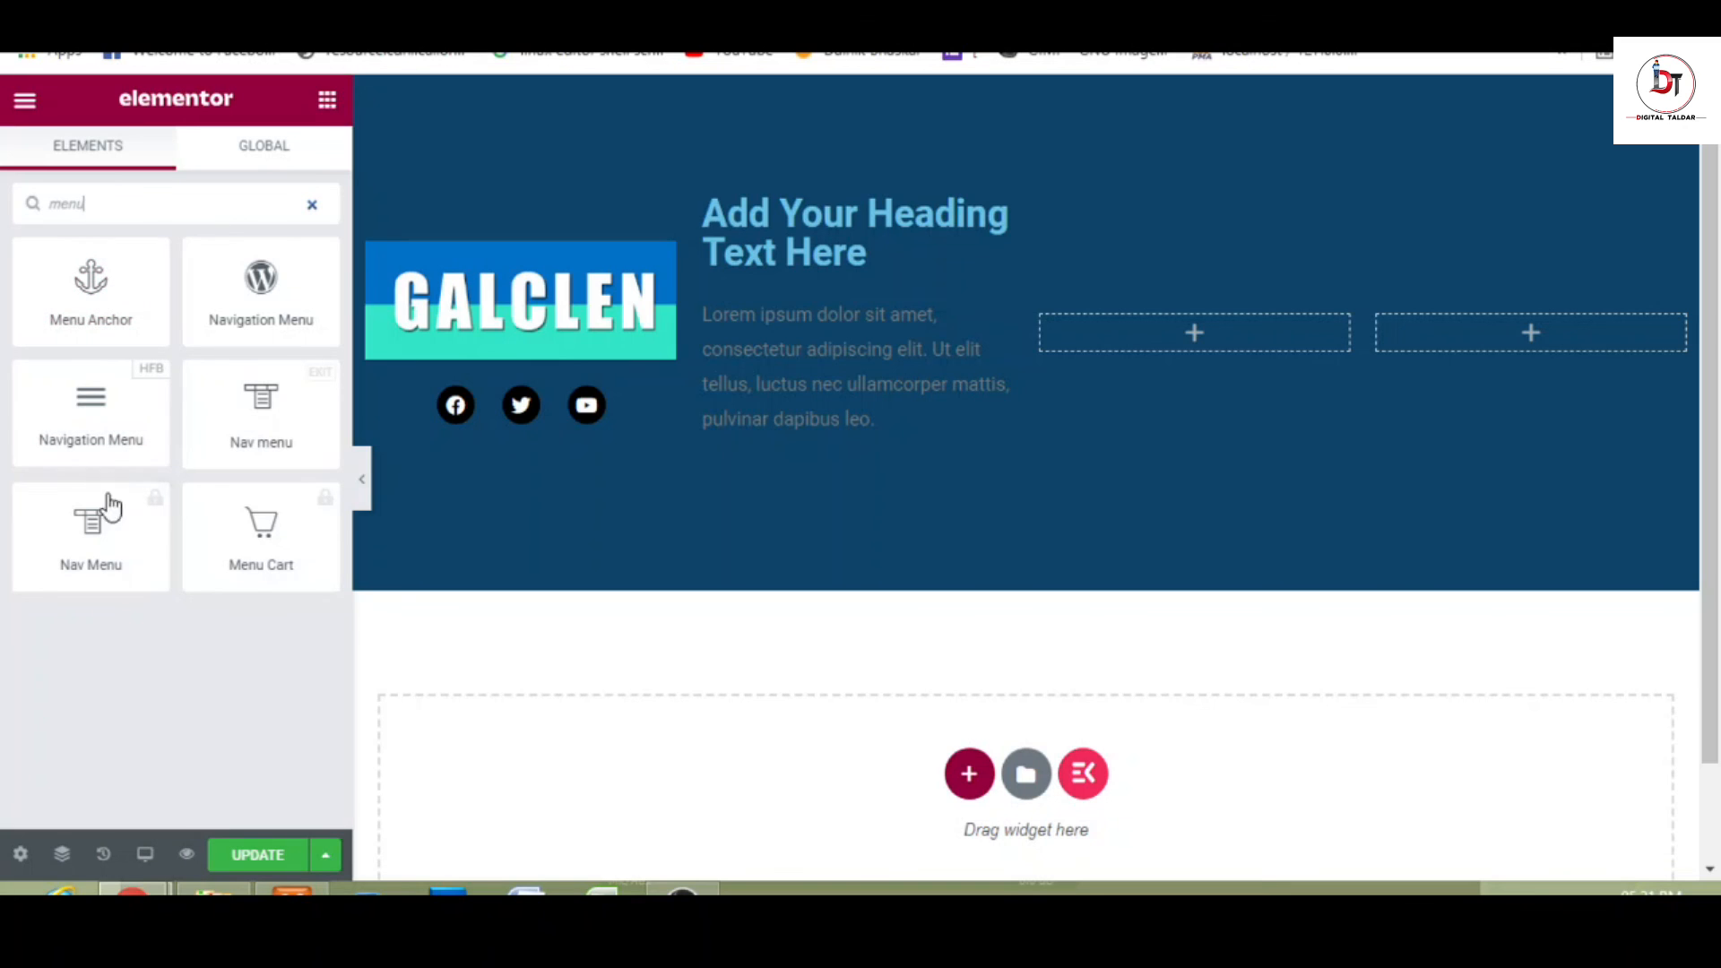
# - Replace the second column's placeholder paragraph with "About" and try inserting a link on that word
pyautogui.click(823, 374)
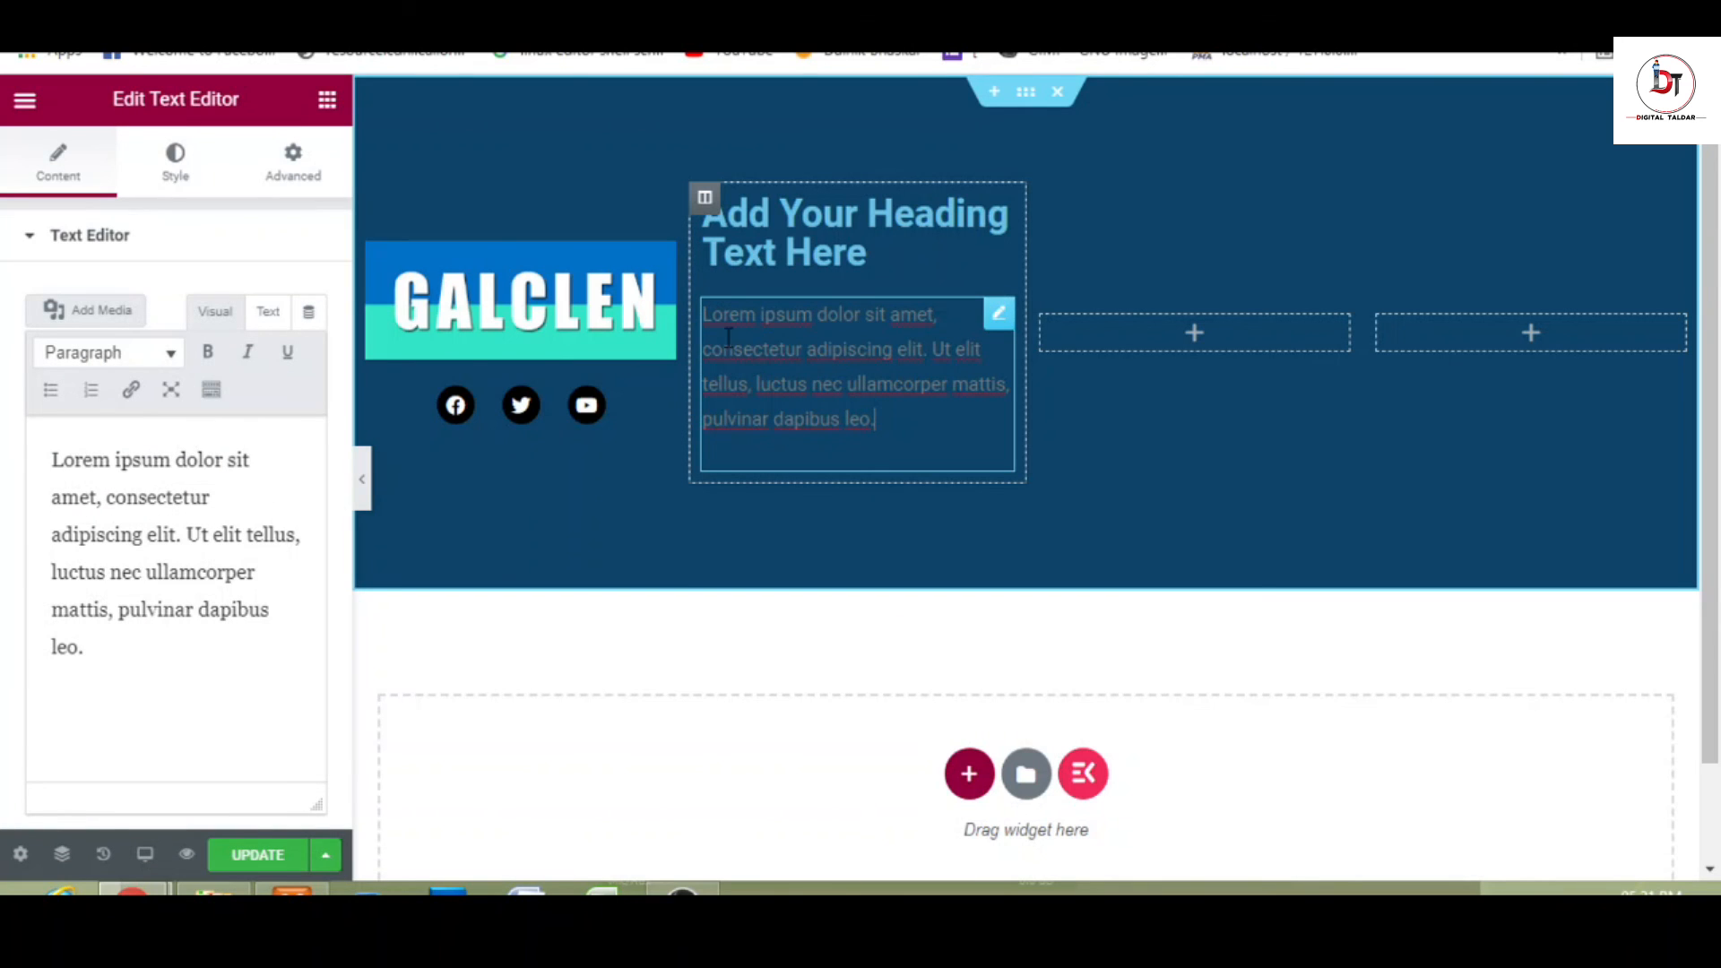
pyautogui.click(58, 461)
pyautogui.moveTo(58, 461); pyautogui.dragTo(373, 482)
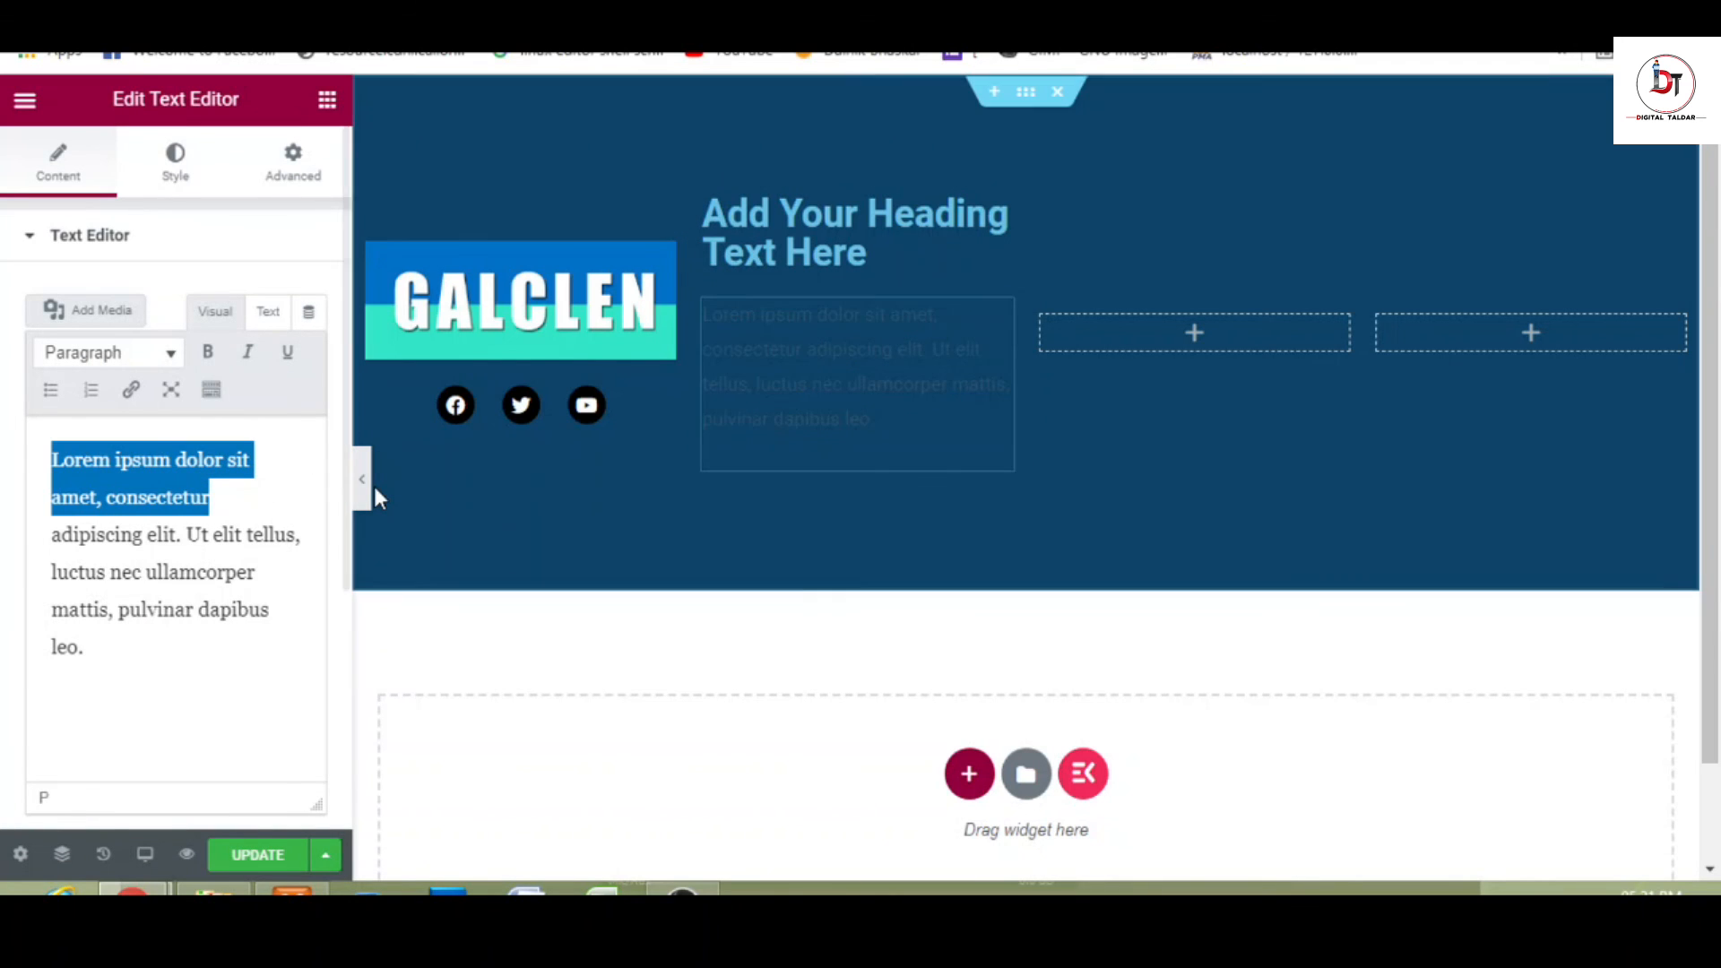
pyautogui.hotkey('ctrl', 'a')
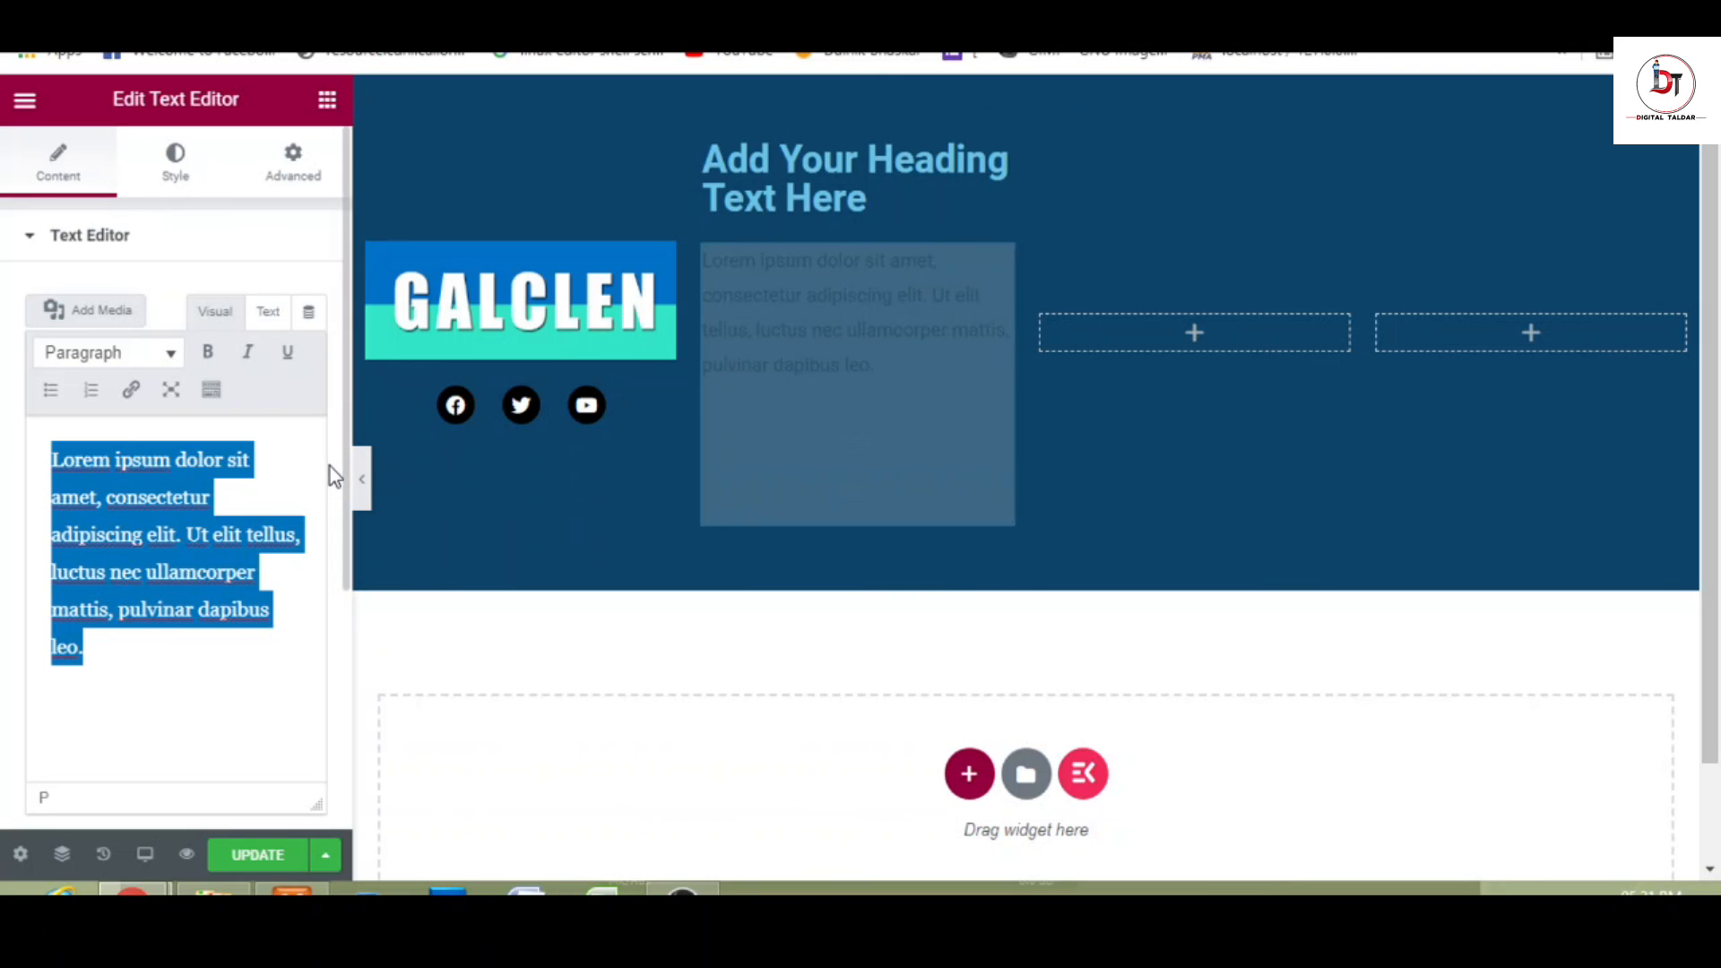
pyautogui.write('About')
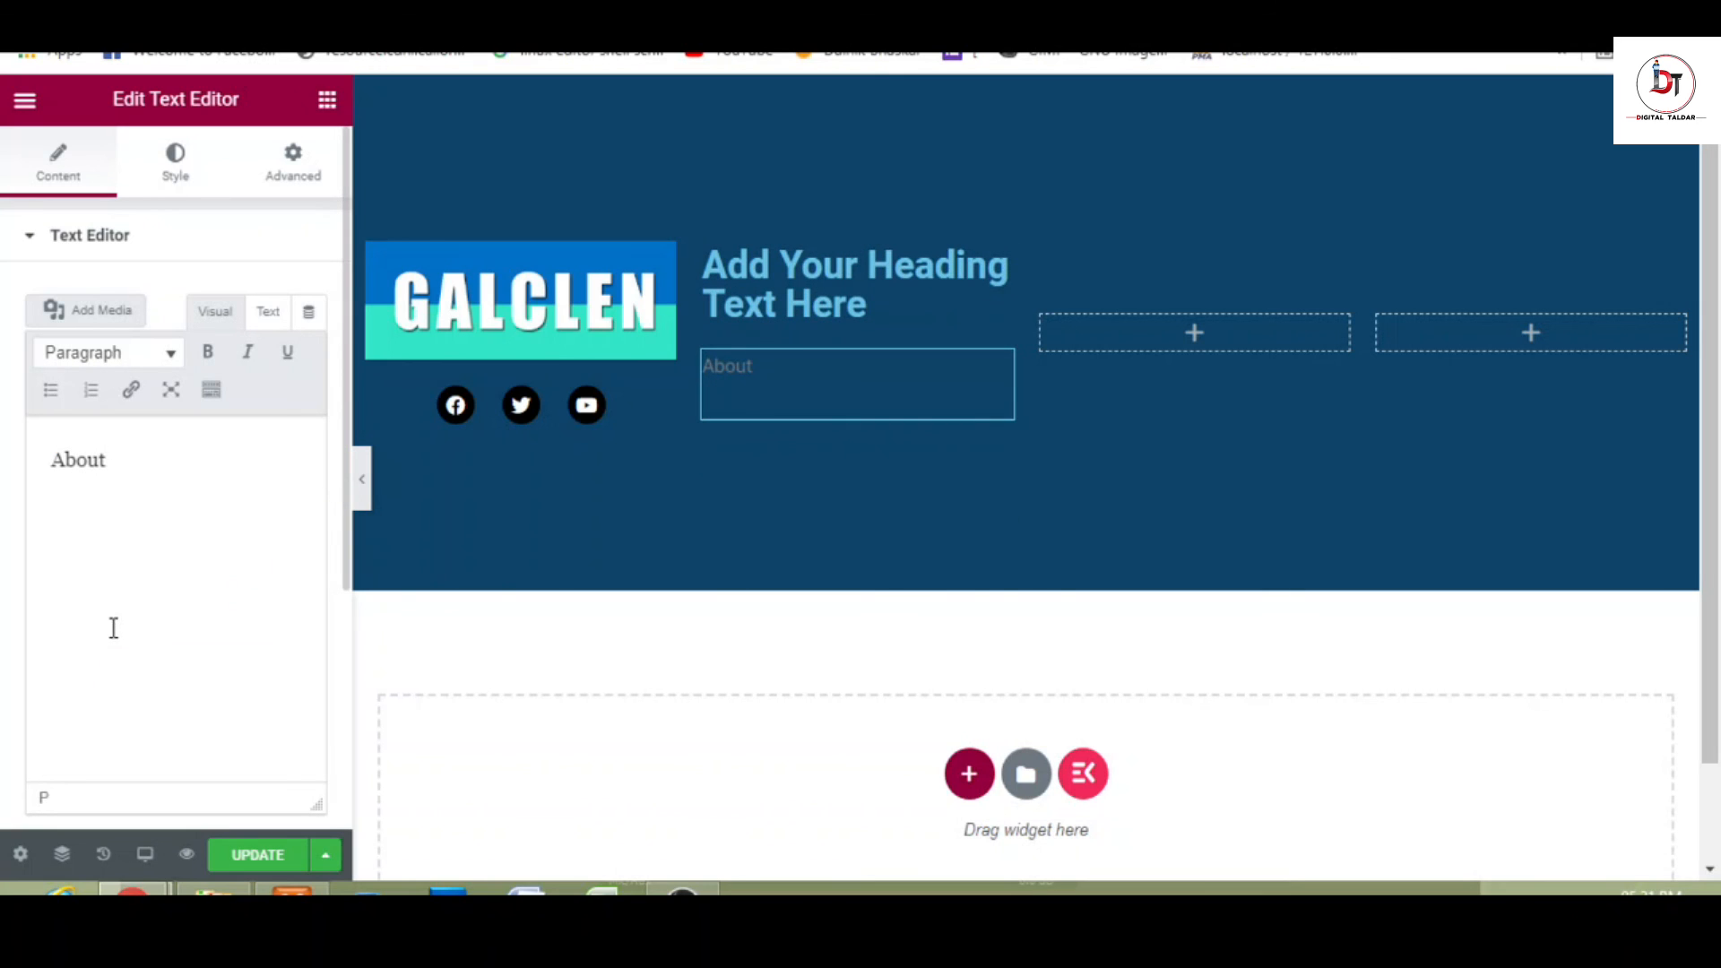
pyautogui.doubleClick(66, 465)
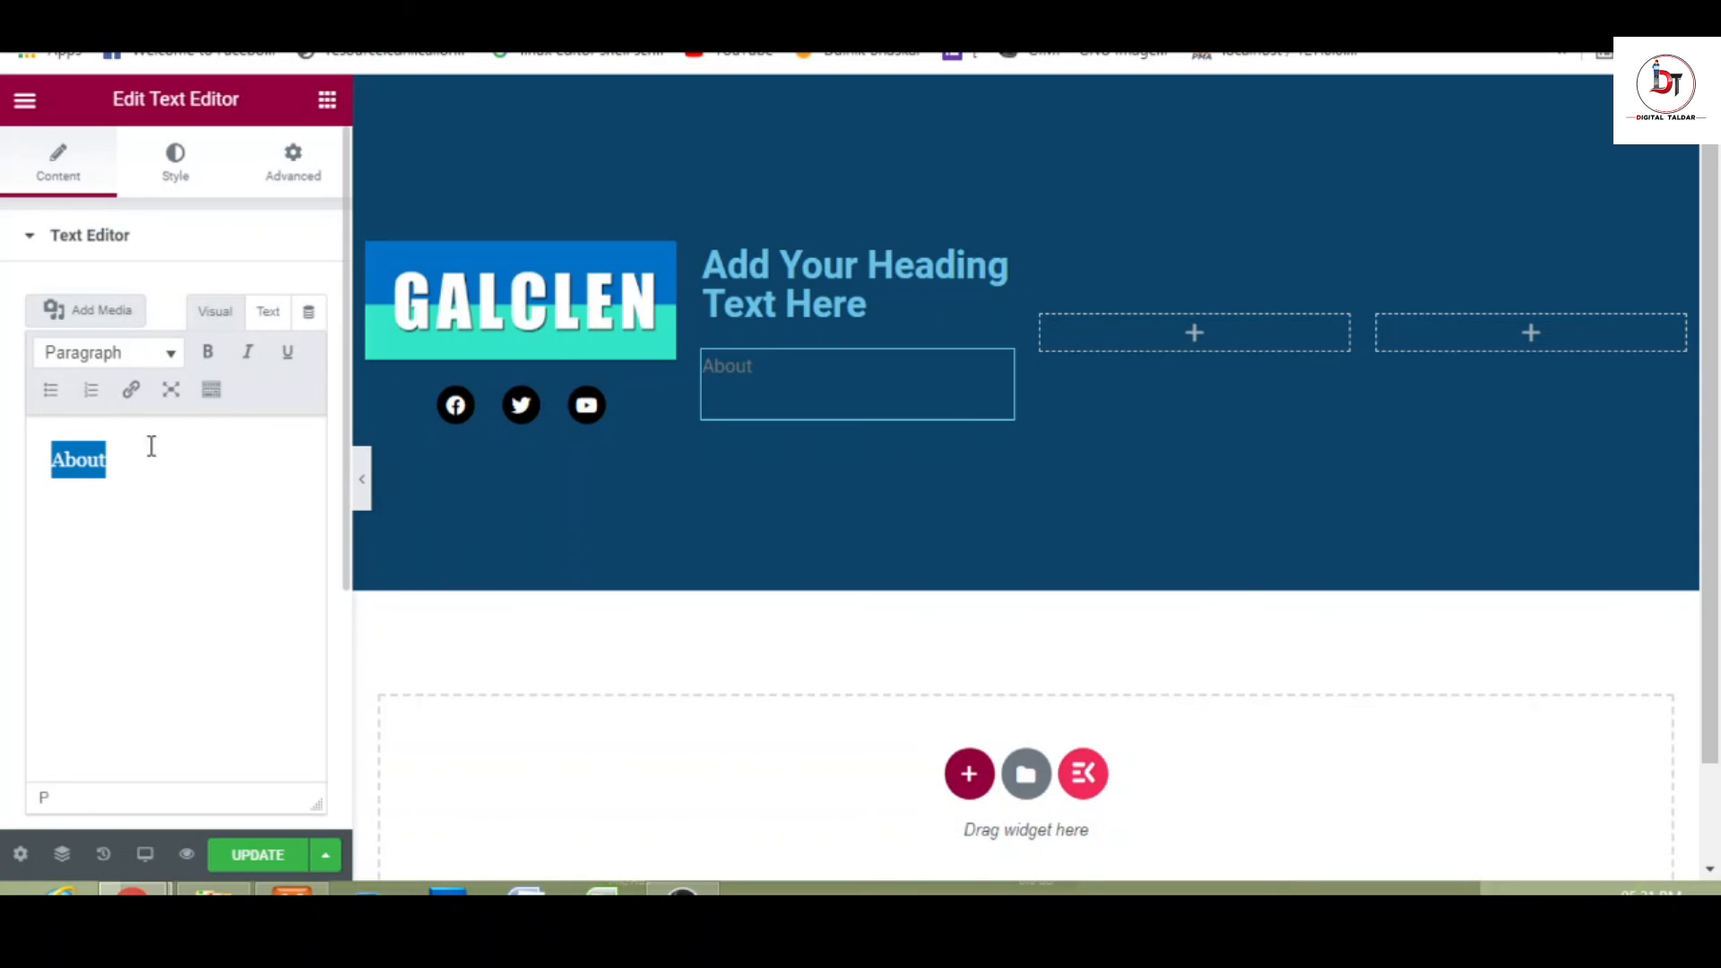
pyautogui.click(130, 394)
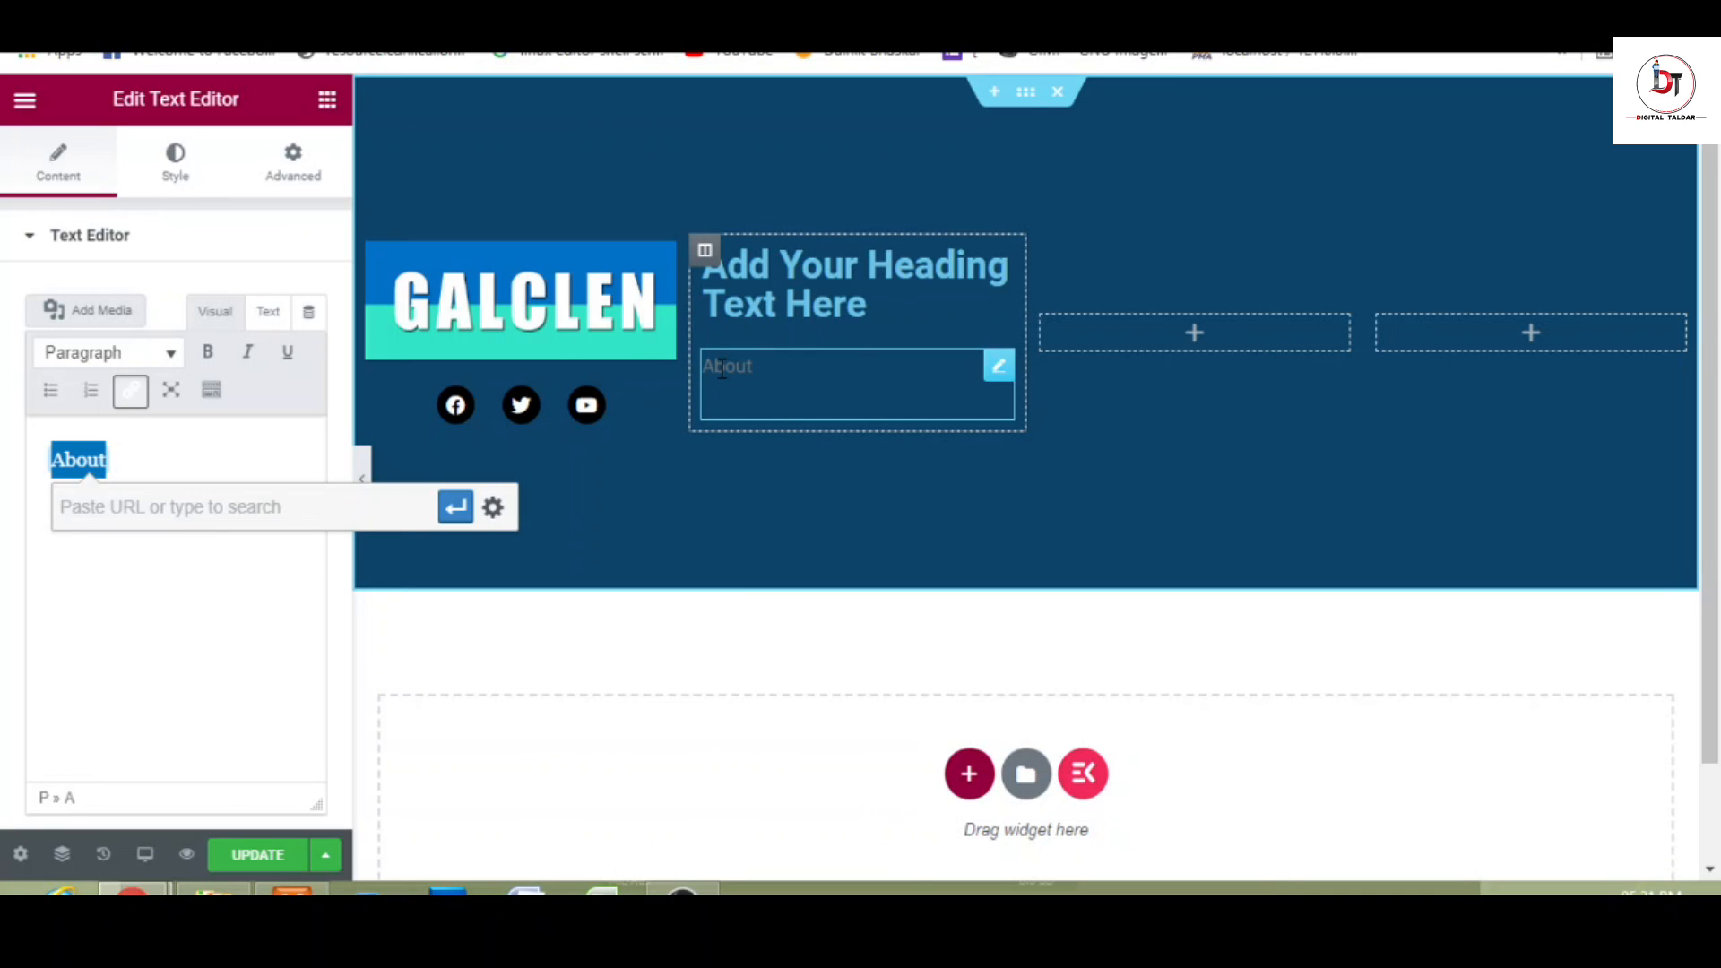
pyautogui.click(259, 435)
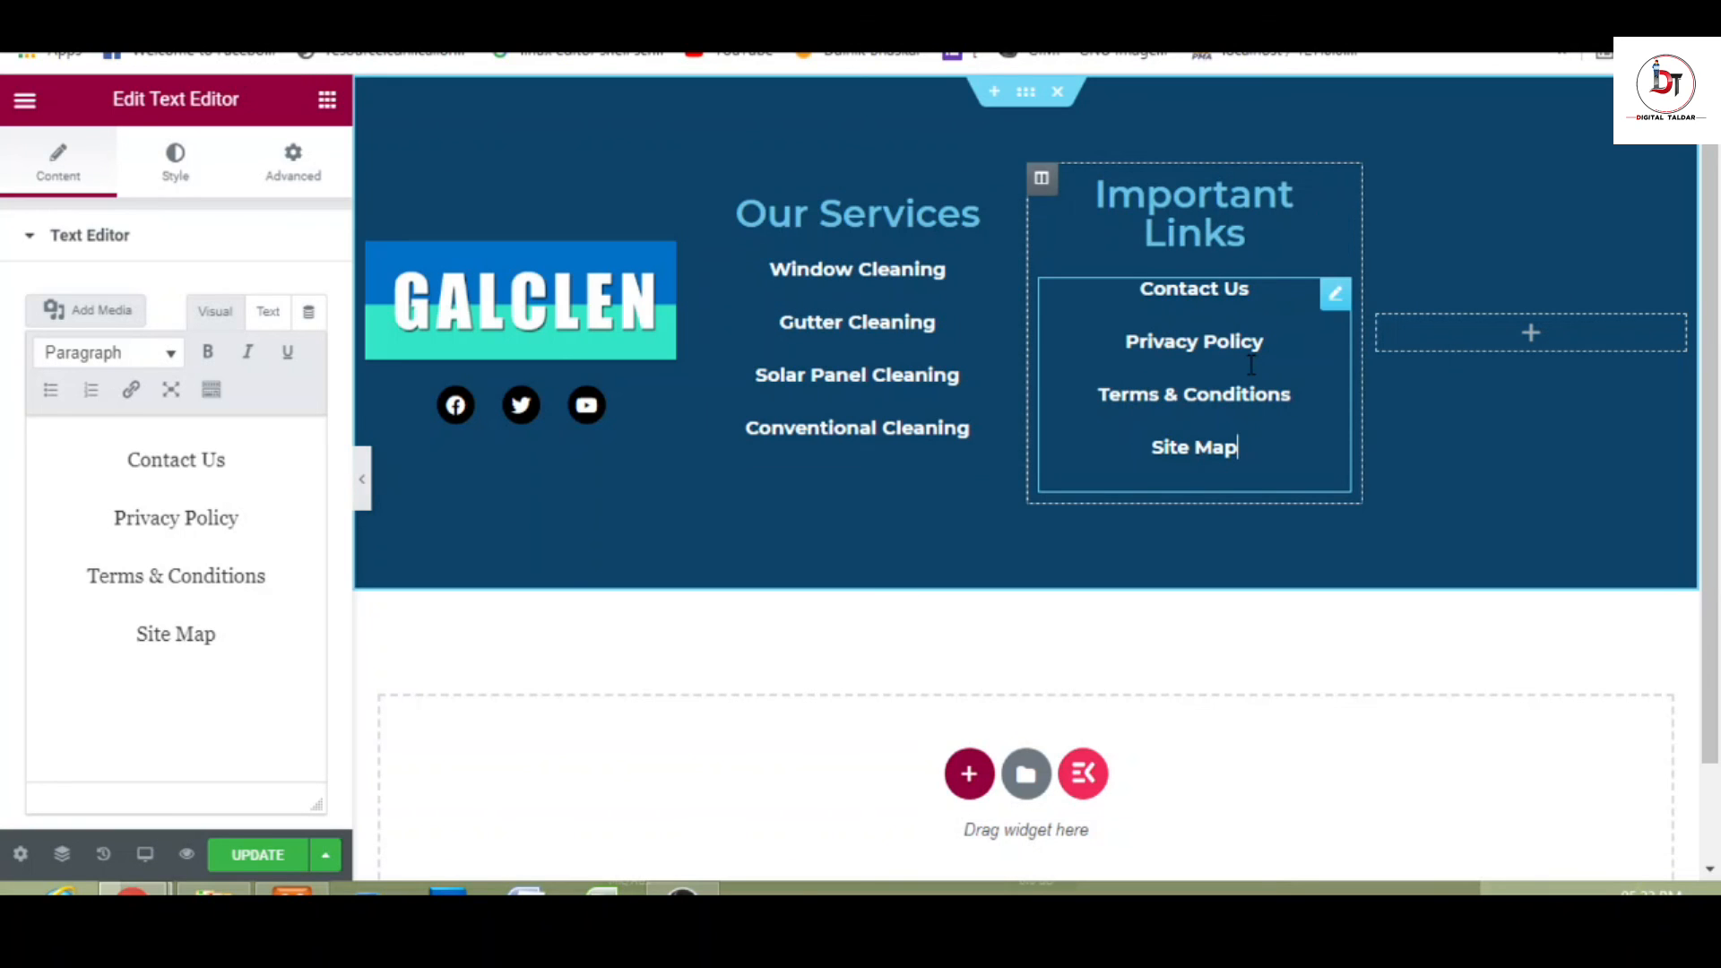
# - Add a Google Maps widget to the third column, between the Important Links heading and its list of links
pyautogui.click(1491, 342)
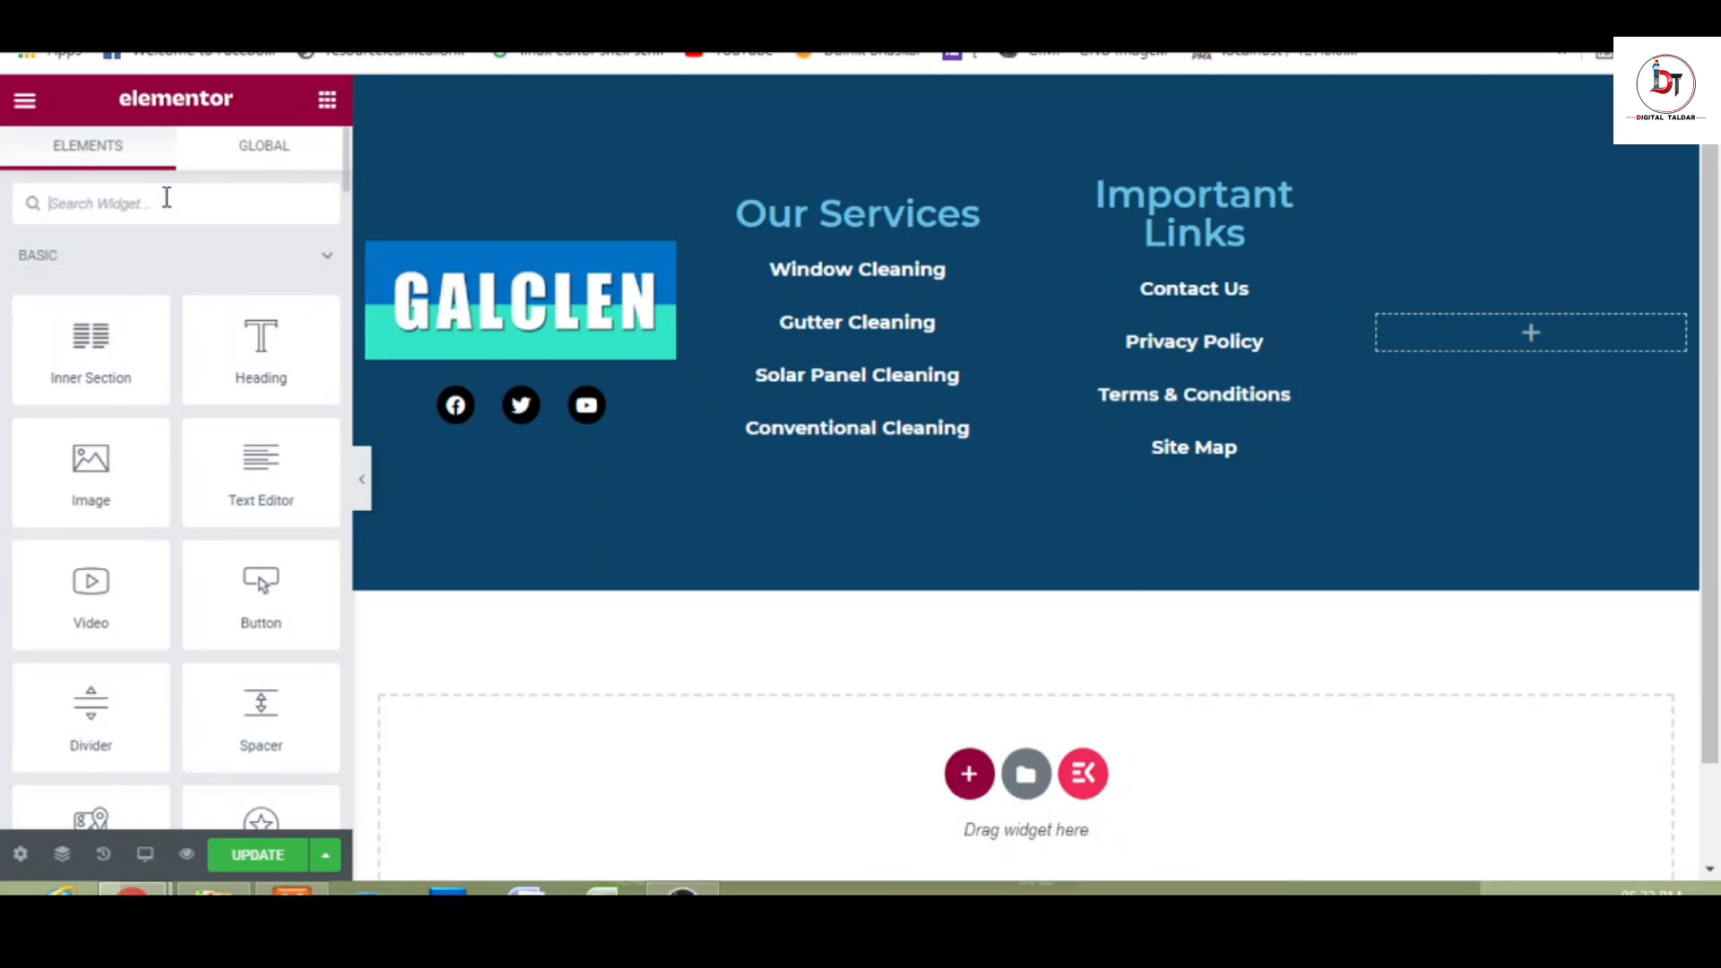
pyautogui.write('map')
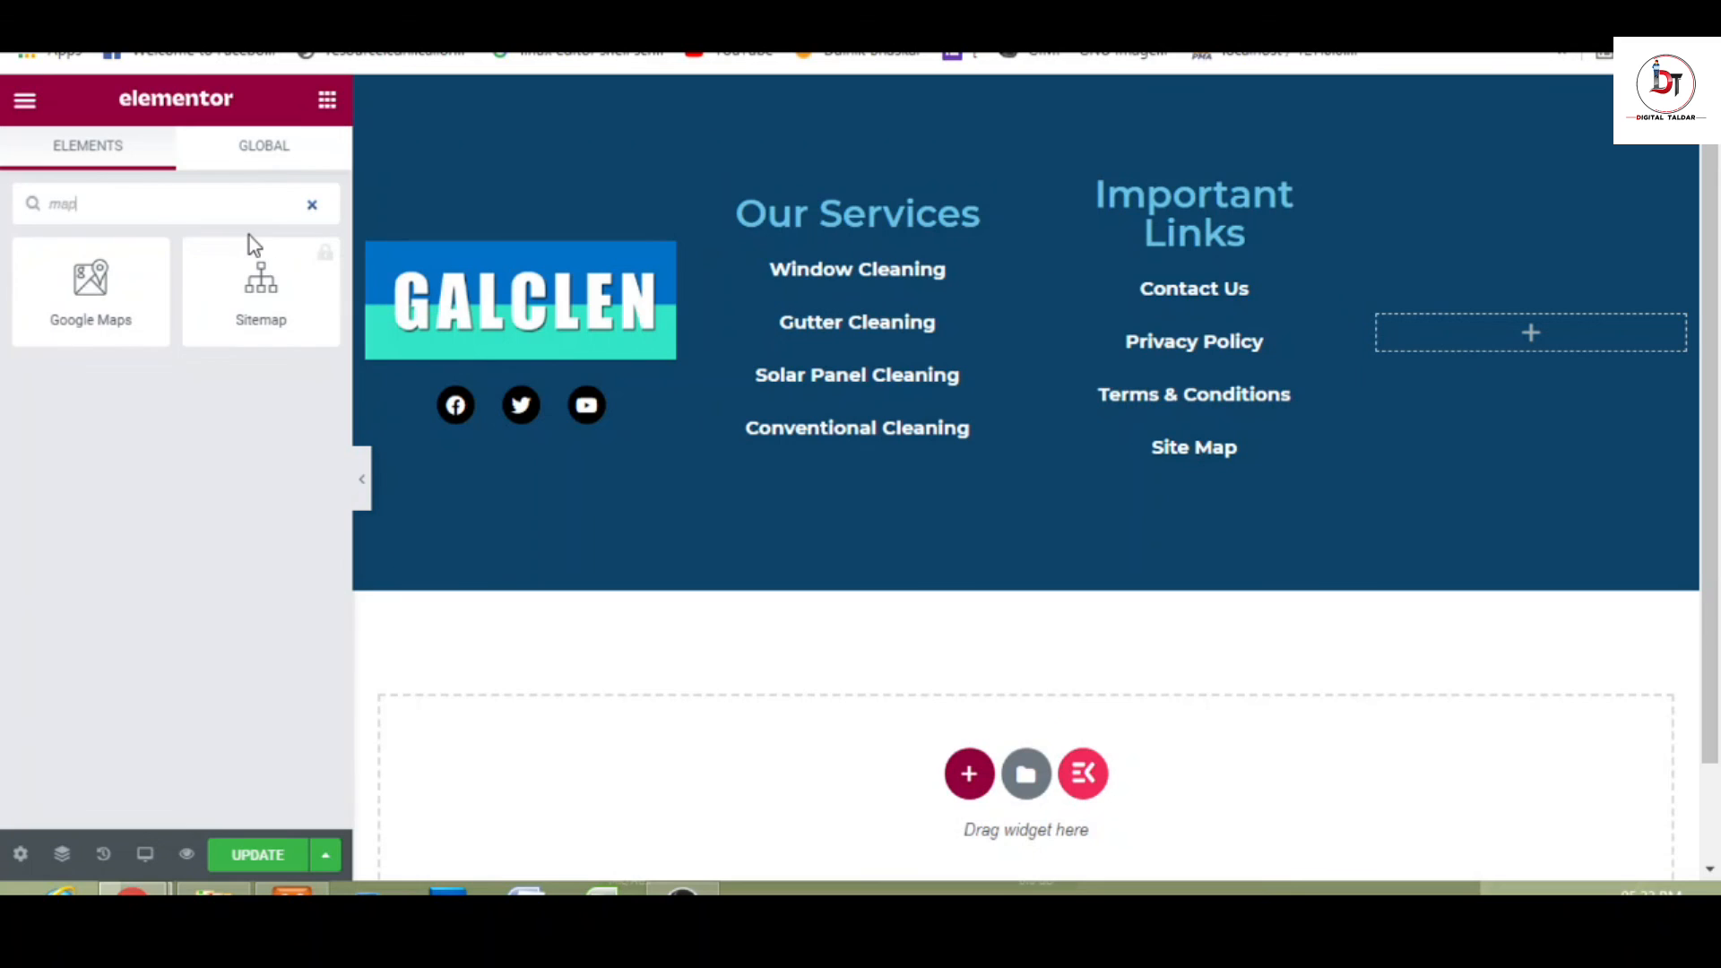
pyautogui.moveTo(65, 278); pyautogui.dragTo(1302, 323)
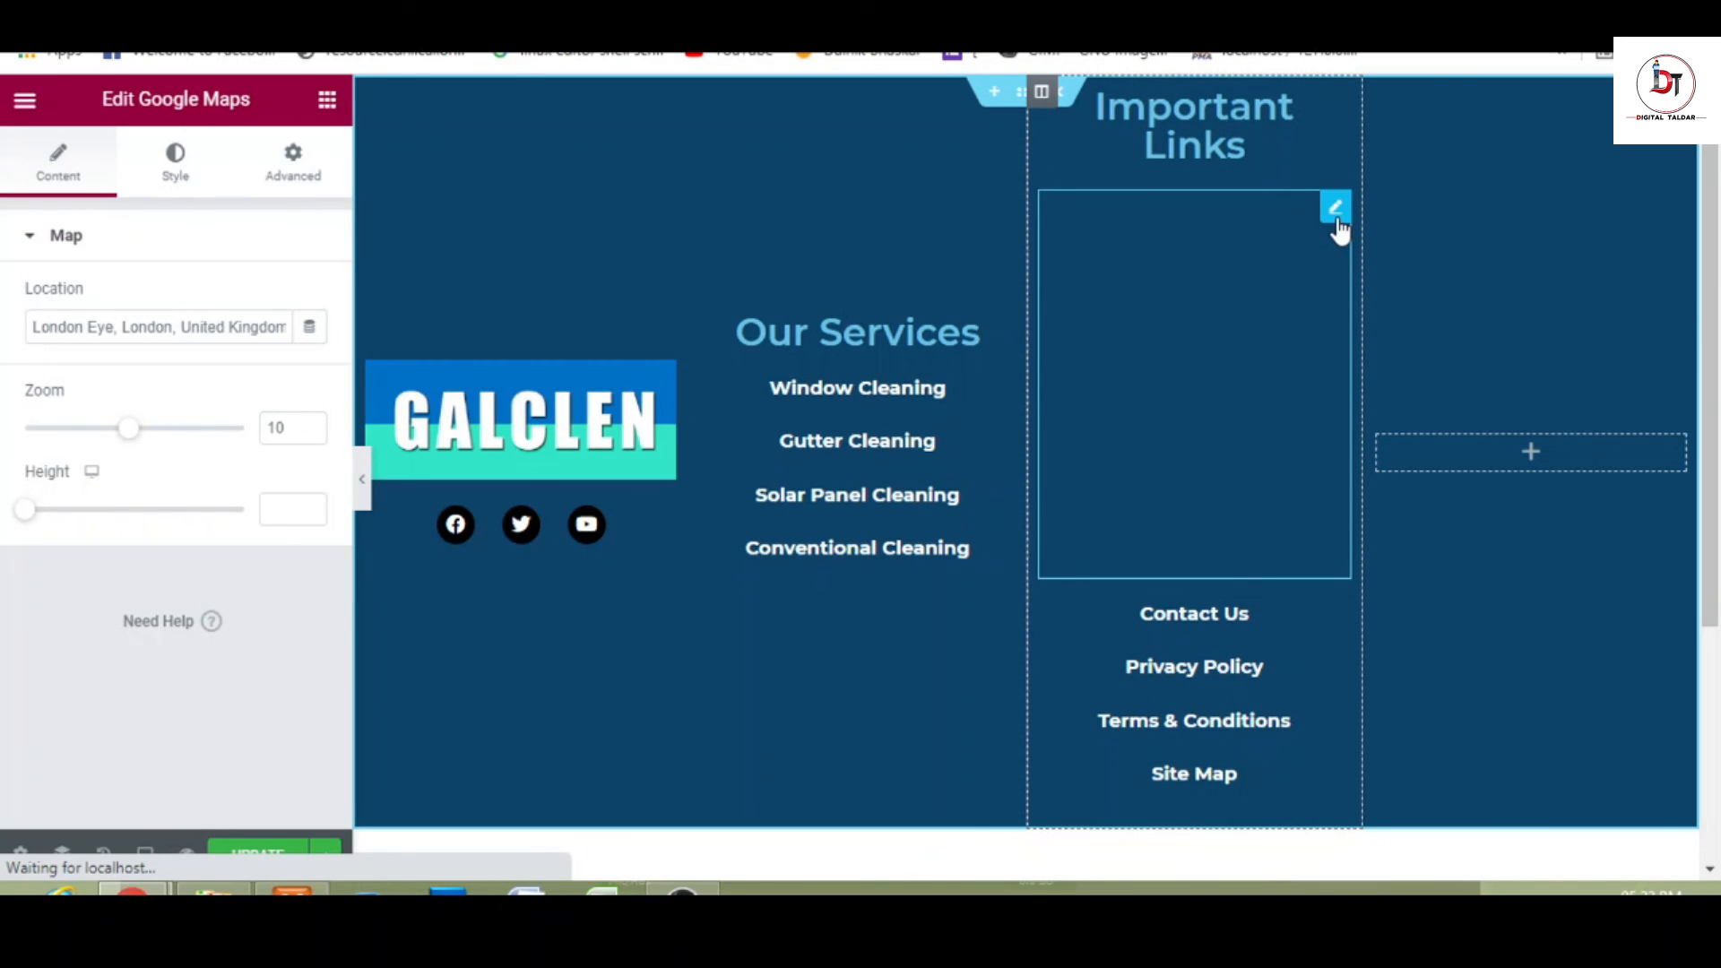
# - Copy the Google Maps widget from the Important Links column into the empty fourth column and delete the original
pyautogui.moveTo(1340, 232); pyautogui.dragTo(1463, 312)
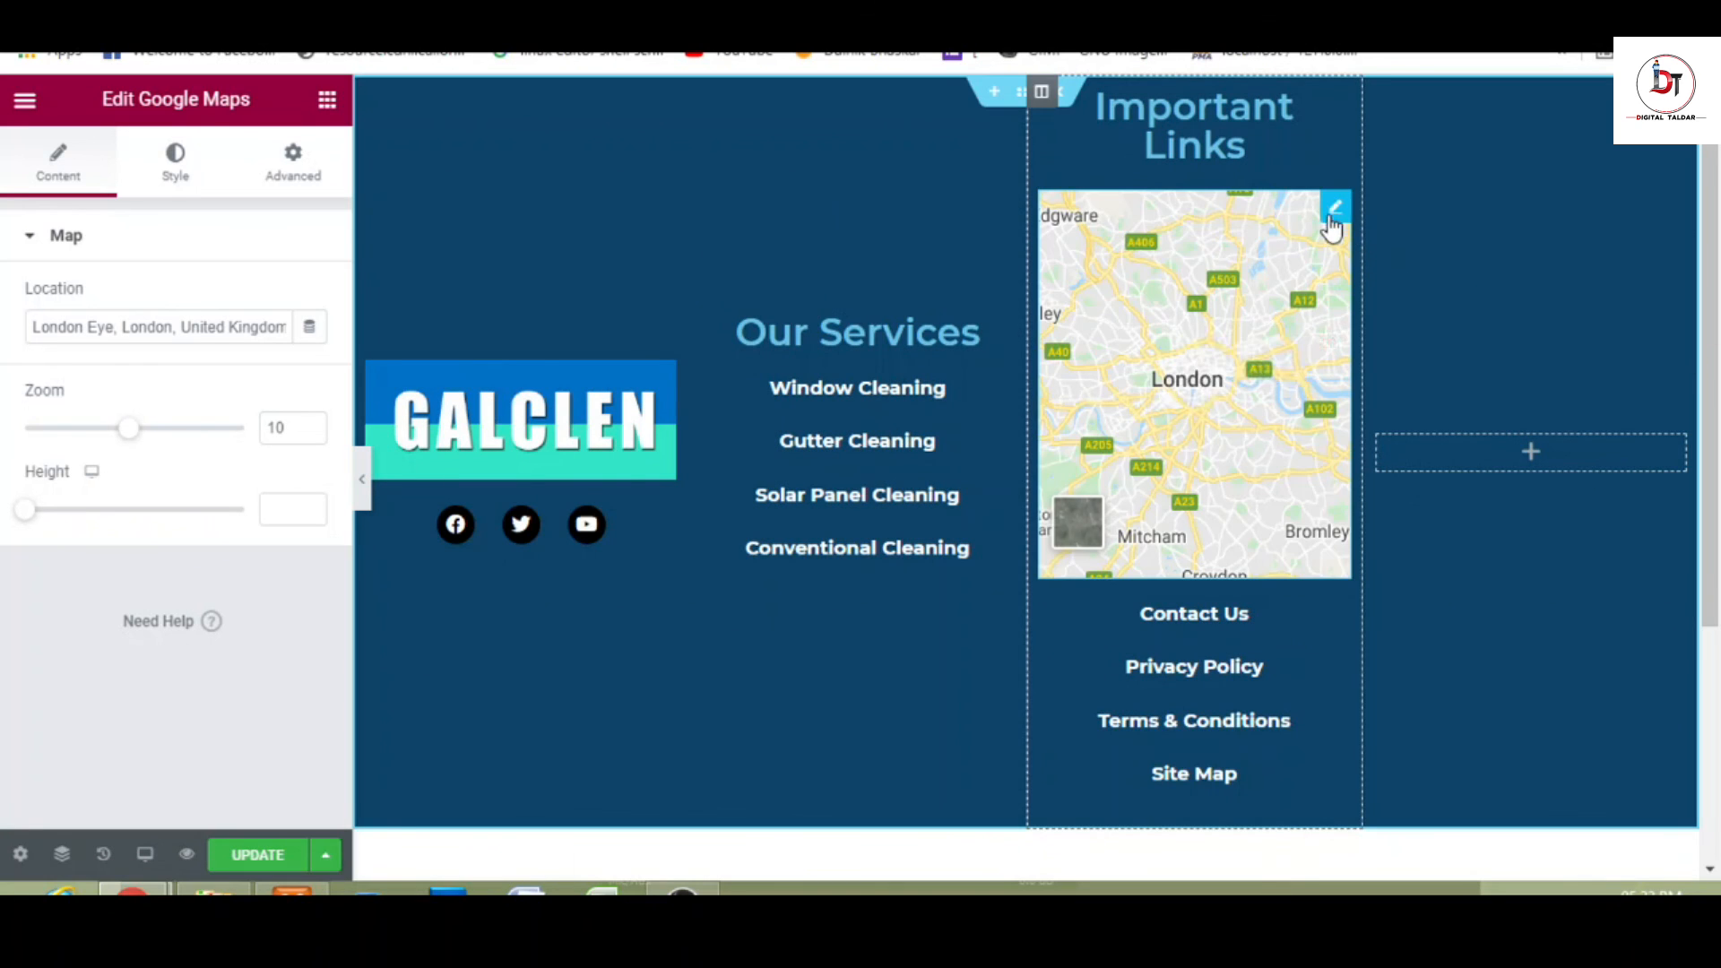
pyautogui.rightClick(1324, 208)
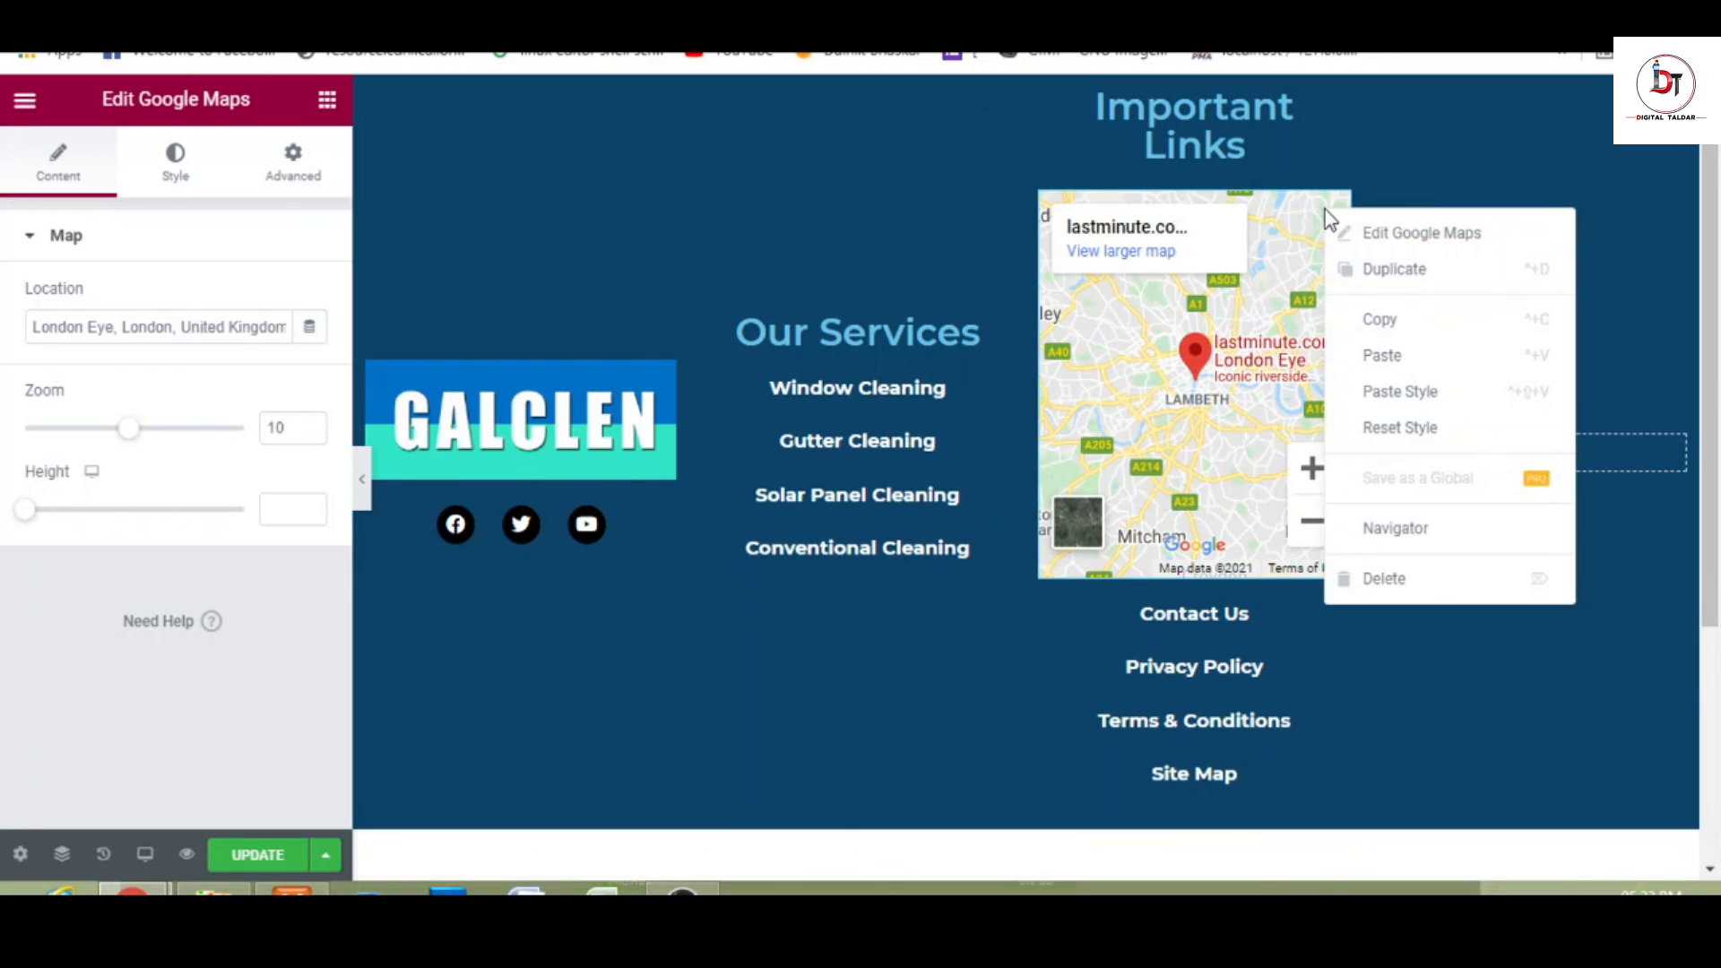
pyautogui.click(1388, 341)
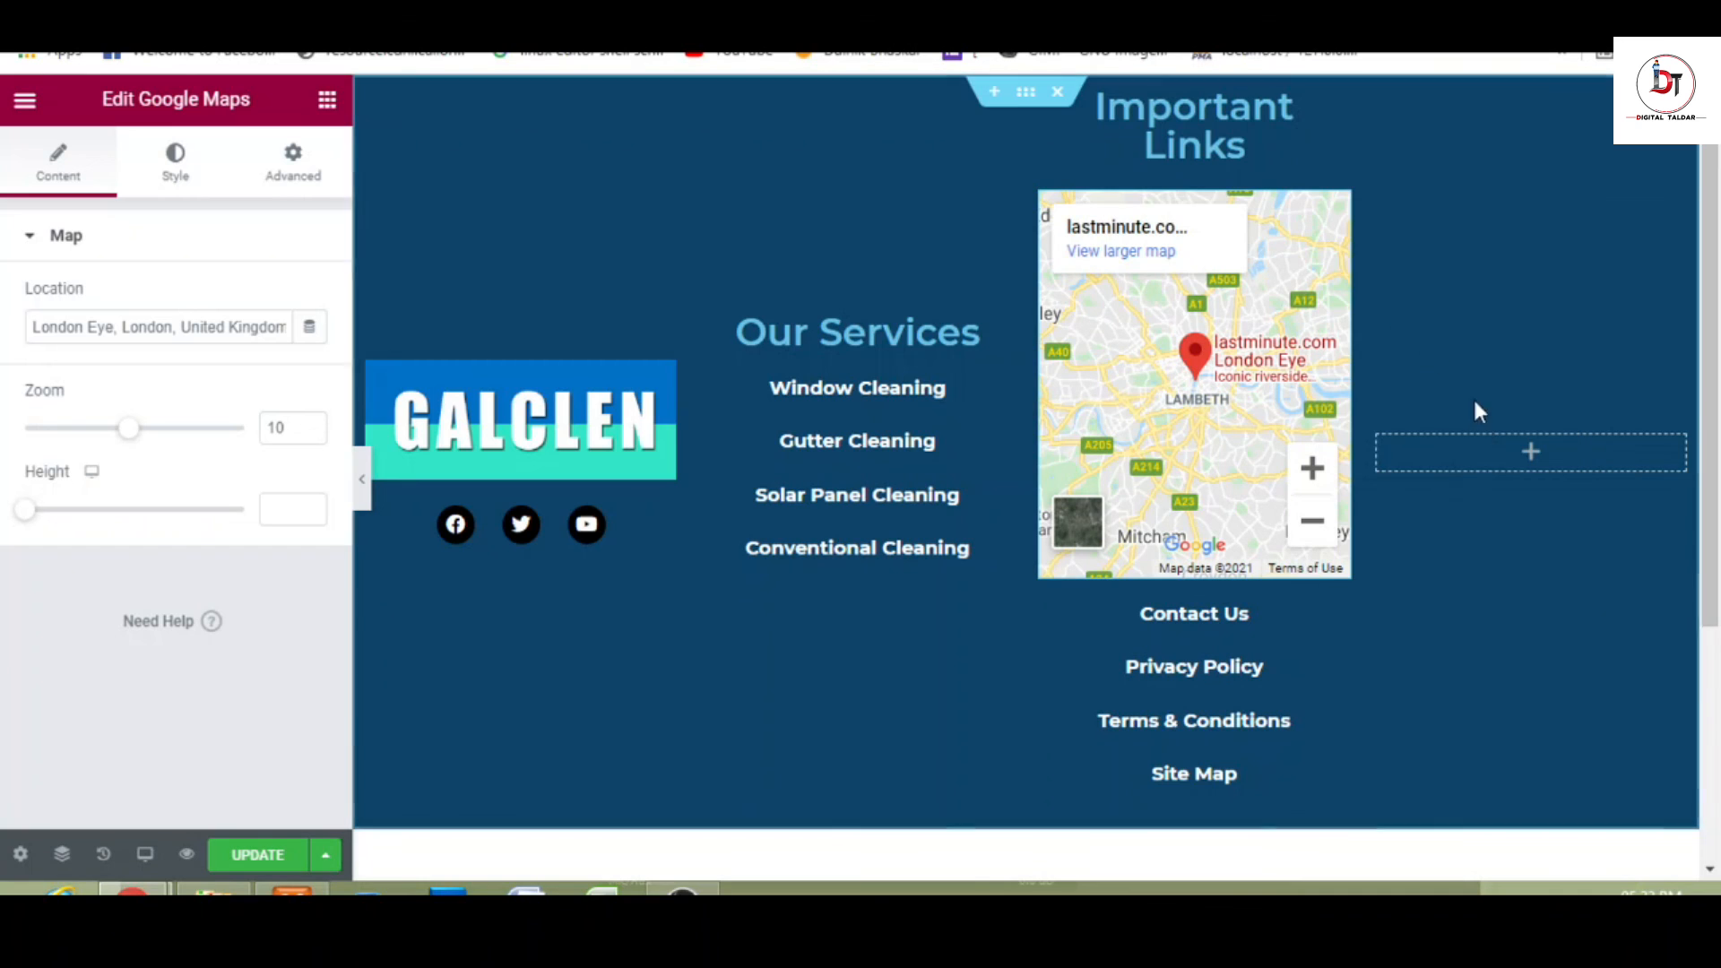
pyautogui.rightClick(1486, 453)
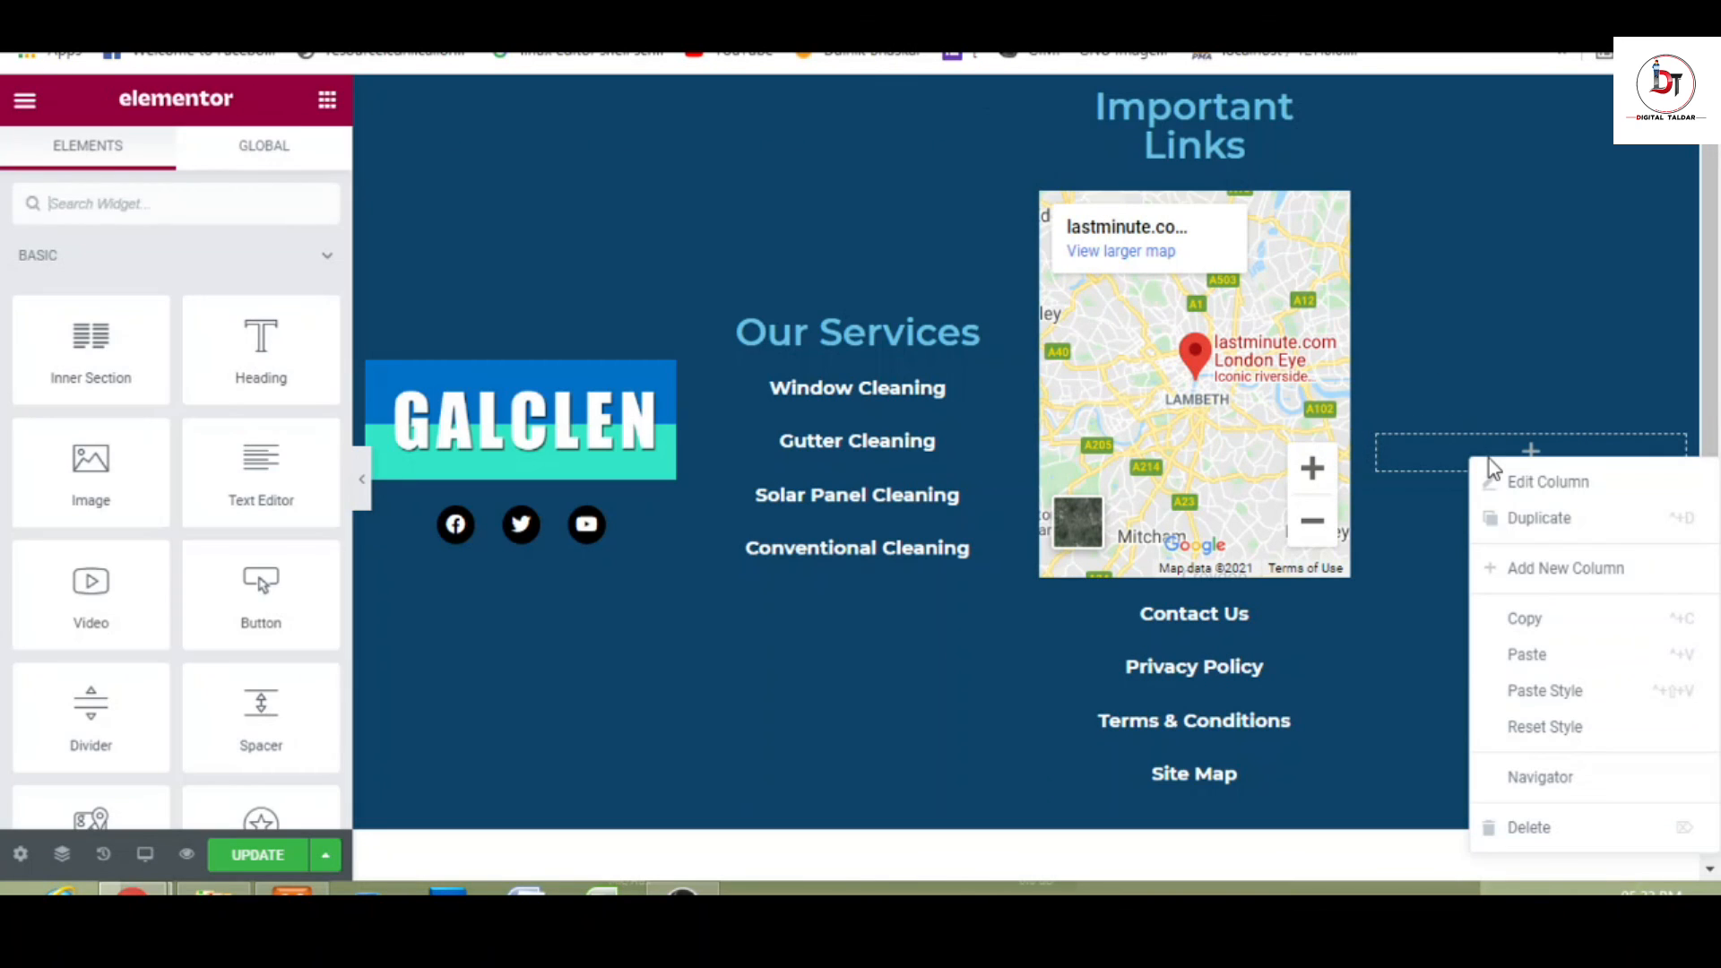
pyautogui.click(1556, 648)
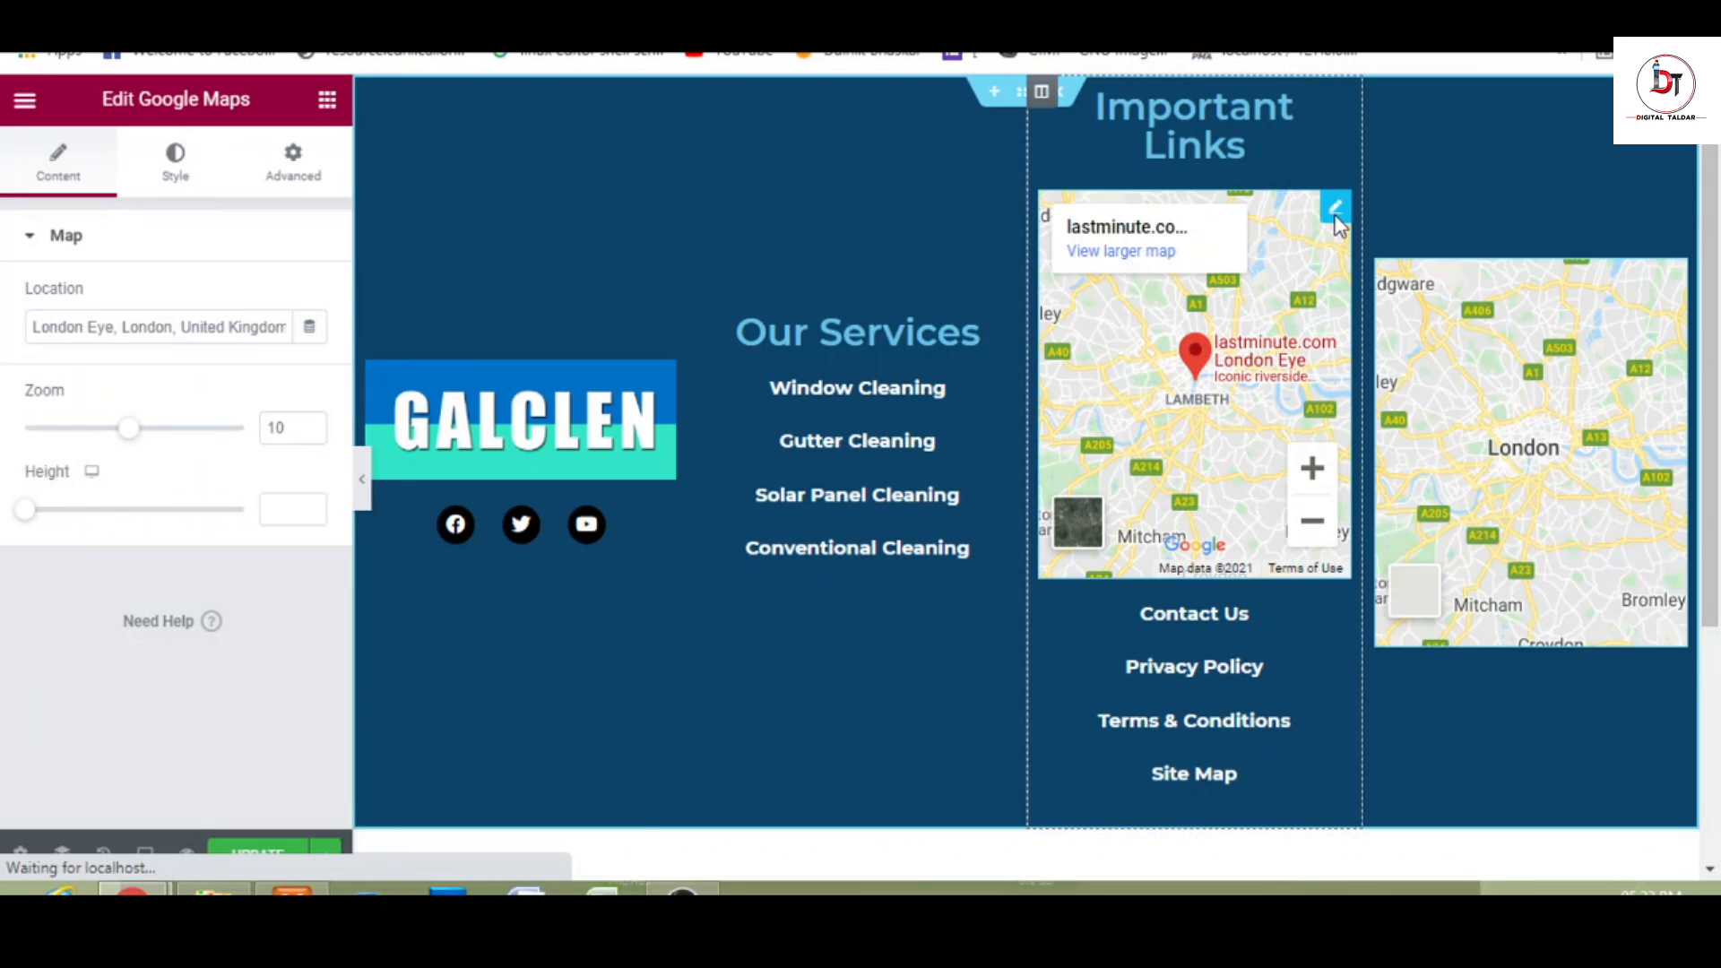
pyautogui.rightClick(1334, 216)
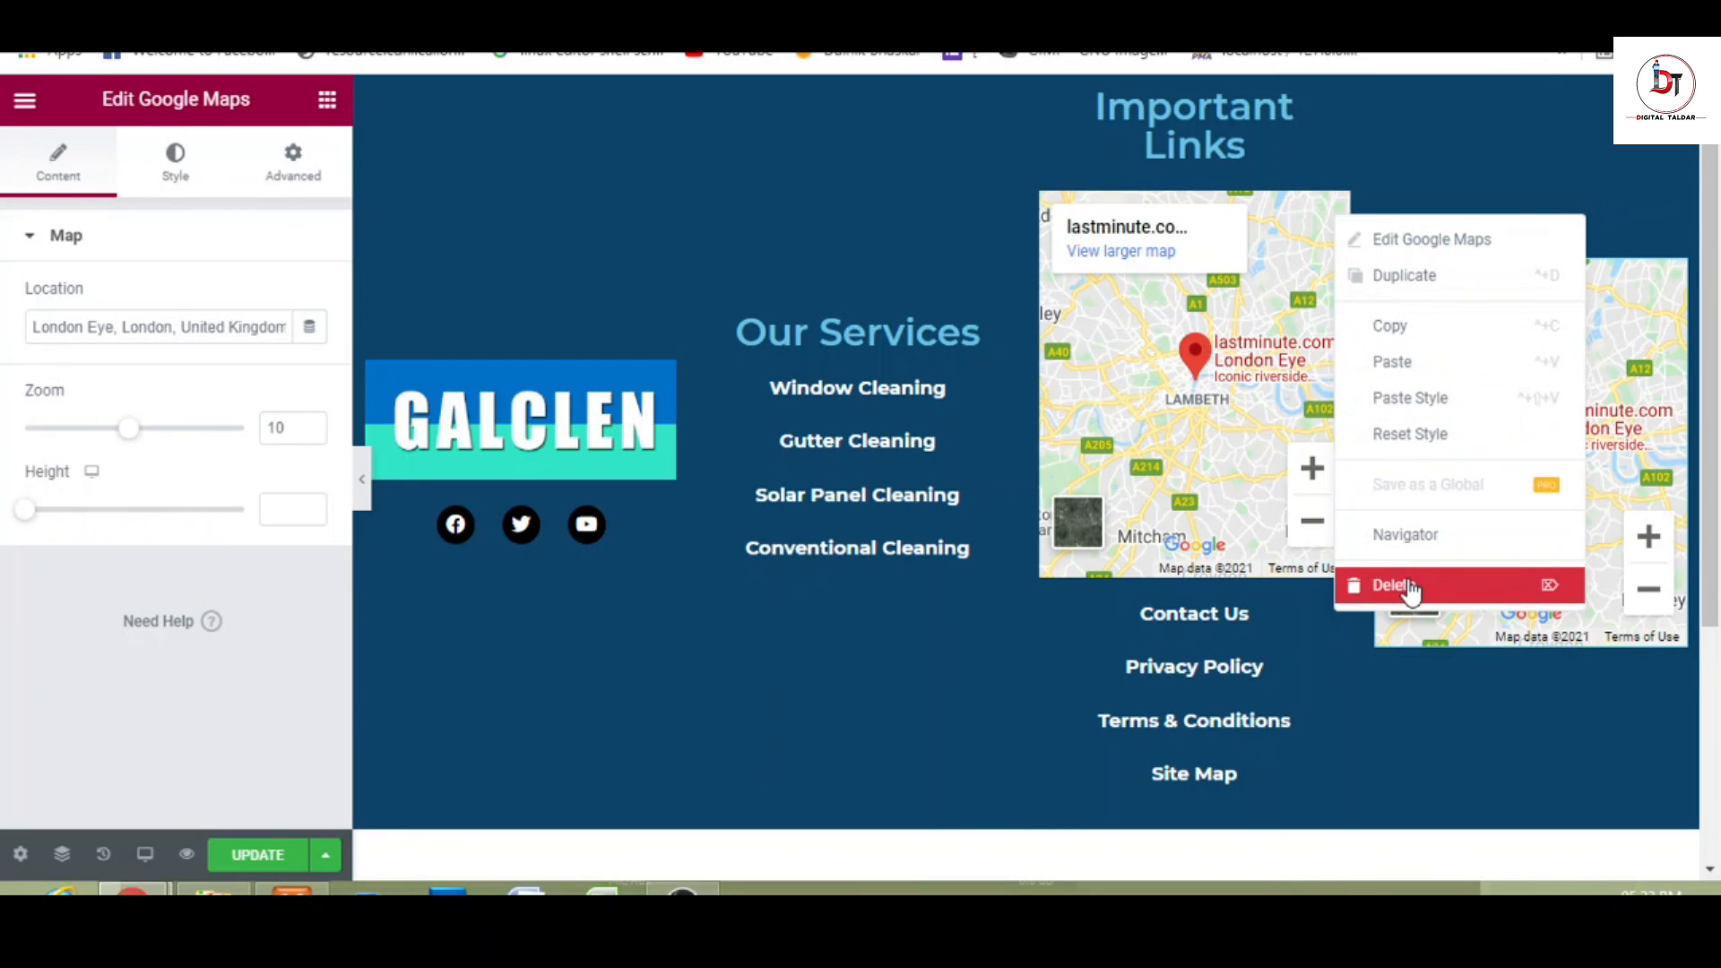
pyautogui.click(1410, 587)
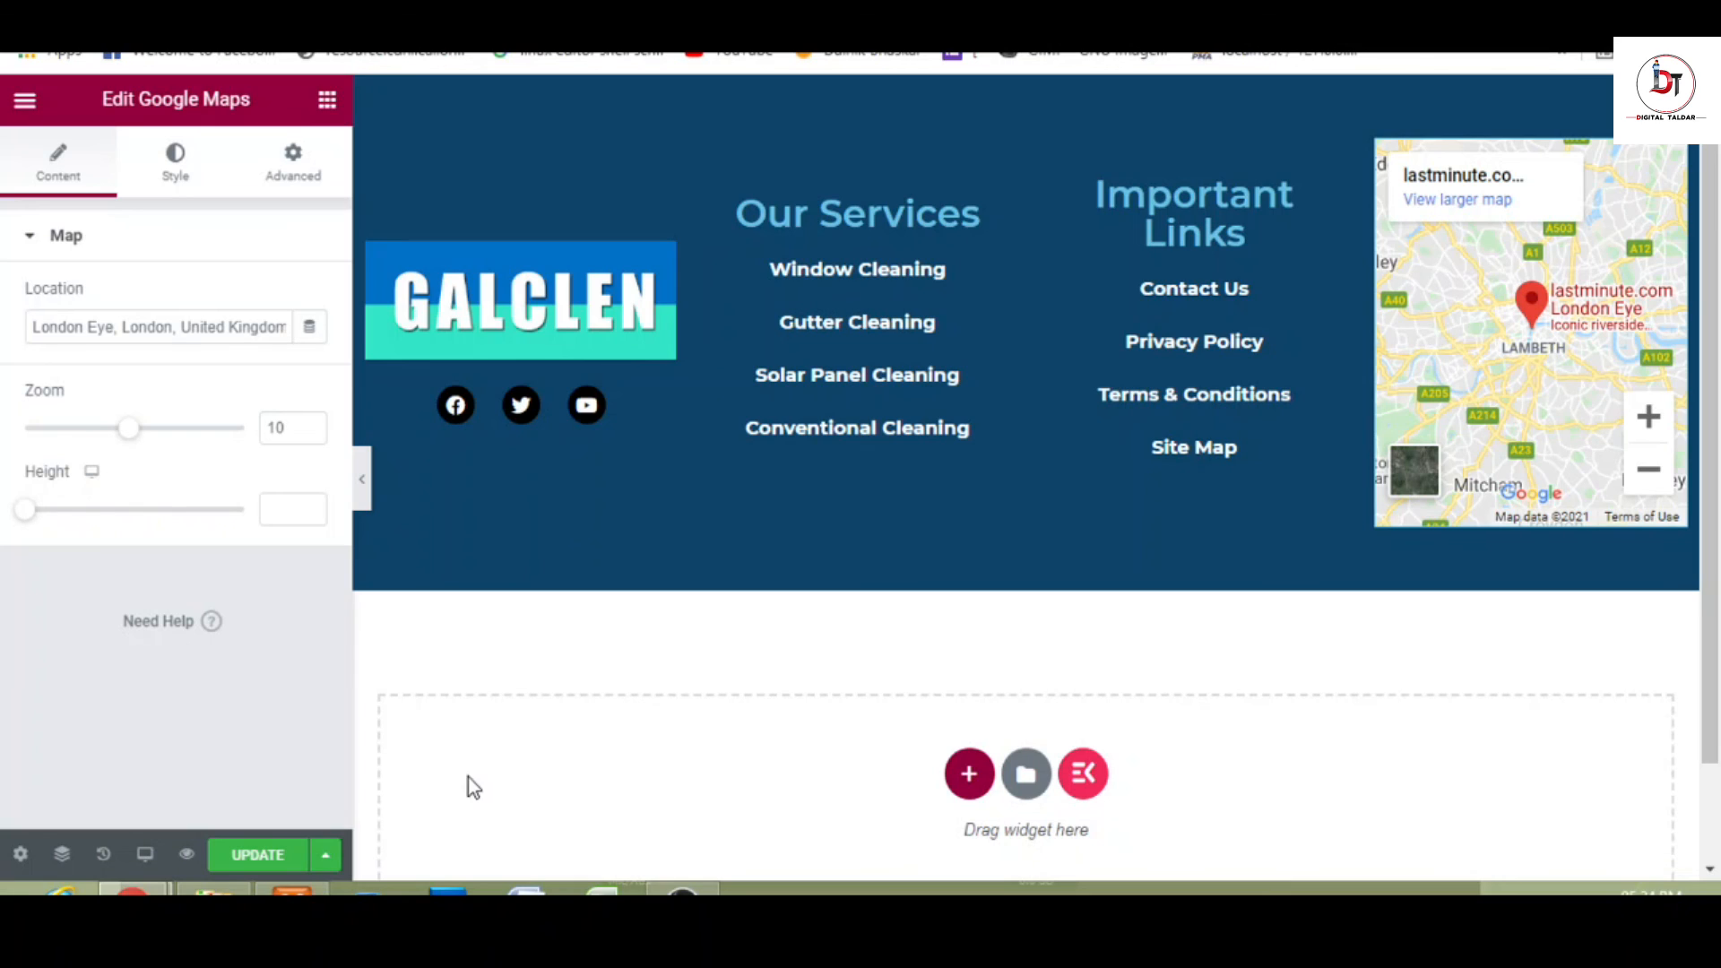
# - Add a single-column section below the footer columns and give it the copied dark navy background color
pyautogui.click(973, 784)
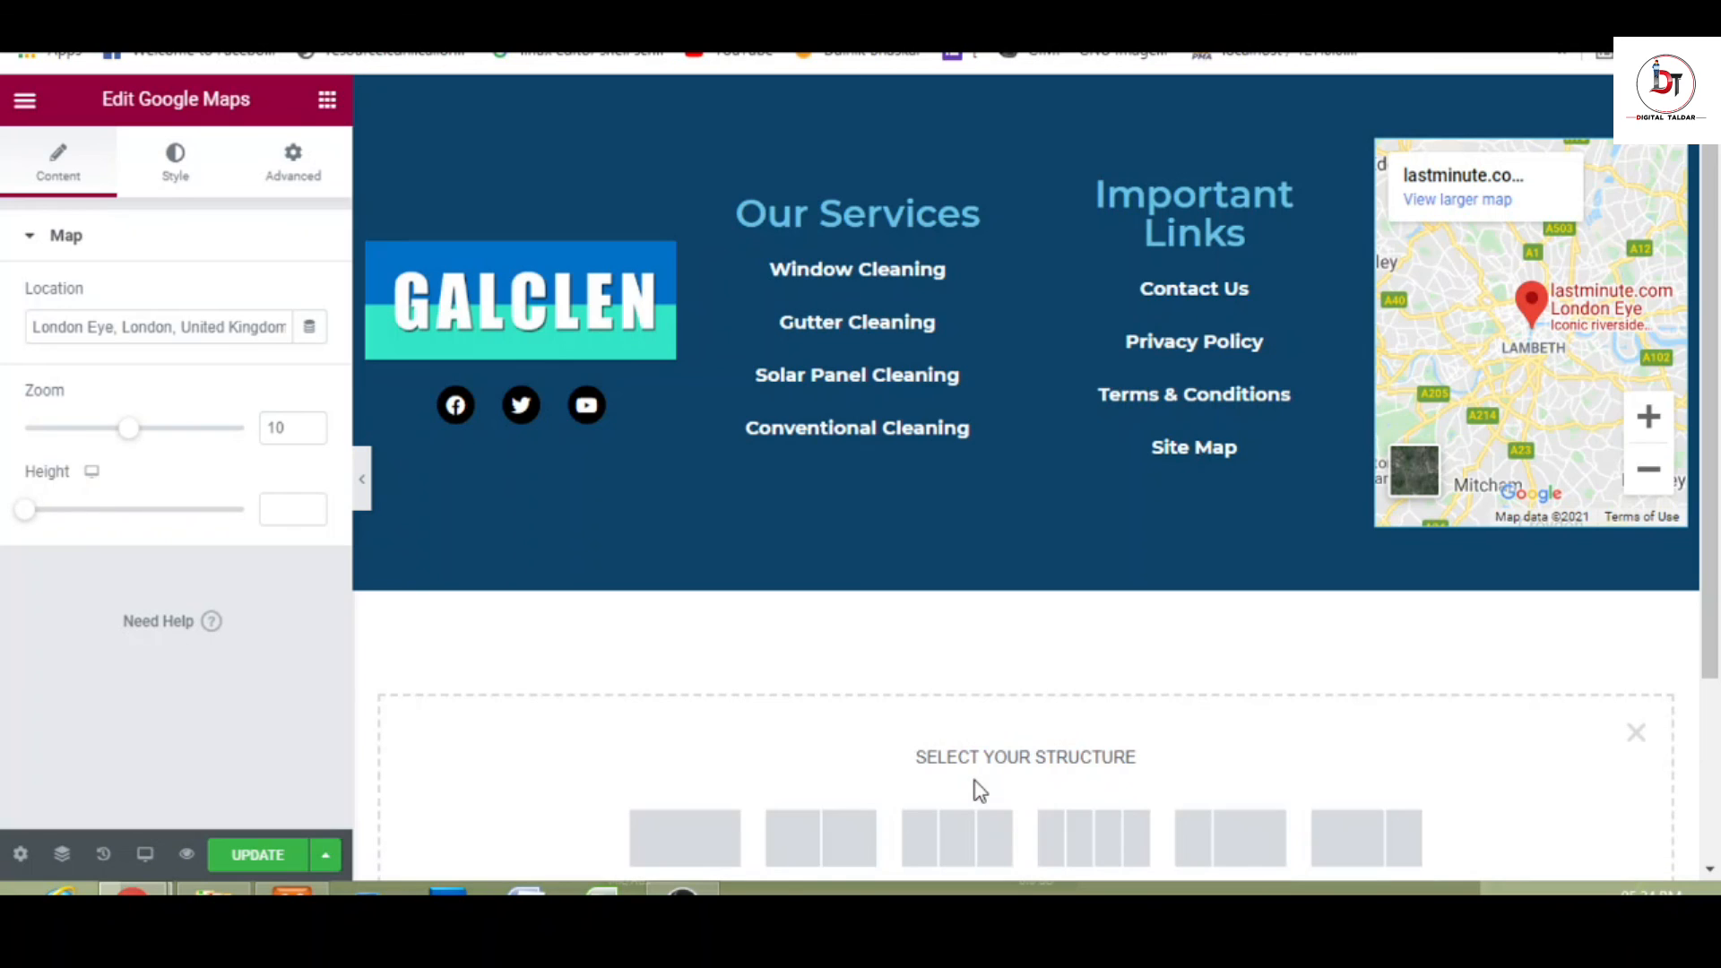
pyautogui.click(685, 843)
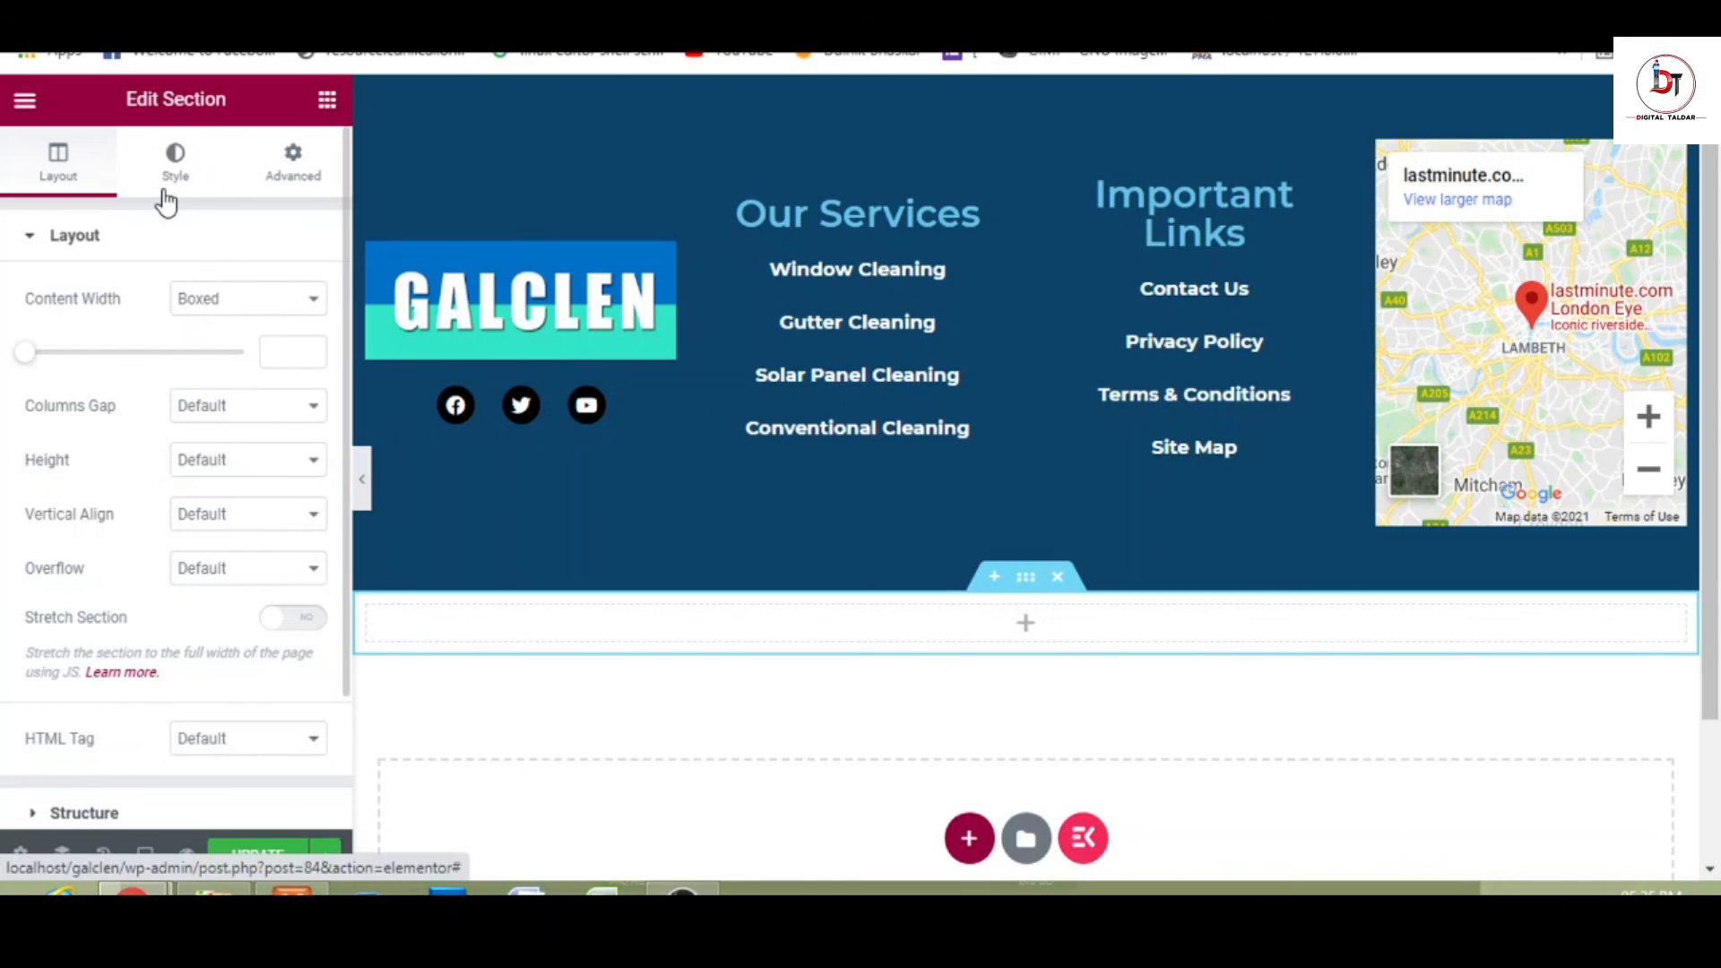
pyautogui.click(175, 160)
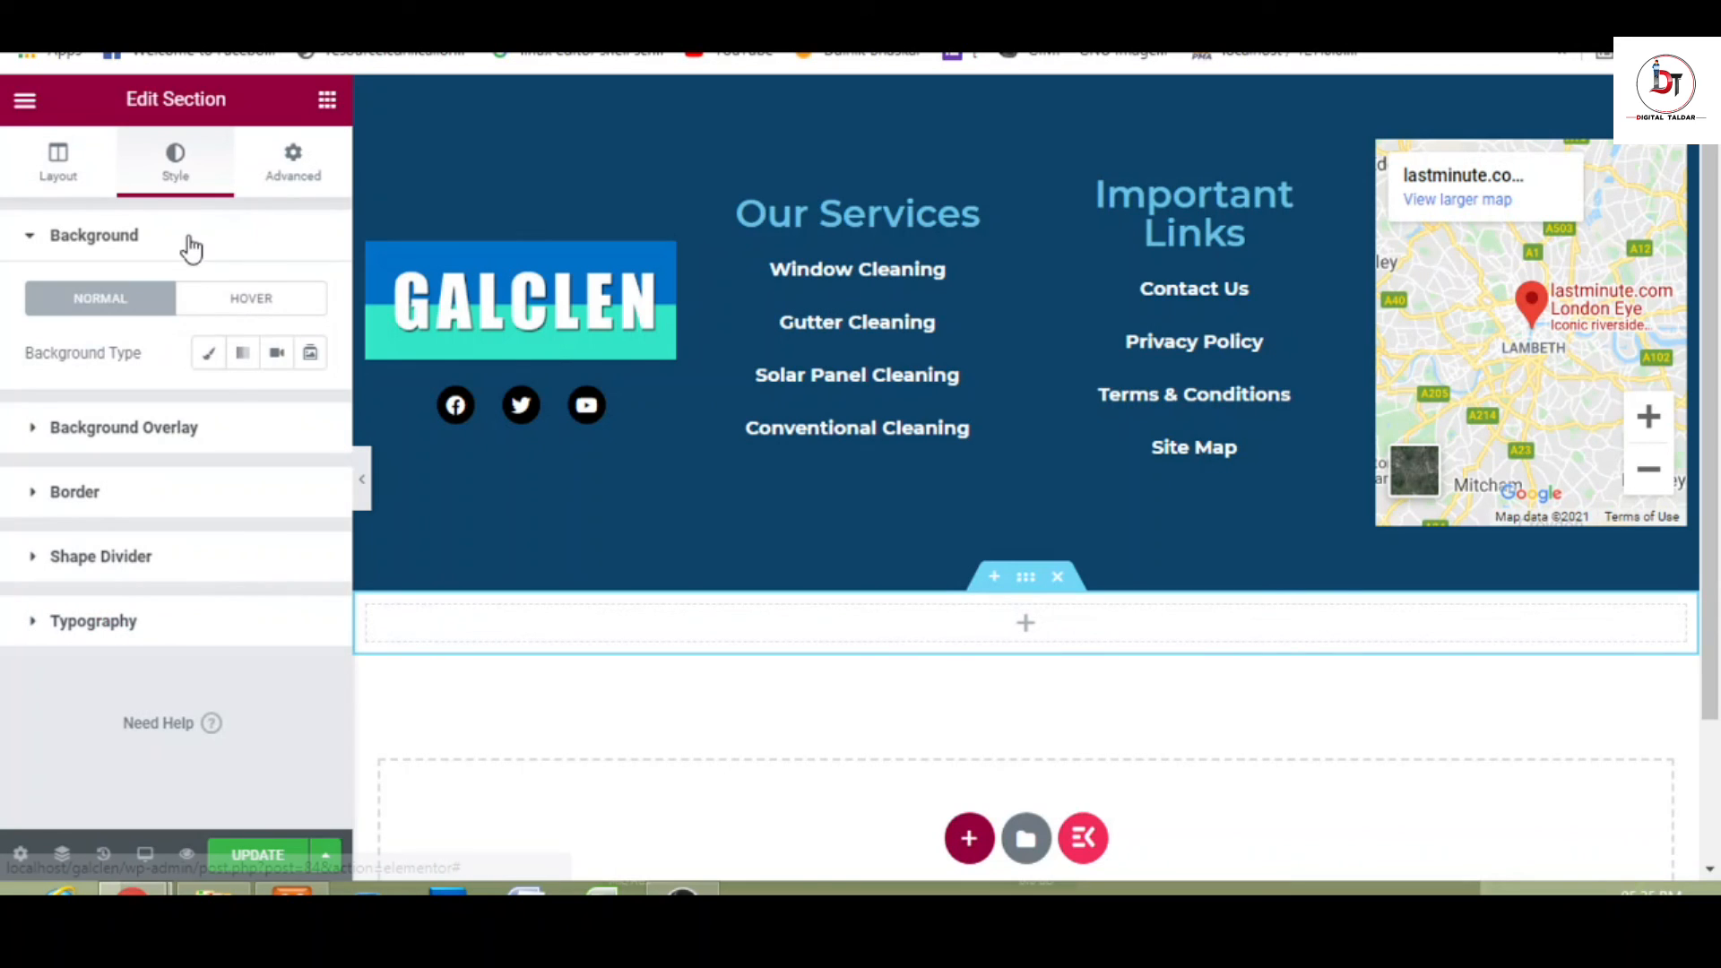
pyautogui.click(205, 359)
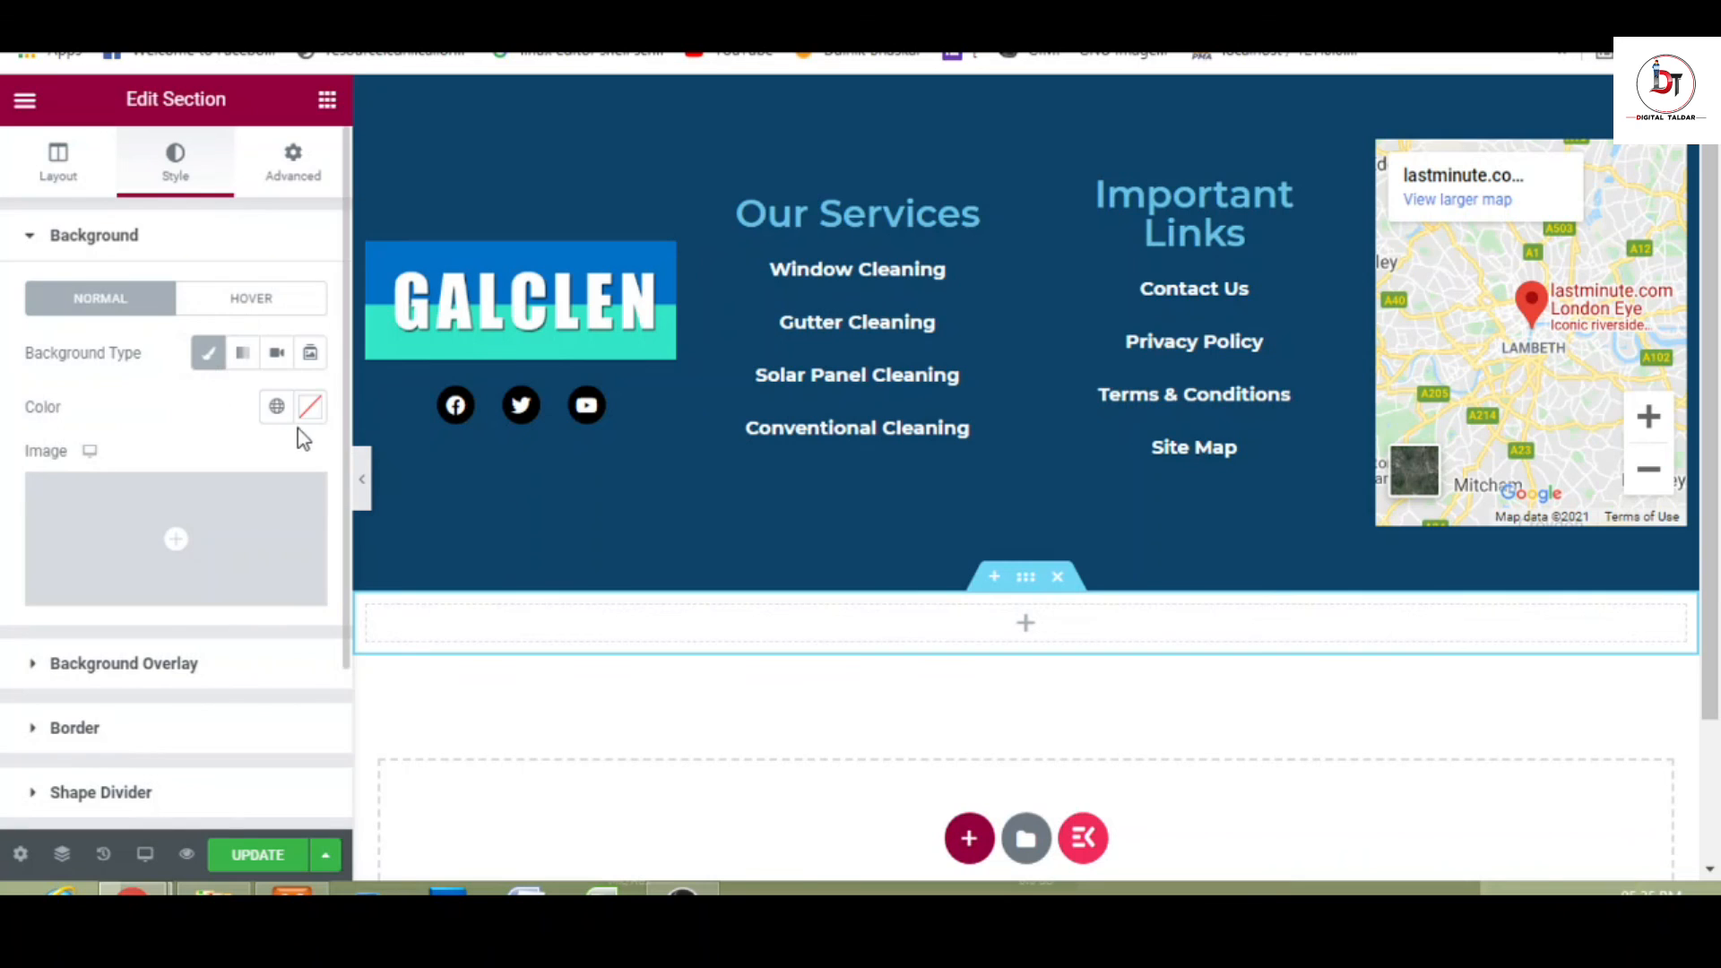
pyautogui.click(311, 409)
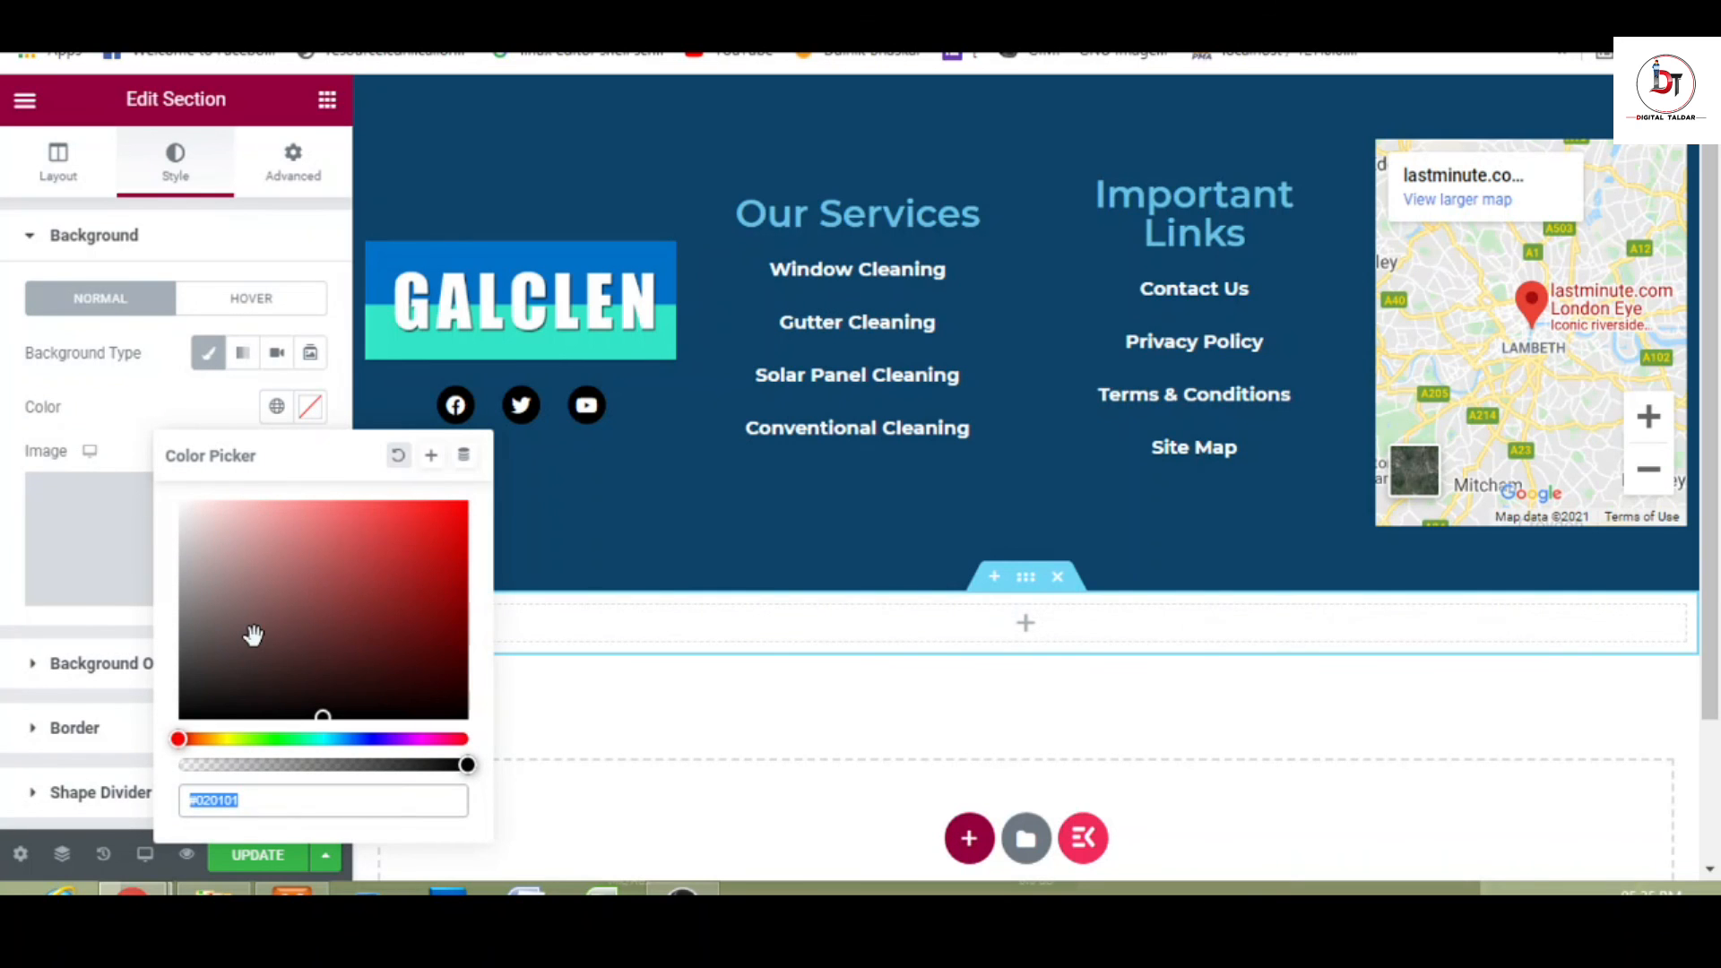
pyautogui.hotkey('ctrl', 'v')
pyautogui.click(386, 459)
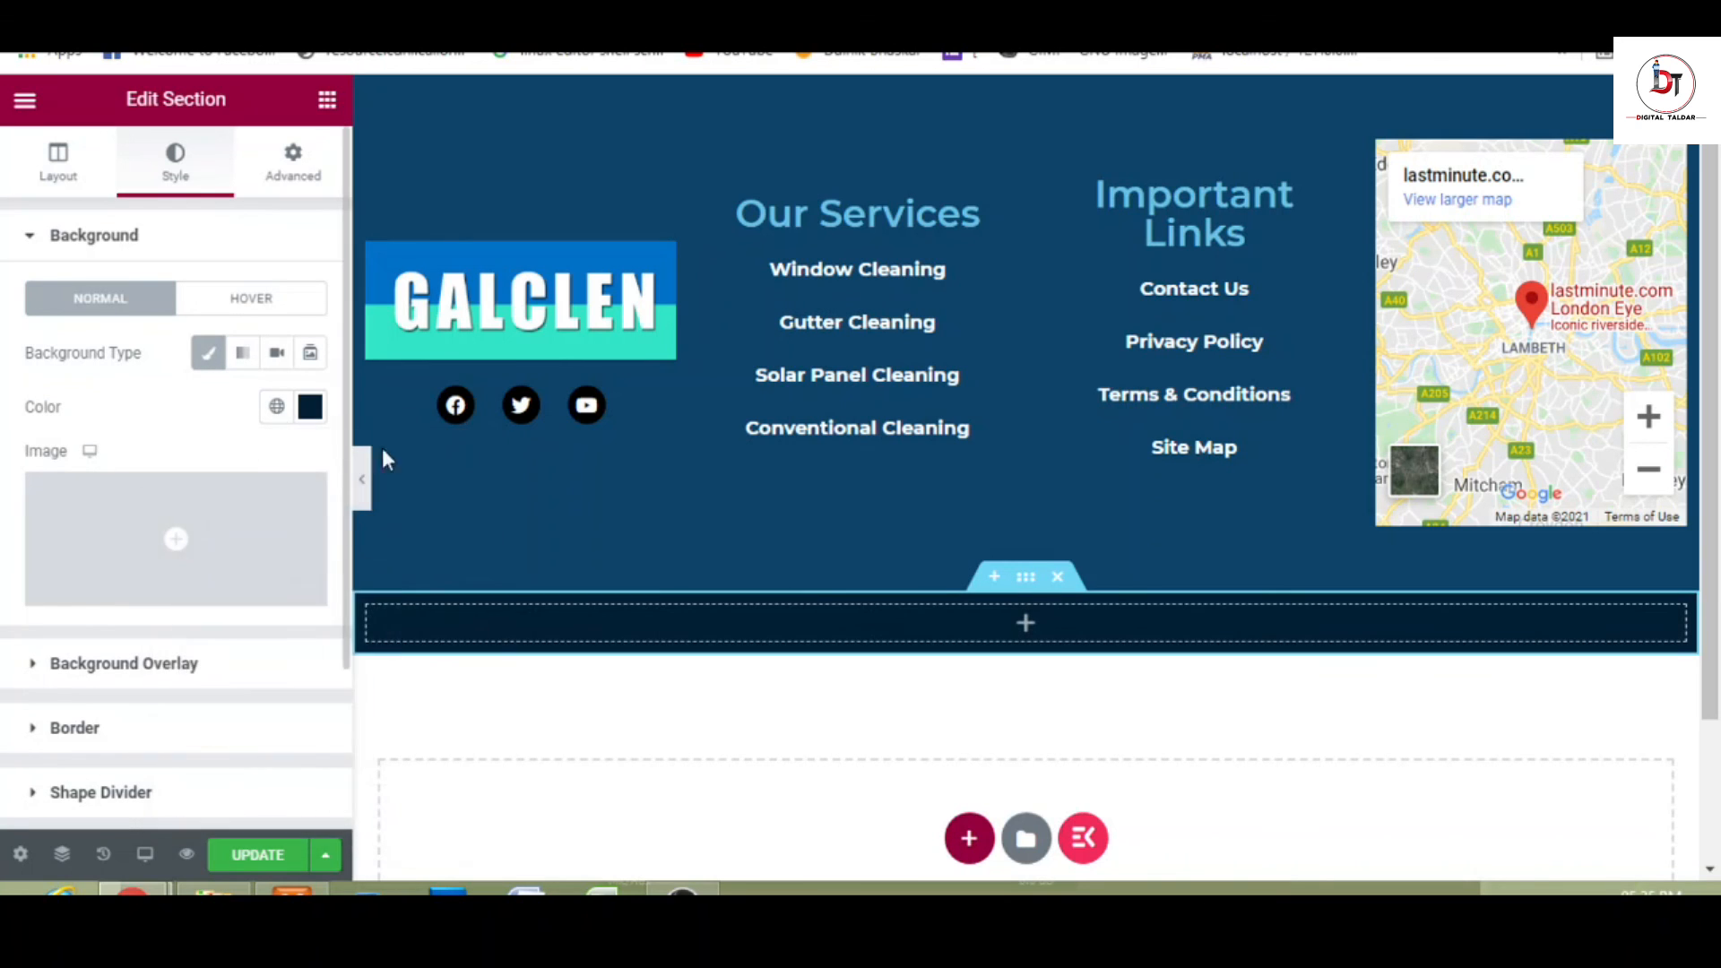
# - Preview the footer, and paste the copied heading "All Rights Reserved By Omega@2021 Developed By Digital Taldar" into the dark navy section
pyautogui.click(364, 481)
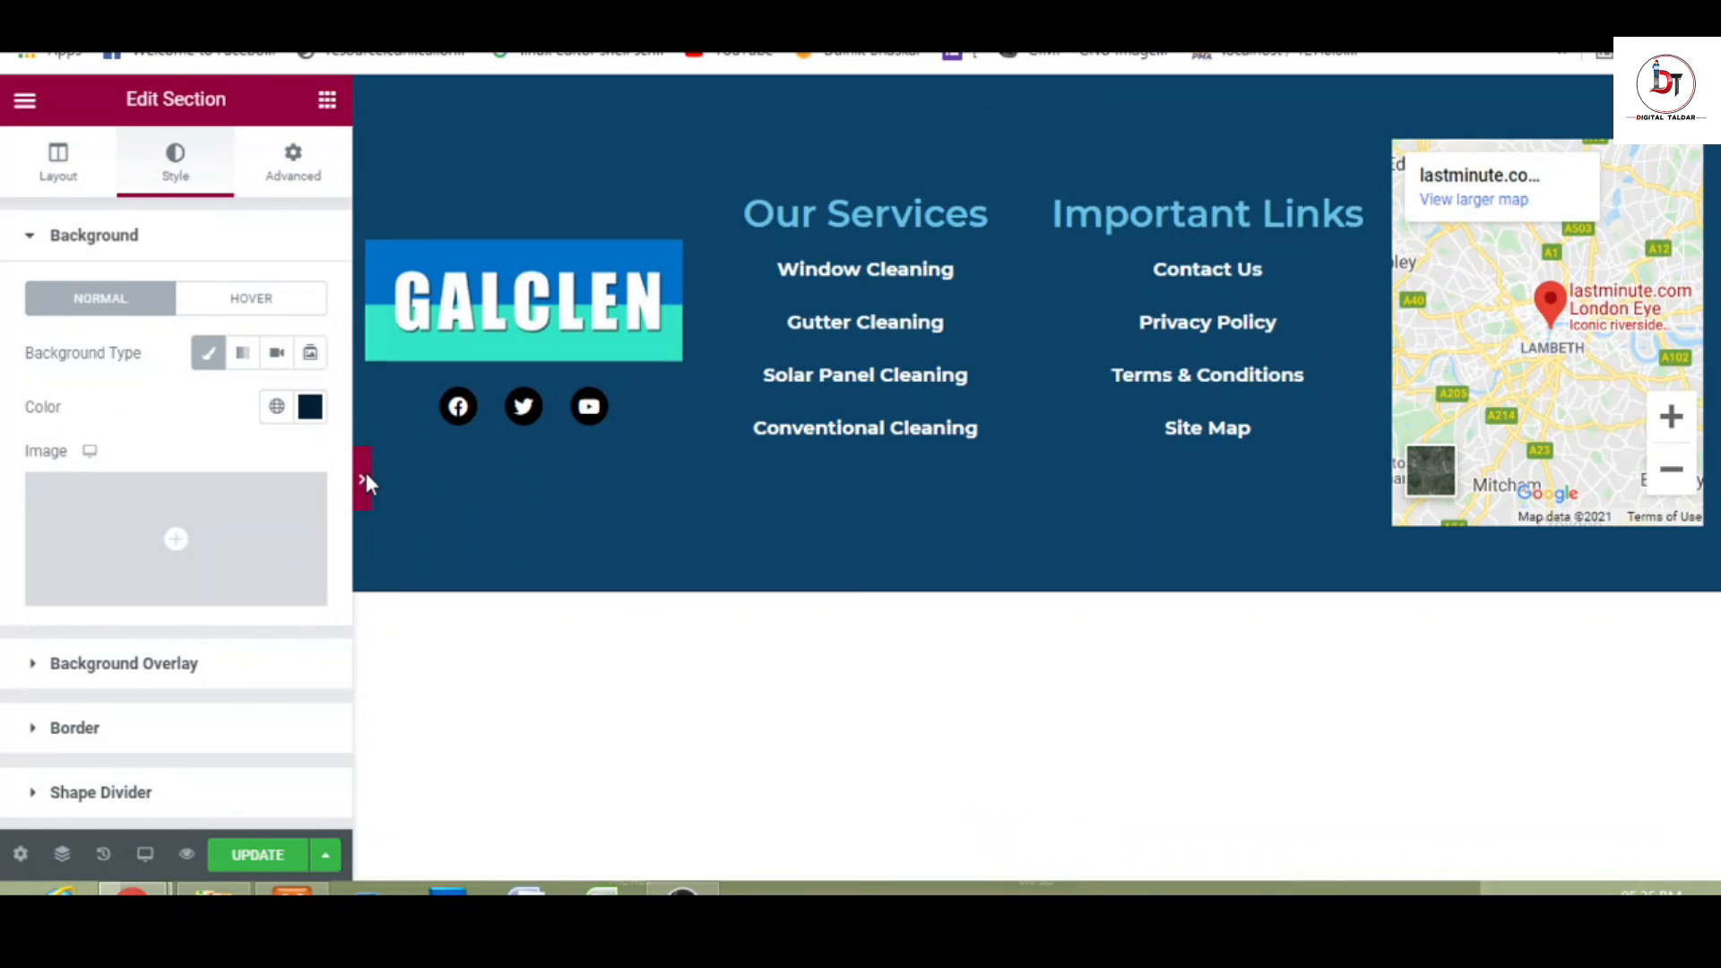
pyautogui.click(7, 485)
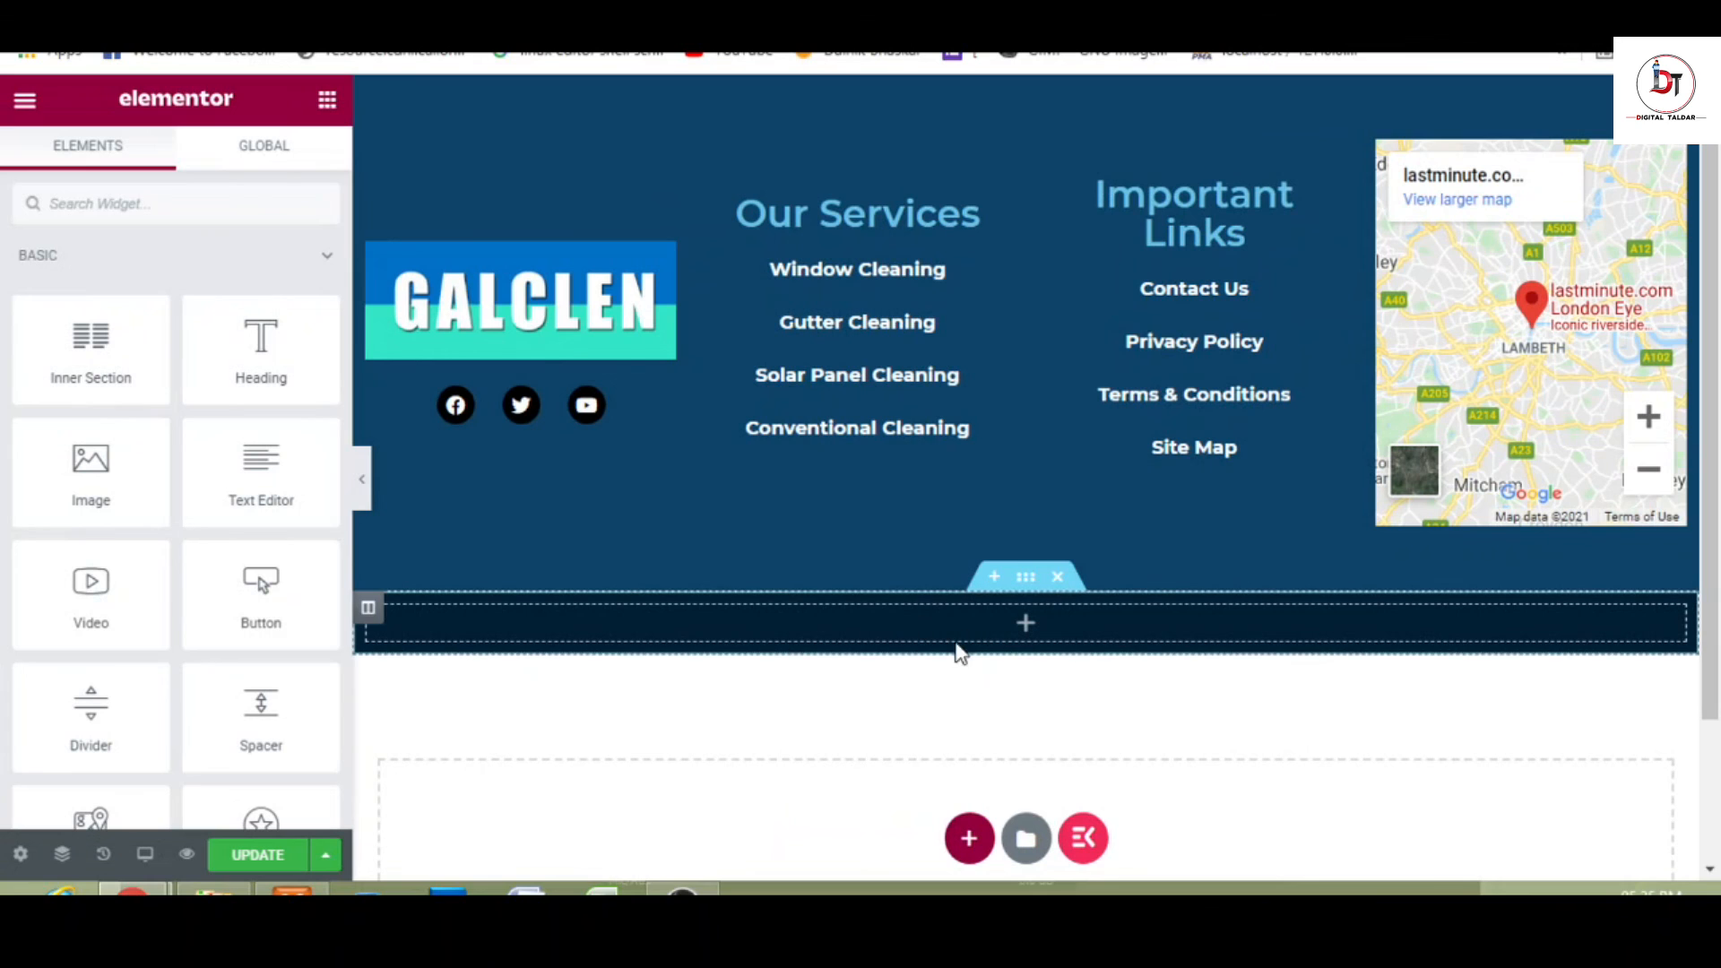
pyautogui.rightClick(522, 642)
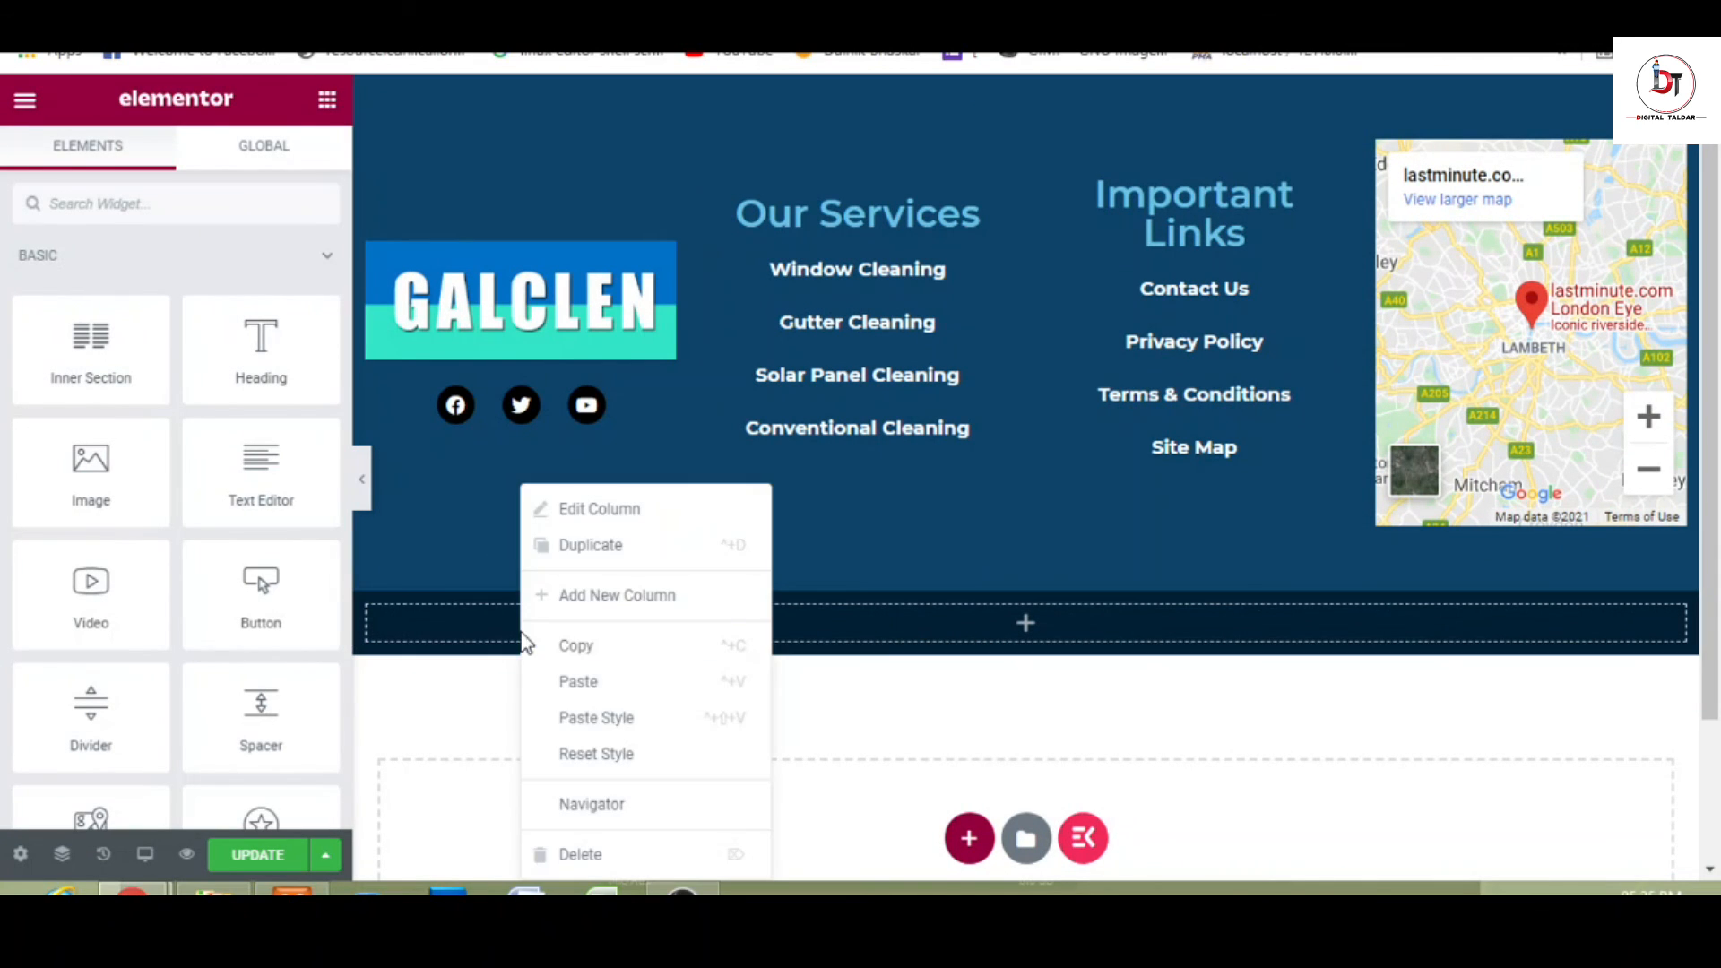
pyautogui.click(591, 684)
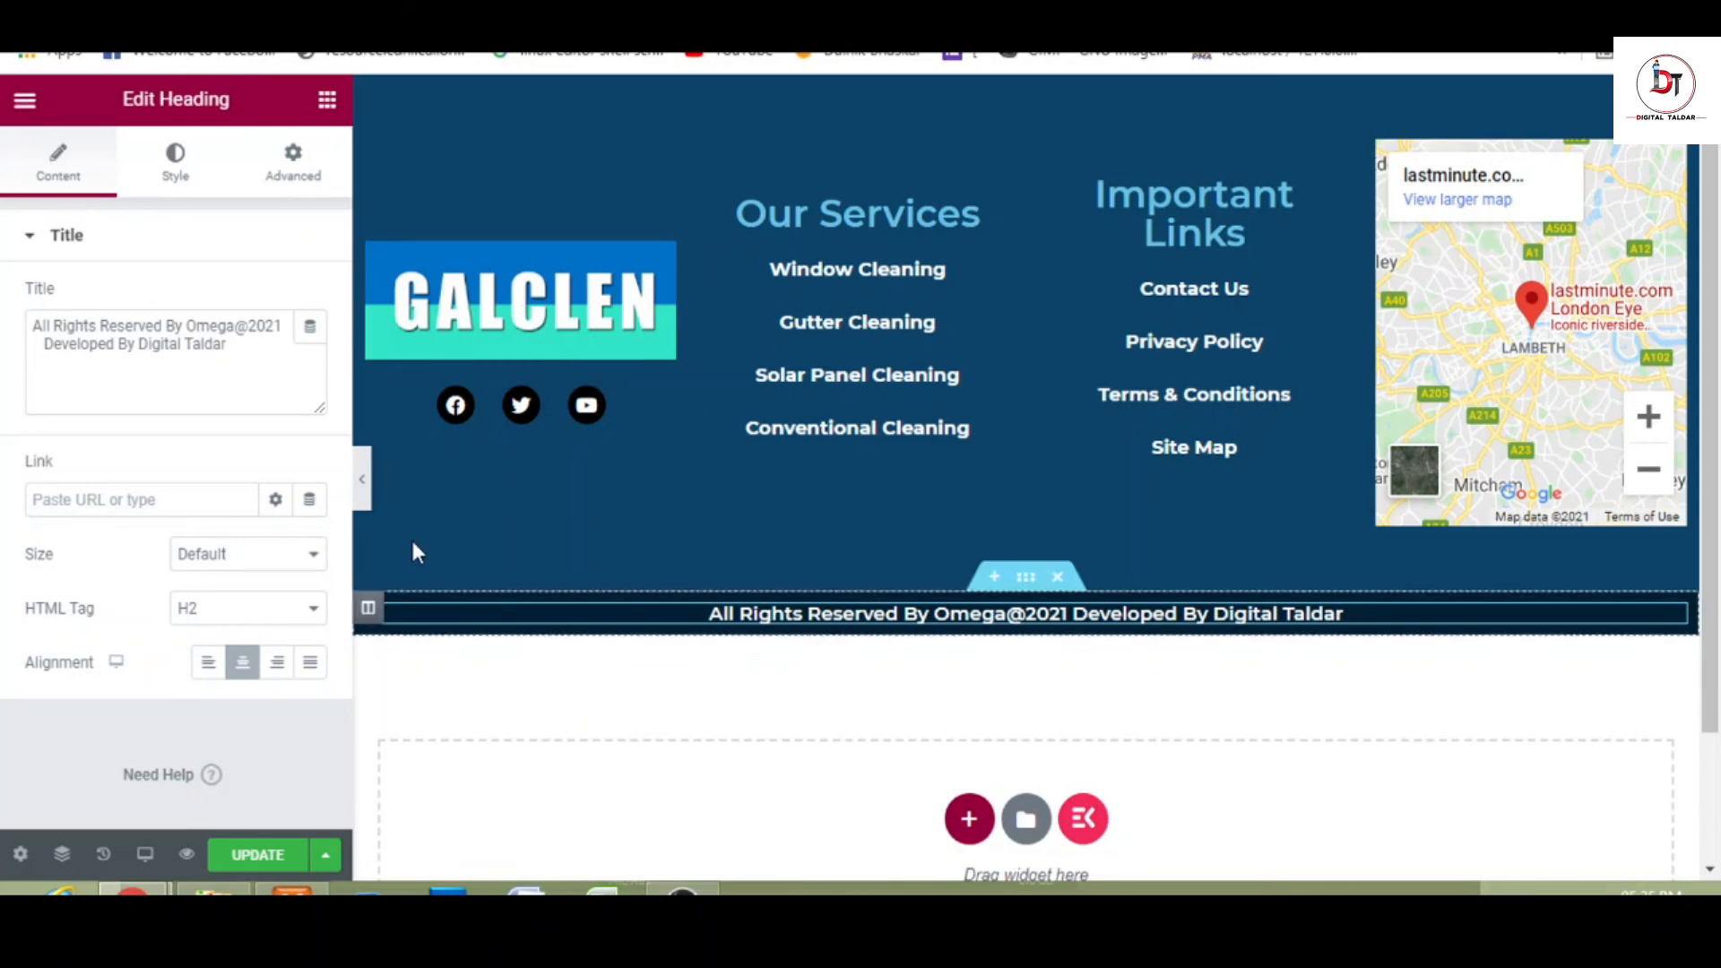
# - Try an unlinked top margin of -13 on the copyright heading and reset it to 0
pyautogui.click(293, 175)
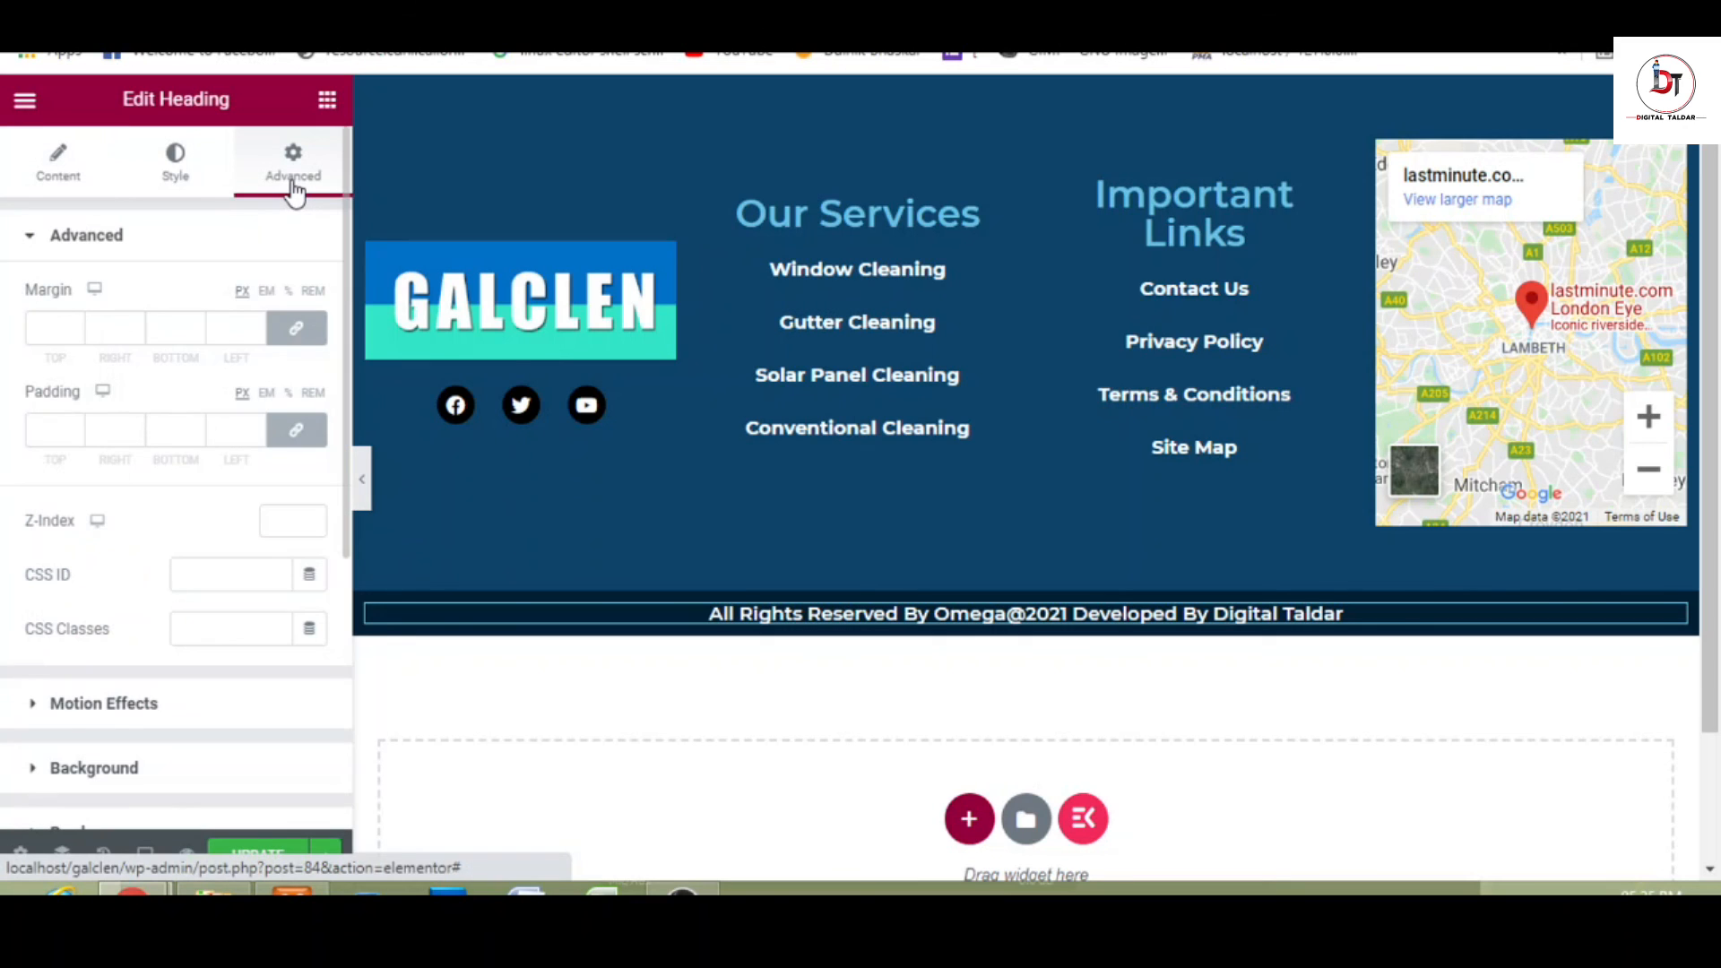
pyautogui.click(296, 328)
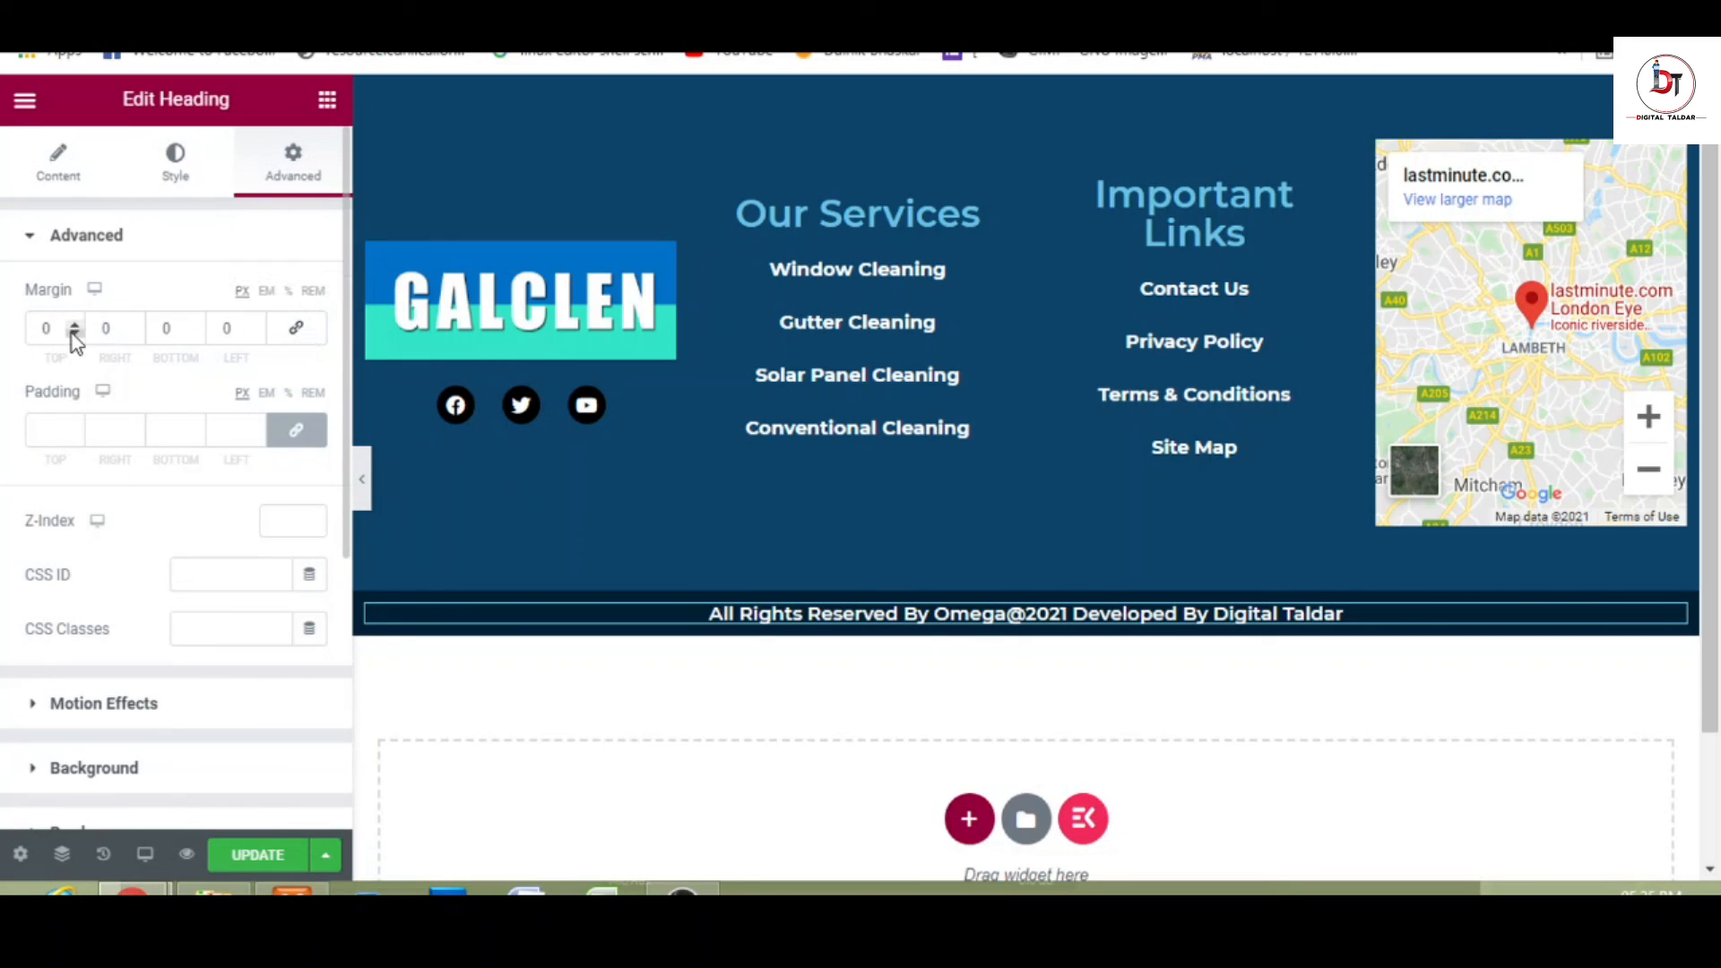
pyautogui.moveTo(75, 335); pyautogui.dragTo(75, 335)
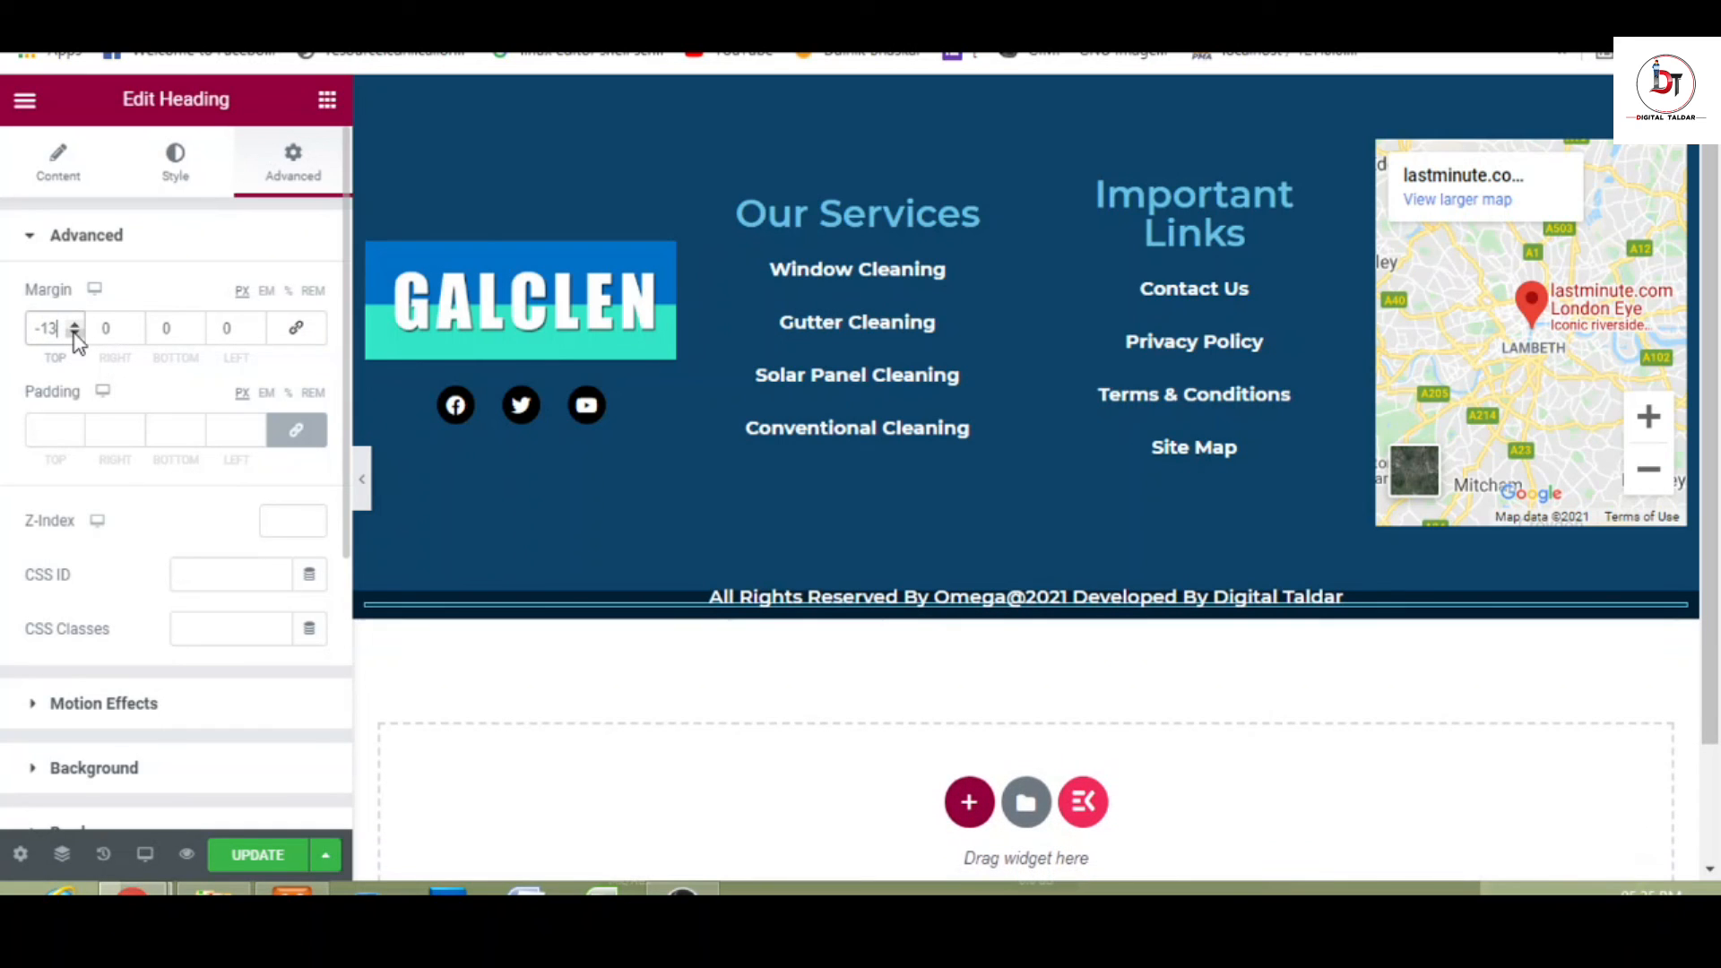
pyautogui.moveTo(63, 328); pyautogui.dragTo(7, 338)
pyautogui.write('0')
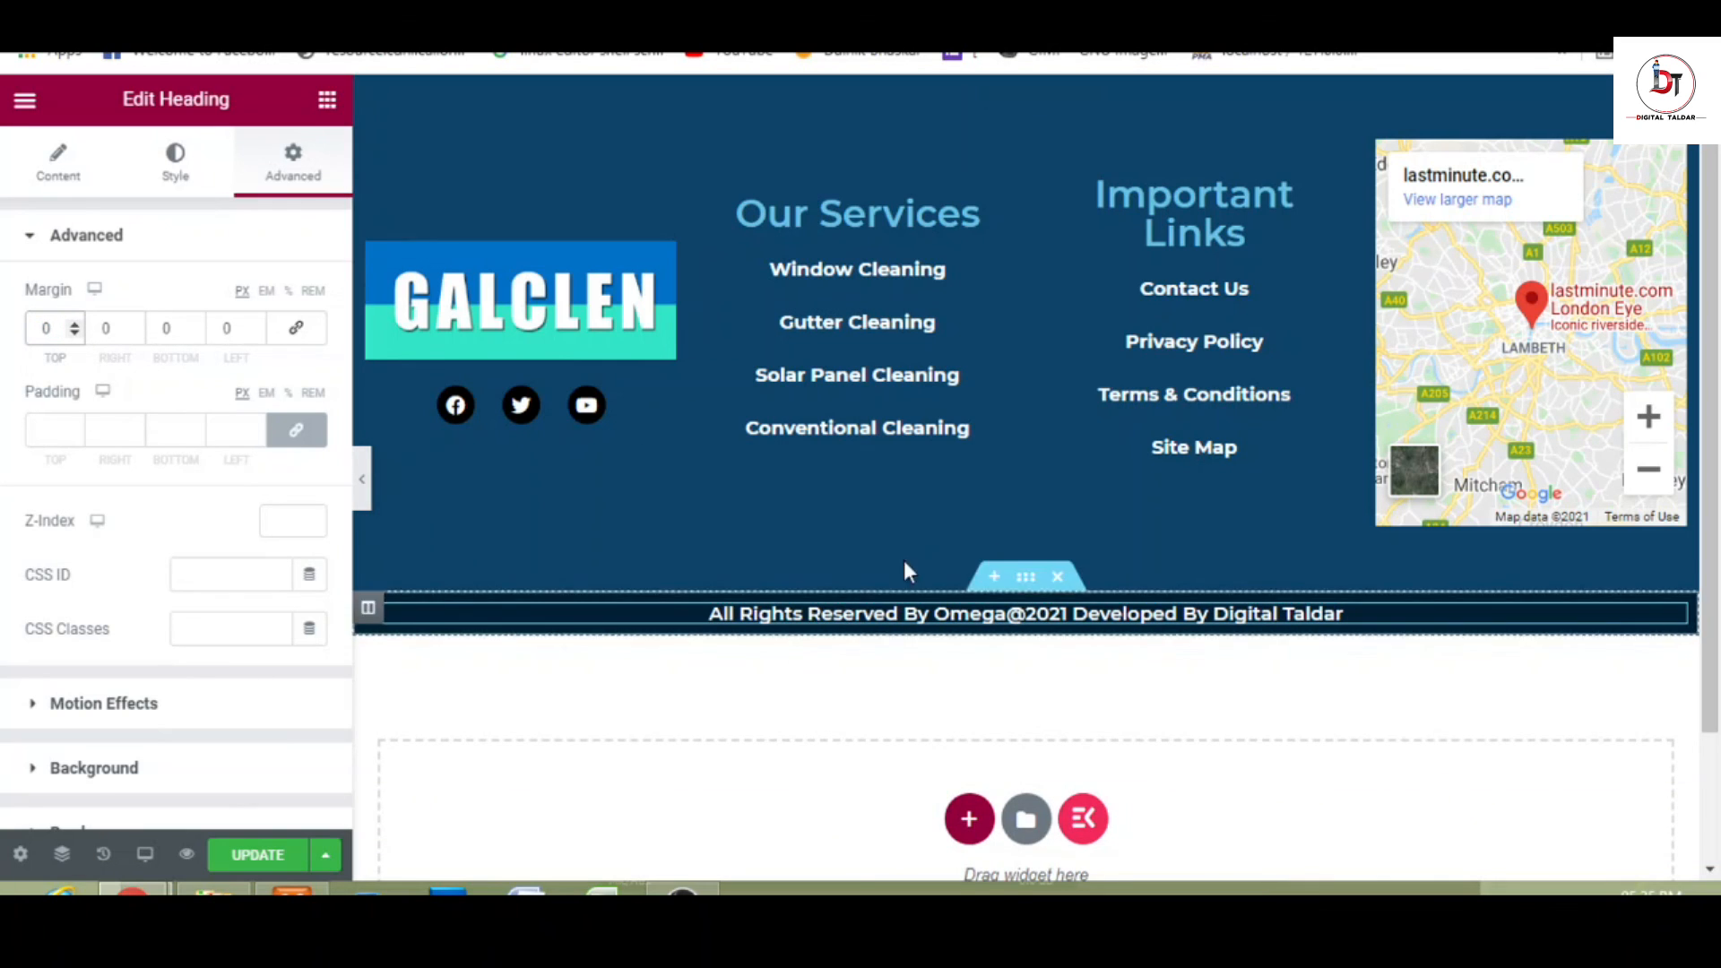
# - Pull the copyright section upward with an unlinked negative top margin, preview the footer, and update the template
pyautogui.click(1026, 582)
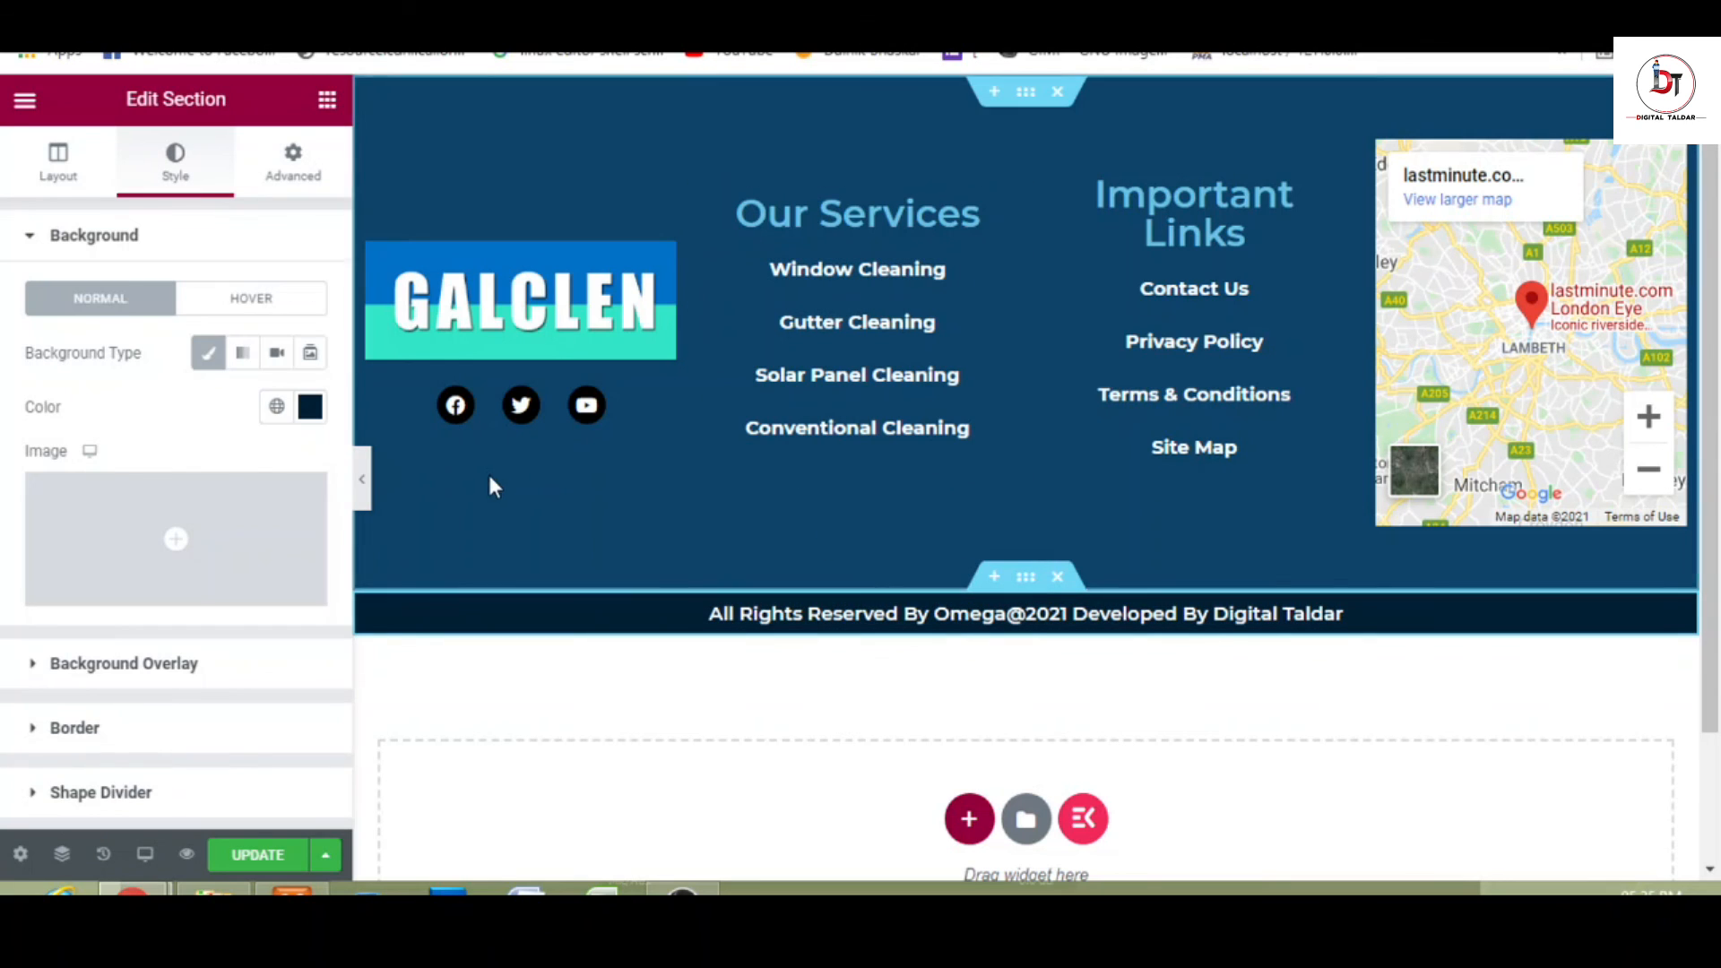
pyautogui.click(295, 160)
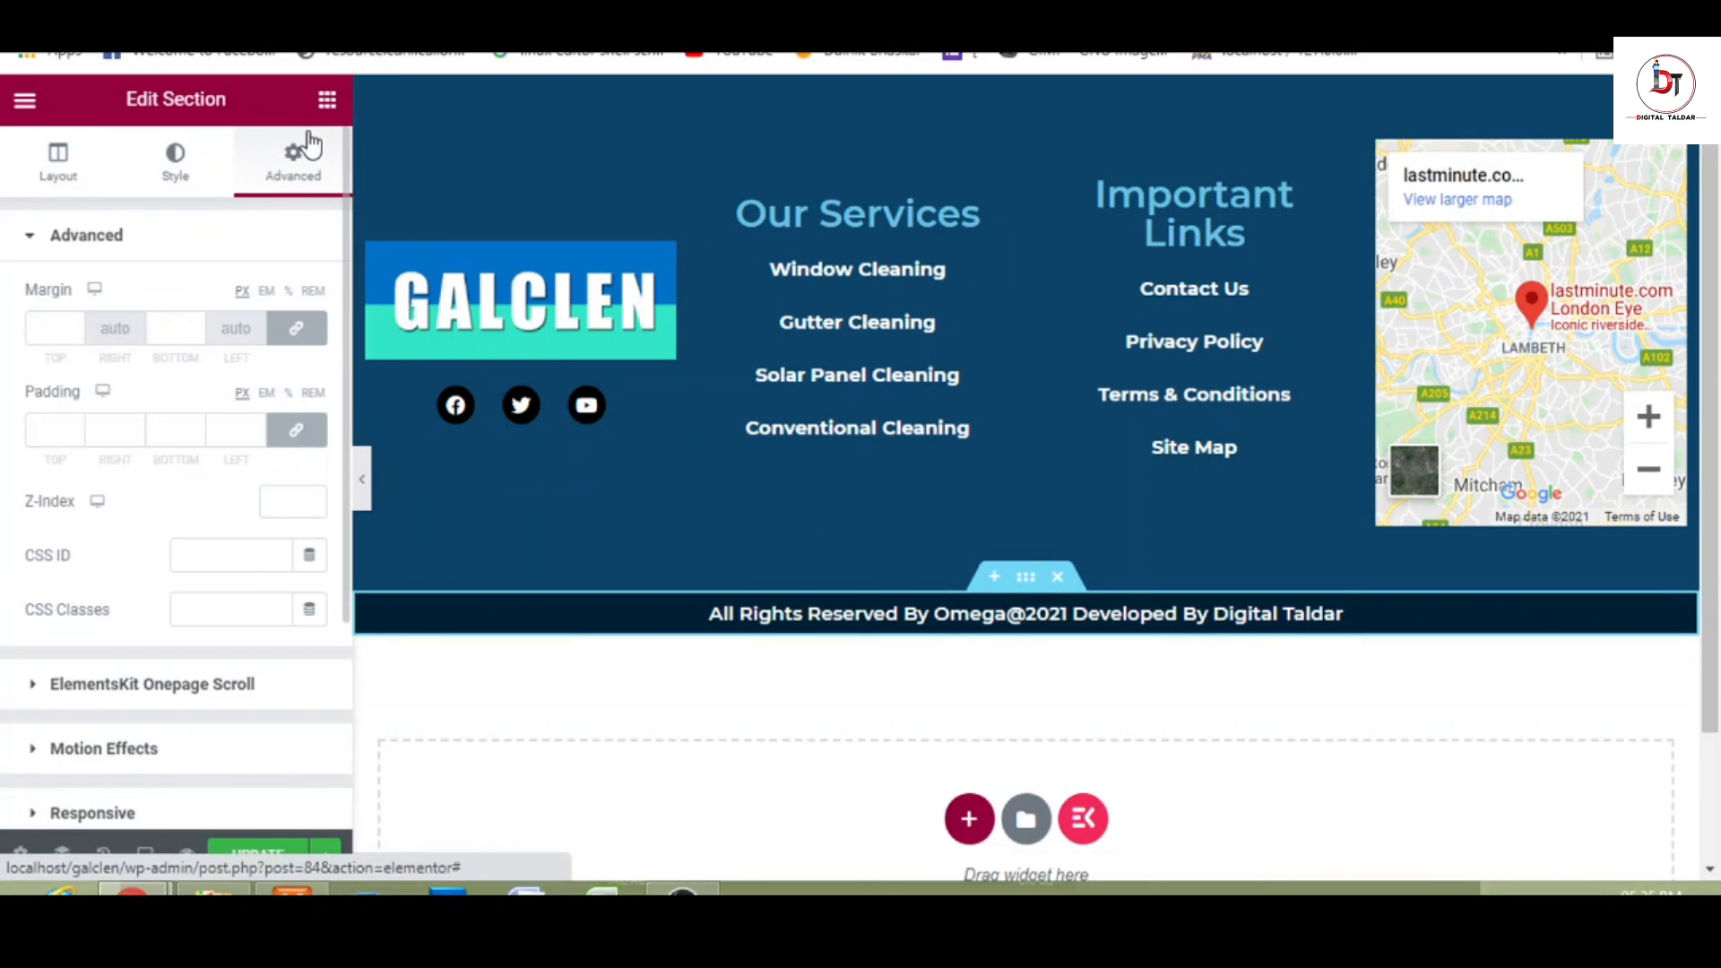
pyautogui.click(295, 328)
pyautogui.moveTo(76, 335); pyautogui.dragTo(73, 326)
pyautogui.click(362, 480)
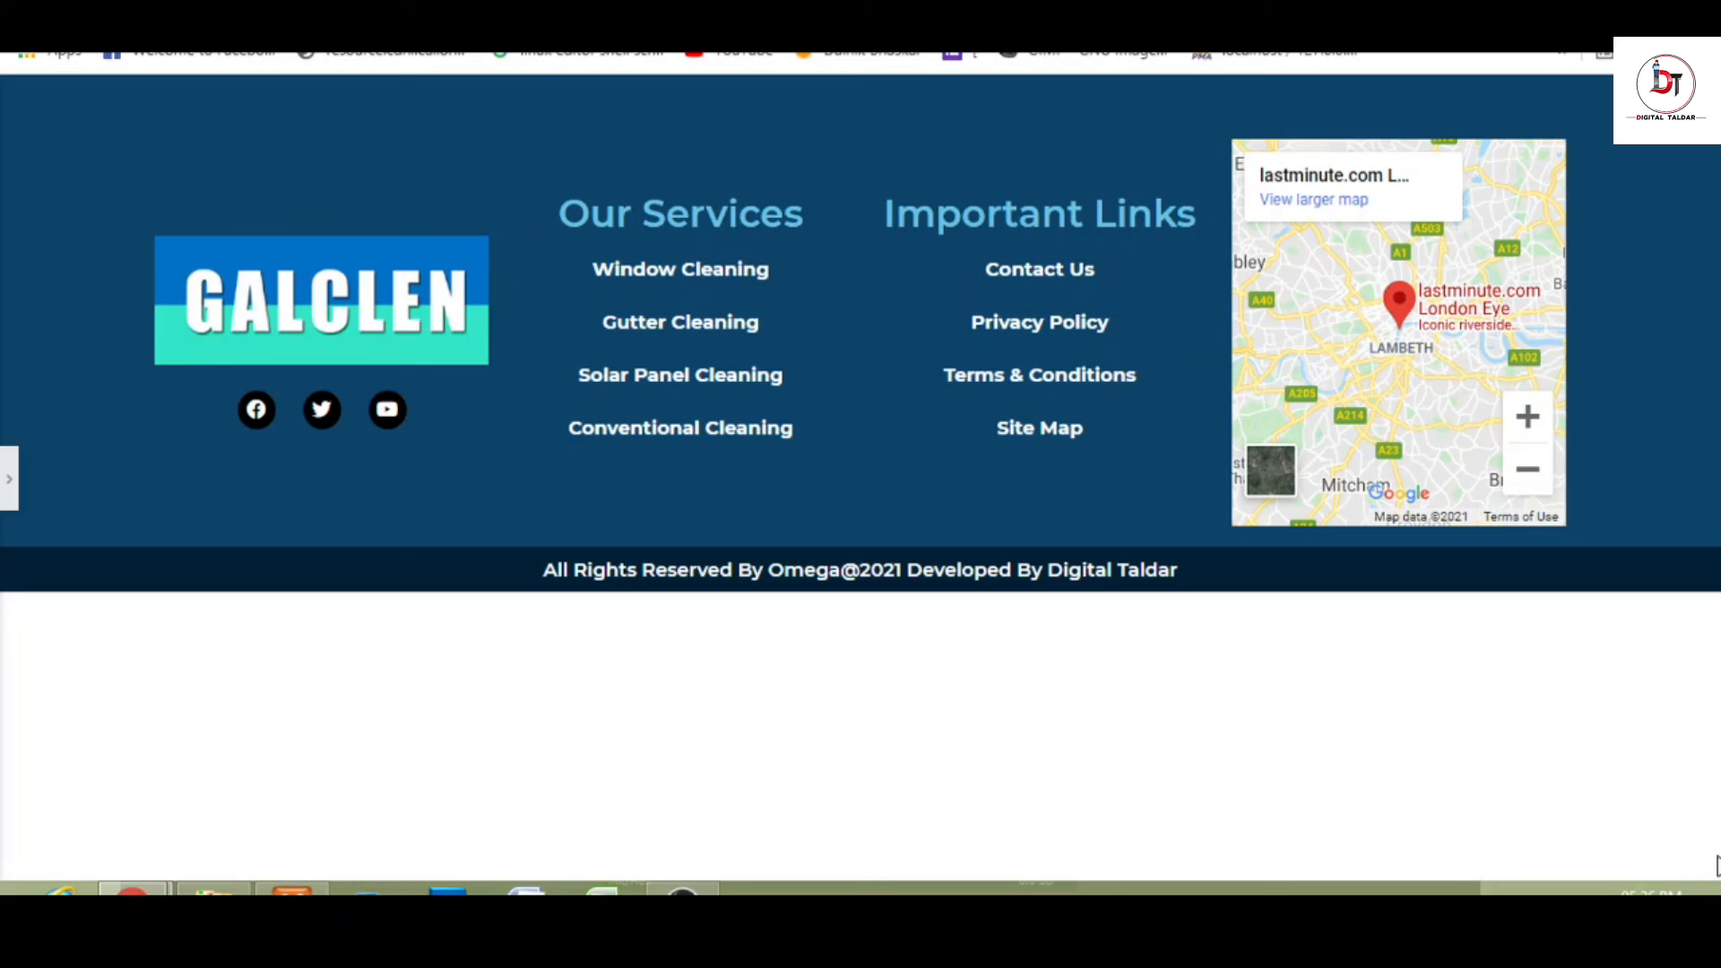
pyautogui.click(7, 491)
pyautogui.click(258, 856)
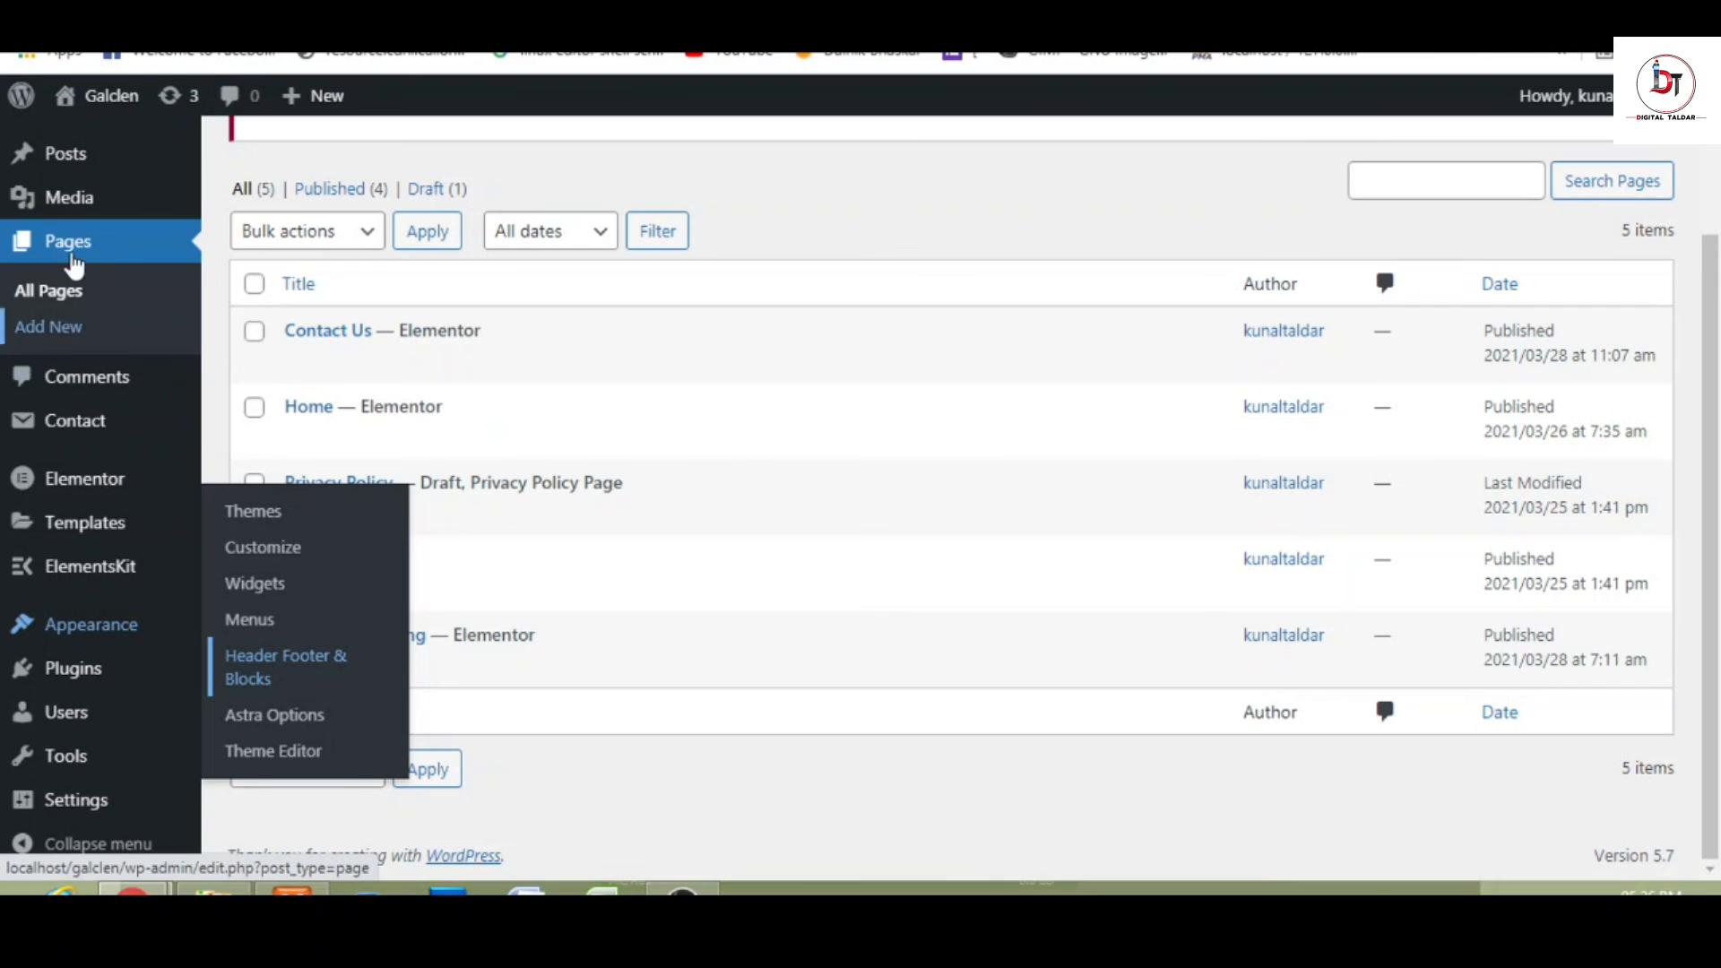
# - View the site's Home page from the Pages list and check its footer and header
pyautogui.moveTo(337, 404)
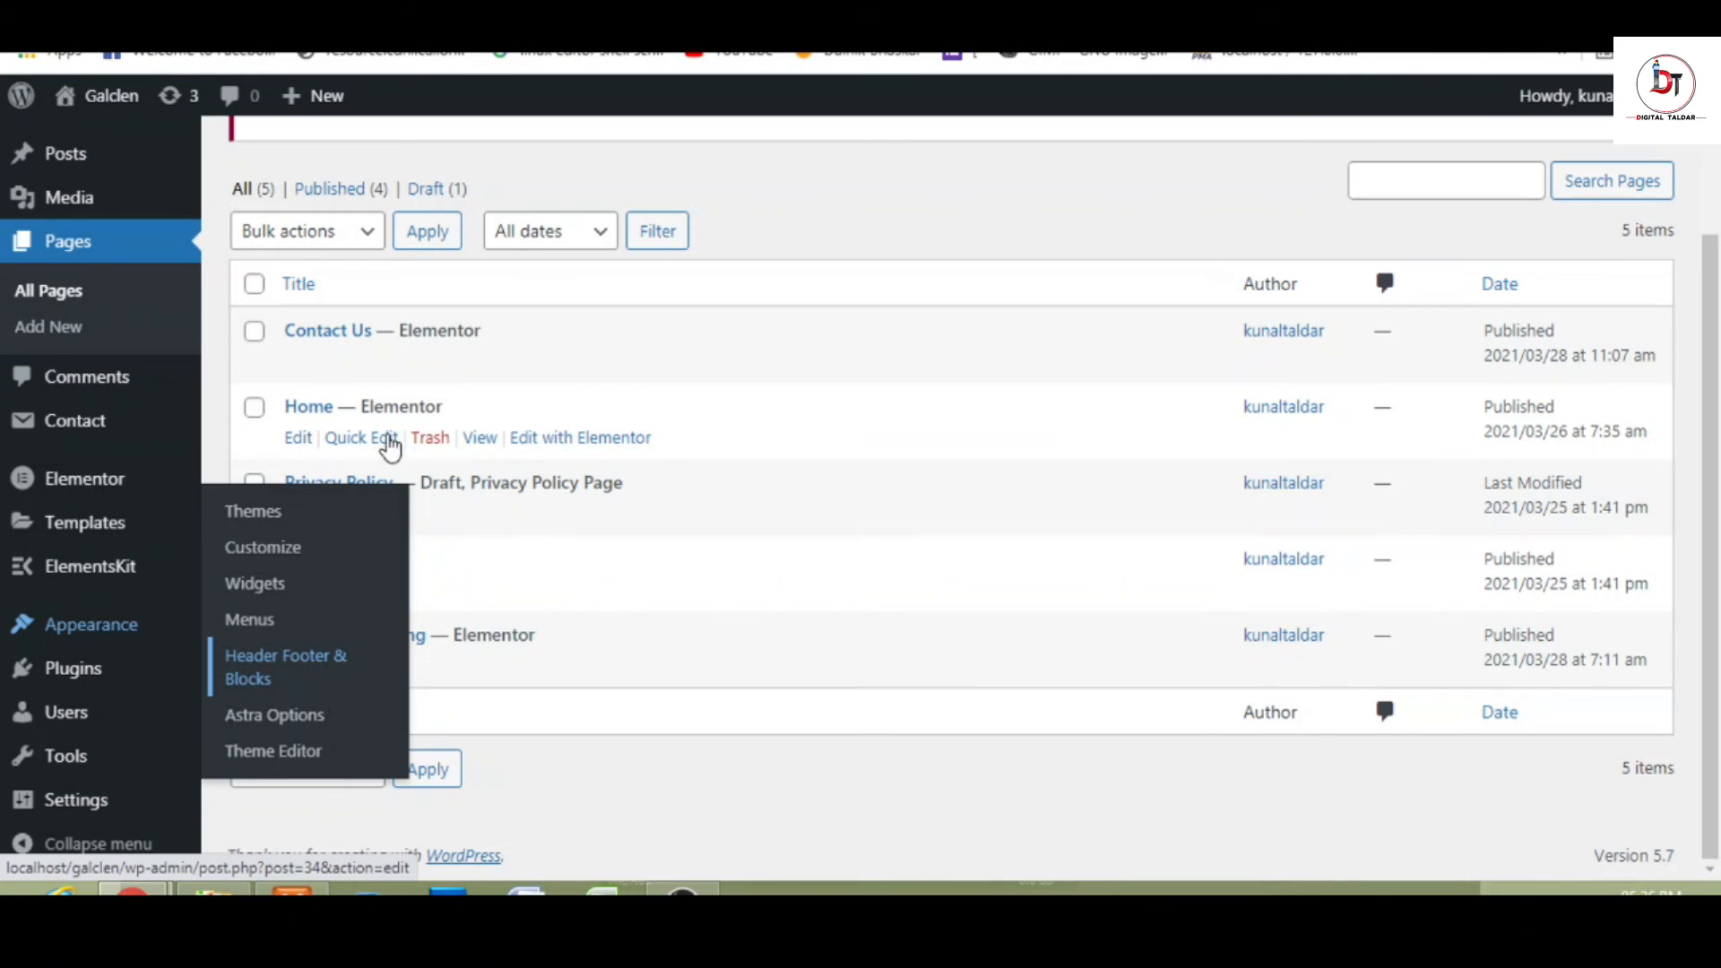
pyautogui.click(481, 439)
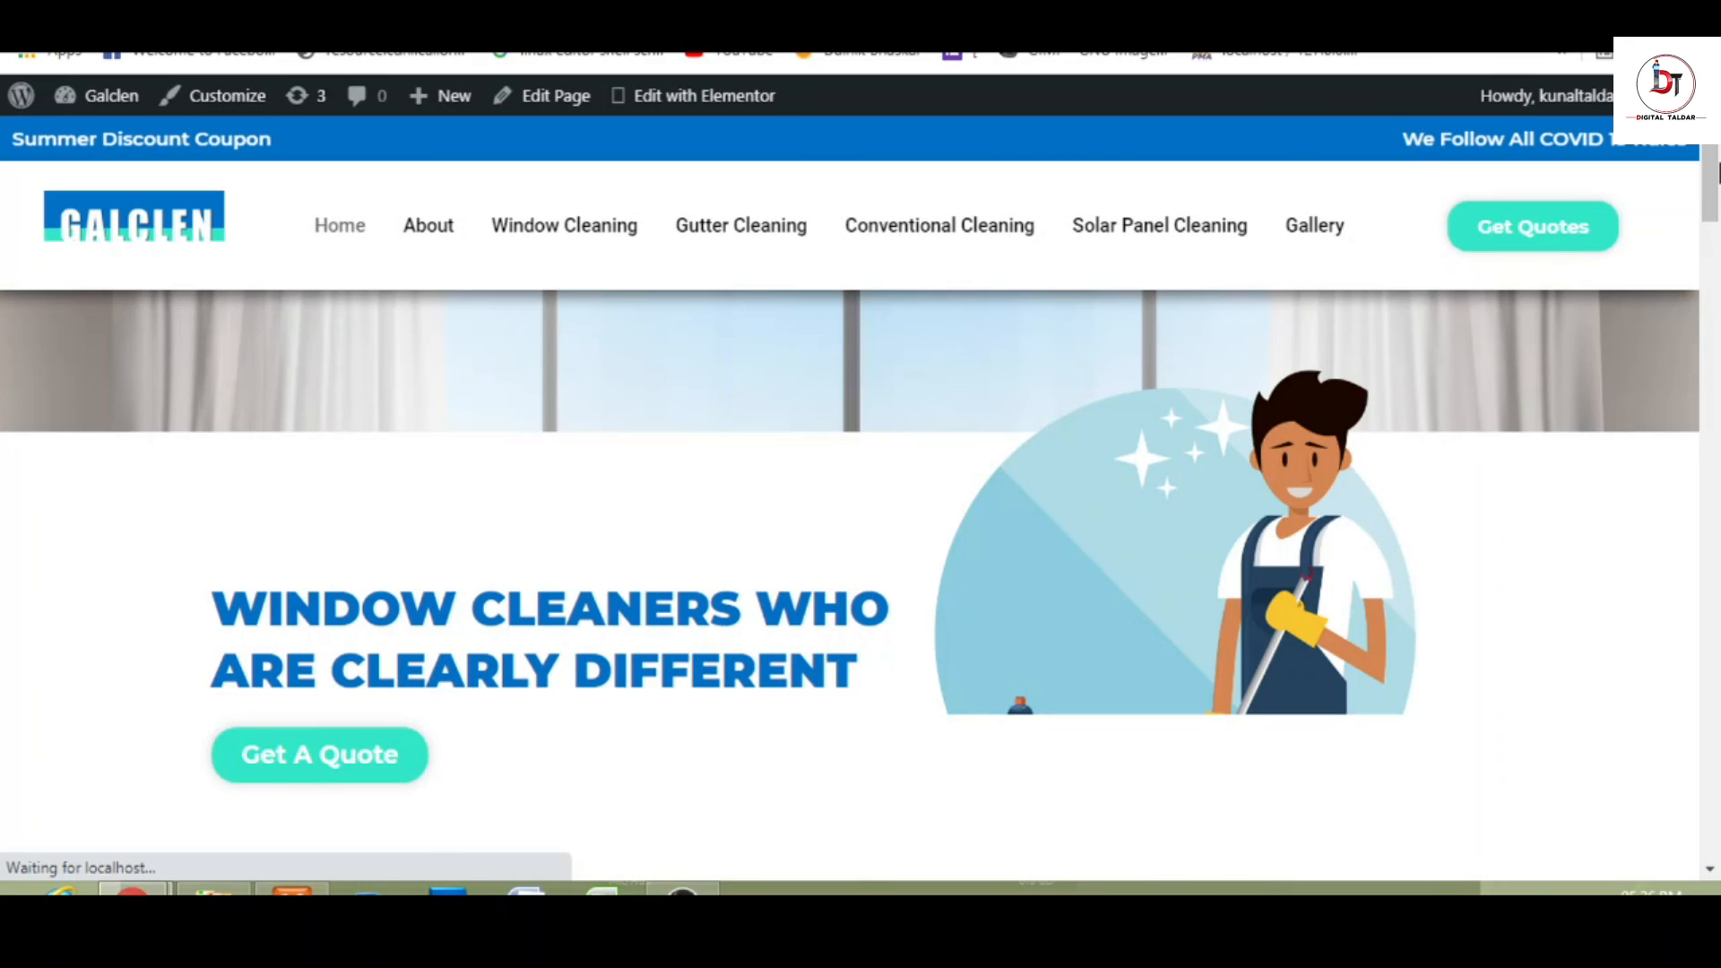
pyautogui.moveTo(1717, 170); pyautogui.dragTo(1718, 856)
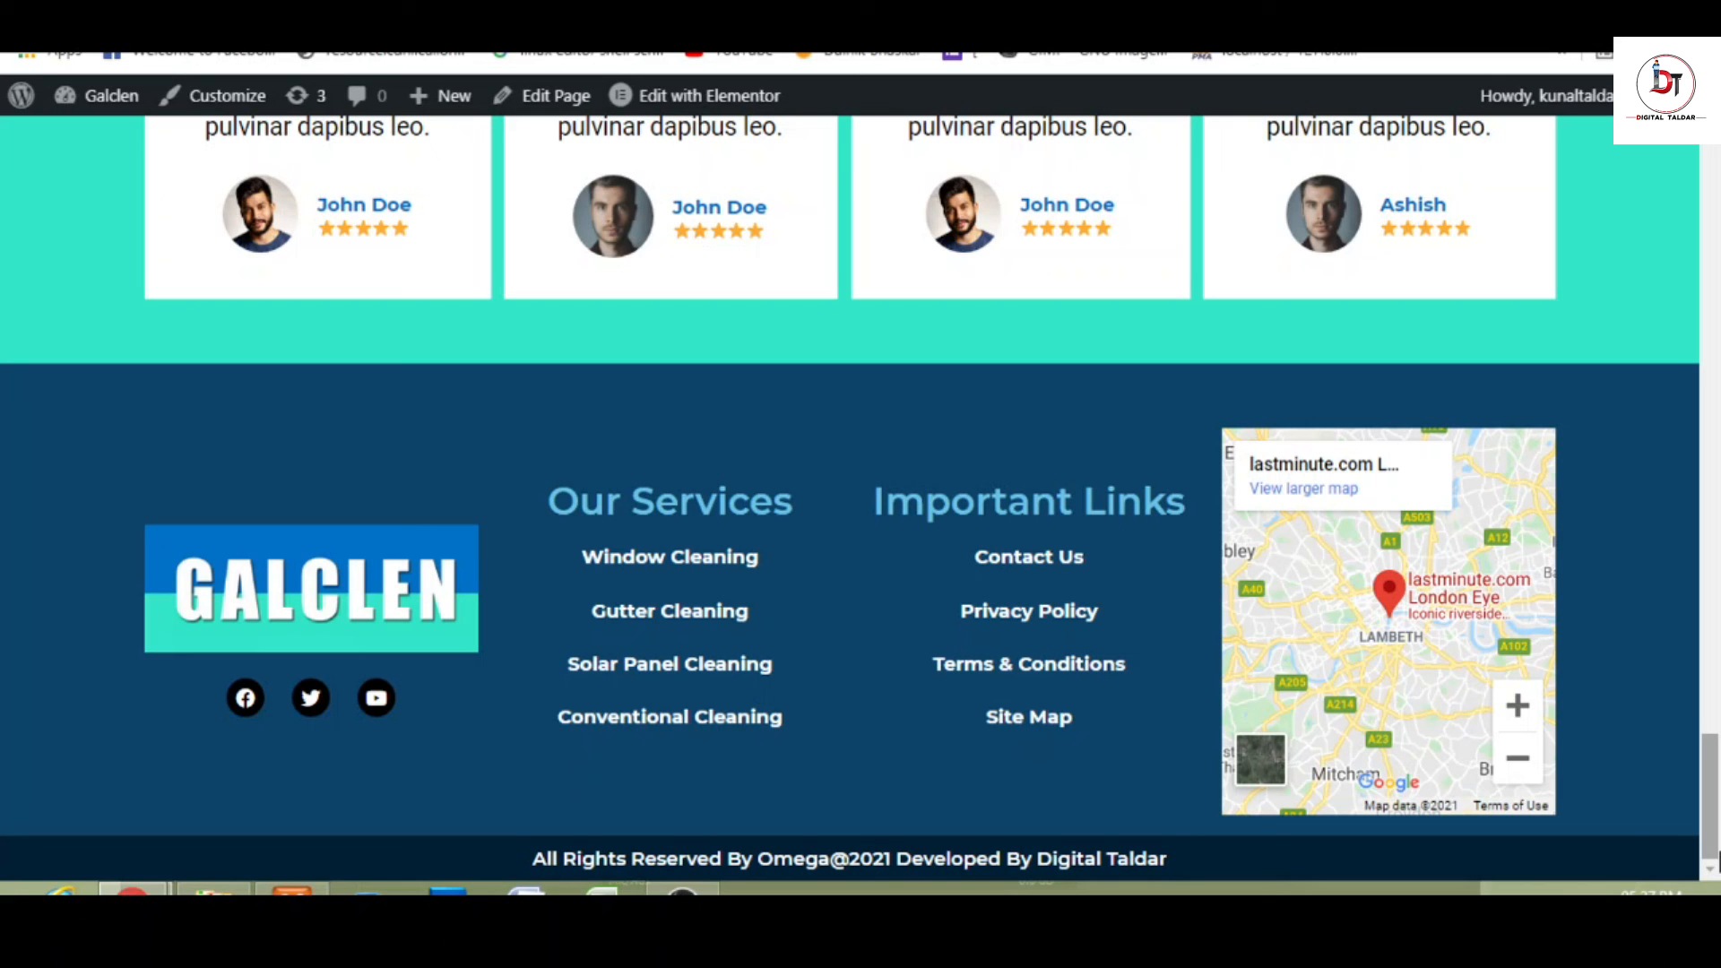
pyautogui.moveTo(1710, 788); pyautogui.dragTo(1714, 153)
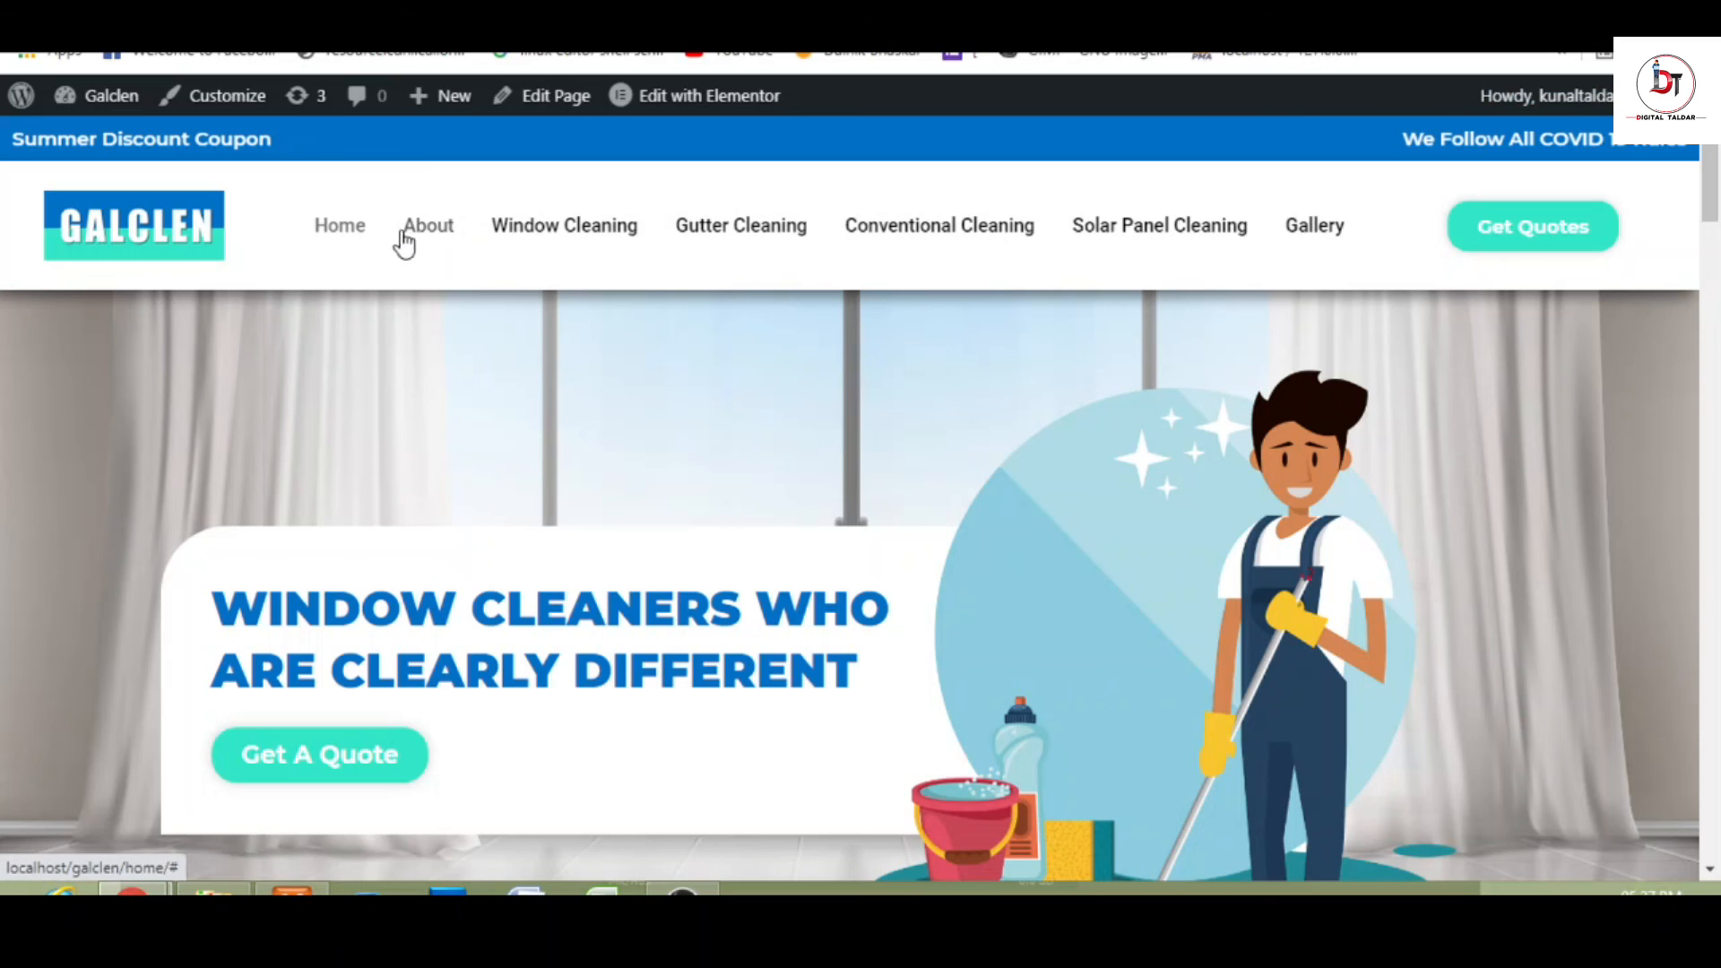
# - Open the Window Cleaning page from the site navigation and examine its header and footer
pyautogui.click(585, 231)
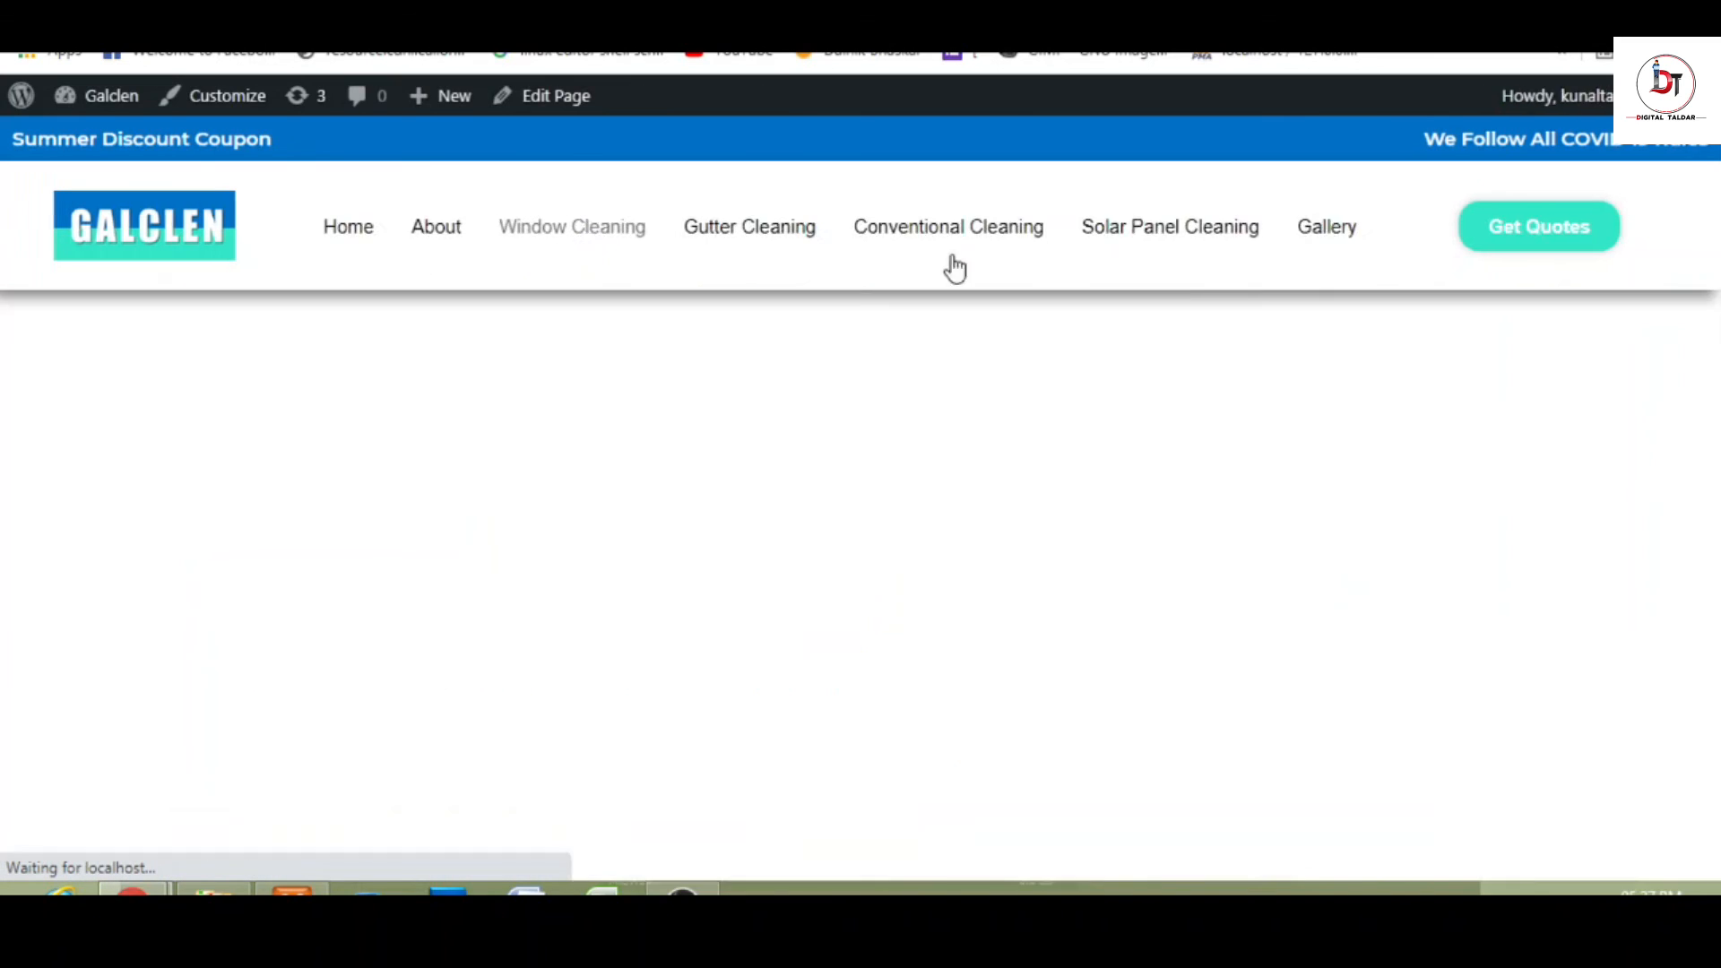
pyautogui.scroll(-10, 861, 499)
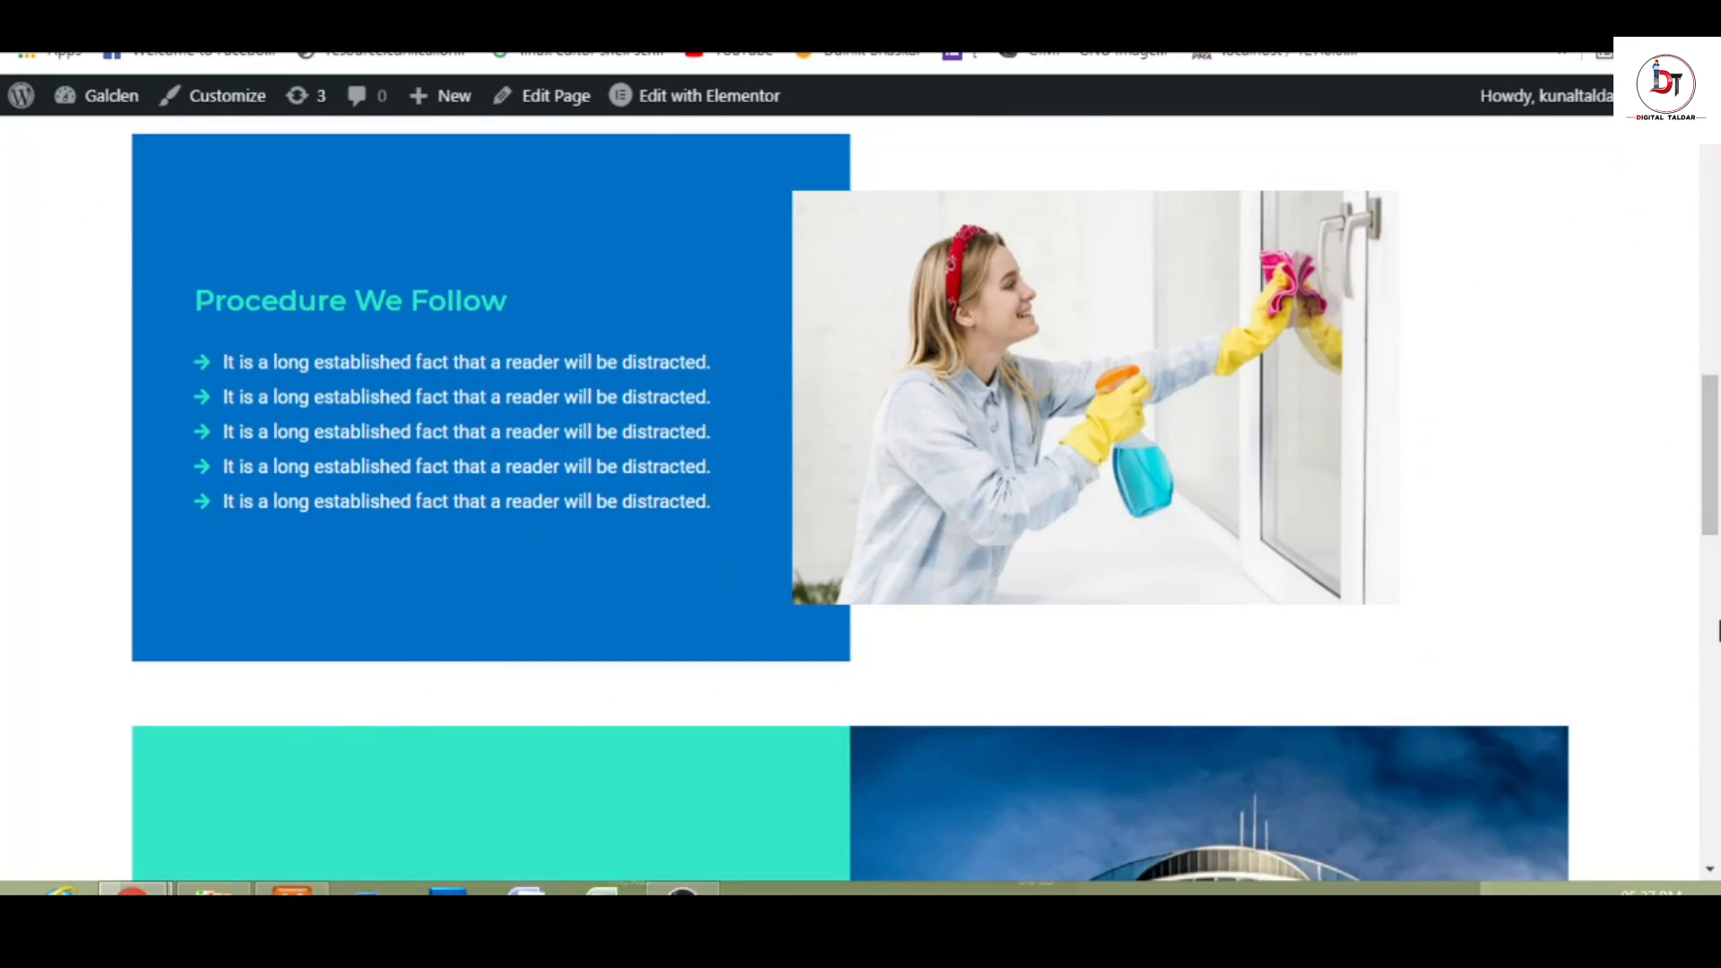
pyautogui.scroll(-10, 861, 498)
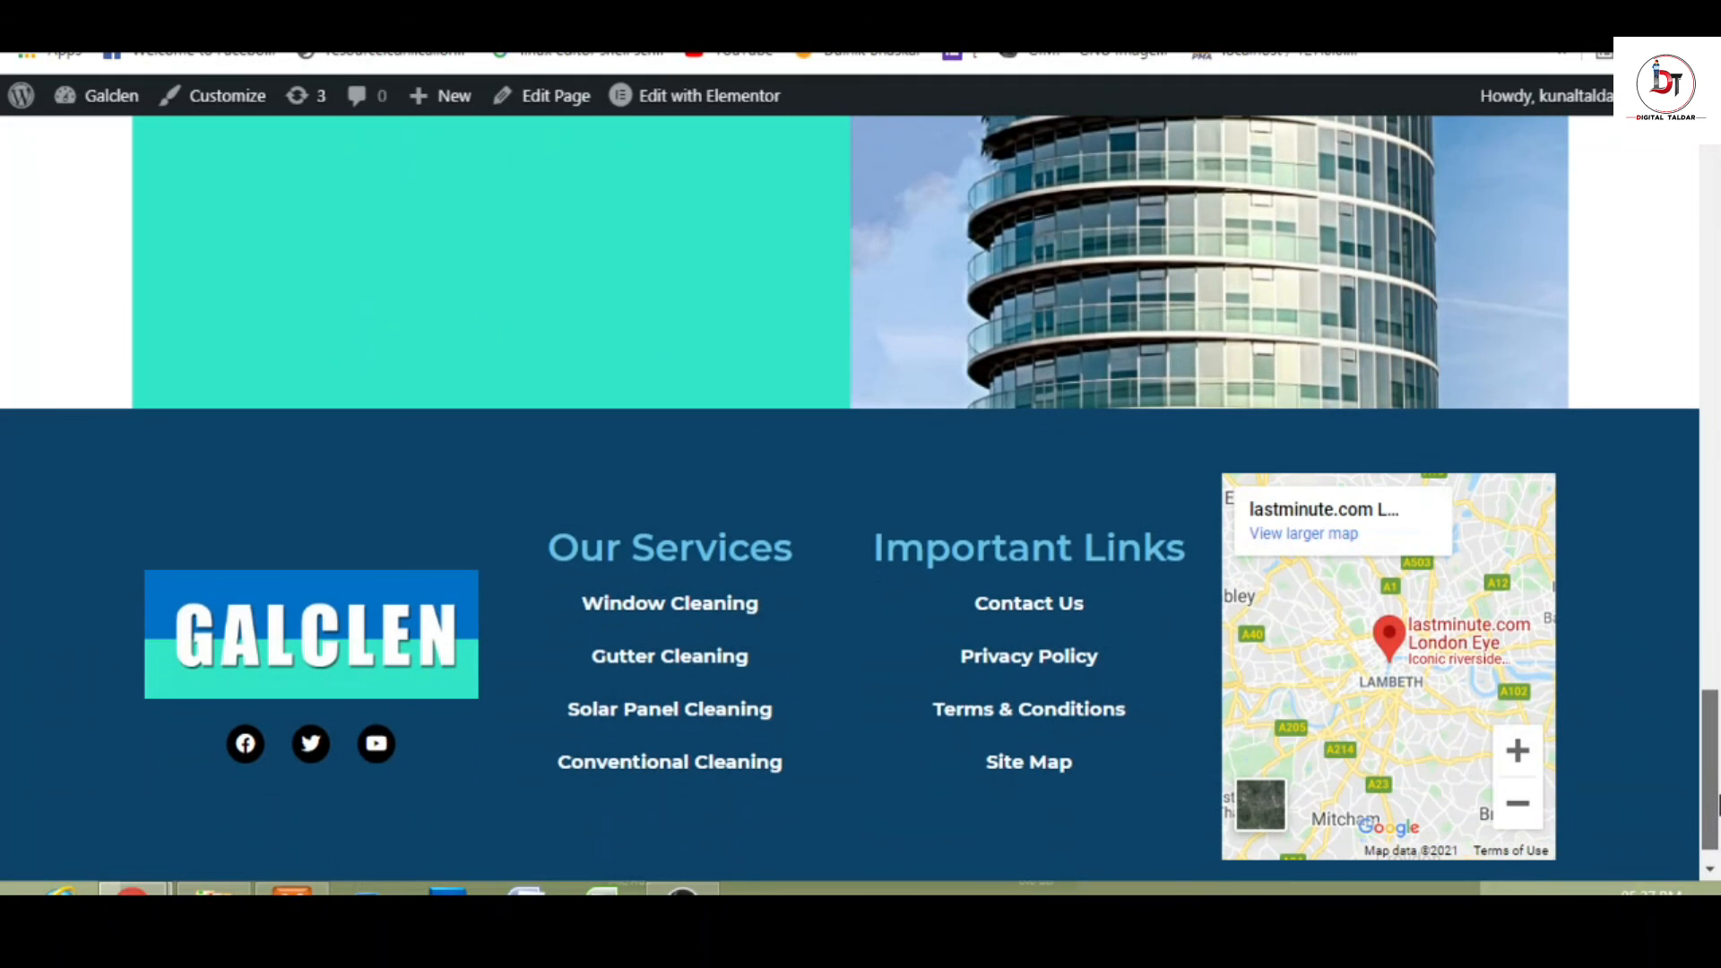
pyautogui.moveTo(1714, 802); pyautogui.dragTo(1714, 189)
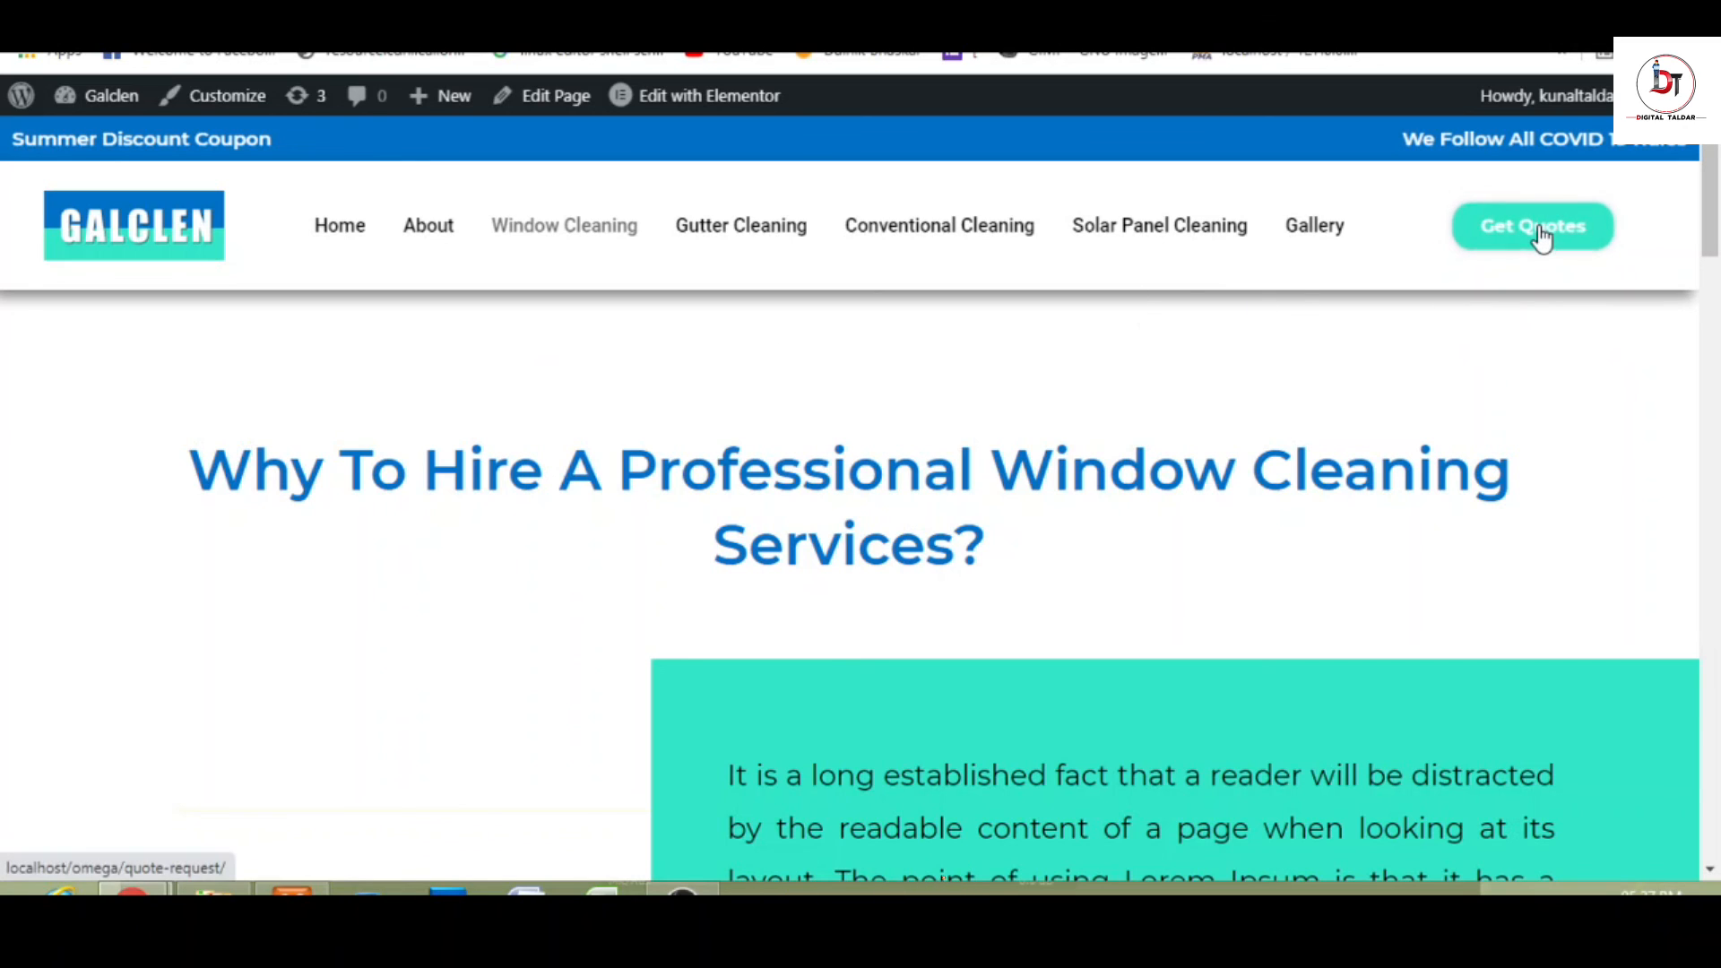
pyautogui.moveTo(1719, 172); pyautogui.dragTo(1718, 802)
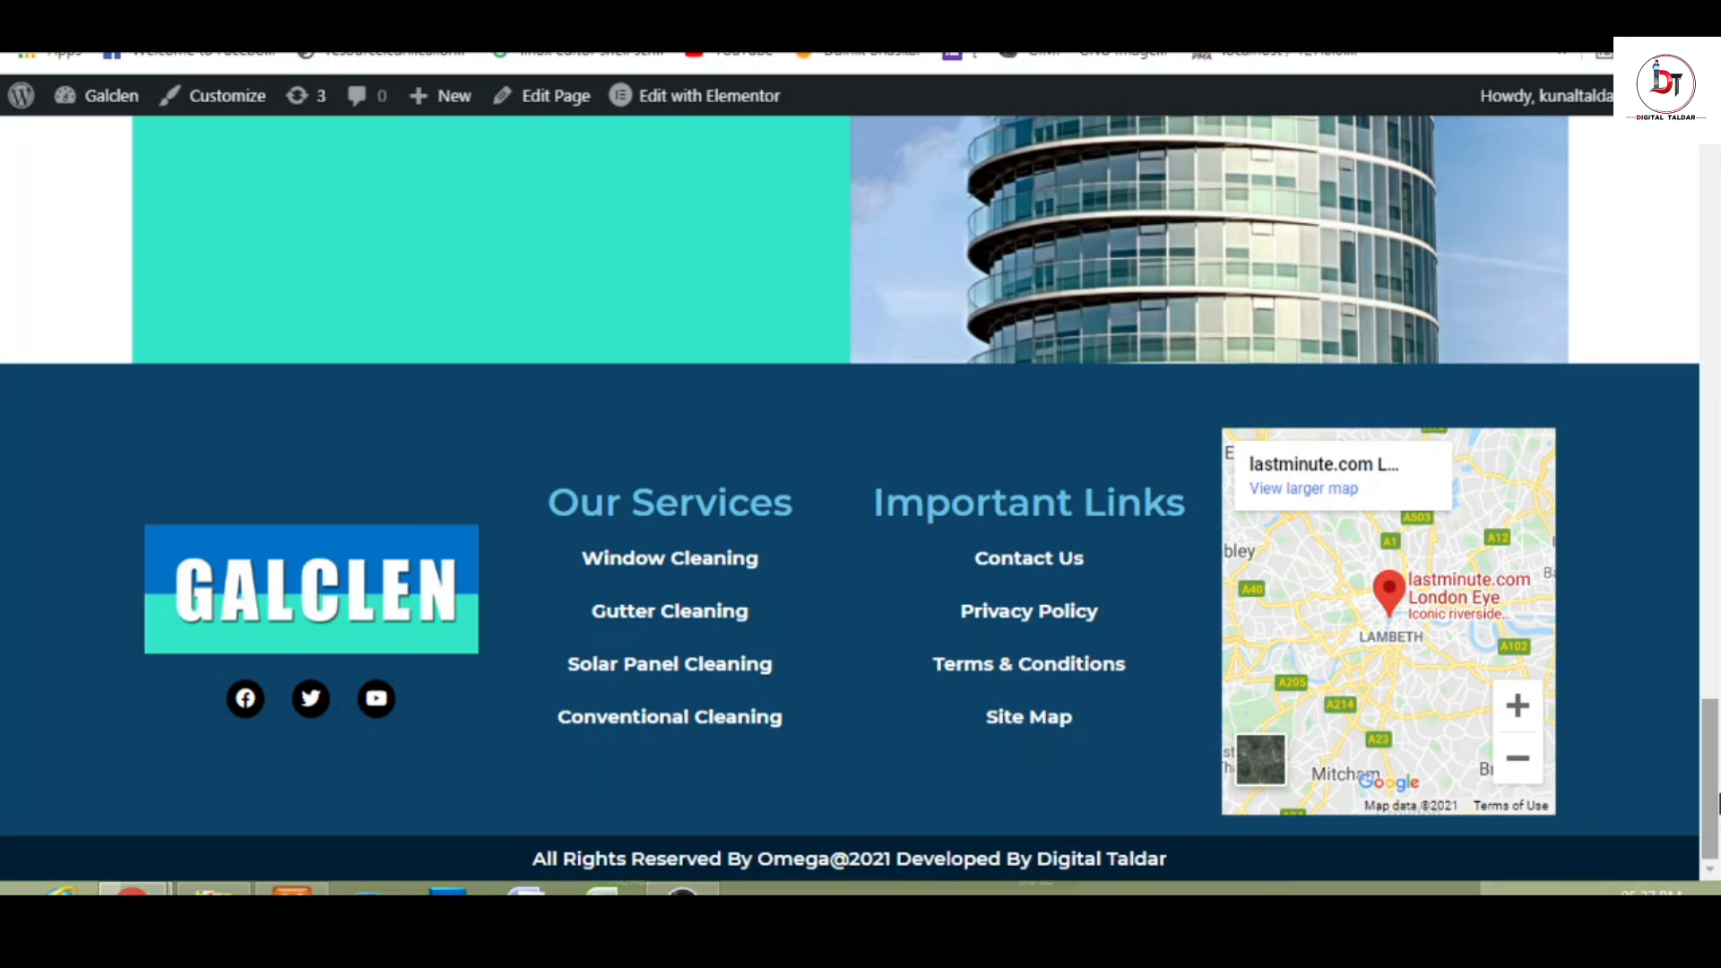
pyautogui.moveTo(1719, 802); pyautogui.dragTo(1718, 228)
pyautogui.click(155, 220)
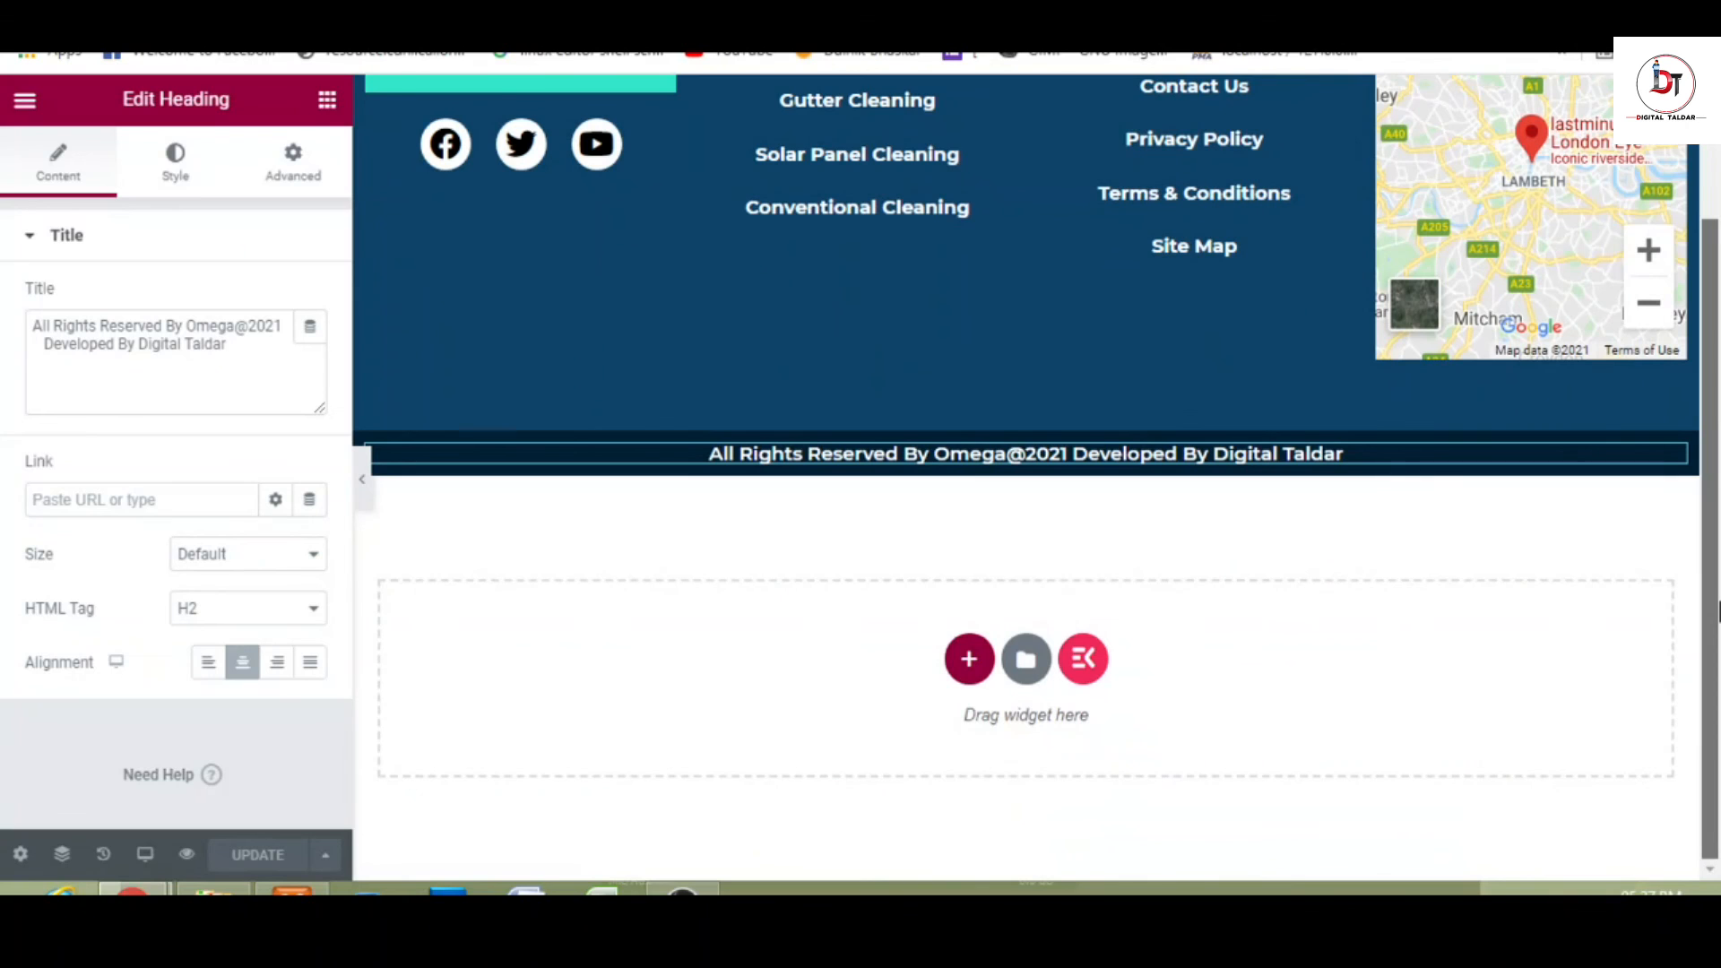
# - Leave the Elementor editor of the footer template and return to its WordPress edit screen
pyautogui.moveTo(1718, 463); pyautogui.dragTo(1719, 203)
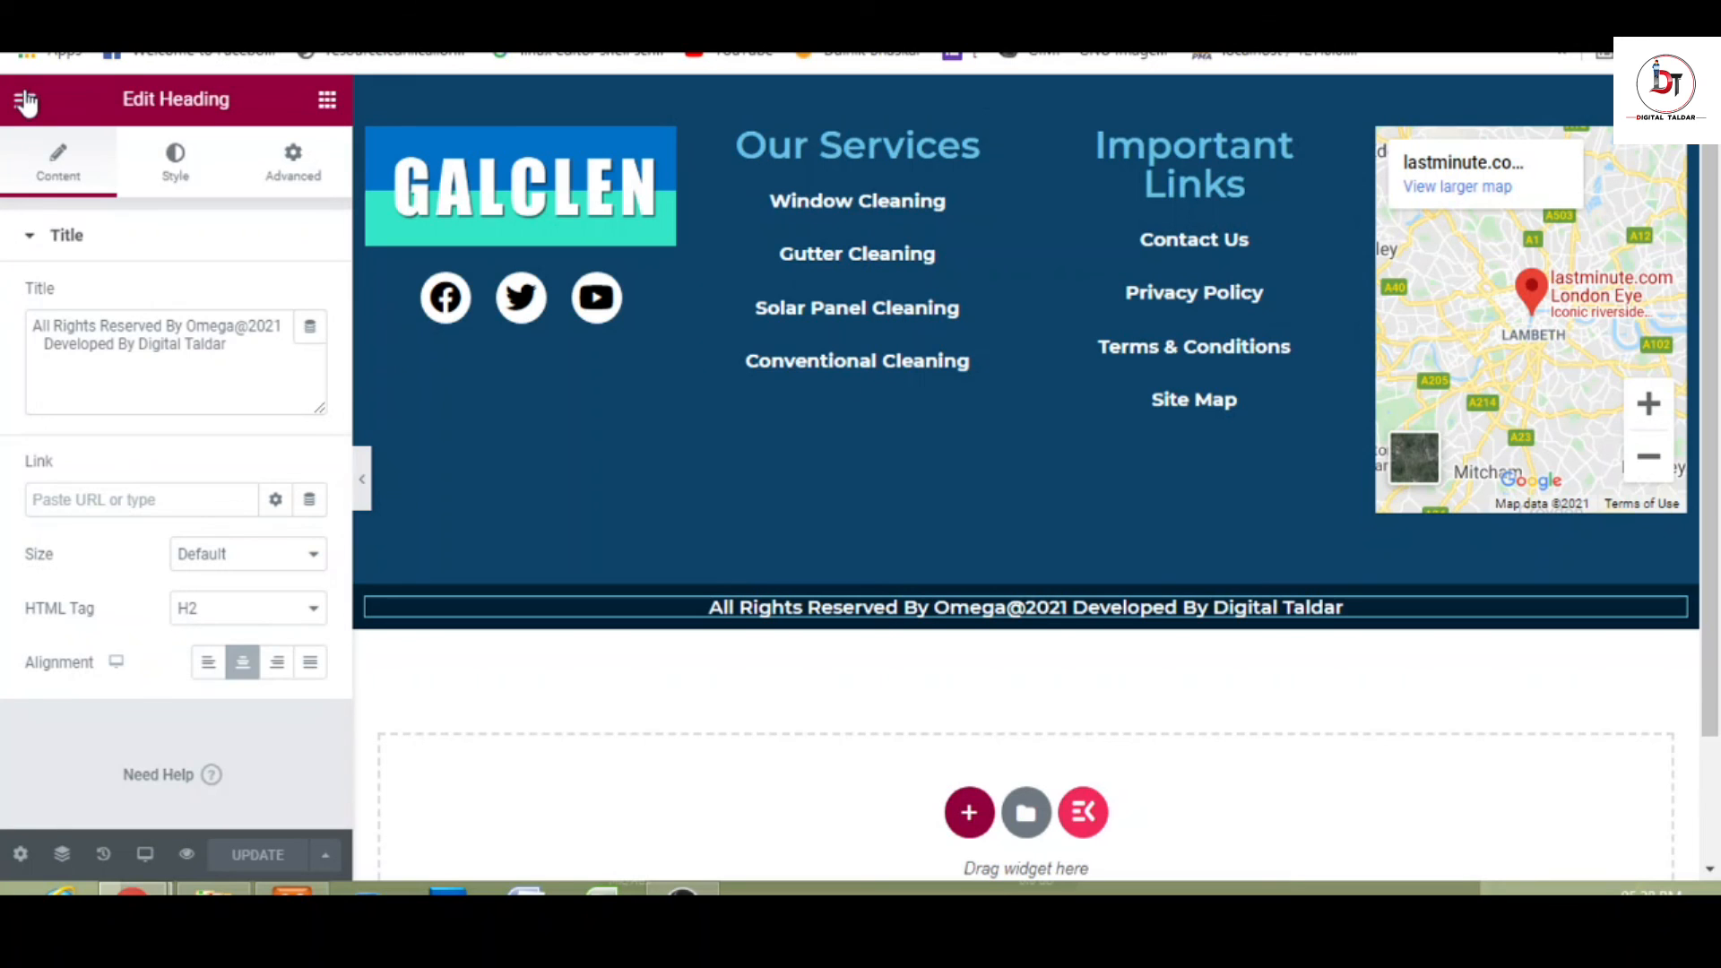
pyautogui.click(26, 99)
pyautogui.click(96, 551)
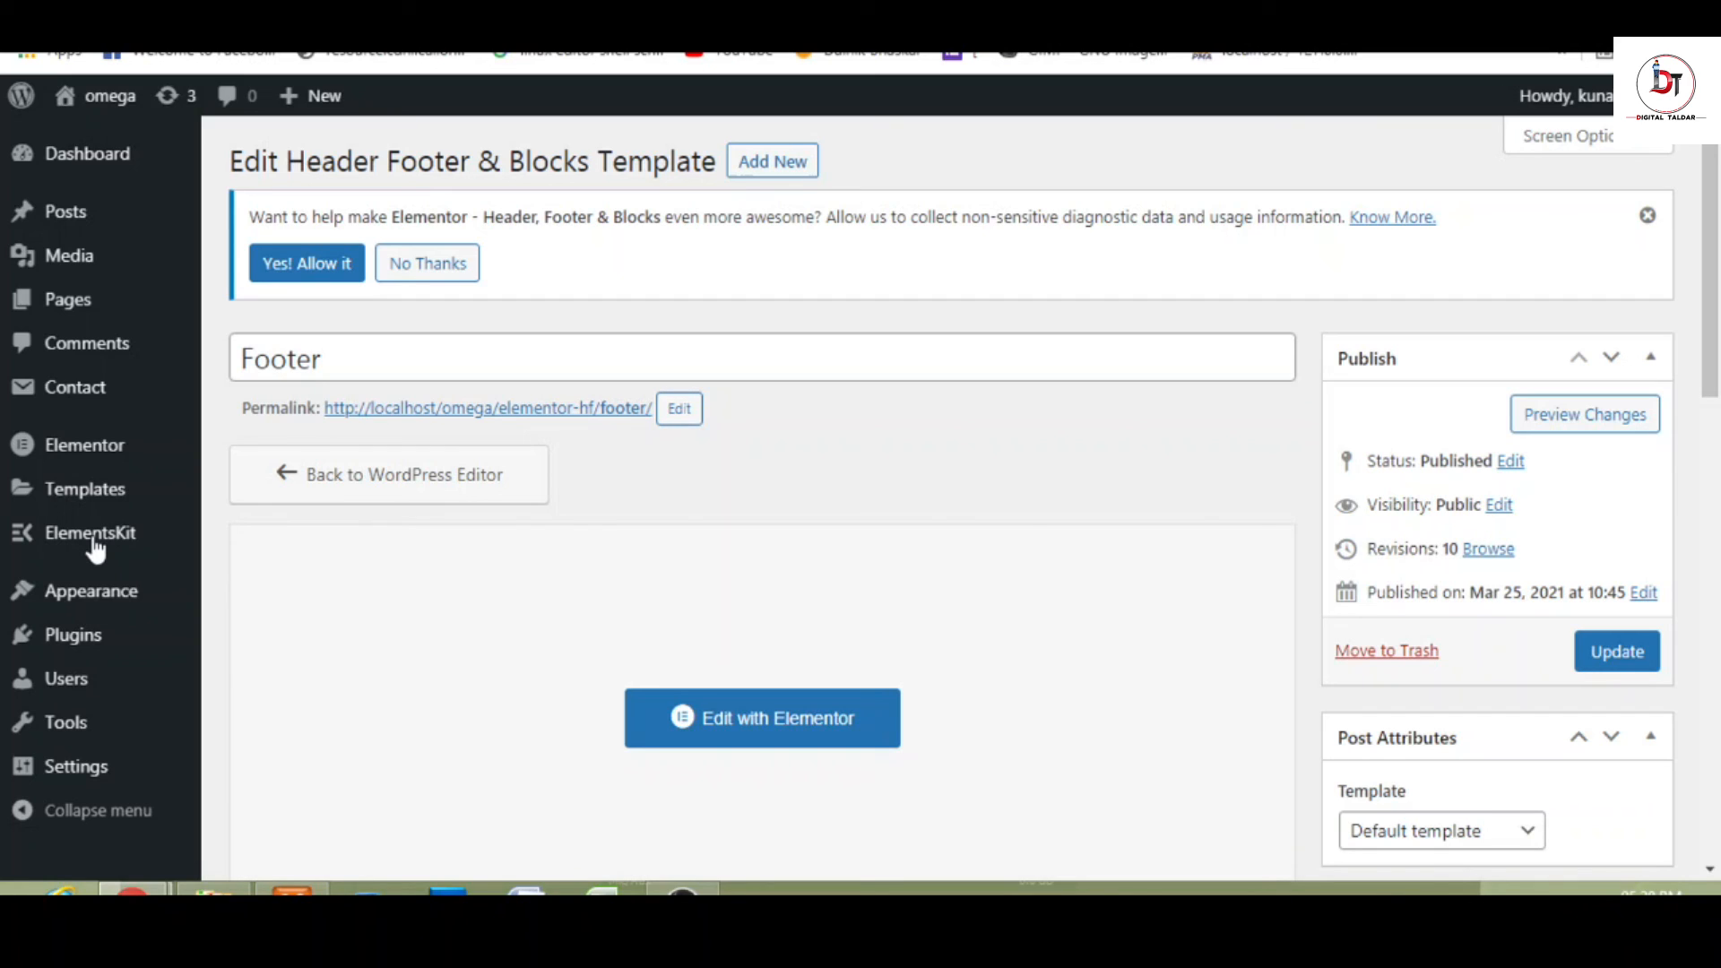
# - Examine the hero banner and the window cleaning introduction on the finished GALCLEN page, and return to the footer template's edit screen
pyautogui.hotkey('alt', 'Tab')
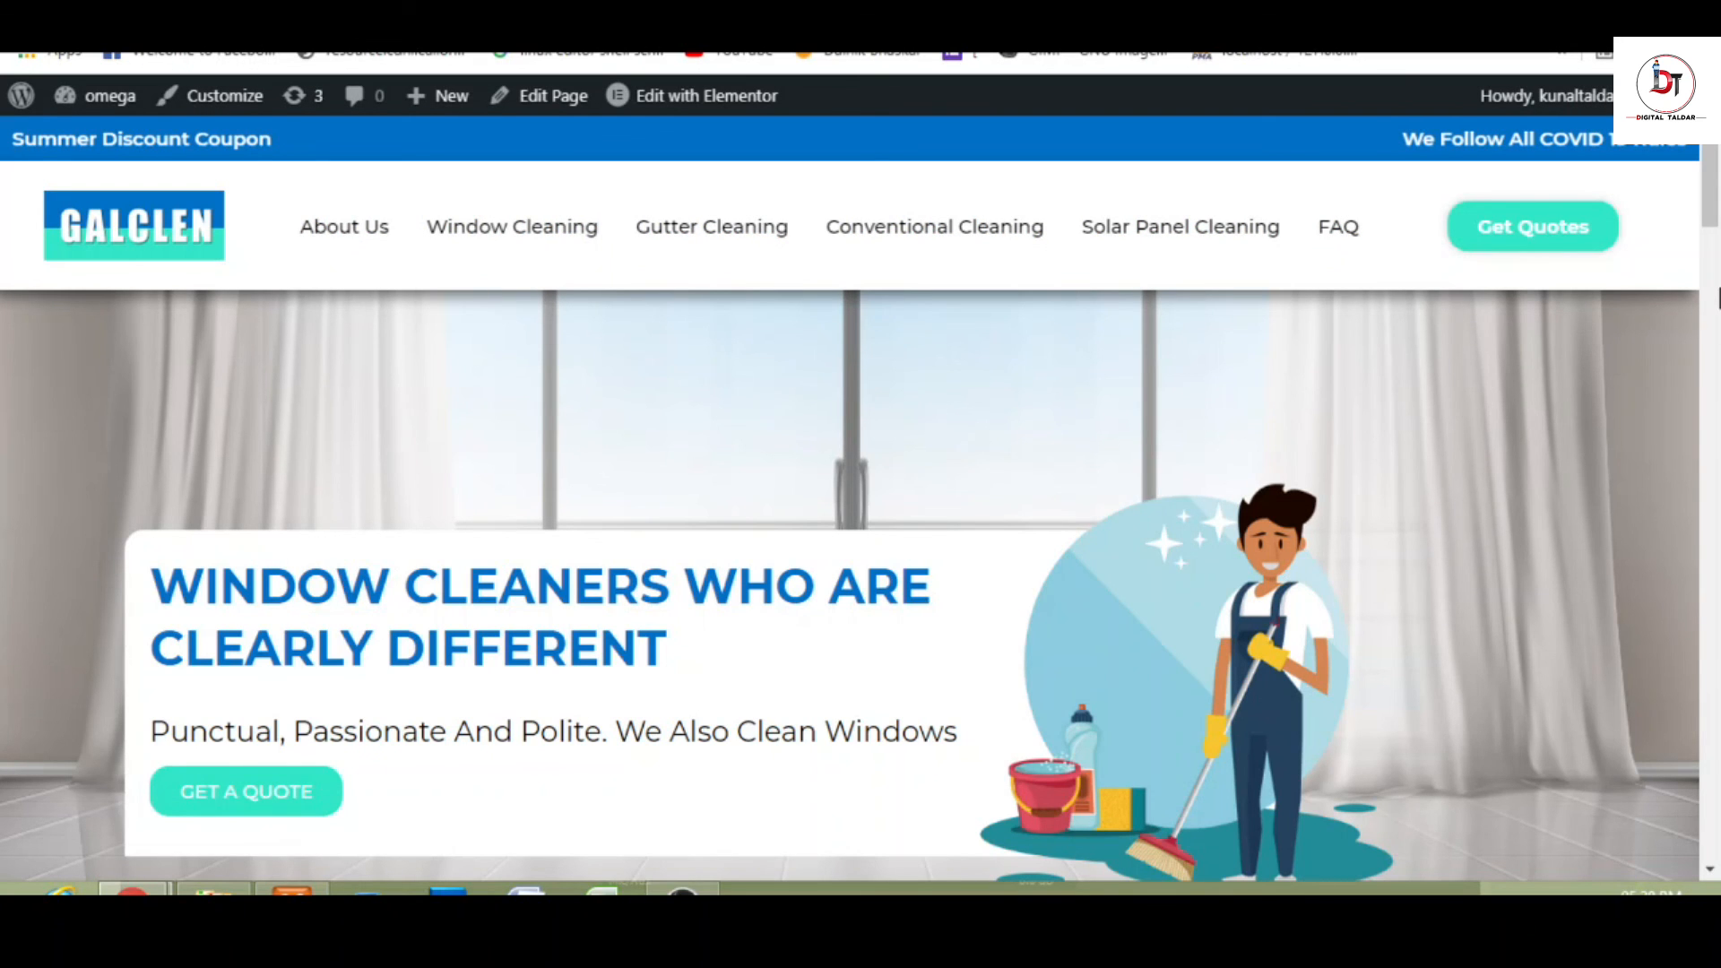
pyautogui.moveTo(1716, 185); pyautogui.dragTo(1715, 305)
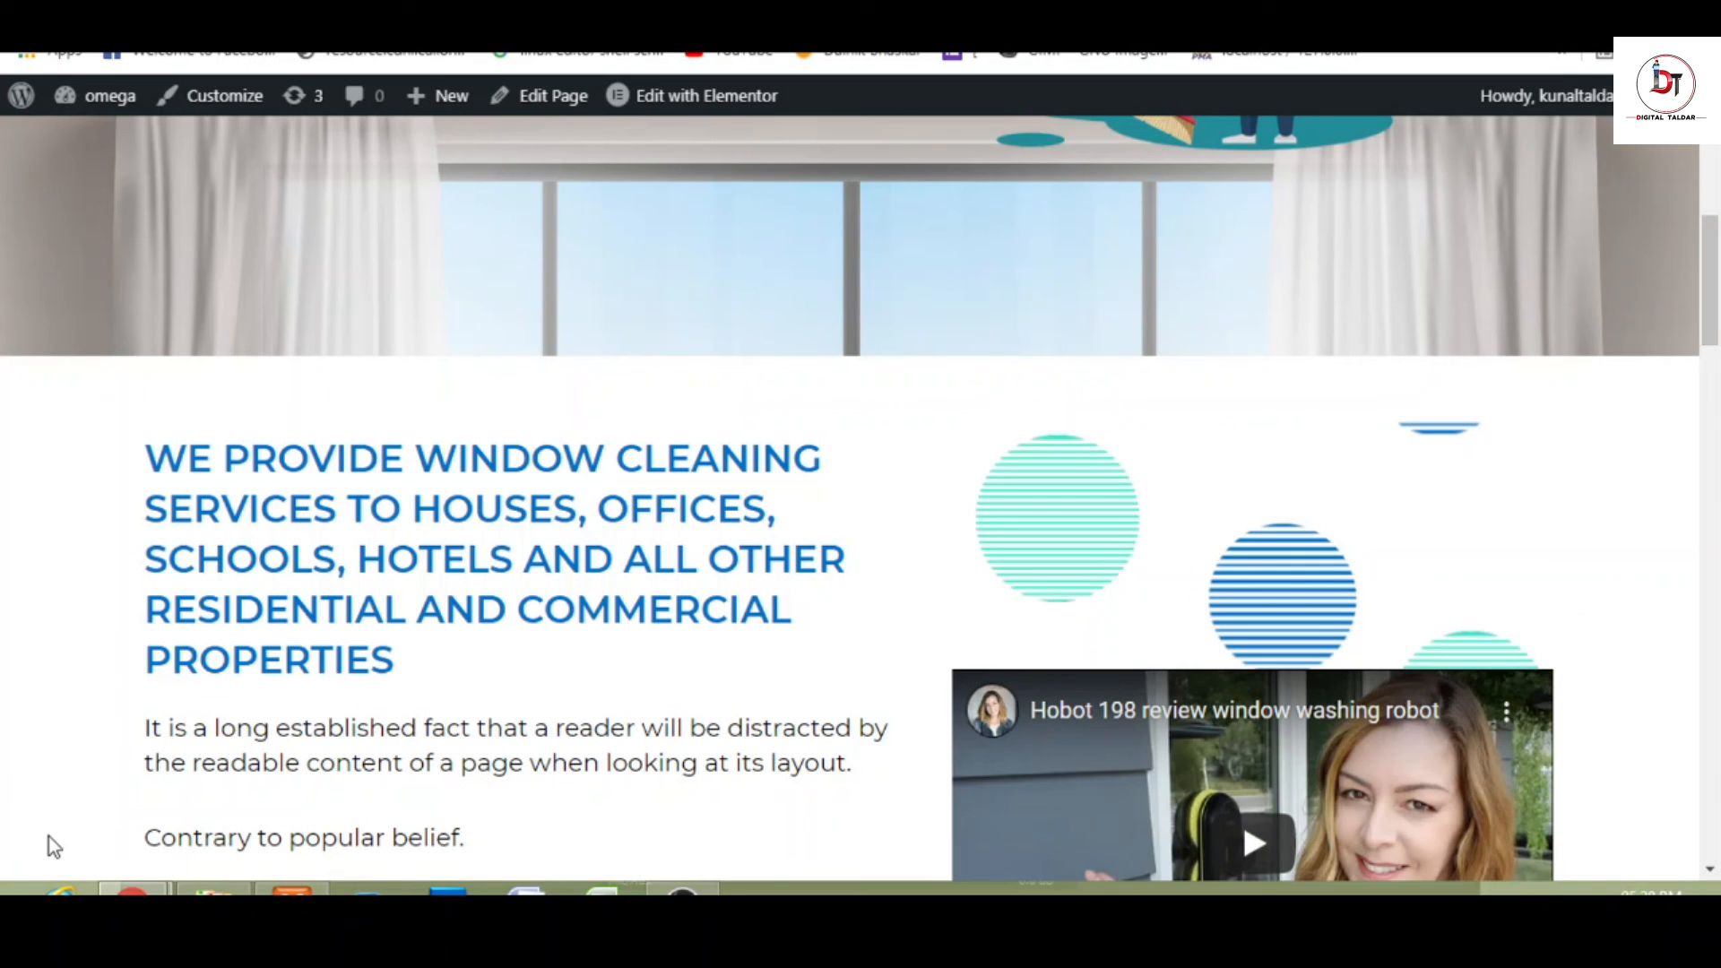
pyautogui.moveTo(140, 874)
pyautogui.click(143, 765)
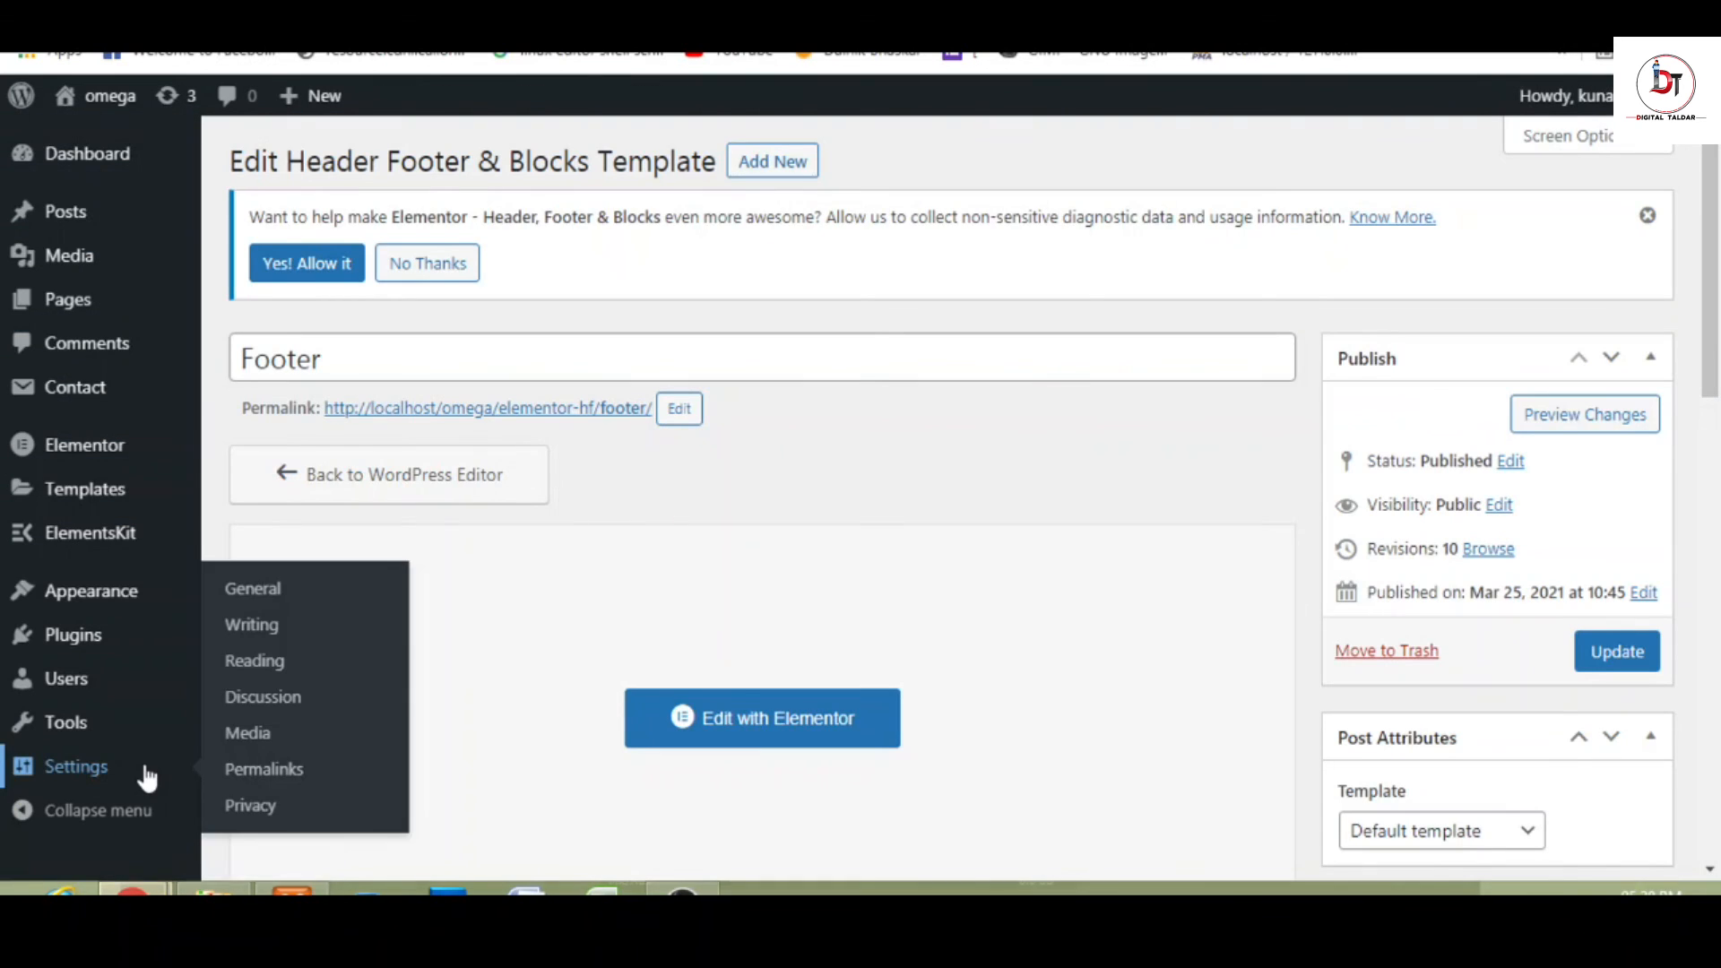
# - Return to the Header Footer & Blocks template list and bring up the Visit Site link for the omega site
pyautogui.hotkey('ctrl', 'Tab')
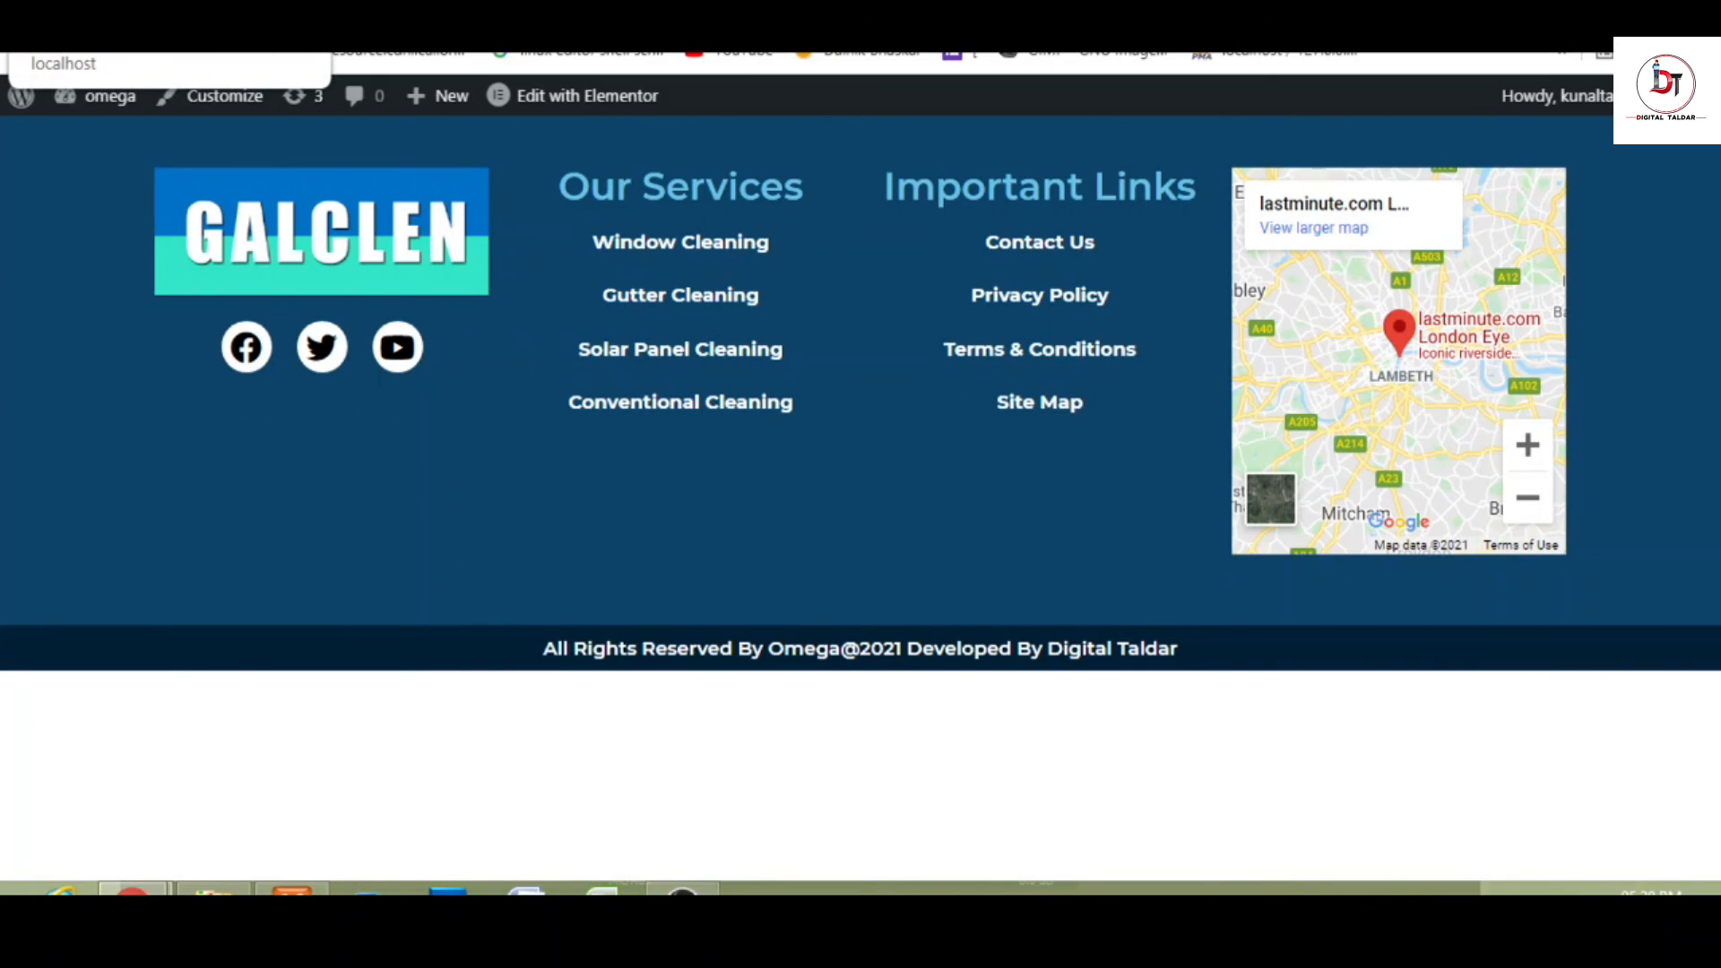
pyautogui.click(699, 4)
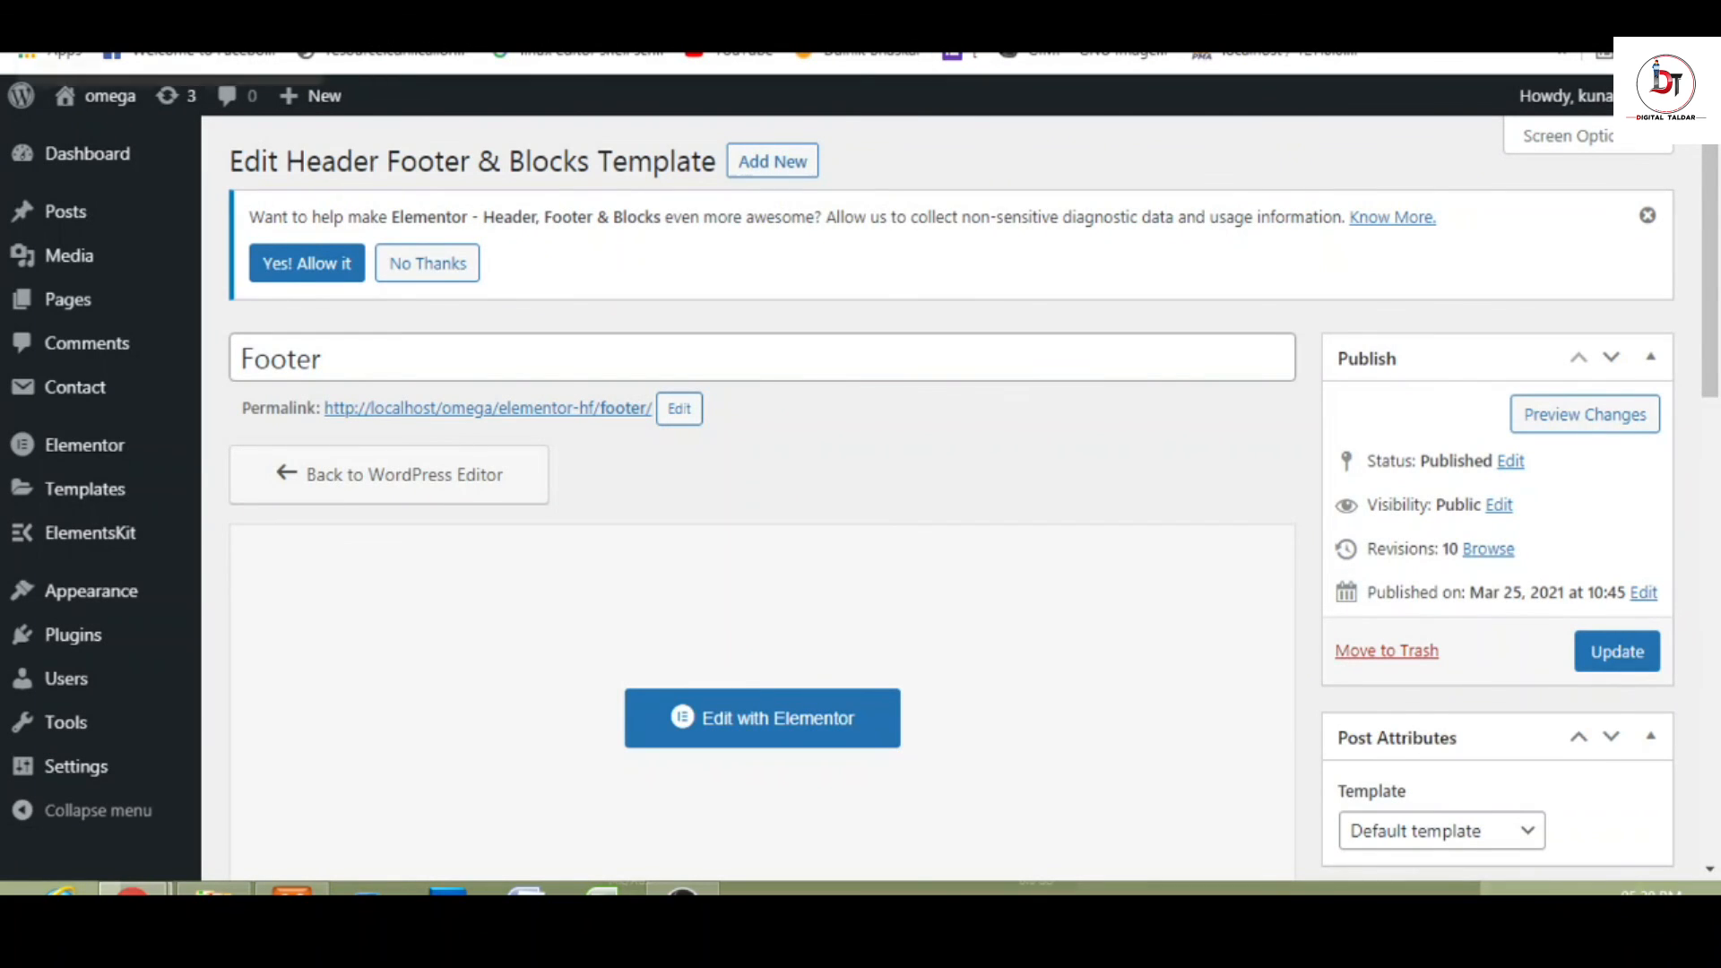
pyautogui.click(135, 5)
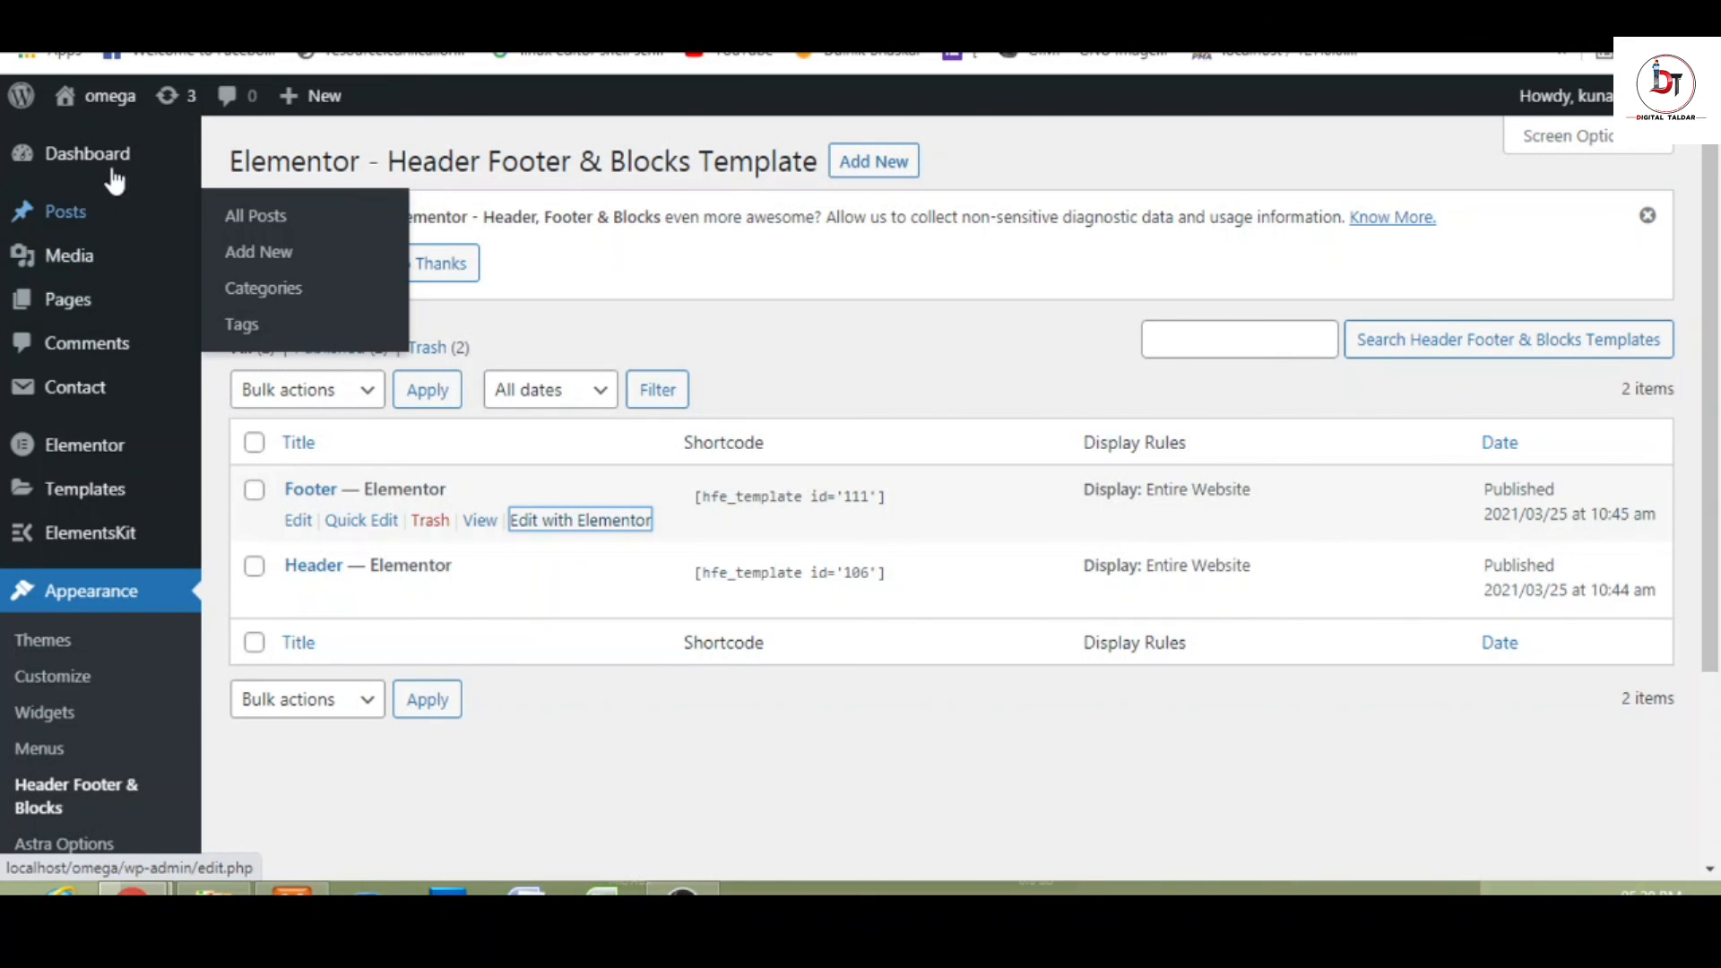
pyautogui.moveTo(110, 119)
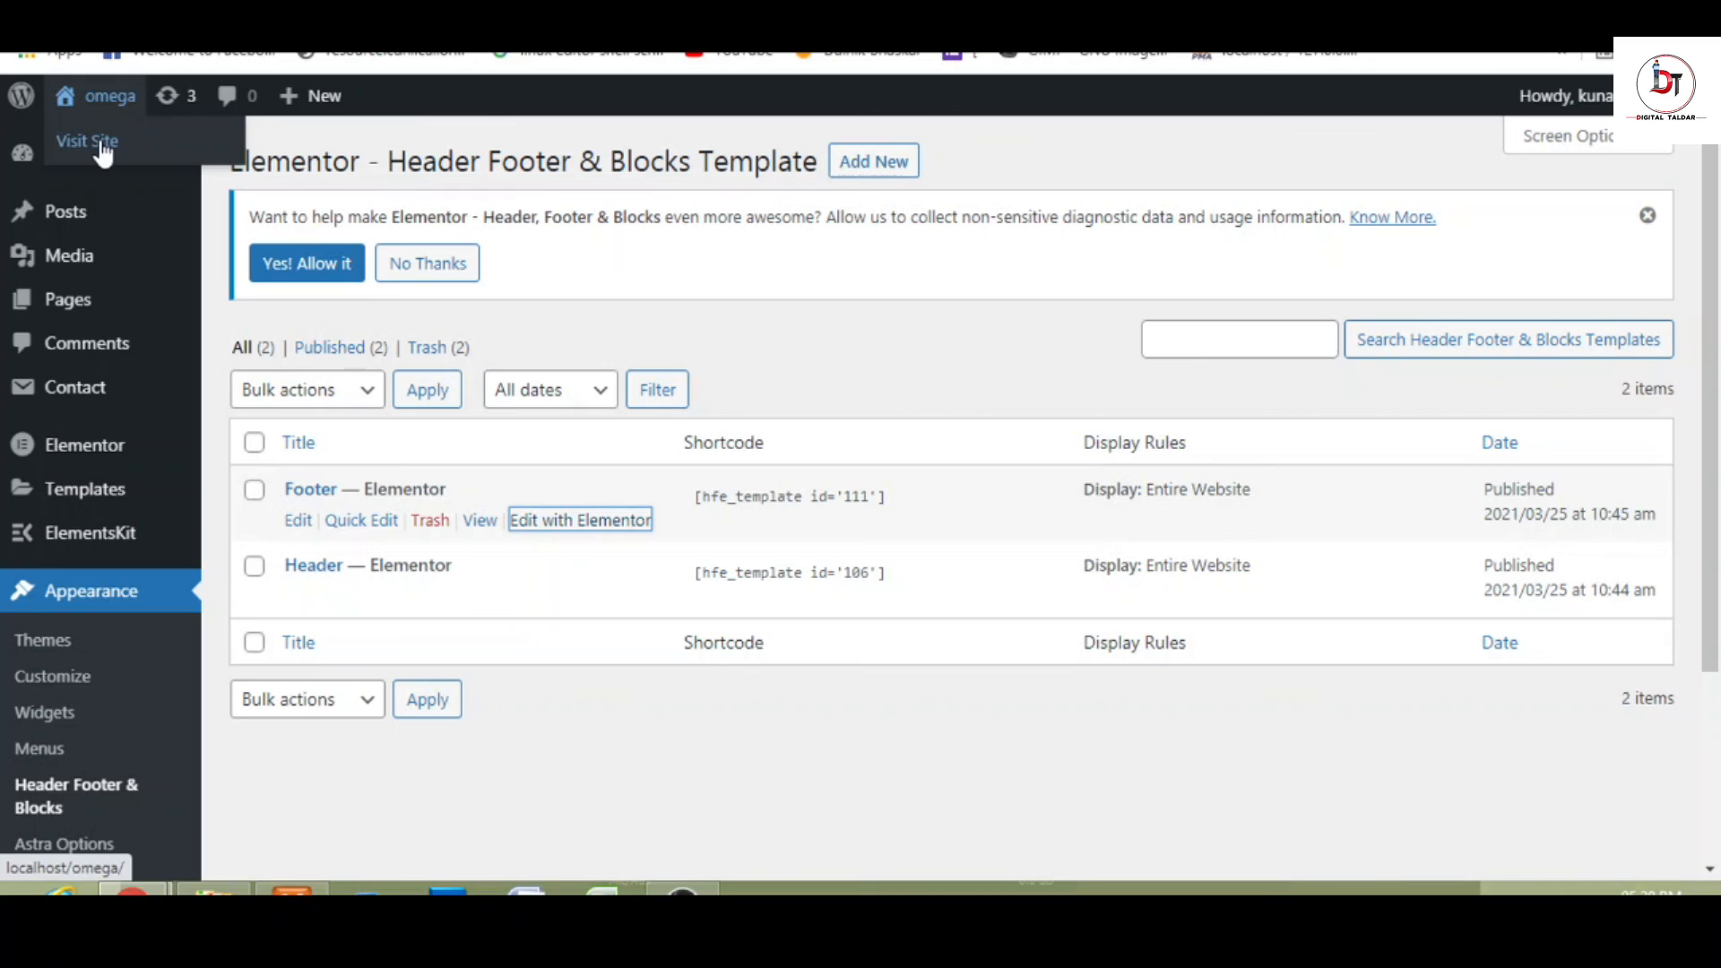